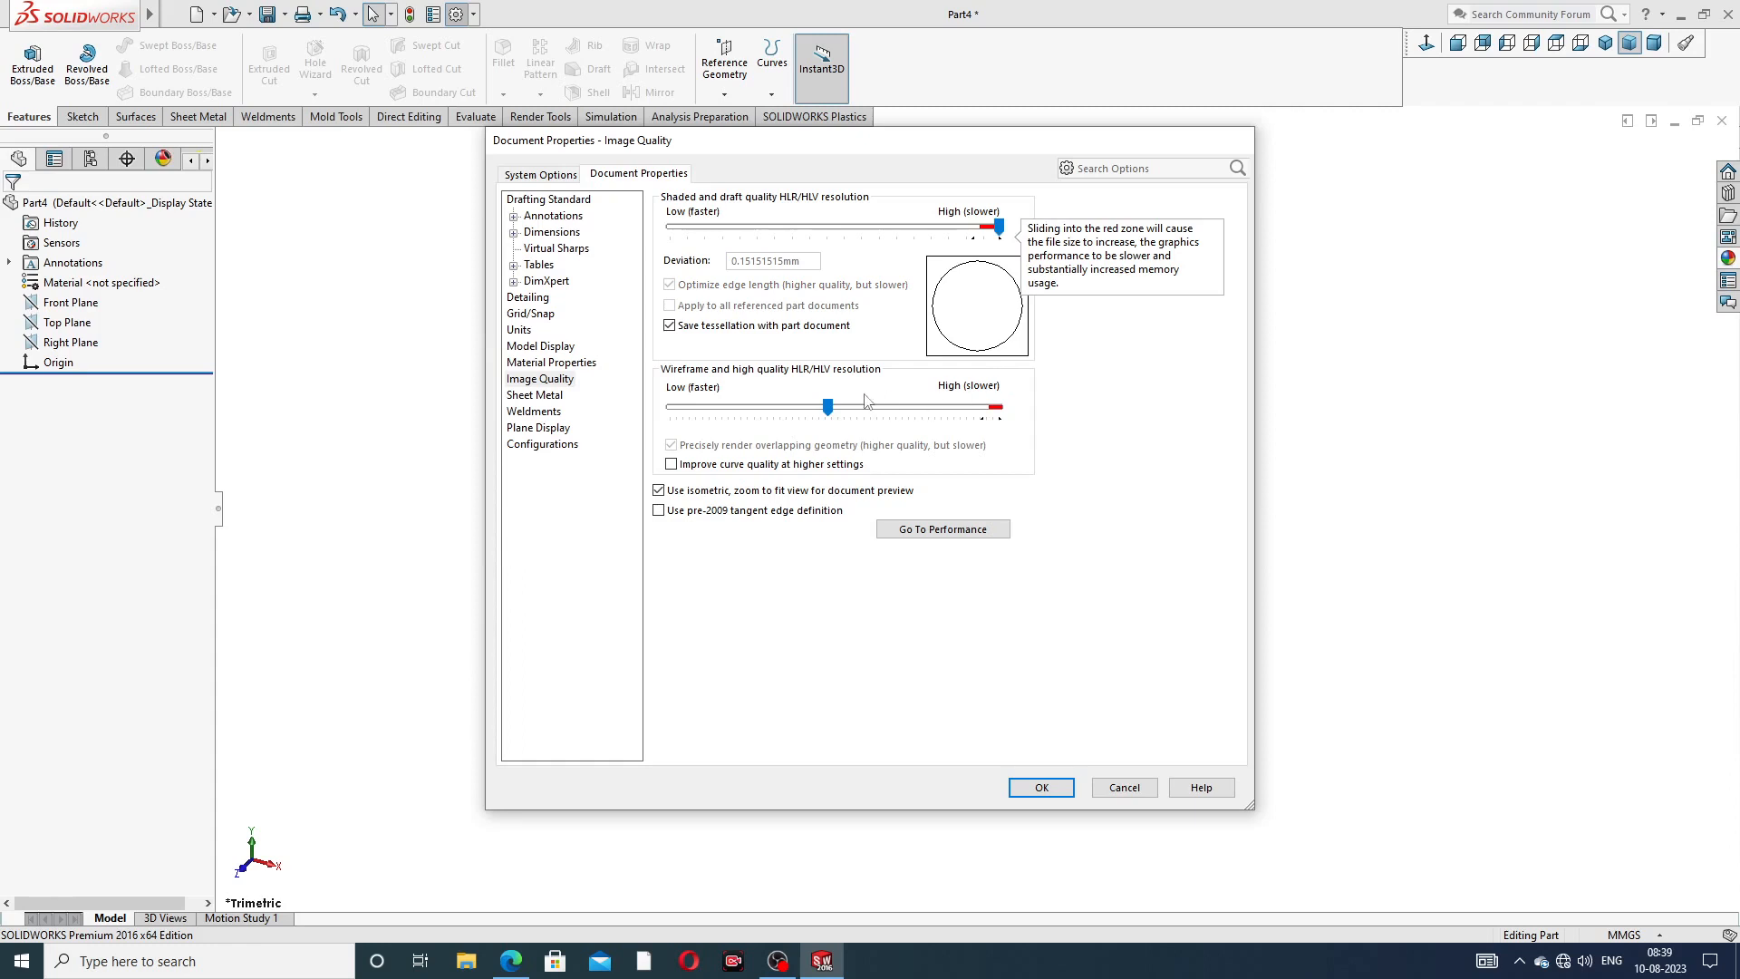
- Raise the wireframe and high quality HLR/HLV resolution to its maximum and apply the image quality settings
{"action": "left_click_drag", "start_coordinate": [828, 407], "coordinate": [1040, 441]}
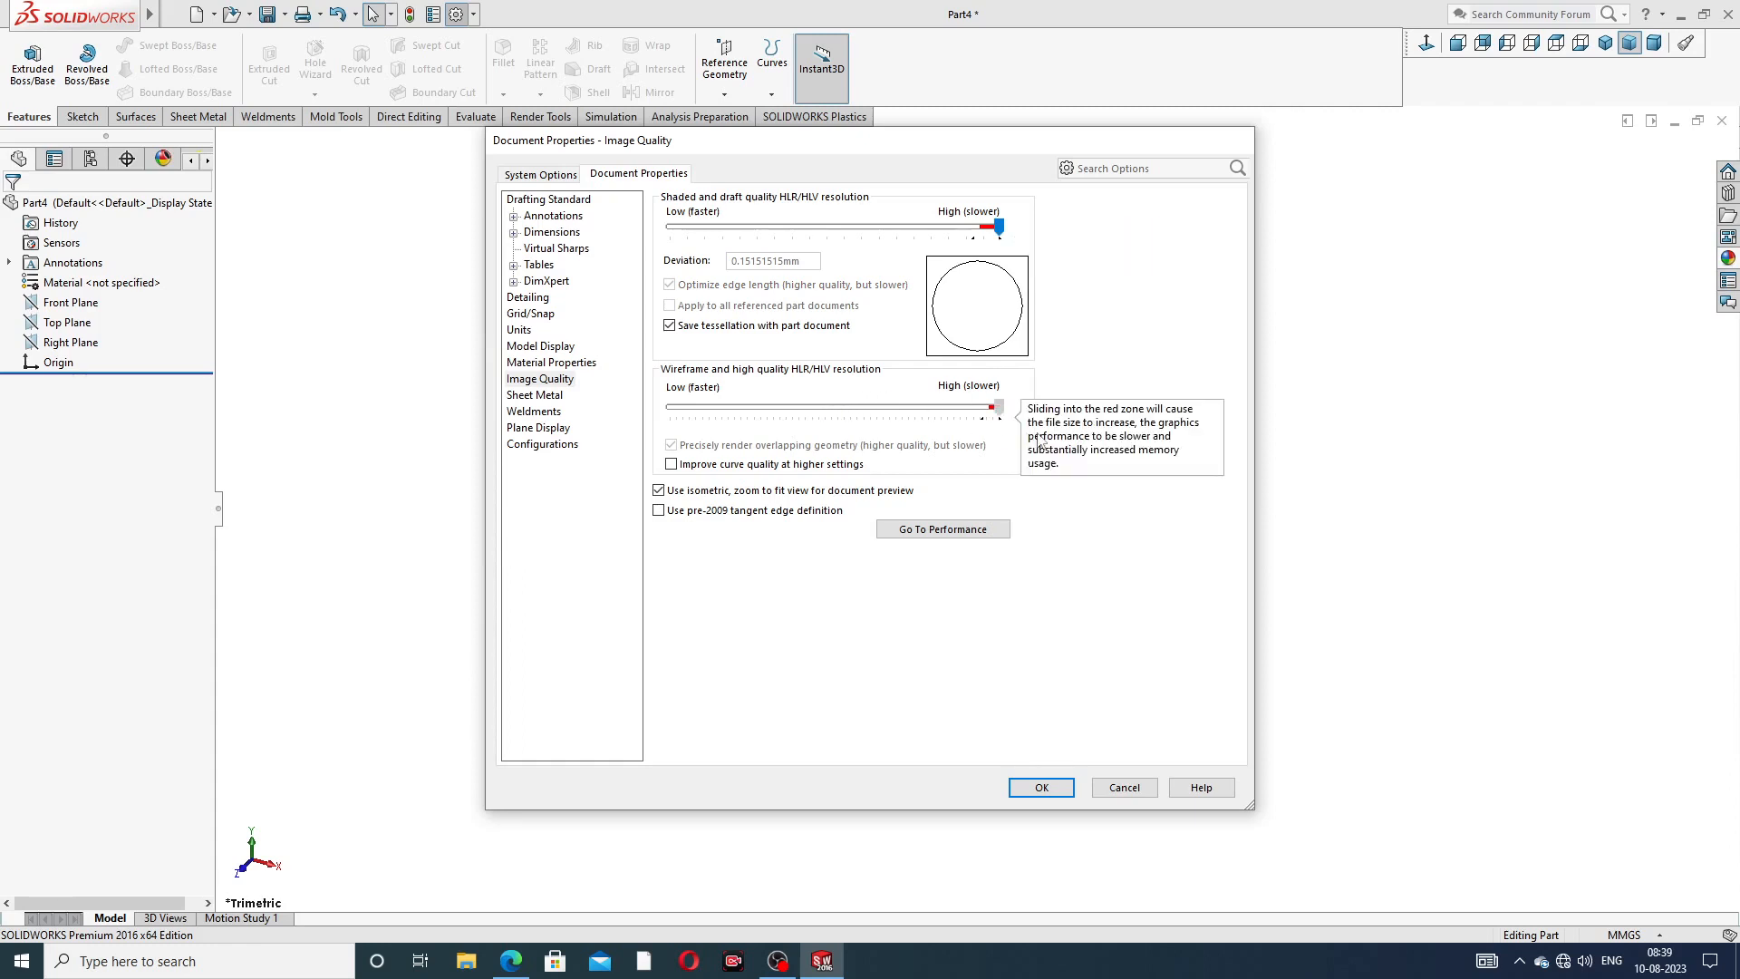
{"action": "left_click", "coordinate": [1042, 787]}
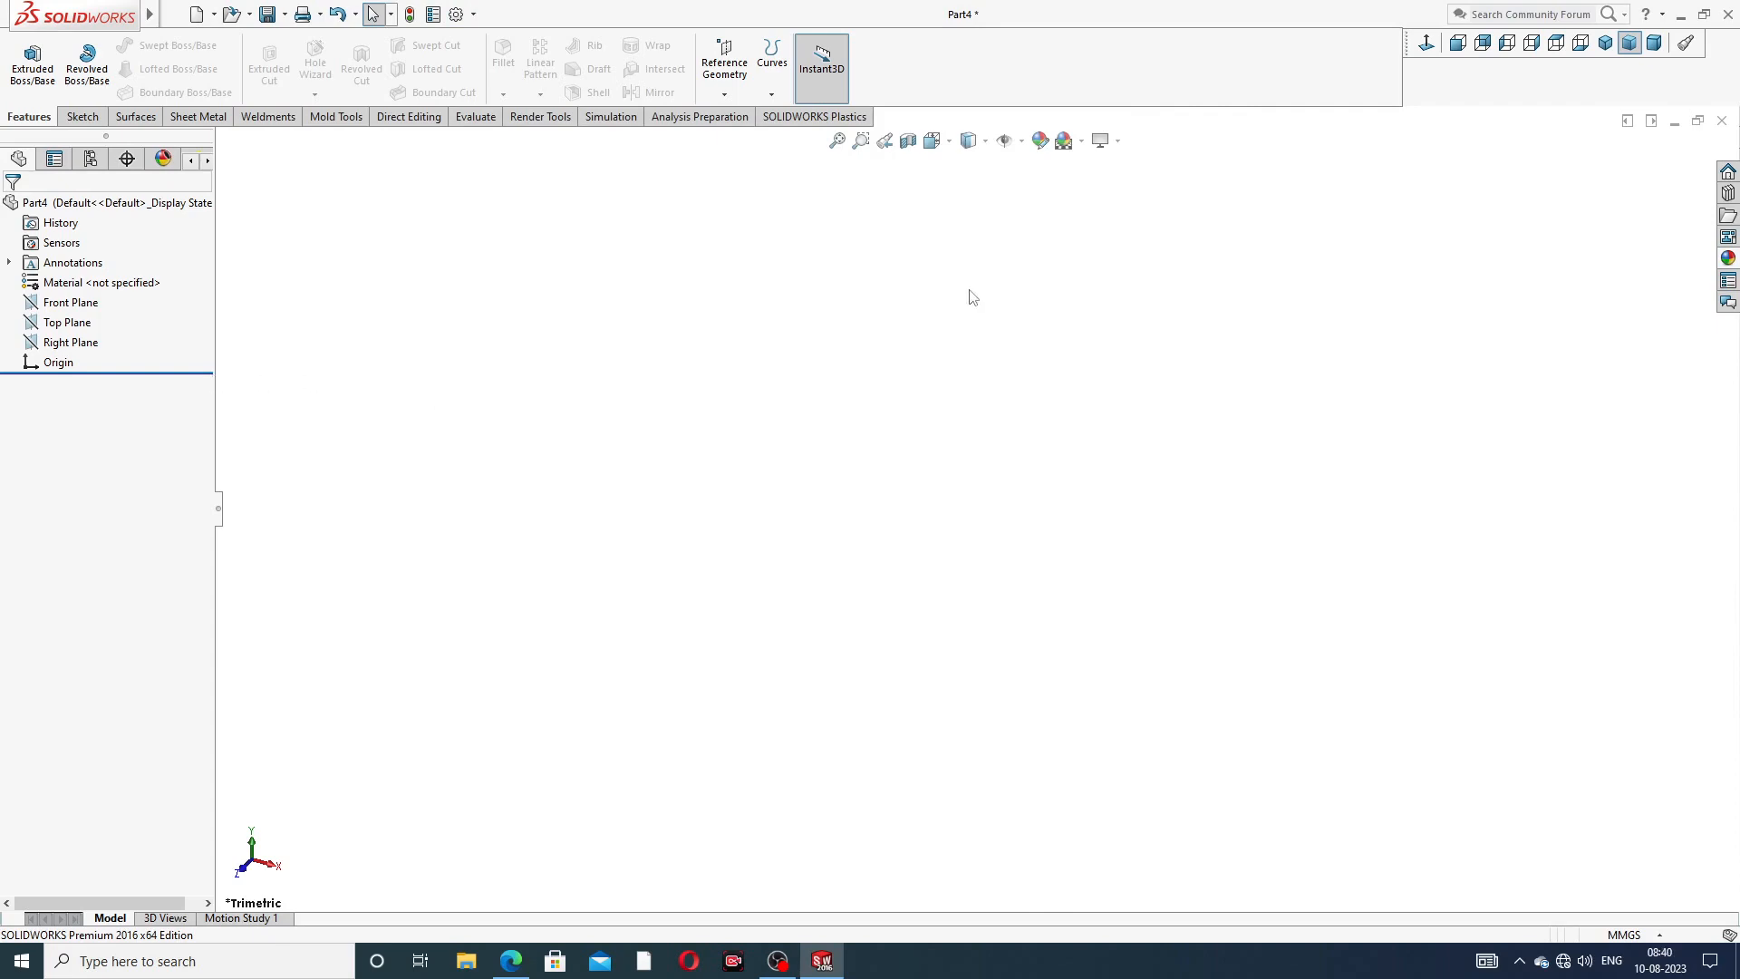
- Consult the PART-04 base drawing PDF in the browser, and sketch a circle about 93 mm in diameter on the Top Plane, centred on the origin
{"action": "left_click", "coordinate": [512, 870]}
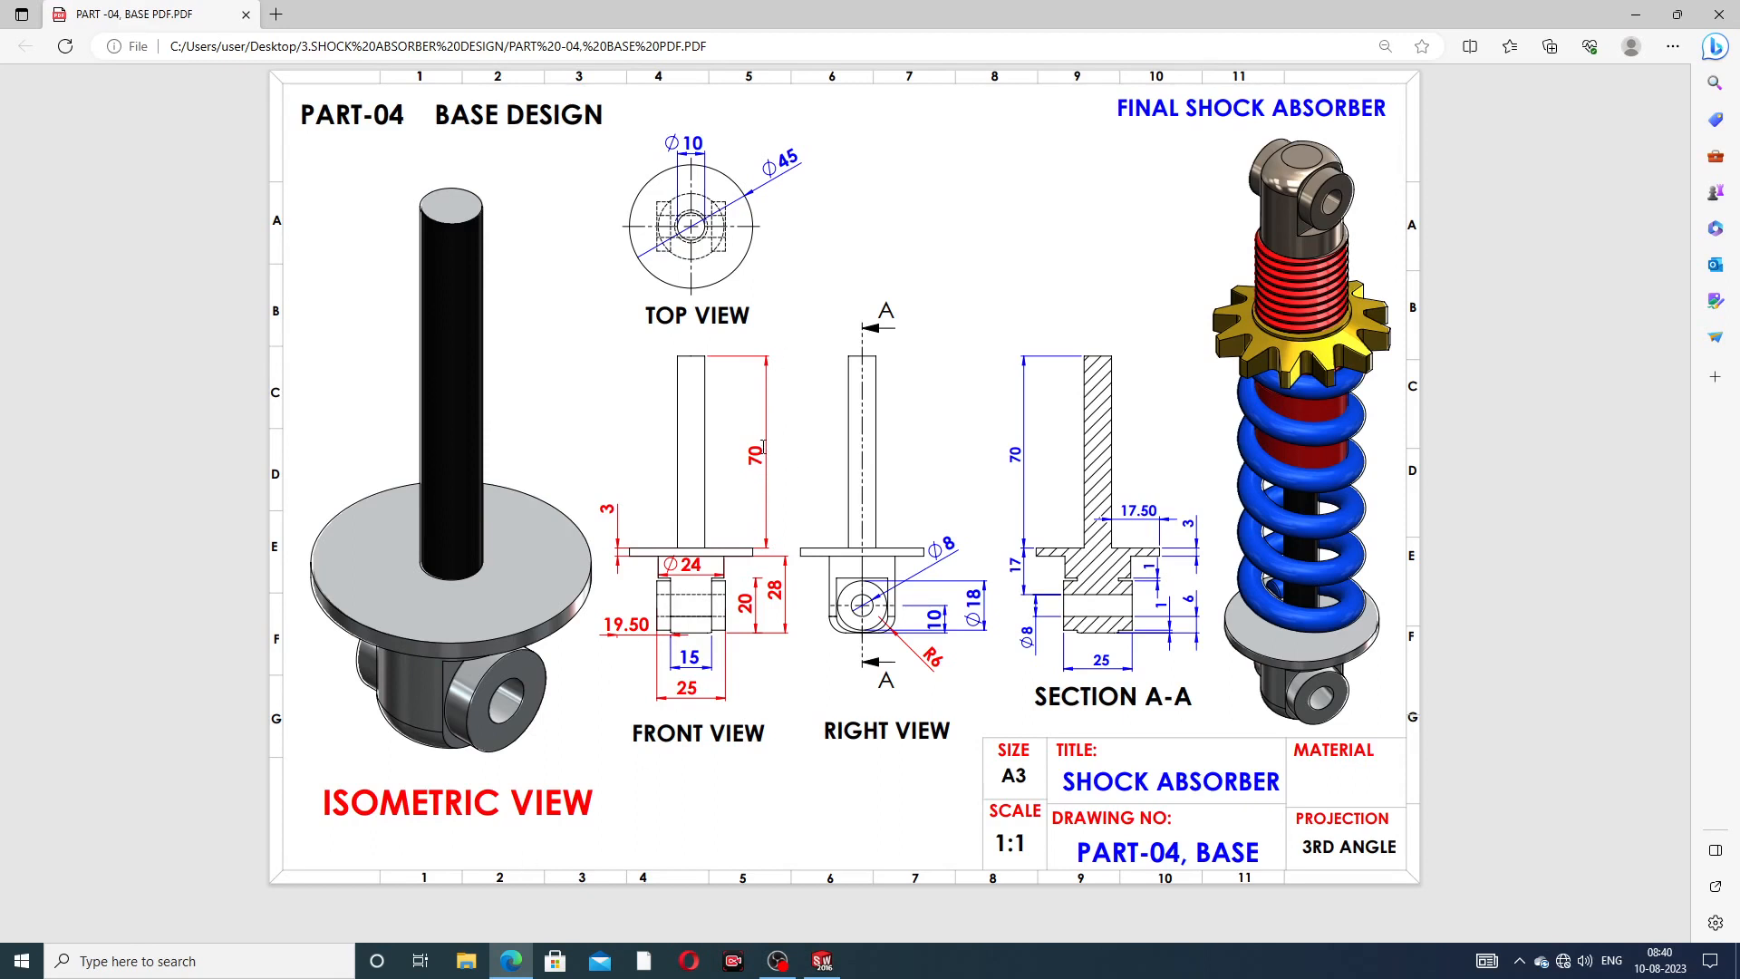
{"action": "left_click", "coordinate": [511, 960]}
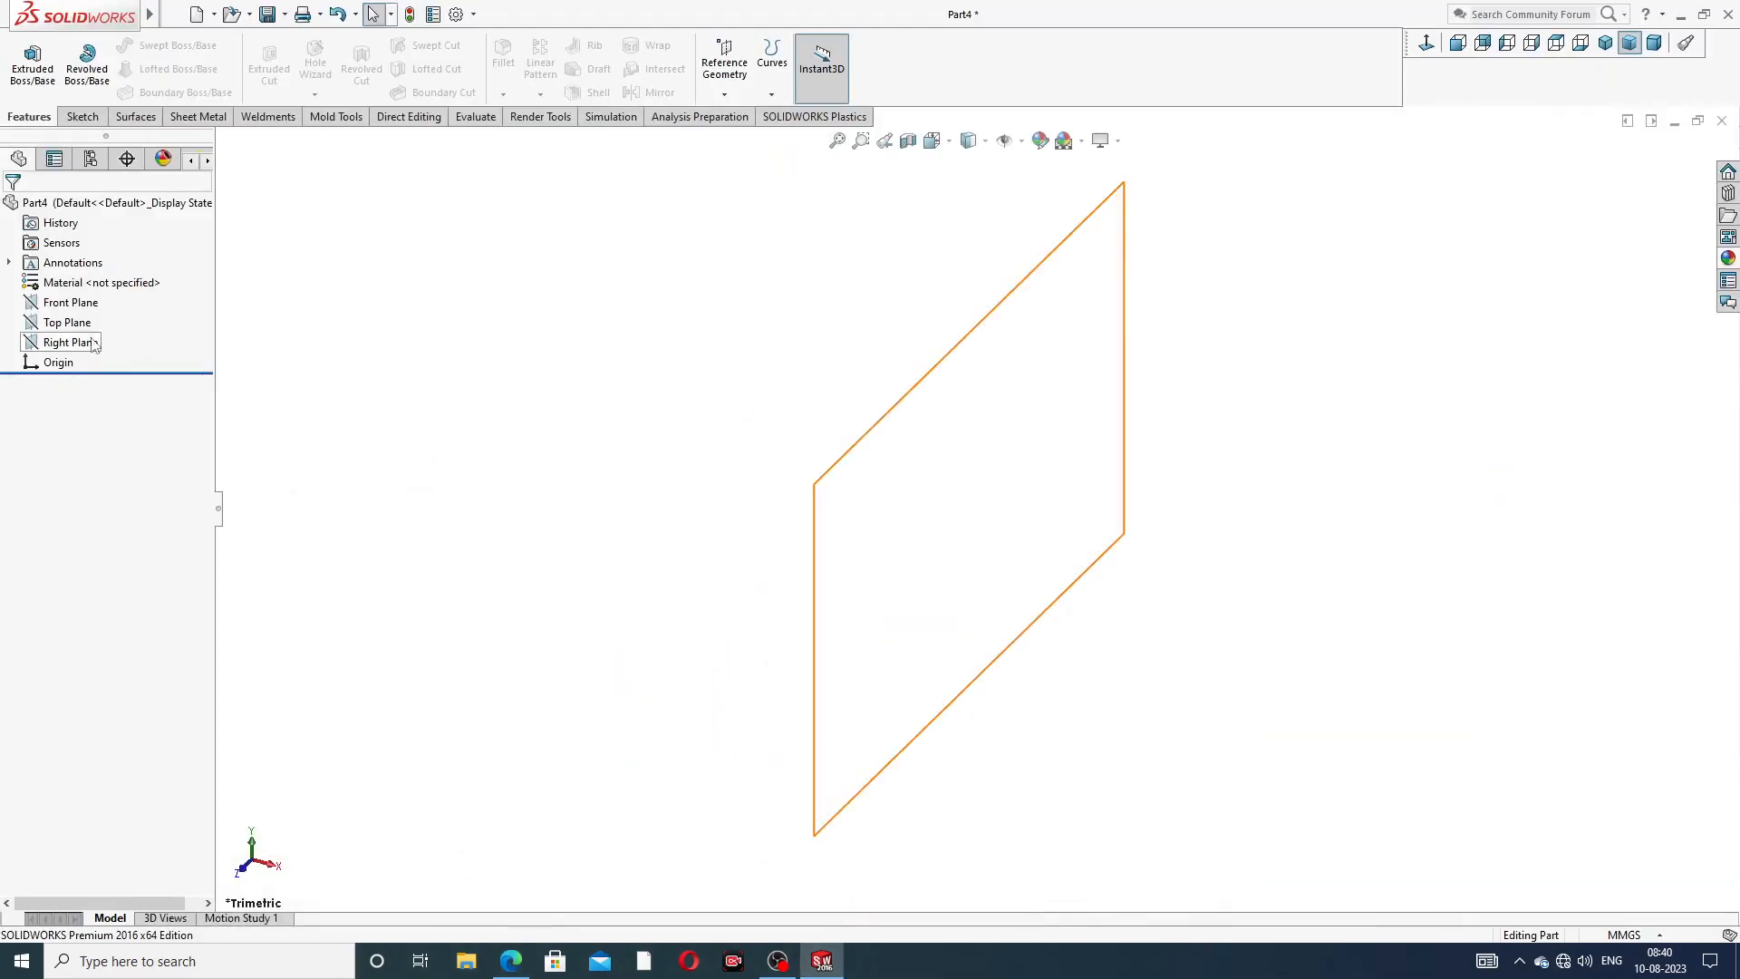
{"action": "left_click", "coordinate": [67, 323]}
{"action": "left_click", "coordinate": [101, 342]}
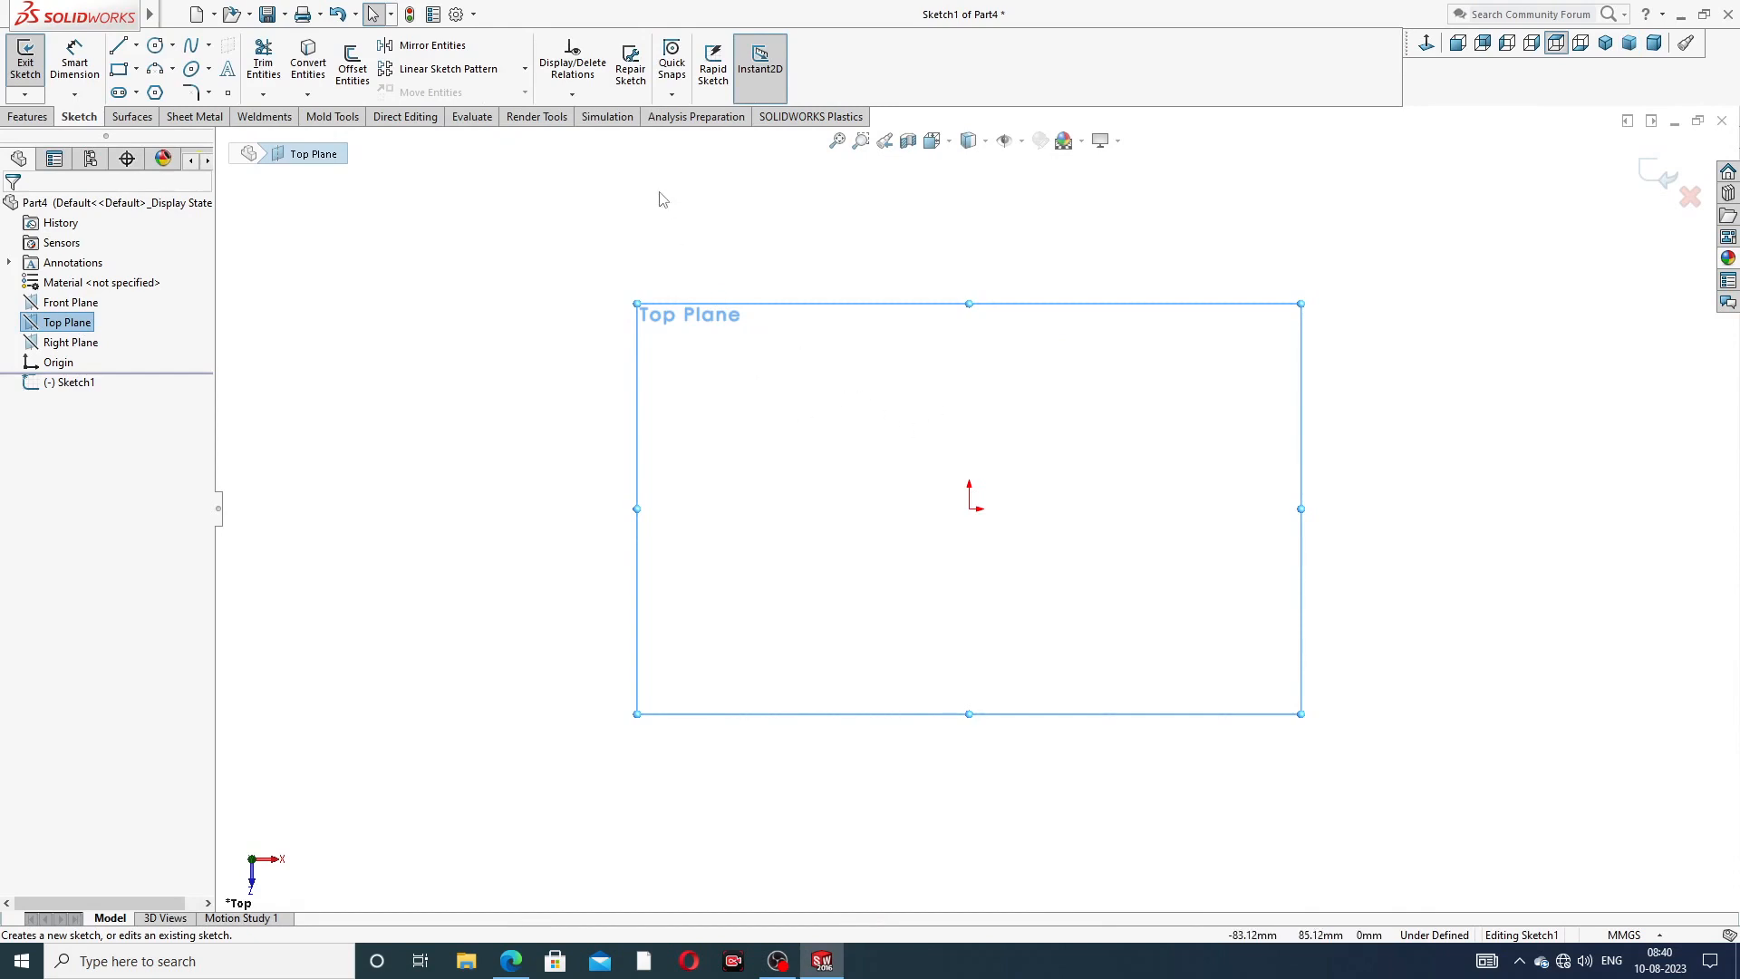
{"action": "left_click", "coordinate": [155, 45]}
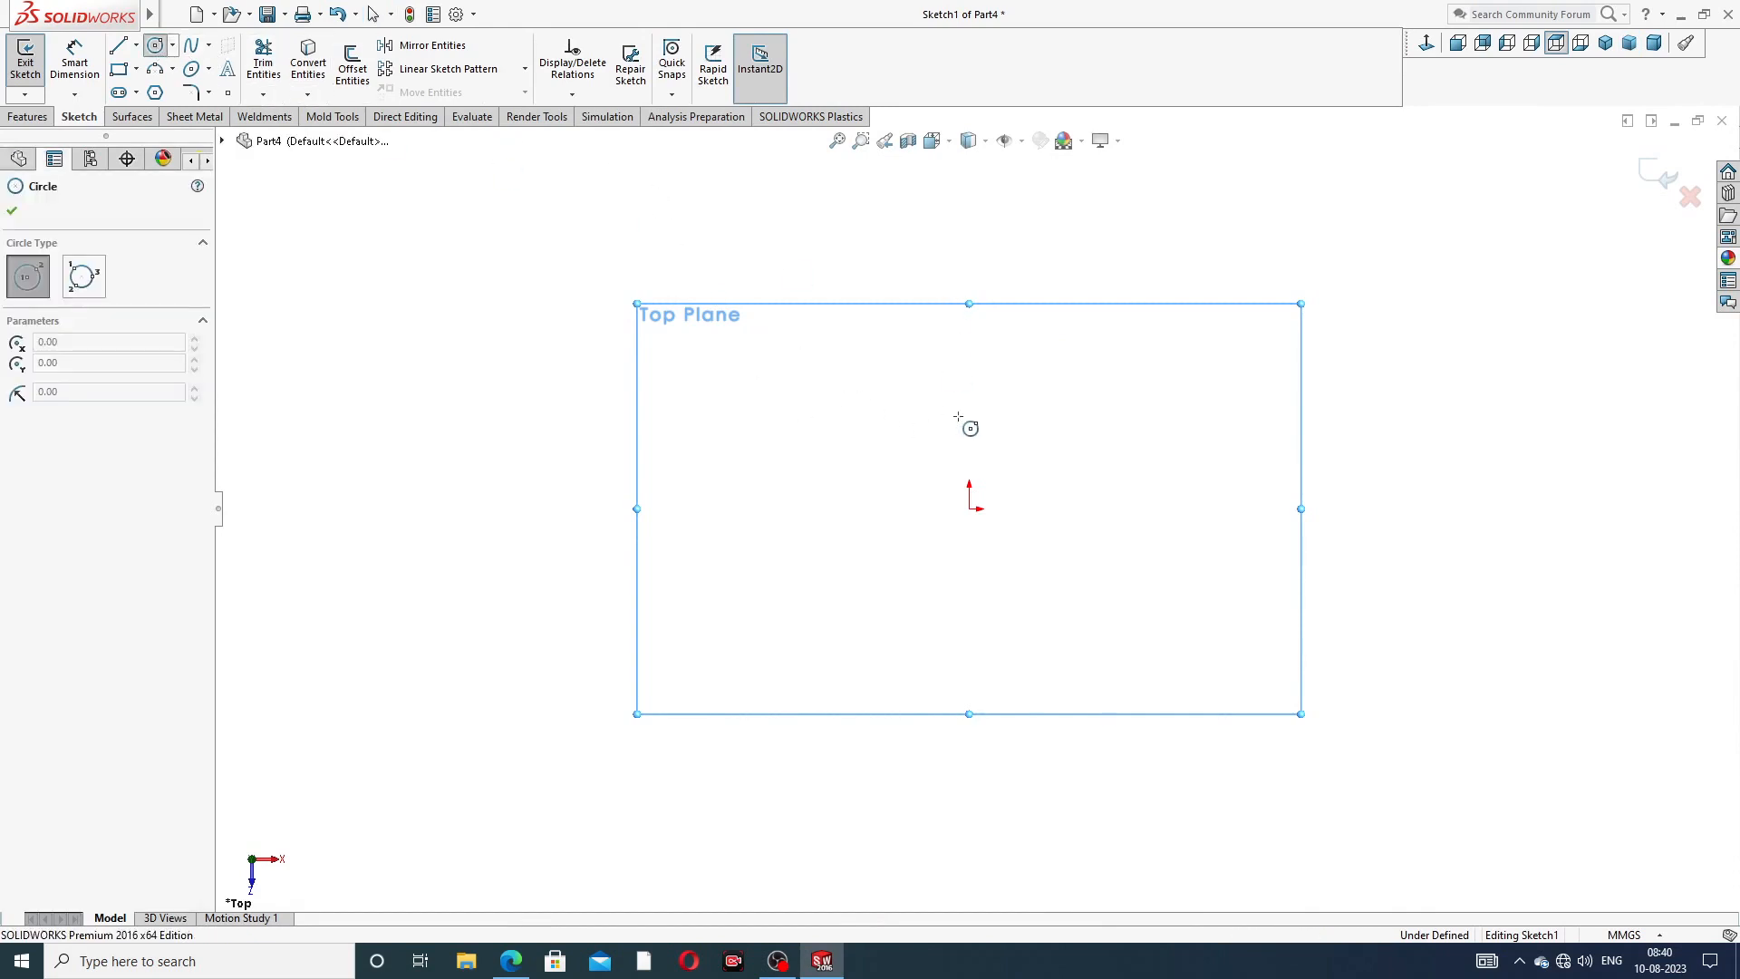
{"action": "left_click", "coordinate": [971, 508]}
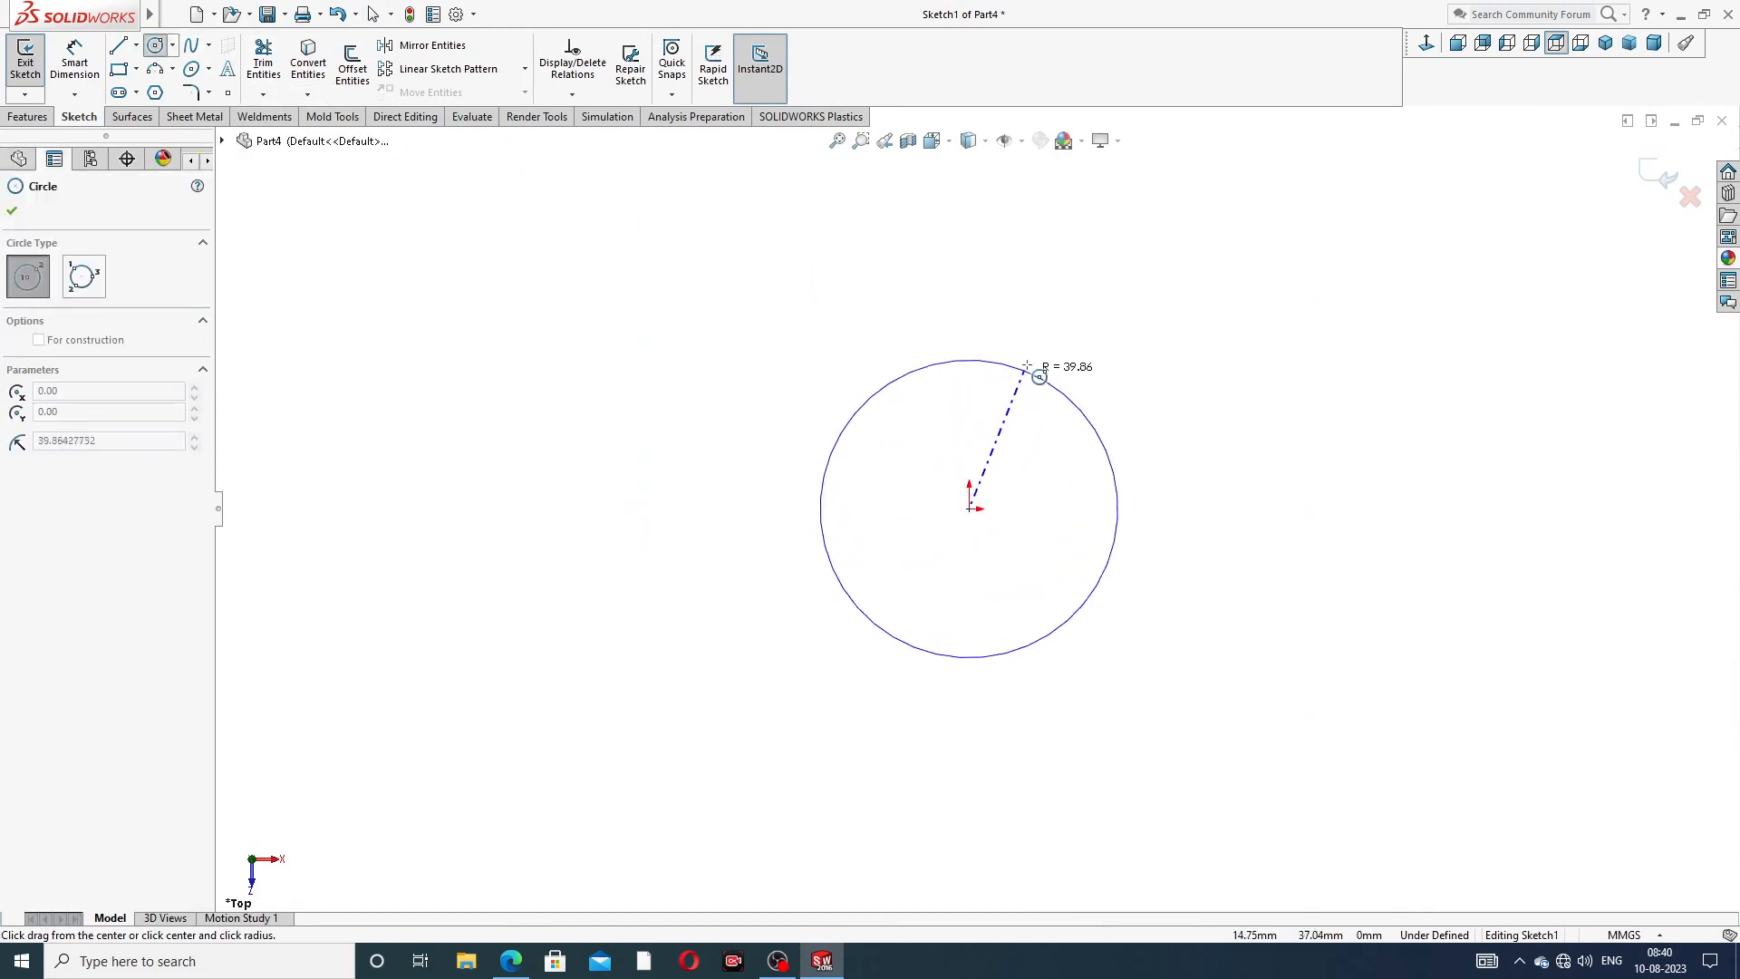
{"action": "left_click", "coordinate": [1048, 355]}
{"action": "right_click", "coordinate": [1114, 310]}
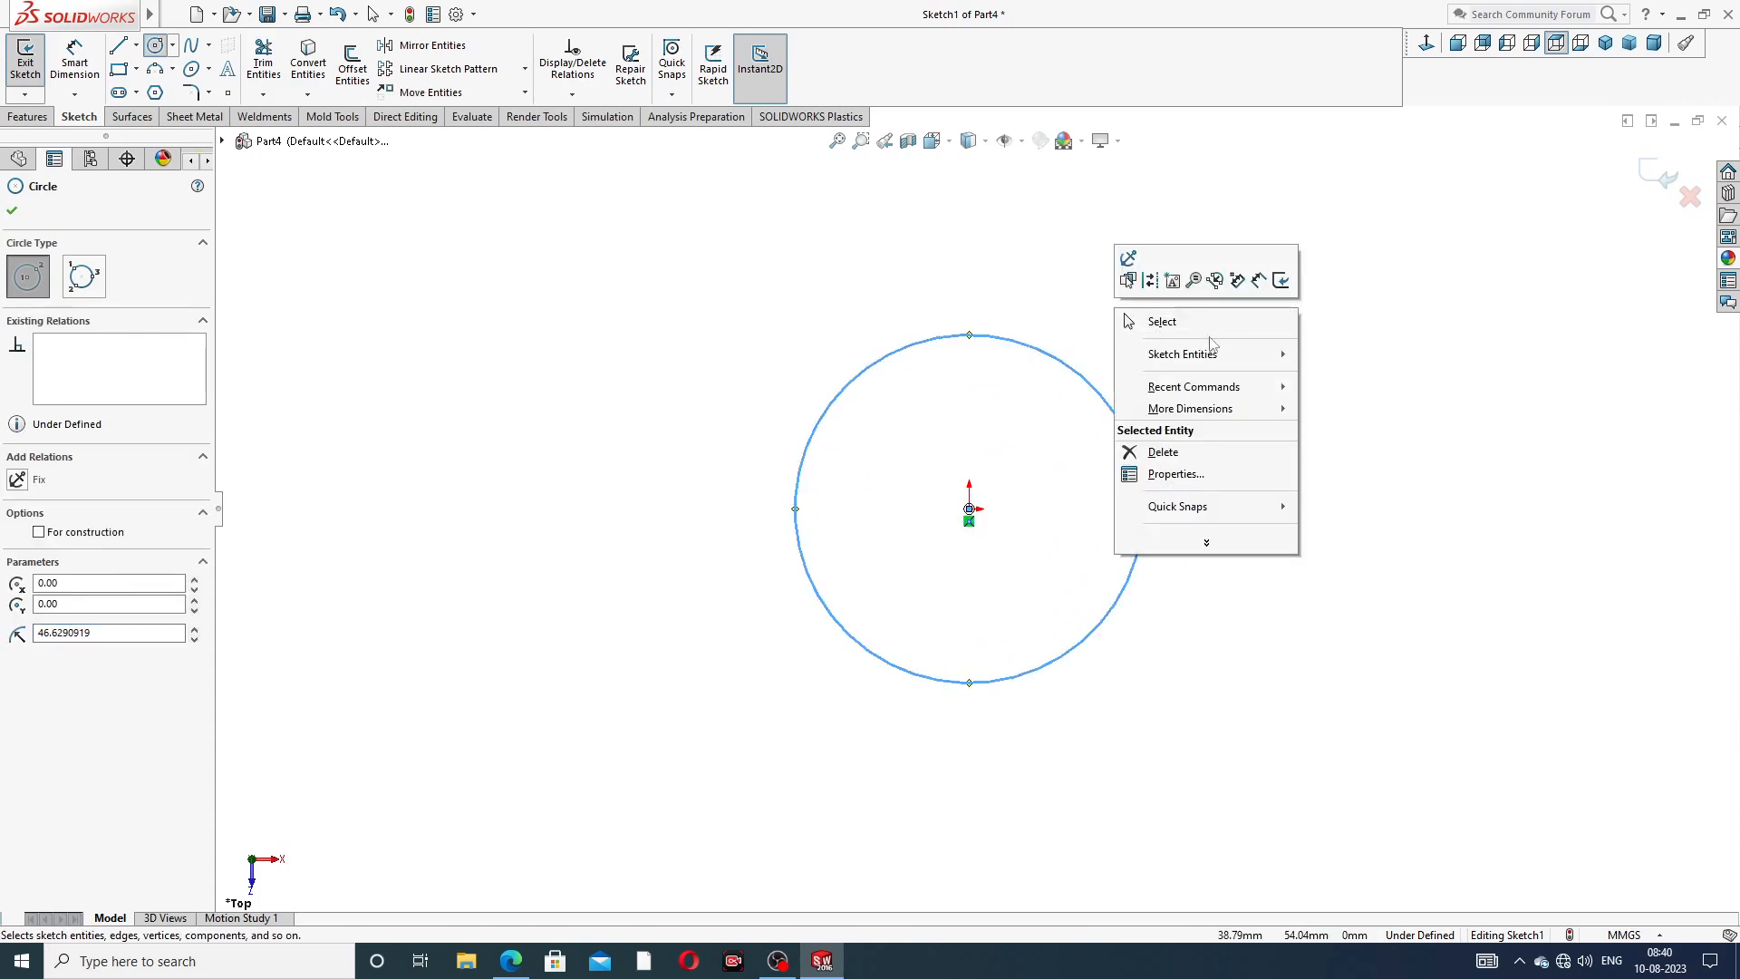
{"action": "left_click", "coordinate": [1178, 323]}
- Dimension the circle's diameter to 45 mm and leave the dimension tool
{"action": "left_click", "coordinate": [74, 59]}
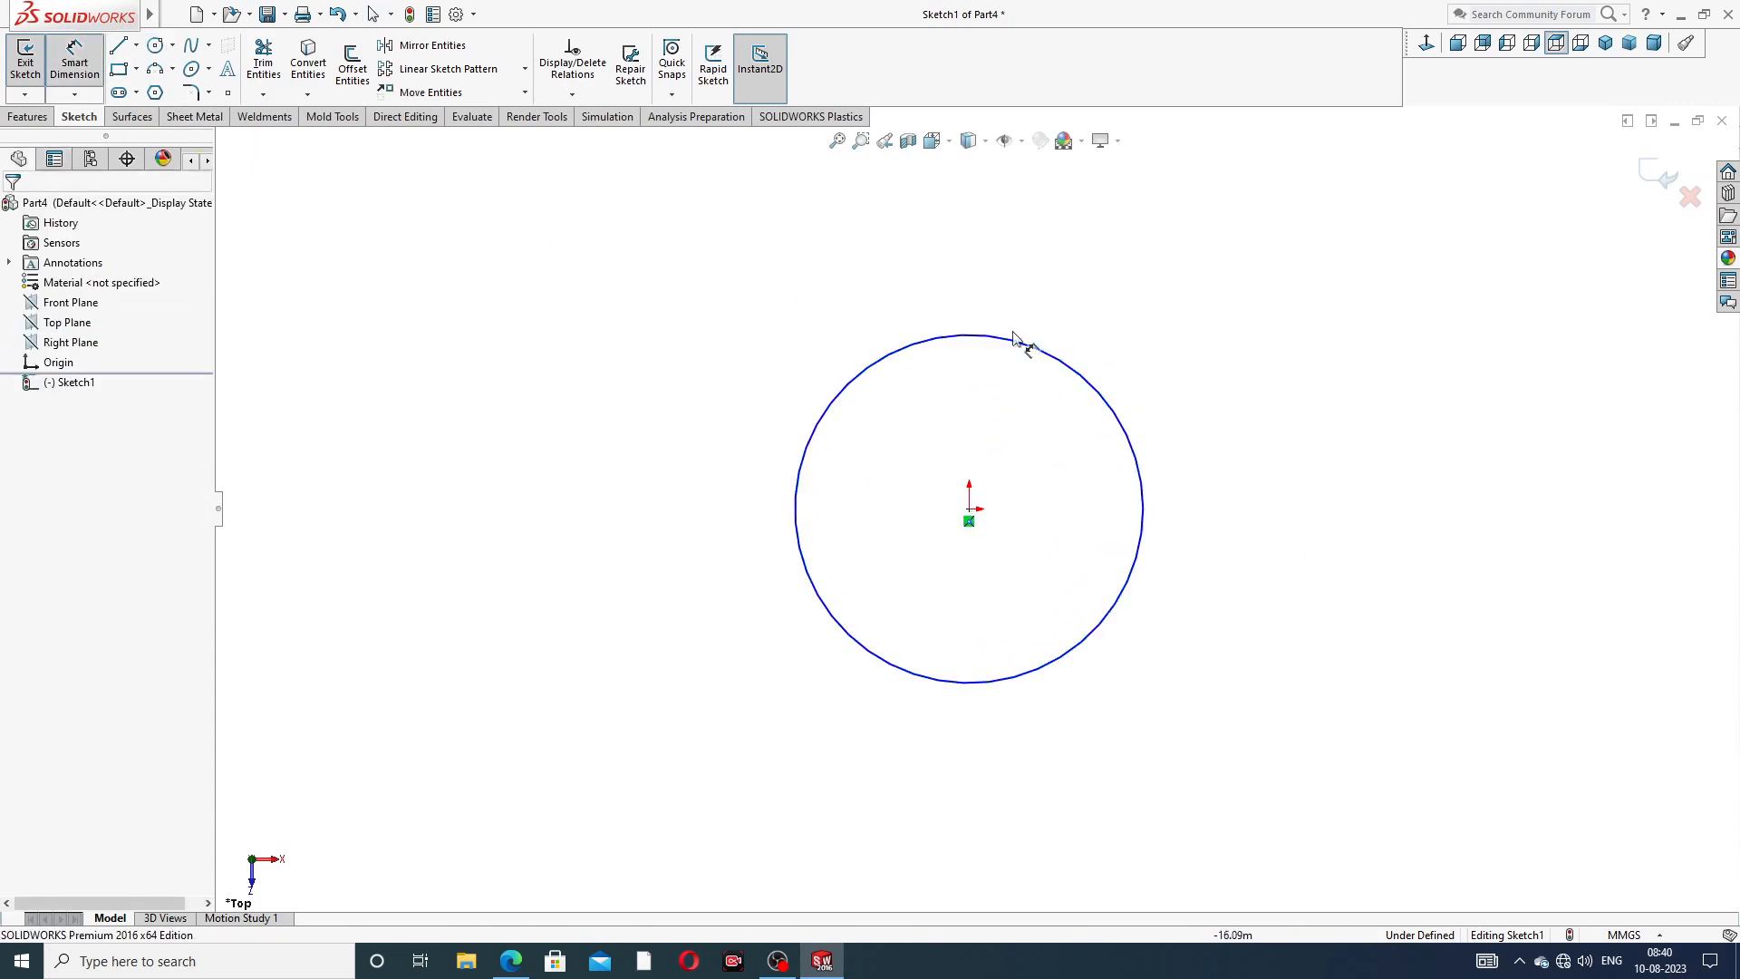
{"action": "left_click", "coordinate": [1106, 393]}
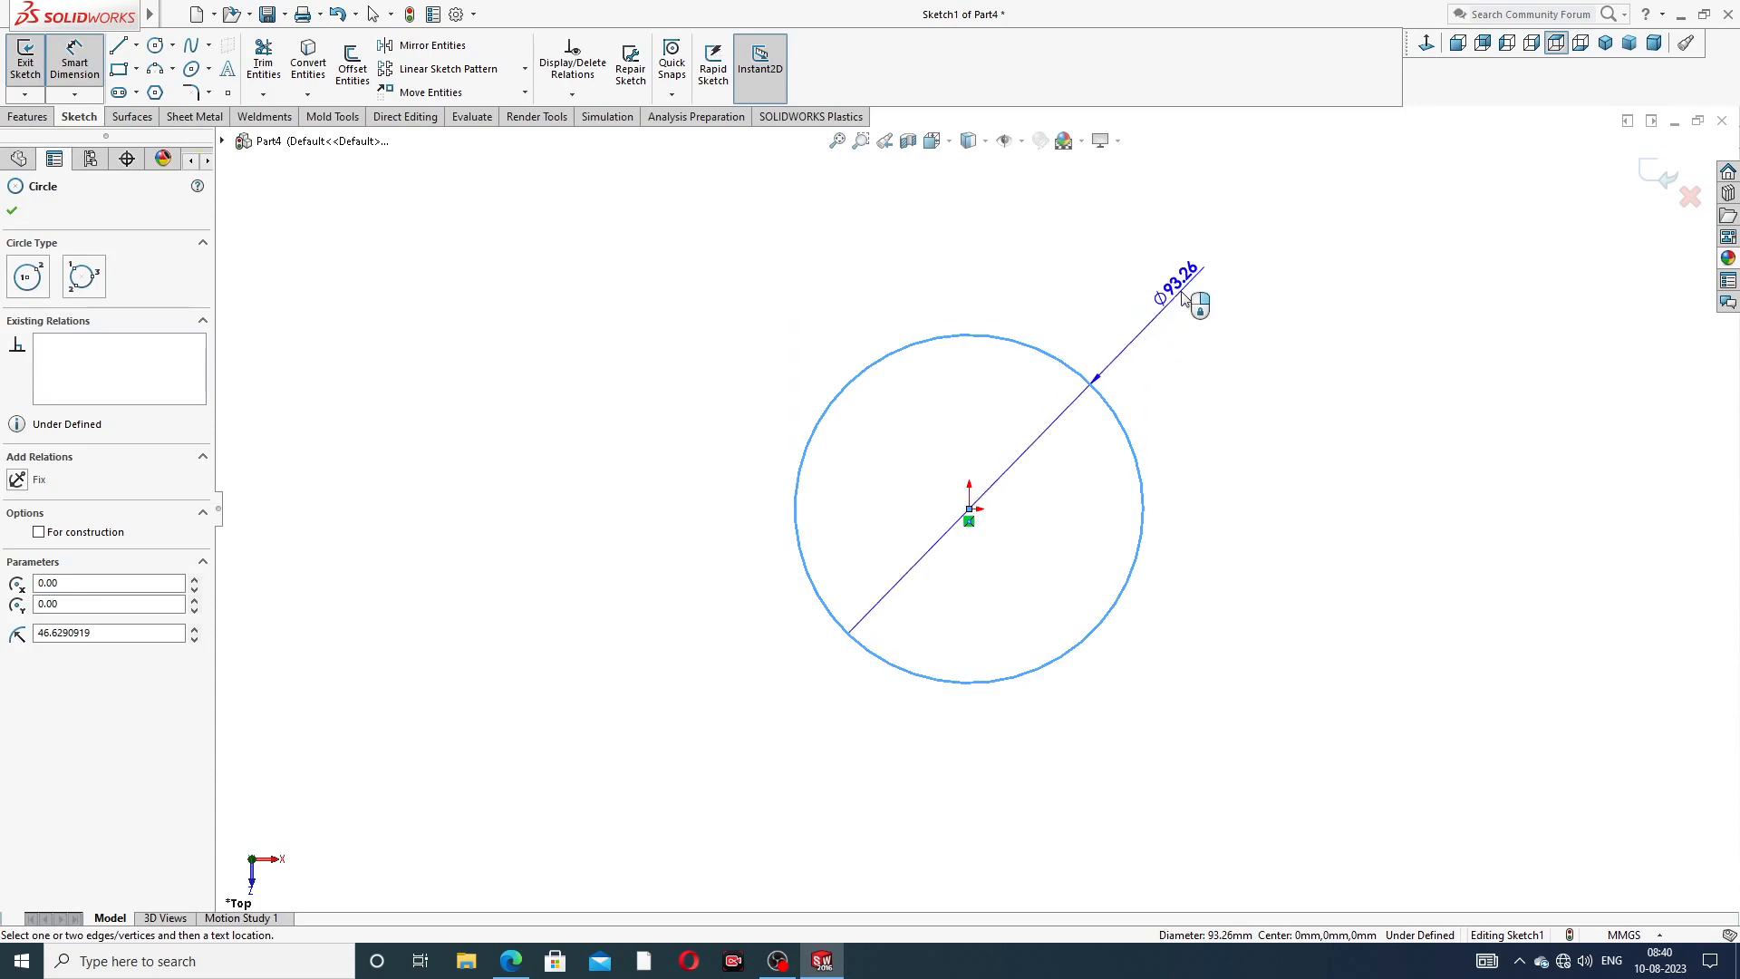
{"action": "left_click", "coordinate": [1182, 299]}
{"action": "type", "text": "45"}
{"action": "key", "text": "Return"}
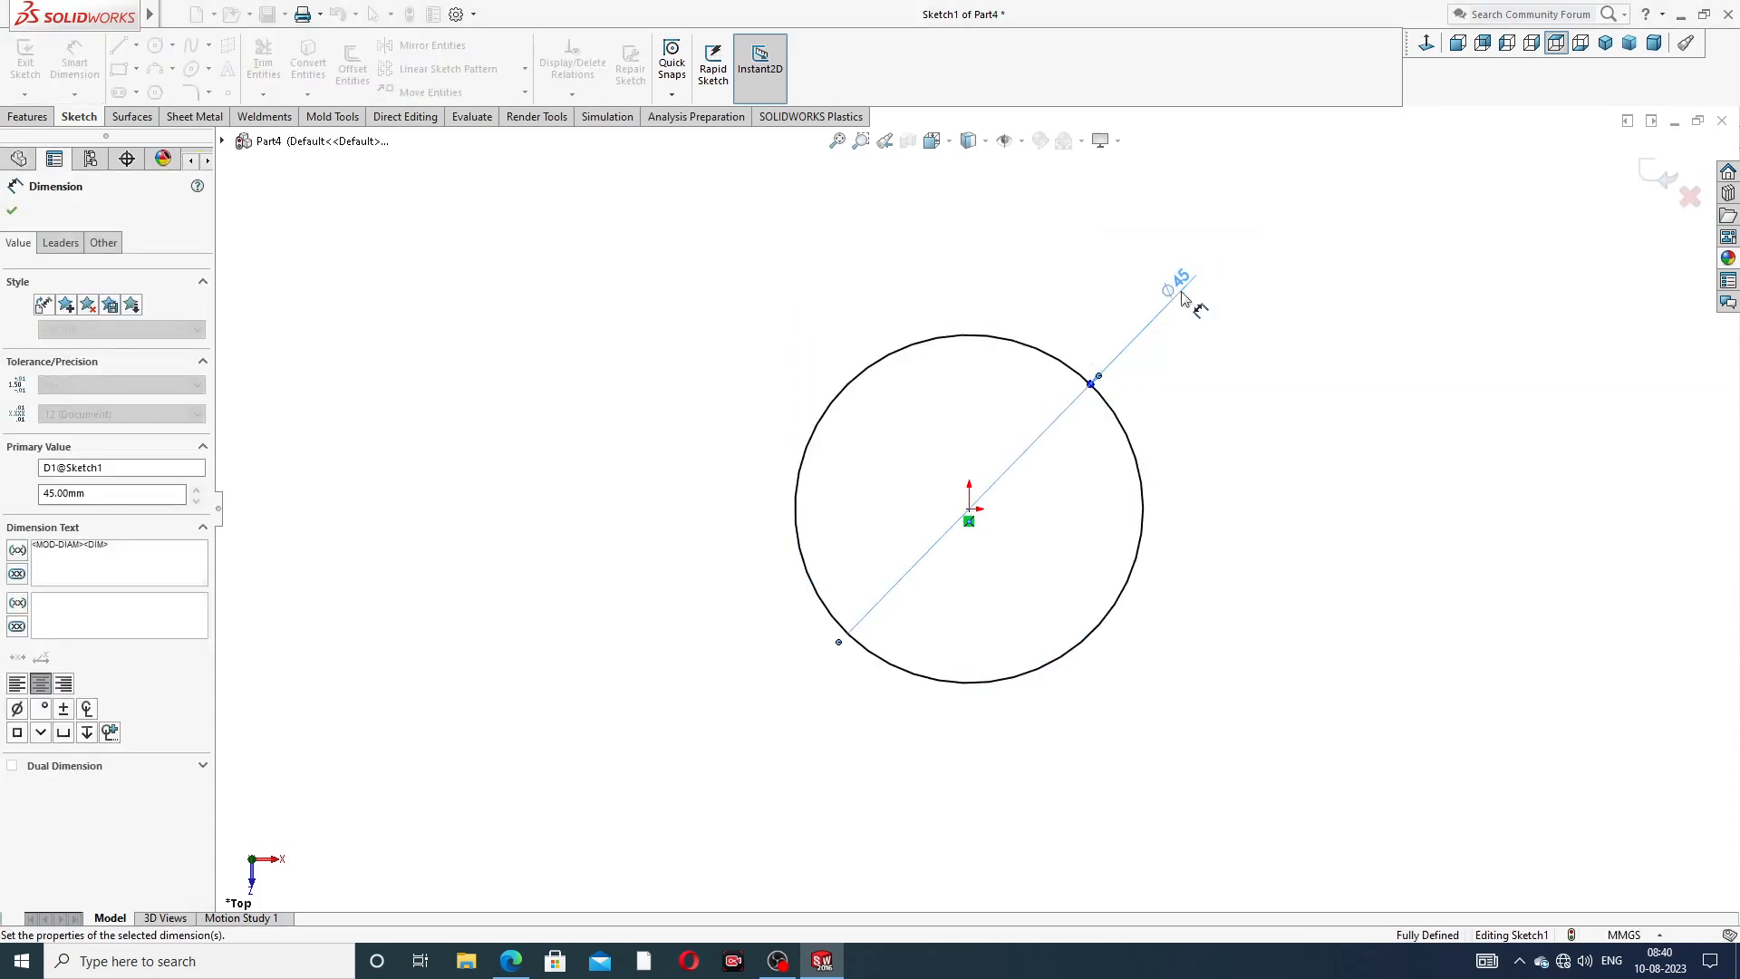
{"action": "left_click", "coordinate": [1275, 399]}
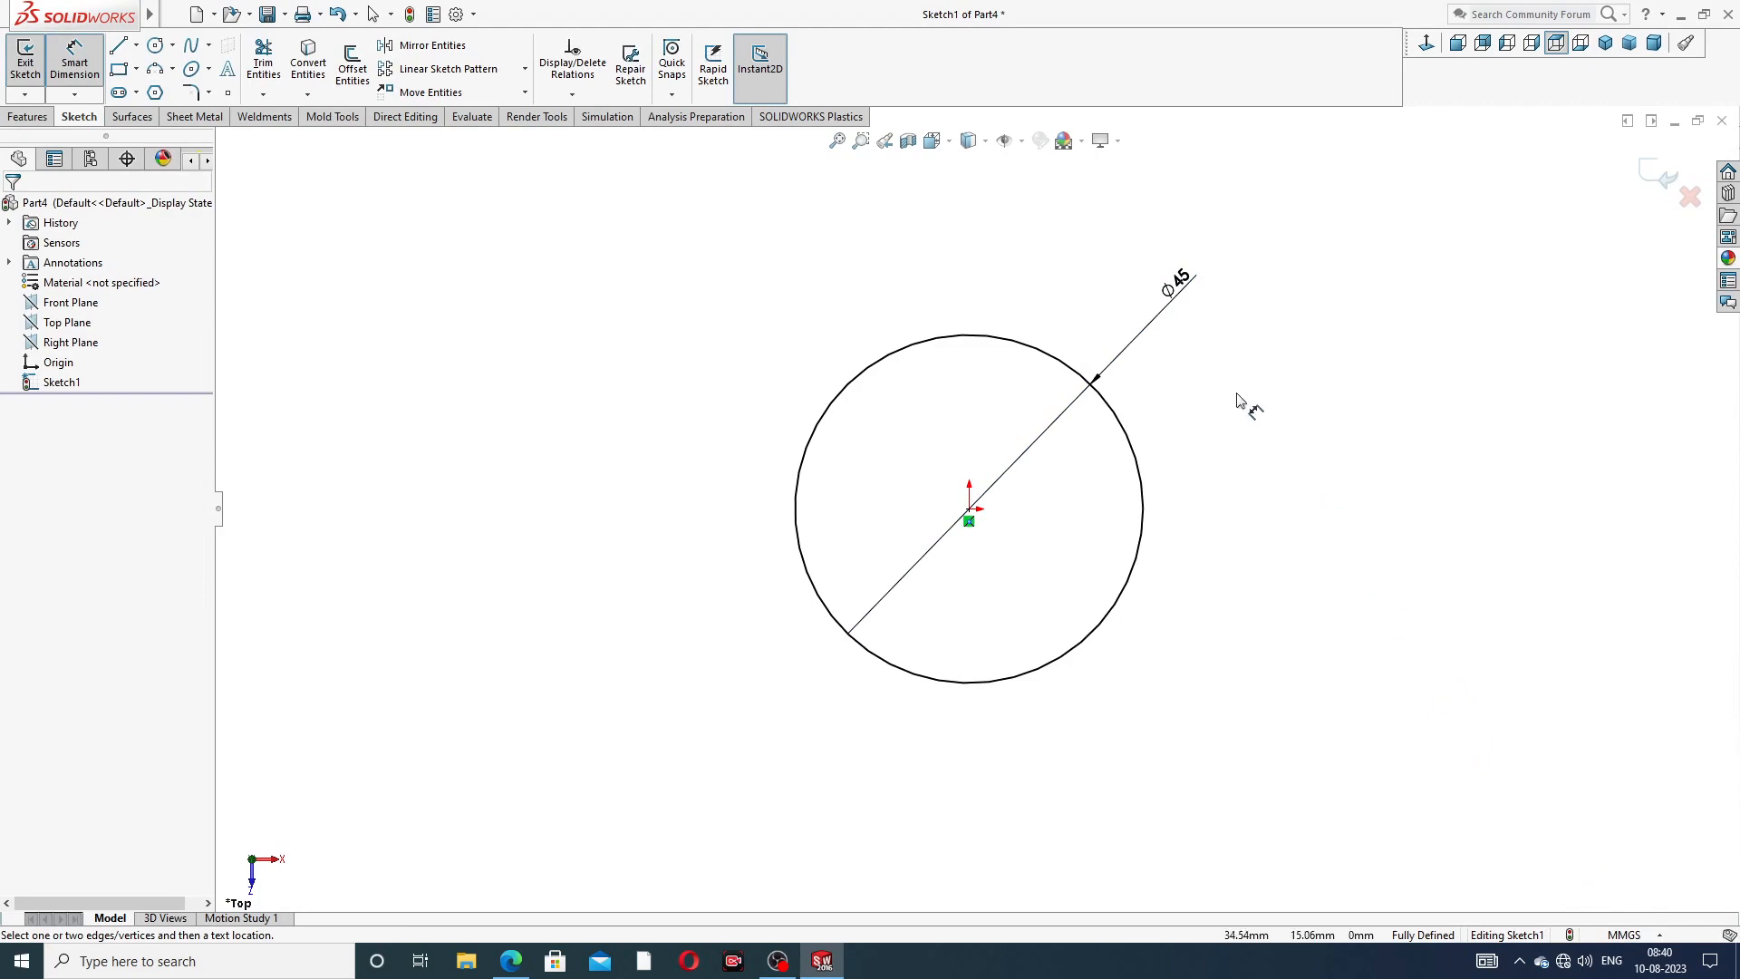
{"action": "right_click", "coordinate": [611, 256]}
{"action": "left_click", "coordinate": [659, 268]}
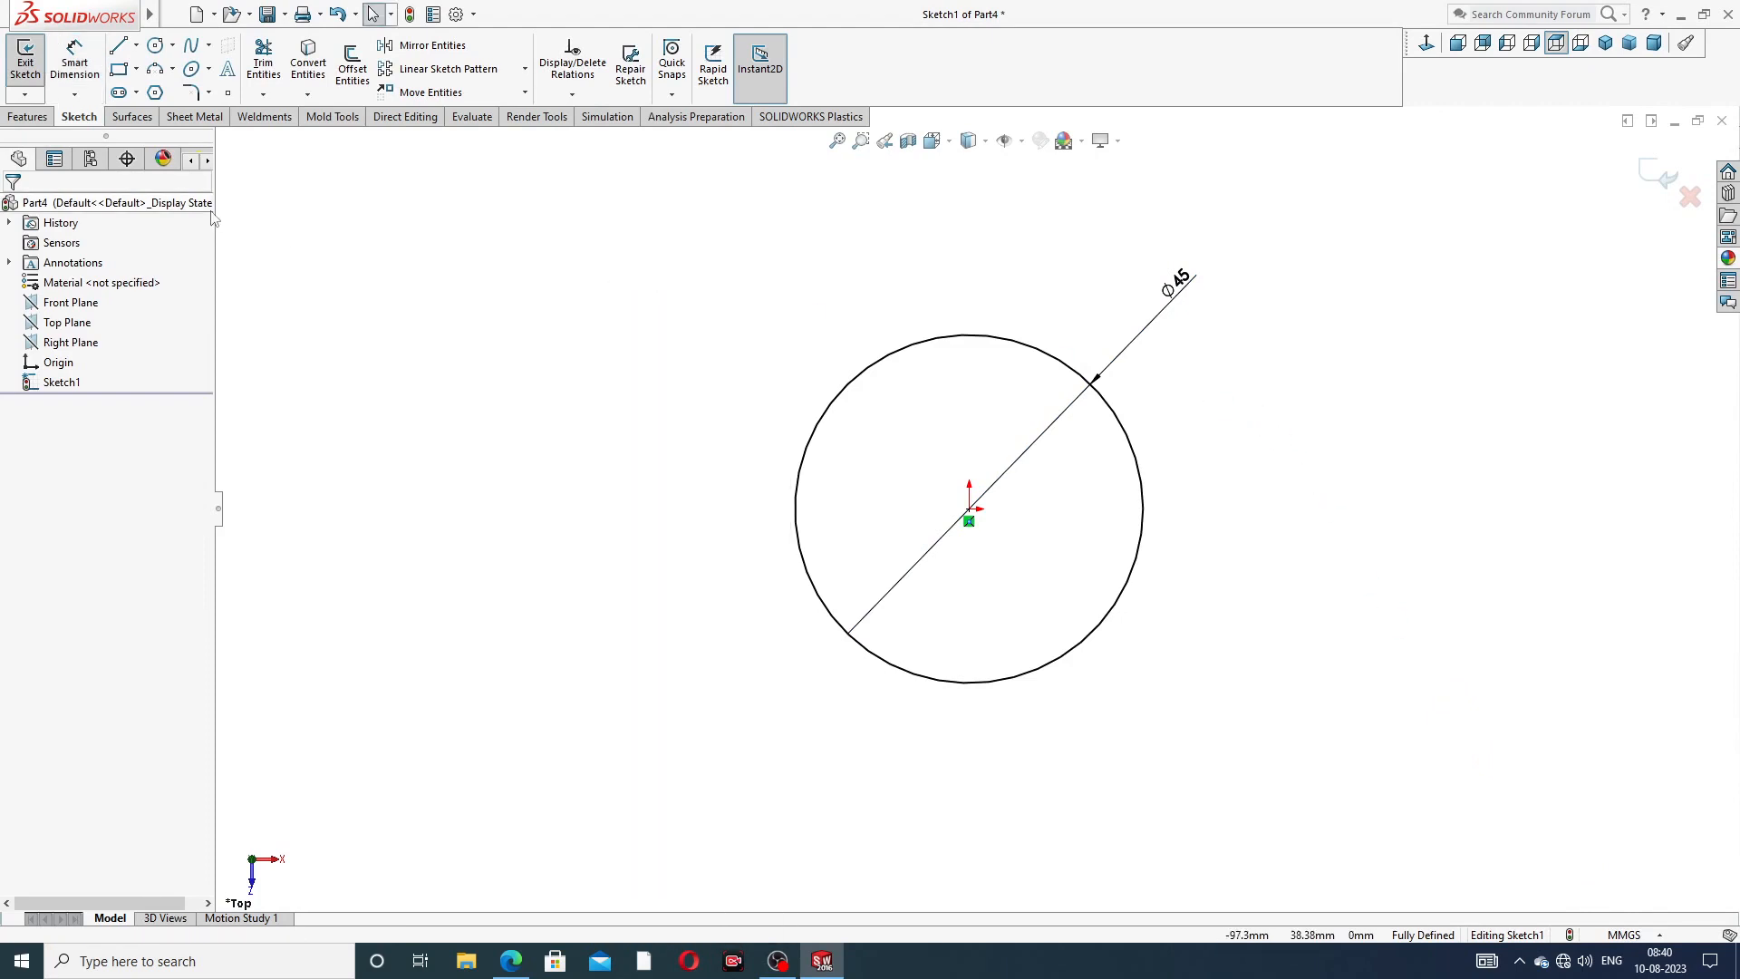
- Extrude the 45 mm circle into a 3 mm thick disc, checking the base drawing PDF in the browser before accepting the feature
{"action": "left_click", "coordinate": [28, 117]}
{"action": "left_click", "coordinate": [33, 65]}
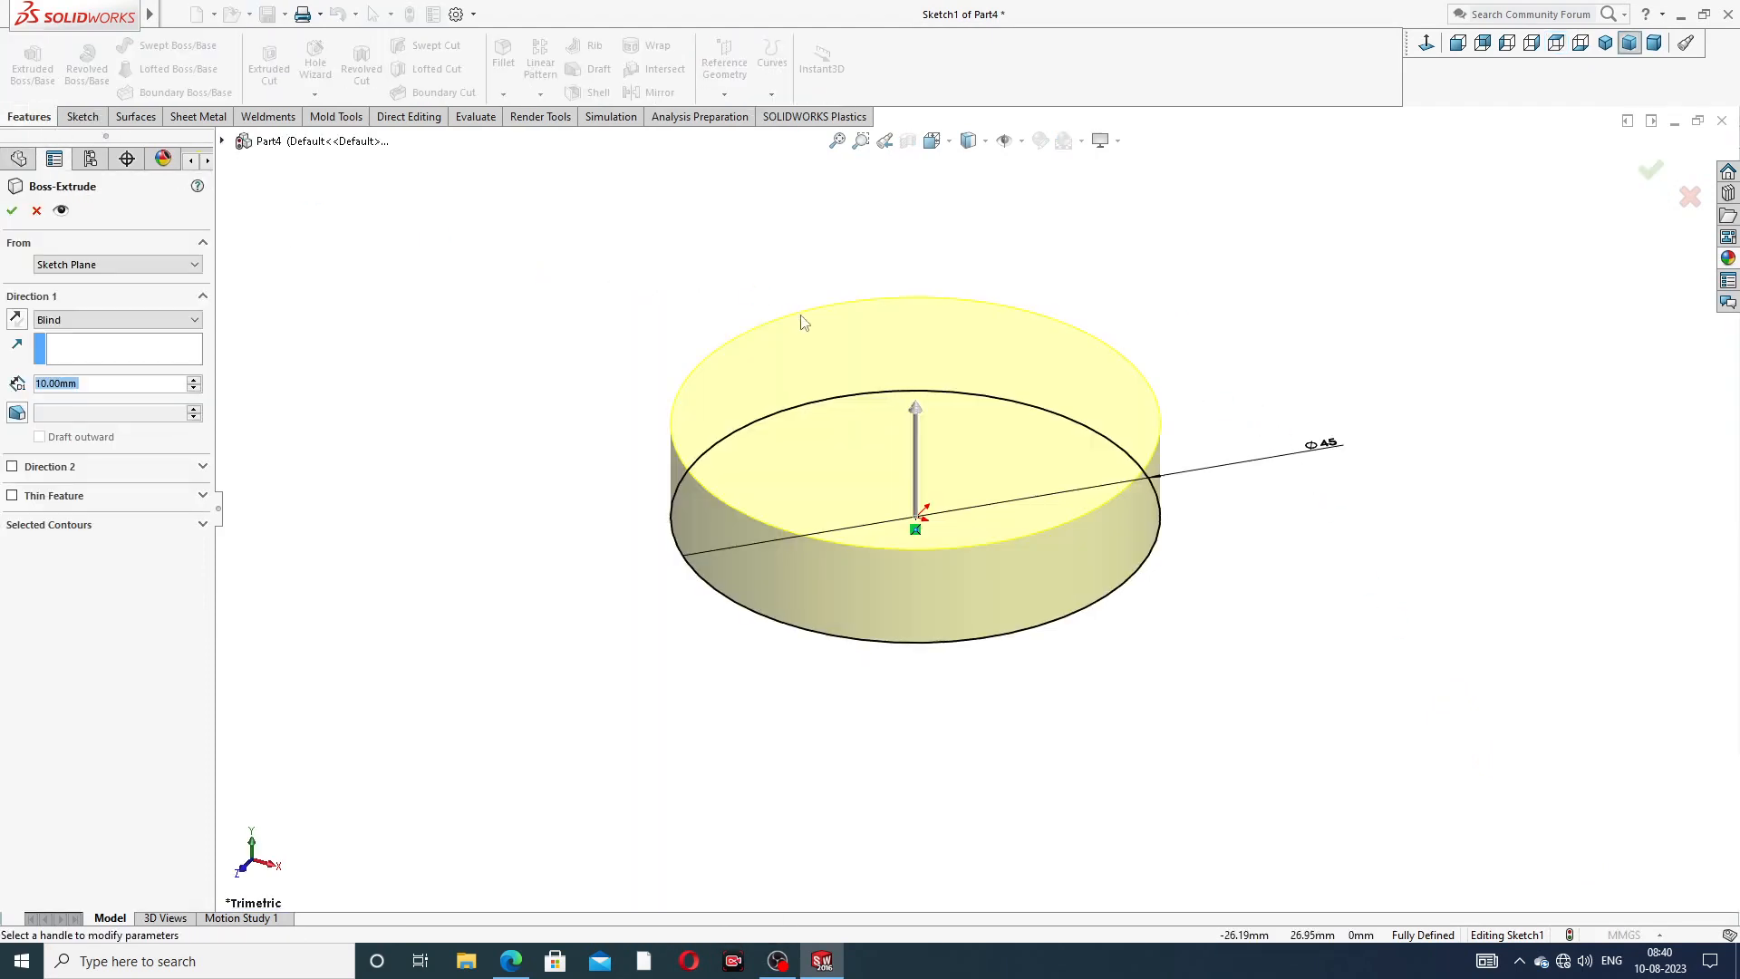
{"action": "type", "text": "3"}
{"action": "key", "text": "Return"}
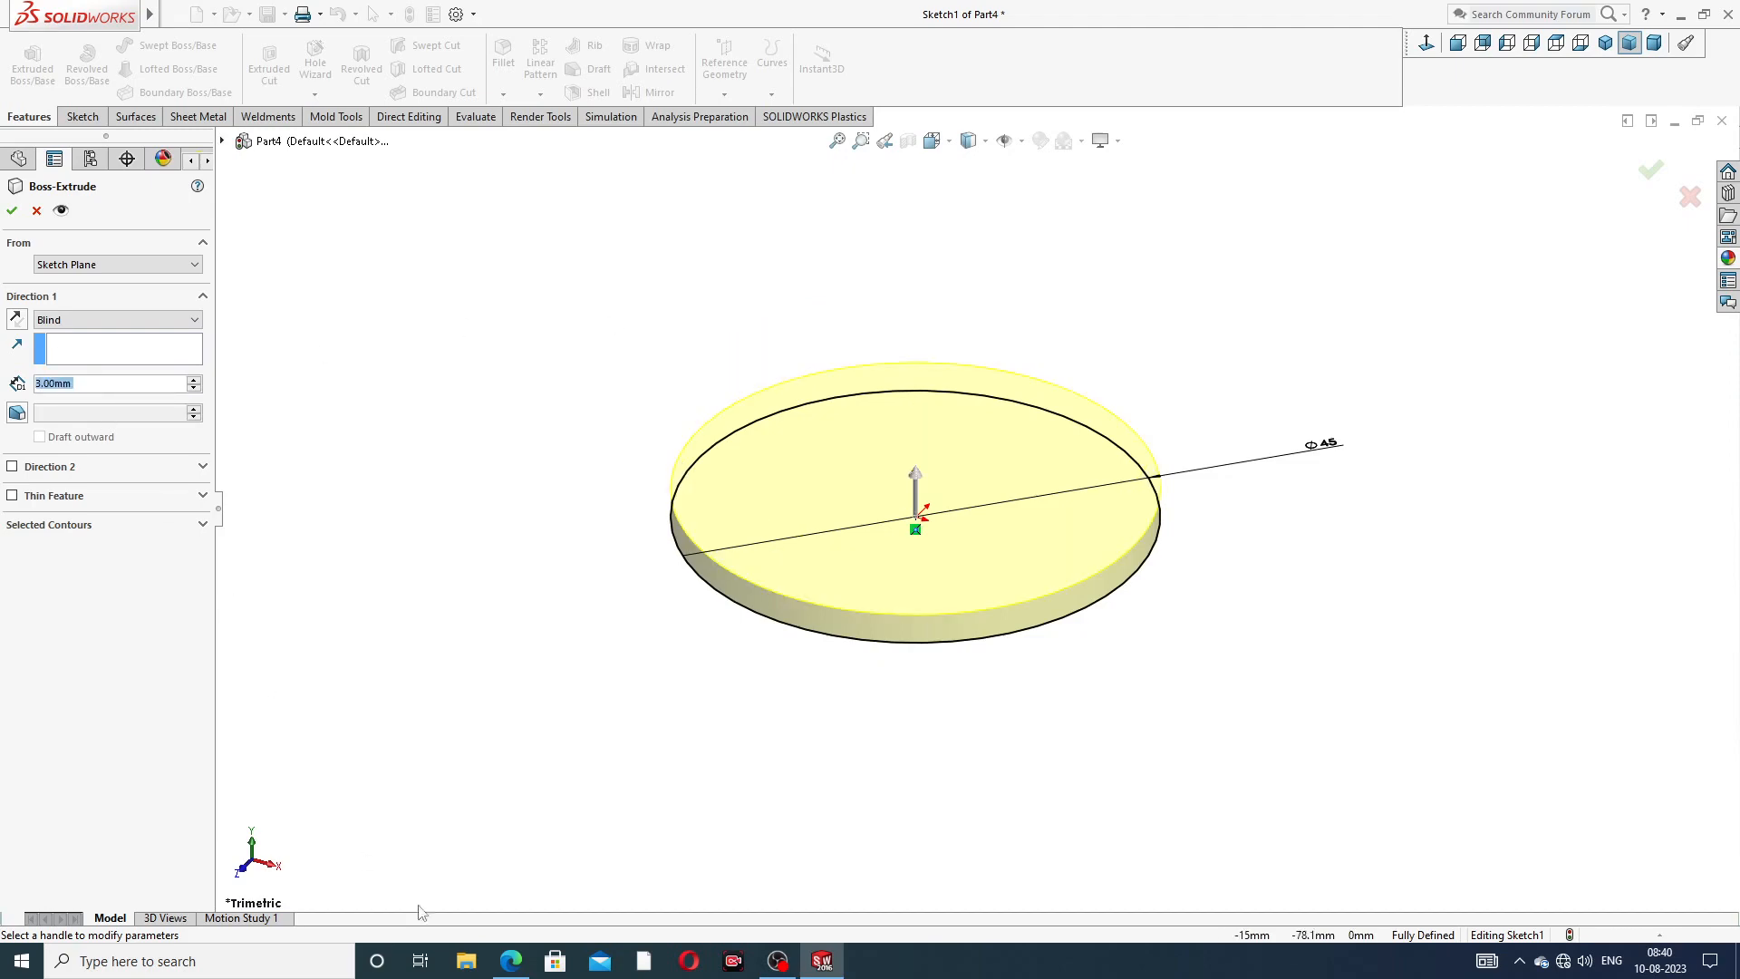
{"action": "left_click", "coordinate": [511, 960]}
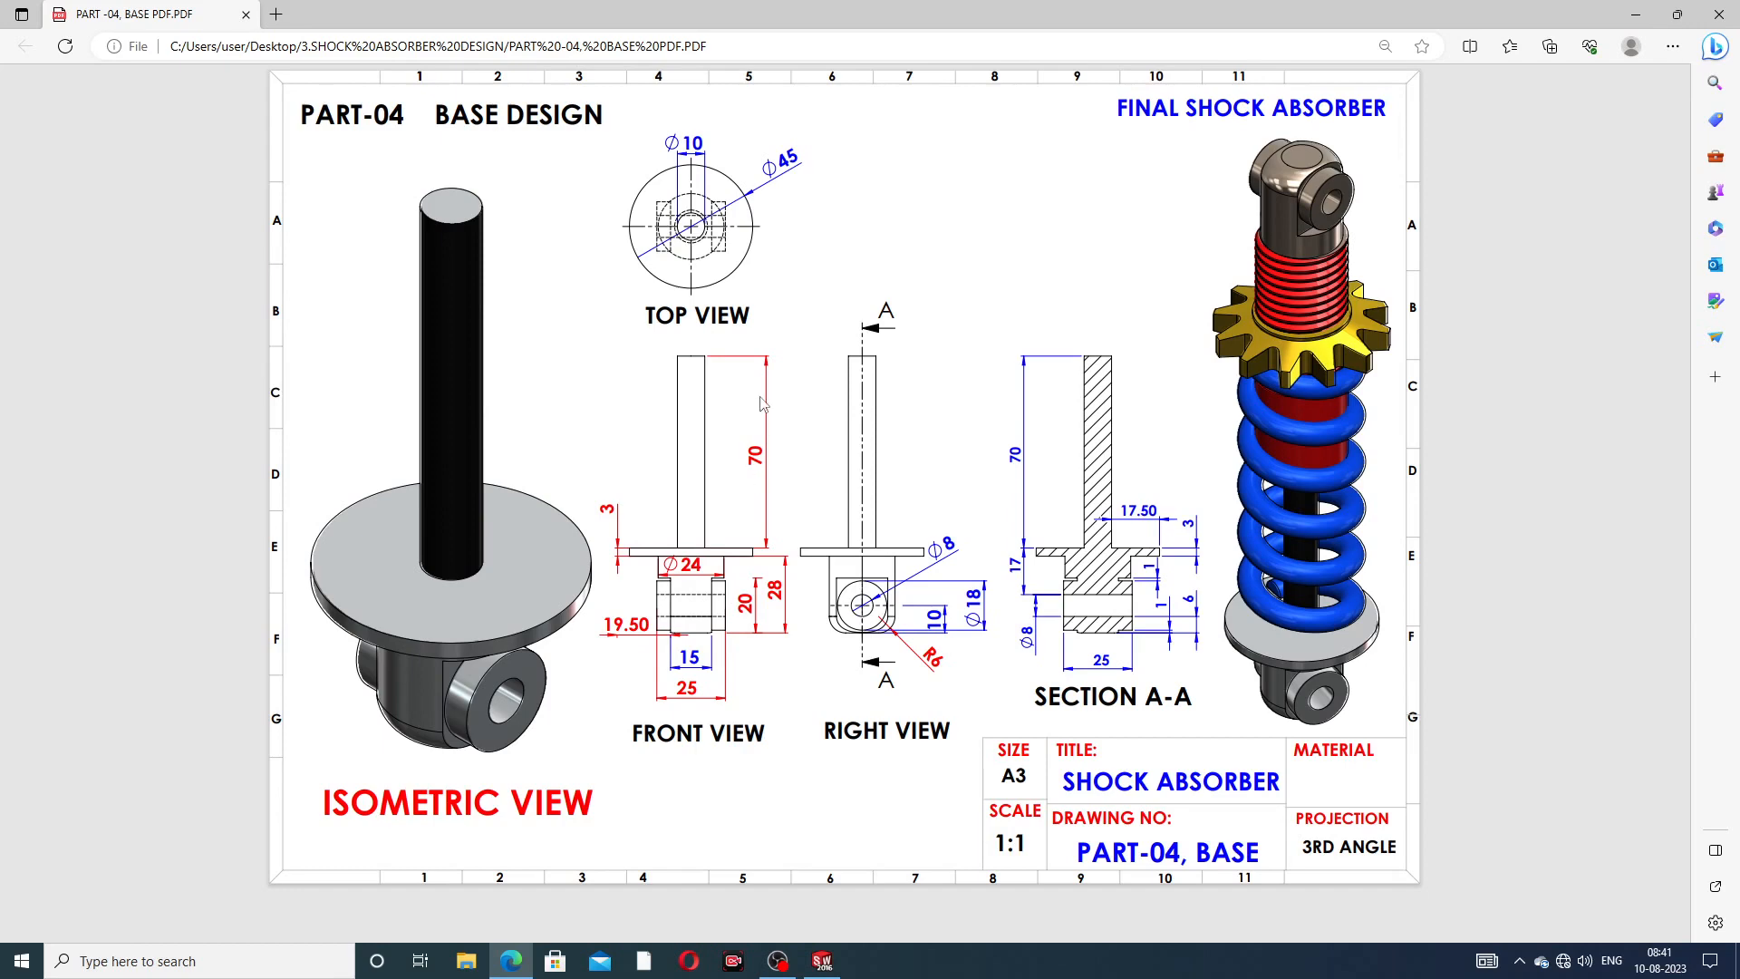
{"action": "left_click", "coordinate": [511, 961]}
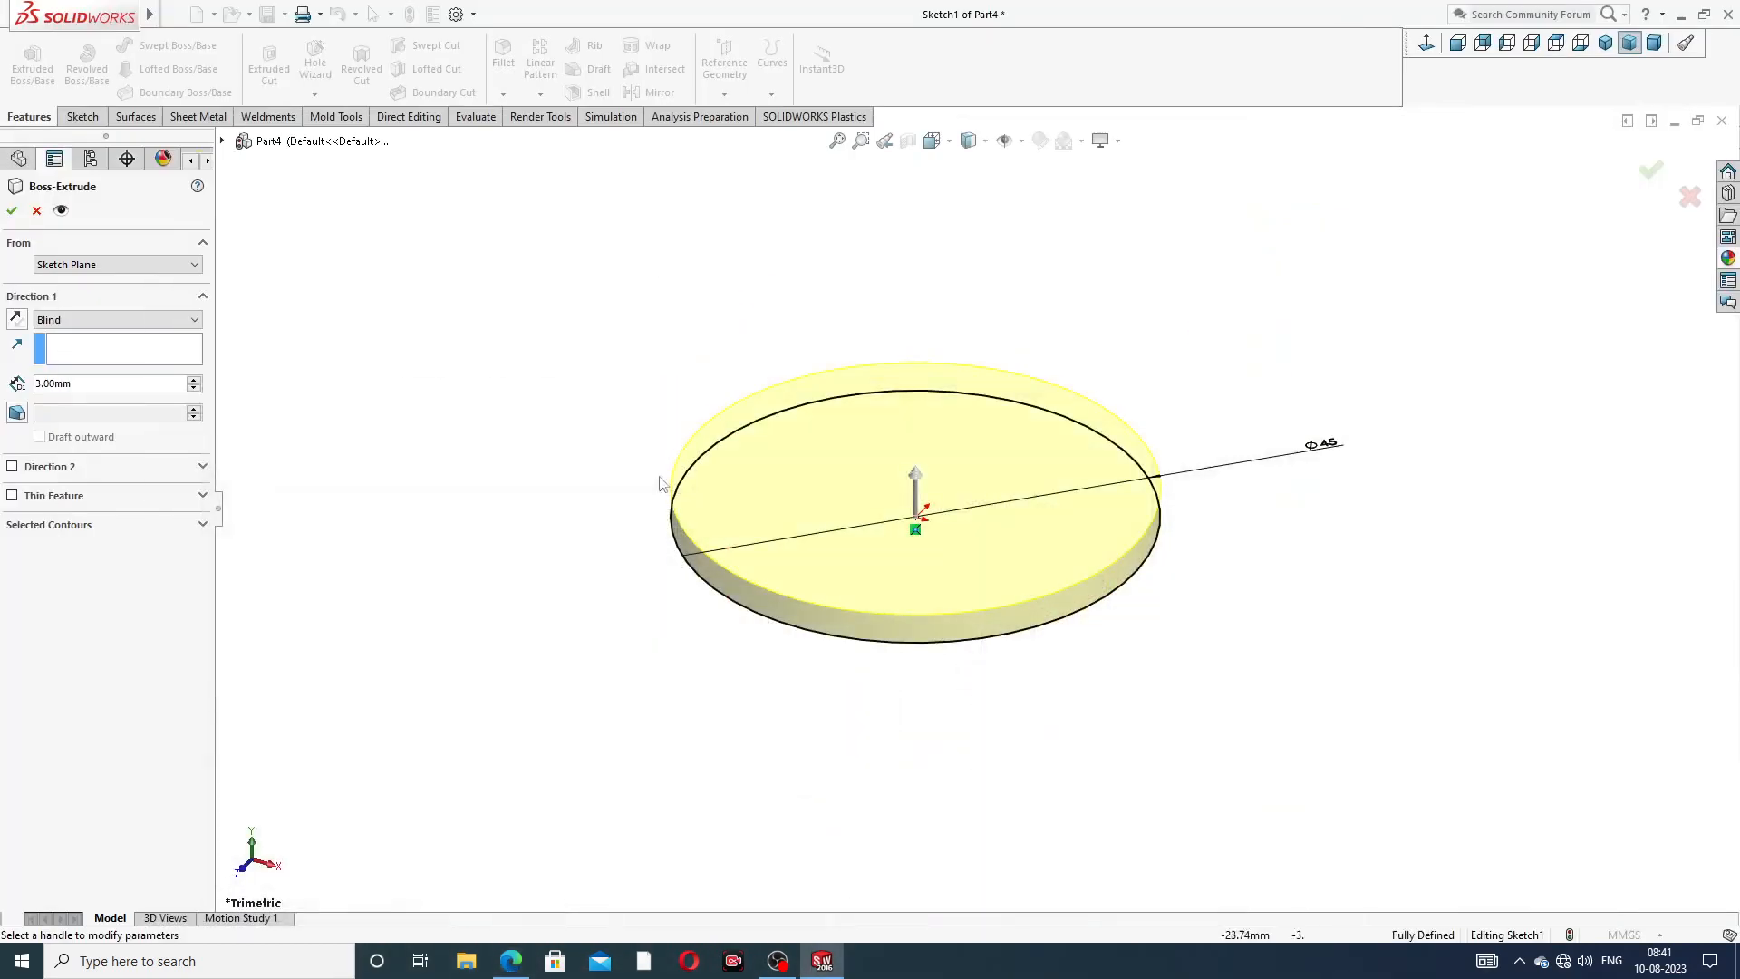
{"action": "left_click", "coordinate": [12, 210]}
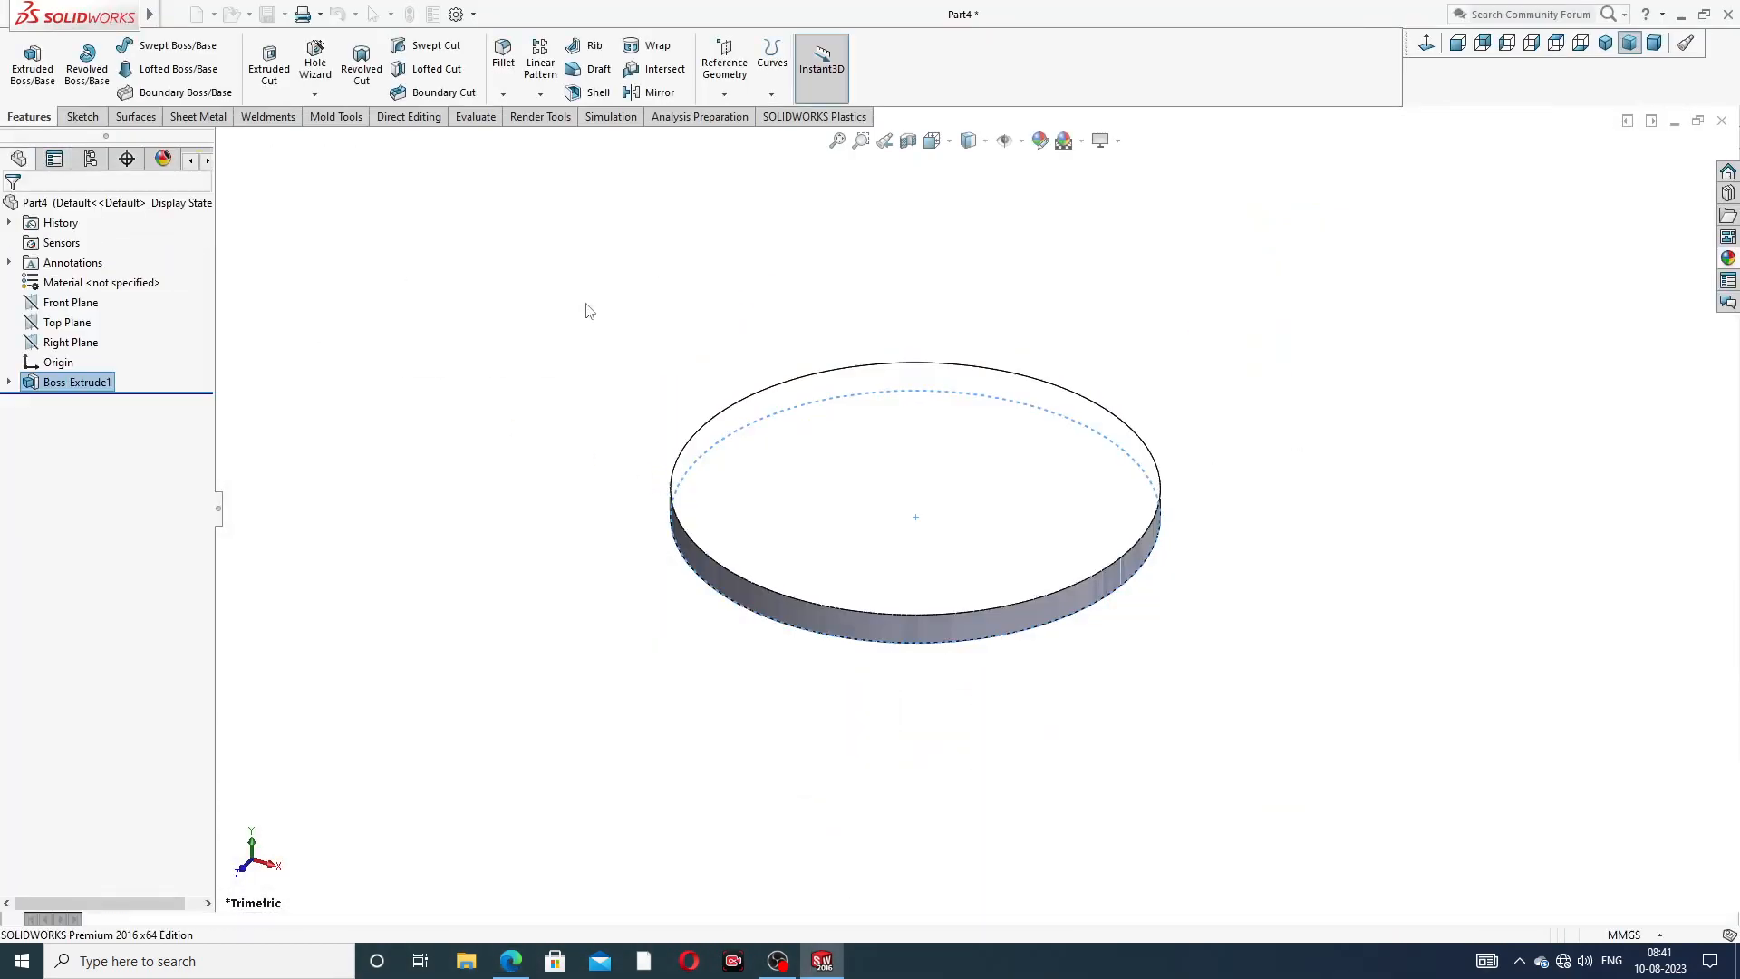
- Start a sketch on the disc's upper face and draw a circle about 19 mm in diameter centred on the origin
{"action": "mouse_move", "coordinate": [1002, 568]}
{"action": "middle_mouse_down"}
{"action": "mouse_move", "coordinate": [1041, 392]}
{"action": "mouse_move", "coordinate": [1014, 575]}
{"action": "middle_mouse_up"}
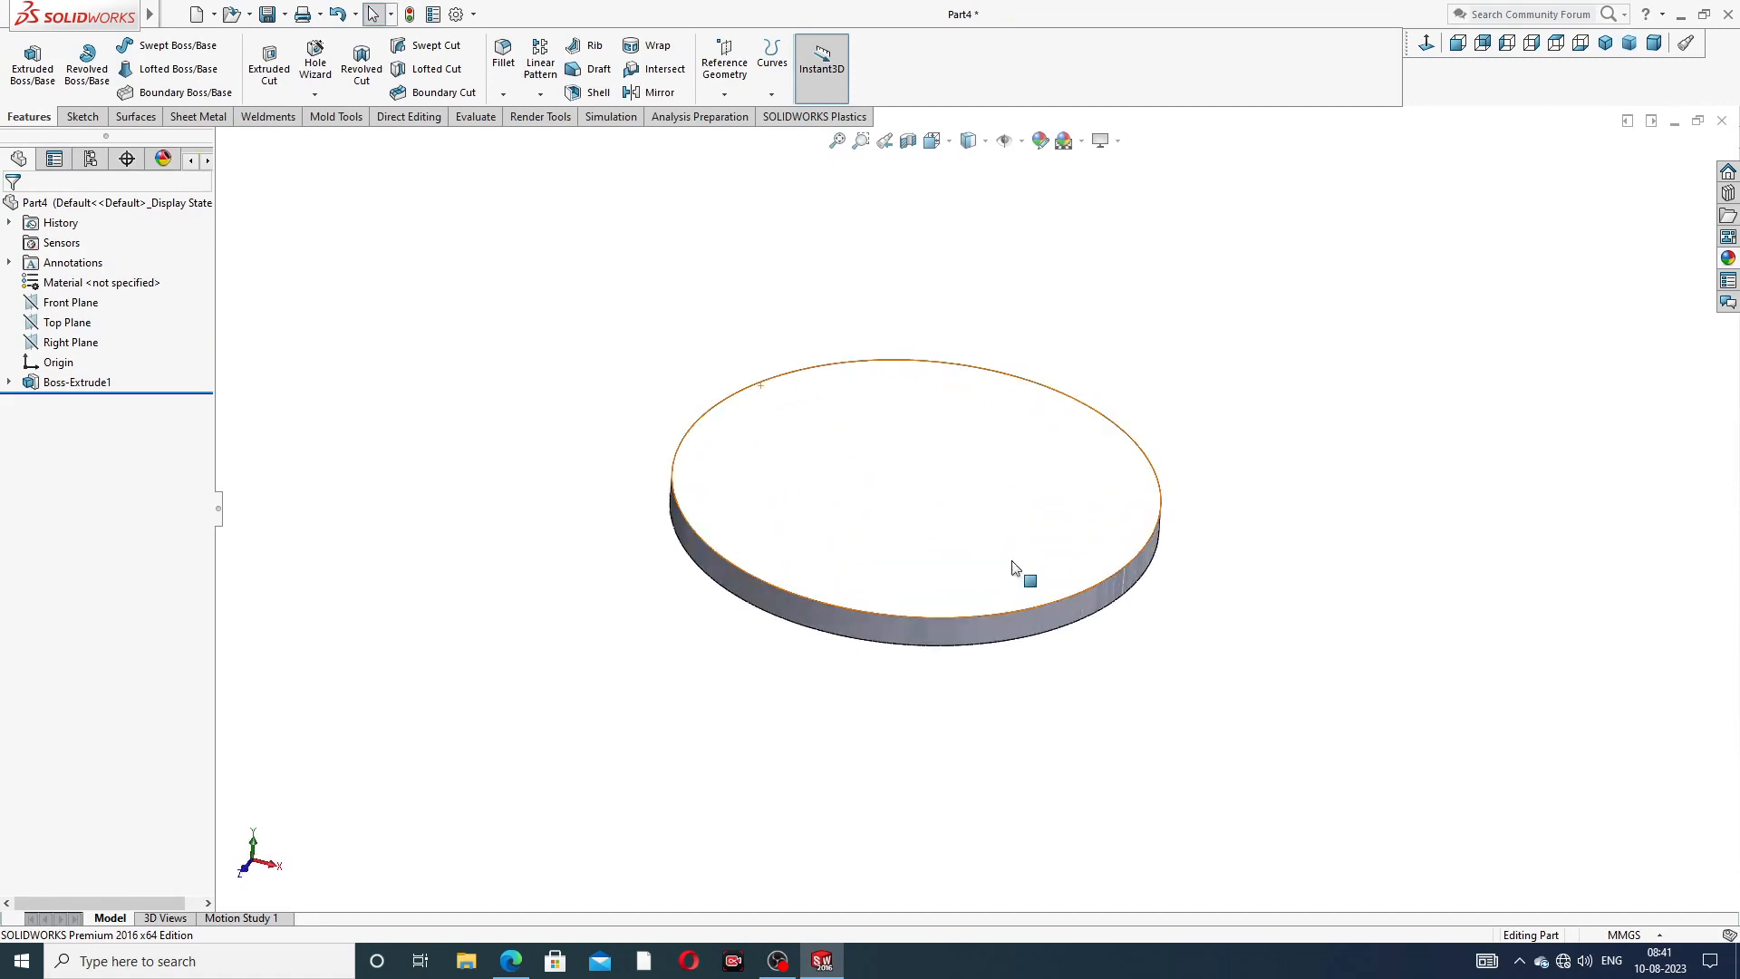
{"action": "left_click", "coordinate": [952, 497]}
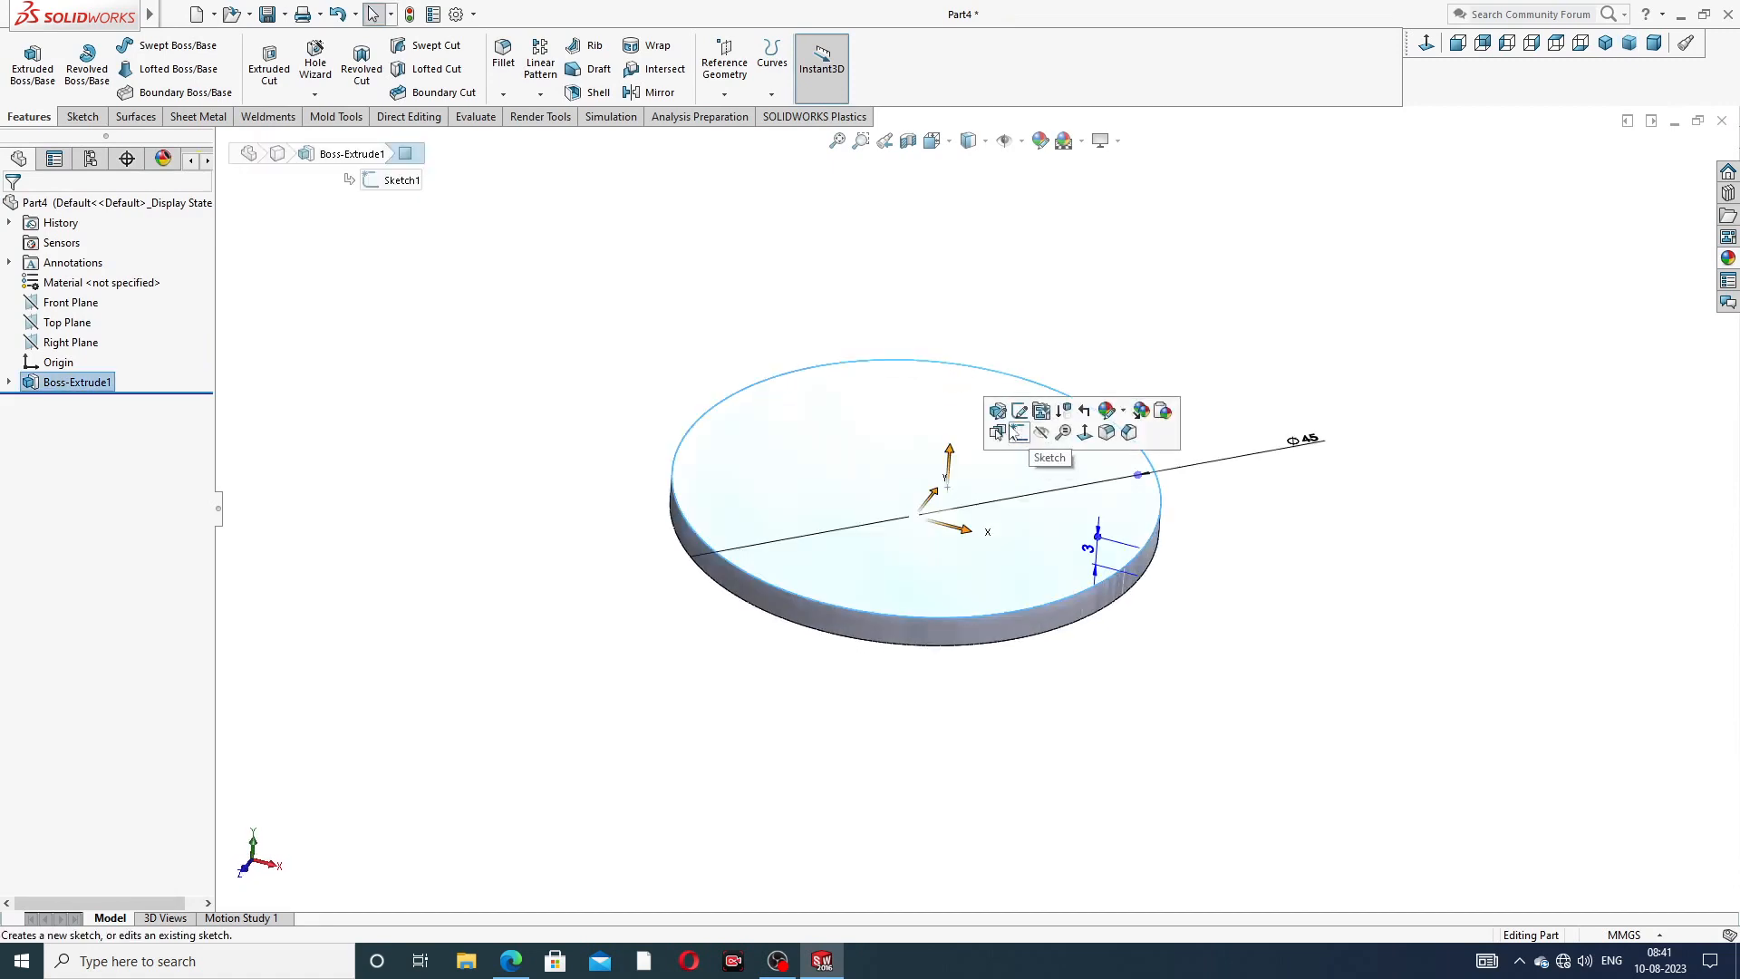
{"action": "left_click", "coordinate": [1040, 433]}
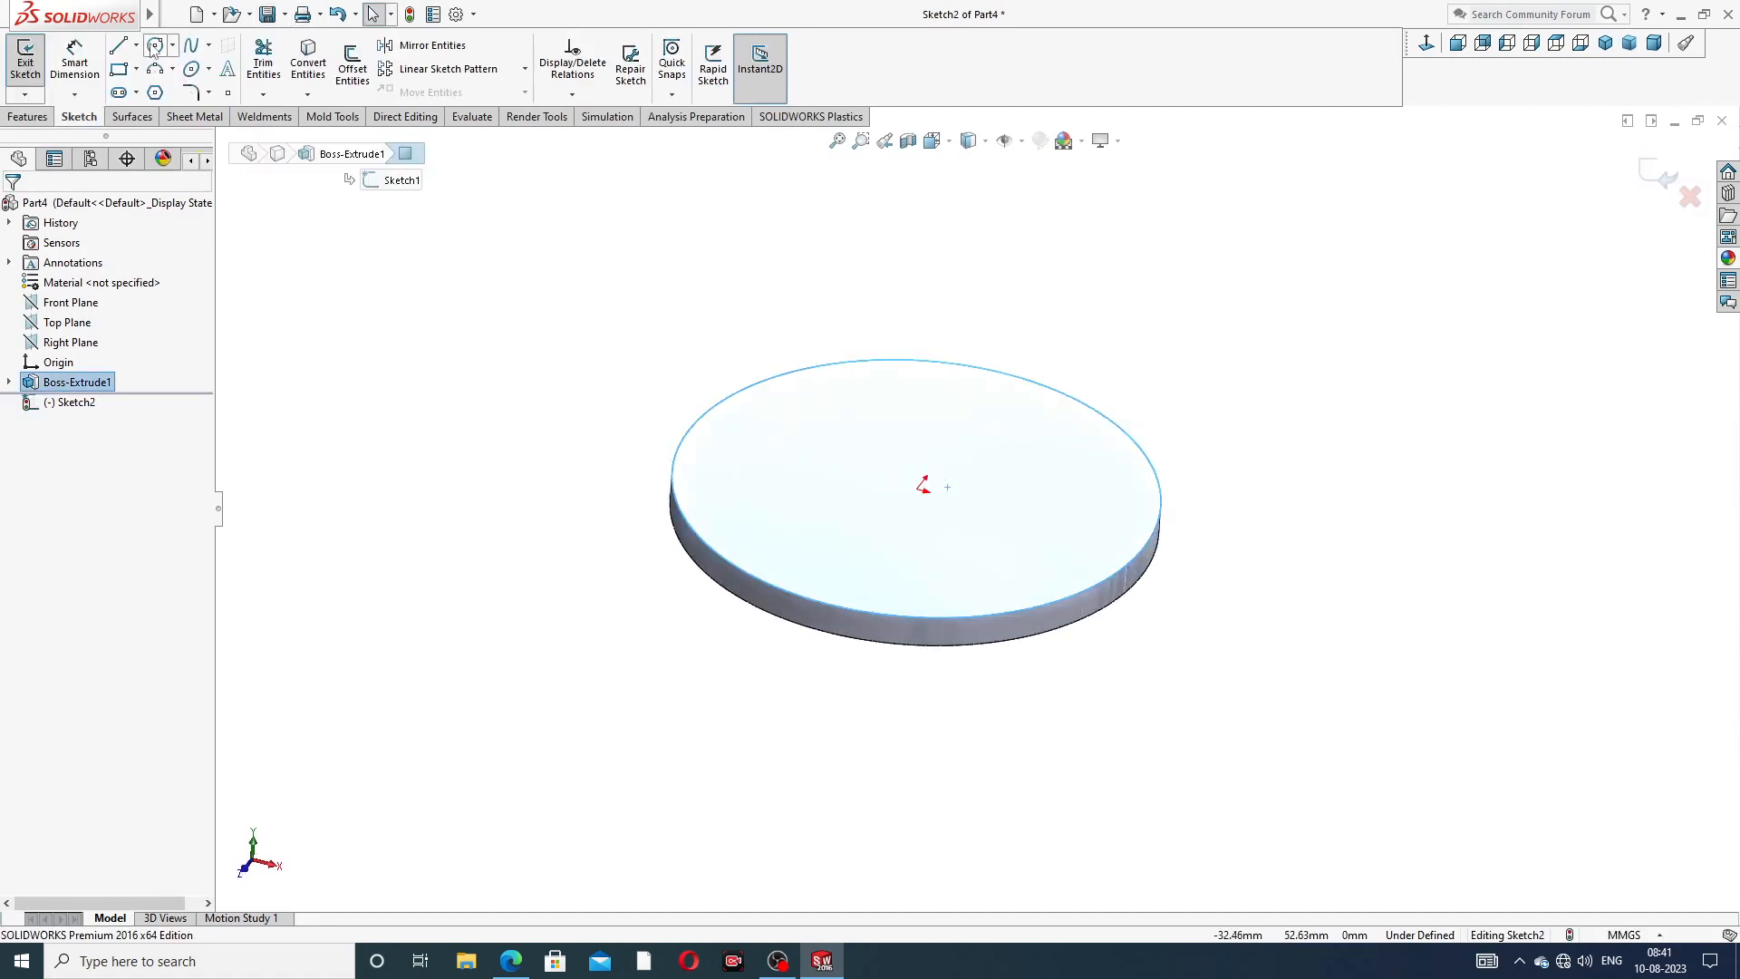
{"action": "left_click", "coordinate": [155, 44]}
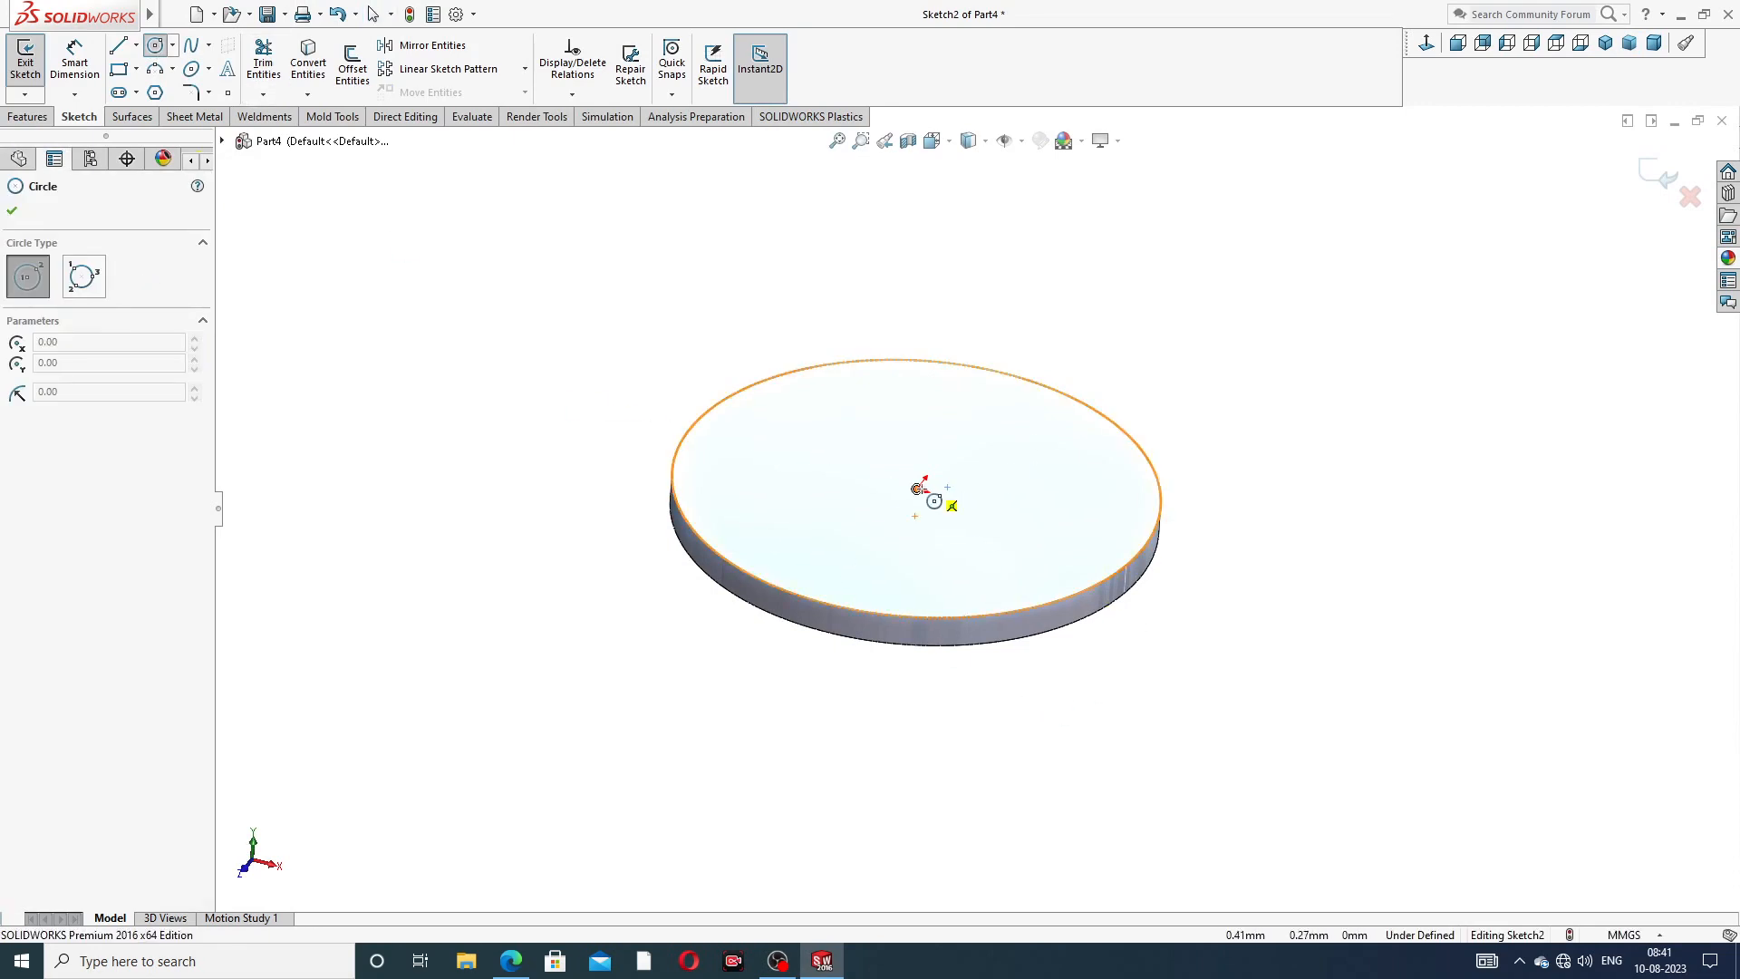
{"action": "left_click", "coordinate": [917, 489]}
{"action": "left_click", "coordinate": [983, 426]}
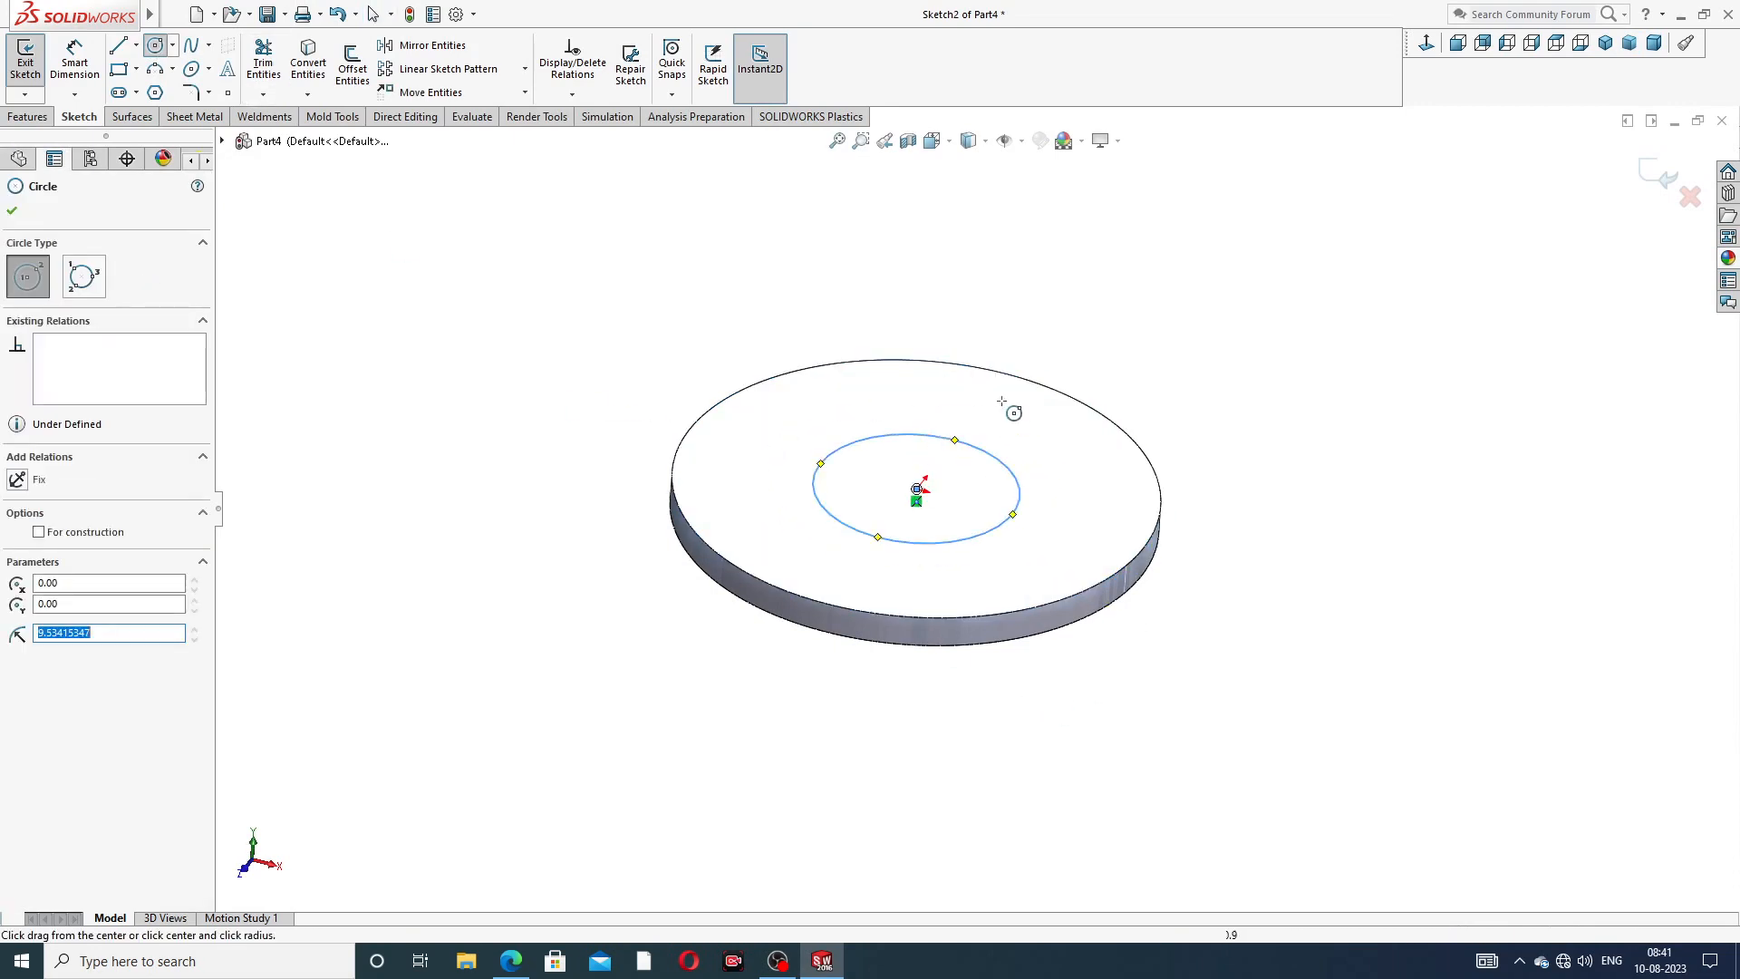
{"action": "right_click", "coordinate": [1036, 399]}
{"action": "left_click", "coordinate": [1042, 412]}
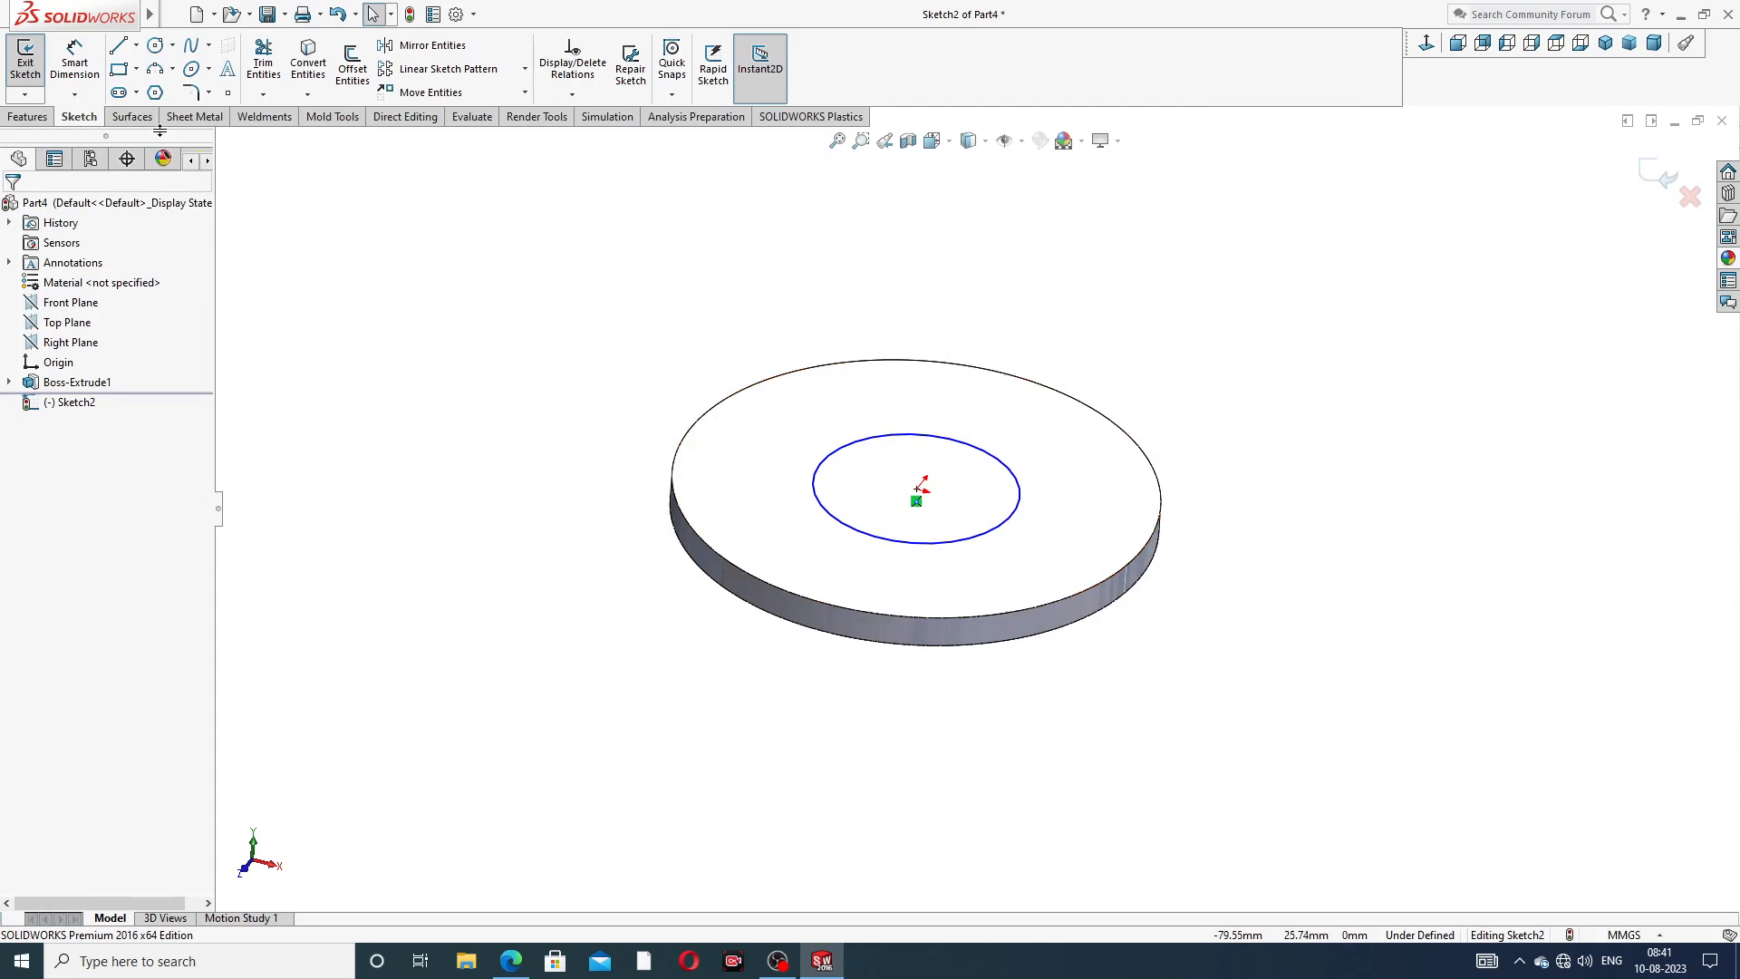
- Dimension the small circle on the disc's upper face to a diameter of 10 mm
{"action": "left_click", "coordinate": [81, 68]}
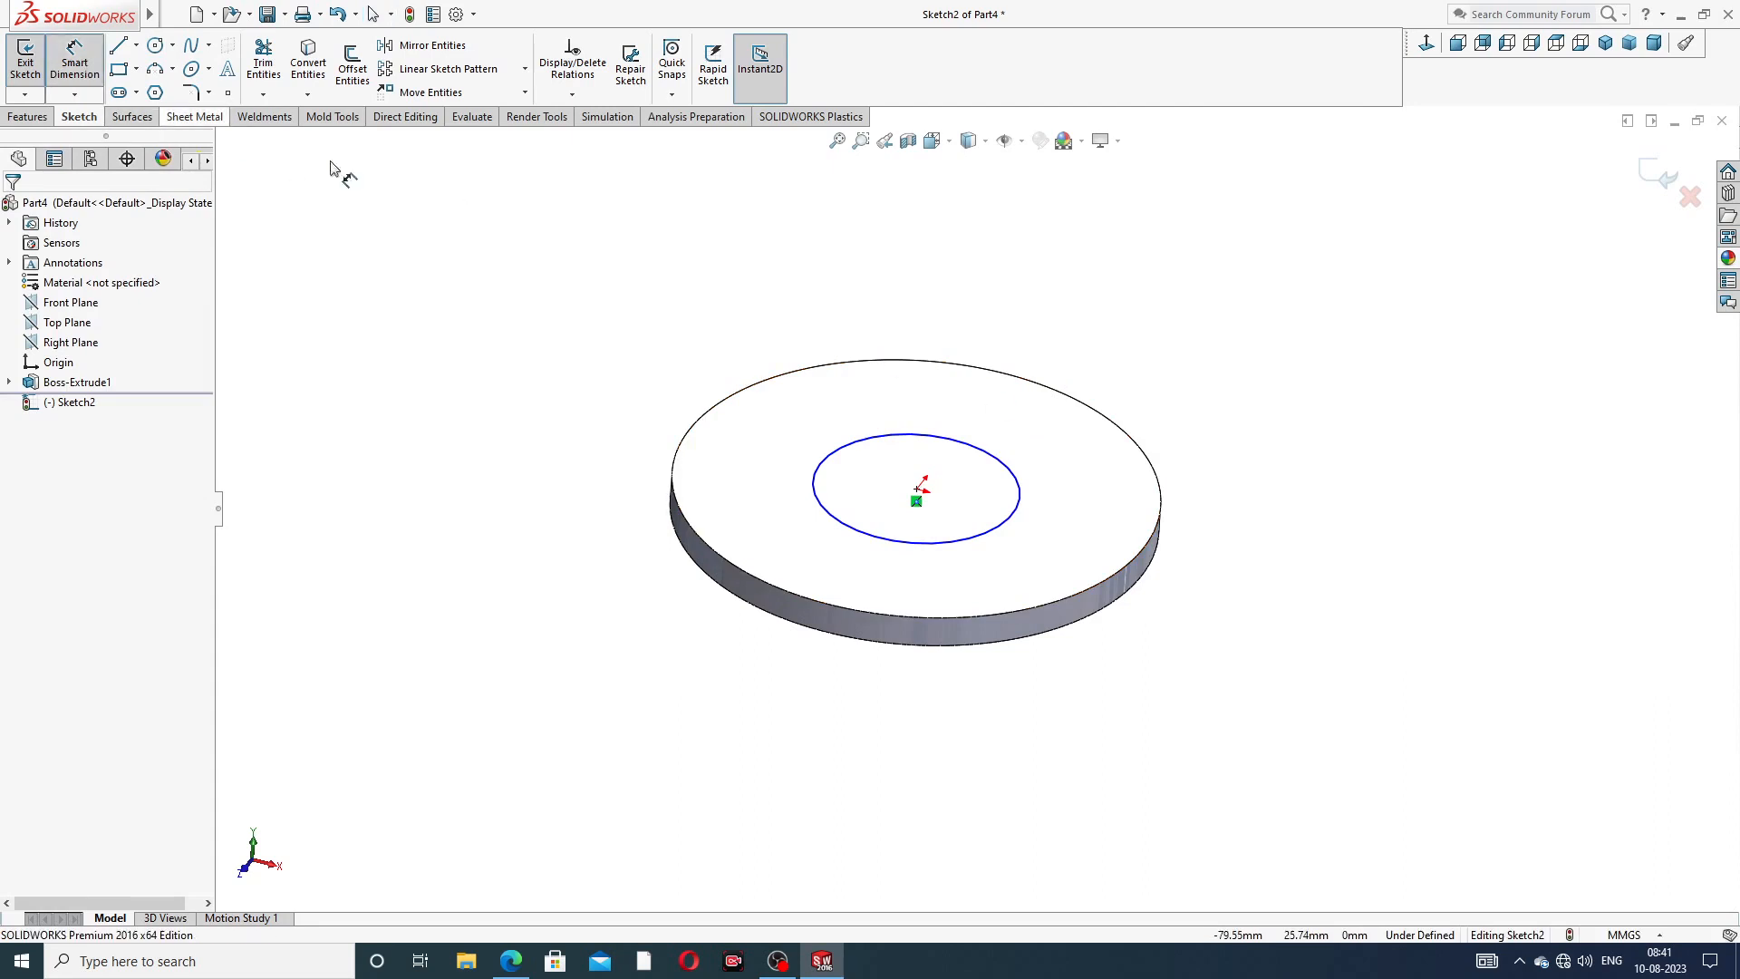
{"action": "left_click", "coordinate": [895, 444]}
{"action": "left_click", "coordinate": [1033, 346]}
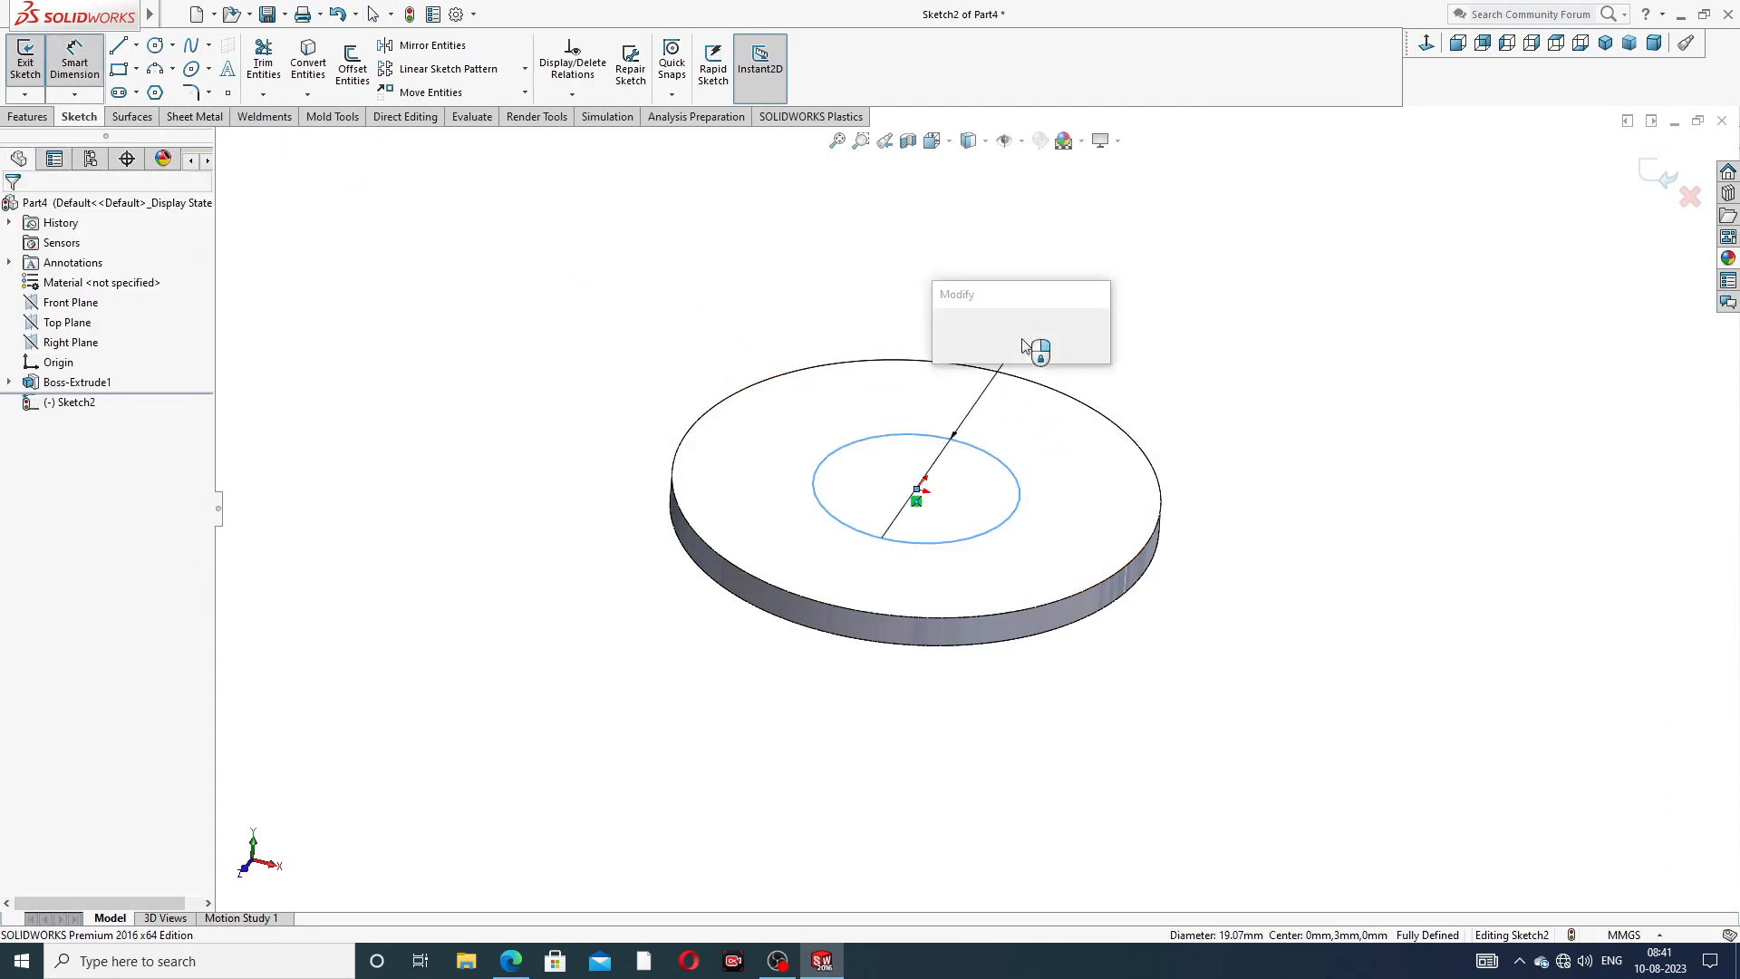
{"action": "type", "text": "10"}
{"action": "key", "text": "Return"}
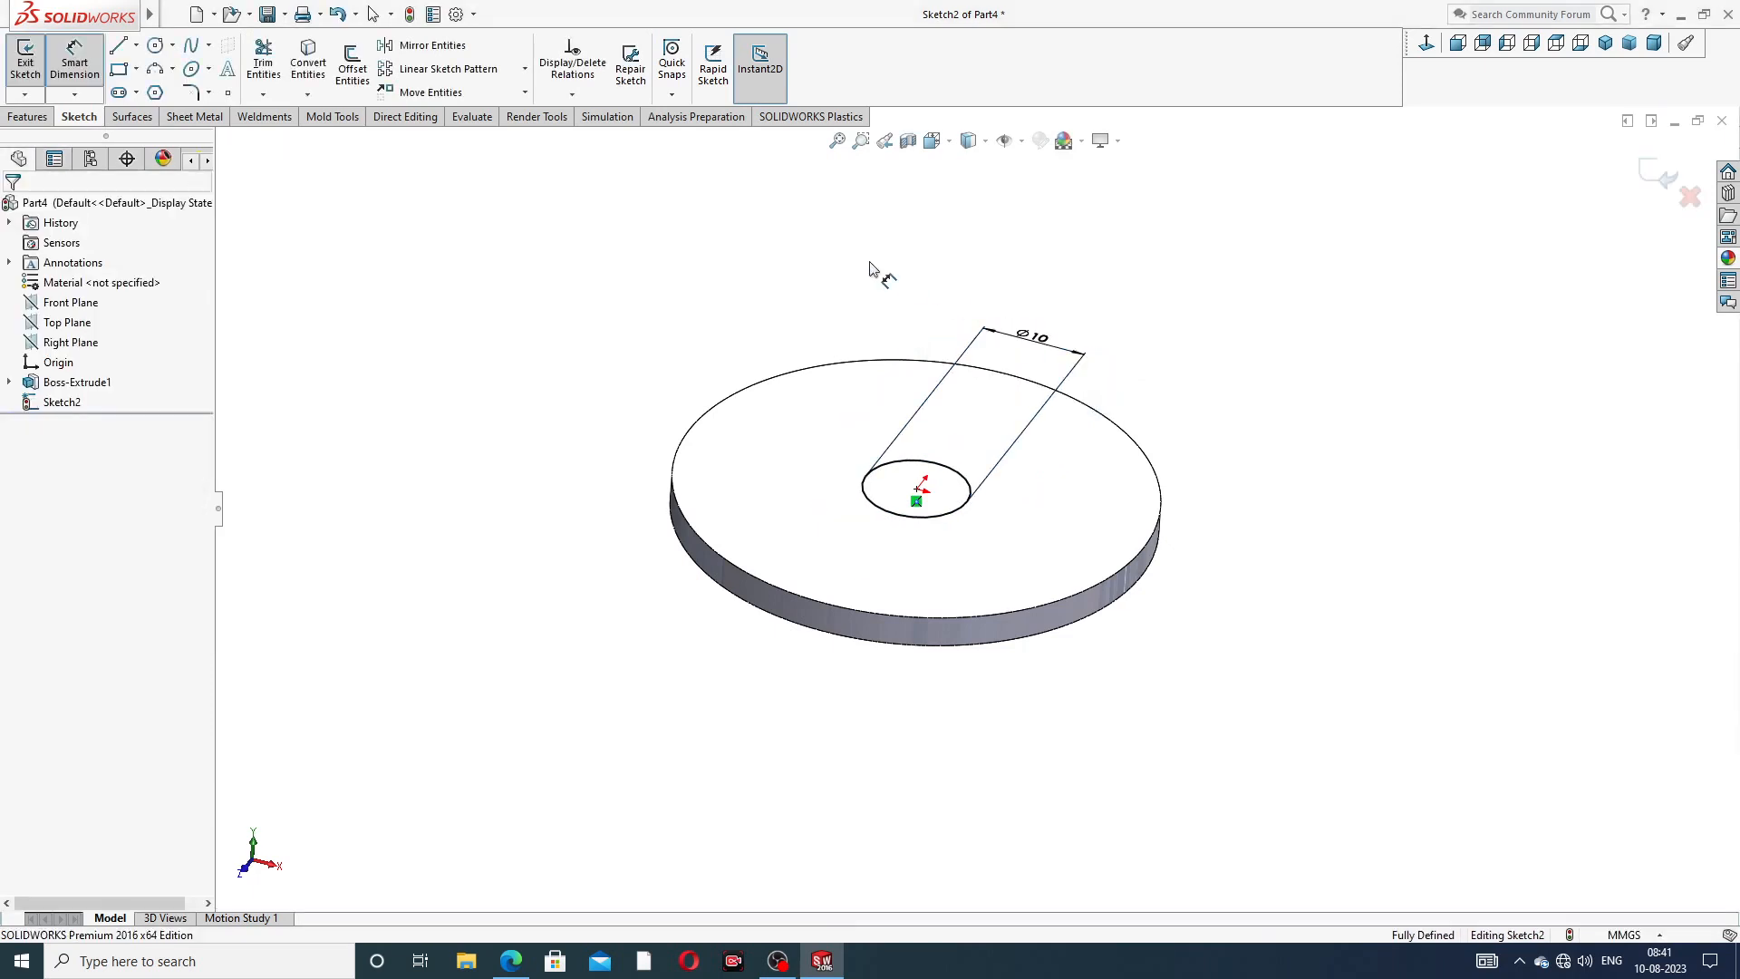
{"action": "right_click", "coordinate": [451, 271]}
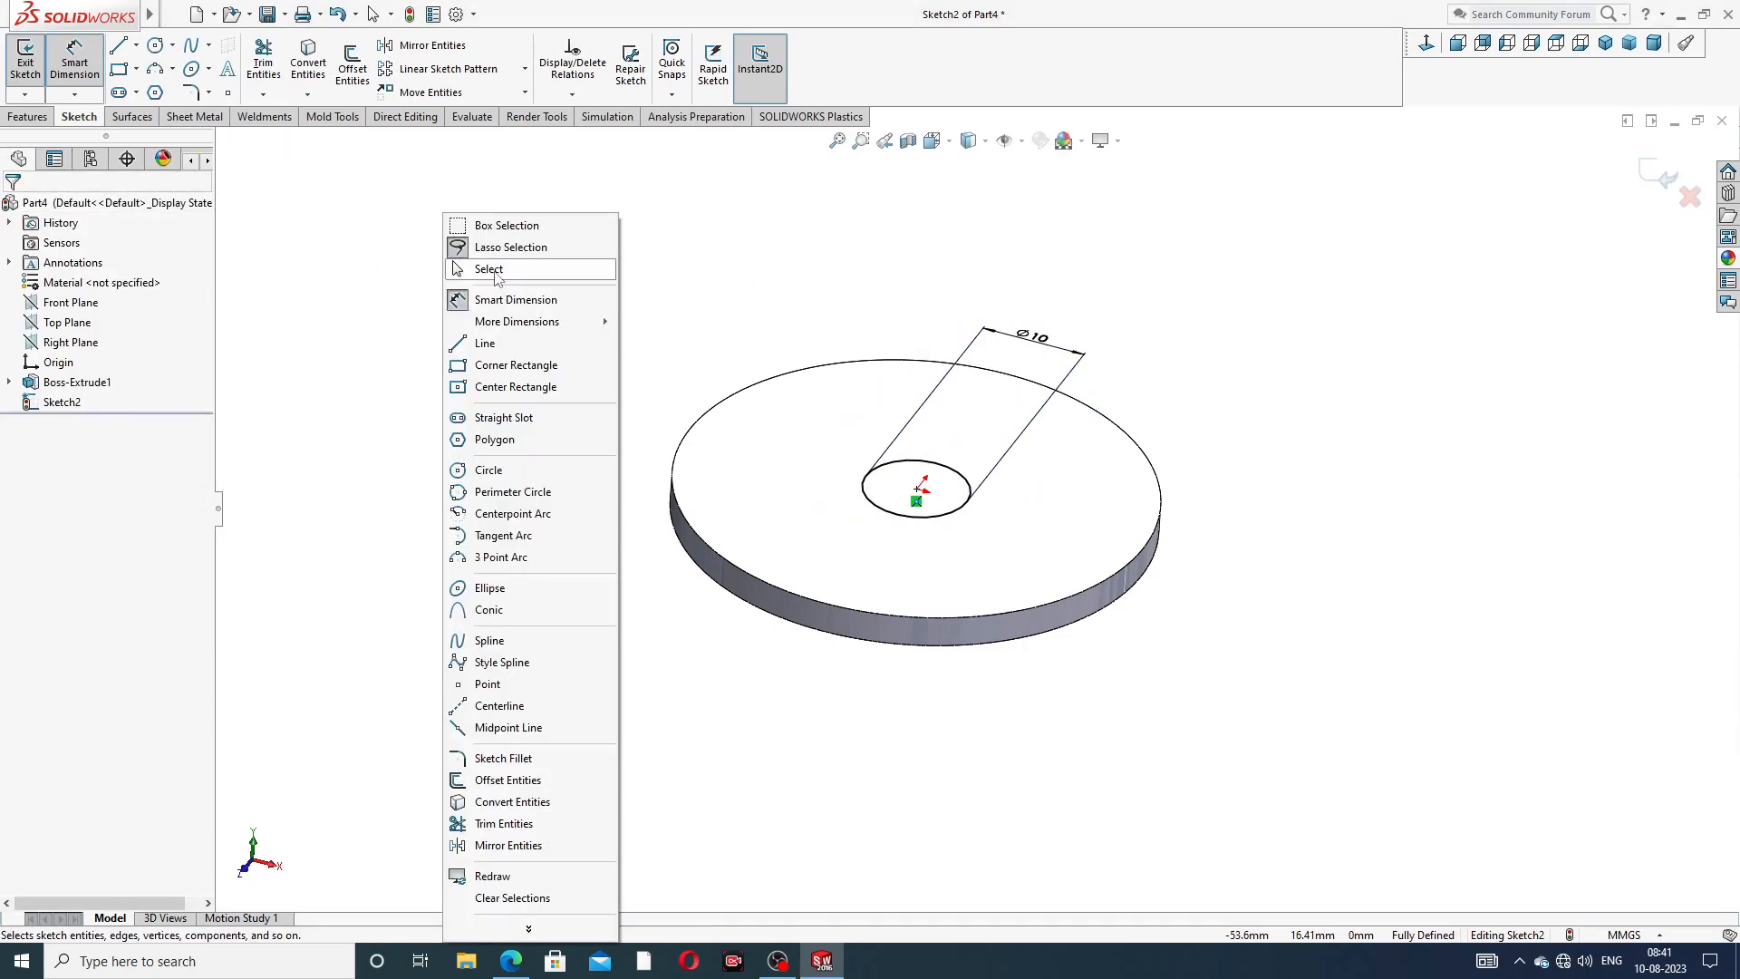
{"action": "left_click", "coordinate": [481, 269]}
- Extrude the 10 mm circle 70 mm upward from the disc as a rod, merged with the existing body
{"action": "left_click", "coordinate": [27, 116]}
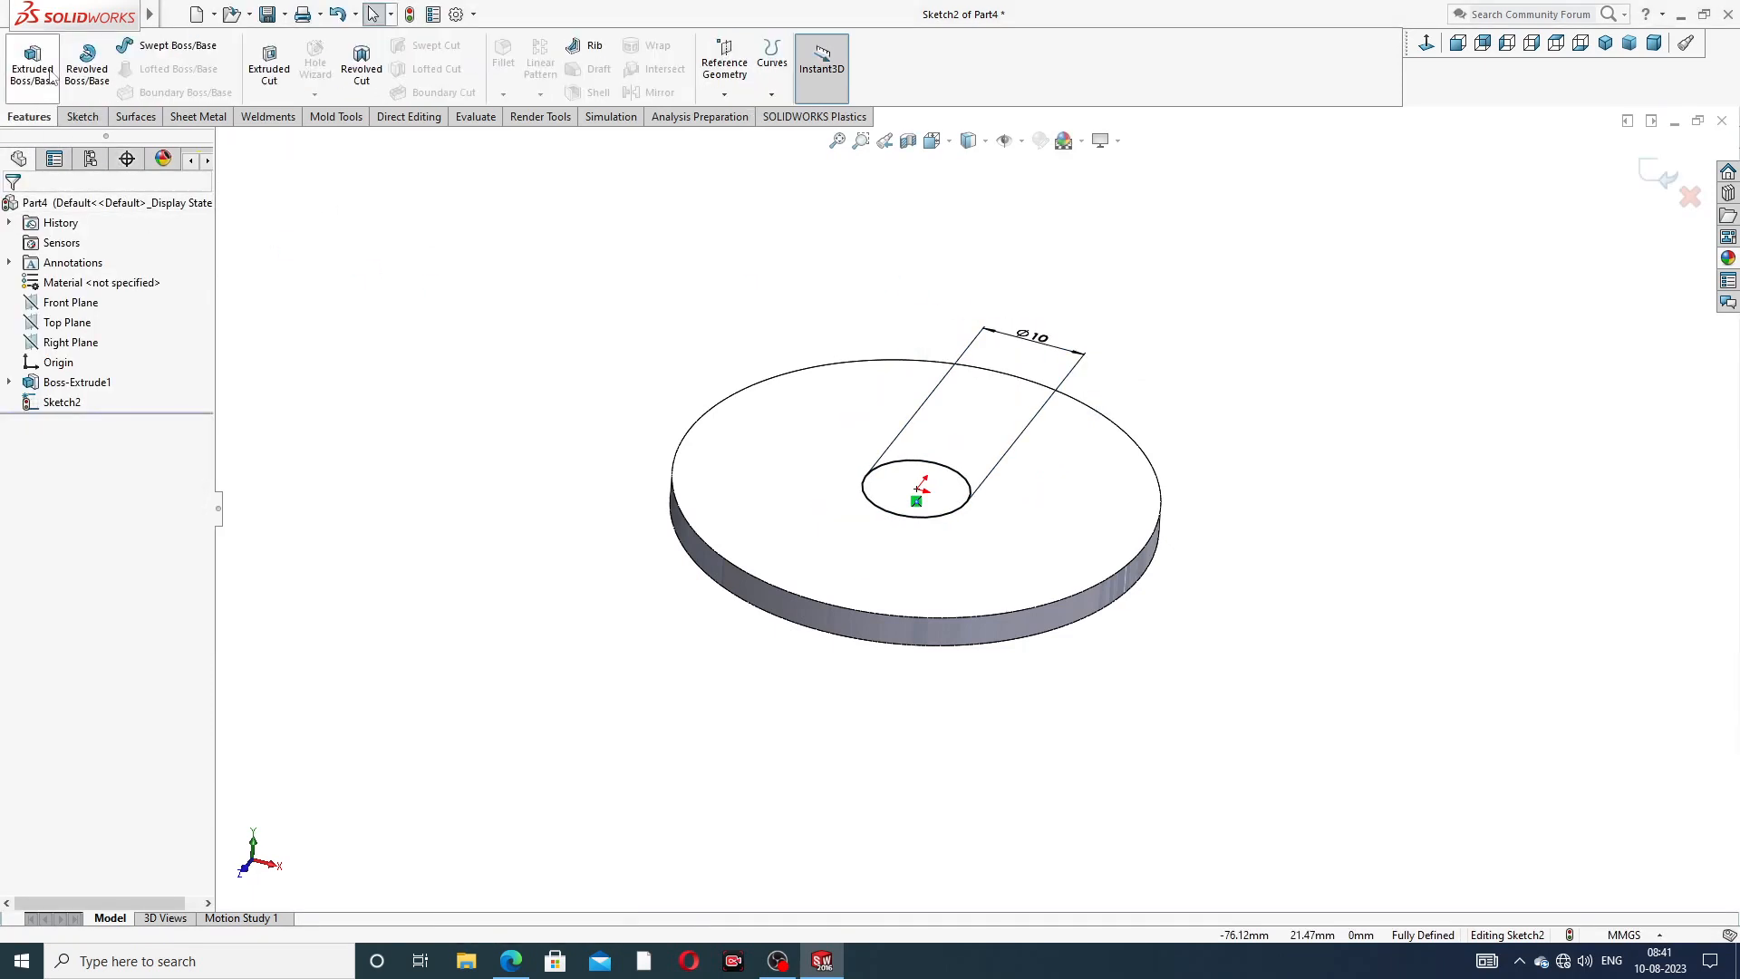
{"action": "left_click", "coordinate": [45, 67]}
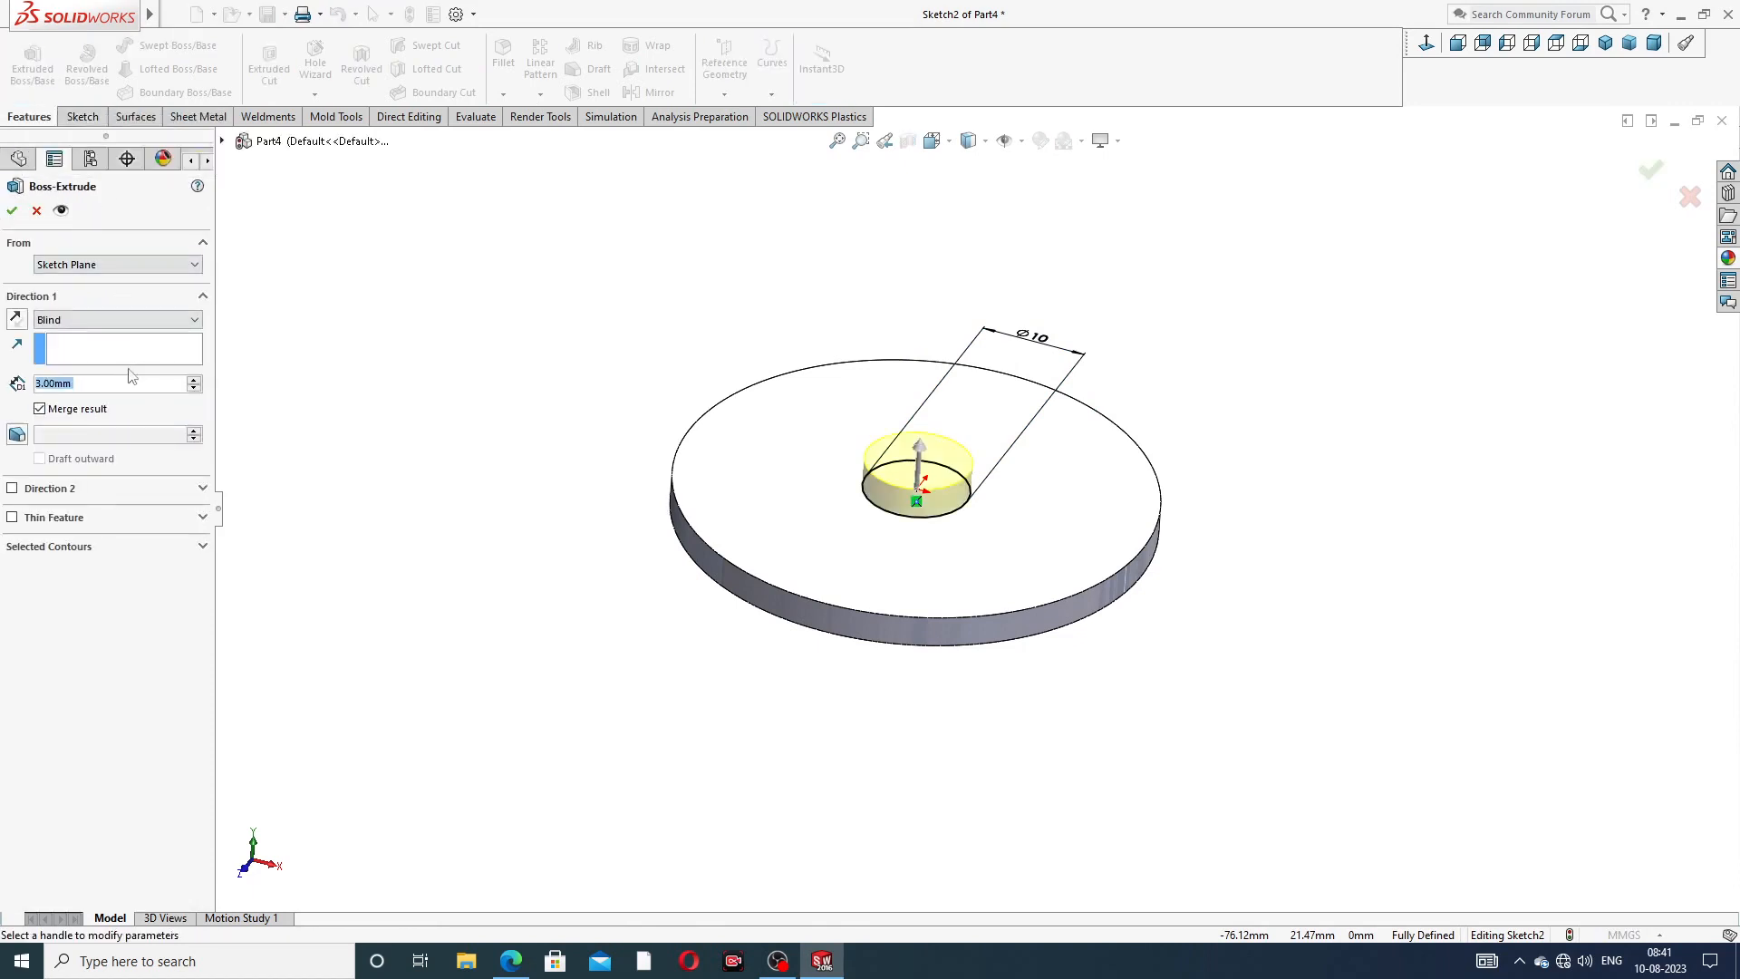
{"action": "type", "text": "70"}
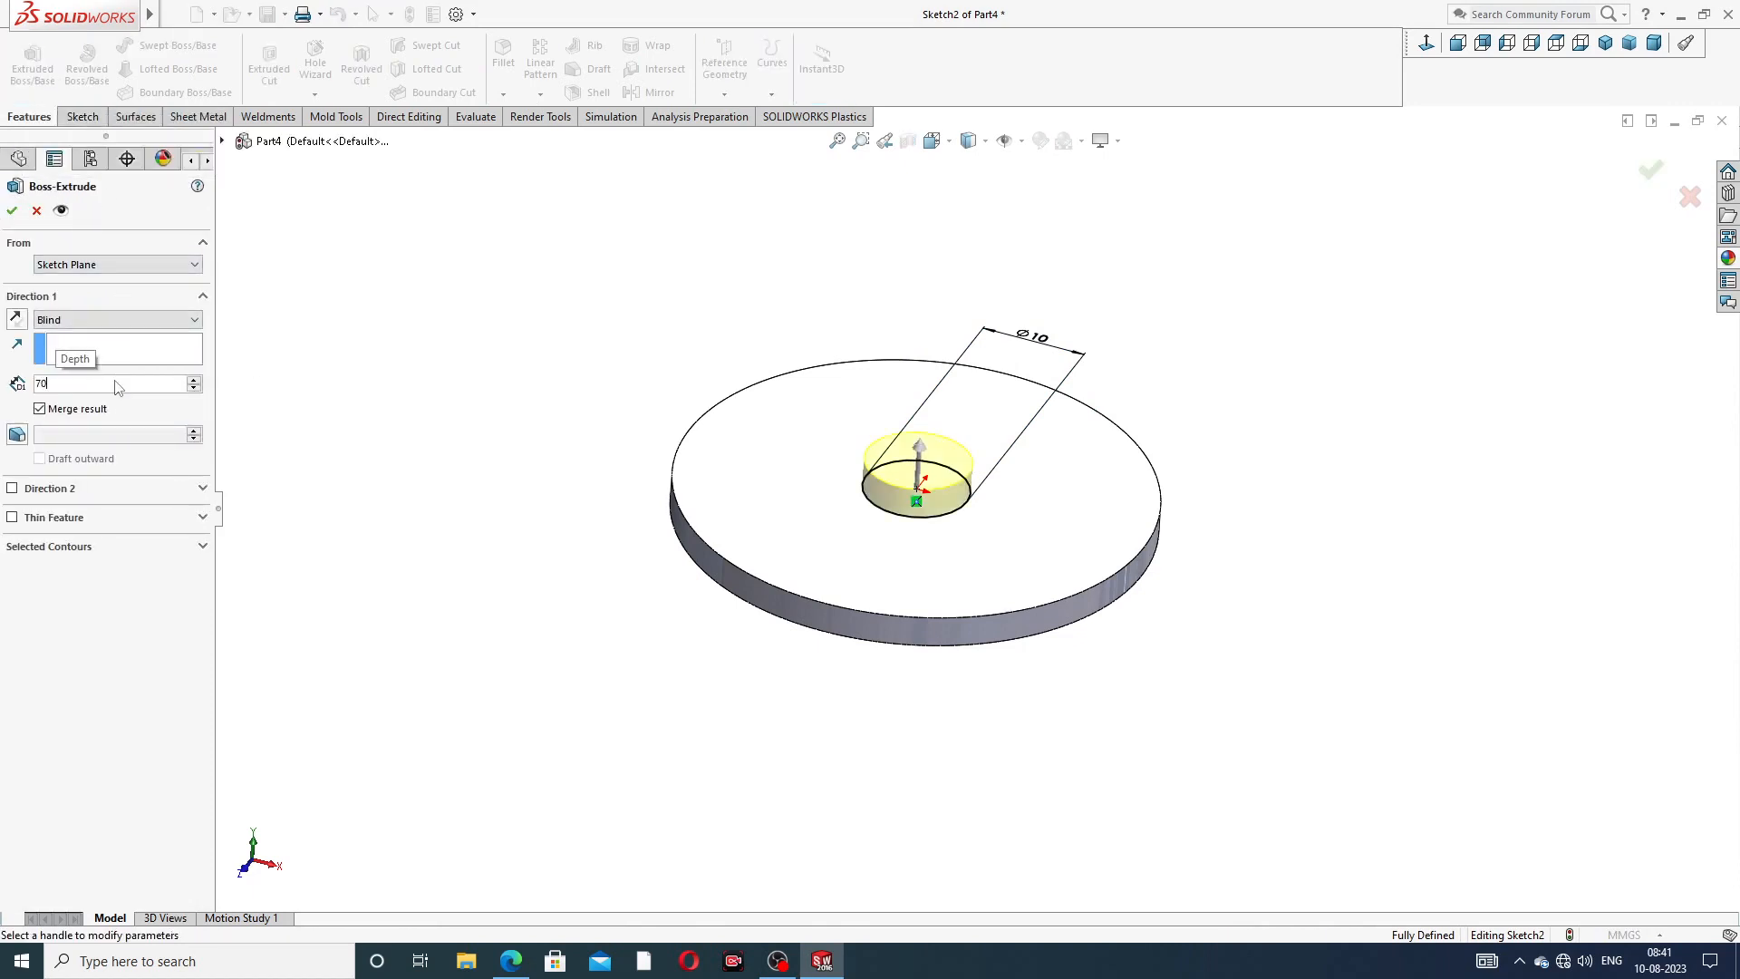
{"action": "key", "text": "Return"}
{"action": "scroll", "coordinate": [974, 506], "scroll_direction": "up", "scroll_amount": 4}
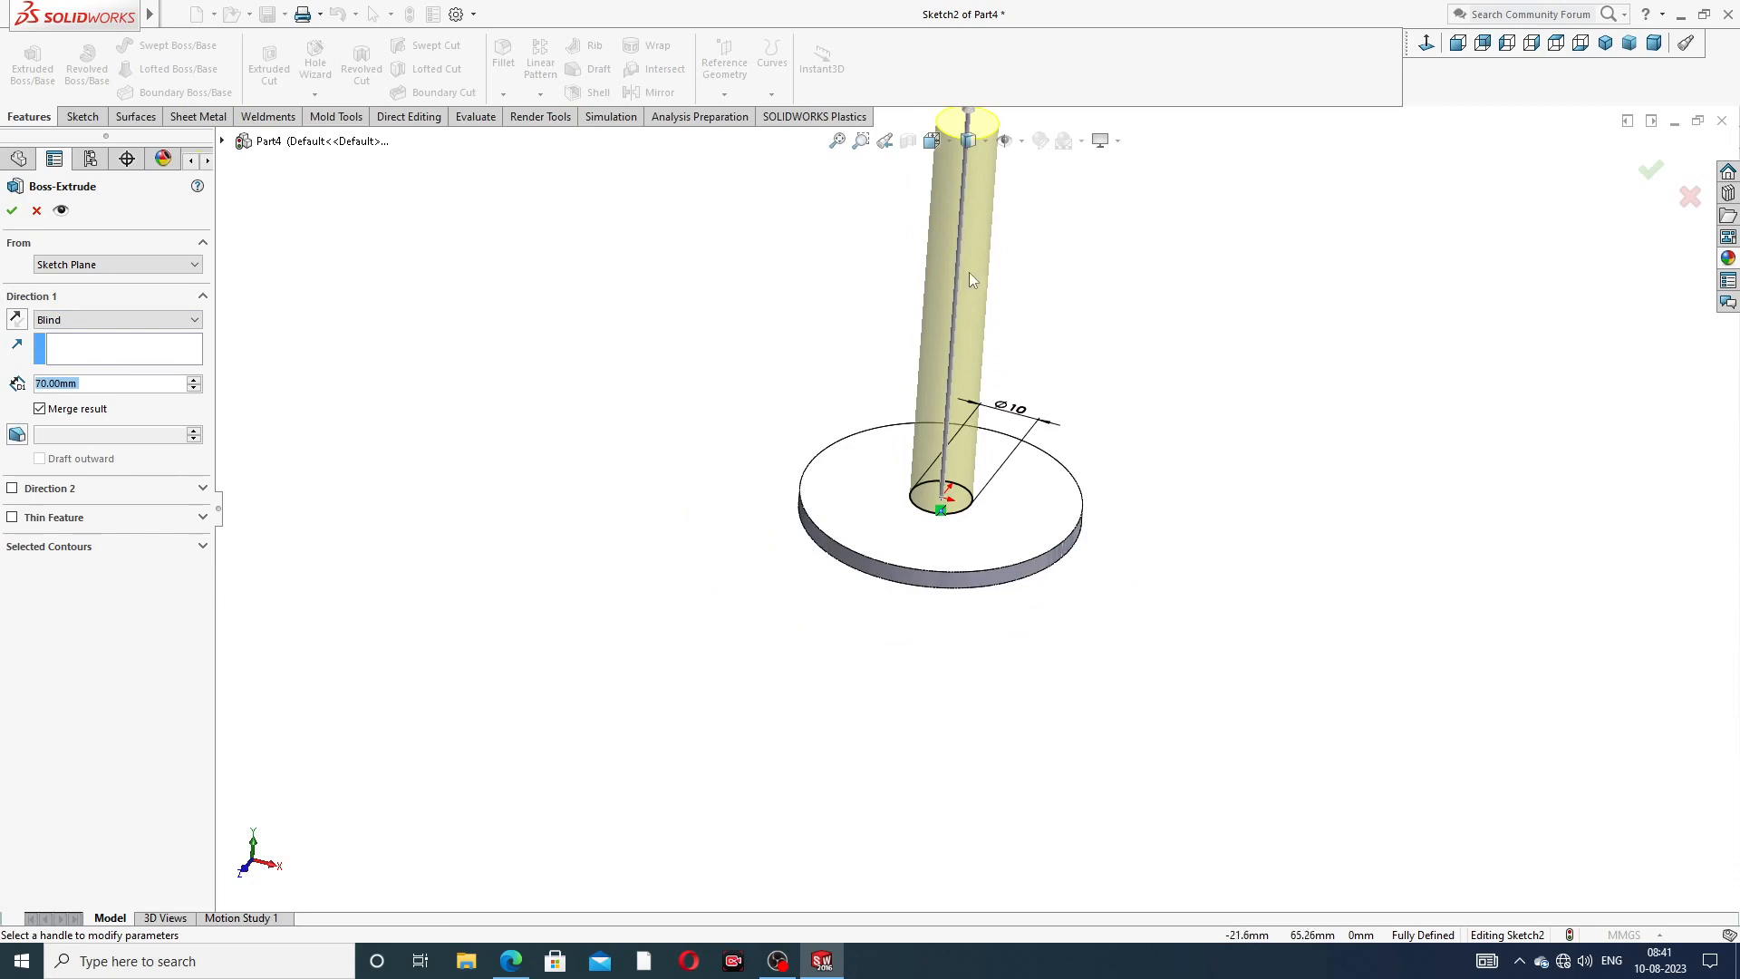
{"action": "middle_click_drag", "start_coordinate": [992, 288], "coordinate": [1024, 283]}
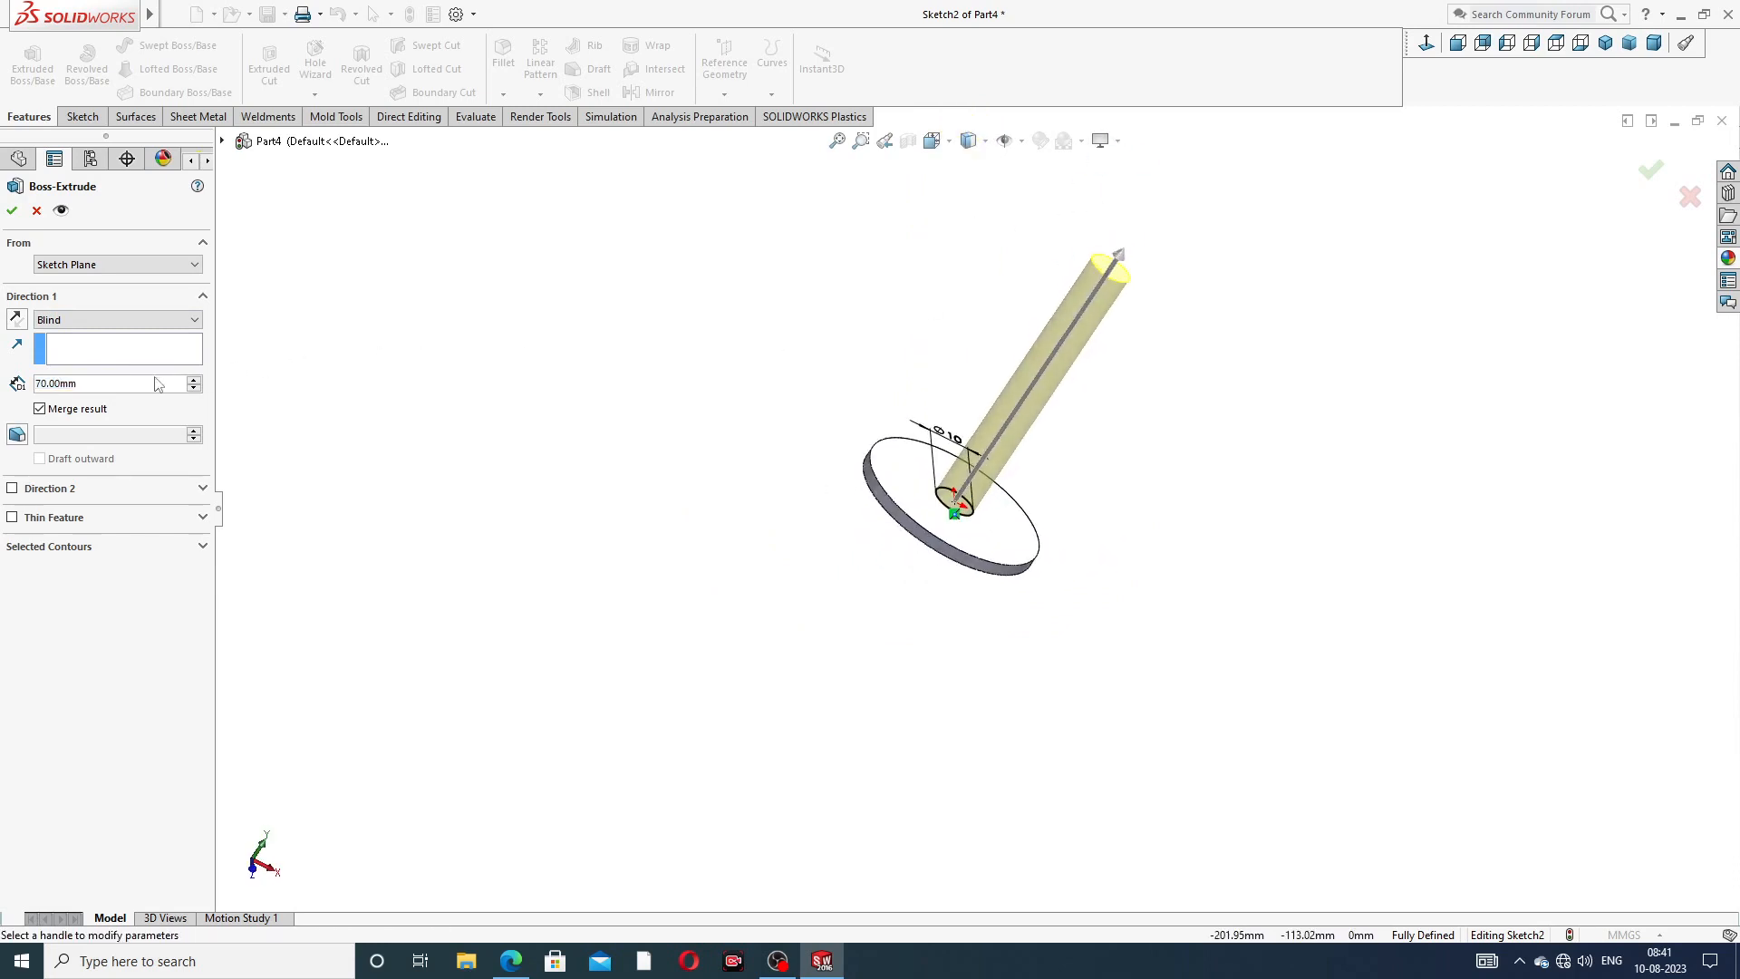
{"action": "left_click", "coordinate": [12, 210]}
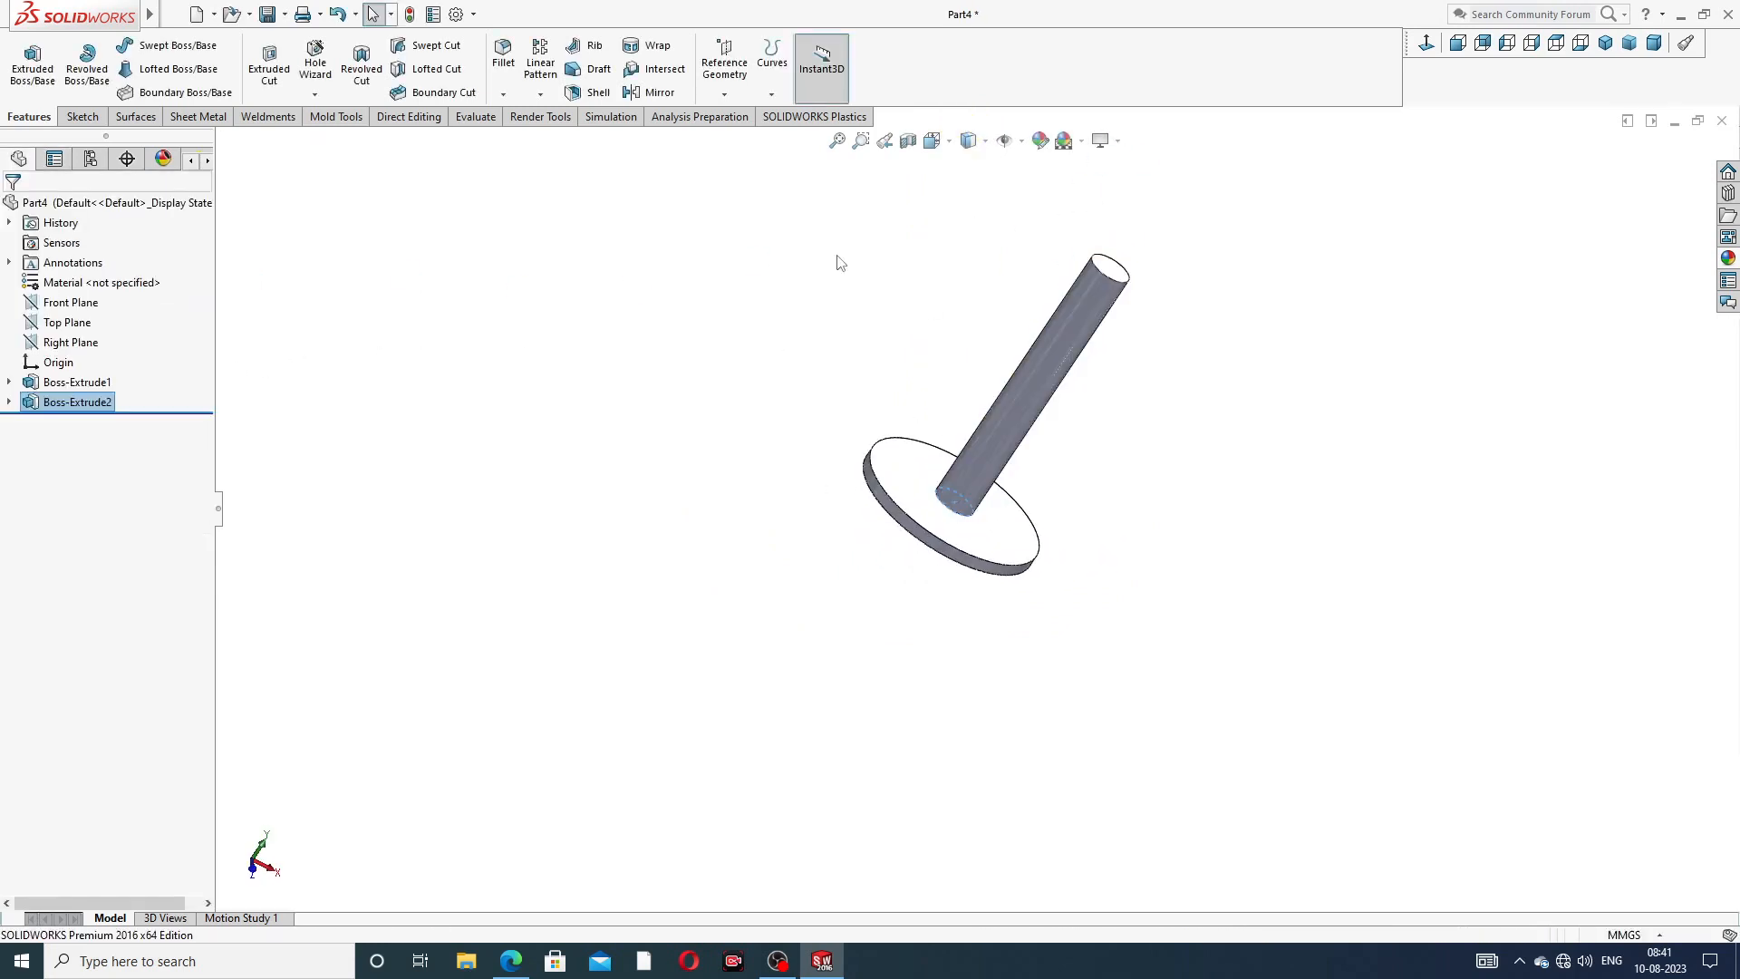
{"action": "middle_click_drag", "start_coordinate": [1221, 437], "coordinate": [1317, 341]}
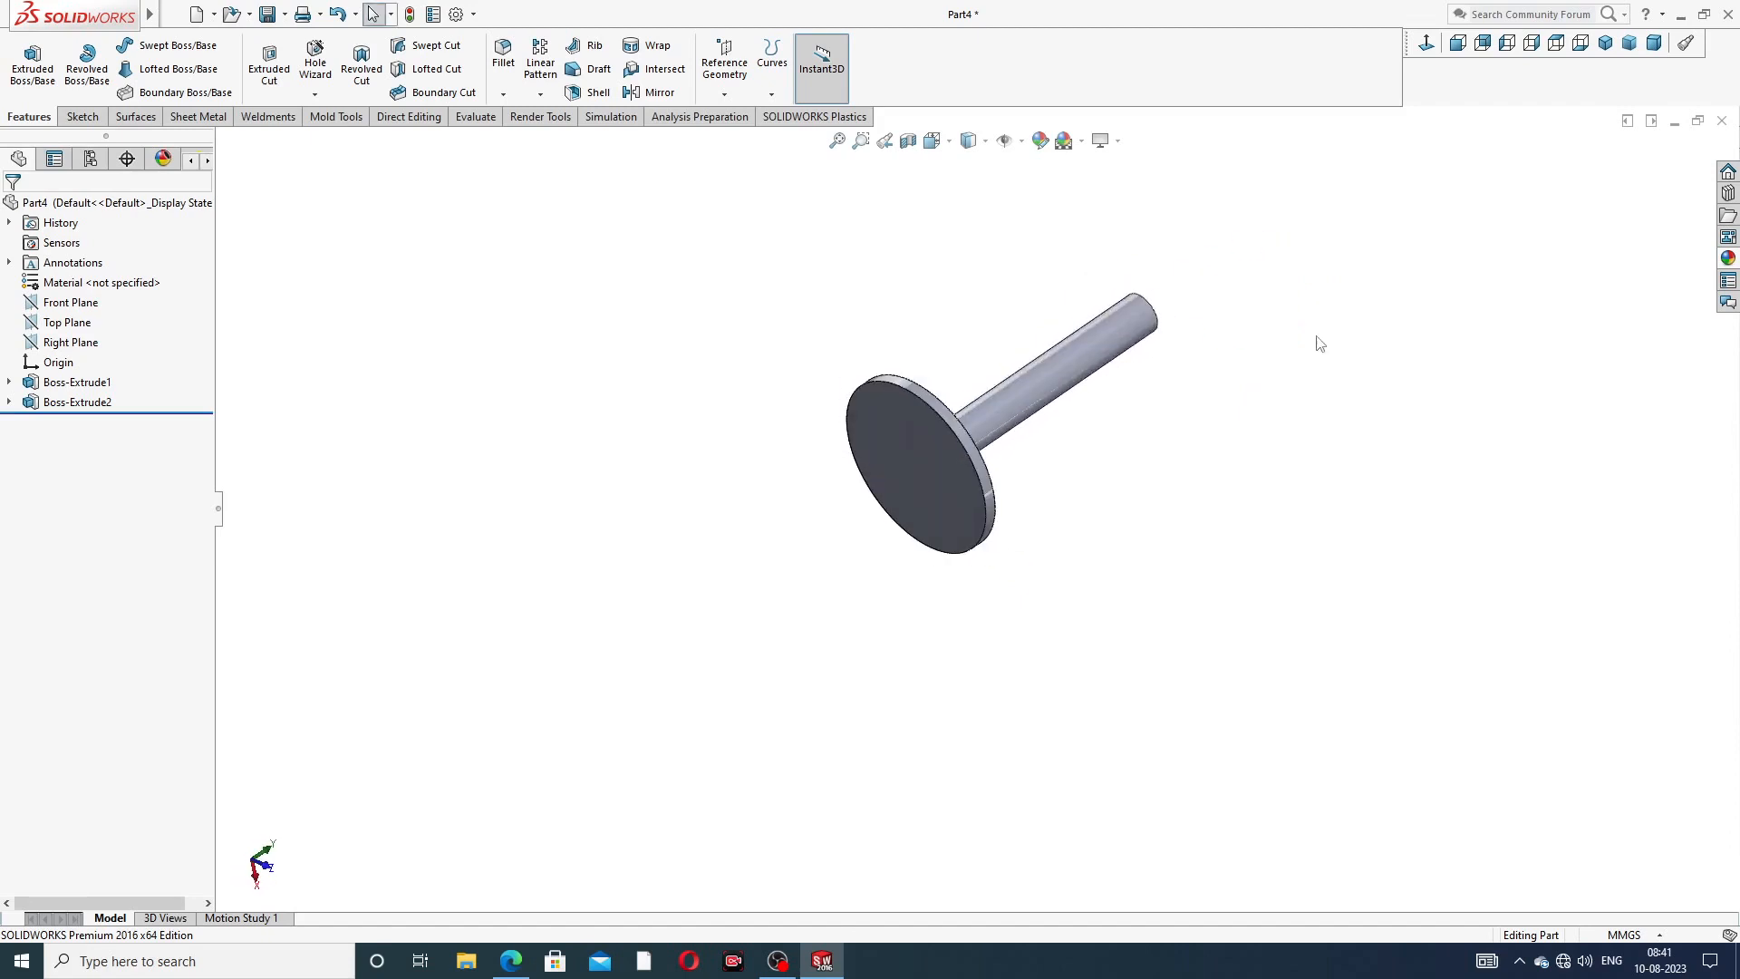
- Start a sketch on the disc's face opposite the rod and draw a circle about 26 mm in diameter centred on the origin
{"action": "left_click", "coordinate": [924, 438]}
{"action": "left_click", "coordinate": [1004, 395]}
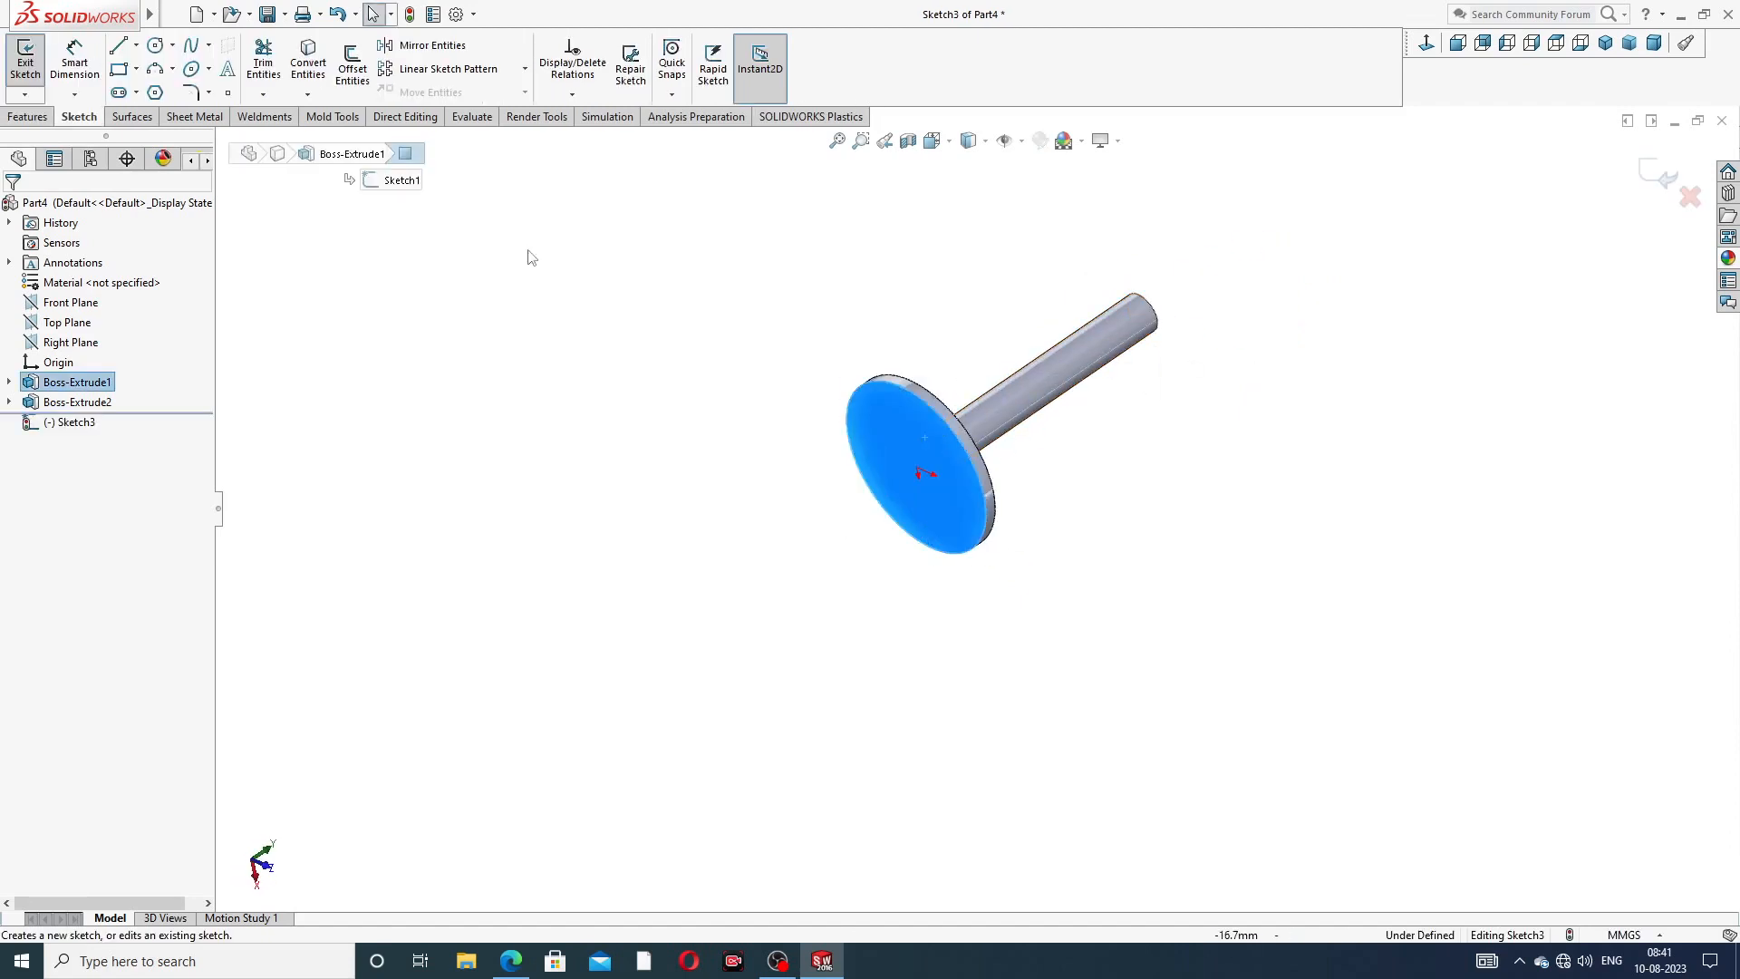
{"action": "left_click", "coordinate": [155, 44]}
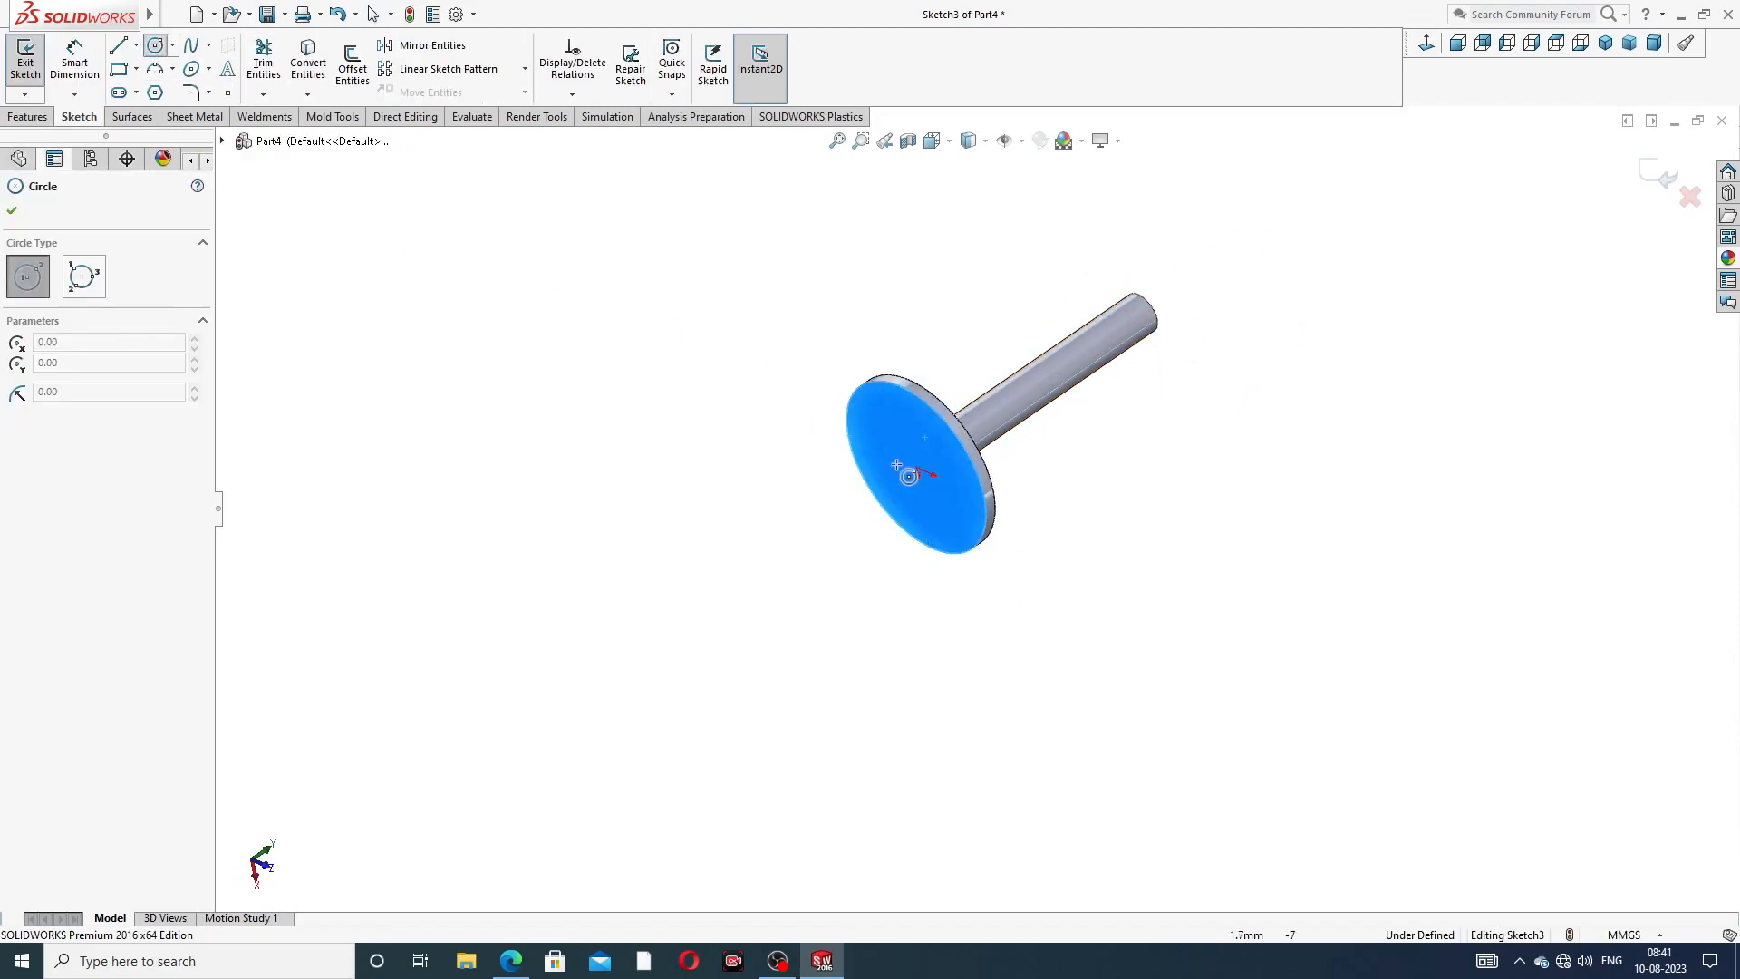
{"action": "left_click", "coordinate": [916, 472]}
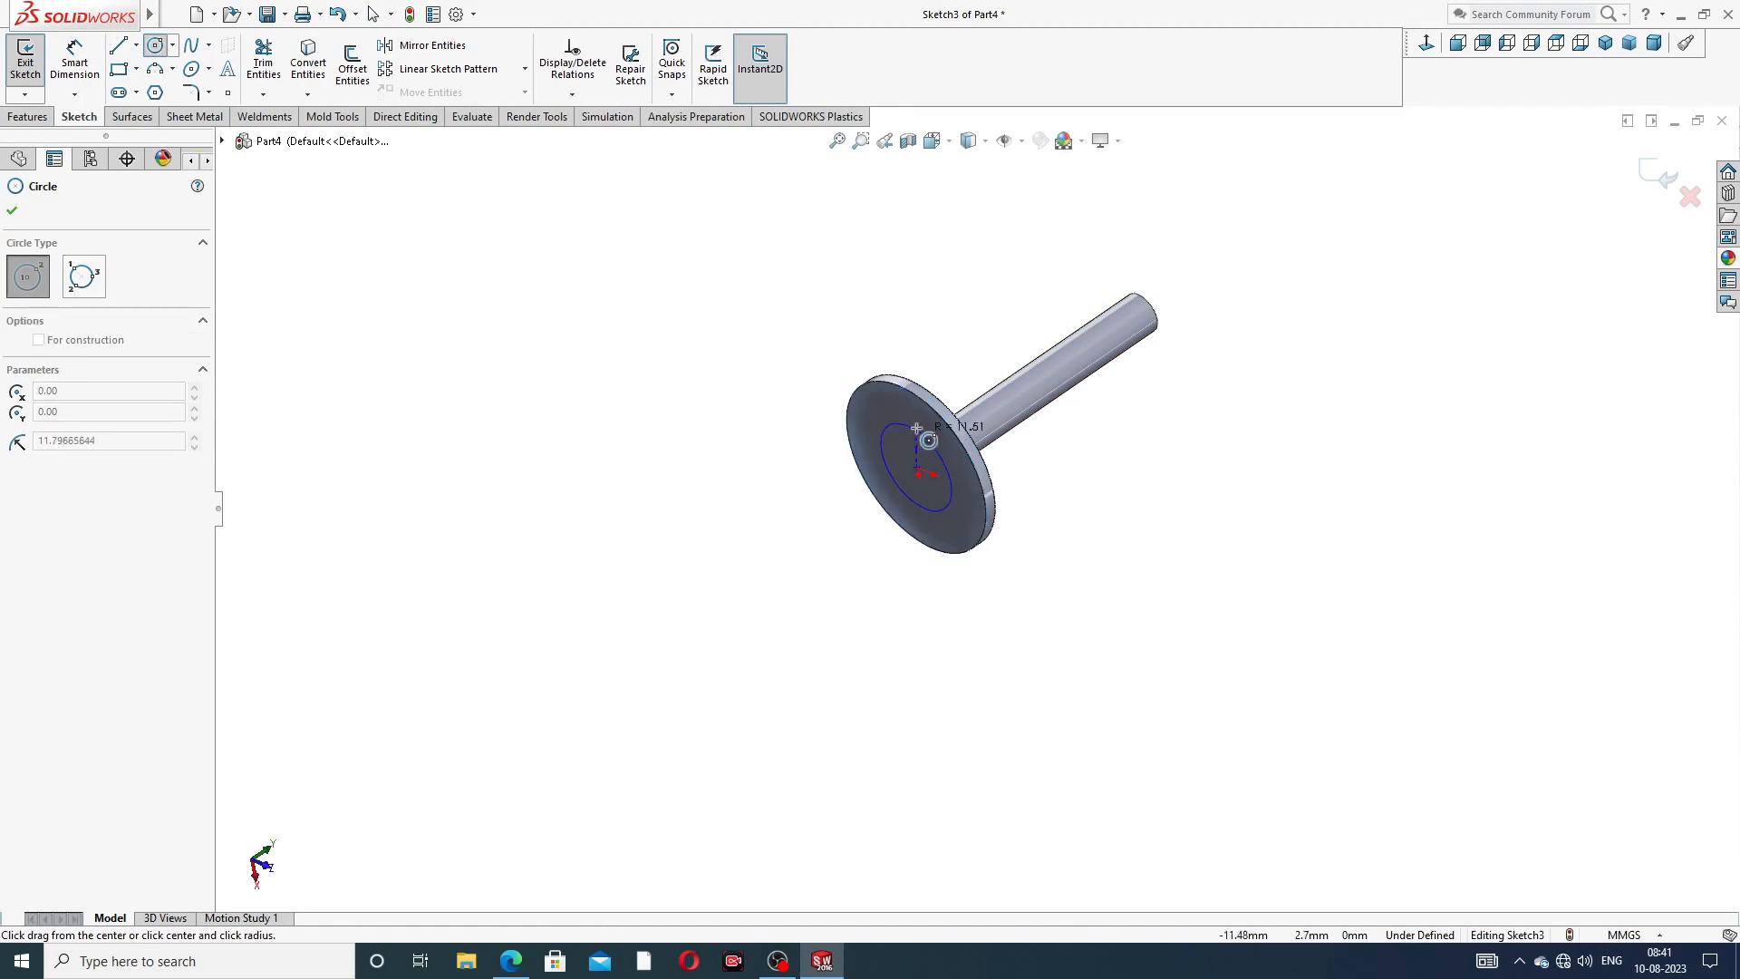
{"action": "left_click", "coordinate": [916, 426]}
{"action": "right_click", "coordinate": [943, 355]}
{"action": "left_click", "coordinate": [962, 357]}
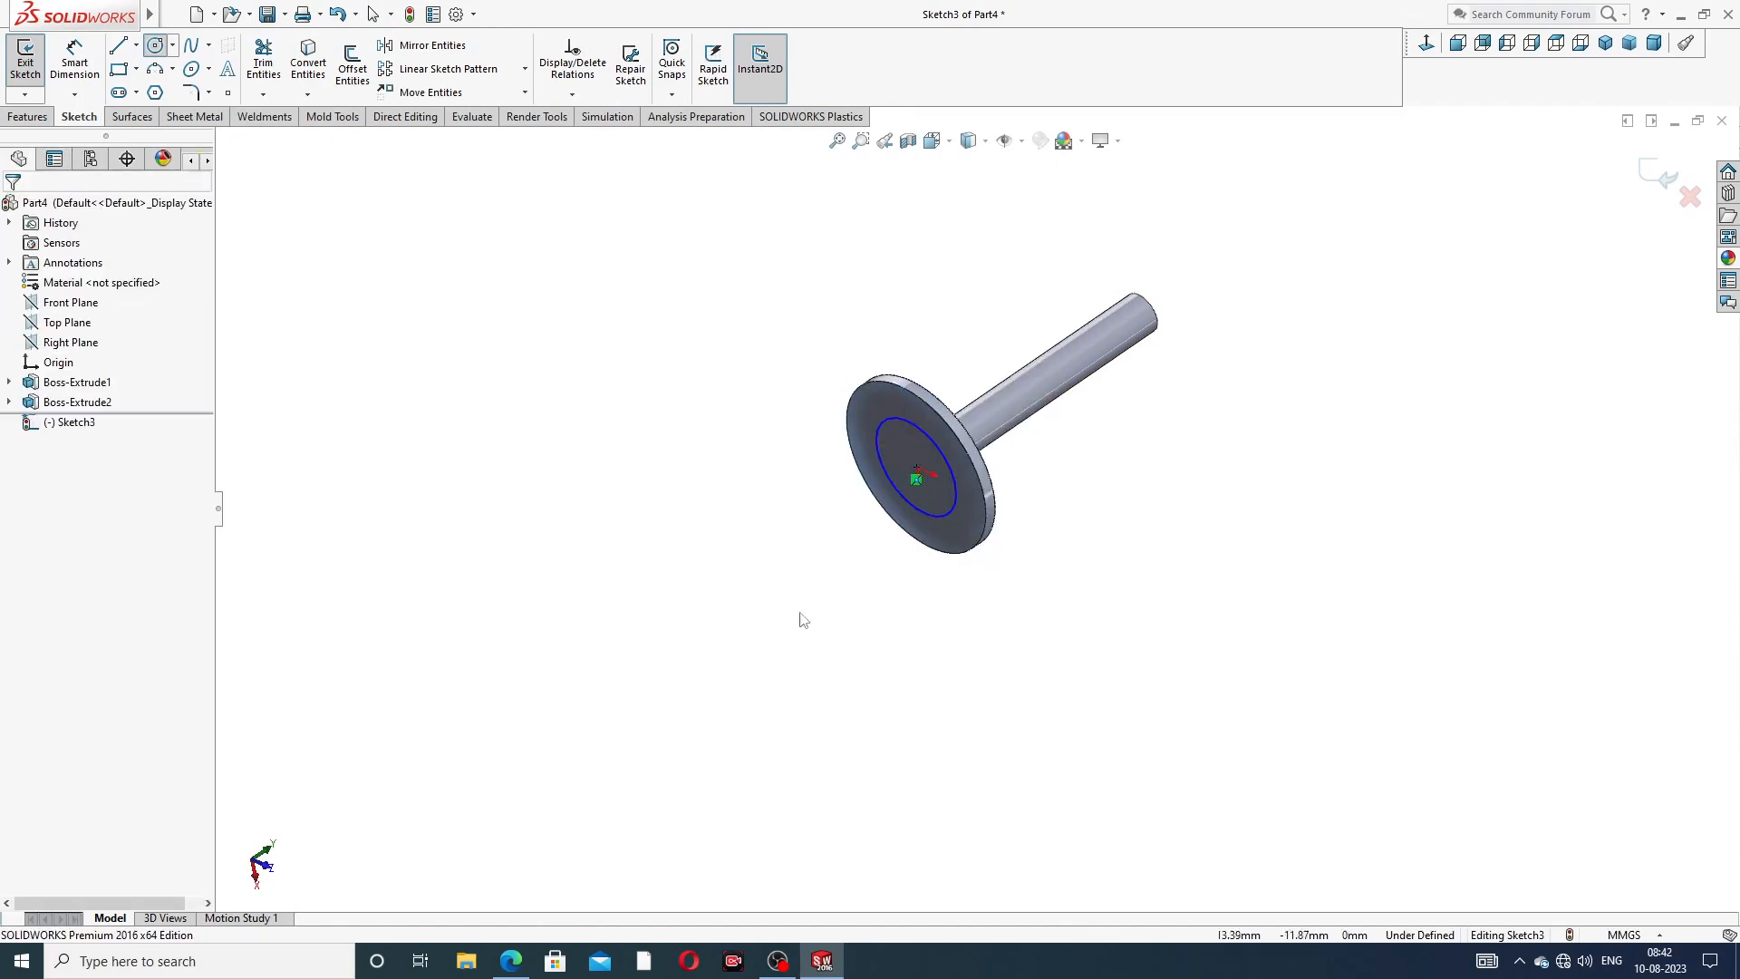
- Check the base drawing PDF in the browser and dimension the circle on the disc's underside to a diameter of 24 mm
{"action": "left_click", "coordinate": [510, 960]}
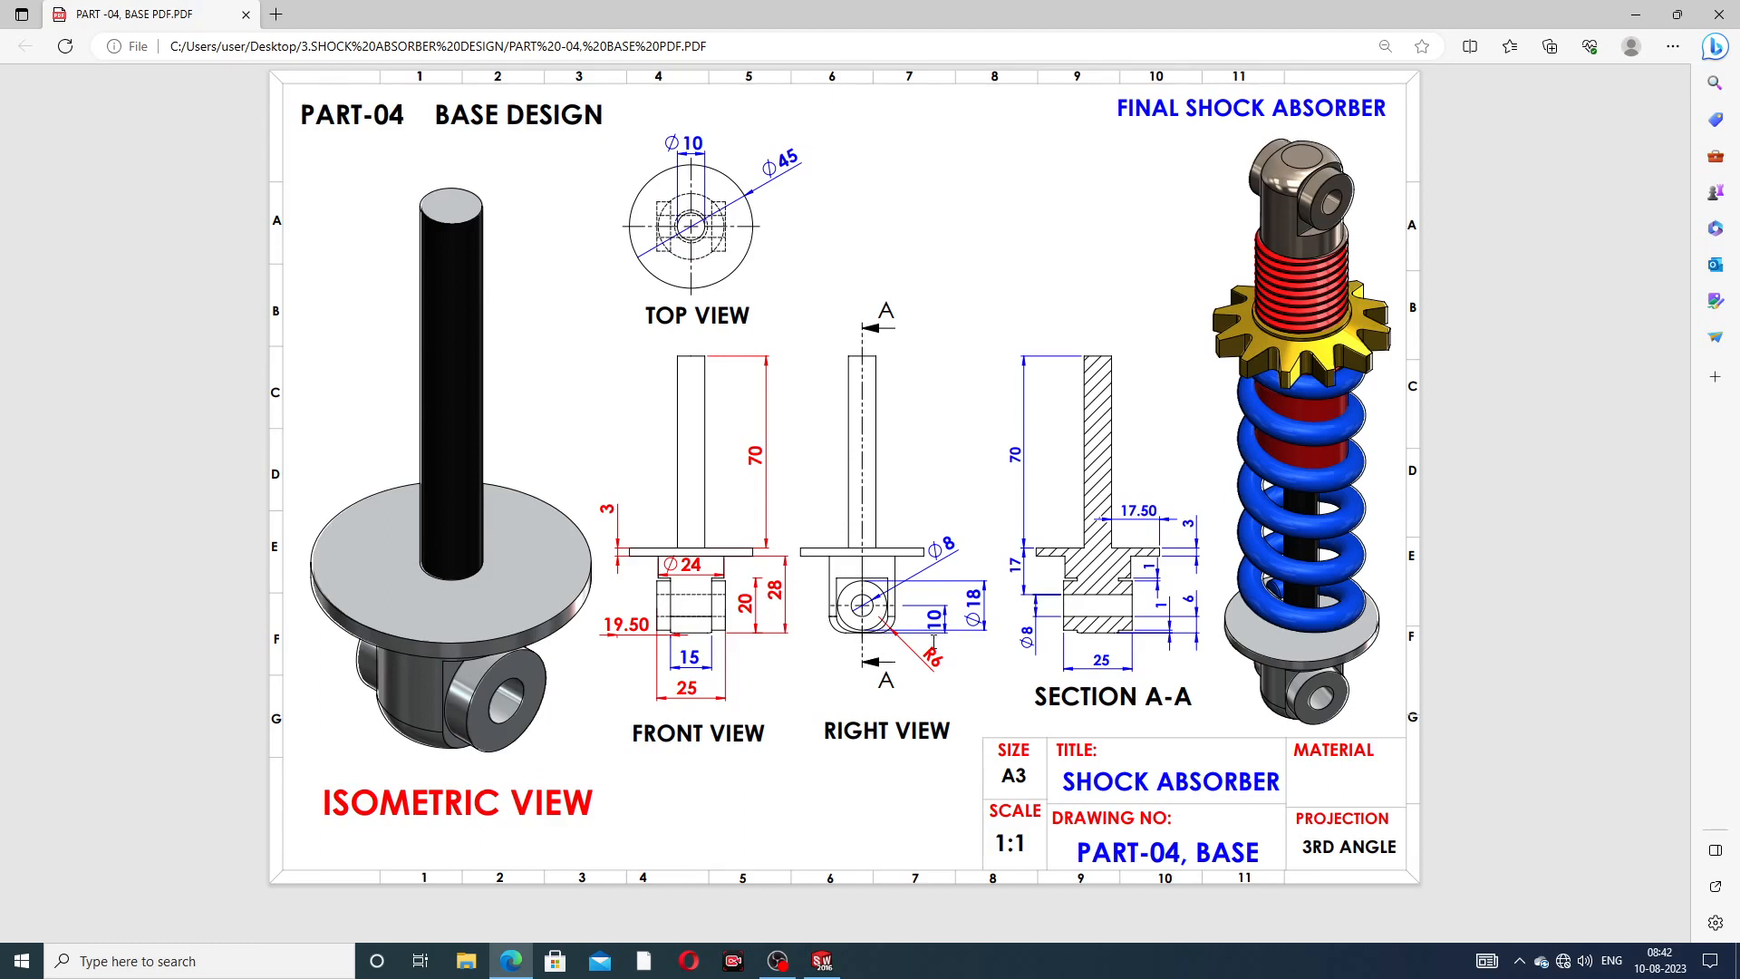
{"action": "left_click", "coordinate": [515, 958]}
{"action": "left_click", "coordinate": [74, 62]}
{"action": "left_click", "coordinate": [893, 429]}
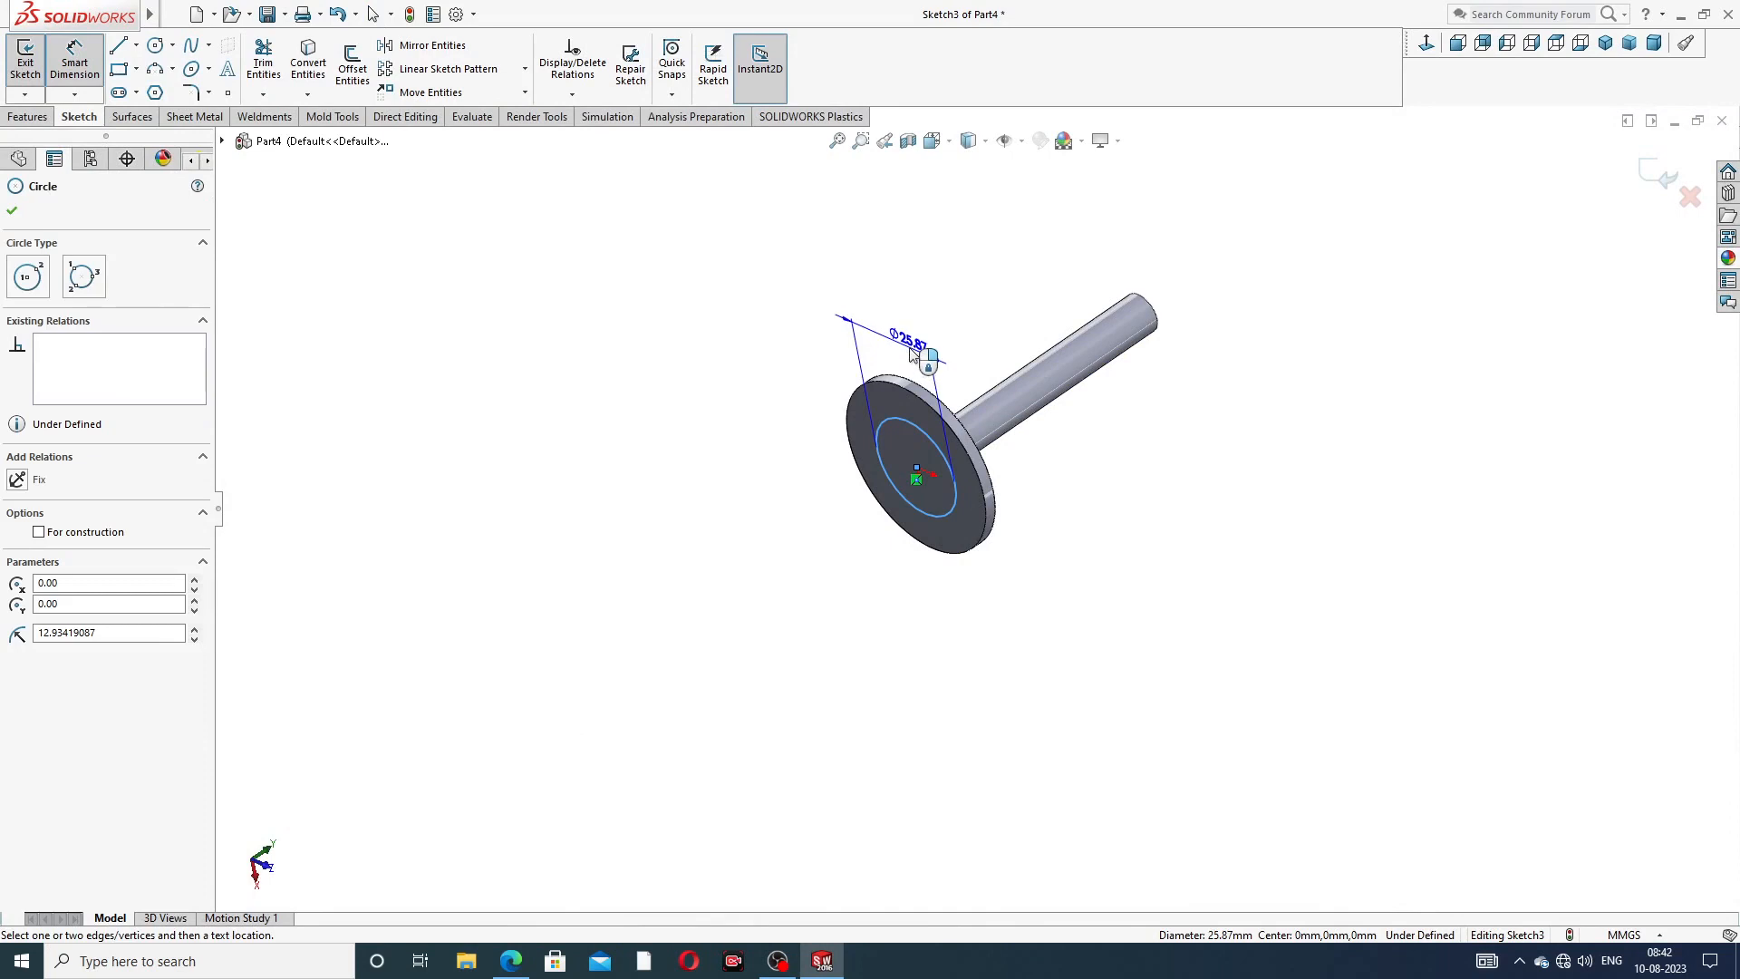
{"action": "left_click", "coordinate": [914, 355]}
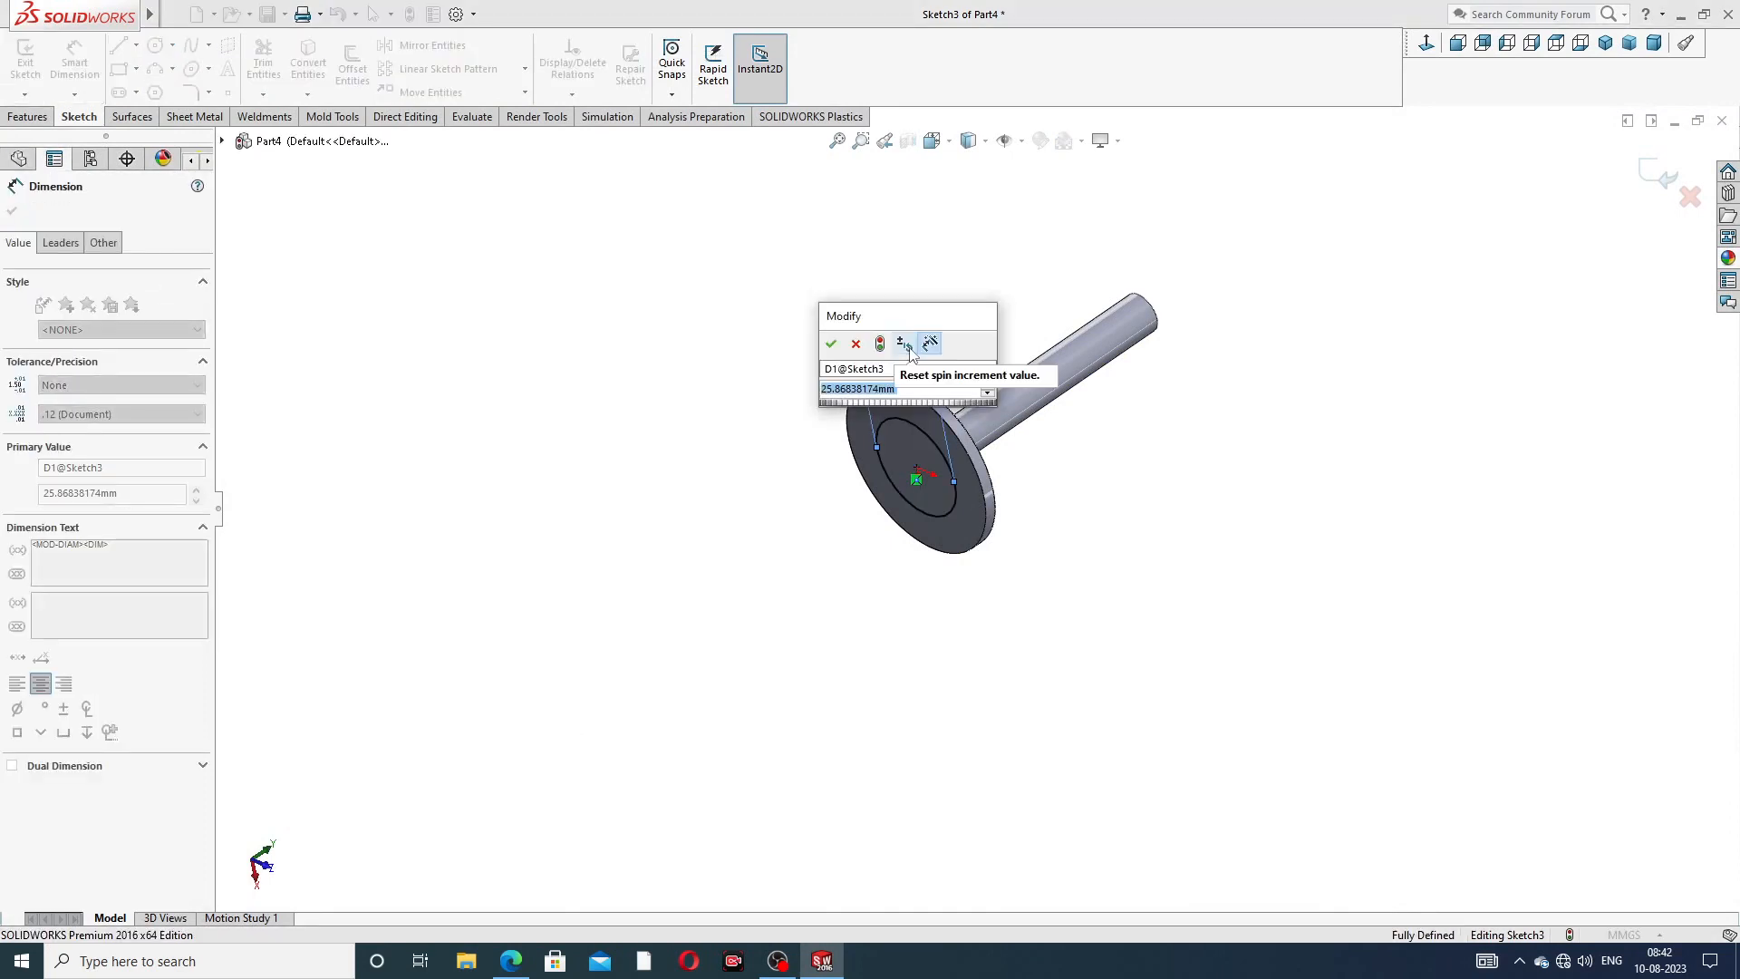
{"action": "type", "text": "24"}
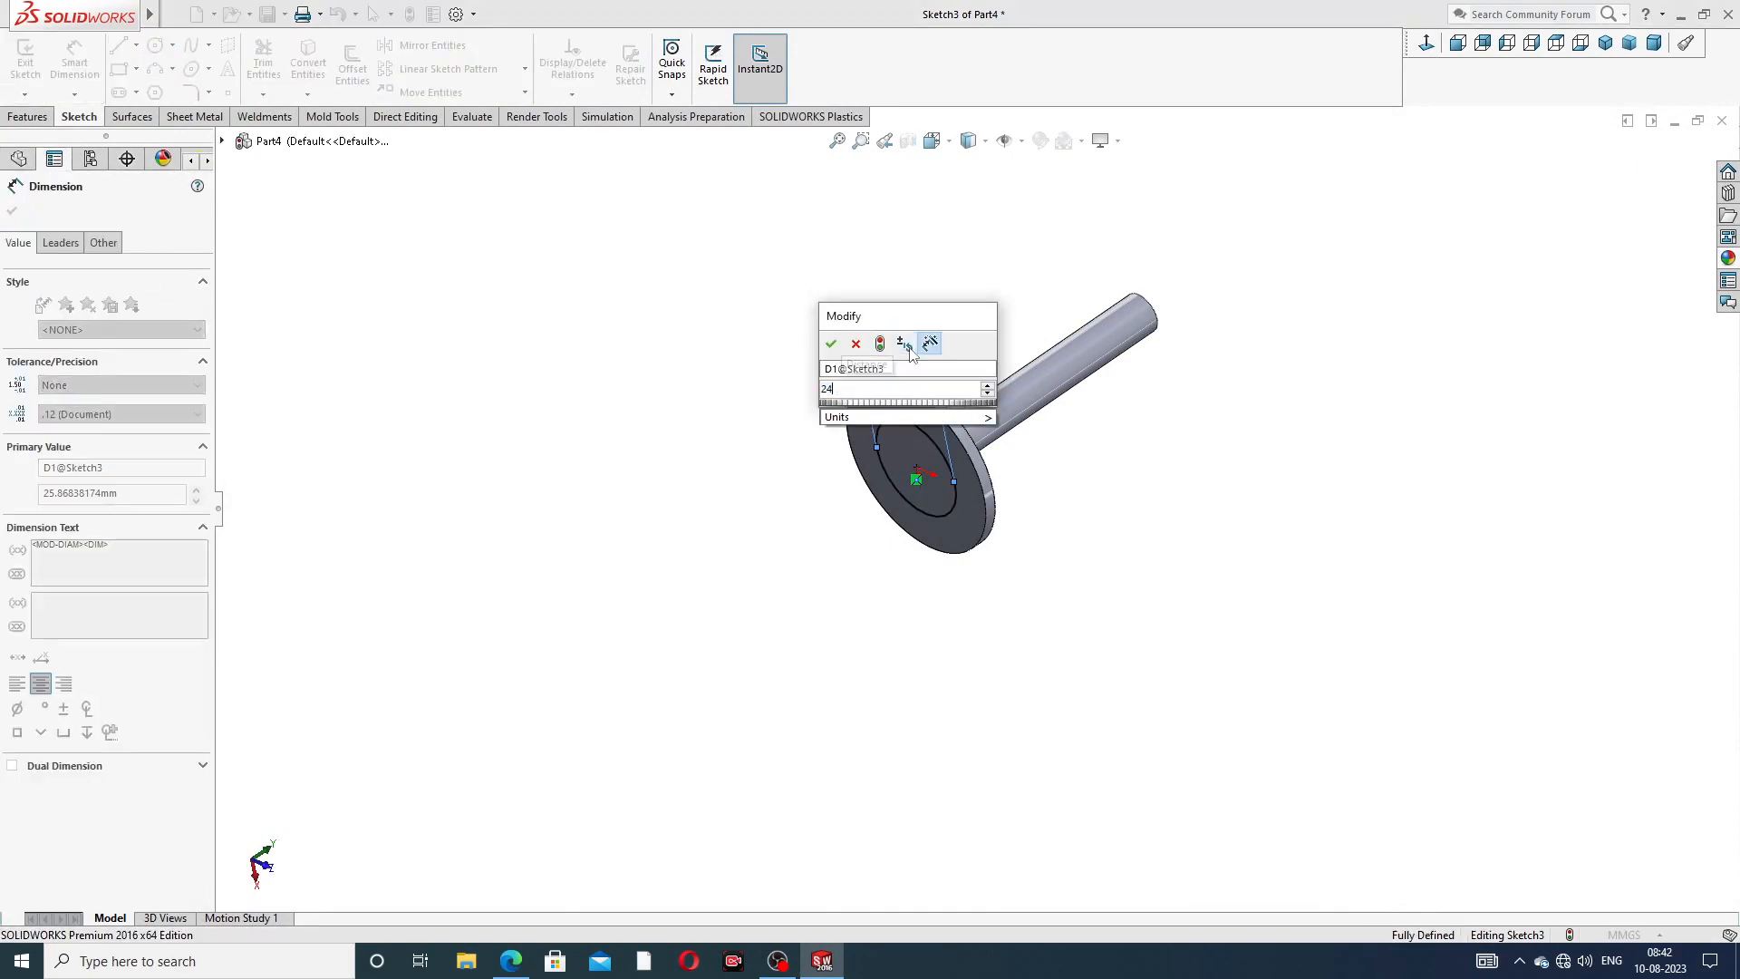
{"action": "key", "text": "Return"}
{"action": "left_click", "coordinate": [929, 319]}
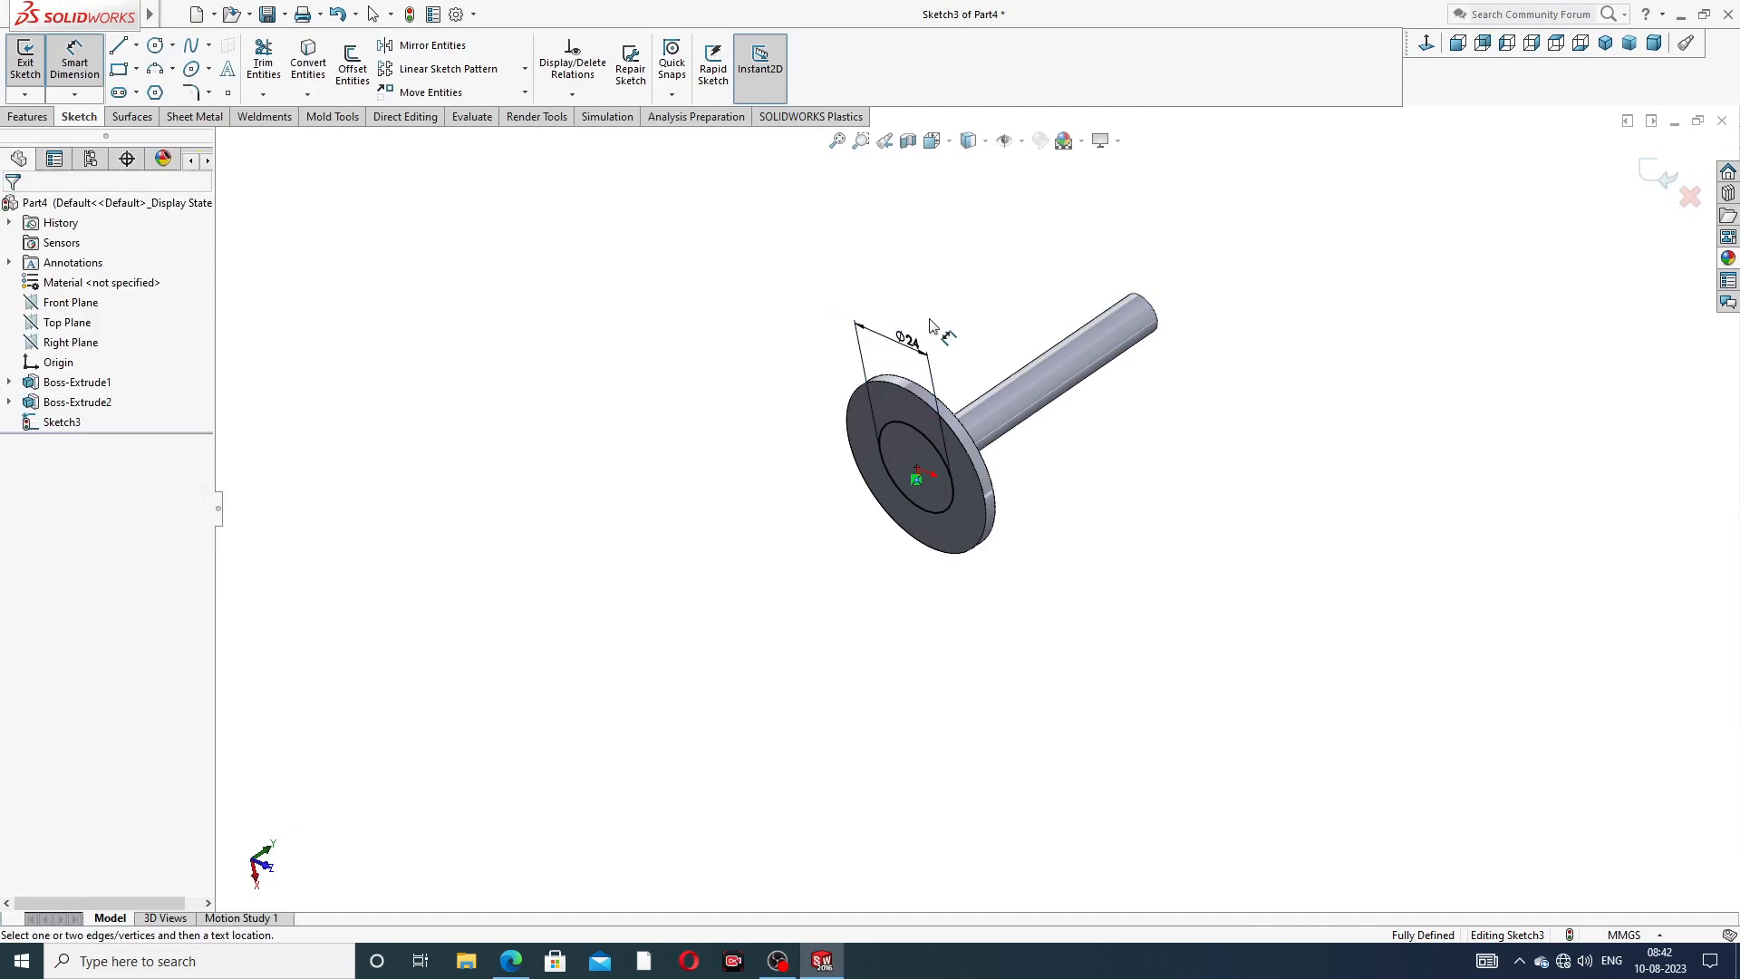
{"action": "right_click", "coordinate": [562, 303]}
{"action": "left_click", "coordinate": [609, 269]}
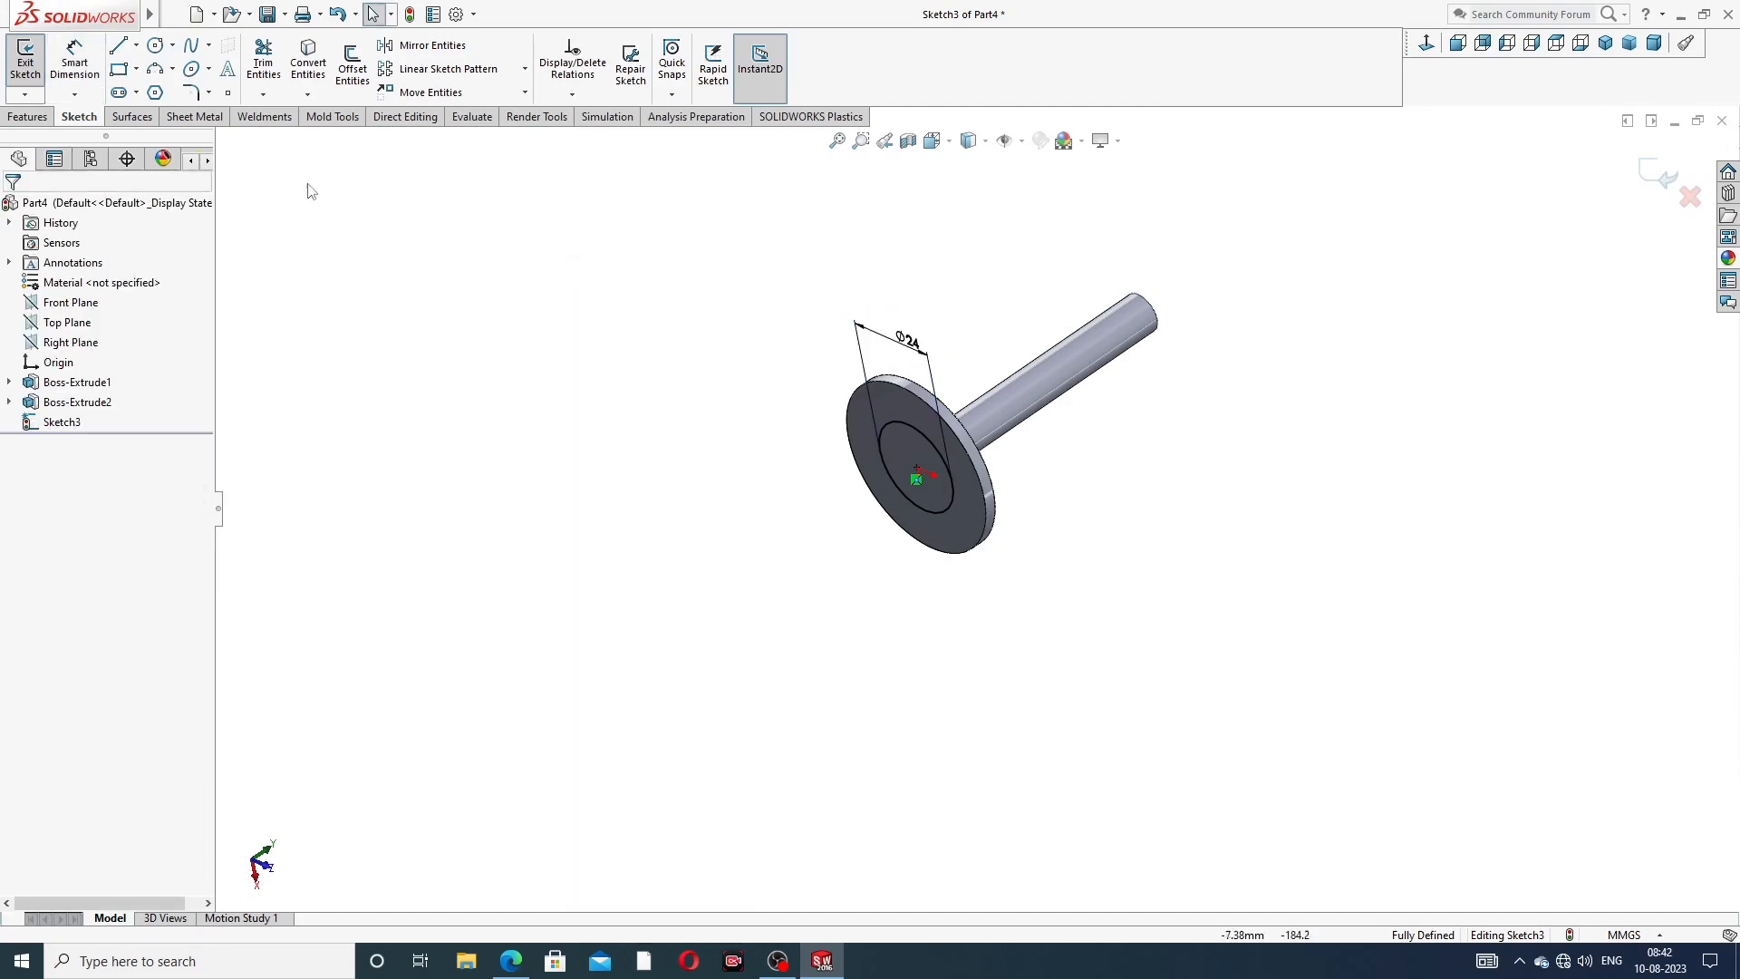
- Extrude the 24 mm circle 28 mm outward from the disc's underside as a boss, merged with the existing body
{"action": "left_click", "coordinate": [28, 116]}
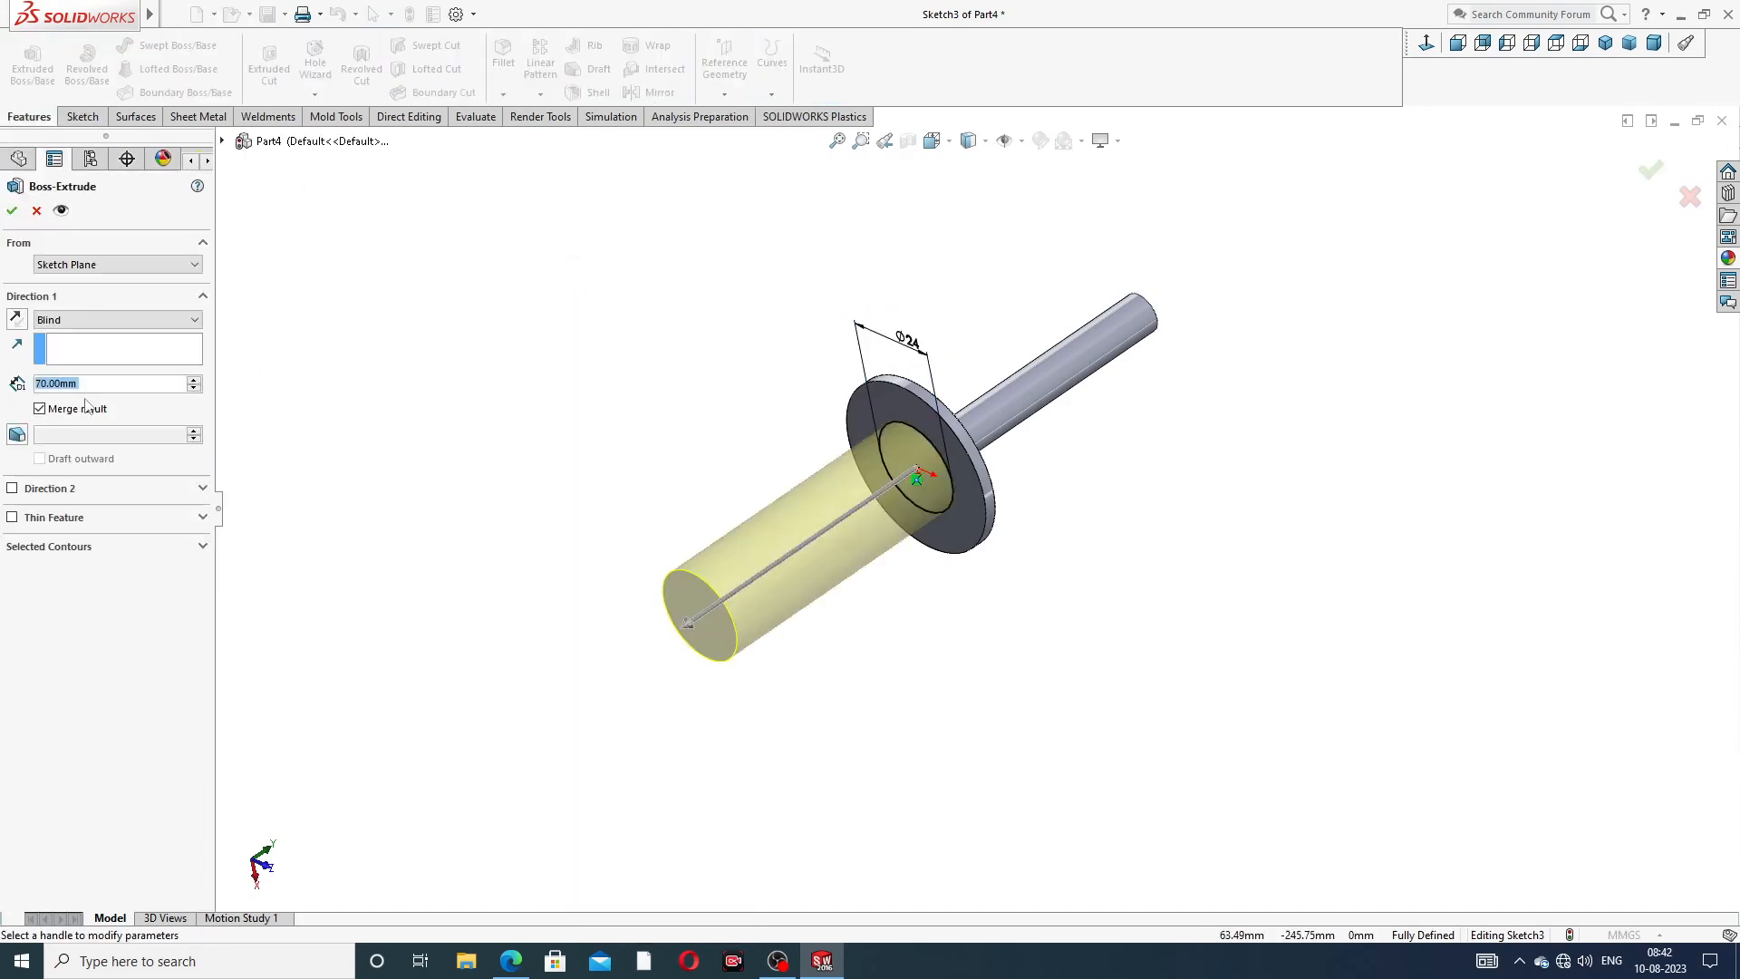
{"action": "type", "text": "2"}
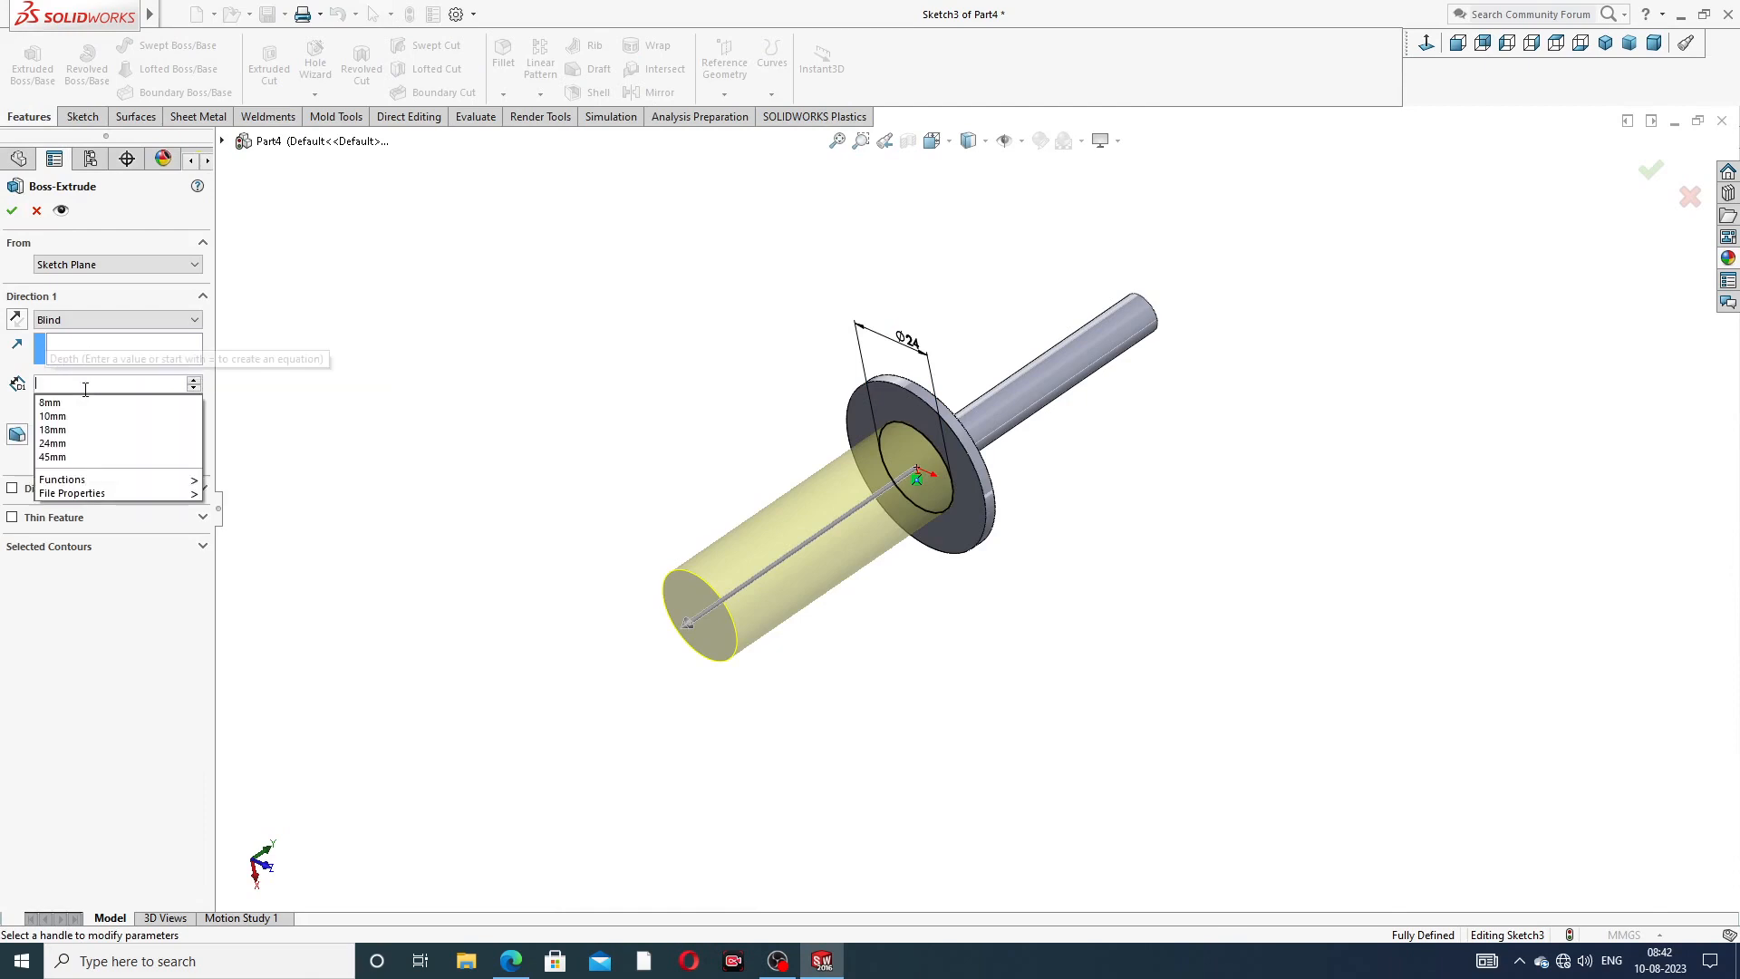
{"action": "type", "text": "8"}
{"action": "key", "text": "Return"}
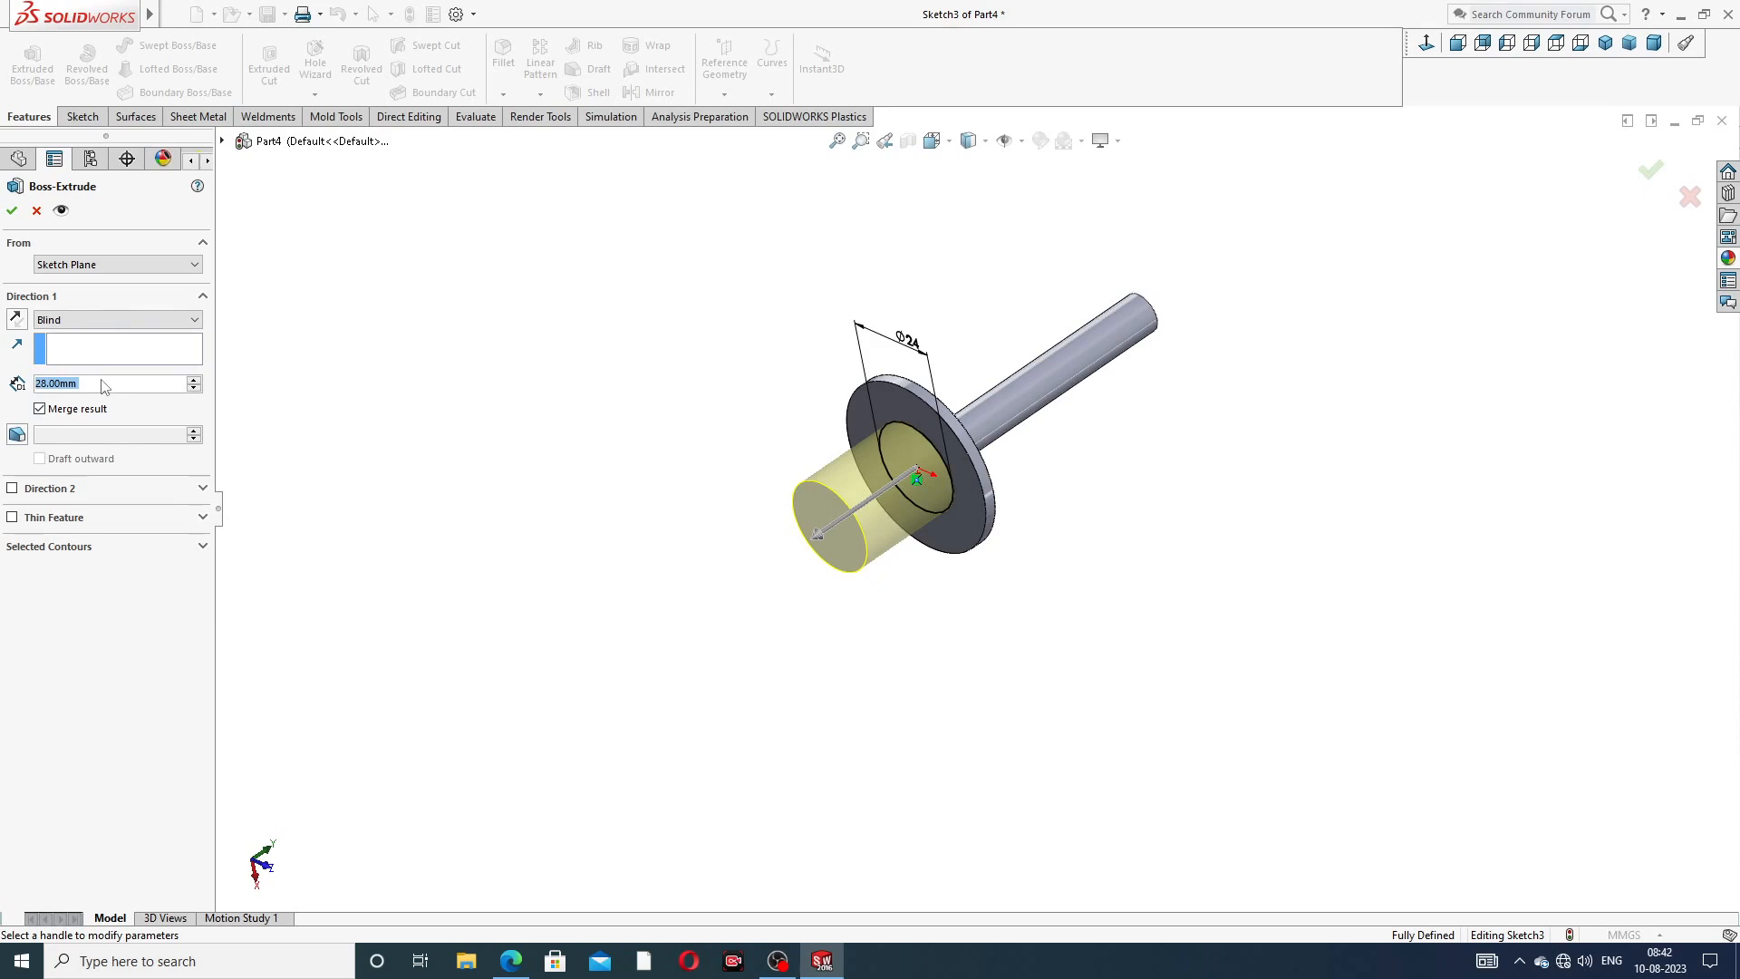
{"action": "left_click", "coordinate": [11, 211]}
{"action": "left_click", "coordinate": [718, 376]}
- Fillet the outer edge of the 24 mm boss's free end face with a symmetric 6 mm radius
{"action": "middle_click_drag", "start_coordinate": [885, 583], "coordinate": [849, 523]}
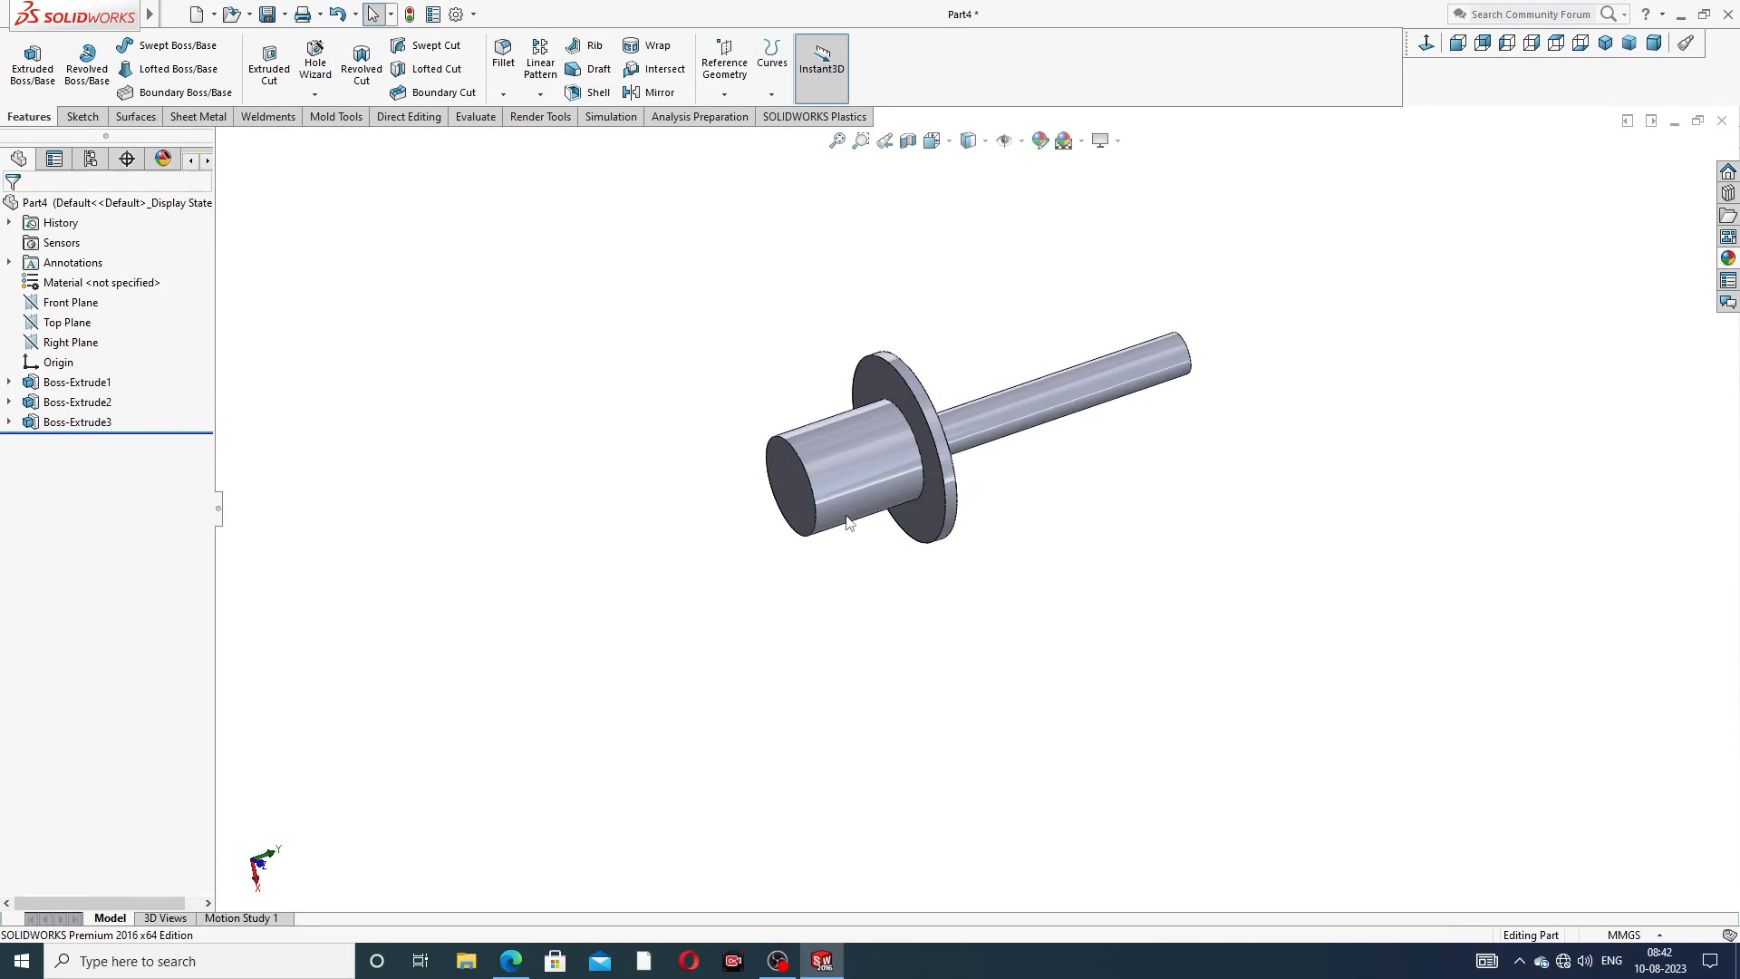
{"action": "left_click", "coordinate": [503, 52]}
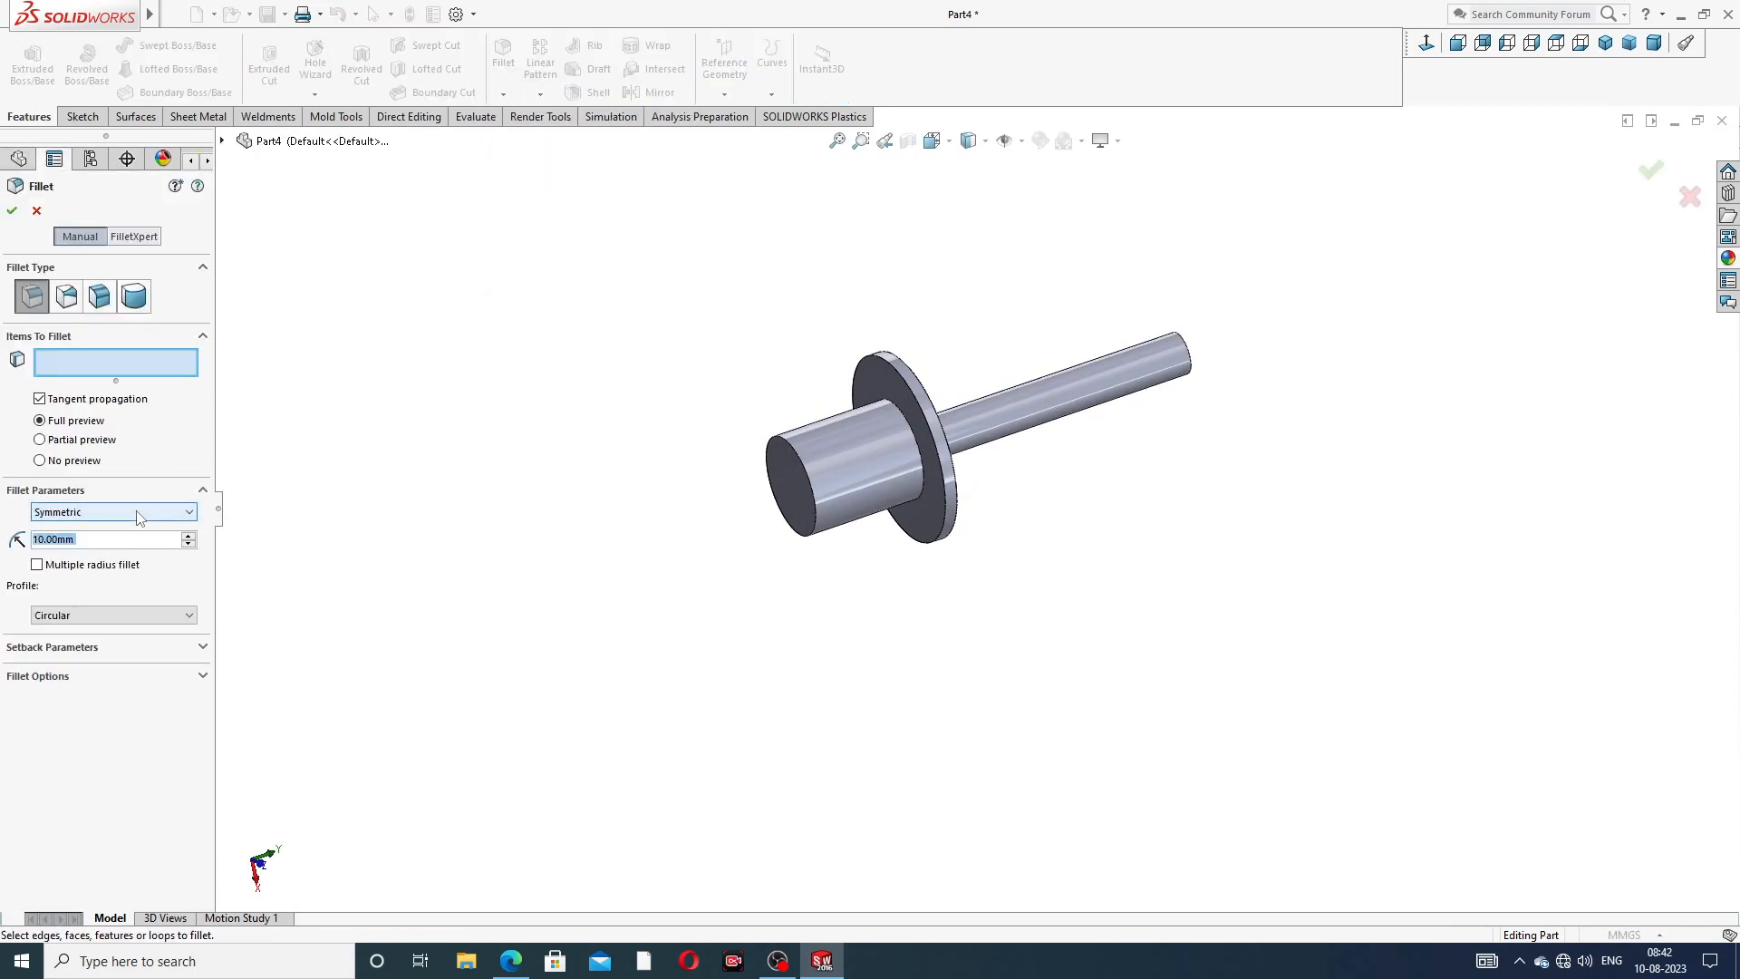
{"action": "type", "text": "6"}
{"action": "key", "text": "Return"}
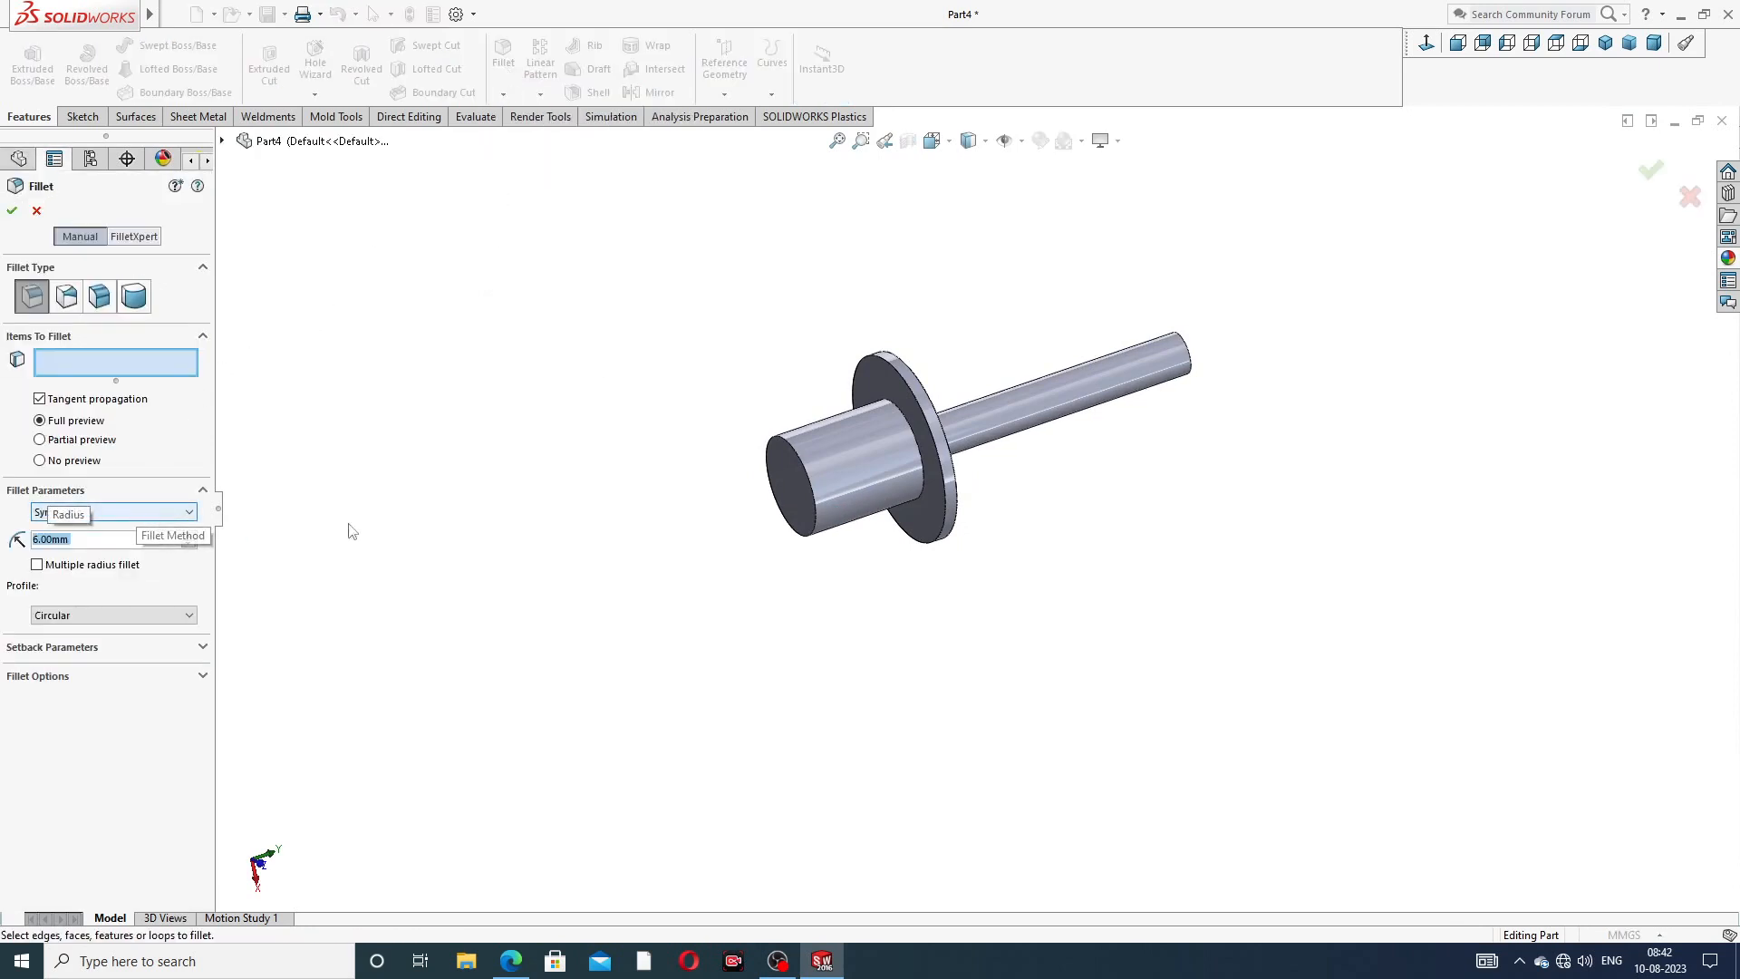
{"action": "left_click", "coordinate": [791, 455]}
{"action": "scroll", "coordinate": [786, 461], "scroll_direction": "down", "scroll_amount": 2}
{"action": "left_click", "coordinate": [12, 210]}
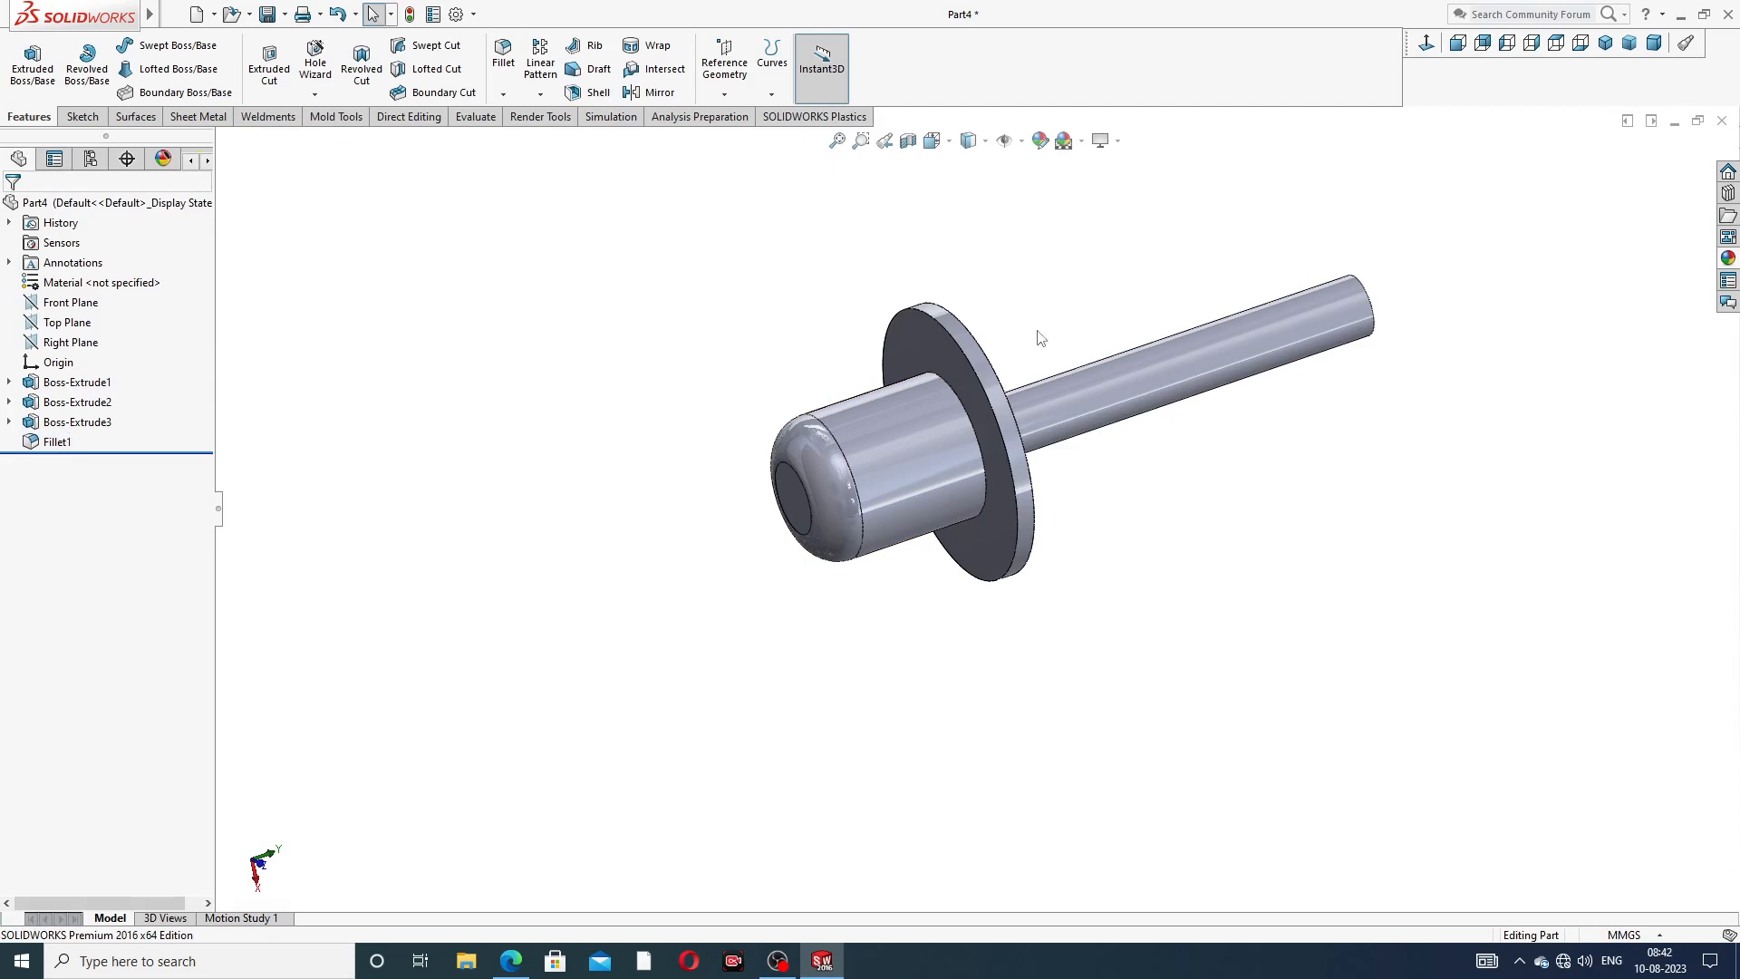
- Check the lug dimensions in the base drawing PDF in the browser and start a sketch on the Front Plane, in front view
{"action": "middle_click_drag", "start_coordinate": [1060, 286], "coordinate": [1022, 354]}
{"action": "scroll", "coordinate": [903, 350], "scroll_direction": "down", "scroll_amount": 2}
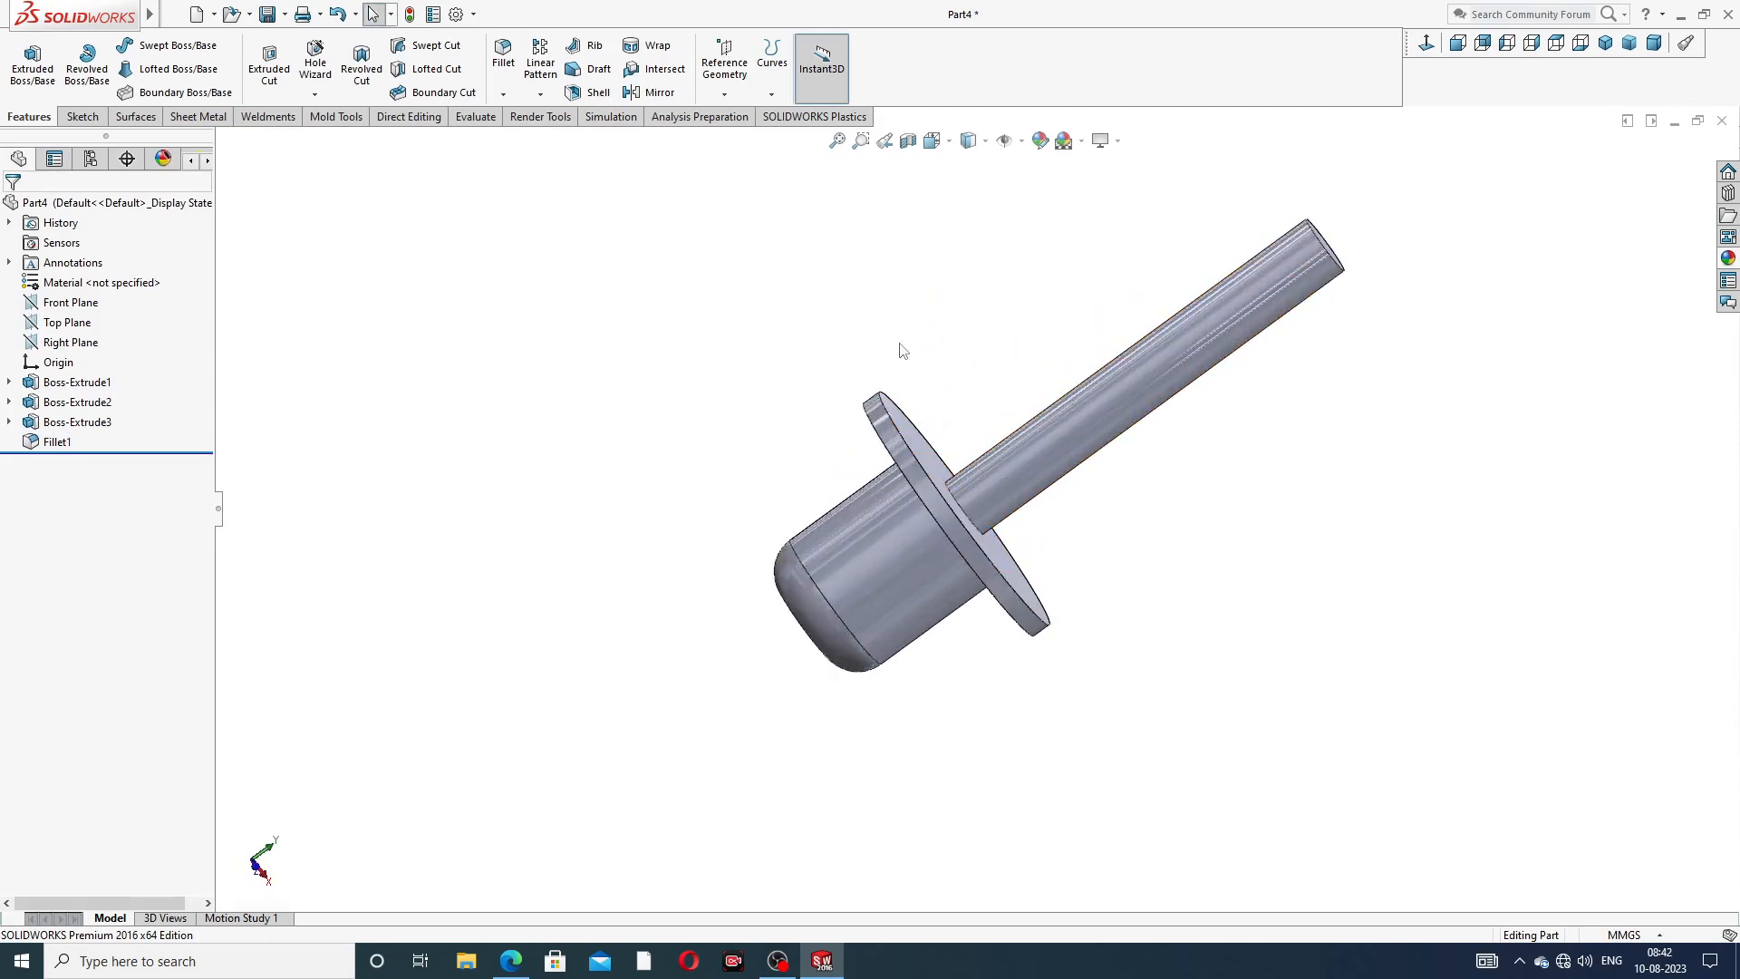
{"action": "scroll", "coordinate": [969, 486], "scroll_direction": "up", "scroll_amount": 2}
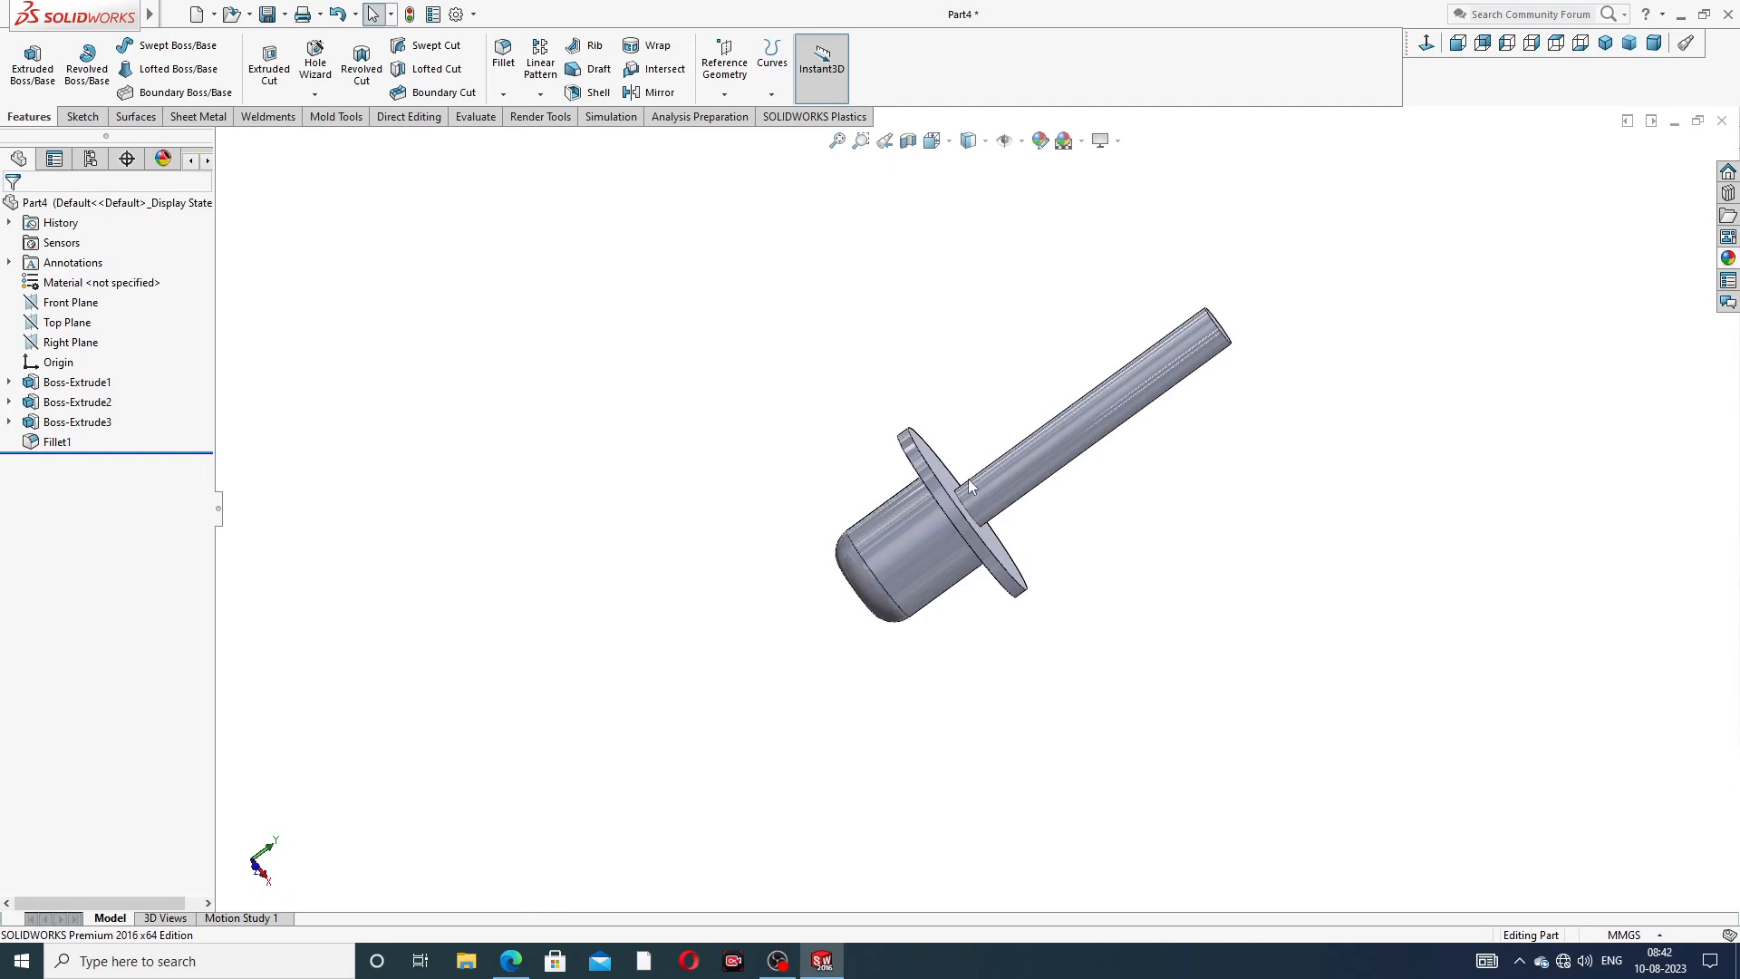
{"action": "left_click", "coordinate": [510, 959]}
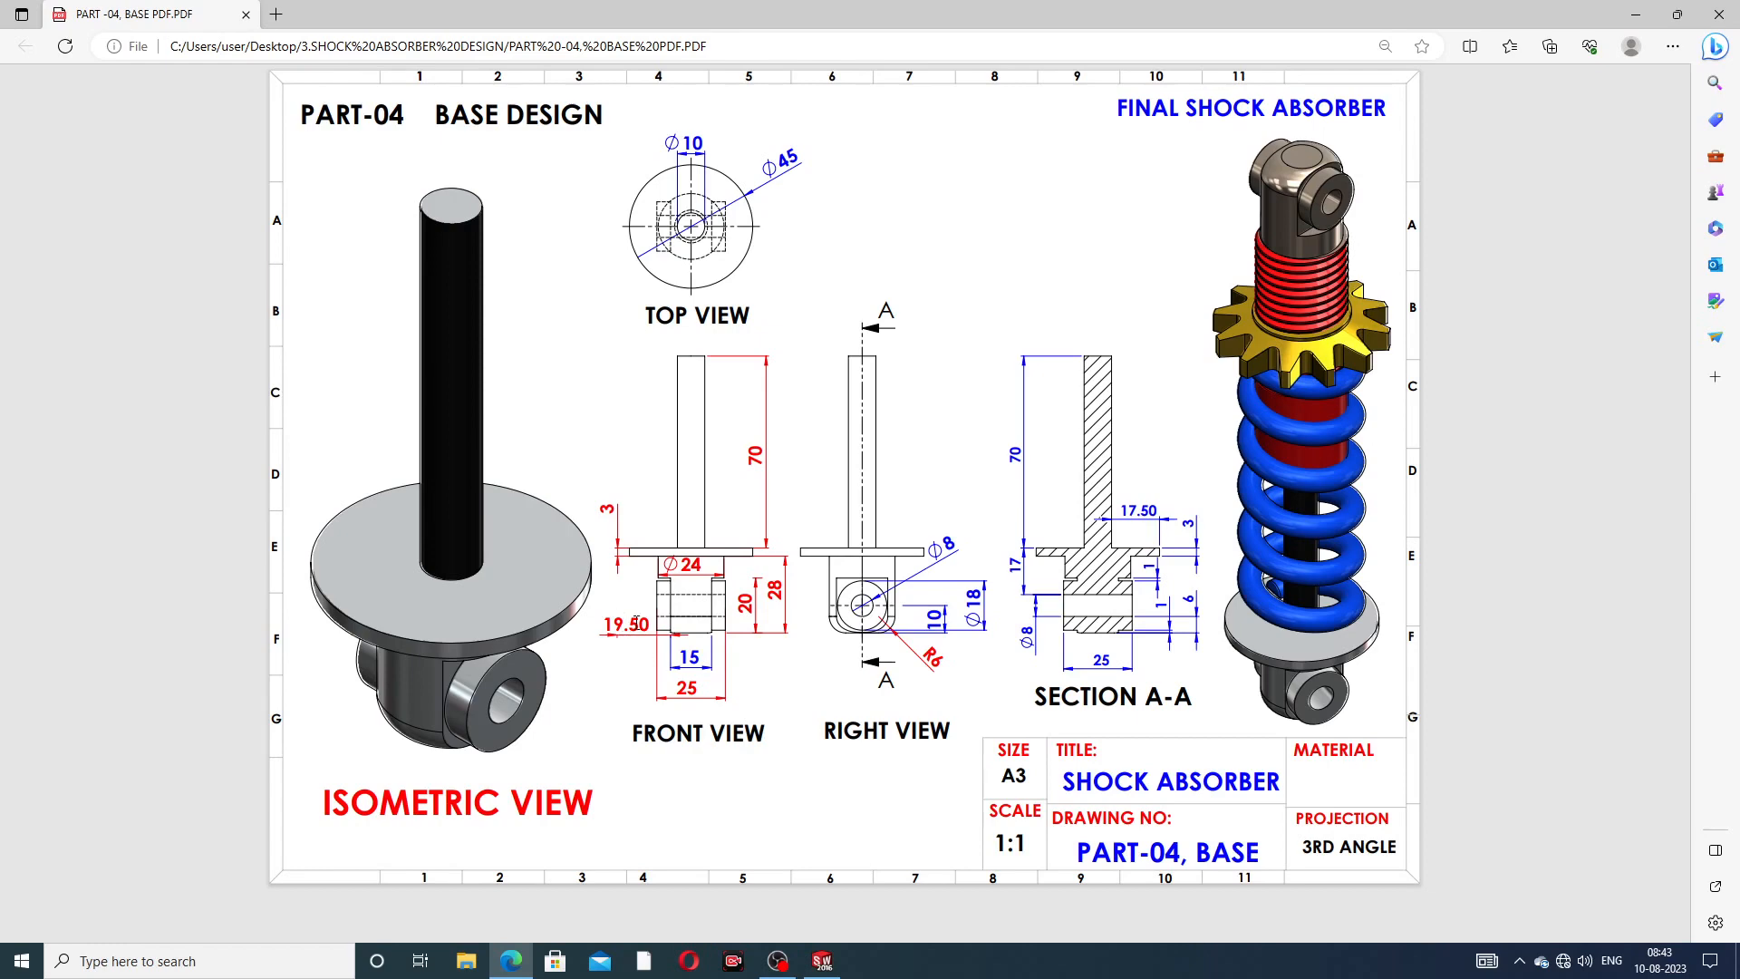
{"action": "left_click", "coordinate": [520, 938]}
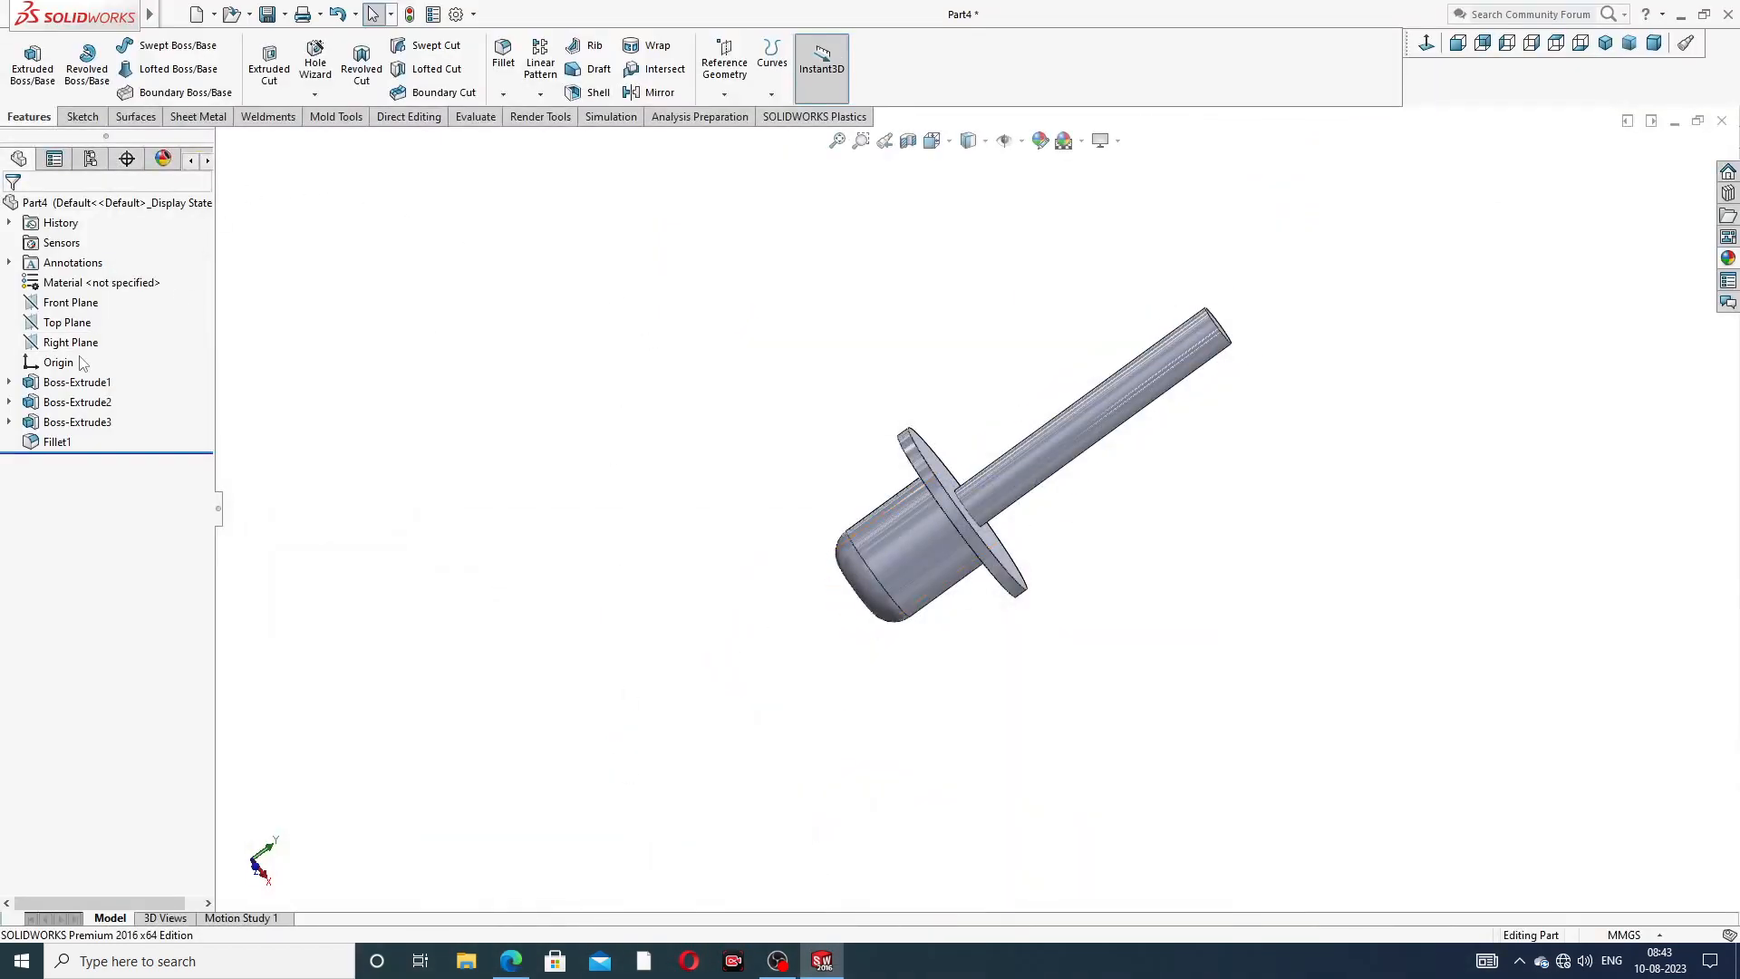
{"action": "left_click", "coordinate": [82, 303]}
{"action": "left_click", "coordinate": [94, 282]}
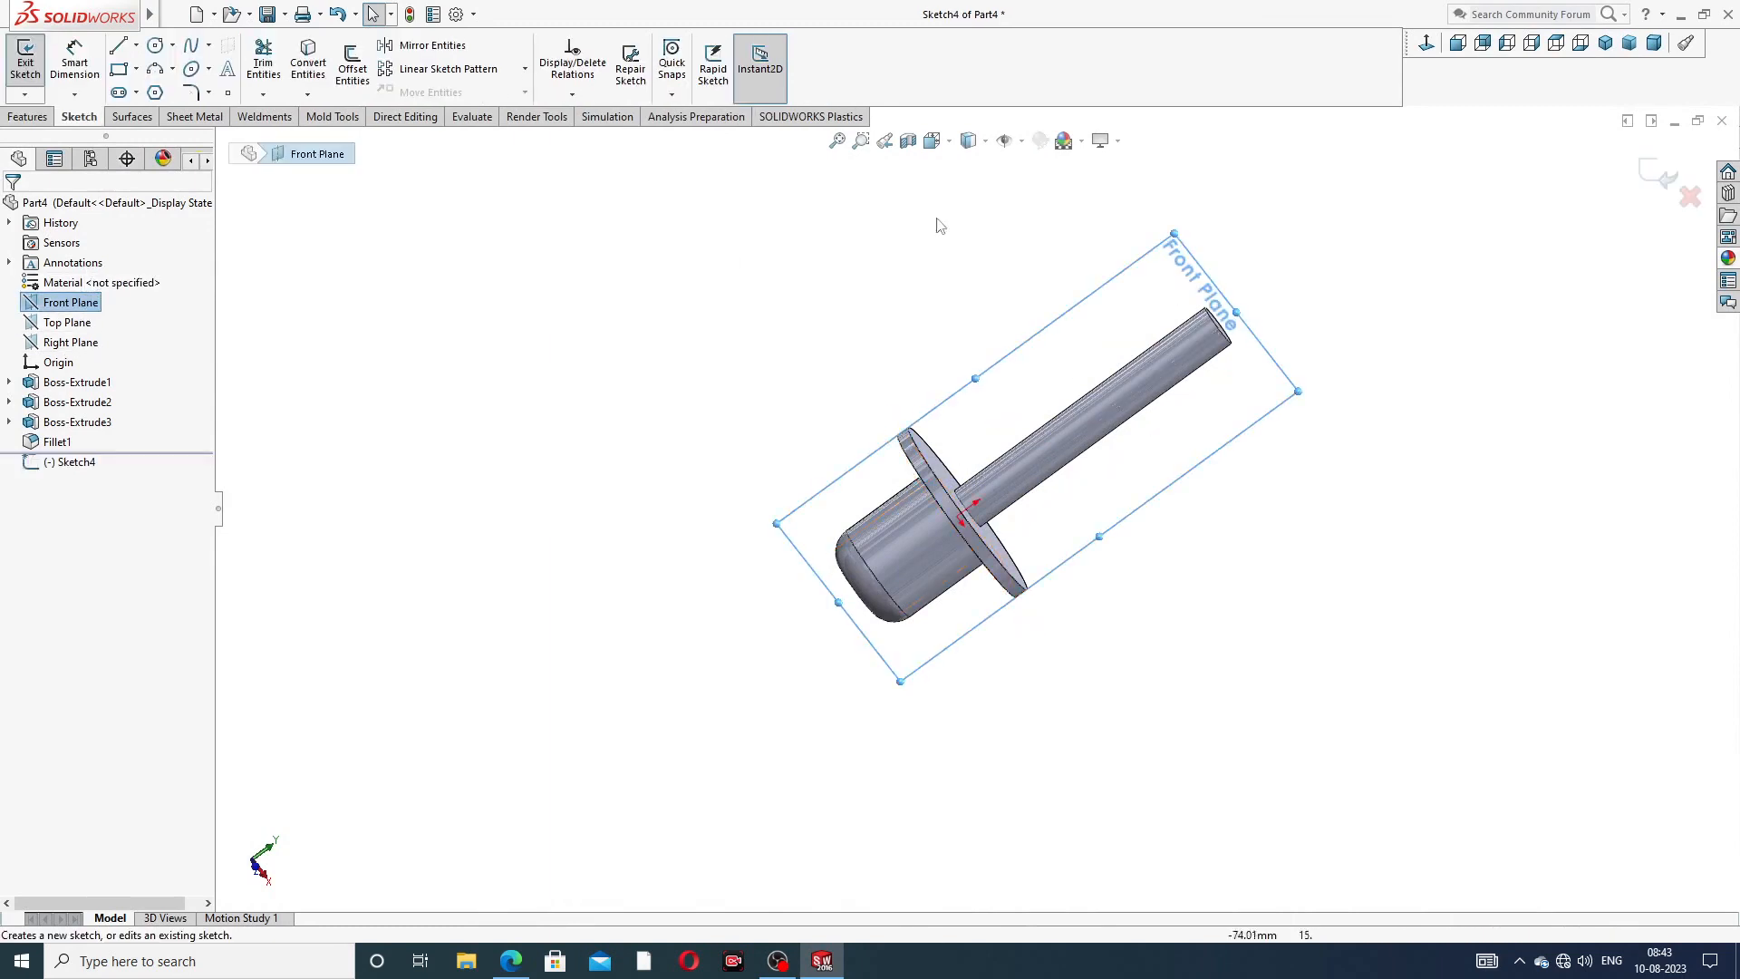
{"action": "scroll", "coordinate": [1187, 232], "scroll_direction": "up", "scroll_amount": 5}
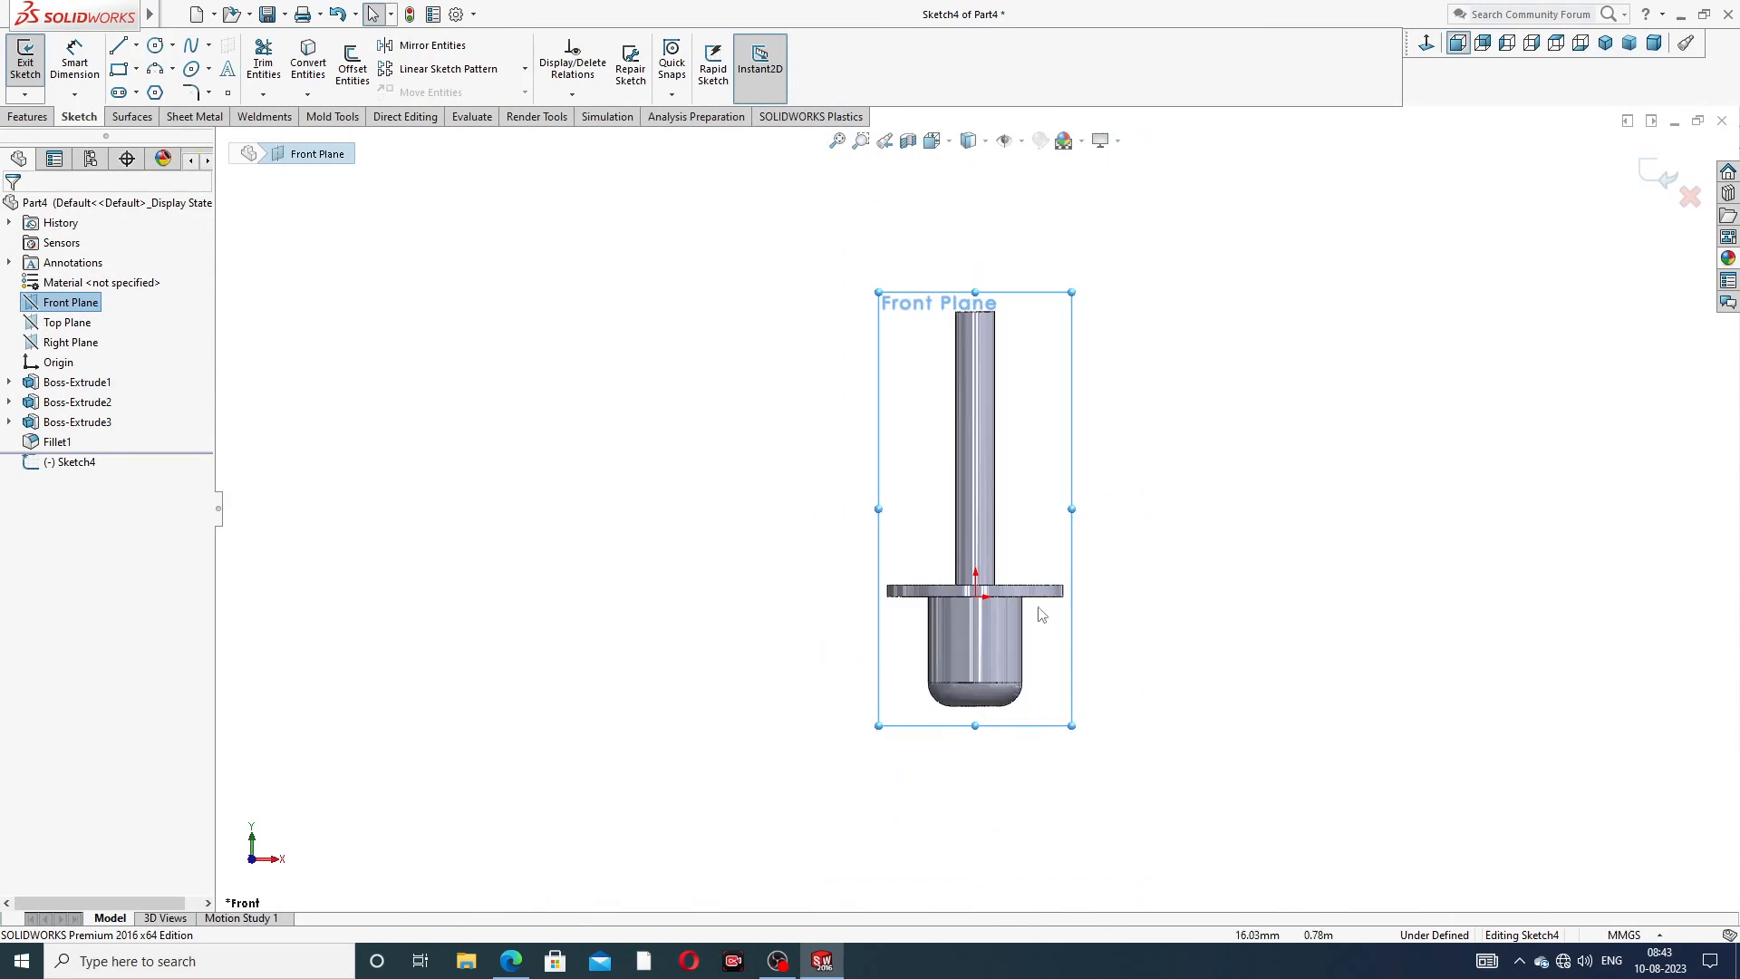
{"action": "scroll", "coordinate": [1033, 680], "scroll_direction": "down", "scroll_amount": 5}
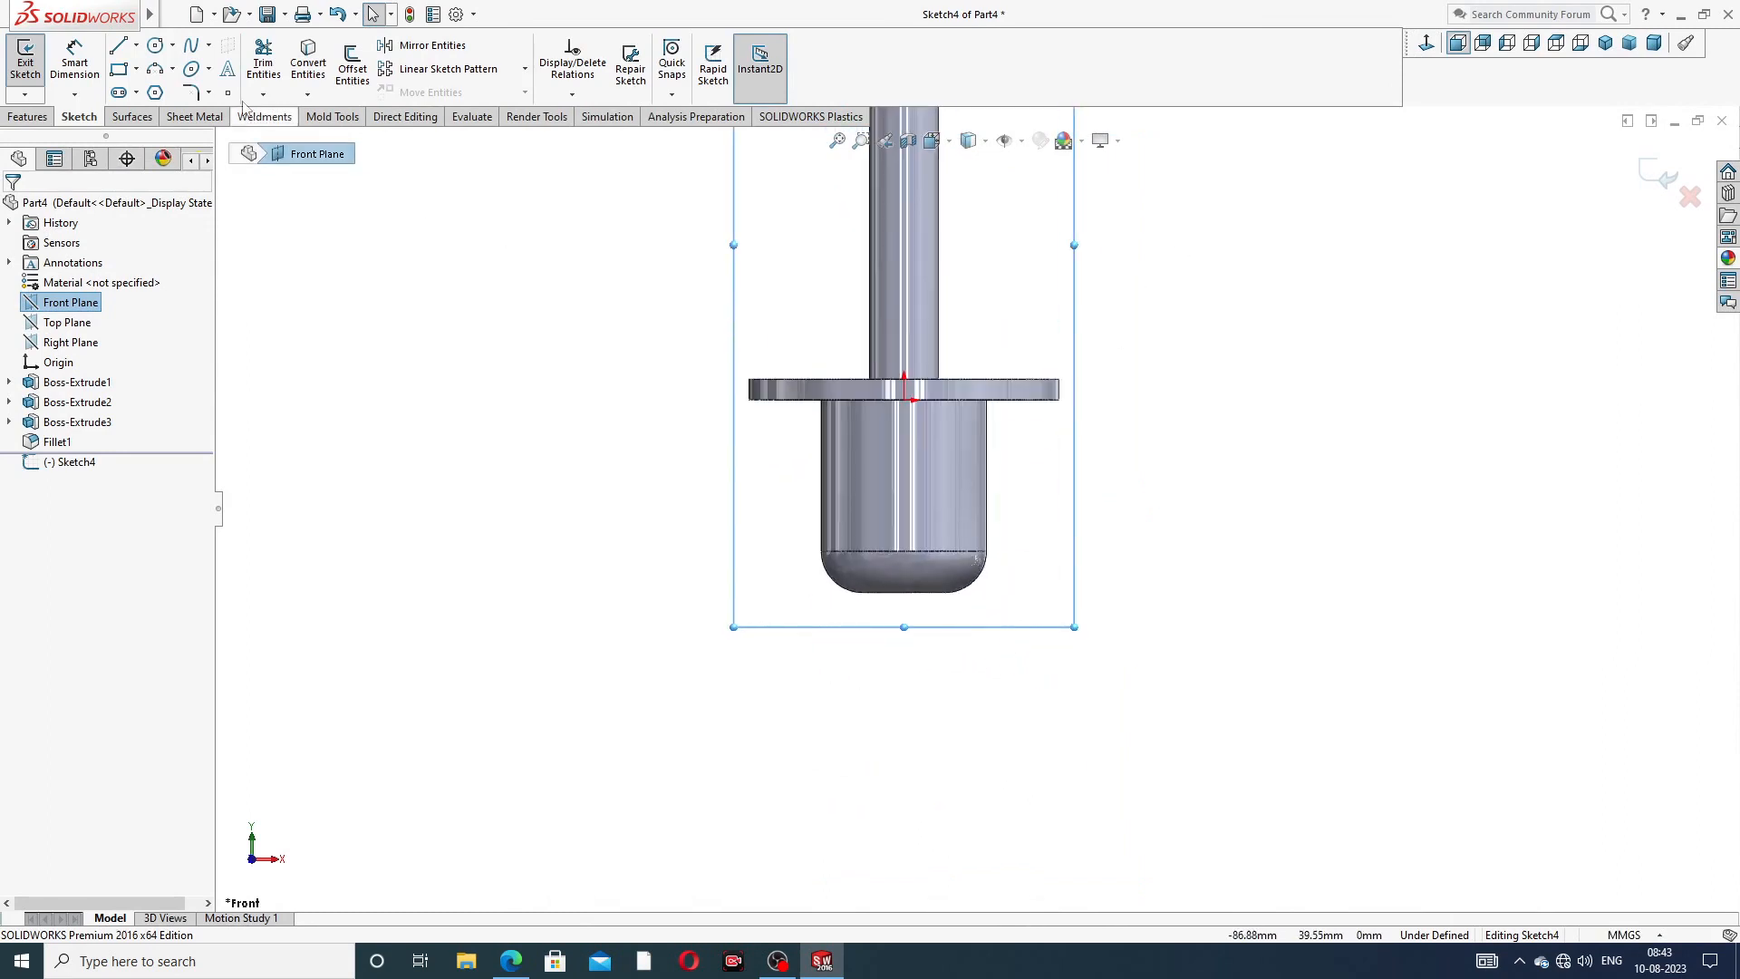
- Draw a vertical centerline about 28 mm long from the origin down to the boss's lower end
{"action": "left_click", "coordinate": [136, 47]}
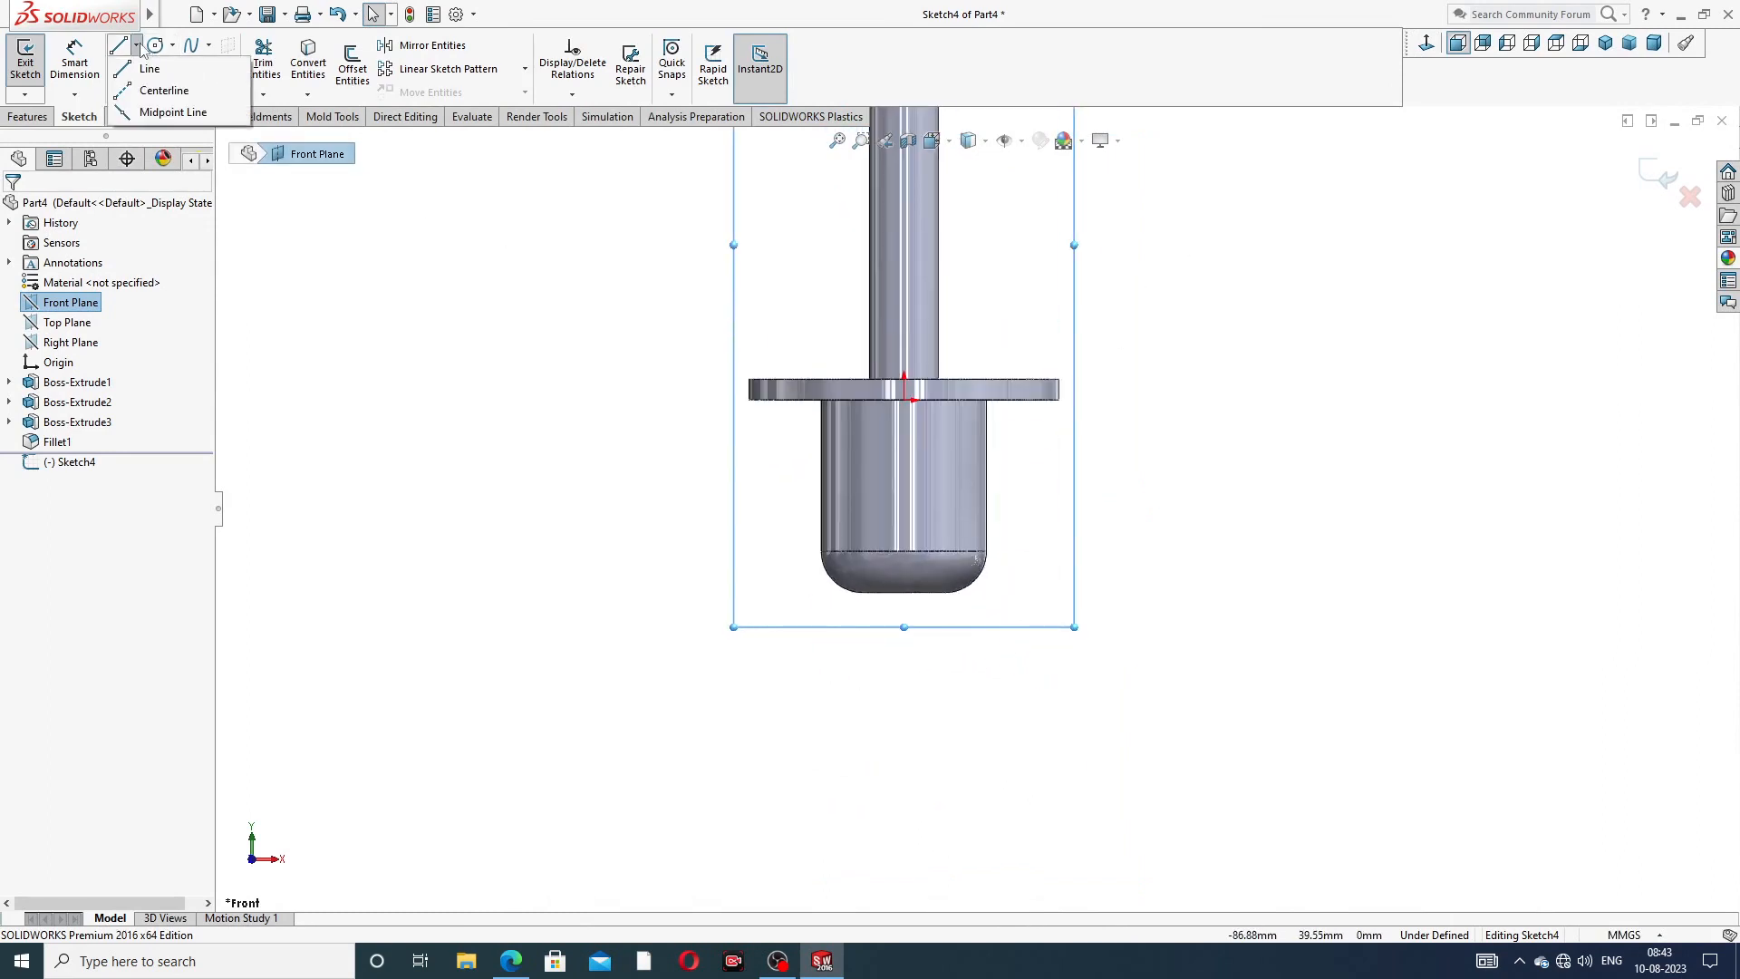
{"action": "left_click", "coordinate": [154, 87]}
{"action": "scroll", "coordinate": [919, 358], "scroll_direction": "down", "scroll_amount": 3}
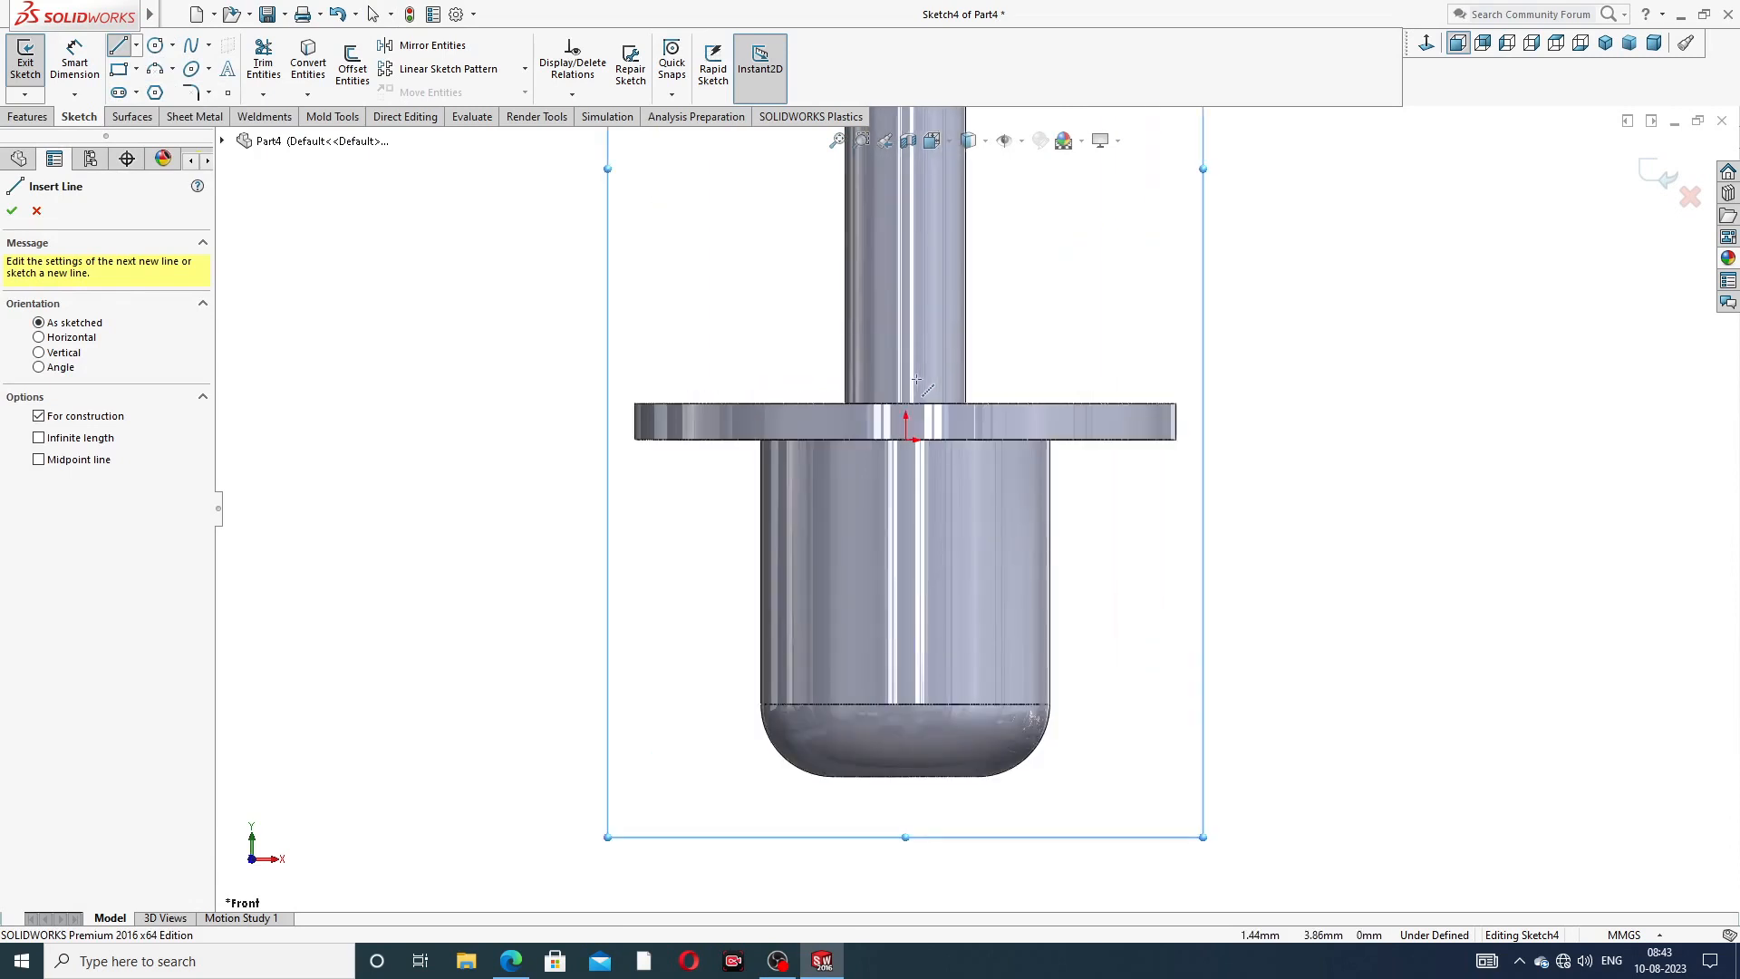
{"action": "left_click", "coordinate": [906, 441]}
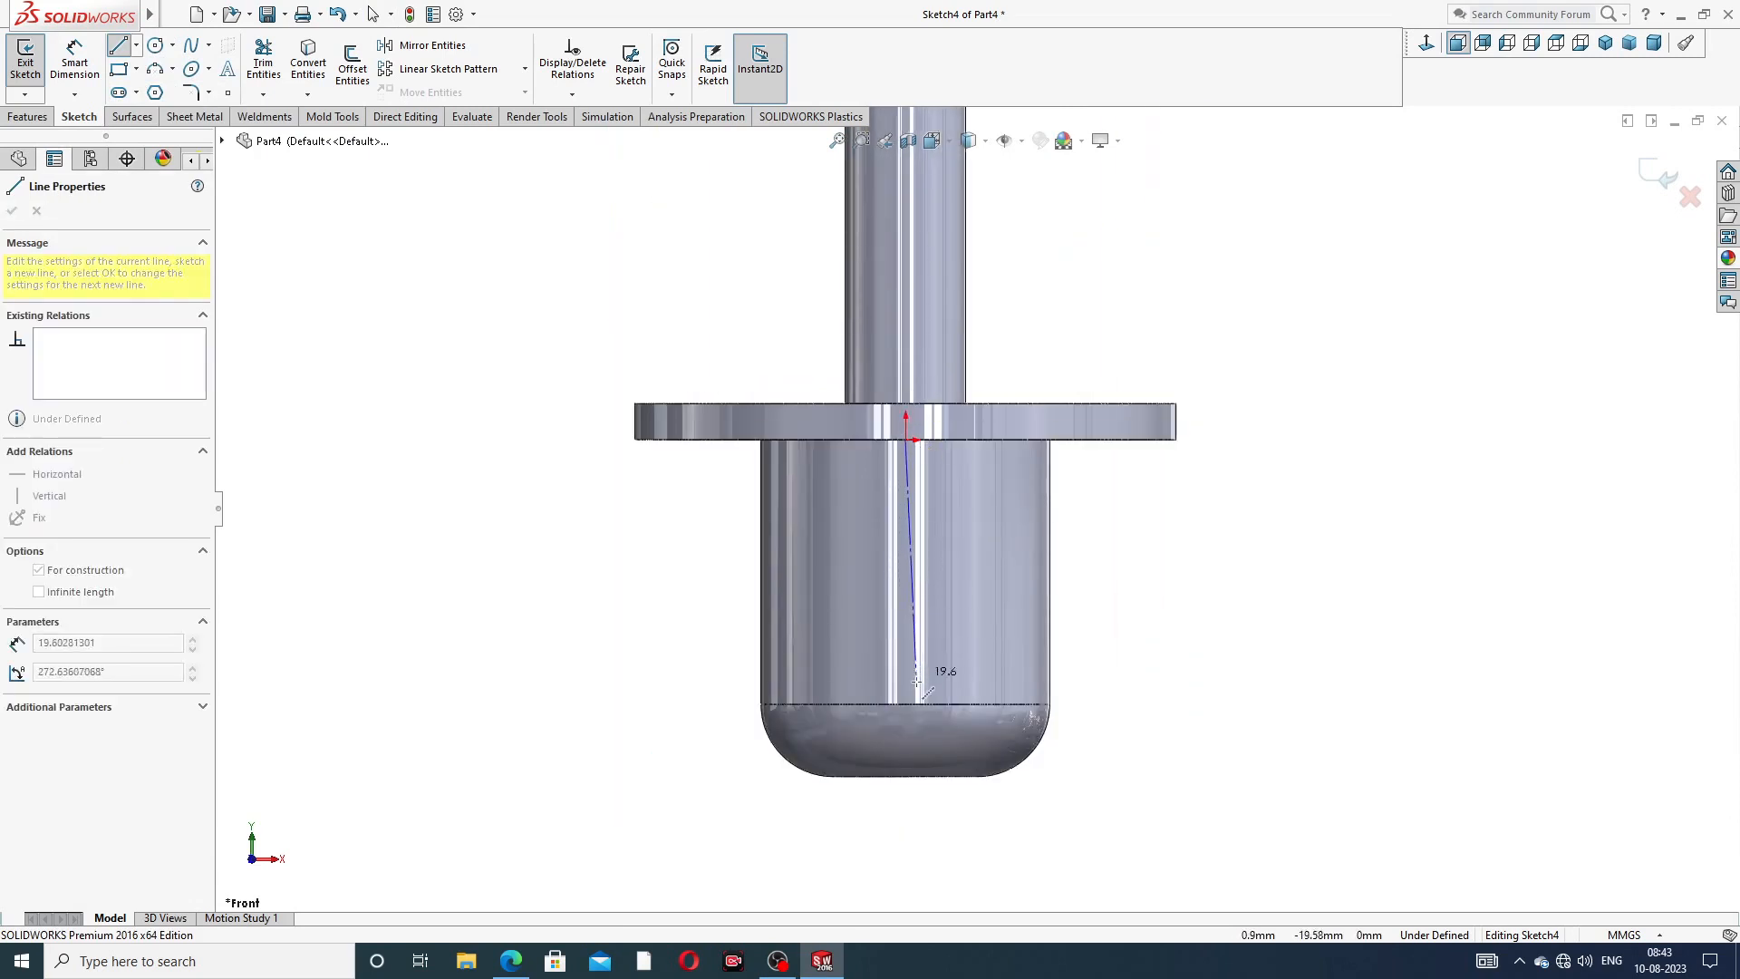
{"action": "left_click", "coordinate": [906, 776]}
{"action": "right_click", "coordinate": [1078, 574]}
{"action": "left_click", "coordinate": [1123, 656]}
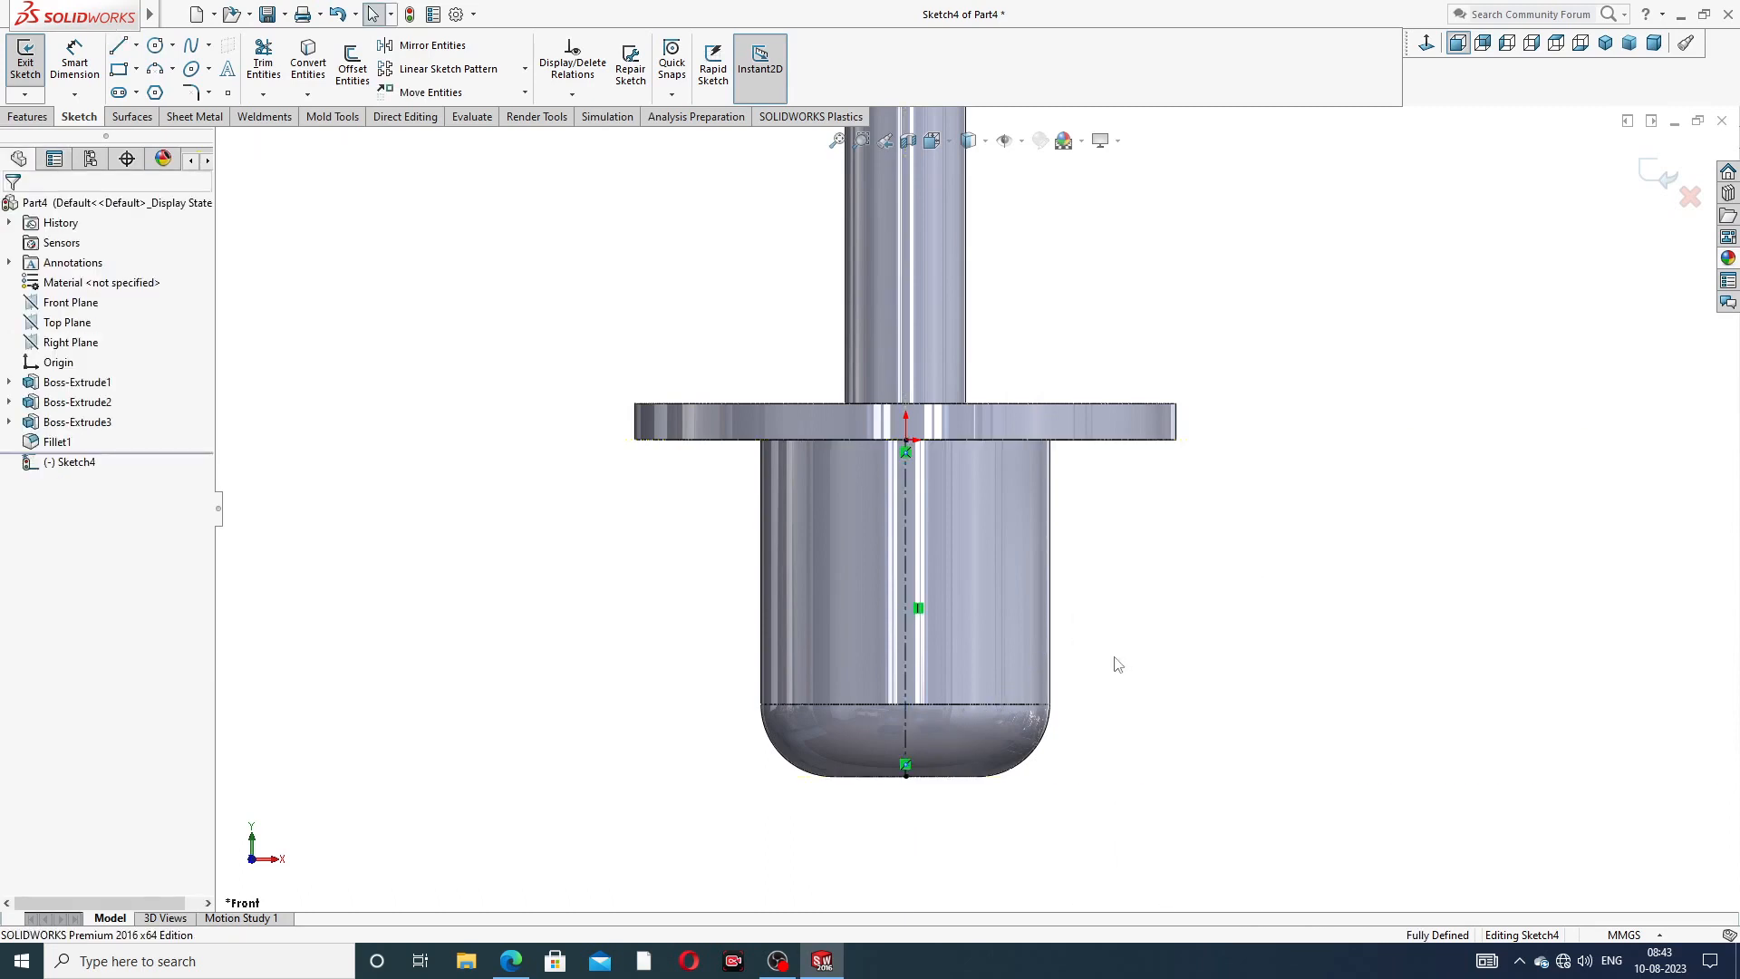
- Draw a corner rectangle about 14.7 by 20.5 mm to the right of the centerline, with its lower edge level with the boss's bottom
{"action": "scroll", "coordinate": [925, 623], "scroll_direction": "up", "scroll_amount": 2}
{"action": "scroll", "coordinate": [1058, 446], "scroll_direction": "down", "scroll_amount": 4}
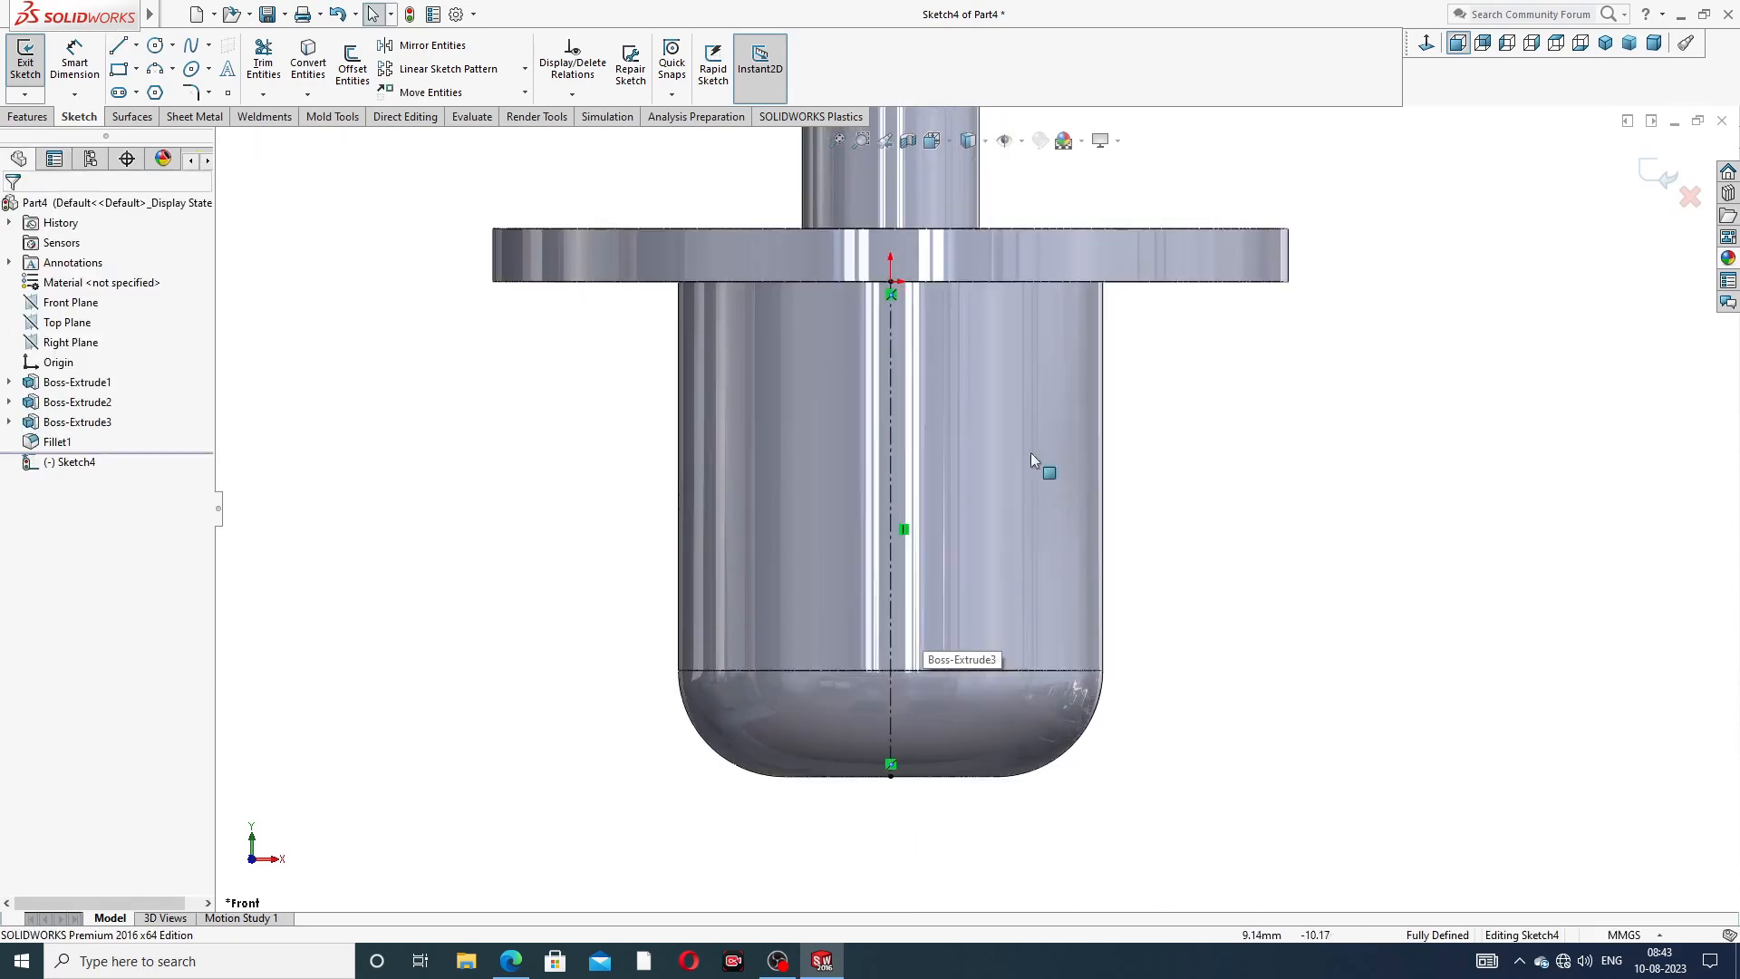
{"action": "left_click", "coordinate": [136, 70]}
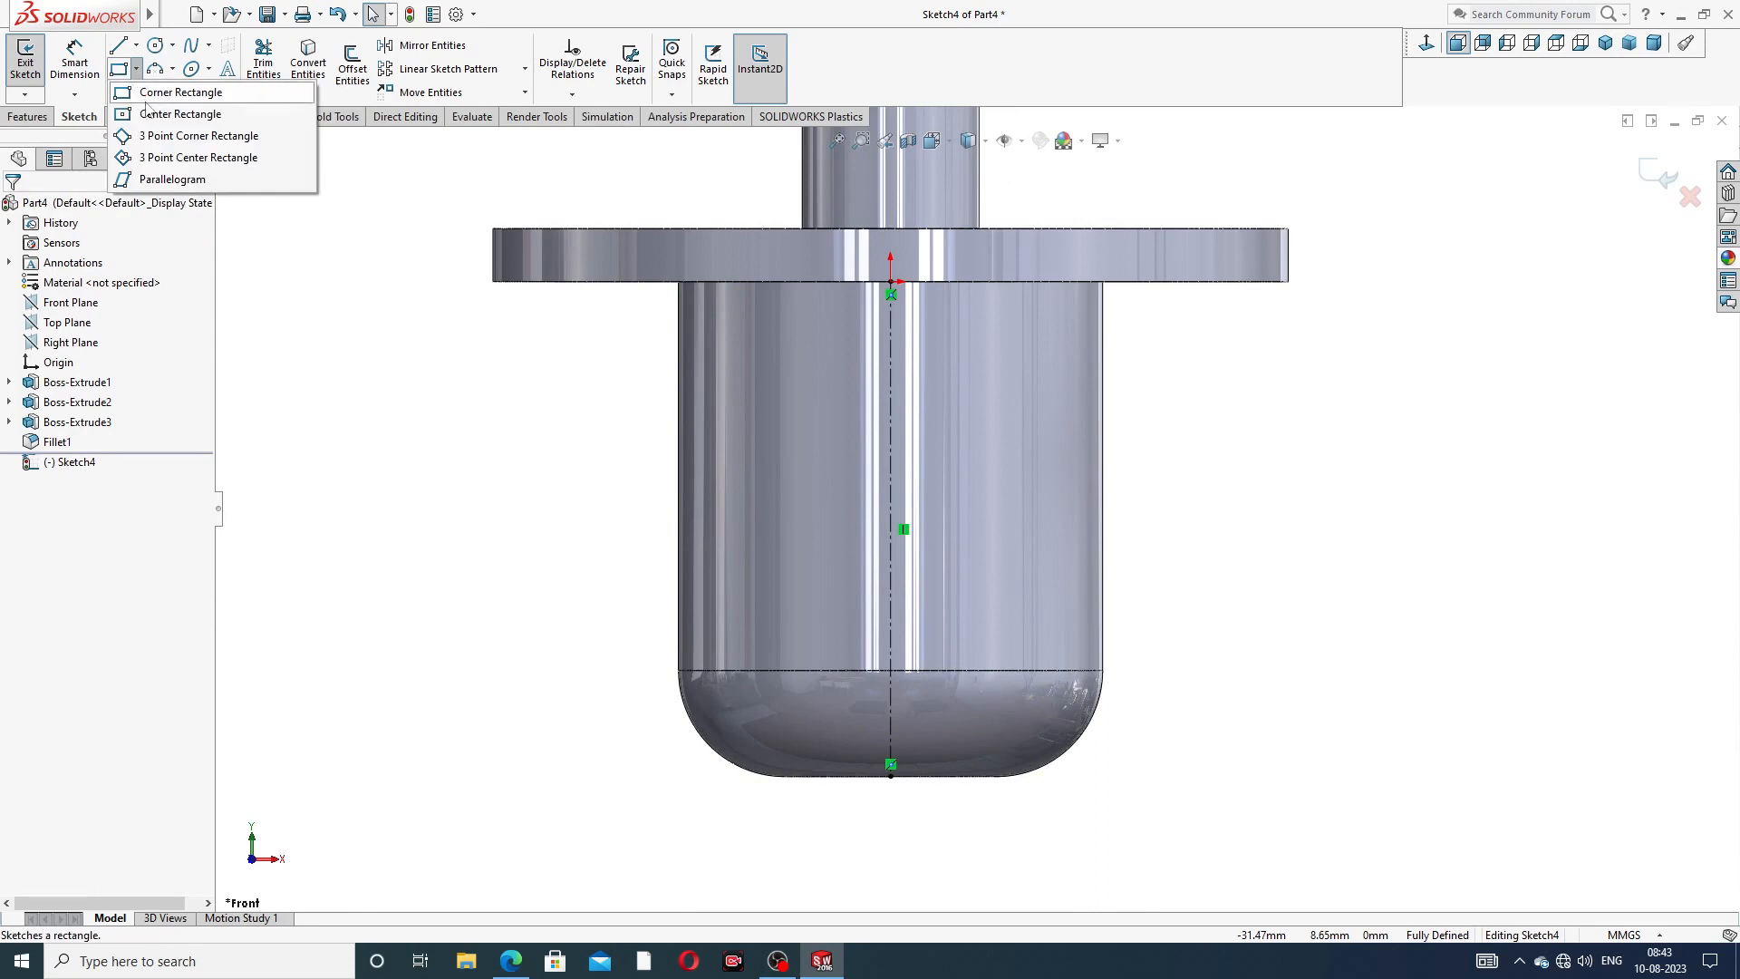
{"action": "left_click", "coordinate": [156, 95]}
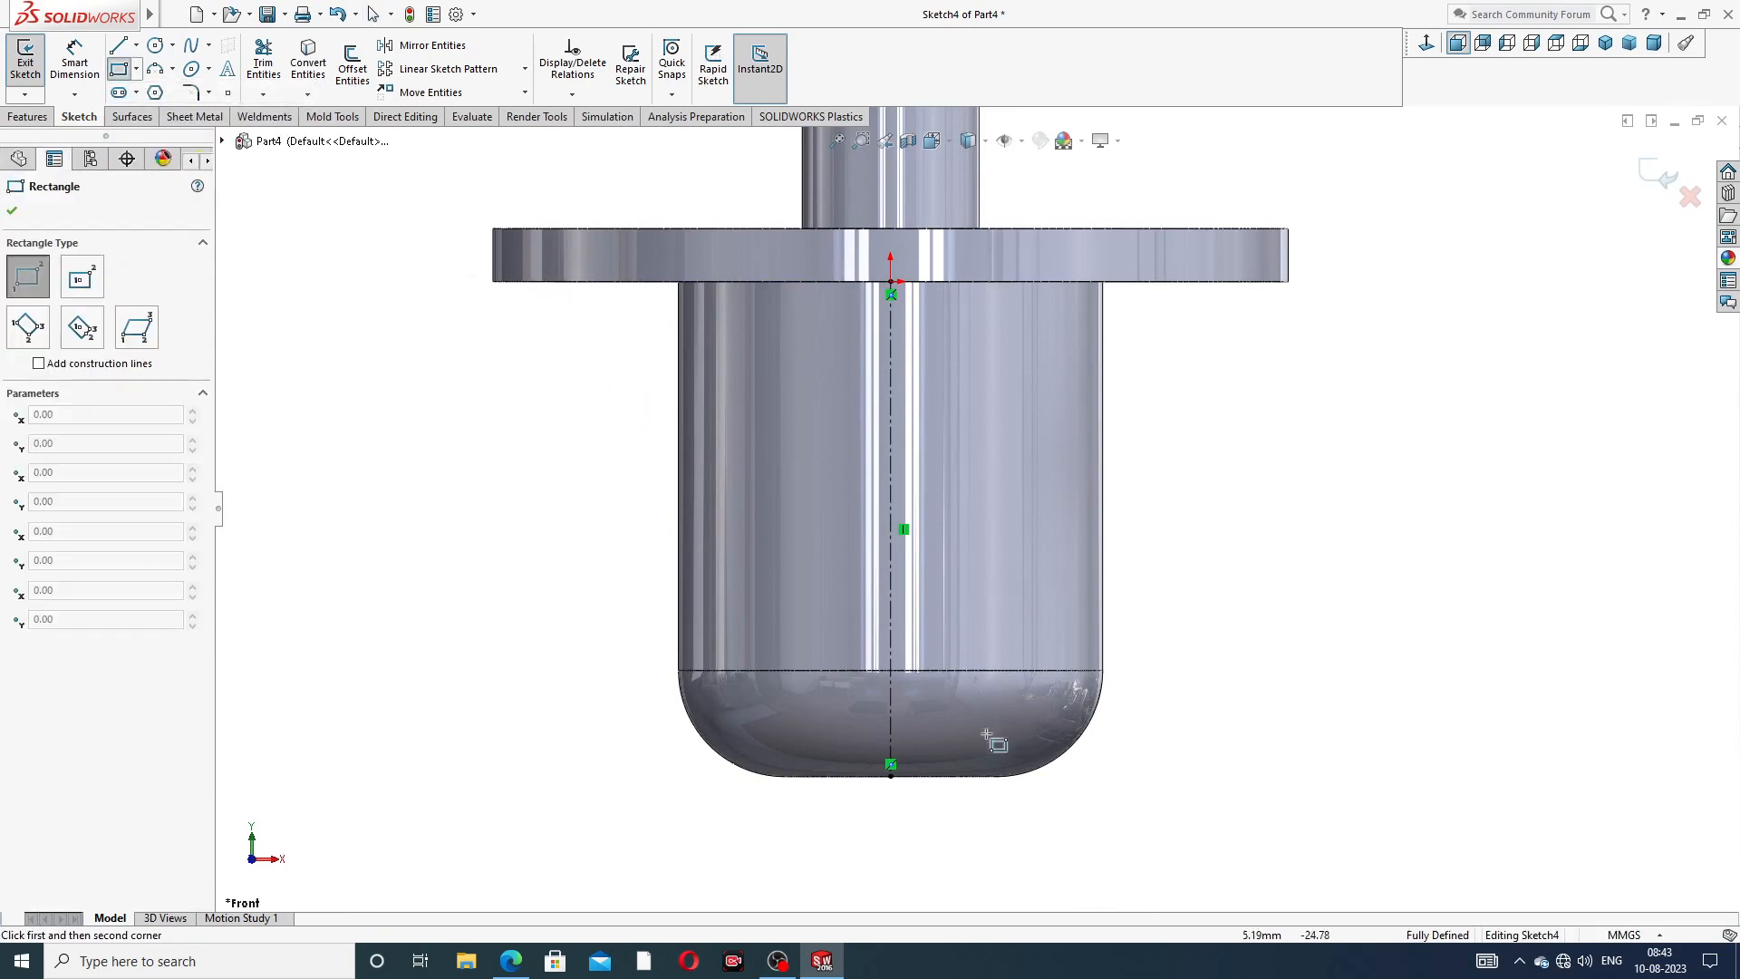
{"action": "left_click", "coordinate": [925, 776]}
{"action": "left_click", "coordinate": [1185, 413]}
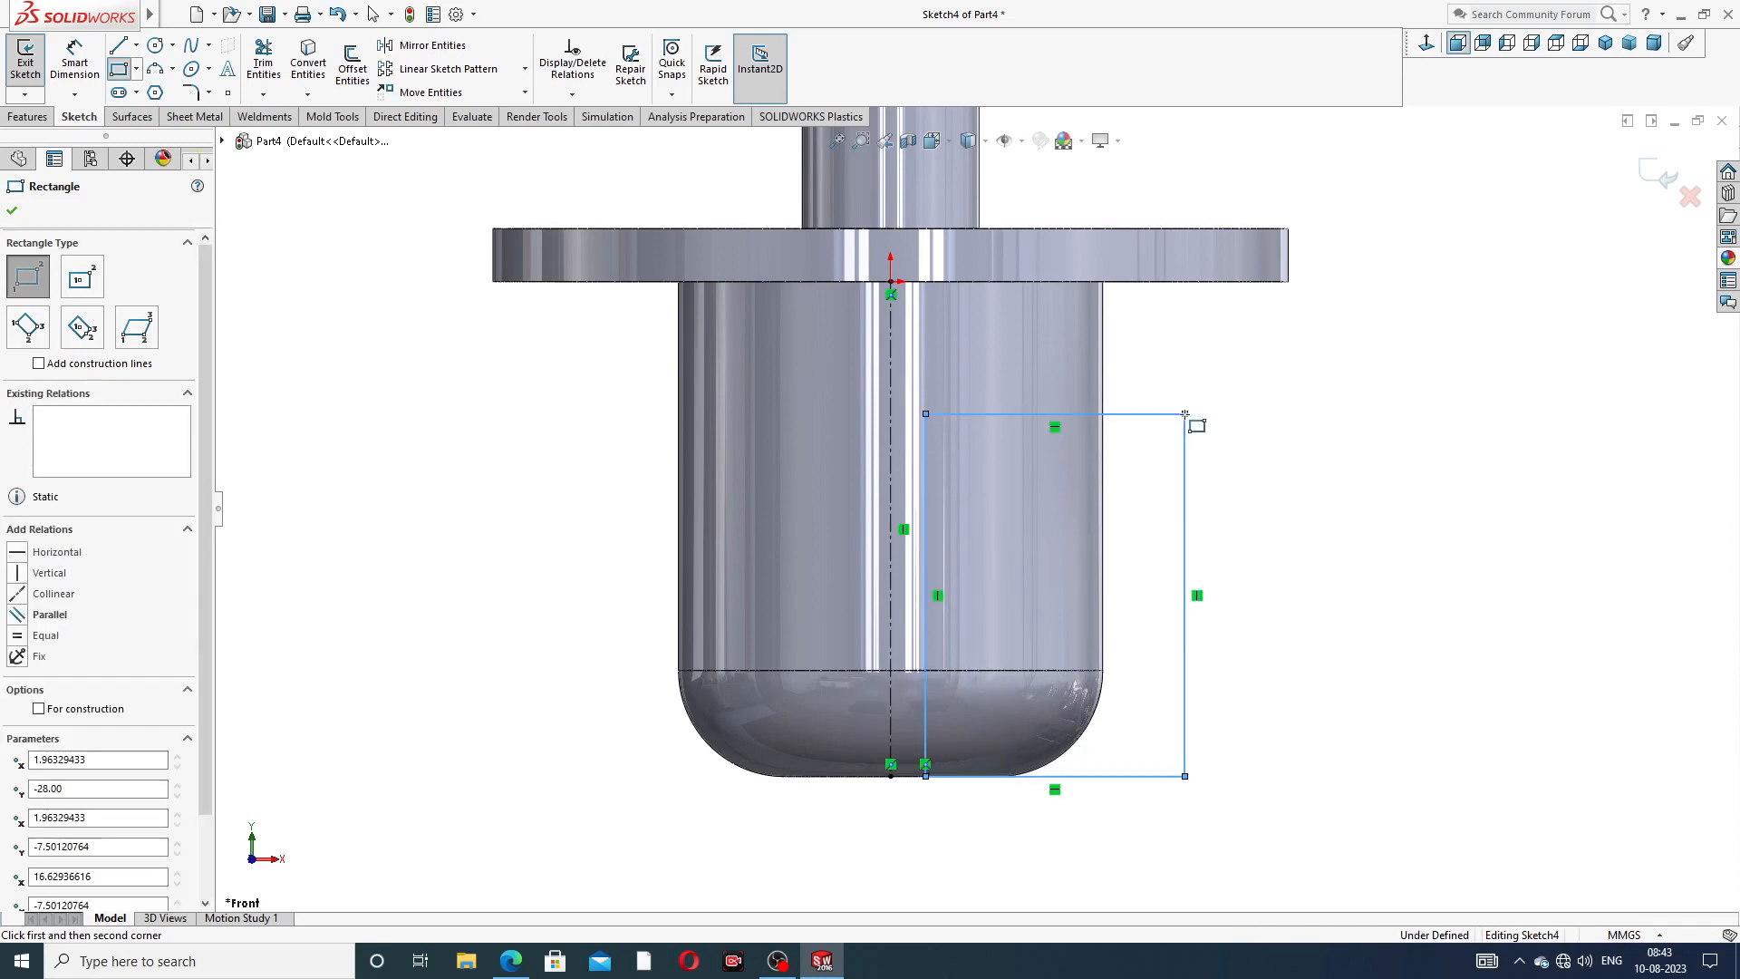
{"action": "right_click", "coordinate": [1267, 410]}
{"action": "left_click", "coordinate": [1292, 422]}
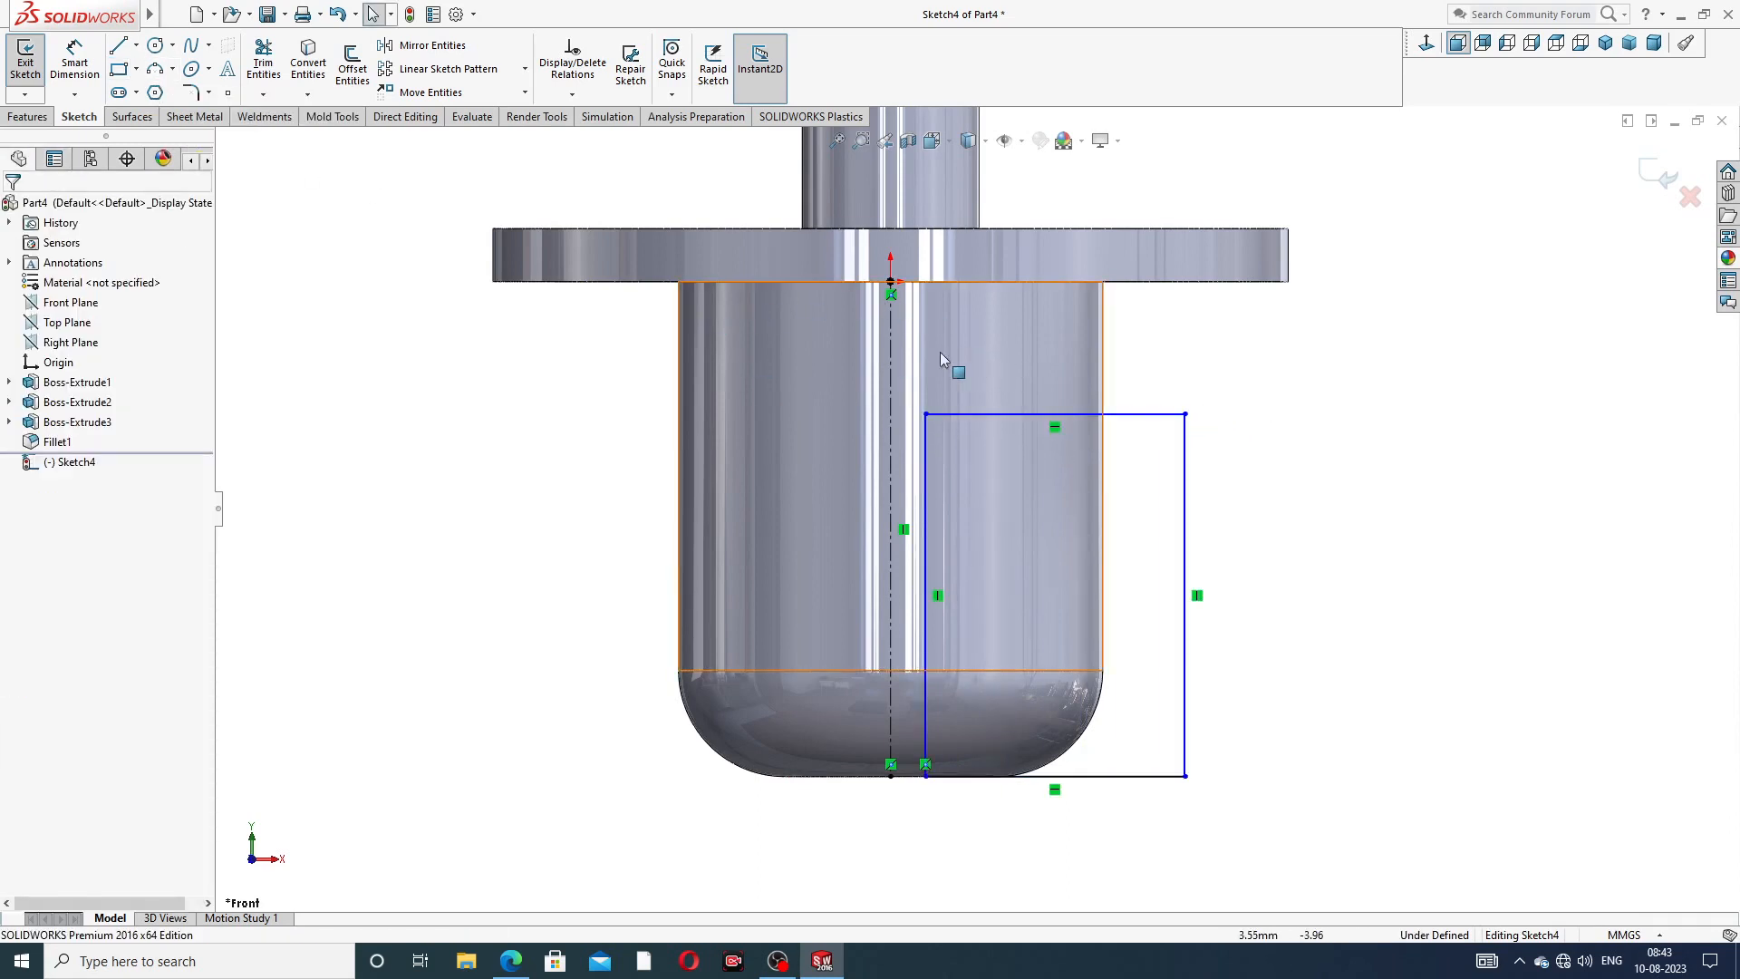
- Mirror the right-hand rectangle's four lines about the vertical centerline, keeping the original
{"action": "mouse_move", "coordinate": [915, 351]}
{"action": "left_mouse_down"}
{"action": "mouse_move", "coordinate": [1305, 376]}
{"action": "mouse_move", "coordinate": [1341, 738]}
{"action": "mouse_move", "coordinate": [1079, 846]}
{"action": "mouse_move", "coordinate": [918, 794]}
{"action": "left_mouse_up"}
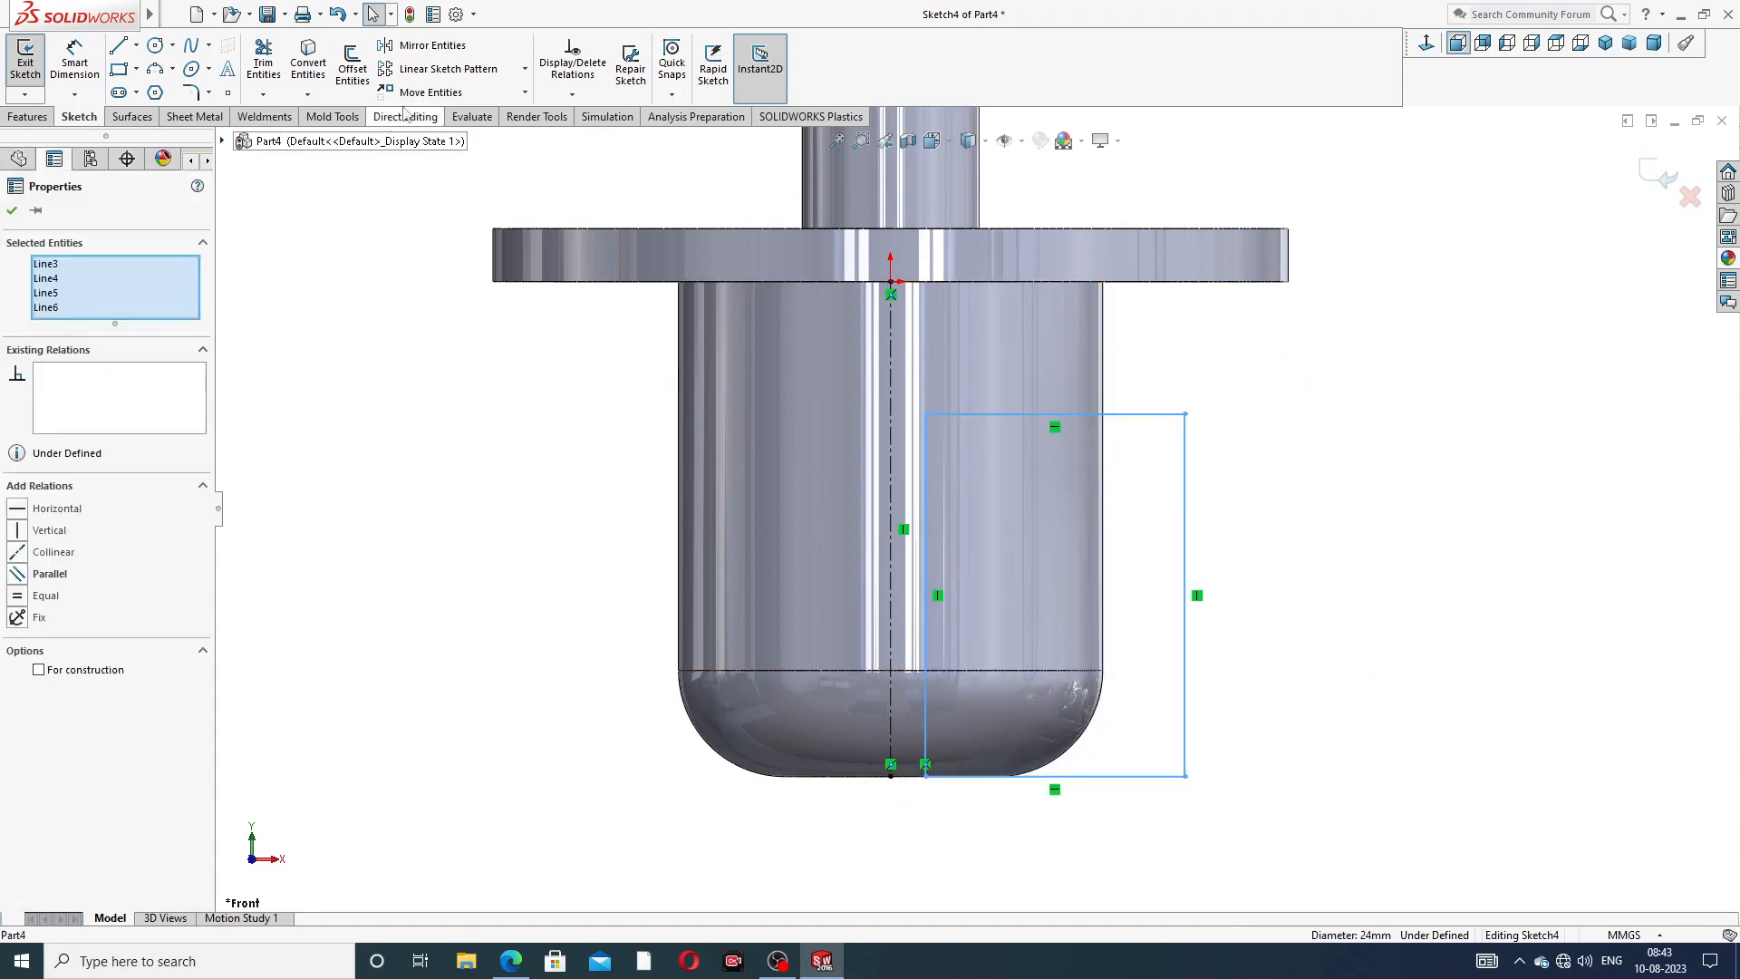
{"action": "left_click", "coordinate": [432, 47]}
{"action": "left_click", "coordinate": [141, 461]}
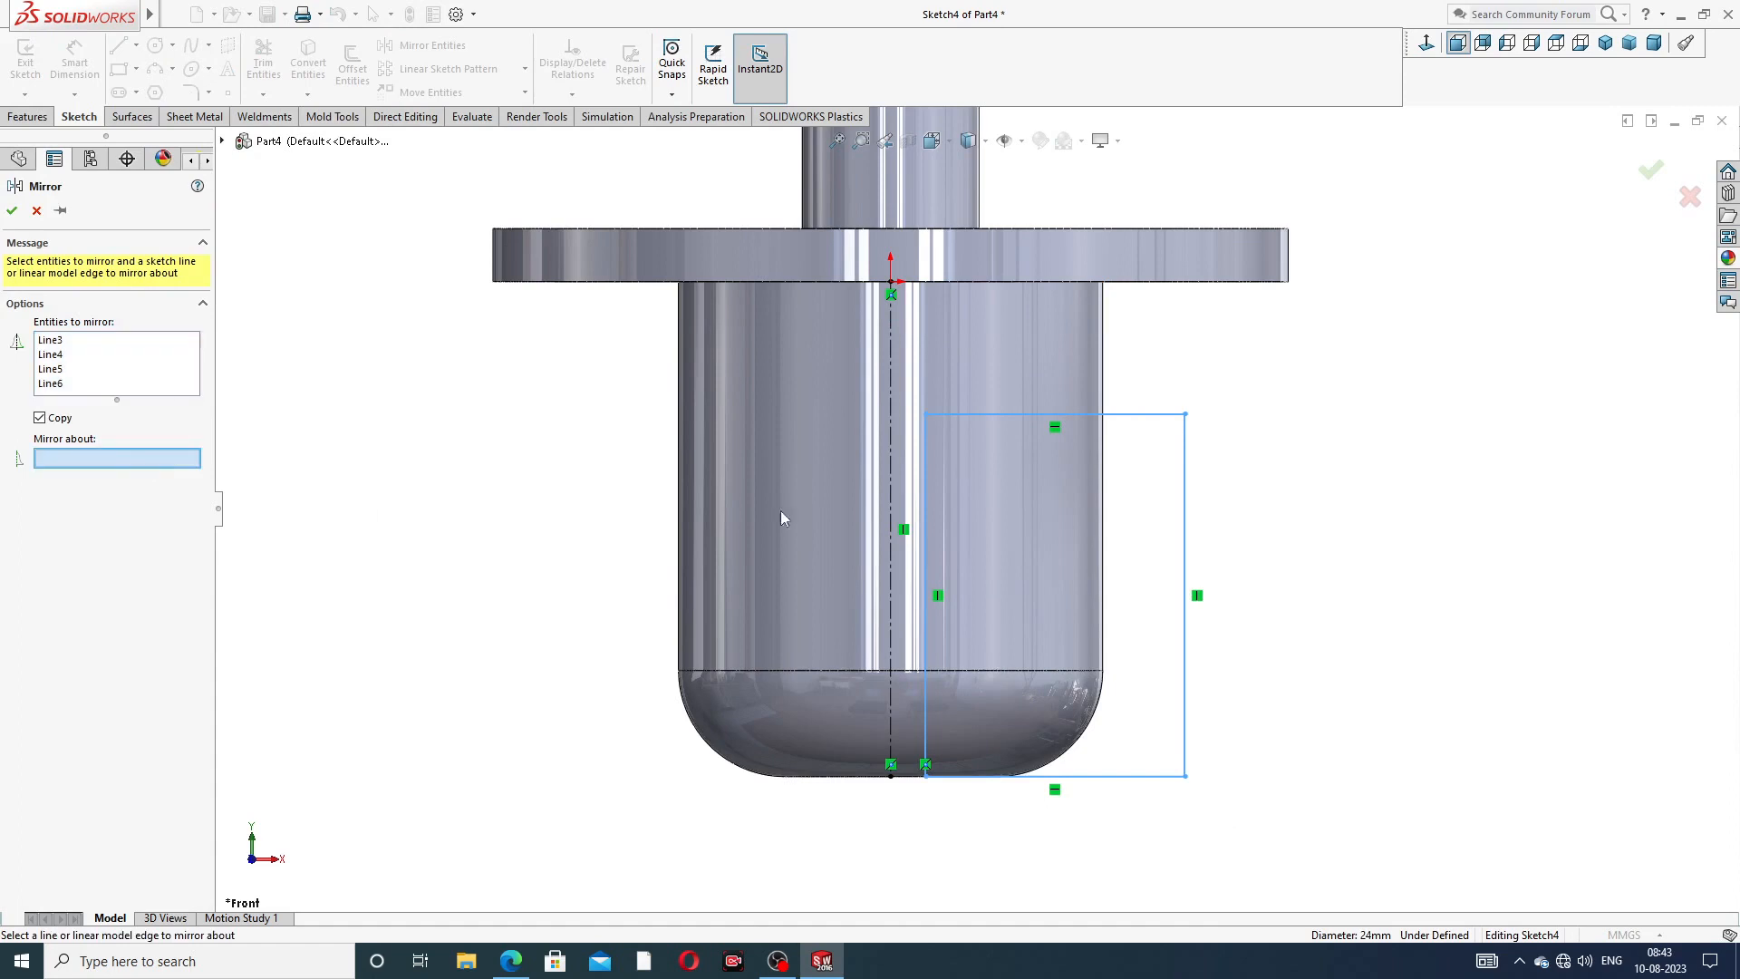
{"action": "left_click", "coordinate": [893, 440]}
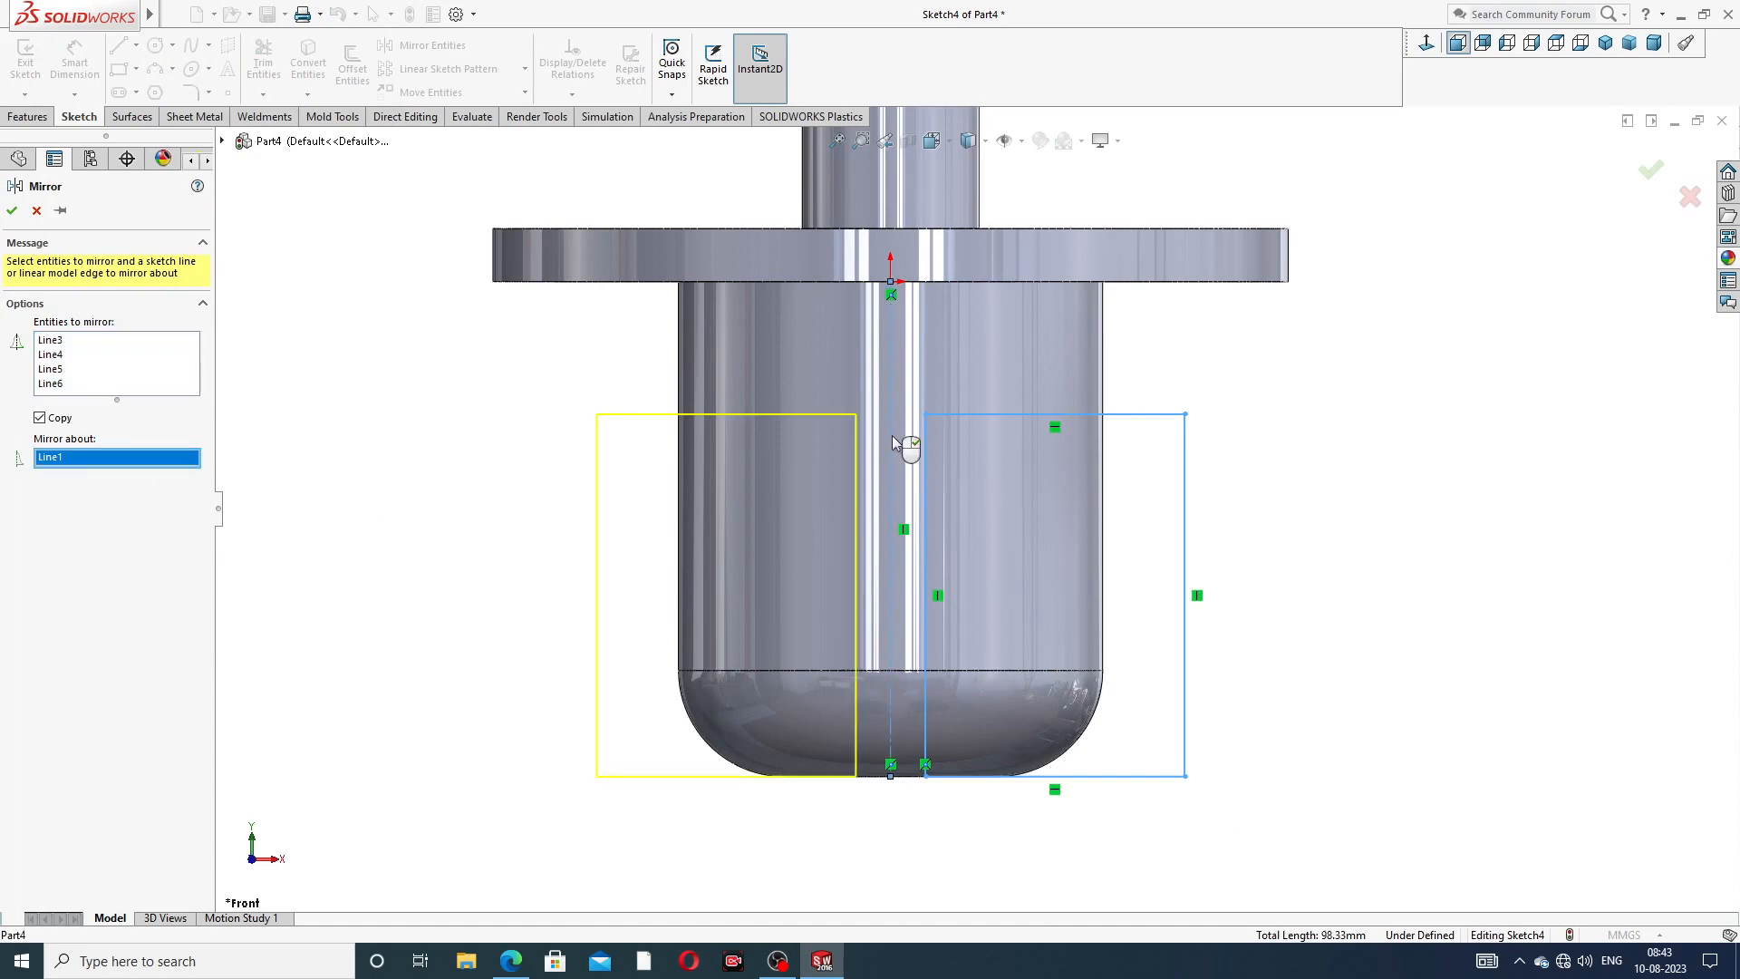
{"action": "left_click", "coordinate": [12, 211]}
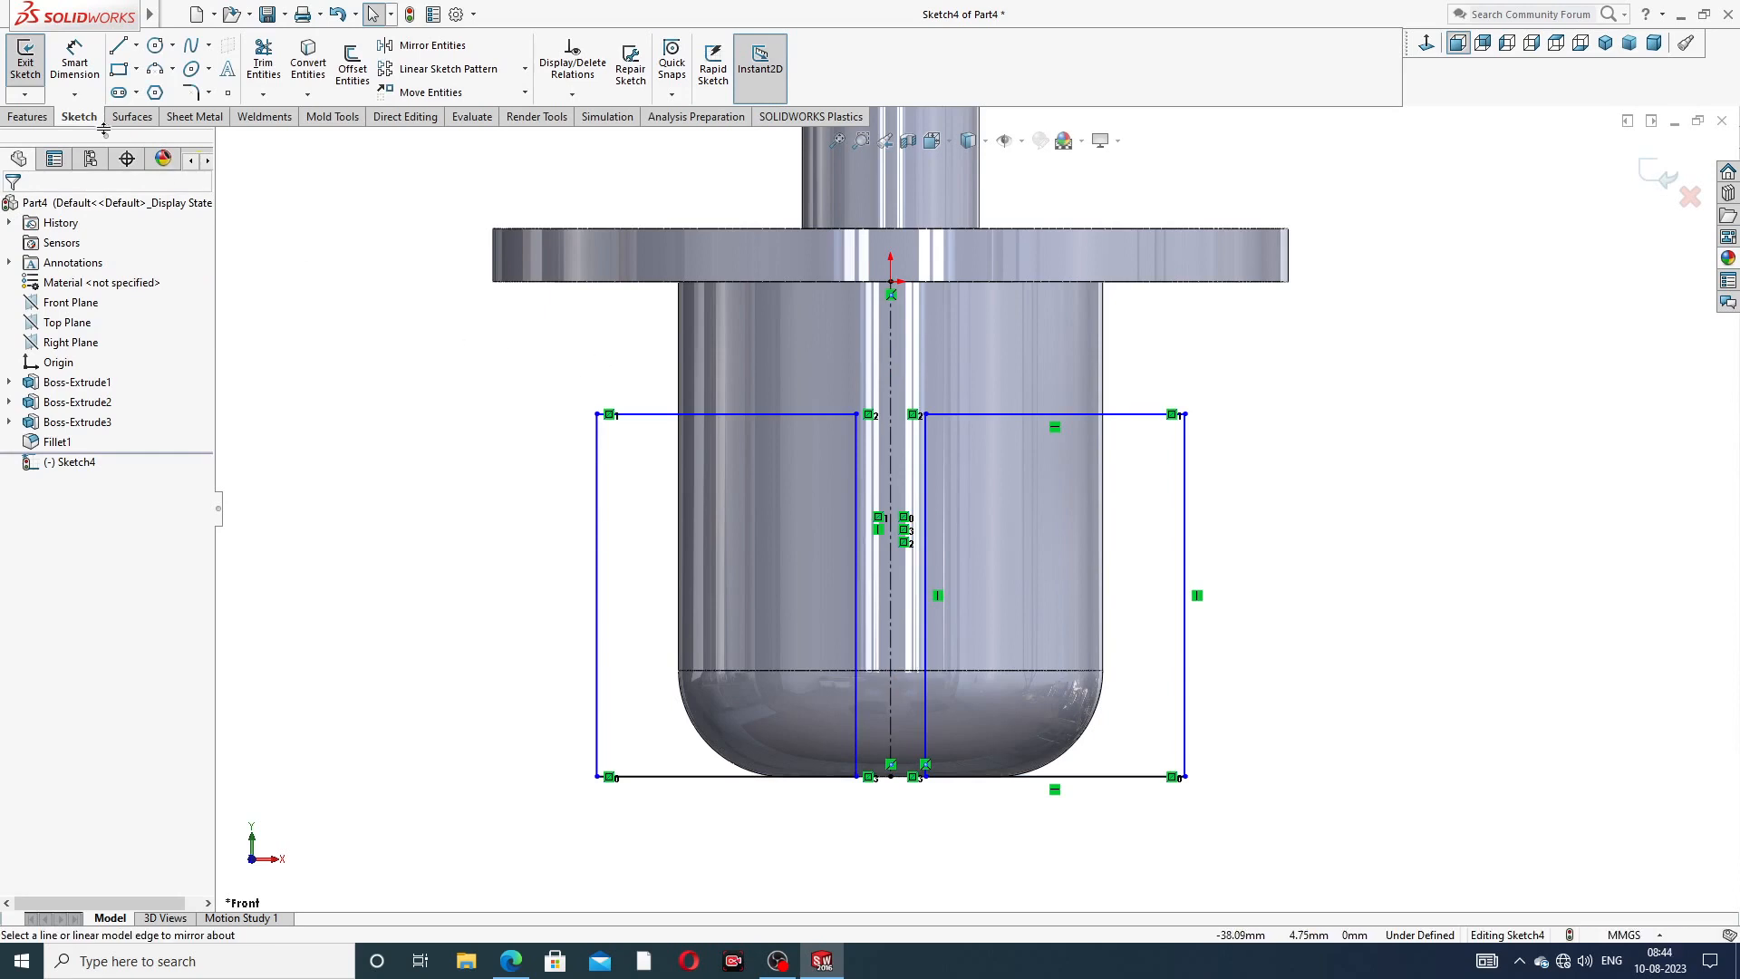
- Dimension the gap between the two rectangles' inner lower corners as 15 mm
{"action": "left_click", "coordinate": [73, 65]}
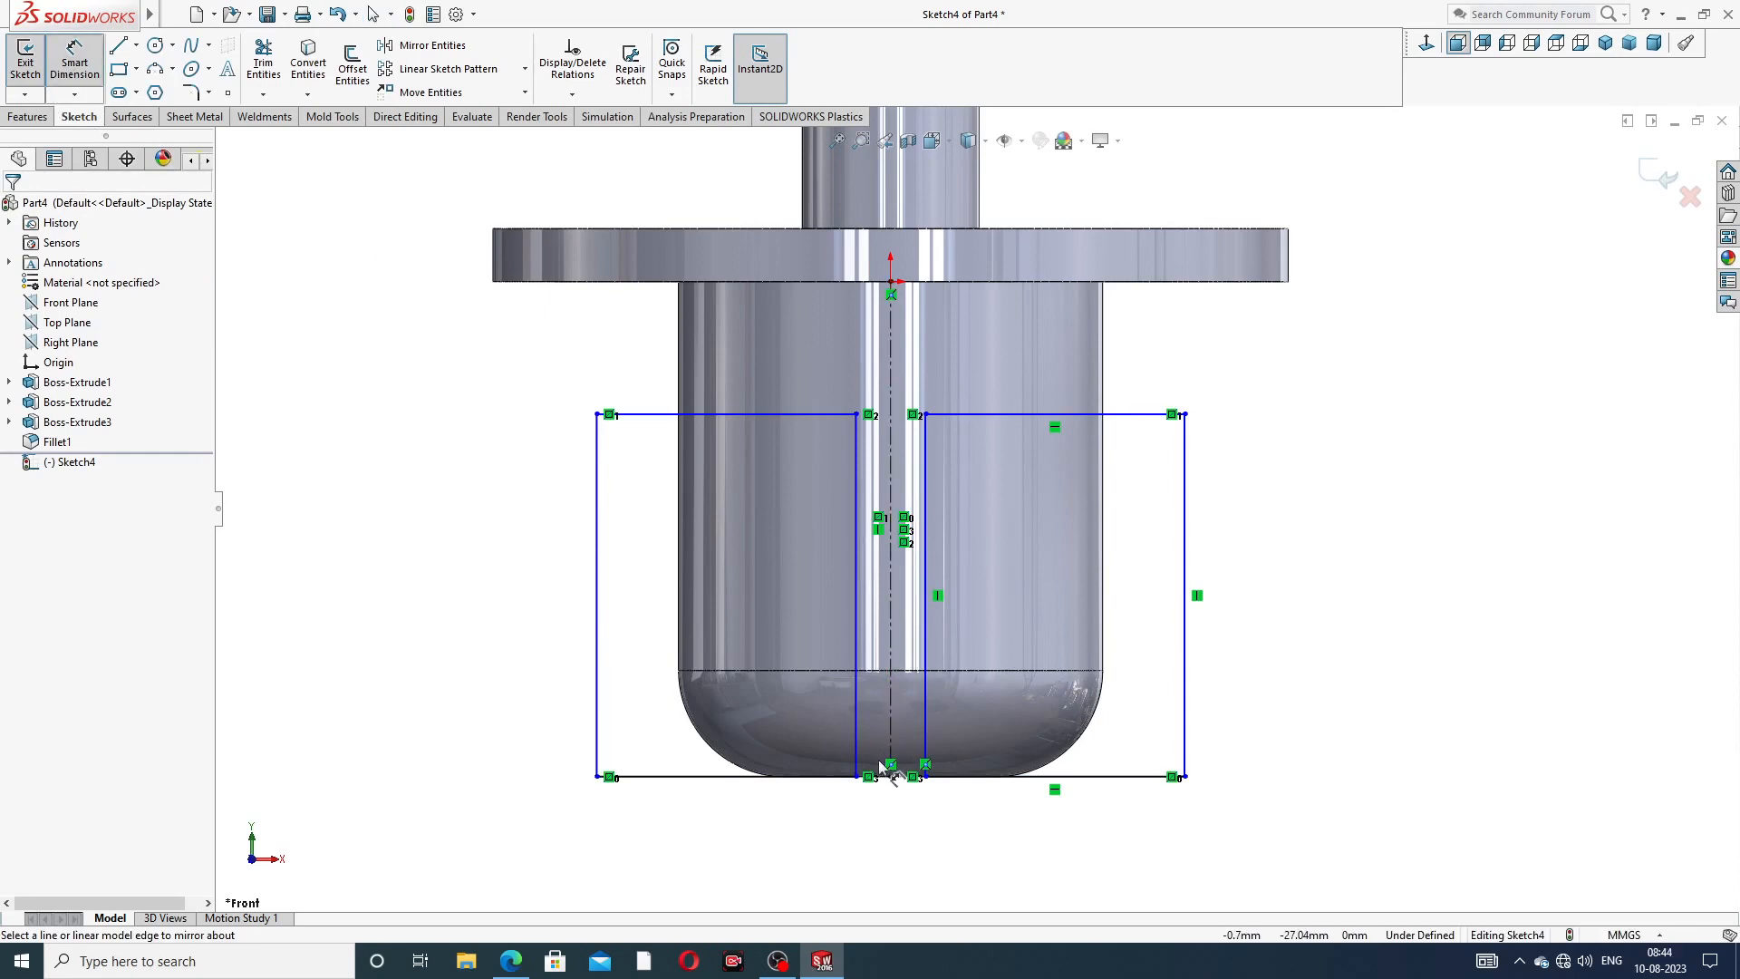
{"action": "left_click", "coordinate": [856, 777]}
{"action": "left_click", "coordinate": [924, 776]}
{"action": "left_click", "coordinate": [886, 826]}
{"action": "type", "text": "15"}
{"action": "key", "text": "Return"}
{"action": "left_click", "coordinate": [1446, 498]}
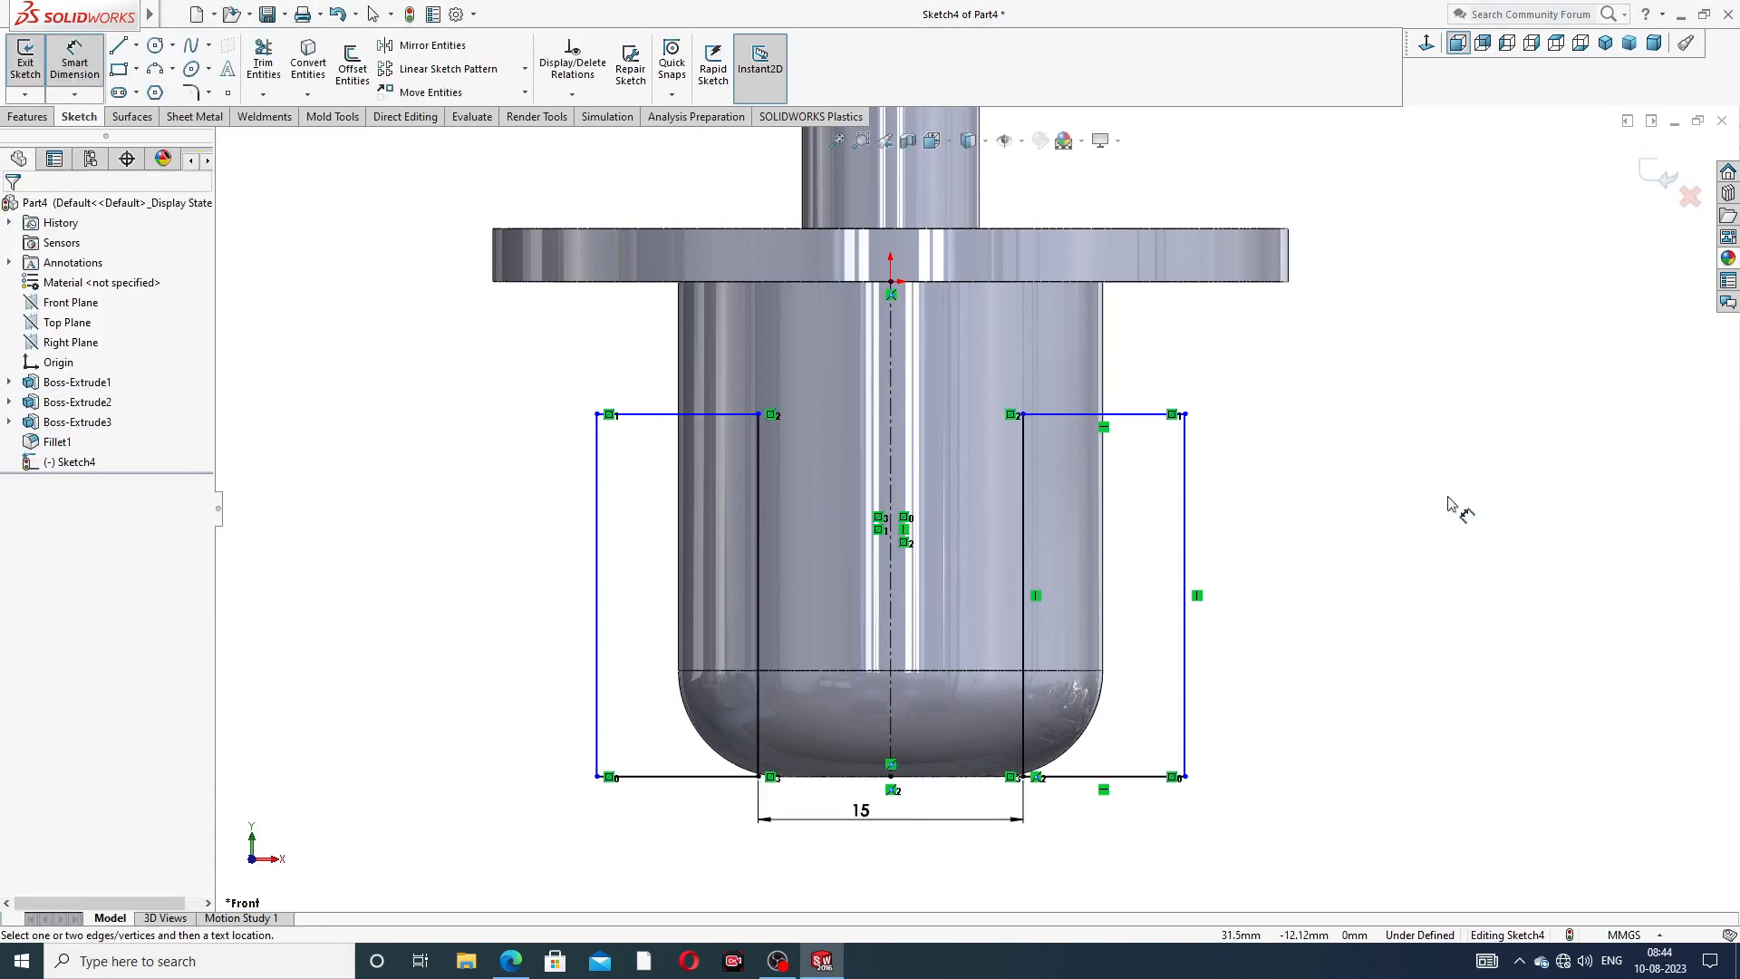
- Dimension the outer vertical edge of the right-hand rectangle as 20 mm
{"action": "left_click", "coordinate": [1184, 544]}
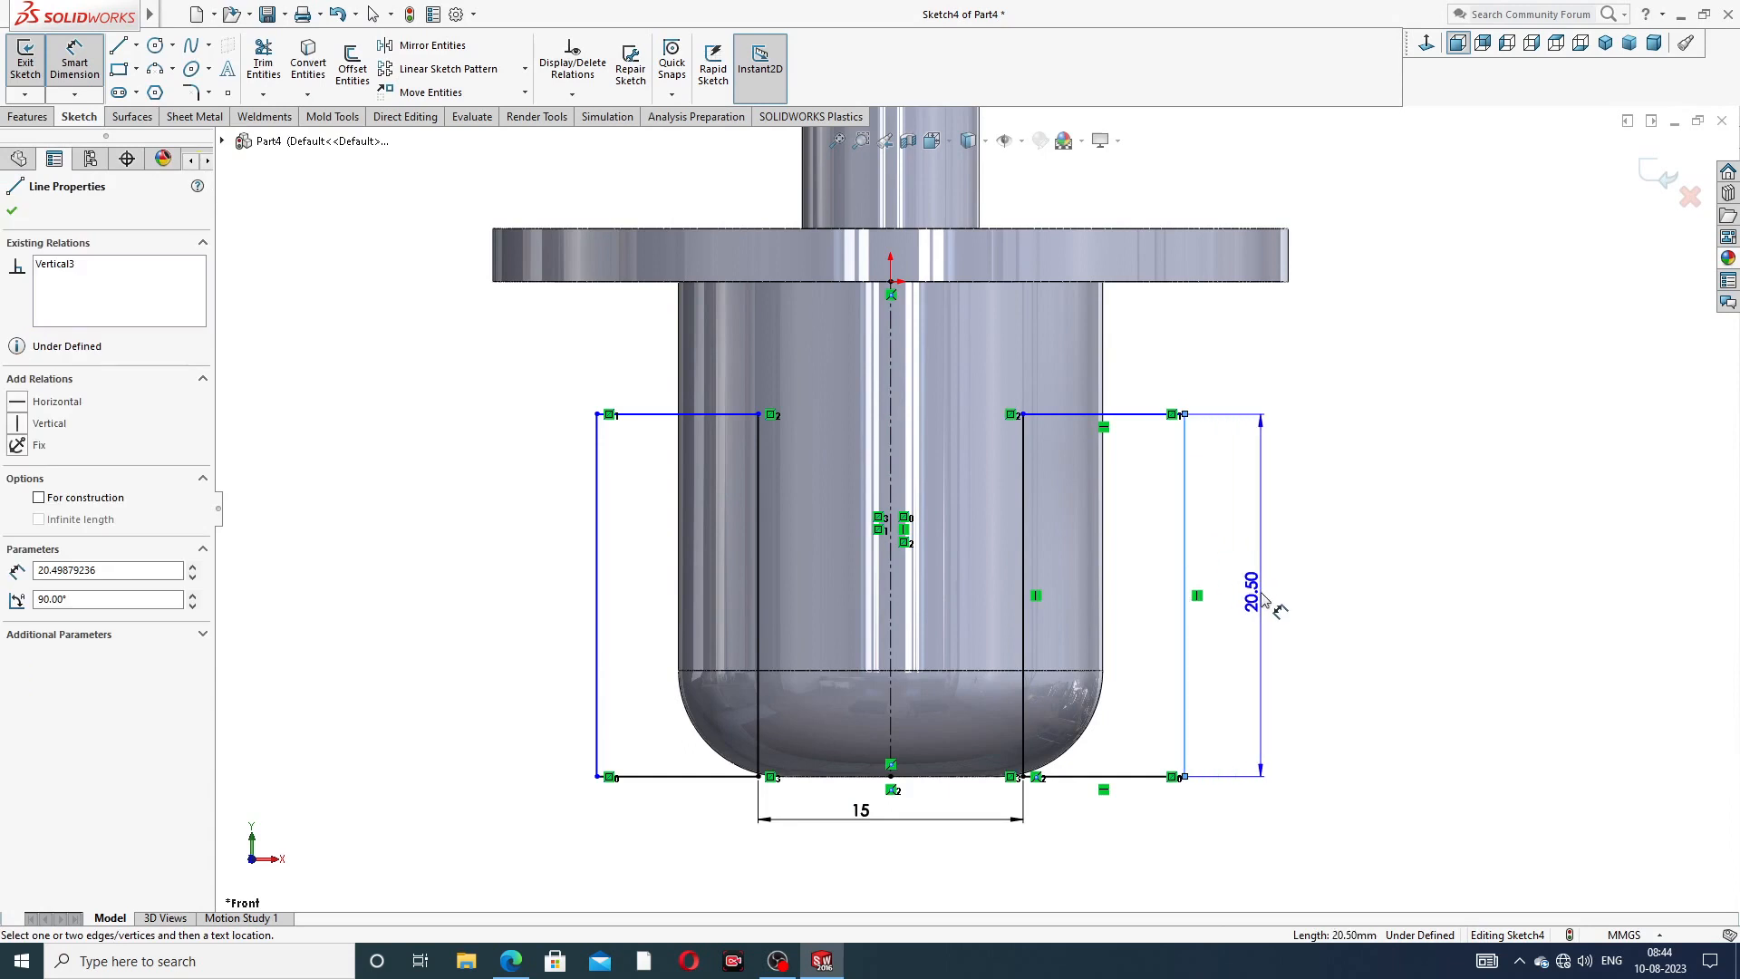
{"action": "left_click", "coordinate": [1264, 599]}
{"action": "type", "text": "20"}
{"action": "key", "text": "Return"}
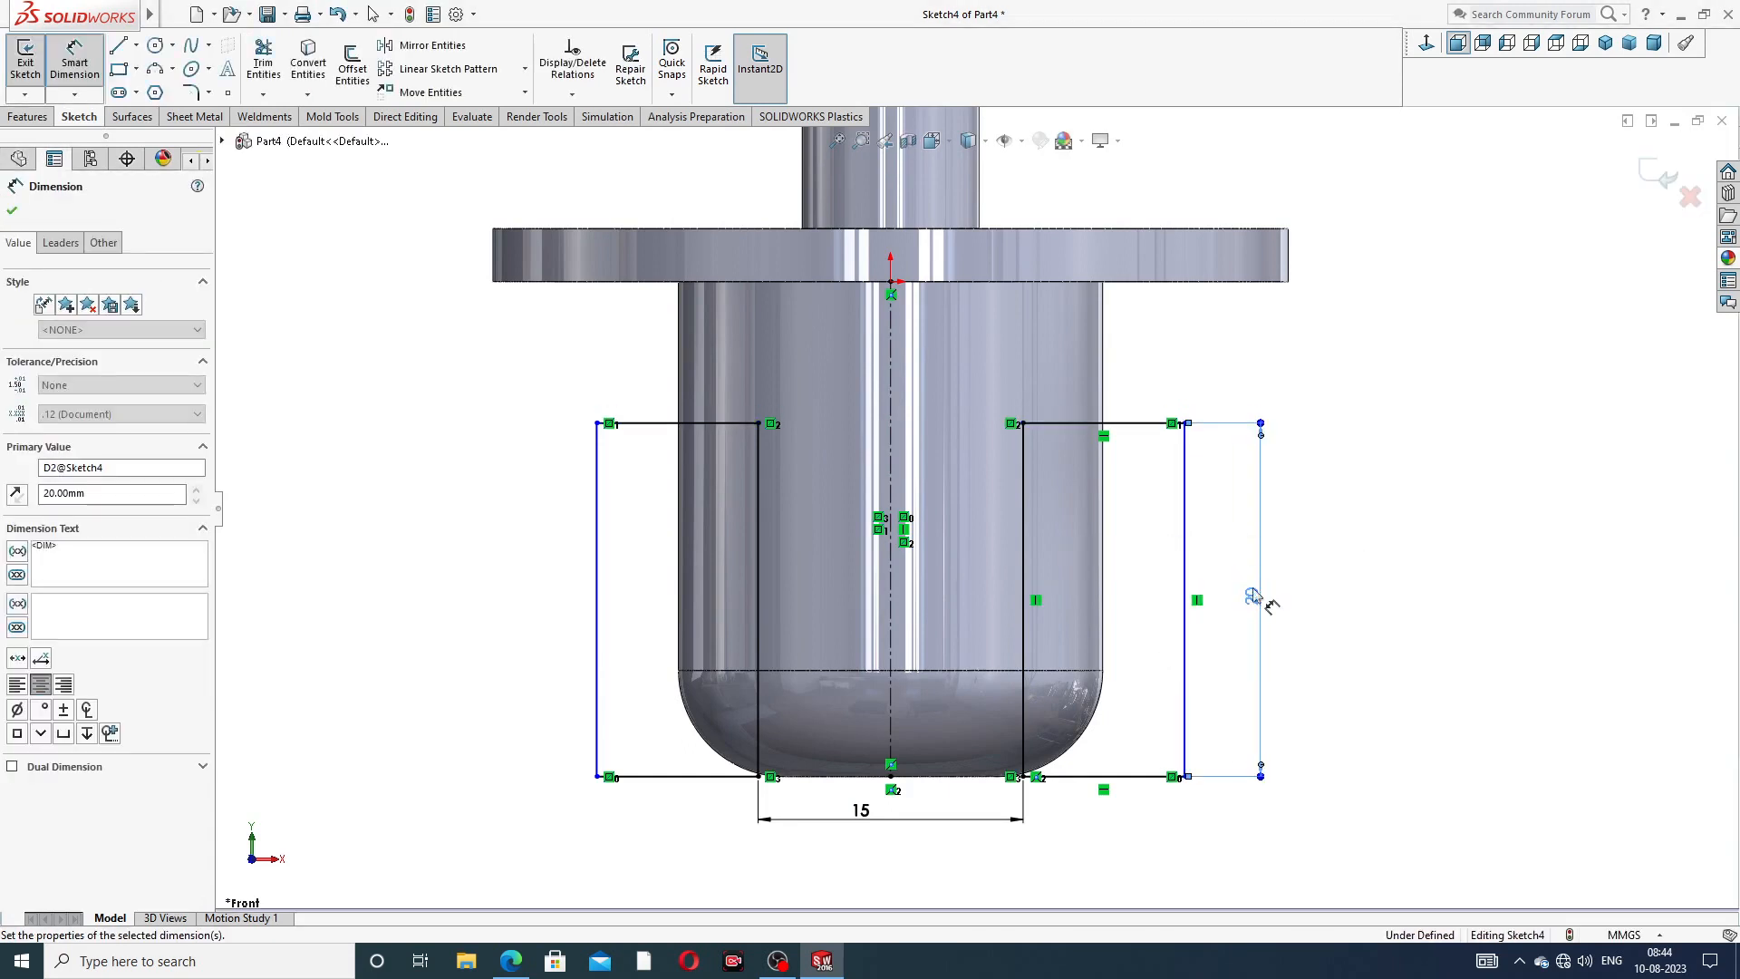
- Dimension the left-hand rectangle's bottom edge as 19.5 mm and place that dimension below the 15 mm one
{"action": "left_click", "coordinate": [654, 777]}
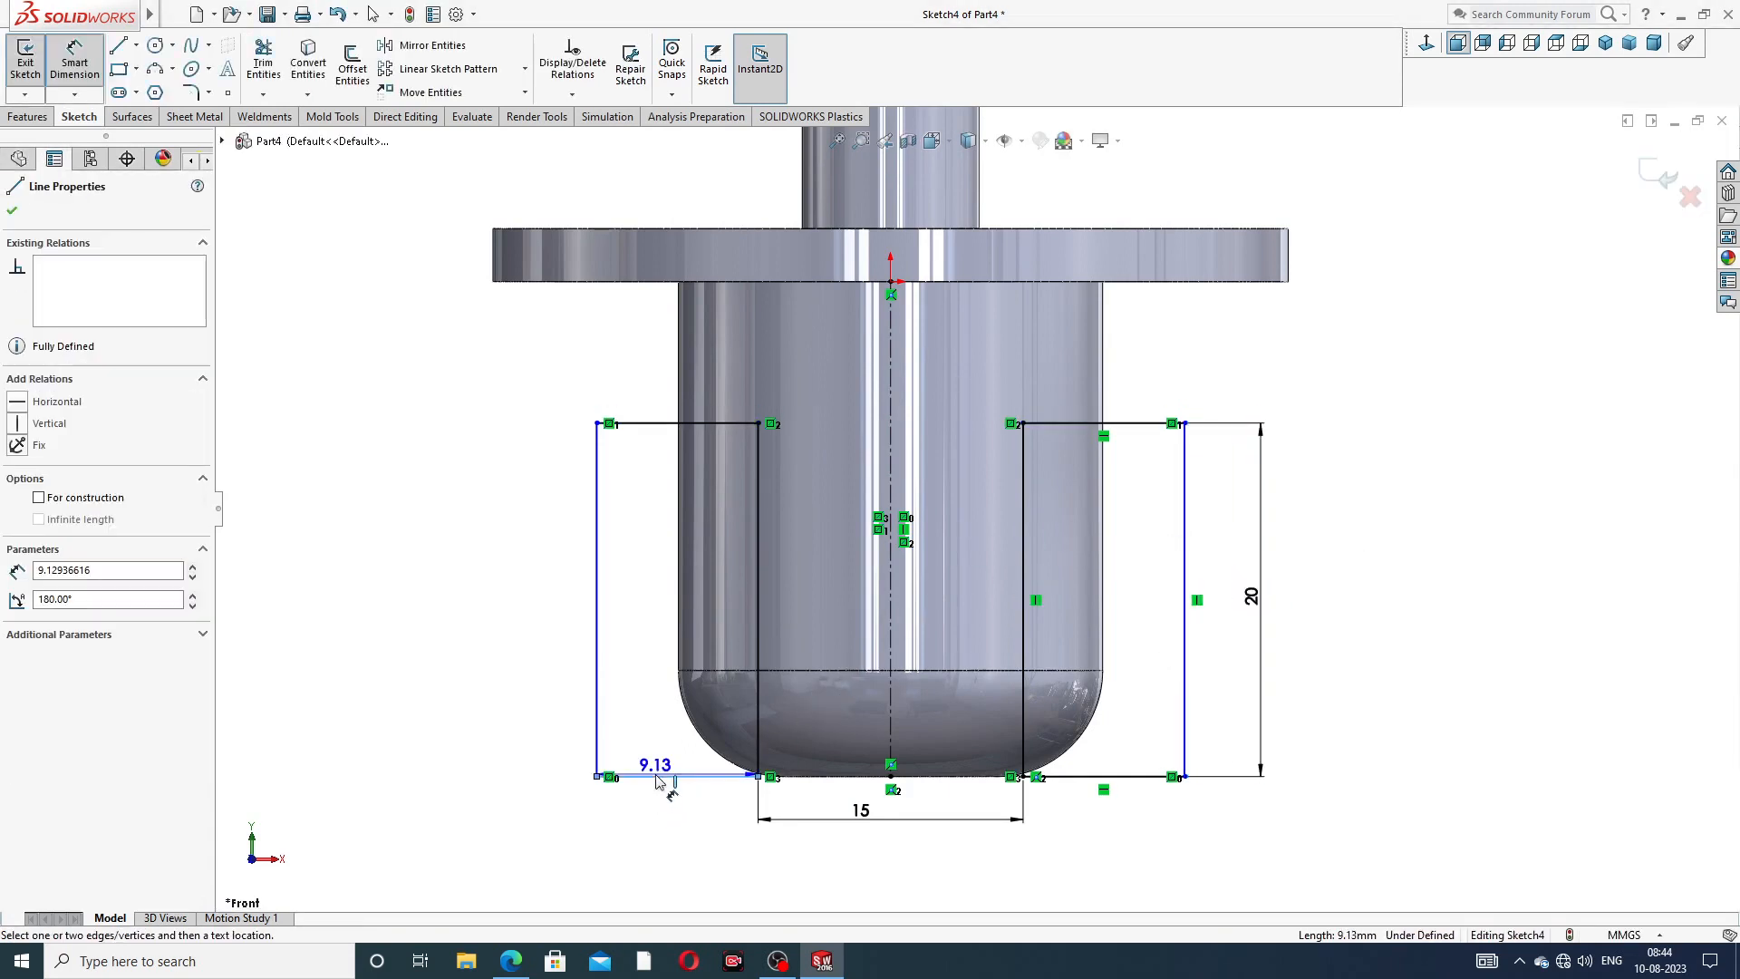
{"action": "left_click", "coordinate": [665, 818]}
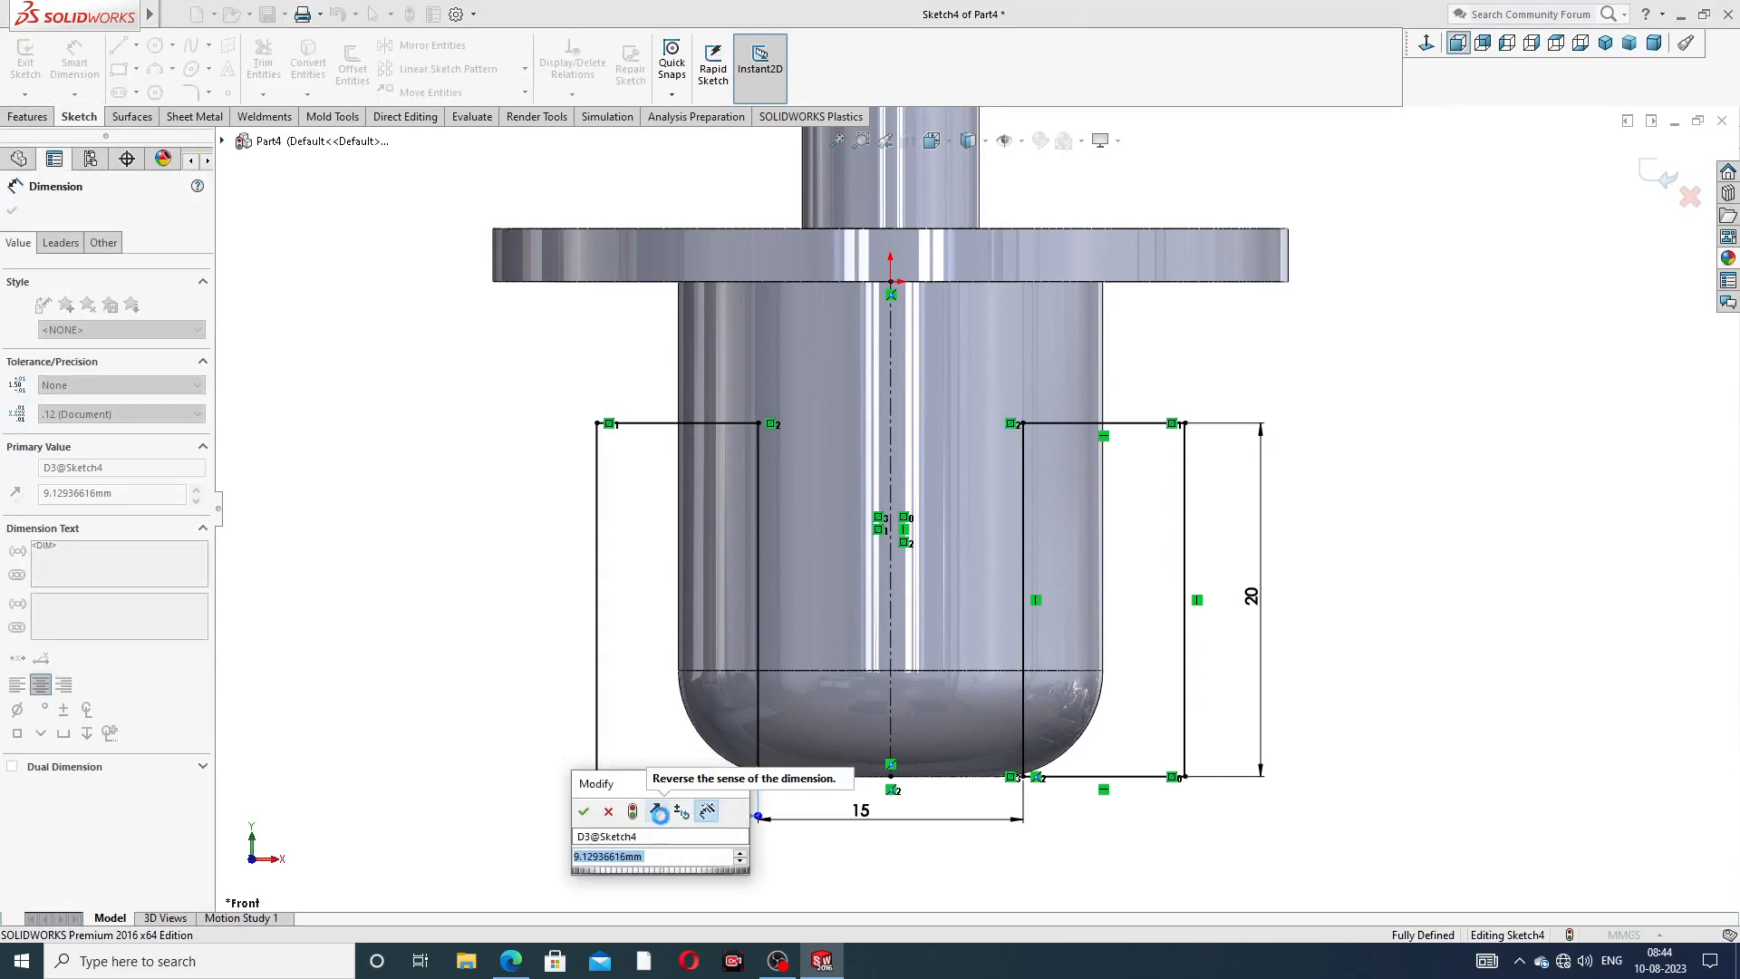
{"action": "type", "text": "19.5"}
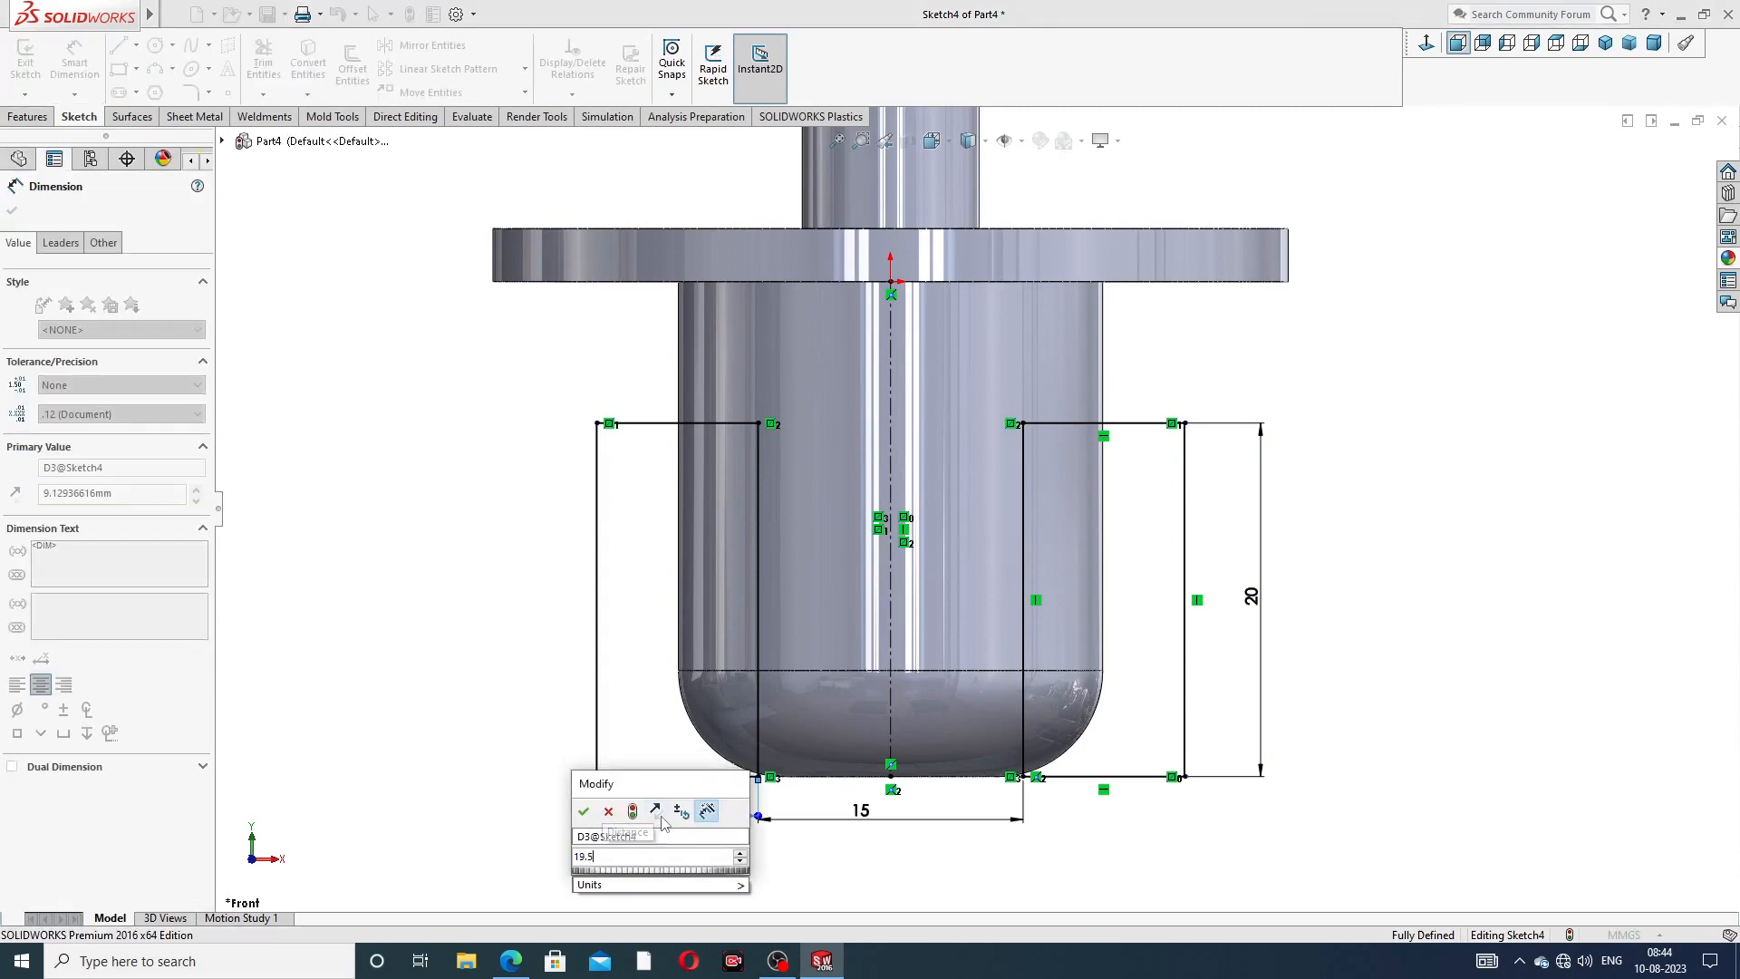
{"action": "key", "text": "Return"}
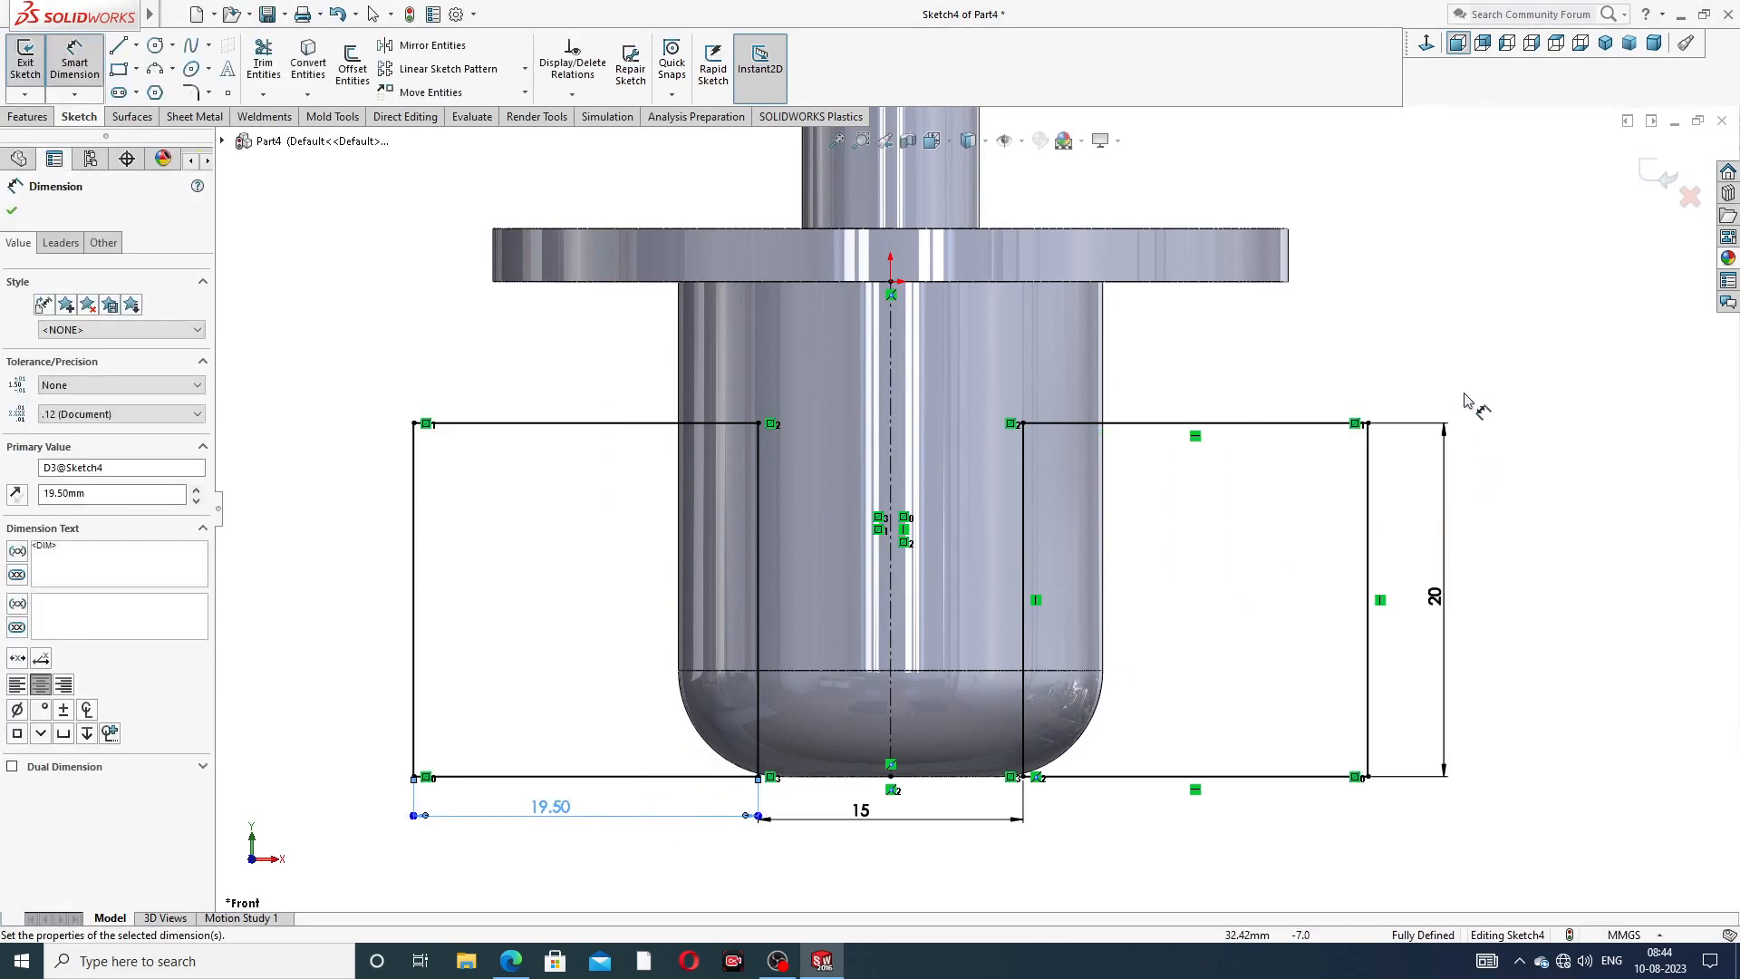
{"action": "left_click", "coordinate": [1468, 366]}
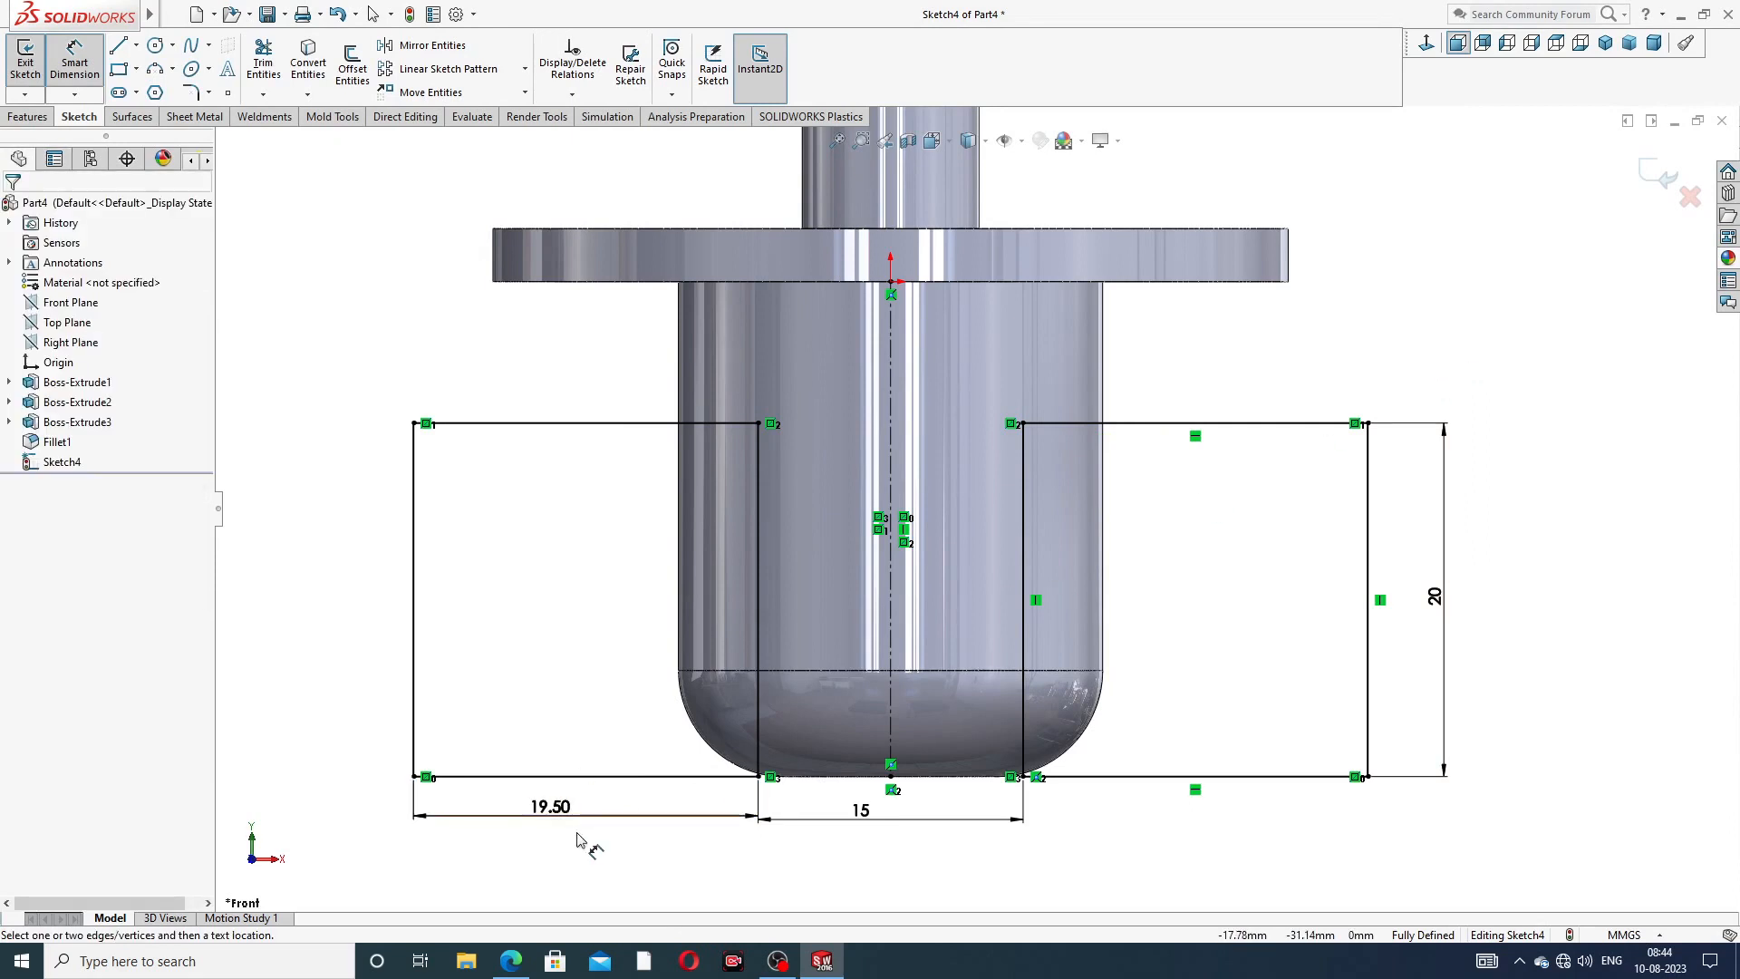
{"action": "left_click_drag", "start_coordinate": [551, 811], "coordinate": [551, 843]}
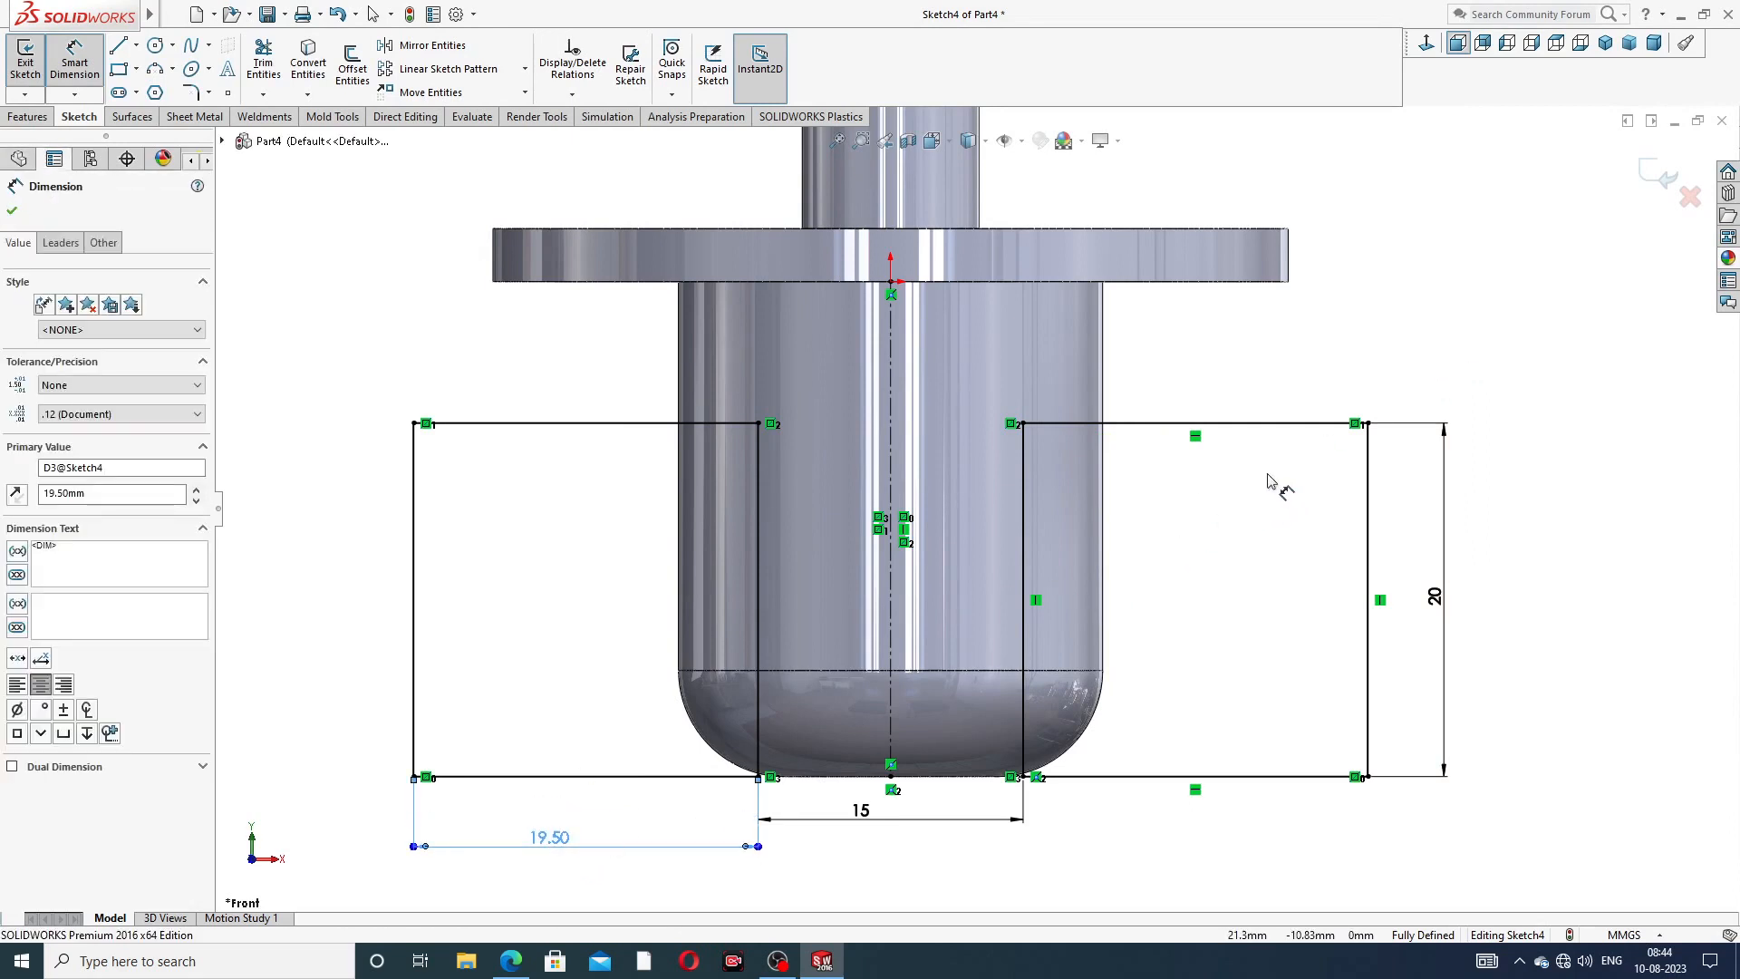
{"action": "right_click", "coordinate": [1422, 314]}
{"action": "left_click", "coordinate": [1481, 271]}
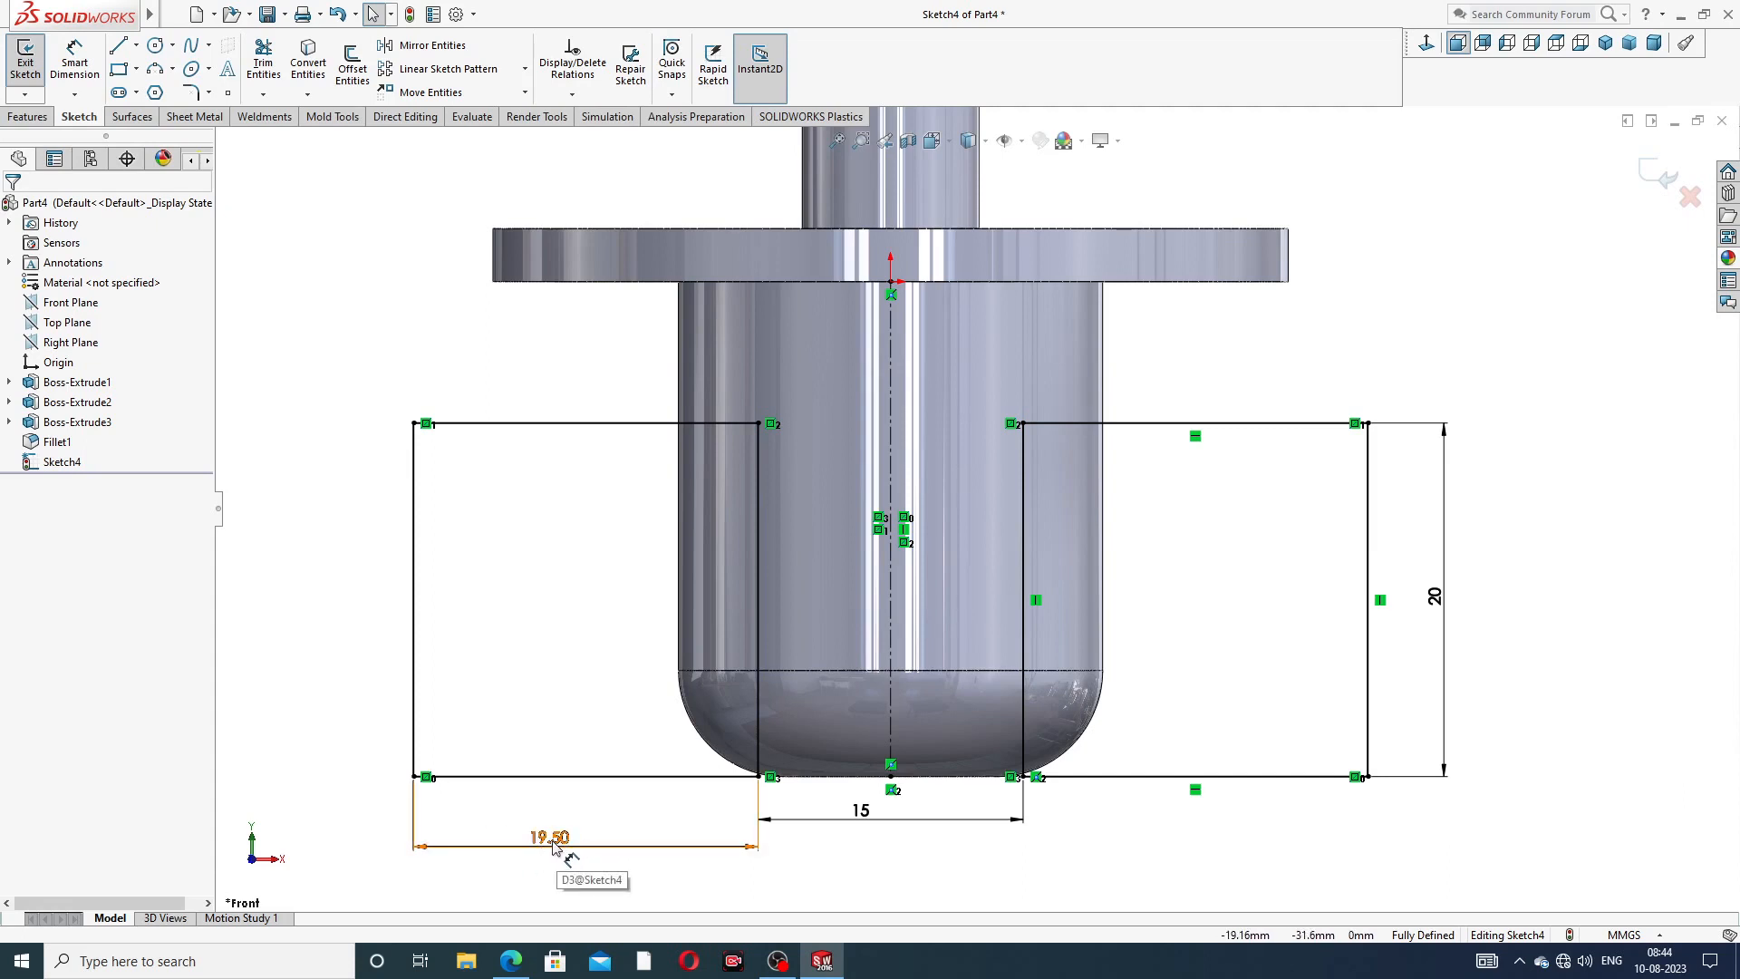
- Set the left-hand rectangle's width dimension to 12 mm
{"action": "left_click", "coordinate": [554, 844]}
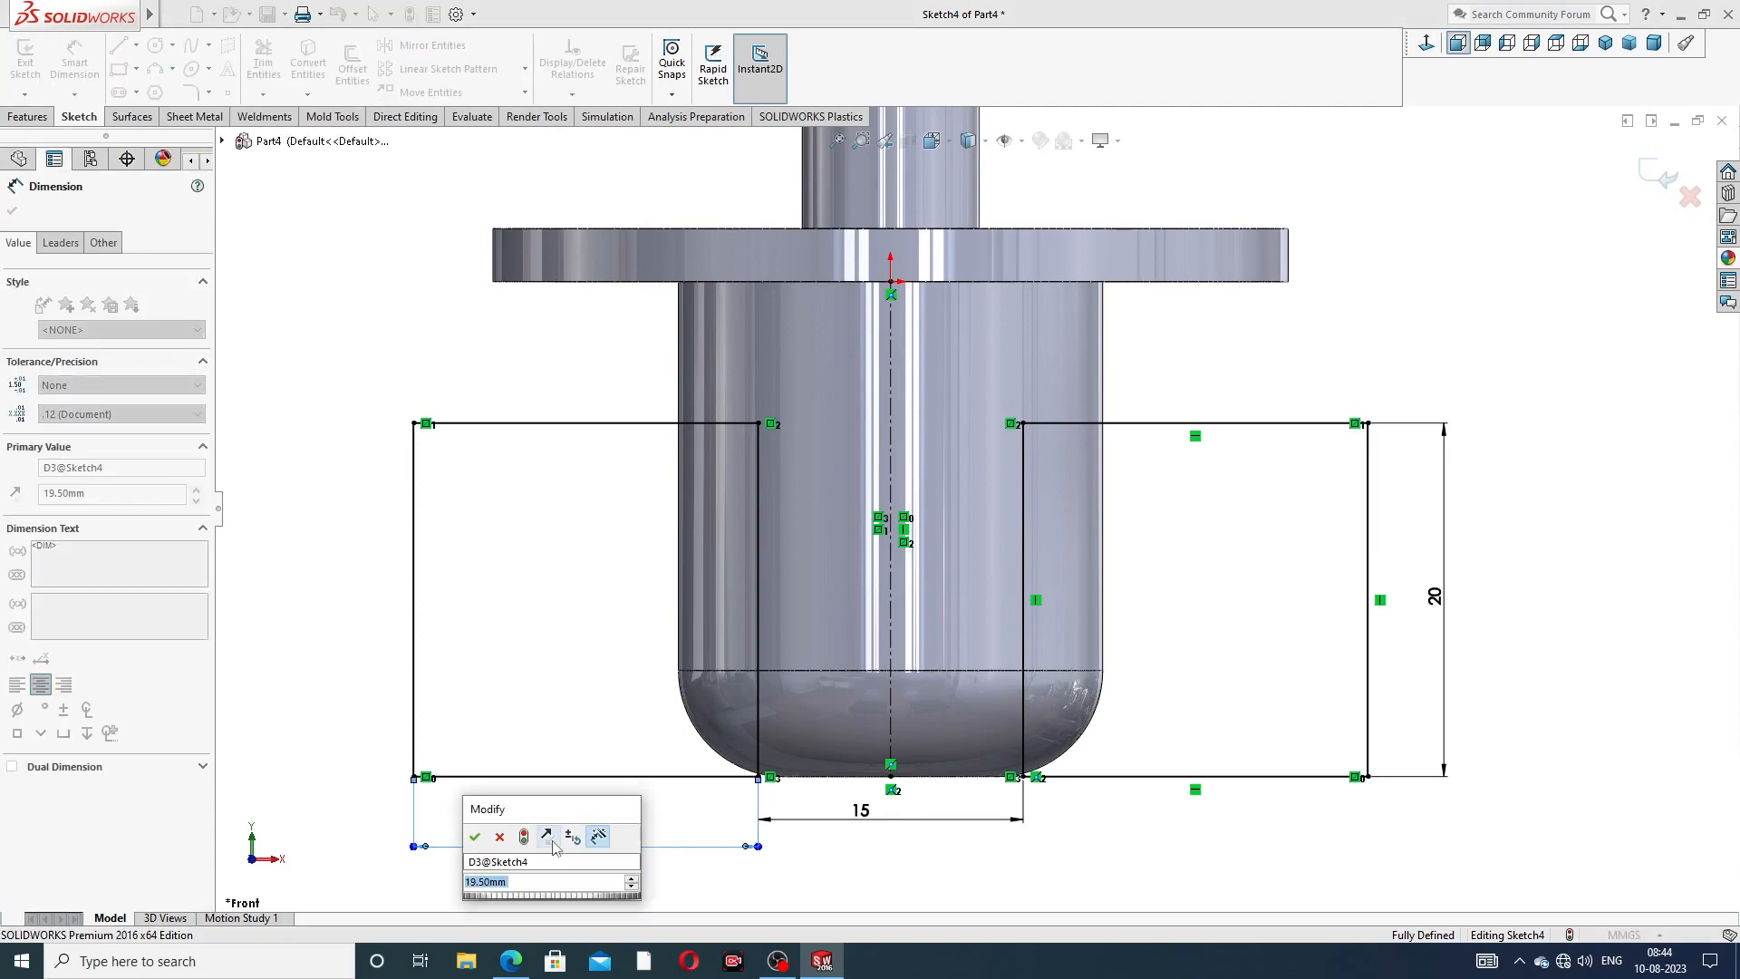
{"action": "type", "text": "12"}
{"action": "key", "text": "Return"}
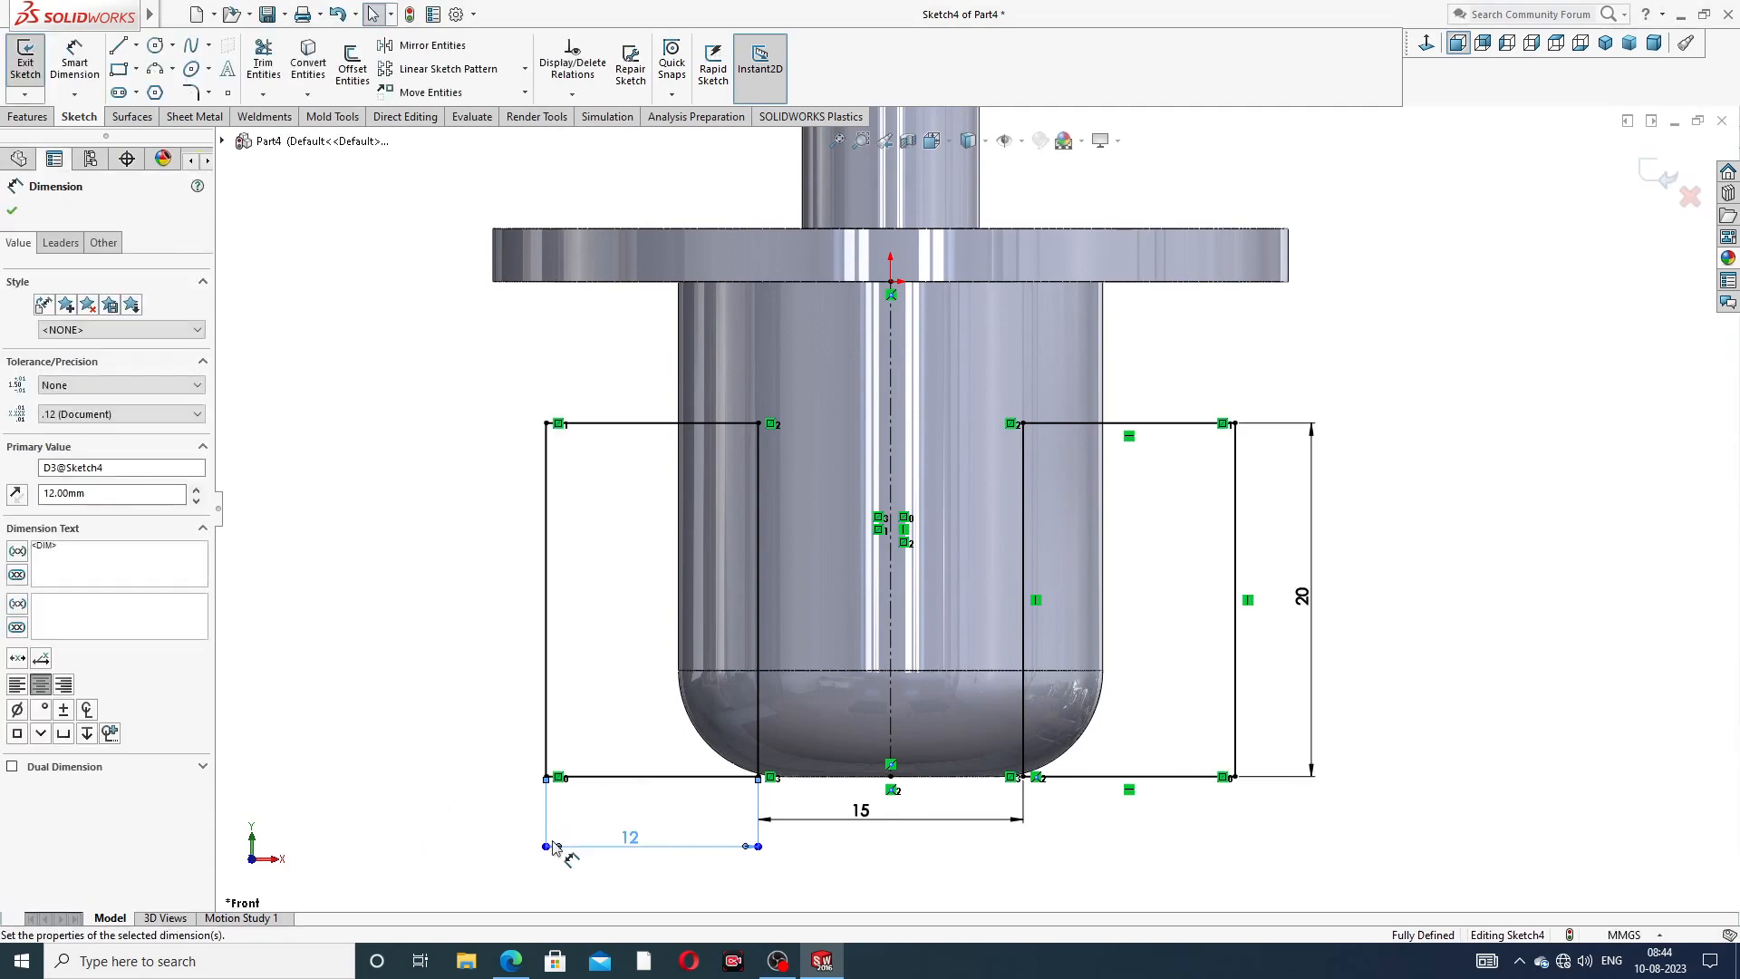
{"action": "left_click", "coordinate": [444, 732]}
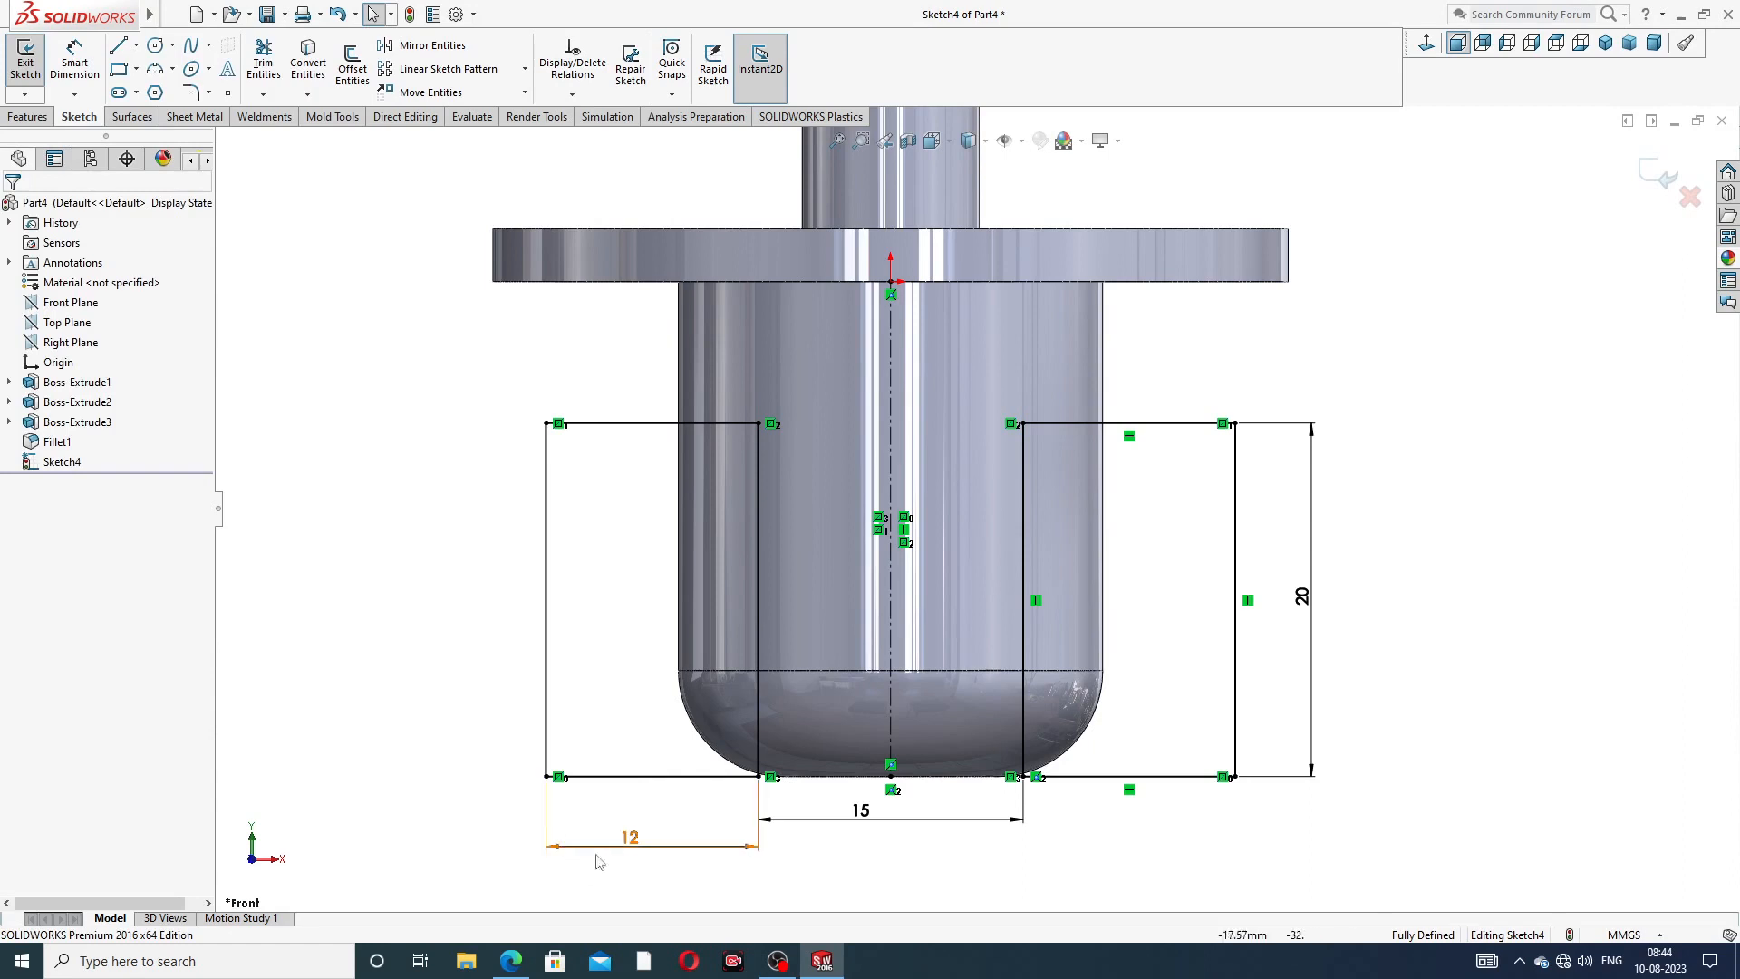
- Set the left-hand rectangle's width dimension back to 19.5 mm
{"action": "double_click", "coordinate": [630, 841]}
{"action": "type", "text": "19"}
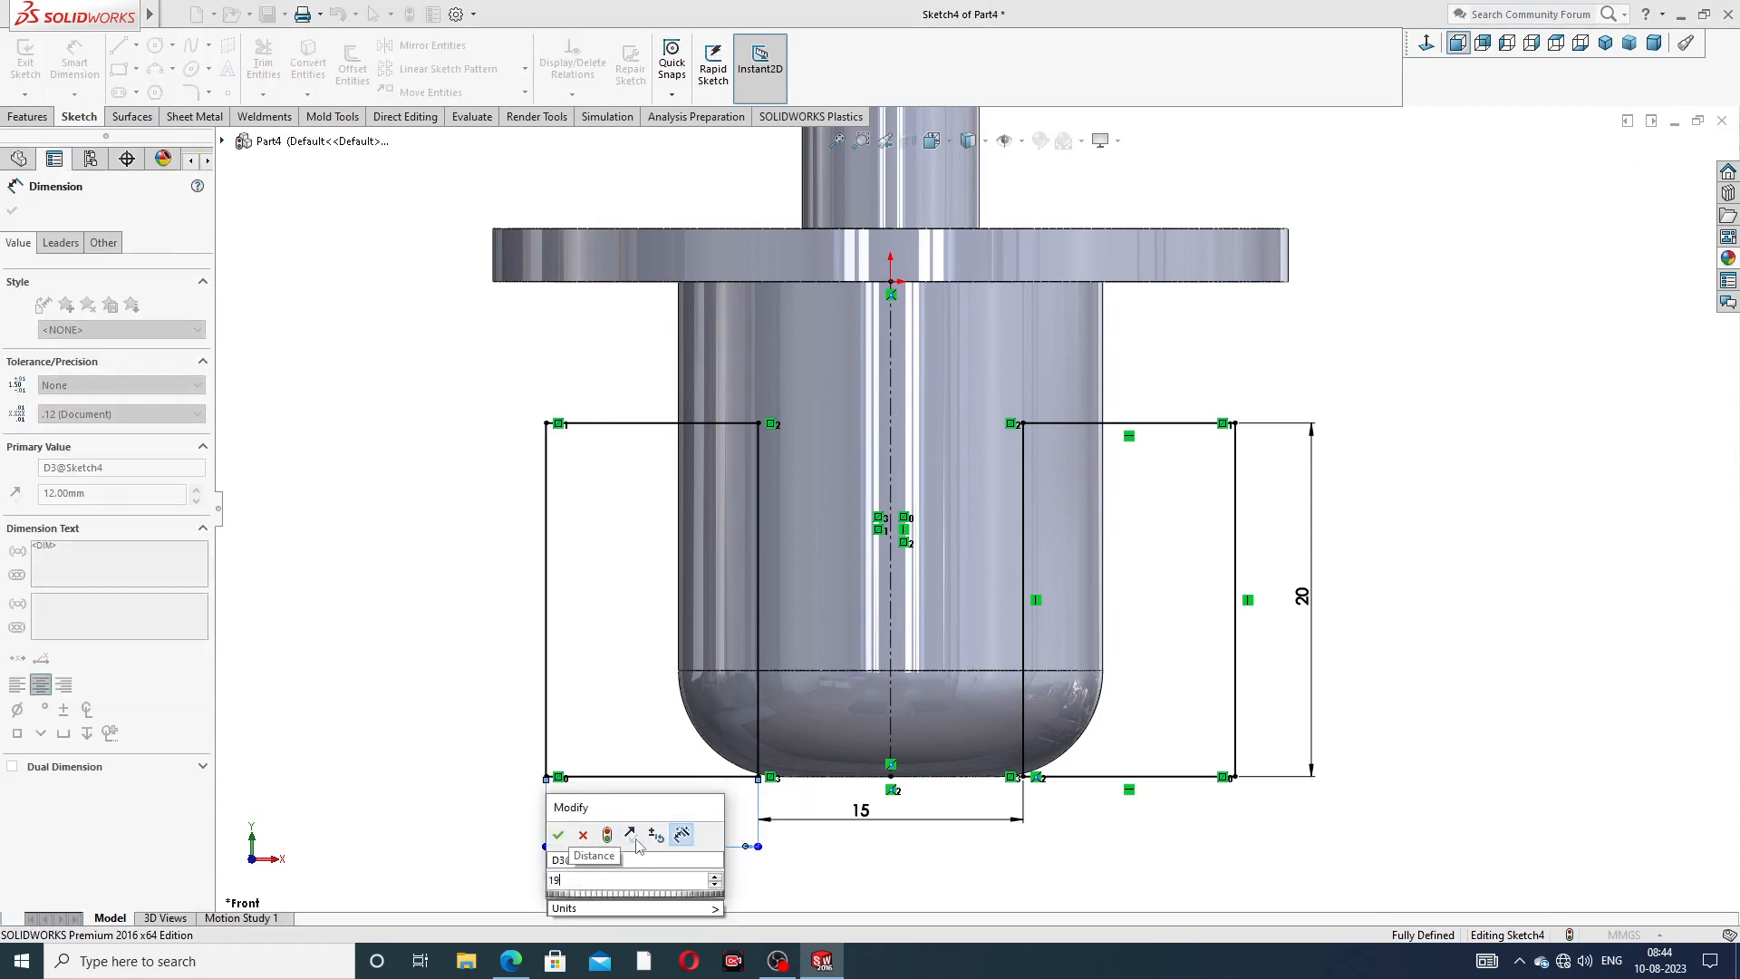
{"action": "type", "text": ".5"}
{"action": "key", "text": "Return"}
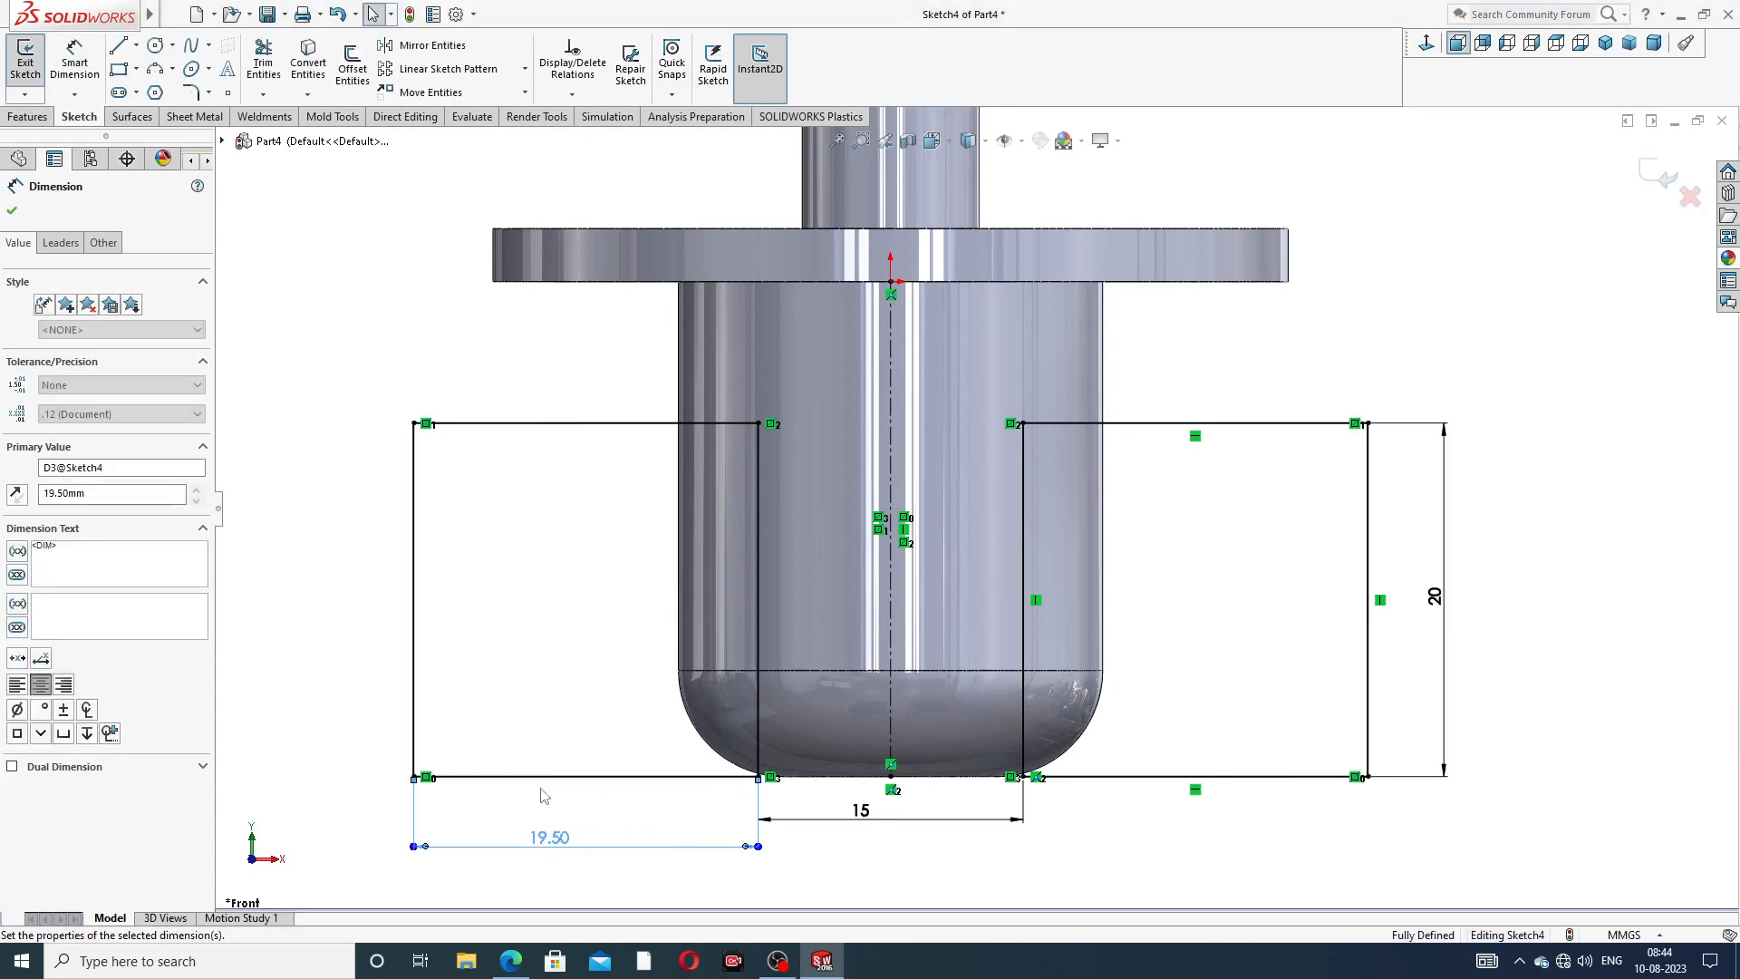
- Cut-extrude both rectangles from the boss with the end condition Through All - Both
{"action": "key", "text": "z"}
{"action": "key", "text": "z"}
{"action": "key", "text": "z"}
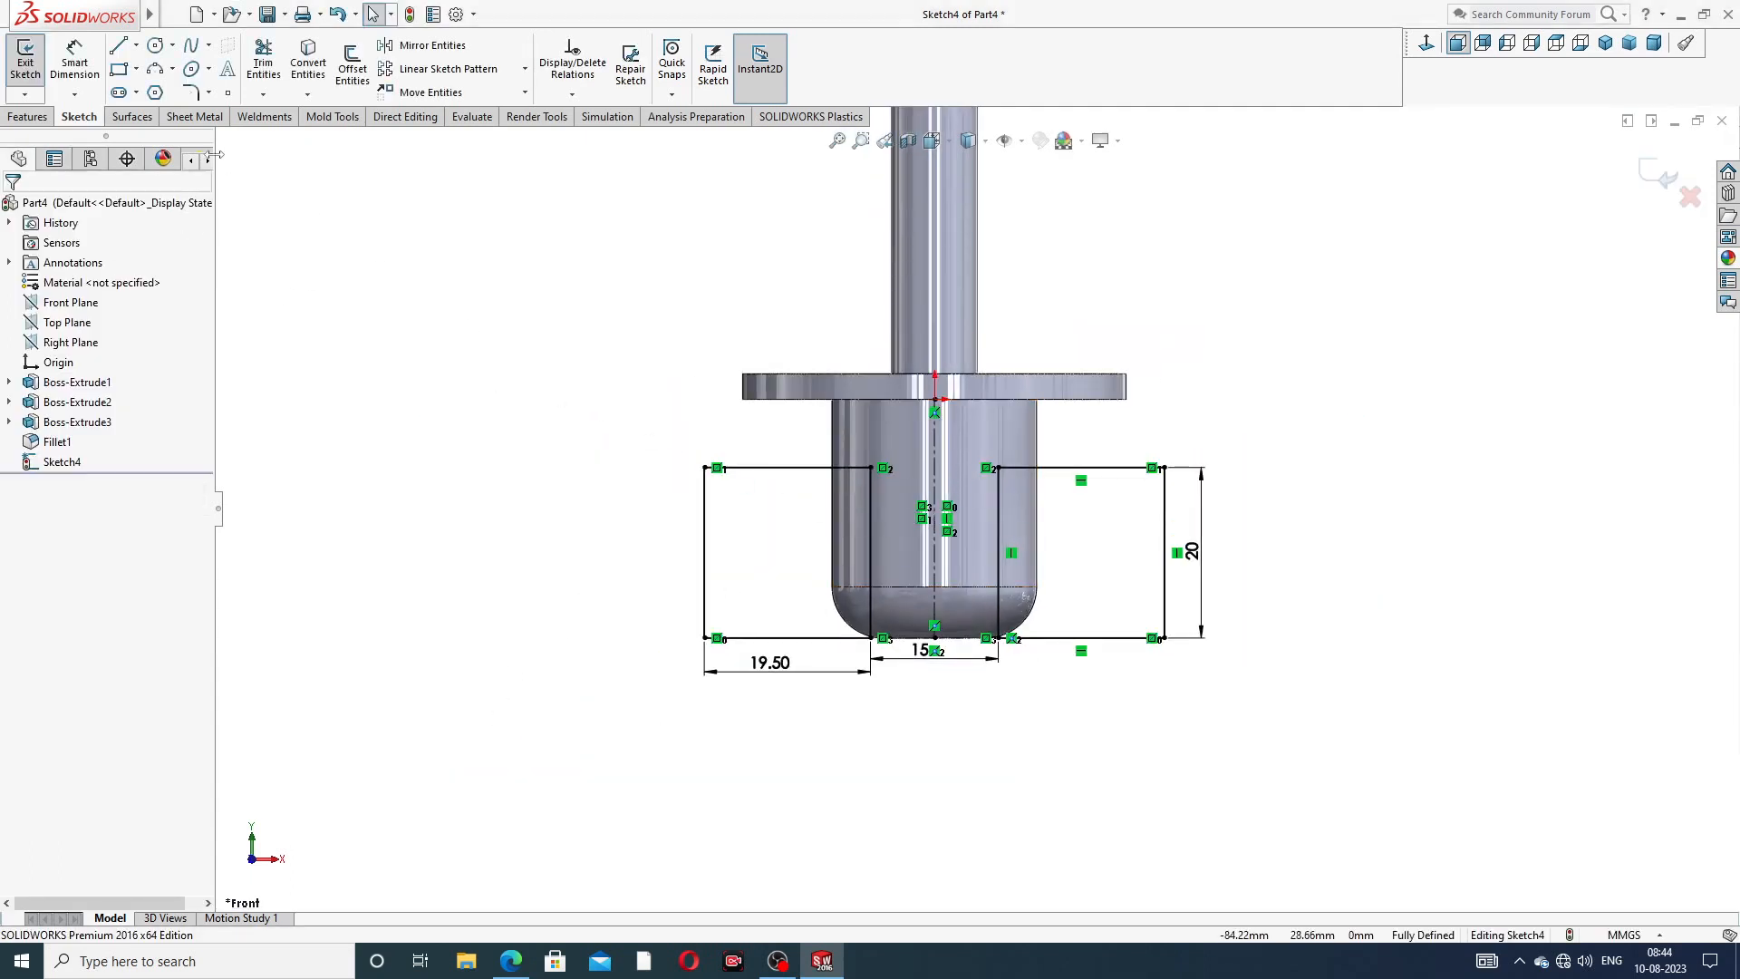
{"action": "left_click", "coordinate": [27, 116]}
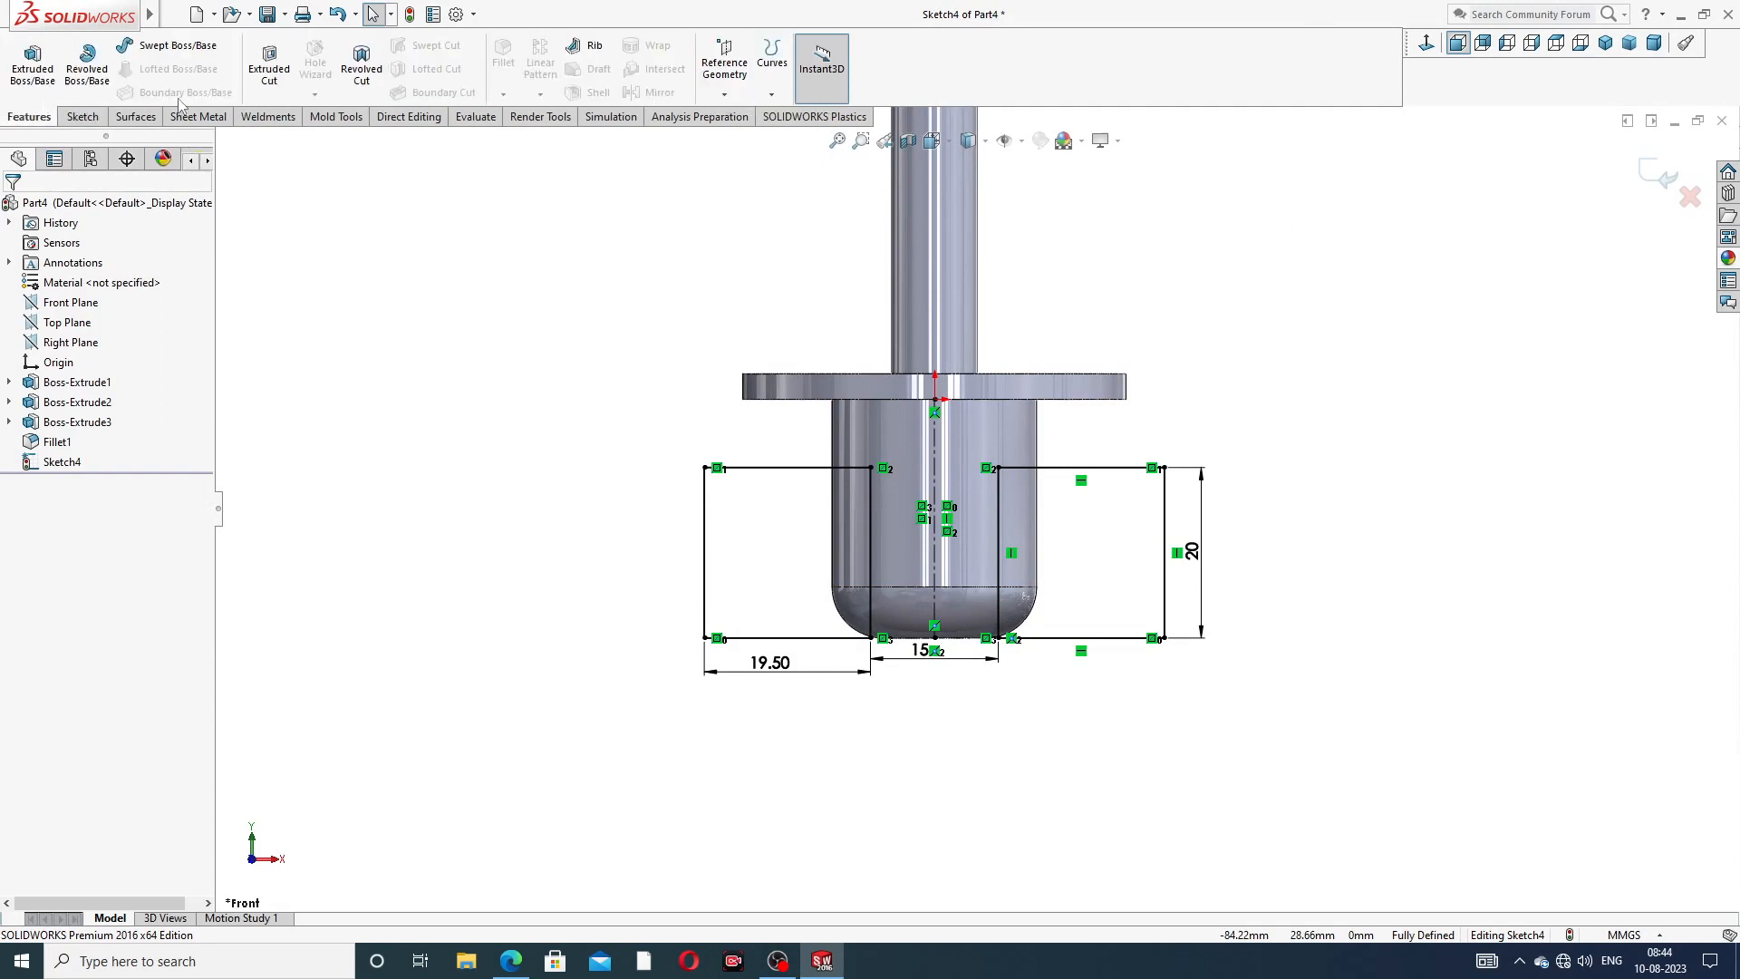
{"action": "left_click", "coordinate": [269, 63]}
{"action": "left_click", "coordinate": [127, 320]}
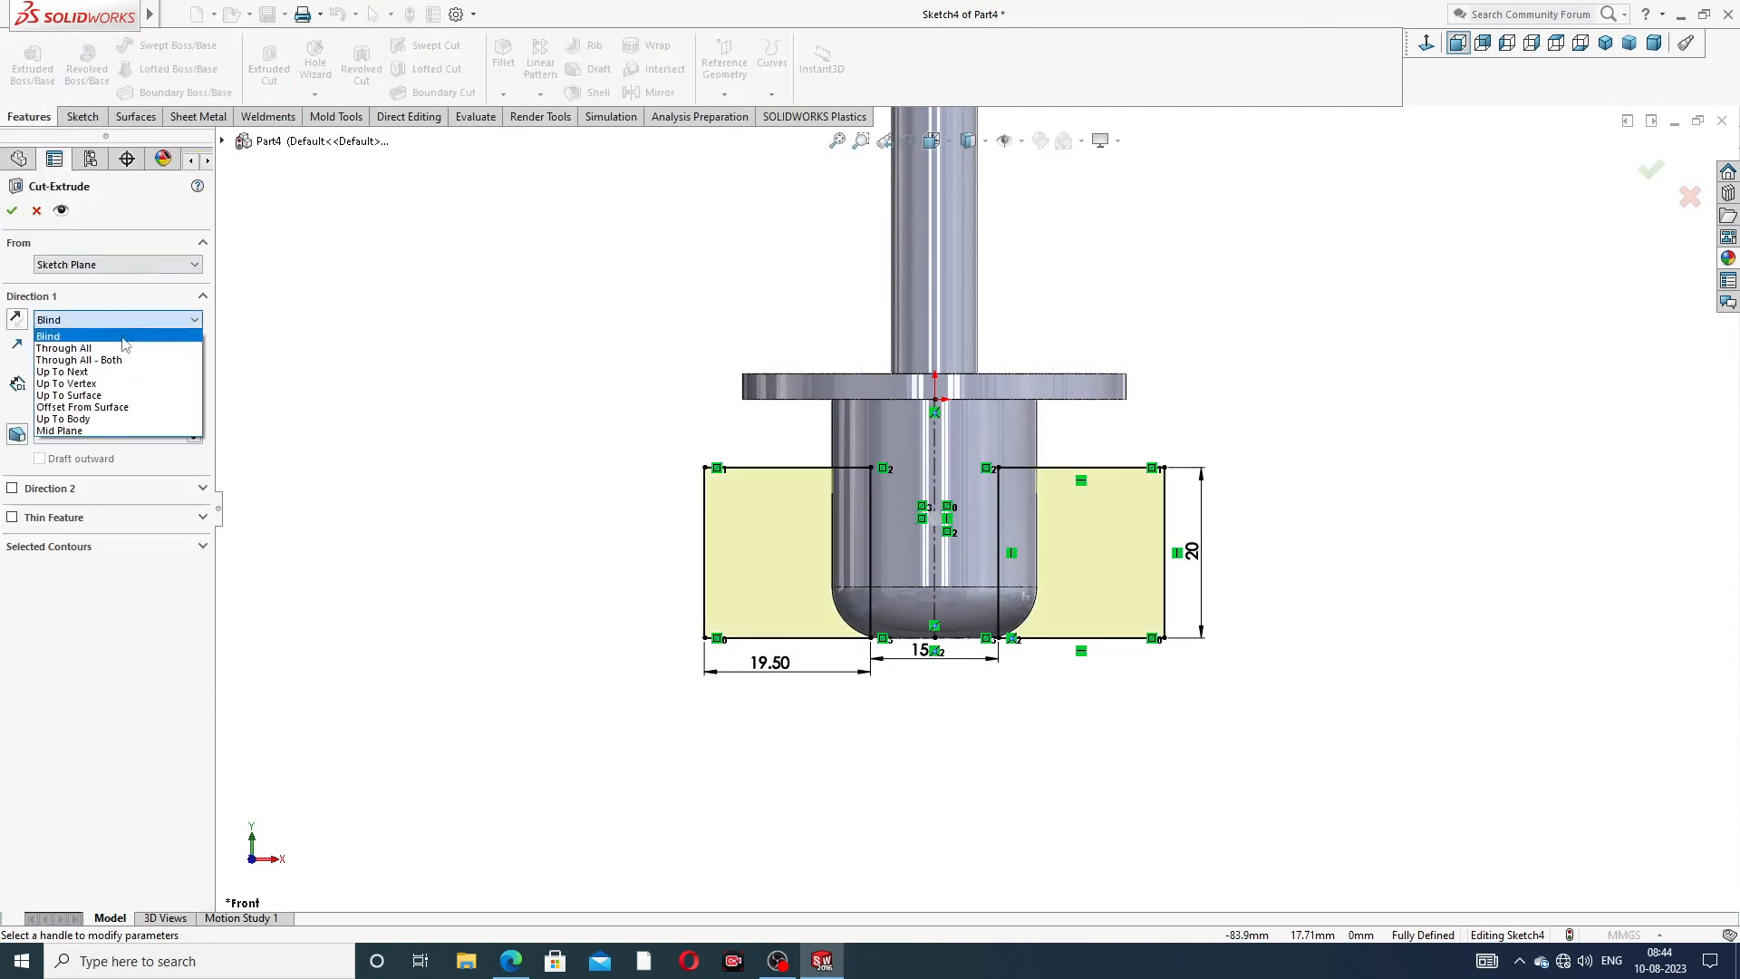
{"action": "left_click", "coordinate": [120, 361]}
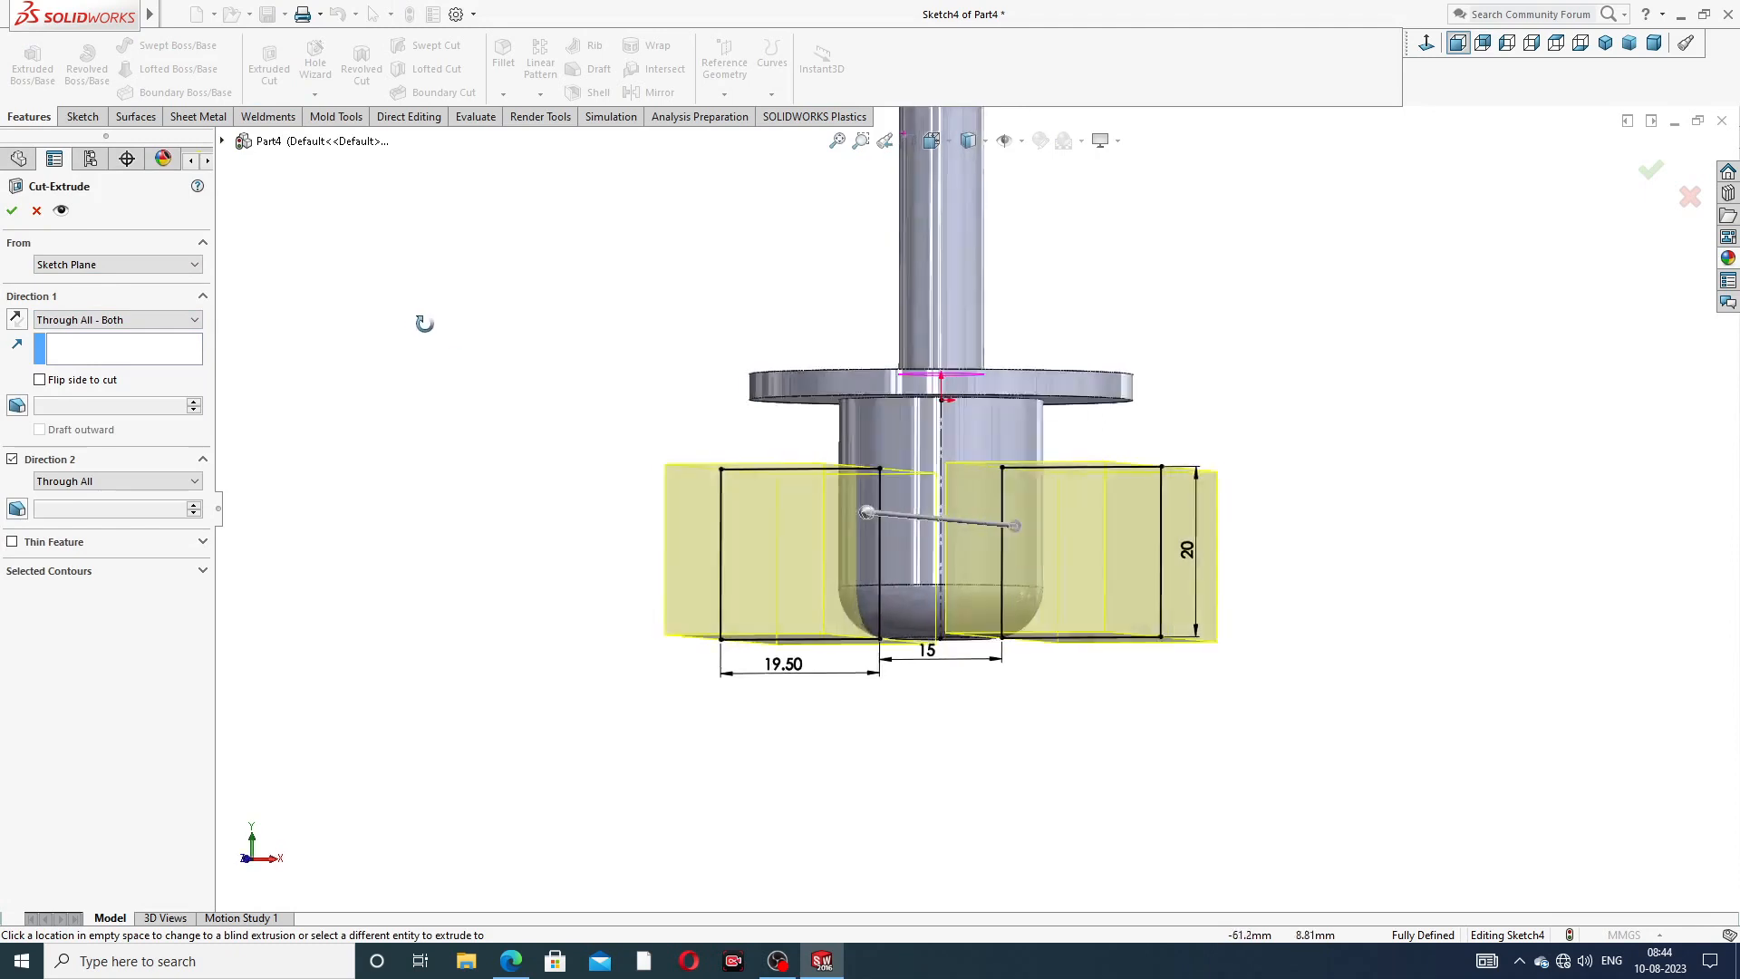
{"action": "left_click", "coordinate": [12, 211]}
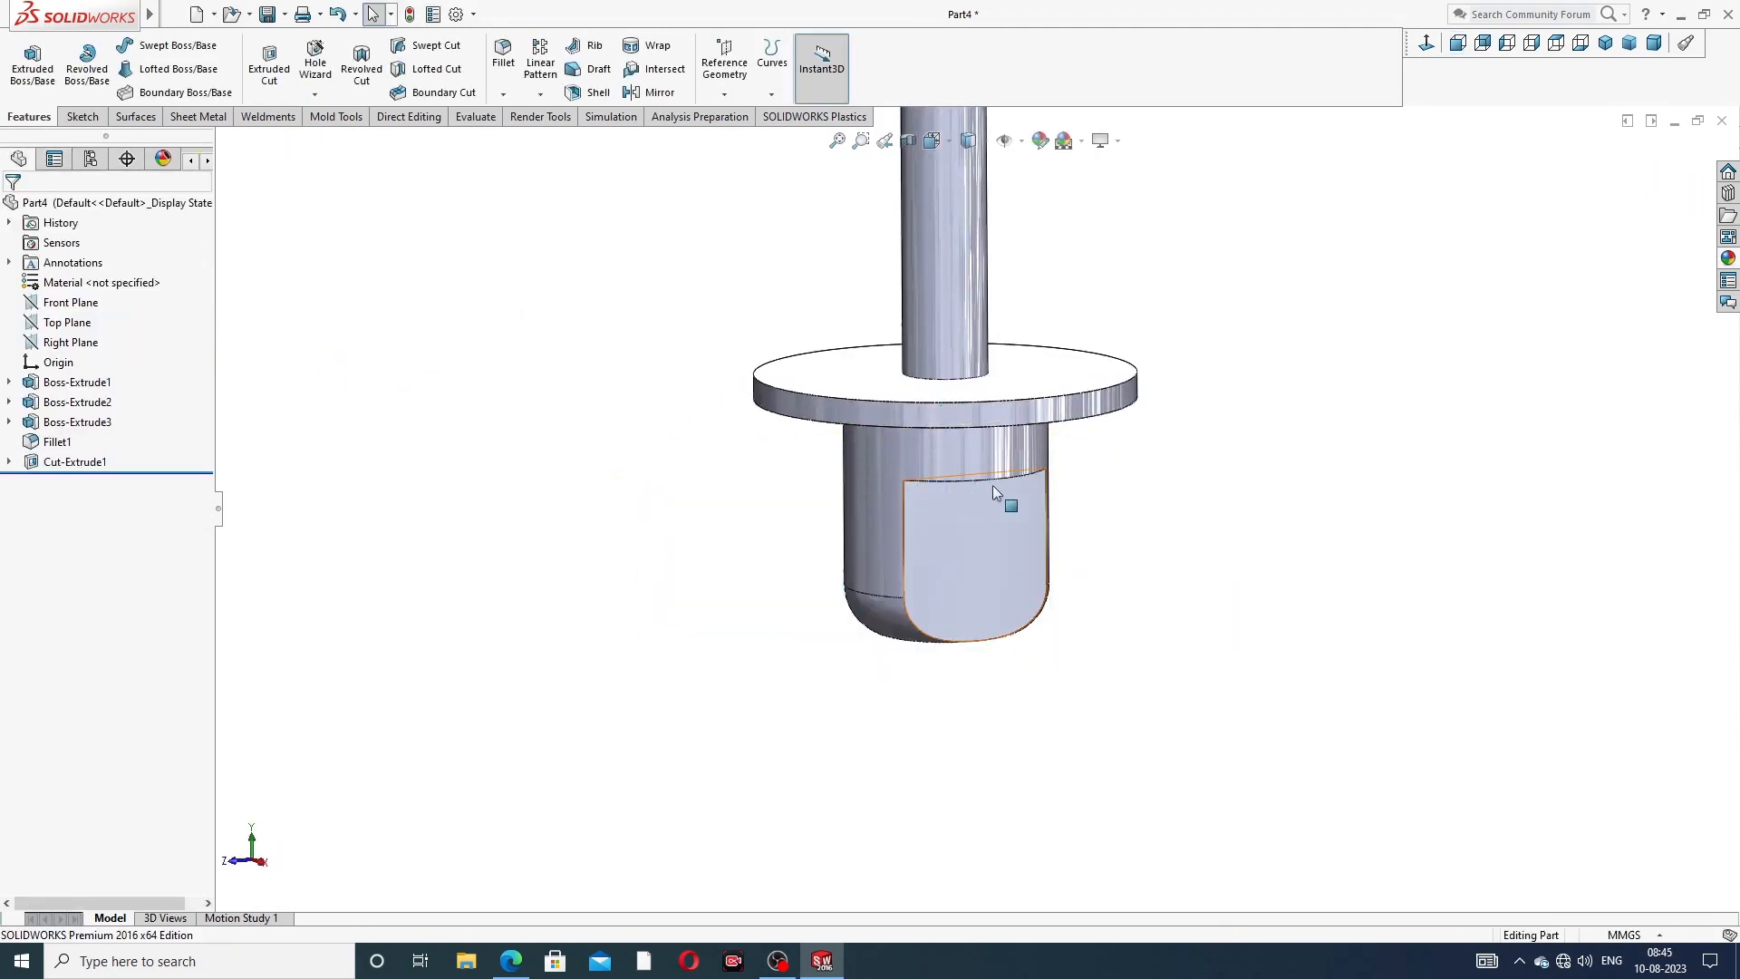
- Start a sketch on the flat face that the cut left on the side of the boss
{"action": "mouse_move", "coordinate": [1018, 478]}
{"action": "middle_mouse_down"}
{"action": "mouse_move", "coordinate": [1118, 490]}
{"action": "mouse_move", "coordinate": [1021, 462]}
{"action": "middle_mouse_up"}
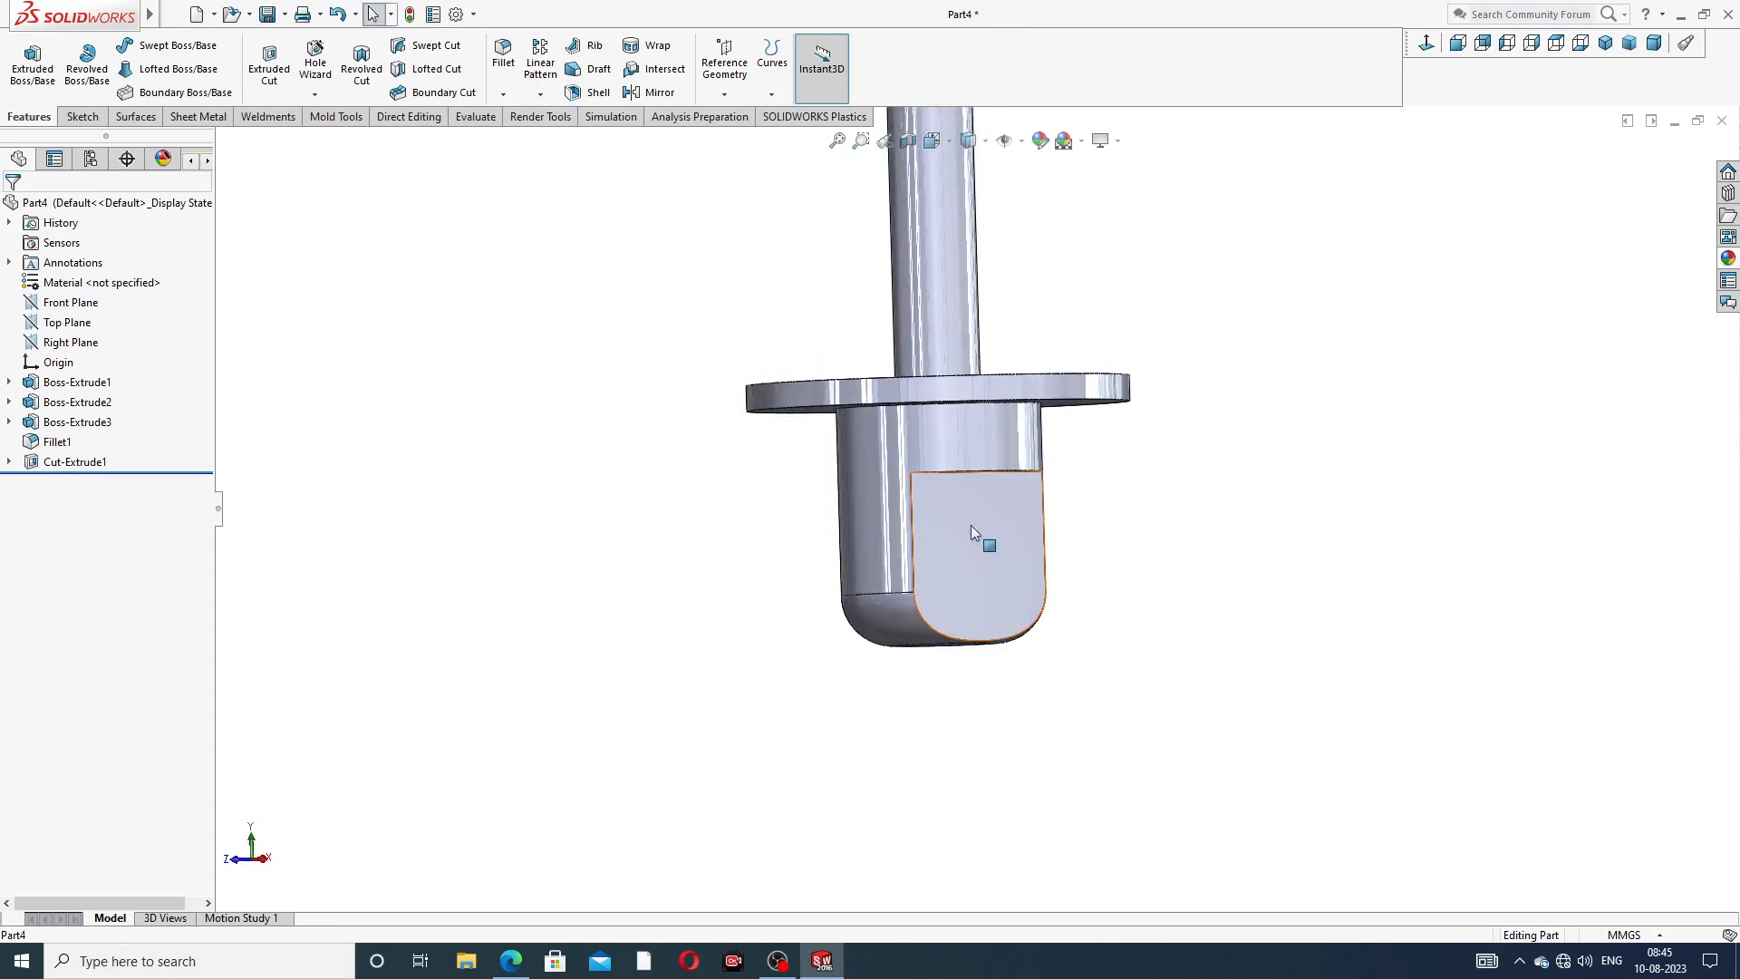
{"action": "left_click", "coordinate": [970, 525]}
{"action": "left_click", "coordinate": [1025, 450]}
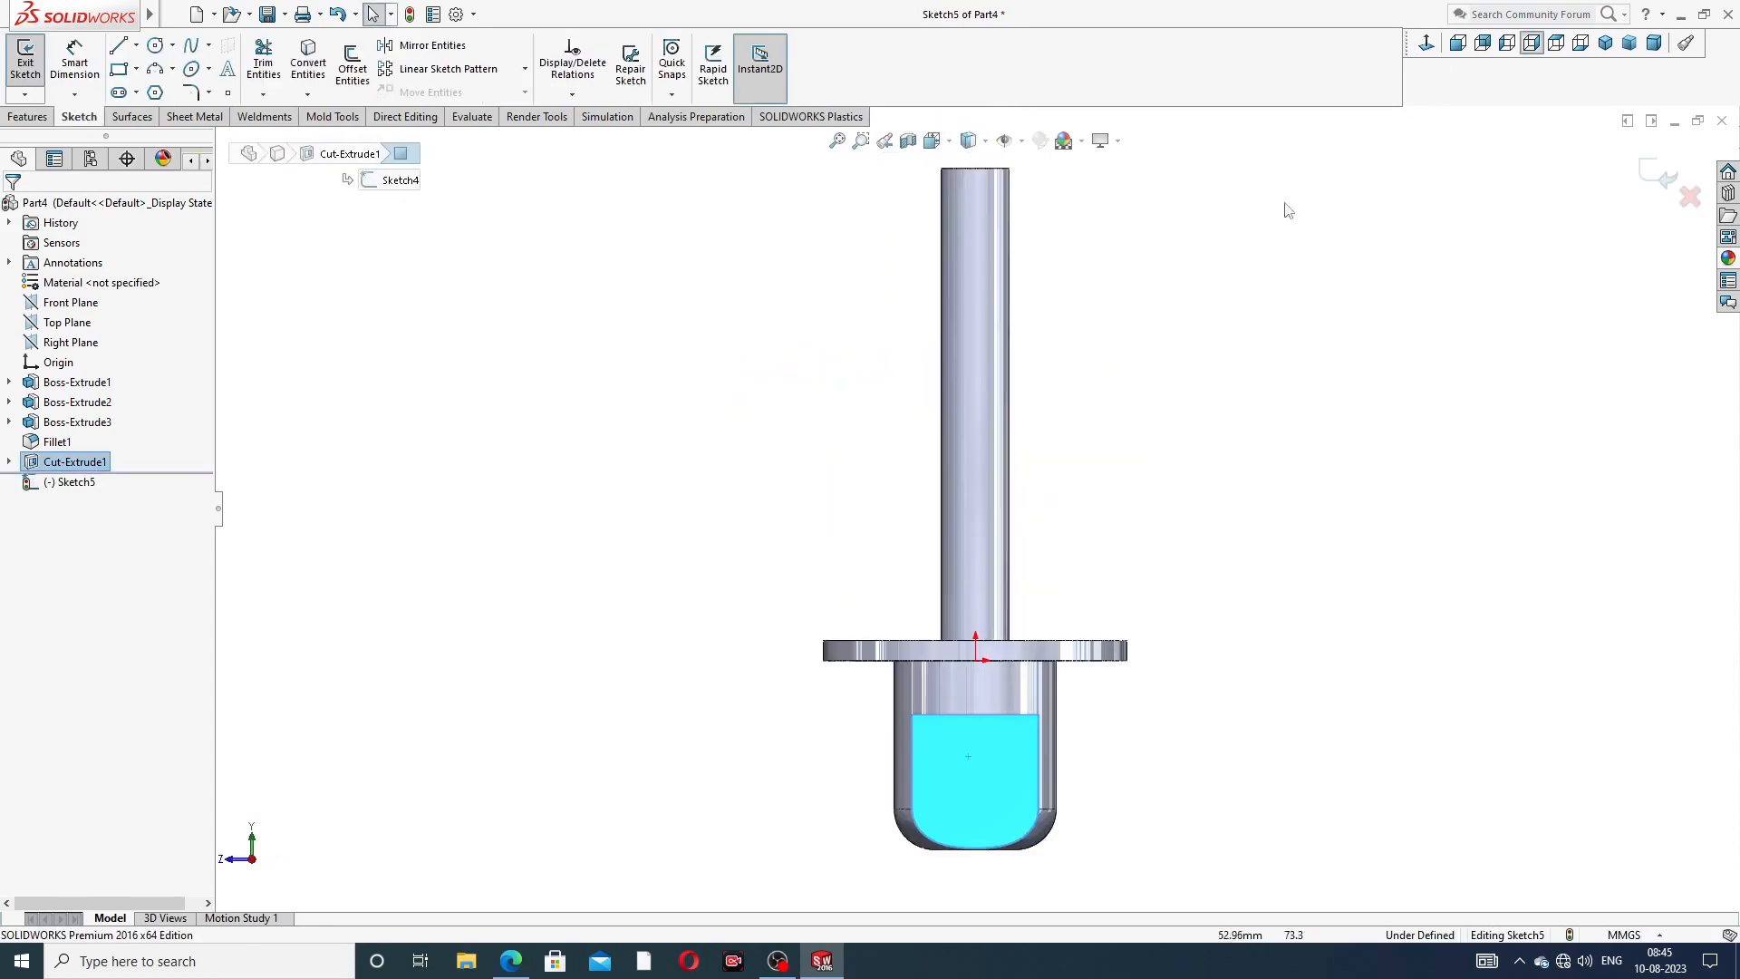
{"action": "scroll", "coordinate": [1051, 870], "scroll_direction": "down", "scroll_amount": 5}
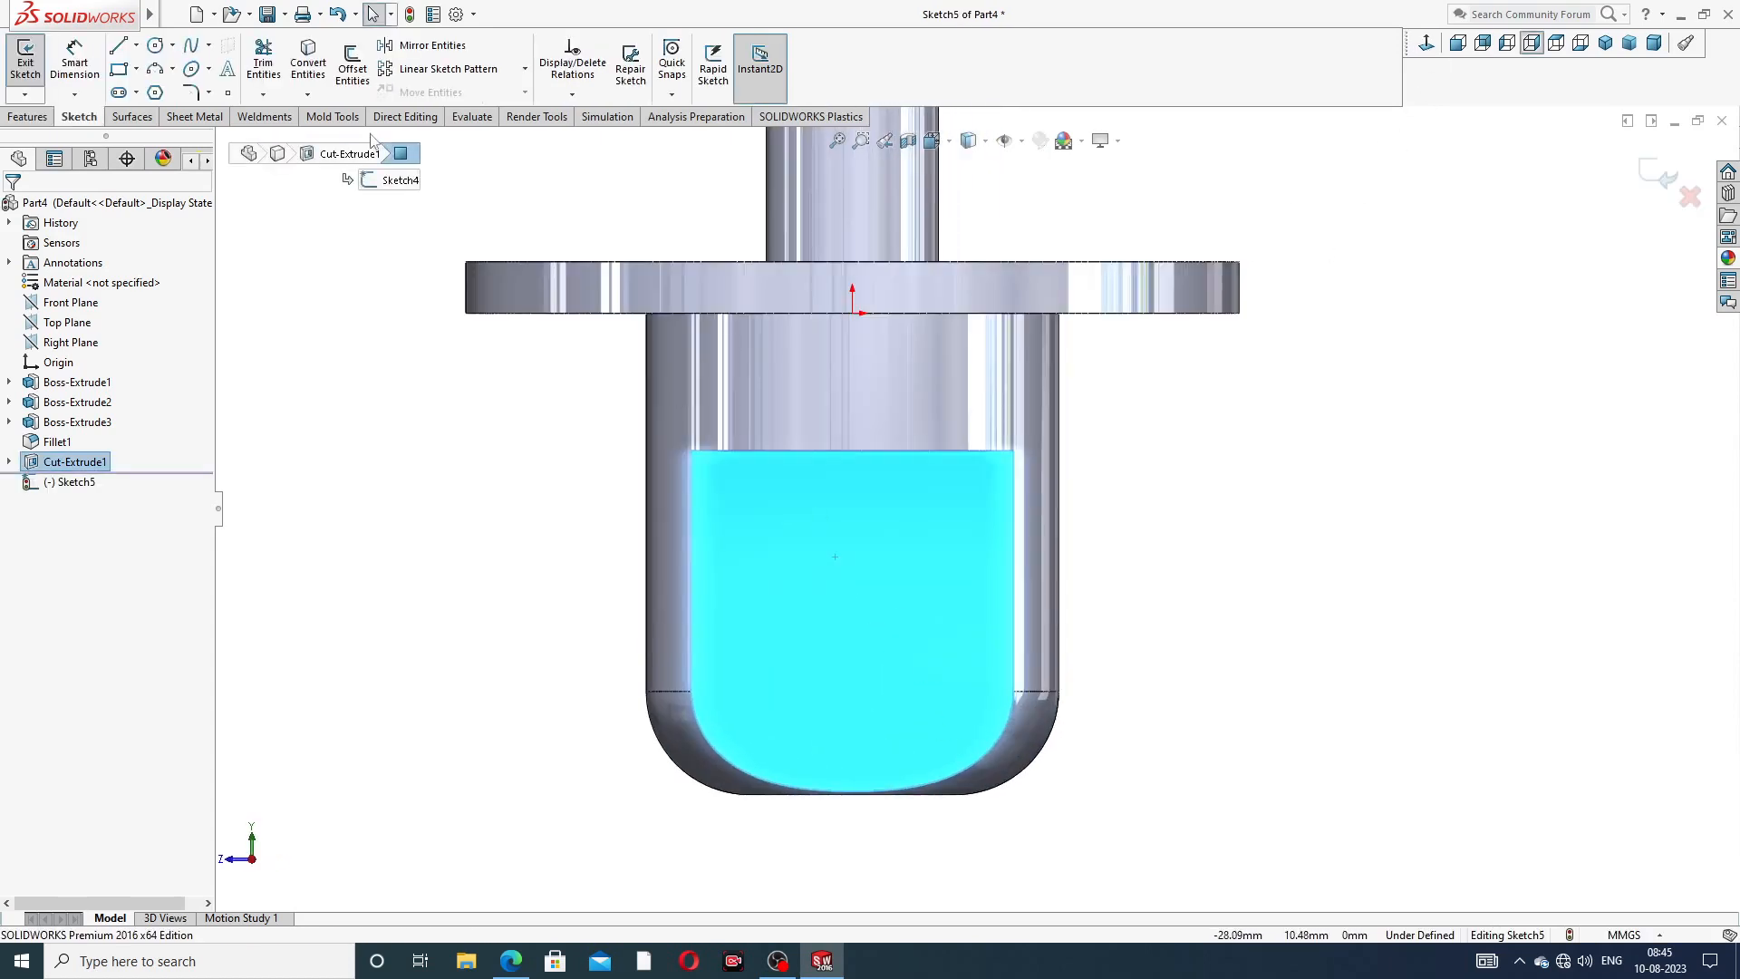
- Draw a vertical centerline from the origin down to a point just below the middle of the flat face
{"action": "left_click", "coordinate": [137, 49]}
{"action": "left_click", "coordinate": [161, 89]}
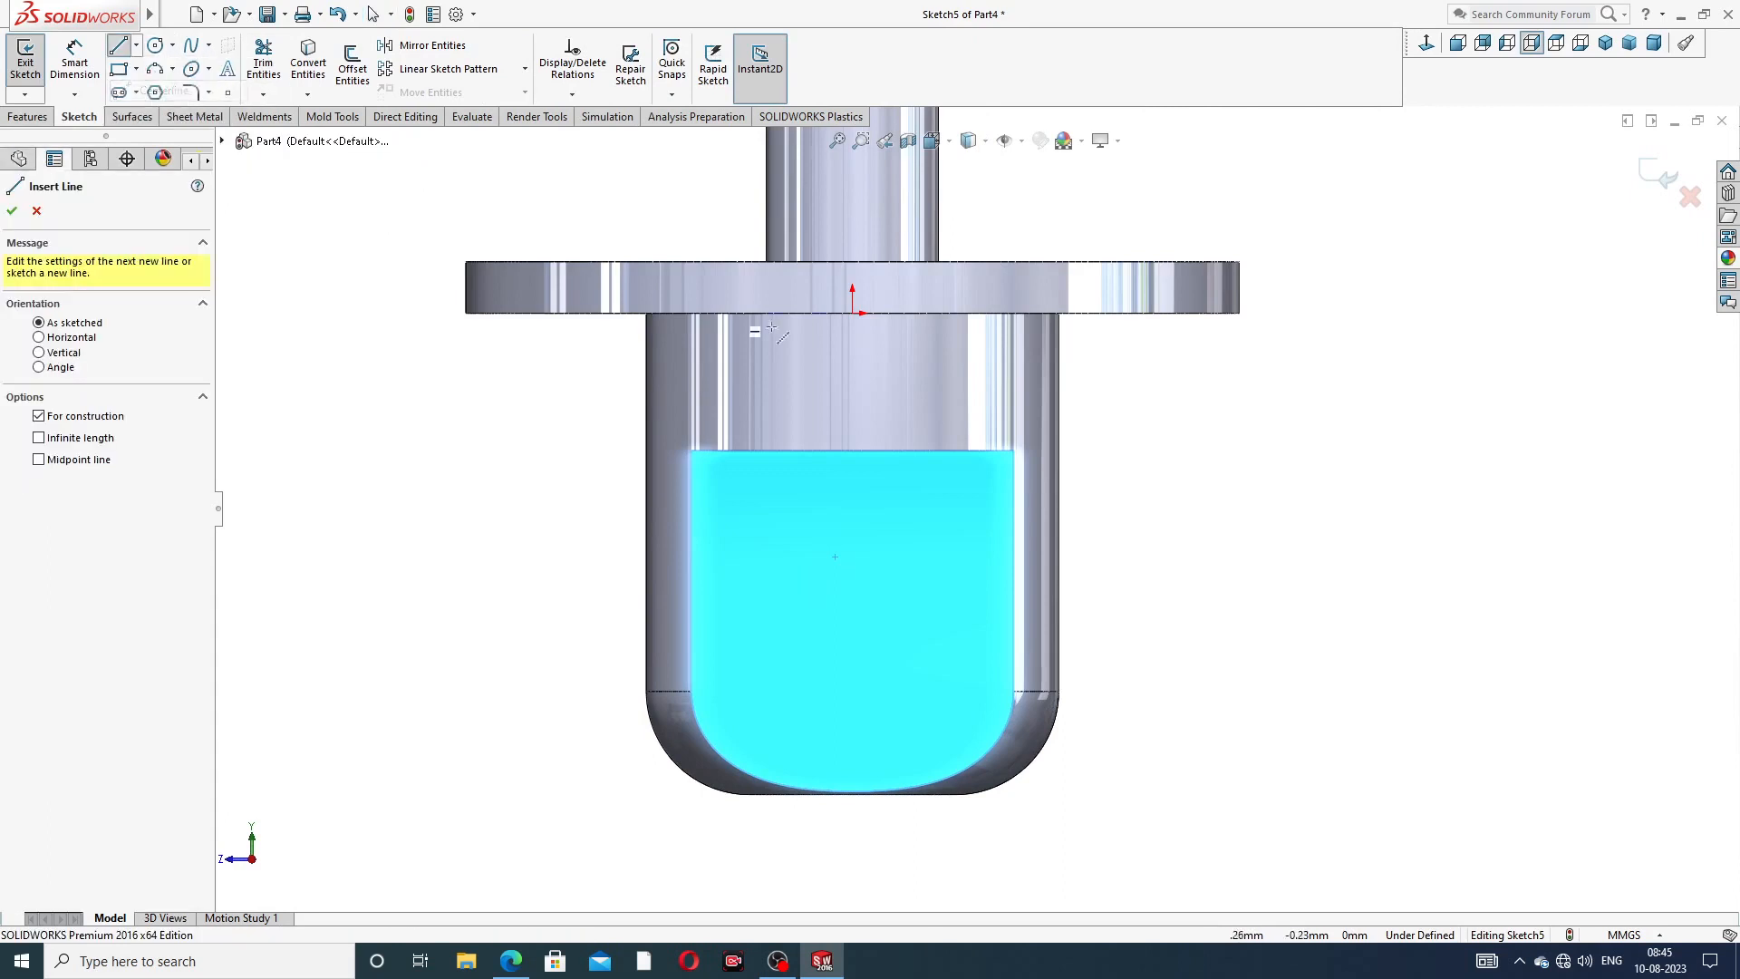
{"action": "left_click", "coordinate": [853, 313]}
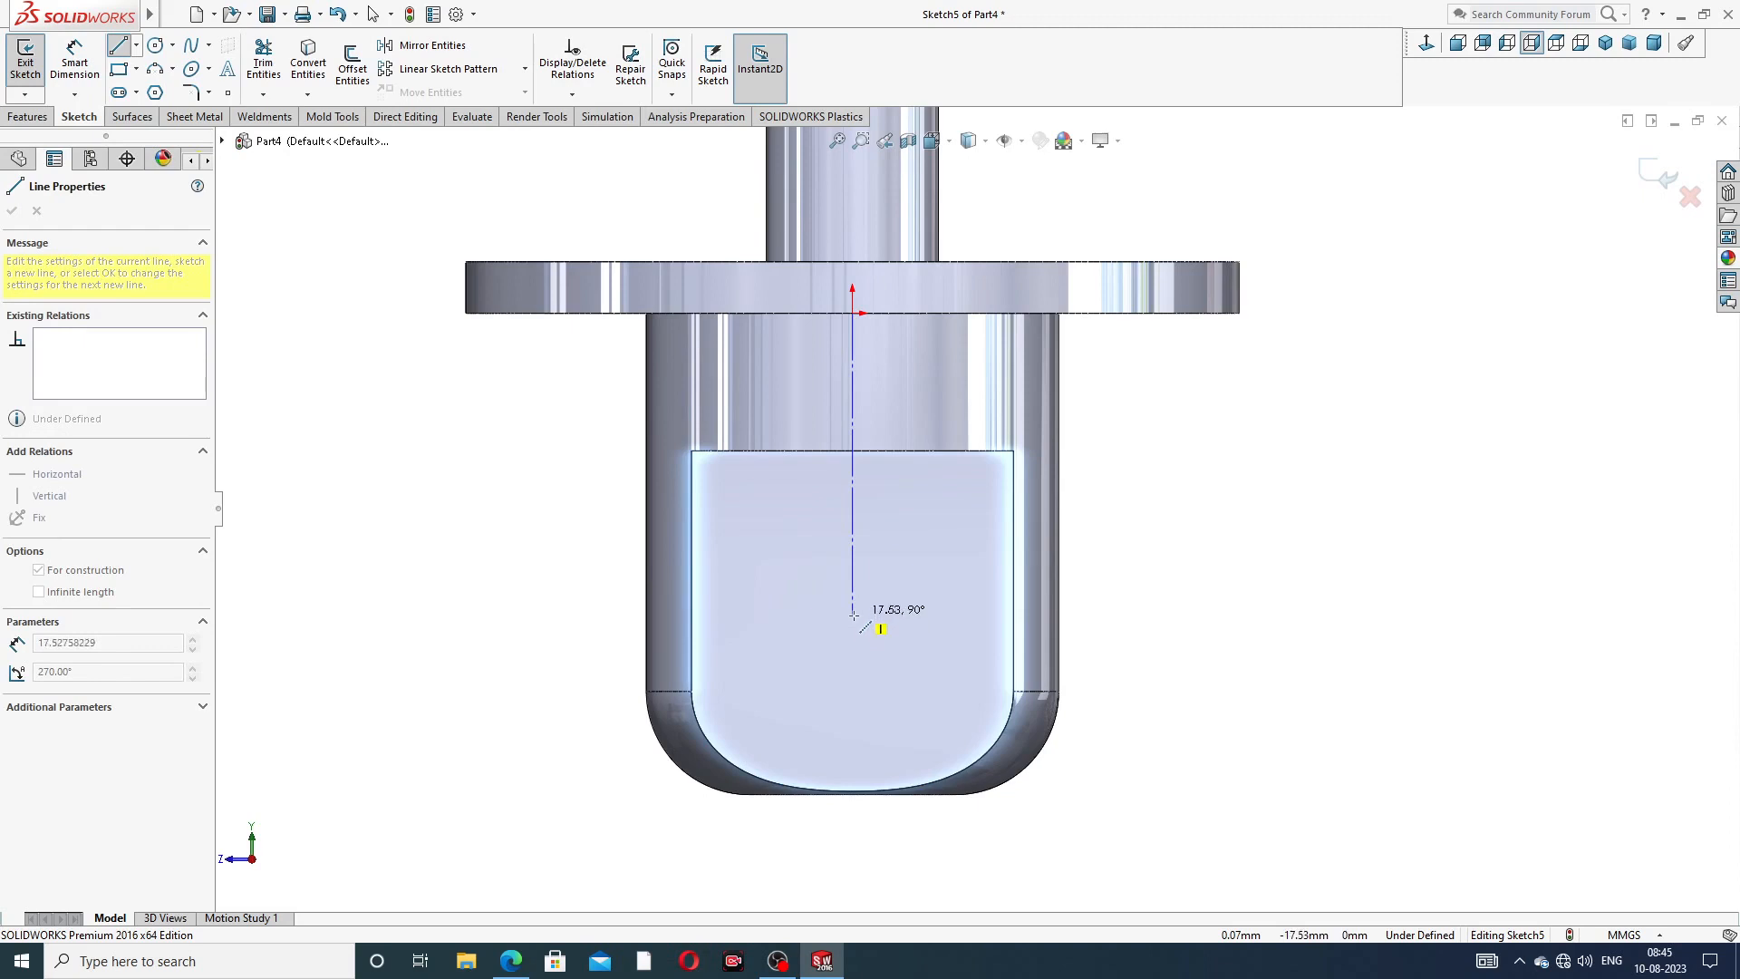
{"action": "left_click", "coordinate": [852, 645]}
{"action": "right_click", "coordinate": [917, 551]}
{"action": "left_click", "coordinate": [924, 558]}
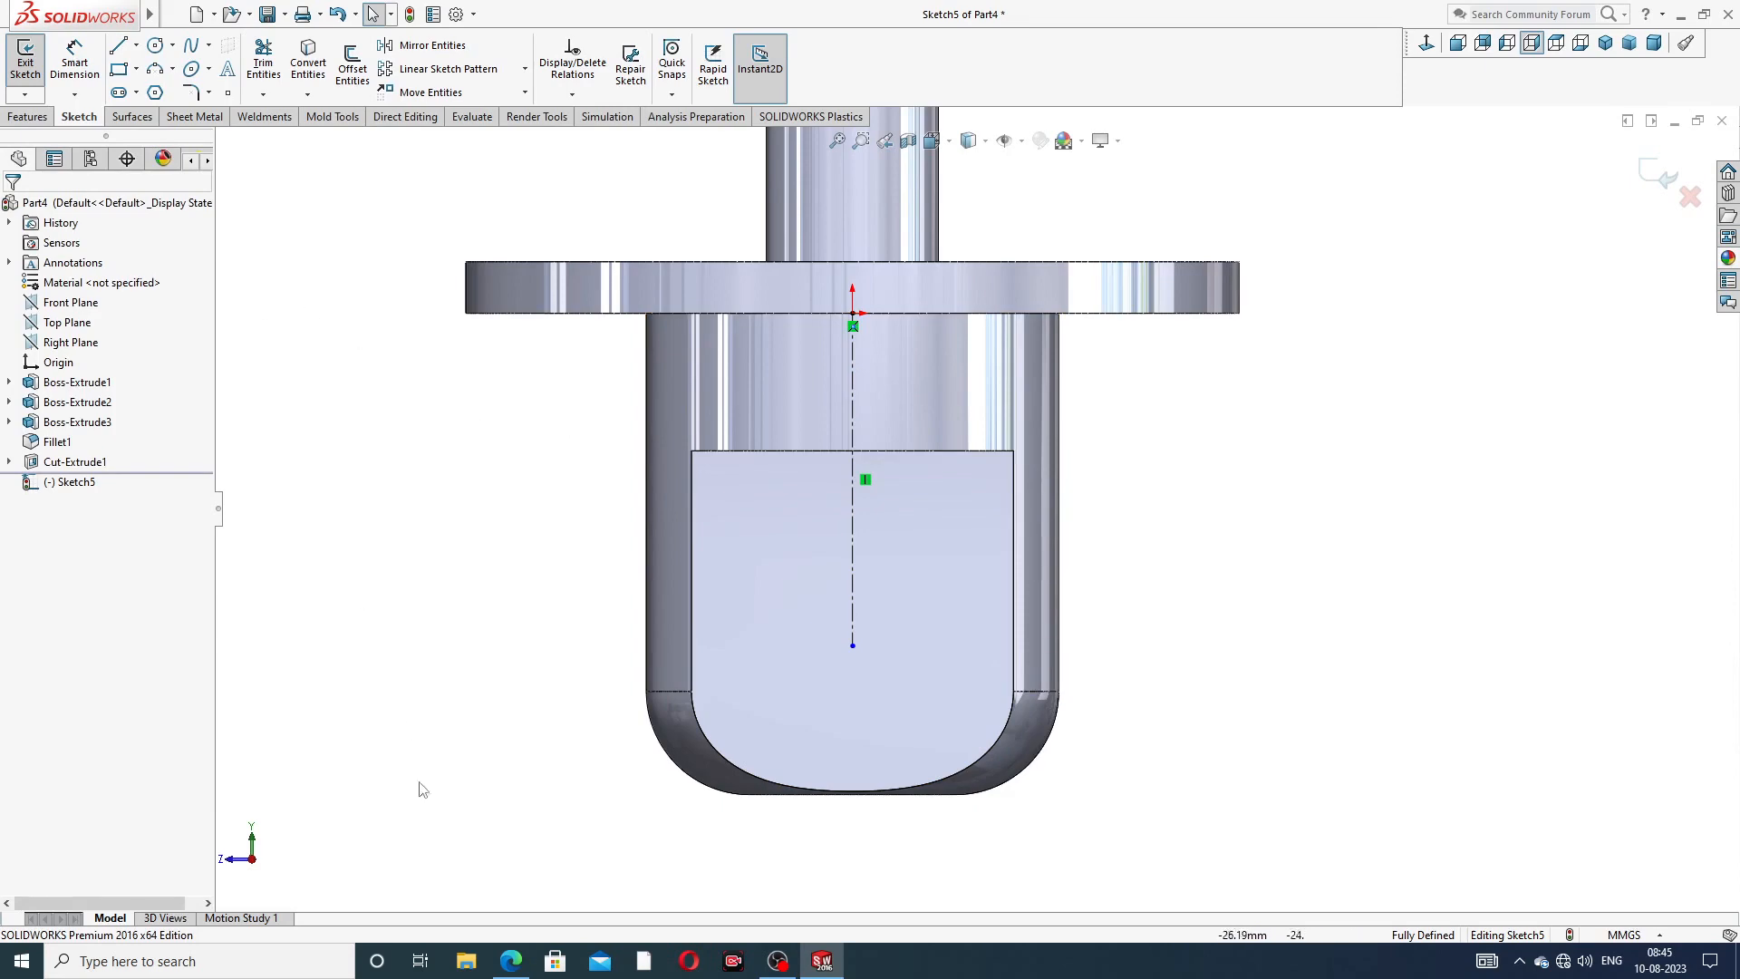
- Check the part drawing and draw a circle about 10 mm in diameter centred on the centerline, in the lower half of the flat face
{"action": "left_click", "coordinate": [510, 960]}
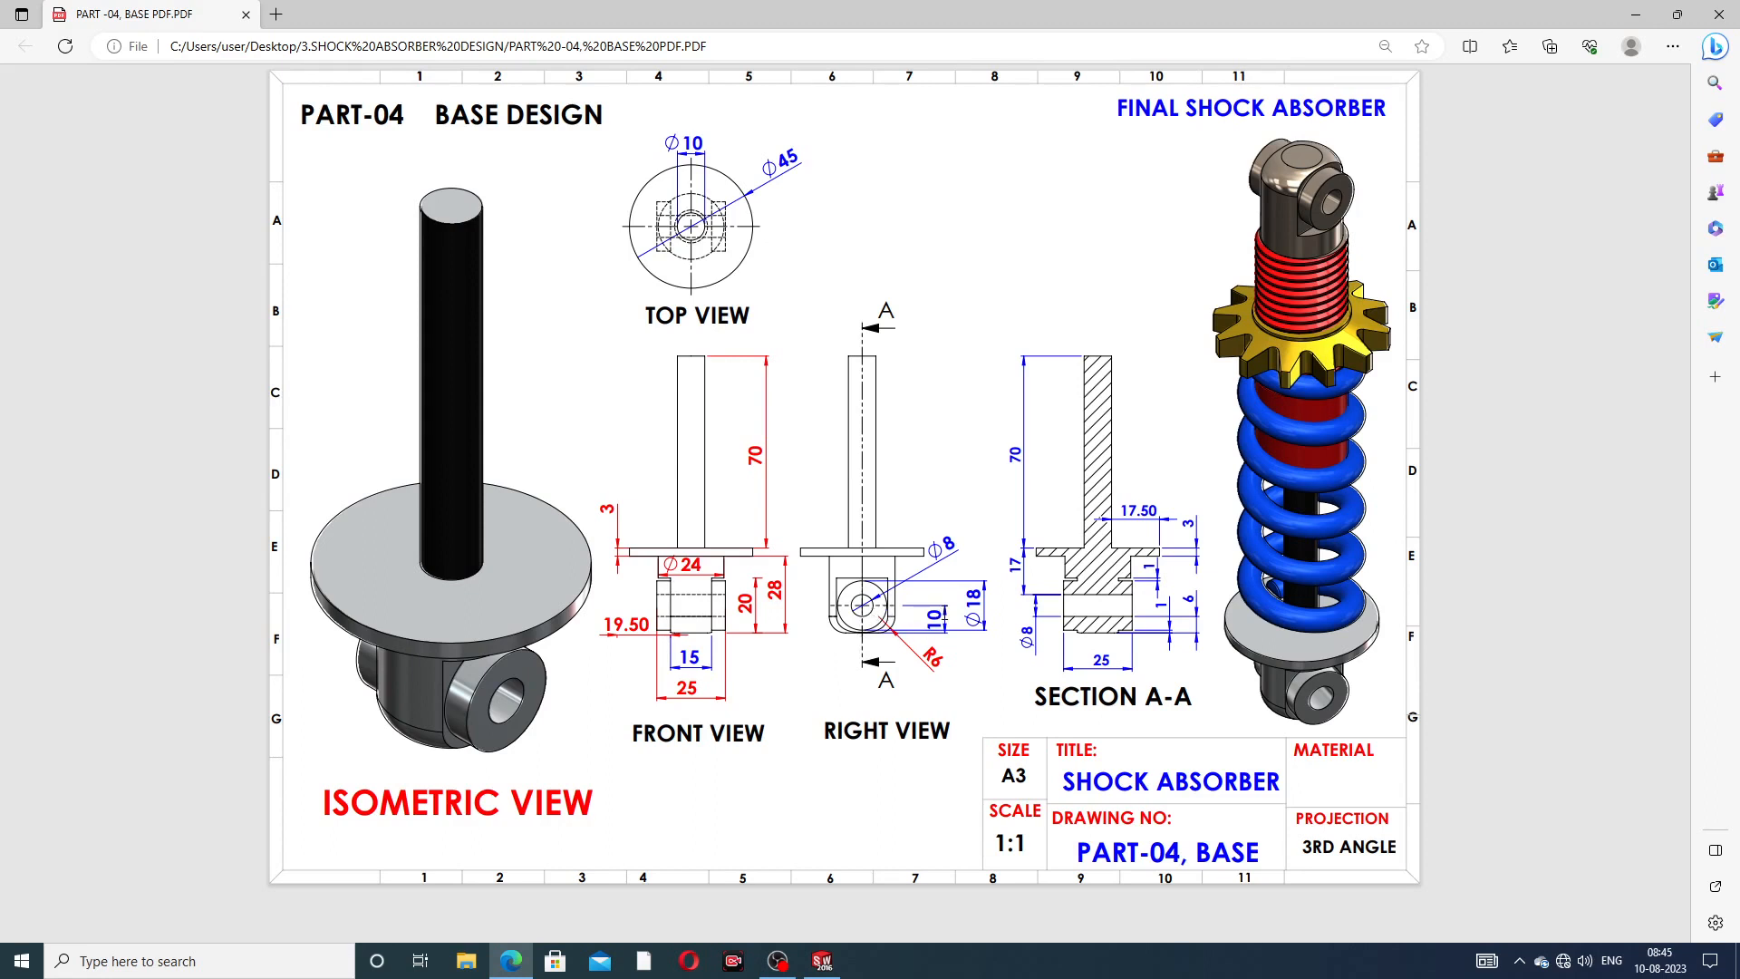
{"action": "left_click", "coordinate": [517, 959]}
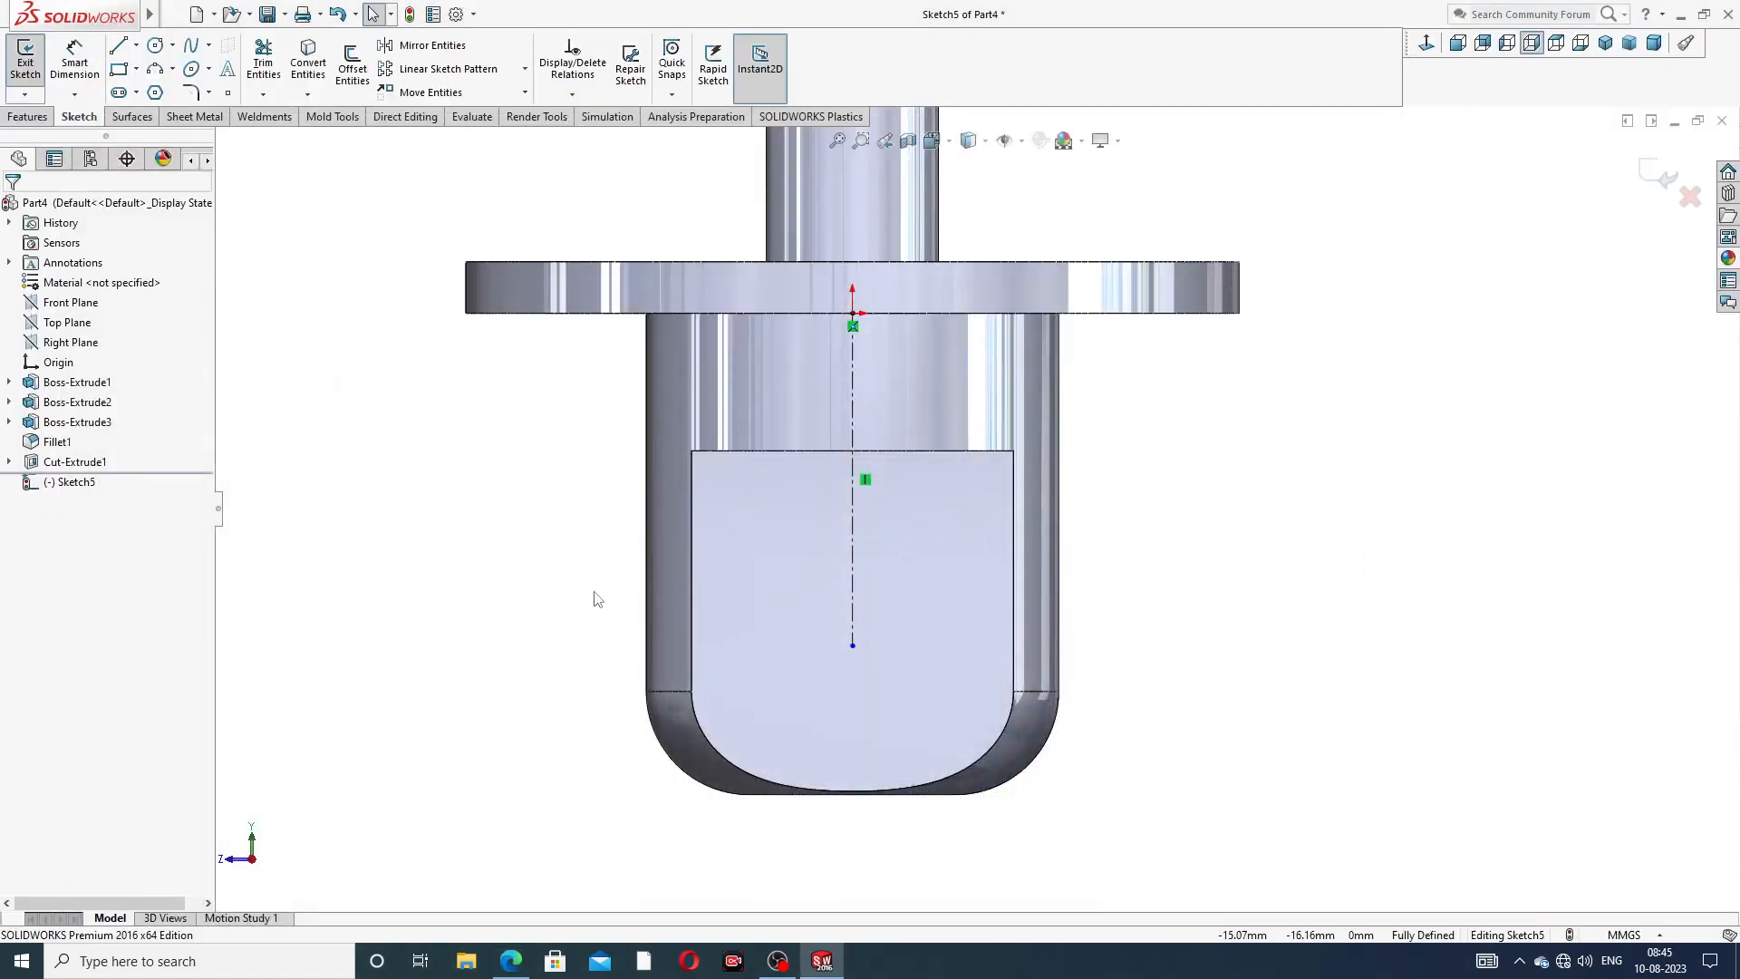
{"action": "left_click", "coordinate": [155, 46]}
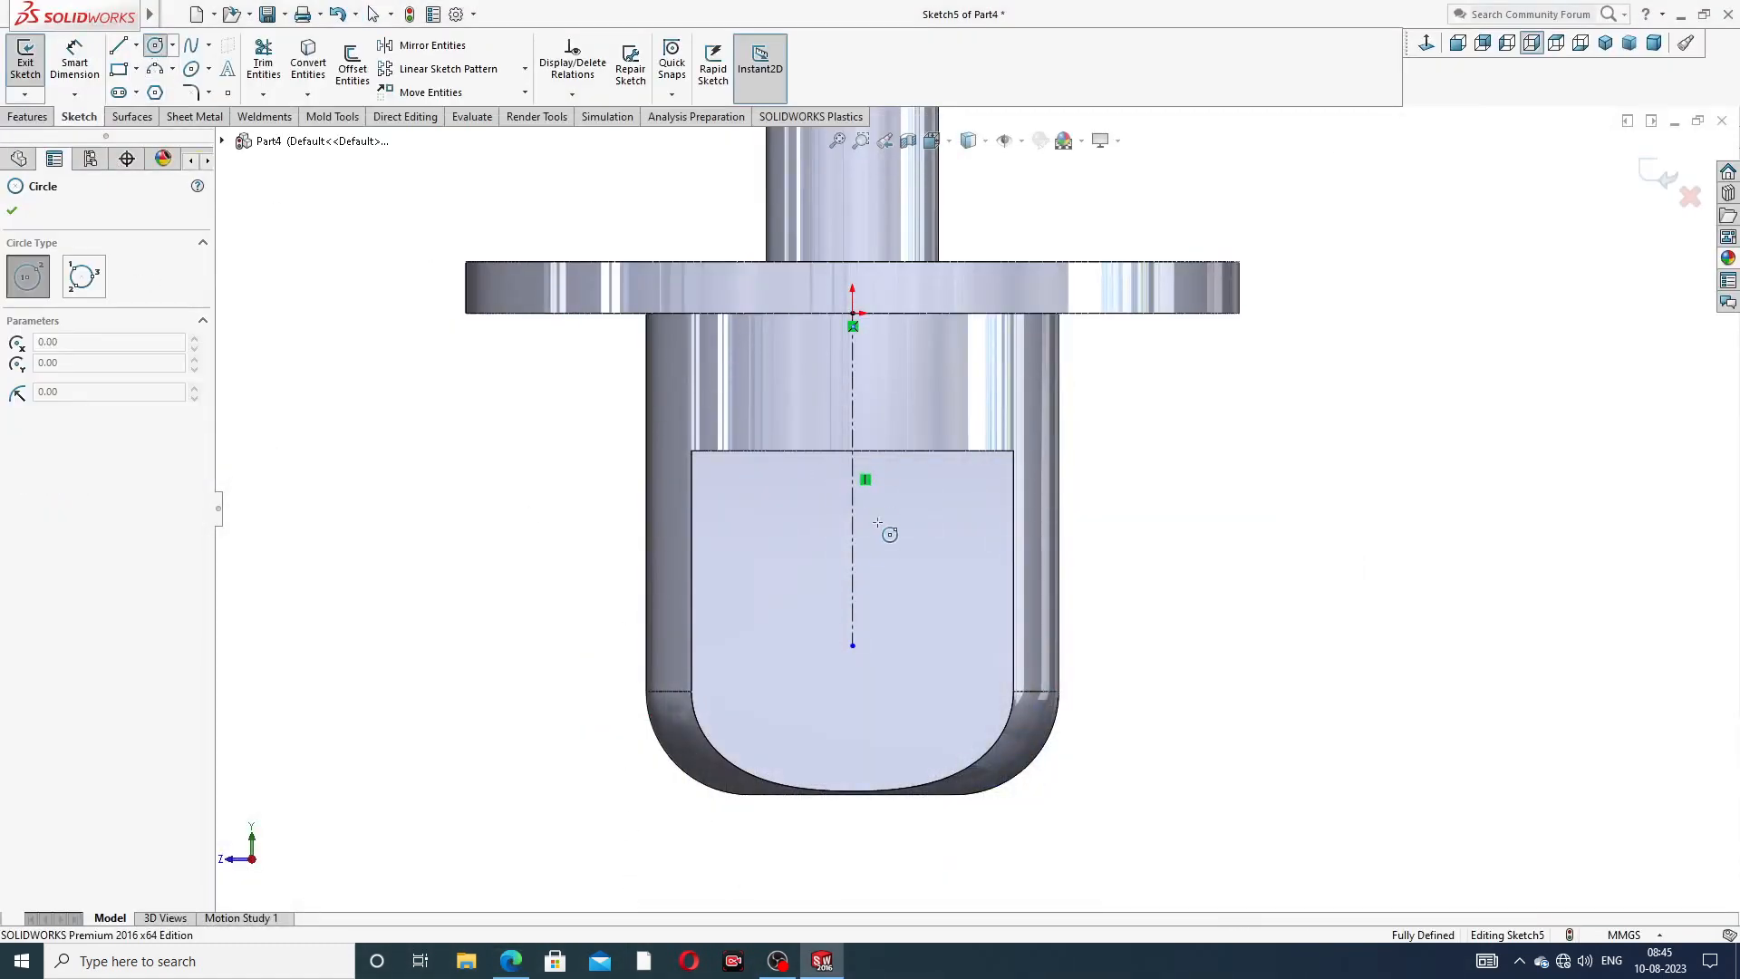
{"action": "left_click", "coordinate": [851, 615]}
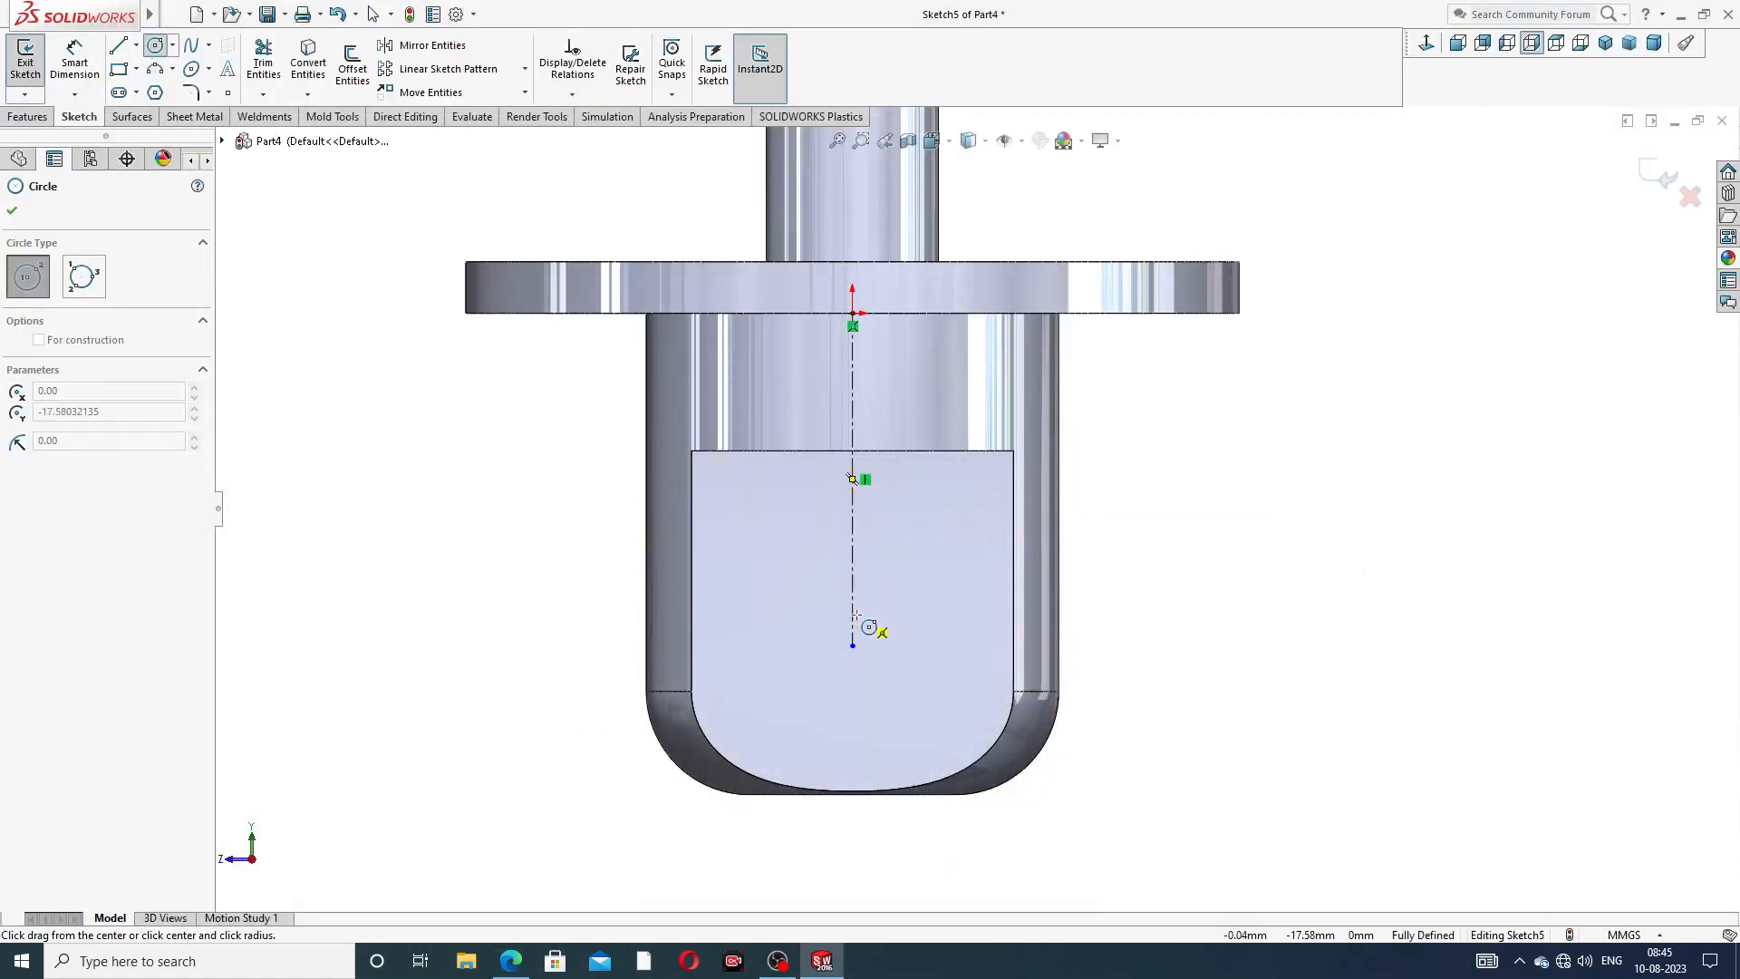
{"action": "left_click", "coordinate": [913, 546]}
{"action": "right_click", "coordinate": [949, 506]}
{"action": "left_click", "coordinate": [983, 517]}
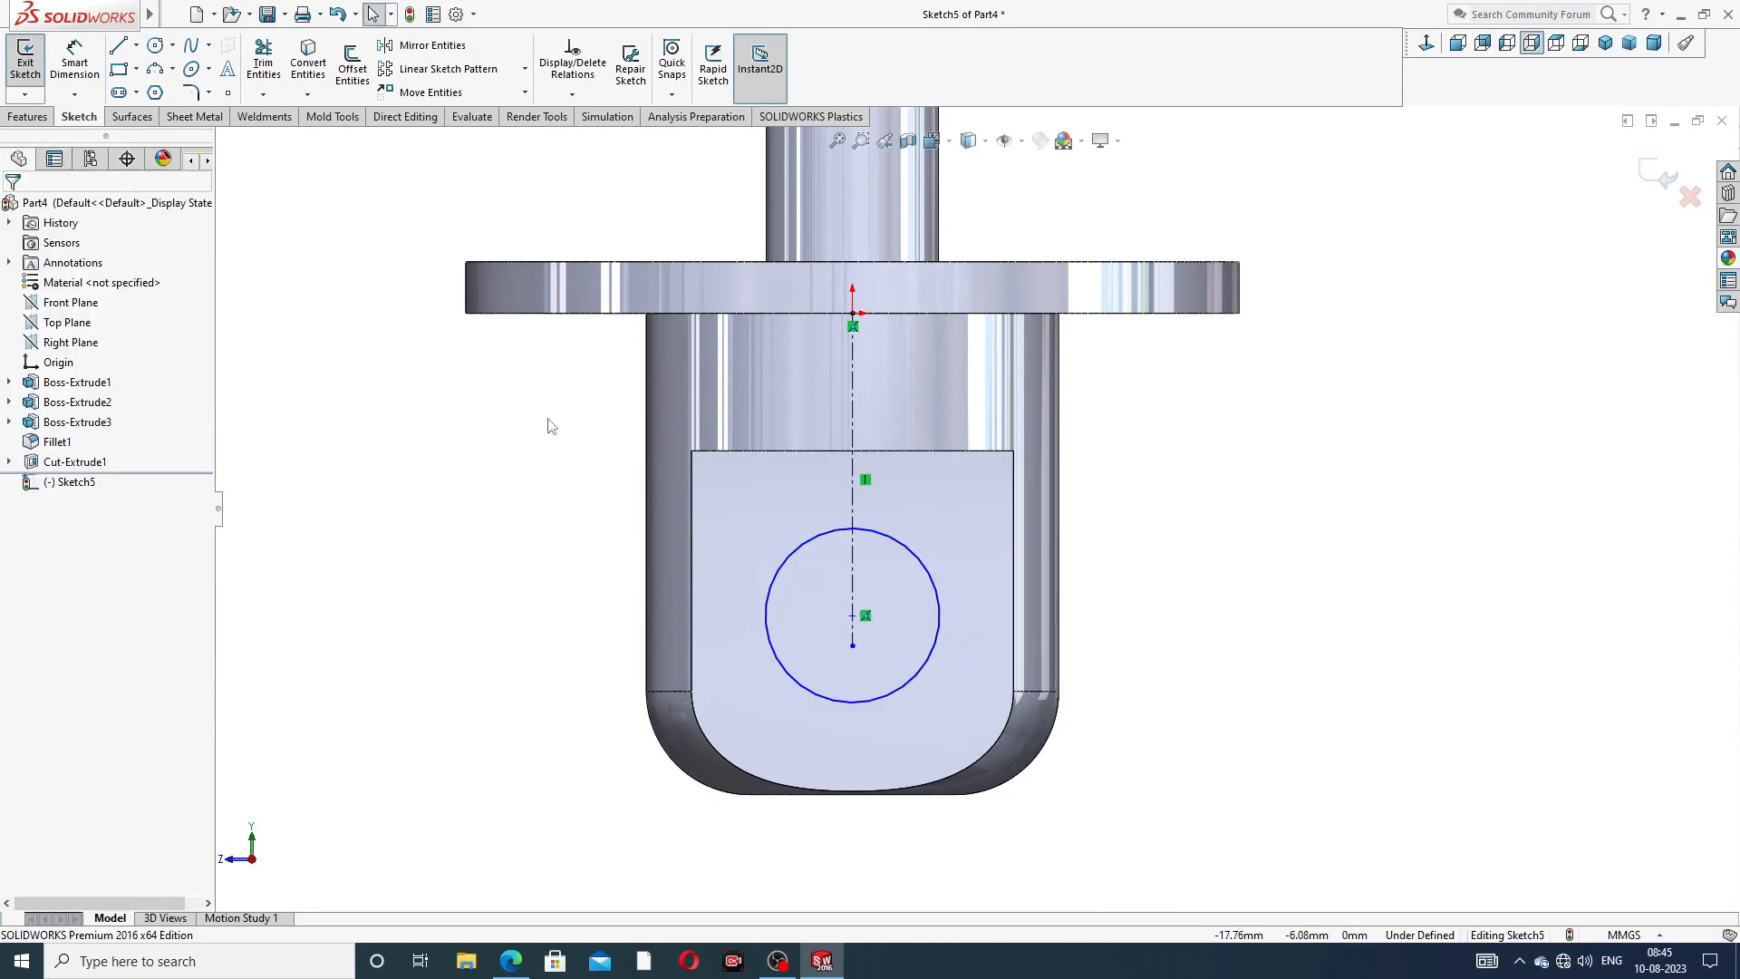
- Dimension the circle's diameter as 8 mm
{"action": "left_click", "coordinate": [91, 58]}
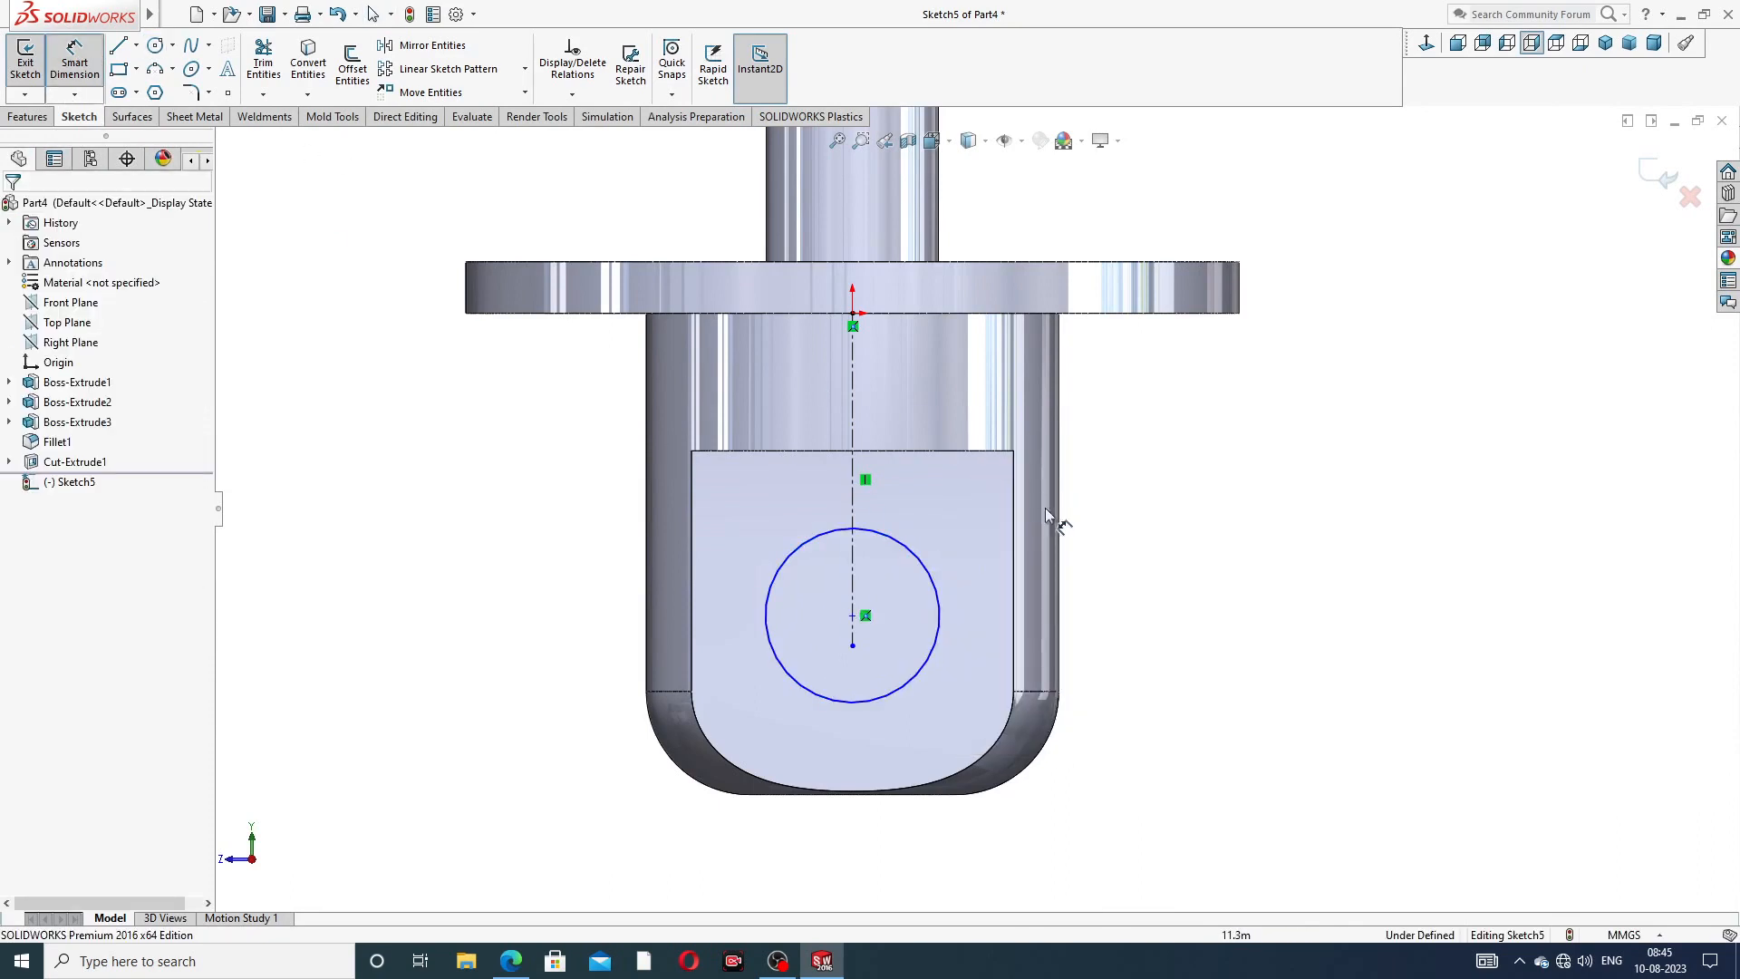
{"action": "left_click", "coordinate": [903, 553]}
{"action": "left_click", "coordinate": [1211, 489]}
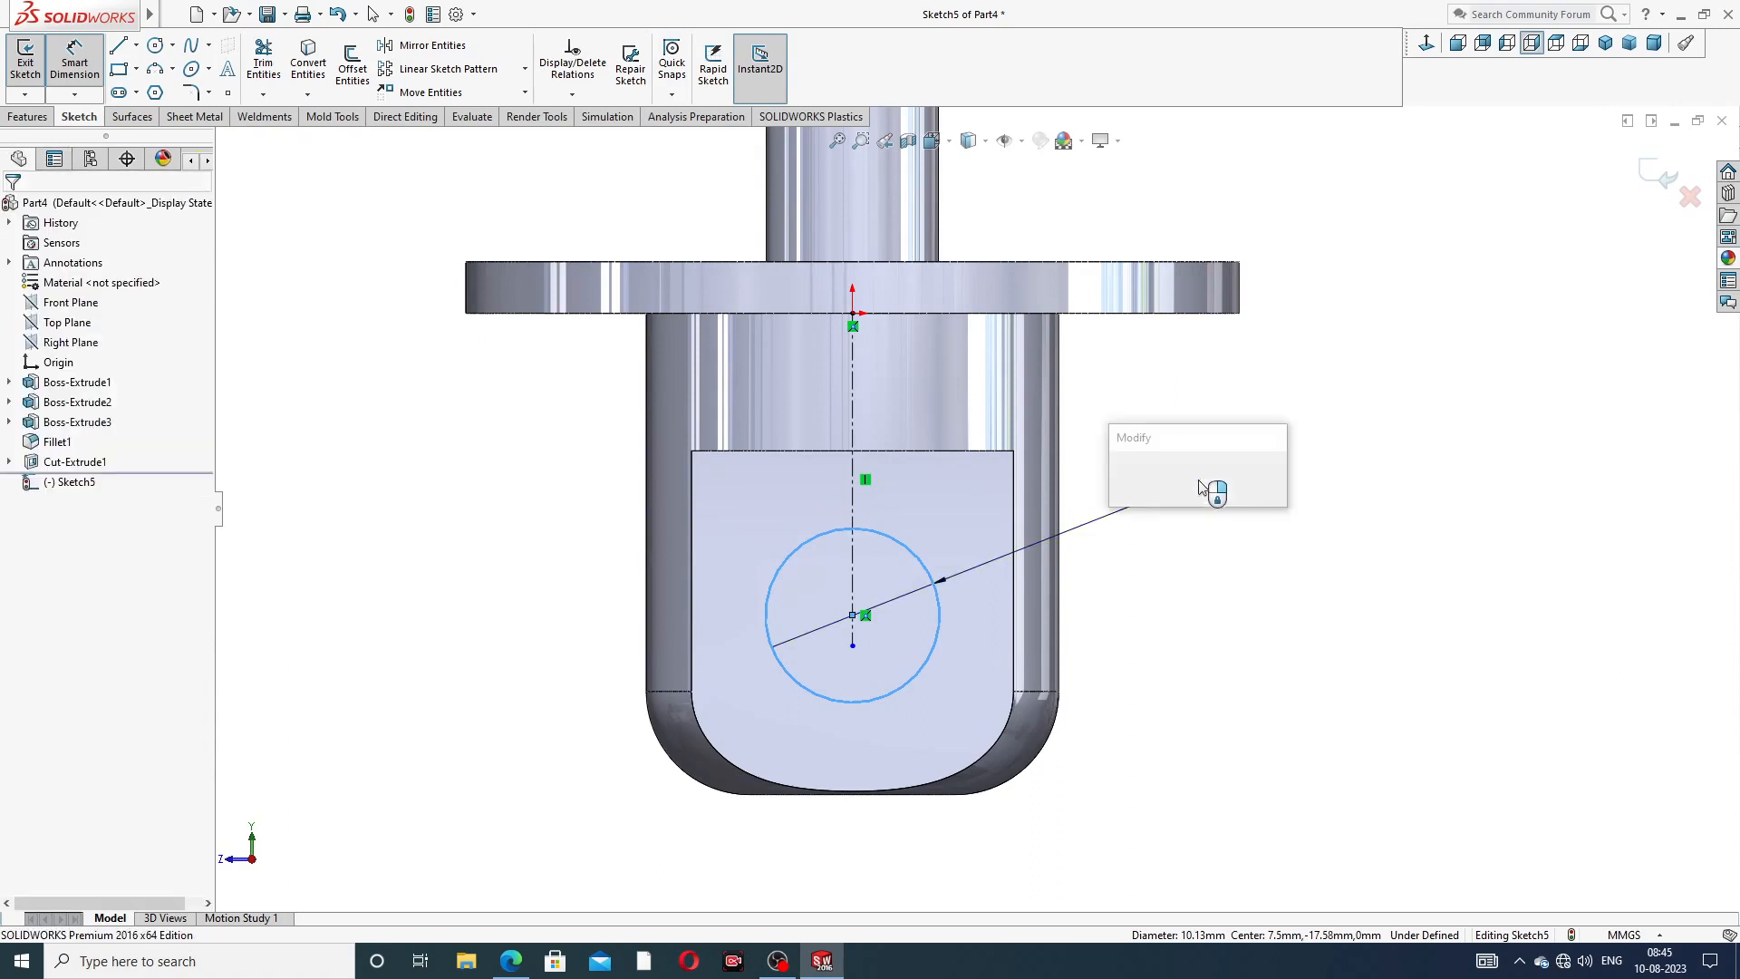
{"action": "type", "text": "1"}
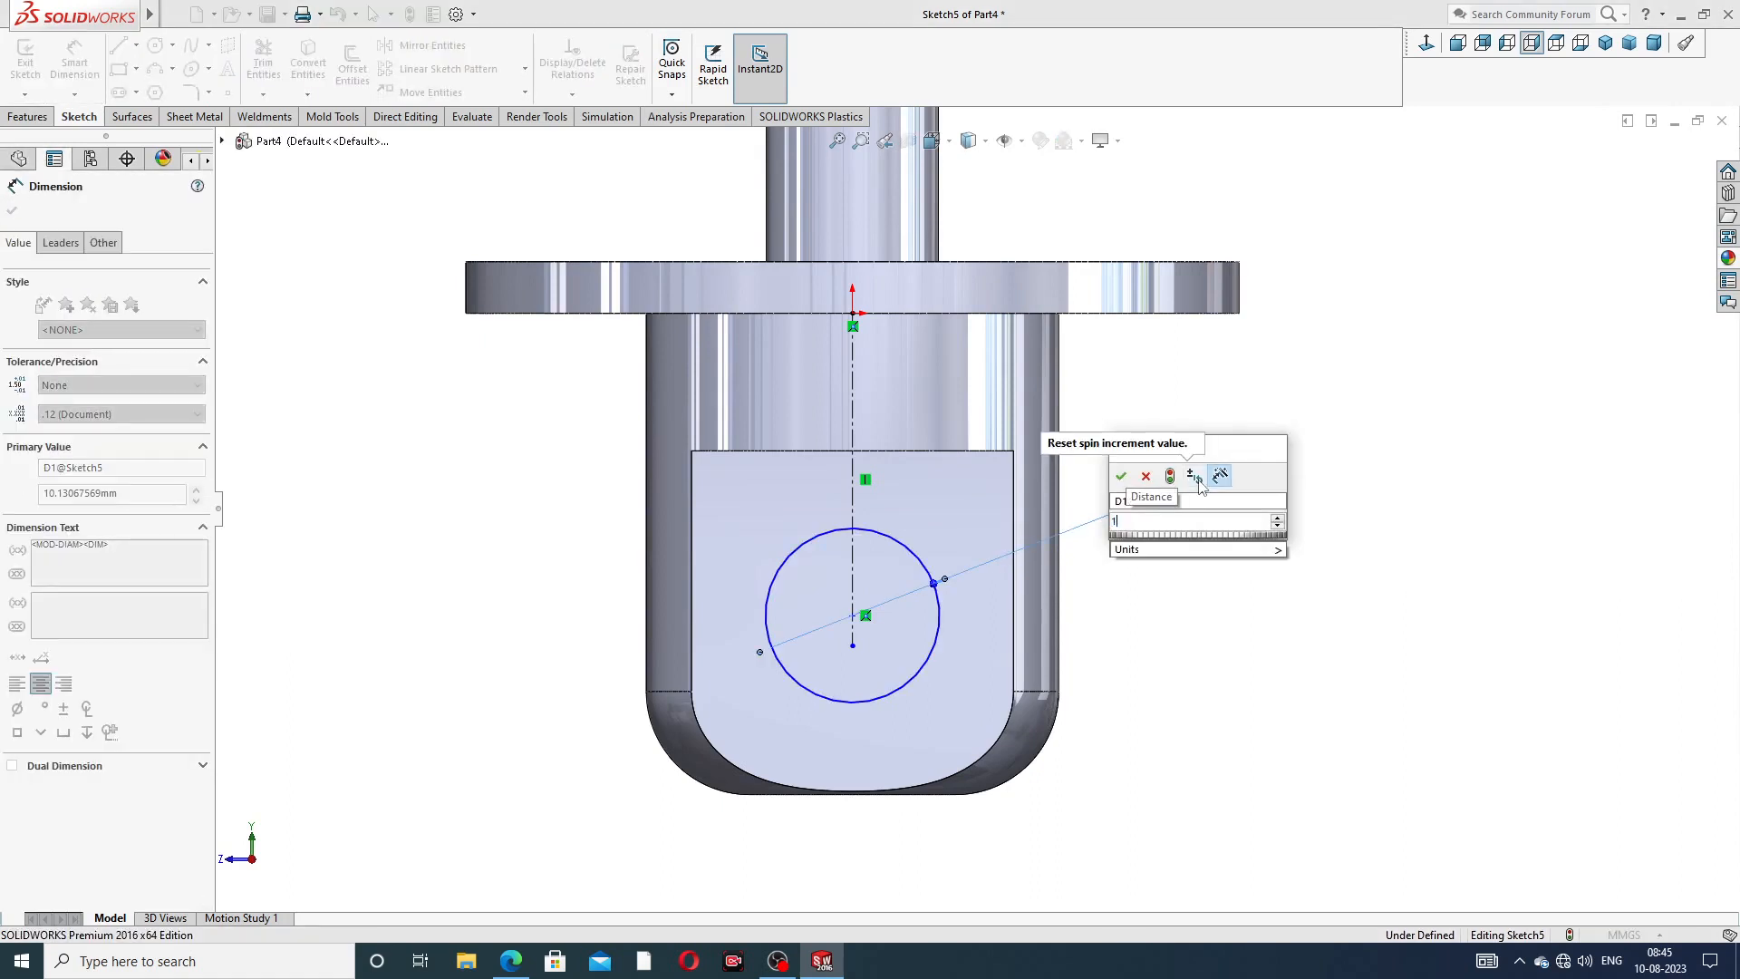
{"action": "key", "text": "BackSpace"}
{"action": "type", "text": "8"}
{"action": "key", "text": "Return"}
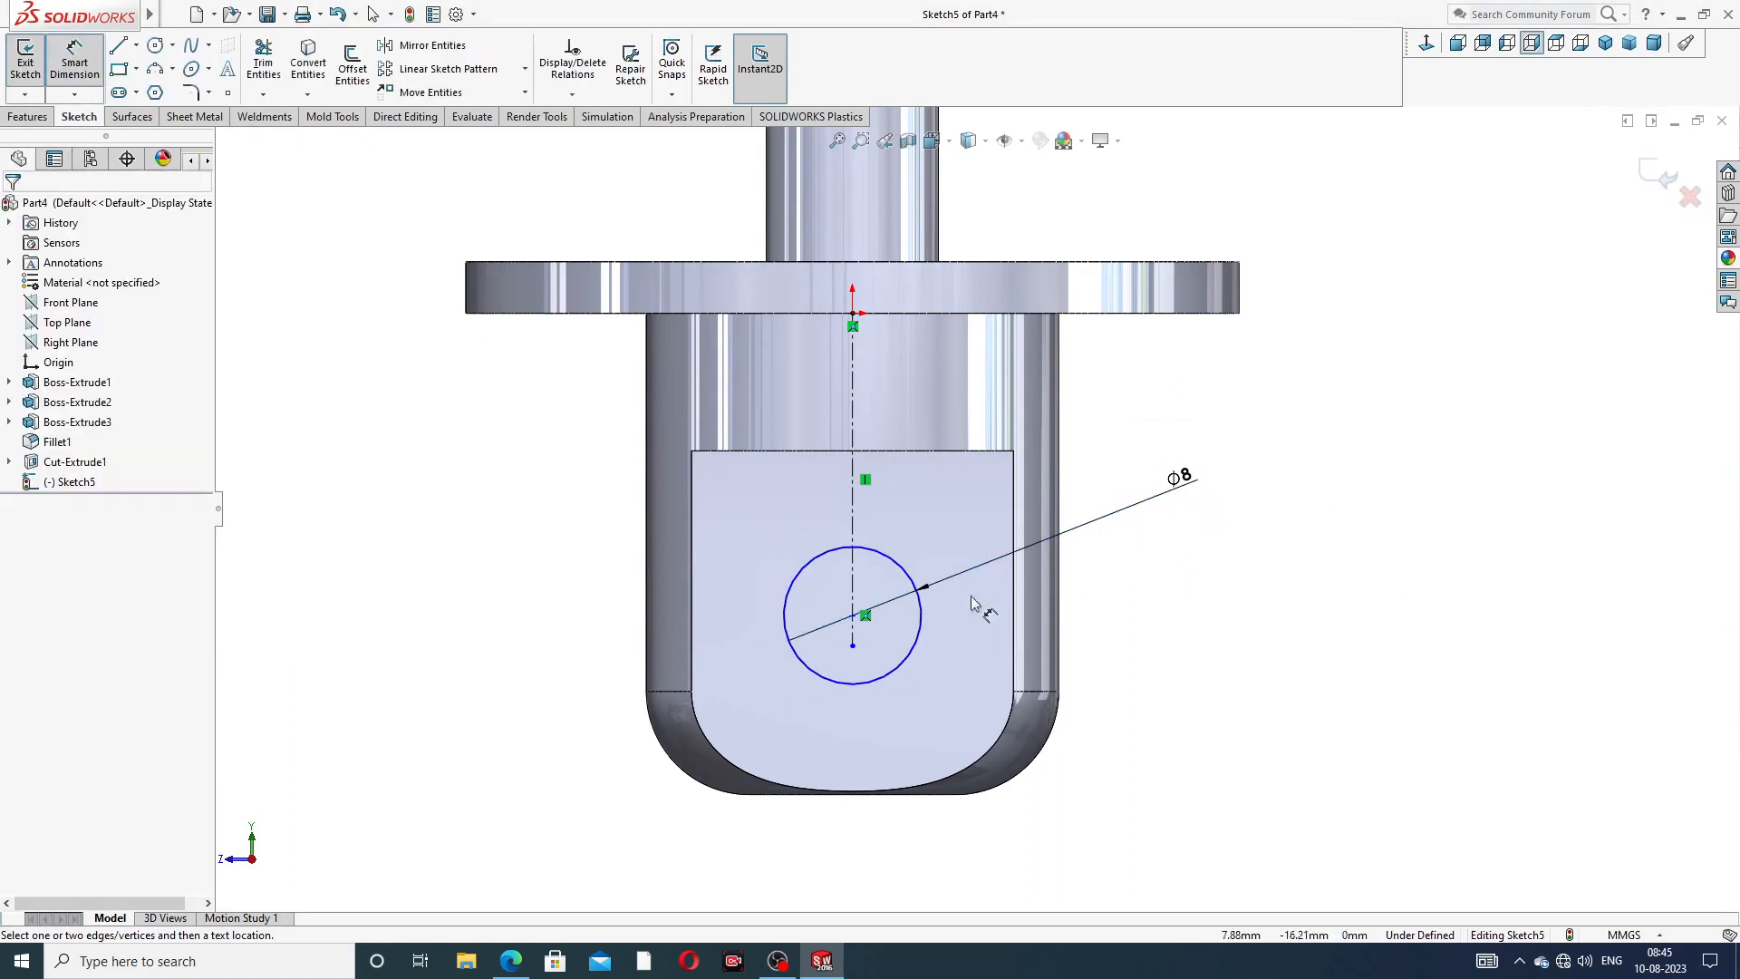
- Dimension the circle's centre 10 mm above the bottom edge of the boss
{"action": "left_click", "coordinate": [859, 616]}
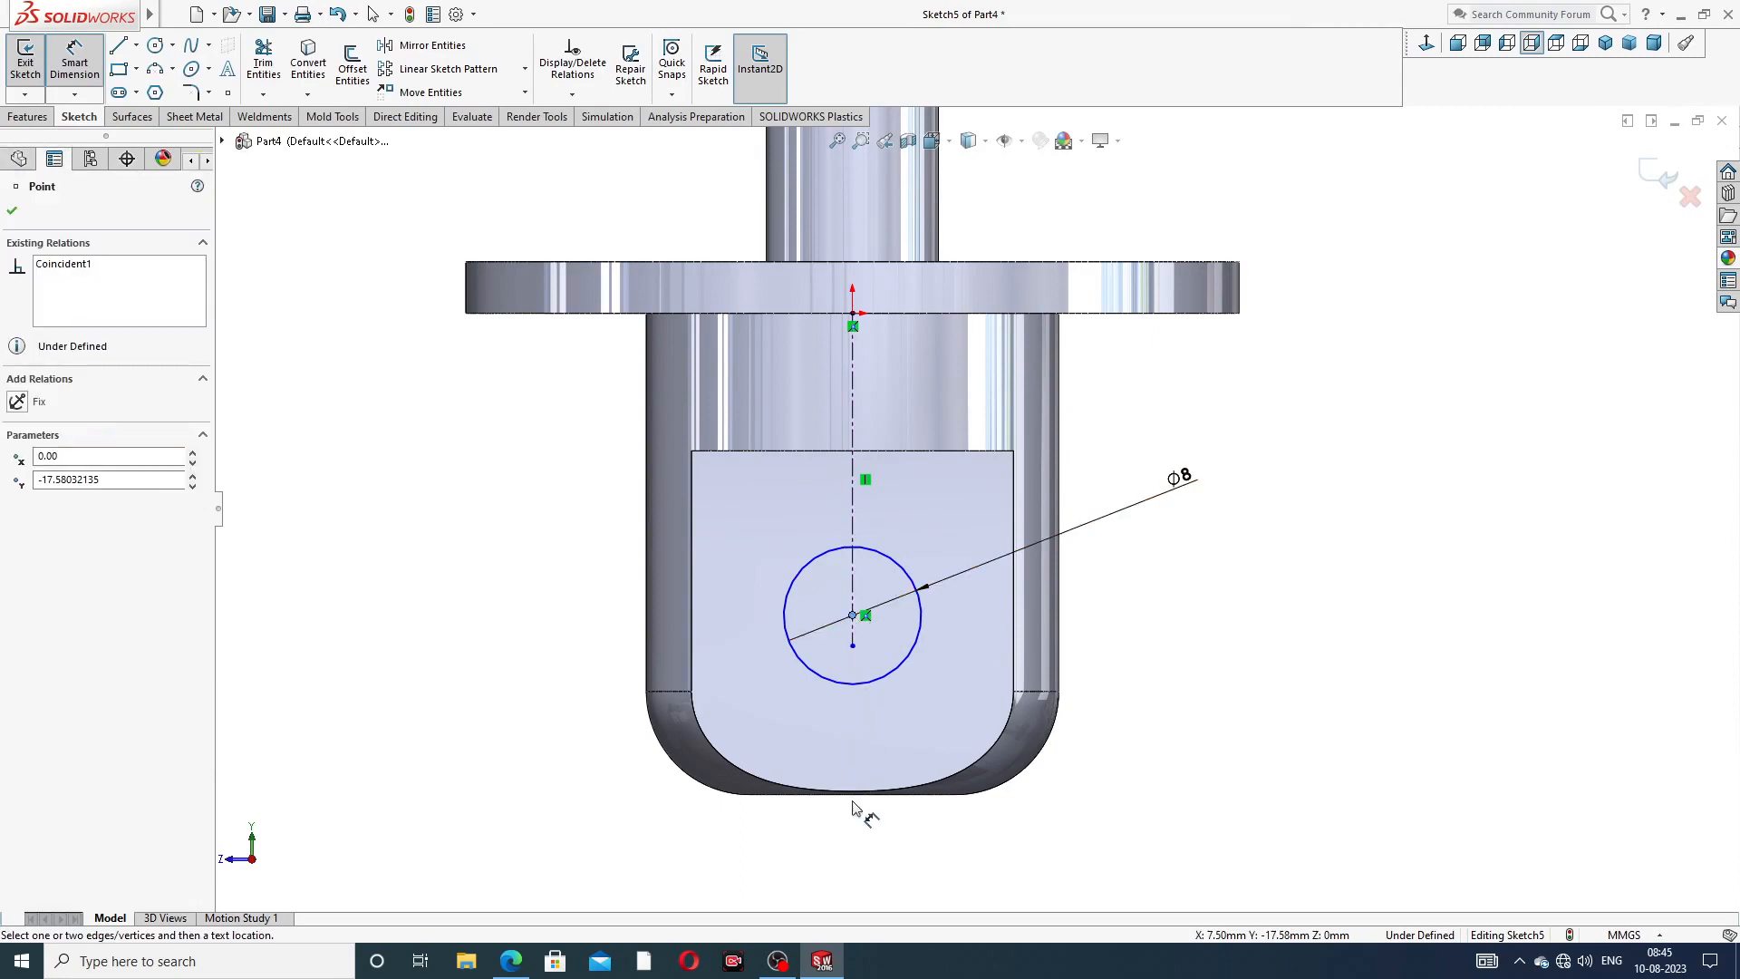
{"action": "left_click", "coordinate": [868, 797]}
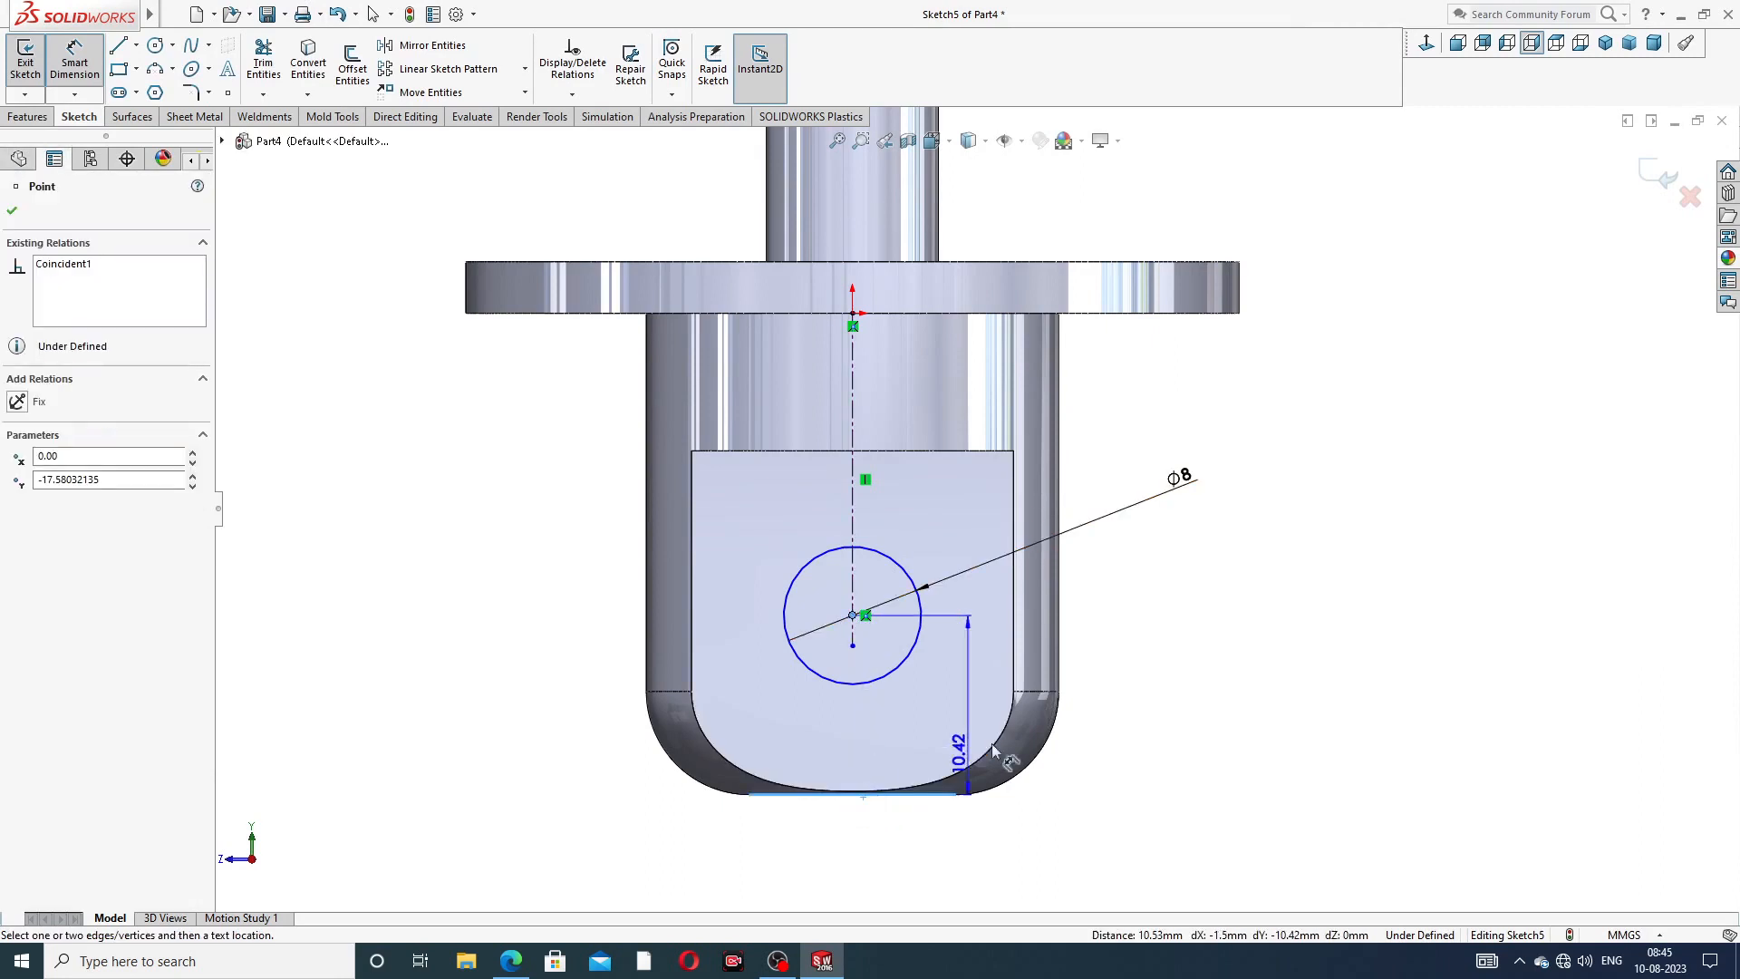
{"action": "left_click", "coordinate": [1110, 689]}
{"action": "type", "text": "10"}
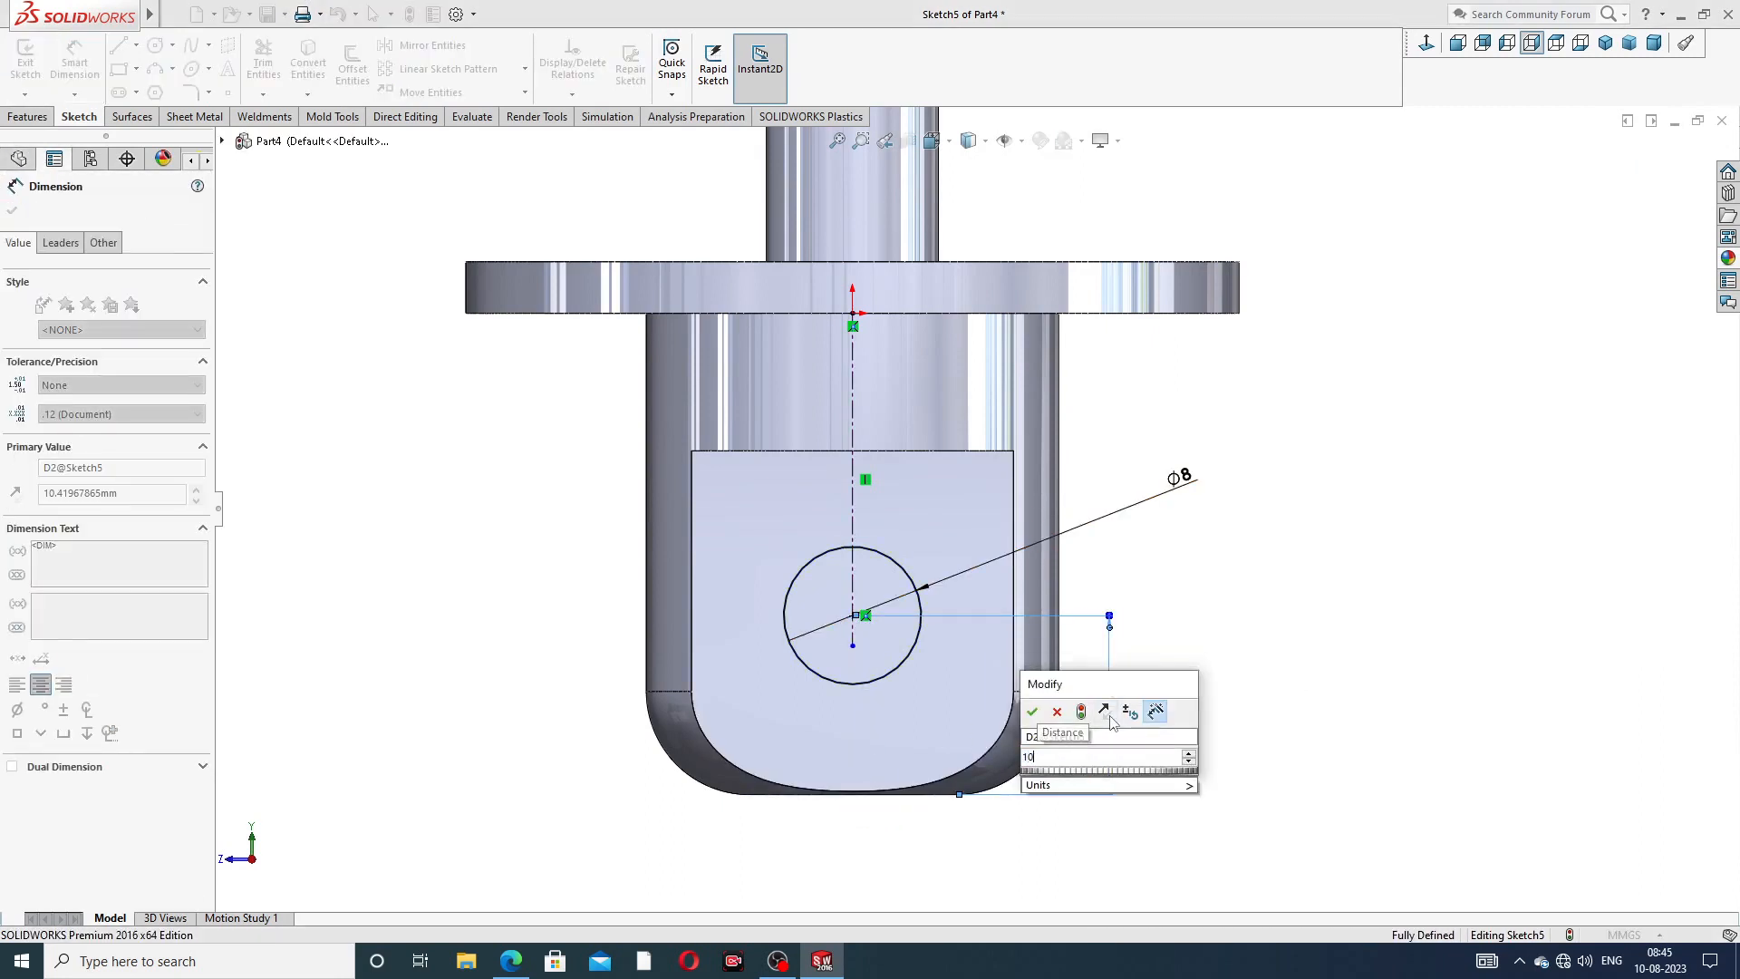
{"action": "key", "text": "Return"}
{"action": "left_click", "coordinate": [1194, 637]}
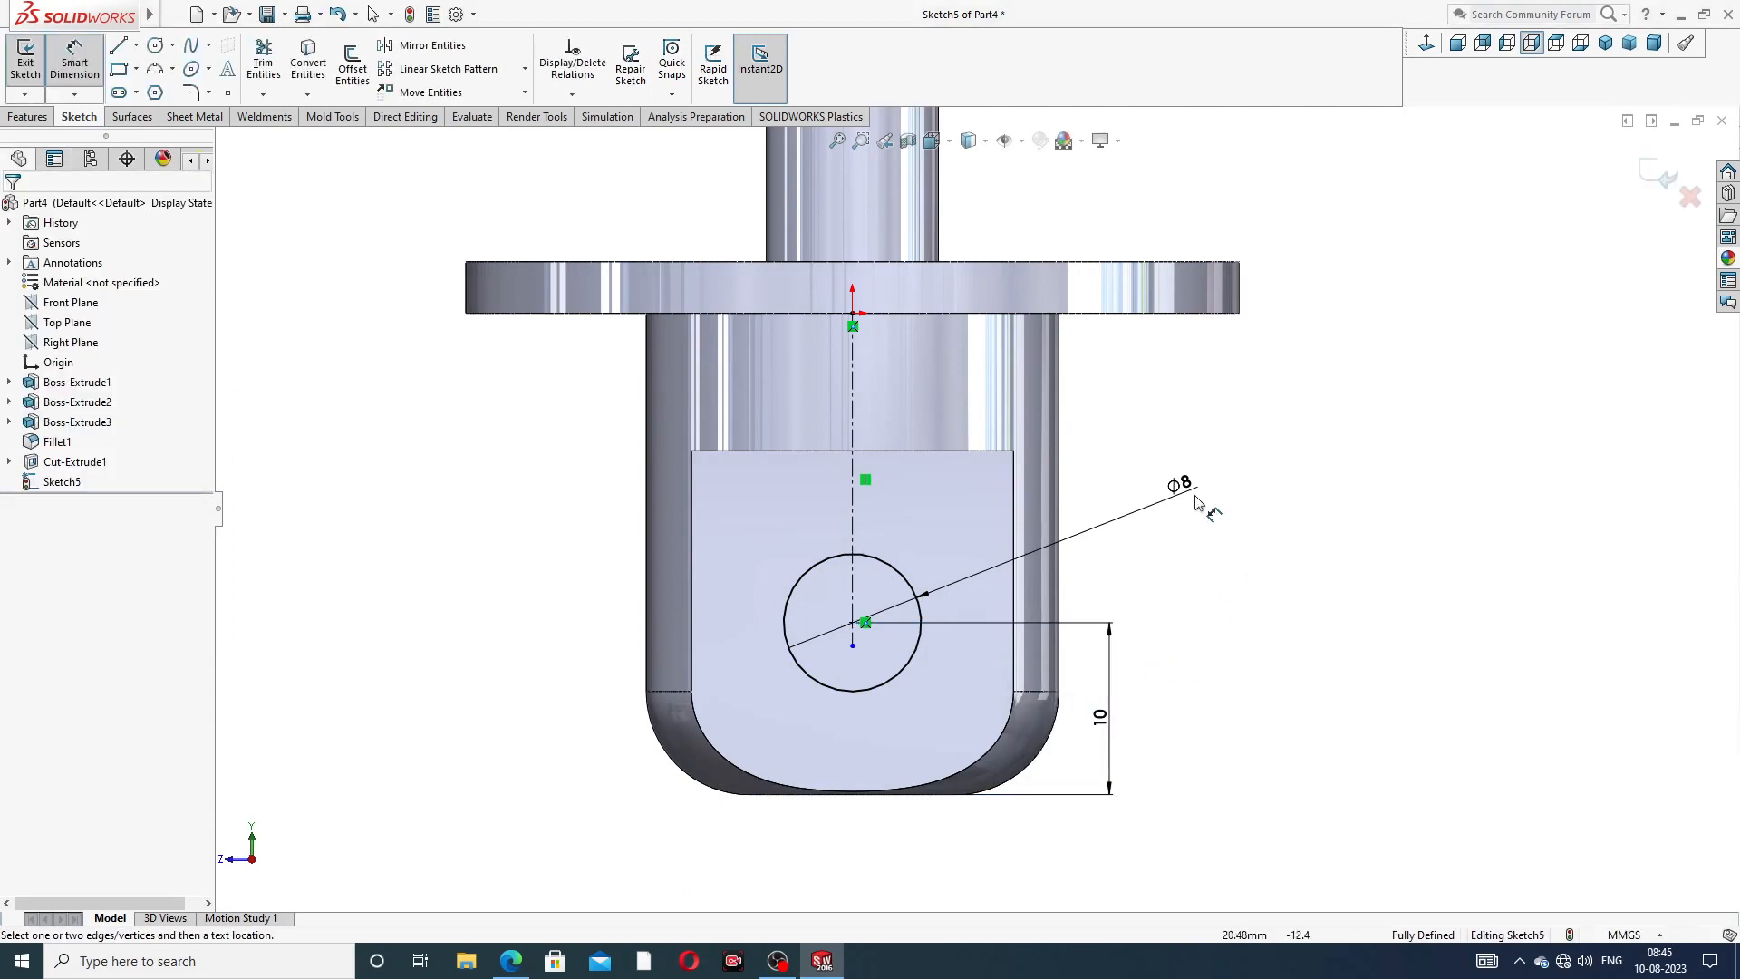
{"action": "right_click", "coordinate": [1253, 402]}
{"action": "left_click", "coordinate": [1297, 270]}
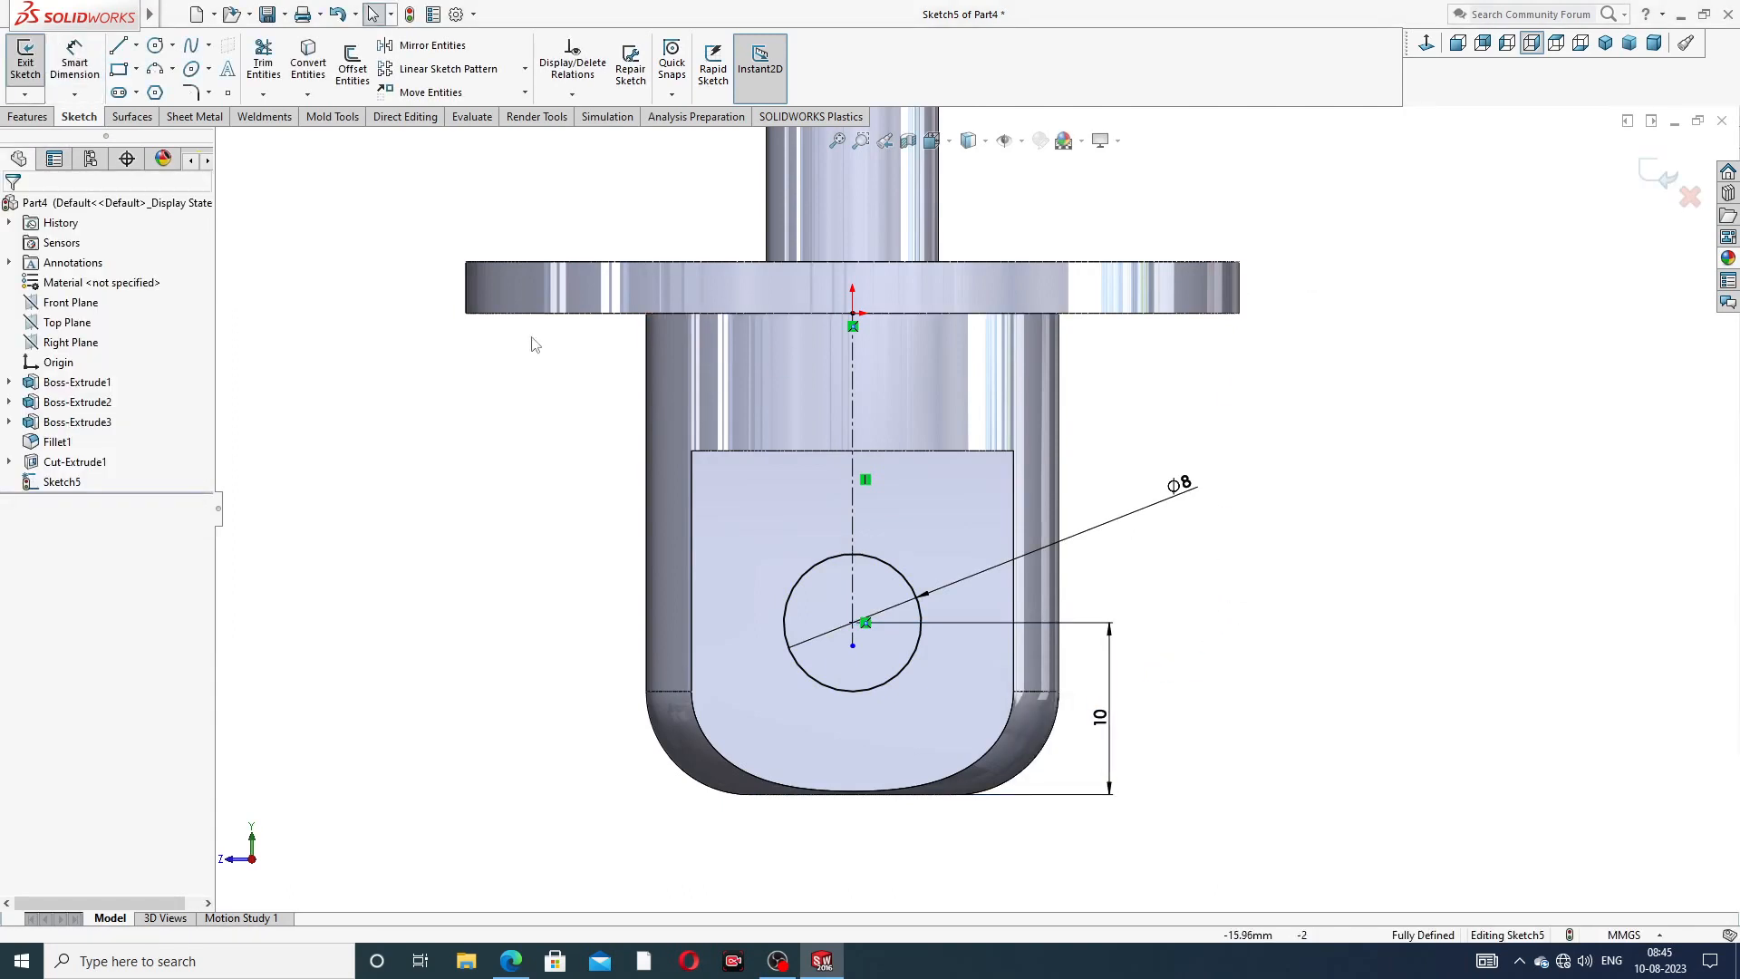
- Cut-extrude the circle through the boss with the end condition Through All - Both
{"action": "left_click", "coordinate": [27, 116]}
{"action": "left_click", "coordinate": [269, 68]}
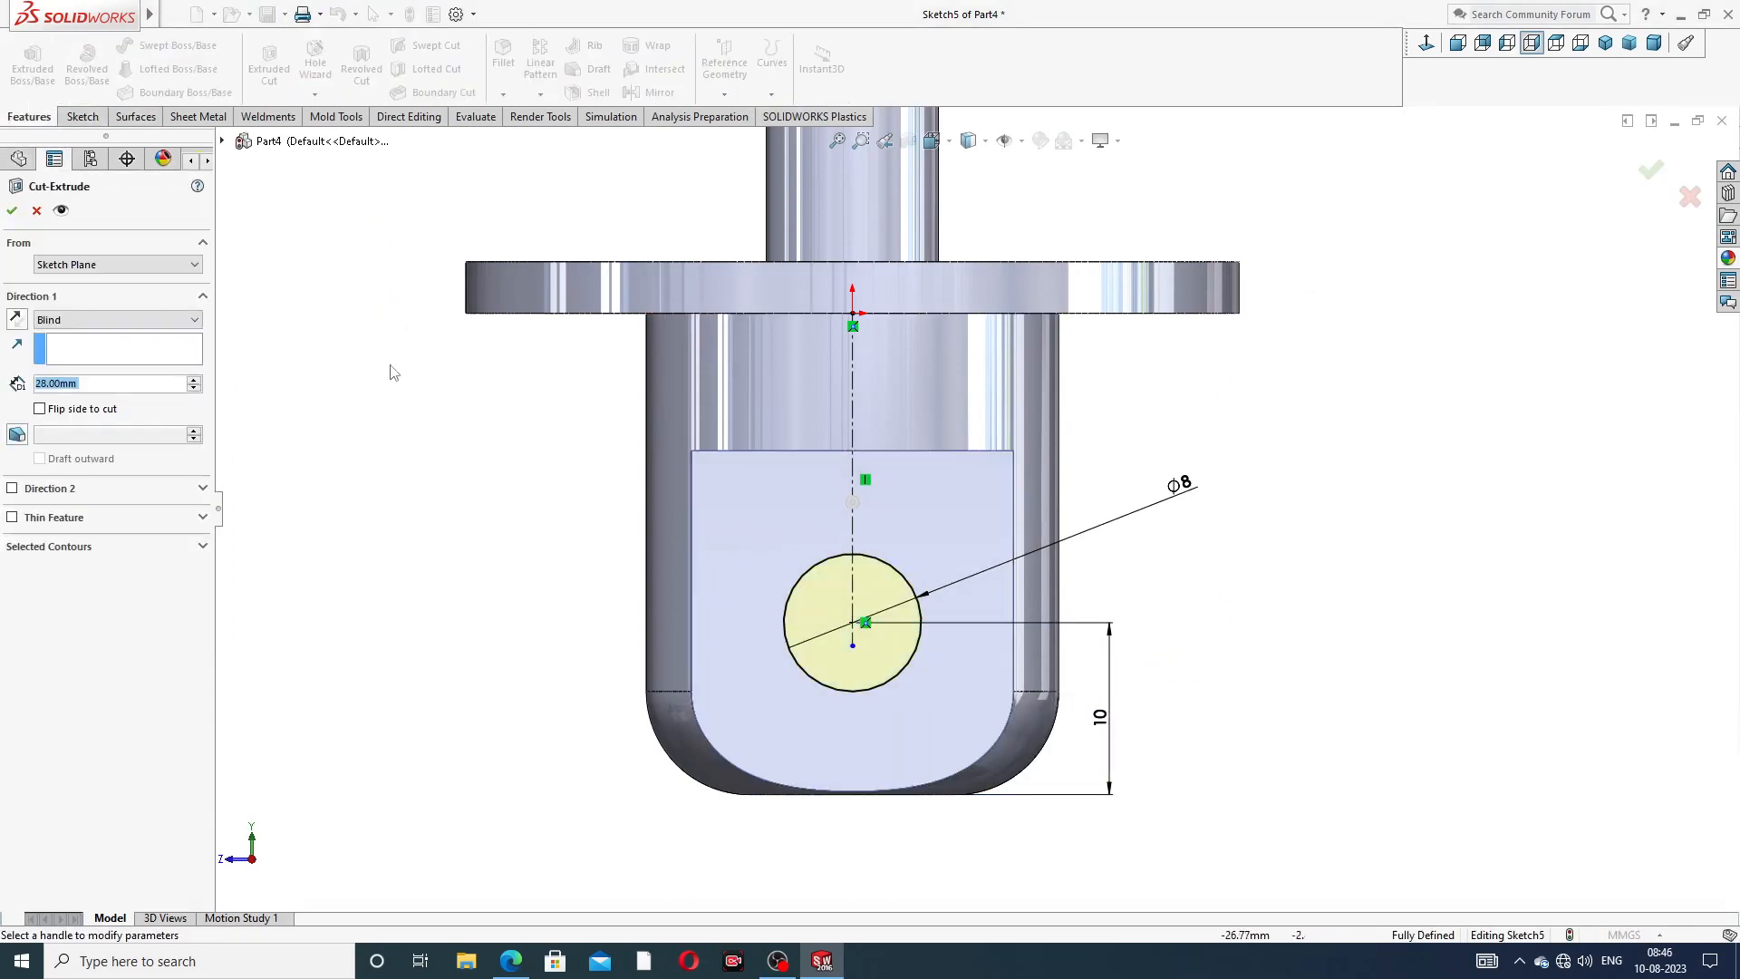
{"action": "left_click", "coordinate": [173, 323]}
{"action": "left_click", "coordinate": [145, 360]}
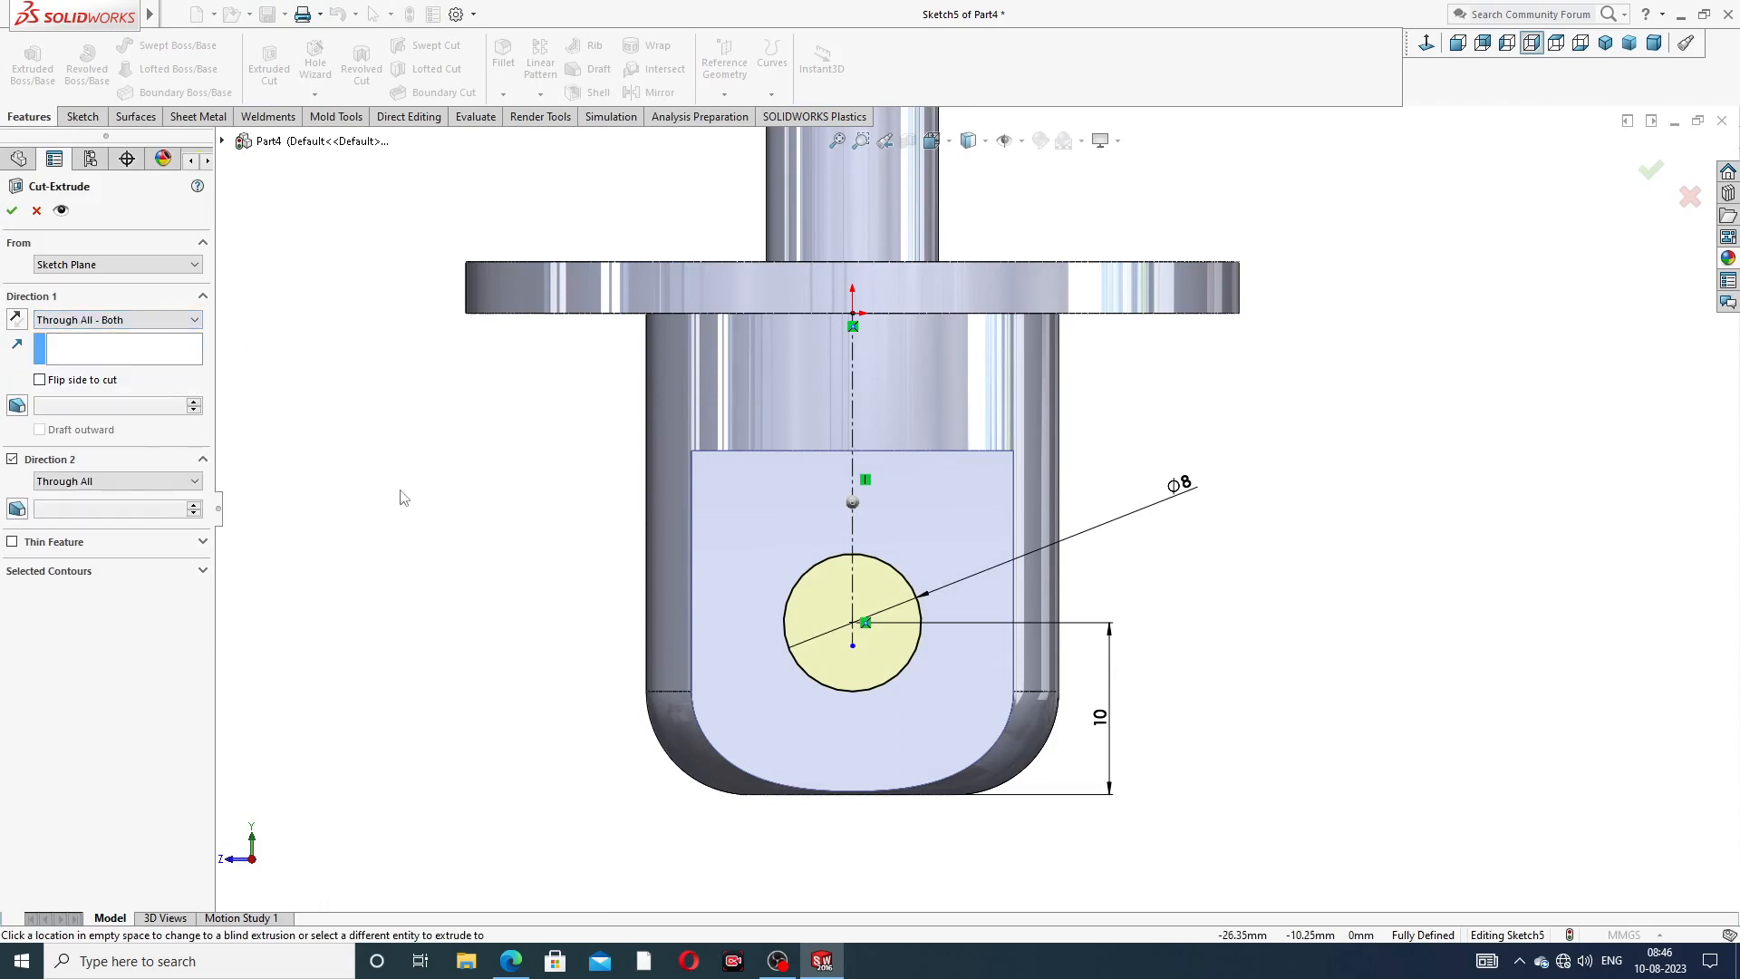
{"action": "left_click", "coordinate": [12, 211]}
{"action": "scroll", "coordinate": [997, 458], "scroll_direction": "up", "scroll_amount": 3}
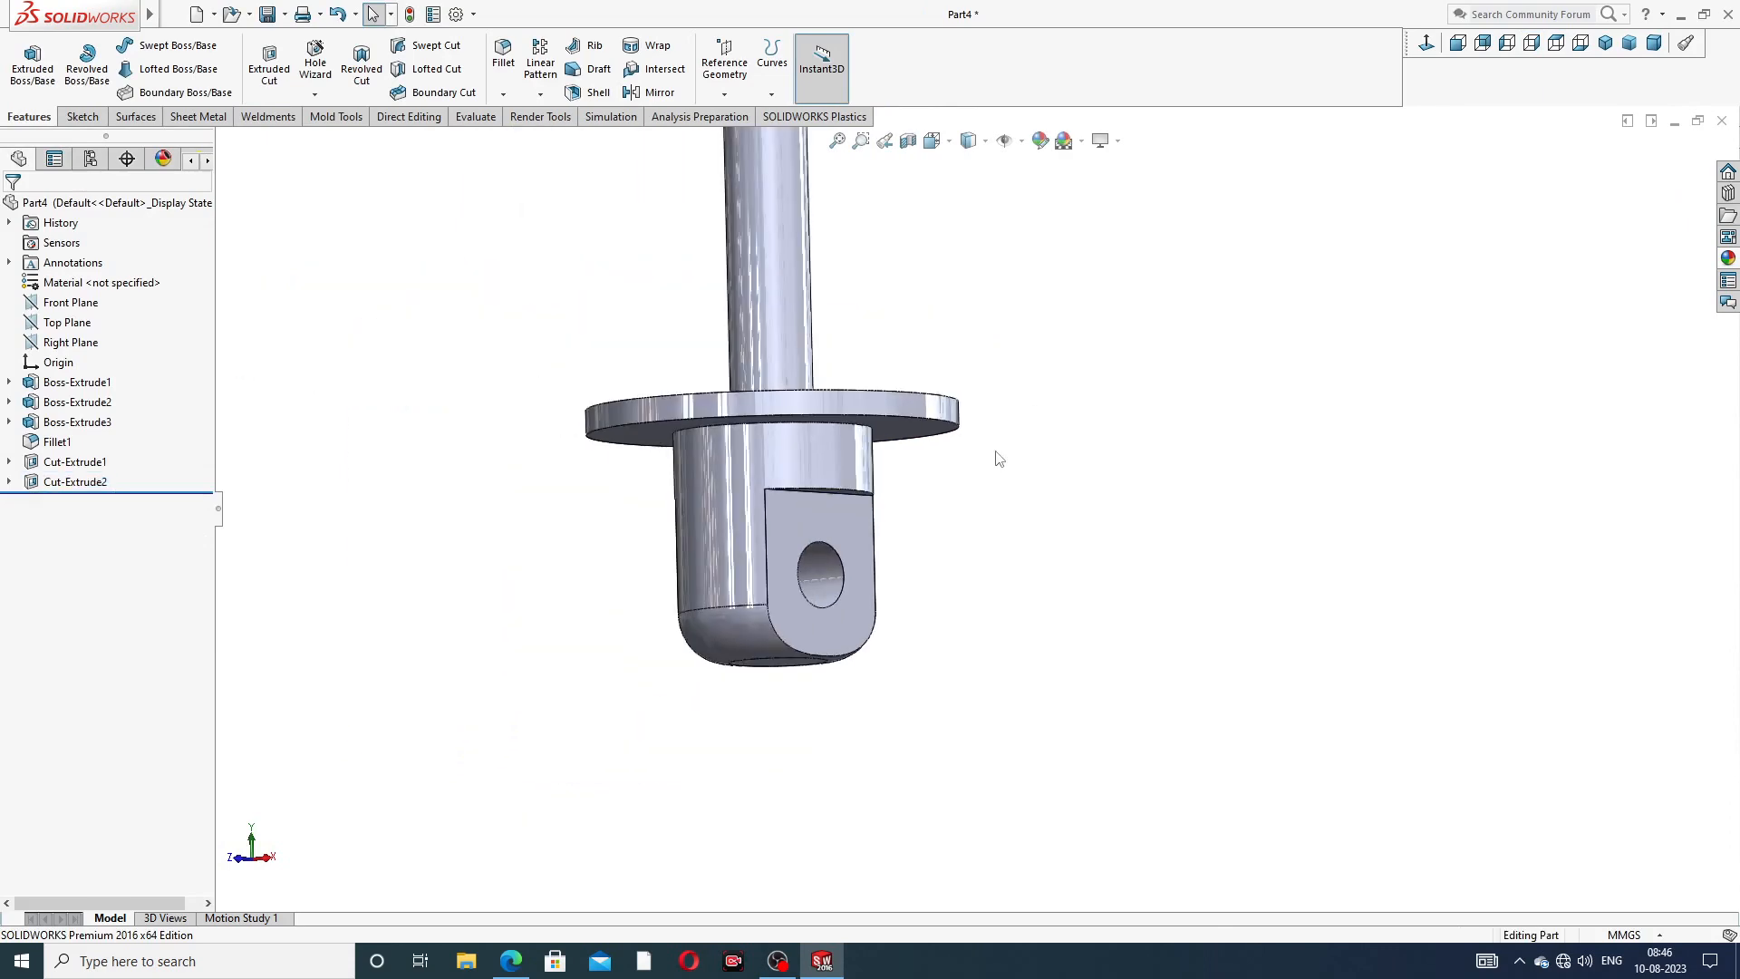
- Check the part drawing, start a sketch on the Right Plane and face the view normal to it
{"action": "left_click", "coordinate": [511, 960]}
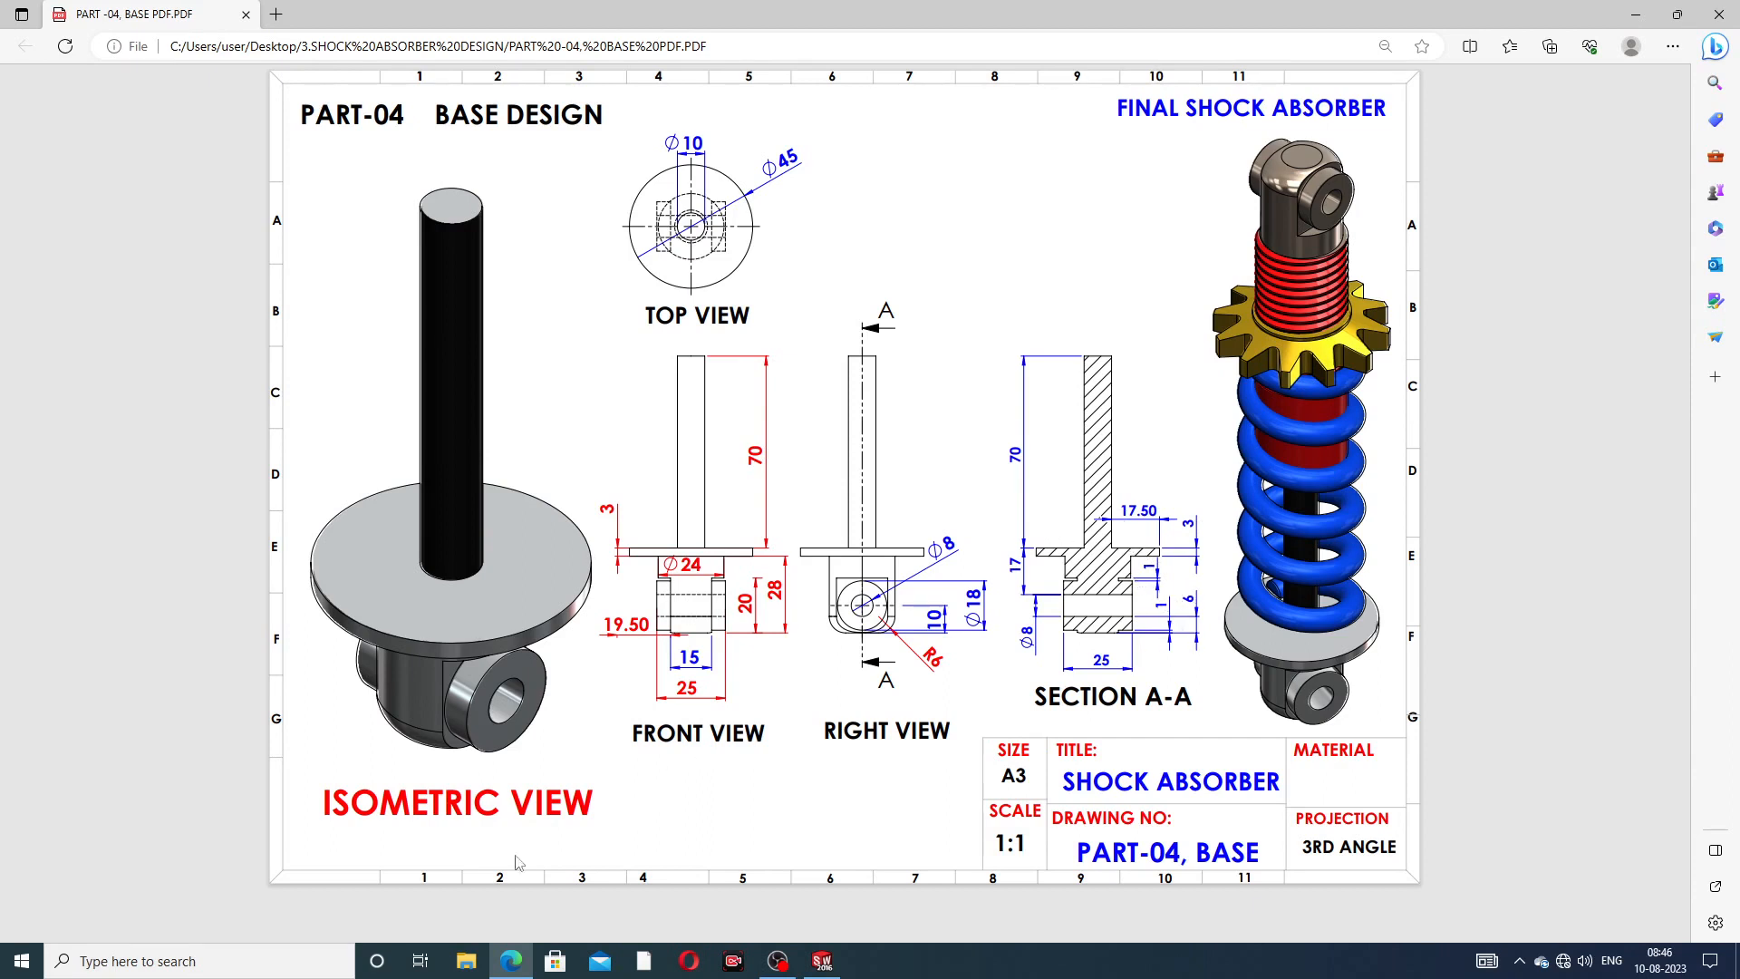
{"action": "left_click", "coordinate": [510, 959]}
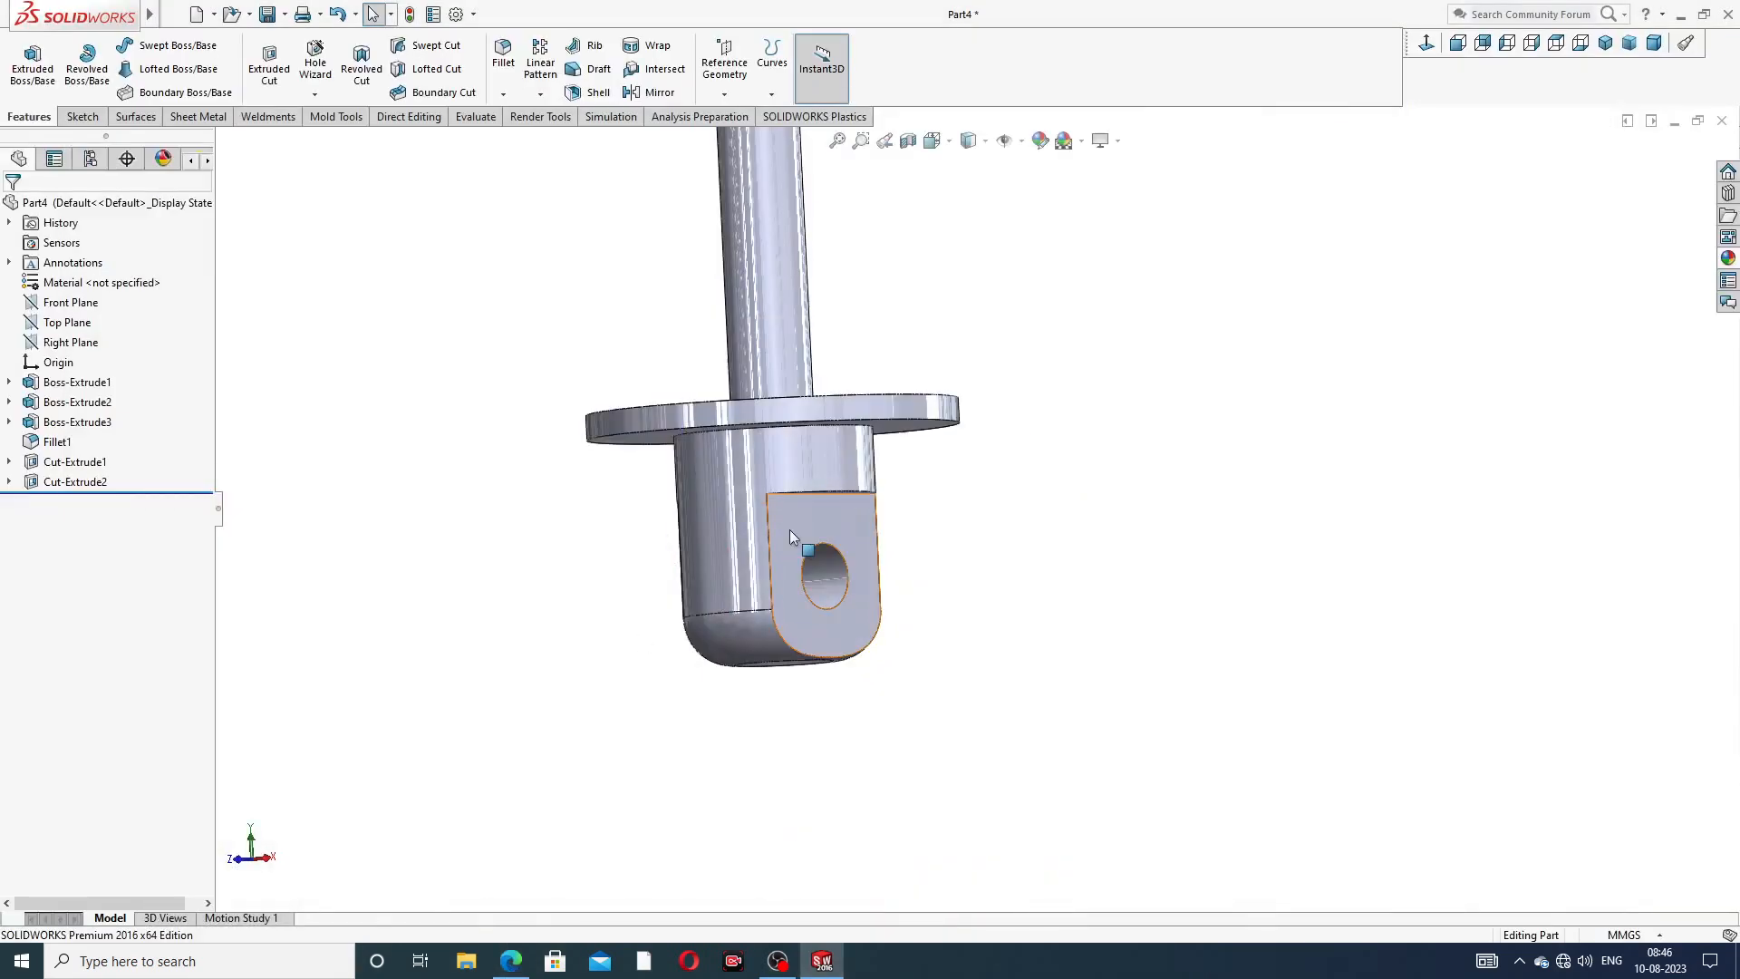
{"action": "left_click", "coordinate": [71, 342]}
{"action": "left_click", "coordinate": [87, 324]}
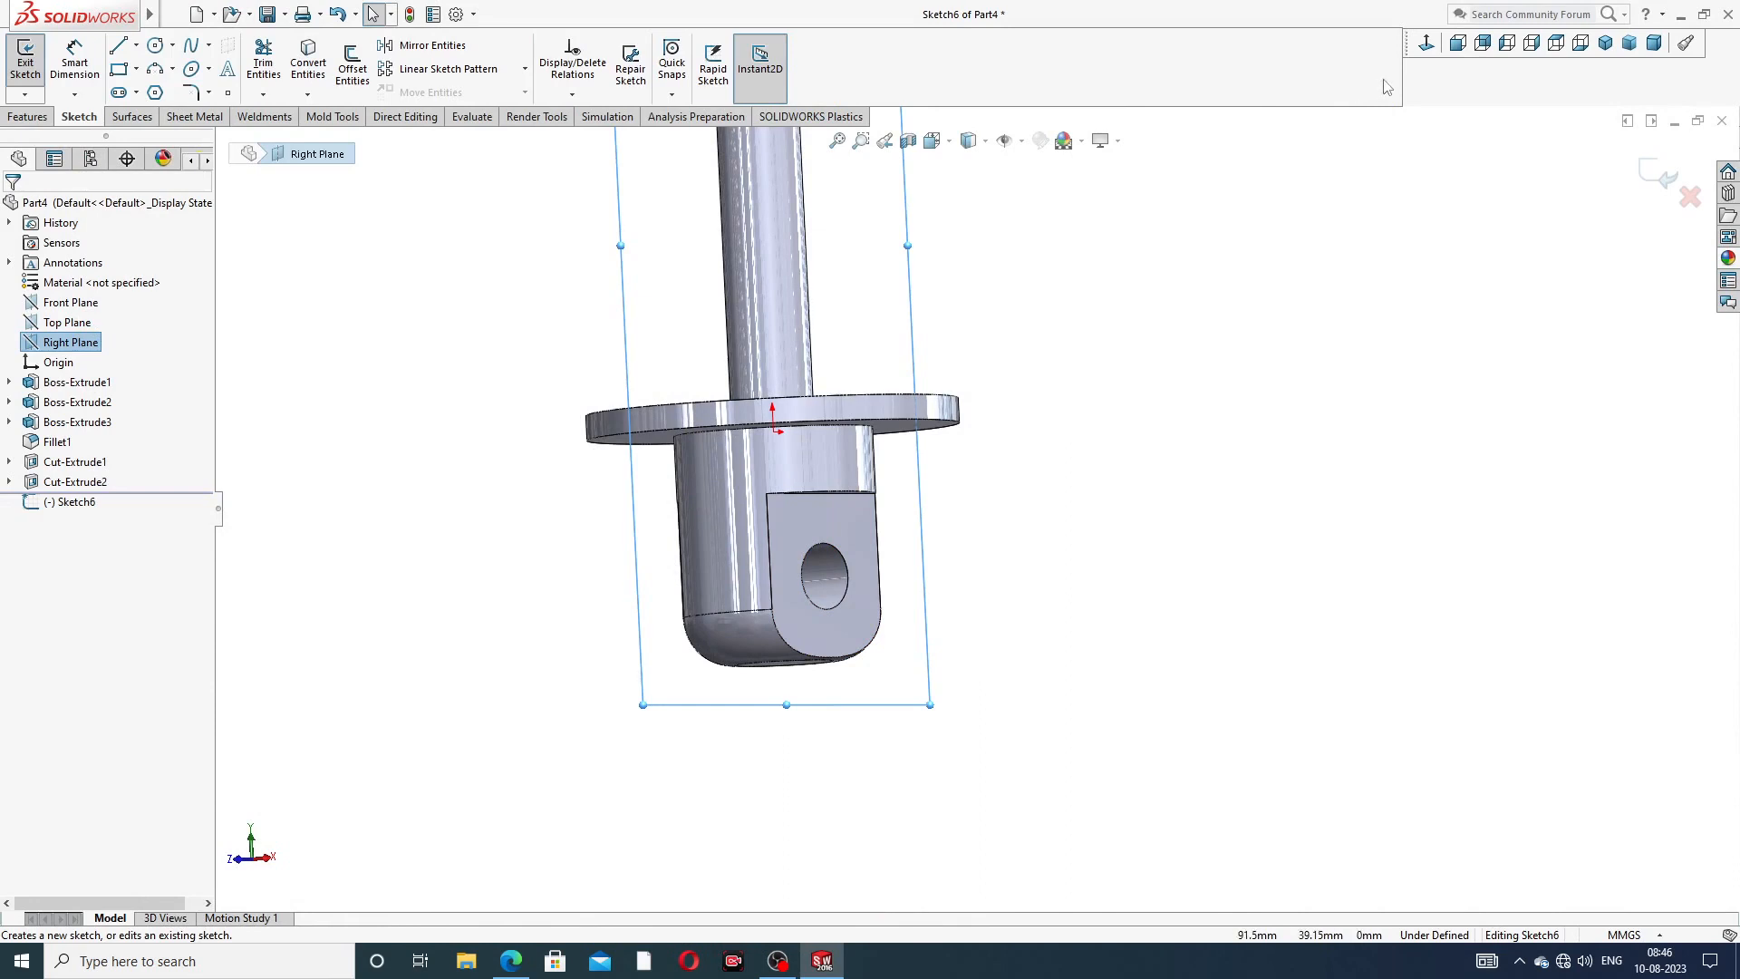
{"action": "left_click", "coordinate": [1427, 43]}
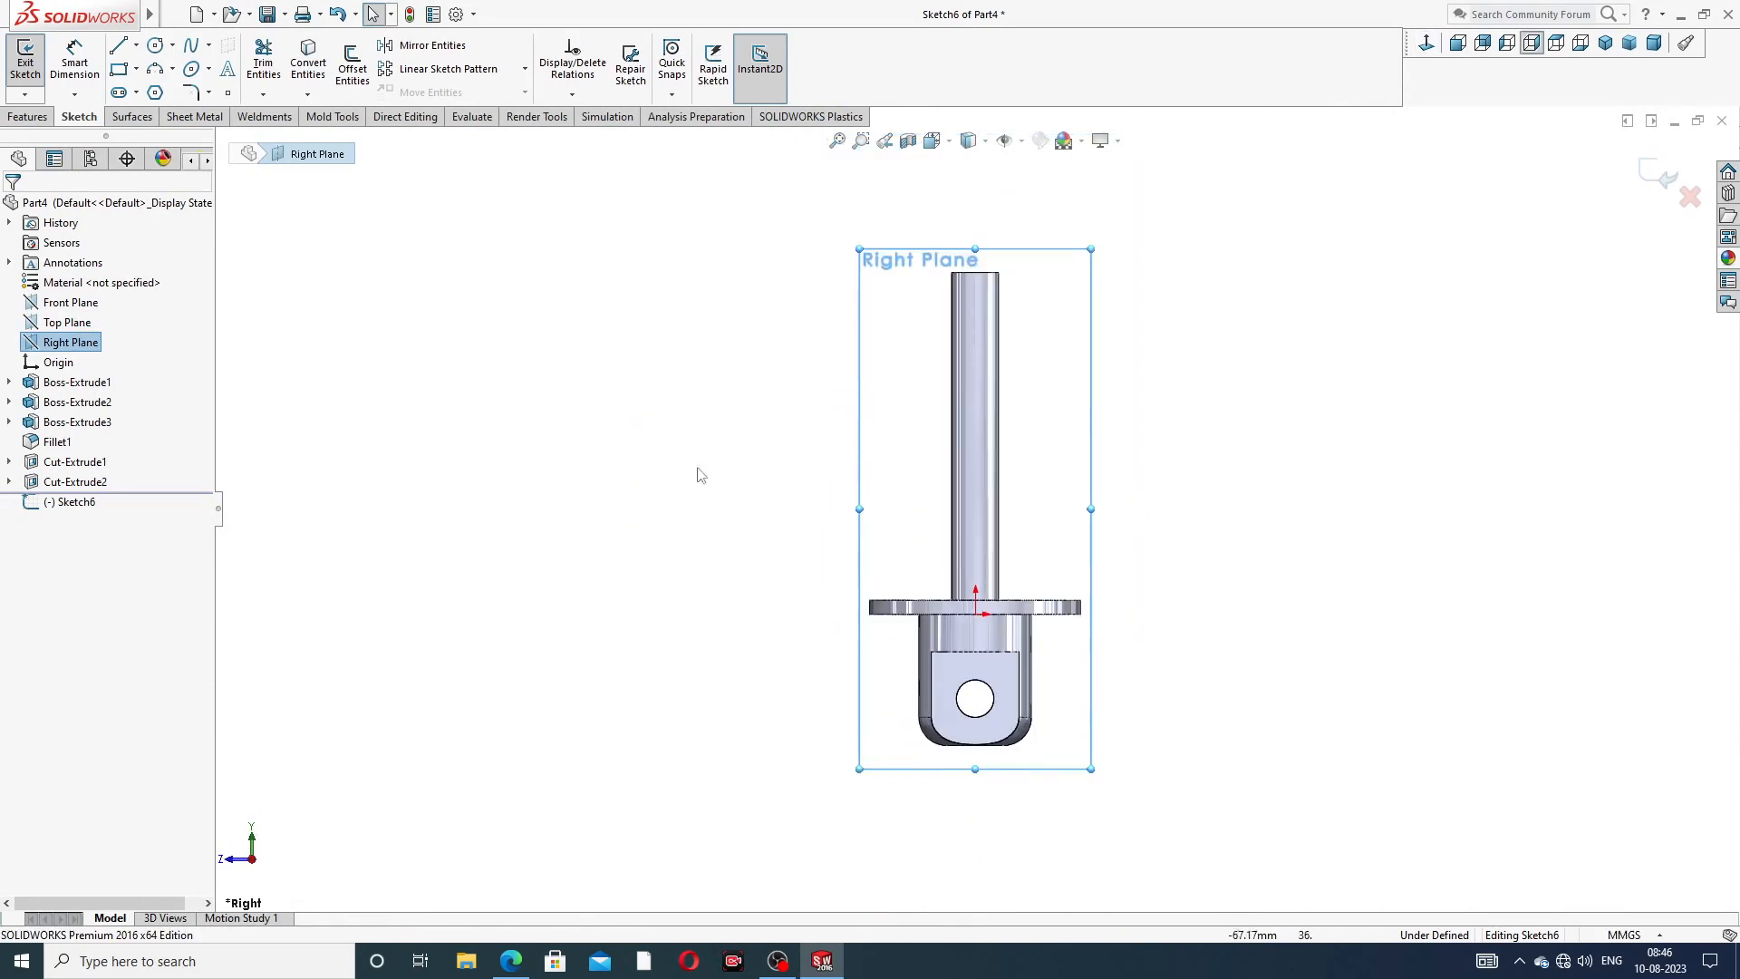
{"action": "left_click", "coordinate": [136, 45]}
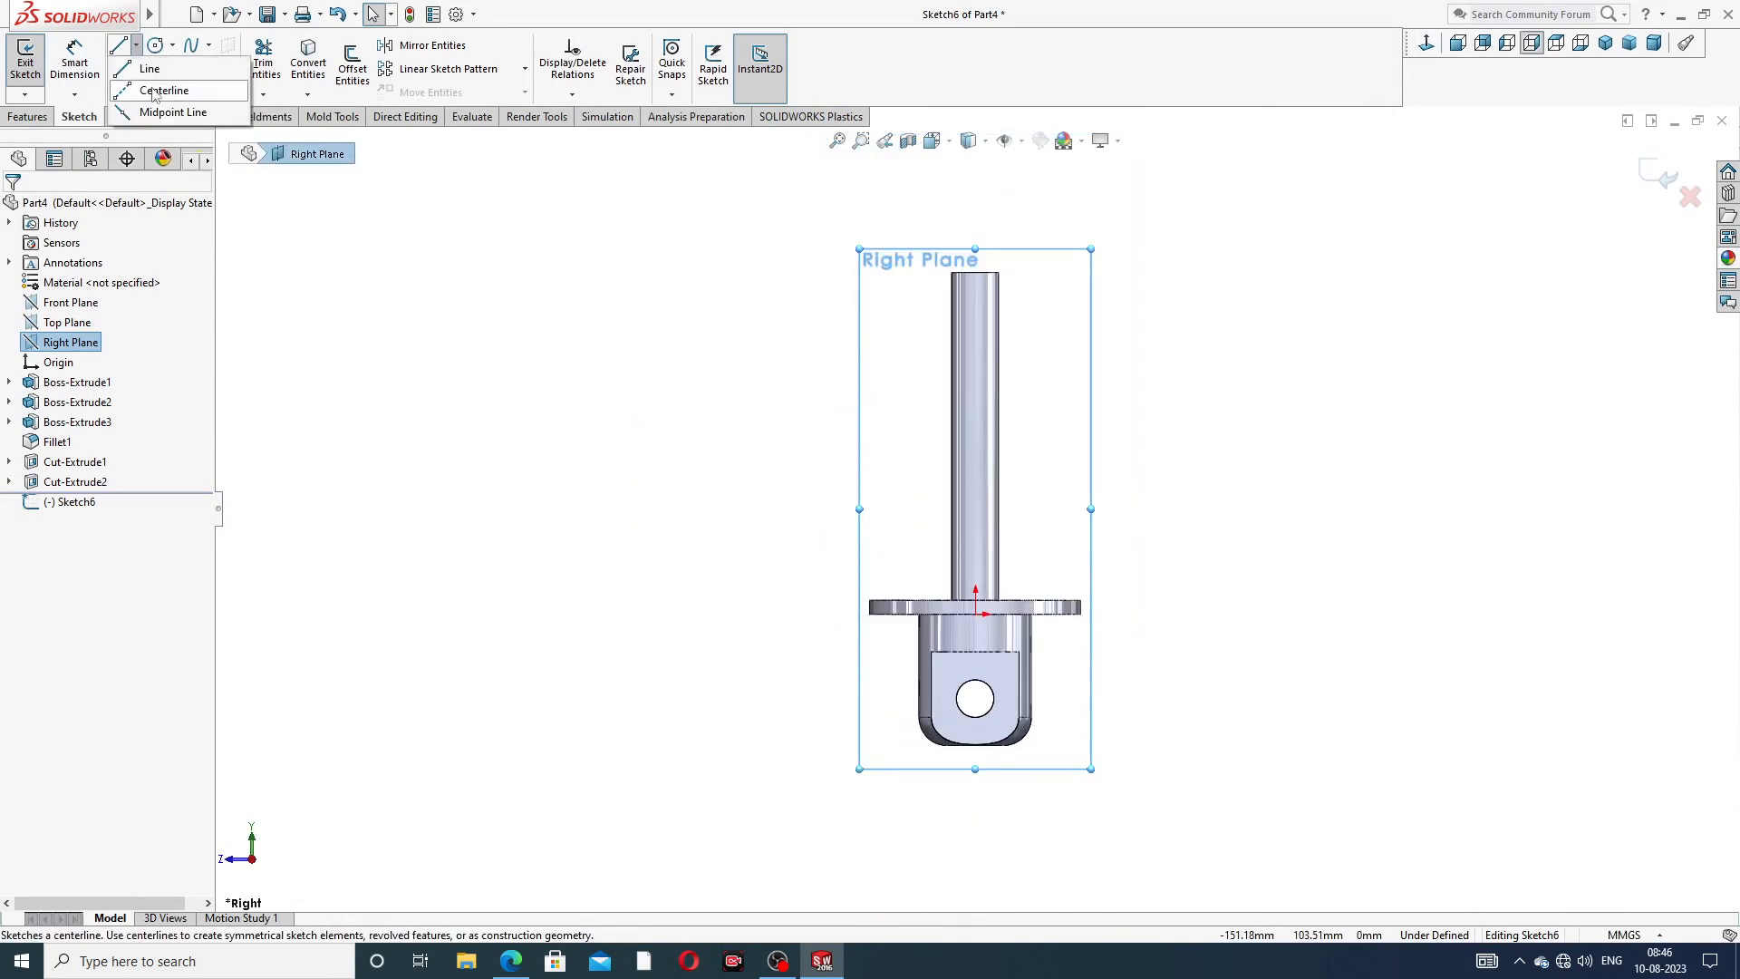
{"action": "left_click", "coordinate": [172, 89]}
{"action": "scroll", "coordinate": [991, 669], "scroll_direction": "down", "scroll_amount": 5}
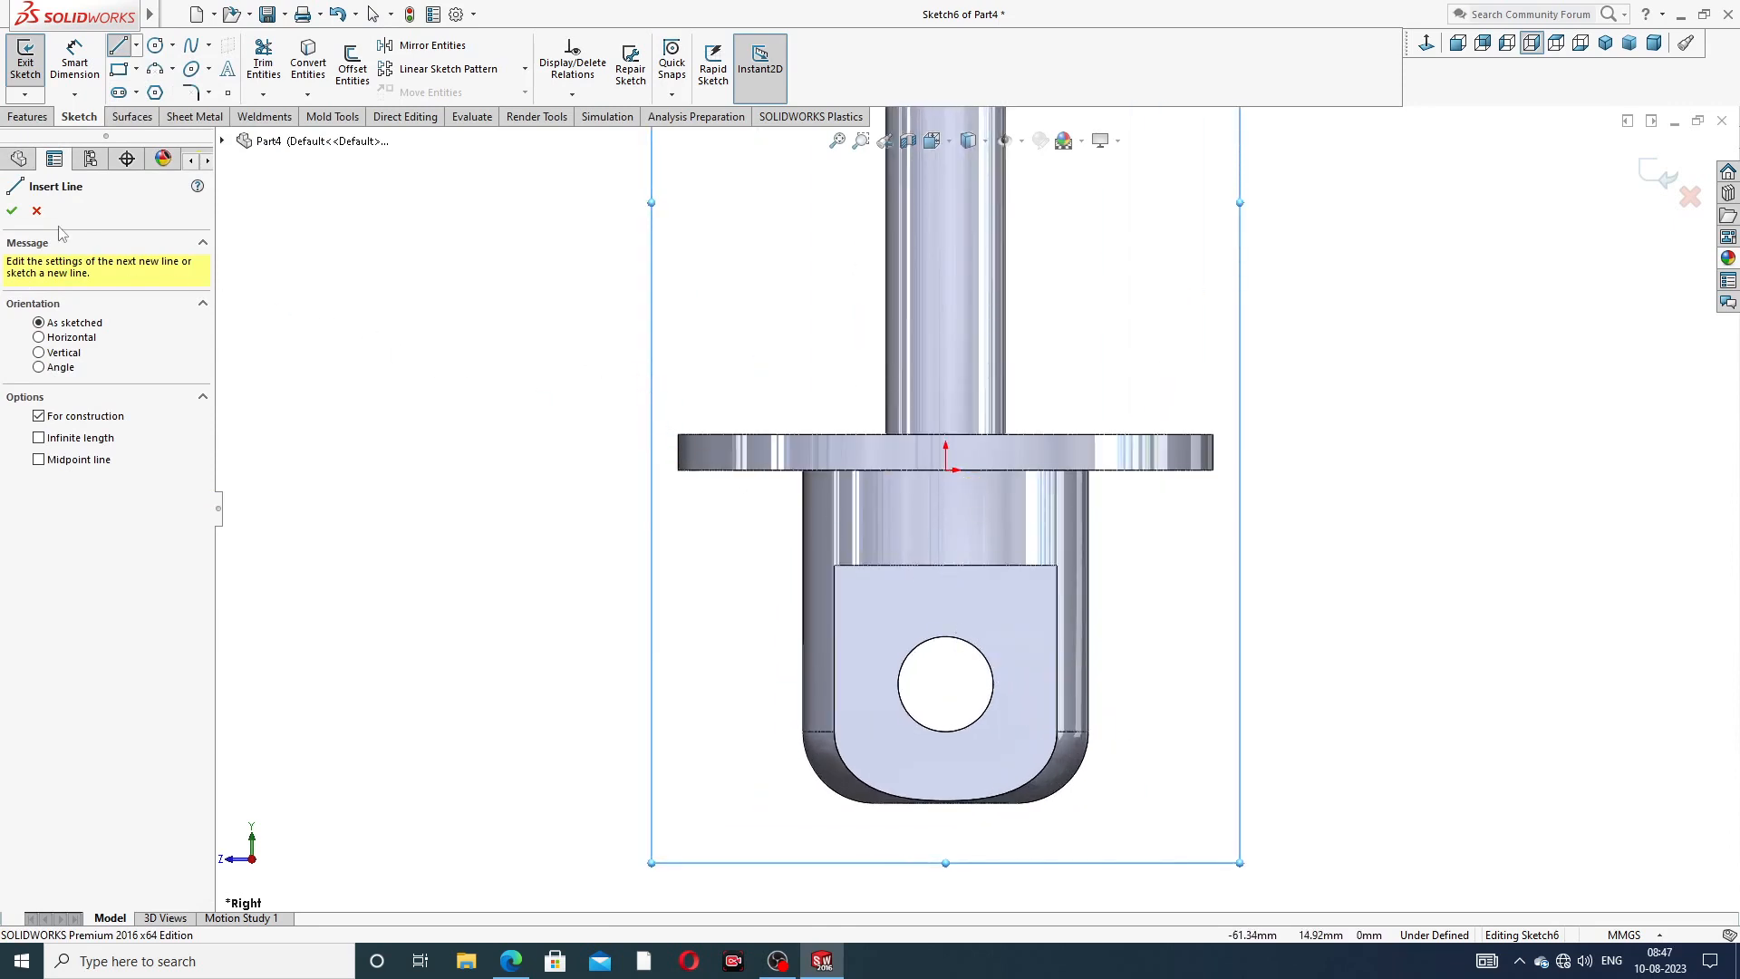
{"action": "left_click", "coordinate": [36, 212]}
- Draw a circle with a radius of about 8.9 mm around the hole, centred on the hole's centre
{"action": "left_click", "coordinate": [156, 45]}
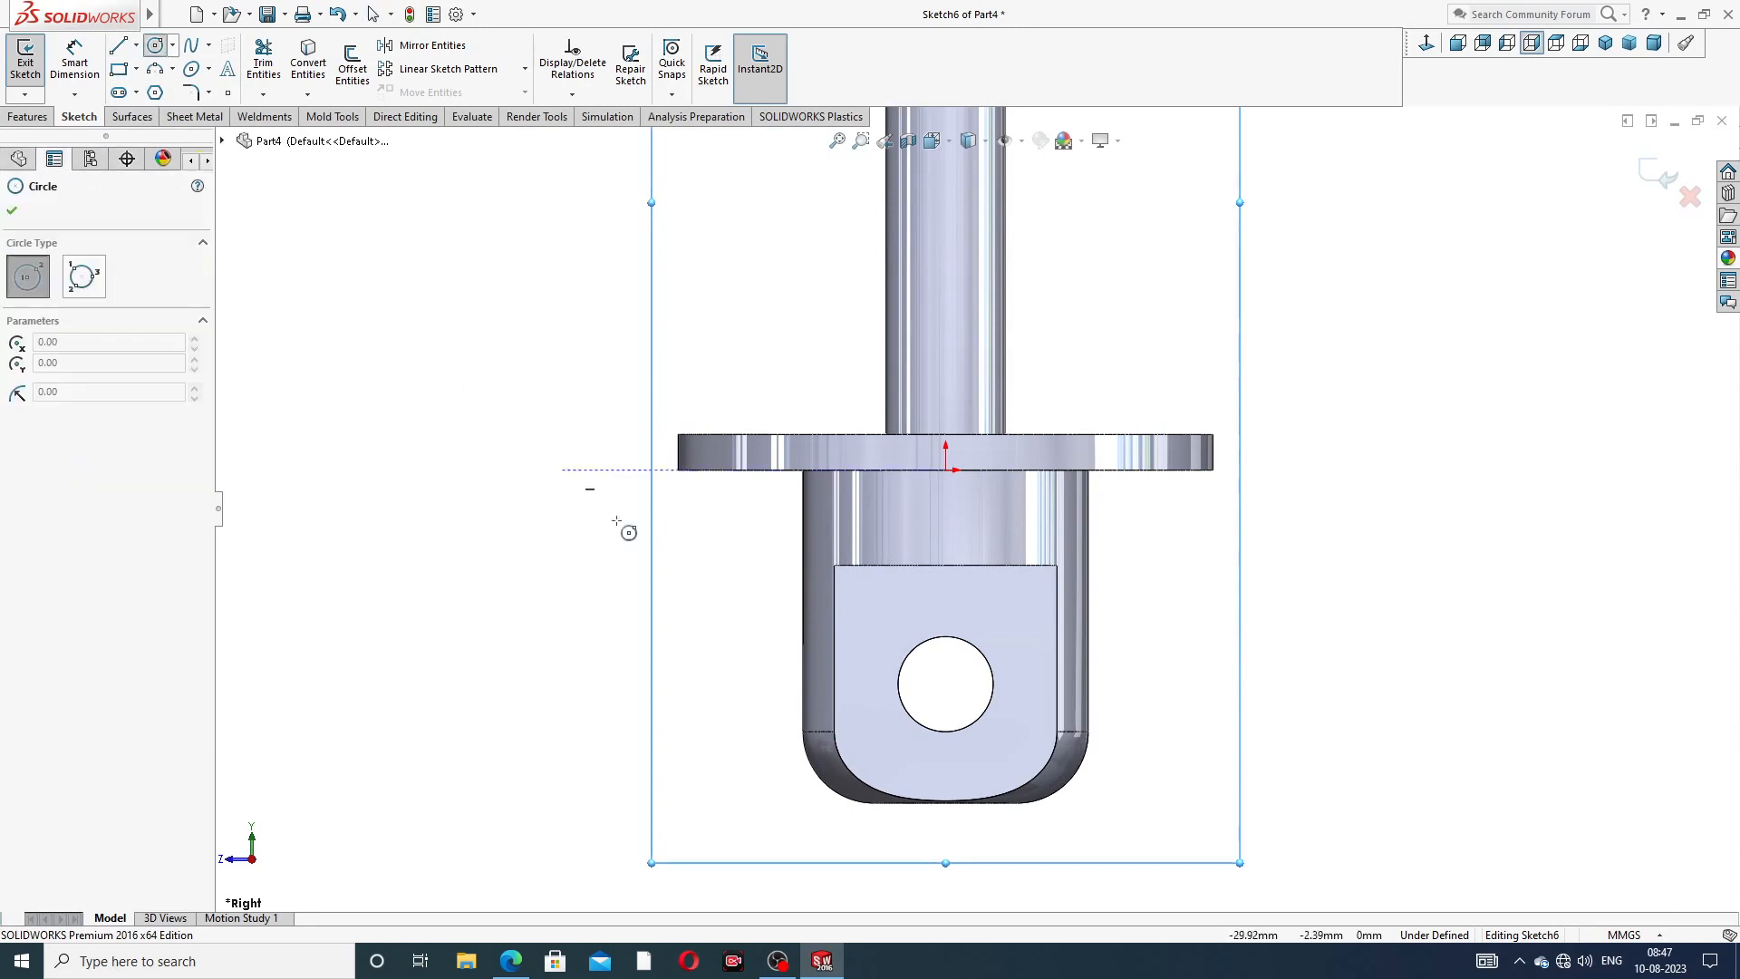
{"action": "scroll", "coordinate": [934, 767], "scroll_direction": "down", "scroll_amount": 3}
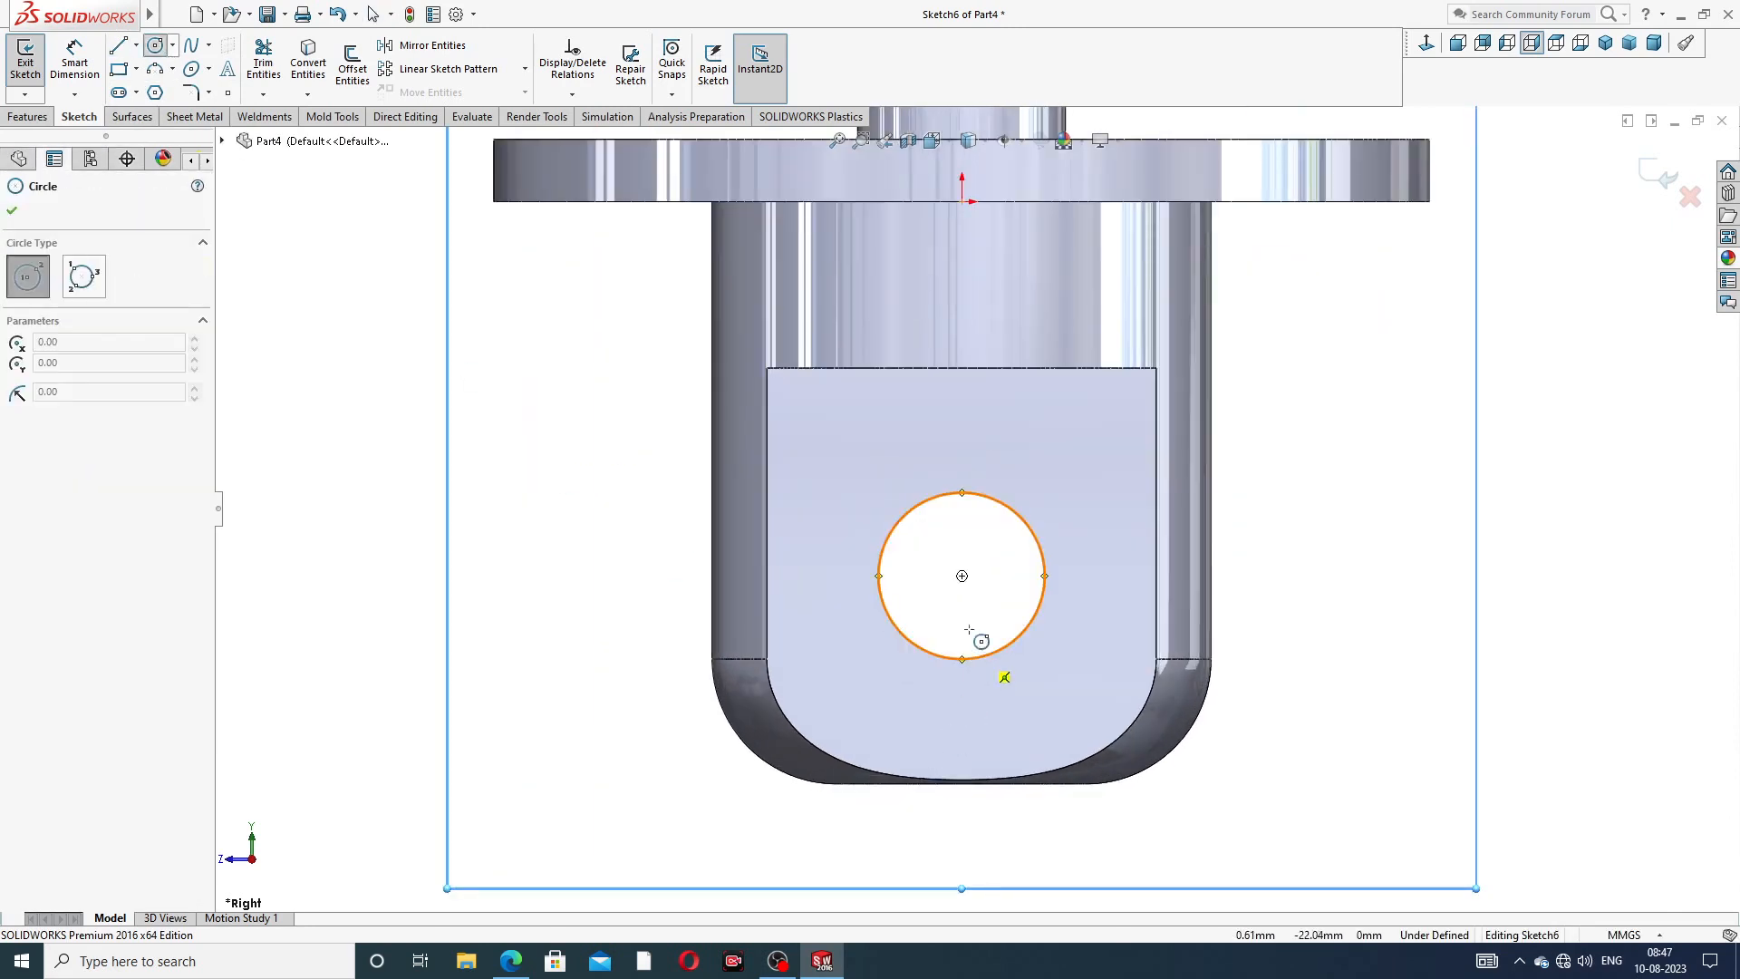
{"action": "left_click", "coordinate": [963, 578]}
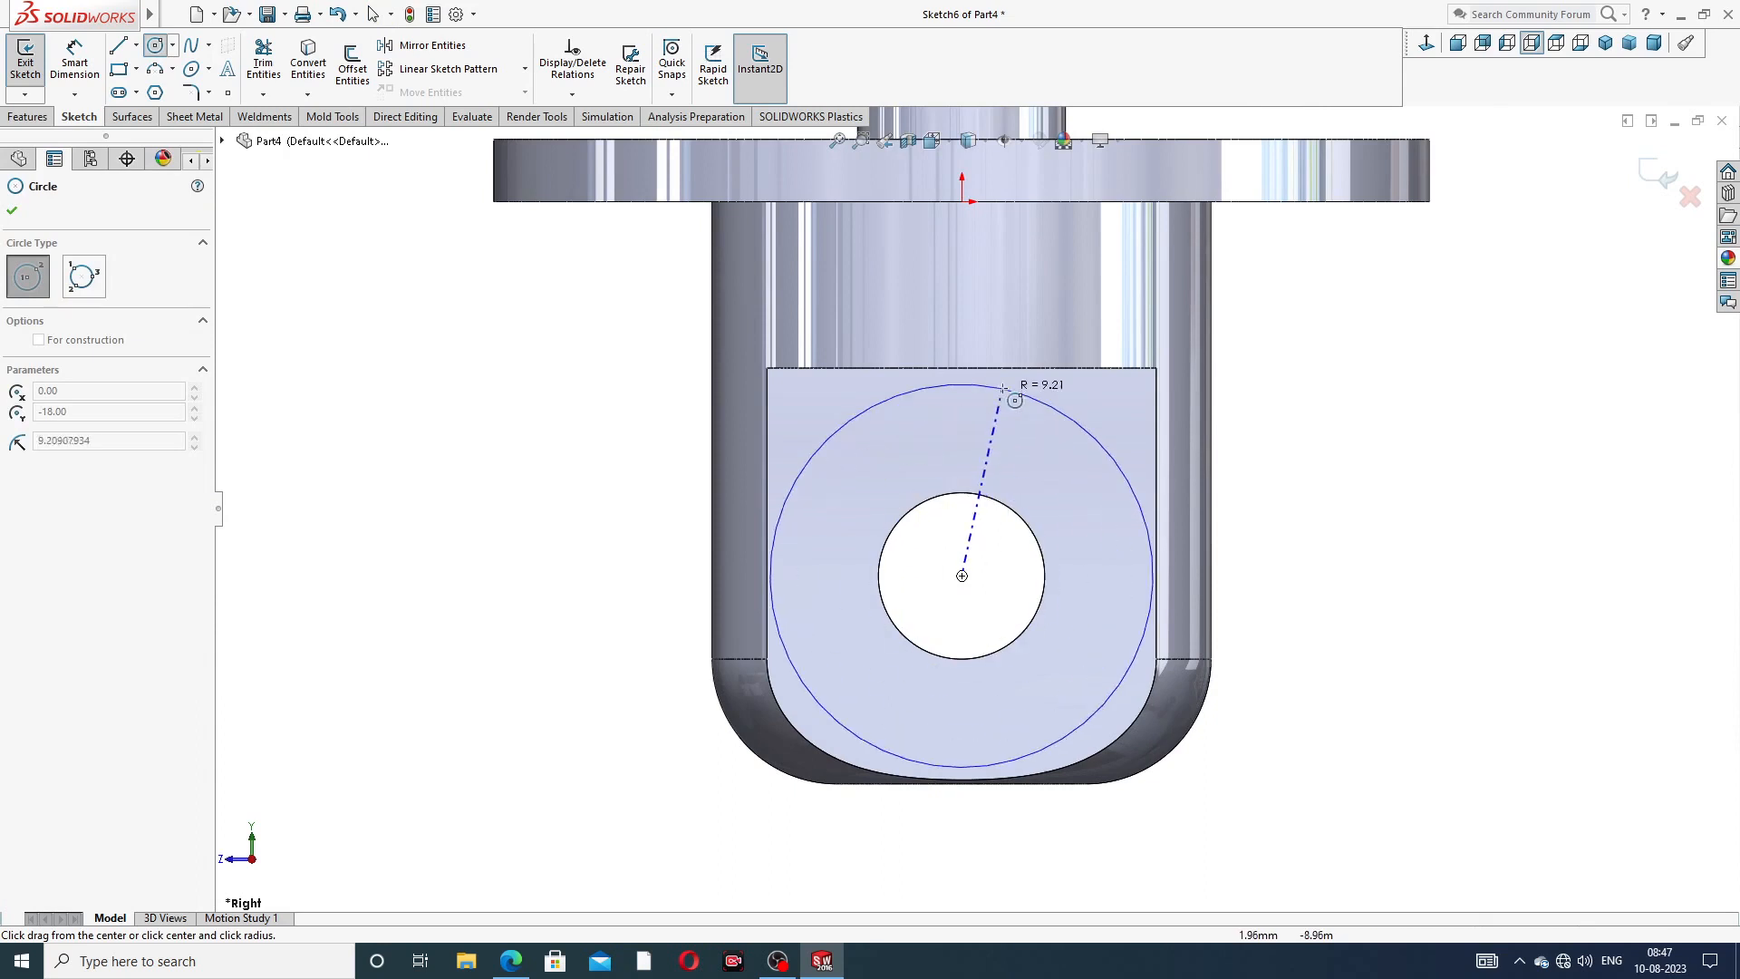
{"action": "left_click", "coordinate": [1003, 396]}
{"action": "right_click", "coordinate": [1050, 405]}
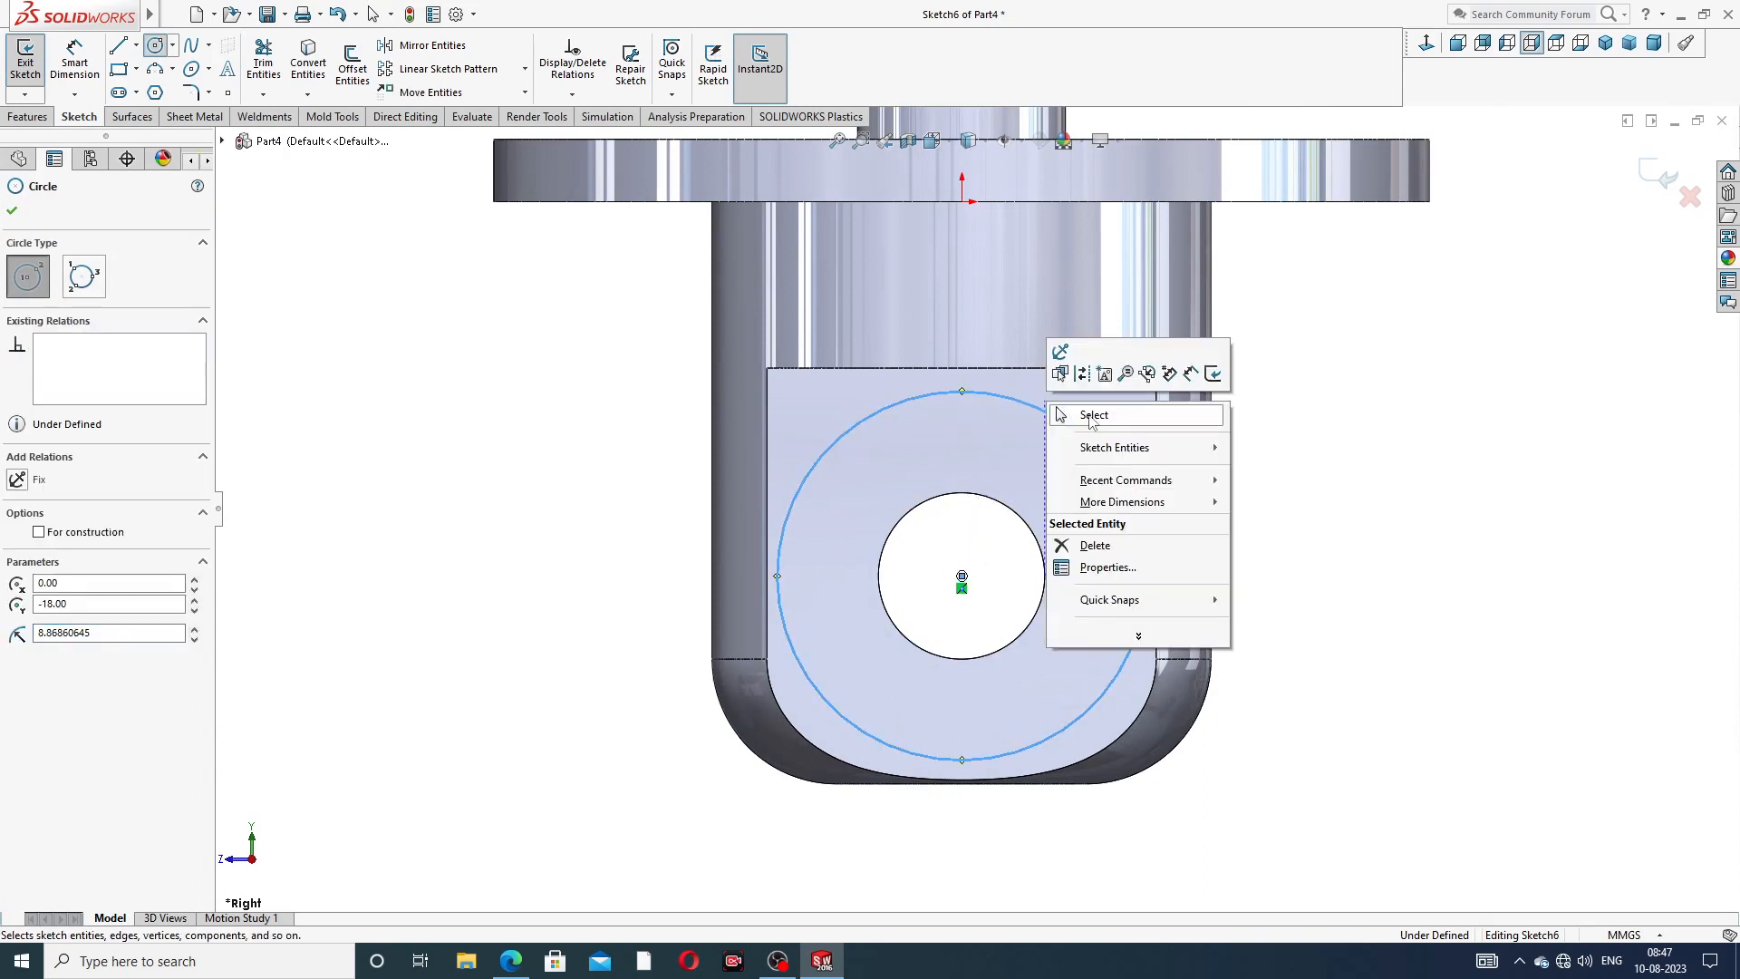
{"action": "left_click", "coordinate": [1090, 419]}
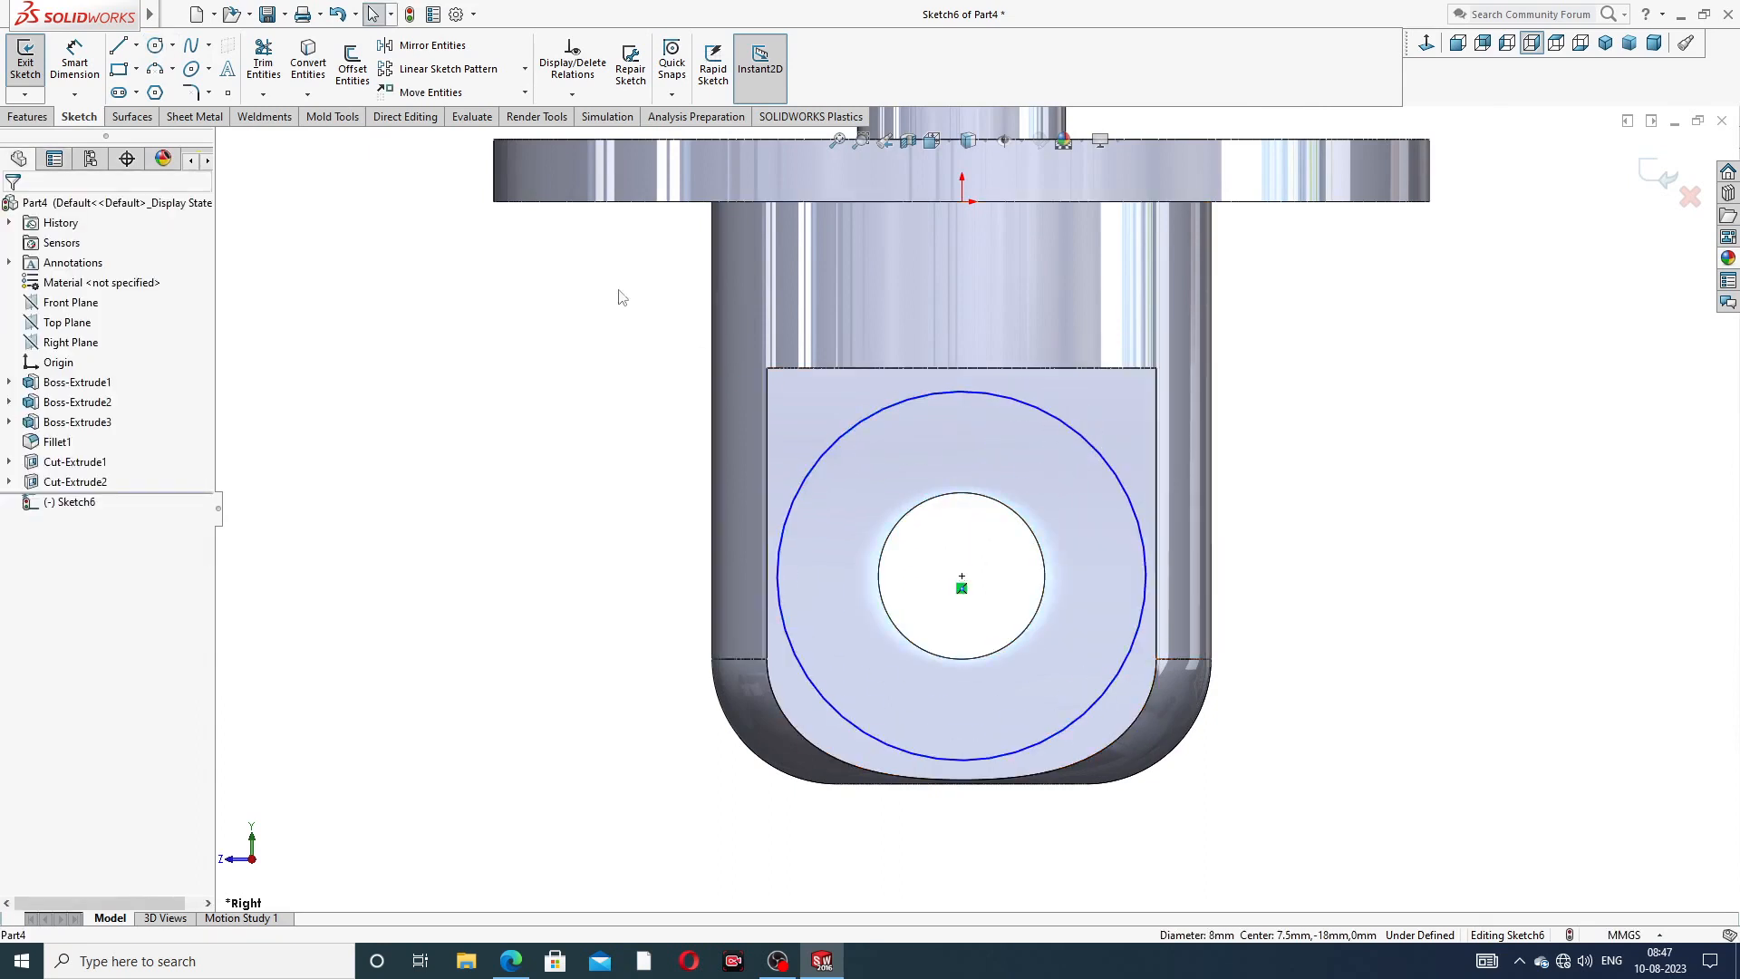
- Convert the circular edge of the through hole into a sketch circle
{"action": "left_click", "coordinate": [308, 65]}
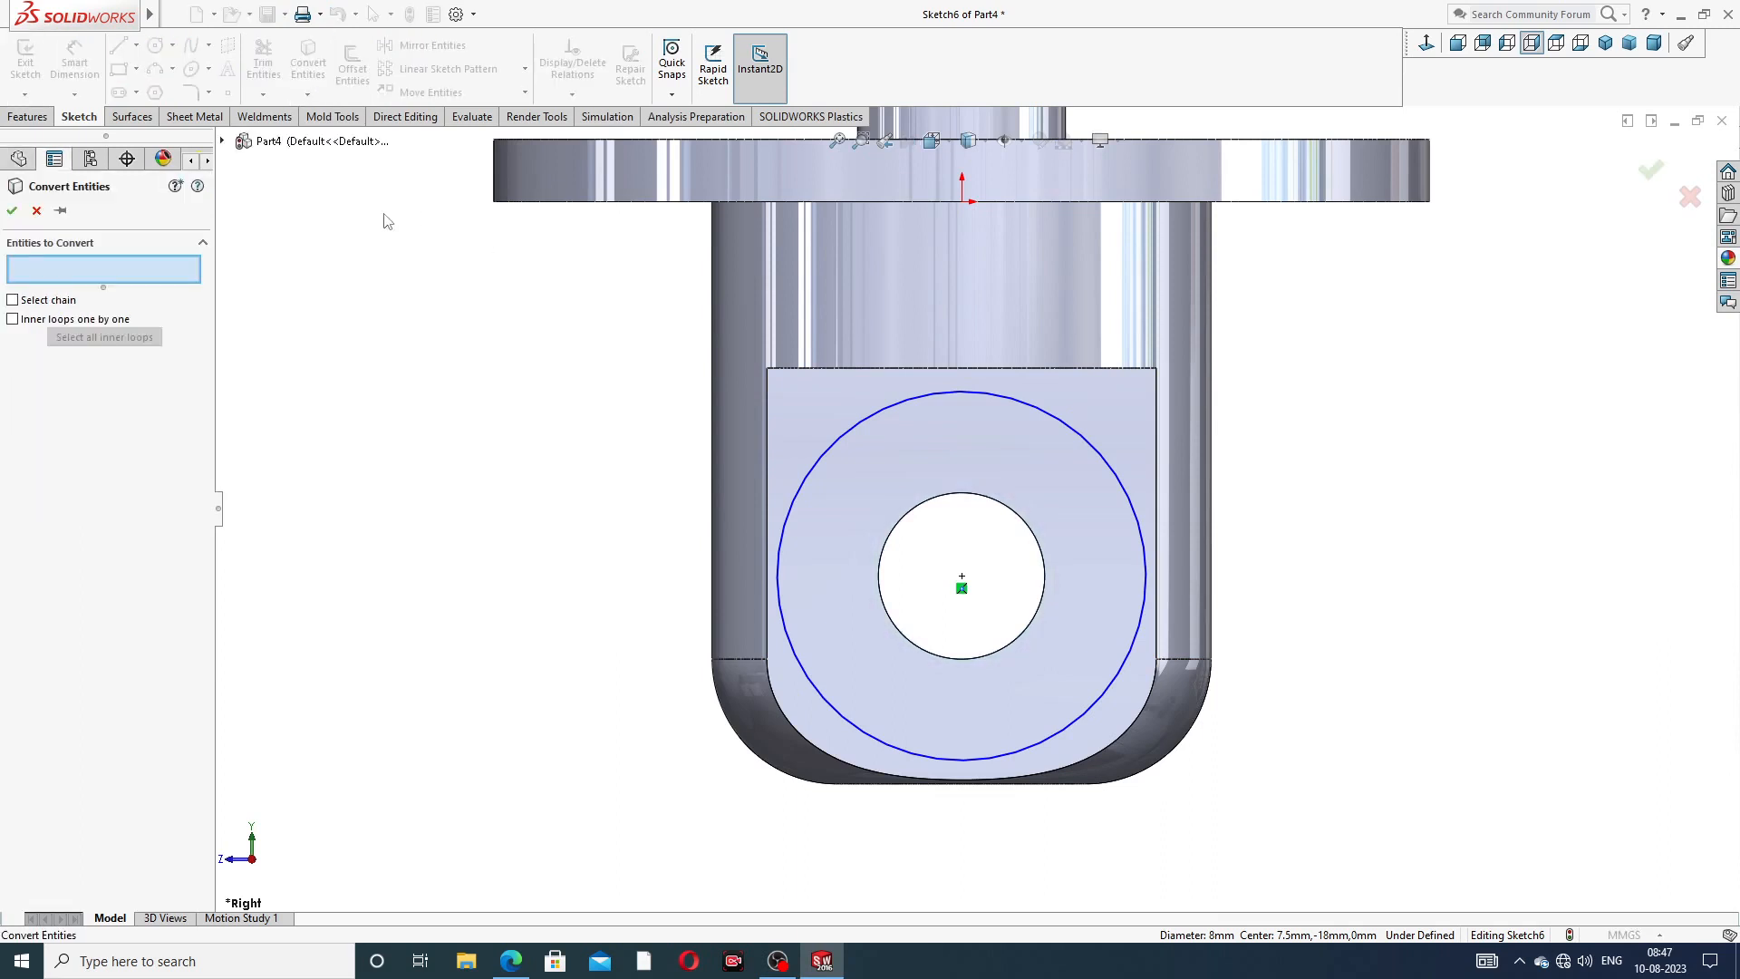
{"action": "left_click", "coordinate": [36, 210]}
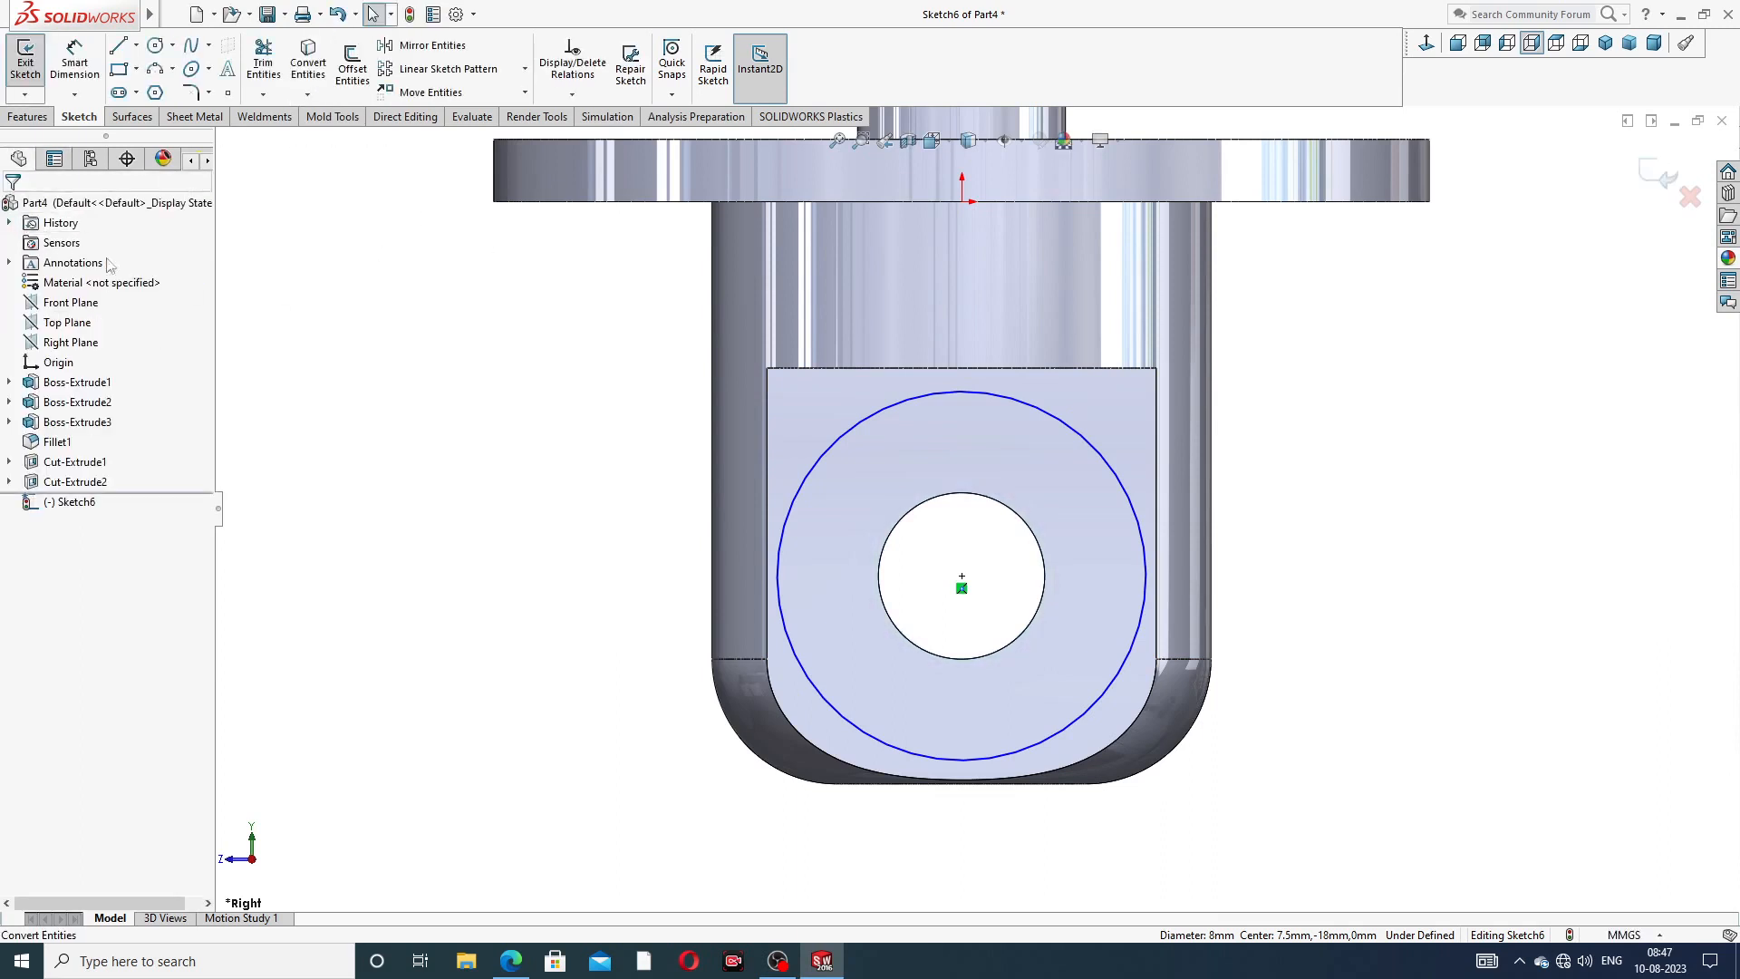
{"action": "left_click", "coordinate": [1002, 505]}
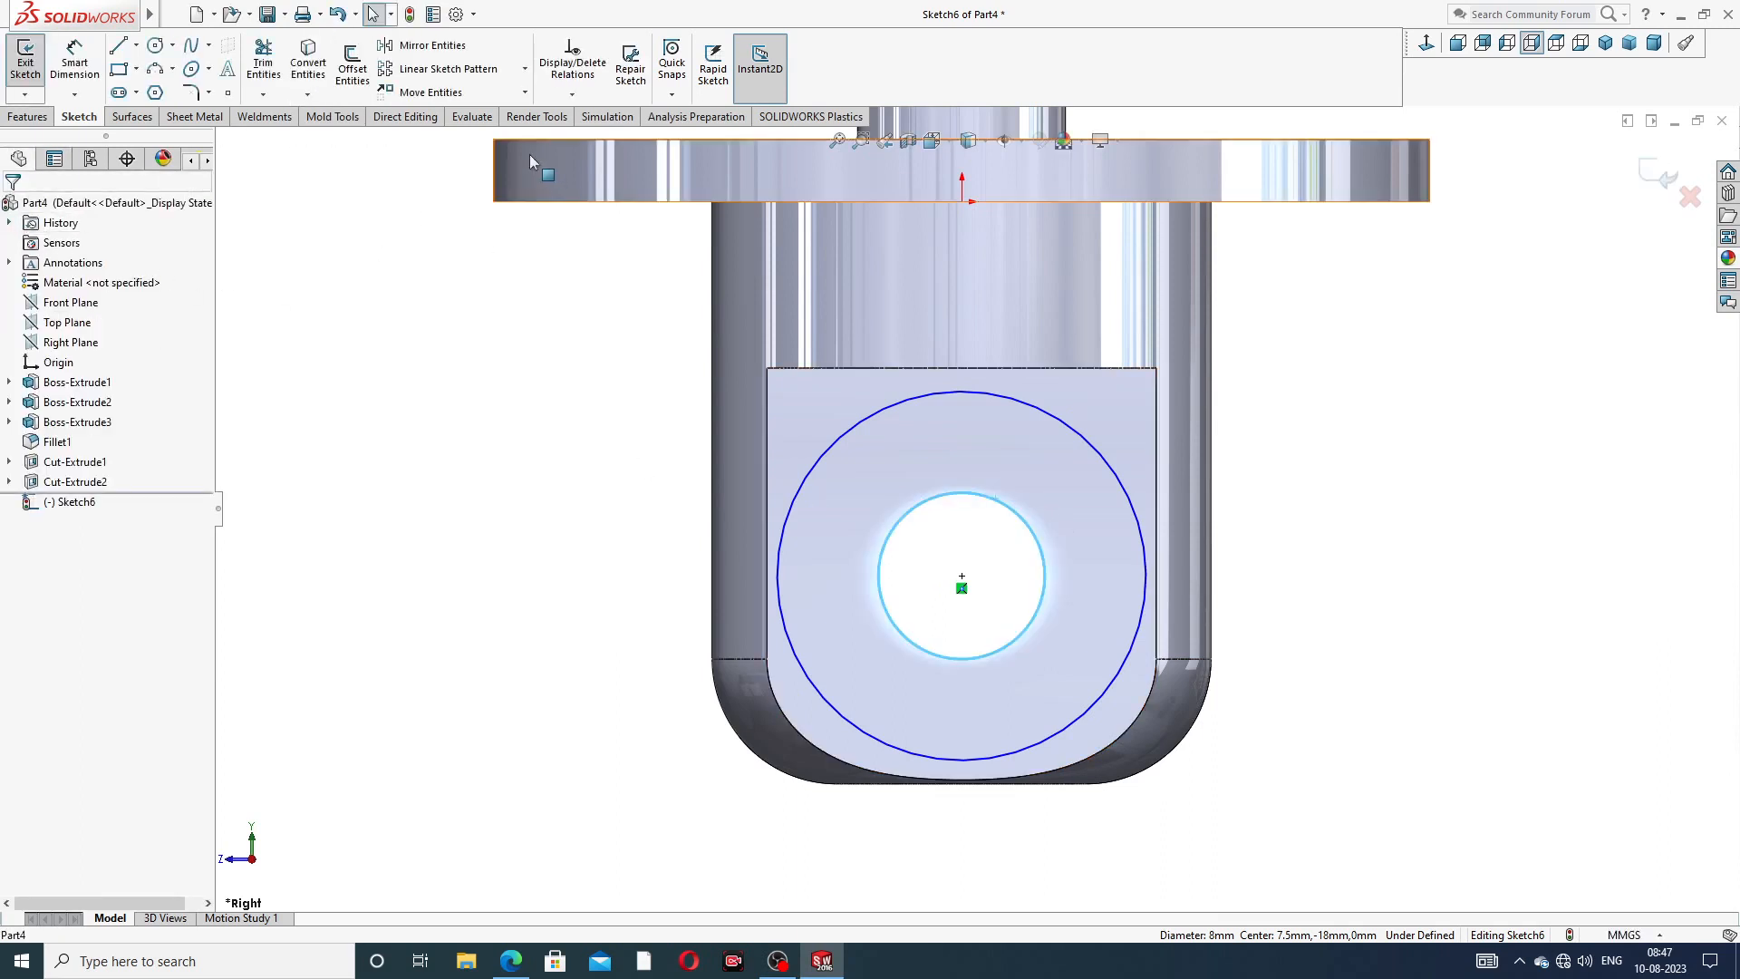
{"action": "left_click", "coordinate": [308, 65]}
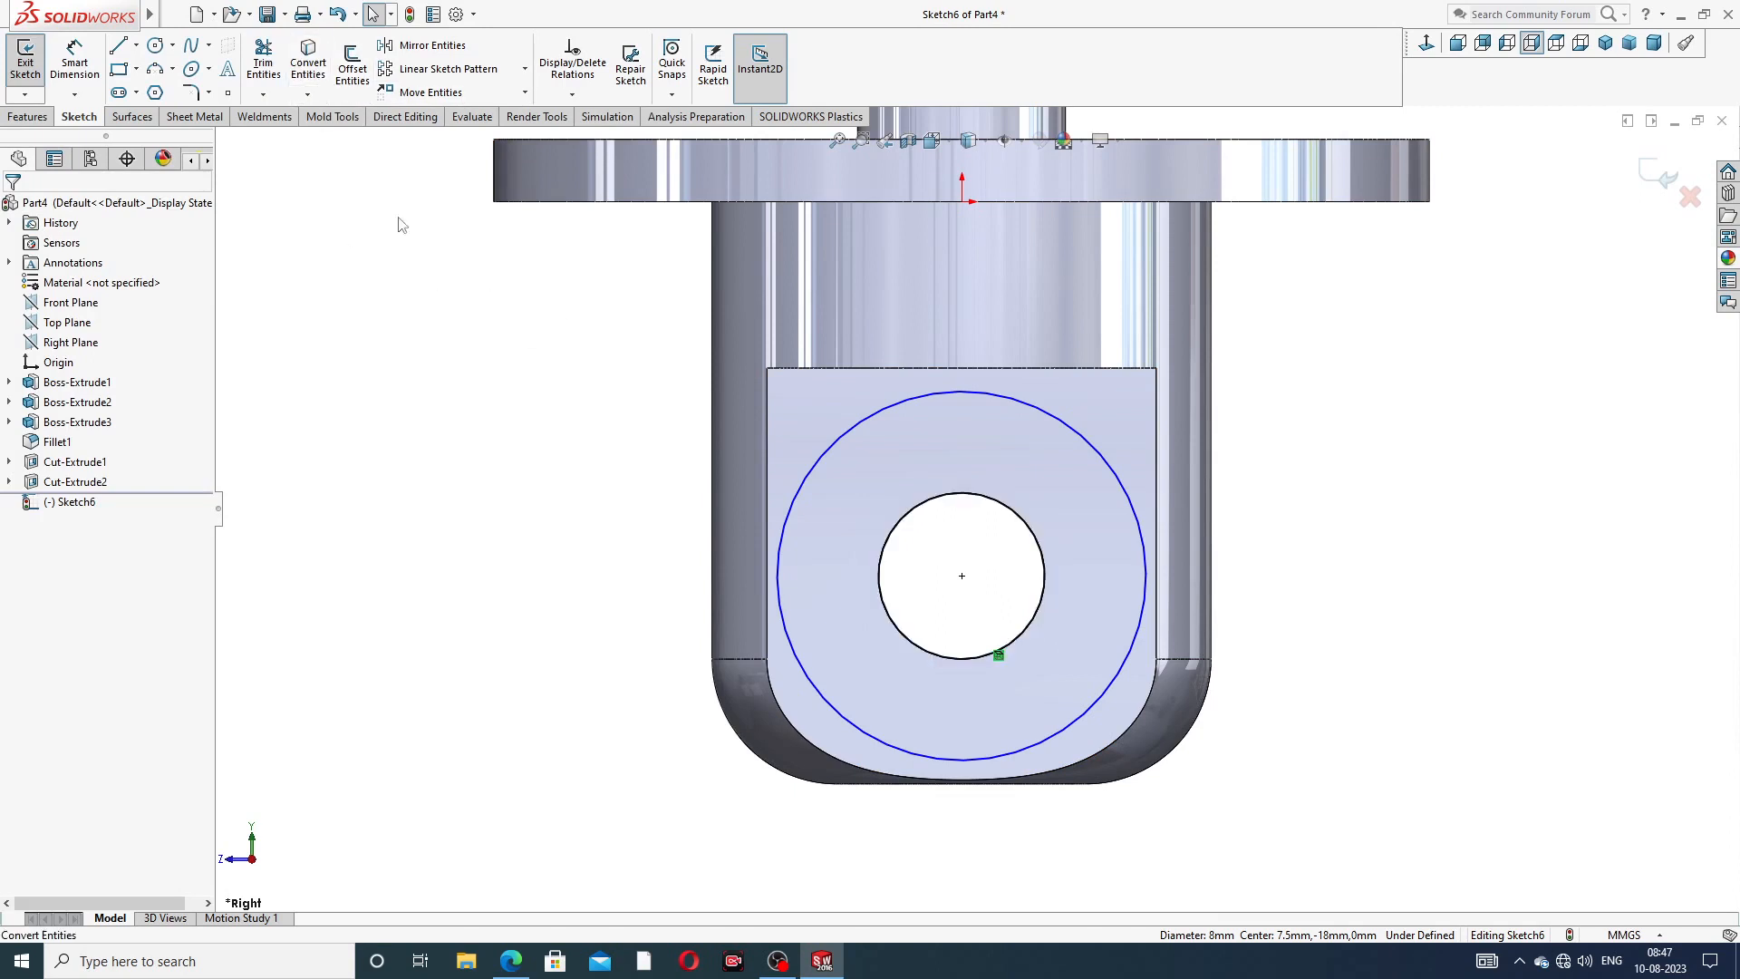
- Dimension the outer circle's diameter as 18 mm
{"action": "left_click", "coordinate": [75, 59]}
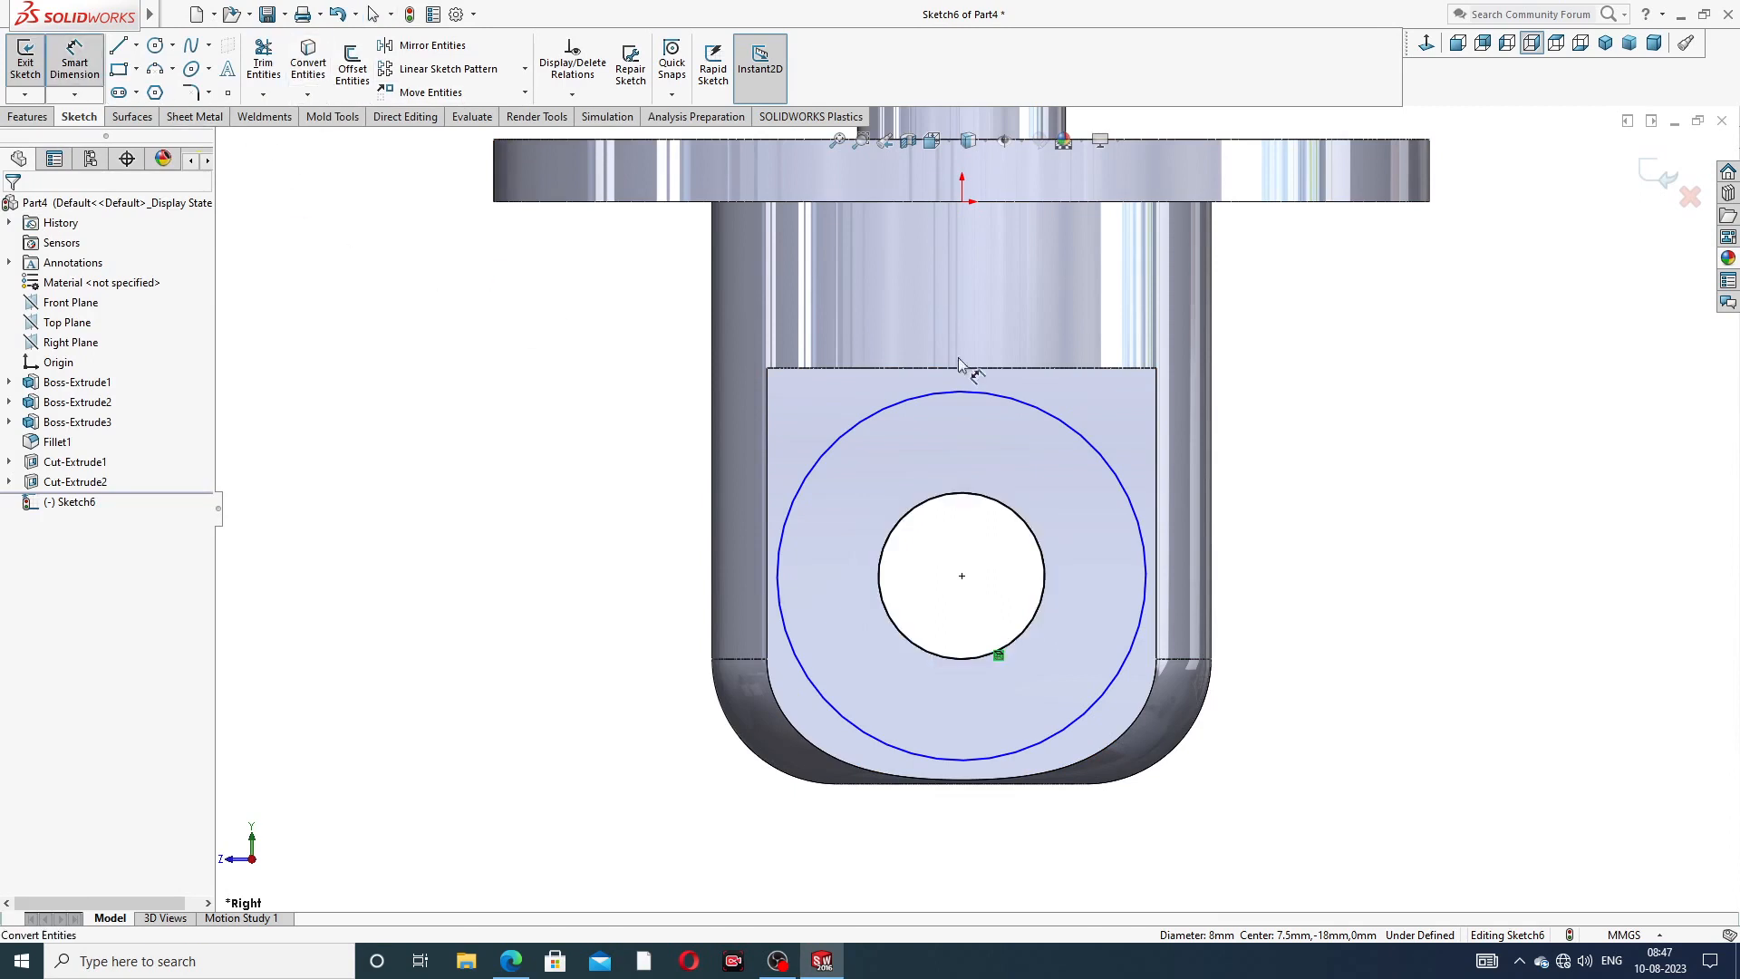
{"action": "left_click", "coordinate": [1098, 455]}
{"action": "left_click", "coordinate": [1169, 372]}
{"action": "type", "text": "18"}
{"action": "key", "text": "Return"}
{"action": "left_click", "coordinate": [1385, 341]}
{"action": "right_click", "coordinate": [1383, 341]}
{"action": "left_click", "coordinate": [1413, 268]}
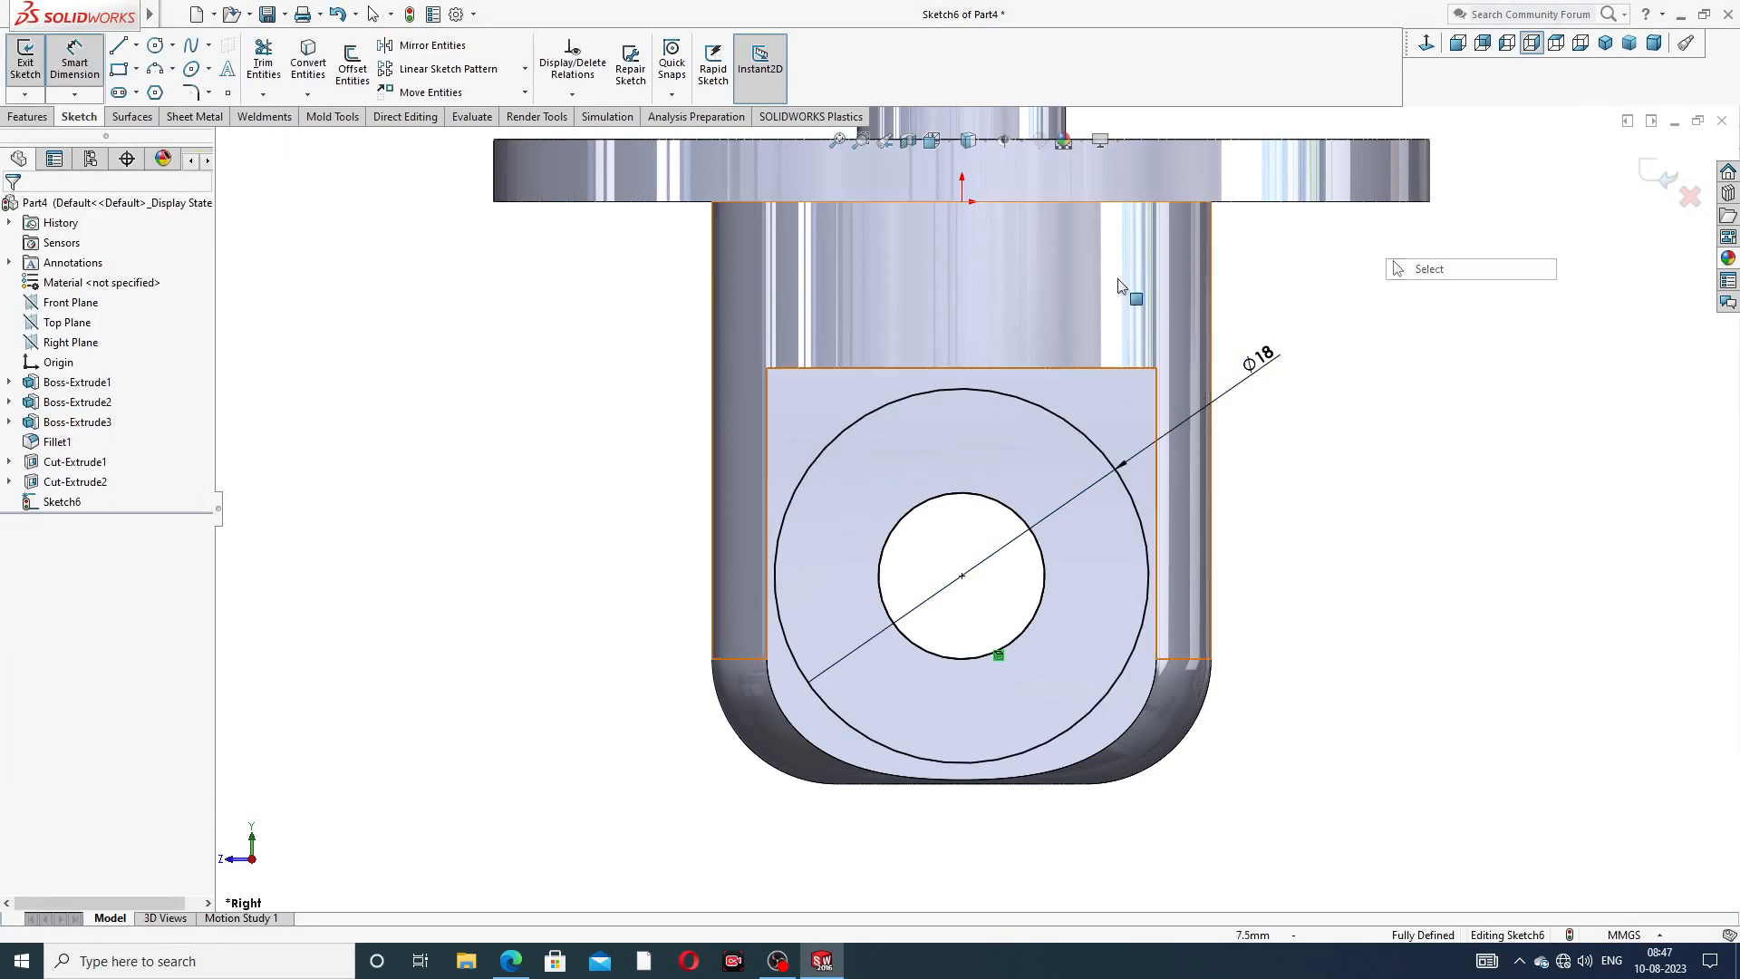
- Extrude the ring sketch as a Mid Plane boss 25 mm deep, merged with the body, to form the round lugs
{"action": "left_click", "coordinate": [28, 116]}
{"action": "left_click", "coordinate": [33, 63]}
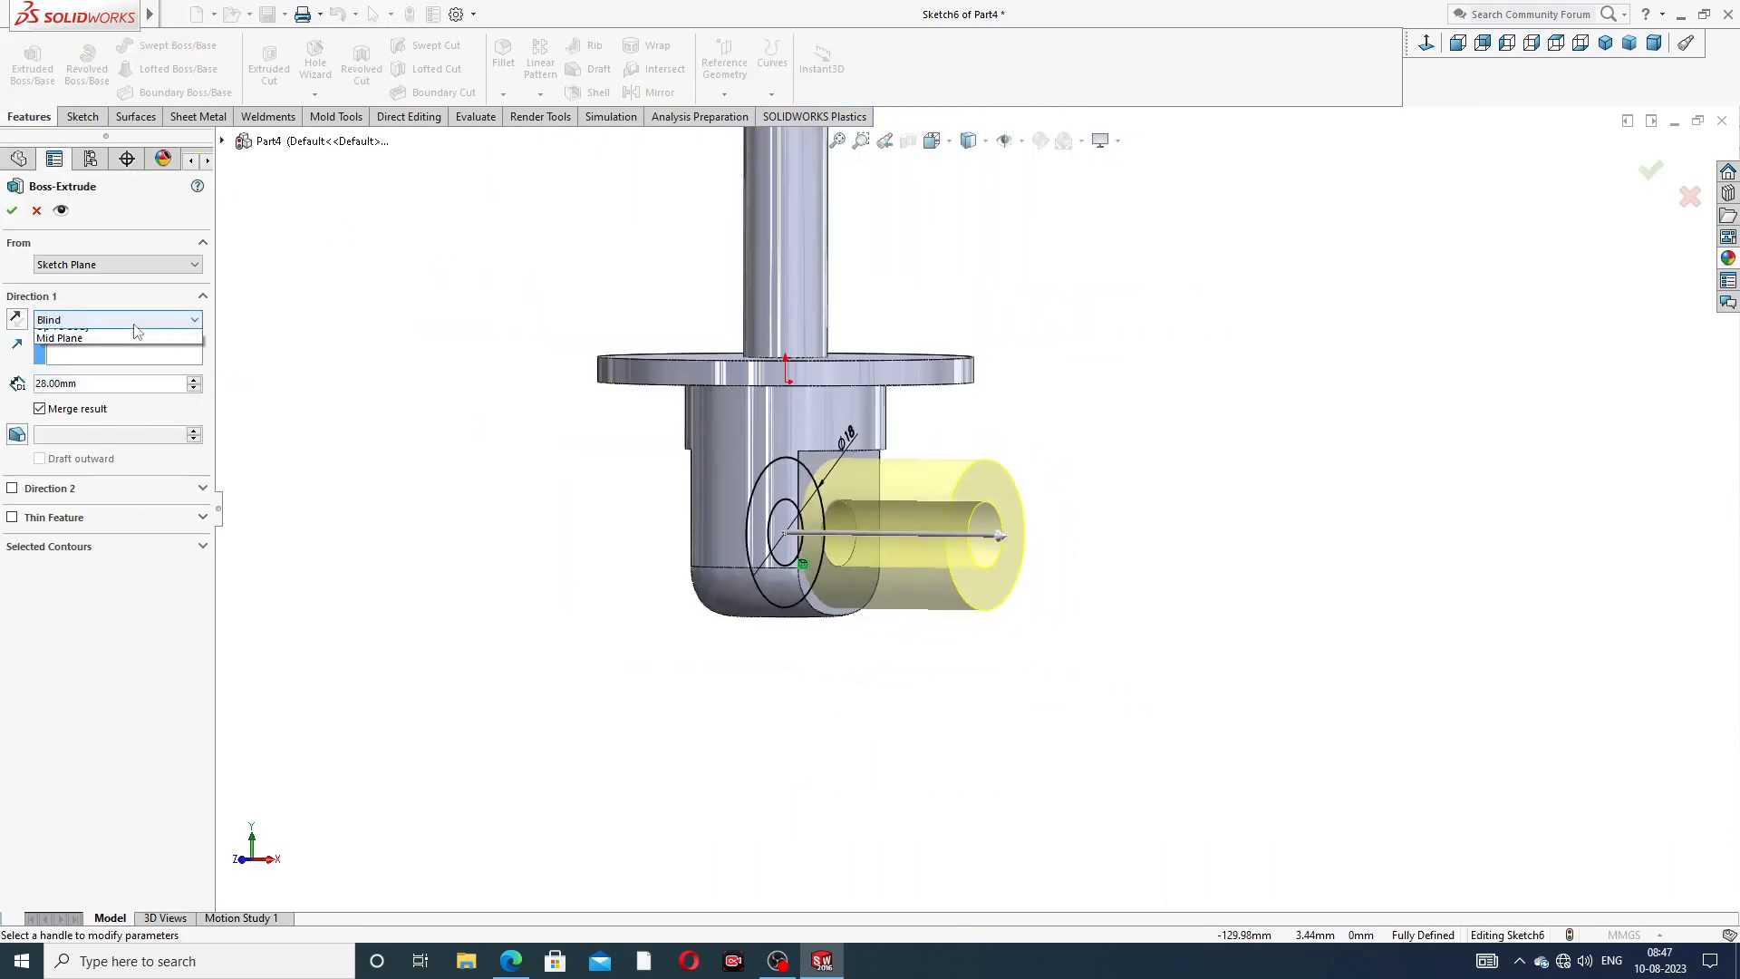
{"action": "left_click", "coordinate": [134, 322]}
{"action": "left_click", "coordinate": [111, 409]}
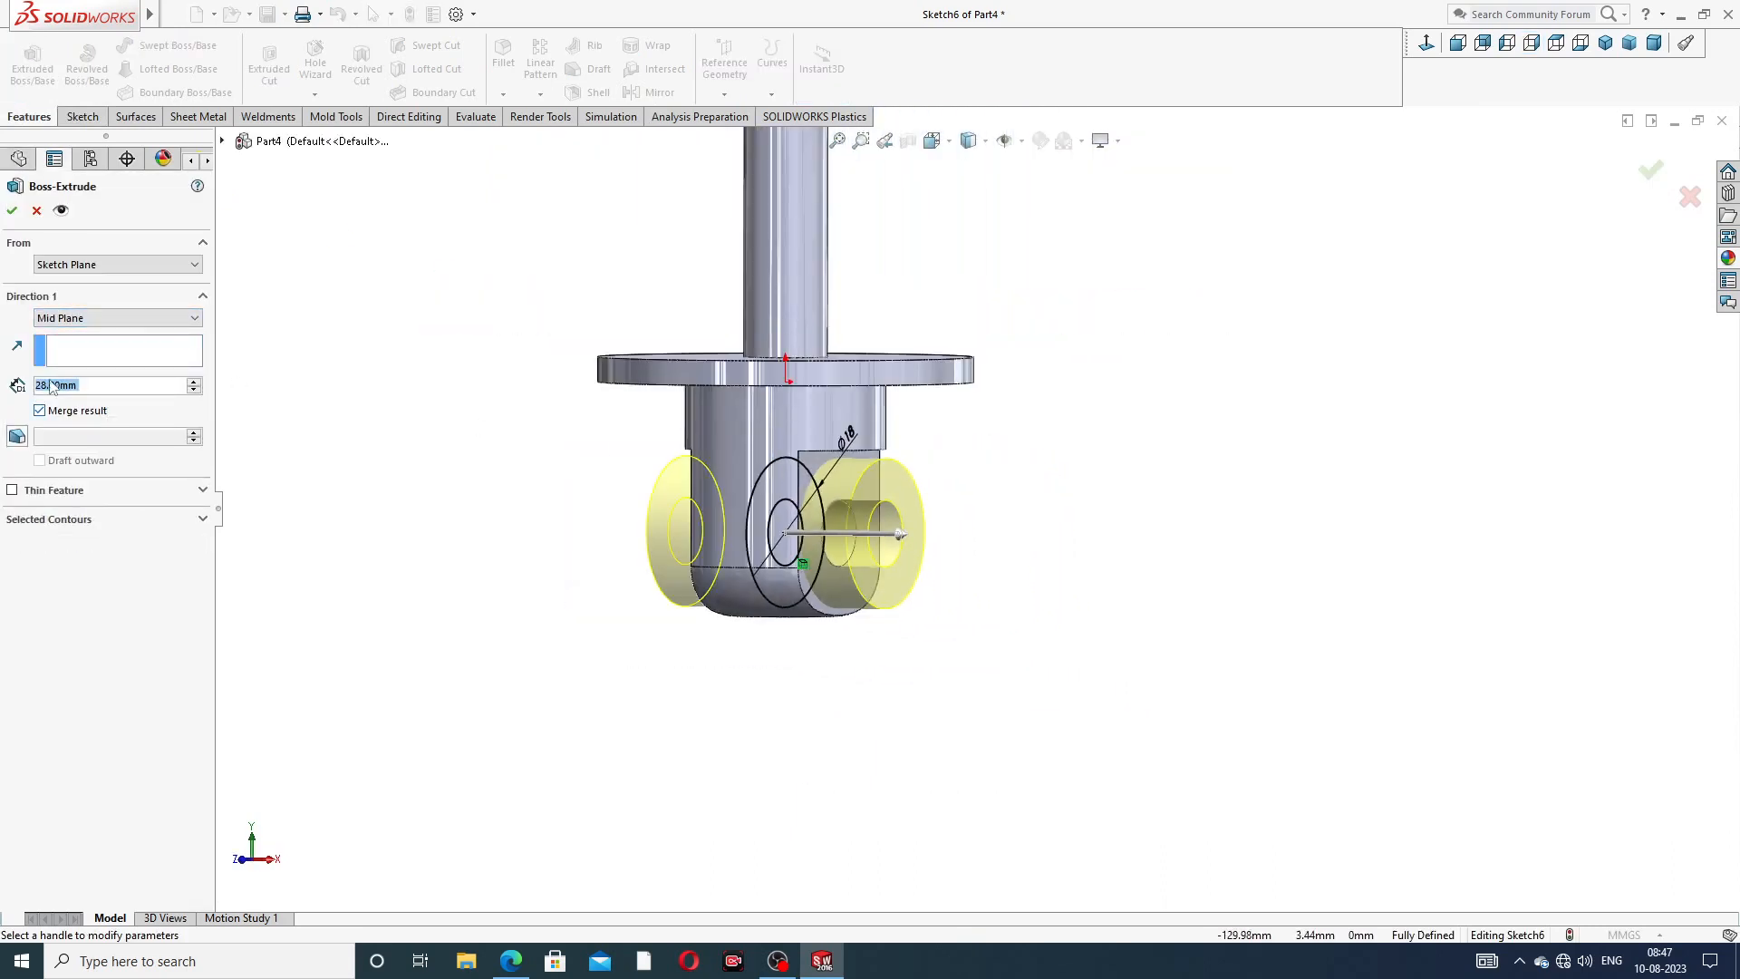
{"action": "type", "text": "25"}
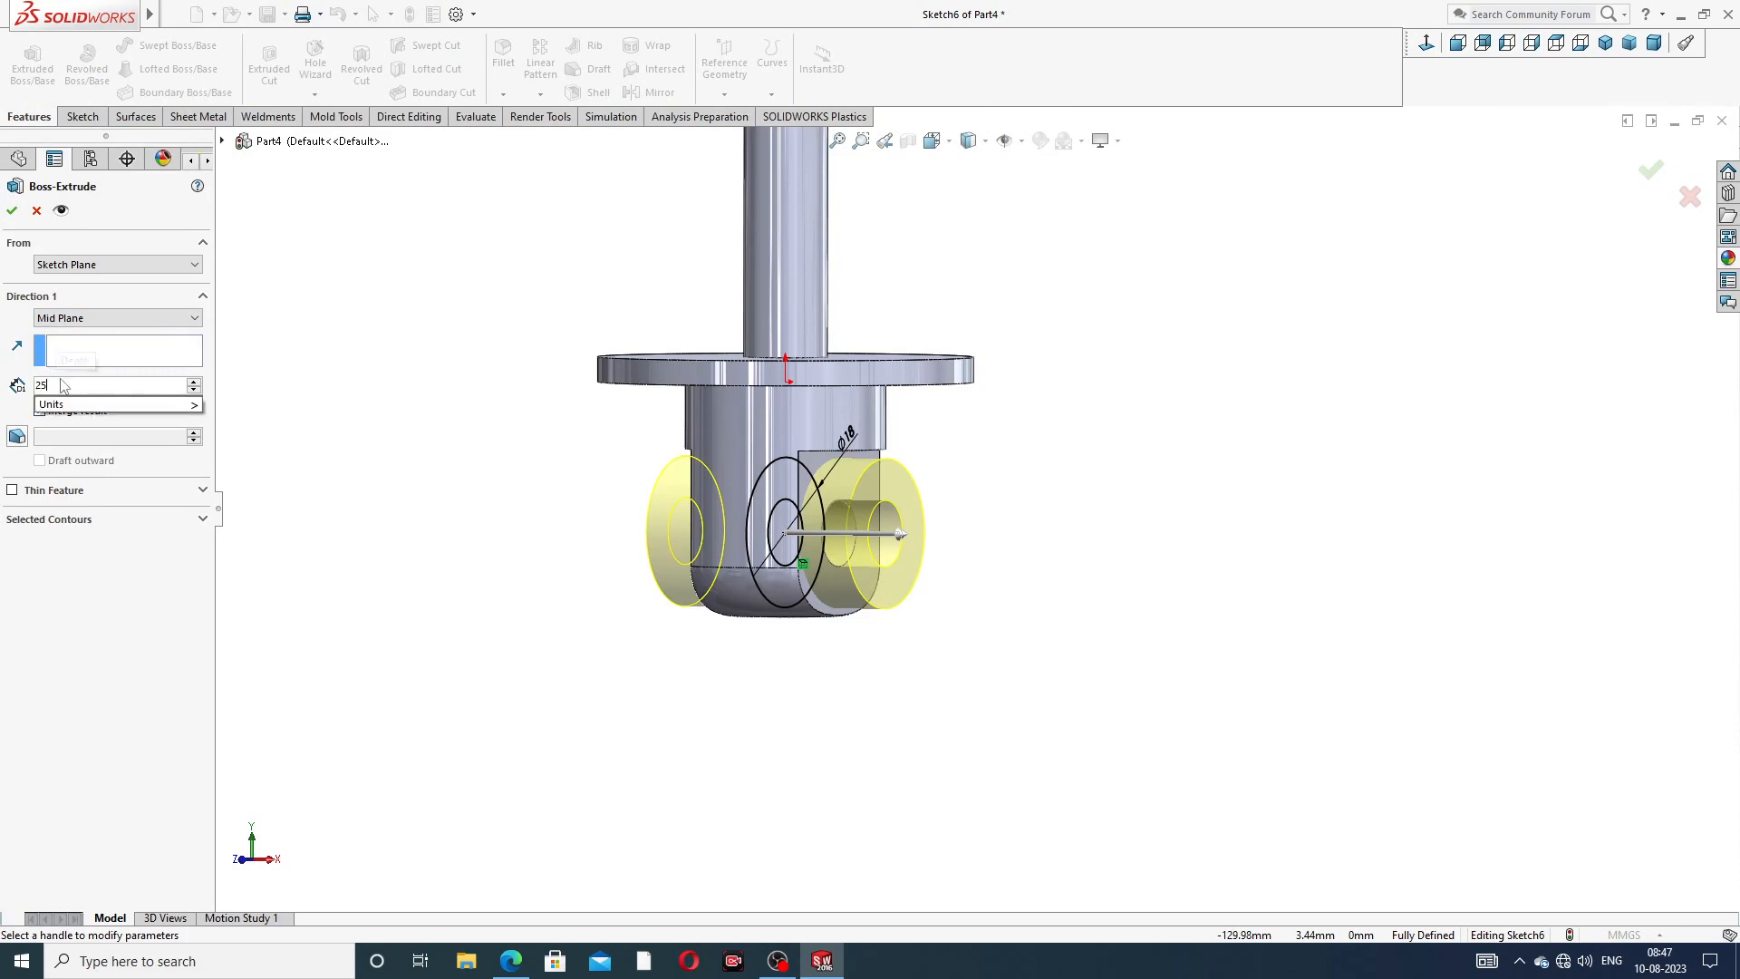
{"action": "key", "text": "Return"}
{"action": "left_click", "coordinate": [13, 211]}
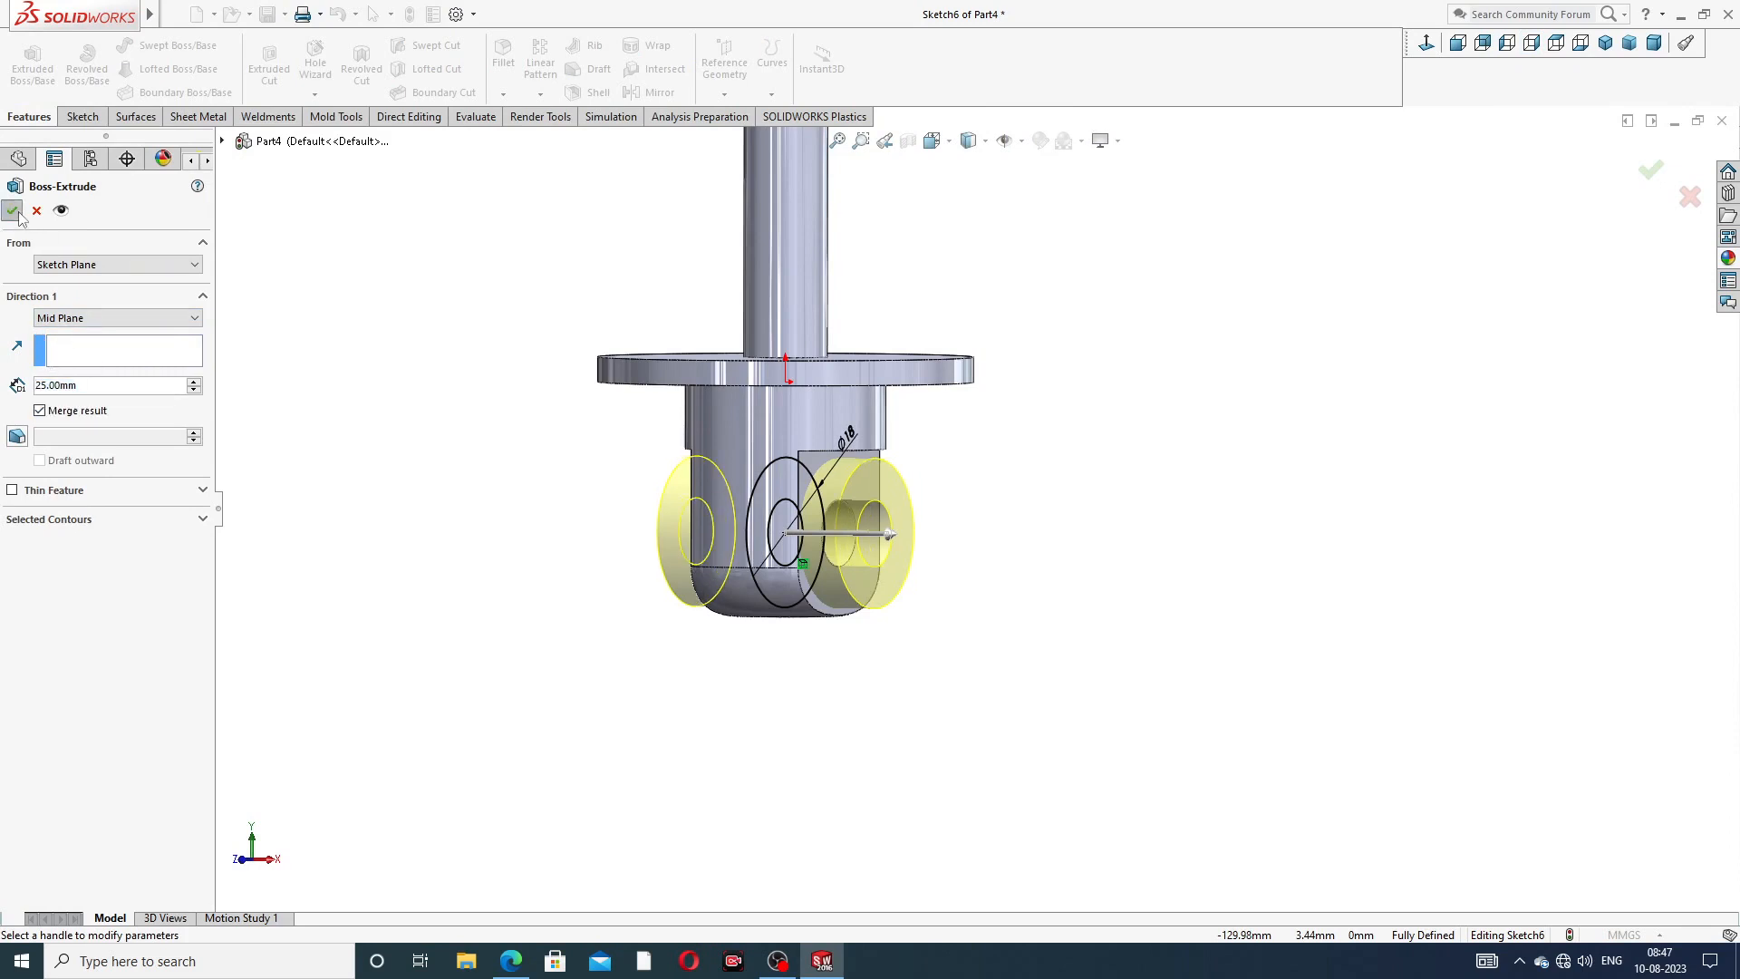
- Inspect the finished base from several angles and compare it with the Part-04 PDF drawing
{"action": "middle_click_drag", "start_coordinate": [1022, 478], "coordinate": [922, 479]}
{"action": "scroll", "coordinate": [878, 367], "scroll_direction": "down", "scroll_amount": 4}
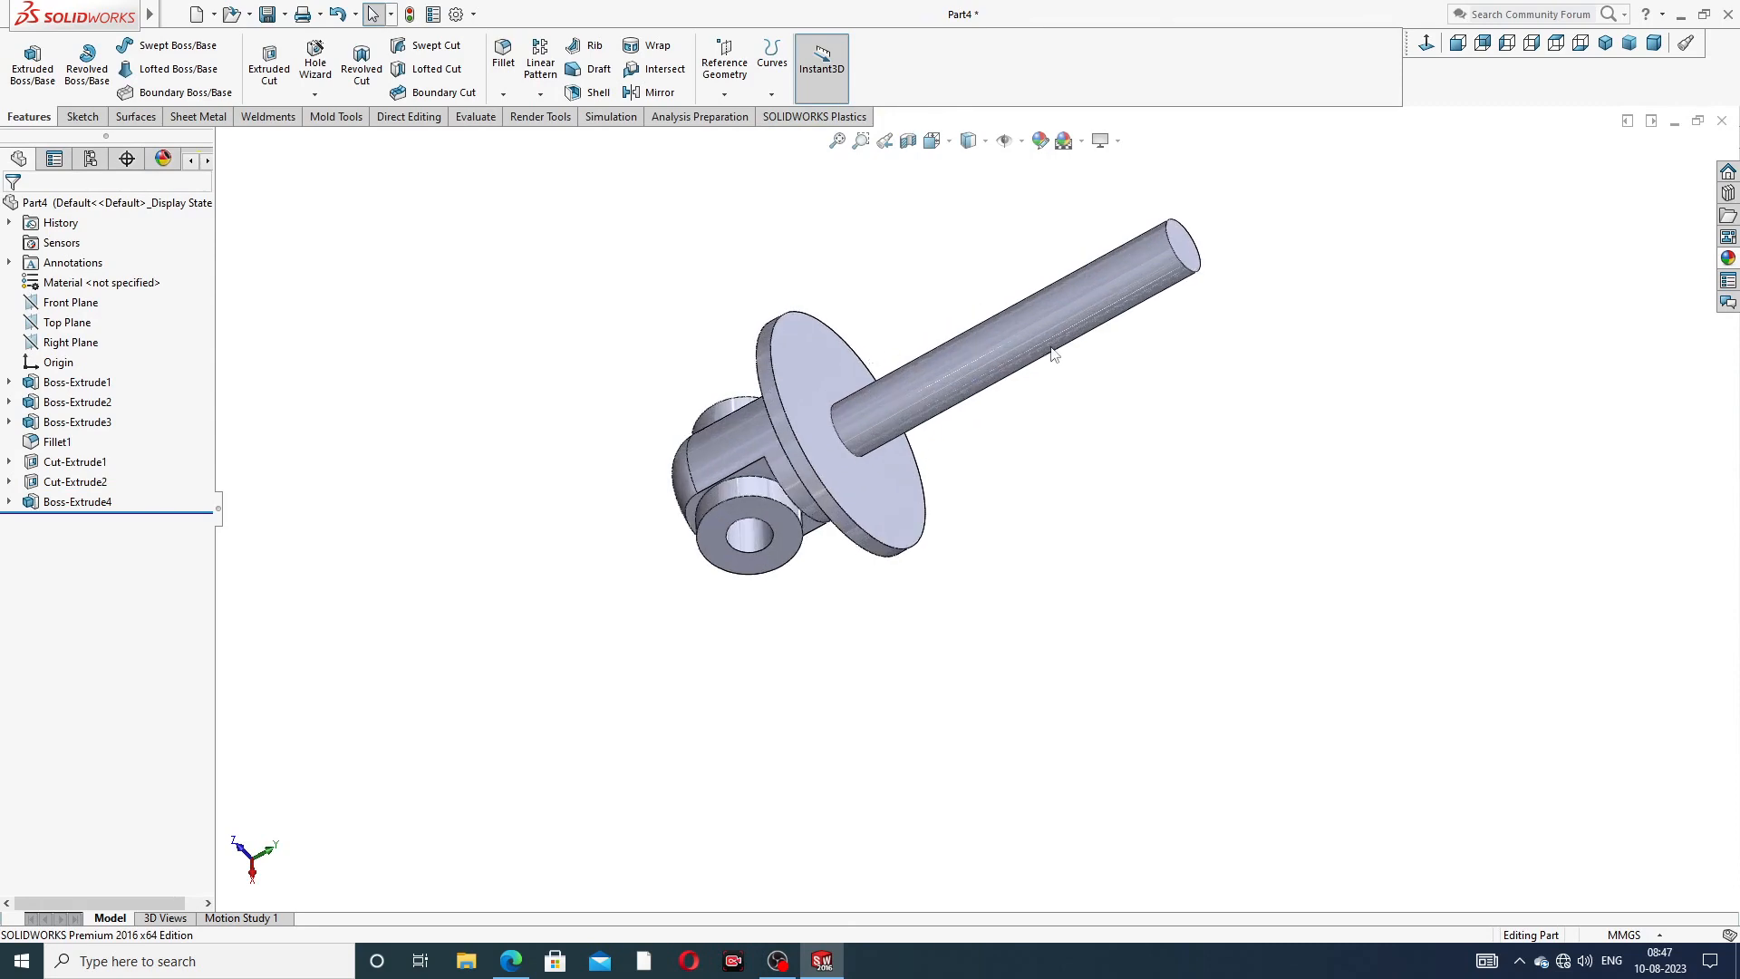
{"action": "middle_click_drag", "start_coordinate": [921, 397], "coordinate": [983, 337]}
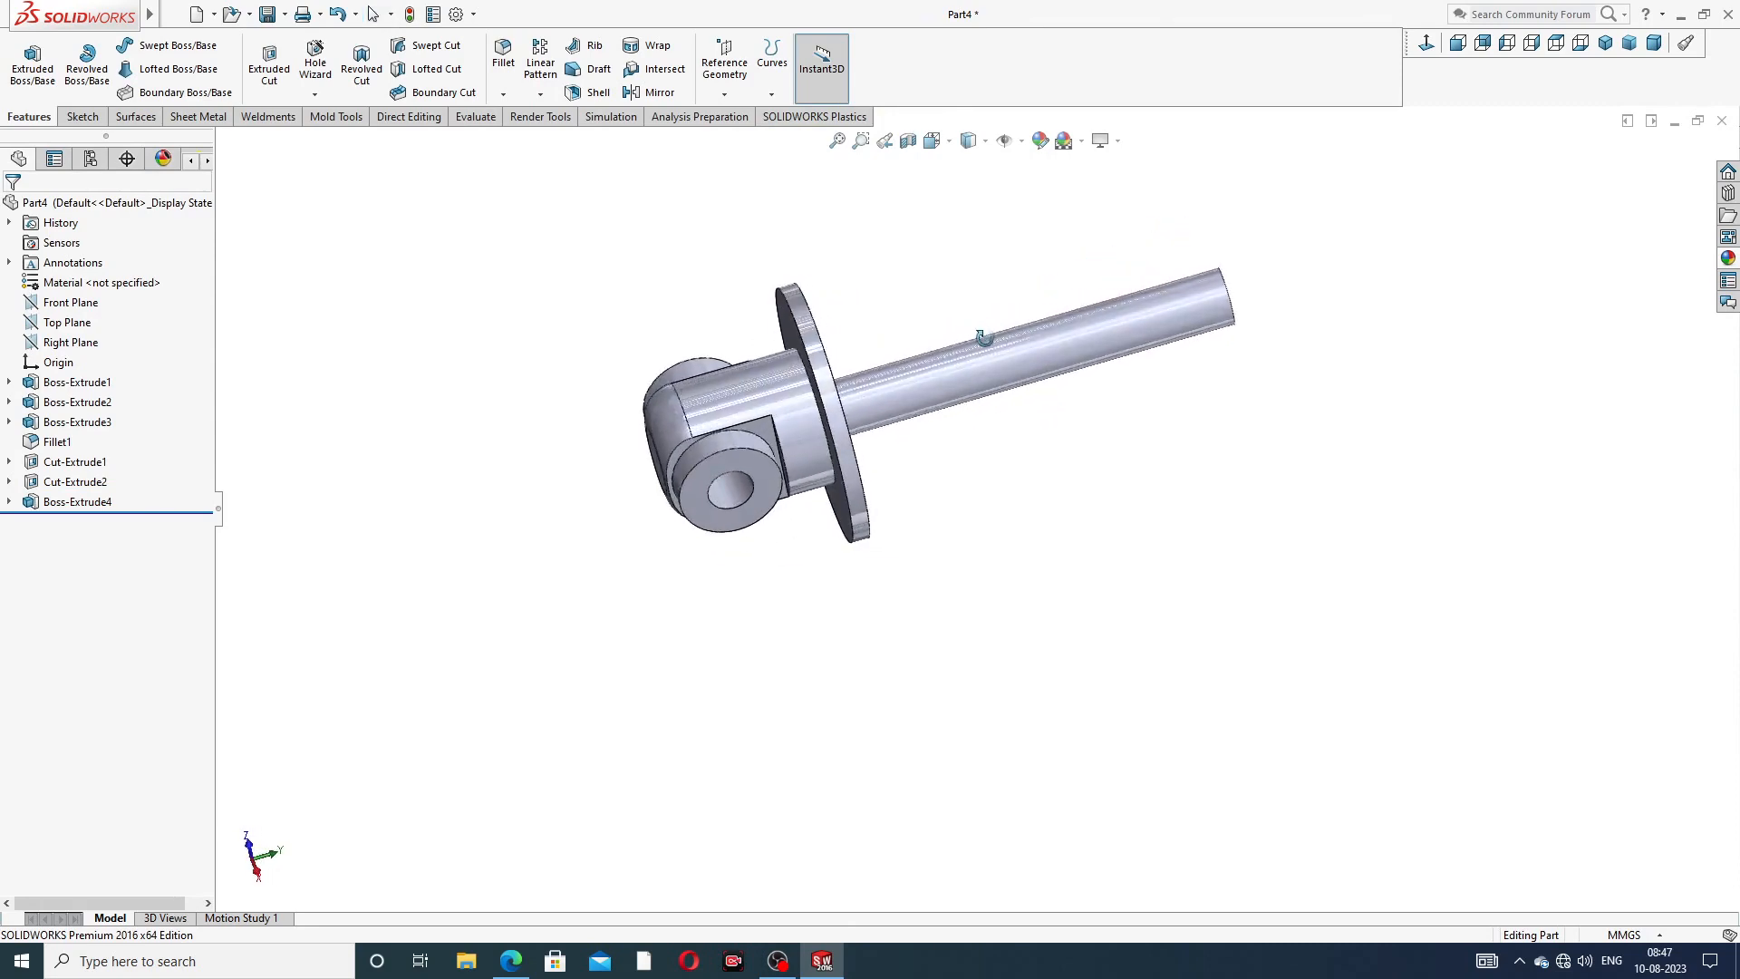
{"action": "left_click", "coordinate": [511, 960]}
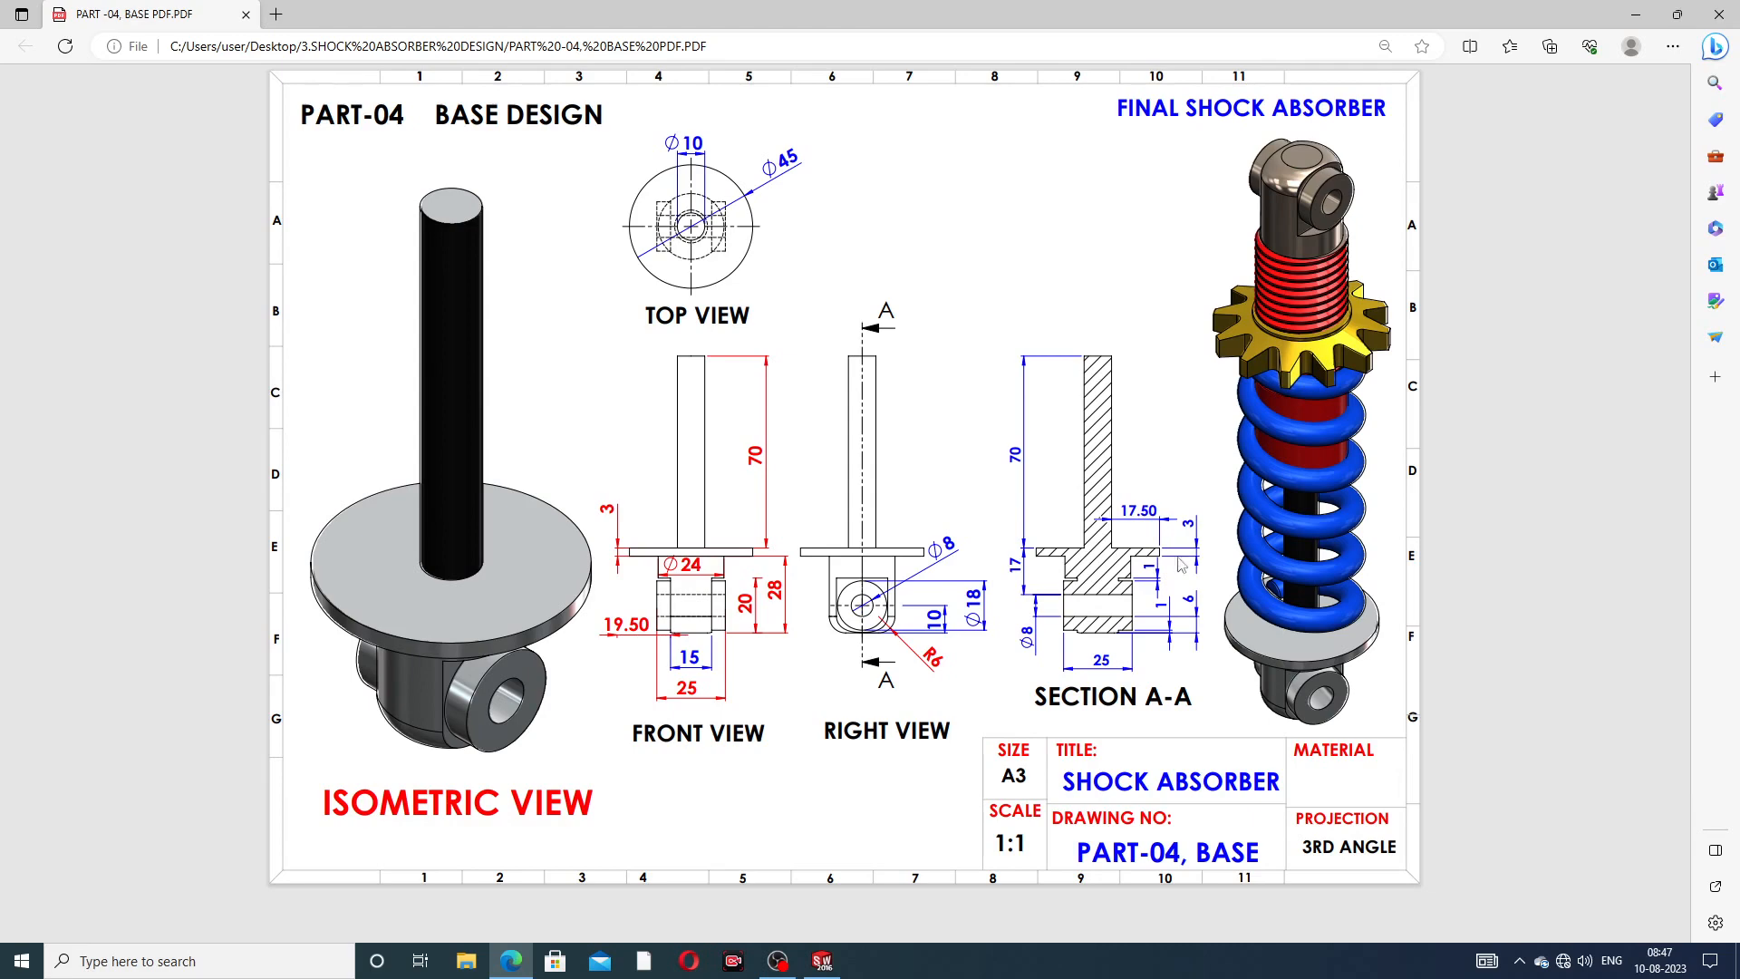
{"action": "left_click", "coordinate": [510, 961]}
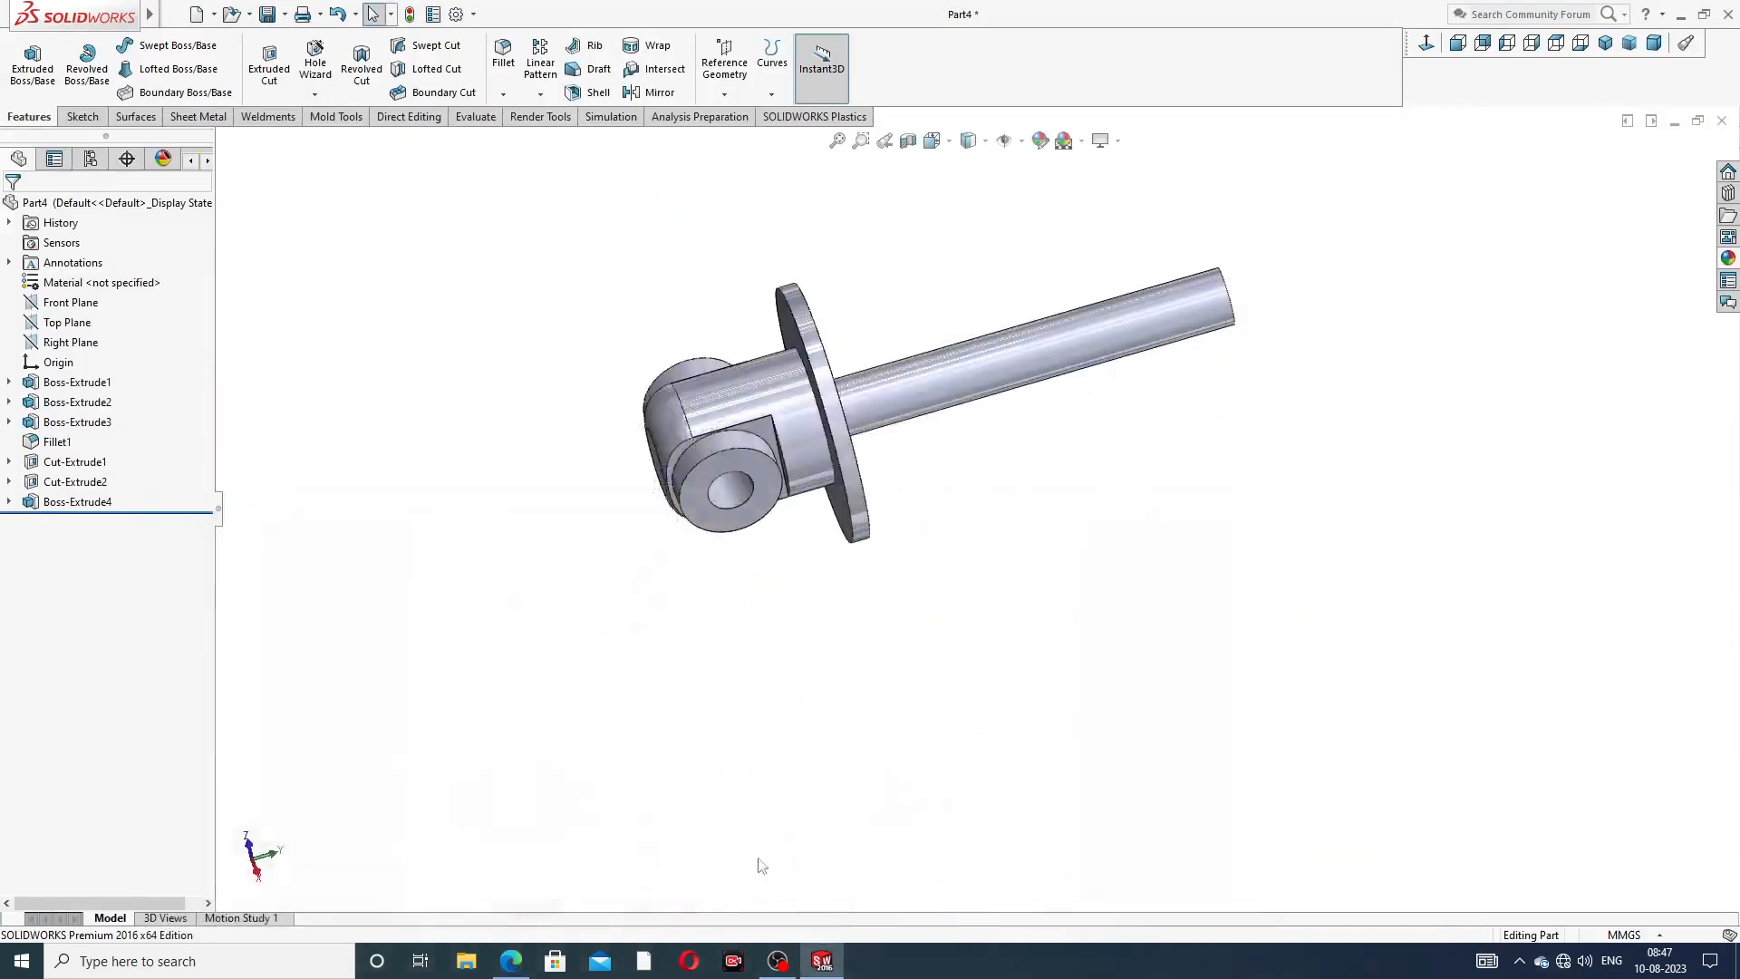
{"action": "middle_click_drag", "start_coordinate": [991, 322], "coordinate": [951, 307]}
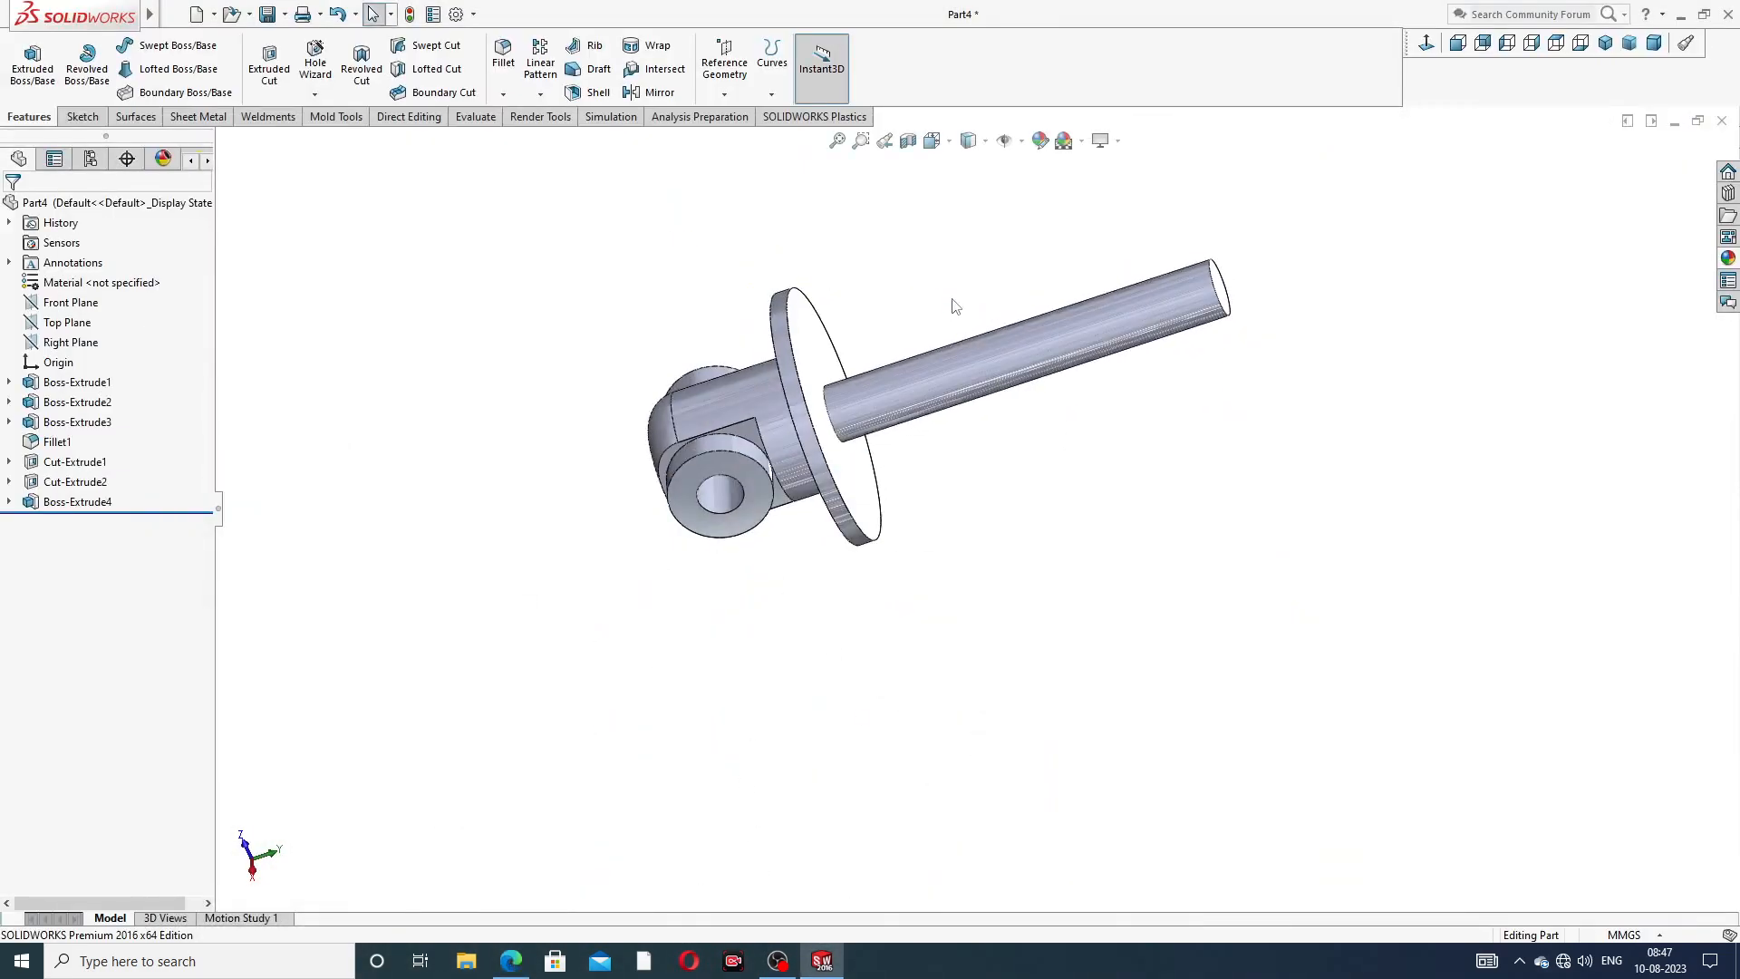
{"action": "scroll", "coordinate": [954, 305], "scroll_direction": "down", "scroll_amount": 3}
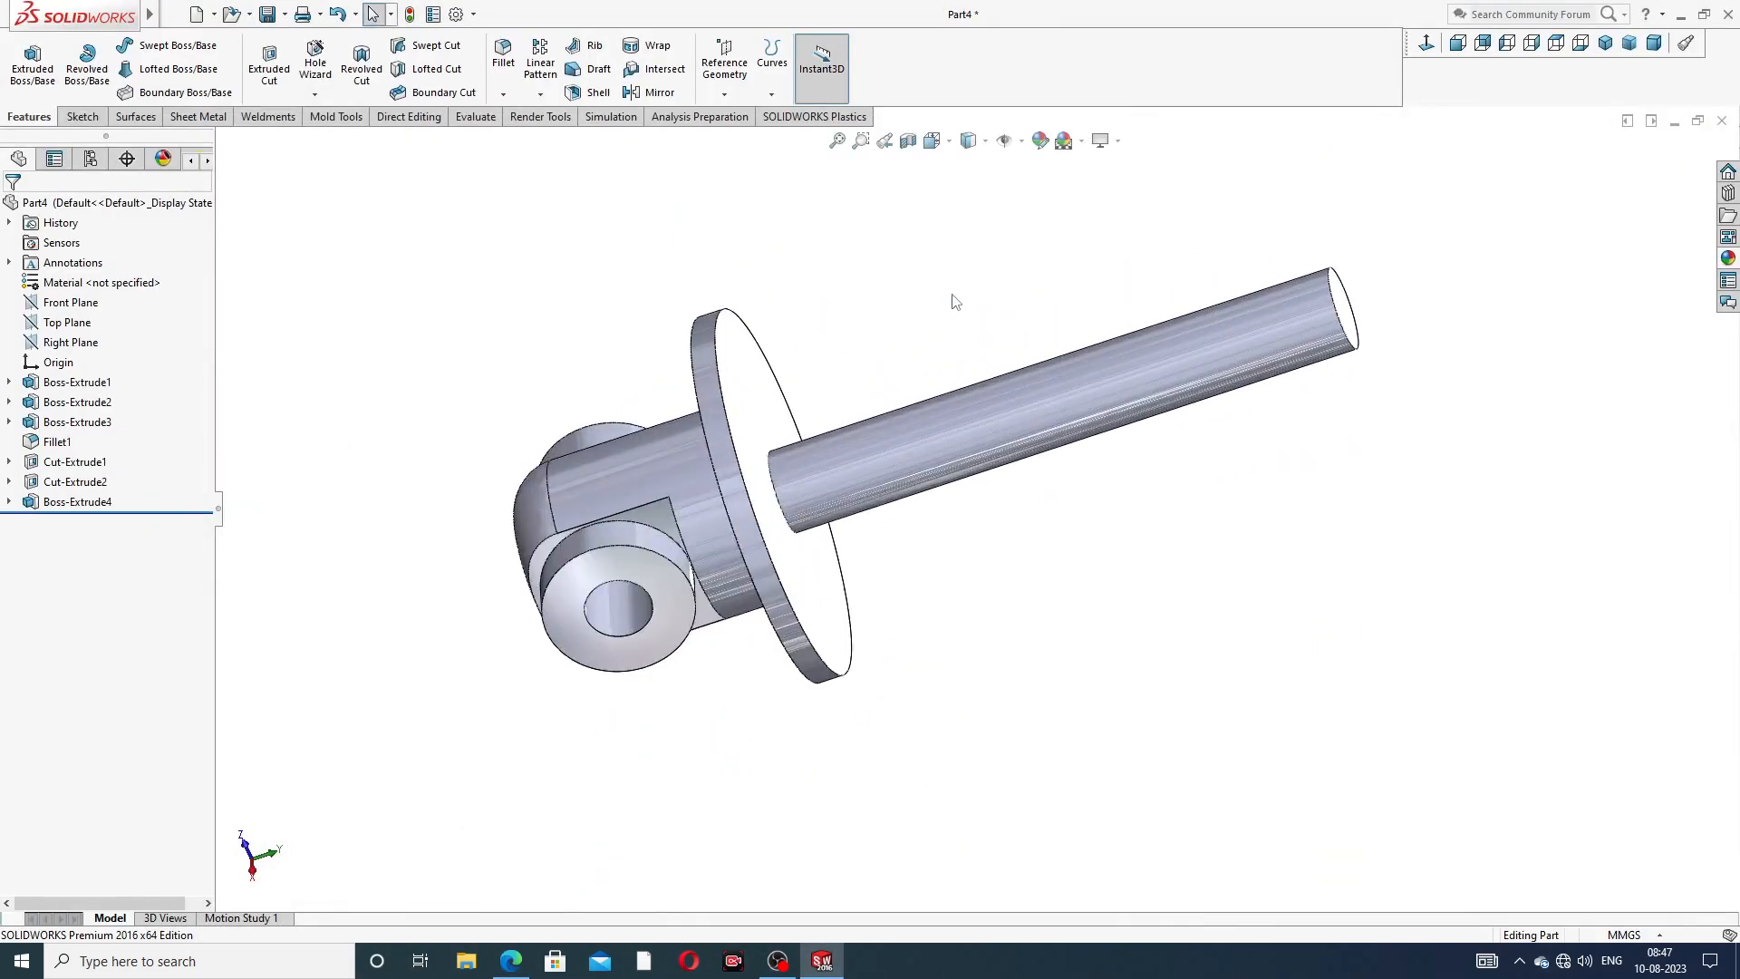
- Apply the chromium plate appearance to all features of the part, from the first disc extrusion to the lugs
{"action": "left_click", "coordinate": [1728, 257]}
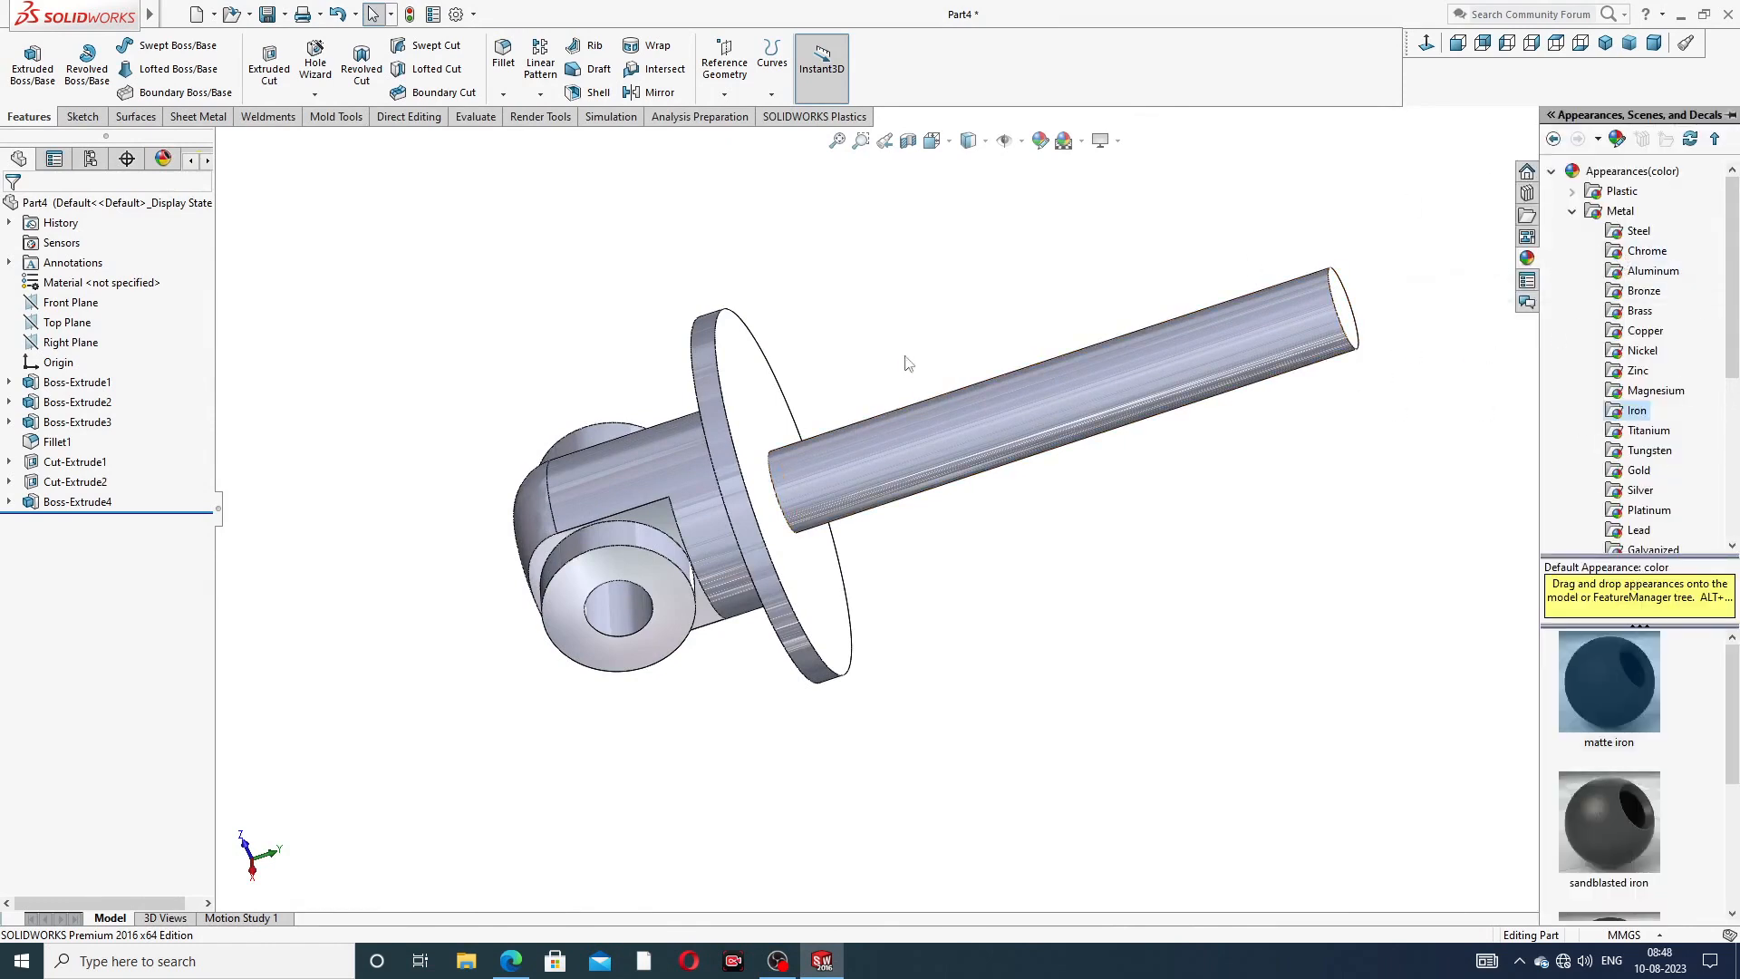
{"action": "left_click", "coordinate": [933, 302]}
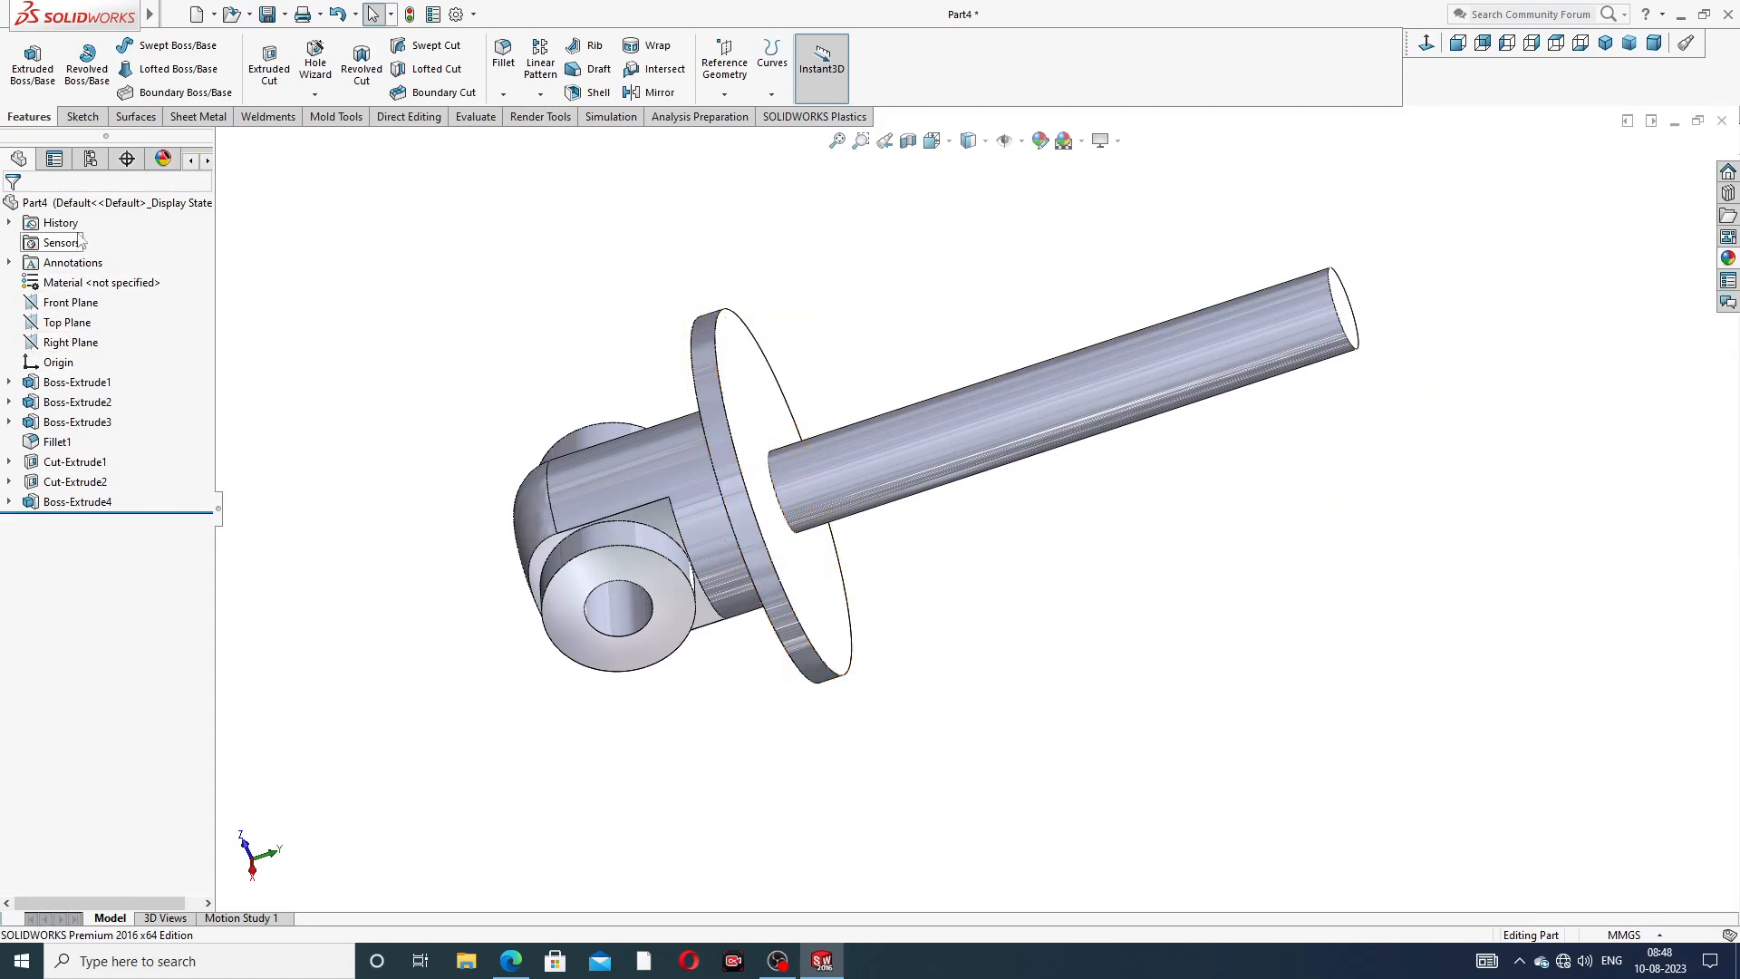
{"action": "left_click", "coordinate": [83, 390]}
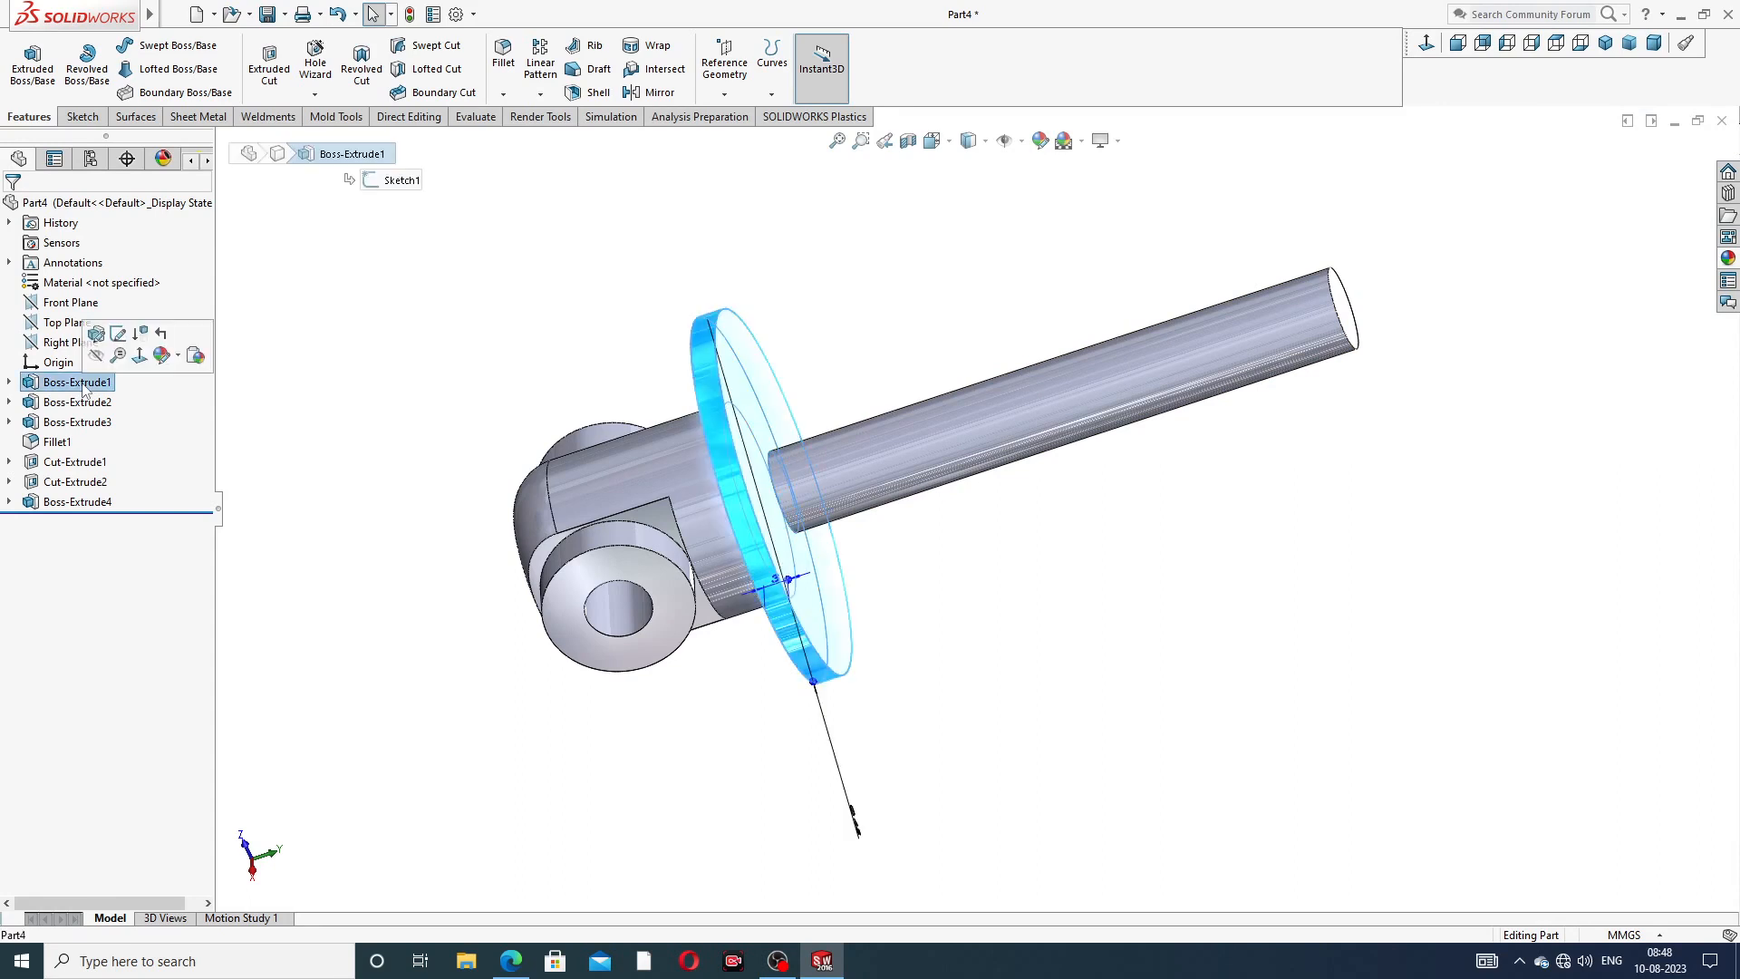
{"action": "left_click", "coordinate": [77, 401], "text": "ctrl"}
{"action": "left_click", "coordinate": [77, 421], "text": "ctrl"}
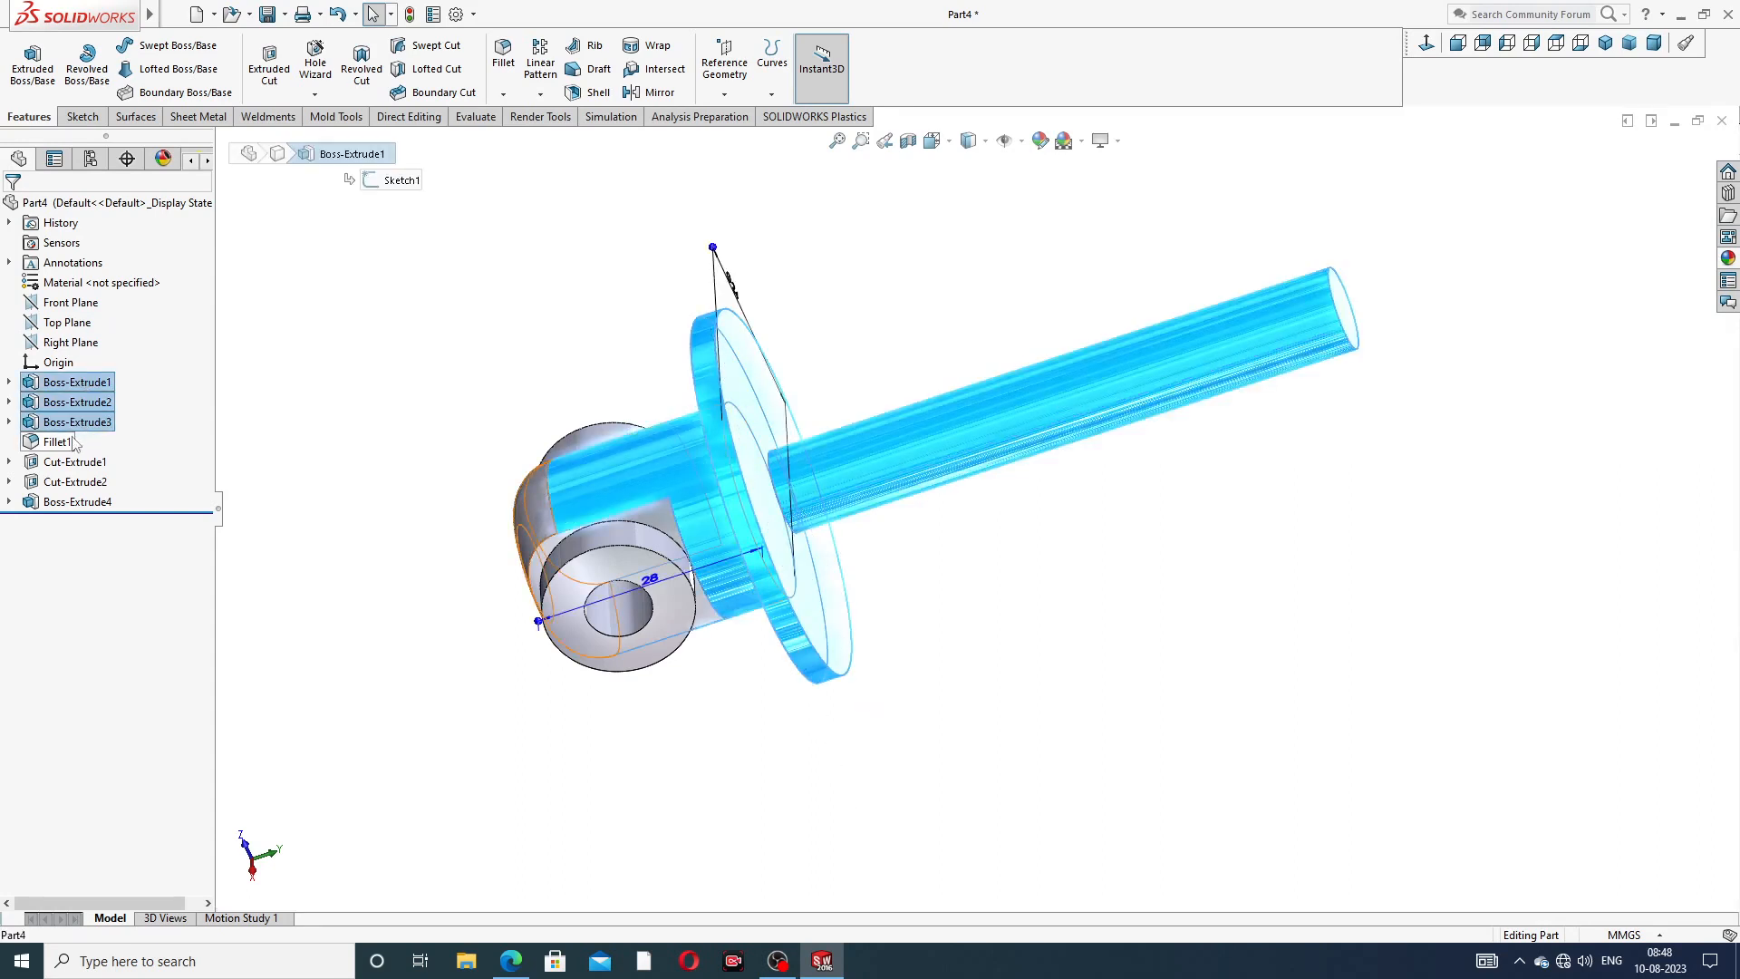
{"action": "left_click", "coordinate": [57, 441], "text": "ctrl"}
{"action": "left_click", "coordinate": [74, 461], "text": "ctrl"}
{"action": "left_click", "coordinate": [74, 482], "text": "ctrl"}
{"action": "left_click", "coordinate": [77, 501], "text": "ctrl"}
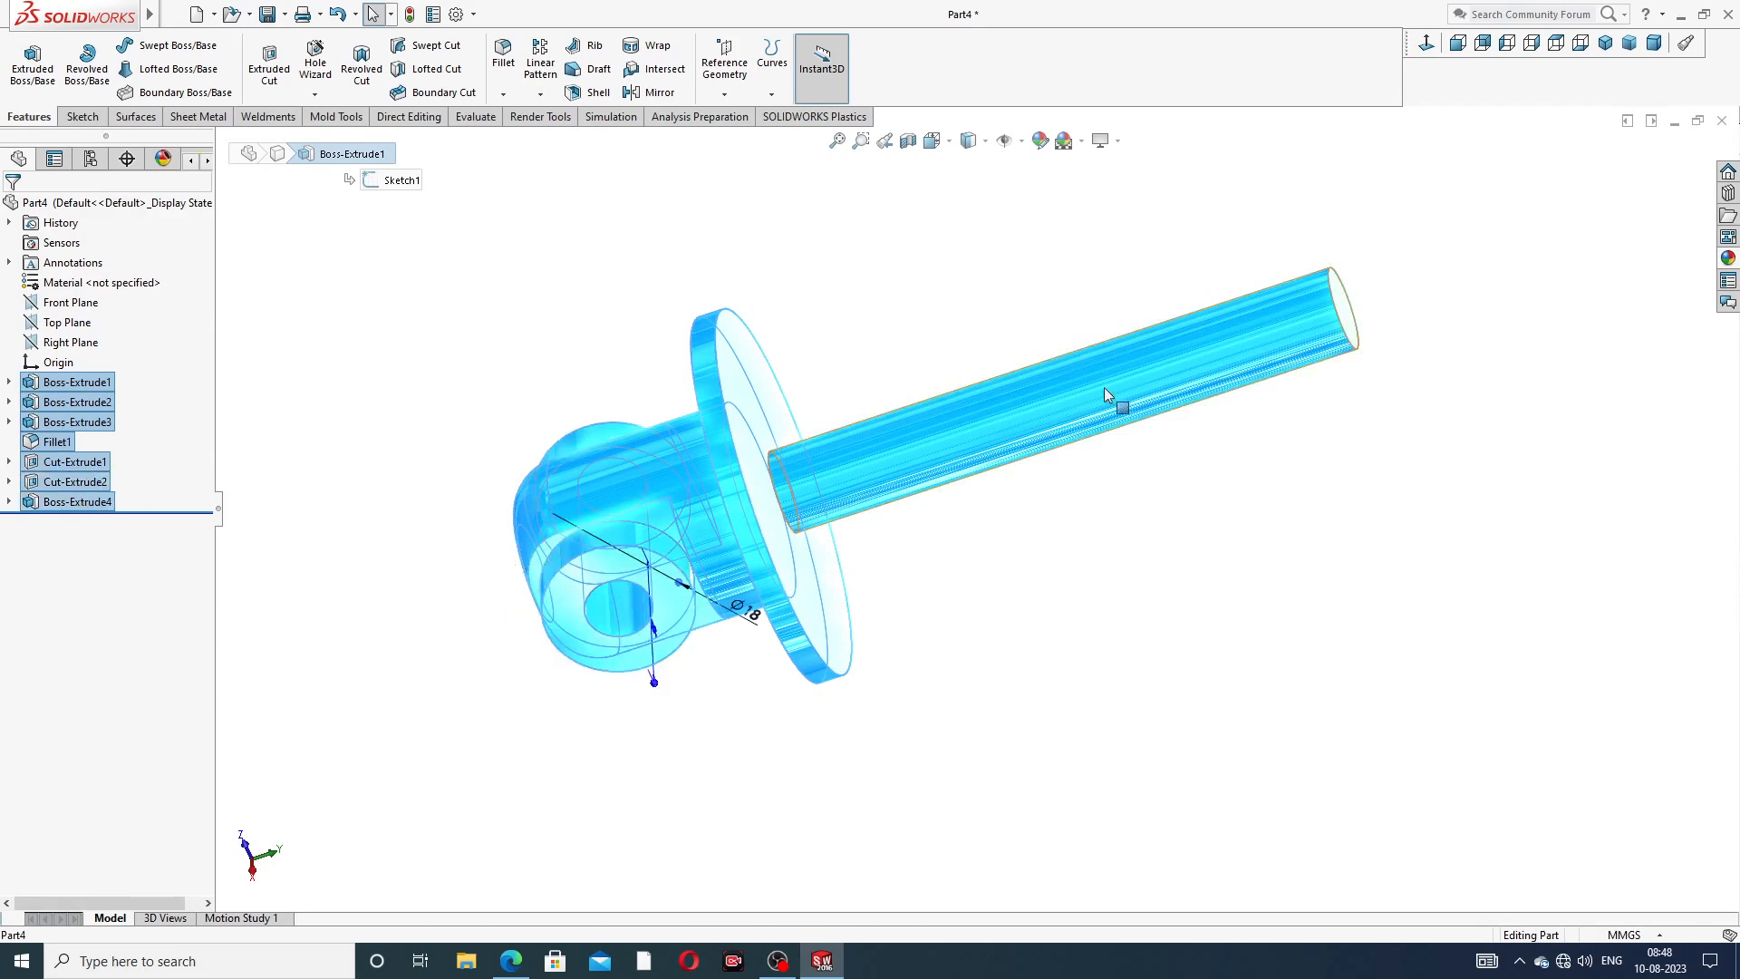
{"action": "left_click", "coordinate": [1727, 258]}
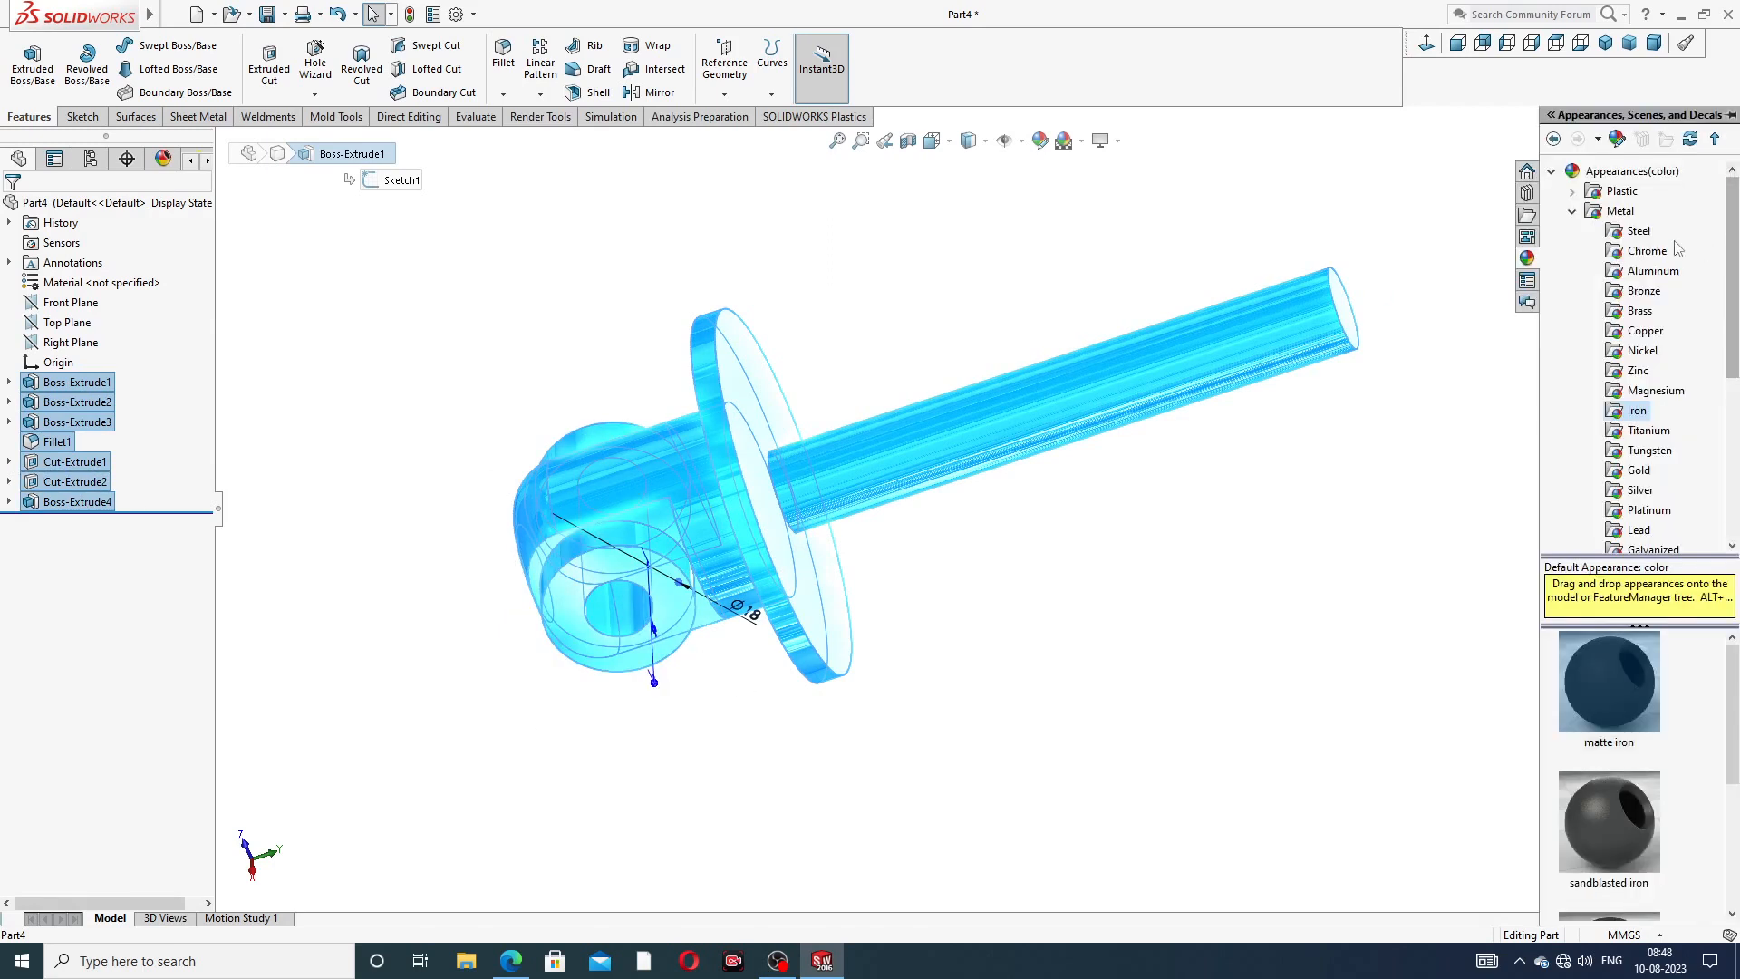
{"action": "left_click", "coordinate": [1647, 251]}
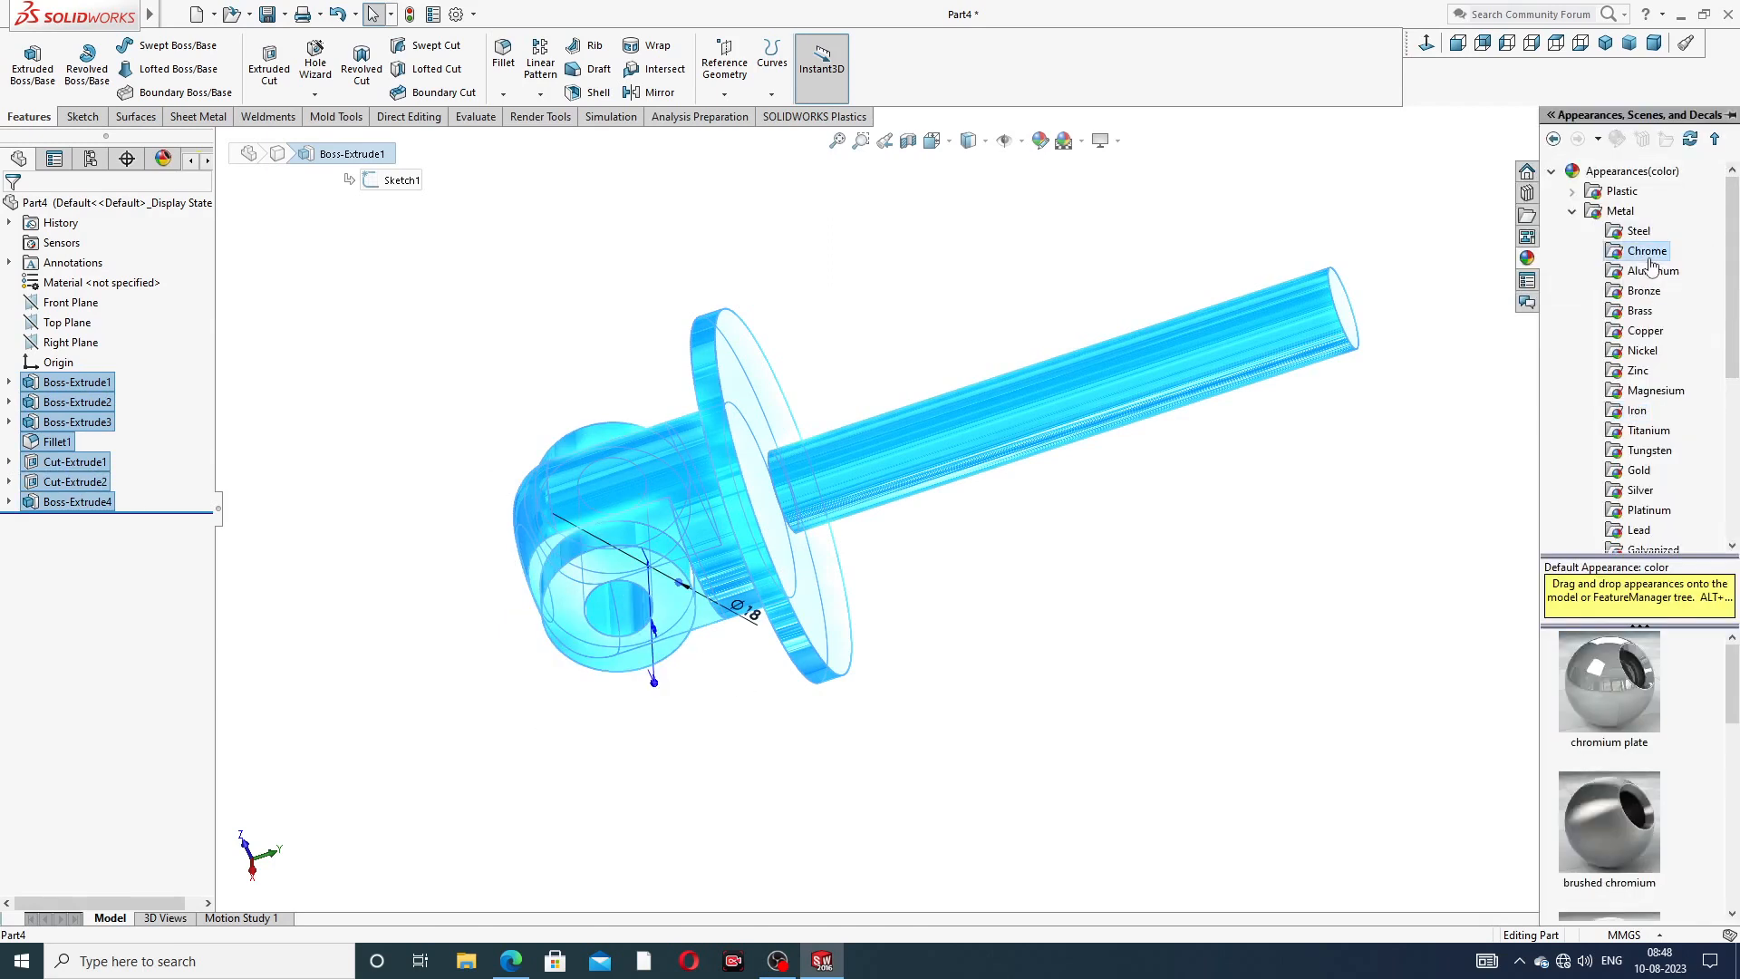
{"action": "double_click", "coordinate": [1605, 668]}
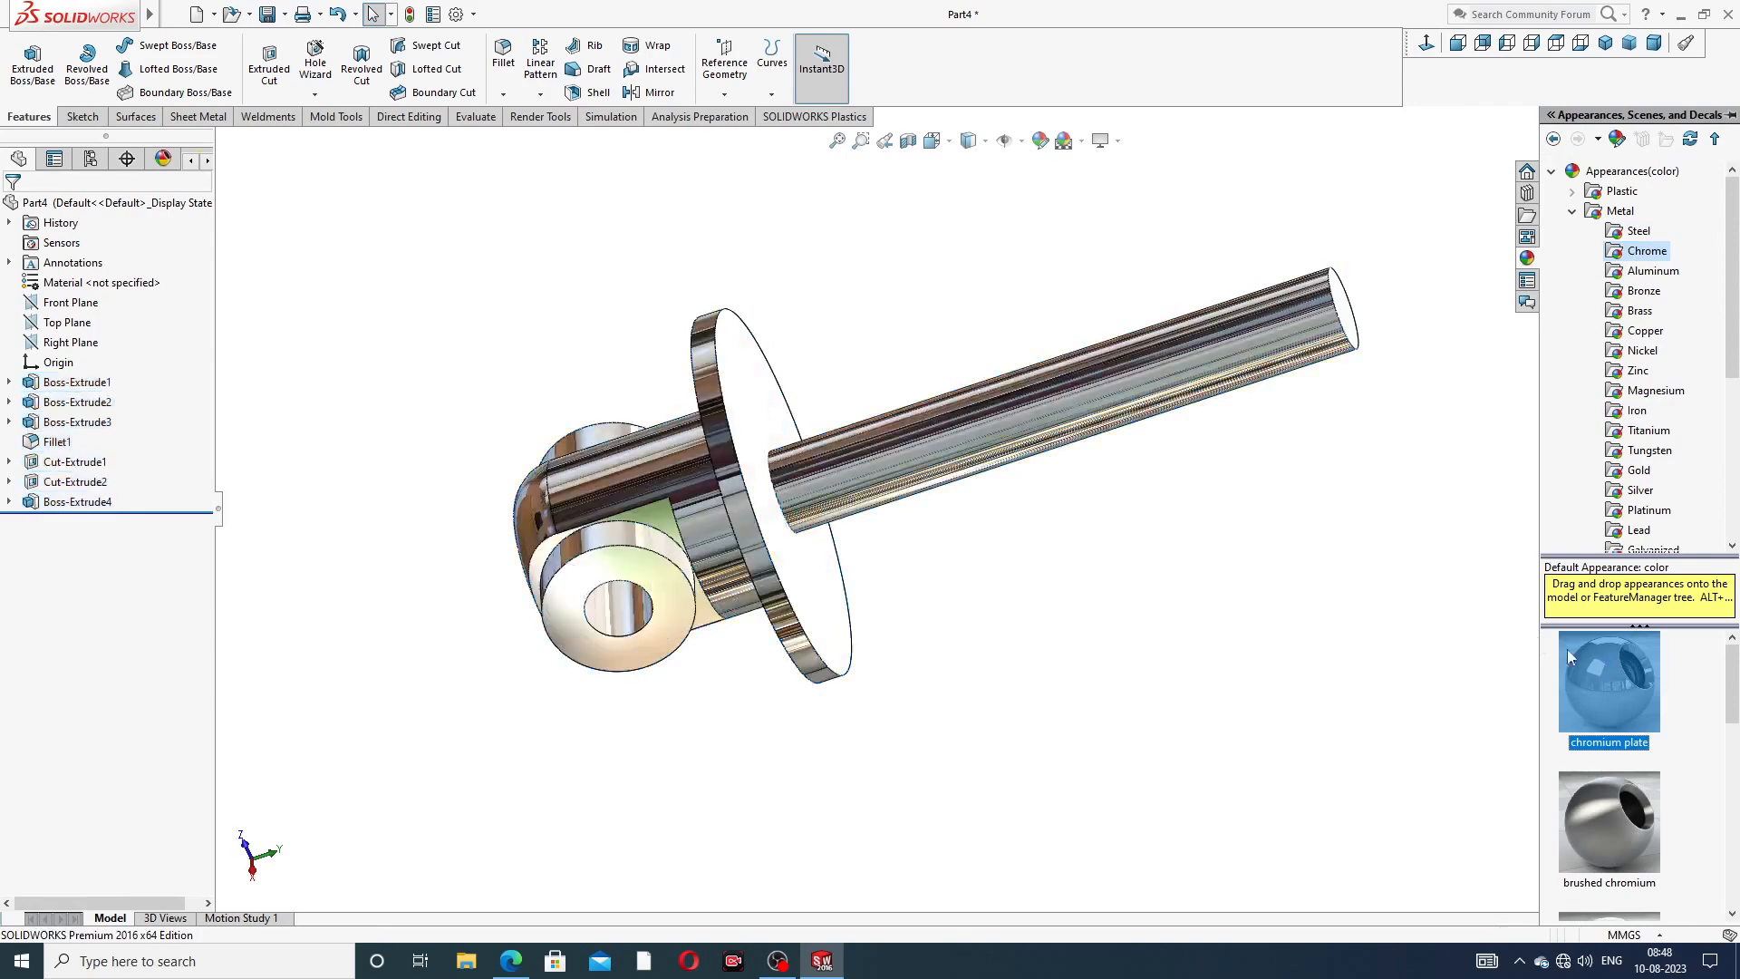
- Apply the matte iron appearance to the cylindrical face of the long rod
{"action": "left_click", "coordinate": [1160, 346]}
{"action": "left_click", "coordinate": [1728, 259]}
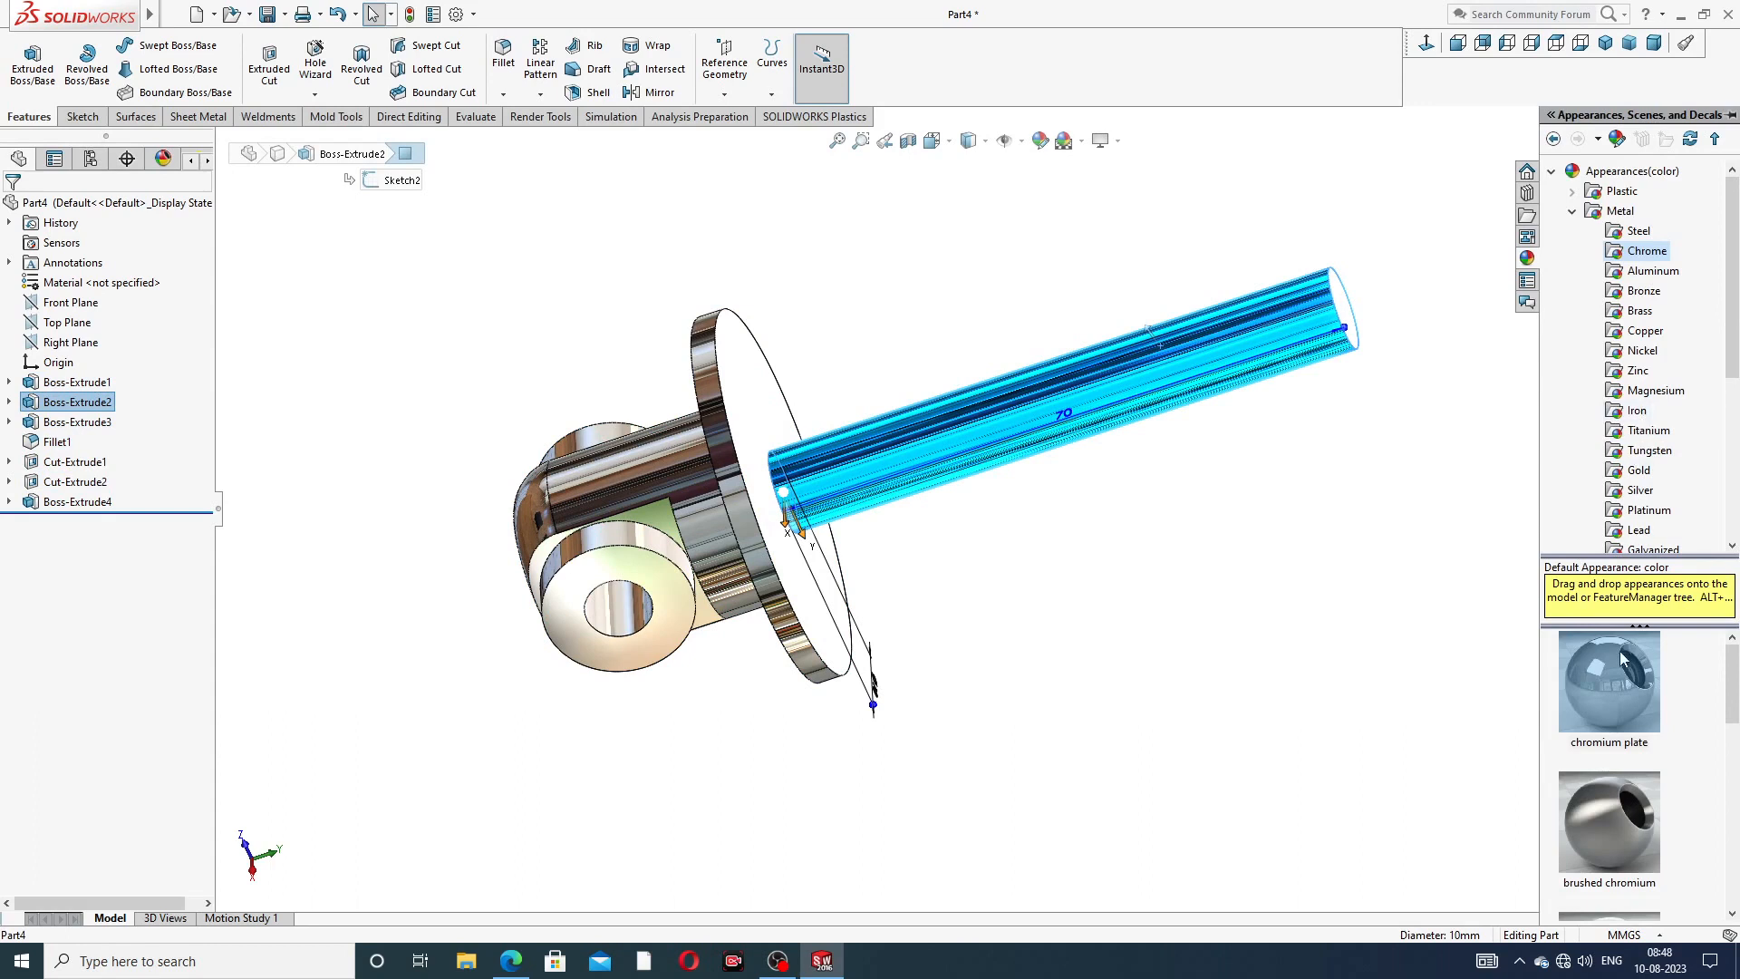
{"action": "left_click", "coordinate": [1639, 414]}
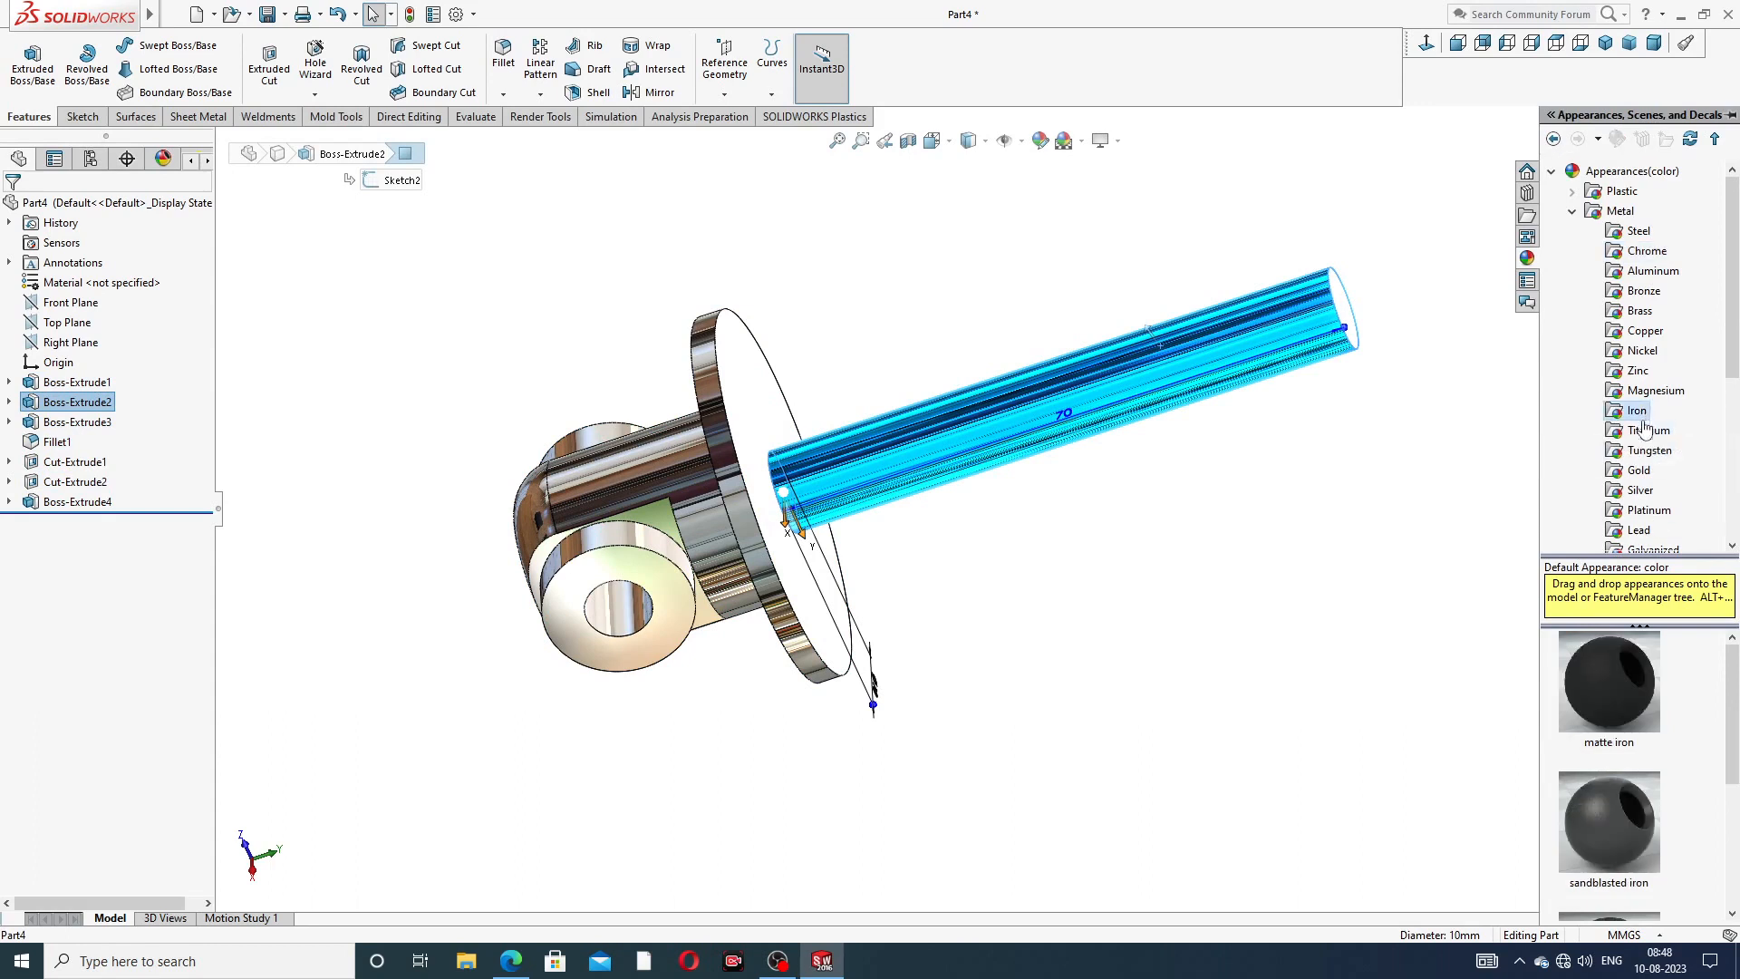
{"action": "double_click", "coordinate": [1614, 653]}
{"action": "left_click", "coordinate": [1398, 568]}
- Examine the coloured base in isometric view and from other angles, zooming in on the lugs and rod
{"action": "scroll", "coordinate": [1320, 454], "scroll_direction": "up", "scroll_amount": 3}
{"action": "middle_click_drag", "start_coordinate": [1268, 396], "coordinate": [912, 470]}
{"action": "left_click", "coordinate": [1605, 42]}
{"action": "mouse_move", "coordinate": [1169, 465]}
{"action": "middle_mouse_down"}
{"action": "mouse_move", "coordinate": [1262, 423]}
{"action": "mouse_move", "coordinate": [1169, 274]}
{"action": "mouse_move", "coordinate": [1304, 399]}
{"action": "mouse_move", "coordinate": [1220, 404]}
{"action": "mouse_move", "coordinate": [1175, 457]}
{"action": "middle_mouse_up"}
{"action": "middle_click_drag", "start_coordinate": [1061, 441], "coordinate": [1033, 583]}
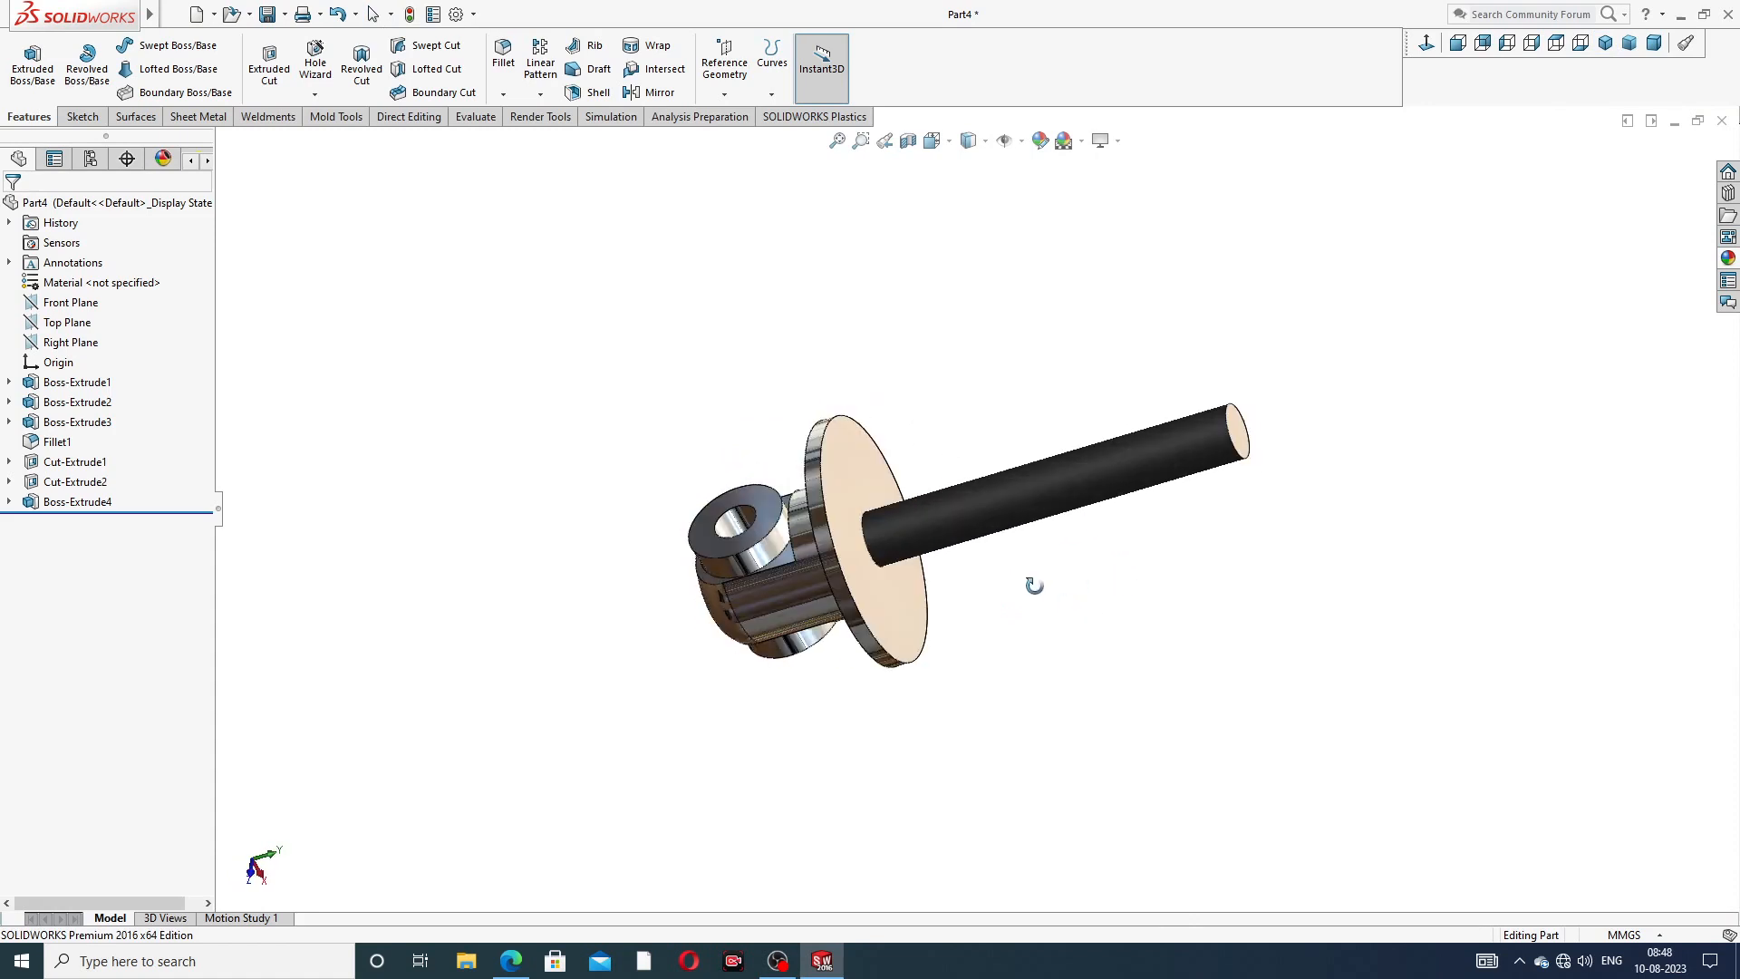
{"action": "scroll", "coordinate": [971, 604], "scroll_direction": "down", "scroll_amount": 2}
{"action": "scroll", "coordinate": [1017, 539], "scroll_direction": "down", "scroll_amount": 2}
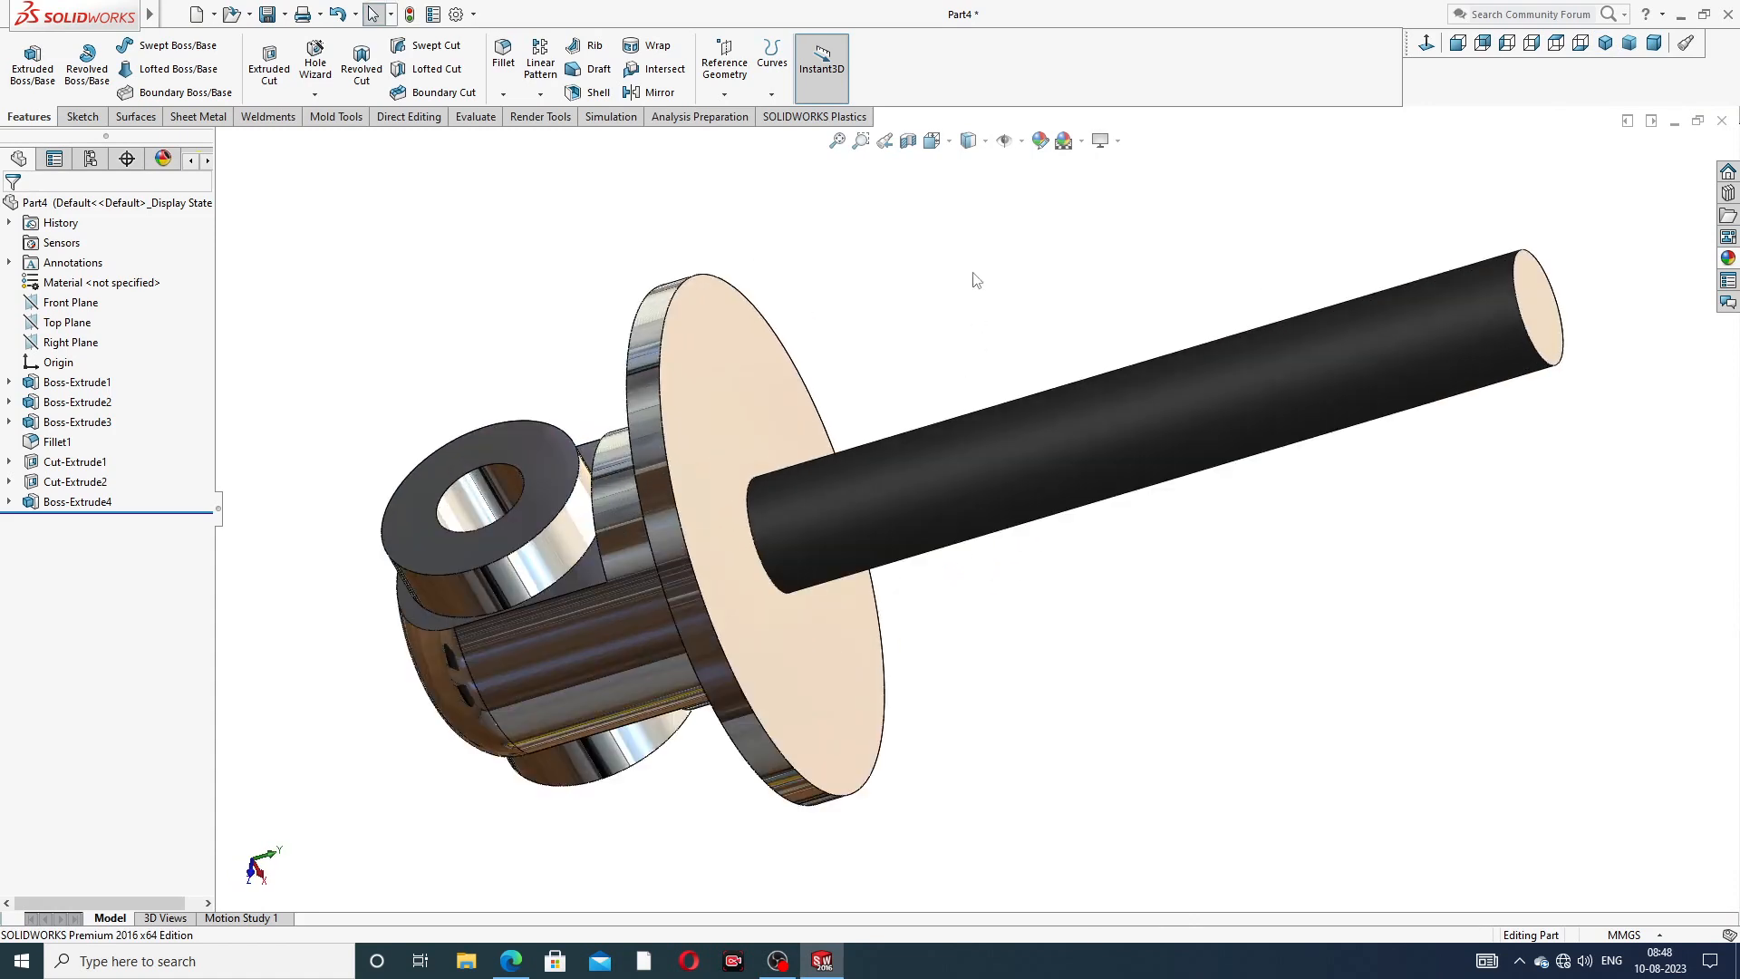
{"action": "scroll", "coordinate": [974, 281], "scroll_direction": "up", "scroll_amount": 2}
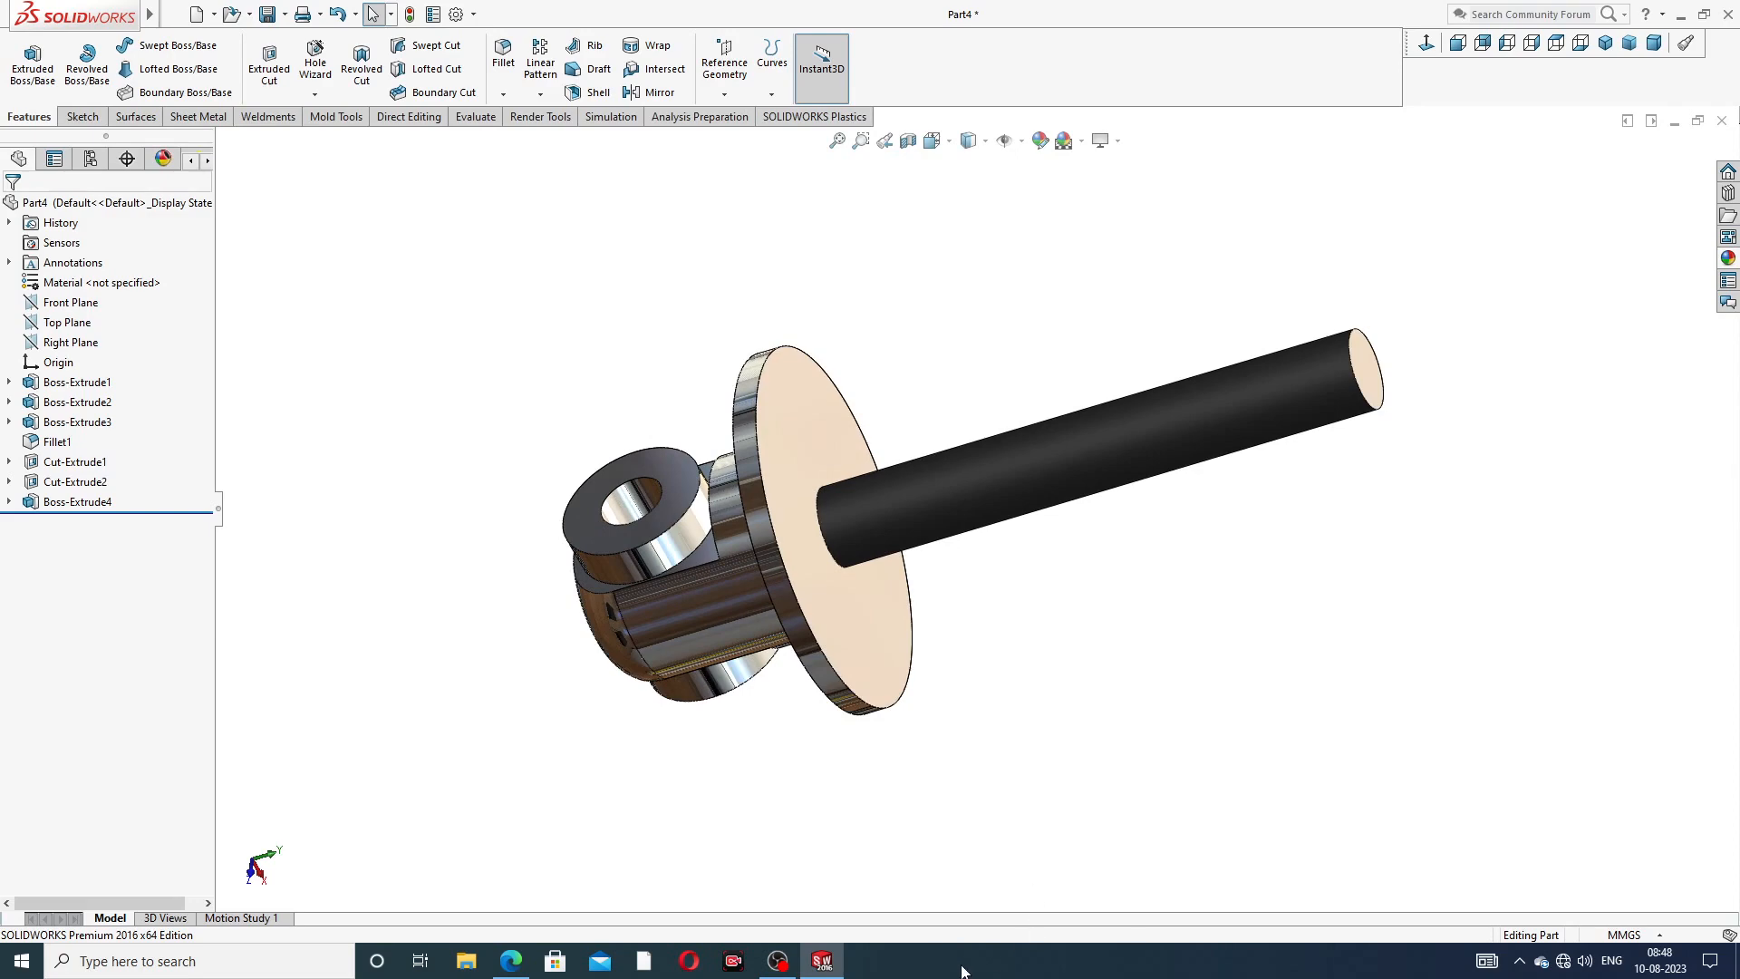
- Review the hydraulic pump's Part-11 end plate PDF drawing and examine the finished end plate model from several angles
{"action": "left_click", "coordinate": [510, 960]}
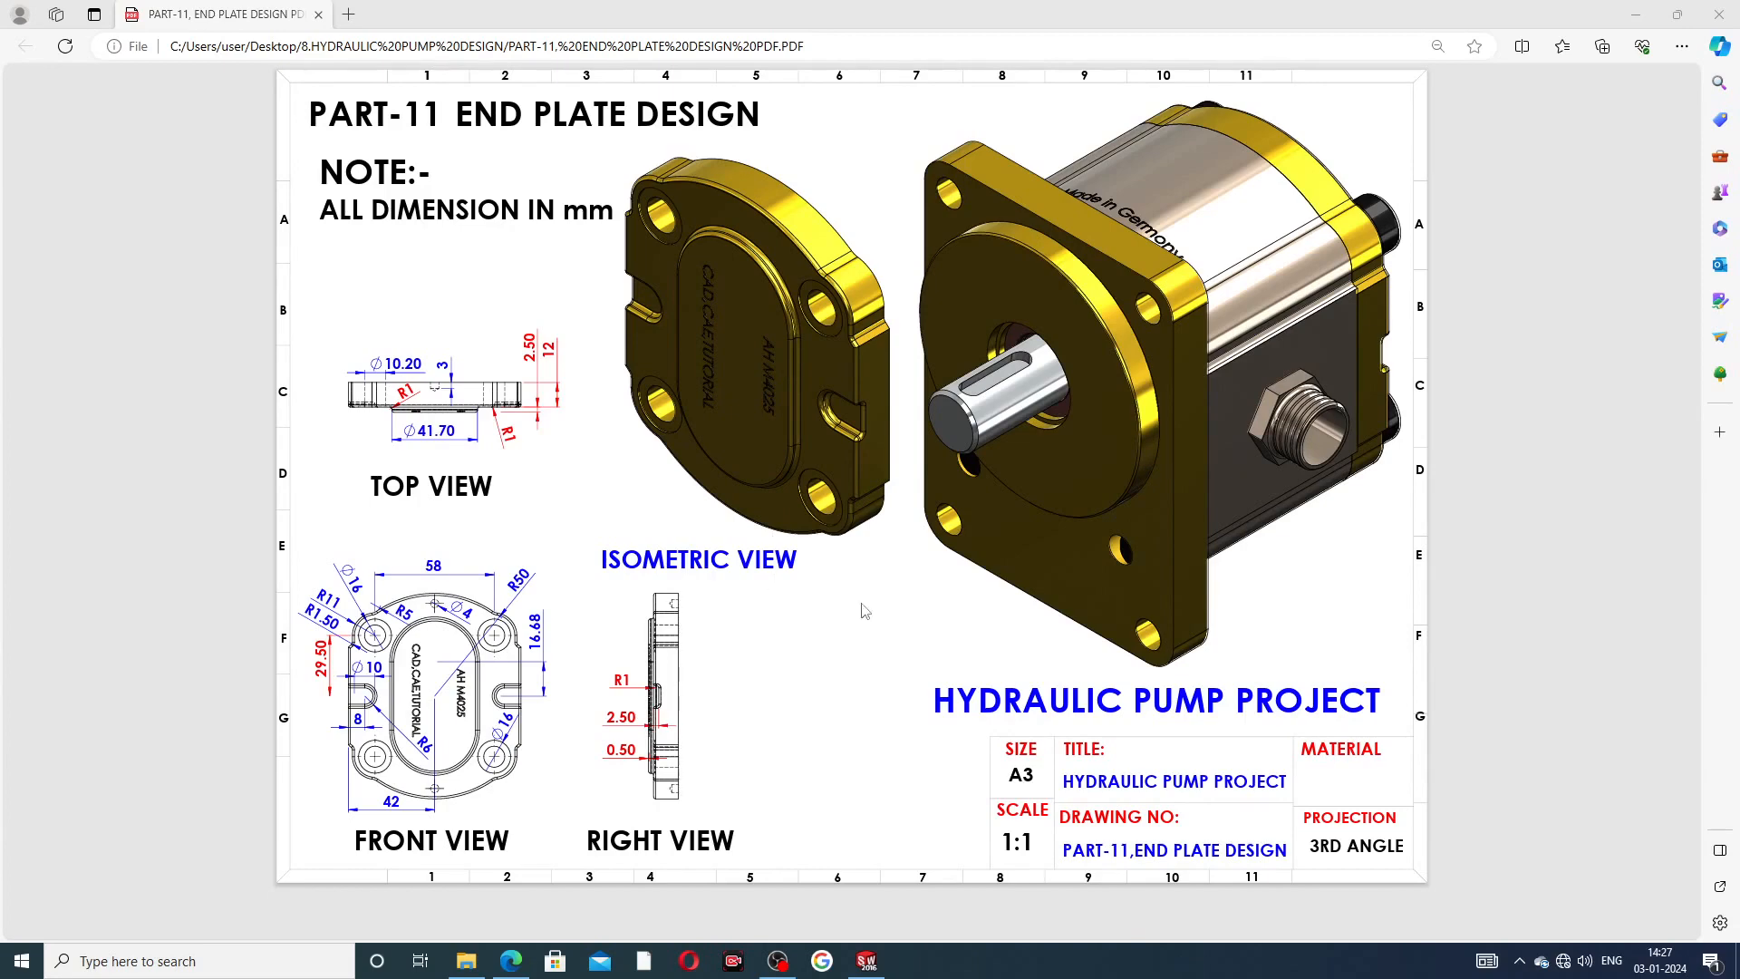
{"action": "left_click", "coordinate": [866, 960]}
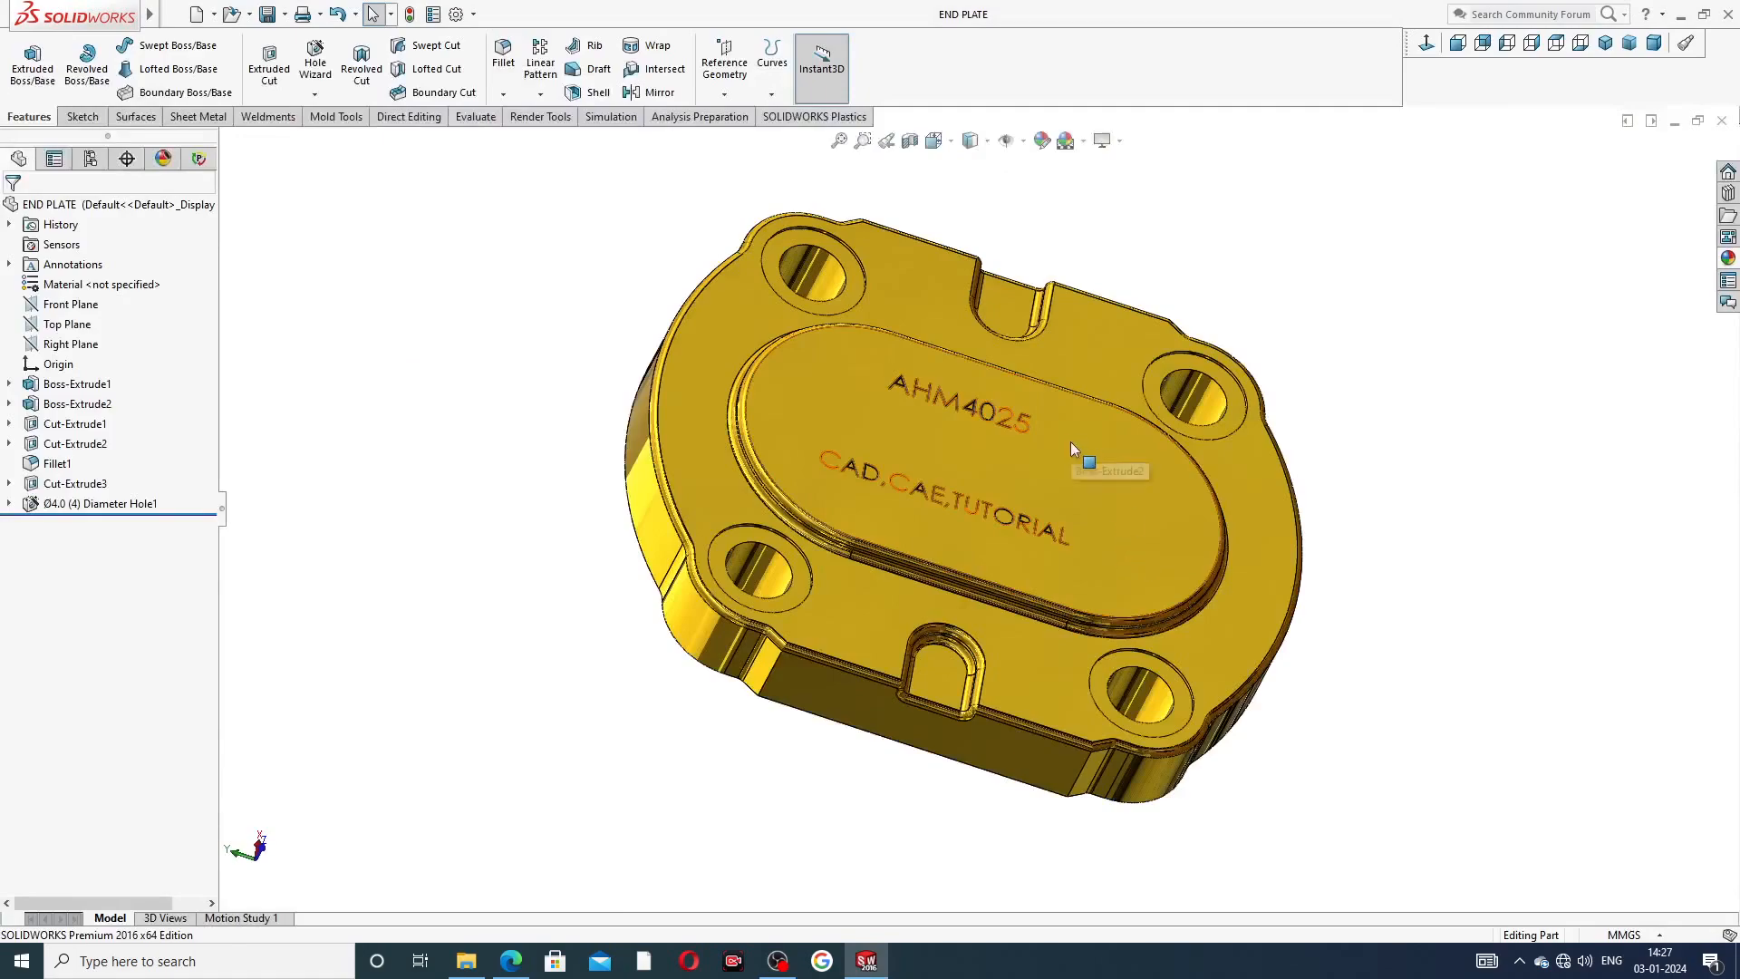
{"action": "middle_click_drag", "start_coordinate": [1100, 558], "coordinate": [1480, 167]}
{"action": "middle_click_drag", "start_coordinate": [1302, 412], "coordinate": [1270, 346]}
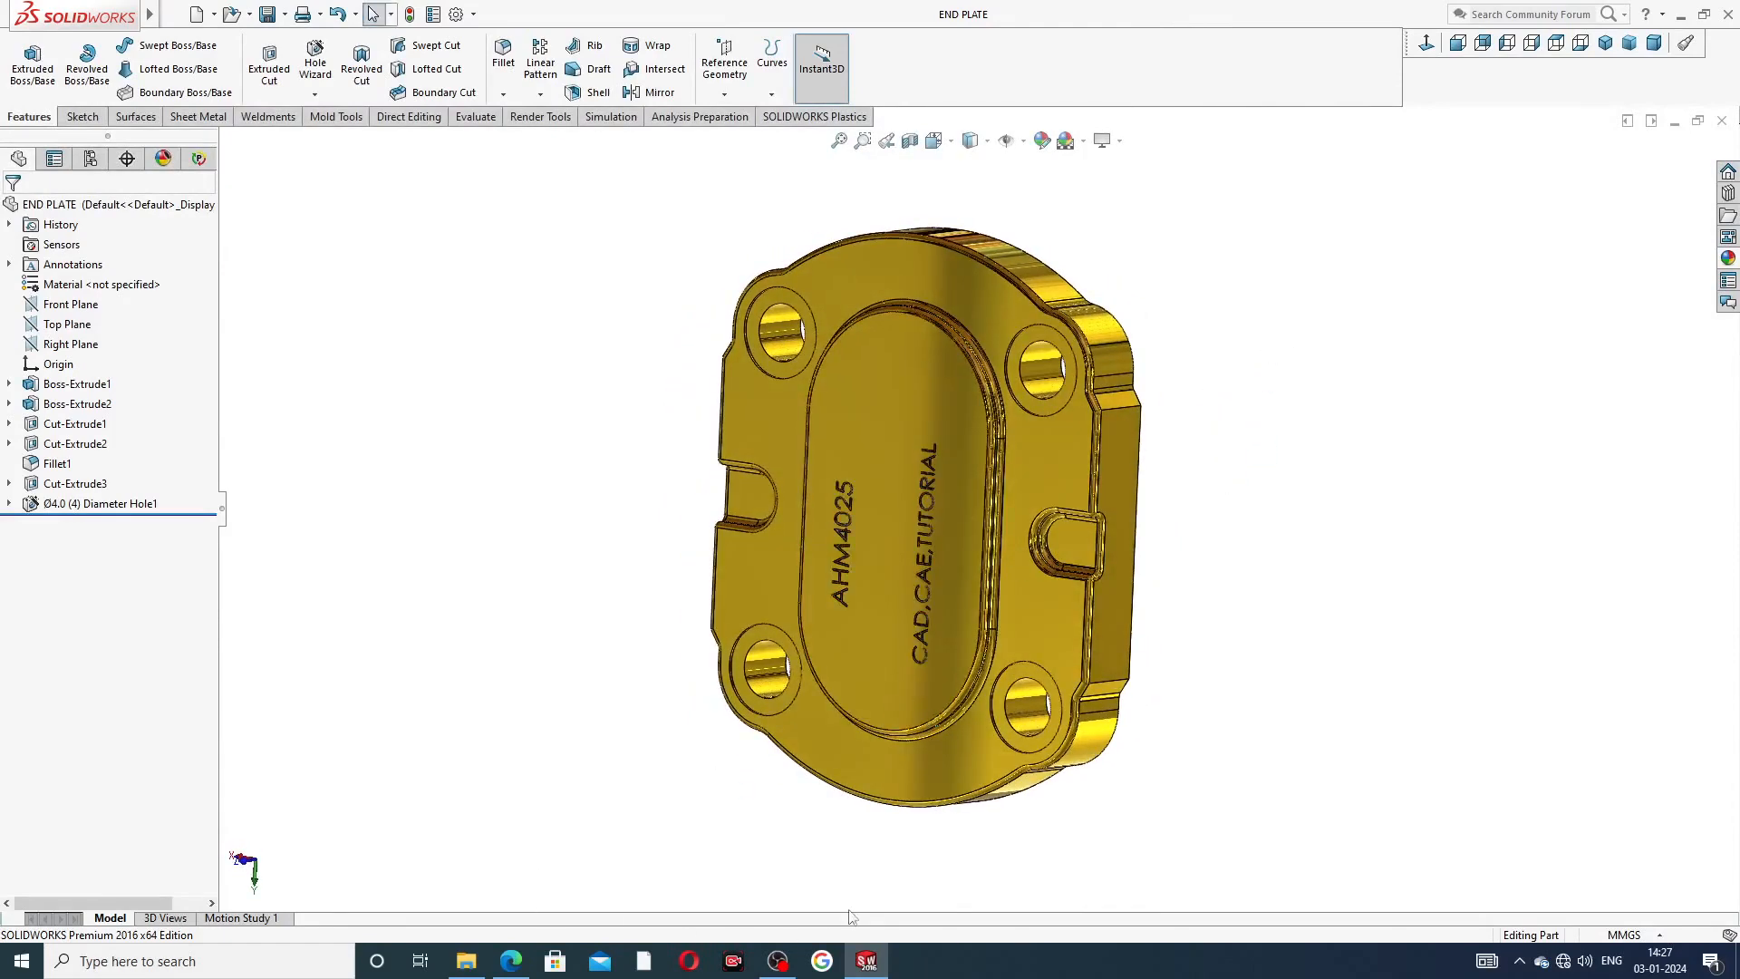
{"action": "left_click", "coordinate": [1427, 42]}
{"action": "middle_click_drag", "start_coordinate": [1134, 388], "coordinate": [824, 565]}
{"action": "mouse_move", "coordinate": [916, 444]}
{"action": "middle_mouse_down"}
{"action": "mouse_move", "coordinate": [942, 435]}
{"action": "mouse_move", "coordinate": [888, 448]}
{"action": "mouse_move", "coordinate": [892, 465]}
{"action": "mouse_move", "coordinate": [895, 437]}
{"action": "middle_mouse_up"}
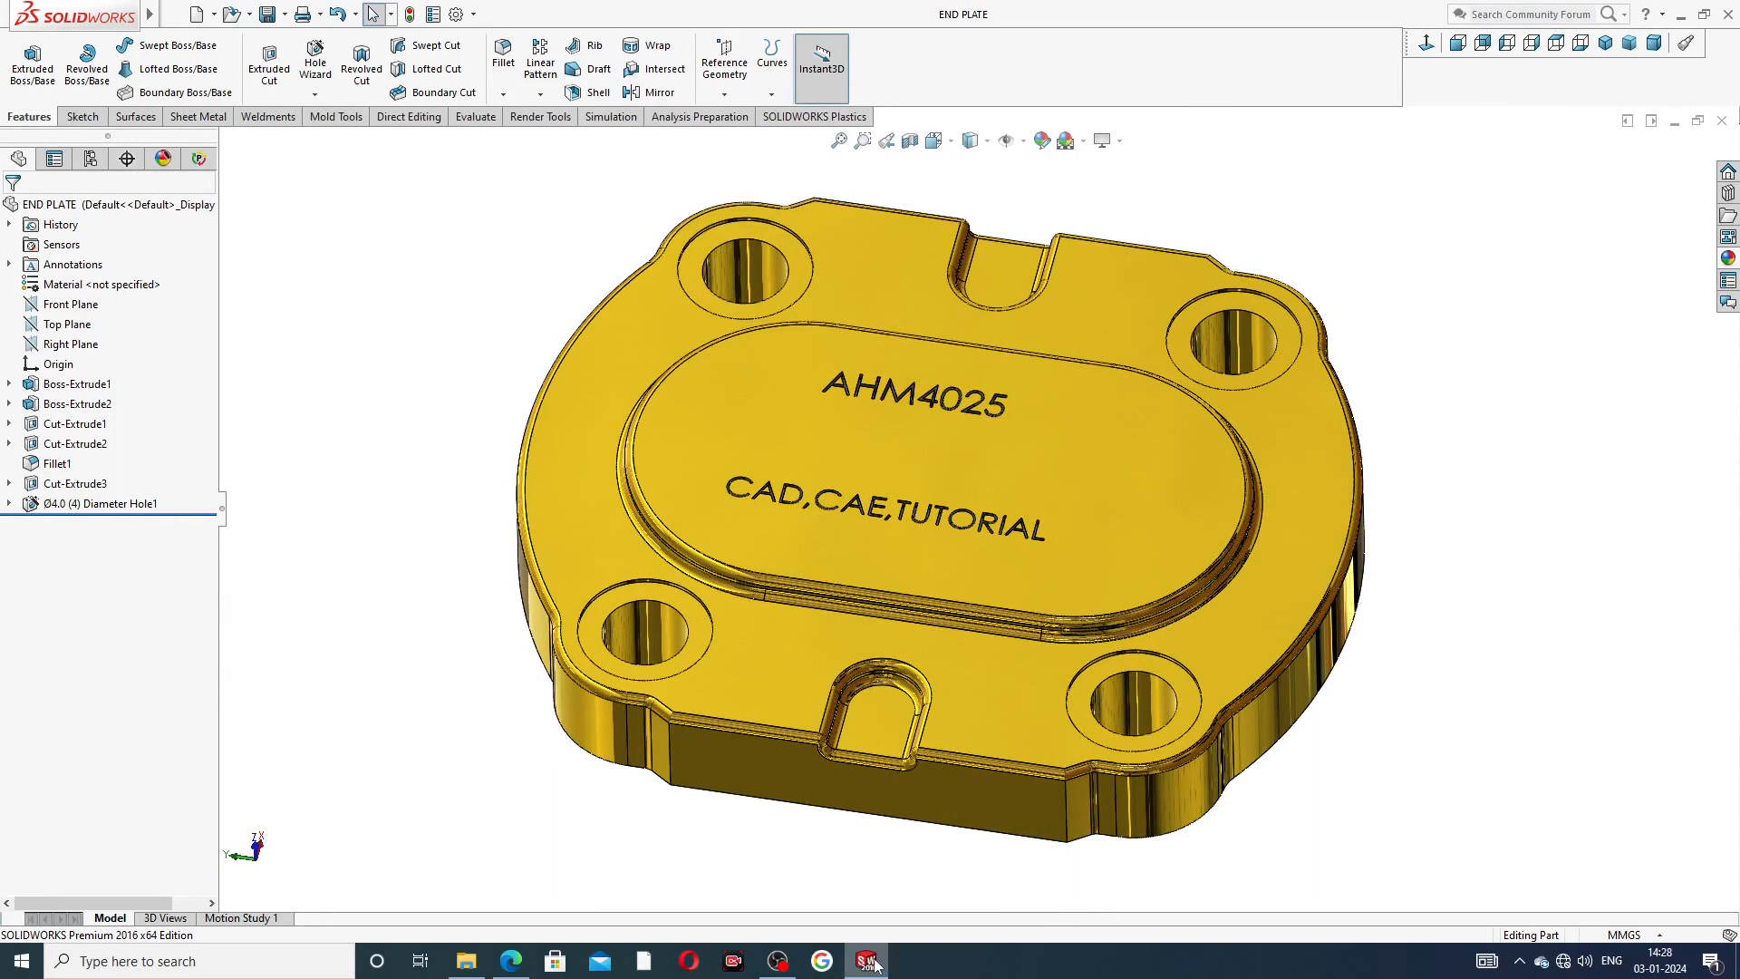
- Close the end plate model and create a new part with a plain white background scene
{"action": "left_click", "coordinate": [1720, 121]}
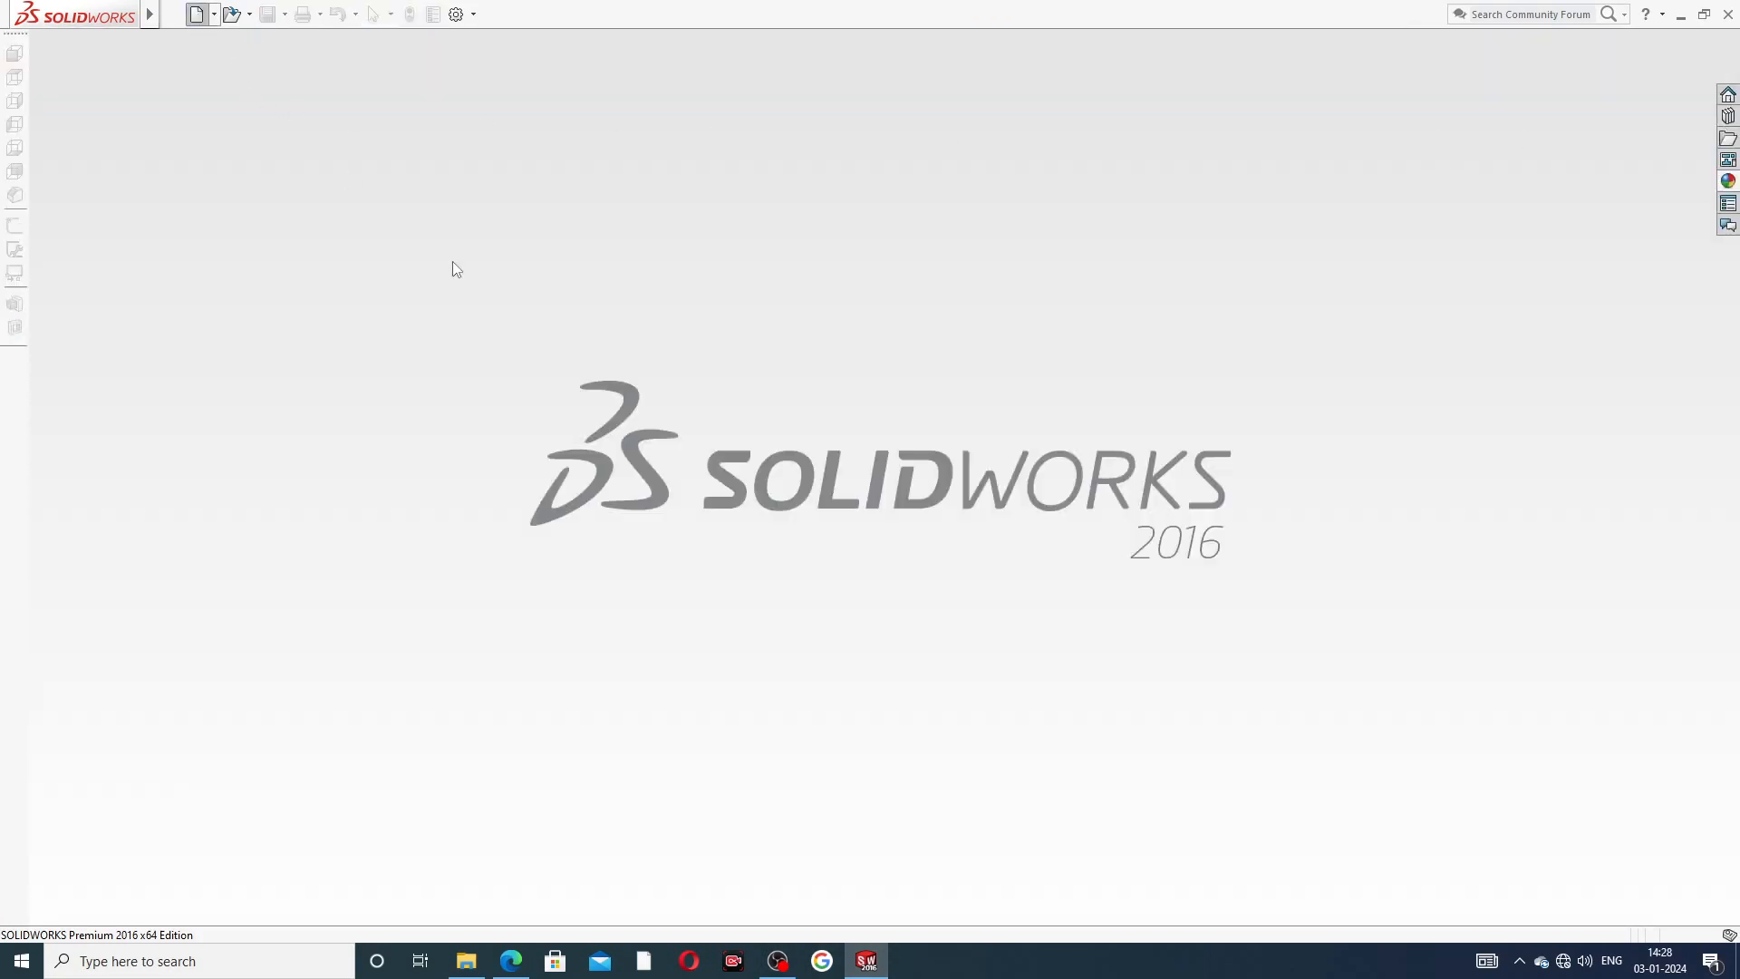
{"action": "left_click", "coordinate": [716, 701]}
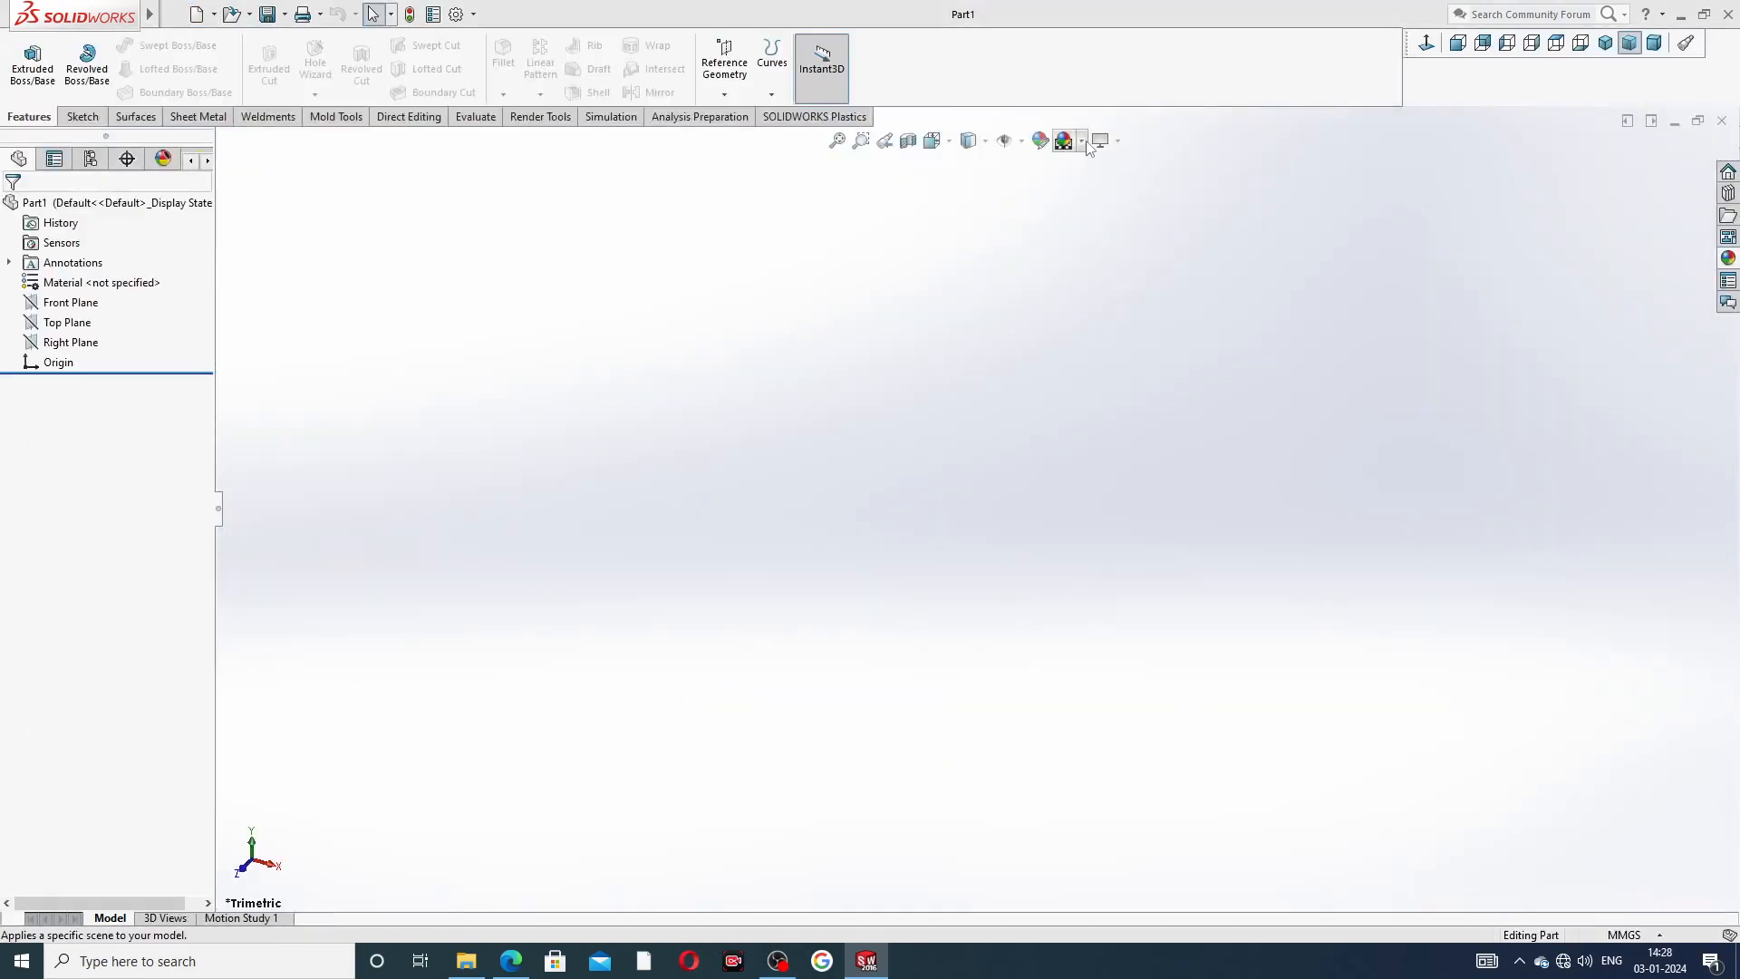
{"action": "left_click", "coordinate": [1096, 140]}
{"action": "left_click", "coordinate": [1112, 50]}
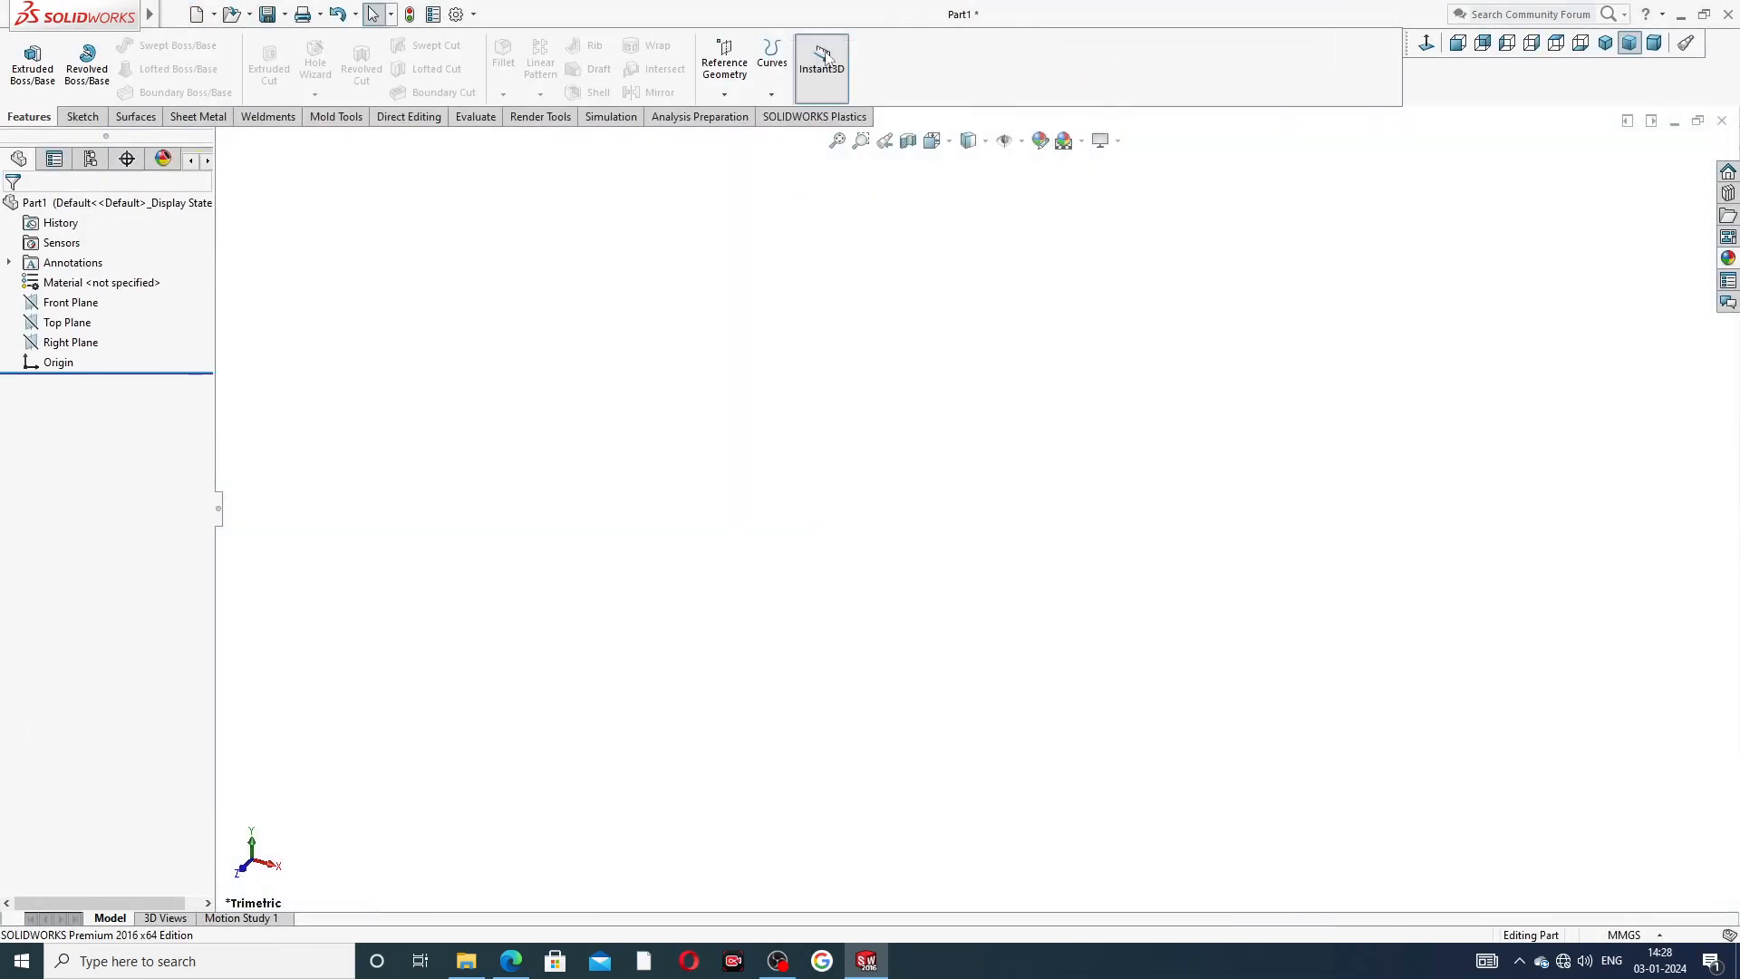
- Set the new part's image quality to the highest resolution for both shaded/draft and wireframe display
{"action": "left_click", "coordinate": [456, 13]}
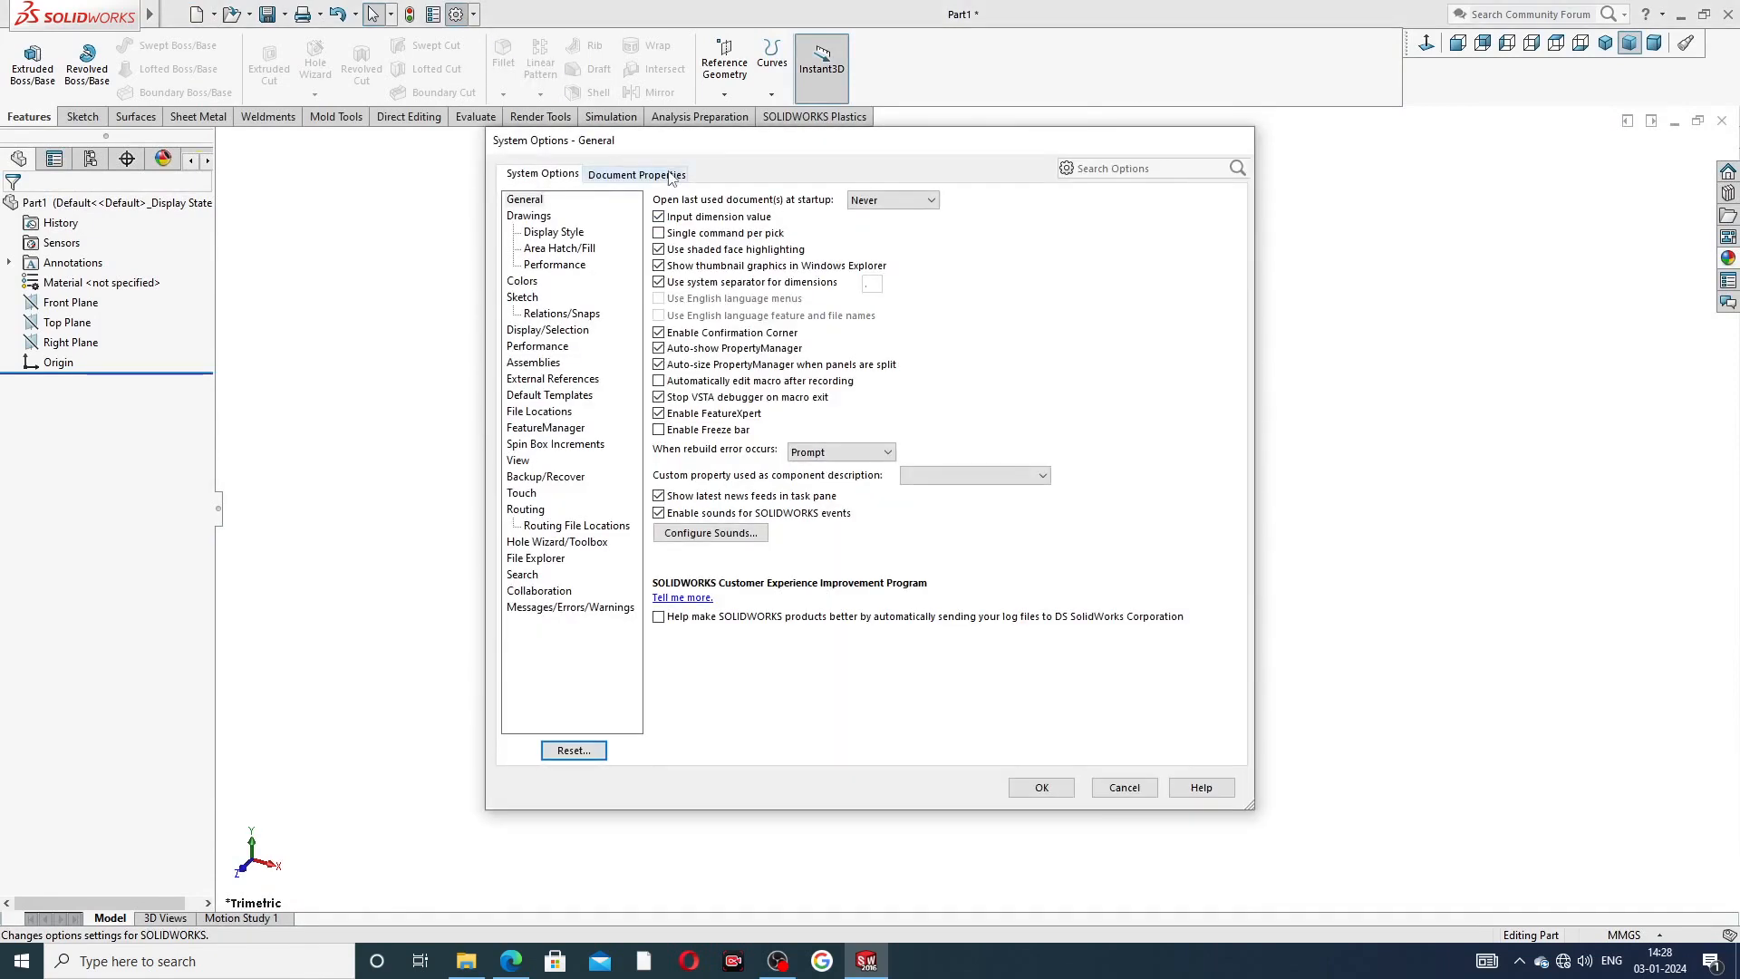
{"action": "left_click", "coordinate": [671, 173]}
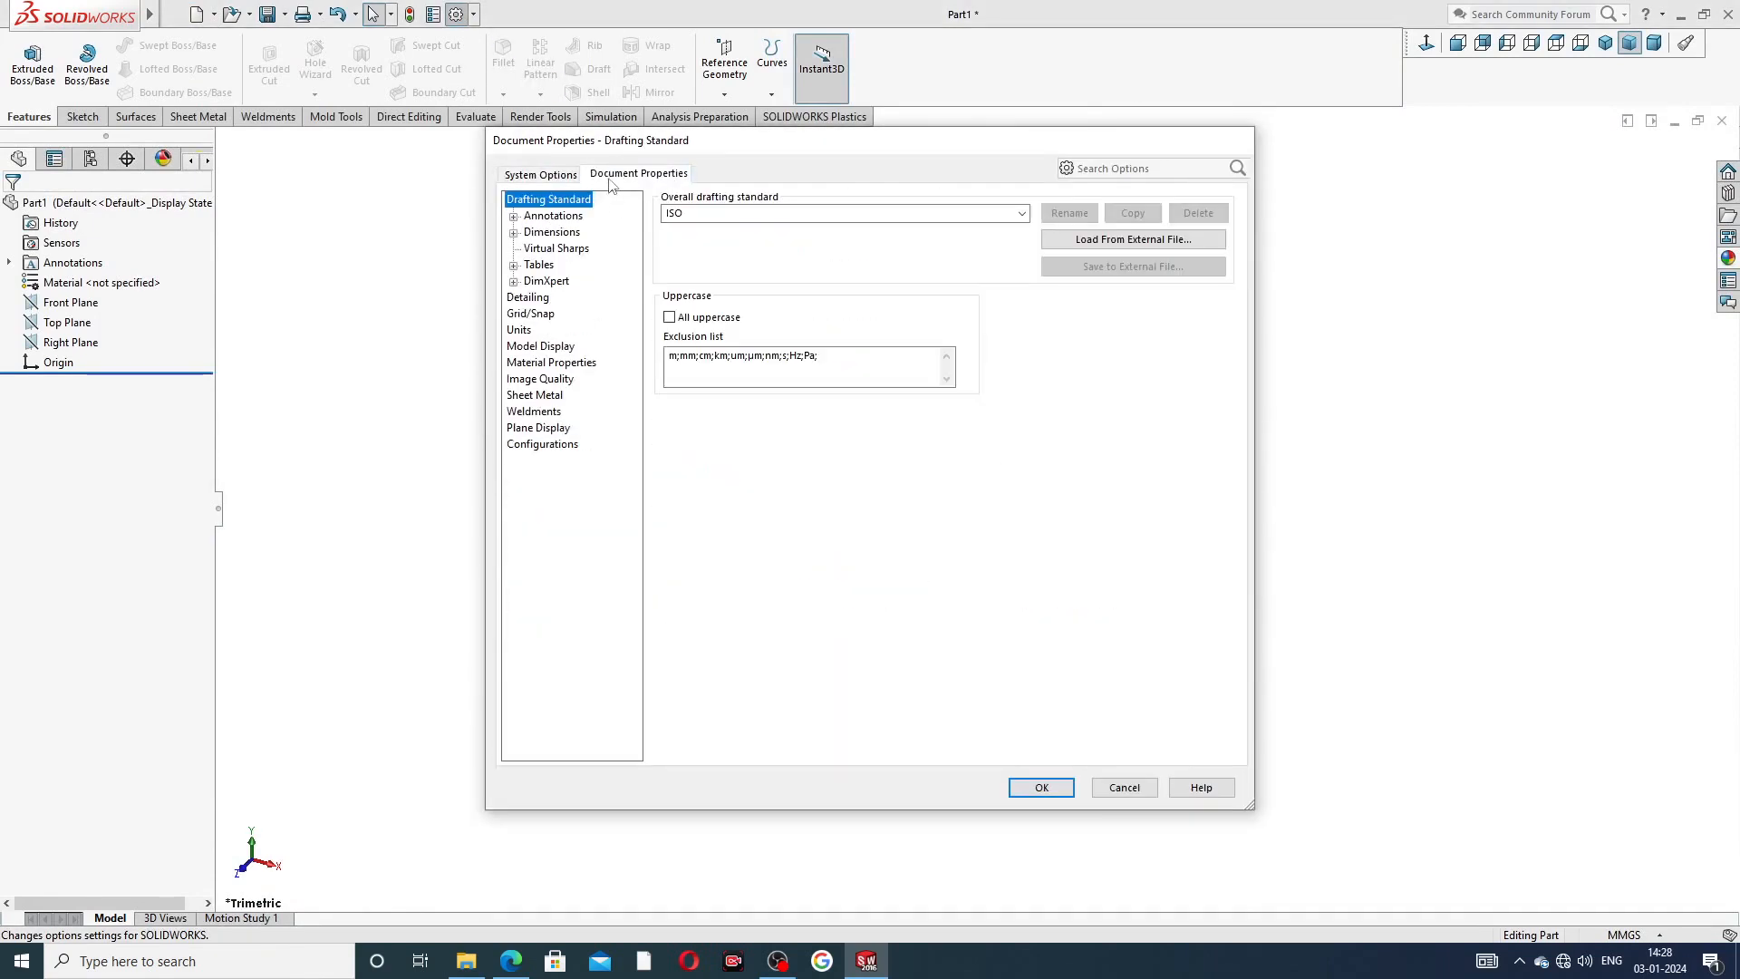
{"action": "left_click", "coordinate": [551, 379]}
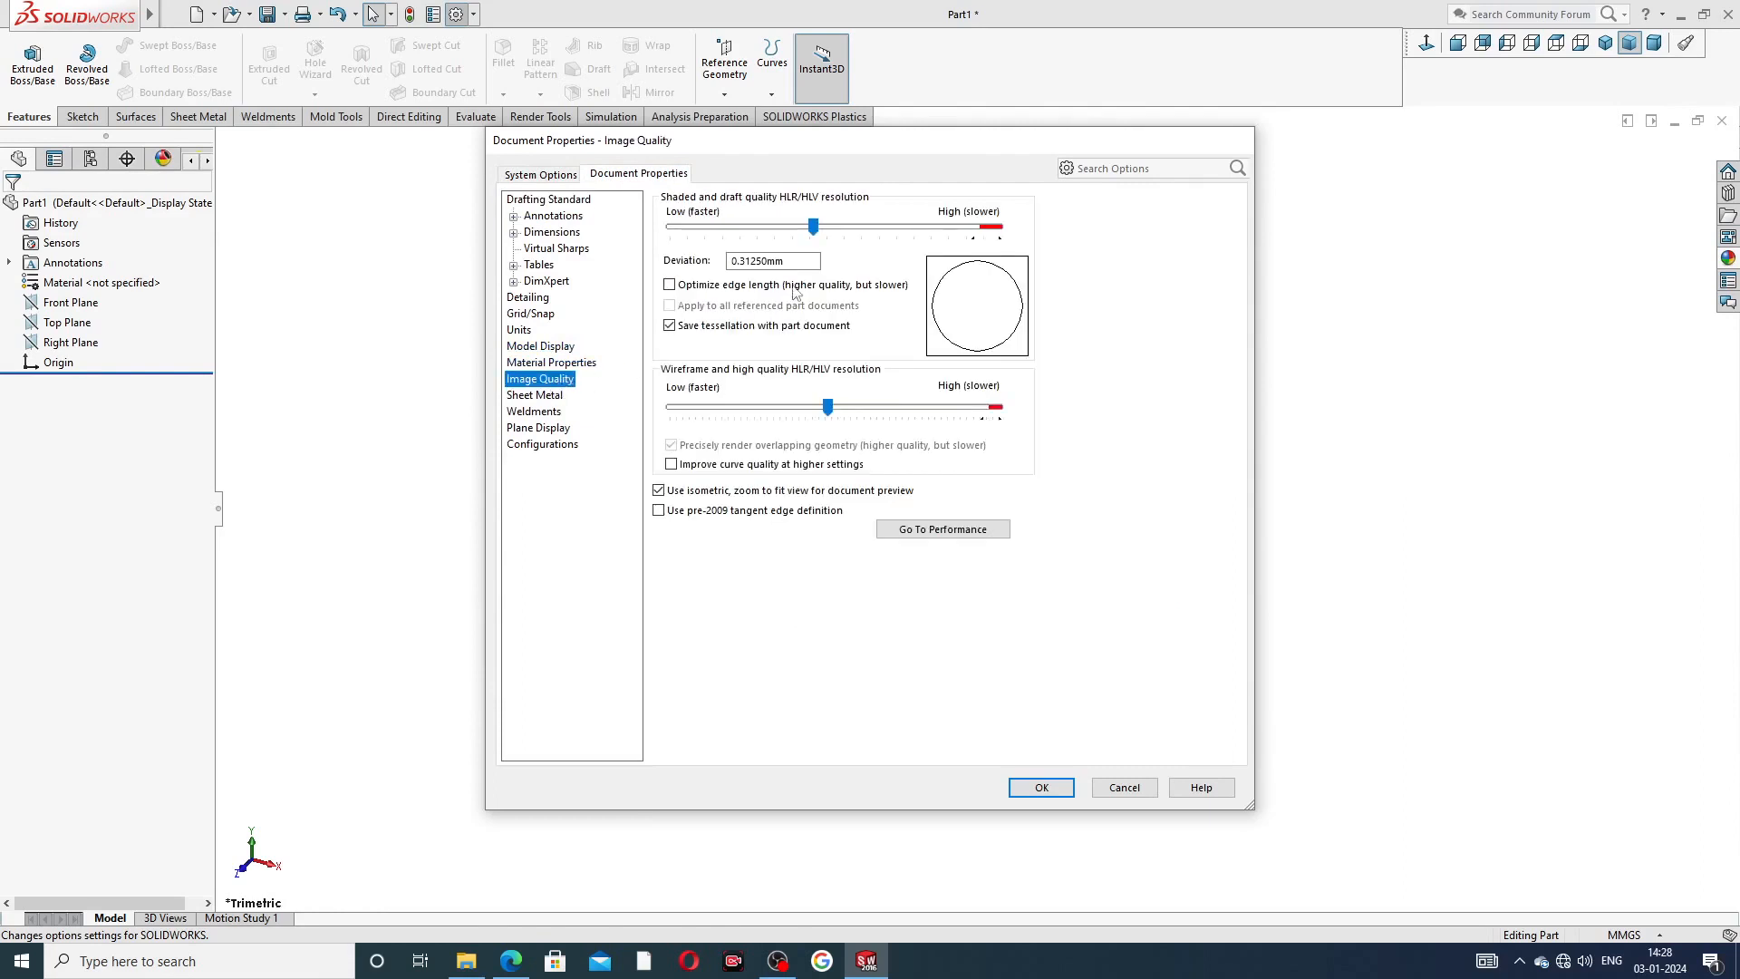
{"action": "left_click_drag", "start_coordinate": [813, 227], "coordinate": [999, 226]}
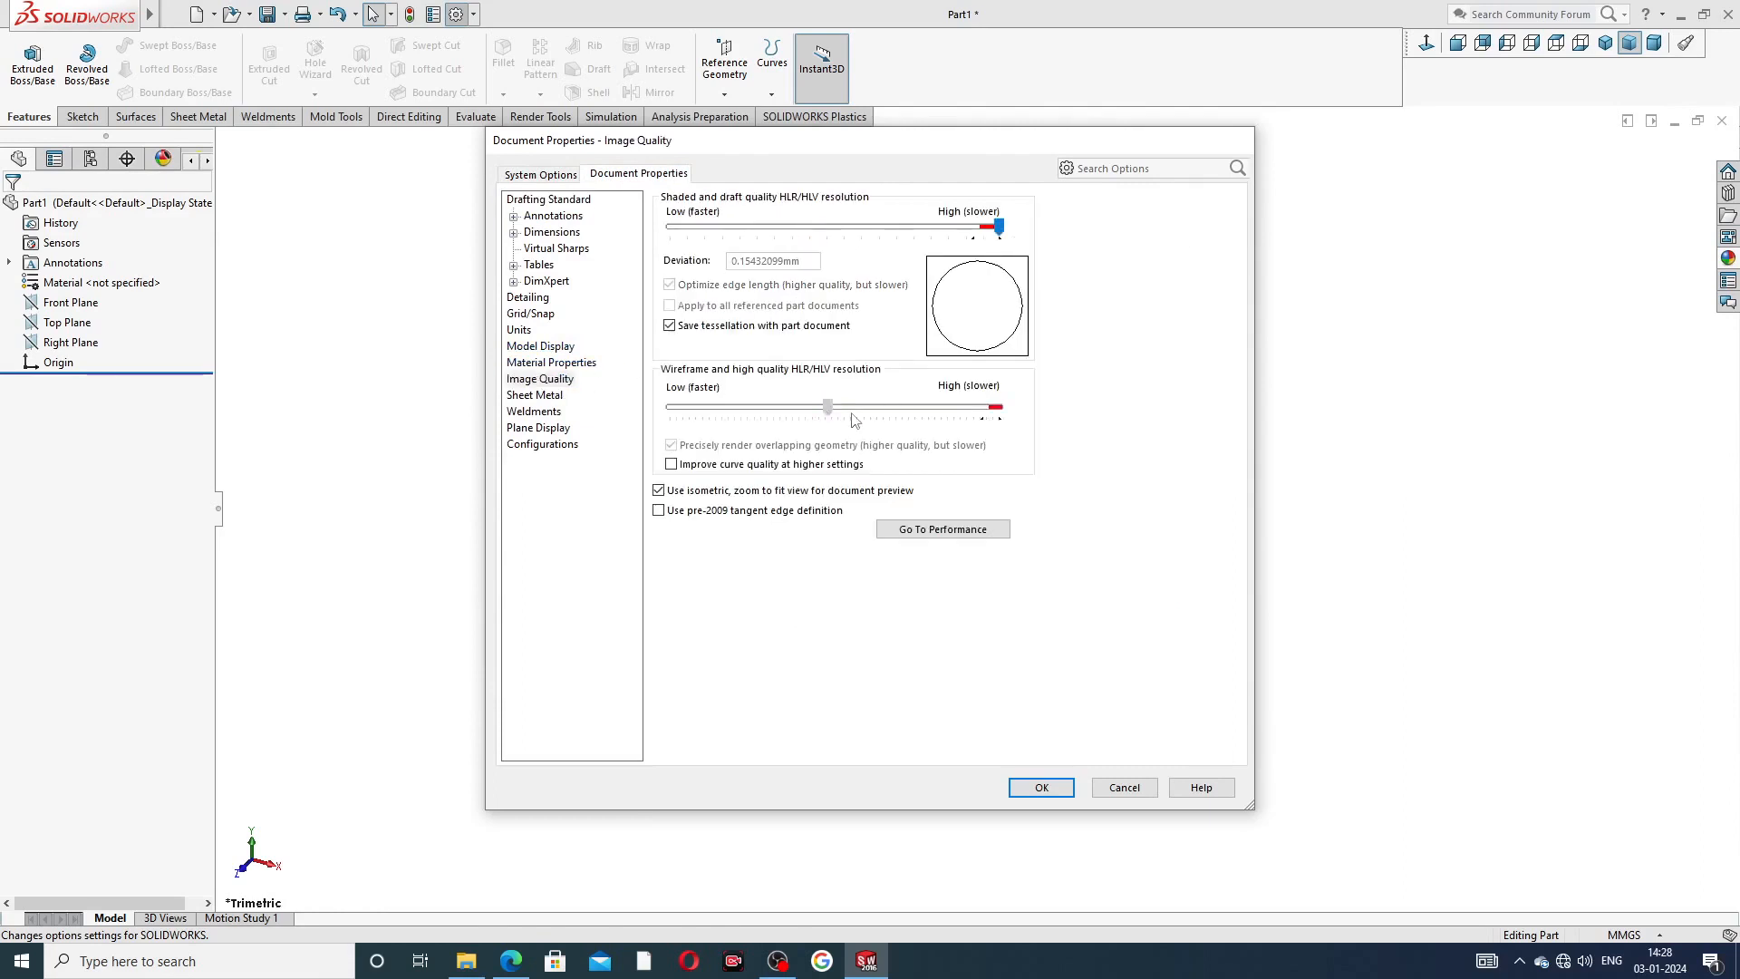
{"action": "left_click_drag", "start_coordinate": [827, 415], "coordinate": [998, 407]}
{"action": "left_click", "coordinate": [1041, 786]}
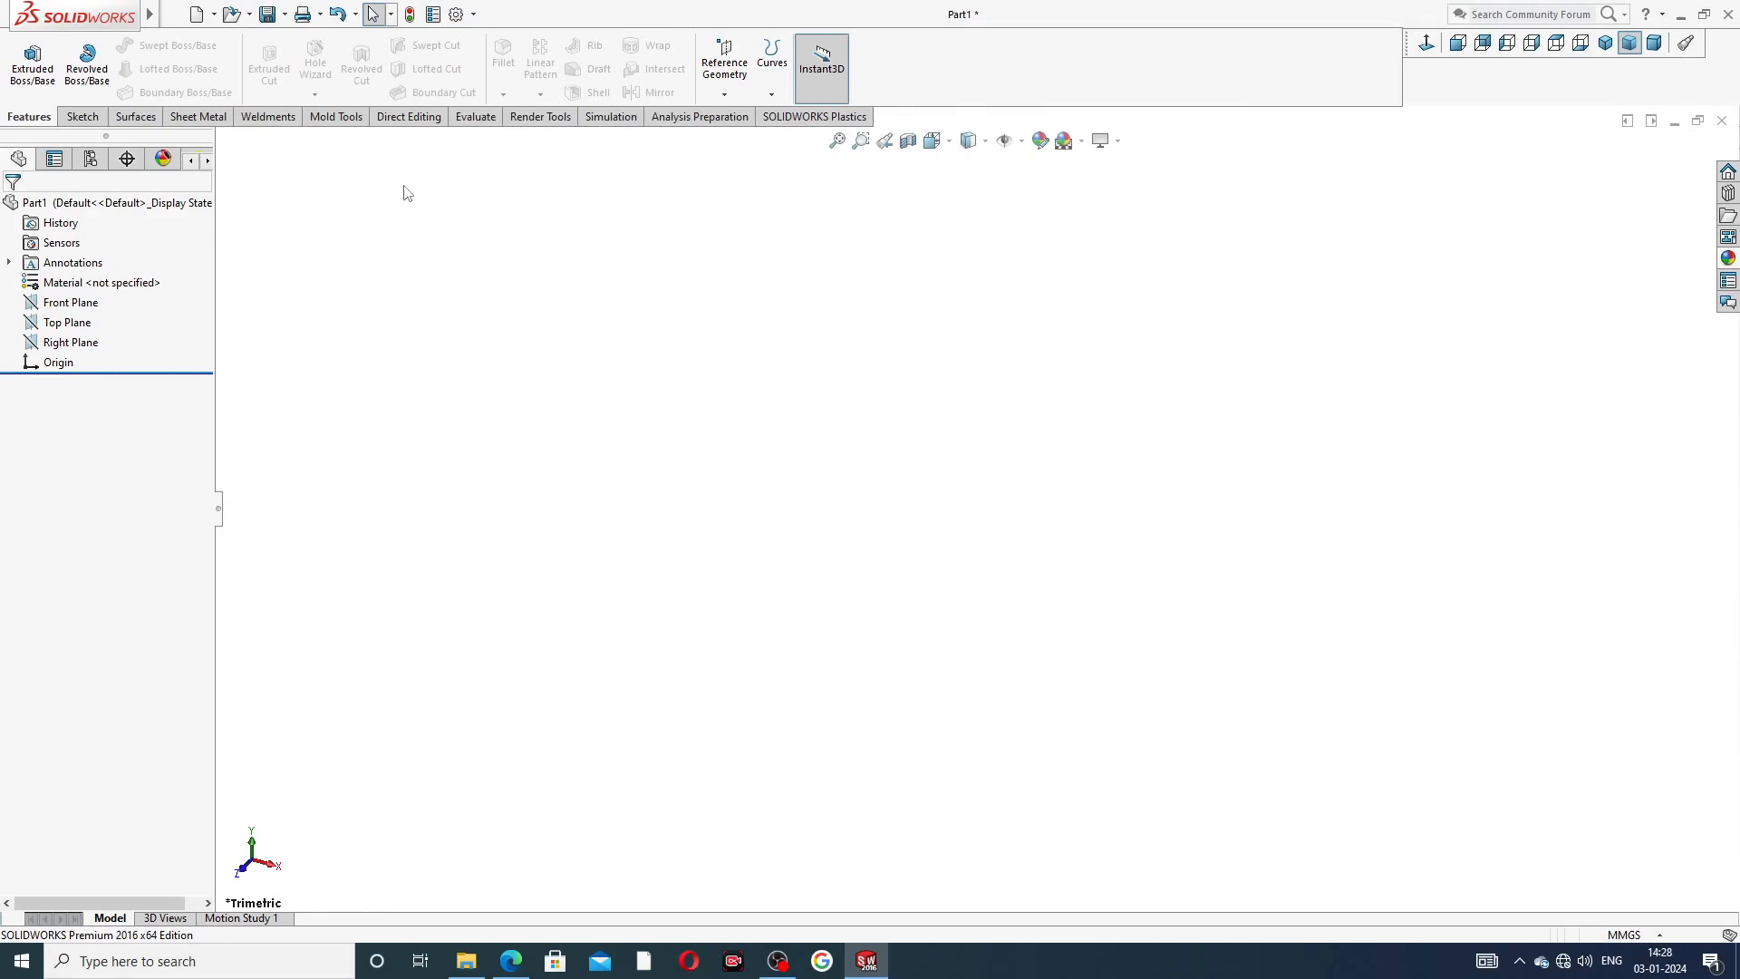
- Consult the Part-11 end plate PDF drawing and start a sketch on the Front Plane of the new part
{"action": "left_click", "coordinate": [513, 960]}
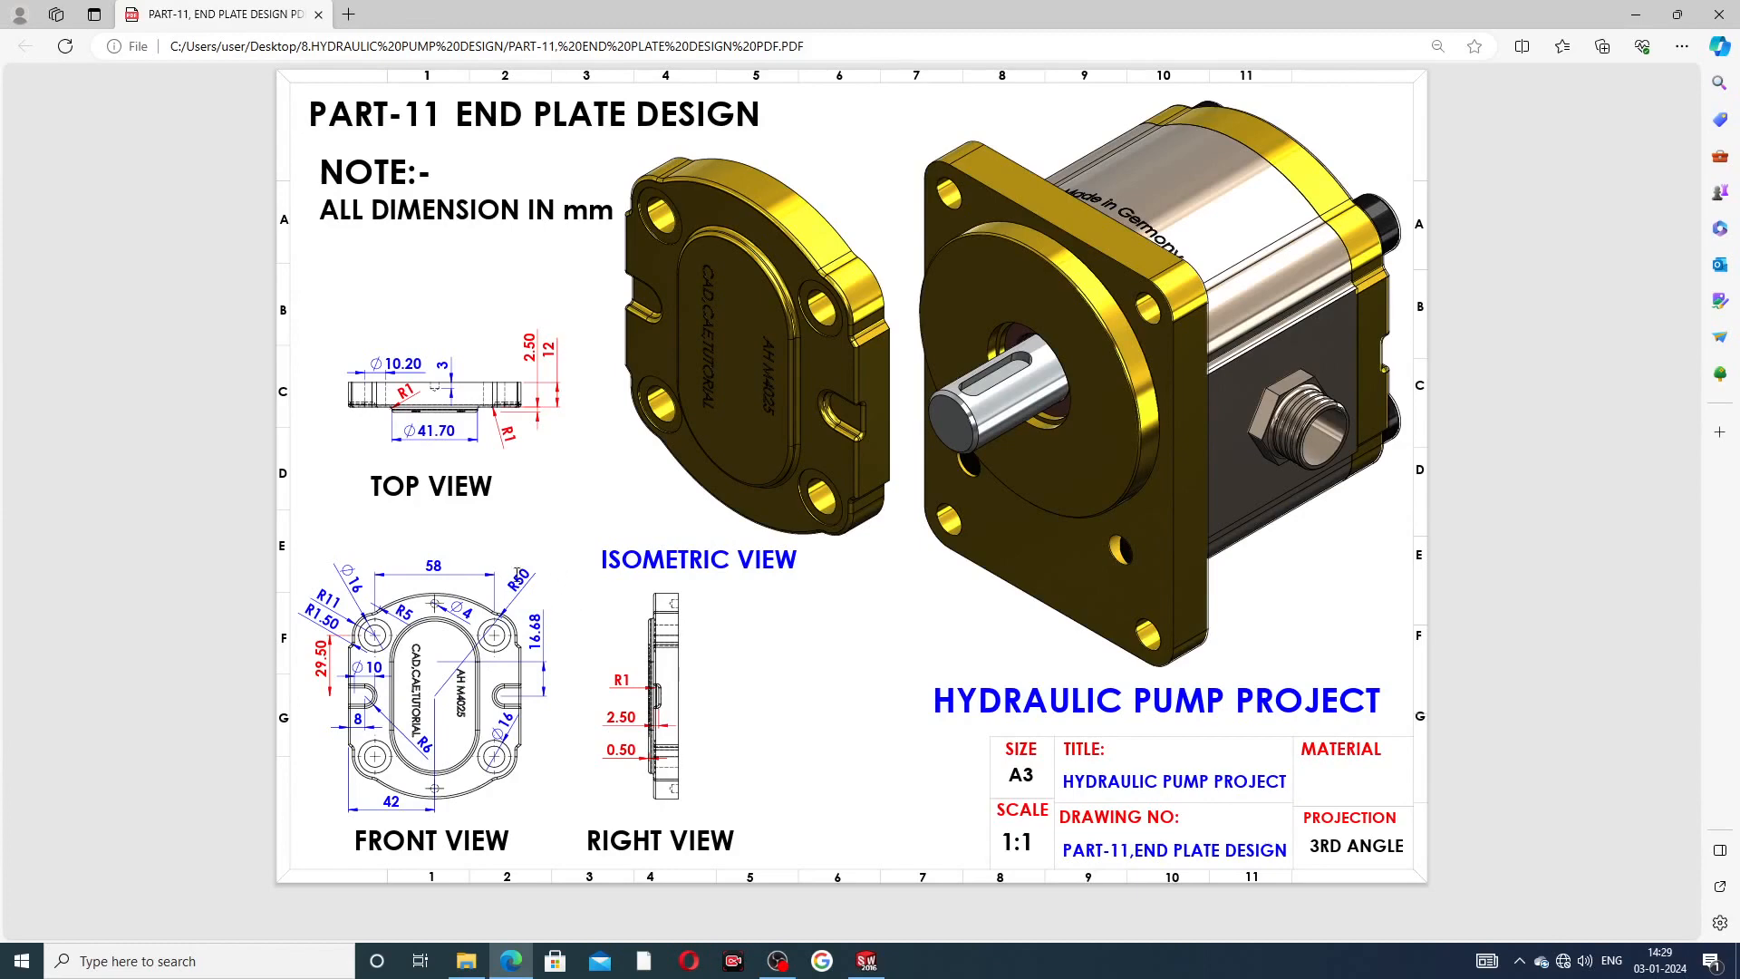
{"action": "left_click", "coordinate": [512, 960]}
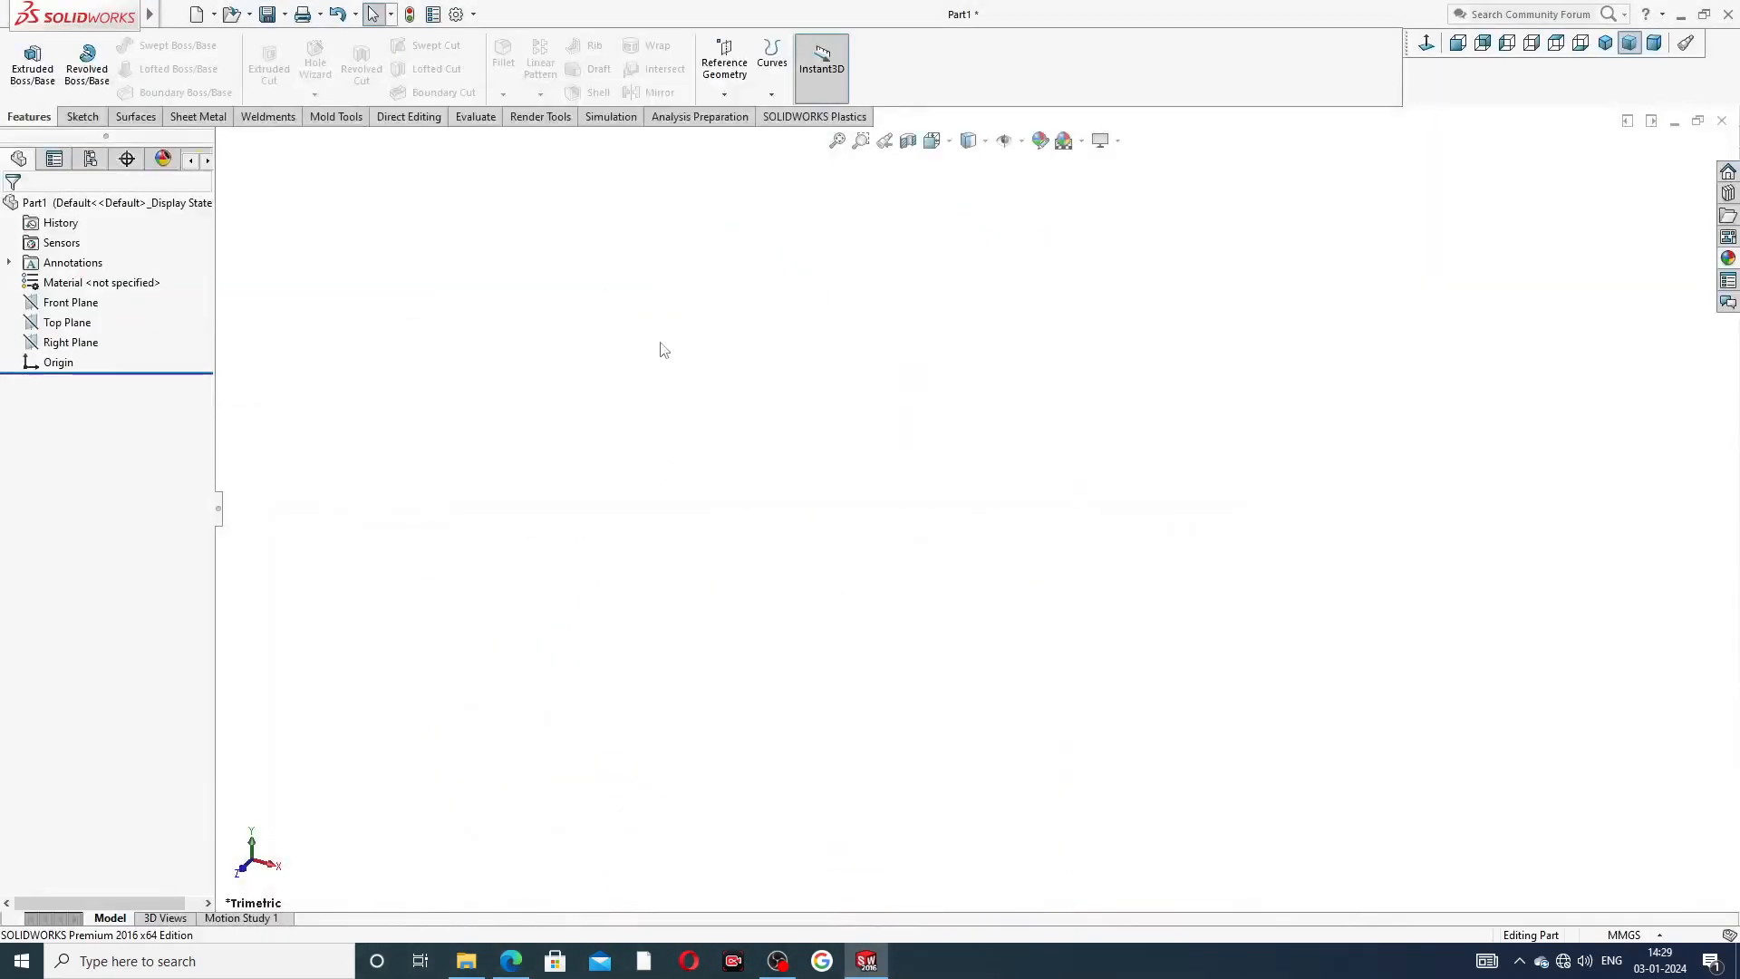
{"action": "left_click", "coordinate": [69, 303]}
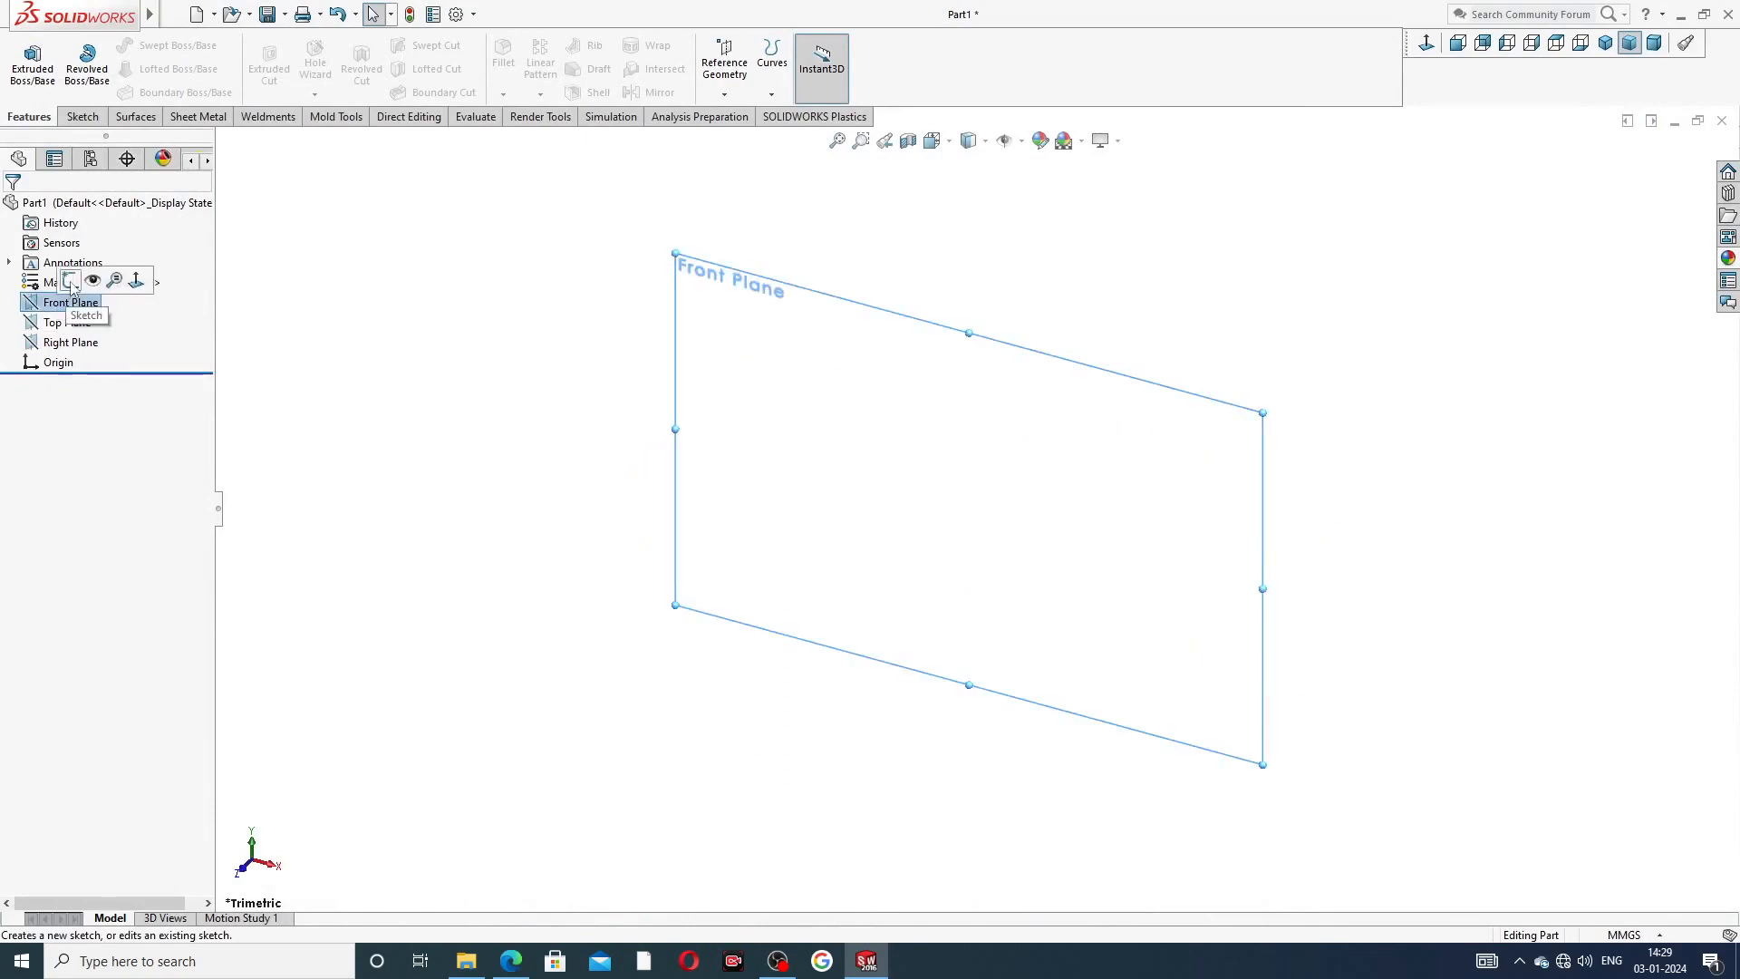
{"action": "left_click", "coordinate": [71, 283]}
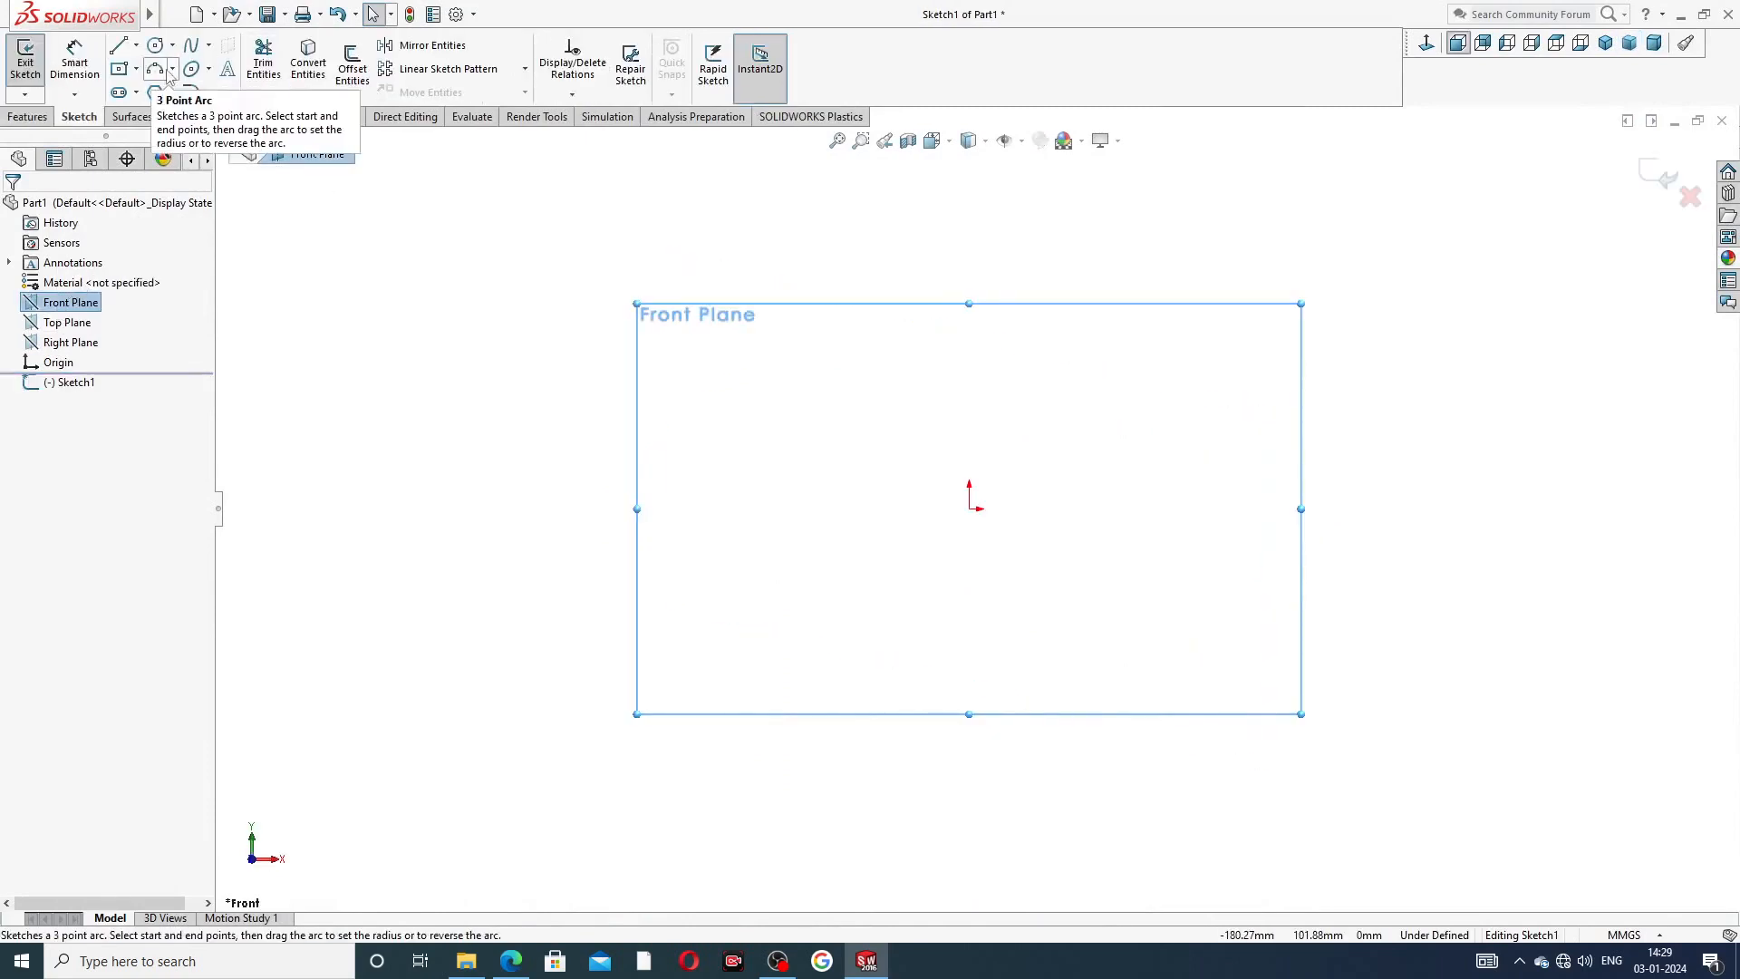
- Draw a vertical construction centreline from above down to the origin and a horizontal one from the origin towards negative X
{"action": "left_click", "coordinate": [136, 46]}
{"action": "left_click", "coordinate": [163, 91]}
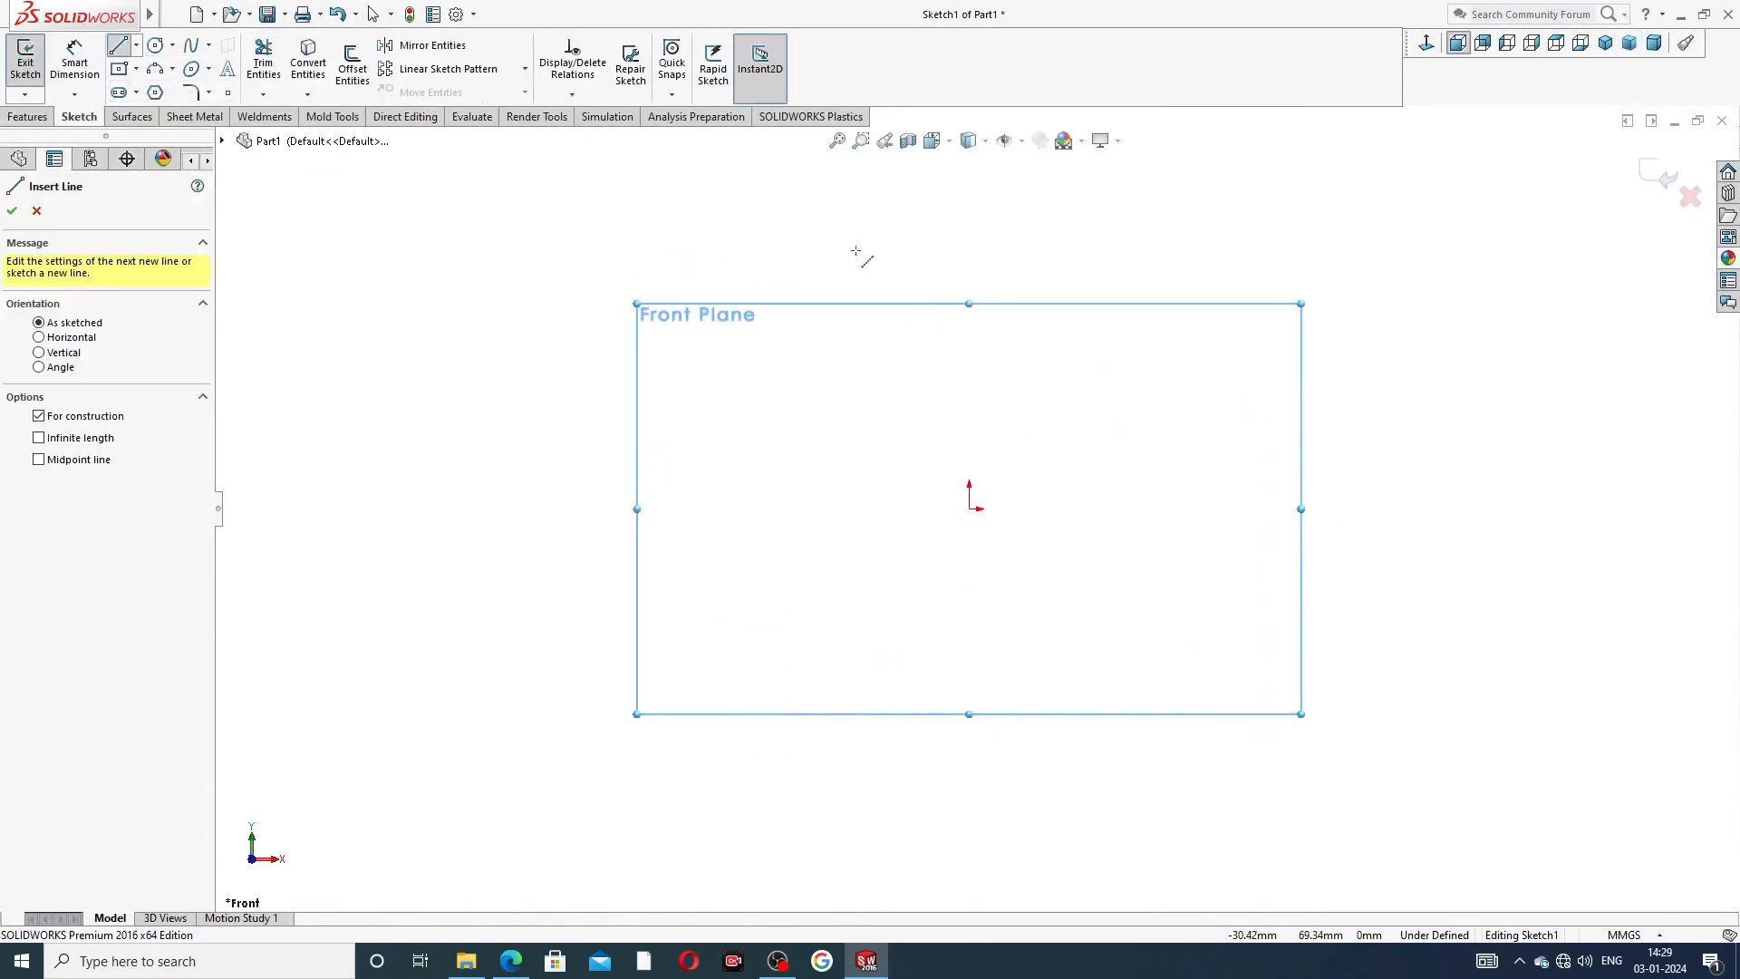
{"action": "left_click", "coordinate": [969, 231]}
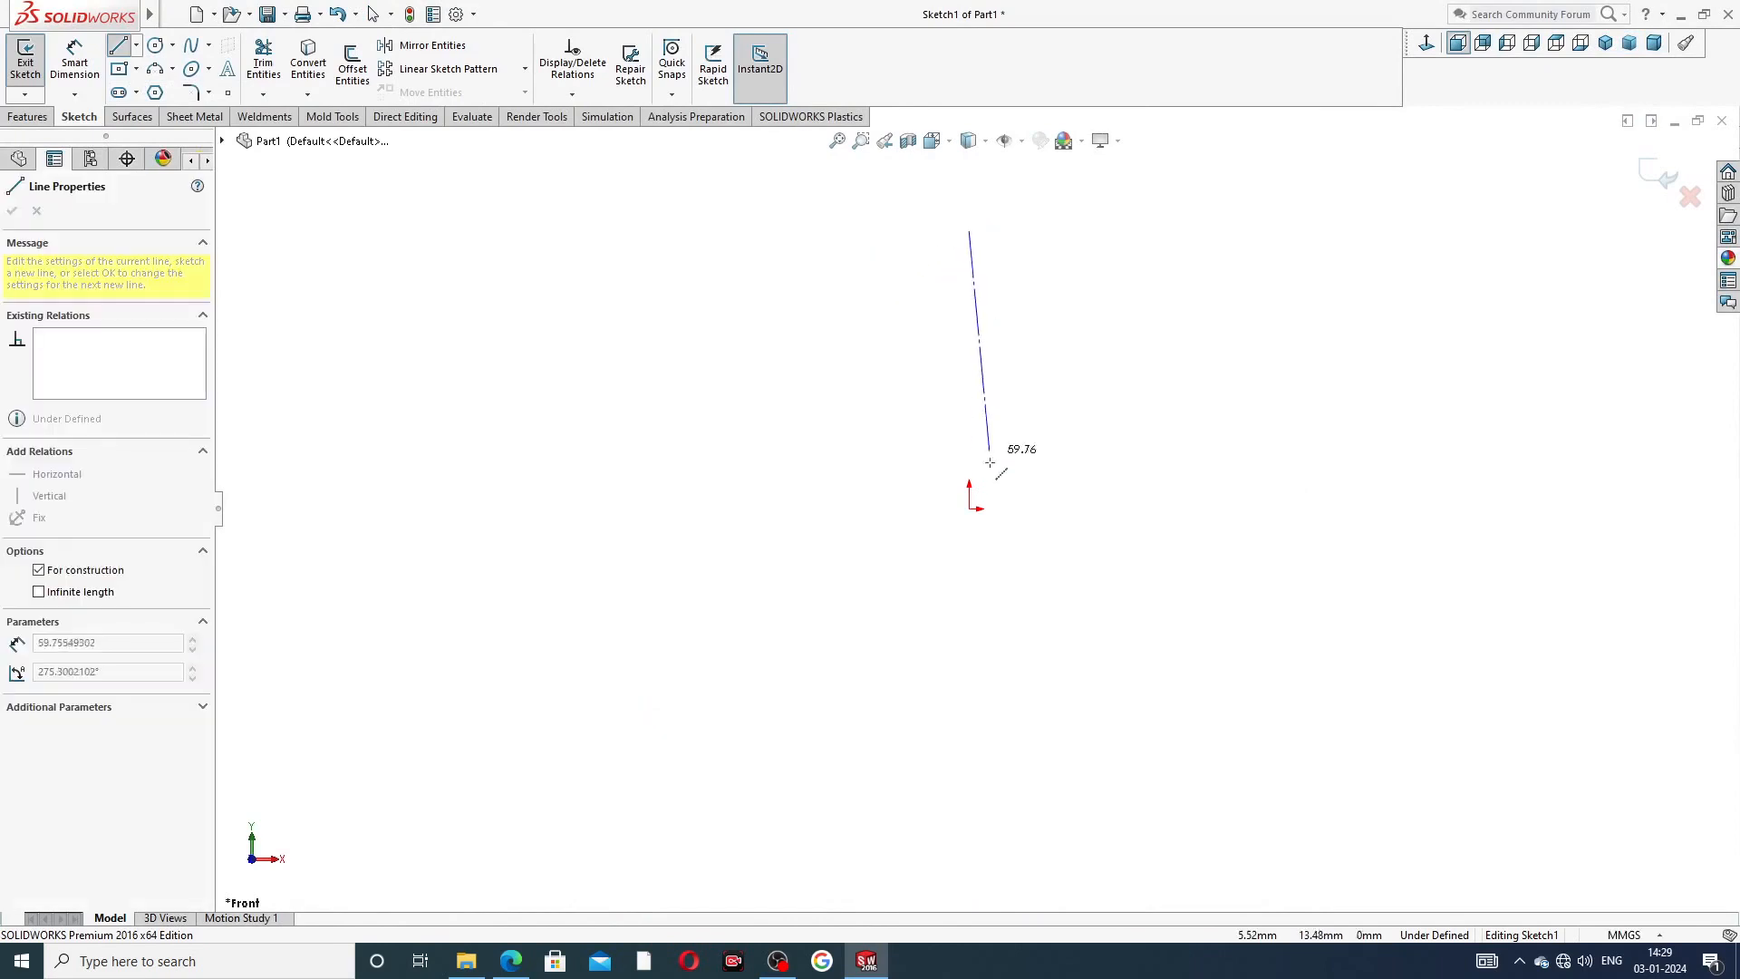
{"action": "left_click", "coordinate": [969, 508]}
{"action": "left_click", "coordinate": [748, 508]}
{"action": "right_click", "coordinate": [788, 450]}
{"action": "left_click", "coordinate": [826, 466]}
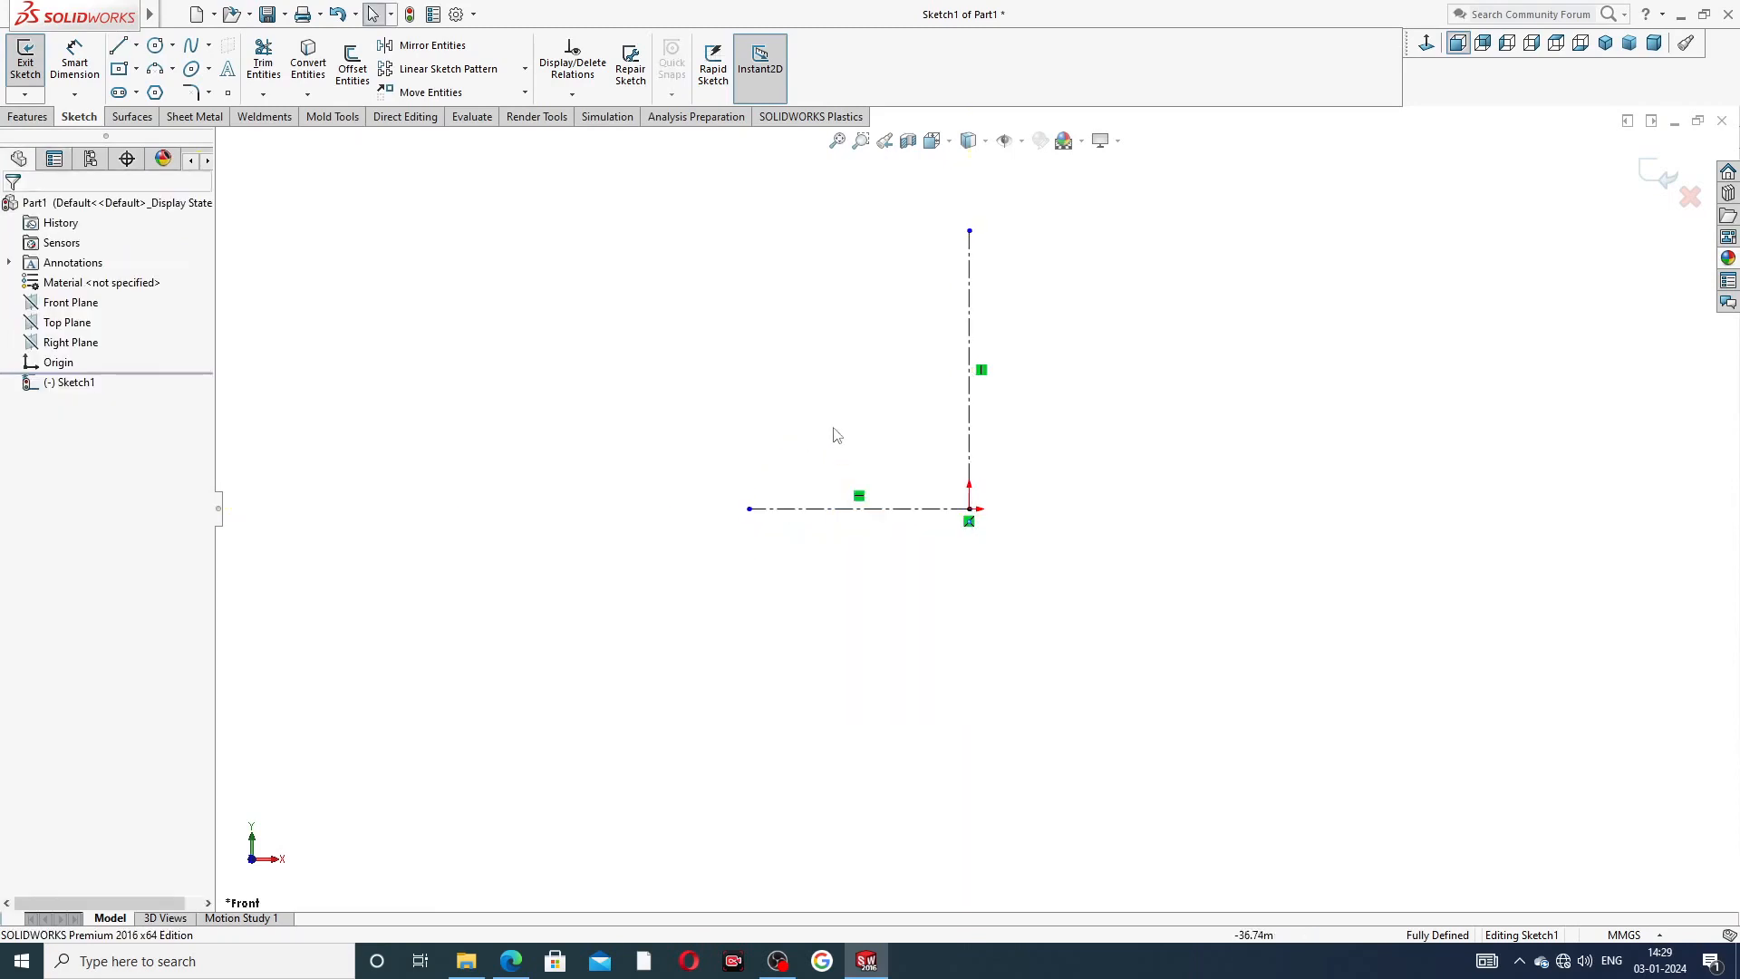
- Sketch a centerpoint arc about the origin above the vertical centreline, about 114 mm in radius and spanning about 48°
{"action": "left_click", "coordinate": [170, 70]}
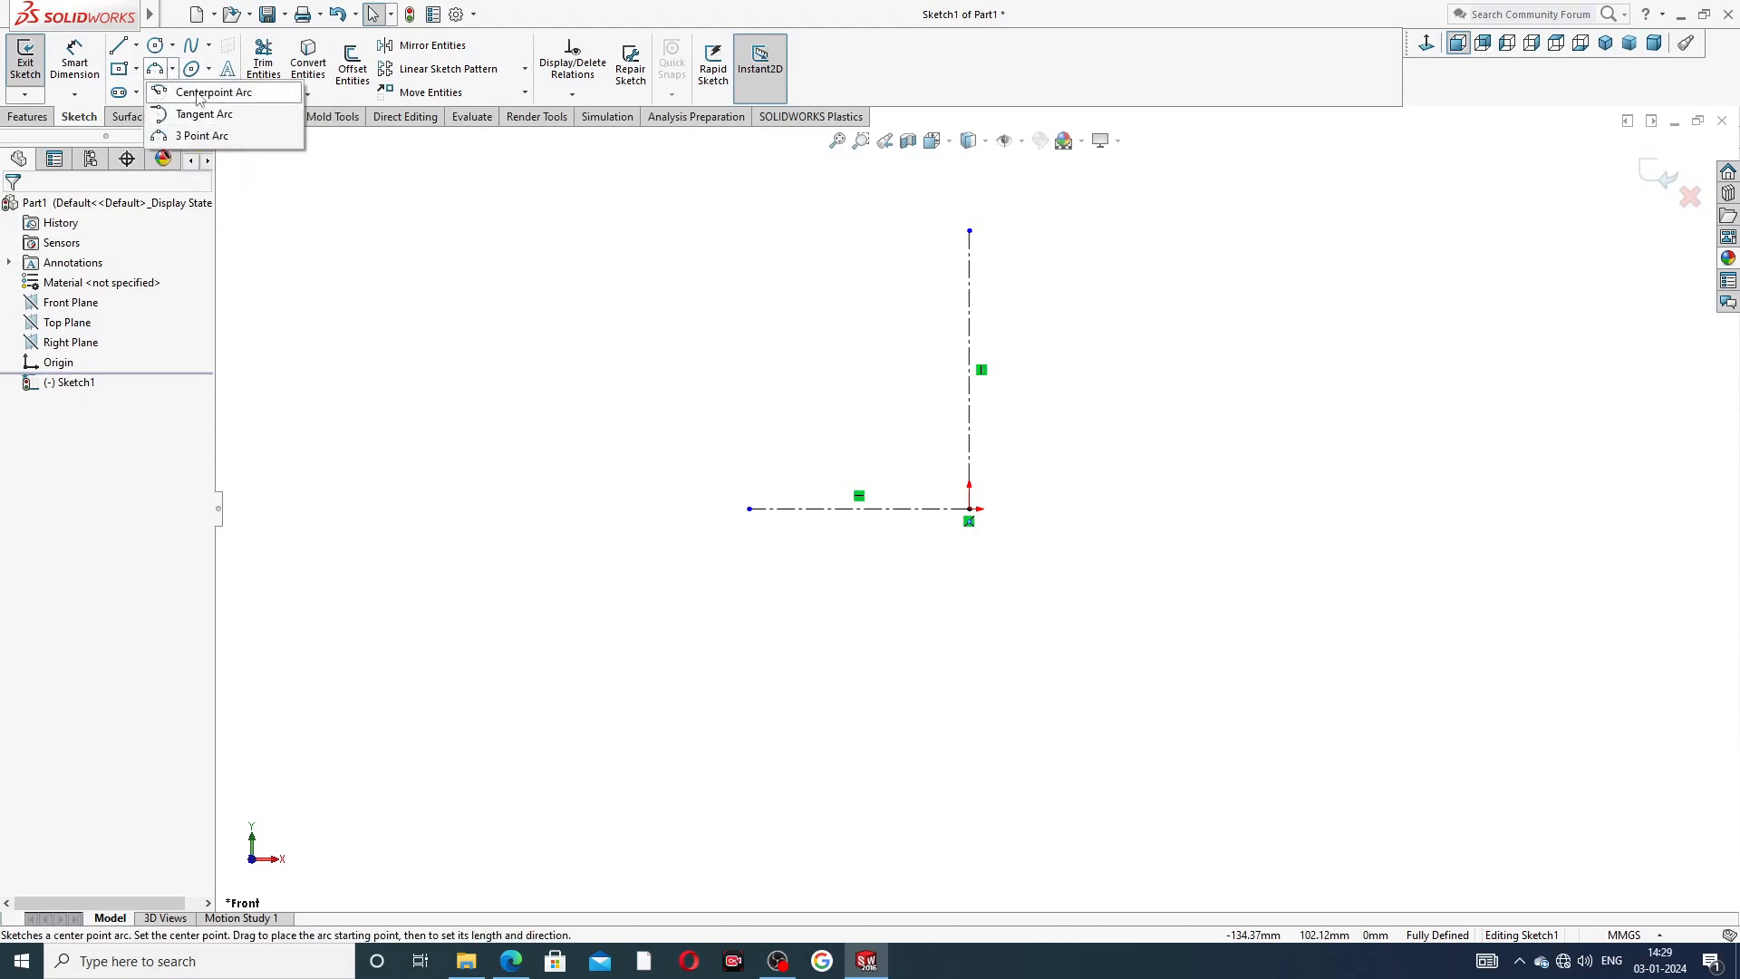
{"action": "left_click", "coordinate": [202, 92]}
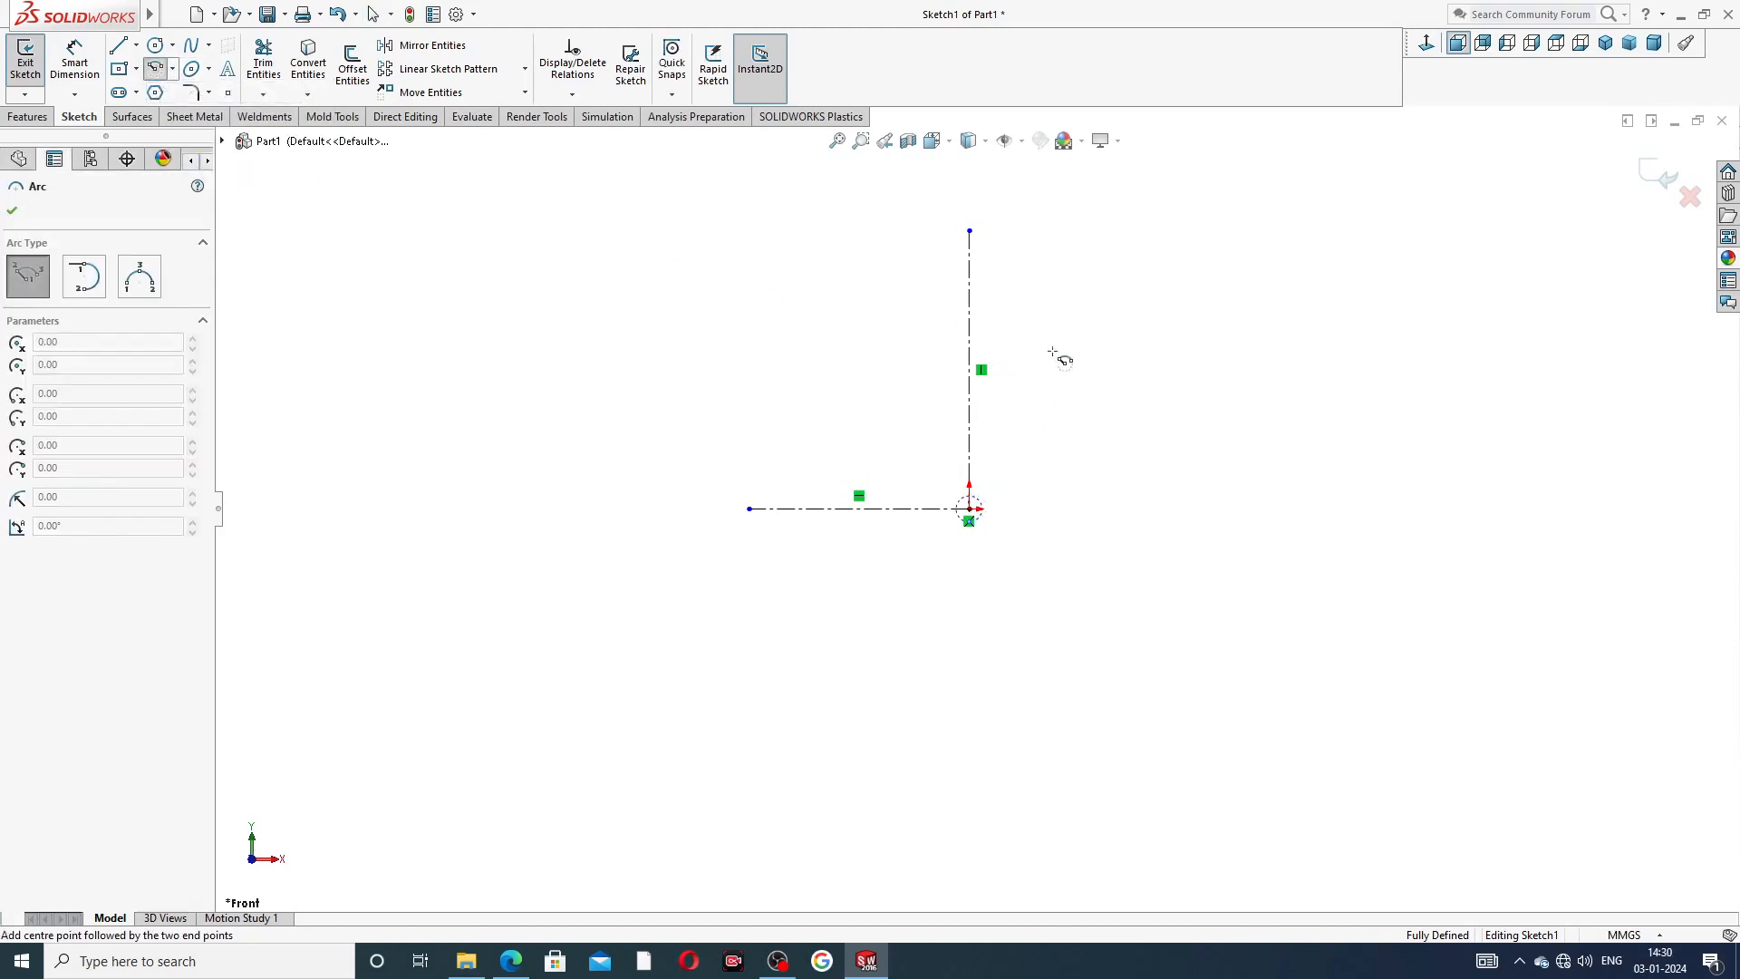
{"action": "right_click", "coordinate": [1074, 294]}
{"action": "left_click", "coordinate": [1104, 308]}
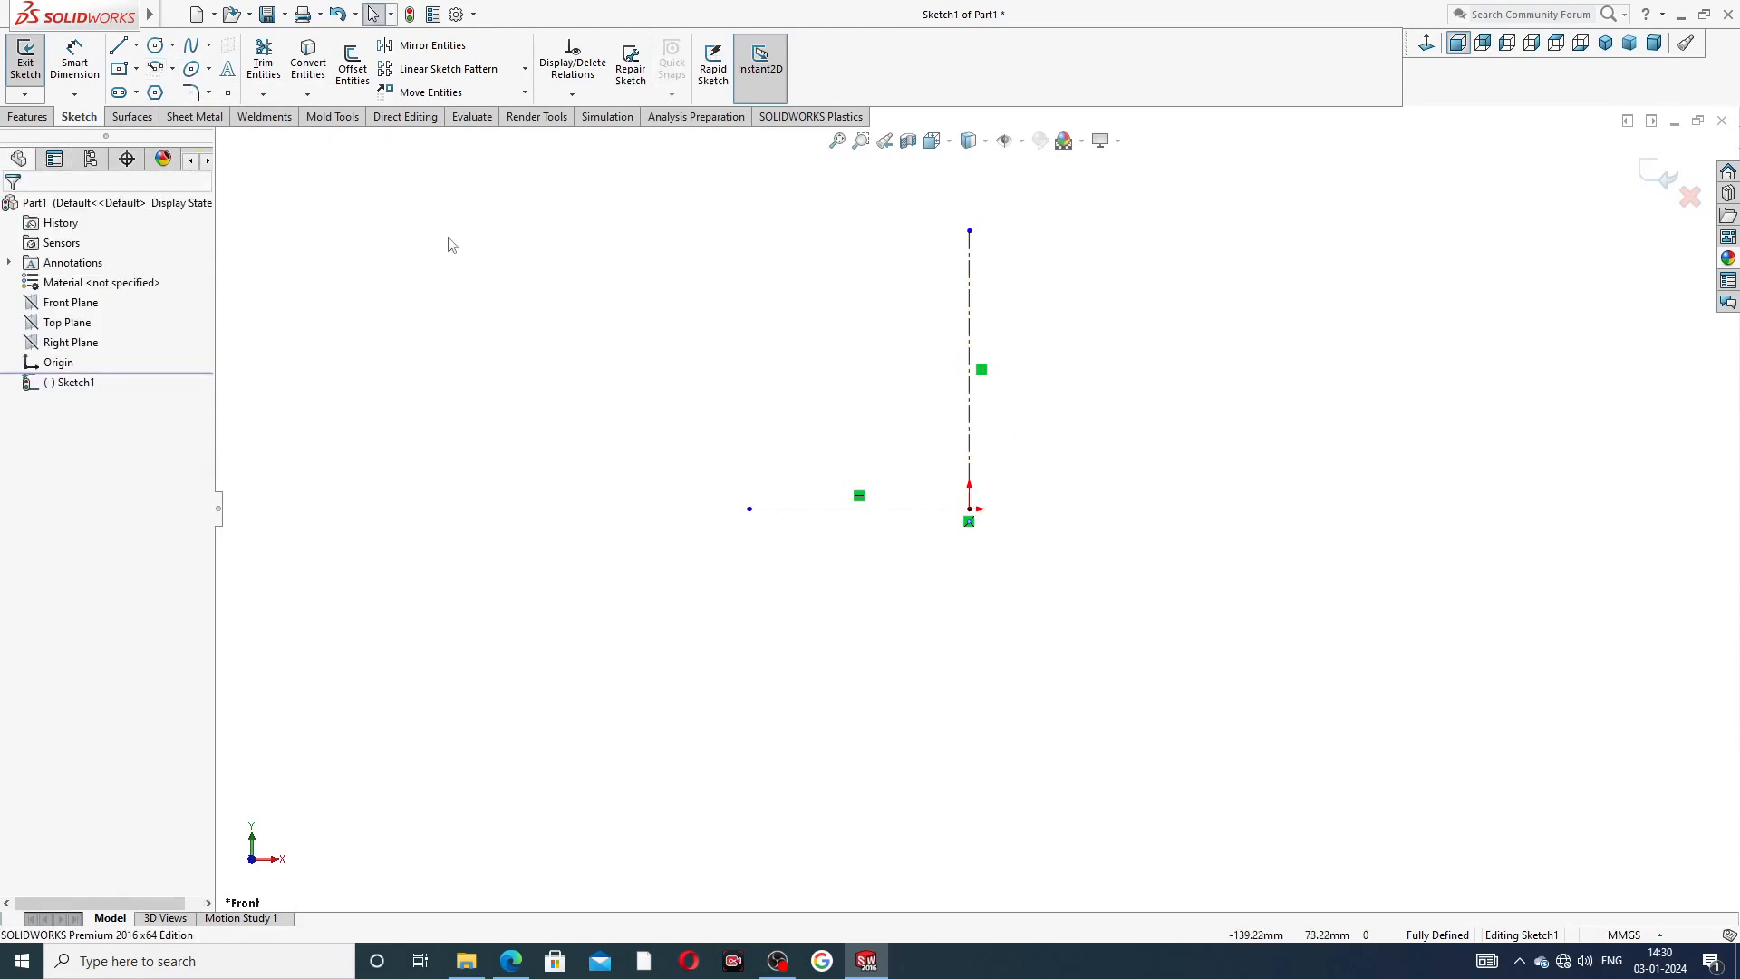
{"action": "left_click", "coordinate": [156, 68]}
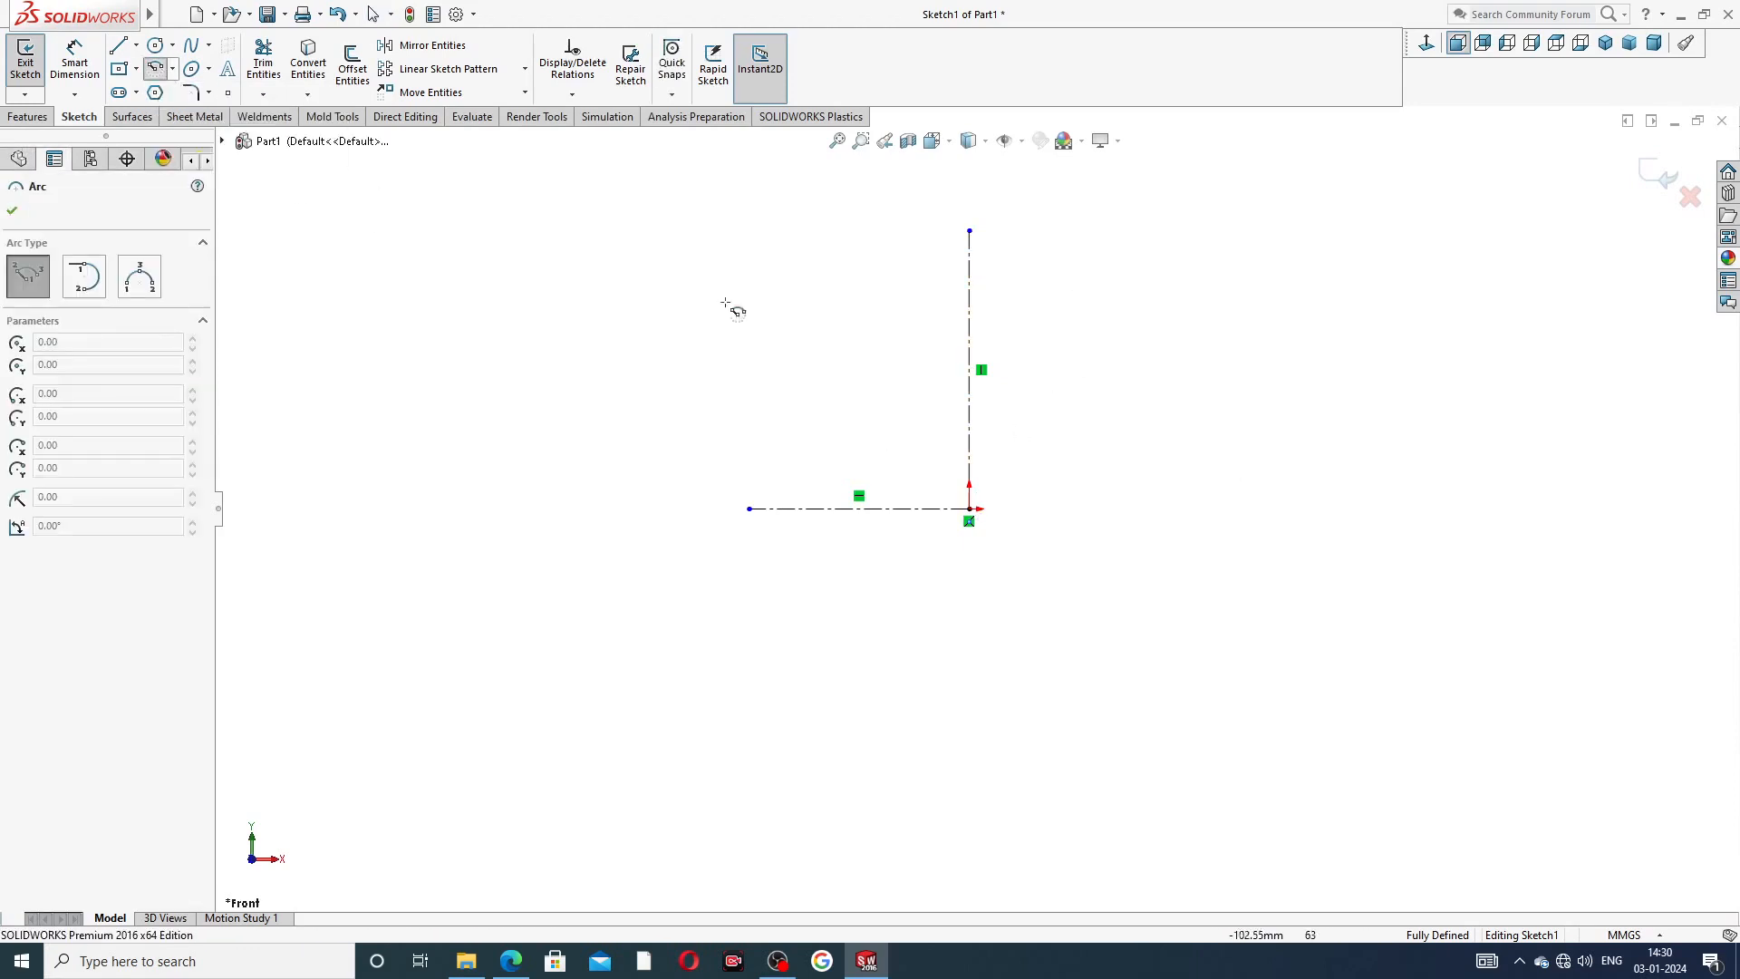
{"action": "left_click", "coordinate": [970, 508]}
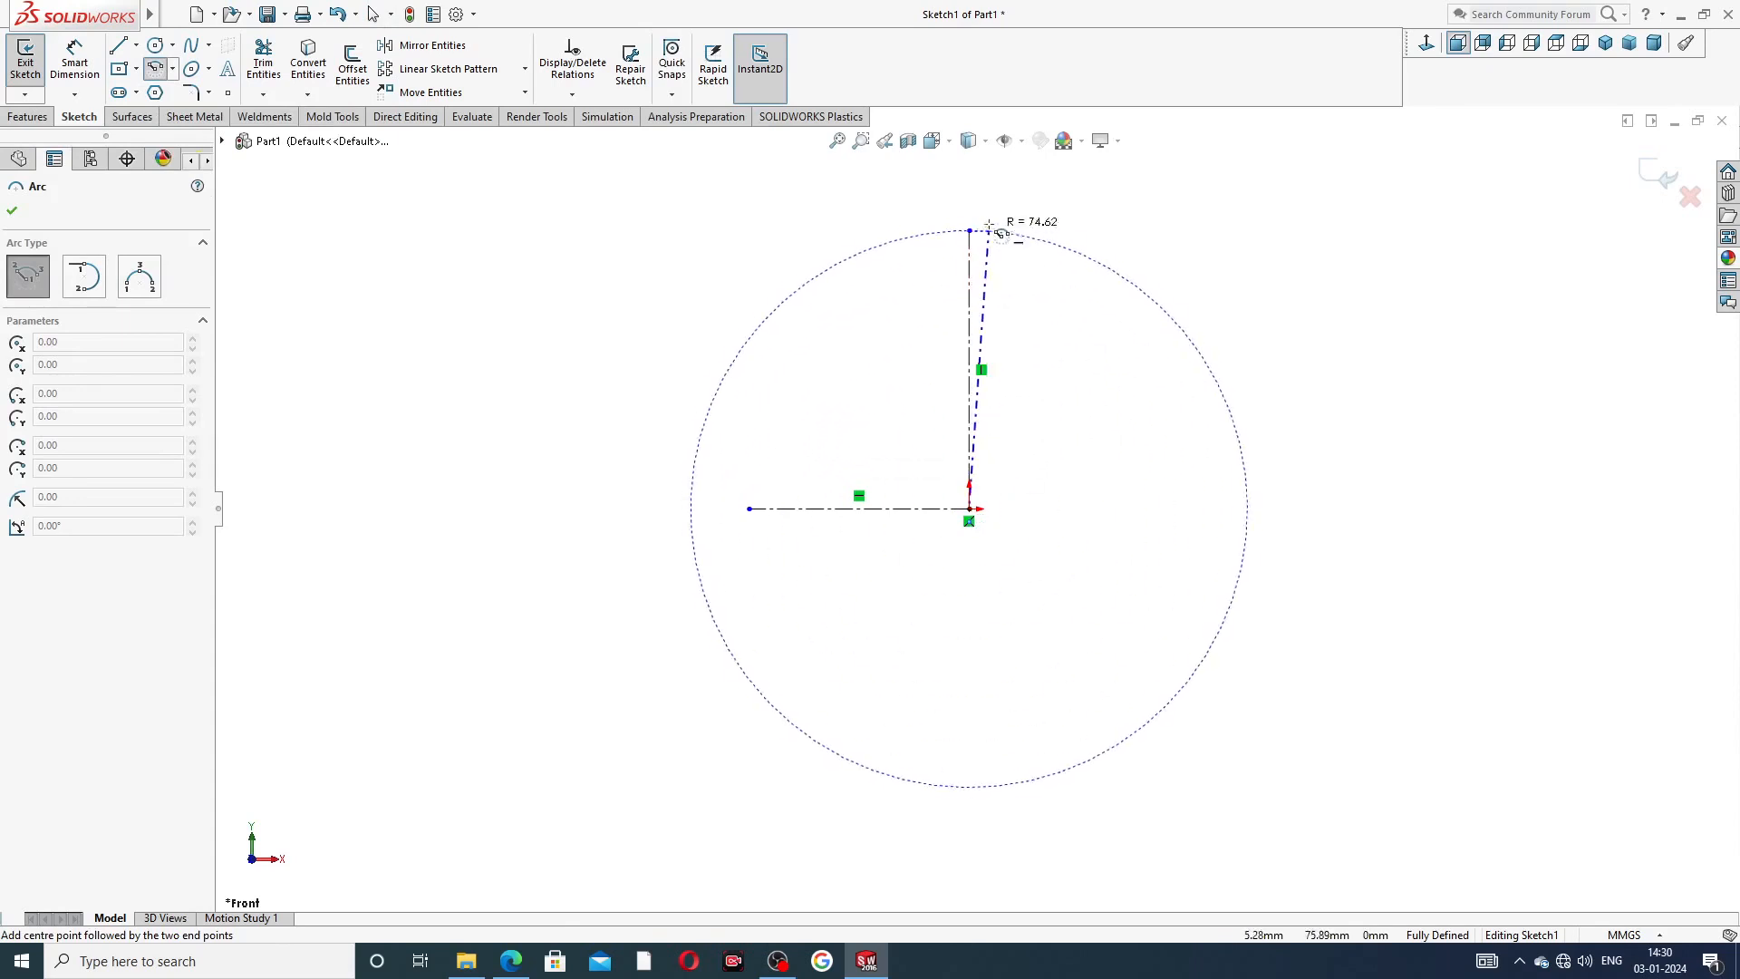
{"action": "scroll", "coordinate": [944, 202], "scroll_direction": "up", "scroll_amount": 2}
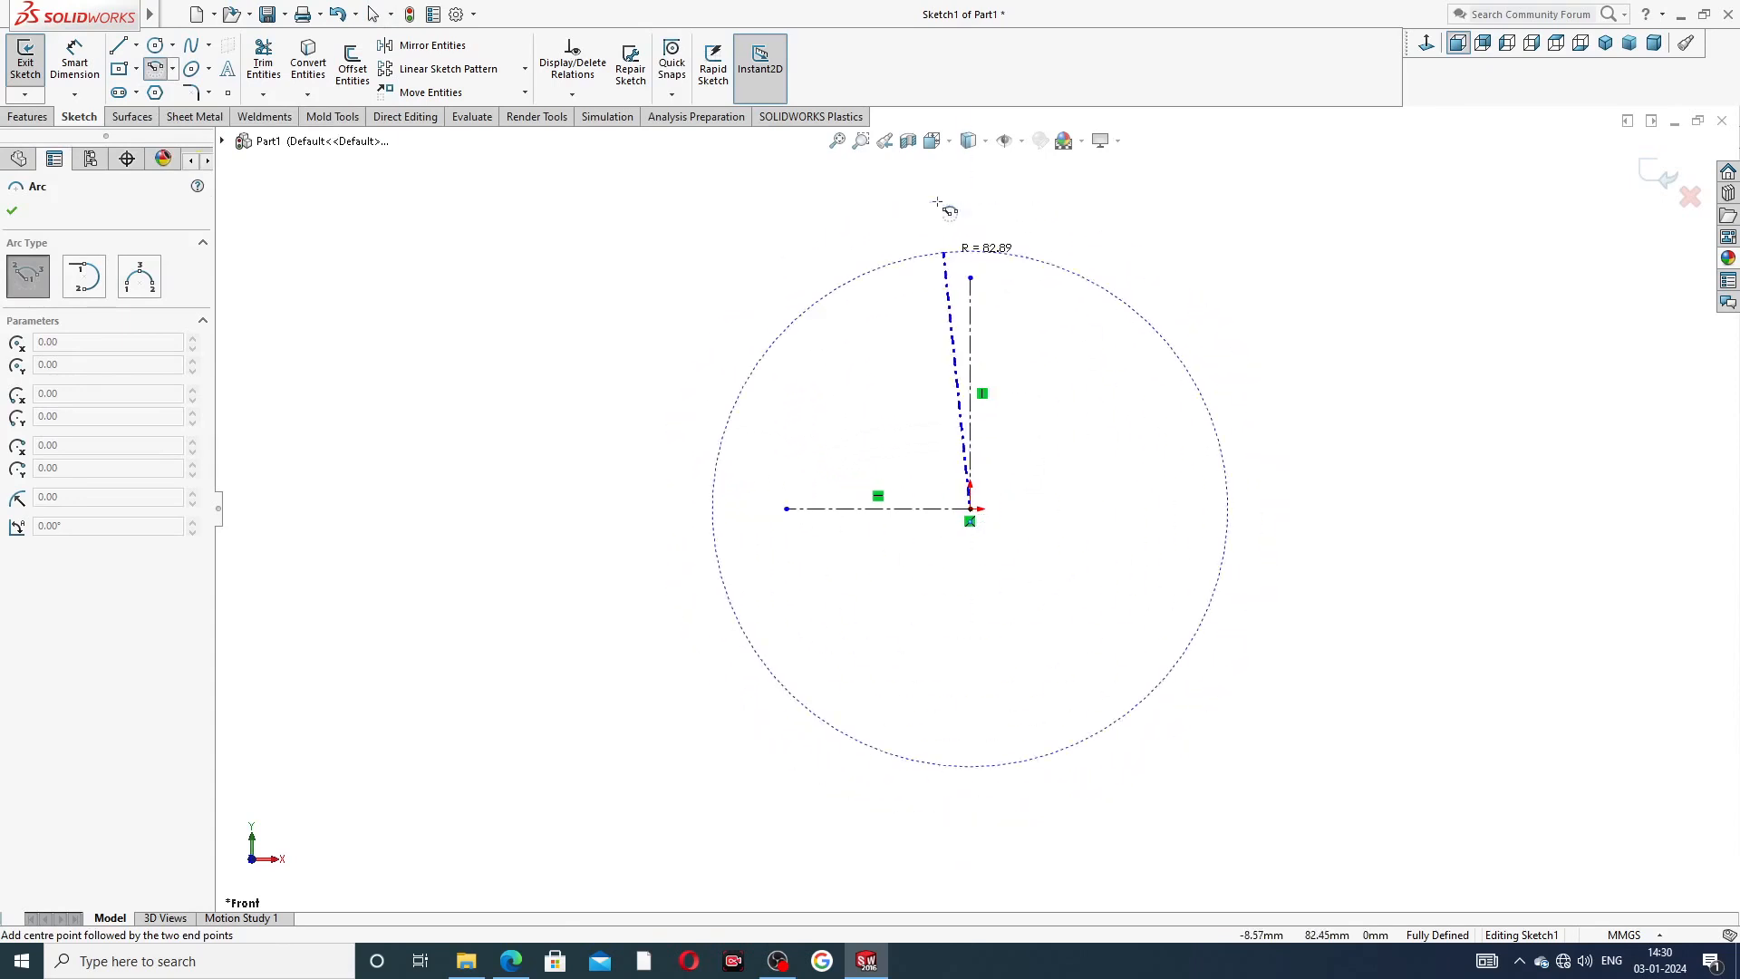
{"action": "left_click", "coordinate": [866, 233]}
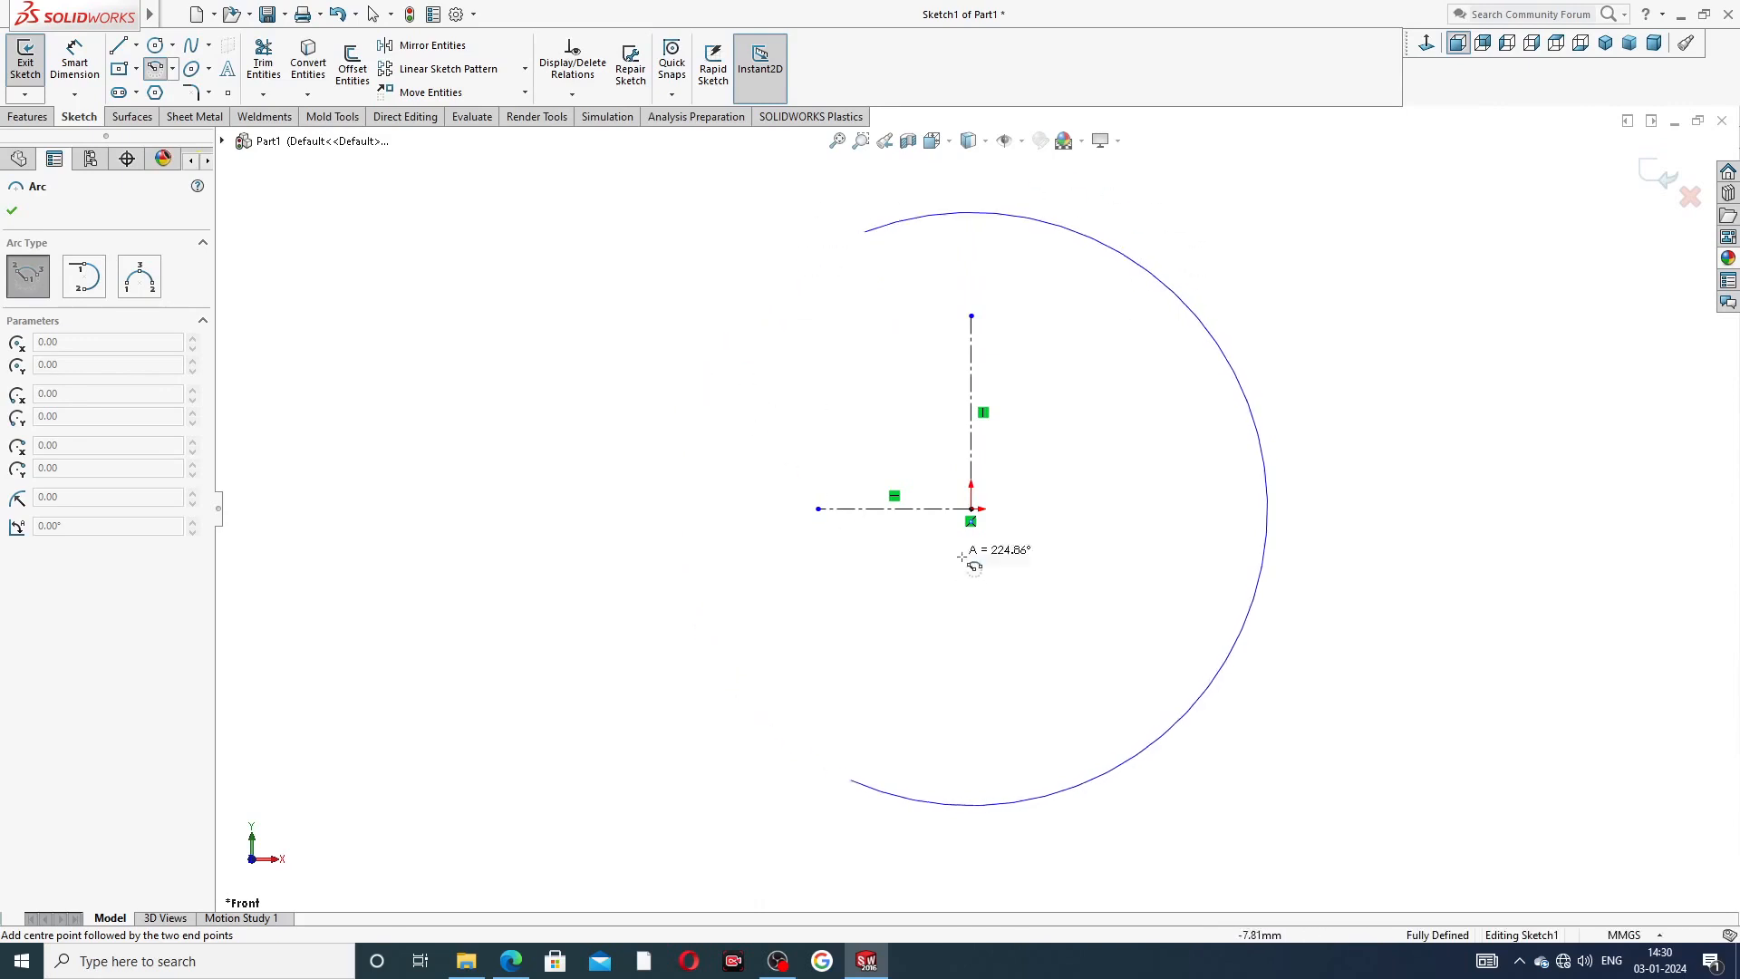
{"action": "left_click", "coordinate": [1107, 246]}
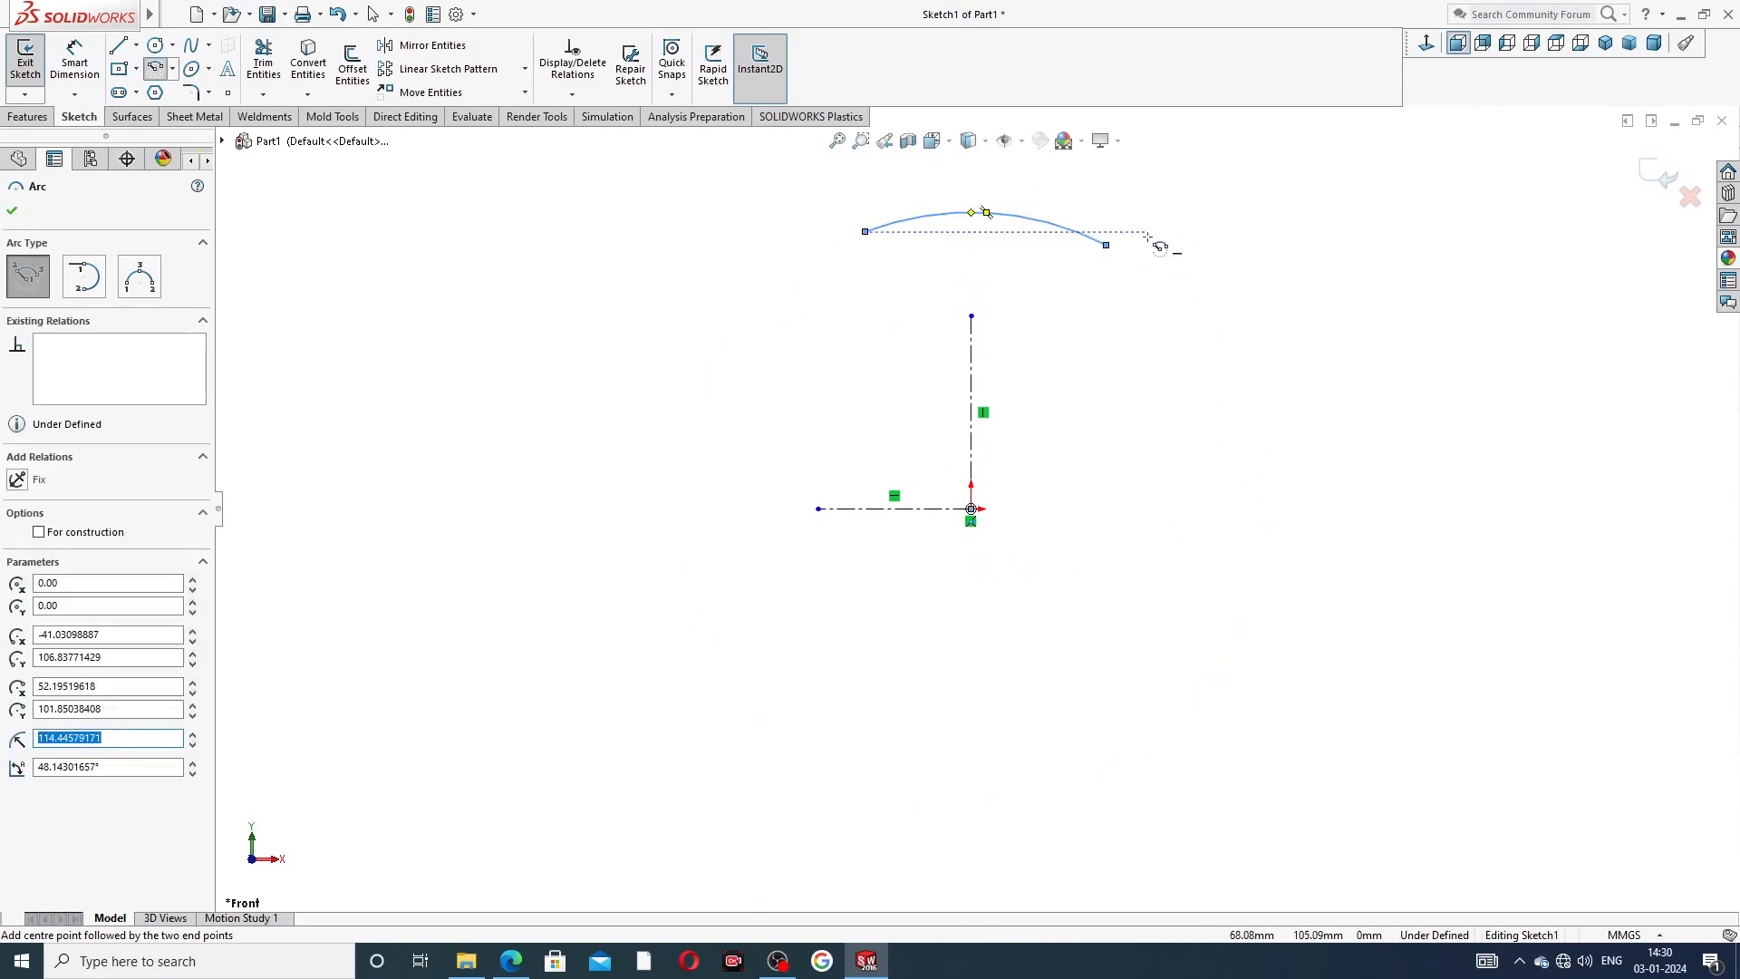
{"action": "right_click", "coordinate": [1187, 210]}
{"action": "left_click", "coordinate": [1243, 233]}
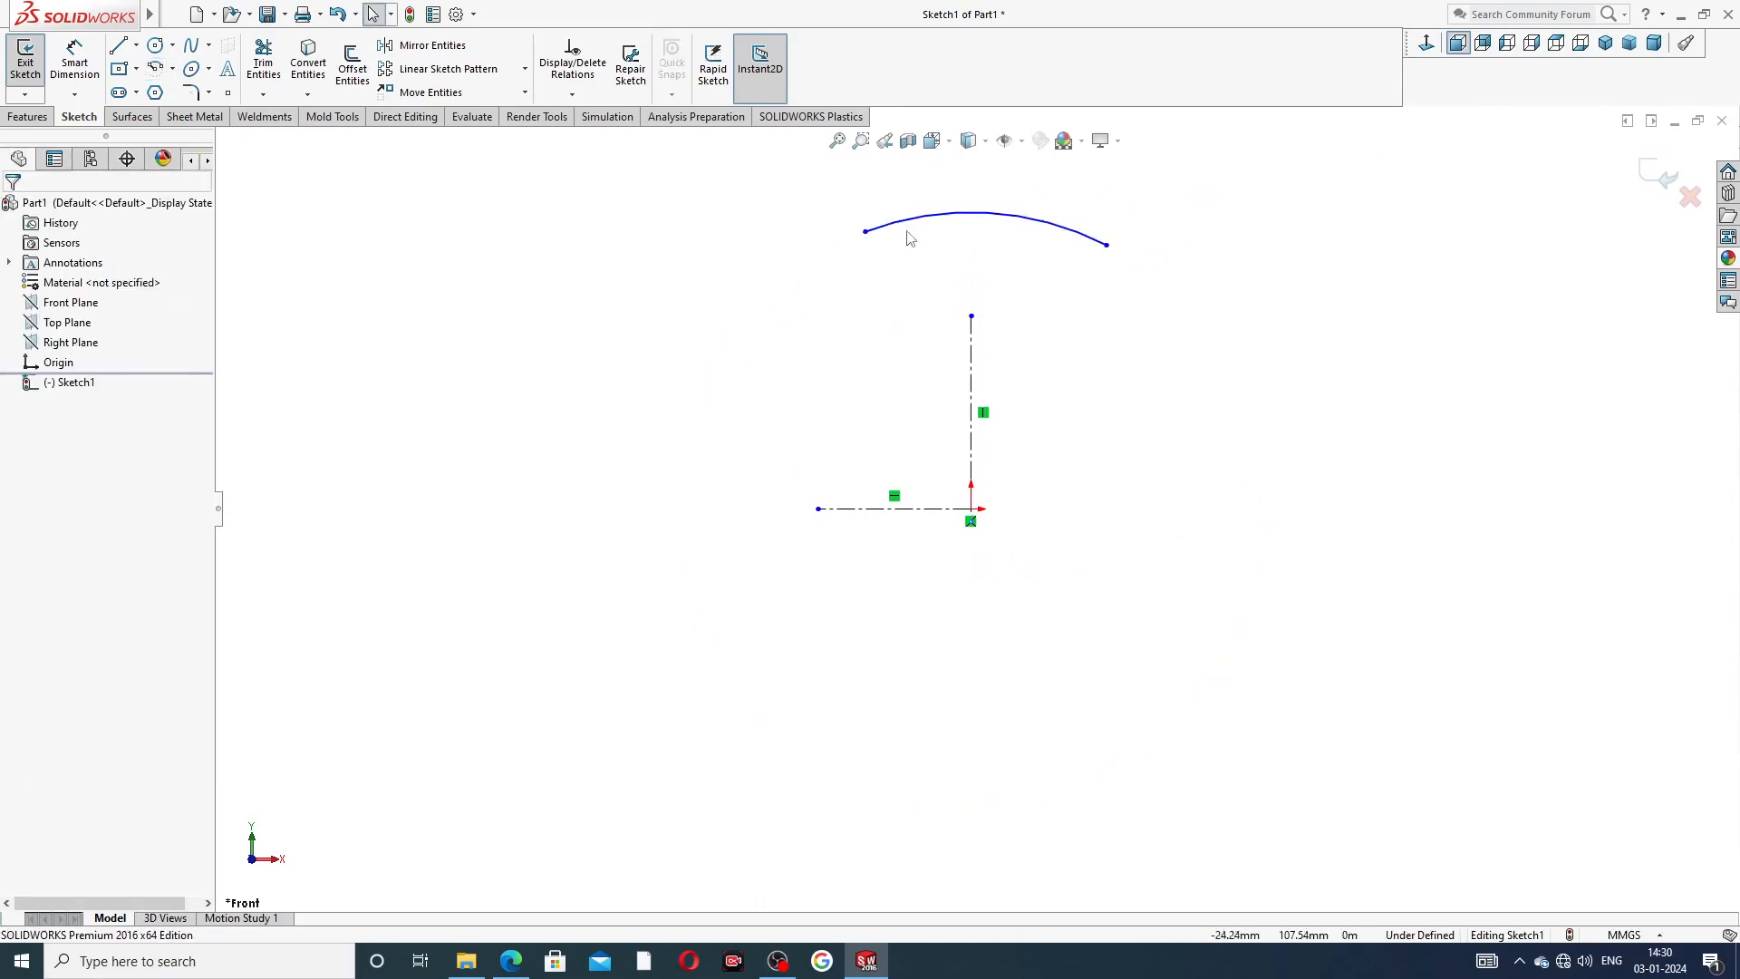
- Add a horizontal relation between the two endpoints of the arc
{"action": "left_click", "coordinate": [865, 232]}
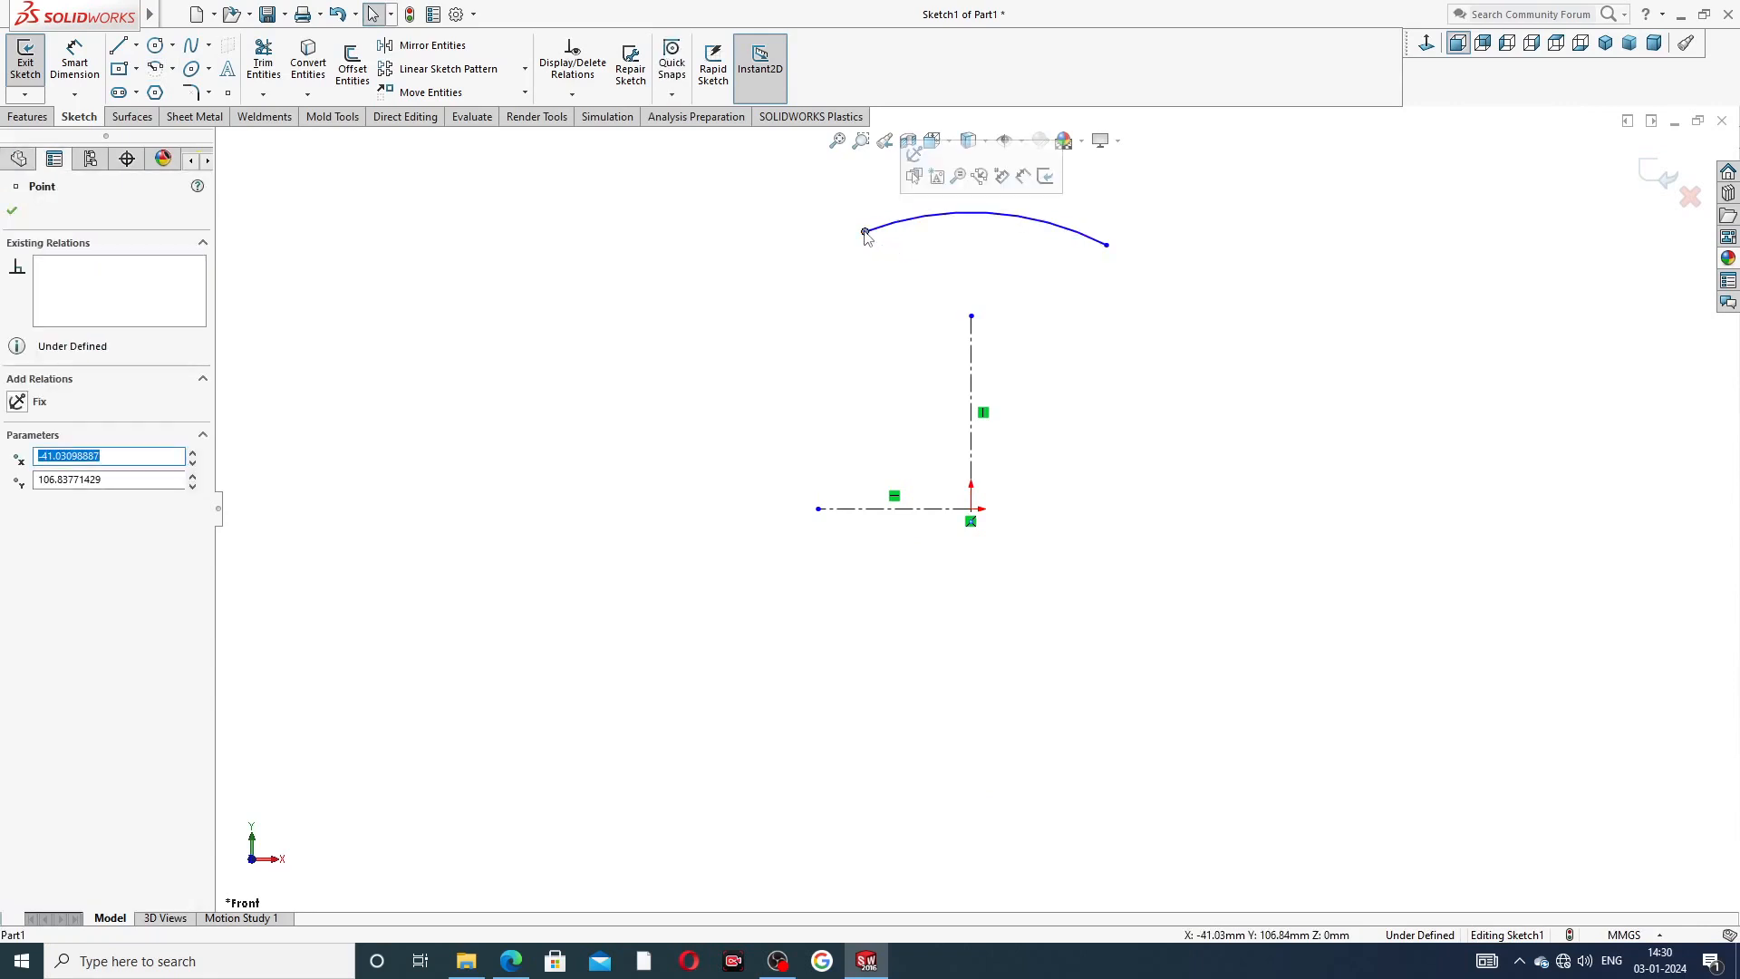
{"action": "left_click", "coordinate": [1107, 246], "text": "ctrl"}
{"action": "left_click", "coordinate": [1165, 173]}
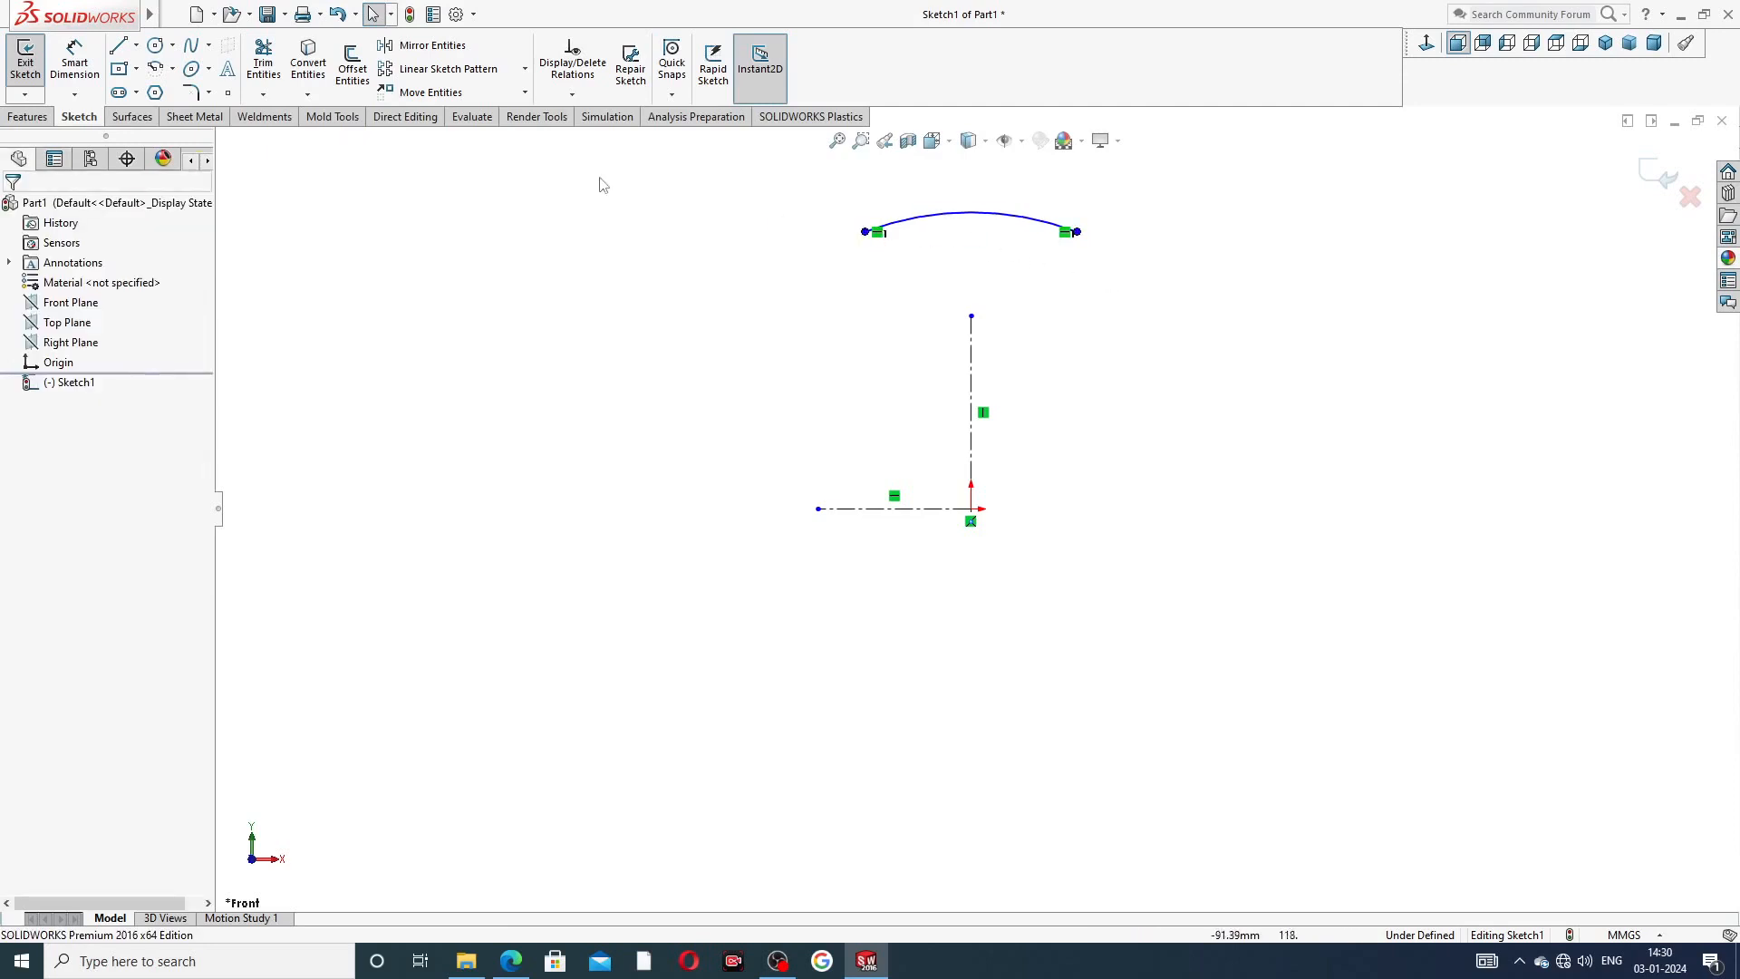
- Dimension the arc with a radius of 50 mm
{"action": "left_click", "coordinate": [77, 62]}
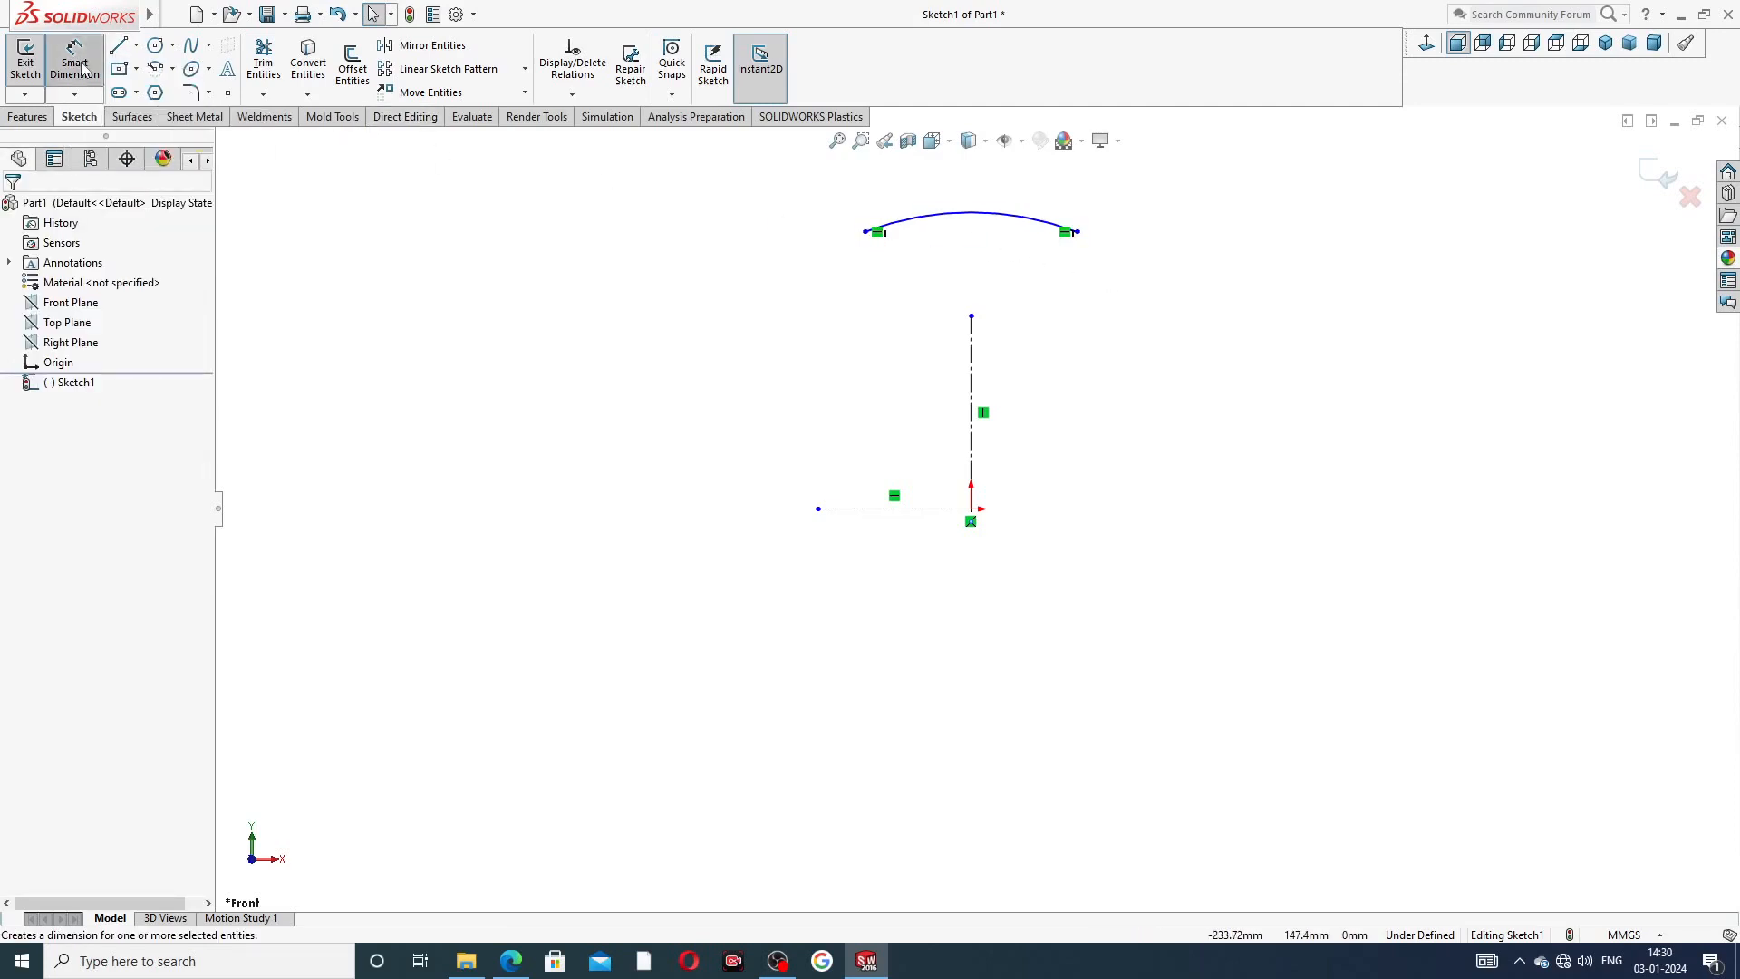
{"action": "left_click", "coordinate": [926, 221]}
{"action": "left_click", "coordinate": [920, 181]}
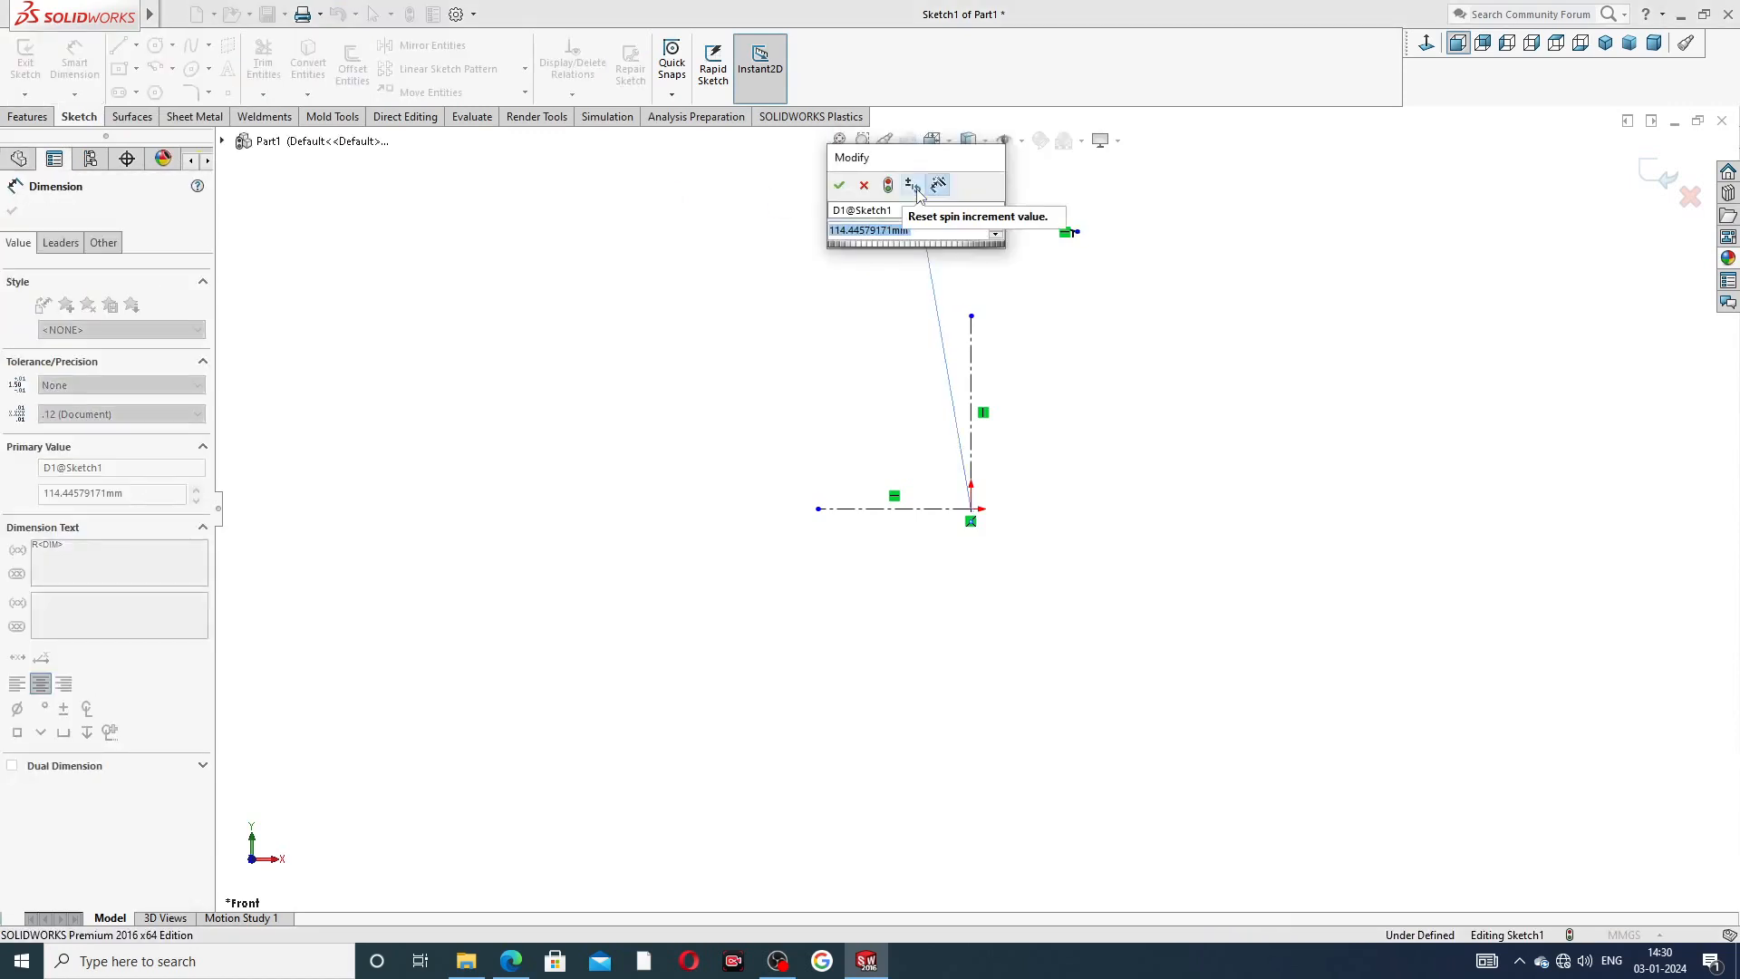
{"action": "type", "text": "50"}
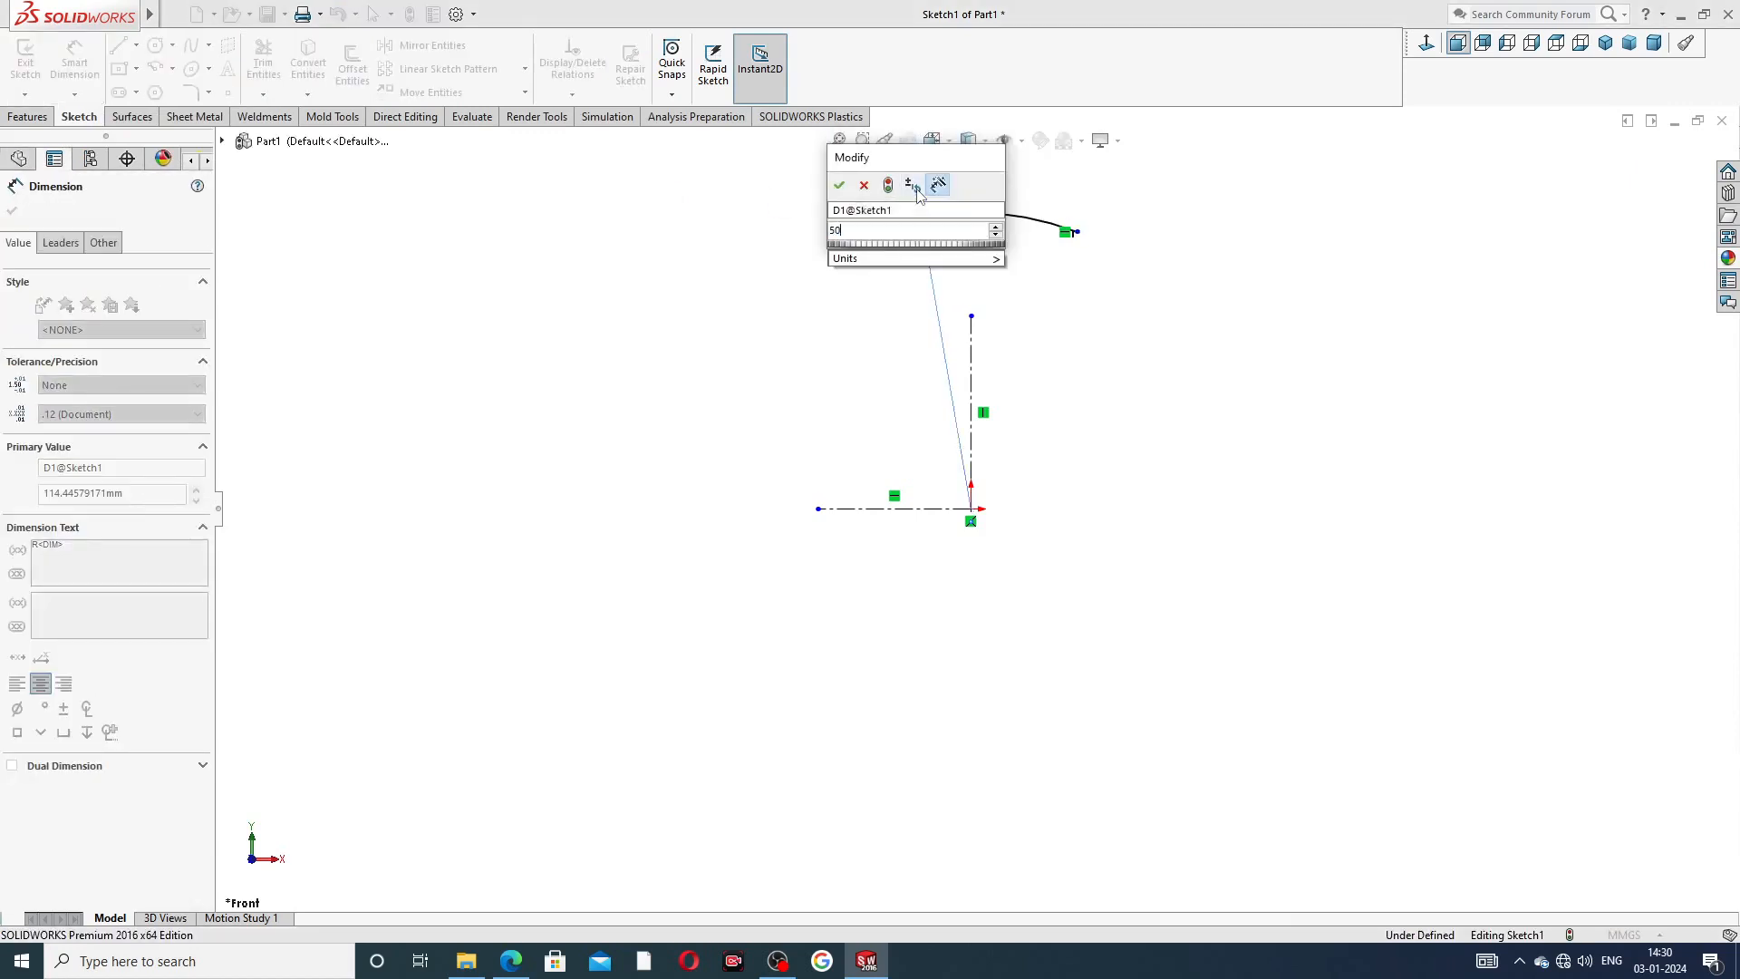
{"action": "key", "text": "Return"}
{"action": "left_click", "coordinate": [1166, 253]}
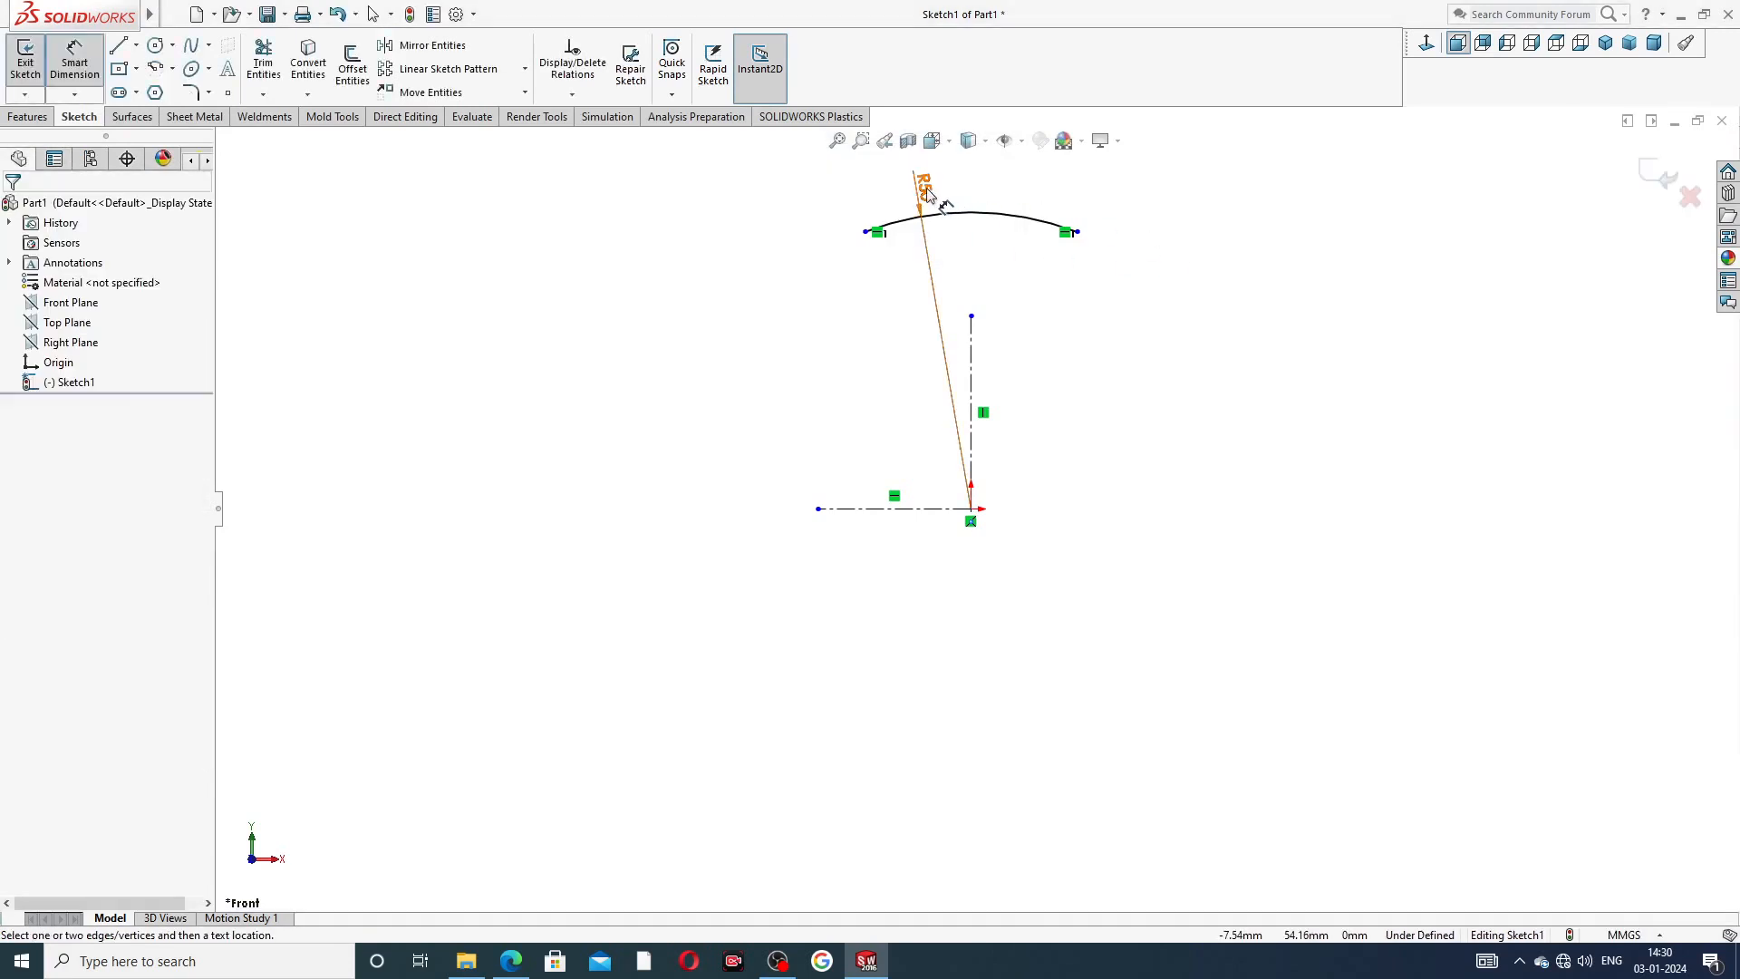
{"action": "left_click", "coordinate": [927, 187]}
{"action": "right_click", "coordinate": [1124, 206]}
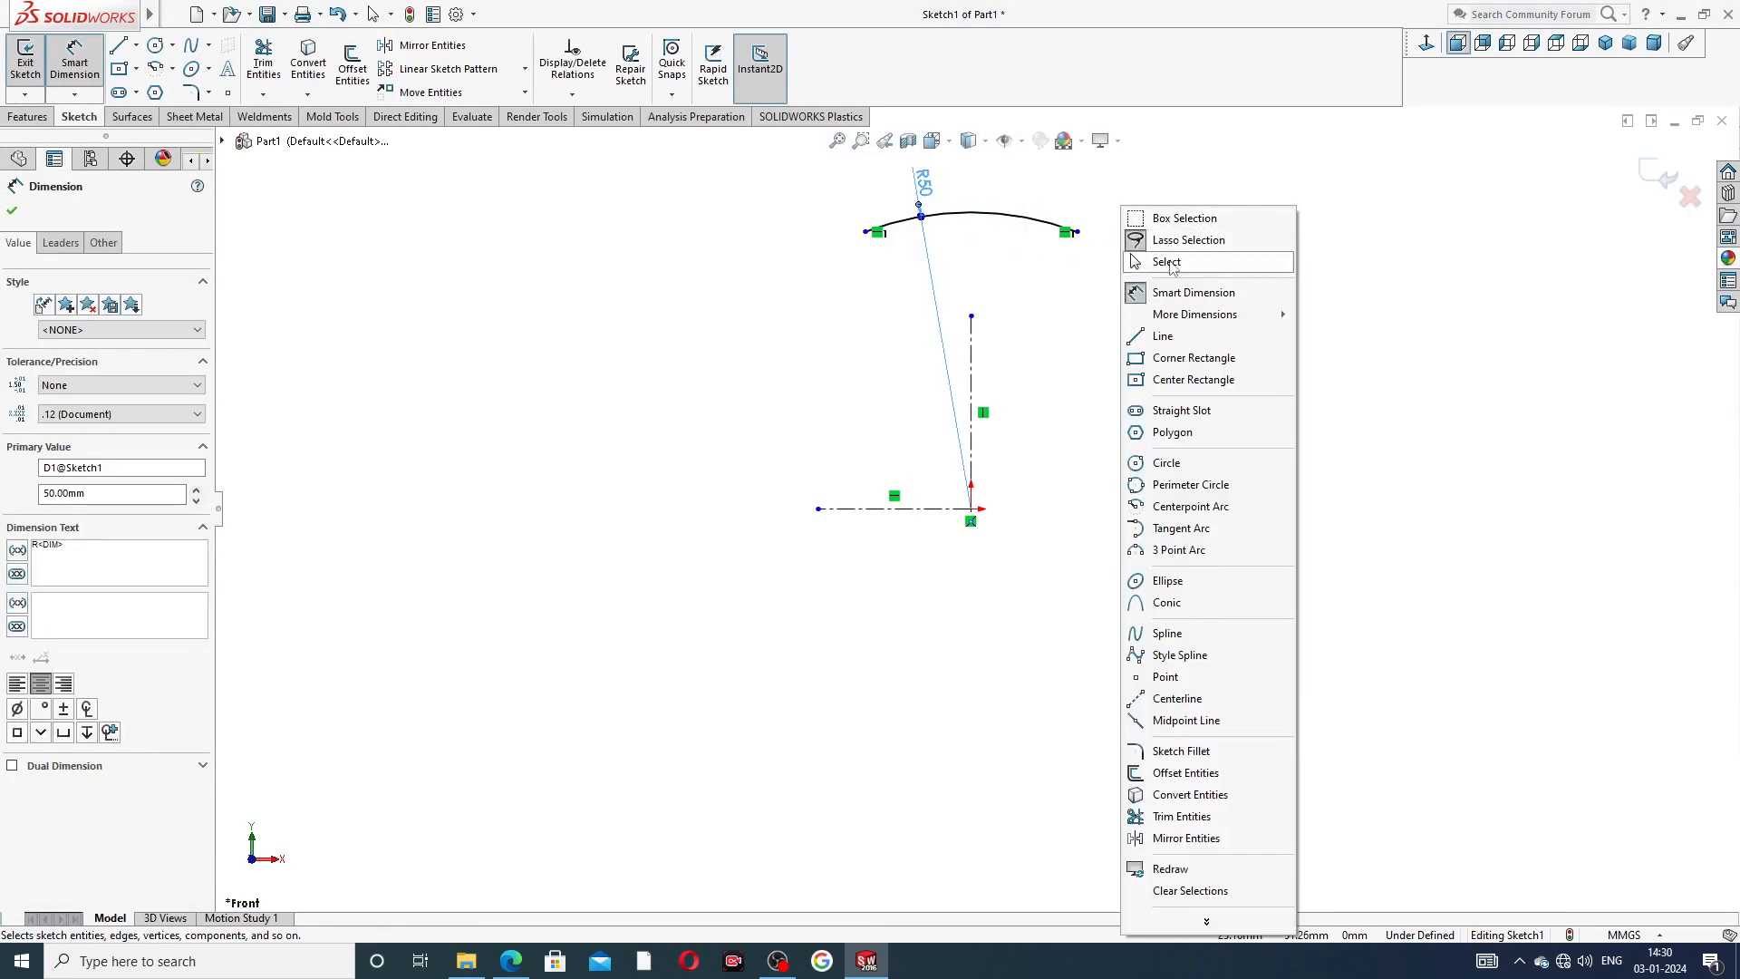
{"action": "left_click", "coordinate": [1174, 256]}
- Extend the vertical centreline's free endpoint up to about 46.7 mm above the origin, level with the arc's endpoints
{"action": "left_click", "coordinate": [986, 217]}
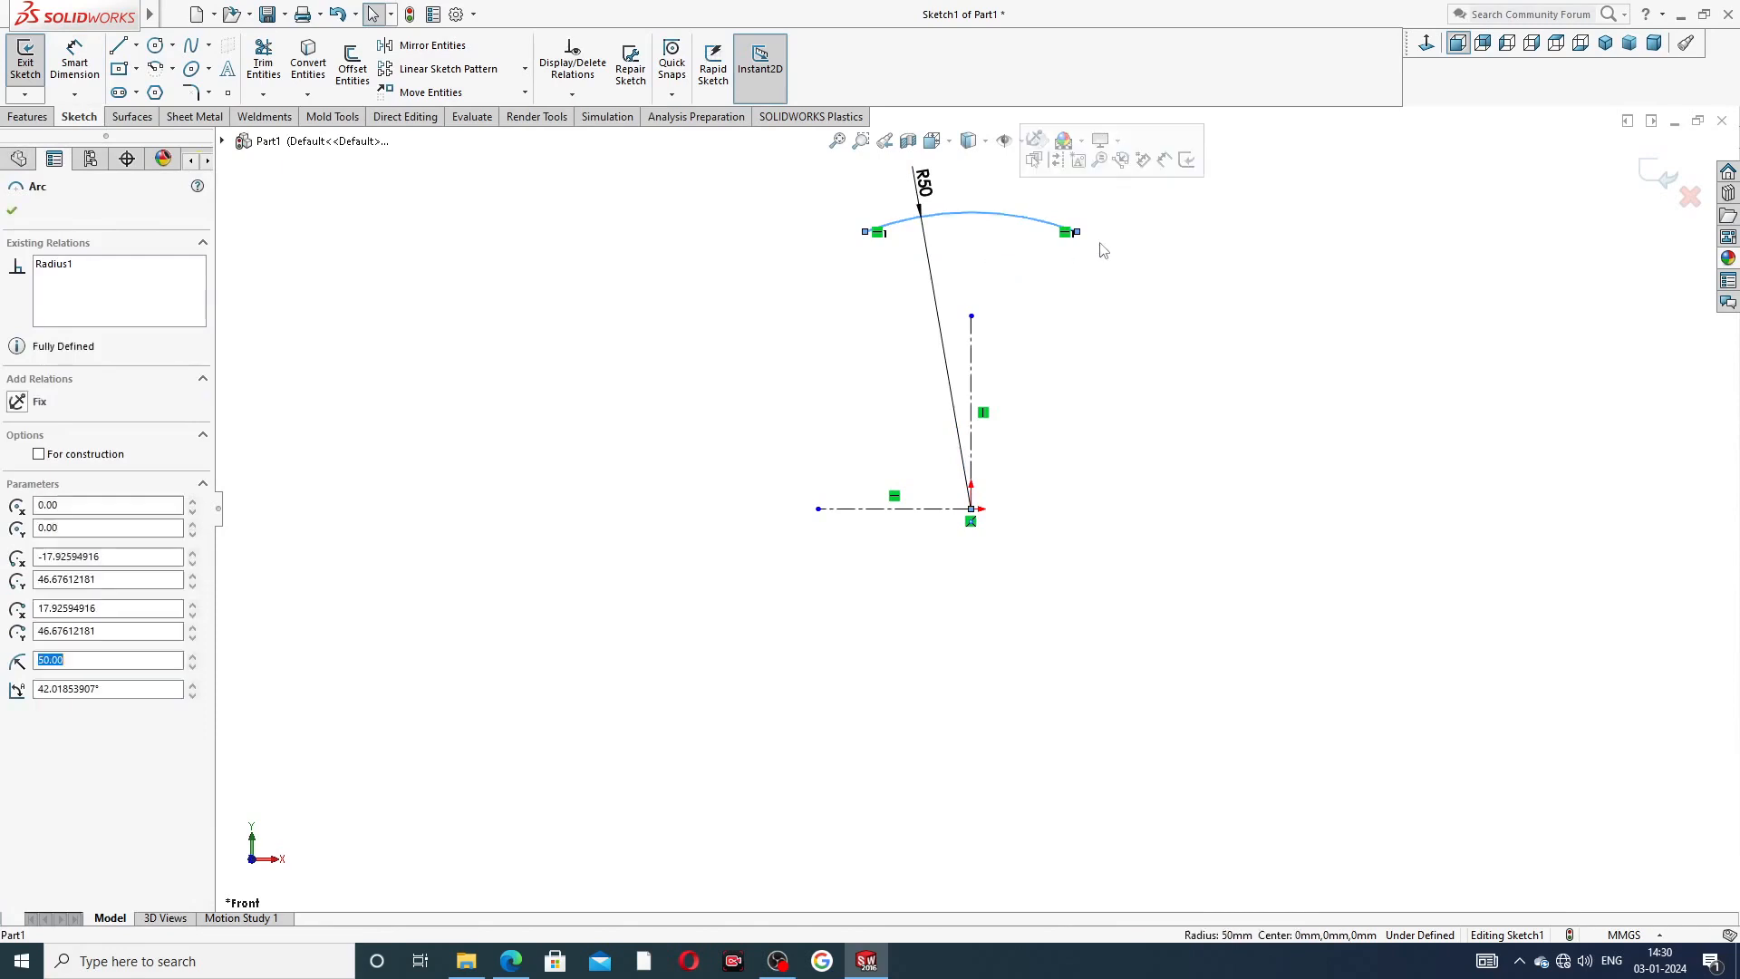
{"action": "left_click", "coordinate": [1185, 234]}
{"action": "key", "text": "z"}
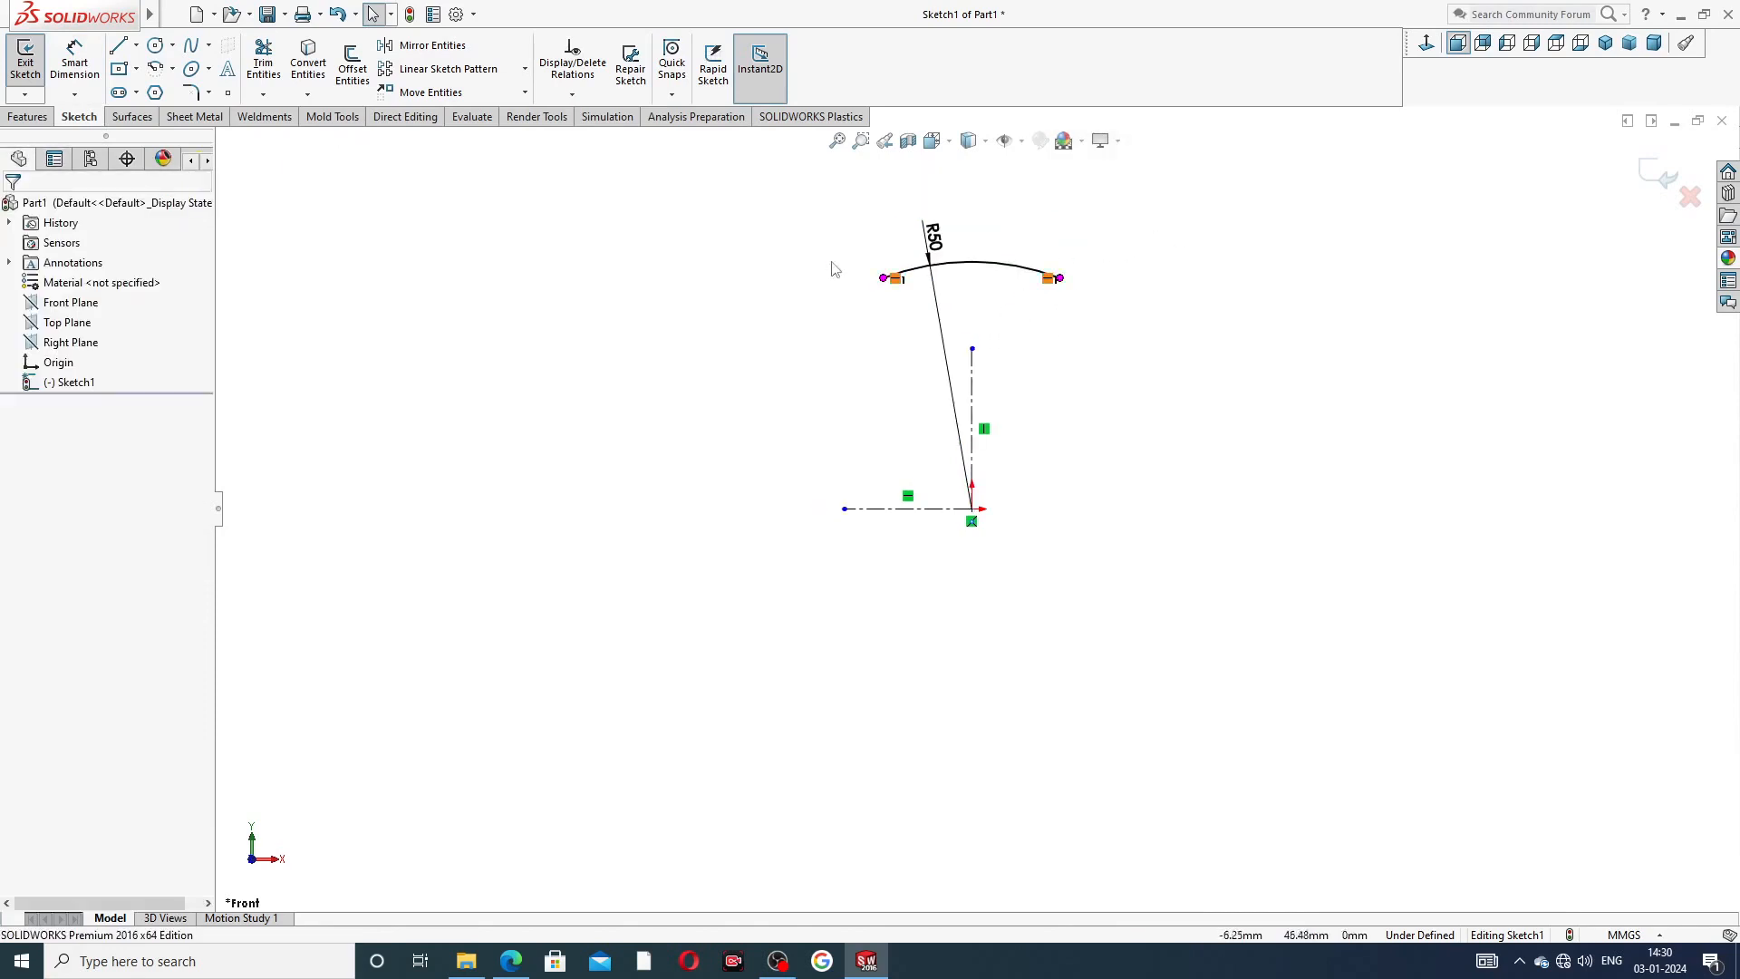
{"action": "left_click_drag", "start_coordinate": [972, 349], "coordinate": [964, 281]}
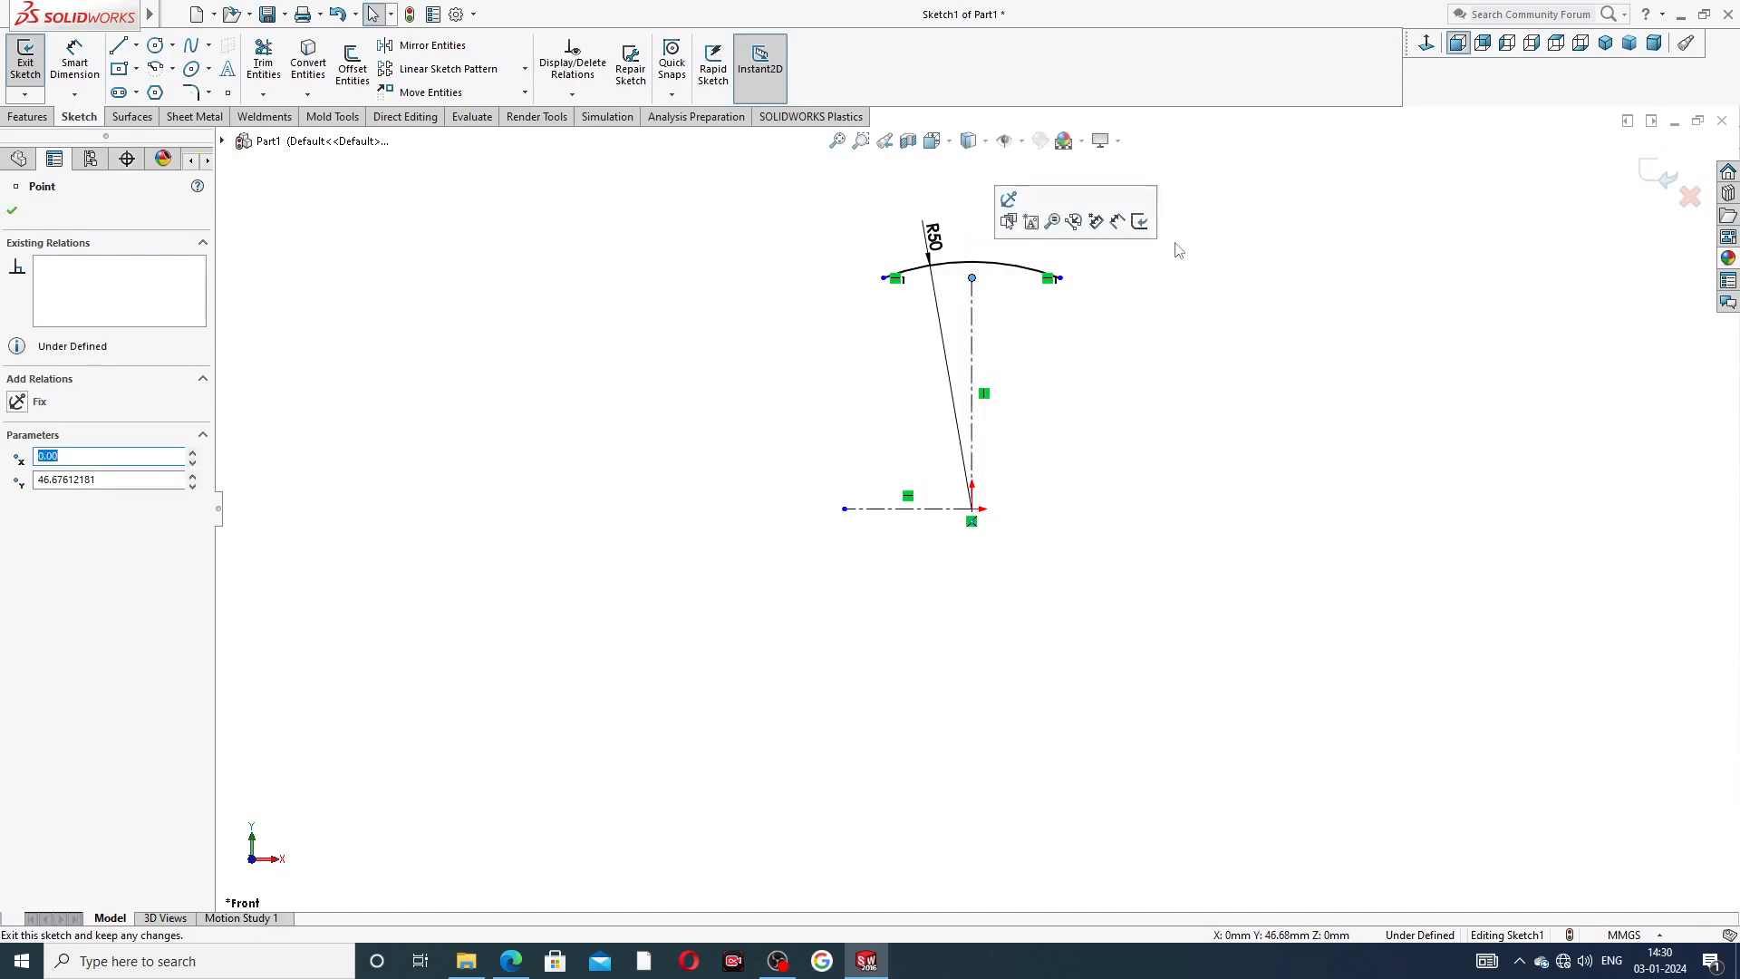
{"action": "left_click", "coordinate": [695, 306]}
- Sketch a circle about 9.2 mm in diameter just below the arc's left endpoint, vertically in line with it
{"action": "left_click", "coordinate": [156, 44]}
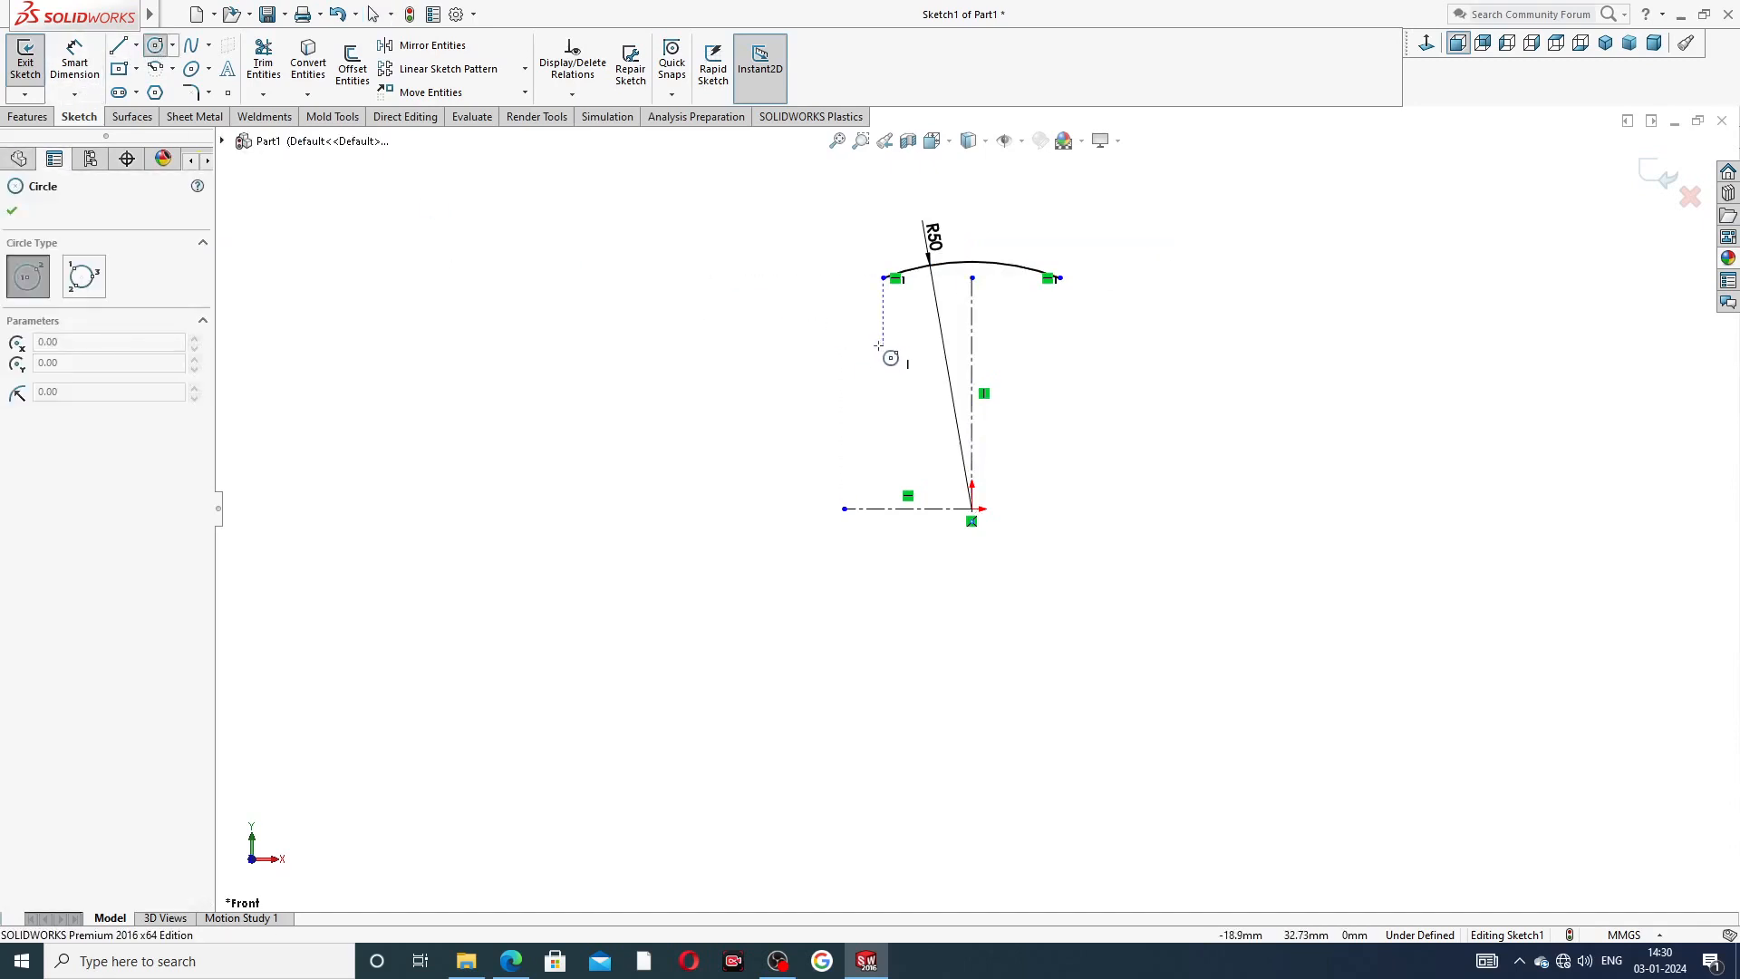
{"action": "left_click", "coordinate": [880, 317]}
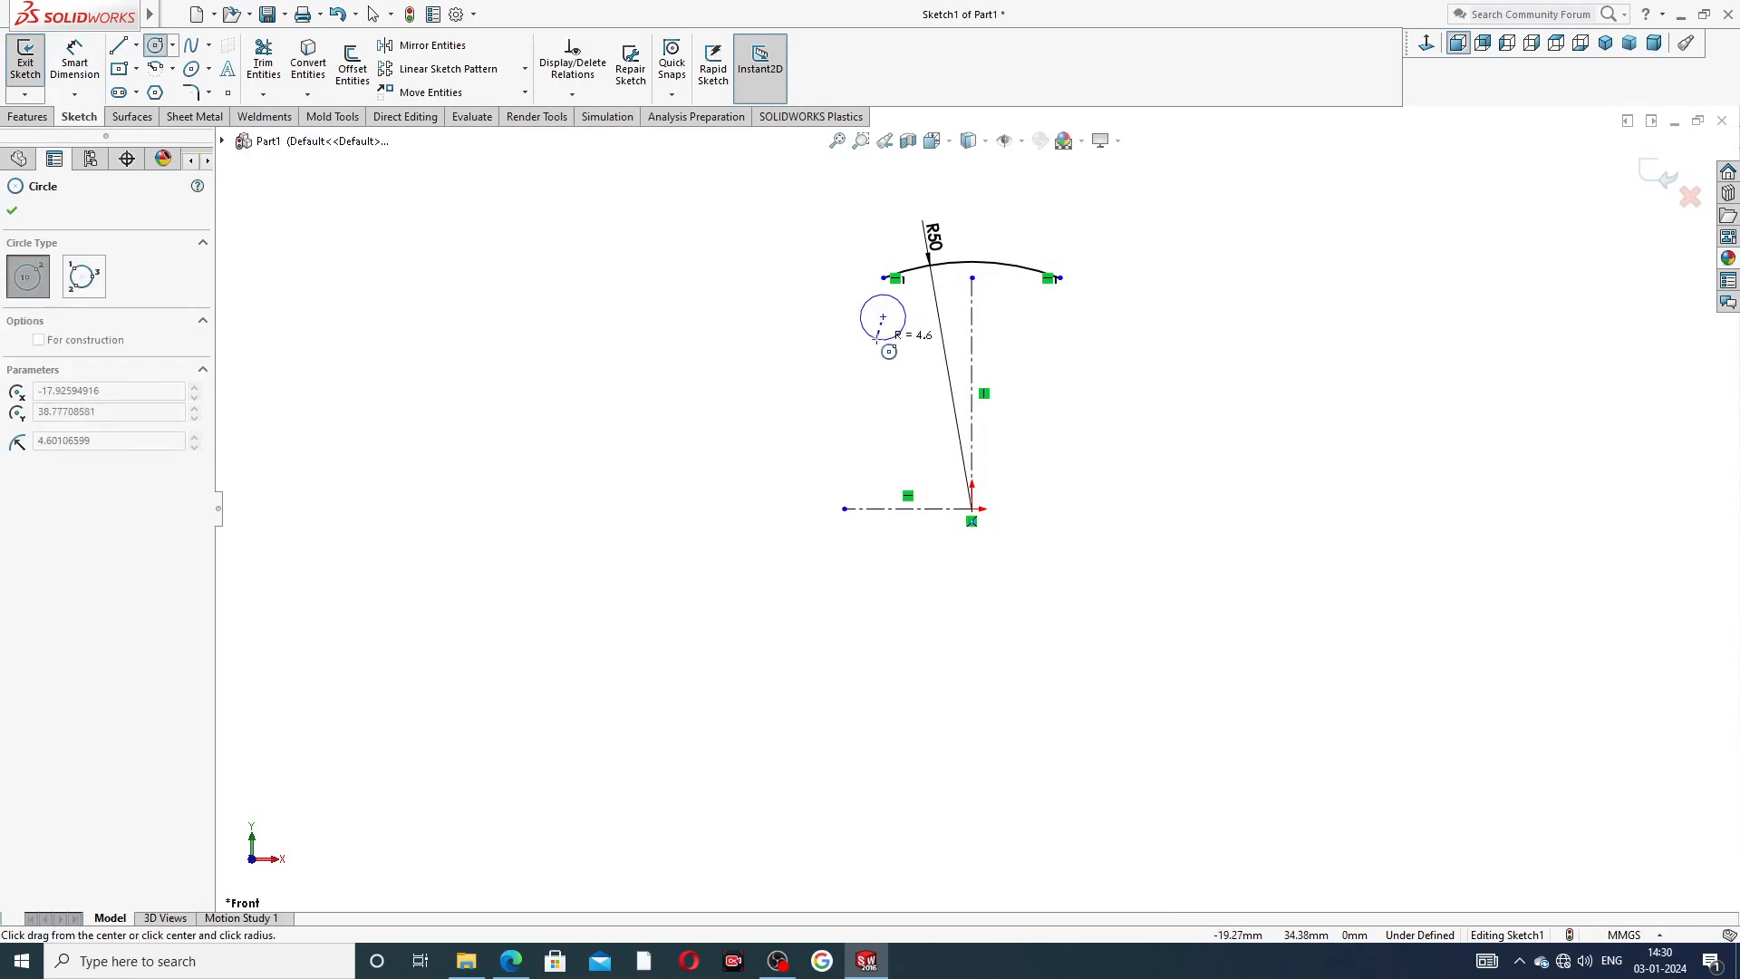
{"action": "left_click", "coordinate": [897, 331]}
{"action": "right_click", "coordinate": [822, 264]}
{"action": "left_click", "coordinate": [867, 273]}
- Check the hole size in the end plate PDF drawing and dimension the circle with a diameter of 10.20 mm
{"action": "left_click", "coordinate": [74, 62]}
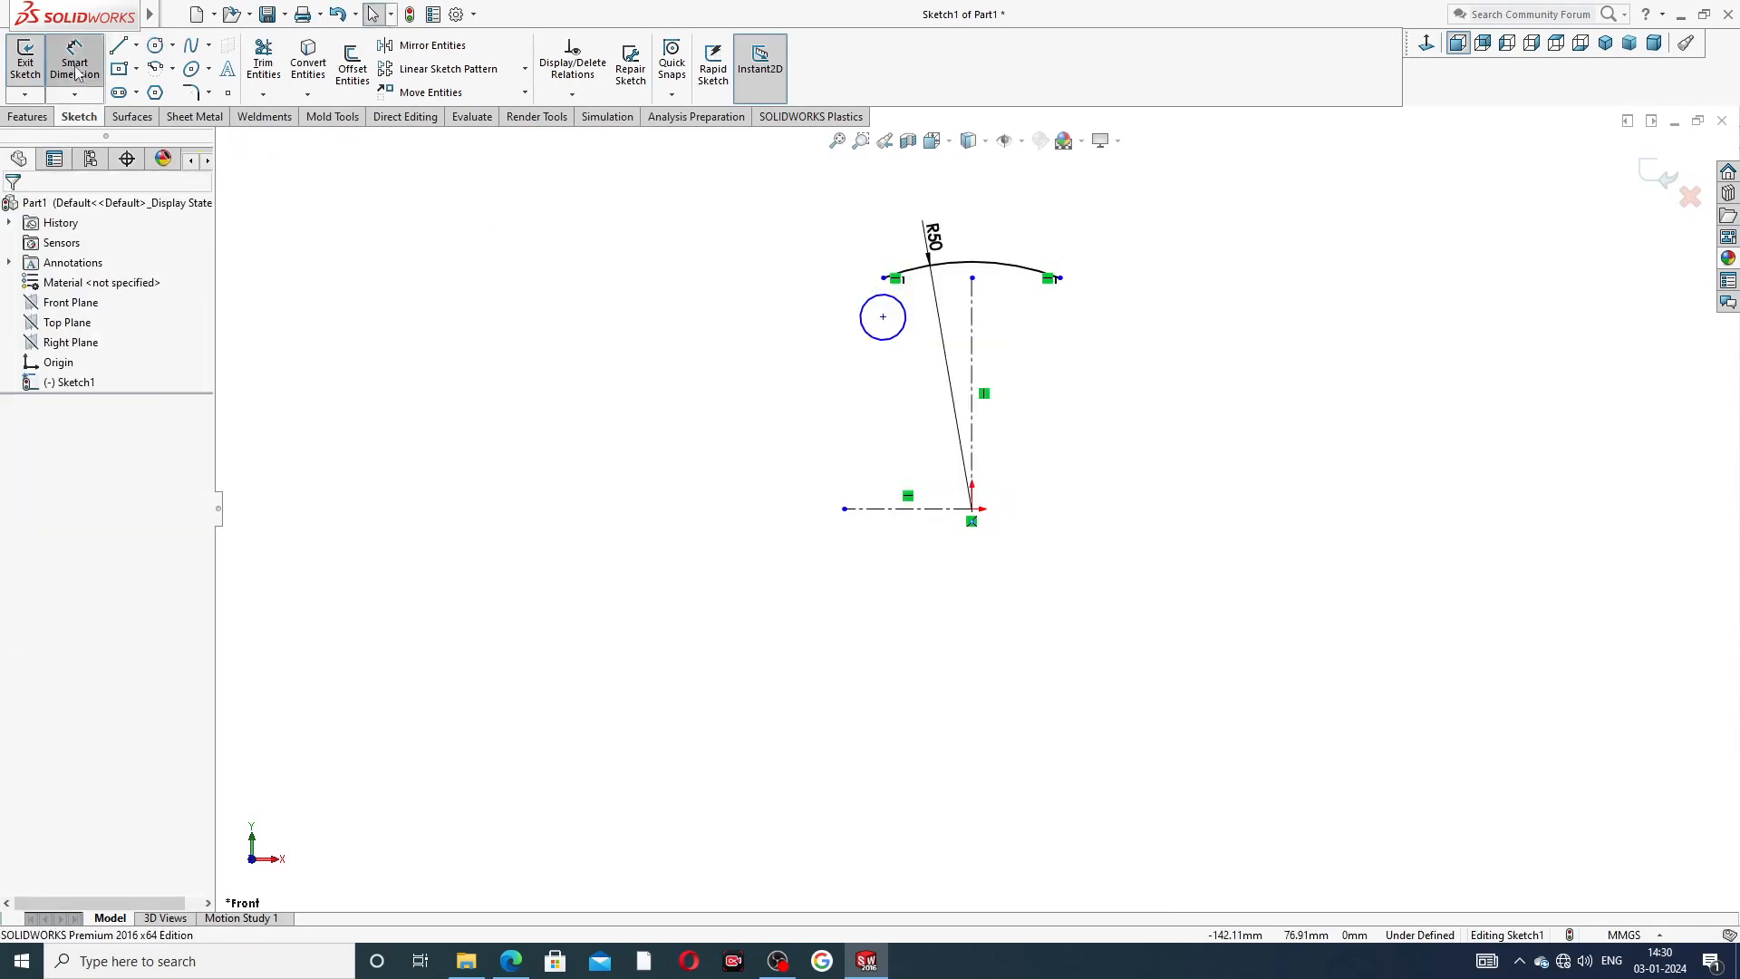
{"action": "left_click", "coordinate": [510, 962]}
{"action": "right_click", "coordinate": [510, 962]}
{"action": "left_click", "coordinate": [555, 546]}
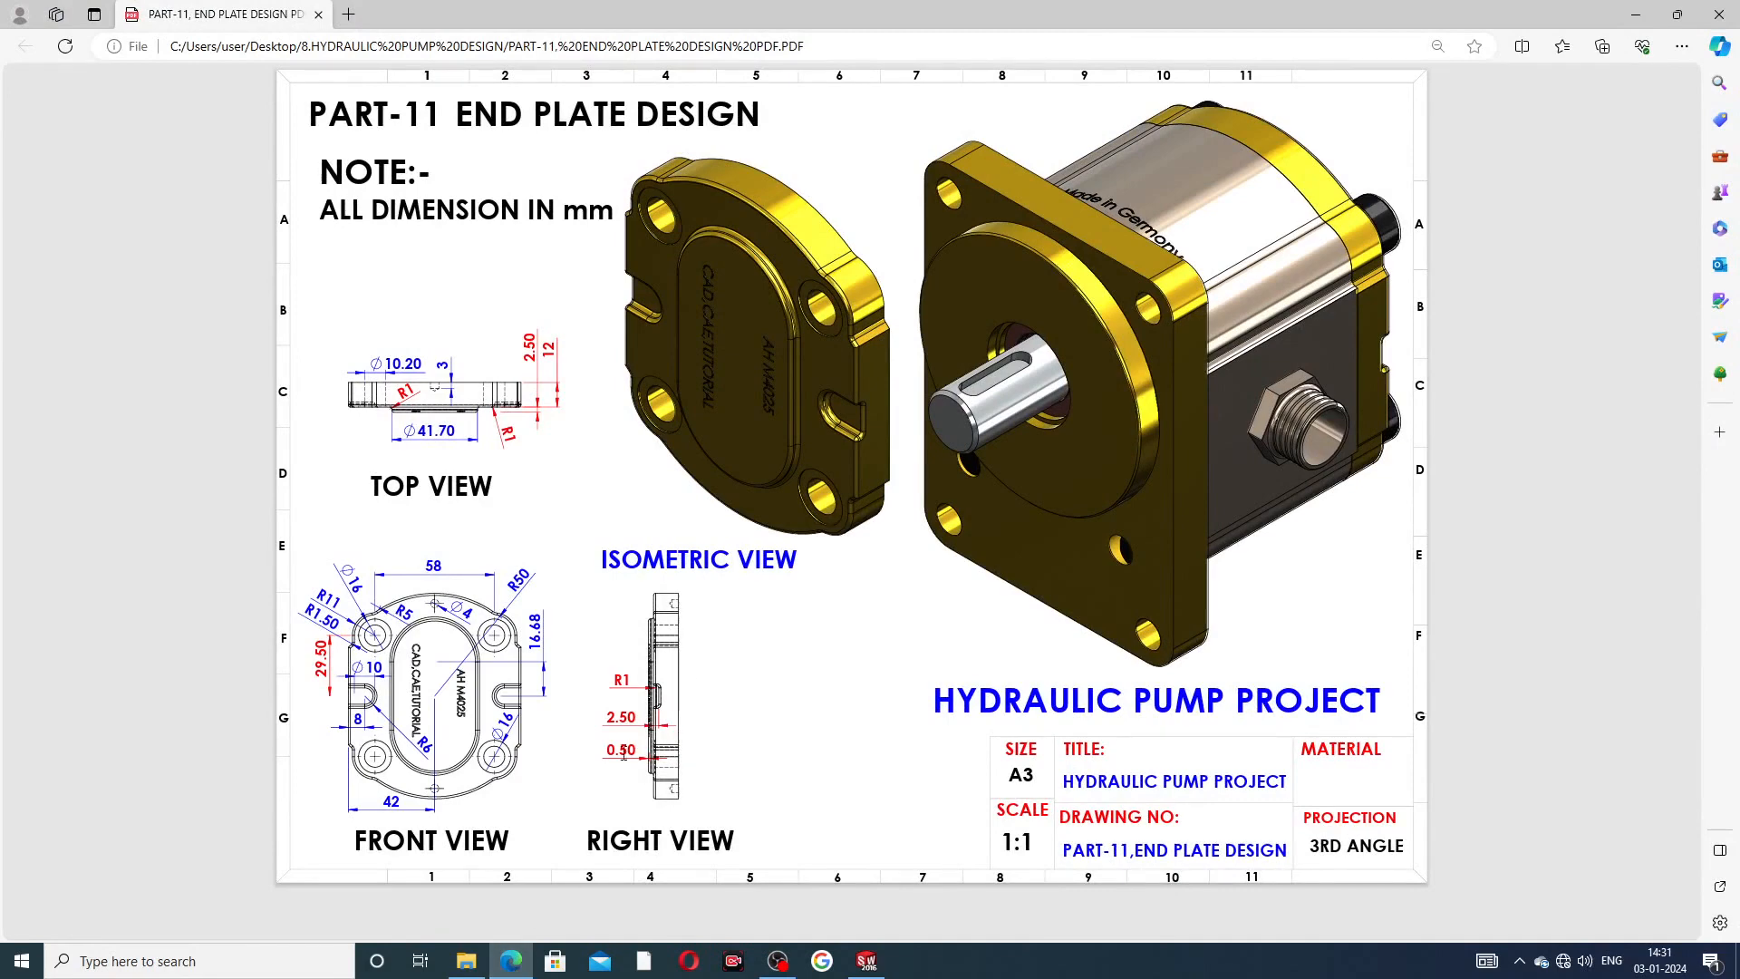
{"action": "left_click", "coordinate": [525, 954]}
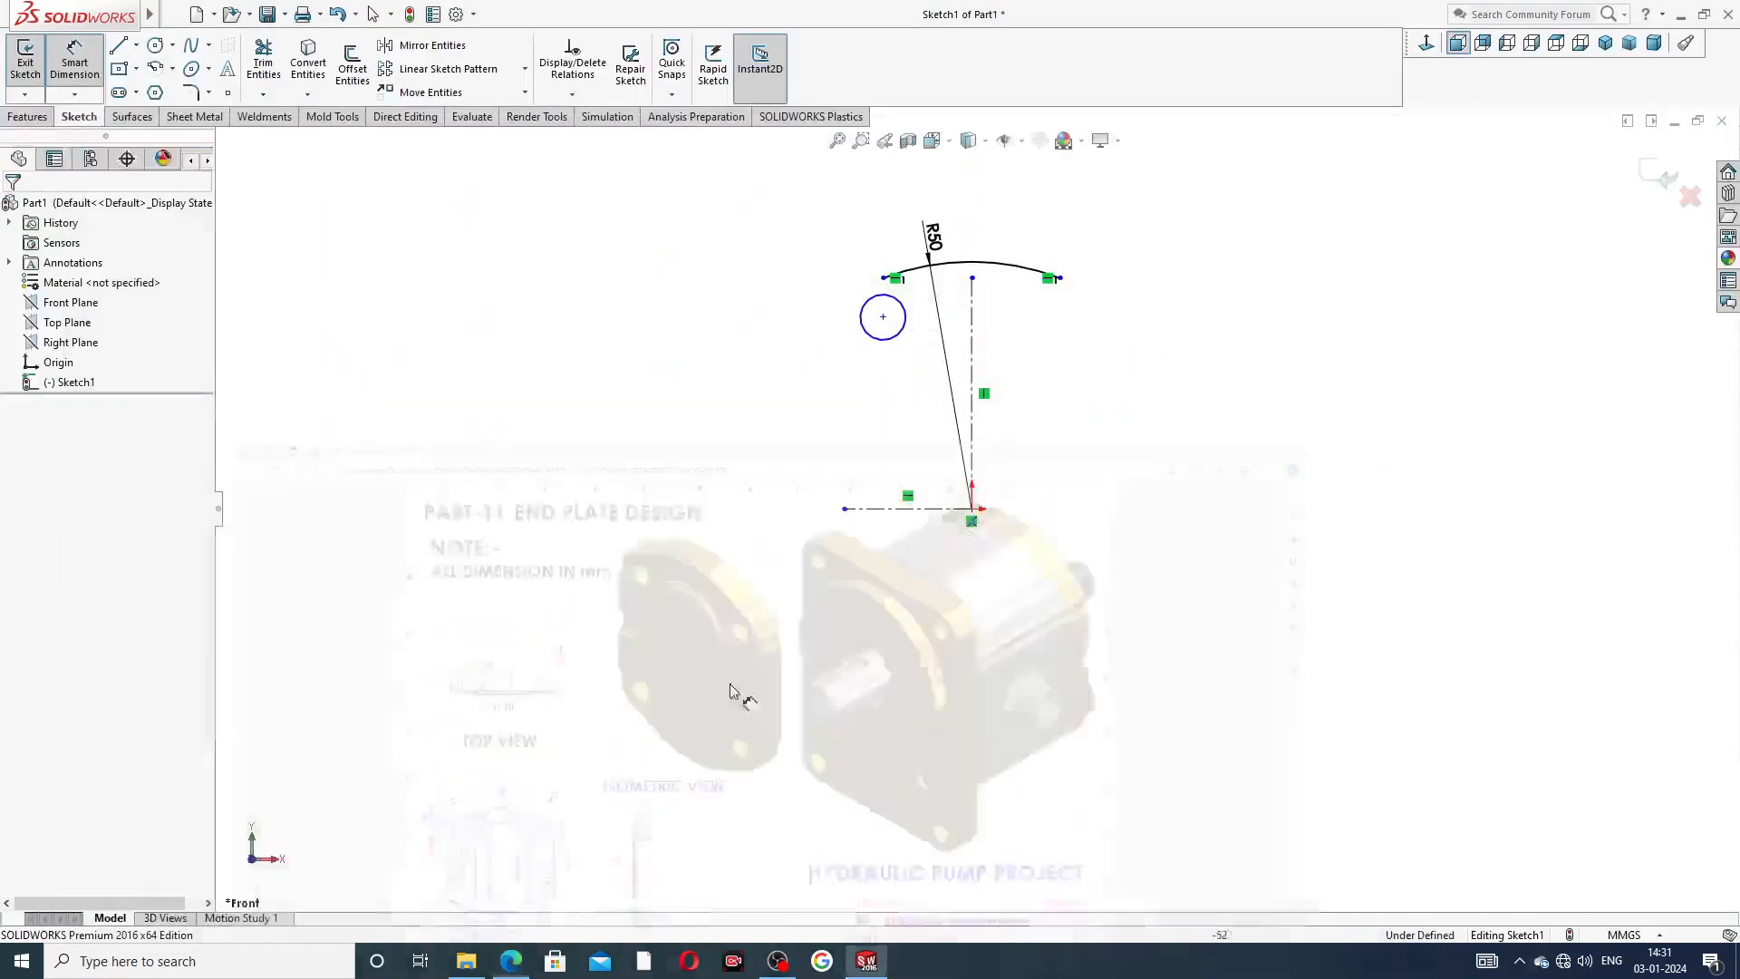
{"action": "left_click", "coordinate": [865, 313]}
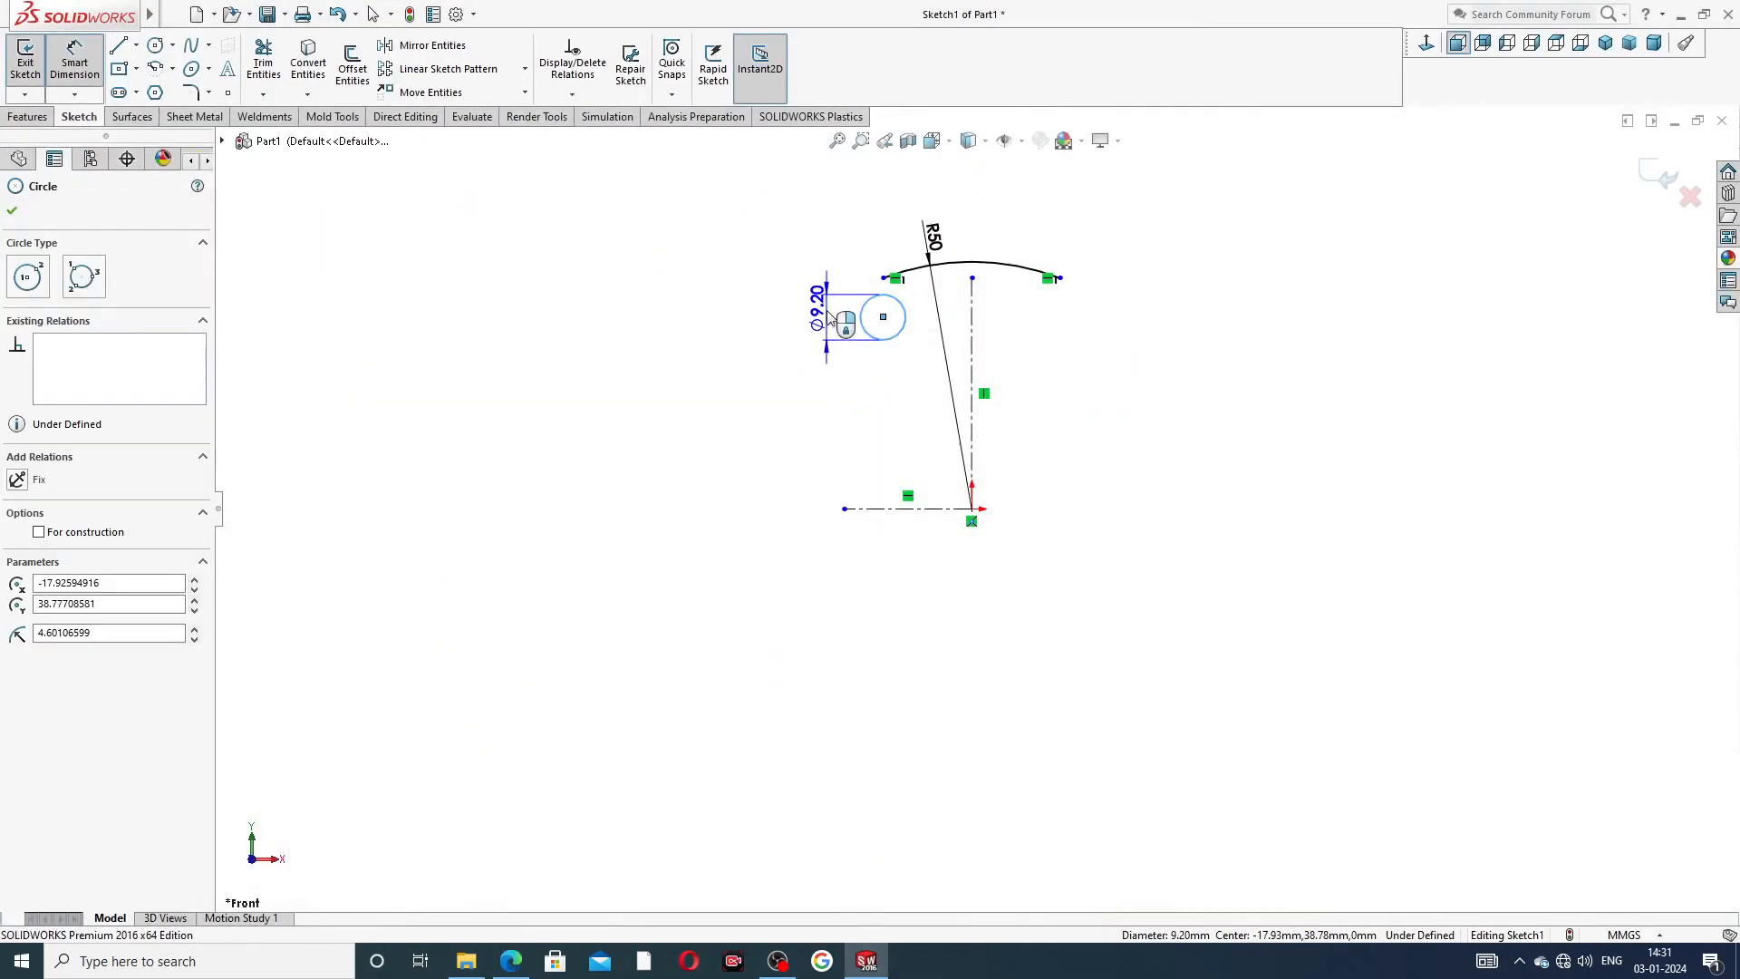
{"action": "left_click", "coordinate": [826, 317]}
{"action": "type", "text": "1"}
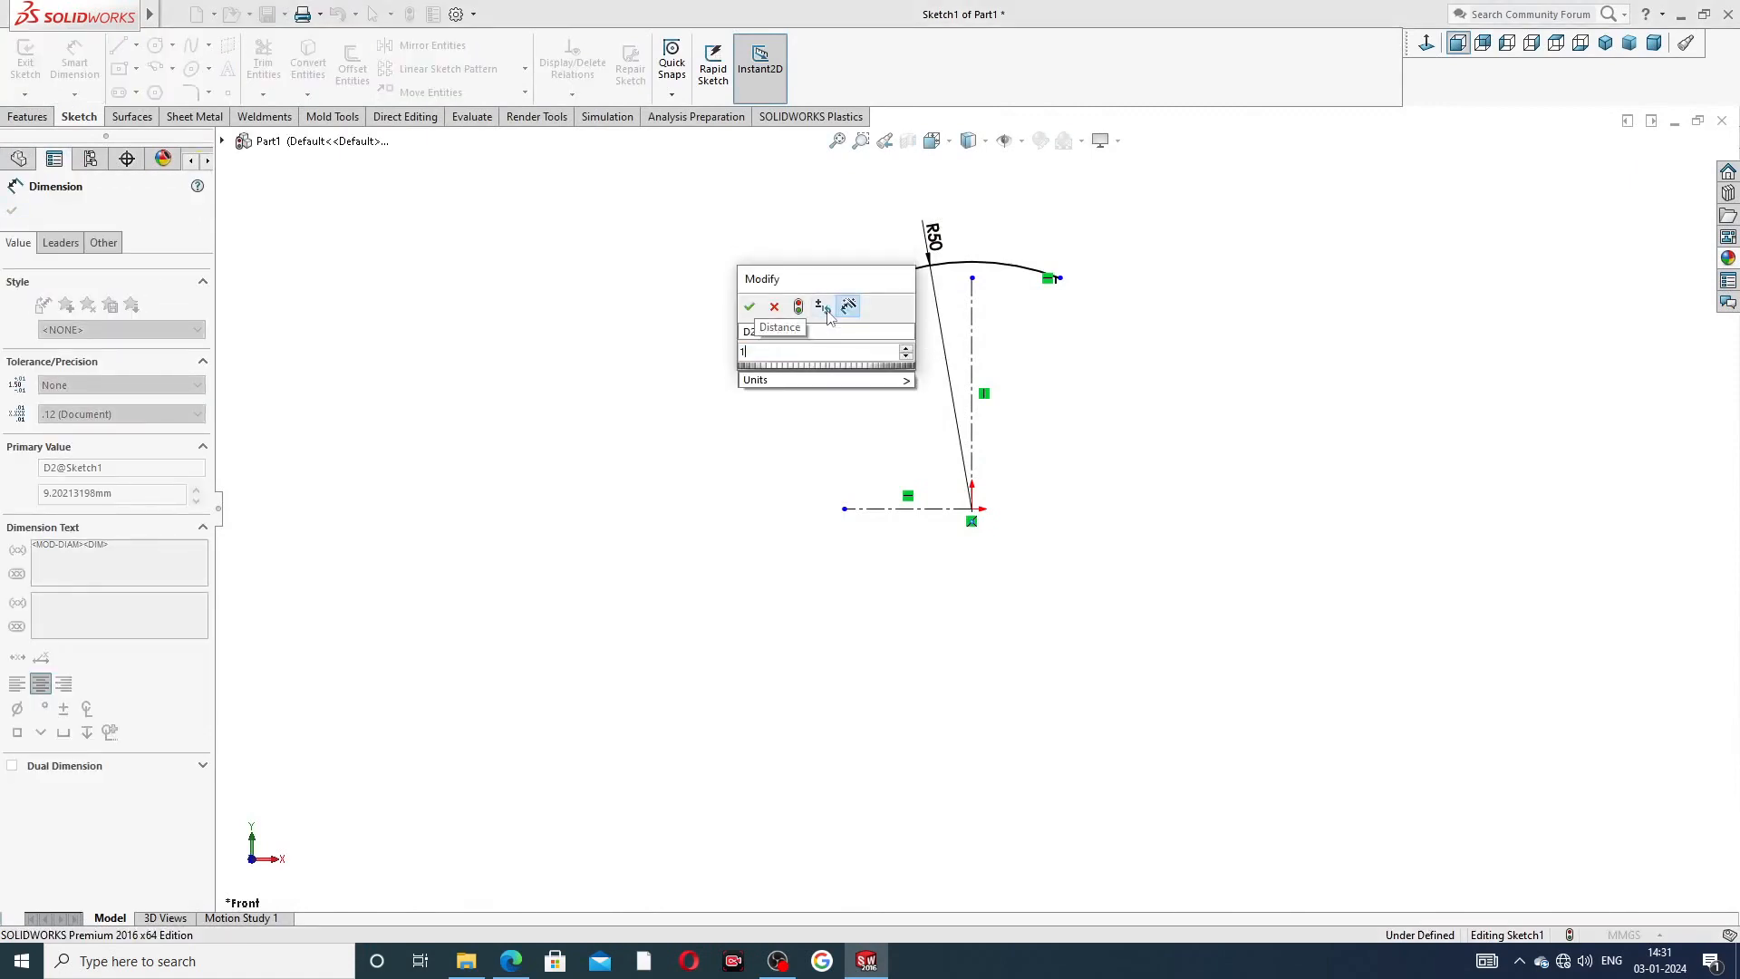
{"action": "type", "text": "0.2"}
{"action": "key", "text": "Return"}
{"action": "left_click", "coordinate": [1065, 358]}
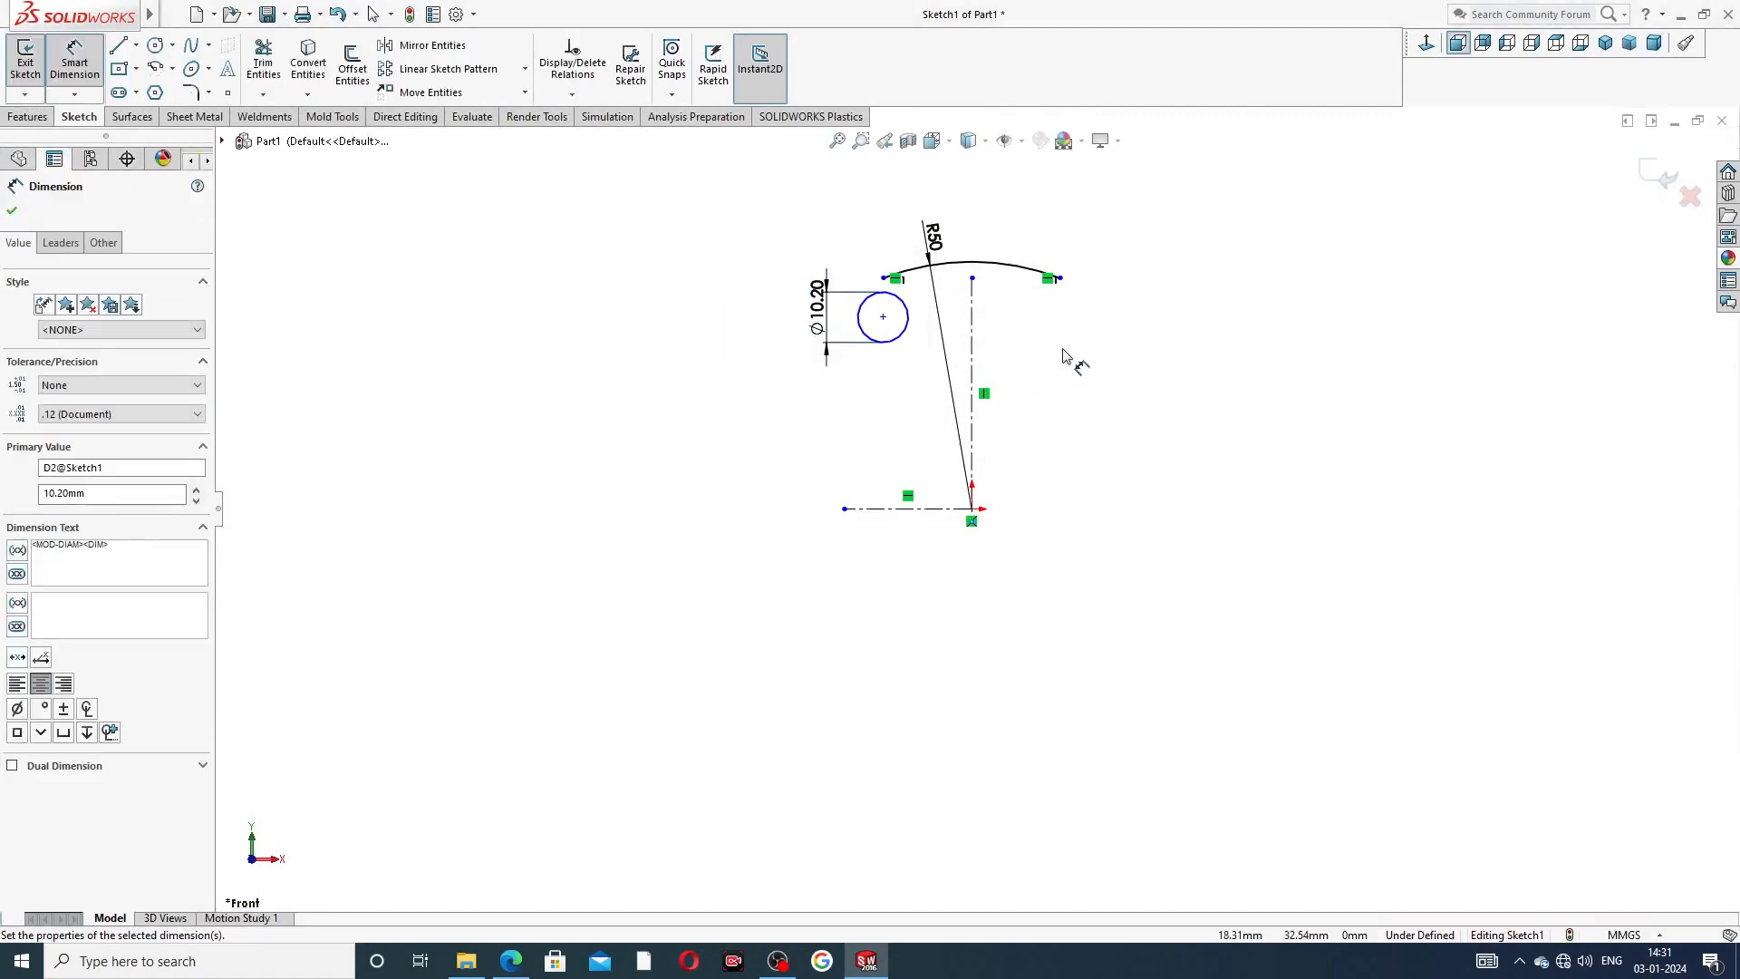
{"action": "right_click", "coordinate": [1017, 228]}
{"action": "left_click", "coordinate": [1082, 267]}
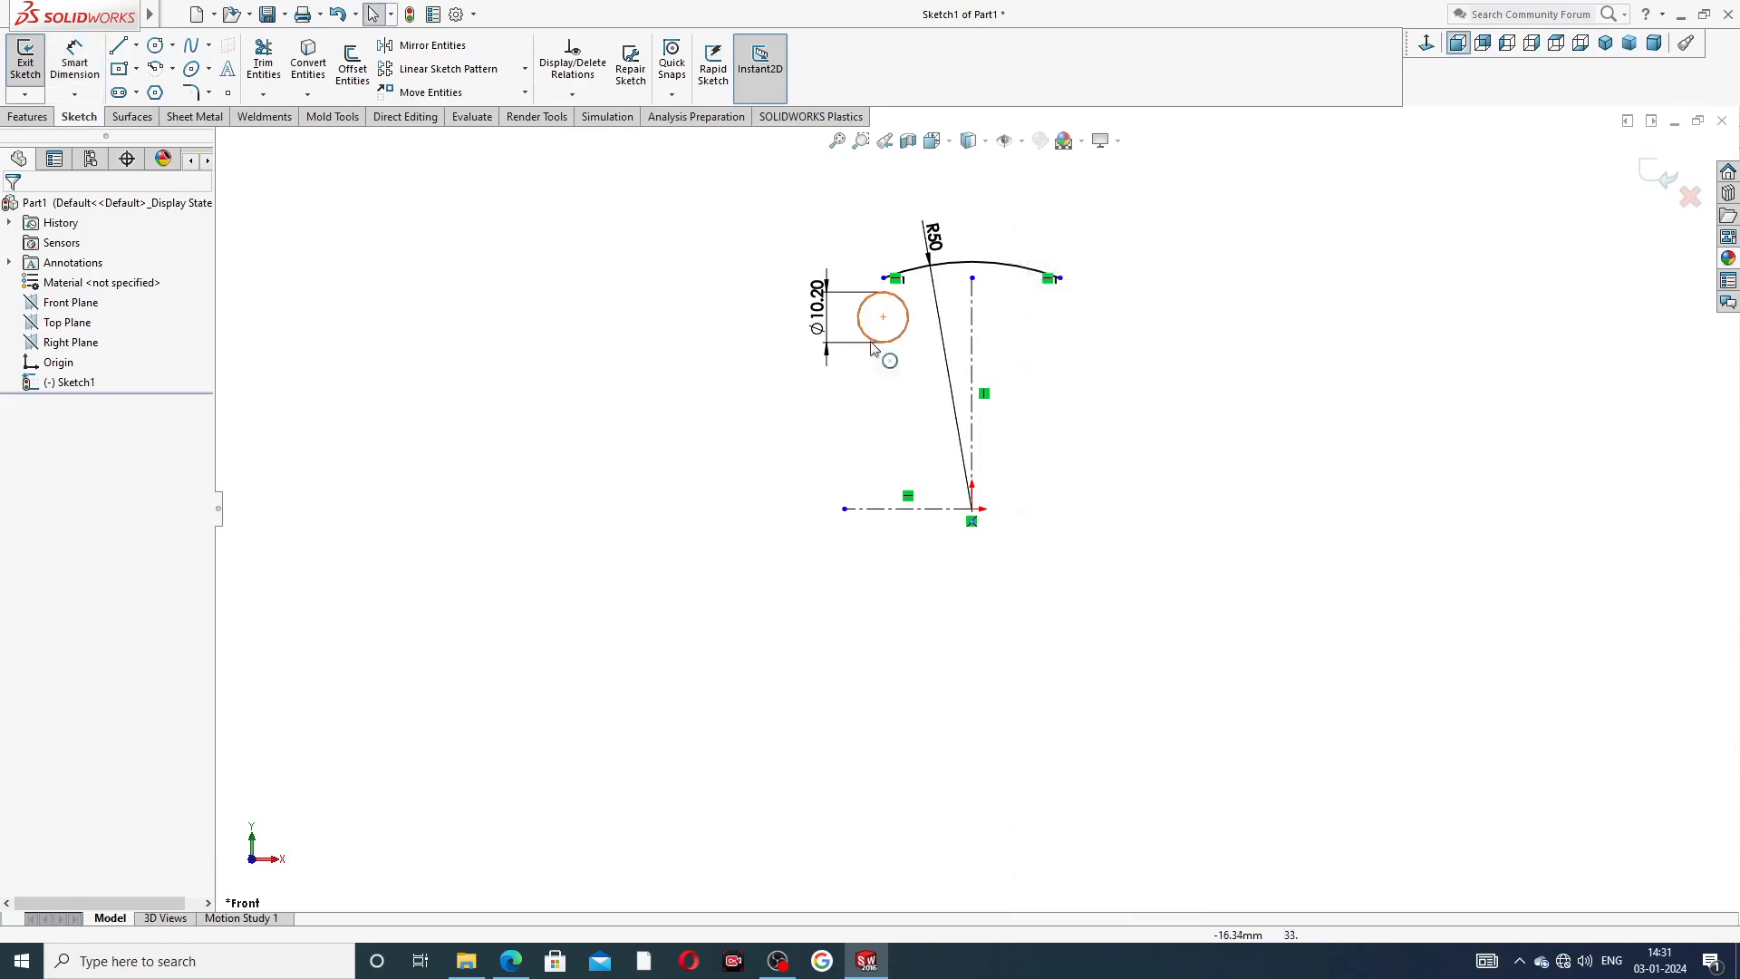
- Dimension the circle's centre 29.5 mm above the horizontal centreline
{"action": "left_click", "coordinate": [74, 63]}
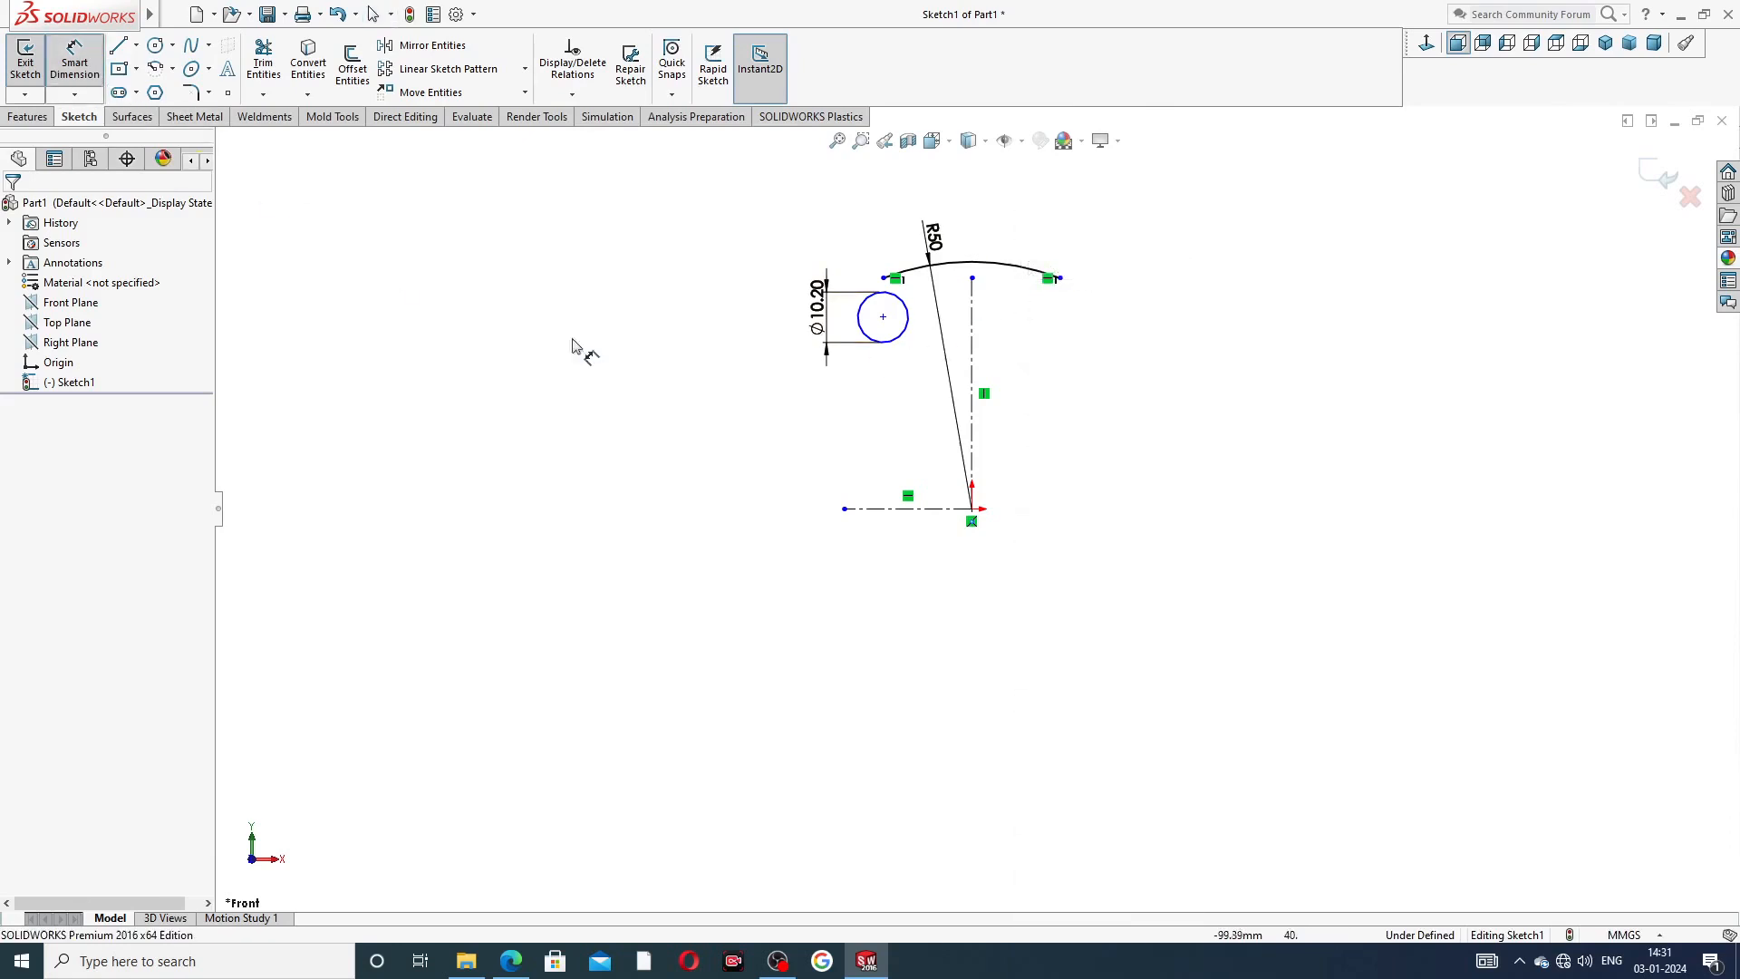
{"action": "left_click", "coordinate": [883, 317]}
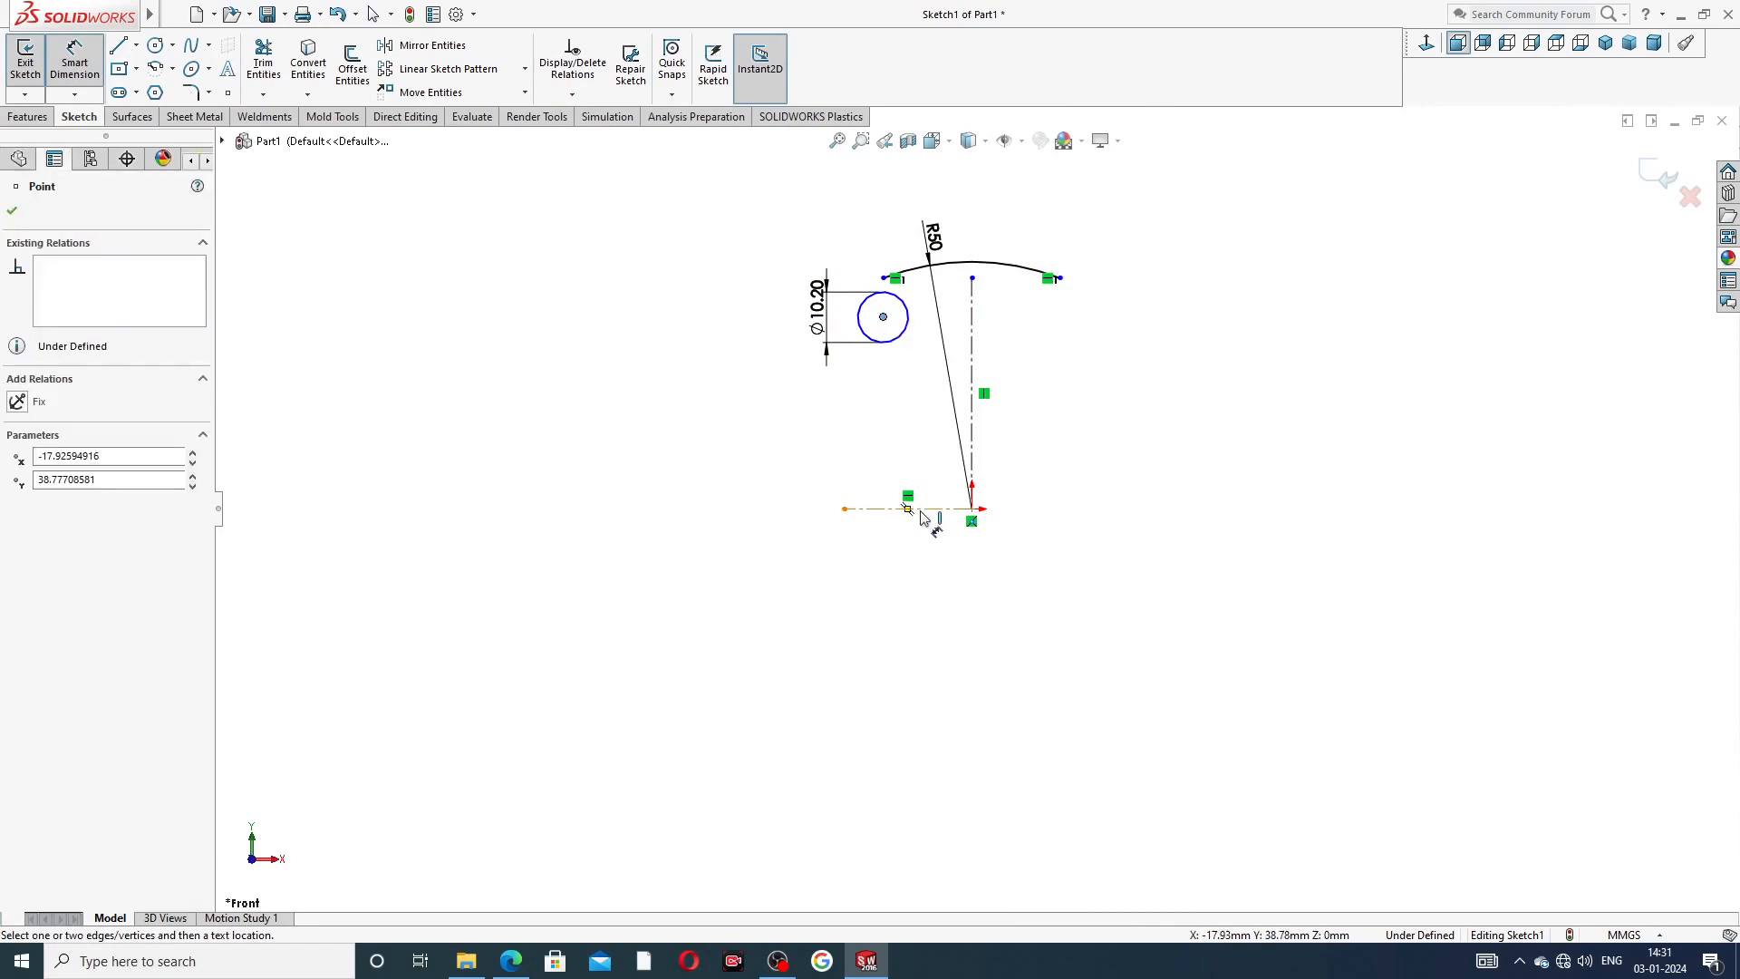
{"action": "left_click", "coordinate": [921, 511]}
{"action": "left_click", "coordinate": [771, 416]}
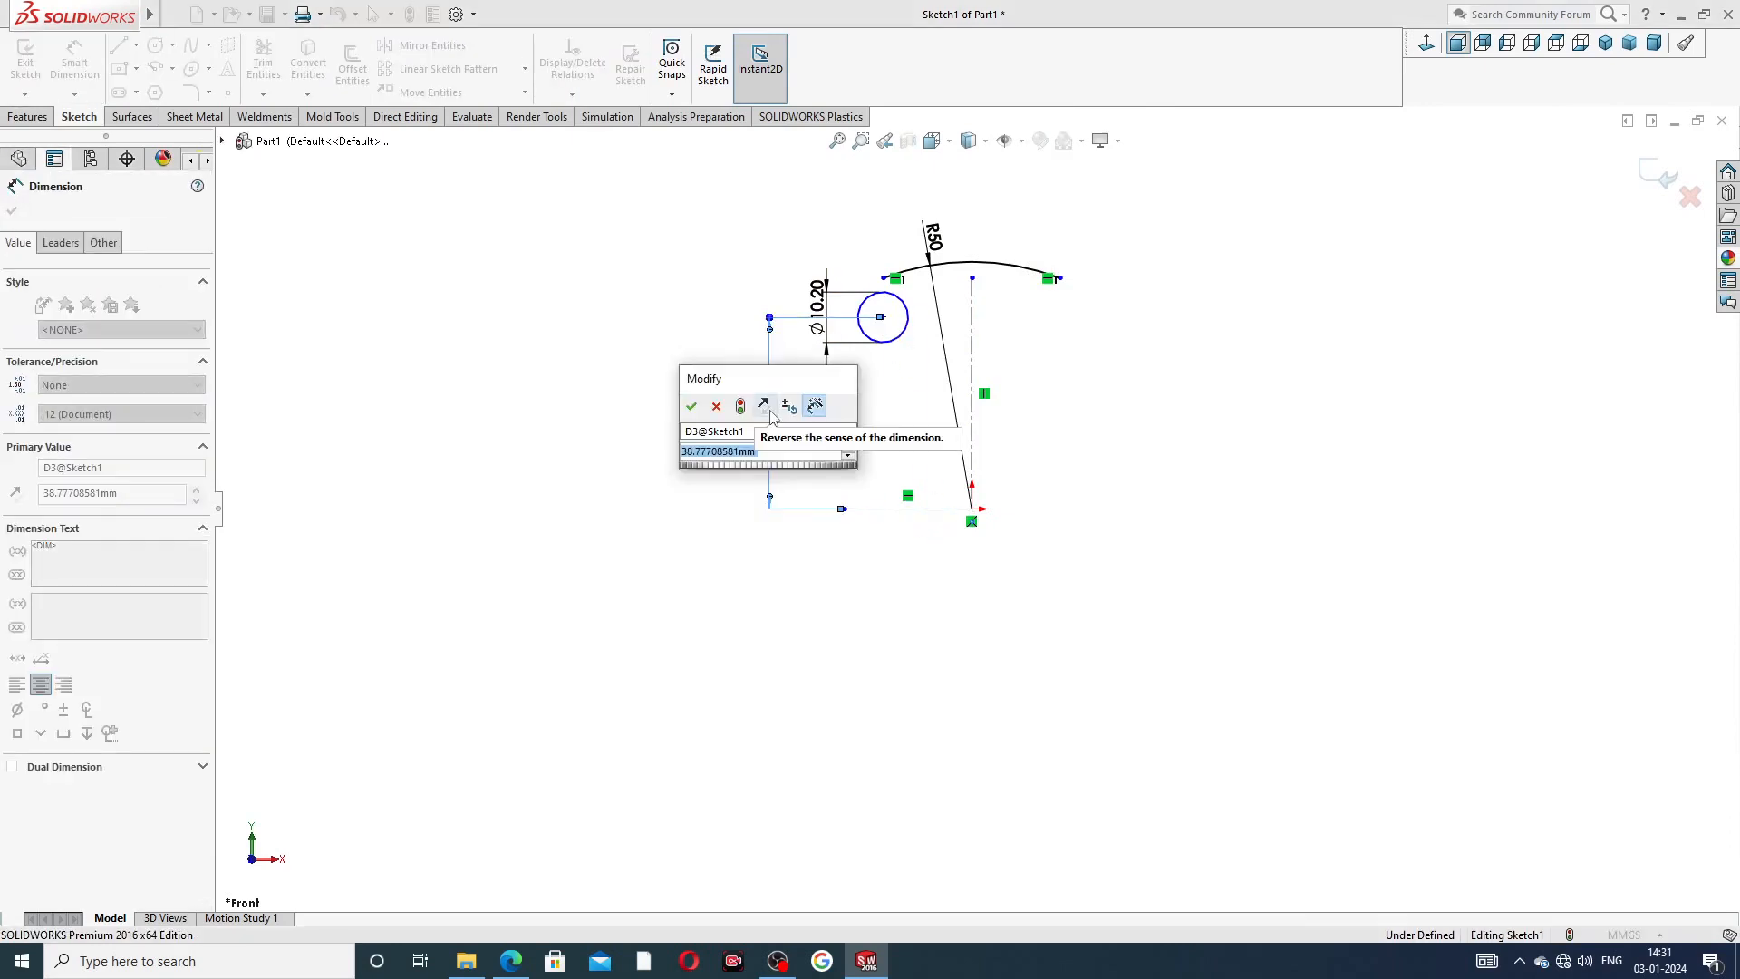
{"action": "type", "text": "29.5"}
{"action": "key", "text": "Return"}
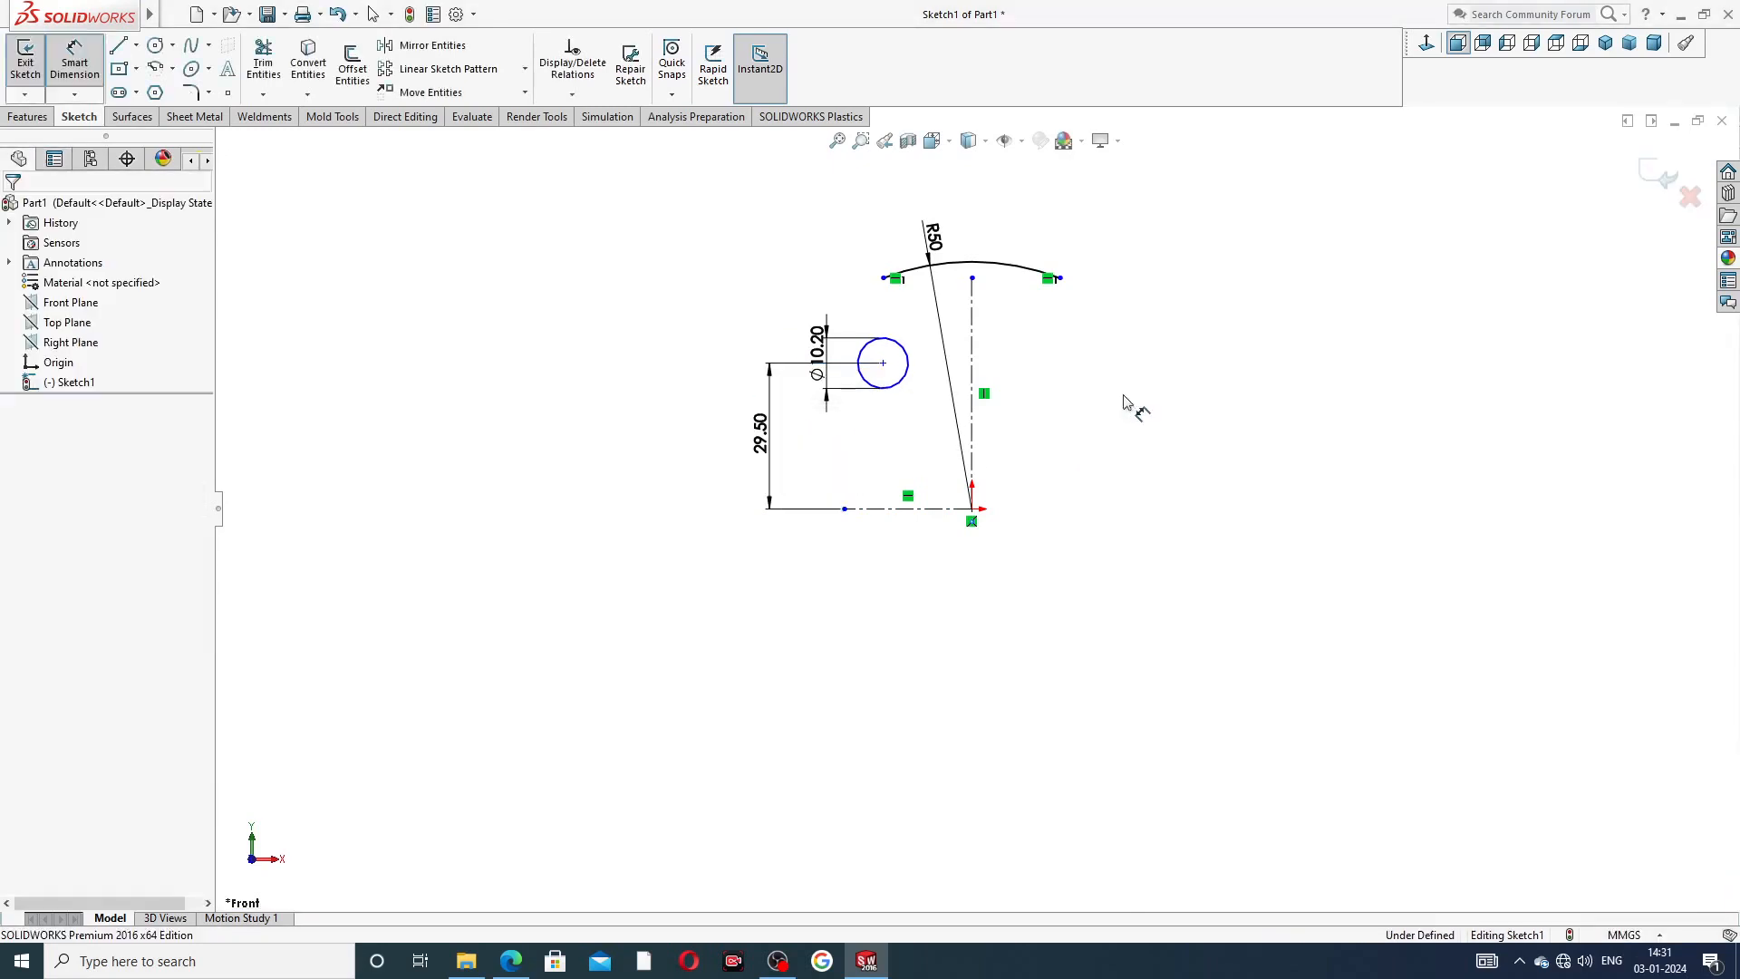
{"action": "right_click", "coordinate": [1143, 288]}
{"action": "left_click", "coordinate": [1188, 271]}
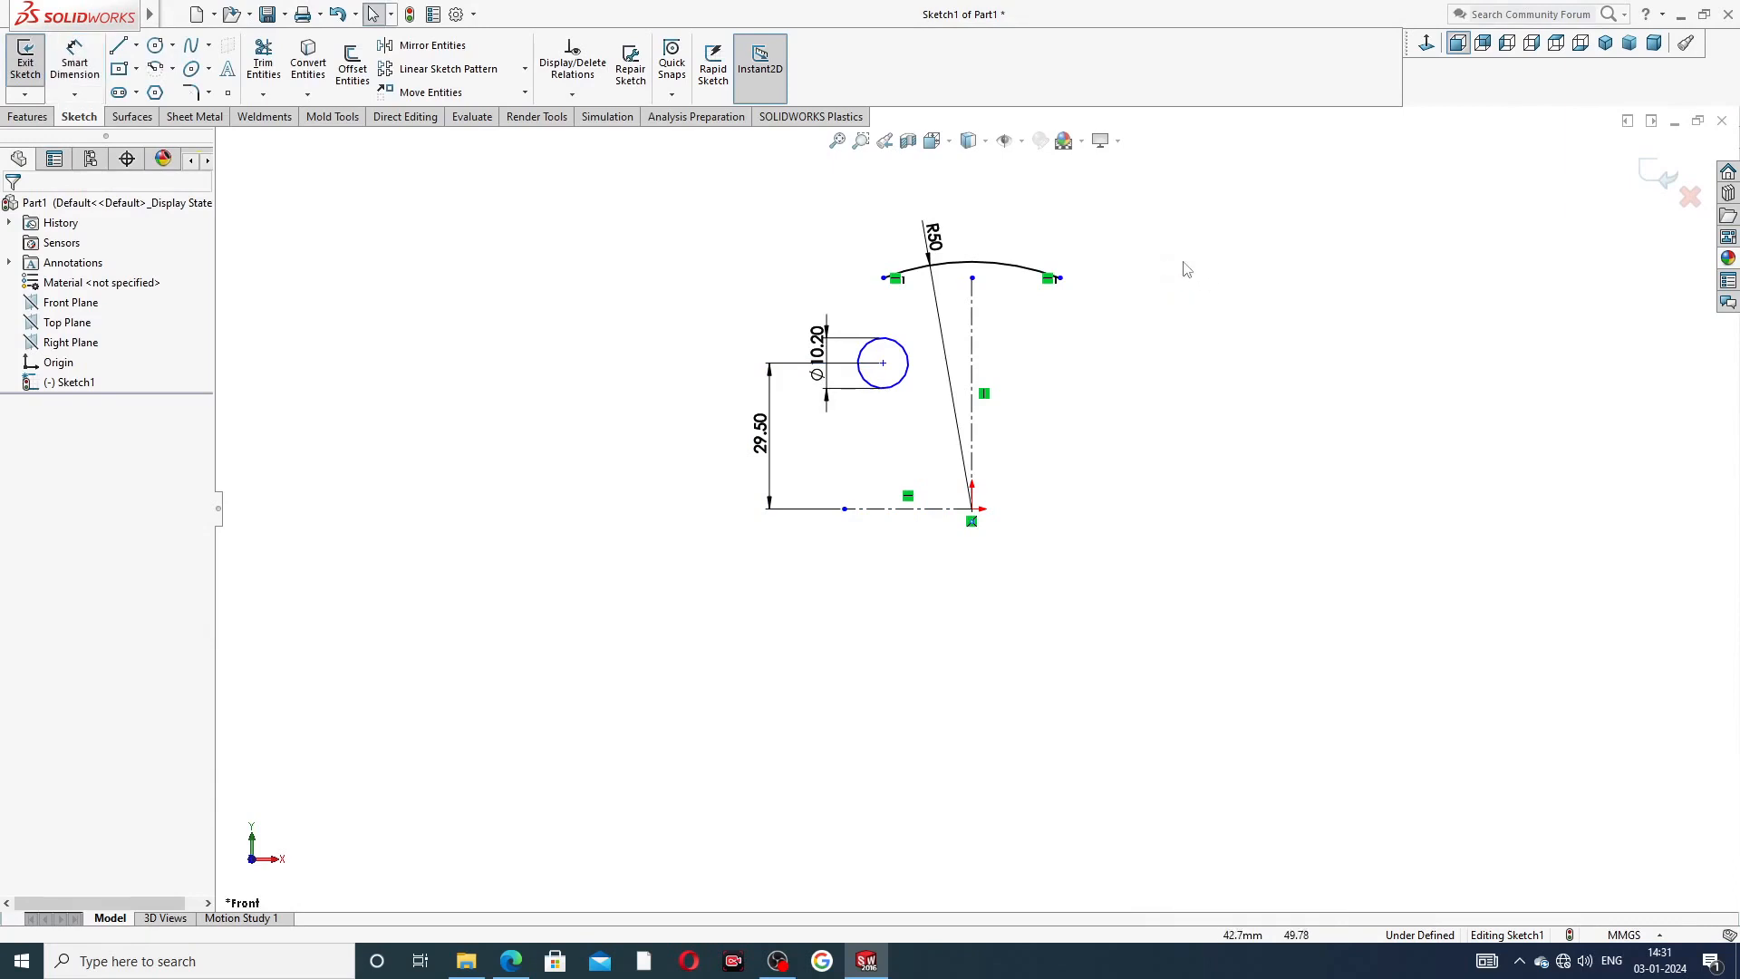
- Reposition the R50 and diameter 10.20 dimension labels clear of the sketch geometry
{"action": "left_click", "coordinate": [933, 234]}
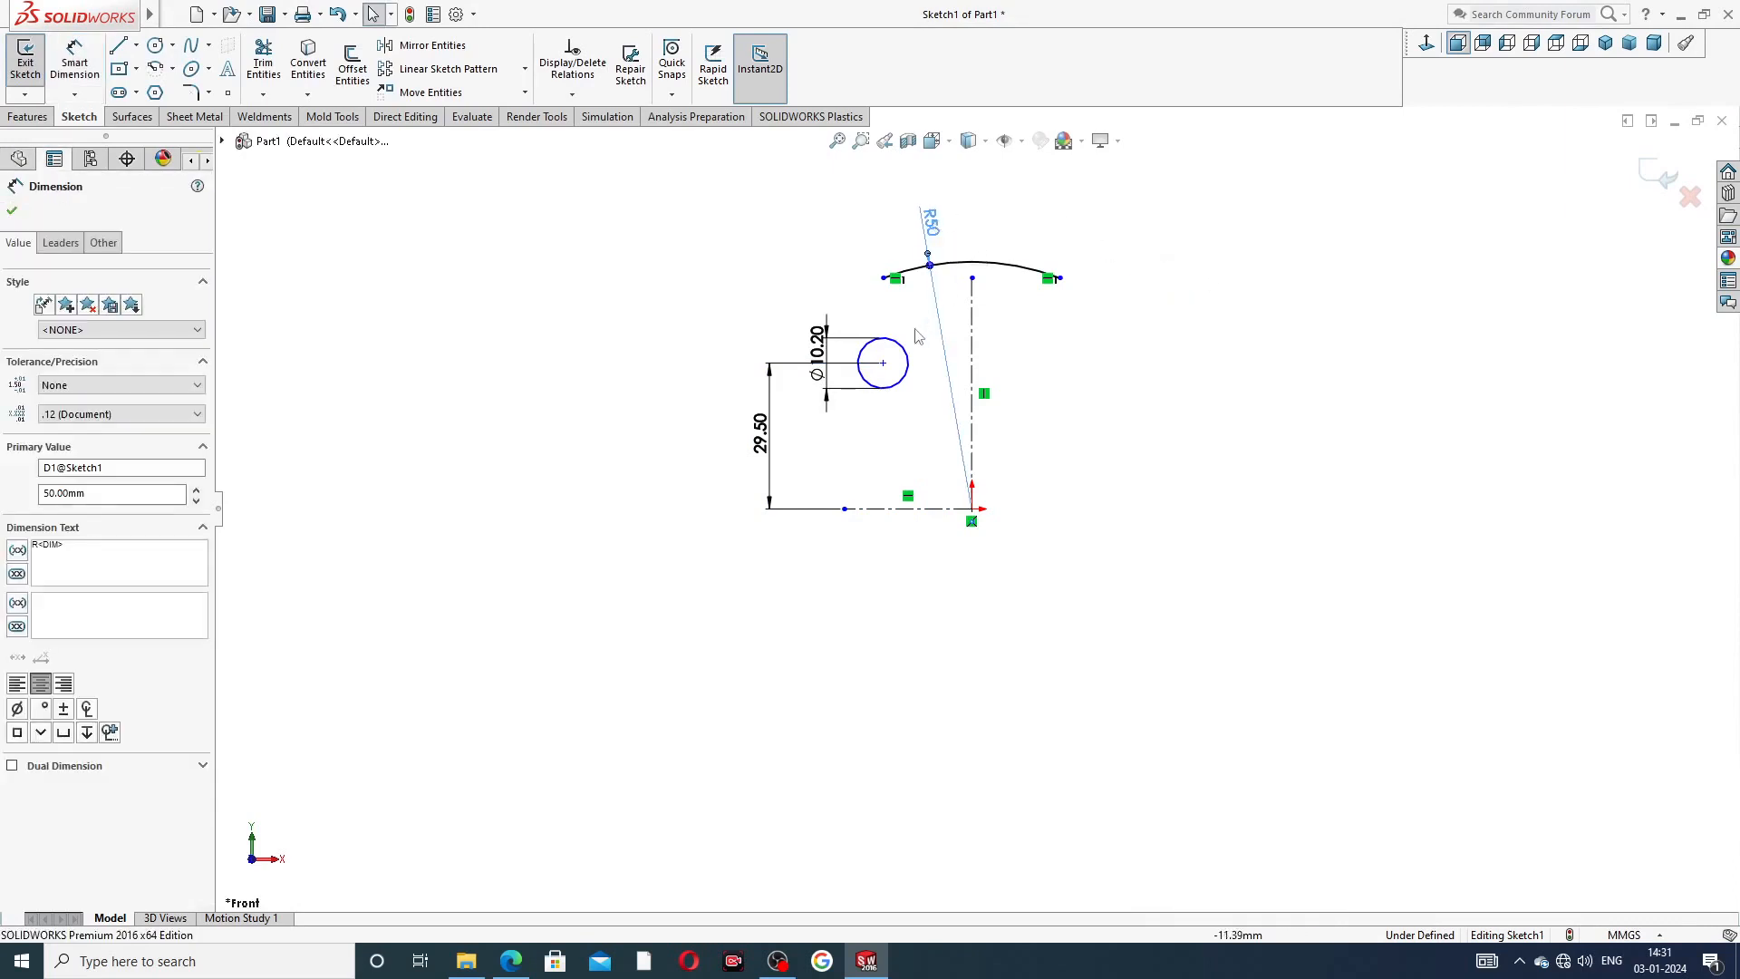
{"action": "left_click_drag", "start_coordinate": [816, 344], "coordinate": [788, 311]}
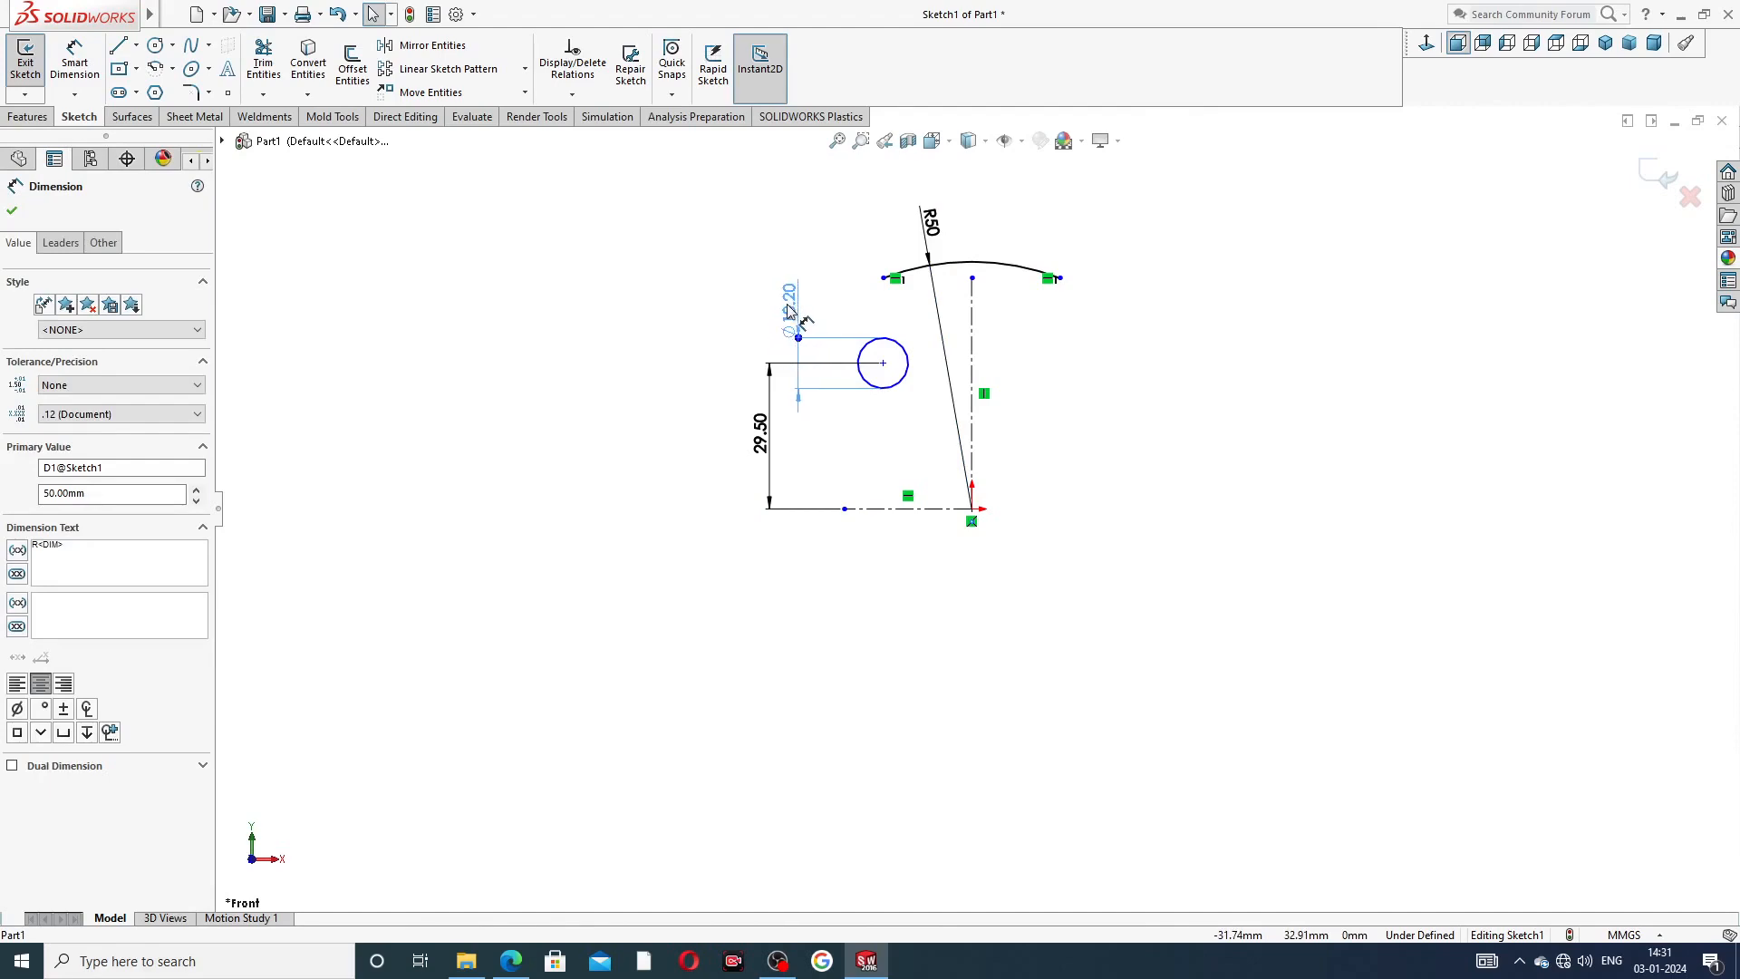
{"action": "left_click", "coordinate": [1034, 386]}
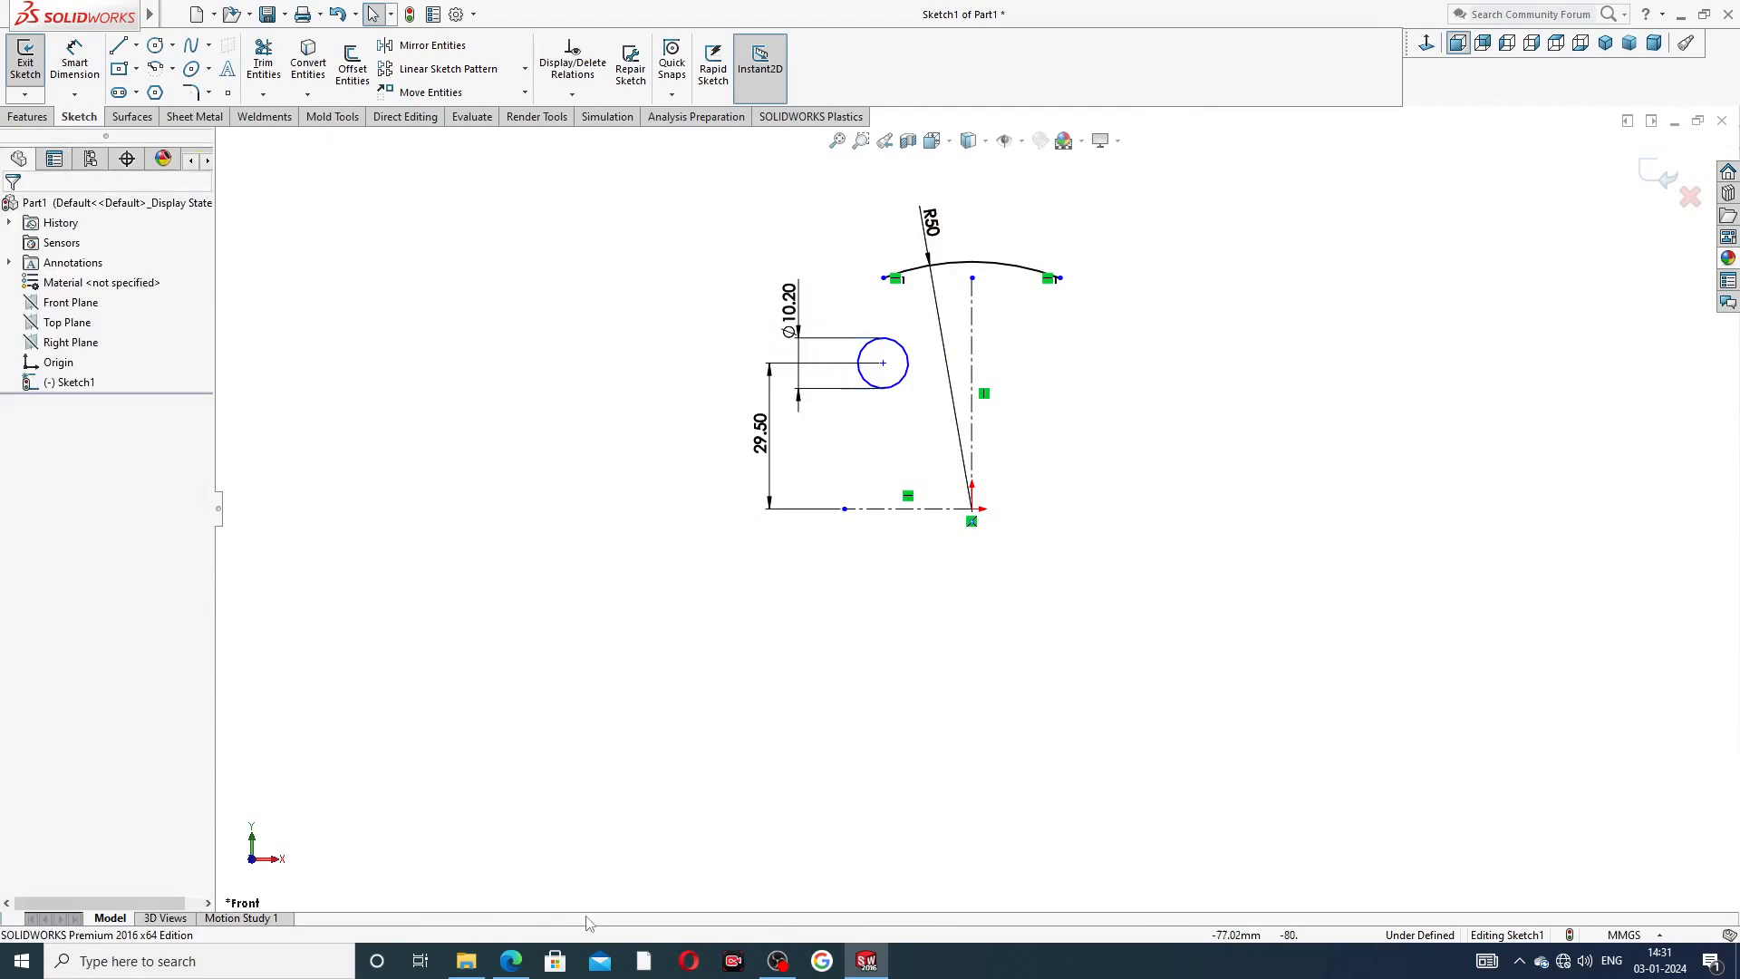
- Check the hole layout in the end plate PDF drawing and mirror the 10.20 mm circle about the vertical centreline
{"action": "left_click", "coordinate": [510, 961]}
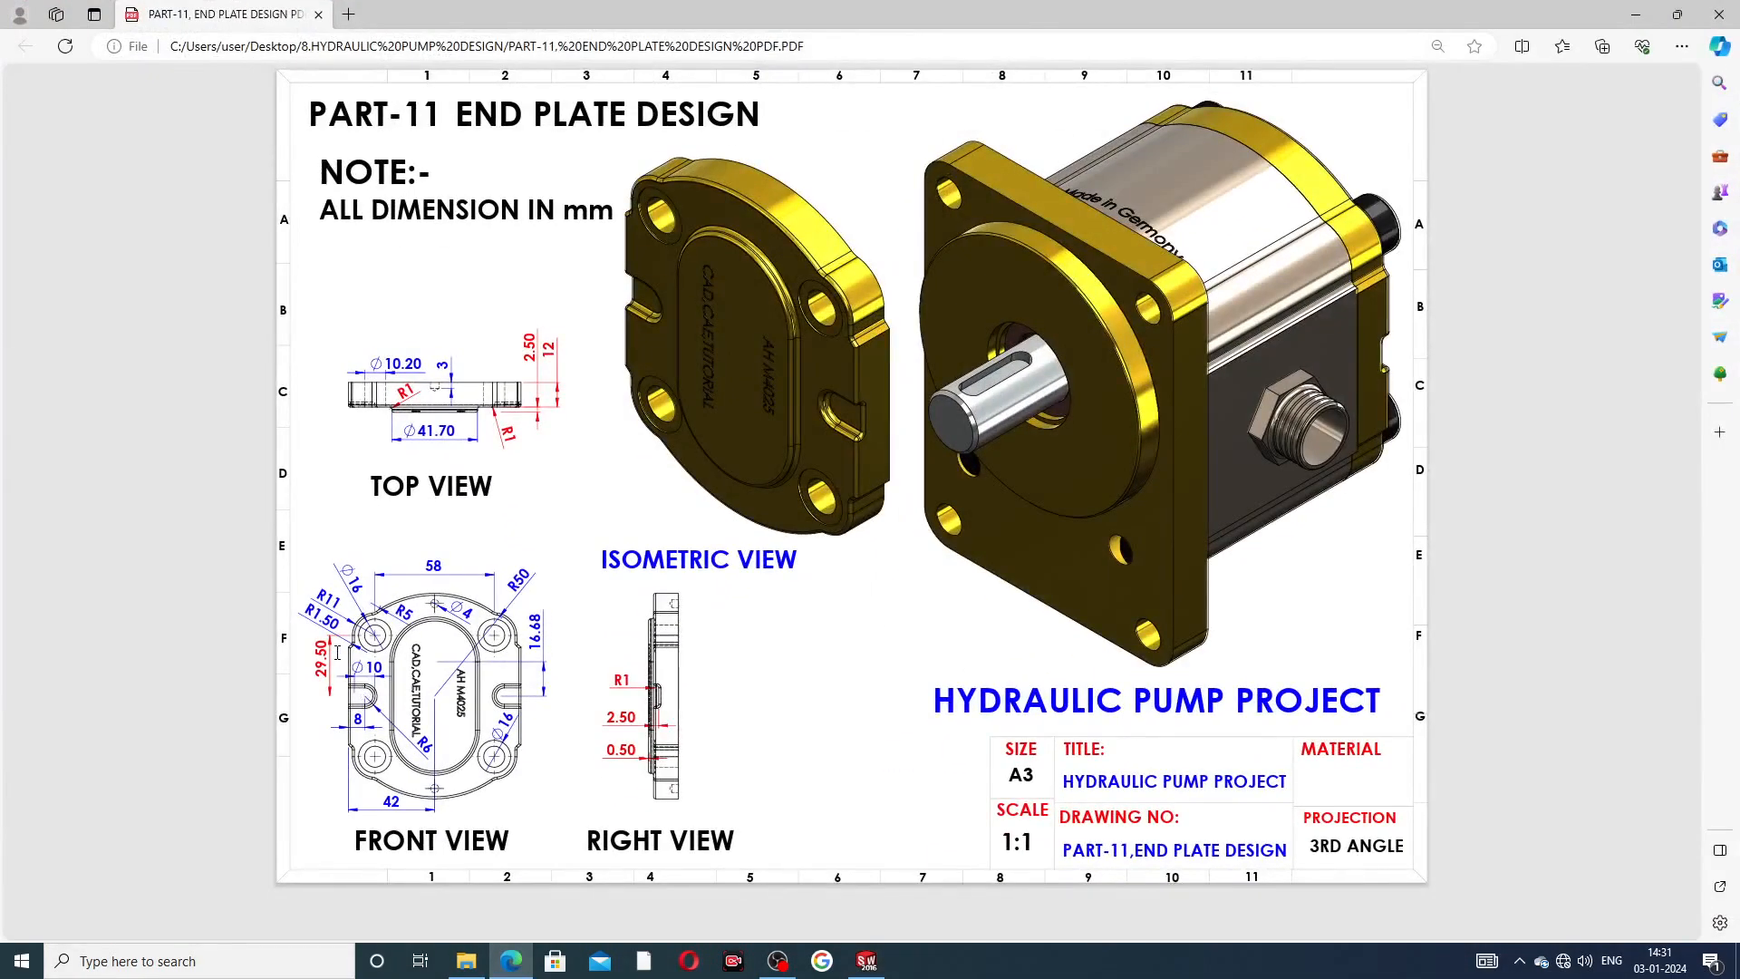
{"action": "left_click", "coordinate": [510, 961]}
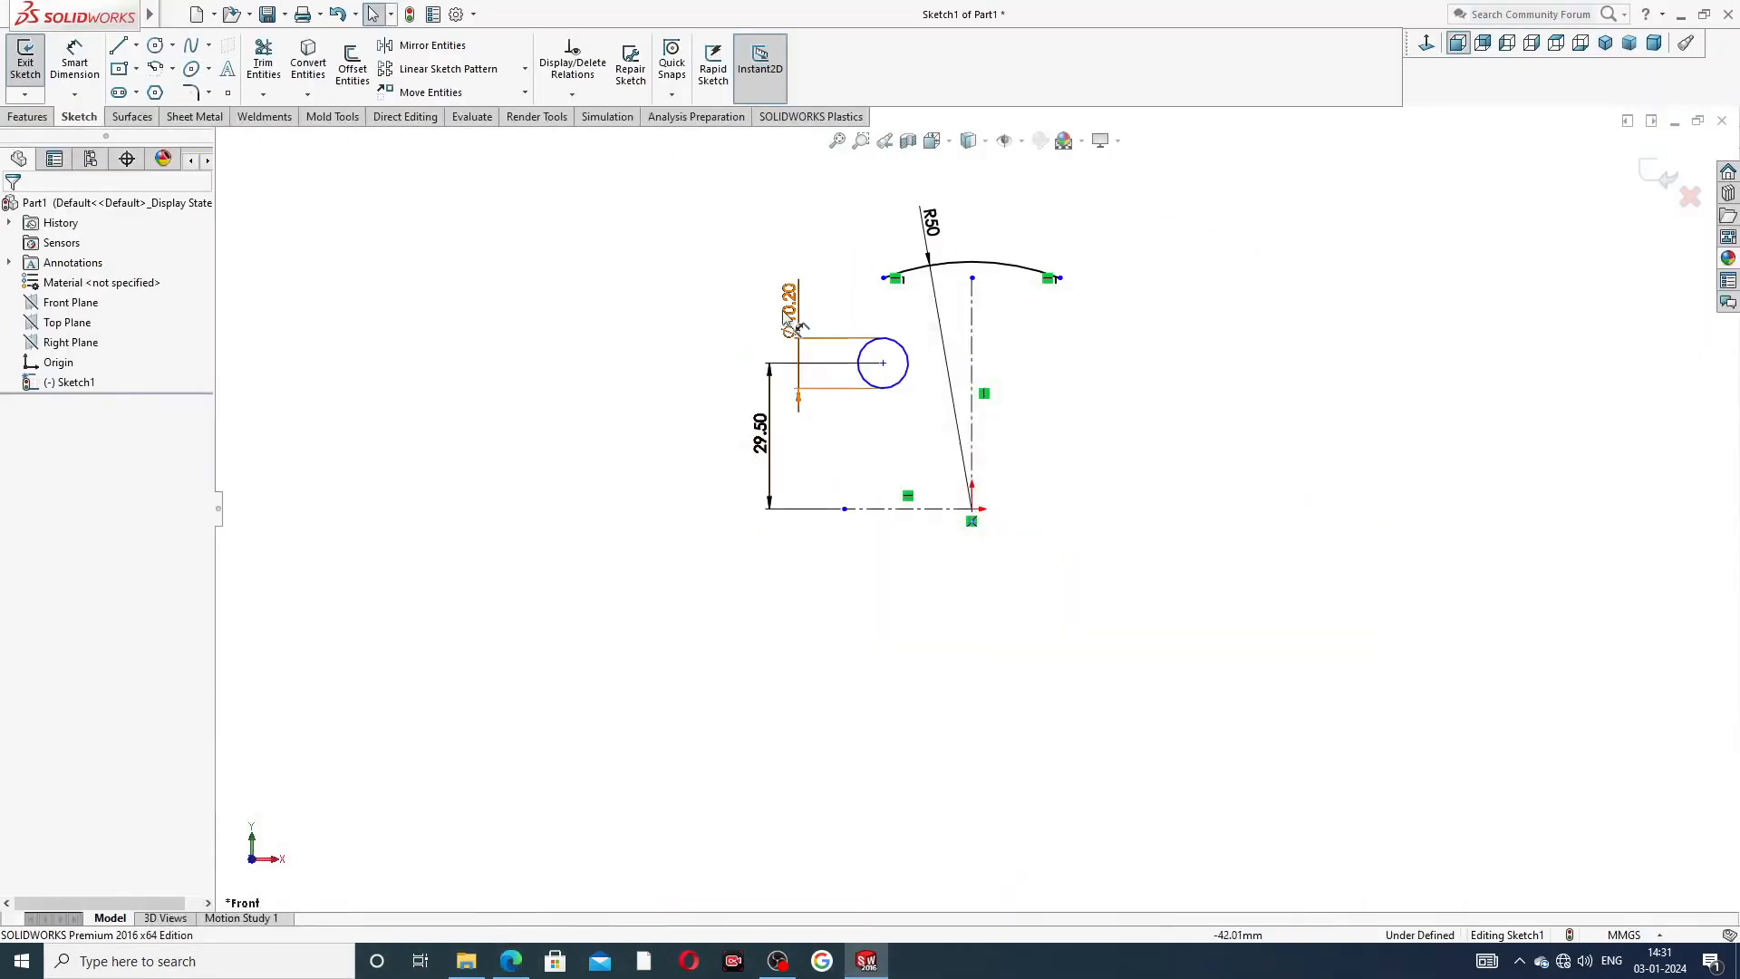
{"action": "left_click", "coordinate": [432, 47]}
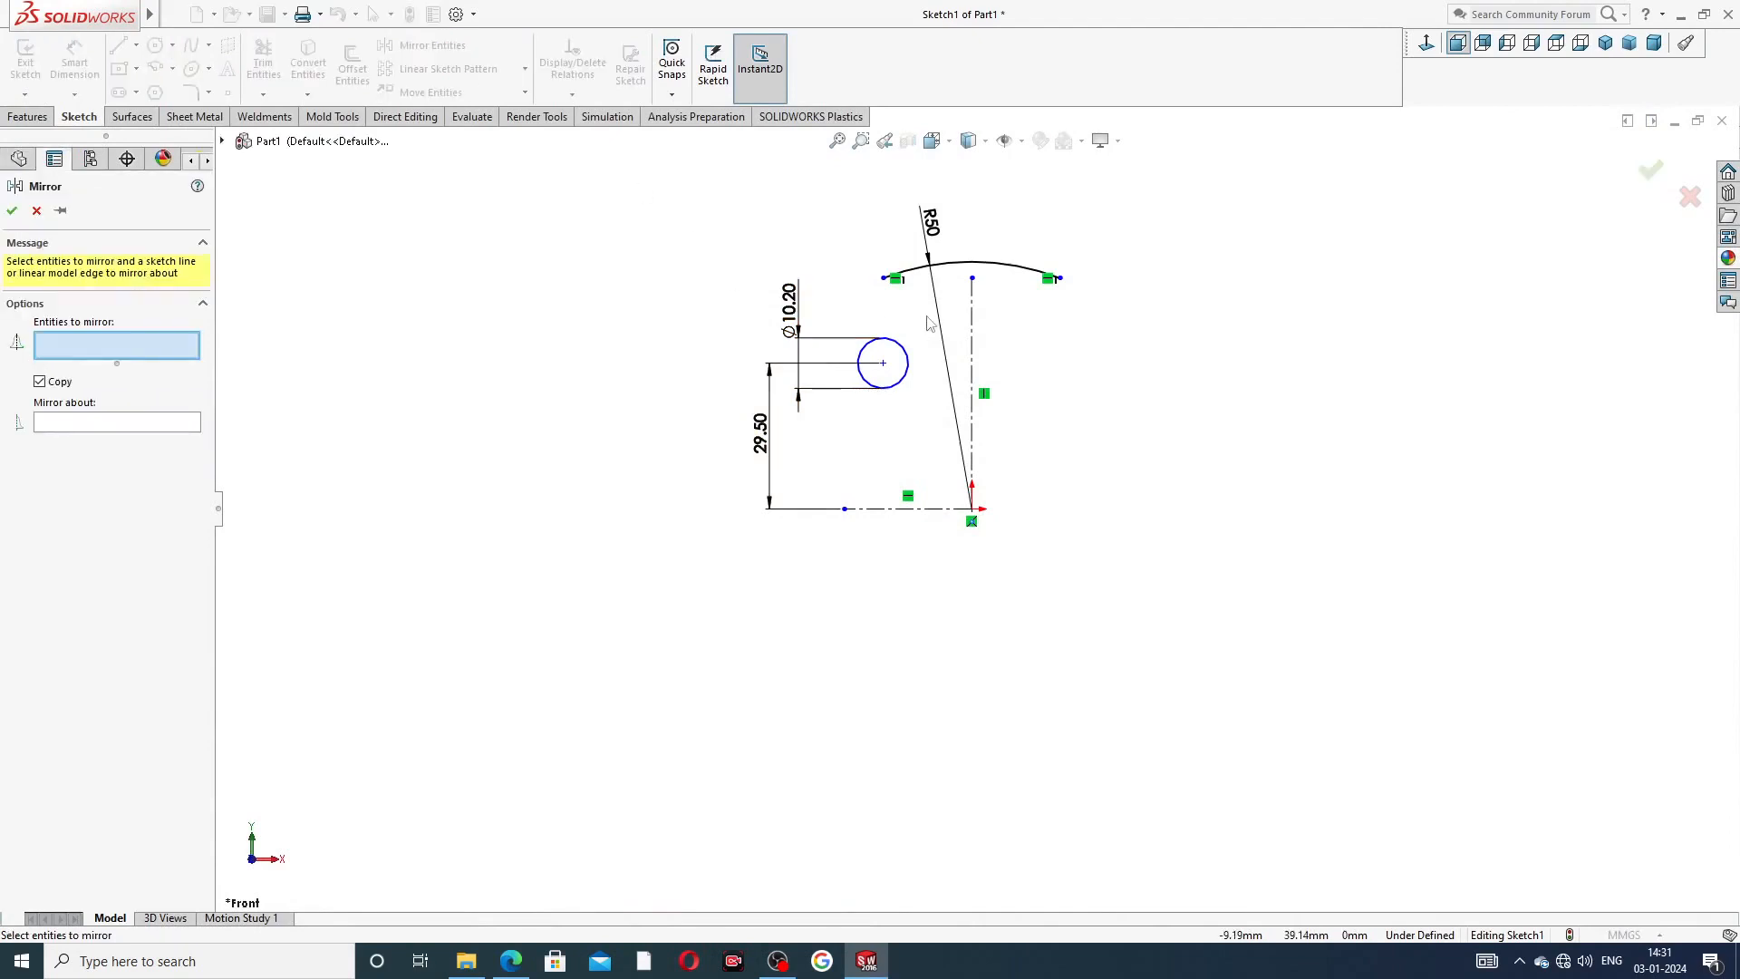
{"action": "left_click", "coordinate": [900, 345]}
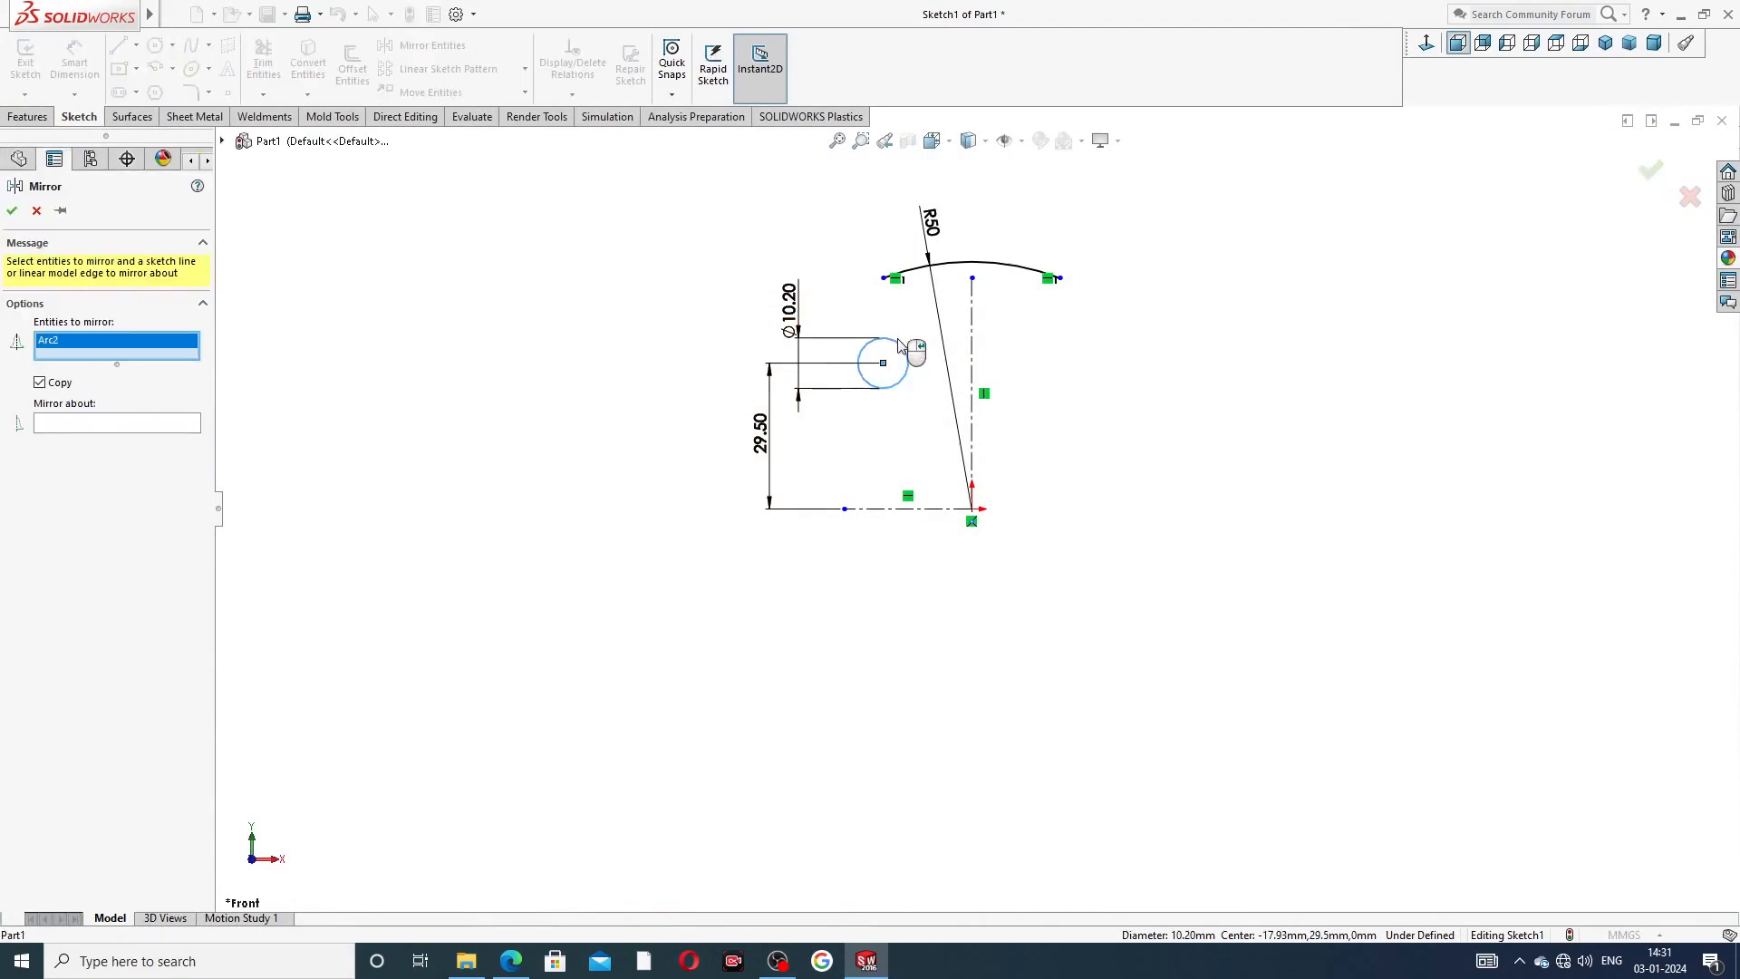
{"action": "left_click", "coordinate": [140, 428]}
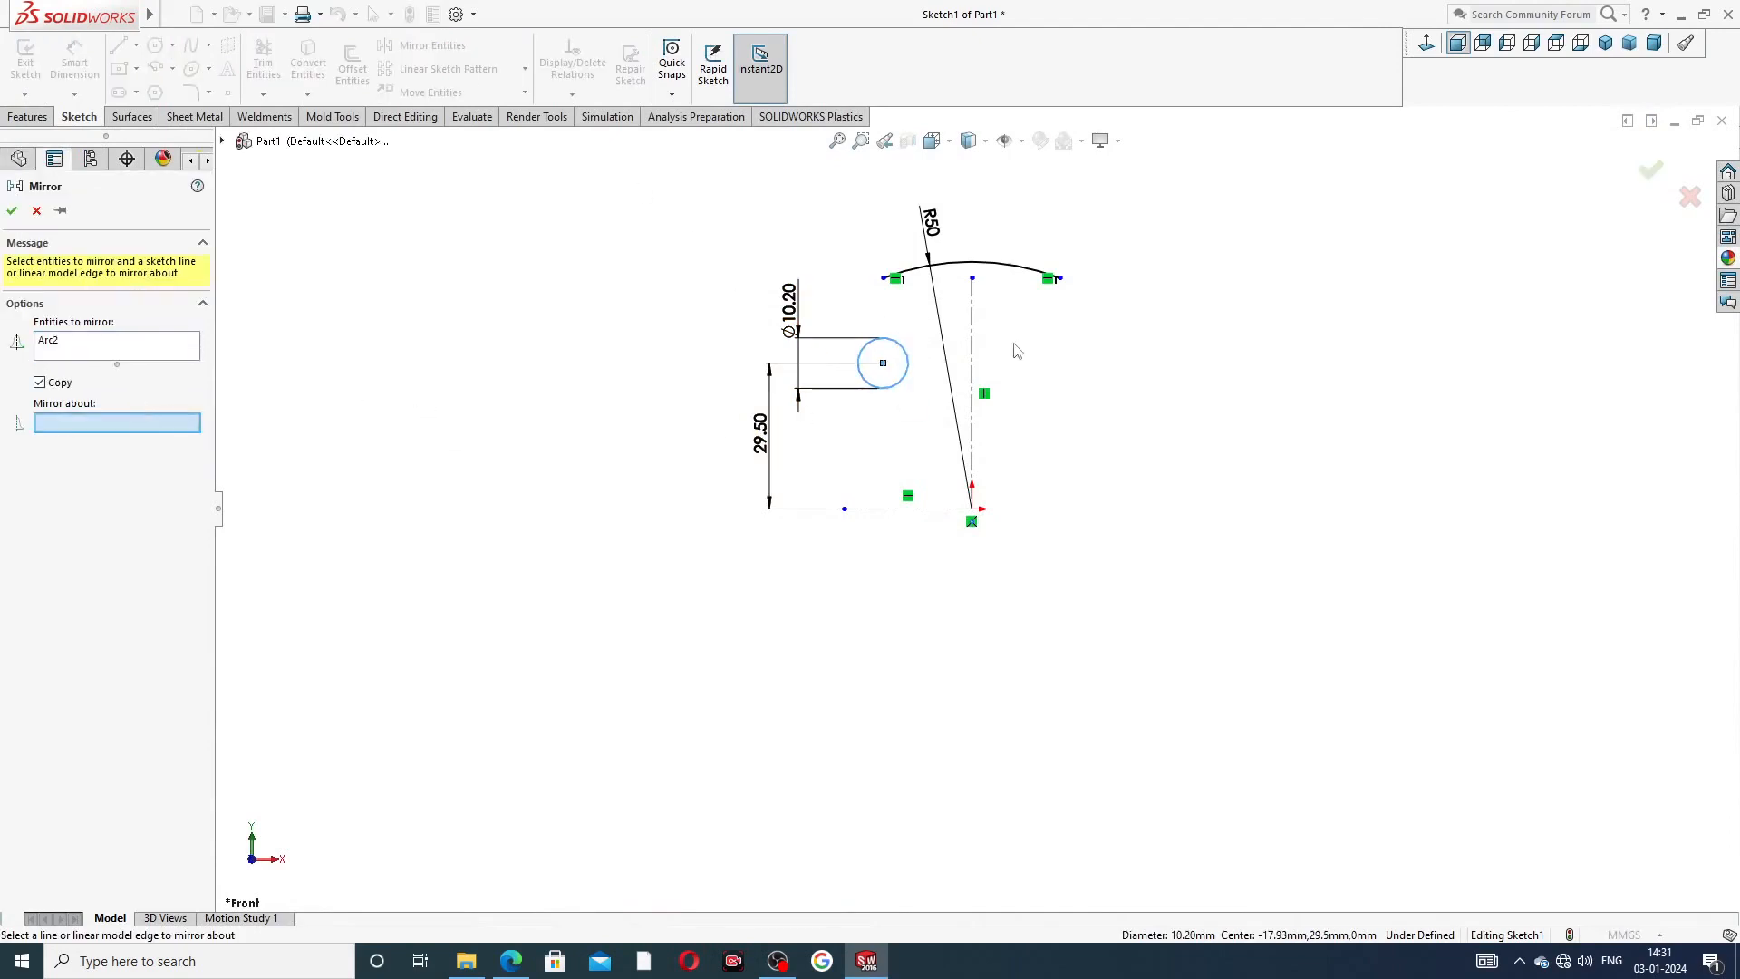
{"action": "left_click", "coordinate": [973, 332]}
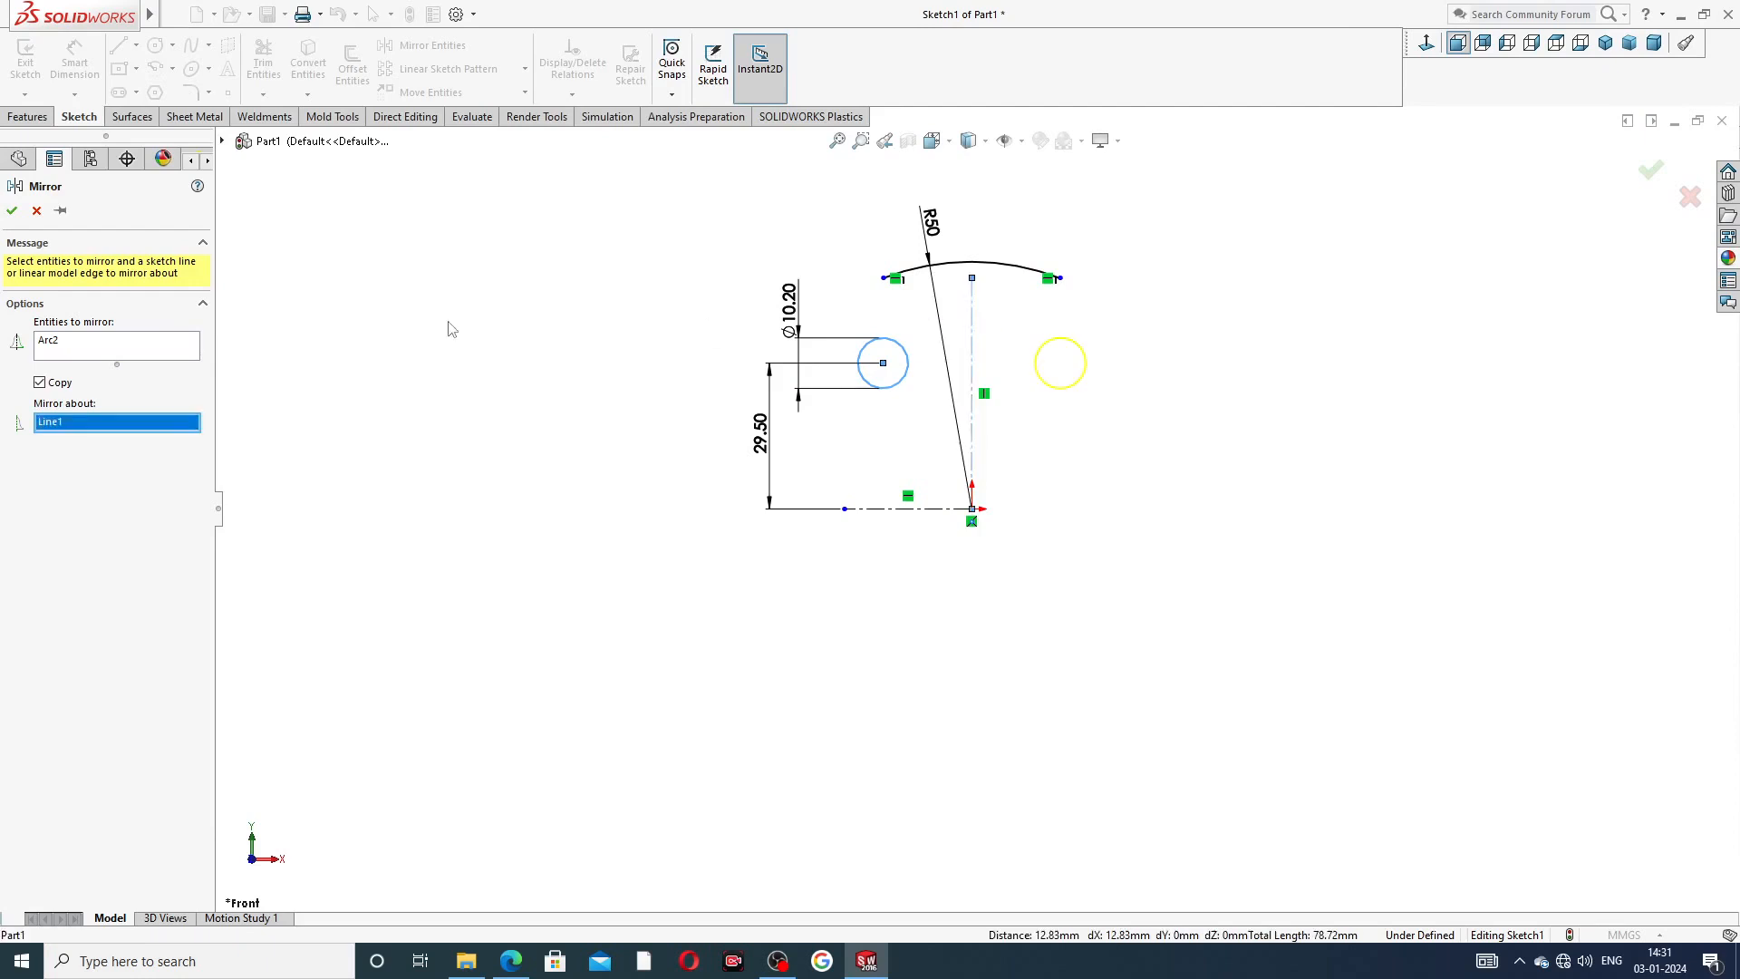
{"action": "left_click", "coordinate": [12, 212]}
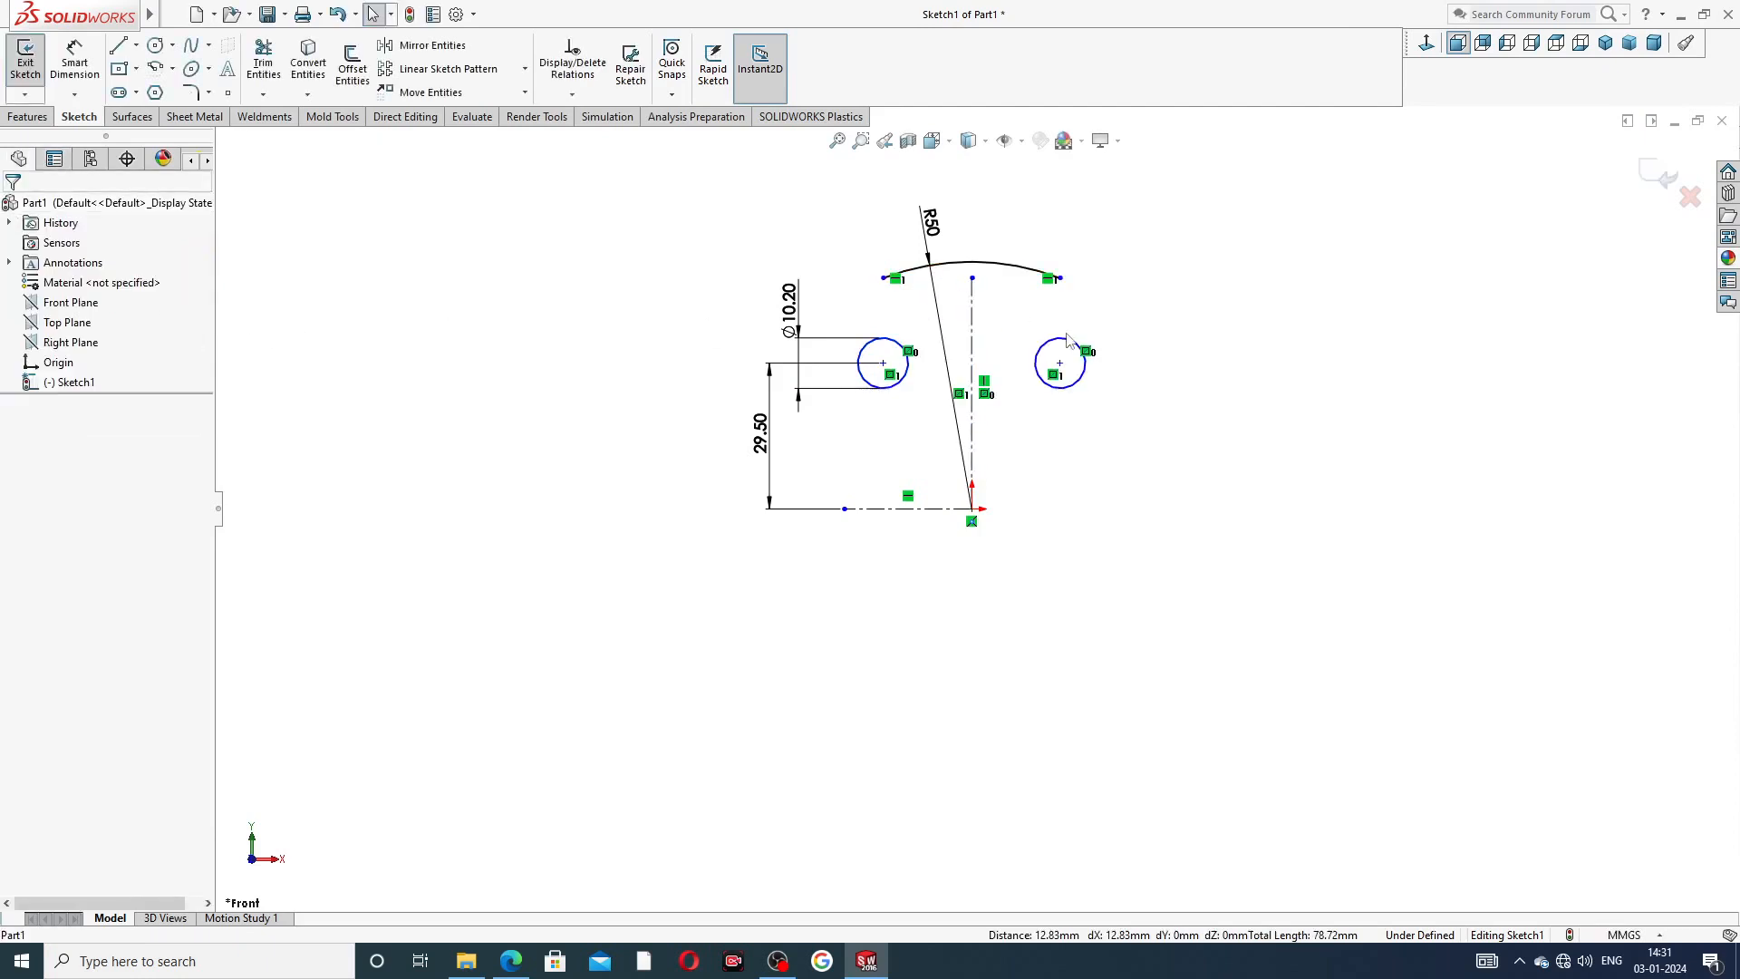
- Dimension the horizontal spacing between the two circle centres as 58 mm
{"action": "left_click", "coordinate": [74, 62]}
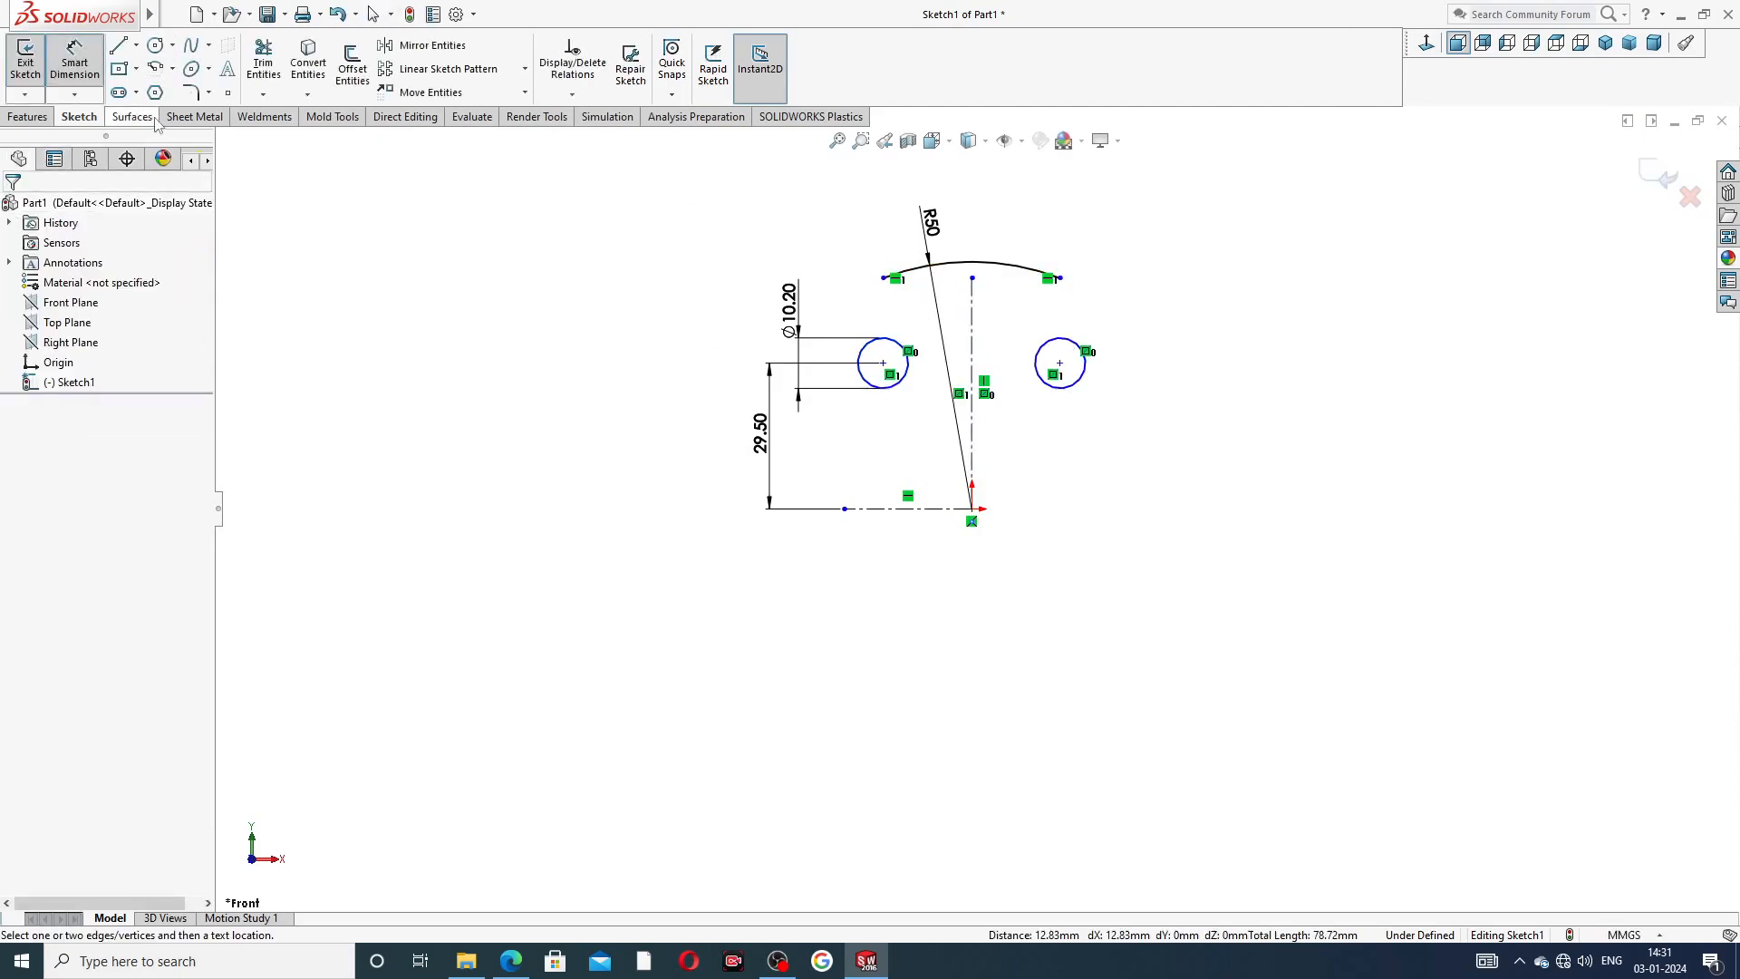
{"action": "left_click", "coordinate": [882, 363]}
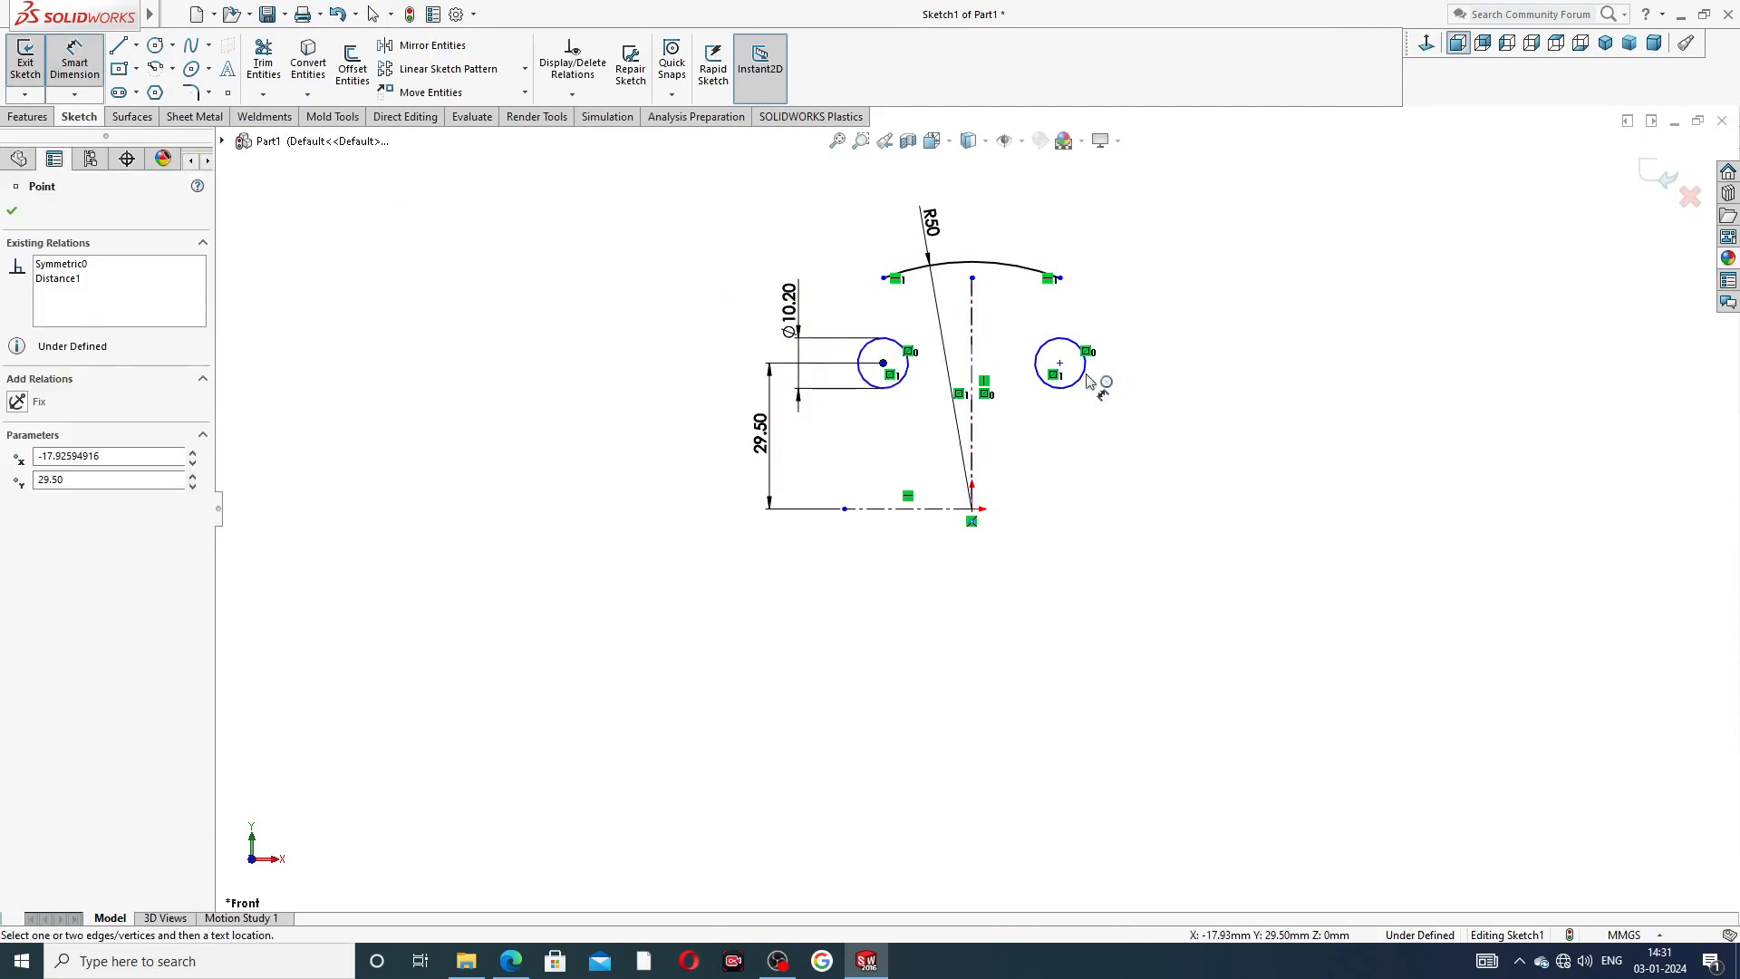
{"action": "left_click", "coordinate": [1060, 363]}
{"action": "left_click", "coordinate": [978, 234]}
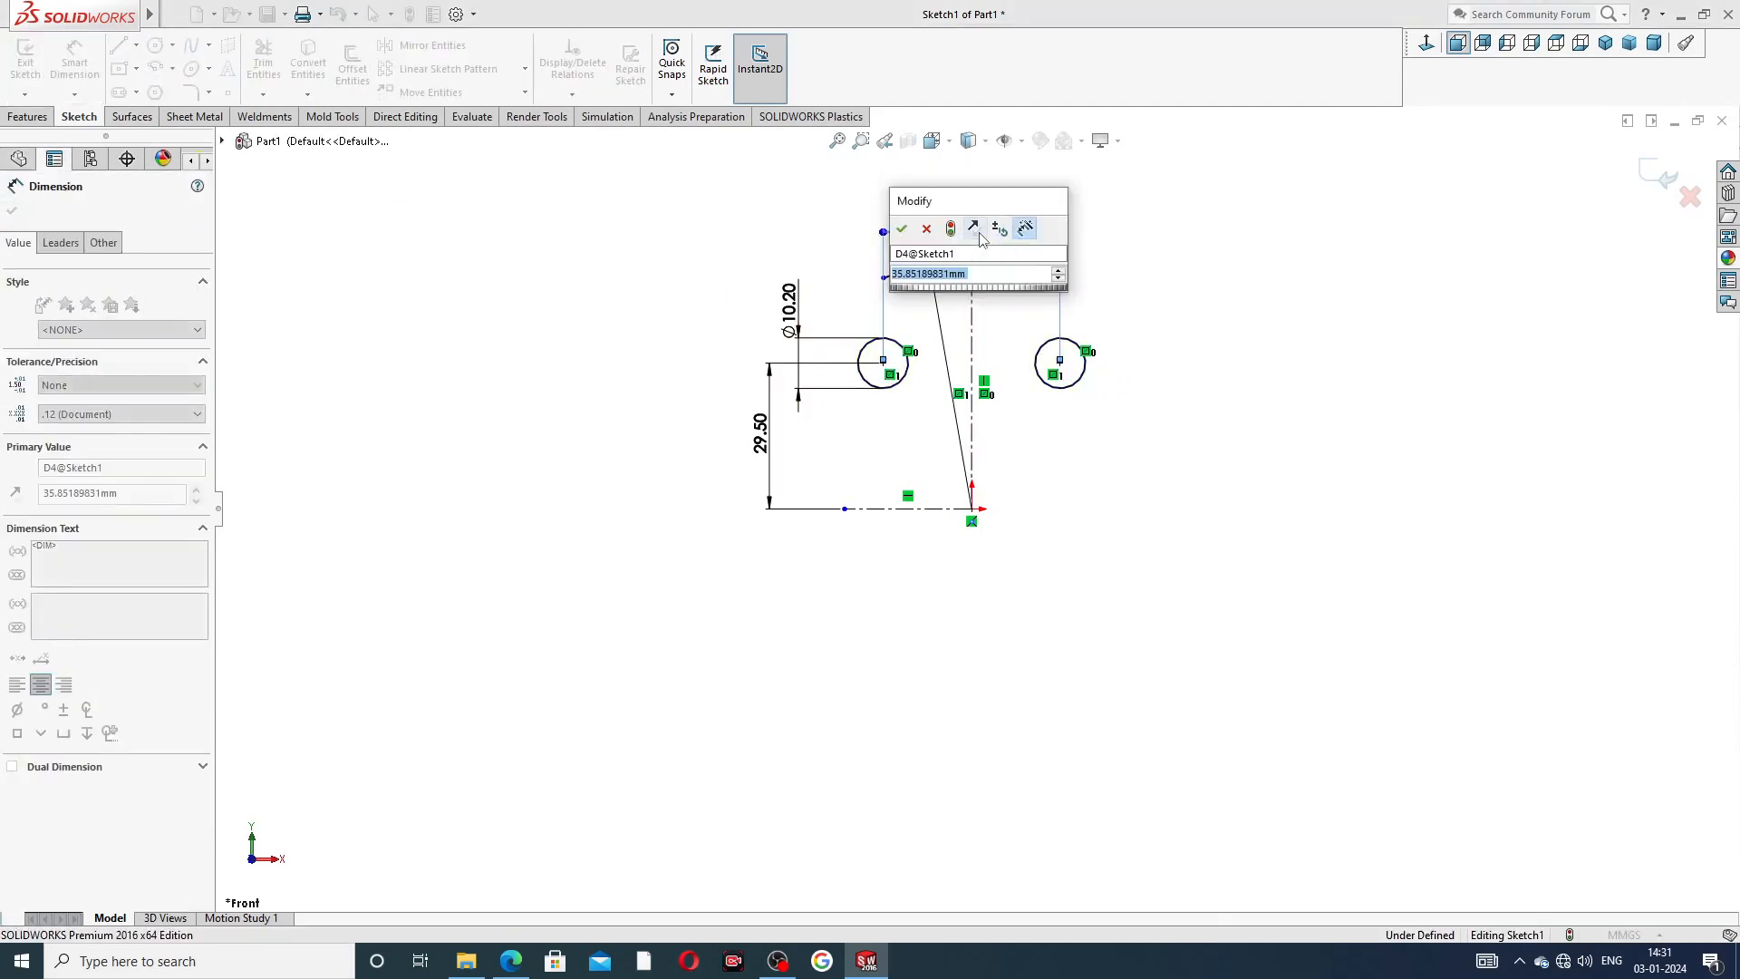
{"action": "type", "text": "58"}
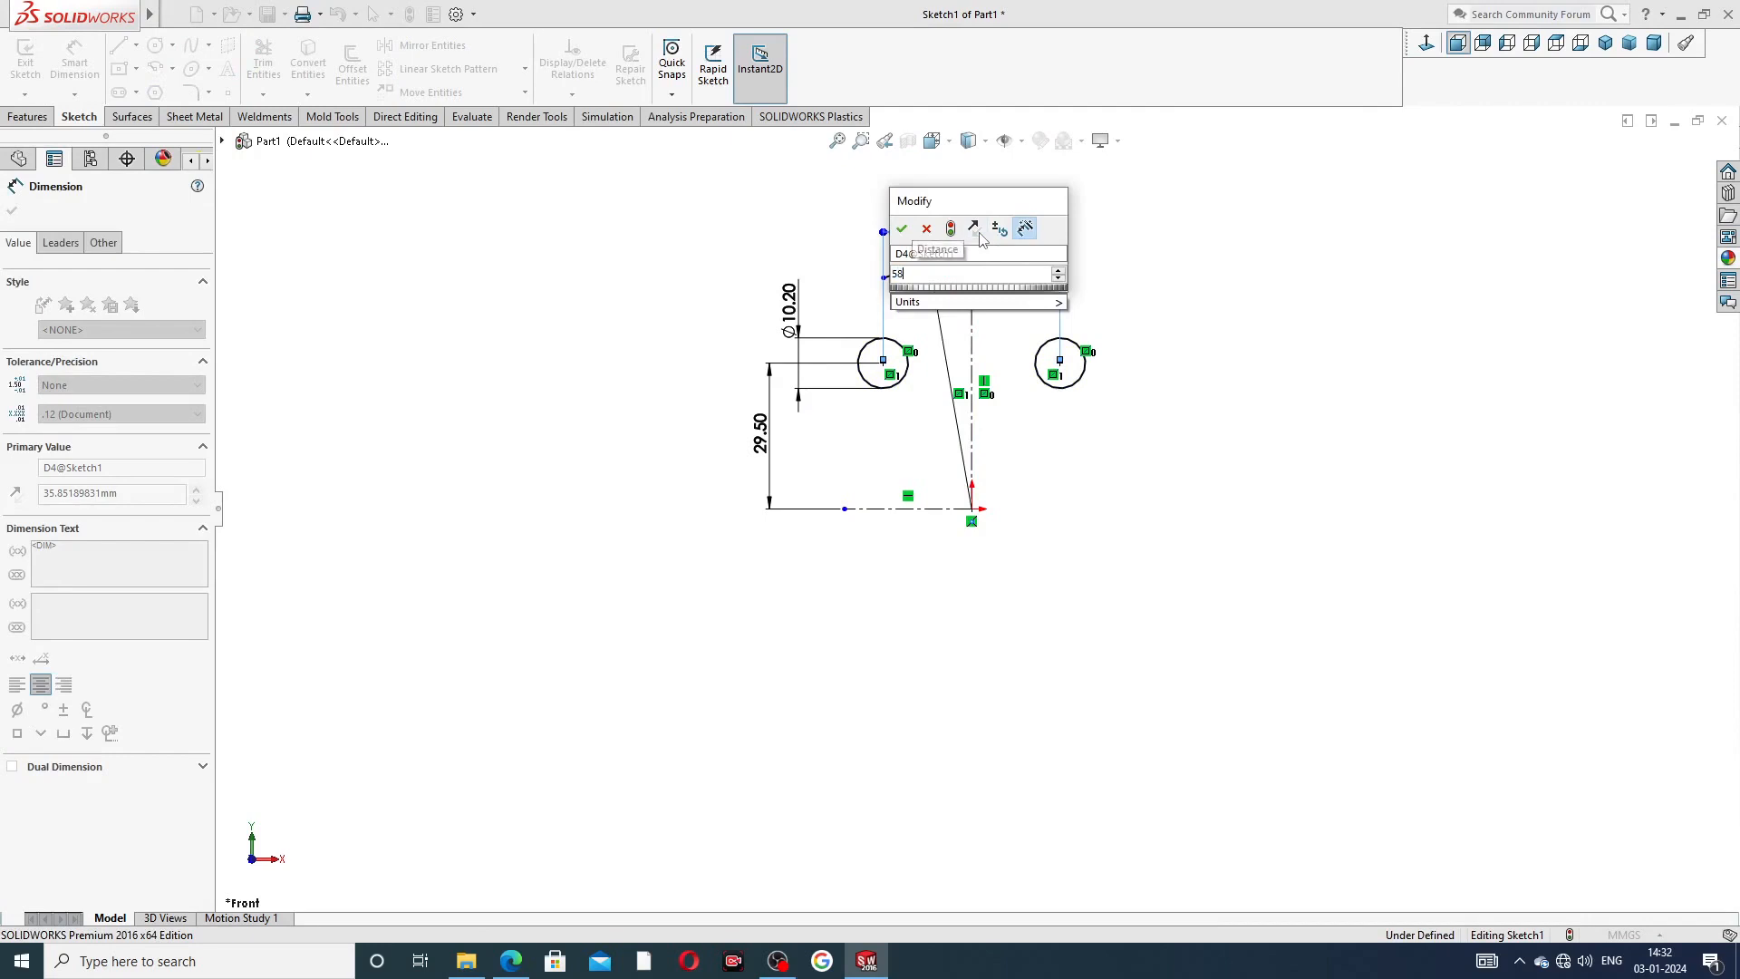
{"action": "key", "text": "Return"}
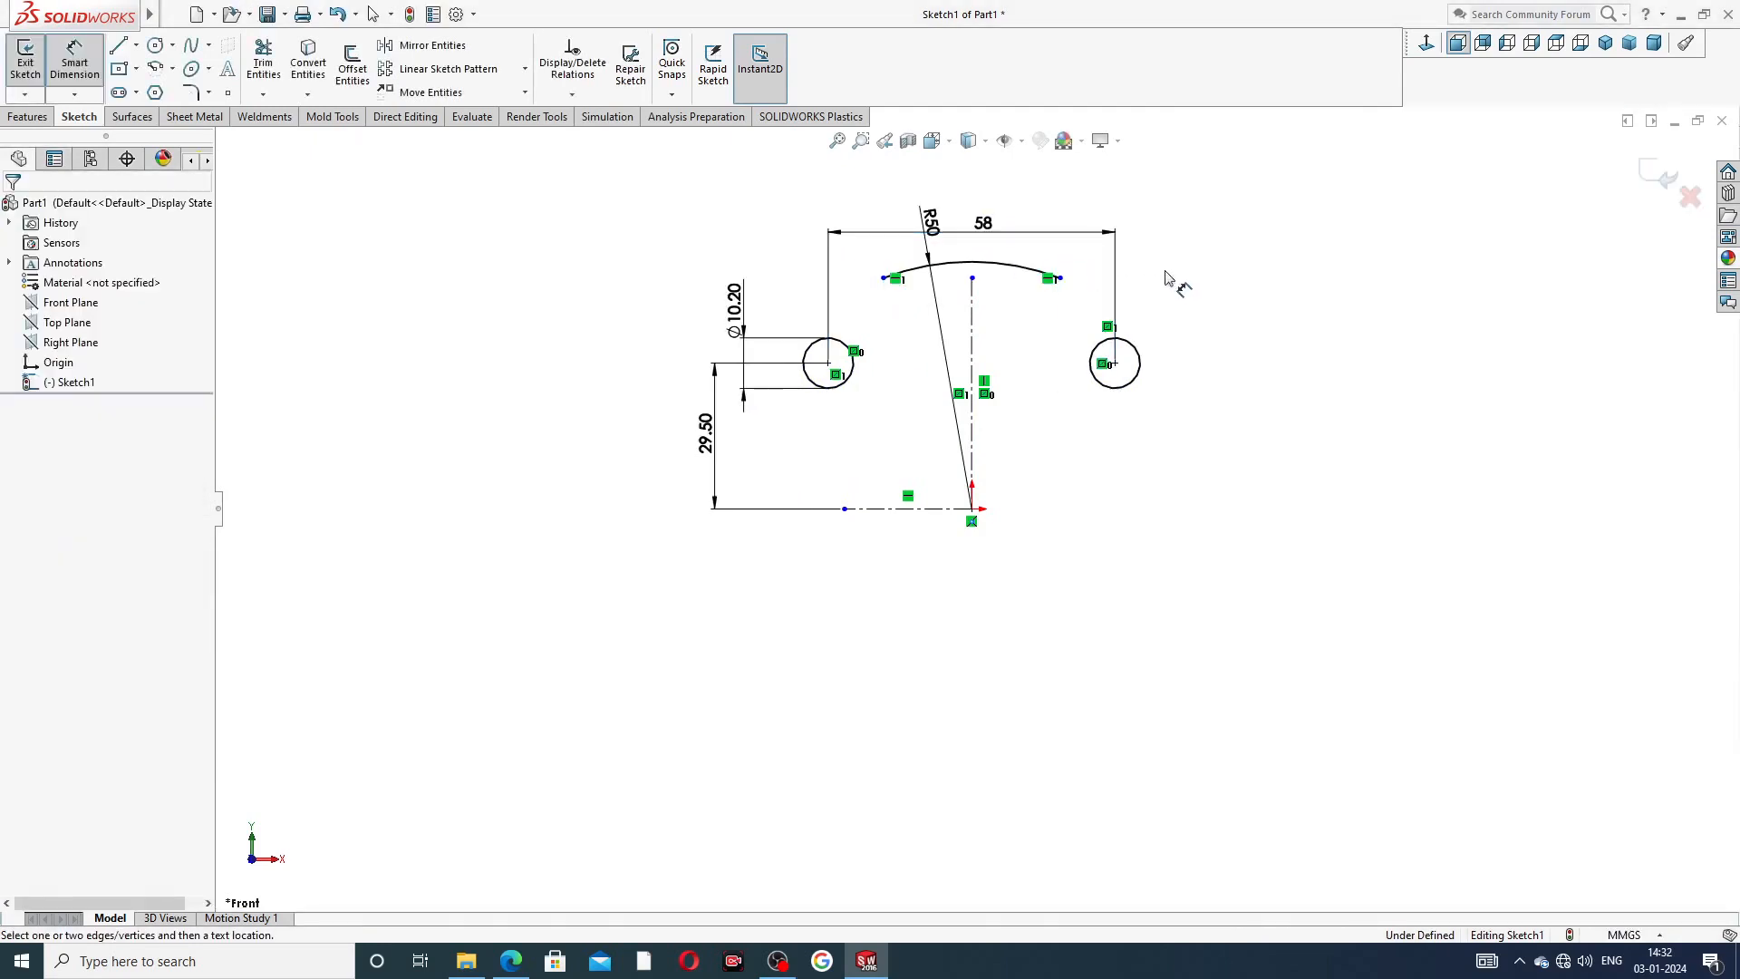
{"action": "right_click", "coordinate": [1214, 222]}
{"action": "left_click", "coordinate": [1270, 270]}
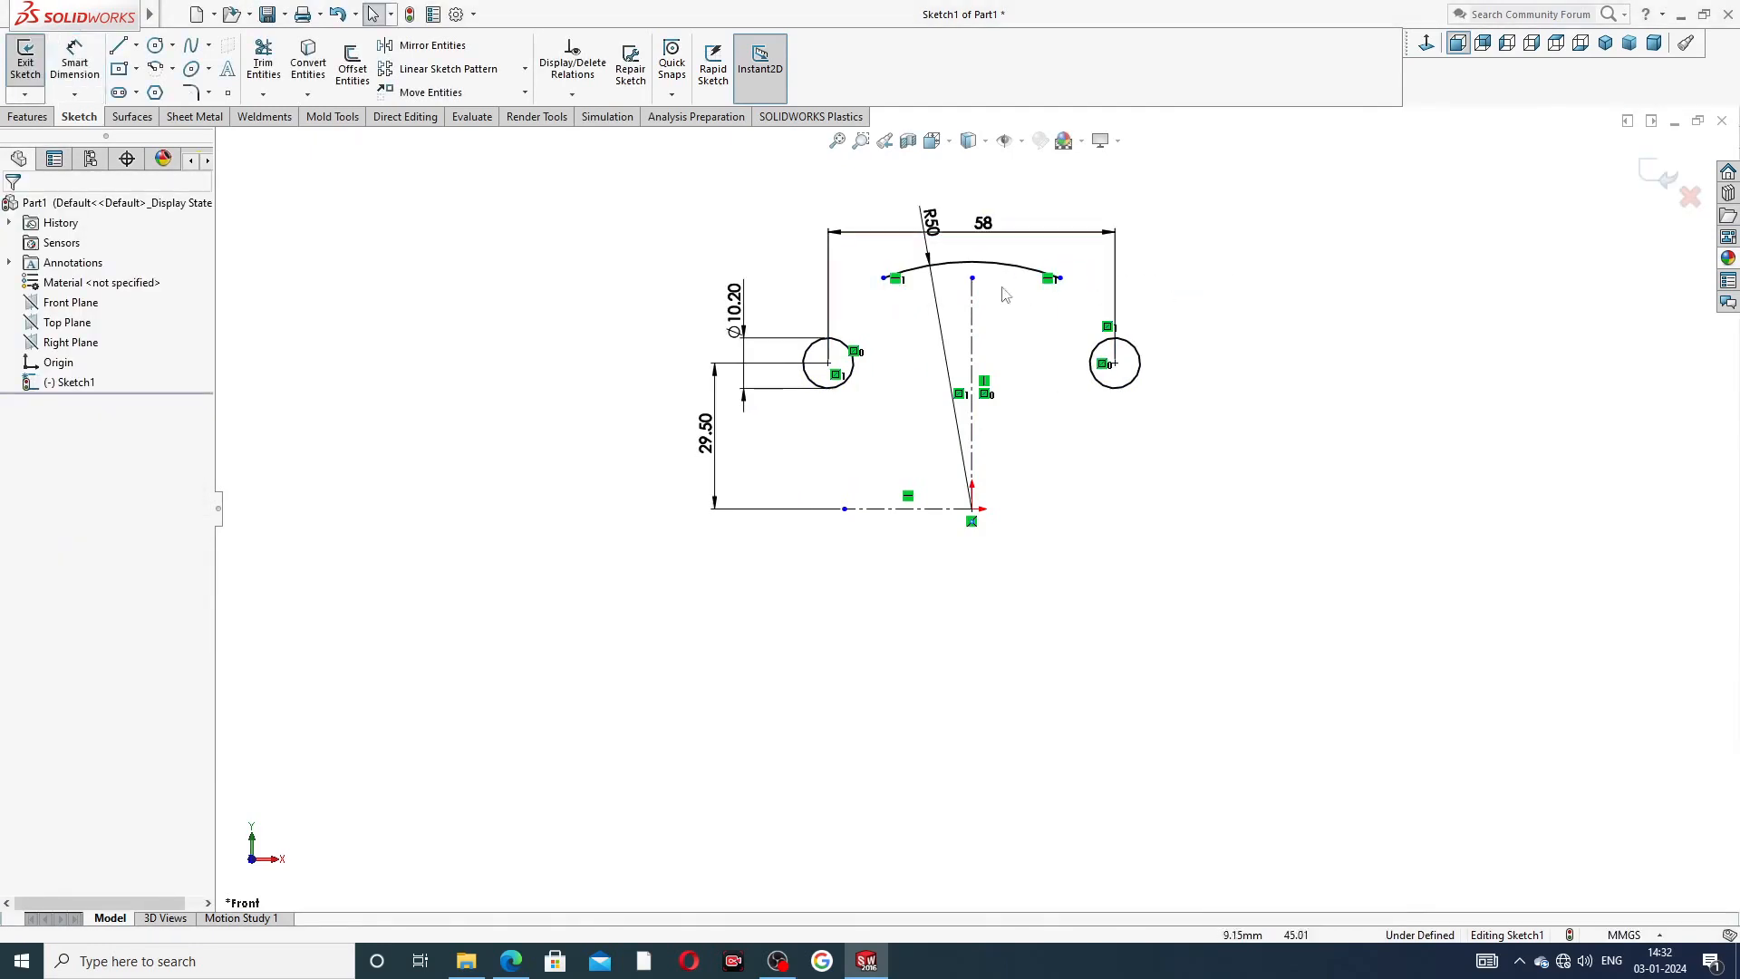
- Stretch the R50 arc's left endpoint outward until it is directly above the left hole centre, and reposition the arc and spacing dimension labels
{"action": "left_click_drag", "start_coordinate": [888, 285], "coordinate": [829, 307]}
{"action": "left_click", "coordinate": [1182, 320]}
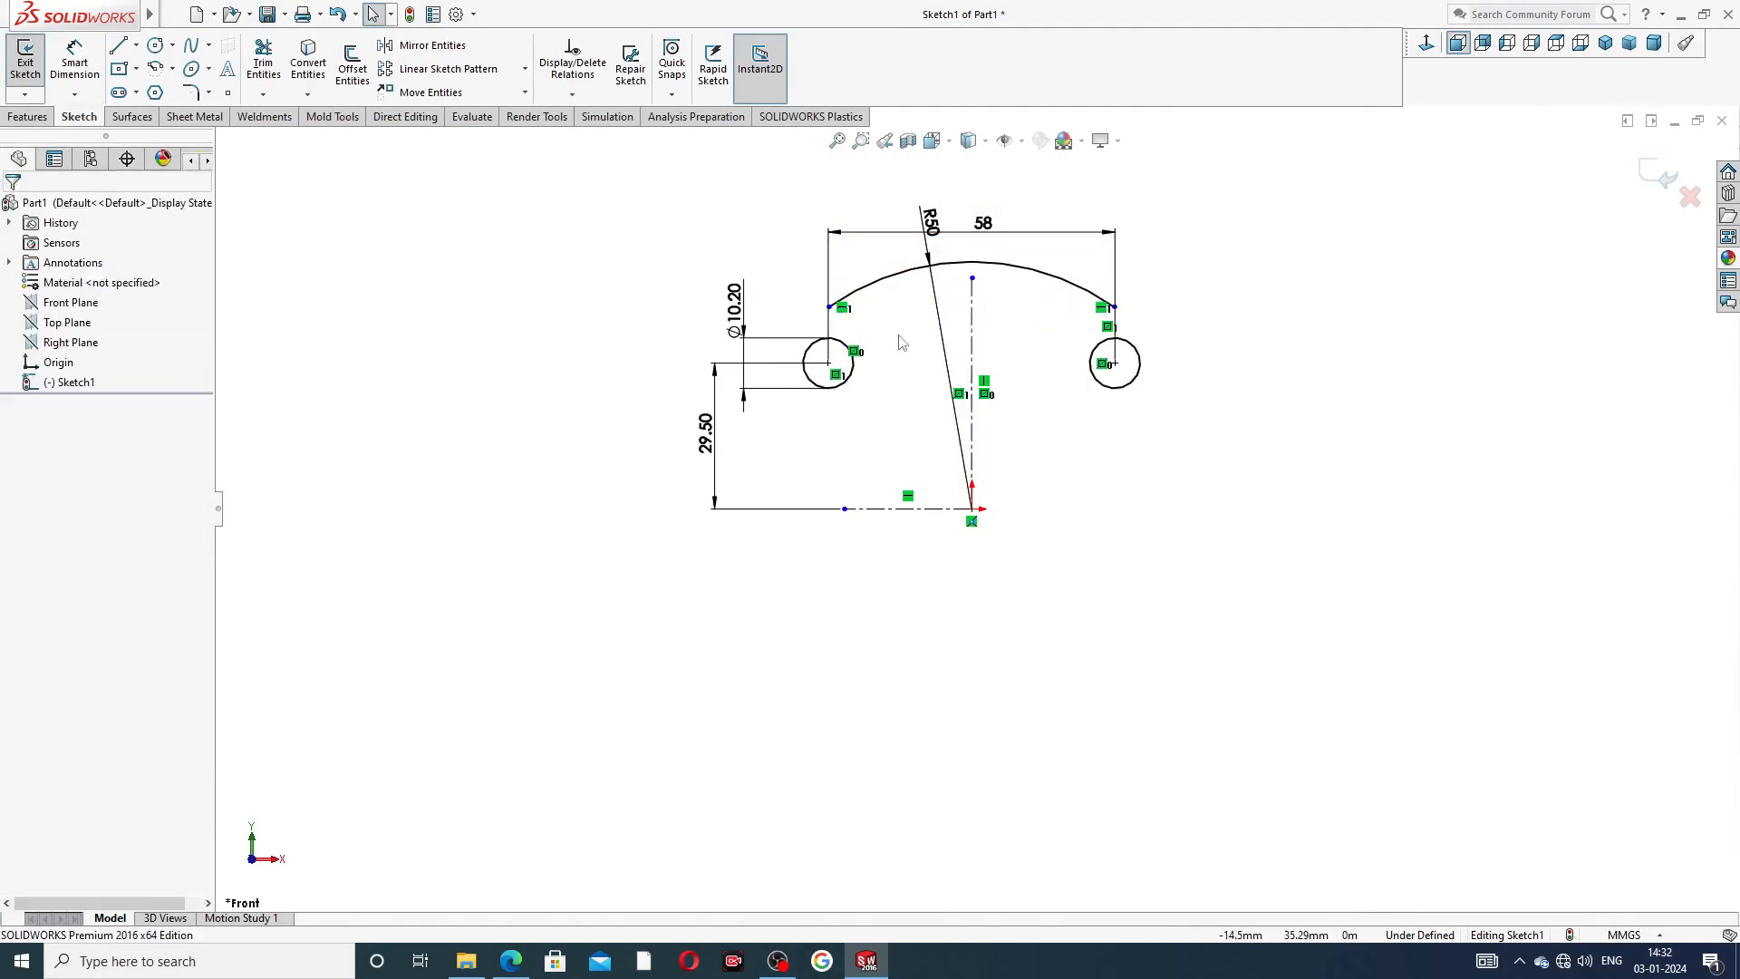
{"action": "scroll", "coordinate": [860, 308], "scroll_direction": "down", "scroll_amount": 2}
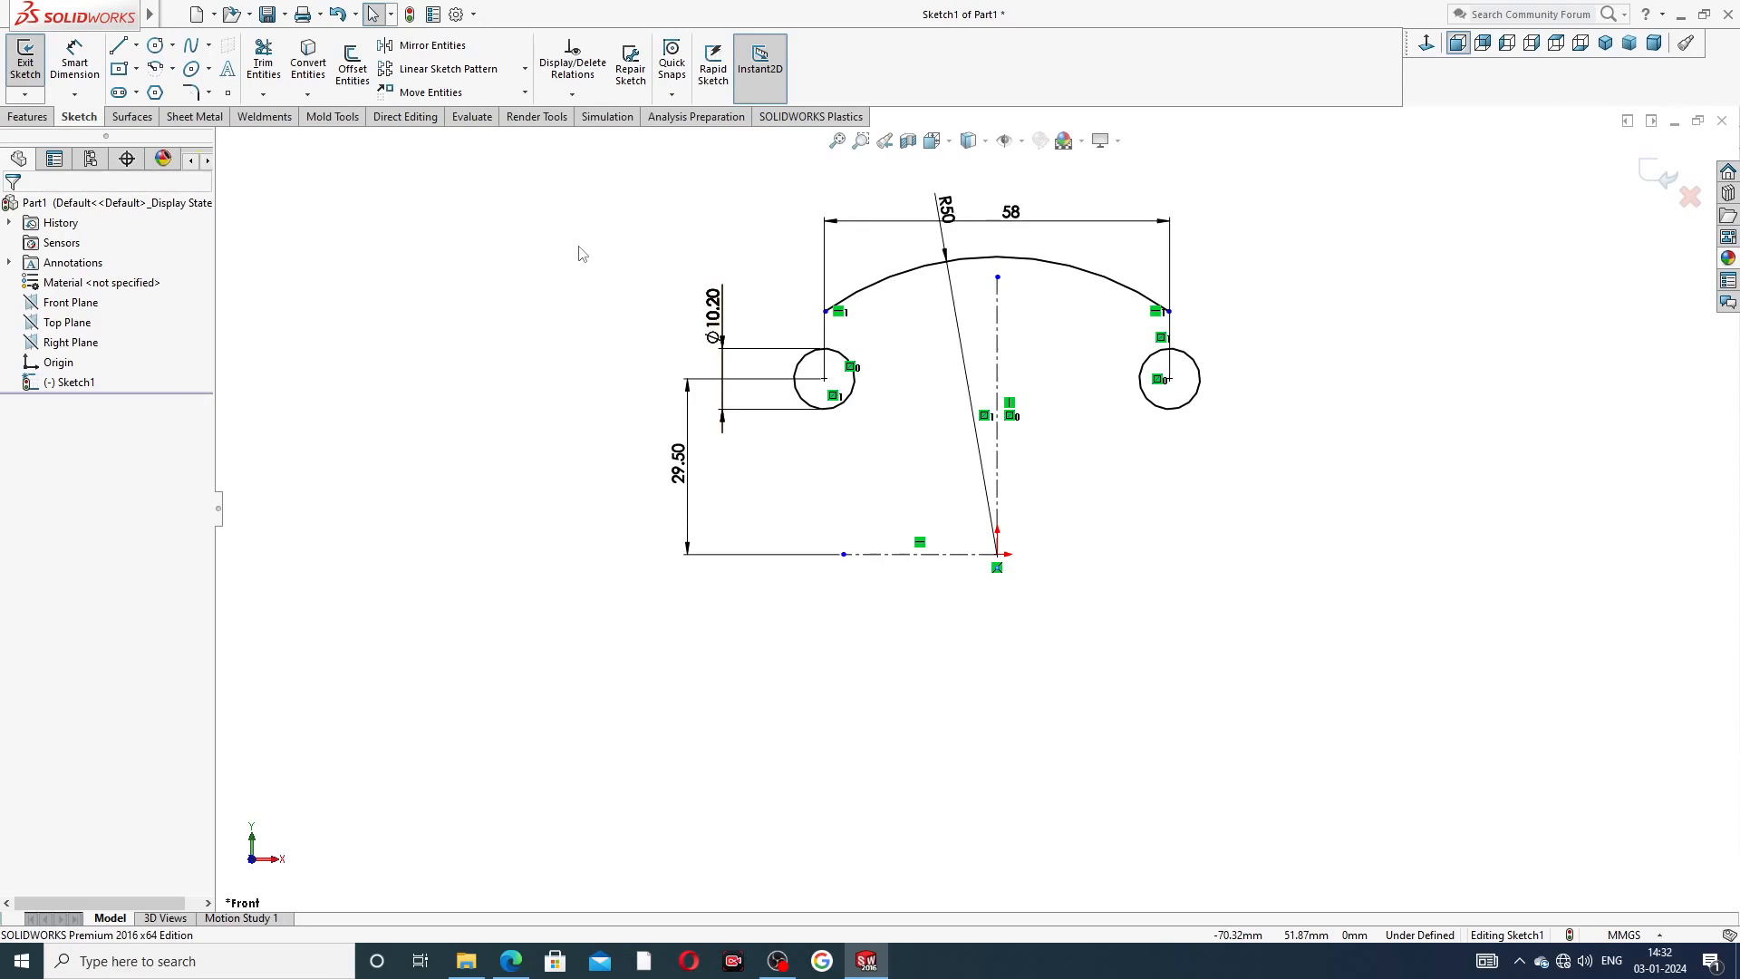
{"action": "left_click_drag", "start_coordinate": [1010, 212], "coordinate": [879, 186]}
{"action": "left_click", "coordinate": [1298, 243]}
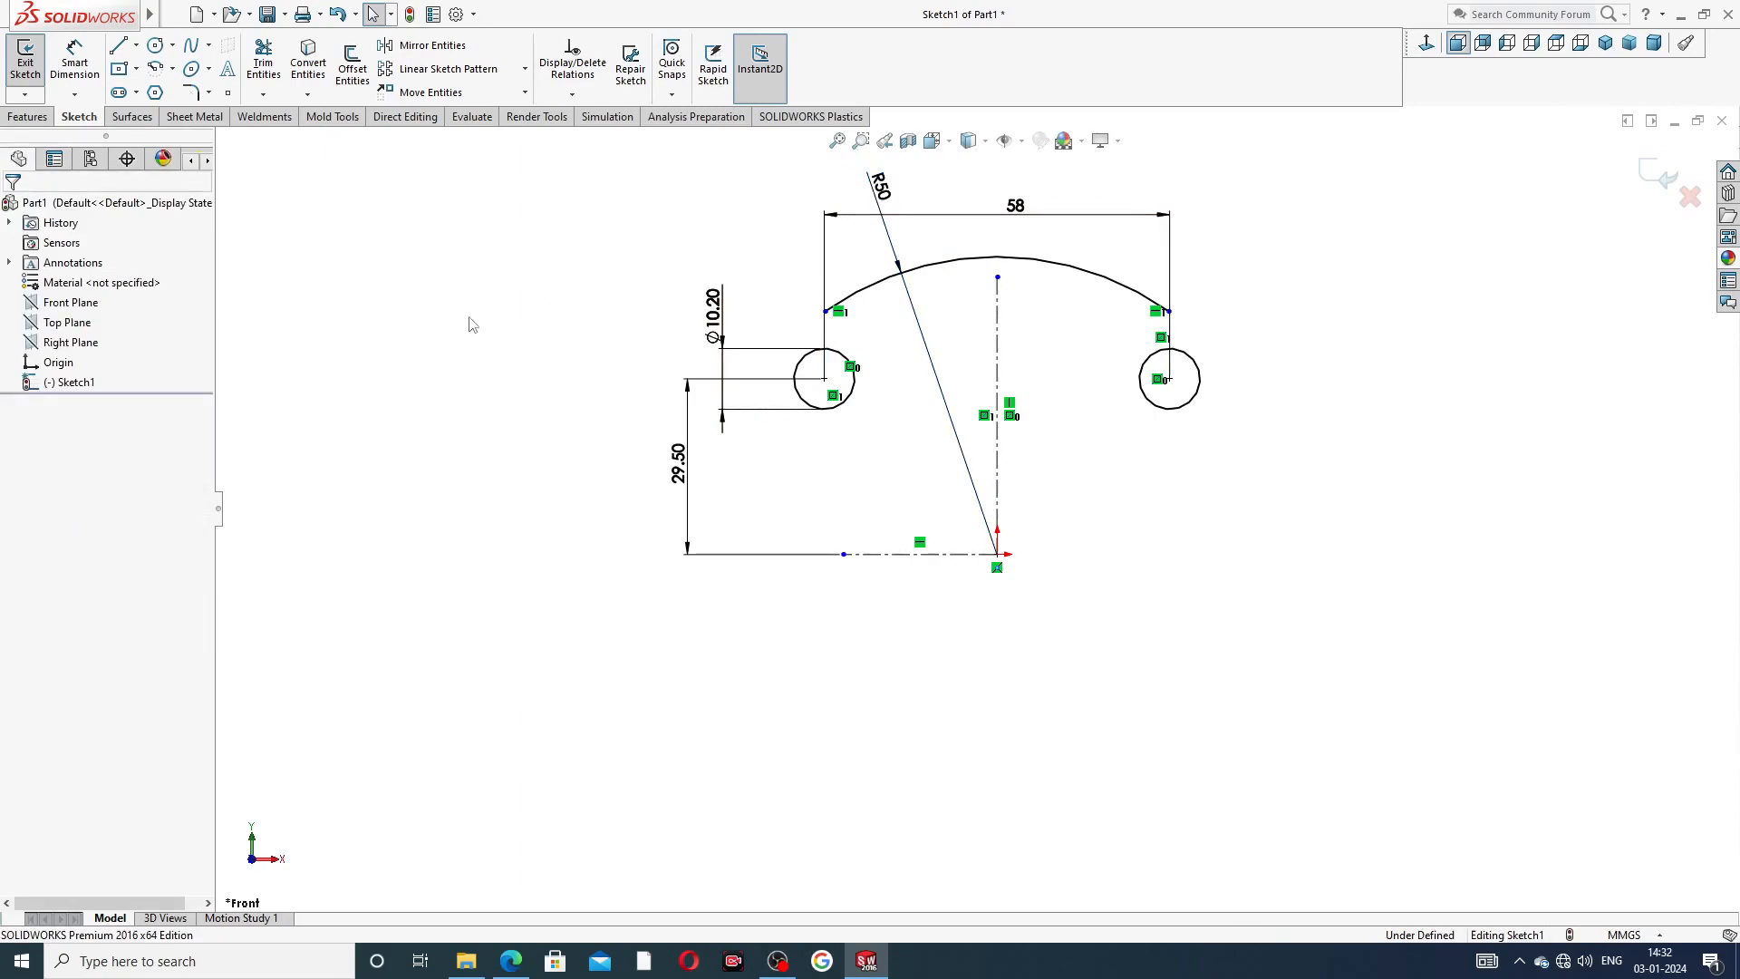
- Check the corner arc around the holes in the end plate PDF drawing's front view
{"action": "left_click", "coordinate": [512, 962]}
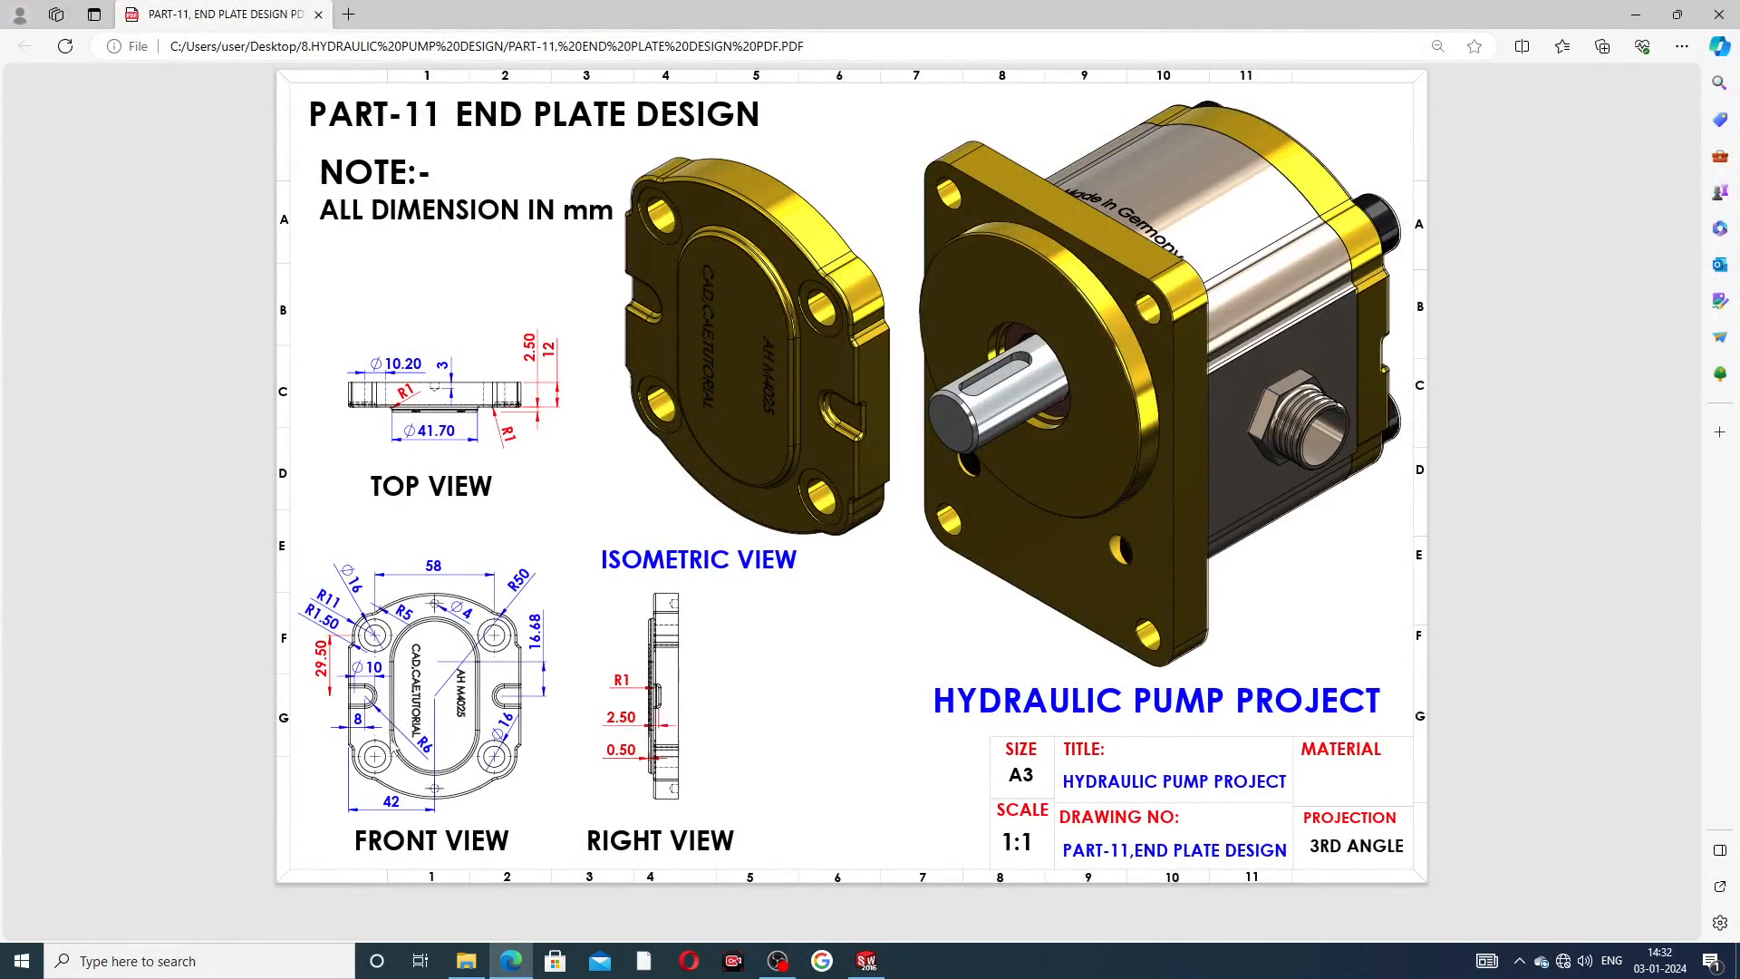
{"action": "left_click", "coordinate": [510, 949]}
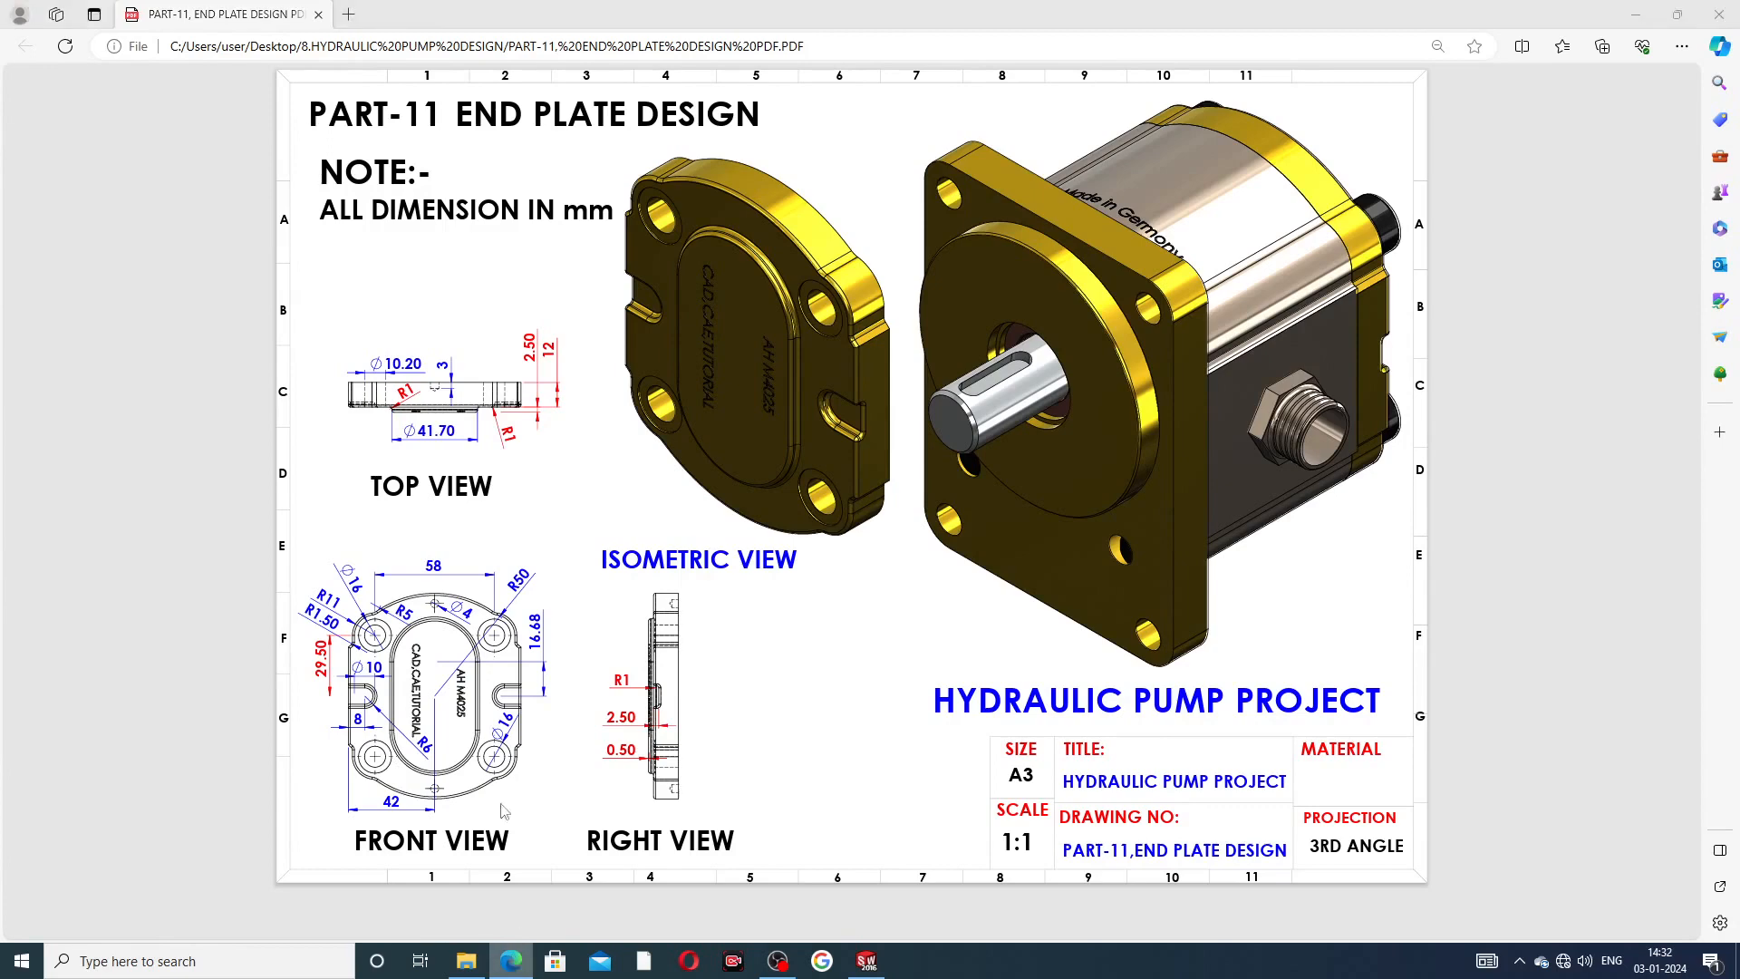
{"action": "left_click", "coordinate": [121, 48]}
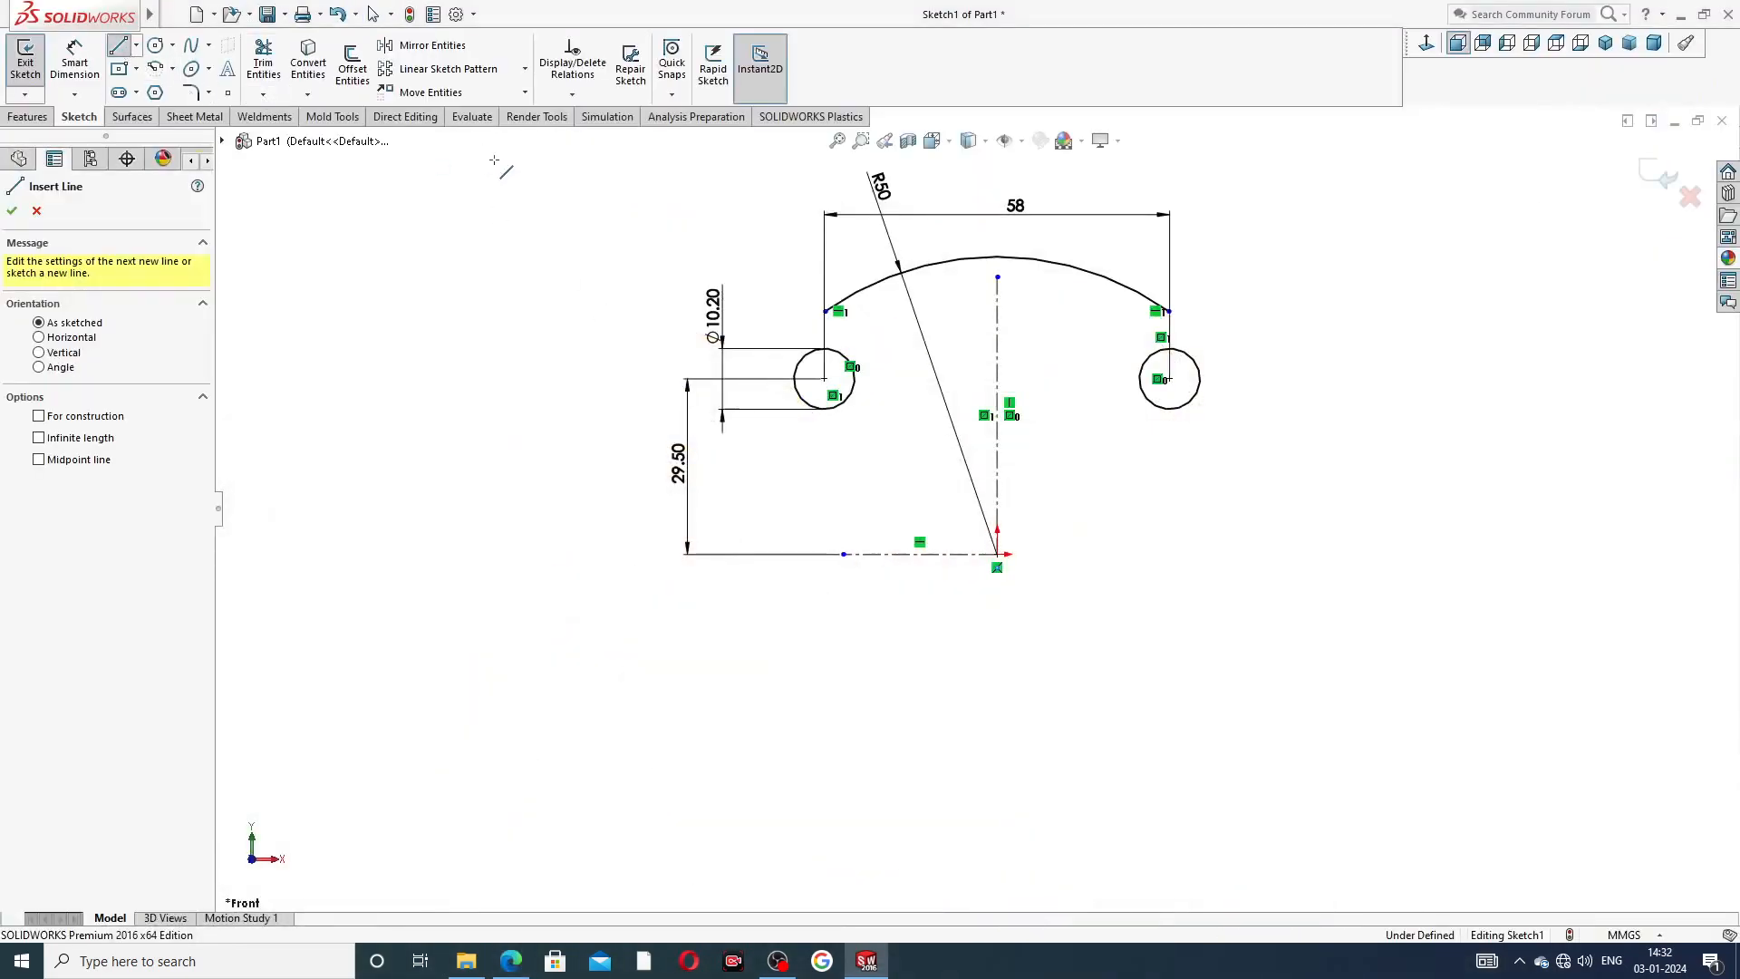
{"action": "right_click", "coordinate": [606, 193]}
{"action": "left_click", "coordinate": [625, 243]}
- Sketch a three-point arc of about 14.6 mm radius from the R50 arc's left endpoint, curving down and outward around the left hole
{"action": "left_click", "coordinate": [172, 69]}
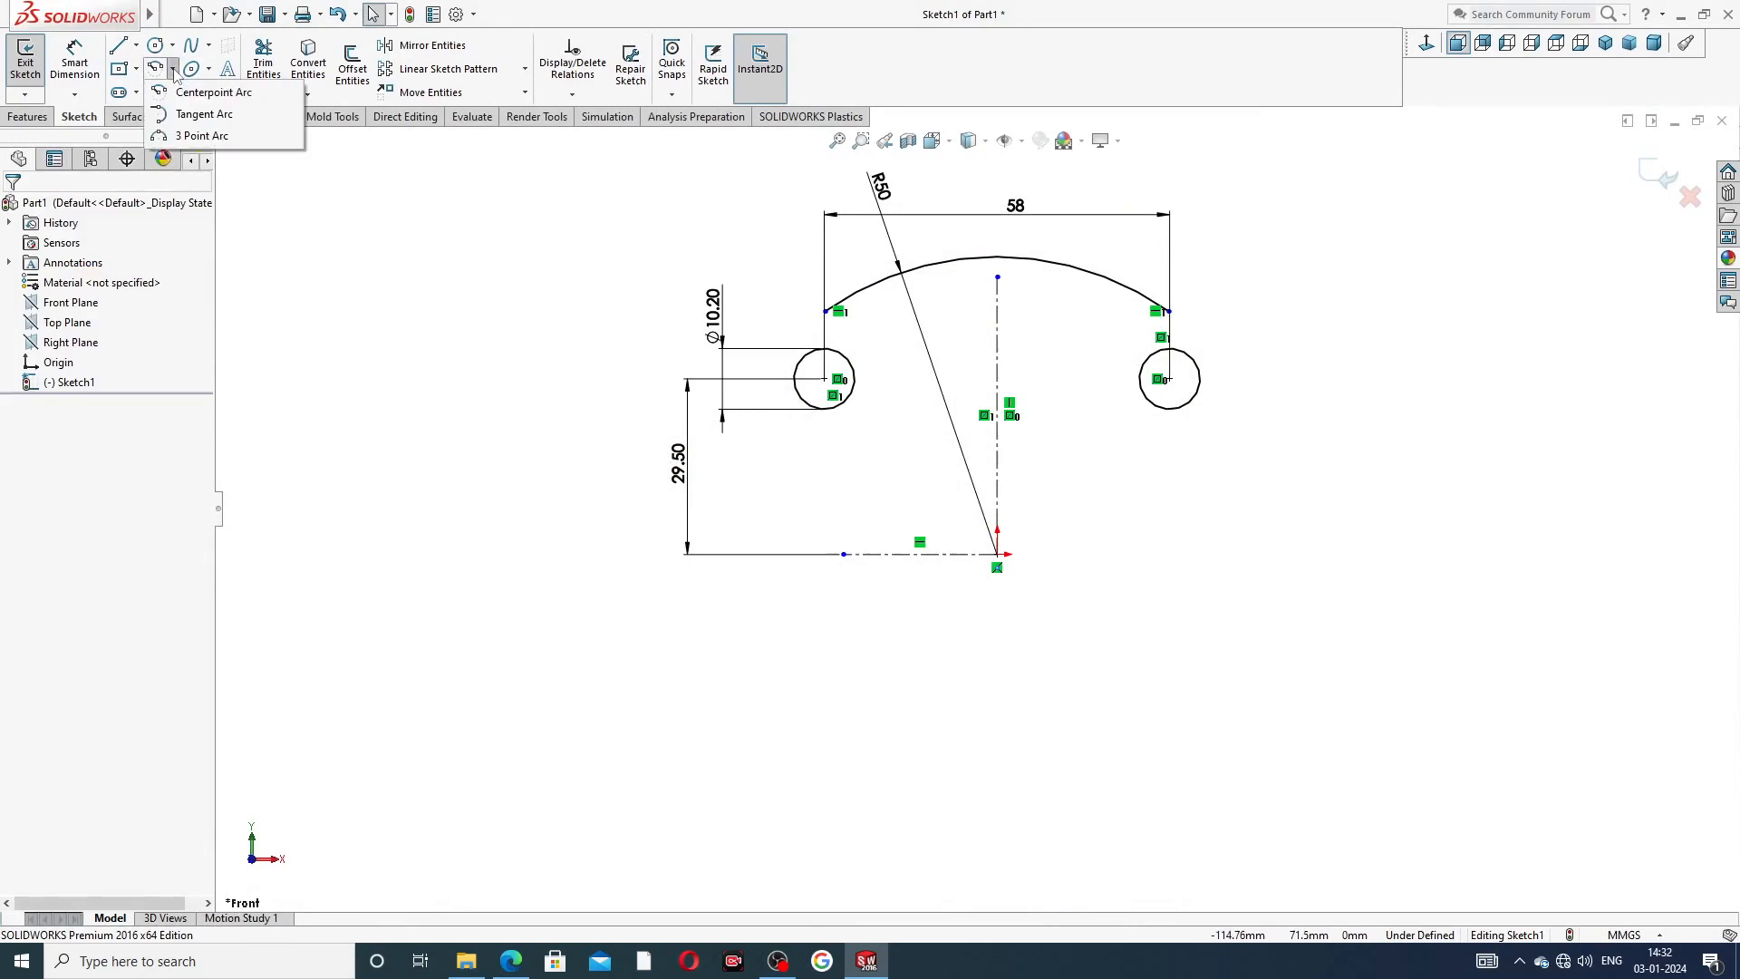
{"action": "left_click", "coordinate": [201, 137]}
{"action": "scroll", "coordinate": [837, 338], "scroll_direction": "down", "scroll_amount": 3}
{"action": "left_click", "coordinate": [841, 324]}
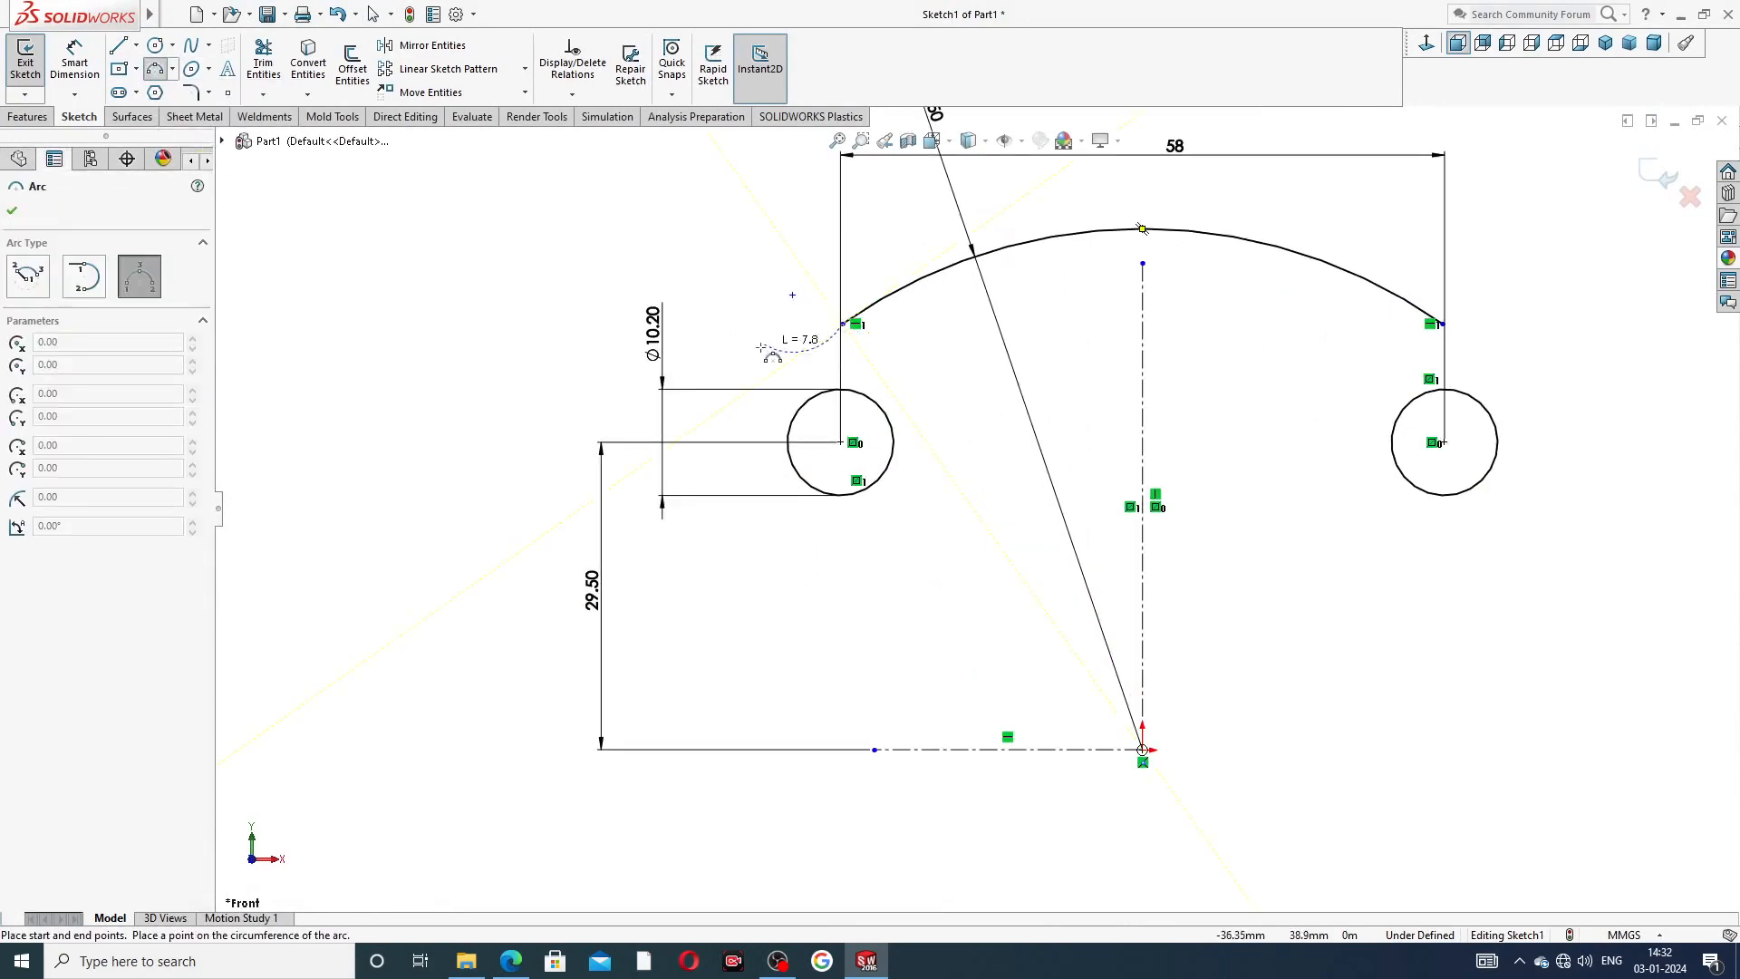
{"action": "left_click", "coordinate": [711, 426]}
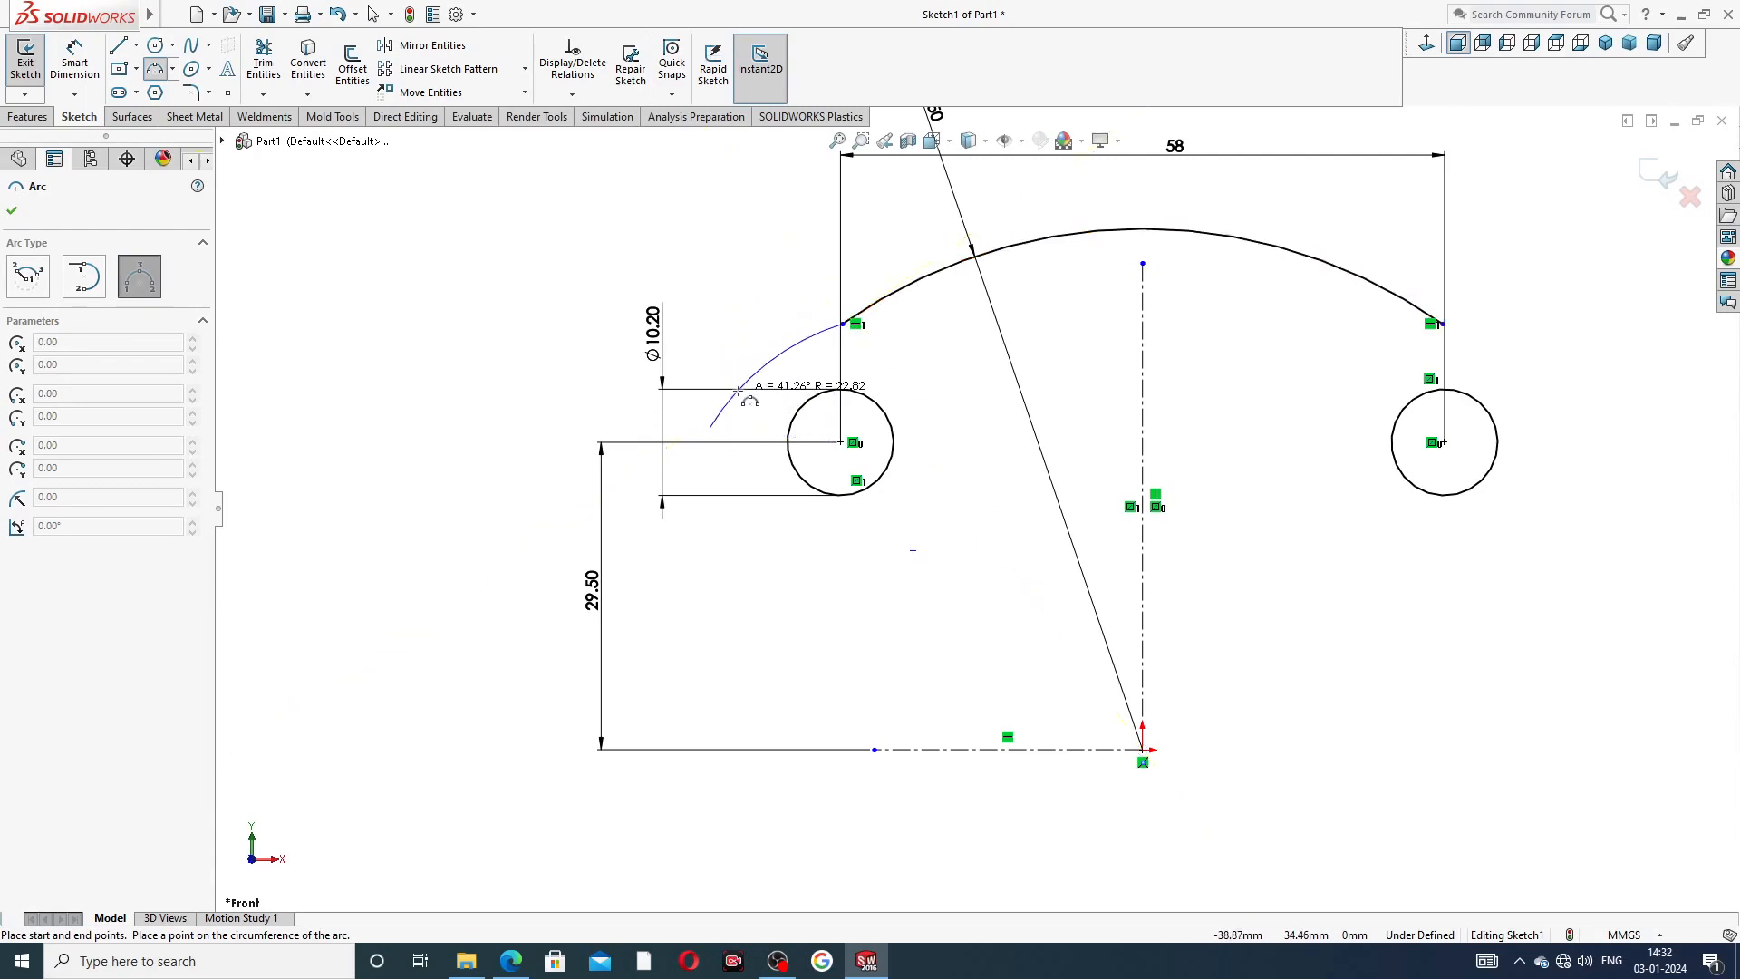
{"action": "left_click", "coordinate": [736, 382]}
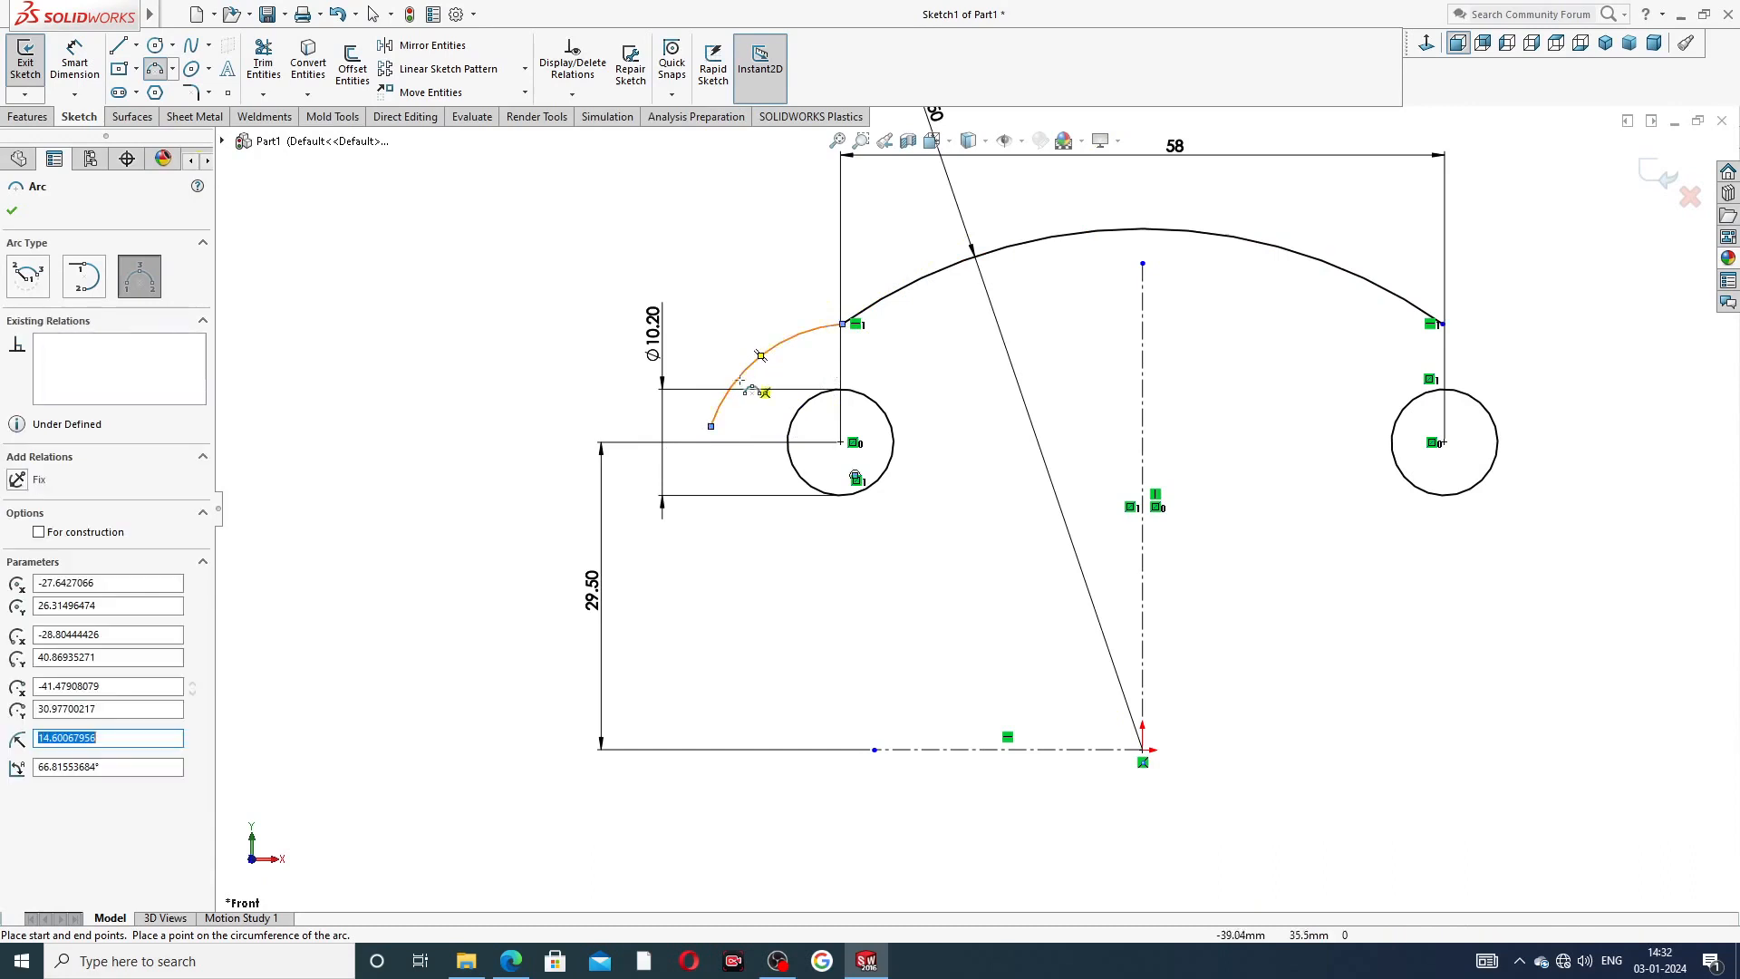
{"action": "right_click", "coordinate": [960, 366]}
{"action": "left_click", "coordinate": [981, 380]}
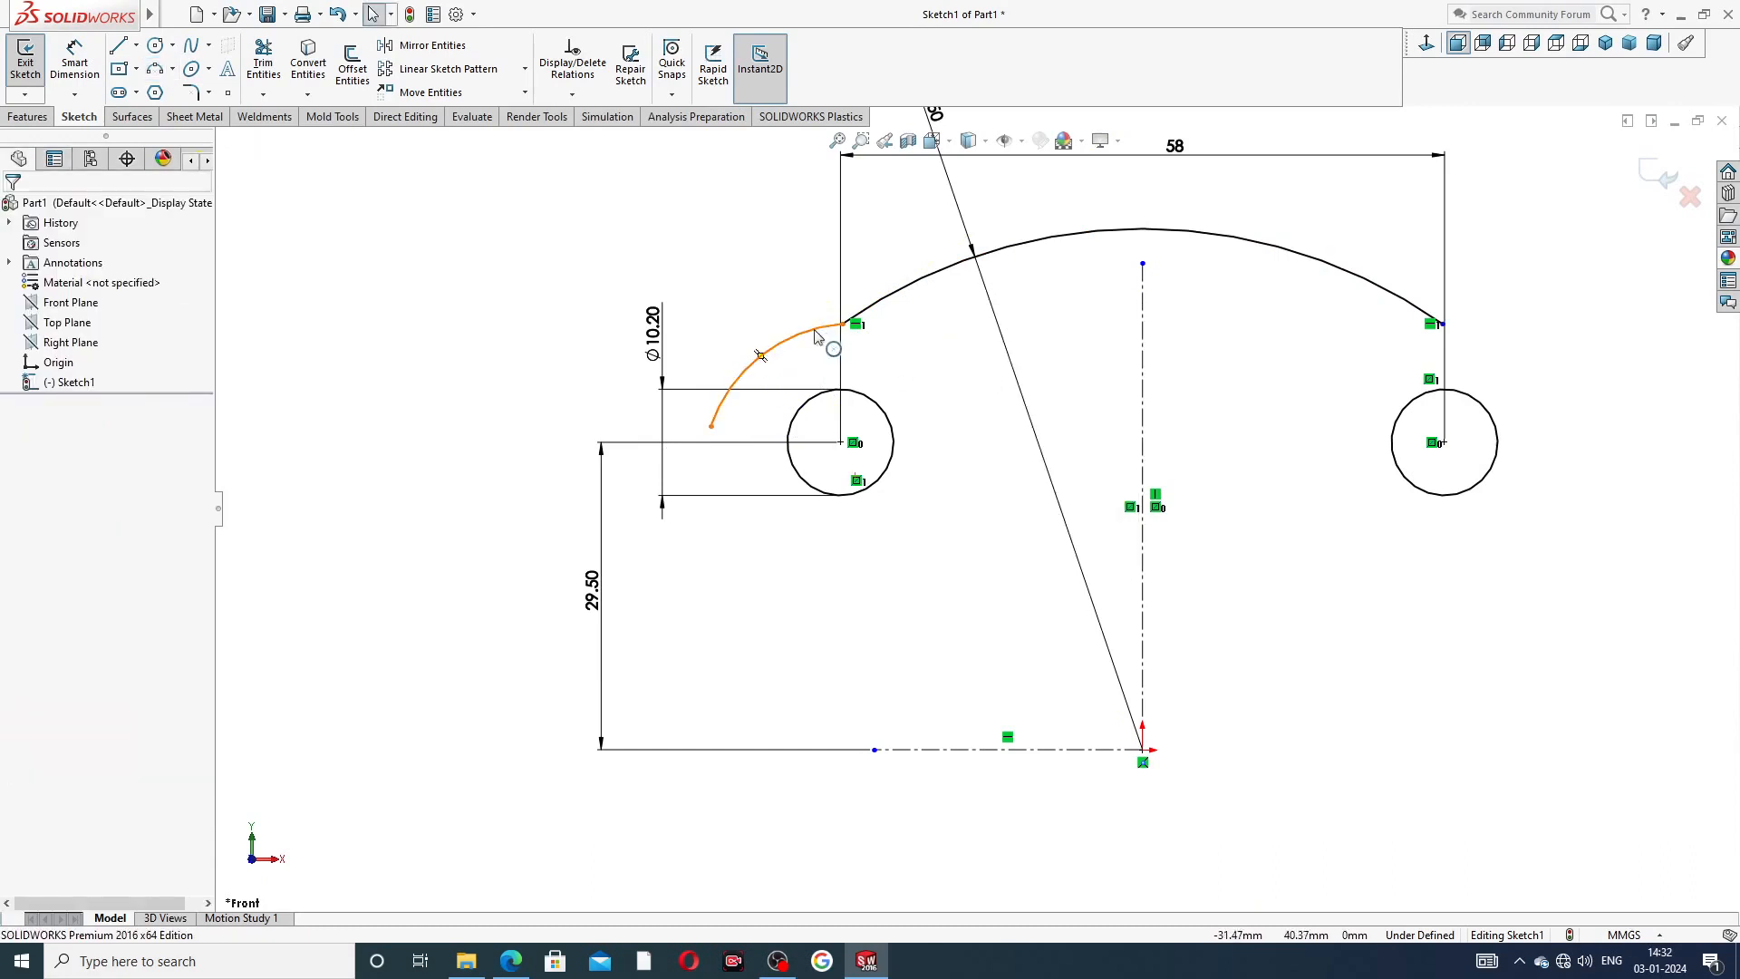
- Merge the new corner arc's centre point with the left hole's centre
{"action": "scroll", "coordinate": [850, 475], "scroll_direction": "down", "scroll_amount": 4}
{"action": "scroll", "coordinate": [862, 483], "scroll_direction": "down", "scroll_amount": 3}
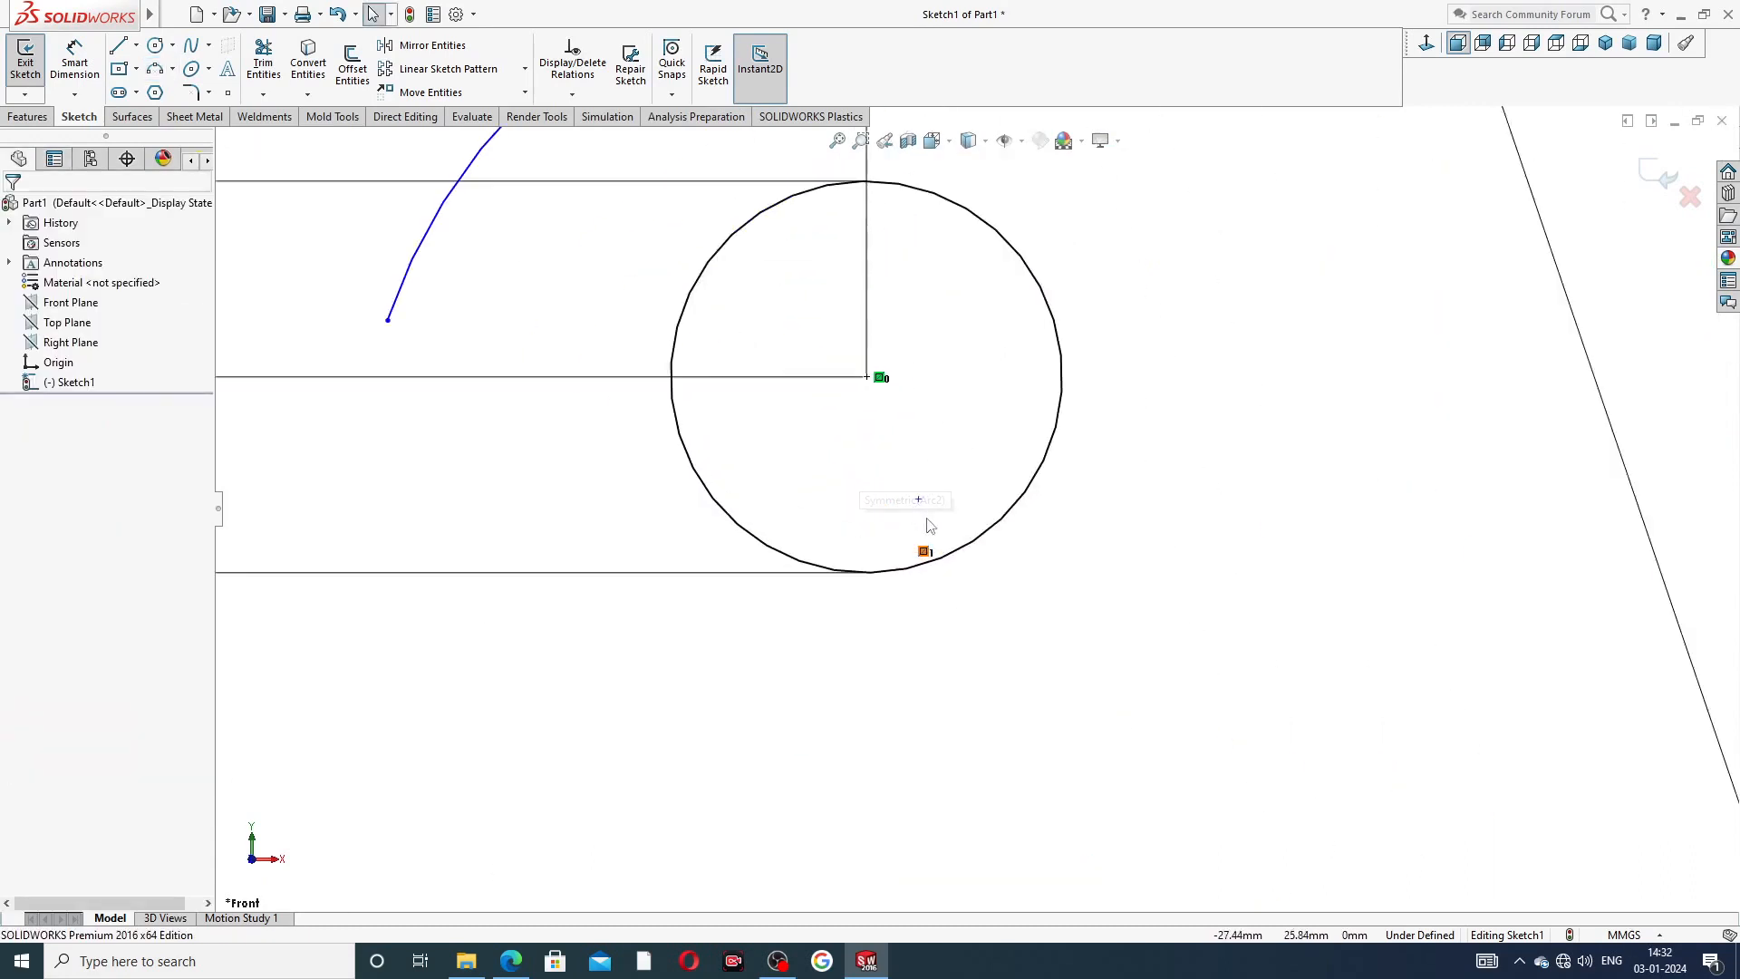
{"action": "left_click", "coordinate": [918, 500]}
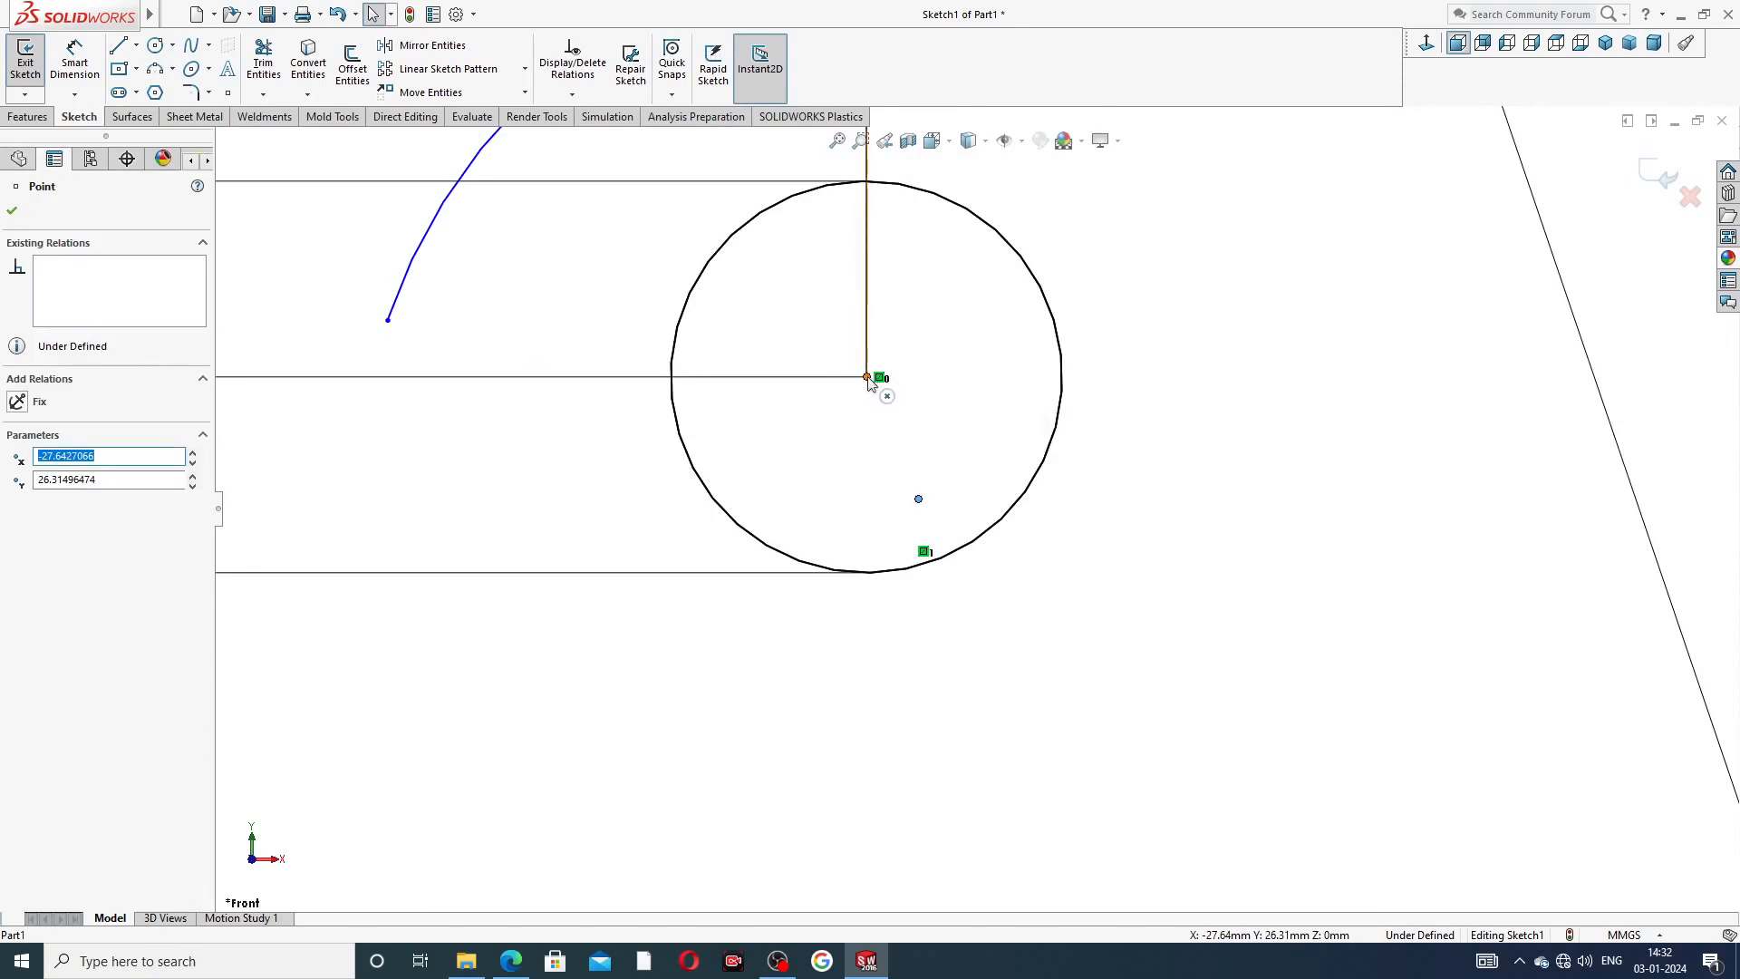
{"action": "left_click", "coordinate": [867, 376], "text": "ctrl"}
{"action": "left_click", "coordinate": [982, 303]}
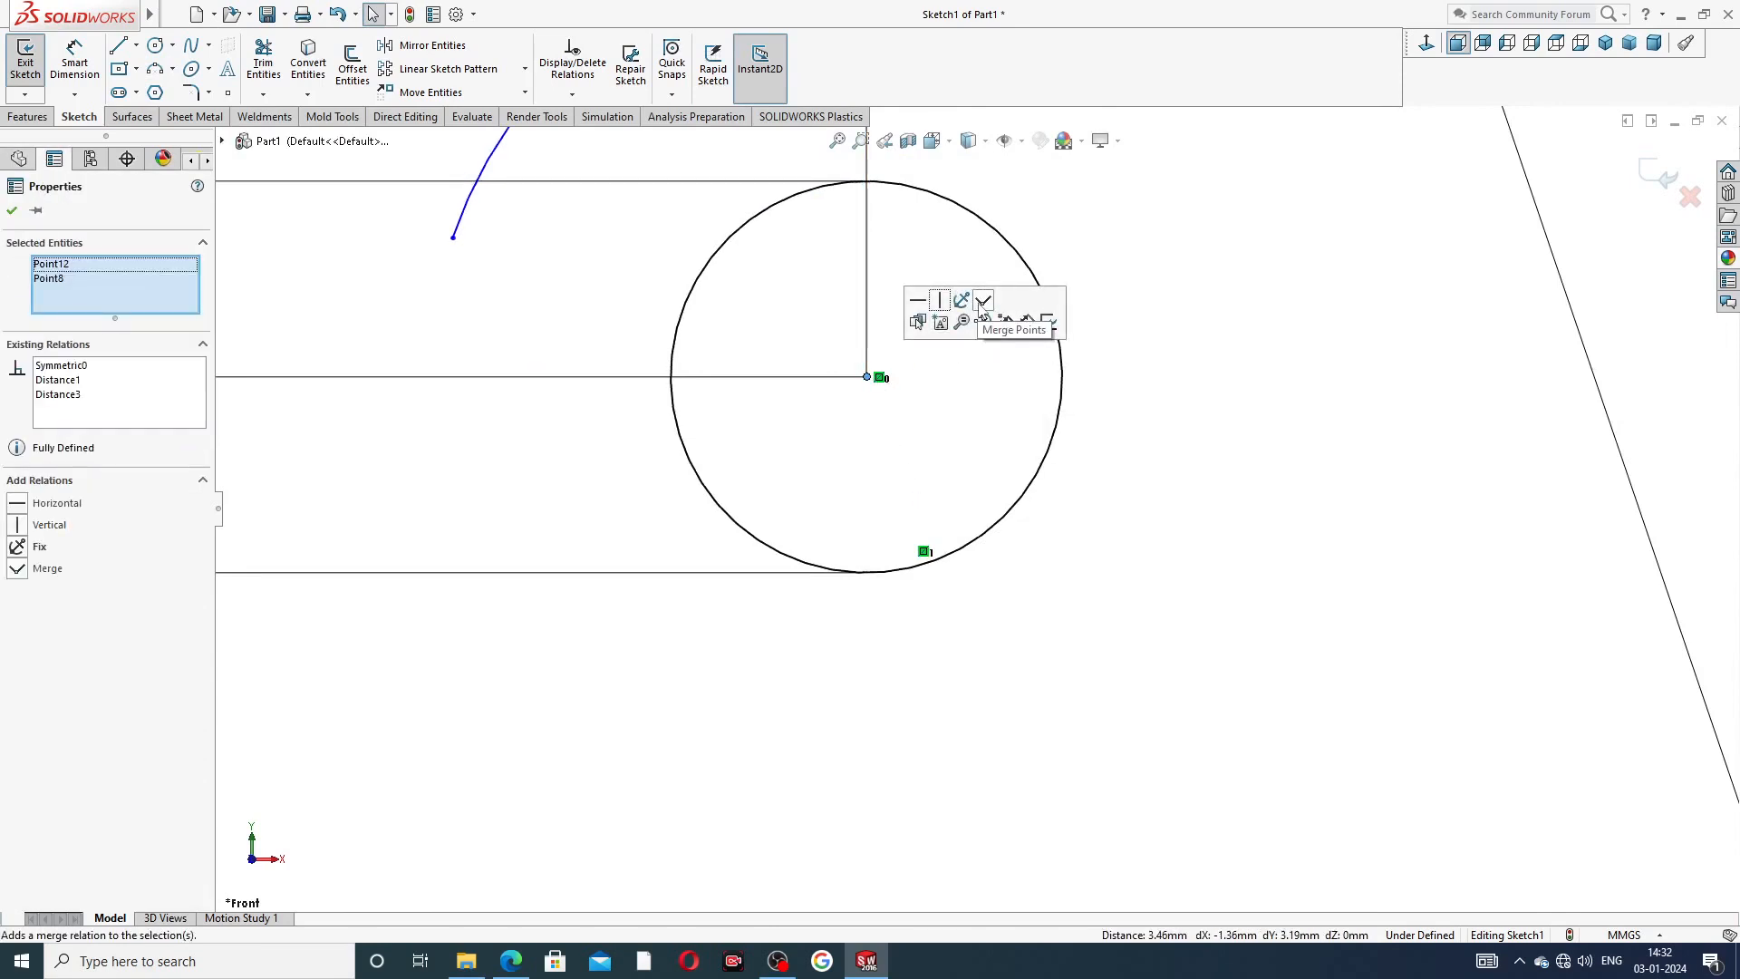
- Dimension the corner arc around the left hole with a radius of 11 mm
{"action": "left_click", "coordinate": [1168, 300]}
{"action": "scroll", "coordinate": [1165, 260], "scroll_direction": "up", "scroll_amount": 6}
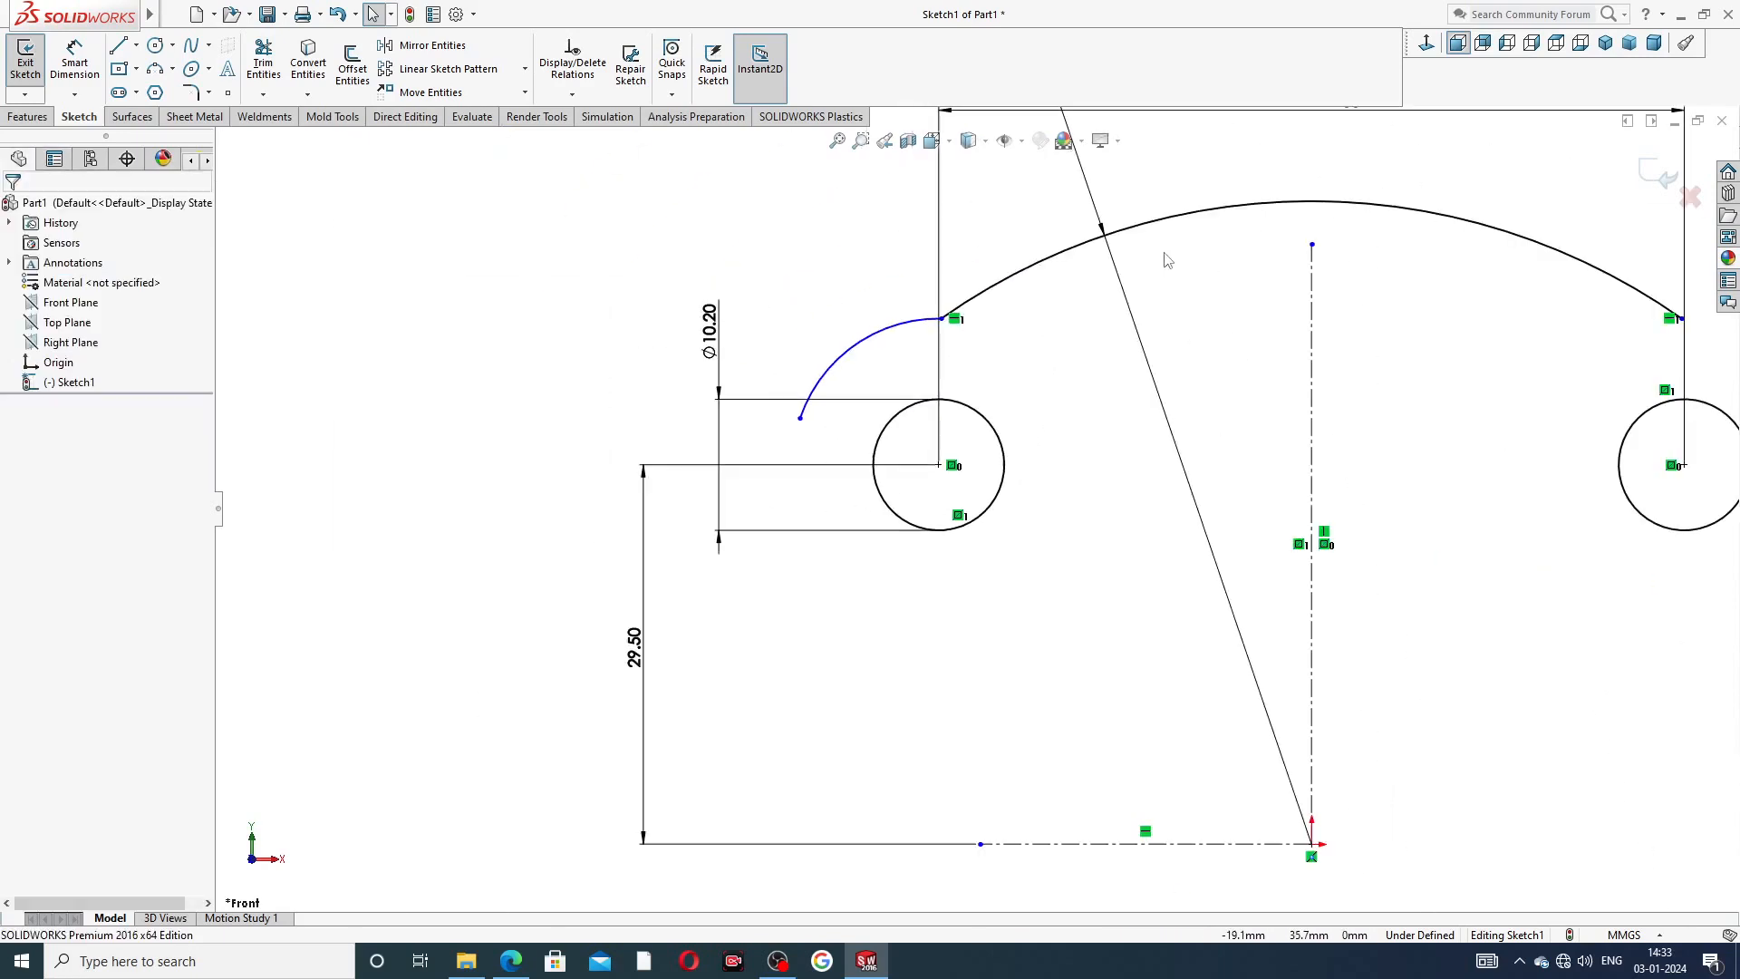
{"action": "left_click", "coordinate": [81, 61]}
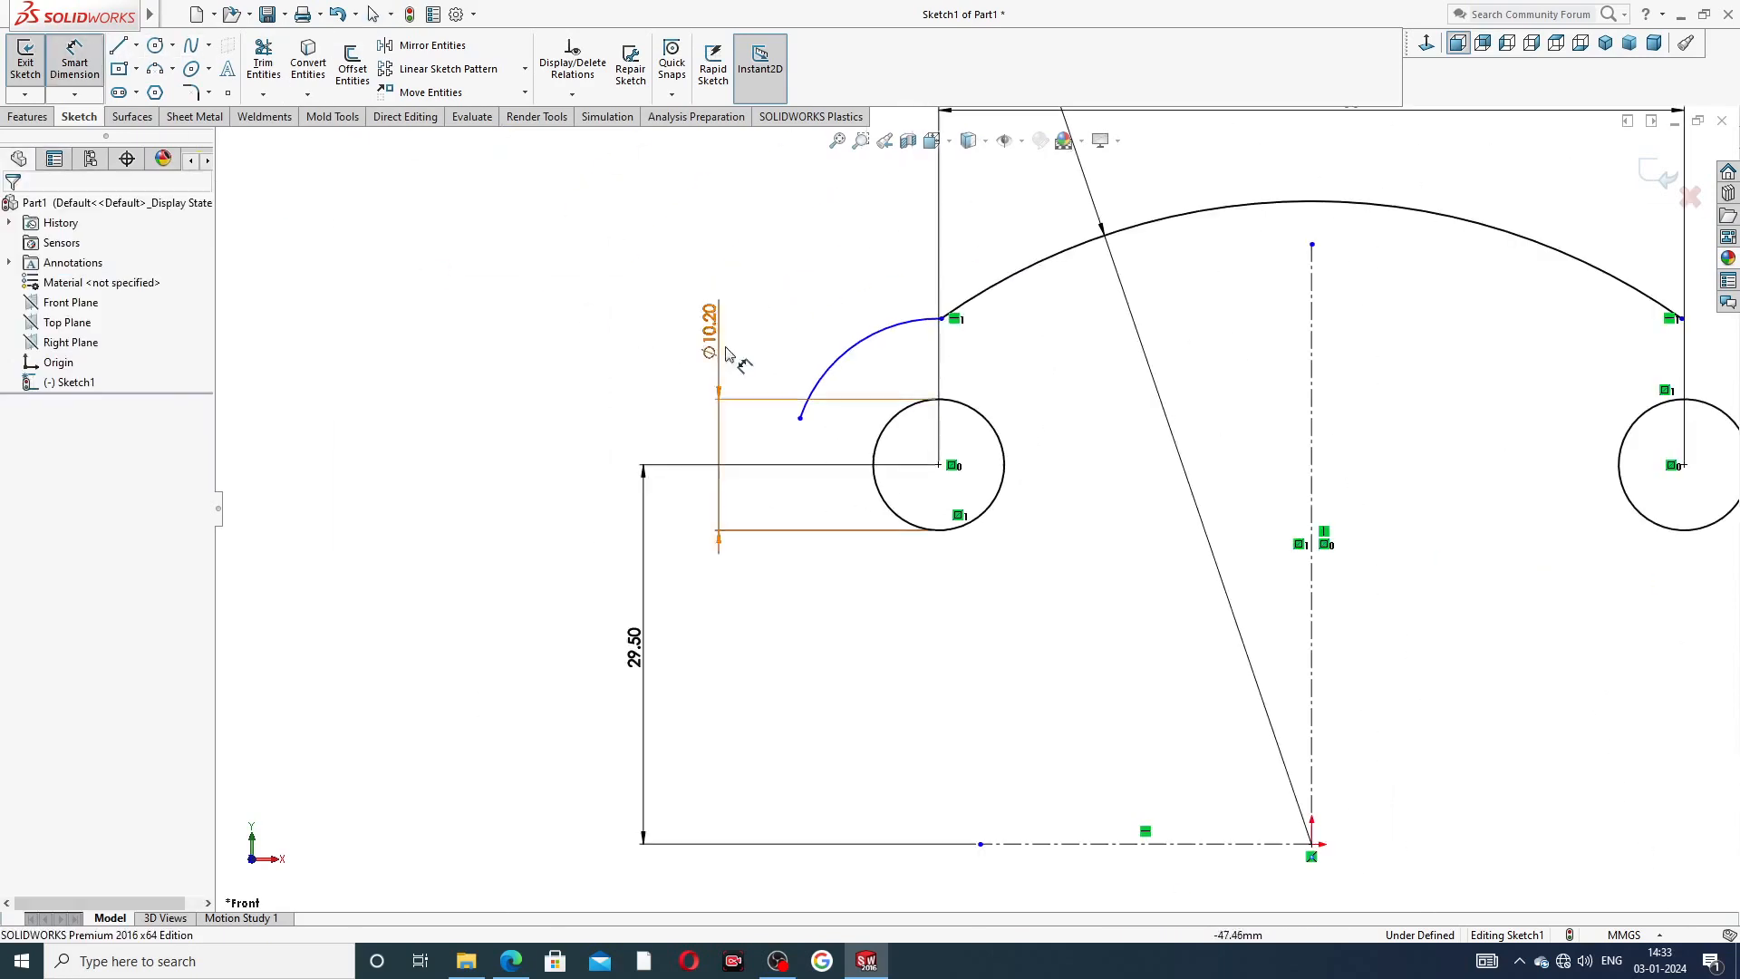
{"action": "left_click", "coordinate": [861, 335]}
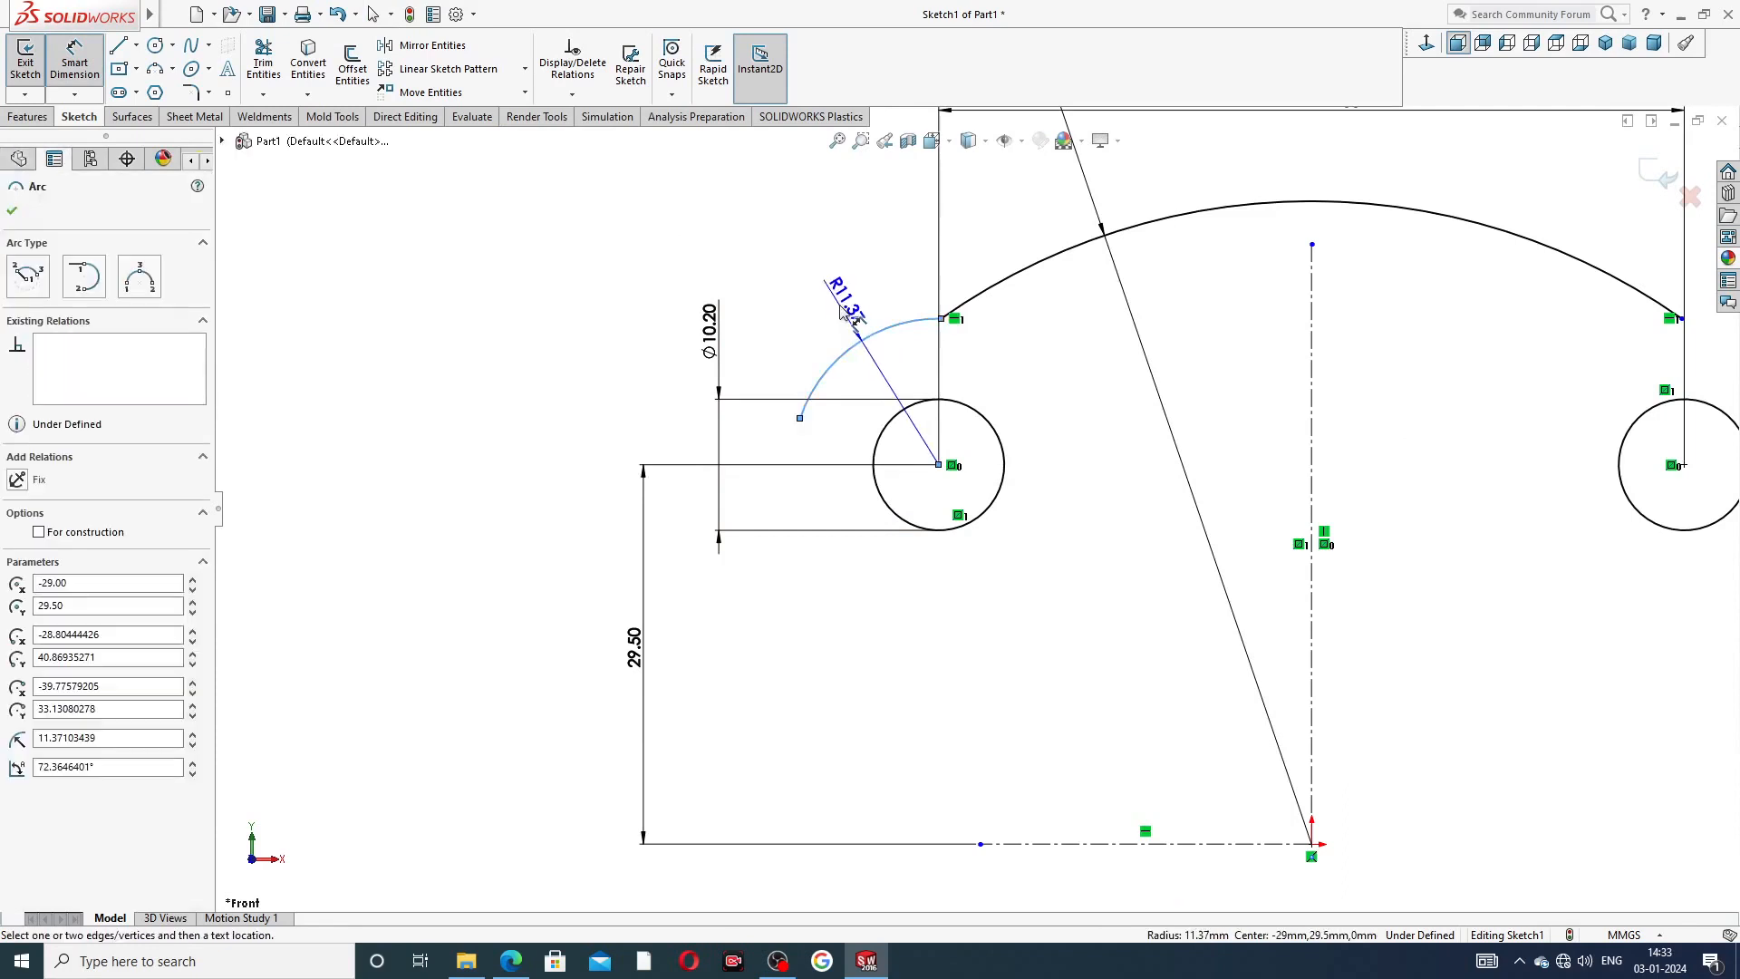
{"action": "left_click", "coordinate": [839, 310]}
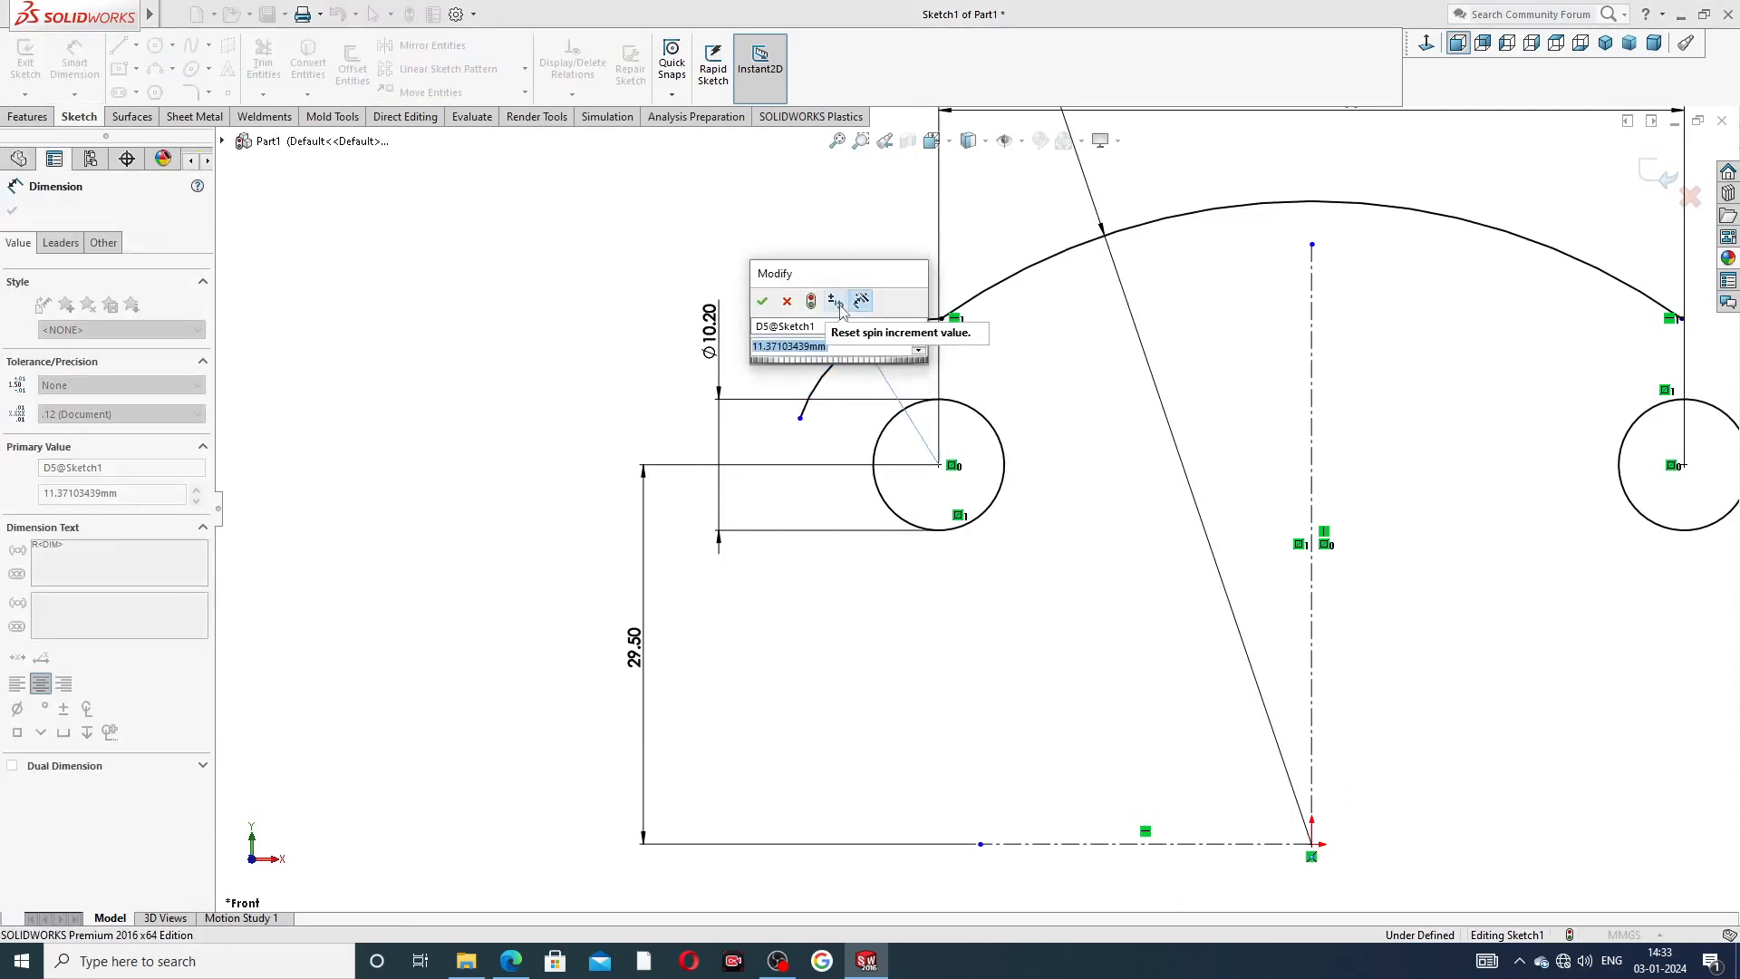
{"action": "type", "text": "11"}
{"action": "key", "text": "Return"}
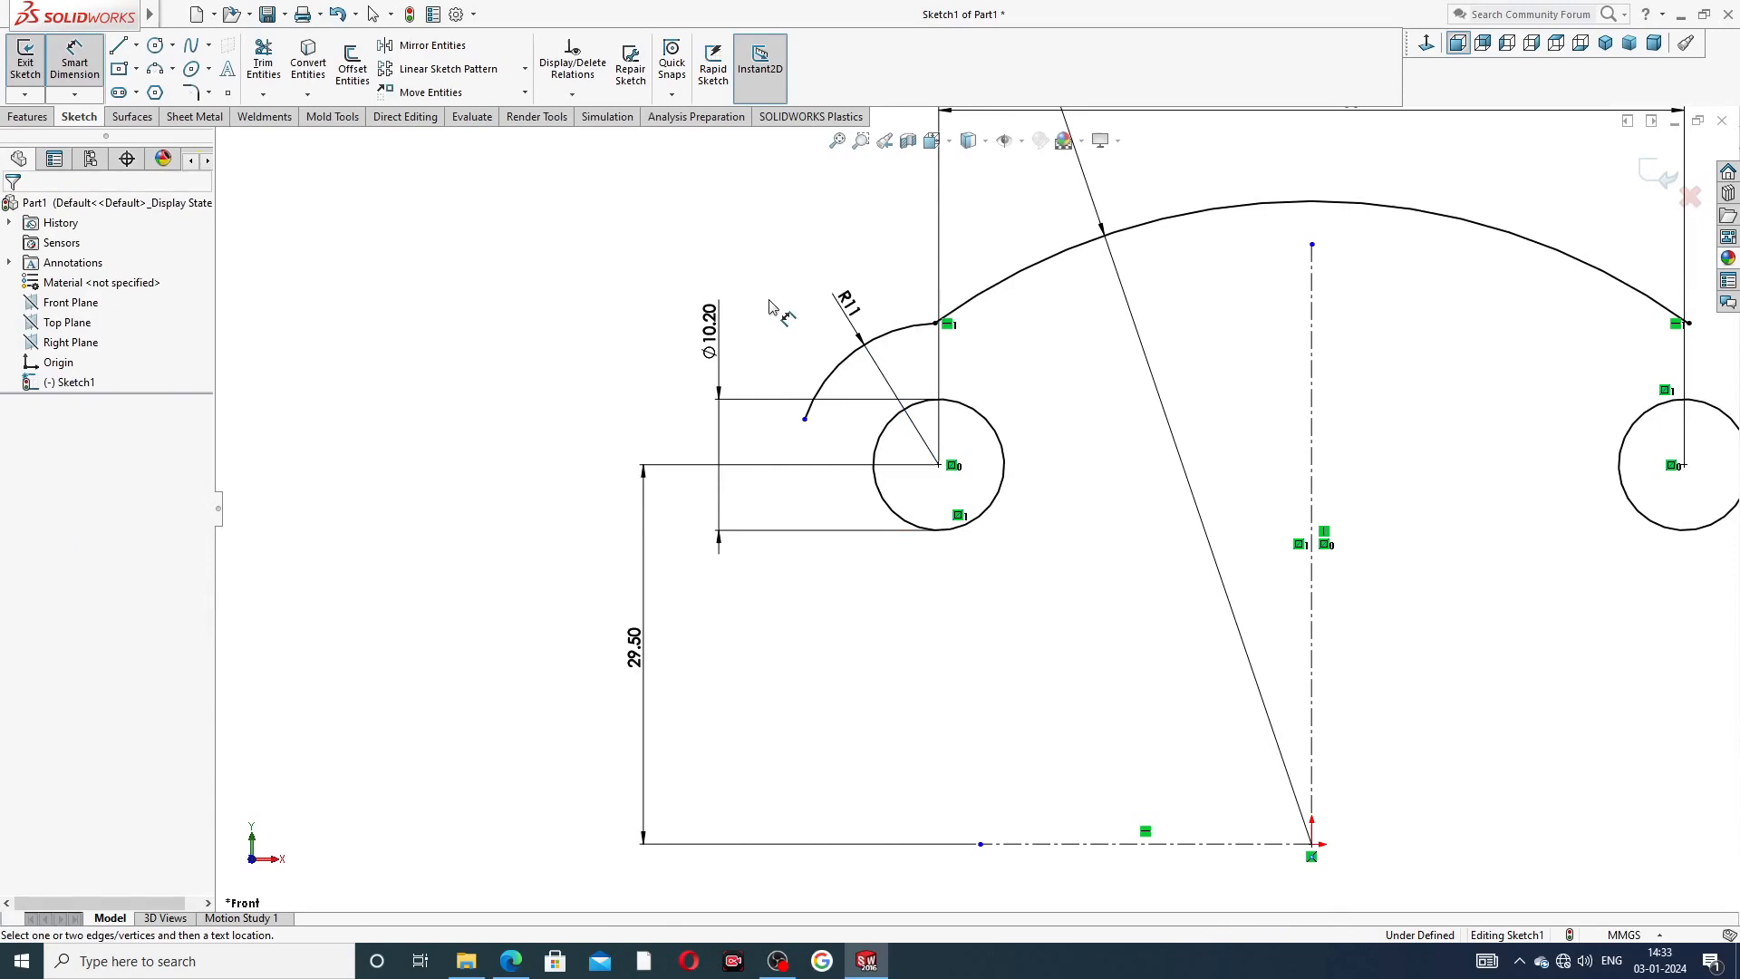
- Extend the R11 arc's lower endpoint down level with the left hole's centre, and add a Horizontal relation between the two points
{"action": "left_click", "coordinate": [511, 960]}
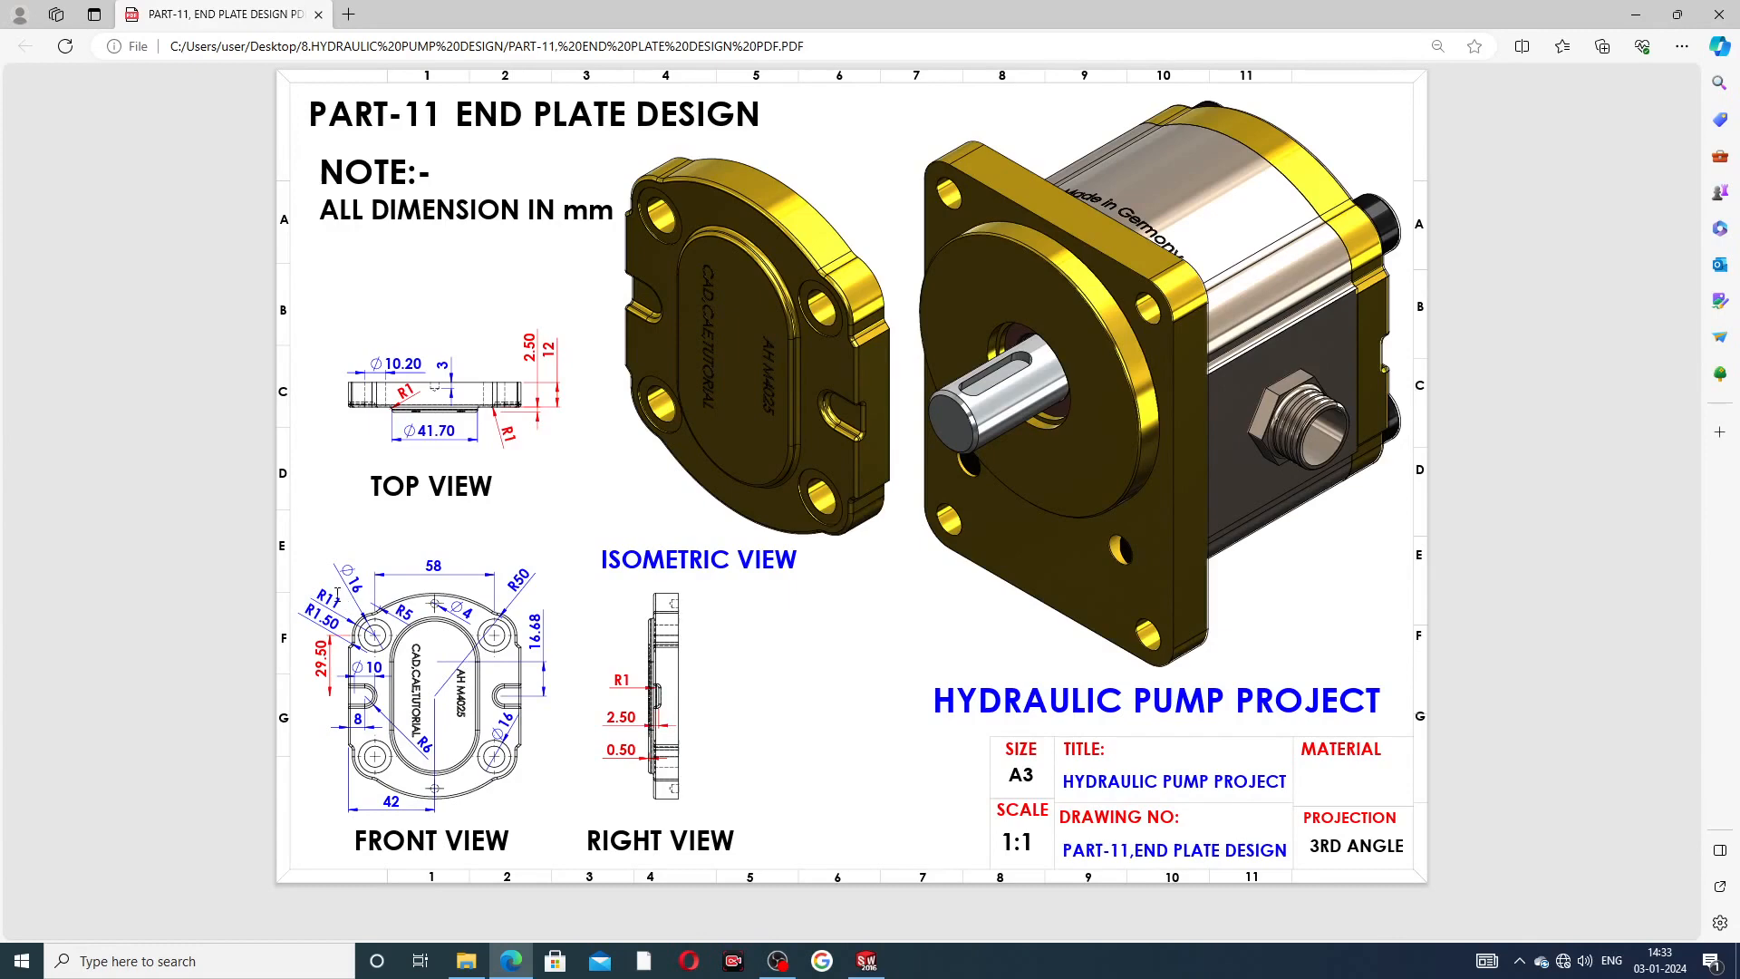
{"action": "left_click", "coordinate": [511, 960]}
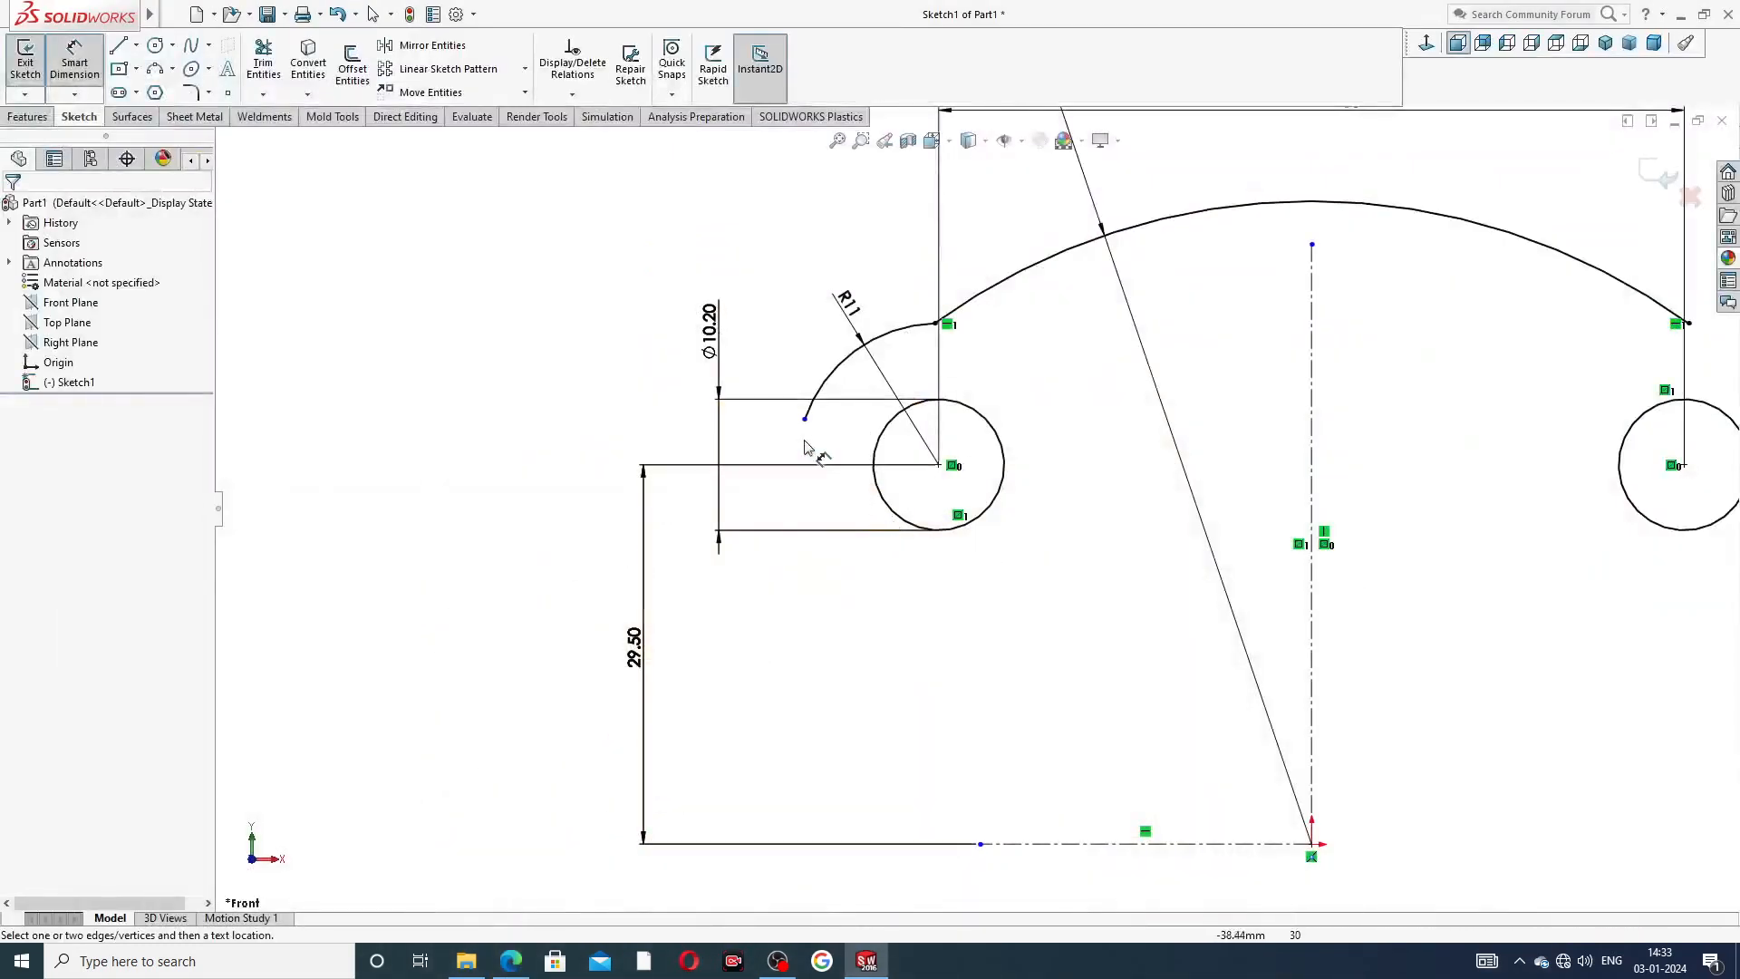
{"action": "right_click", "coordinate": [640, 308]}
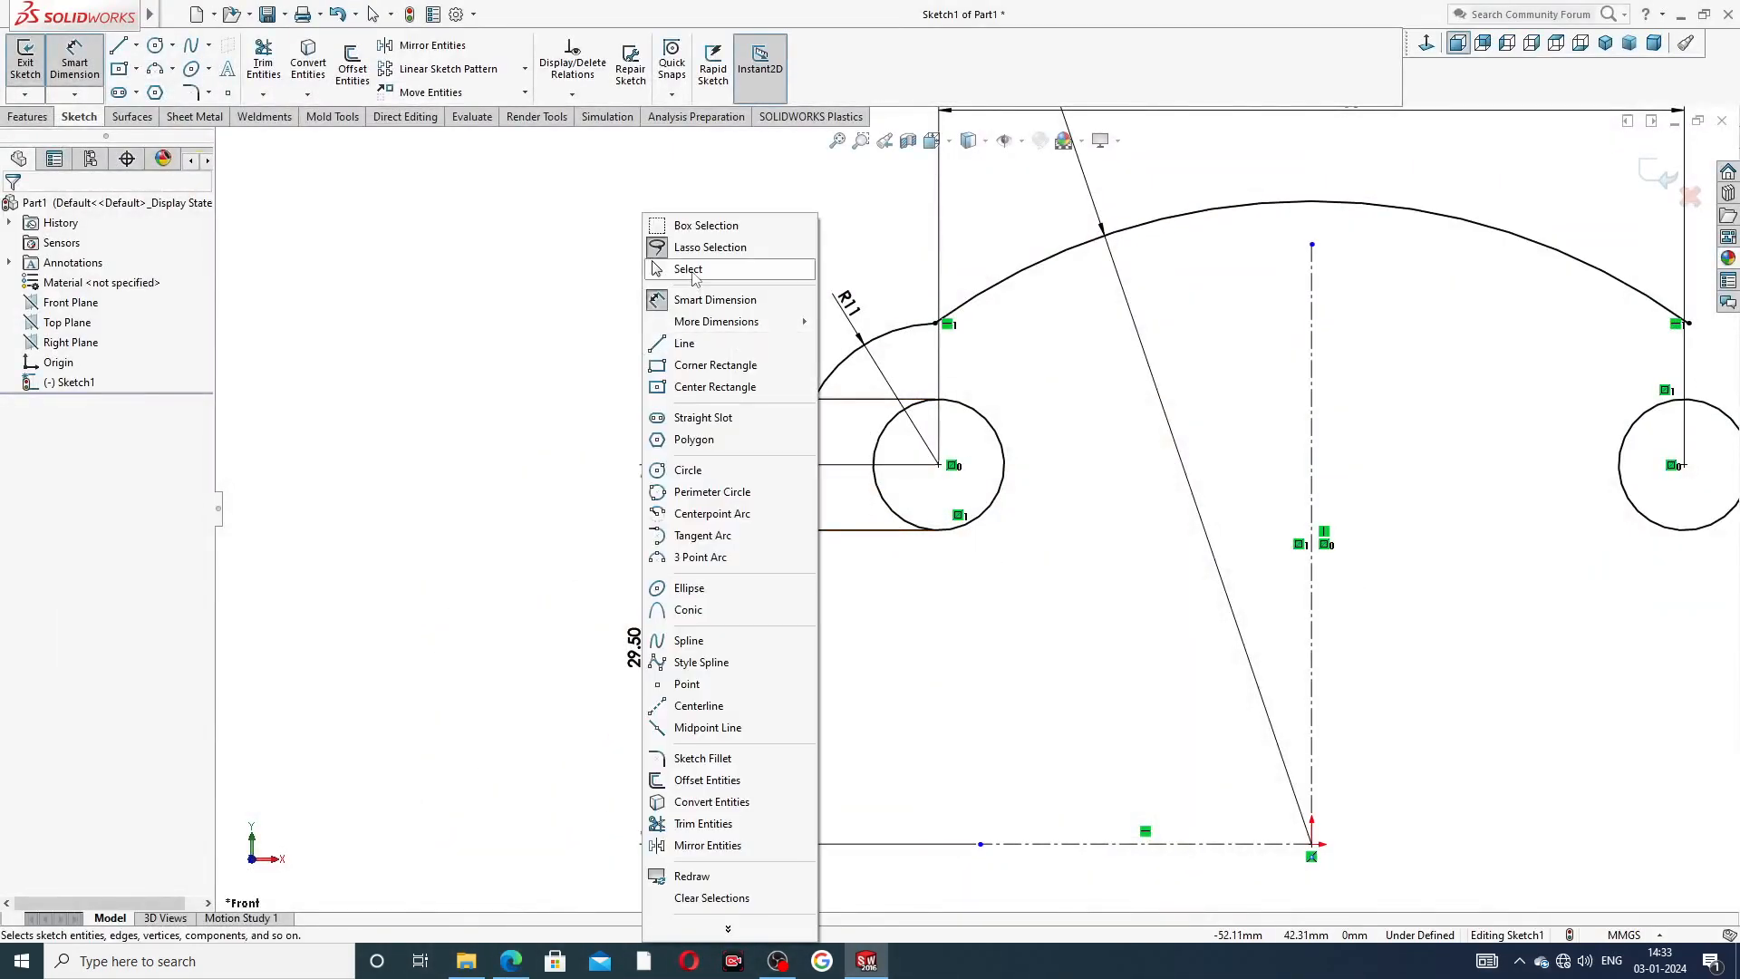
{"action": "left_click", "coordinate": [688, 269]}
{"action": "left_click_drag", "start_coordinate": [804, 418], "coordinate": [806, 467]}
{"action": "left_click", "coordinate": [736, 460]}
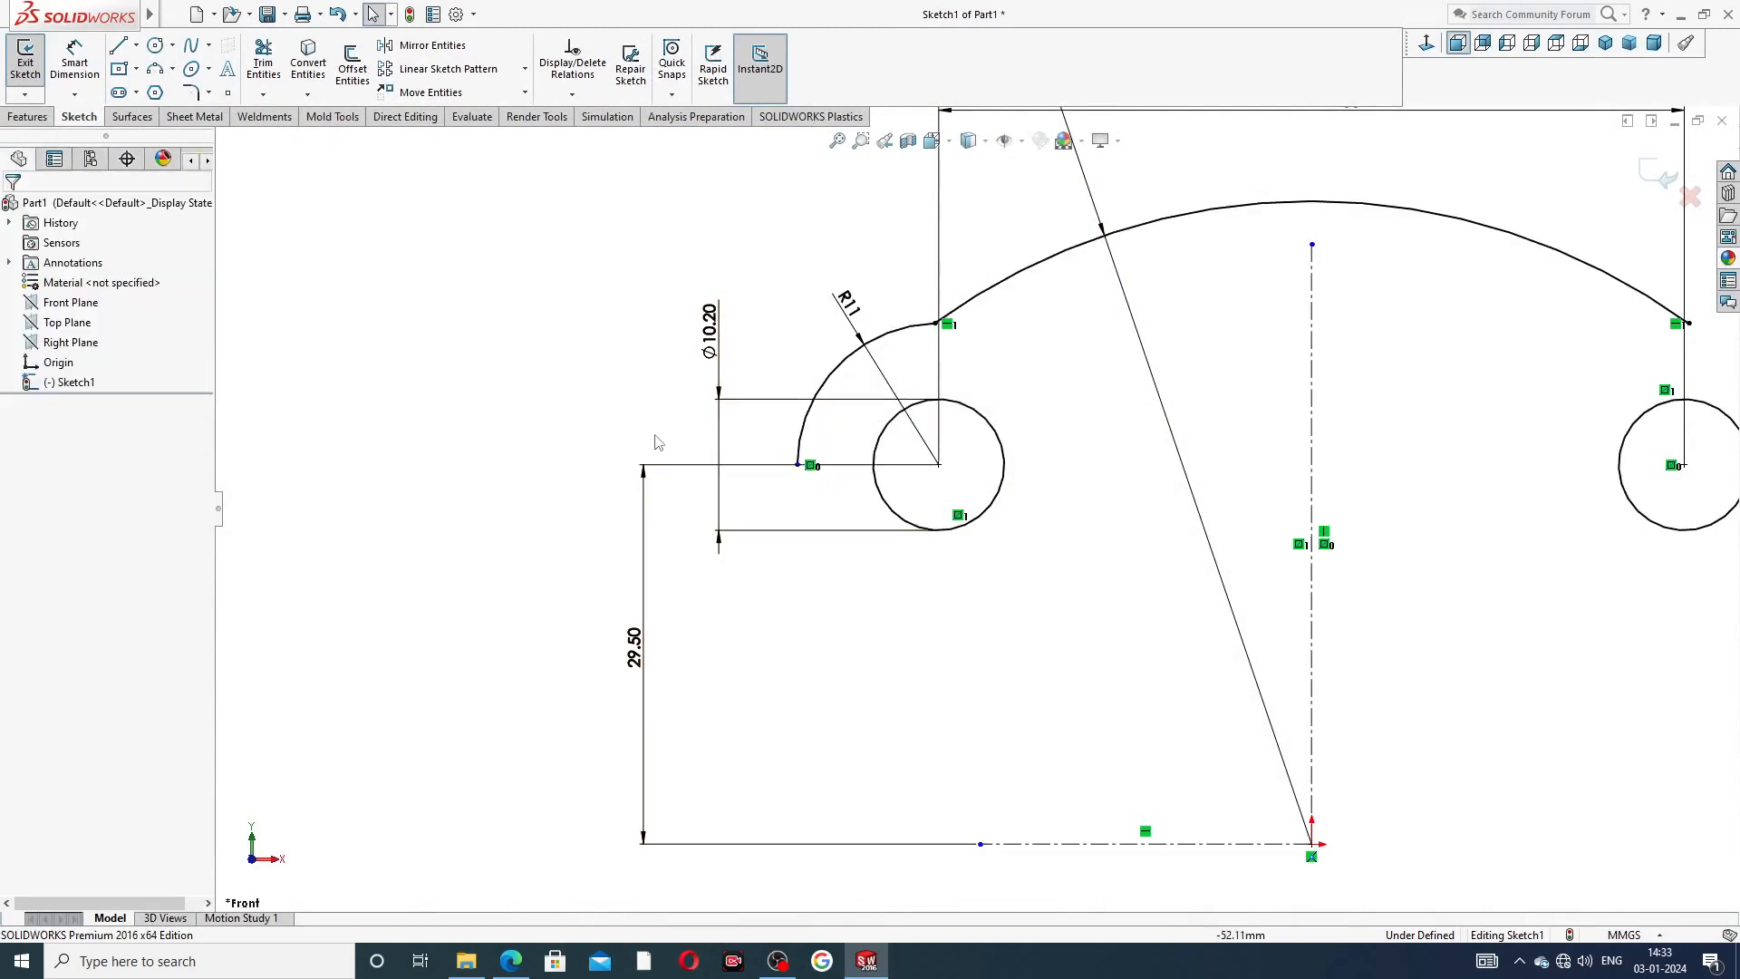
{"action": "left_click", "coordinate": [798, 464]}
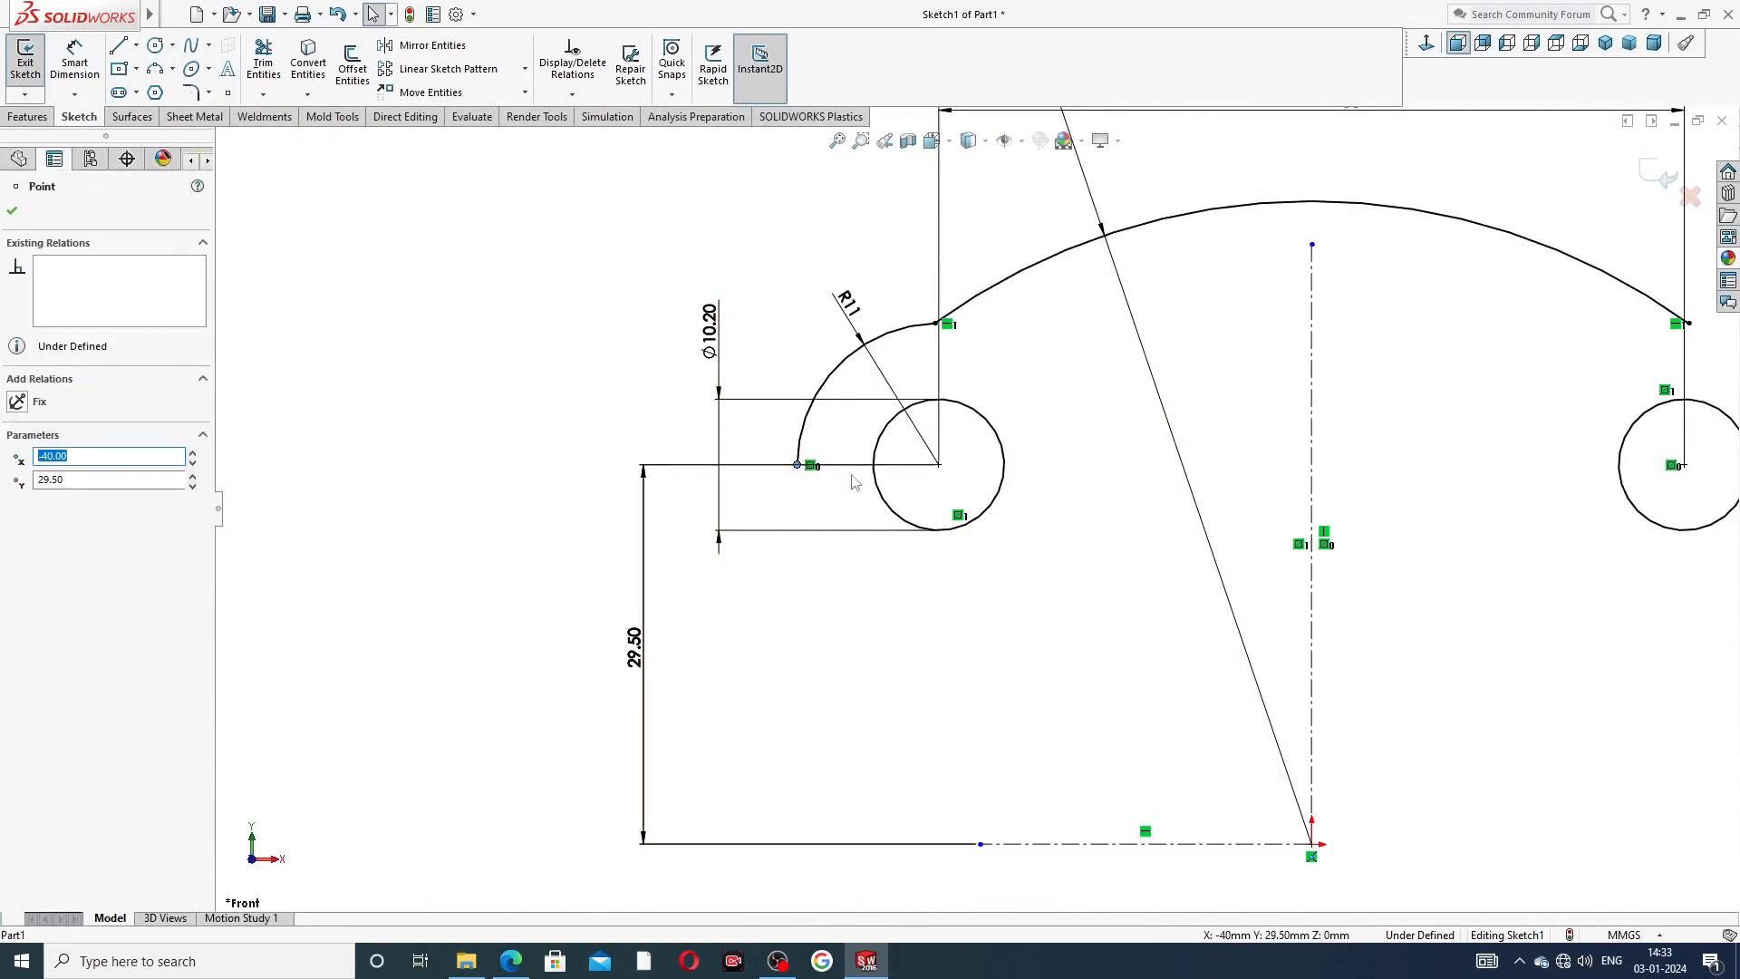
{"action": "left_click", "coordinate": [939, 465], "text": "ctrl"}
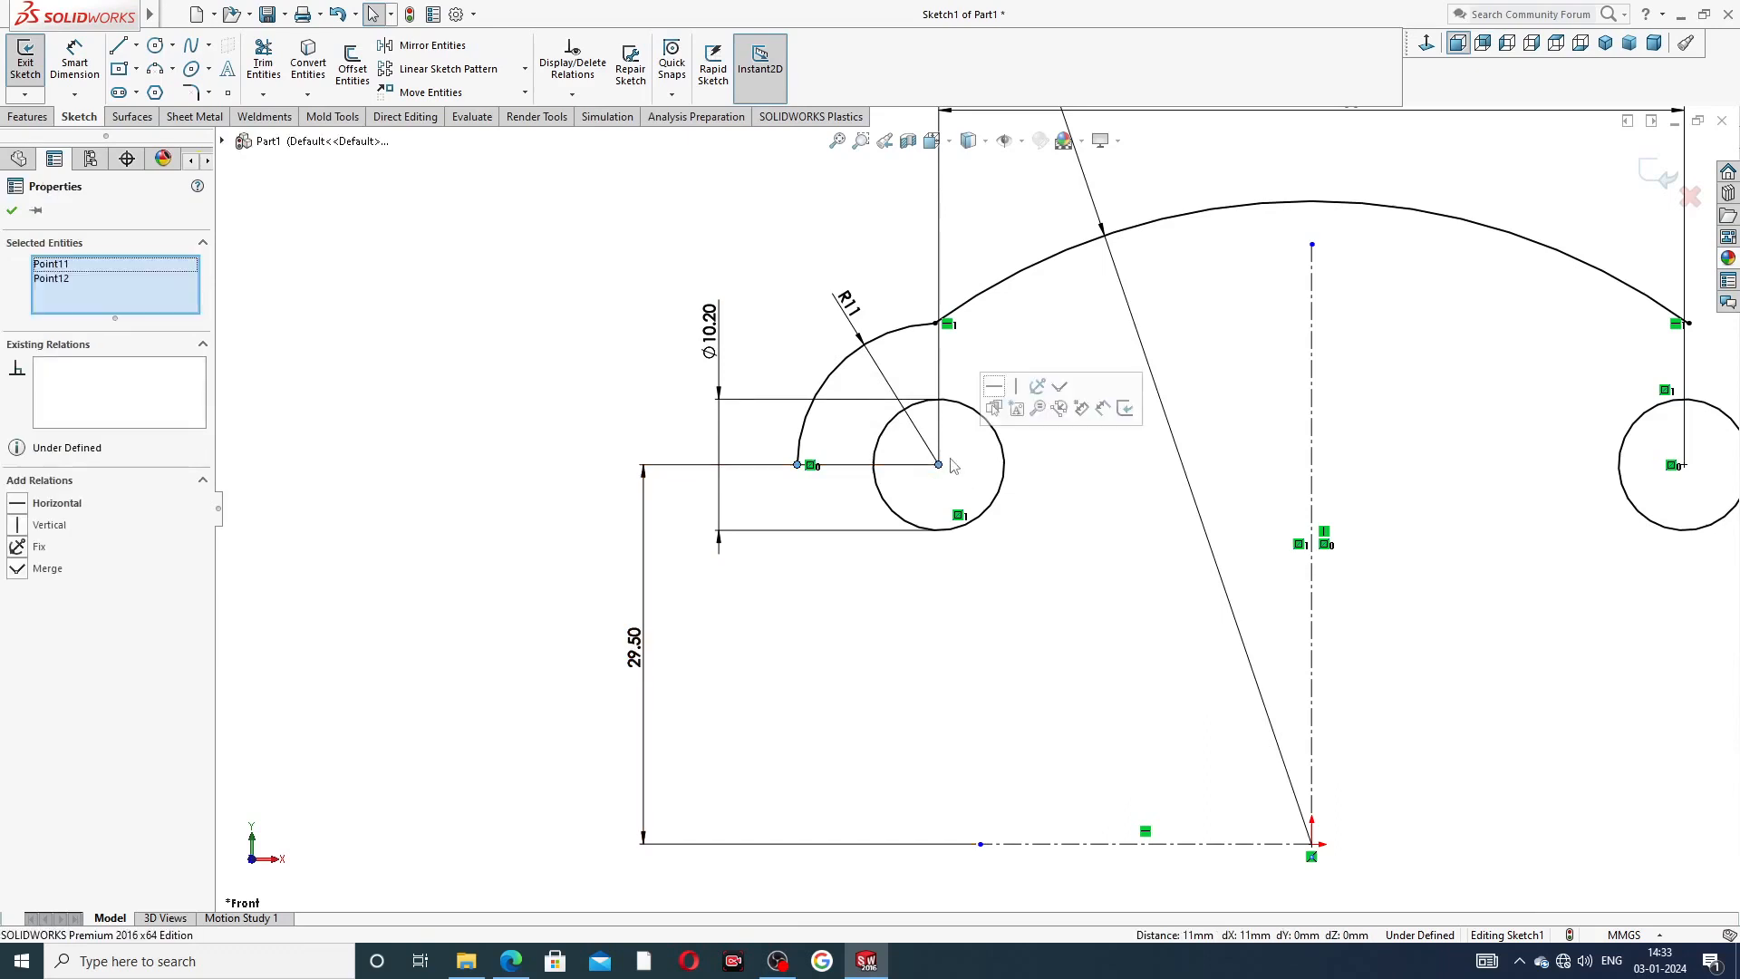
{"action": "left_click", "coordinate": [994, 387]}
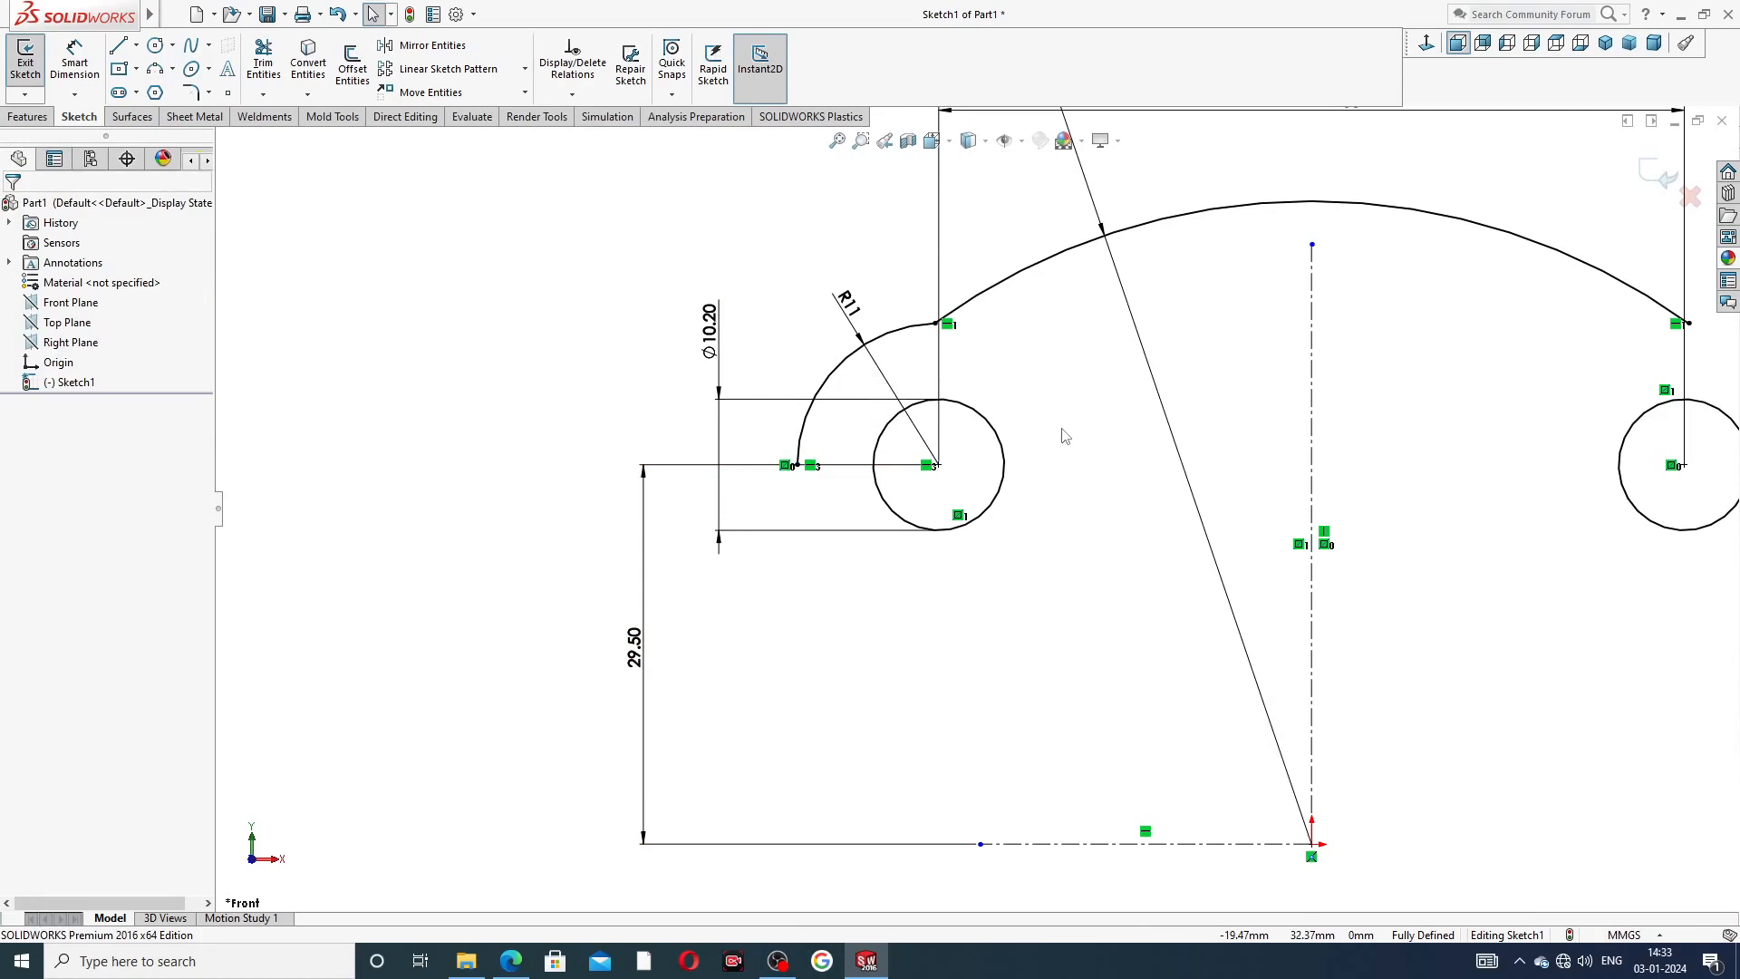
- Sketch connected lines from the R11 arc's lower end: about 1.2 mm vertically down, a short outward slant, and about 26.6 mm down to the origin's level
{"action": "scroll", "coordinate": [1065, 435], "scroll_direction": "up", "scroll_amount": 1}
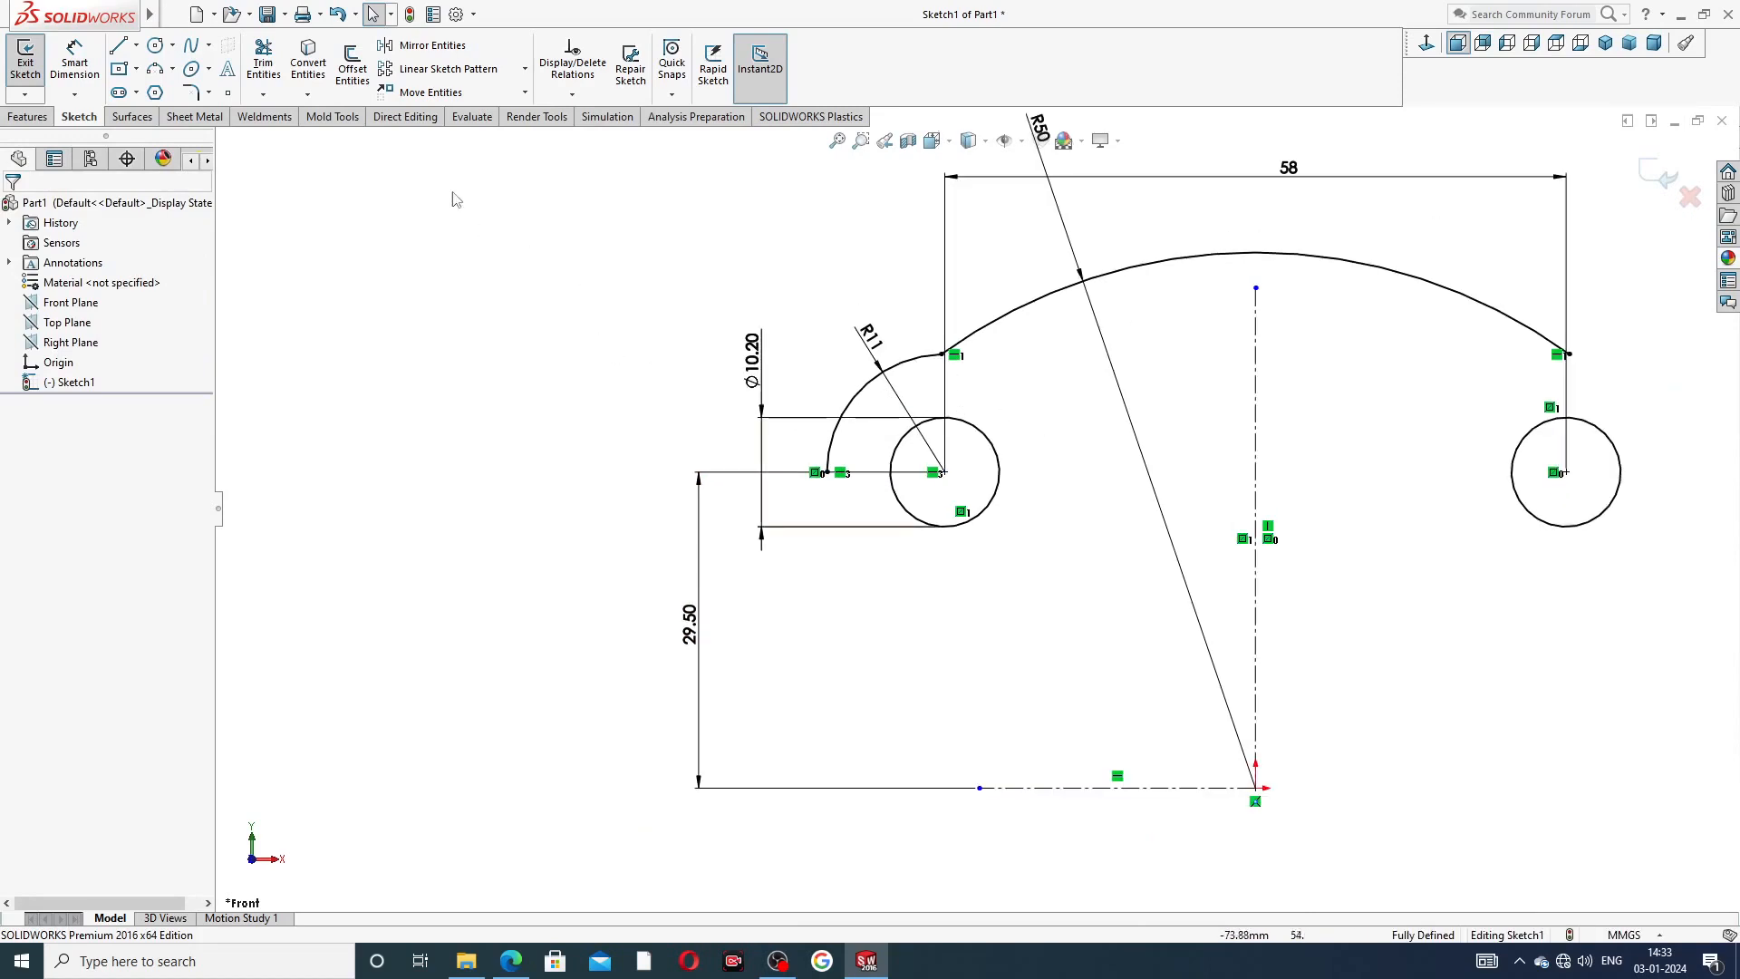
{"action": "left_click", "coordinate": [125, 49]}
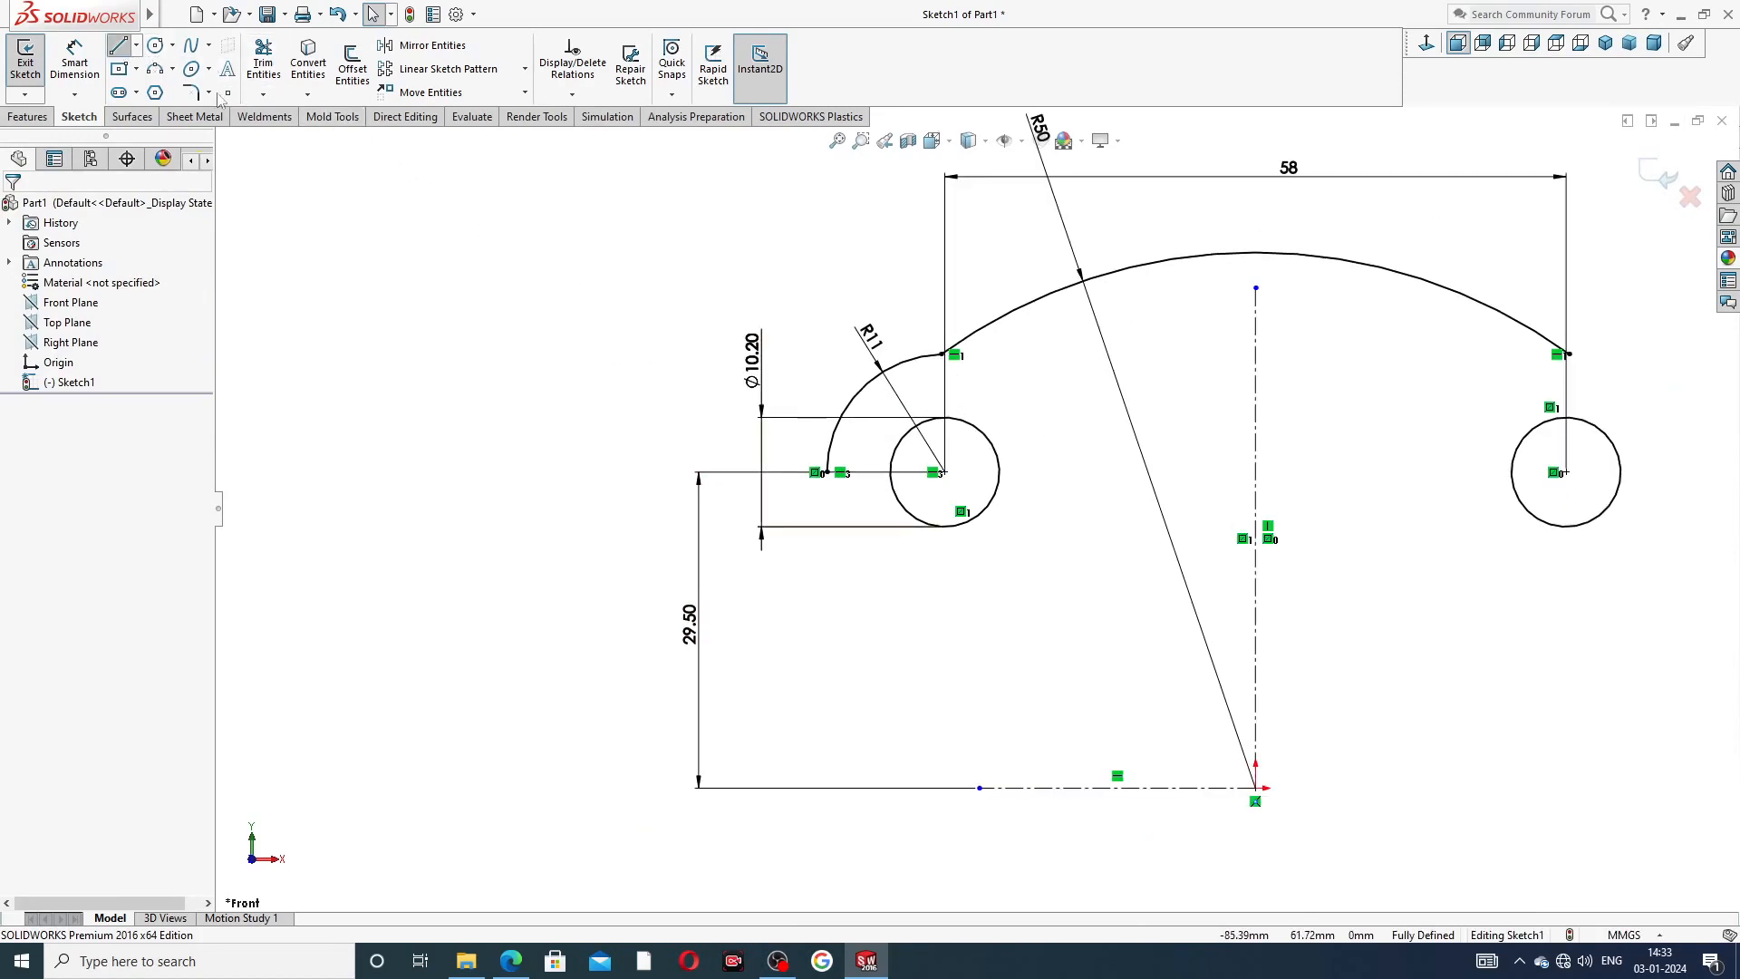
{"action": "scroll", "coordinate": [829, 547], "scroll_direction": "down", "scroll_amount": 5}
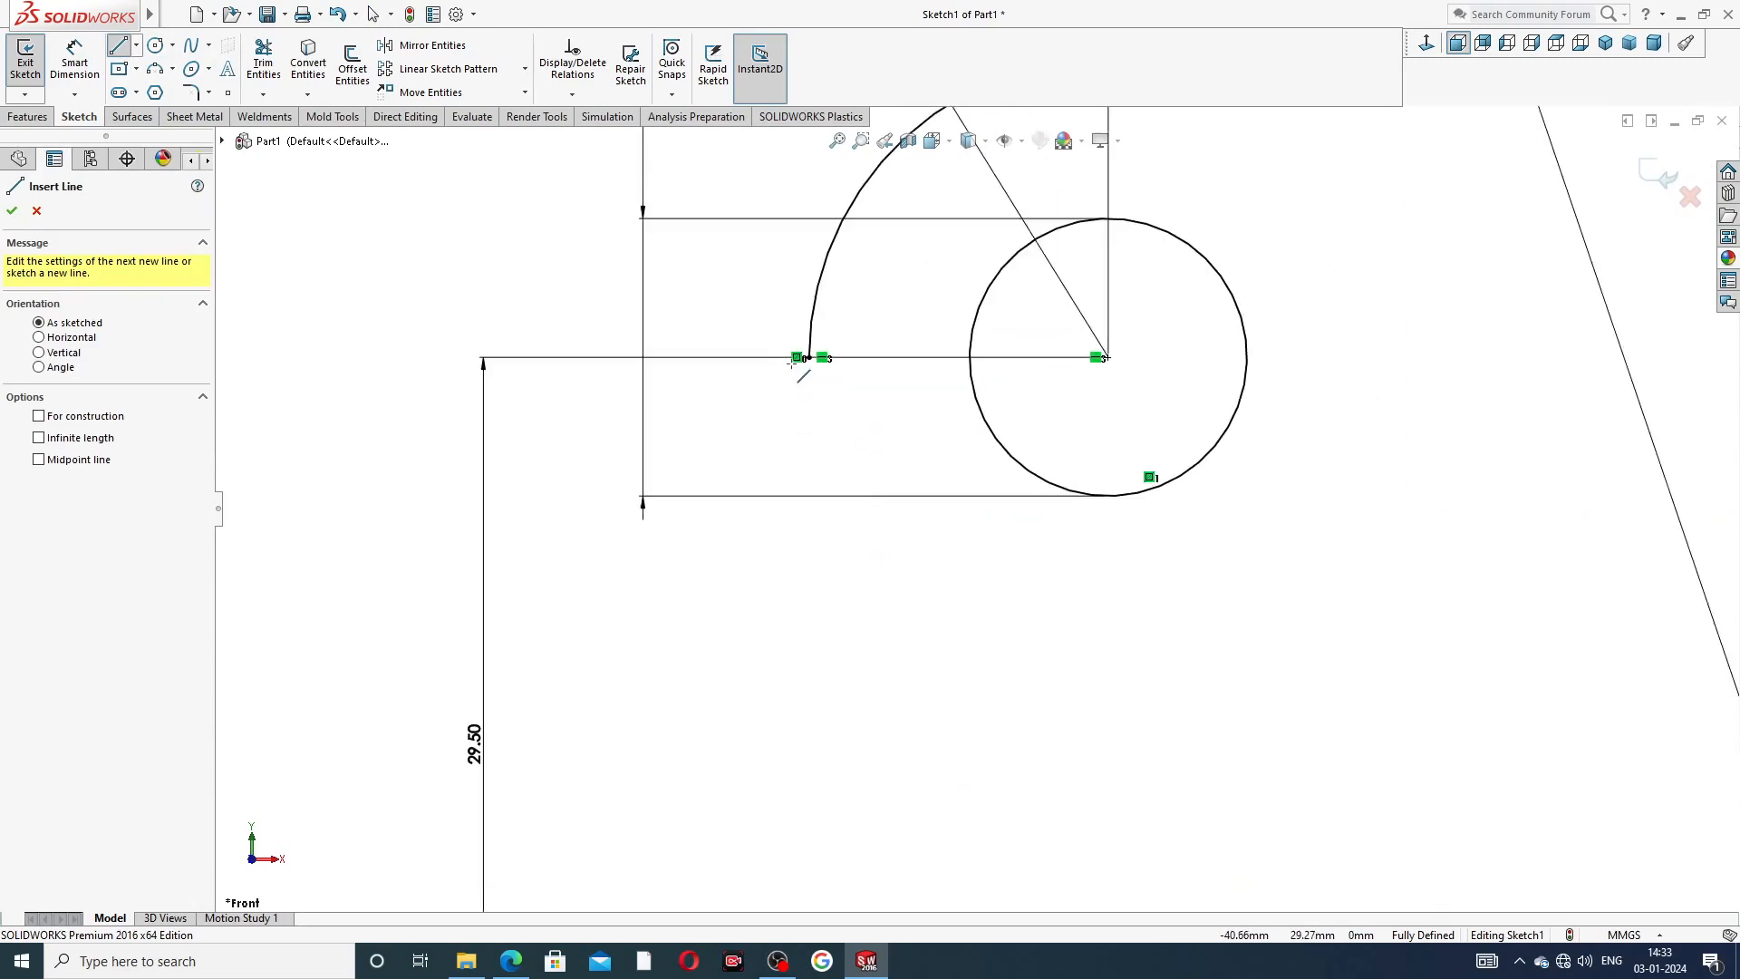
{"action": "left_click", "coordinate": [809, 357]}
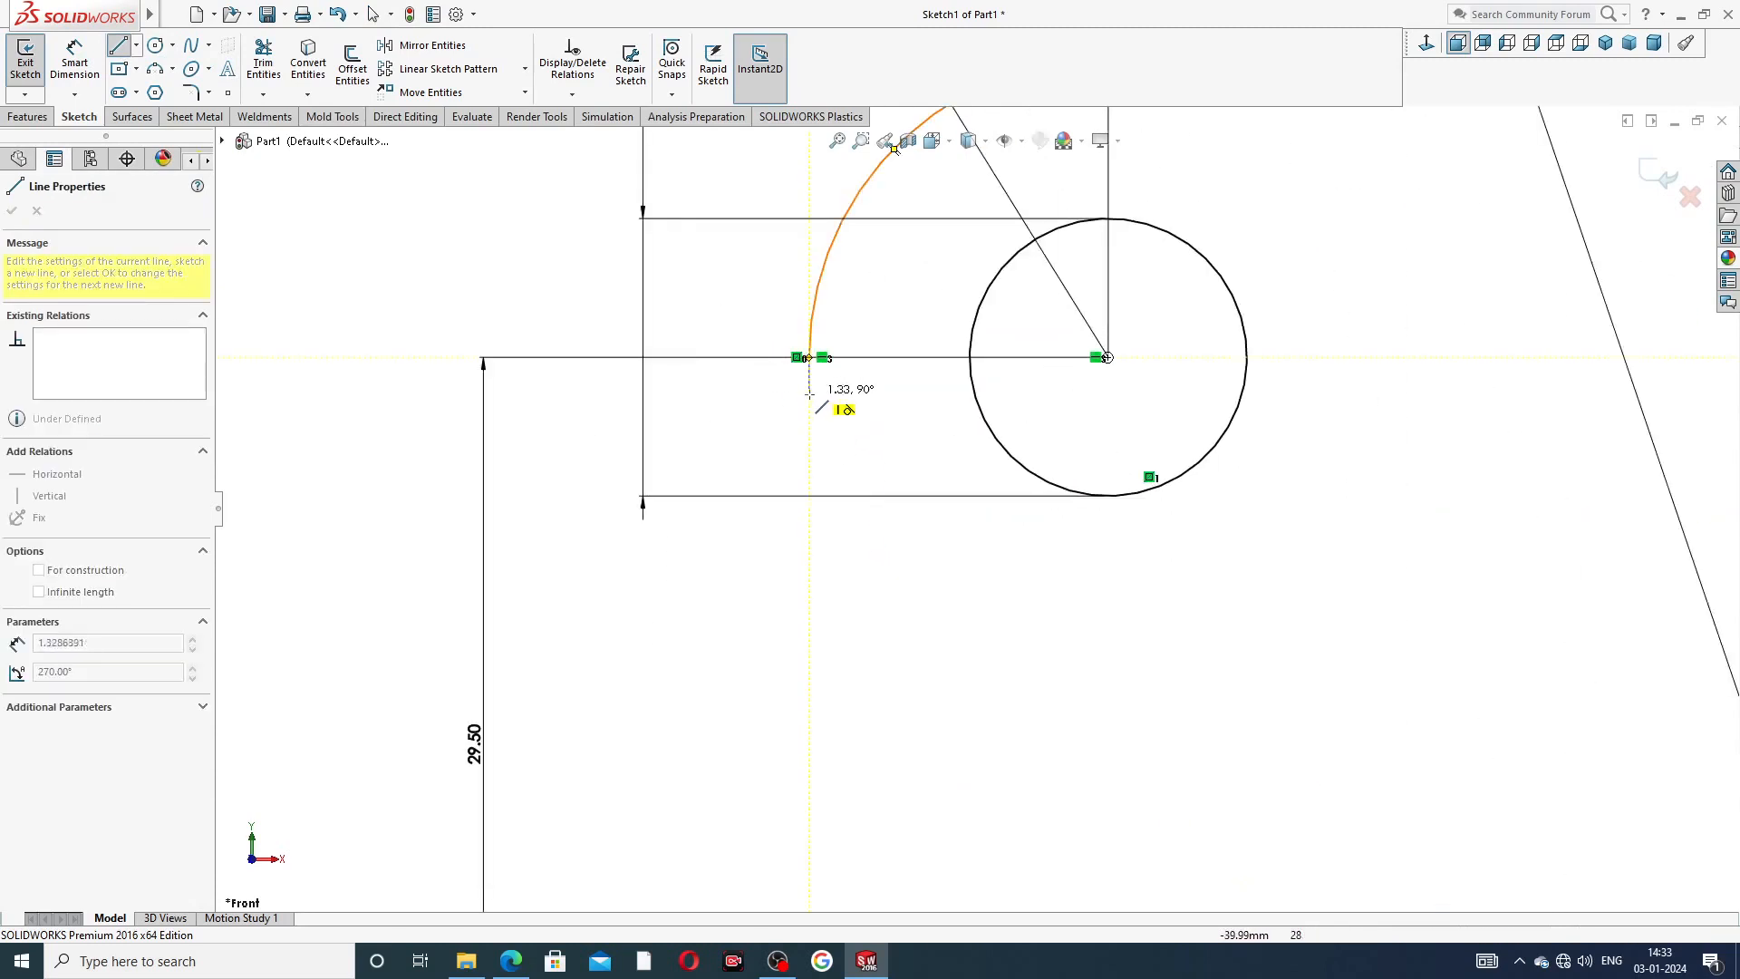
{"action": "left_click", "coordinate": [810, 391]}
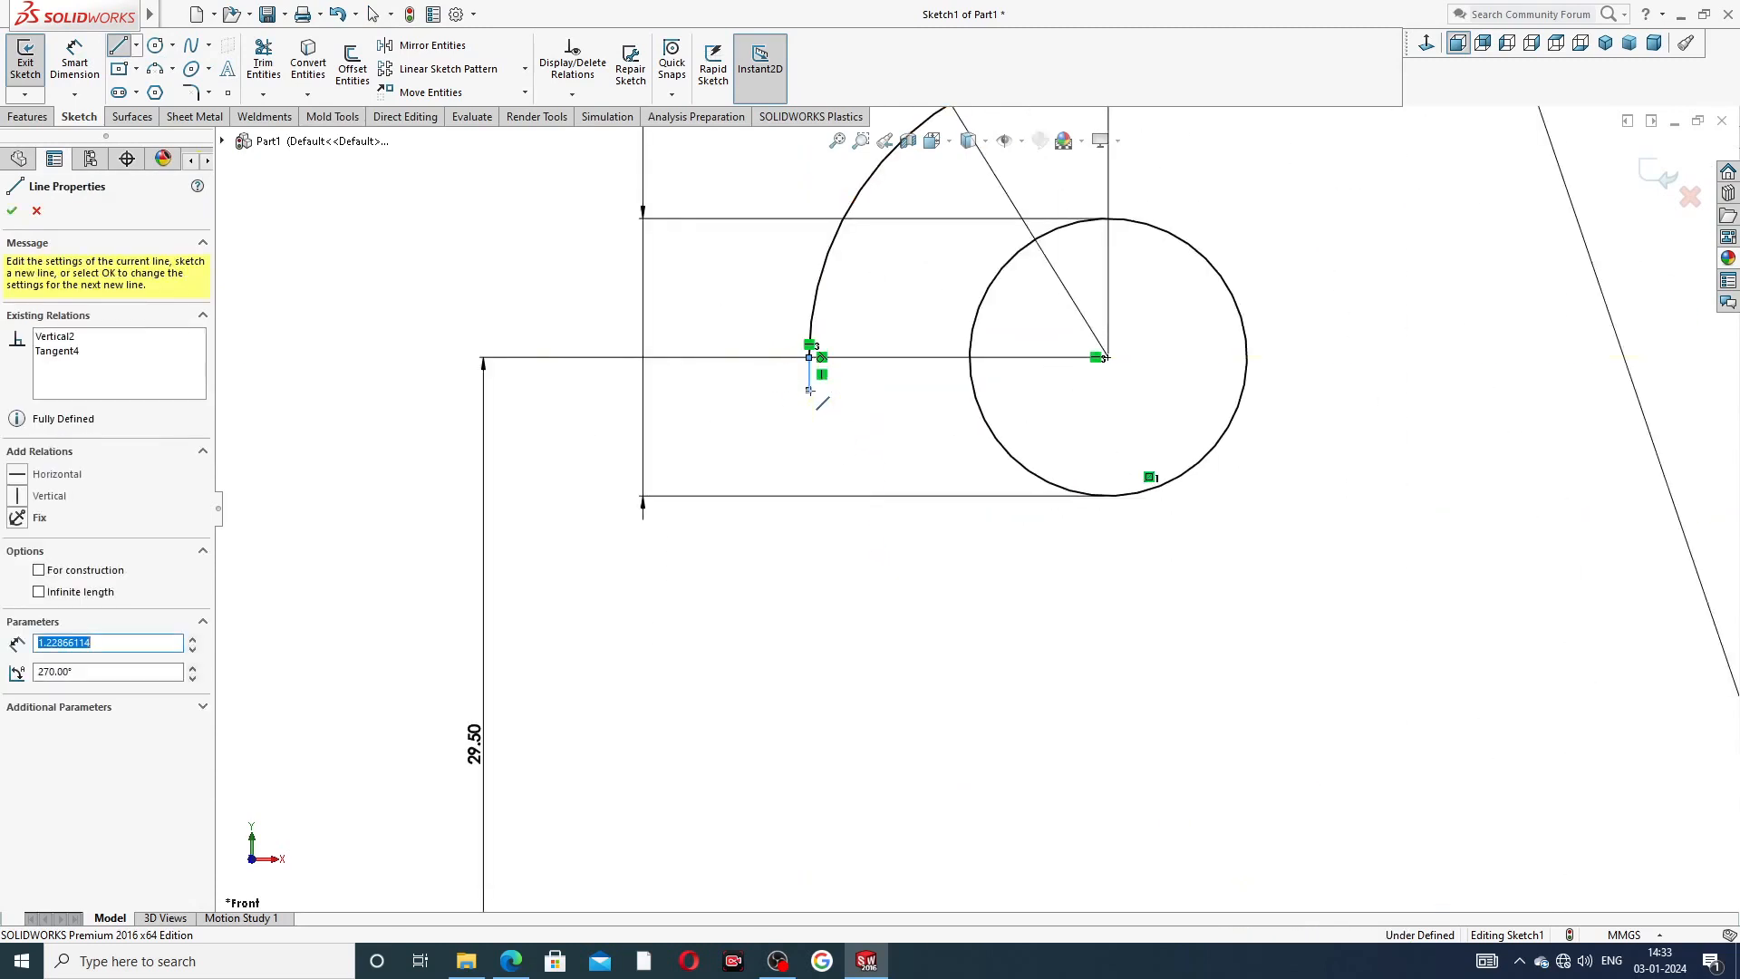
{"action": "left_click", "coordinate": [781, 441]}
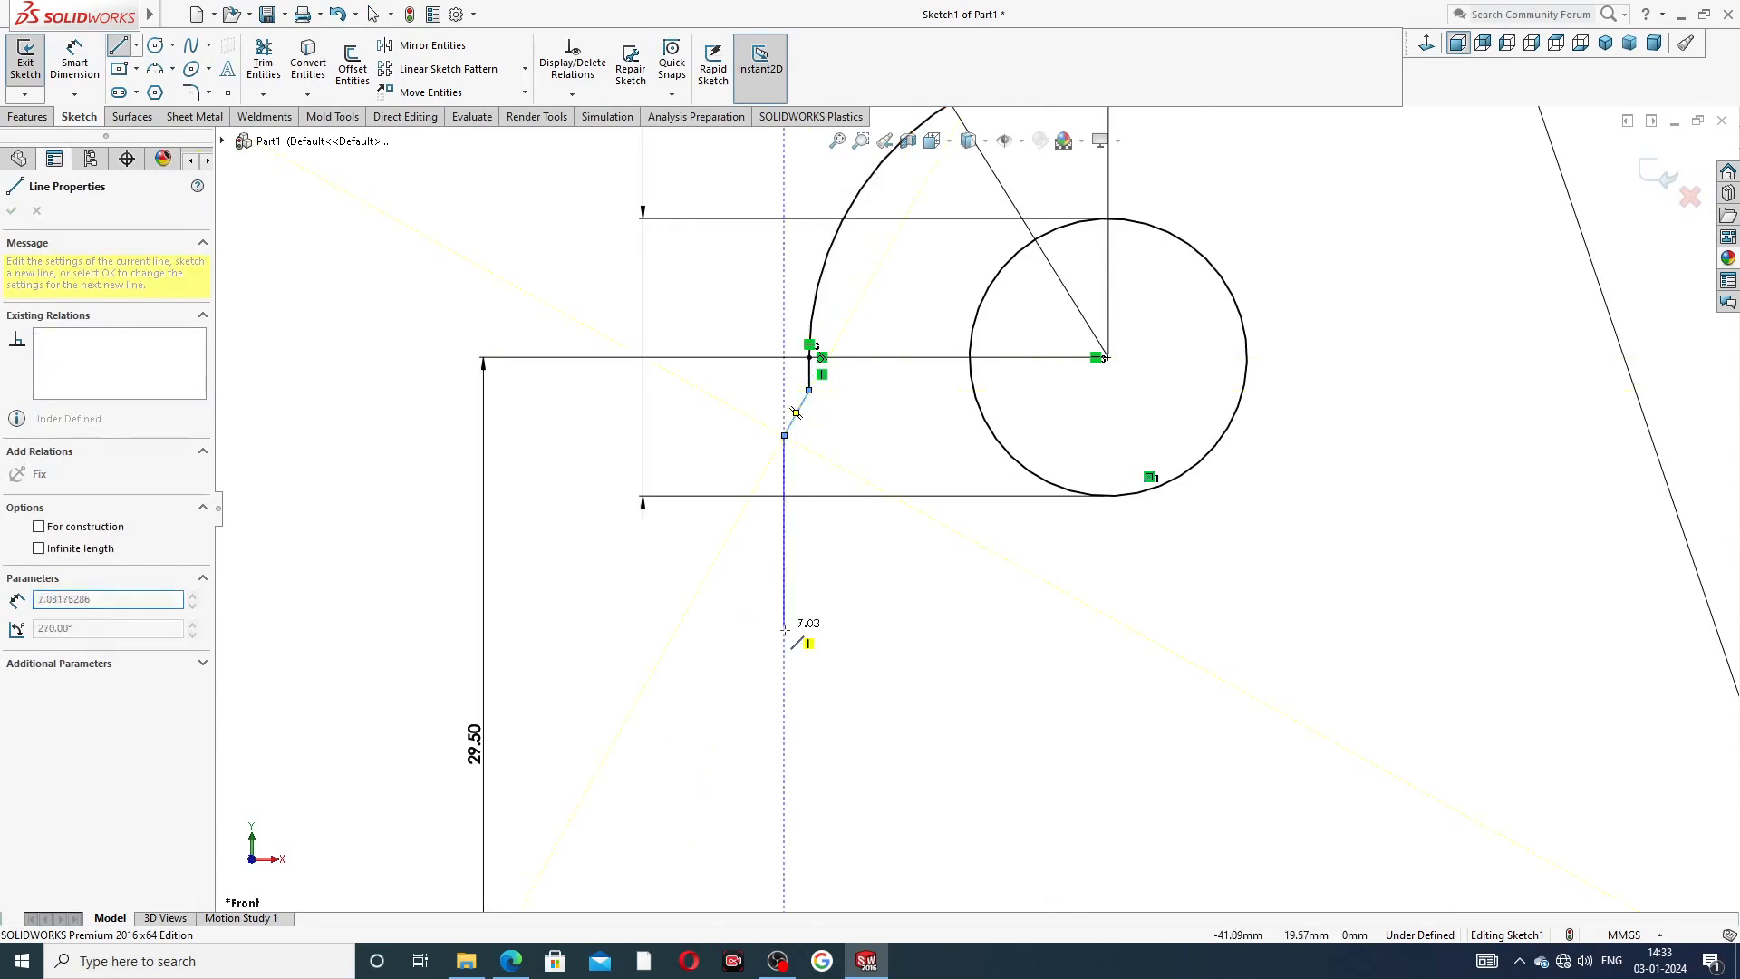
{"action": "key", "text": "z"}
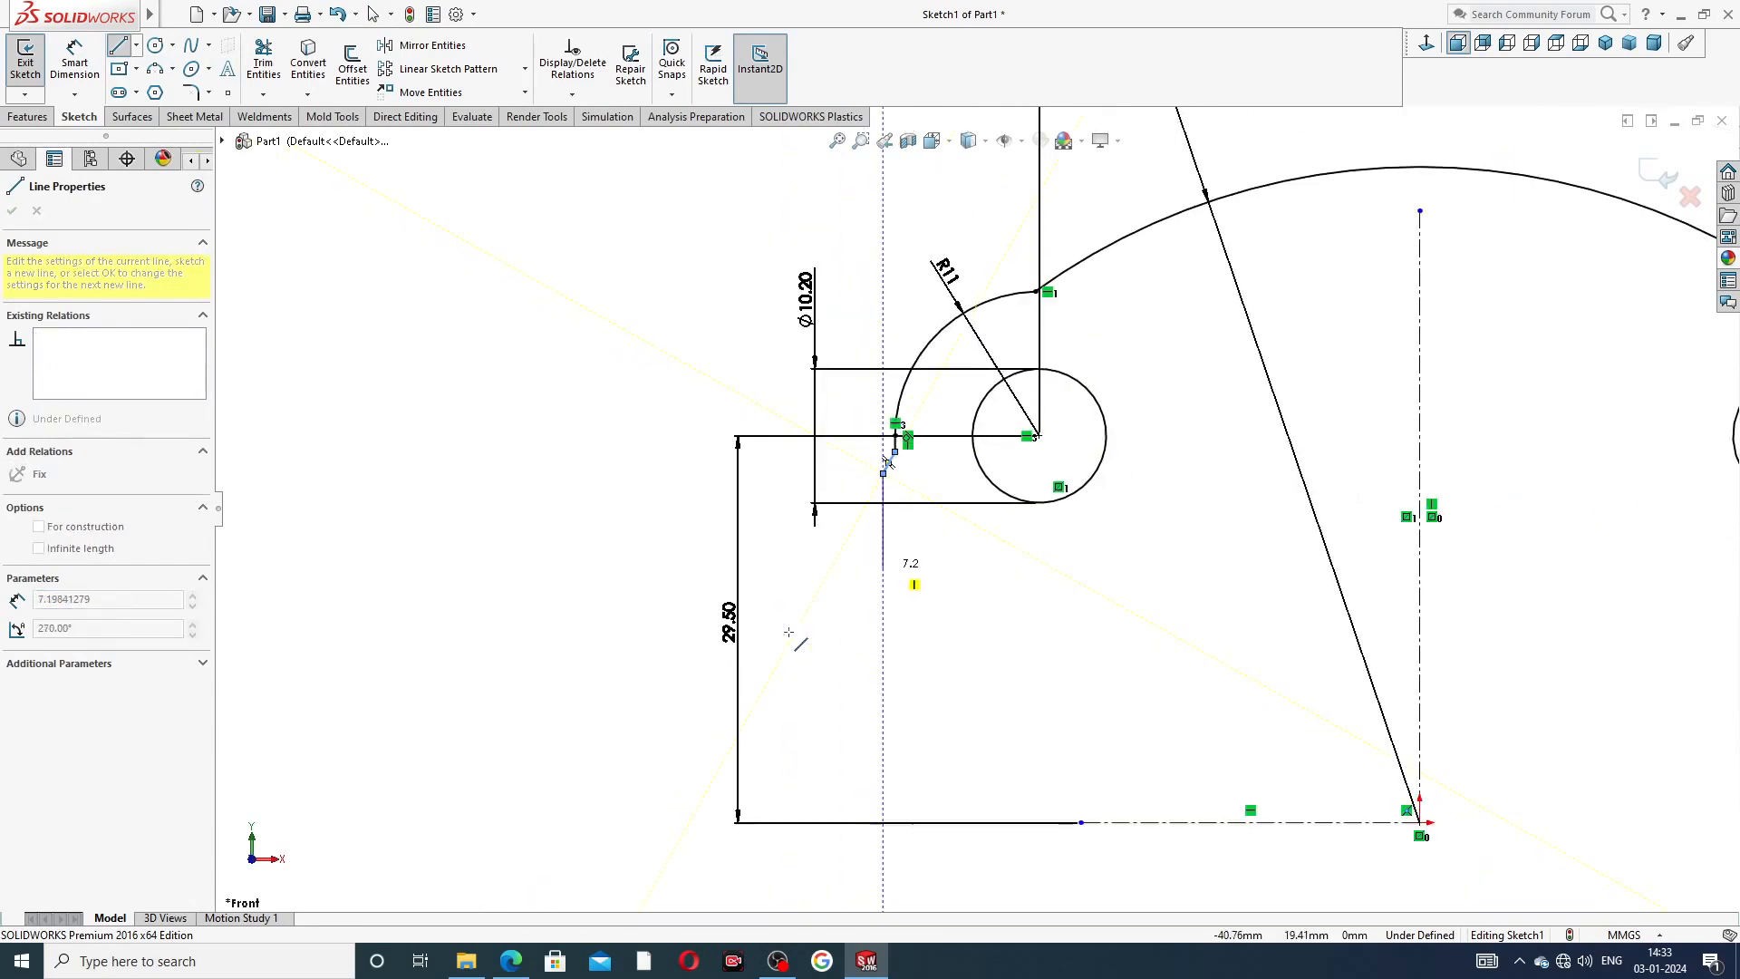
{"action": "left_click", "coordinate": [883, 821]}
{"action": "right_click", "coordinate": [949, 710]}
{"action": "left_click", "coordinate": [990, 738]}
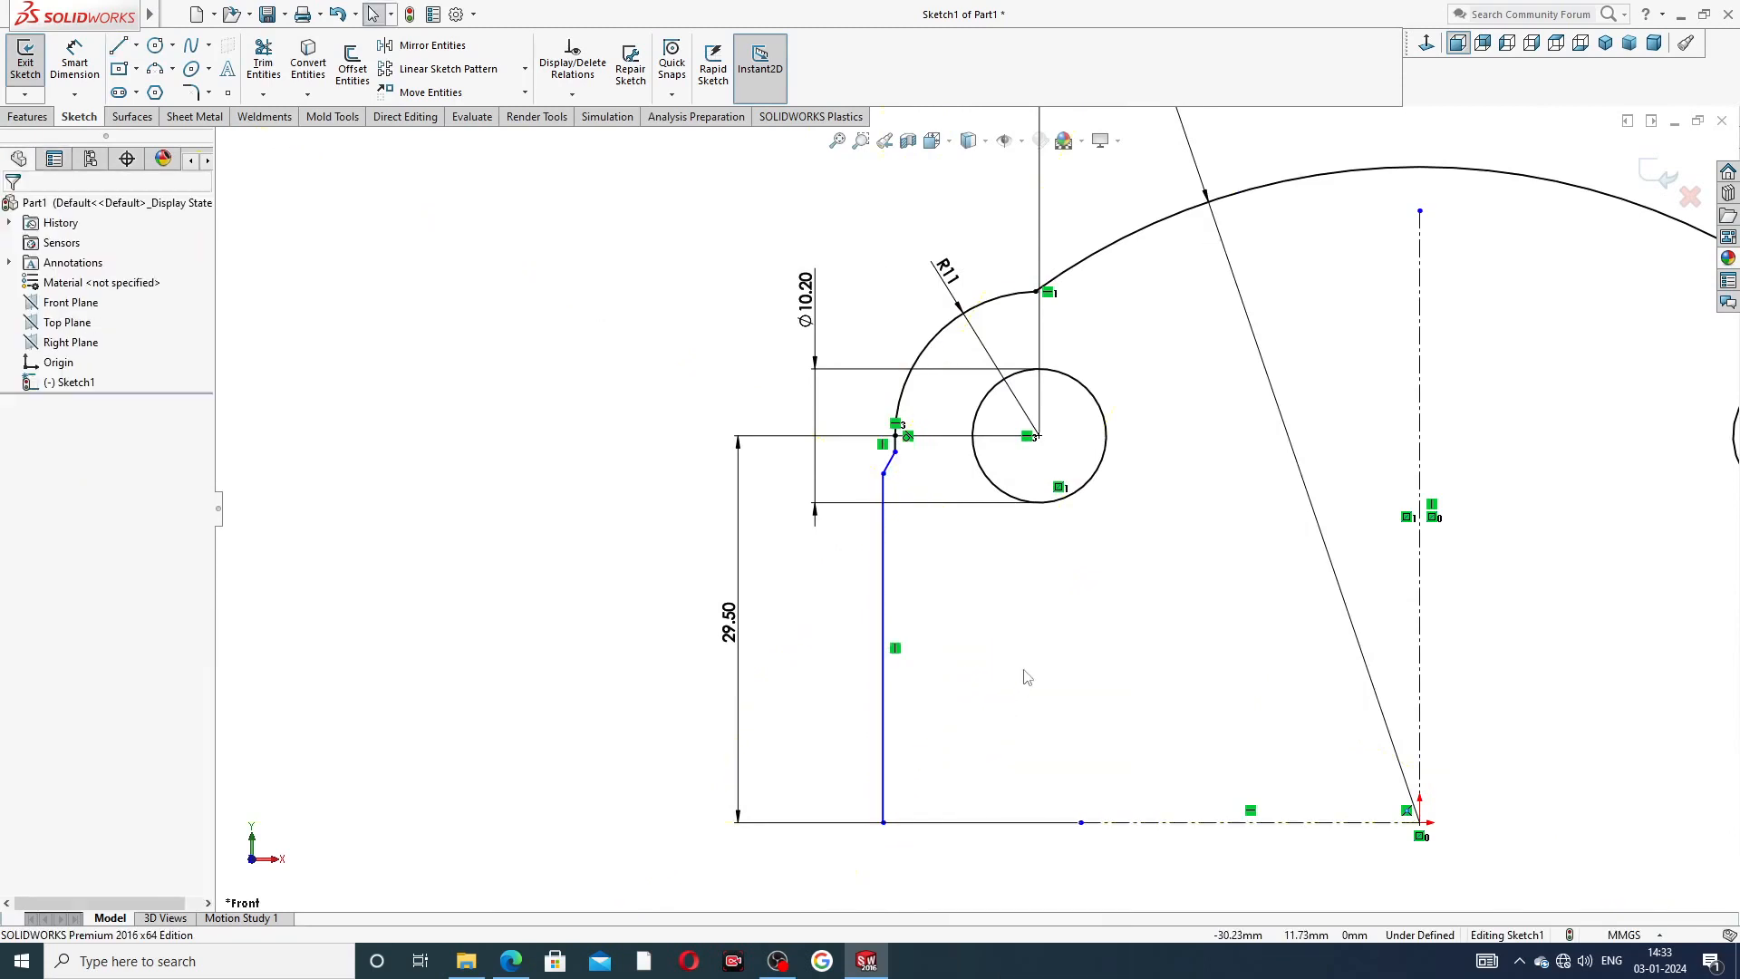
- Dimension the distance from the long vertical side line to the vertical centreline as 42 mm
{"action": "scroll", "coordinate": [1051, 632], "scroll_direction": "down", "scroll_amount": 3}
{"action": "scroll", "coordinate": [1223, 563], "scroll_direction": "up", "scroll_amount": 4}
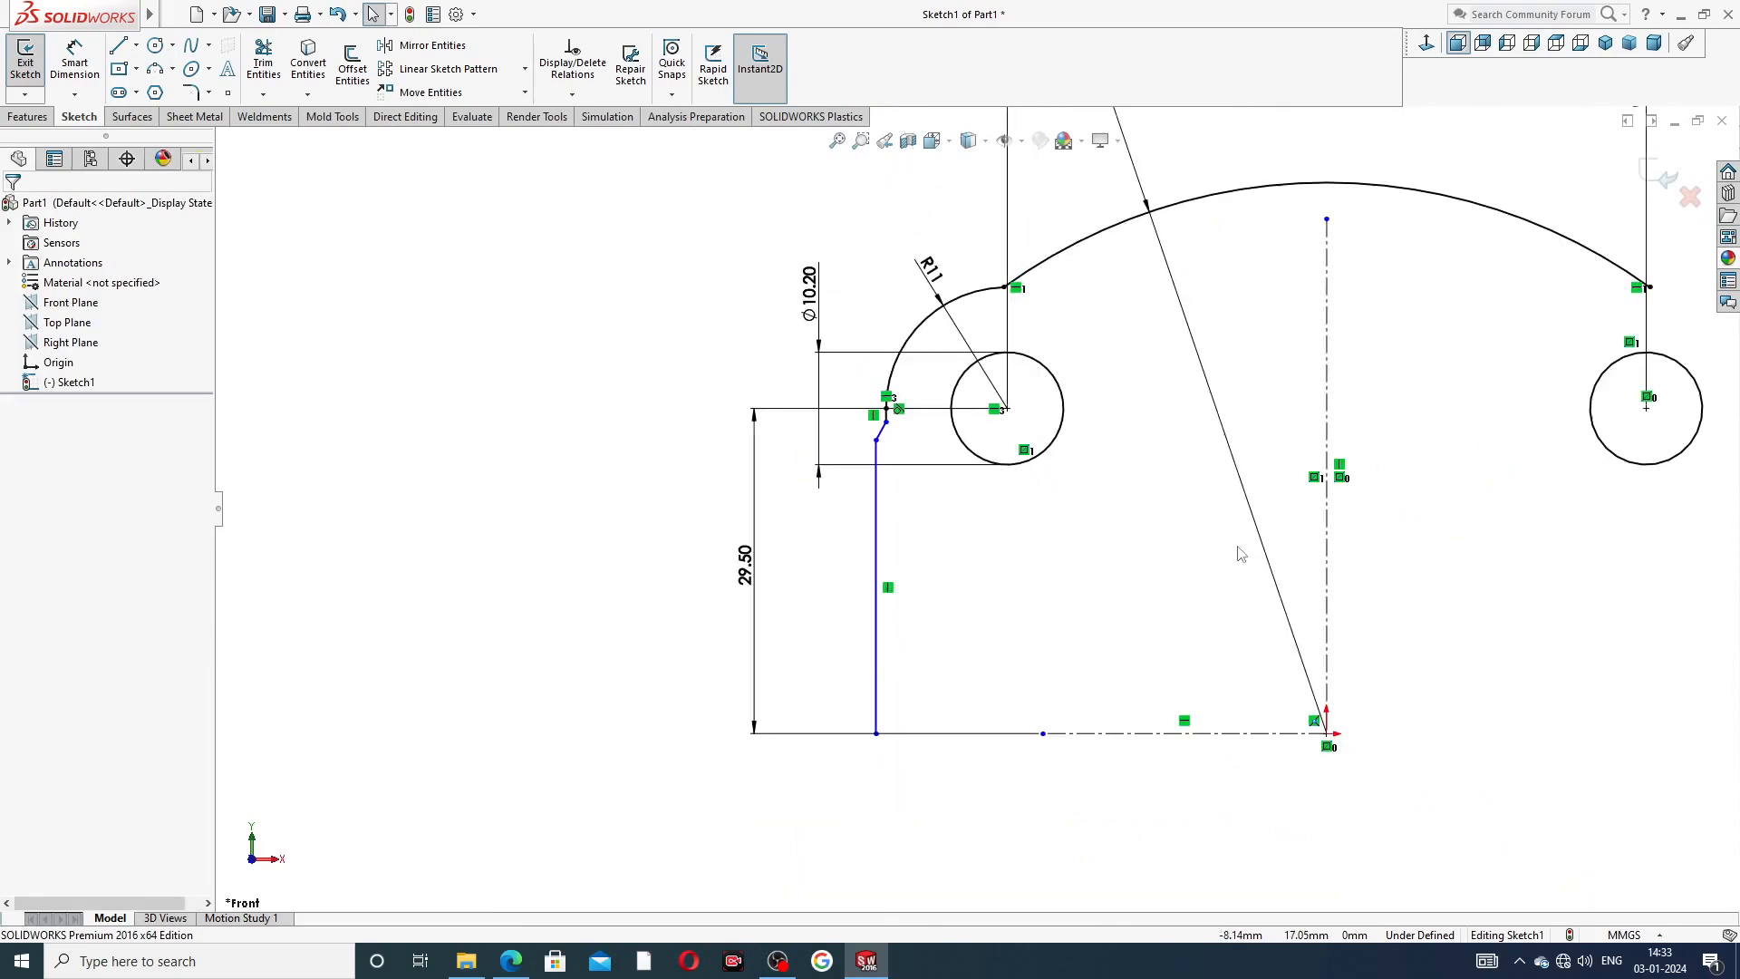
{"action": "scroll", "coordinate": [1006, 408], "scroll_direction": "down", "scroll_amount": 1}
{"action": "scroll", "coordinate": [876, 384], "scroll_direction": "down", "scroll_amount": 2}
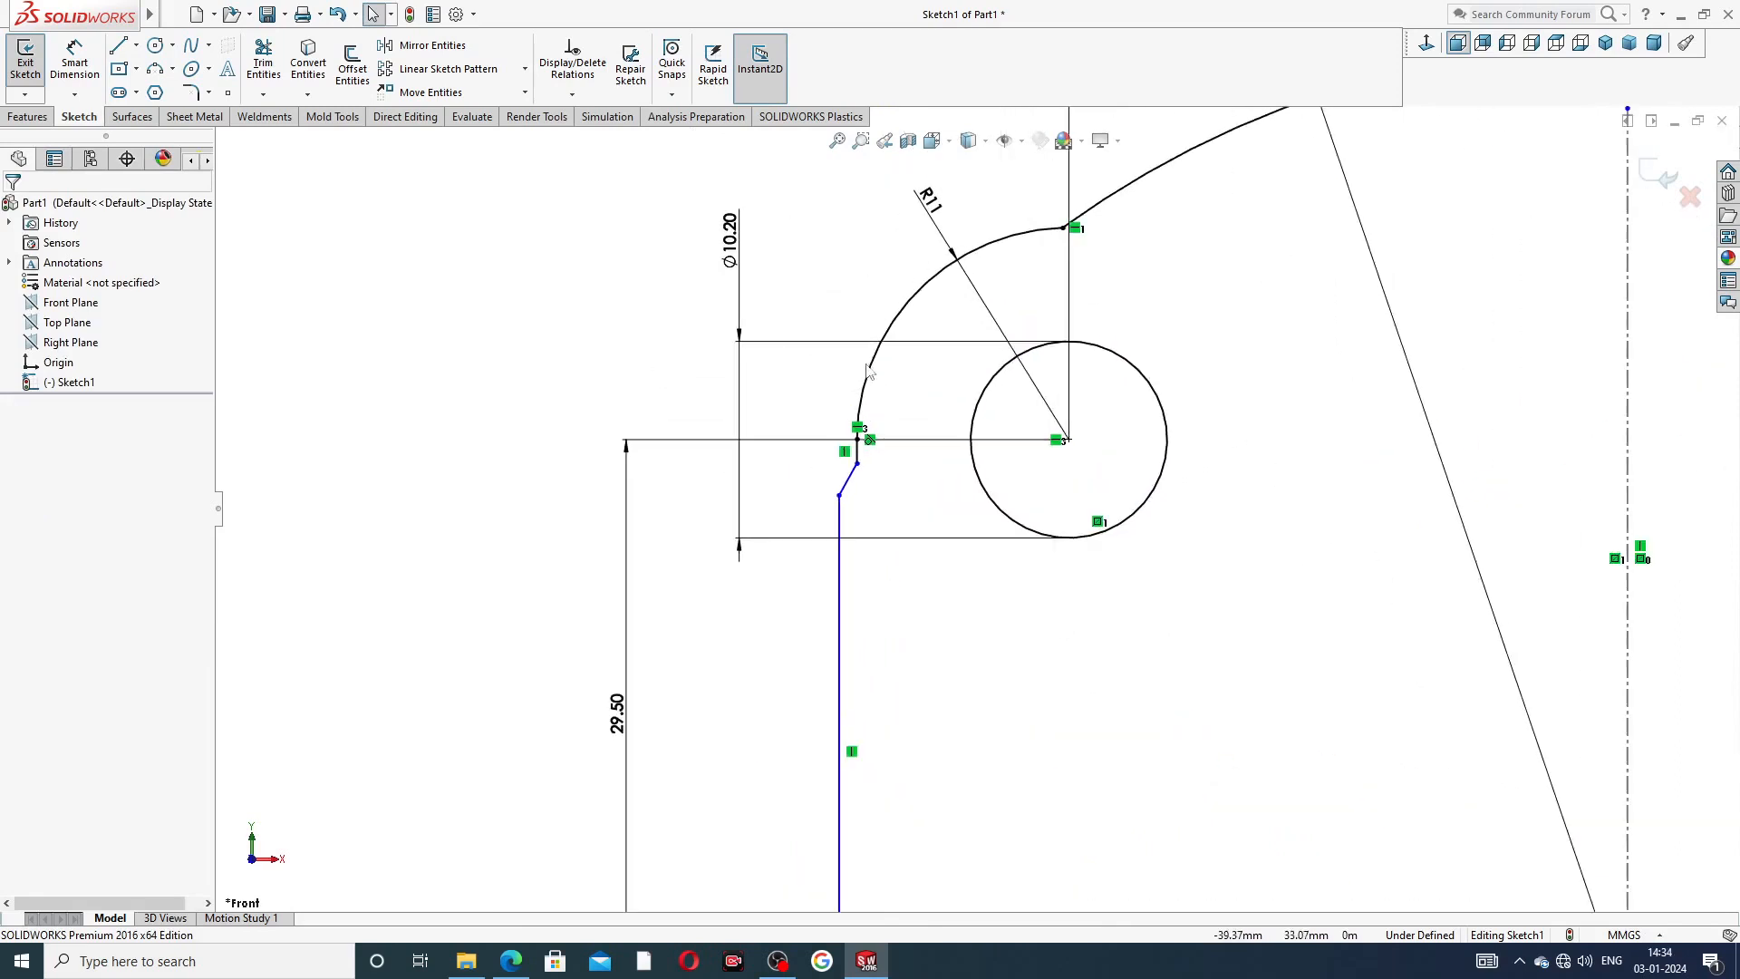
{"action": "left_click", "coordinate": [74, 59]}
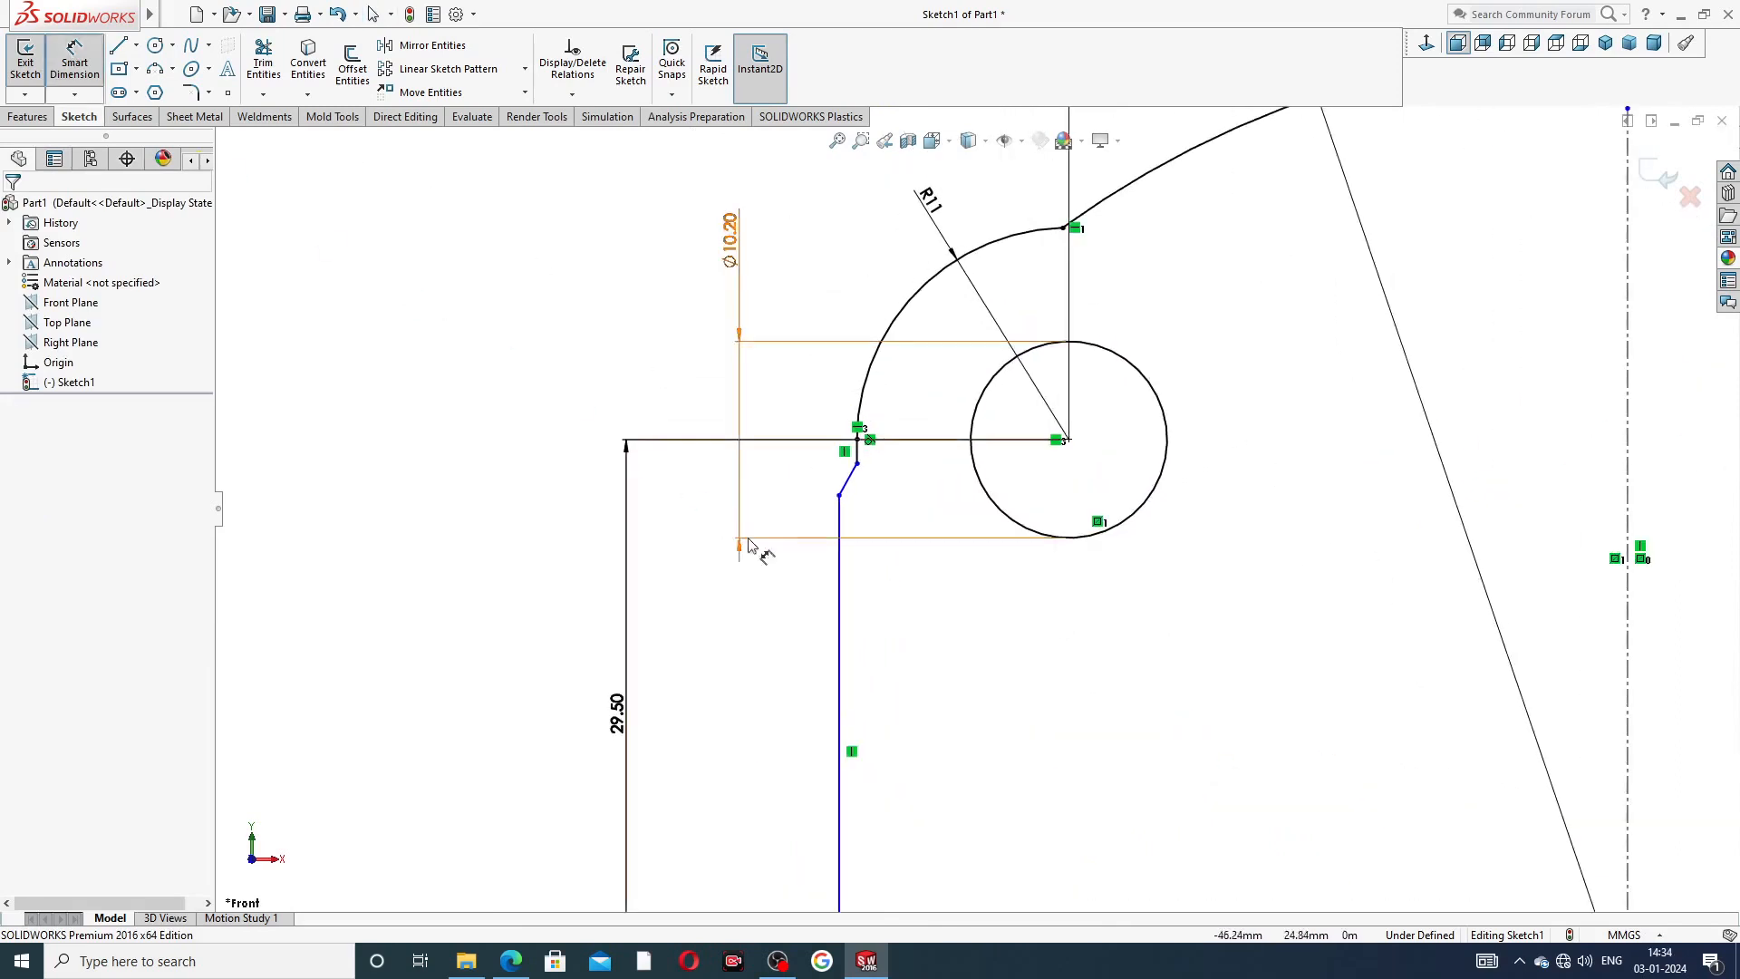
{"action": "scroll", "coordinate": [1040, 559], "scroll_direction": "up", "scroll_amount": 3}
{"action": "left_click", "coordinate": [899, 749]}
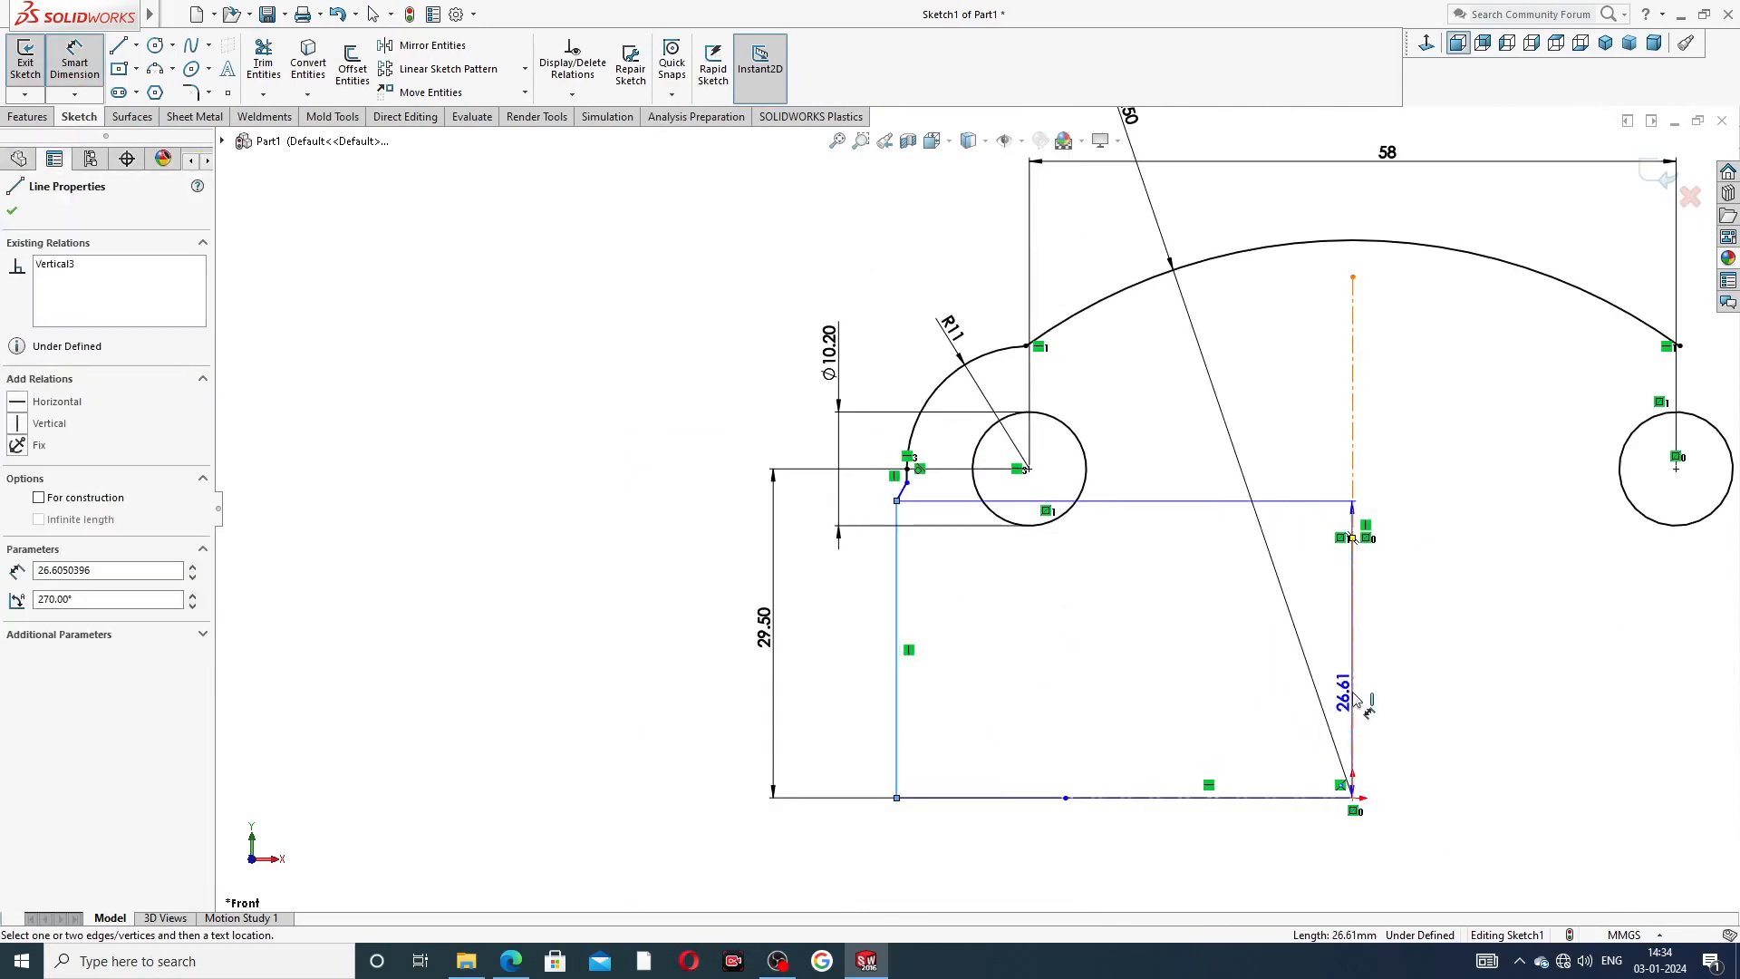
{"action": "left_click", "coordinate": [1353, 698]}
{"action": "left_click", "coordinate": [1101, 847]}
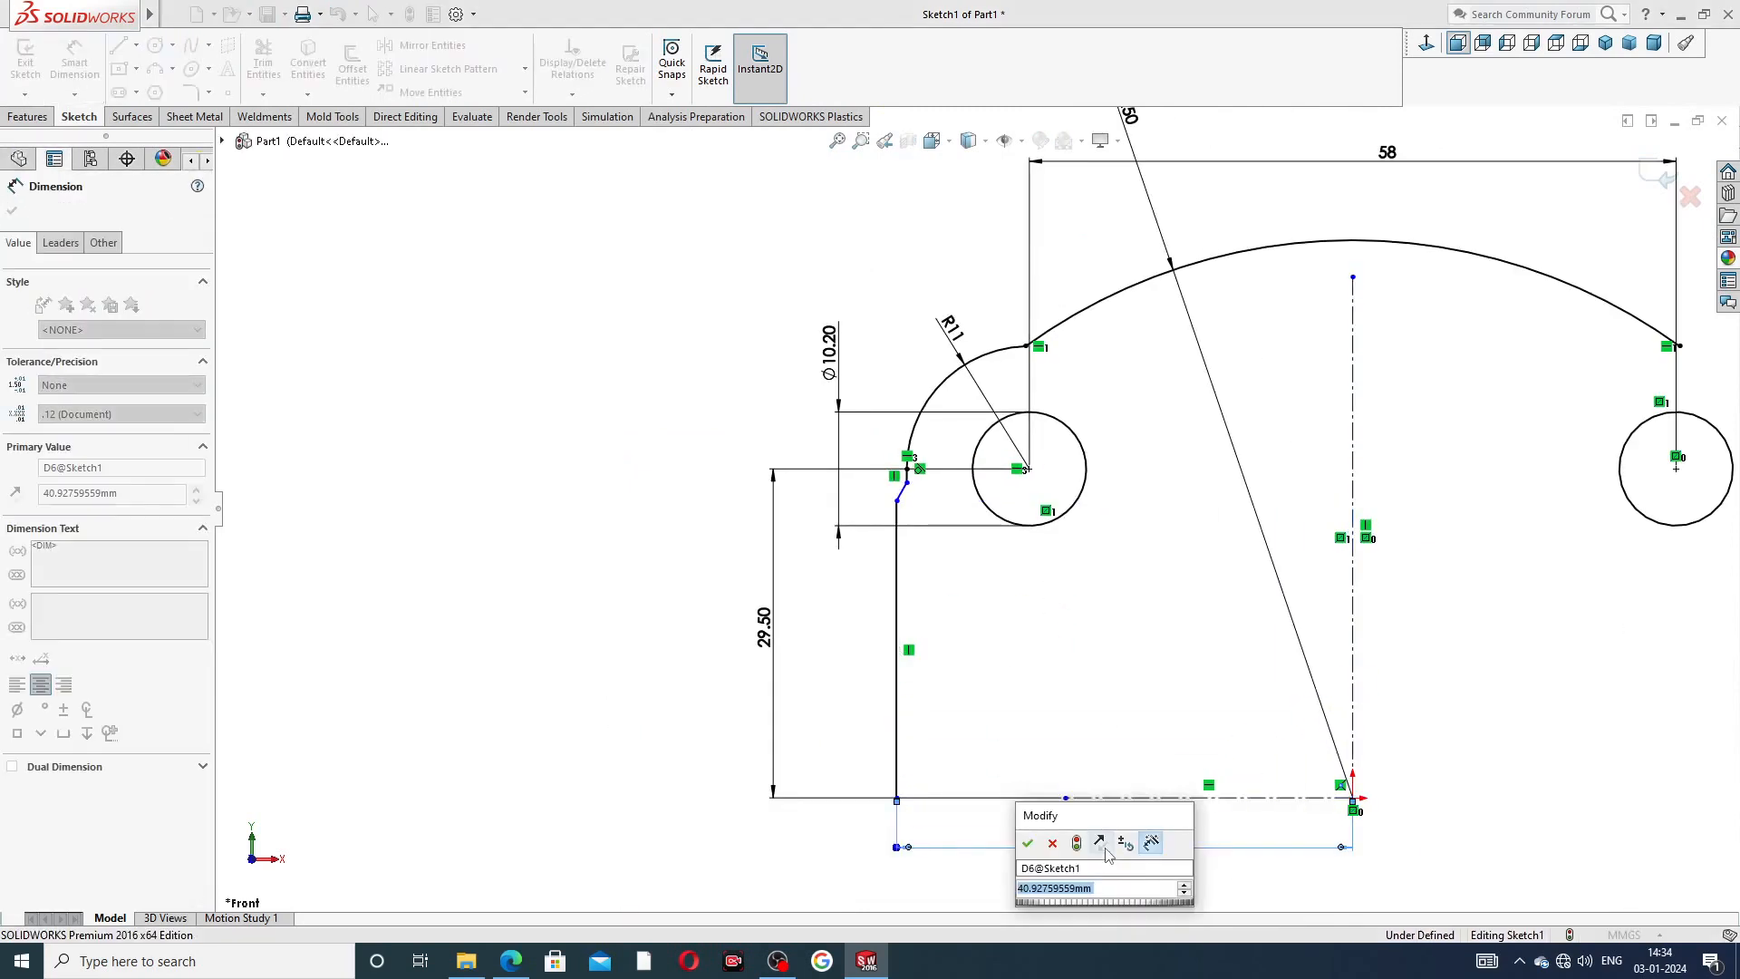
{"action": "type", "text": "42"}
{"action": "key", "text": "Return"}
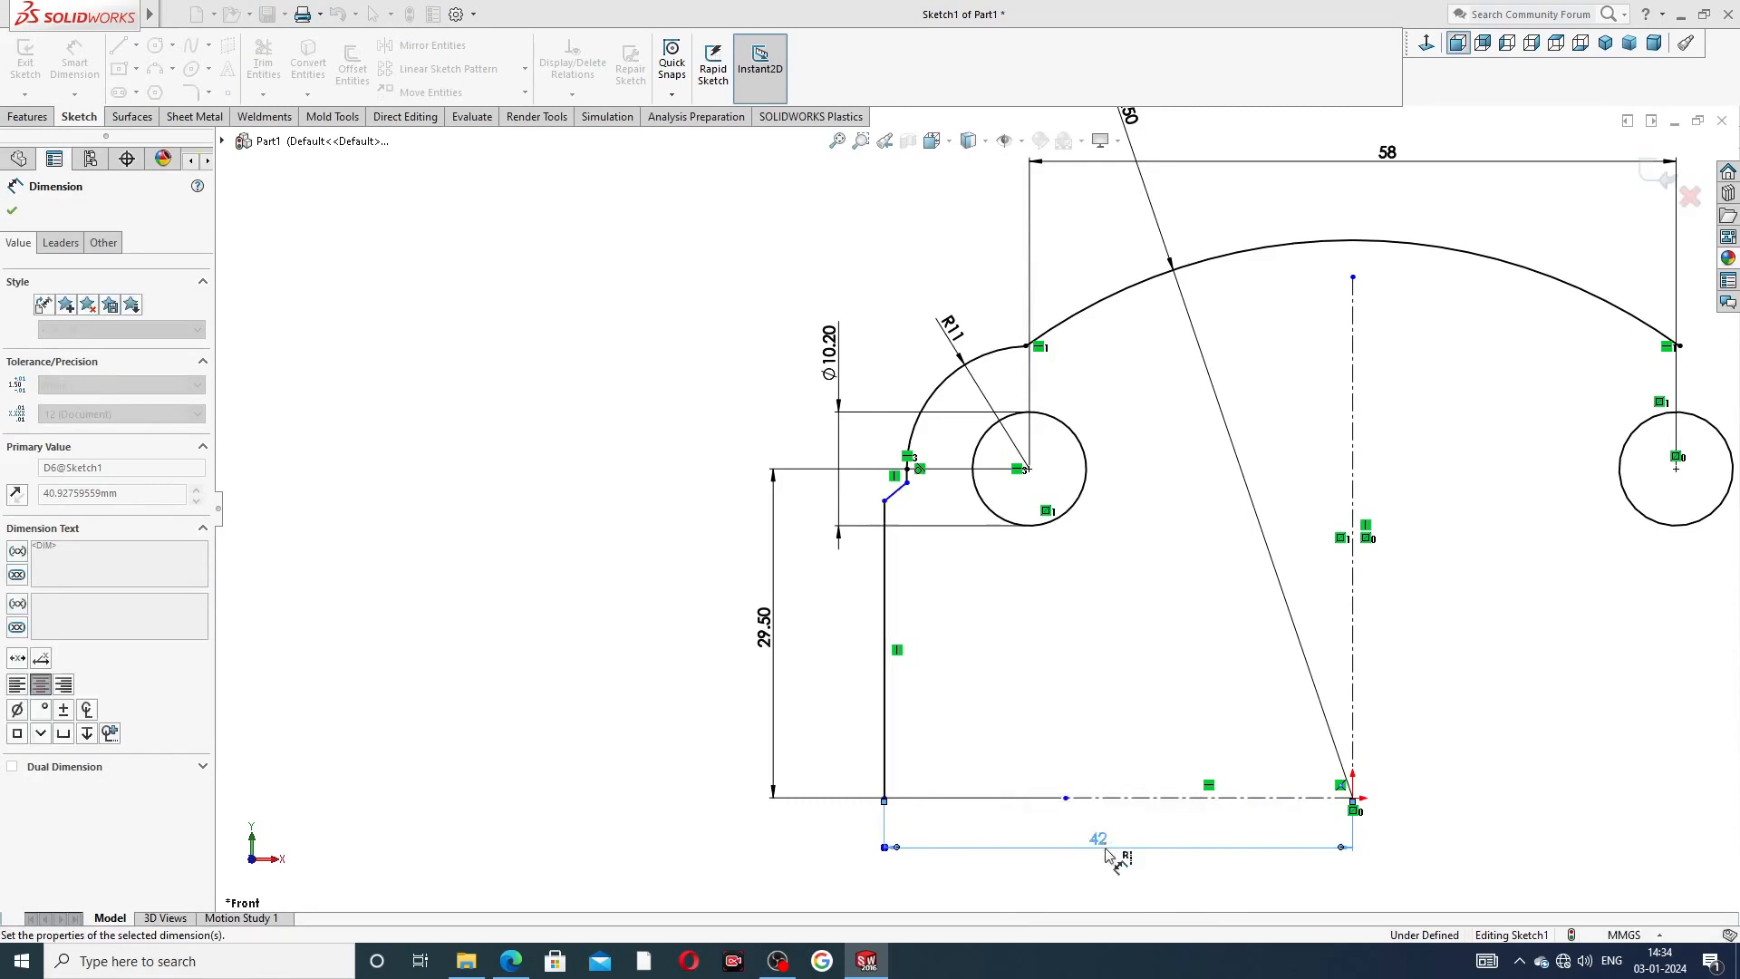
- Examine the outer side edge and corner transition dimensions in the front view of the end plate PDF drawing
{"action": "scroll", "coordinate": [1187, 626], "scroll_direction": "up", "scroll_amount": 3}
{"action": "scroll", "coordinate": [1178, 608], "scroll_direction": "down", "scroll_amount": 3}
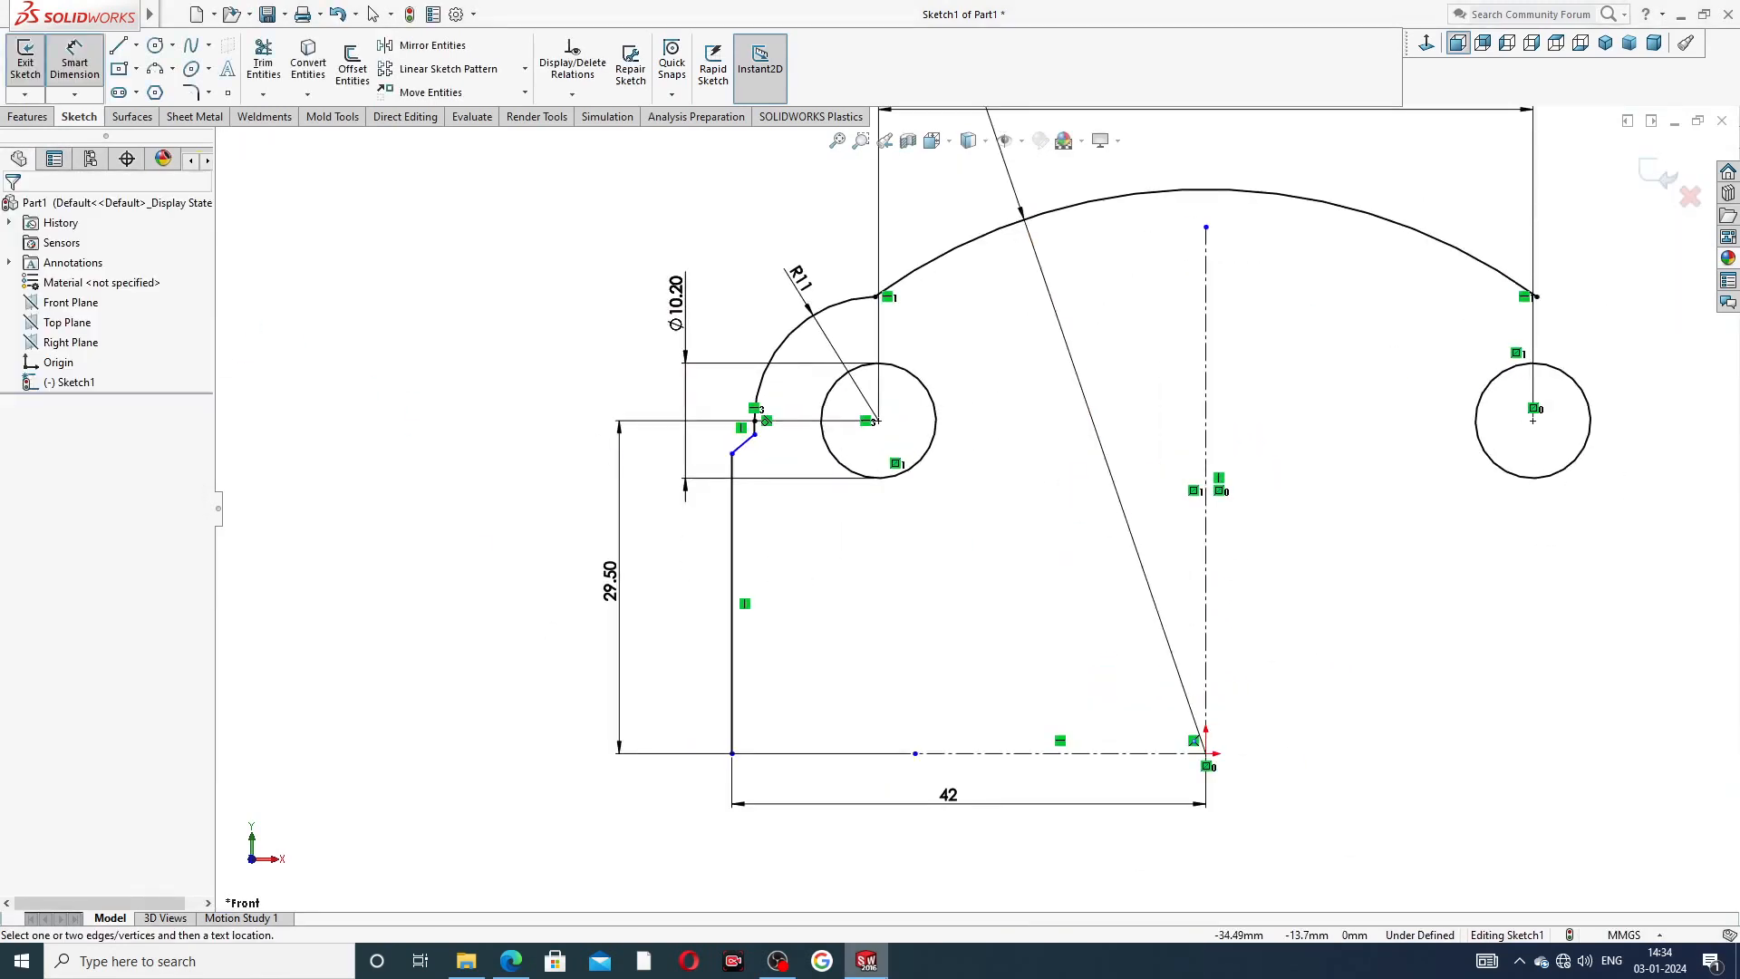
{"action": "left_click", "coordinate": [512, 962]}
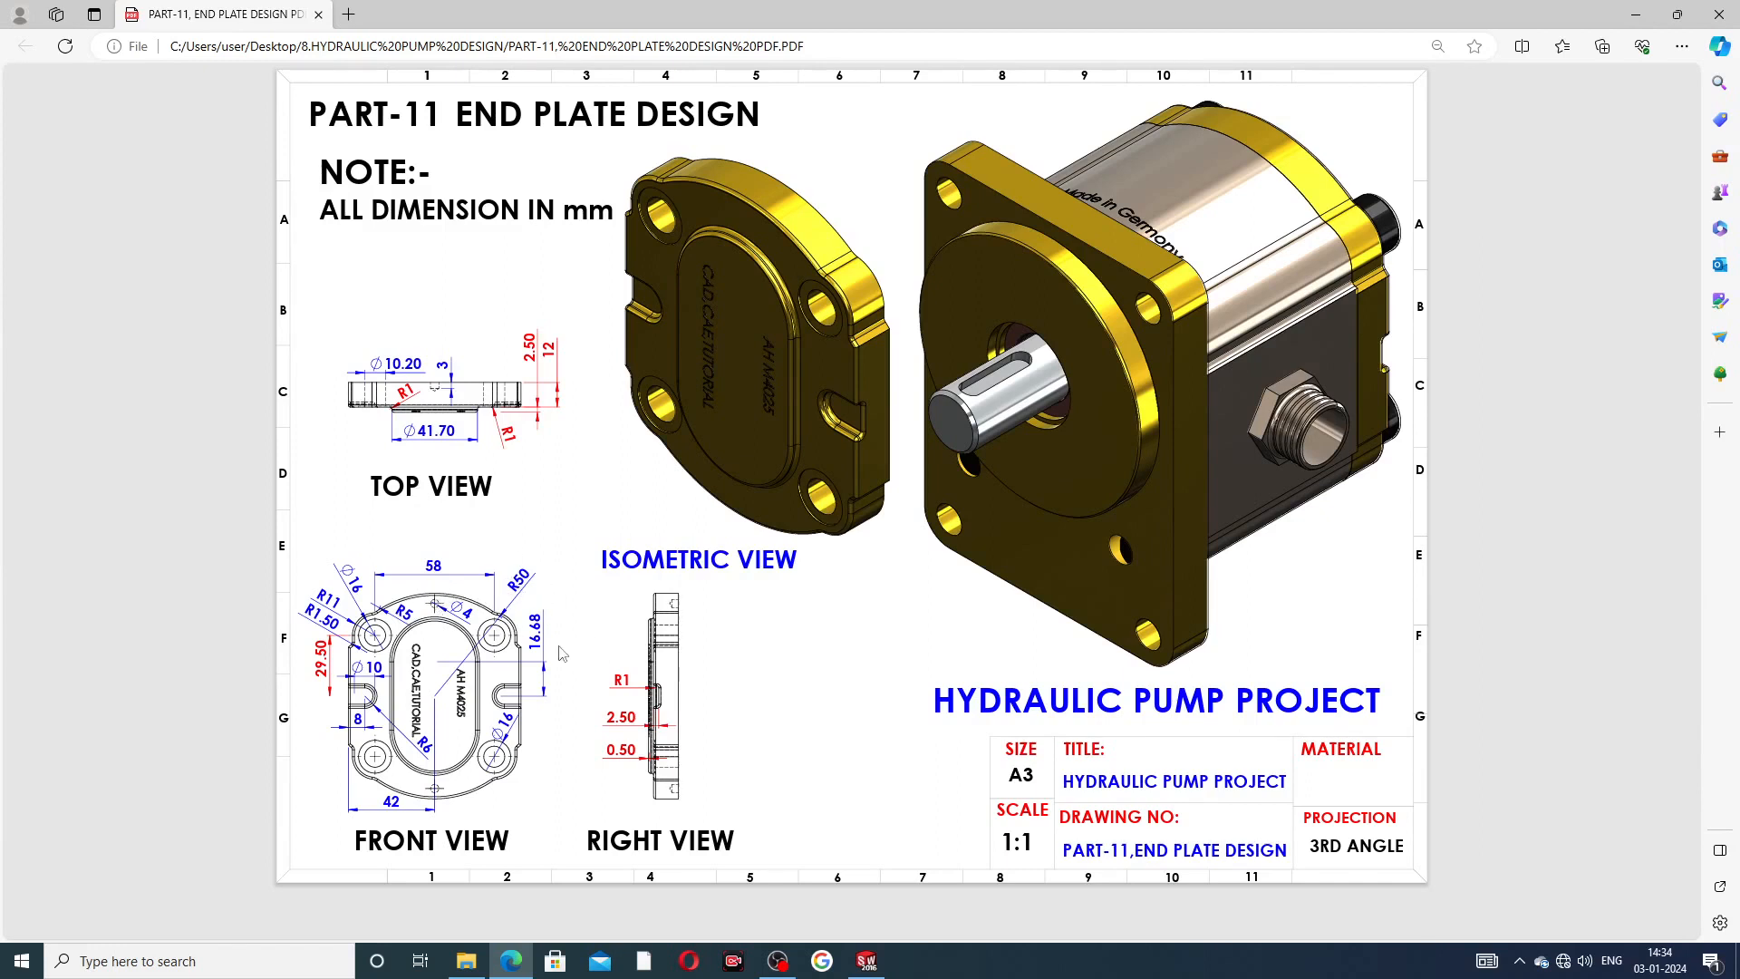
{"action": "left_click", "coordinate": [511, 961]}
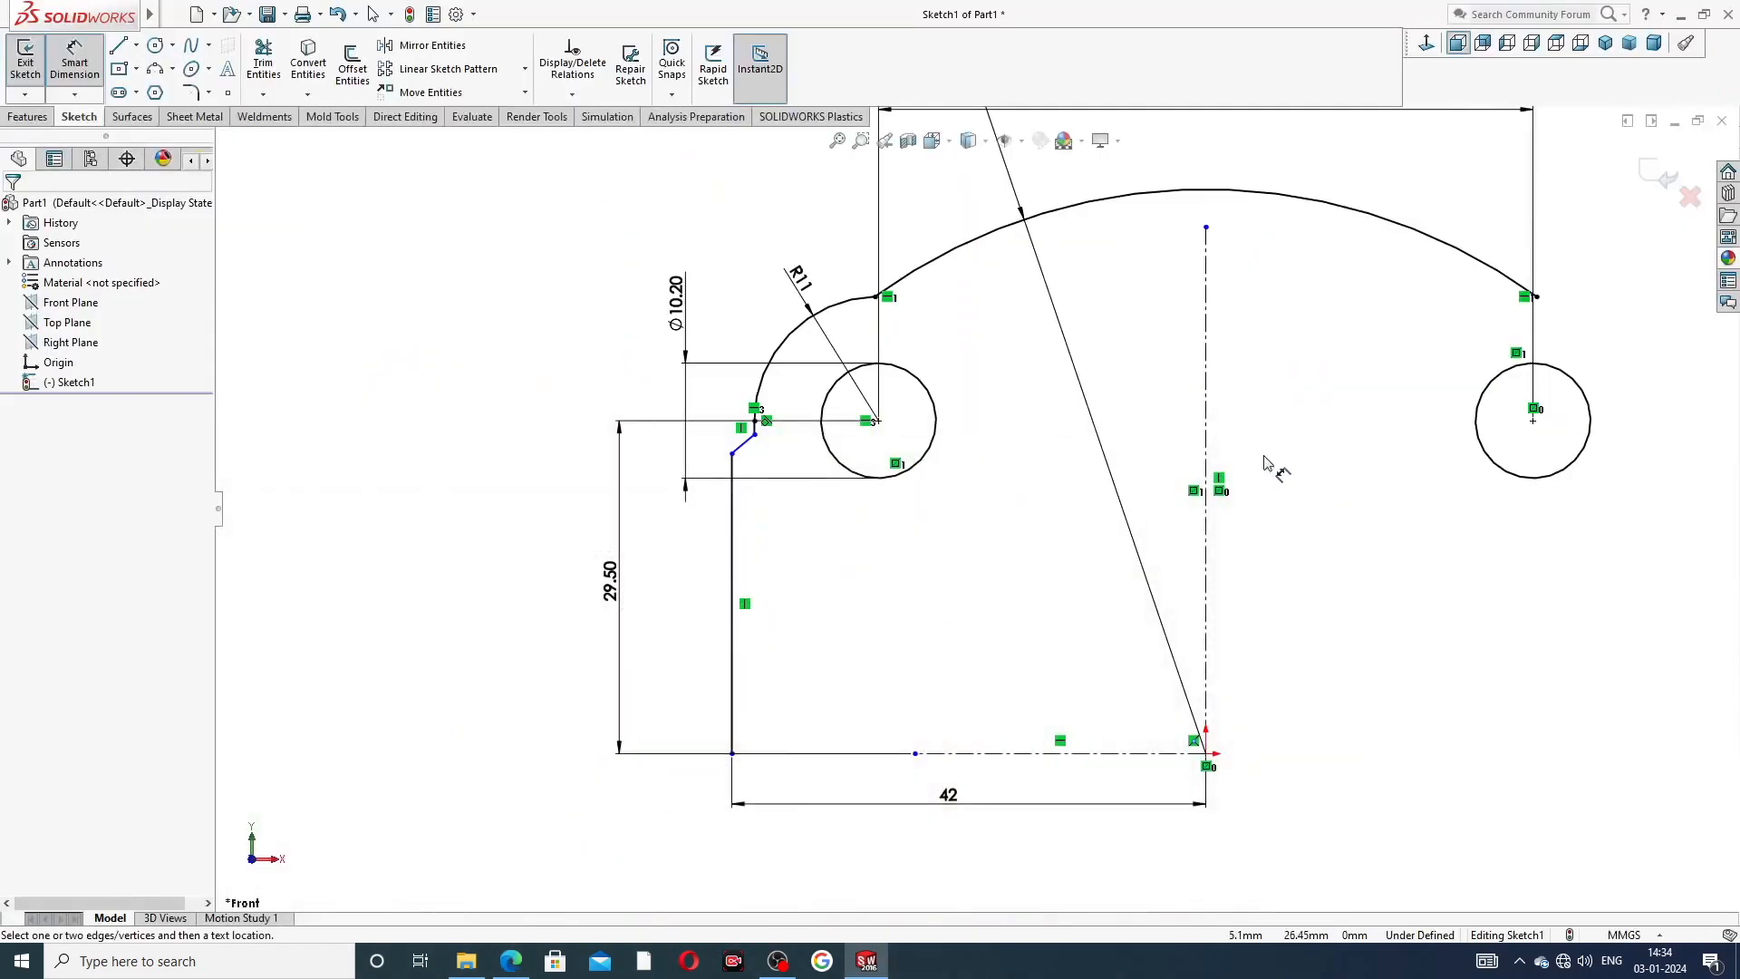
{"action": "scroll", "coordinate": [1264, 458], "scroll_direction": "up", "scroll_amount": 2}
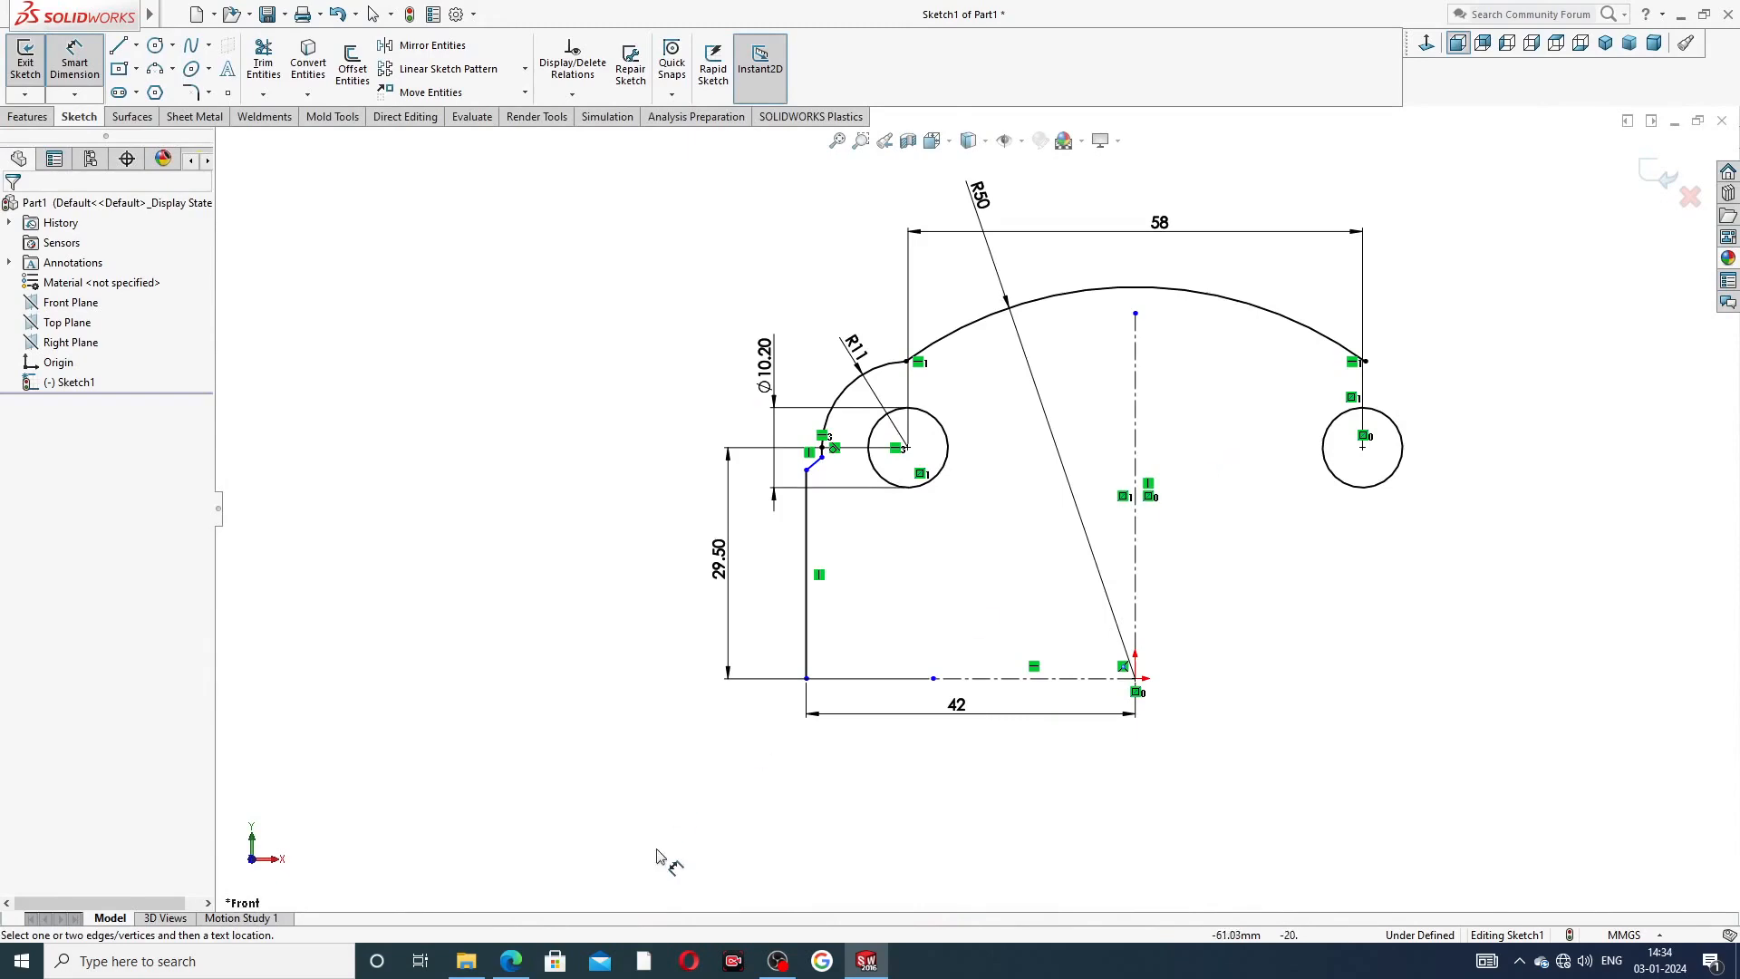
{"action": "left_click", "coordinate": [511, 961]}
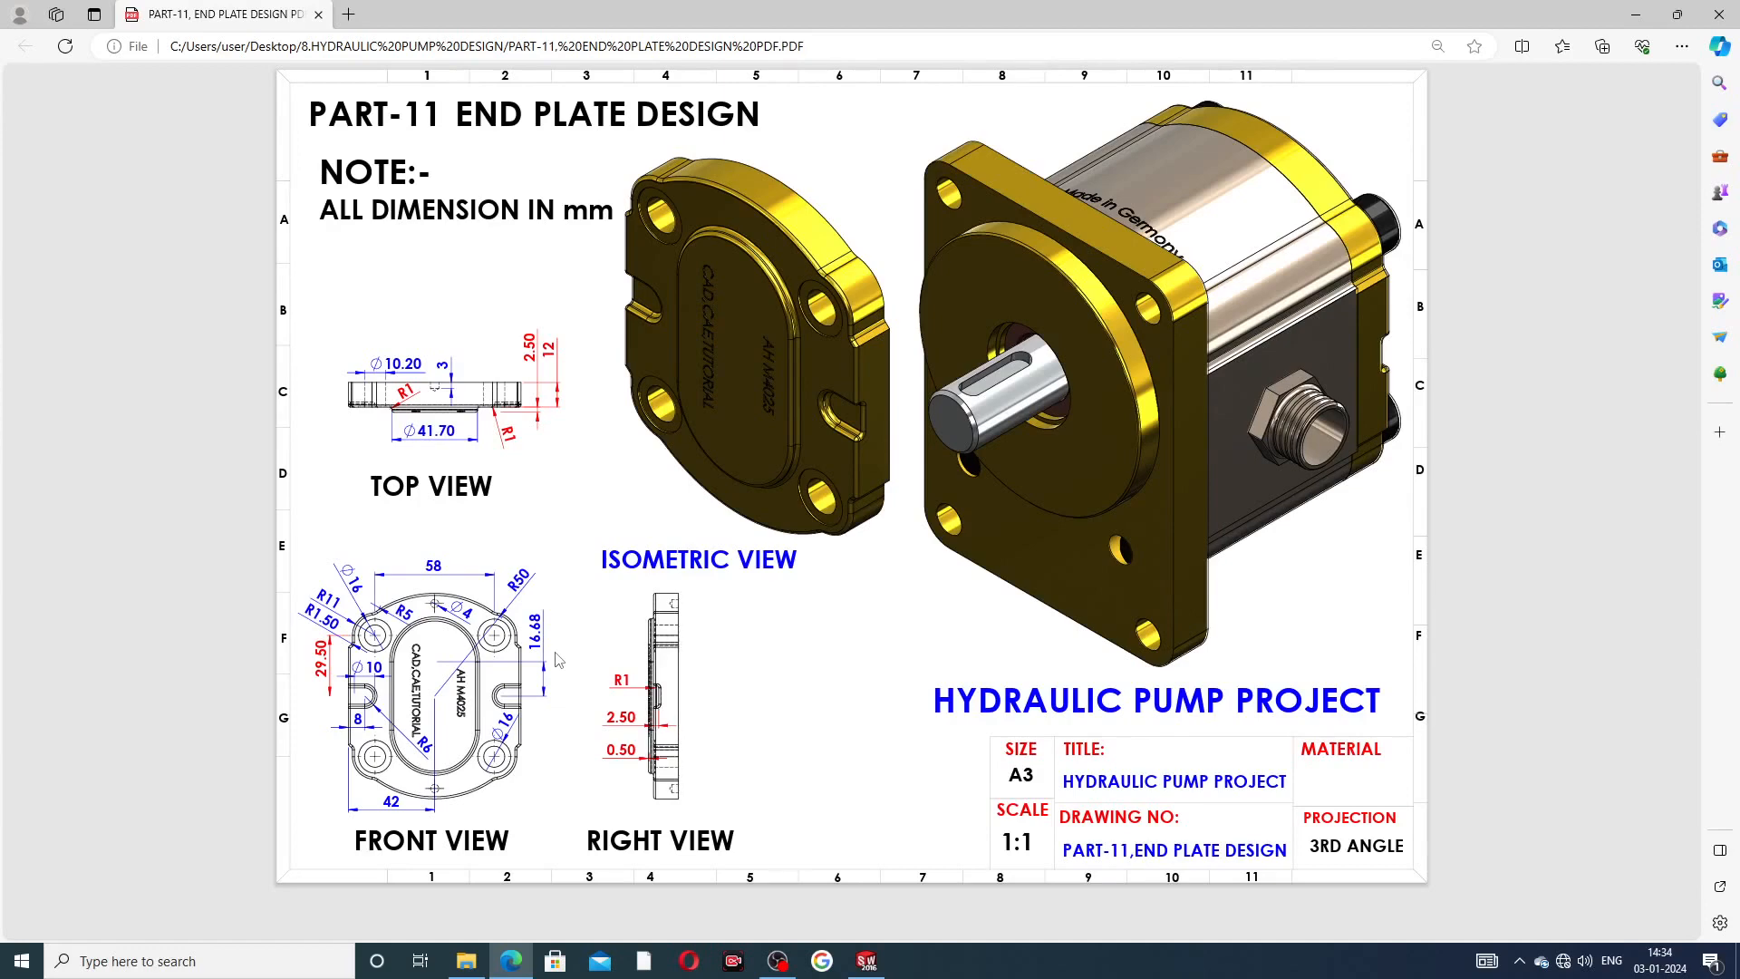
{"action": "left_click", "coordinate": [511, 960]}
- Move the slanted line's lower endpoint down along the vertical side line to about 25.3 mm above the origin
{"action": "scroll", "coordinate": [933, 453], "scroll_direction": "down", "scroll_amount": 2}
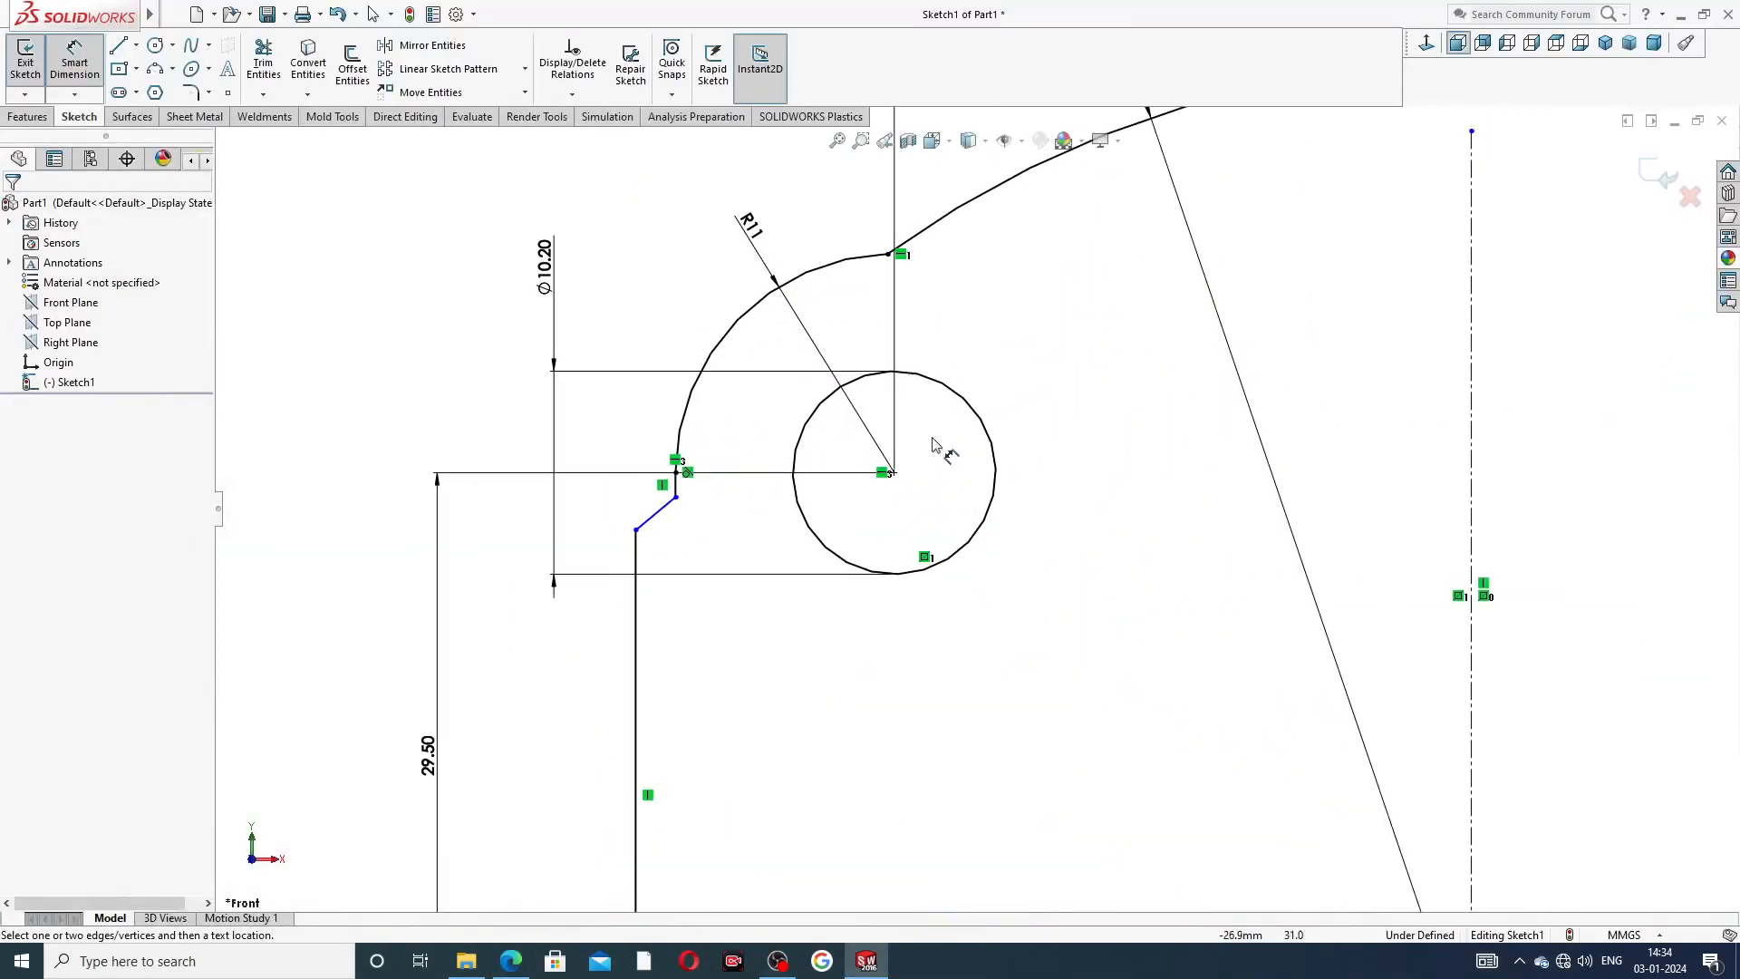
{"action": "scroll", "coordinate": [904, 354], "scroll_direction": "down", "scroll_amount": 2}
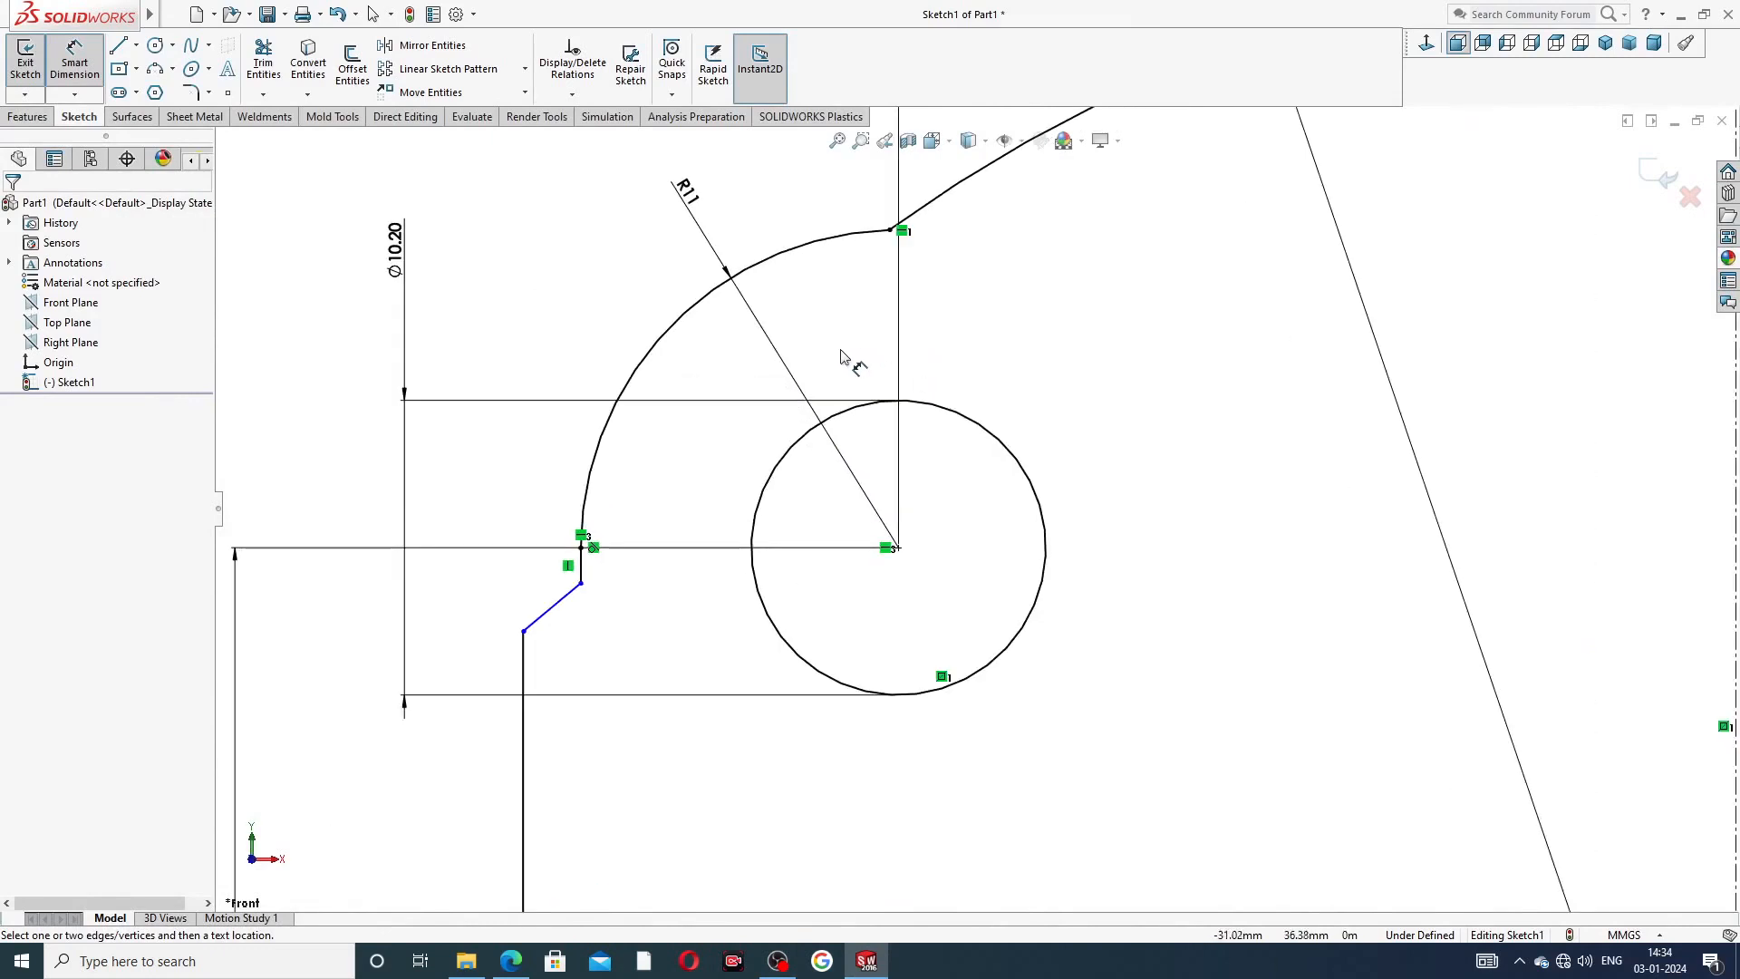
{"action": "right_click", "coordinate": [493, 290]}
{"action": "left_click", "coordinate": [535, 268]}
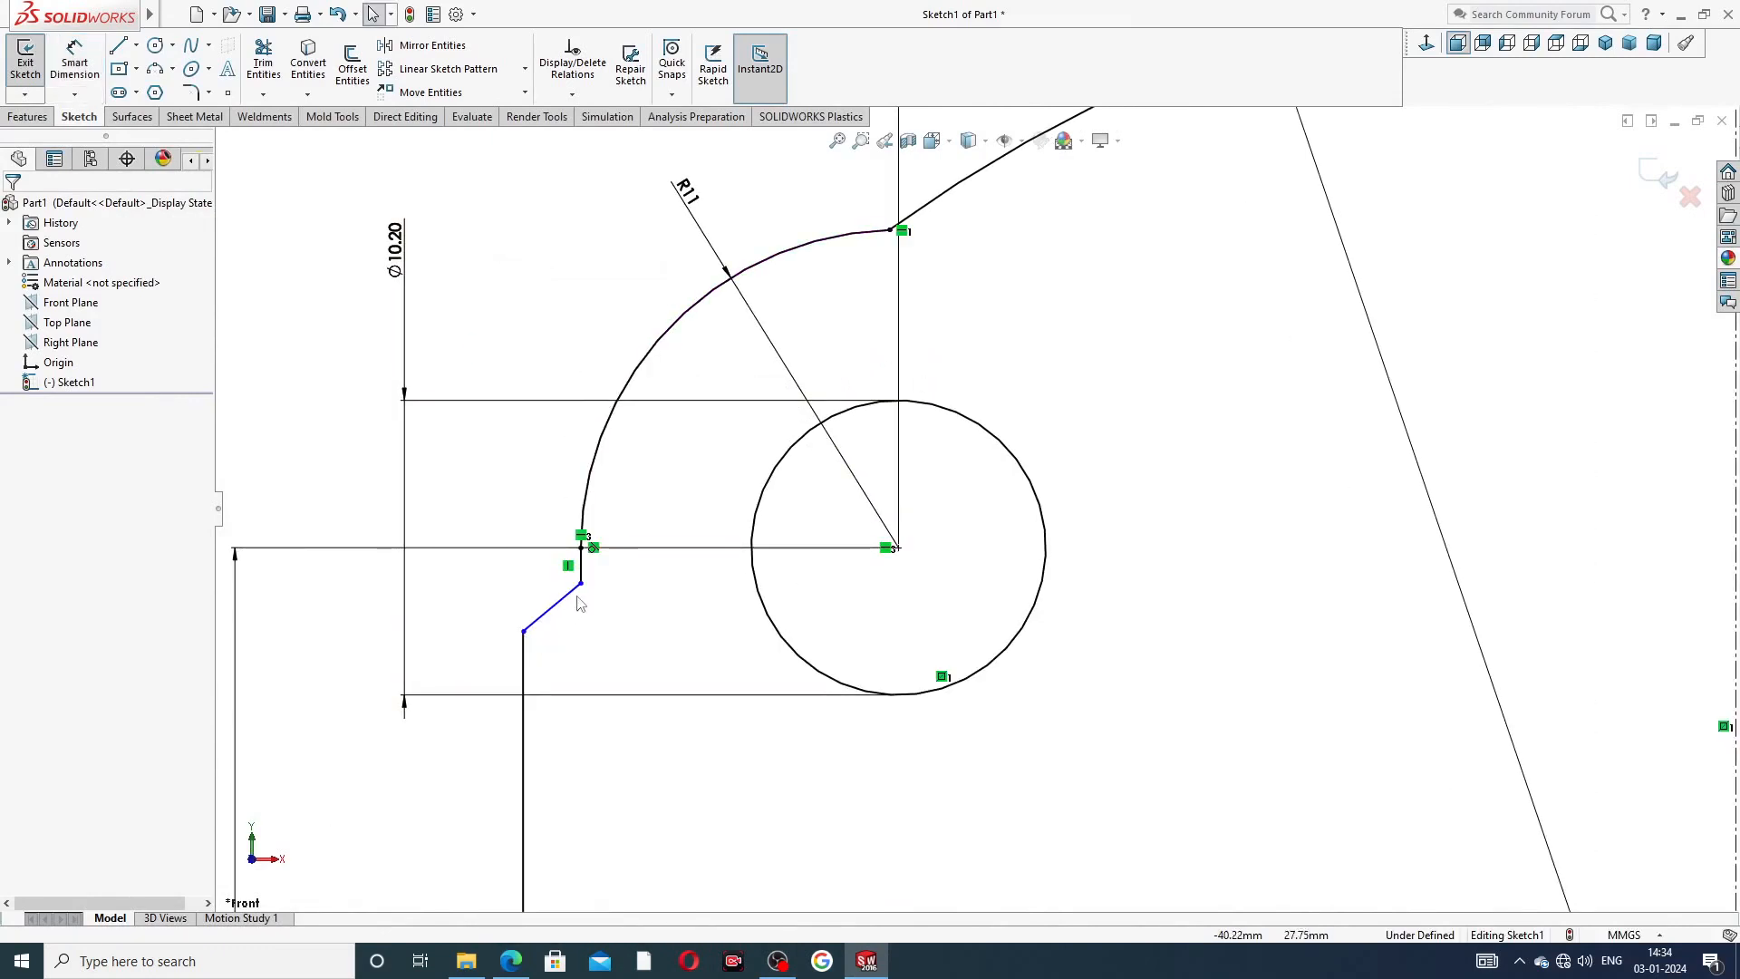
{"action": "left_click", "coordinate": [525, 631]}
{"action": "left_click_drag", "start_coordinate": [541, 632], "coordinate": [559, 672]}
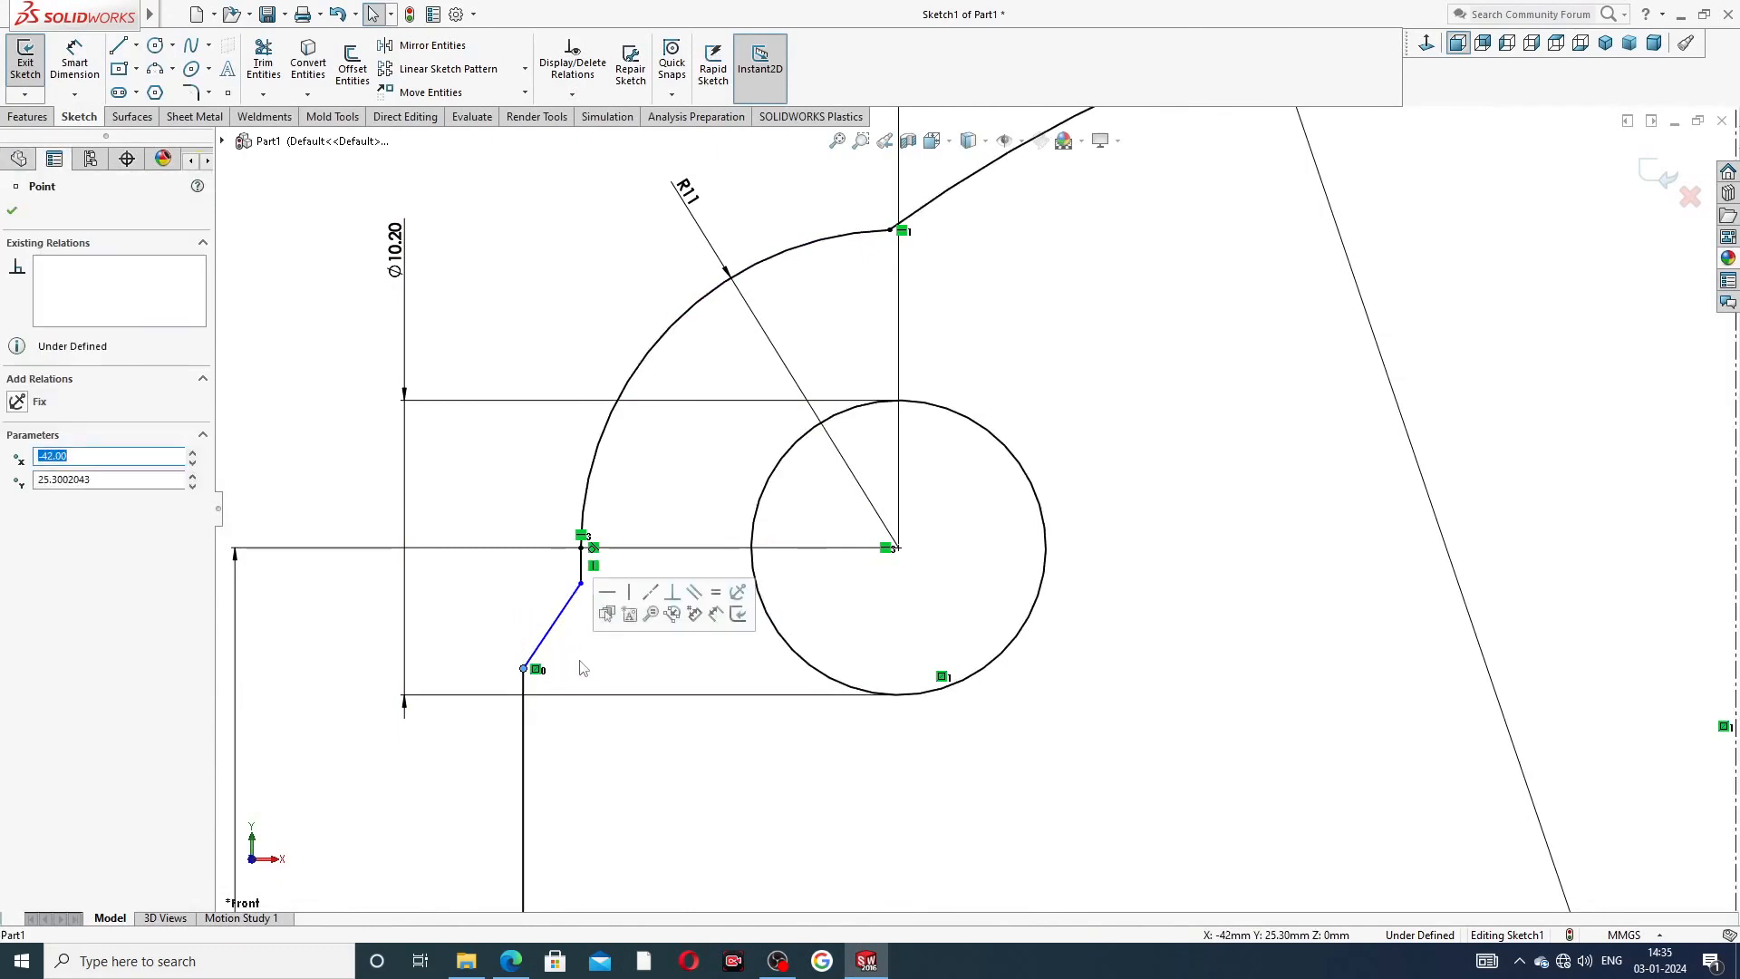
- Fillet the corner between the short vertical line and the slanted line below the R11 arc with a 1.5 mm radius
{"action": "left_click", "coordinate": [581, 658]}
{"action": "scroll", "coordinate": [600, 625], "scroll_direction": "up", "scroll_amount": 2}
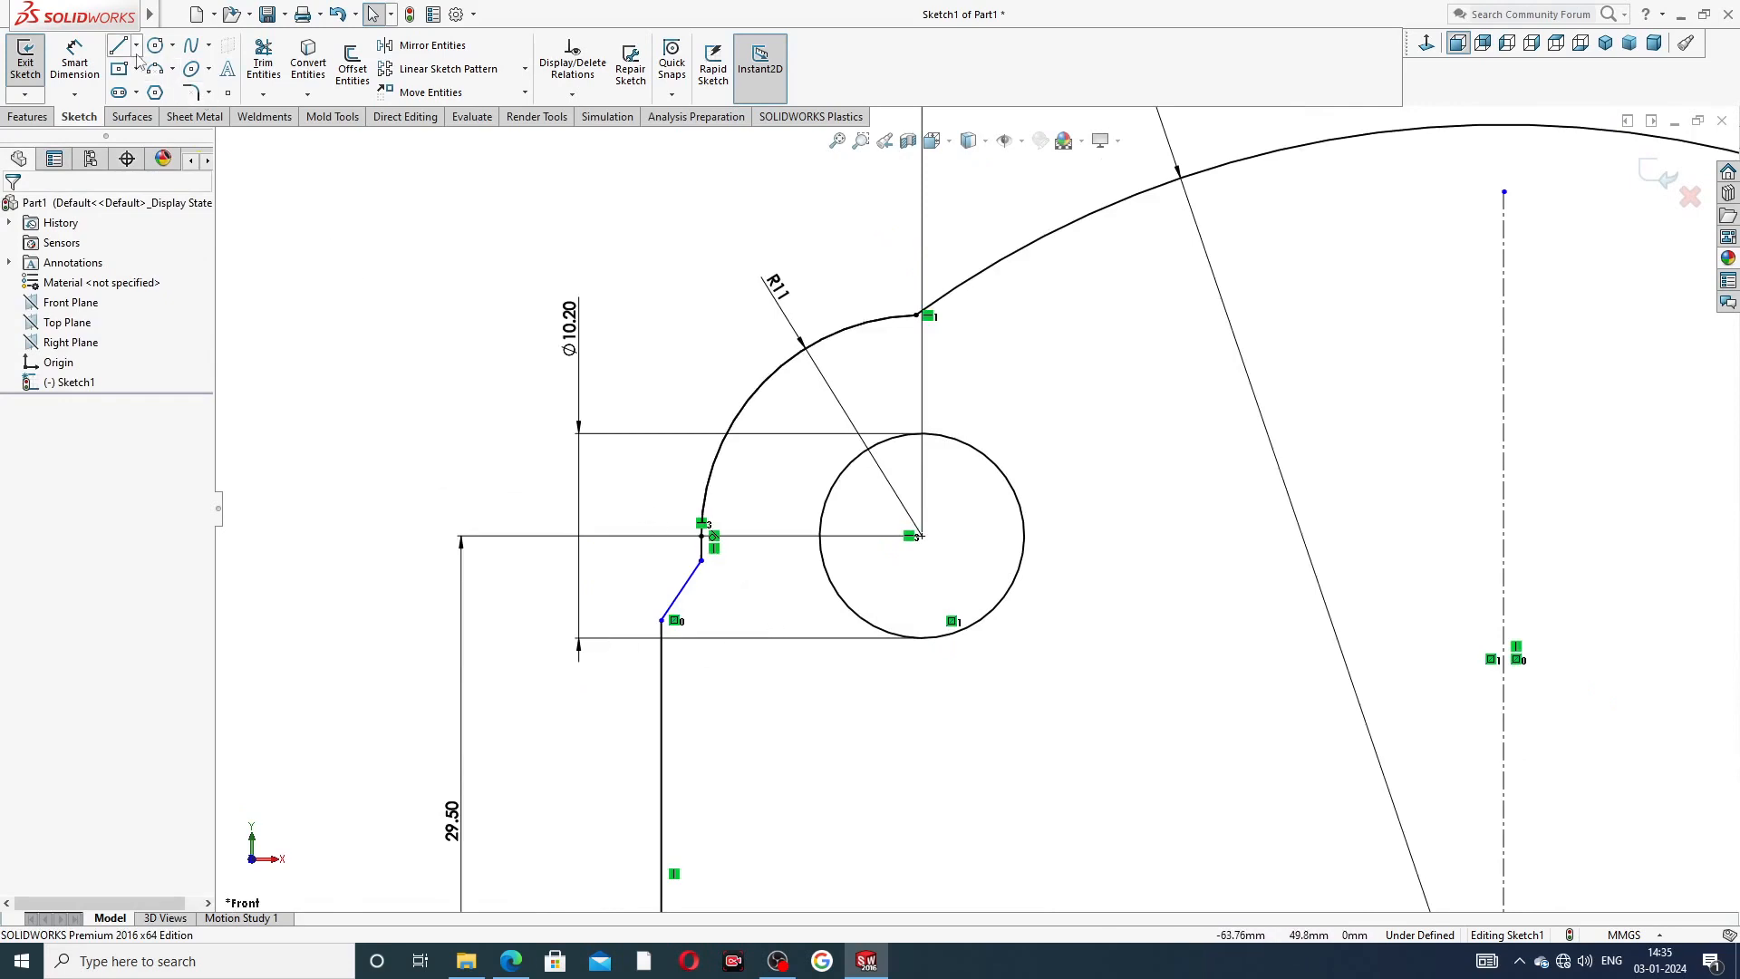
{"action": "left_click", "coordinate": [208, 93]}
{"action": "left_click", "coordinate": [238, 116]}
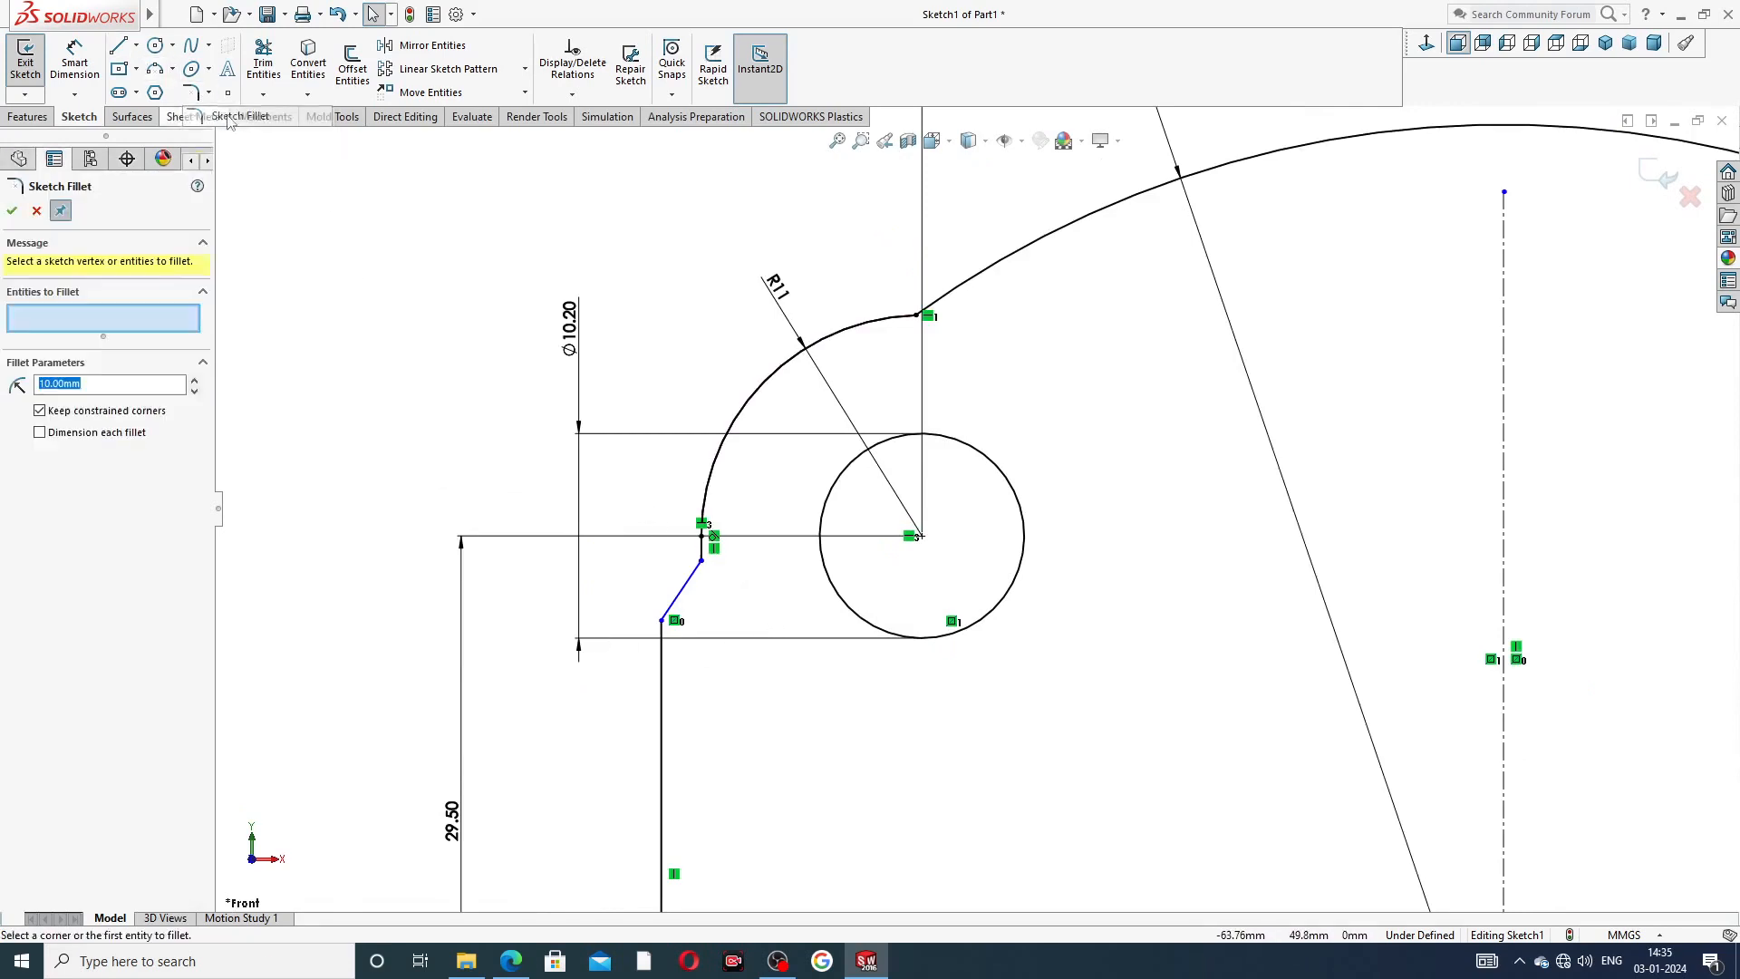
{"action": "type", "text": "1"}
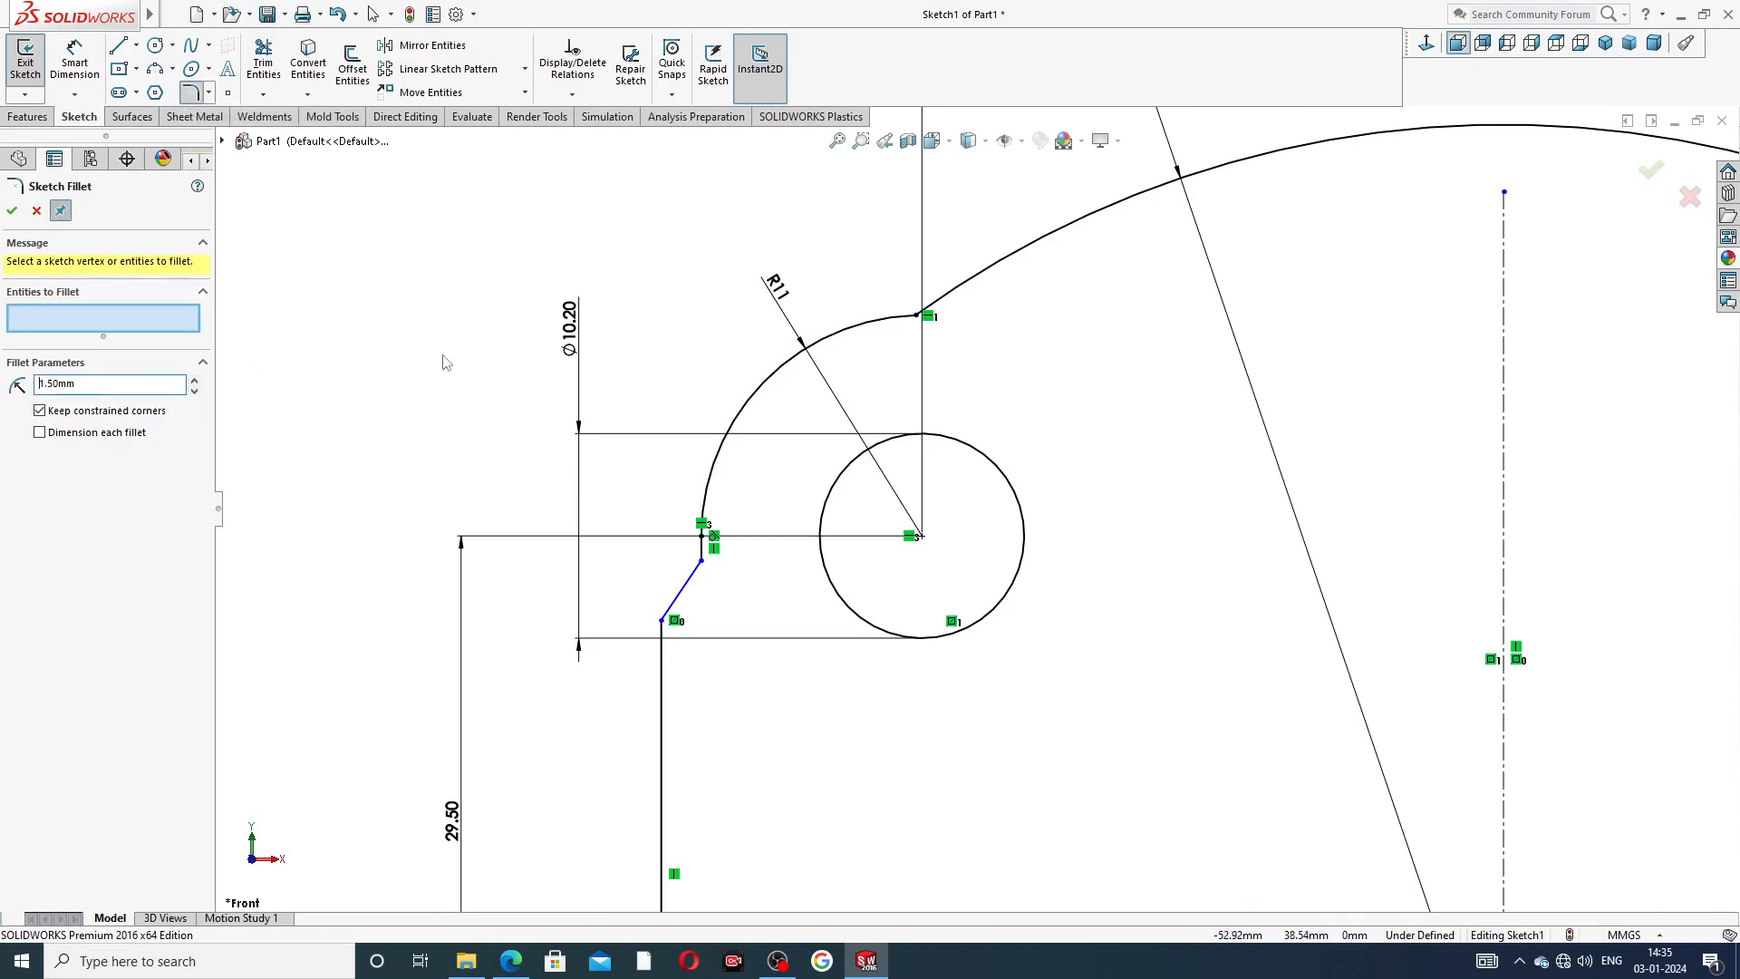
{"action": "left_click", "coordinate": [704, 561]}
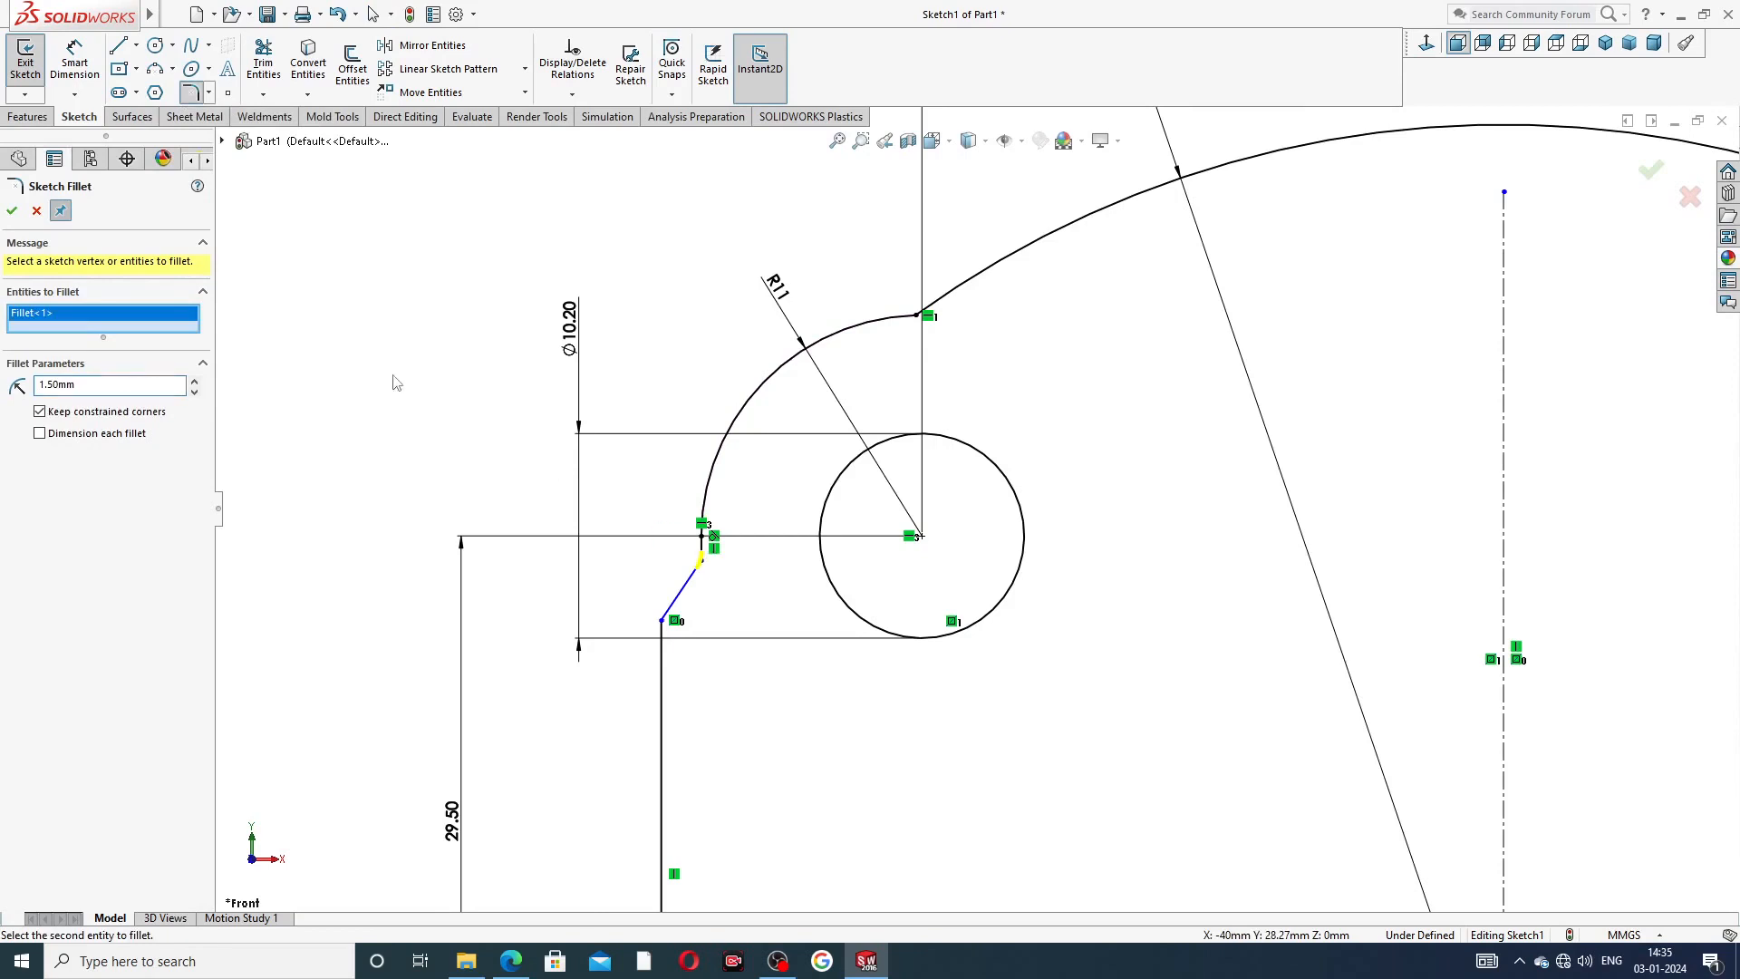
{"action": "left_click", "coordinate": [11, 212]}
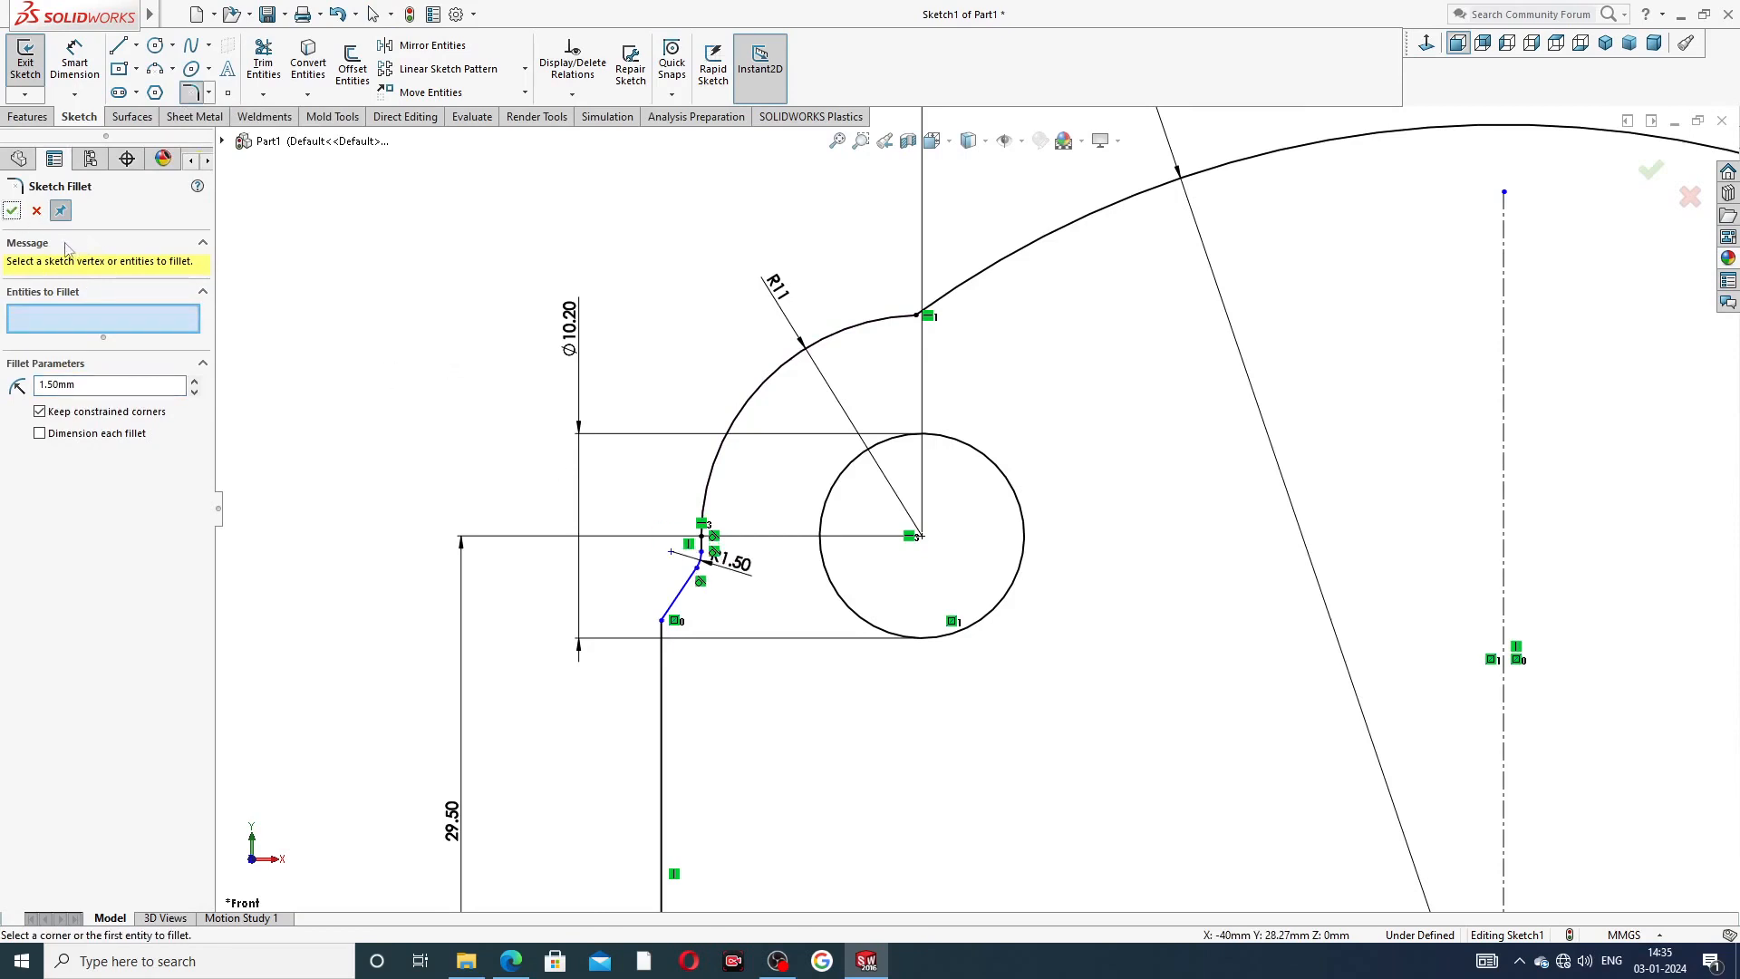
- Fillet the junction between the R11 corner arc and the large R50 top arc with a 5 mm radius
{"action": "left_click", "coordinate": [70, 385]}
{"action": "type", "text": "5"}
{"action": "key", "text": "Return"}
{"action": "left_click", "coordinate": [918, 319]}
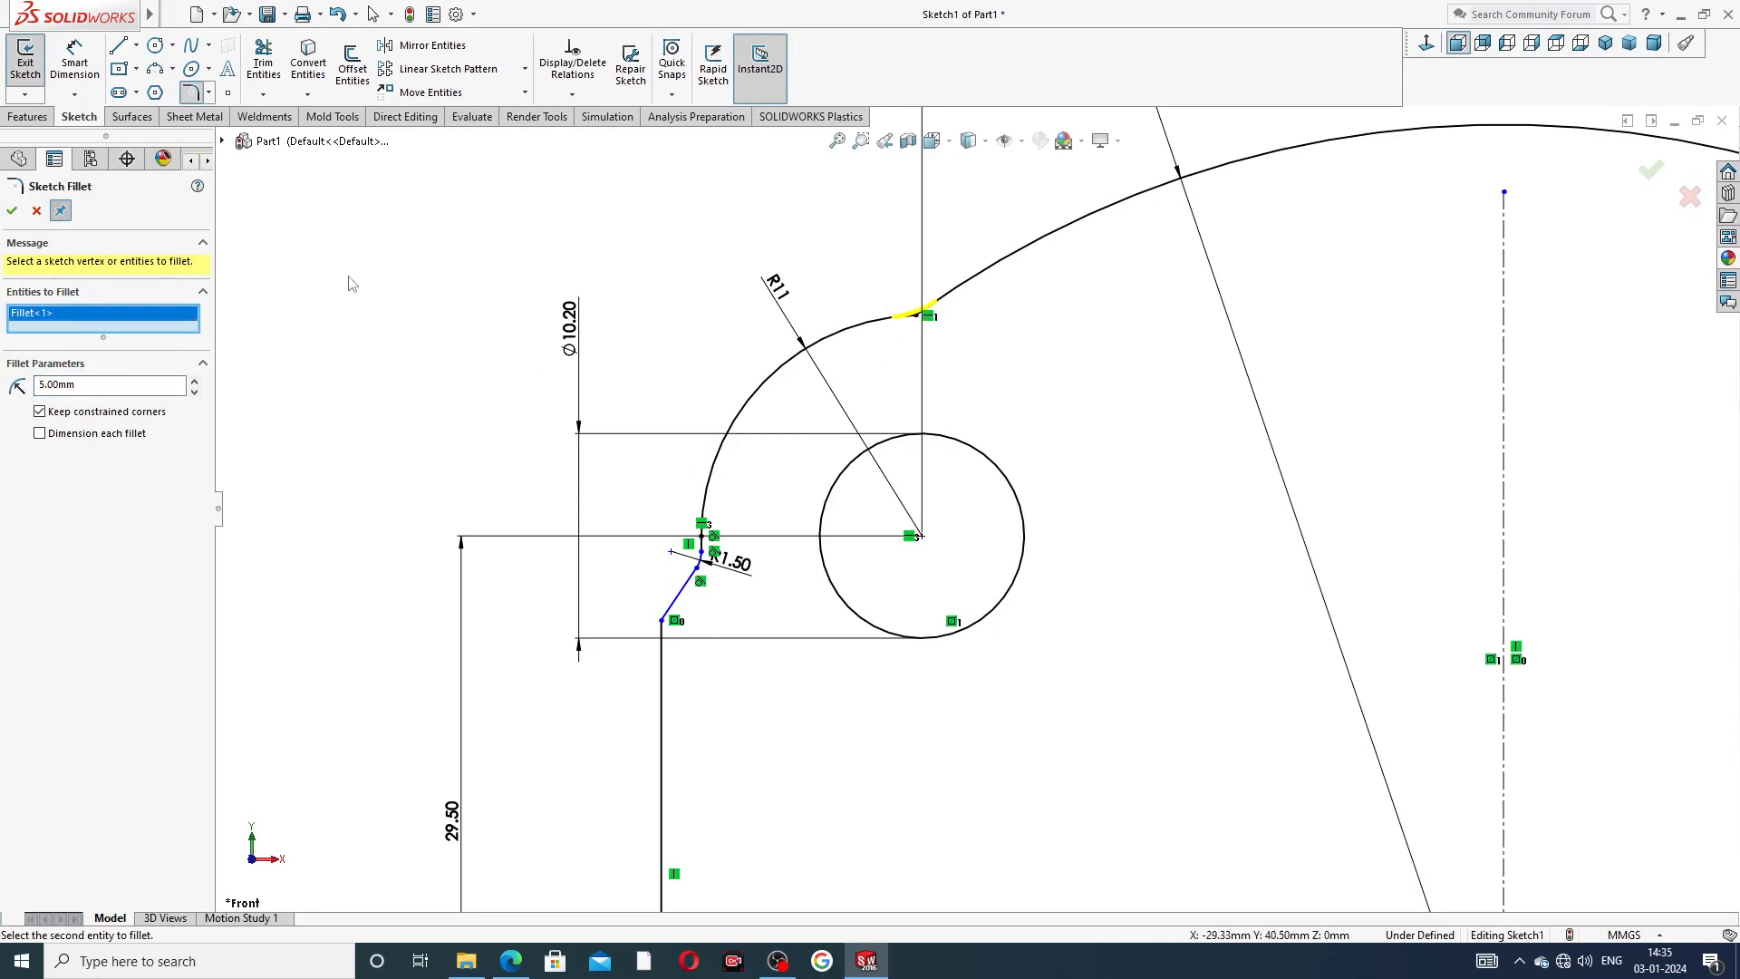
{"action": "left_click", "coordinate": [12, 211]}
{"action": "left_click", "coordinate": [12, 213]}
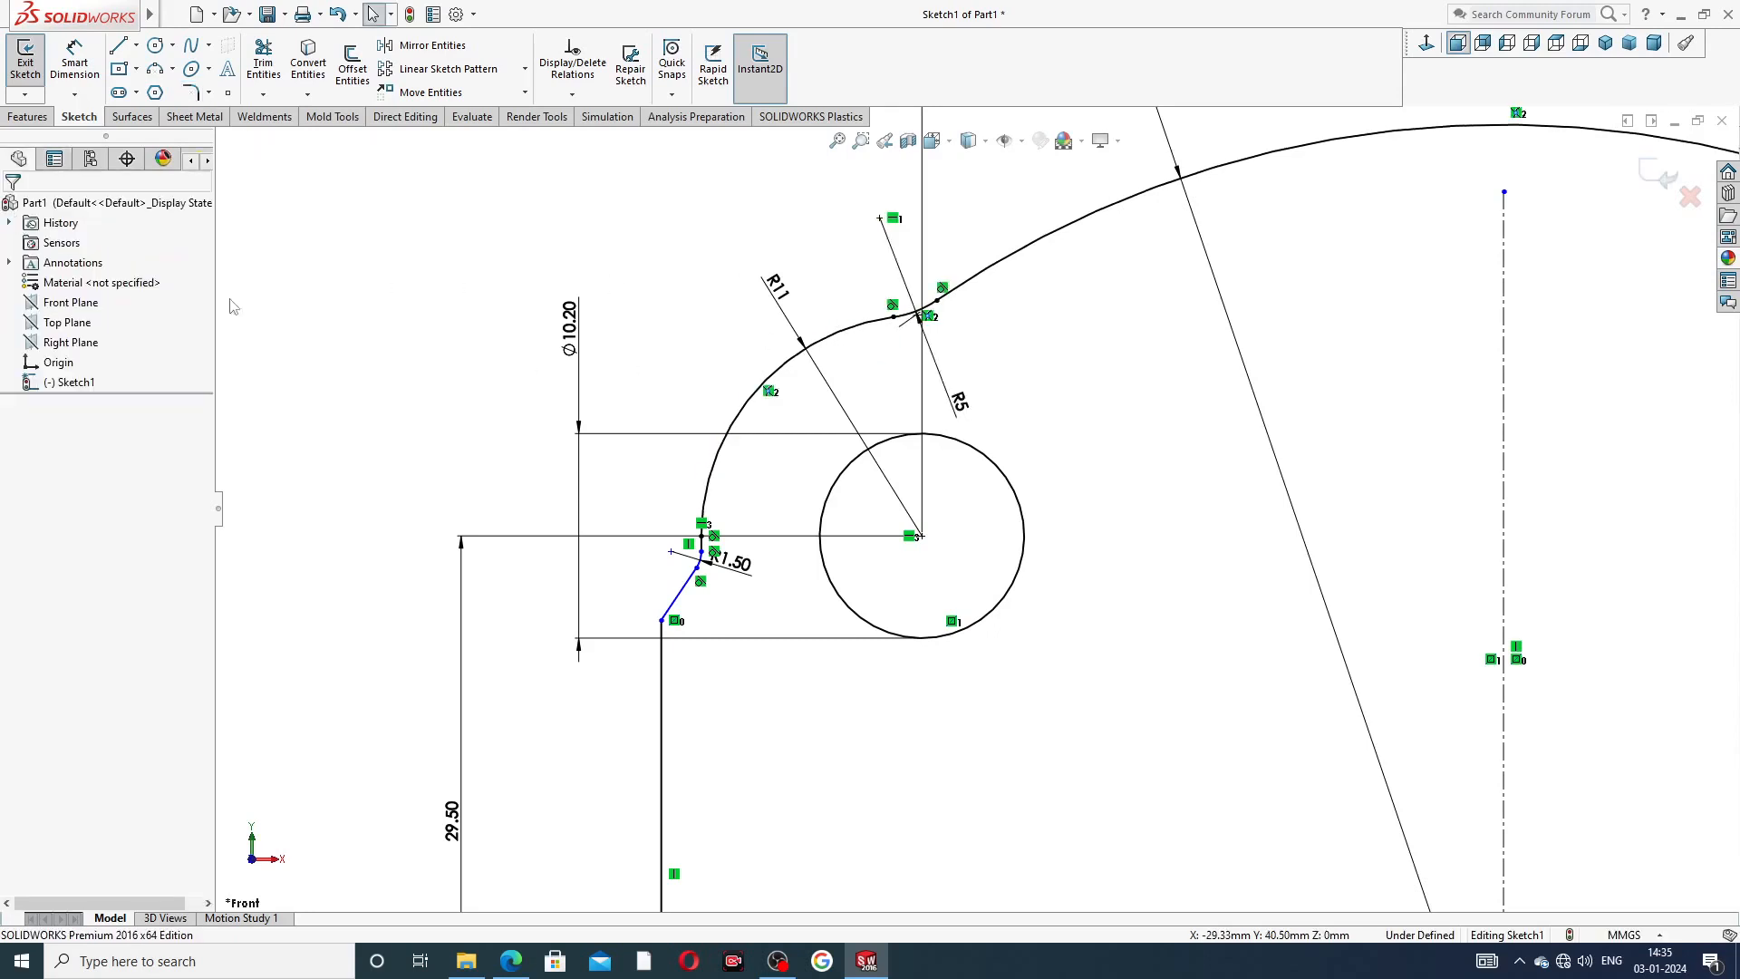
- Reposition the R5 and R1.50 fillet dimensions beside their arcs, and check the front view in the end plate PDF drawing
{"action": "left_click", "coordinate": [956, 385]}
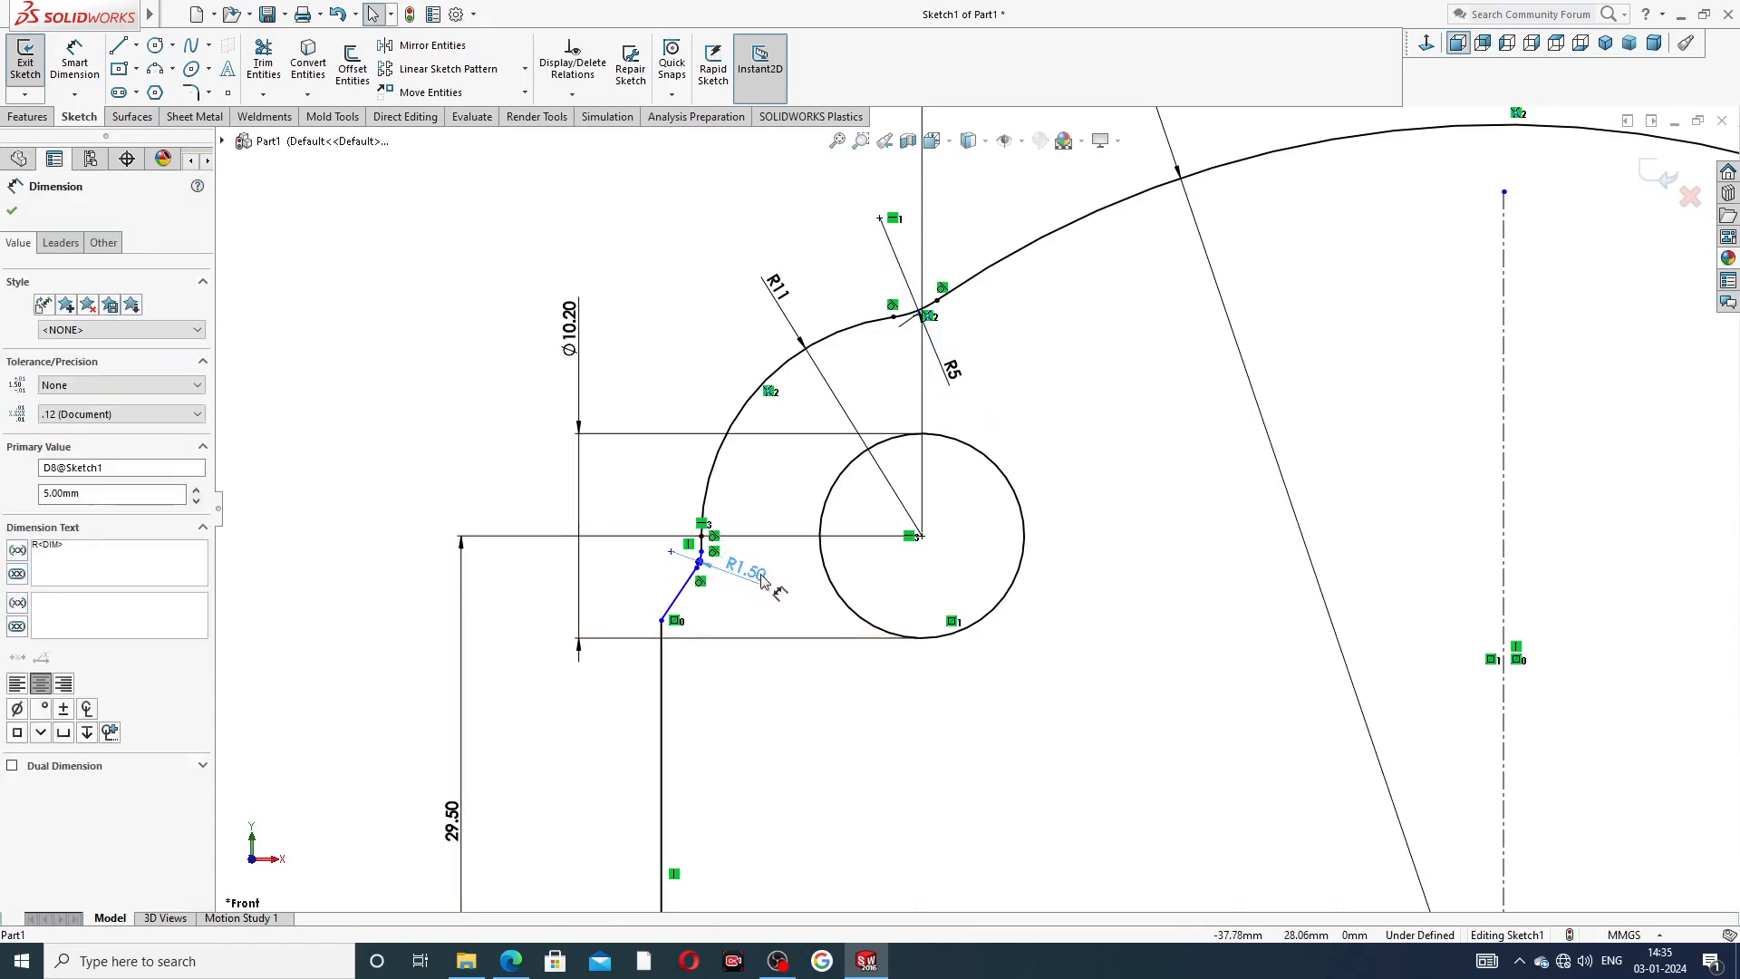
{"action": "left_click", "coordinate": [732, 590]}
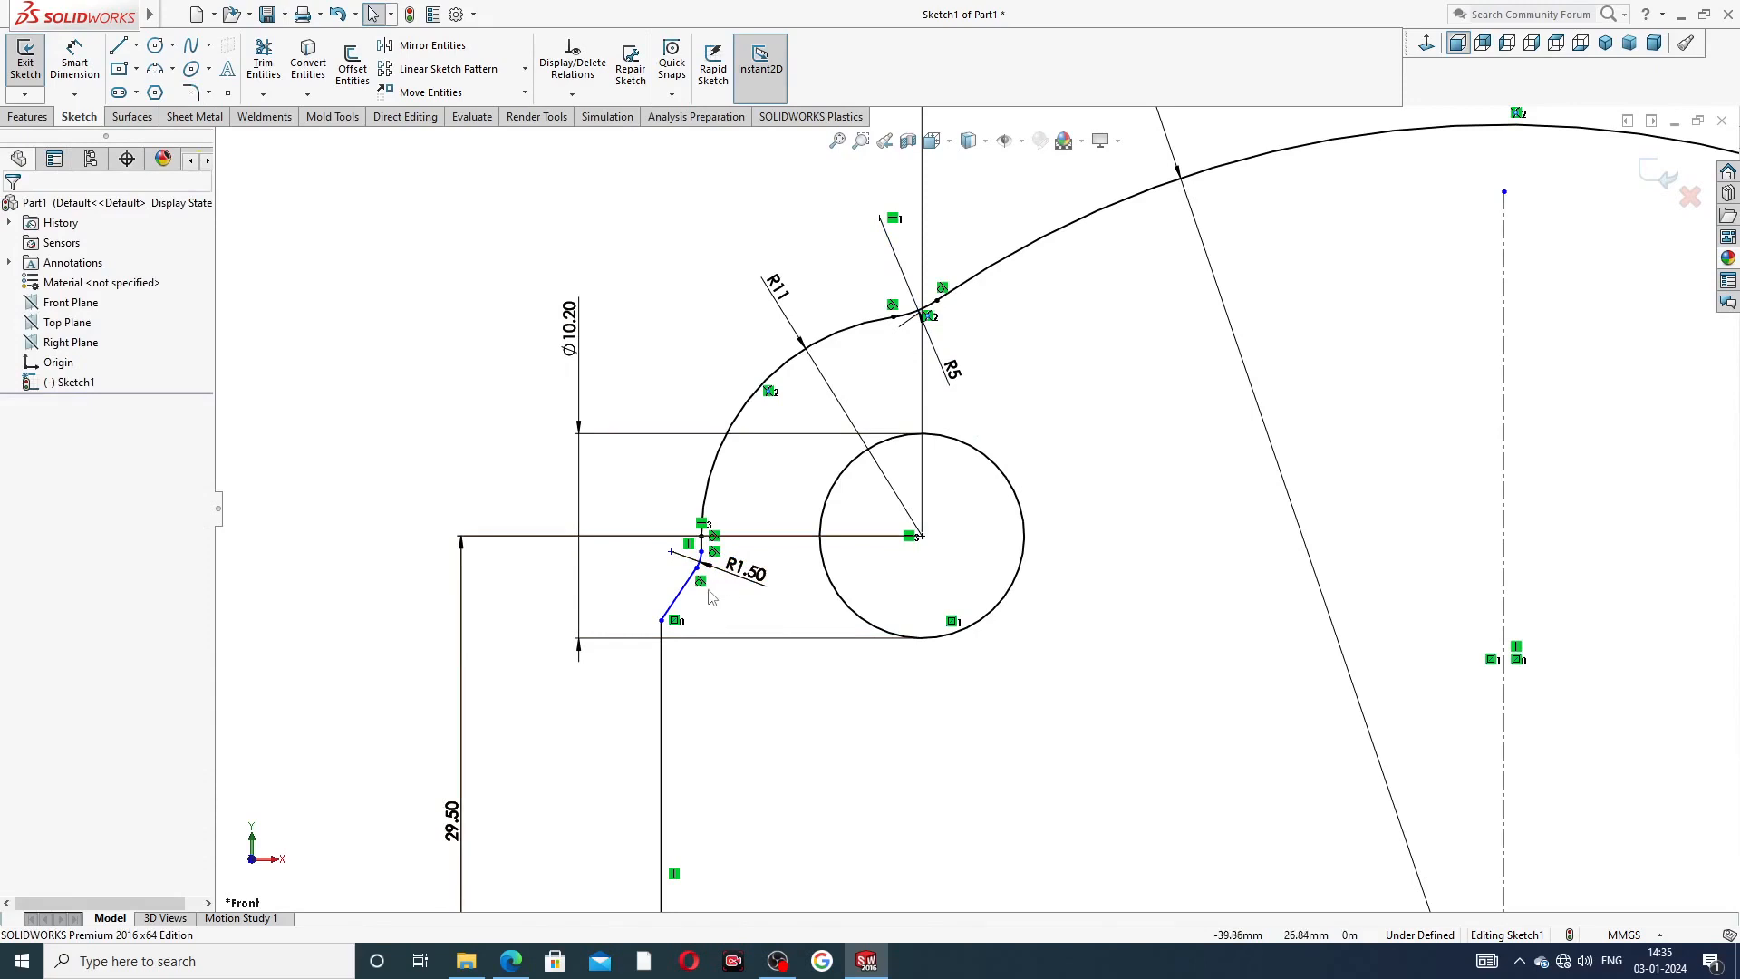
{"action": "key", "text": "z"}
{"action": "key", "text": "z"}
{"action": "scroll", "coordinate": [1181, 569], "scroll_direction": "down", "scroll_amount": 2}
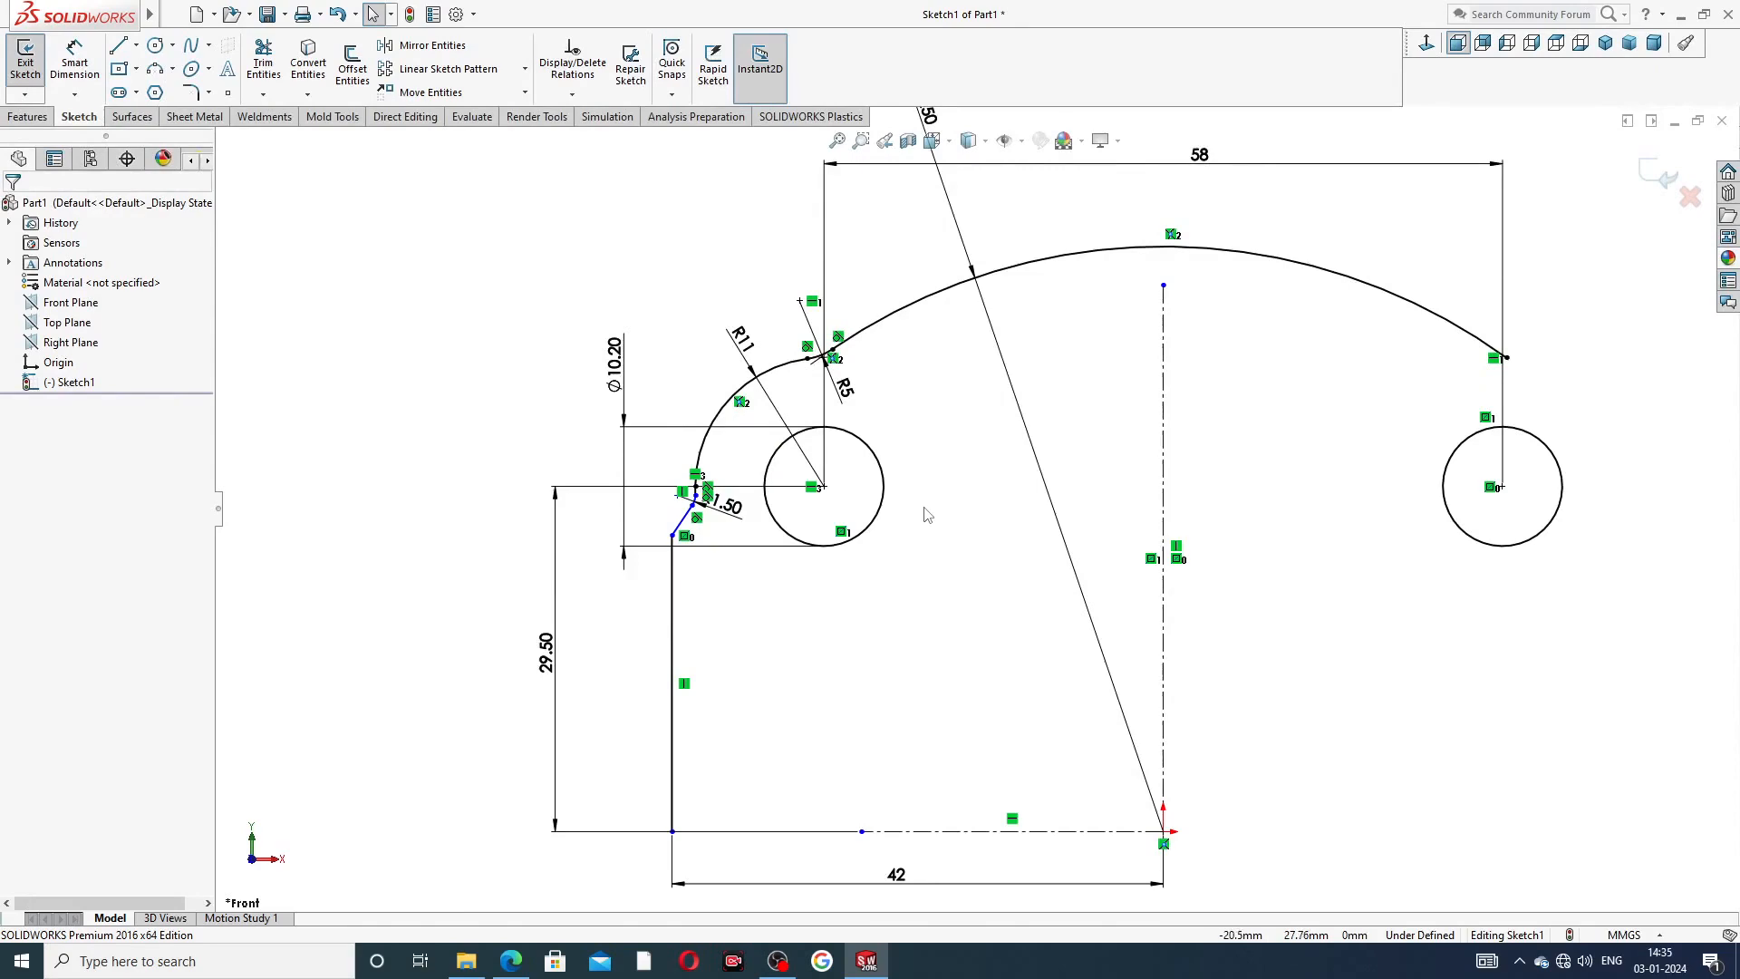
{"action": "left_click", "coordinate": [513, 957]}
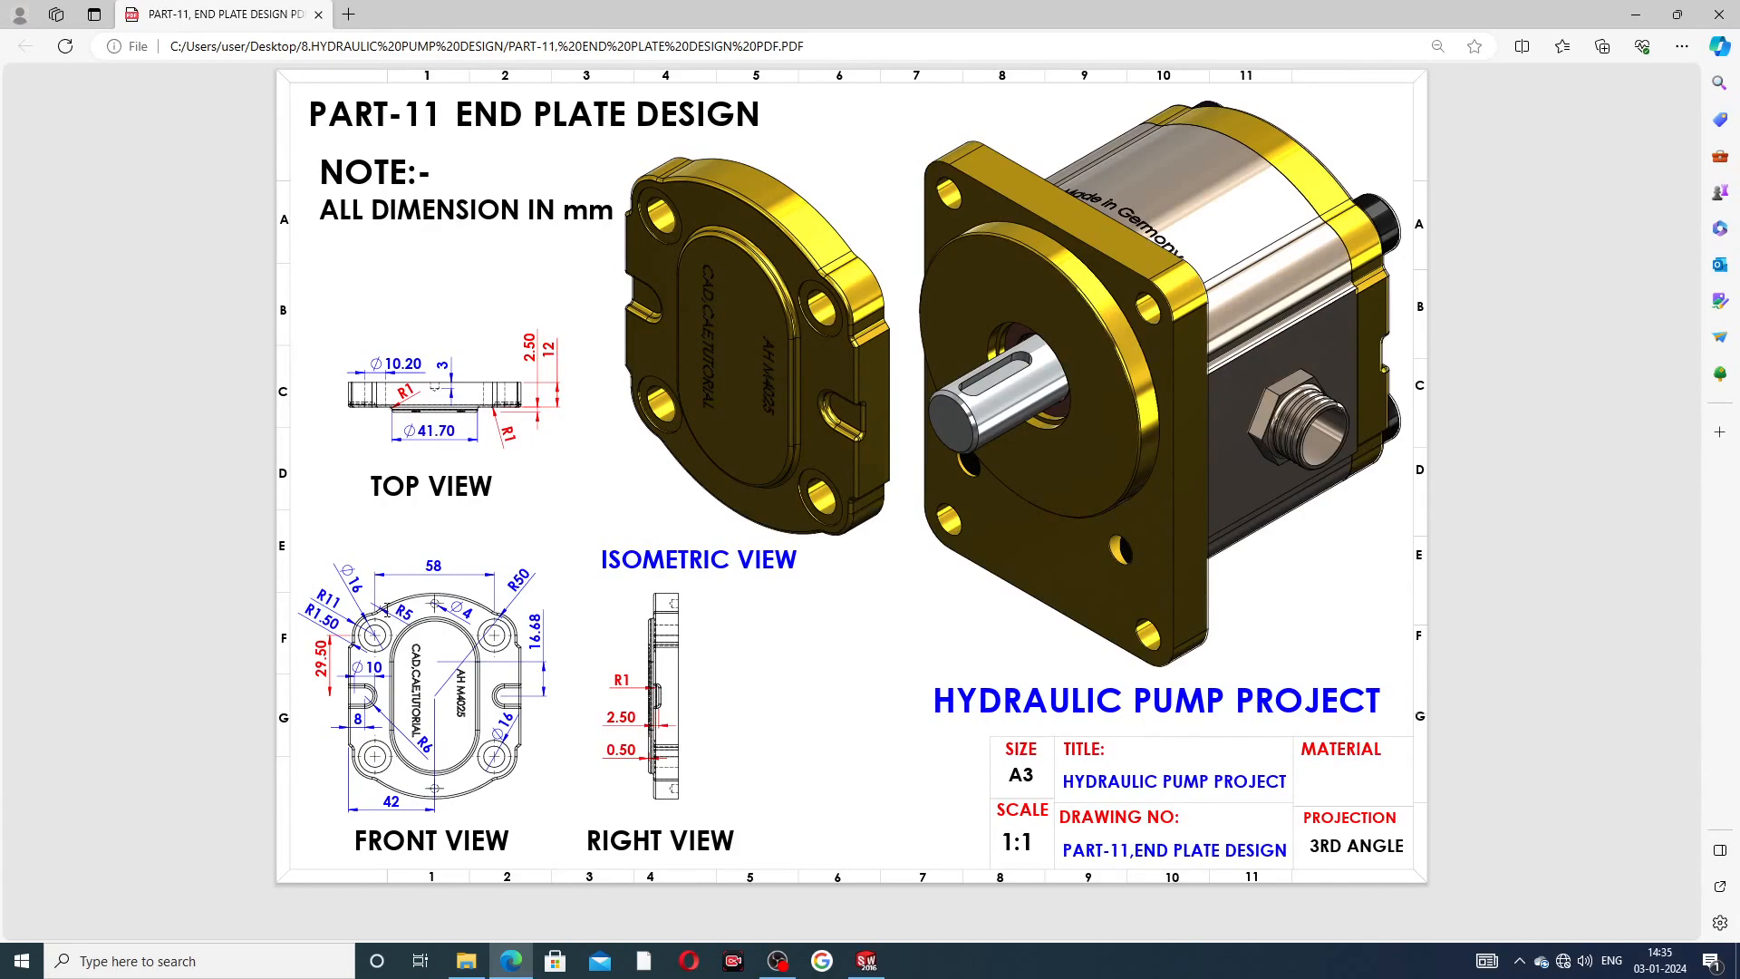
{"action": "left_click", "coordinate": [511, 961]}
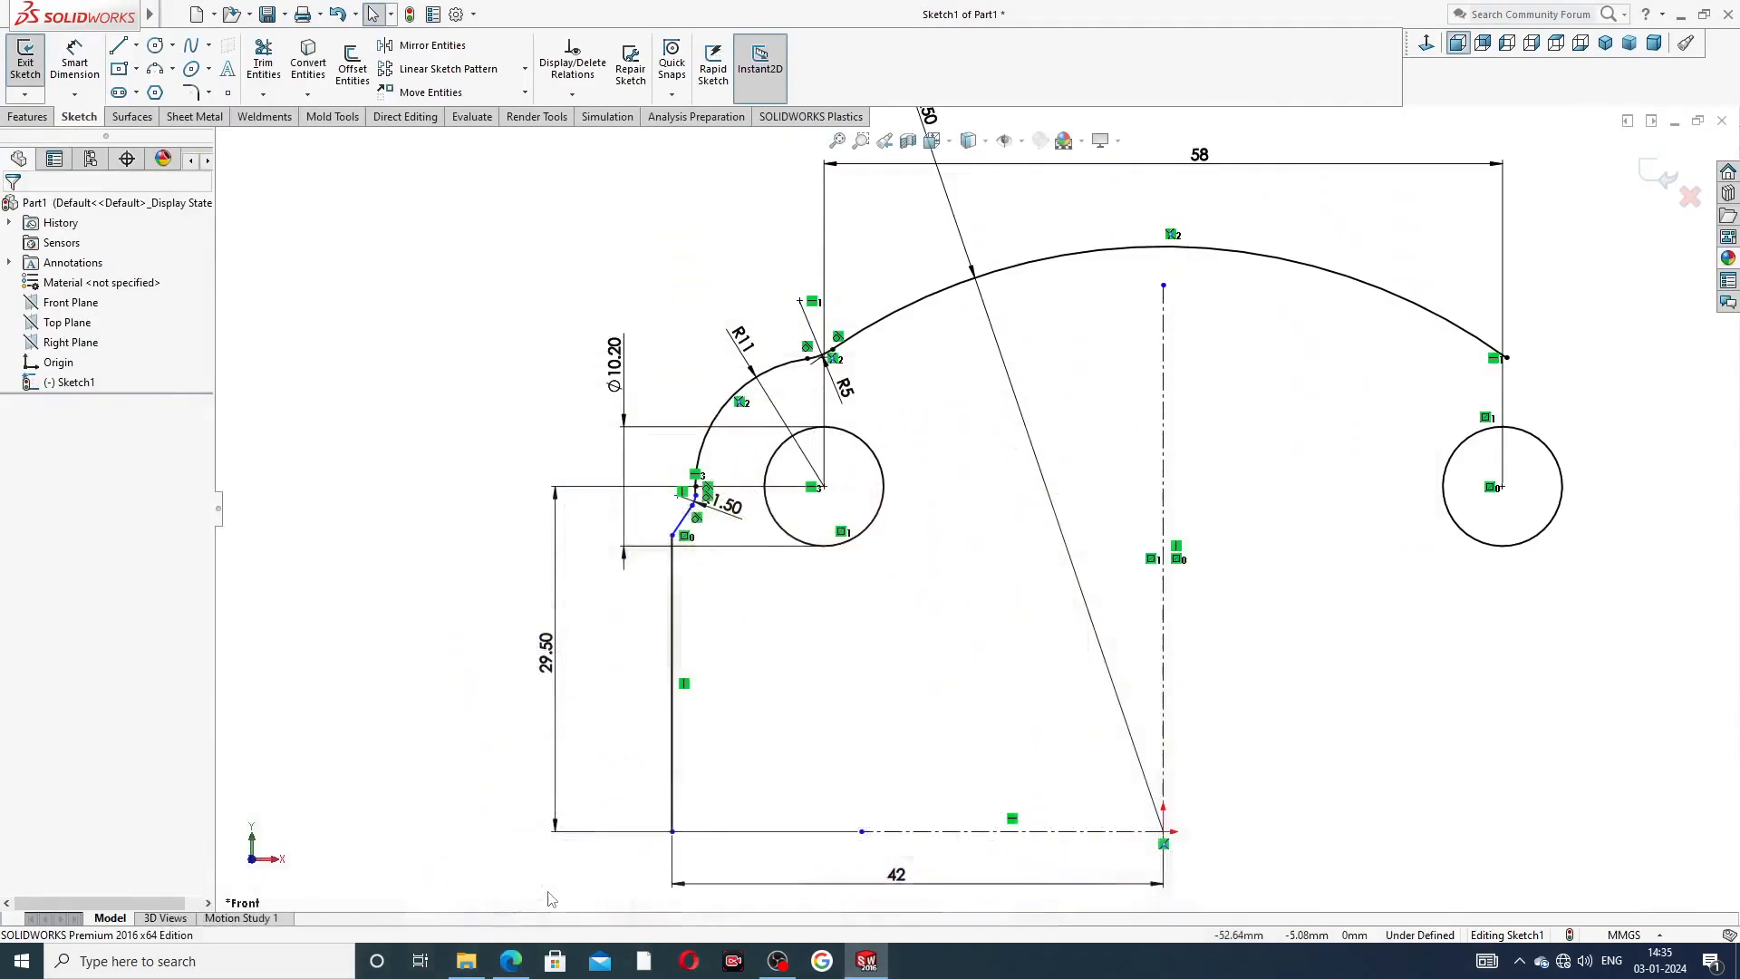
{"action": "scroll", "coordinate": [974, 510], "scroll_direction": "up", "scroll_amount": 2}
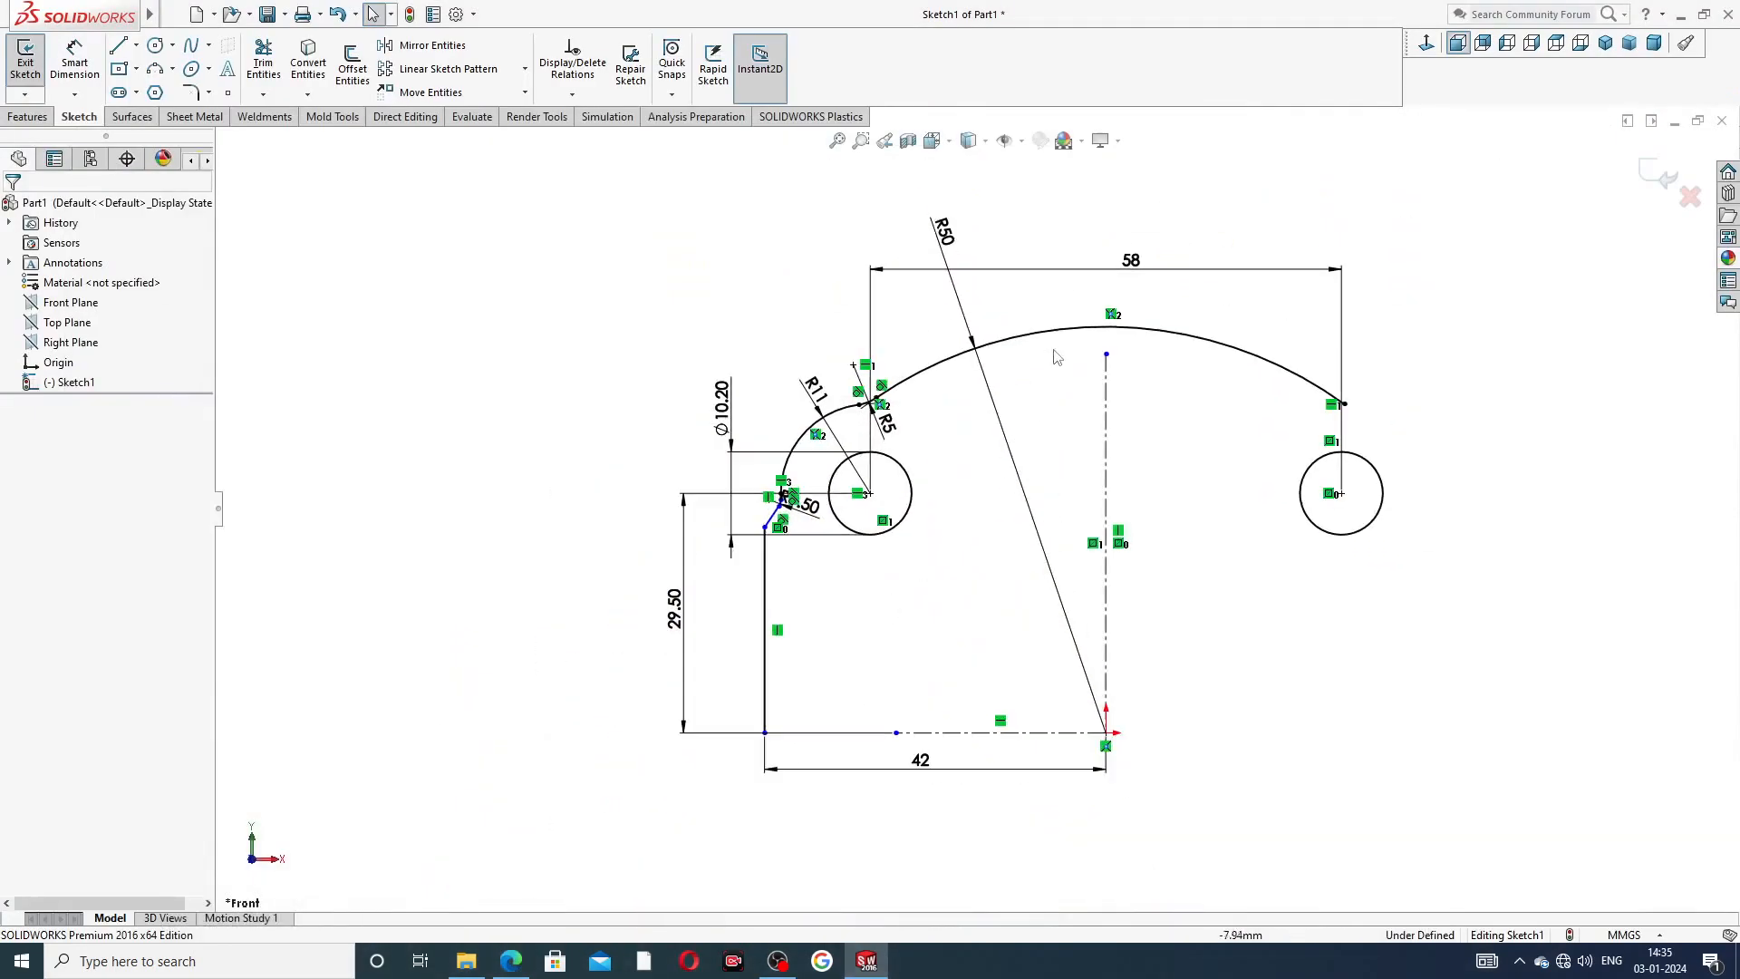
- Mirror the R5 fillet, R11 arc, short vertical line, R1.50 fillet, slanted line and long side line about the vertical centreline
{"action": "left_click", "coordinate": [432, 46]}
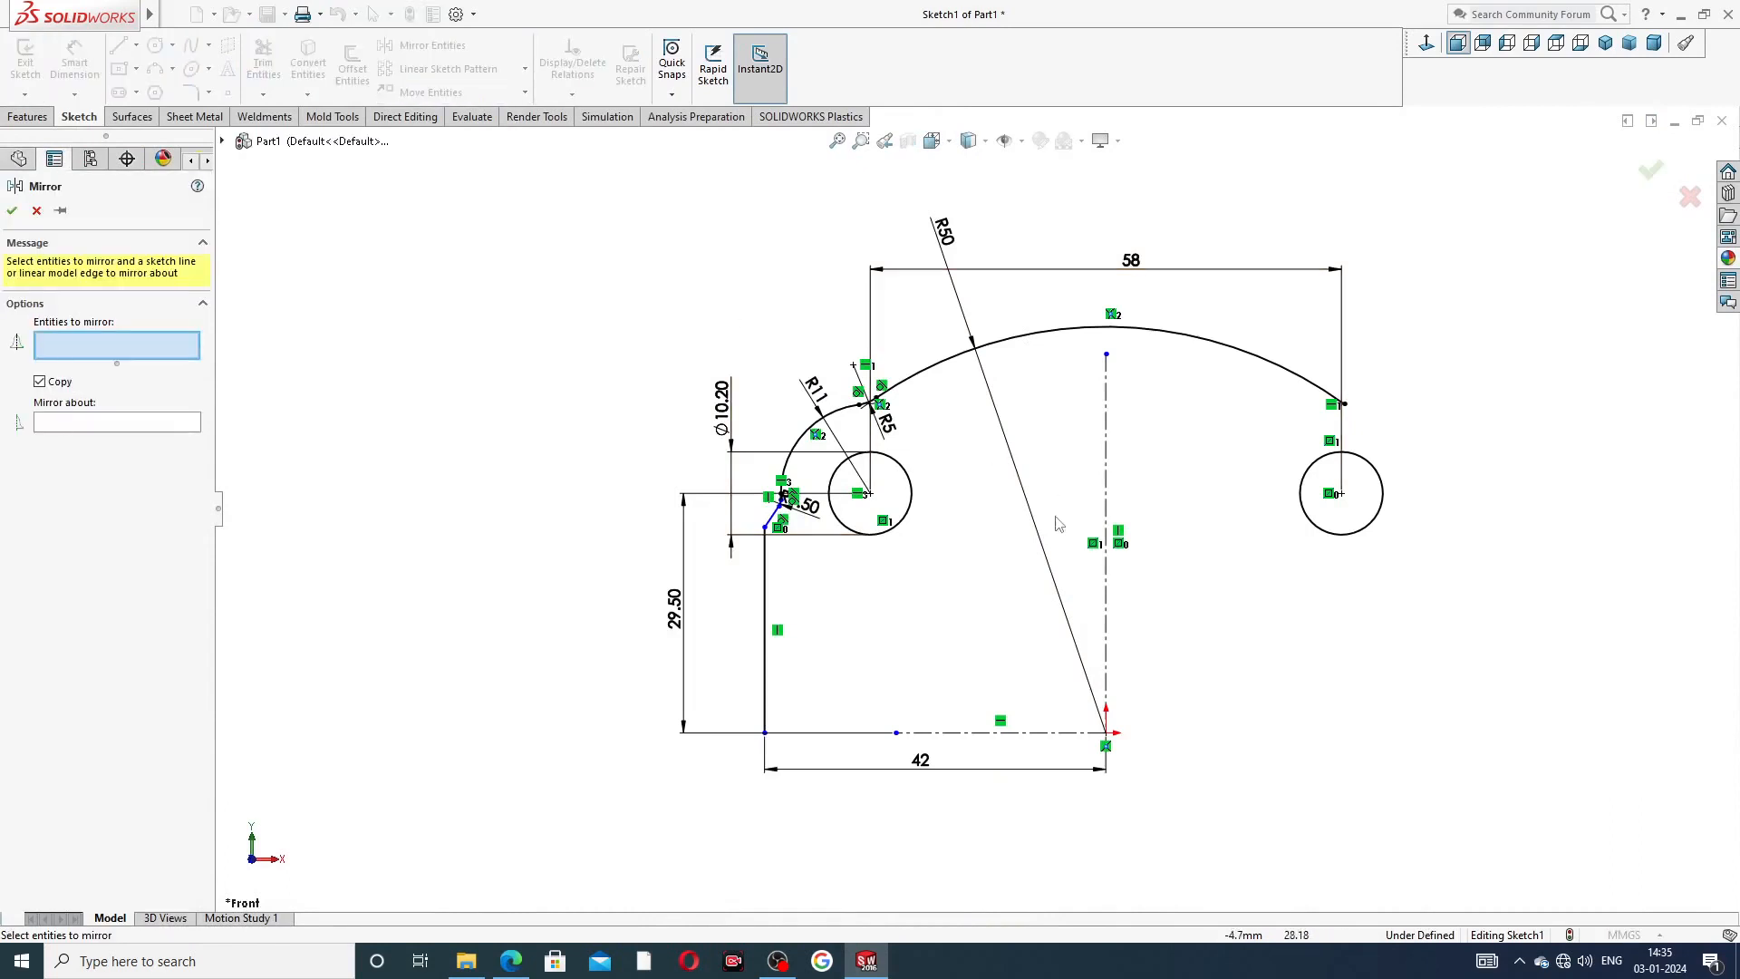
{"action": "scroll", "coordinate": [919, 472], "scroll_direction": "down", "scroll_amount": 3}
{"action": "scroll", "coordinate": [974, 507], "scroll_direction": "up", "scroll_amount": 3}
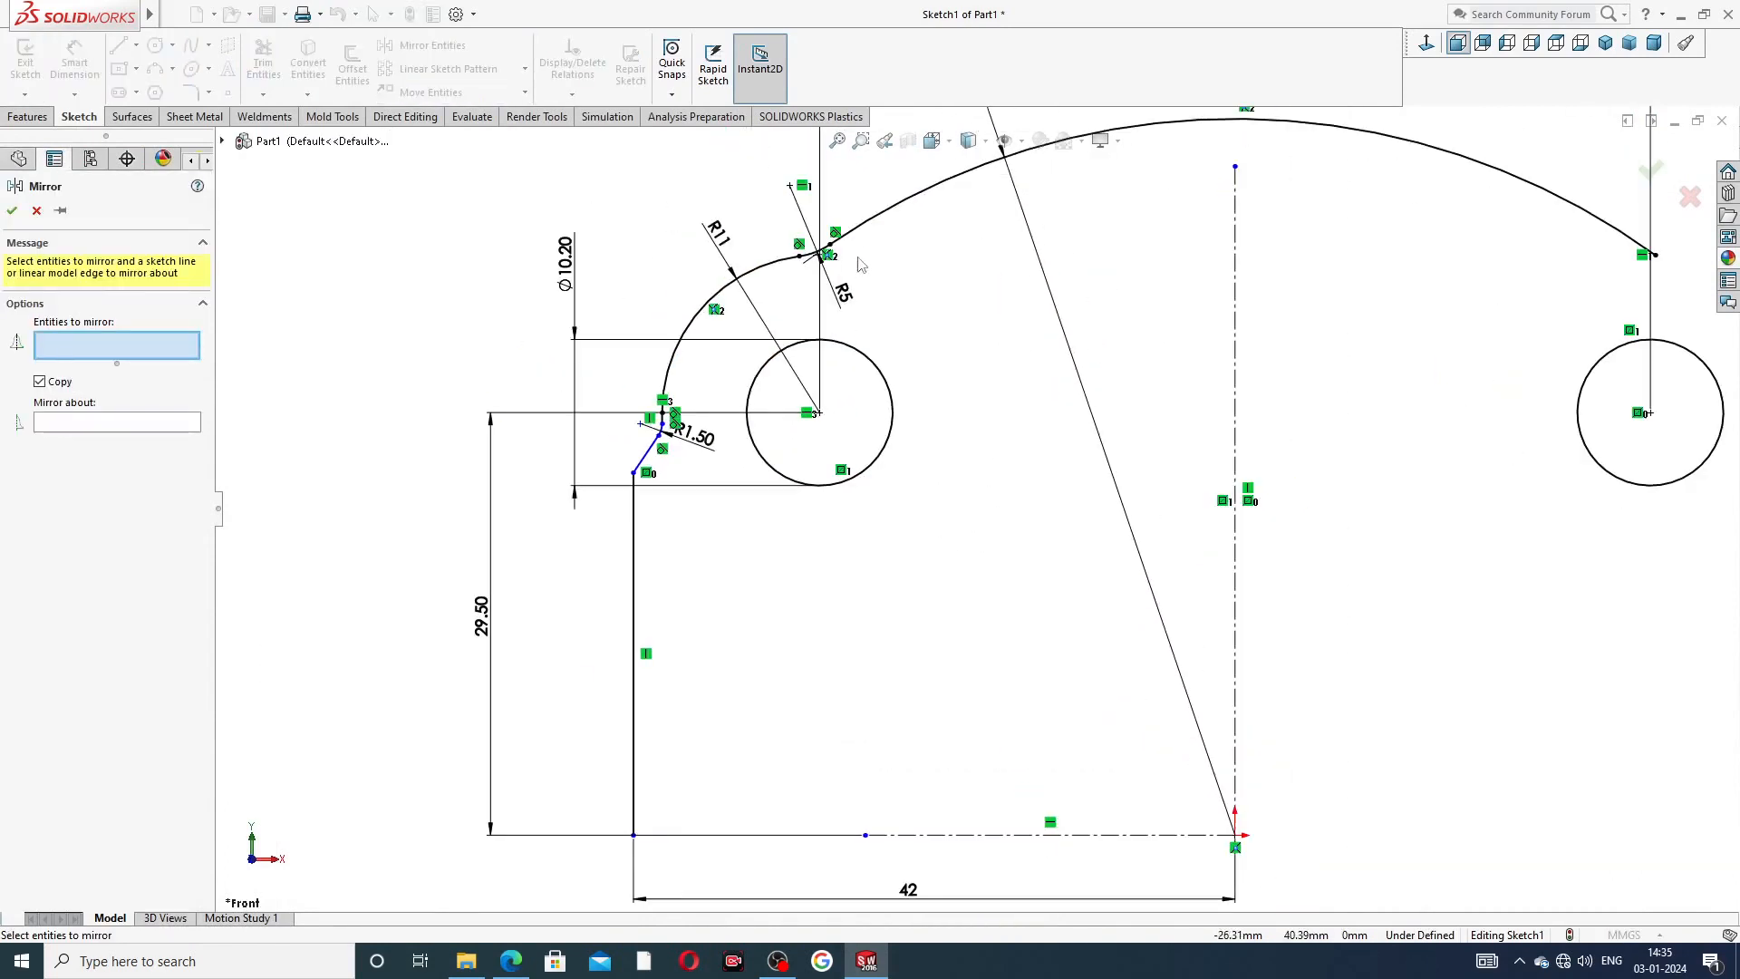
{"action": "left_click", "coordinate": [808, 254]}
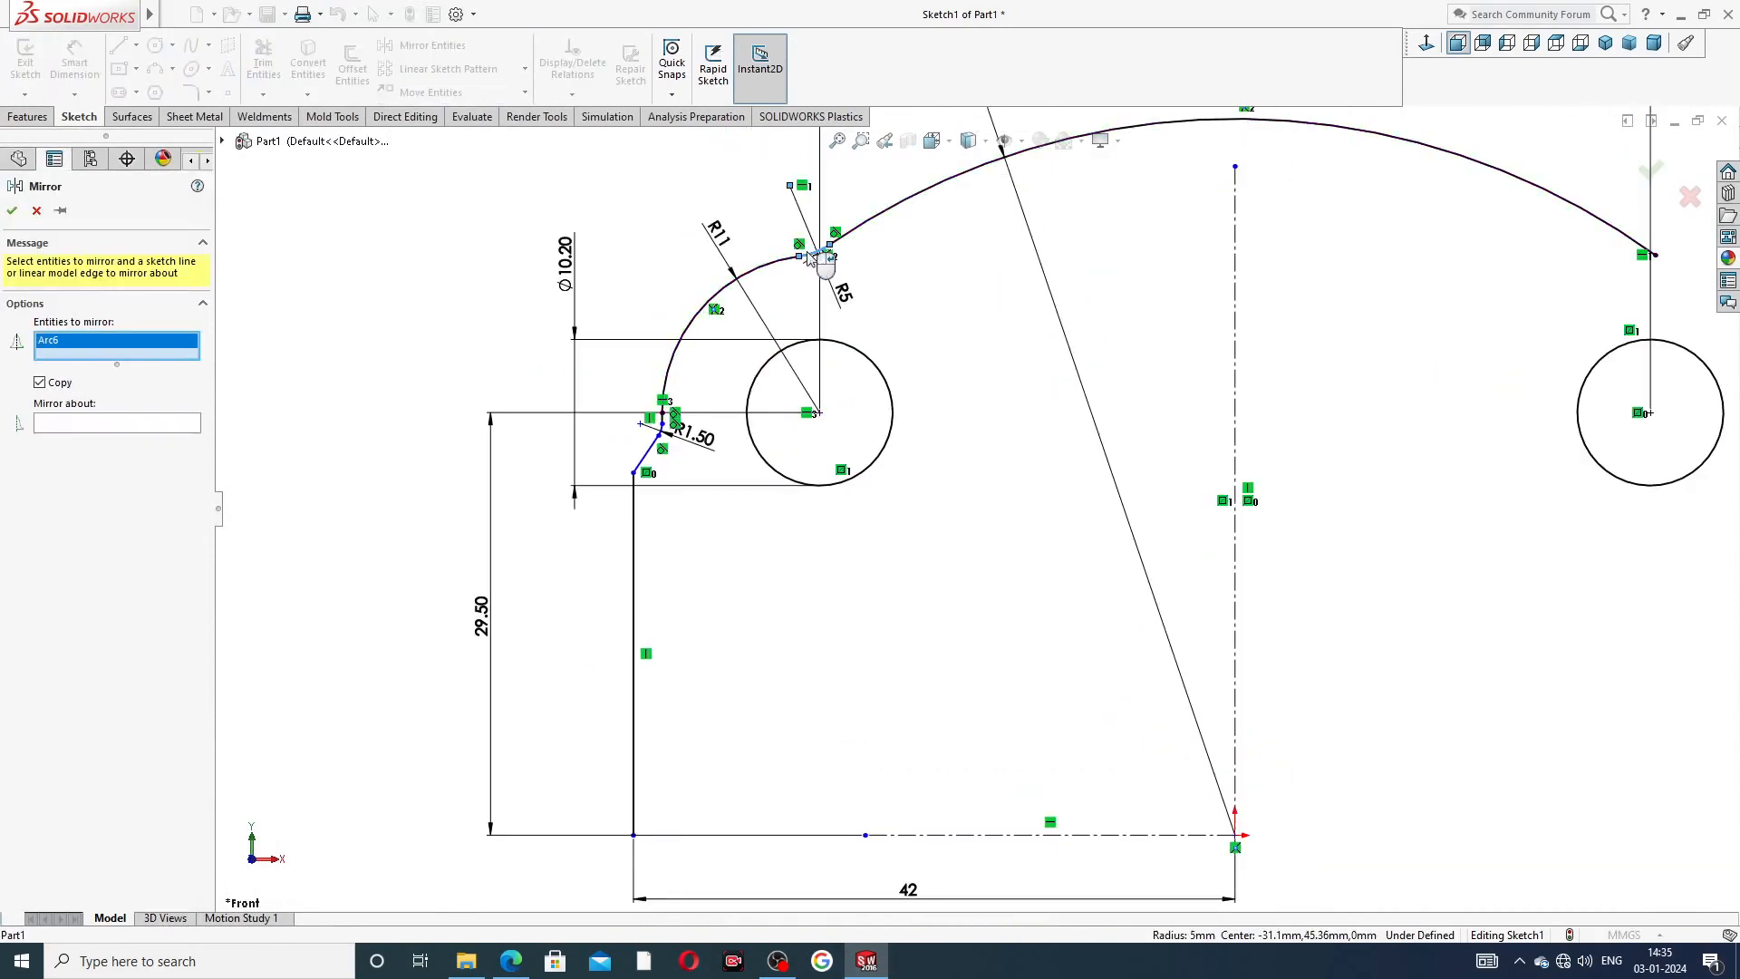
{"action": "left_click", "coordinate": [777, 266]}
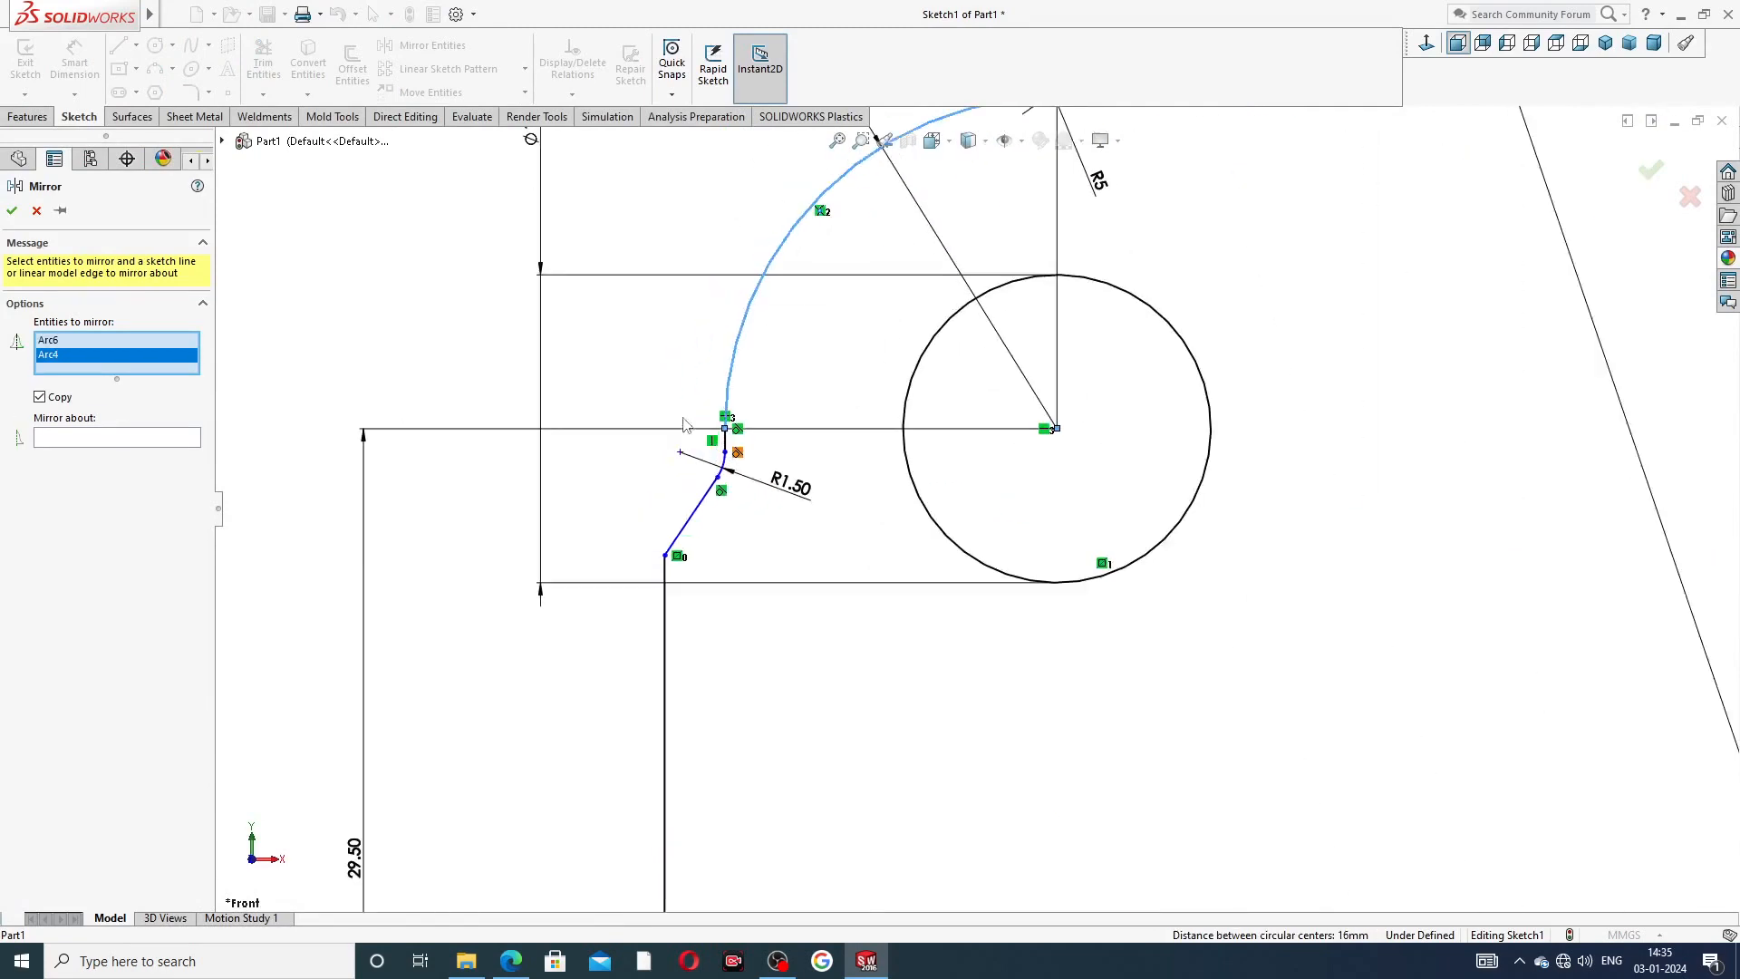
{"action": "scroll", "coordinate": [667, 424], "scroll_direction": "down", "scroll_amount": 3}
{"action": "left_click", "coordinate": [776, 462]}
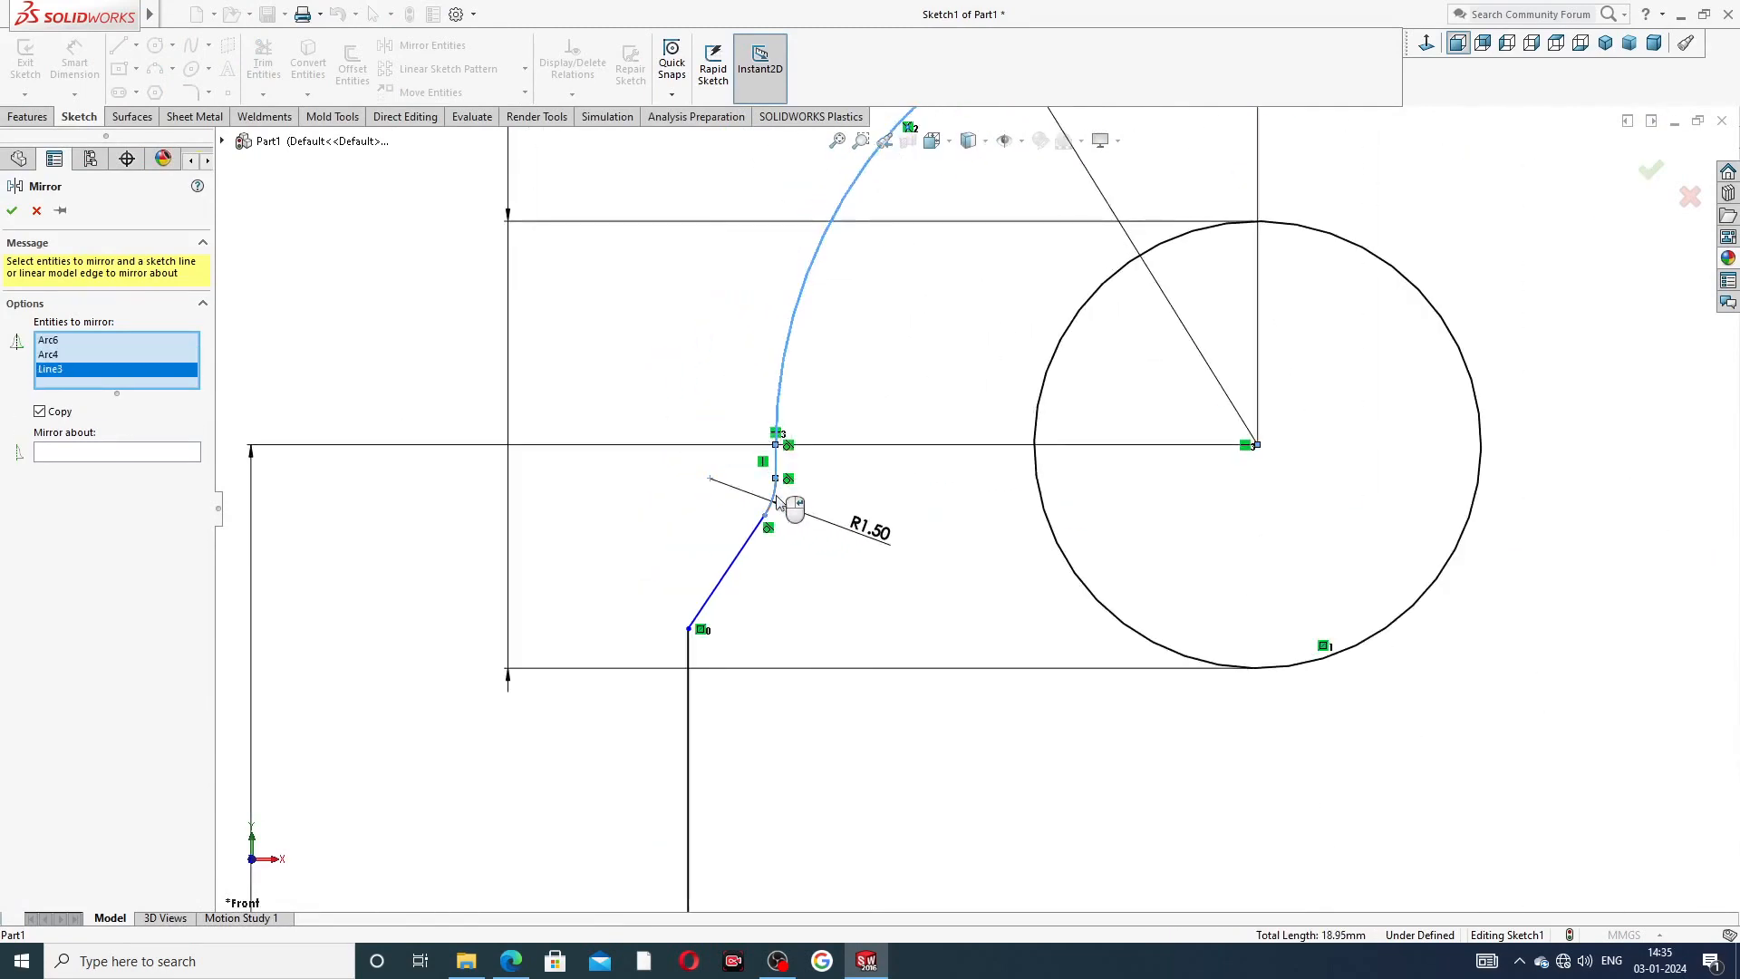
{"action": "left_click", "coordinate": [777, 501]}
{"action": "left_click", "coordinate": [741, 555]}
{"action": "left_click", "coordinate": [689, 693]}
{"action": "key", "text": "z"}
{"action": "key", "text": "z"}
{"action": "key", "text": "z"}
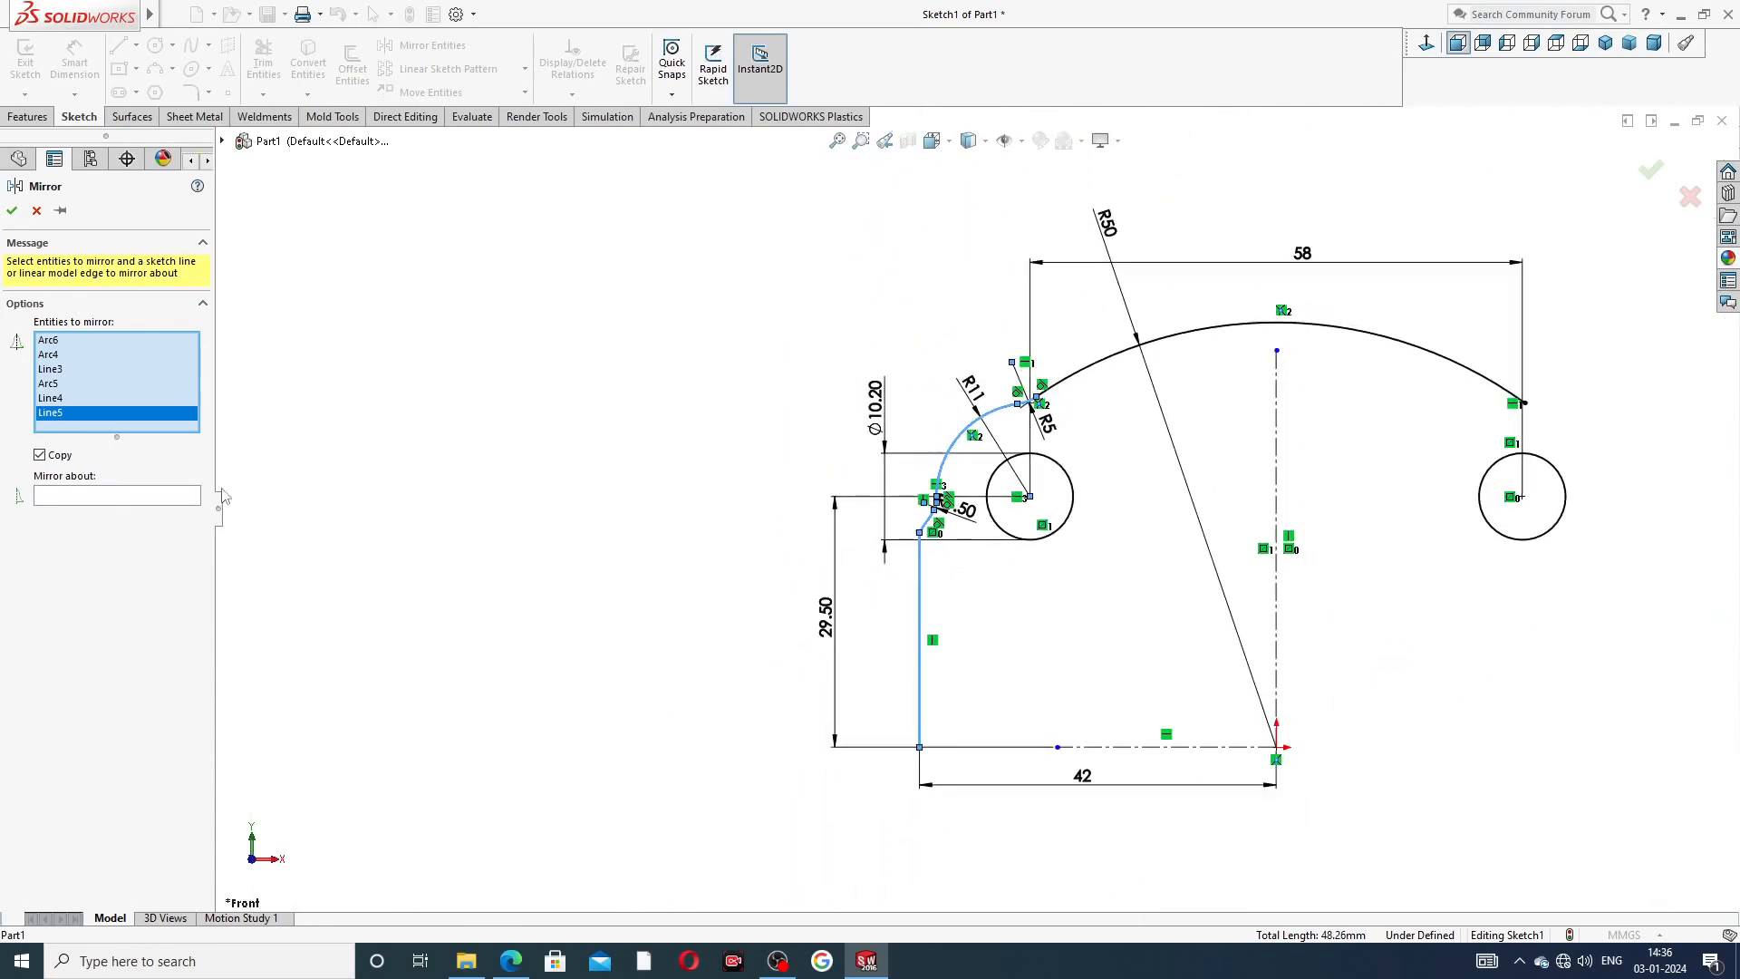
{"action": "left_click", "coordinate": [193, 497]}
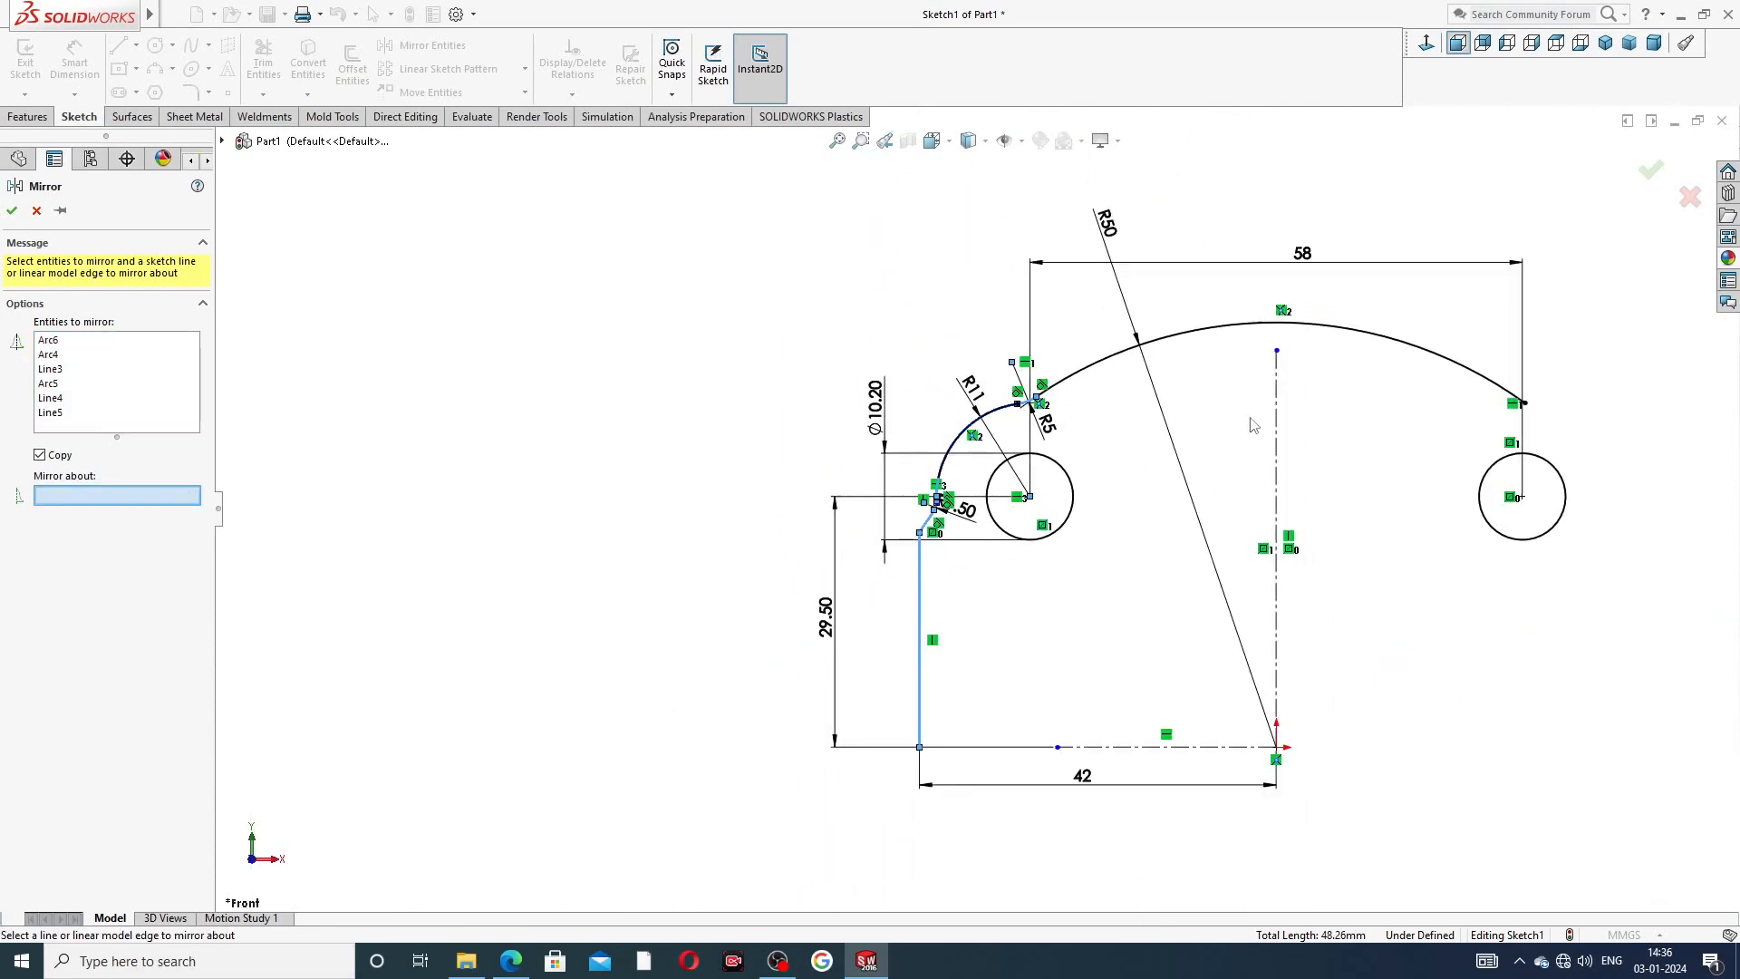
{"action": "left_click", "coordinate": [1278, 404]}
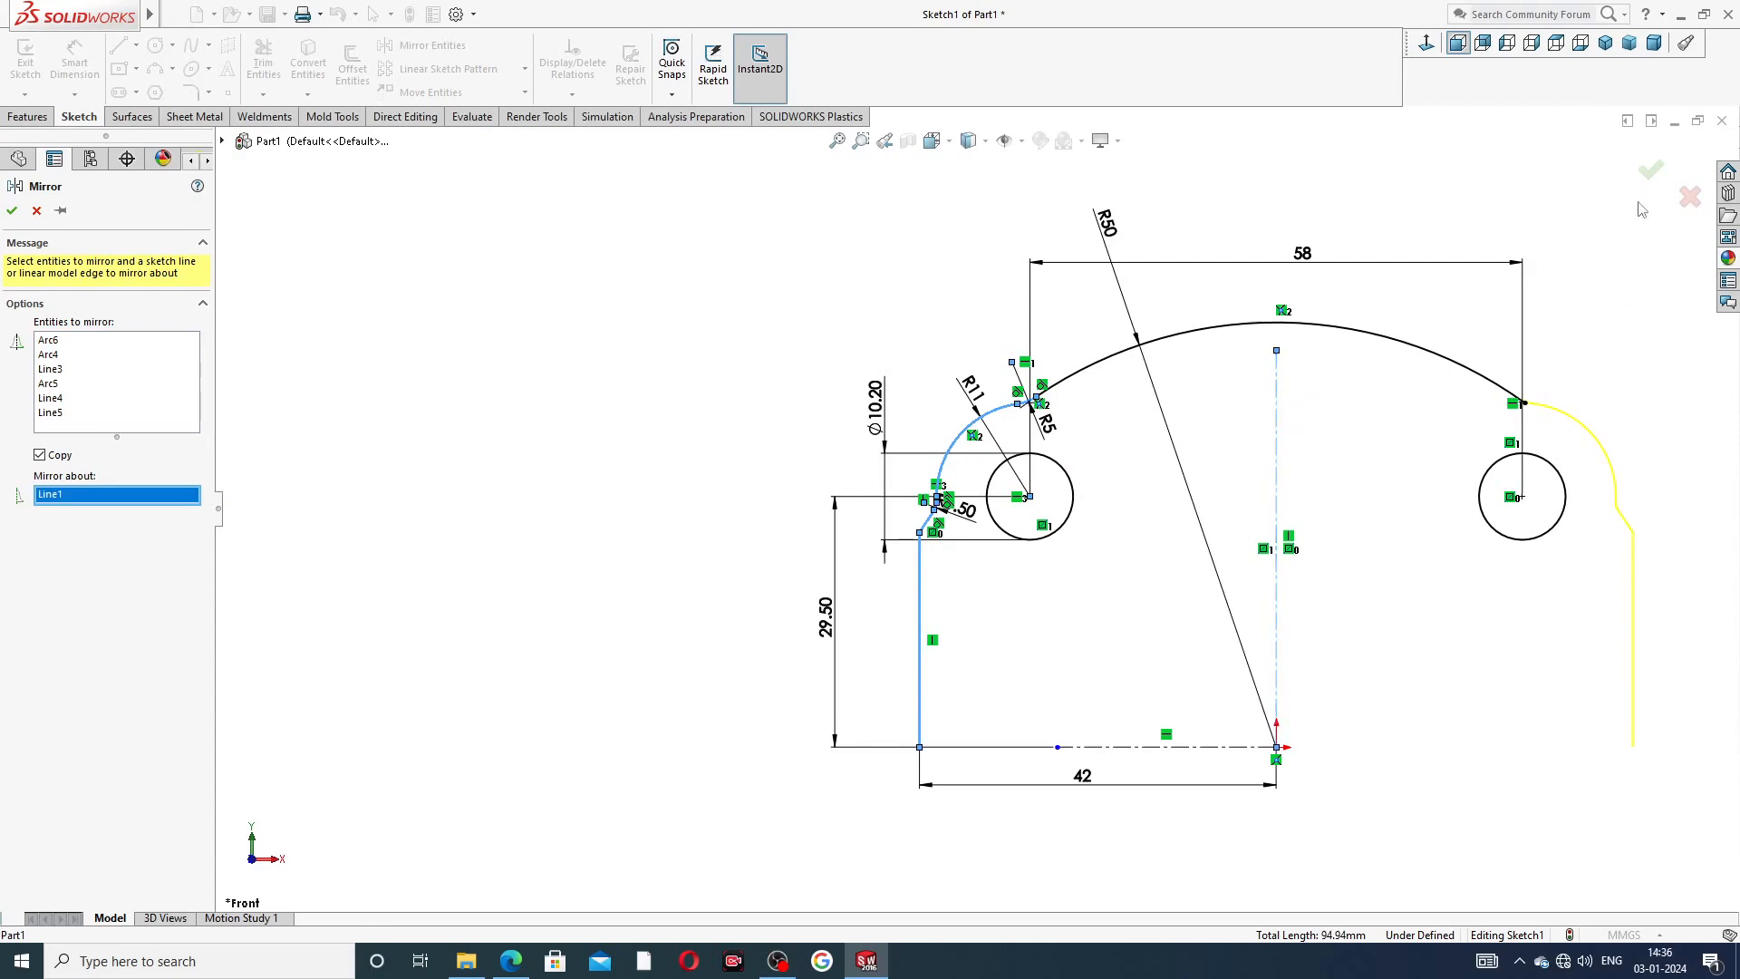
{"action": "left_click", "coordinate": [1651, 169]}
- Trim the leftover end of the R50 arc that extends past the mirrored R5 fillet, using Trim to closest
{"action": "scroll", "coordinate": [1620, 512], "scroll_direction": "down", "scroll_amount": 3}
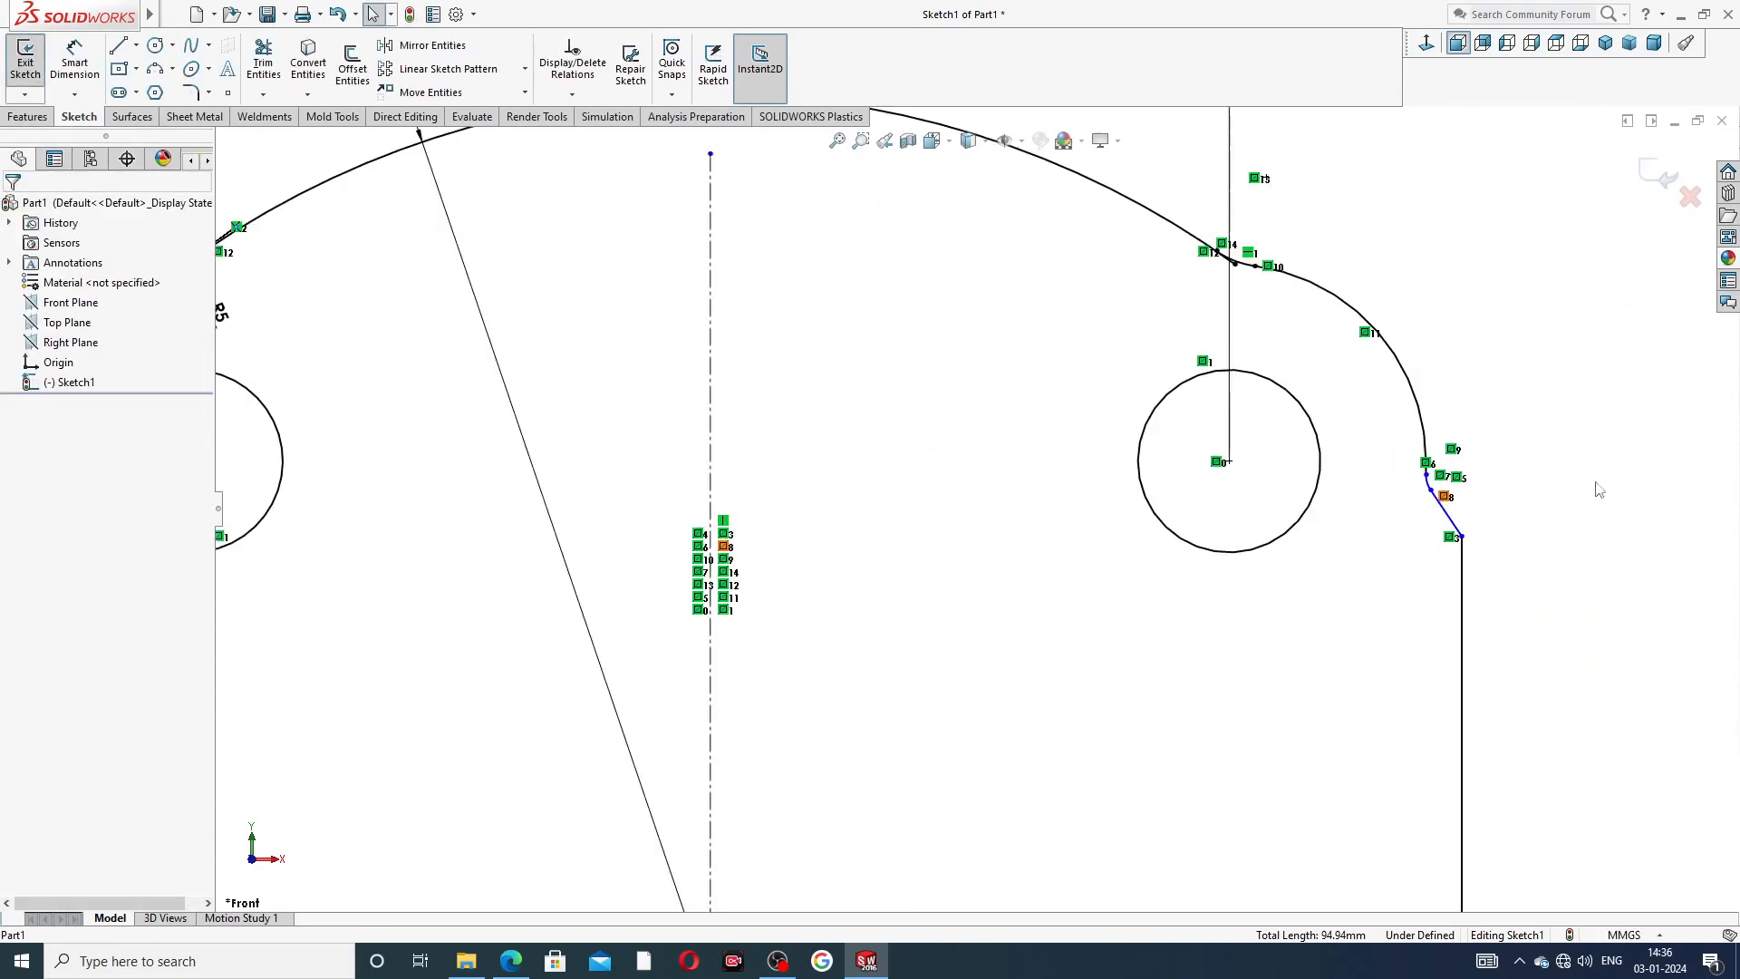
{"action": "scroll", "coordinate": [1616, 497], "scroll_direction": "down", "scroll_amount": 3}
{"action": "scroll", "coordinate": [951, 272], "scroll_direction": "up", "scroll_amount": 4}
{"action": "scroll", "coordinate": [942, 306], "scroll_direction": "down", "scroll_amount": 5}
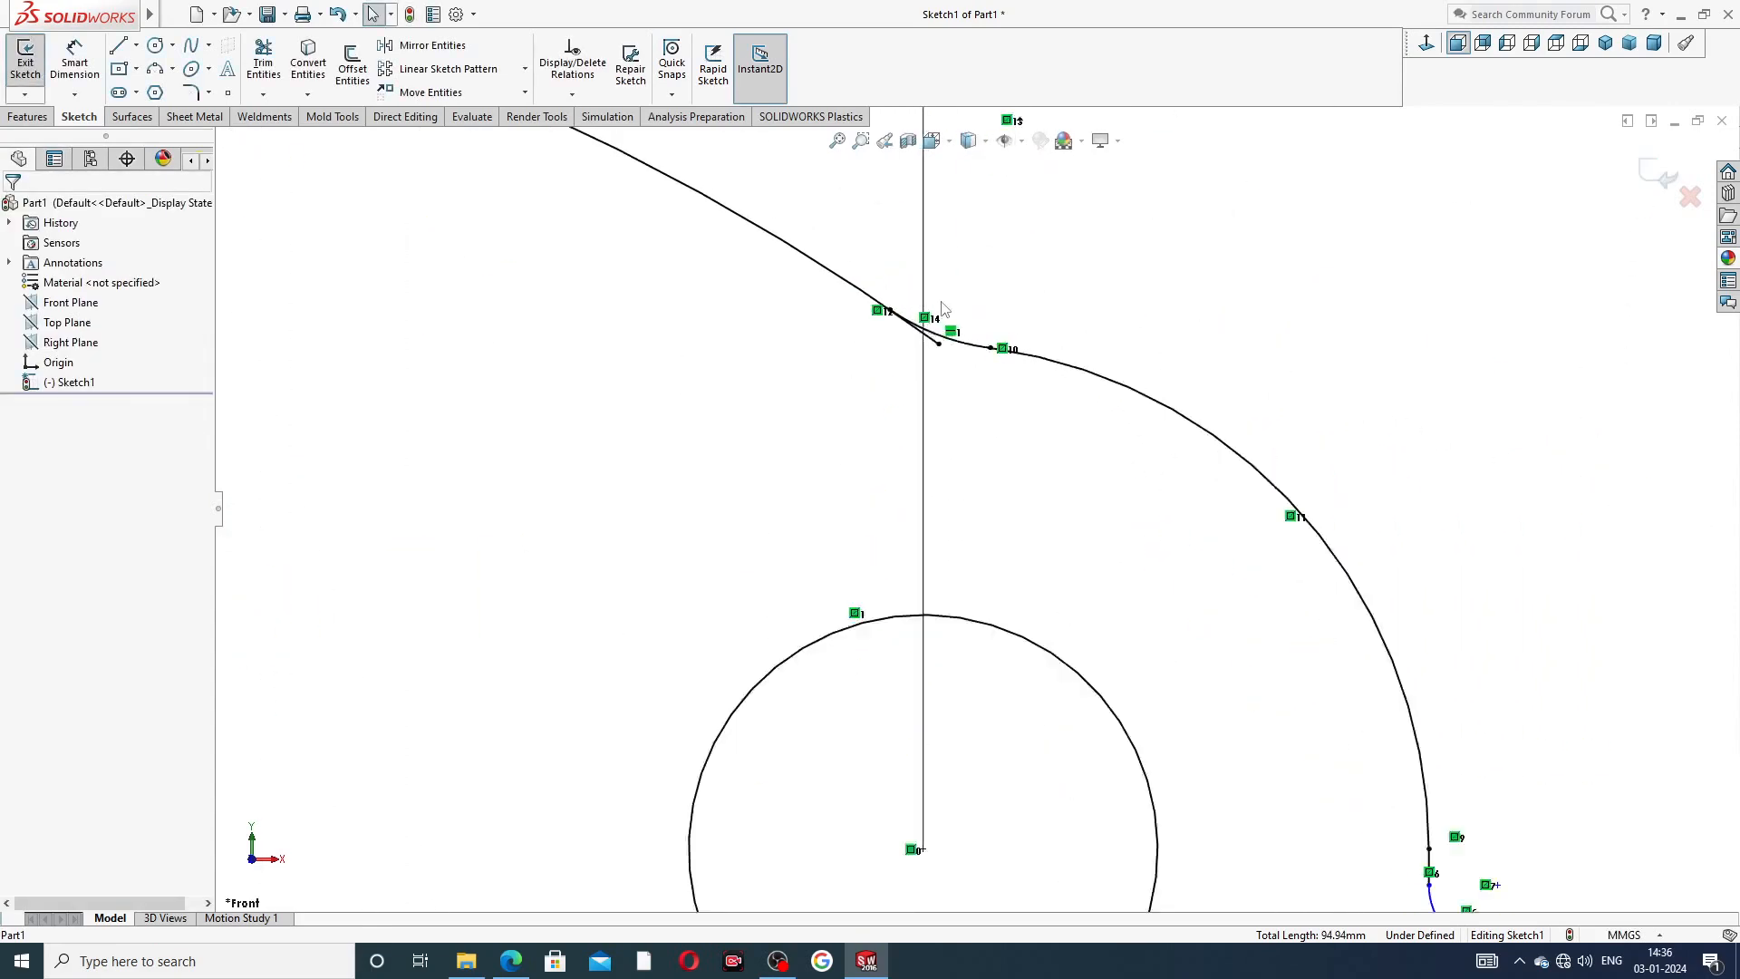
{"action": "scroll", "coordinate": [924, 345], "scroll_direction": "down", "scroll_amount": 2}
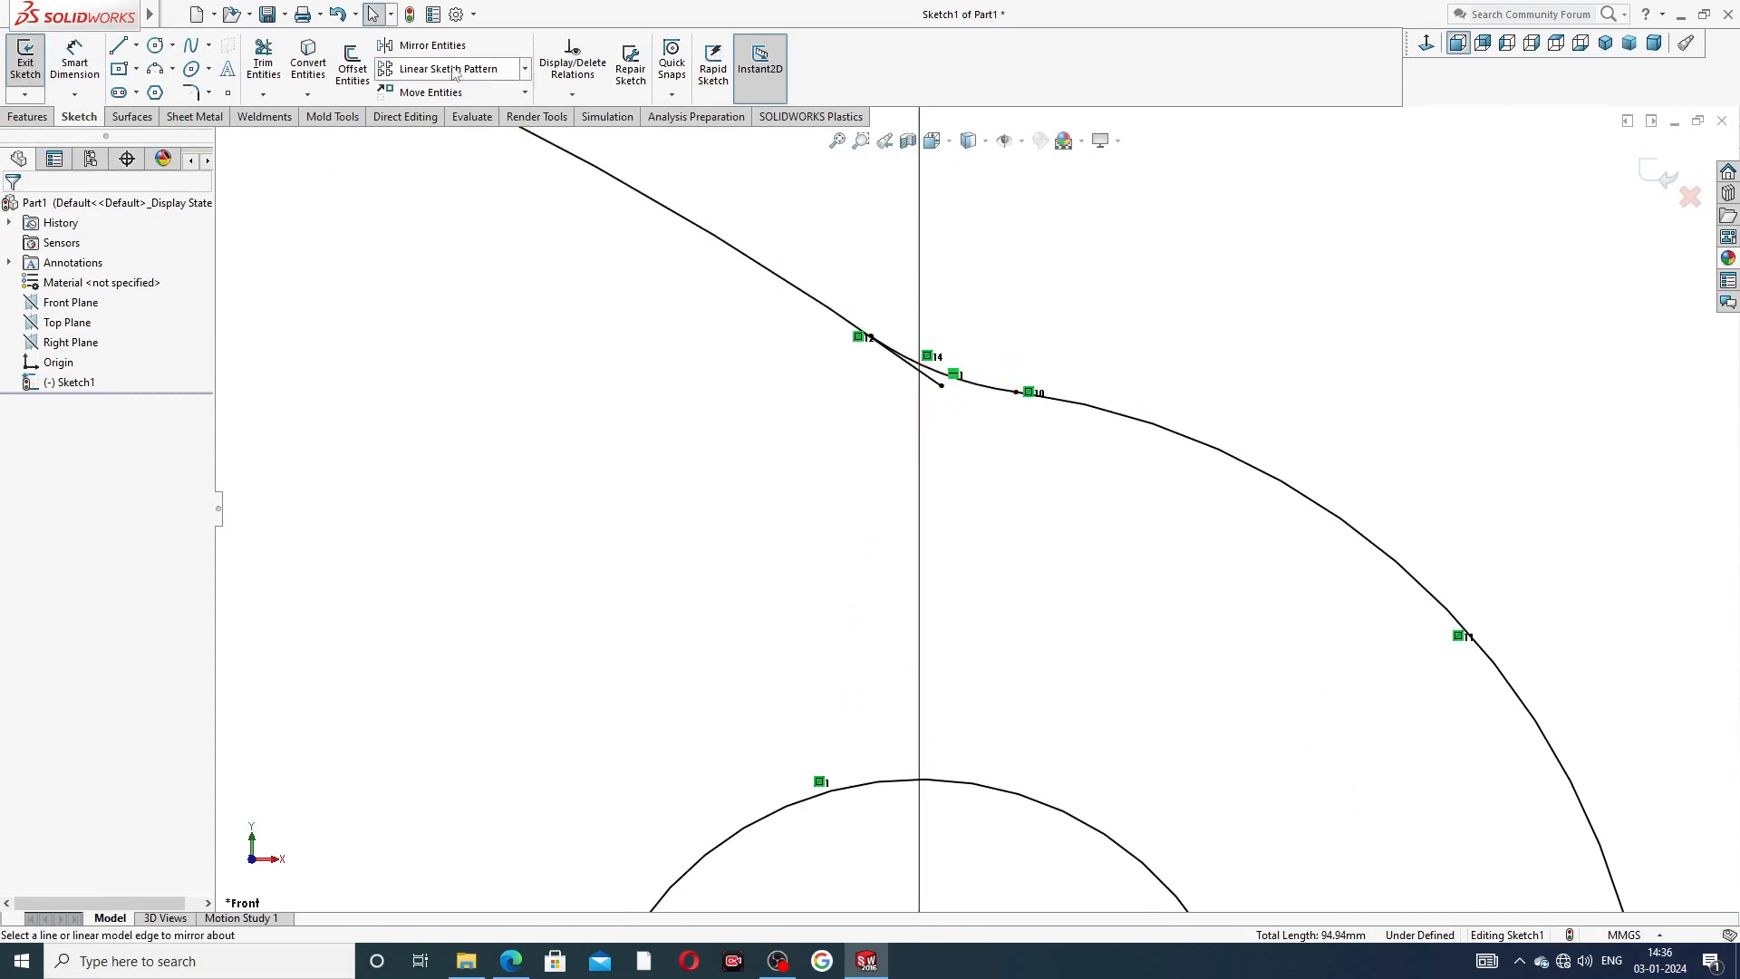
{"action": "left_click", "coordinate": [263, 63]}
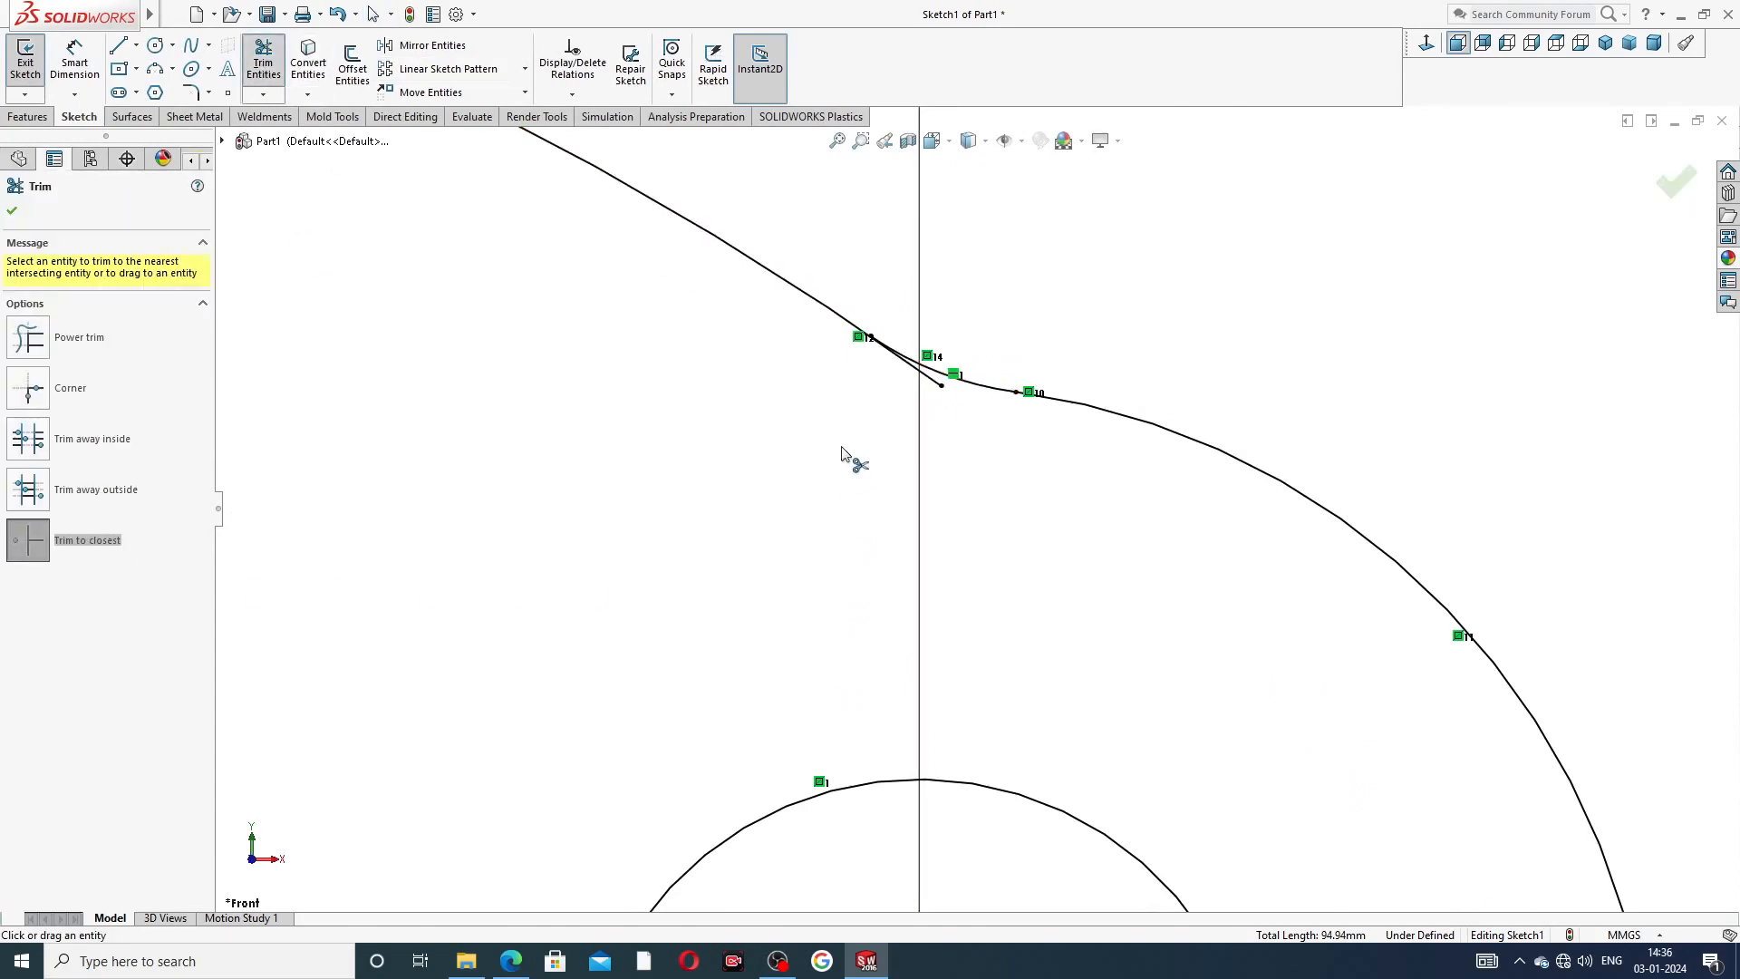
{"action": "left_click", "coordinate": [933, 380]}
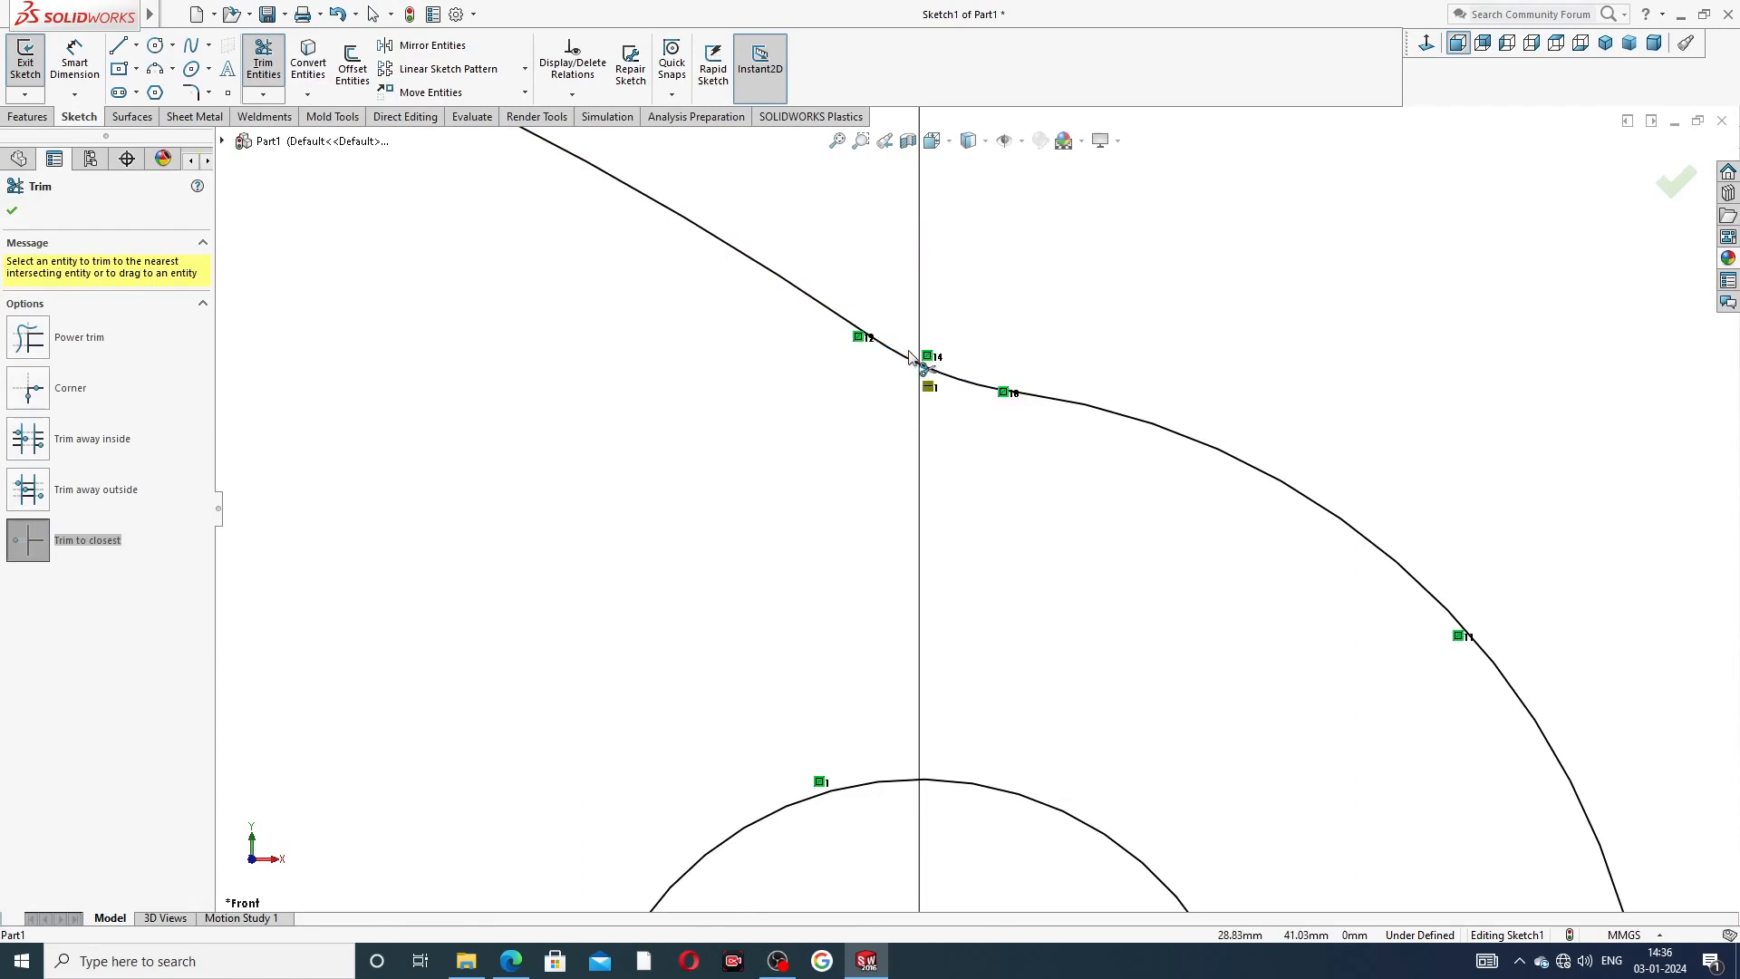
{"action": "scroll", "coordinate": [911, 356], "scroll_direction": "up", "scroll_amount": 2}
{"action": "key", "text": "Escape"}
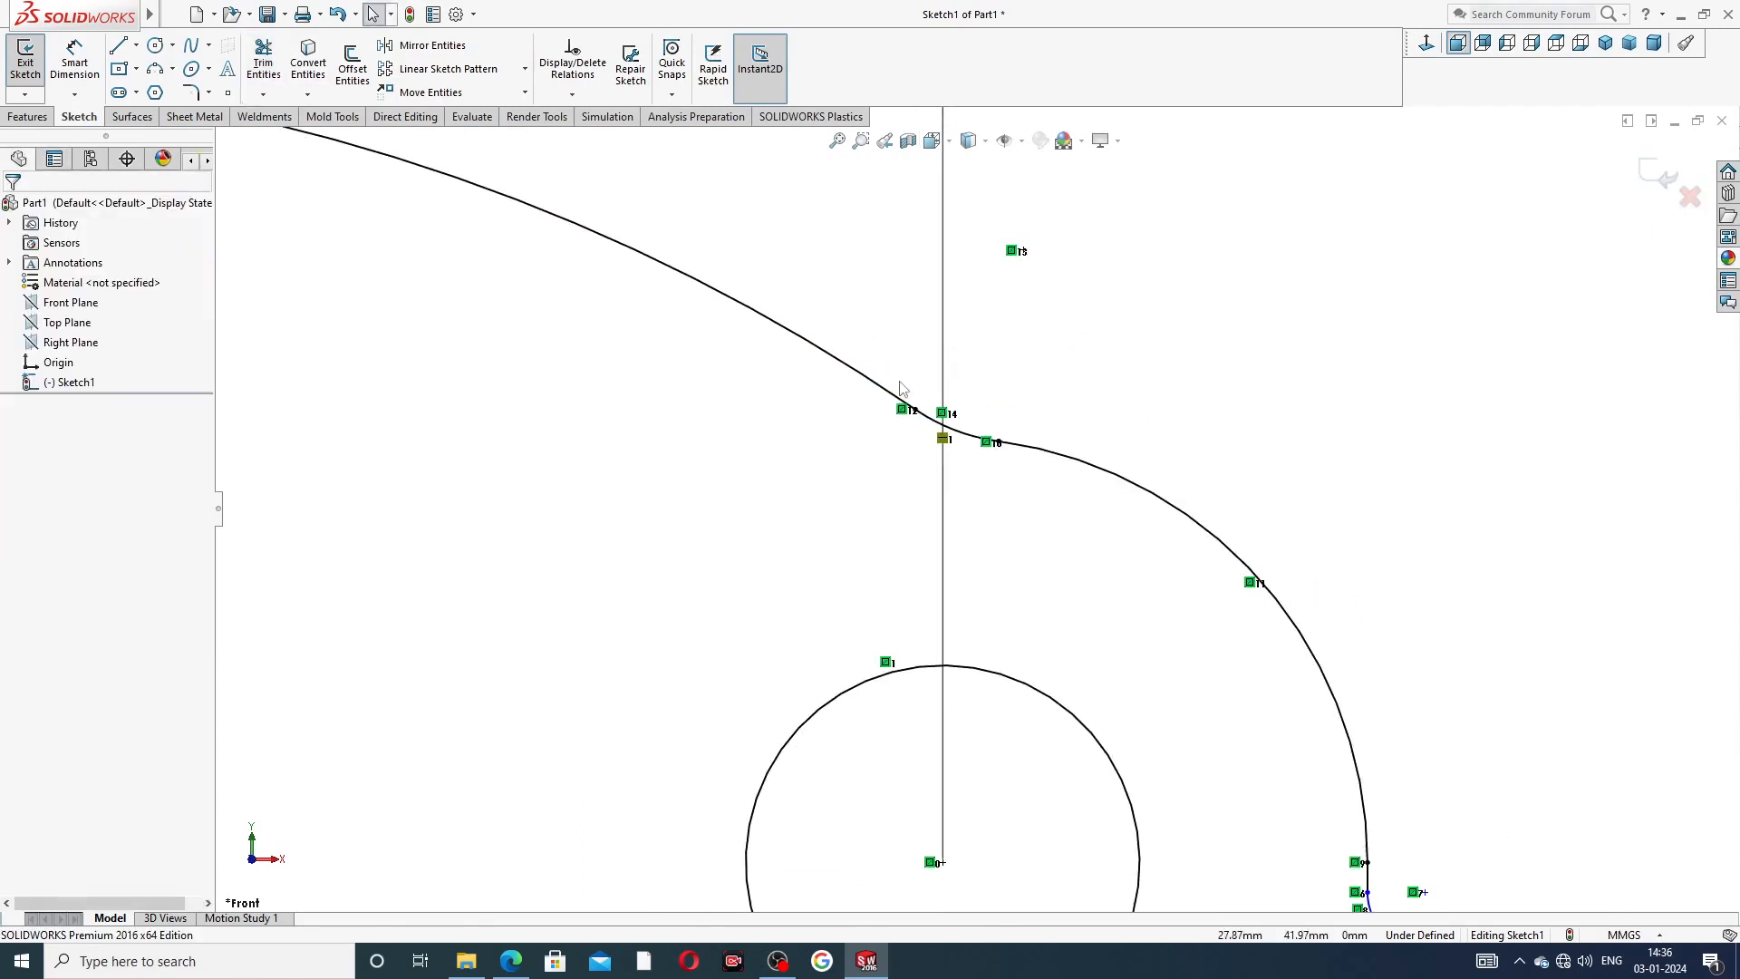
{"action": "scroll", "coordinate": [888, 476], "scroll_direction": "up", "scroll_amount": 3}
{"action": "scroll", "coordinate": [1062, 573], "scroll_direction": "down", "scroll_amount": 5}
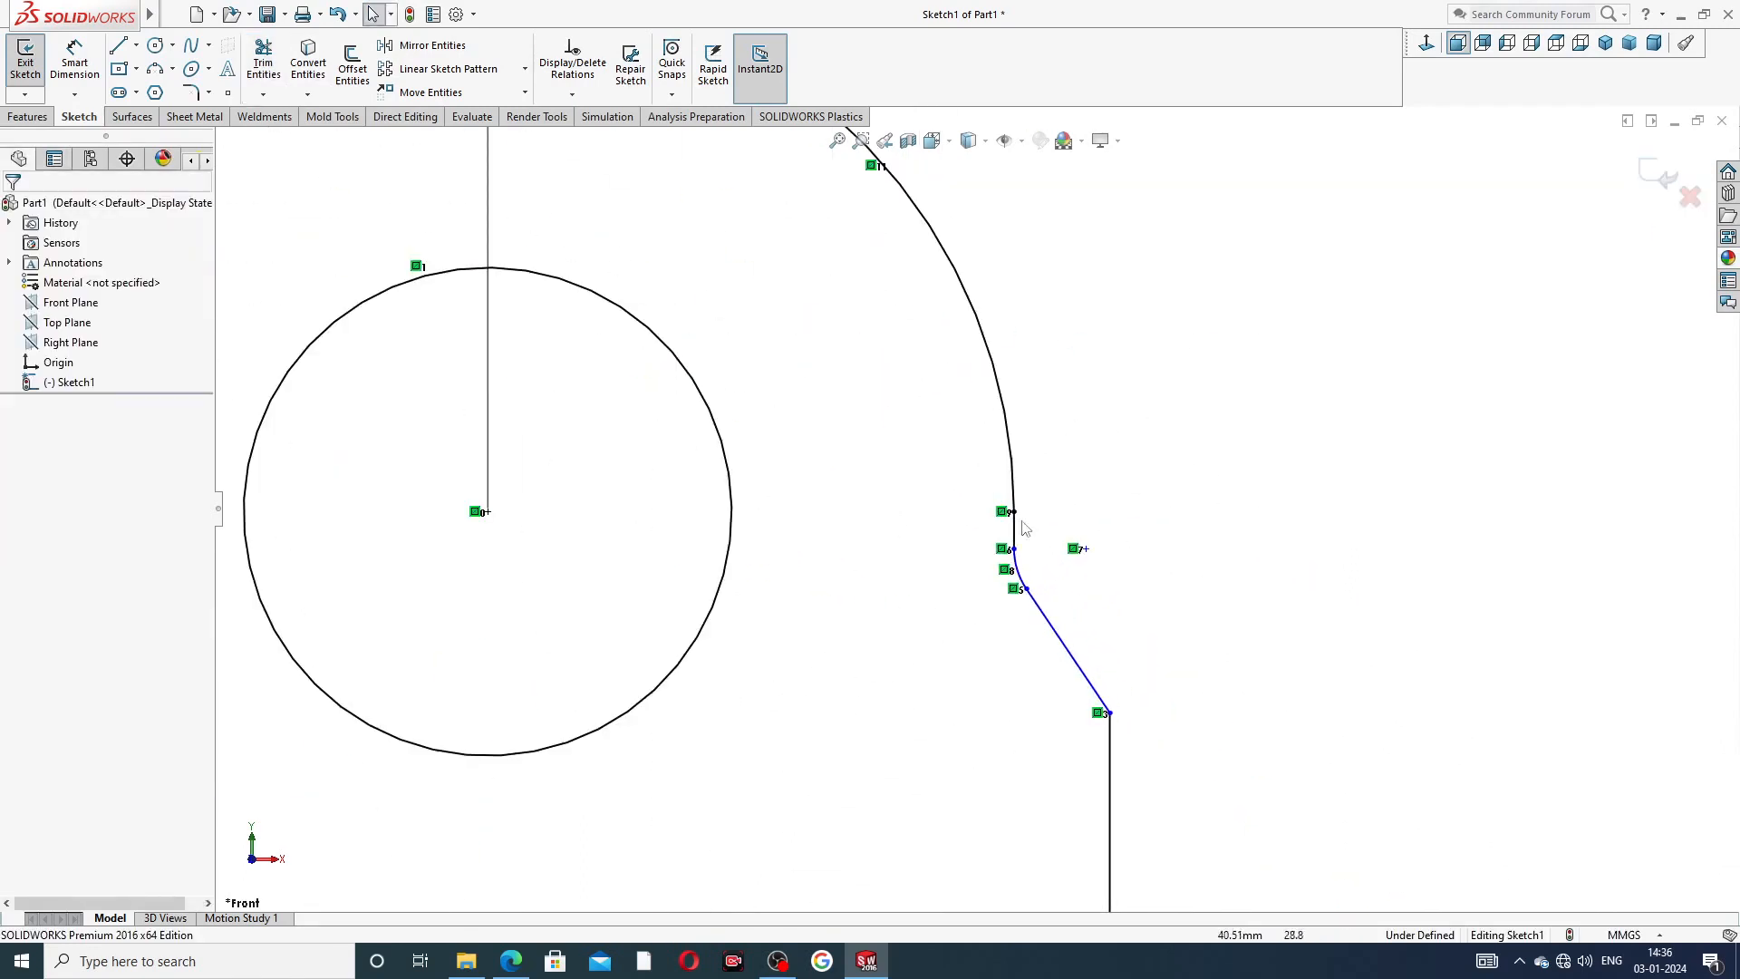
{"action": "scroll", "coordinate": [996, 526], "scroll_direction": "up", "scroll_amount": 8}
{"action": "scroll", "coordinate": [558, 611], "scroll_direction": "down", "scroll_amount": 3}
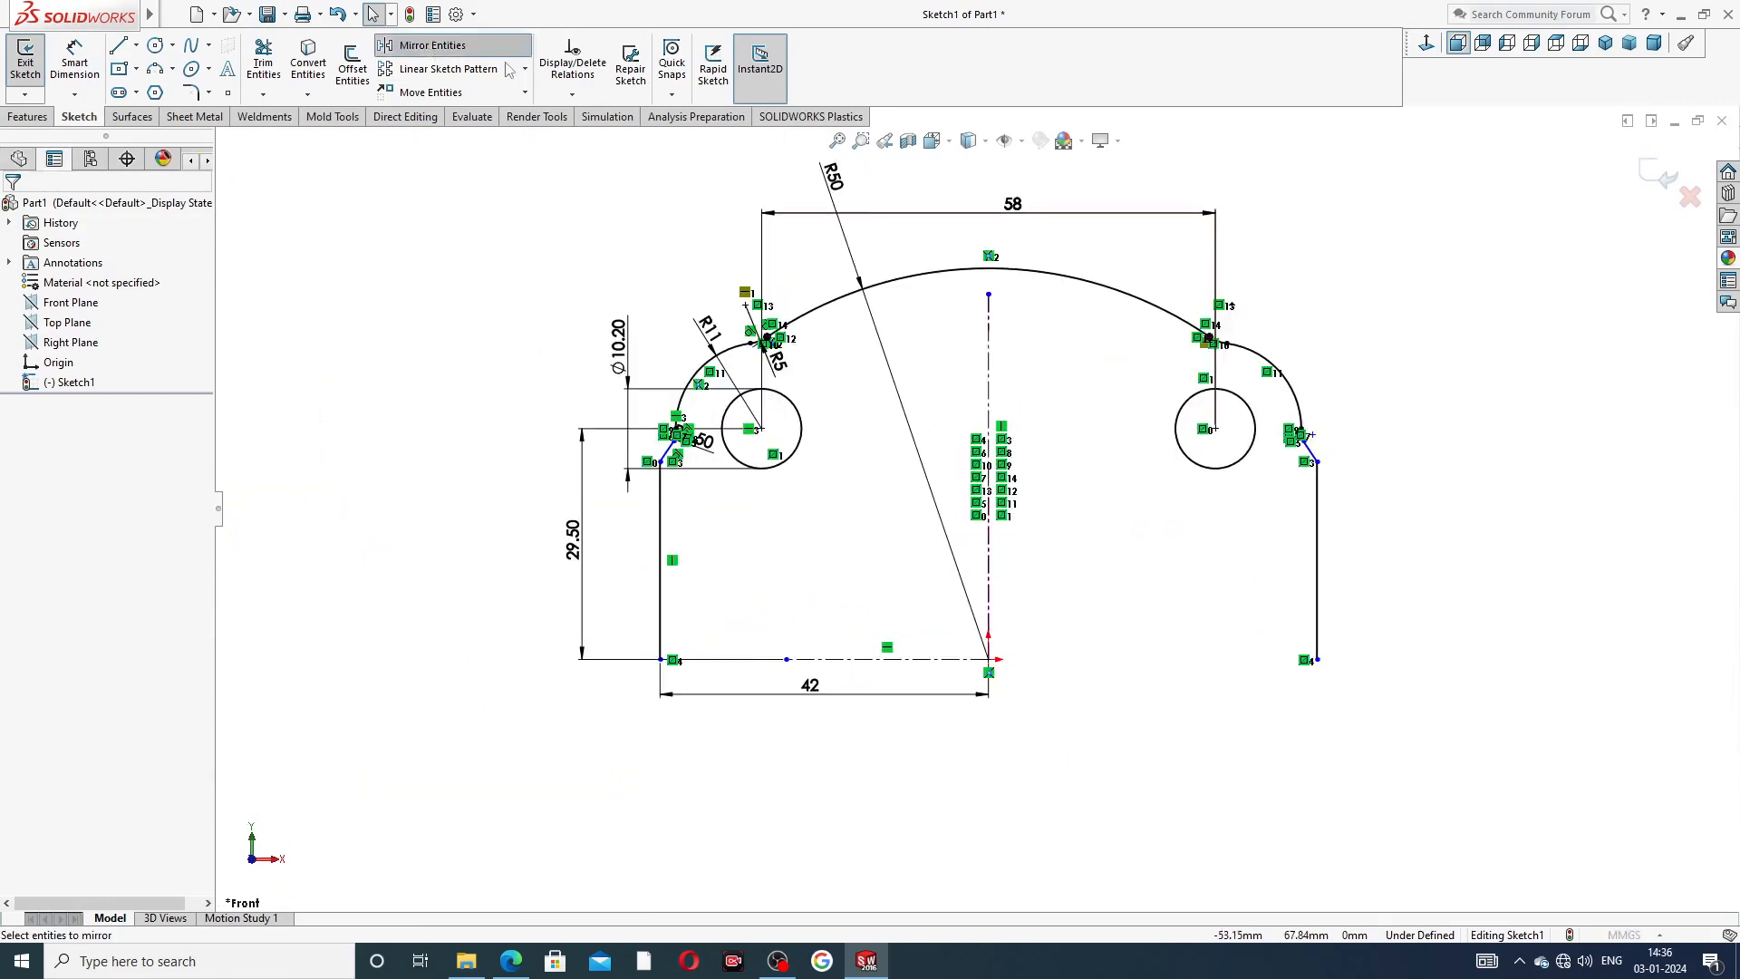
{"action": "left_click", "coordinate": [435, 46]}
{"action": "mouse_move", "coordinate": [1319, 247]}
{"action": "left_mouse_down"}
{"action": "mouse_move", "coordinate": [768, 274]}
{"action": "mouse_move", "coordinate": [675, 349]}
{"action": "mouse_move", "coordinate": [688, 389]}
{"action": "mouse_move", "coordinate": [662, 476]}
{"action": "mouse_move", "coordinate": [644, 356]}
{"action": "left_mouse_up"}
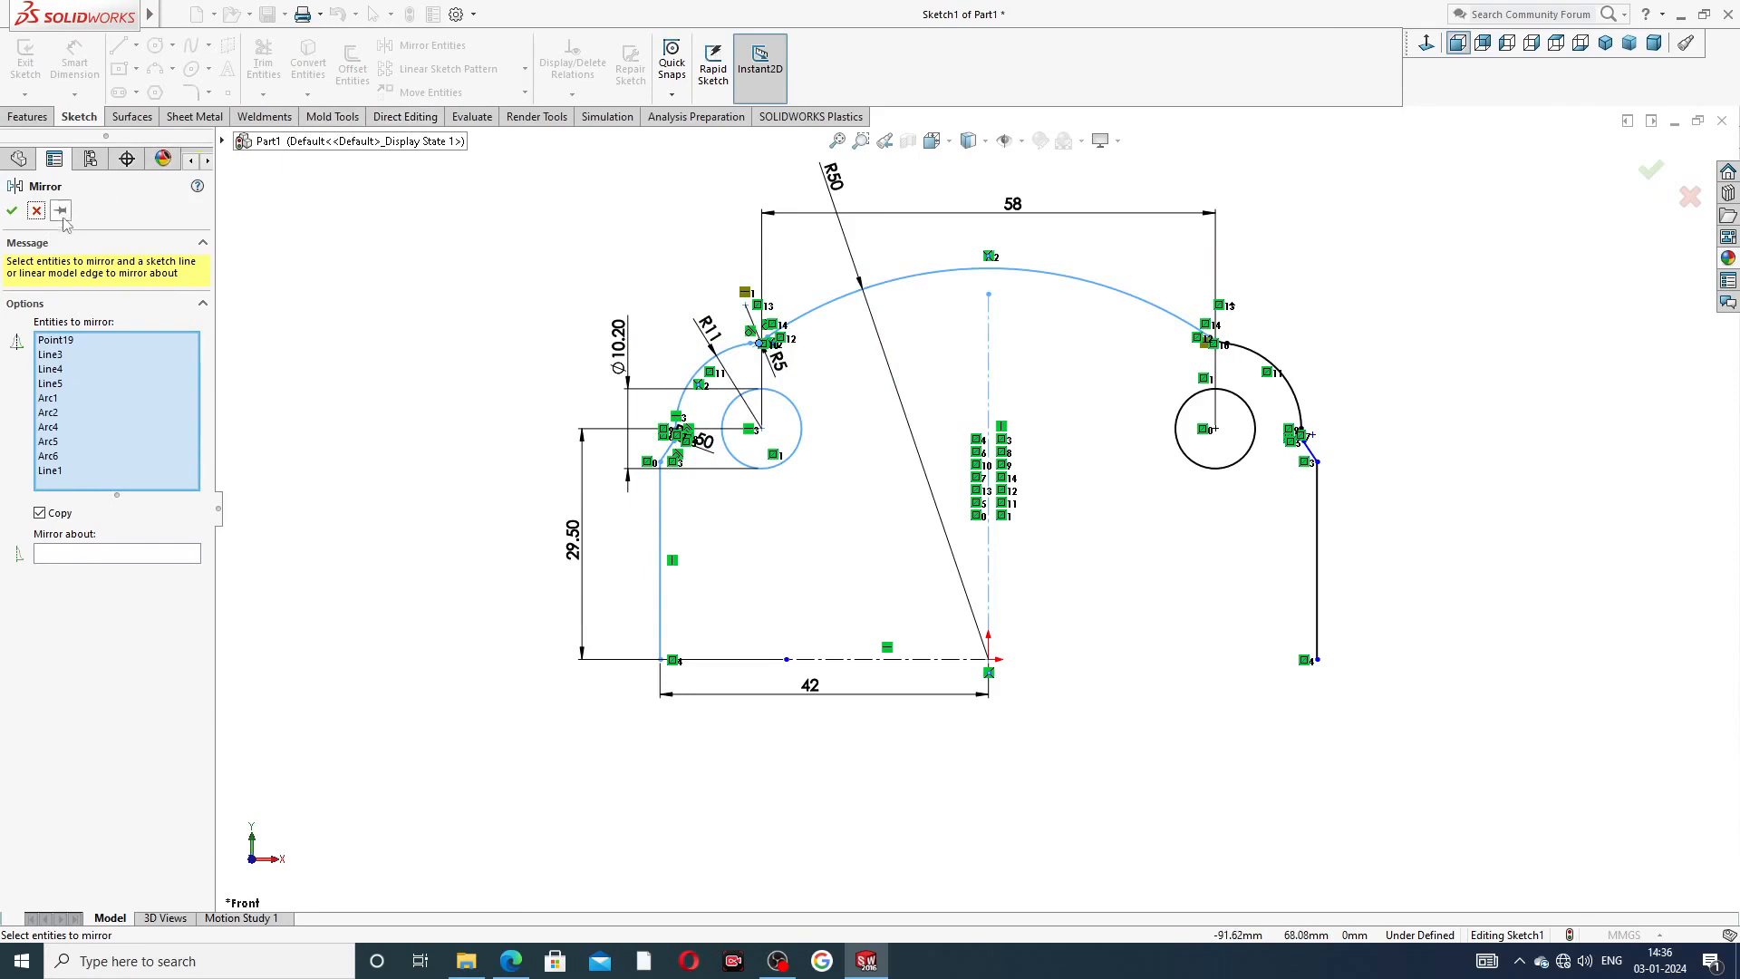
{"action": "left_click", "coordinate": [37, 210]}
- Mirror the complete upper profile, including both holes and the vertical centreline, about the horizontal centreline
{"action": "left_click", "coordinate": [421, 45]}
{"action": "mouse_move", "coordinate": [1290, 228]}
{"action": "left_mouse_down"}
{"action": "mouse_move", "coordinate": [679, 264]}
{"action": "mouse_move", "coordinate": [603, 398]}
{"action": "mouse_move", "coordinate": [761, 559]}
{"action": "mouse_move", "coordinate": [1114, 543]}
{"action": "mouse_move", "coordinate": [1413, 505]}
{"action": "mouse_move", "coordinate": [1402, 477]}
{"action": "left_mouse_up"}
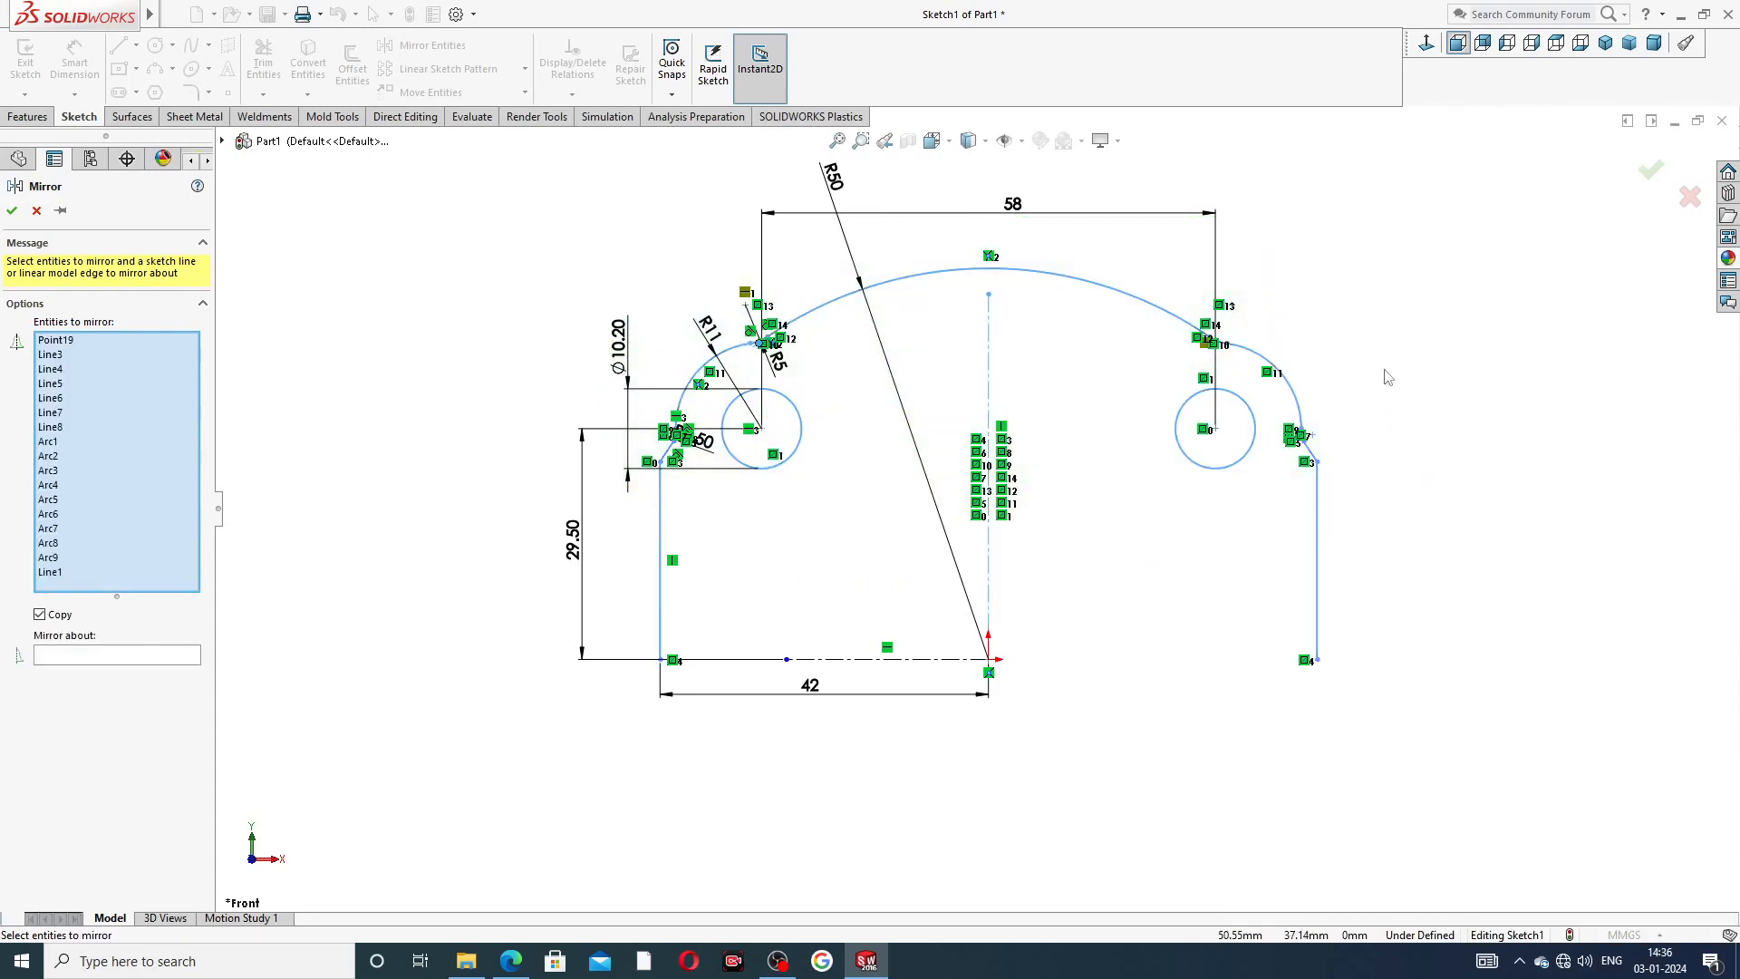
{"action": "left_click", "coordinate": [162, 657]}
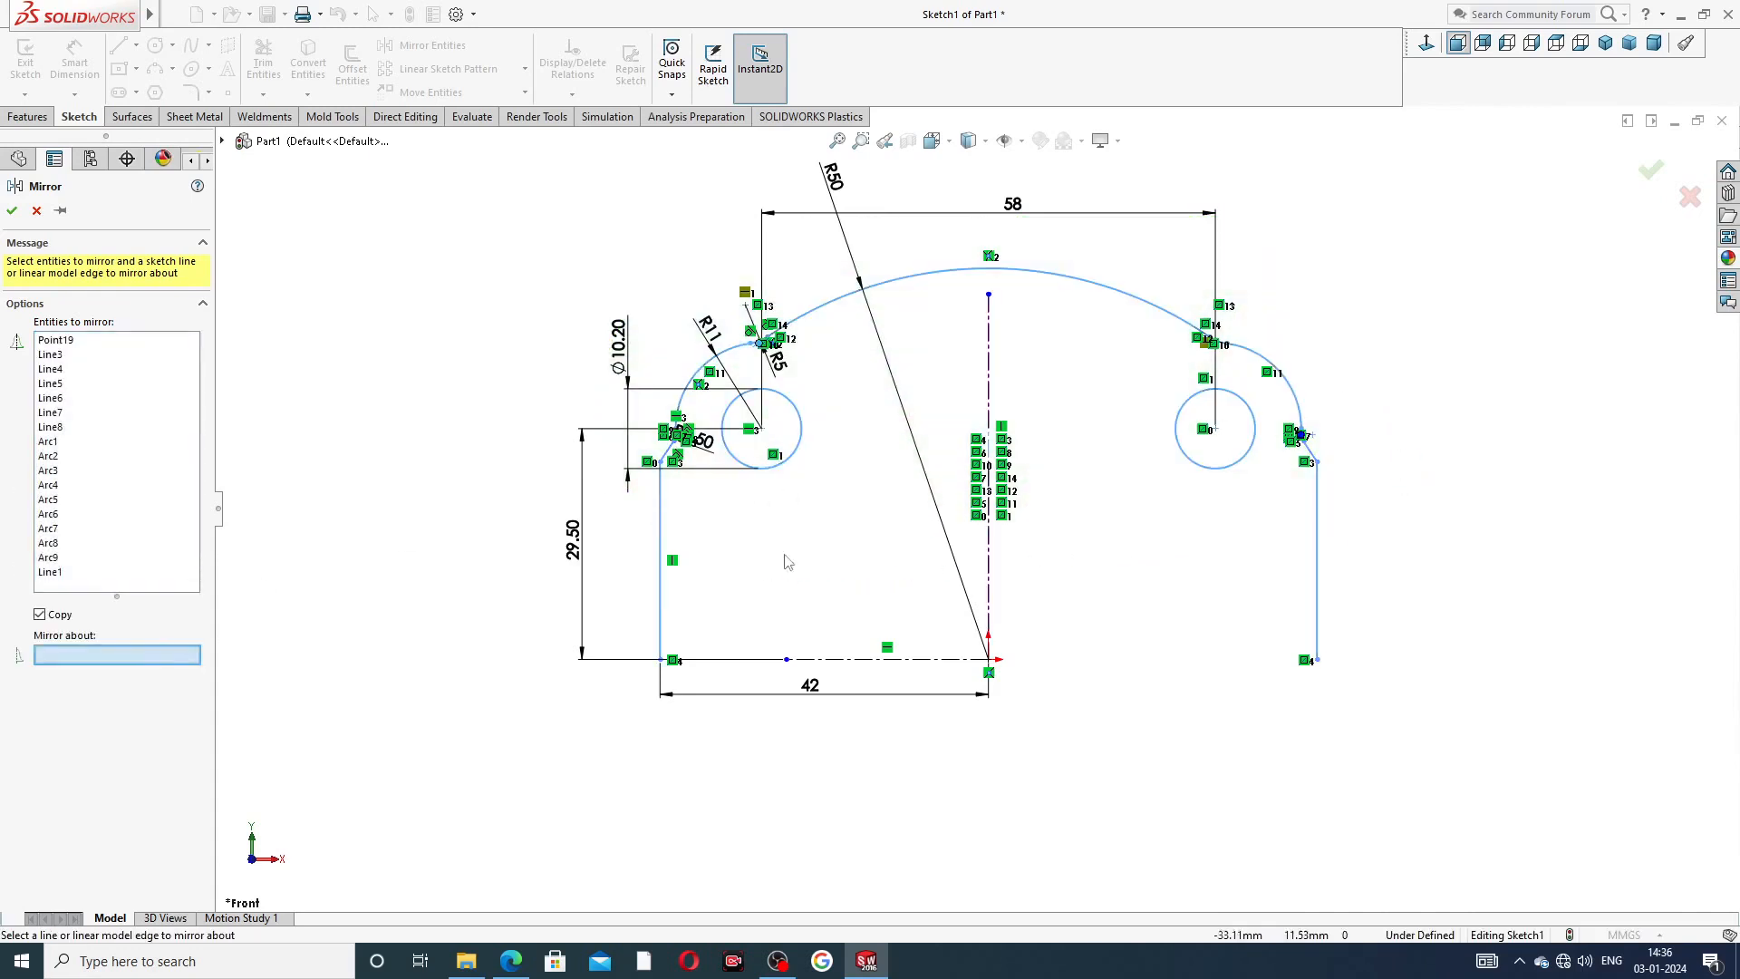
{"action": "left_click", "coordinate": [935, 661]}
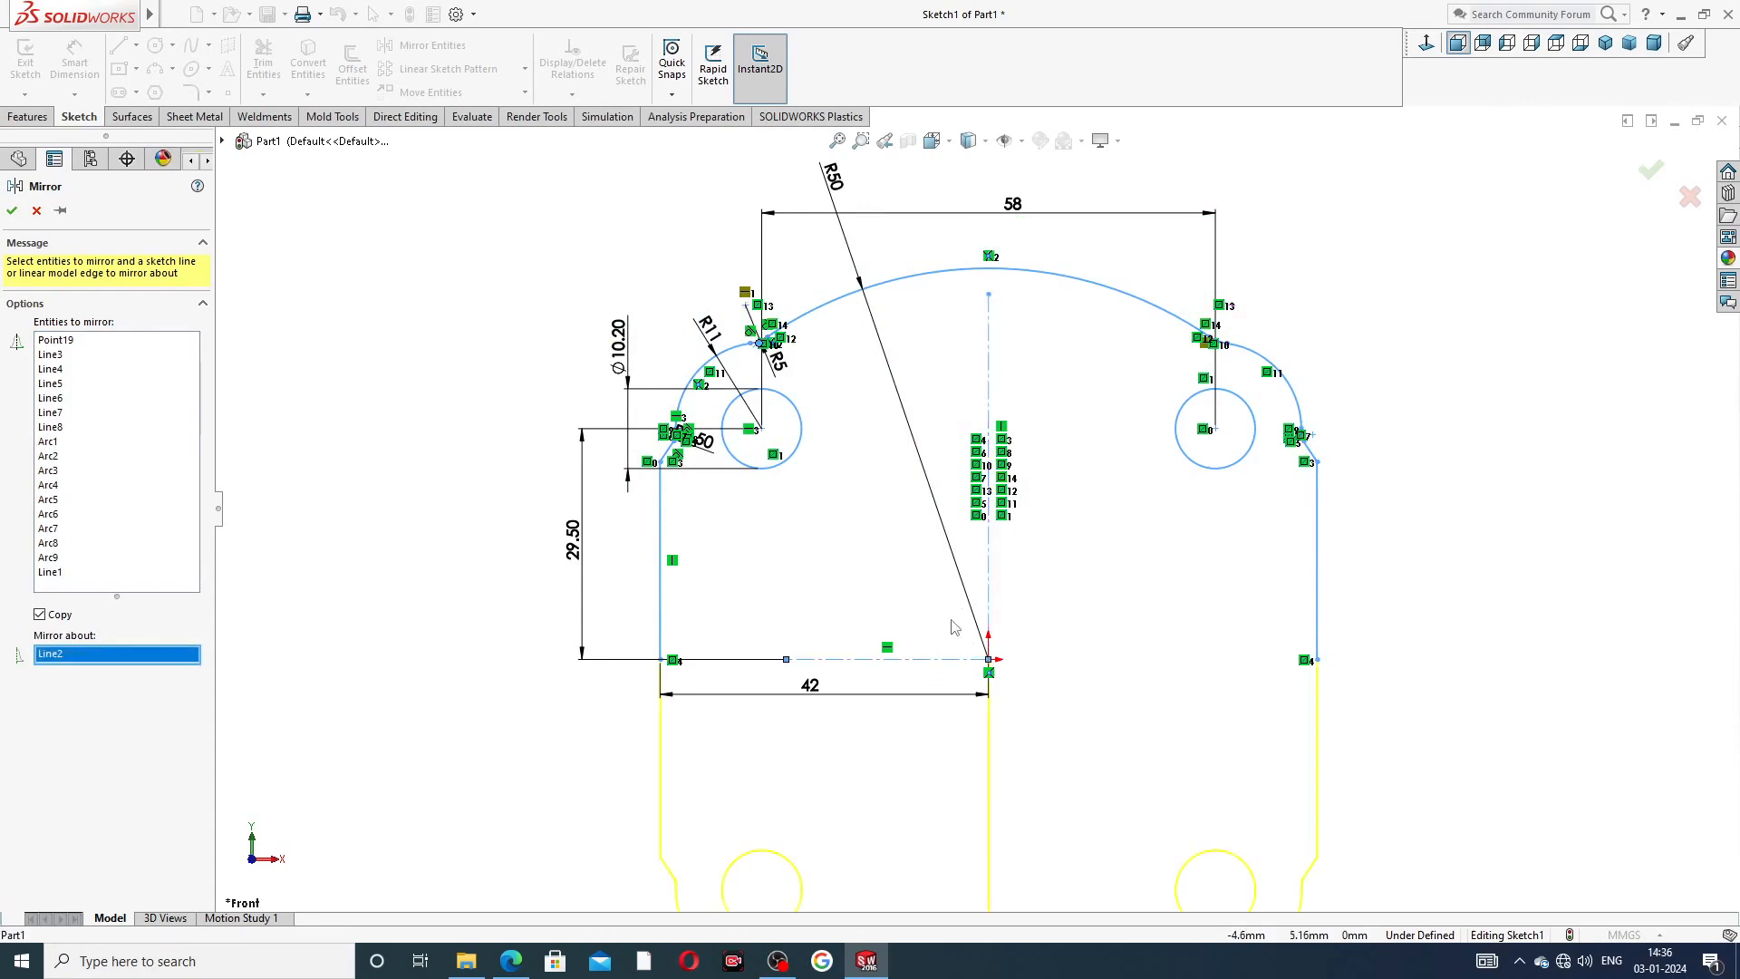
{"action": "key", "text": "f"}
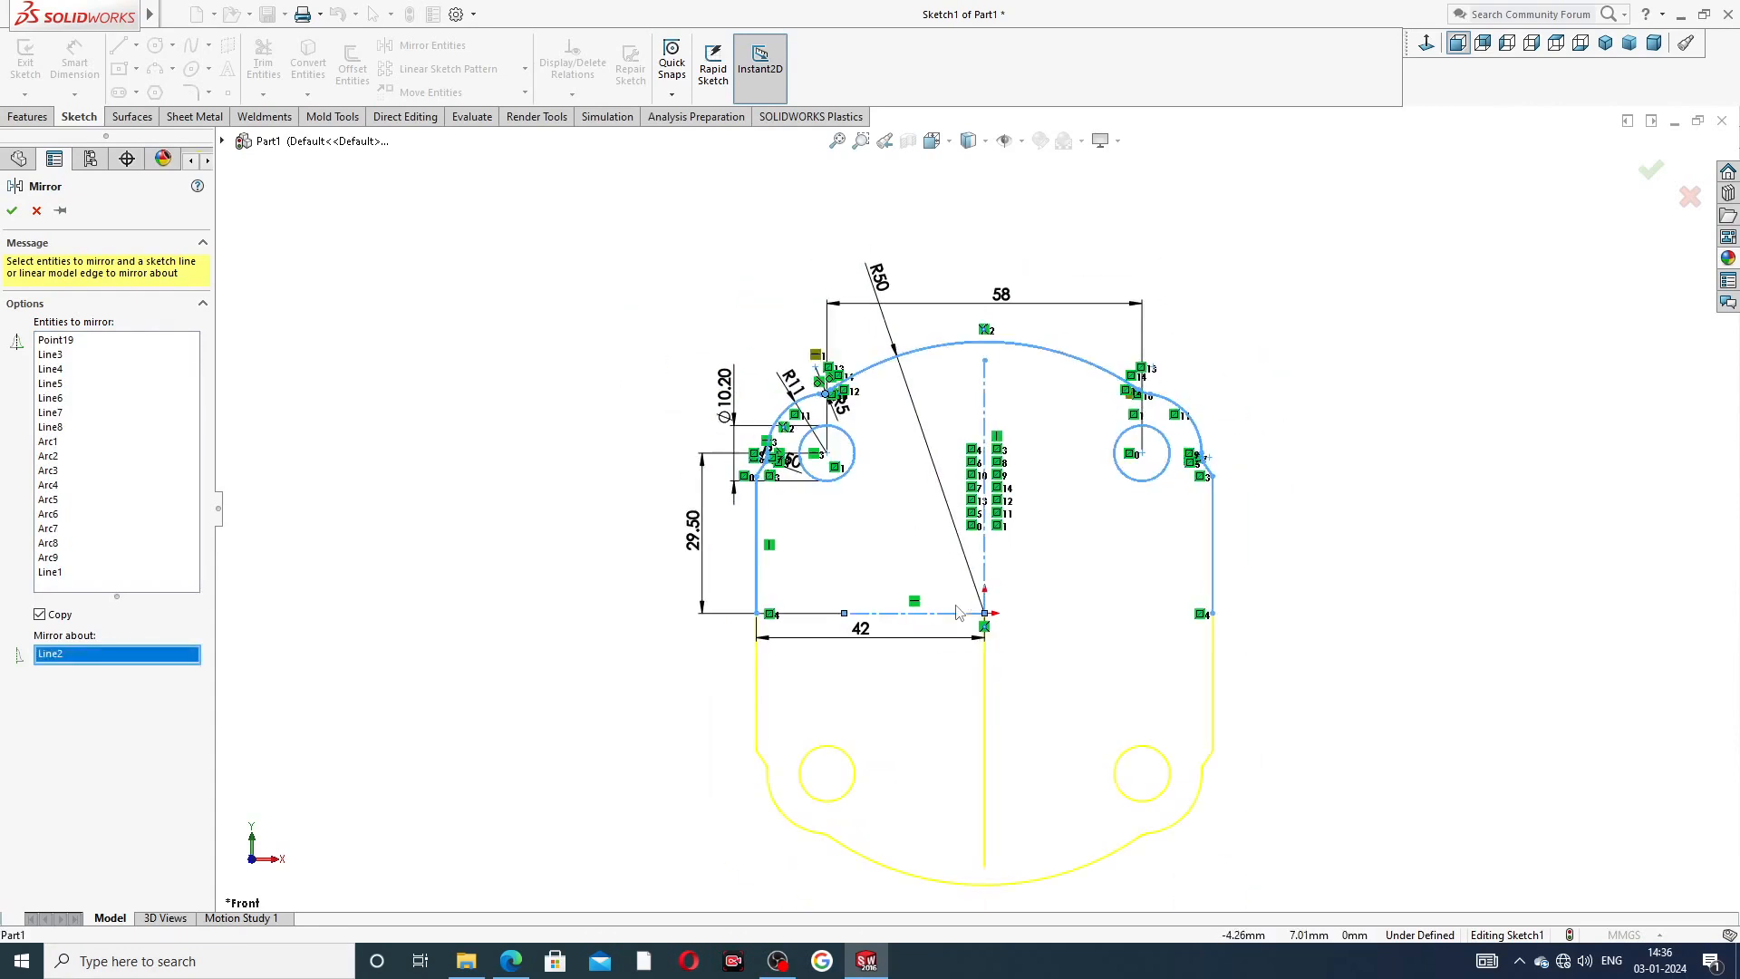
{"action": "left_click", "coordinate": [1650, 169]}
{"action": "scroll", "coordinate": [1167, 589], "scroll_direction": "down", "scroll_amount": 5}
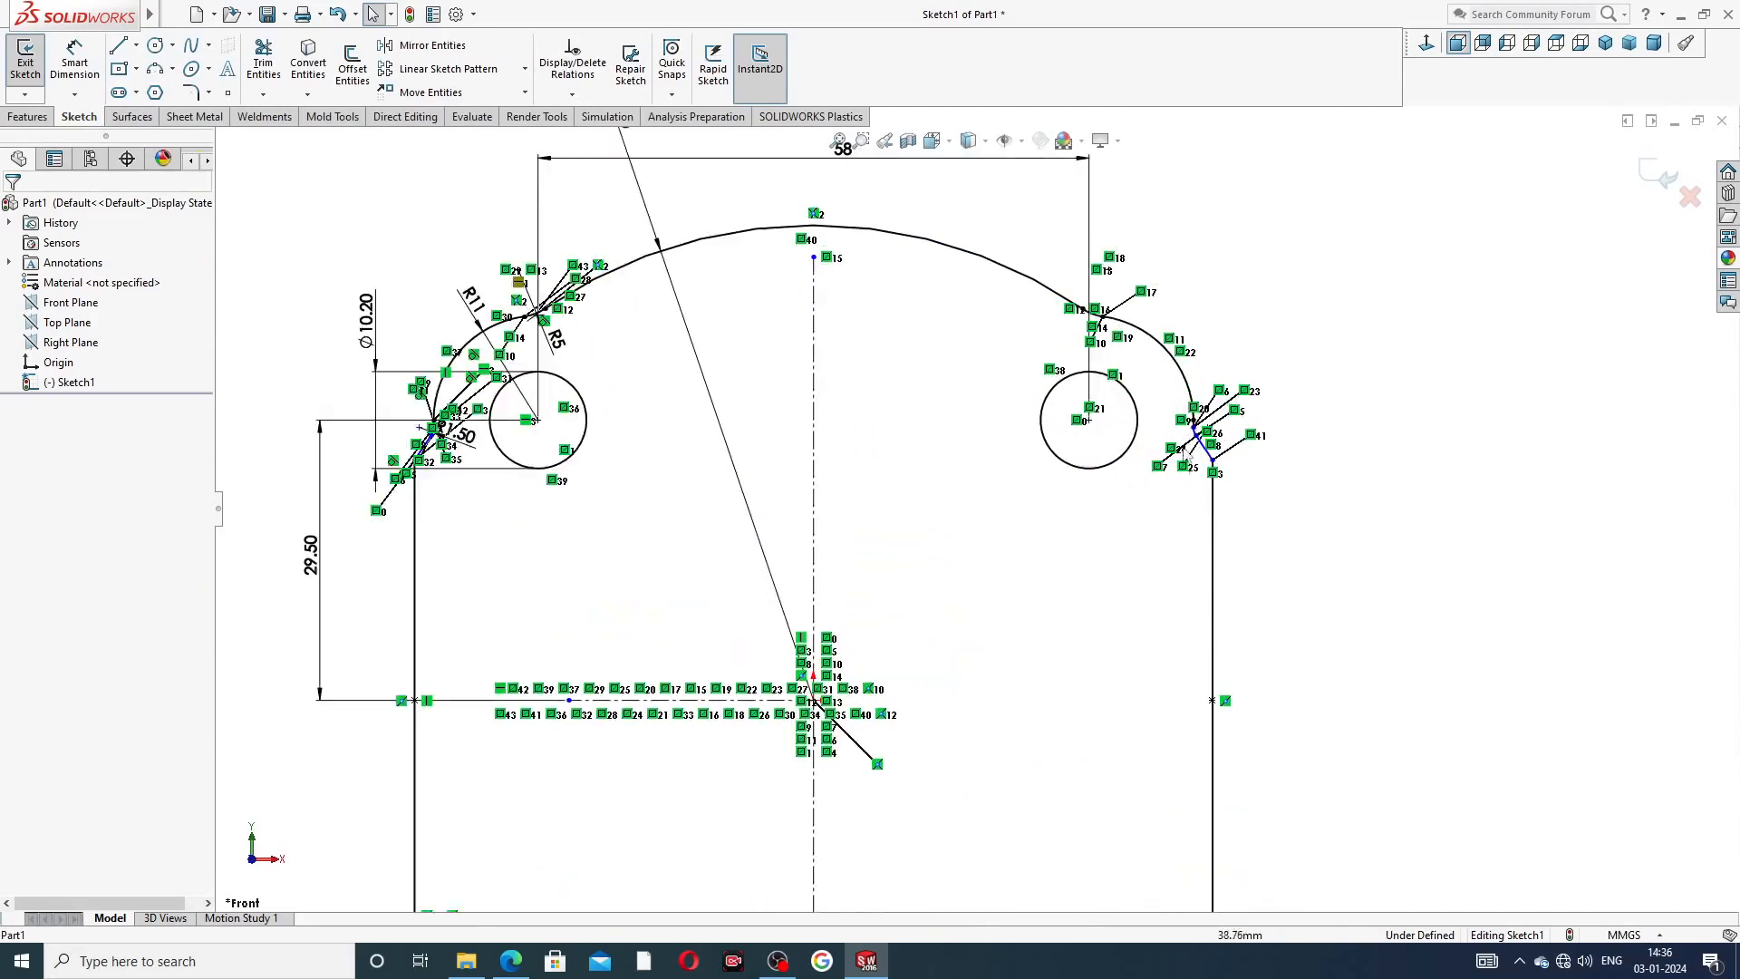
- Examine the mirrored fillets, slanted lines and holes at the lower corners, and check the complete closed profile
{"action": "scroll", "coordinate": [1220, 568], "scroll_direction": "up", "scroll_amount": 3}
{"action": "scroll", "coordinate": [943, 795], "scroll_direction": "up", "scroll_amount": 3}
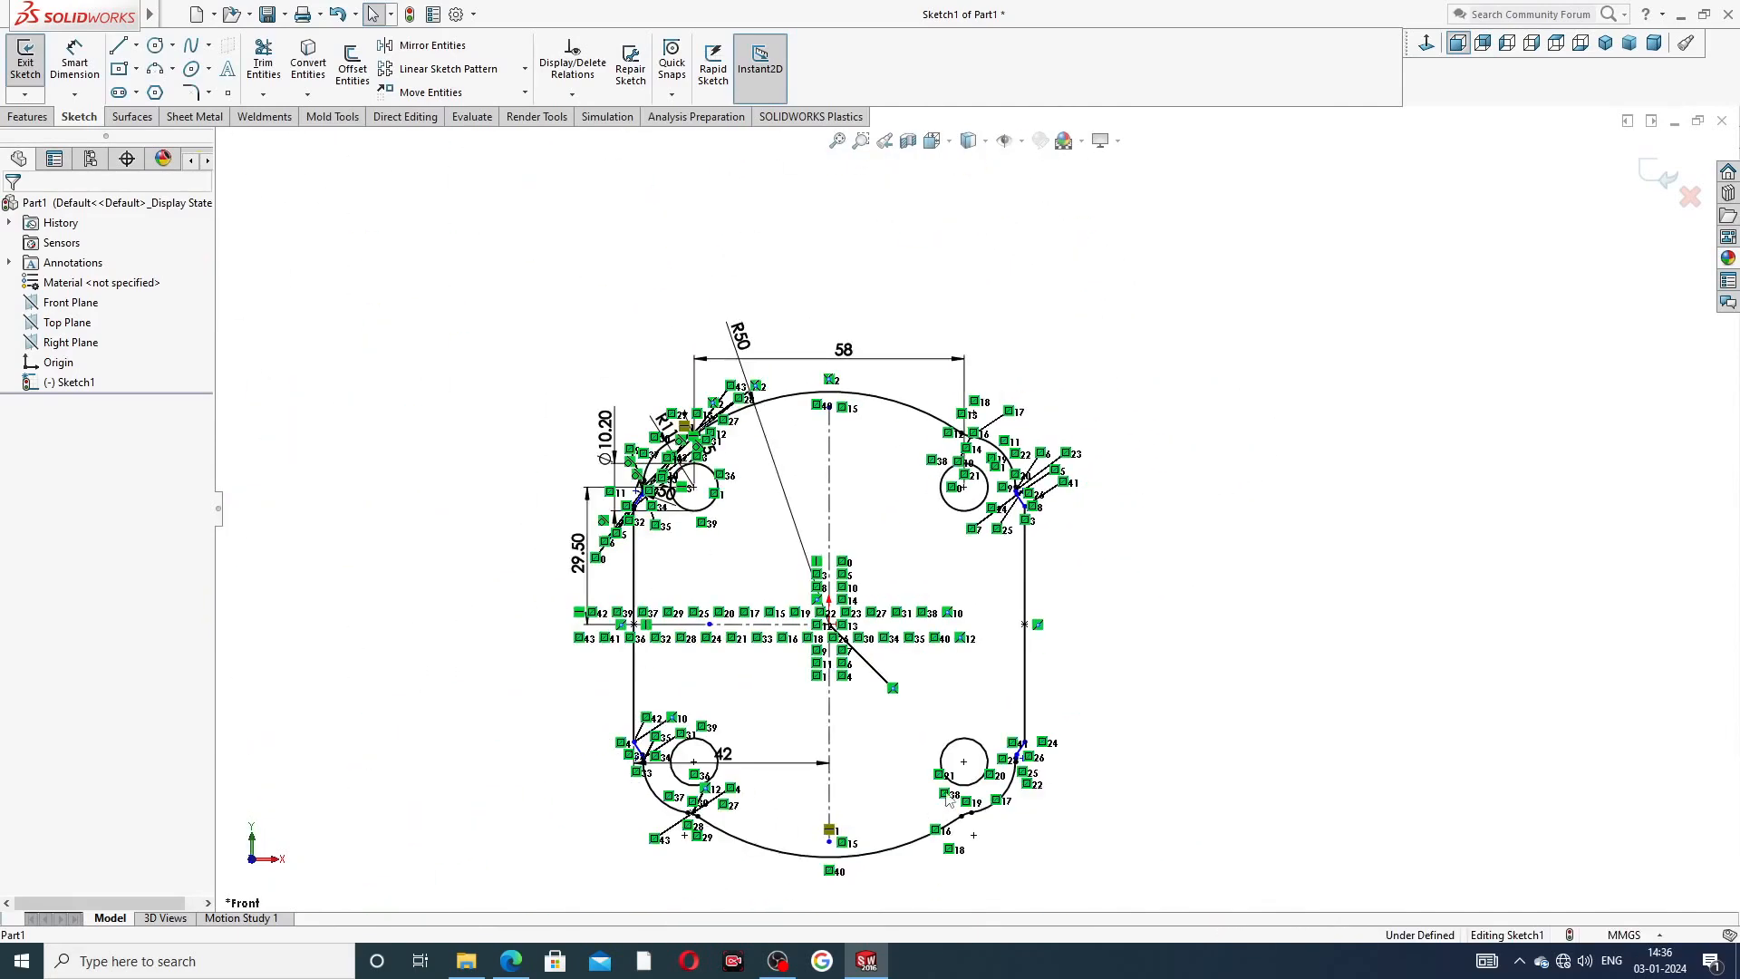
{"action": "scroll", "coordinate": [988, 806], "scroll_direction": "down", "scroll_amount": 5}
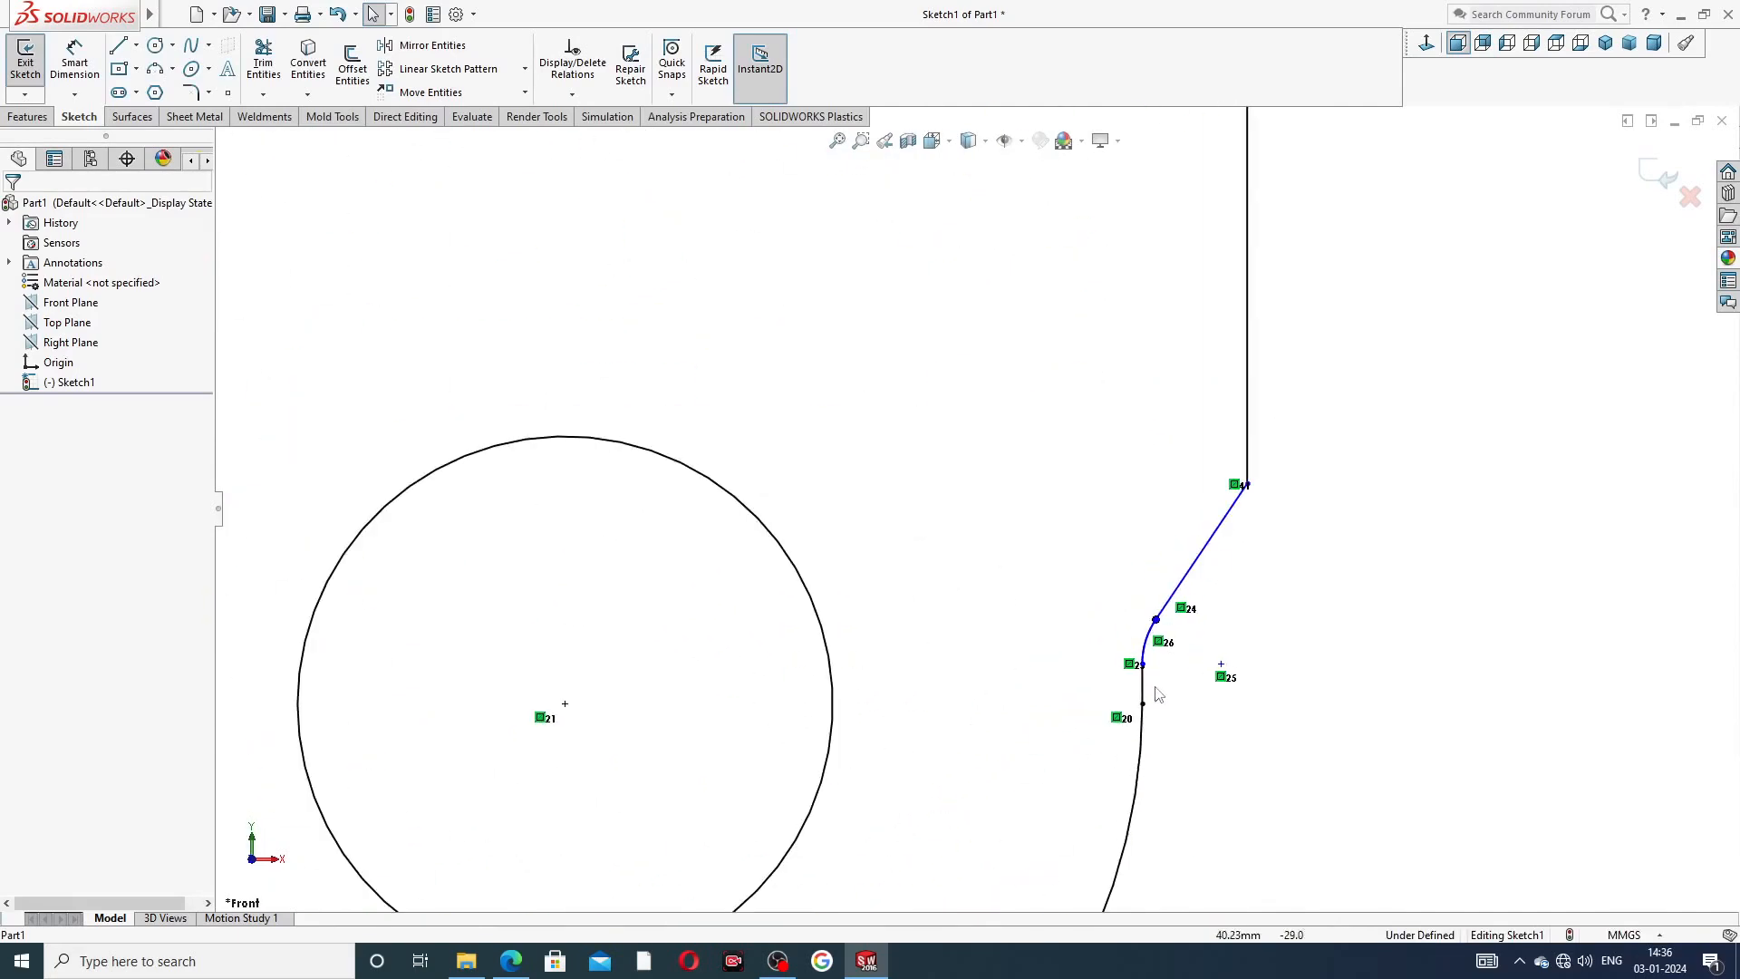
{"action": "scroll", "coordinate": [1160, 635], "scroll_direction": "up", "scroll_amount": 2}
{"action": "scroll", "coordinate": [961, 598], "scroll_direction": "up", "scroll_amount": 3}
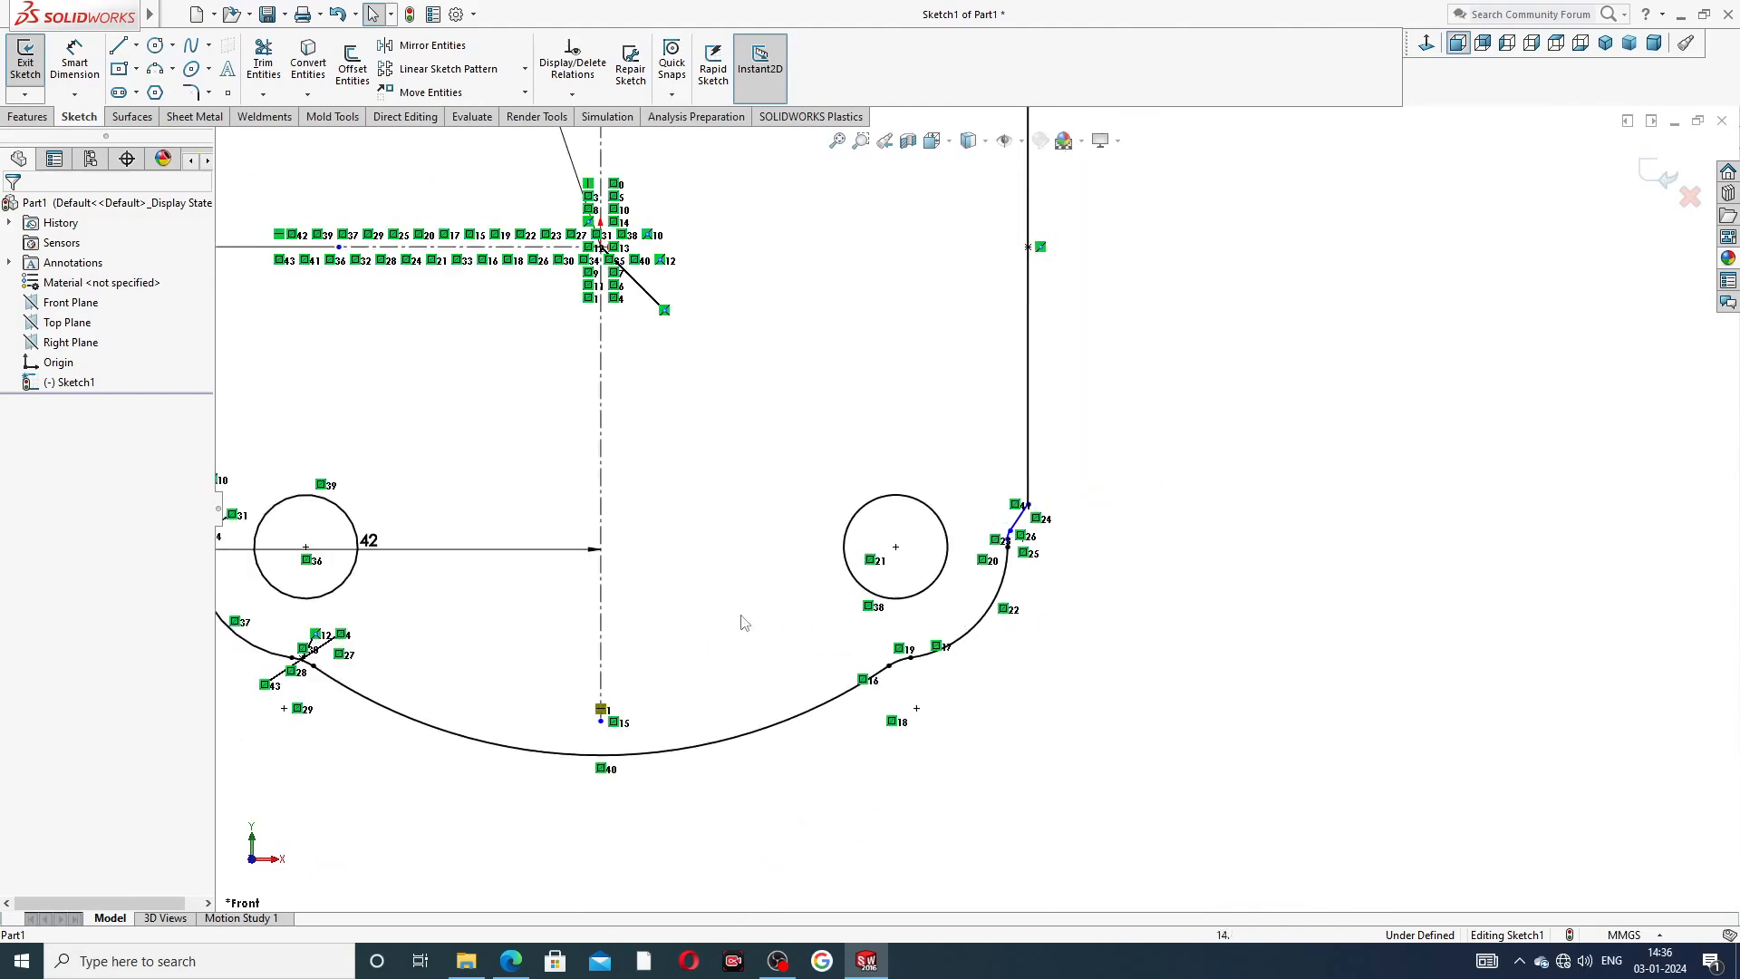
{"action": "scroll", "coordinate": [501, 605], "scroll_direction": "up", "scroll_amount": 2}
{"action": "scroll", "coordinate": [512, 494], "scroll_direction": "down", "scroll_amount": 5}
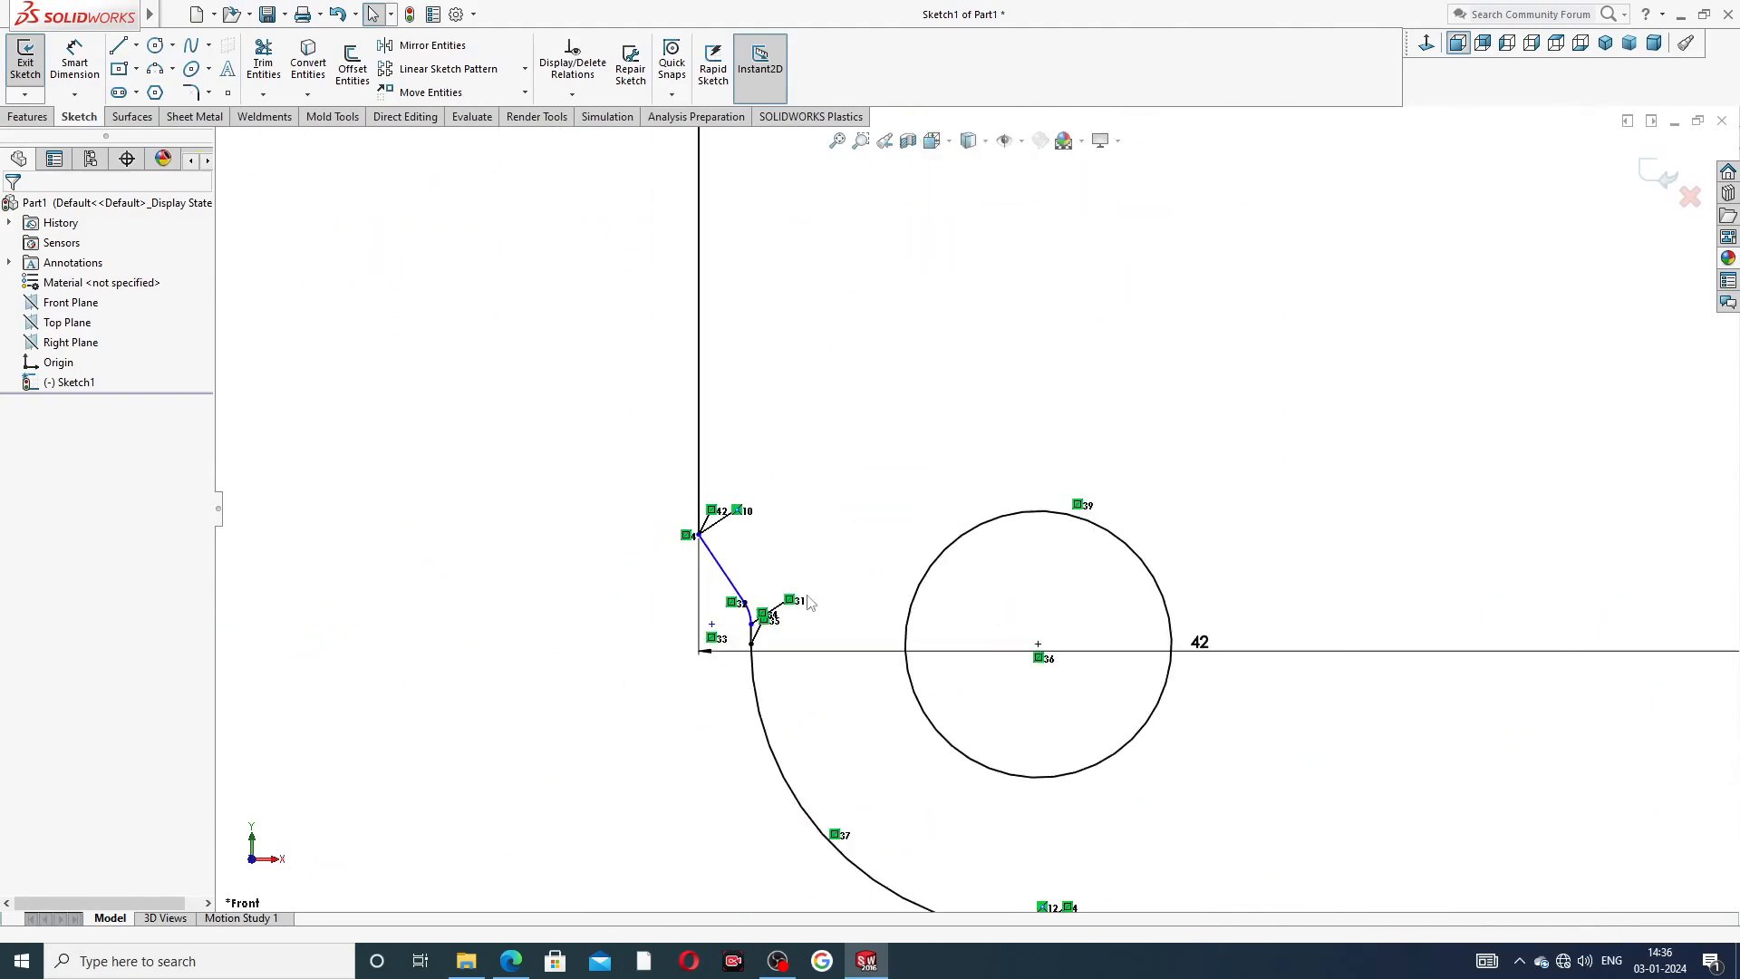
{"action": "scroll", "coordinate": [883, 586], "scroll_direction": "up", "scroll_amount": 5}
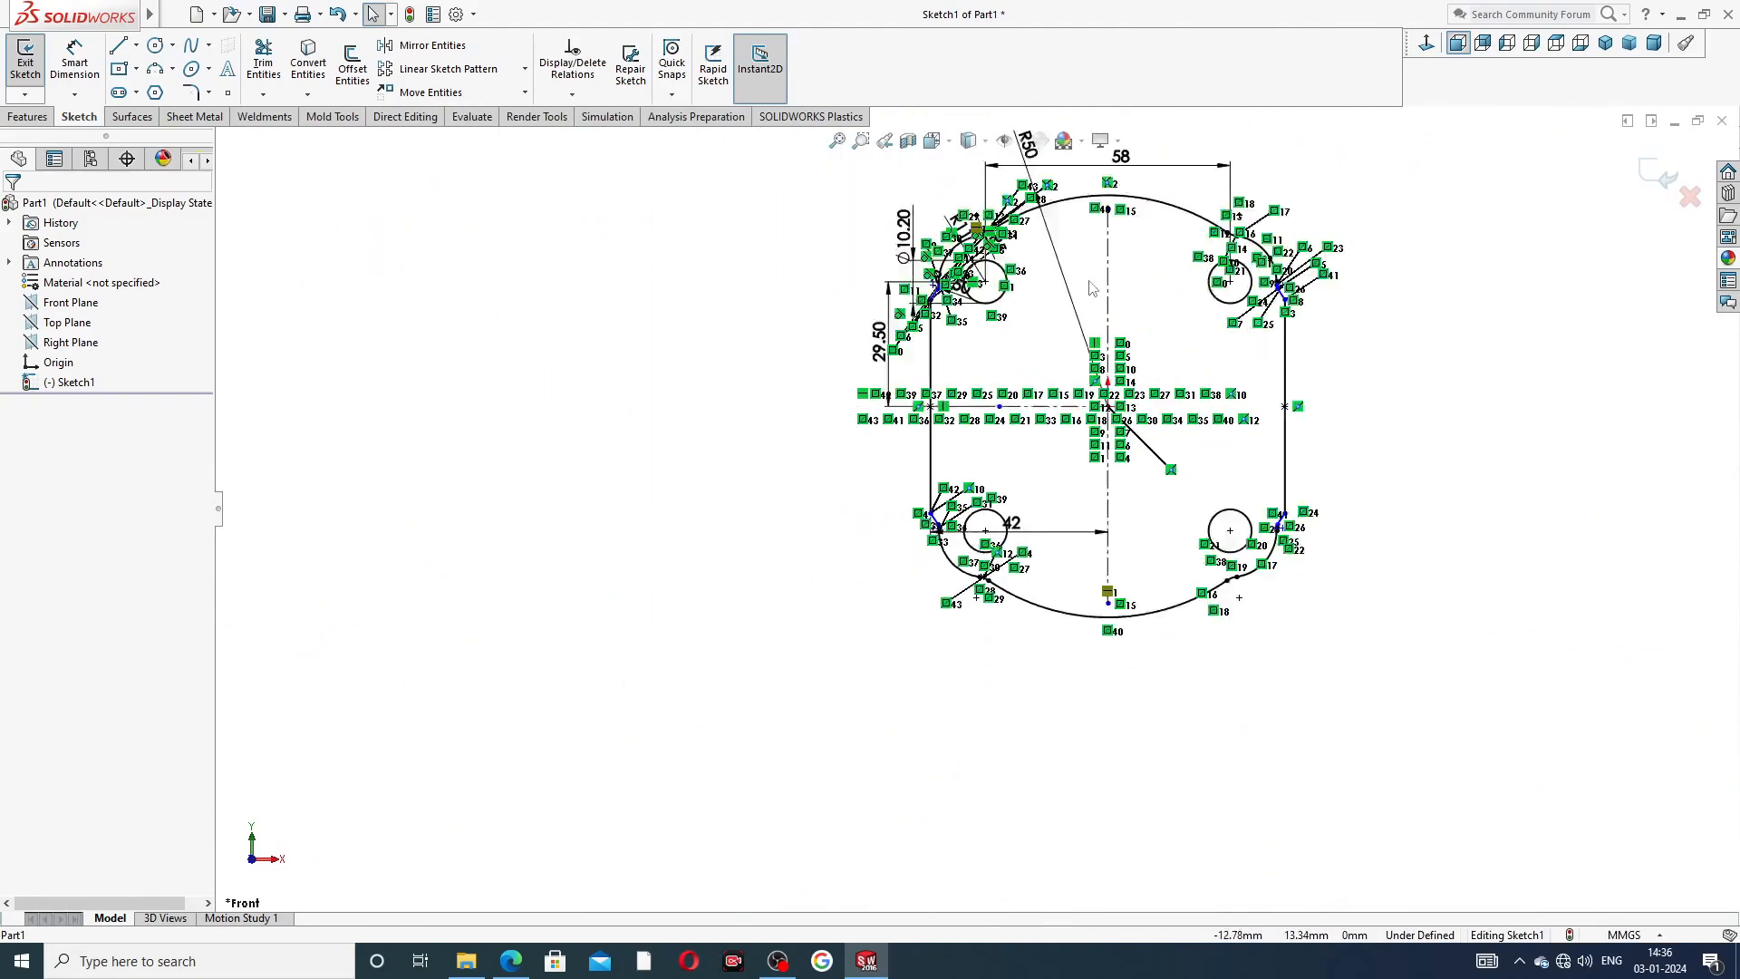
{"action": "scroll", "coordinate": [1113, 349], "scroll_direction": "down", "scroll_amount": 2}
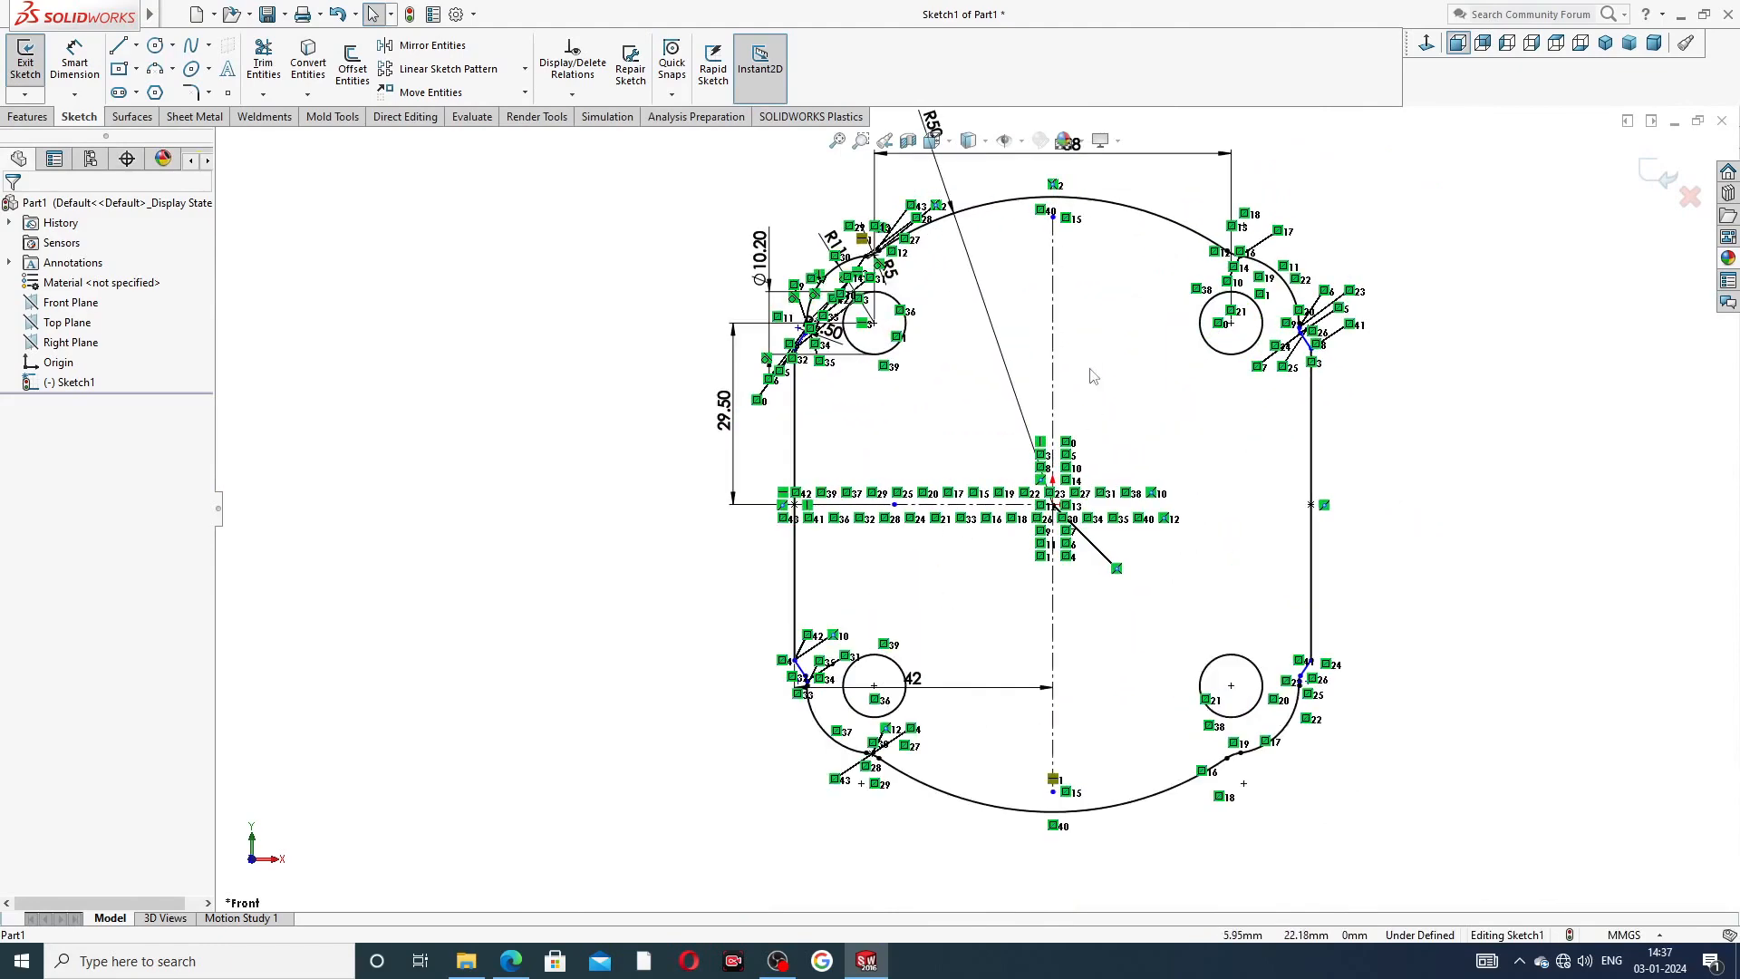
- Move the 42 mm dimension below the plate profile
{"action": "scroll", "coordinate": [1096, 385], "scroll_direction": "up", "scroll_amount": 2}
{"action": "left_click_drag", "start_coordinate": [938, 639], "coordinate": [947, 738]}
{"action": "key", "text": "f"}
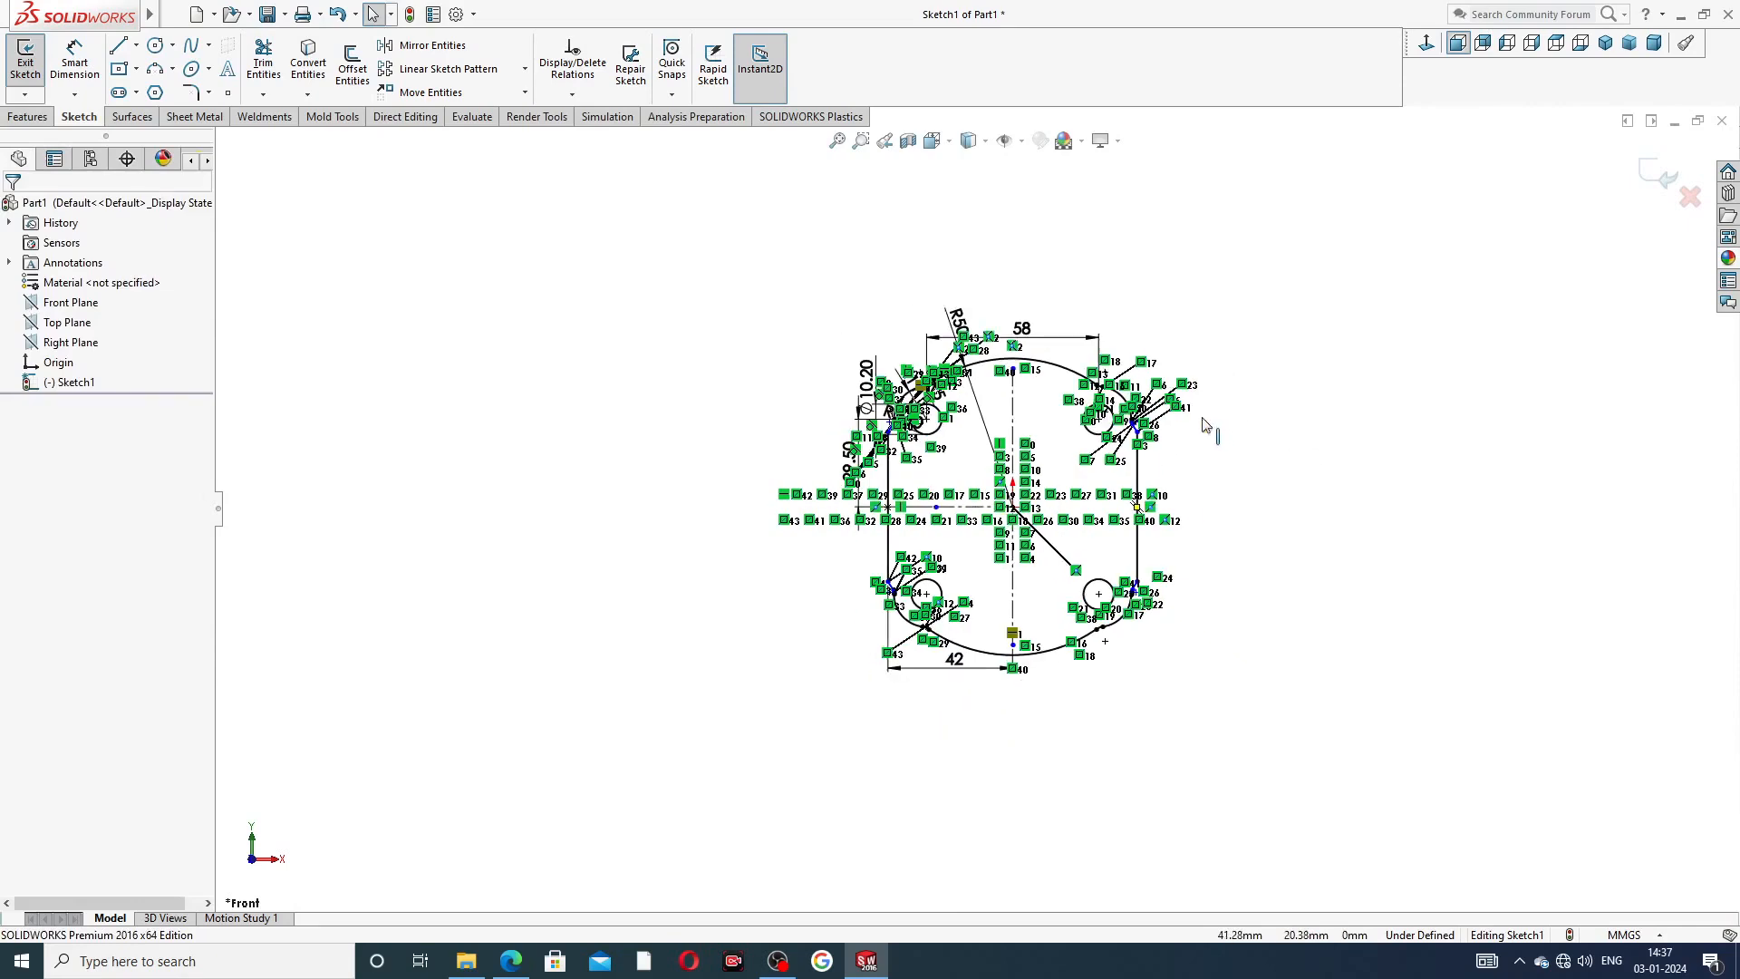
- Extrude the end plate profile as a blind boss 12 mm deep, checking the thickness in the PDF drawing
{"action": "left_click", "coordinate": [34, 117]}
{"action": "left_click", "coordinate": [33, 64]}
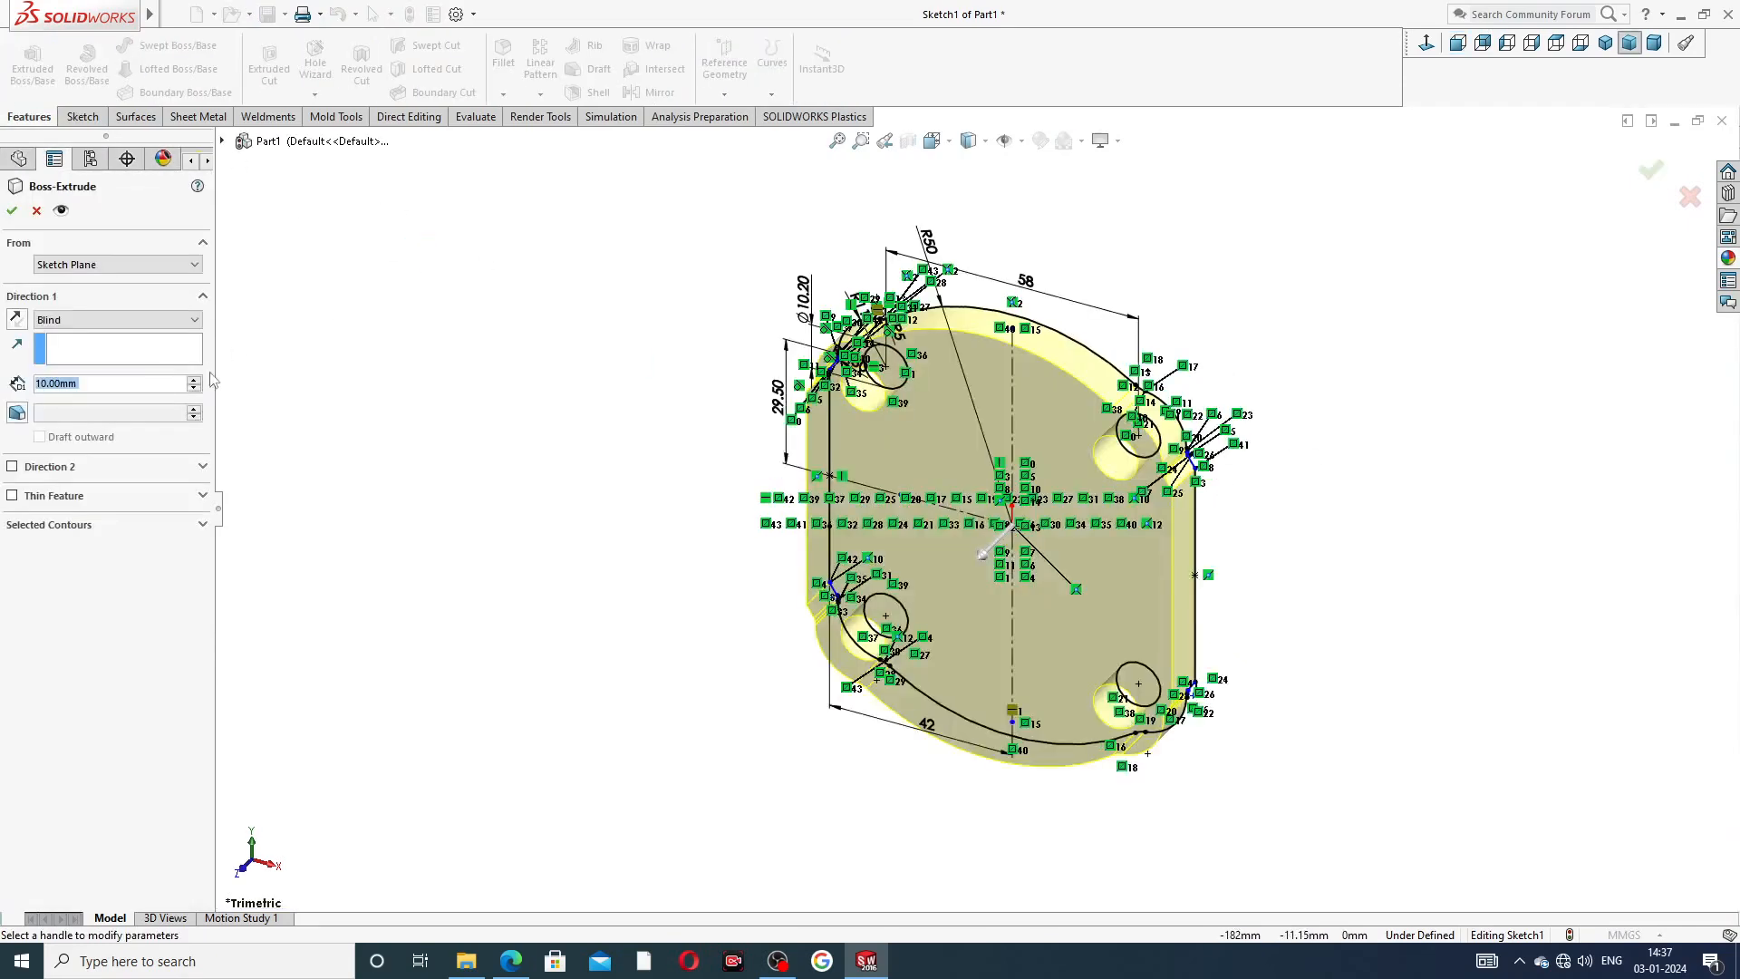
{"action": "left_click", "coordinate": [510, 960]}
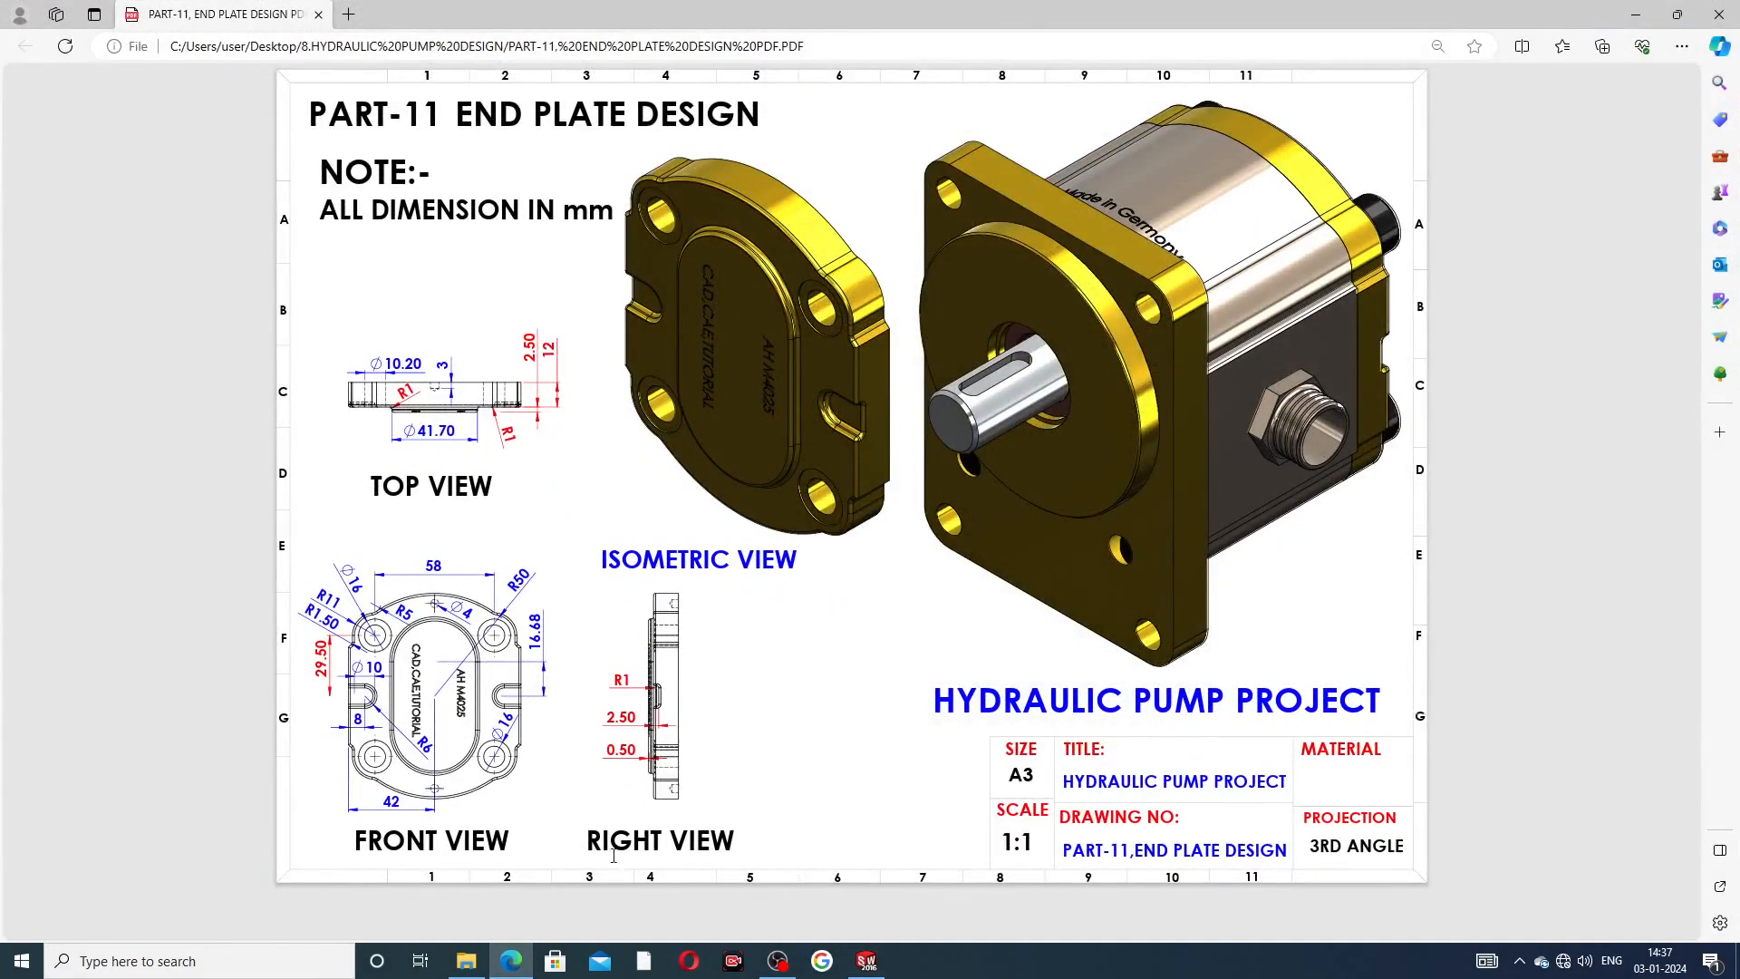
{"action": "left_click", "coordinate": [510, 960]}
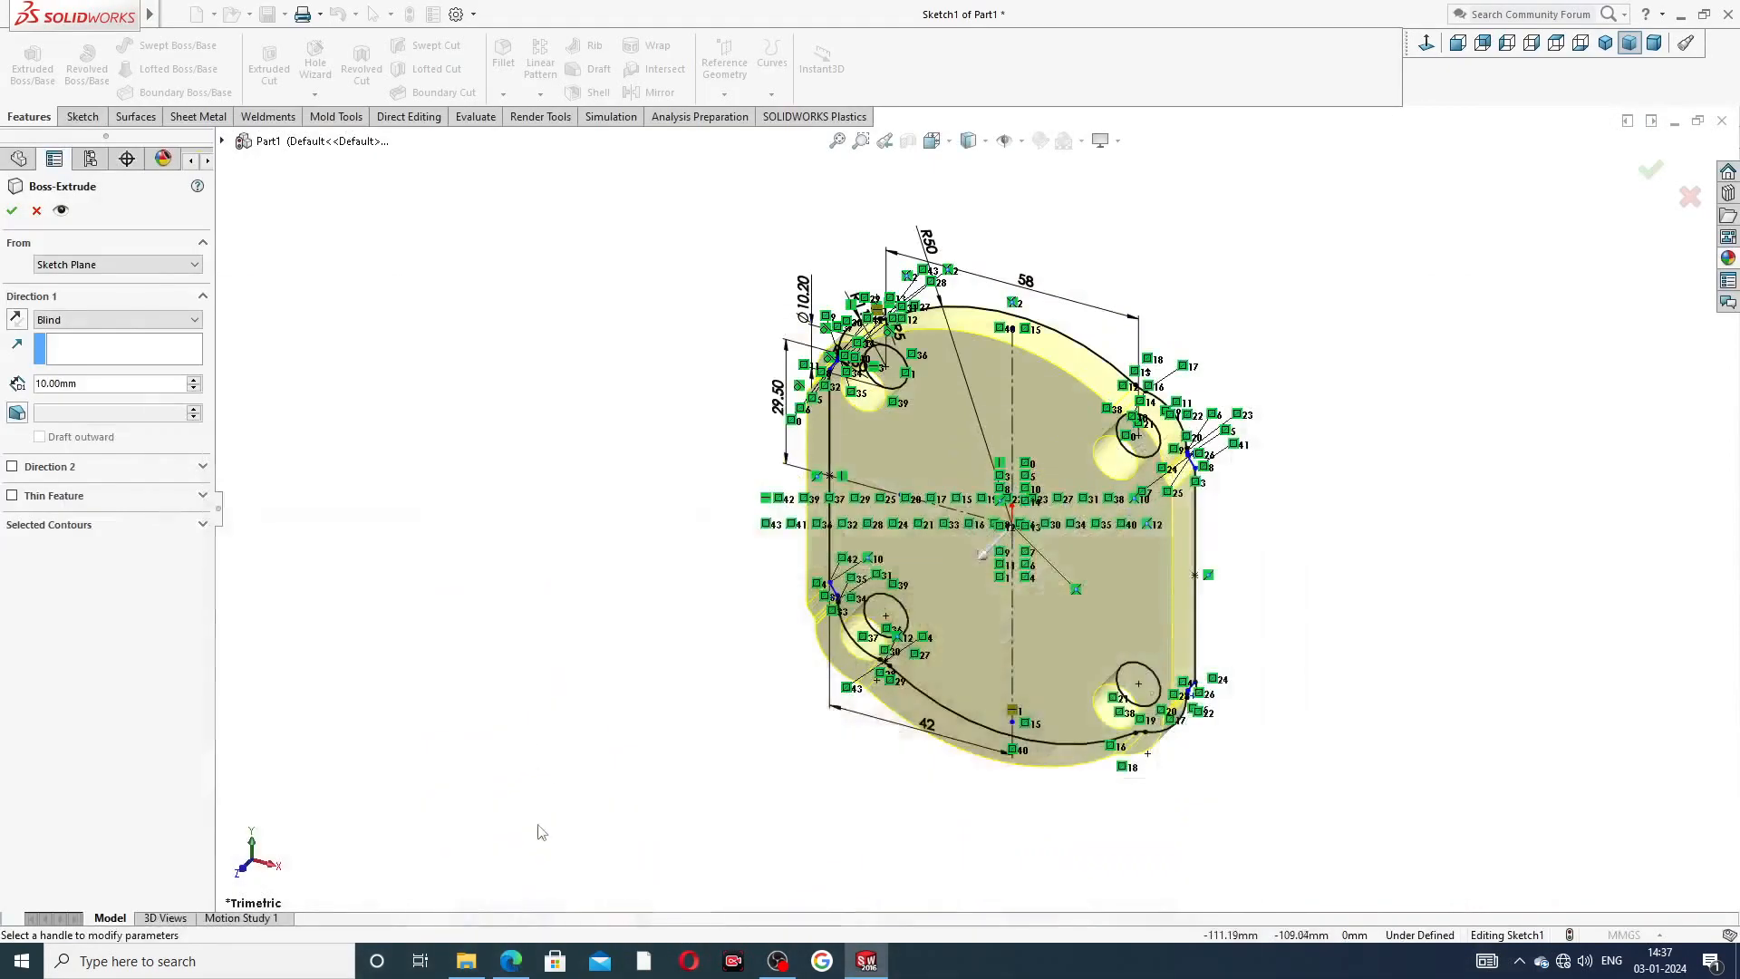
{"action": "double_click", "coordinate": [82, 385]}
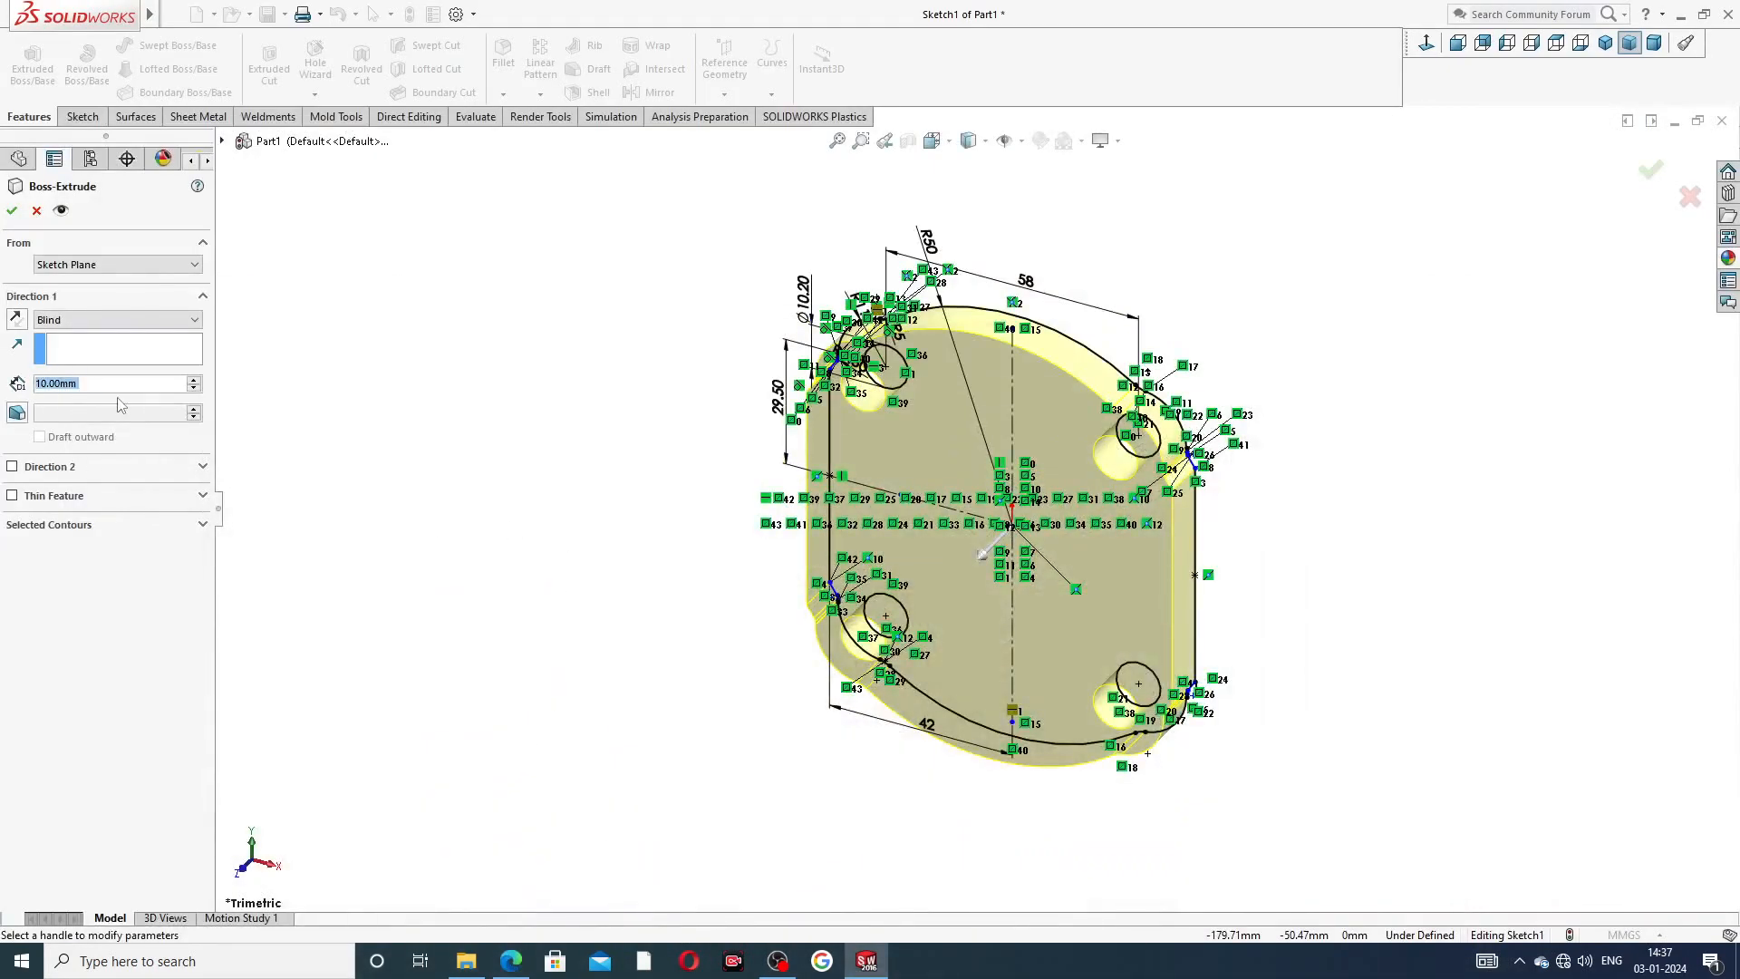
{"action": "type", "text": "12"}
{"action": "key", "text": "Return"}
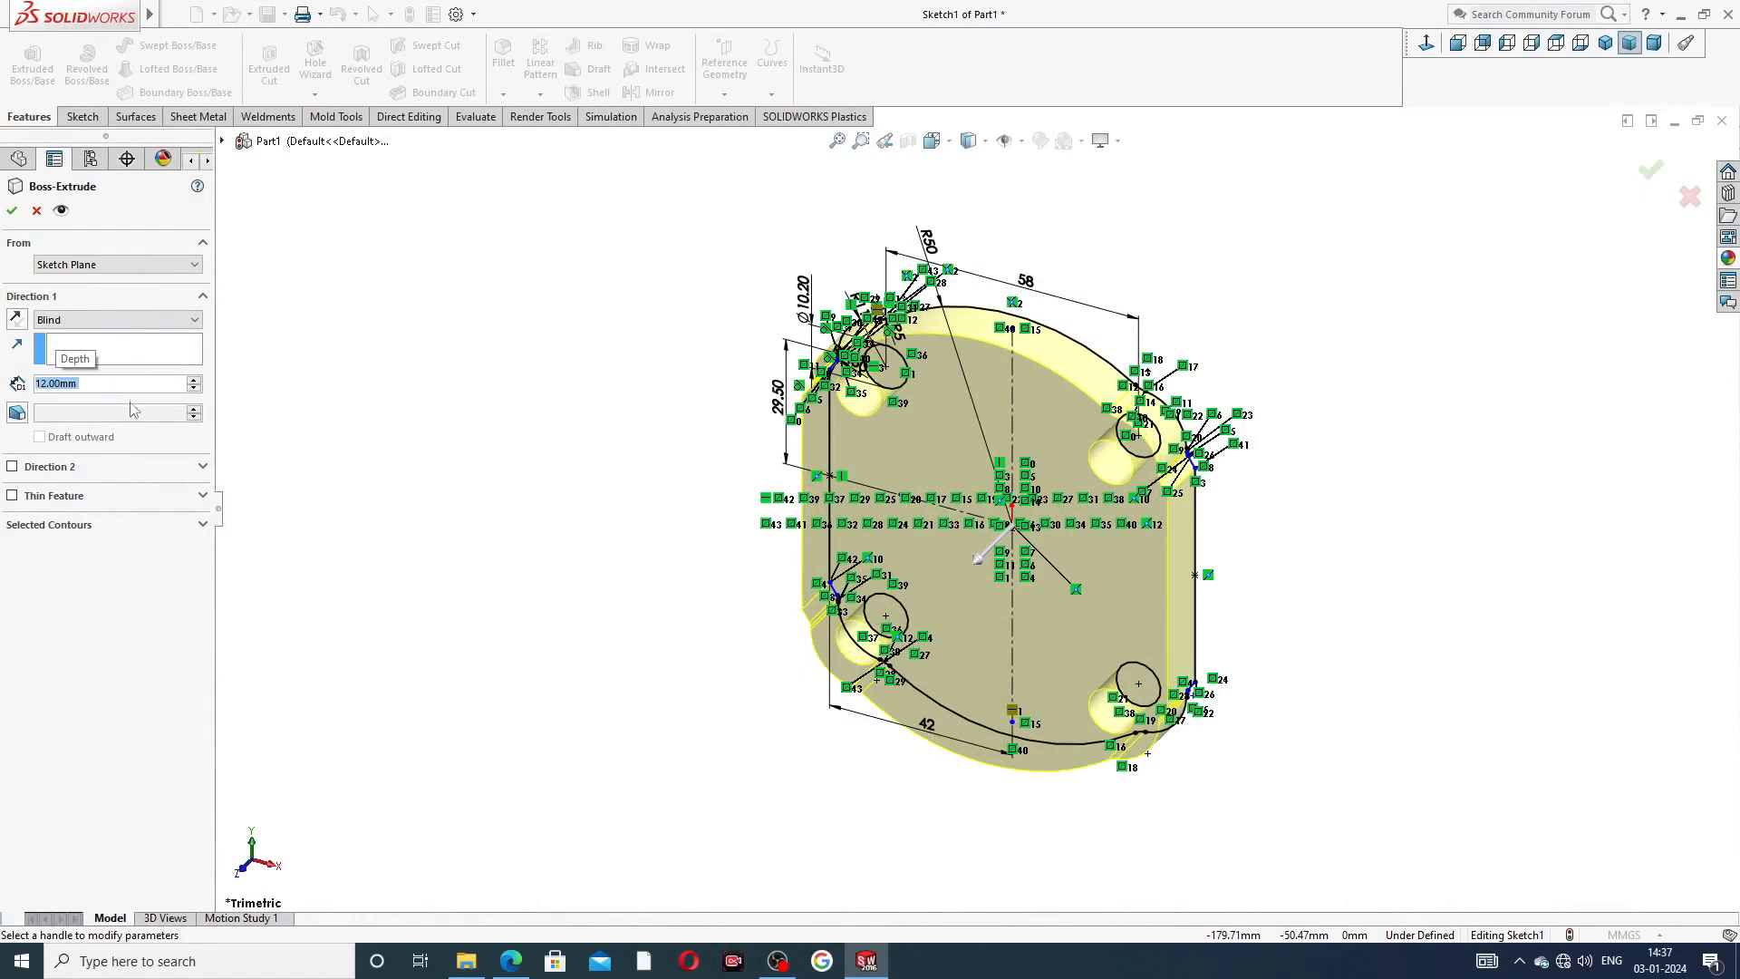
{"action": "left_click", "coordinate": [12, 211]}
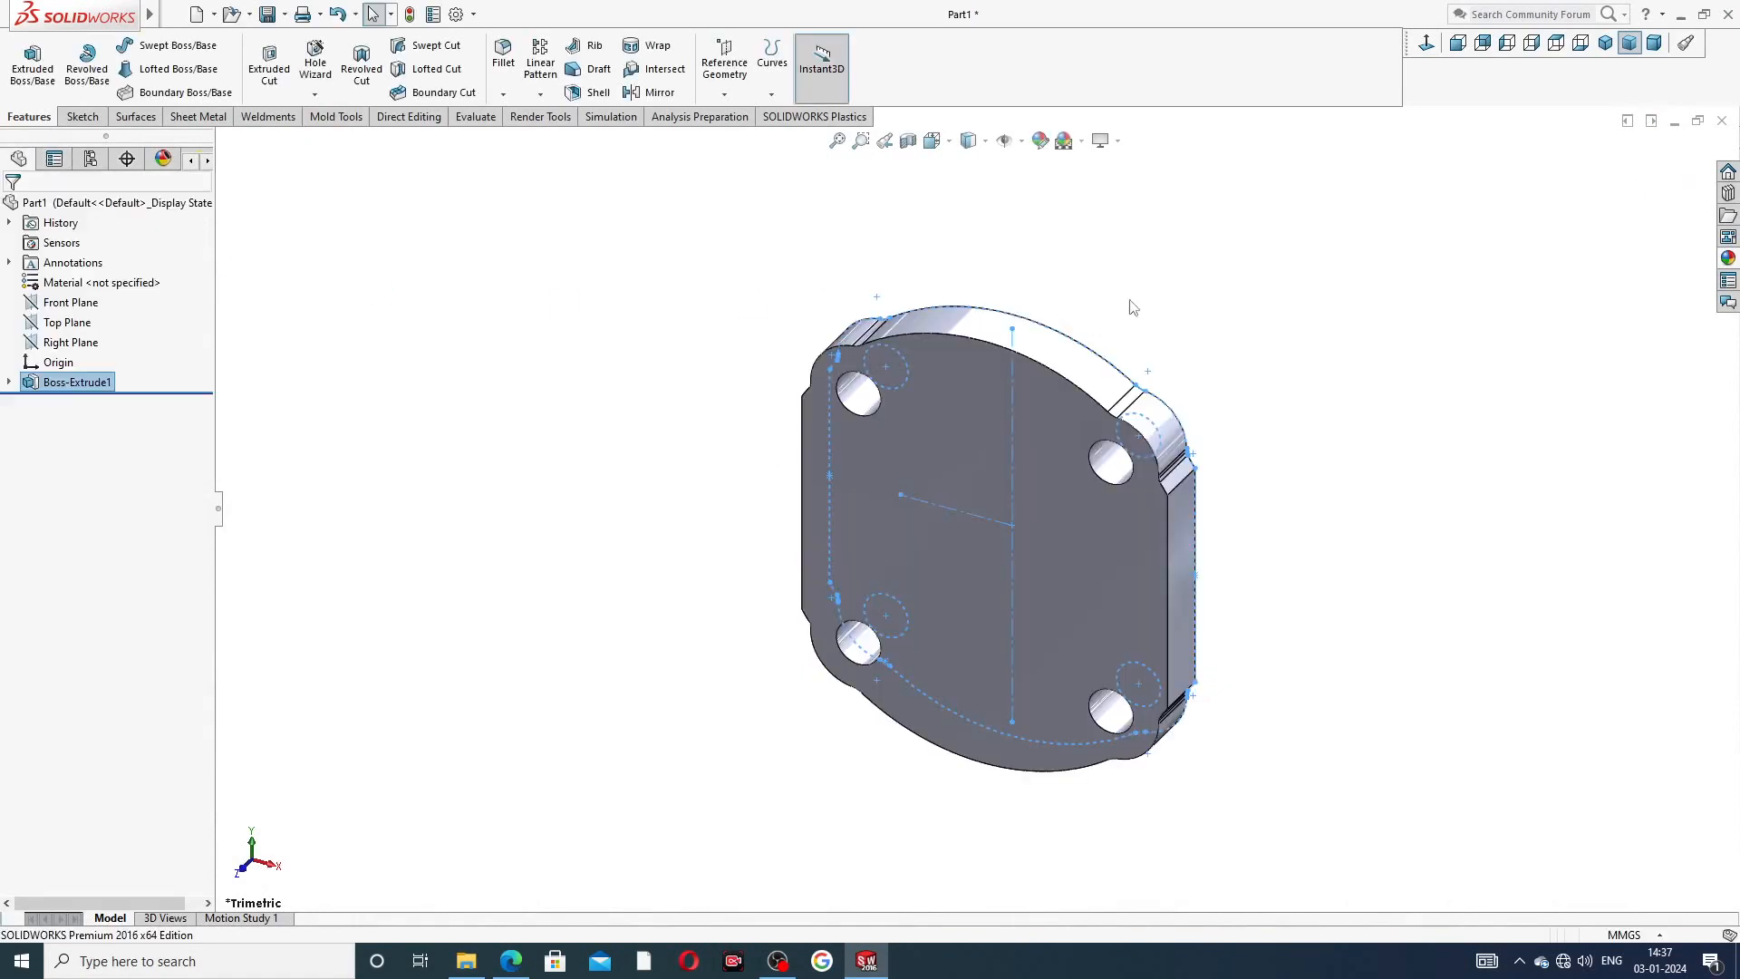
- On the plate's front face, sketch a vertical centreline about 38 mm long up from the origin and a horizontal centreline extending right from it
{"action": "middle_click_drag", "start_coordinate": [1296, 514], "coordinate": [1296, 430]}
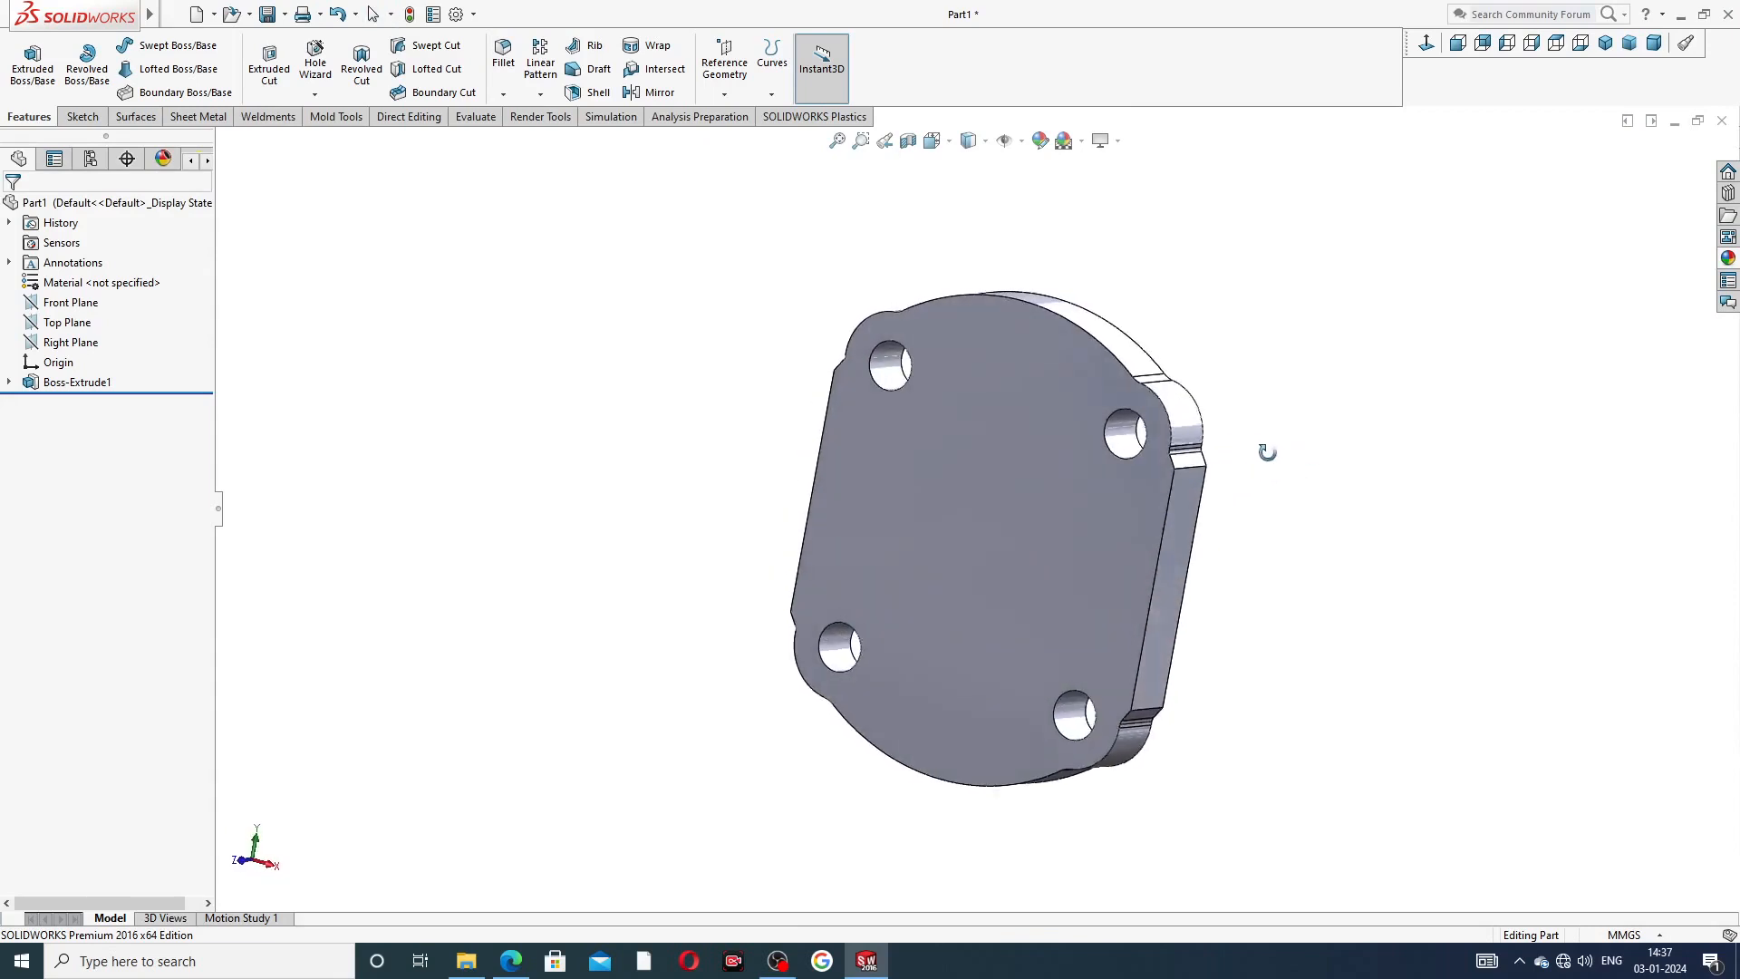
{"action": "left_click", "coordinate": [1038, 504]}
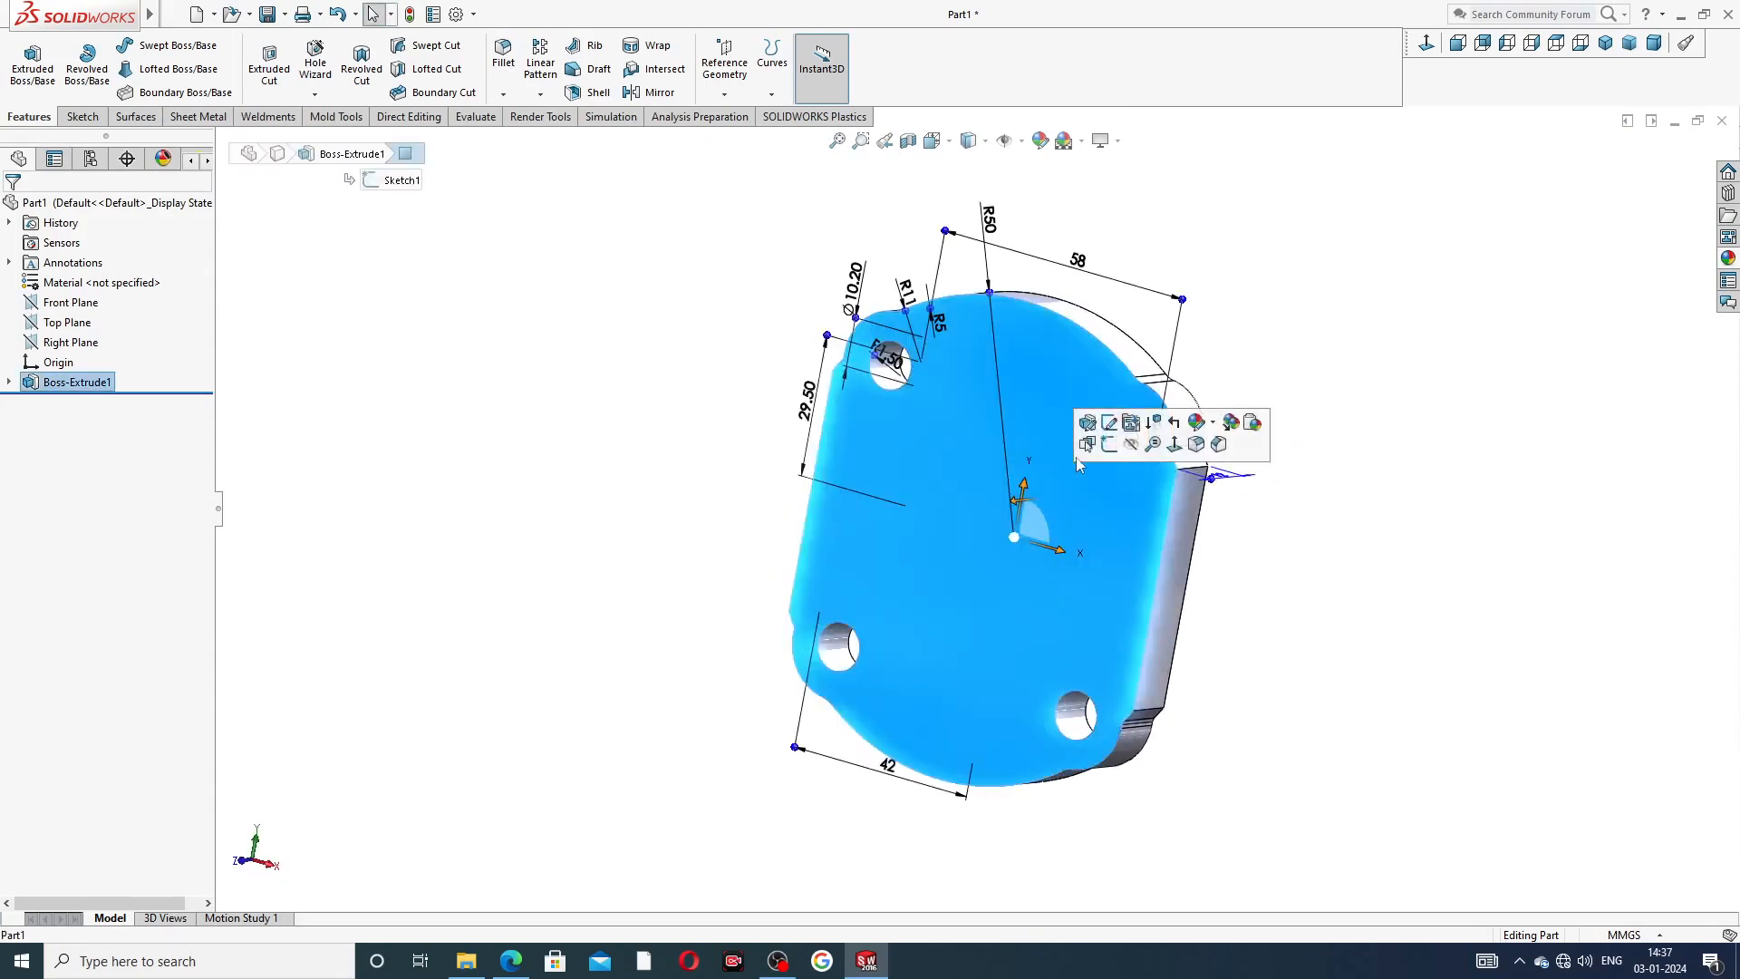
{"action": "left_click", "coordinate": [1116, 436]}
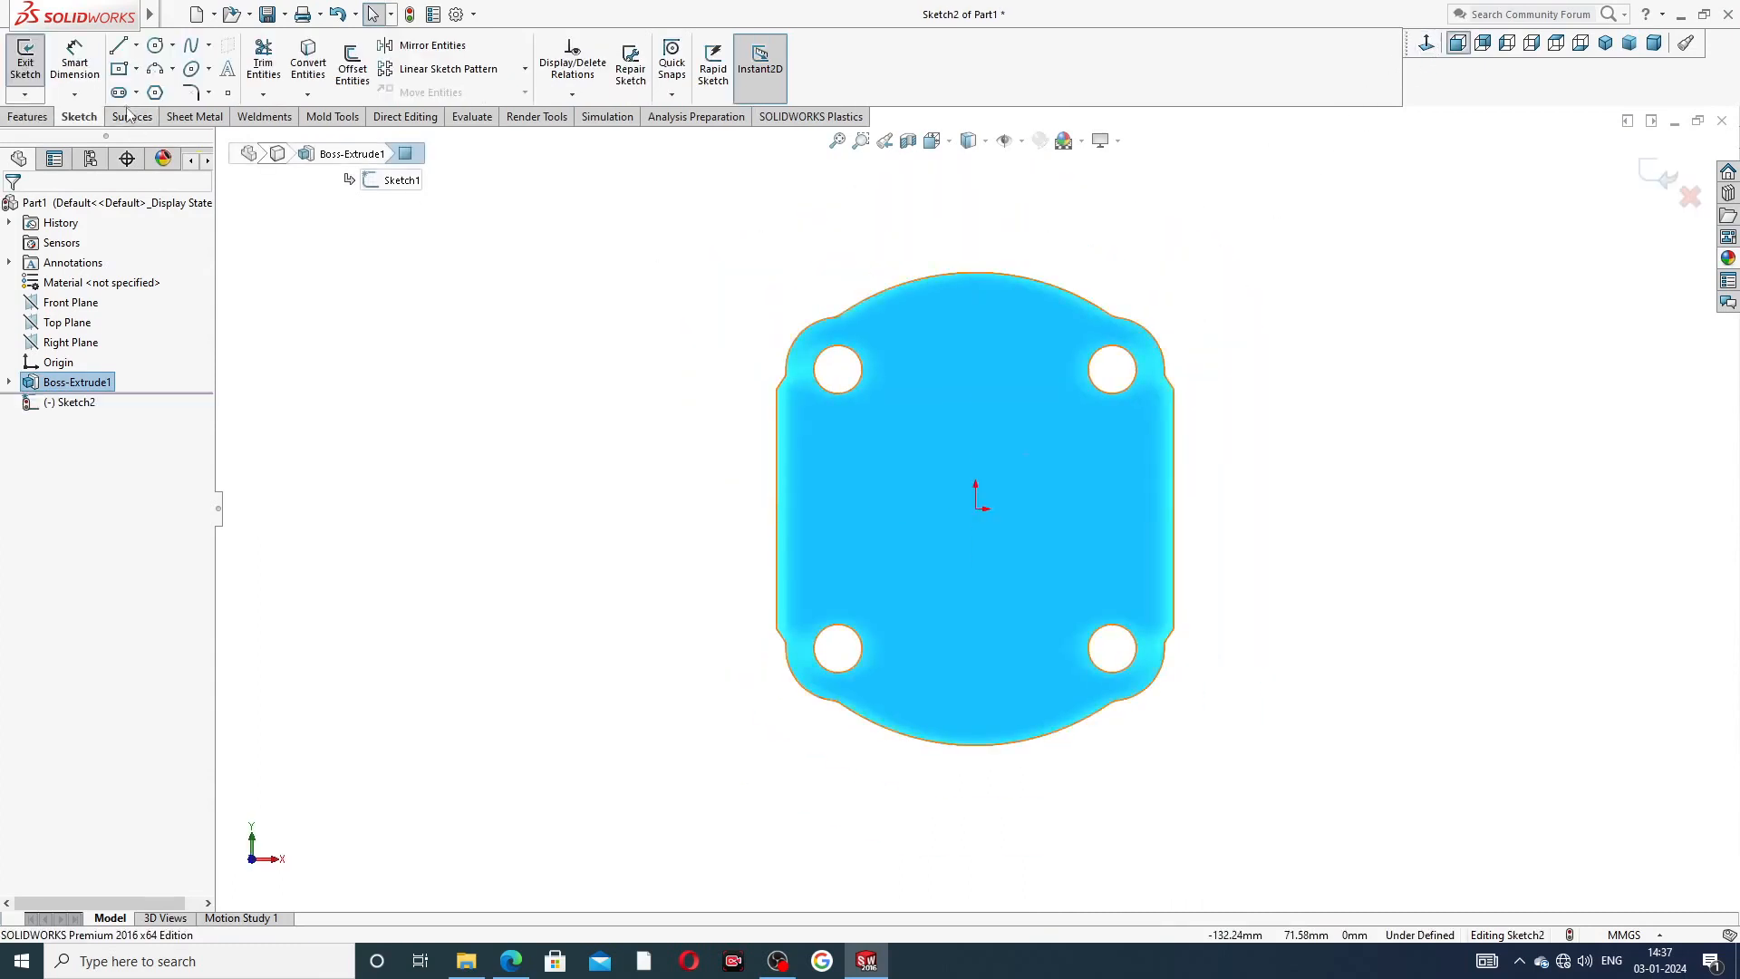
{"action": "left_click", "coordinate": [135, 47]}
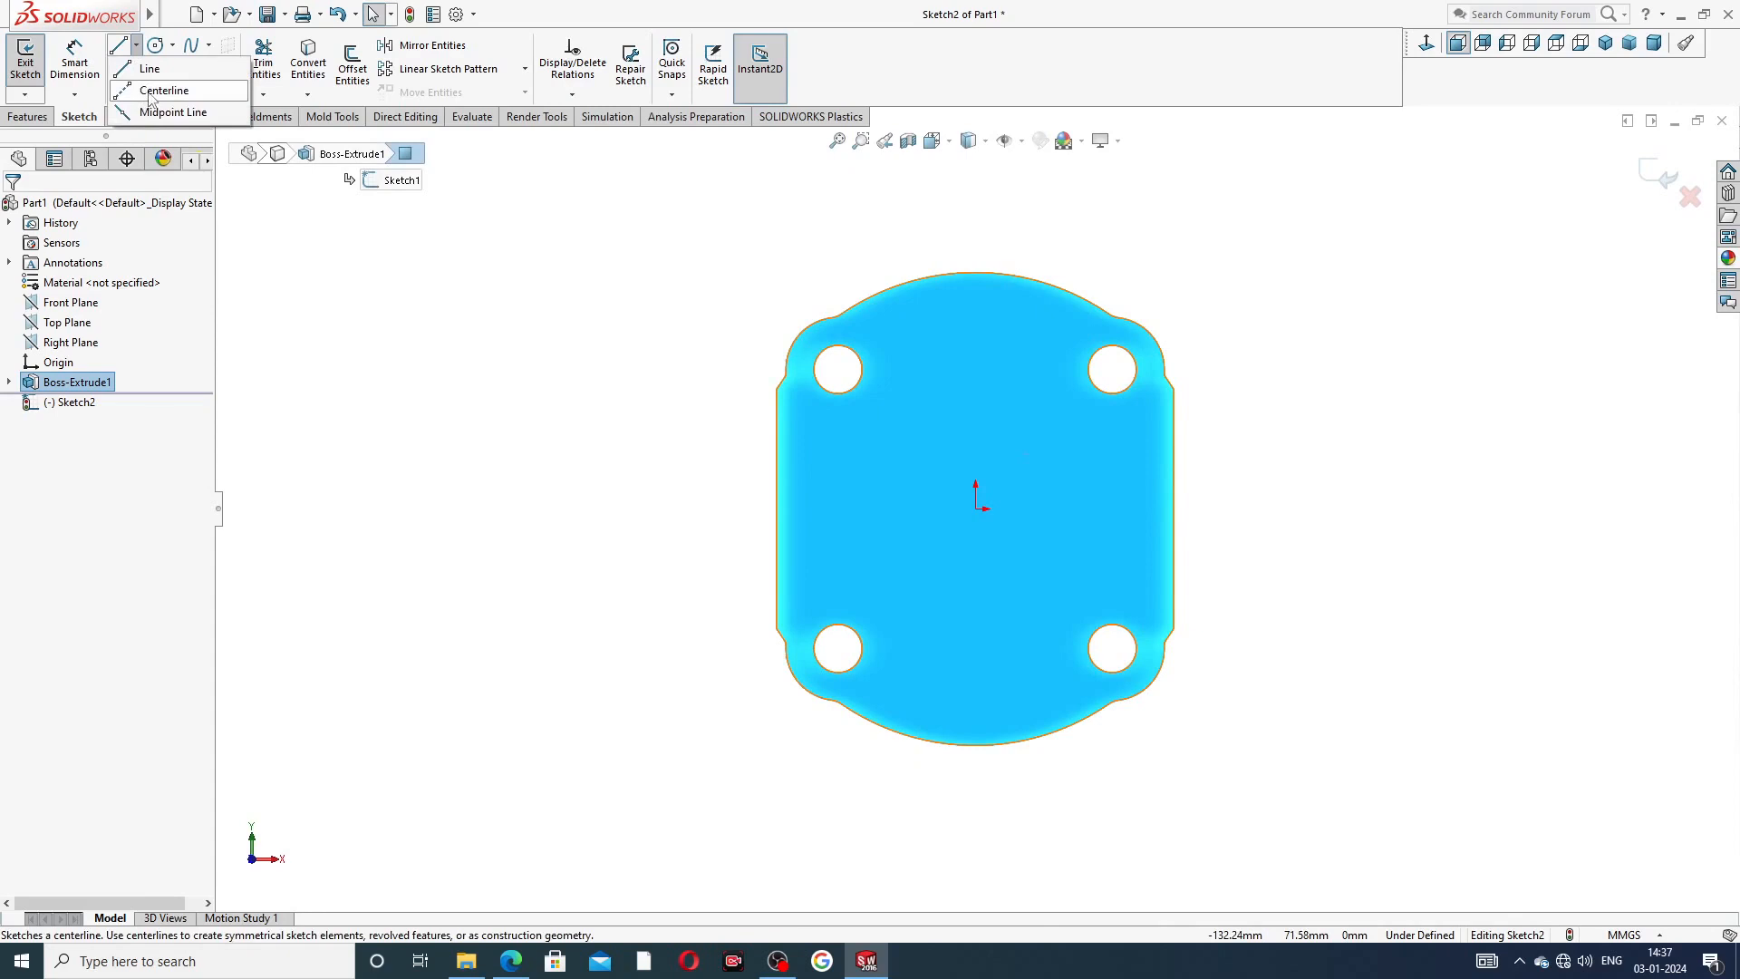
{"action": "left_click", "coordinate": [154, 93]}
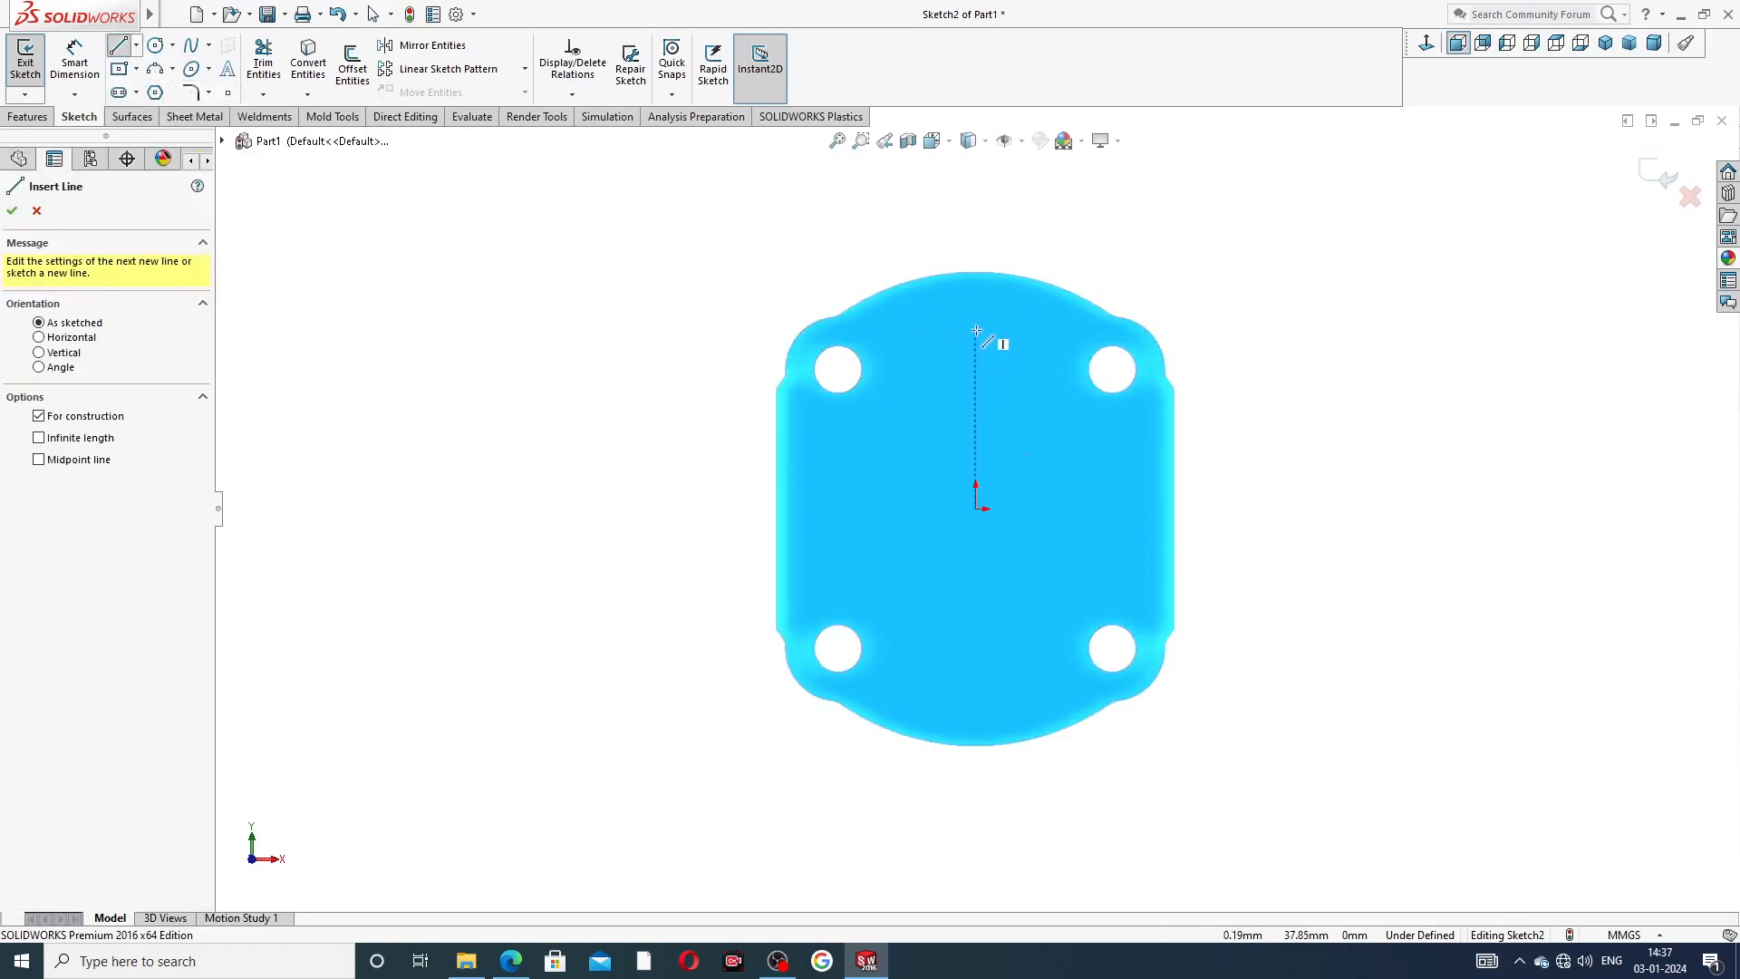
{"action": "left_click", "coordinate": [976, 330]}
{"action": "left_click", "coordinate": [975, 508]}
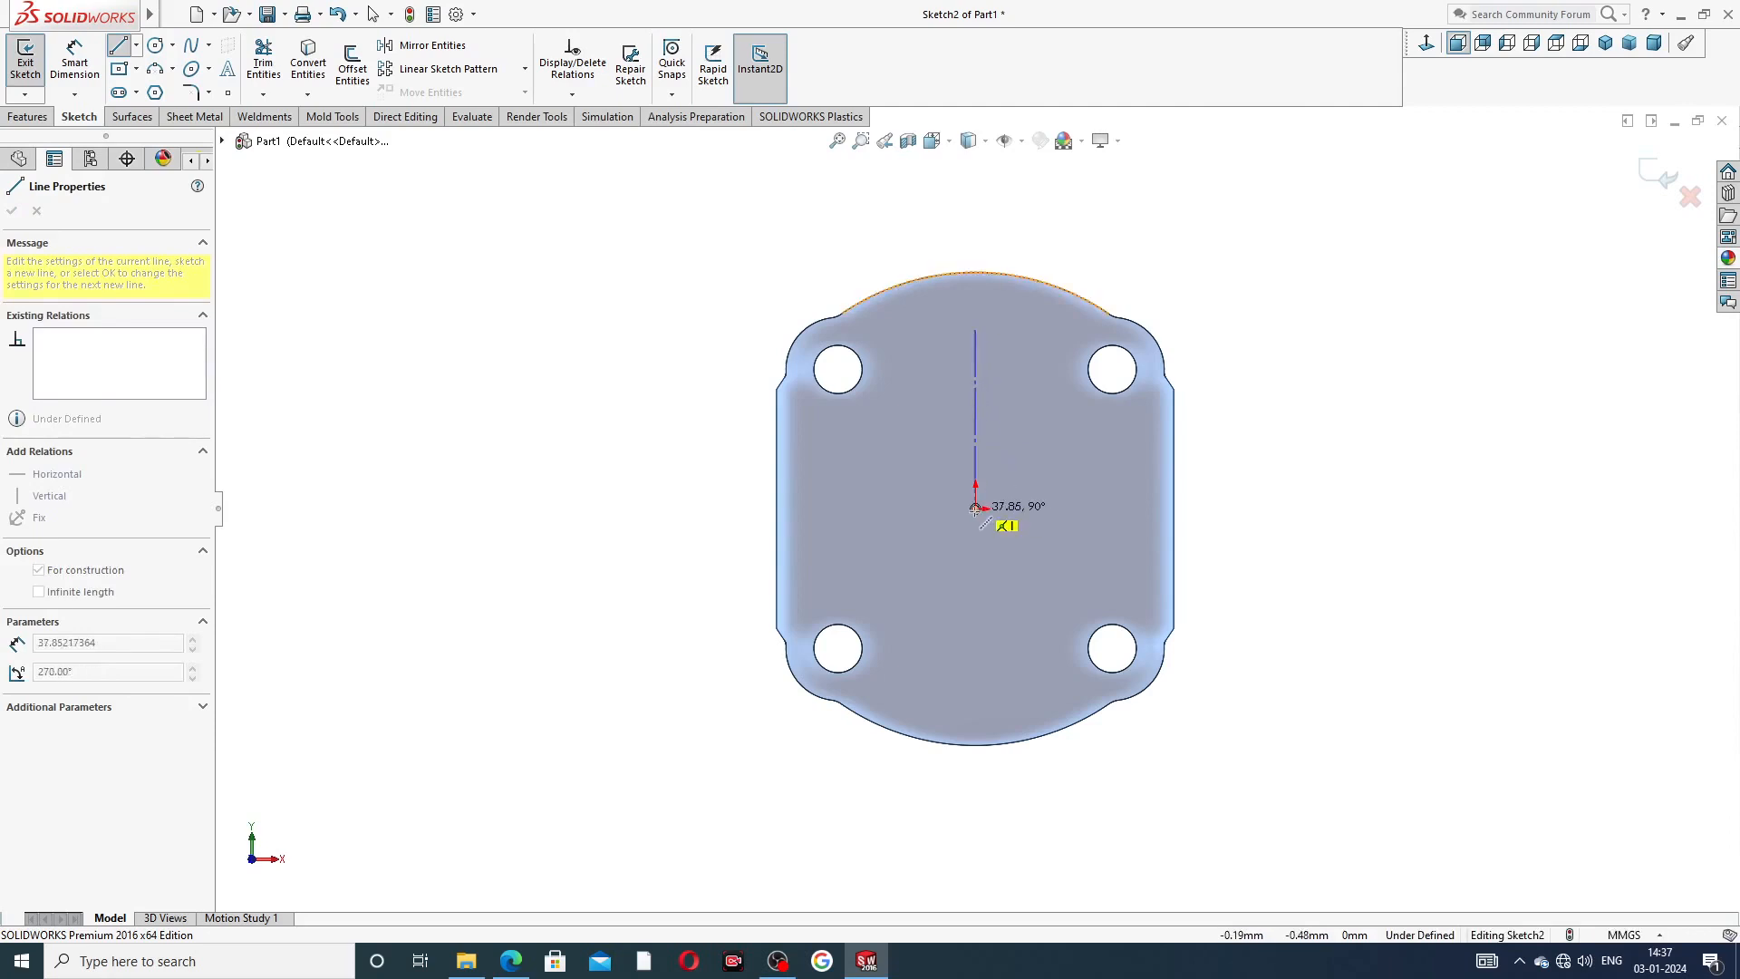
{"action": "left_click", "coordinate": [1127, 508]}
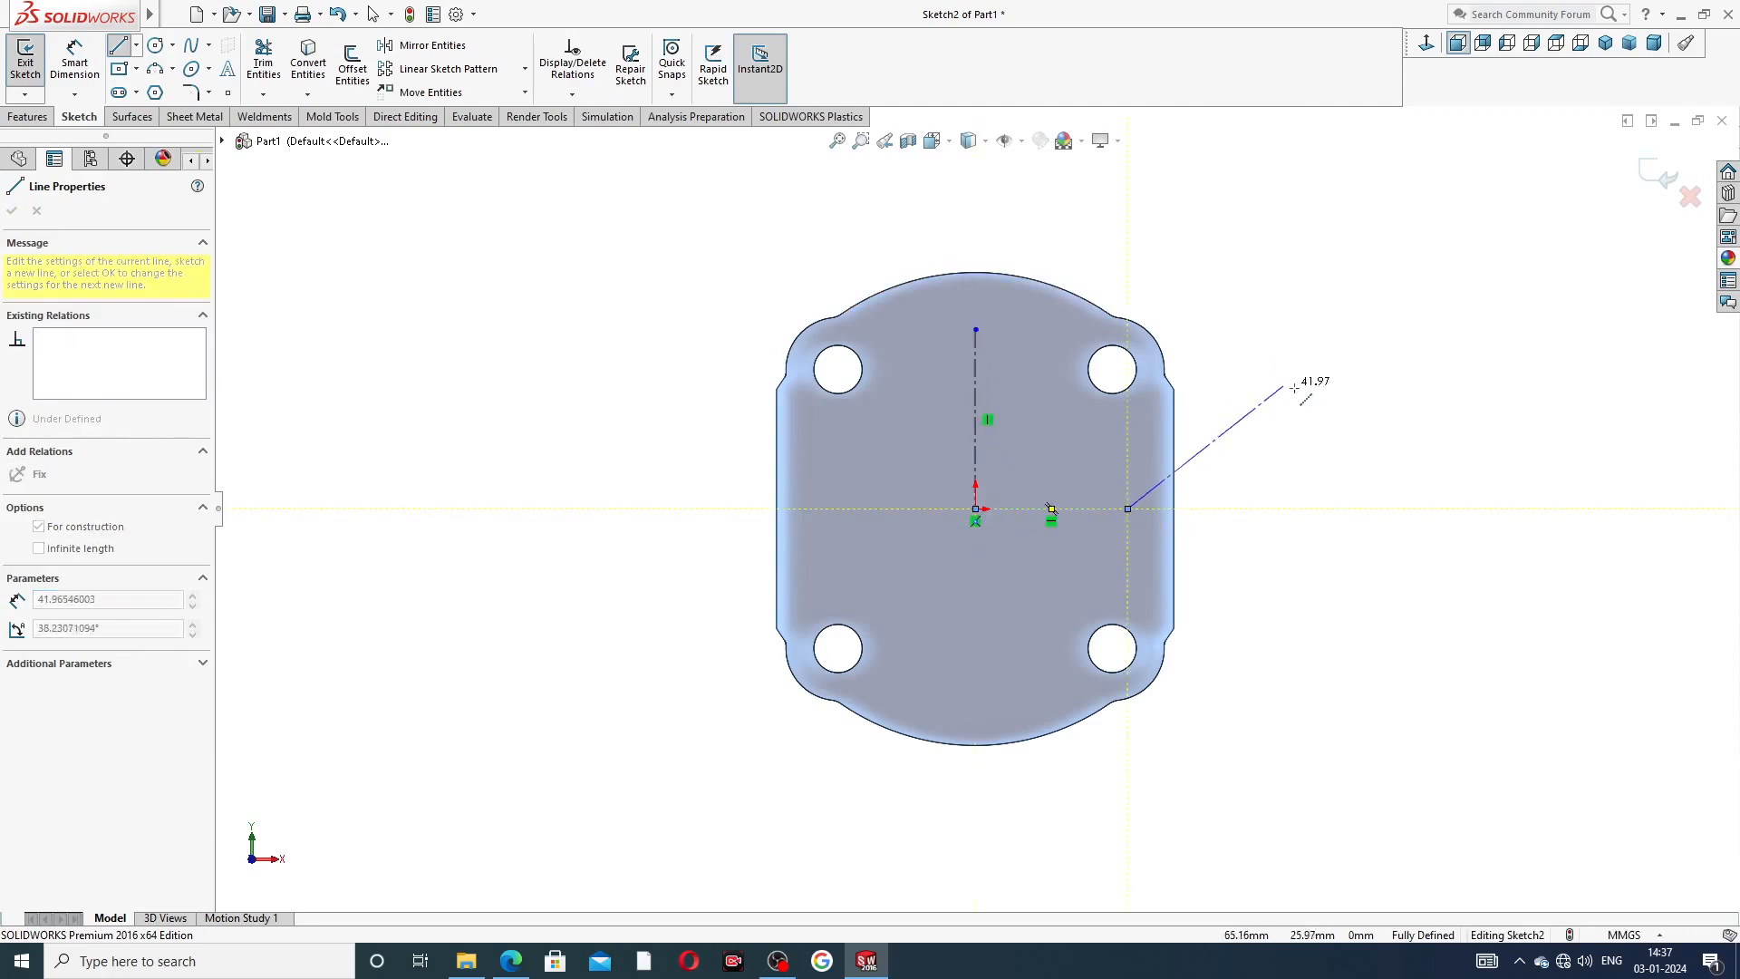
{"action": "right_click", "coordinate": [1321, 367]}
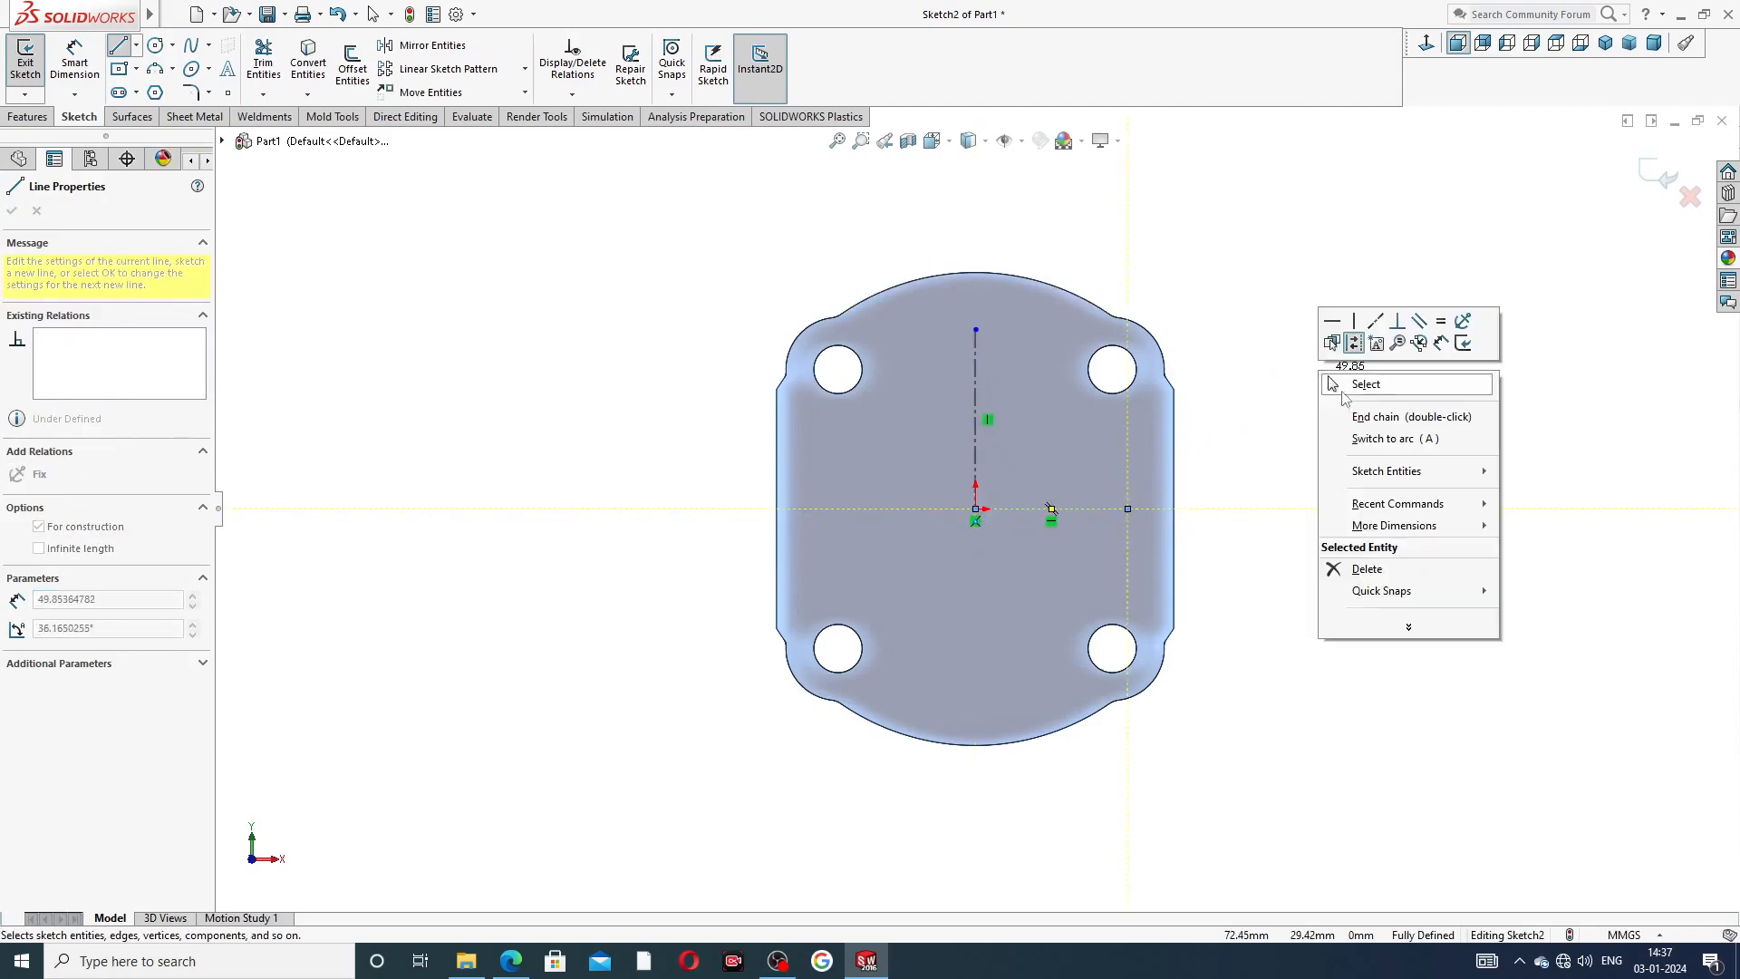
{"action": "left_click", "coordinate": [1332, 378]}
{"action": "scroll", "coordinate": [1119, 427], "scroll_direction": "up", "scroll_amount": 2}
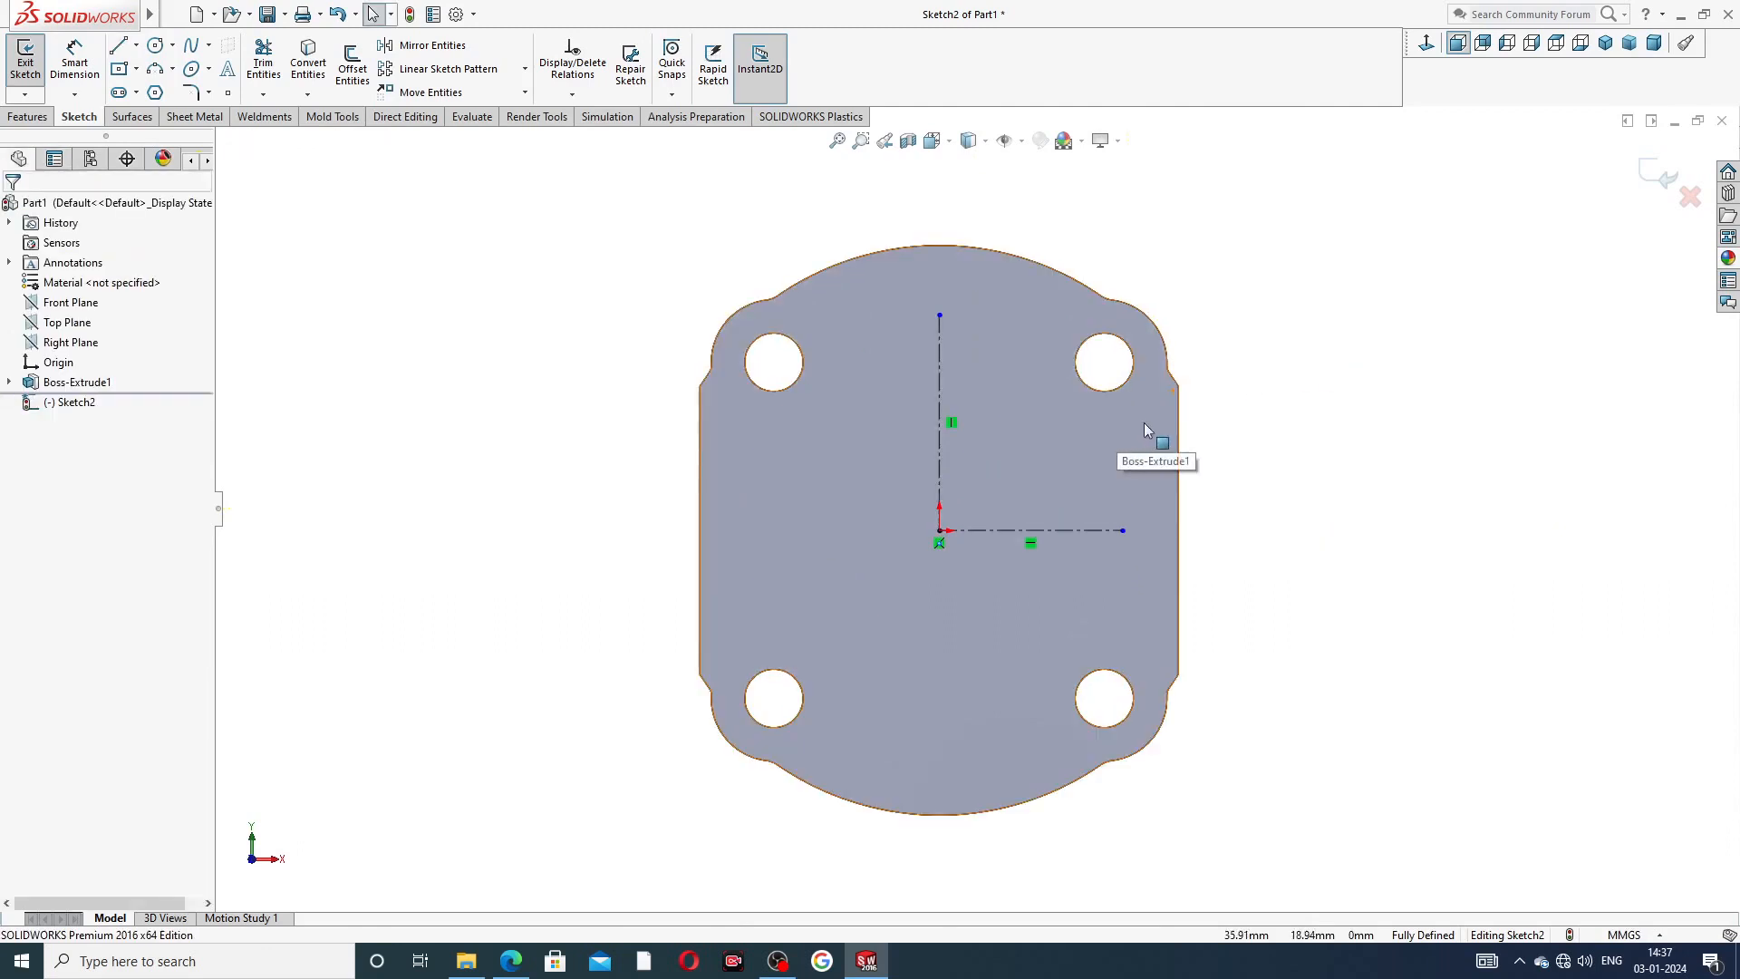
- Sketch a circle centred on the vertical centreline, about 21 mm above the origin
{"action": "left_click", "coordinate": [155, 47]}
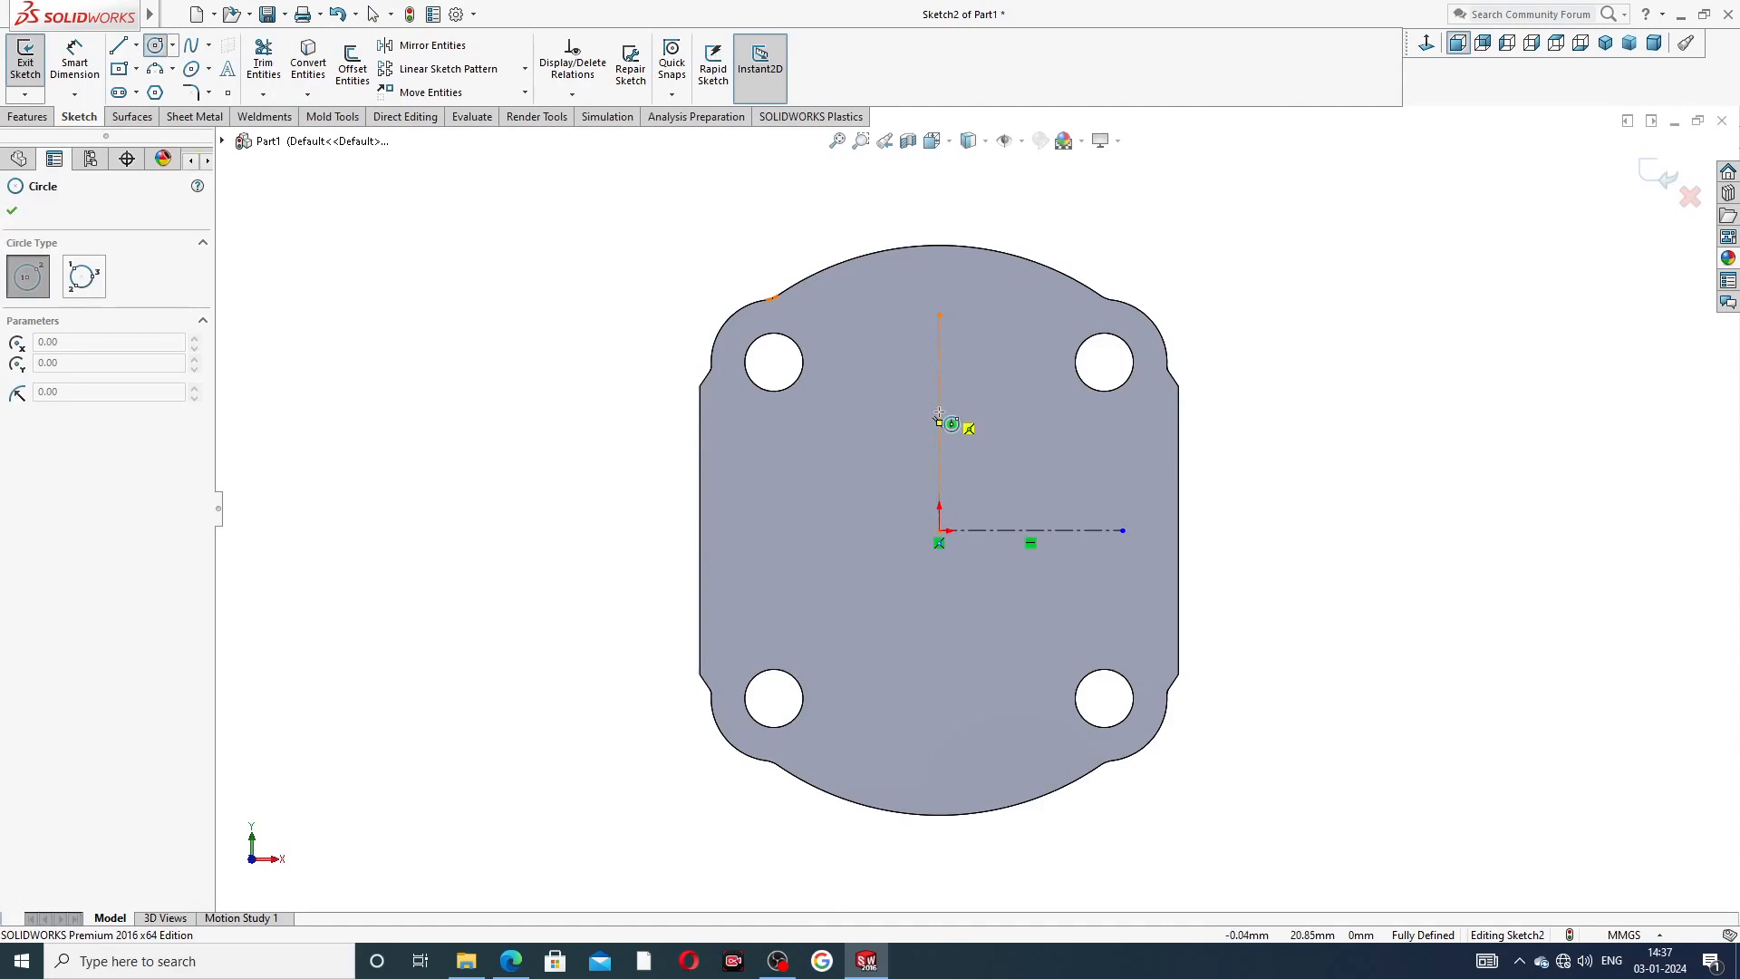
{"action": "left_click", "coordinate": [939, 412]}
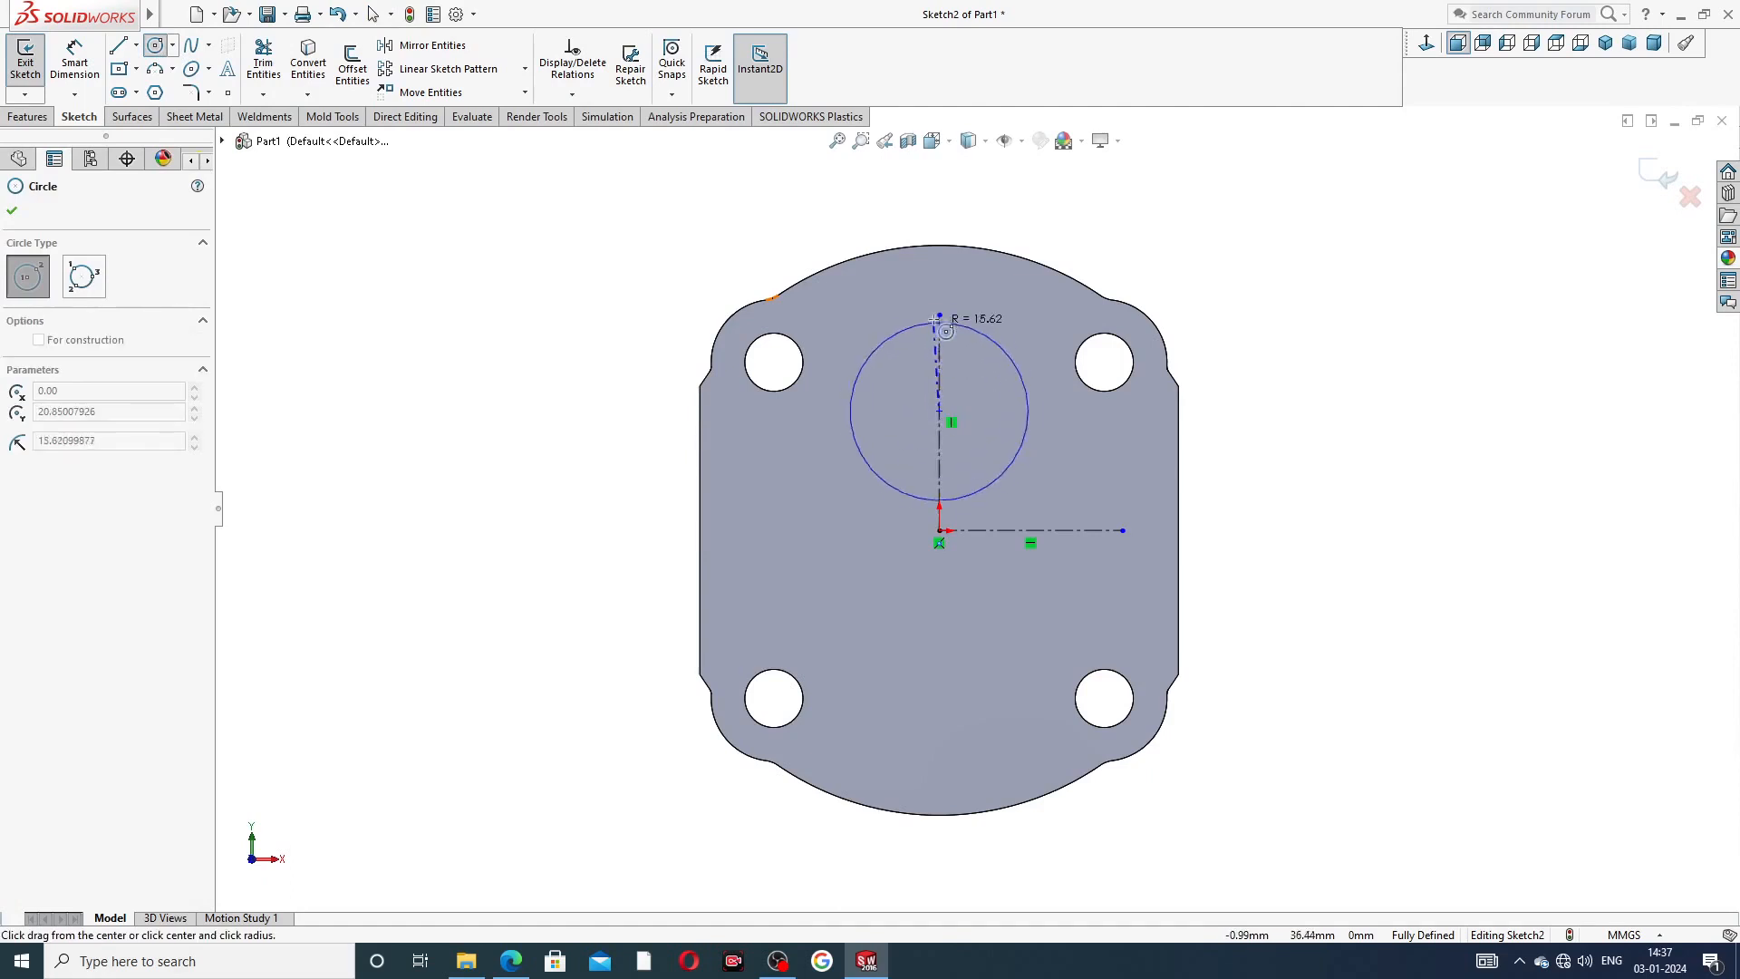
{"action": "left_click", "coordinate": [952, 276]}
{"action": "right_click", "coordinate": [1106, 240]}
{"action": "left_click", "coordinate": [1161, 261]}
- Start dimensioning the circle sketched on the front face
{"action": "left_click", "coordinate": [74, 62]}
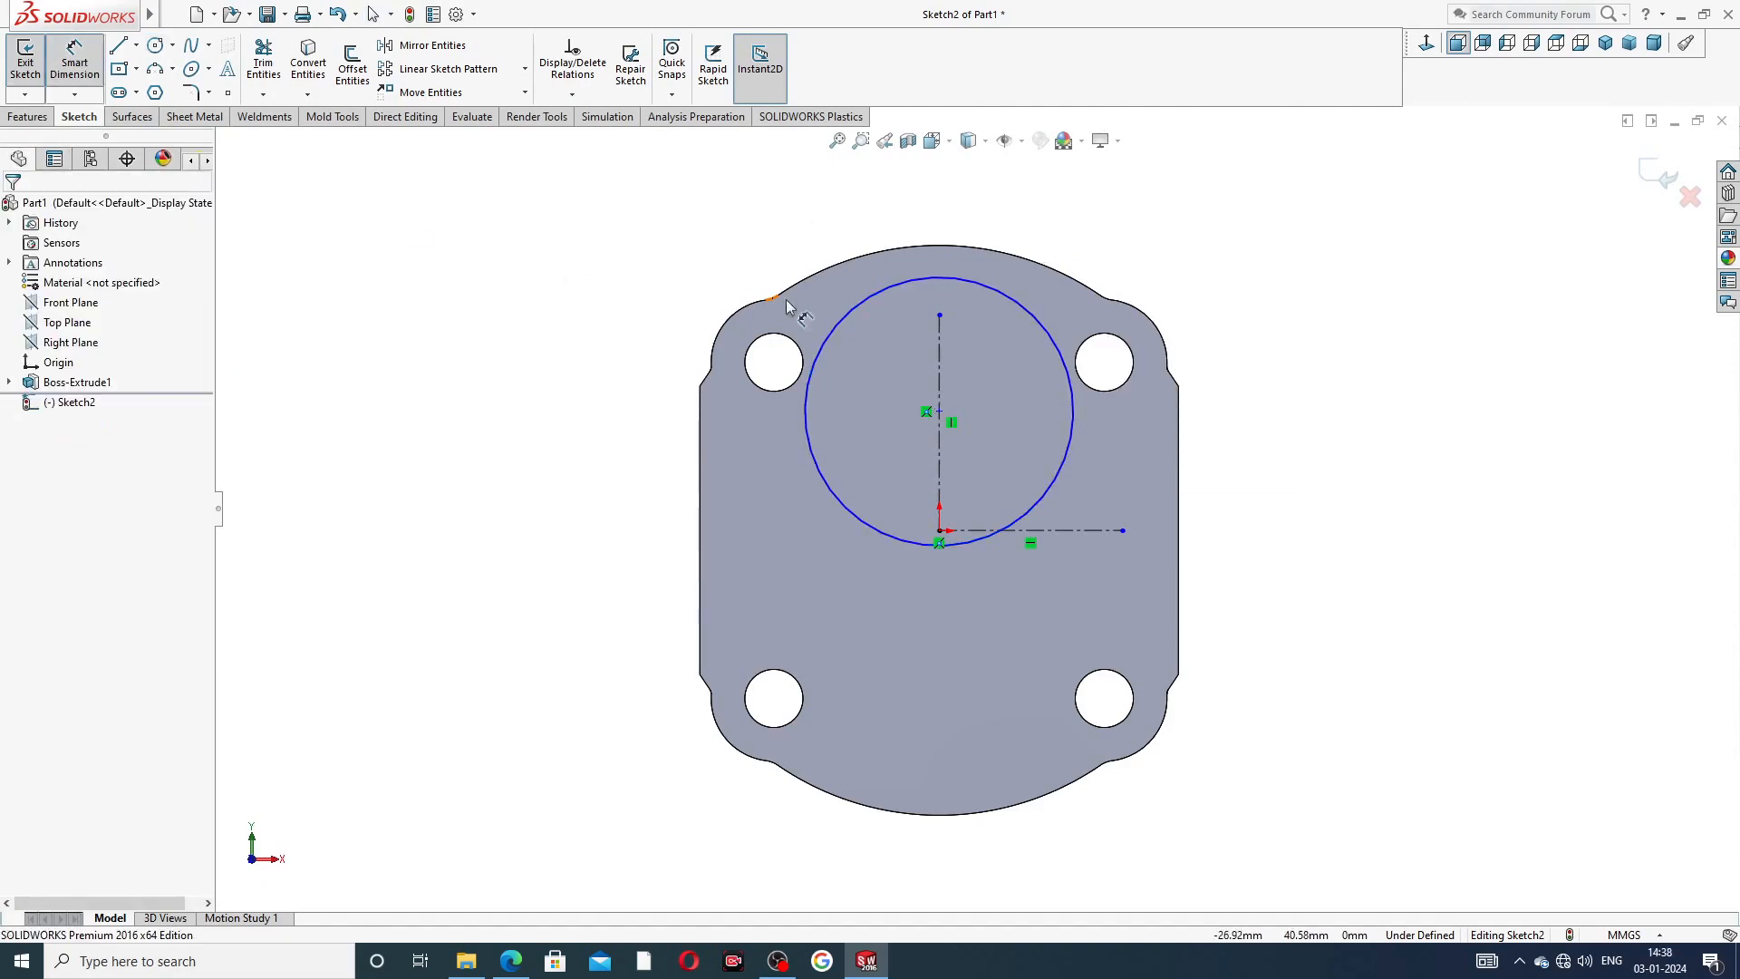
- Dimension the circle's diameter and set it to 41.7 mm
{"action": "left_click", "coordinate": [1024, 302]}
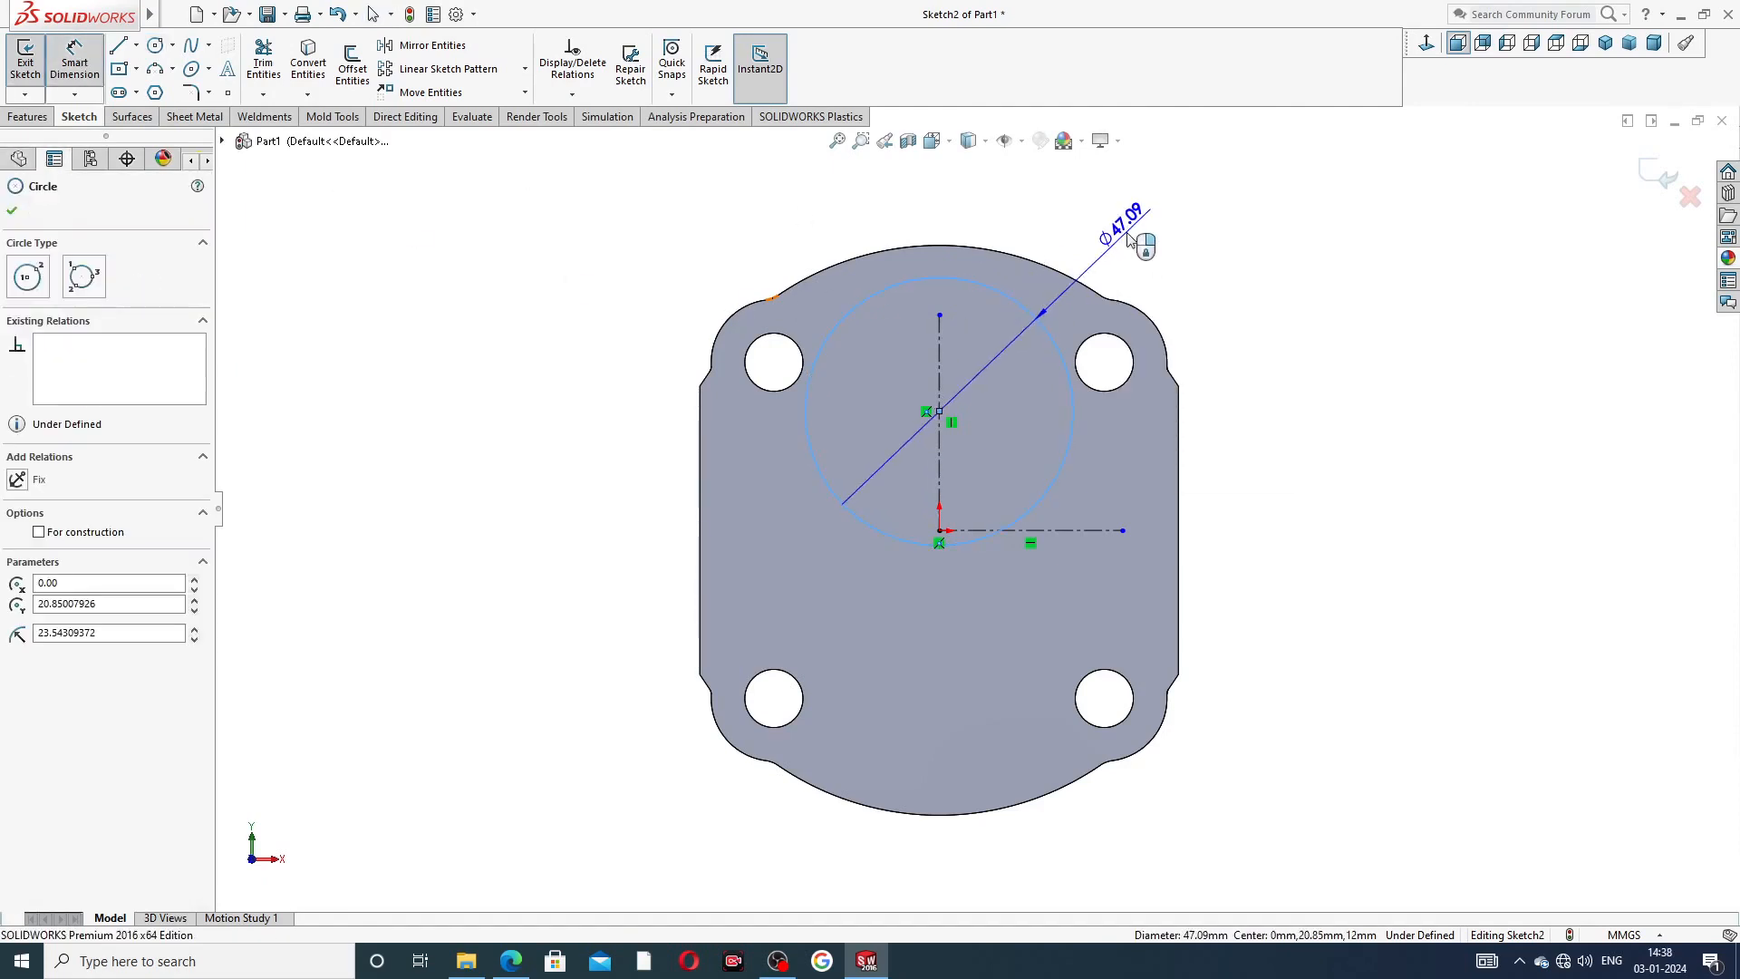
{"action": "left_click", "coordinate": [1131, 238]}
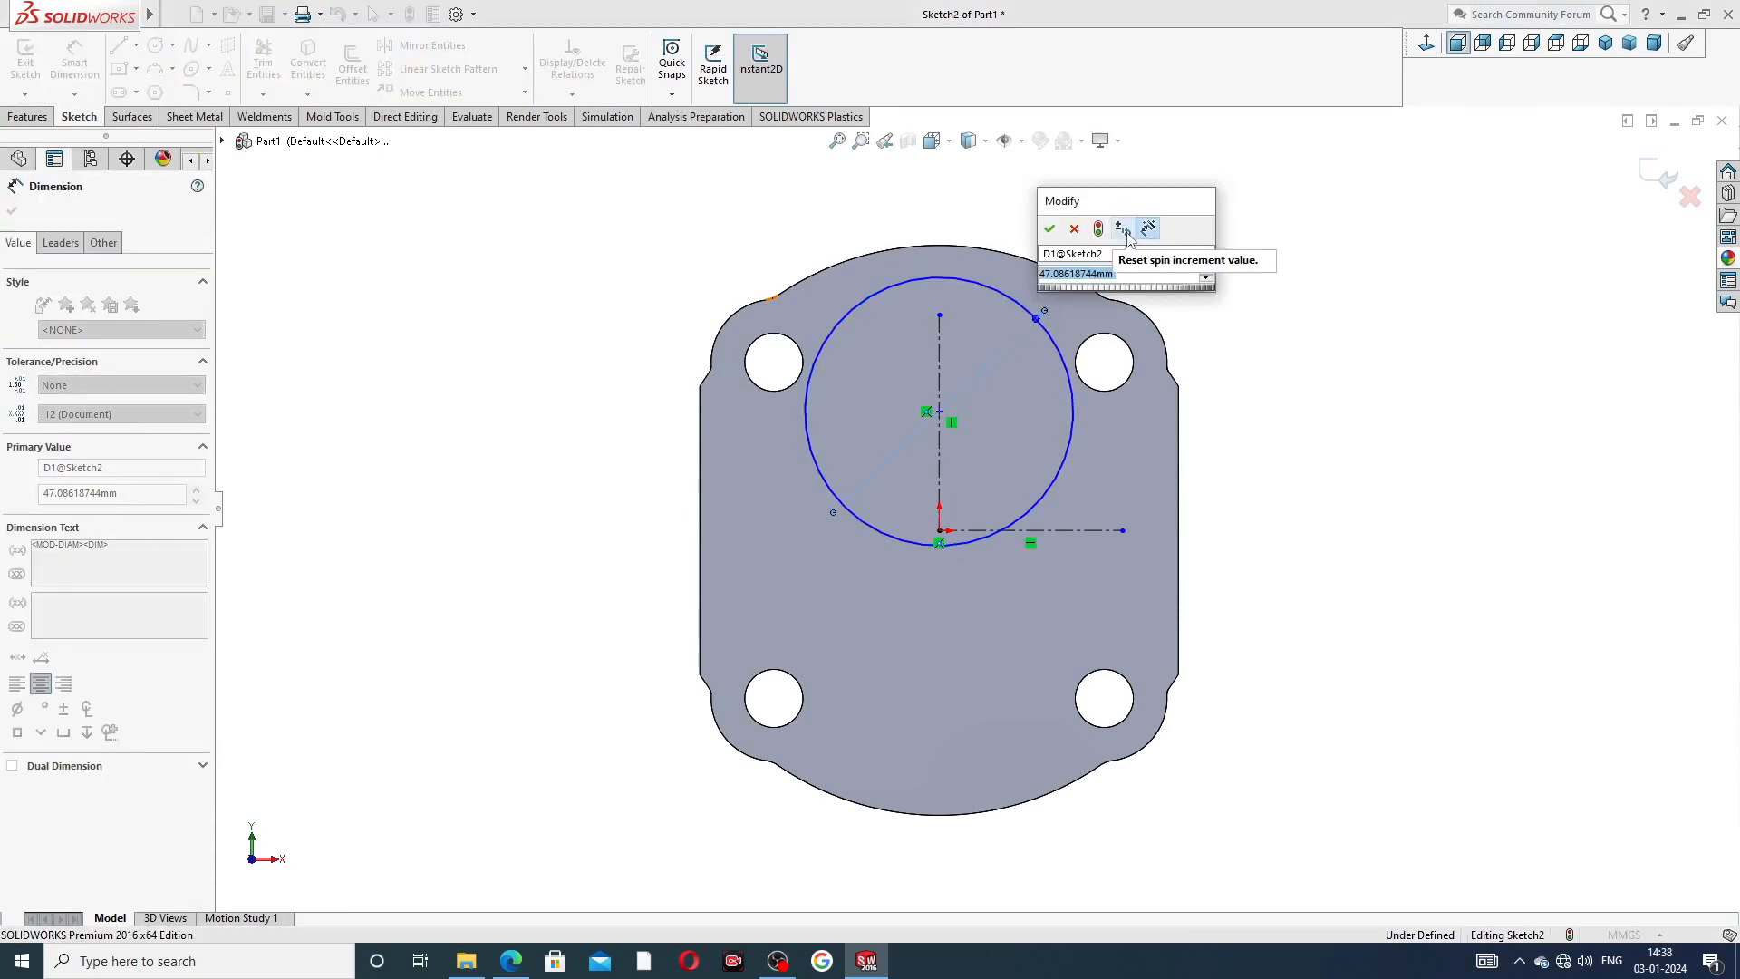
{"action": "type", "text": "41.7"}
{"action": "key", "text": "Return"}
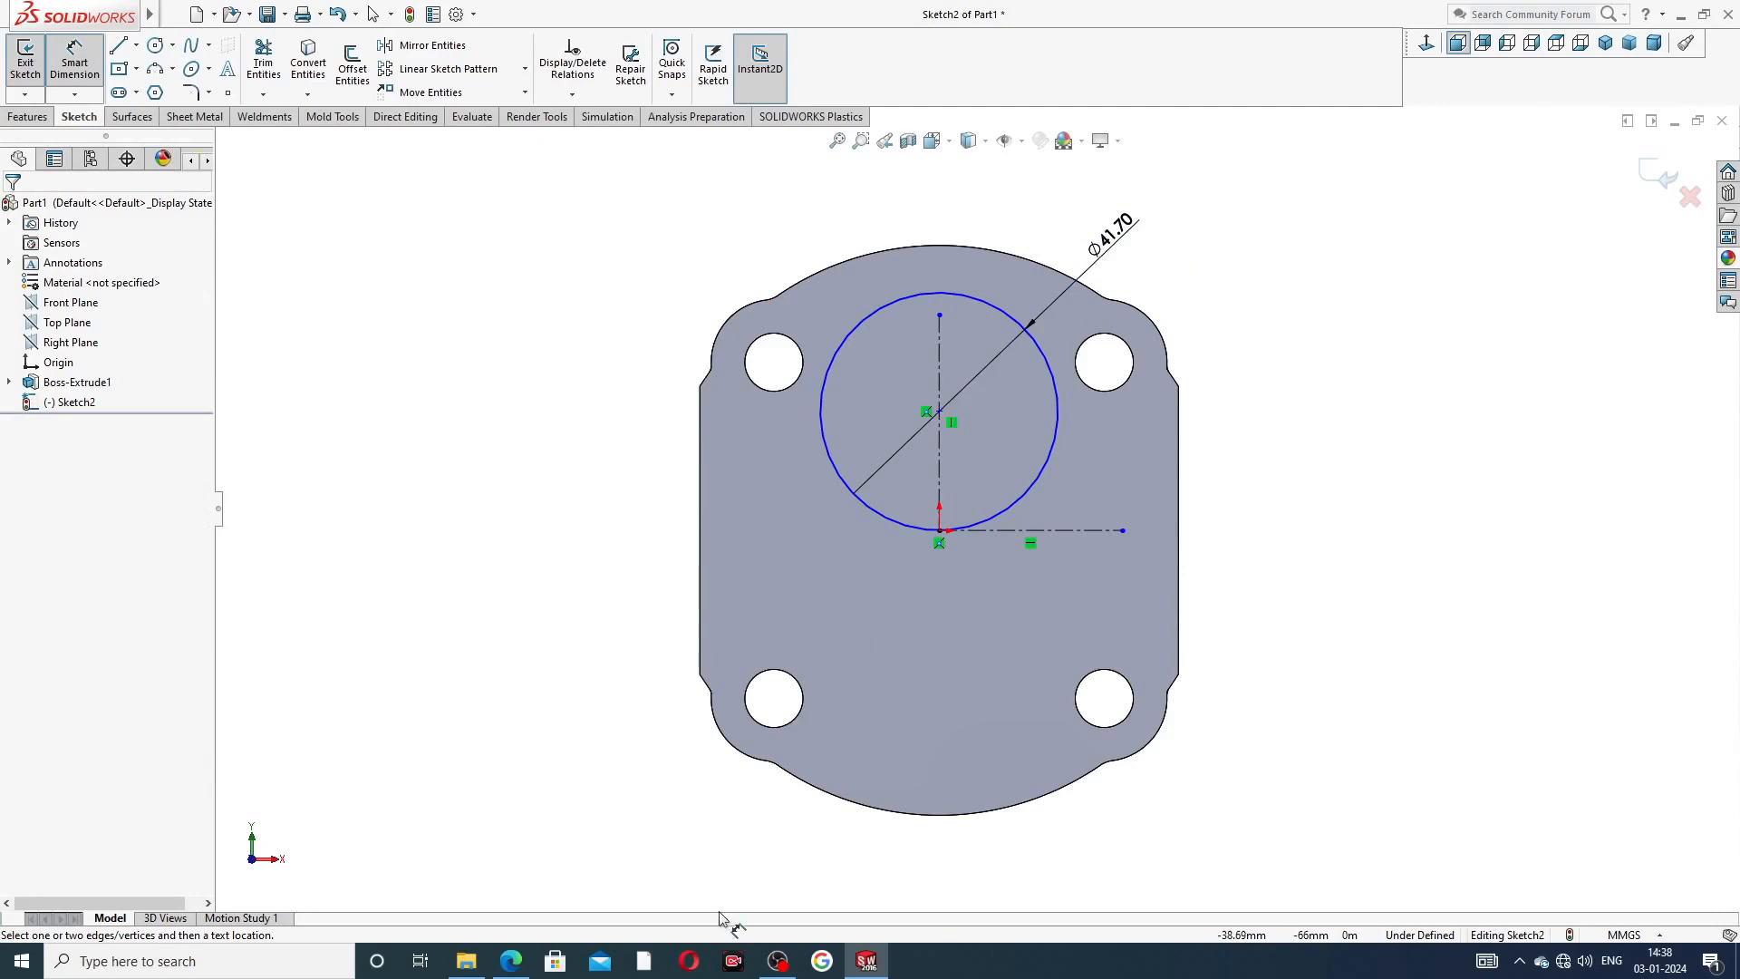
- Dimension the vertical distance from the circle's centre to the origin and set it to 16.68 mm
{"action": "left_click", "coordinate": [940, 413]}
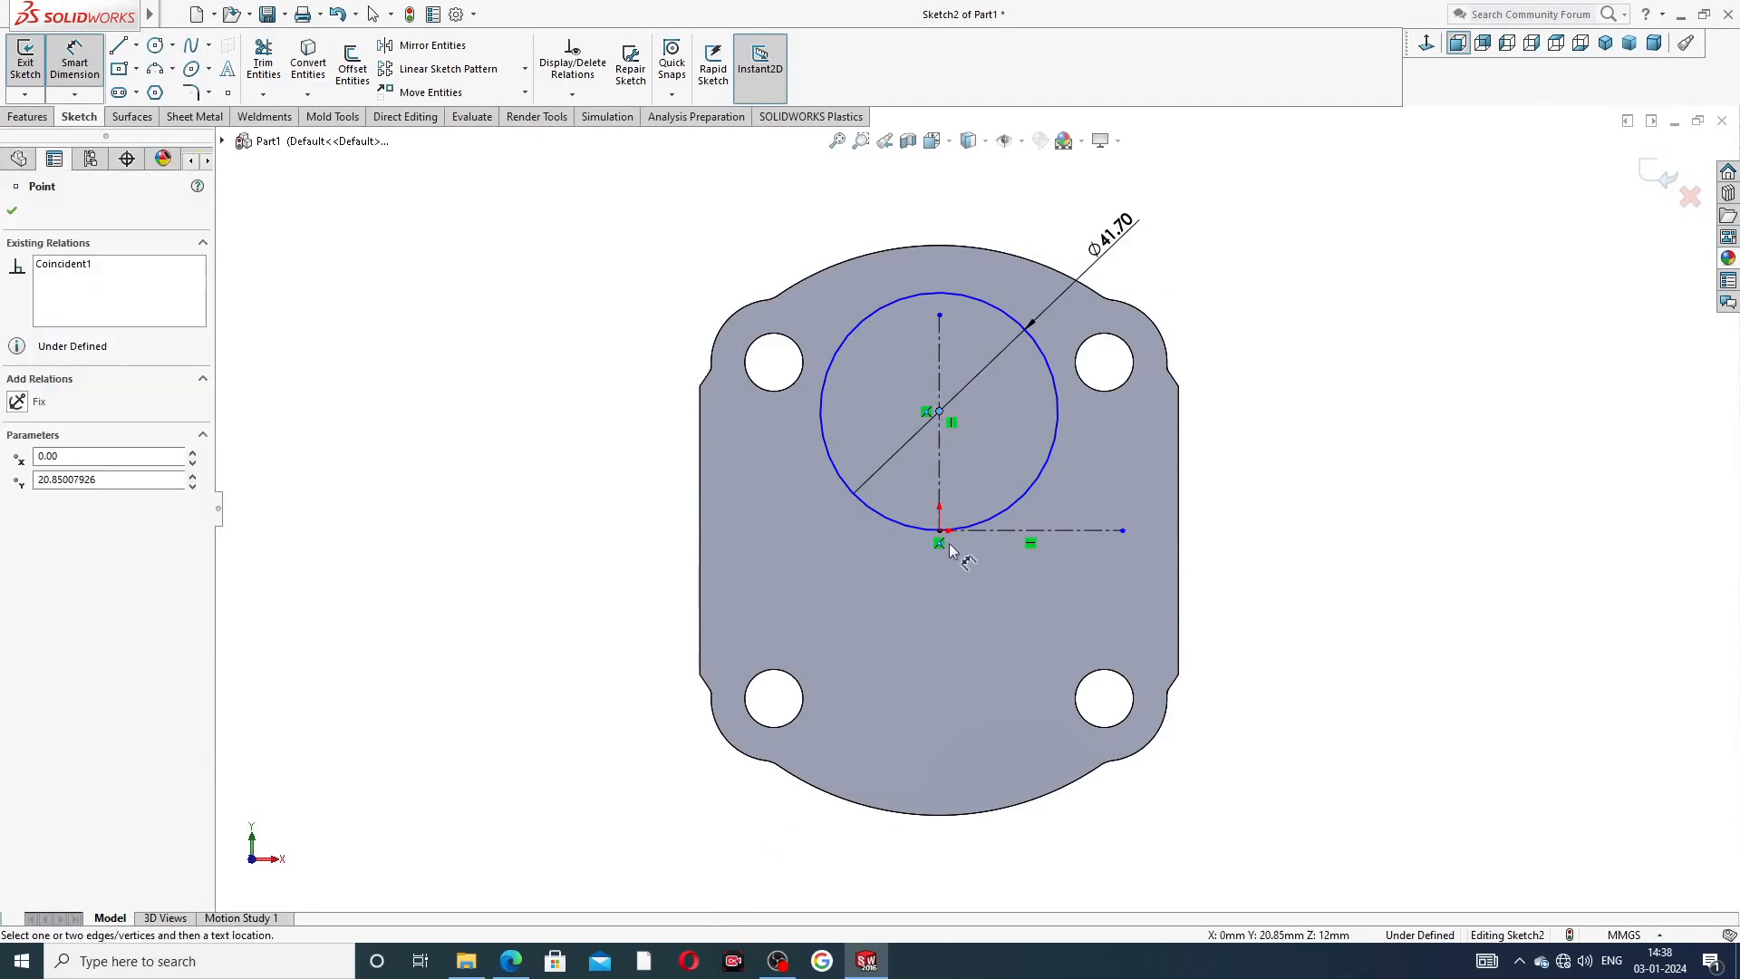
{"action": "left_click", "coordinate": [941, 531]}
{"action": "left_click", "coordinate": [1217, 464]}
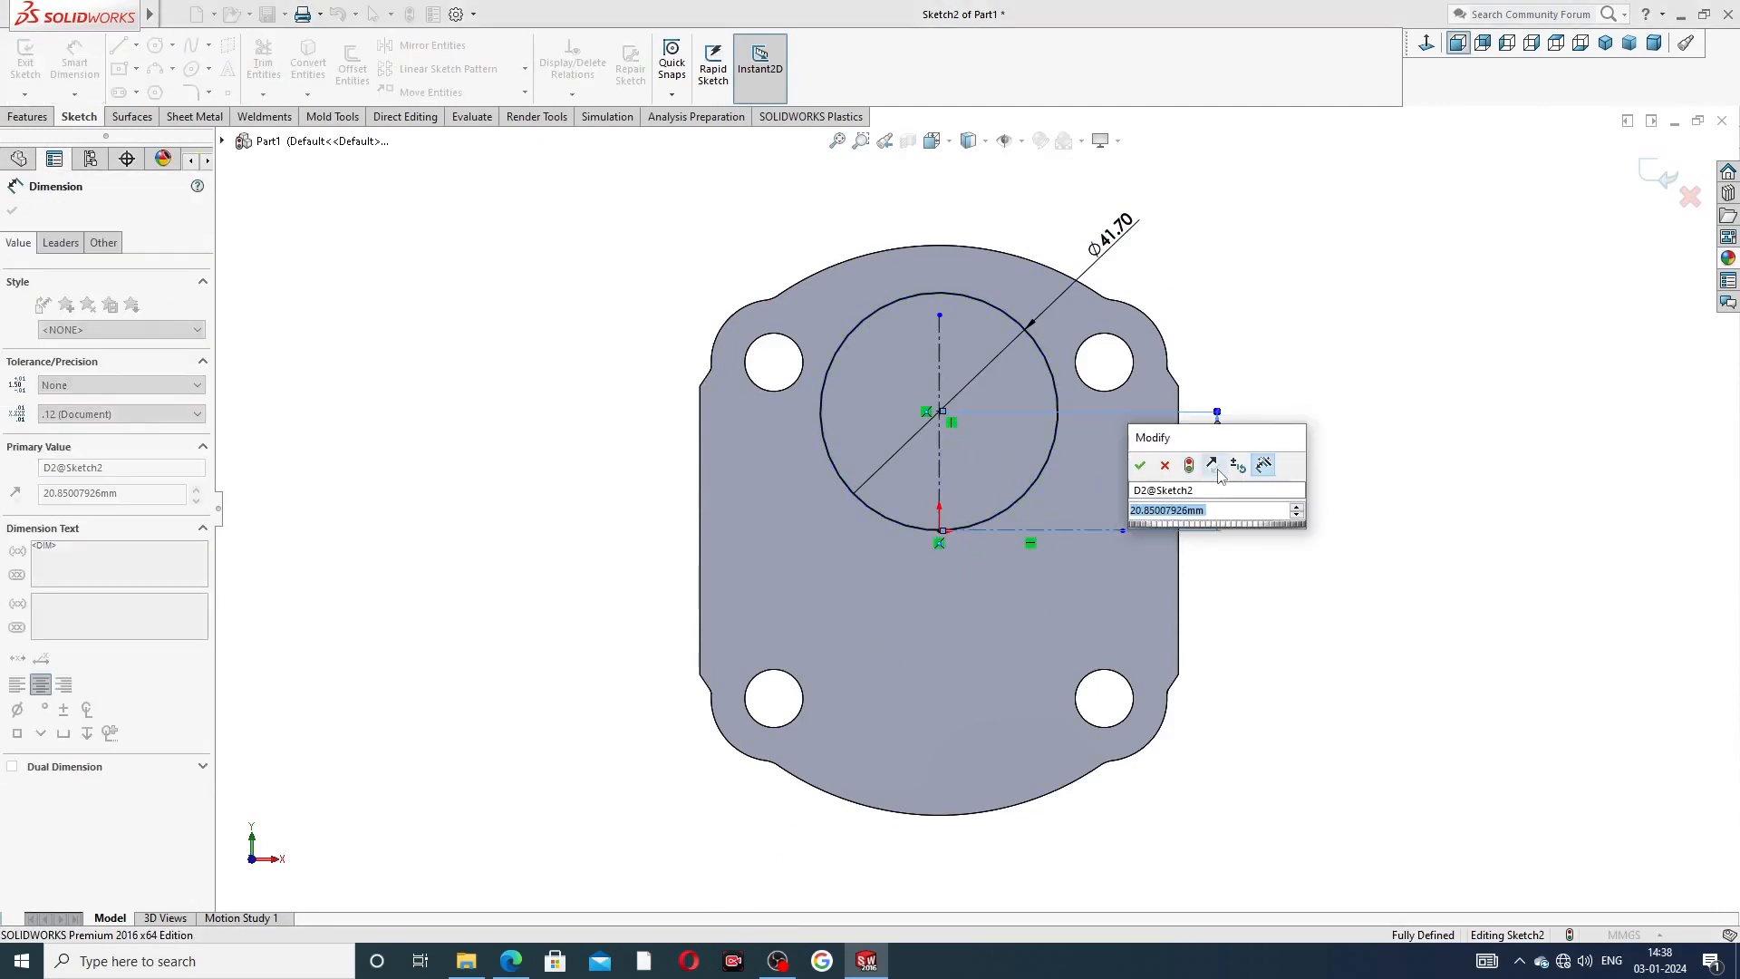
{"action": "type", "text": "16.68"}
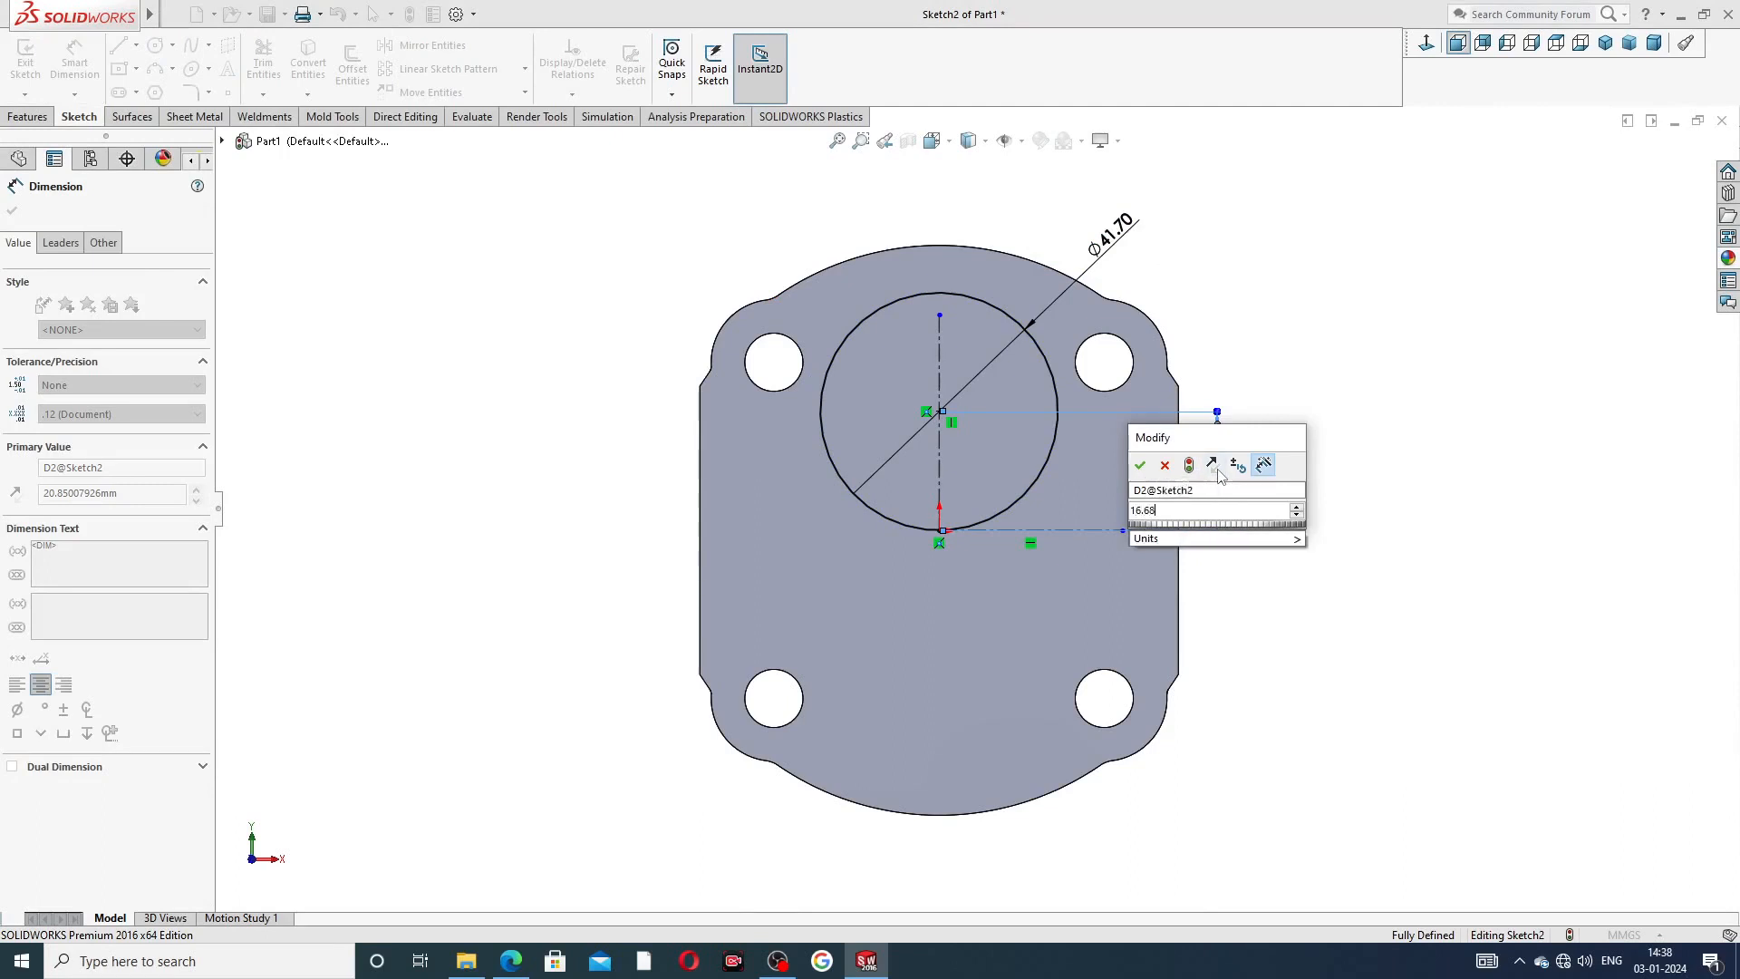
{"action": "key", "text": "Return"}
{"action": "left_click", "coordinate": [1293, 377]}
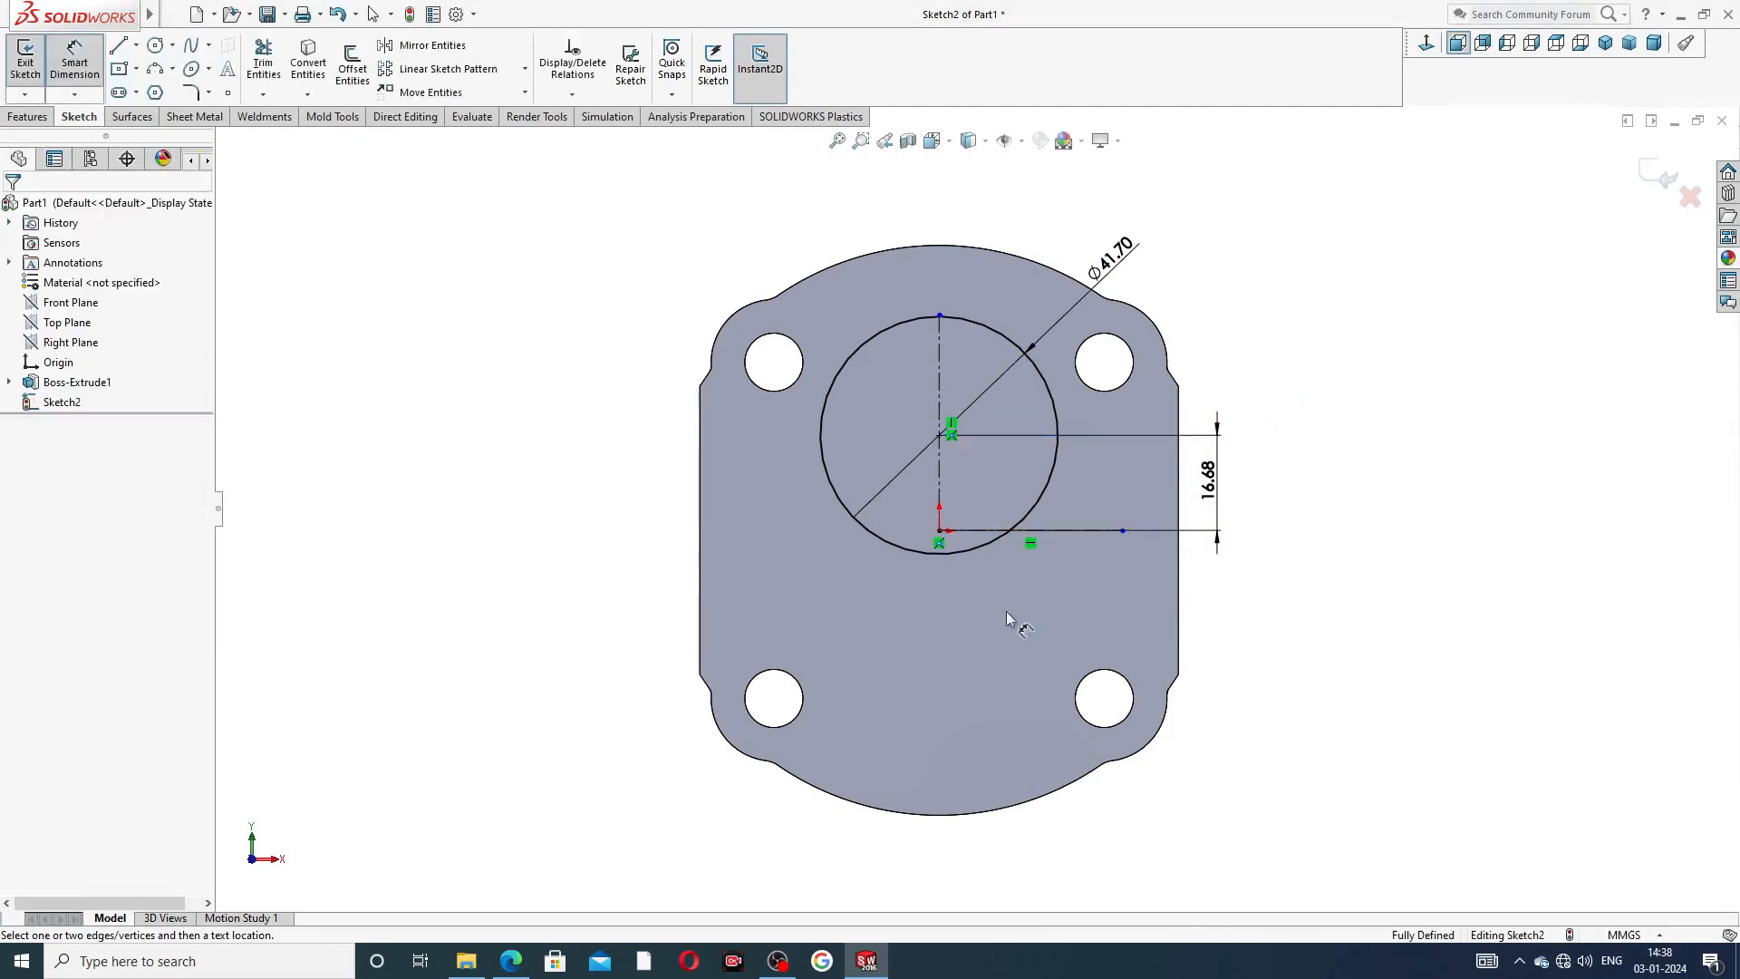
- Check the reference drawing and mirror the 41.7 mm circle about the horizontal centerline, keeping the original
{"action": "left_click", "coordinate": [510, 962]}
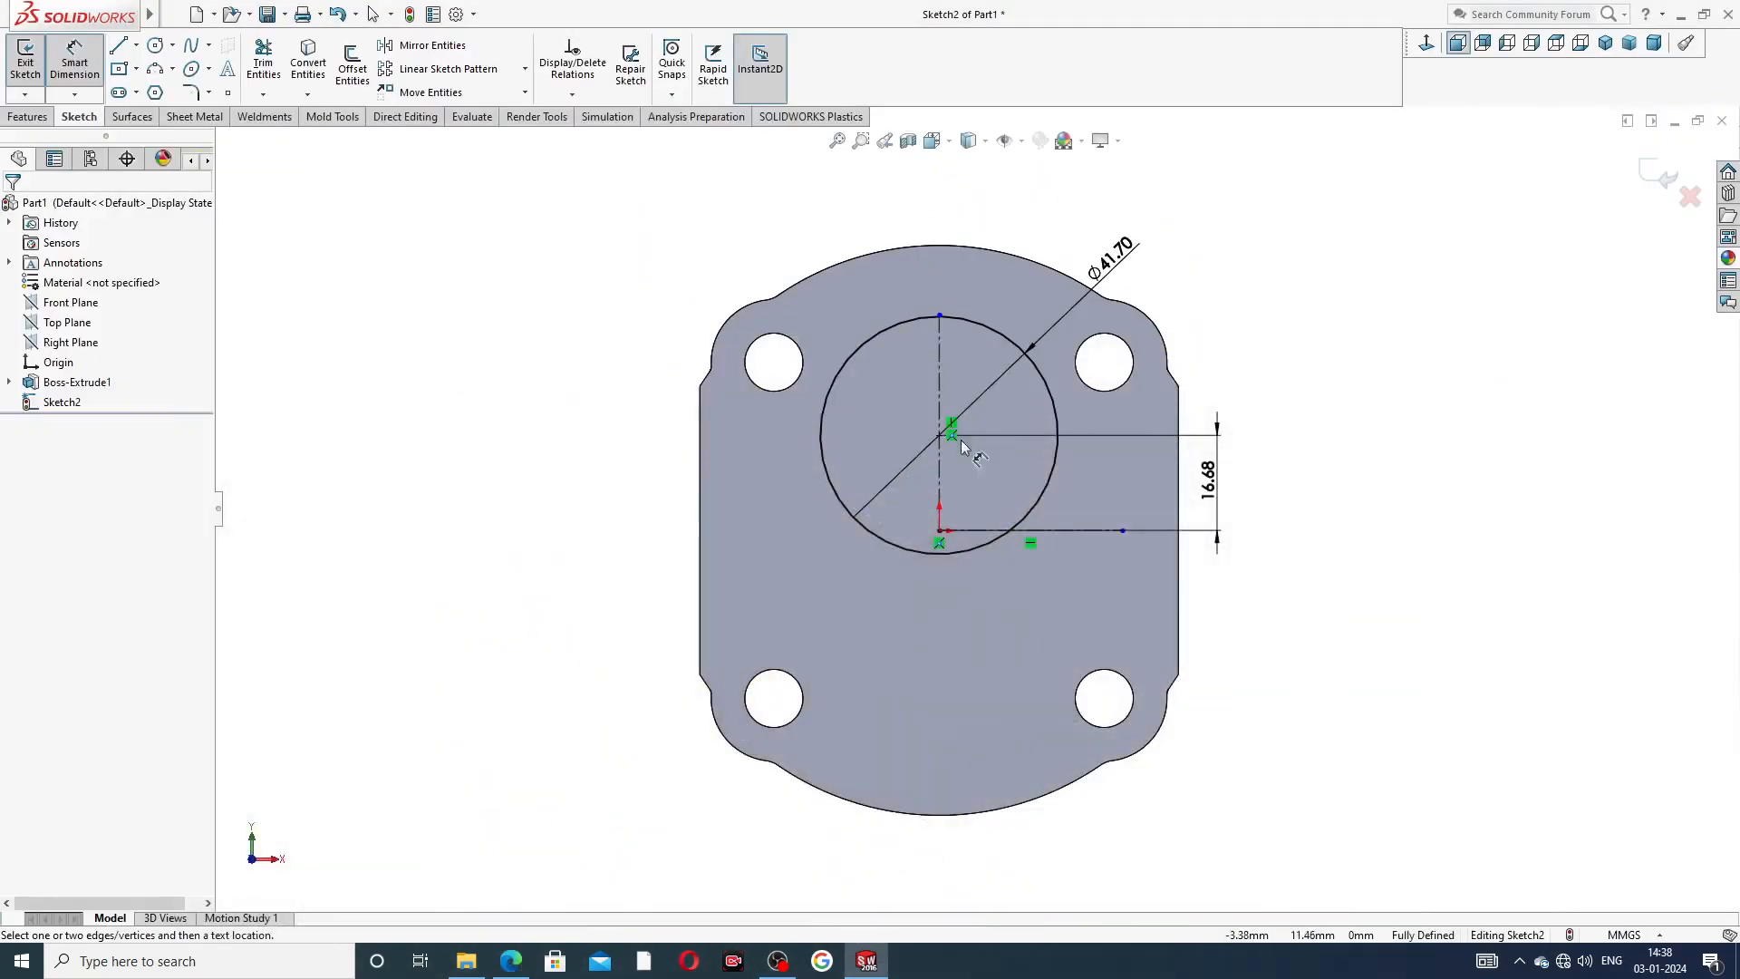
{"action": "right_click", "coordinate": [1212, 264]}
{"action": "left_click", "coordinate": [1235, 266]}
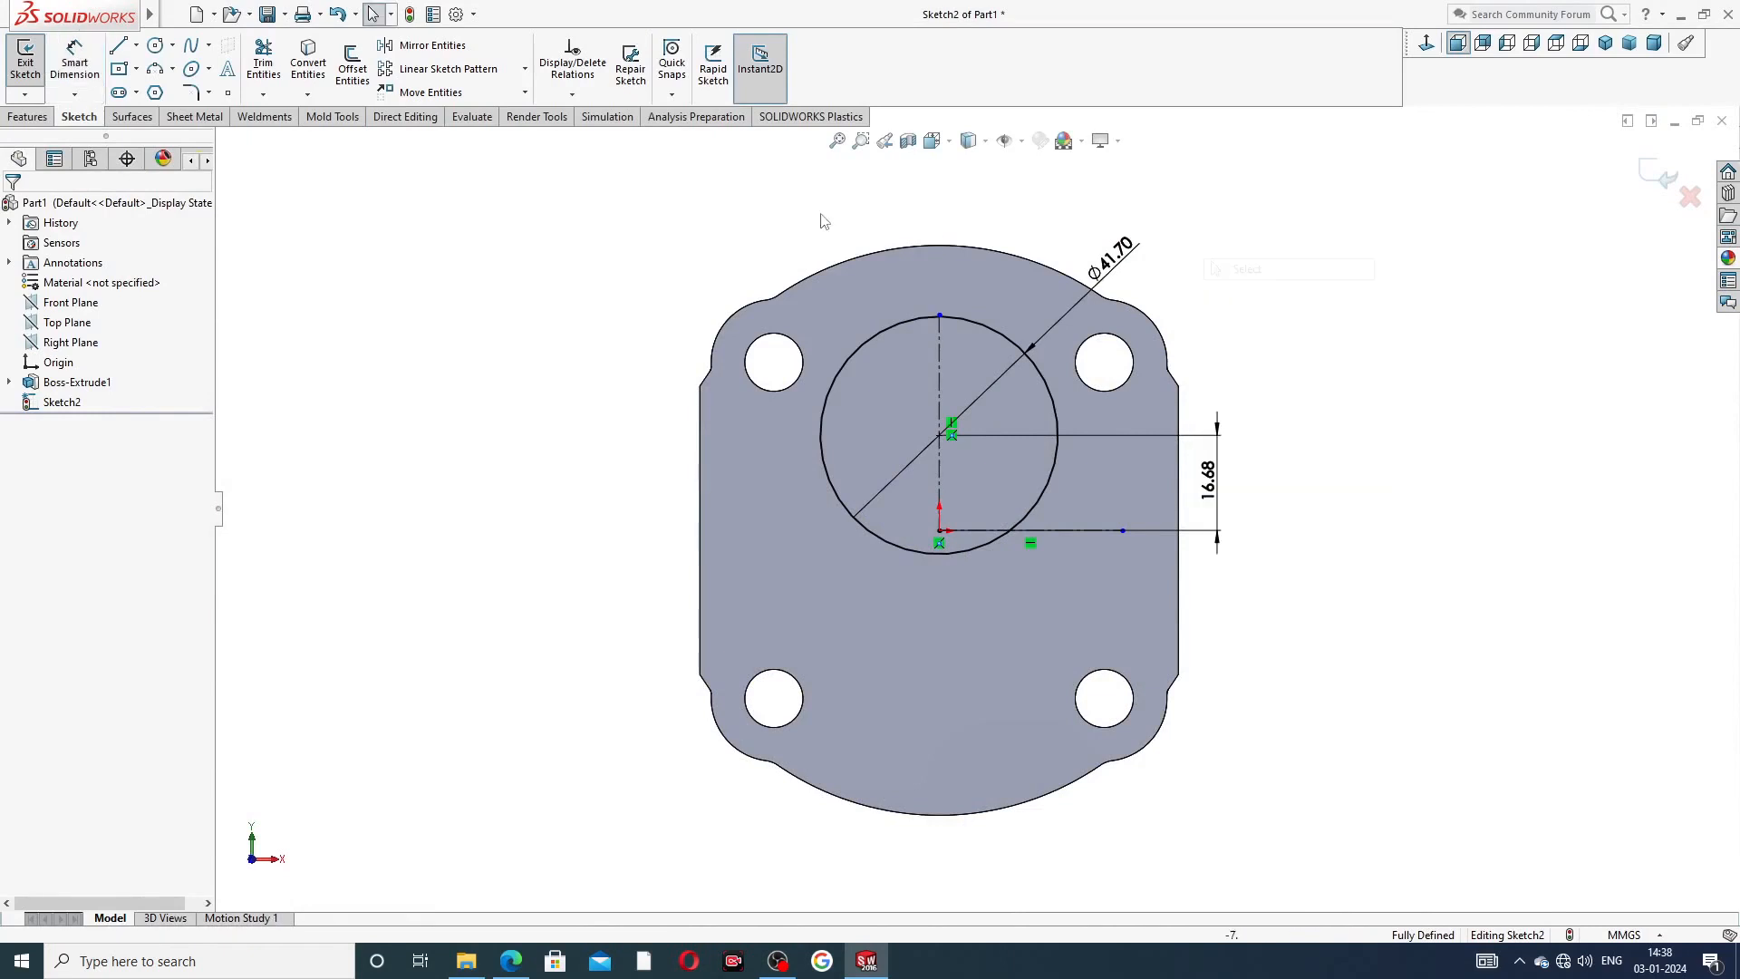
{"action": "left_click", "coordinate": [432, 46]}
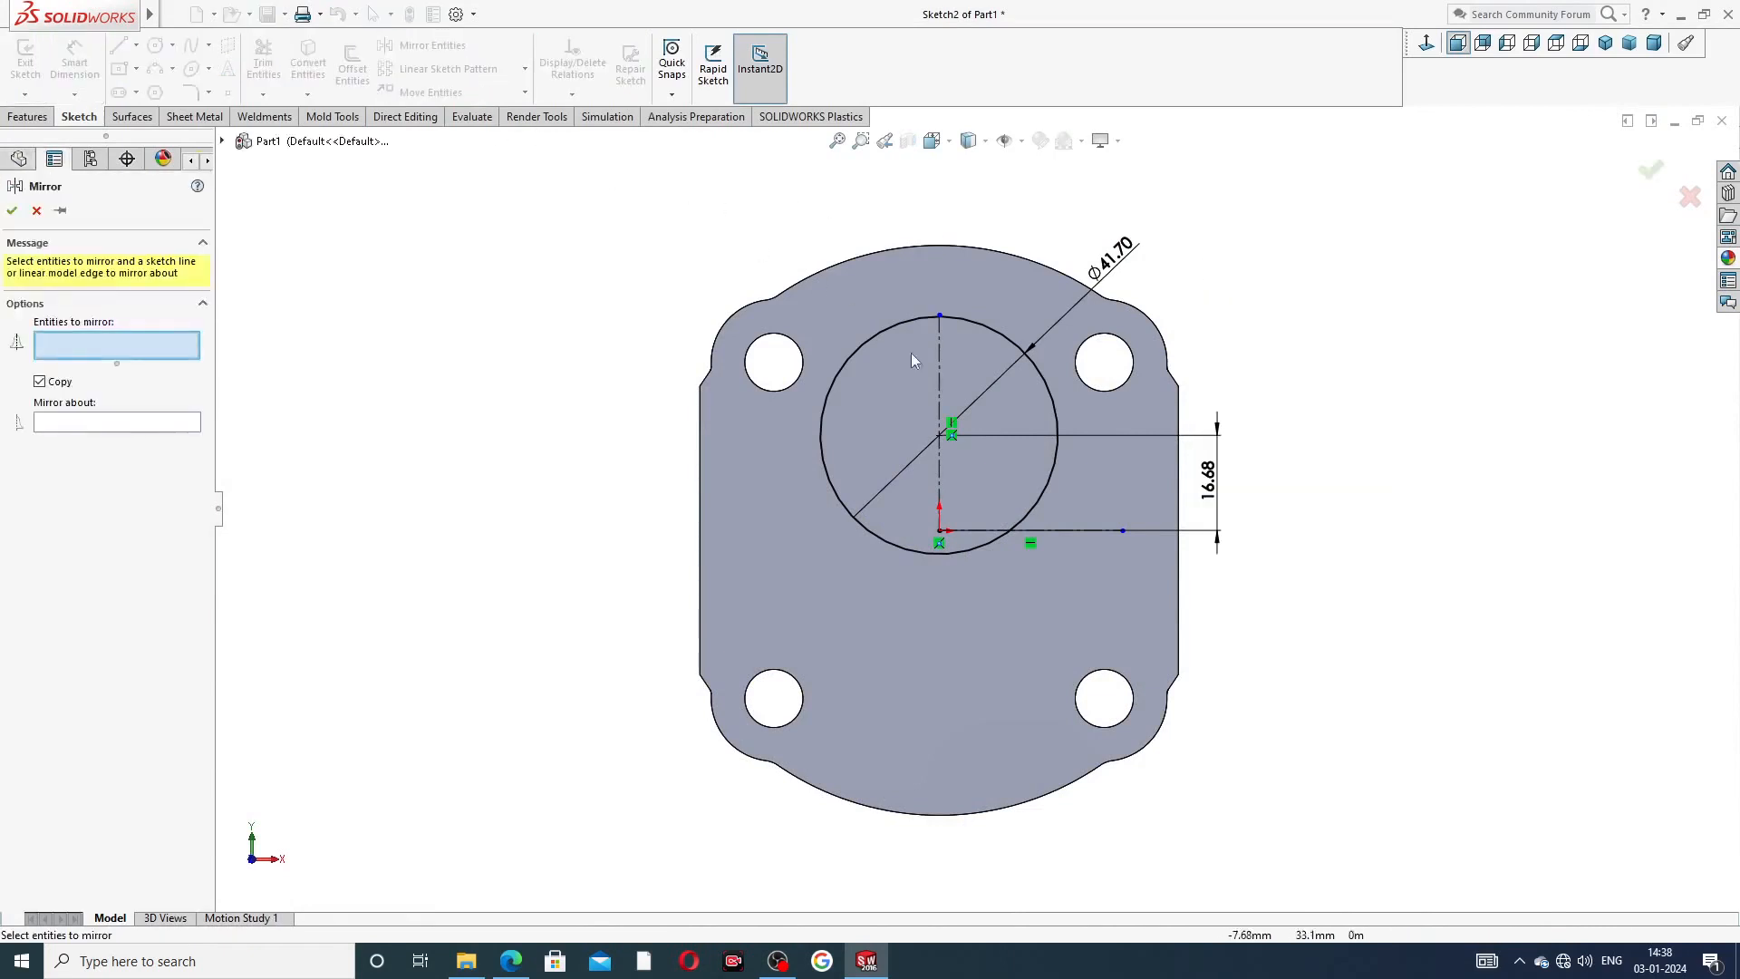
{"action": "left_click", "coordinate": [946, 319]}
{"action": "left_click", "coordinate": [156, 431]}
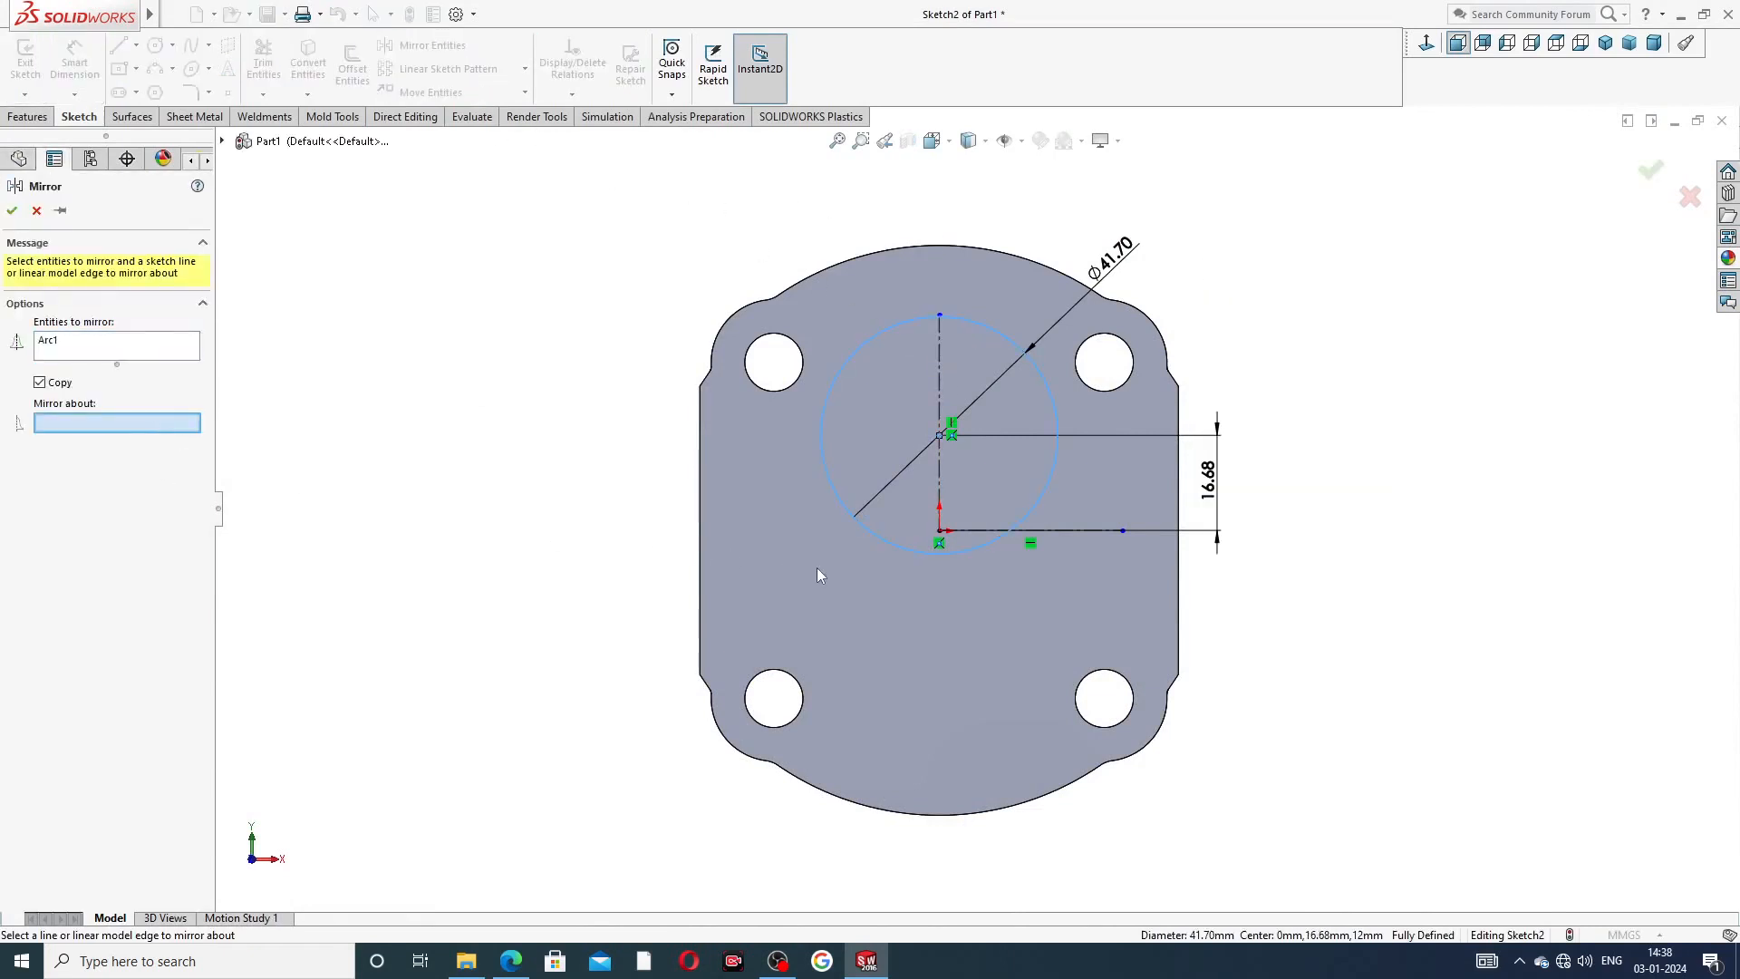
{"action": "left_click", "coordinate": [987, 533]}
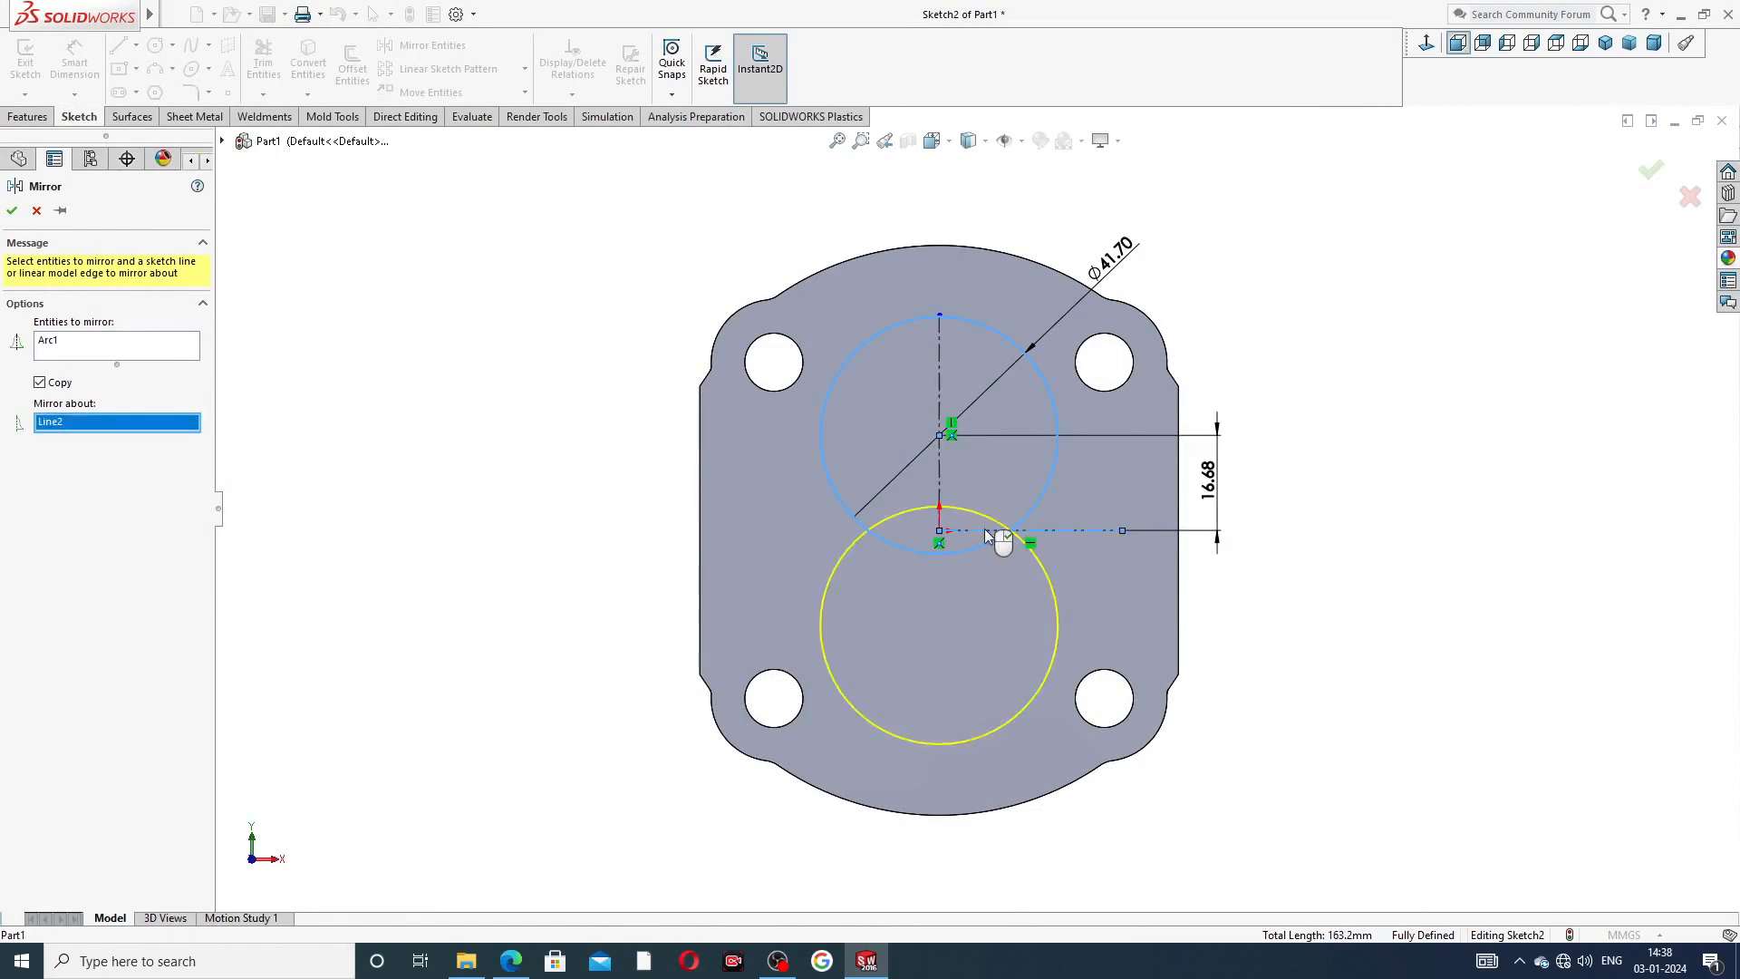
{"action": "left_click", "coordinate": [13, 213]}
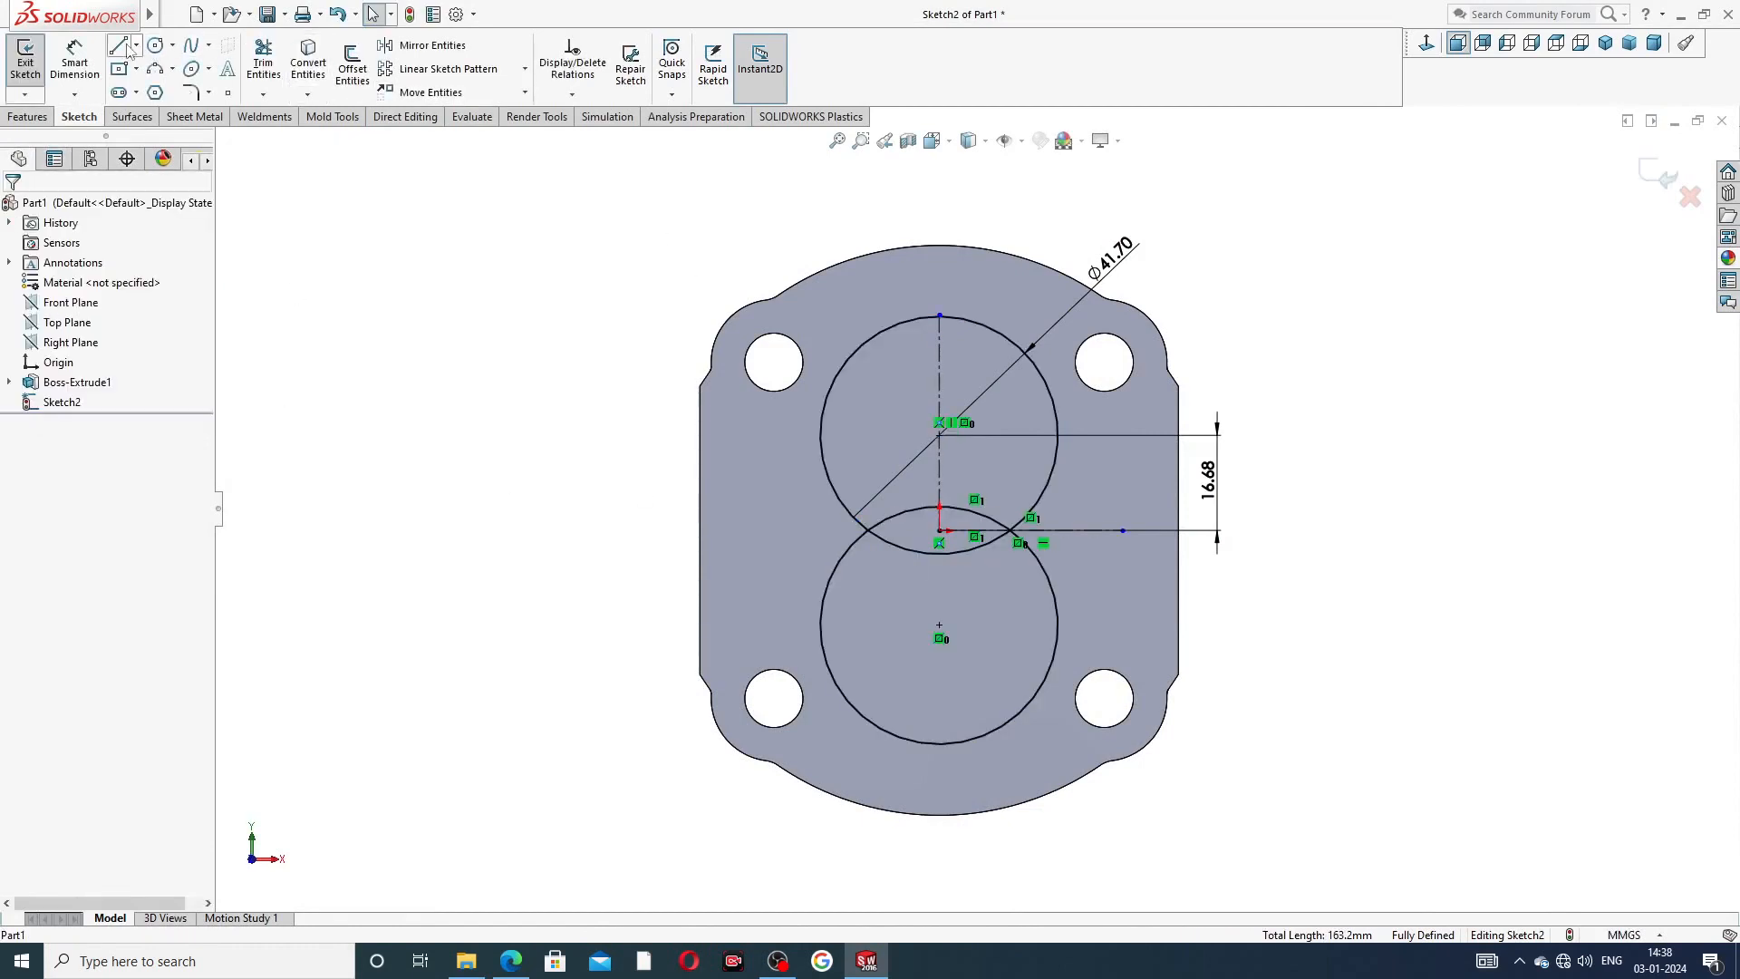
- Draw a vertical line joining the leftmost points of the upper and lower circles
{"action": "left_click", "coordinate": [135, 46]}
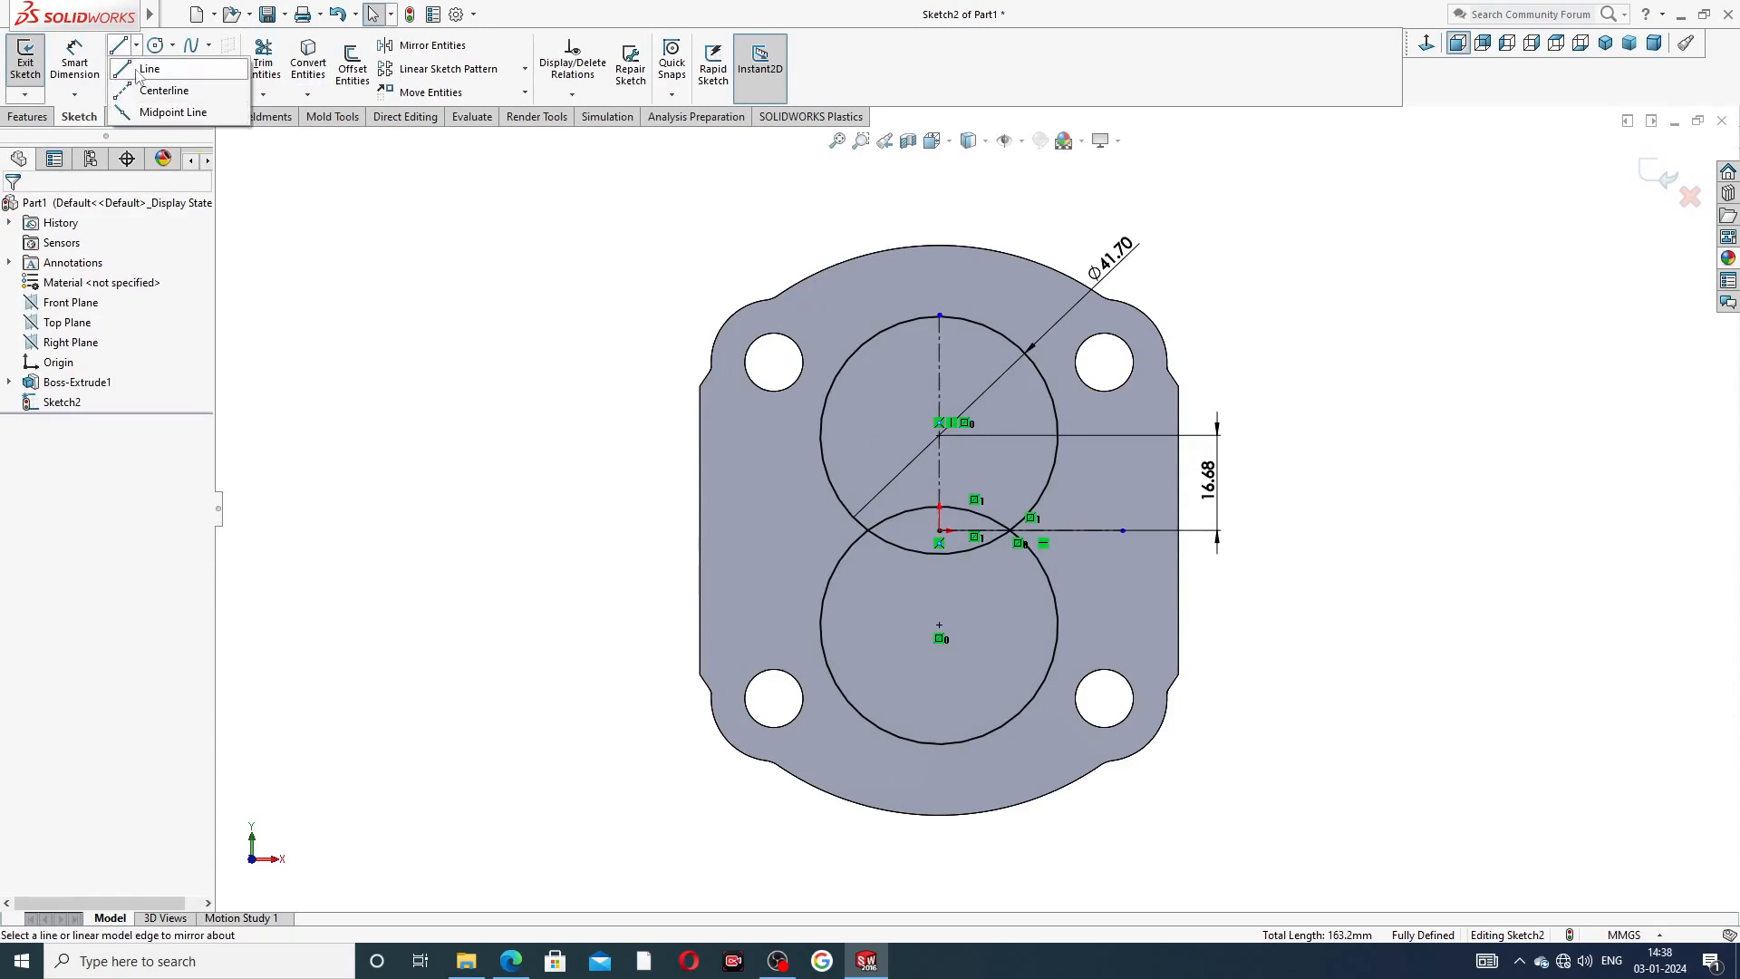
{"action": "left_click", "coordinate": [379, 223]}
{"action": "key", "text": "l"}
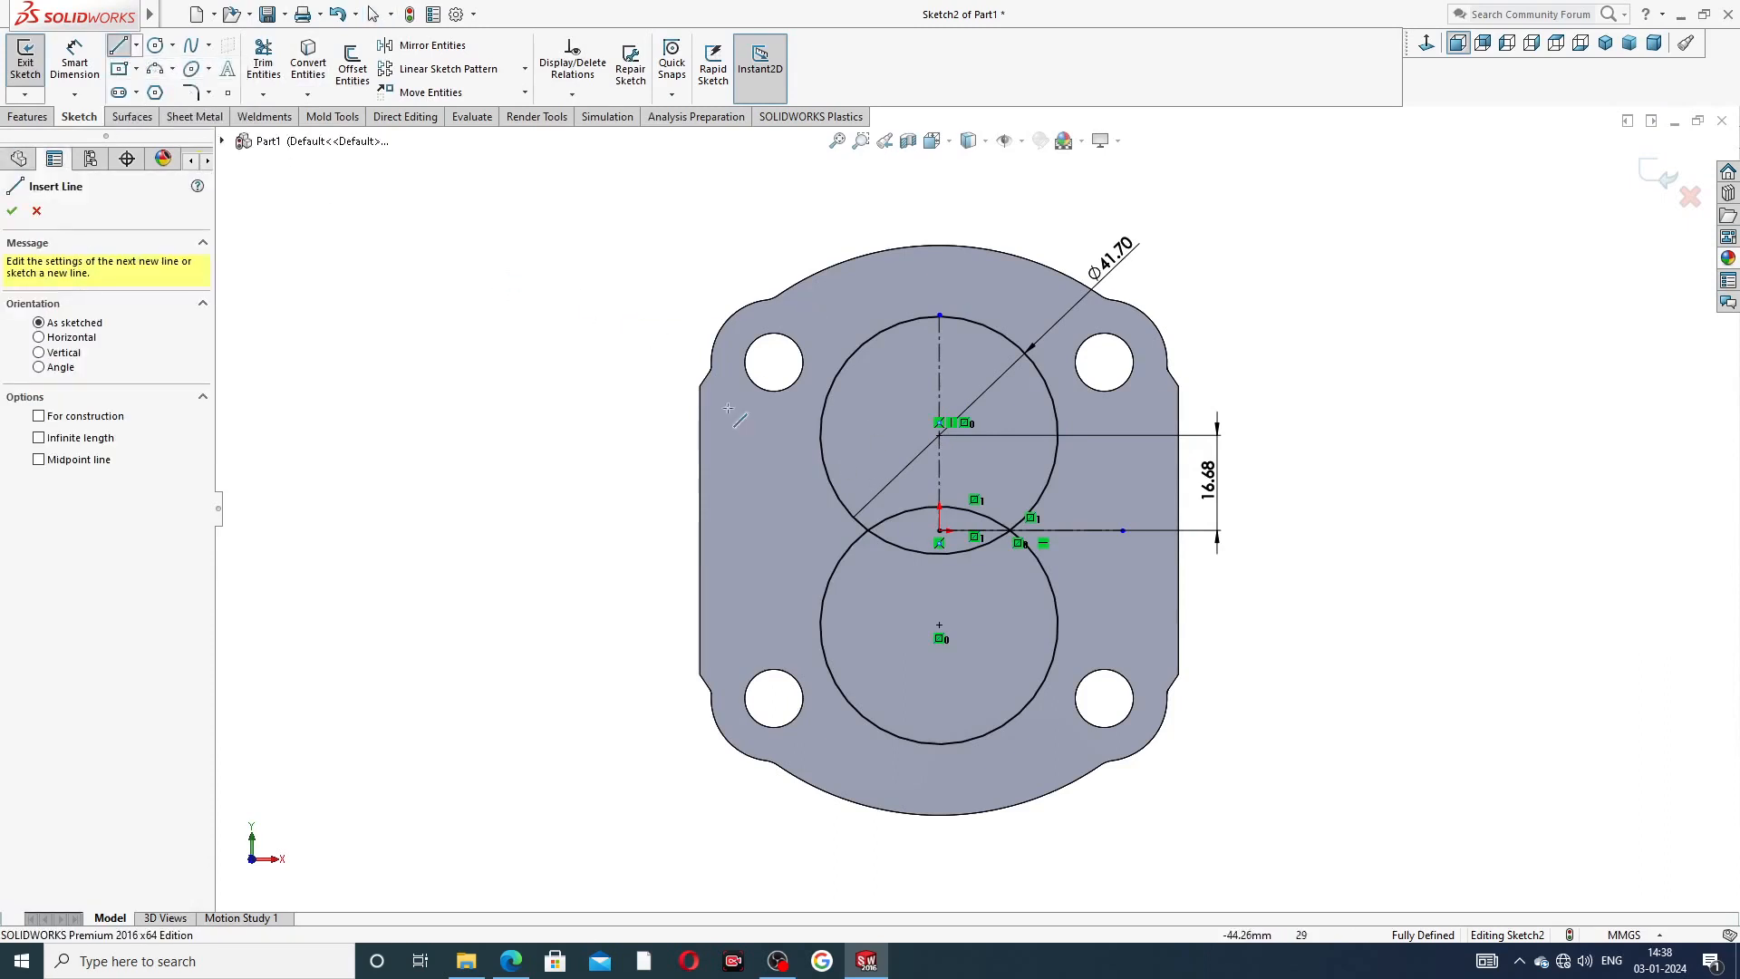
{"action": "left_click", "coordinate": [820, 434]}
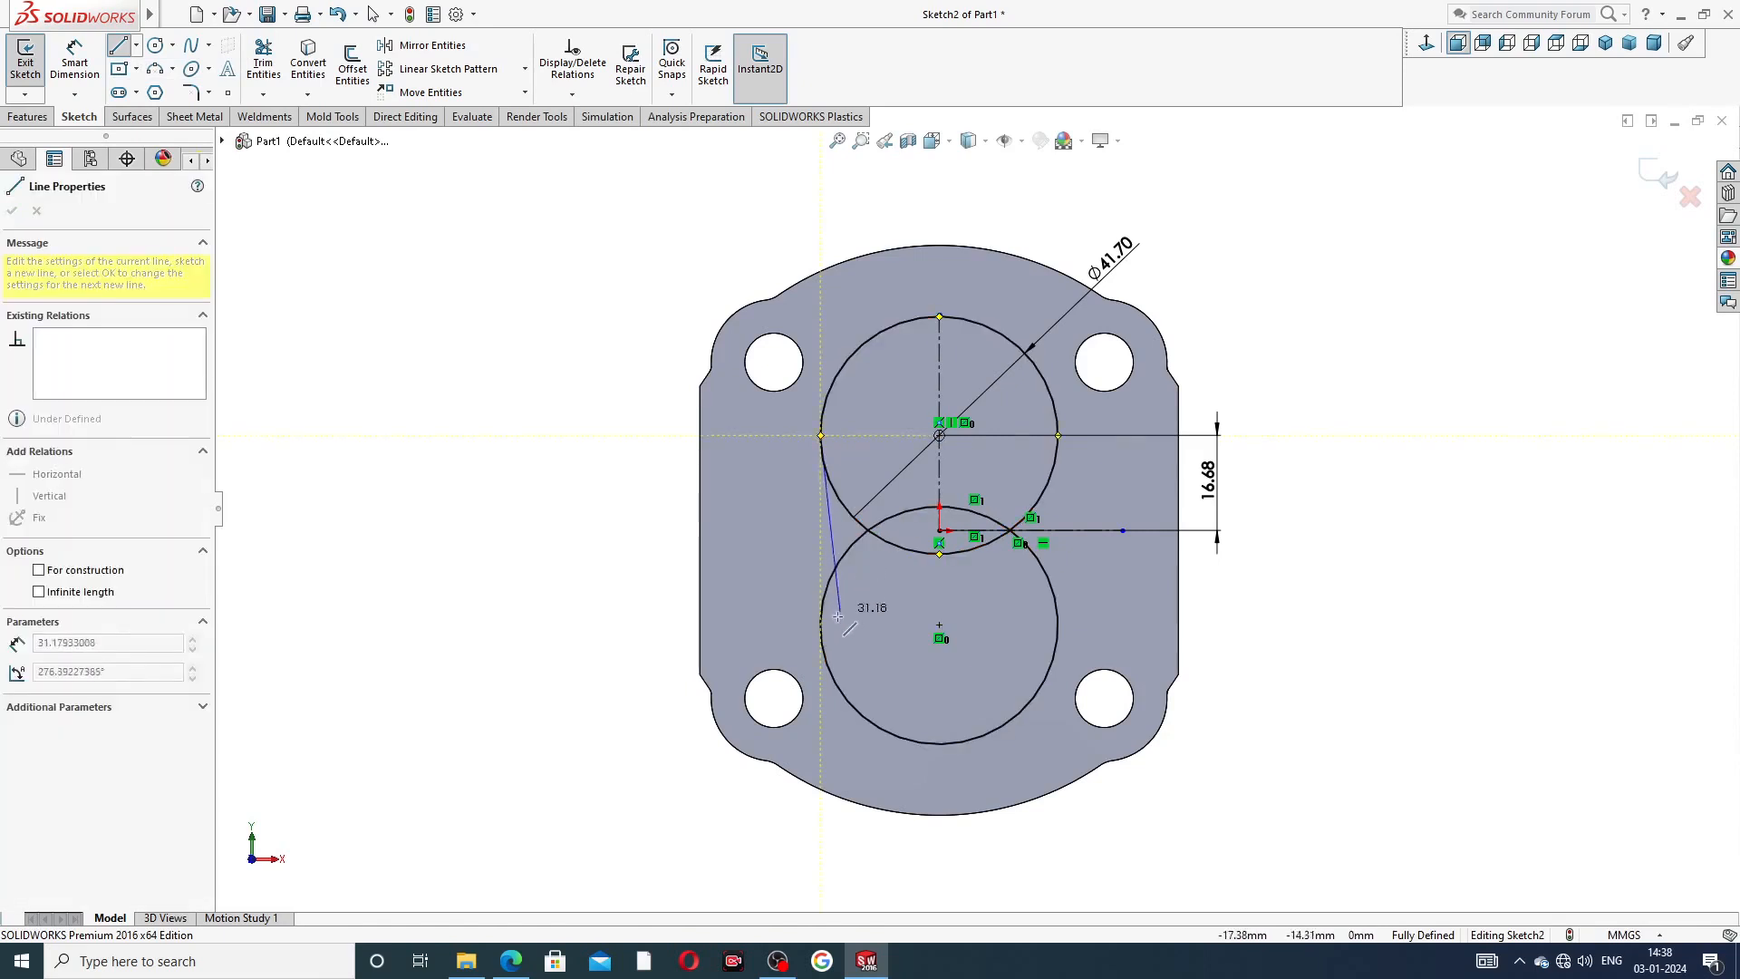
{"action": "left_click", "coordinate": [815, 634]}
{"action": "right_click", "coordinate": [770, 564]}
{"action": "left_click", "coordinate": [801, 570]}
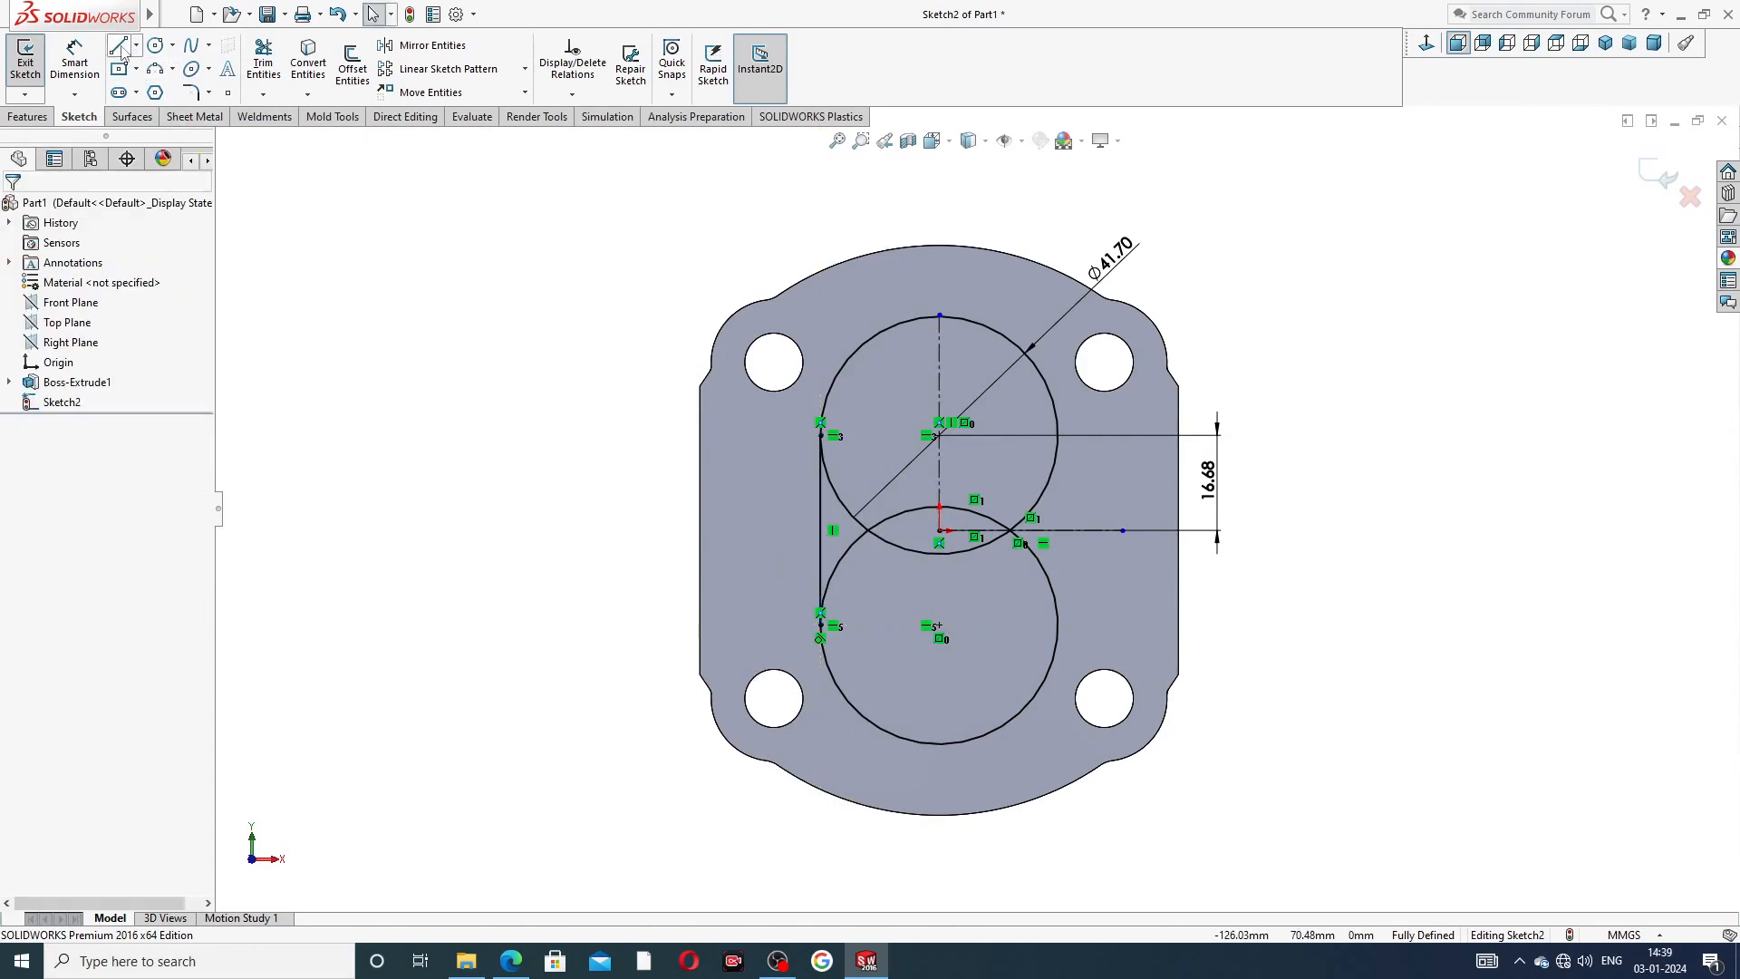
- Draw a vertical line joining the rightmost points of the upper and lower circles
{"action": "left_click", "coordinate": [120, 48]}
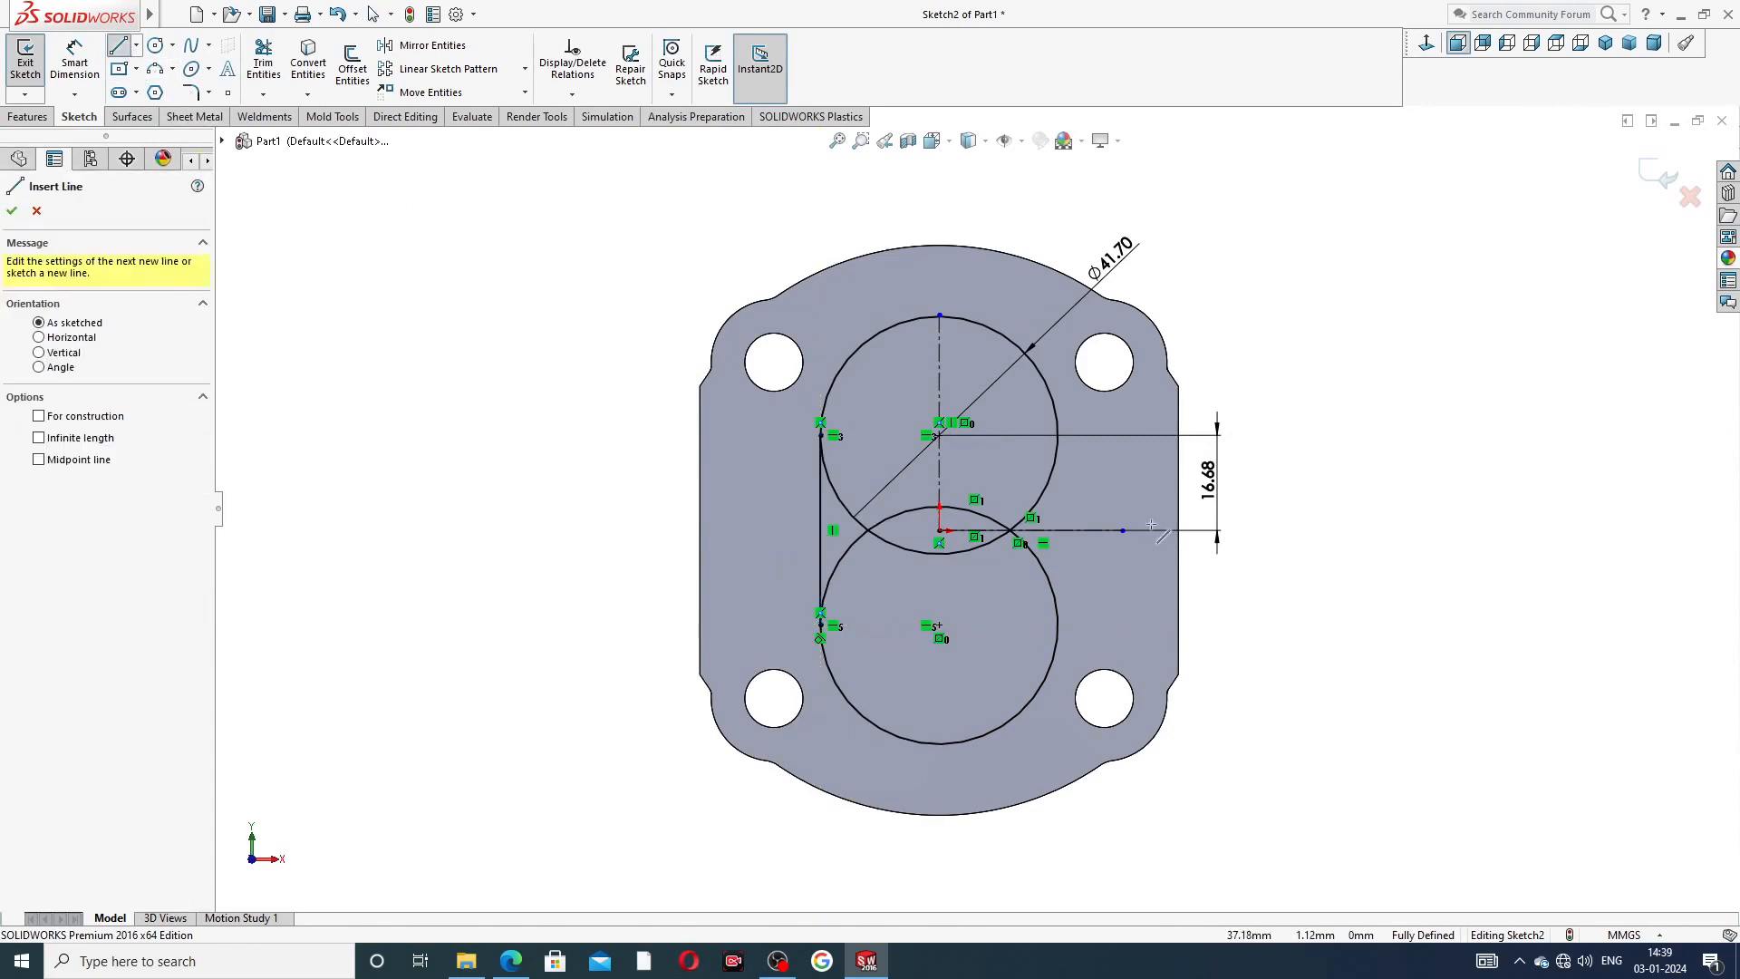
{"action": "left_click", "coordinate": [1058, 437]}
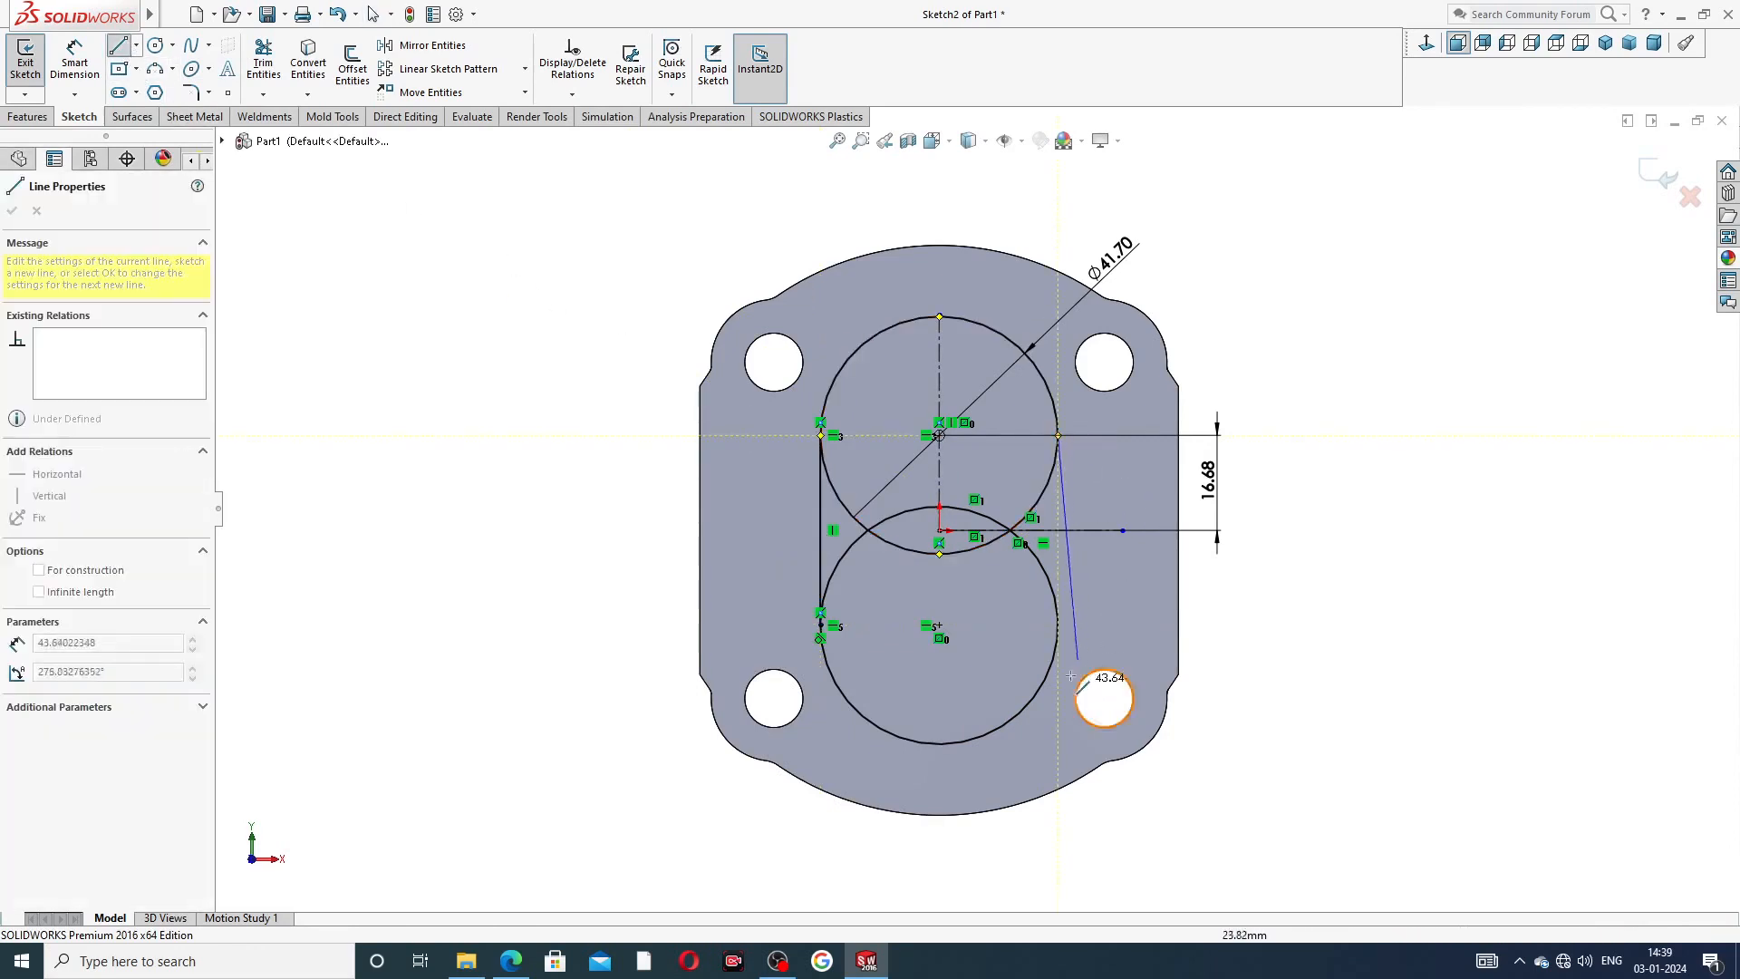
{"action": "left_click", "coordinate": [1058, 625]}
{"action": "right_click", "coordinate": [1337, 509]}
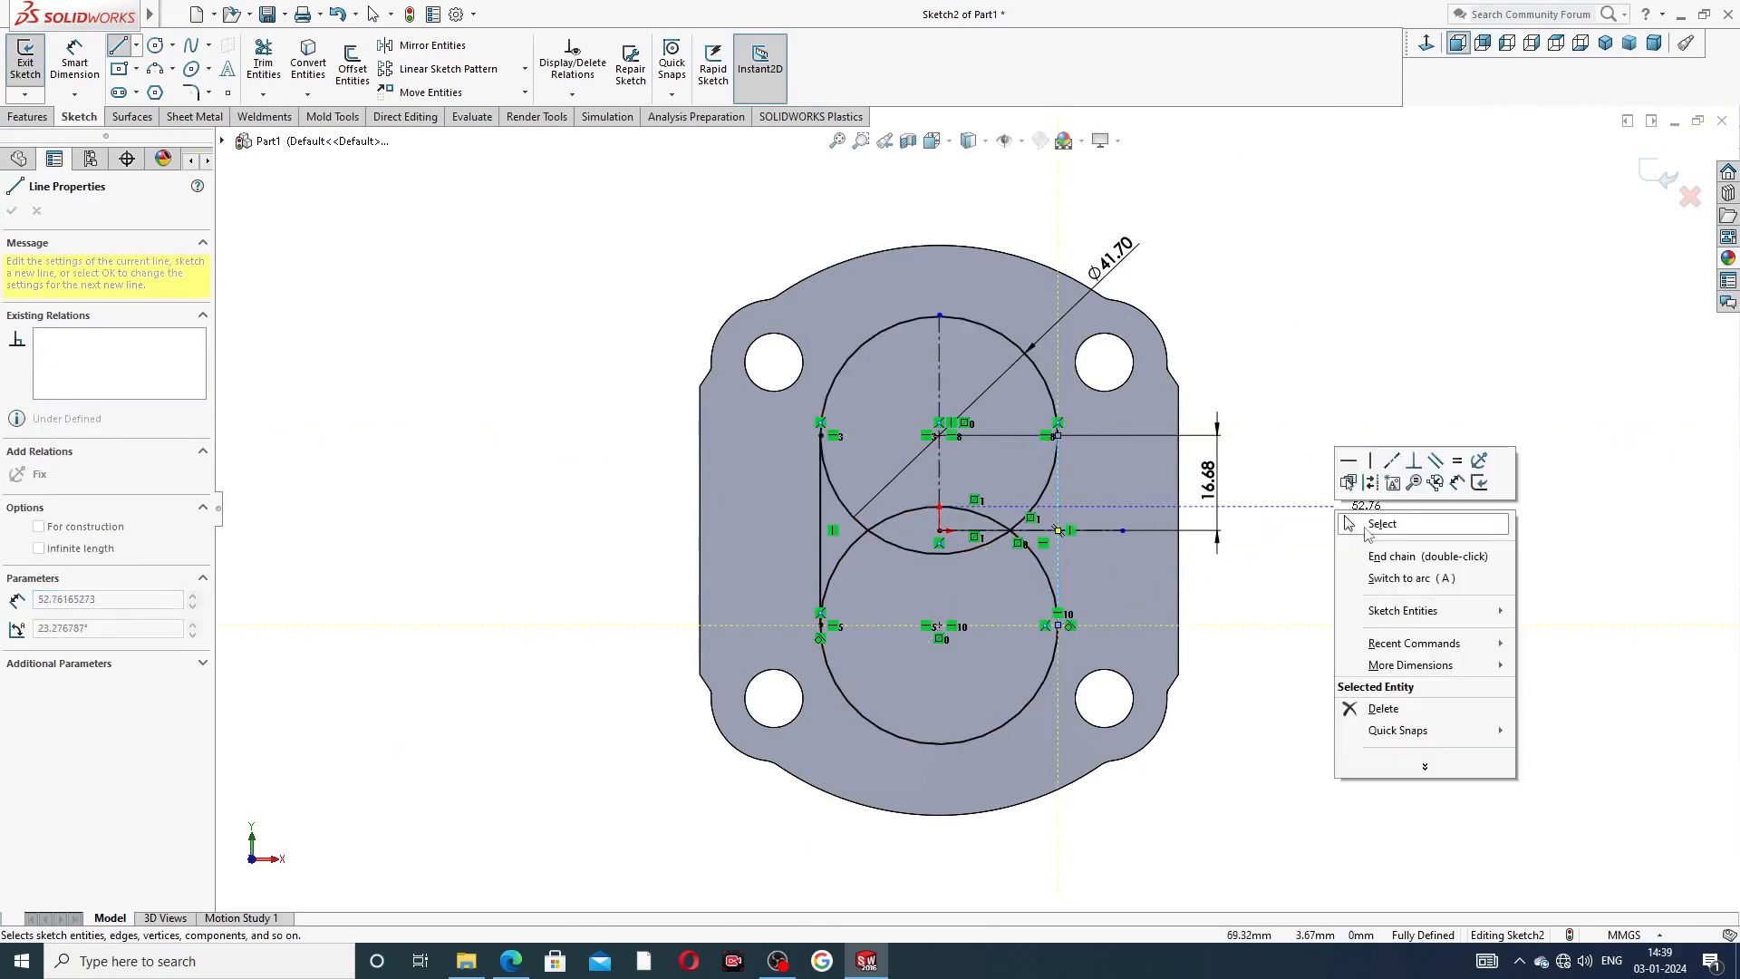
{"action": "left_click", "coordinate": [1365, 529]}
- Power-trim the inner circle arcs between the two vertical lines, leaving a closed oblong outline
{"action": "scroll", "coordinate": [1029, 550], "scroll_direction": "down", "scroll_amount": 2}
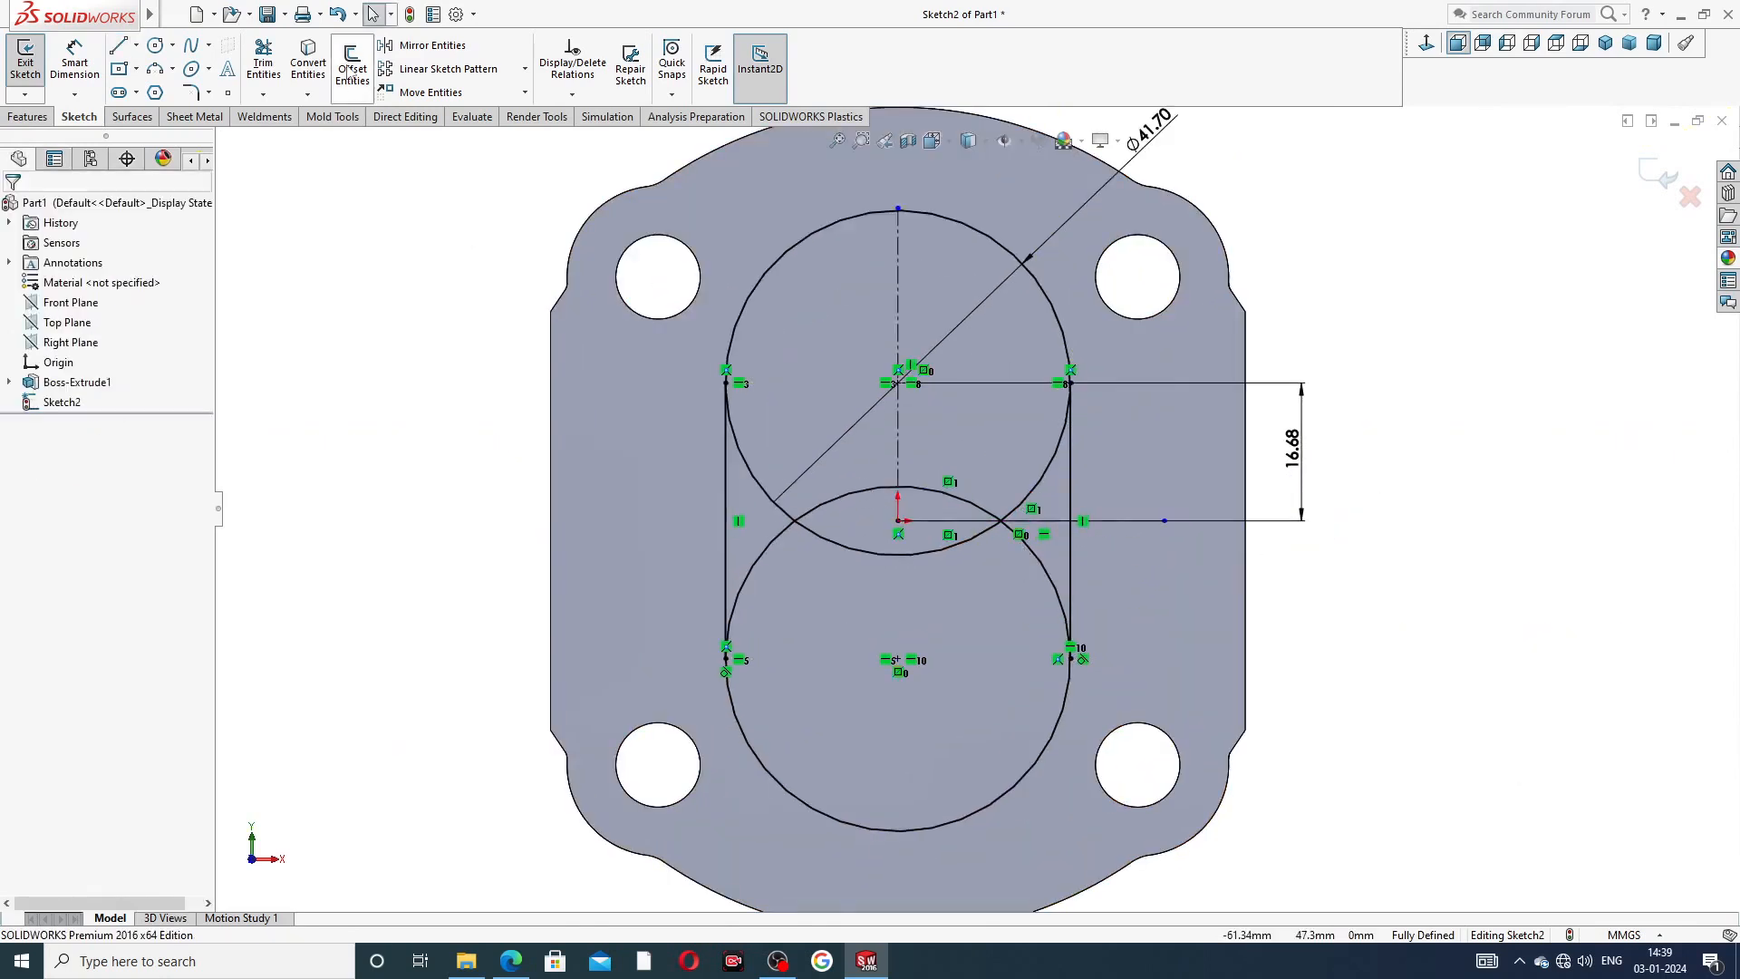
{"action": "left_click", "coordinate": [267, 62]}
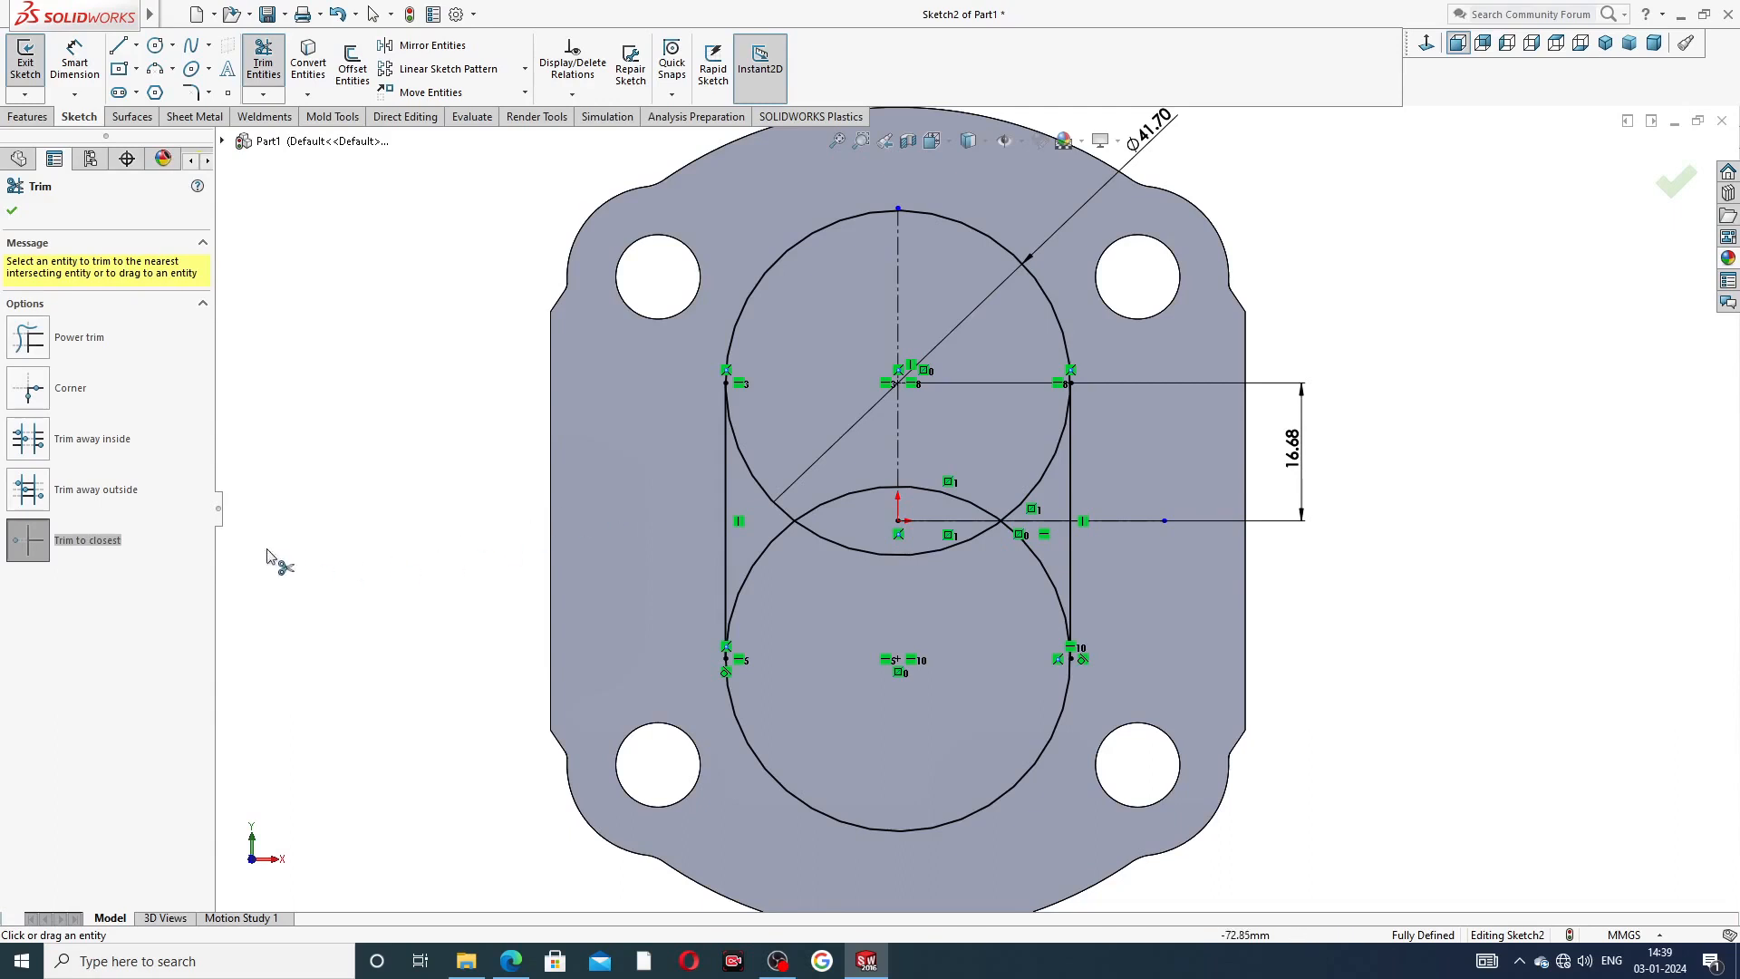
{"action": "left_click", "coordinate": [91, 338]}
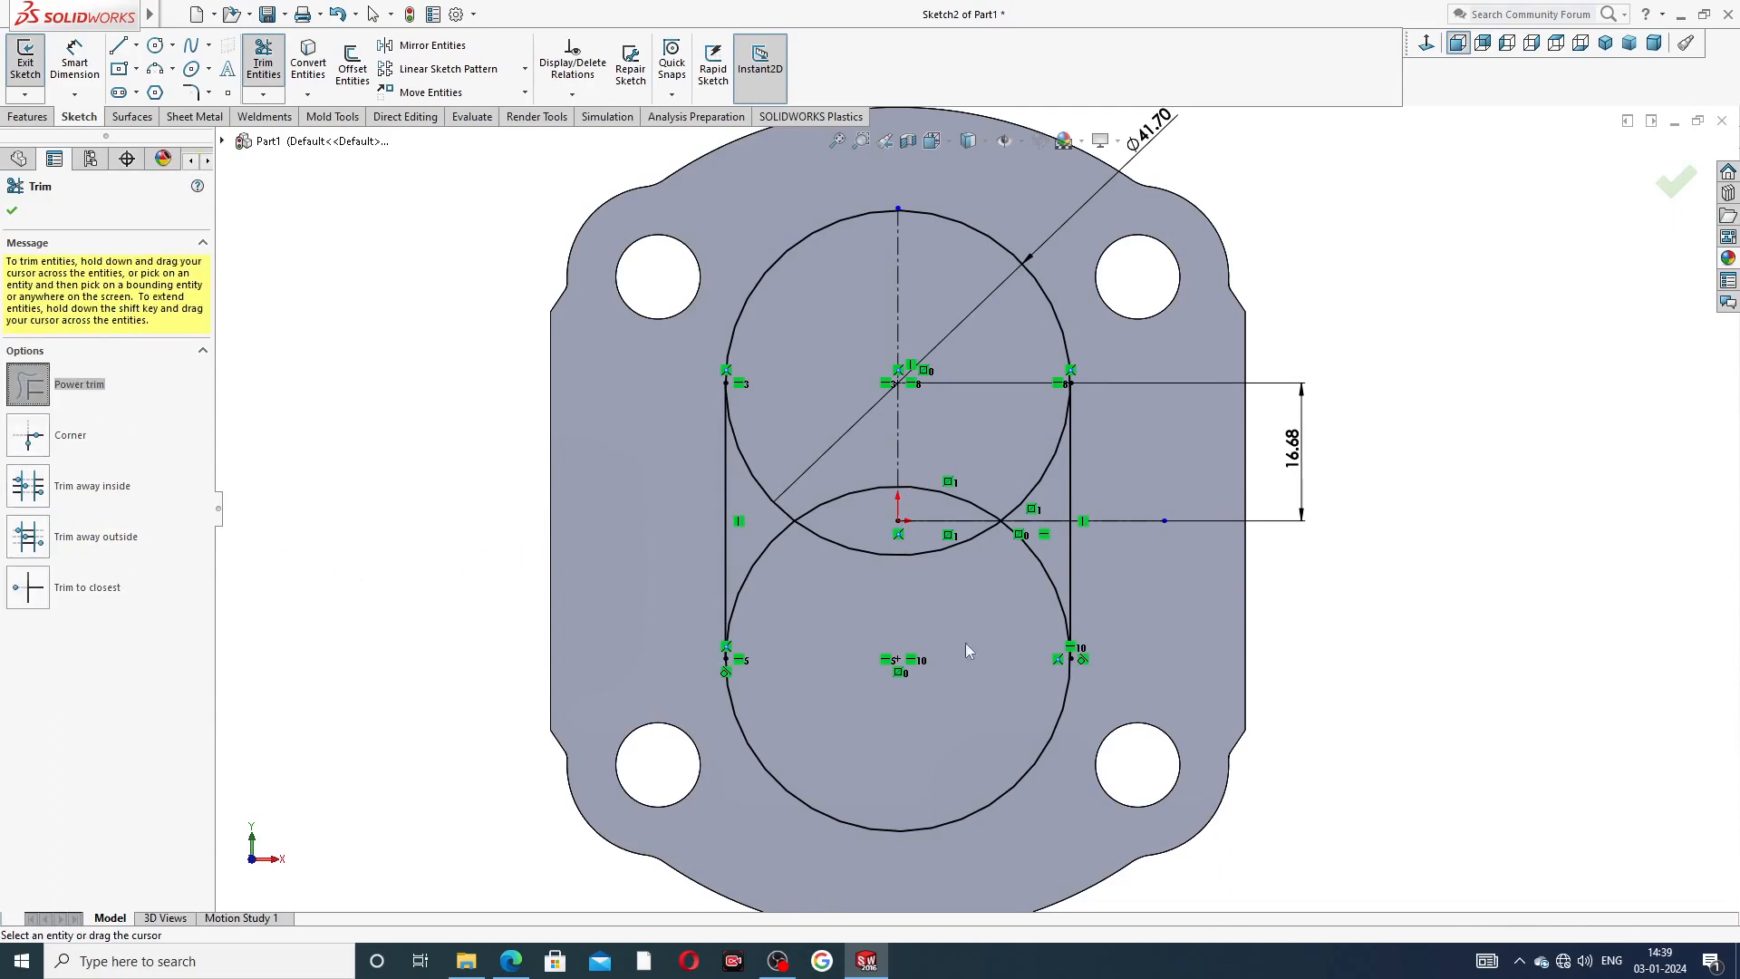
{"action": "mouse_move", "coordinate": [773, 555]}
{"action": "left_mouse_down"}
{"action": "mouse_move", "coordinate": [754, 517]}
{"action": "mouse_move", "coordinate": [772, 480]}
{"action": "mouse_move", "coordinate": [818, 547]}
{"action": "mouse_move", "coordinate": [975, 573]}
{"action": "mouse_move", "coordinate": [964, 498]}
{"action": "mouse_move", "coordinate": [1013, 476]}
{"action": "mouse_move", "coordinate": [1046, 512]}
{"action": "mouse_move", "coordinate": [1036, 554]}
{"action": "left_mouse_up"}
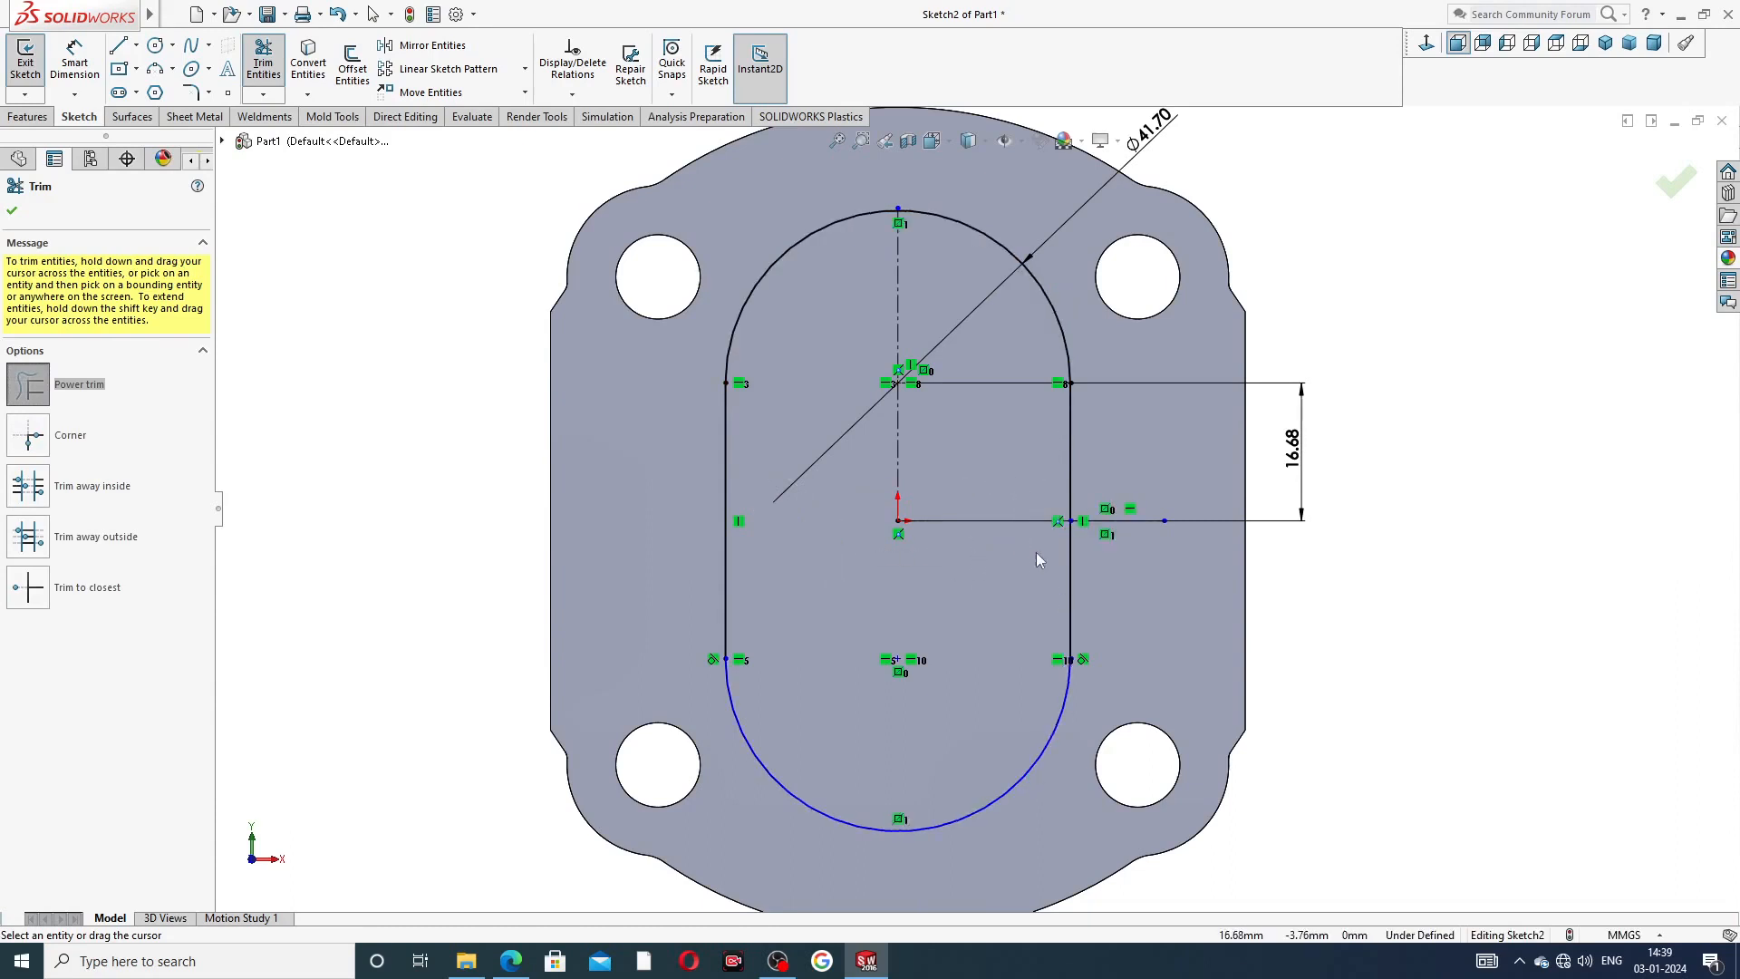
{"action": "scroll", "coordinate": [1070, 666], "scroll_direction": "down", "scroll_amount": 6}
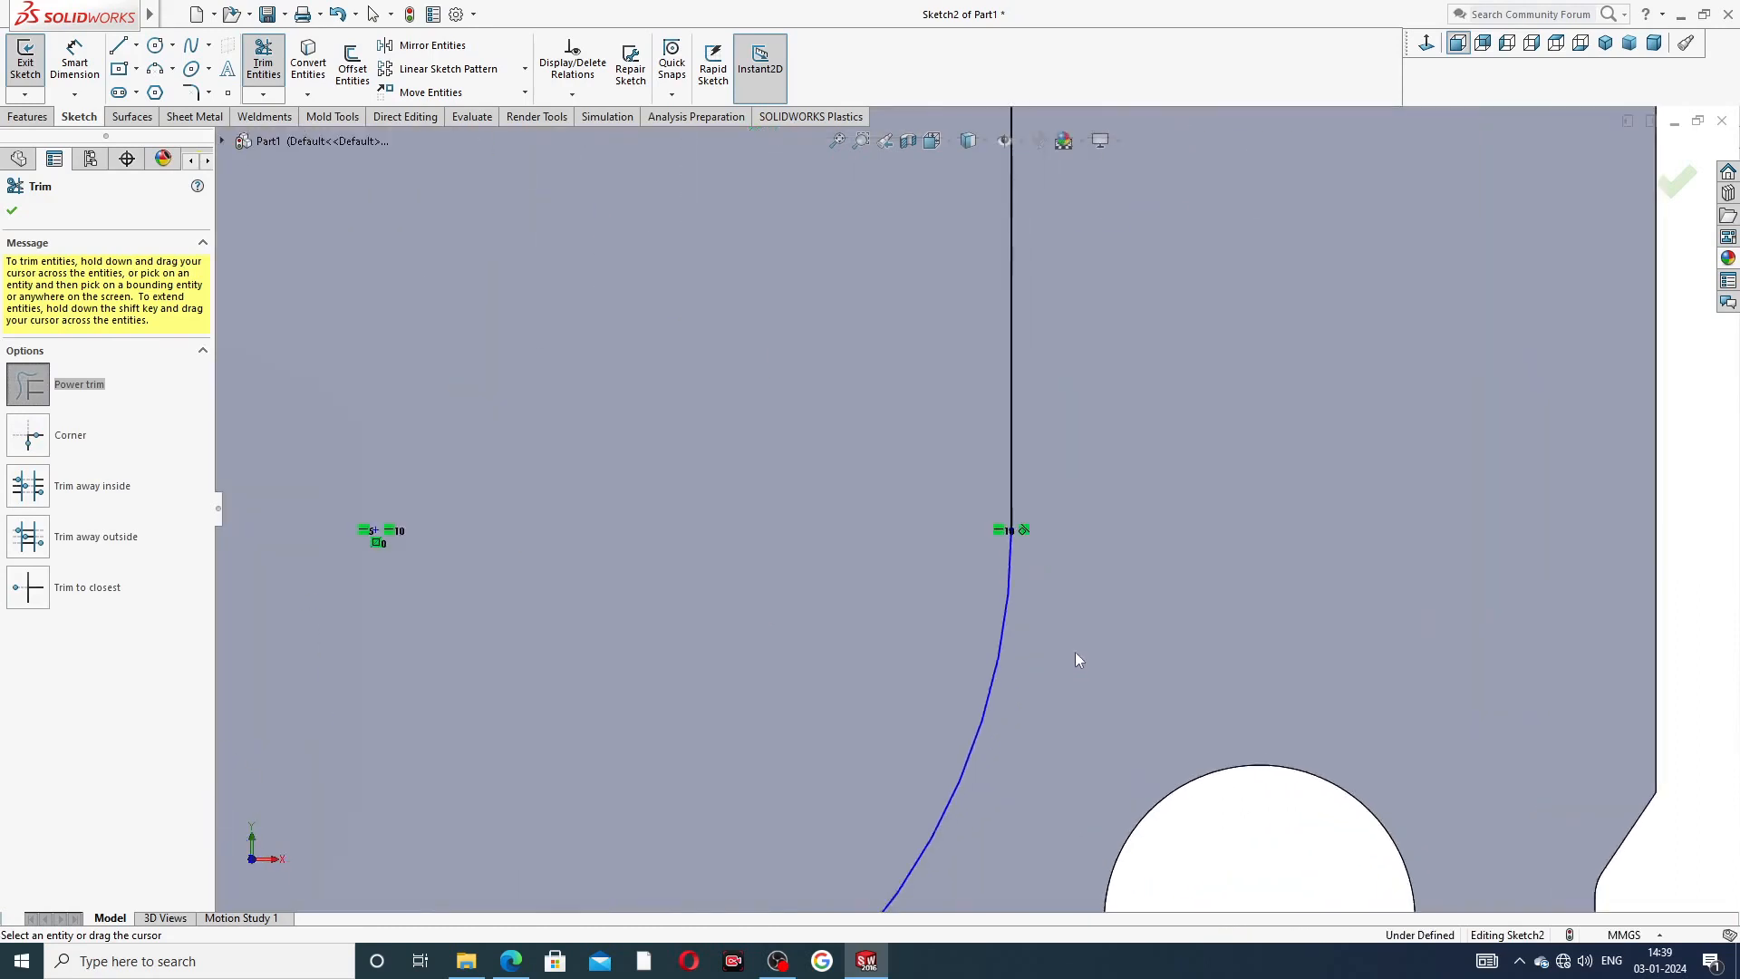
{"action": "scroll", "coordinate": [922, 489], "scroll_direction": "up", "scroll_amount": 8}
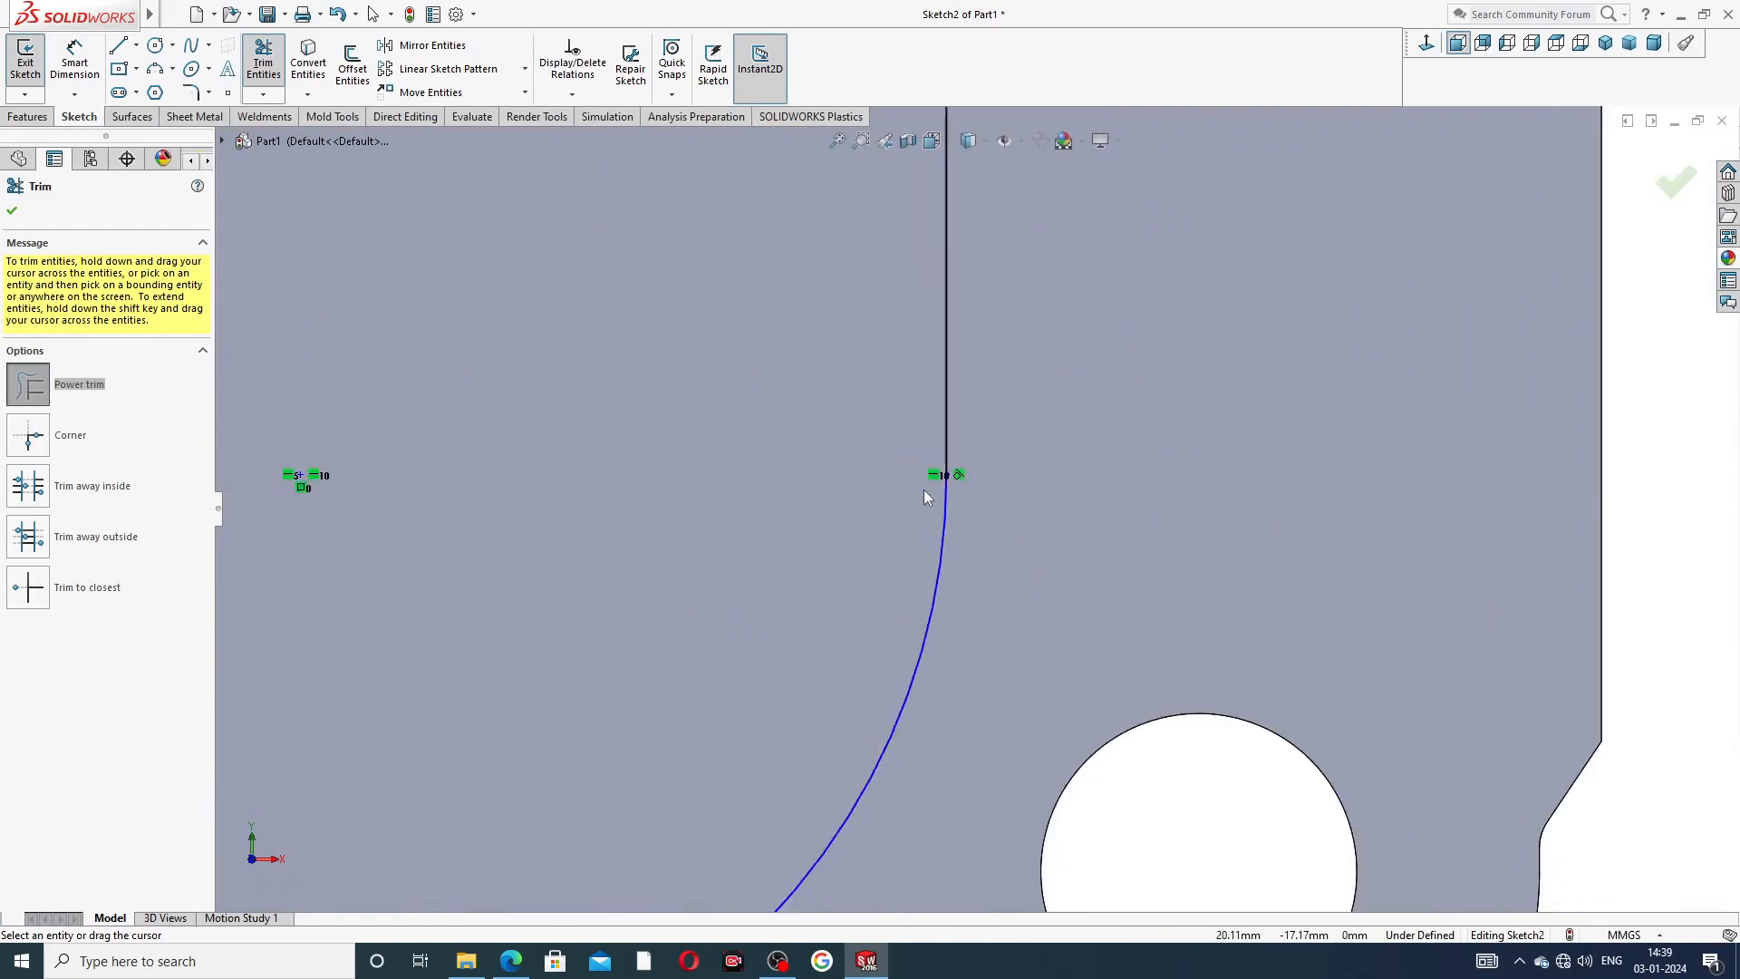
{"action": "scroll", "coordinate": [882, 412], "scroll_direction": "up", "scroll_amount": 5}
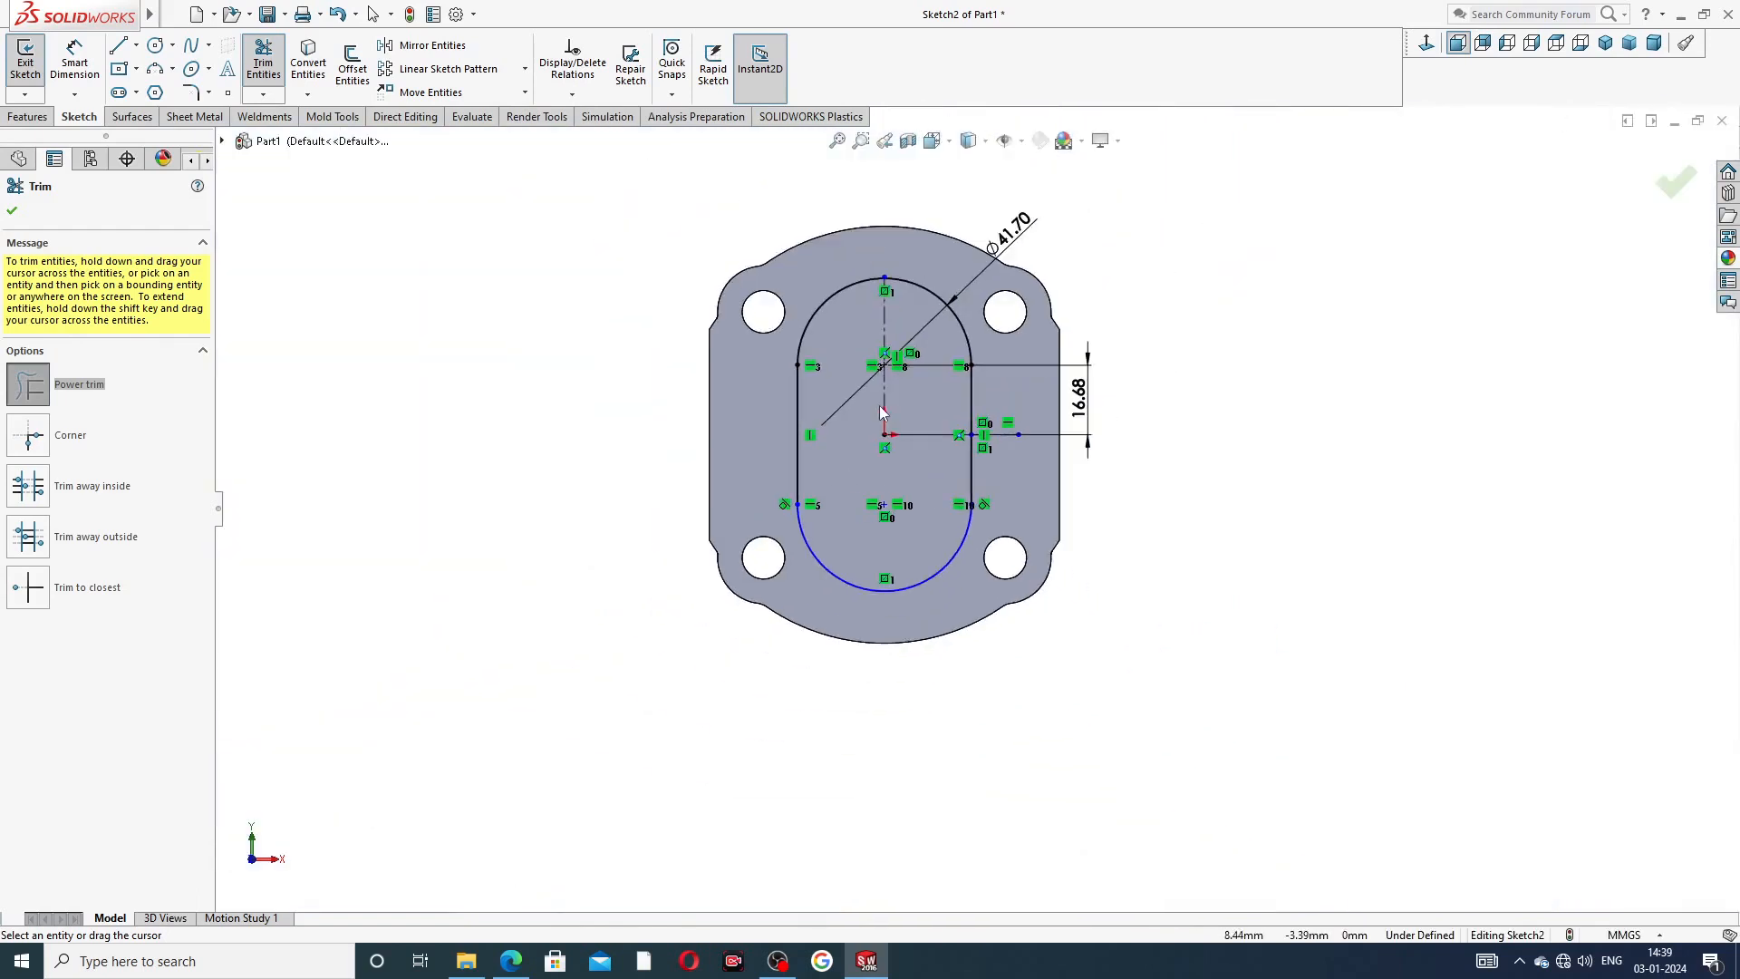
{"action": "scroll", "coordinate": [844, 399], "scroll_direction": "down", "scroll_amount": 2}
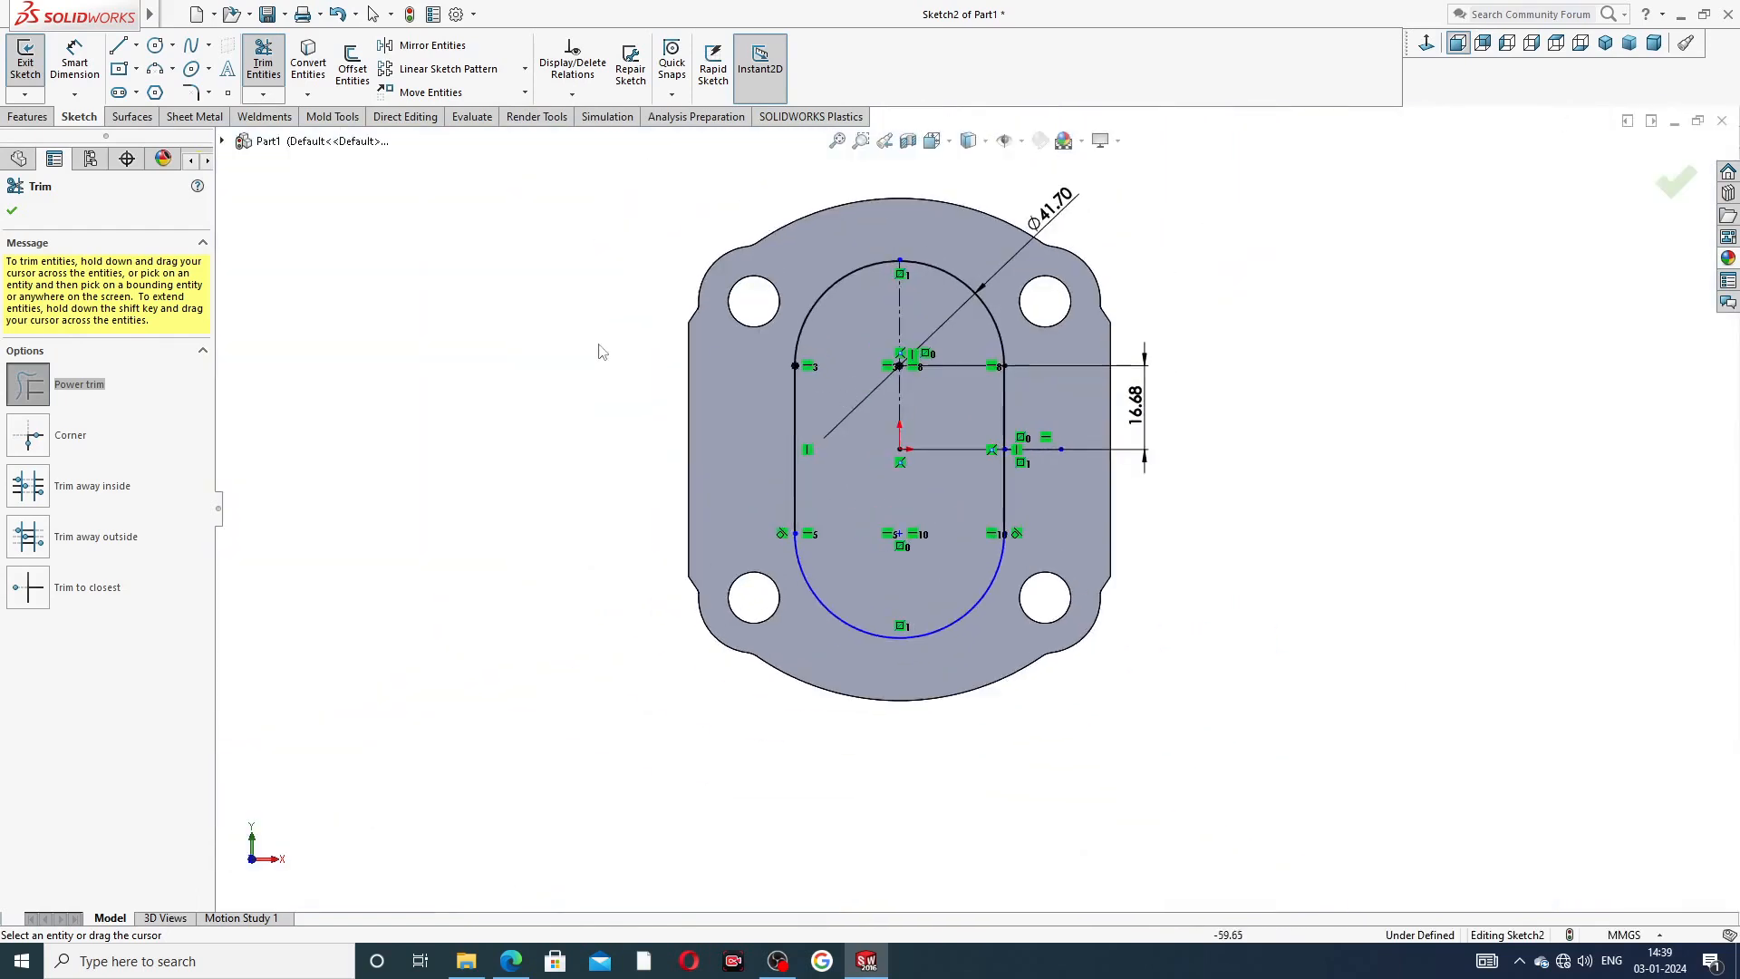
{"action": "left_click", "coordinate": [13, 213]}
- Extrude the oblong profile as a blind boss 2.5 mm deep, merged with the plate, checking the reference drawing before accepting
{"action": "left_click", "coordinate": [34, 118]}
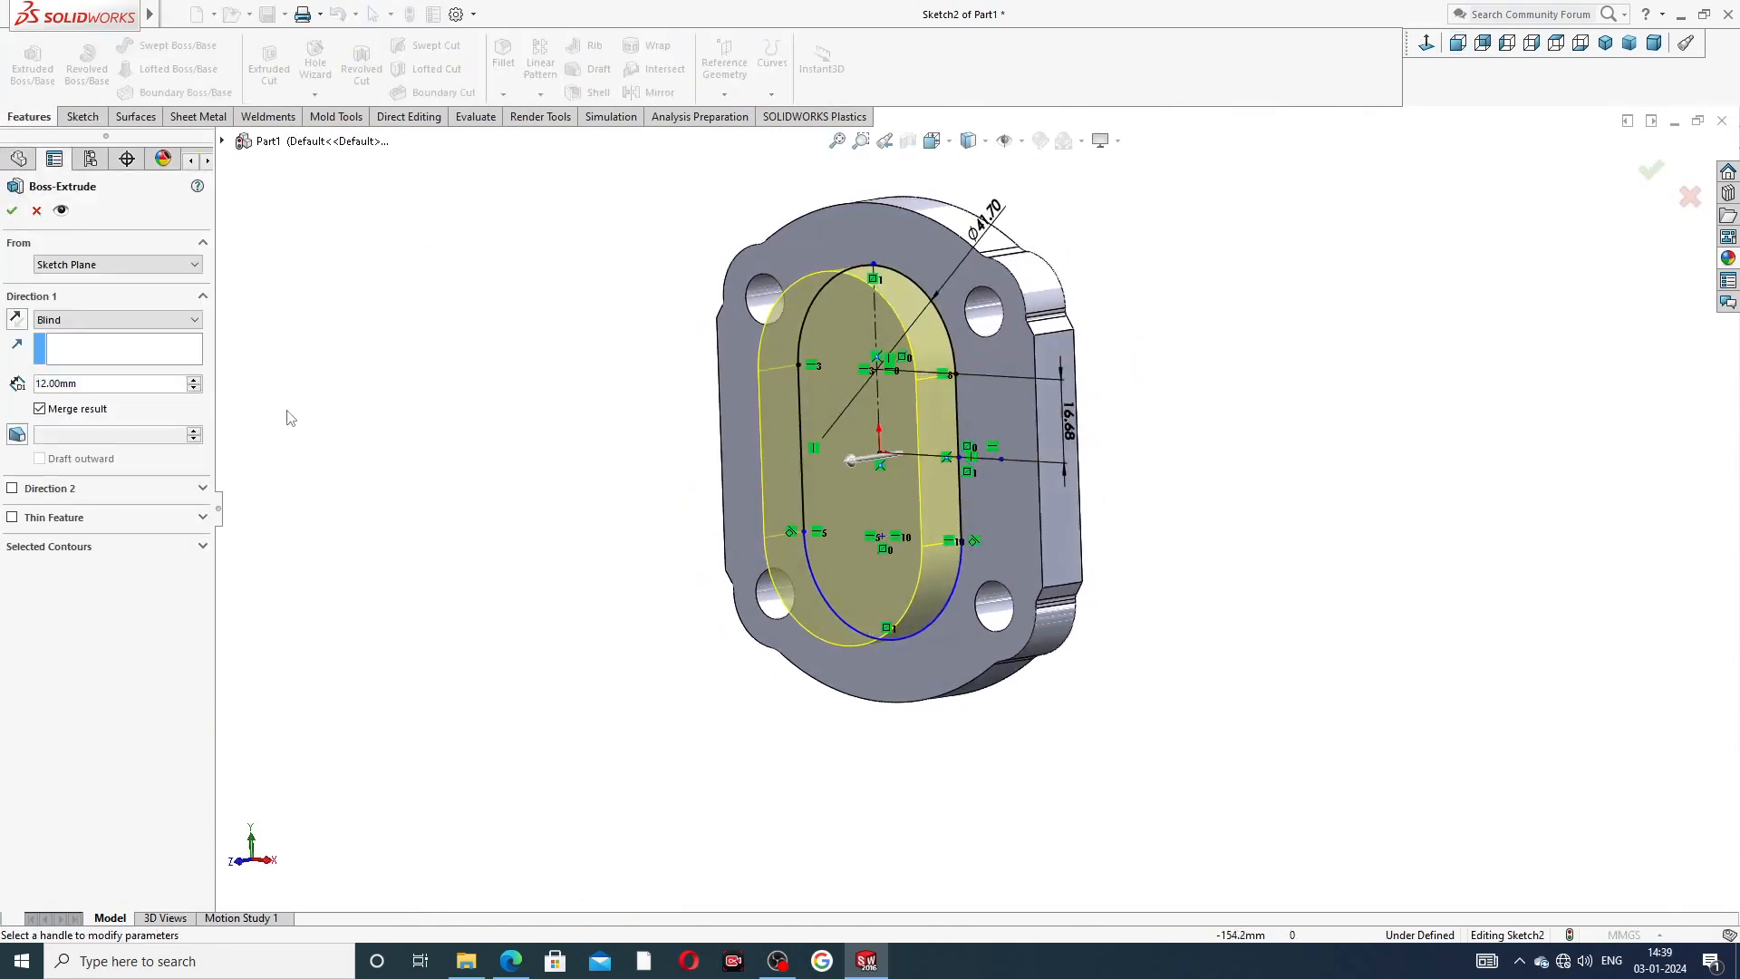
{"action": "double_click", "coordinate": [53, 386]}
{"action": "type", "text": "2.5"}
{"action": "key", "text": "Return"}
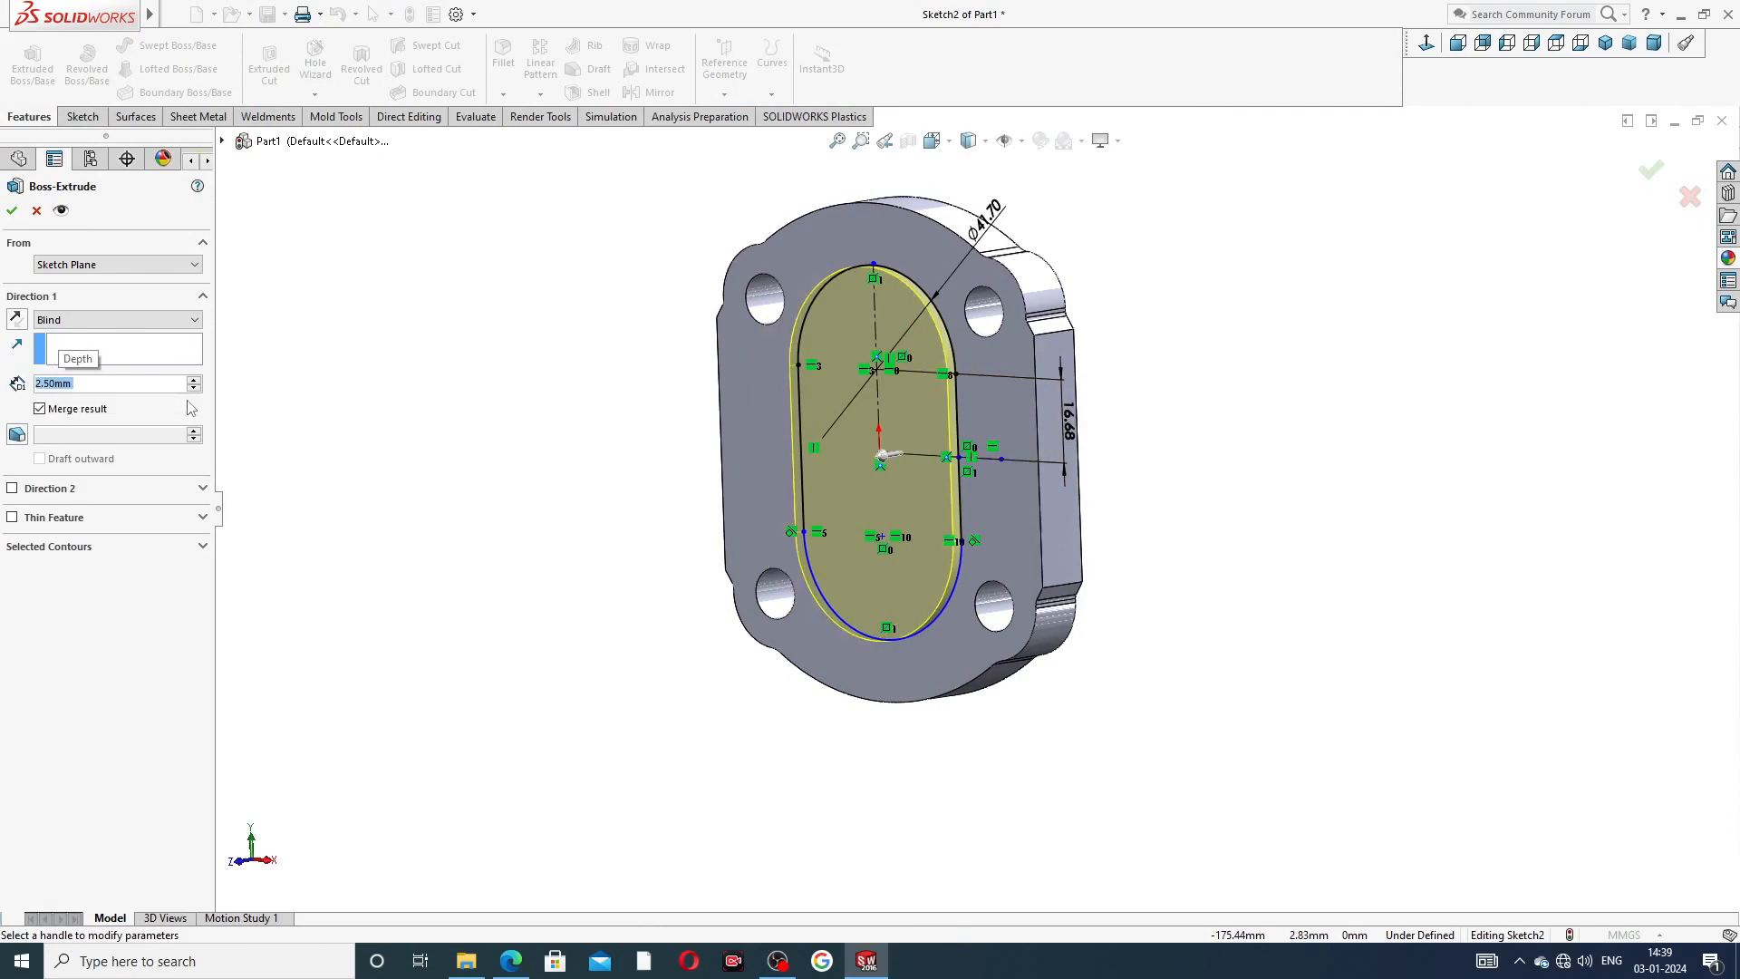
{"action": "left_click", "coordinate": [510, 960]}
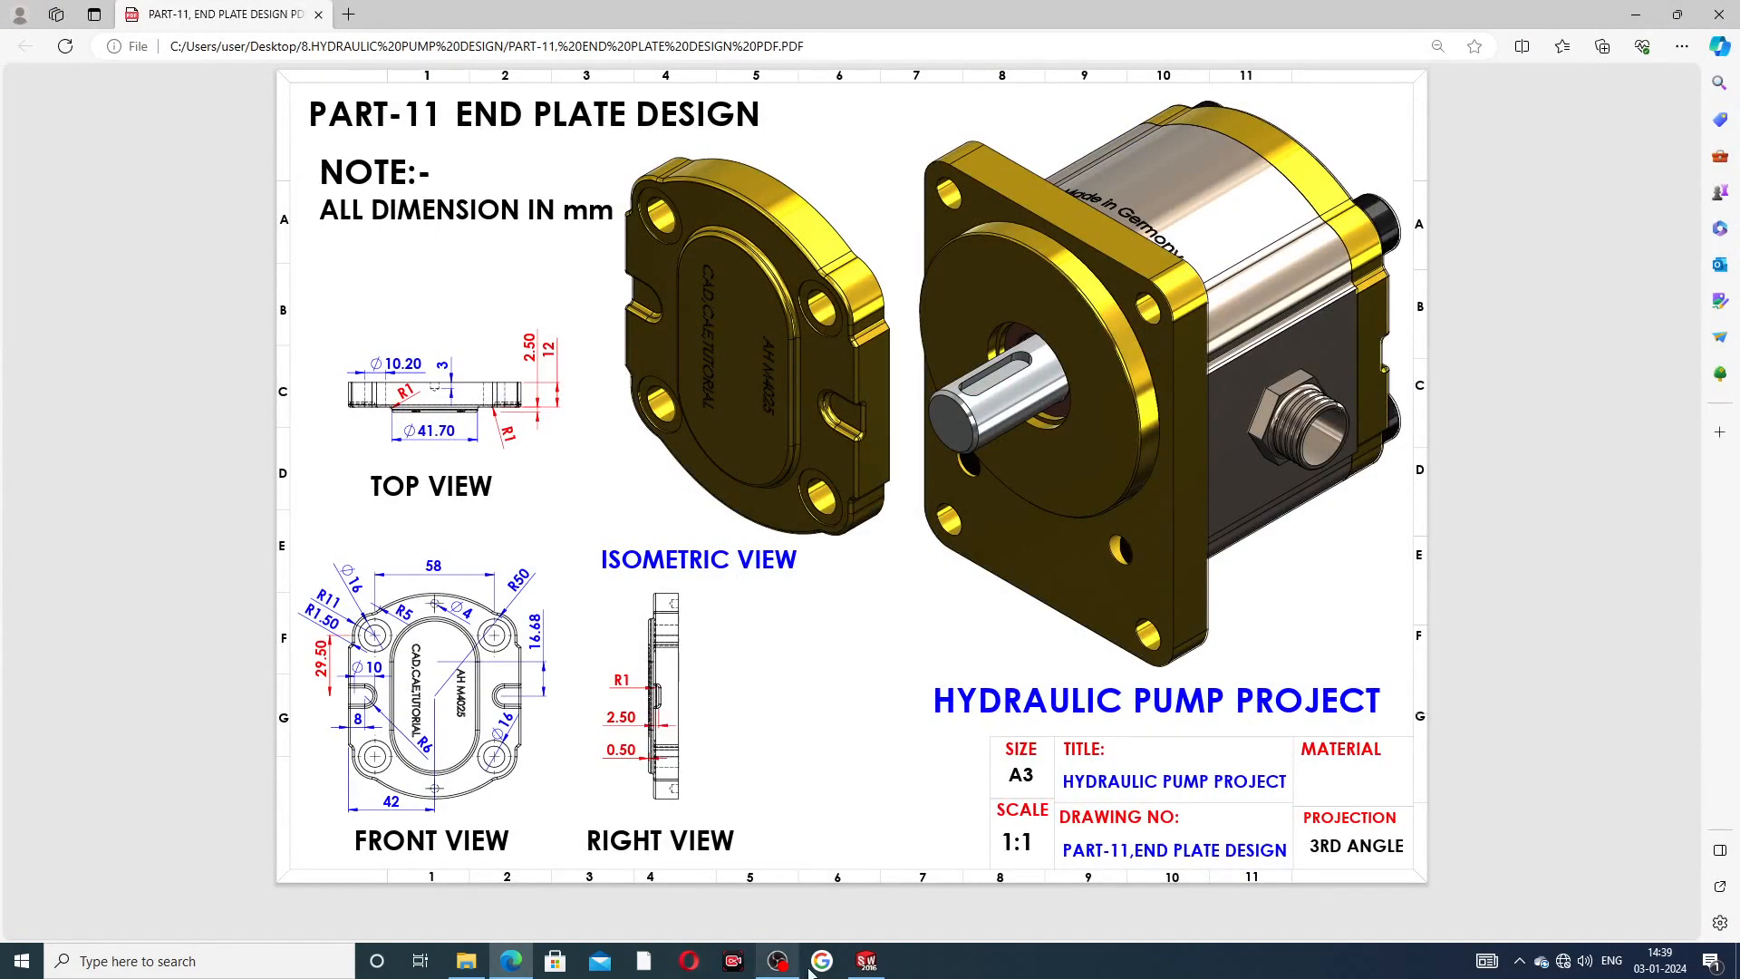
{"action": "left_click", "coordinate": [866, 961]}
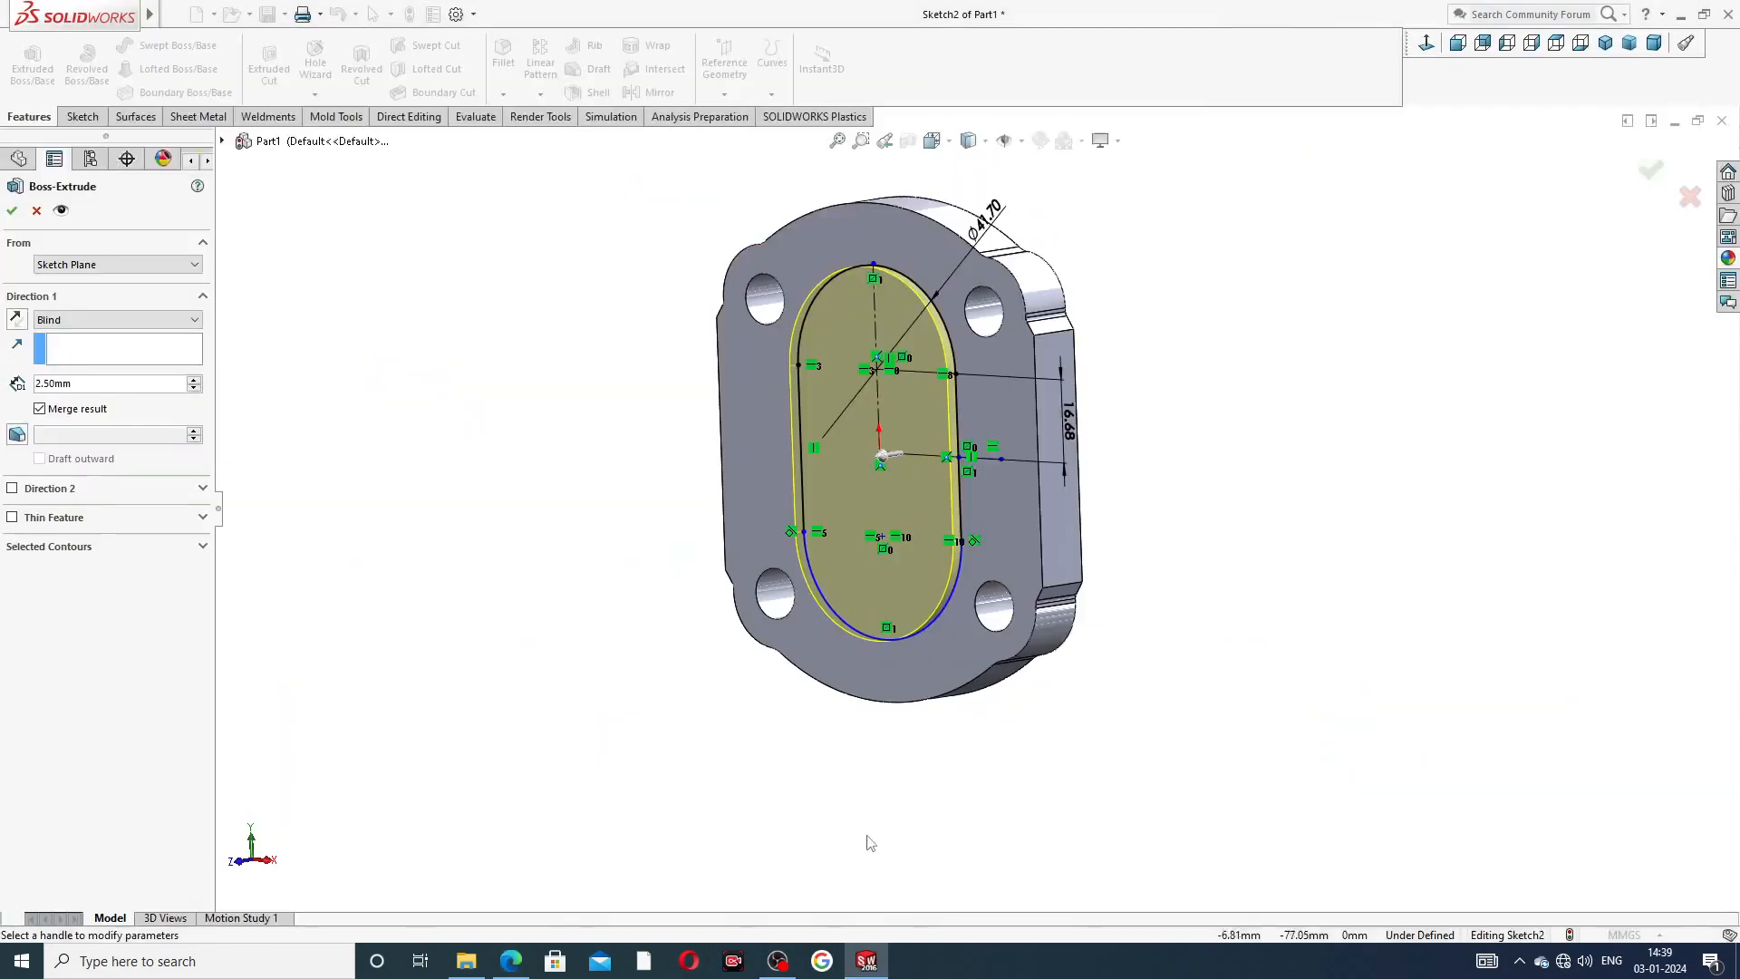
{"action": "left_click", "coordinate": [11, 212]}
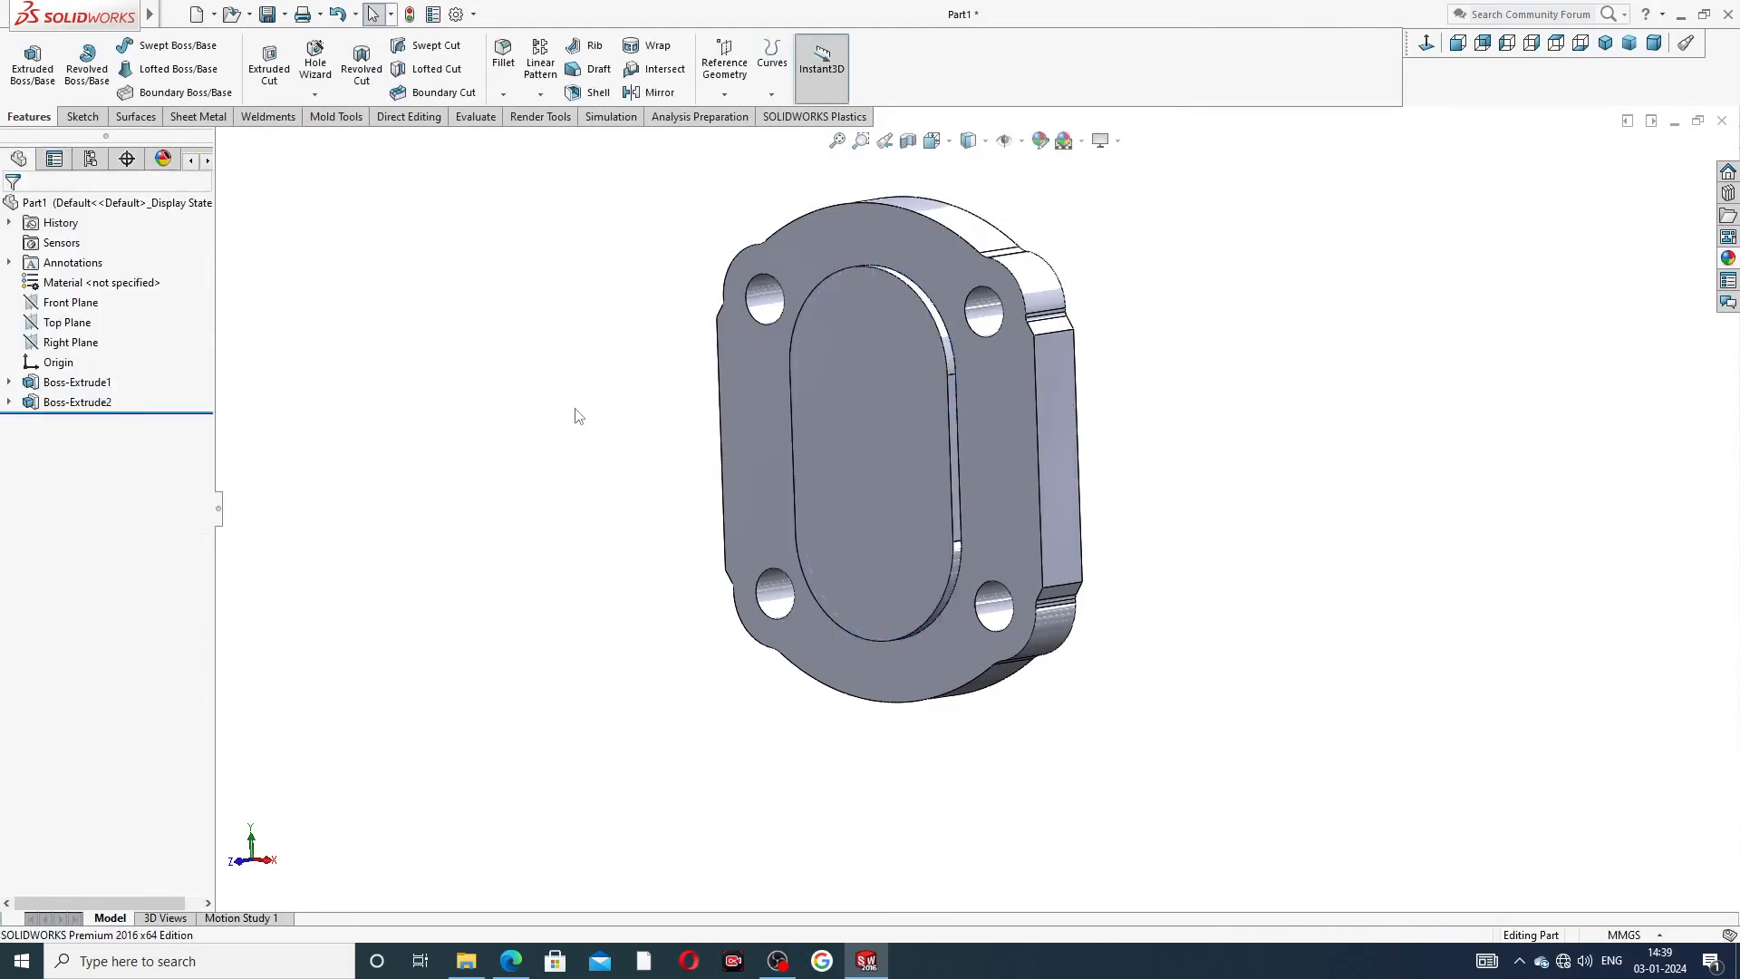
{"action": "mouse_move", "coordinate": [1031, 370]}
{"action": "middle_mouse_down"}
{"action": "mouse_move", "coordinate": [961, 373]}
{"action": "mouse_move", "coordinate": [1100, 383]}
{"action": "mouse_move", "coordinate": [1059, 350]}
{"action": "middle_mouse_up"}
{"action": "left_click", "coordinate": [1024, 398]}
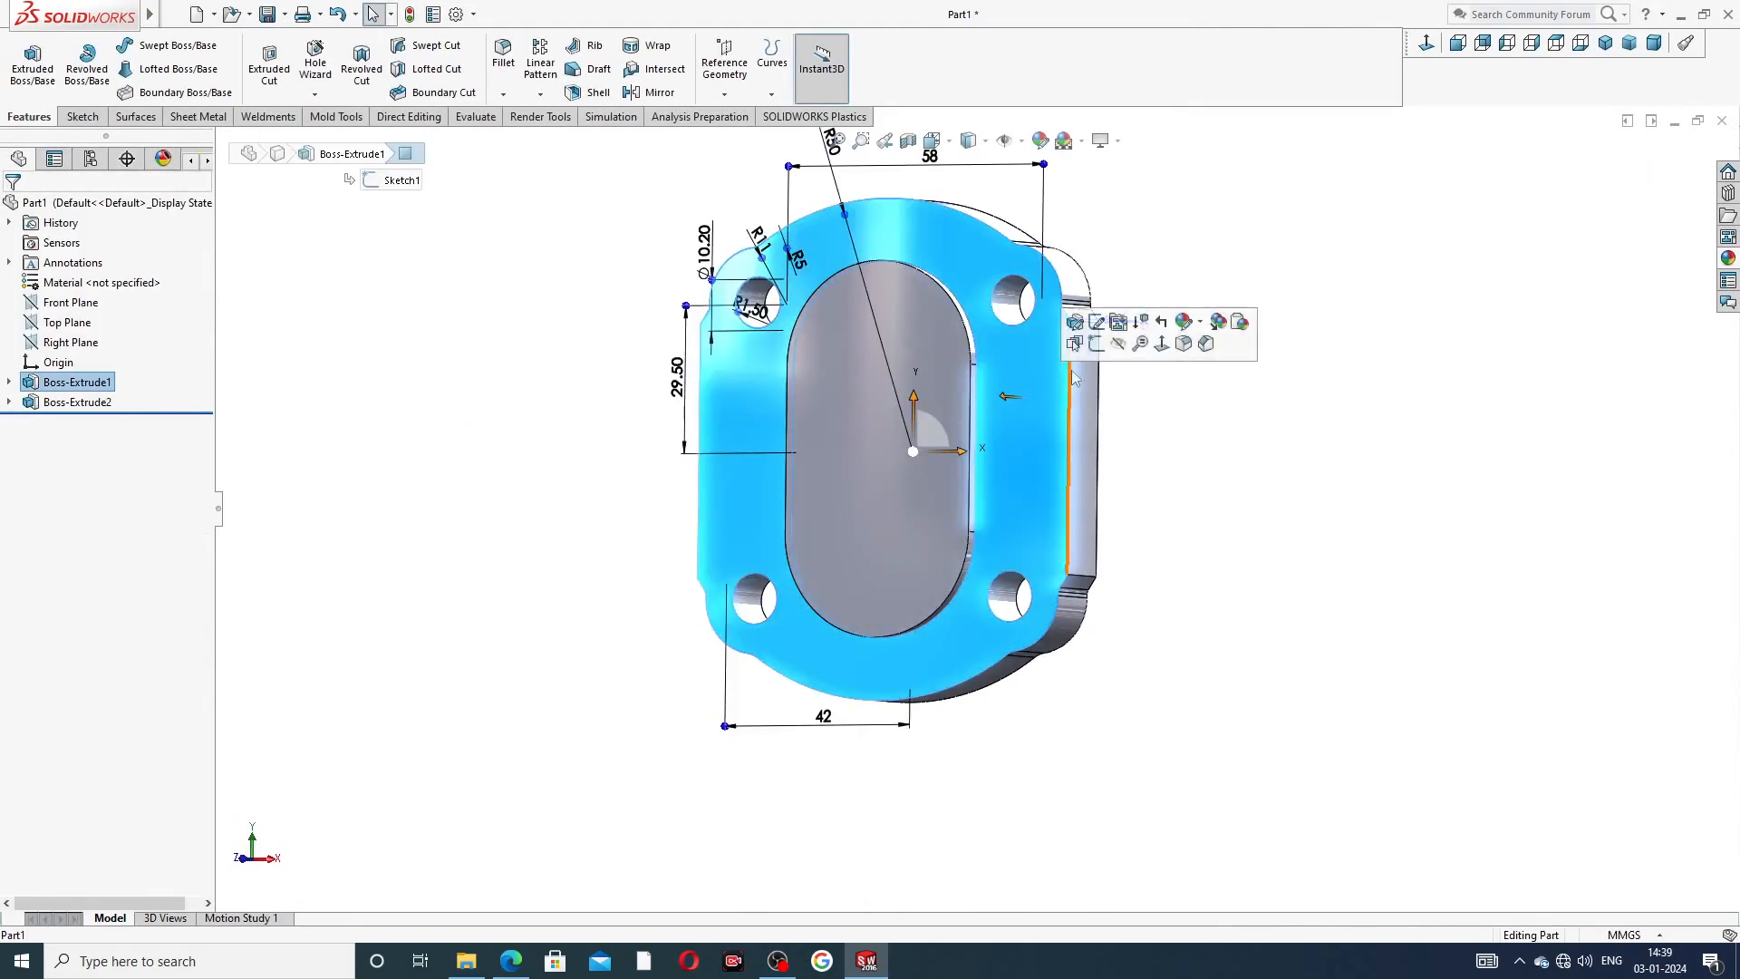
{"action": "left_click", "coordinate": [1117, 322]}
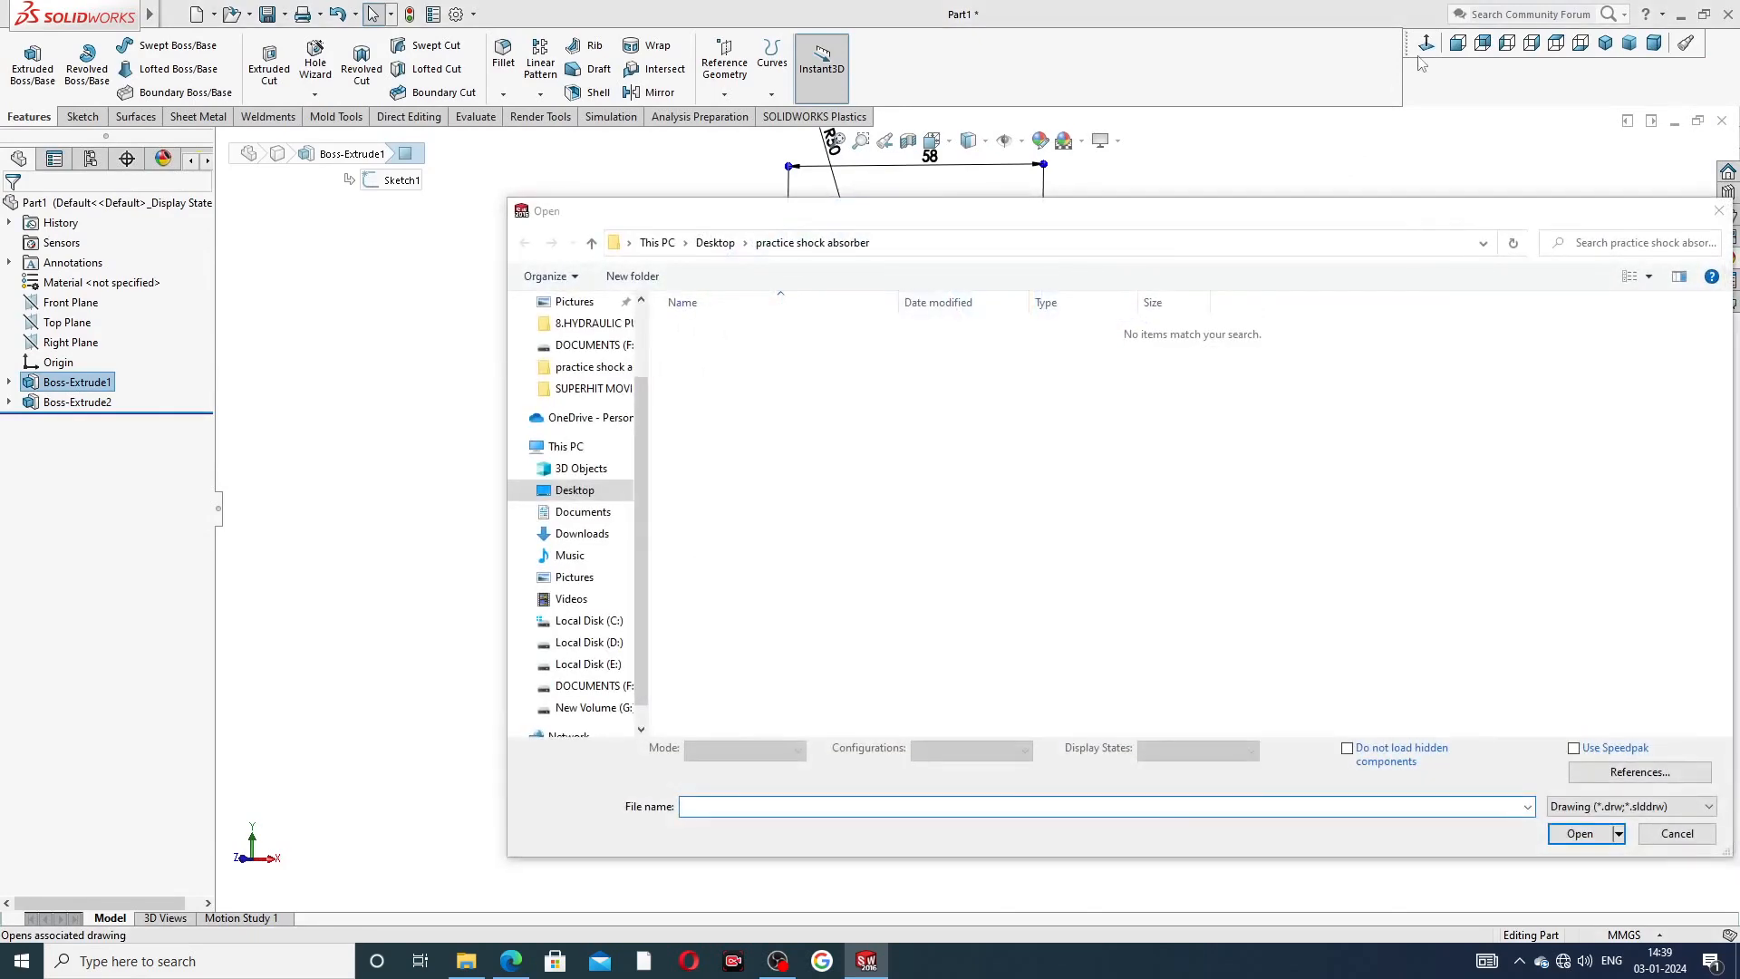
{"action": "left_click", "coordinate": [1718, 210]}
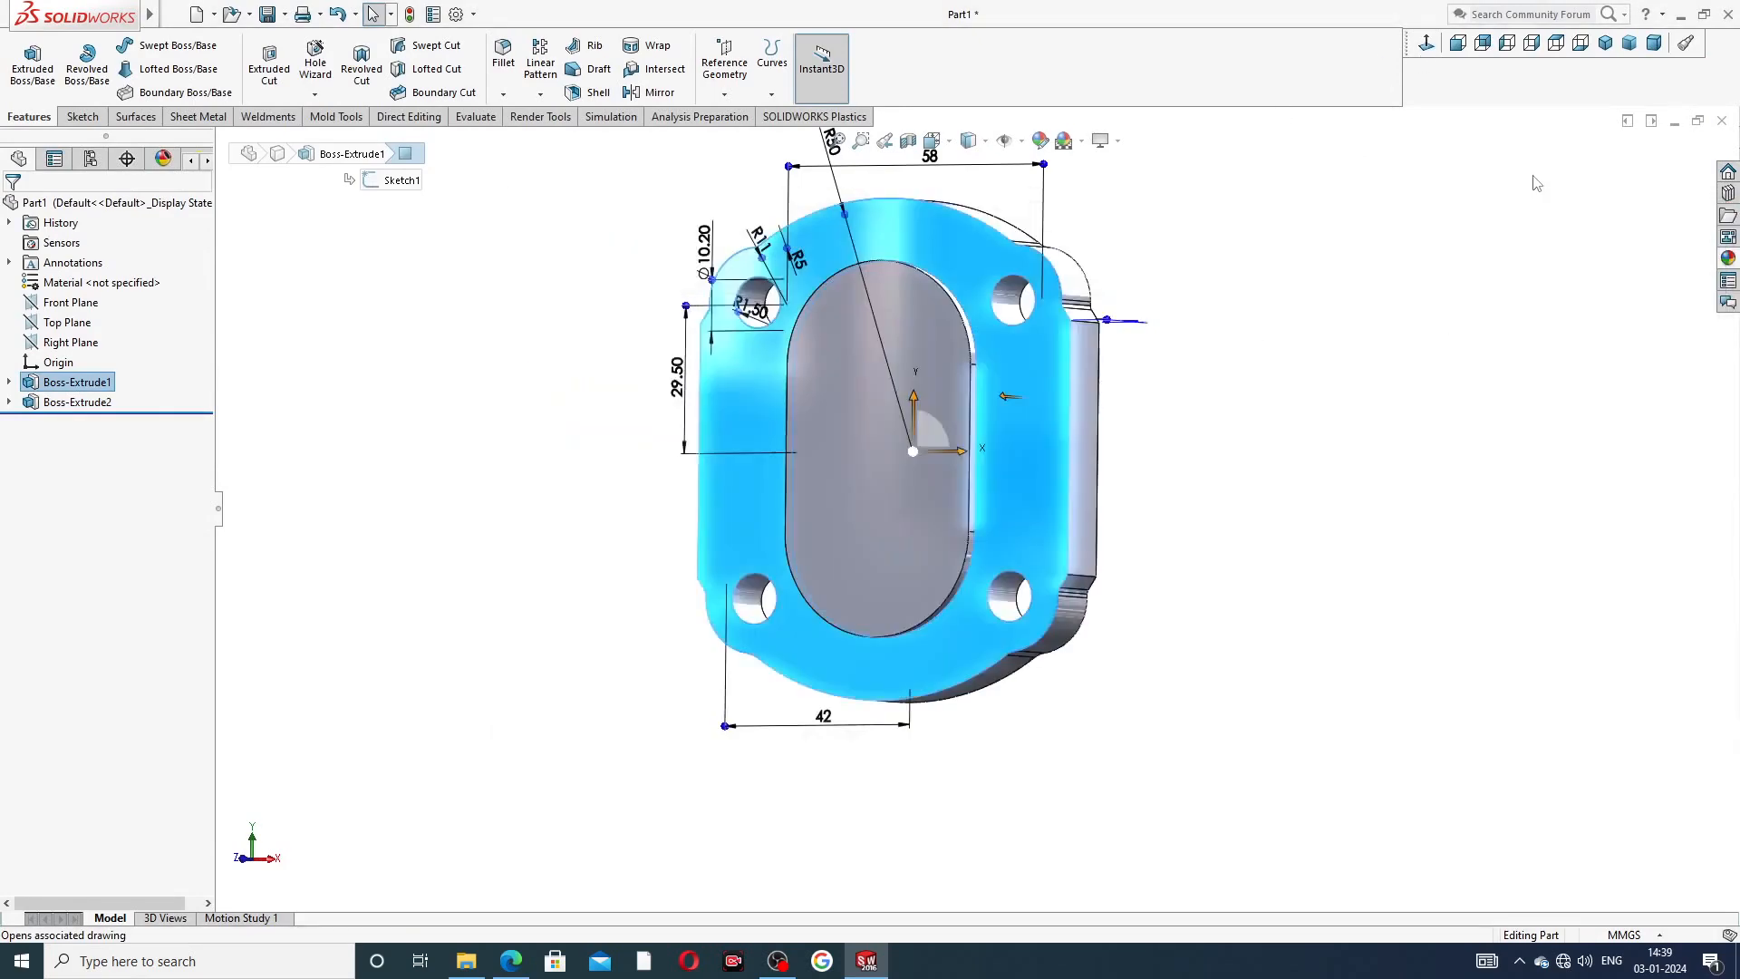
{"action": "left_click", "coordinate": [1242, 313]}
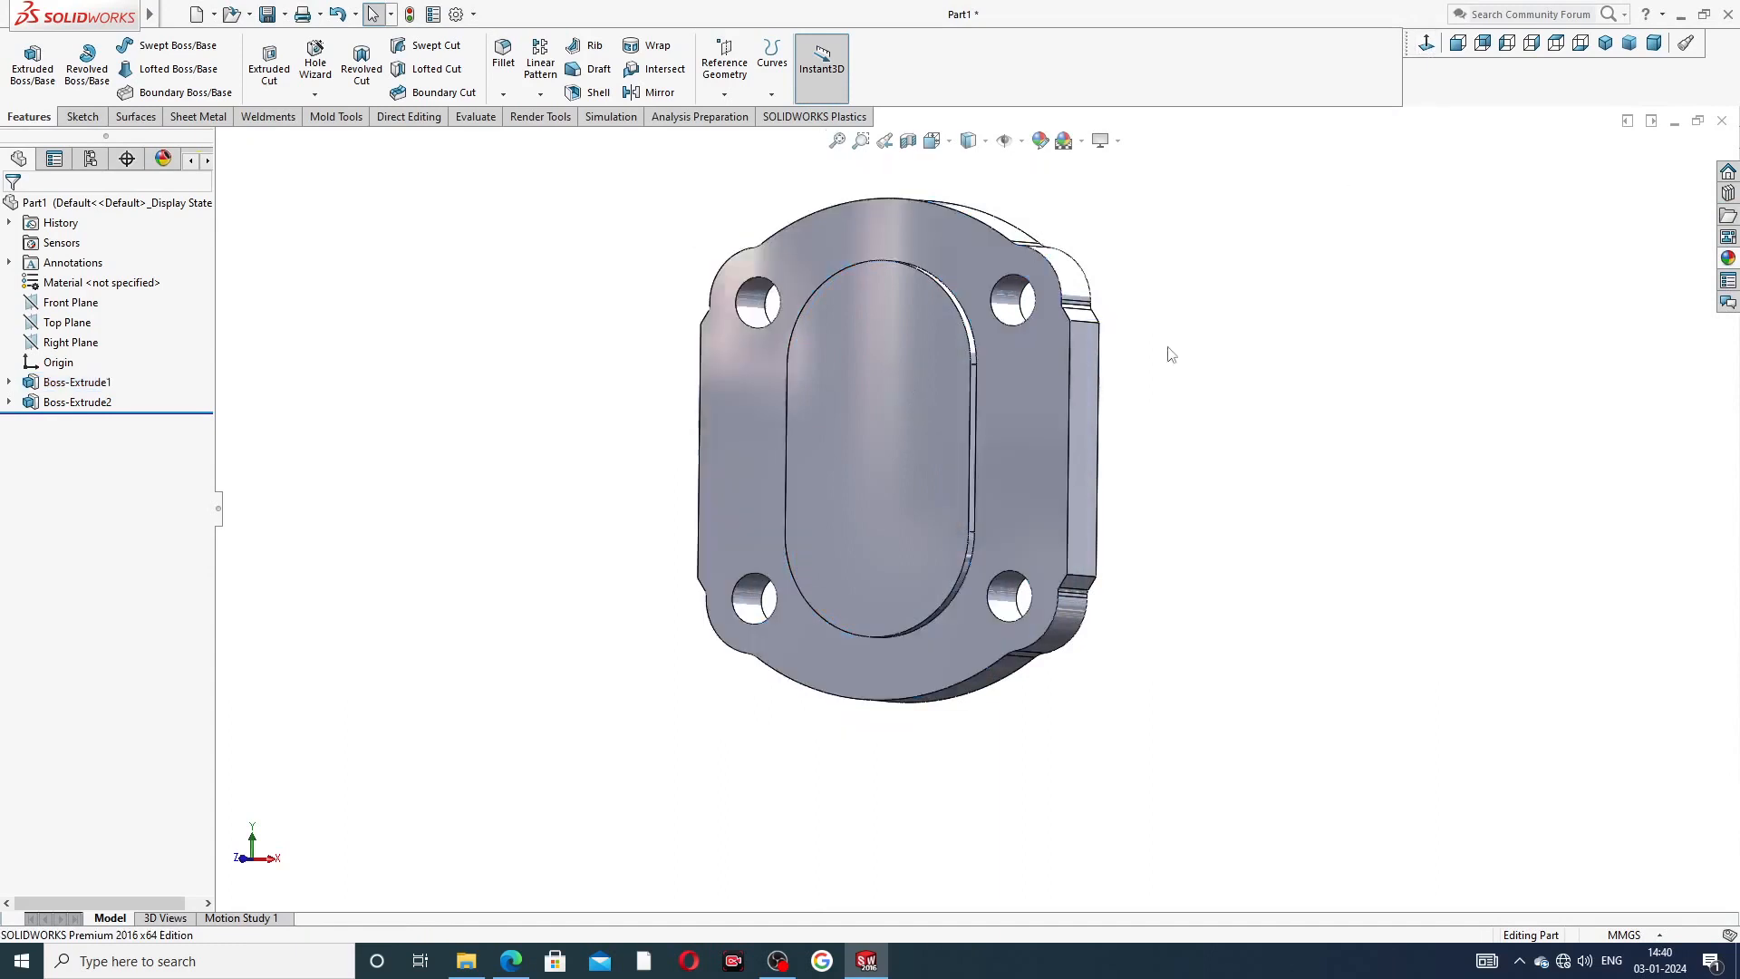
- Start a sketch on the plate's front face and draw a horizontal centerline through the origin between the plate's two straight side edges
{"action": "left_click", "coordinate": [1030, 398]}
{"action": "left_click", "coordinate": [1098, 349]}
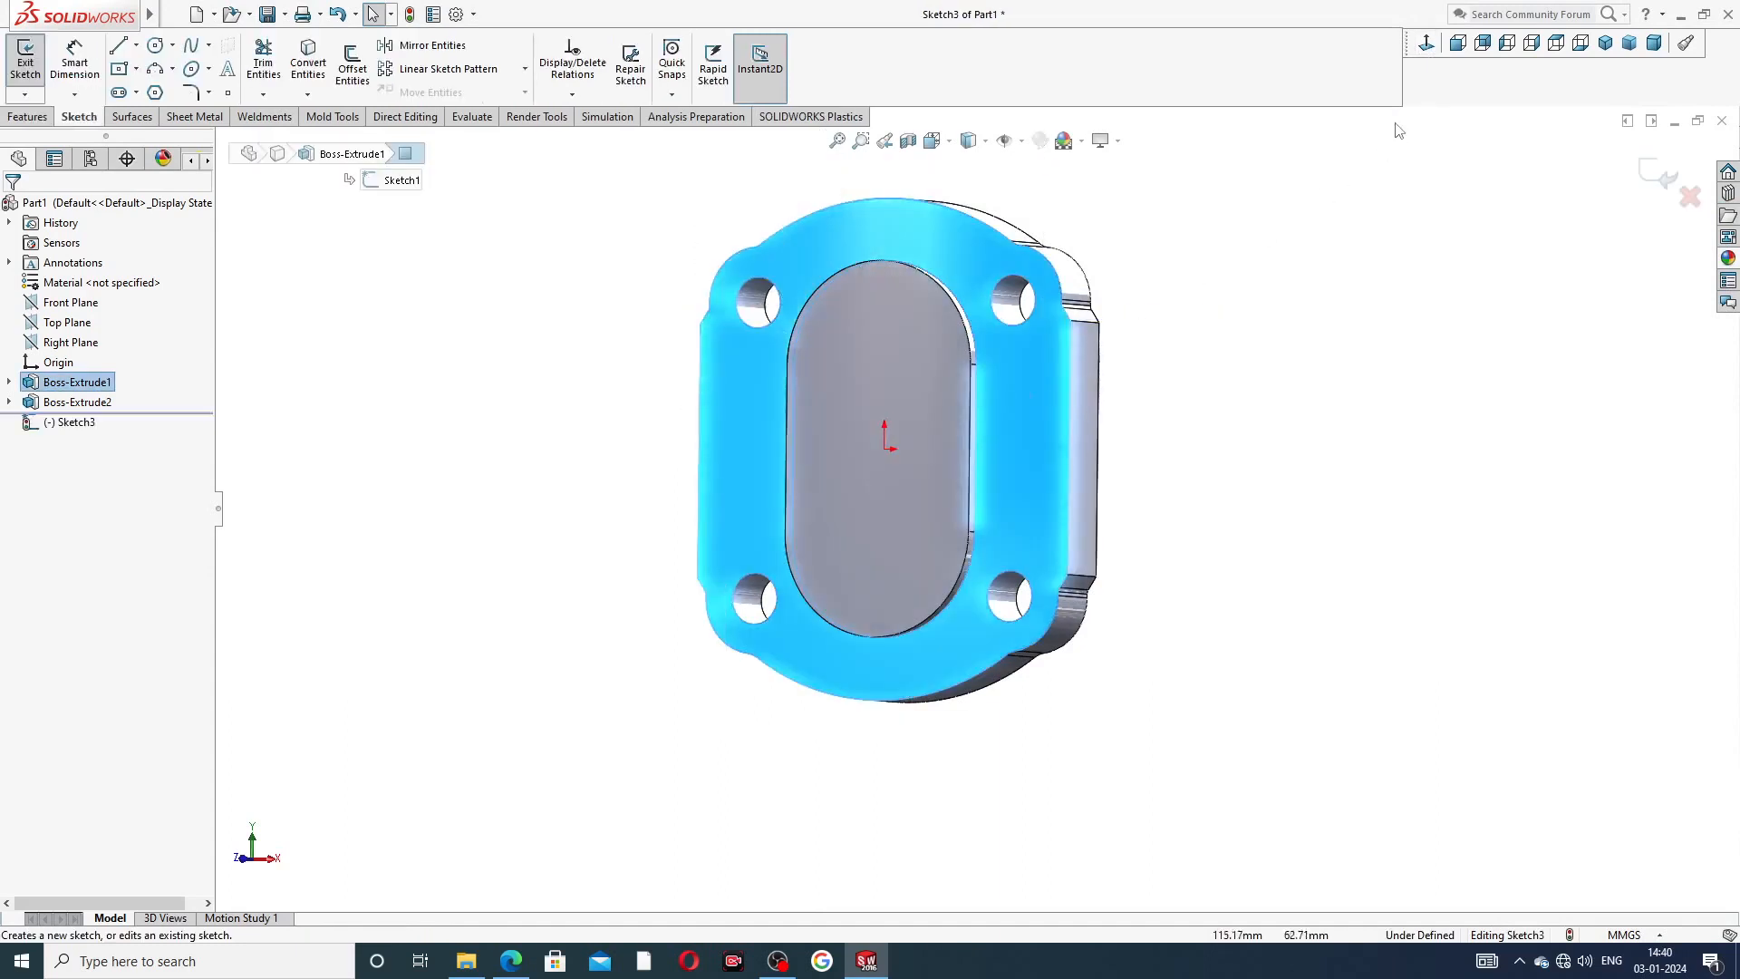
{"action": "left_click", "coordinate": [1425, 46]}
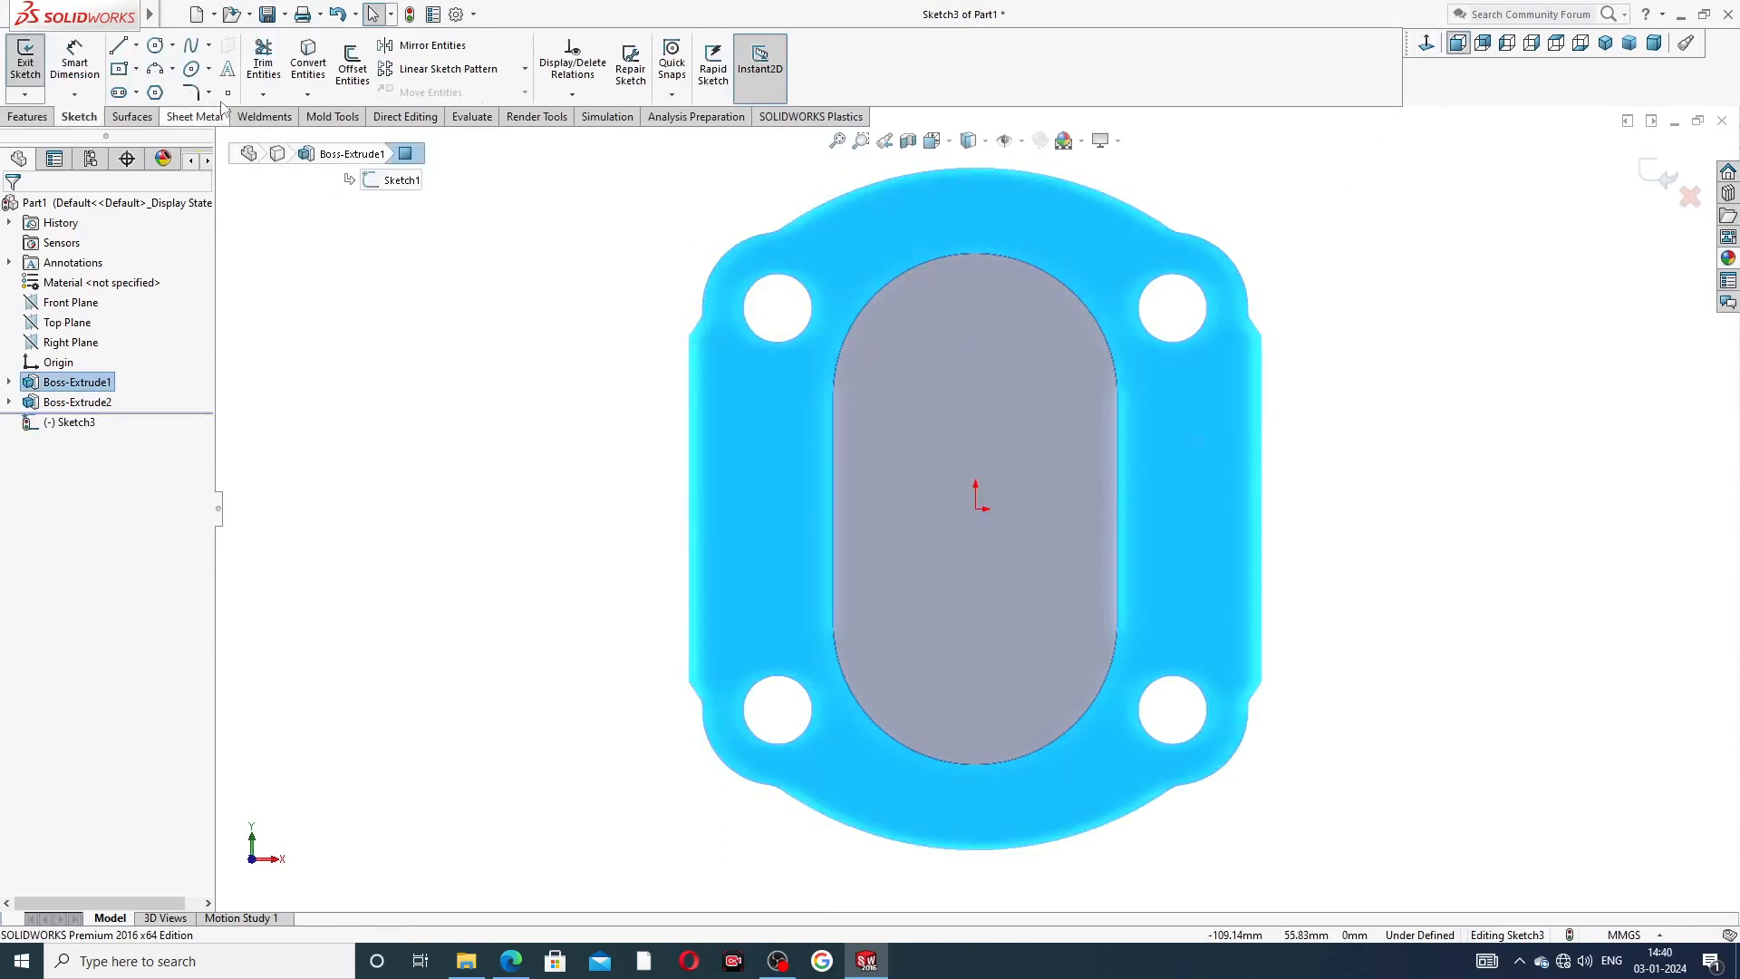
{"action": "left_click", "coordinate": [136, 45]}
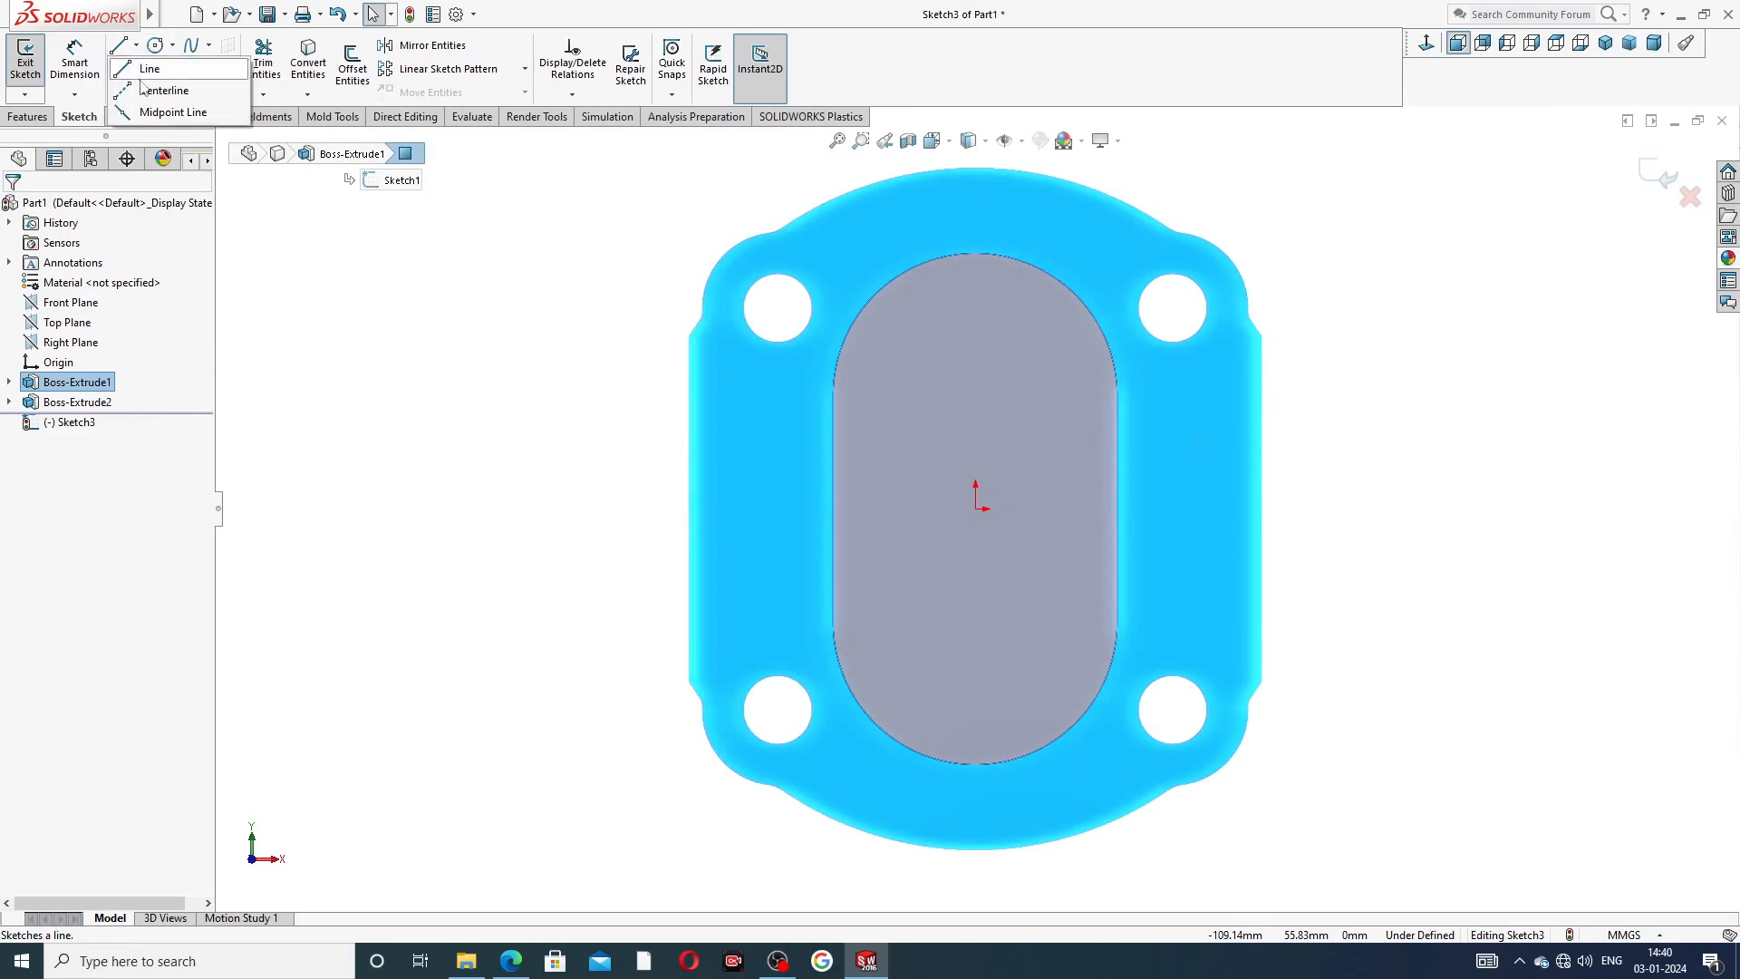
{"action": "left_click", "coordinate": [158, 84]}
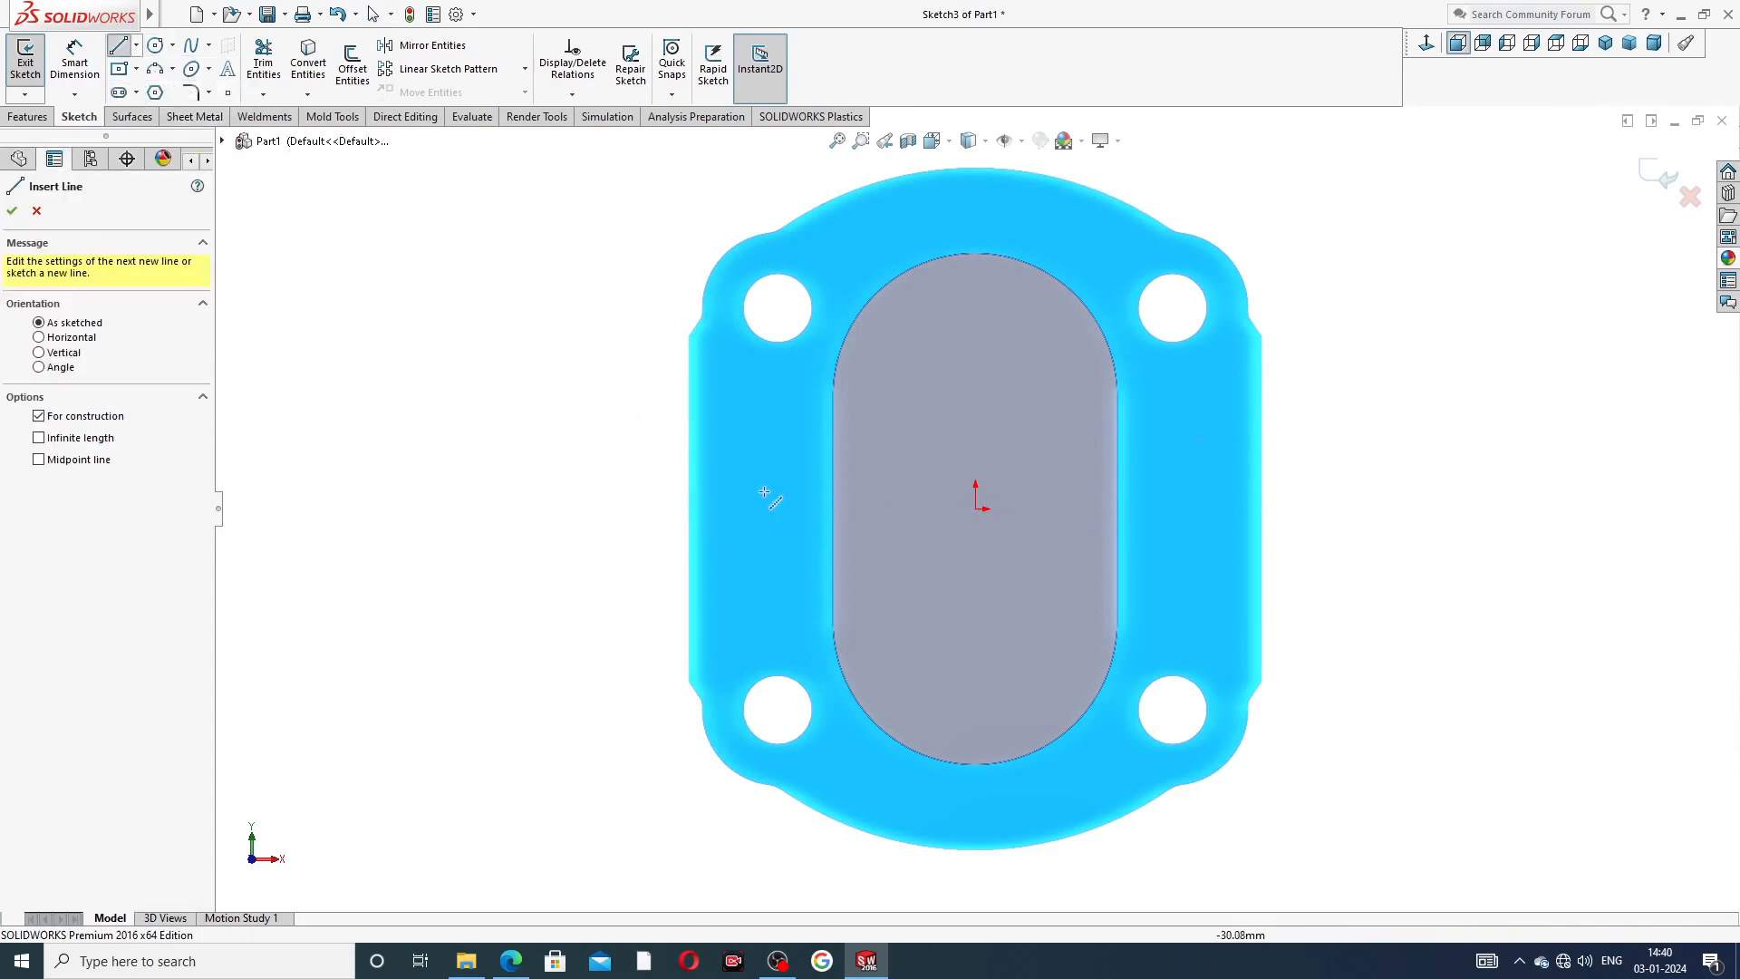
{"action": "left_click", "coordinate": [688, 509]}
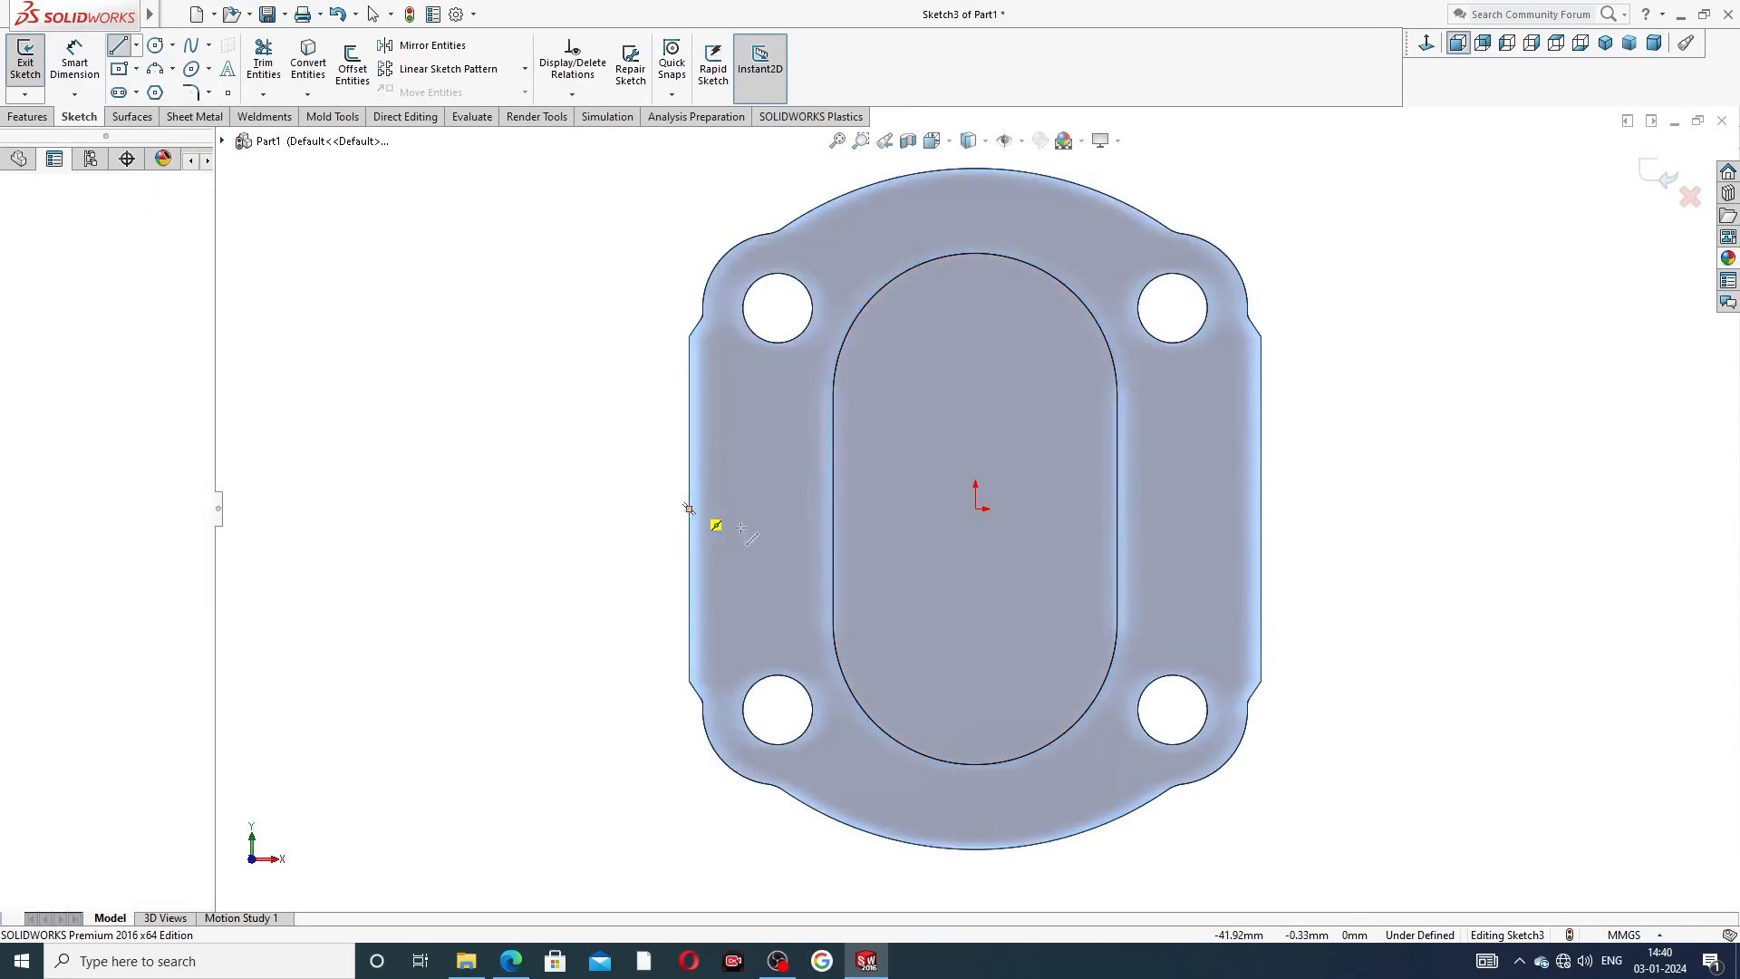
{"action": "left_click", "coordinate": [1261, 509]}
{"action": "right_click", "coordinate": [1334, 319]}
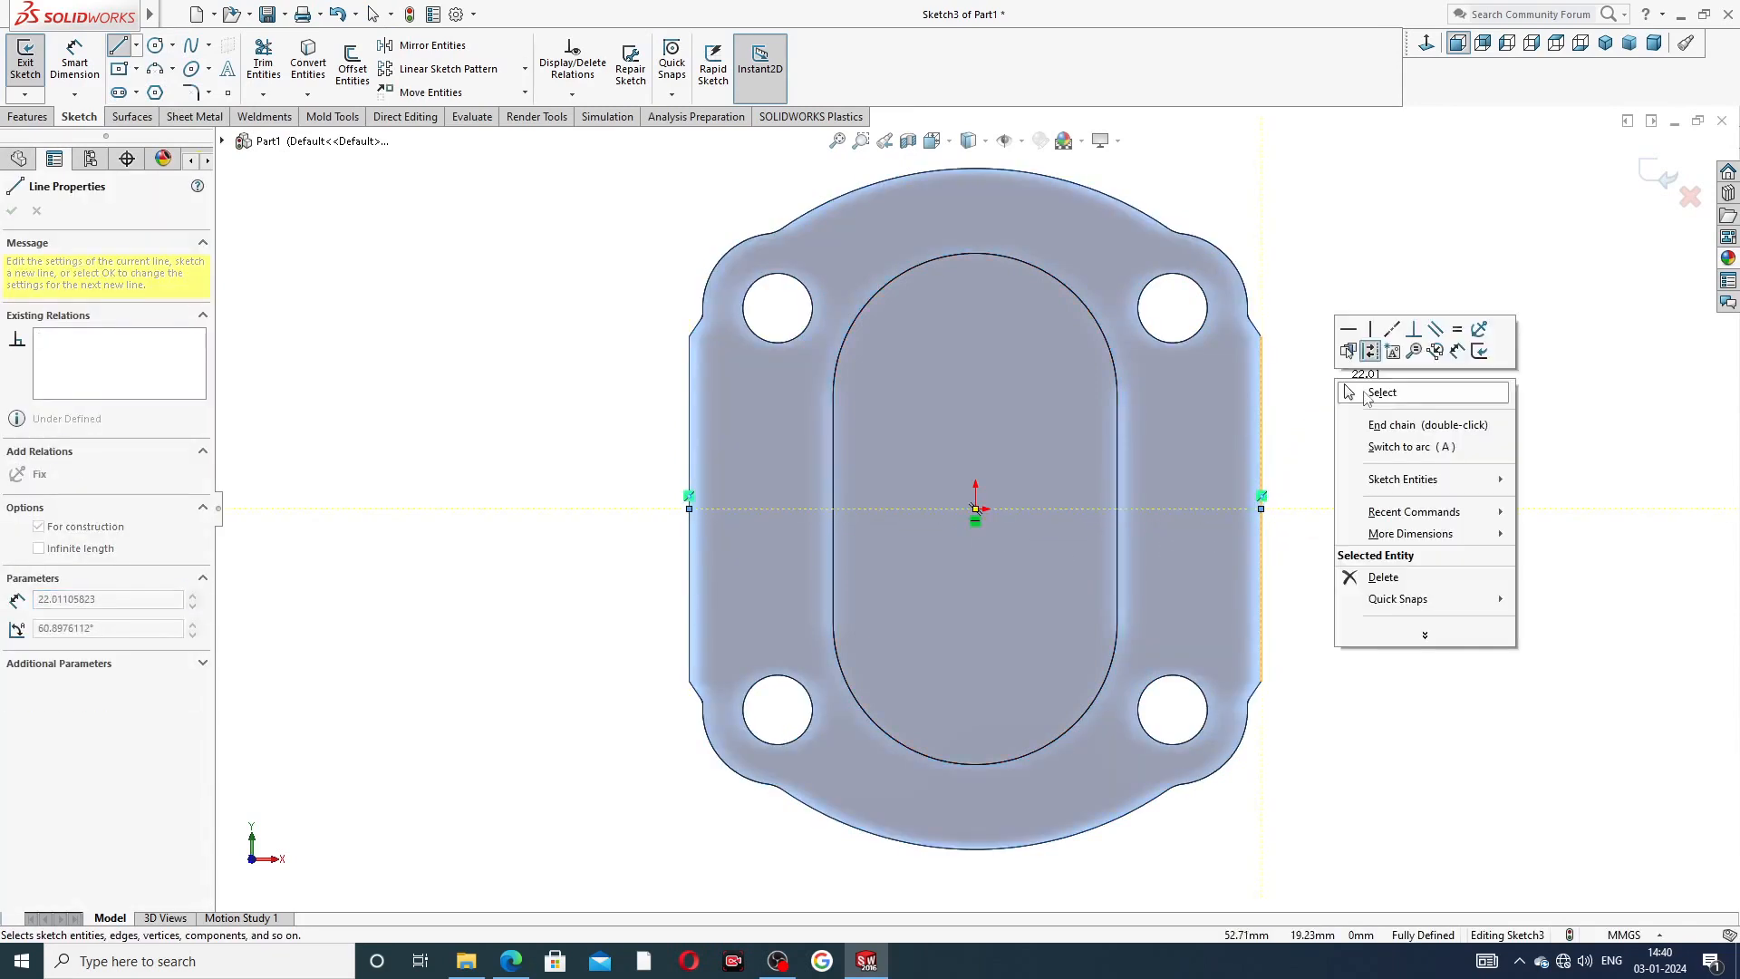
{"action": "left_click", "coordinate": [1337, 389]}
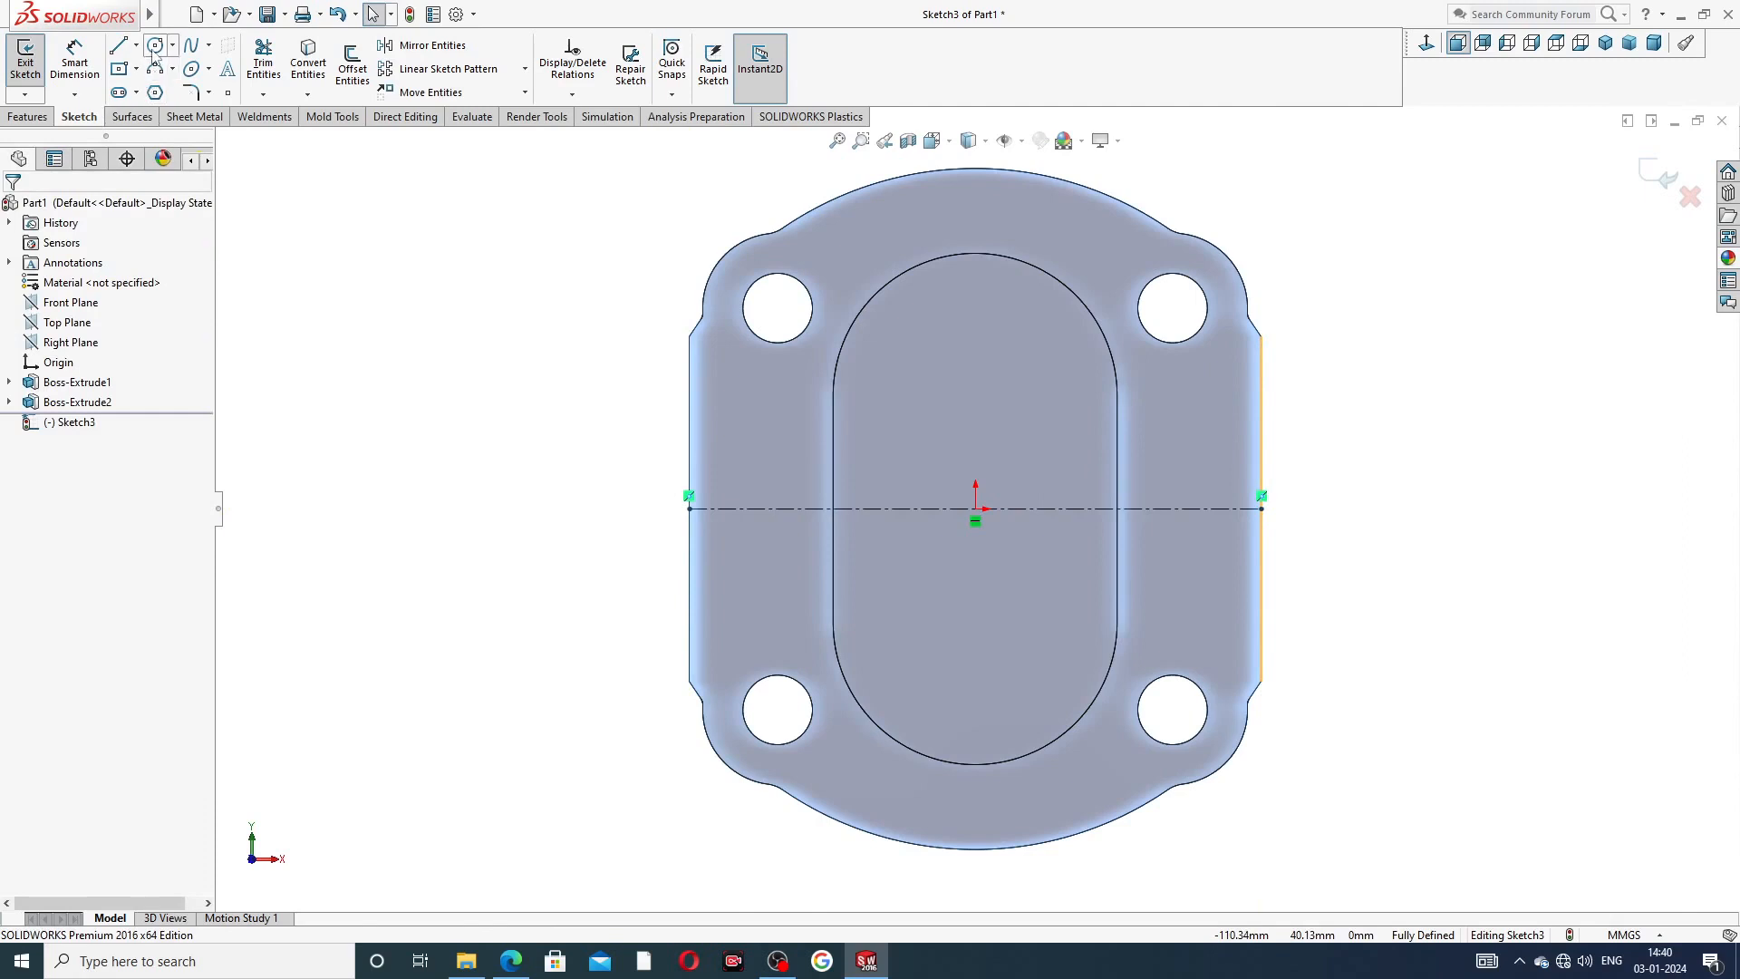
- Sketch a circle about 8 mm in diameter centred on the centerline, close to the plate's left edge
{"action": "left_click", "coordinate": [155, 47]}
{"action": "left_click", "coordinate": [738, 508]}
{"action": "left_click", "coordinate": [746, 481]}
{"action": "right_click", "coordinate": [633, 432]}
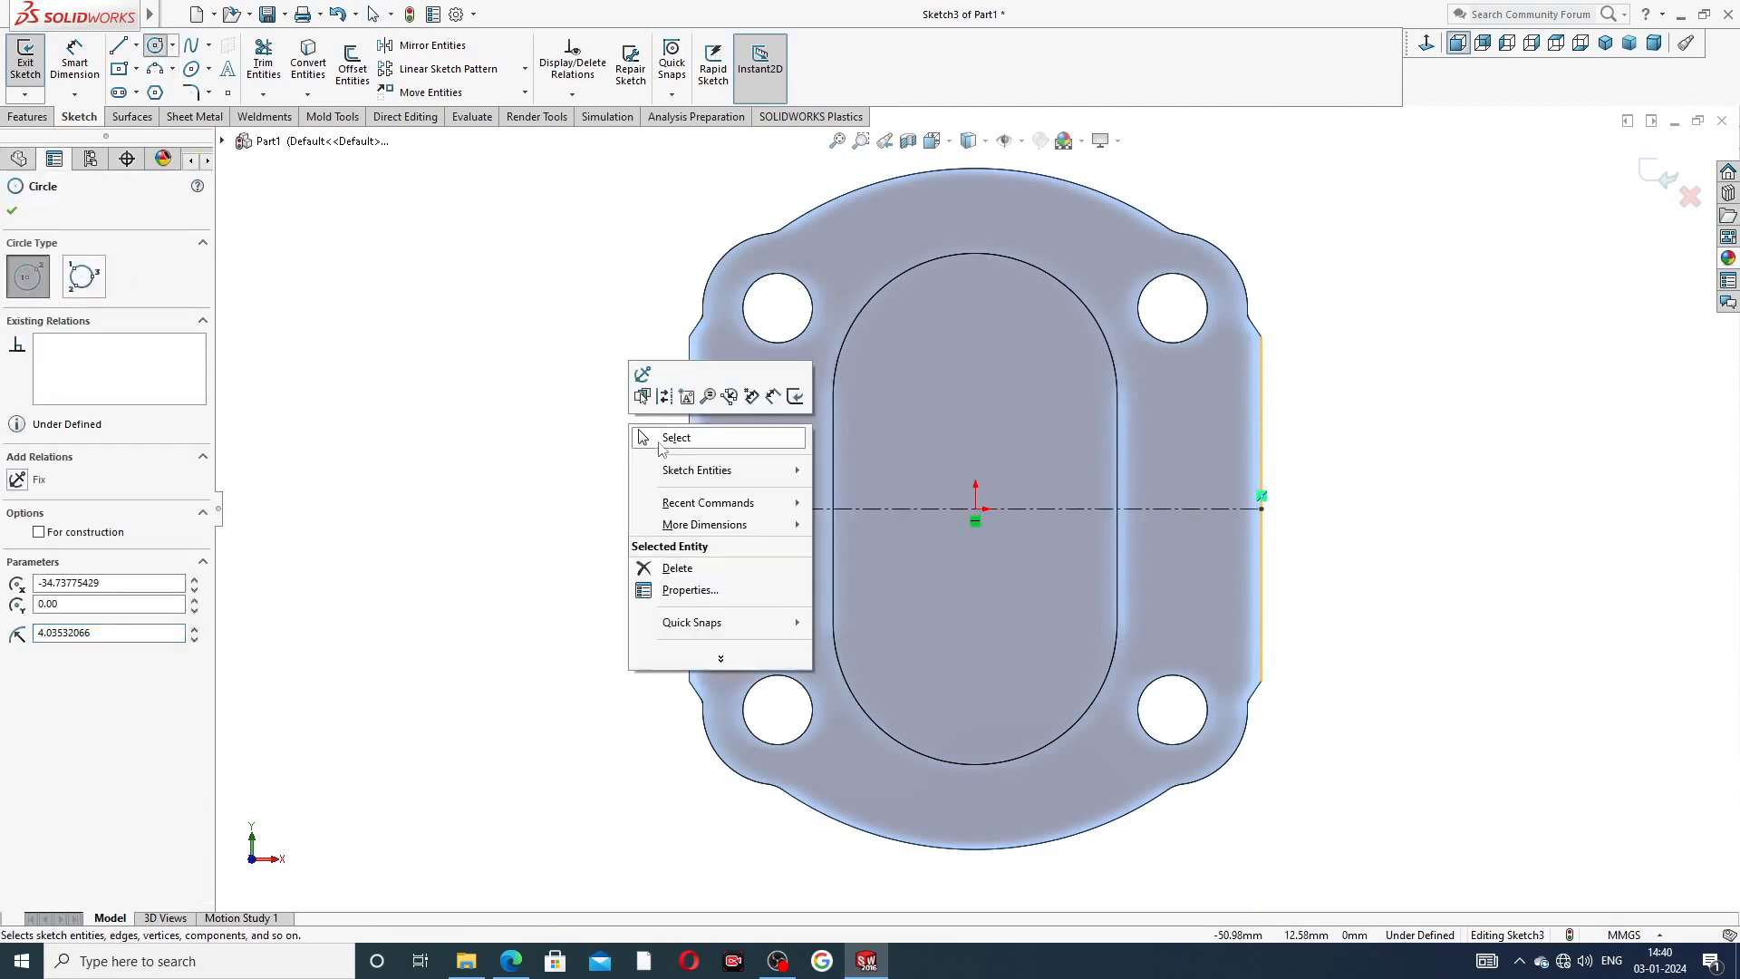
{"action": "left_click", "coordinate": [675, 438]}
- Dimension the circle's diameter as 10 mm
{"action": "left_click", "coordinate": [74, 61]}
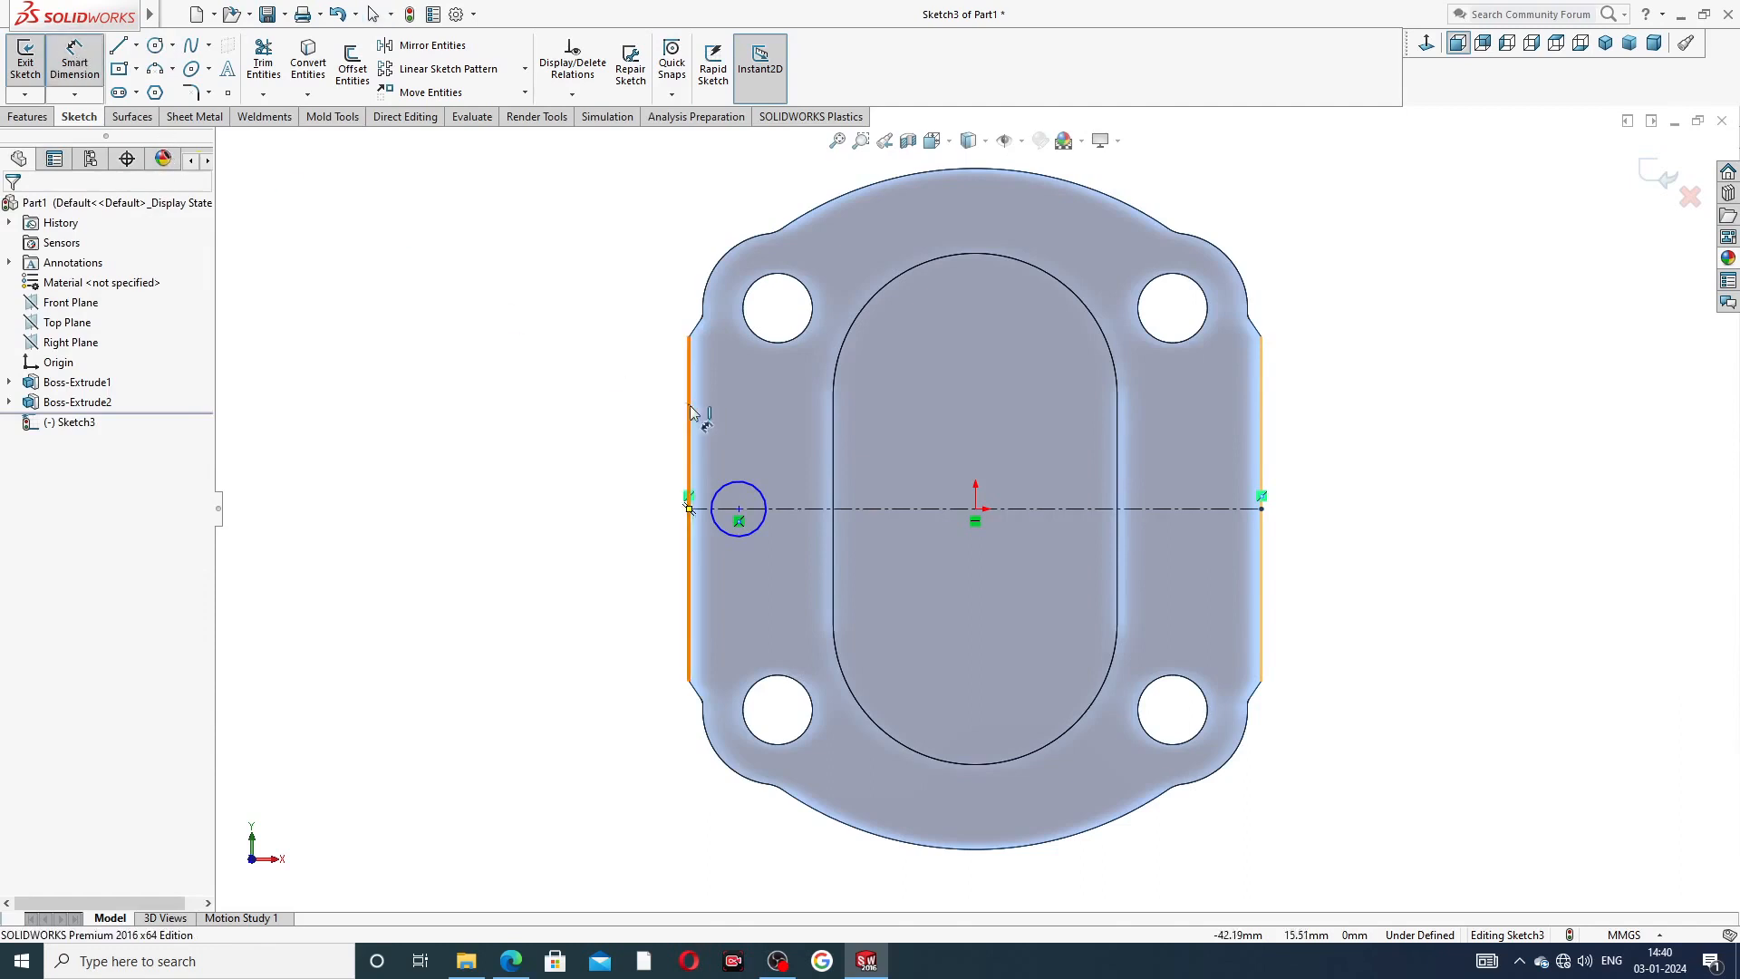
{"action": "left_click", "coordinate": [734, 492]}
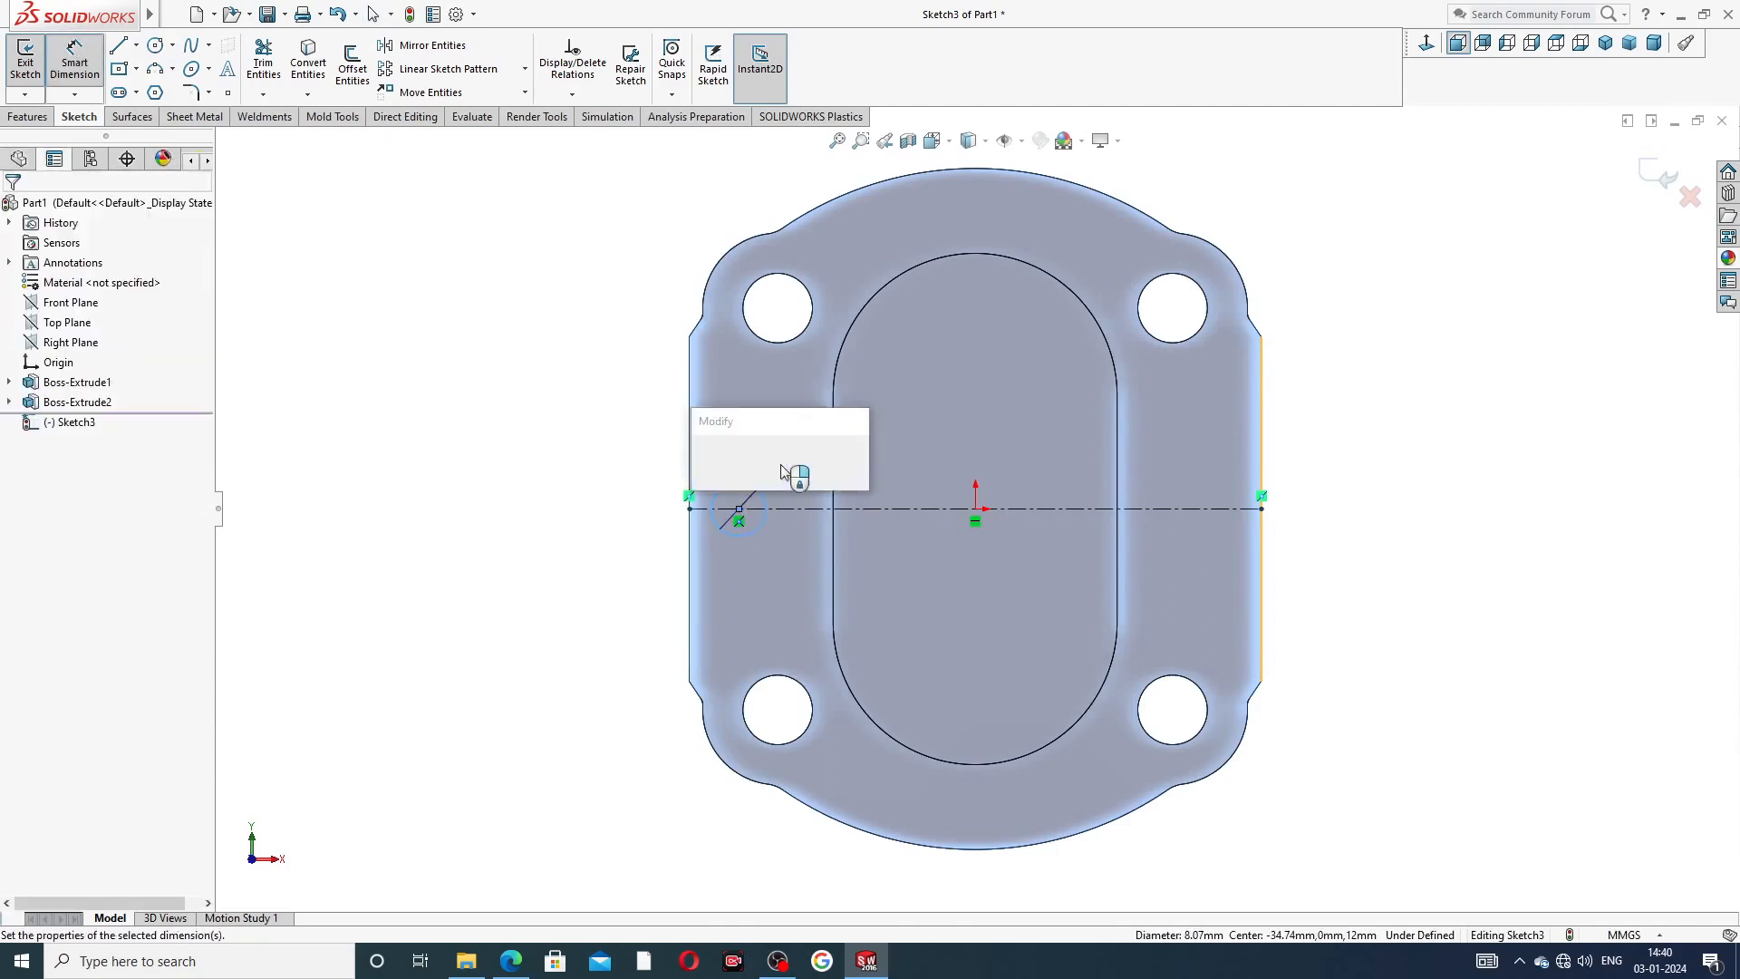
{"action": "left_click", "coordinate": [782, 472]}
{"action": "type", "text": "10"}
{"action": "key", "text": "Return"}
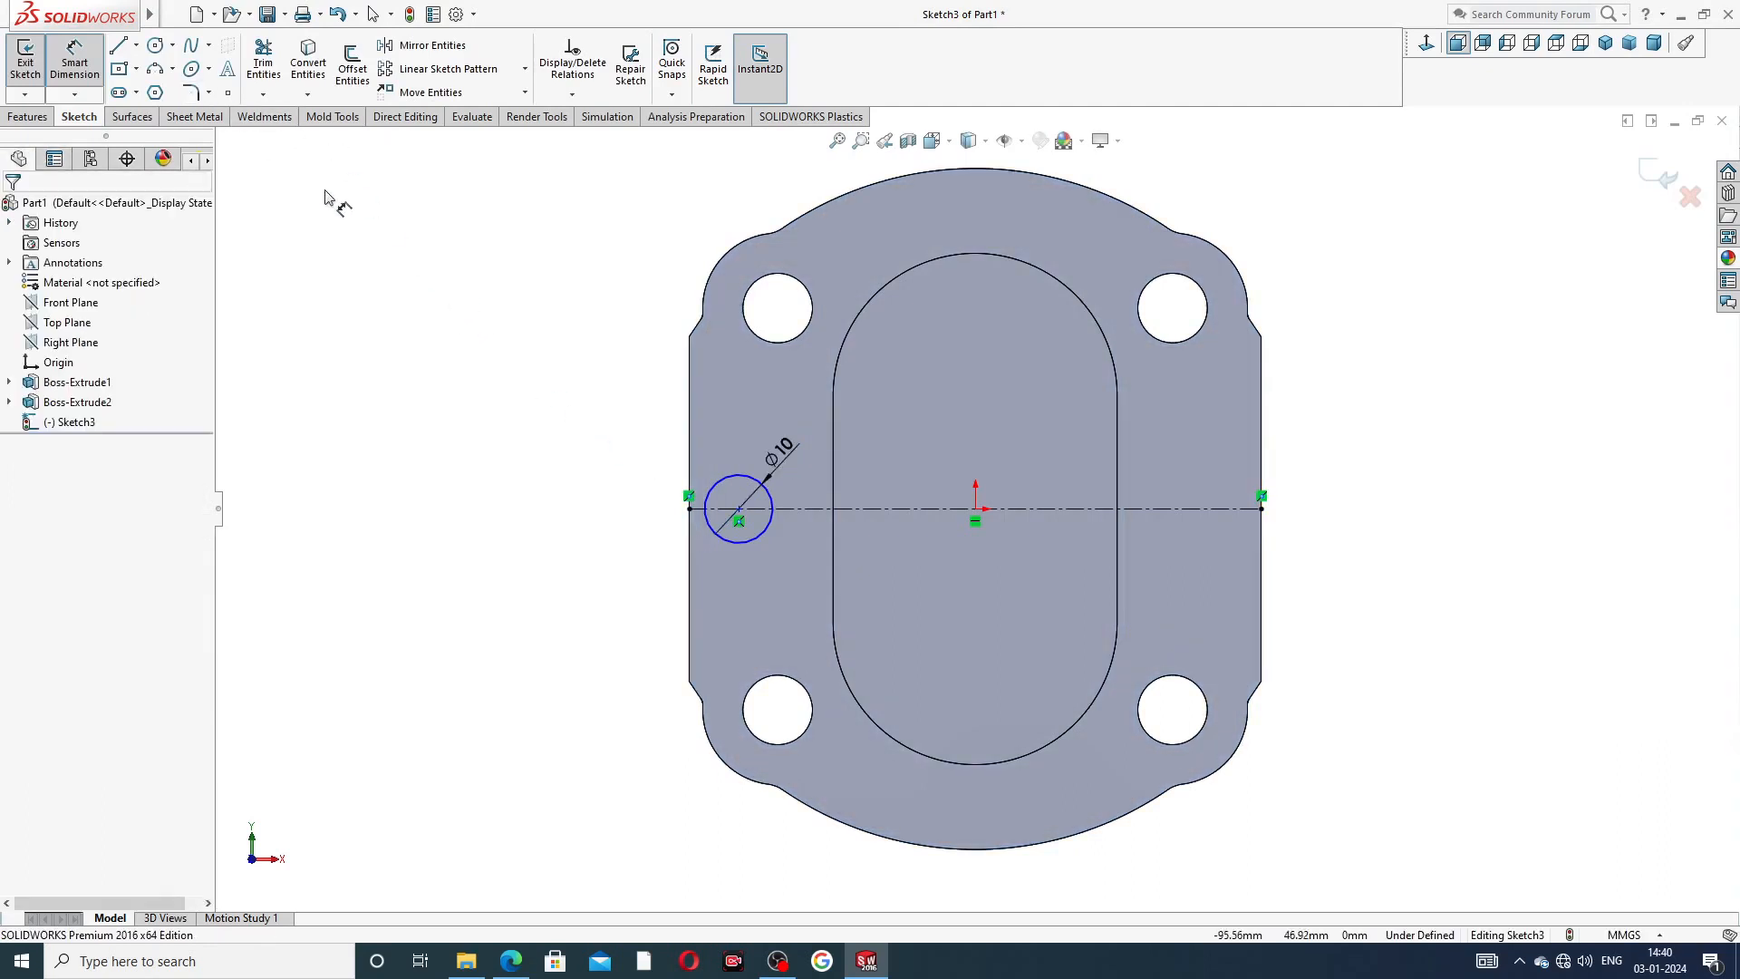
{"action": "right_click", "coordinate": [393, 255]}
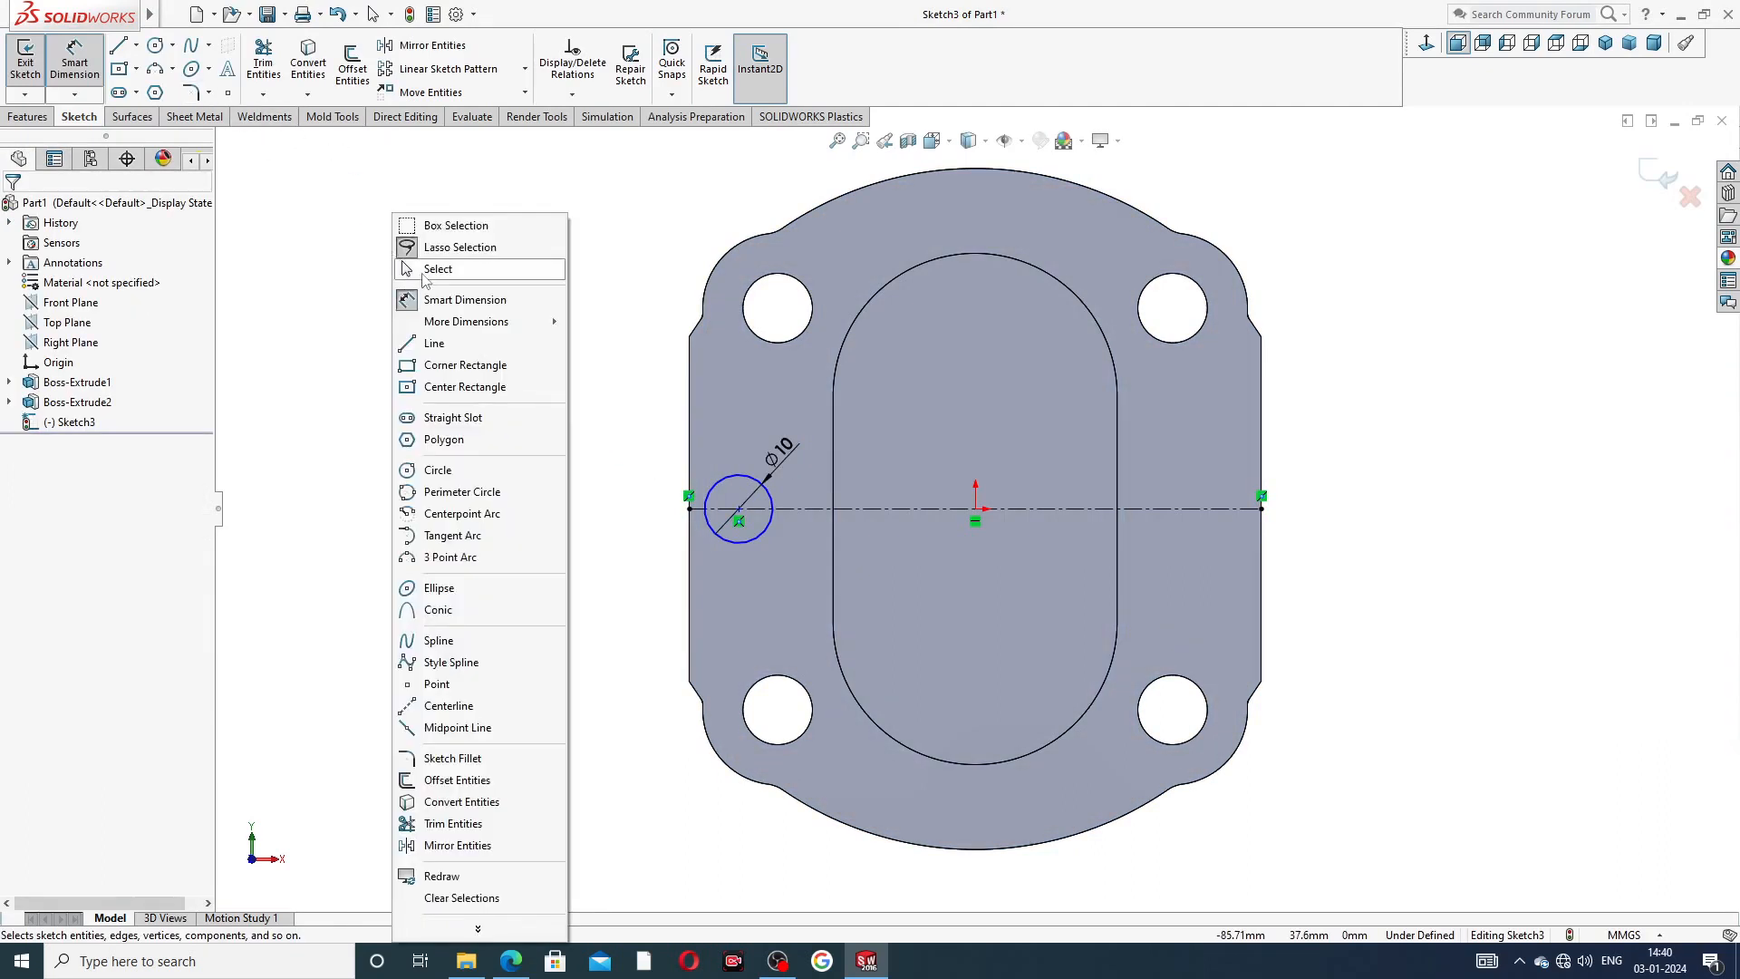
{"action": "left_click", "coordinate": [407, 268]}
- Draw a three-sided line outline from the circle's top, out past the plate's left edge, down and back to the circle's bottom
{"action": "left_click", "coordinate": [118, 47]}
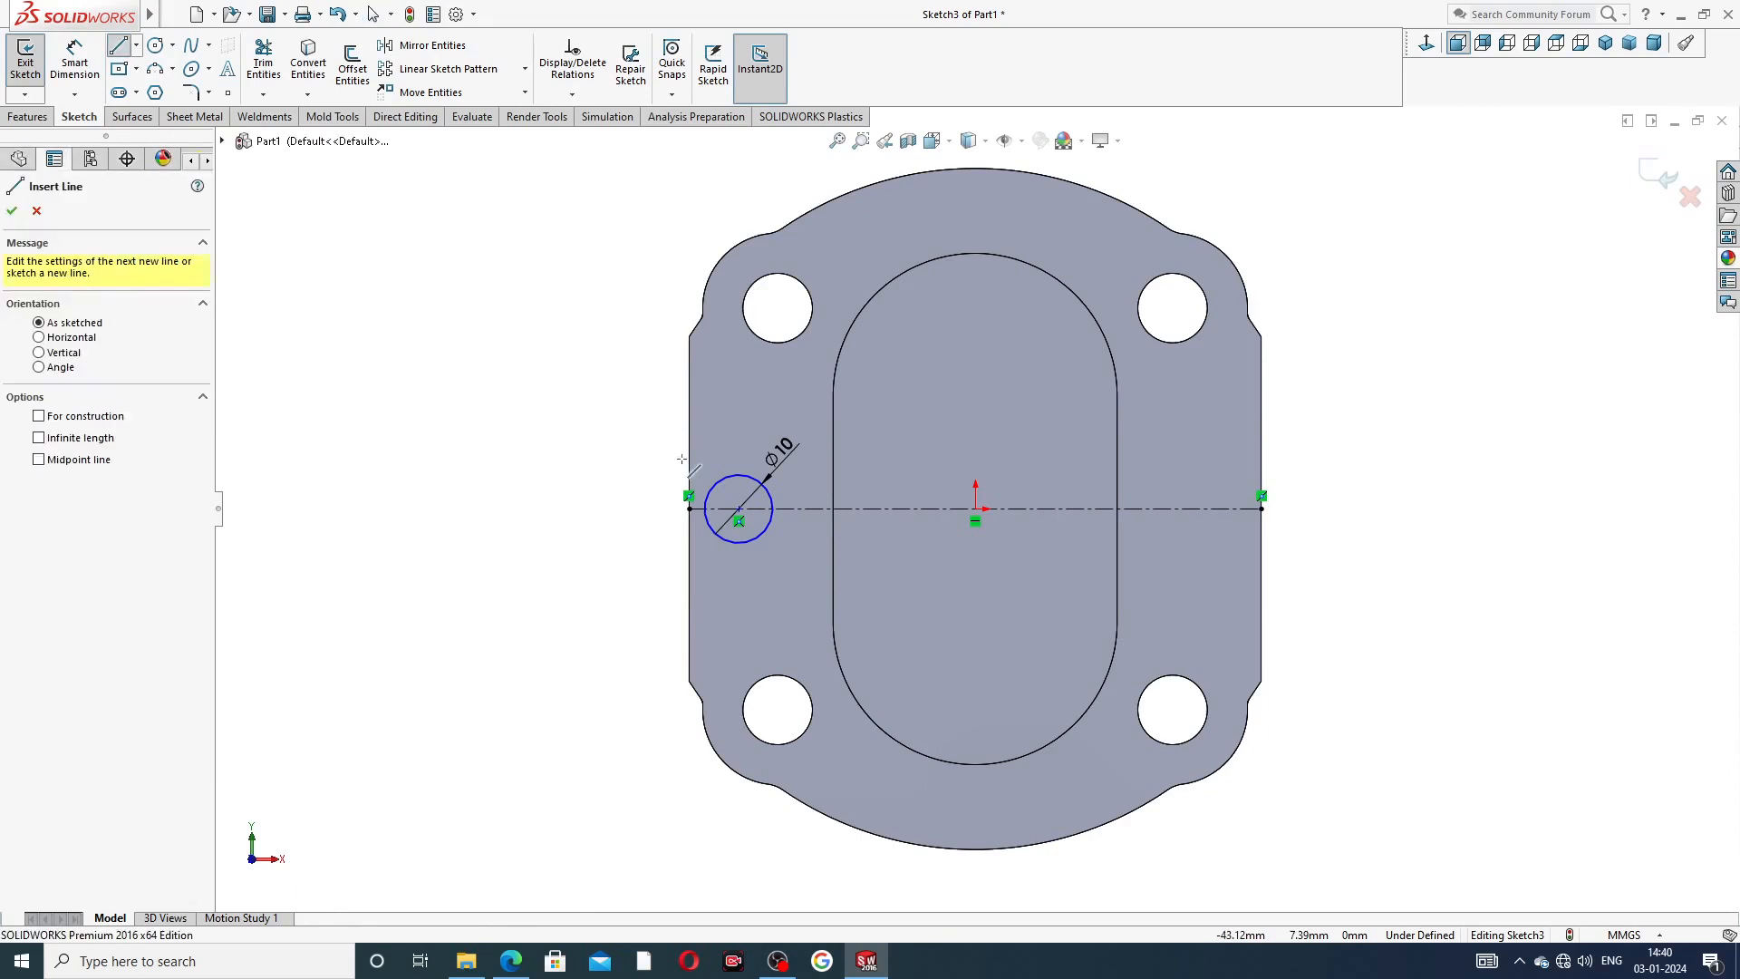
{"action": "left_click", "coordinate": [740, 473]}
{"action": "left_click", "coordinate": [614, 473]}
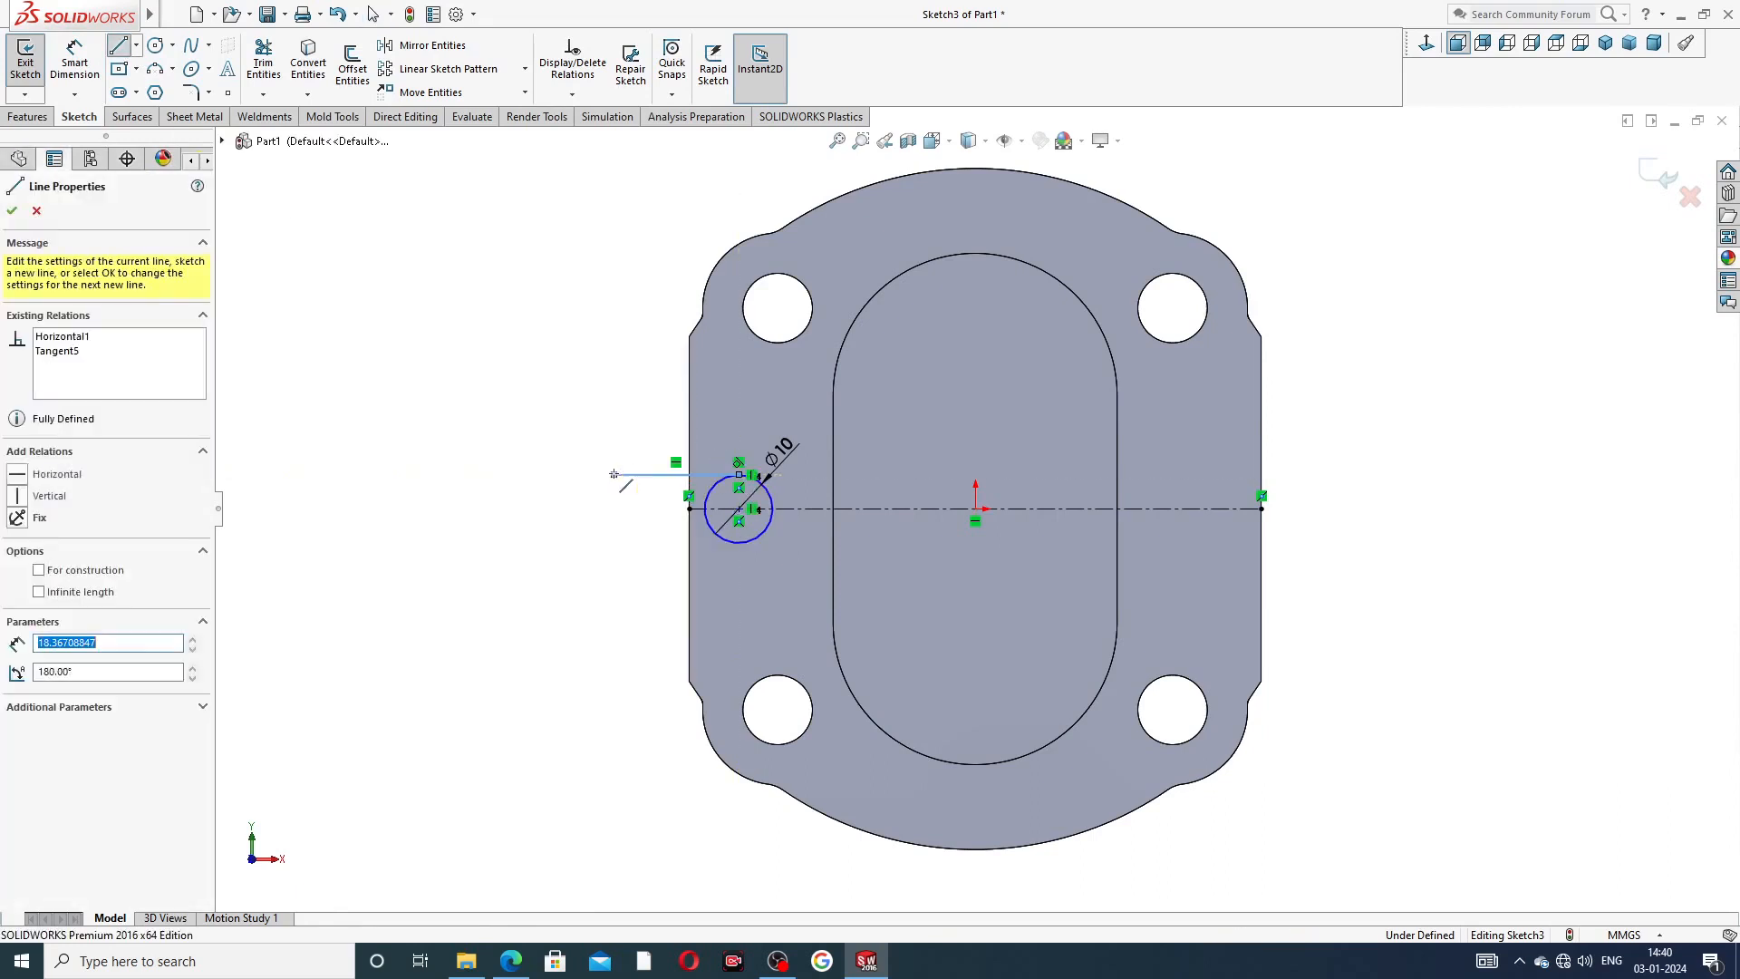
{"action": "left_click", "coordinate": [615, 542]}
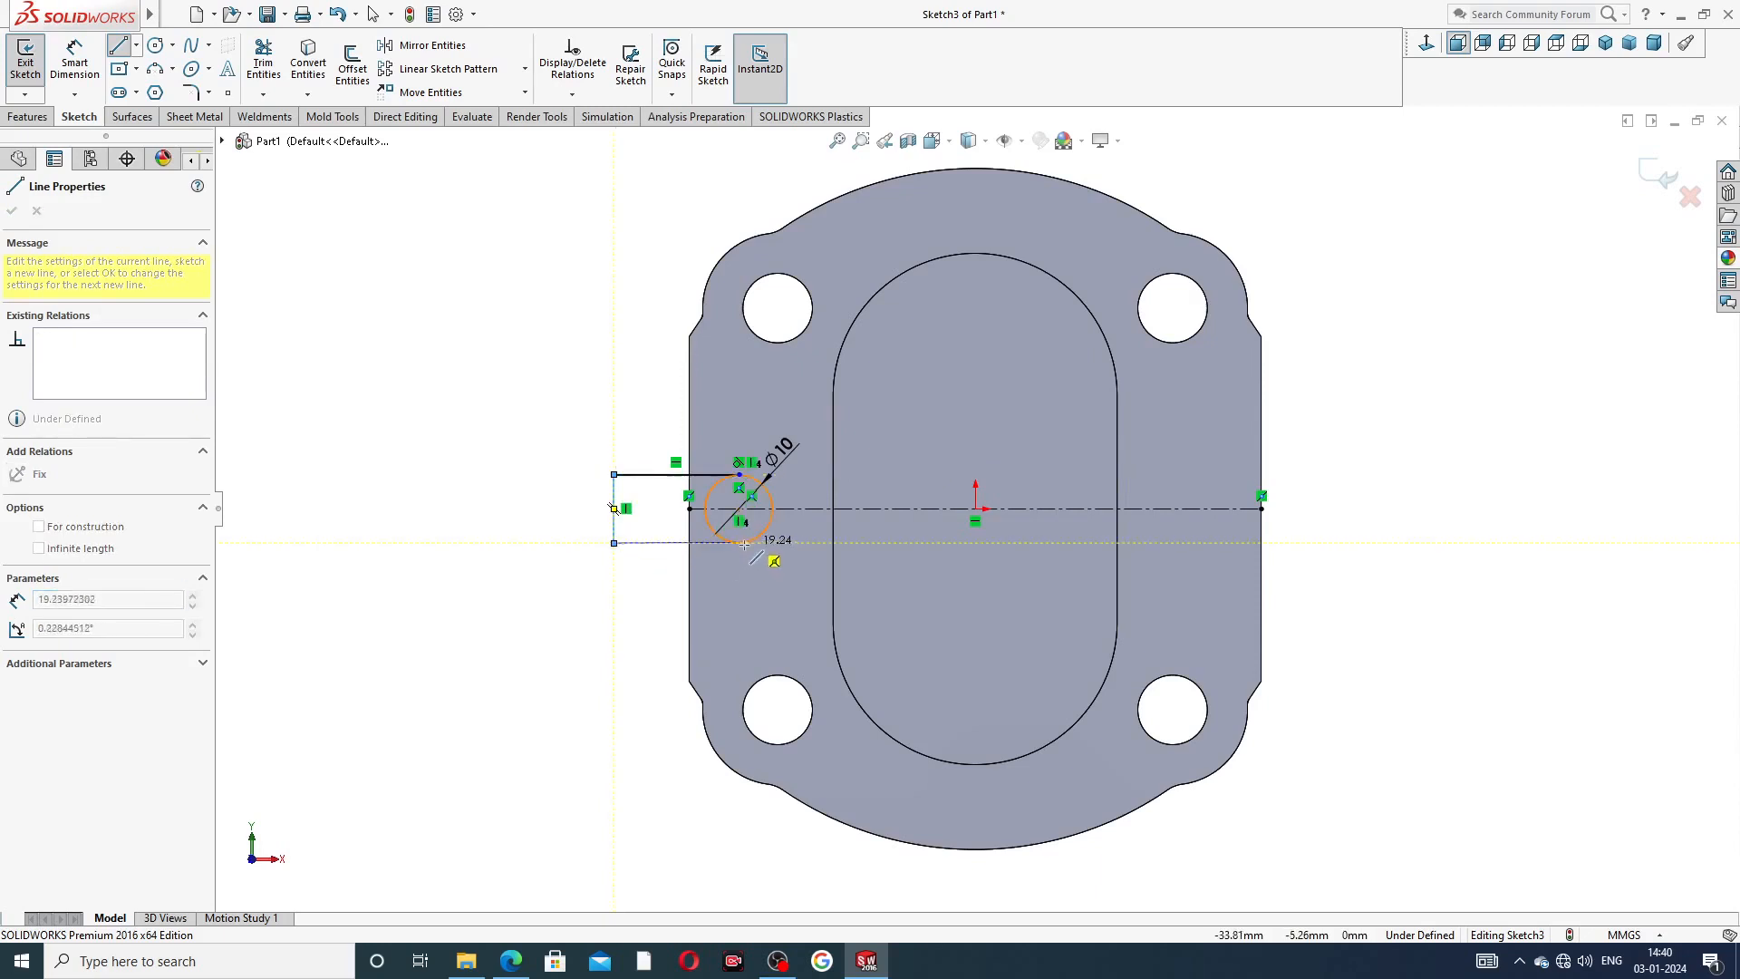
{"action": "right_click", "coordinate": [565, 462]}
{"action": "left_click", "coordinate": [626, 475]}
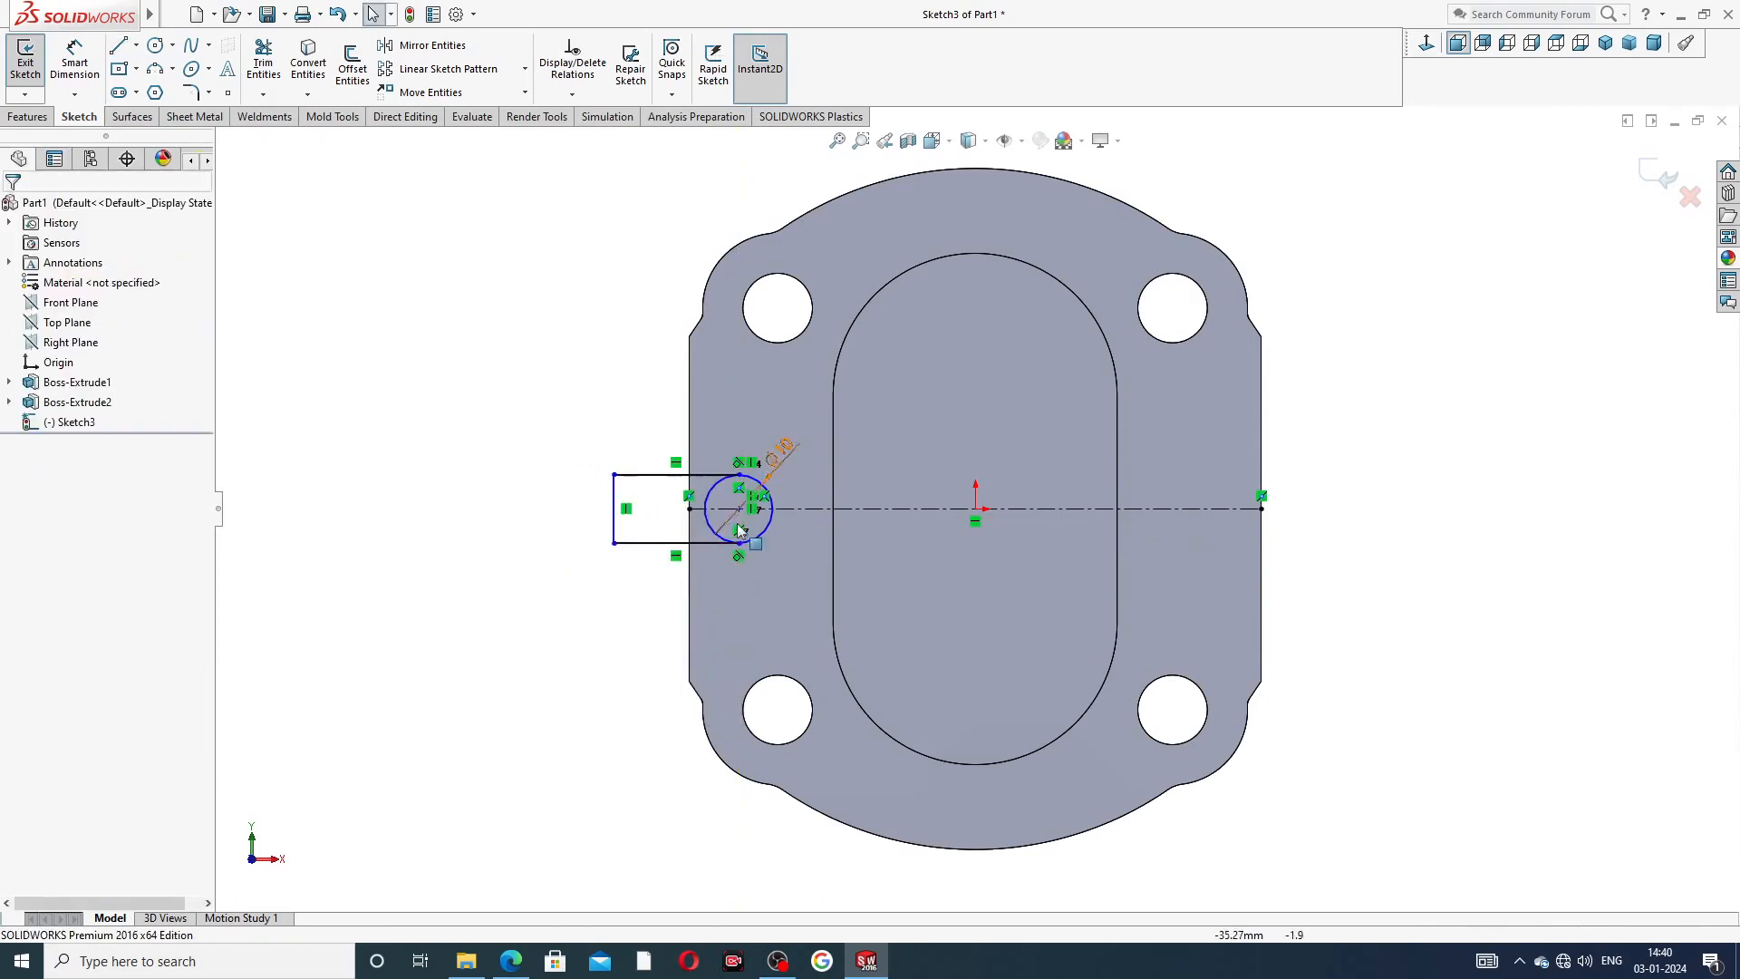
- Move the outline's outer vertical line closer to the plate's left edge, keeping it outside the plate
{"action": "scroll", "coordinate": [737, 530], "scroll_direction": "down", "scroll_amount": 2}
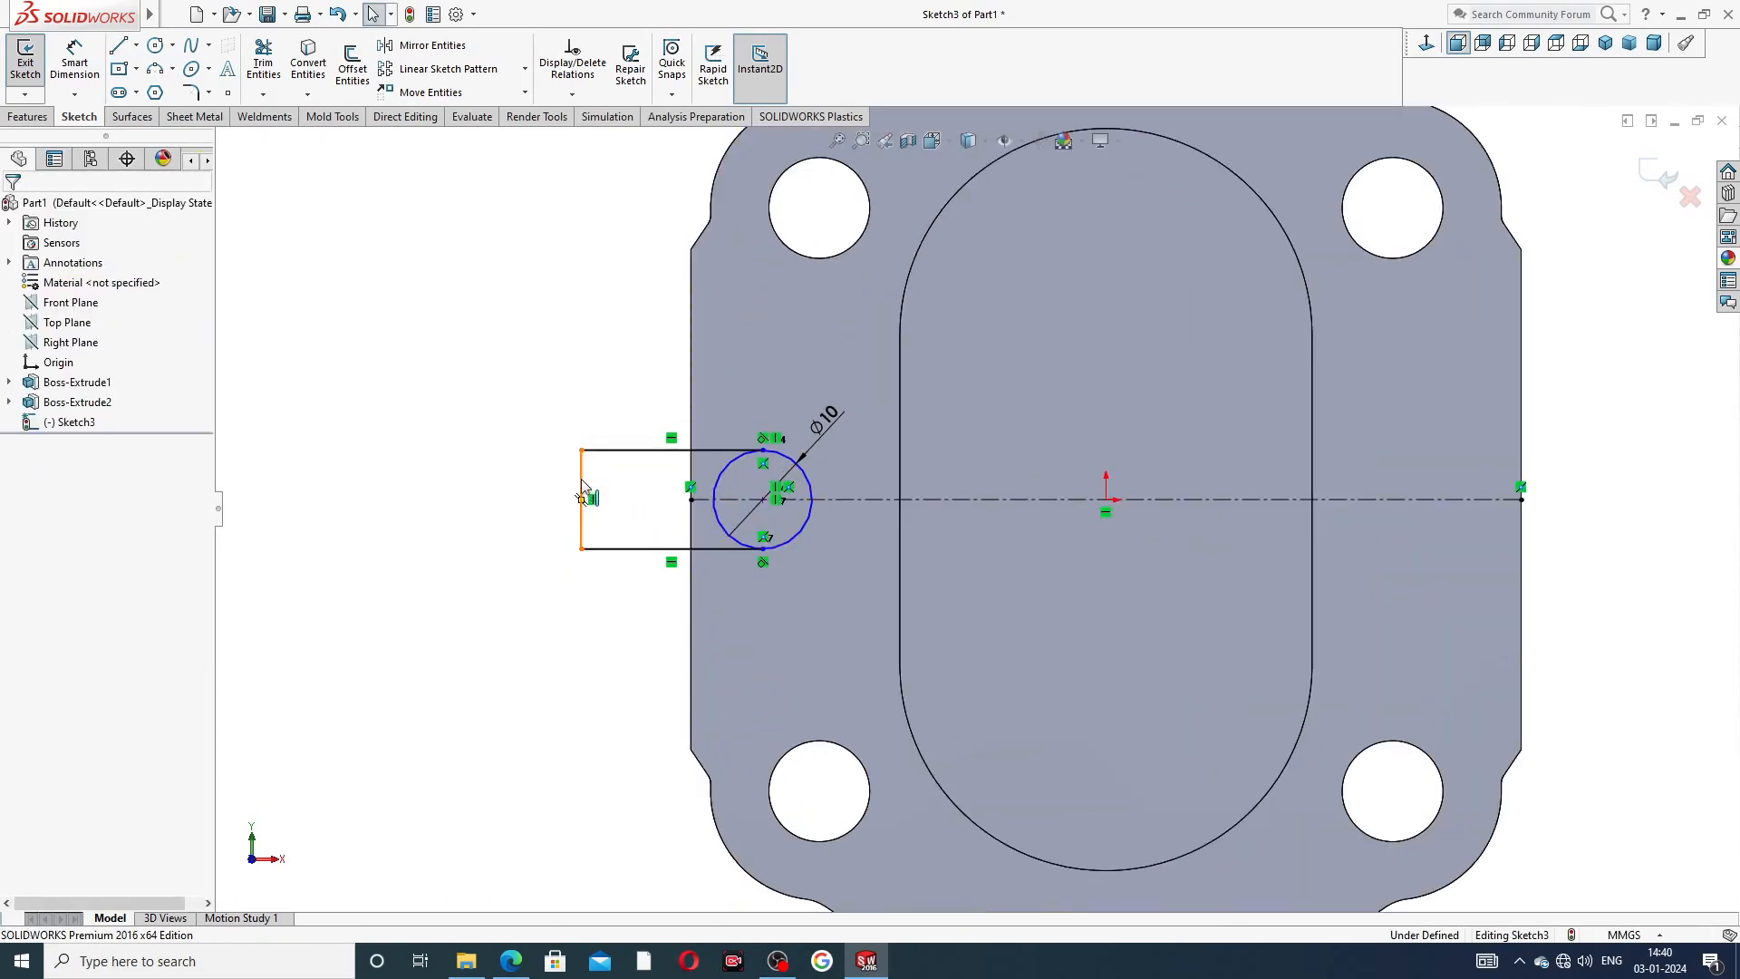
{"action": "left_click_drag", "start_coordinate": [584, 486], "coordinate": [617, 487]}
{"action": "left_click", "coordinate": [530, 387]}
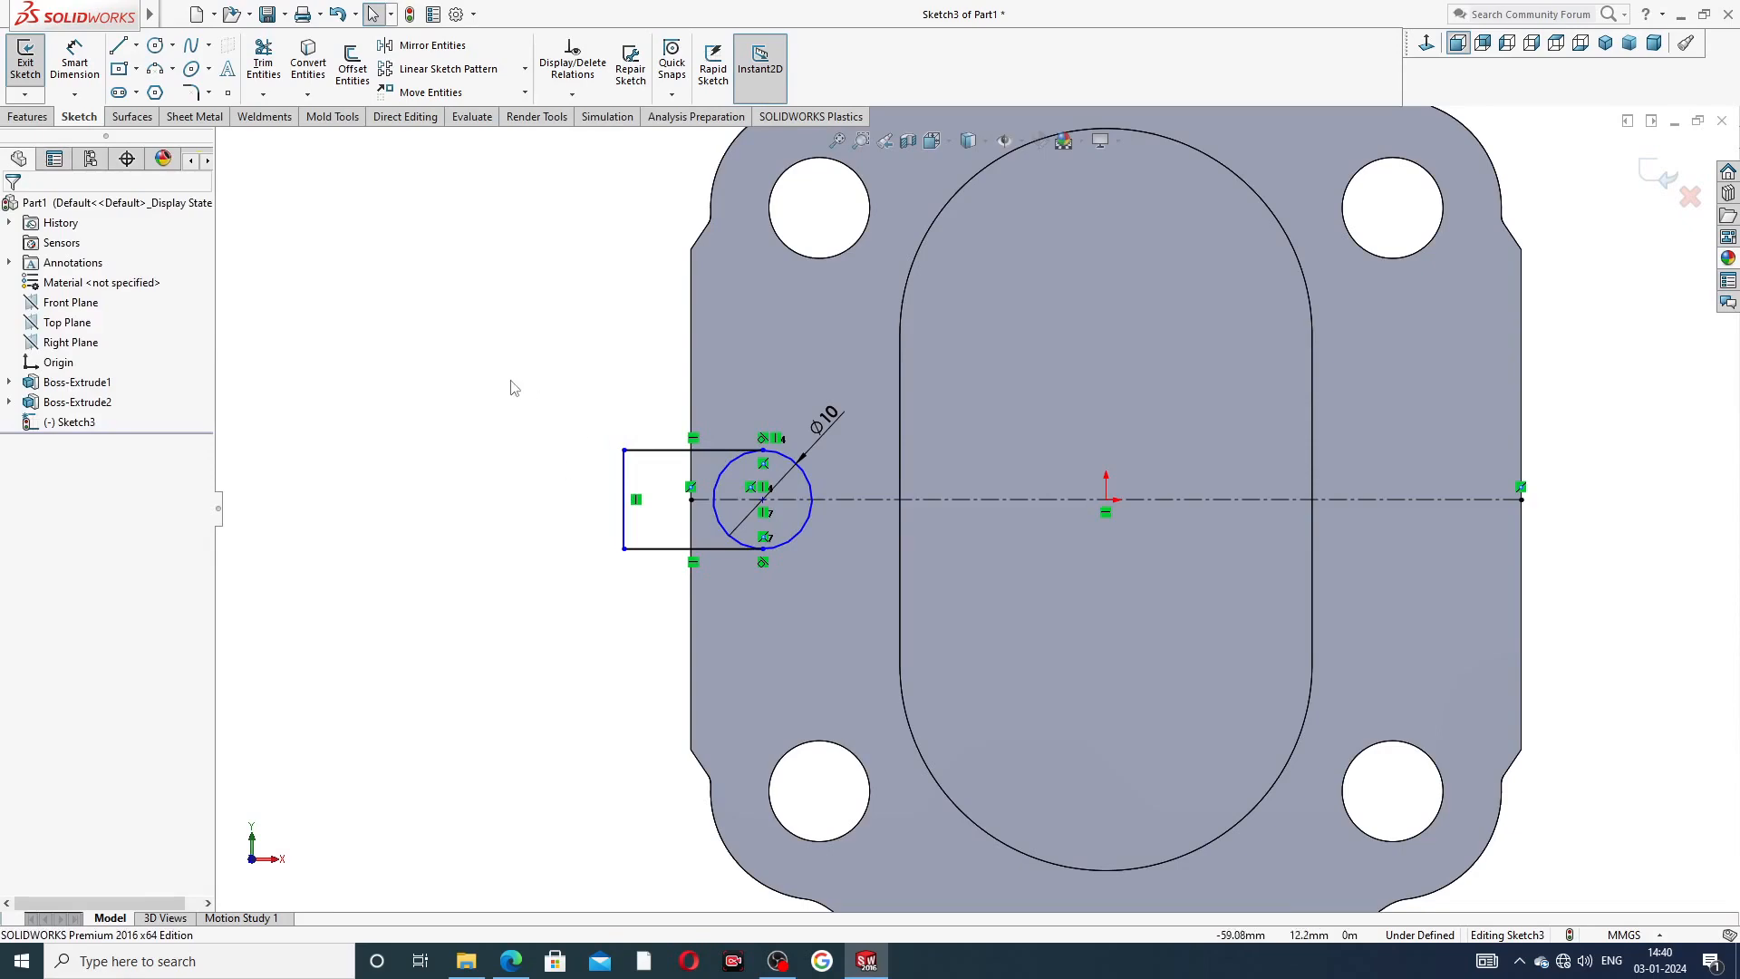
- Check the slot dimensions in the reference drawing, and dimension the circle's centre 8 mm from the plate's left edge
{"action": "left_click", "coordinate": [509, 961]}
{"action": "left_click", "coordinate": [809, 681]}
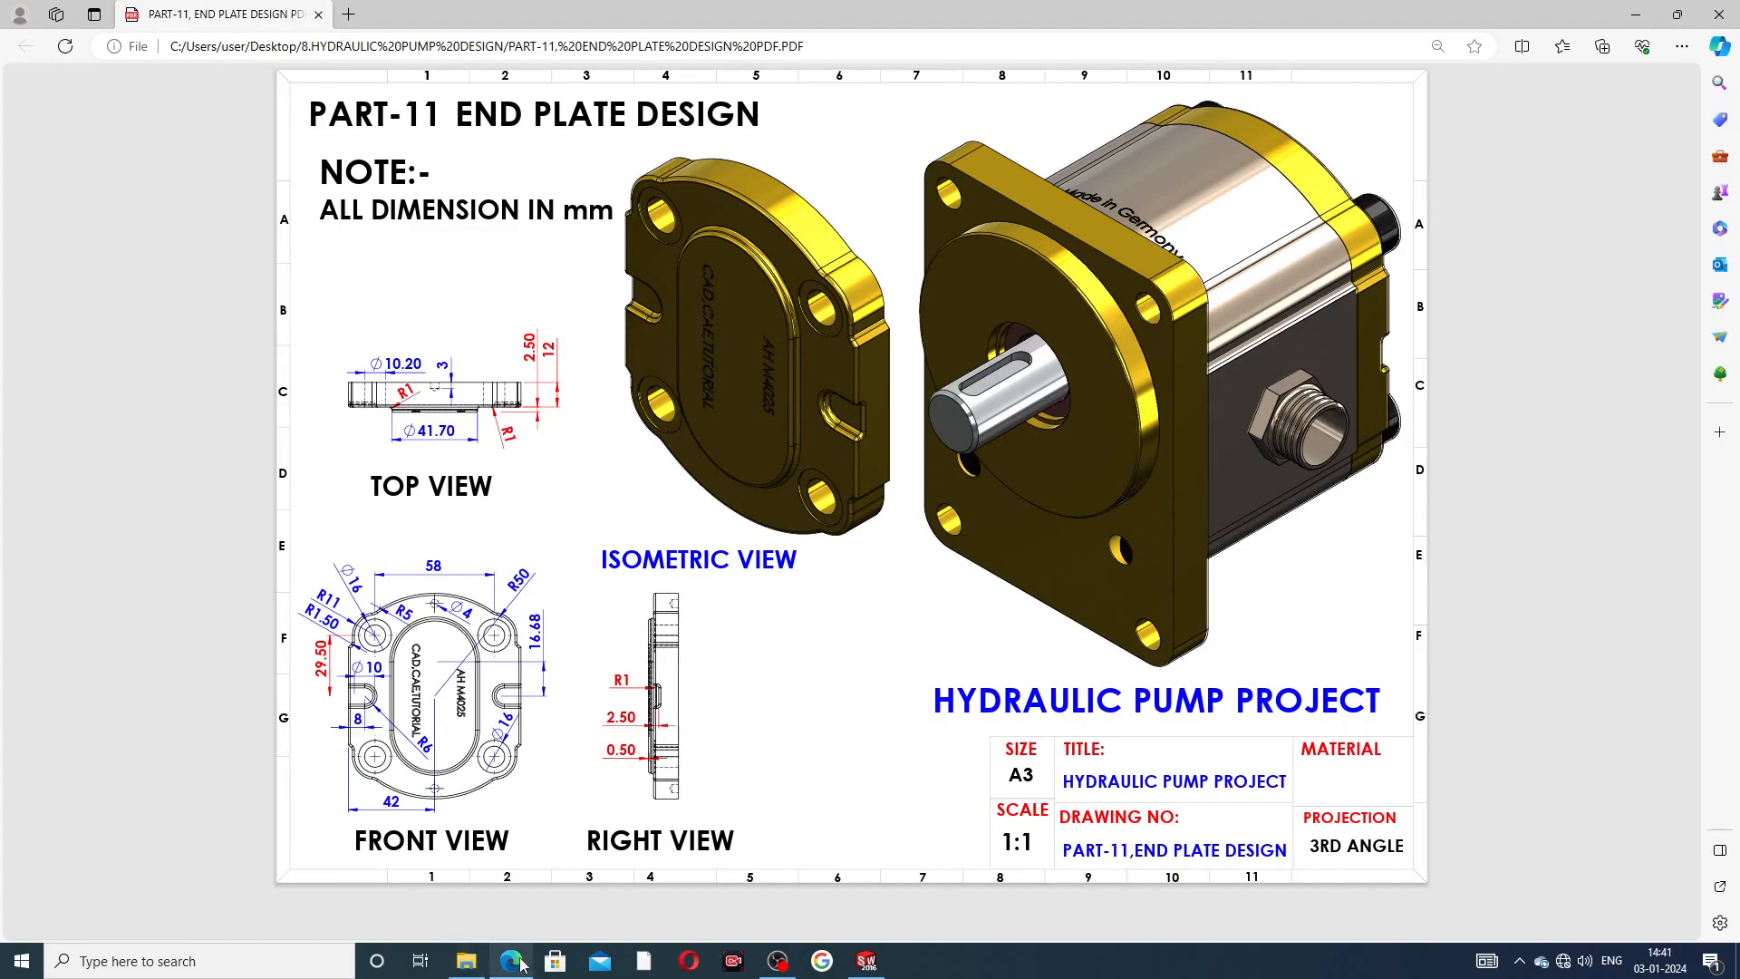
{"action": "left_click", "coordinate": [865, 960]}
{"action": "left_click", "coordinate": [357, 281]}
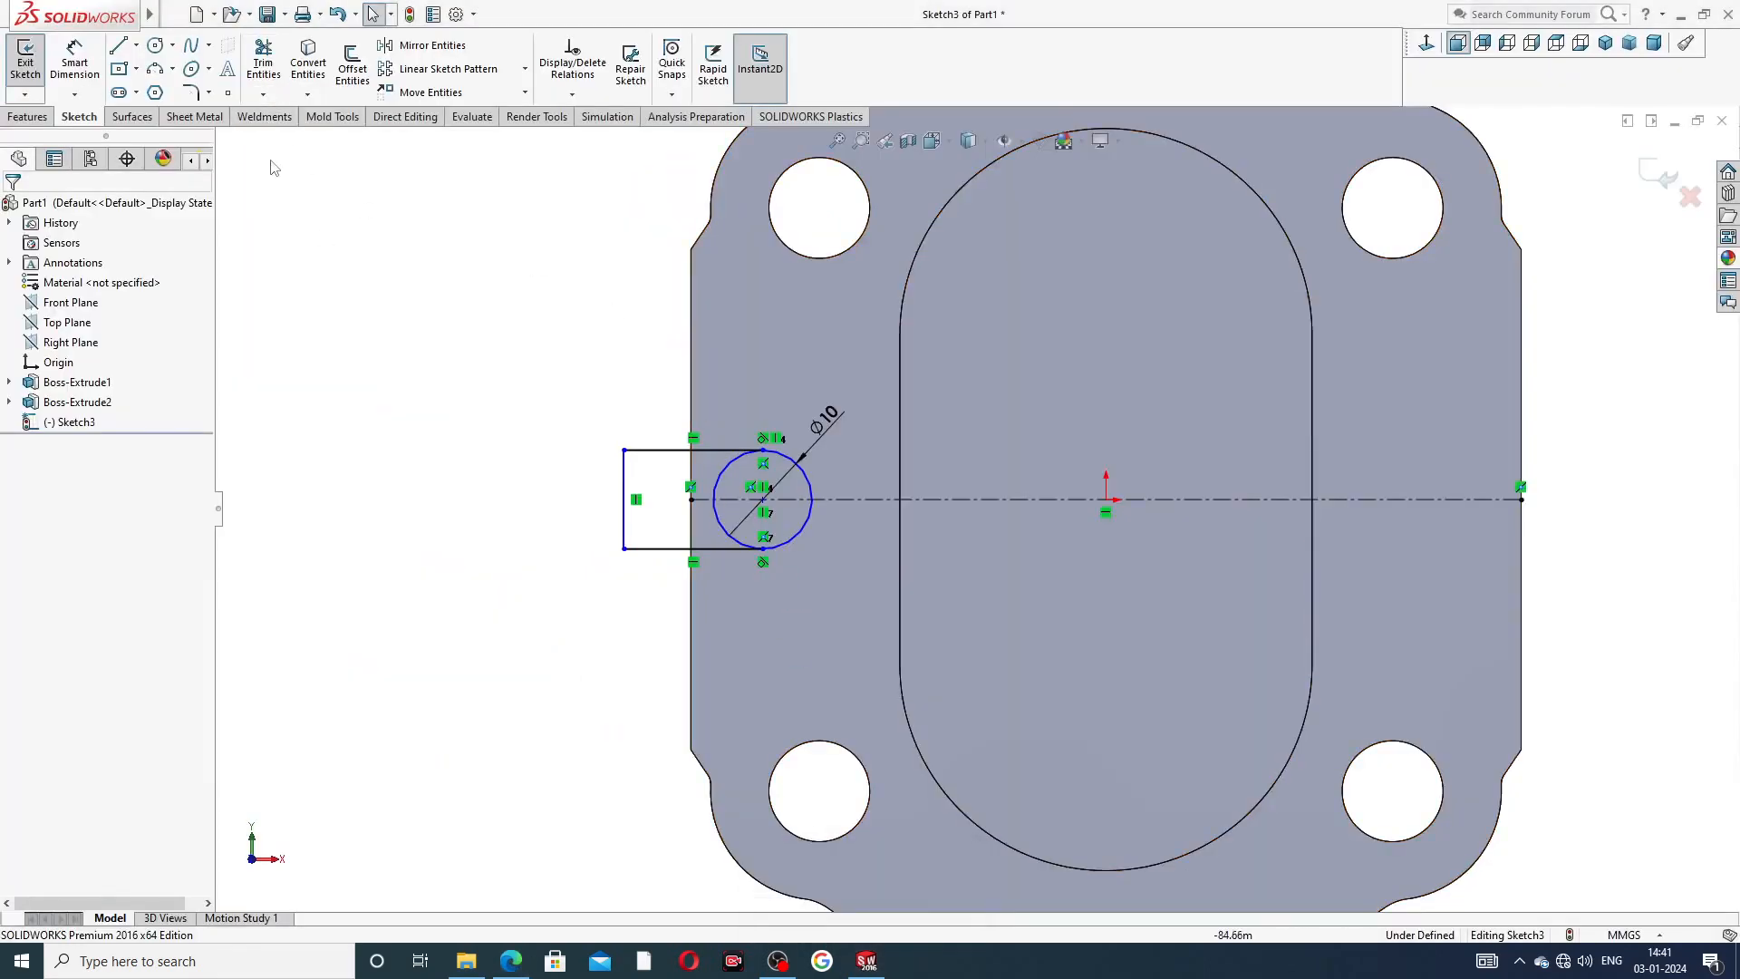
{"action": "left_click", "coordinate": [76, 59]}
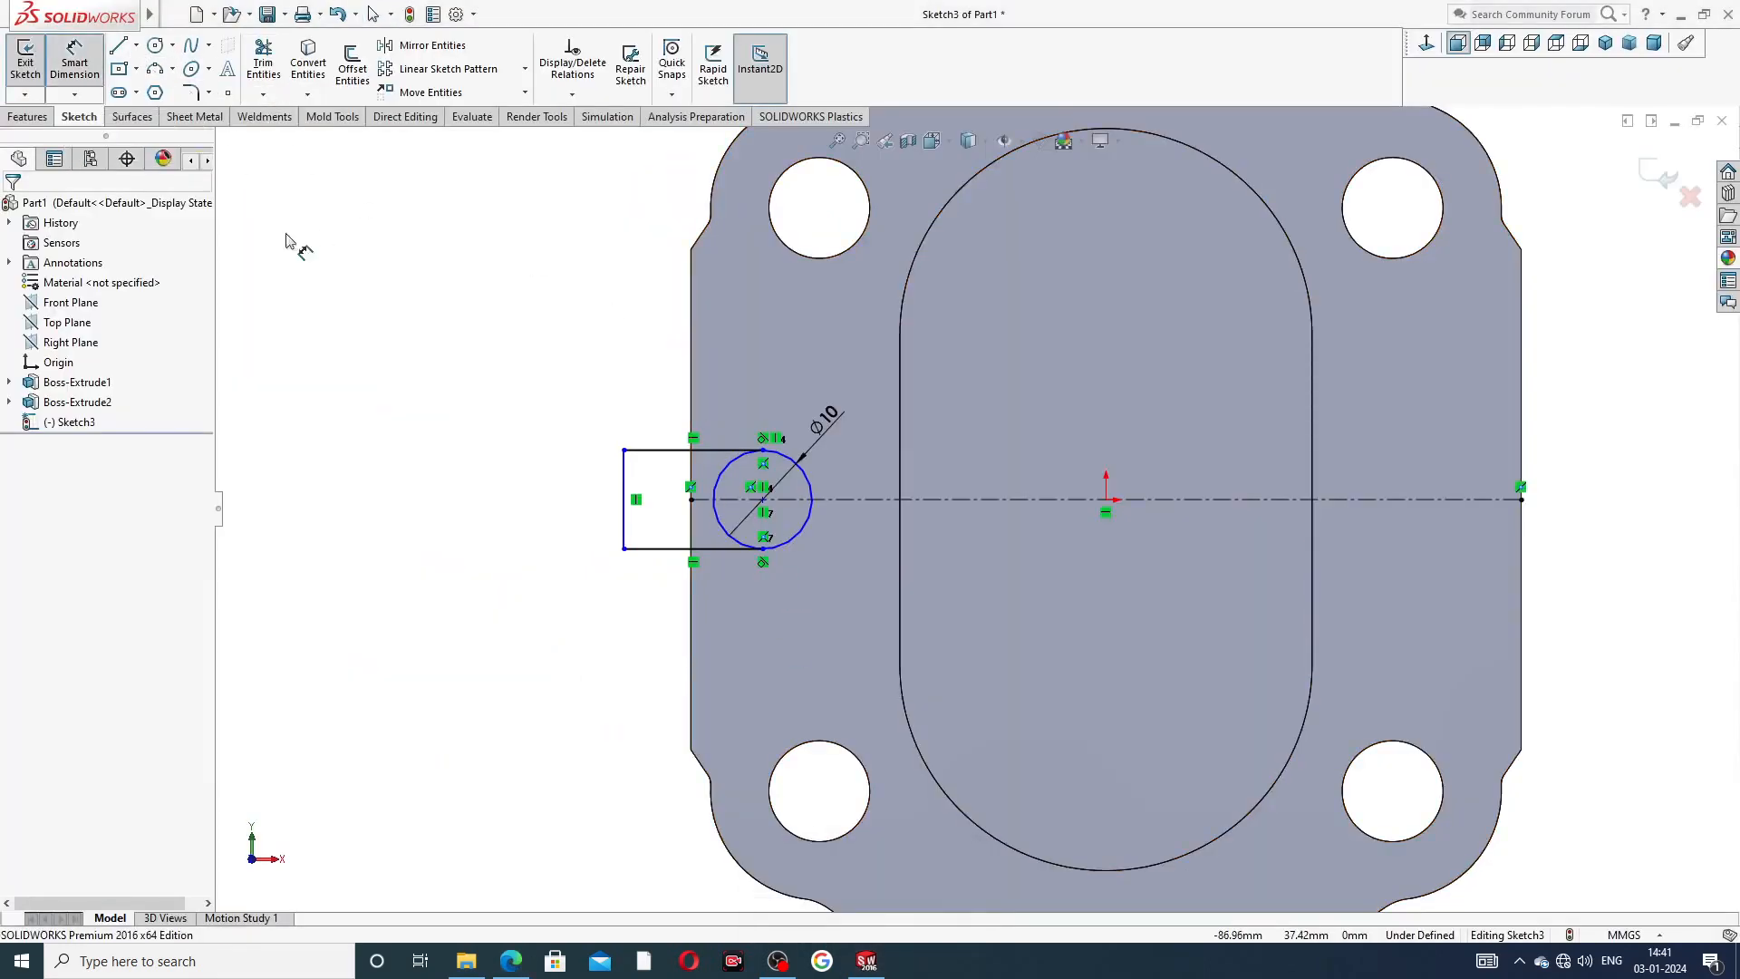
{"action": "left_click", "coordinate": [763, 501]}
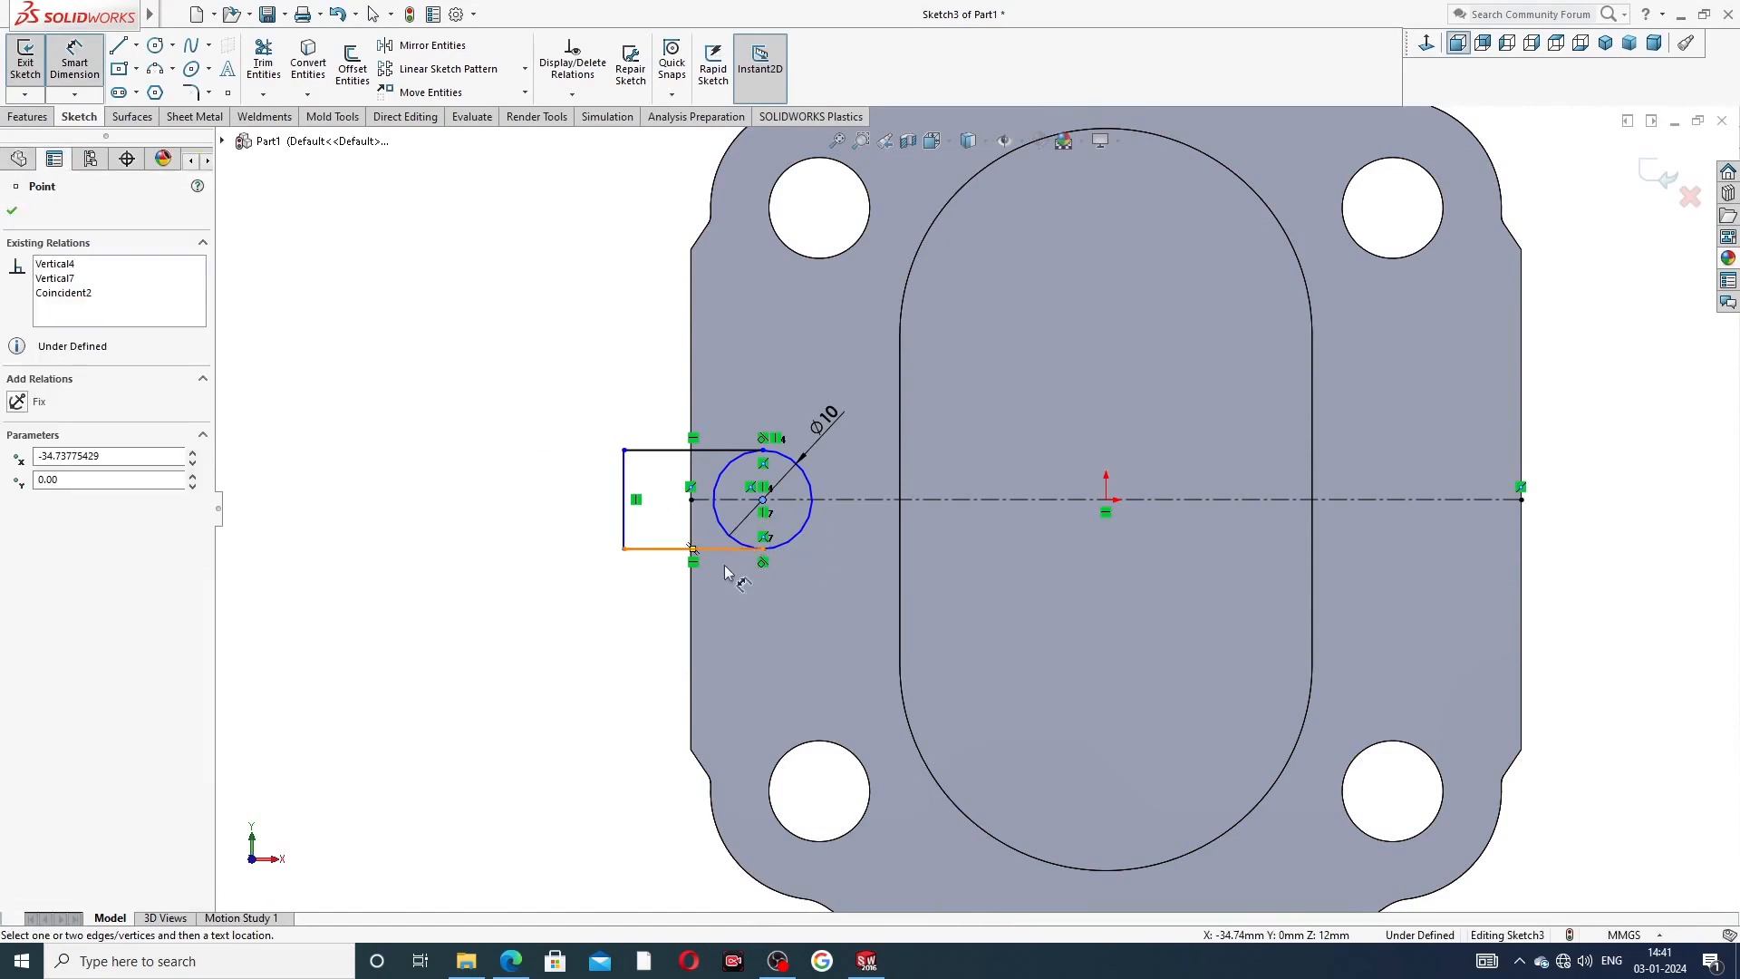
{"action": "left_click", "coordinate": [692, 589]}
{"action": "left_click", "coordinate": [725, 593]}
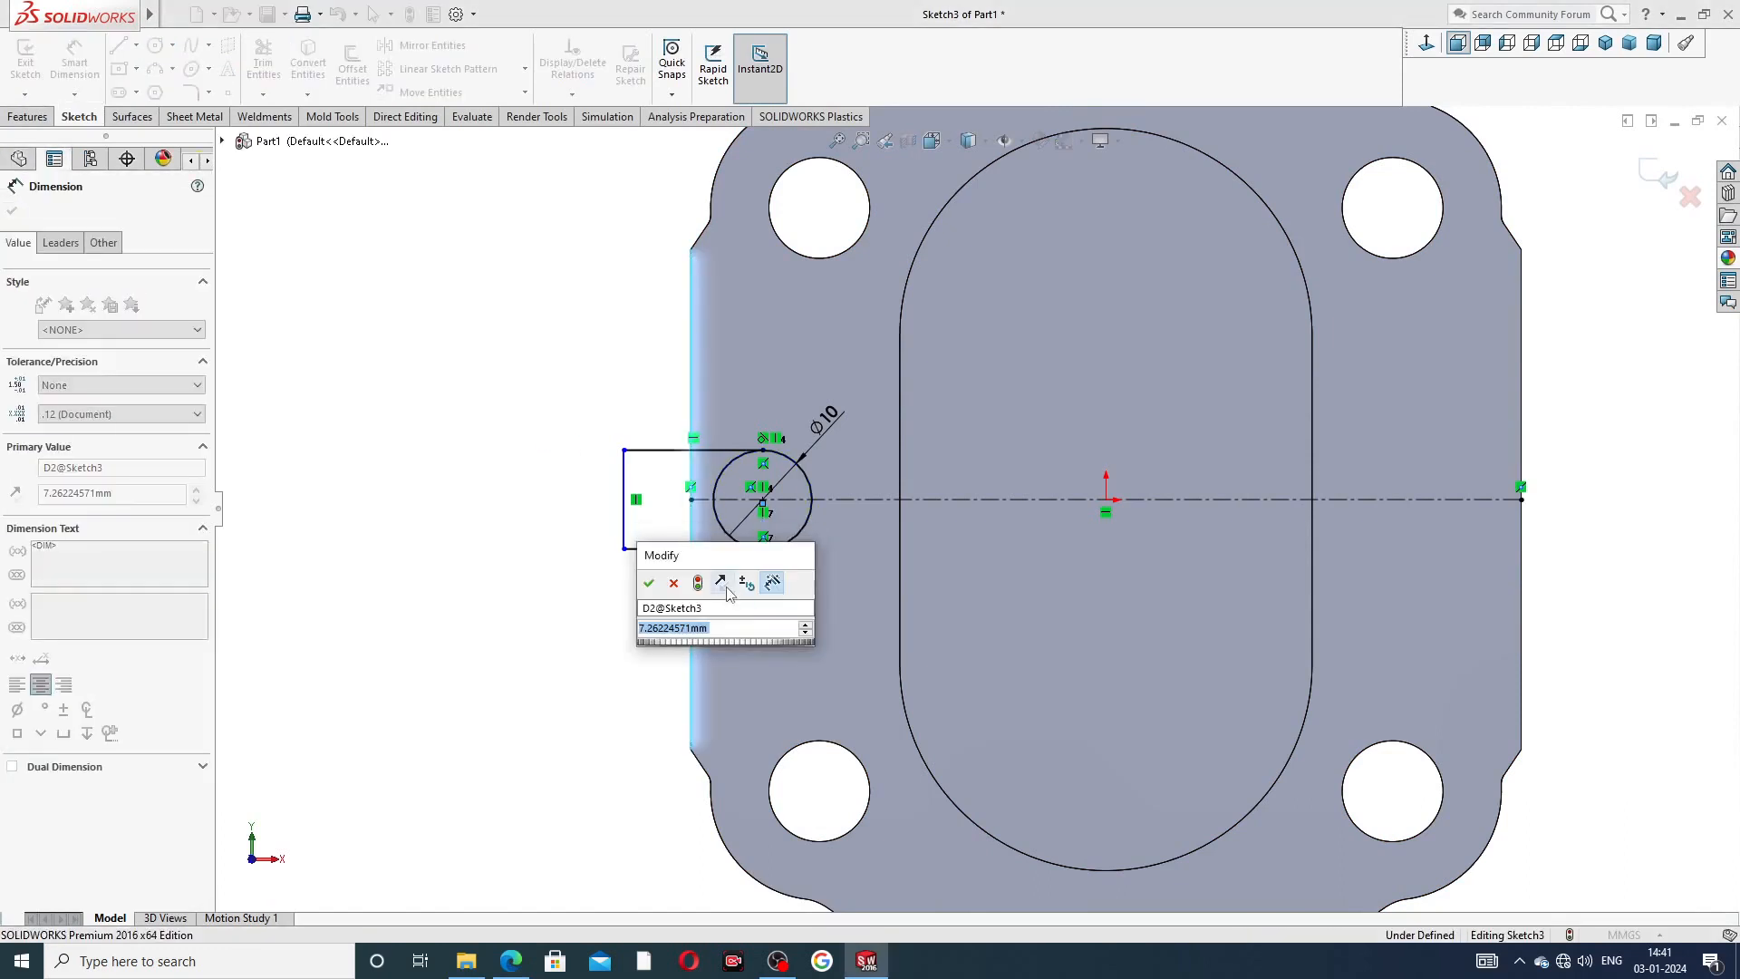
{"action": "key", "text": "Return"}
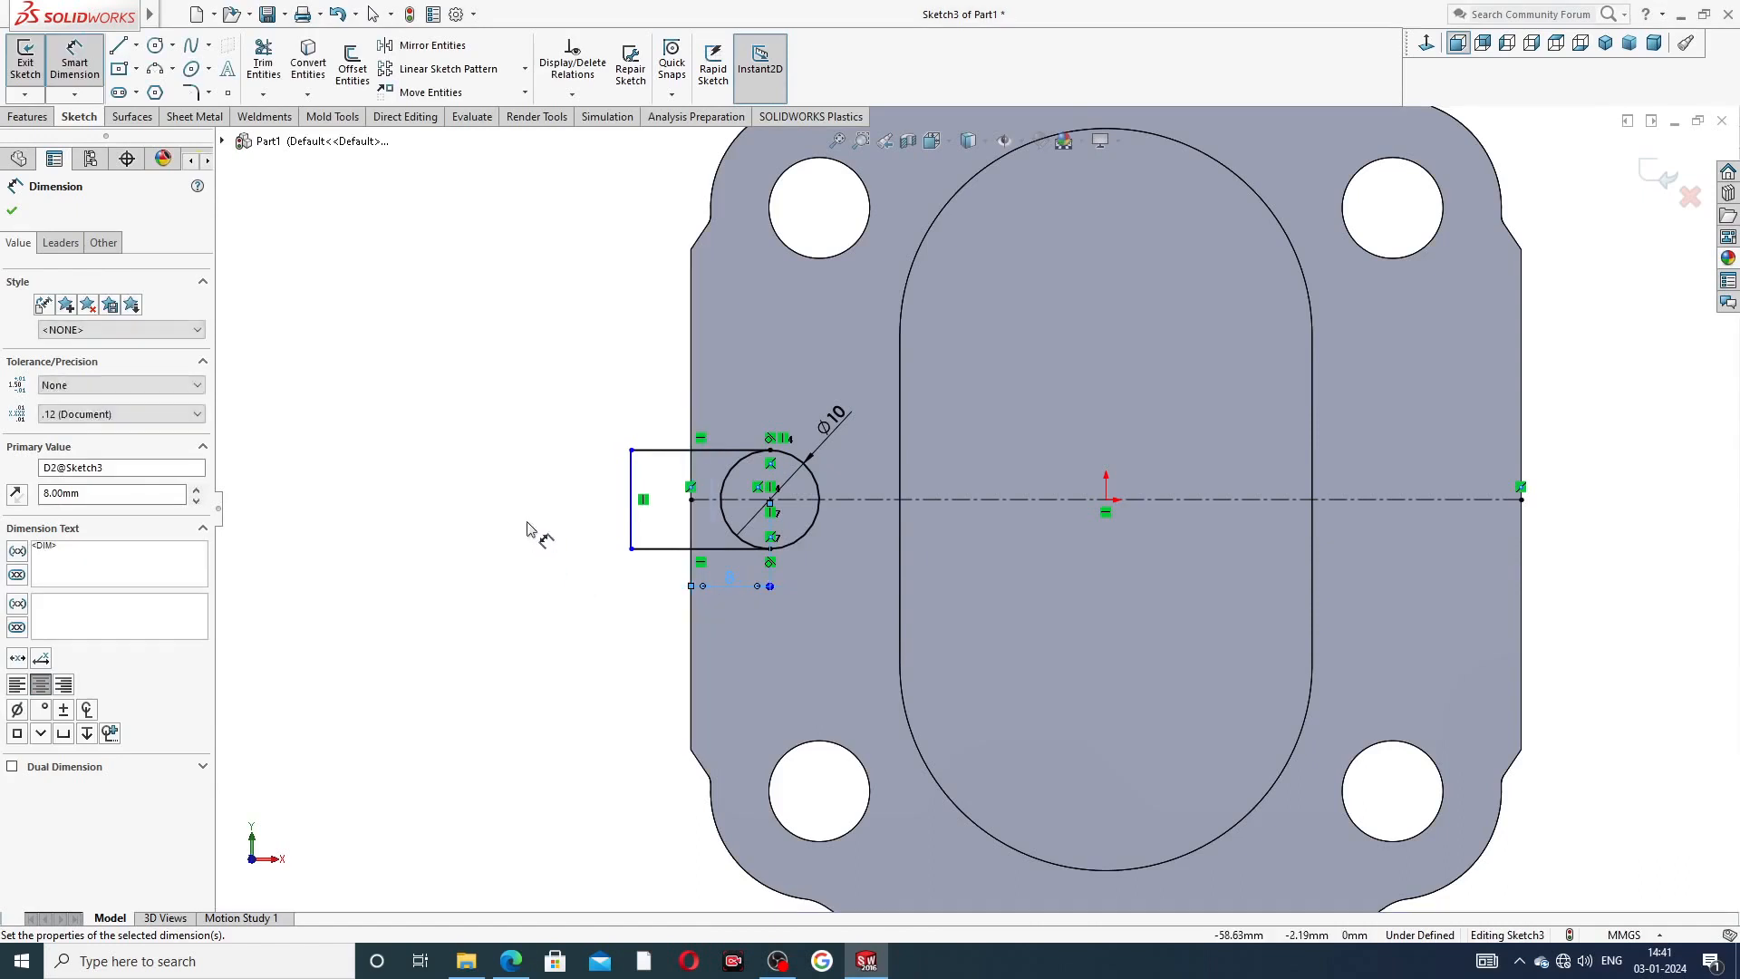
{"action": "key", "text": "Escape"}
{"action": "right_click", "coordinate": [507, 377]}
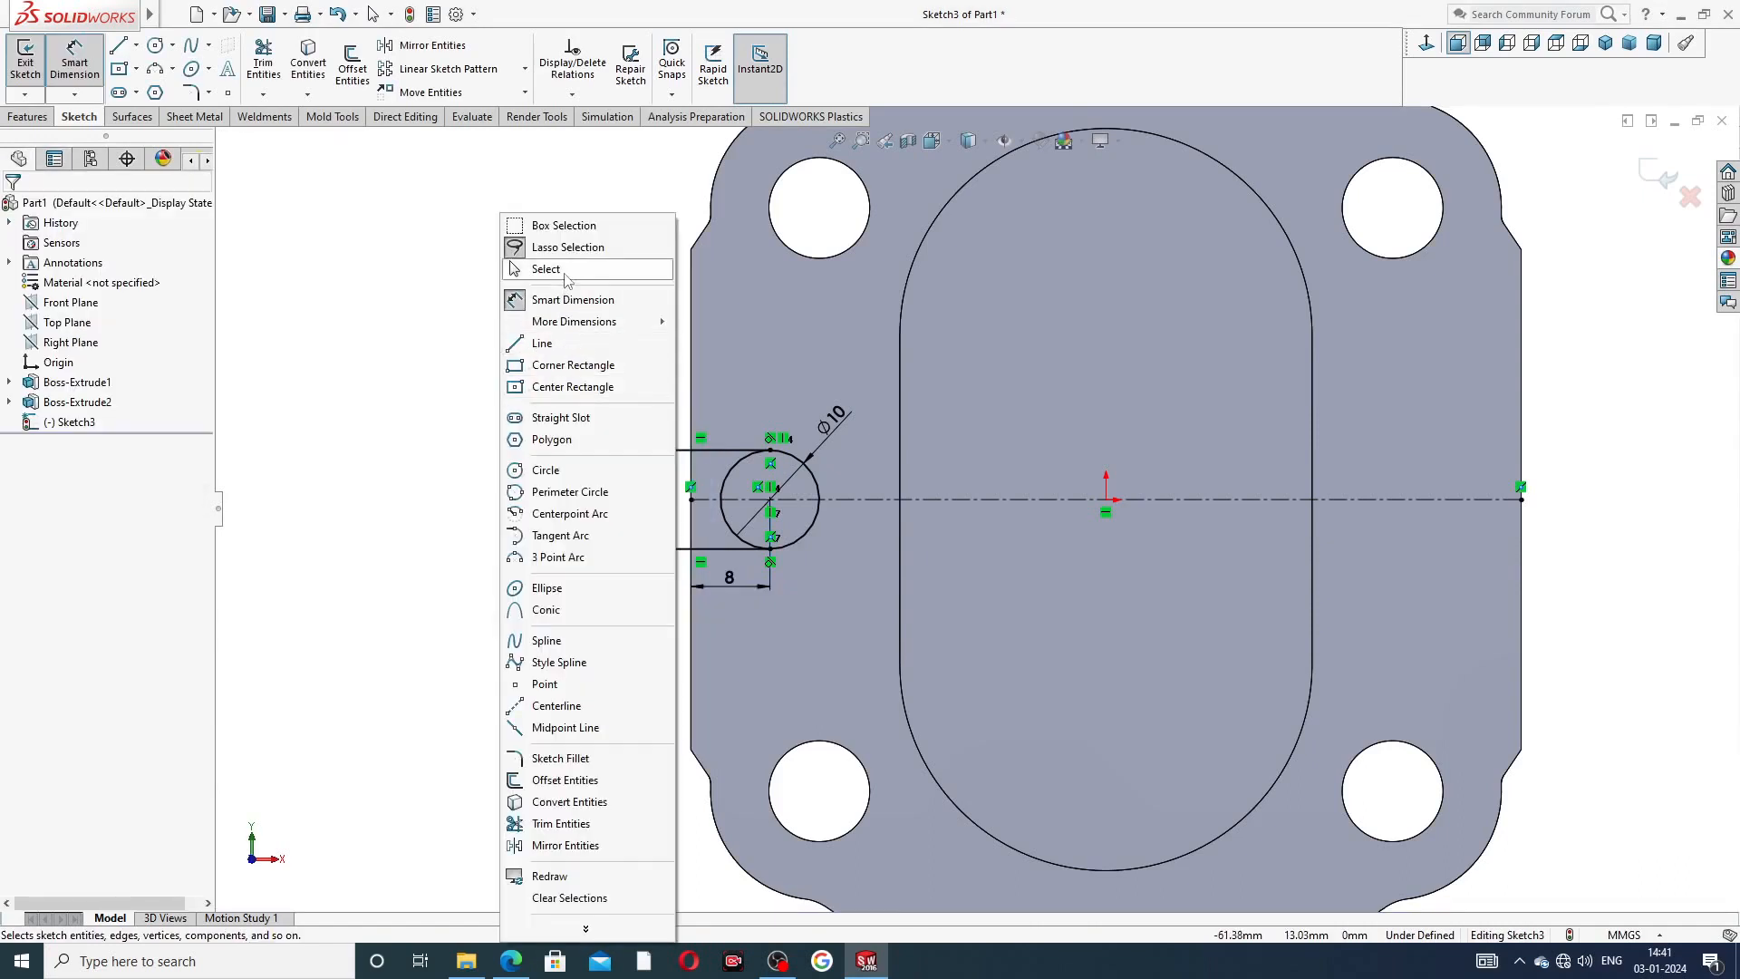
{"action": "left_click", "coordinate": [546, 268]}
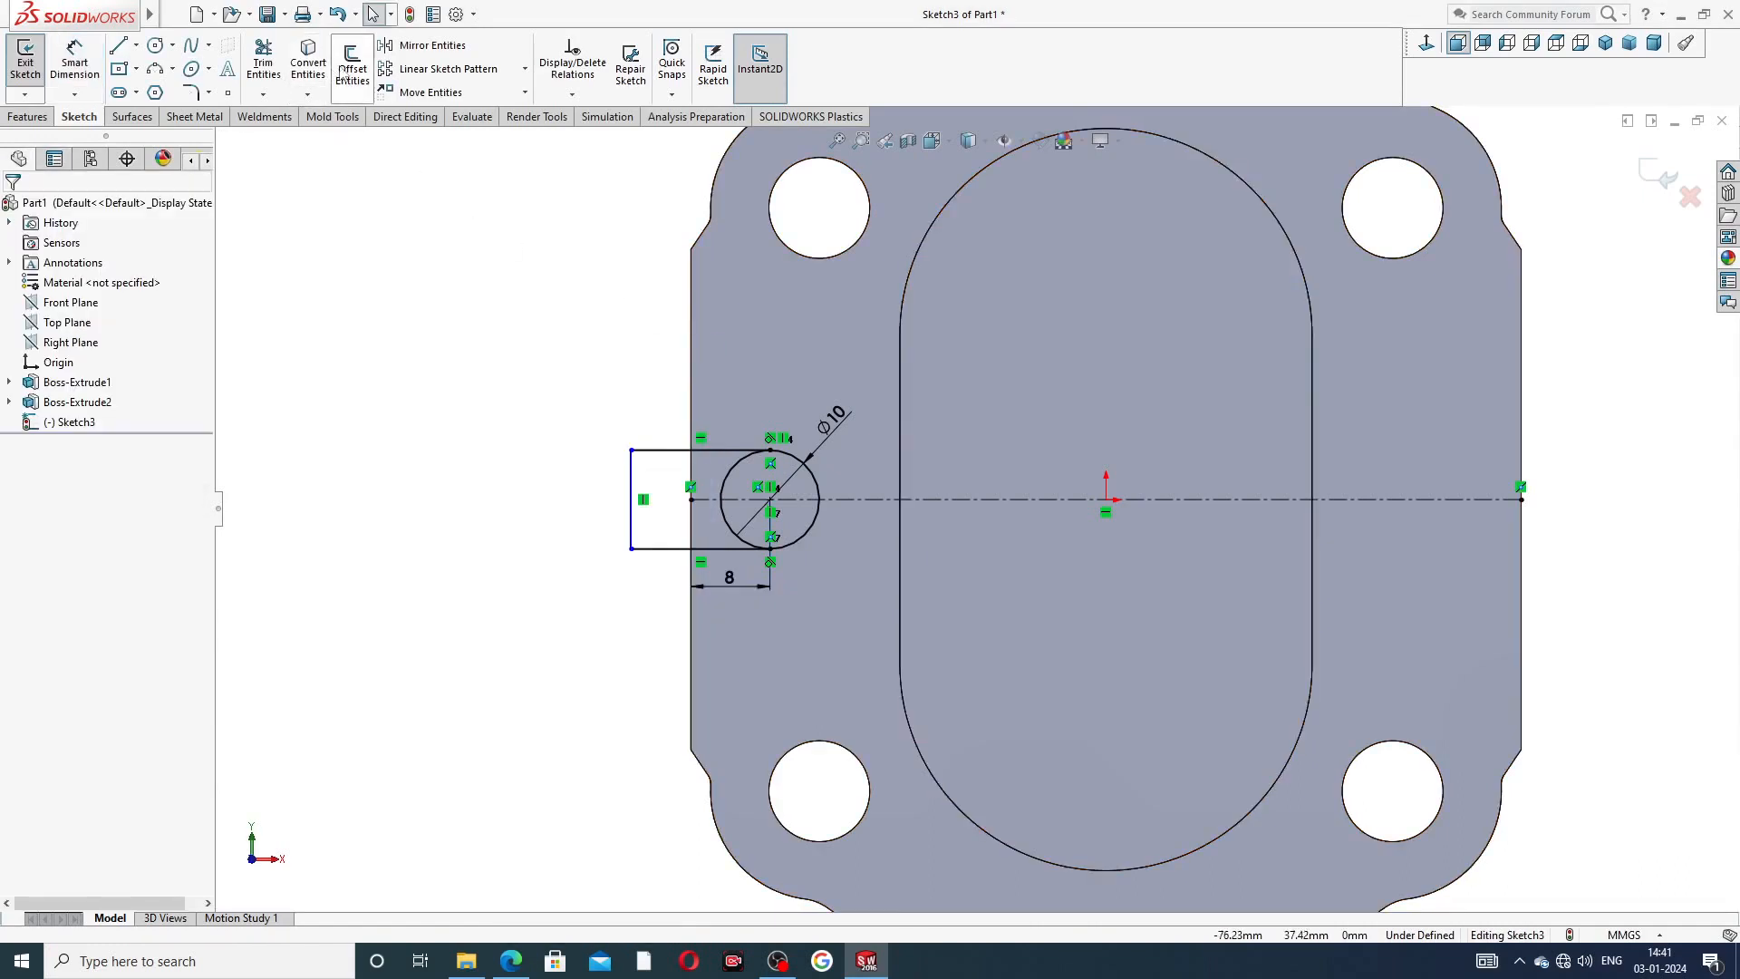
- Trim away the circle's left half inside the outline with Trim to closest, leaving a closed slot profile with one rounded end
{"action": "left_click", "coordinate": [263, 63]}
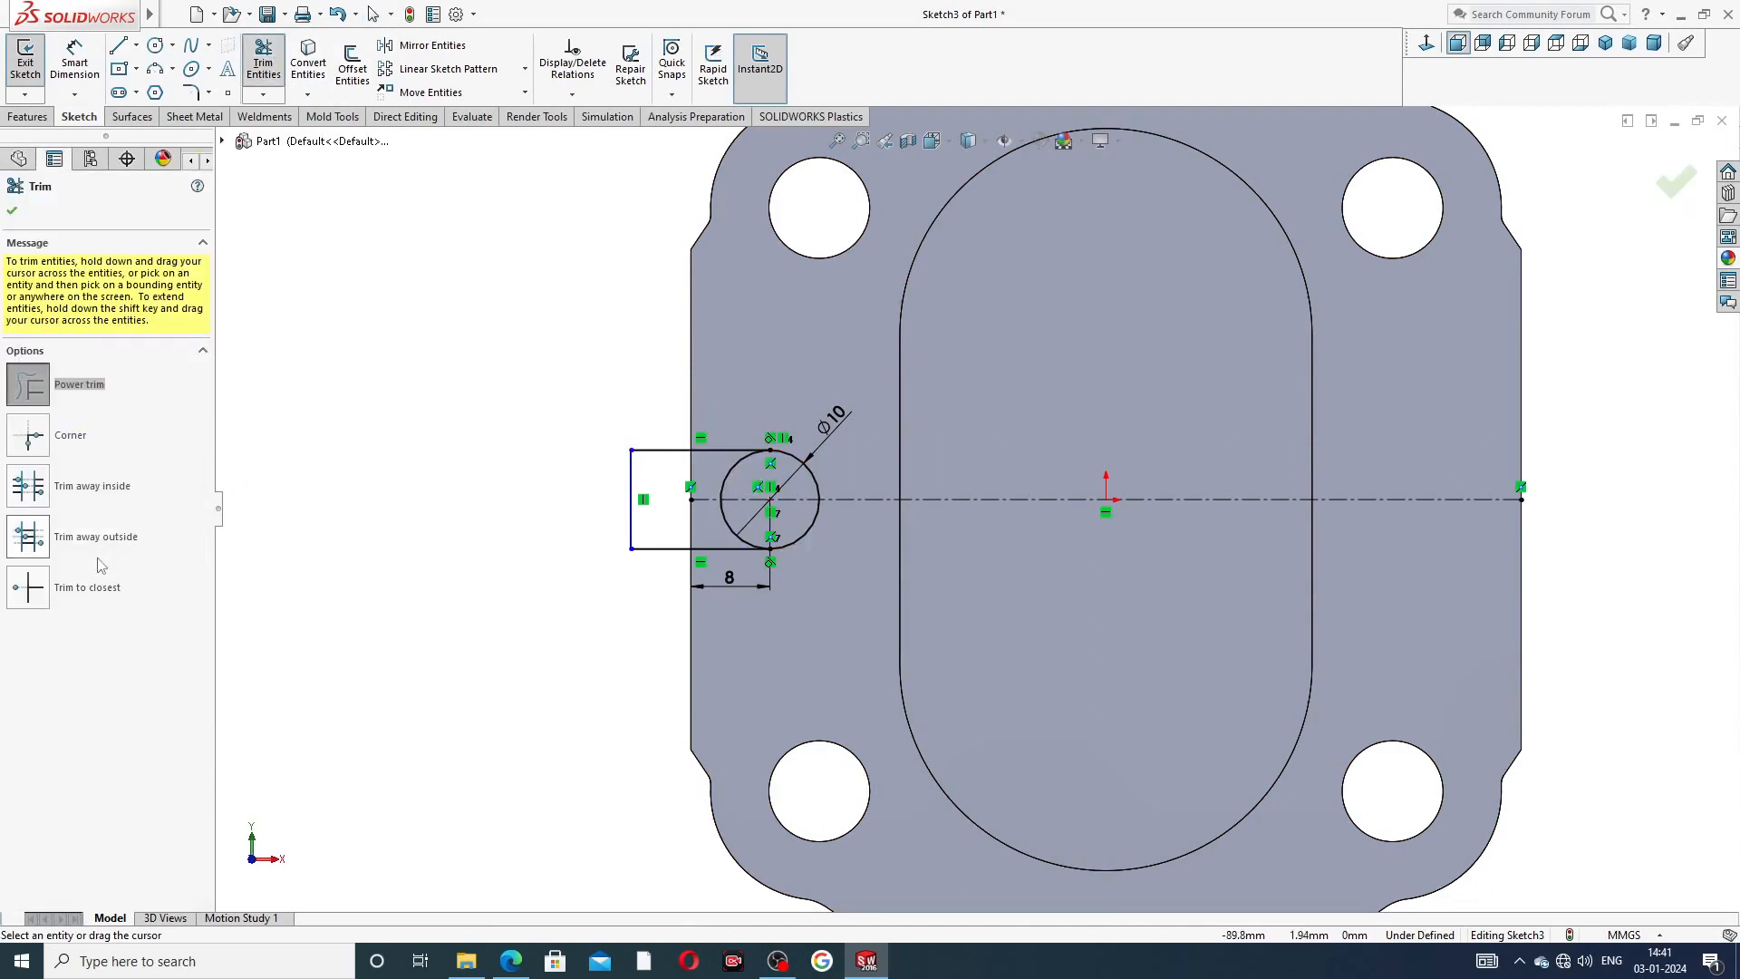
{"action": "left_click", "coordinate": [91, 594]}
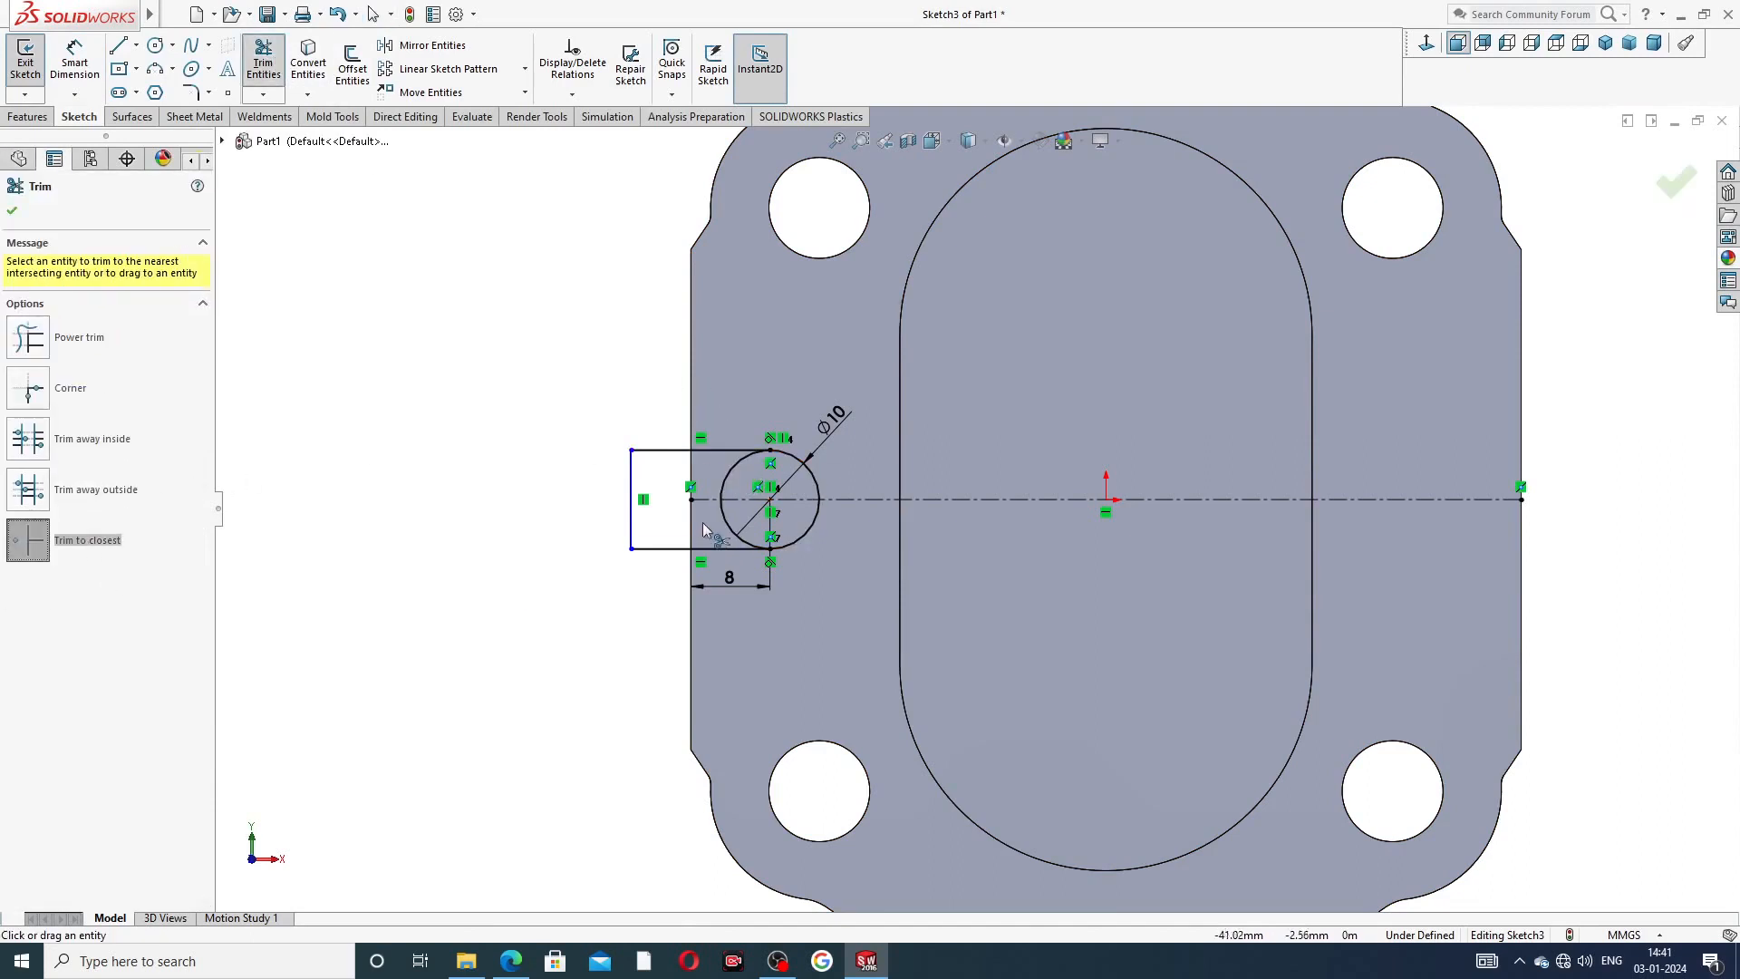
{"action": "left_click", "coordinate": [727, 485]}
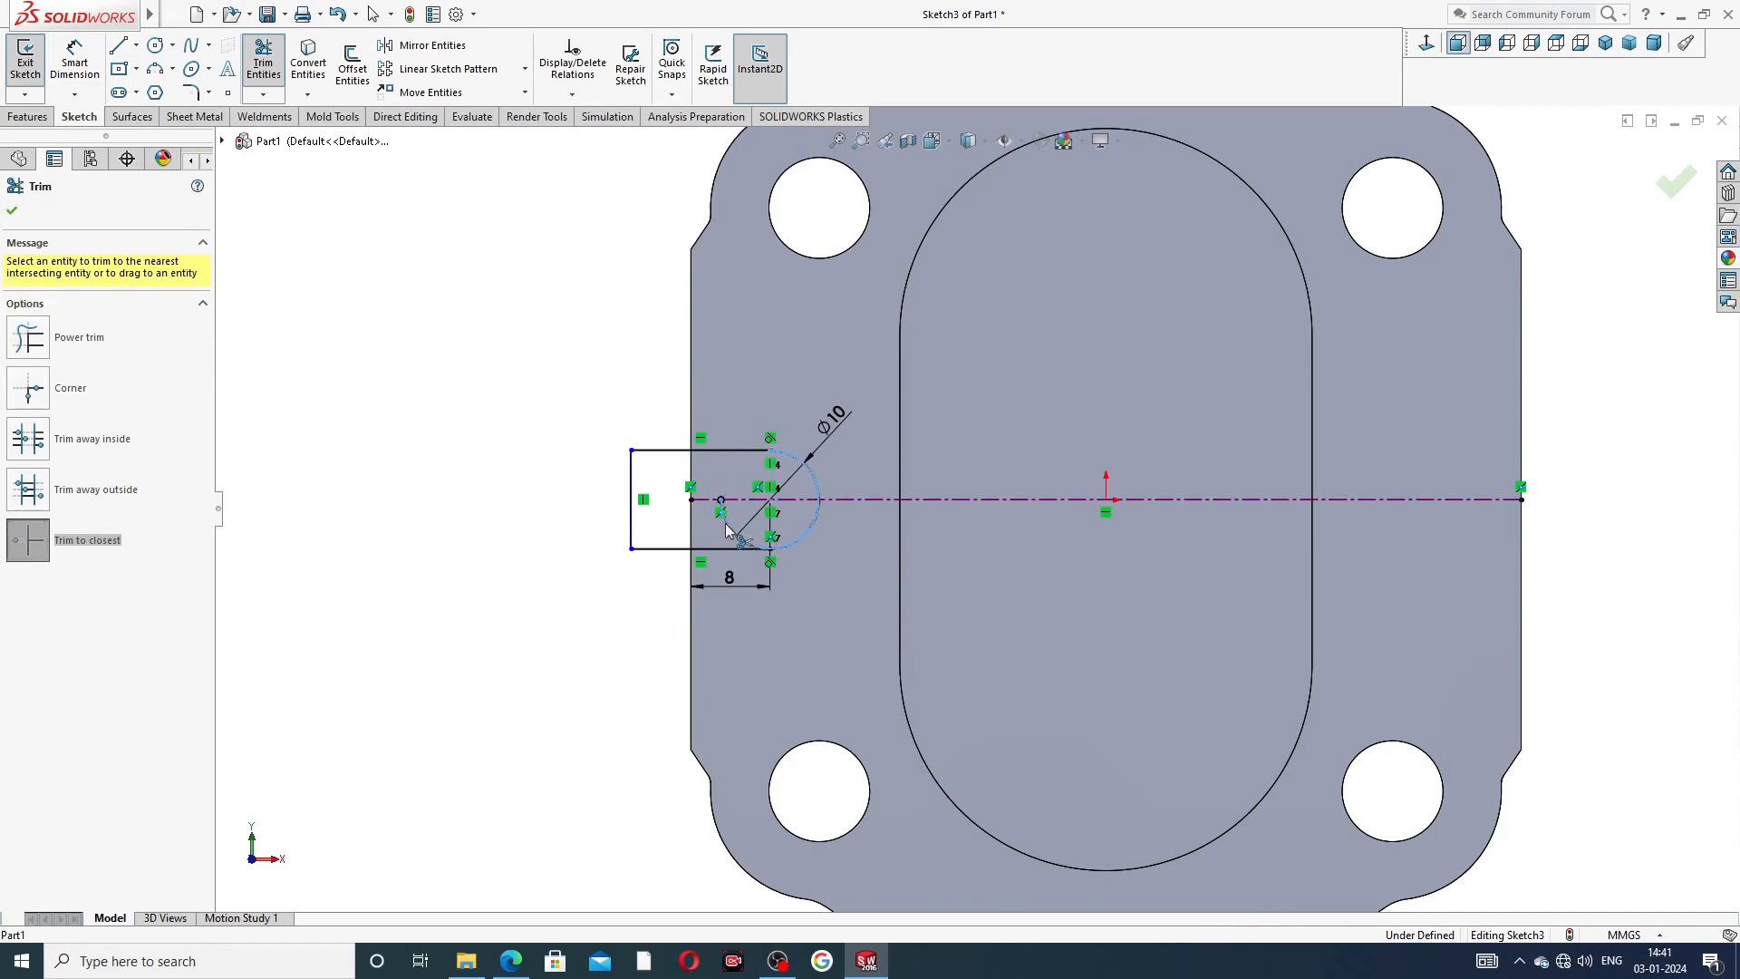
{"action": "scroll", "coordinate": [725, 524], "scroll_direction": "down", "scroll_amount": 3}
{"action": "right_click", "coordinate": [524, 326]}
{"action": "left_click", "coordinate": [580, 277]}
{"action": "left_click", "coordinate": [910, 356]}
{"action": "key", "text": "Delete"}
{"action": "left_click", "coordinate": [591, 340]}
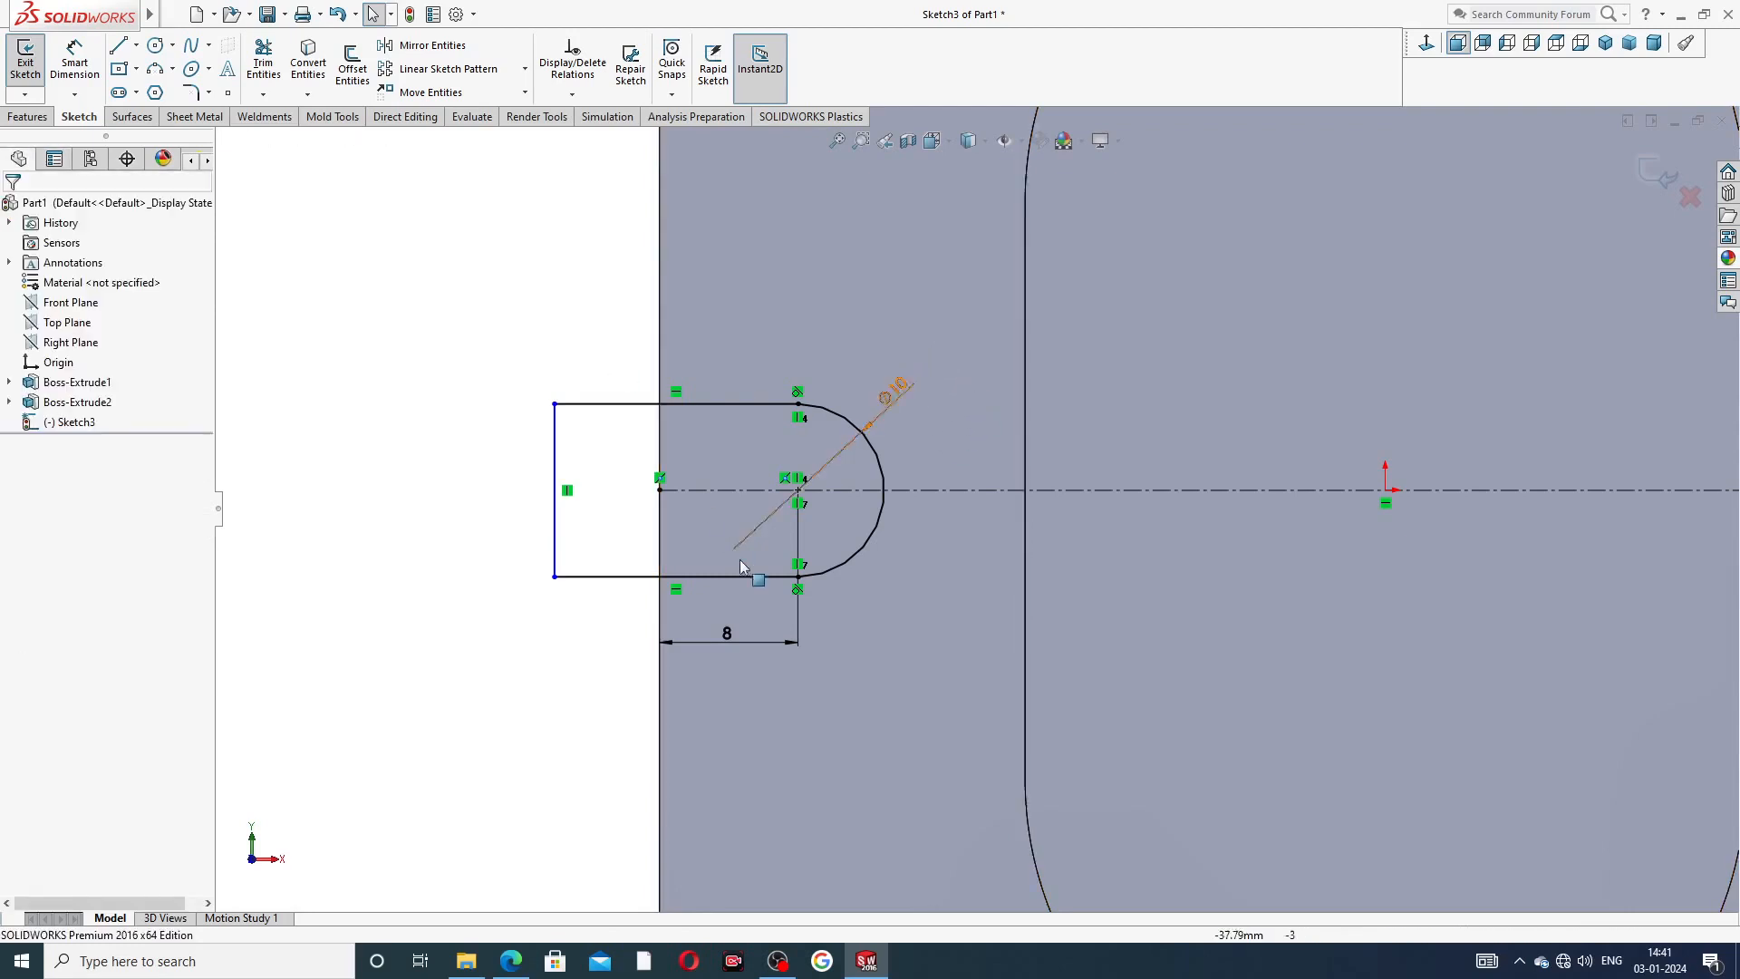
{"action": "scroll", "coordinate": [780, 609], "scroll_direction": "up", "scroll_amount": 3}
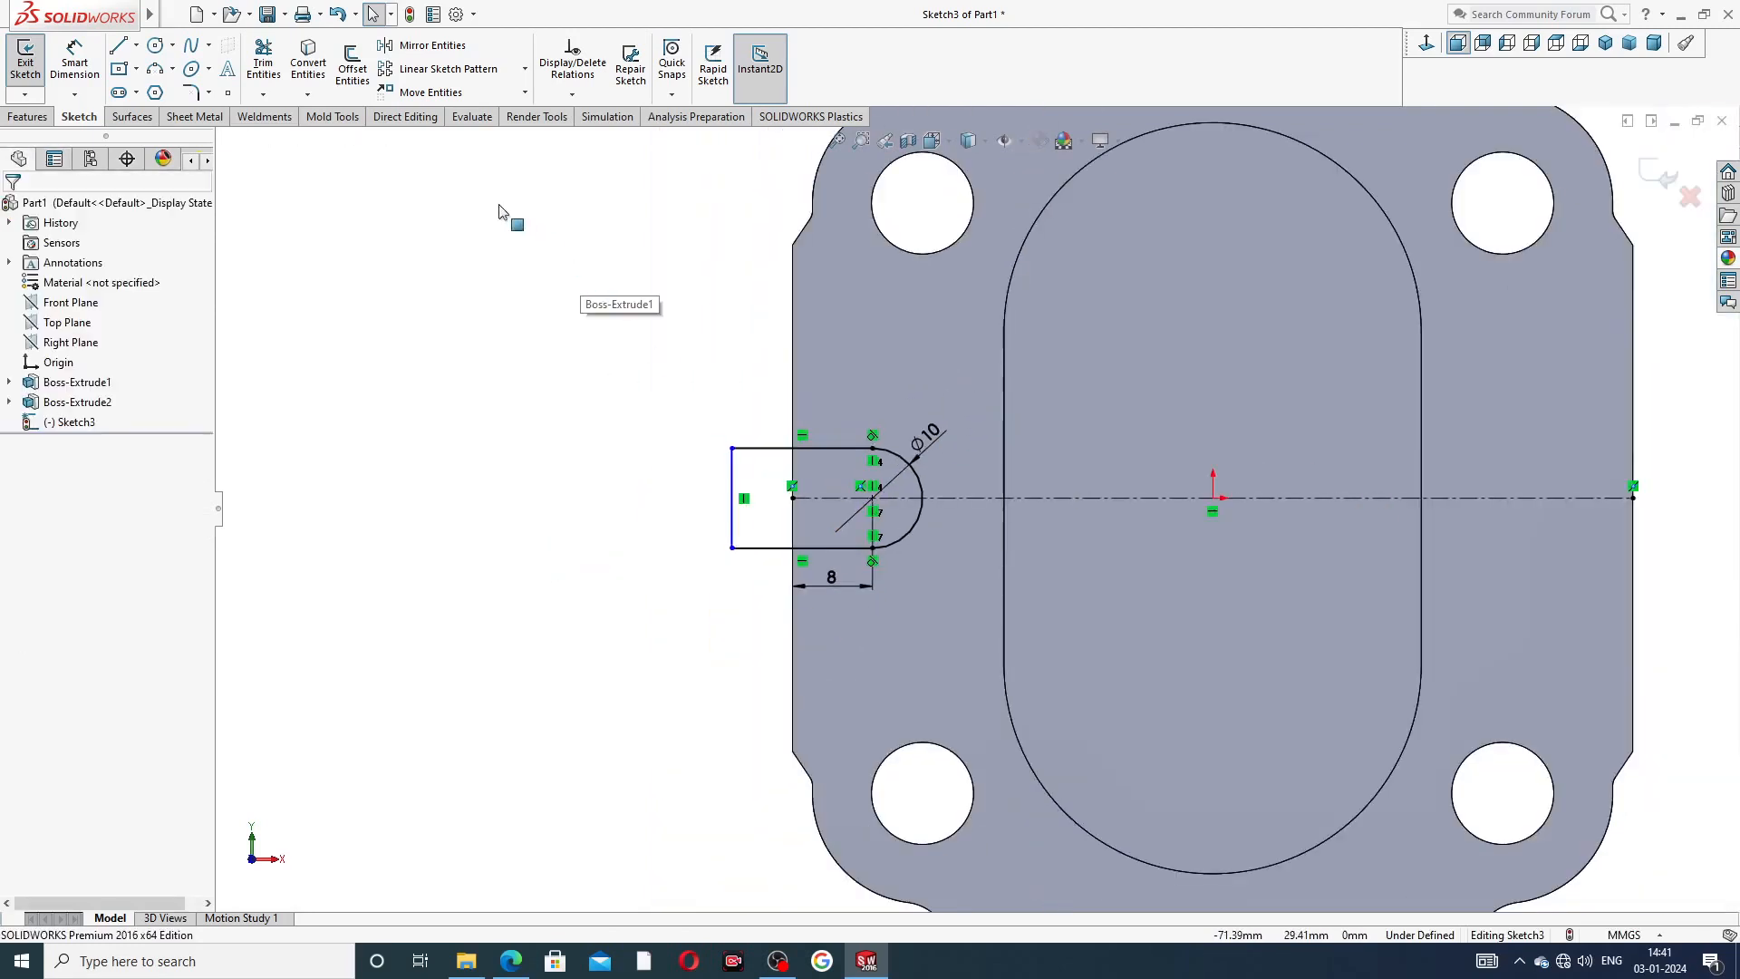
- Exit the slot sketch and return the floating CommandManager to its docked position
{"action": "right_click", "coordinate": [501, 207]}
{"action": "left_click", "coordinate": [419, 239]}
{"action": "left_click_drag", "start_coordinate": [35, 117], "coordinate": [161, 84]}
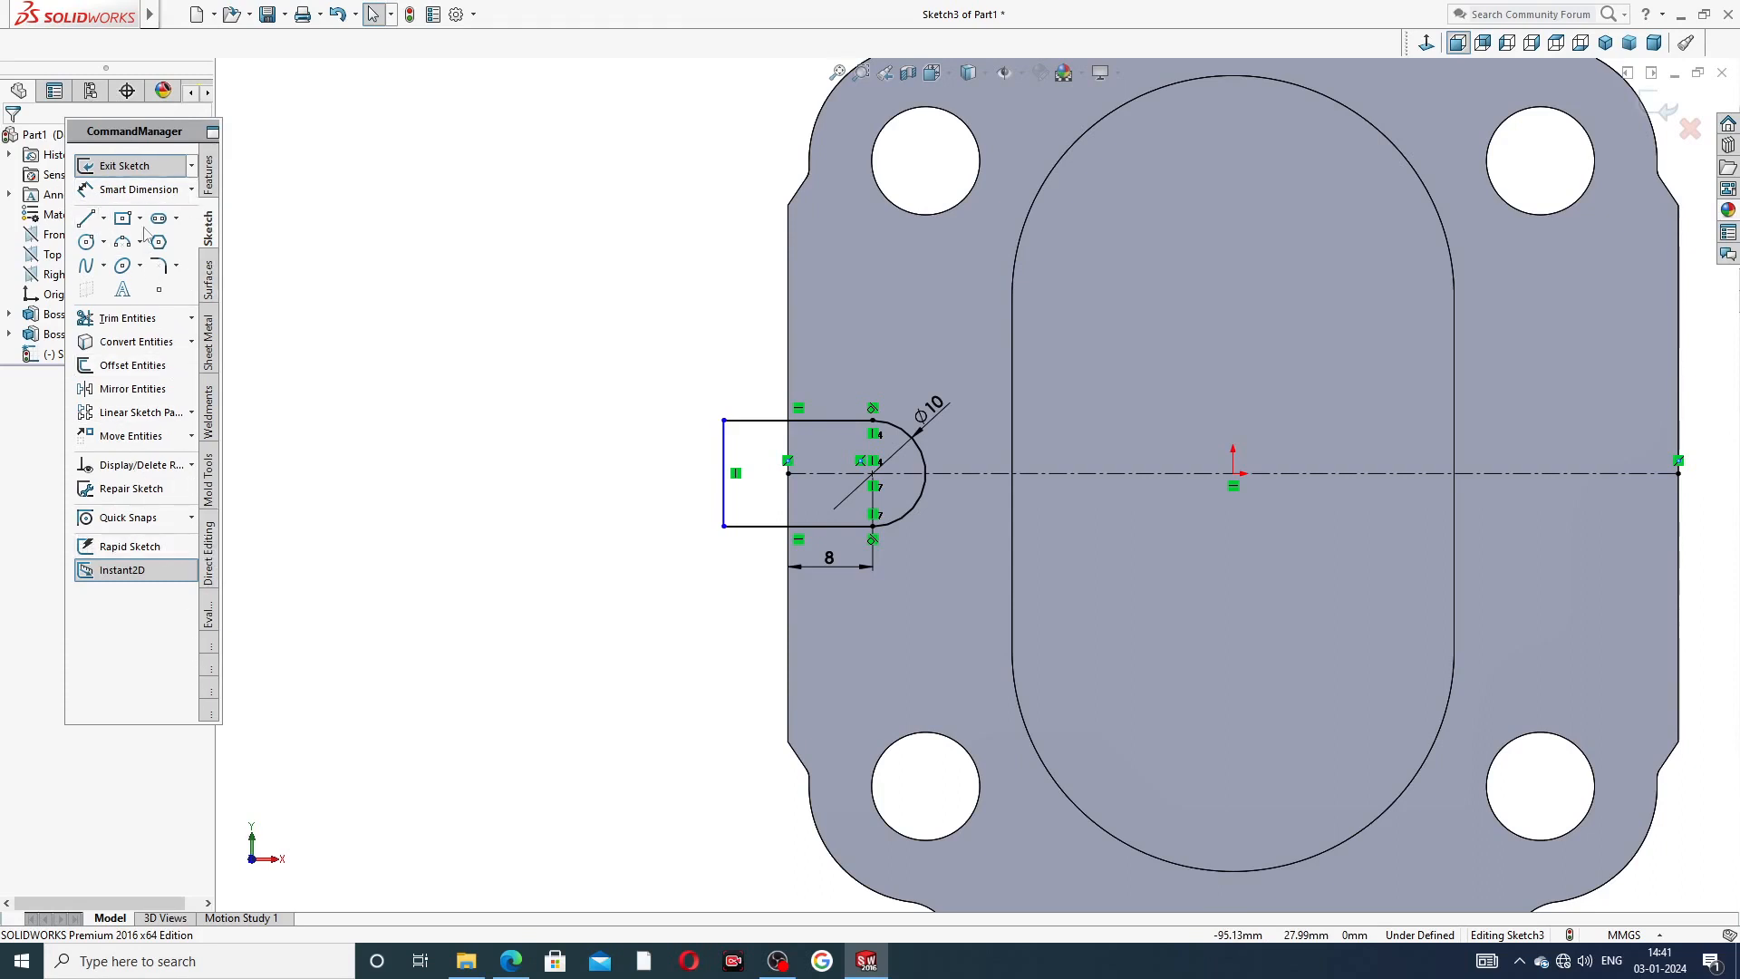
{"action": "left_click", "coordinate": [143, 167]}
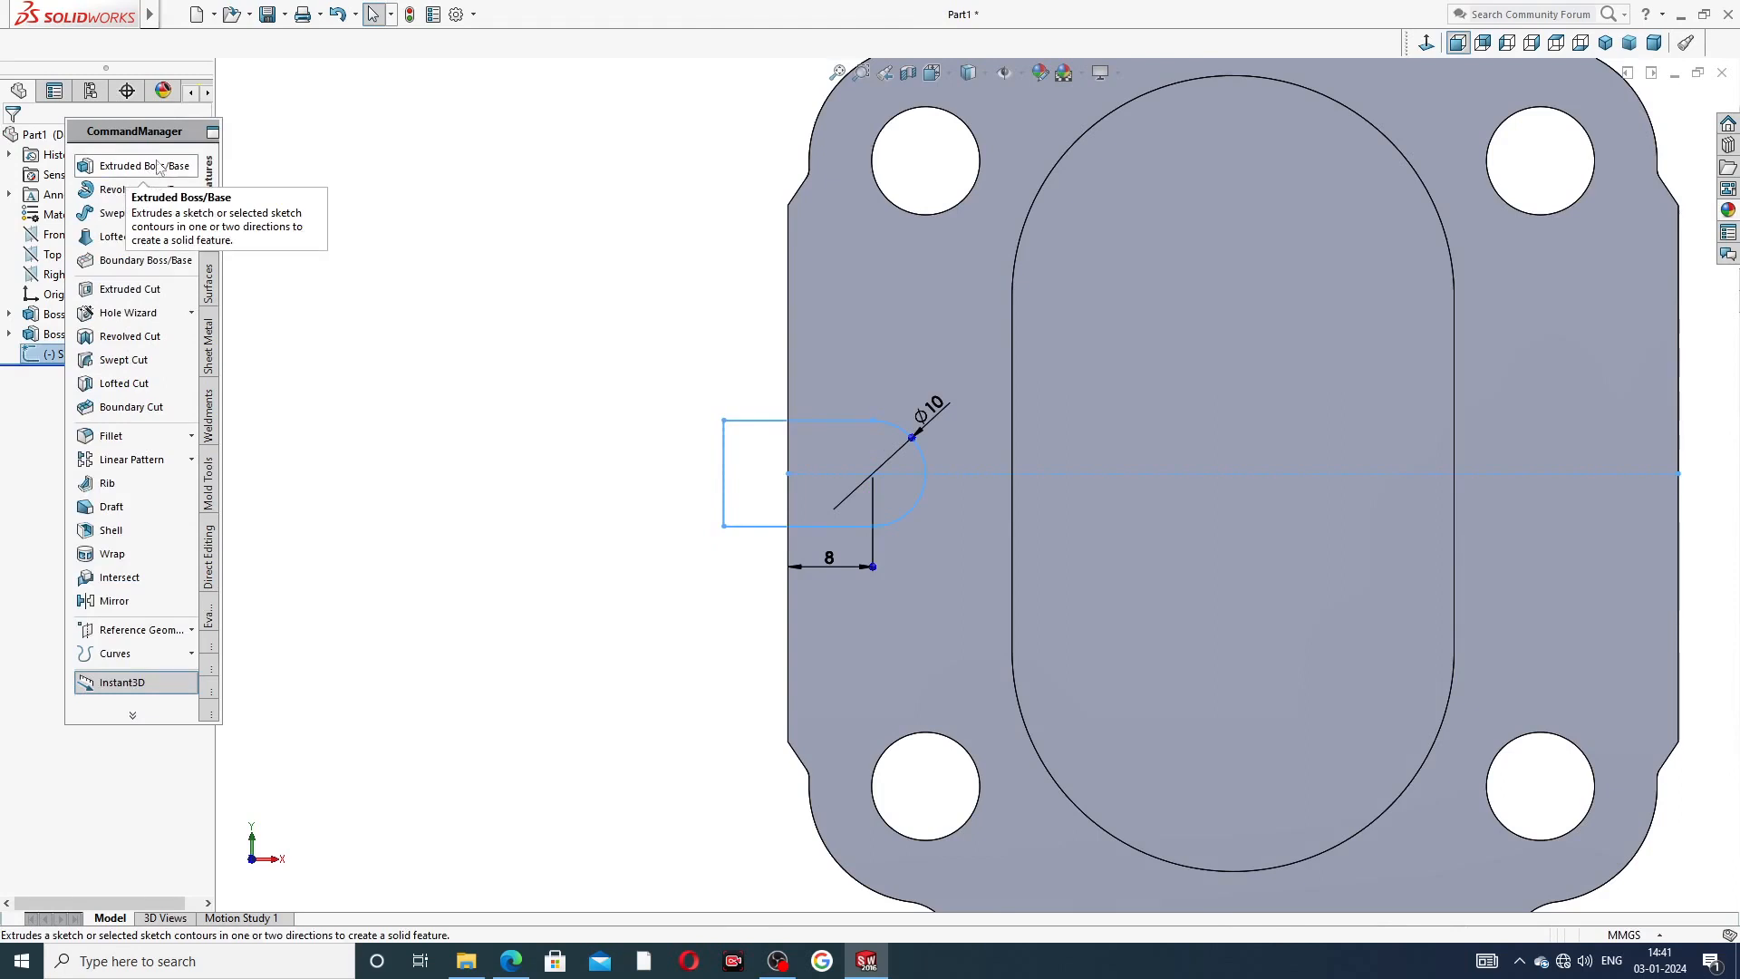
{"action": "left_click", "coordinate": [212, 134]}
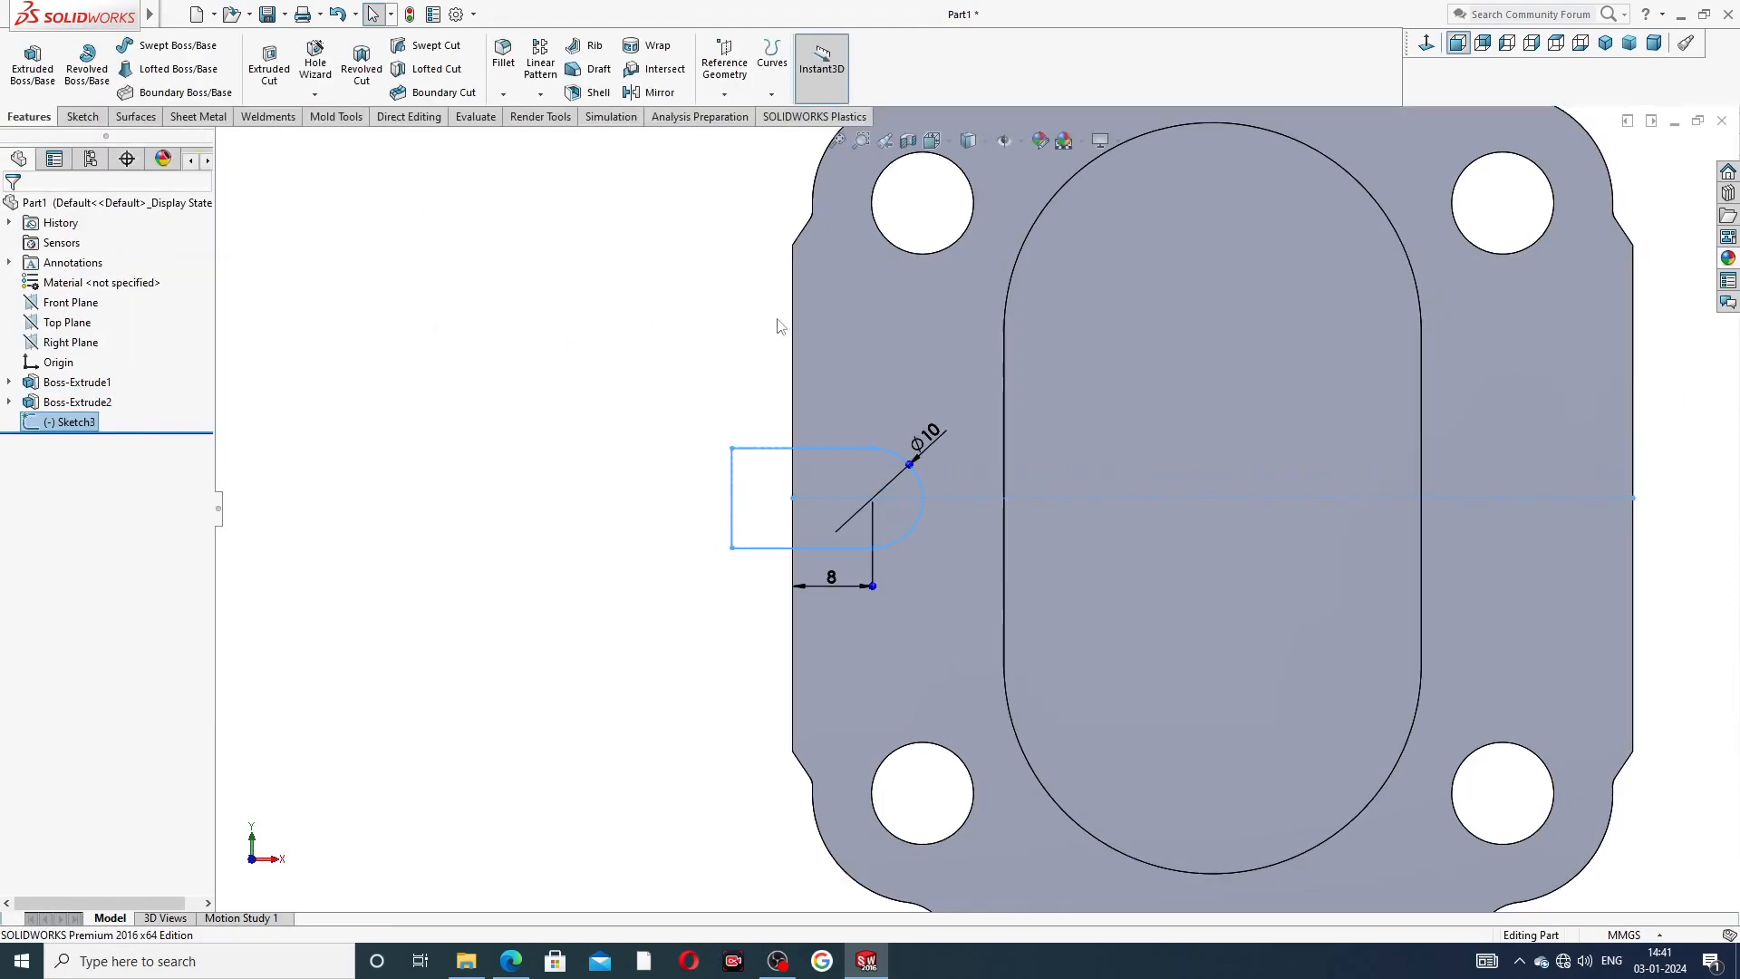
- Cut the rounded slot profile into the plate as a Blind extruded cut 2.5 mm deep
{"action": "key", "text": "f"}
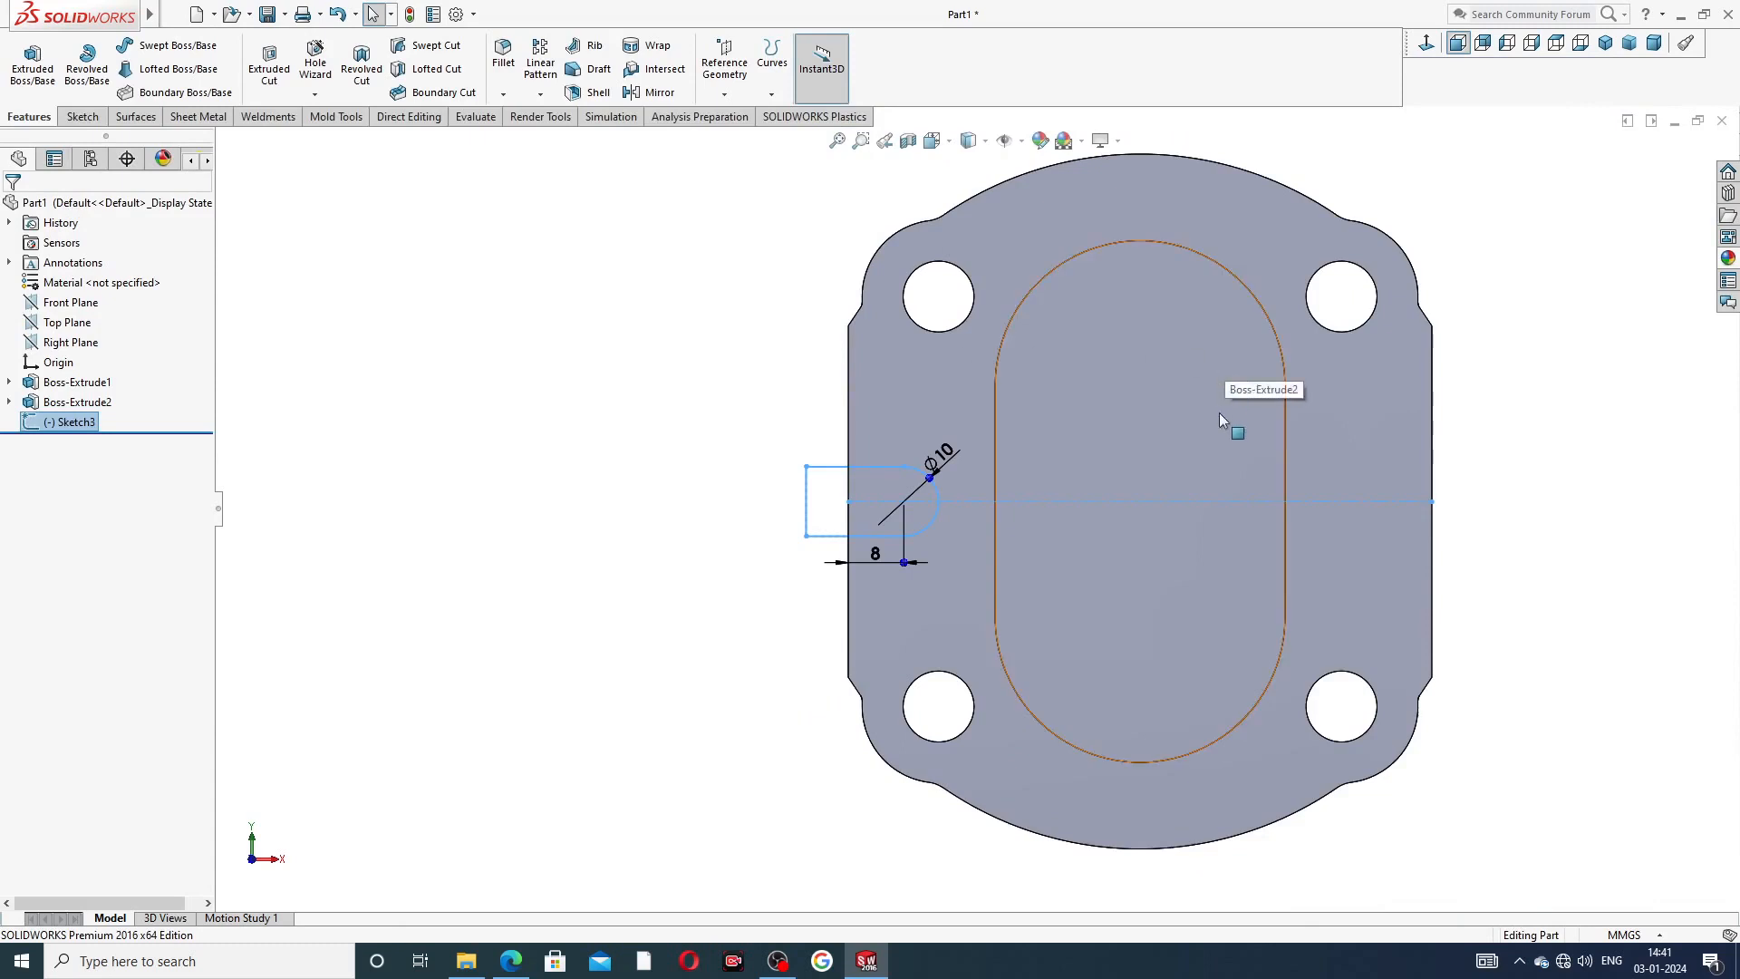
{"action": "key", "text": "Escape"}
{"action": "key", "text": "ctrl+Left"}
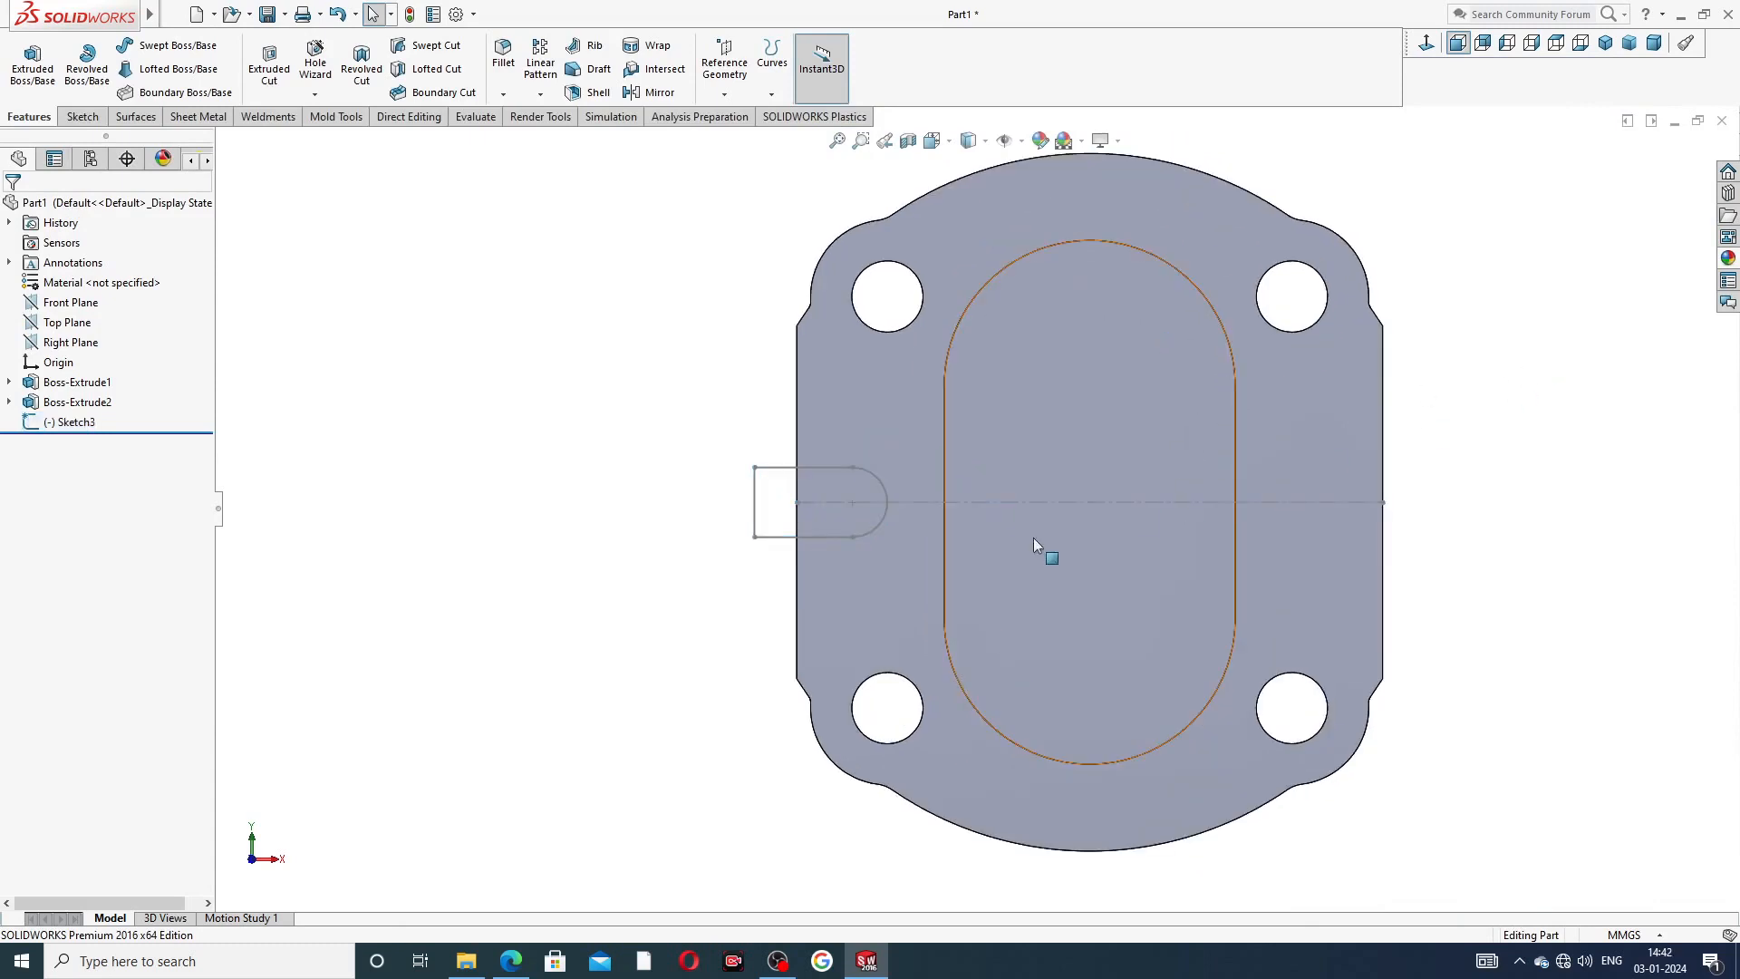
{"action": "left_click", "coordinate": [91, 425]}
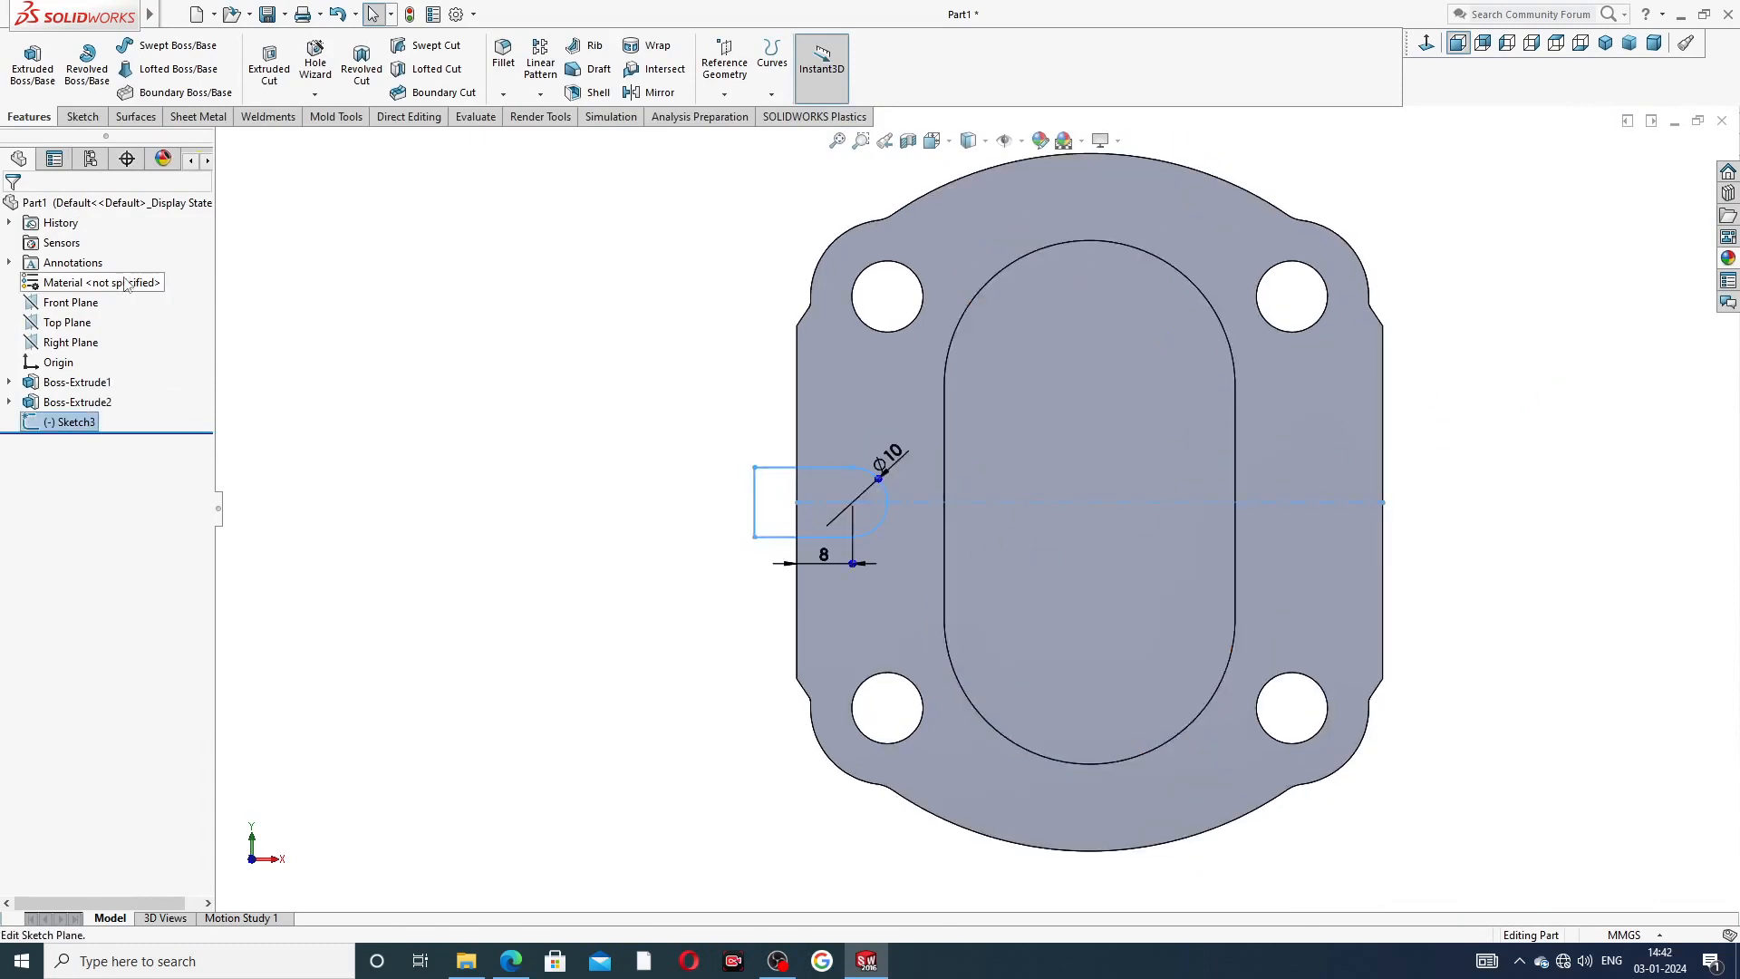
{"action": "left_click", "coordinate": [269, 64]}
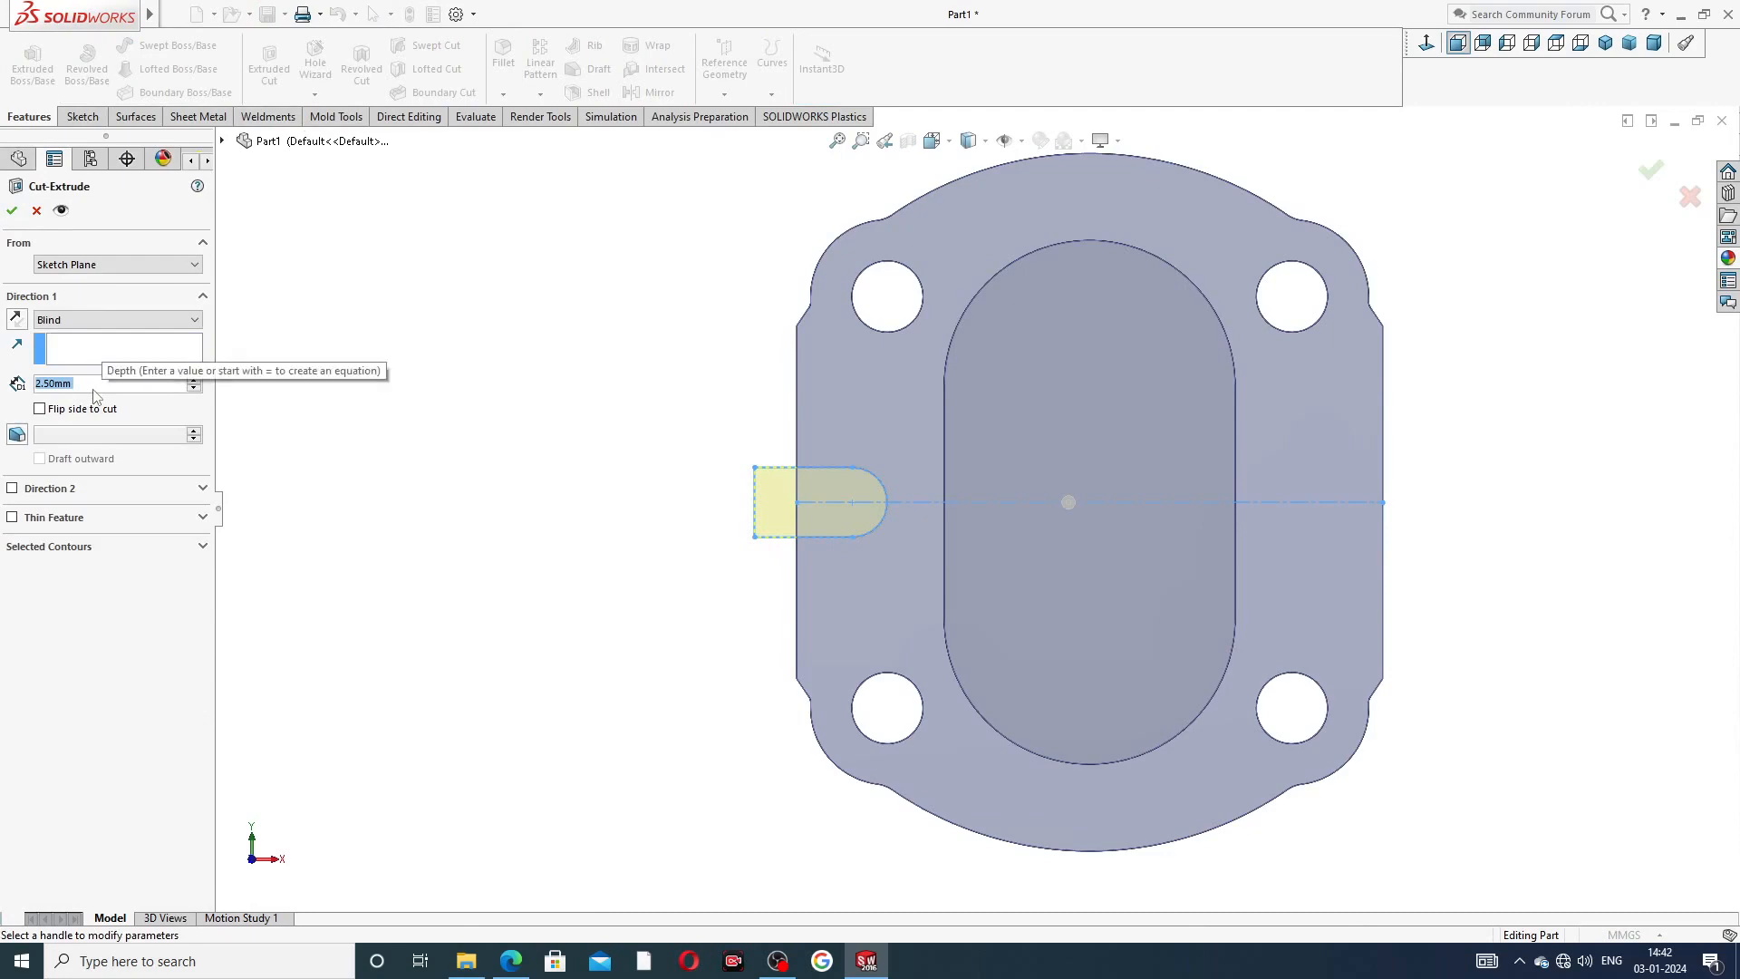
{"action": "left_click", "coordinate": [12, 213]}
- Start a new sketch on the plate's front face around the raised boss and view it straight on
{"action": "middle_click_drag", "start_coordinate": [703, 462], "coordinate": [746, 466]}
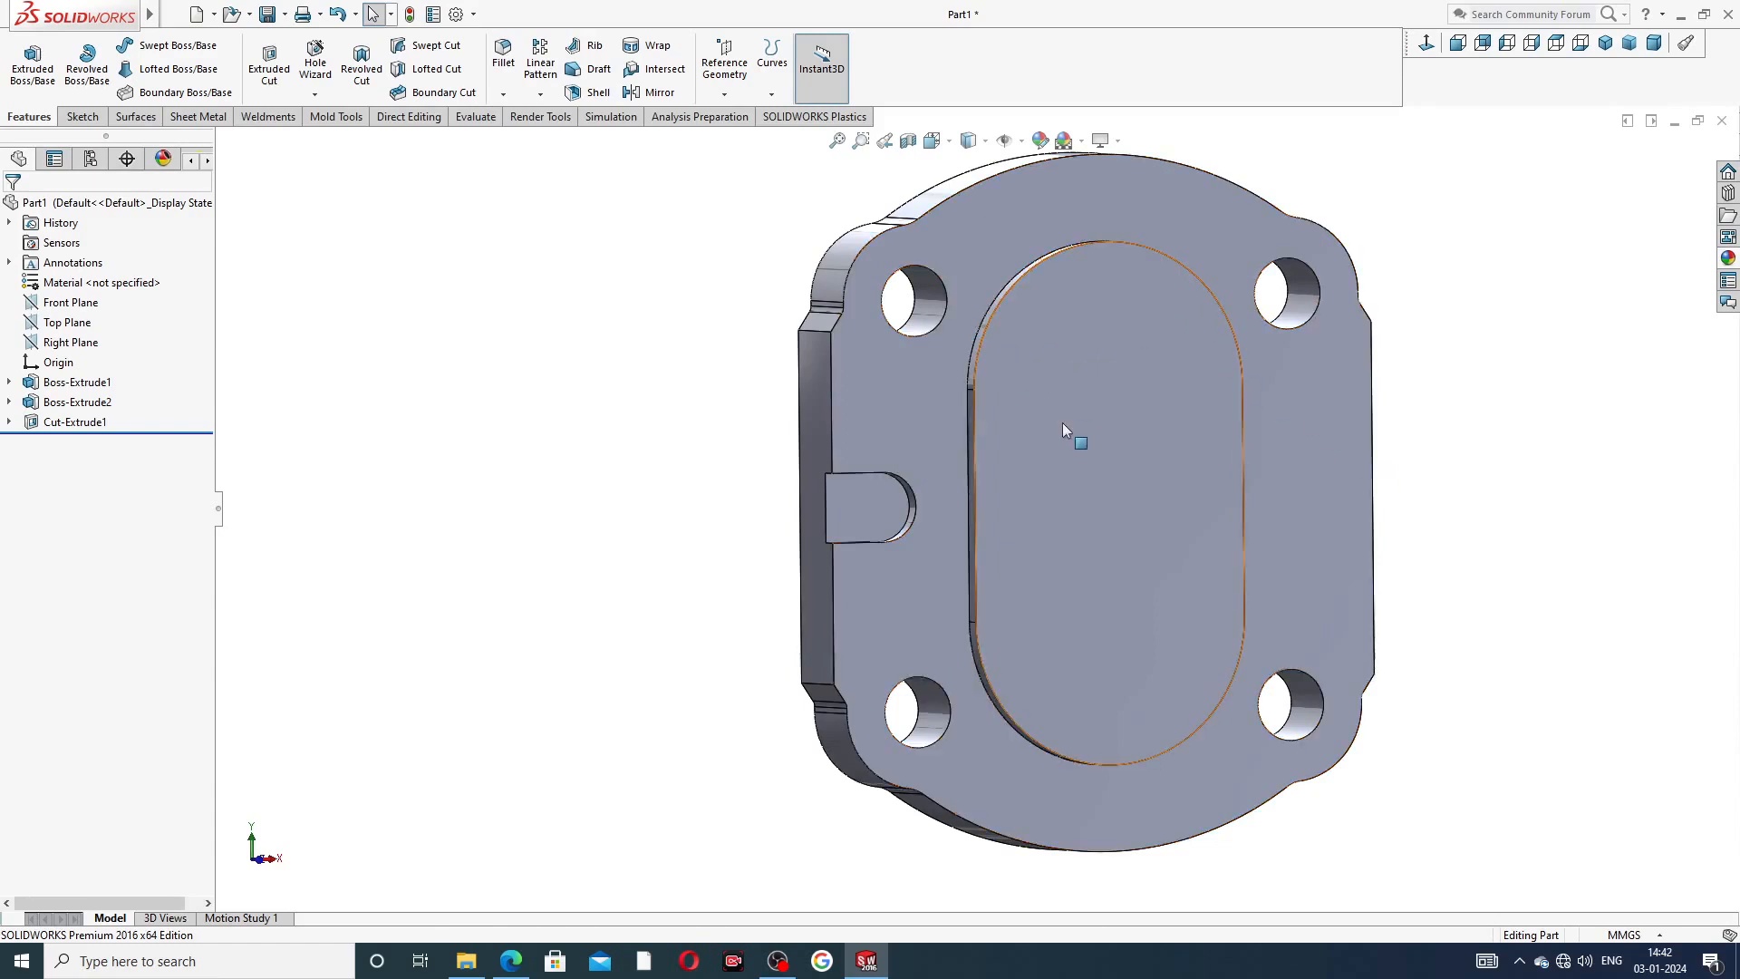
{"action": "left_click", "coordinate": [1062, 460]}
{"action": "key", "text": "Escape"}
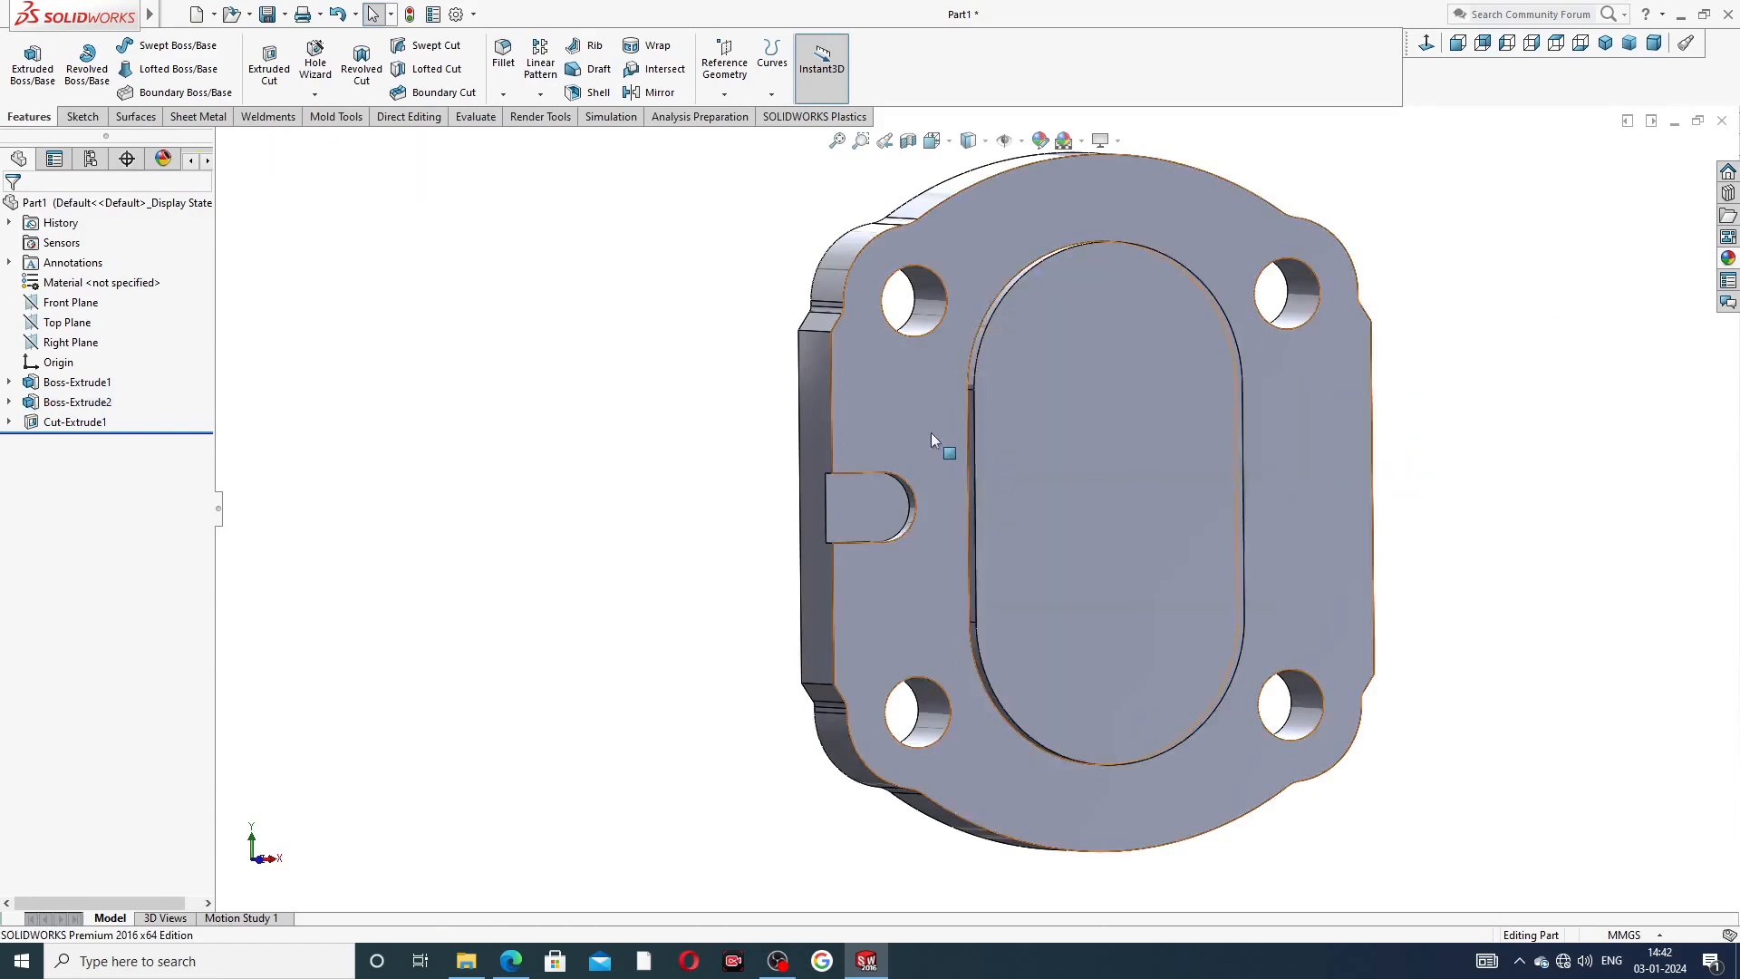
{"action": "left_click", "coordinate": [936, 442]}
{"action": "left_click", "coordinate": [1013, 352]}
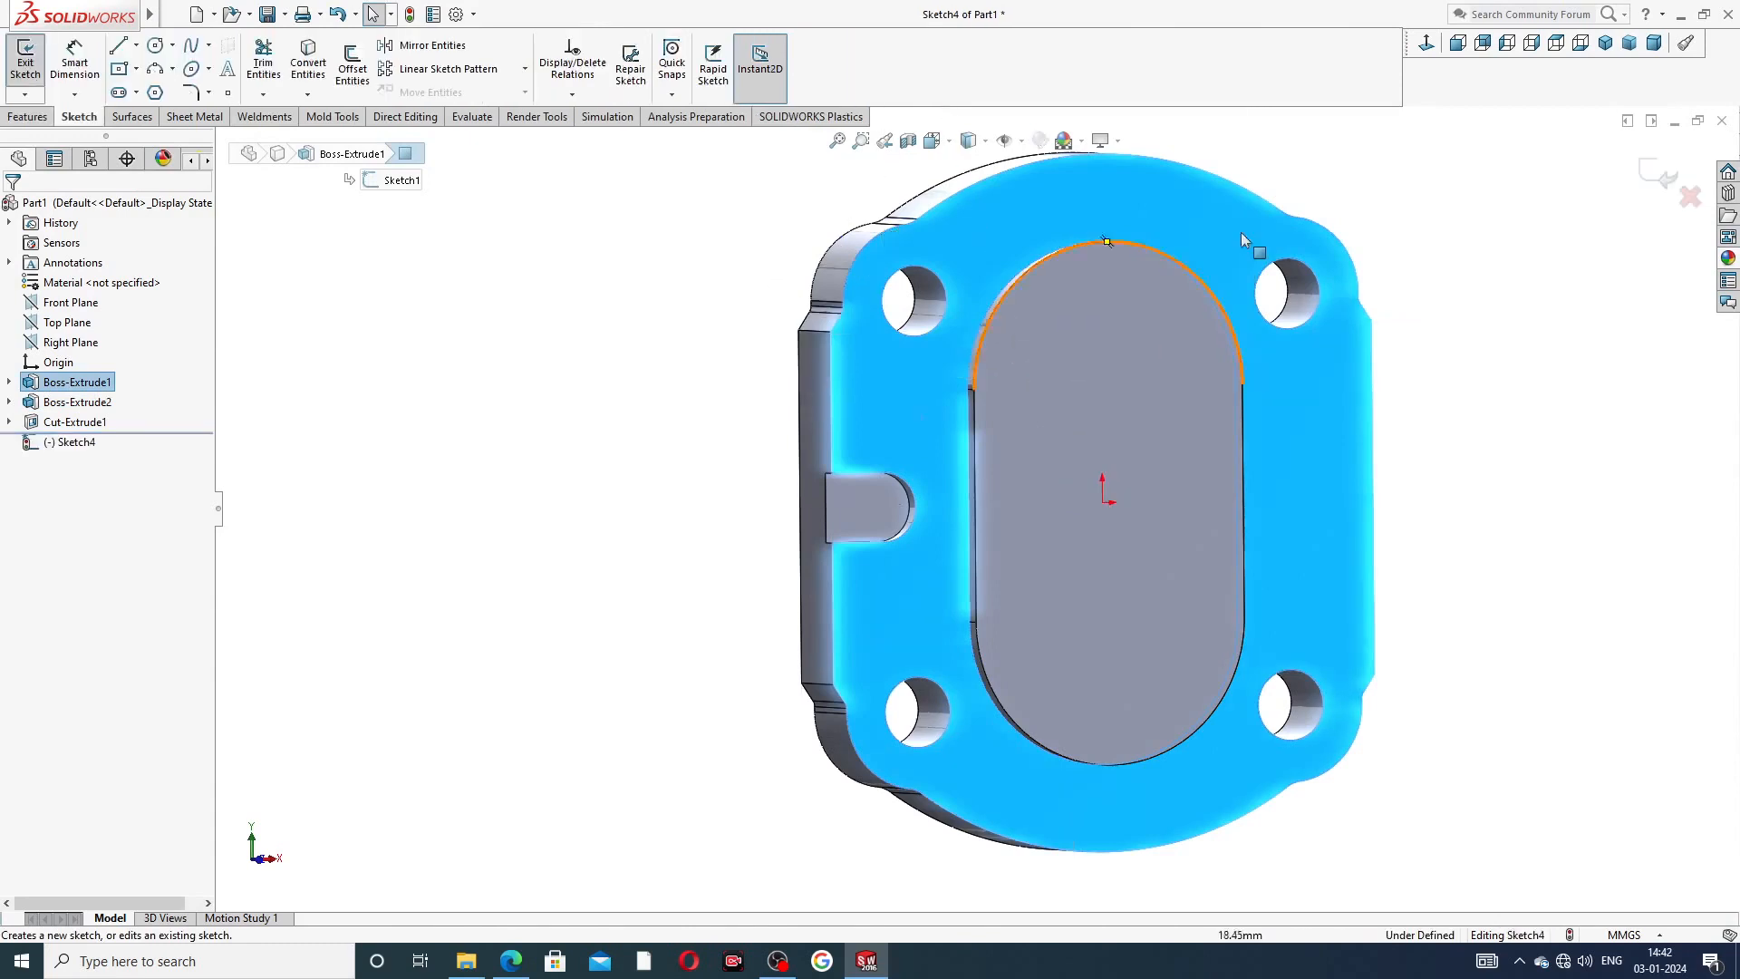
{"action": "left_click", "coordinate": [1426, 43]}
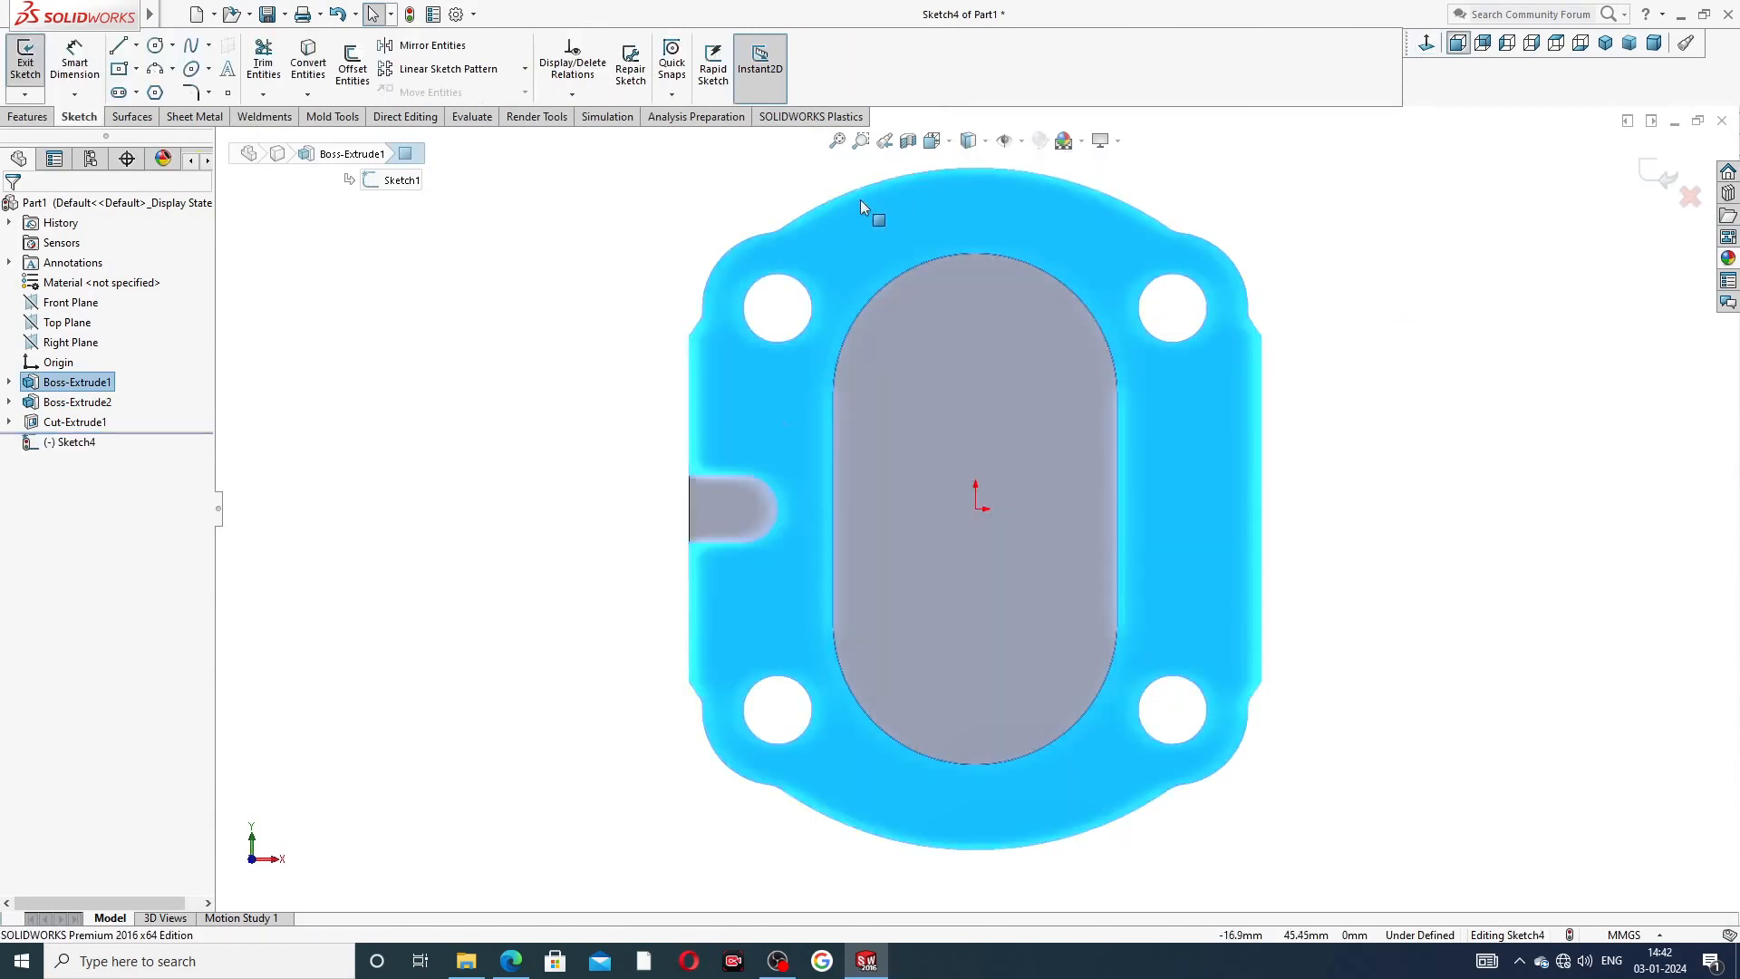
- Draw a vertical midpoint line just above the origin and stretch it down past the origin to about 30.6 mm long
{"action": "left_click", "coordinate": [136, 45]}
{"action": "left_click", "coordinate": [172, 112]}
{"action": "left_click", "coordinate": [976, 494]}
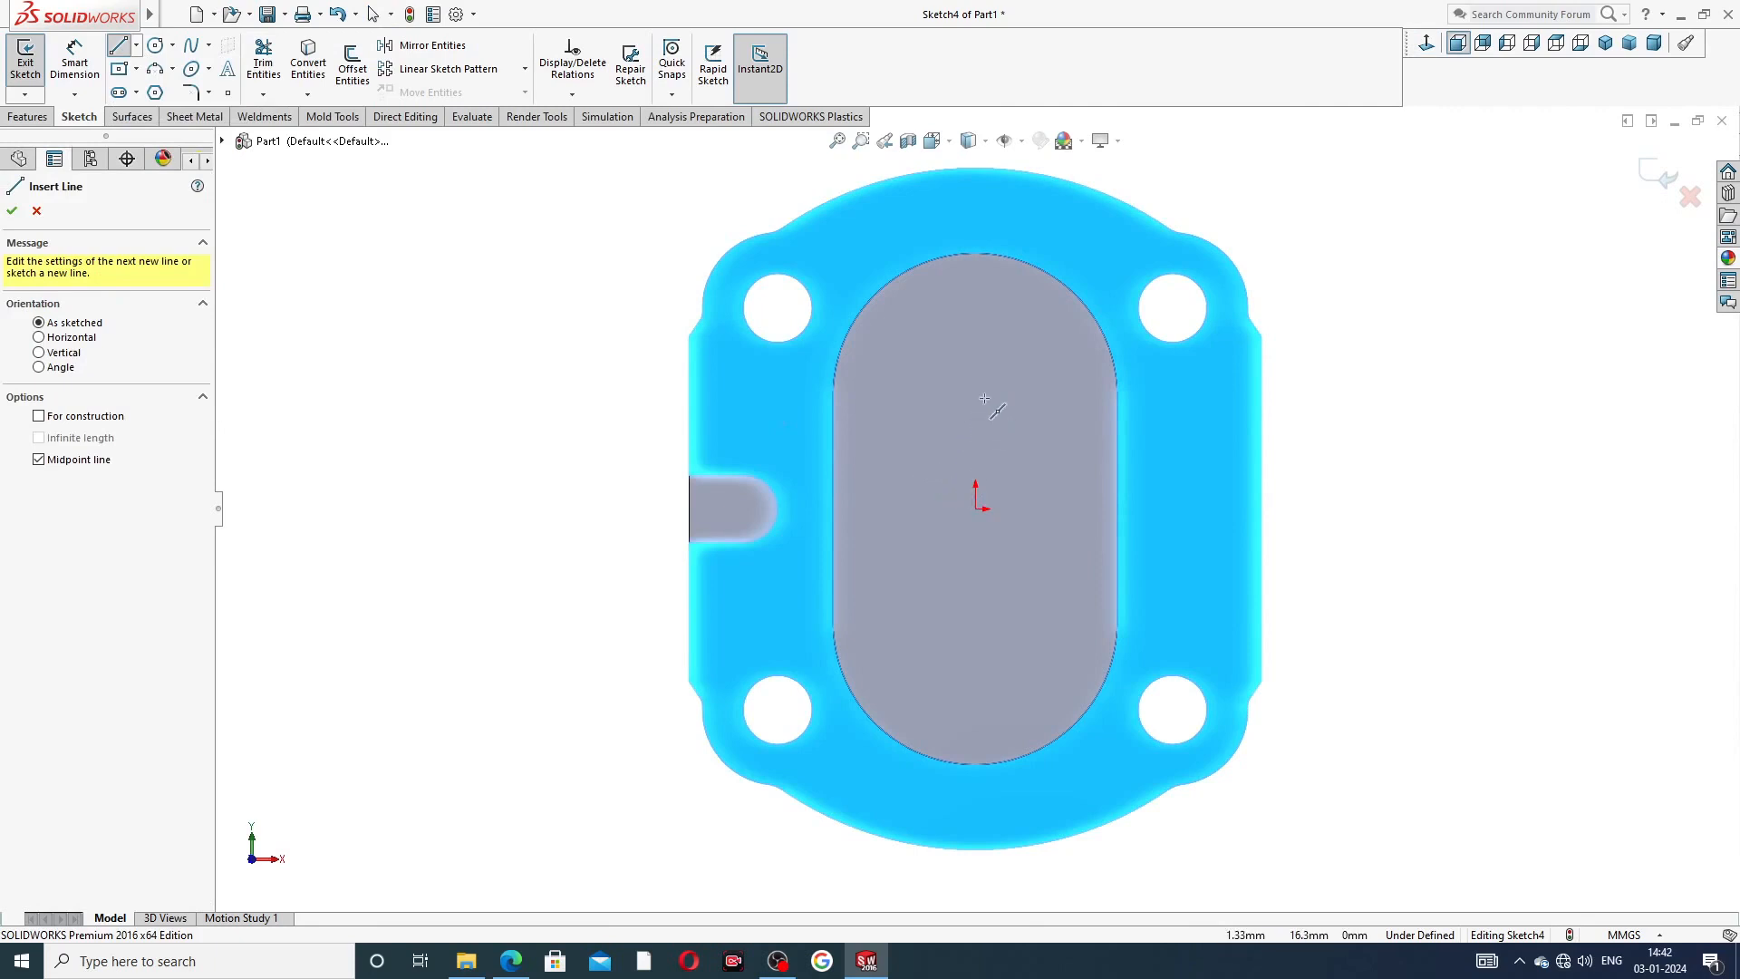
{"action": "left_click", "coordinate": [976, 403]}
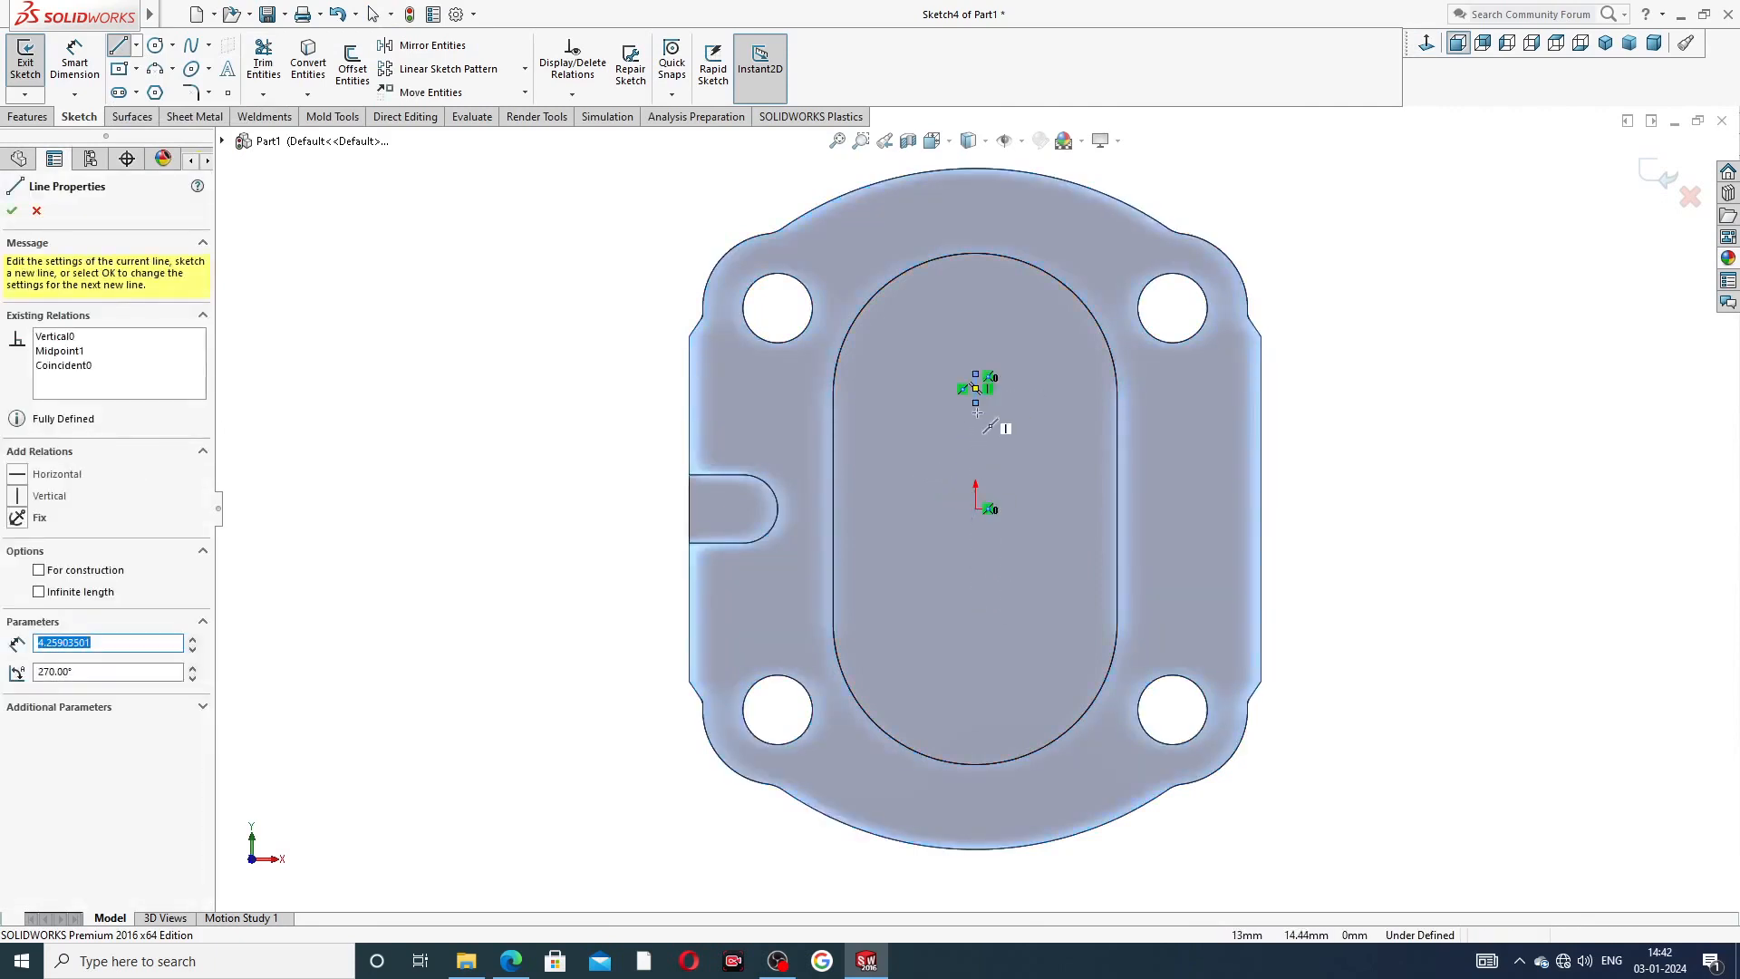
{"action": "right_click", "coordinate": [1169, 424]}
{"action": "left_click", "coordinate": [1197, 440]}
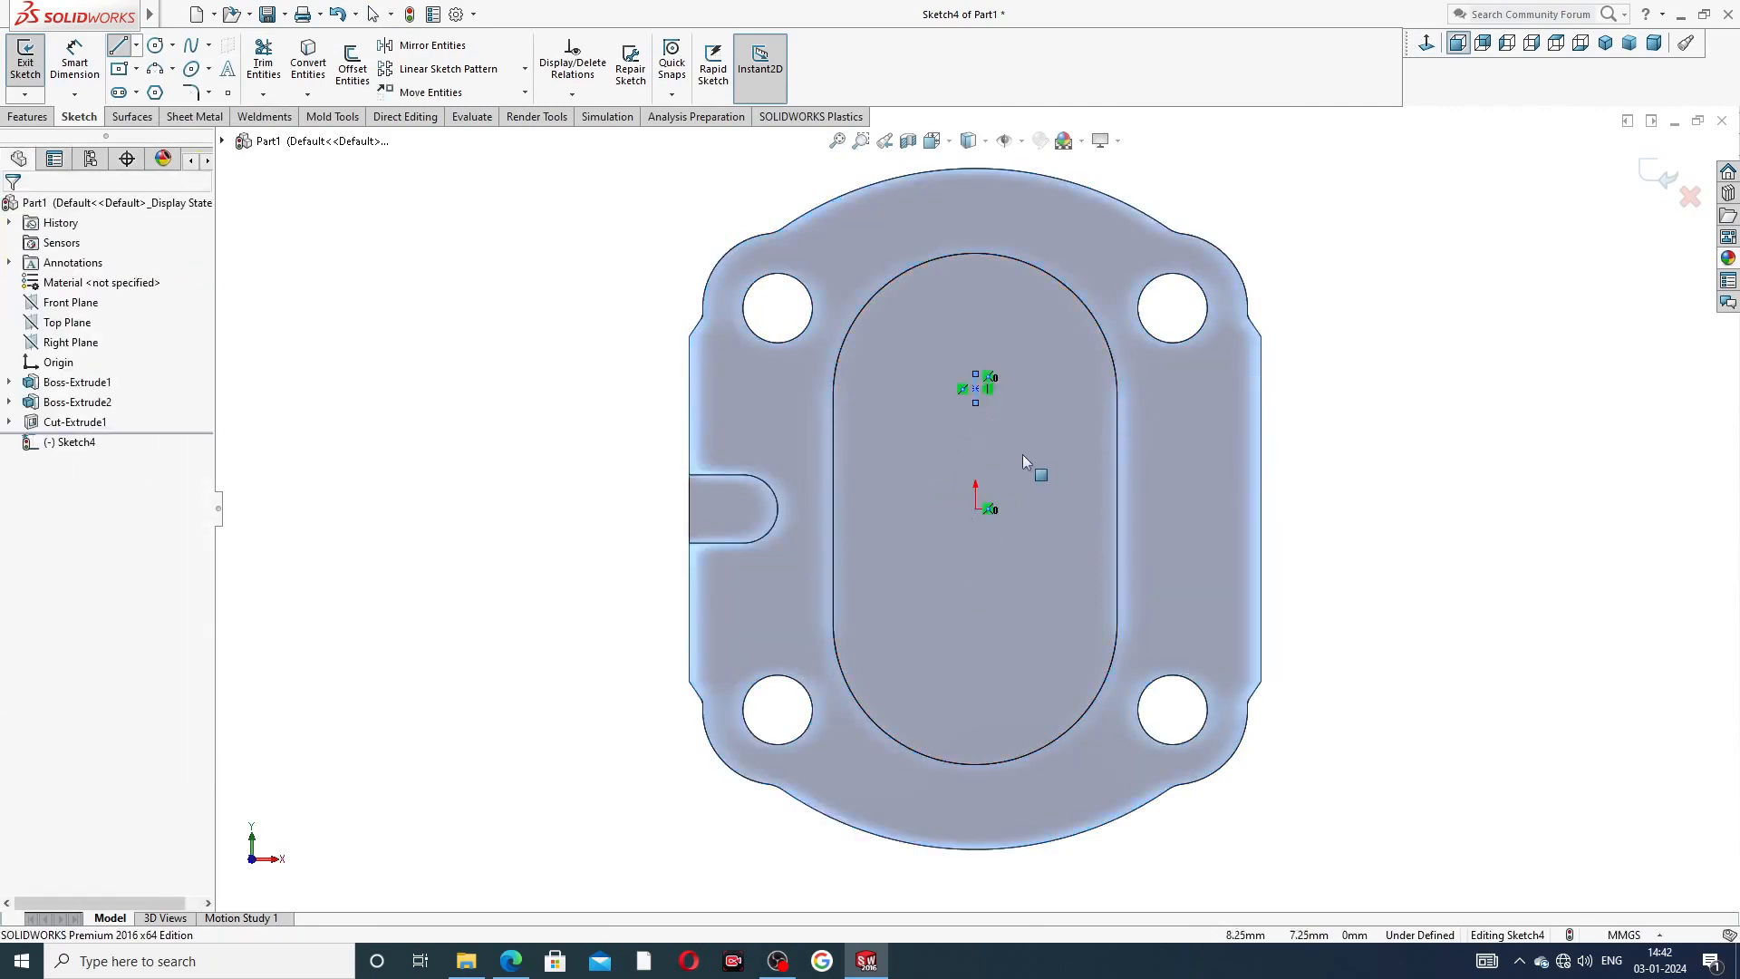
{"action": "left_click", "coordinate": [976, 404]}
{"action": "left_click_drag", "start_coordinate": [1000, 547], "coordinate": [1002, 579]}
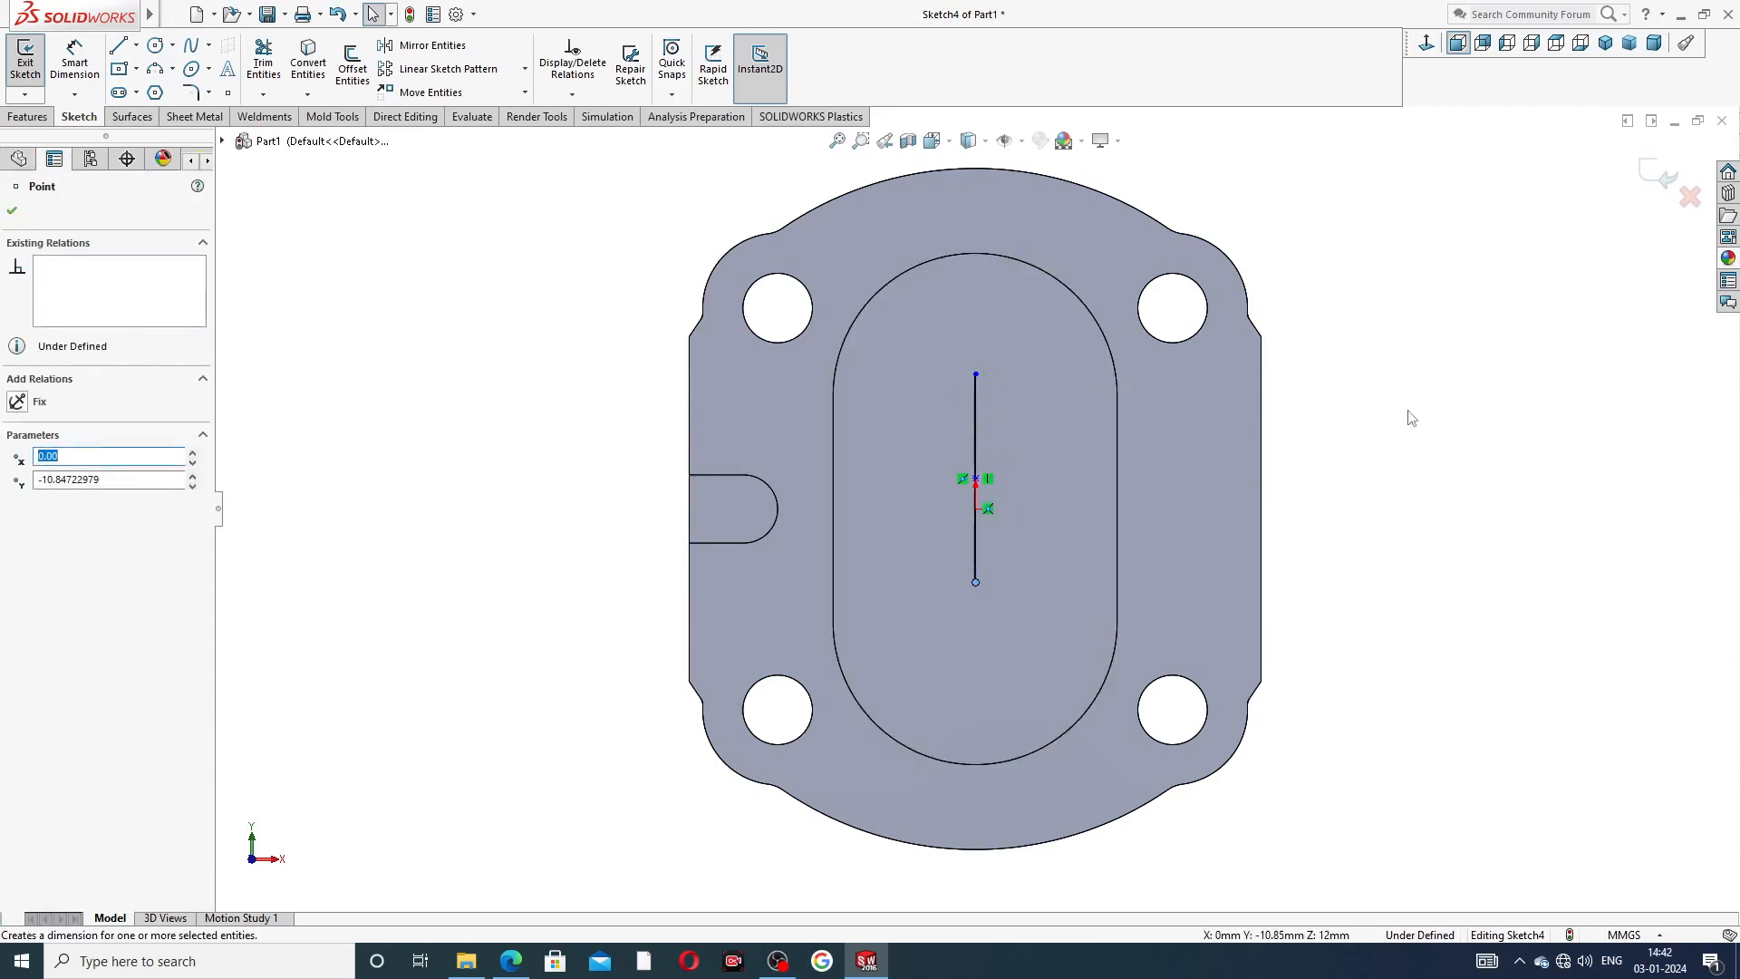
{"action": "left_click", "coordinate": [1406, 416]}
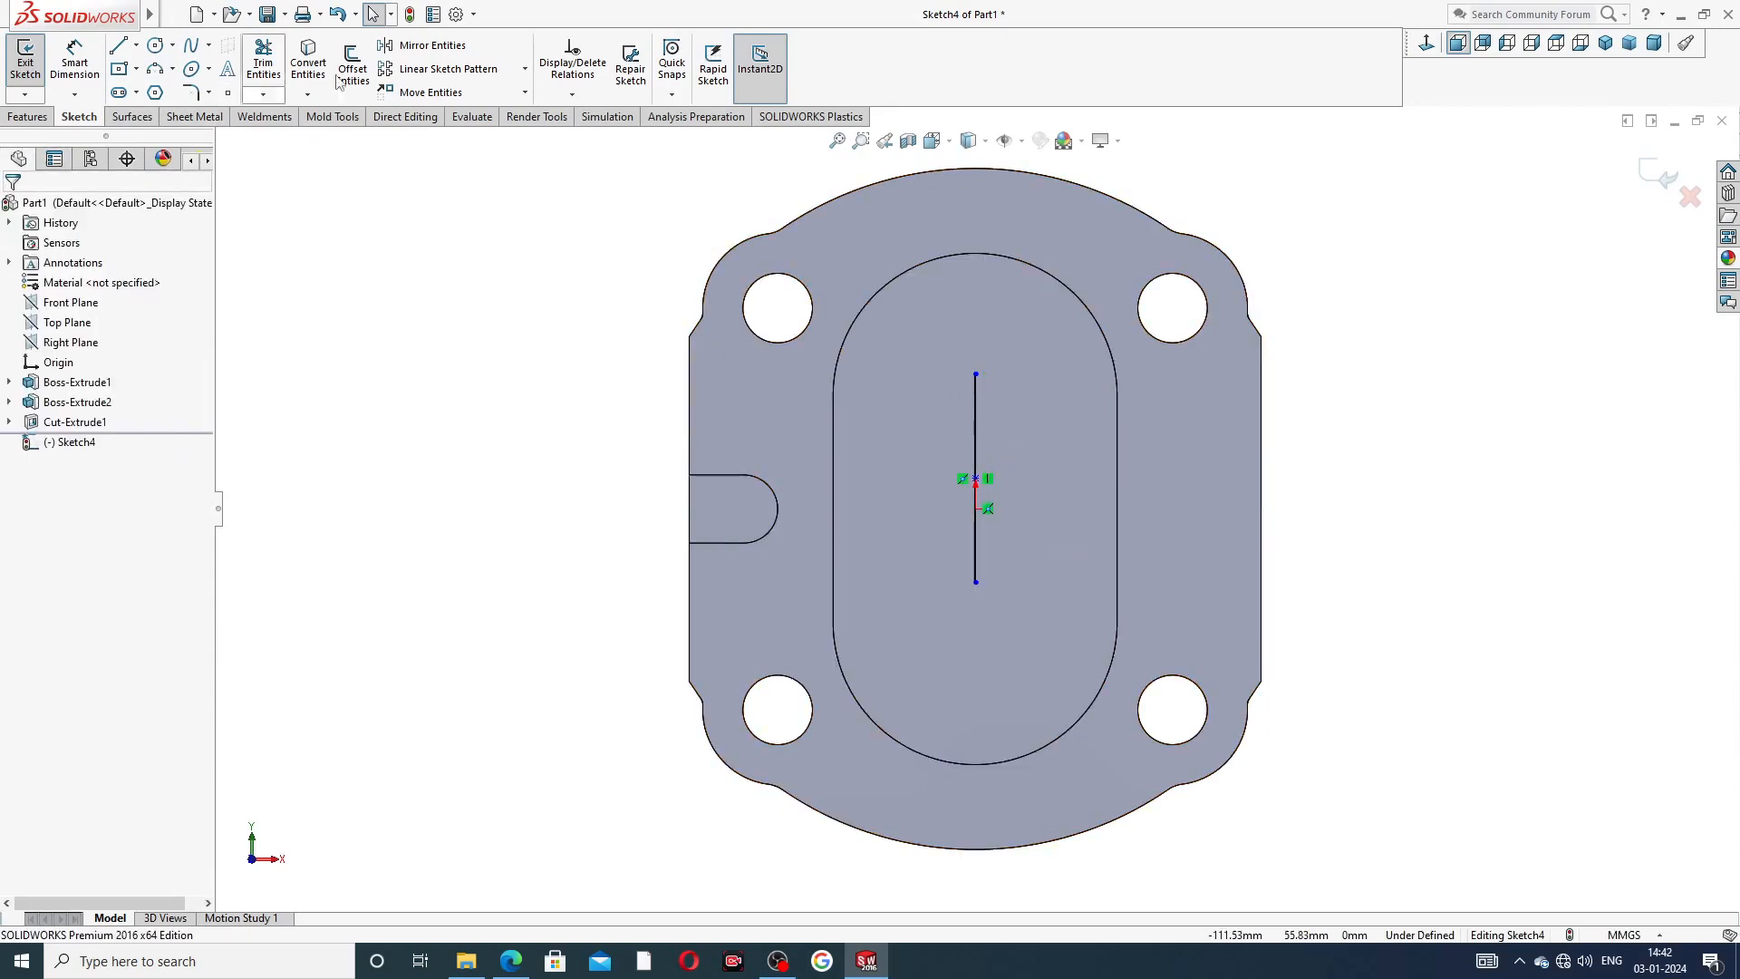
{"action": "left_click", "coordinate": [426, 45]}
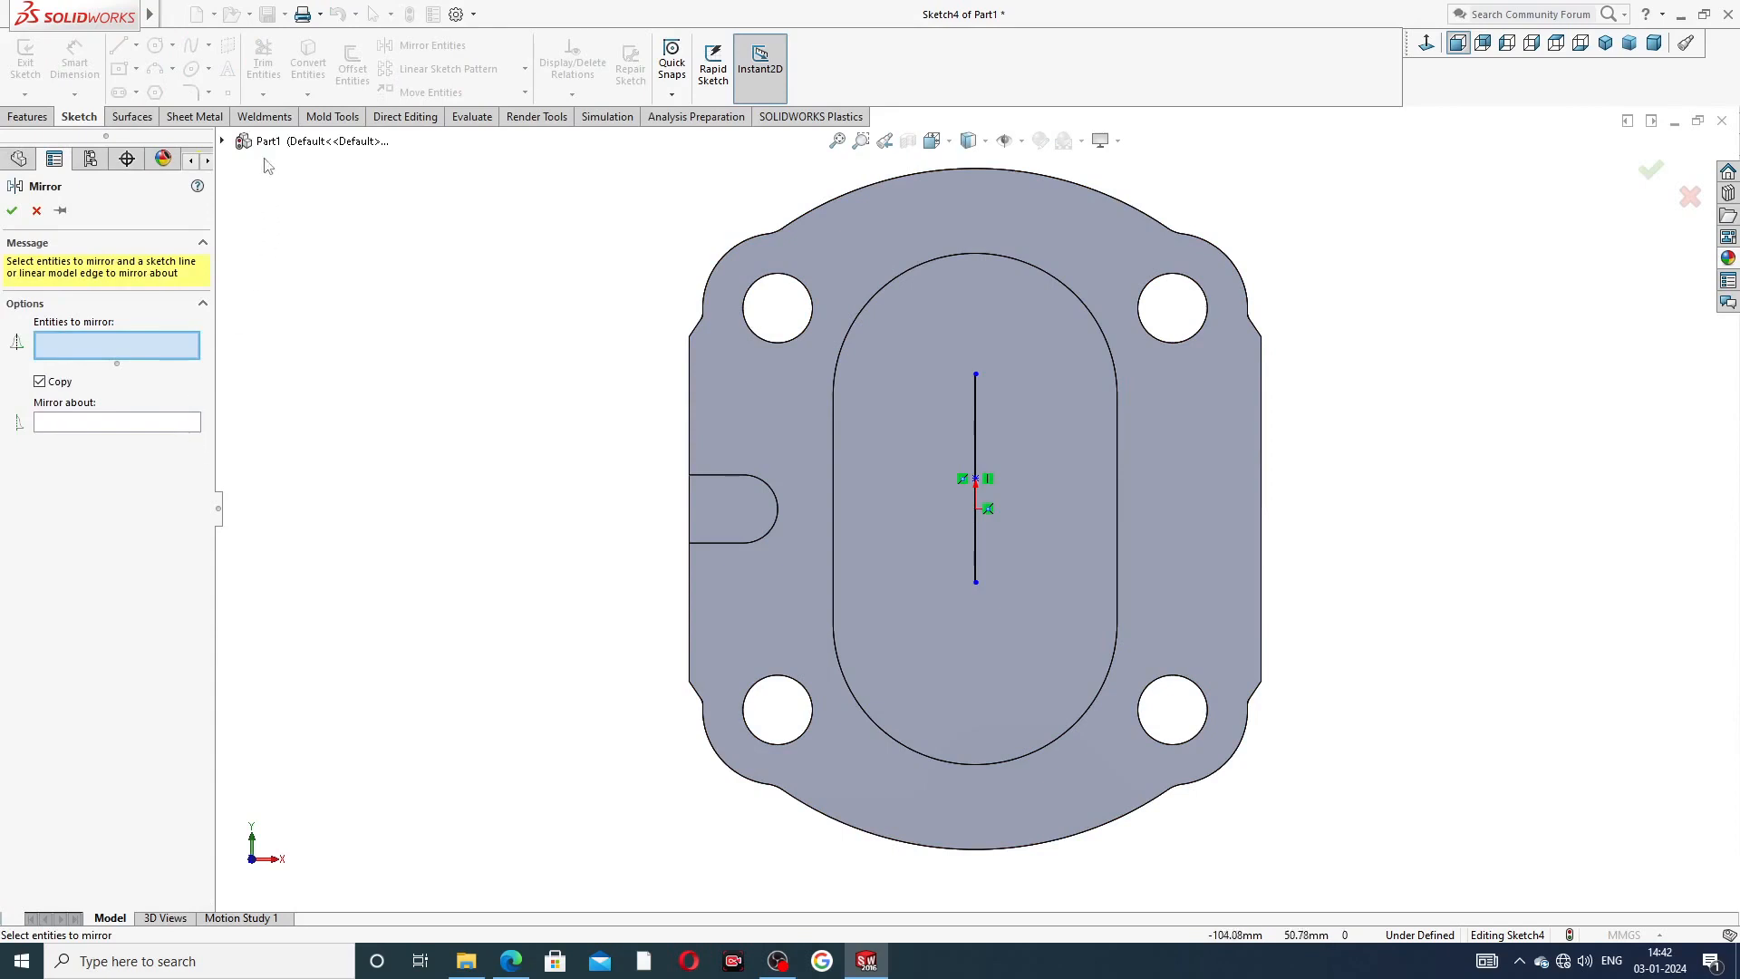
{"action": "left_click", "coordinate": [222, 140]}
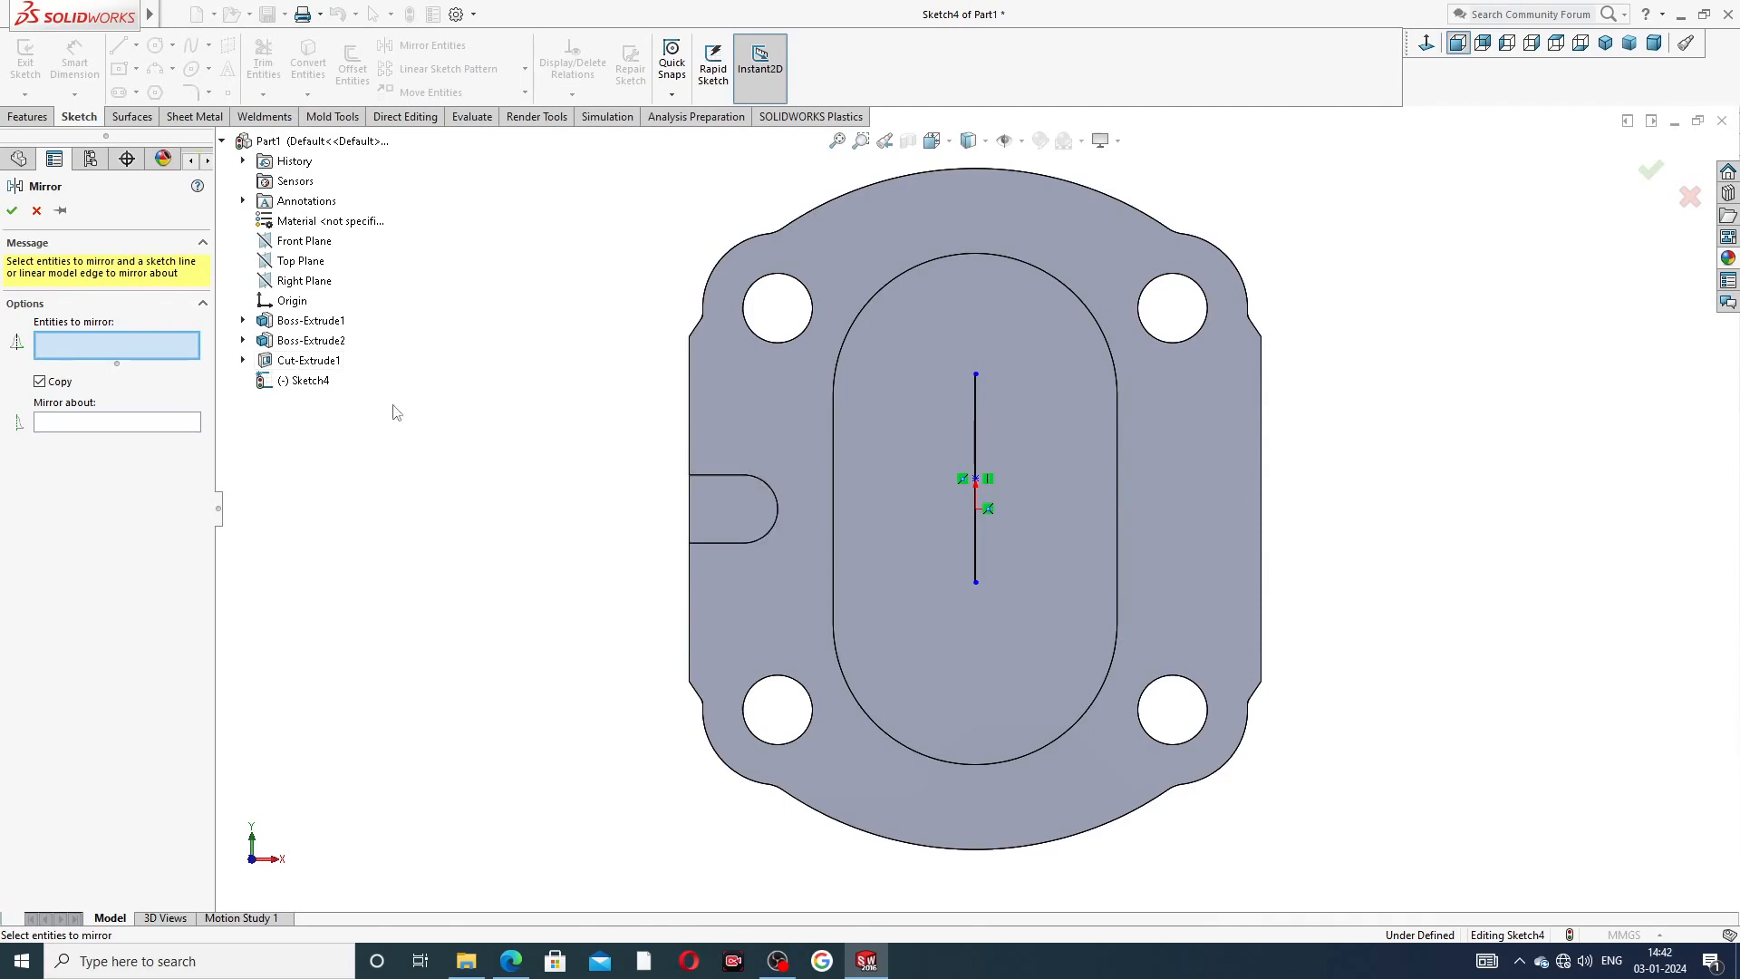
{"action": "left_click", "coordinate": [37, 211]}
- Convert the vertical line to construction geometry and try to mirror the existing slot cut with Mirror Entities
{"action": "left_click", "coordinate": [979, 412]}
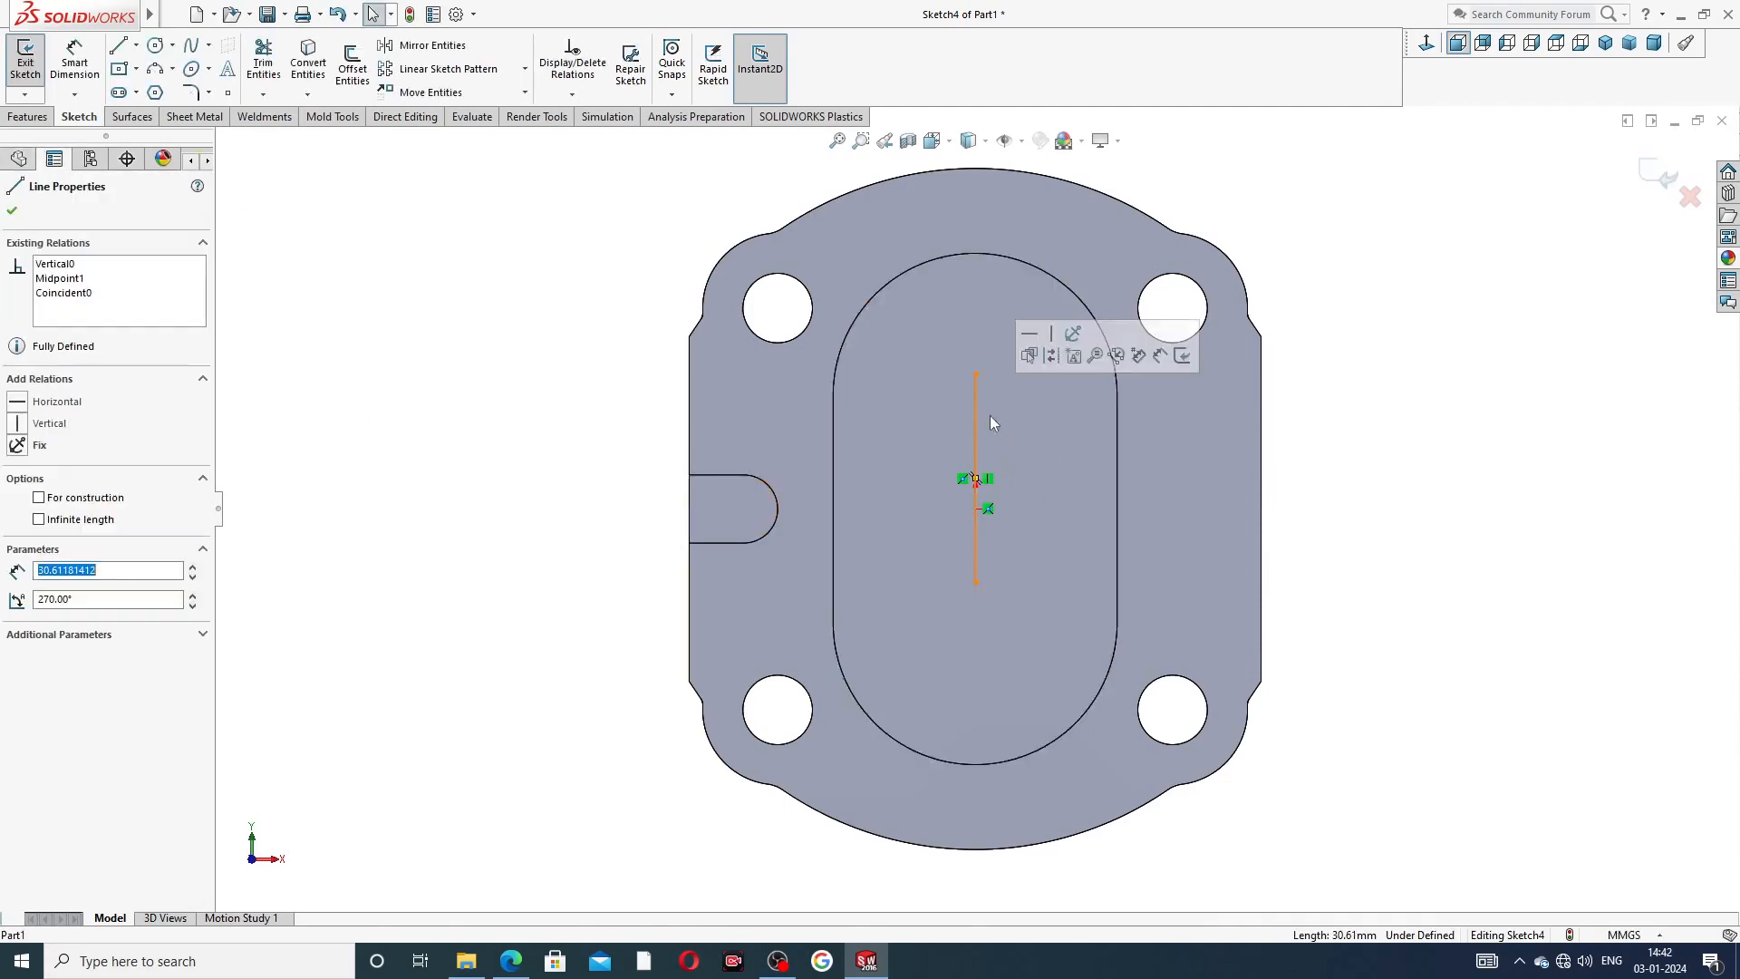
{"action": "left_click", "coordinate": [1051, 357]}
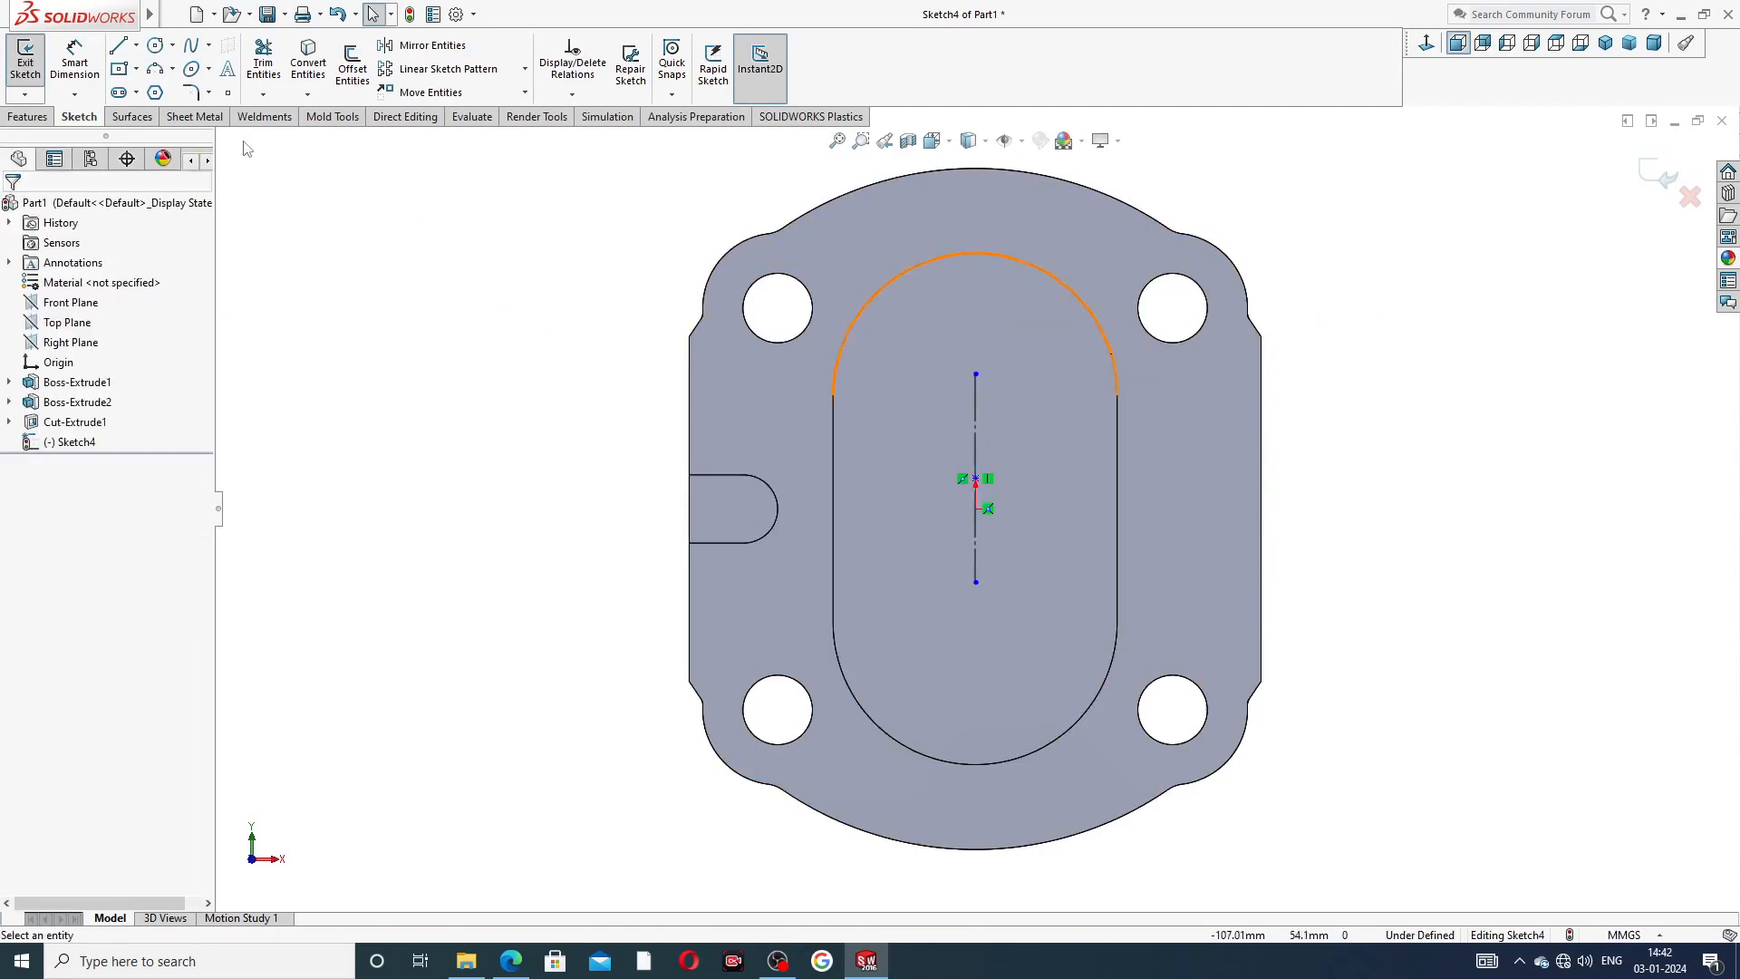
{"action": "left_click", "coordinate": [424, 47]}
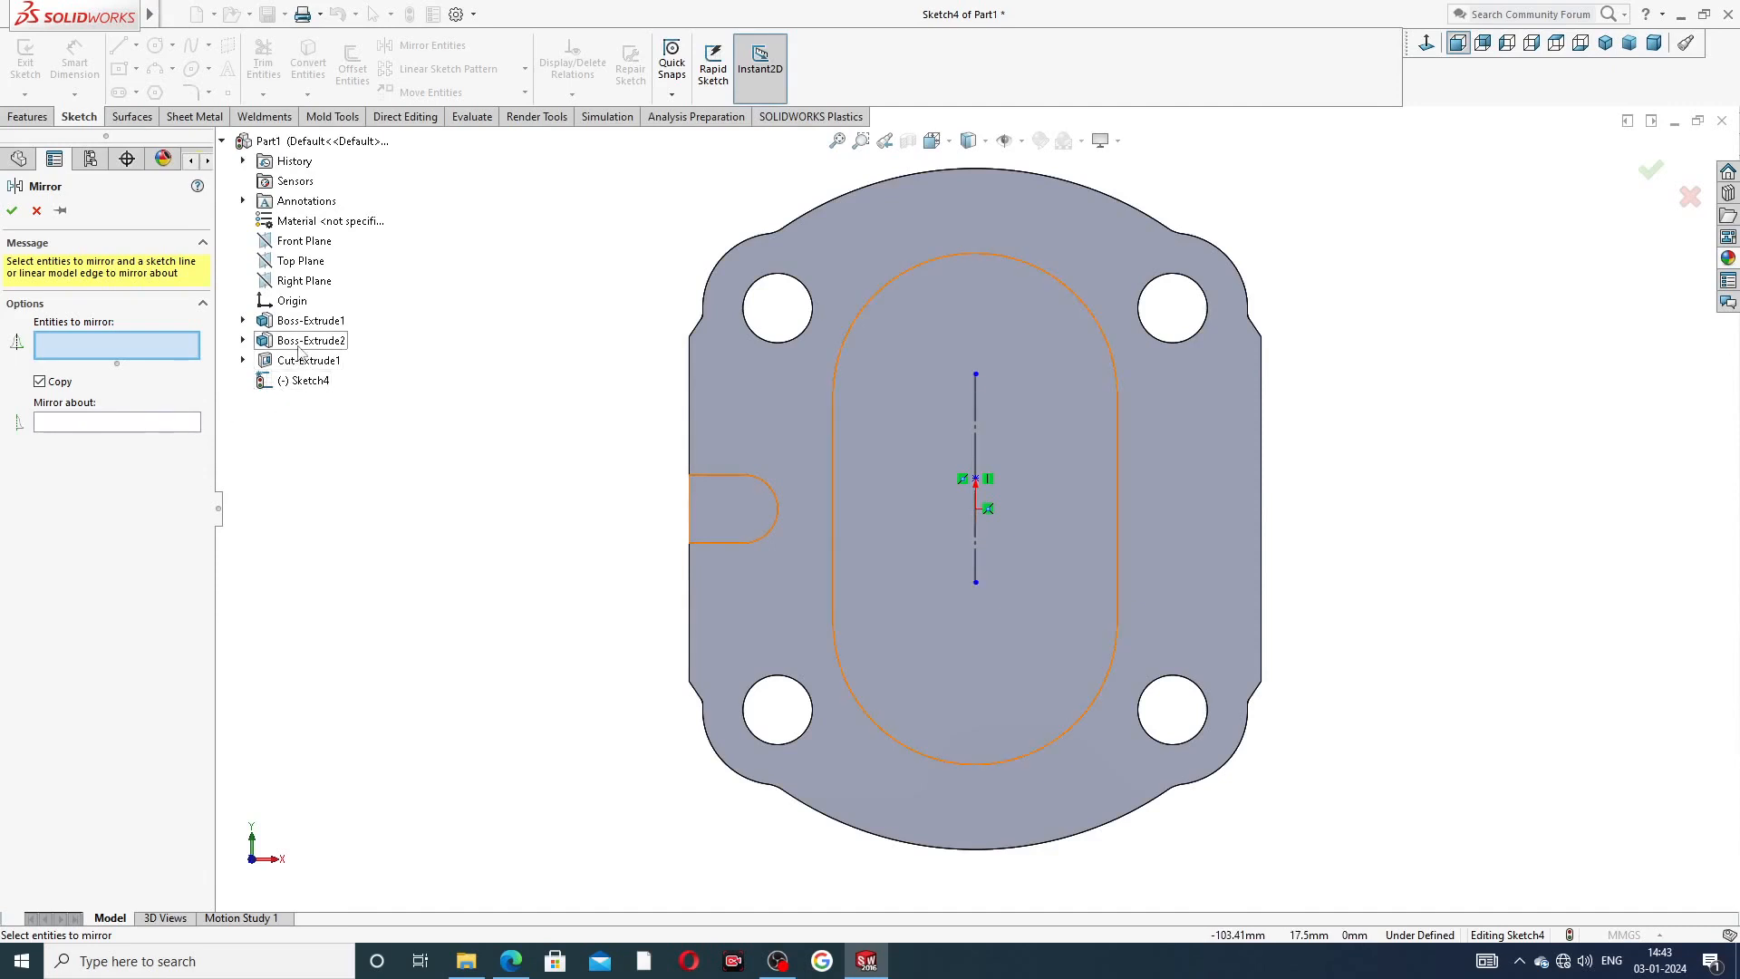
{"action": "middle_click_drag", "start_coordinate": [716, 512], "coordinate": [778, 532]}
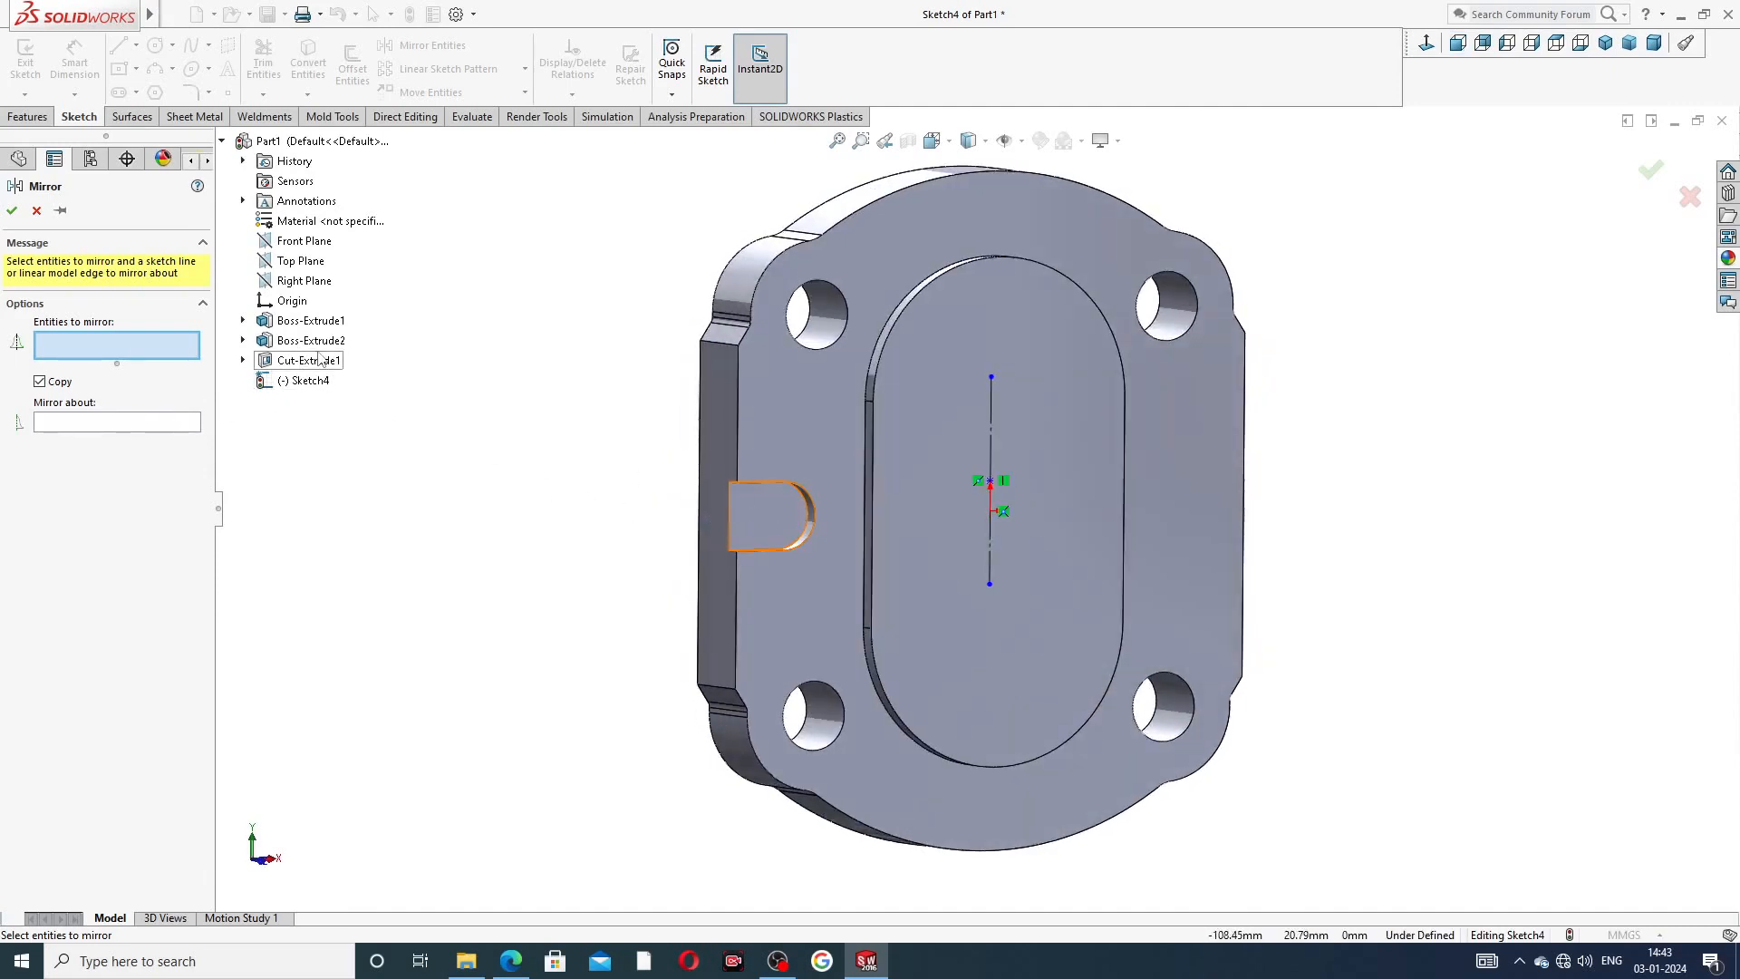
{"action": "left_click", "coordinate": [242, 360]}
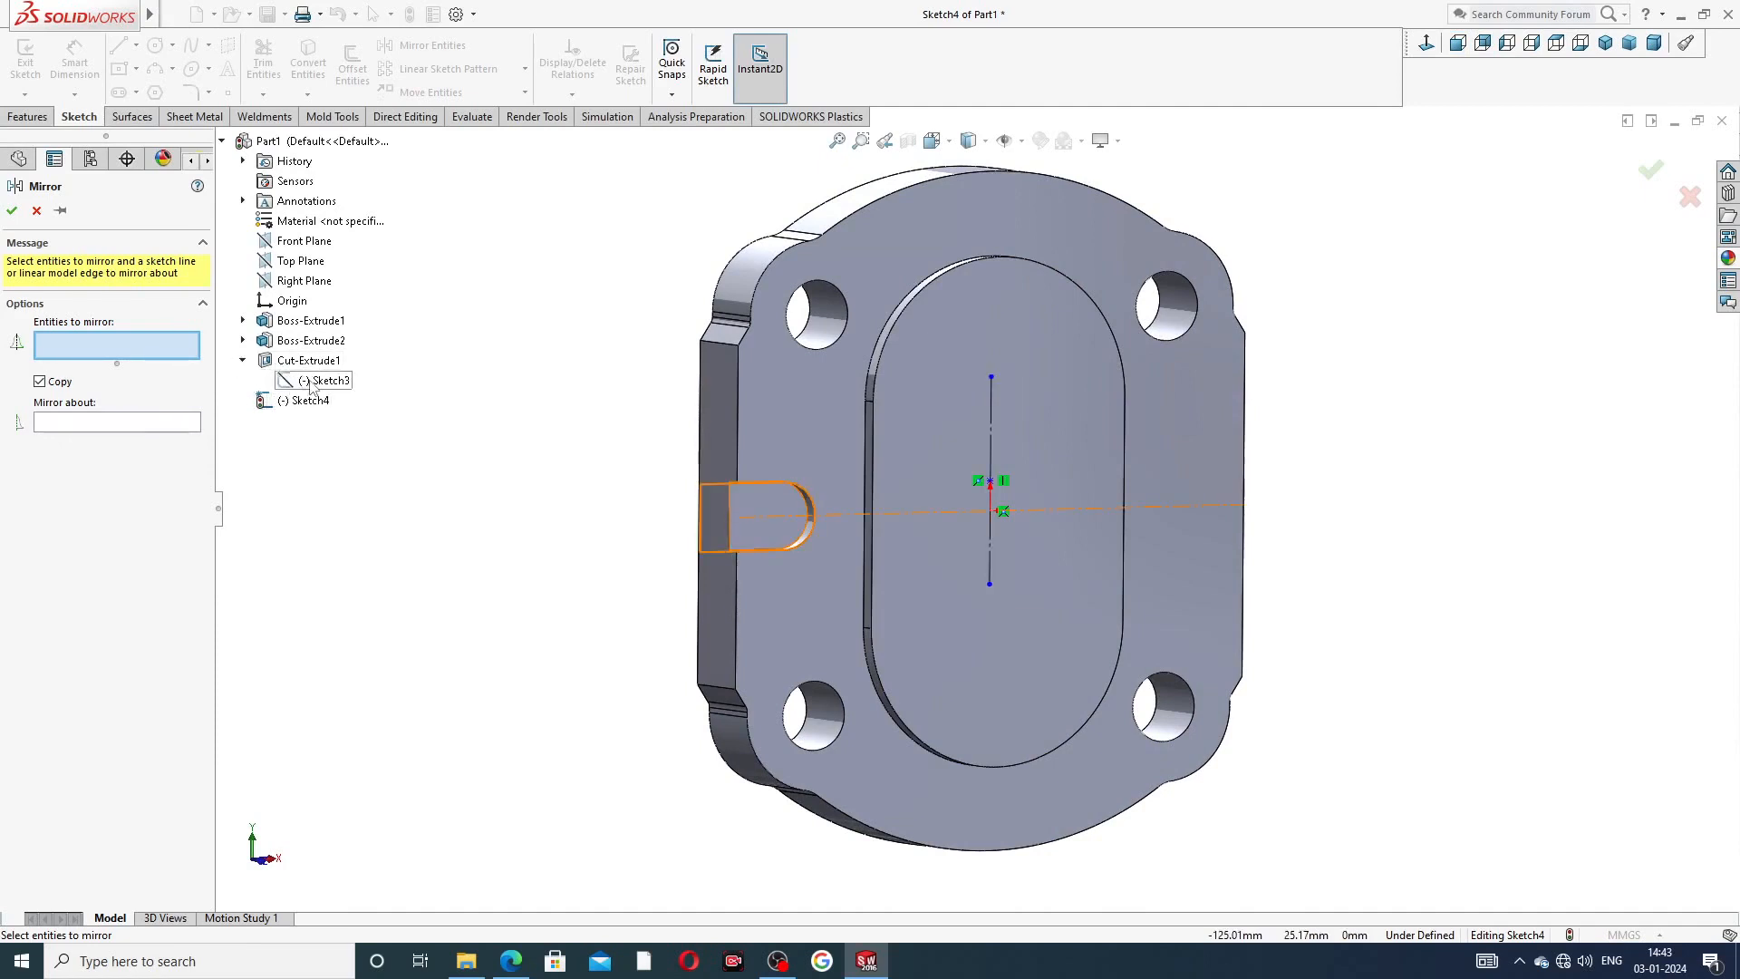
{"action": "left_click", "coordinate": [36, 210]}
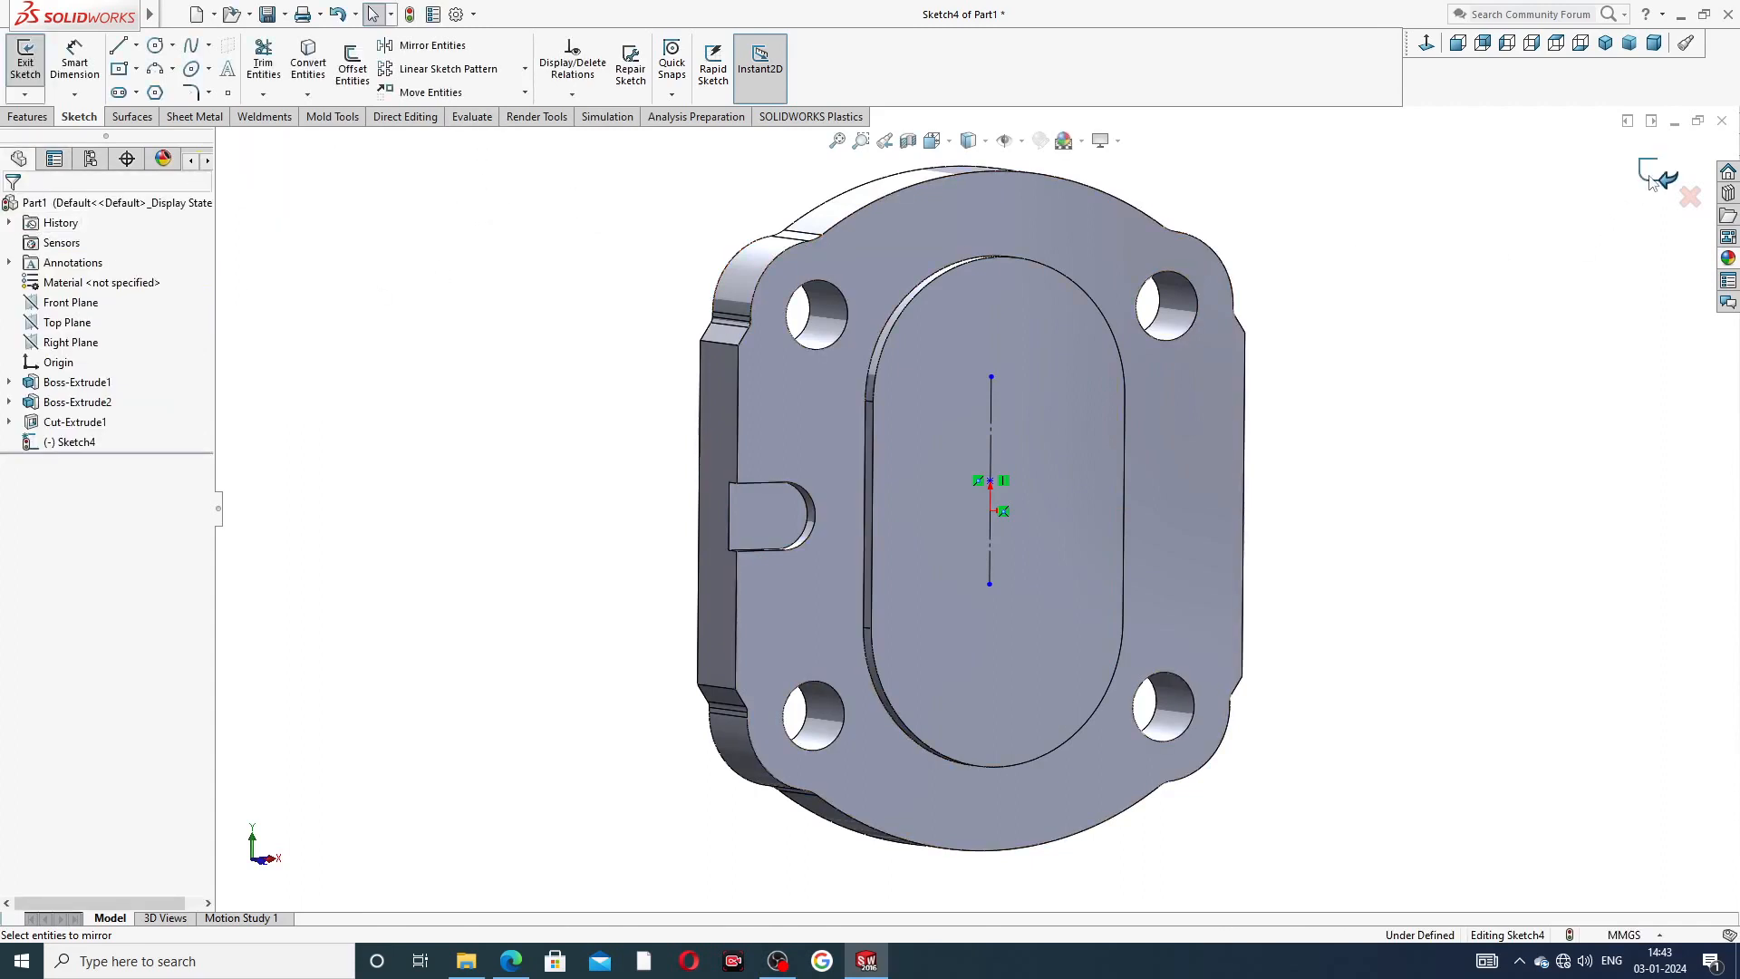
- Delete the new sketch that contains only the vertical construction line
{"action": "right_click", "coordinate": [72, 450]}
{"action": "left_click", "coordinate": [144, 540]}
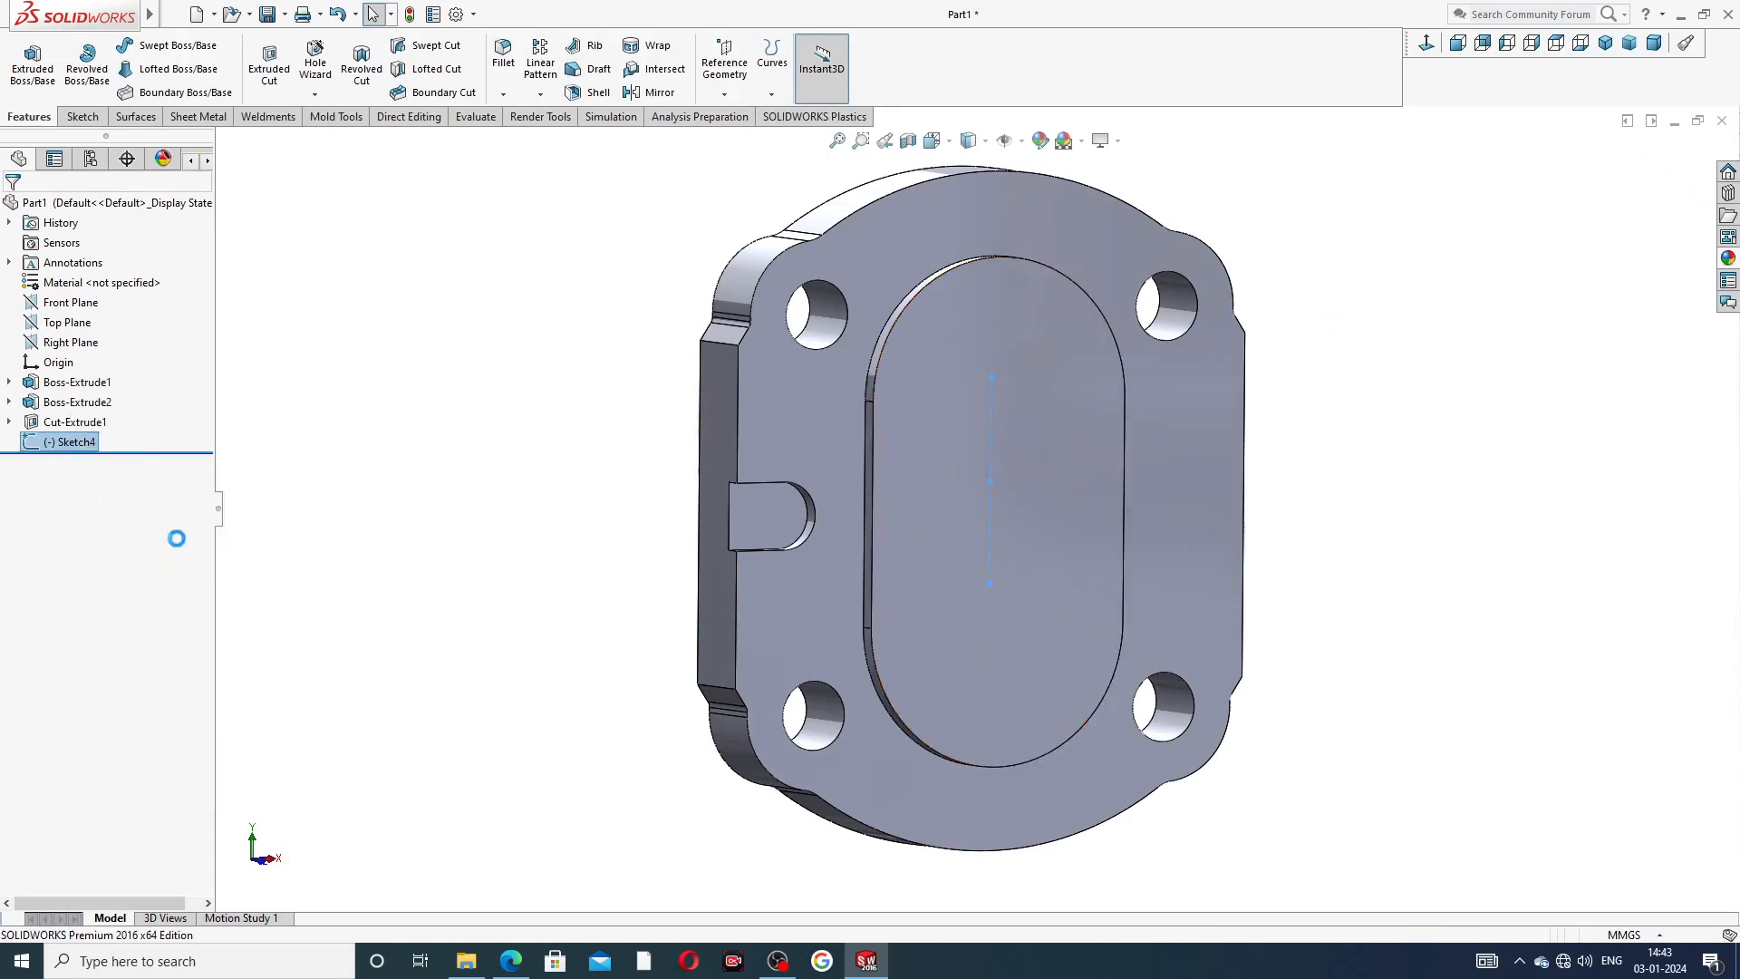
{"action": "left_click", "coordinate": [962, 402]}
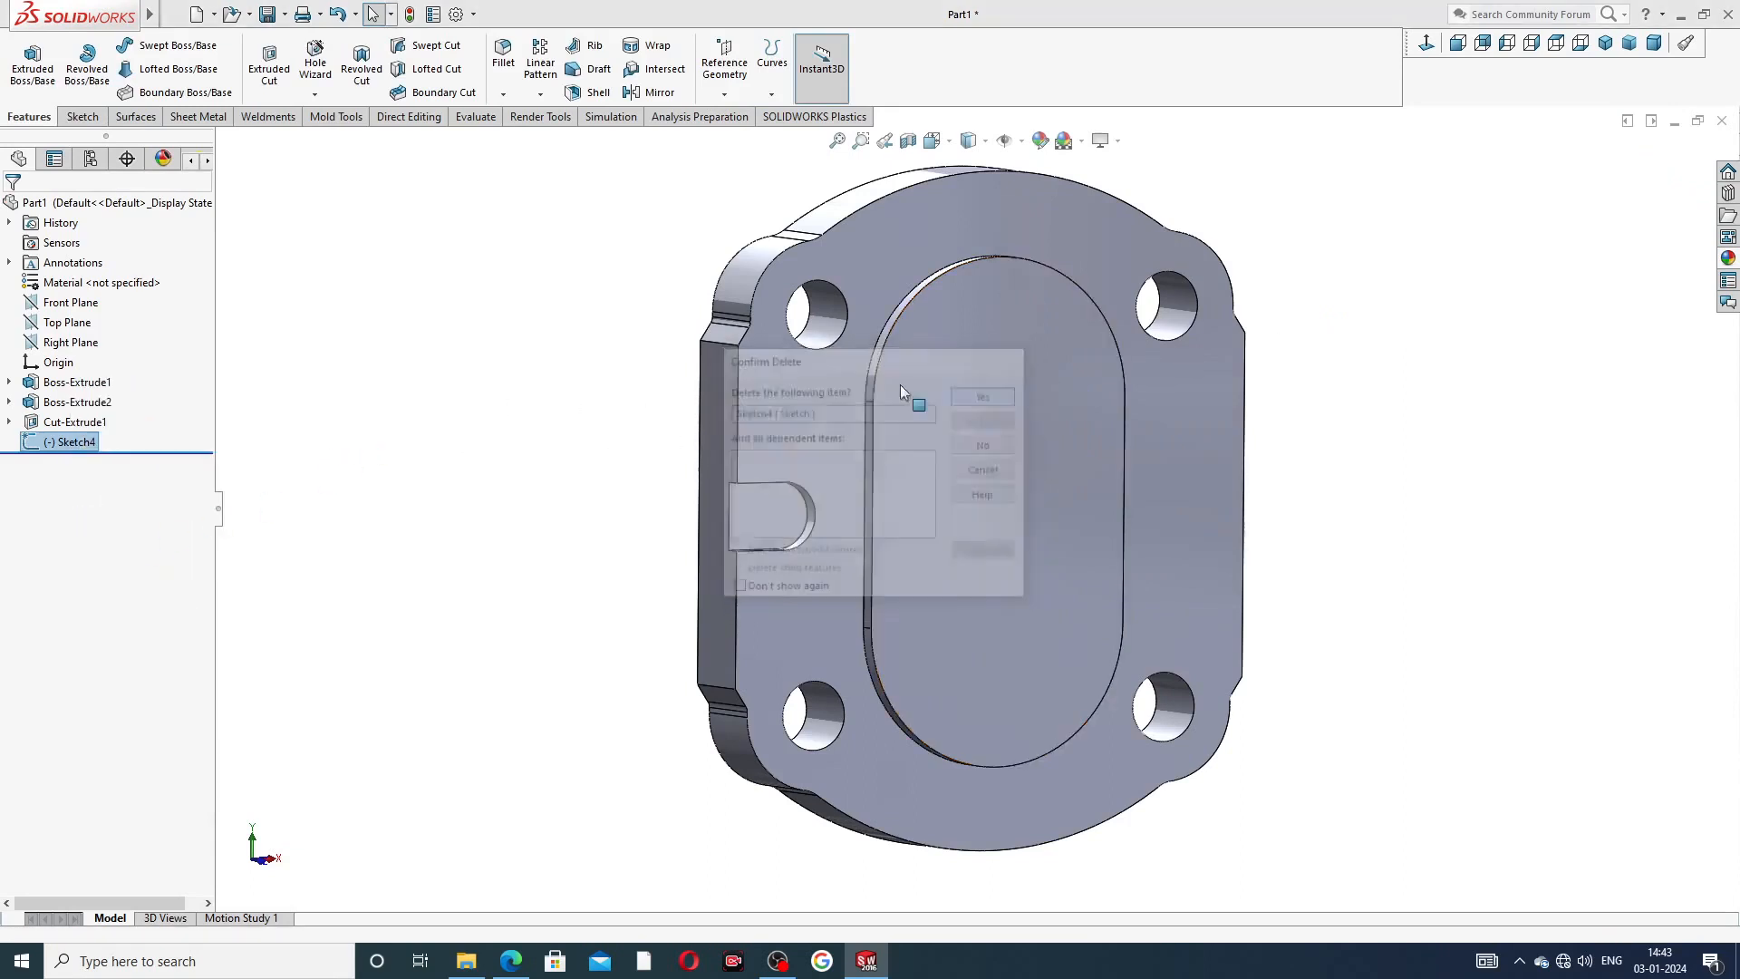
- Open the slot cut's profile sketch for editing and view it straight on
{"action": "left_click", "coordinate": [76, 422]}
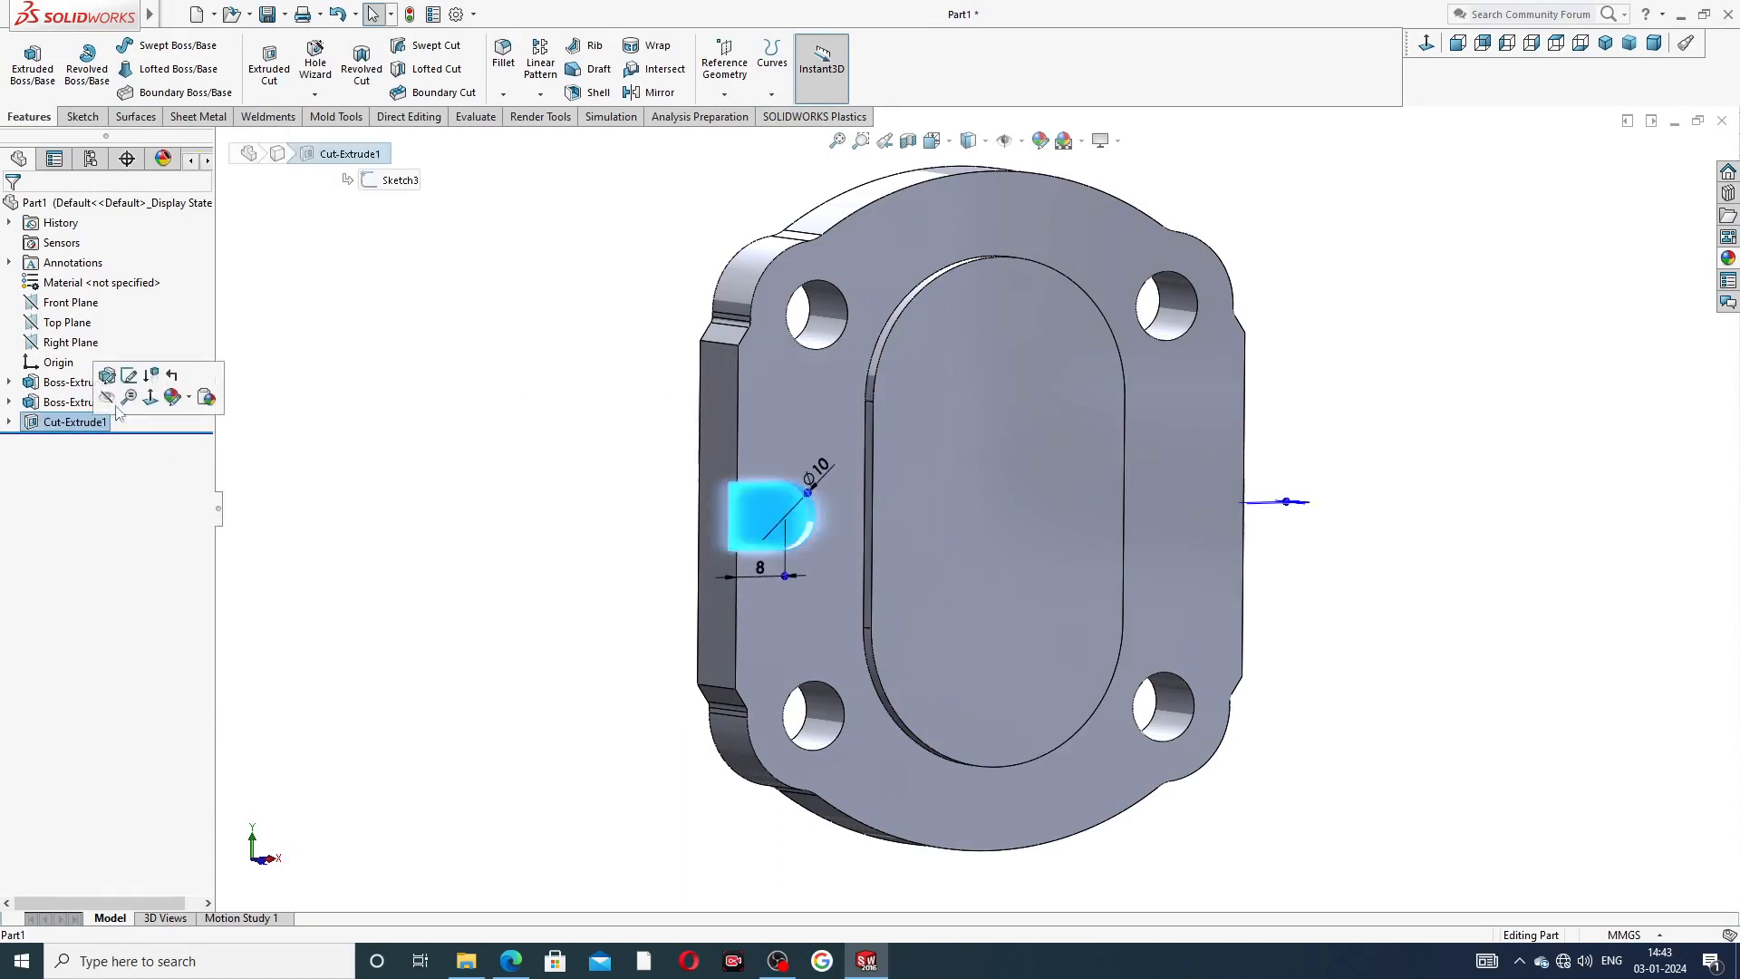
{"action": "left_click", "coordinate": [296, 466]}
{"action": "left_click", "coordinate": [8, 422]}
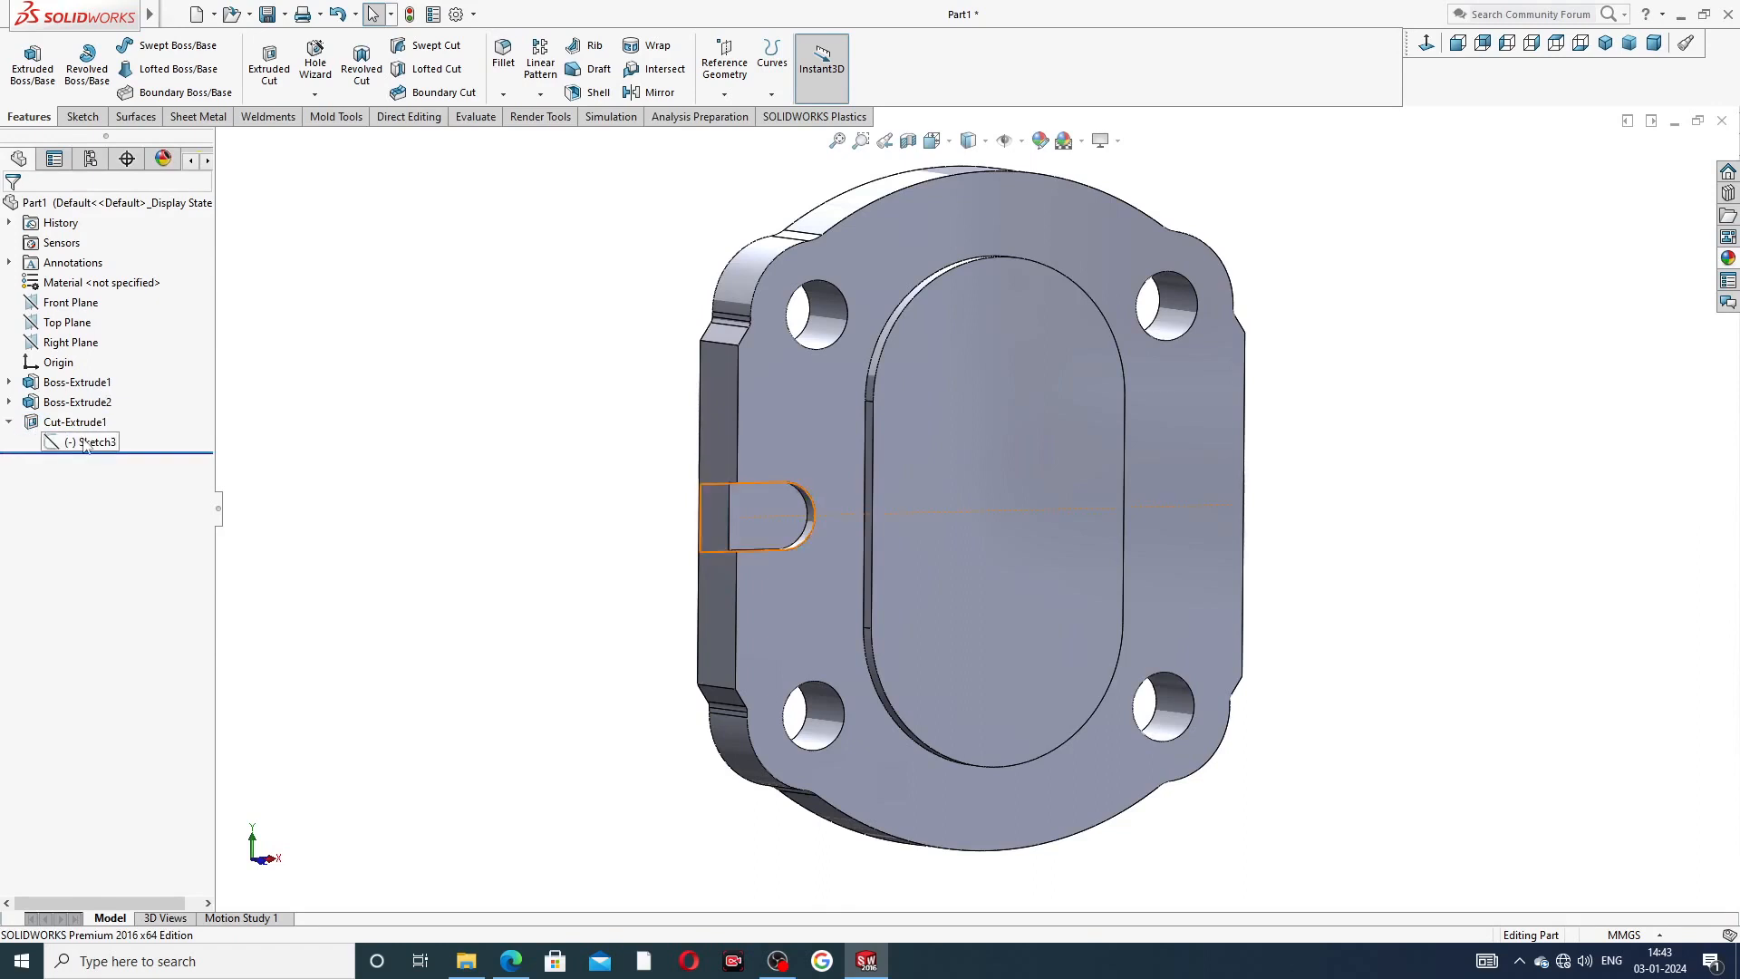
{"action": "left_click", "coordinate": [90, 441]}
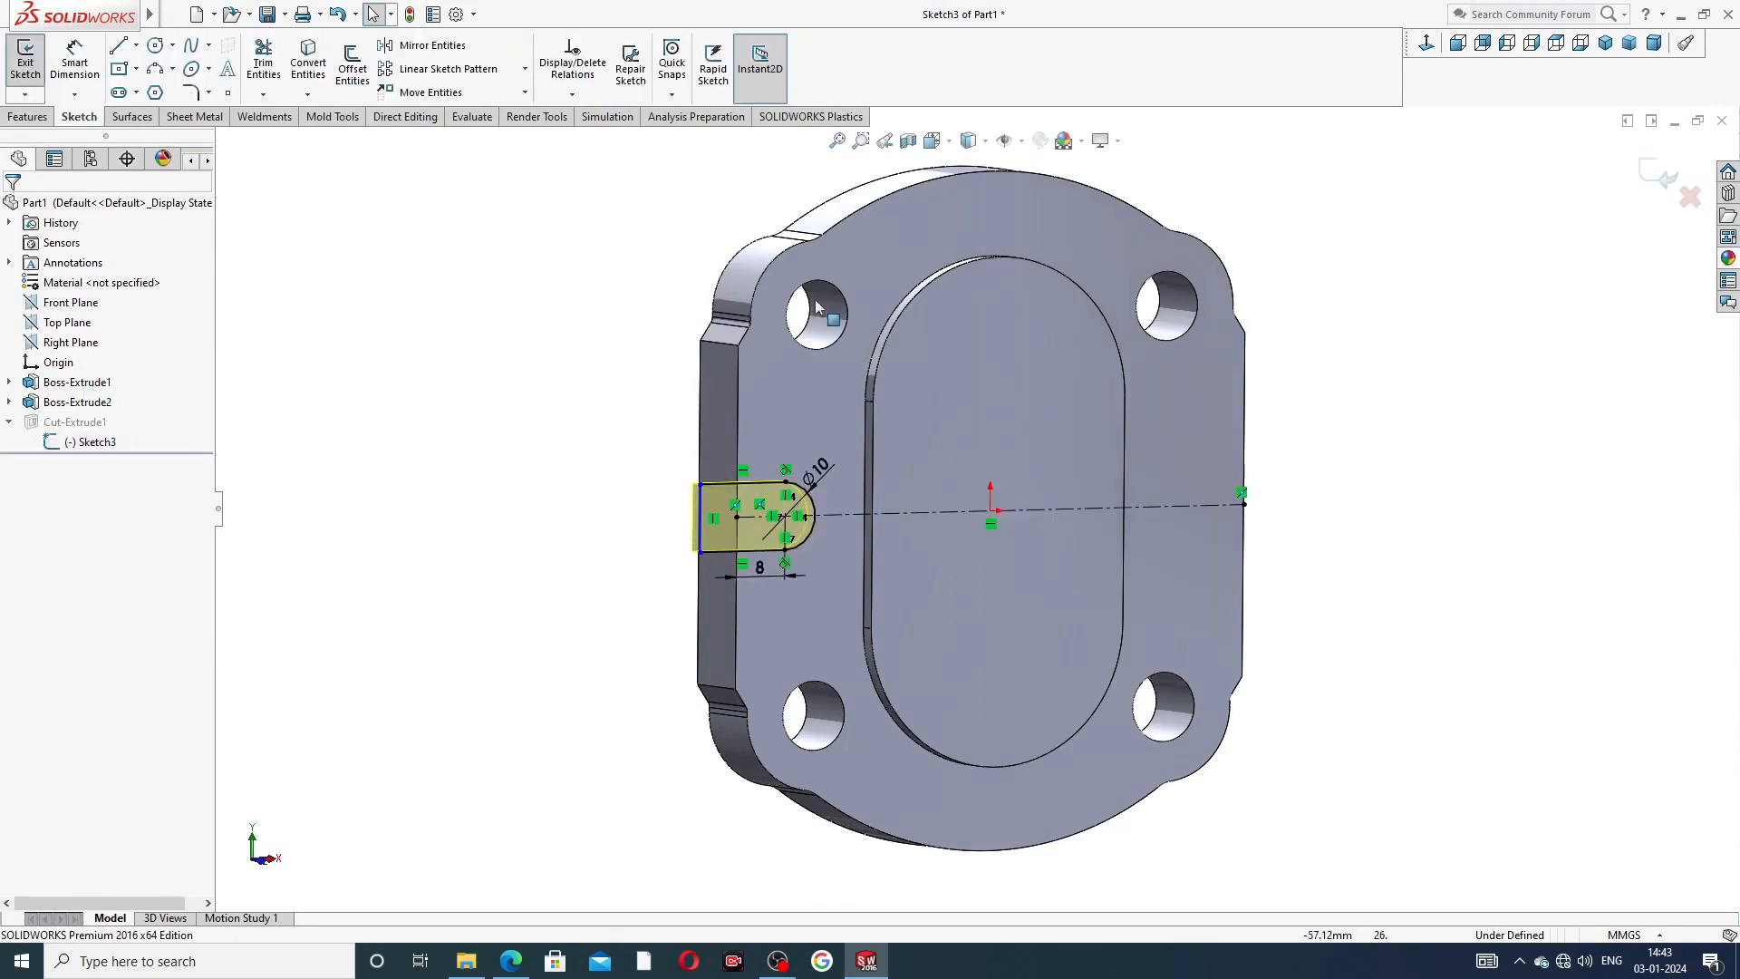
{"action": "left_click", "coordinate": [1424, 45]}
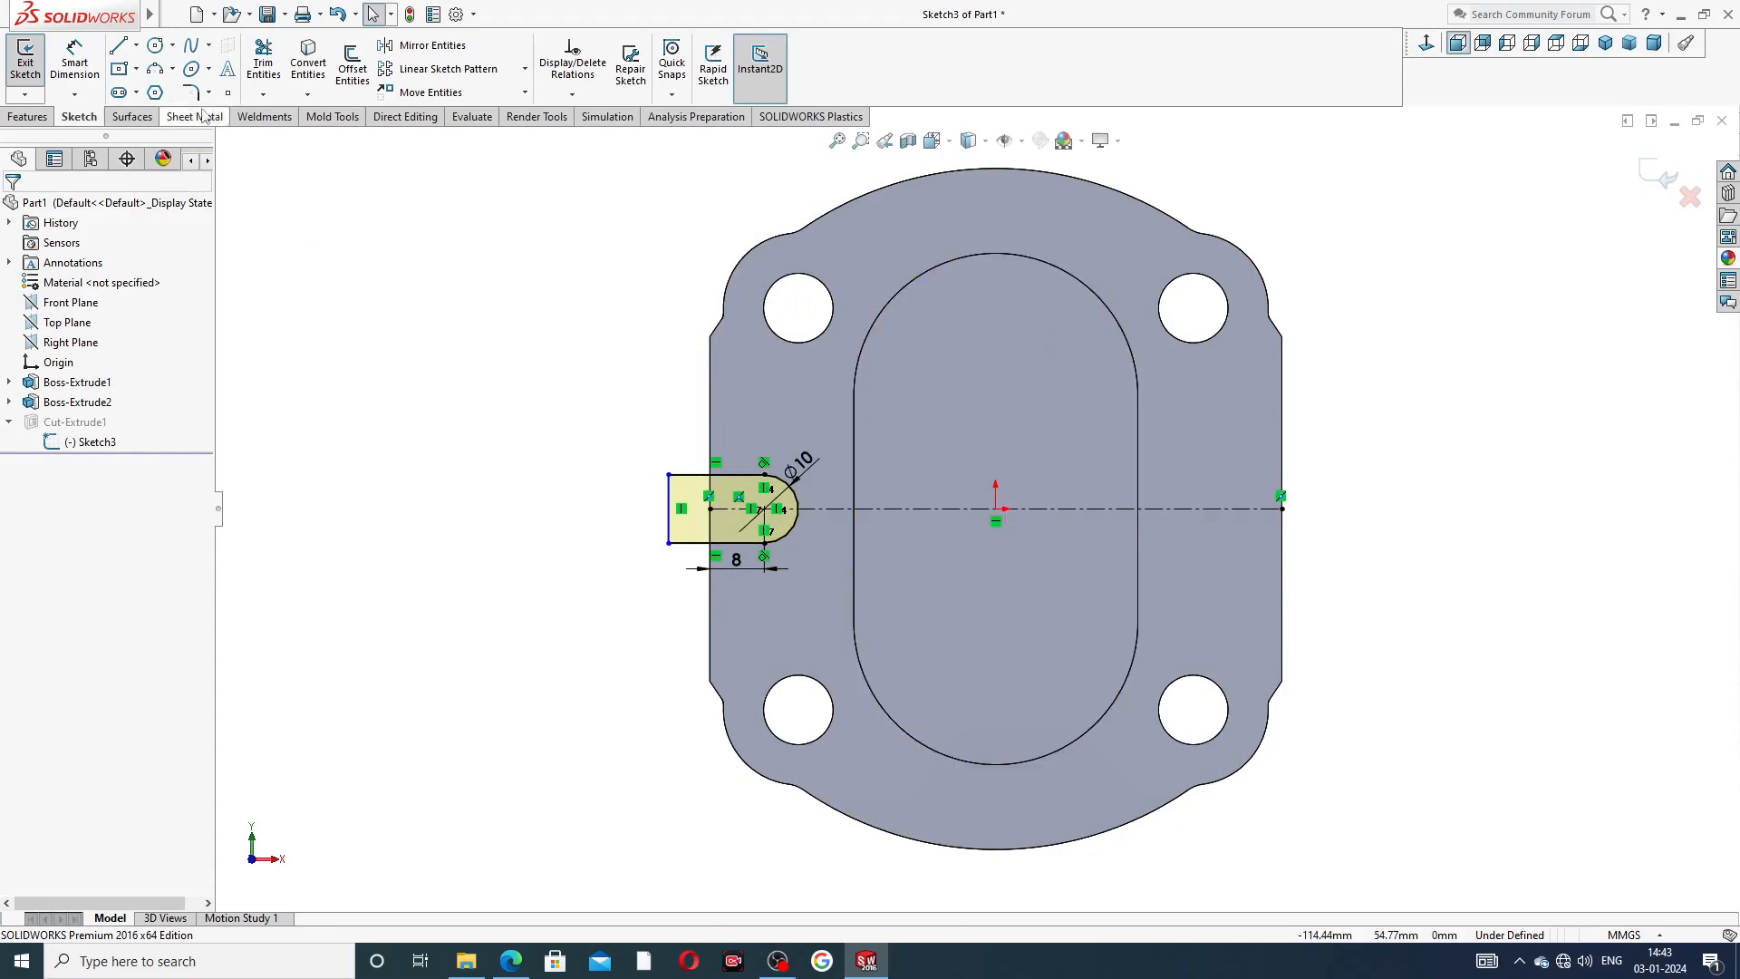
- Draw a vertical centerline through the origin, running from above to below it within the raised boss
{"action": "left_click", "coordinate": [136, 45]}
{"action": "left_click", "coordinate": [150, 89]}
{"action": "left_click", "coordinate": [997, 388]}
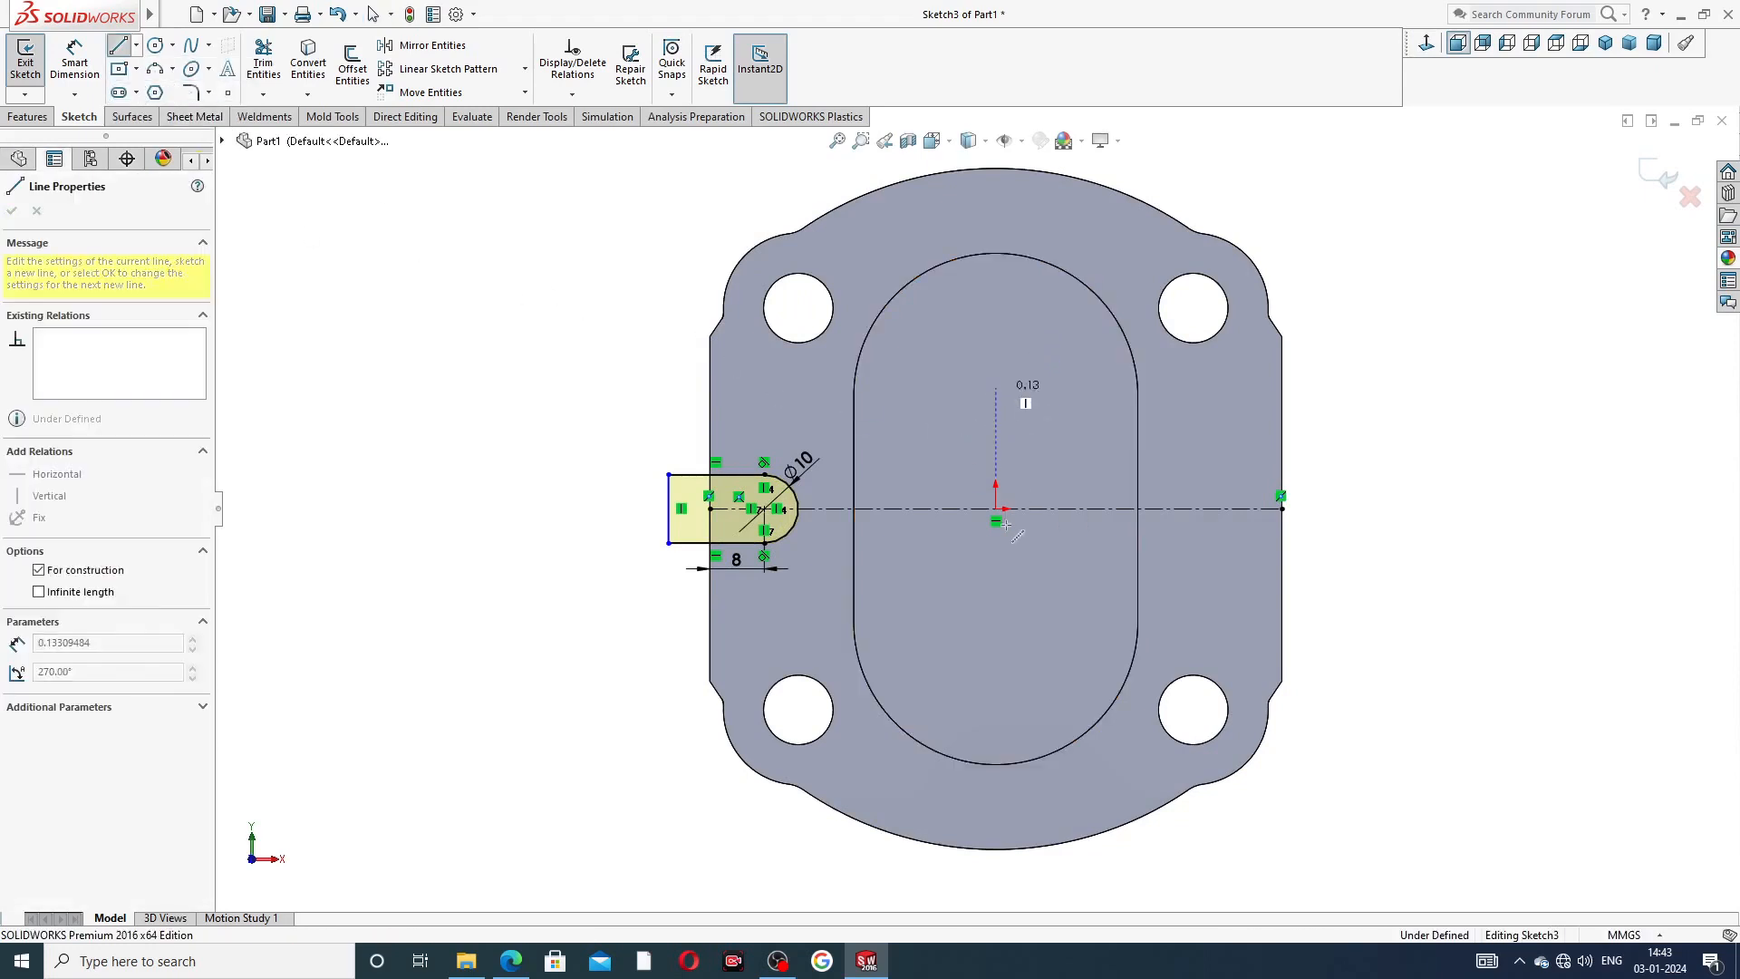
{"action": "left_click", "coordinate": [995, 594]}
{"action": "right_click", "coordinate": [1061, 474]}
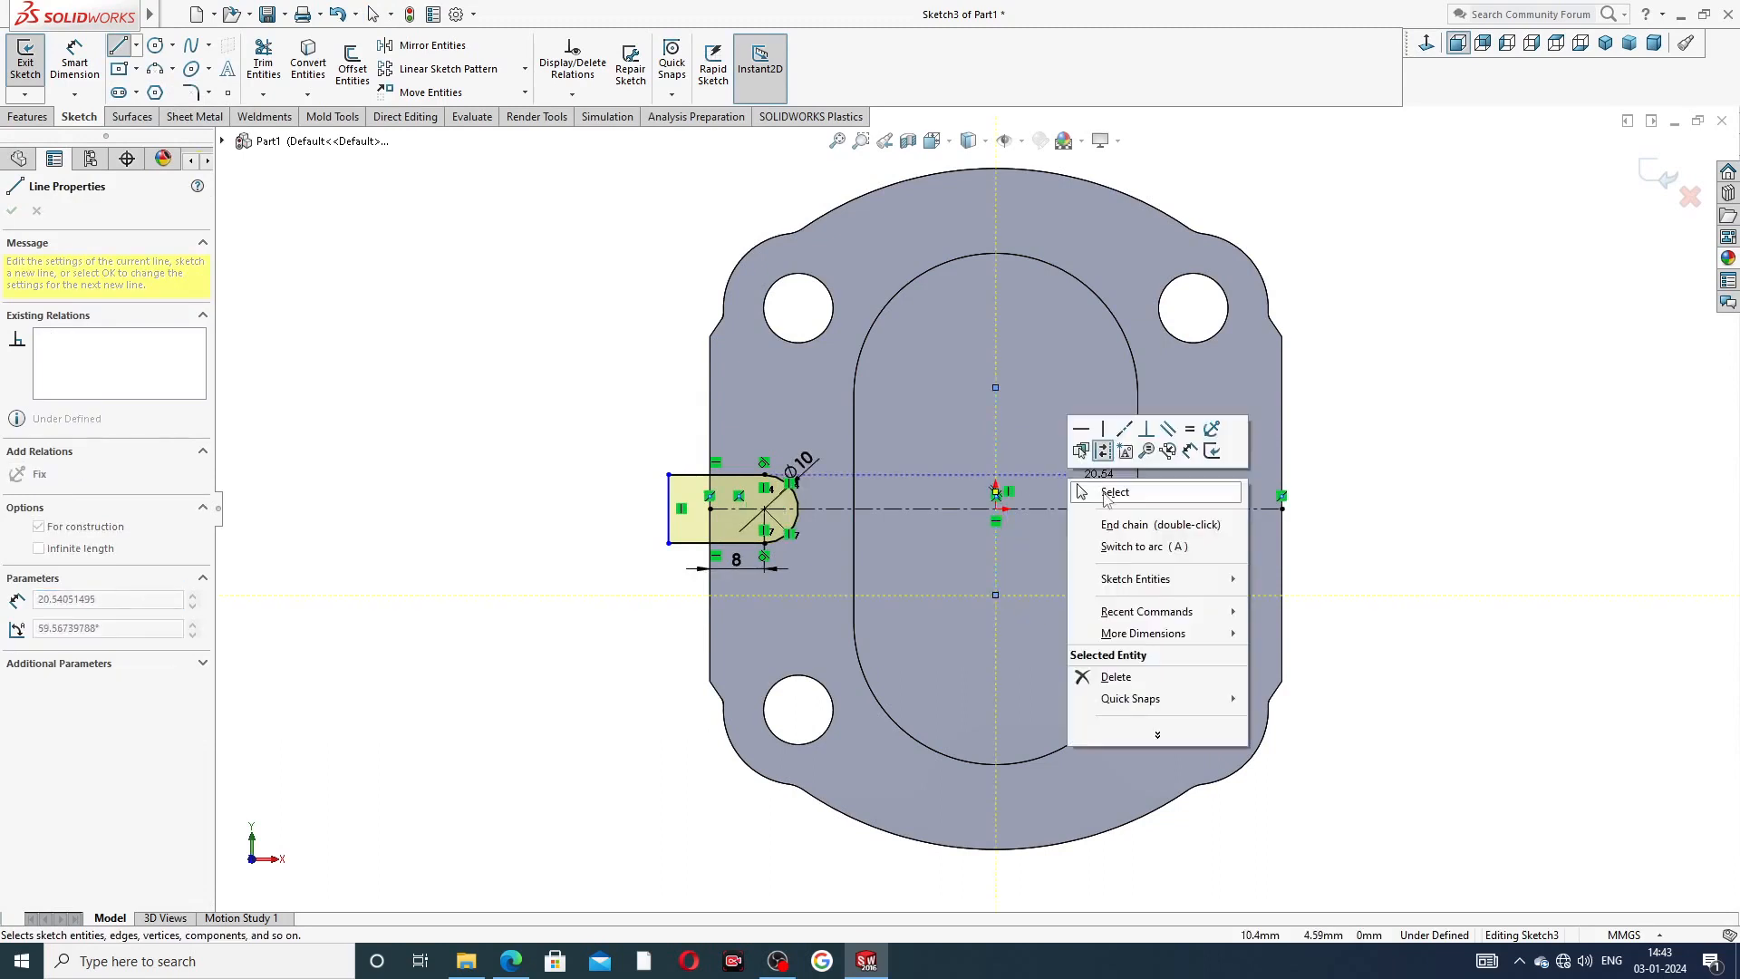
{"action": "left_click", "coordinate": [1107, 499]}
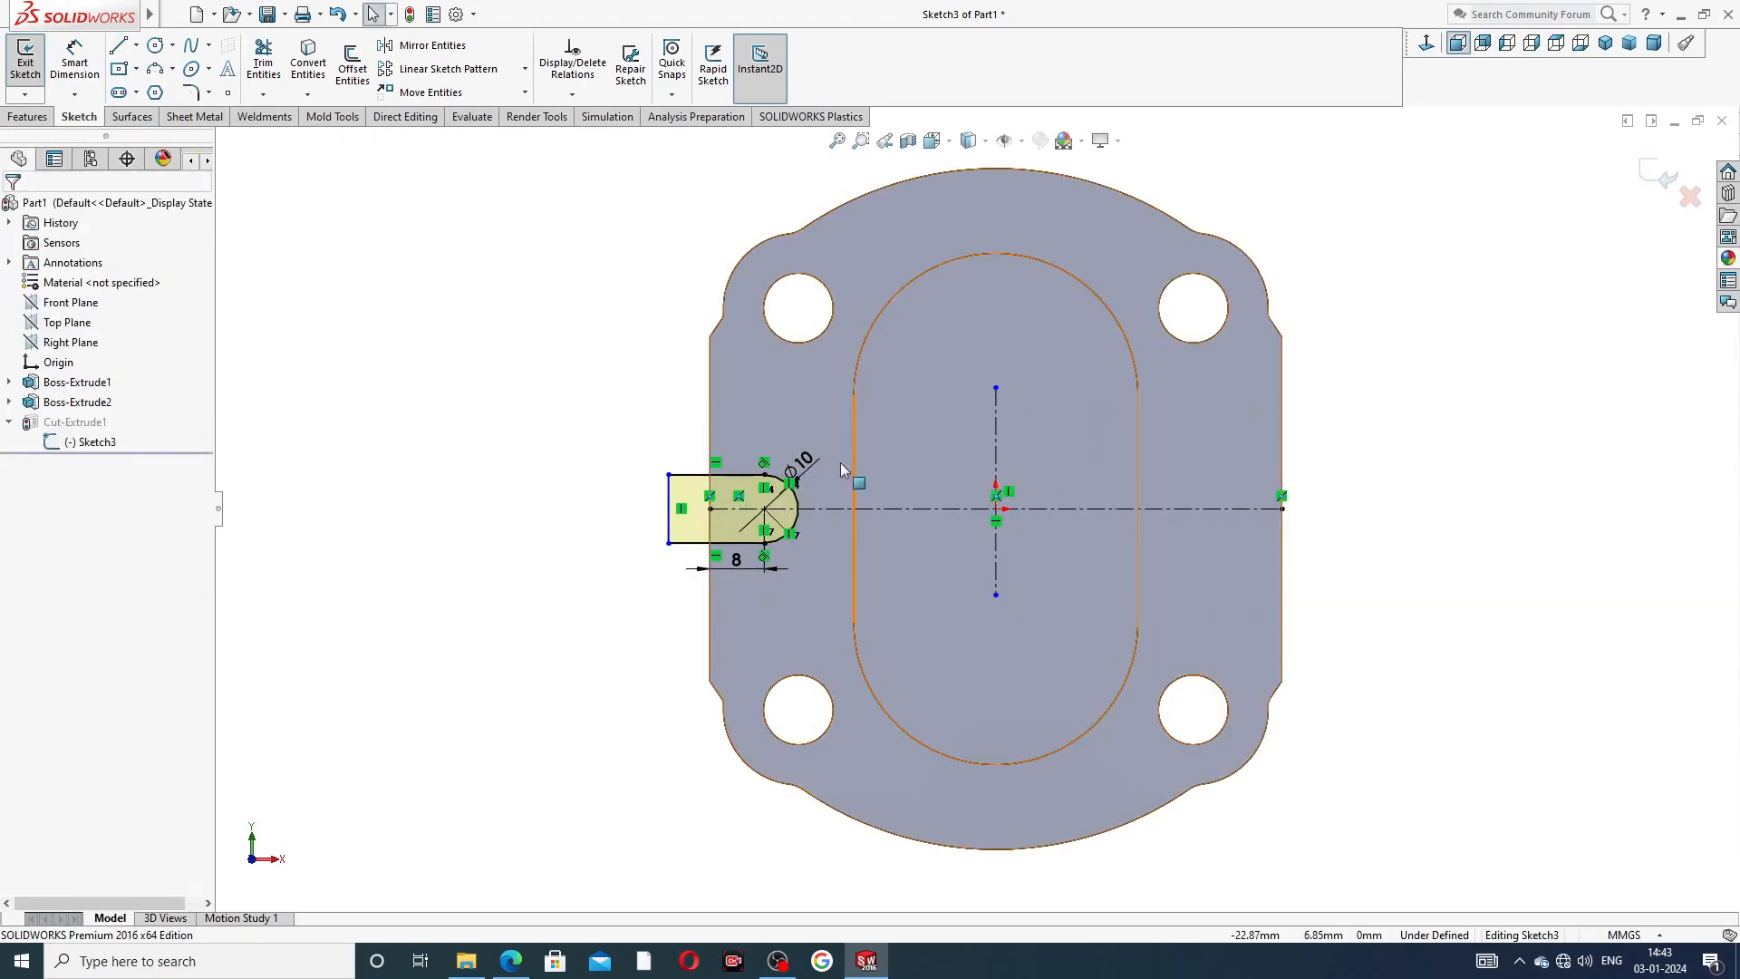
- Mirror the slot profile's arc and three lines about the vertical centerline to the opposite side, and exit the sketch
{"action": "left_click", "coordinate": [430, 45]}
{"action": "scroll", "coordinate": [750, 530], "scroll_direction": "down", "scroll_amount": 2}
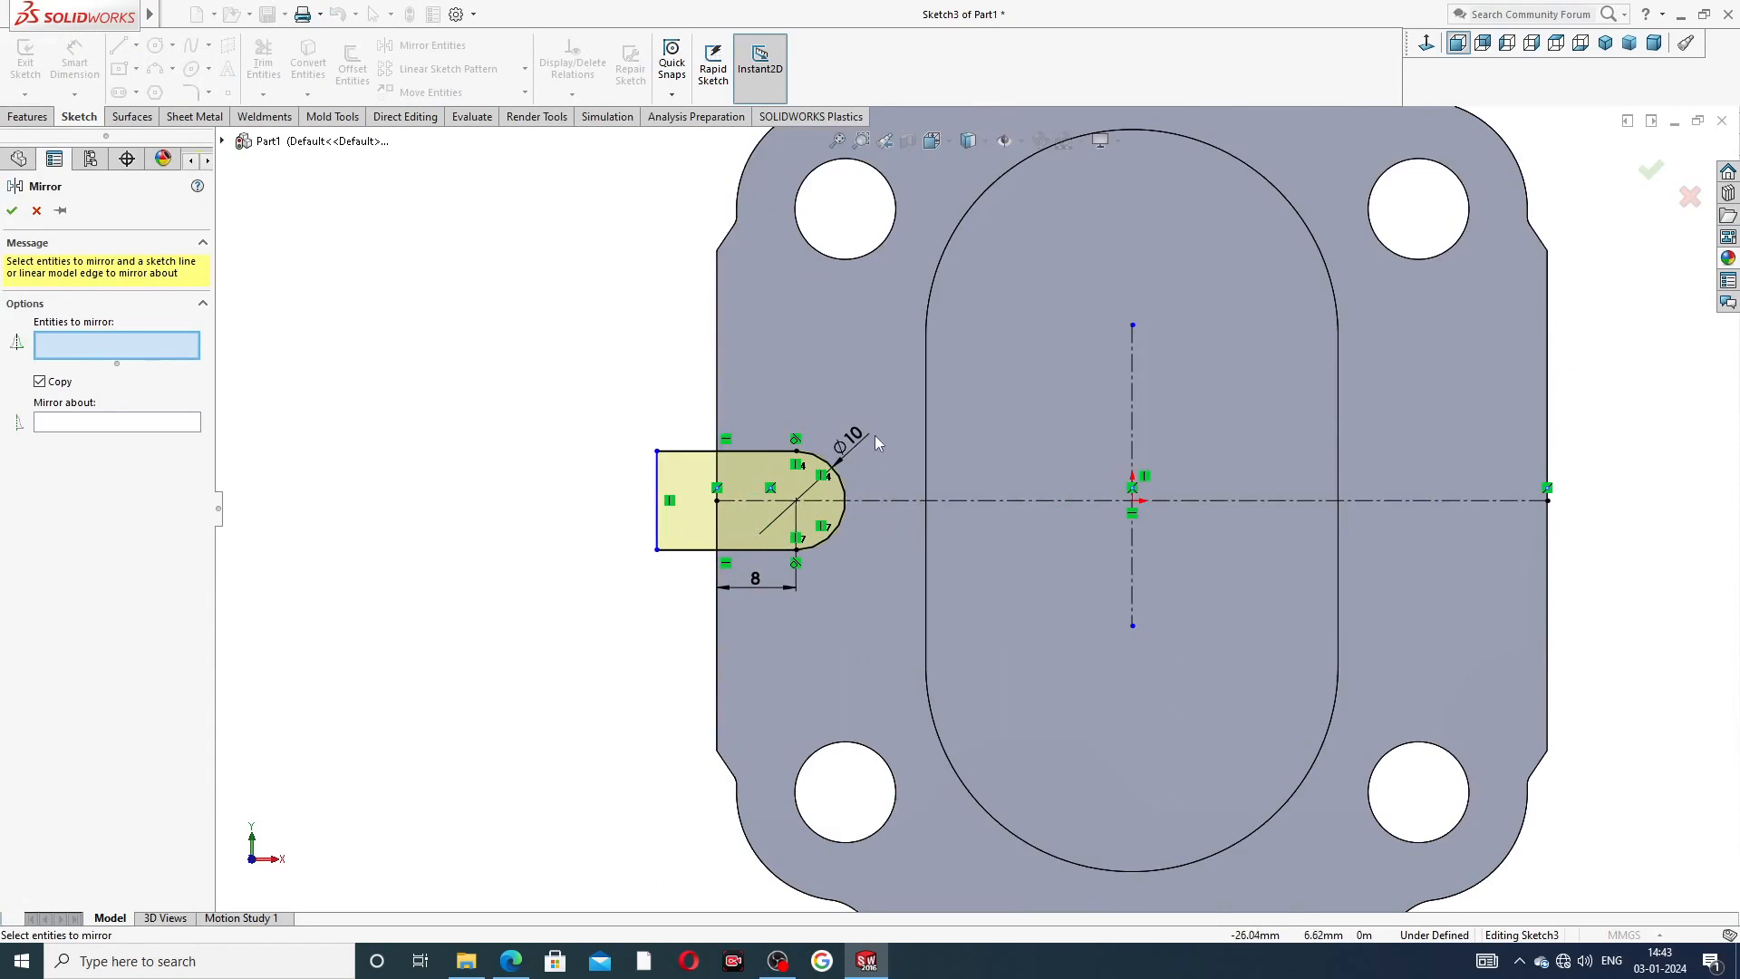
{"action": "left_click", "coordinate": [818, 463]}
{"action": "left_click", "coordinate": [770, 449]}
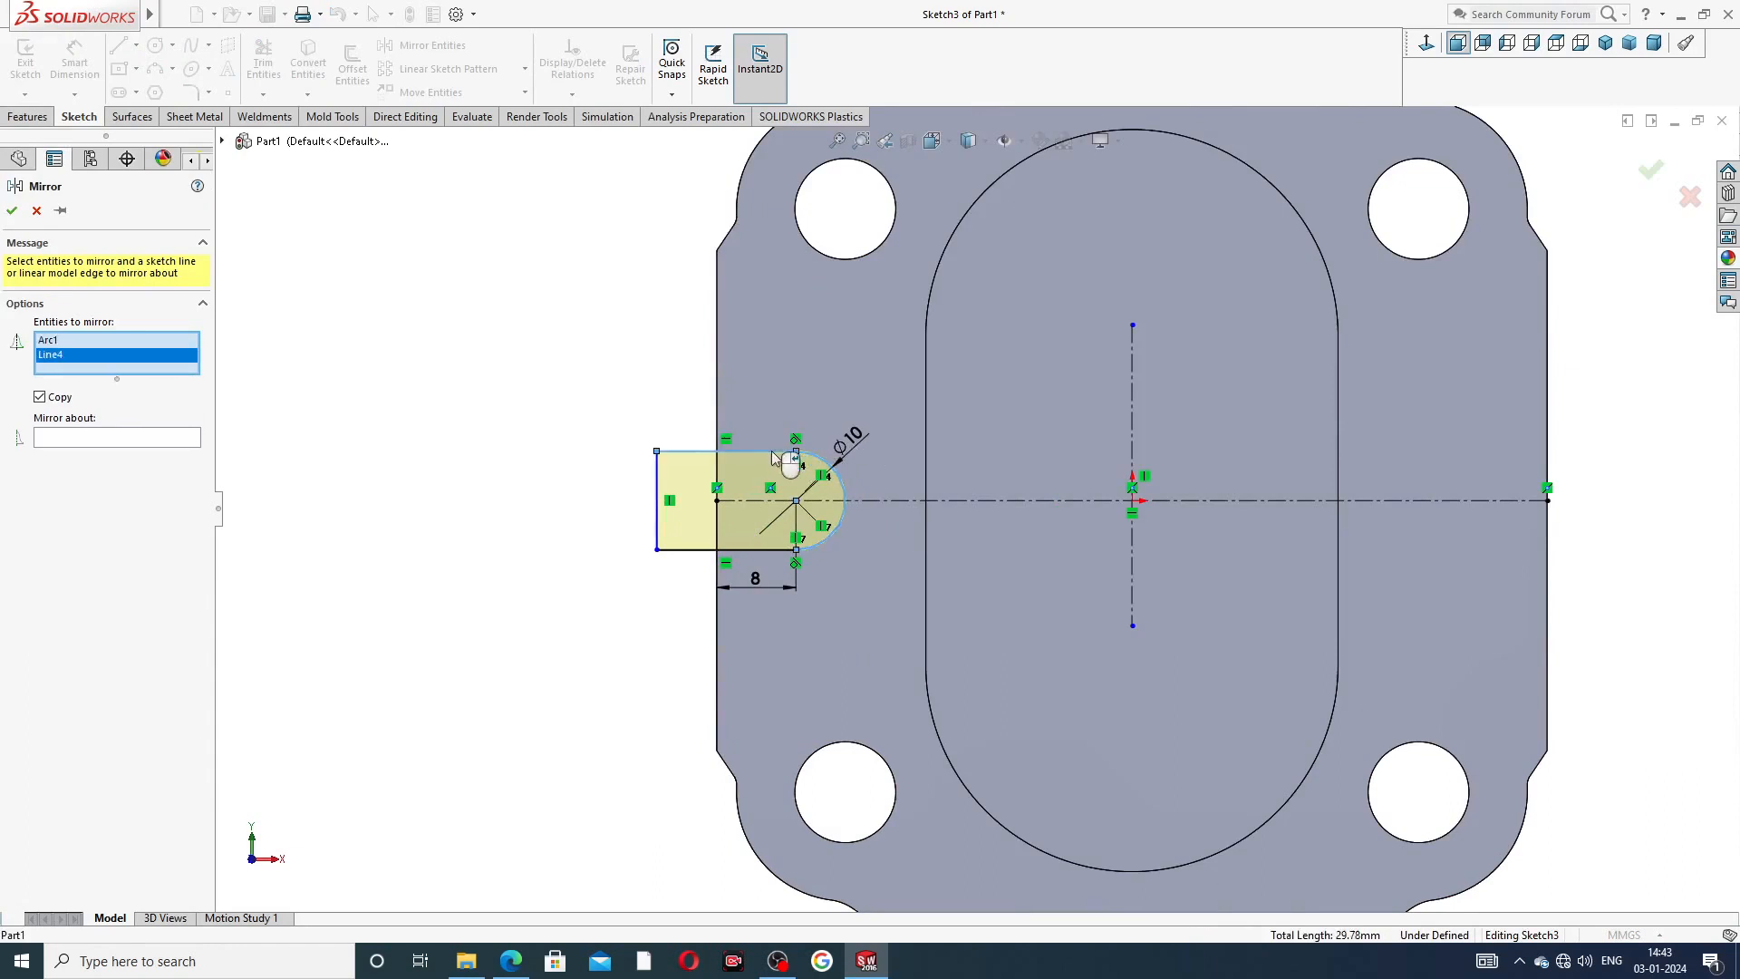
{"action": "left_click", "coordinate": [657, 531]}
{"action": "left_click", "coordinate": [689, 549]}
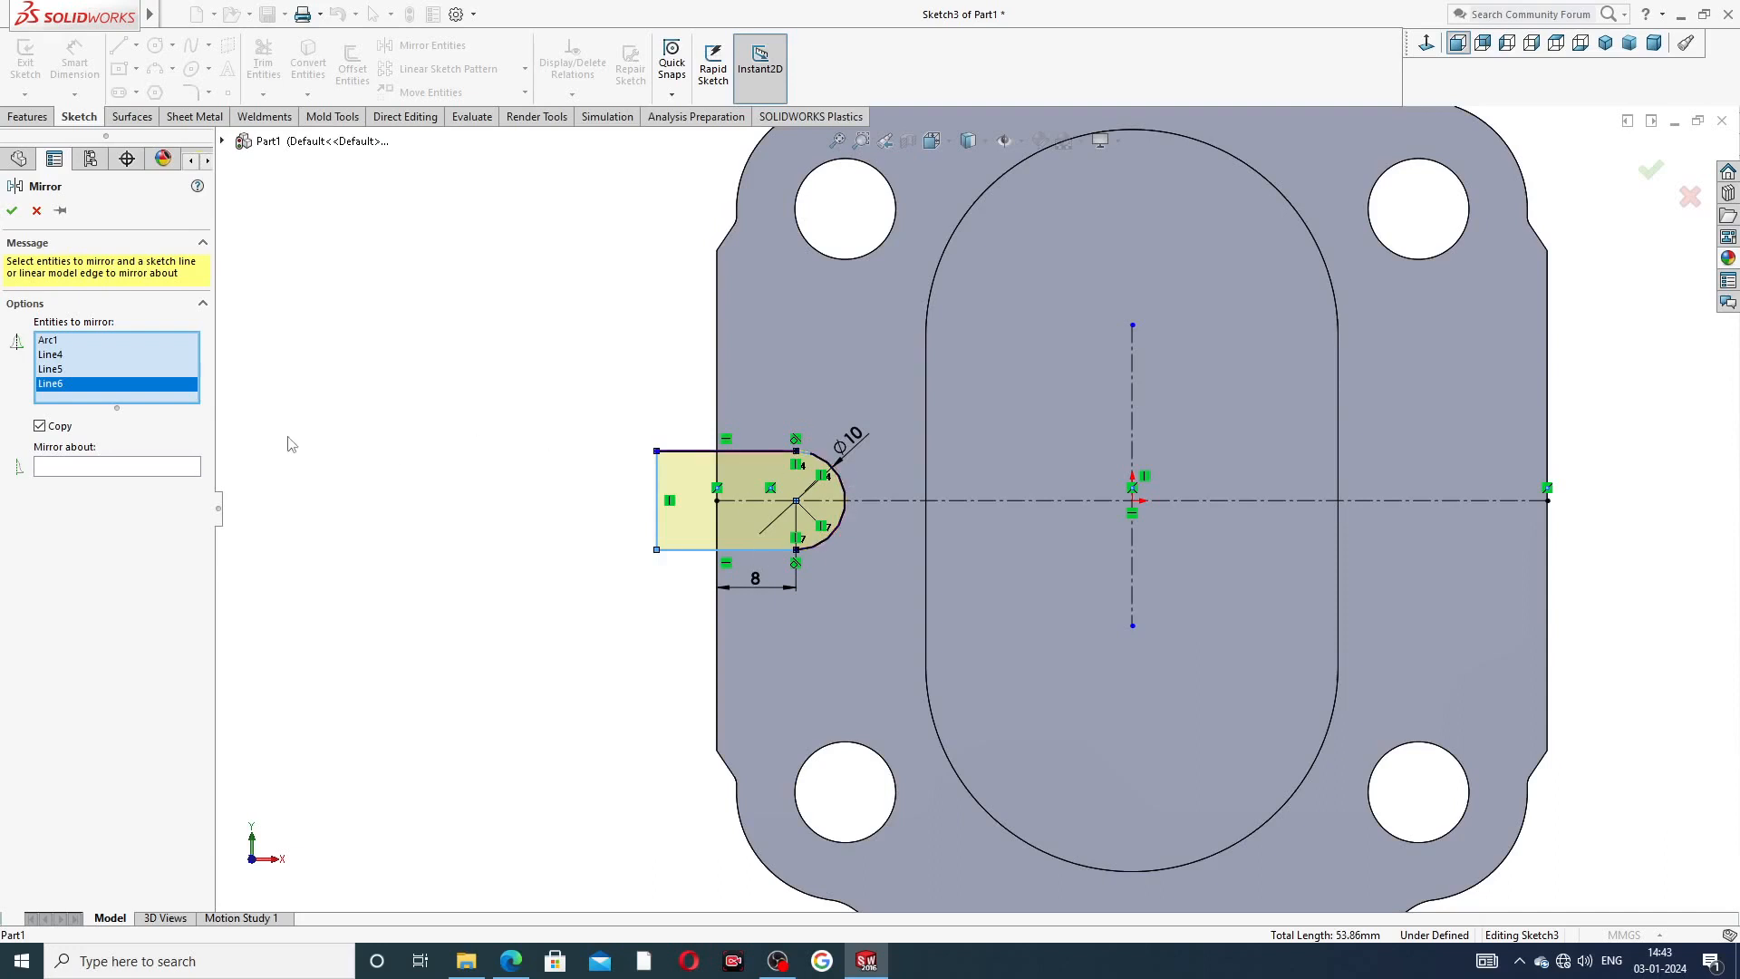
{"action": "left_click", "coordinate": [195, 467]}
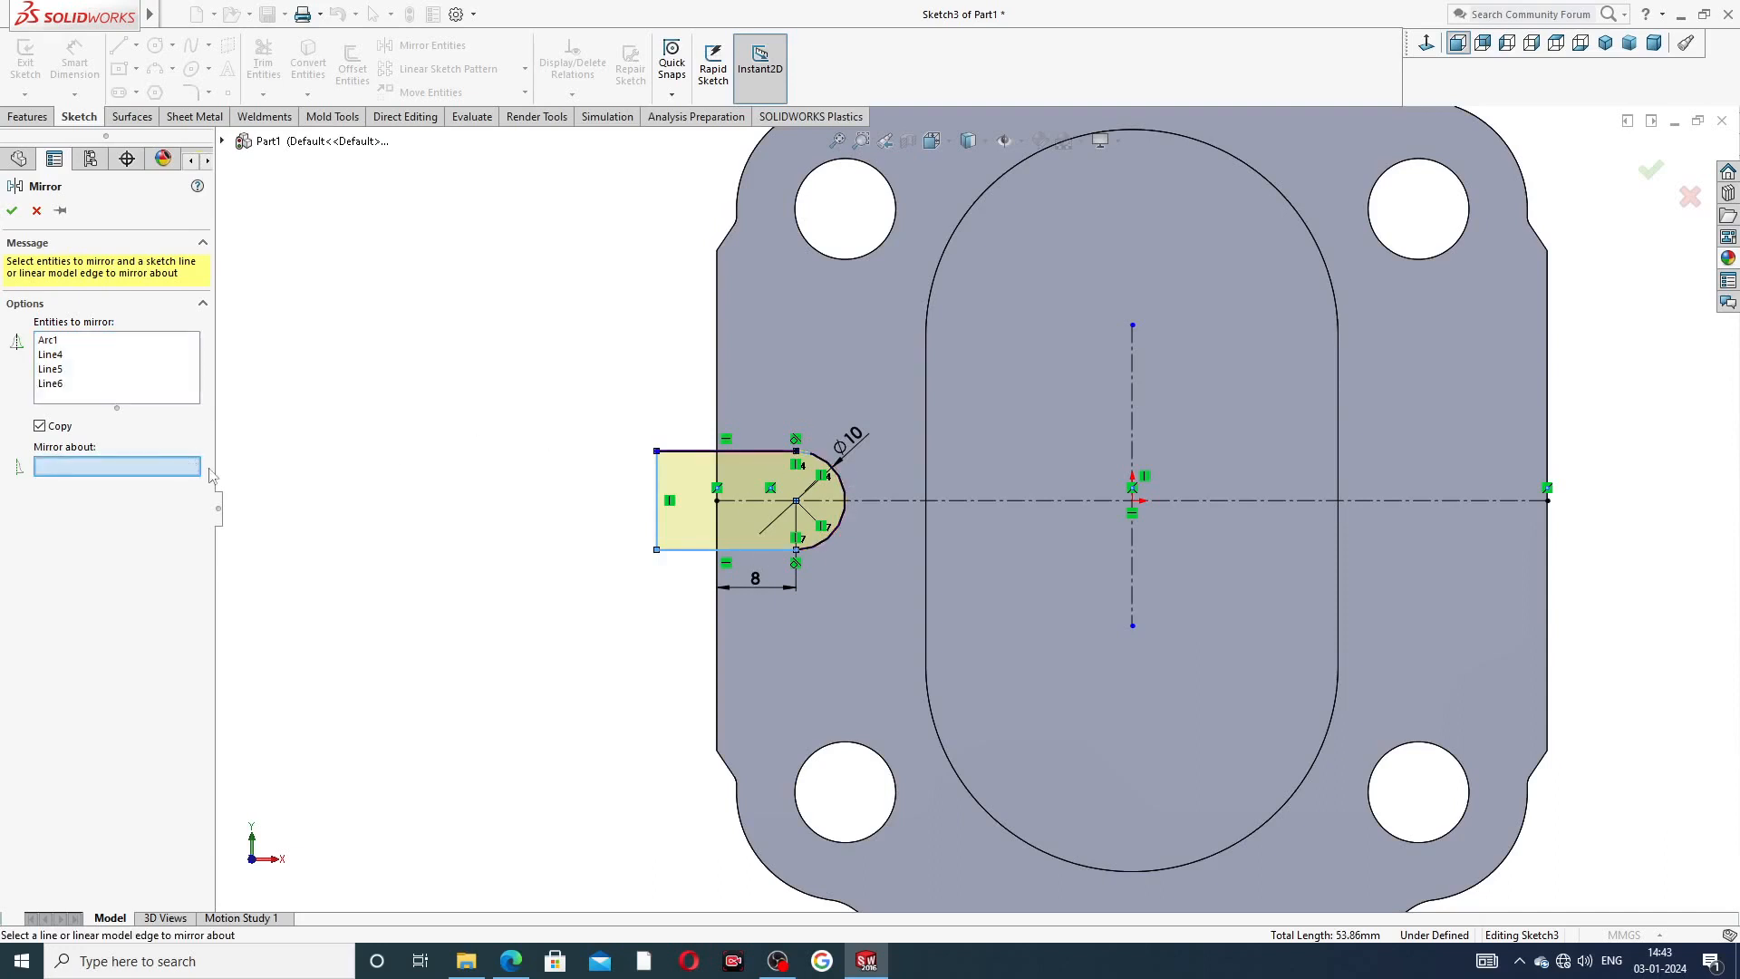
{"action": "left_click", "coordinate": [1132, 351]}
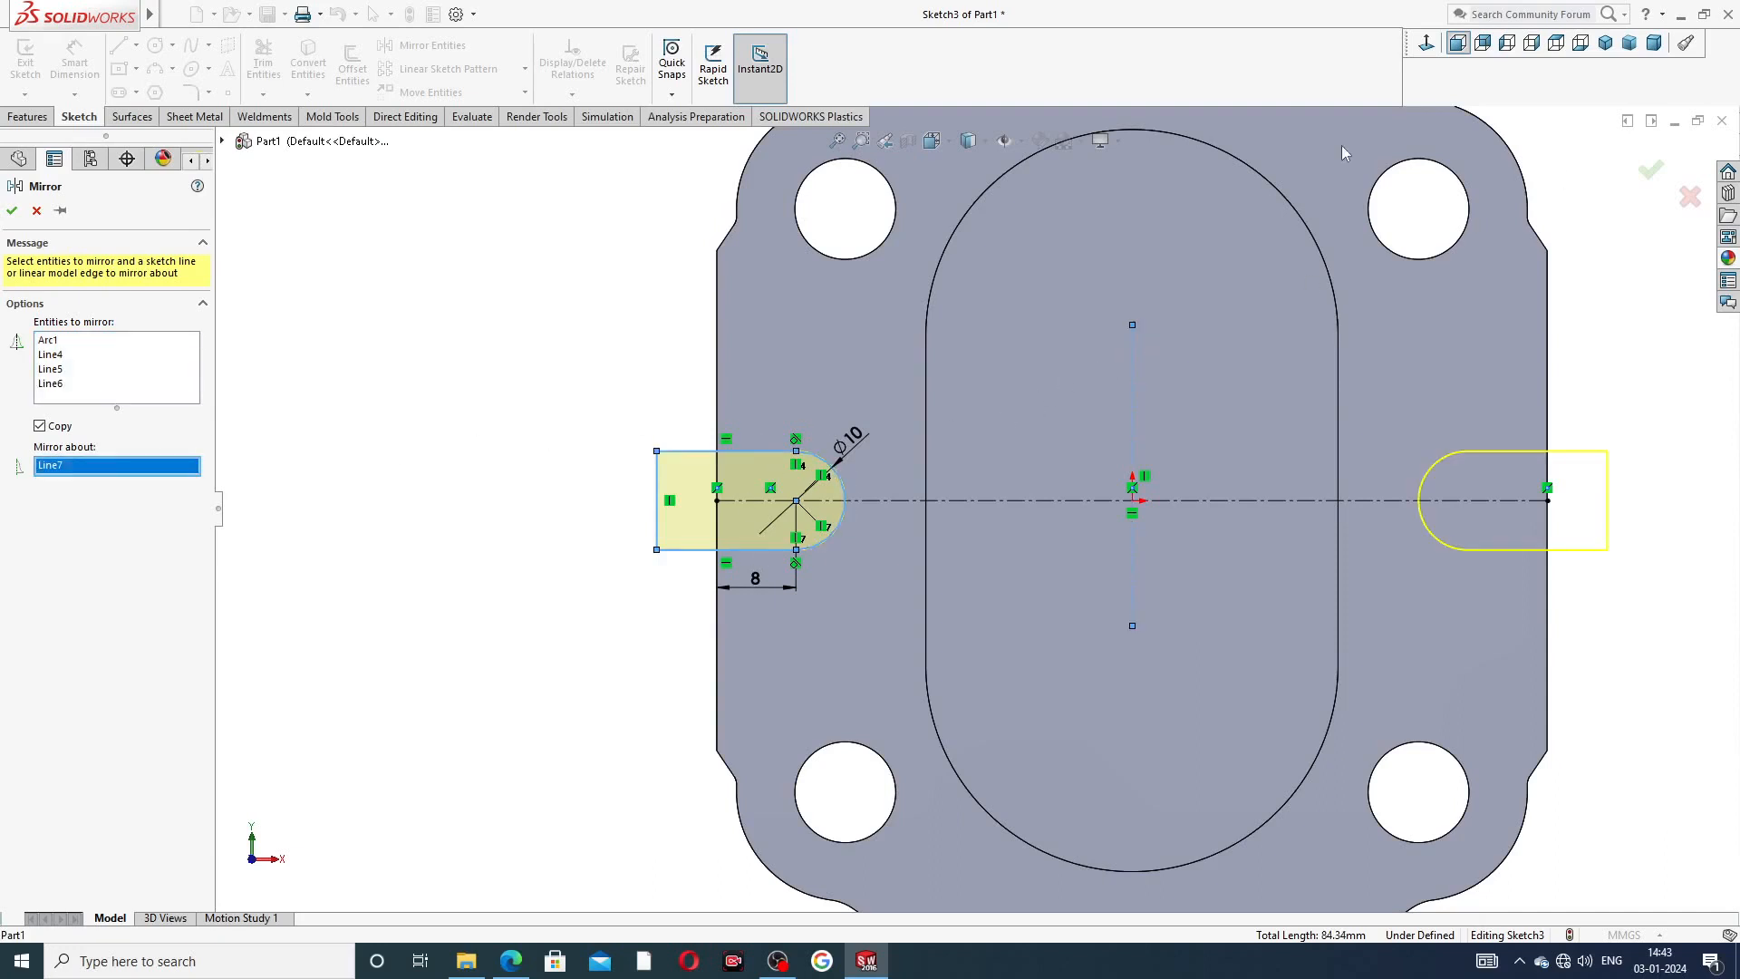
{"action": "left_click", "coordinate": [1651, 170]}
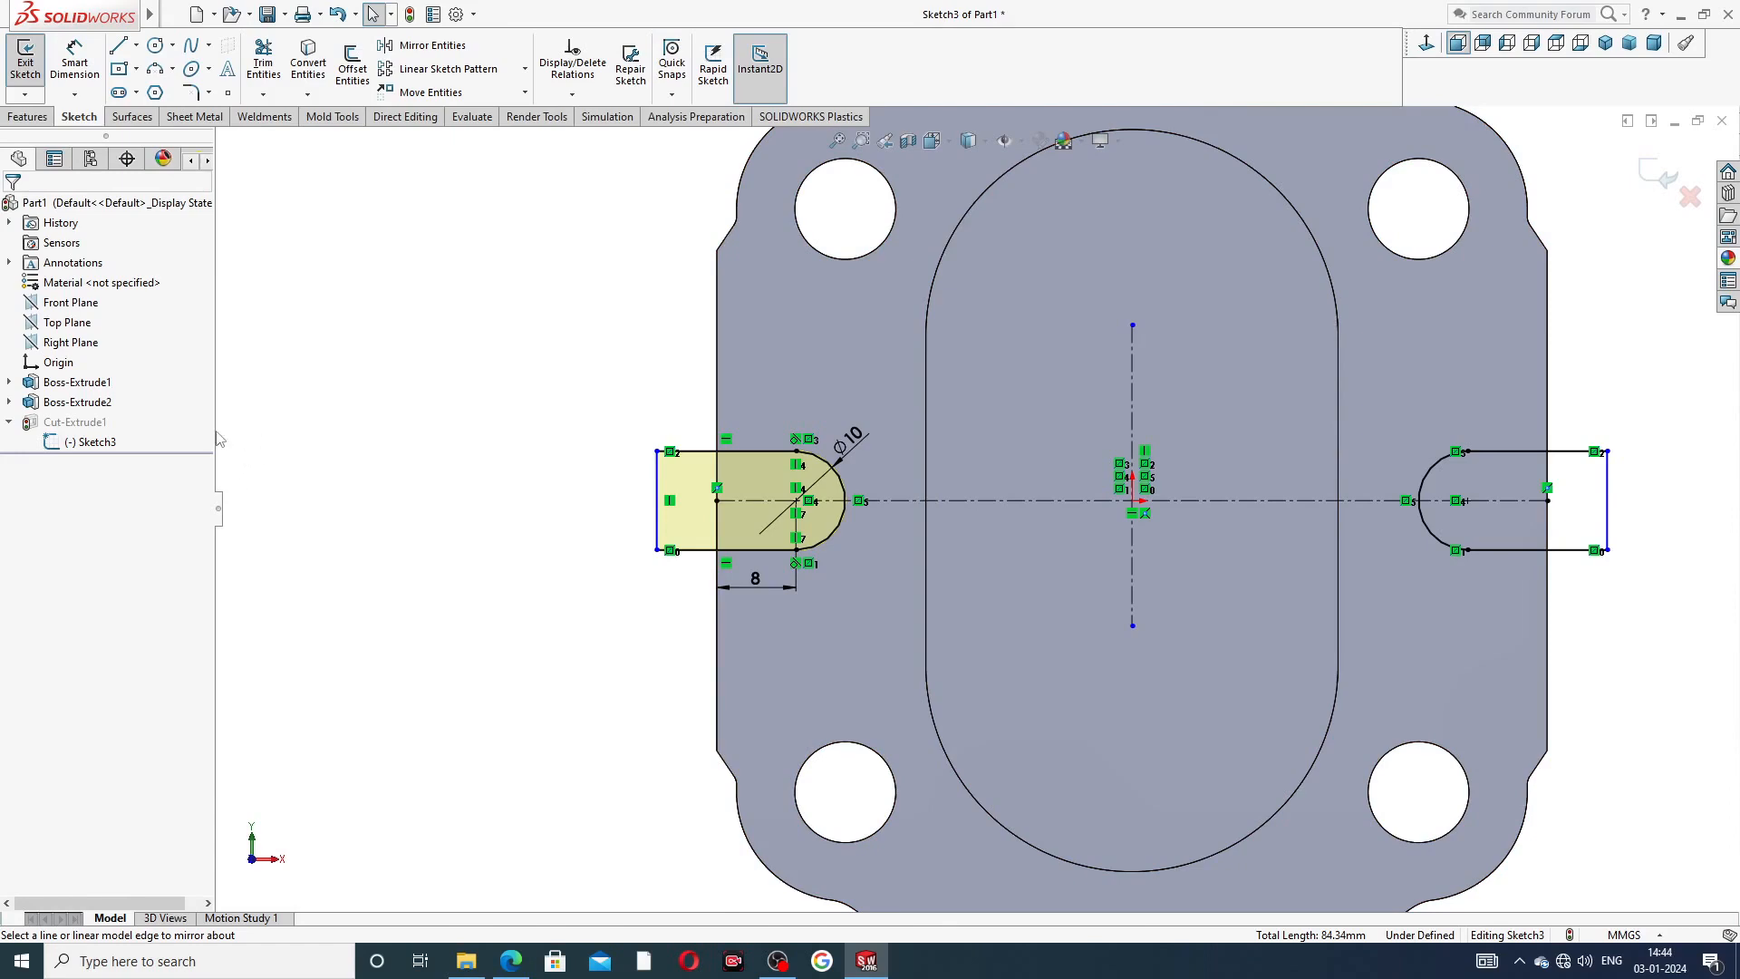
{"action": "left_click", "coordinate": [1643, 189]}
- Start a new sketch on the plate's front face around the raised boss and view it straight on
{"action": "middle_click_drag", "start_coordinate": [1644, 363], "coordinate": [1598, 391]}
{"action": "scroll", "coordinate": [1598, 391], "scroll_direction": "up", "scroll_amount": 3}
{"action": "middle_click_drag", "start_coordinate": [1405, 481], "coordinate": [1549, 480]}
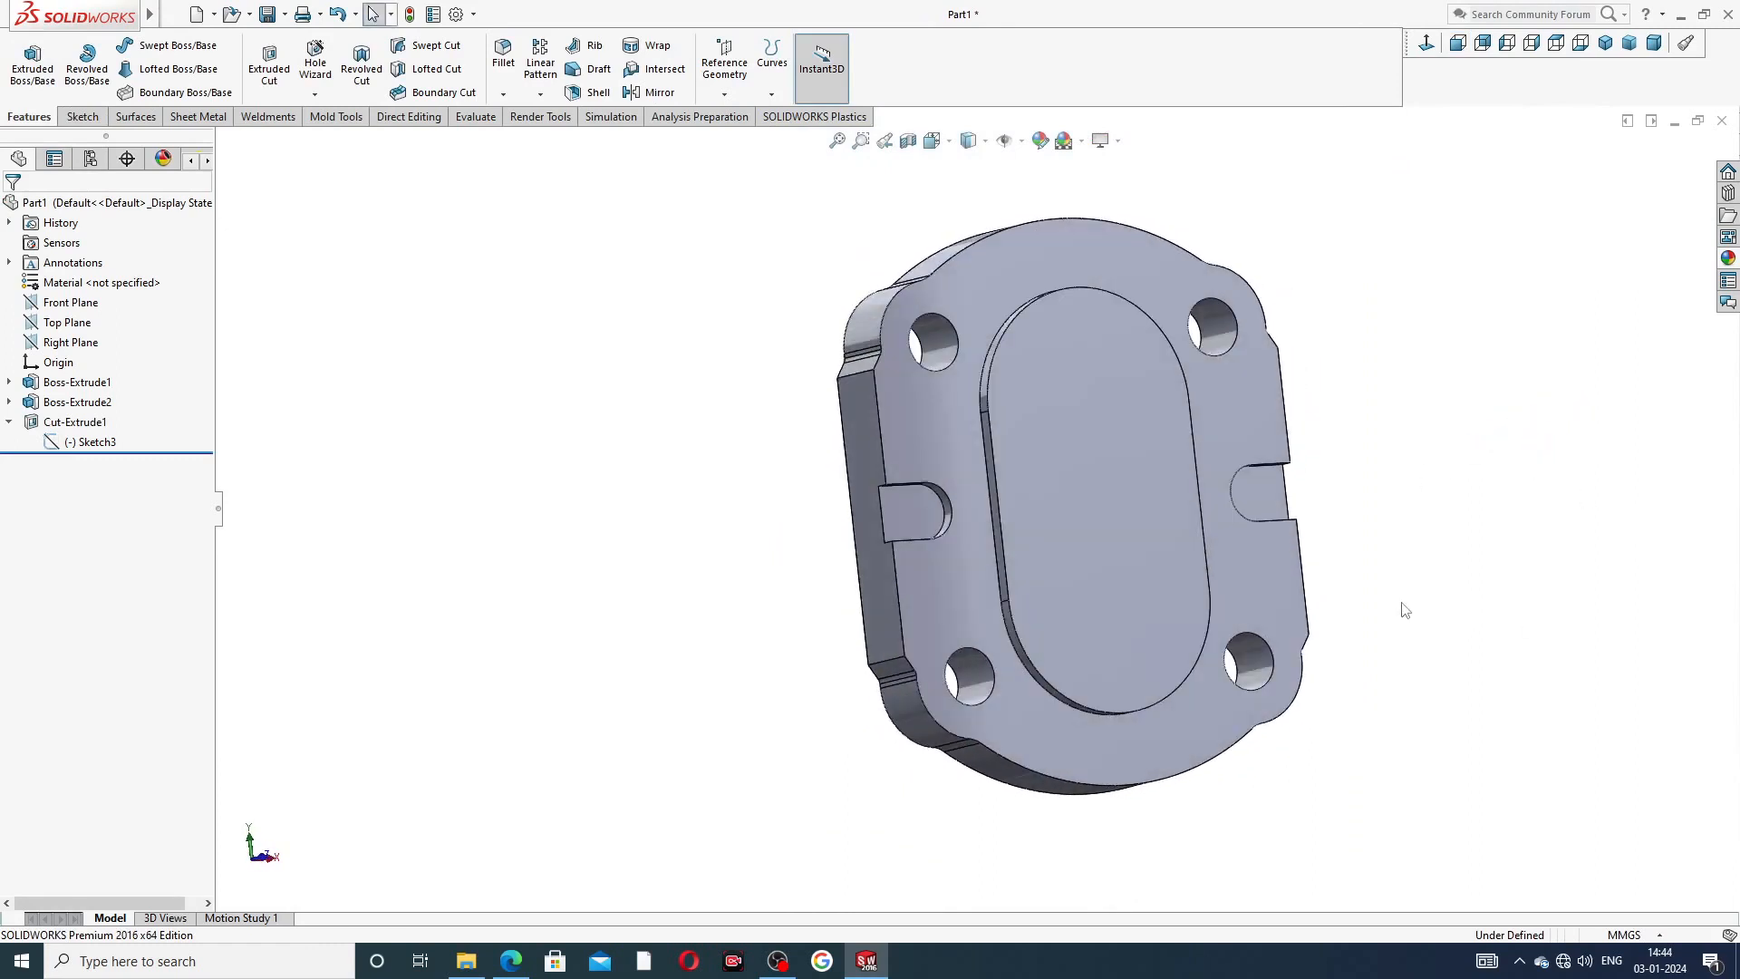
{"action": "middle_click_drag", "start_coordinate": [1385, 349], "coordinate": [1210, 296]}
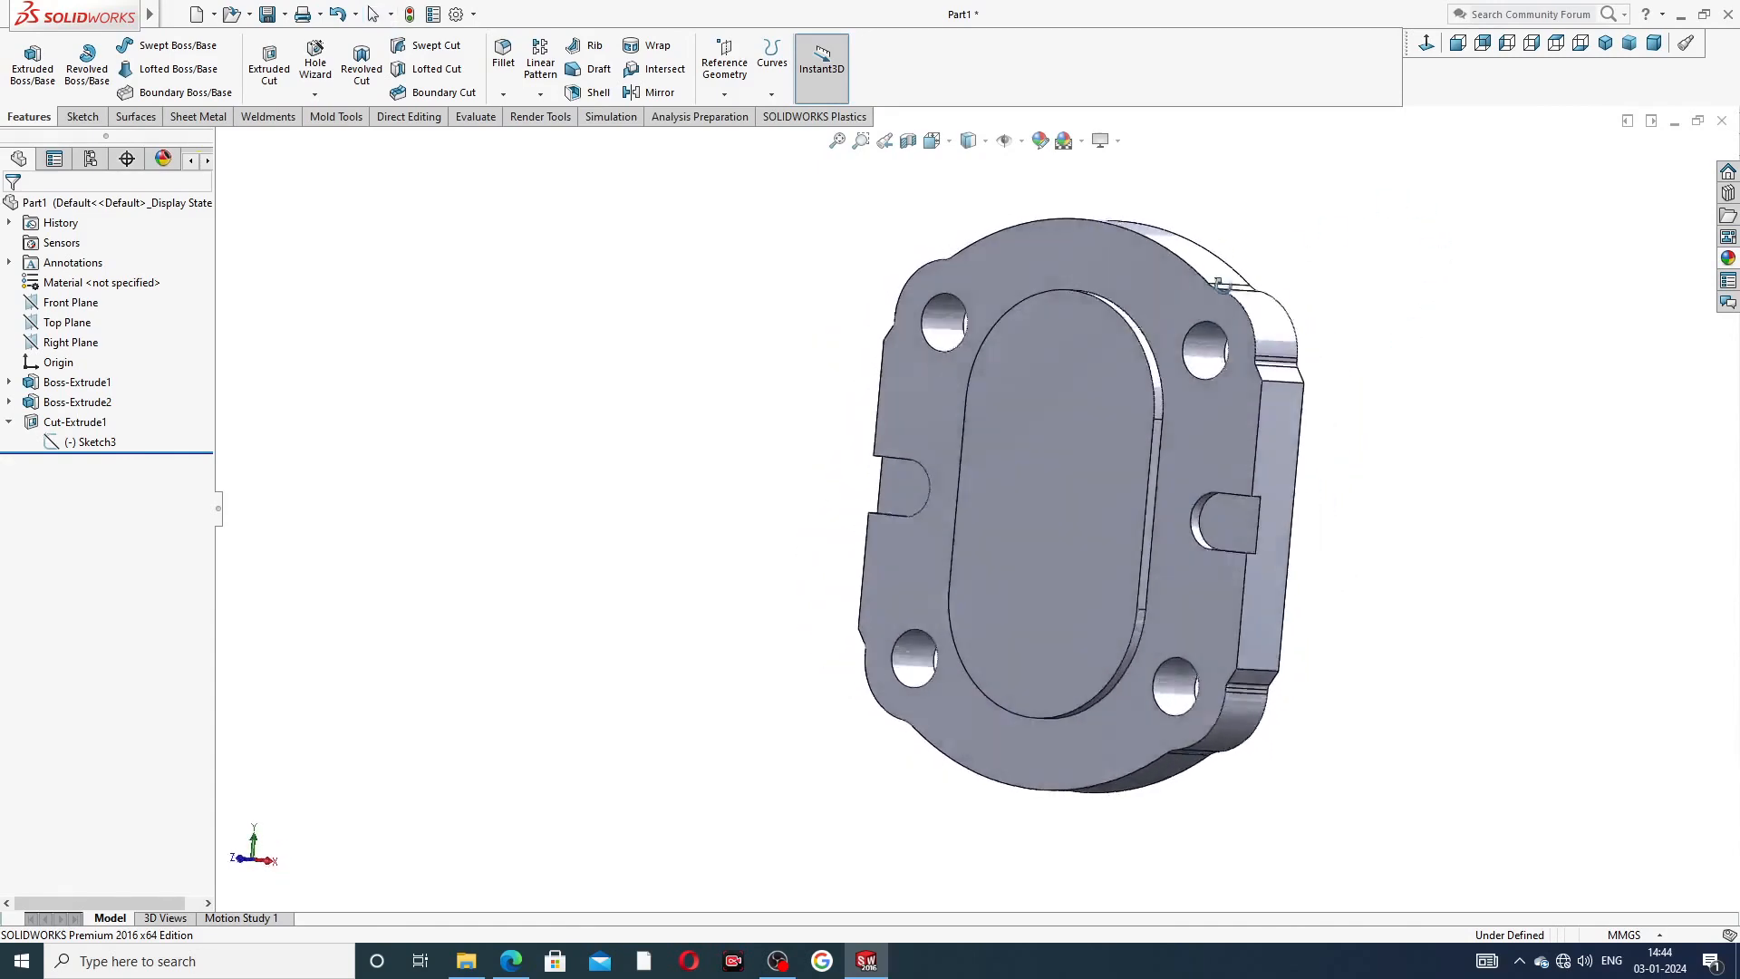
{"action": "left_click", "coordinate": [1211, 277]}
{"action": "left_click", "coordinate": [1282, 225]}
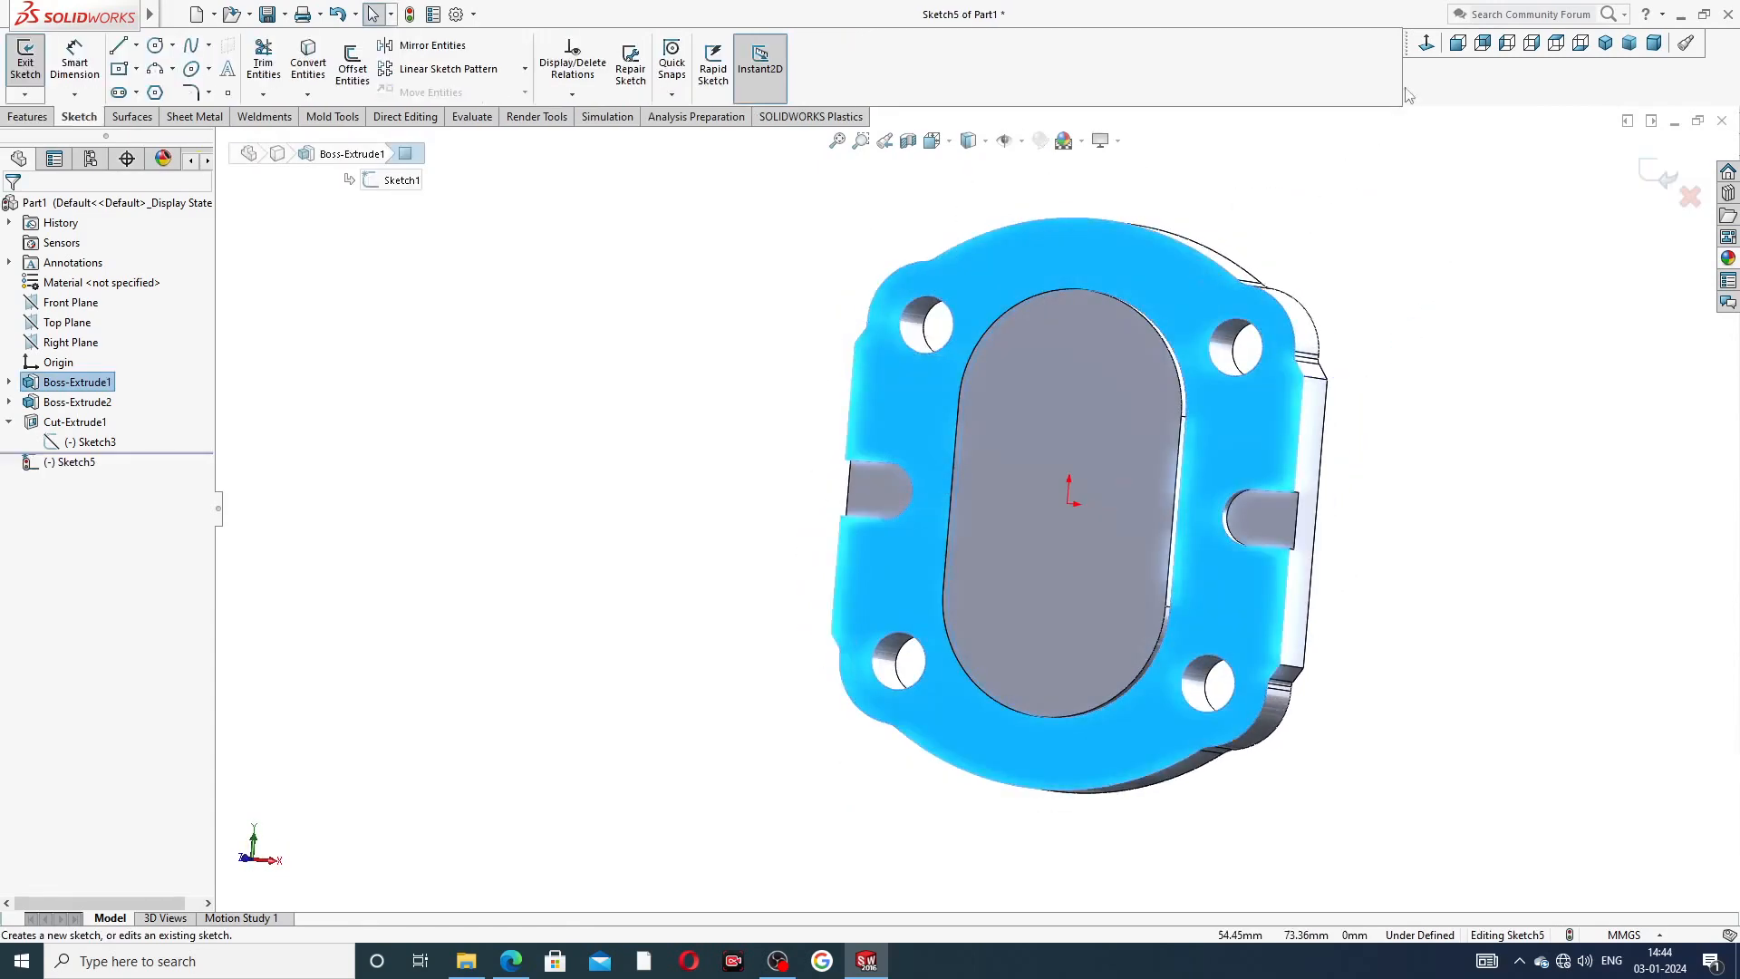
{"action": "left_click", "coordinate": [1426, 42]}
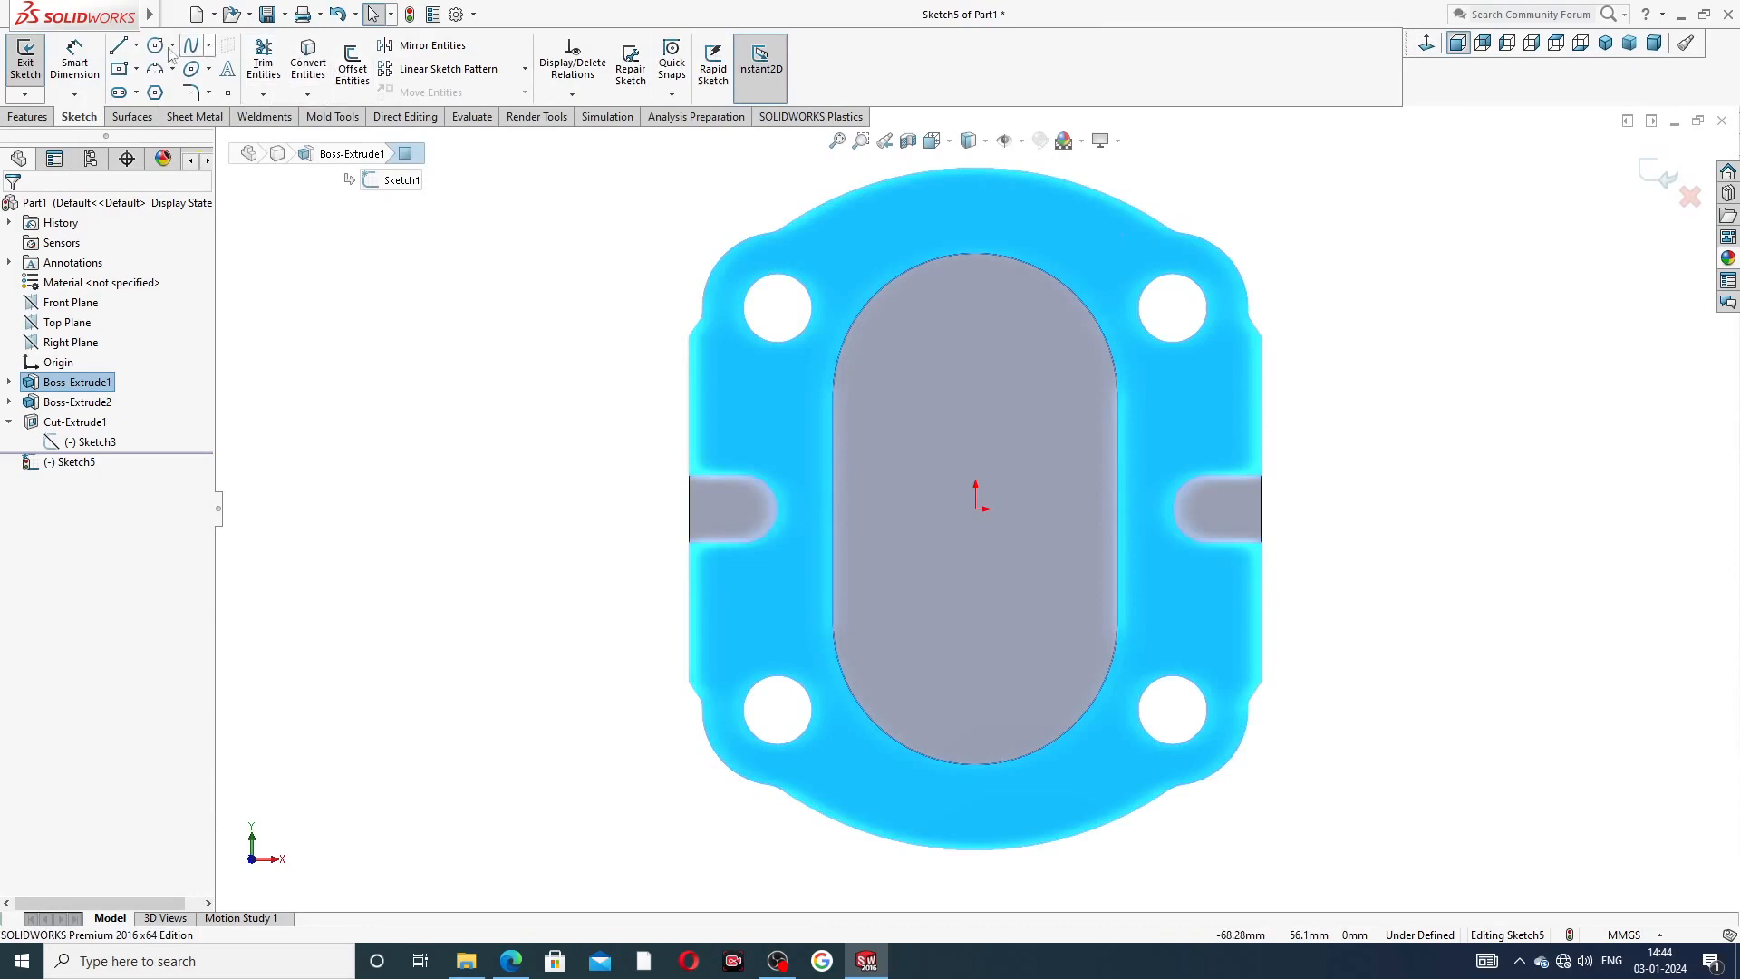
- Draw a circle concentric with each of the four corner holes, with radii of about 7 to 8 mm
{"action": "left_click", "coordinate": [156, 47]}
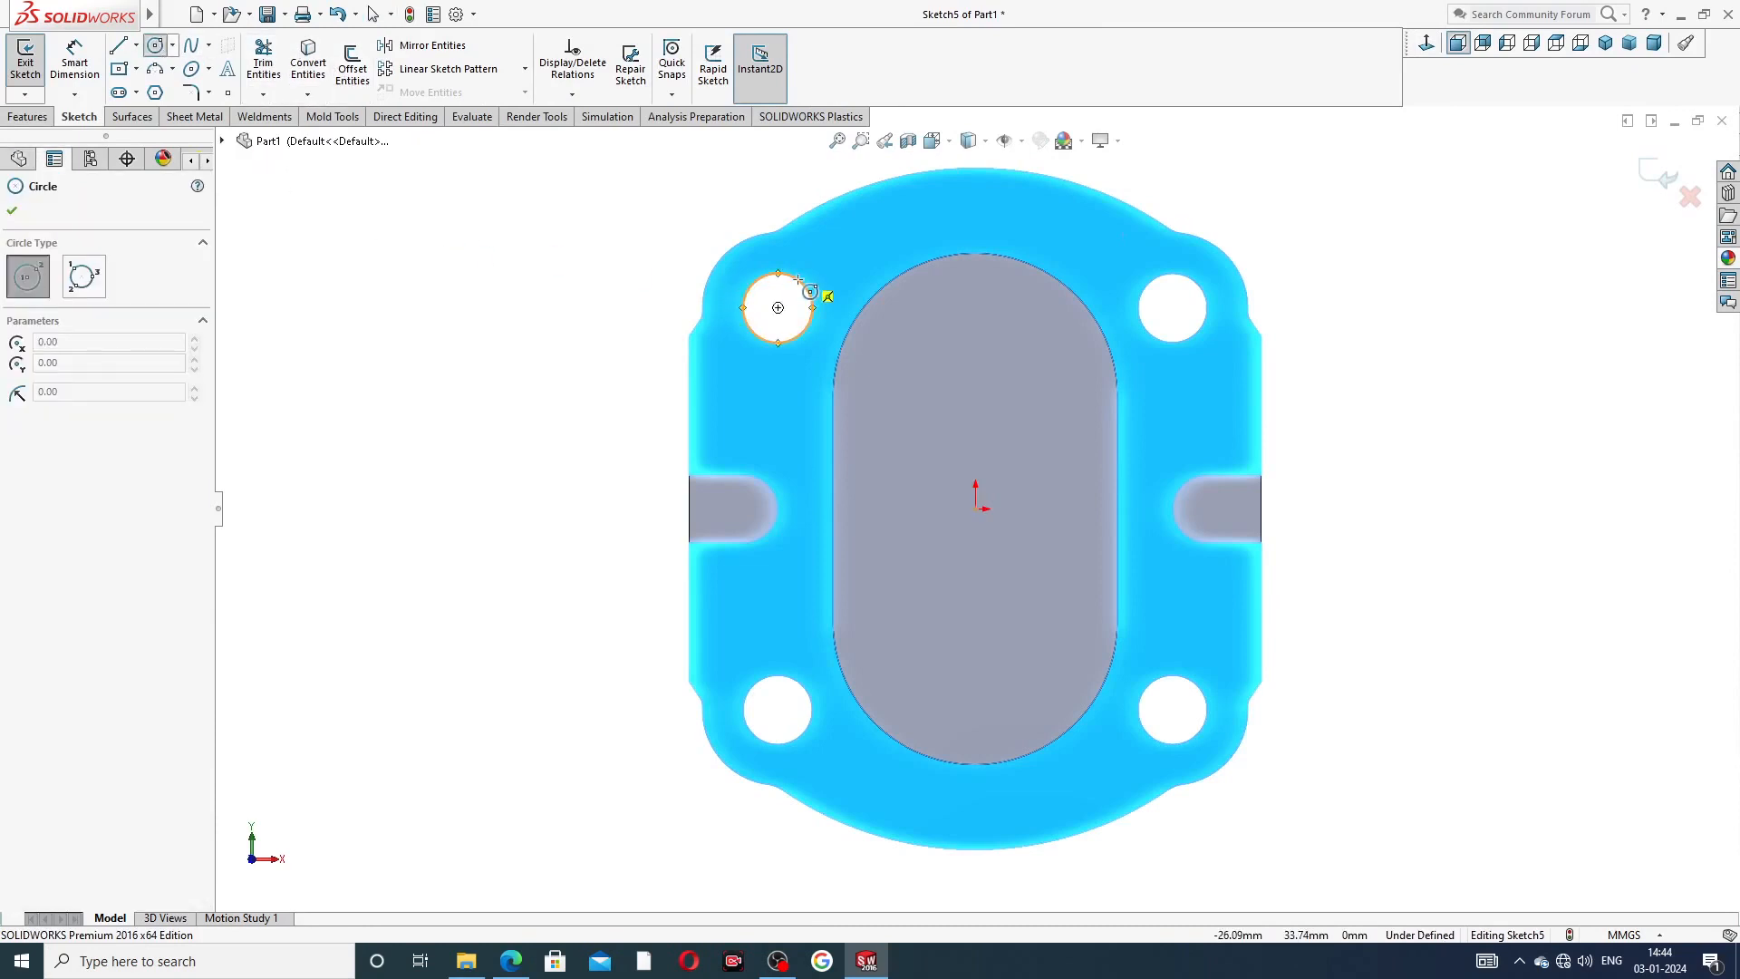
{"action": "left_click", "coordinate": [777, 308]}
{"action": "left_click", "coordinate": [816, 270]}
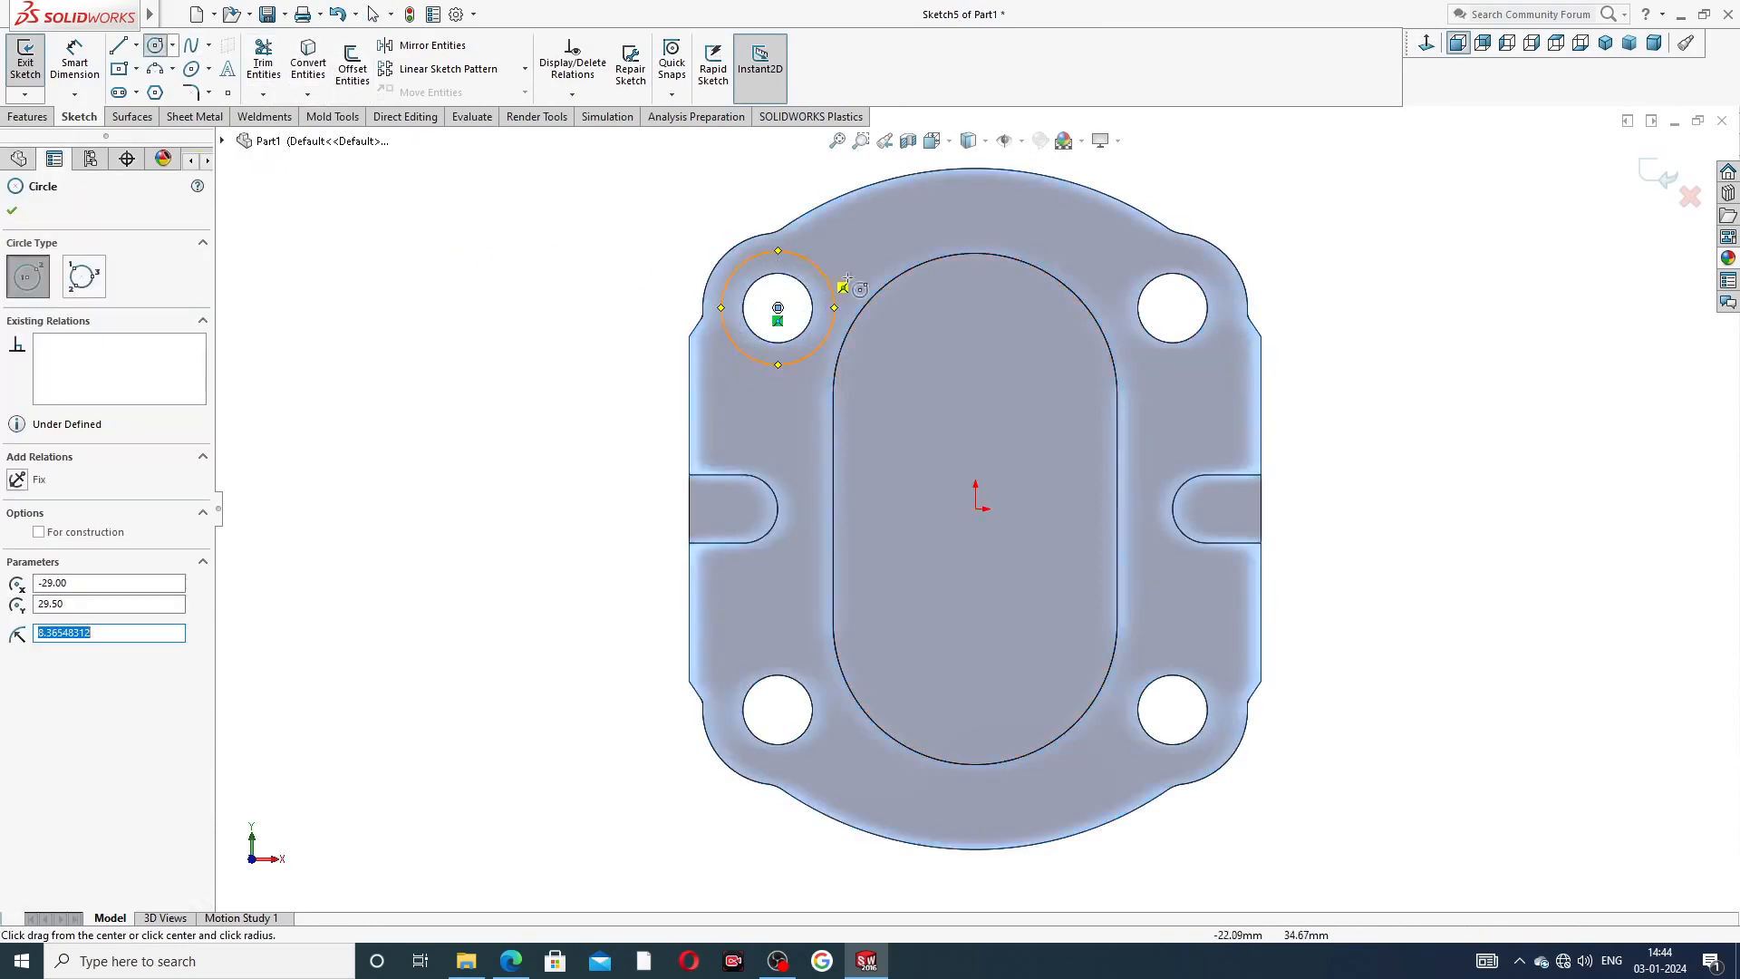
{"action": "left_click", "coordinate": [1173, 308]}
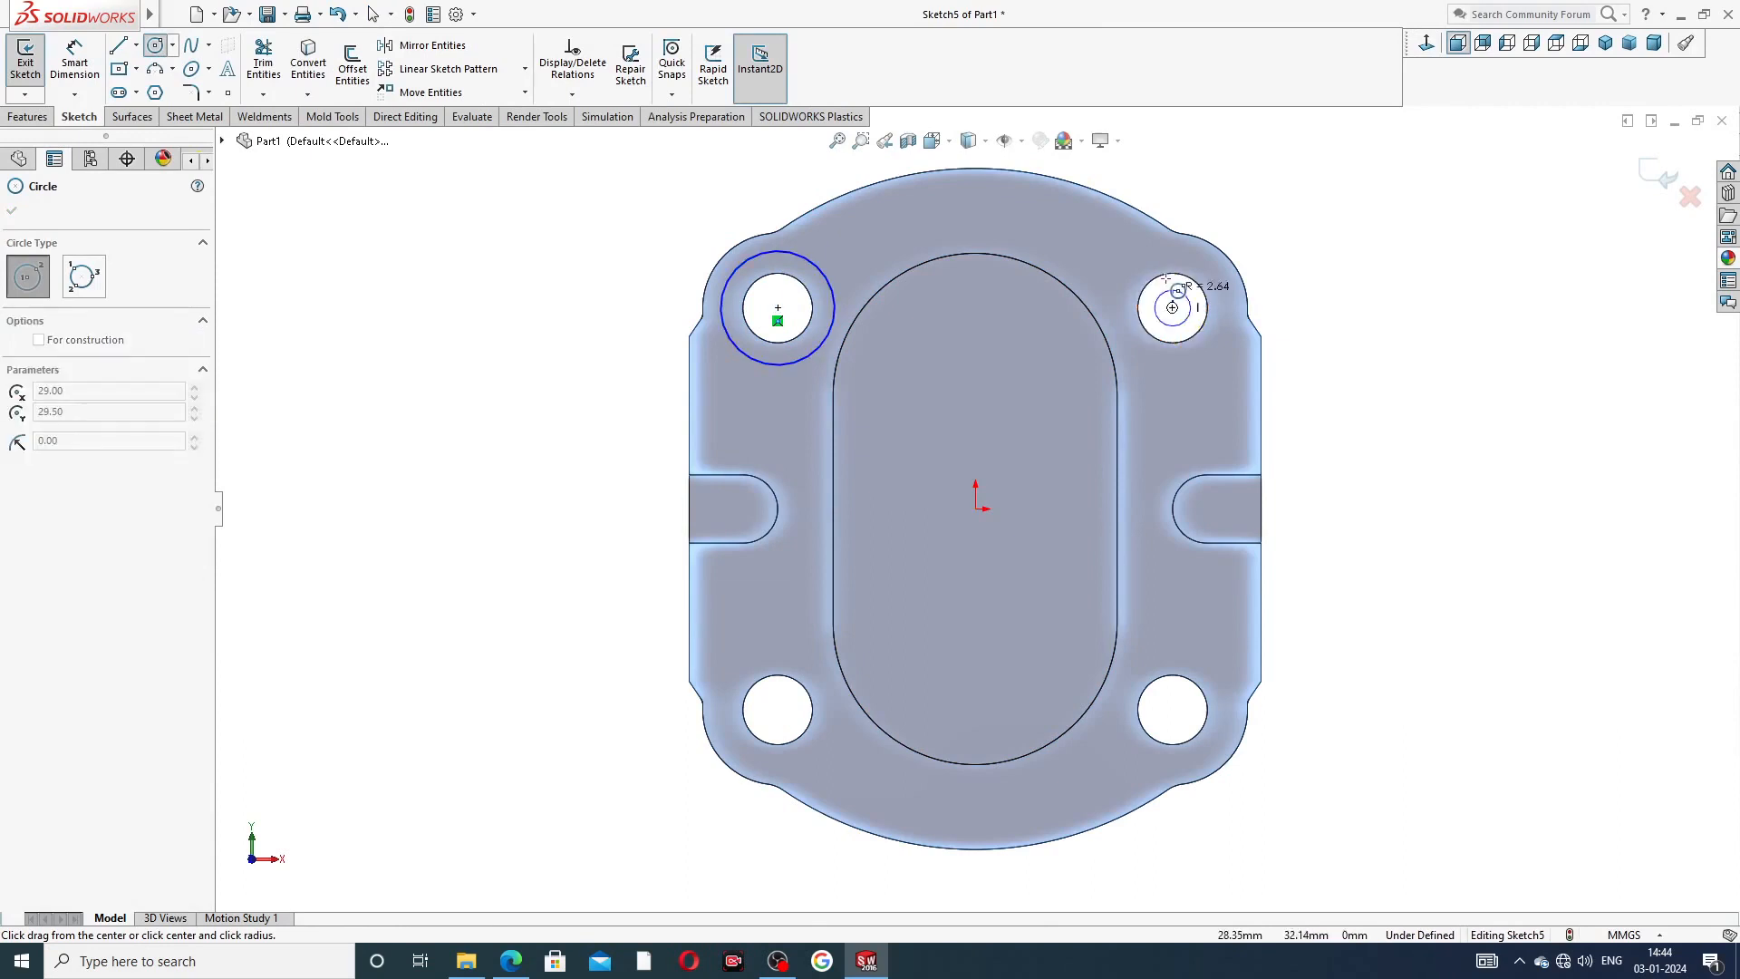
{"action": "left_click", "coordinate": [1201, 268]}
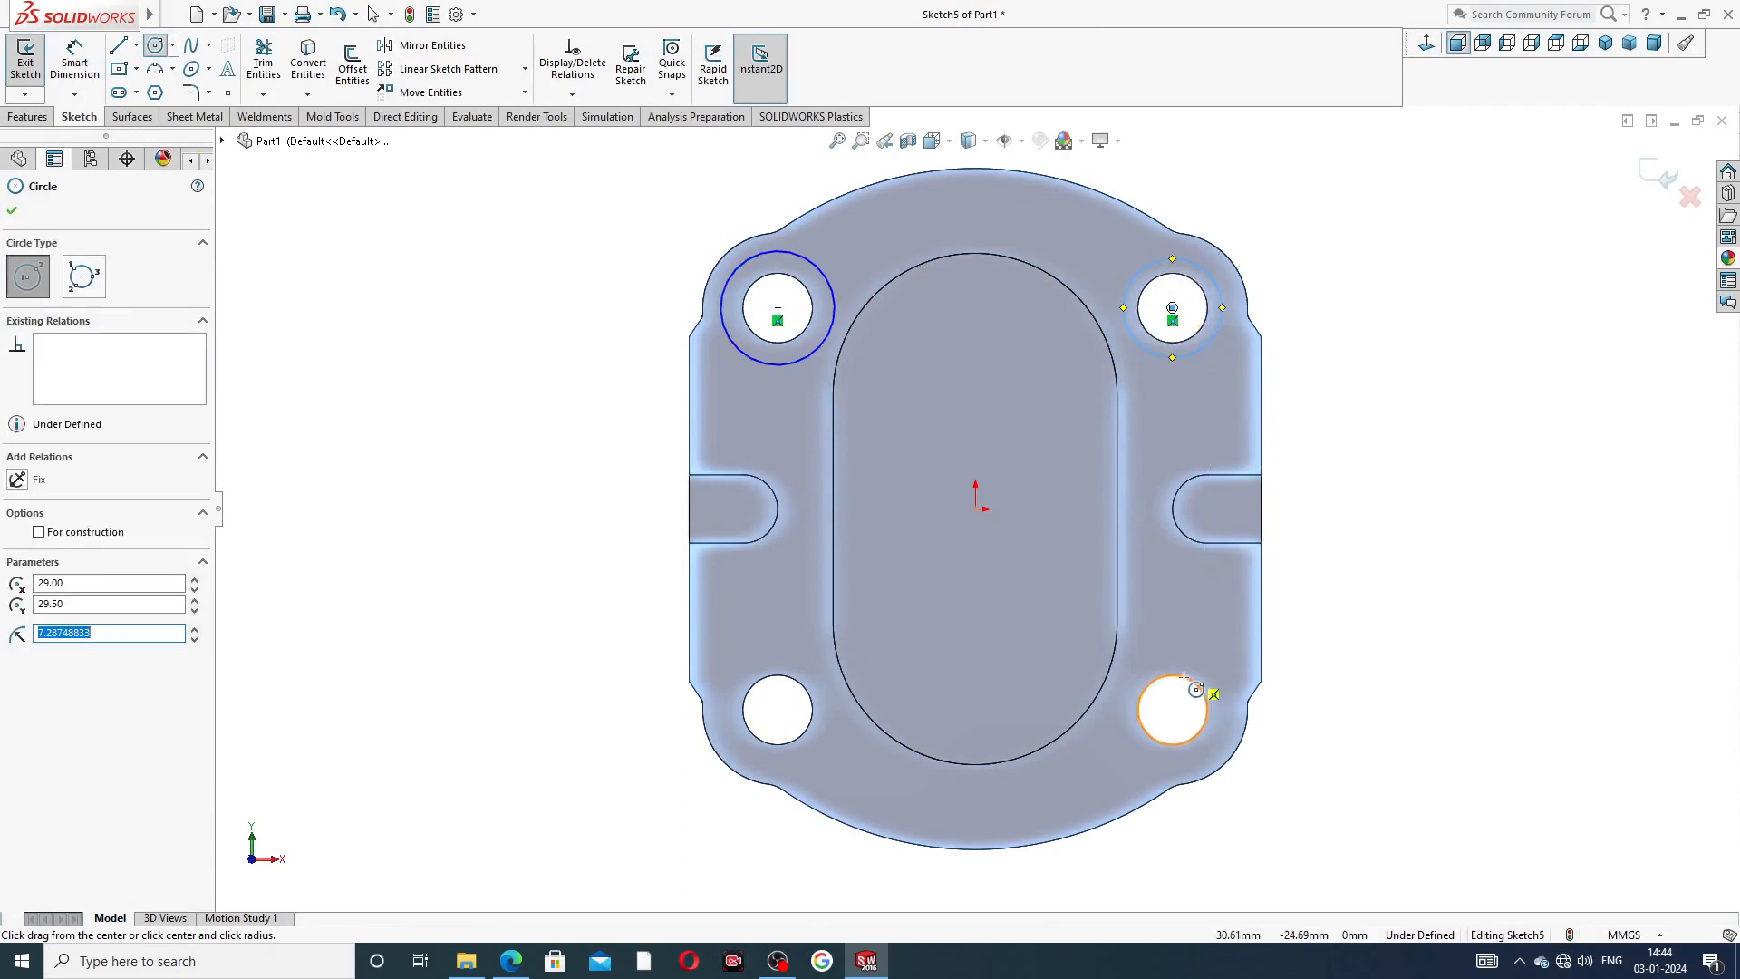
{"action": "left_click", "coordinate": [1173, 710]}
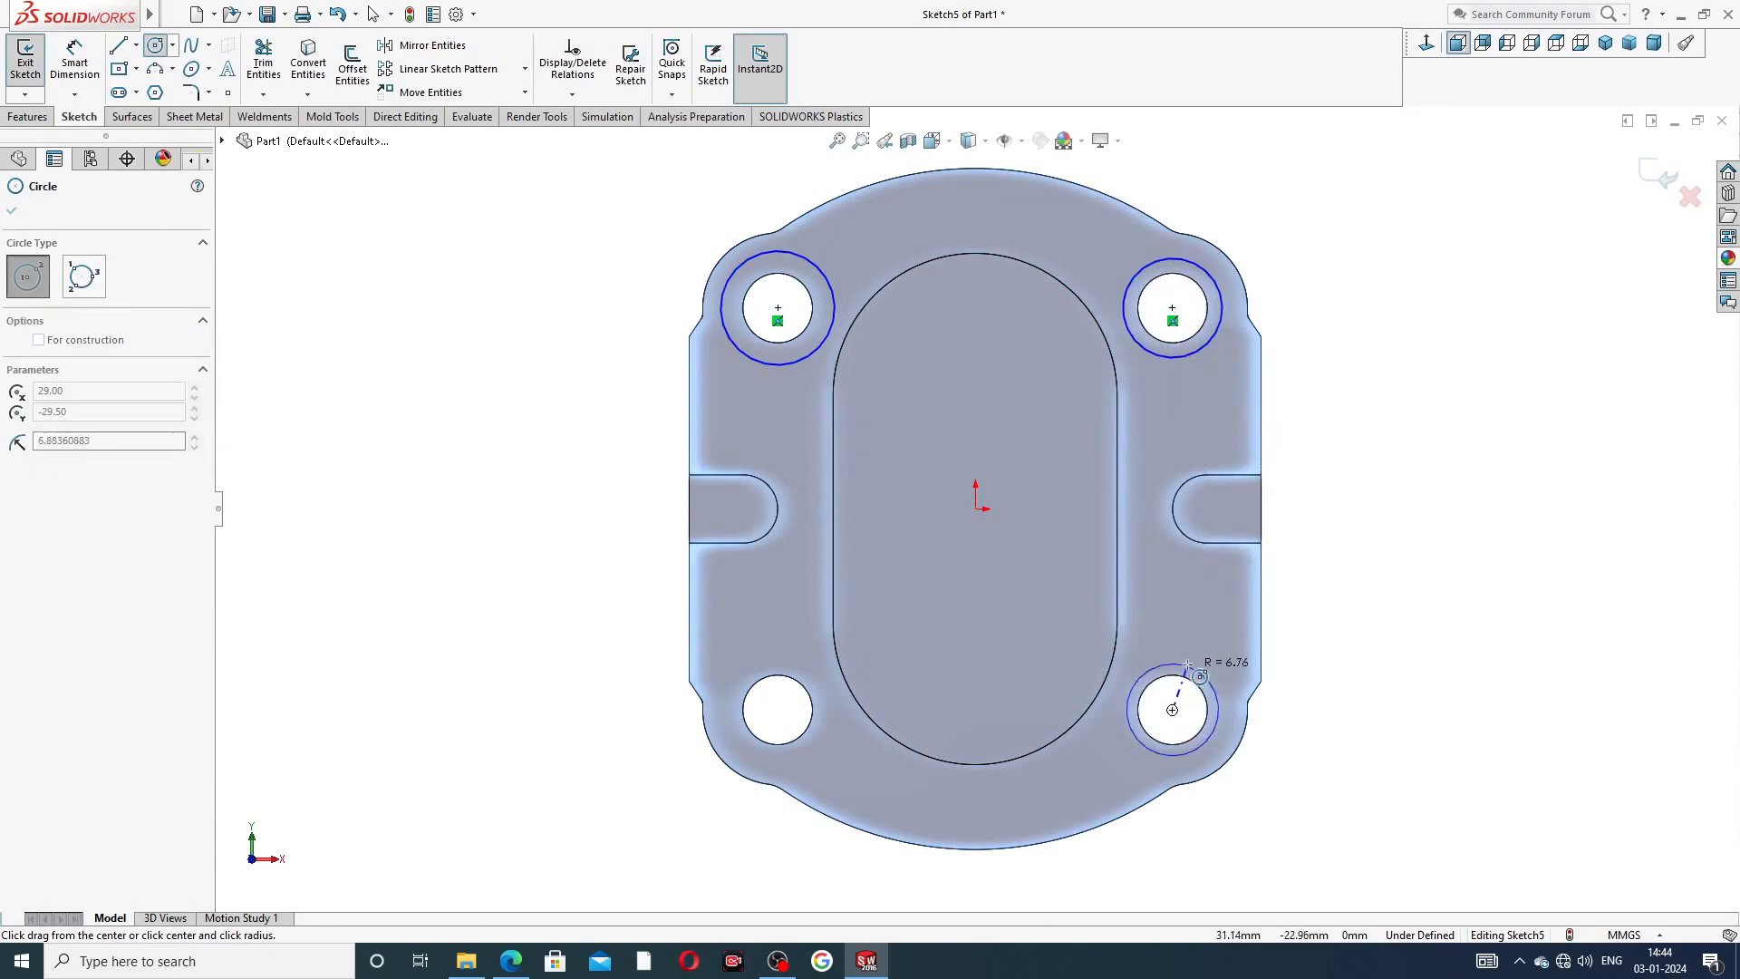
{"action": "left_click", "coordinate": [1209, 673]}
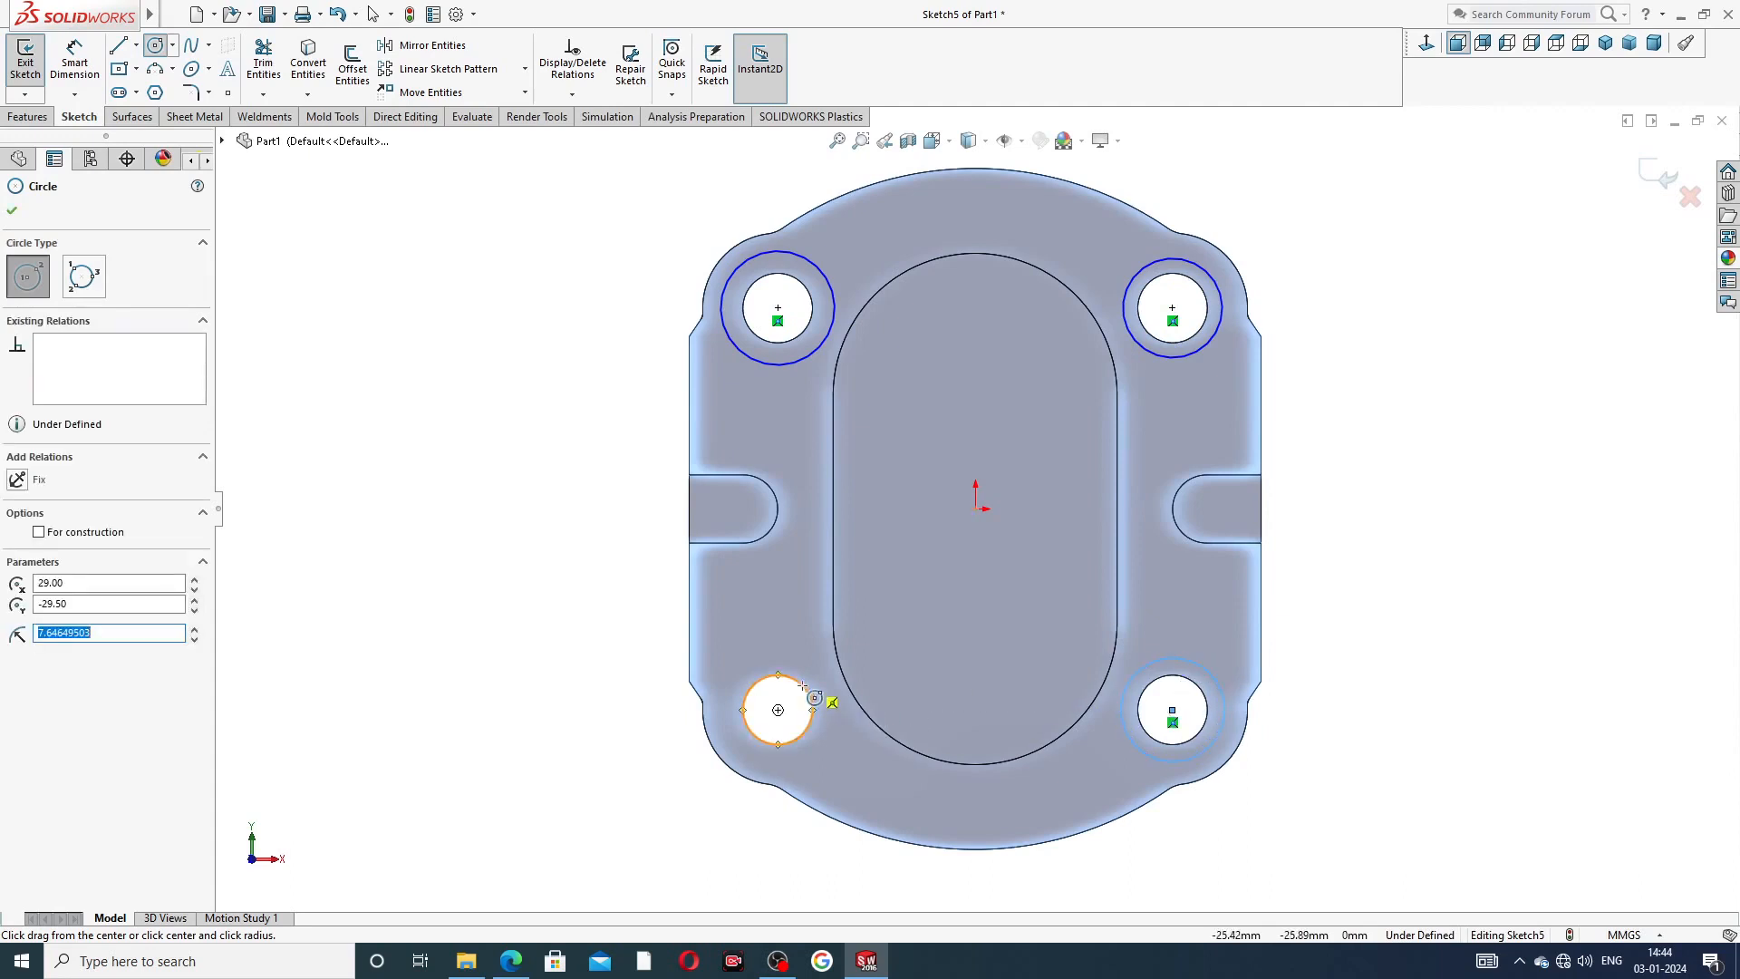
{"action": "left_click", "coordinate": [778, 711]}
{"action": "left_click", "coordinate": [815, 680]}
{"action": "right_click", "coordinate": [504, 486]}
{"action": "left_click", "coordinate": [547, 497]}
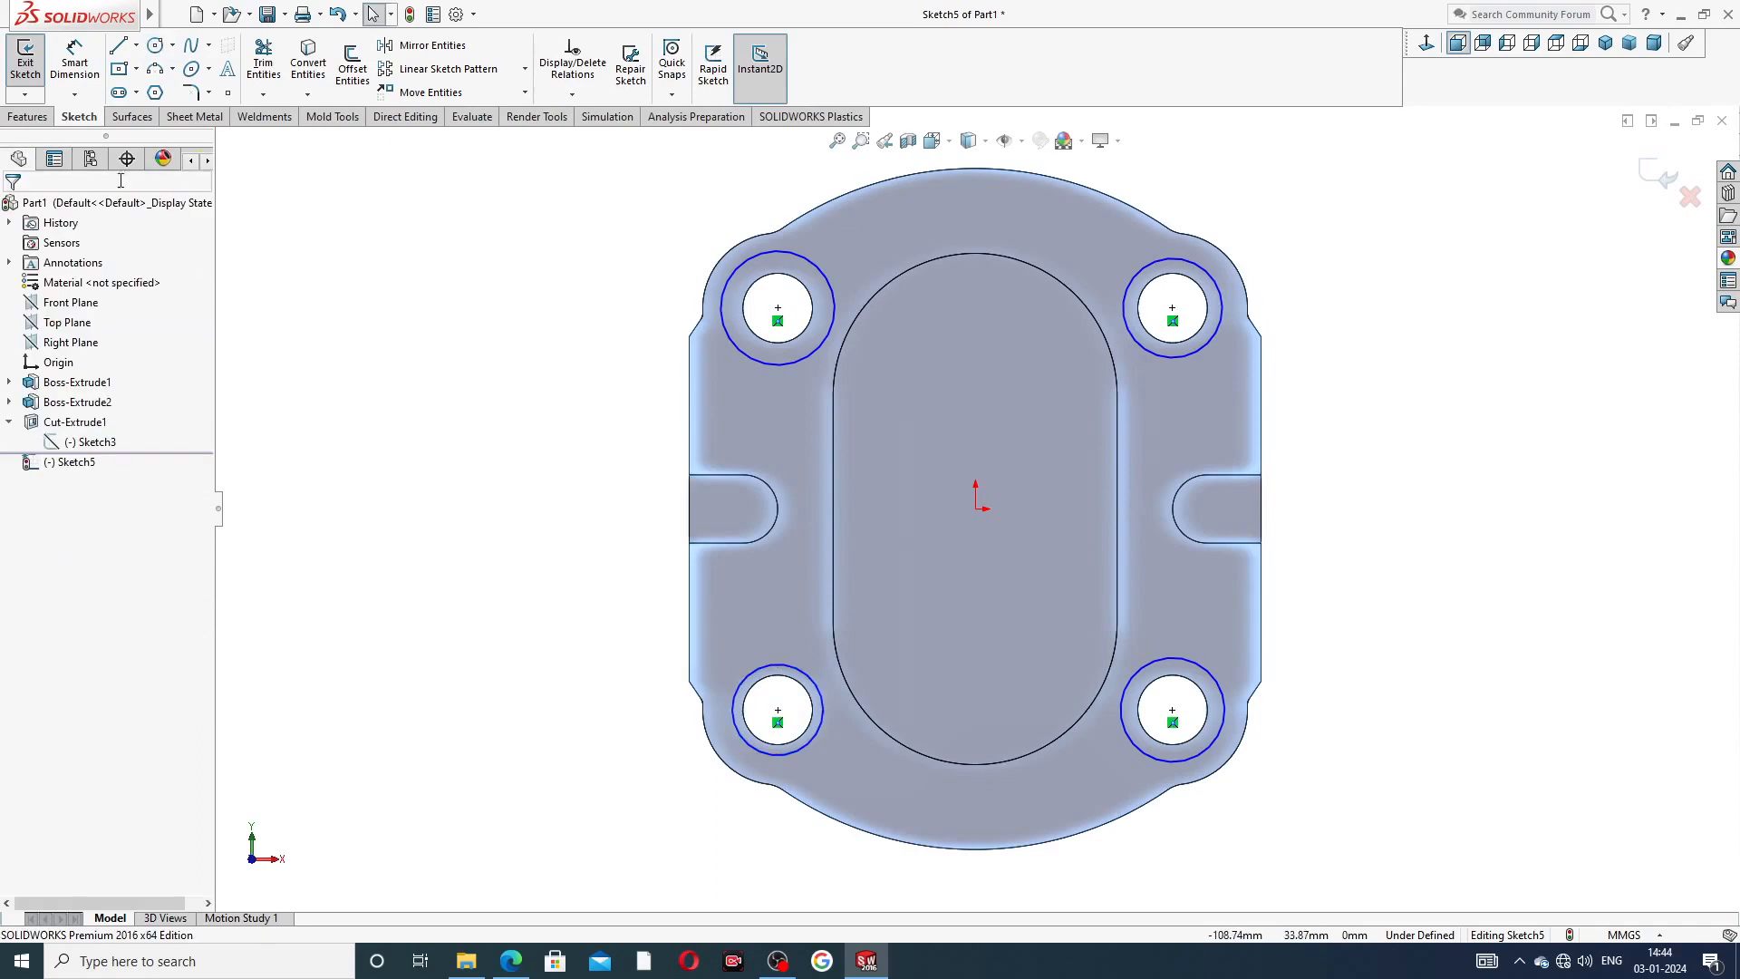
- Dimension the upper-left circle to a 16 mm diameter and check the end plate's reference drawing PDF in Edge
{"action": "left_click", "coordinate": [74, 62]}
{"action": "left_click", "coordinate": [737, 272]}
{"action": "left_click", "coordinate": [693, 234]}
{"action": "type", "text": "16"}
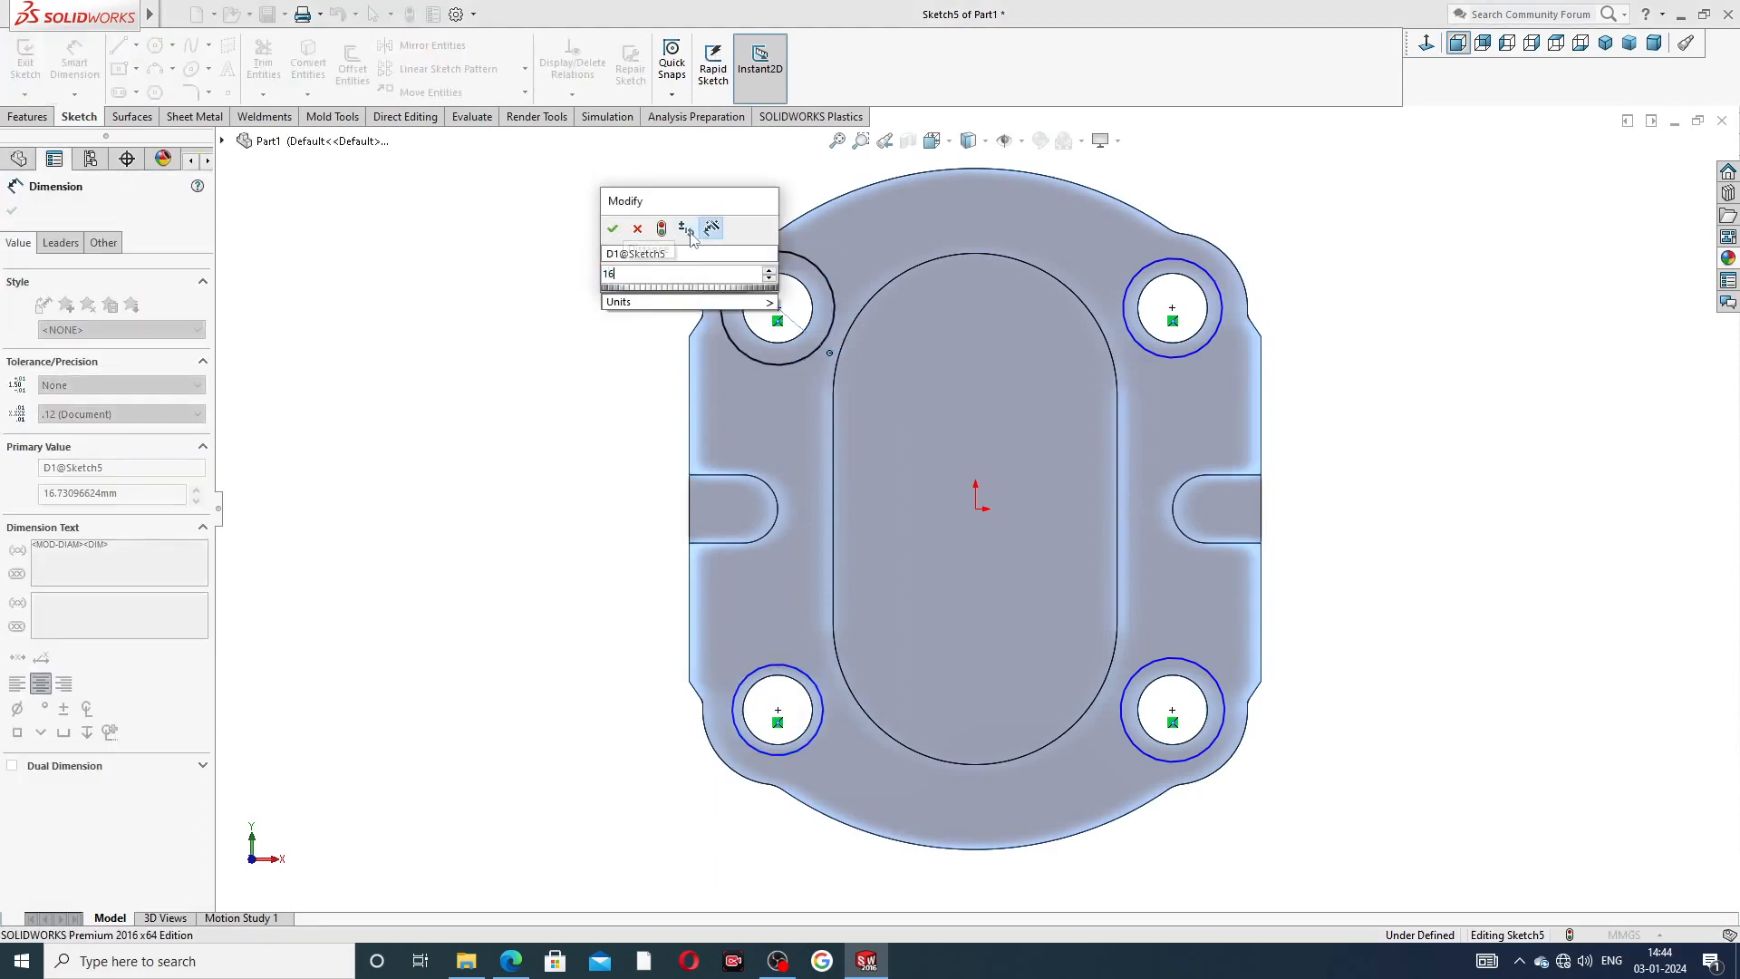
{"action": "key", "text": "Return"}
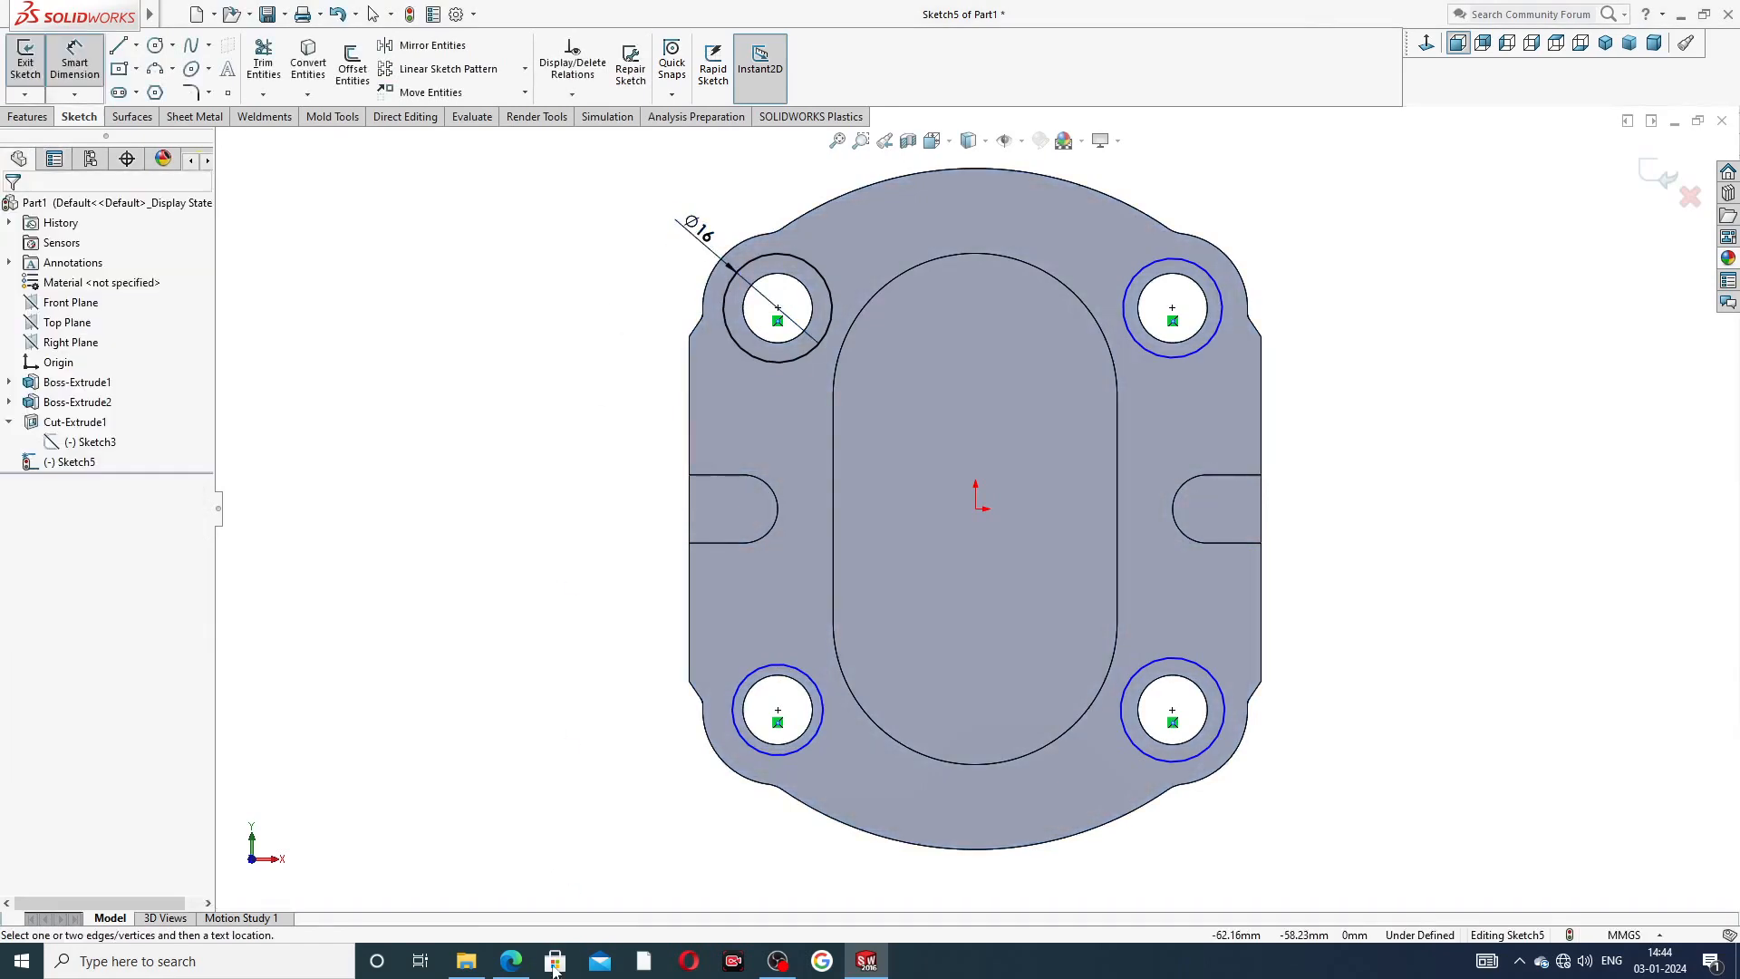
{"action": "left_click", "coordinate": [506, 962]}
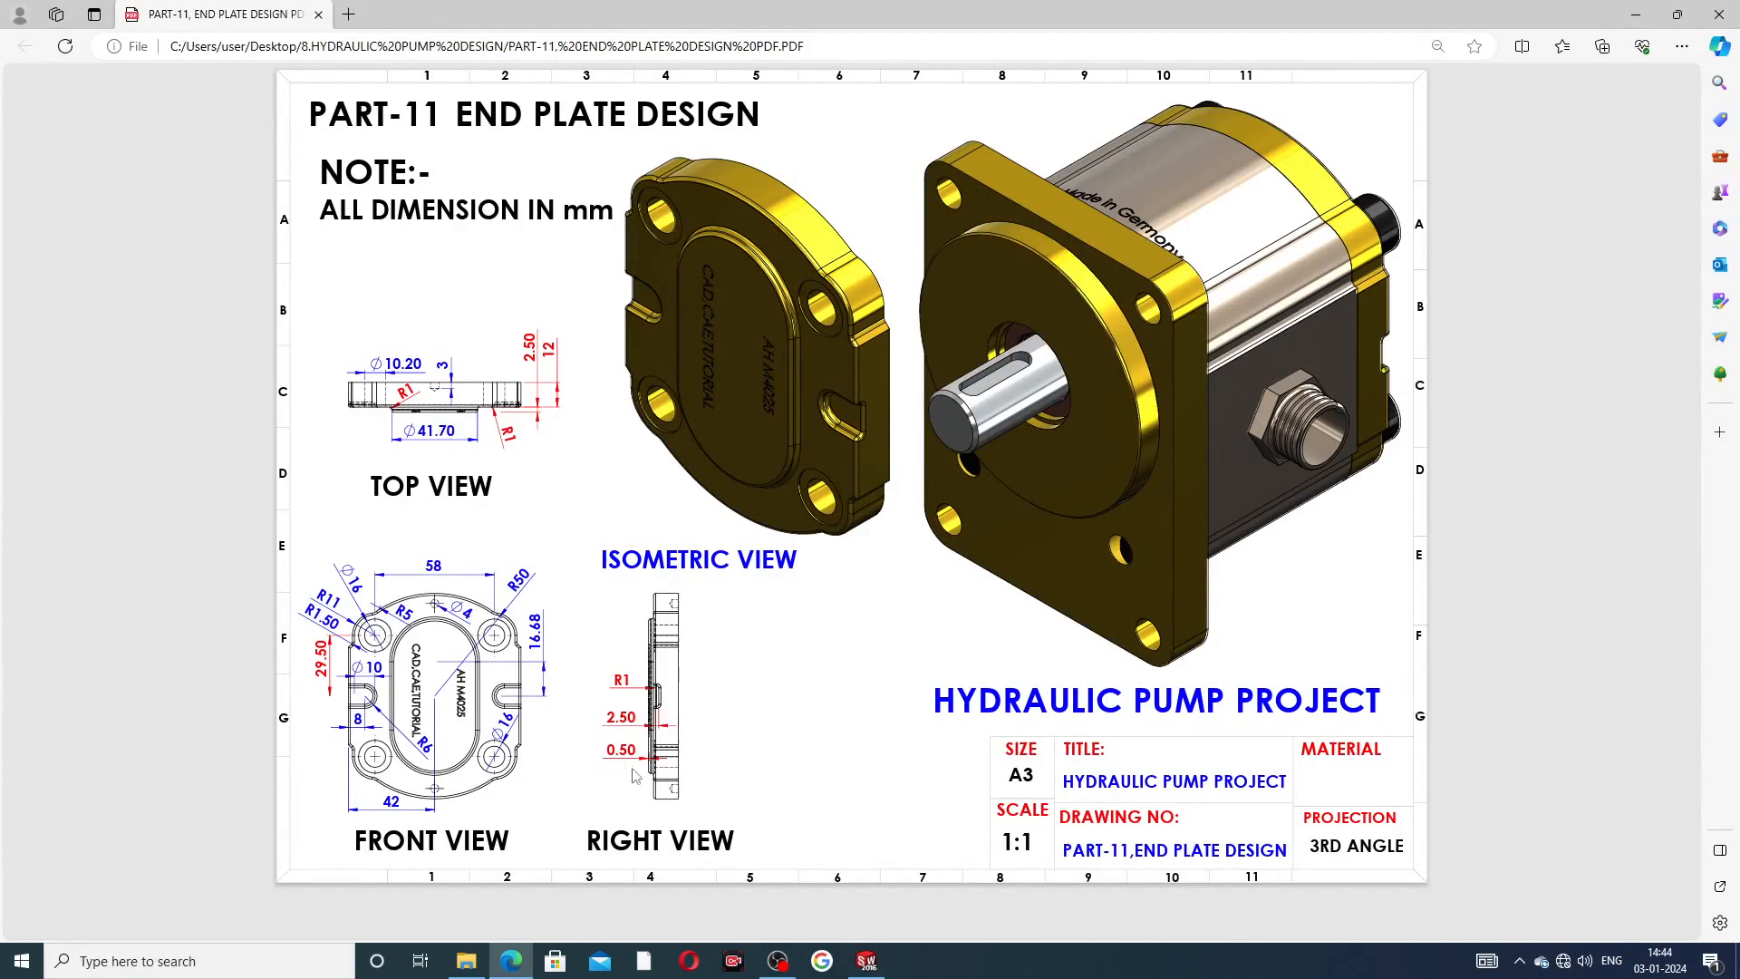
{"action": "left_click", "coordinate": [865, 961]}
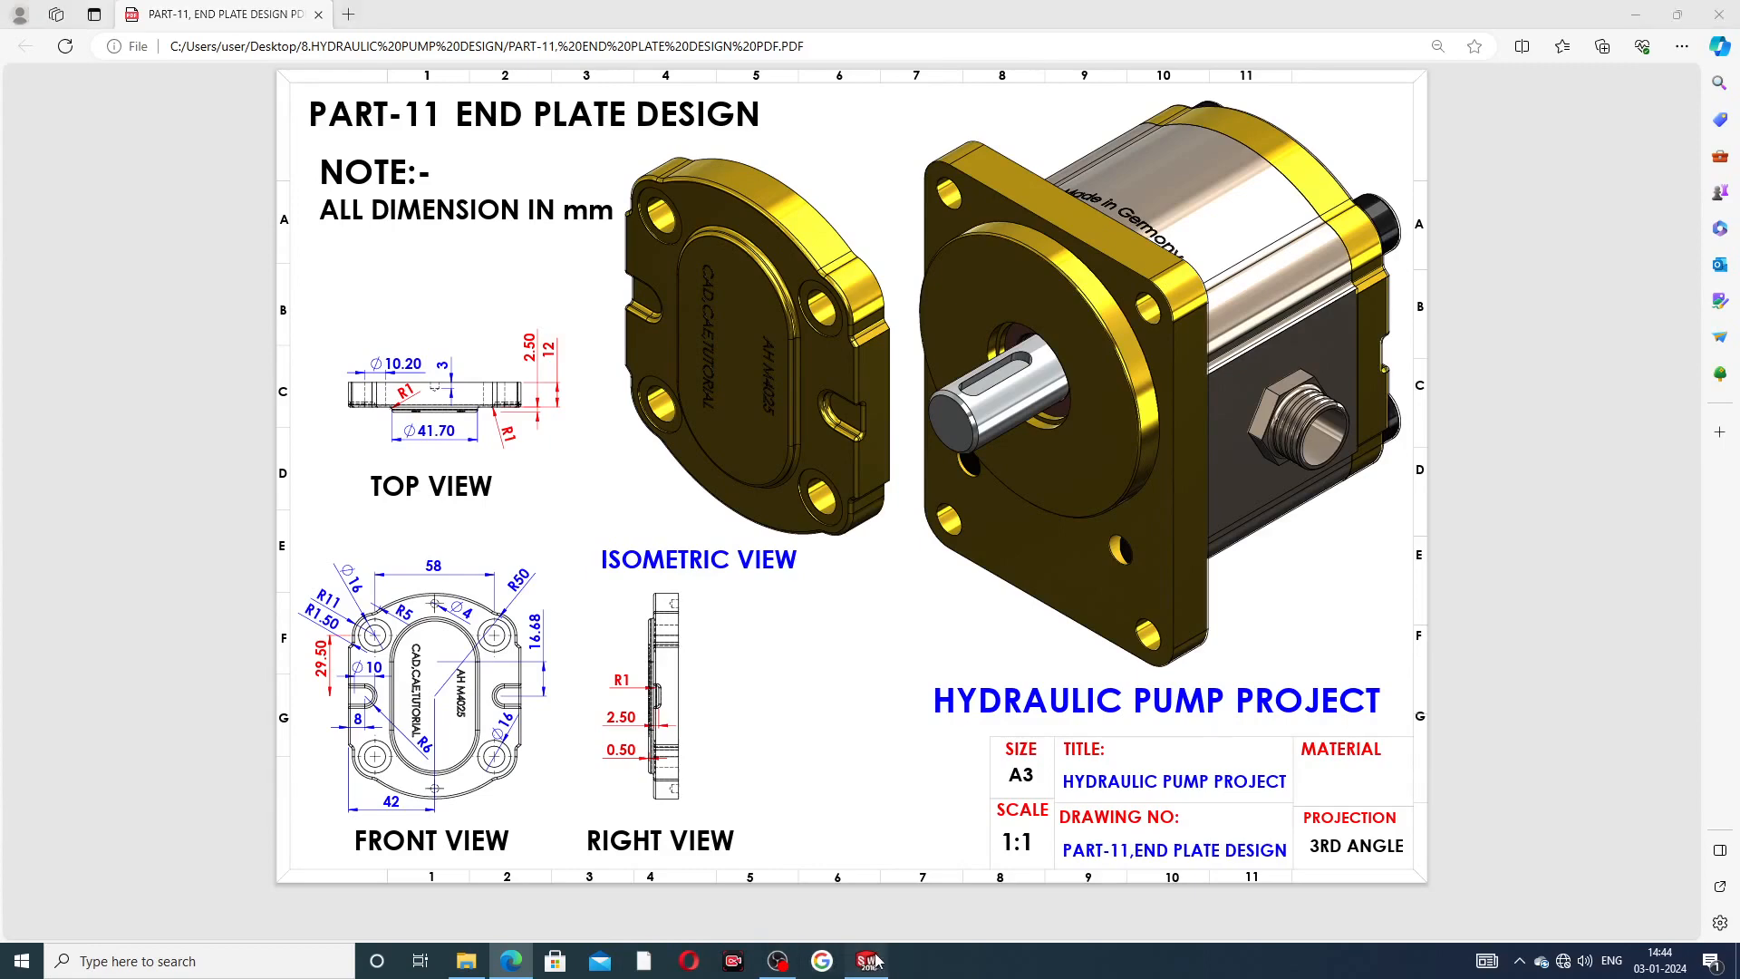
{"action": "right_click", "coordinate": [452, 380]}
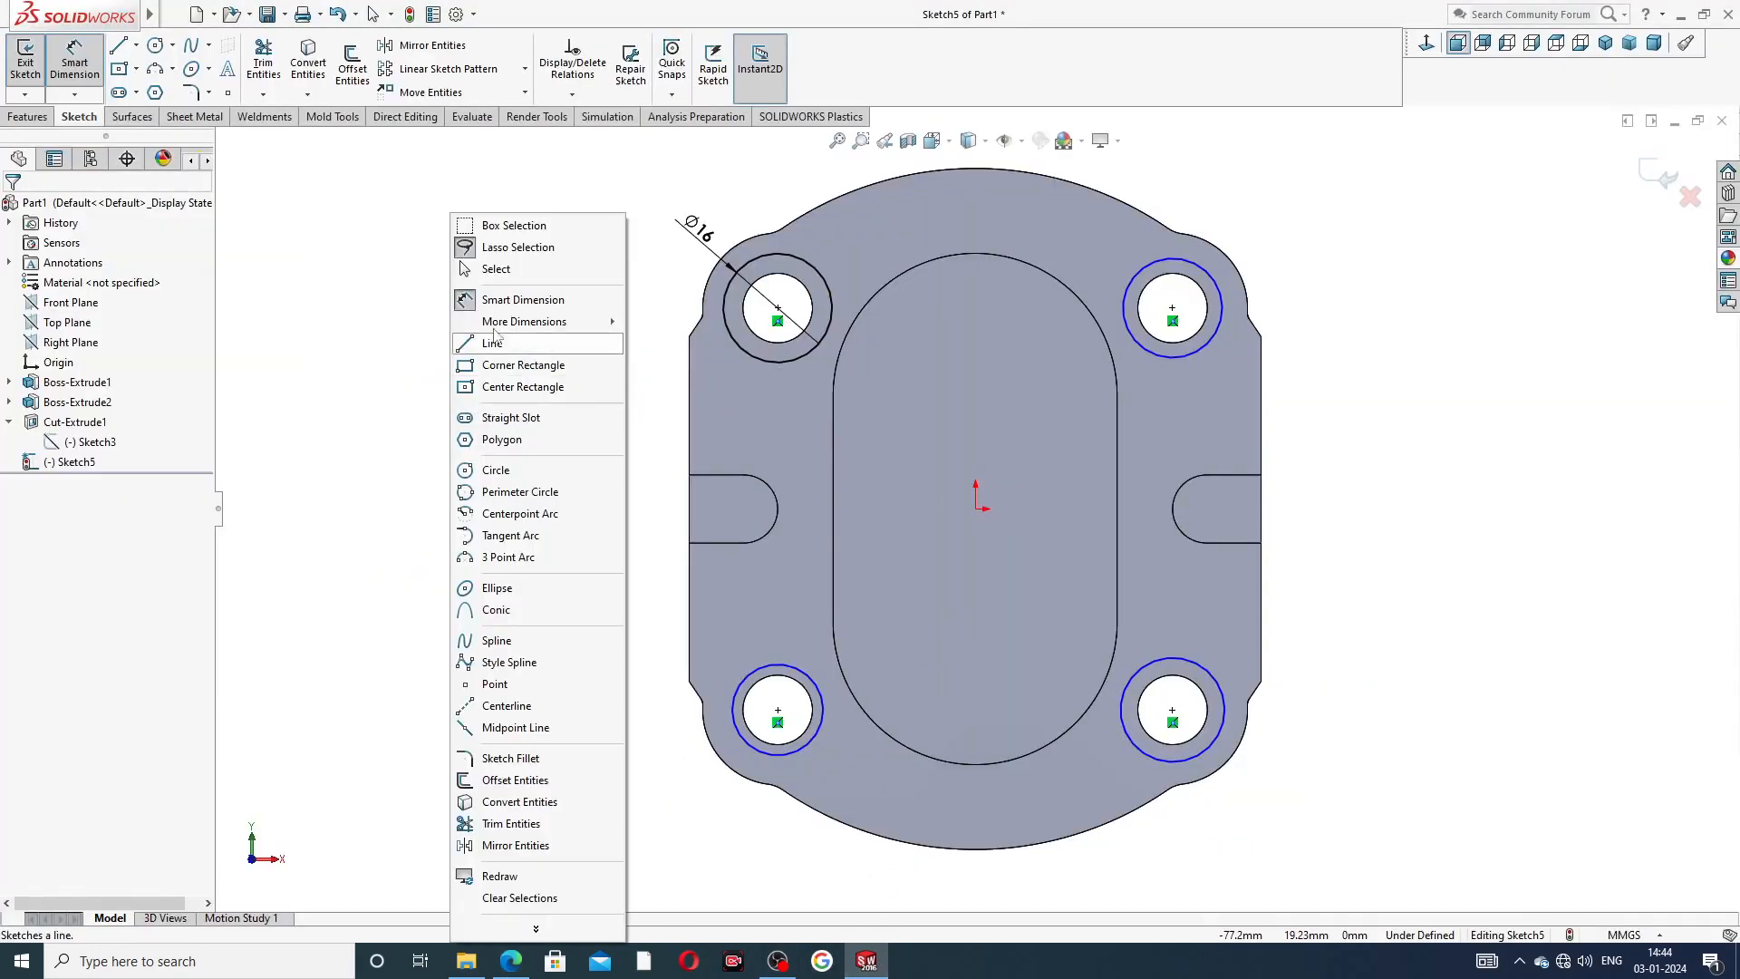
{"action": "left_click", "coordinate": [496, 269]}
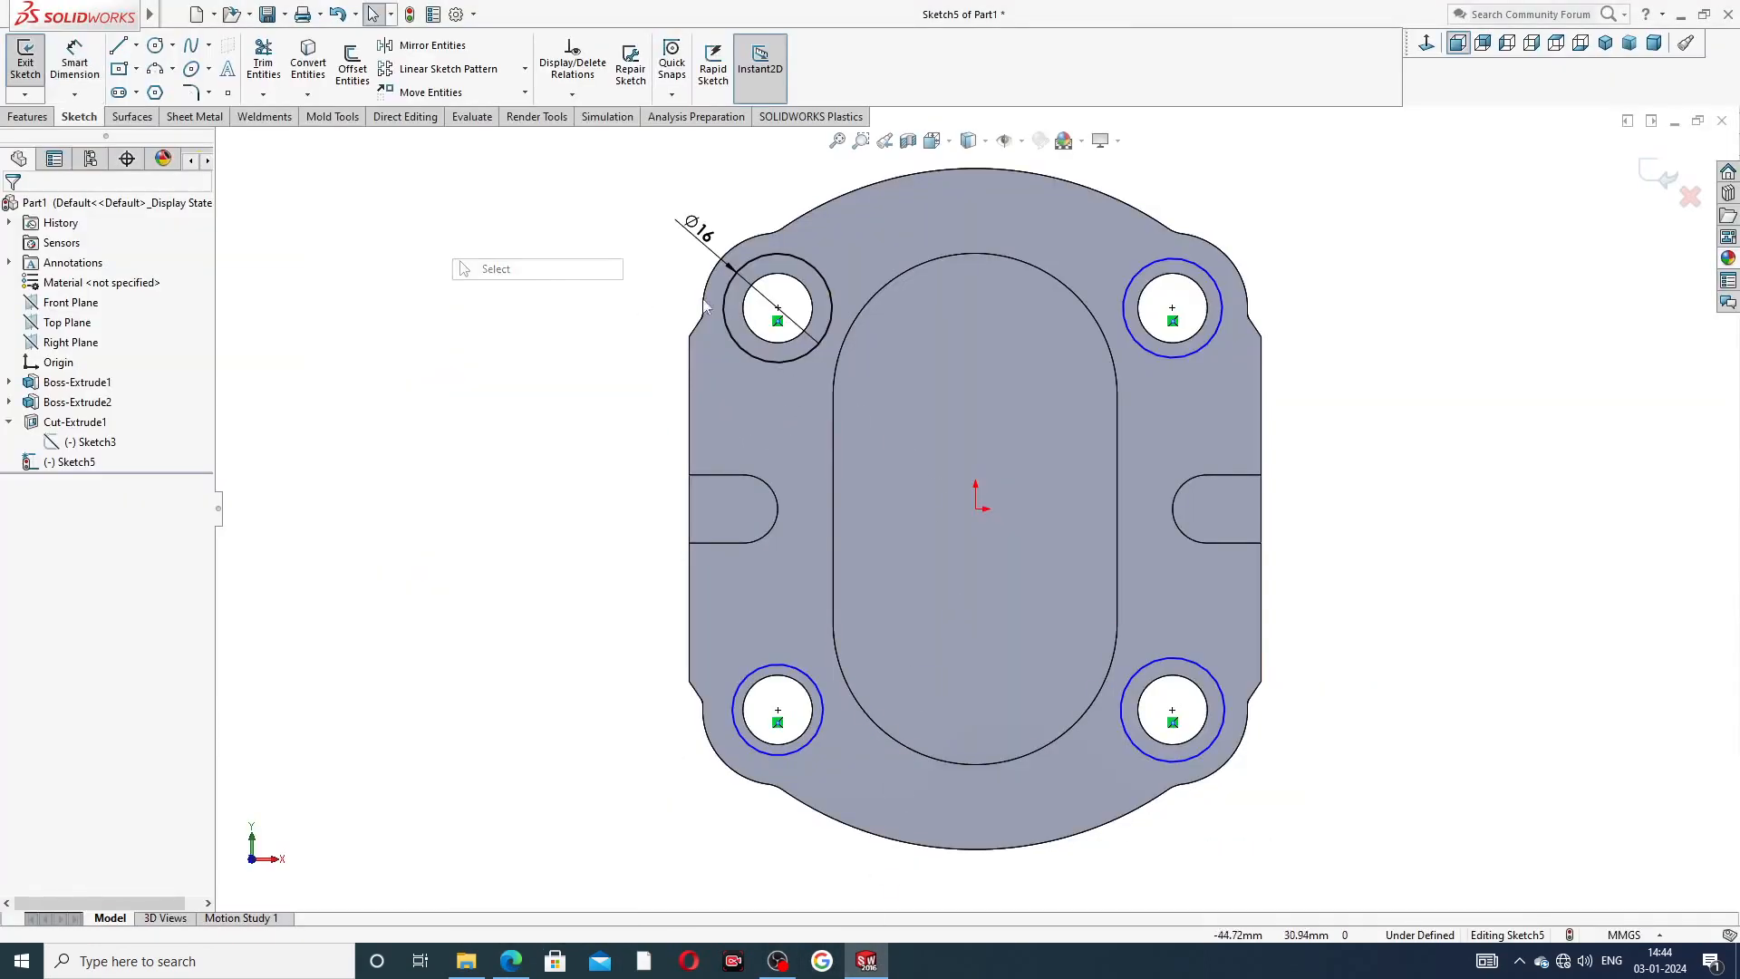
- Make the four circles around the corner holes equal in size
{"action": "left_click", "coordinate": [812, 270]}
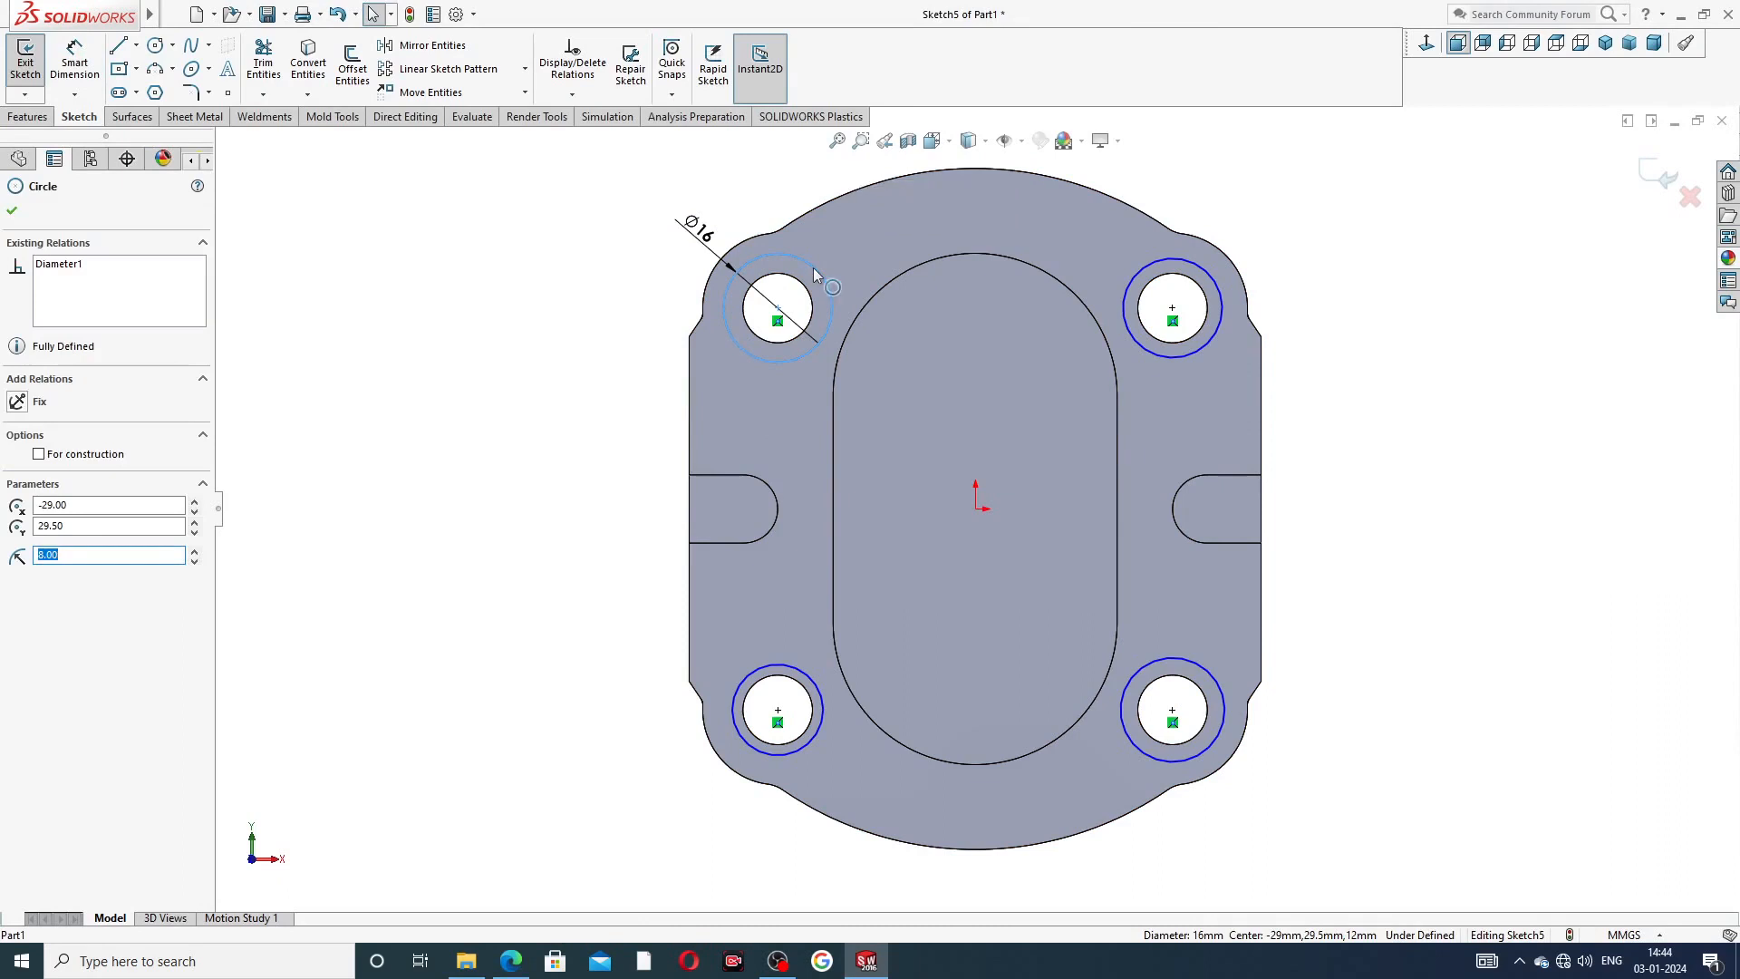
{"action": "left_click", "coordinate": [1160, 261], "text": "ctrl"}
{"action": "left_click", "coordinate": [1209, 675], "text": "ctrl"}
{"action": "left_click", "coordinate": [814, 695], "text": "ctrl"}
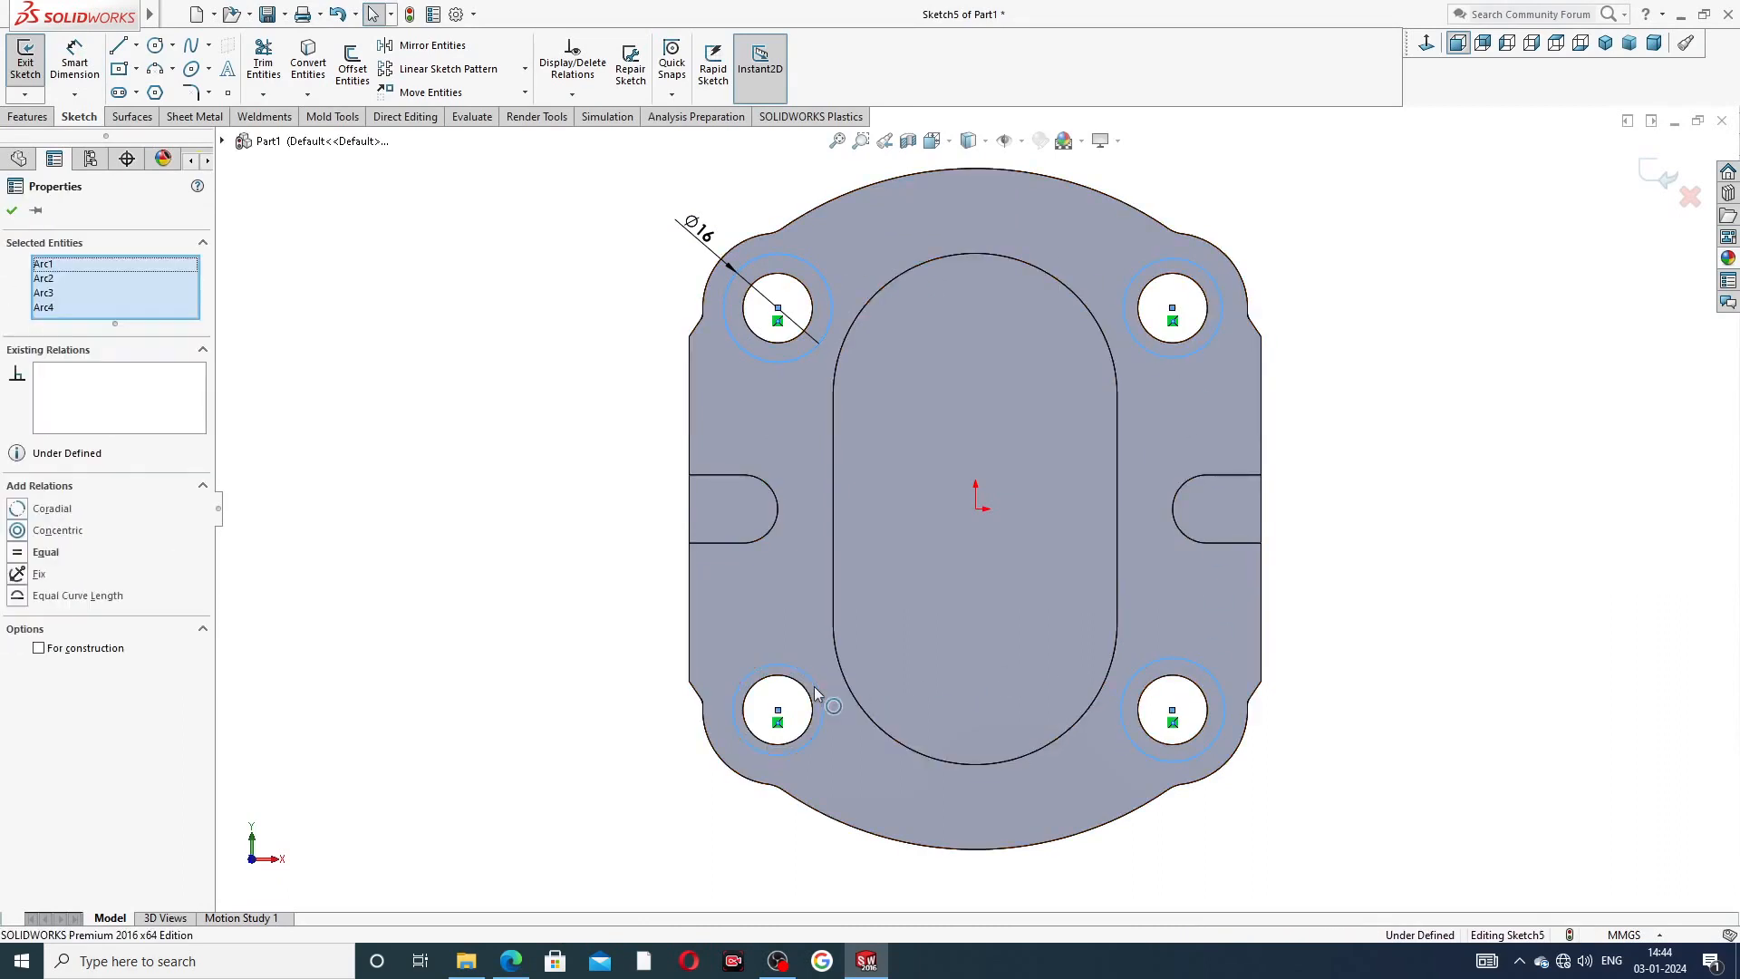
{"action": "left_click", "coordinate": [917, 613]}
{"action": "left_click", "coordinate": [1329, 374]}
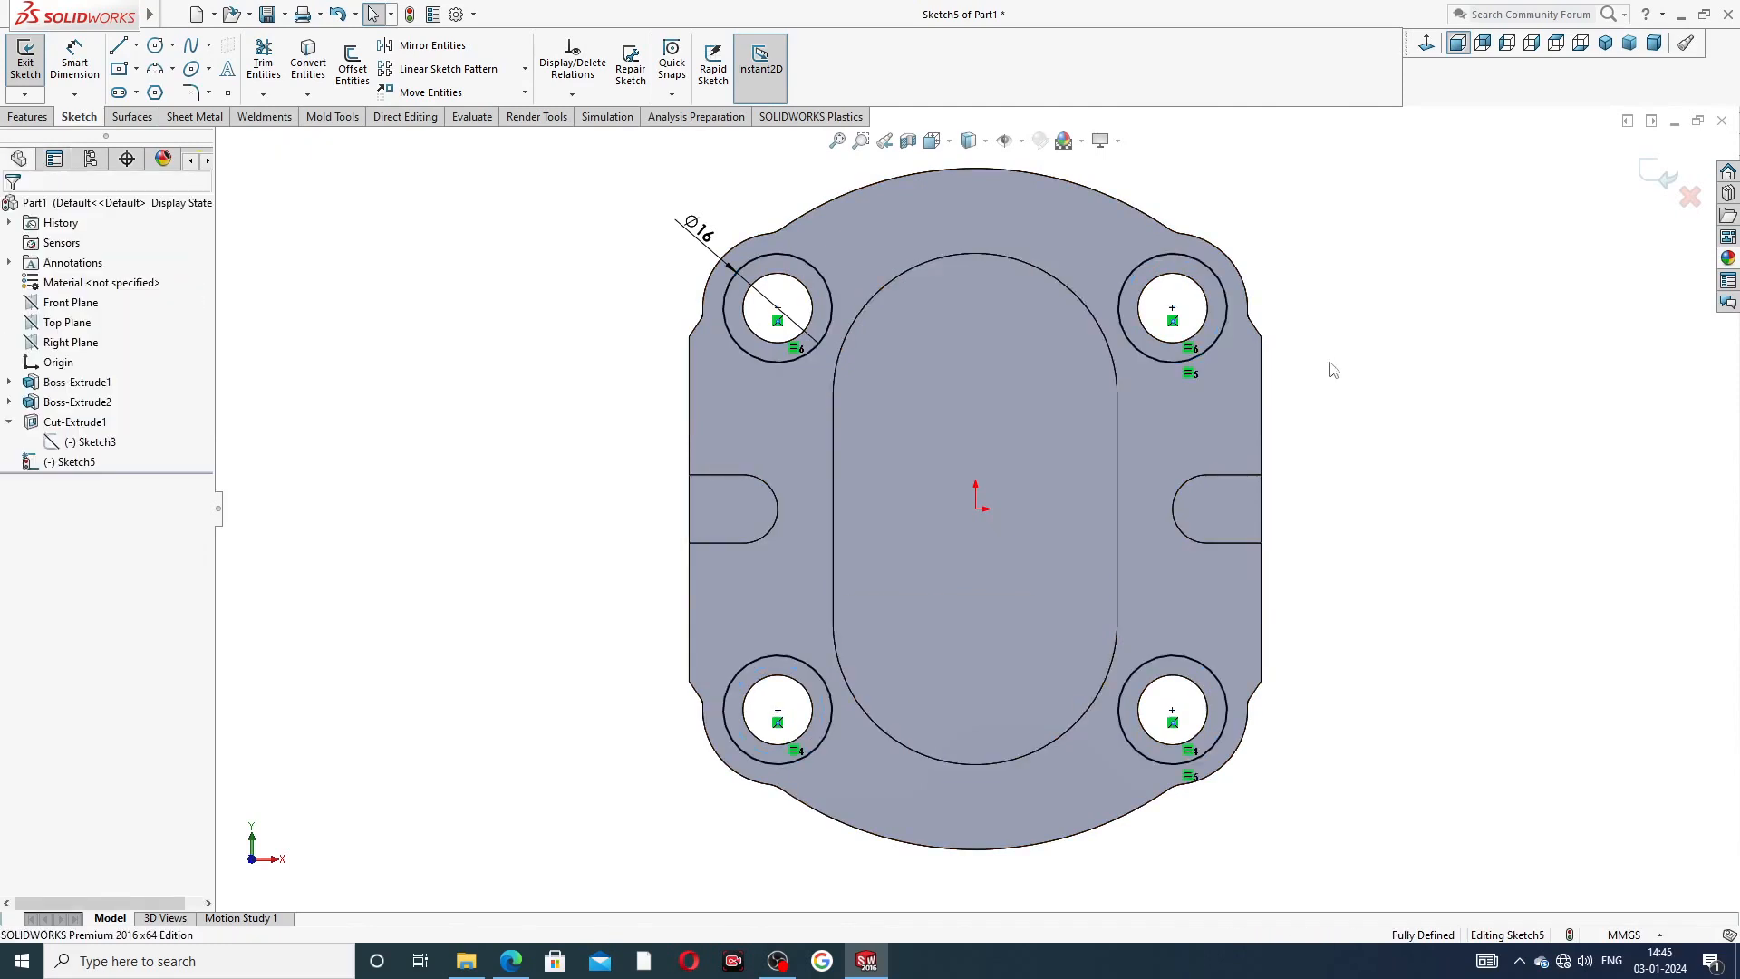
- Extrude-cut the four circles to a blind depth of 0.5 mm to form shallow recesses around the corner holes
{"action": "left_click", "coordinate": [30, 117]}
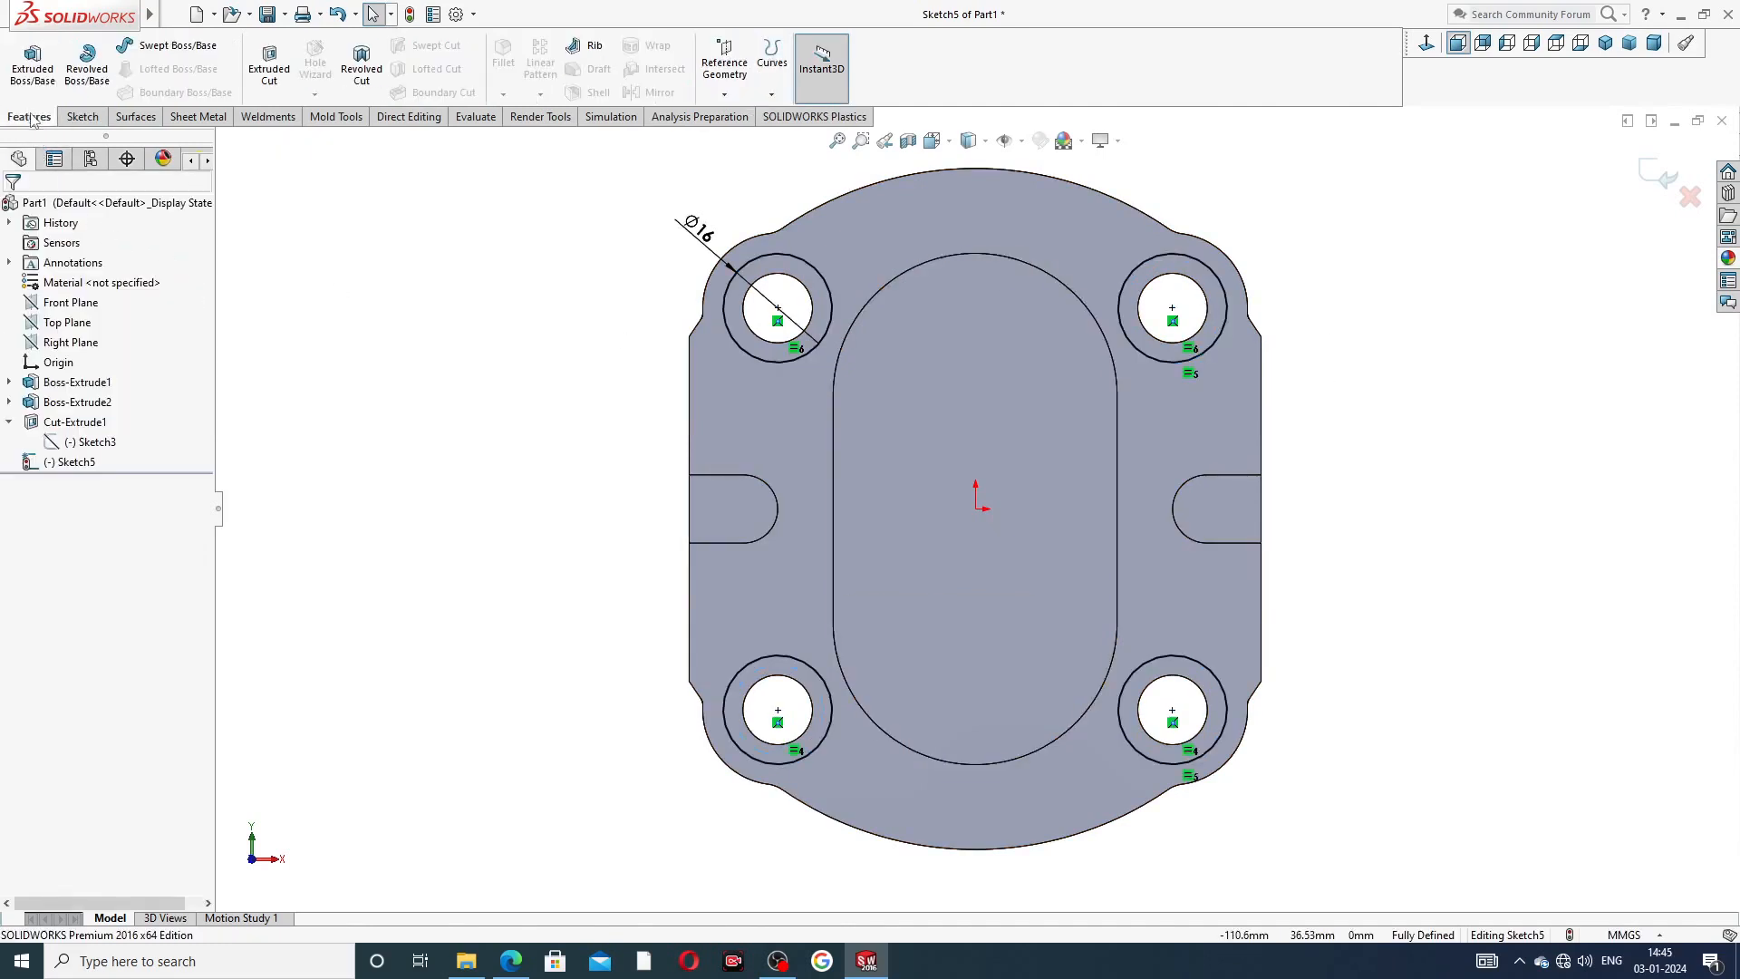
{"action": "left_click", "coordinate": [269, 64]}
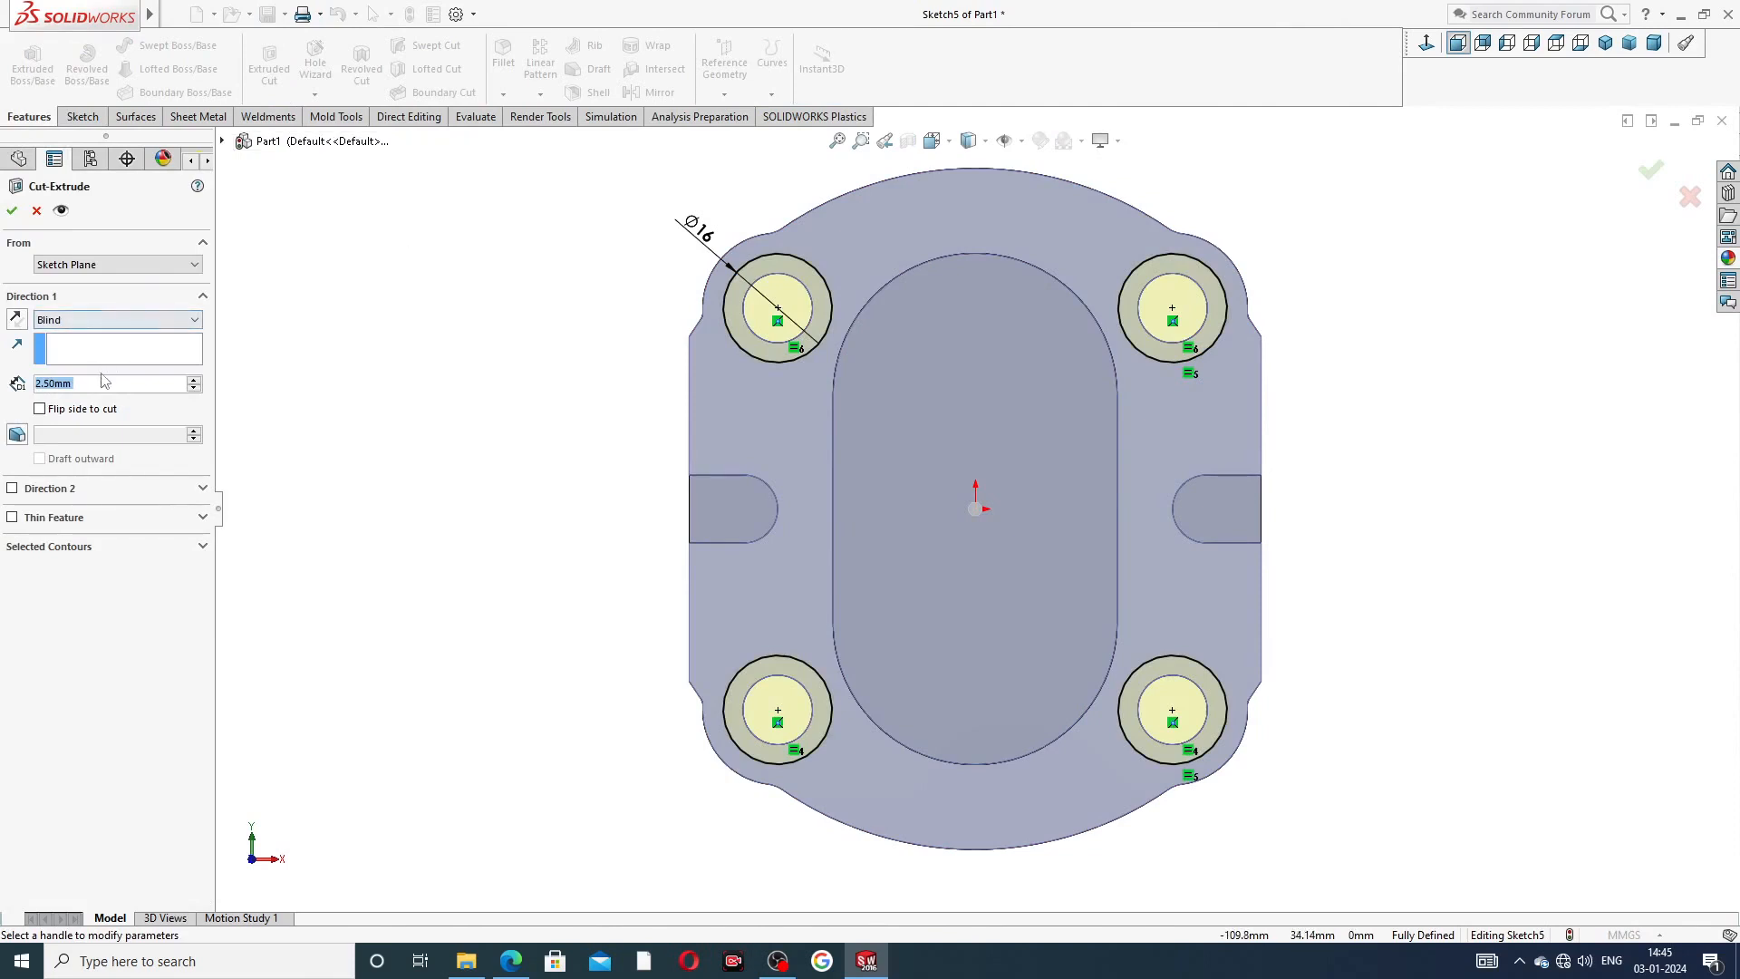
{"action": "type", "text": "0.5"}
{"action": "key", "text": "Return"}
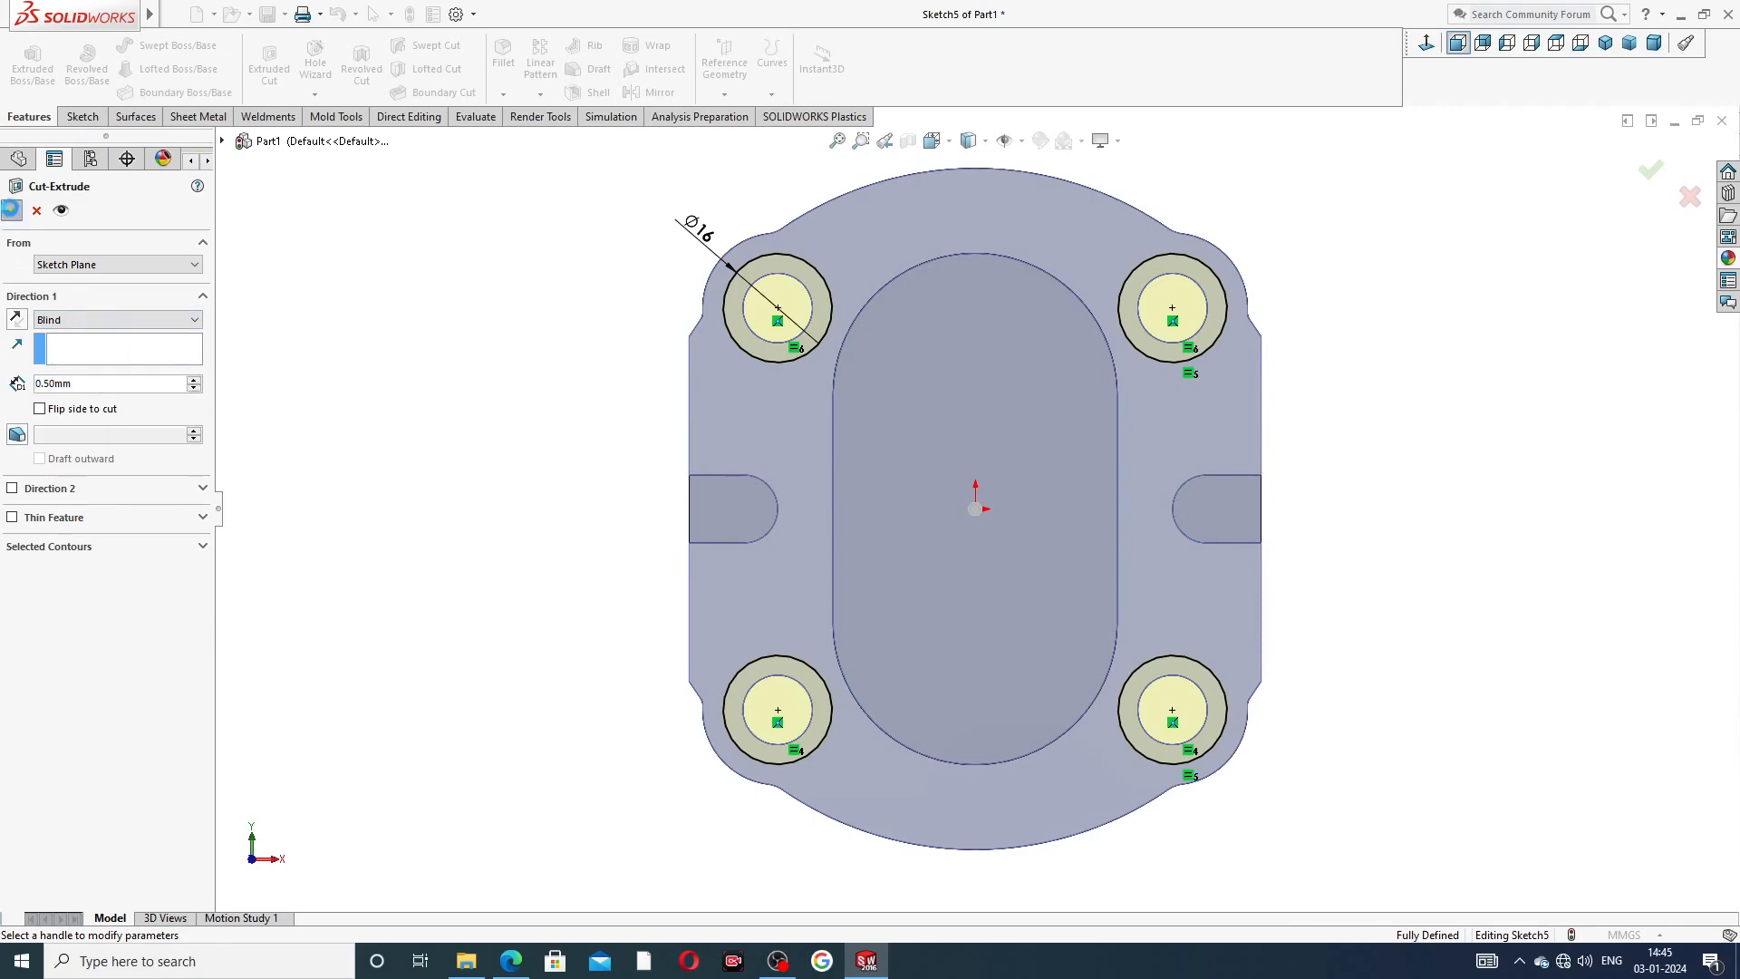
{"action": "left_click", "coordinate": [11, 210]}
- Start a 1 mm fillet and select the outer perimeter edges of the plate's front face, including both straight sides above and below the slots
{"action": "middle_click_drag", "start_coordinate": [1451, 307], "coordinate": [1277, 371]}
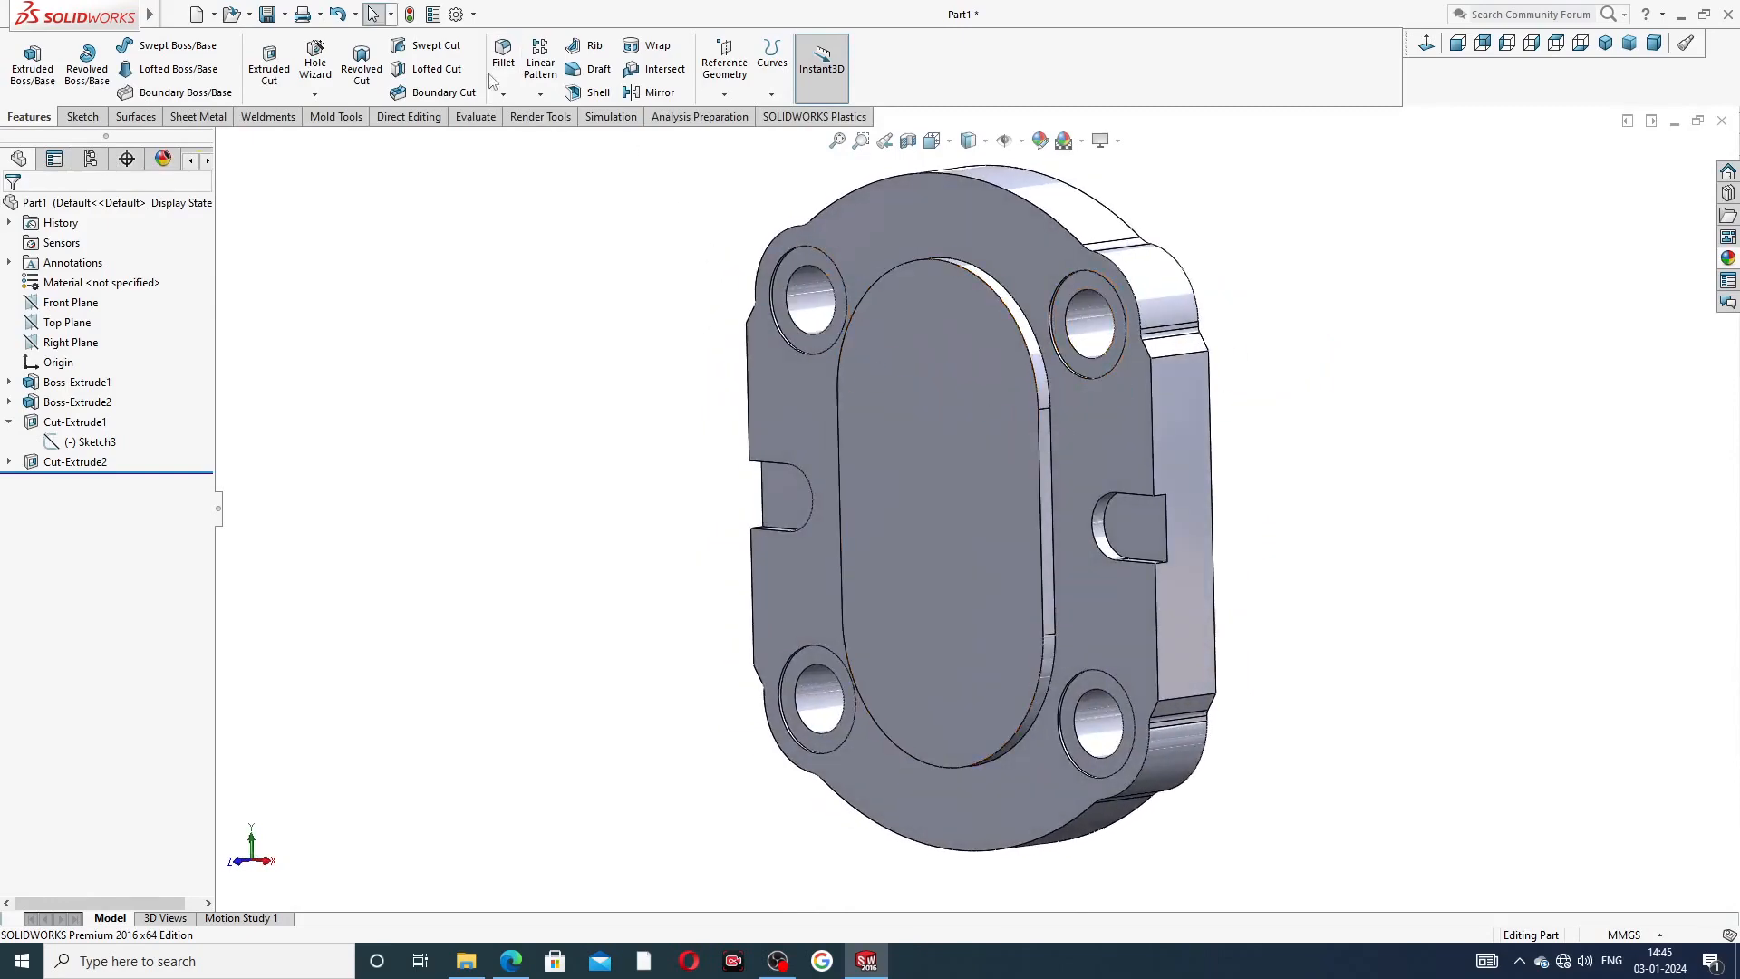
{"action": "left_click", "coordinate": [504, 96]}
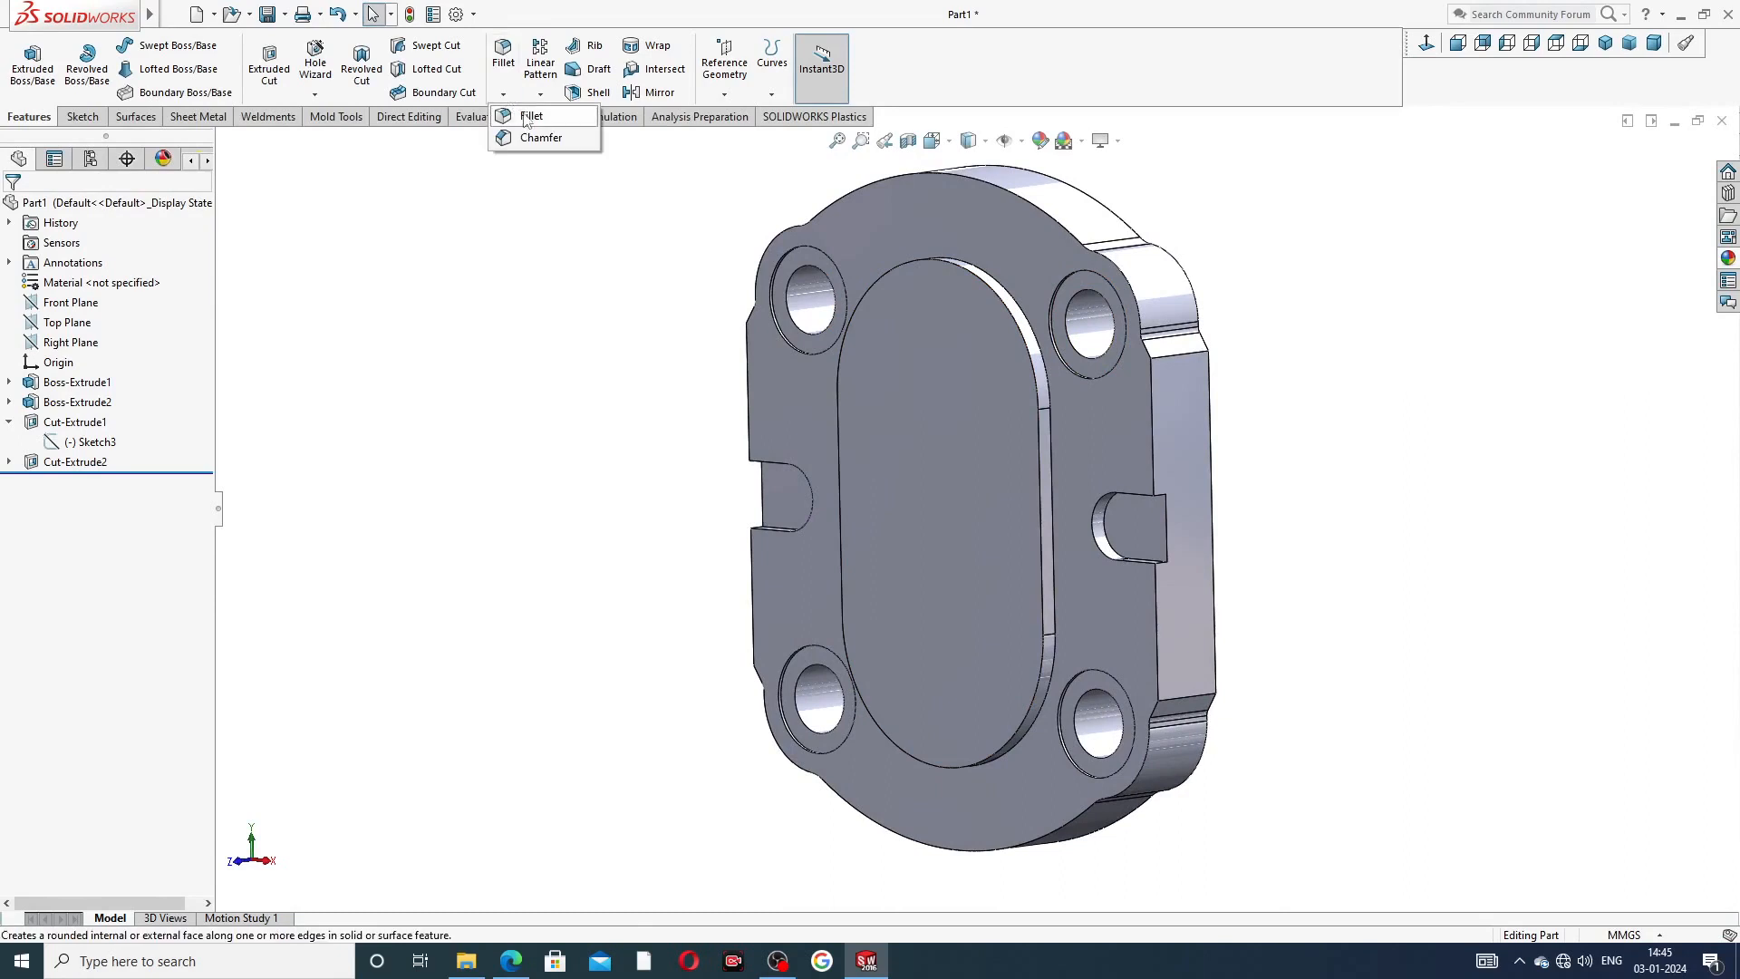
{"action": "left_click", "coordinate": [531, 117]}
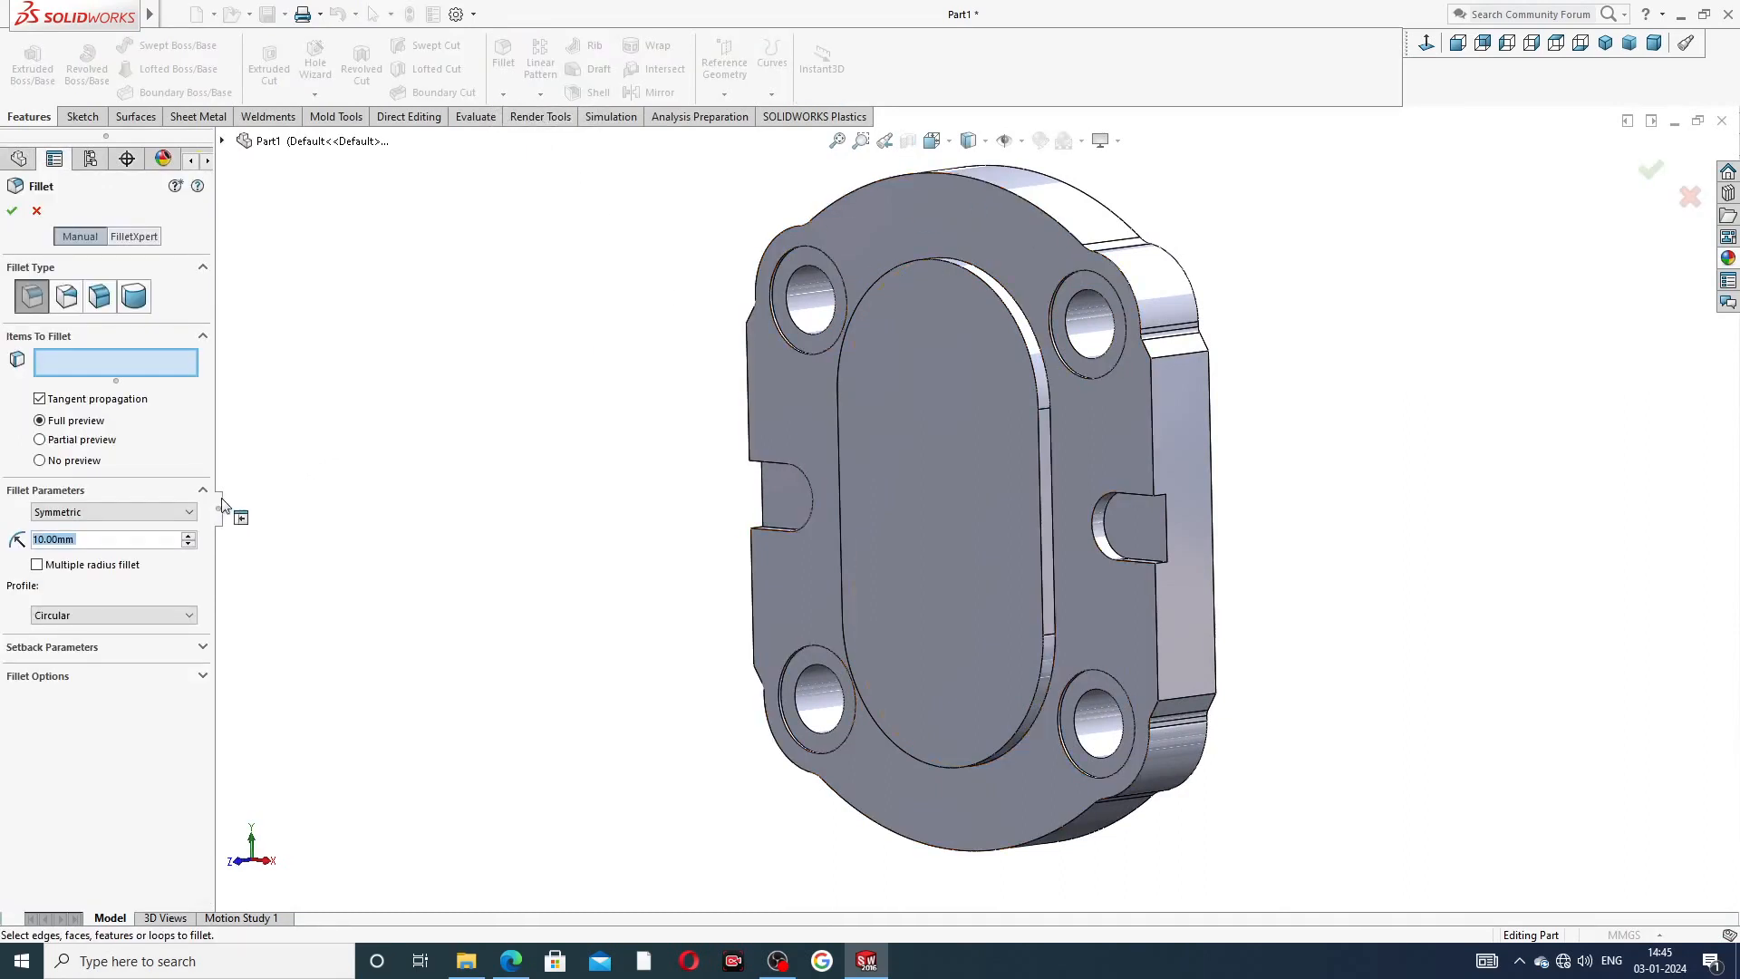
{"action": "type", "text": "1"}
{"action": "key", "text": "Return"}
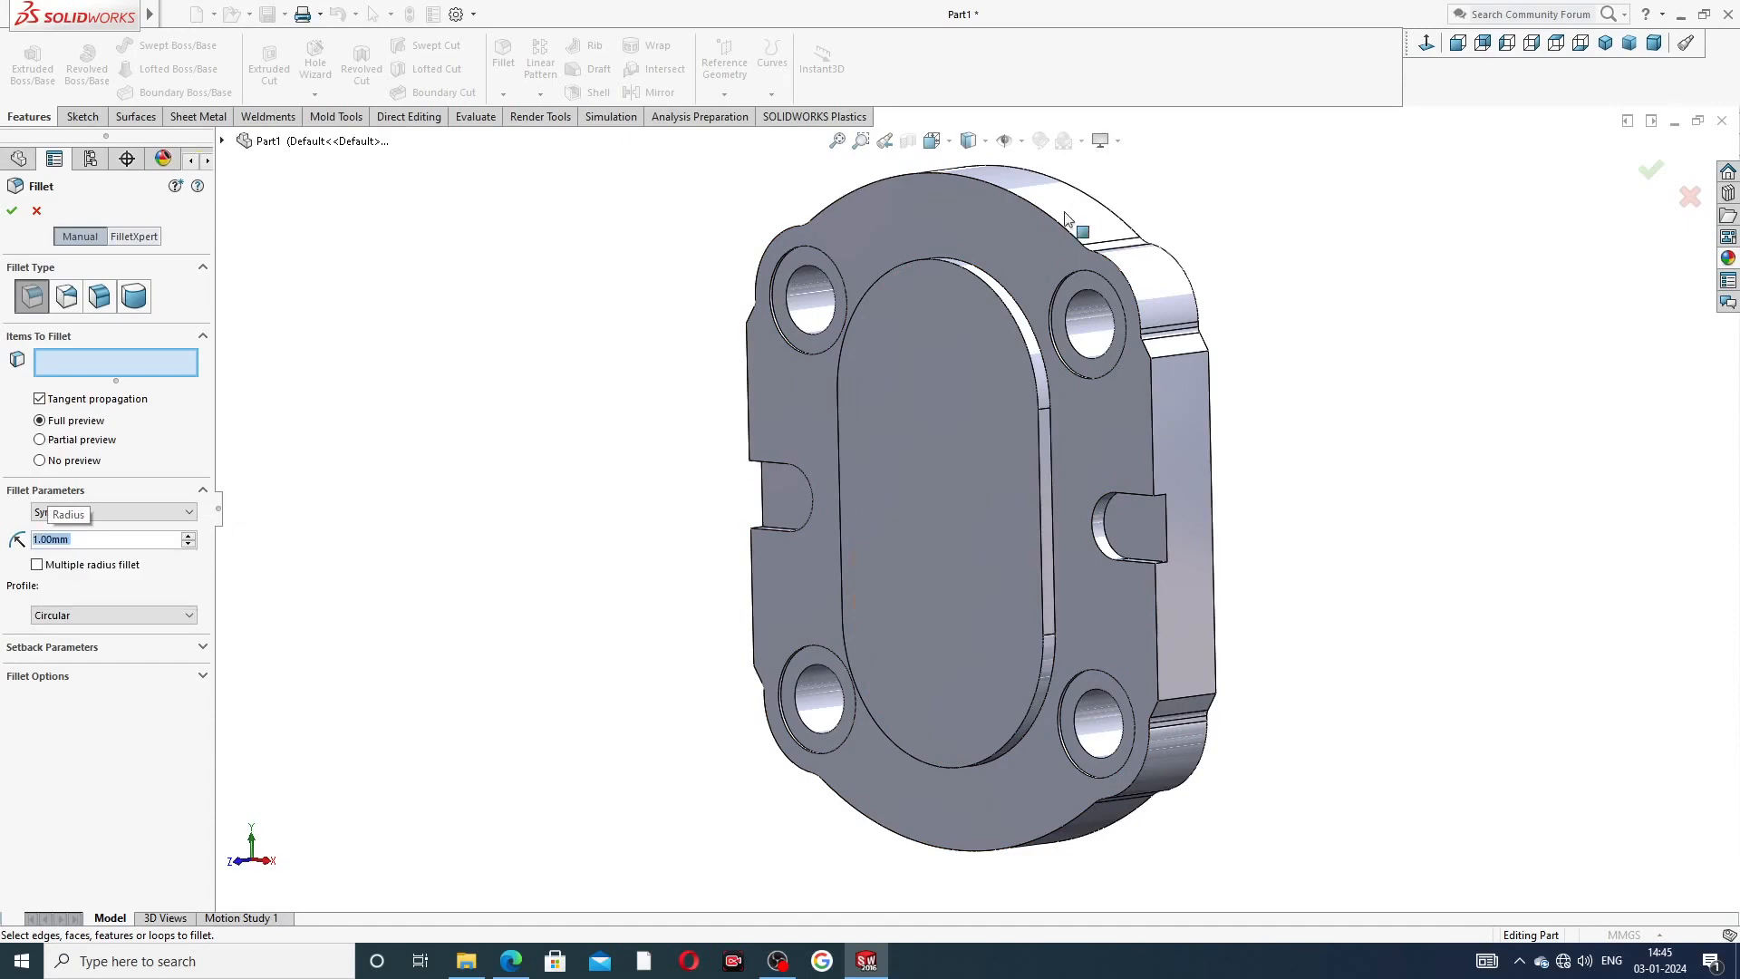
{"action": "left_click", "coordinate": [1009, 198]}
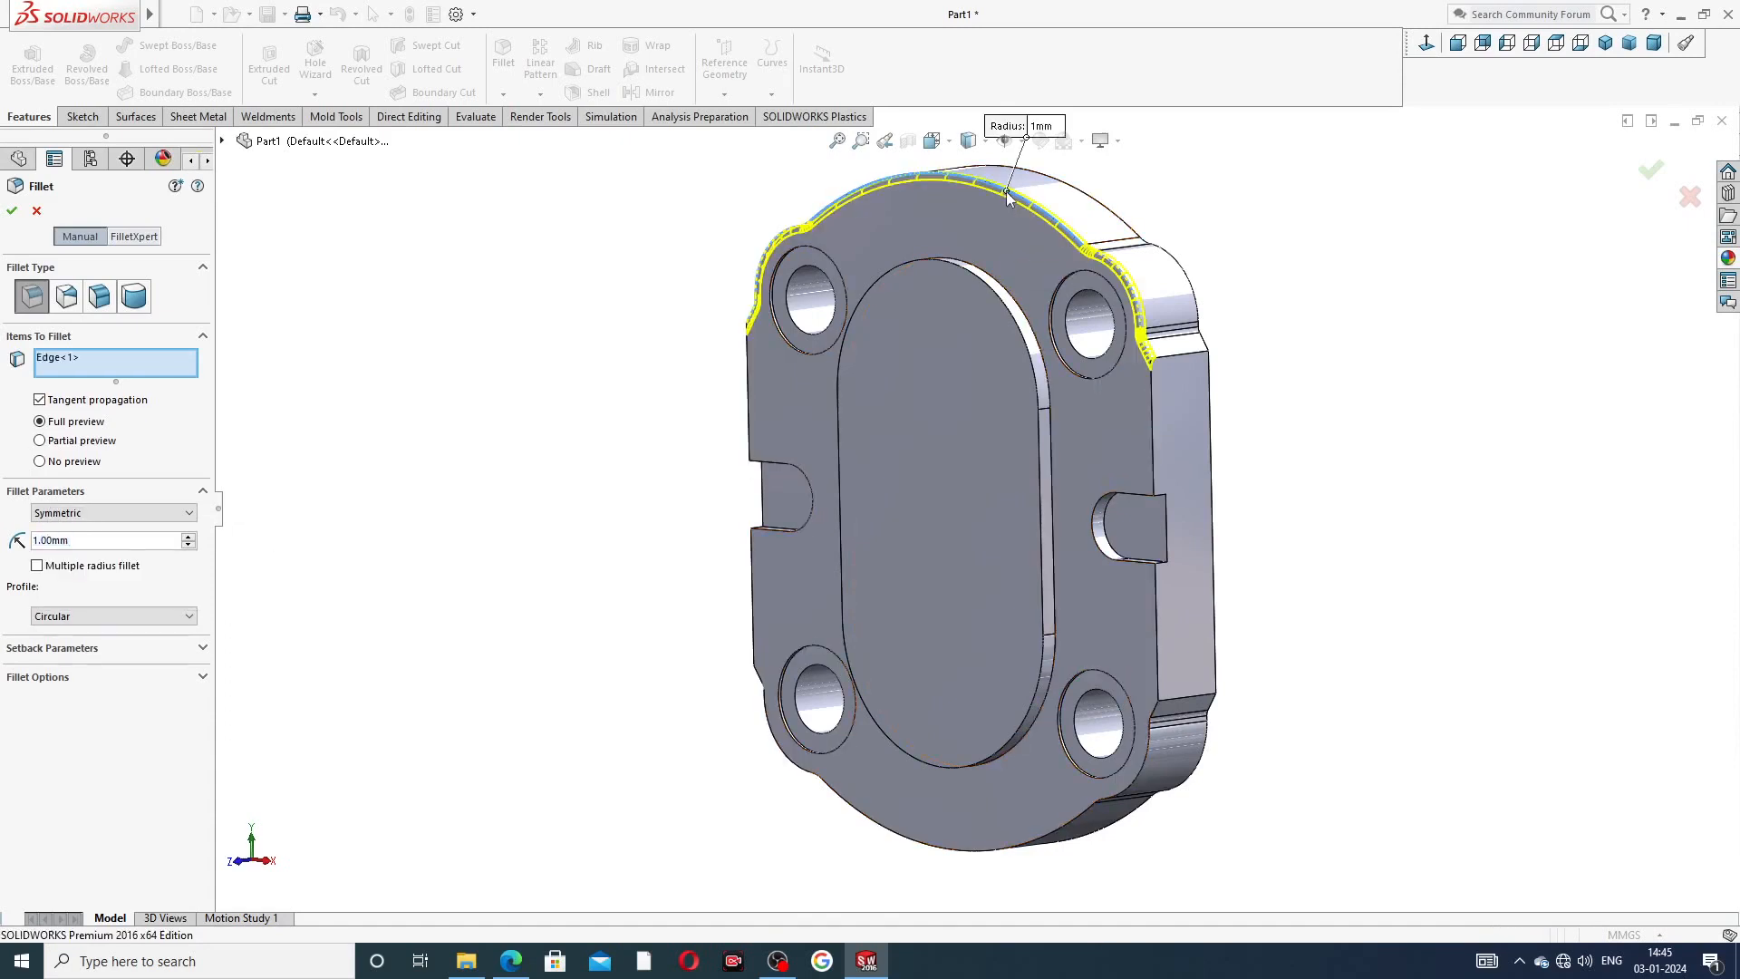
{"action": "left_click", "coordinate": [1153, 450]}
{"action": "left_click", "coordinate": [1155, 601]}
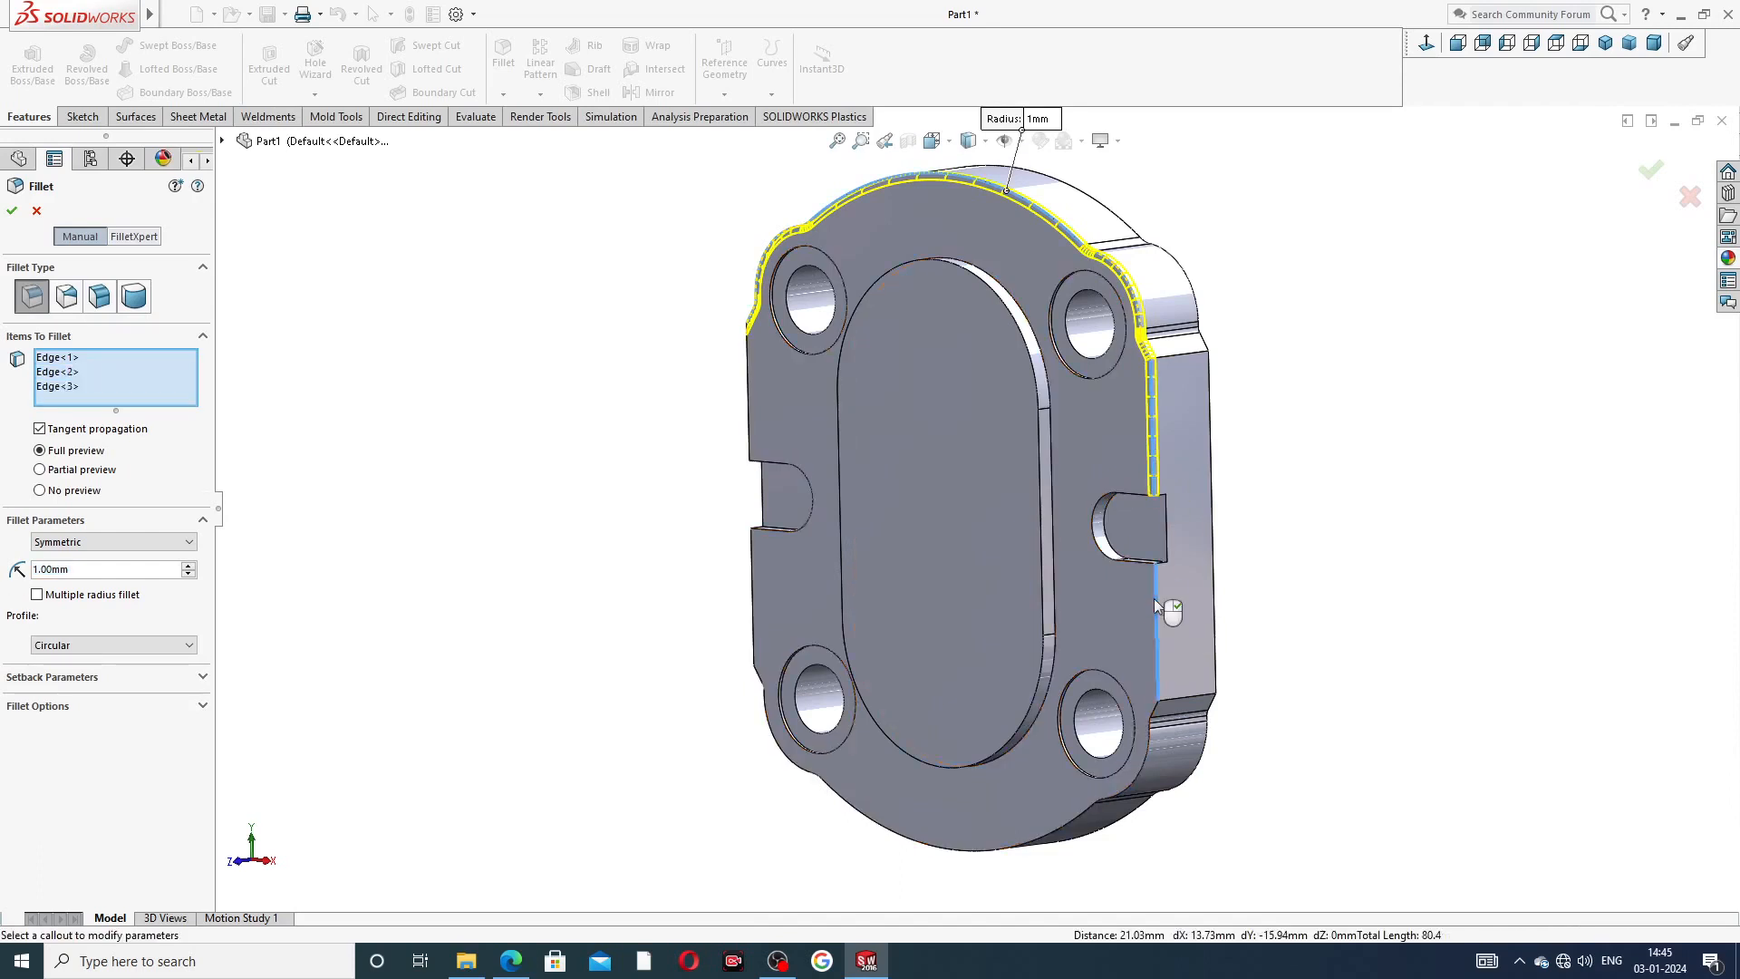
{"action": "left_click", "coordinate": [1073, 817]}
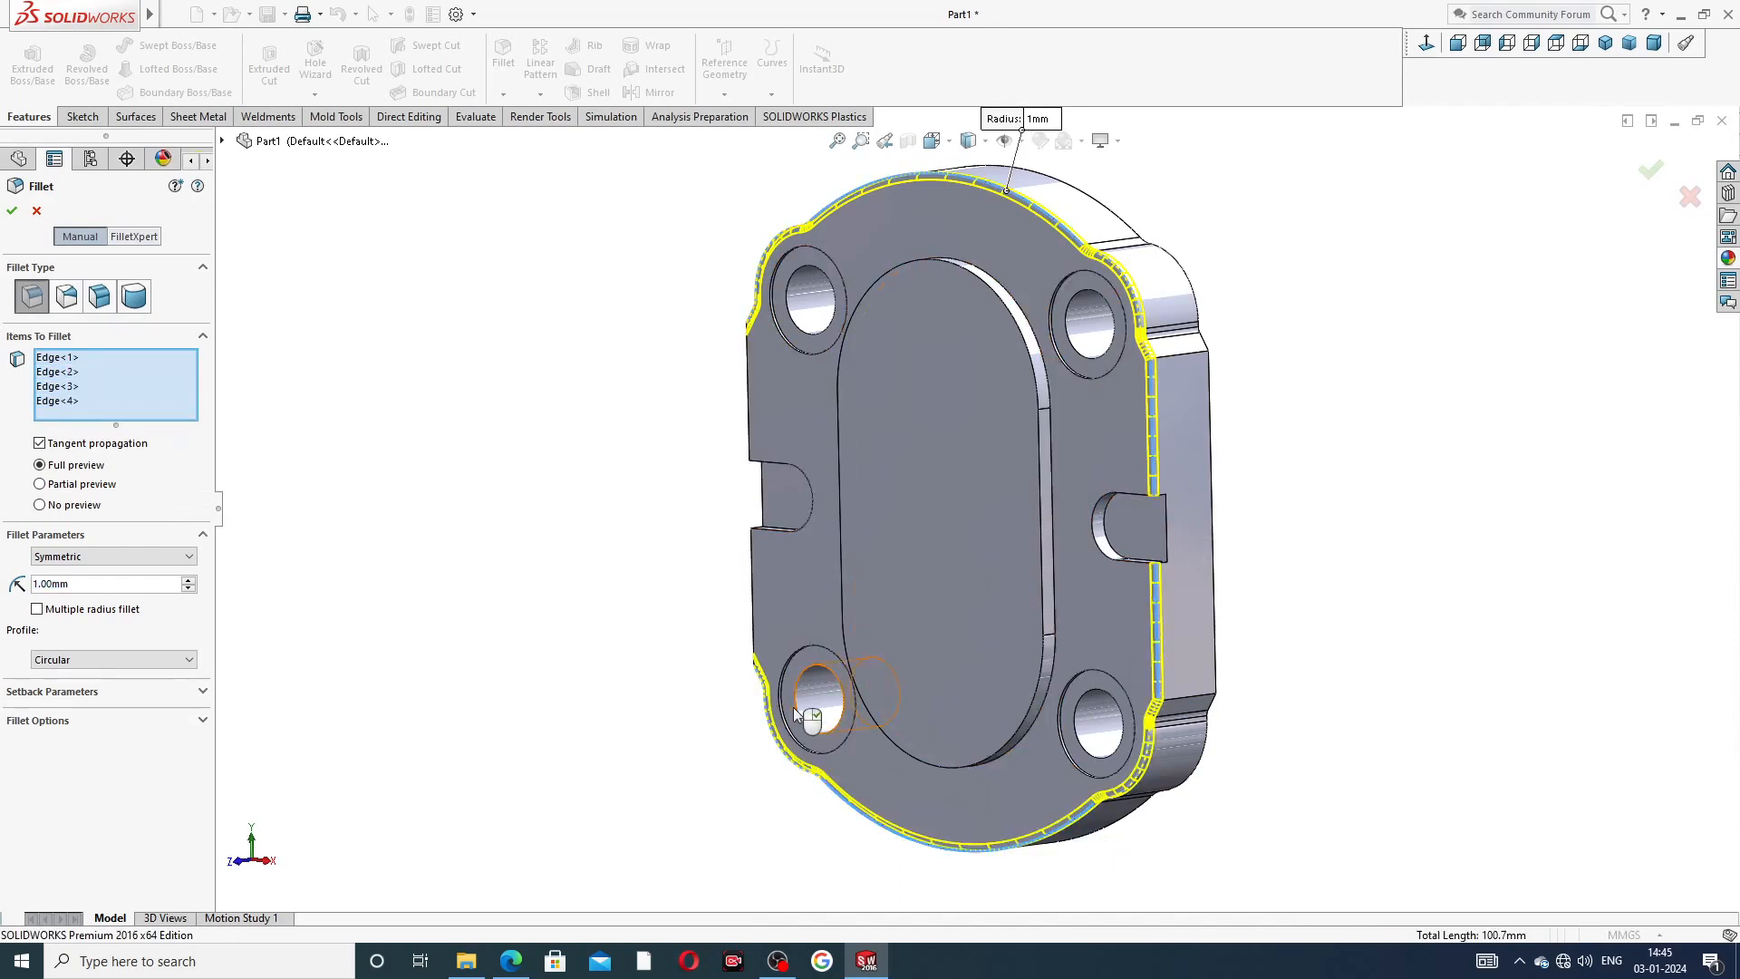
{"action": "left_click", "coordinate": [752, 605]}
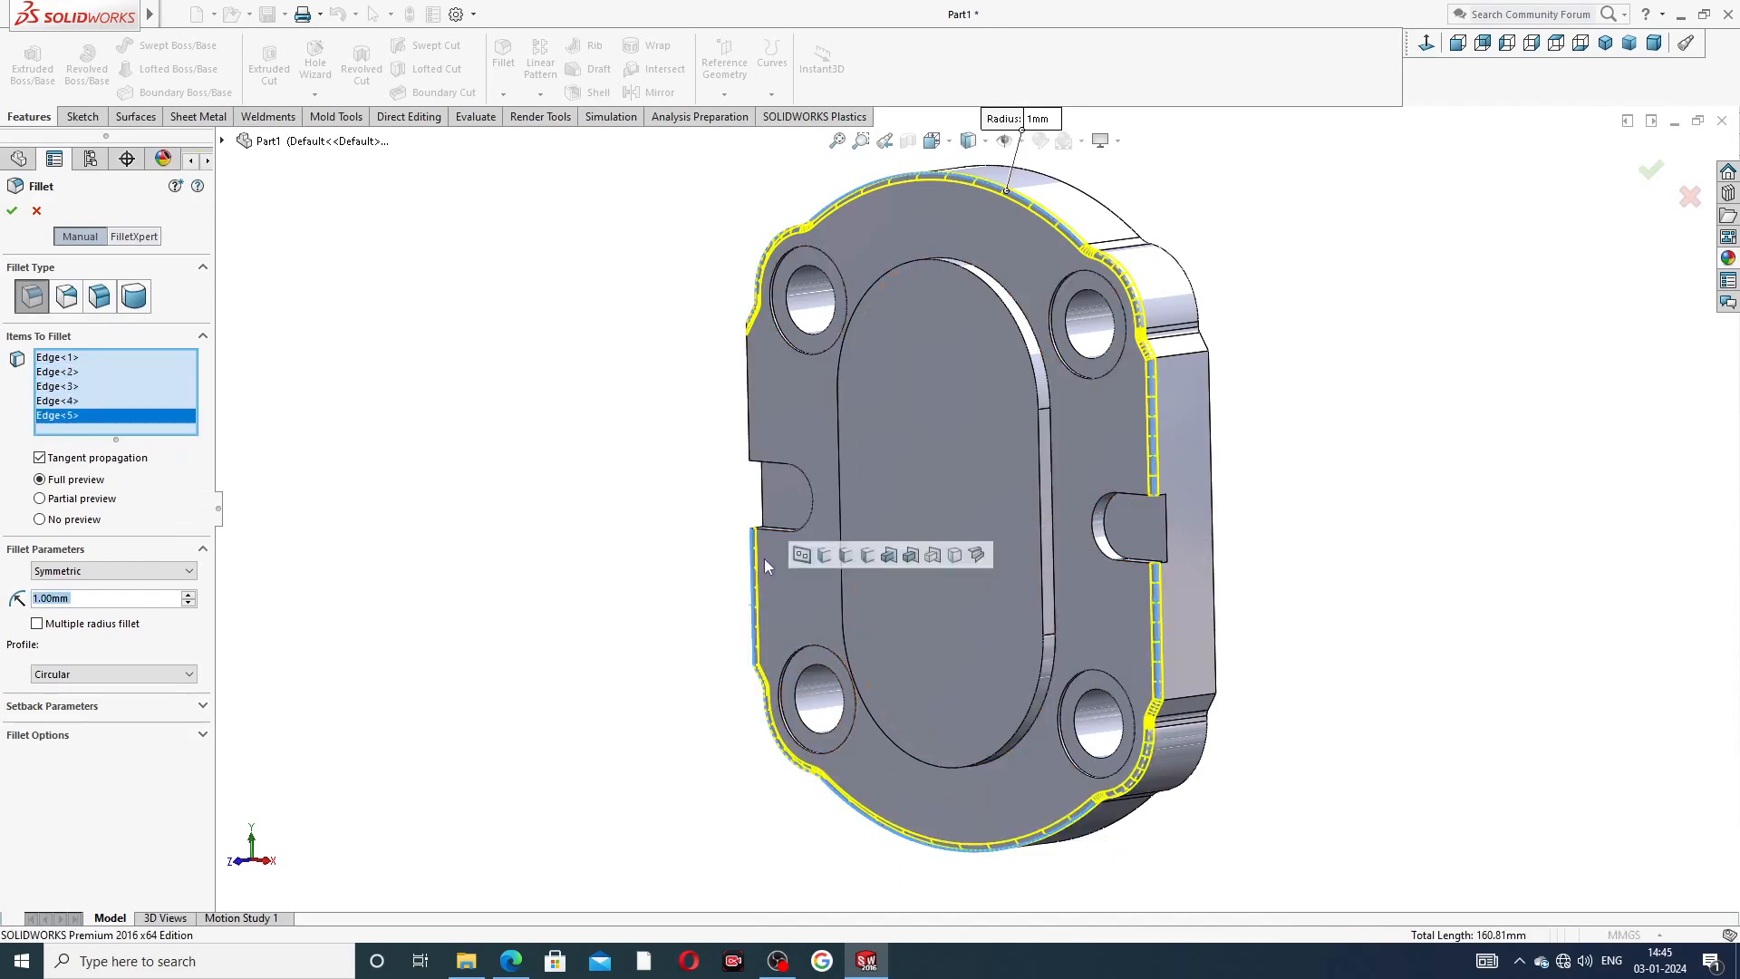
{"action": "left_click", "coordinate": [750, 394]}
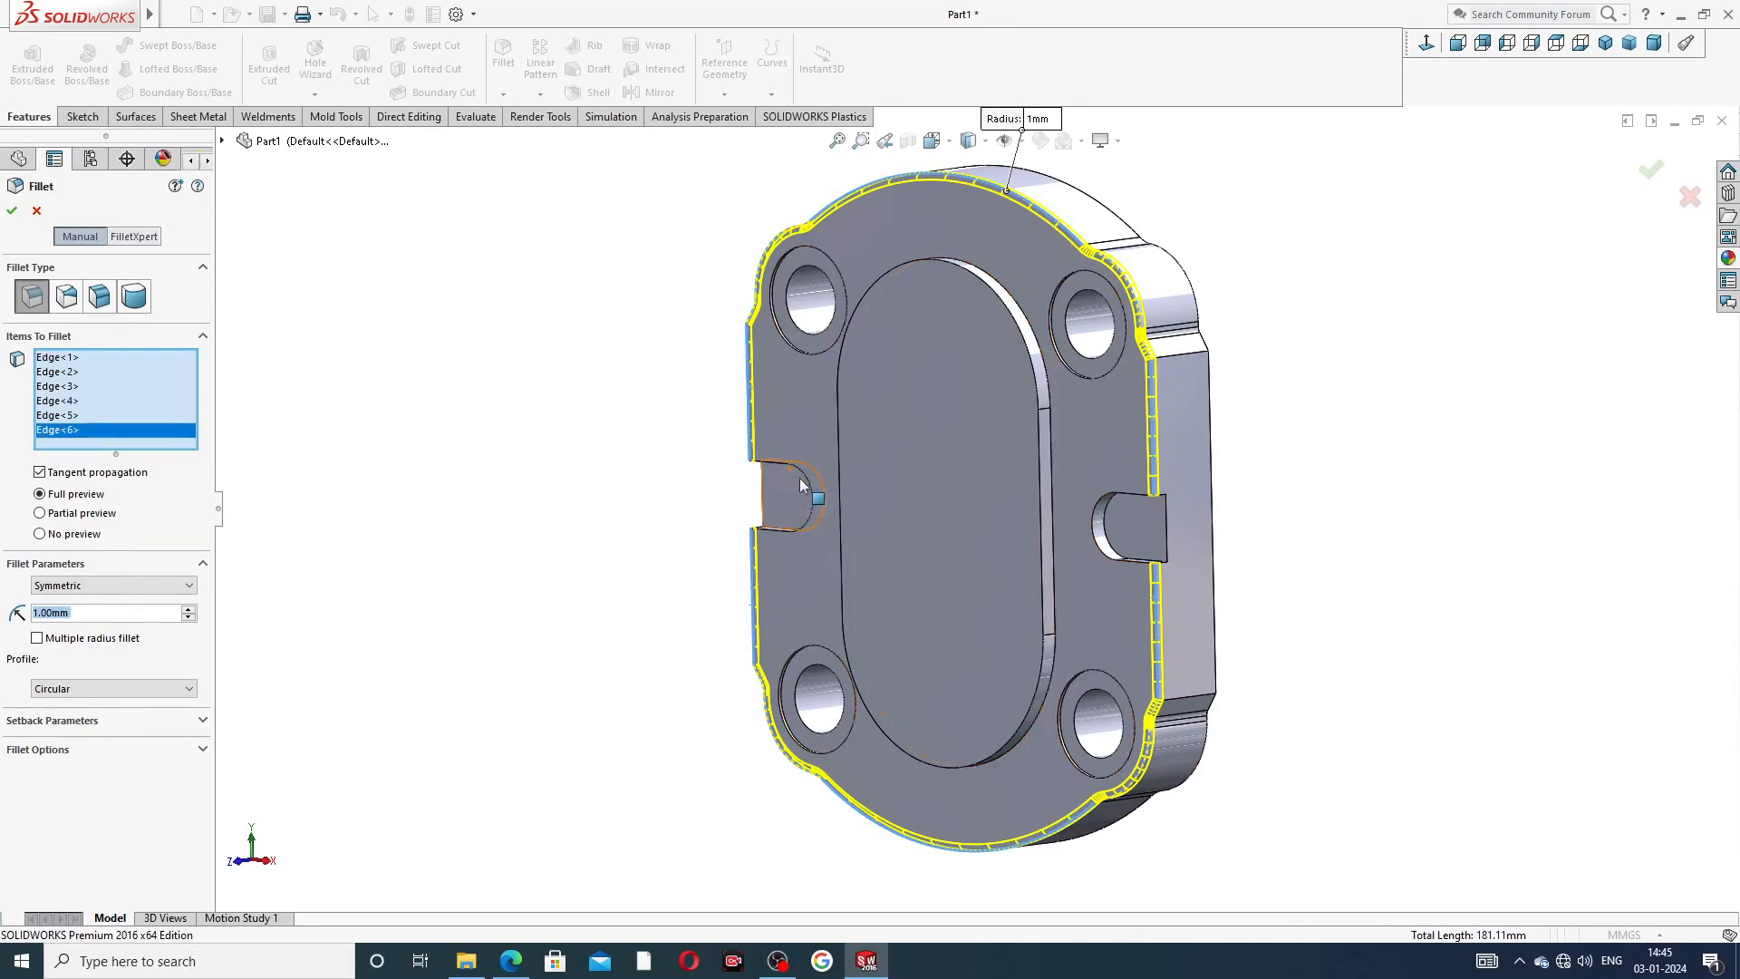
- Add the rim edges and floor faces of both side slots to the 1 mm fillet selection
{"action": "middle_click_drag", "start_coordinate": [835, 458], "coordinate": [912, 436]}
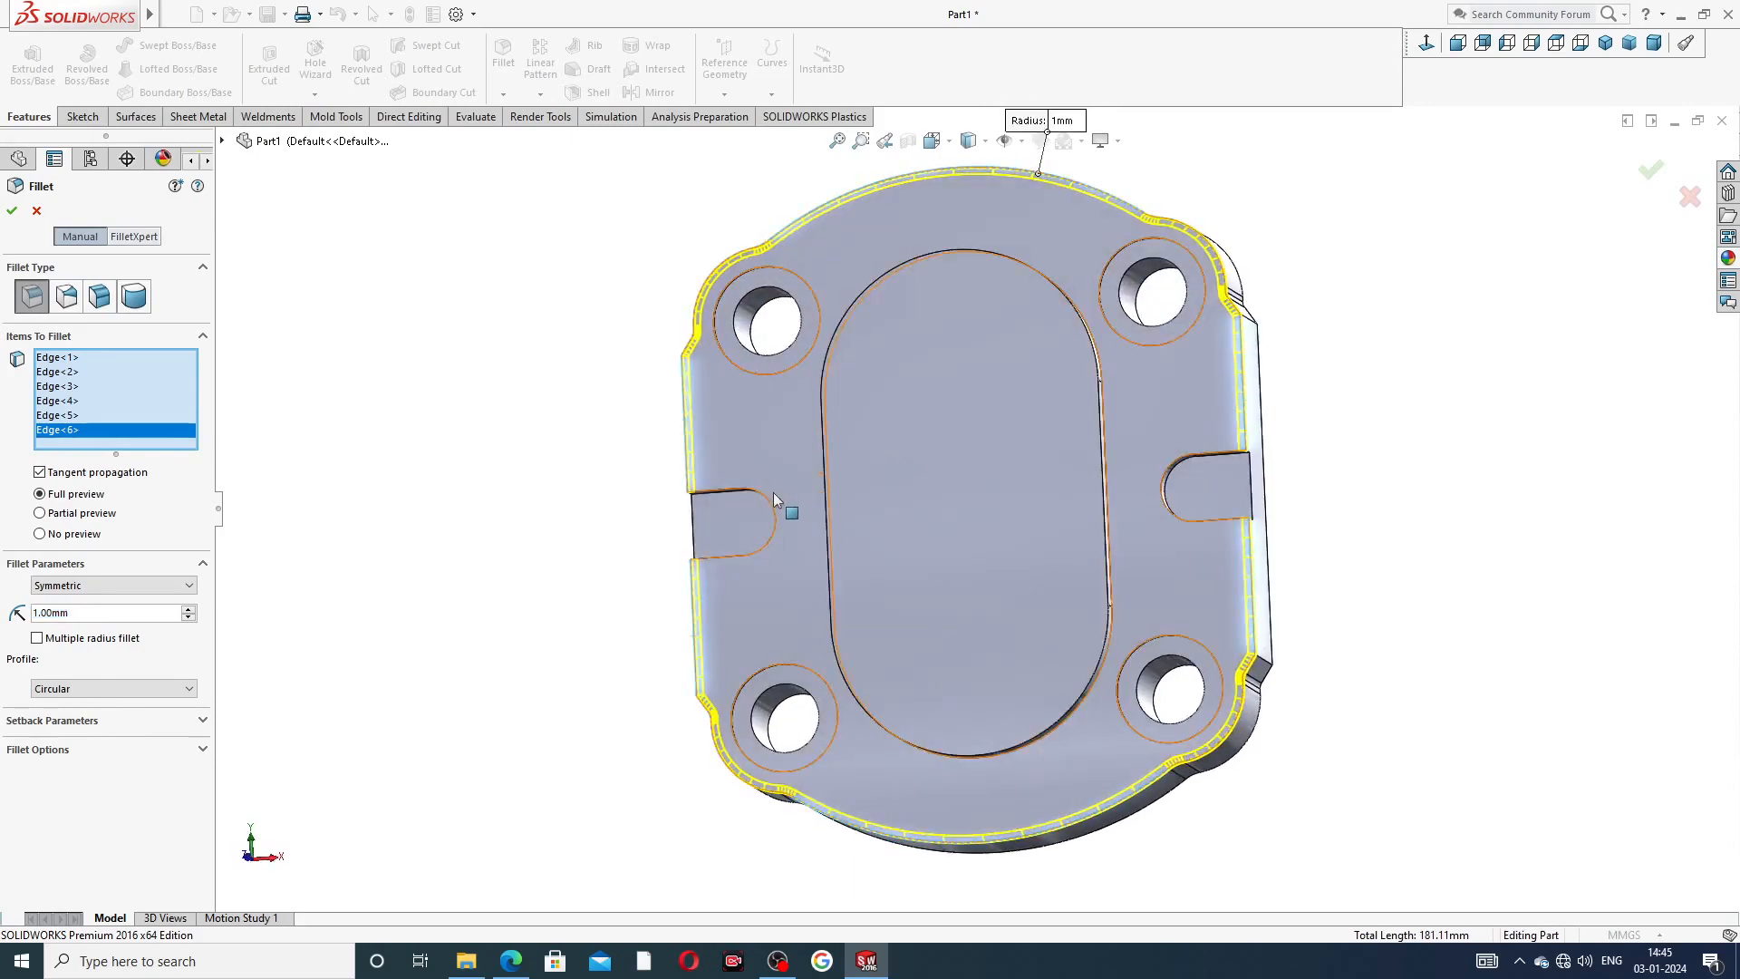
{"action": "left_click", "coordinate": [776, 523]}
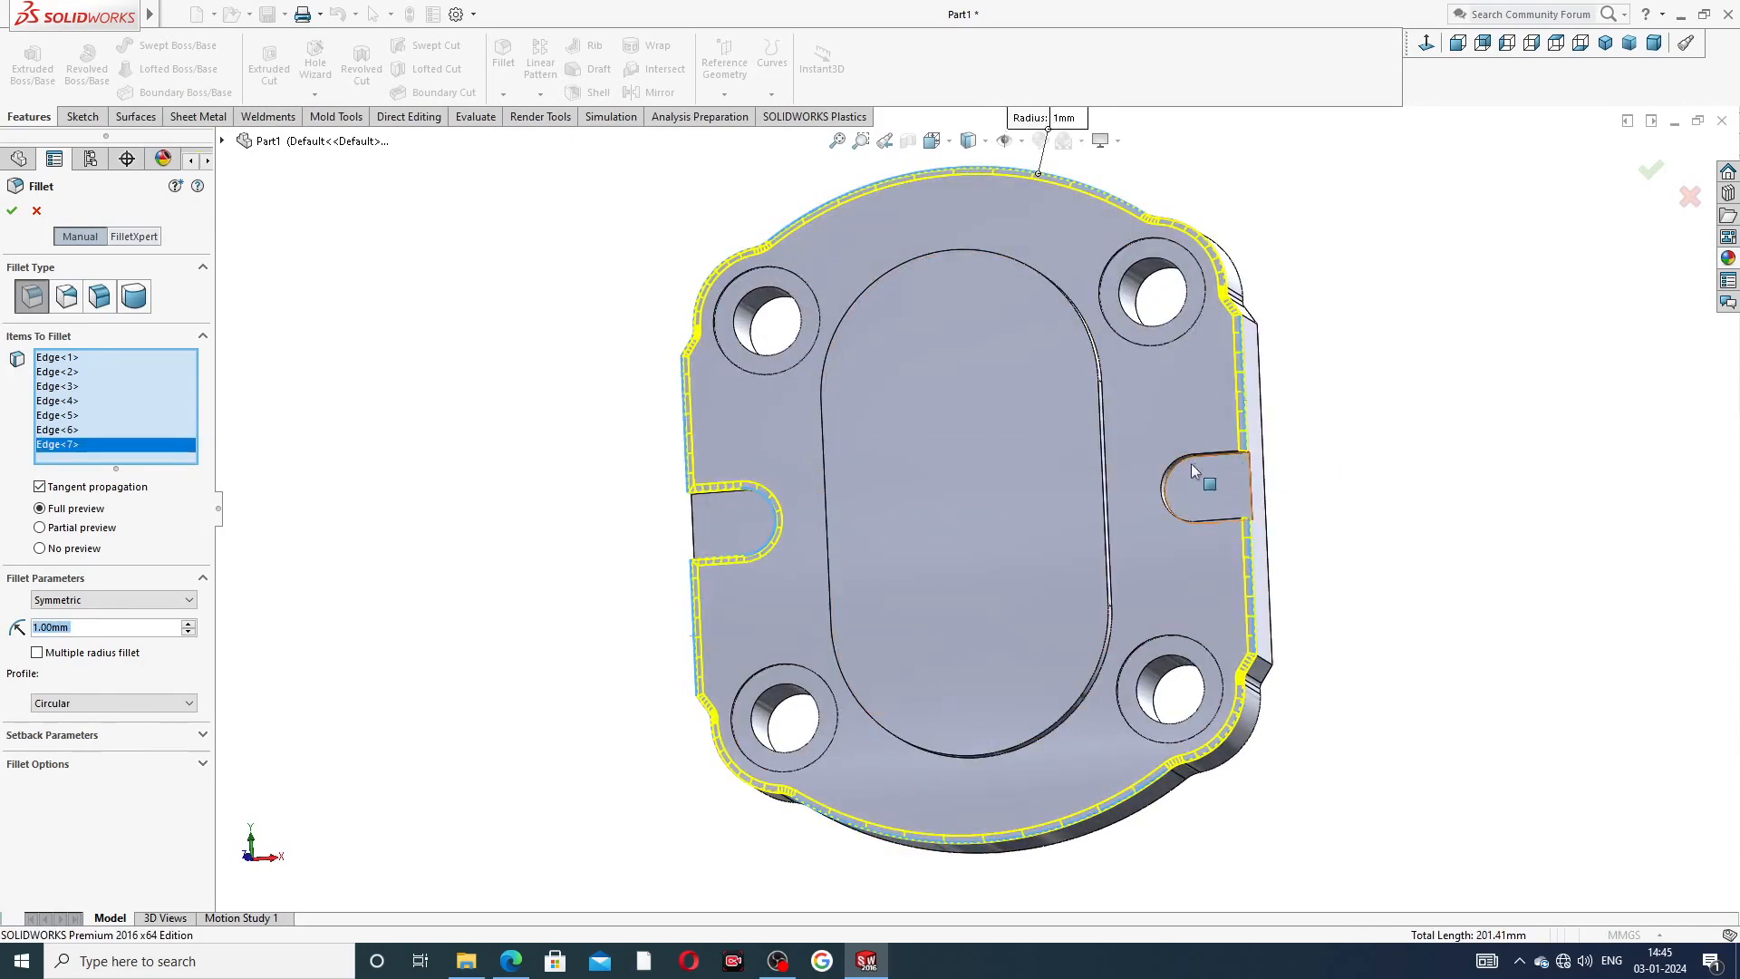
{"action": "left_click", "coordinate": [1167, 490]}
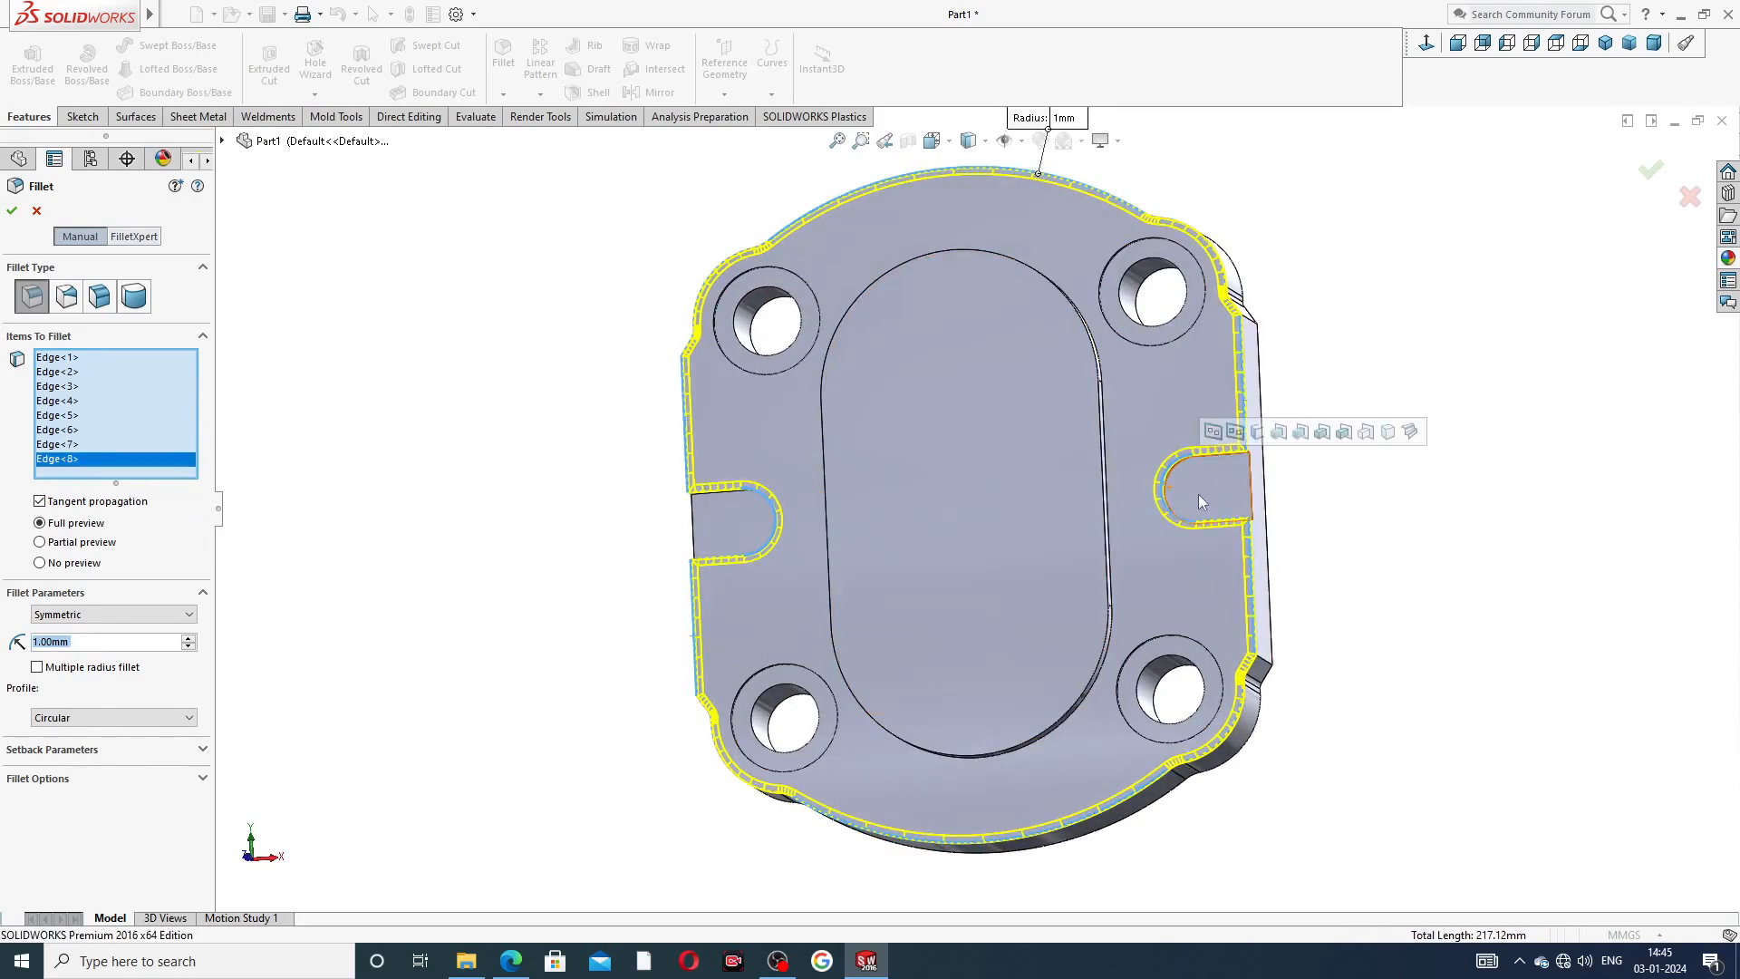
{"action": "left_click", "coordinate": [1220, 492]}
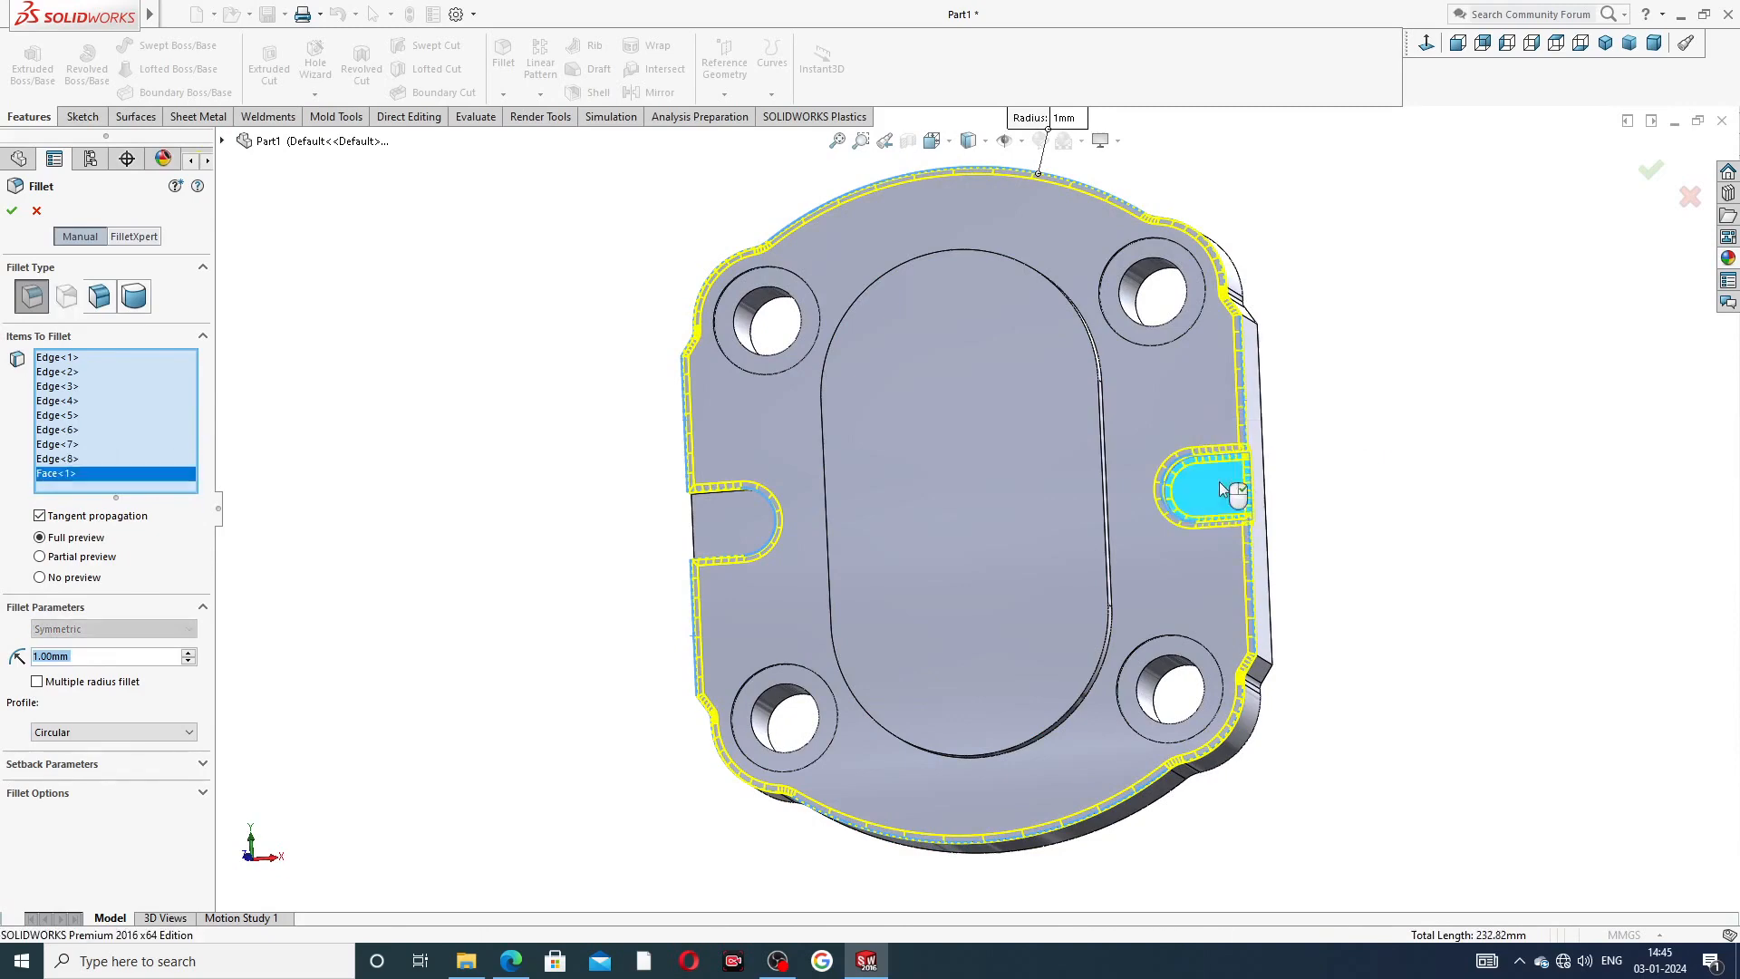
{"action": "left_click", "coordinate": [702, 521]}
- Add the raised oval pad's top edge and base edge to the selection and create the 1 mm fillet
{"action": "middle_click_drag", "start_coordinate": [888, 447], "coordinate": [844, 442]}
{"action": "left_click", "coordinate": [845, 442]}
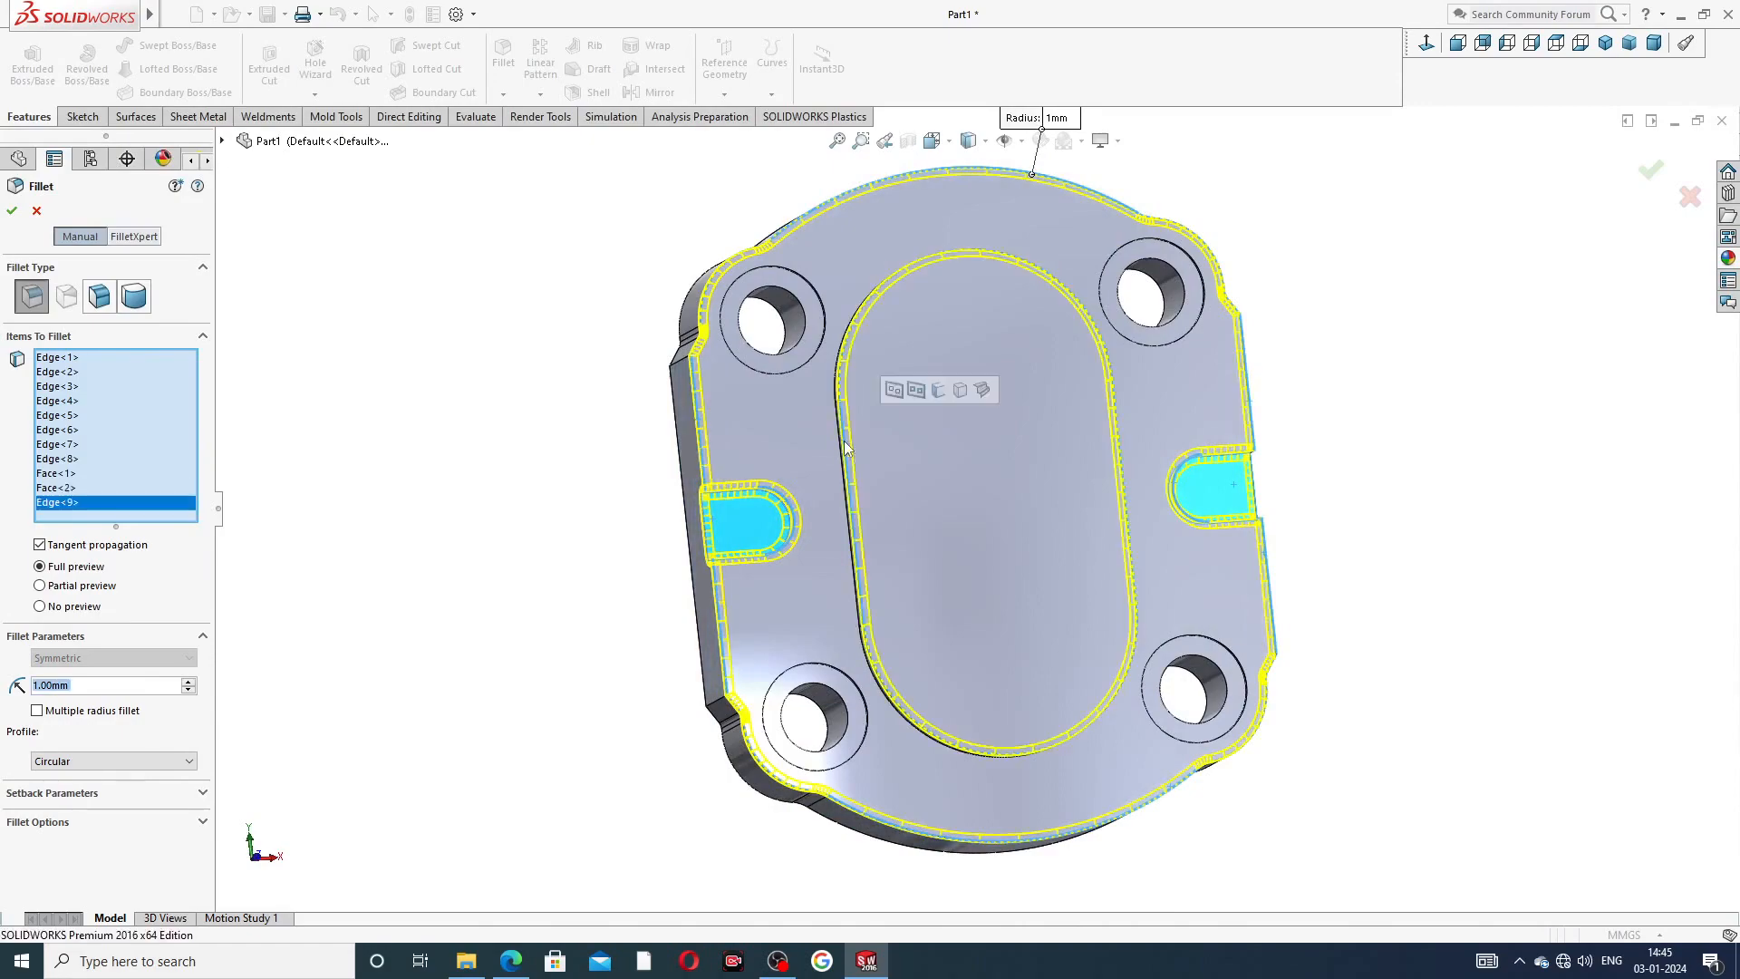
{"action": "scroll", "coordinate": [856, 458], "scroll_direction": "down", "scroll_amount": 5}
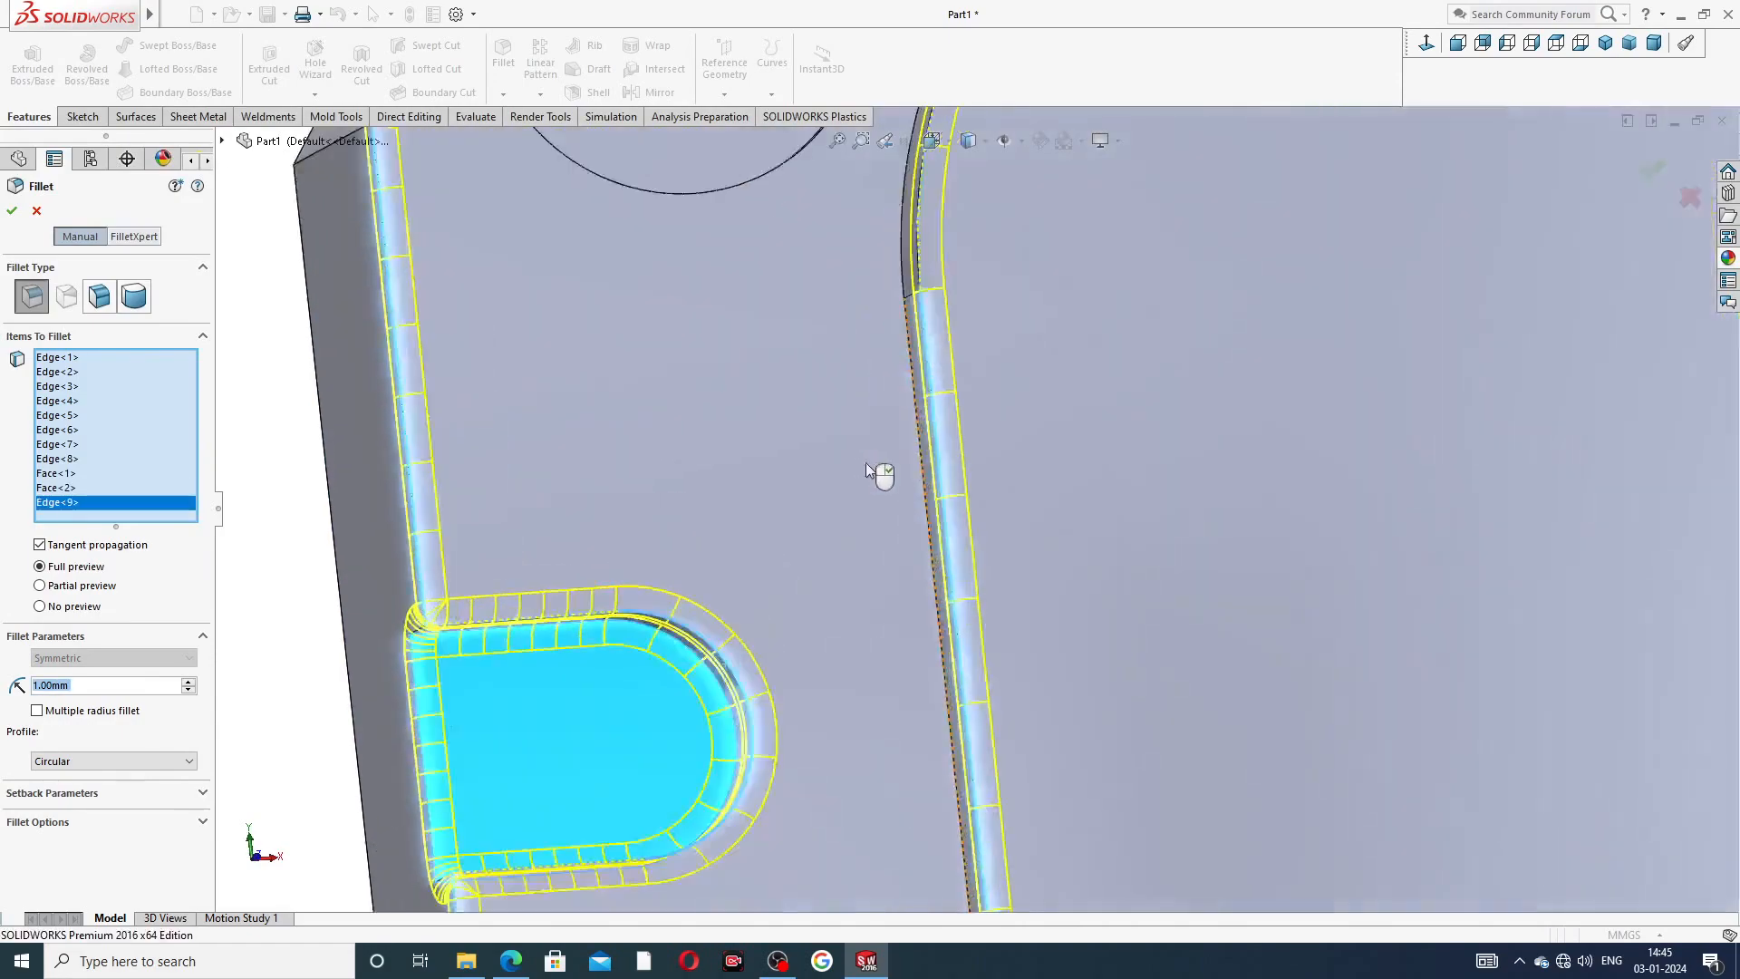
{"action": "left_click", "coordinate": [919, 439]}
{"action": "scroll", "coordinate": [1078, 408], "scroll_direction": "up", "scroll_amount": 5}
{"action": "mouse_move", "coordinate": [1106, 393]}
{"action": "middle_mouse_down"}
{"action": "mouse_move", "coordinate": [1169, 384]}
{"action": "mouse_move", "coordinate": [1130, 375]}
{"action": "mouse_move", "coordinate": [1119, 408]}
{"action": "middle_mouse_up"}
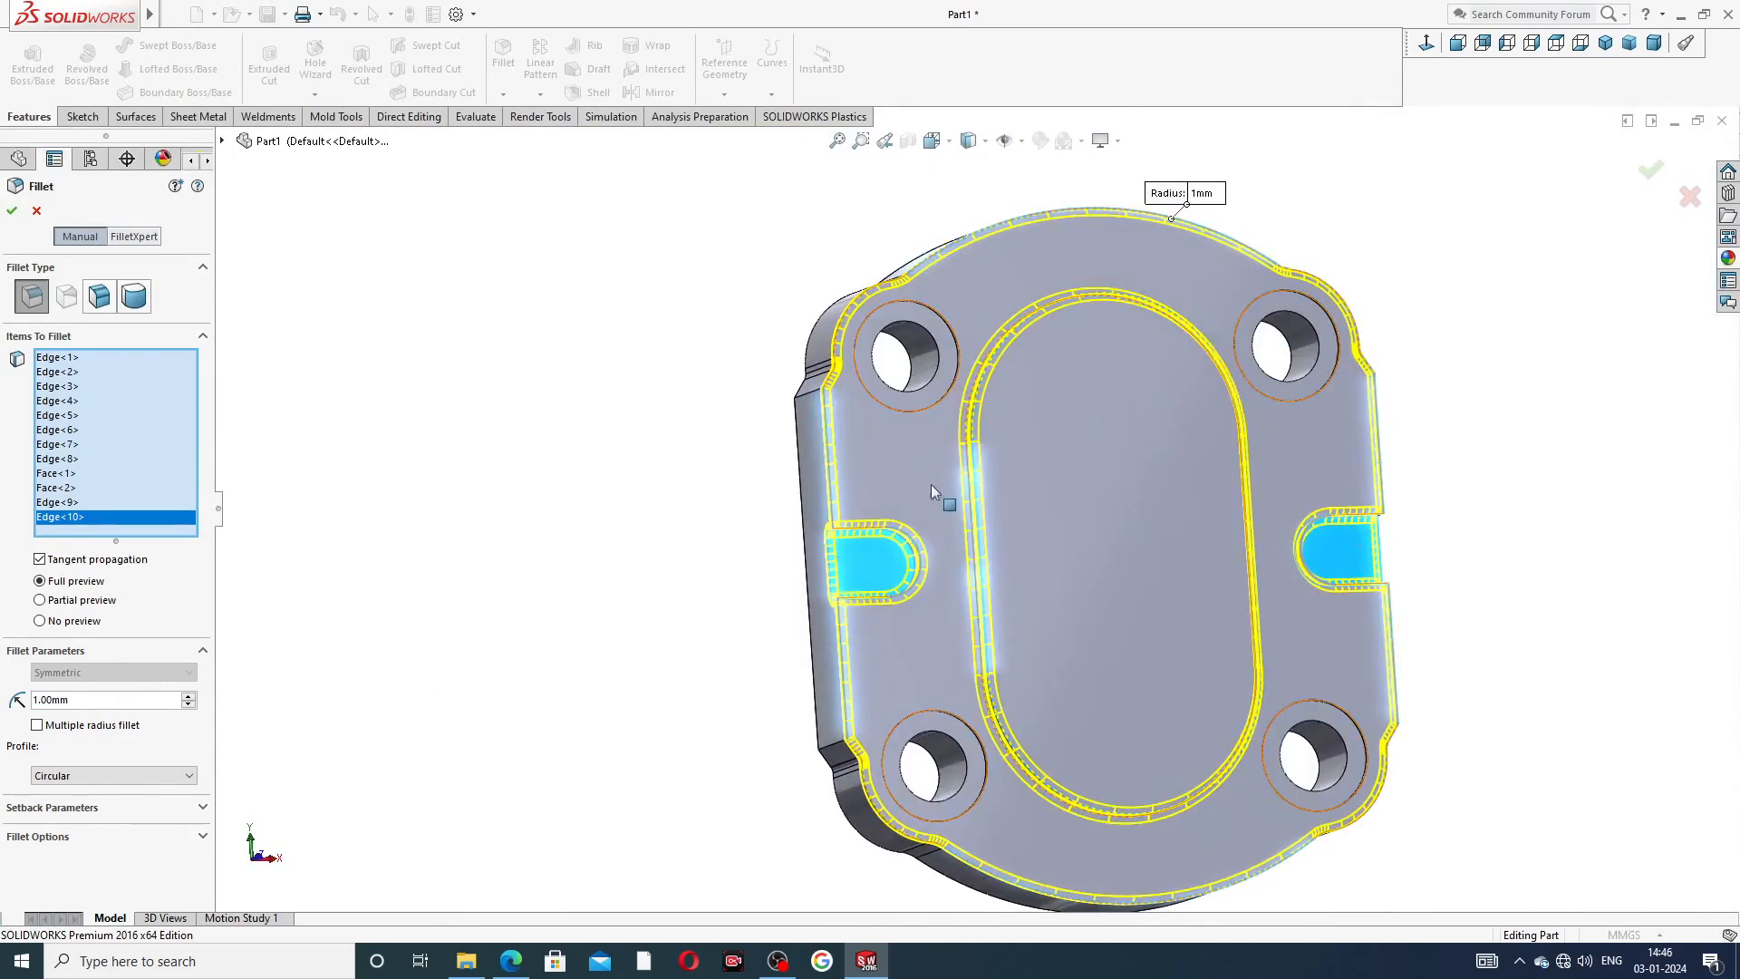
{"action": "left_click", "coordinate": [12, 210]}
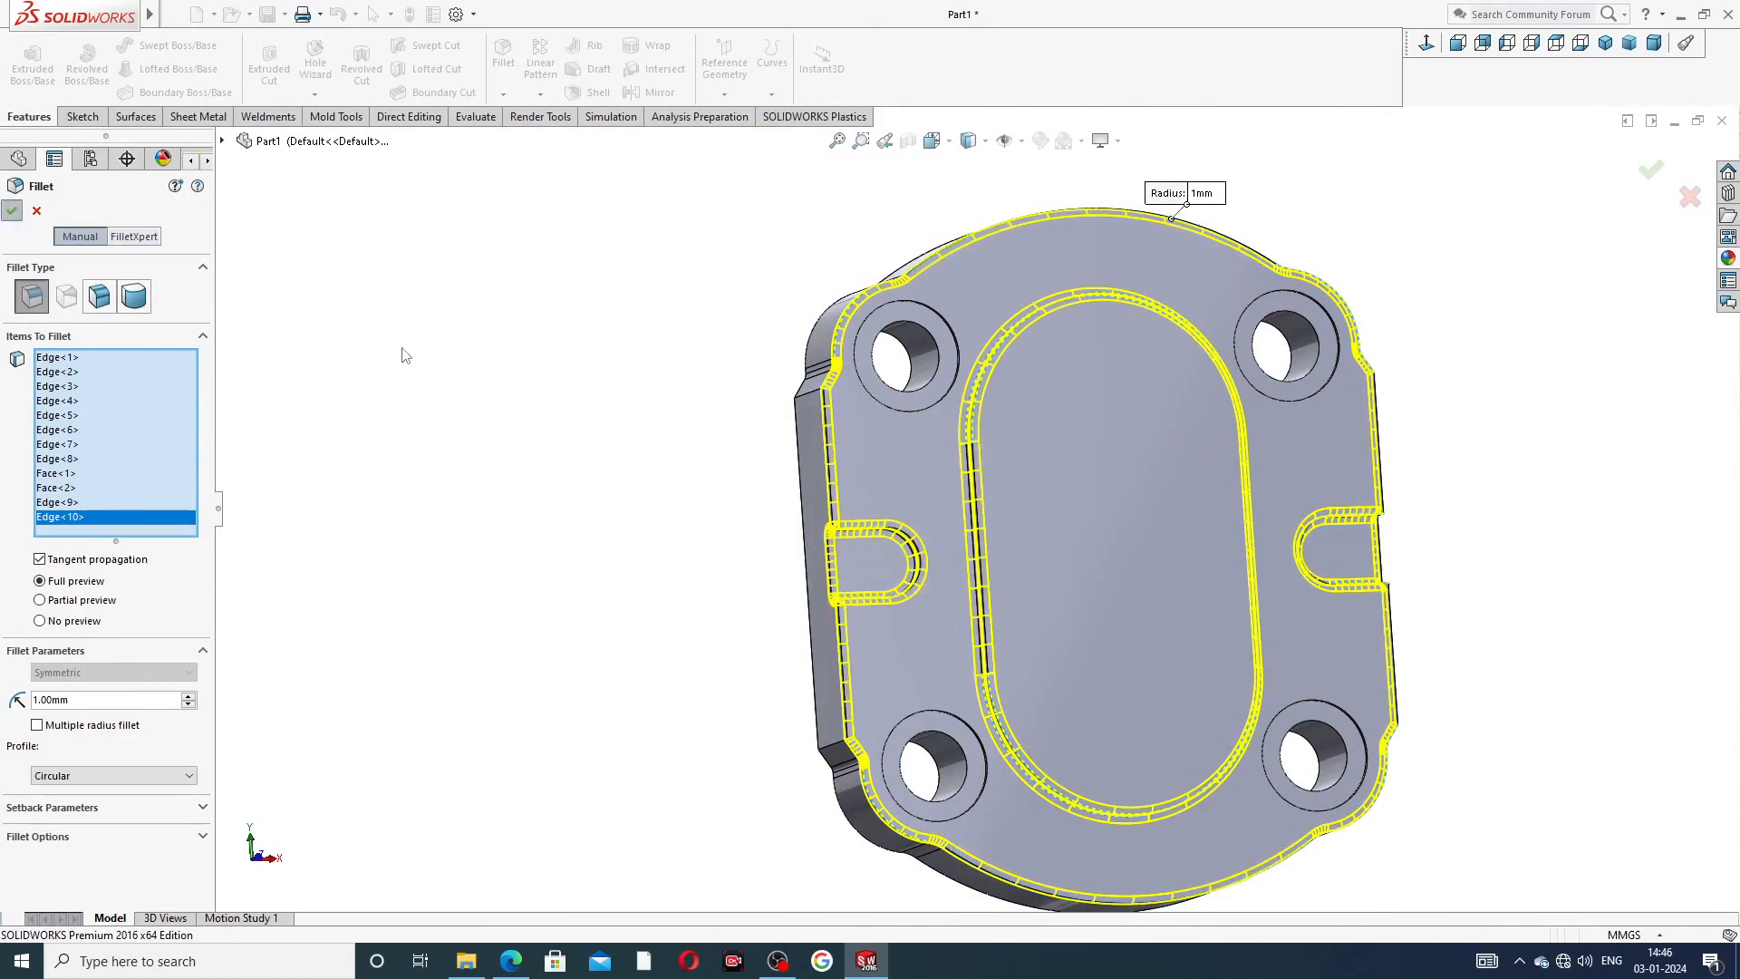
- Start a sketch on the raised oval pad's front face and orient the view normal to it
{"action": "middle_click_drag", "start_coordinate": [637, 434], "coordinate": [528, 427]}
{"action": "scroll", "coordinate": [1002, 437], "scroll_direction": "up", "scroll_amount": 3}
{"action": "middle_click_drag", "start_coordinate": [1002, 437], "coordinate": [1046, 503]}
{"action": "scroll", "coordinate": [1011, 507], "scroll_direction": "down", "scroll_amount": 2}
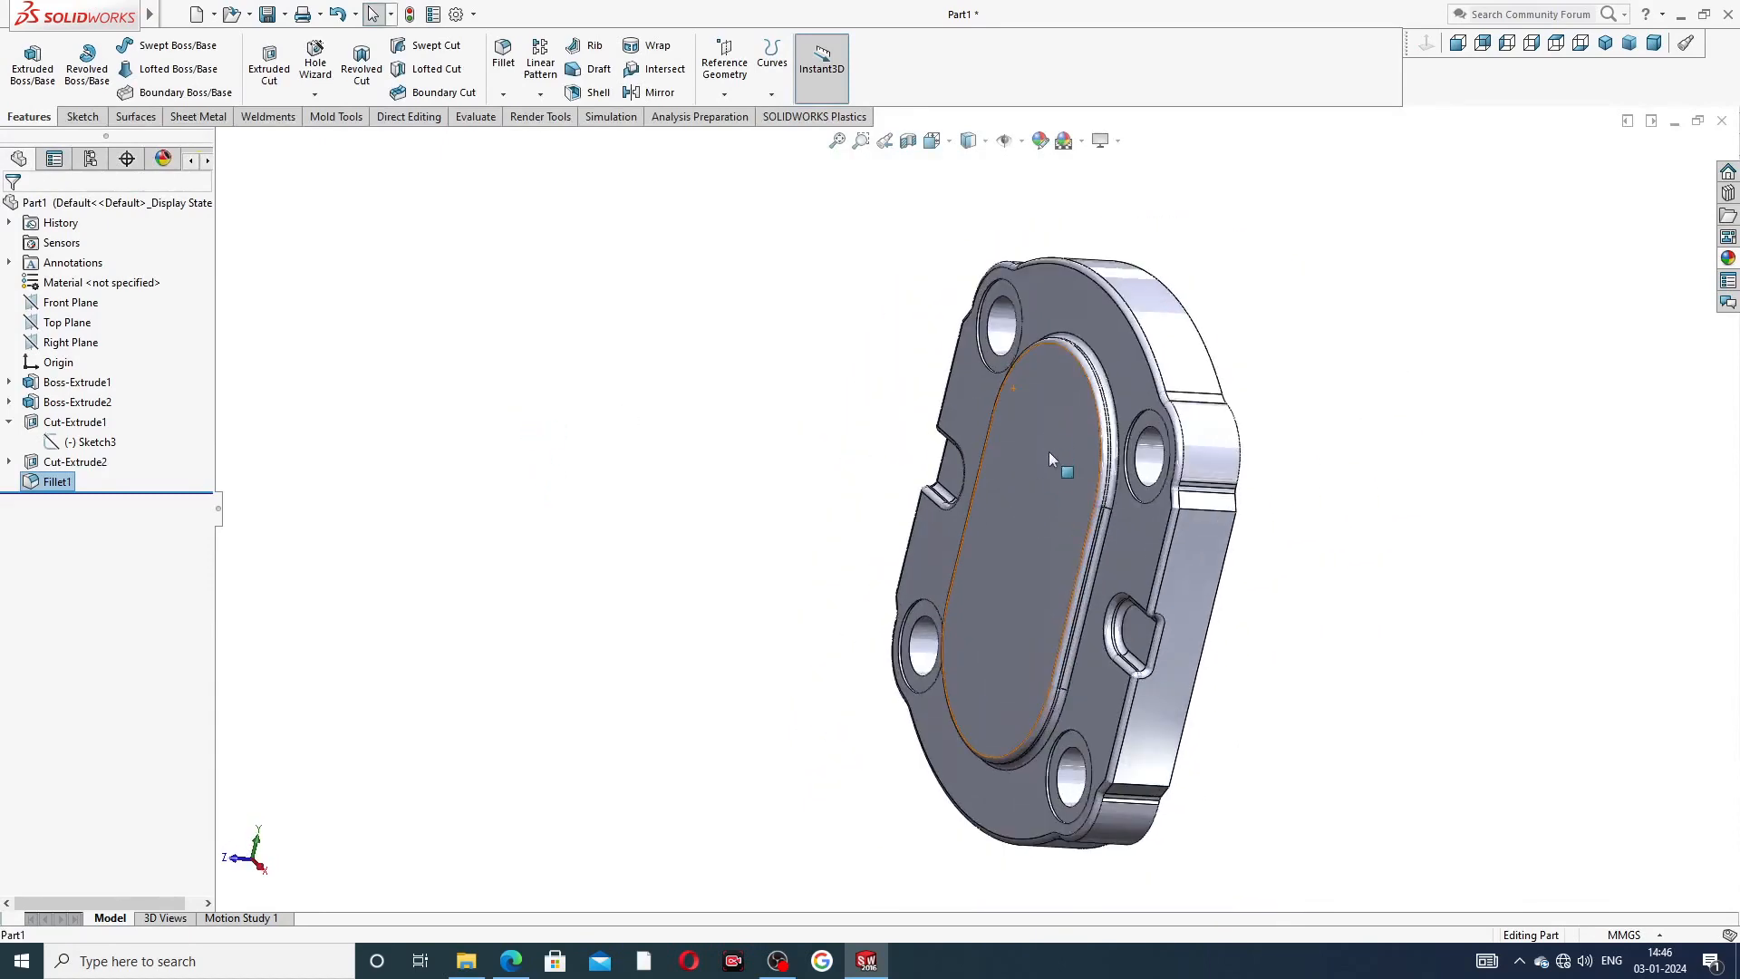
{"action": "left_click", "coordinate": [1047, 452]}
{"action": "left_click", "coordinate": [1132, 377]}
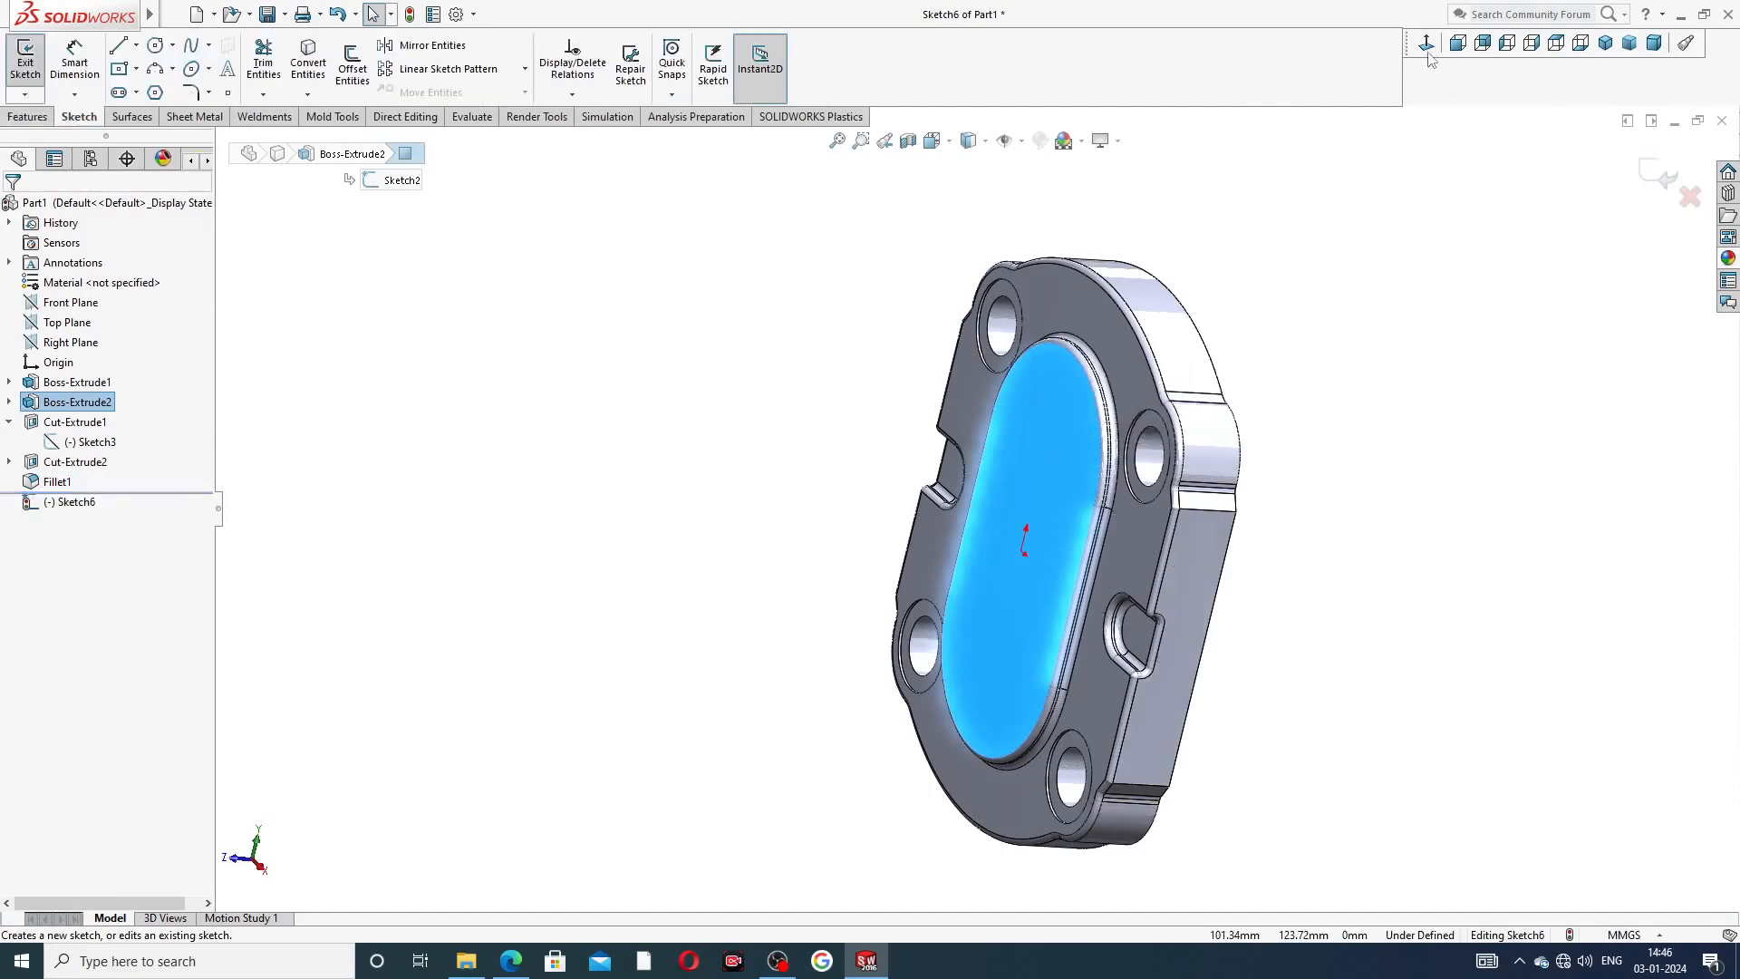
{"action": "left_click", "coordinate": [1424, 51]}
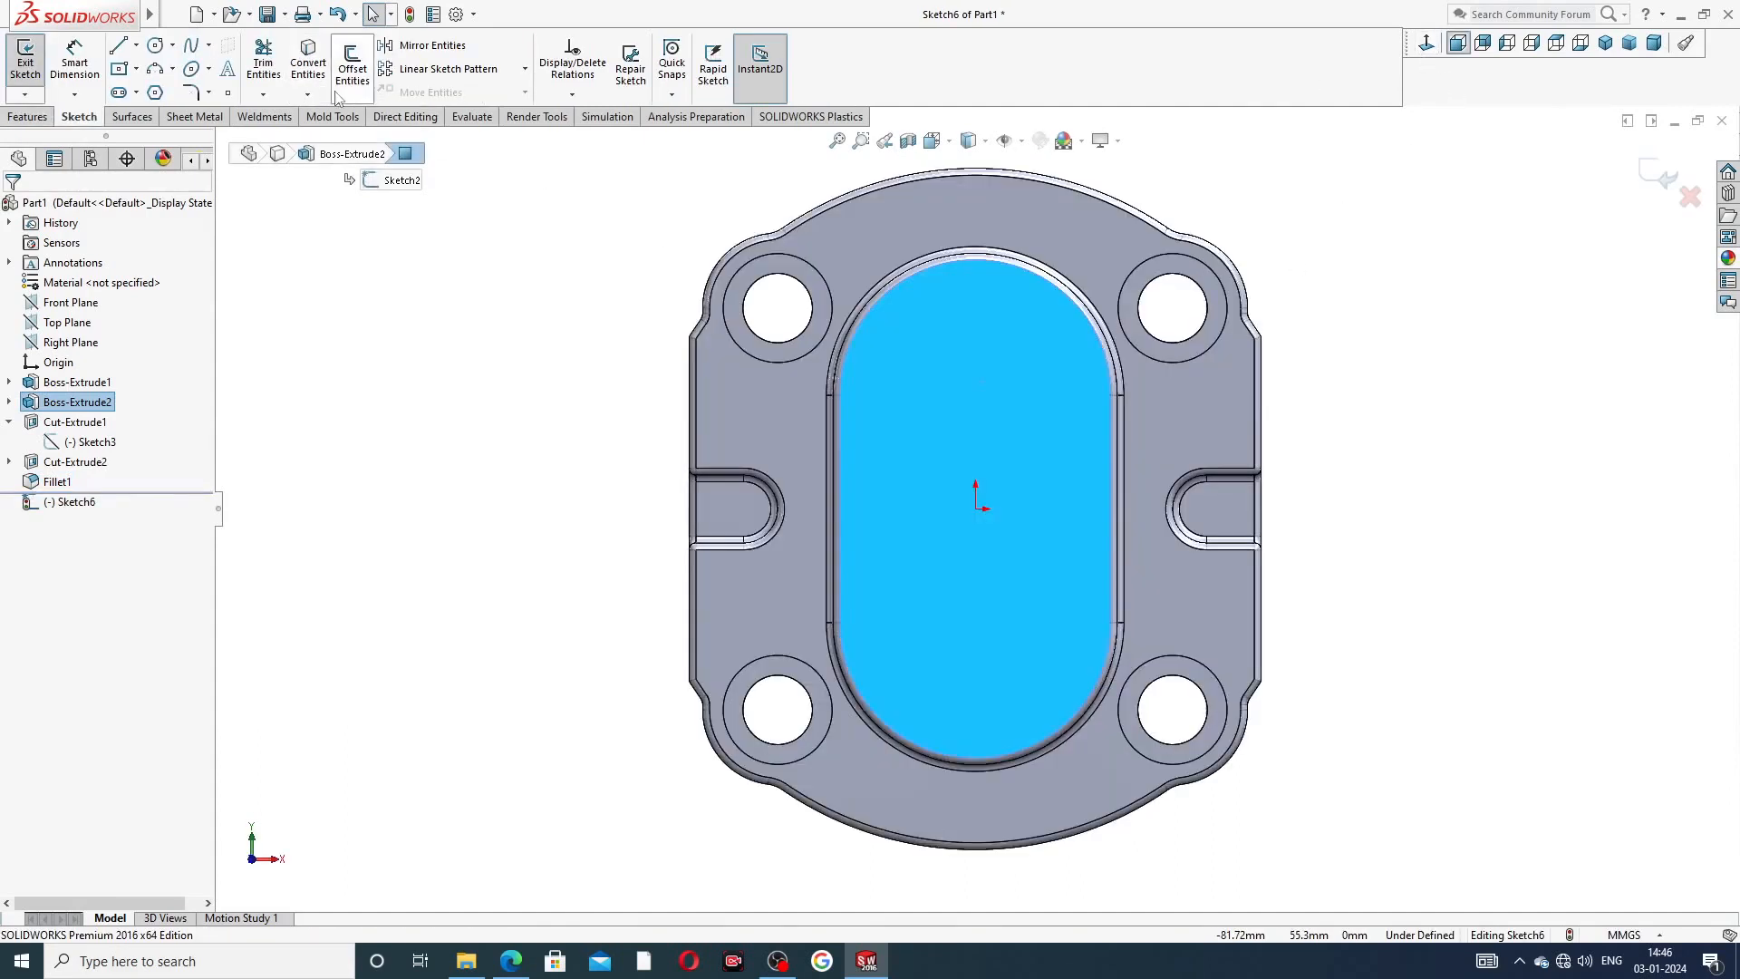
- Draw a vertical centerline about 35 mm long on the pad, to the right of the origin
{"action": "left_click", "coordinate": [137, 47]}
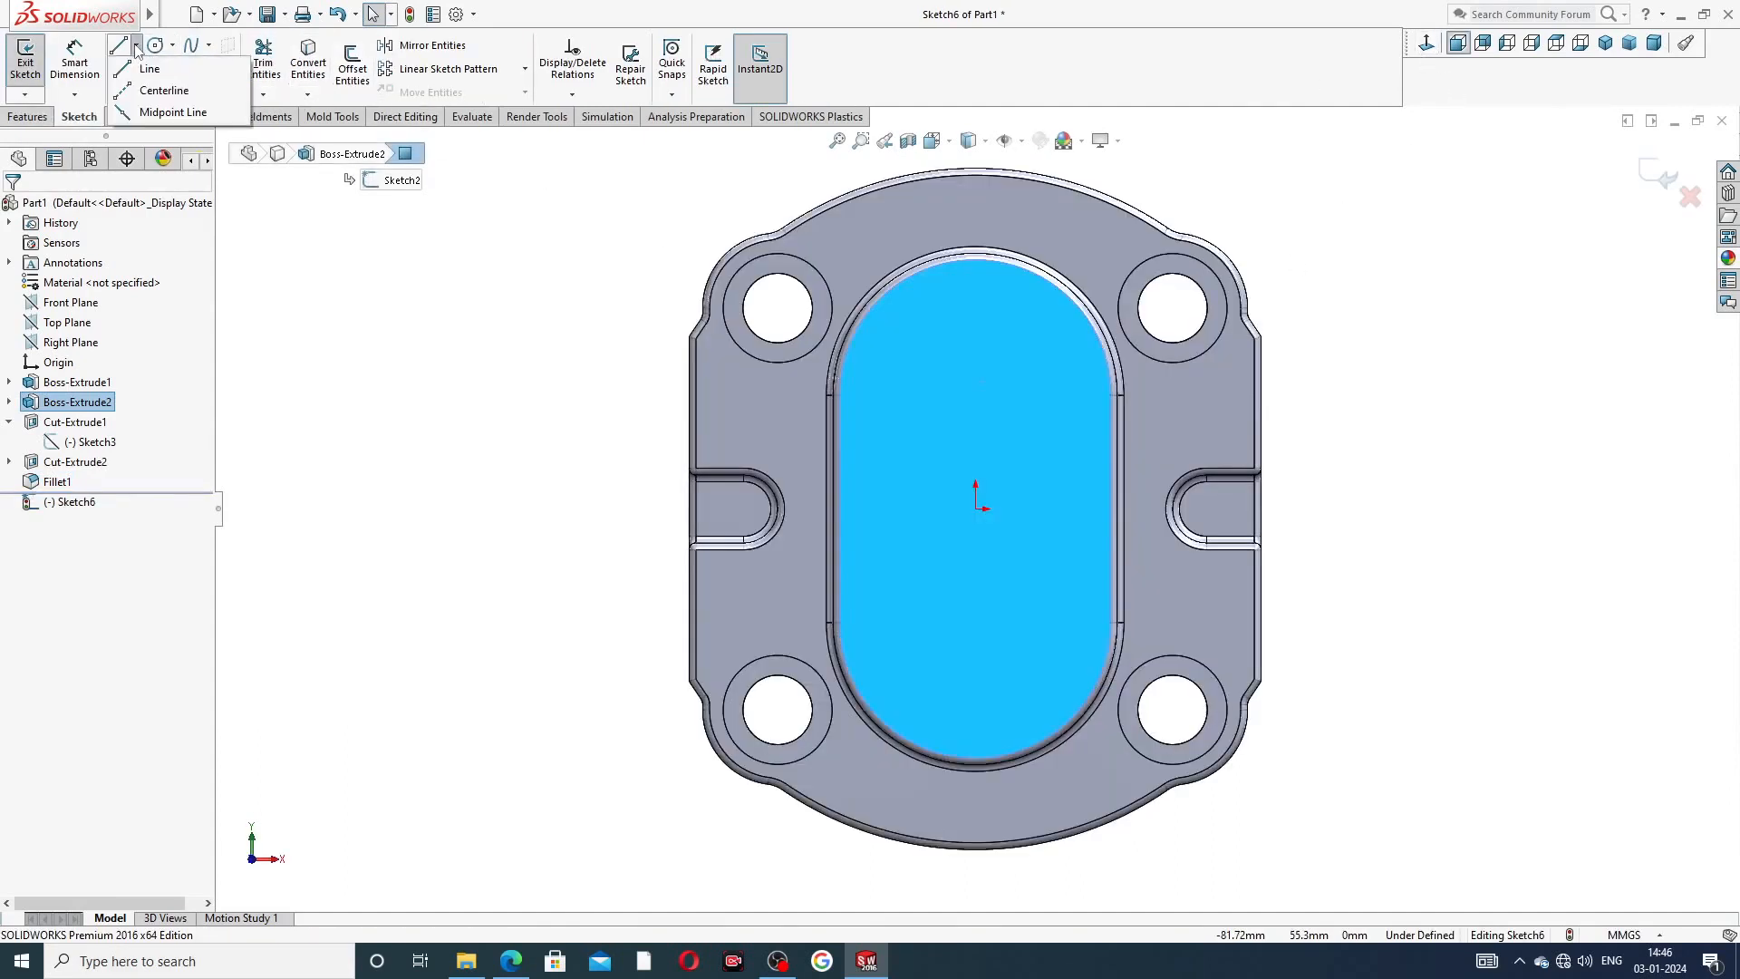
{"action": "left_click", "coordinate": [159, 91]}
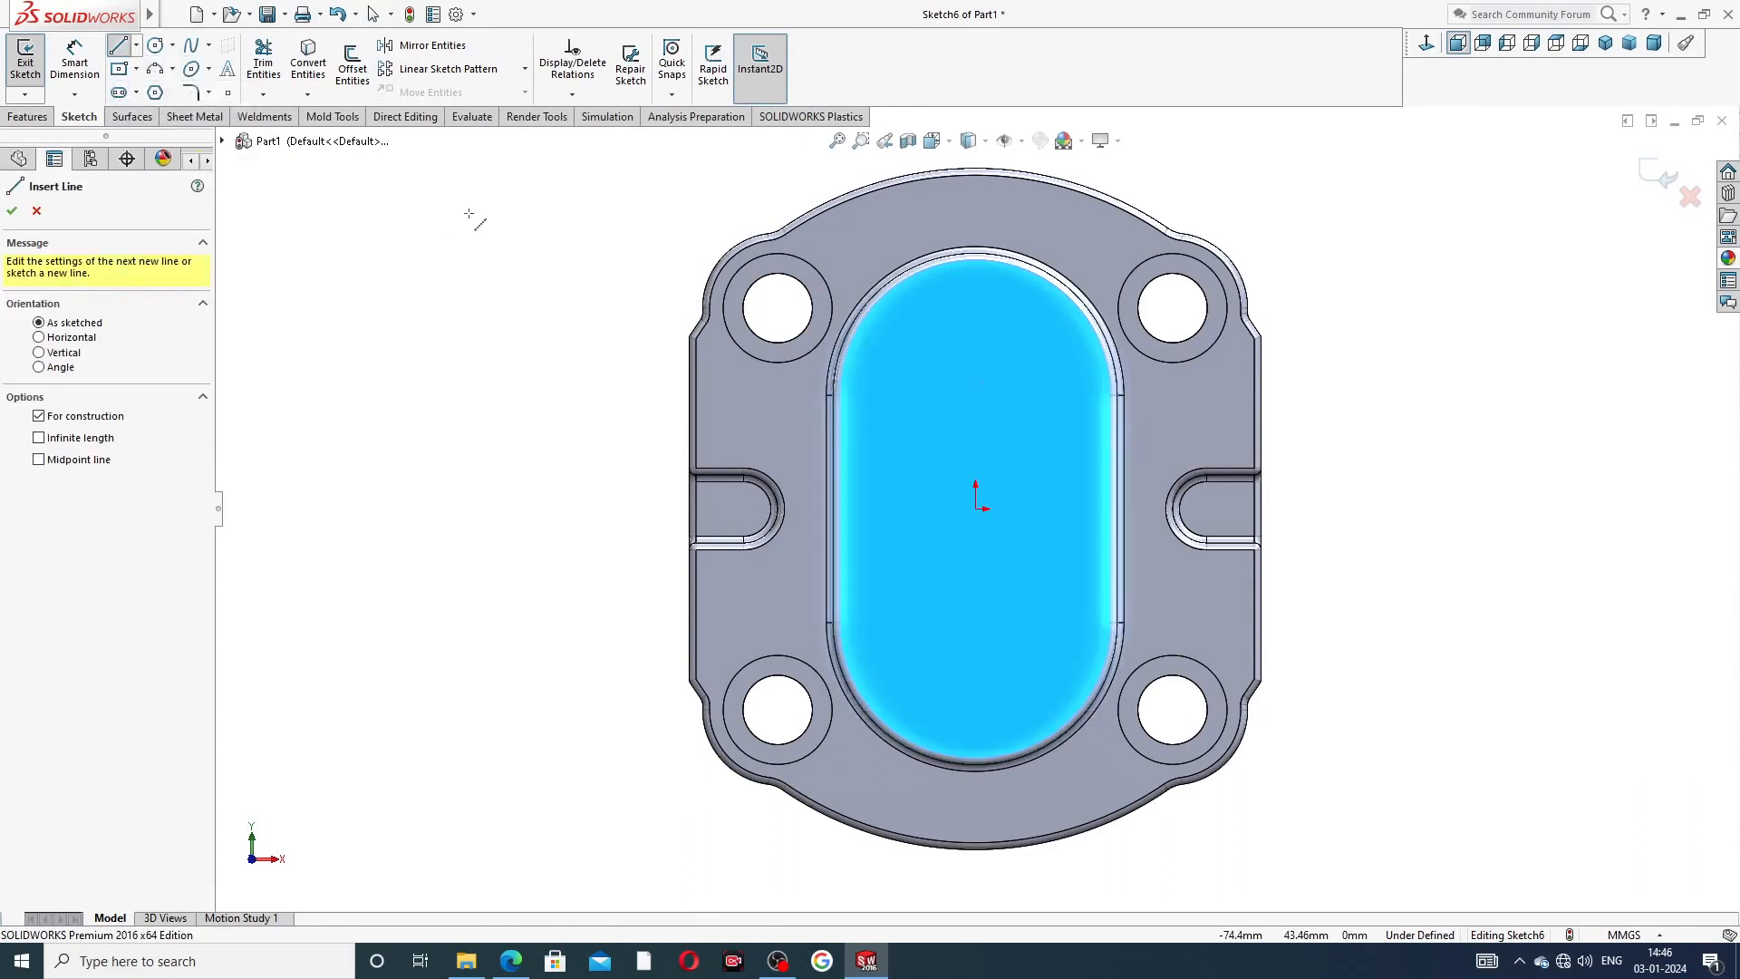
{"action": "left_click", "coordinate": [1033, 369]}
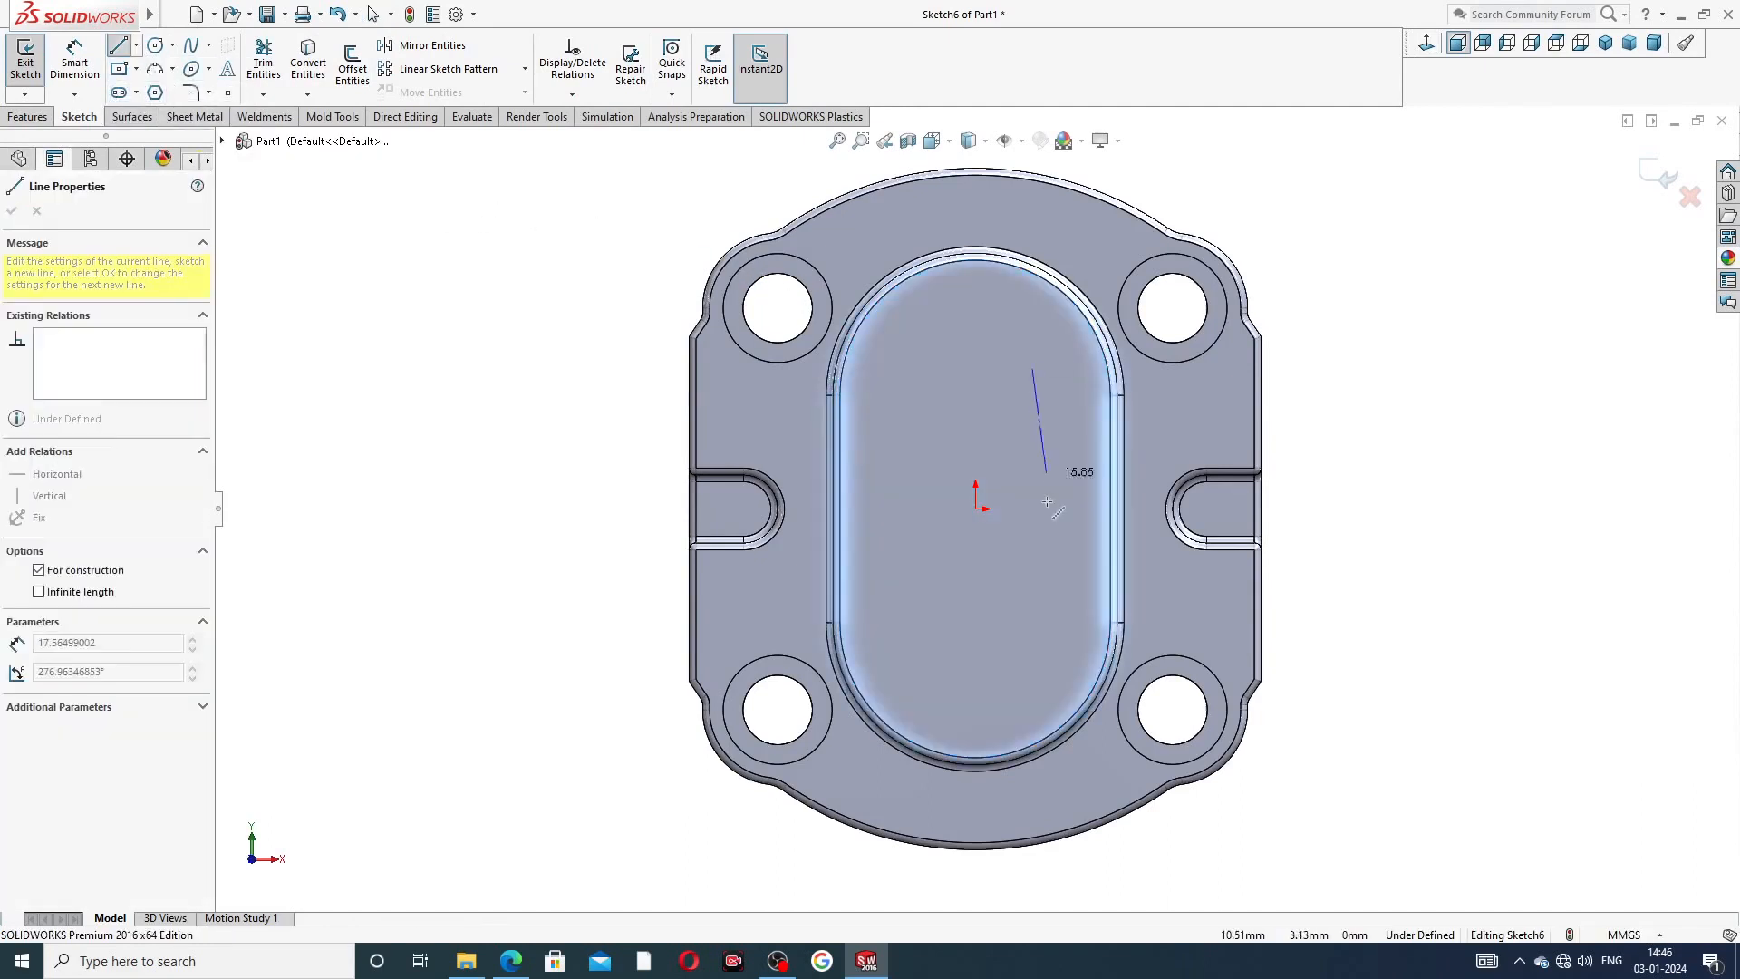
{"action": "left_click", "coordinate": [1033, 608]}
{"action": "right_click", "coordinate": [953, 415]}
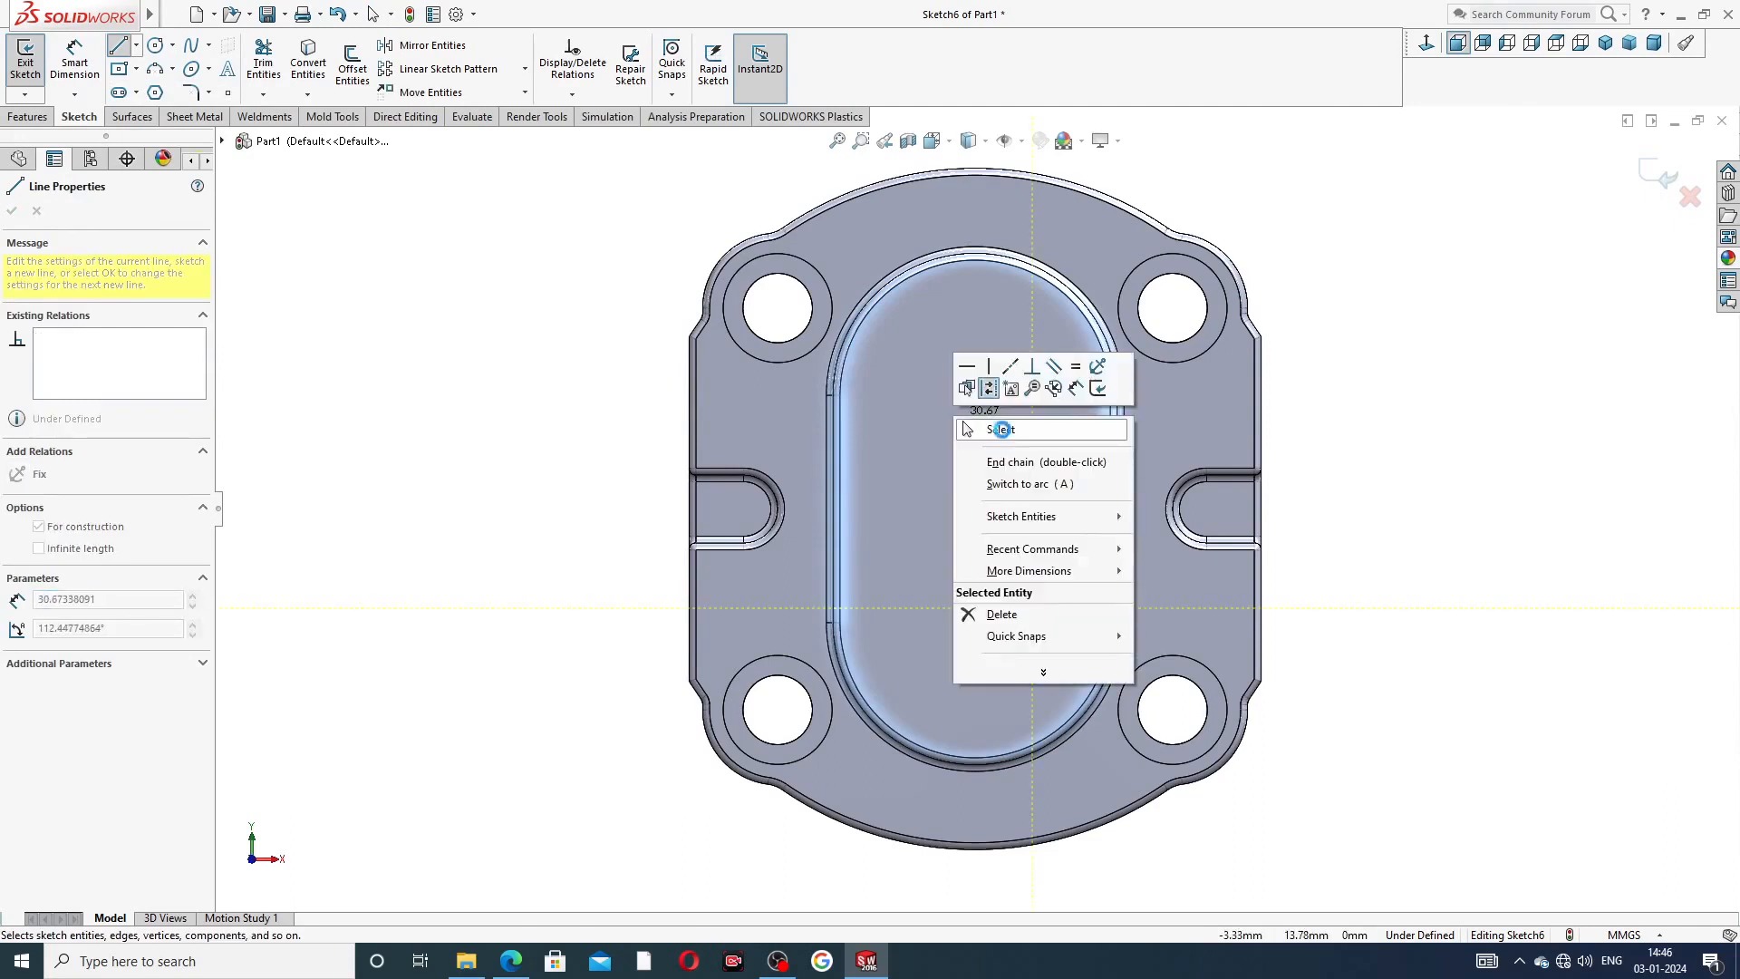
{"action": "left_click", "coordinate": [971, 428]}
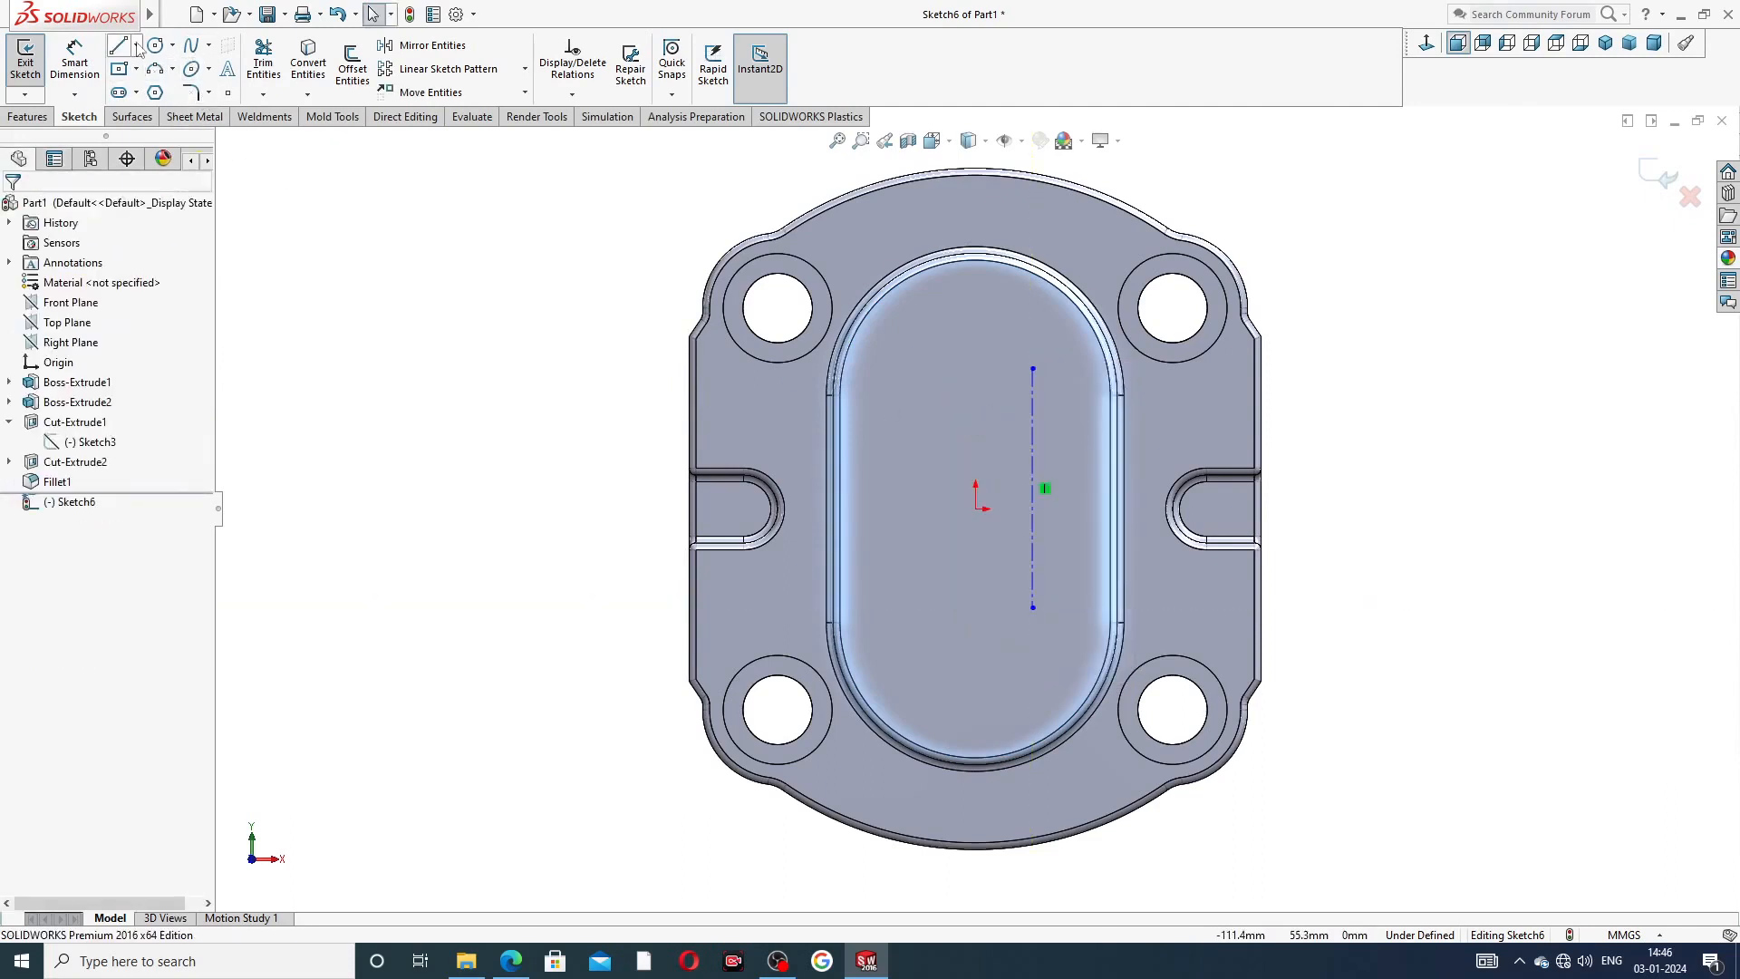
- Draw a second vertical centerline to the left of the origin and stretch its endpoints to make it about 49 mm long
{"action": "left_click", "coordinate": [135, 46]}
{"action": "left_click", "coordinate": [156, 84]}
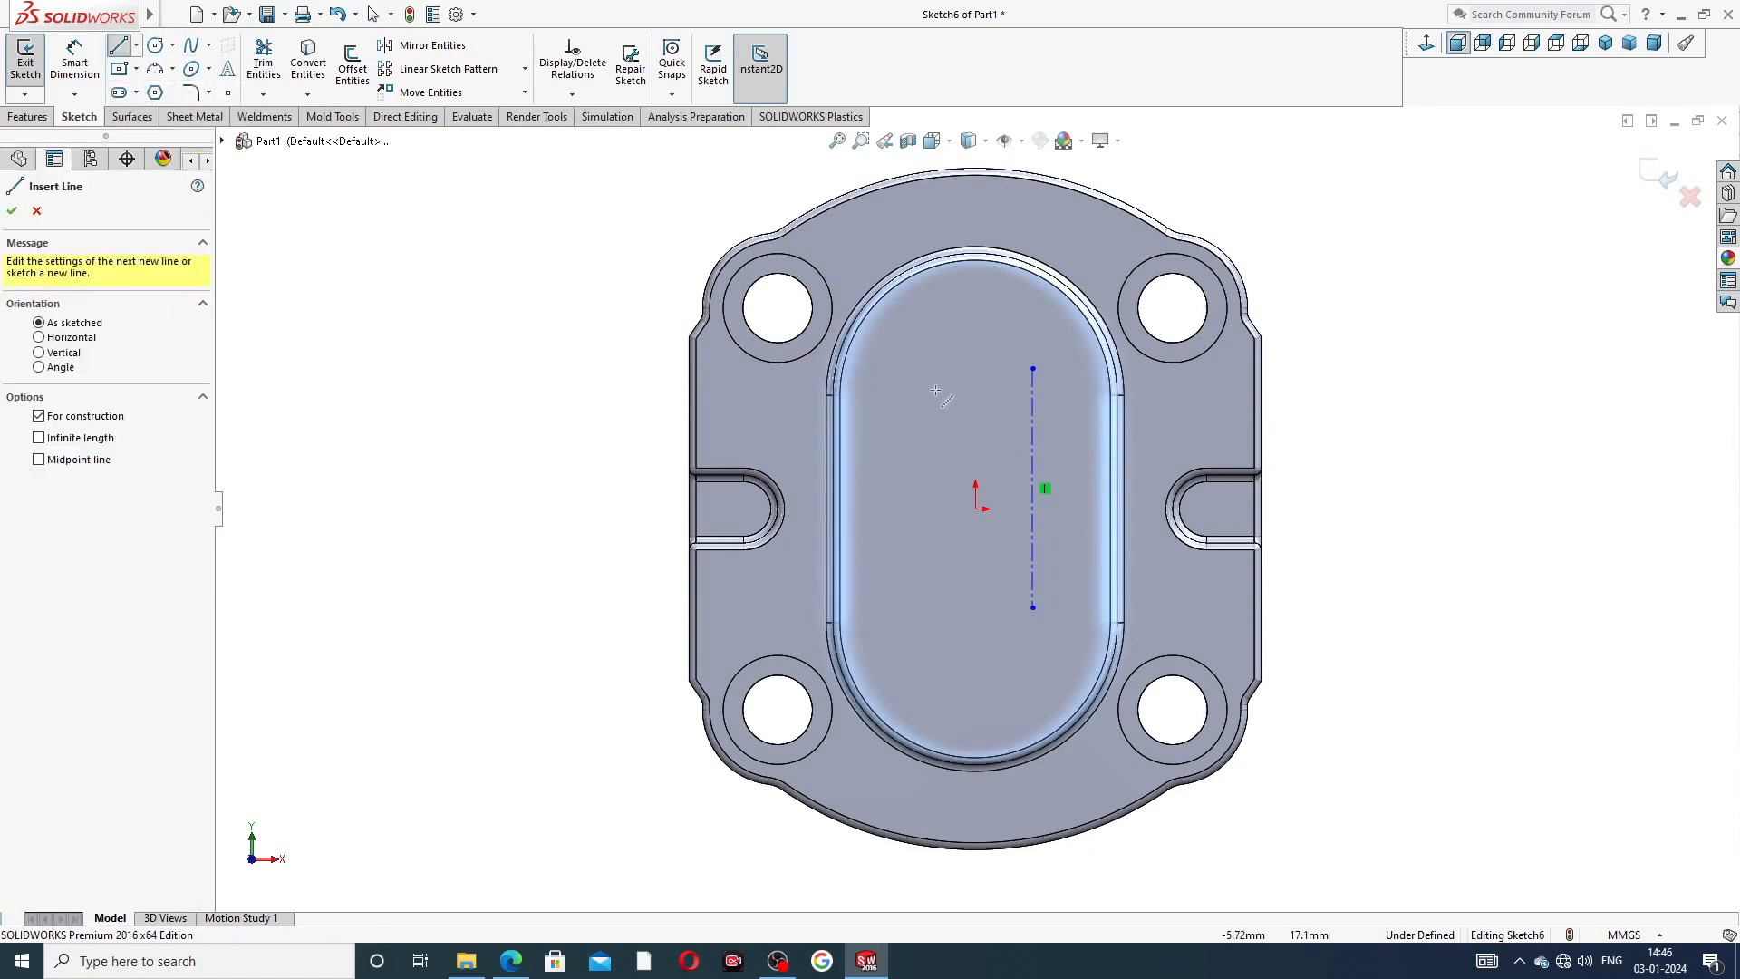
{"action": "left_click_drag", "start_coordinate": [933, 372], "coordinate": [932, 388]}
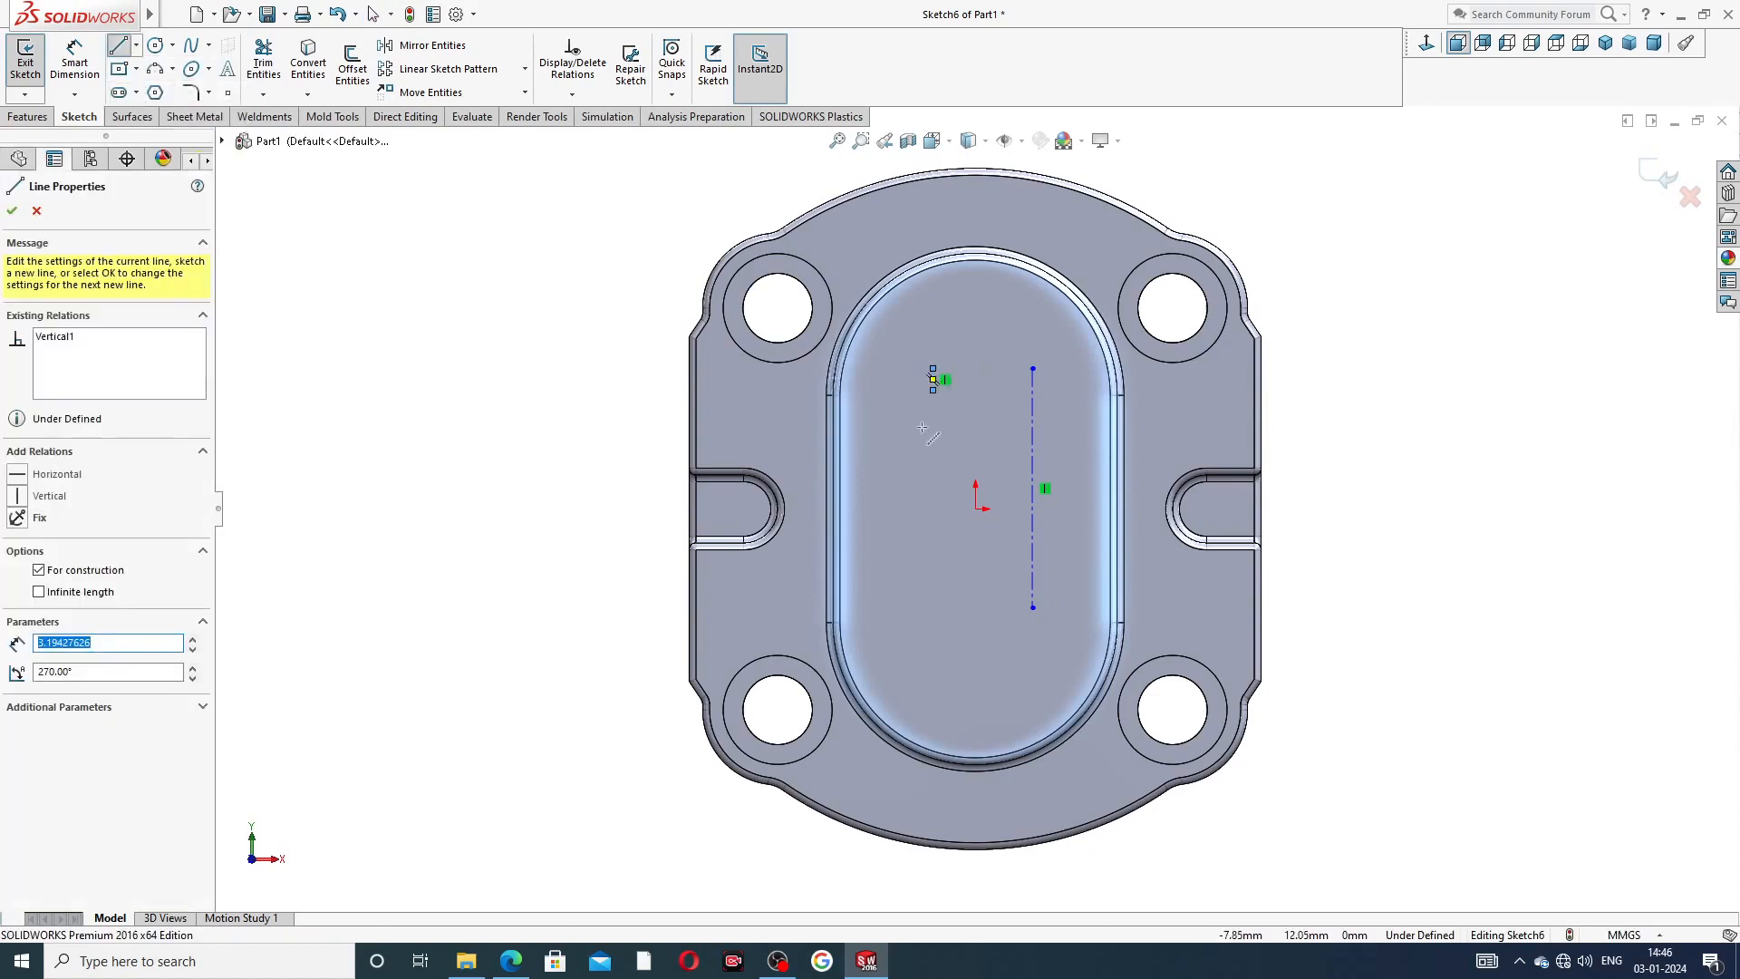
{"action": "right_click", "coordinate": [1439, 210]}
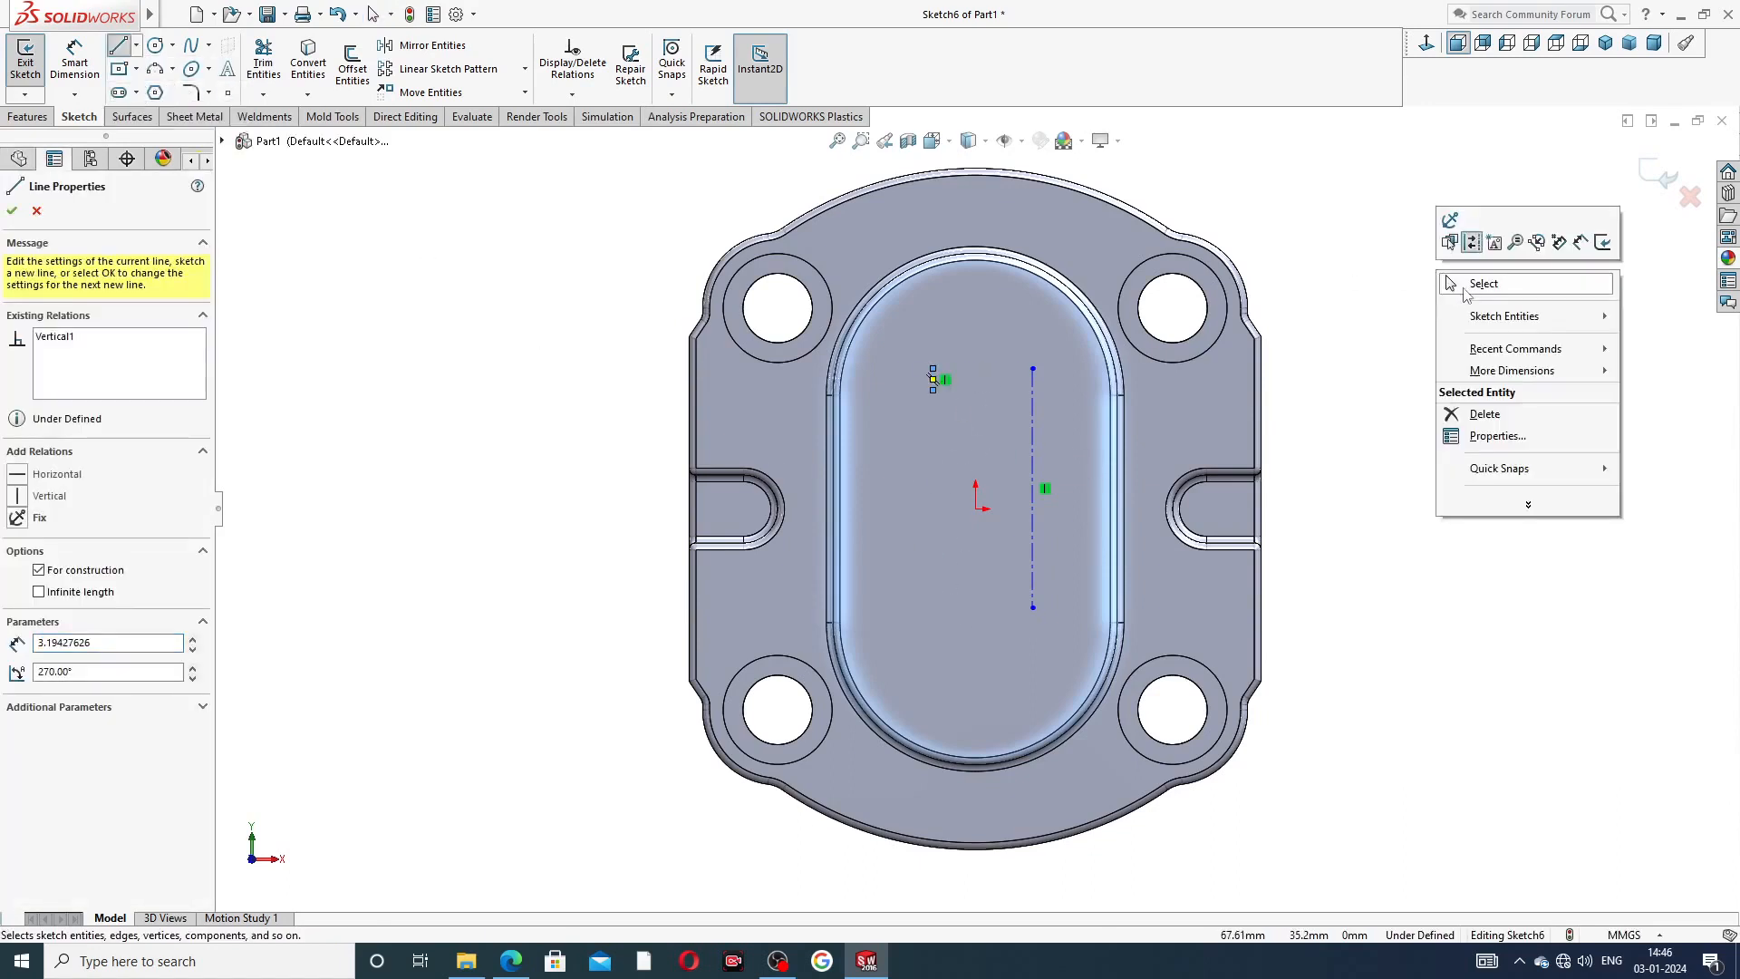
{"action": "left_click", "coordinate": [1470, 292]}
{"action": "left_click_drag", "start_coordinate": [933, 390], "coordinate": [940, 668]}
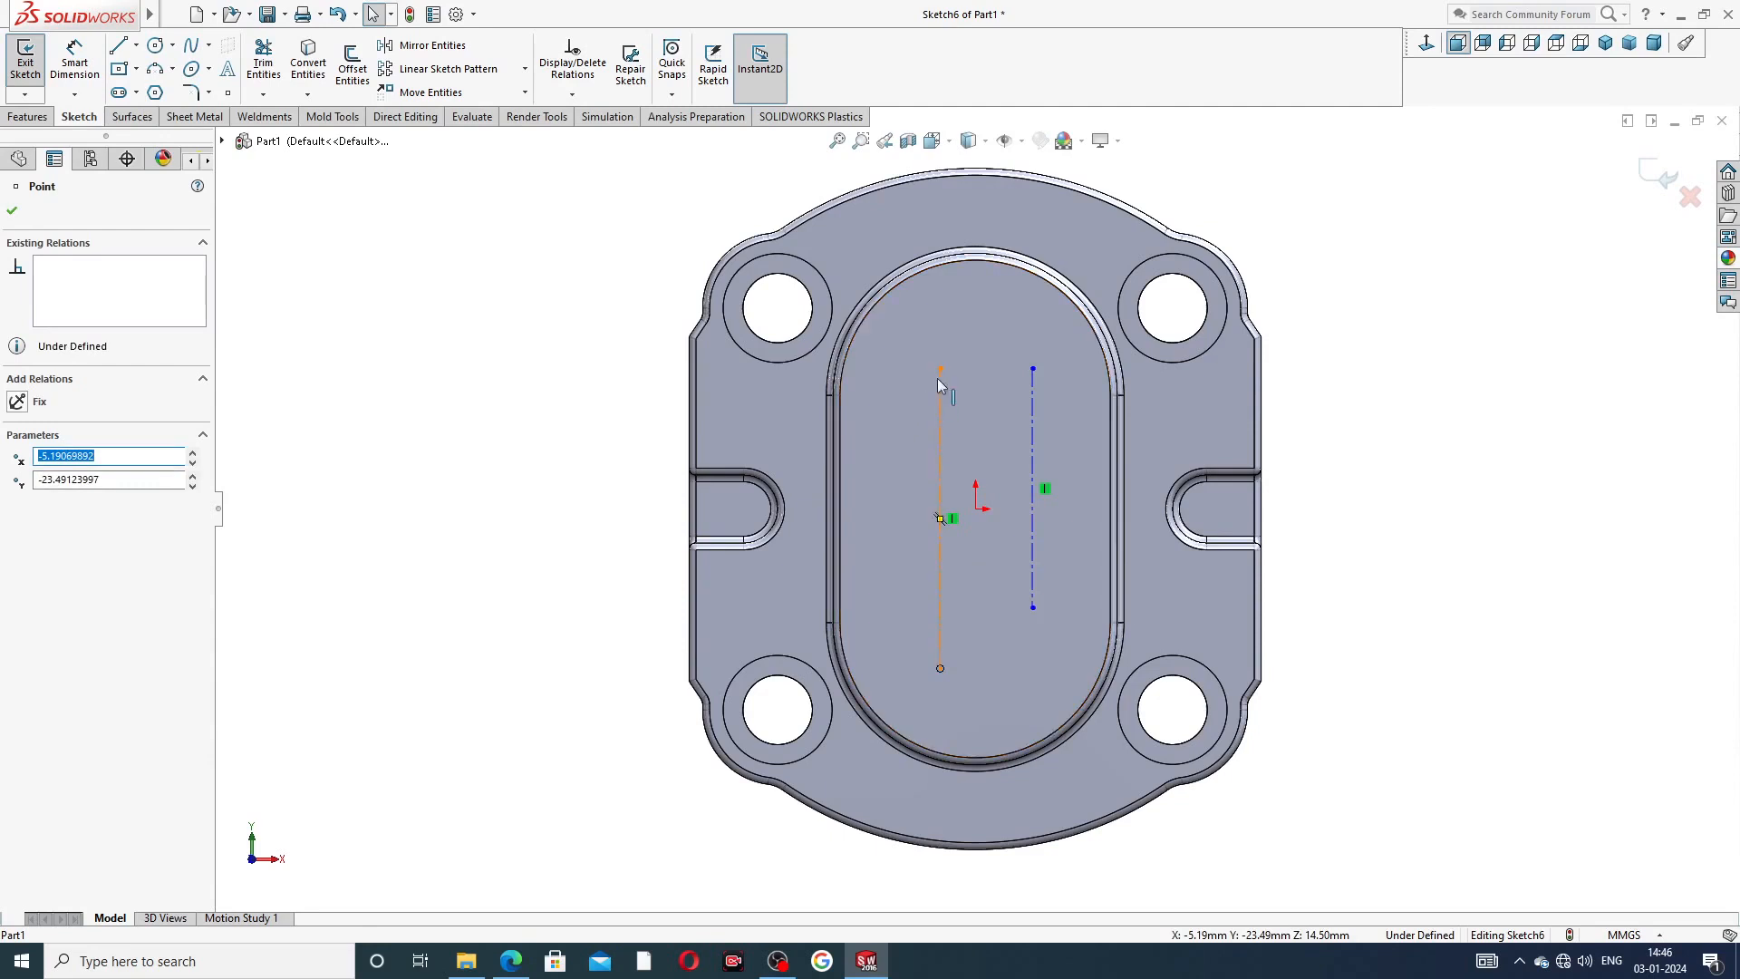
{"action": "left_click_drag", "start_coordinate": [940, 371], "coordinate": [937, 336]}
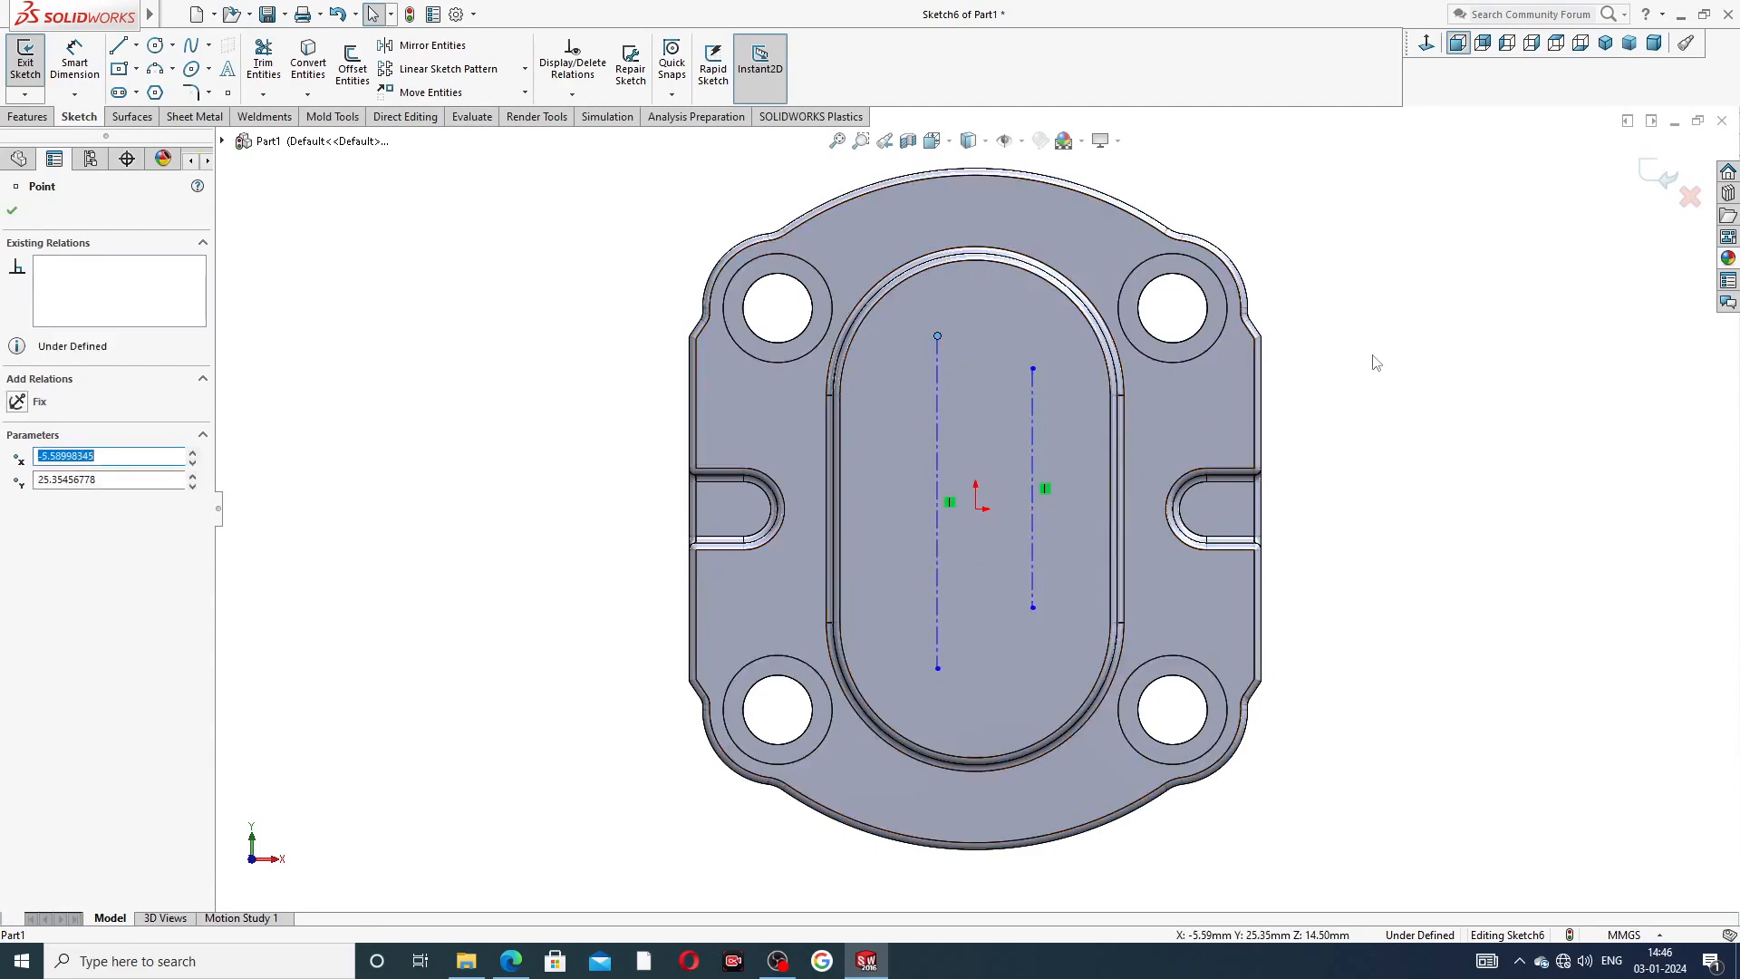
{"action": "left_click", "coordinate": [1374, 362]}
- Add the sketch text AHM4025 along the vertical centerline to the right of the origin, checking the lettering against the reference drawing
{"action": "left_click", "coordinate": [1032, 433]}
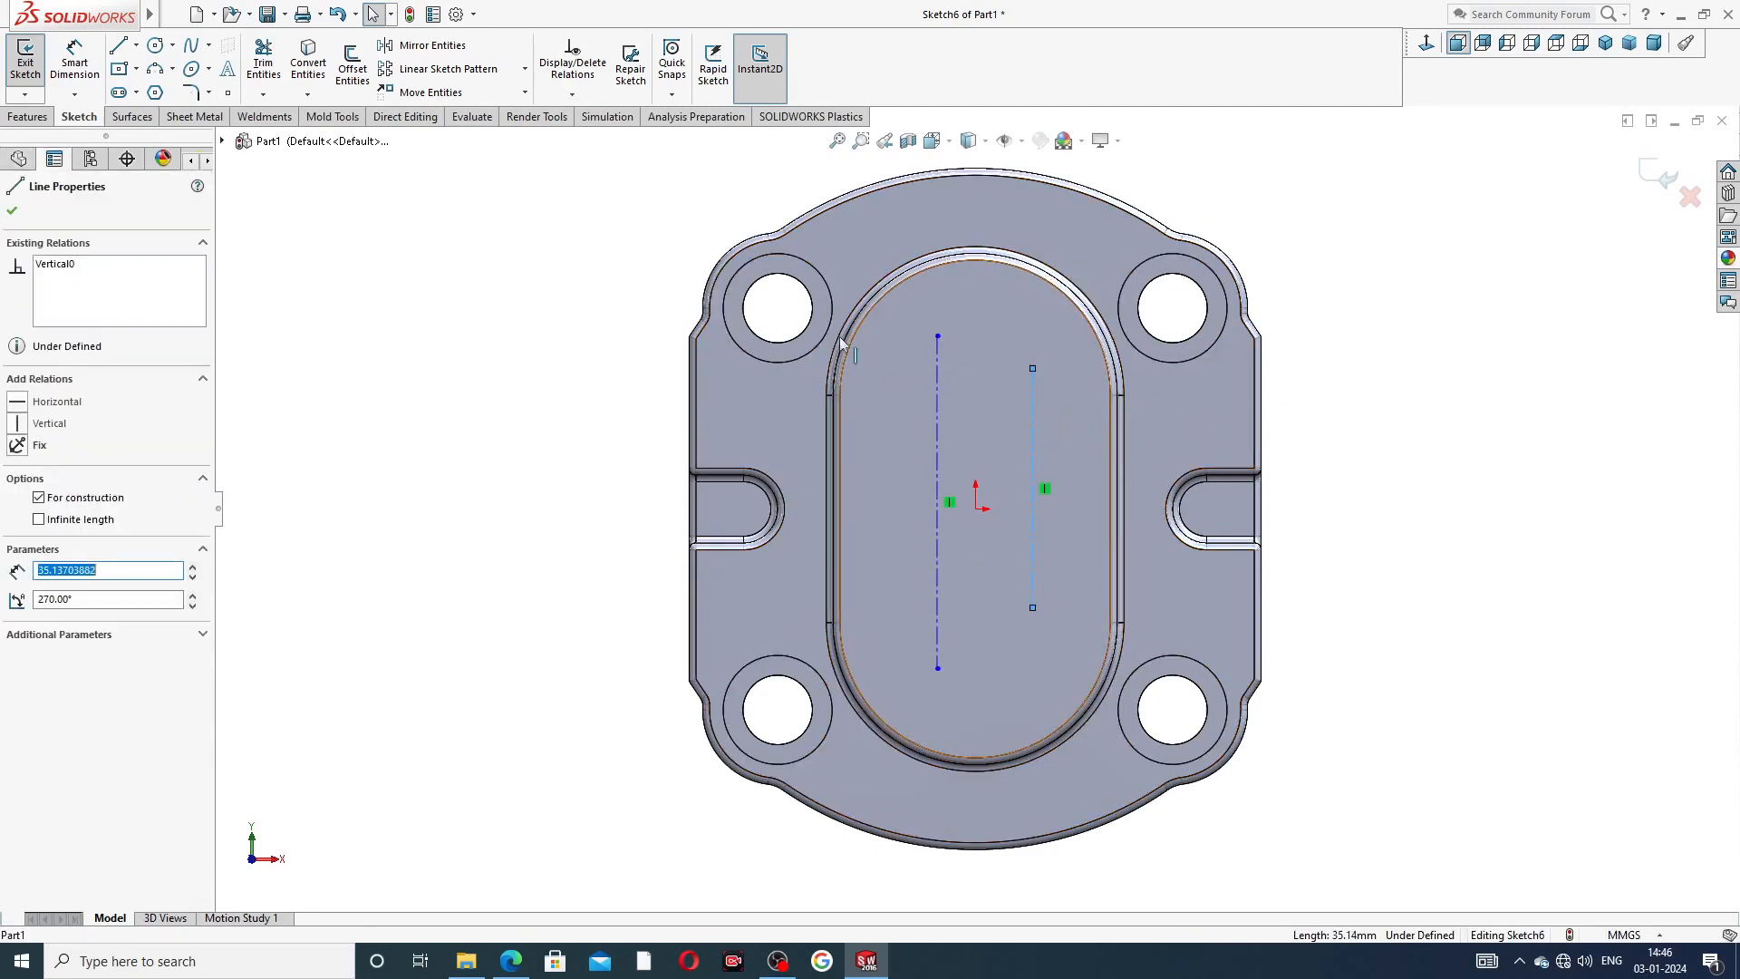
{"action": "left_click", "coordinate": [228, 71]}
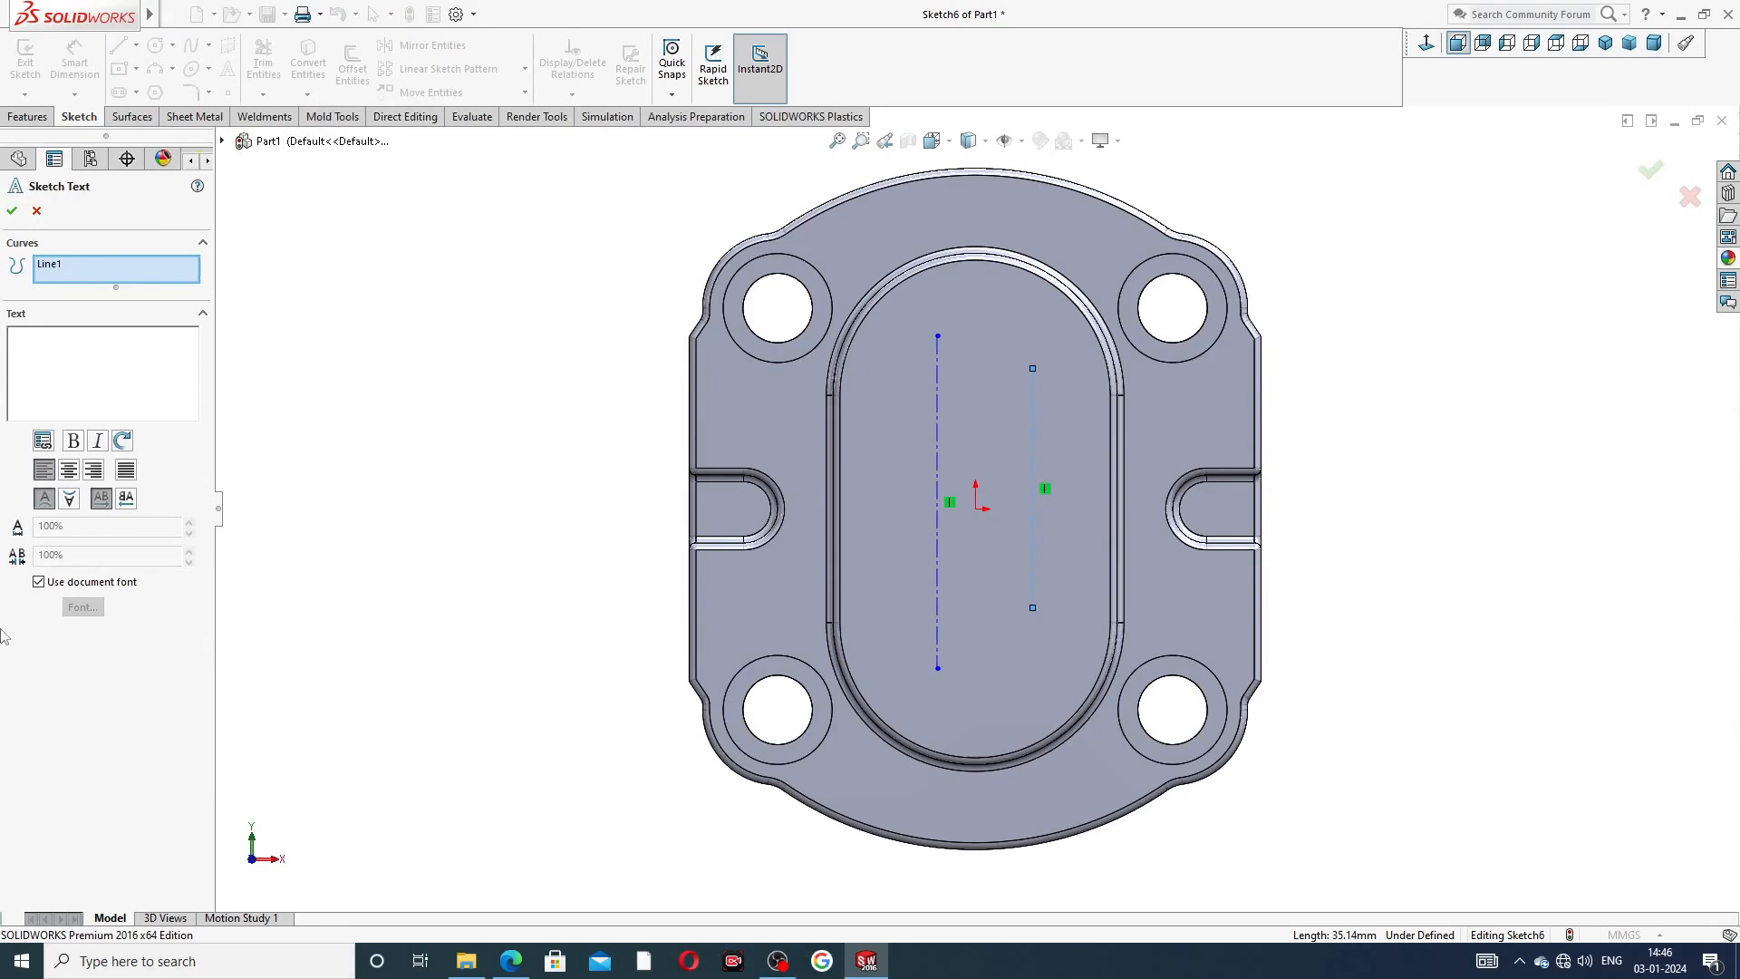
{"action": "left_click", "coordinate": [511, 960]}
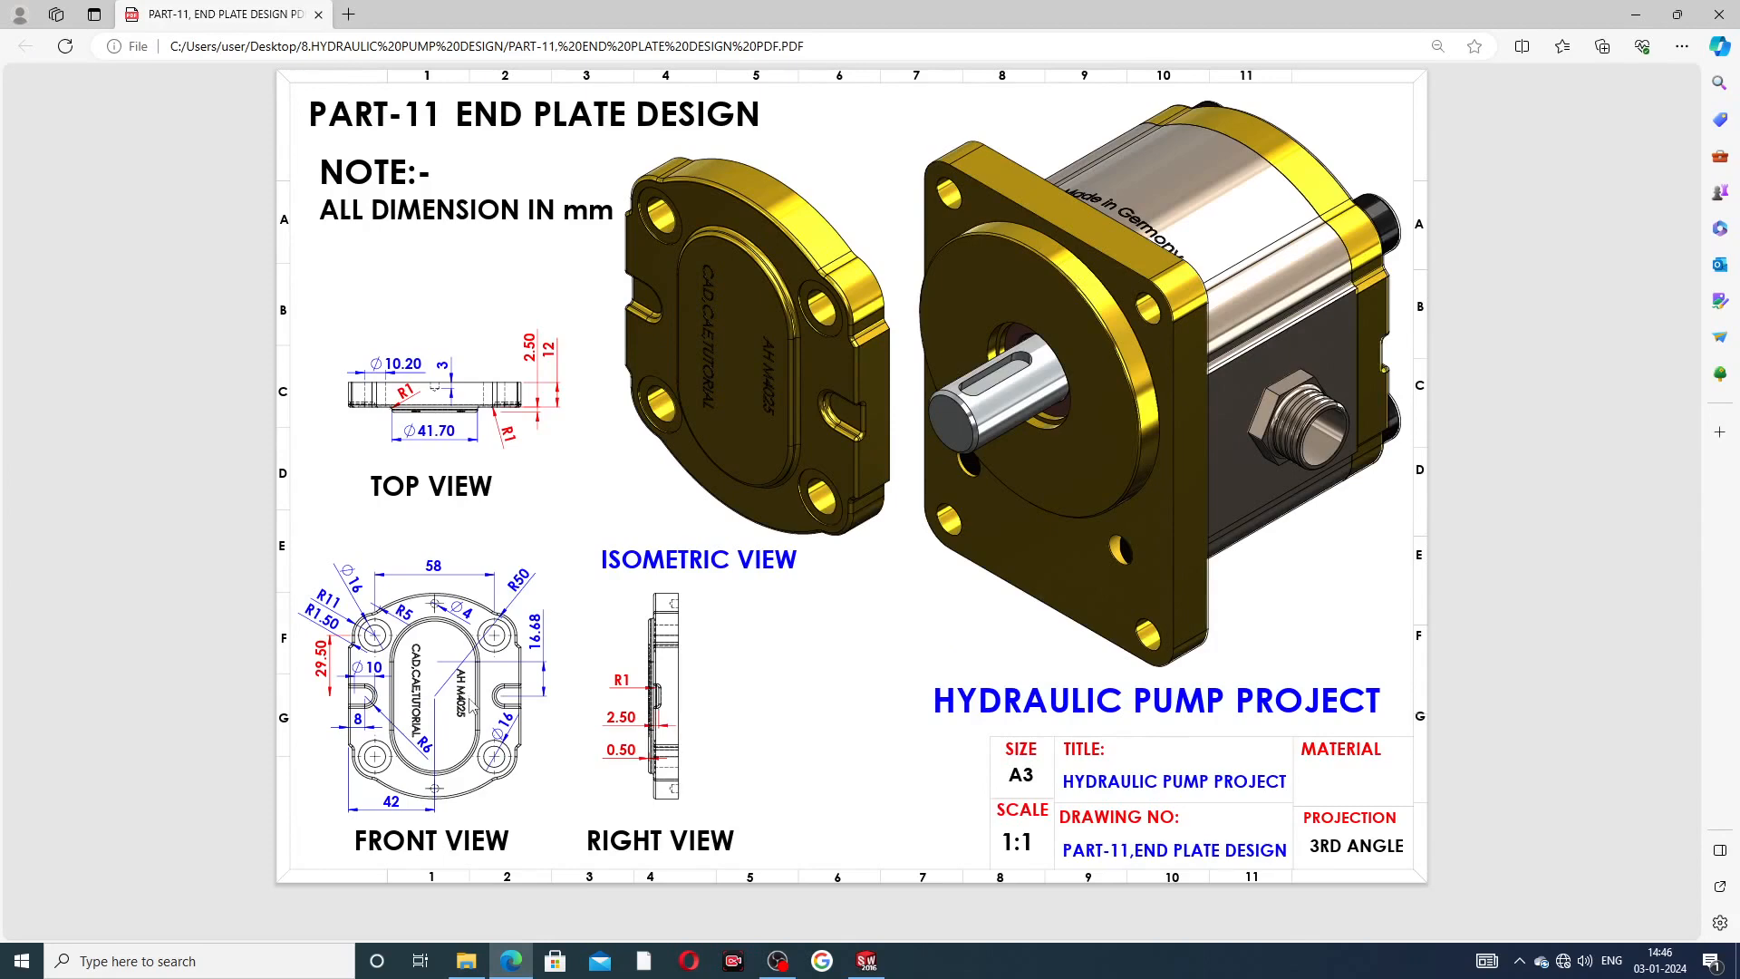
{"action": "left_click", "coordinate": [499, 953]}
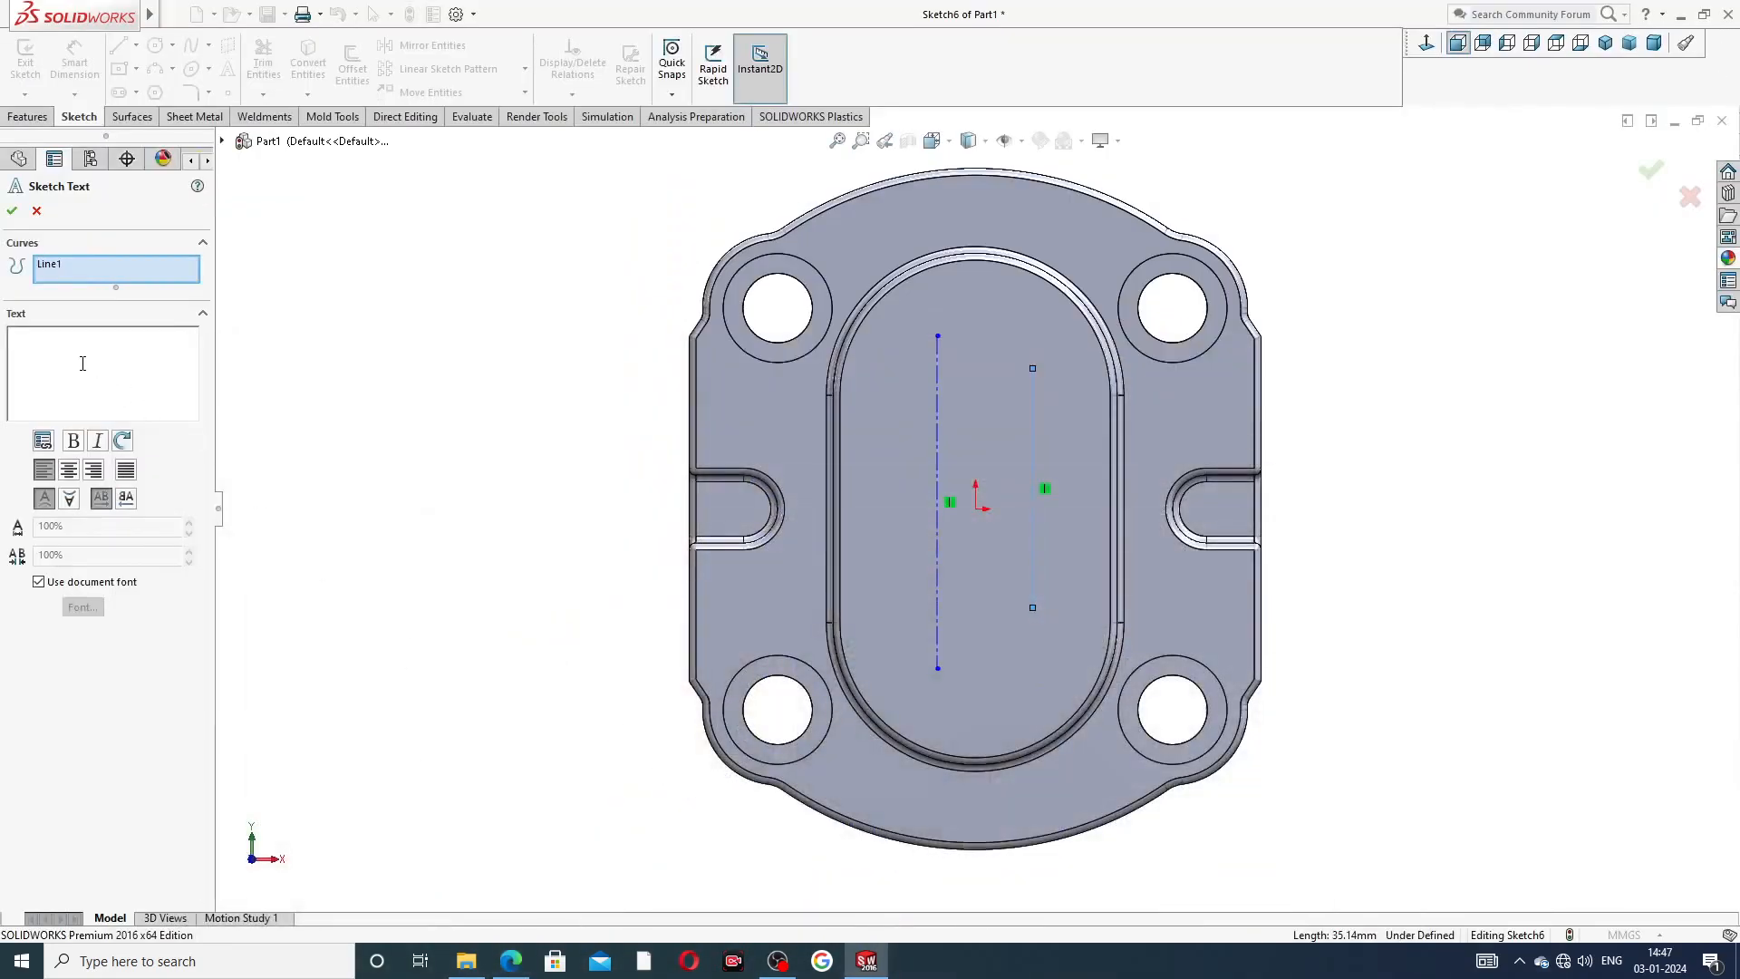
{"action": "type", "text": "AHM4025"}
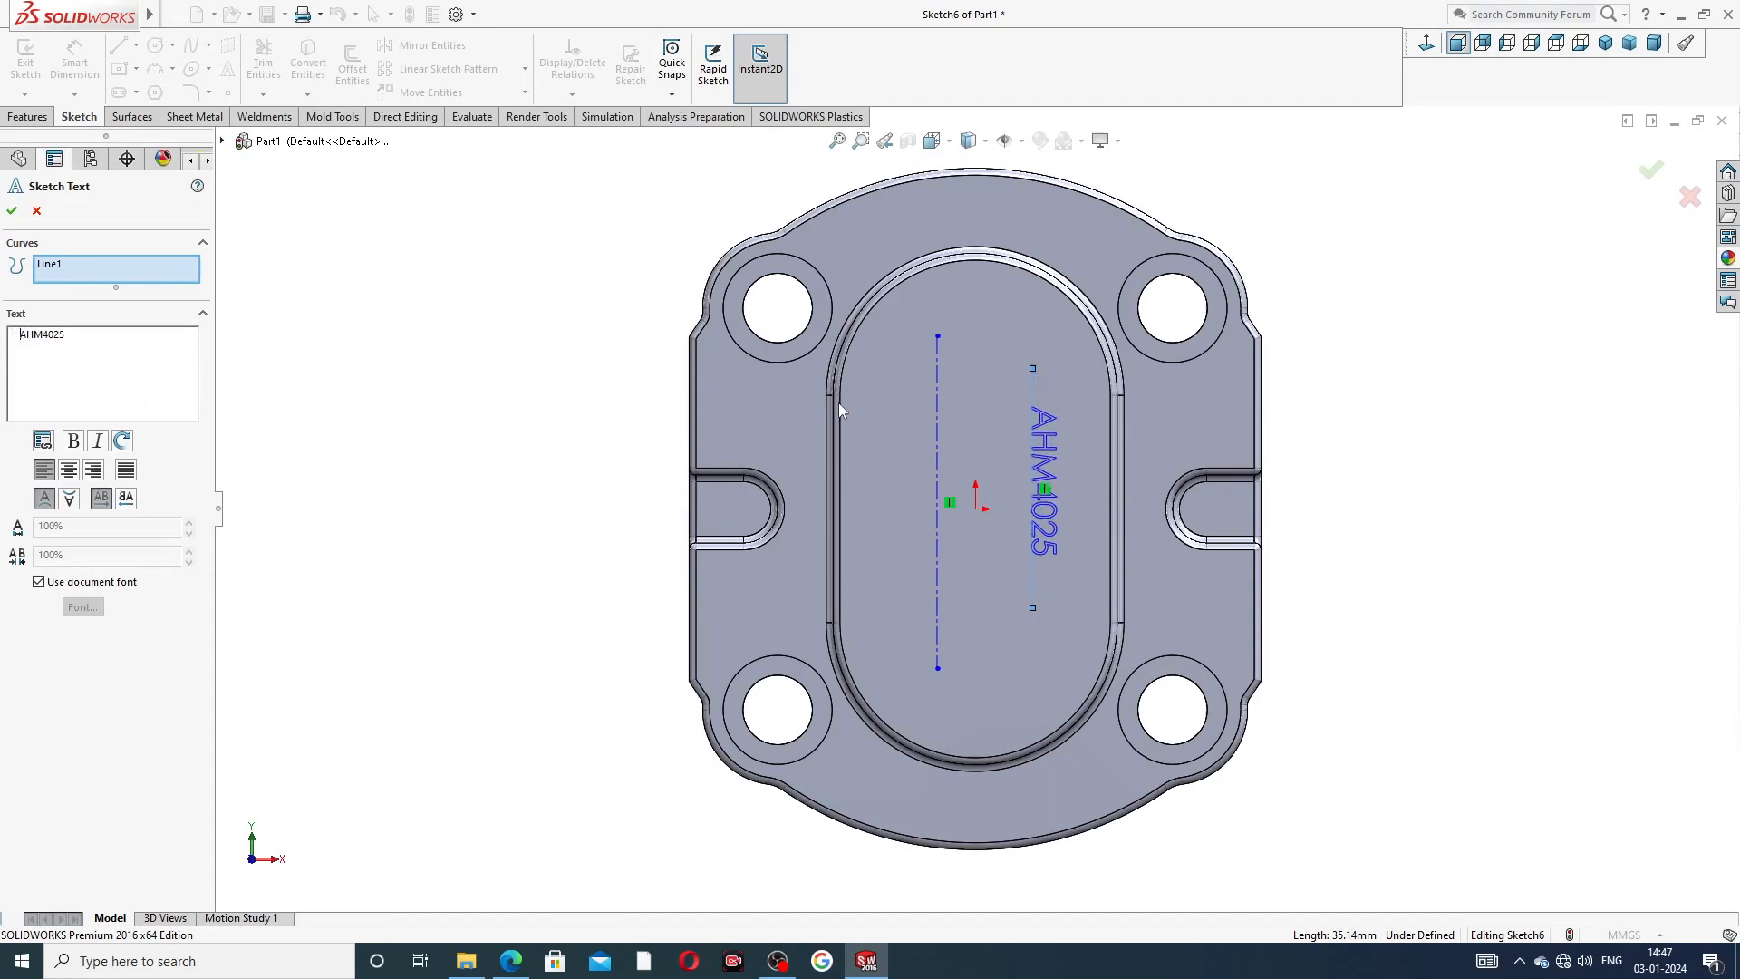
{"action": "left_click", "coordinate": [12, 210]}
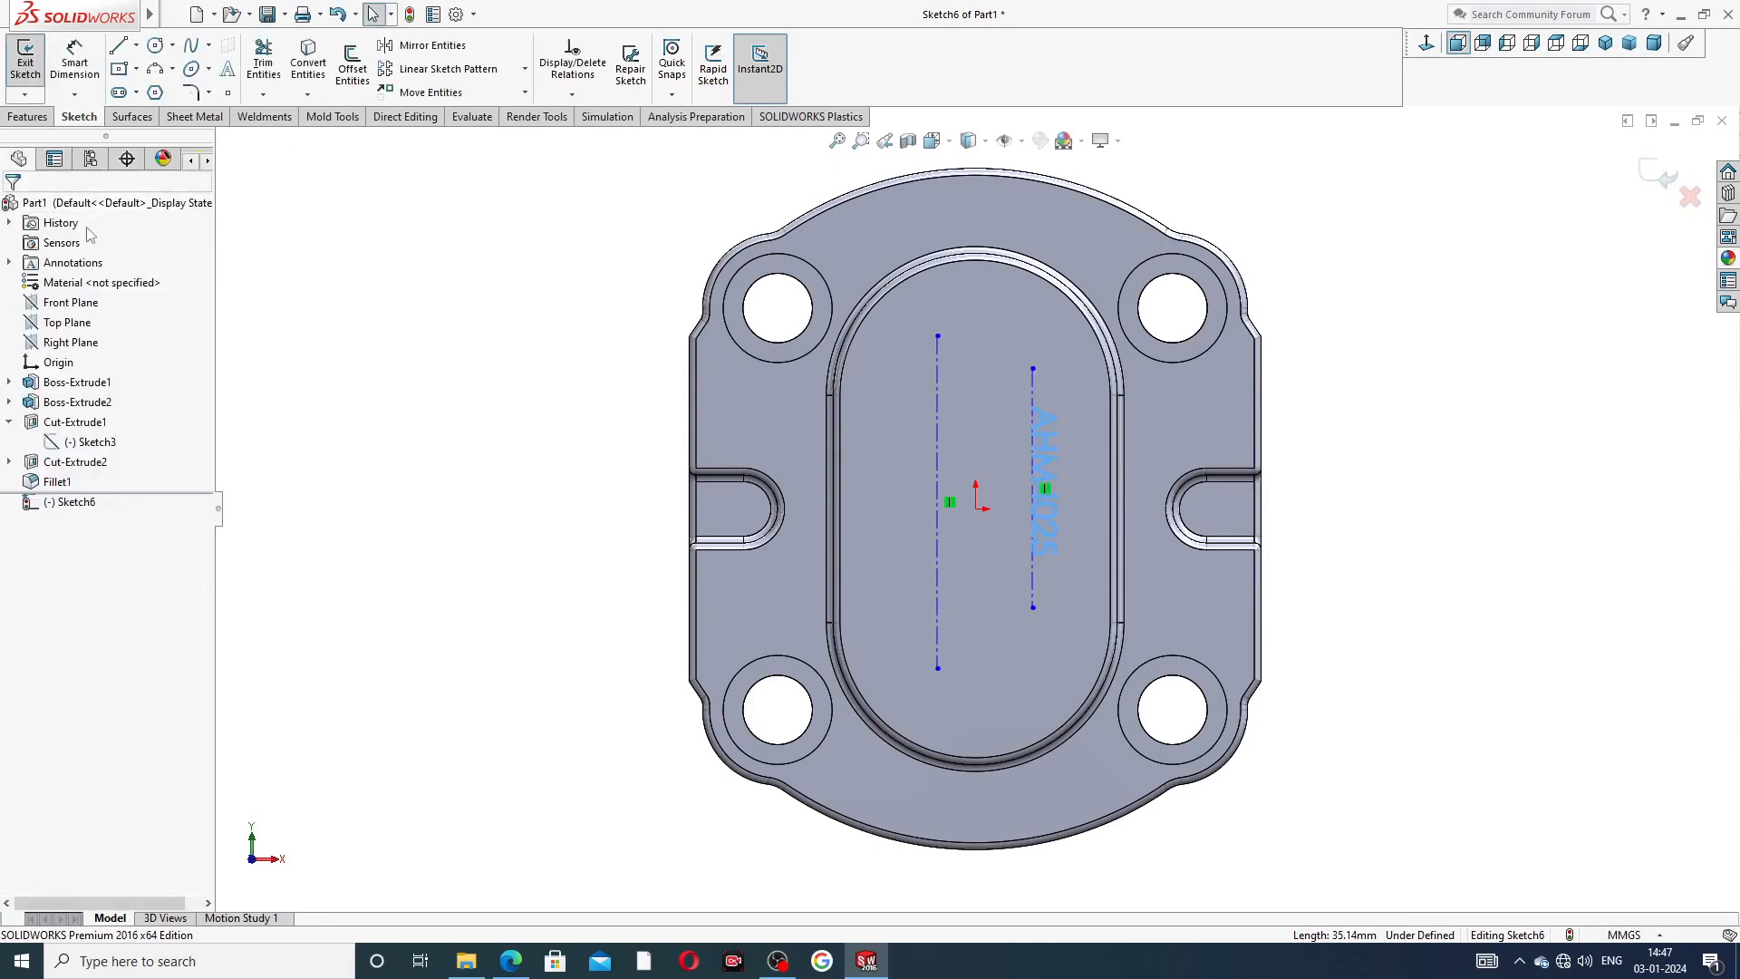
- Add the sketch text CAD,CAE,TUTORIAL along the vertical centerline to the left of the origin
{"action": "left_click", "coordinate": [937, 365]}
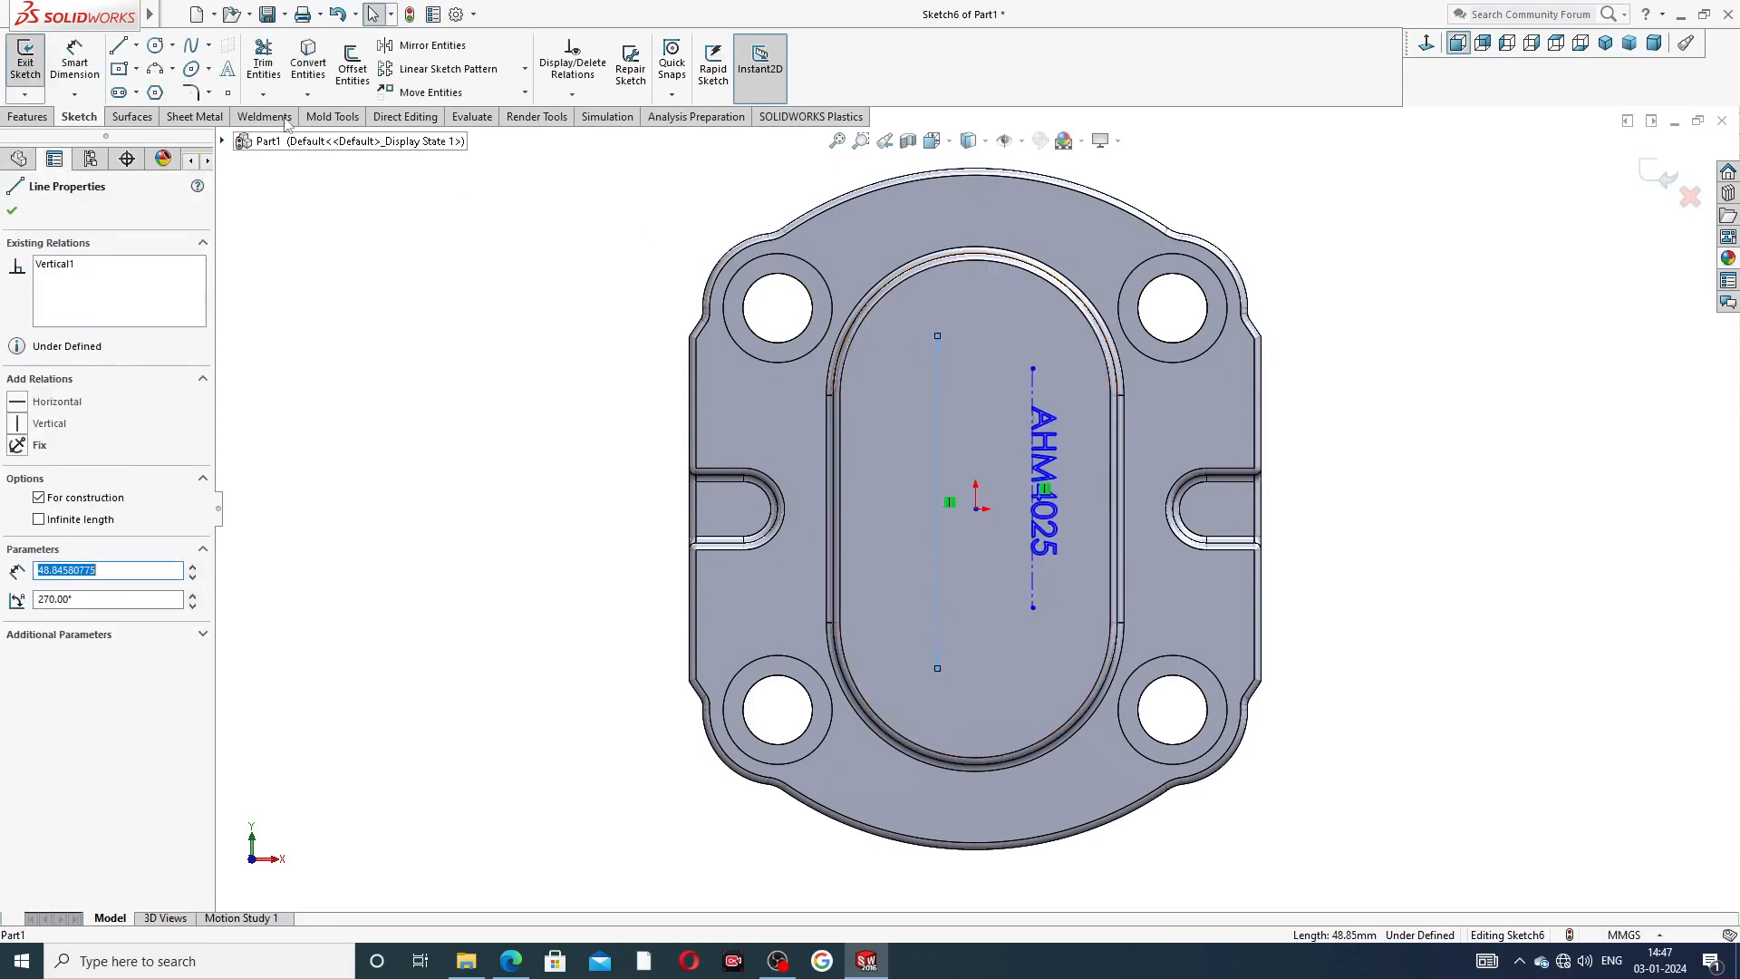
{"action": "left_click", "coordinate": [227, 70]}
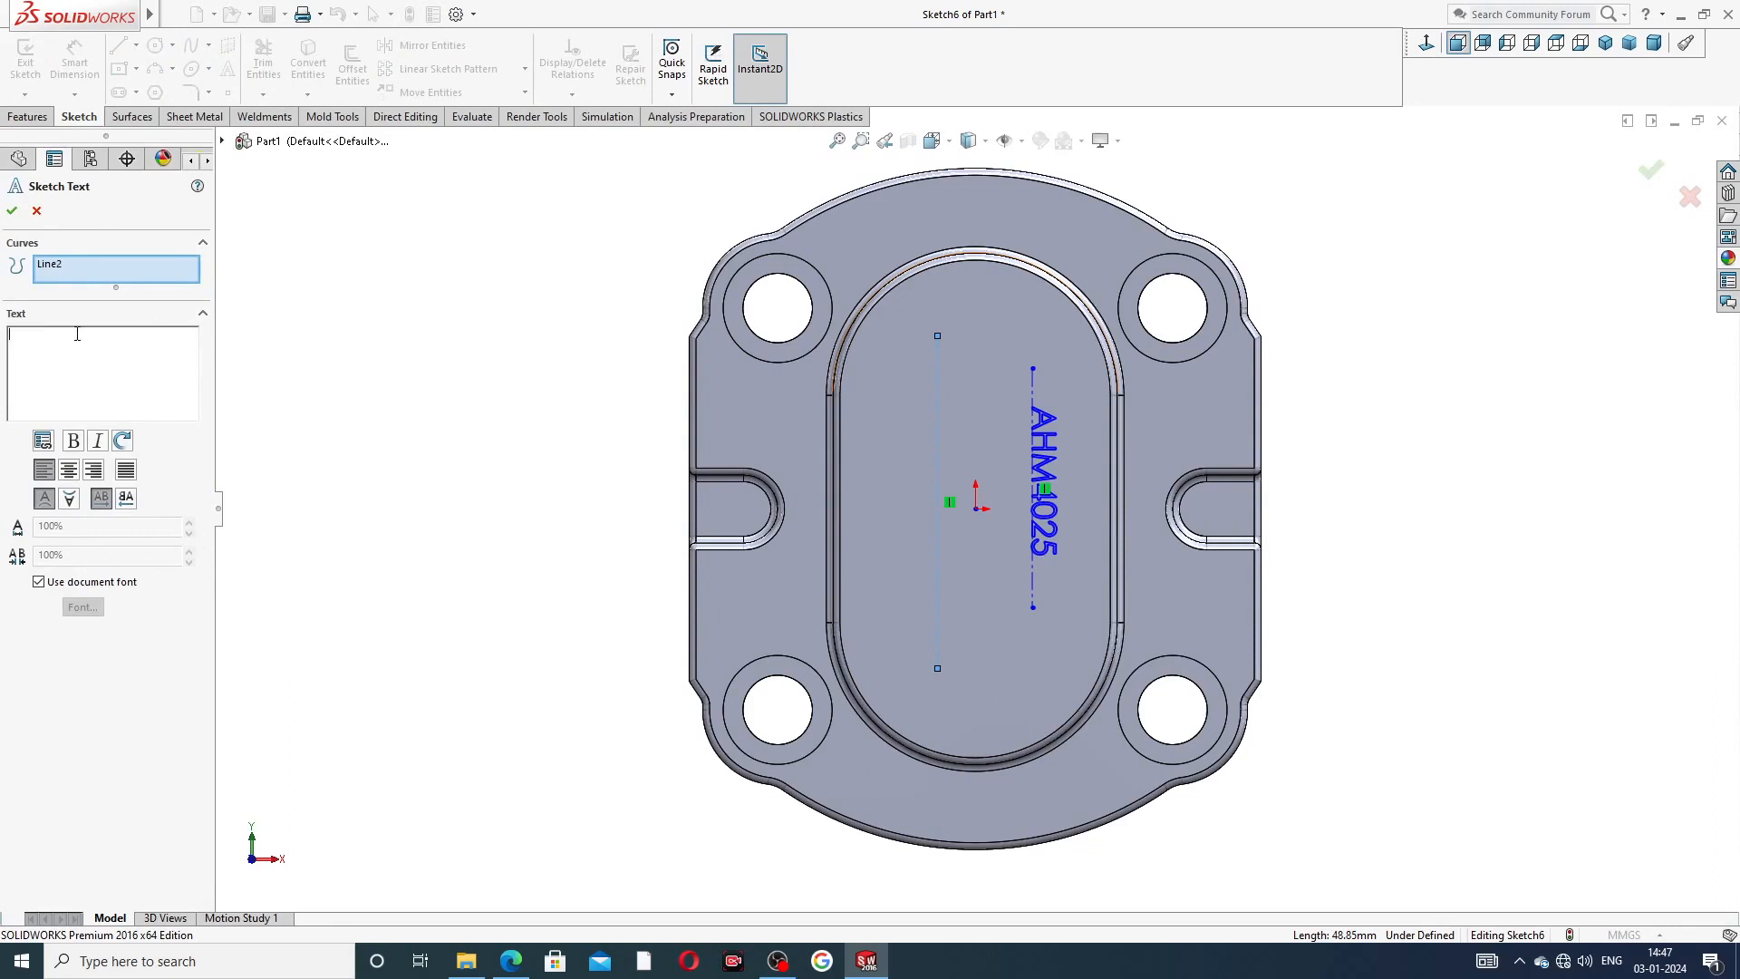
{"action": "type", "text": "CAD,CAE,TUT"}
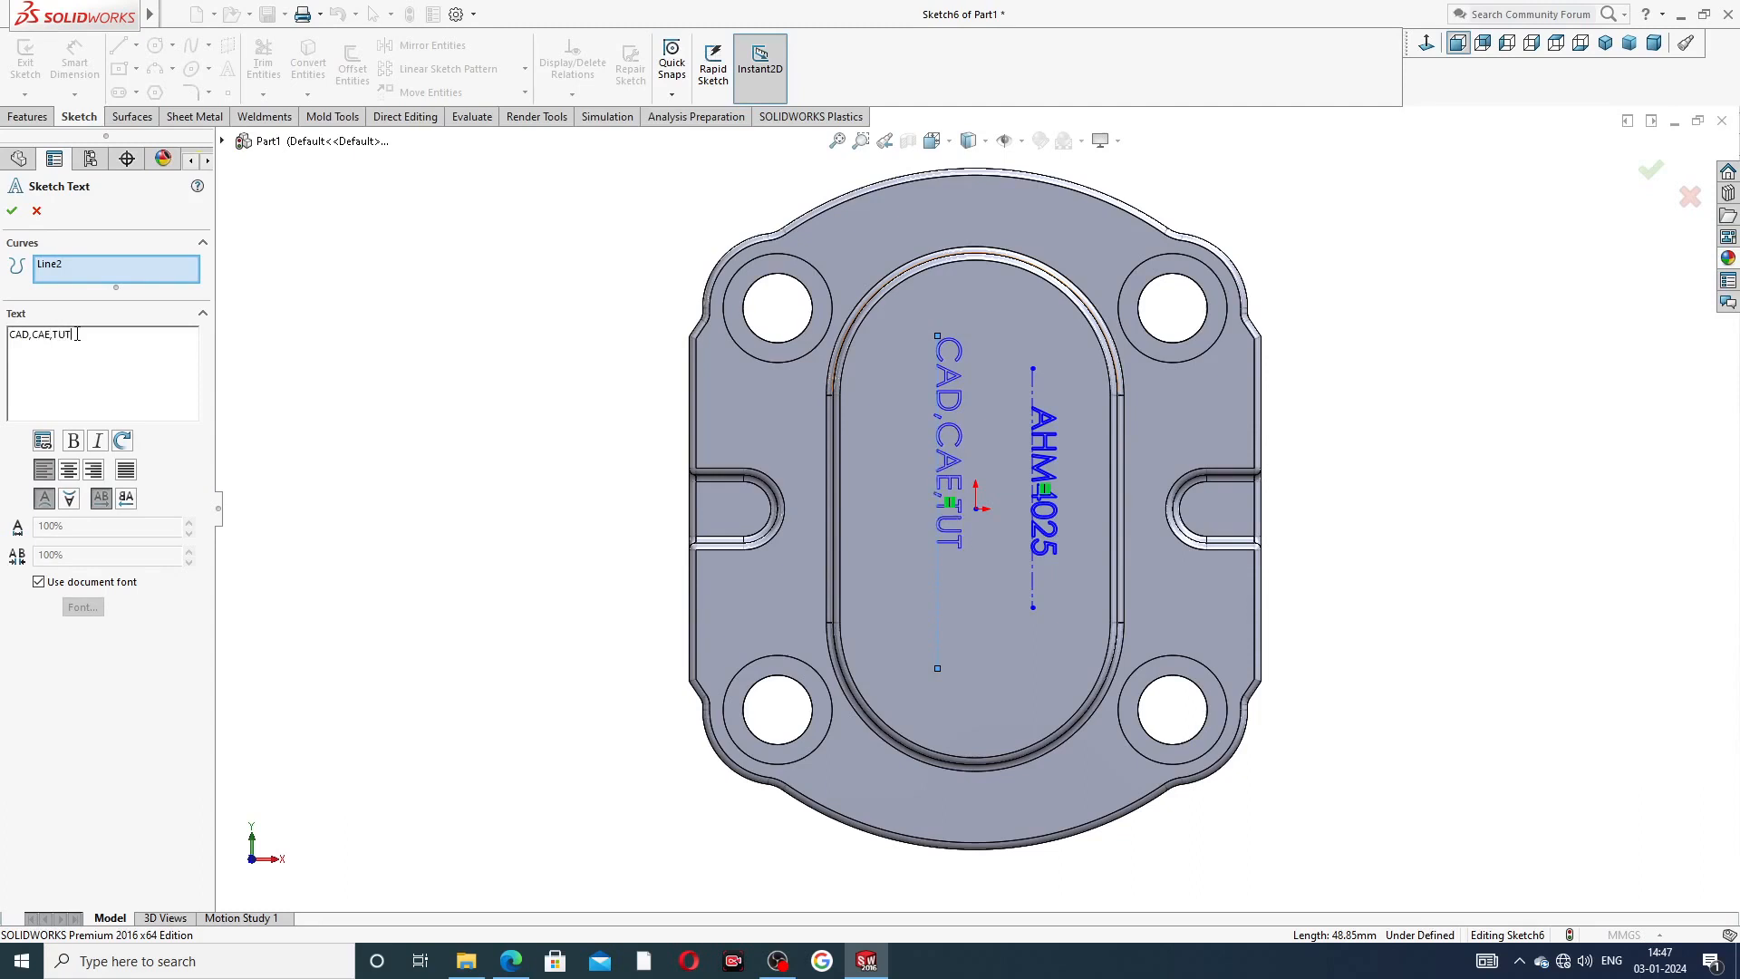
{"action": "type", "text": "ORIAL"}
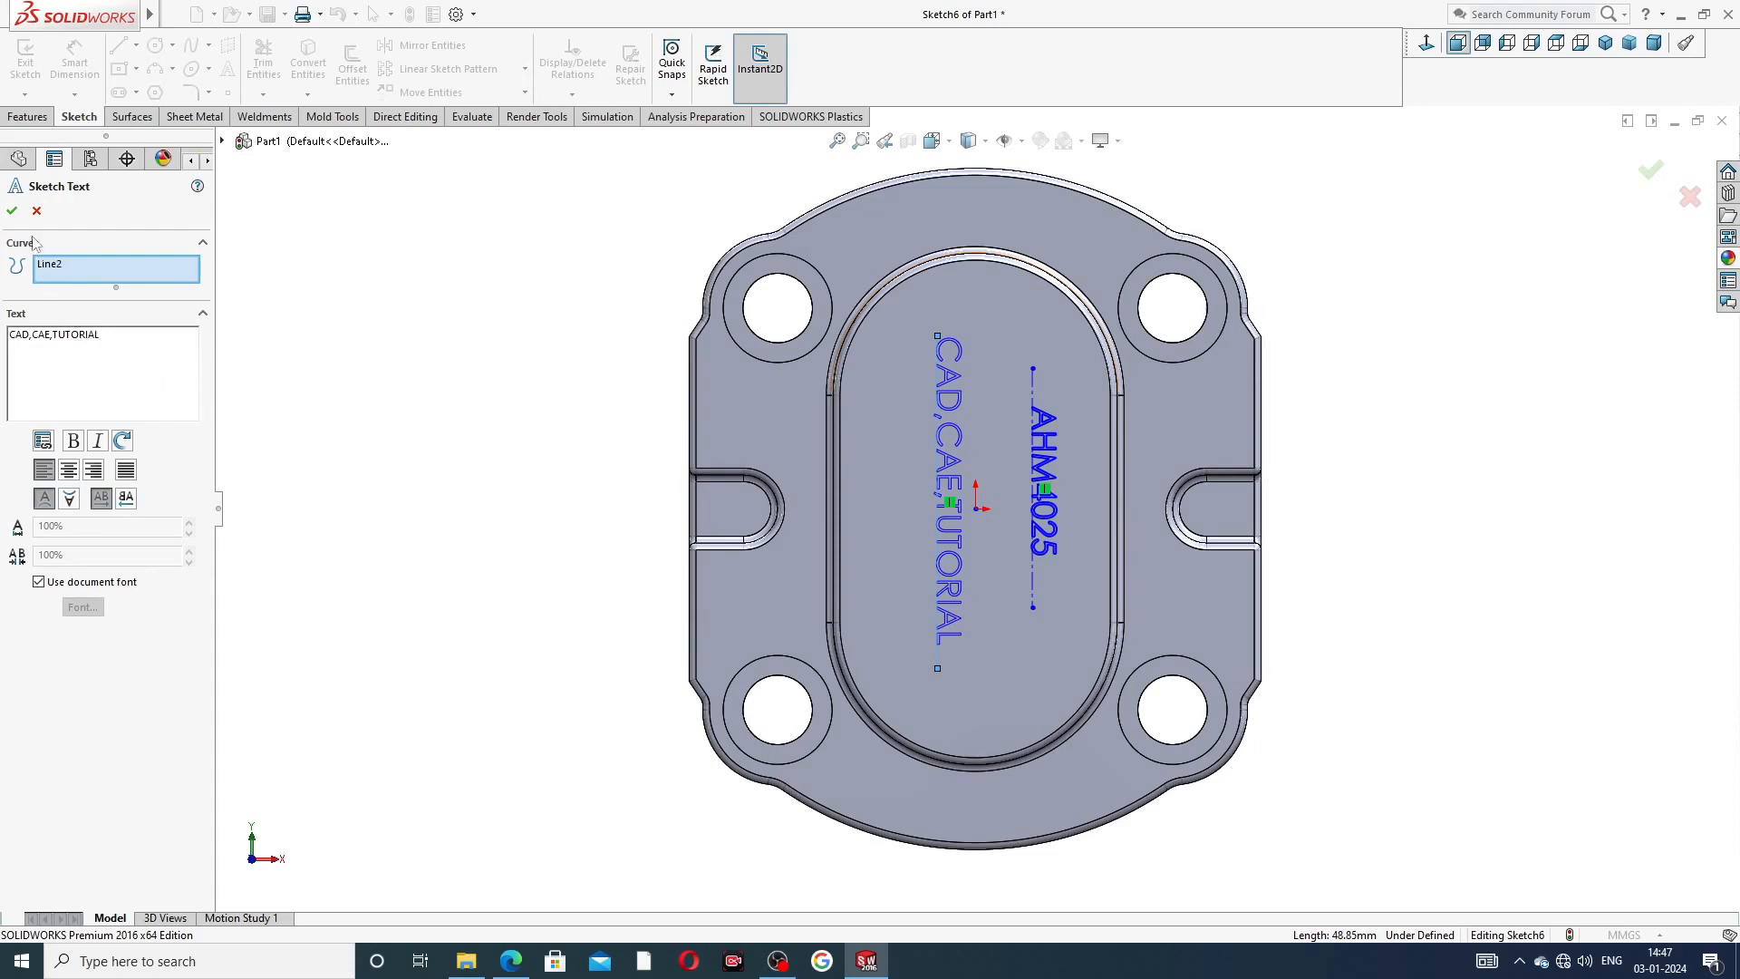
{"action": "left_click", "coordinate": [14, 211]}
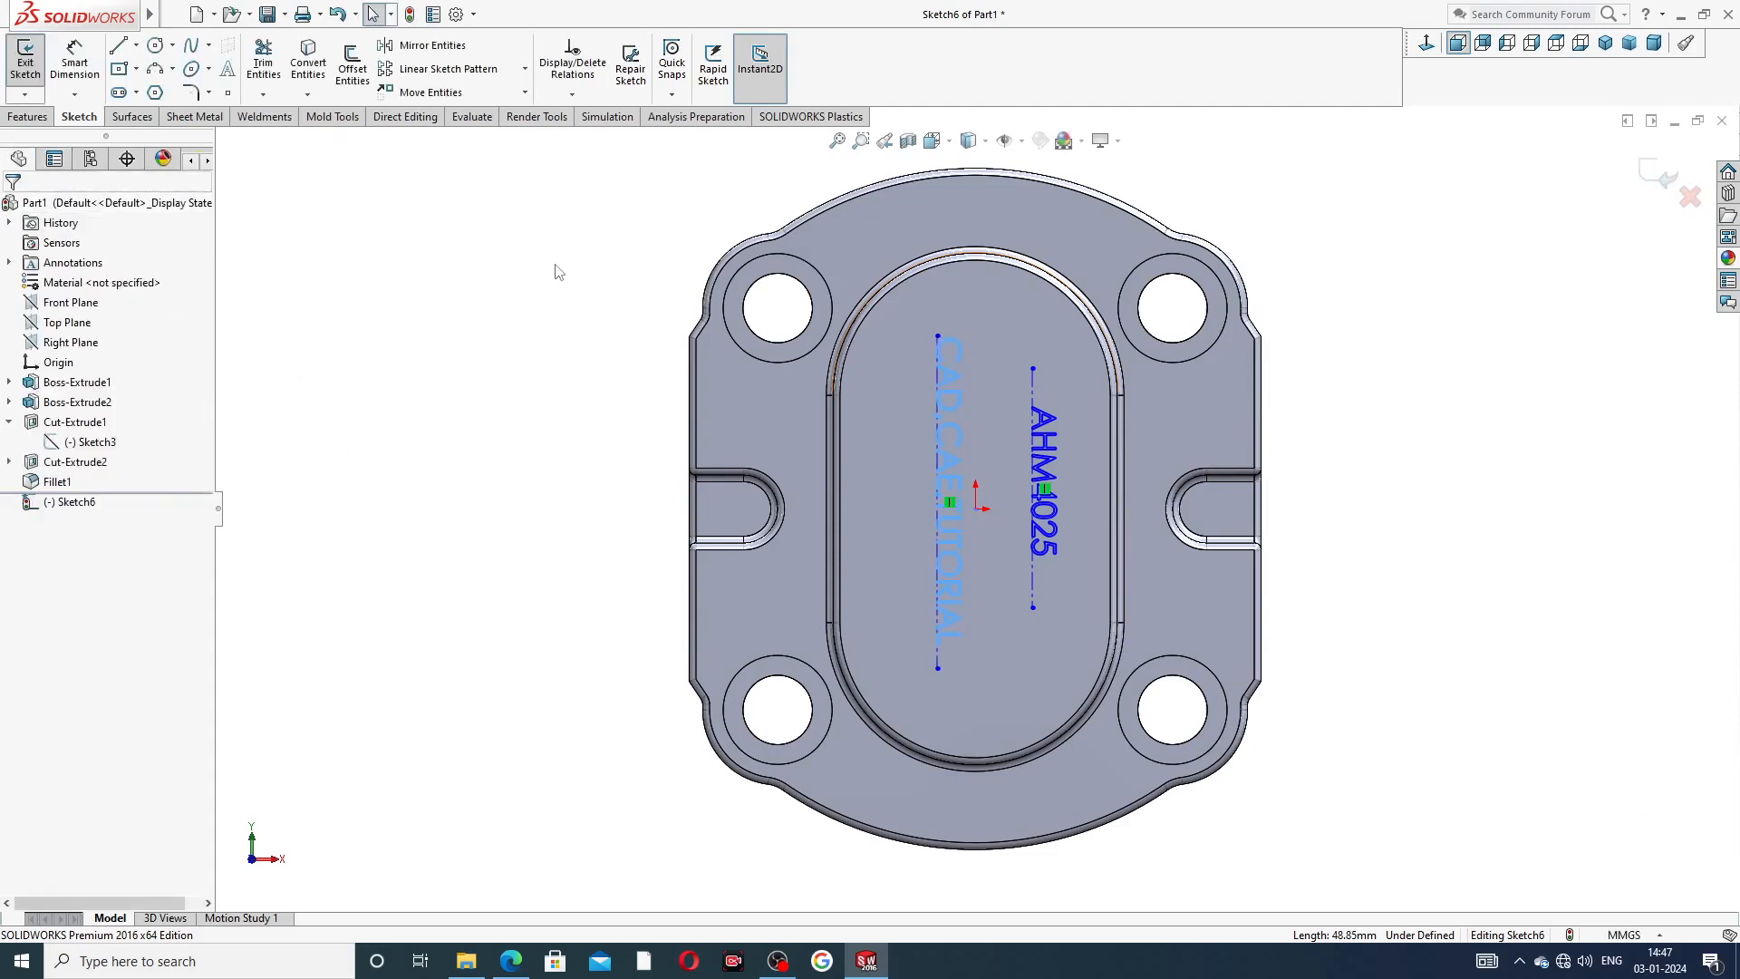
- Cut-extrude both lines of lettering 2 mm blind into the raised oval pad
{"action": "left_click", "coordinate": [30, 117]}
{"action": "left_click", "coordinate": [285, 77]}
{"action": "middle_click_drag", "start_coordinate": [504, 459], "coordinate": [594, 299]}
{"action": "double_click", "coordinate": [86, 383]}
{"action": "type", "text": "2"}
{"action": "key", "text": "Return"}
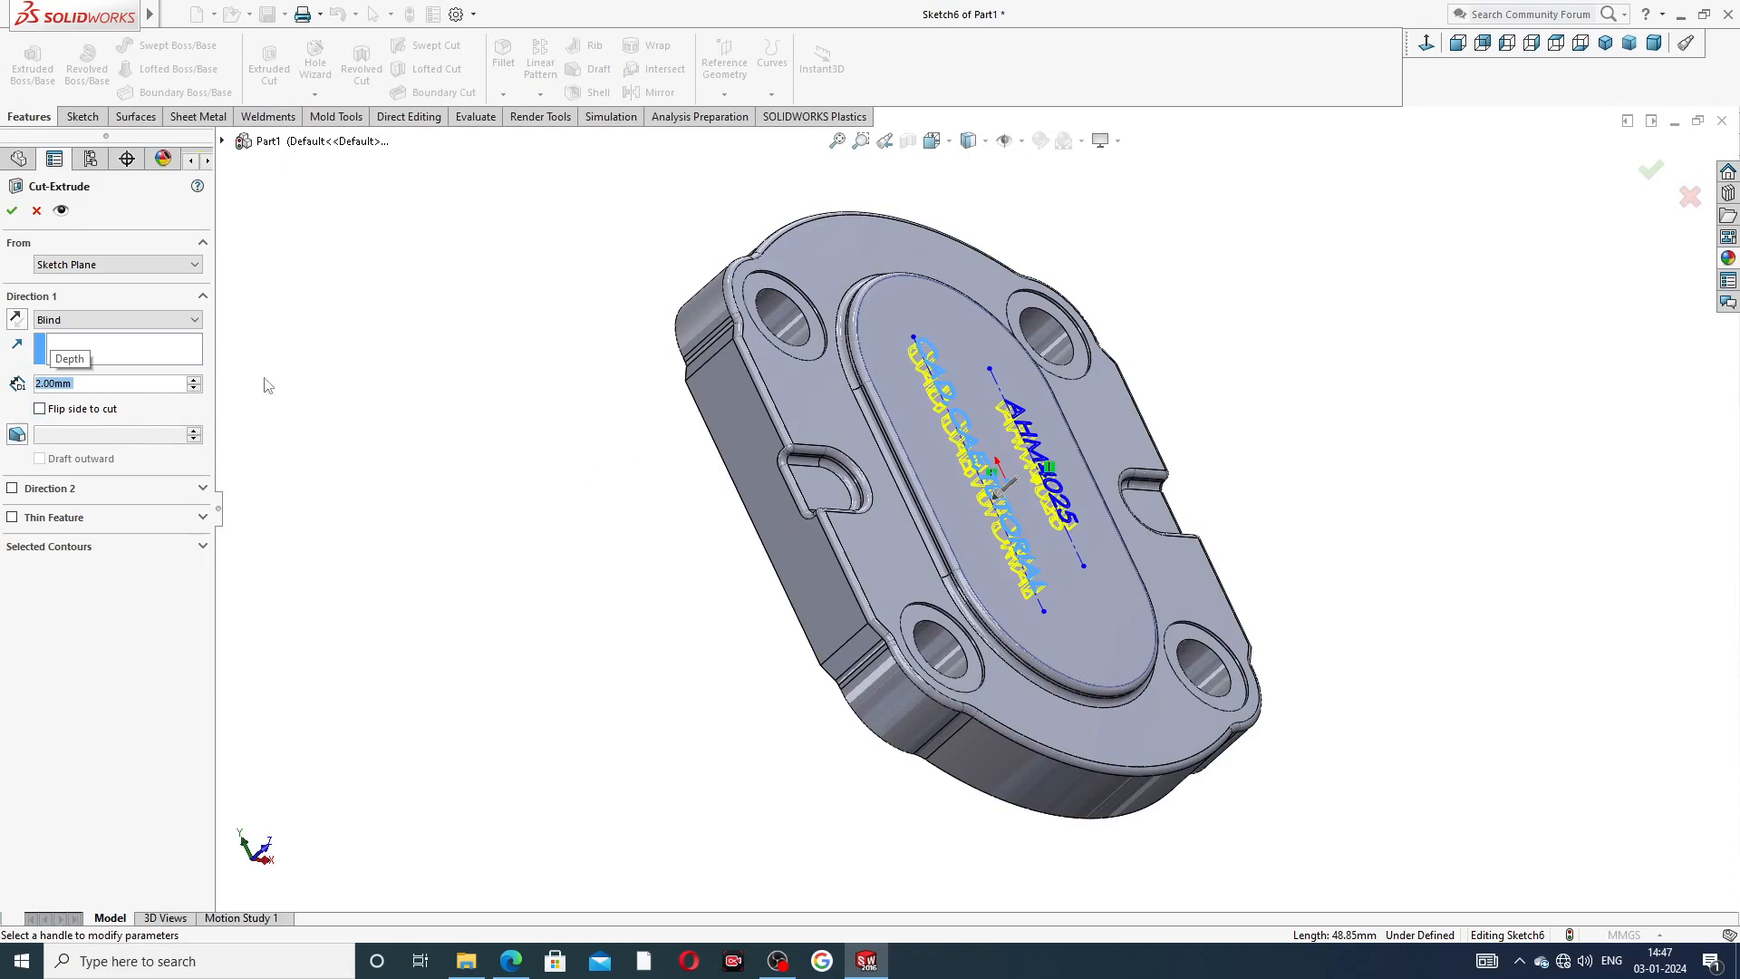
{"action": "left_click", "coordinate": [12, 210]}
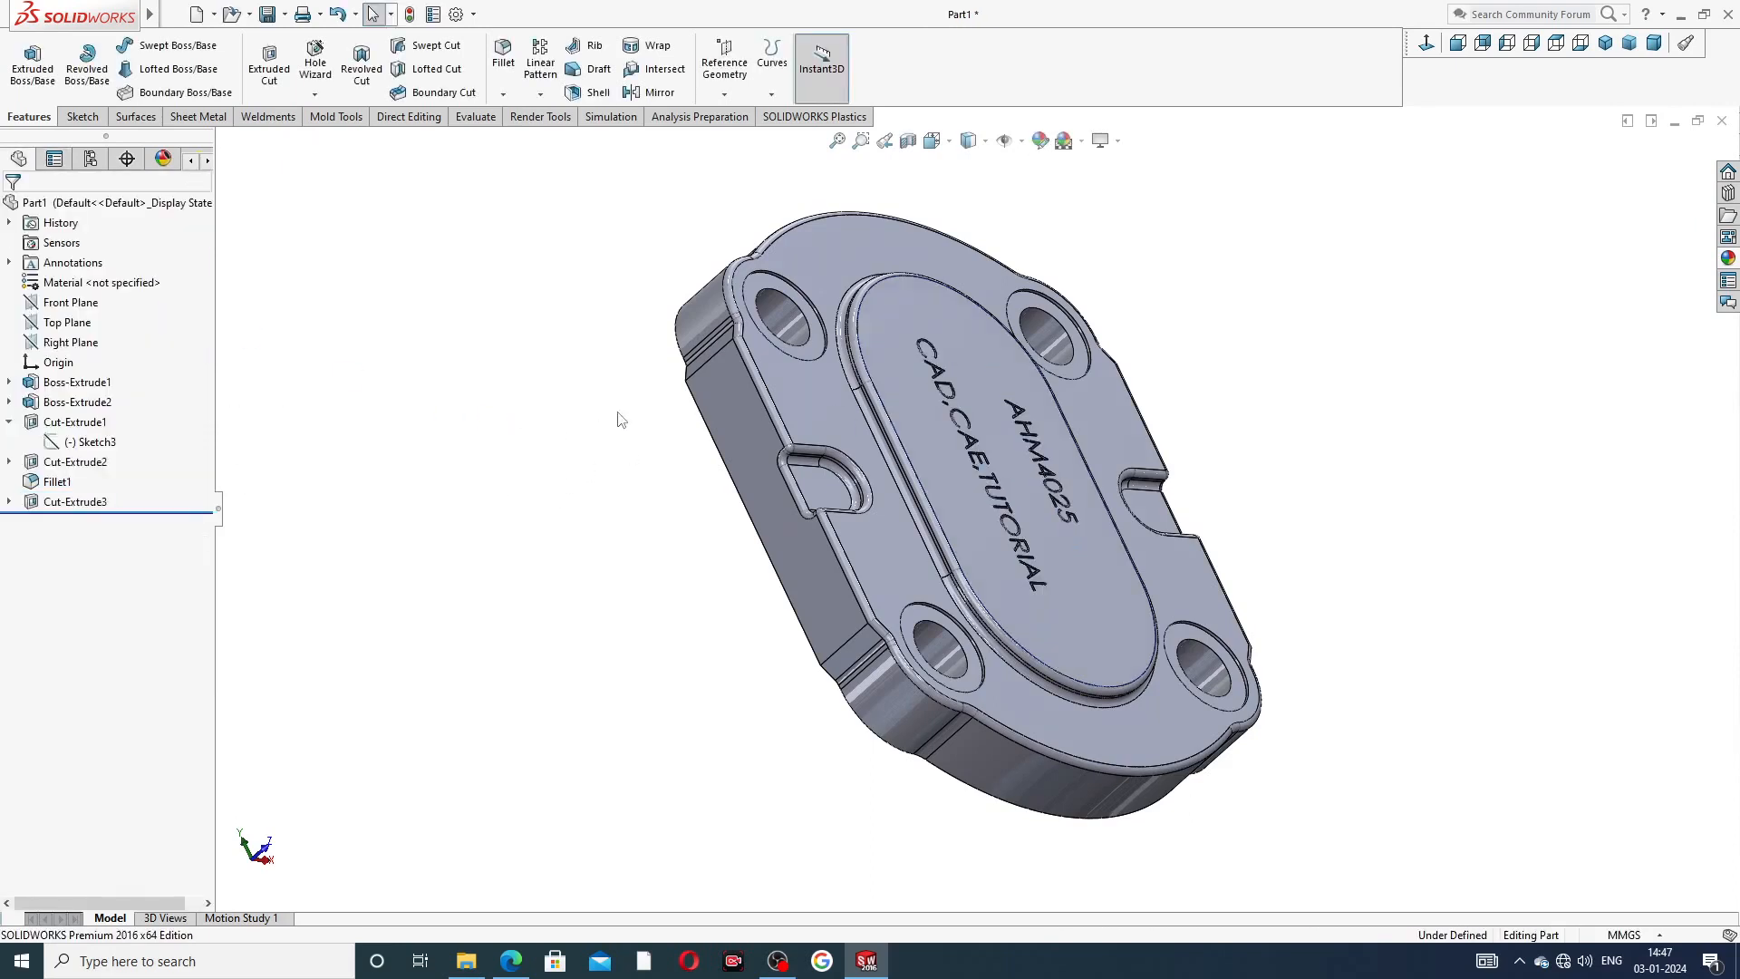
- Change the appearance color of the engraved lettering cut to black
{"action": "key", "text": "ctrl+1"}
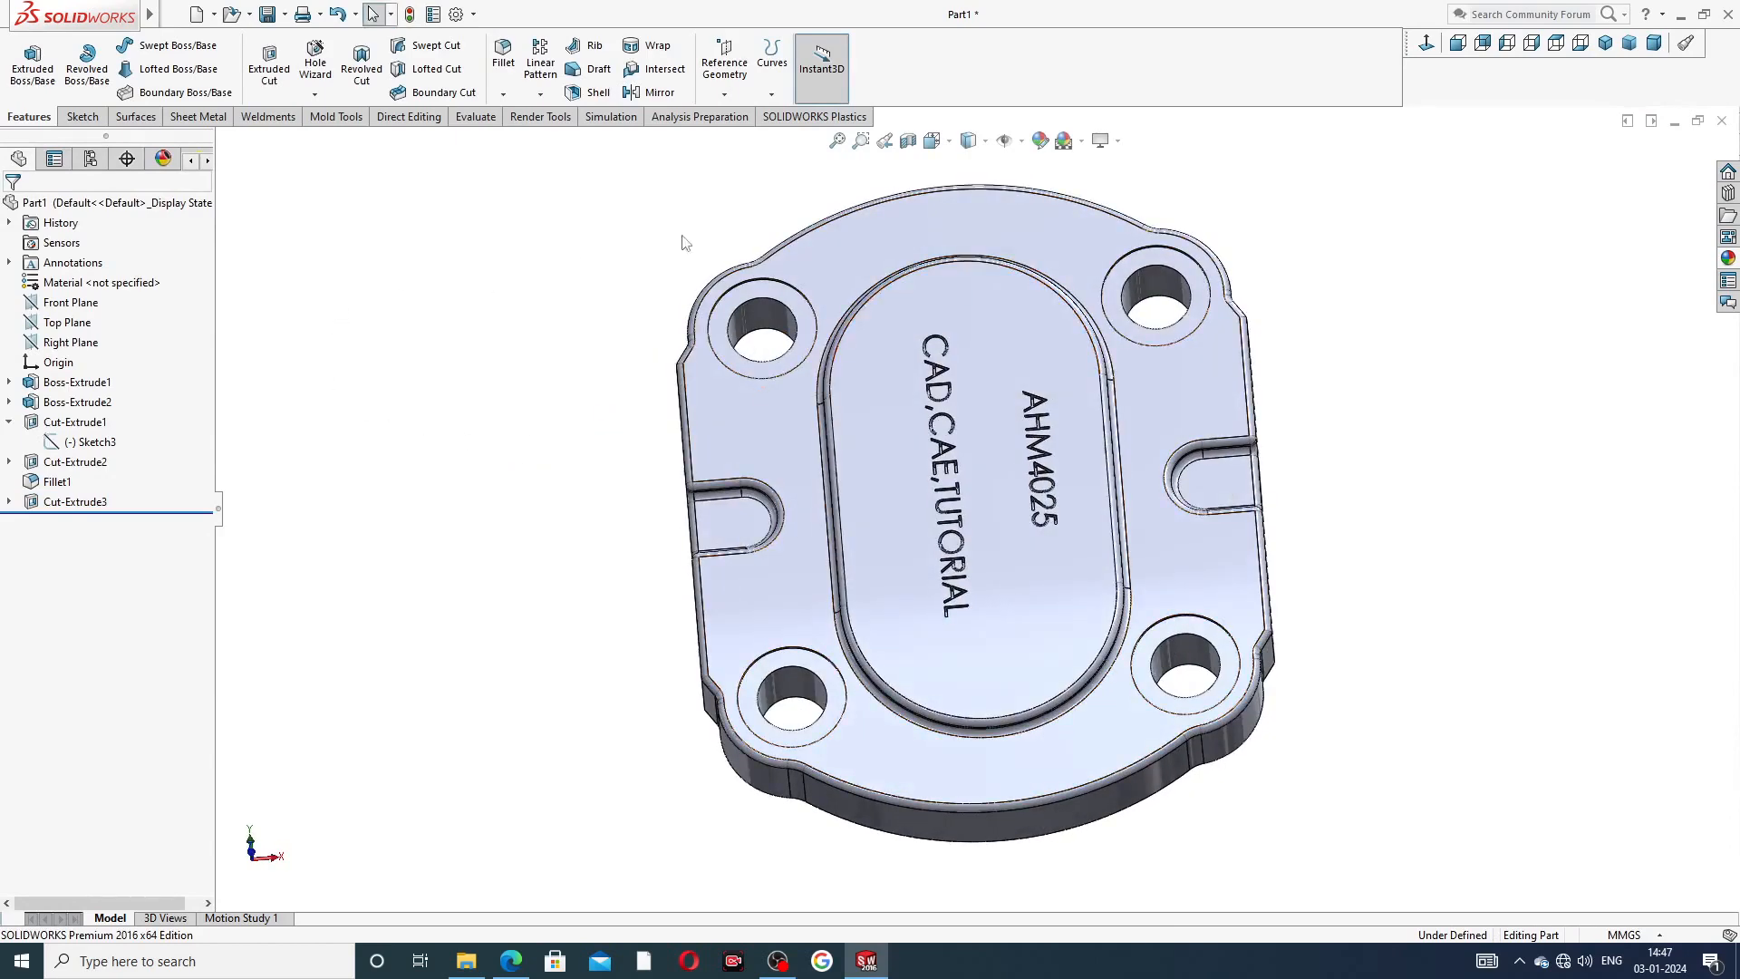
{"action": "left_click", "coordinate": [77, 502]}
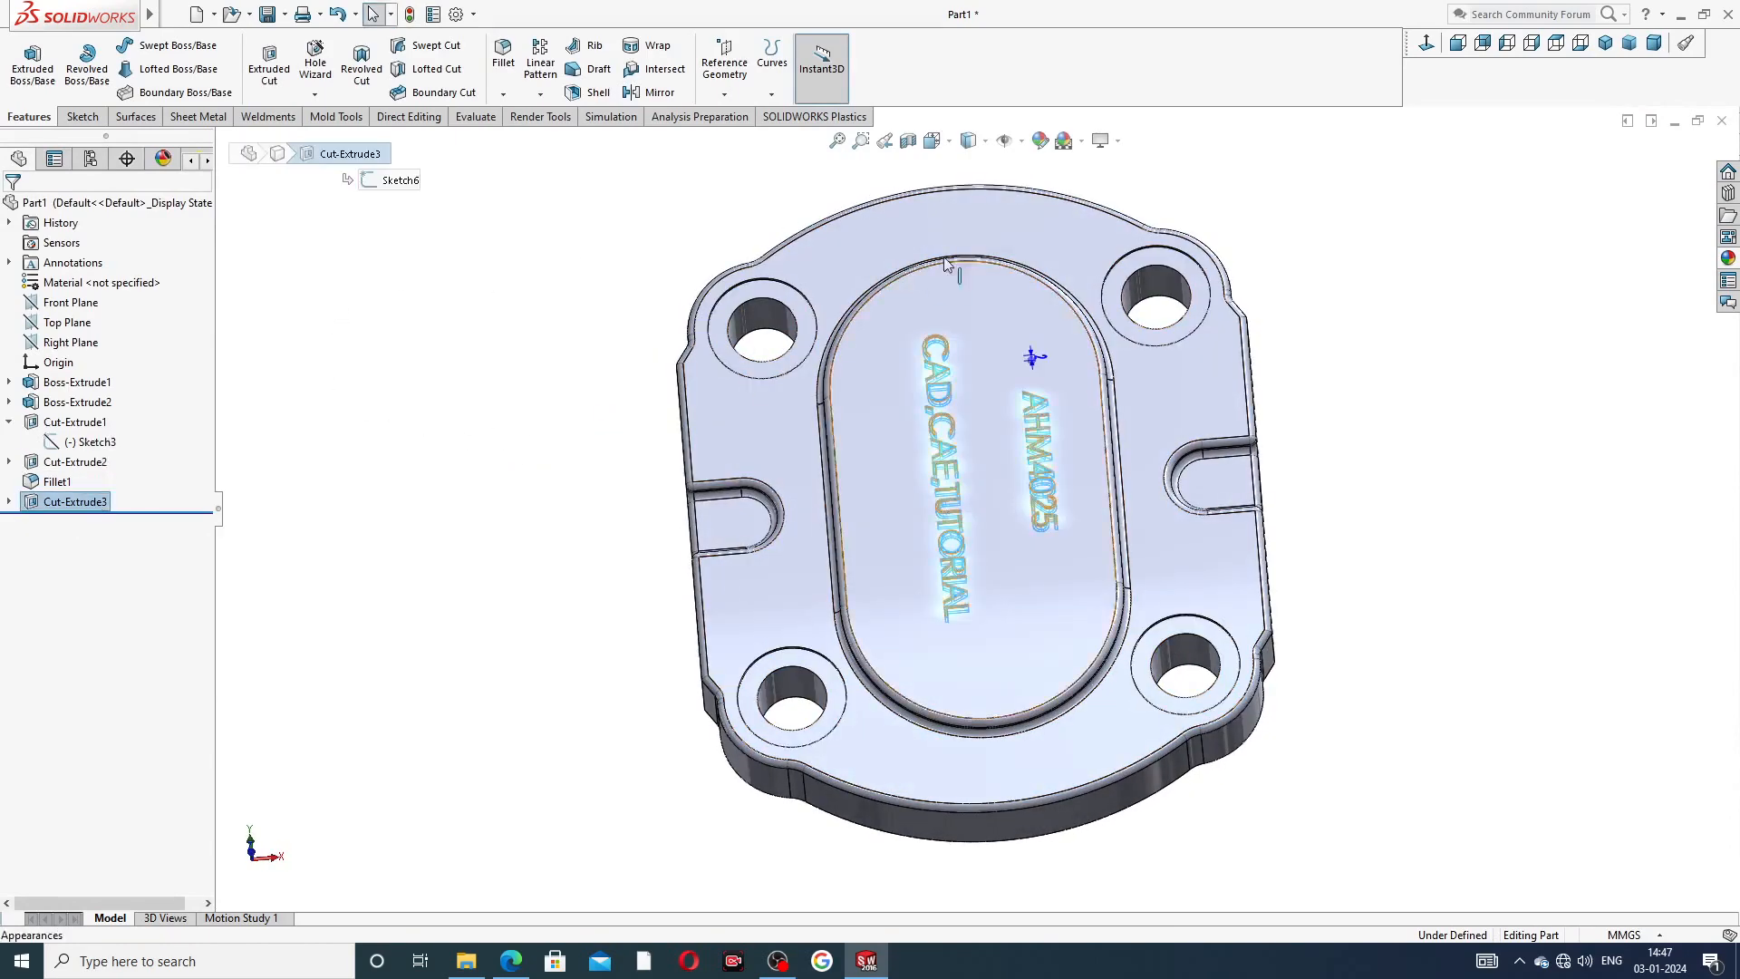
{"action": "left_click", "coordinate": [1039, 141]}
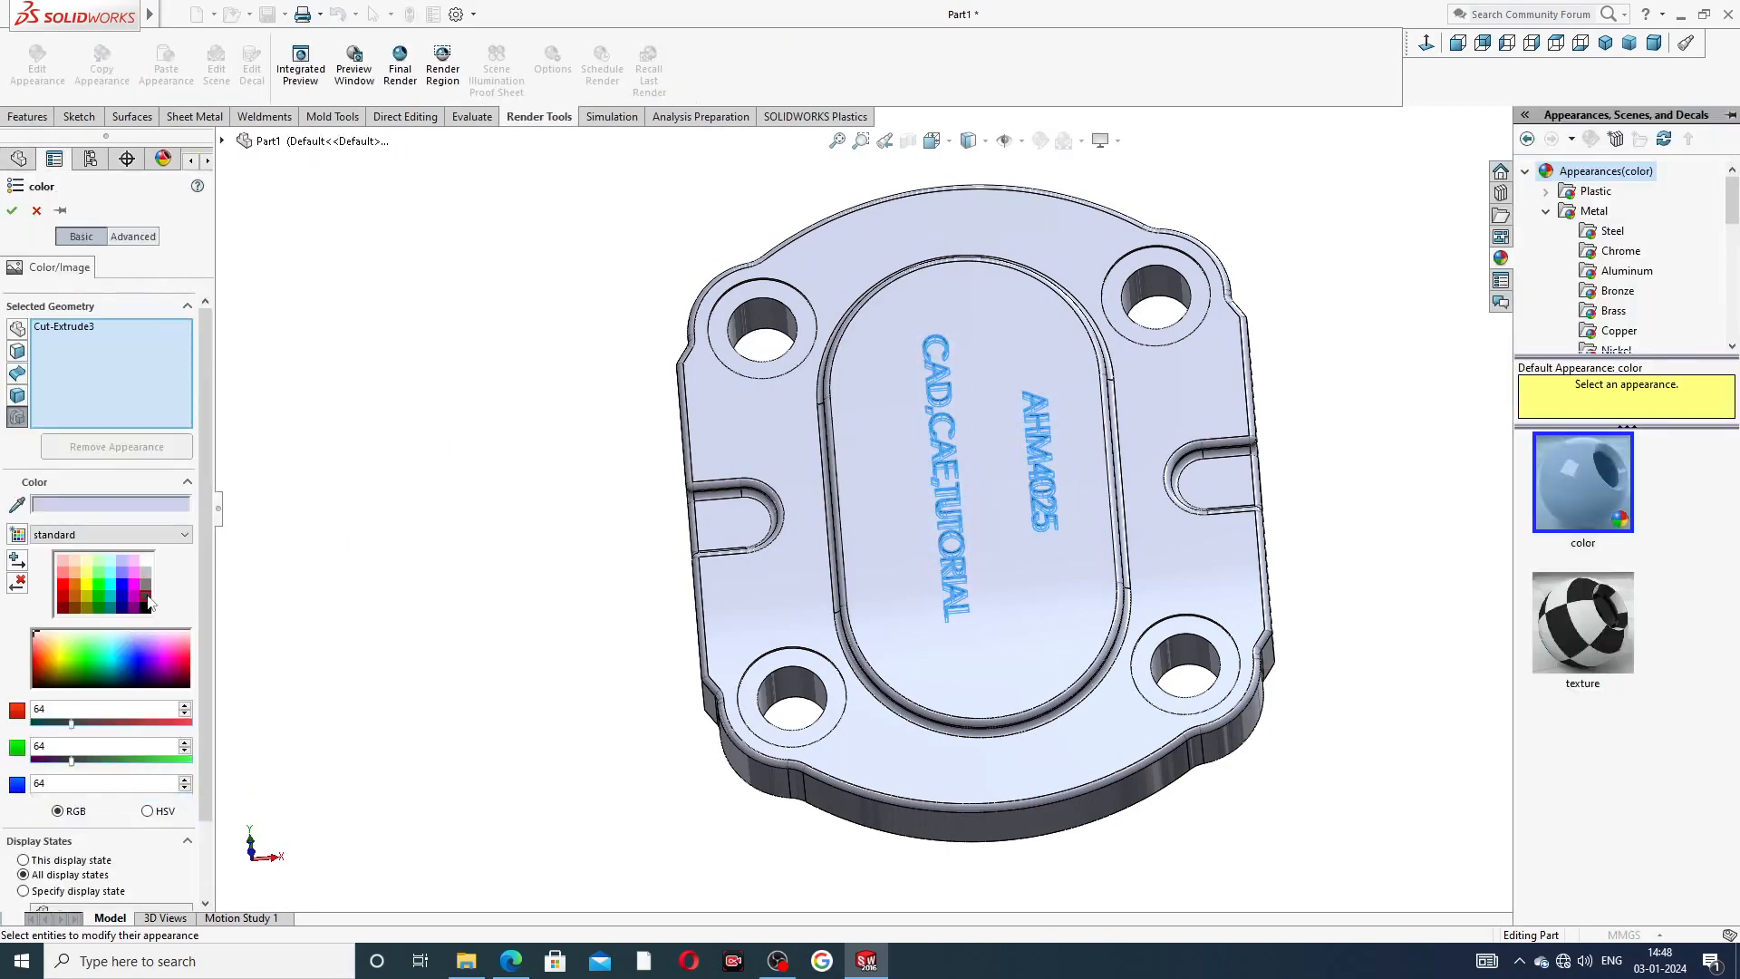
{"action": "left_click", "coordinate": [146, 604]}
{"action": "left_click", "coordinate": [146, 607]}
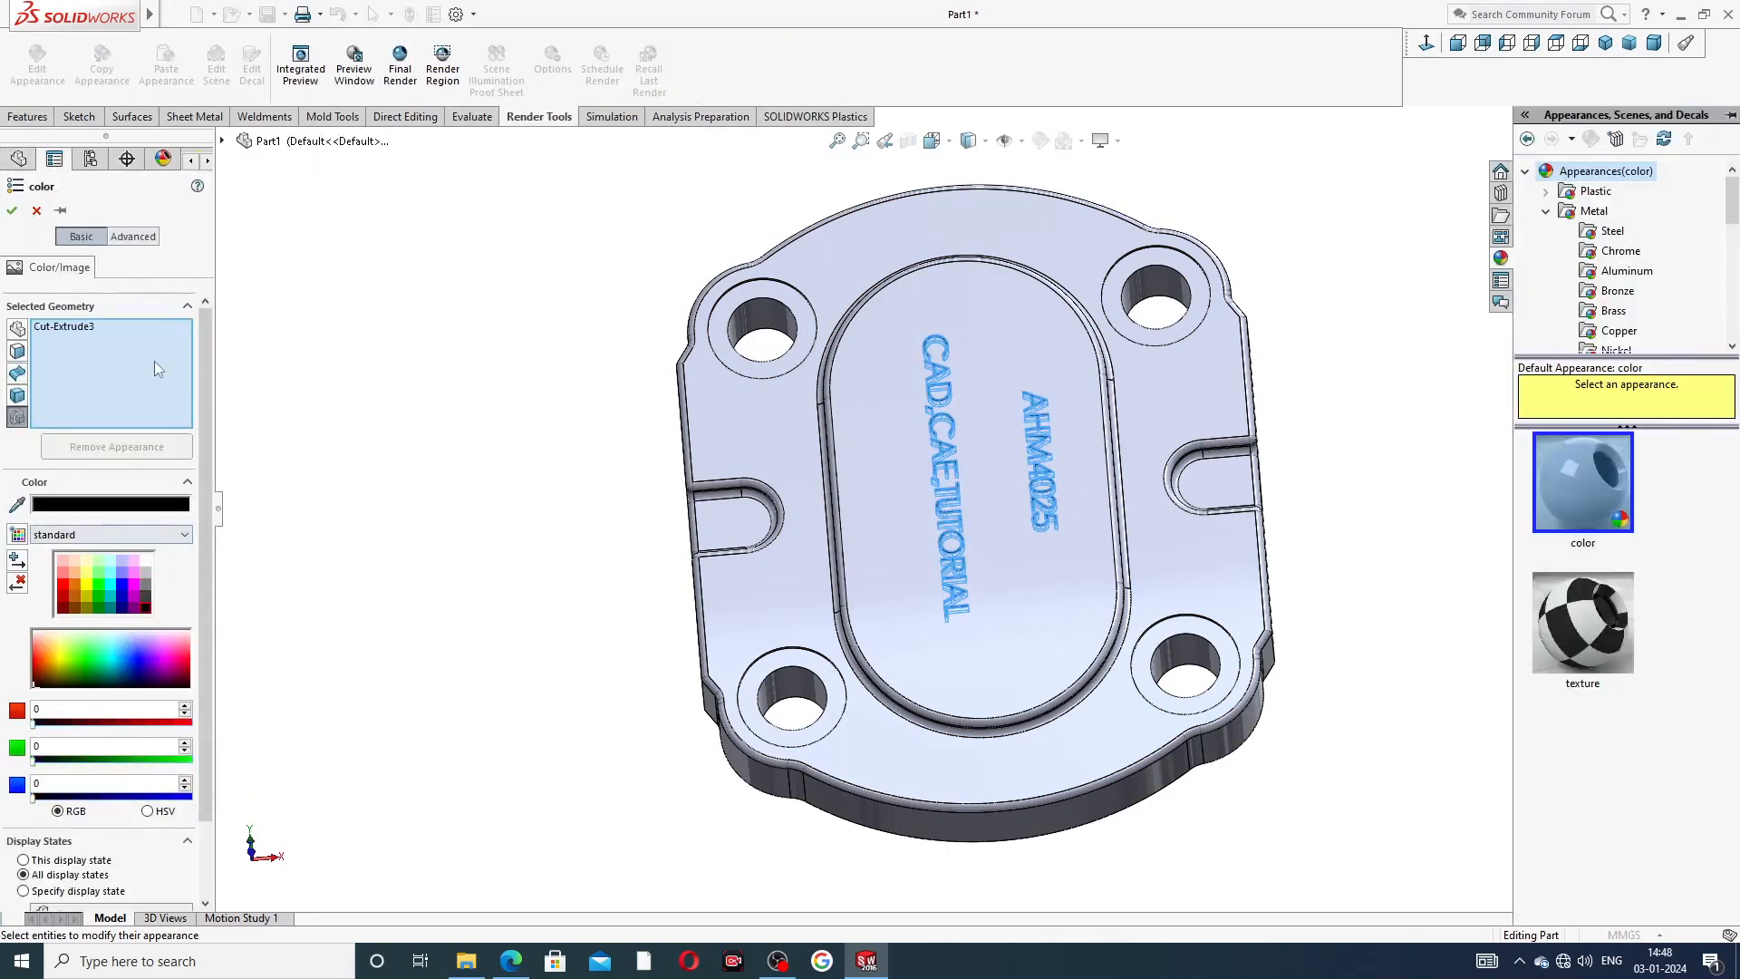
{"action": "left_click", "coordinate": [12, 210]}
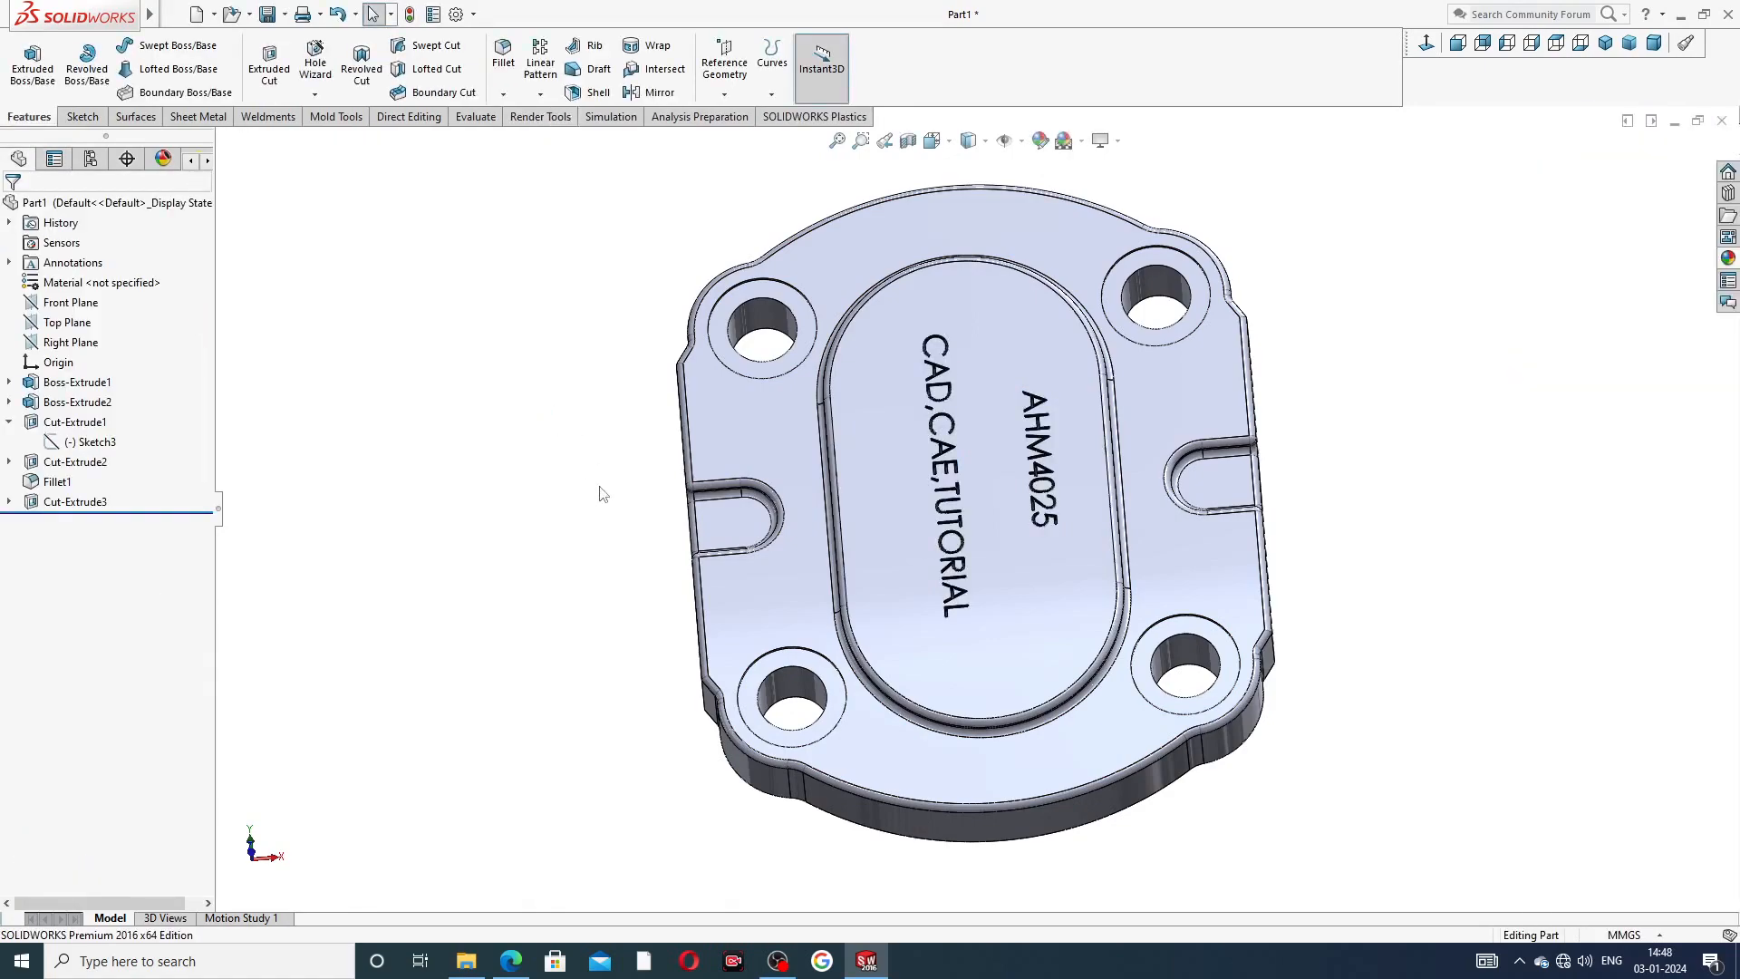
- Face the plate's flat back side and define an ISO drill-size Hole Wizard hole, Ø4.0, blind 3 mm deep, ready for positioning
{"action": "mouse_move", "coordinate": [568, 464]}
{"action": "middle_mouse_down"}
{"action": "mouse_move", "coordinate": [690, 564]}
{"action": "mouse_move", "coordinate": [675, 544]}
{"action": "mouse_move", "coordinate": [694, 535]}
{"action": "middle_mouse_up"}
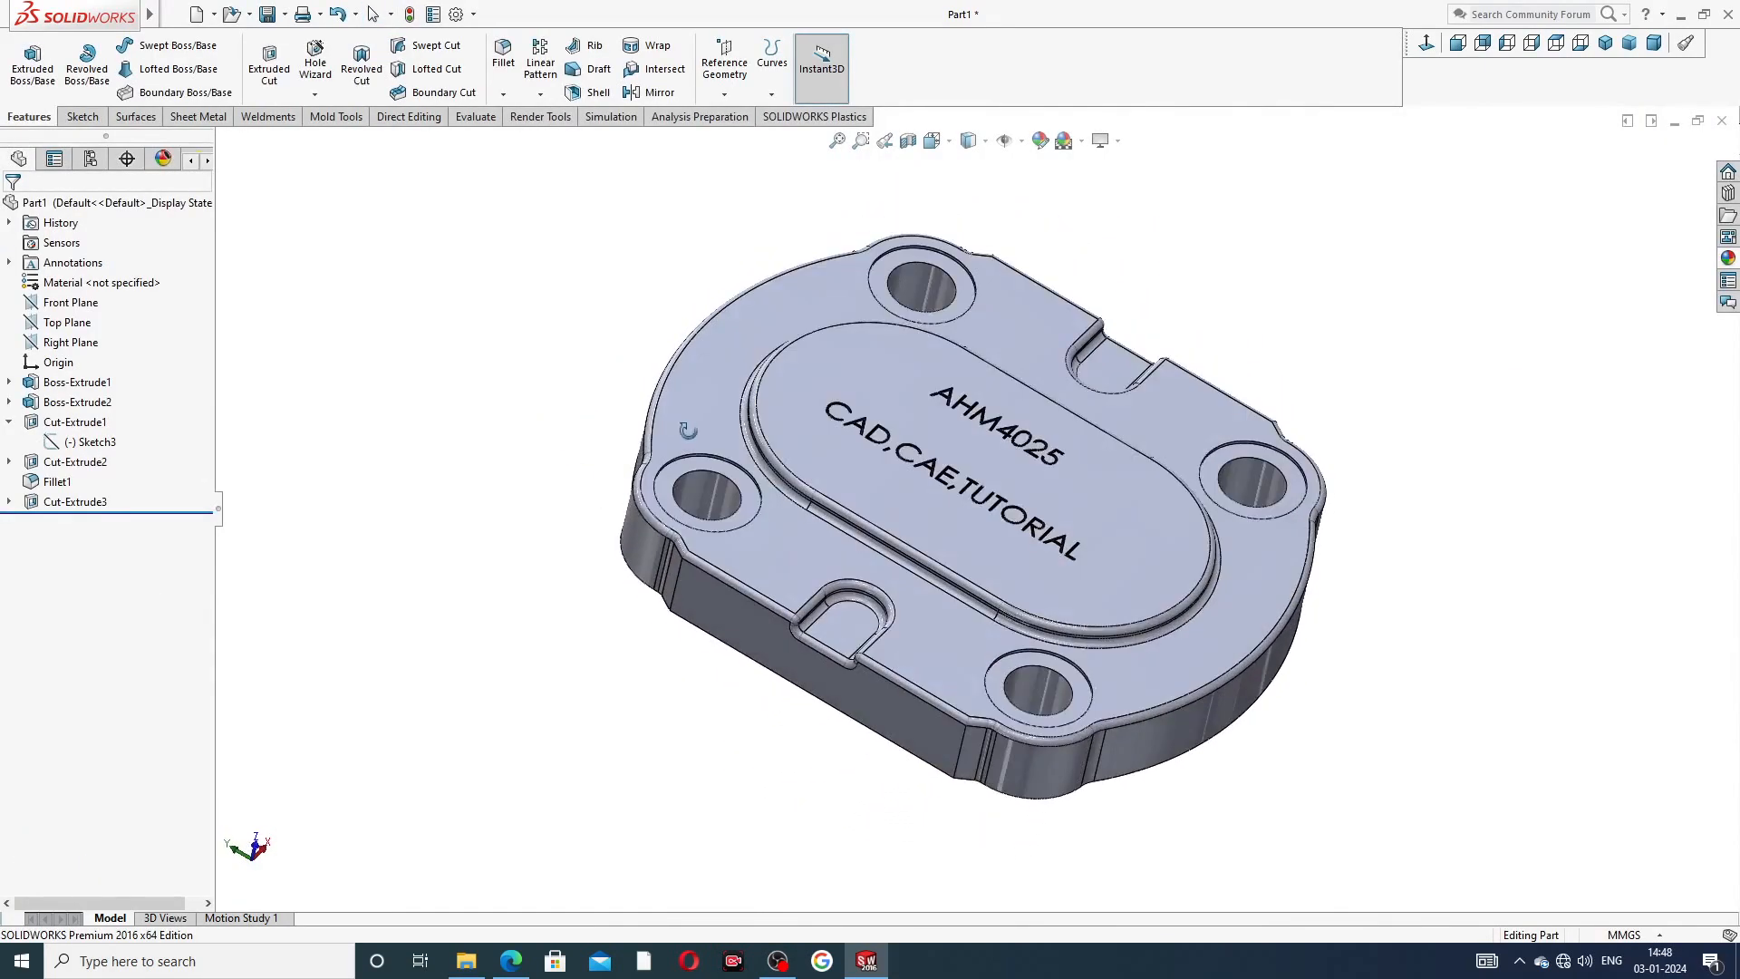
{"action": "scroll", "coordinate": [1162, 318], "scroll_direction": "up", "scroll_amount": 3}
{"action": "middle_click_drag", "start_coordinate": [1172, 299], "coordinate": [804, 576]}
{"action": "left_click", "coordinate": [1024, 425]}
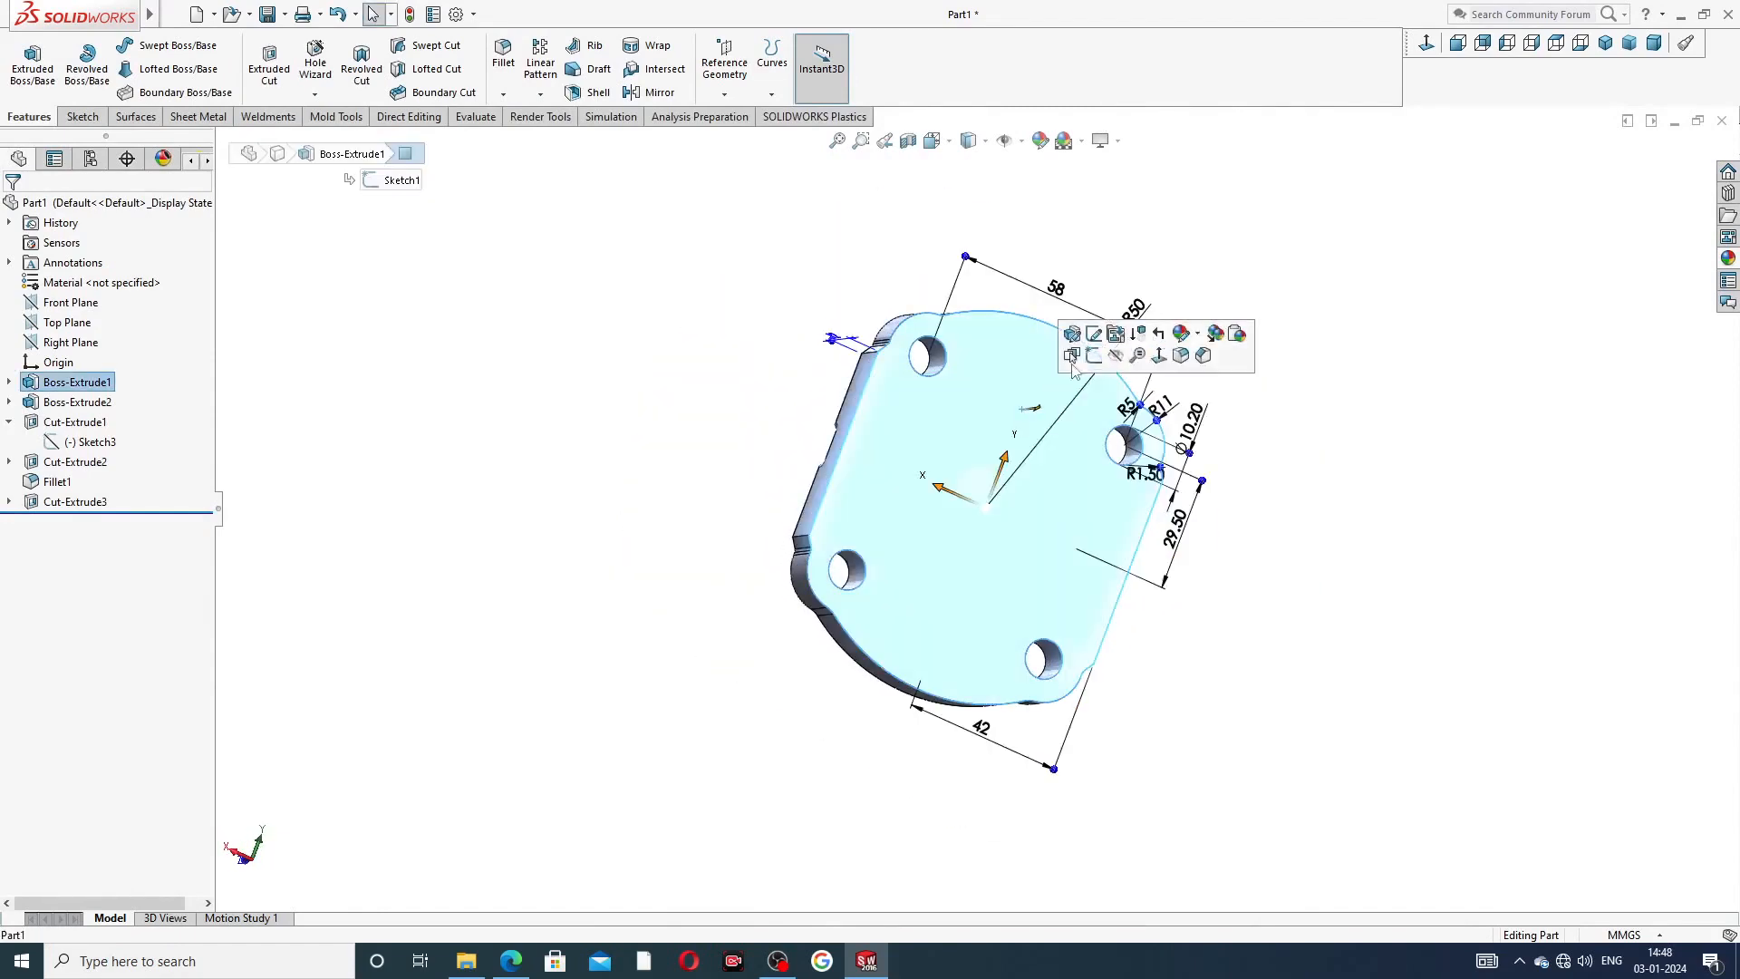
{"action": "left_click", "coordinate": [1426, 43]}
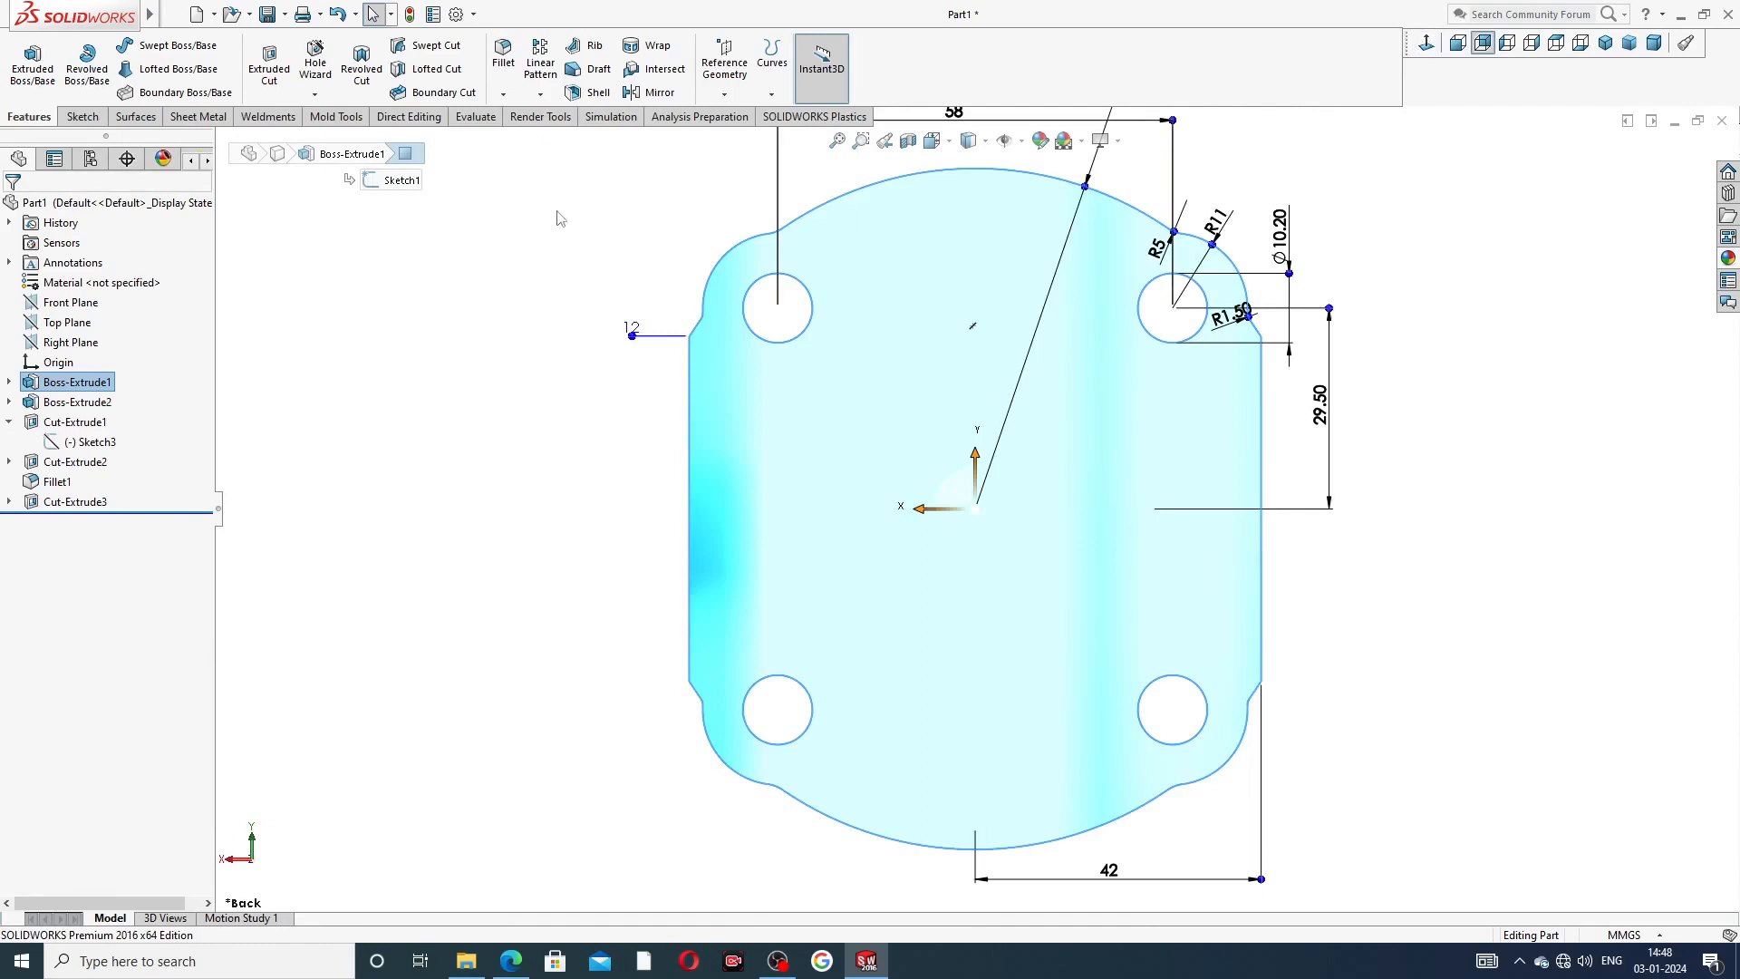
{"action": "left_click", "coordinate": [315, 64]}
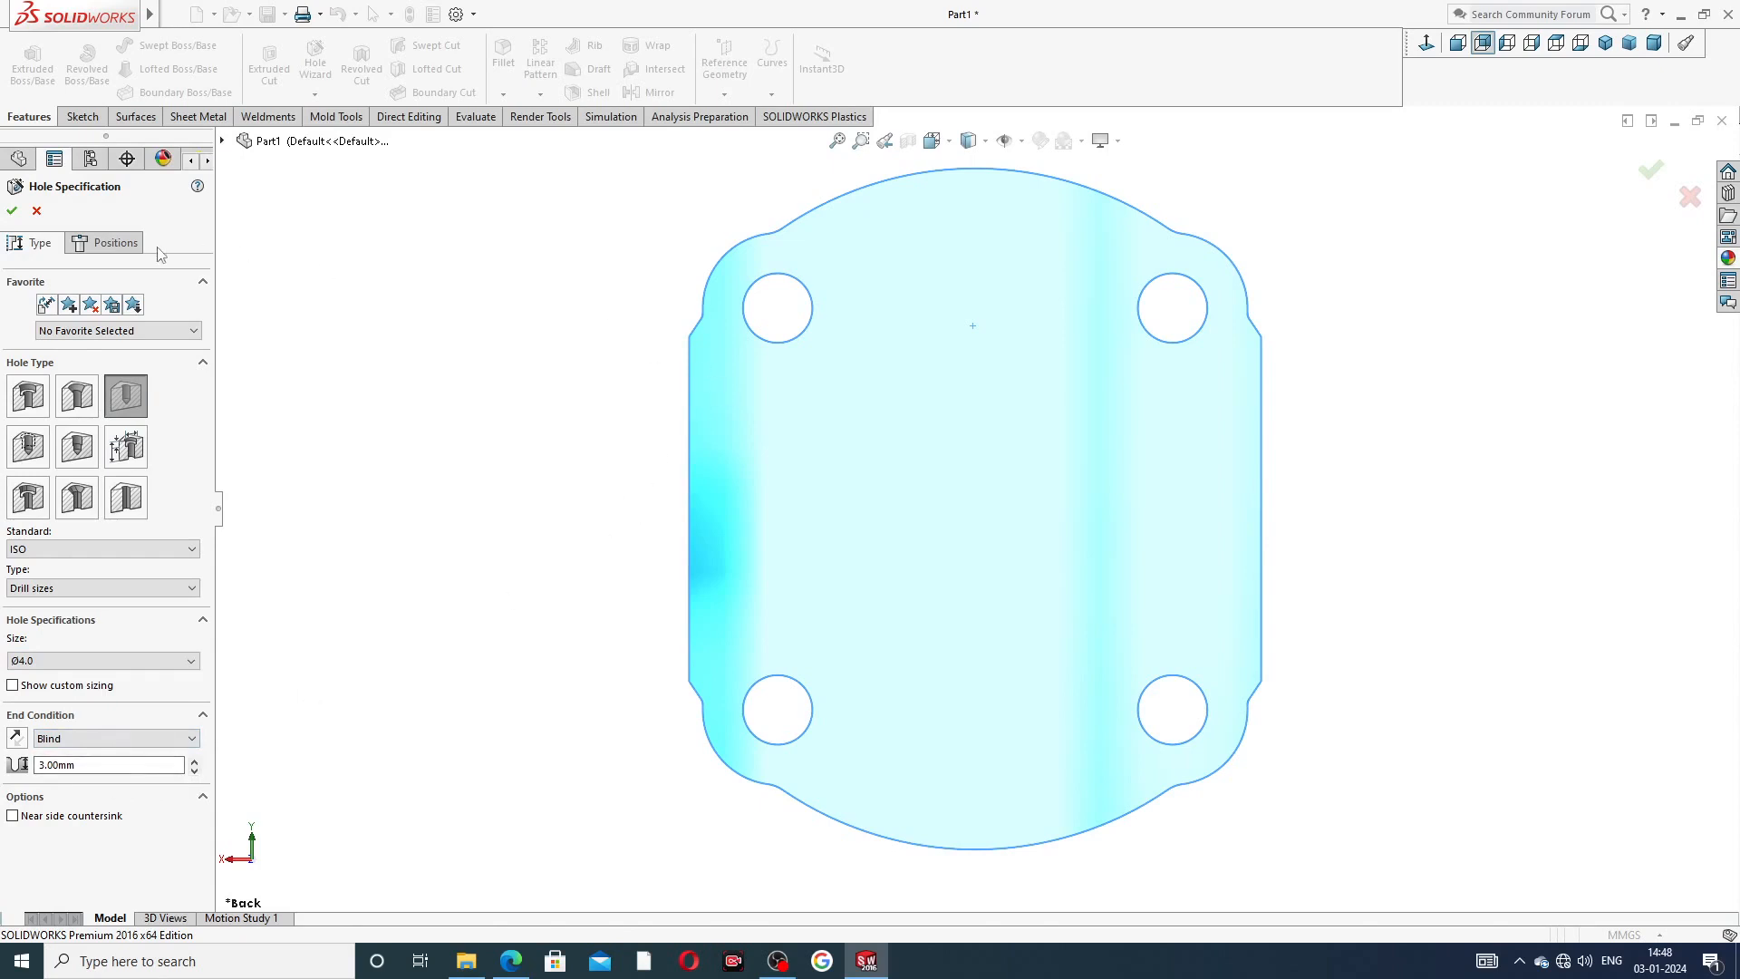
{"action": "left_click", "coordinate": [115, 242]}
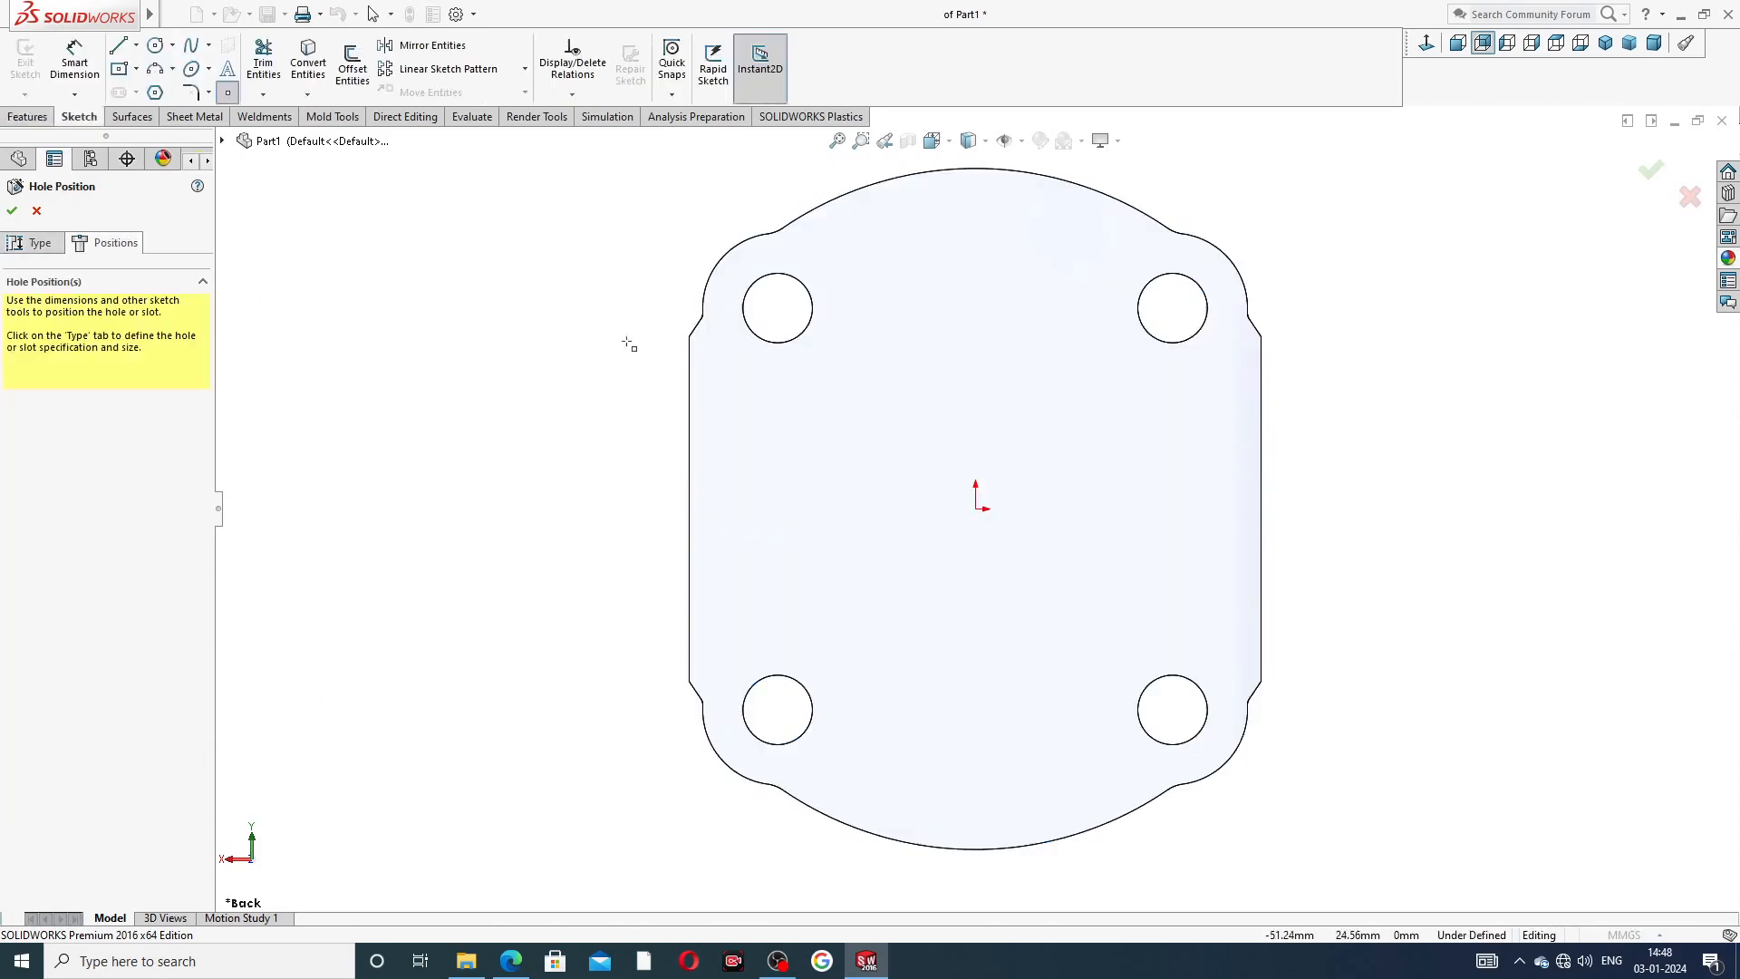
- Place two hole points on the back face's vertical axis, about 43 mm above and about 44.5 mm below the origin
{"action": "left_click", "coordinate": [975, 214]}
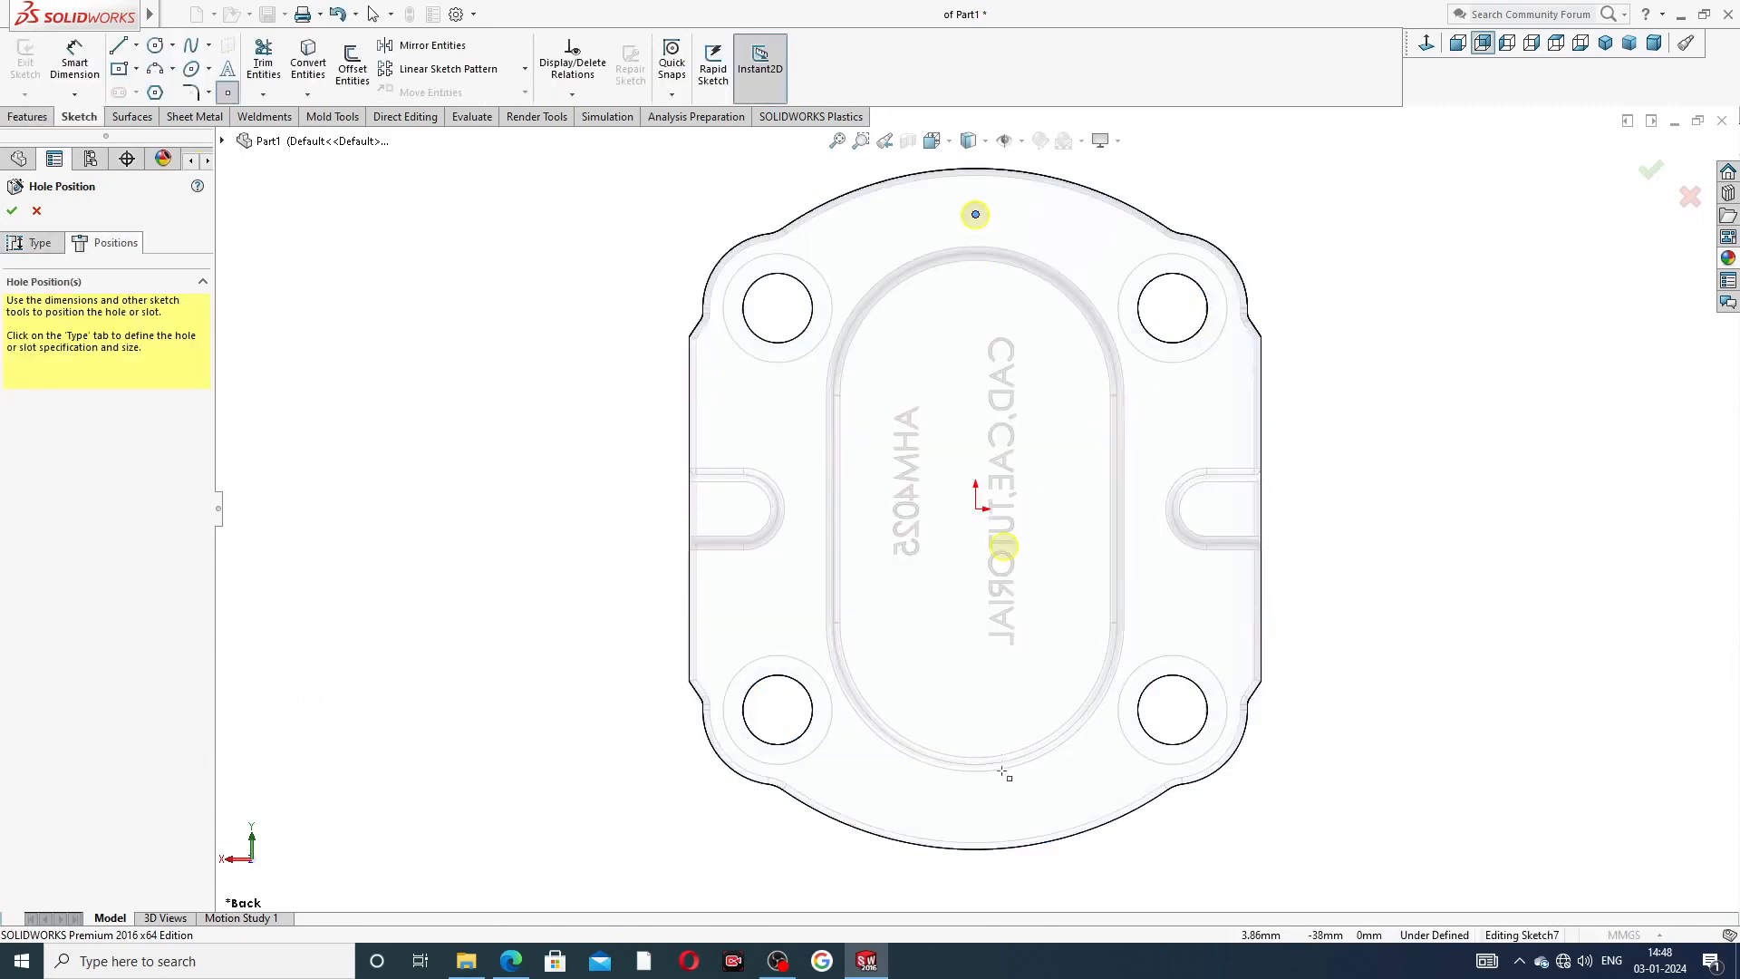
{"action": "left_click", "coordinate": [975, 811]}
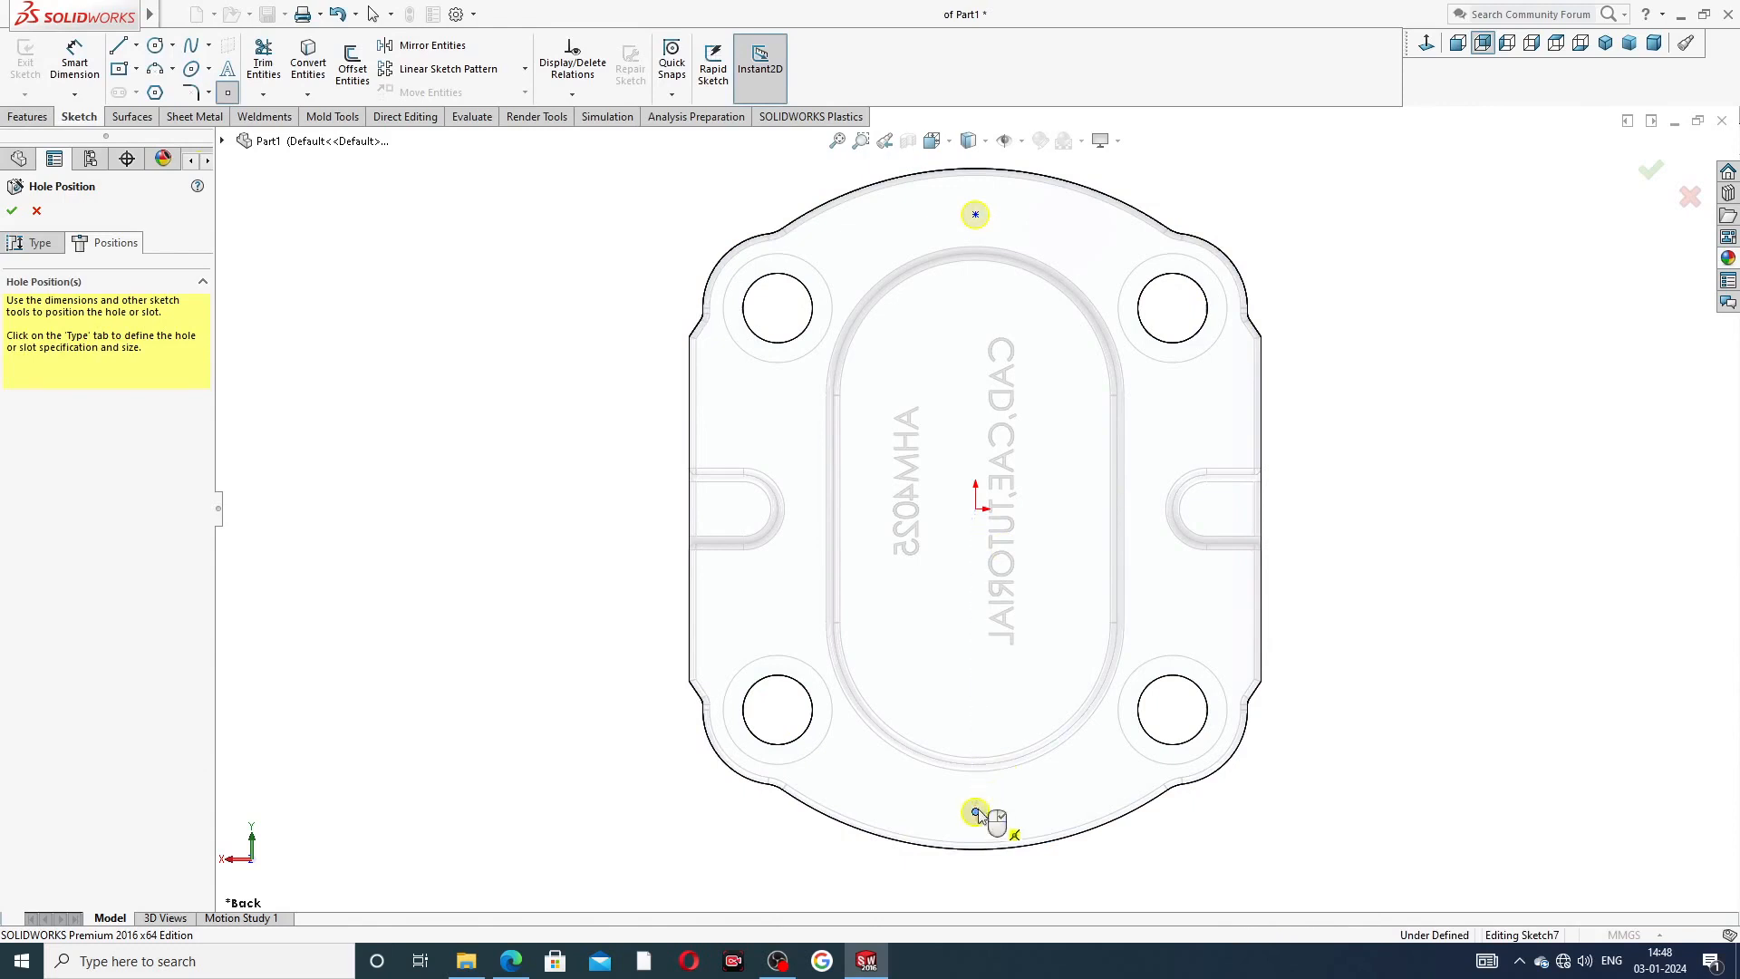
{"action": "right_click", "coordinate": [1390, 390]}
{"action": "left_click", "coordinate": [1413, 394]}
- Dimension the upper hole point 45 mm from the origin
{"action": "left_click", "coordinate": [74, 59]}
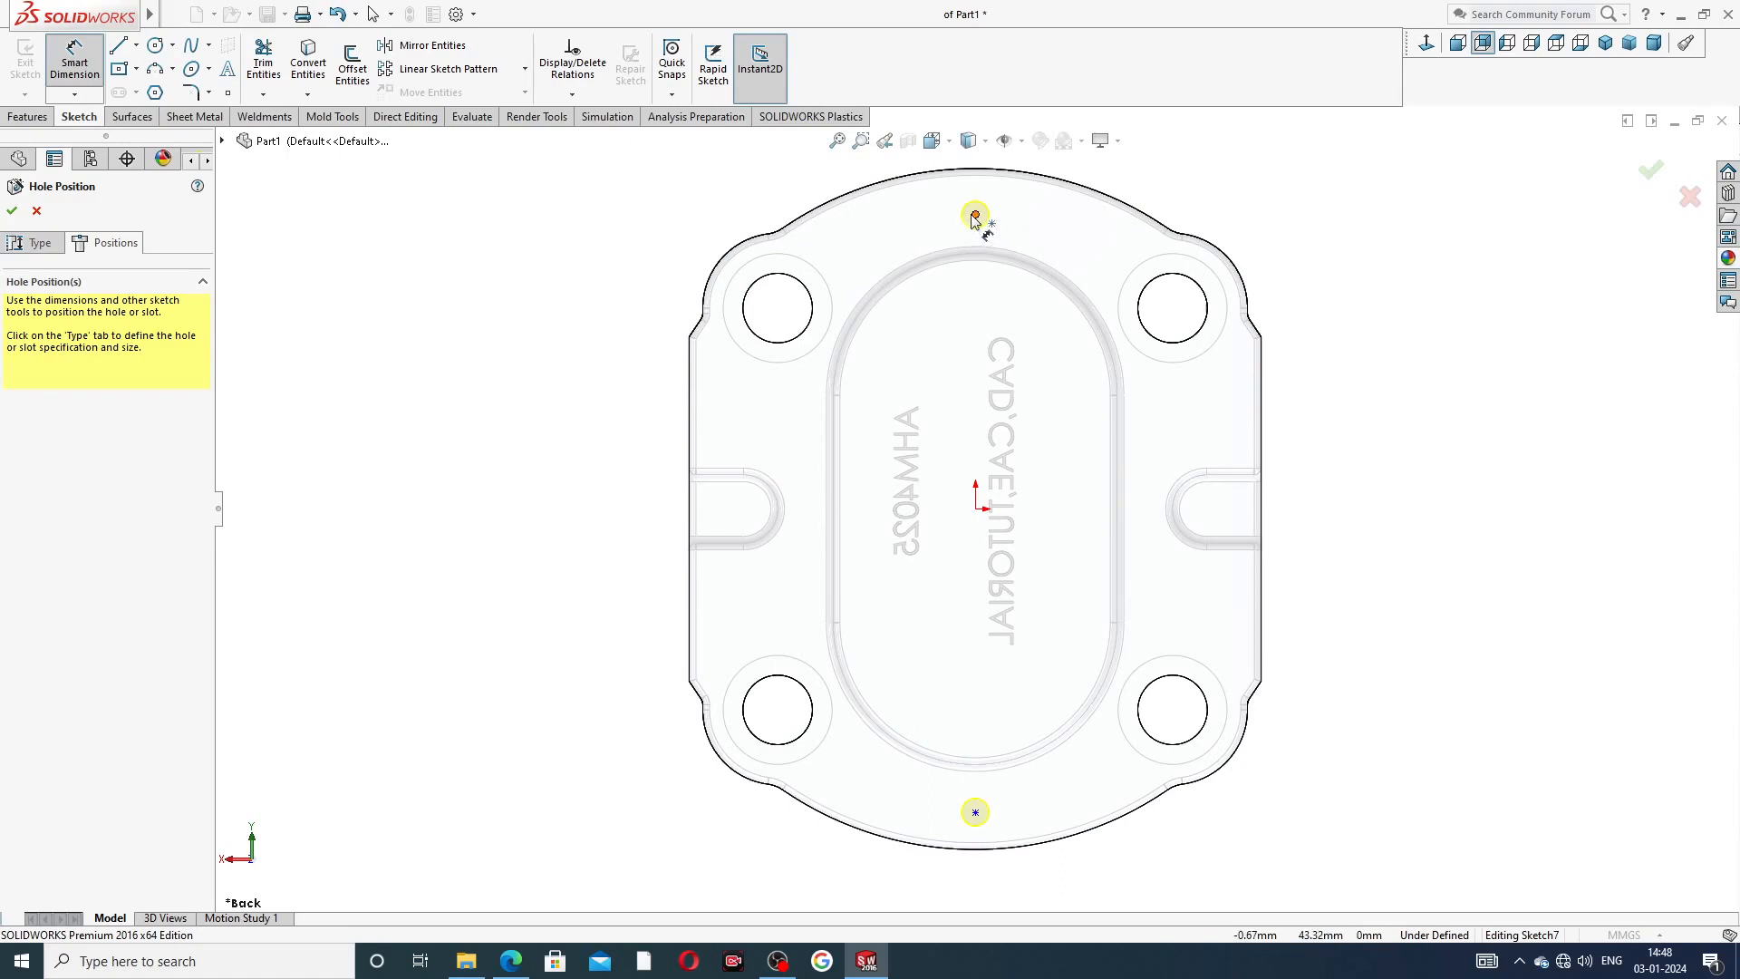
{"action": "left_click", "coordinate": [976, 216]}
{"action": "left_click", "coordinate": [976, 508]}
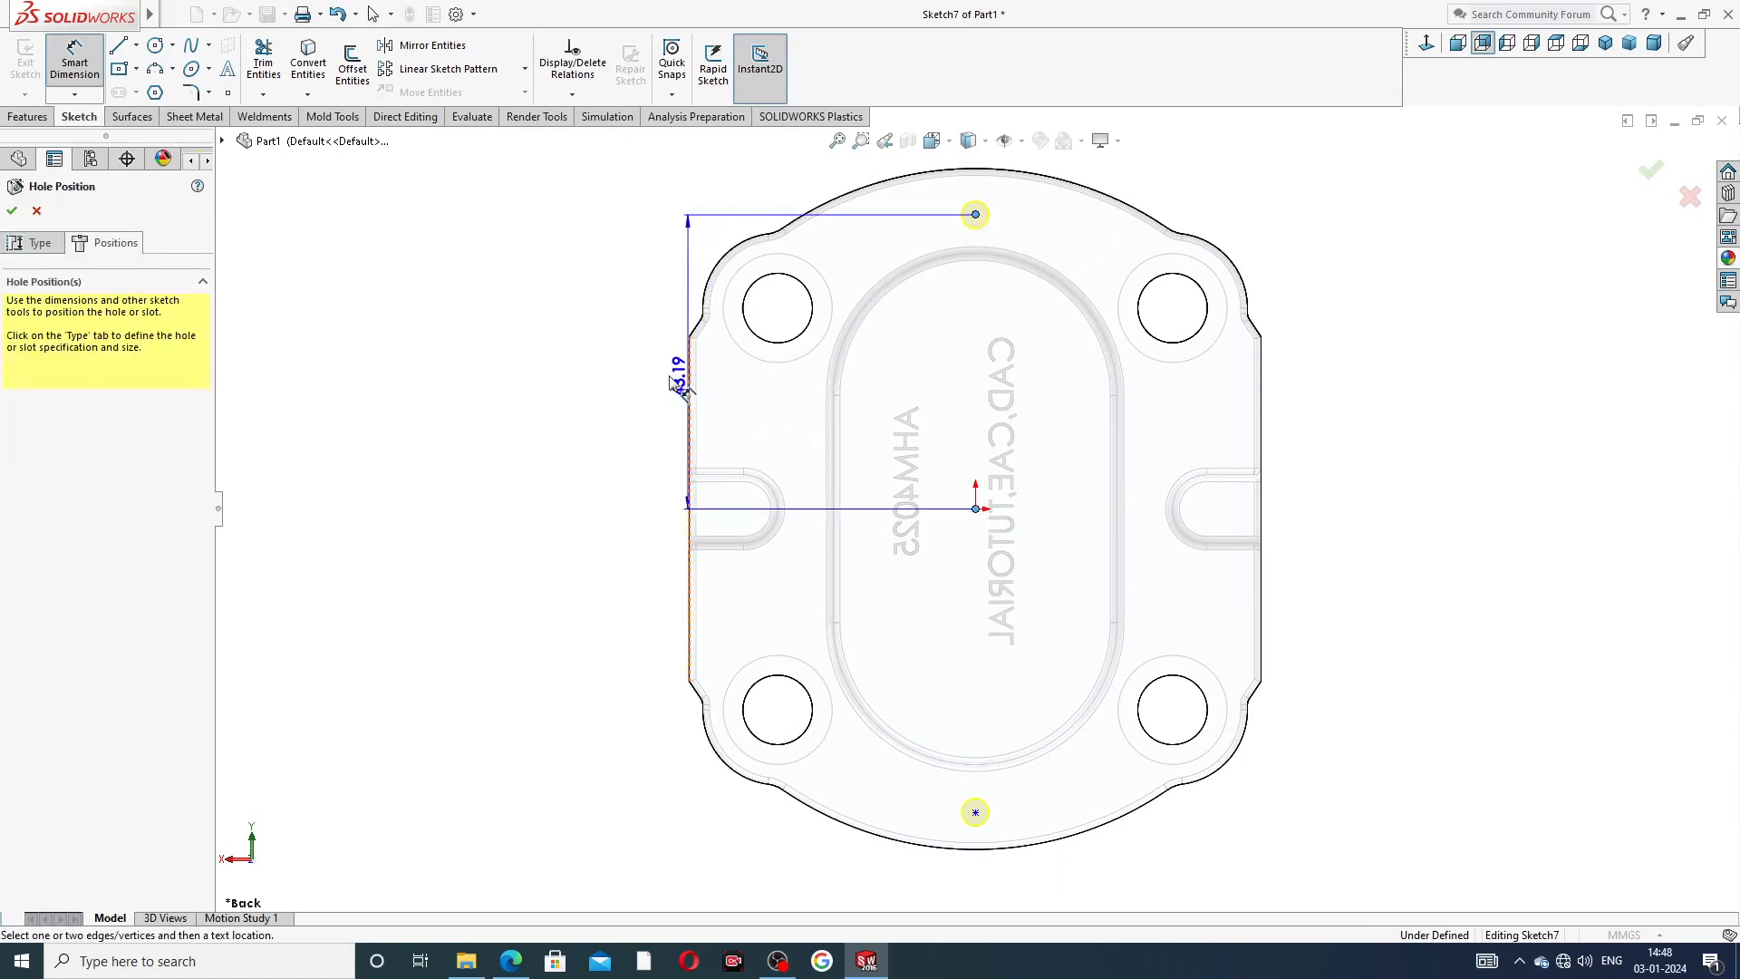
{"action": "left_click", "coordinate": [651, 375]}
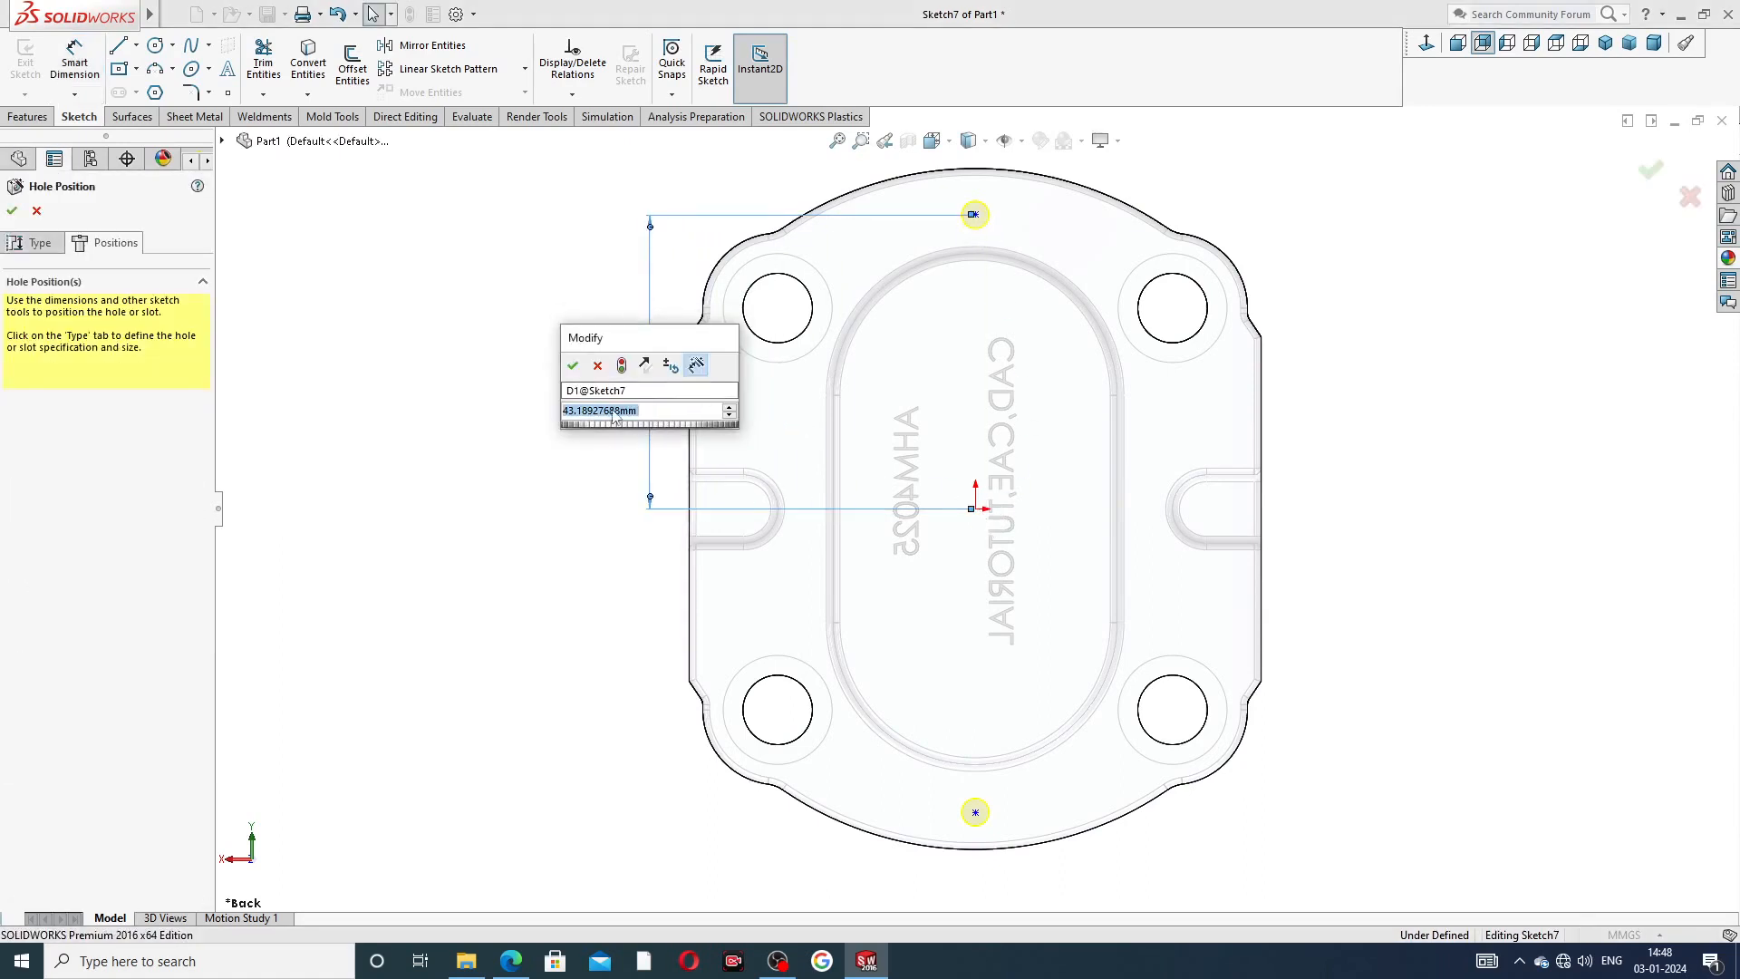
{"action": "type", "text": "45"}
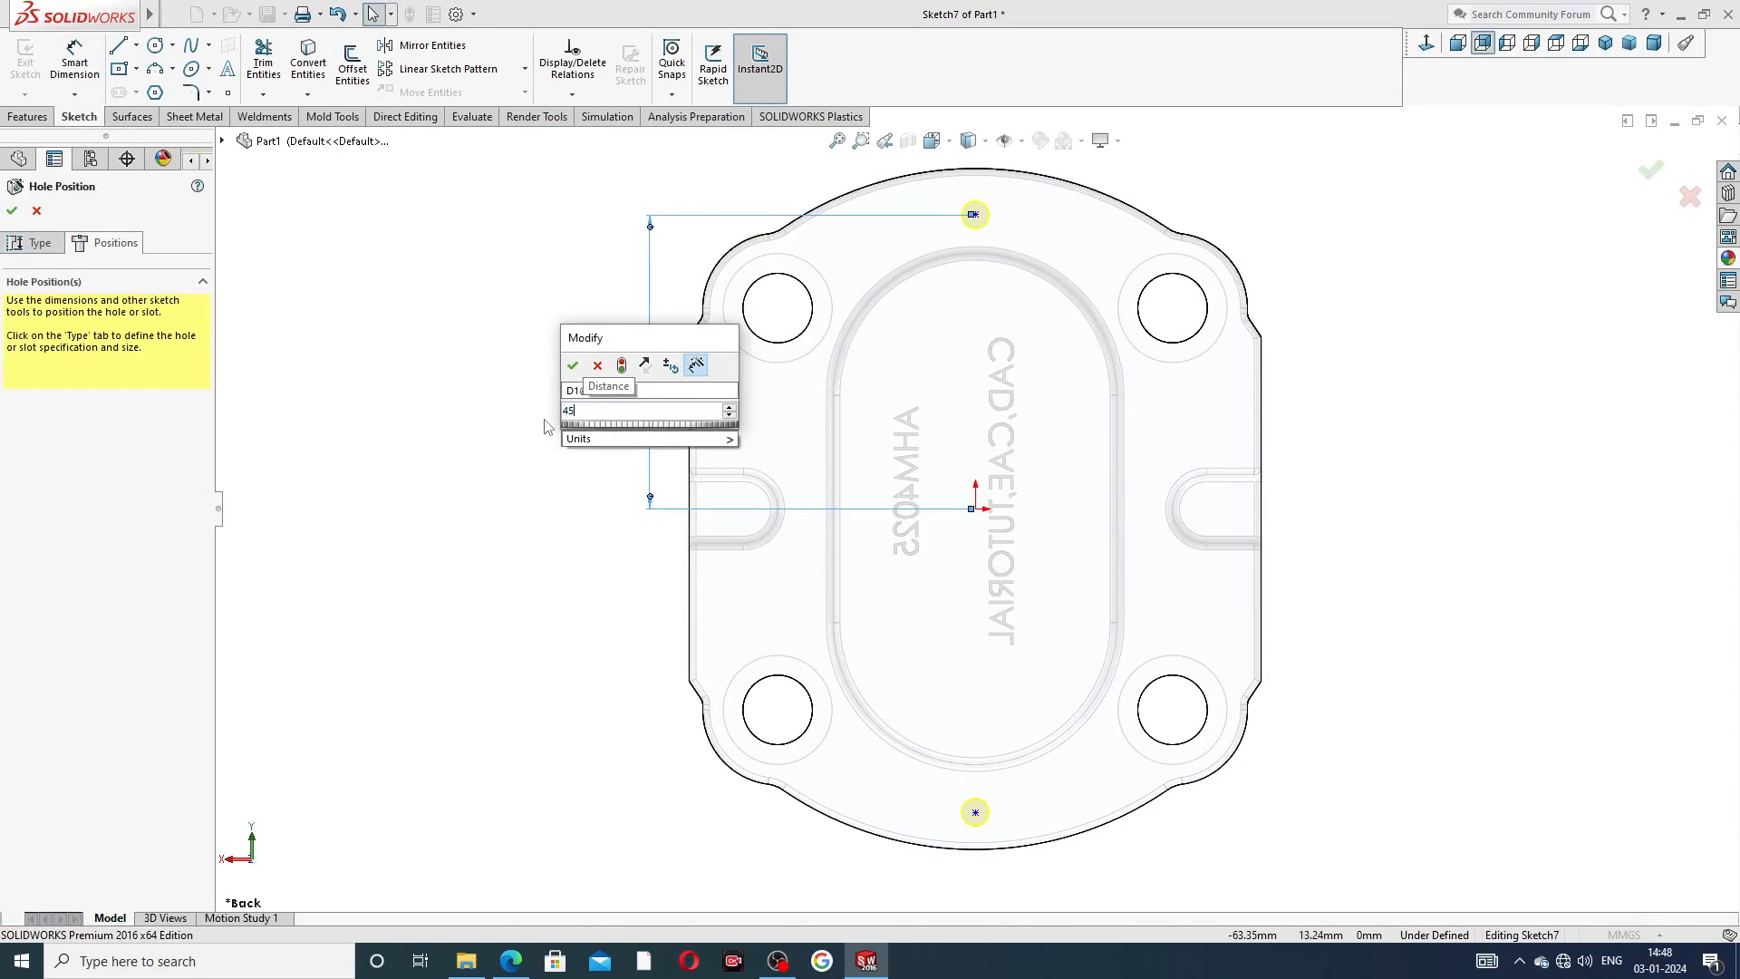
{"action": "key", "text": "Return"}
- Dimension the lower hole point 45 mm from the origin and create the two Ø4.0 holes
{"action": "left_click", "coordinate": [976, 508]}
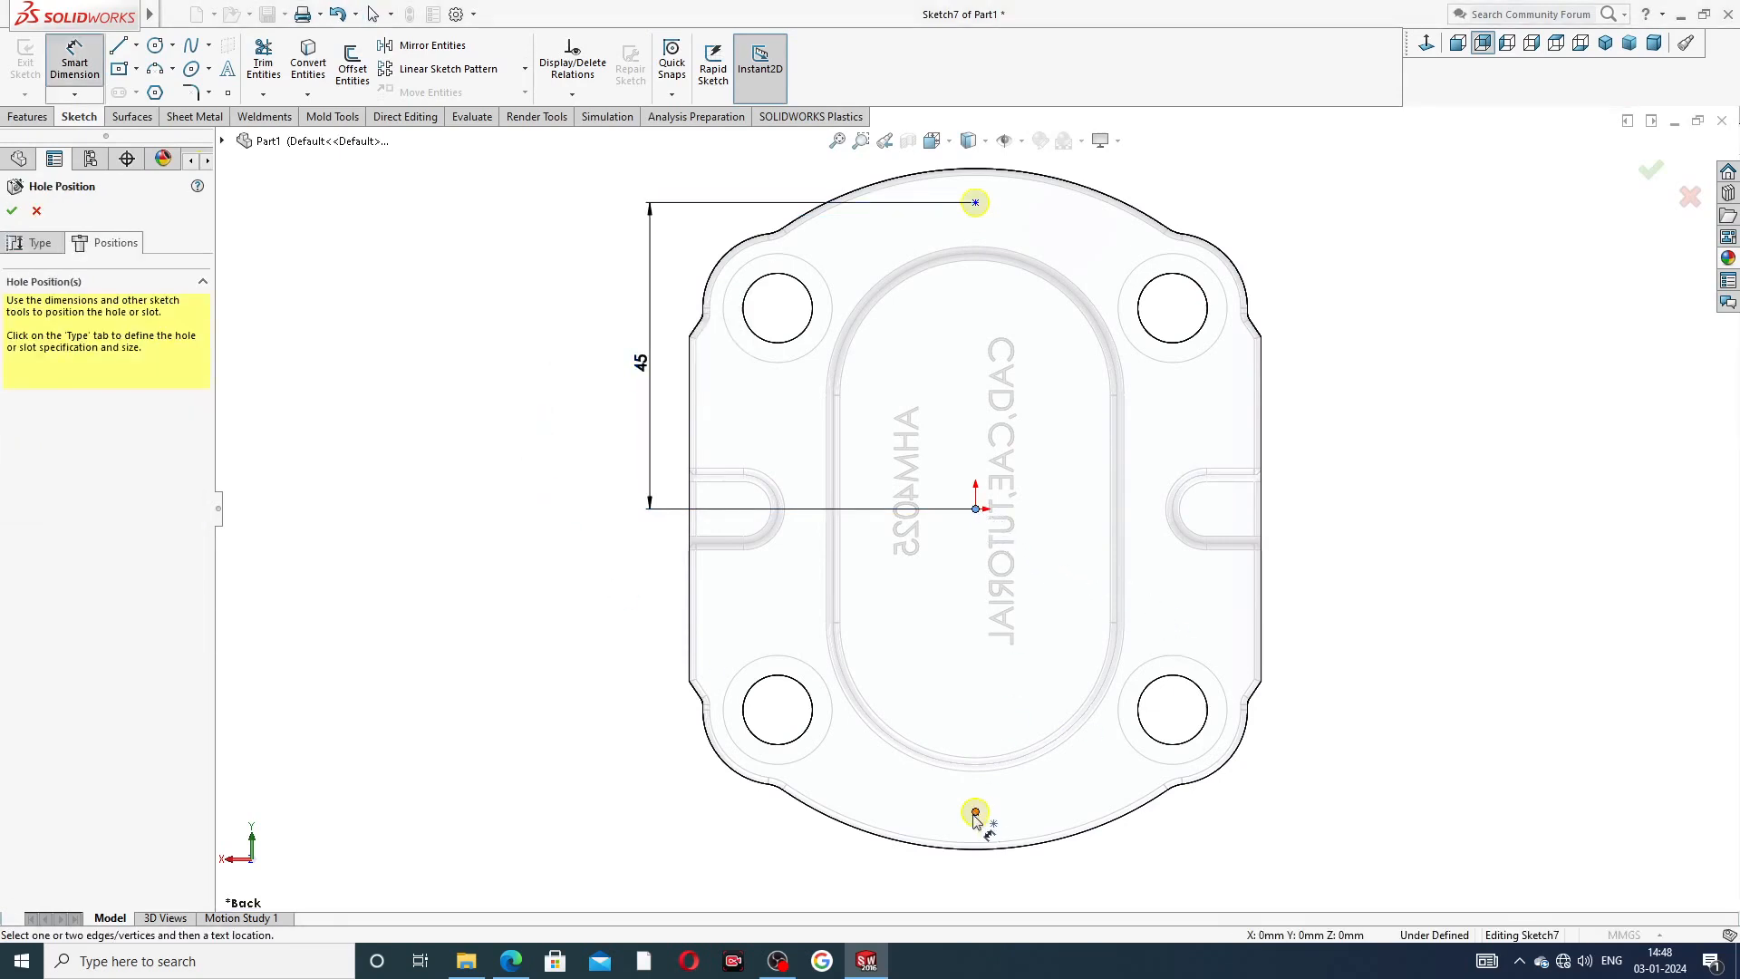
{"action": "left_click", "coordinate": [975, 811]}
{"action": "left_click", "coordinate": [657, 672]}
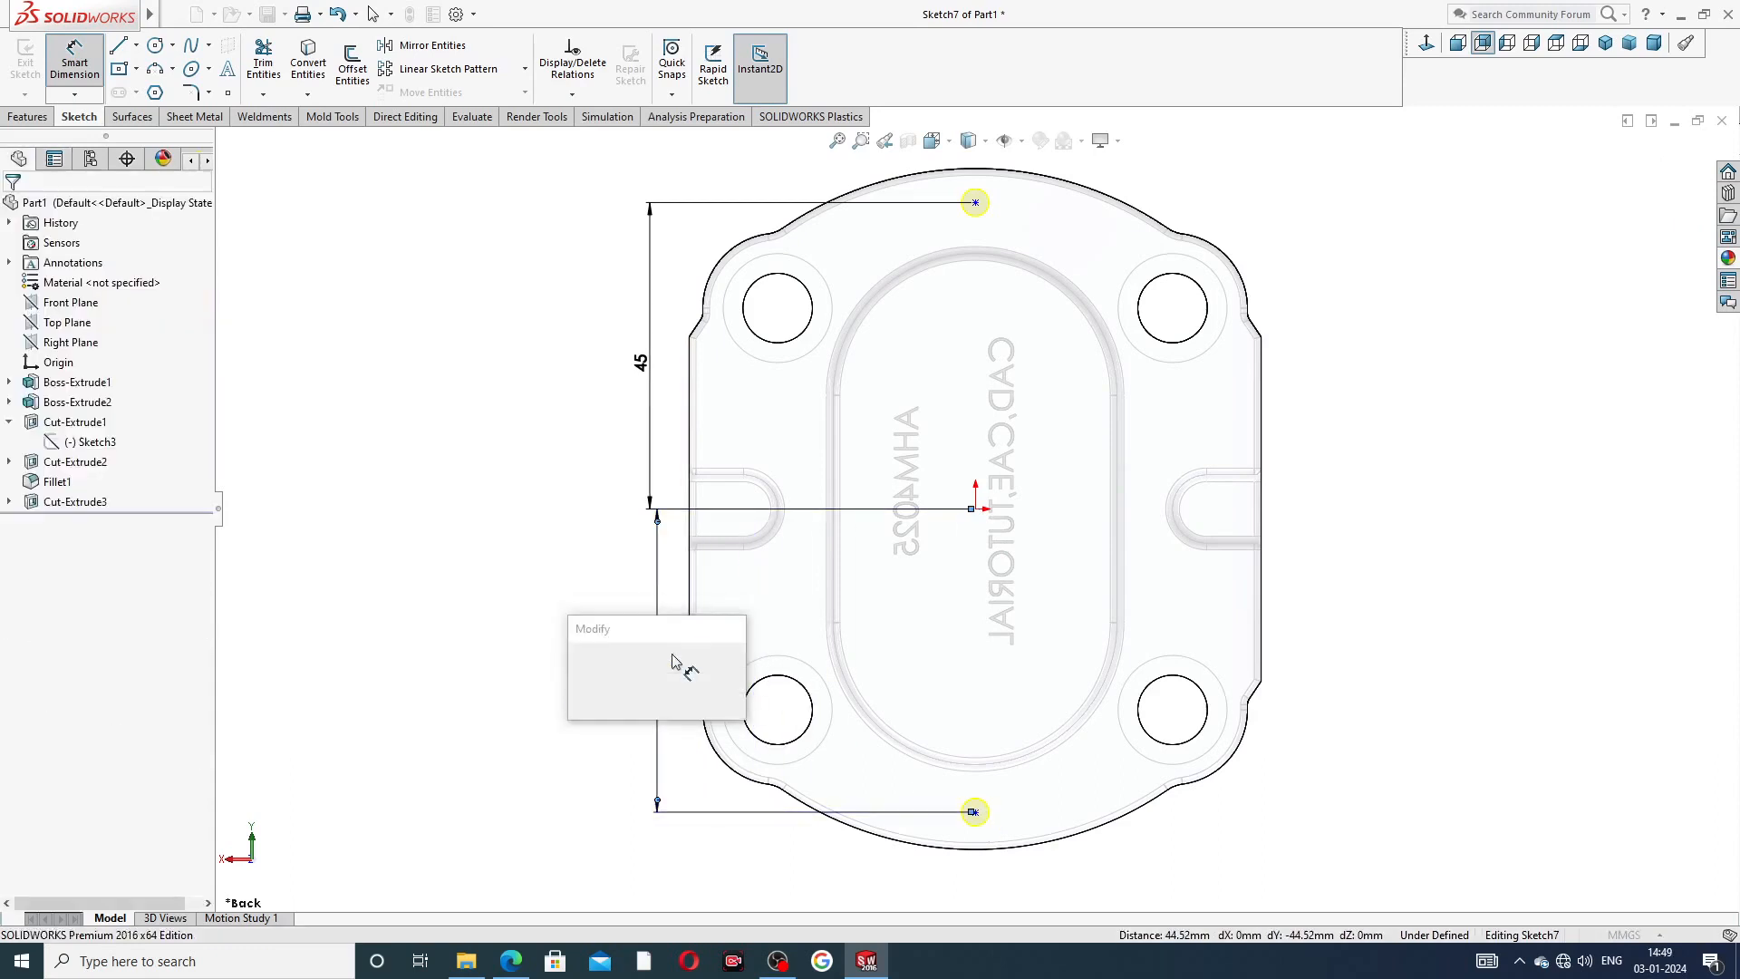
{"action": "type", "text": "45"}
{"action": "key", "text": "Return"}
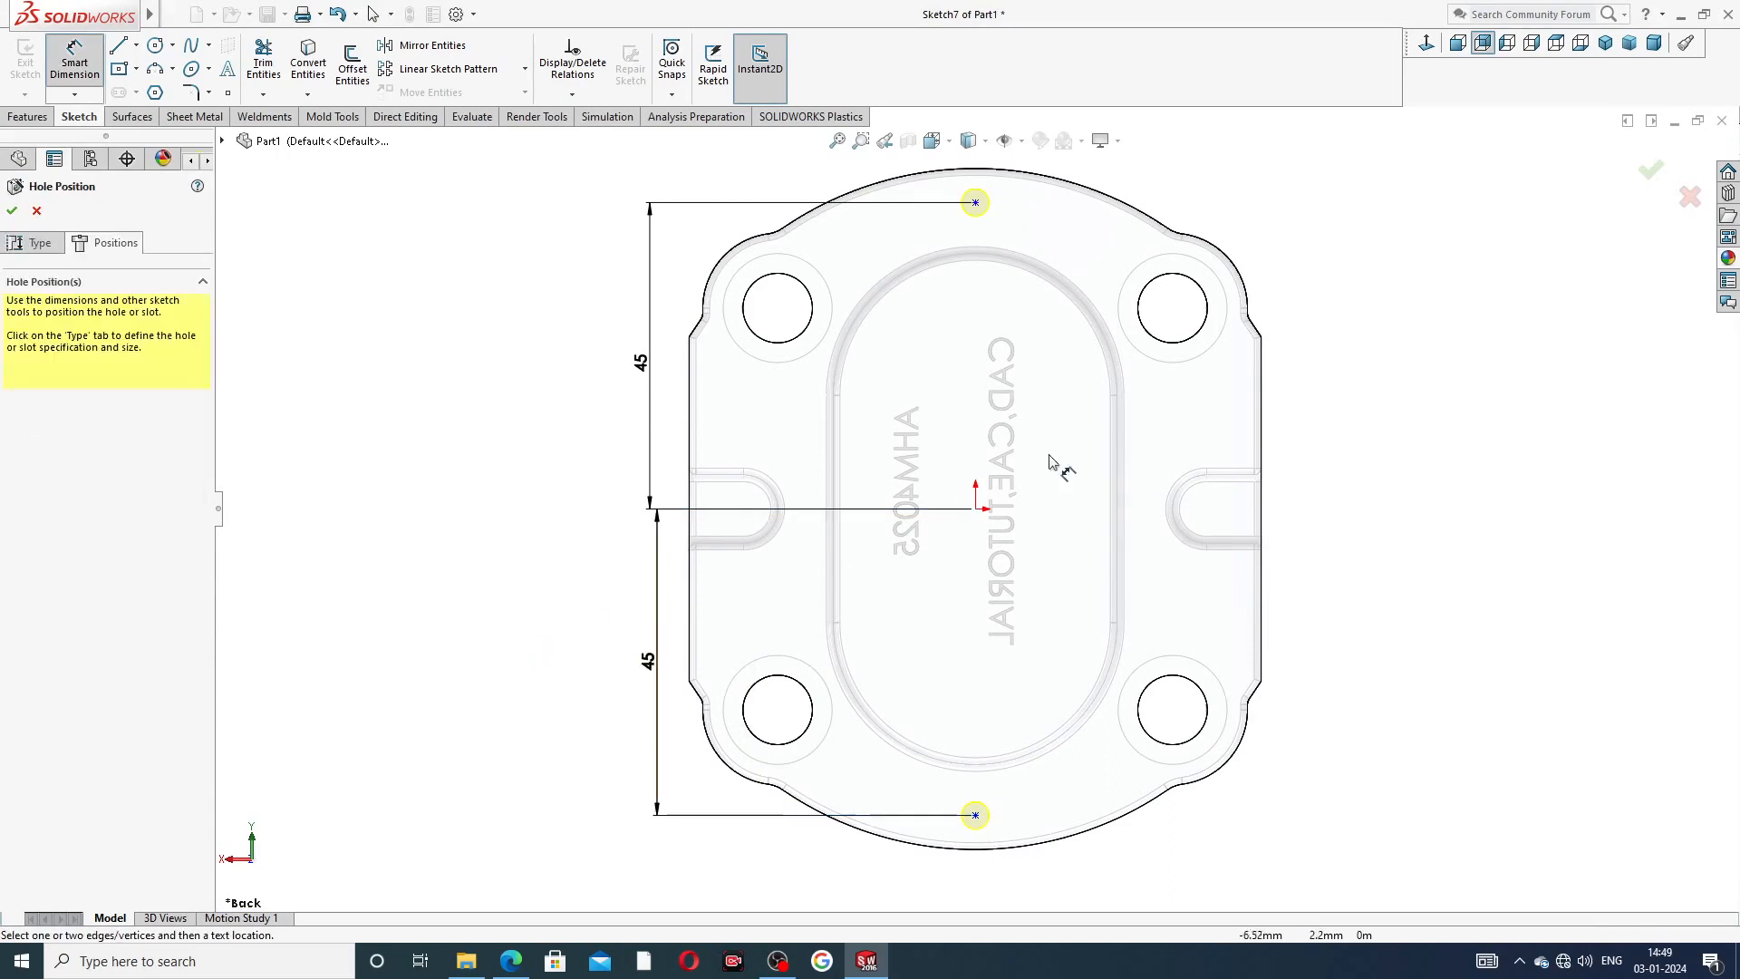
{"action": "right_click", "coordinate": [1380, 319]}
{"action": "left_click", "coordinate": [1404, 318]}
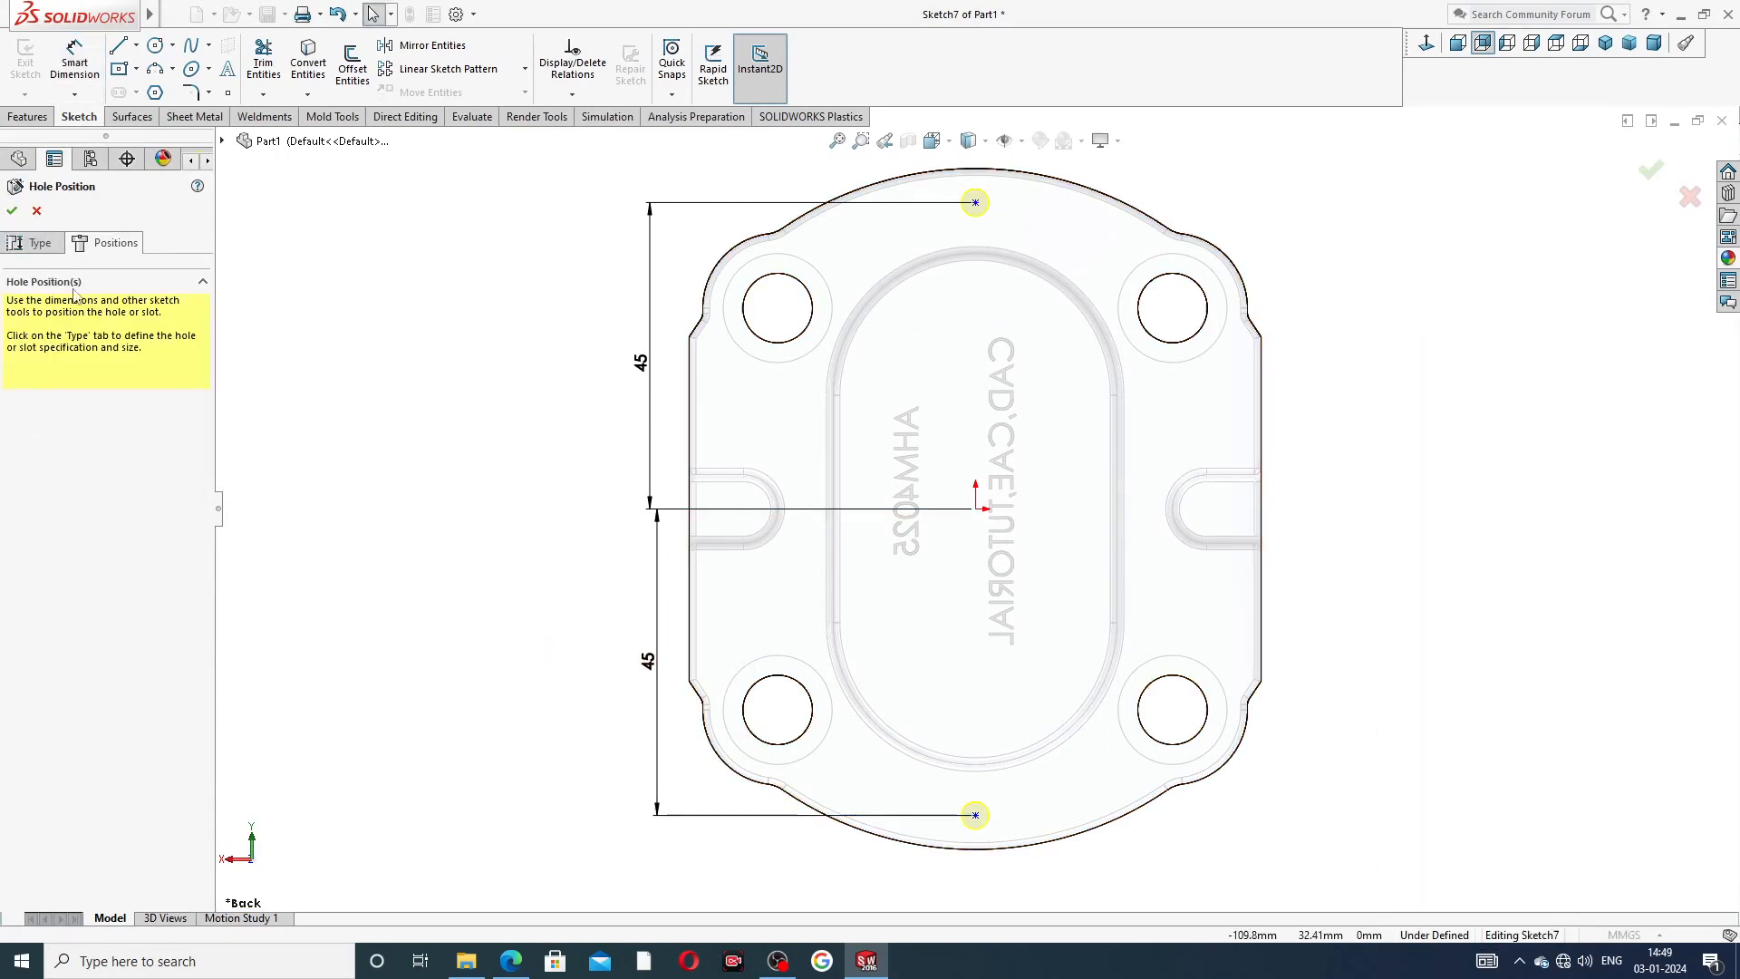
{"action": "left_click", "coordinate": [12, 210]}
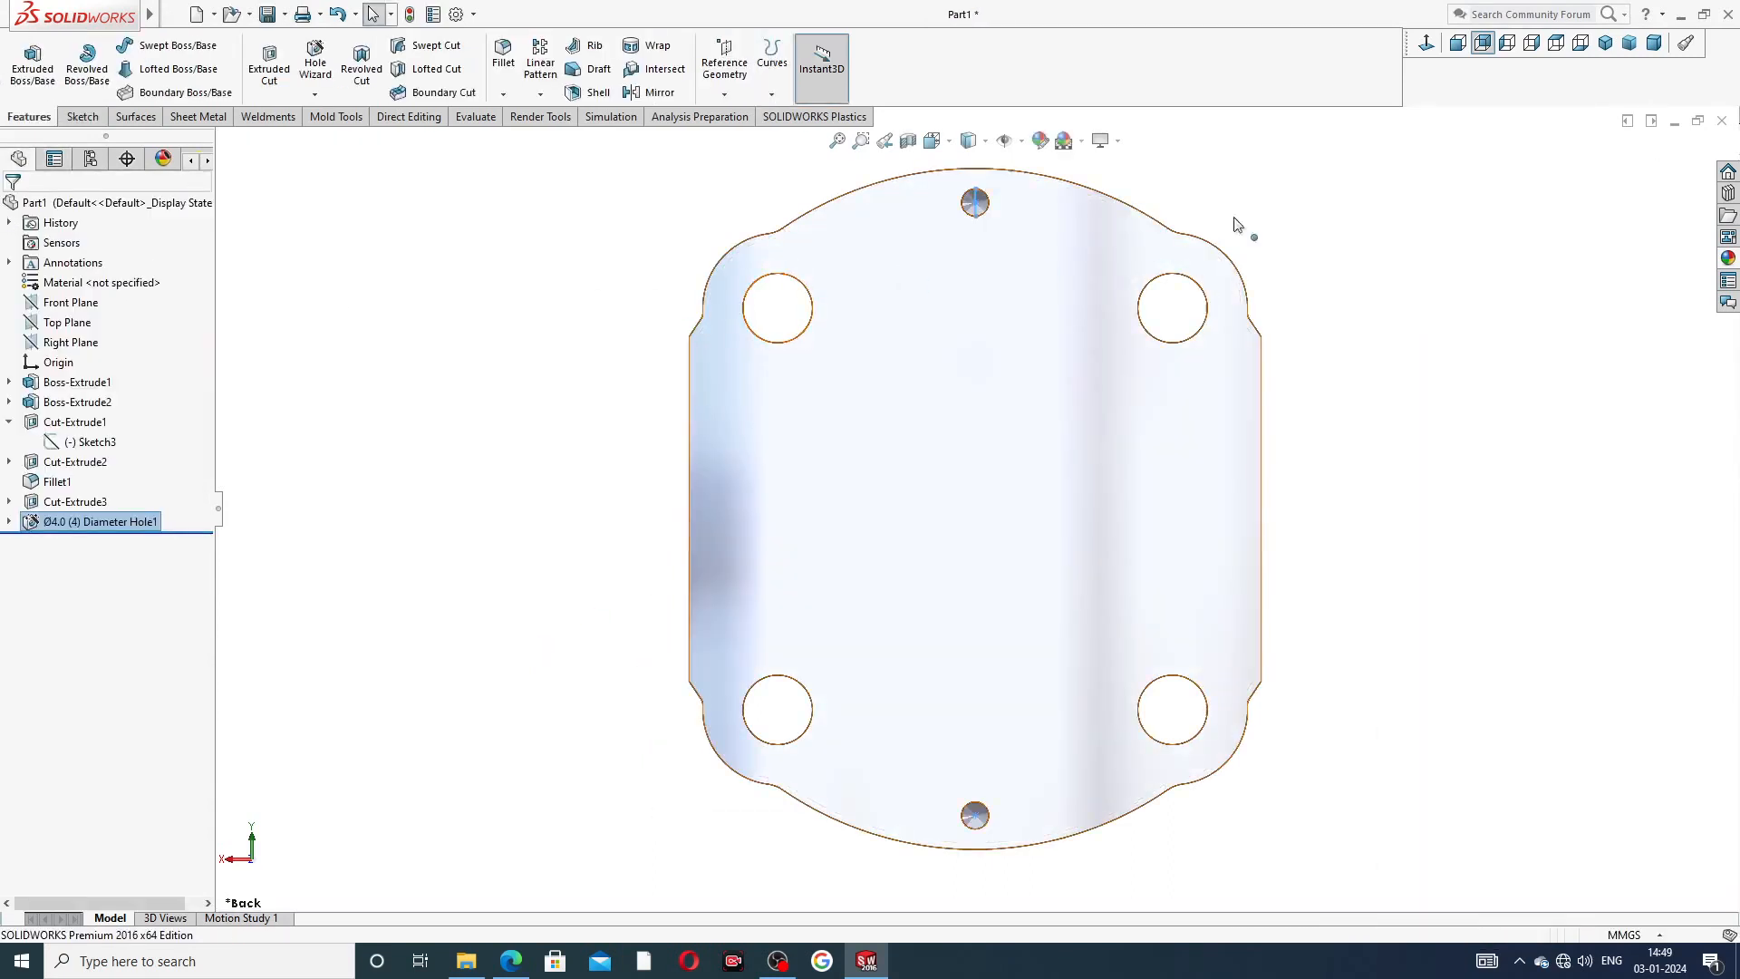
{"action": "left_click", "coordinate": [1336, 218]}
{"action": "middle_click_drag", "start_coordinate": [1254, 284], "coordinate": [832, 362]}
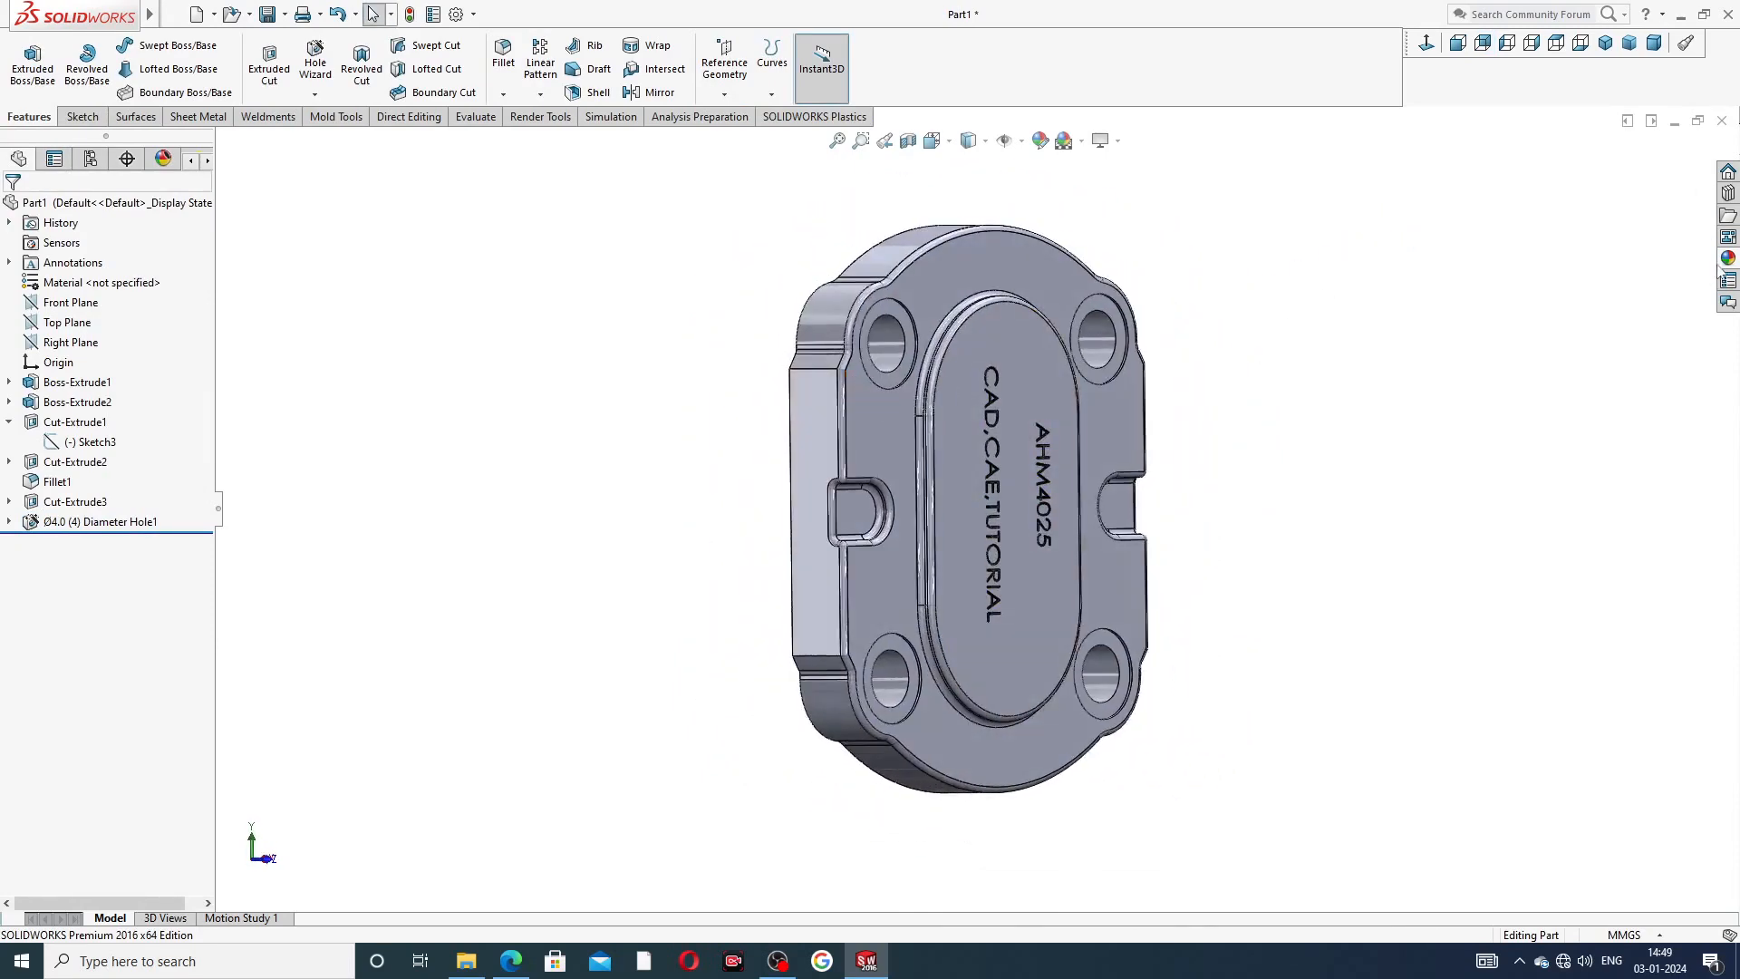
- Apply the polished brass metal appearance to the whole end plate
{"action": "left_click", "coordinate": [1727, 259]}
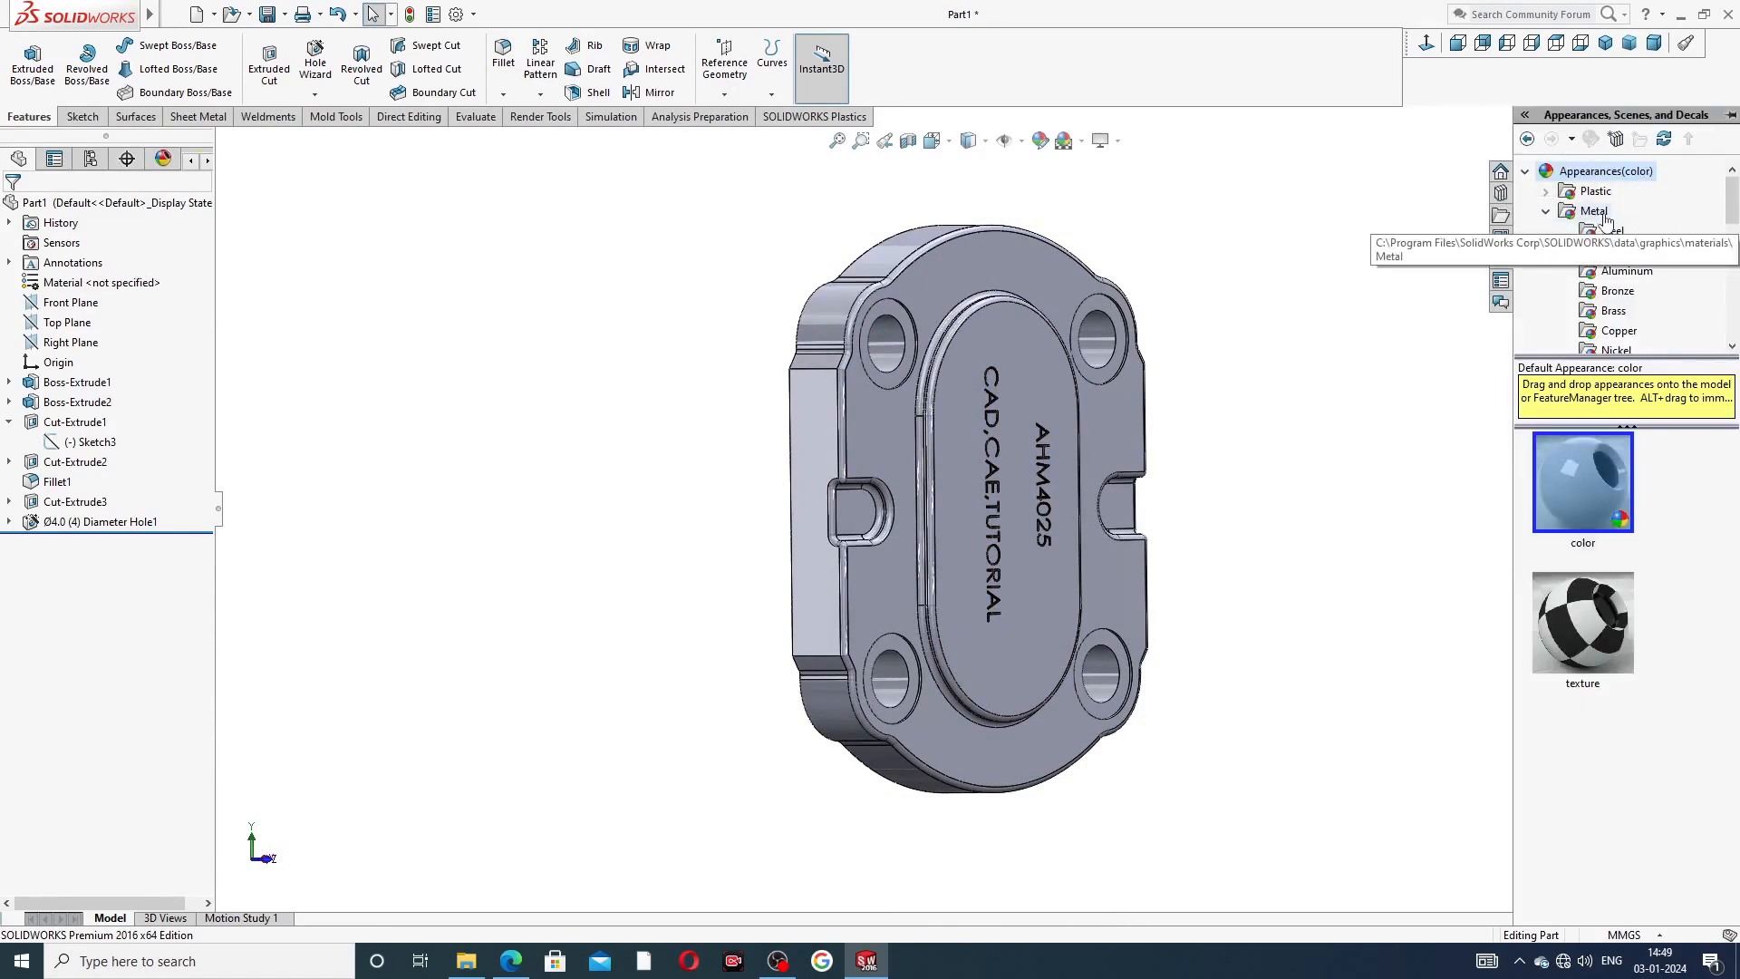
{"action": "scroll", "coordinate": [1617, 332], "scroll_direction": "down", "scroll_amount": 1}
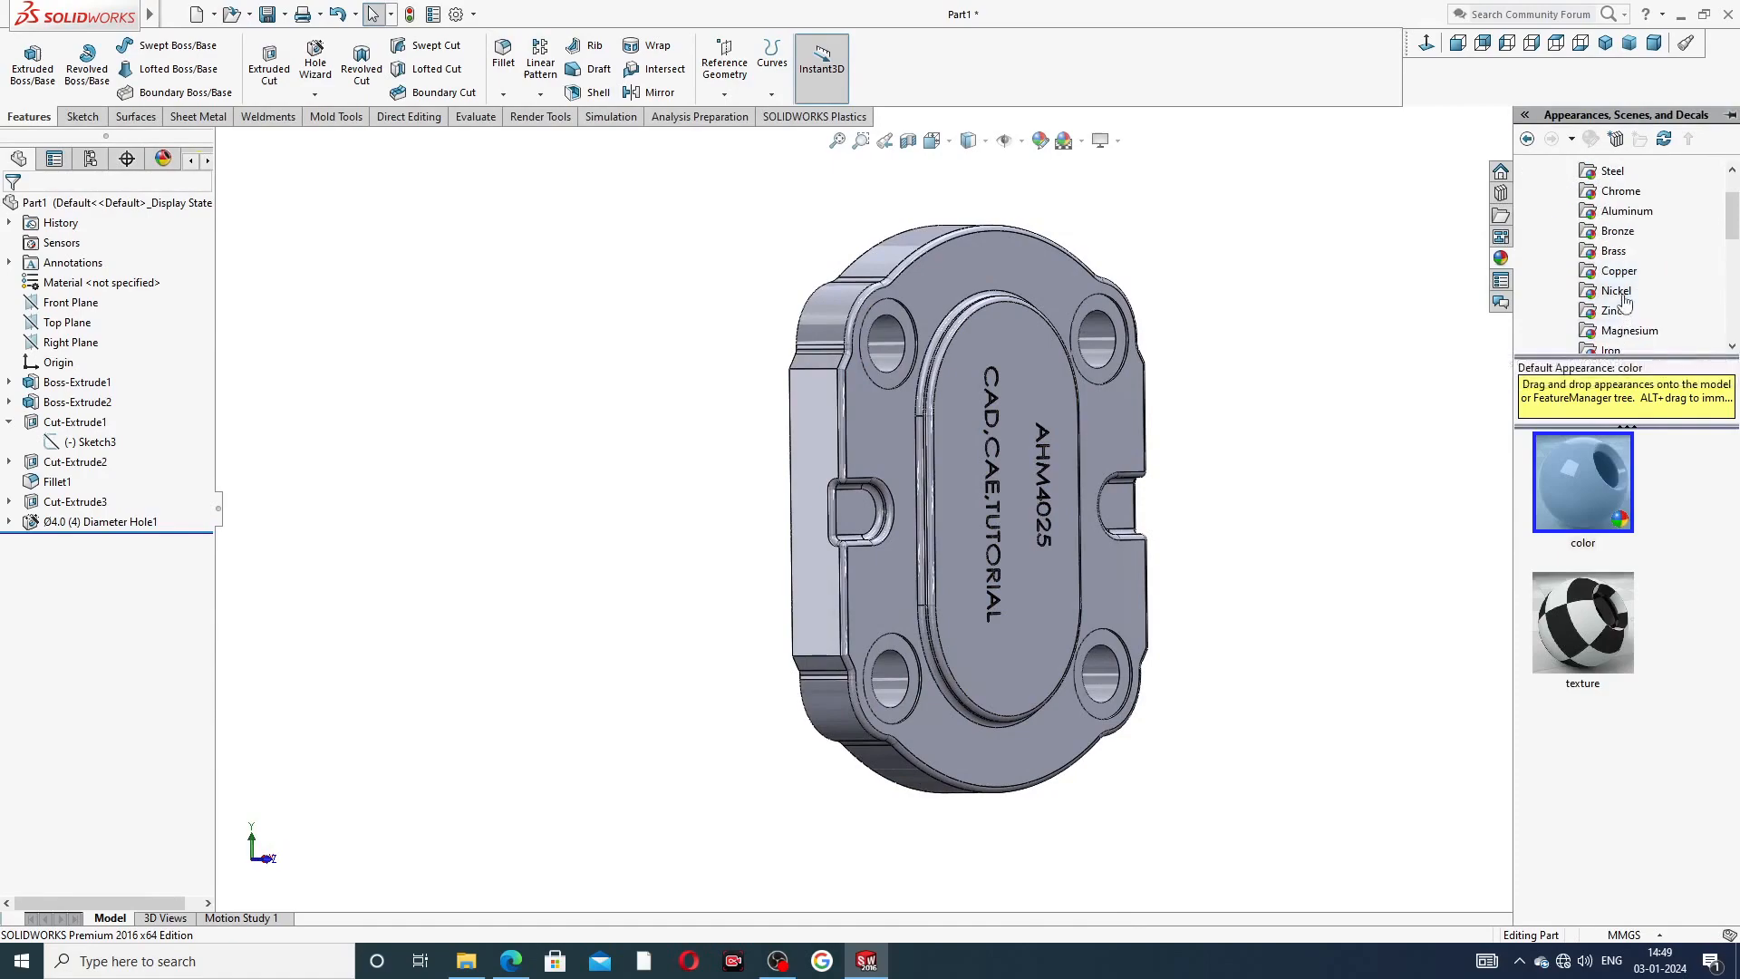
{"action": "left_click", "coordinate": [1613, 253]}
{"action": "double_click", "coordinate": [1599, 469]}
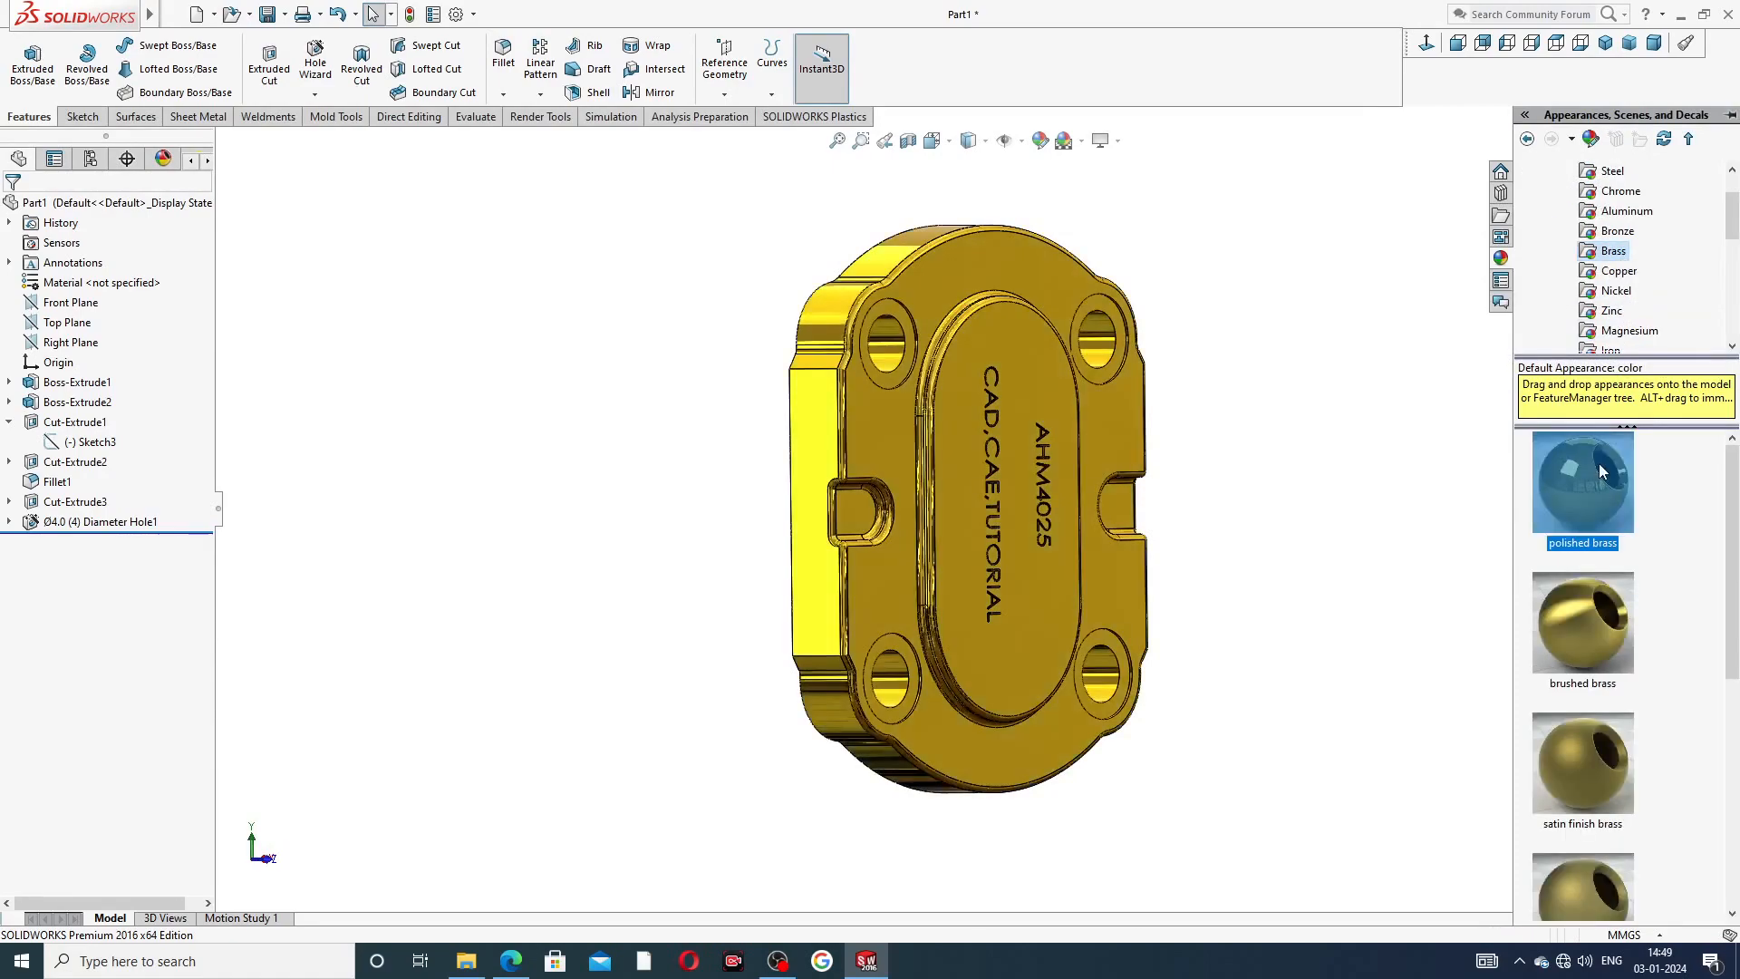
- Inspect the end plate from the back and front, and compare it with the Part-11 reference drawing in the browser
{"action": "middle_click_drag", "start_coordinate": [1414, 431], "coordinate": [1216, 345]}
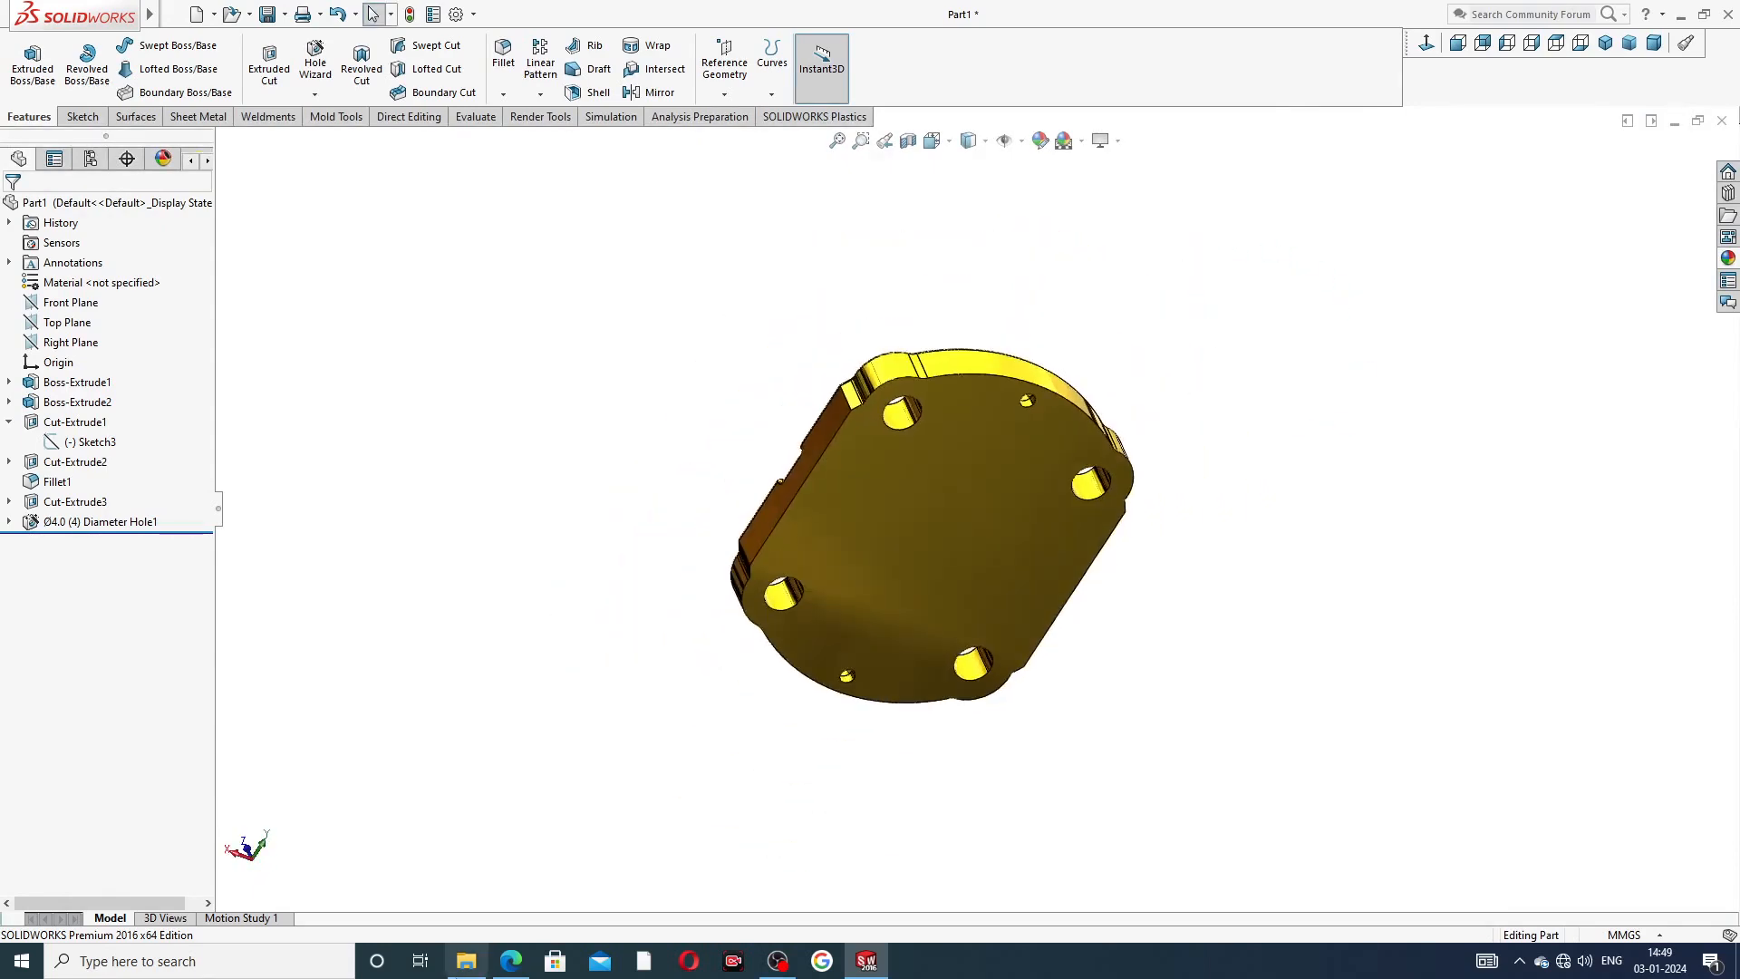
{"action": "left_click", "coordinate": [510, 960]}
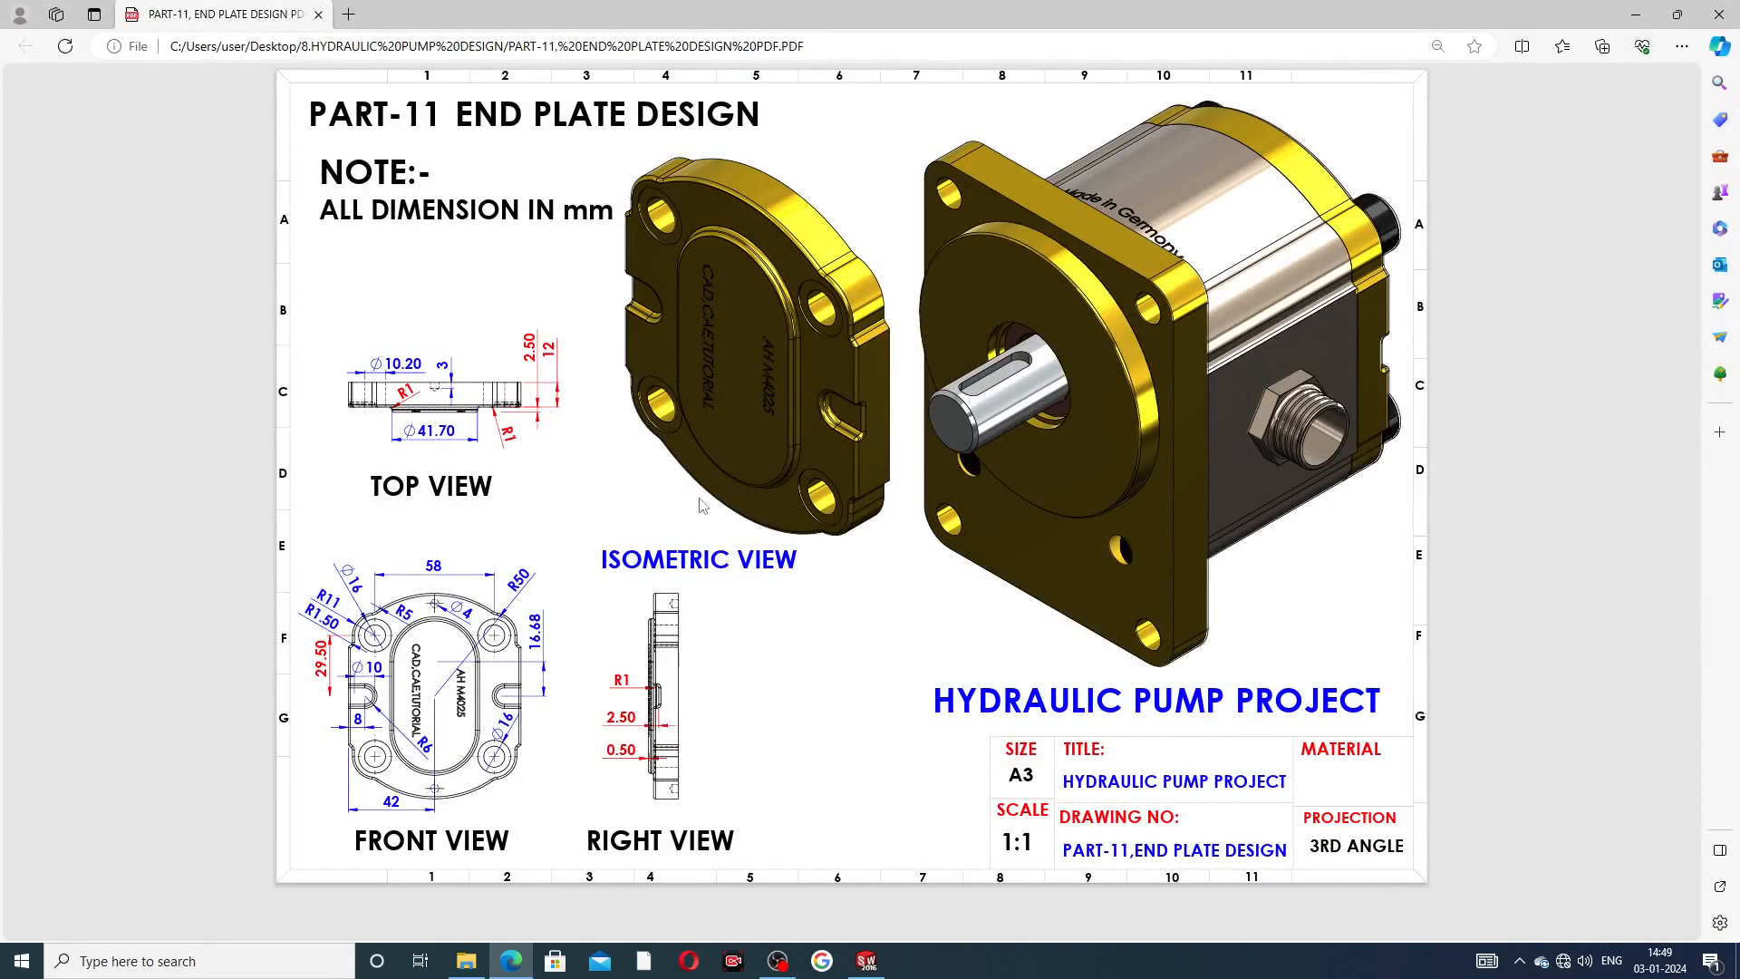
{"action": "left_click", "coordinate": [866, 961]}
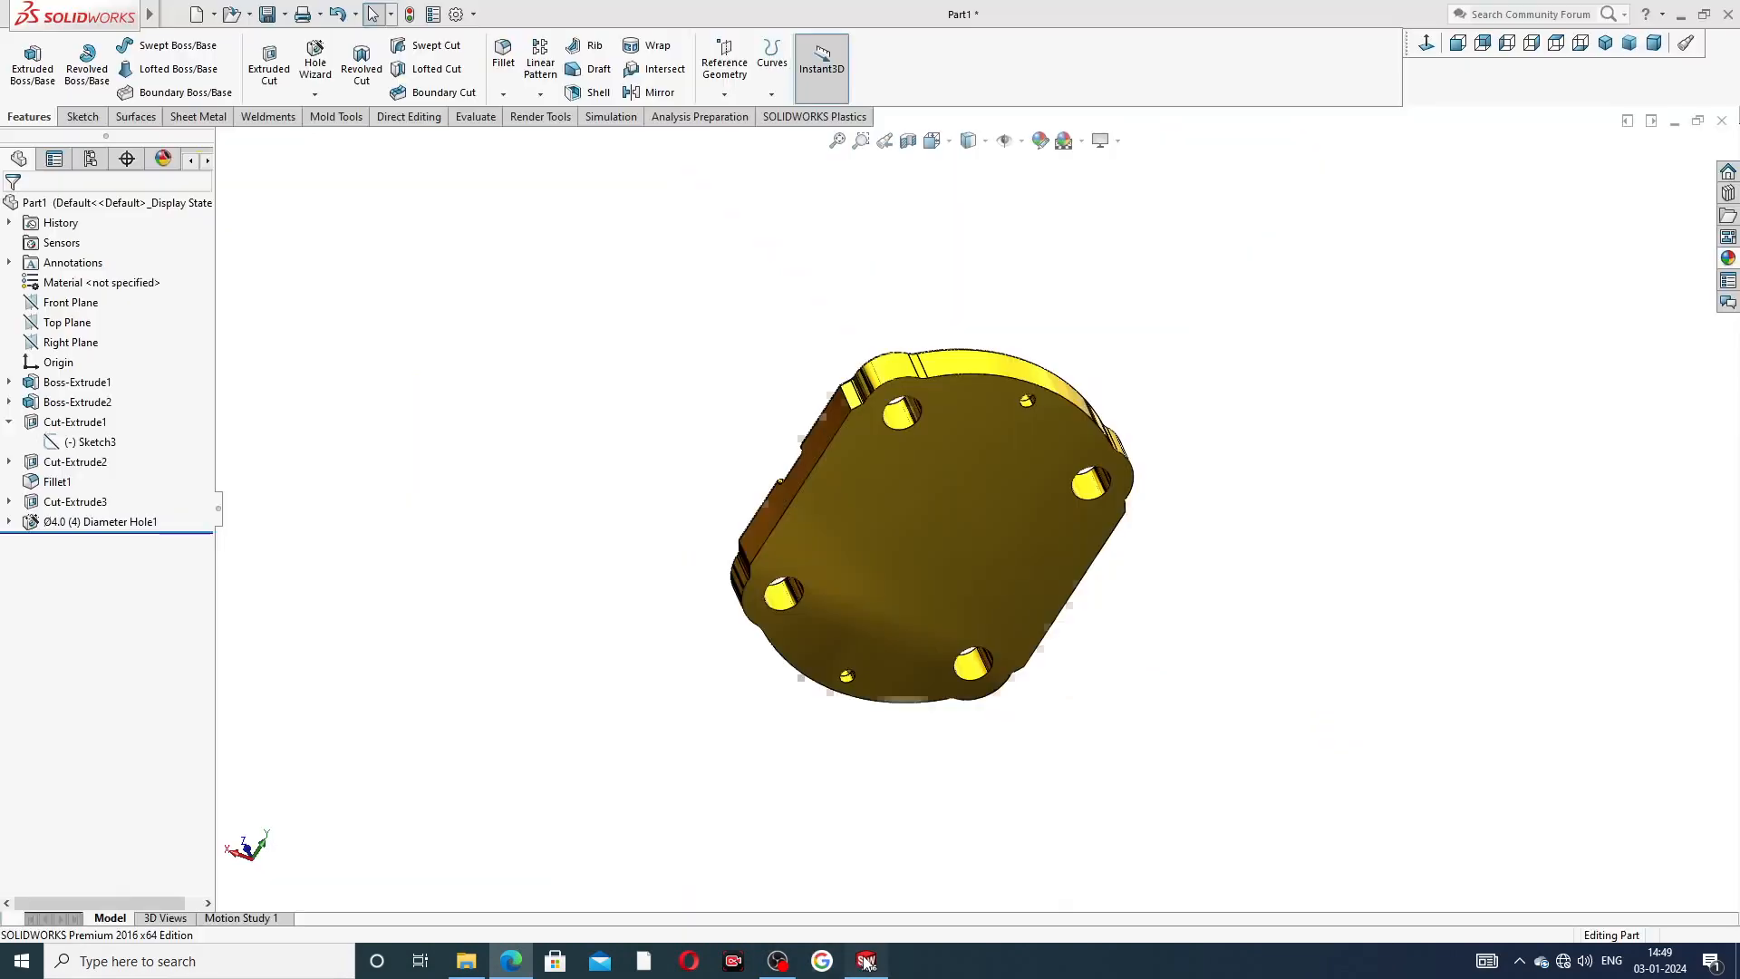
{"action": "middle_click_drag", "start_coordinate": [1165, 377], "coordinate": [1413, 761]}
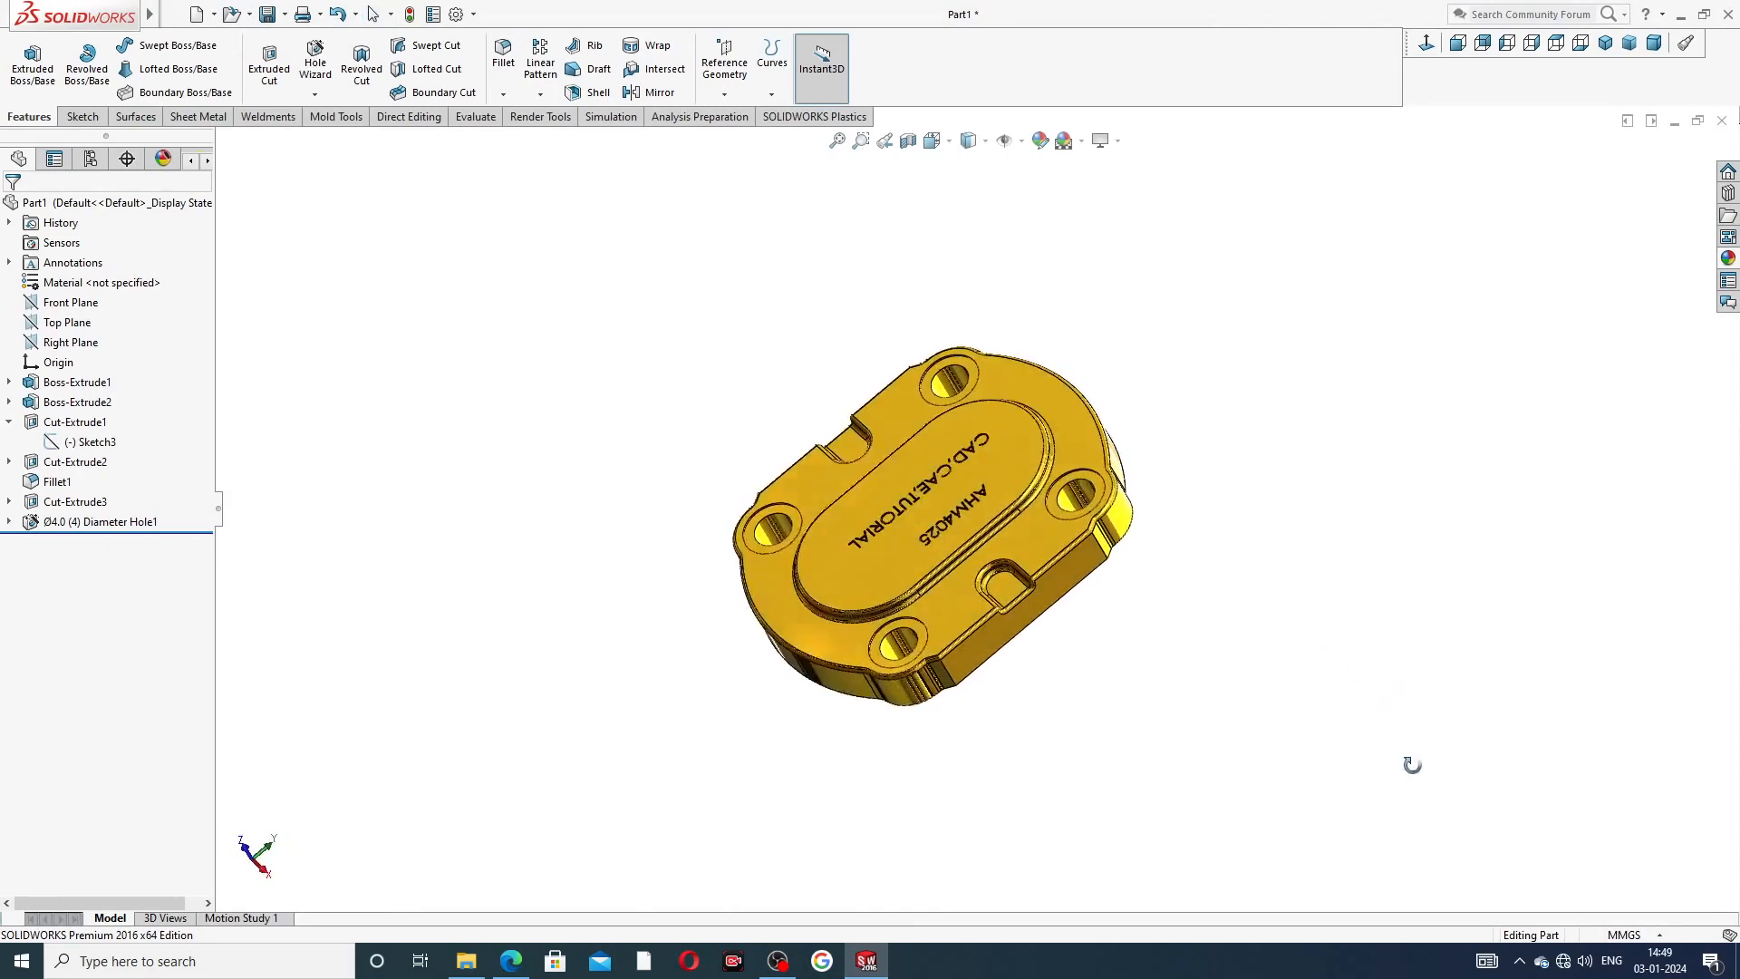
{"action": "scroll", "coordinate": [966, 413], "scroll_direction": "down", "scroll_amount": 3}
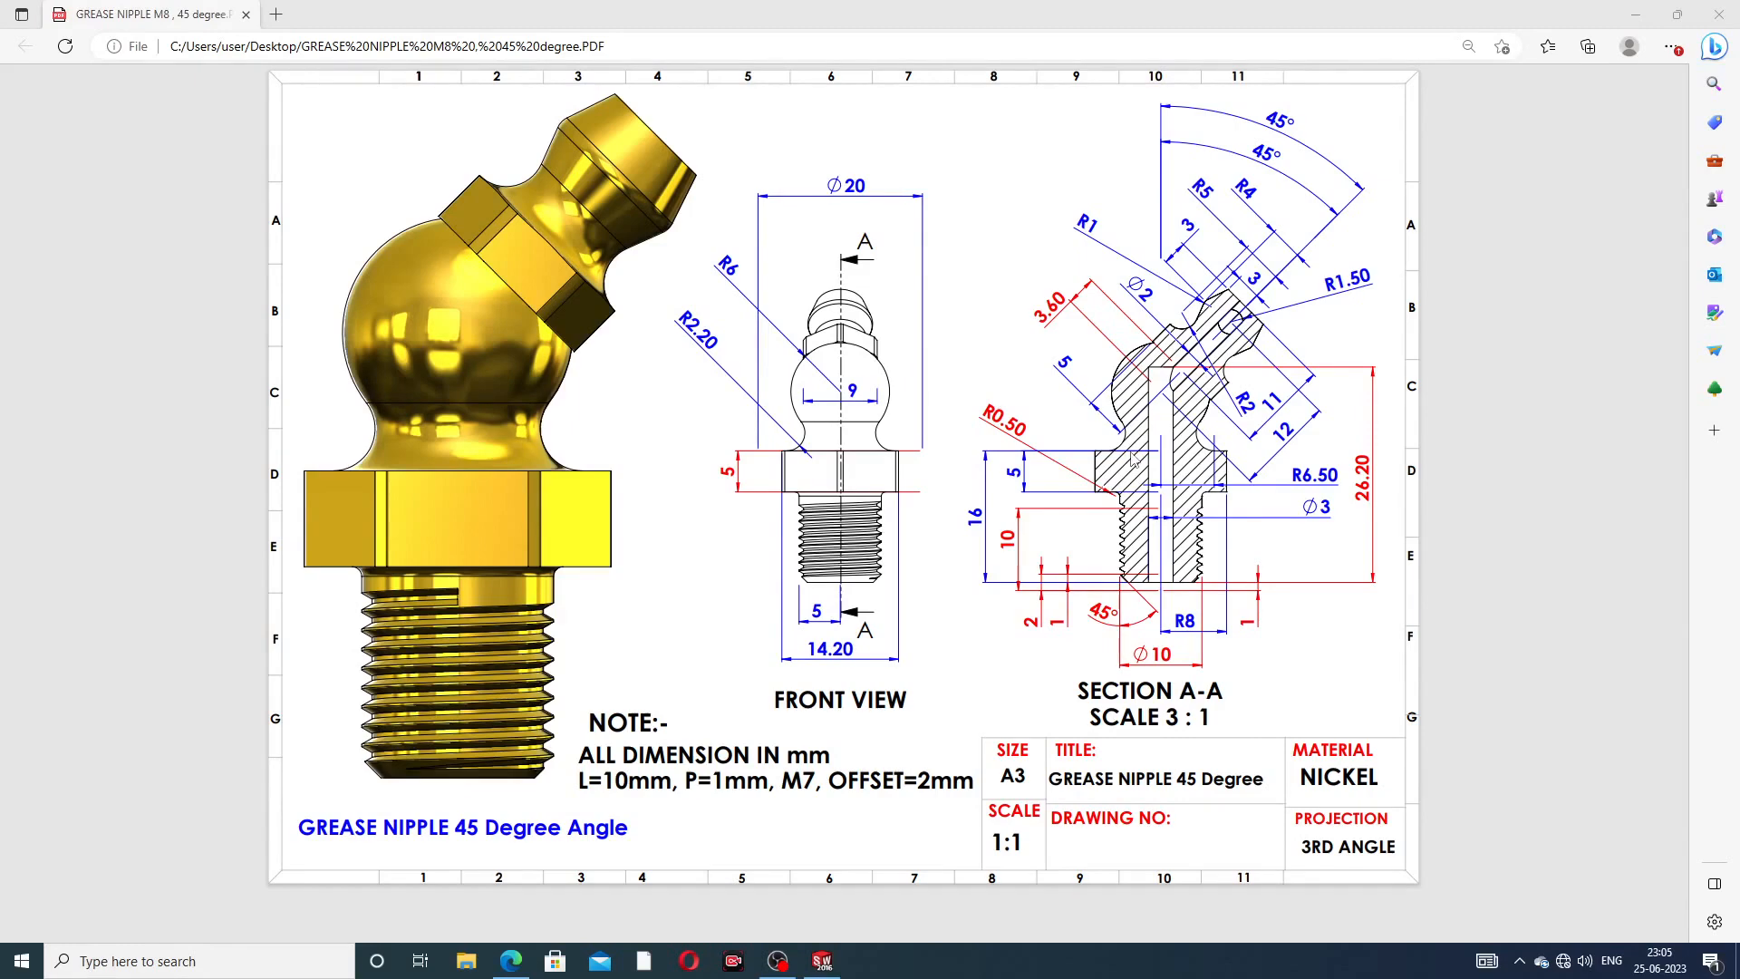
- Examine the finished 45-degree grease nipple model from several angles, ending in the isometric view
{"action": "left_click", "coordinate": [512, 962]}
{"action": "middle_click_drag", "start_coordinate": [1158, 412], "coordinate": [1208, 520]}
{"action": "scroll", "coordinate": [1152, 492], "scroll_direction": "down", "scroll_amount": 2}
{"action": "middle_click_drag", "start_coordinate": [1180, 264], "coordinate": [1146, 412]}
{"action": "left_click", "coordinate": [1608, 42]}
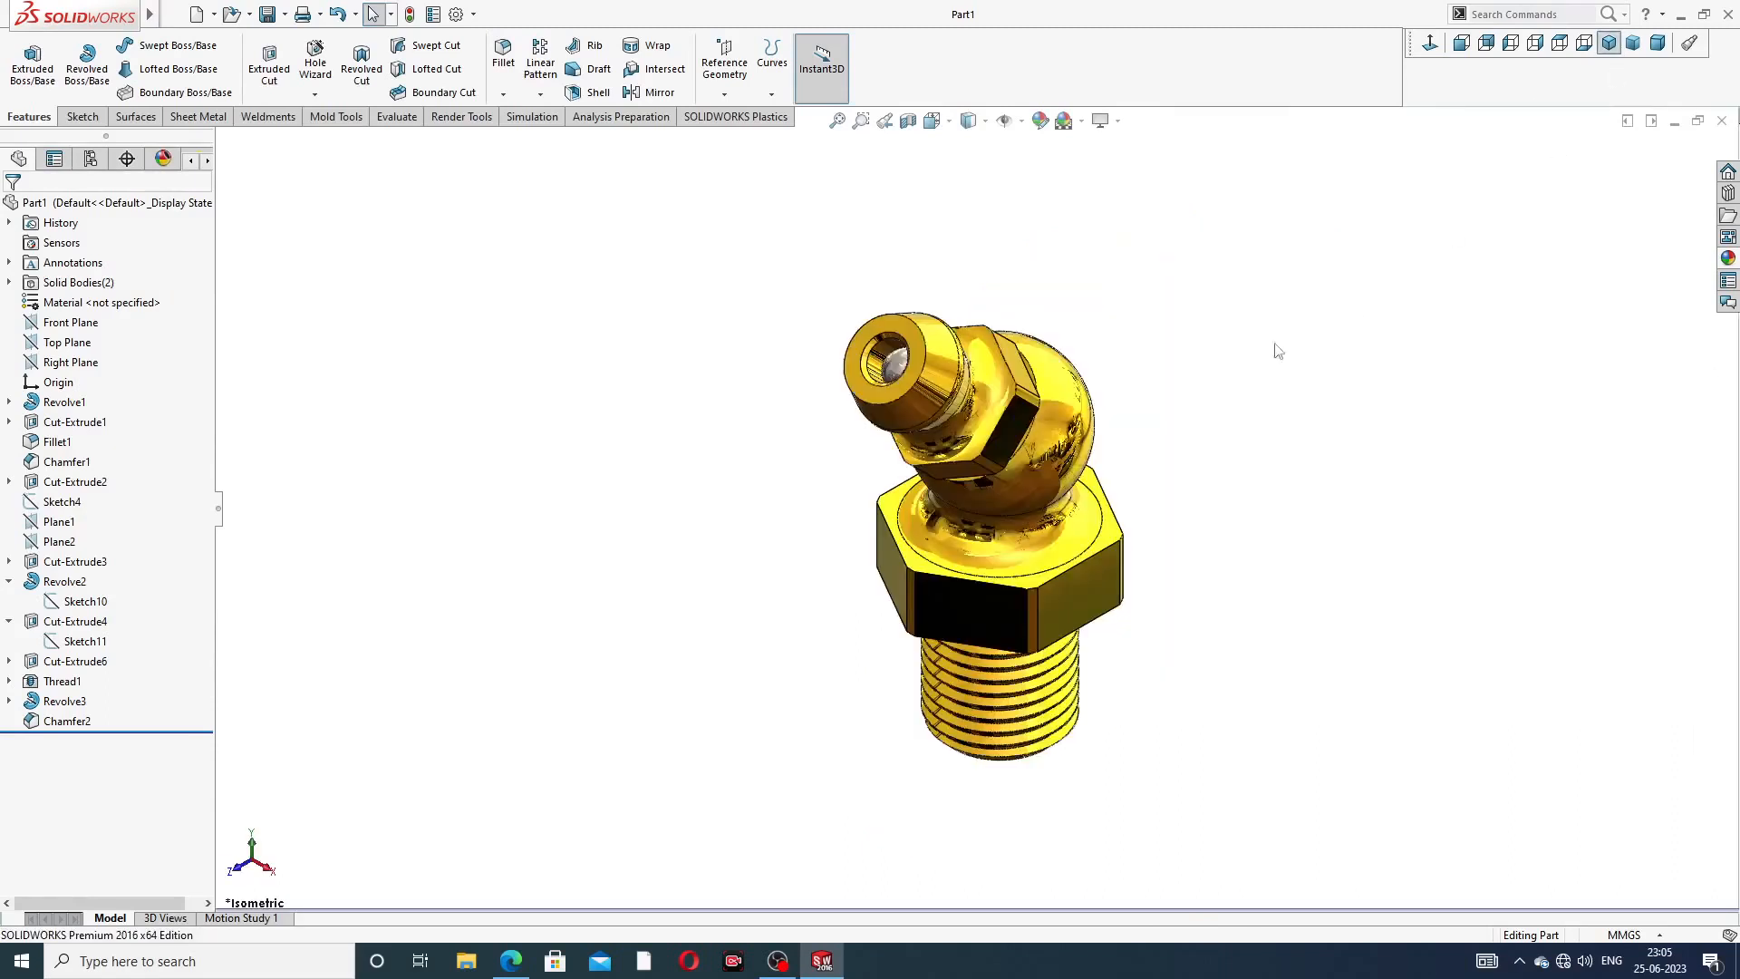
{"action": "scroll", "coordinate": [1095, 551], "scroll_direction": "down", "scroll_amount": 1}
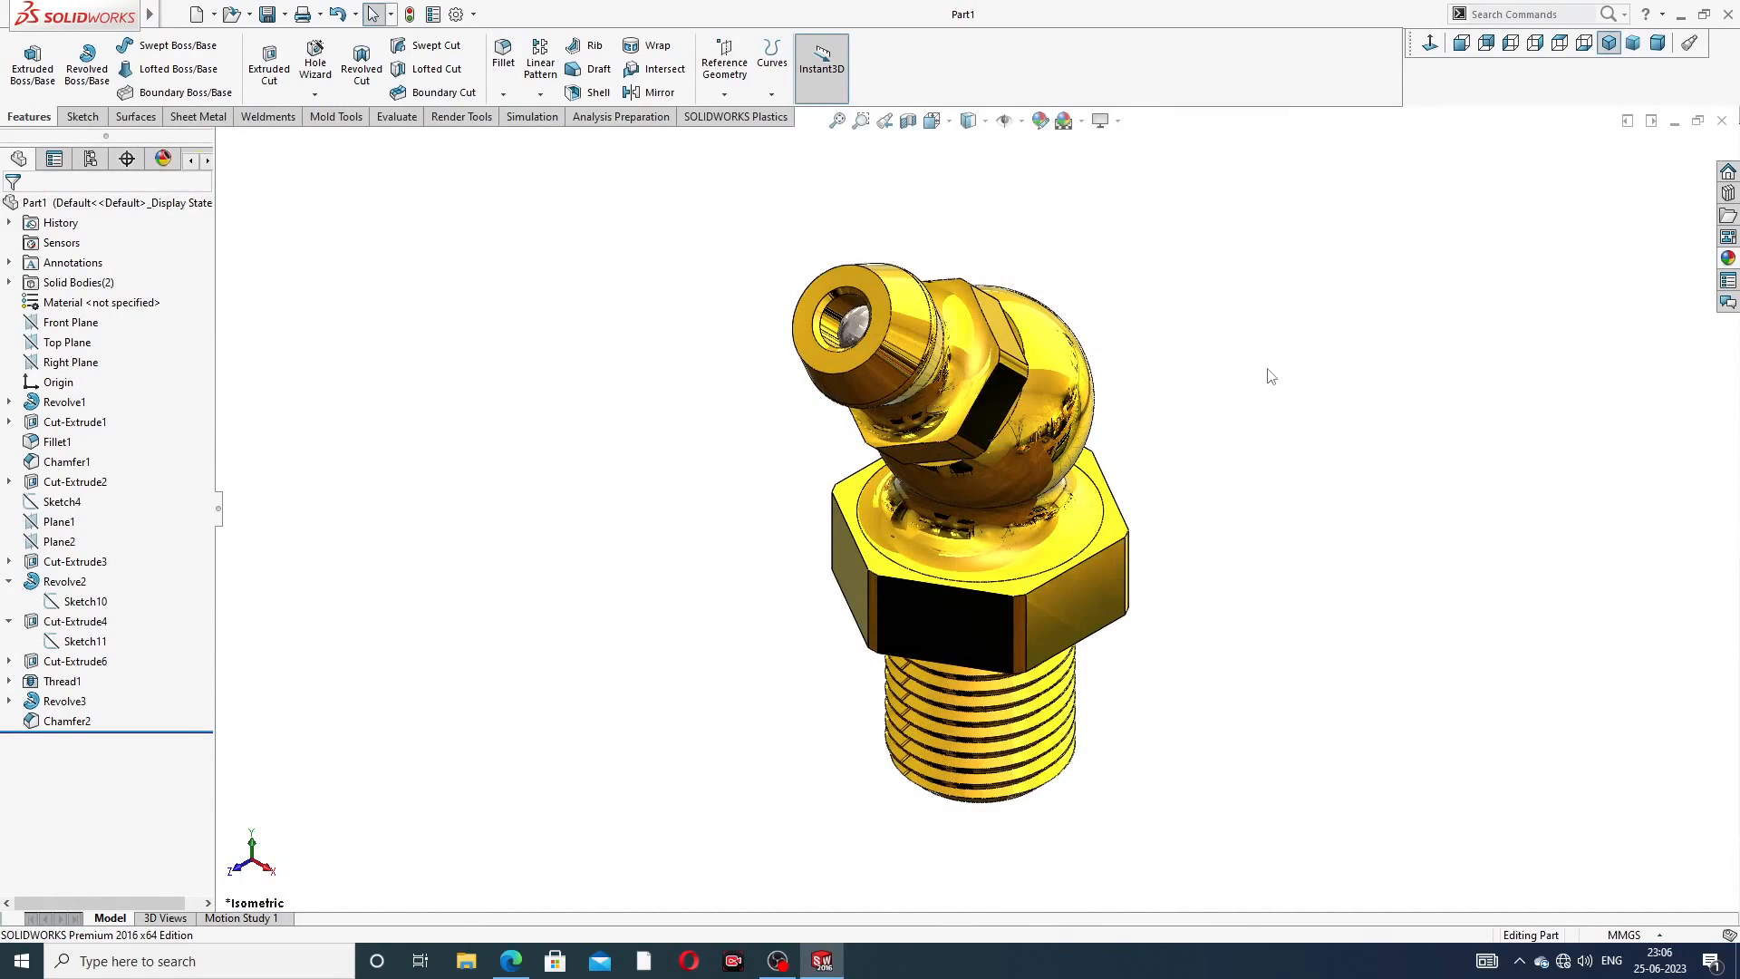
- Close the finished grease nipple model and create a new part with a plain white background scene
{"action": "left_click", "coordinate": [1721, 120]}
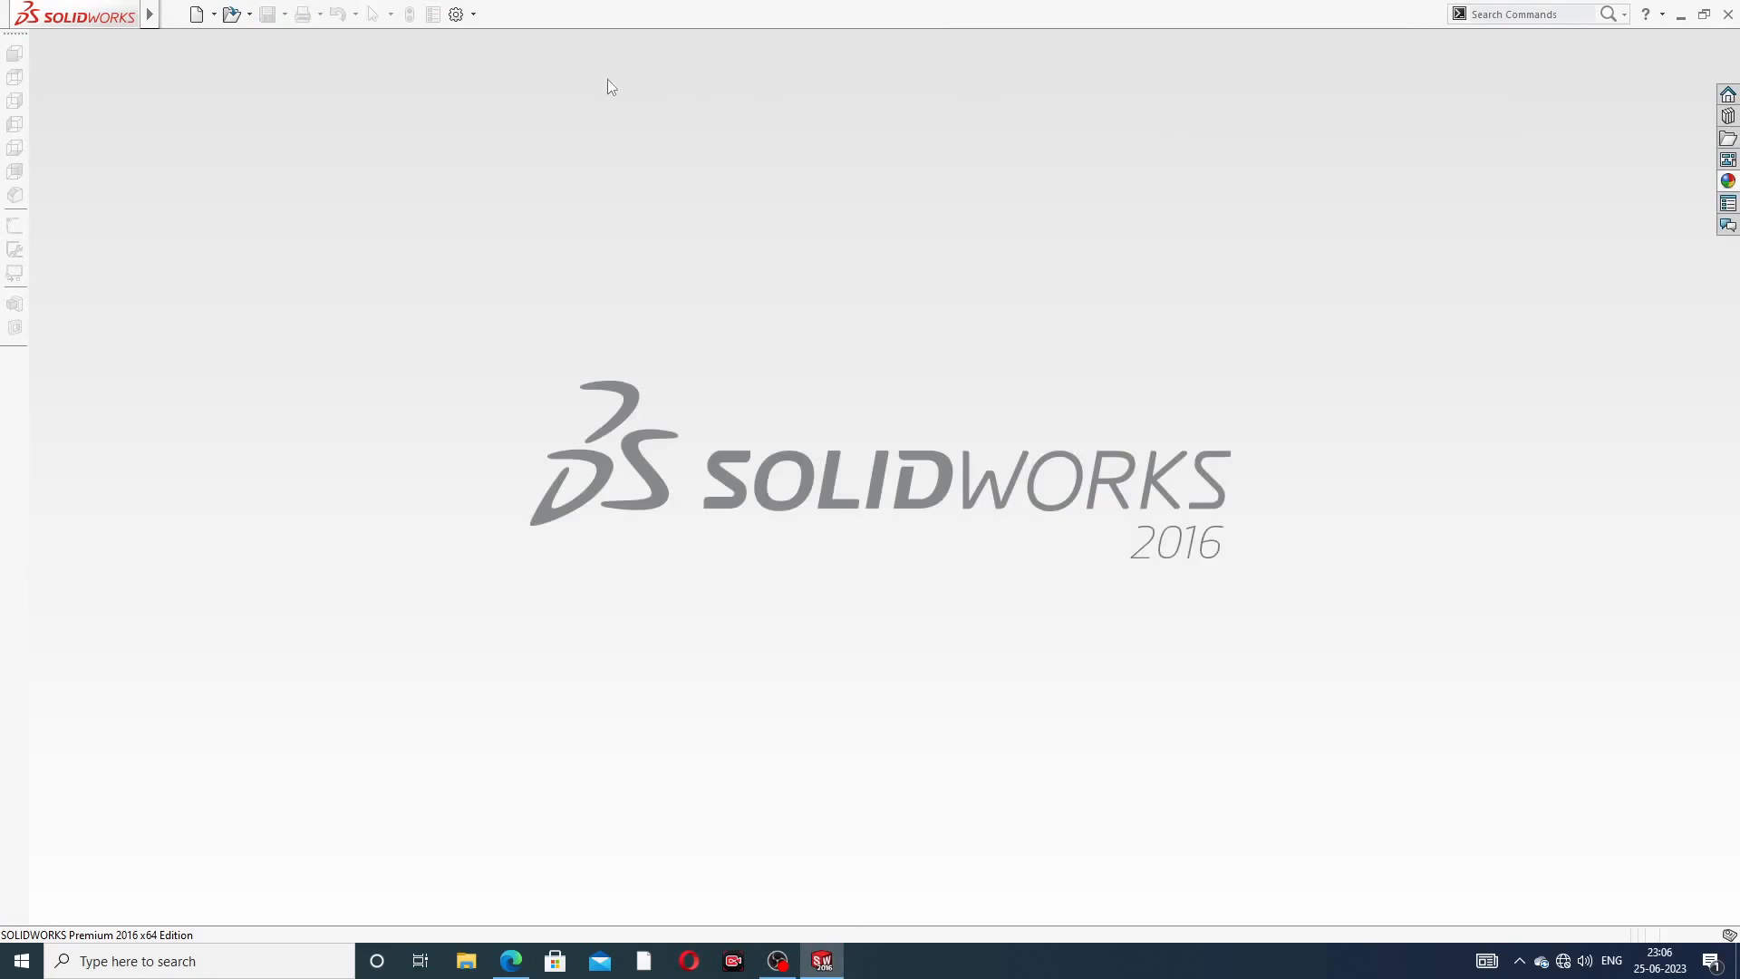
{"action": "left_click", "coordinate": [196, 13]}
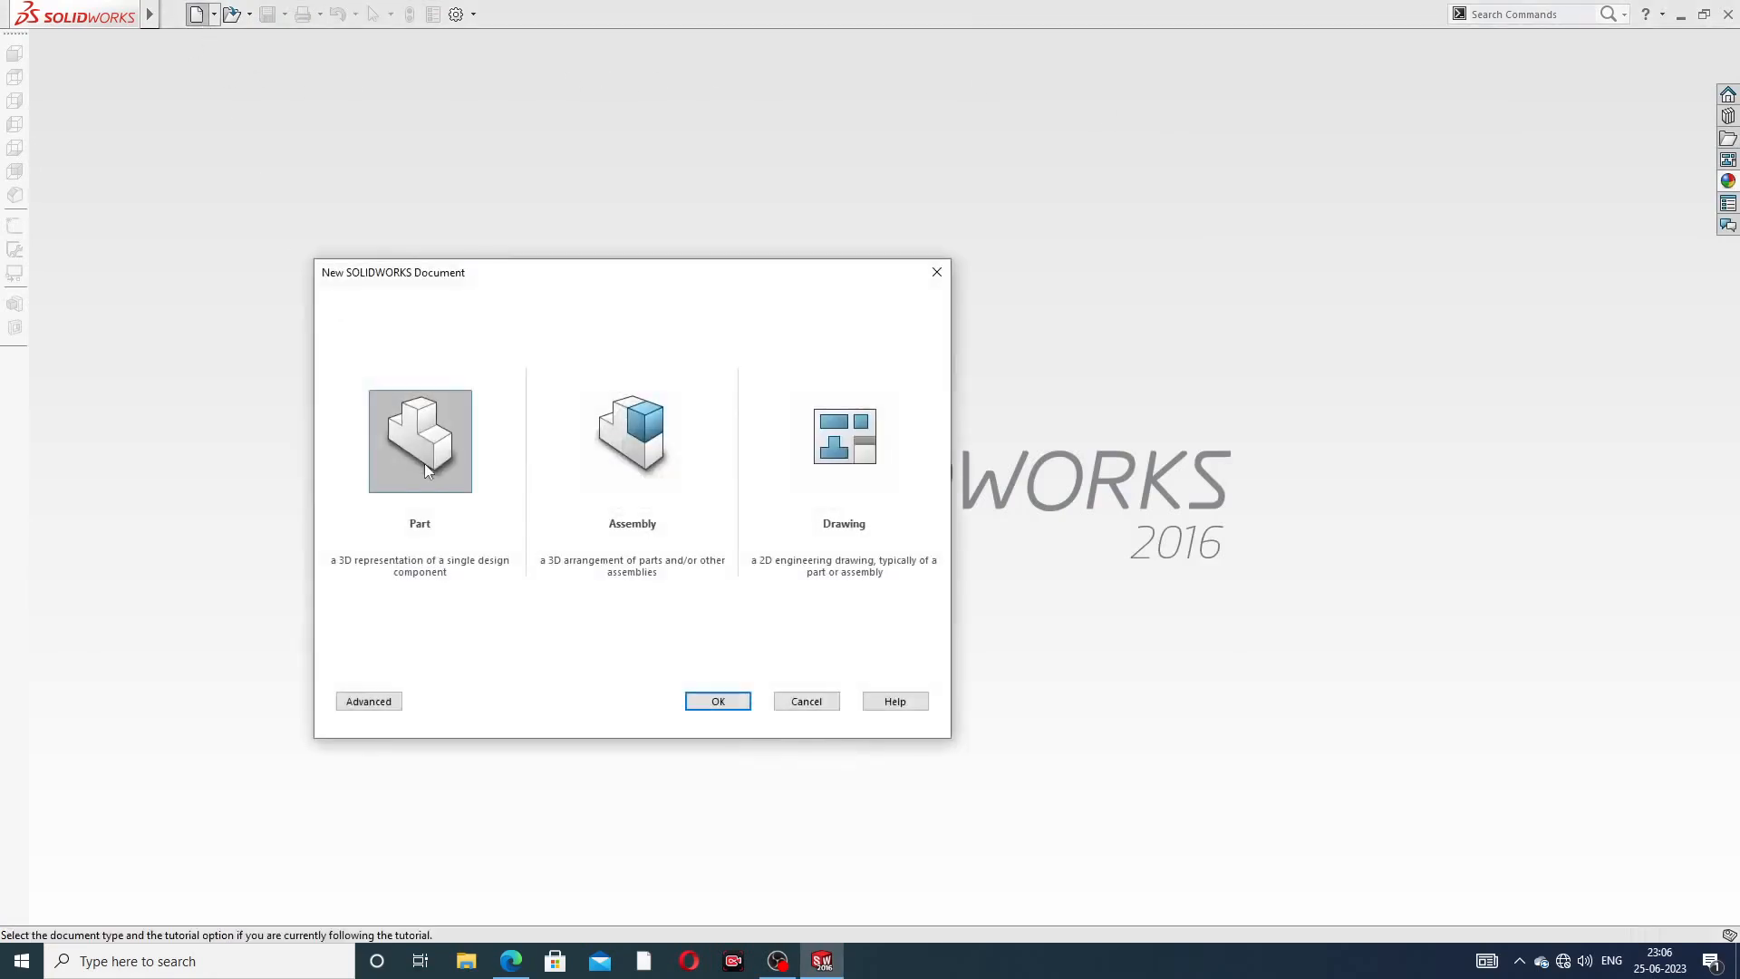
{"action": "left_click", "coordinate": [718, 701]}
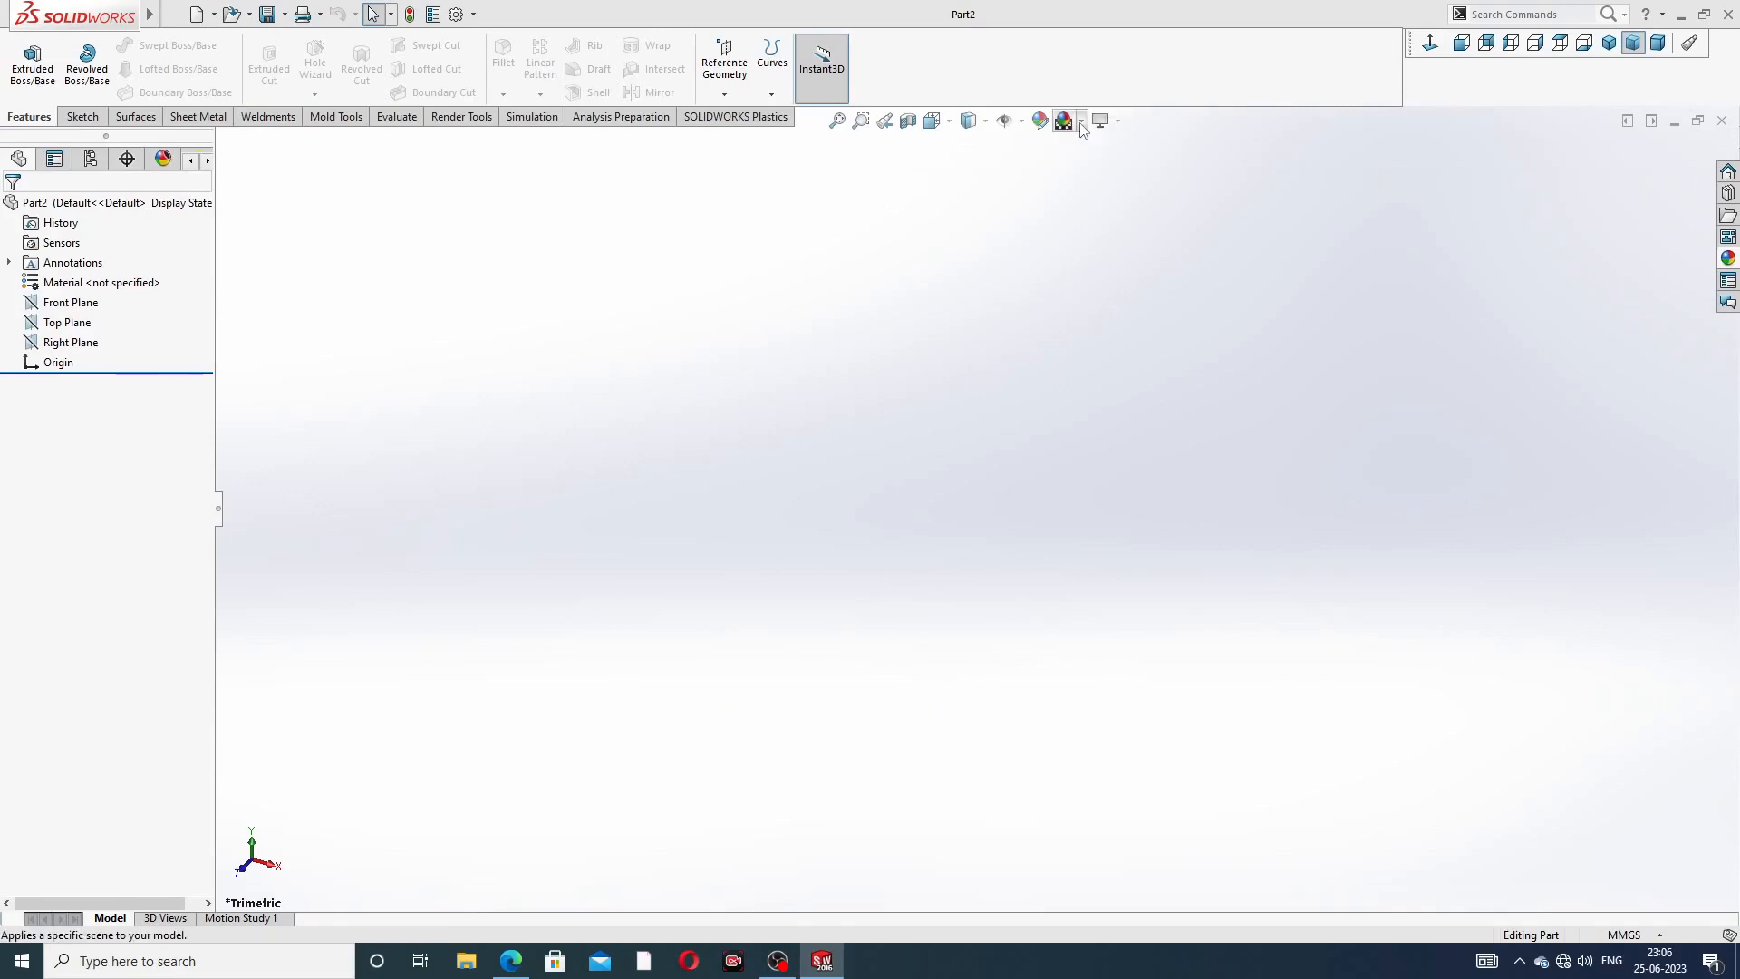
{"action": "left_click", "coordinate": [1067, 120]}
{"action": "left_click", "coordinate": [1112, 52]}
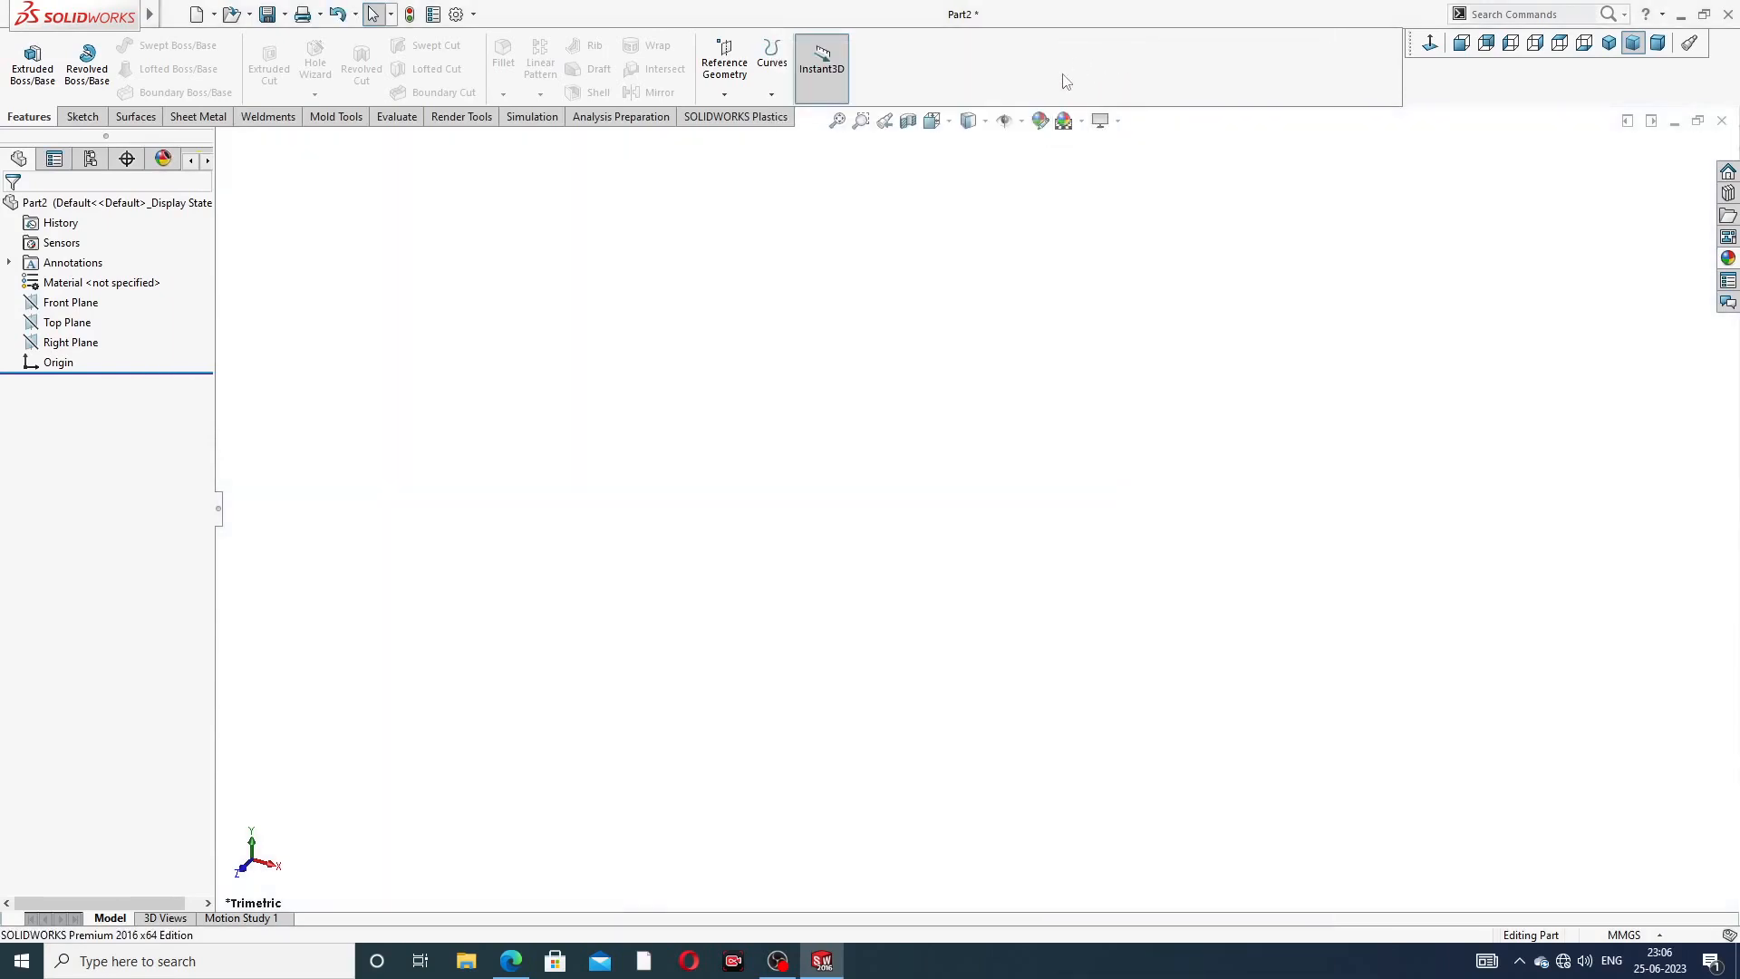
- Set both the shaded and wireframe image quality resolutions to their highest level, and switch to the reference drawing in the browser
{"action": "left_click", "coordinate": [456, 15]}
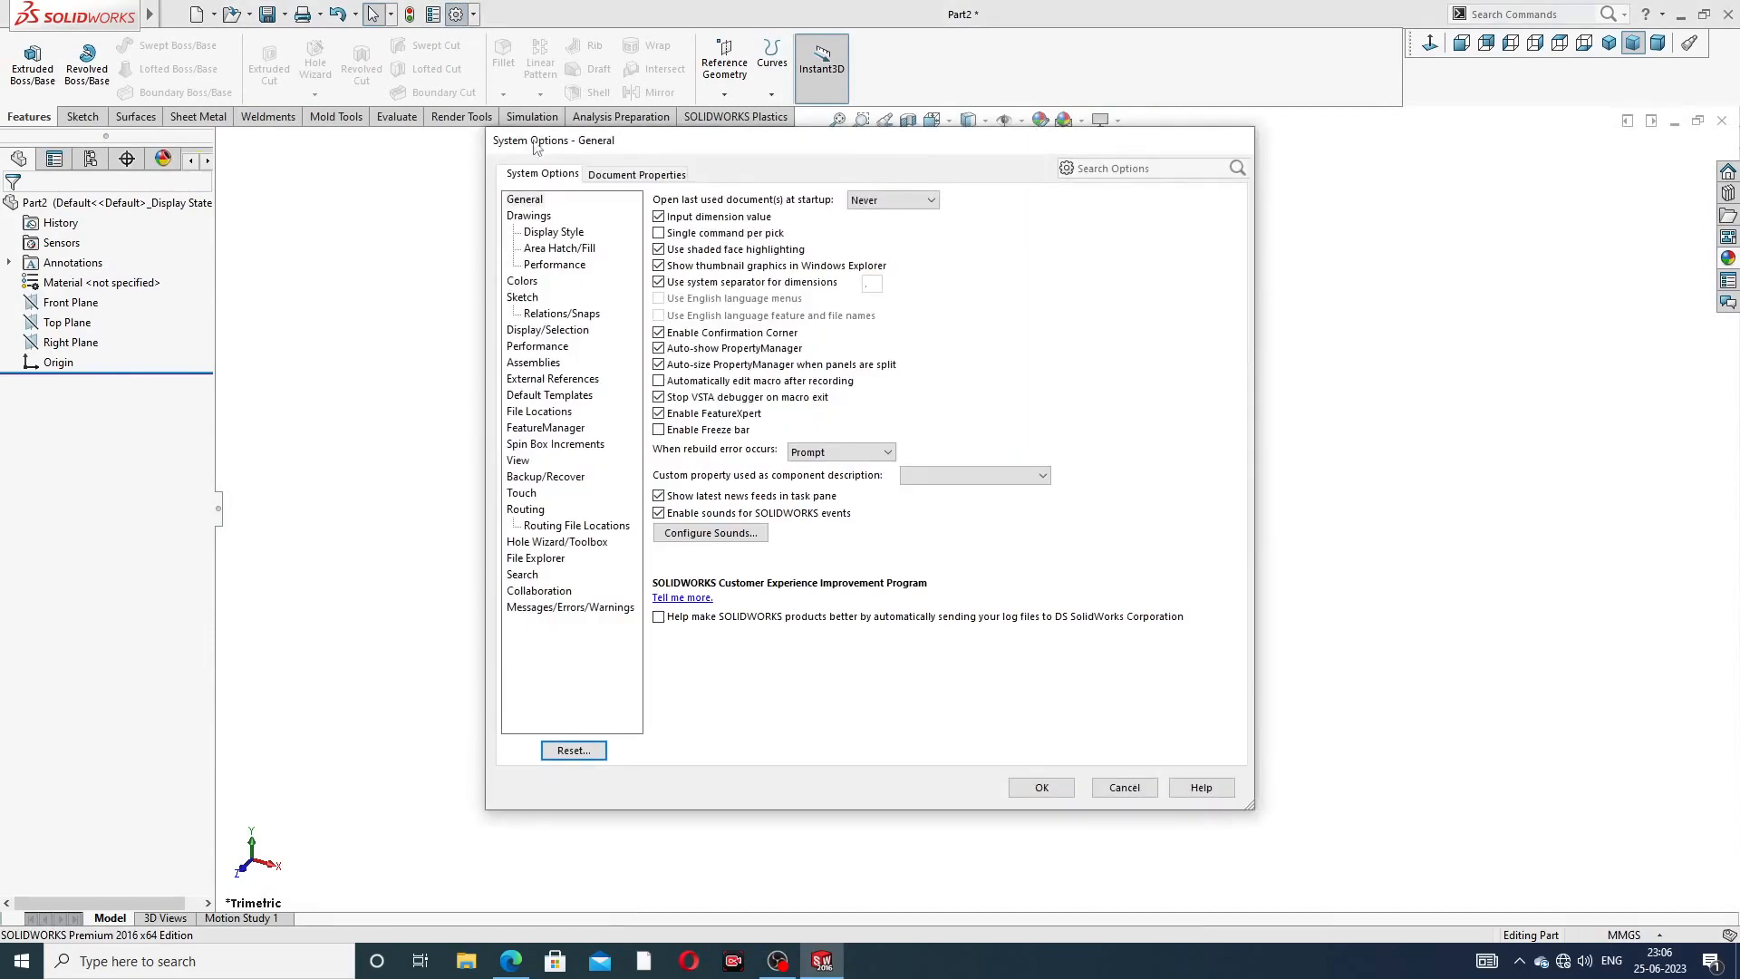
{"action": "left_click", "coordinate": [634, 174]}
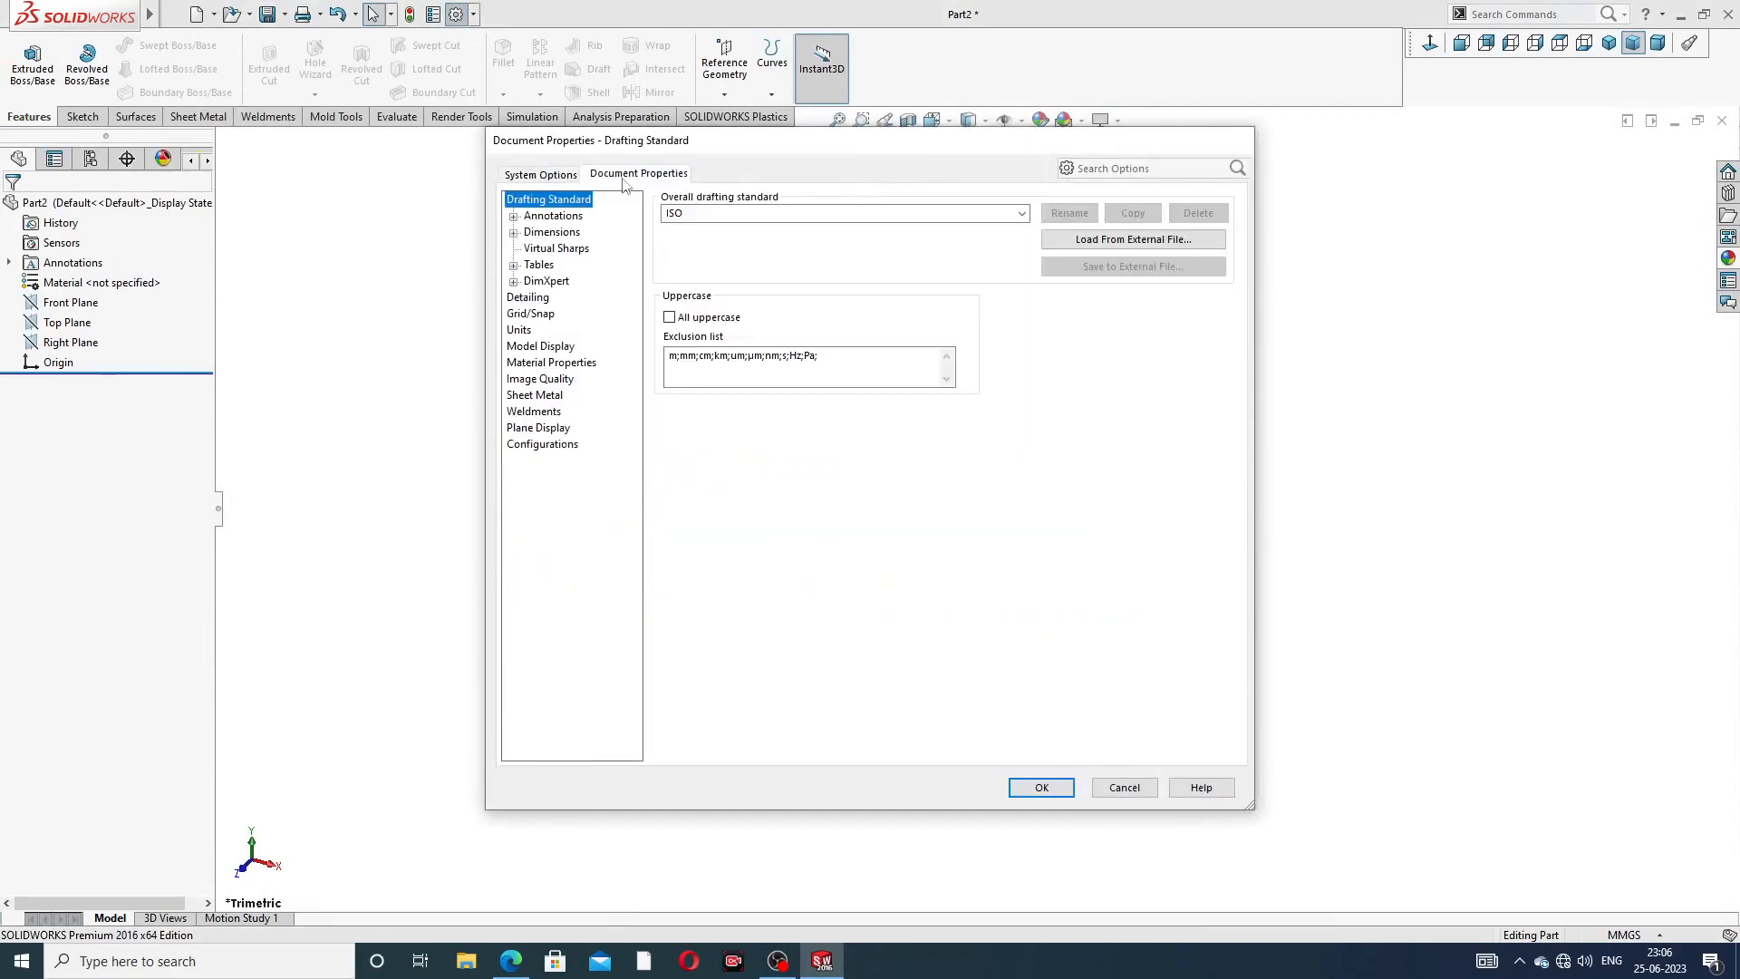
{"action": "left_click", "coordinate": [540, 379]}
{"action": "left_click_drag", "start_coordinate": [820, 233], "coordinate": [1033, 237]}
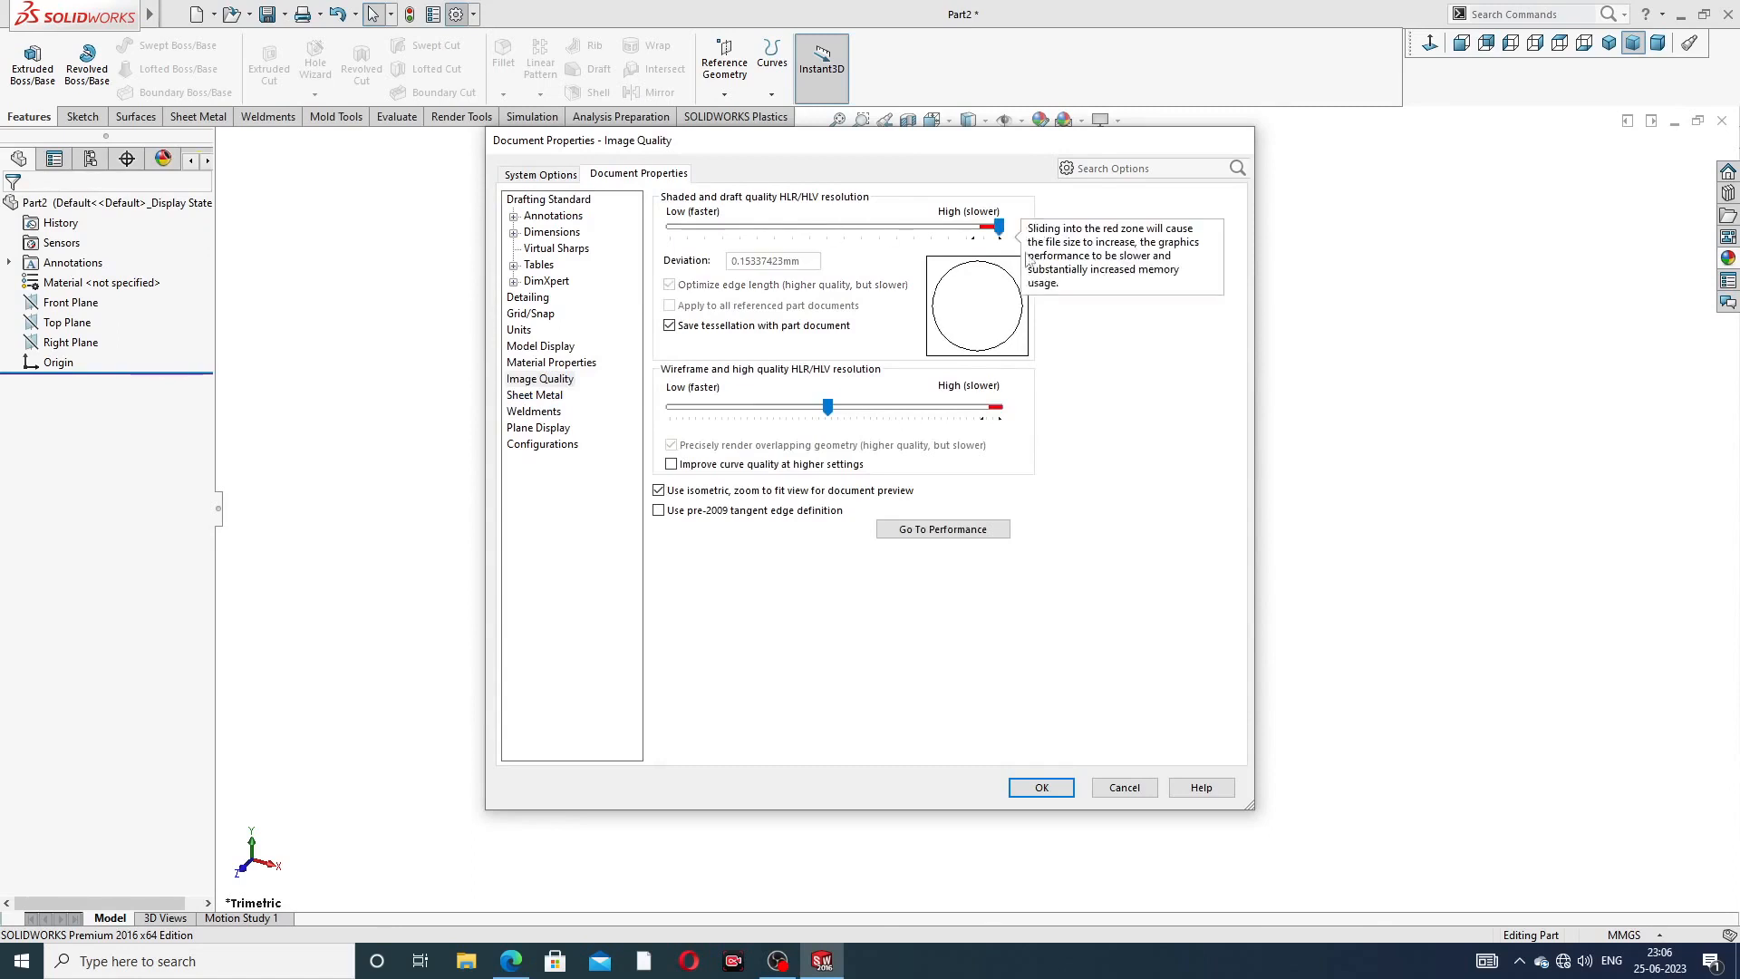
{"action": "left_click_drag", "start_coordinate": [827, 408], "coordinate": [999, 408]}
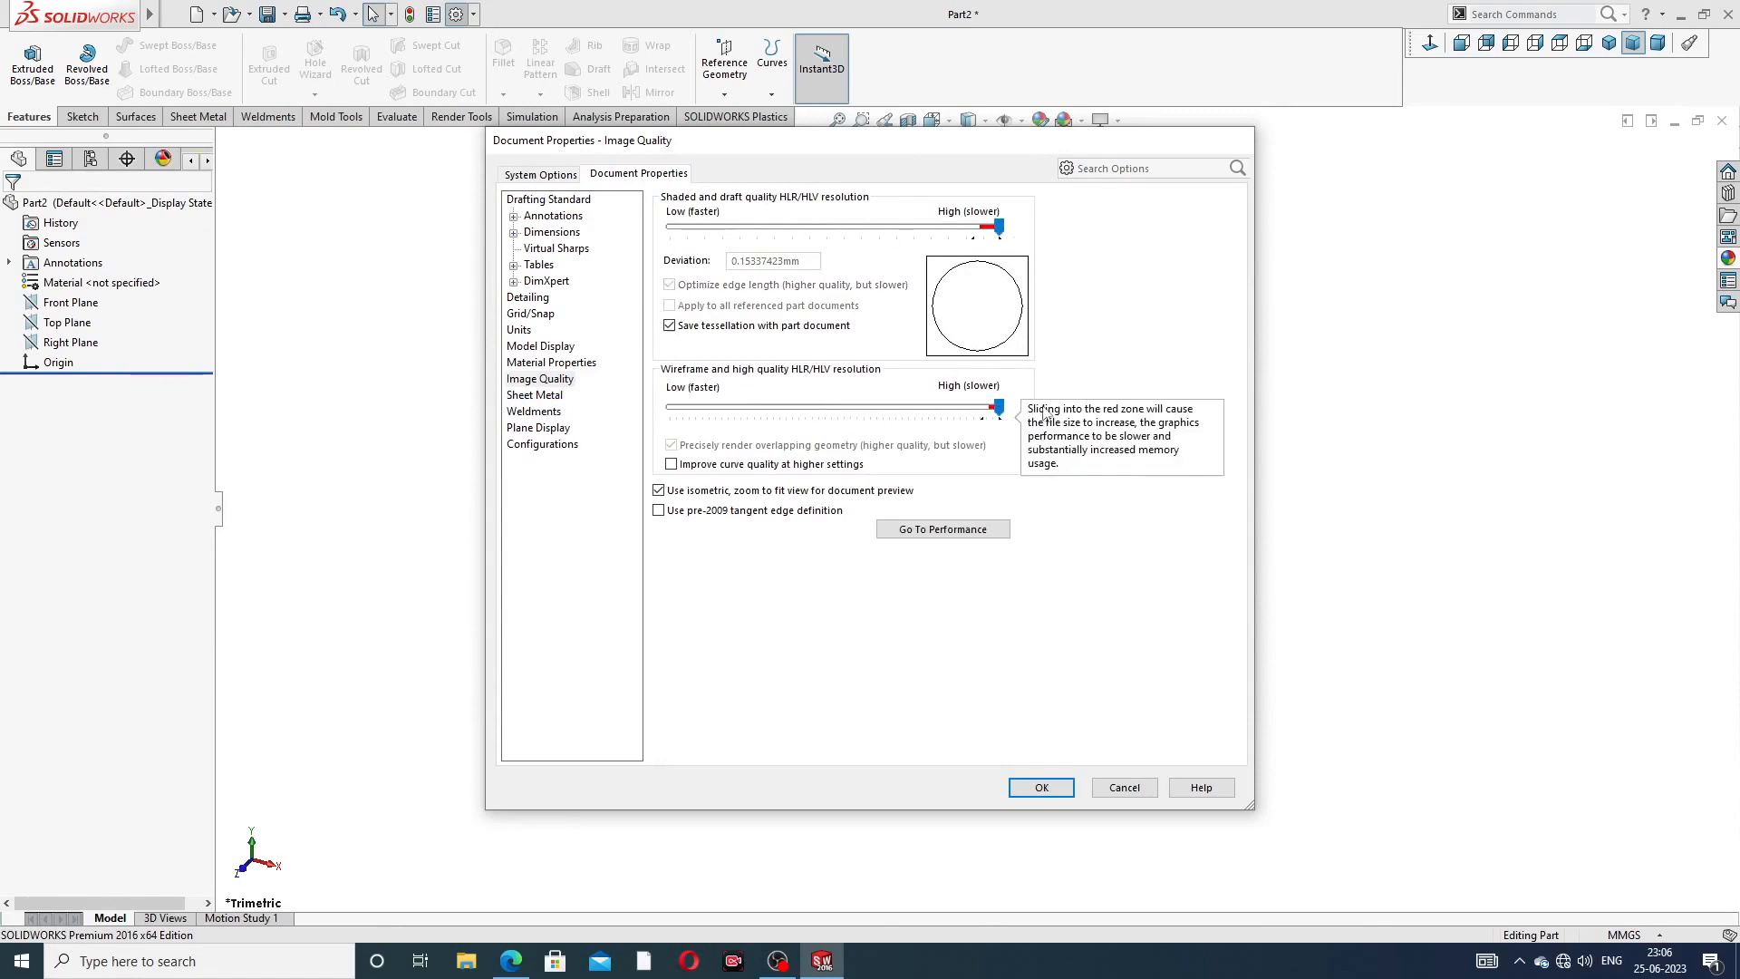
{"action": "left_click", "coordinate": [1042, 788]}
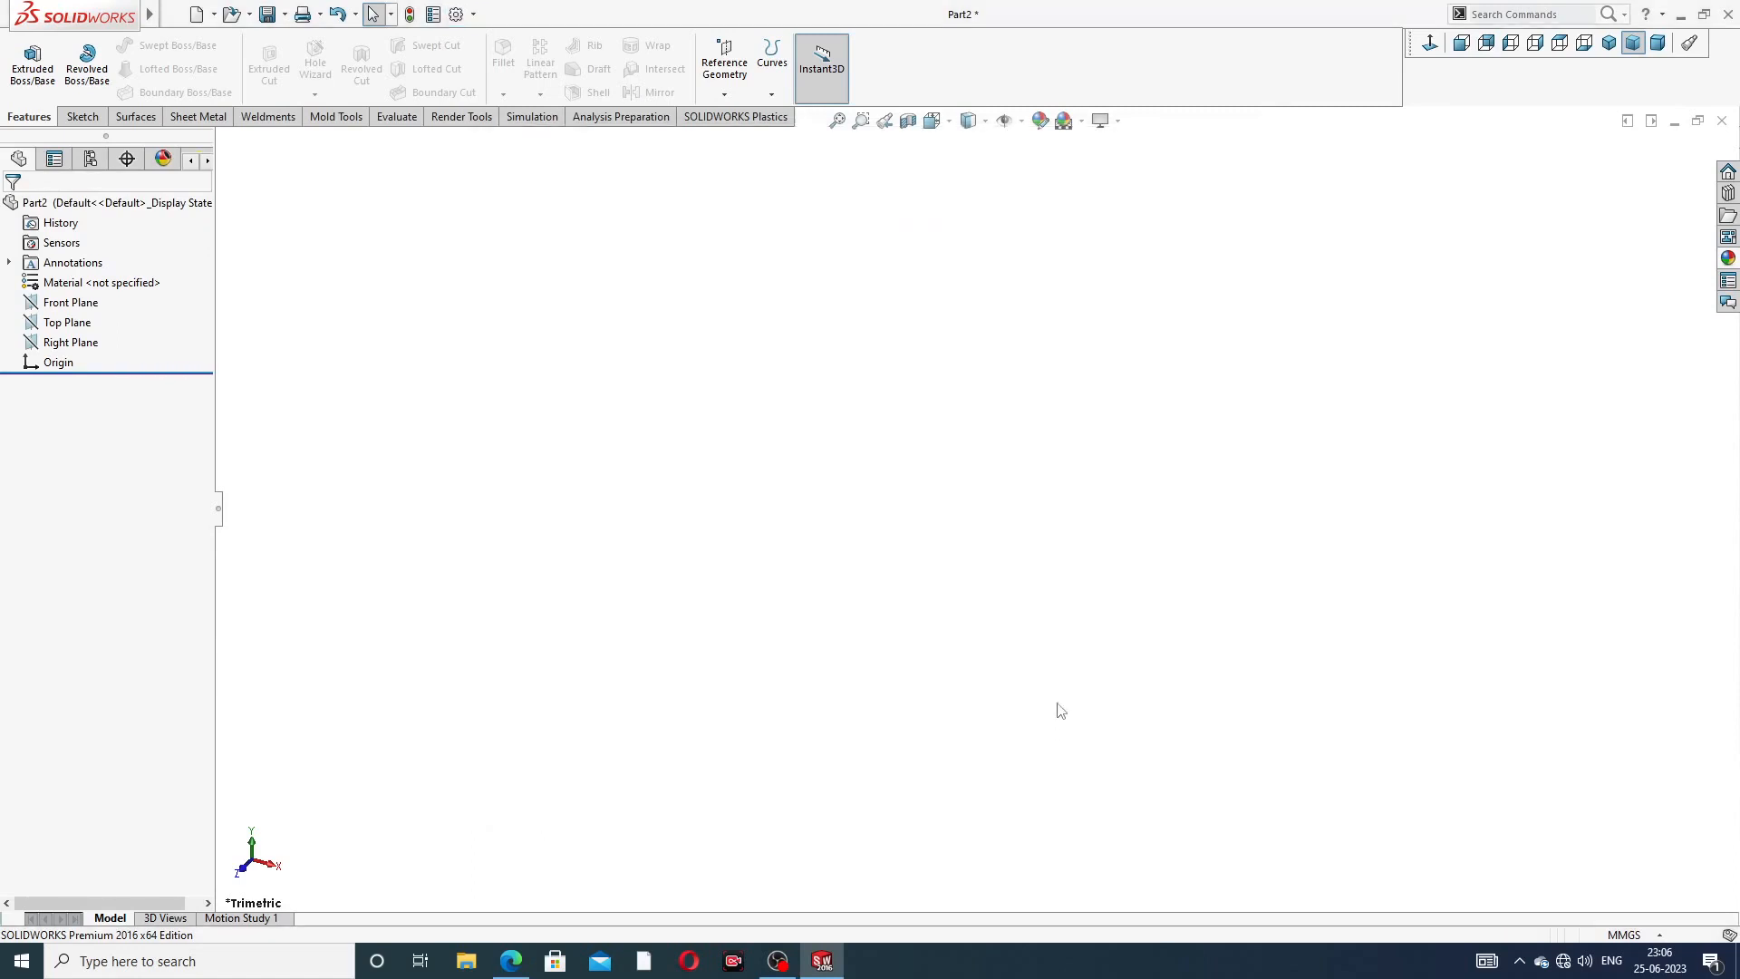
{"action": "left_click", "coordinate": [511, 962]}
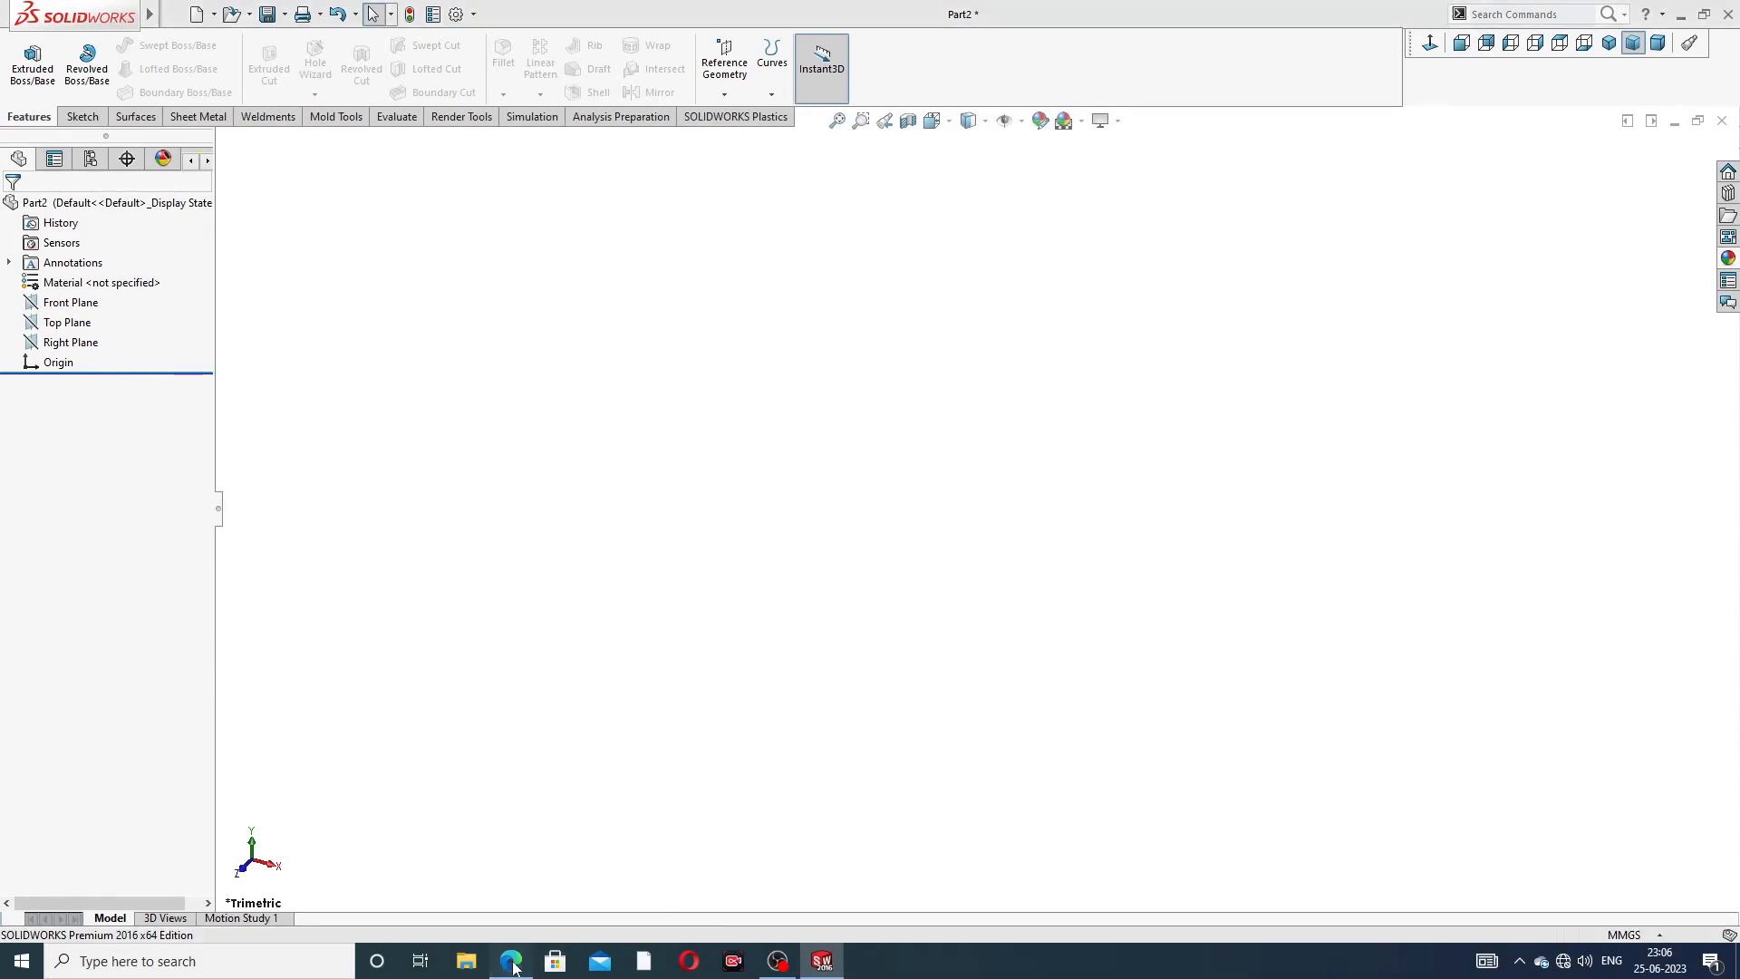
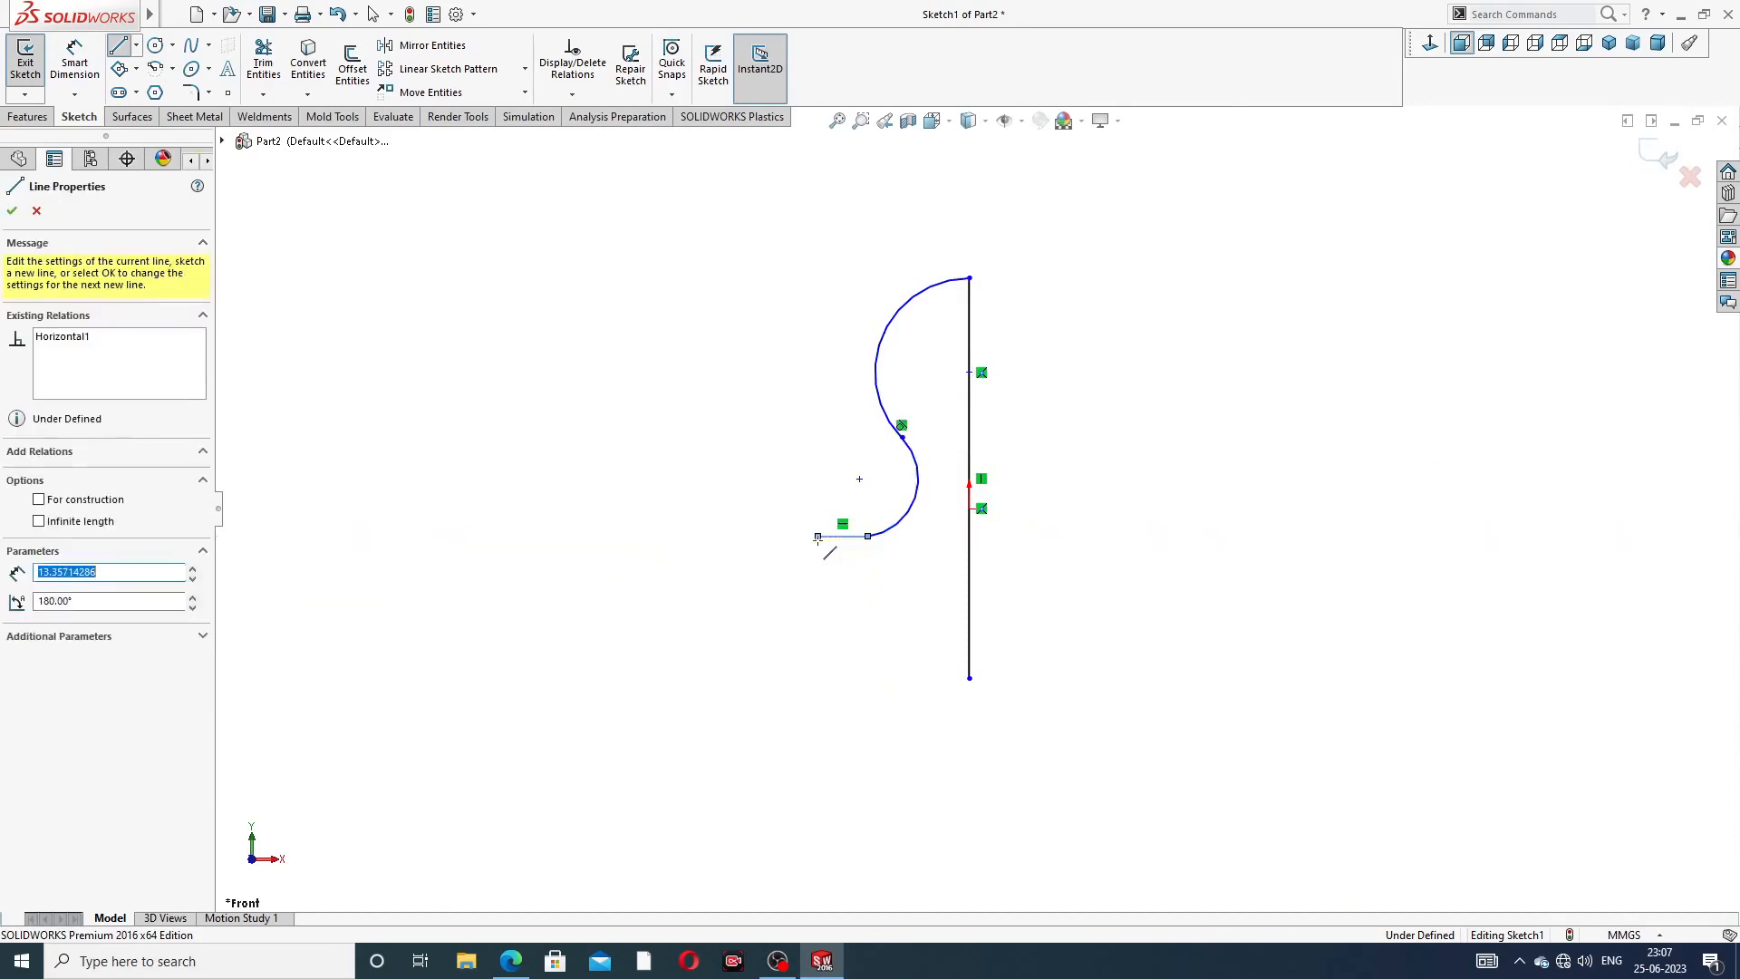
- Close the half-profile below the lower arc with straight flange and shank lines, the shank about 24.3 mm high and 21.2 mm wide
{"action": "left_click", "coordinate": [817, 537]}
{"action": "left_click", "coordinate": [817, 589]}
{"action": "left_click", "coordinate": [889, 589]}
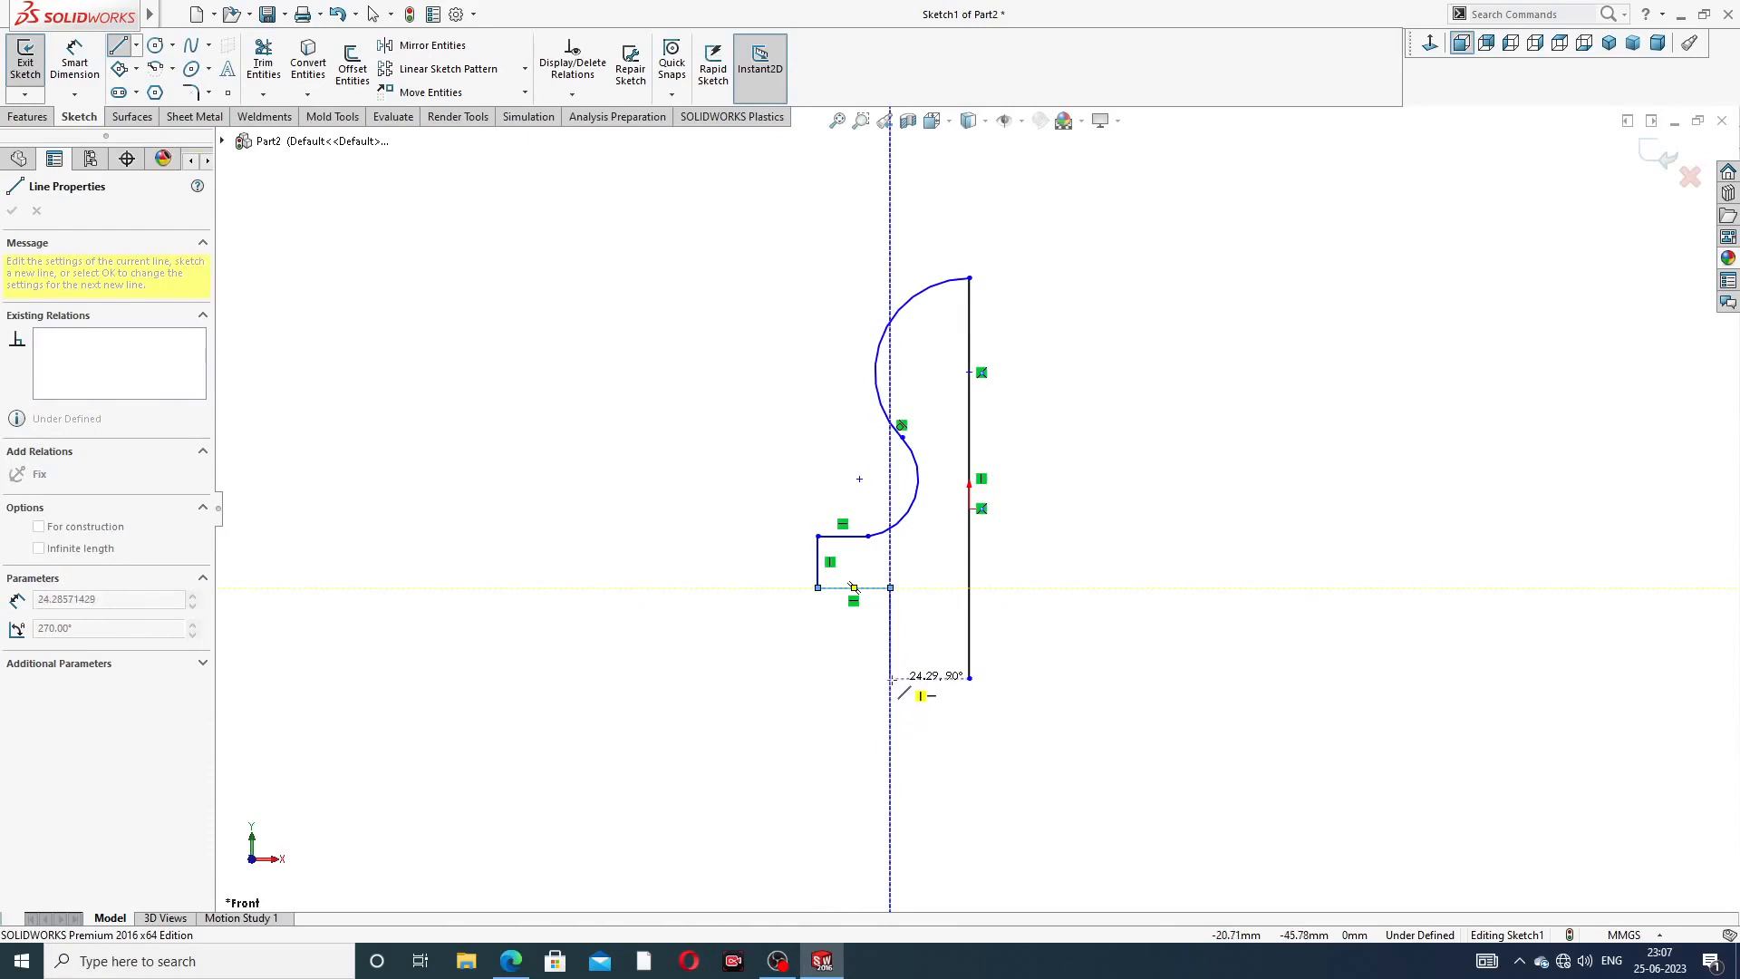
{"action": "left_click", "coordinate": [890, 678]}
{"action": "left_click", "coordinate": [968, 678]}
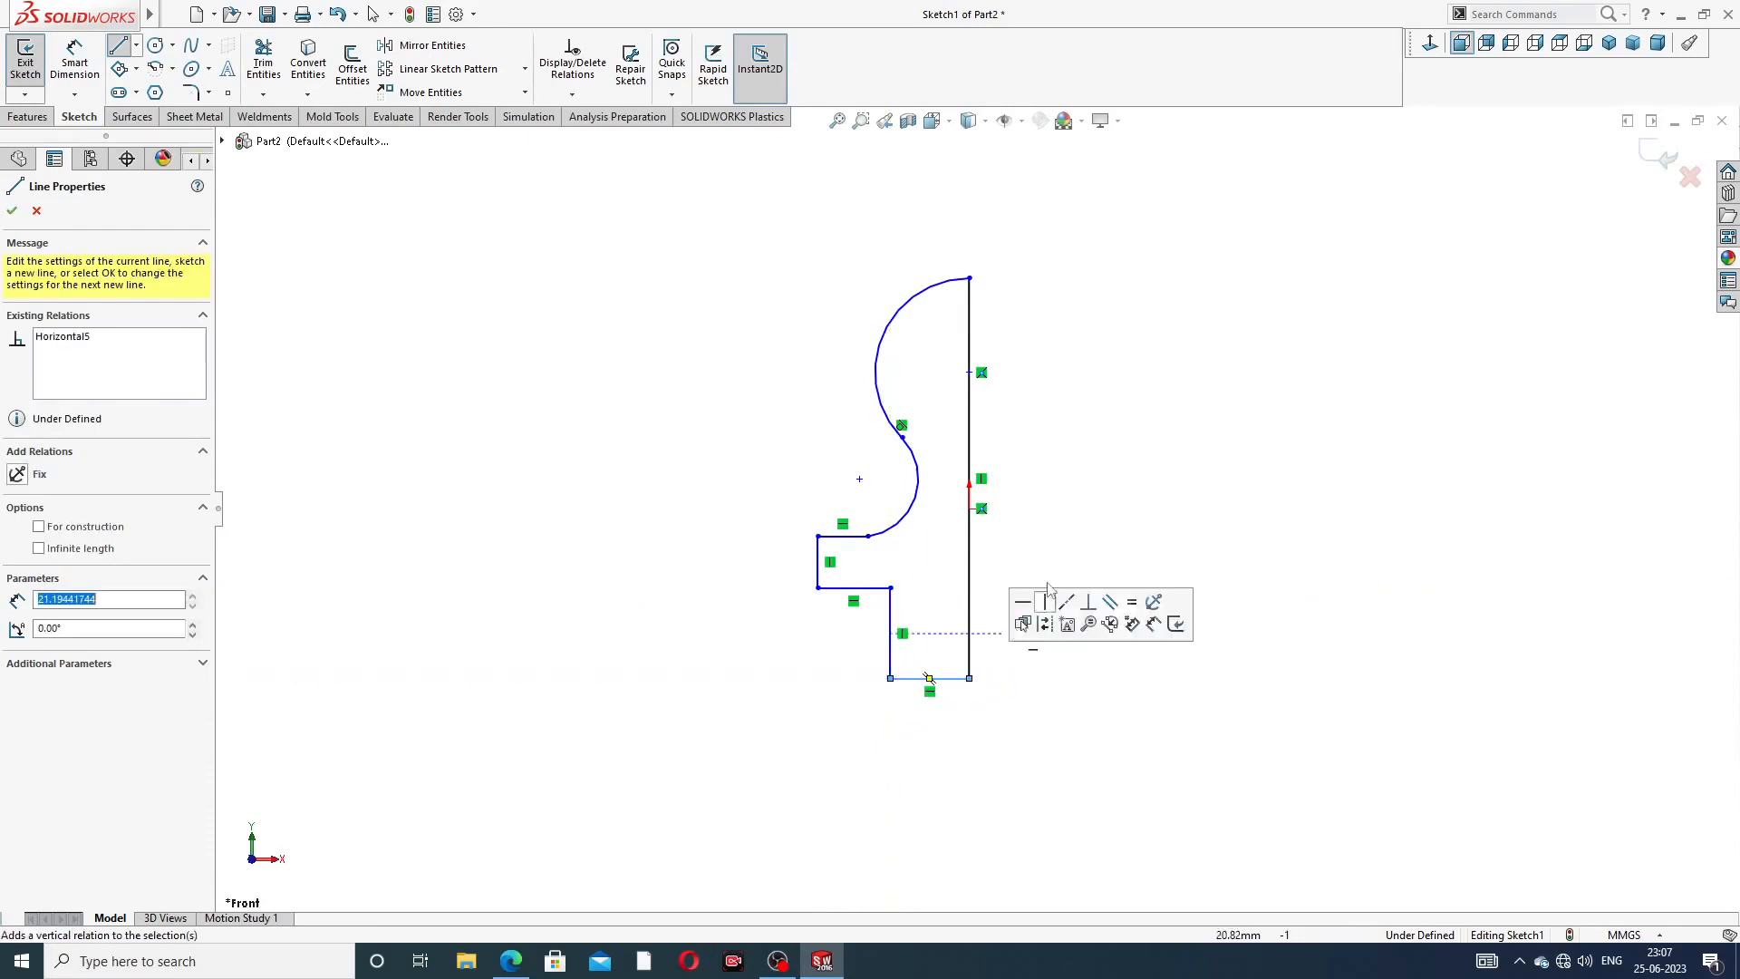
{"action": "right_click", "coordinate": [1072, 296]}
{"action": "left_click", "coordinate": [1145, 313]}
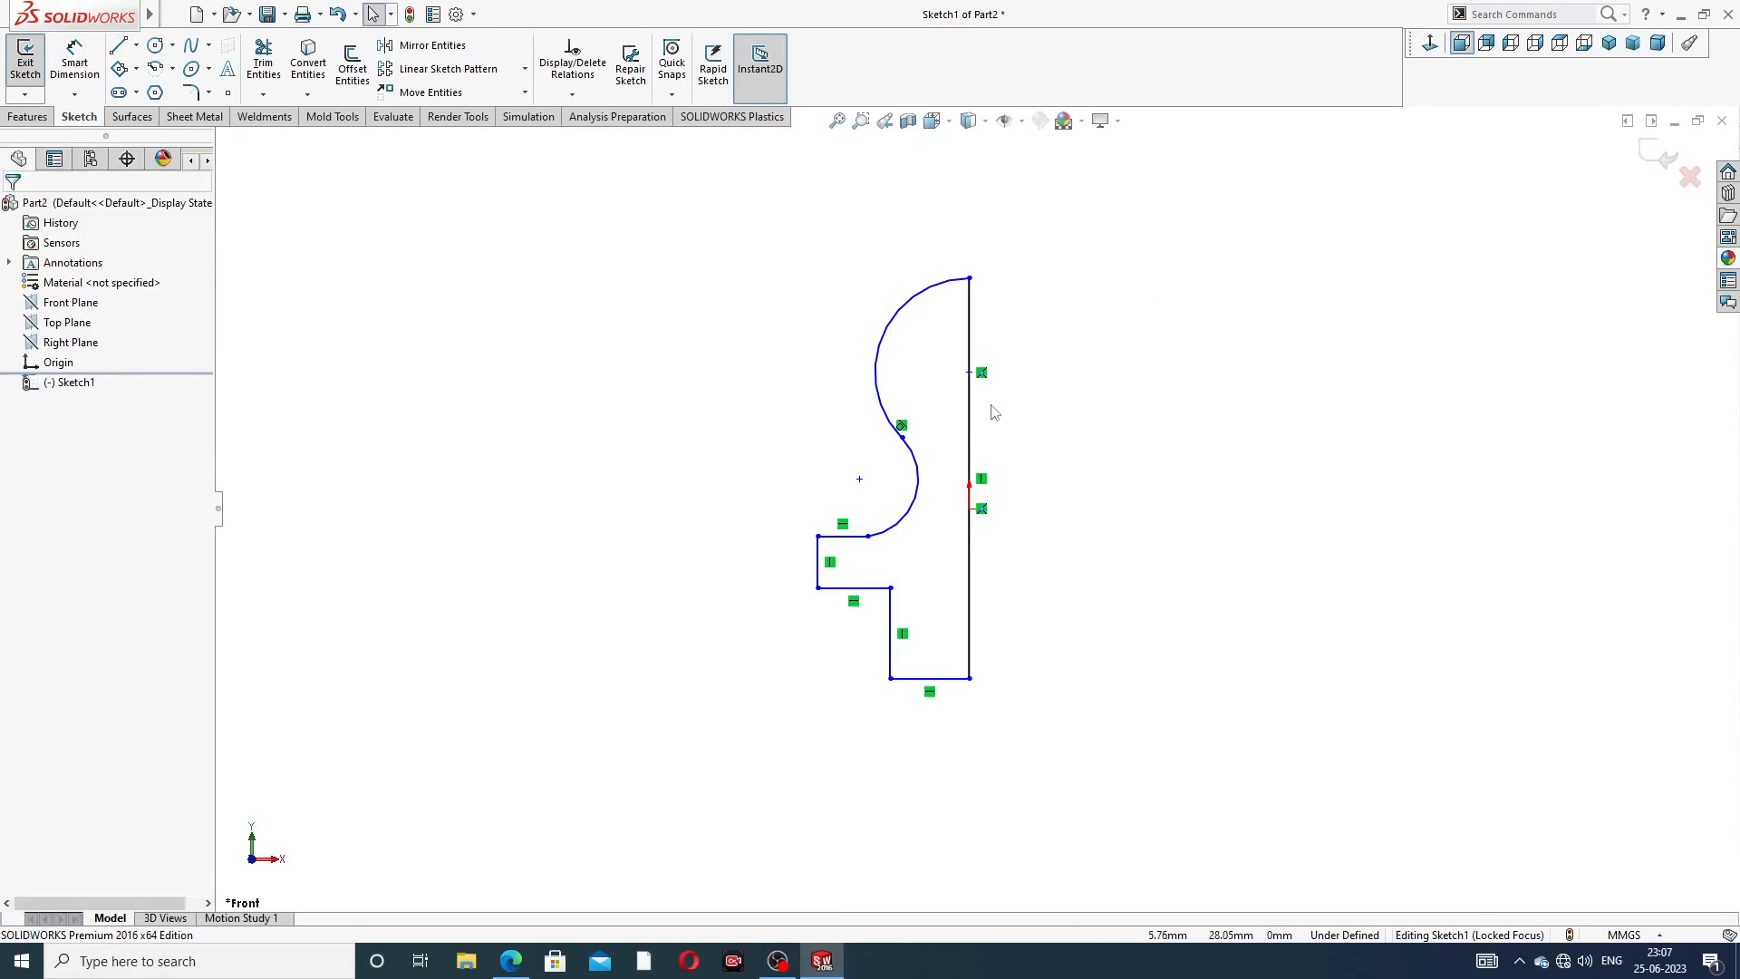
- Make the center of the large upper arc coincident with the origin
{"action": "scroll", "coordinate": [989, 400], "scroll_direction": "up", "scroll_amount": 1}
{"action": "left_click", "coordinate": [964, 372]}
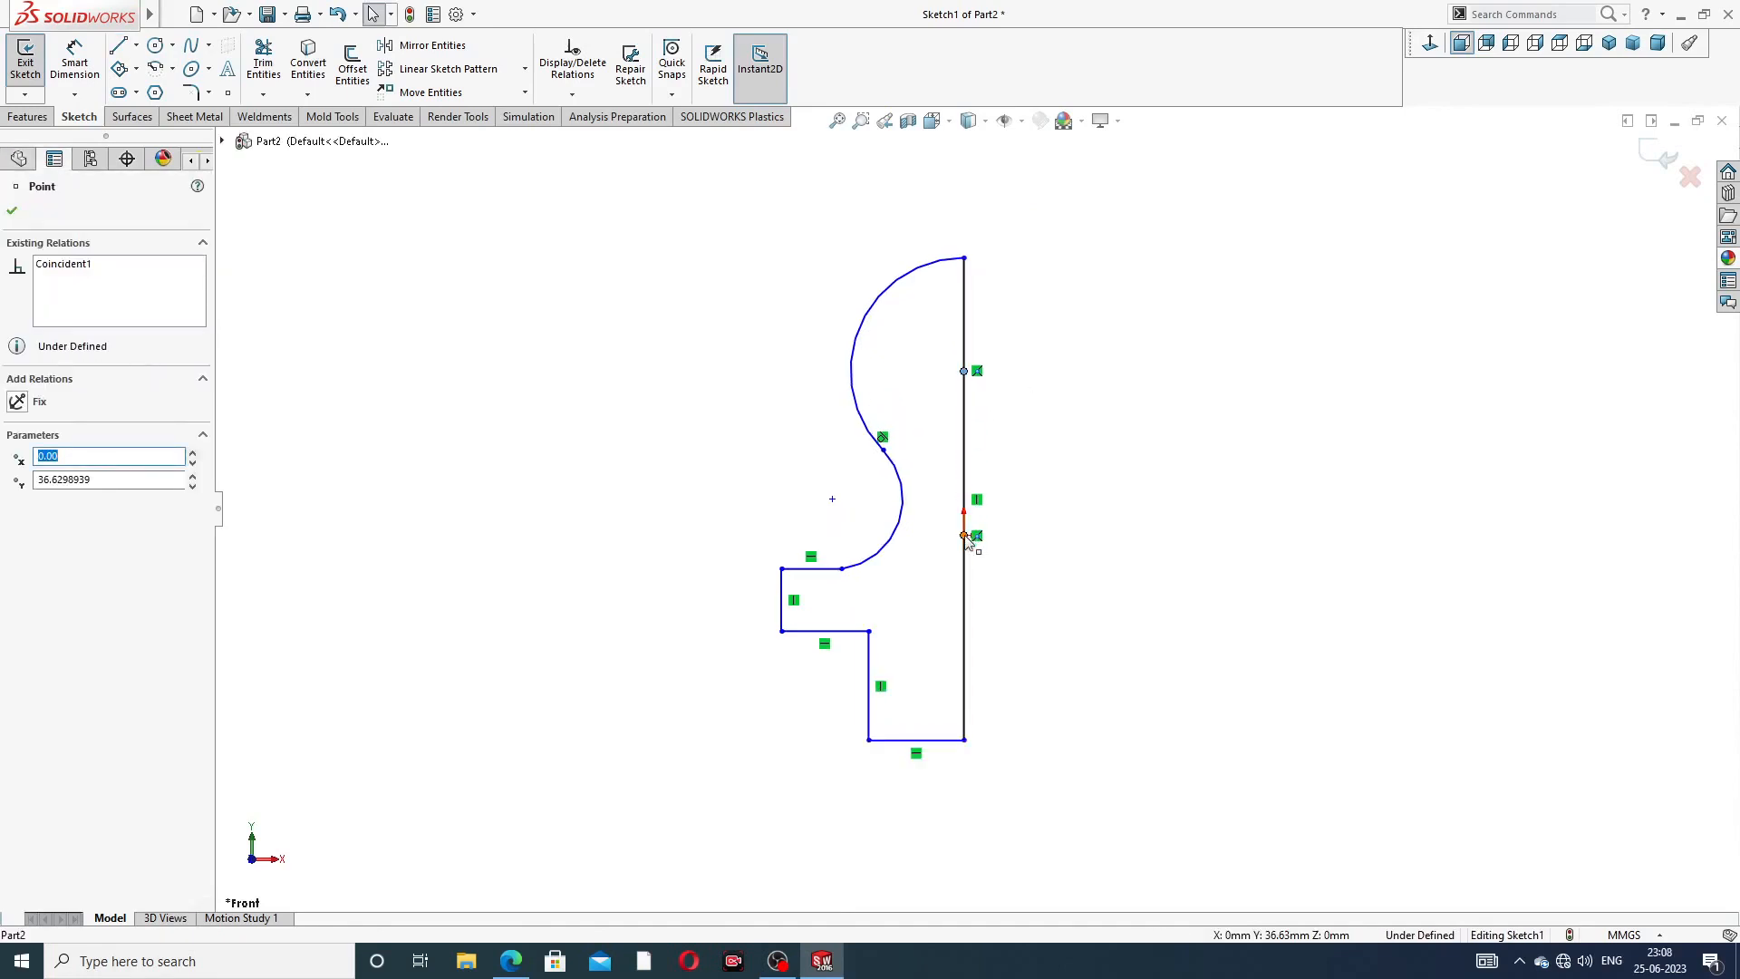
{"action": "left_click", "coordinate": [964, 534], "text": "ctrl"}
{"action": "left_click", "coordinate": [1037, 459]}
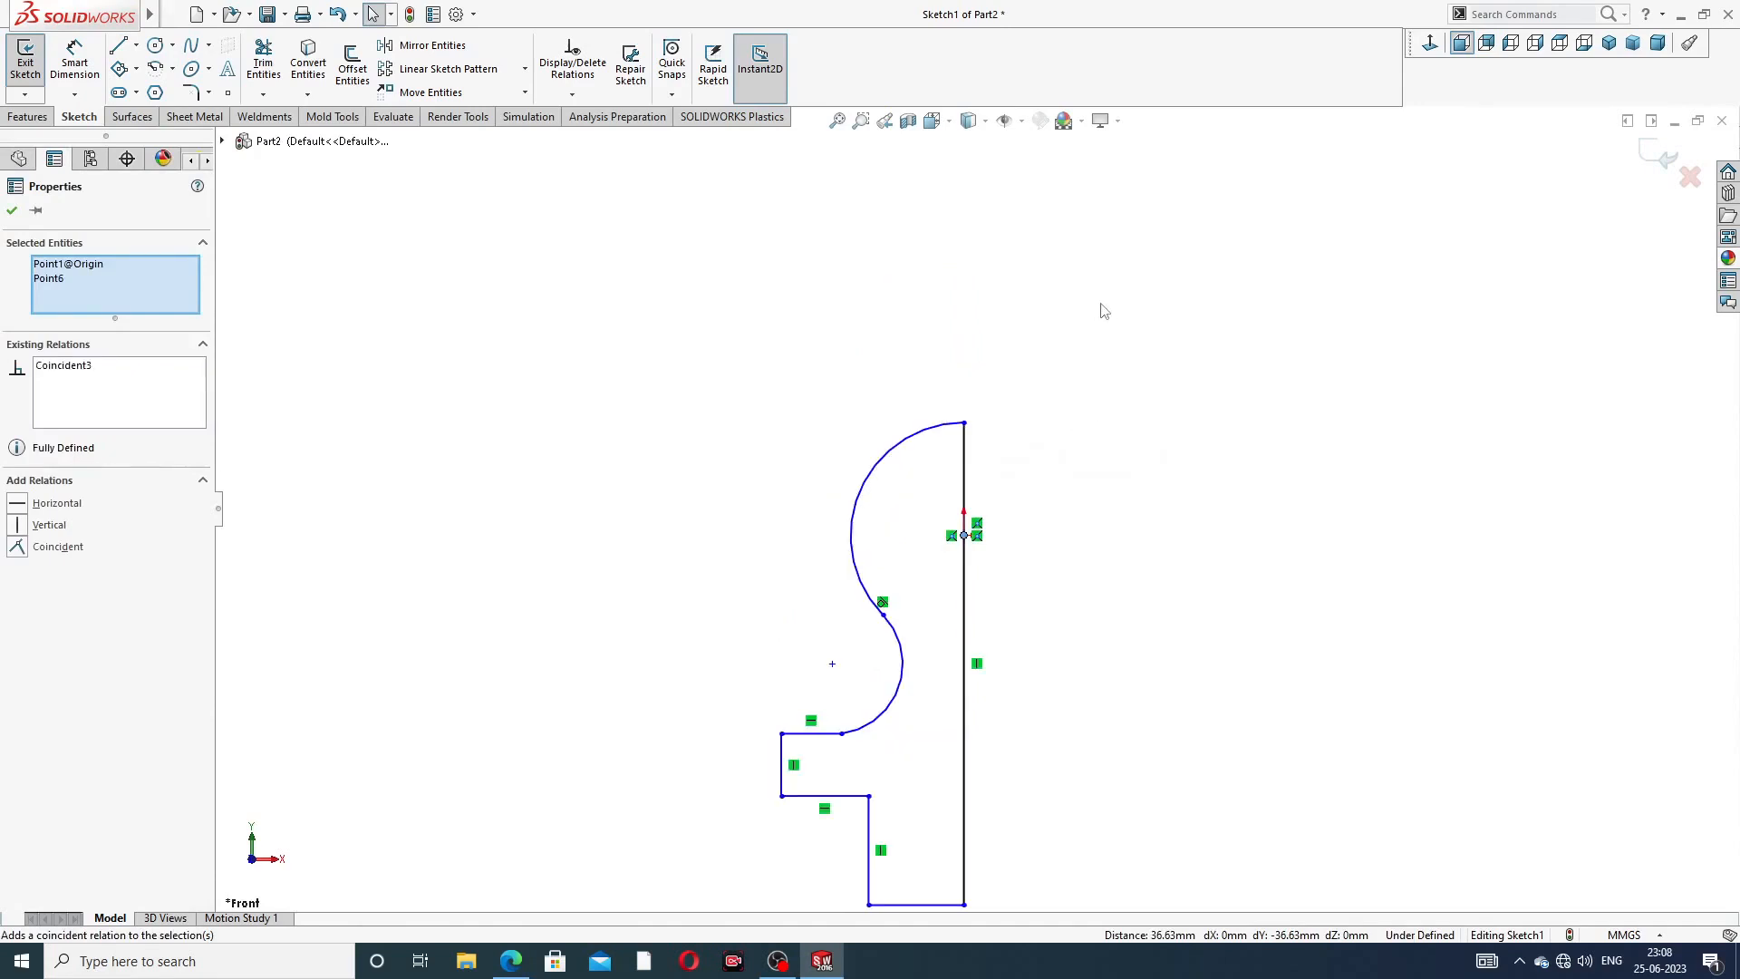
{"action": "left_click", "coordinate": [988, 657]}
{"action": "scroll", "coordinate": [988, 657], "scroll_direction": "up", "scroll_amount": 2}
{"action": "scroll", "coordinate": [924, 790], "scroll_direction": "down", "scroll_amount": 2}
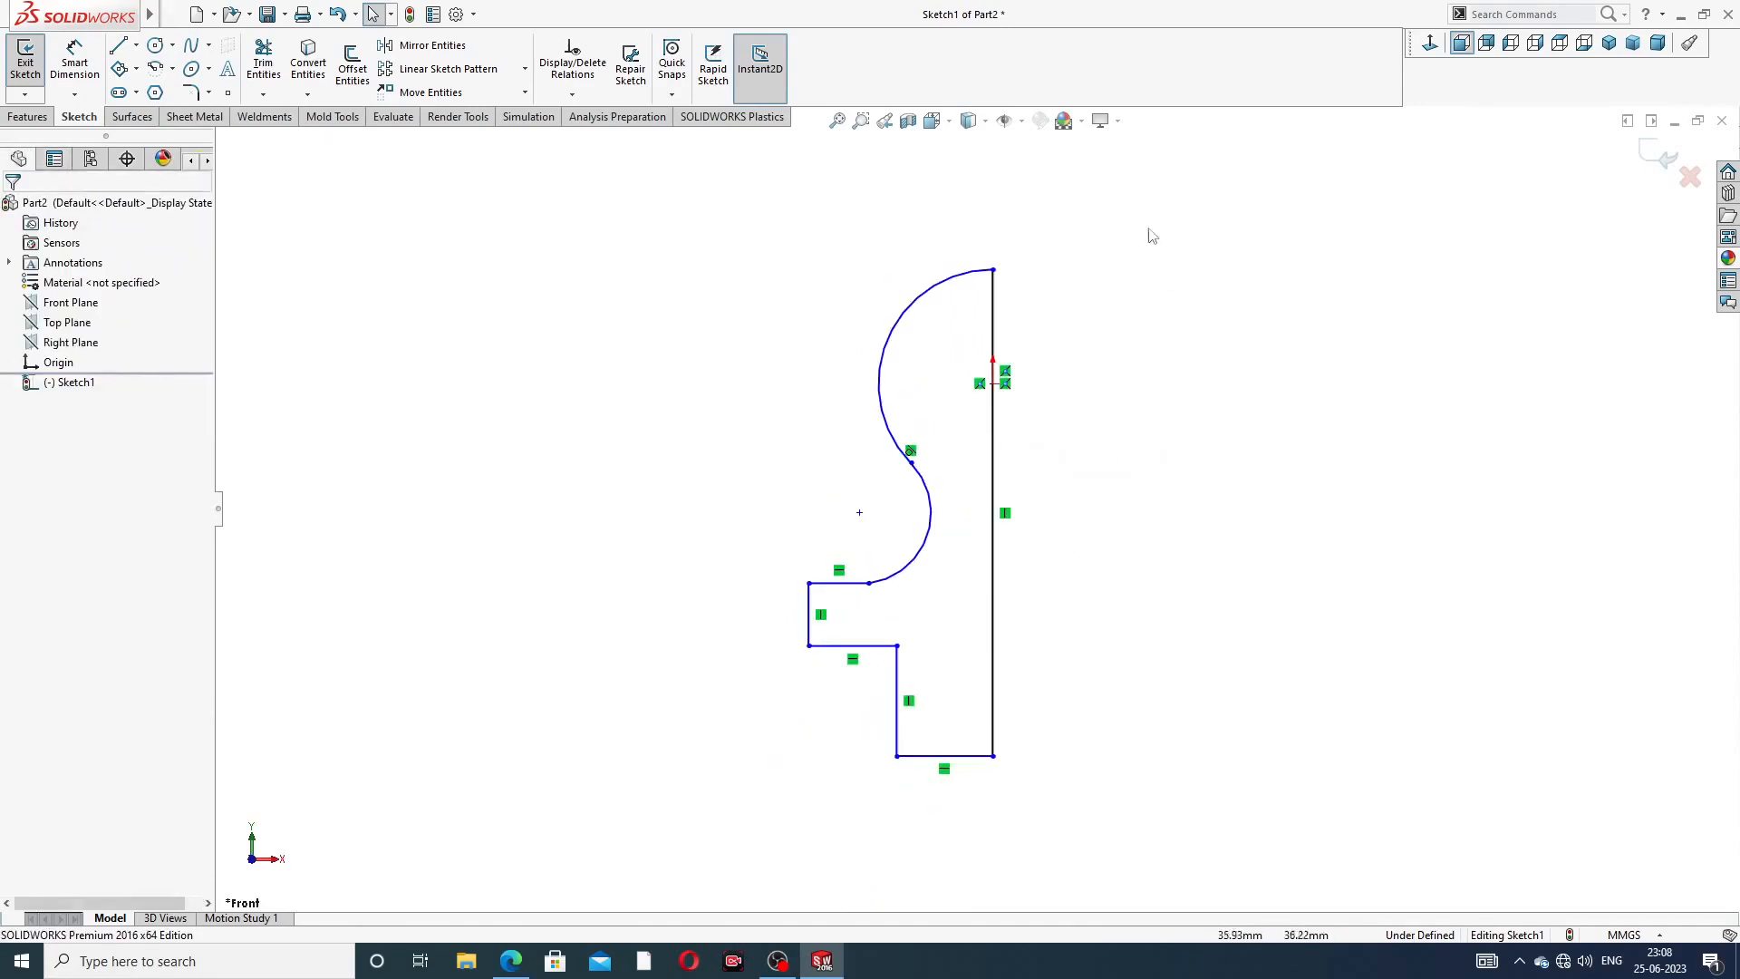
- Dimension the large upper arc with a radius of 6 mm
{"action": "left_click", "coordinate": [74, 68]}
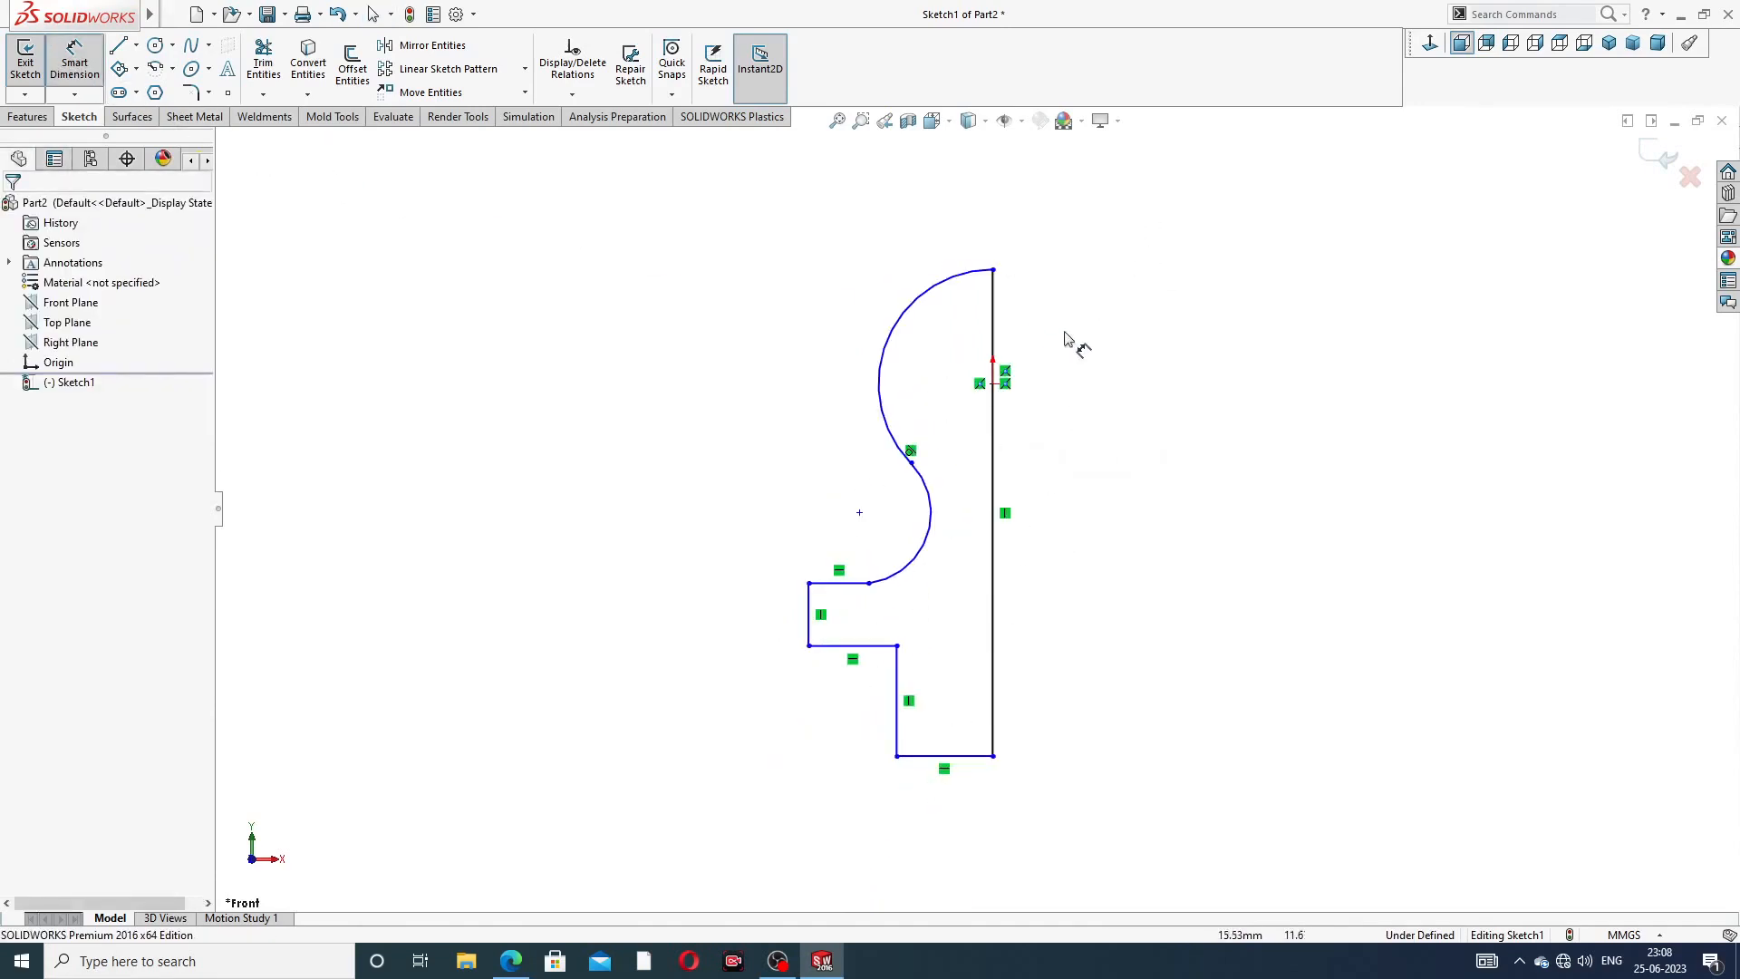
{"action": "scroll", "coordinate": [1057, 344], "scroll_direction": "down", "scroll_amount": 1}
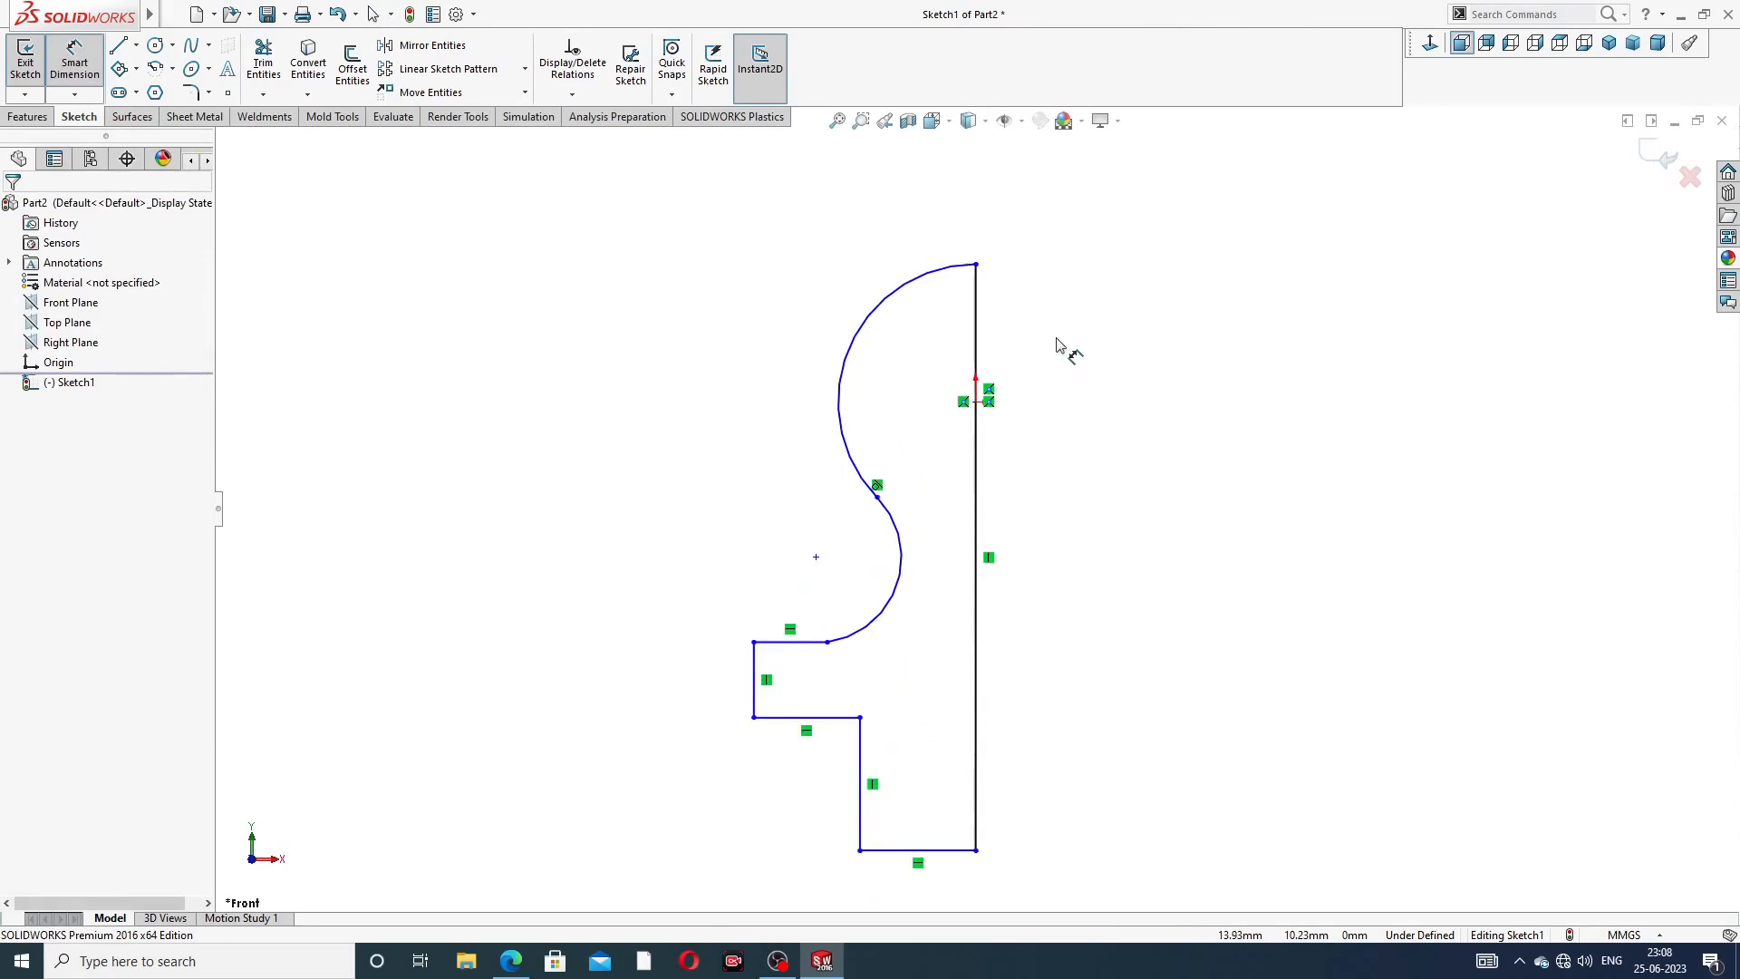
{"action": "left_click", "coordinate": [915, 286]}
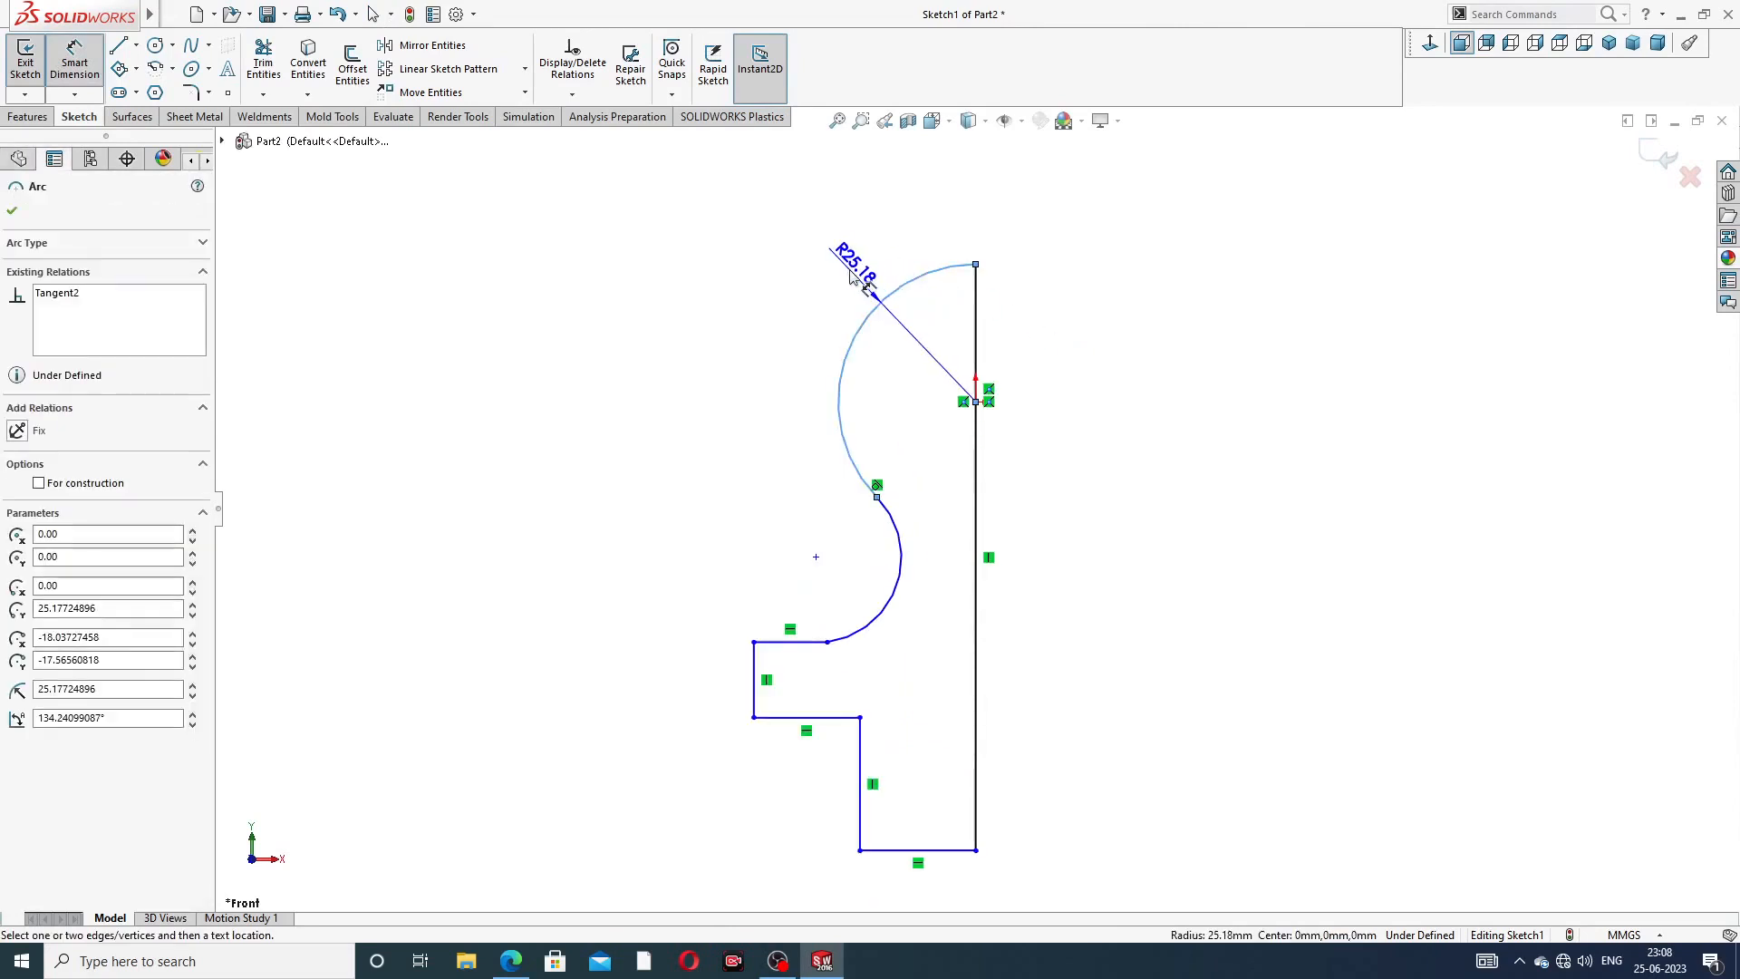
{"action": "left_click", "coordinate": [852, 276]}
{"action": "type", "text": "6"}
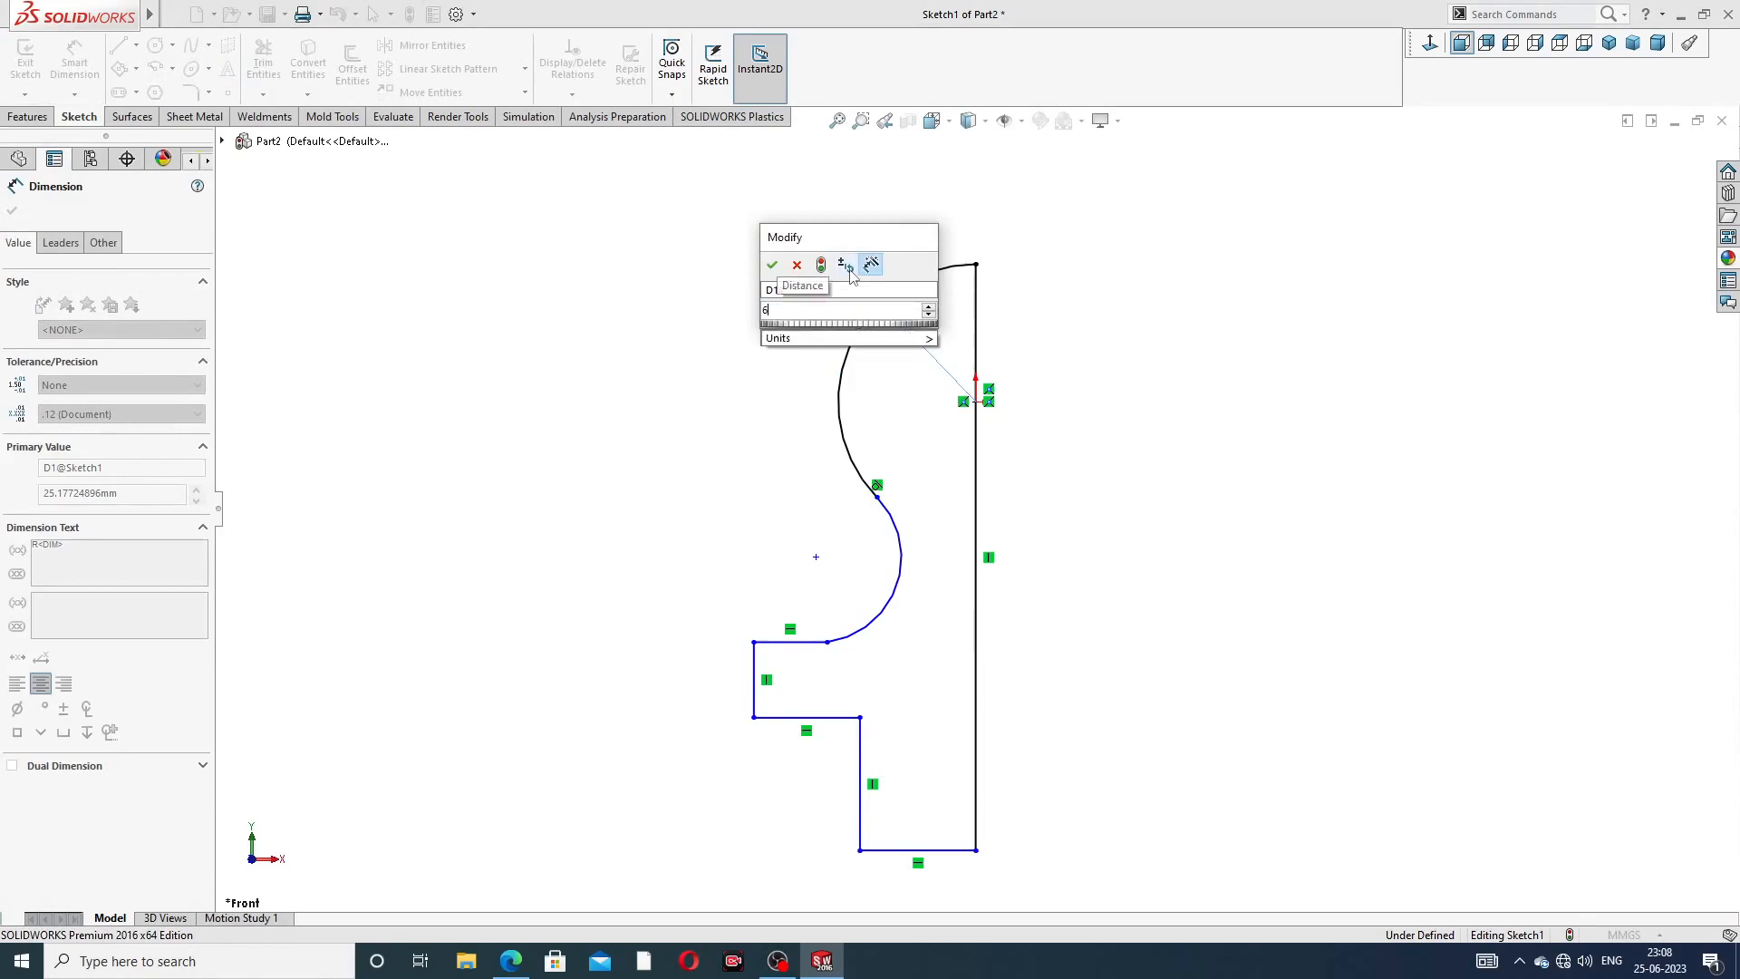
{"action": "key", "text": "Return"}
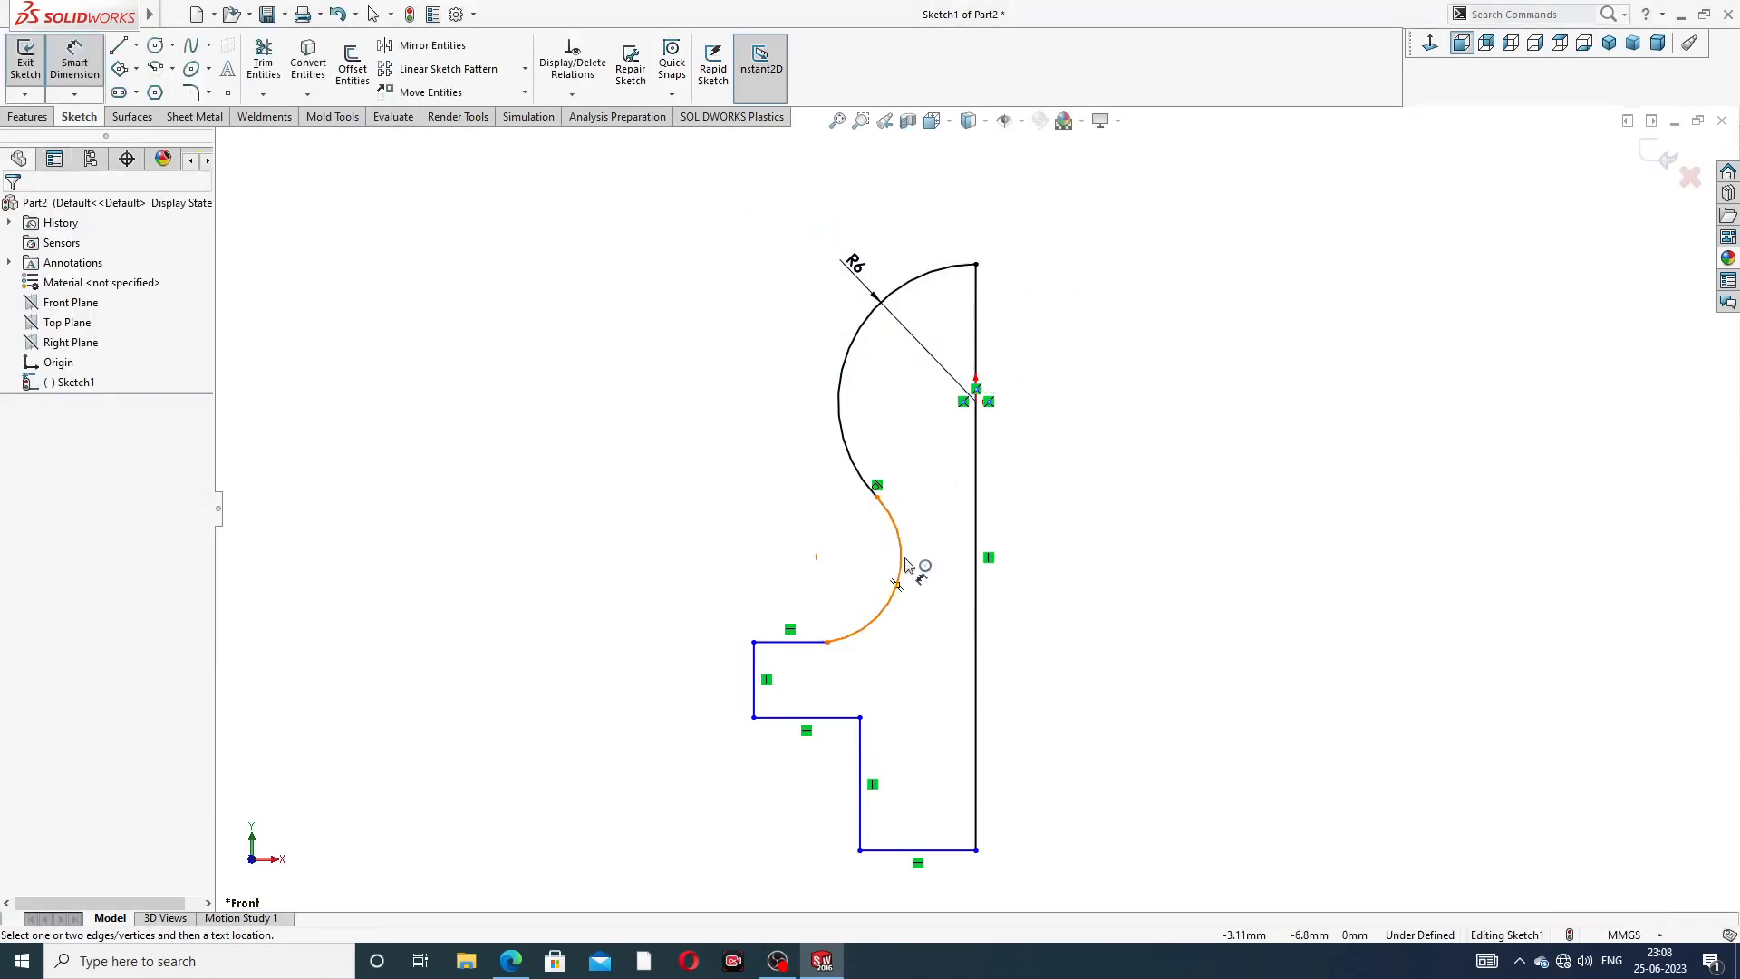
- Dimension the small lower arc with a radius of 2.2 mm
{"action": "left_click", "coordinate": [904, 563]}
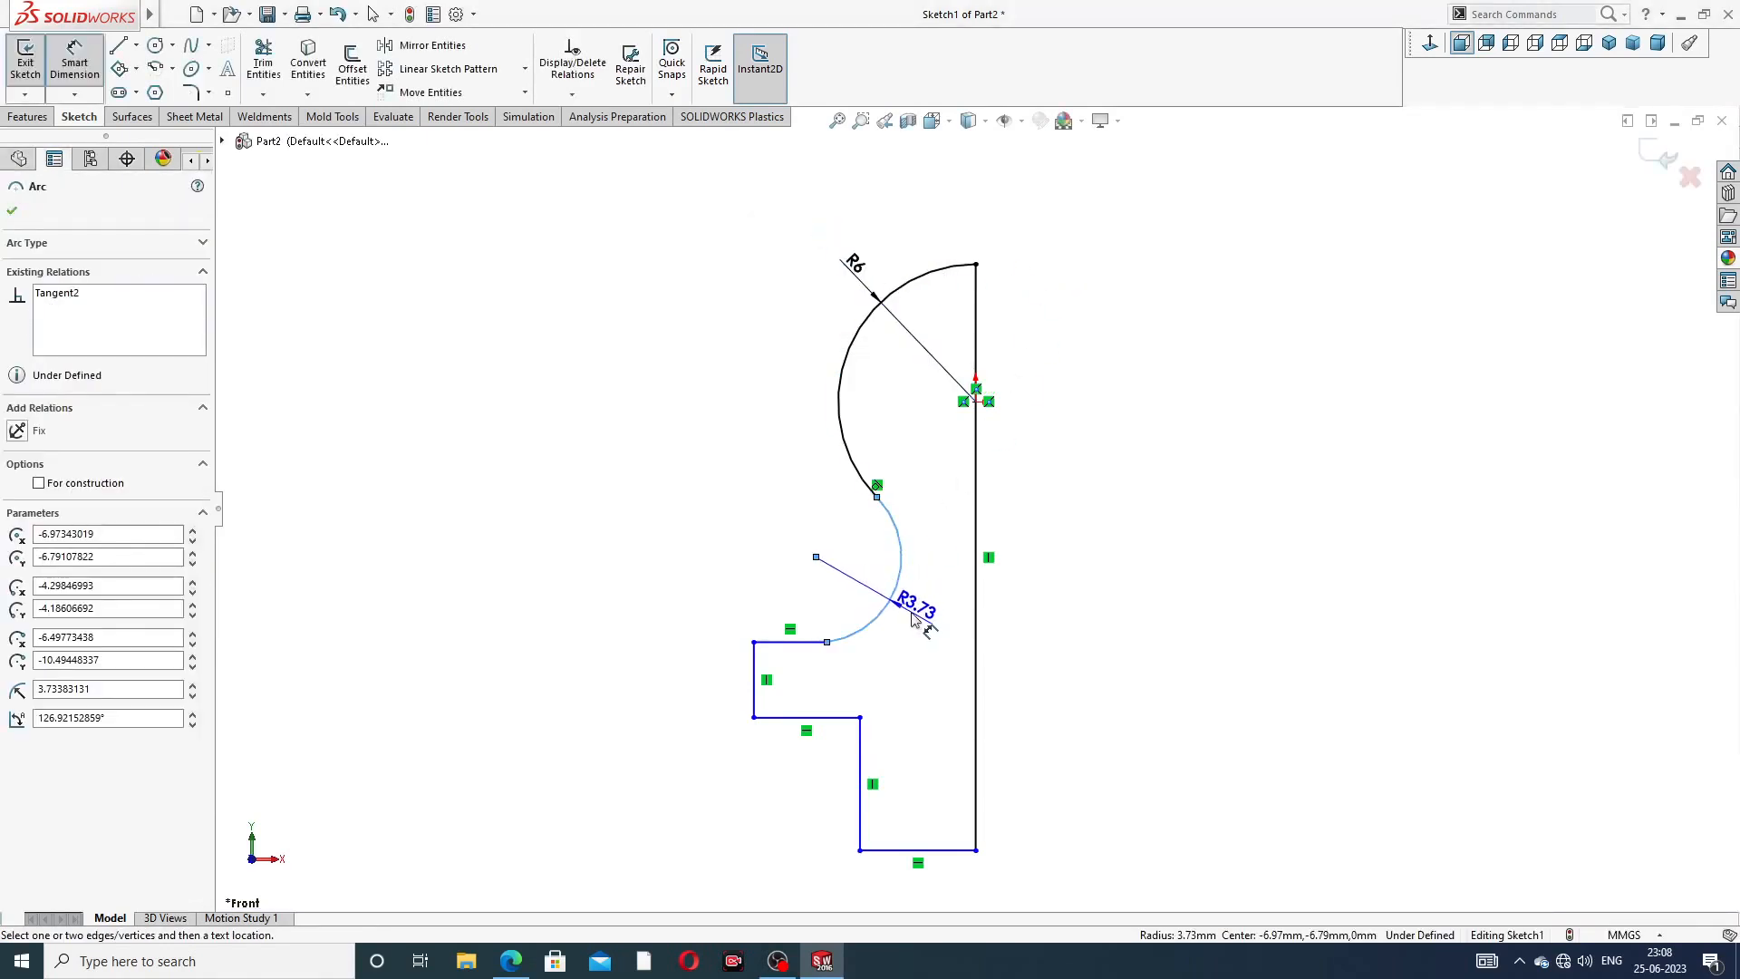
{"action": "left_click", "coordinate": [781, 539]}
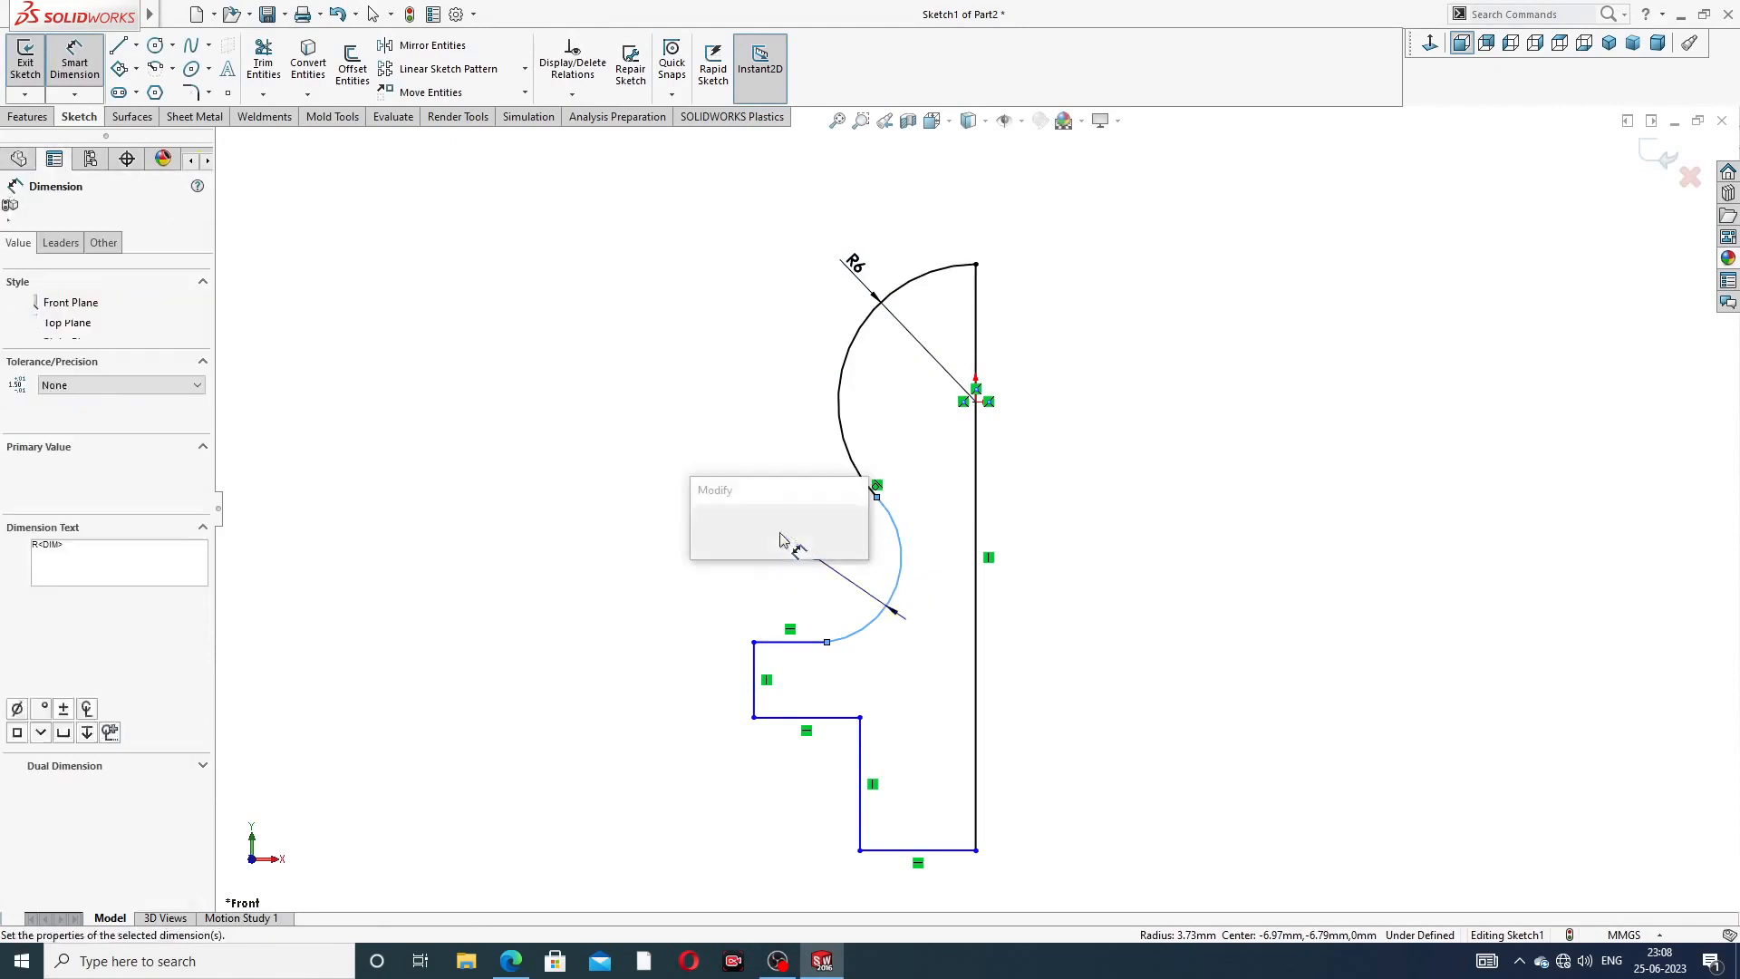
{"action": "type", "text": "2.2"}
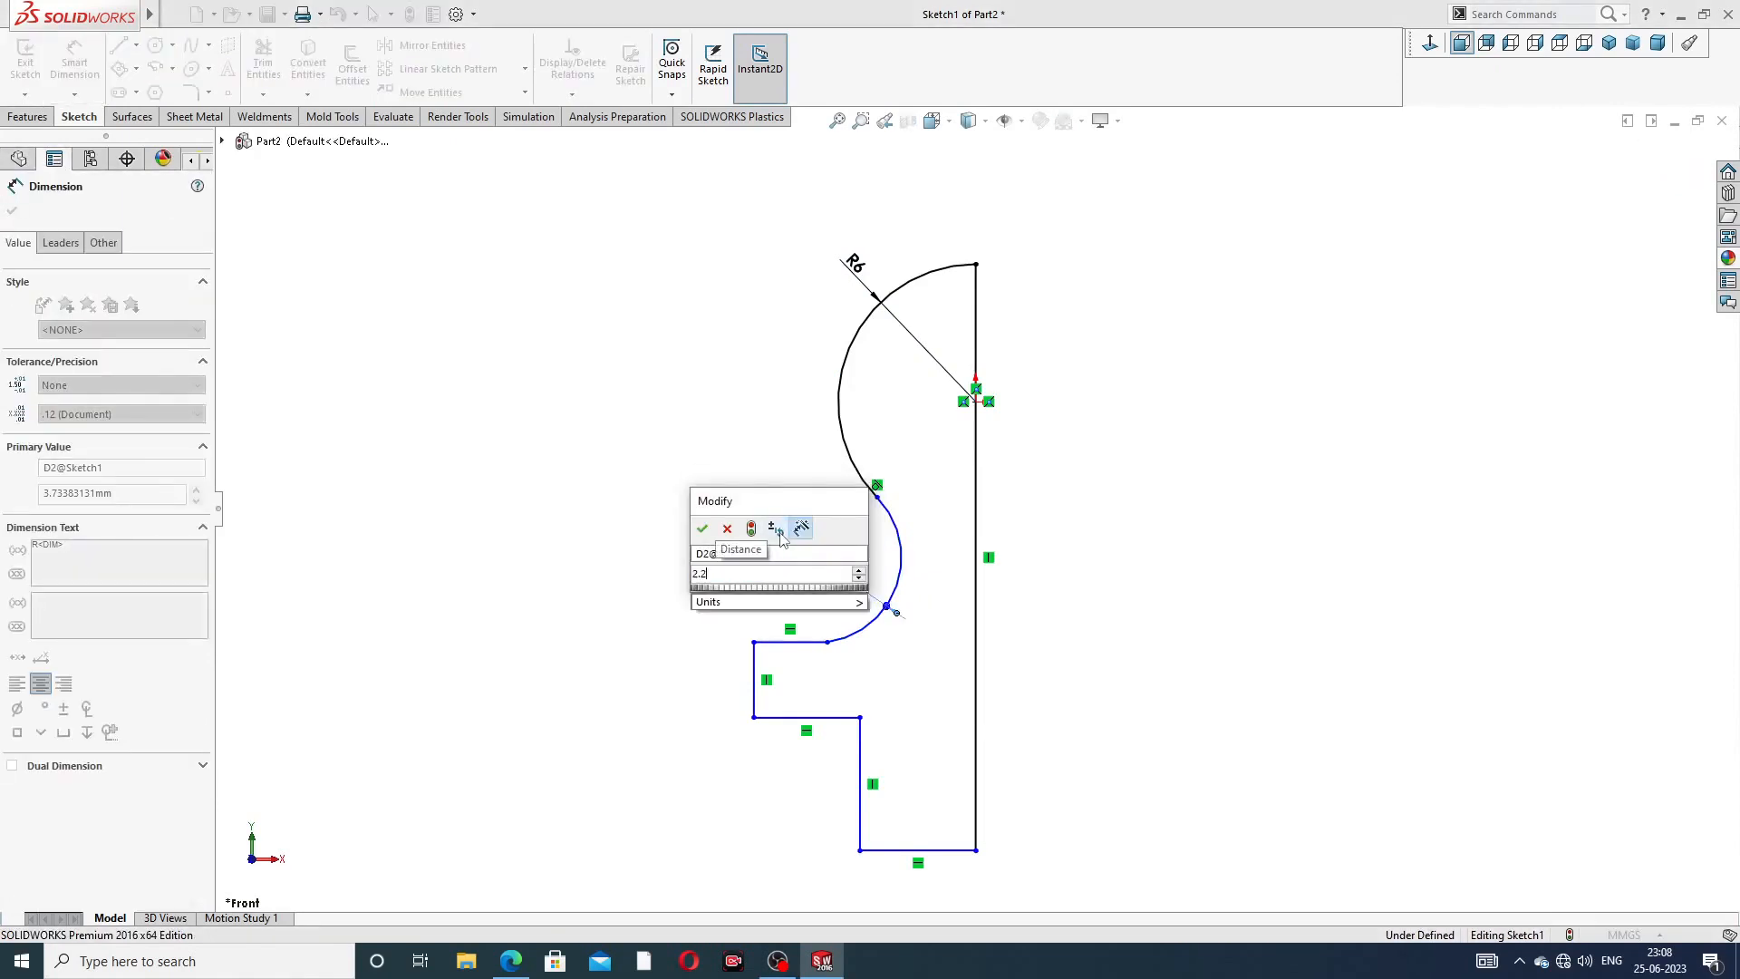
{"action": "key", "text": "Return"}
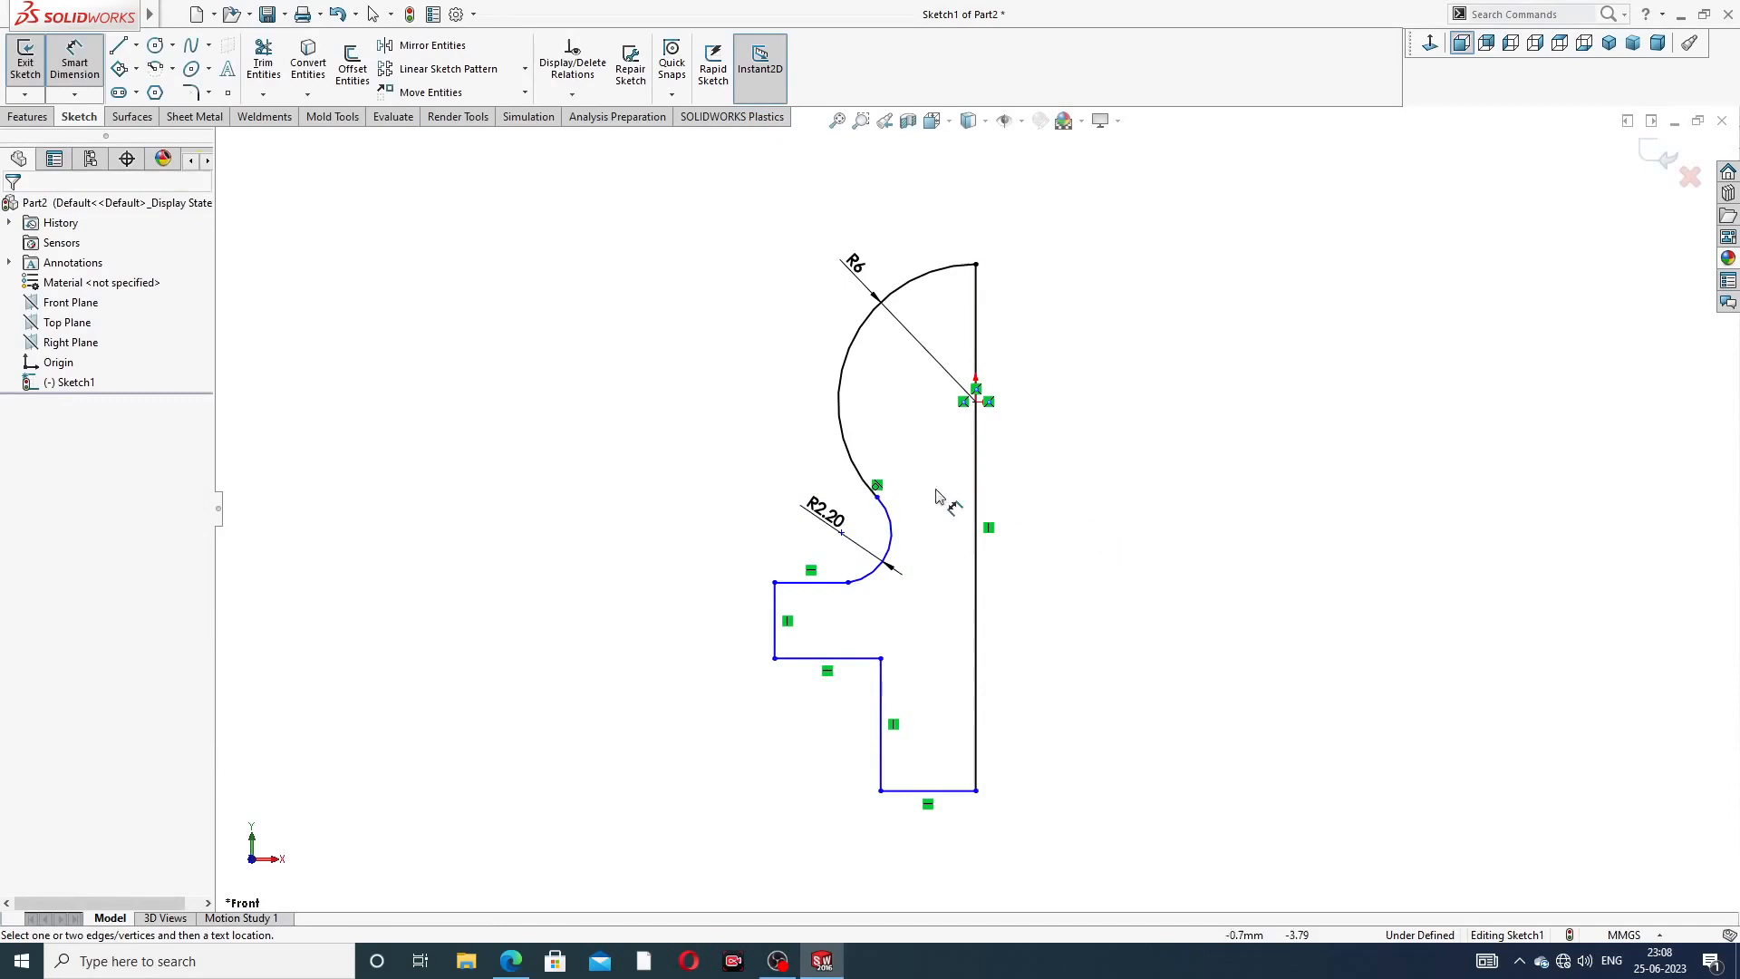
- Make the lower arc tangent to the flange's upper horizontal line at their shared endpoint
{"action": "right_click", "coordinate": [766, 465]}
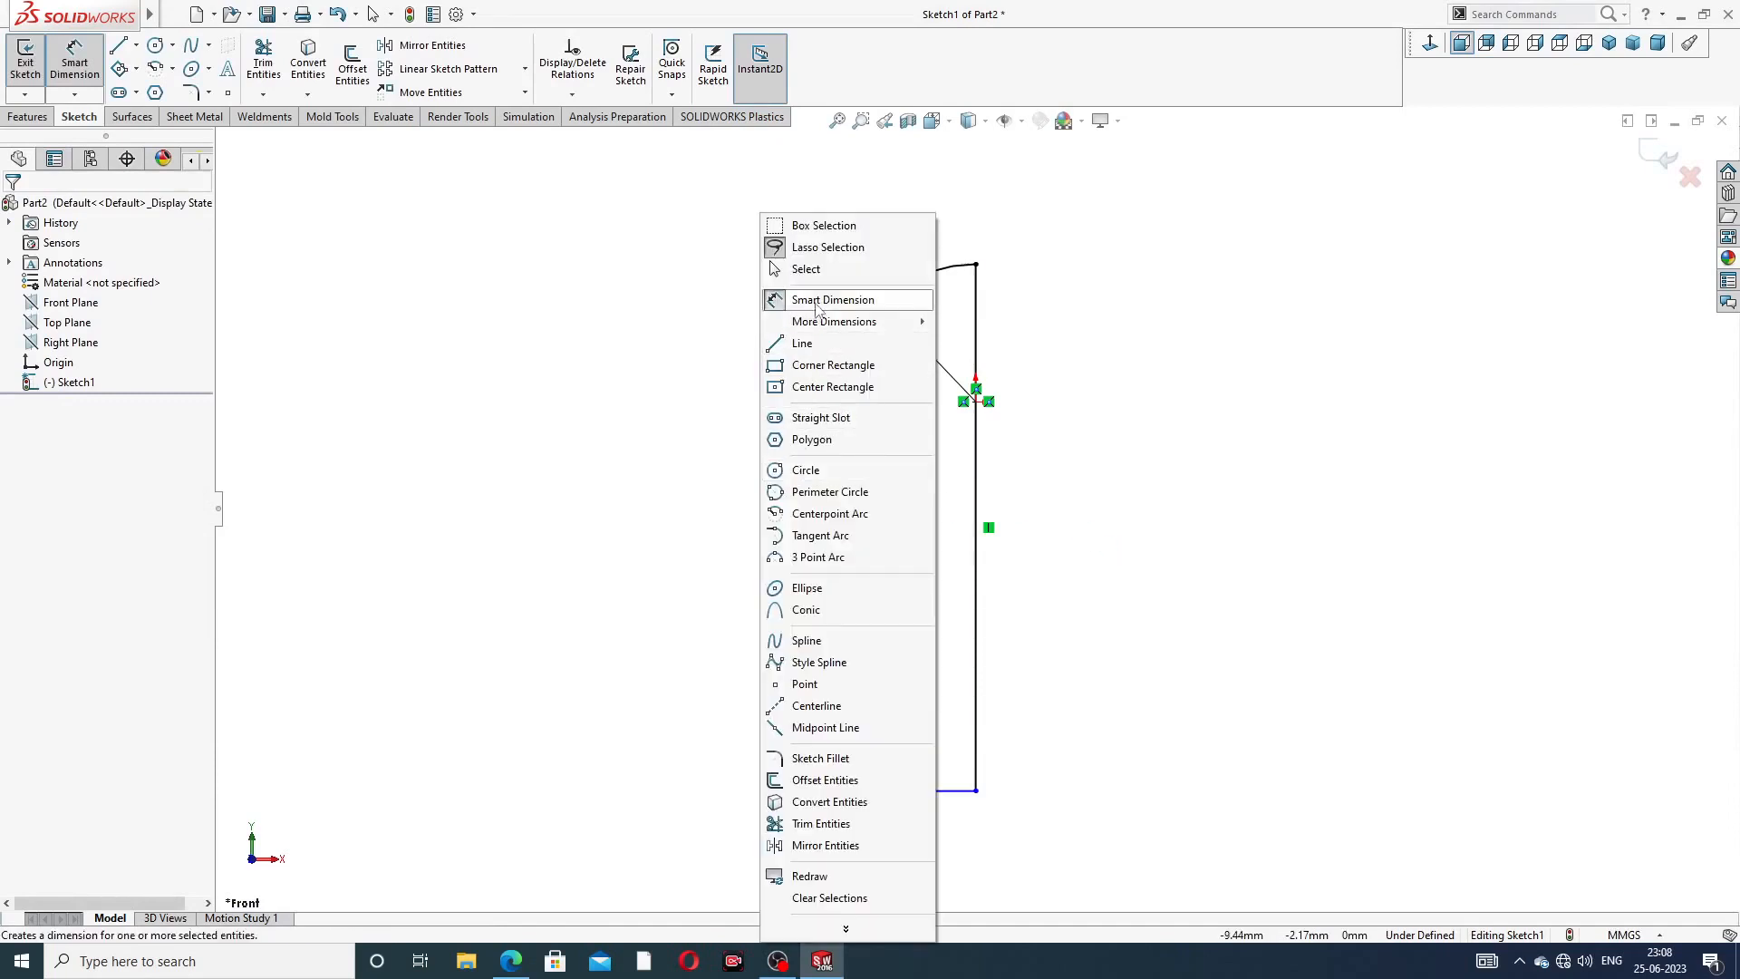
{"action": "left_click", "coordinate": [818, 270]}
{"action": "left_click", "coordinate": [850, 585]}
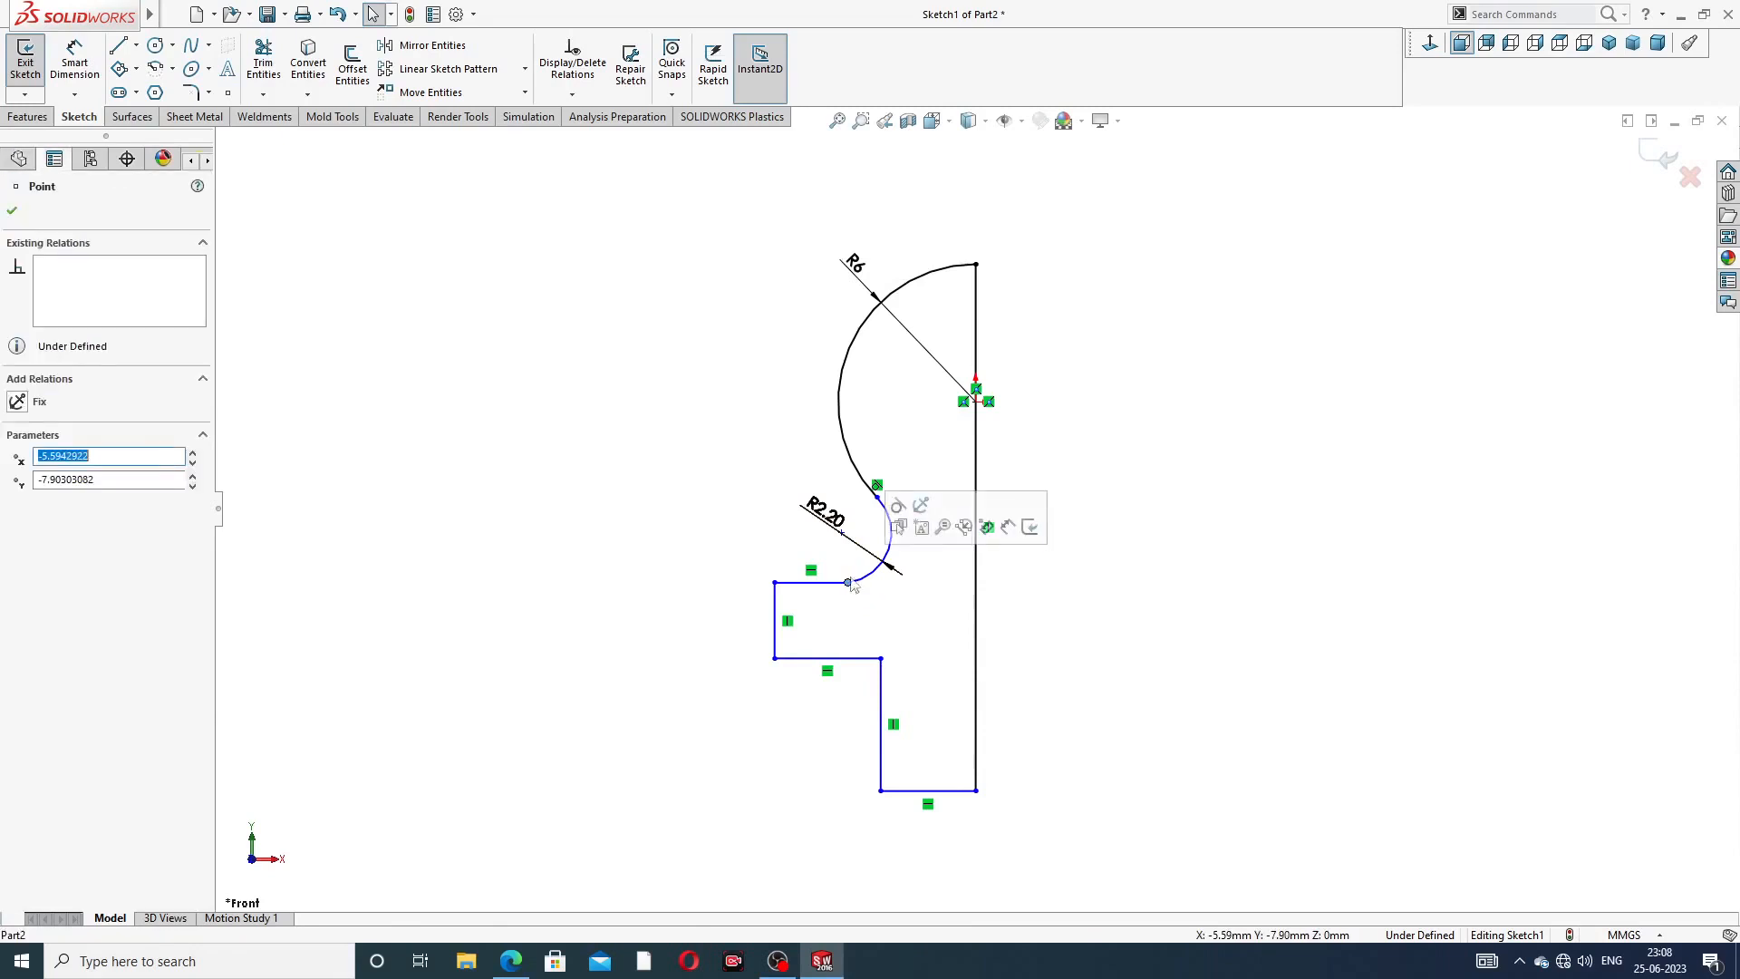
{"action": "left_click", "coordinate": [1029, 523]}
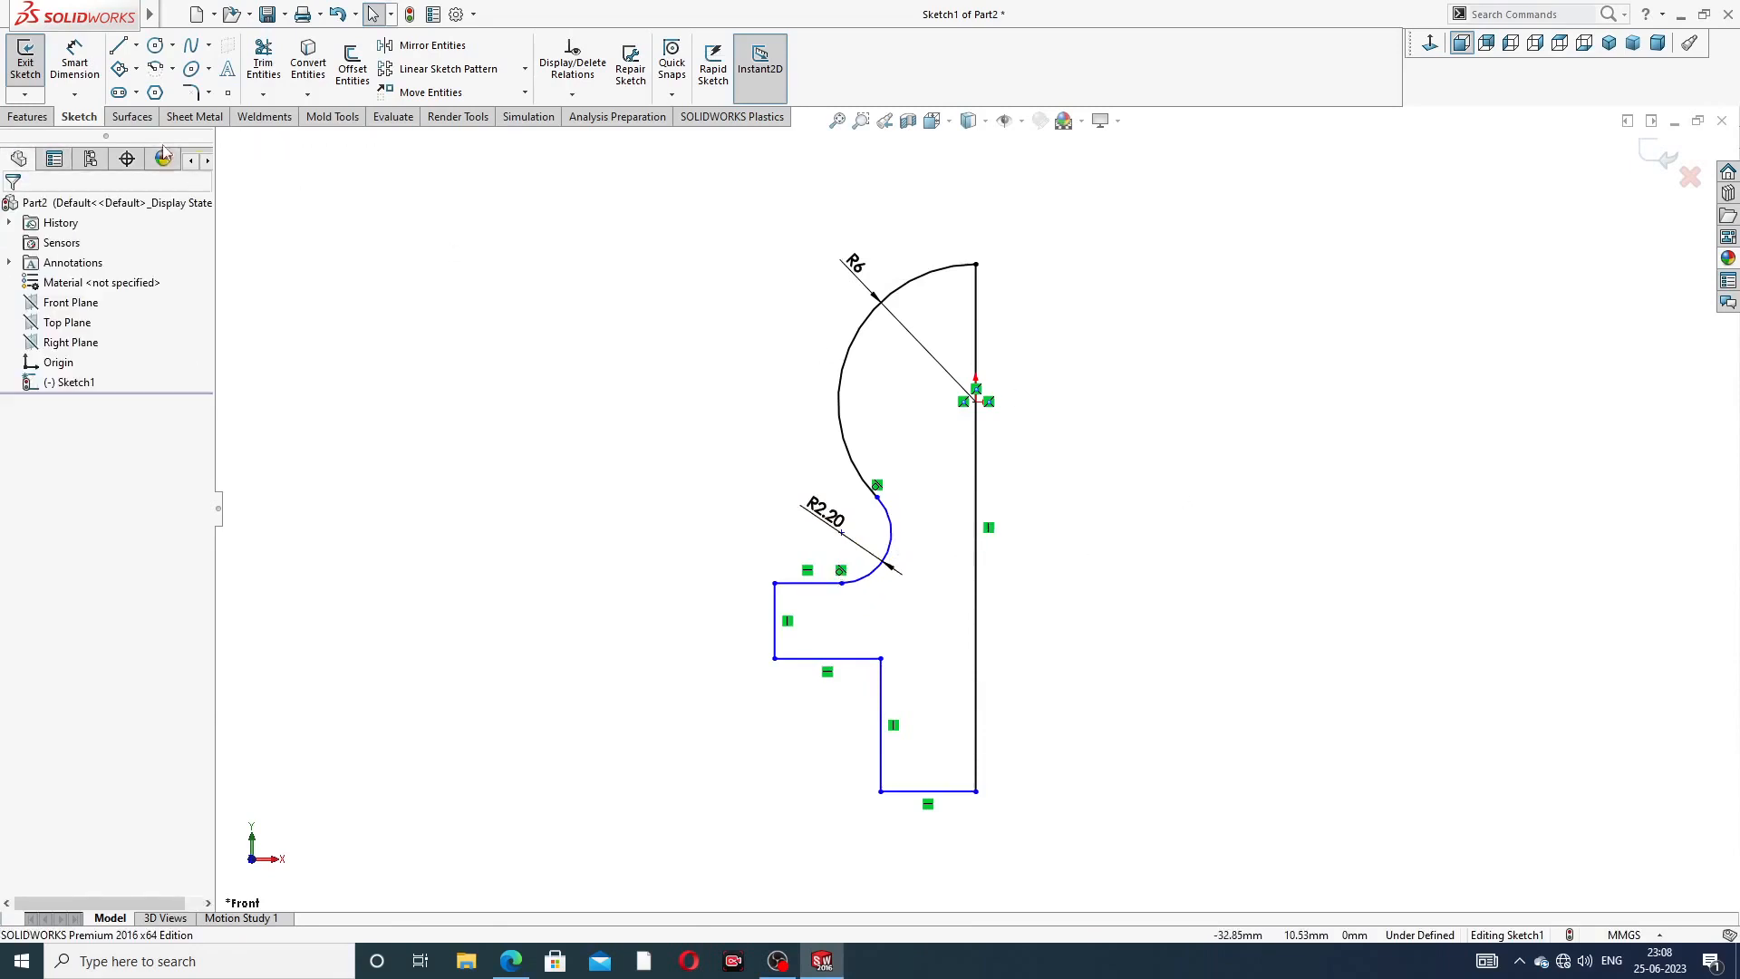
- Dimension the flange's outer vertical line with a height of 5 mm
{"action": "left_click", "coordinate": [74, 60]}
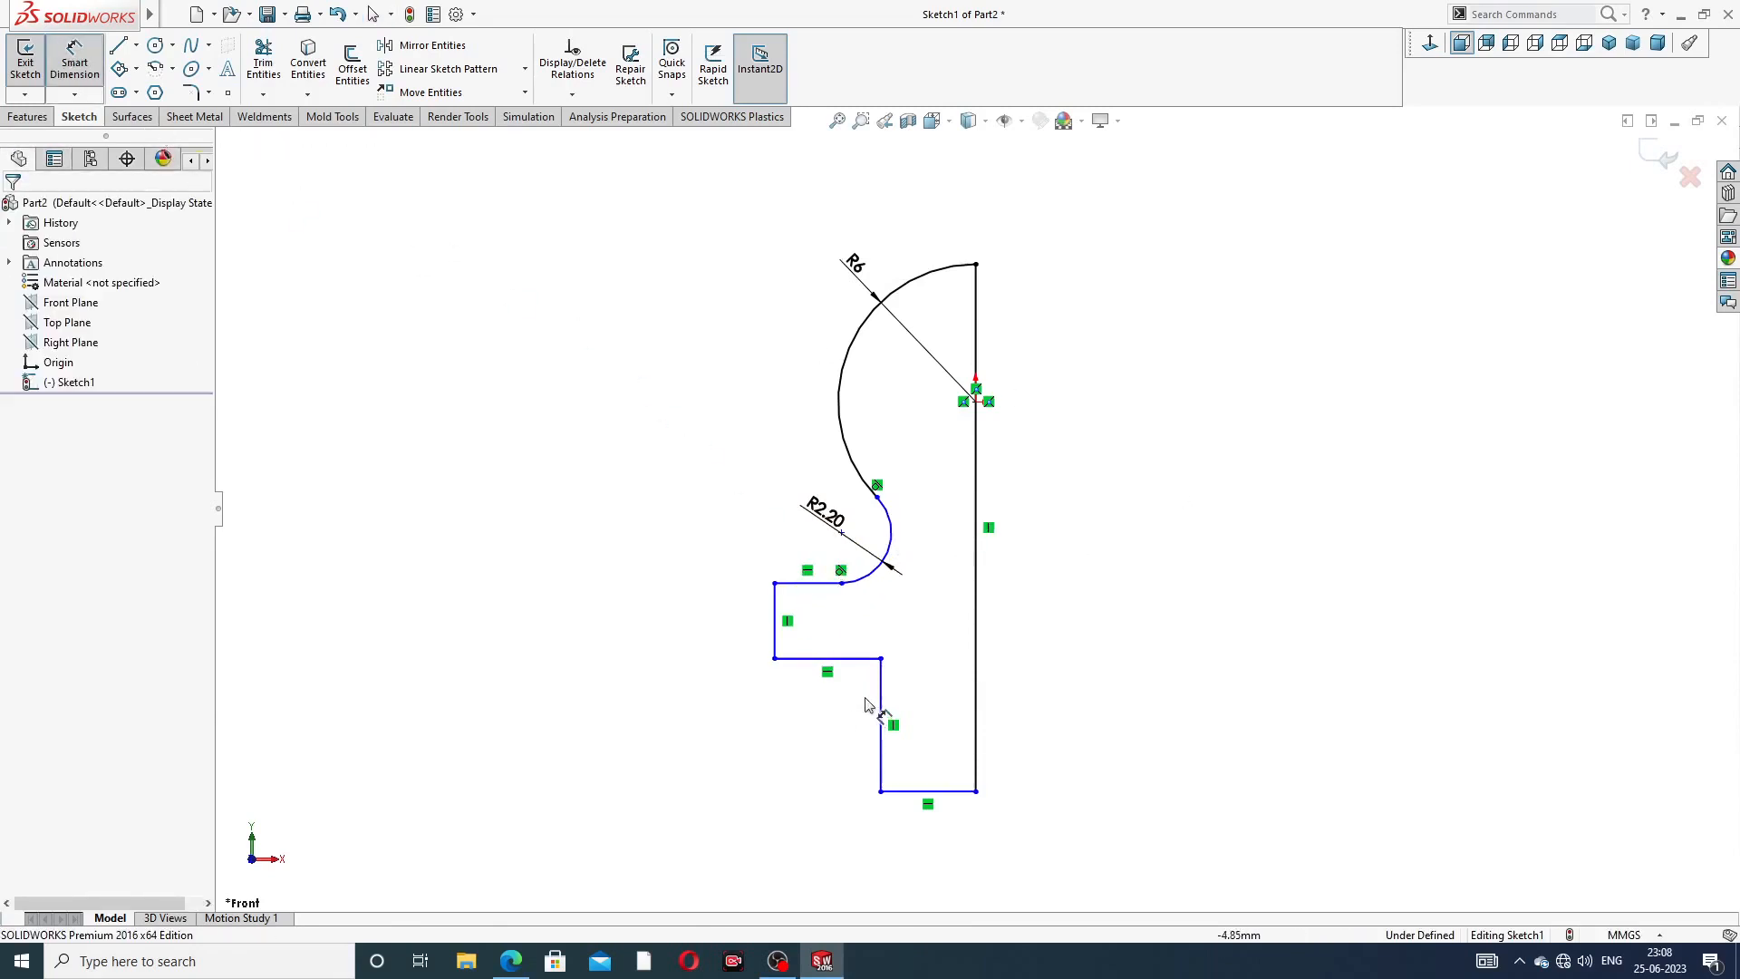
{"action": "left_click", "coordinate": [775, 603]}
{"action": "left_click", "coordinate": [725, 637]}
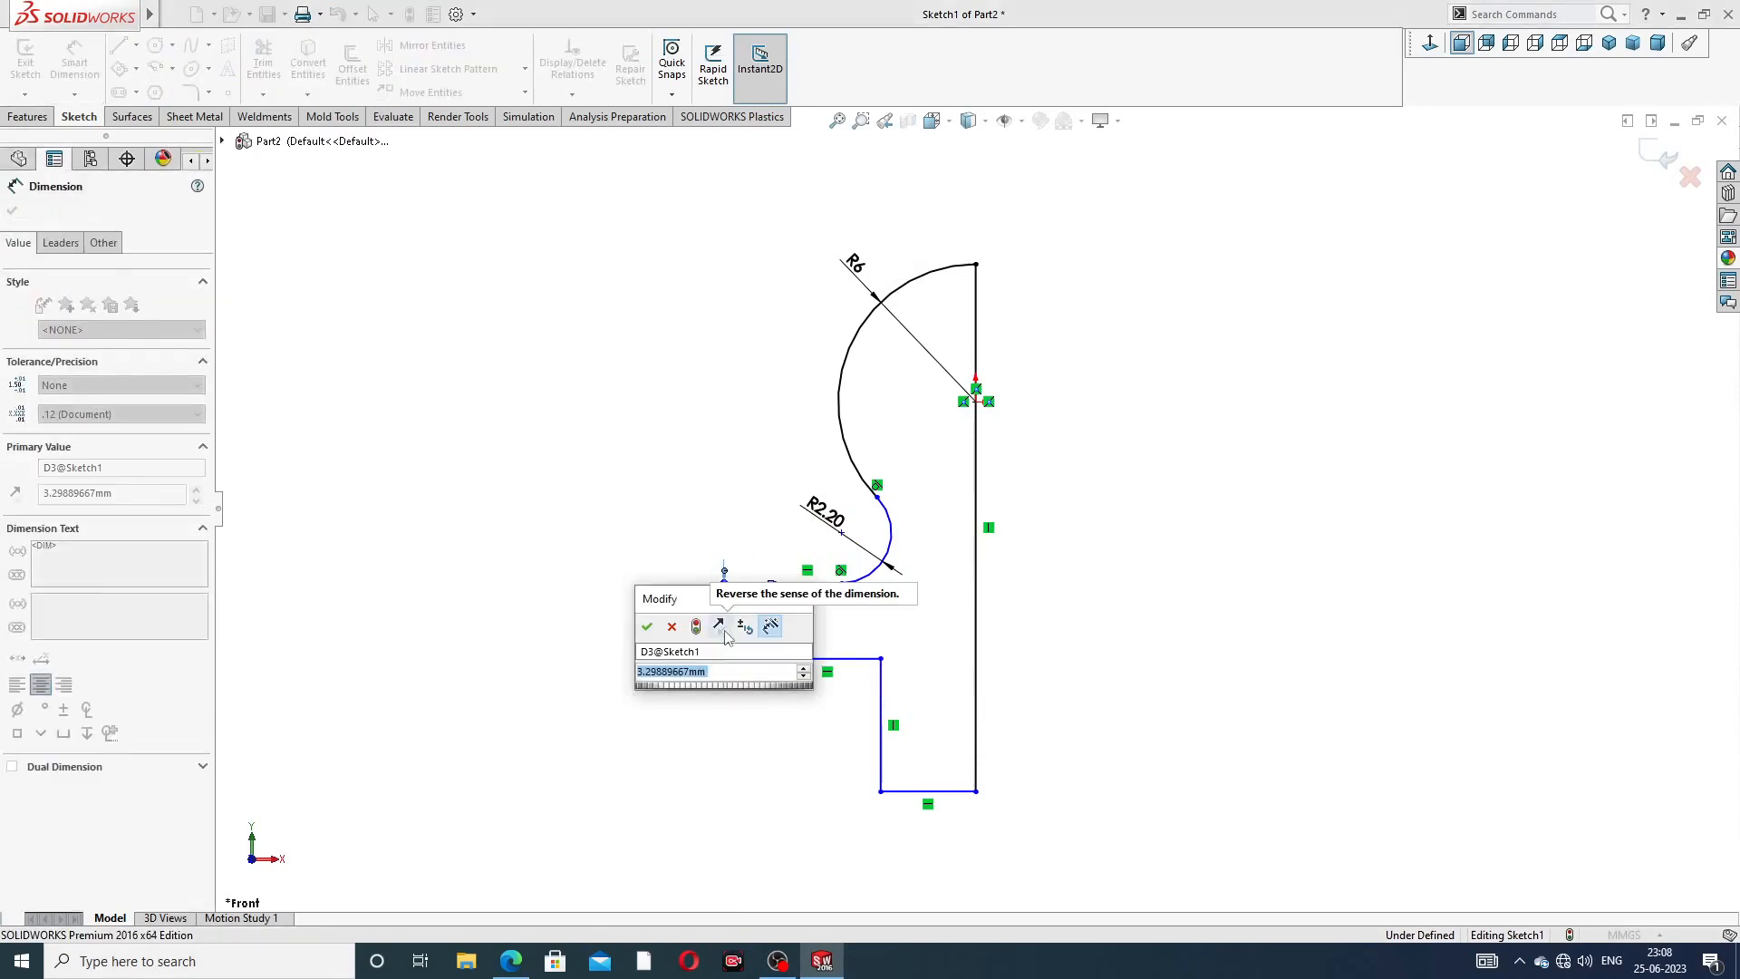
{"action": "key", "text": "Return"}
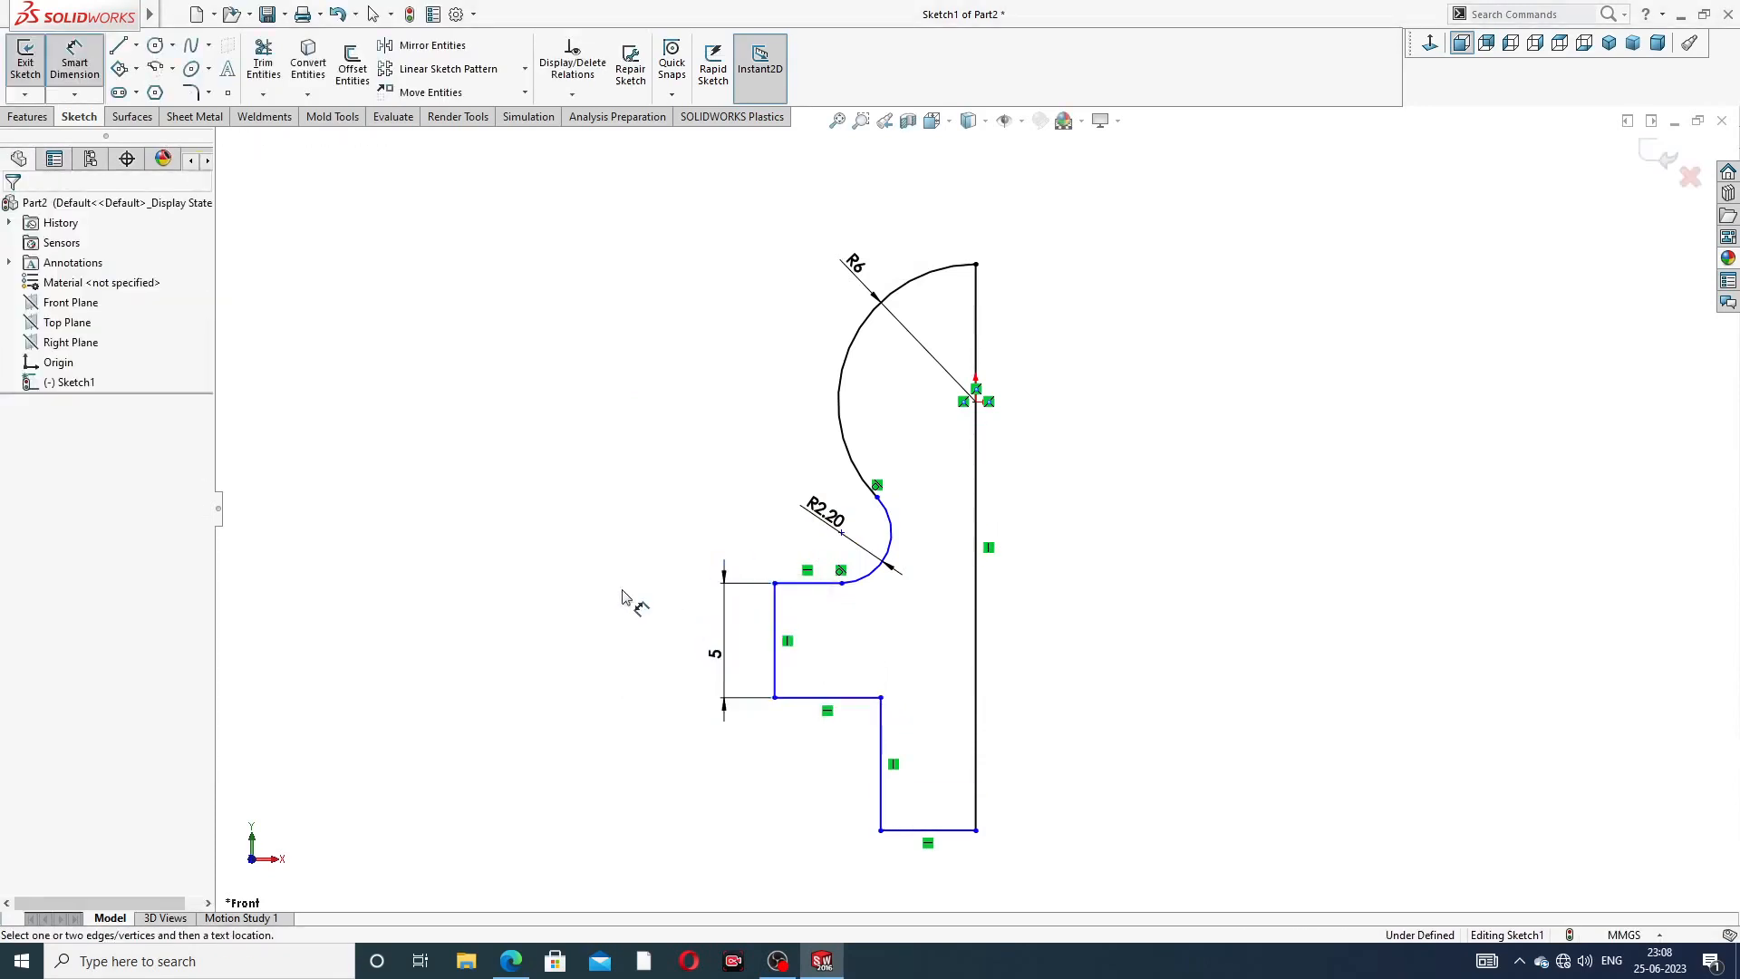
- Dimension the distance from the flange's upper line to the shank's bottom line as 16 mm
{"action": "left_click", "coordinate": [827, 584]}
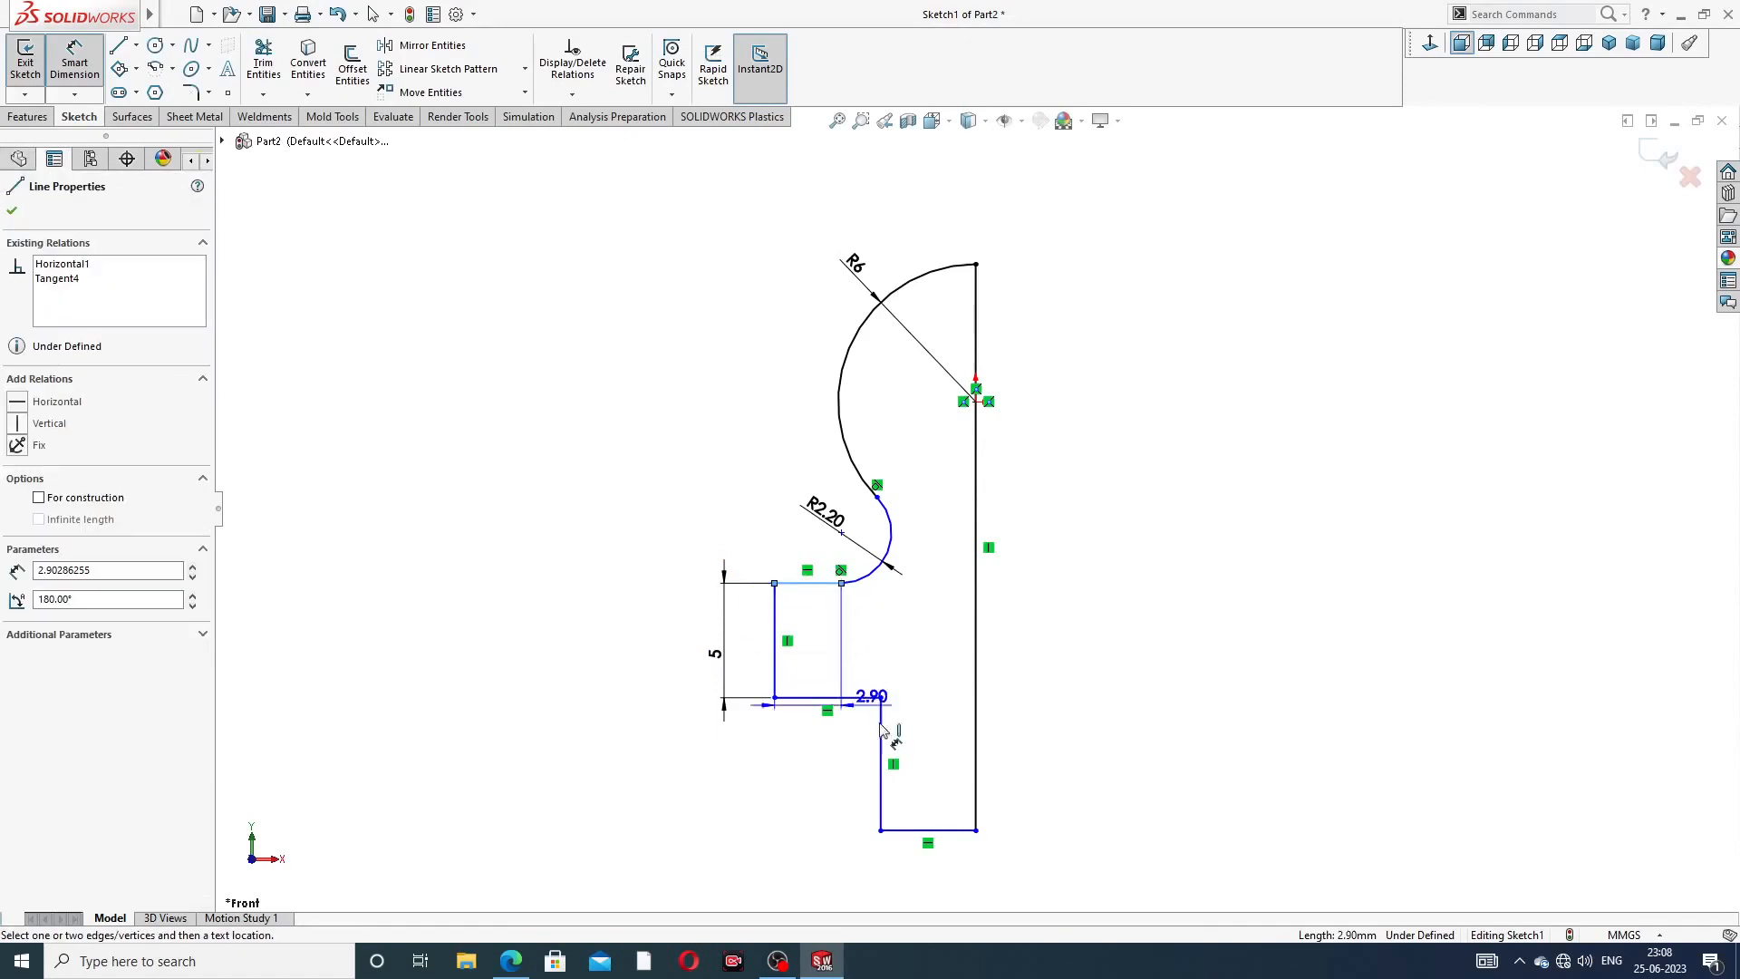
{"action": "left_click", "coordinate": [907, 832]}
{"action": "left_click", "coordinate": [684, 725]}
{"action": "type", "text": "16"}
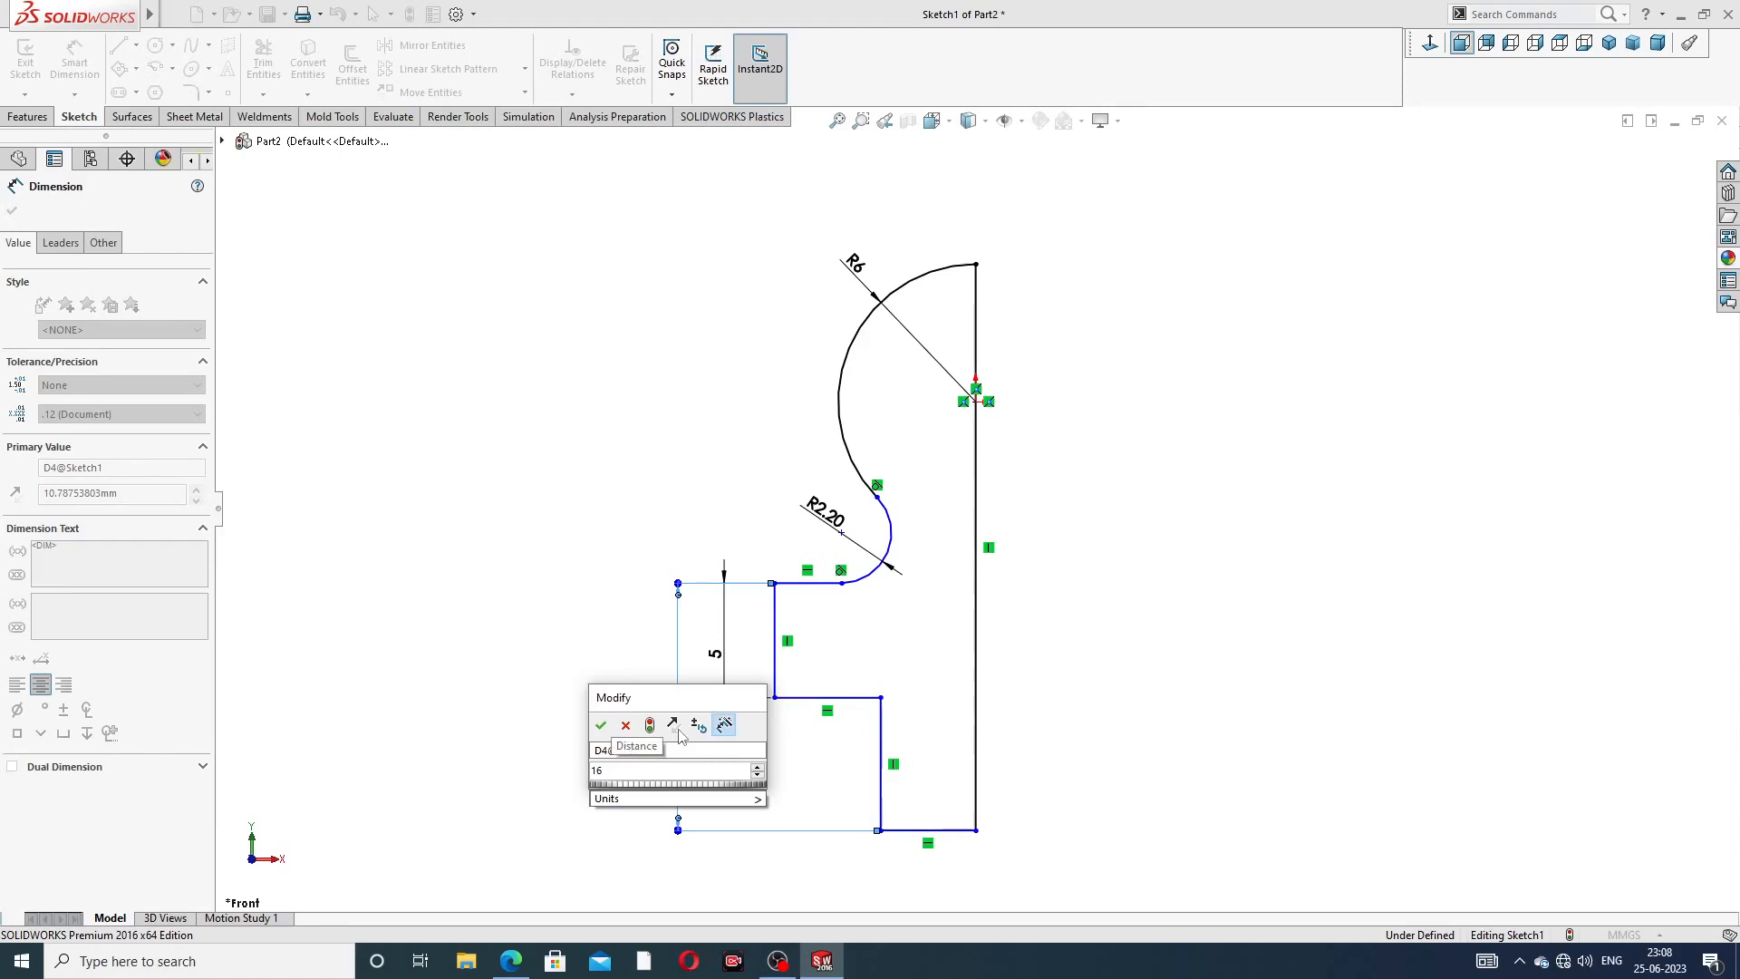
{"action": "key", "text": "Return"}
- Move the 16 mm and 5 mm height dimensions slightly farther out from the profile
{"action": "key", "text": "z"}
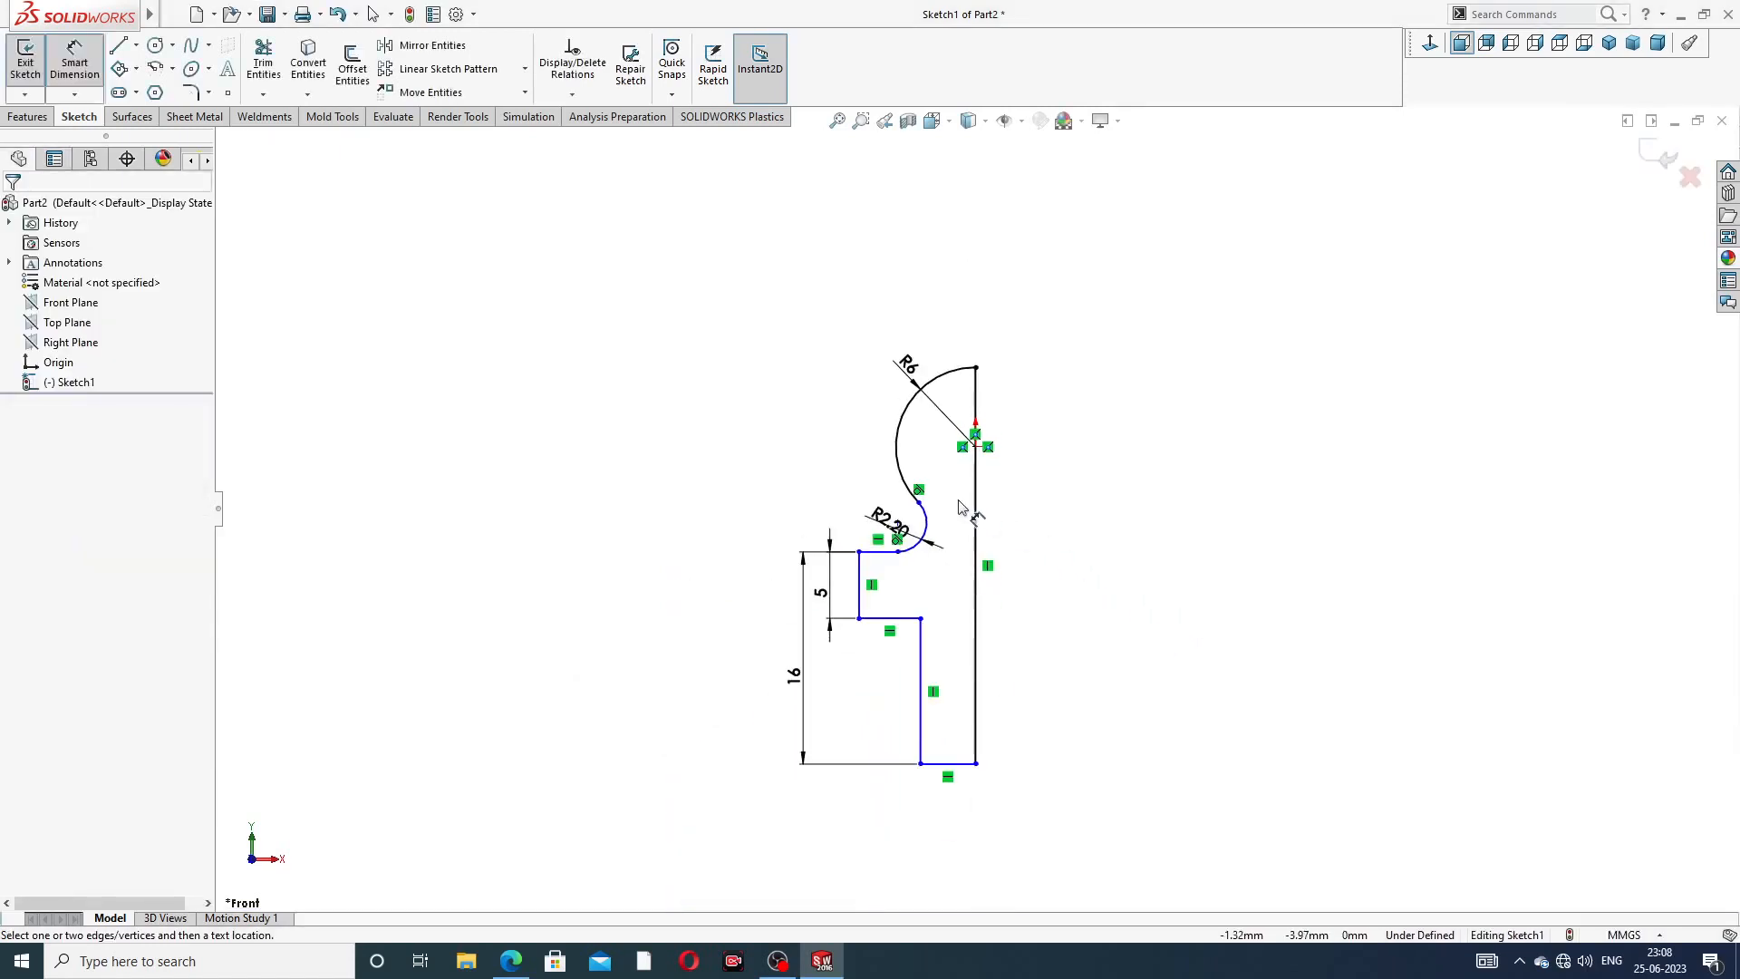
{"action": "left_click_drag", "start_coordinate": [794, 677], "coordinate": [772, 671]}
{"action": "left_click_drag", "start_coordinate": [822, 603], "coordinate": [820, 603]}
{"action": "left_click", "coordinate": [1051, 594]}
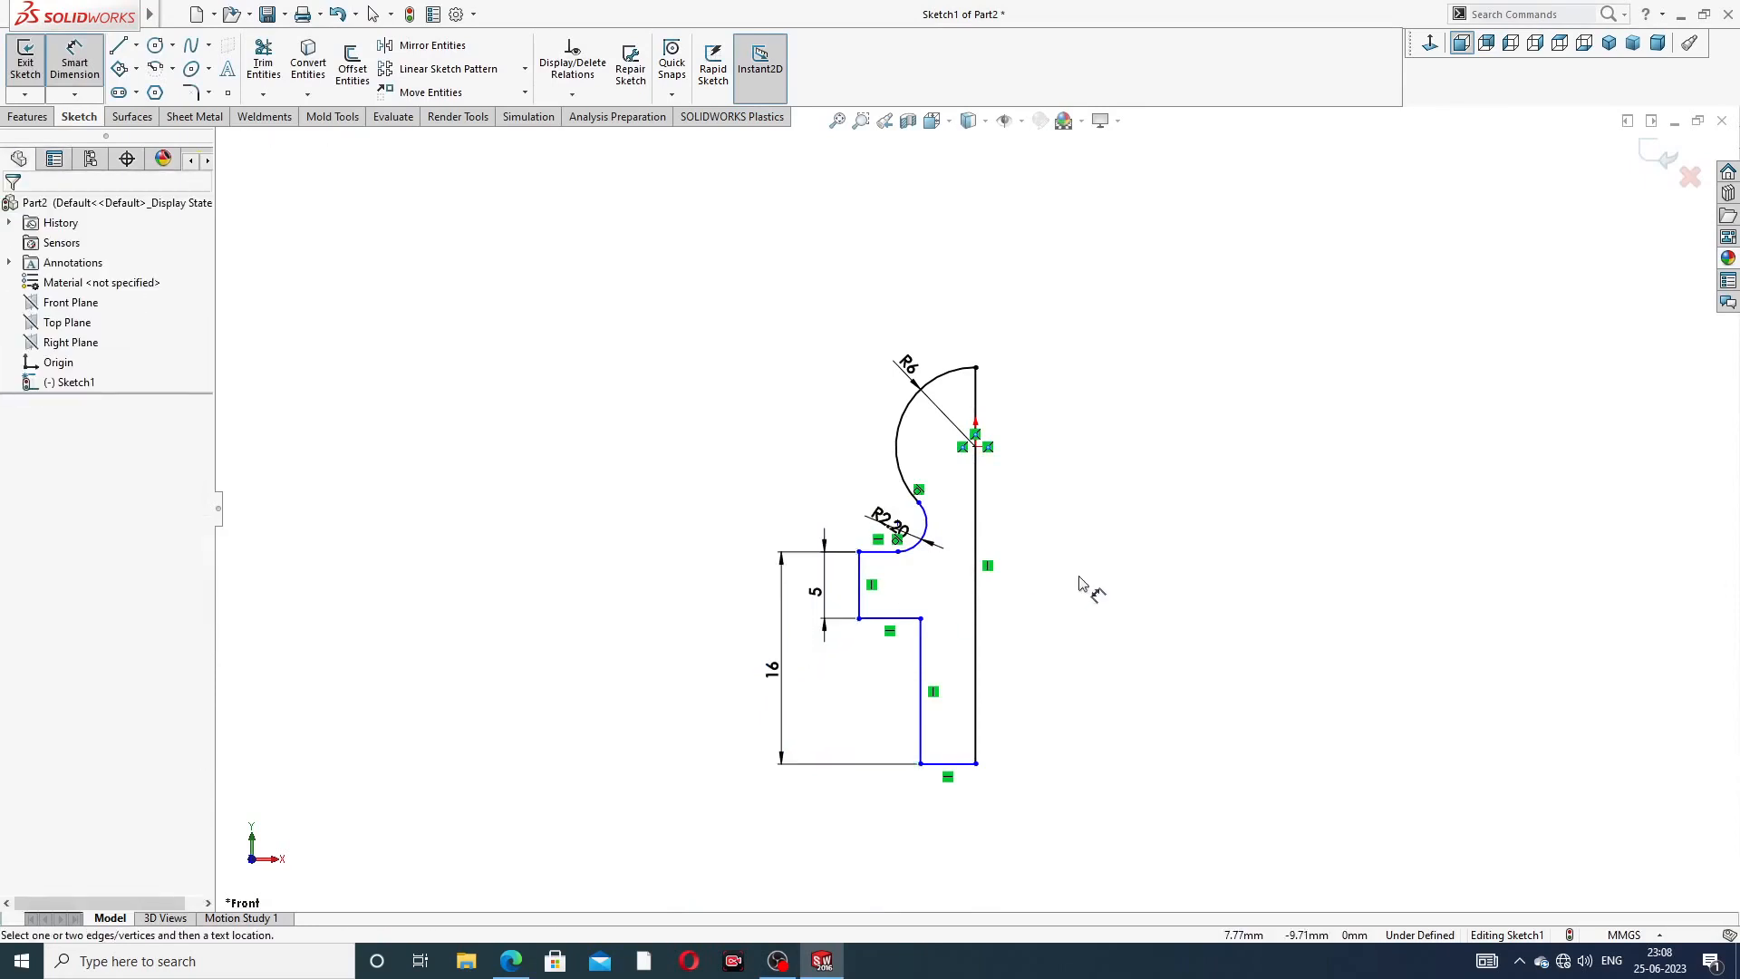
- Dimension the shank's bottom line with a length of 5 mm
{"action": "left_click", "coordinate": [966, 766]}
{"action": "left_click", "coordinate": [967, 809]}
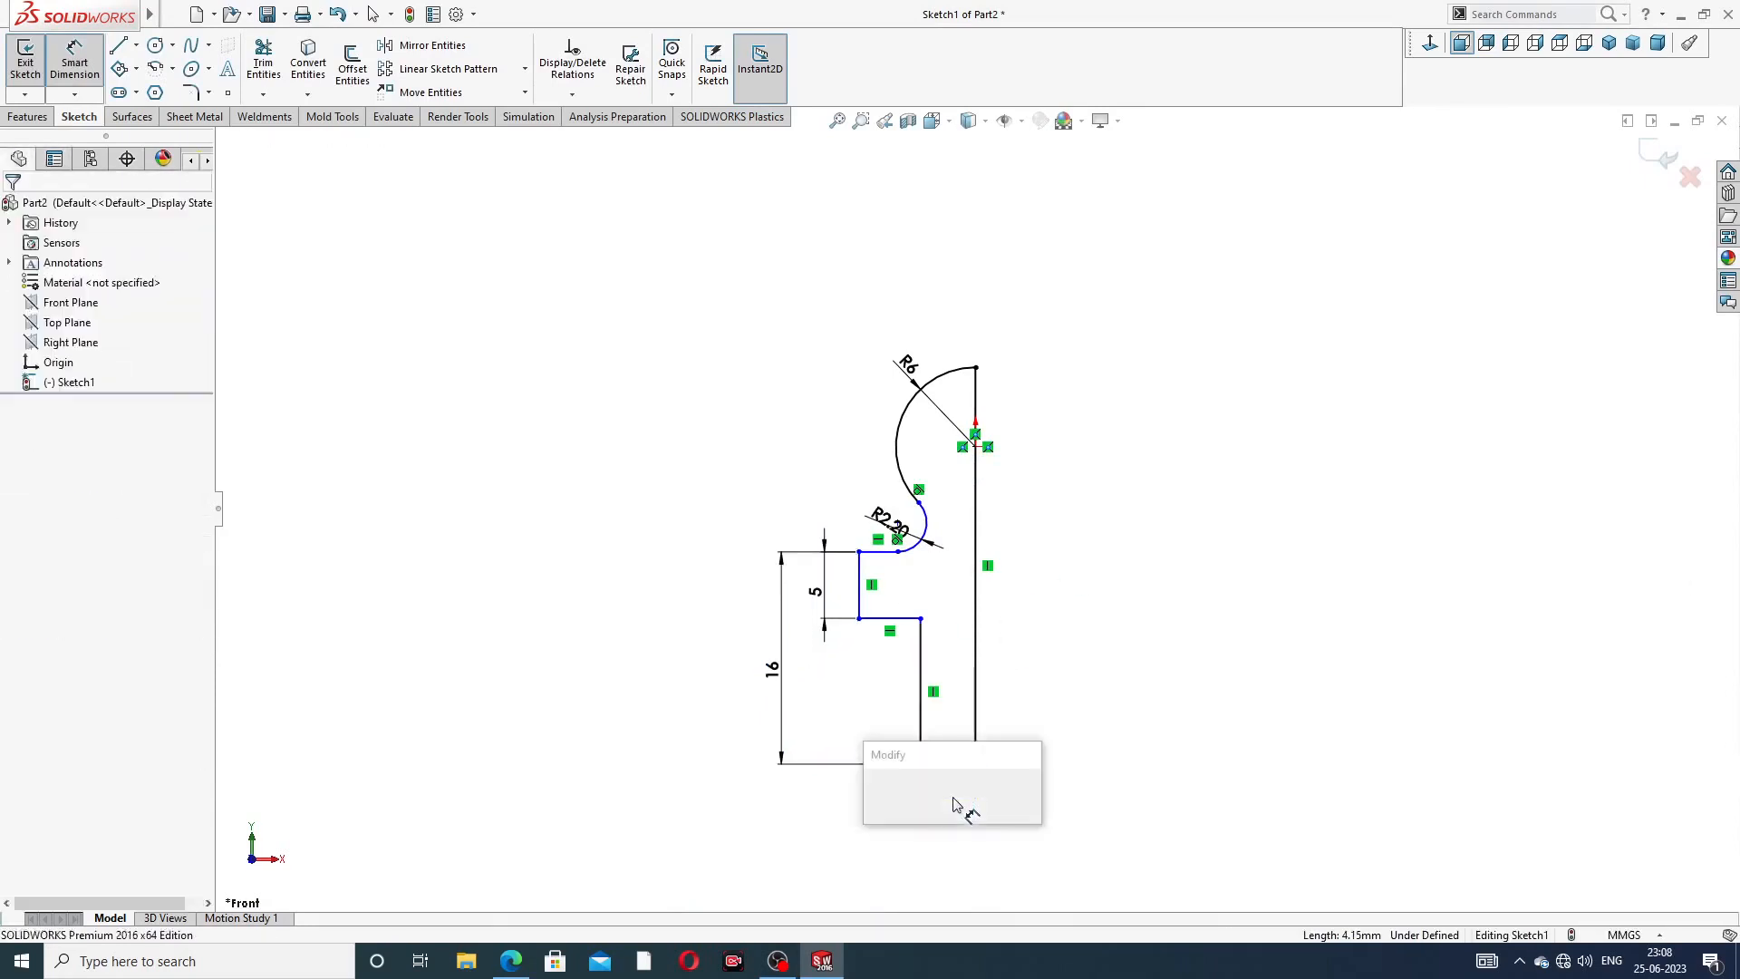
{"action": "type", "text": "5"}
{"action": "key", "text": "Return"}
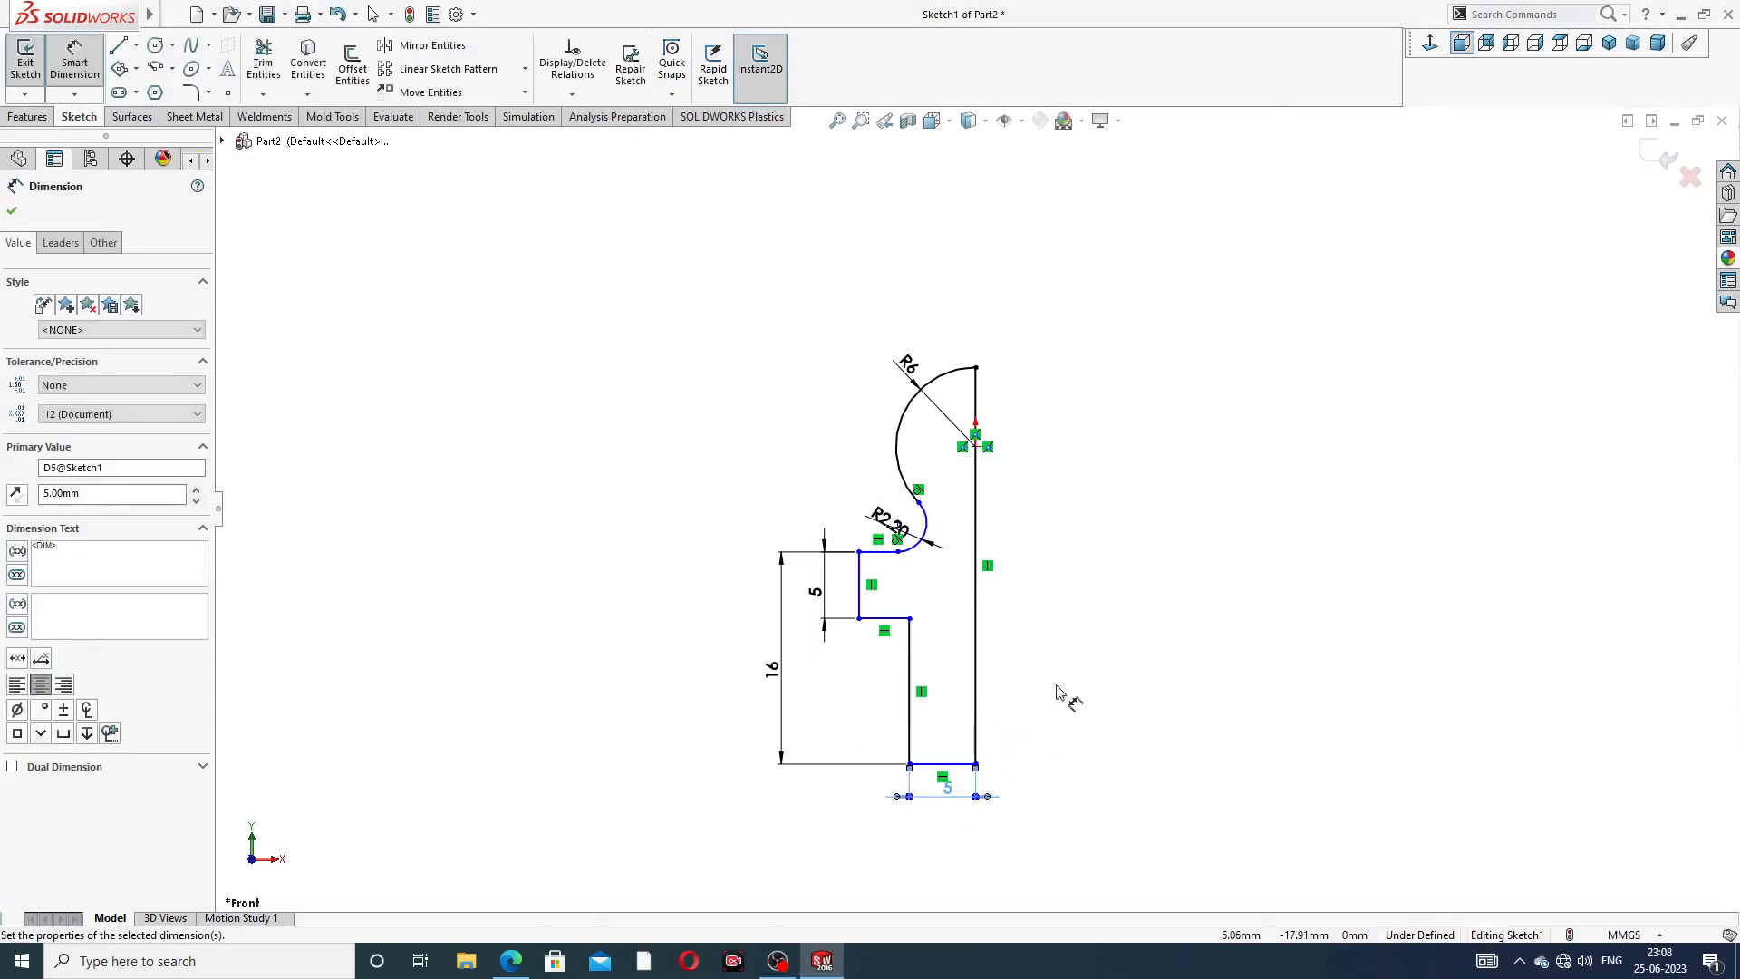
{"action": "left_click", "coordinate": [1051, 689]}
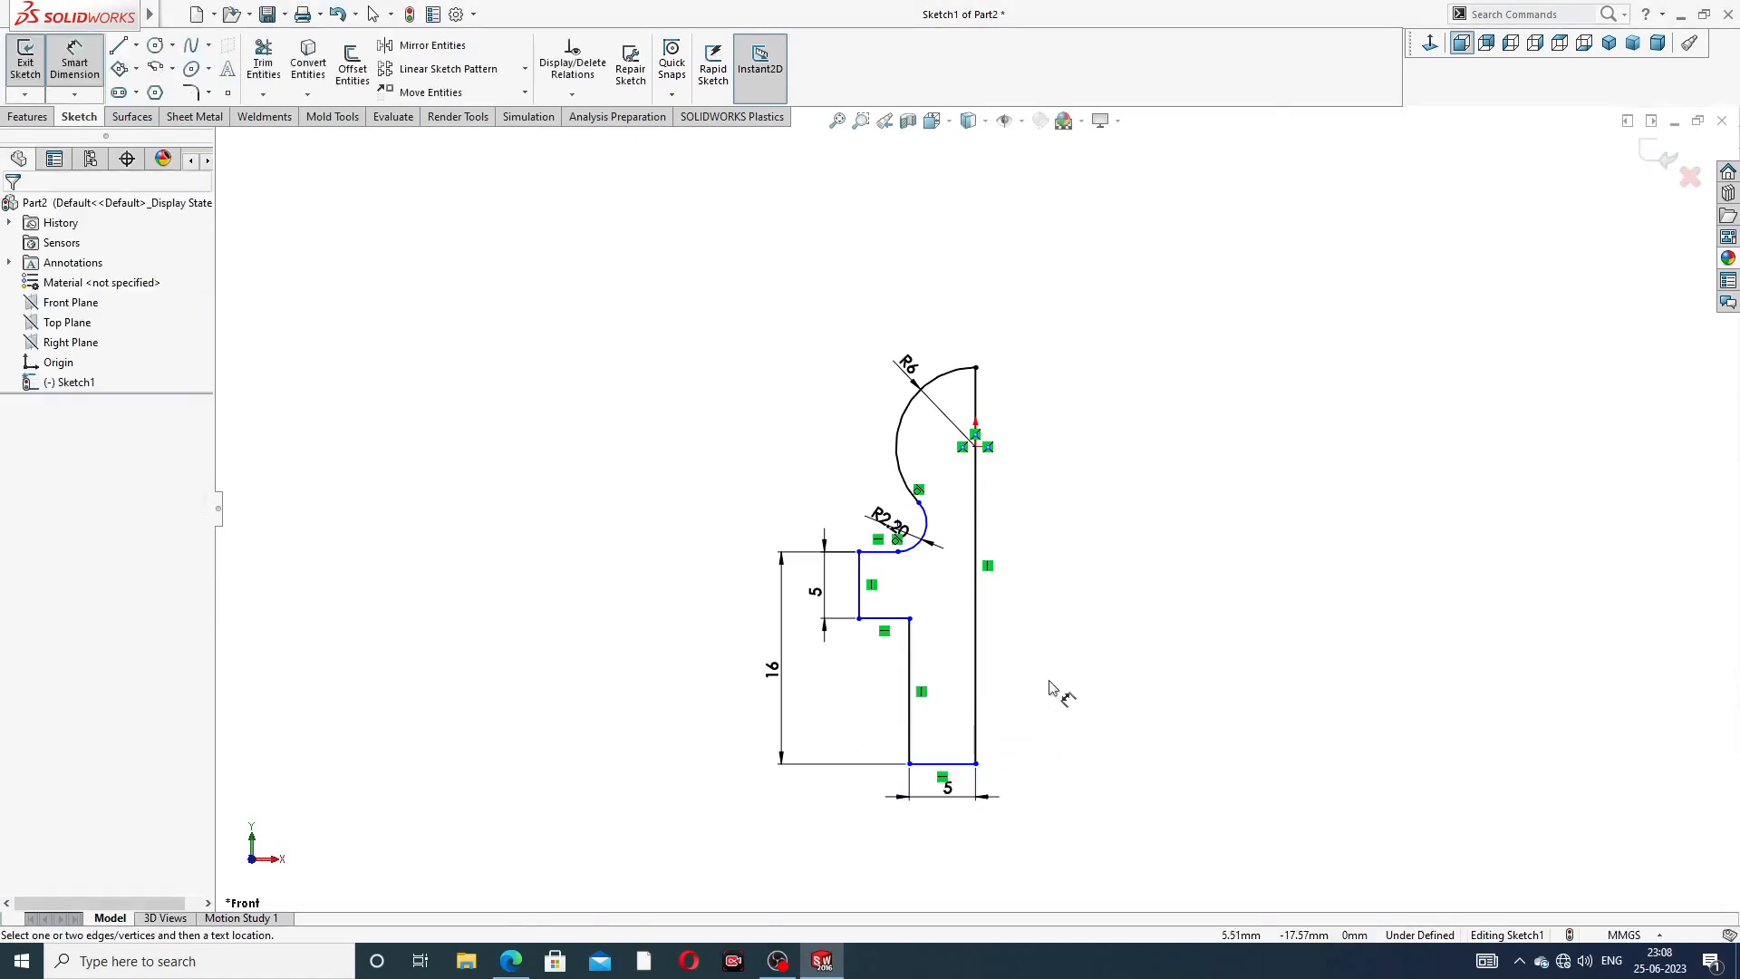
- Dimension the distance from the flange's outer lower corner to the long vertical axis line as 8 mm
{"action": "left_click", "coordinate": [859, 620]}
{"action": "left_click", "coordinate": [975, 634]}
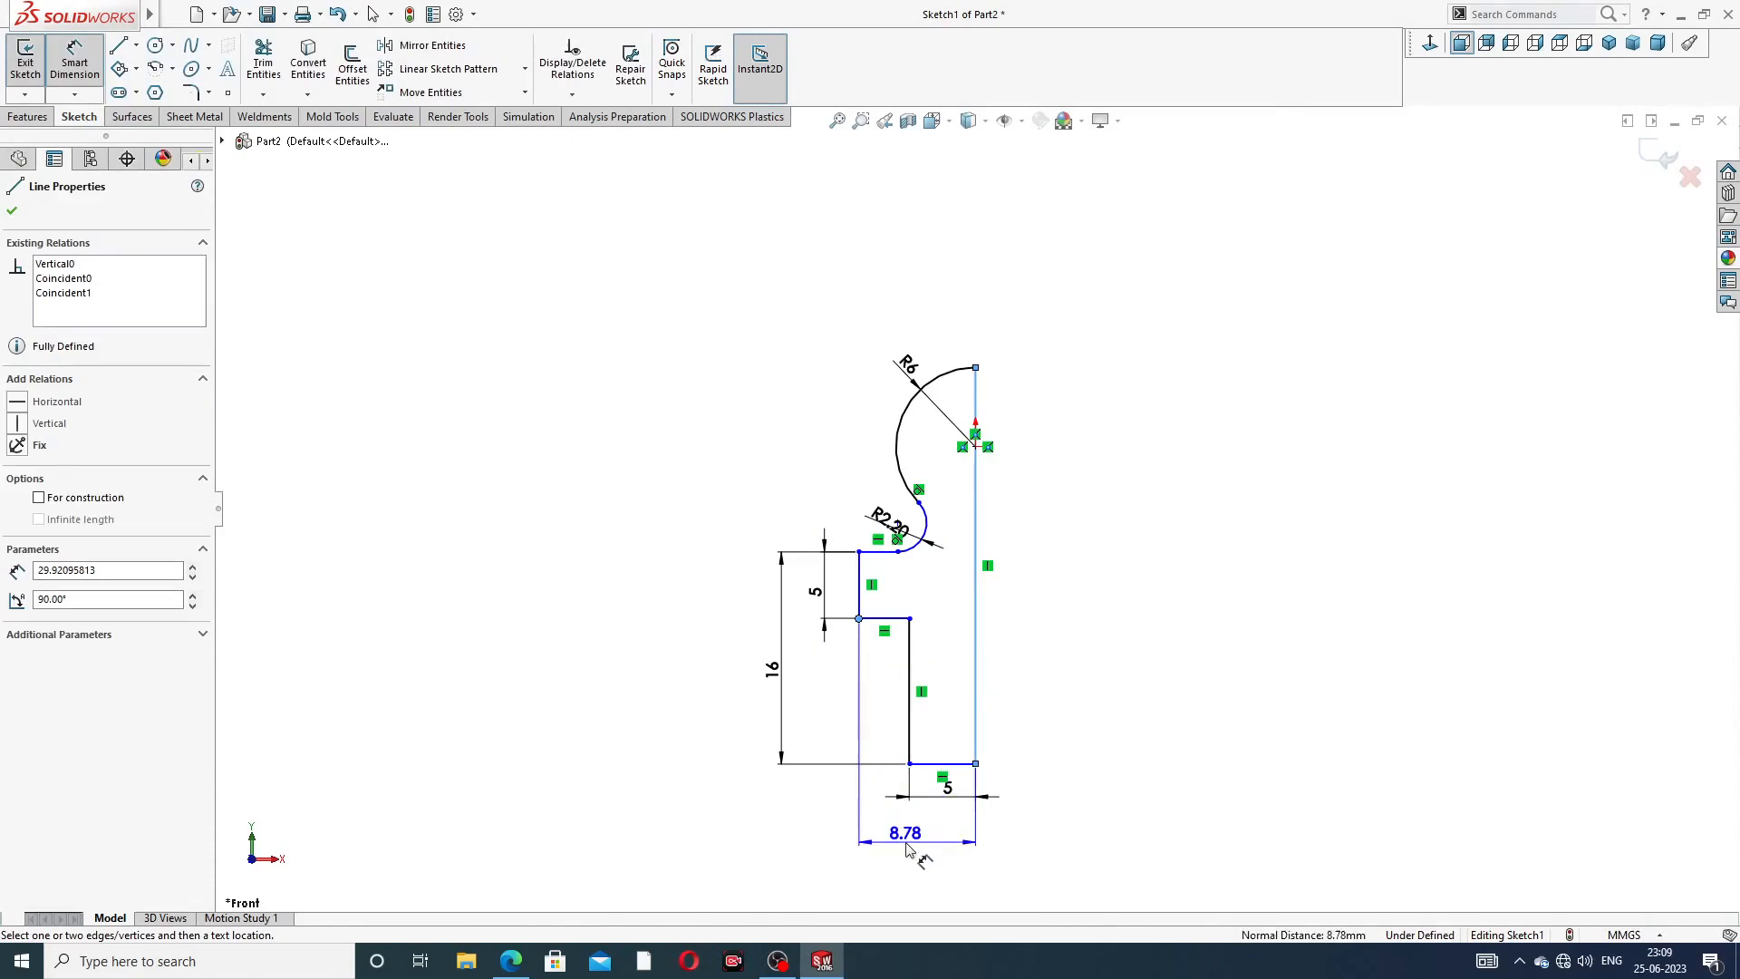
{"action": "left_click", "coordinate": [909, 849]}
{"action": "type", "text": "8"}
{"action": "key", "text": "Return"}
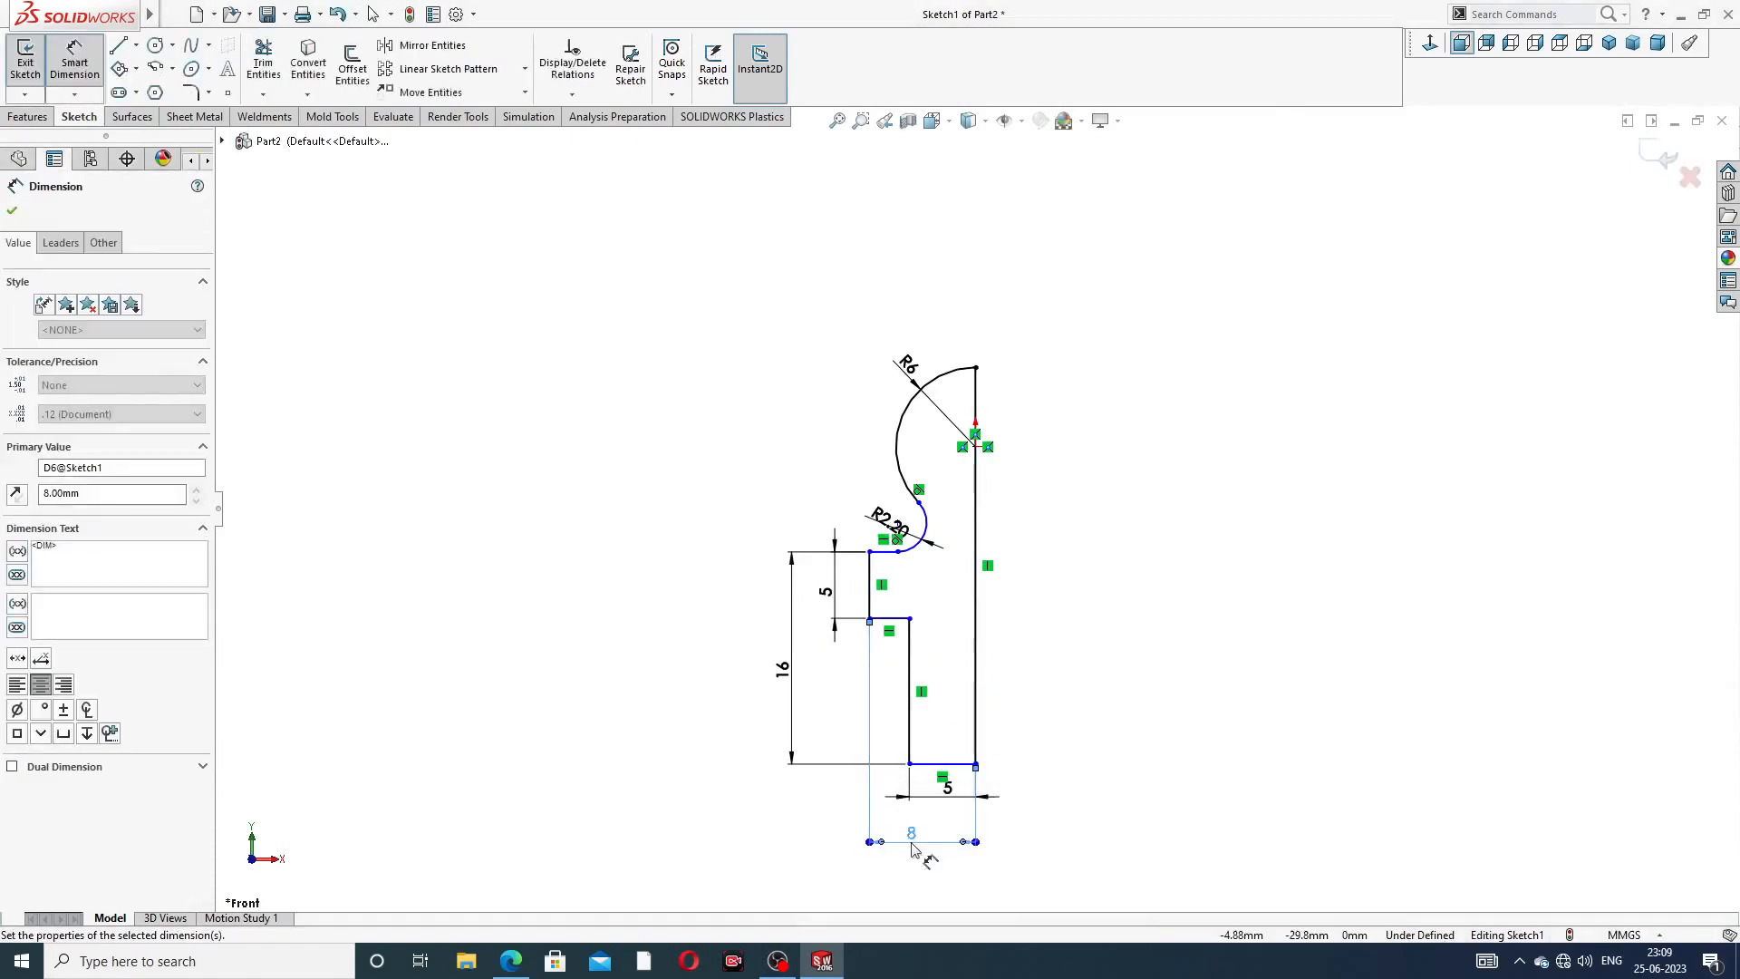
{"action": "left_click", "coordinate": [1060, 693]}
- Dimension the distance from the lower arc's center to the long vertical axis line as 6.5 mm
{"action": "scroll", "coordinate": [909, 553], "scroll_direction": "up", "scroll_amount": 4}
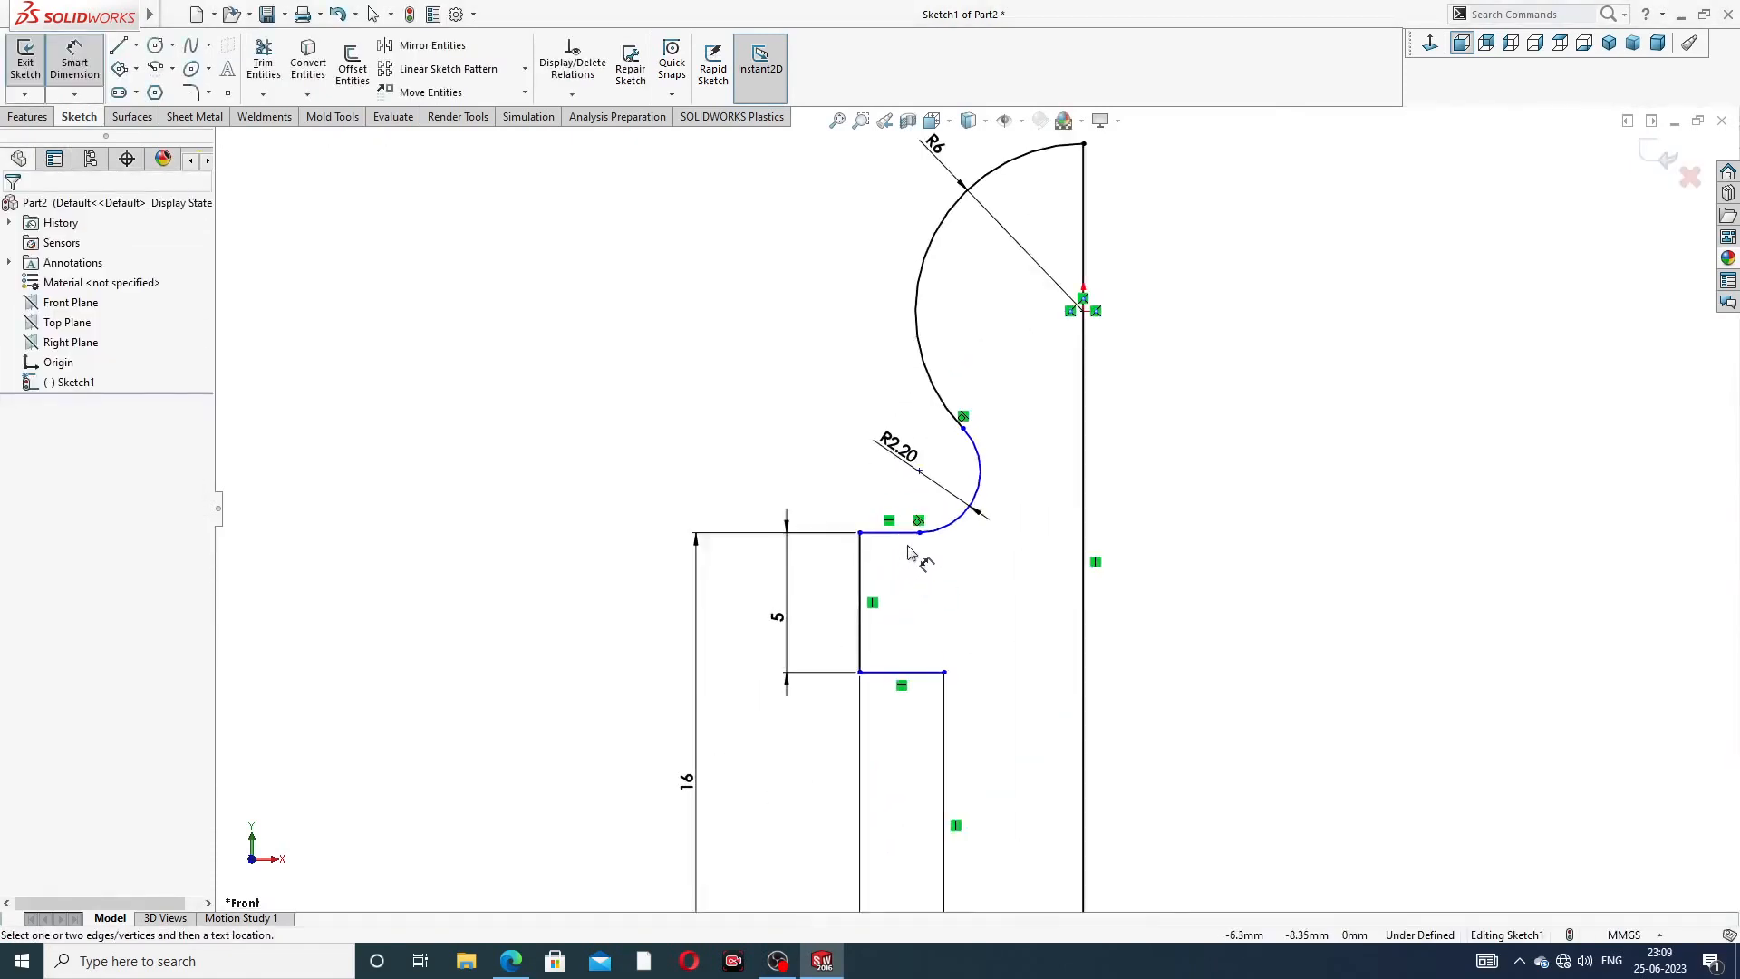
{"action": "scroll", "coordinate": [909, 552], "scroll_direction": "up", "scroll_amount": 2}
{"action": "left_click", "coordinate": [932, 435]}
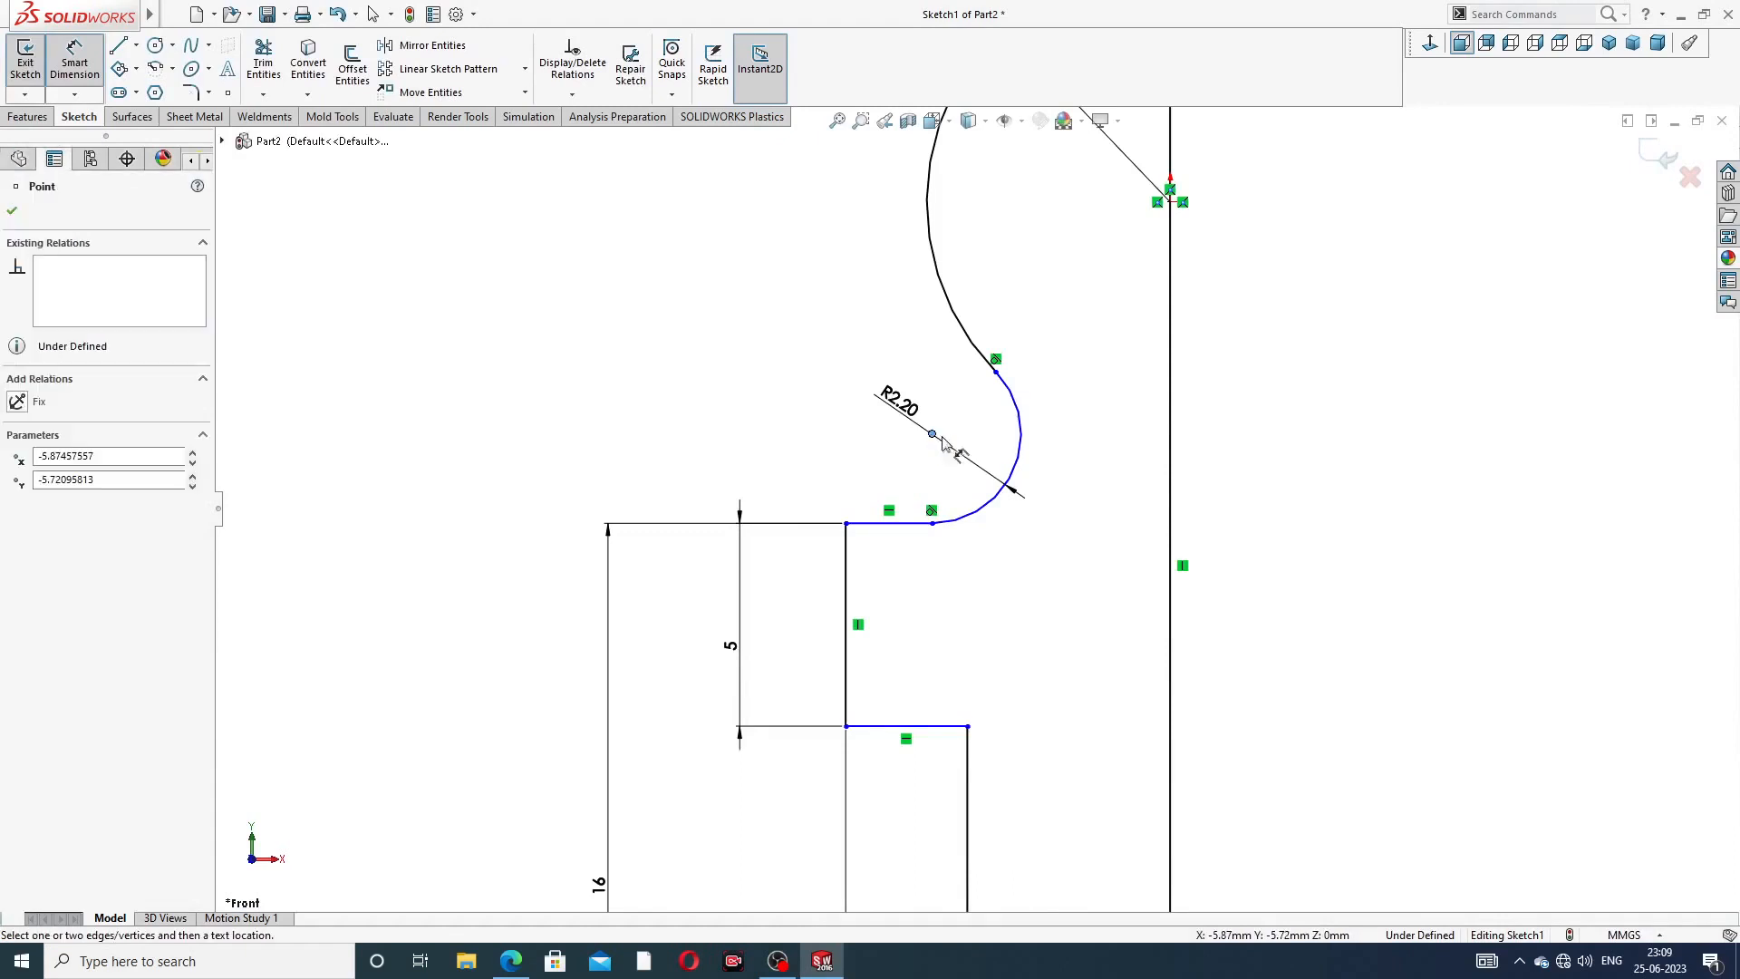
{"action": "left_click", "coordinate": [1170, 432]}
{"action": "left_click", "coordinate": [1075, 550]}
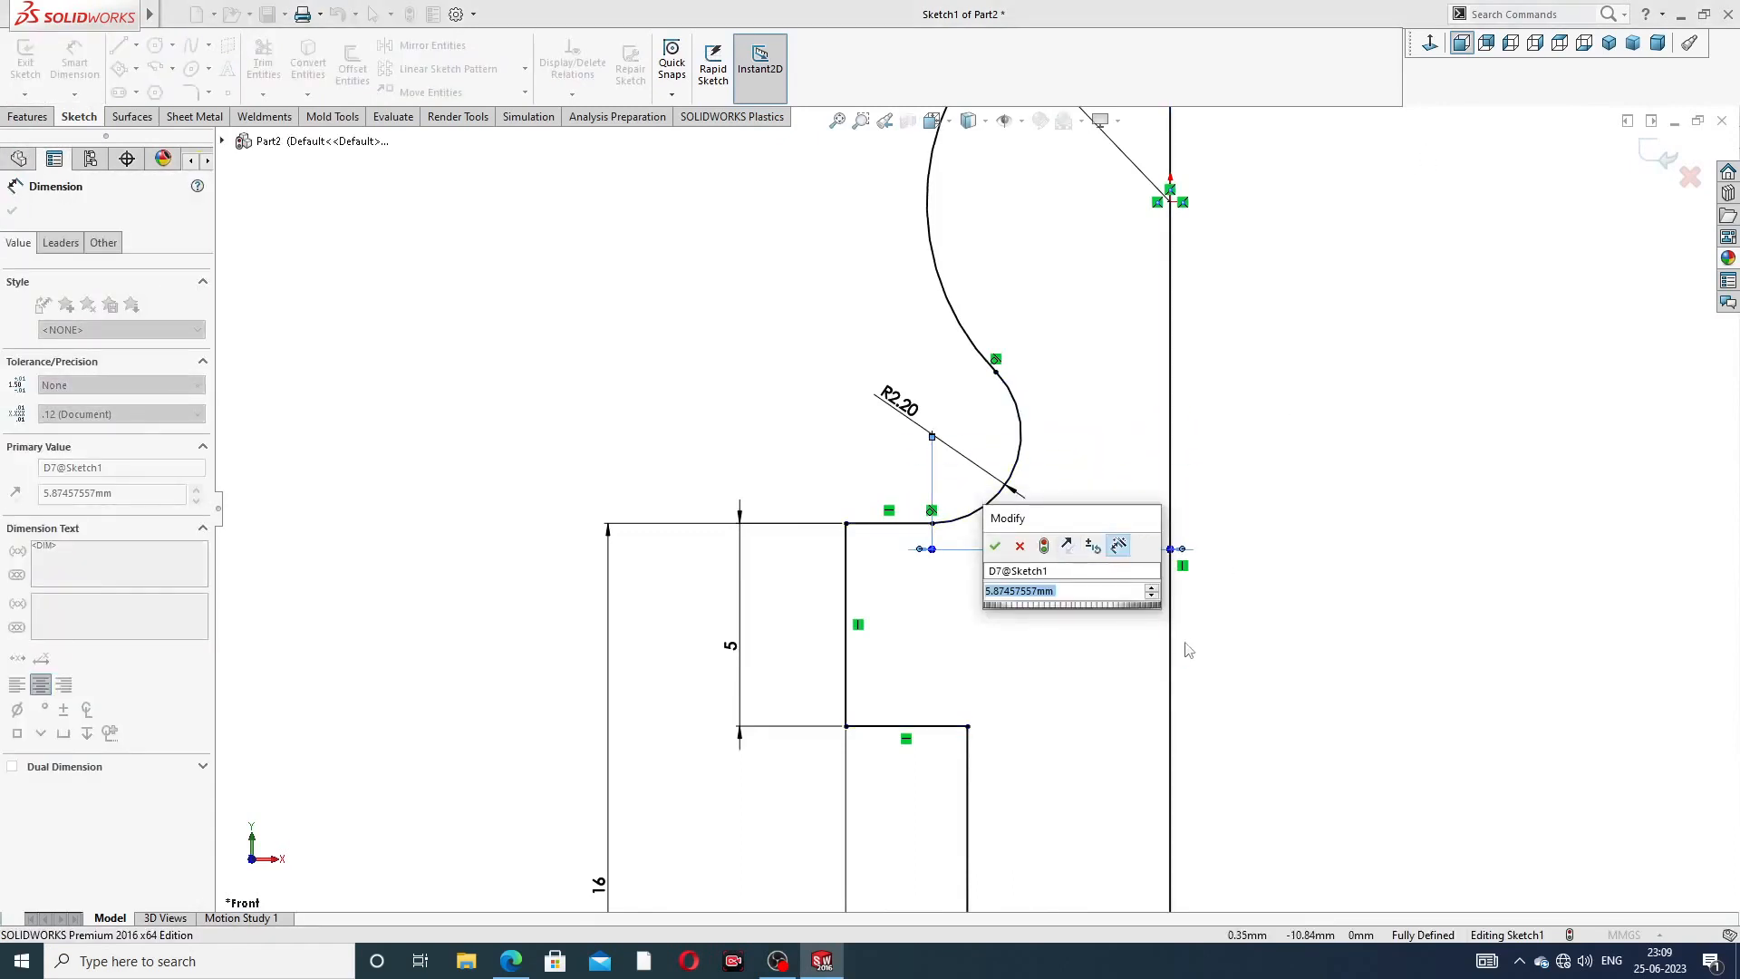
{"action": "type", "text": "6.5"}
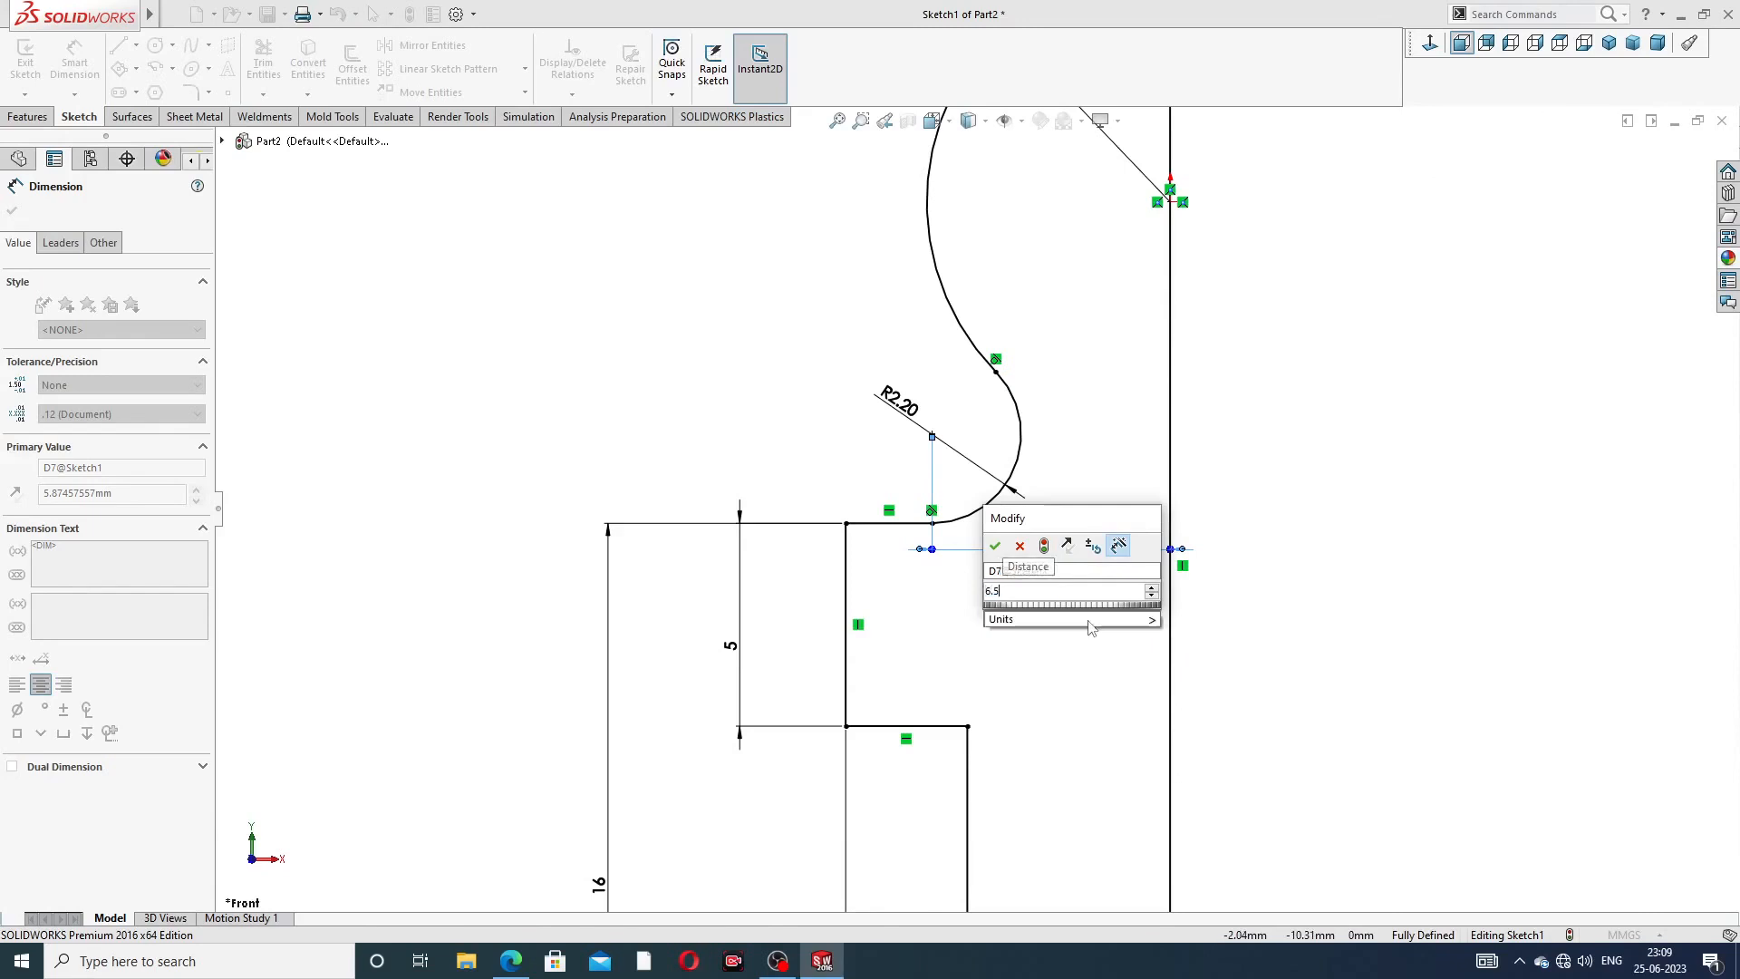
{"action": "key", "text": "Return"}
{"action": "left_click", "coordinate": [1274, 337]}
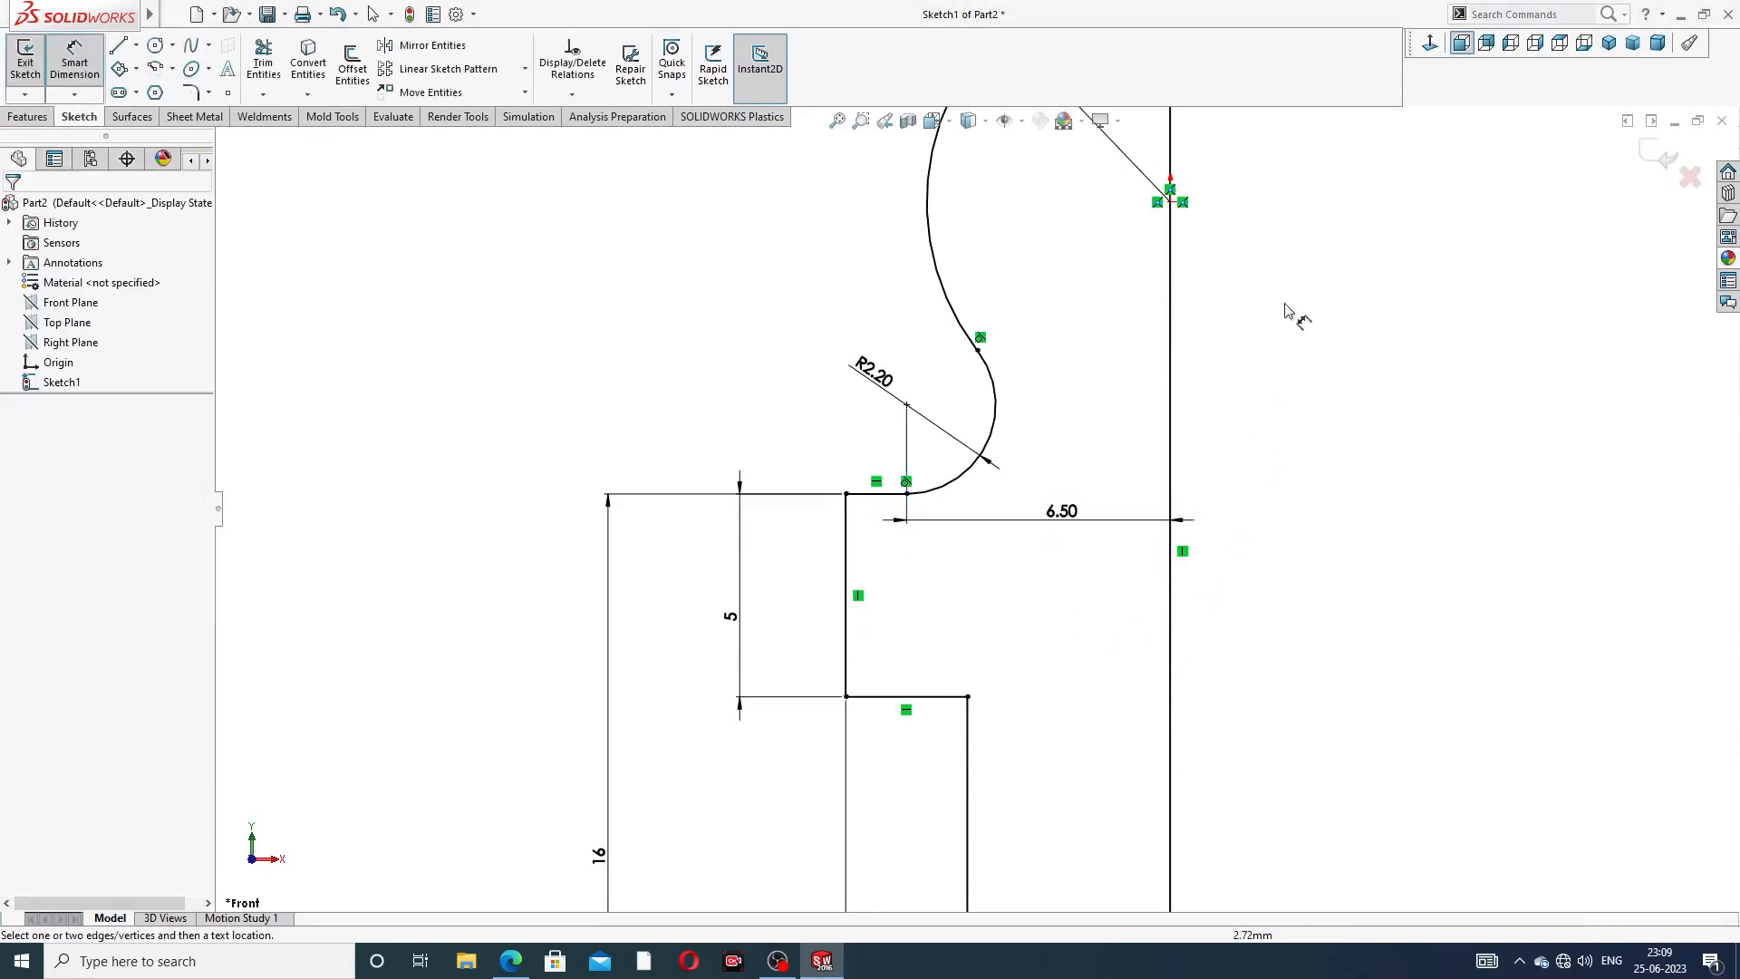
- Reposition the R2.20, 6.50 and R6 dimensions clear of the profile geometry and leave the dimension tool
{"action": "key", "text": "f"}
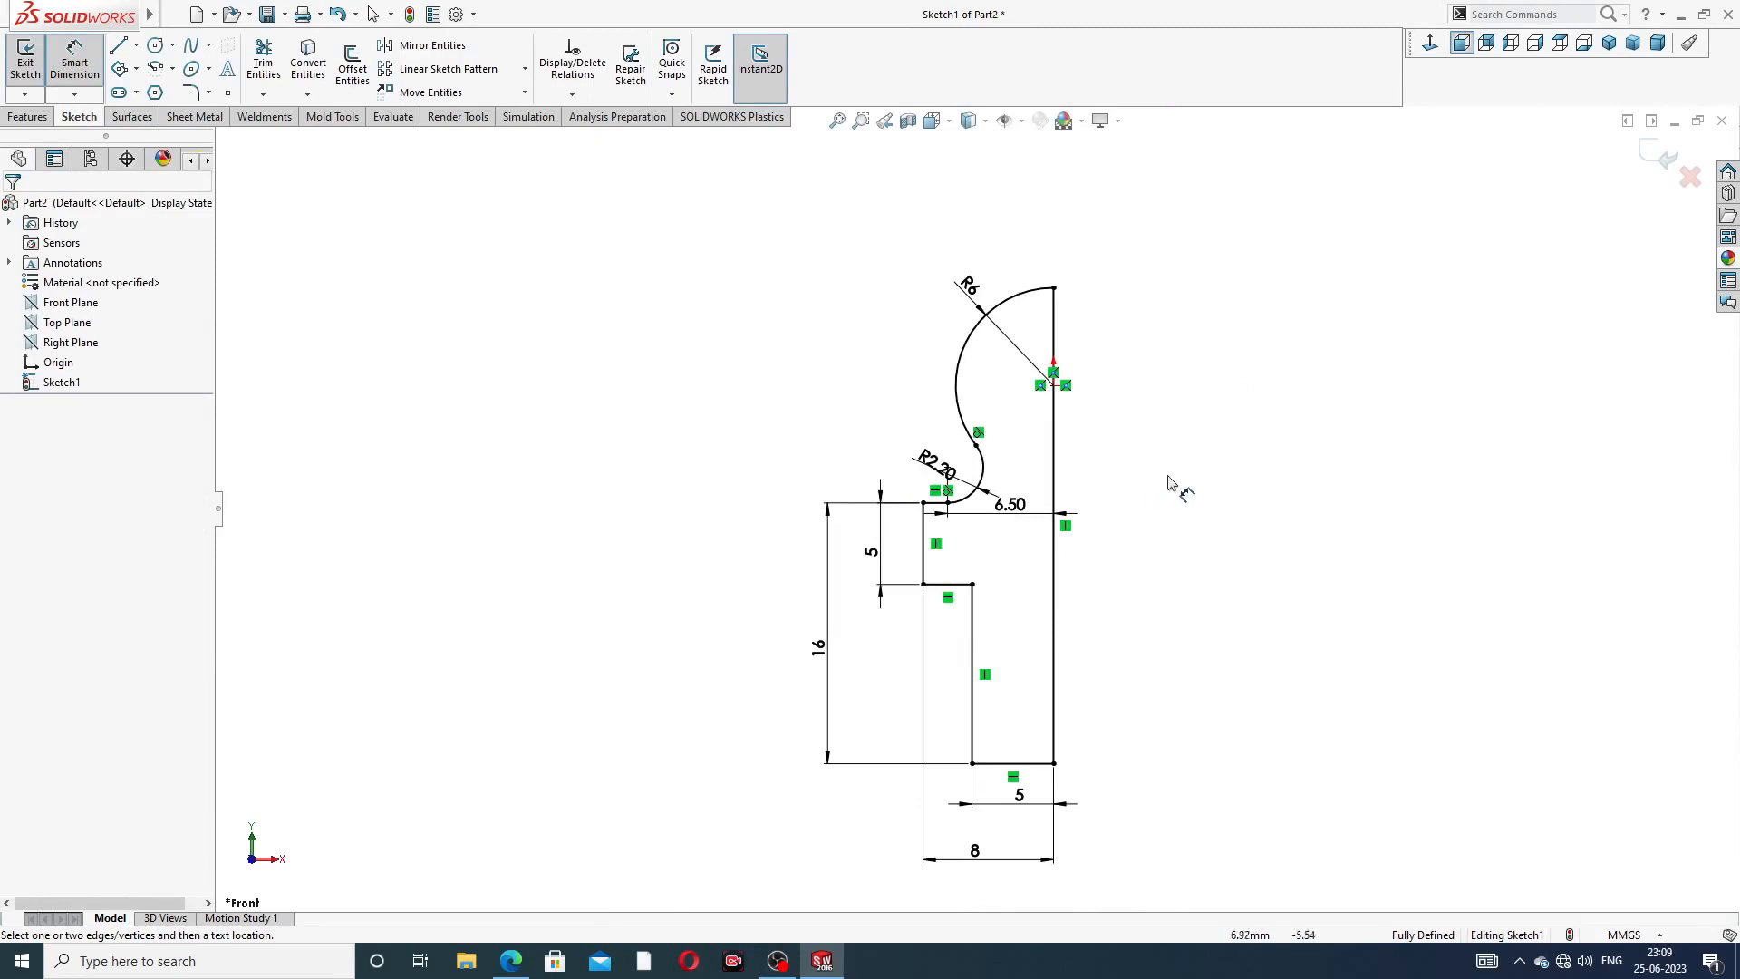
{"action": "left_click_drag", "start_coordinate": [926, 473], "coordinate": [908, 433]}
{"action": "left_click", "coordinate": [1223, 473]}
{"action": "left_click_drag", "start_coordinate": [1009, 505], "coordinate": [1012, 530]}
{"action": "left_click", "coordinate": [1203, 474]}
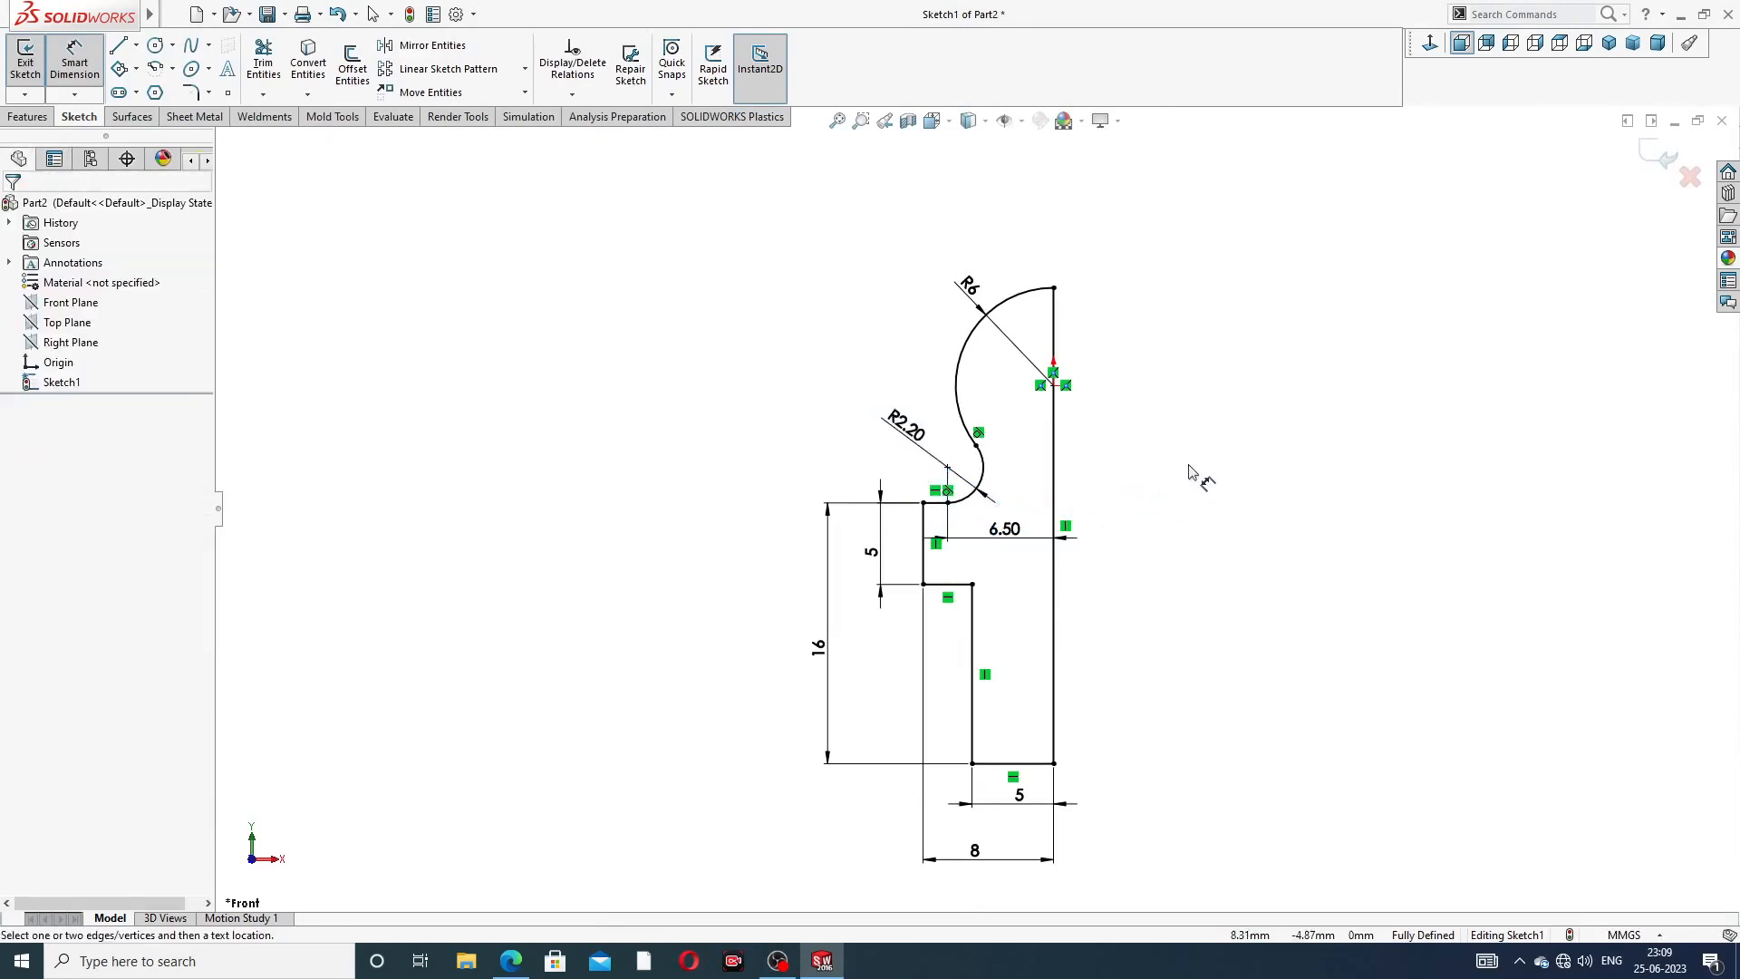
{"action": "left_click_drag", "start_coordinate": [972, 295], "coordinate": [957, 275]}
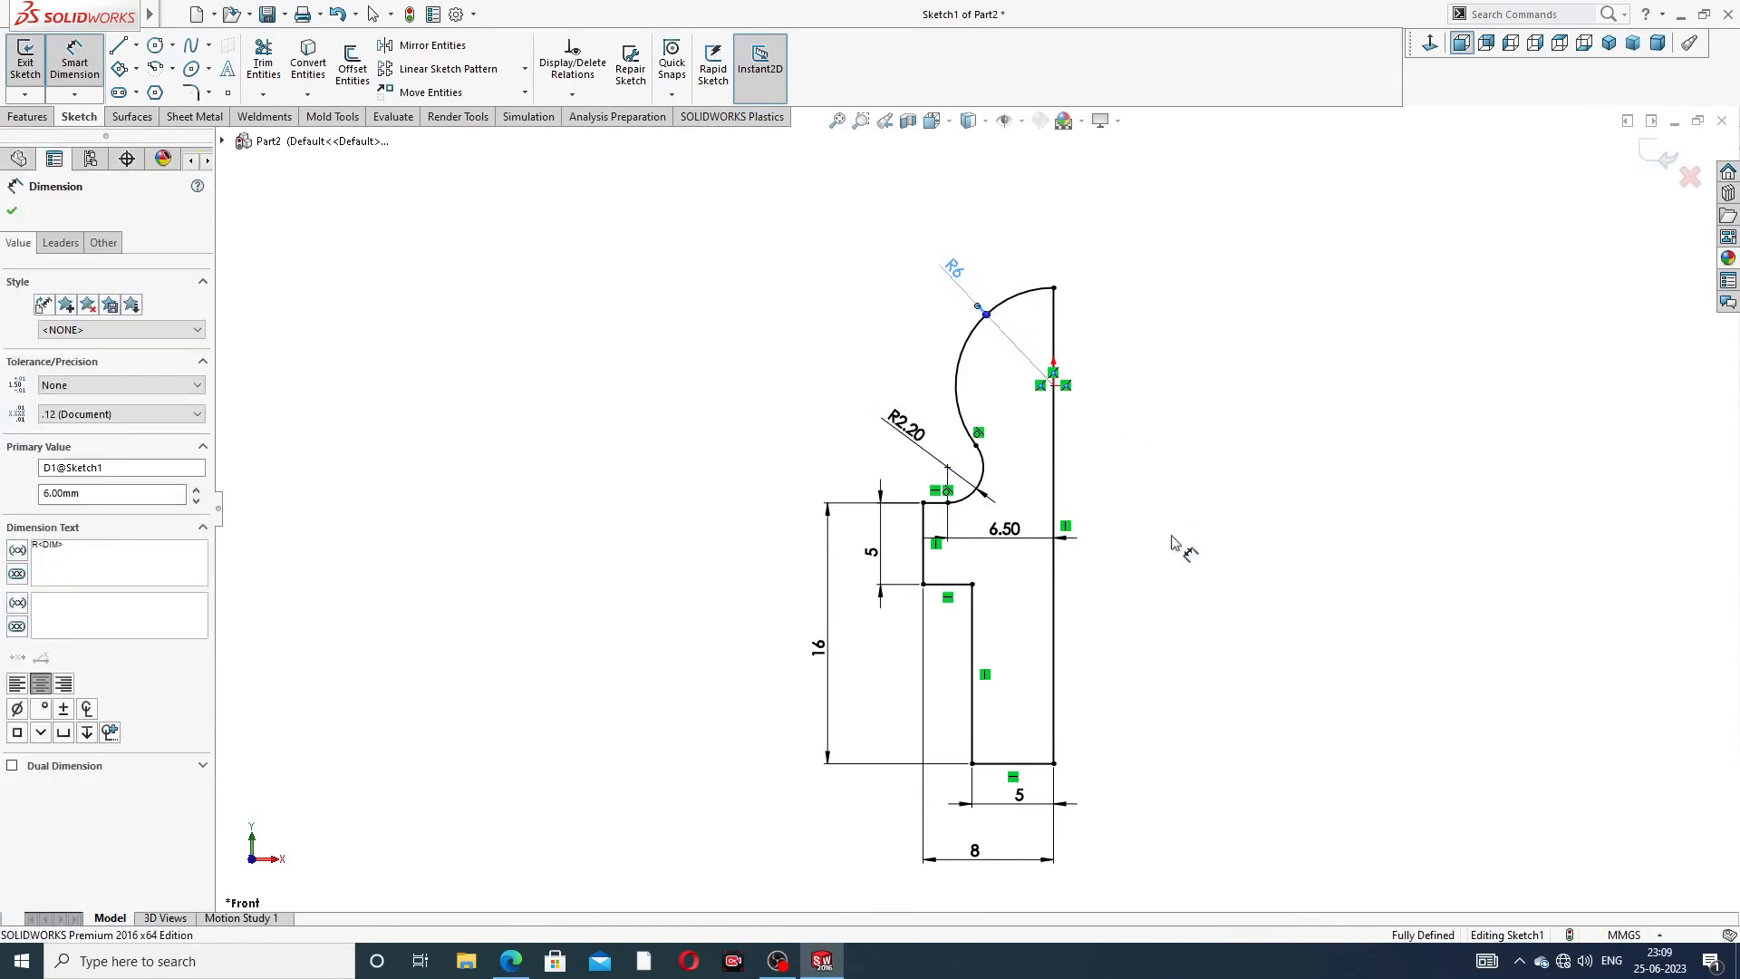
{"action": "right_click", "coordinate": [1234, 369]}
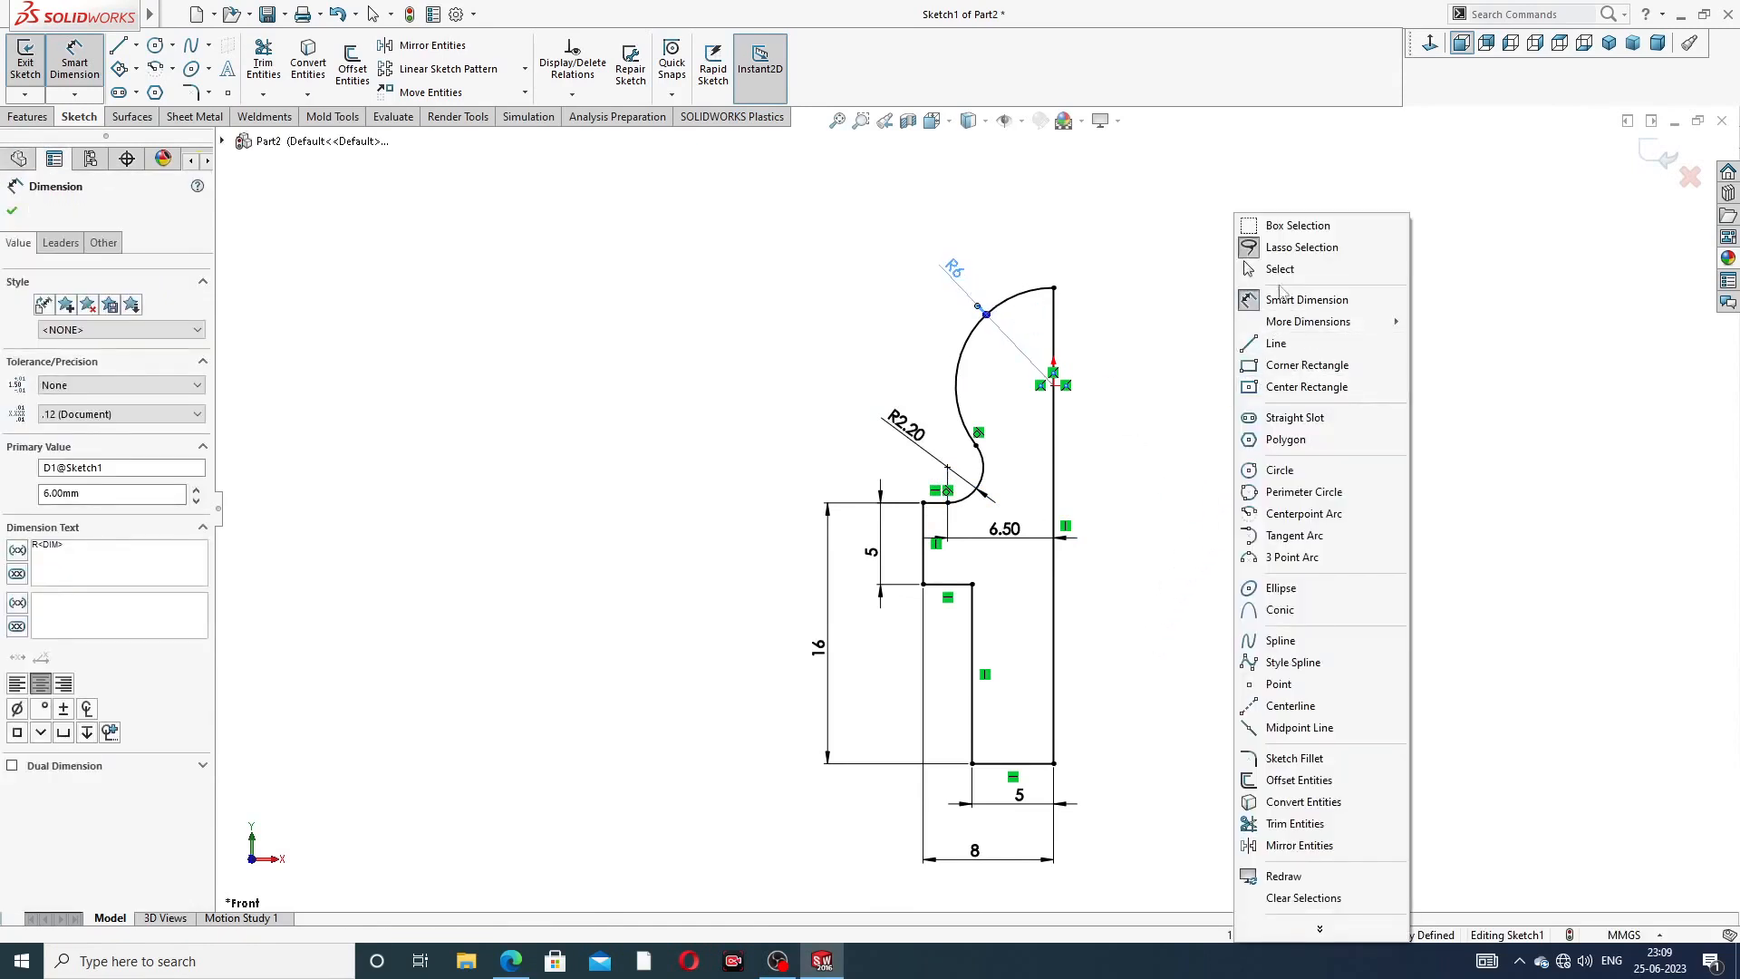
{"action": "left_click", "coordinate": [1276, 271]}
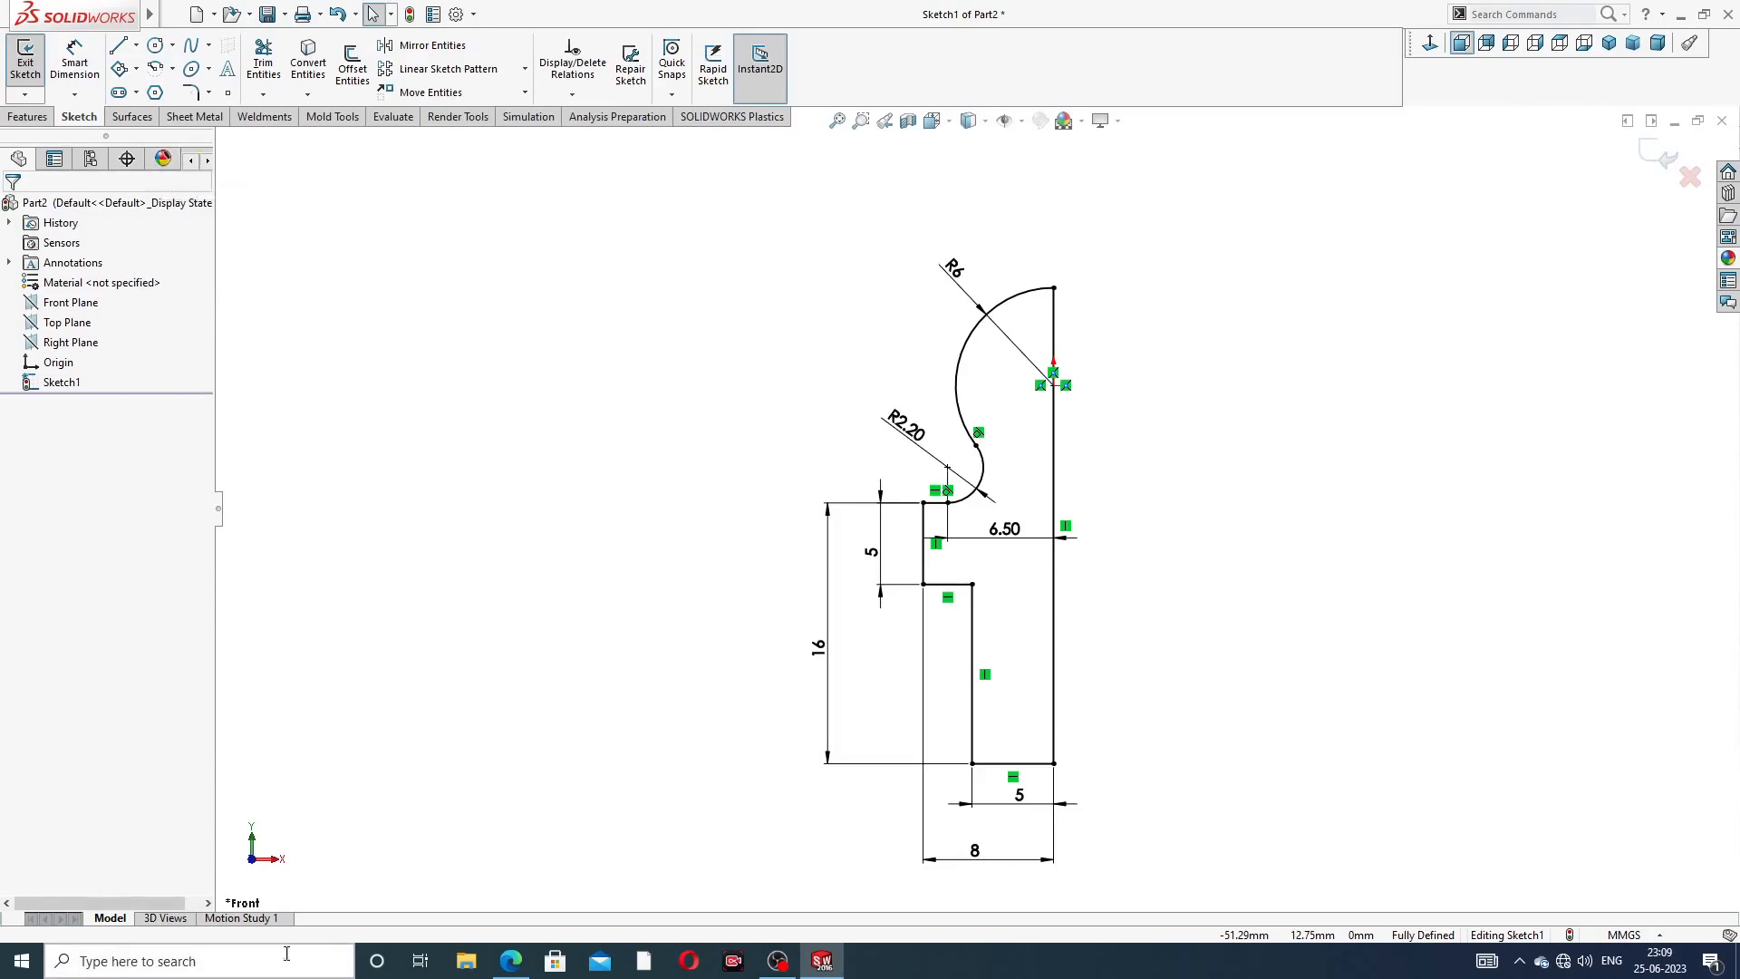
- Check the reference drawing in the browser, and revolve the half-profile 360 degrees about its long vertical line
{"action": "left_click", "coordinate": [505, 966]}
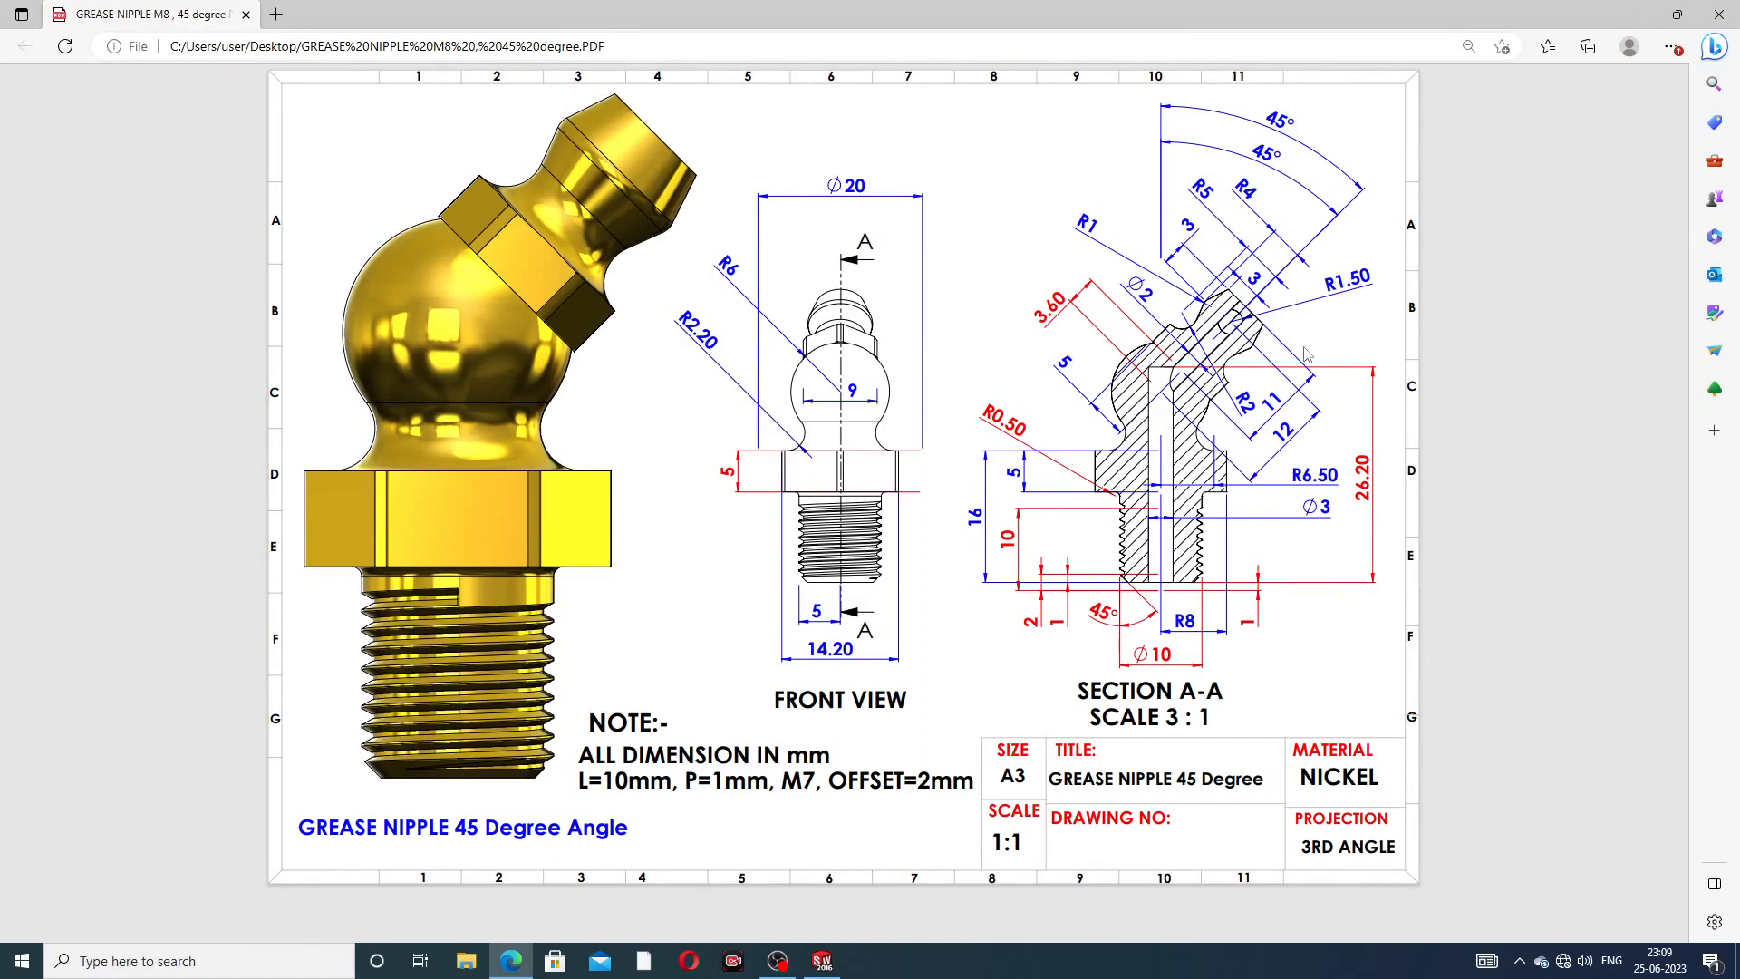
{"action": "left_click", "coordinate": [507, 962]}
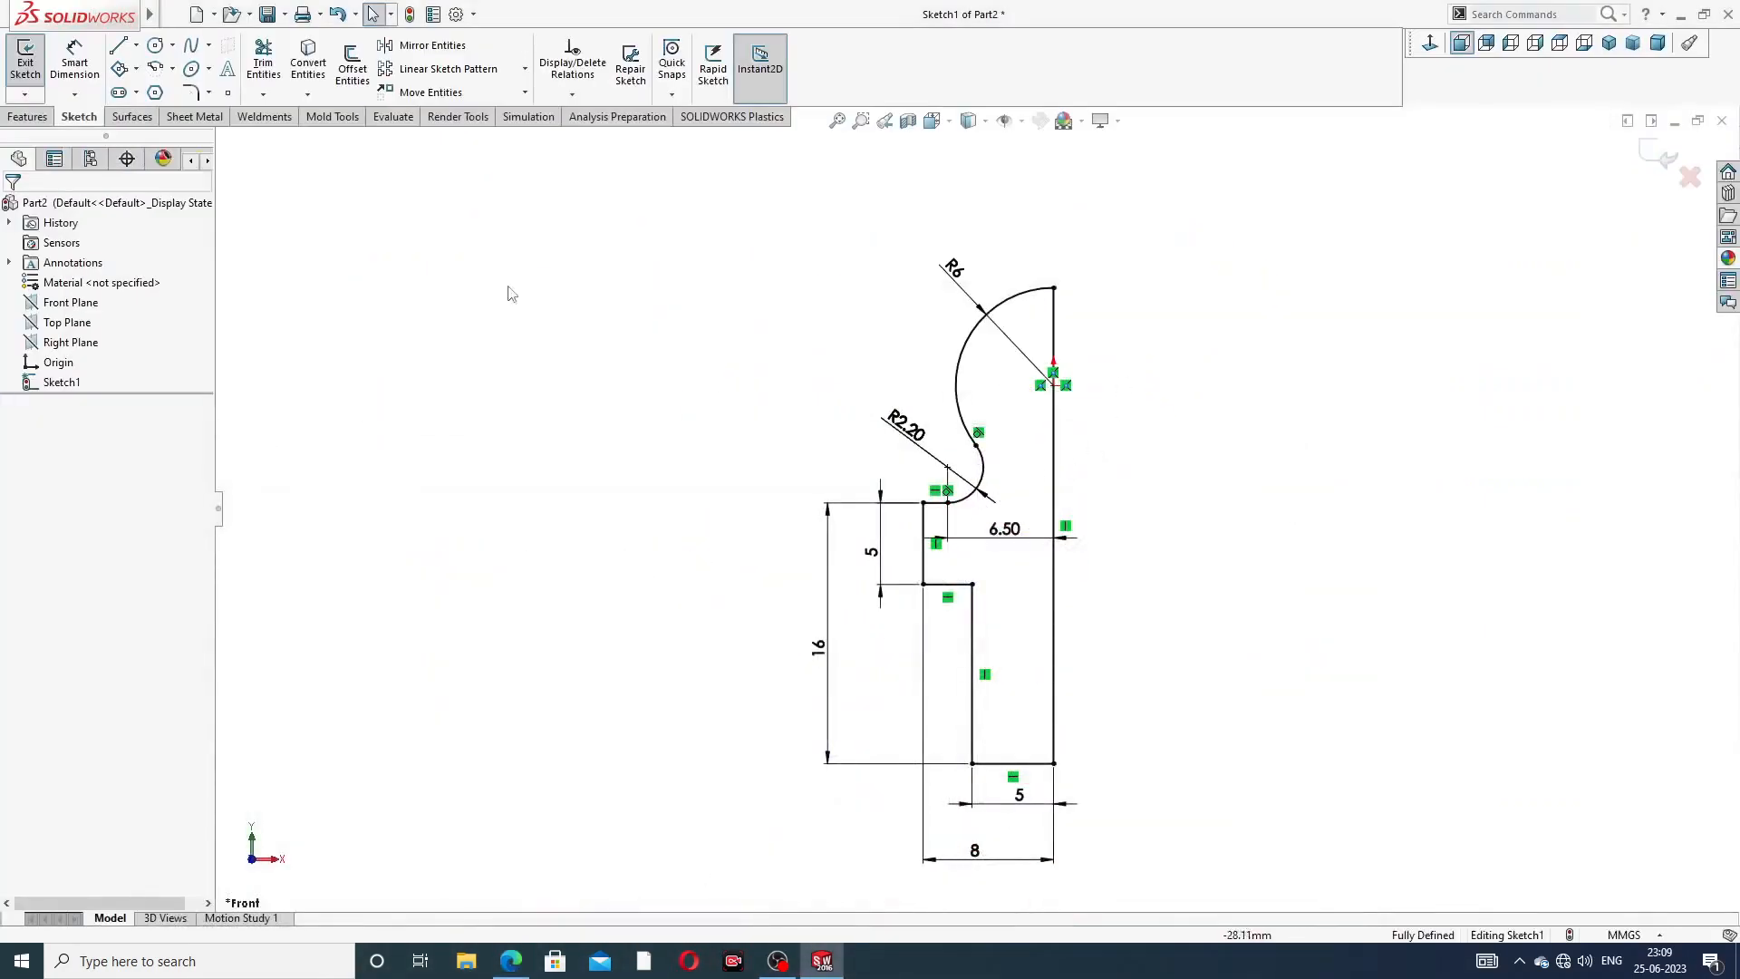
{"action": "left_click", "coordinate": [27, 116]}
{"action": "left_click", "coordinate": [87, 63]}
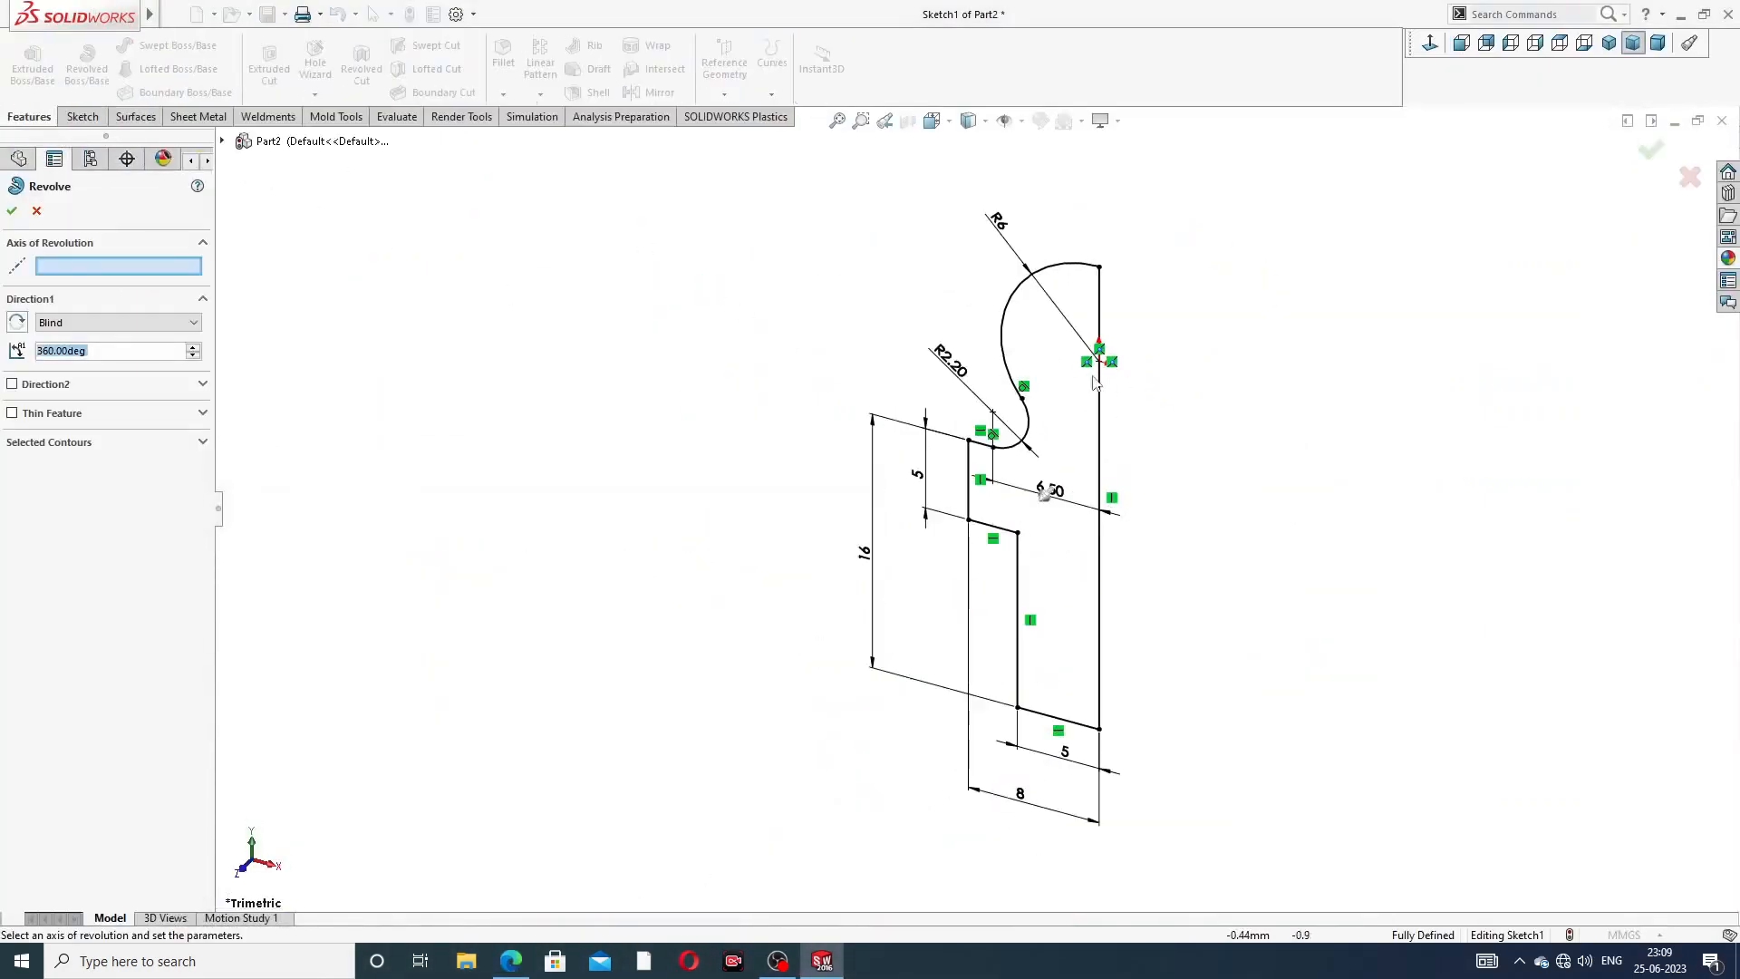
{"action": "left_click", "coordinate": [1099, 438]}
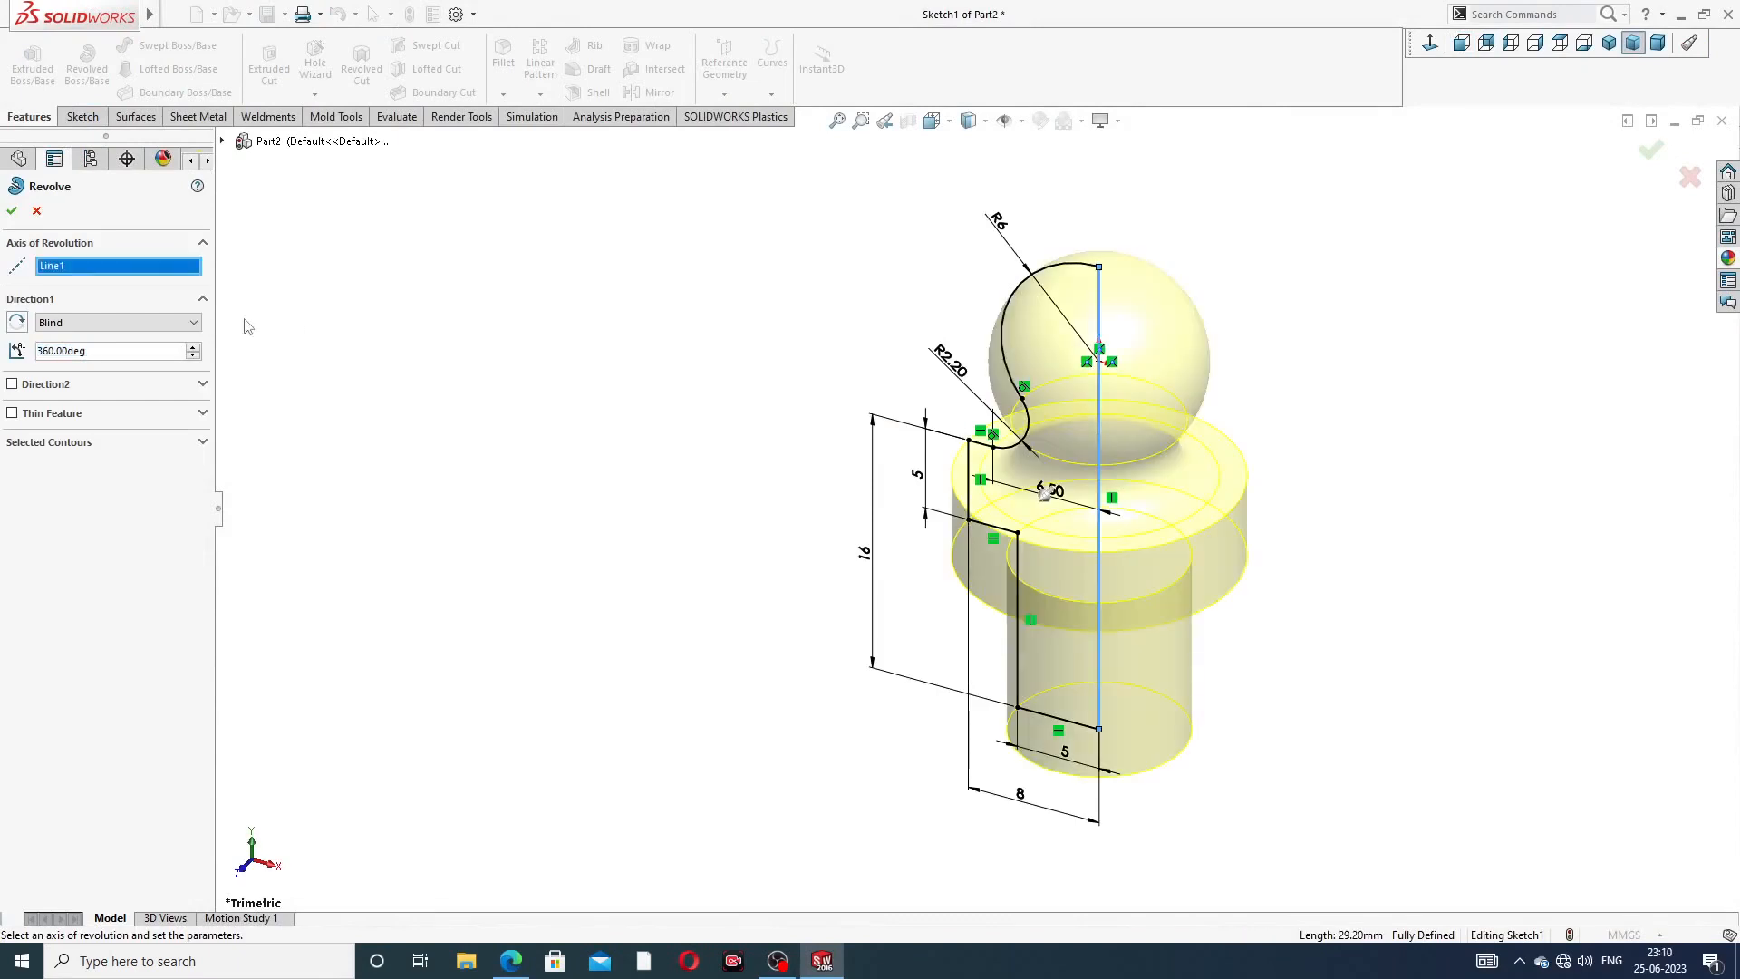
{"action": "left_click", "coordinate": [12, 212]}
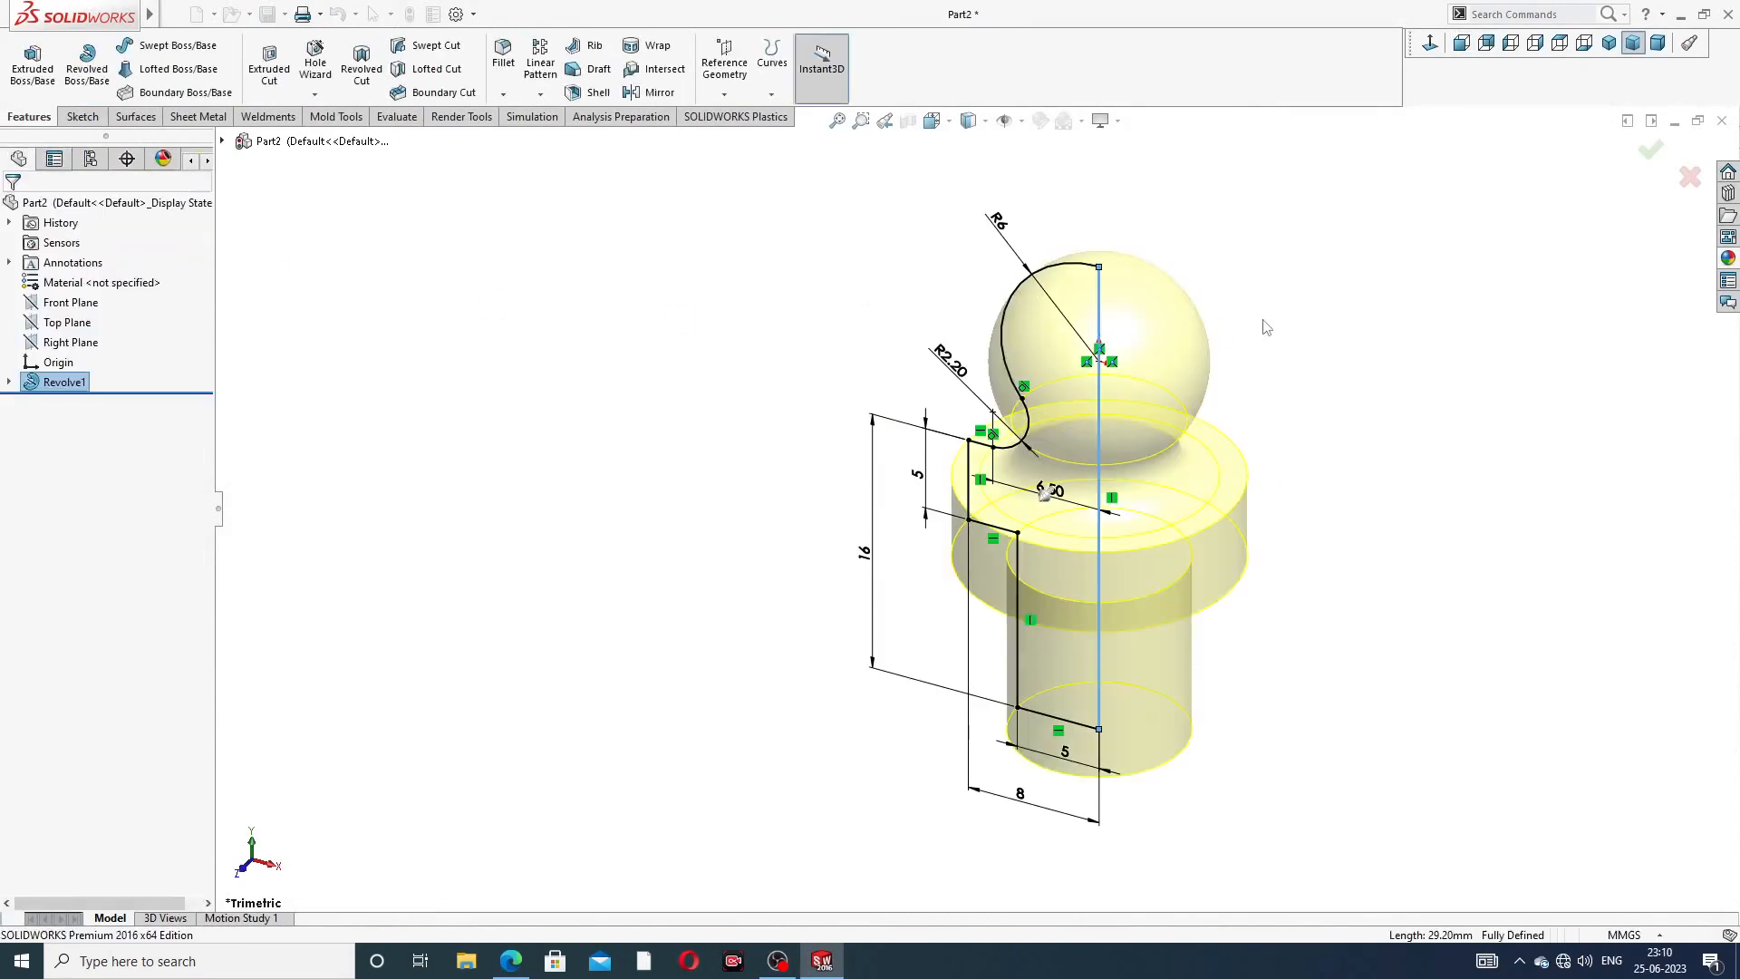
{"action": "middle_click_drag", "start_coordinate": [1289, 441], "coordinate": [1264, 319]}
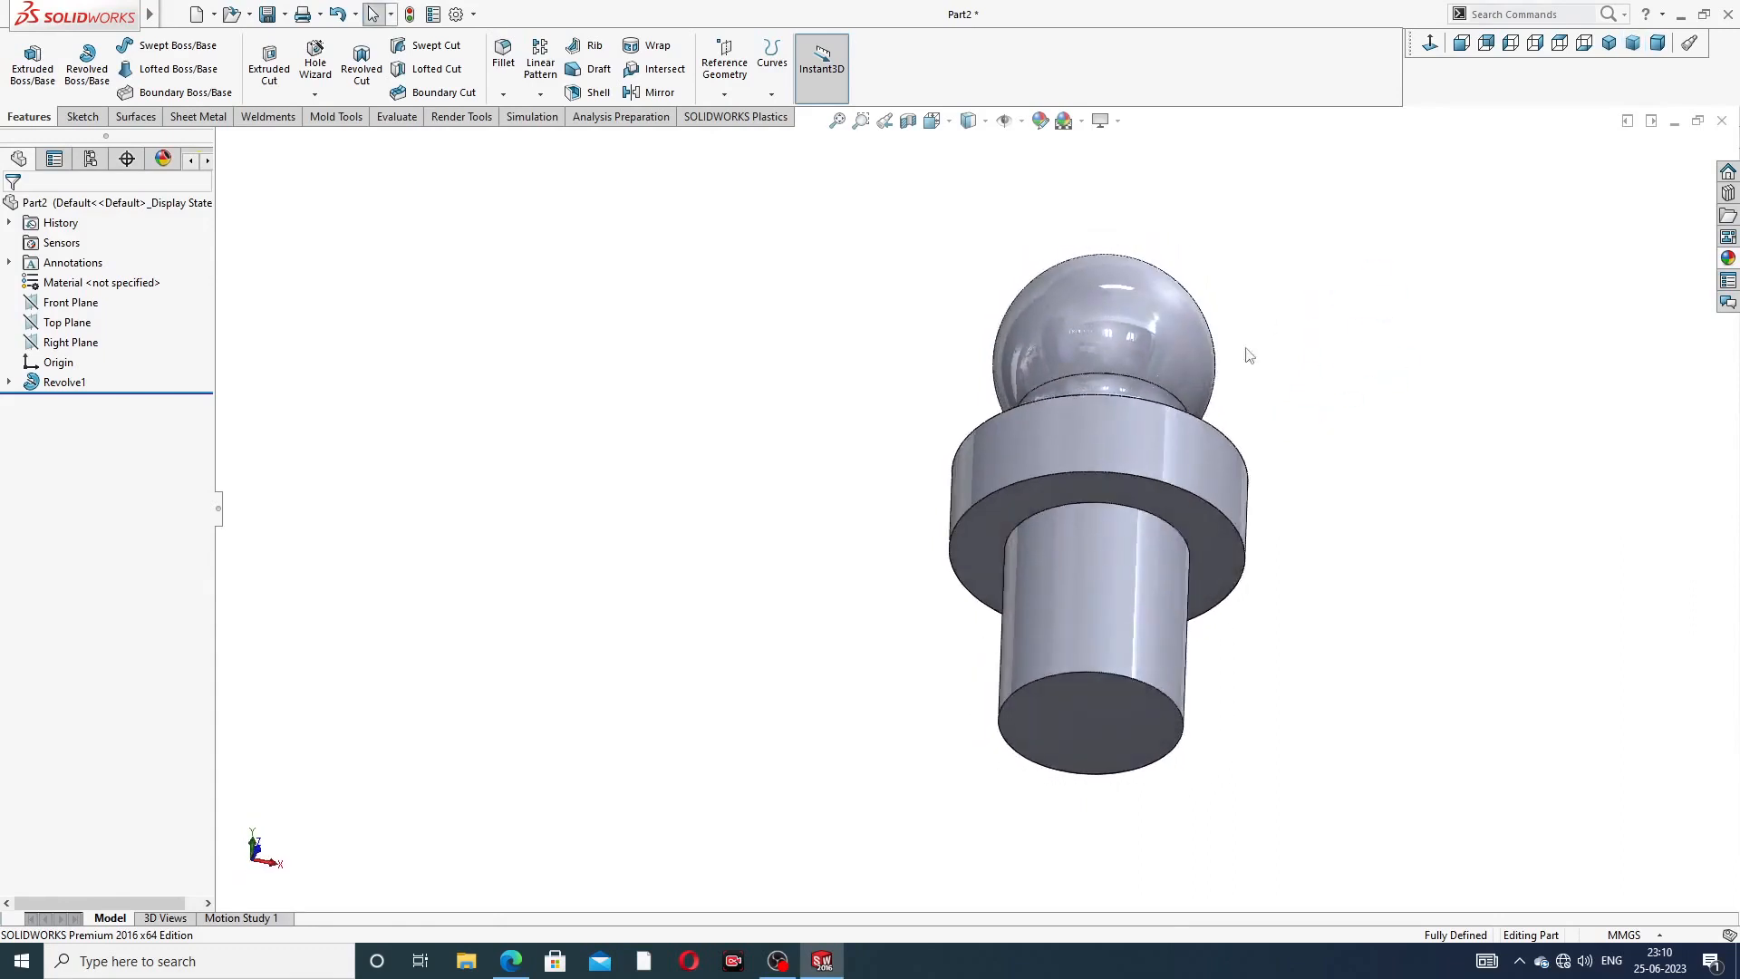
- Fillet the edge where the shank meets the flange's underside with a 0.5 mm radius
{"action": "scroll", "coordinate": [1249, 502], "scroll_direction": "down", "scroll_amount": 1}
{"action": "left_click", "coordinate": [503, 57]}
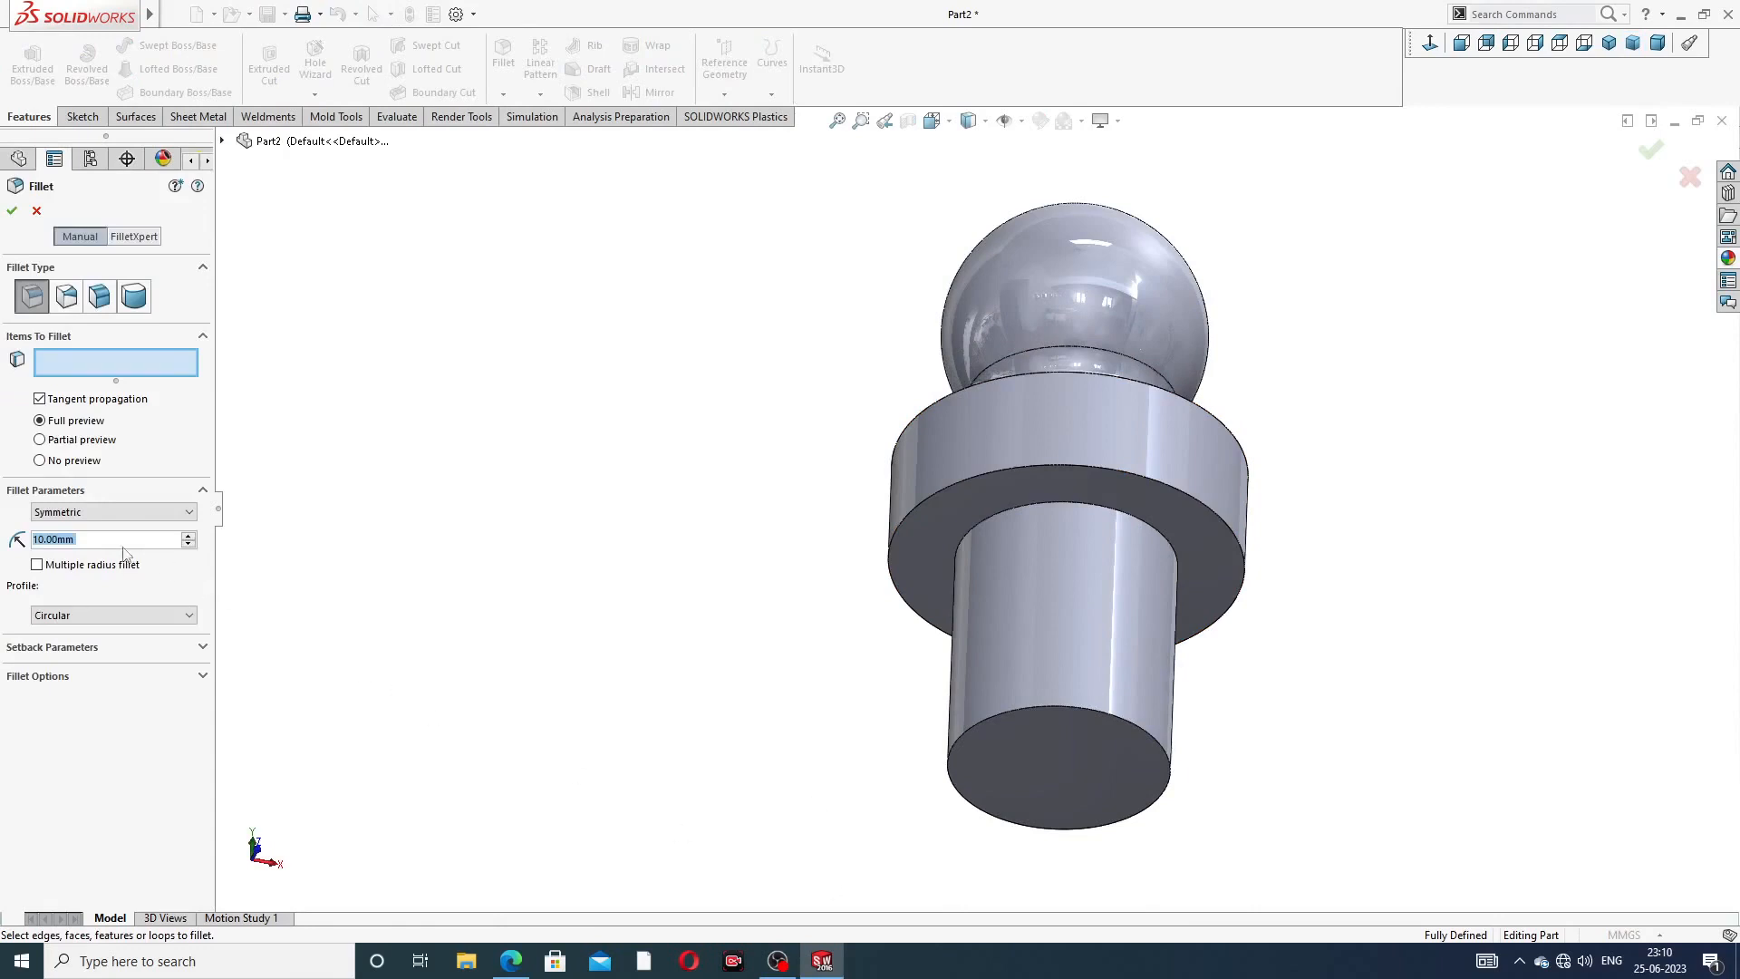
{"action": "type", "text": "0.5"}
{"action": "key", "text": "Return"}
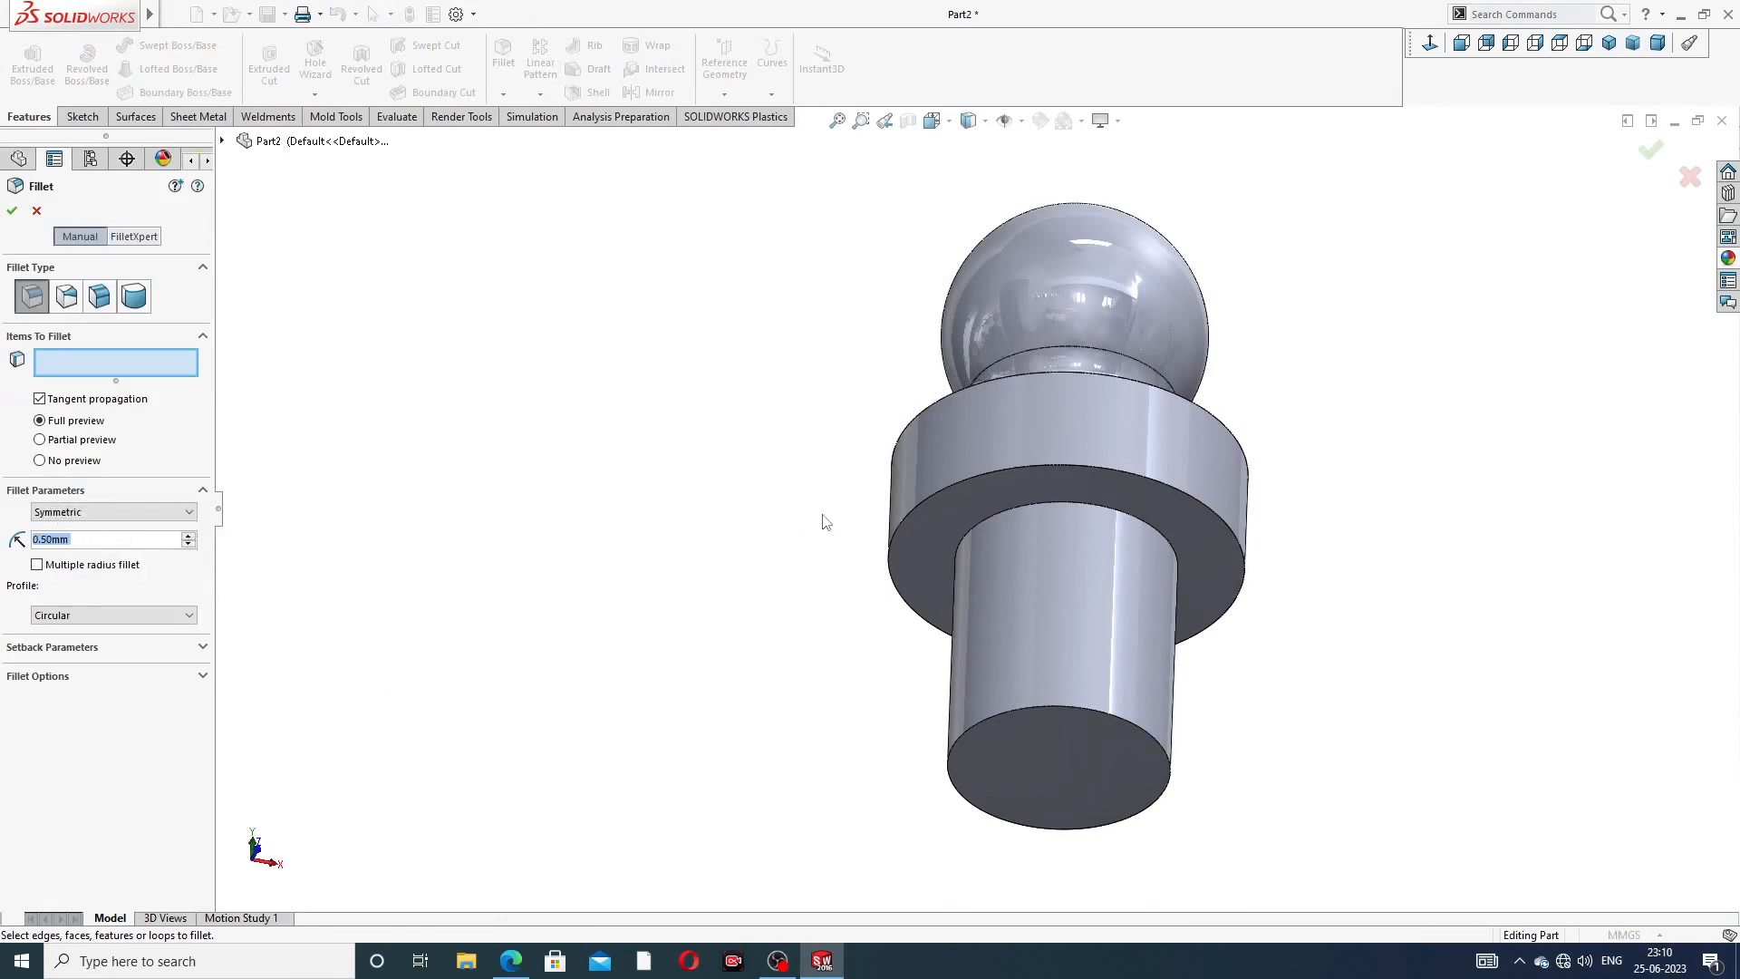
{"action": "left_click", "coordinate": [1092, 504]}
{"action": "left_click", "coordinate": [1649, 158]}
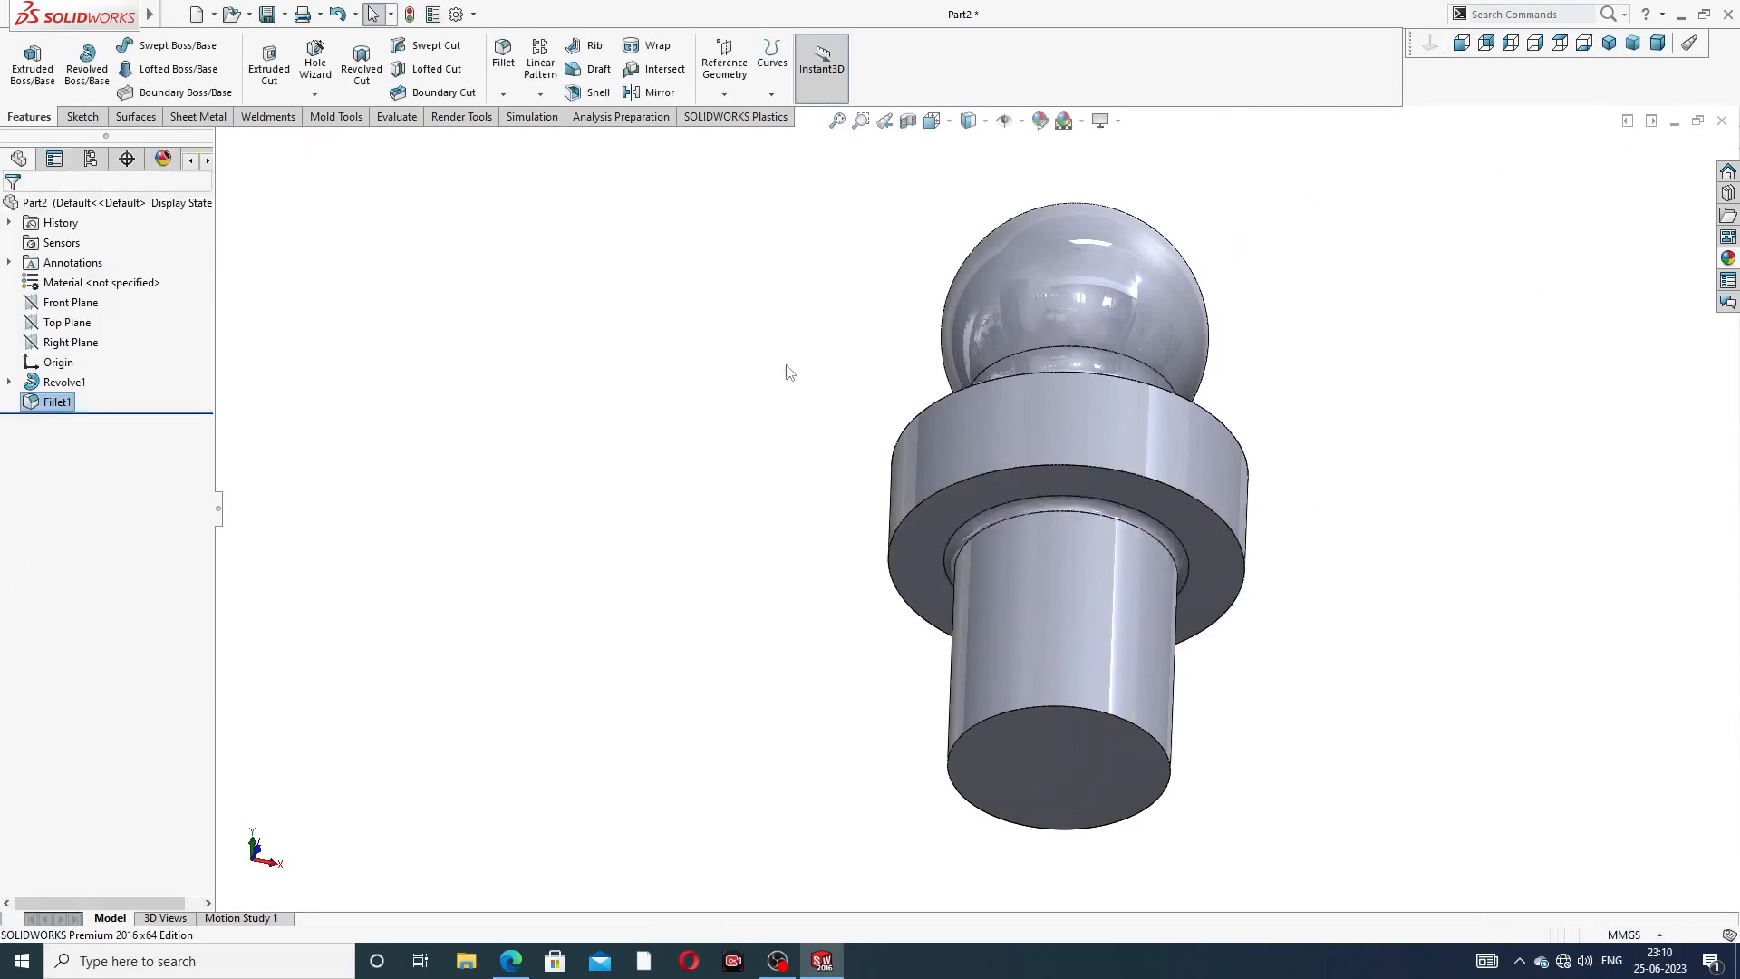
- Chamfer the free end edge of the shank at 1 mm and 45 degrees
{"action": "middle_click_drag", "start_coordinate": [789, 371], "coordinate": [772, 364]}
{"action": "left_click", "coordinate": [503, 94]}
{"action": "left_click", "coordinate": [534, 138]}
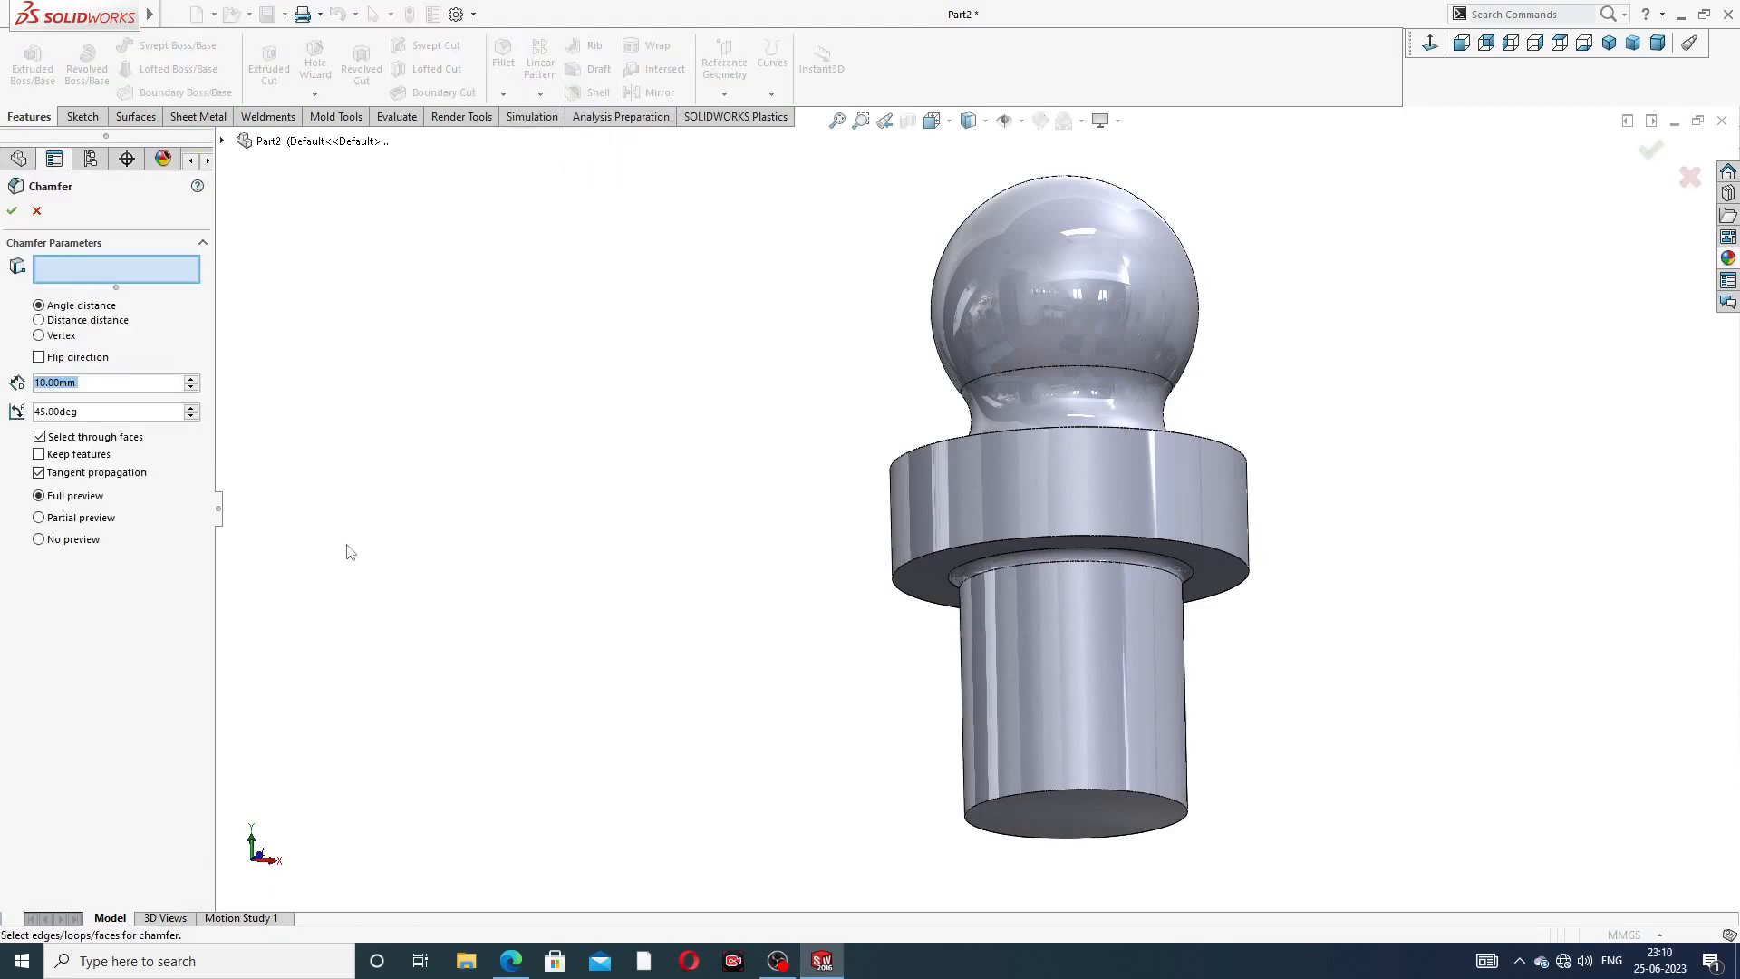
{"action": "type", "text": "1"}
{"action": "key", "text": "Return"}
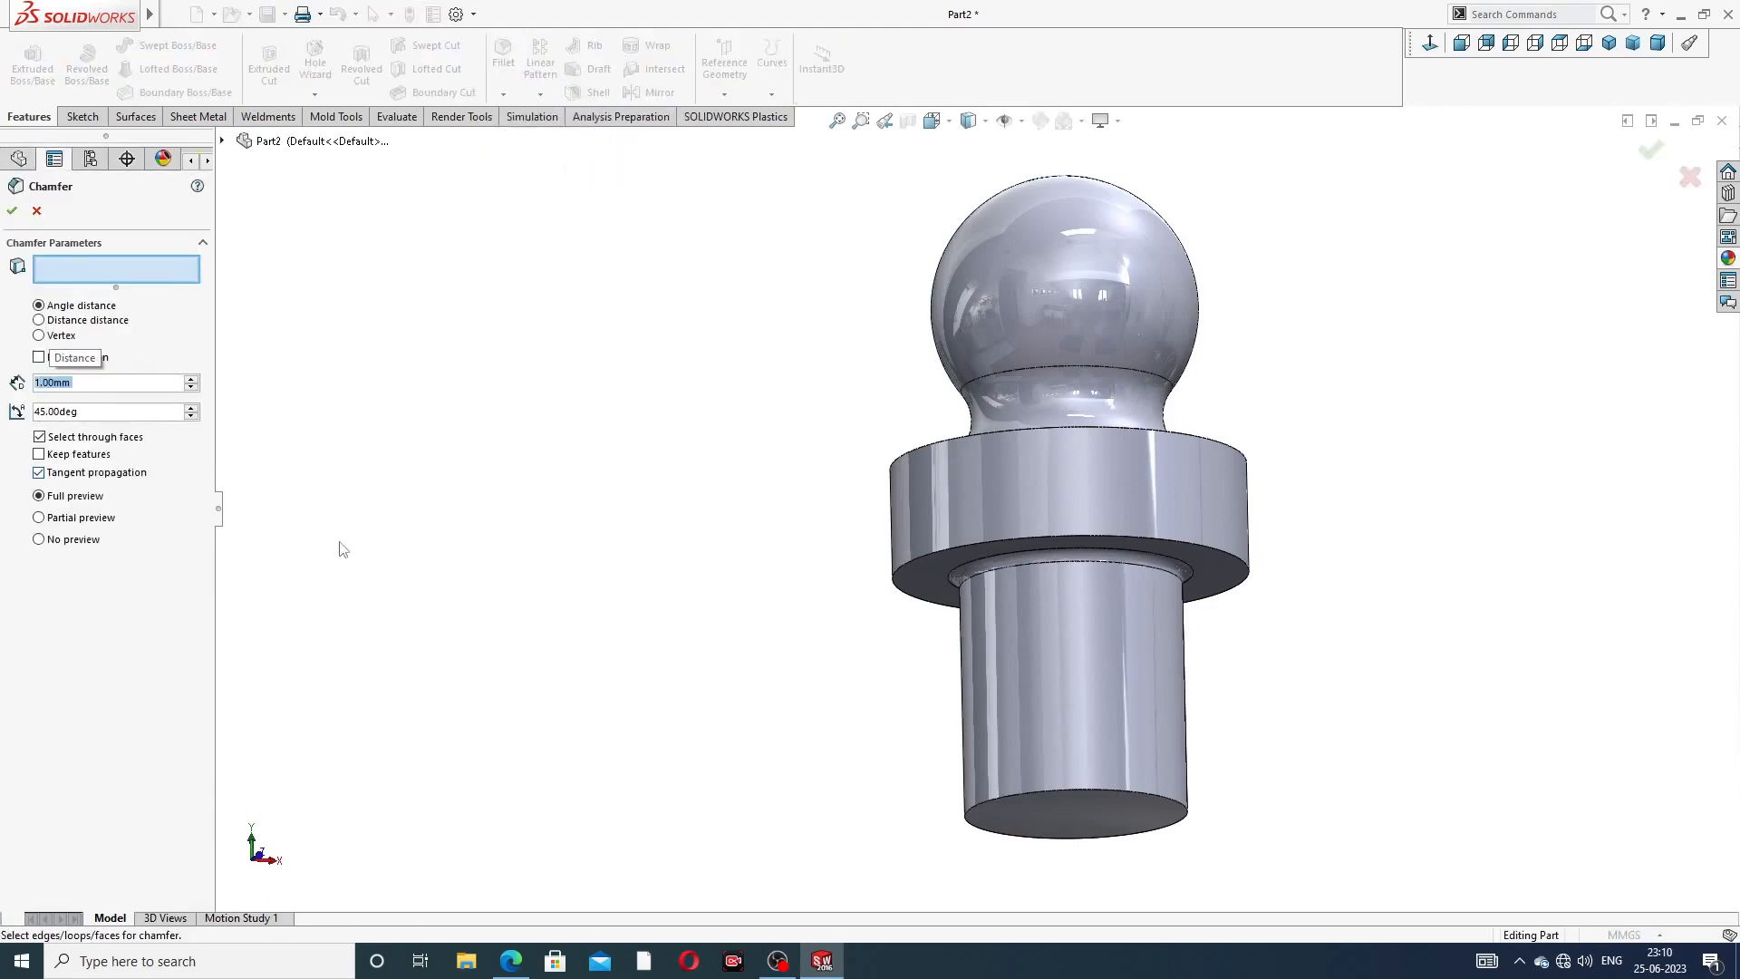
{"action": "left_click", "coordinate": [1086, 786]}
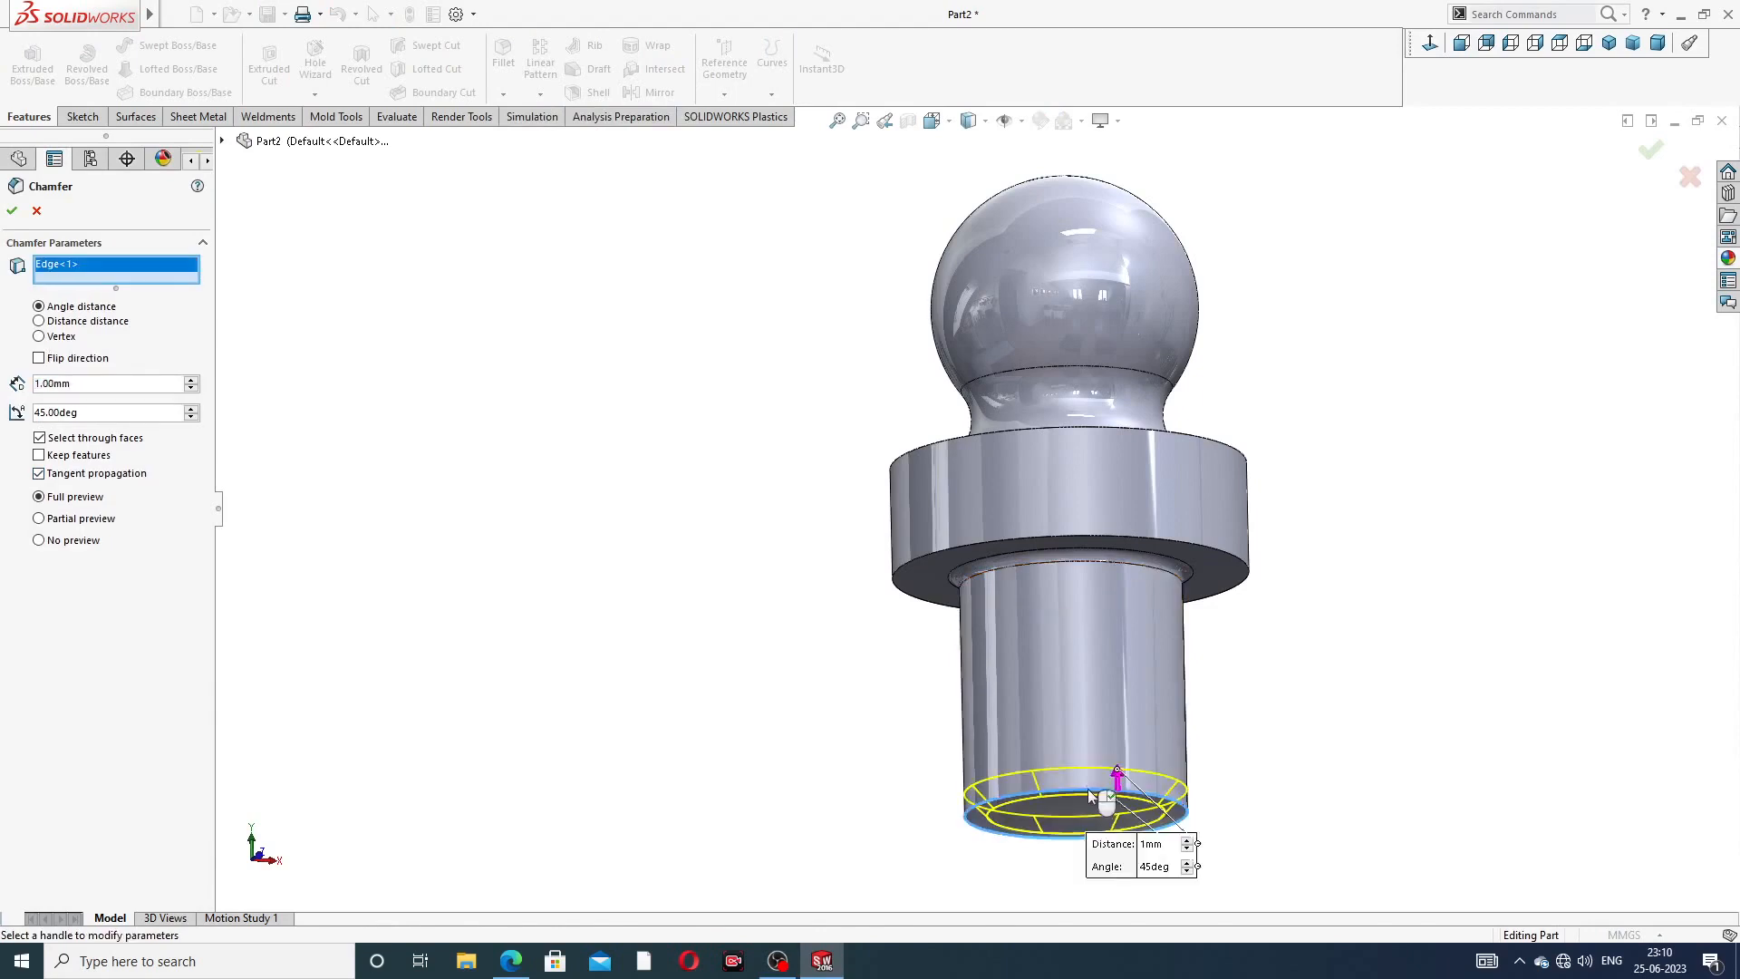
{"action": "left_click", "coordinate": [1651, 155]}
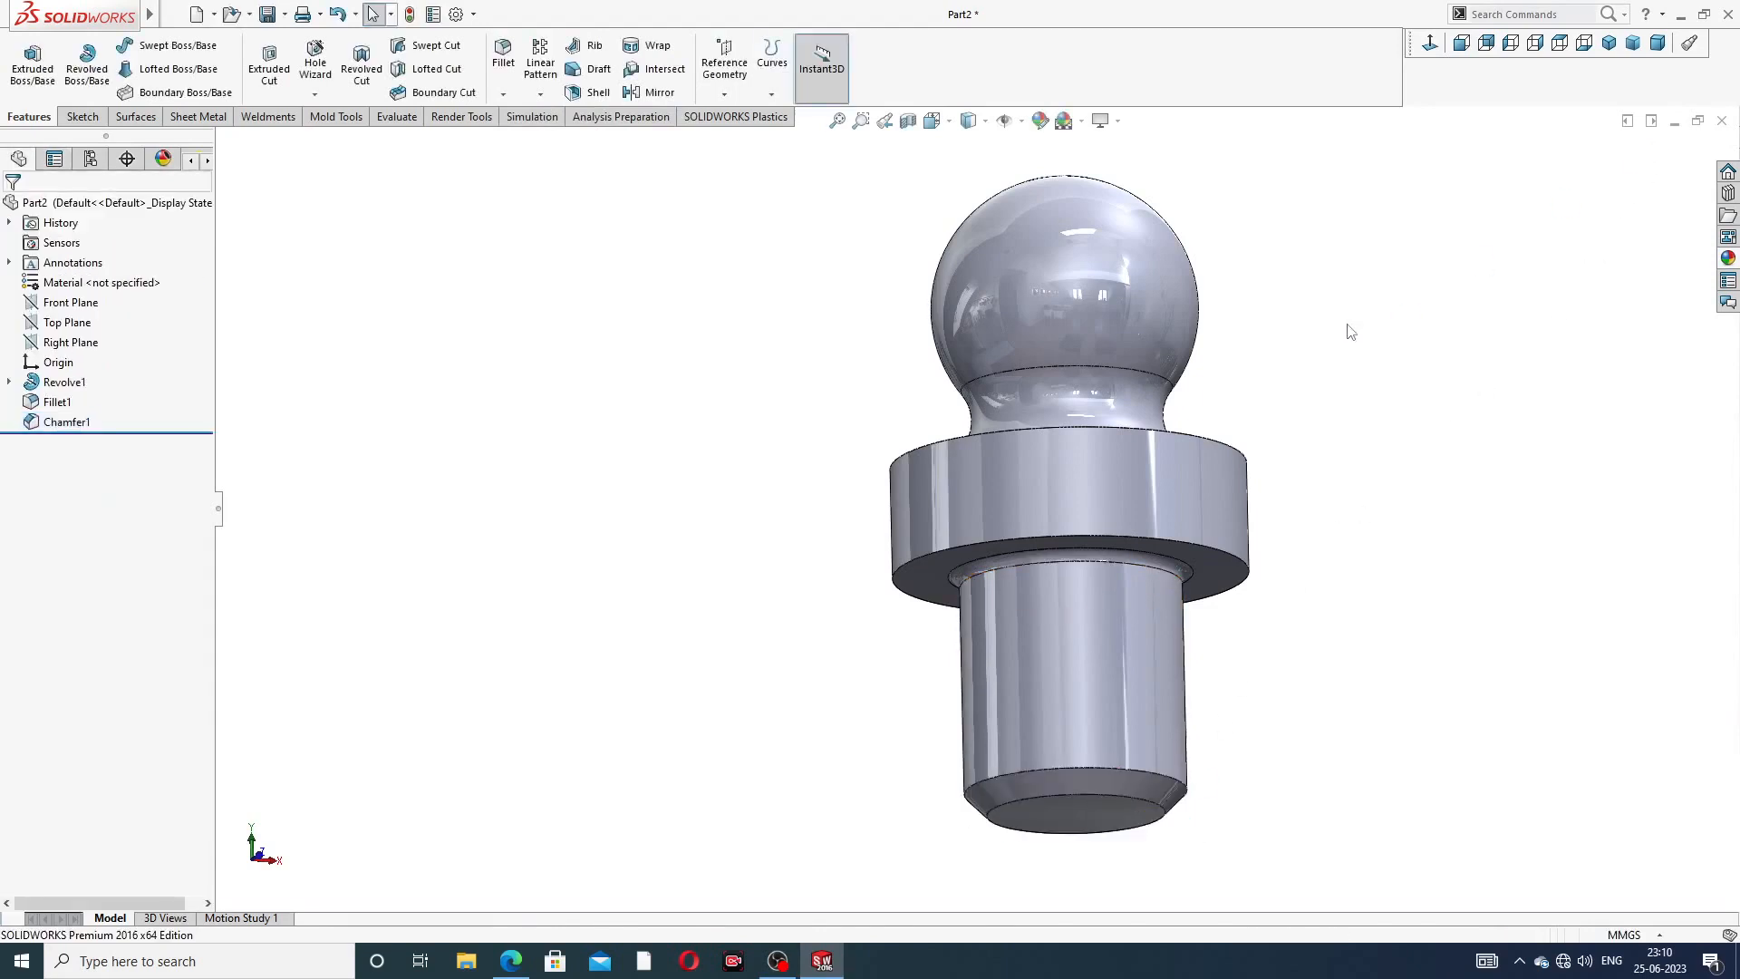
- Start a sketch on the shank's end face and draw a circle about 3.1 mm in diameter centered on the origin
{"action": "middle_click_drag", "start_coordinate": [1213, 643], "coordinate": [1135, 643]}
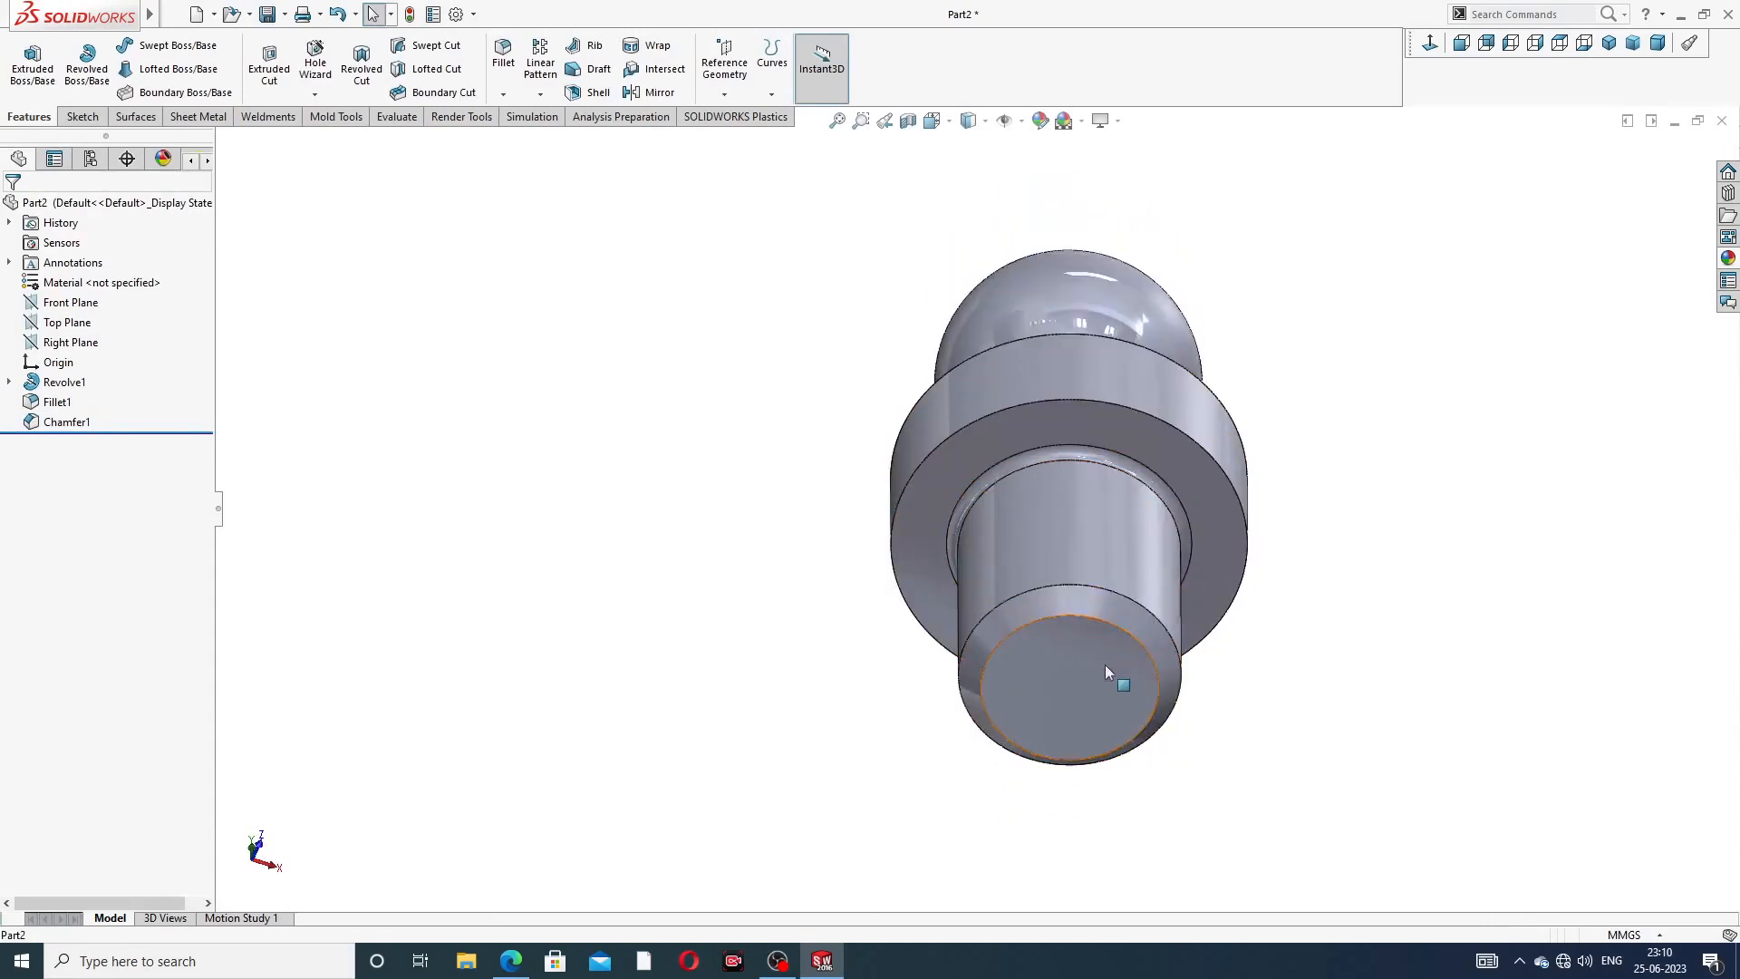
{"action": "left_click", "coordinate": [1106, 665]}
{"action": "left_click", "coordinate": [1176, 610]}
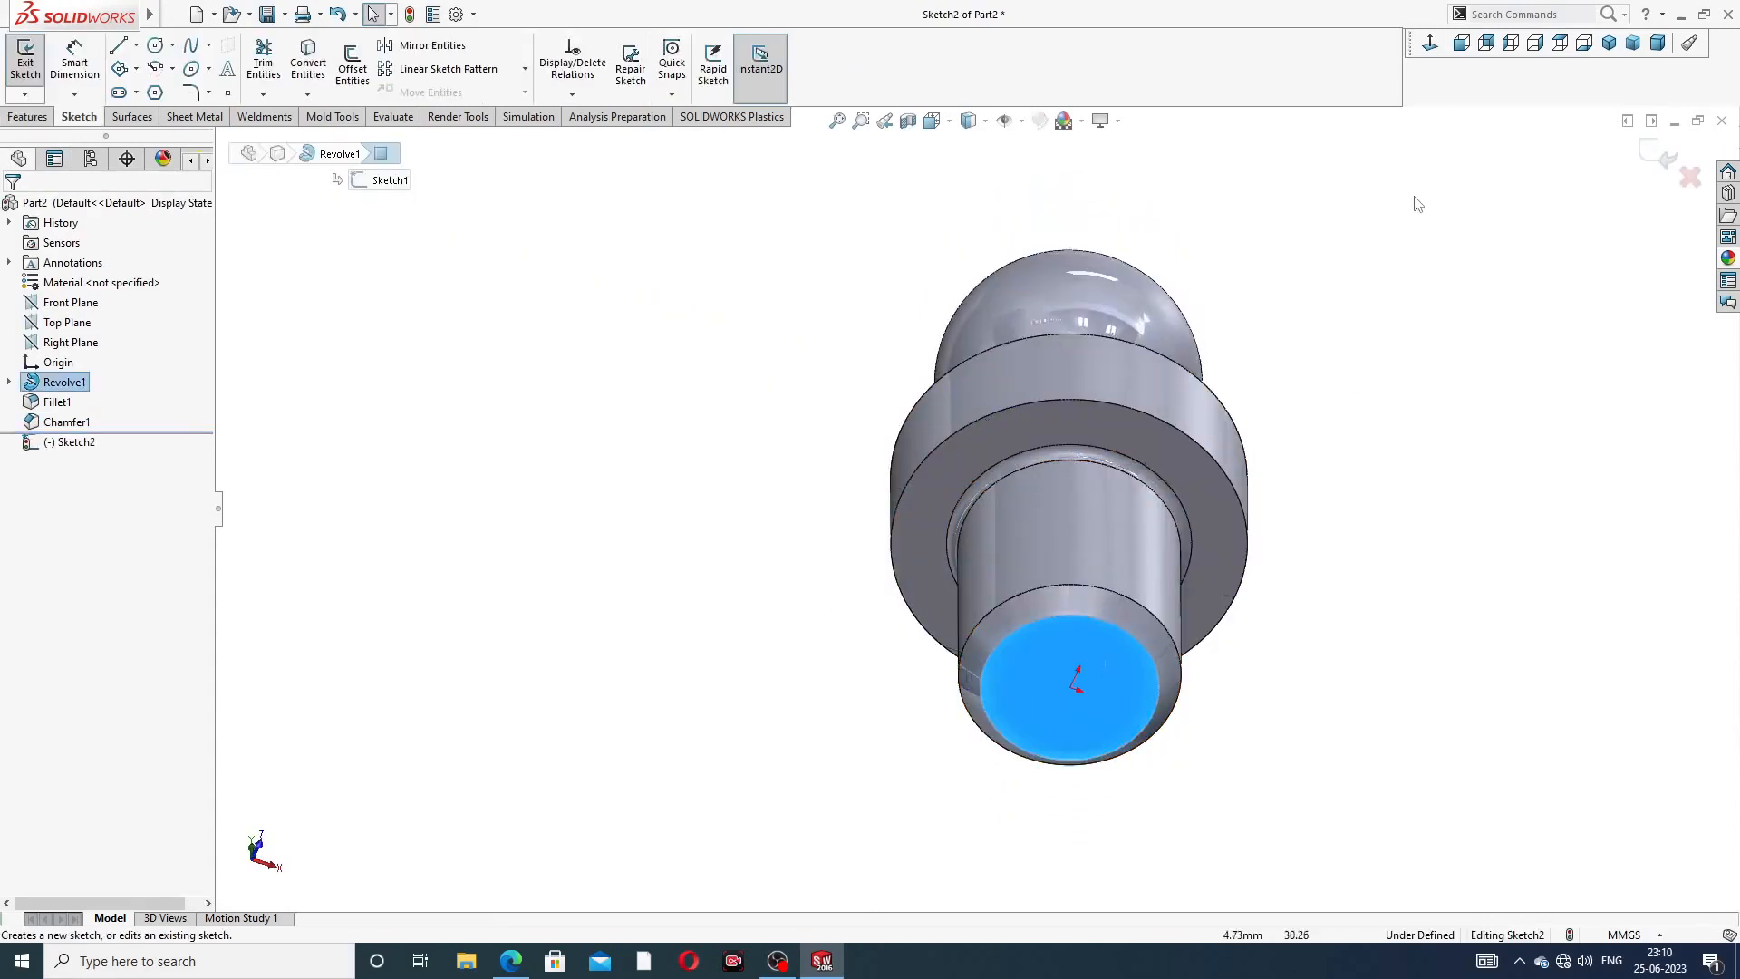
{"action": "left_click", "coordinate": [1430, 43]}
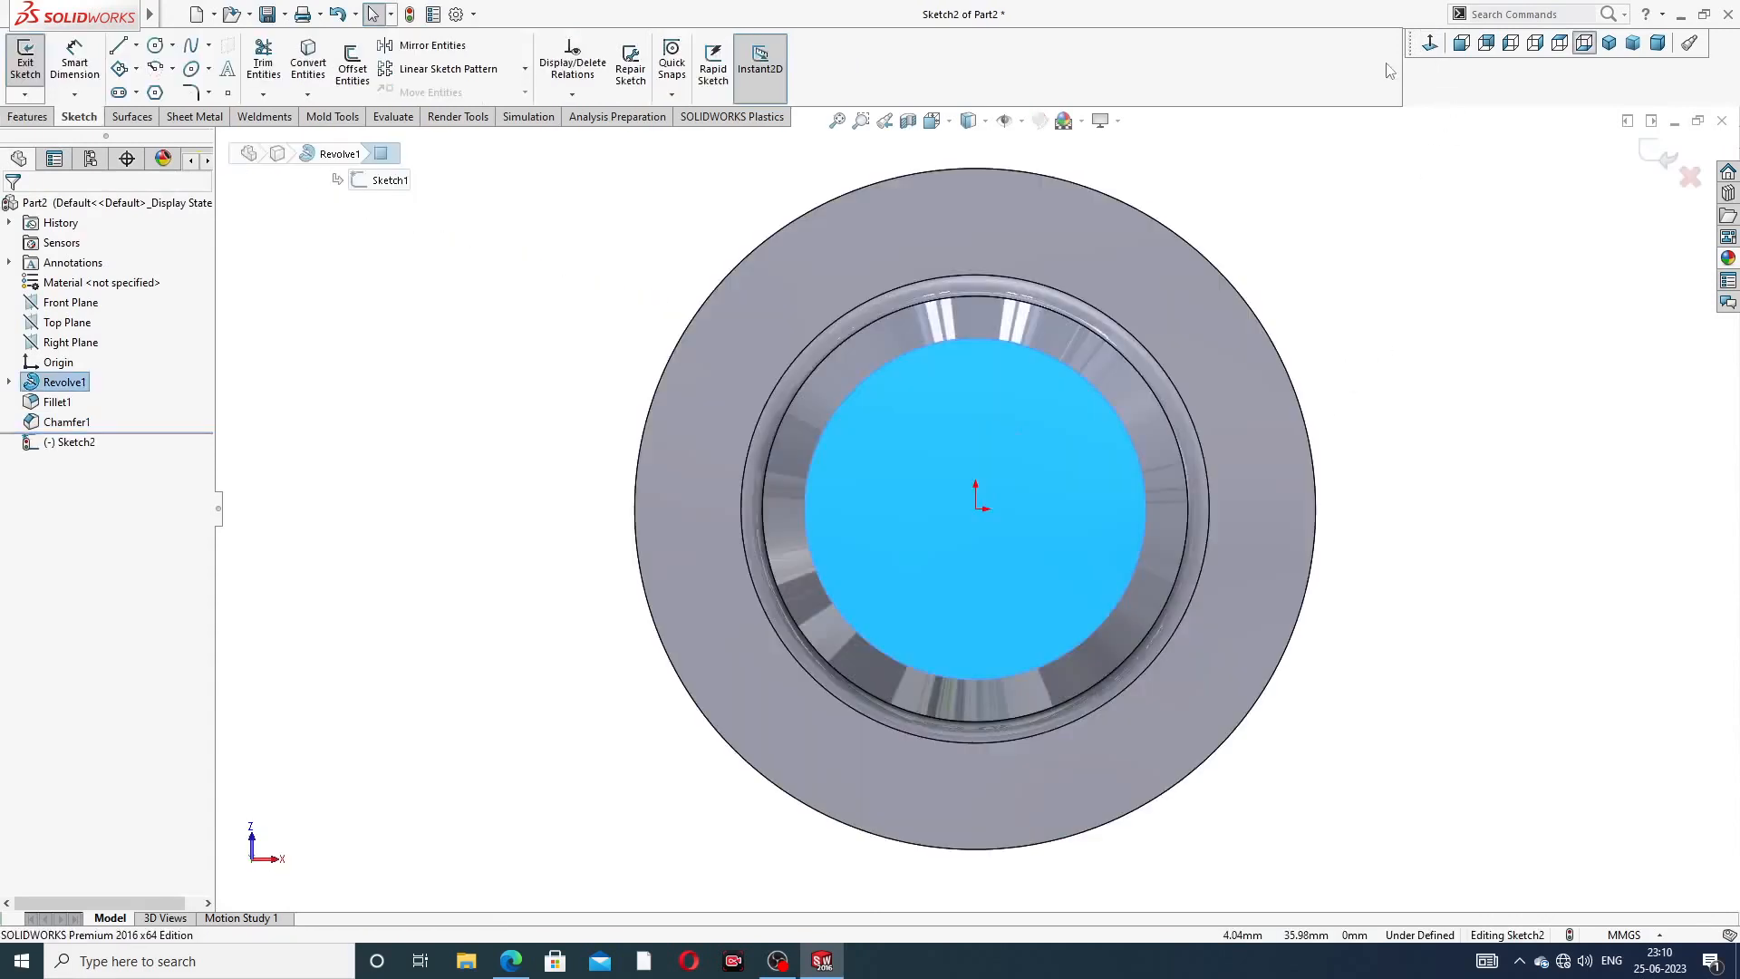
{"action": "left_click", "coordinate": [155, 46]}
{"action": "left_click", "coordinate": [976, 507]}
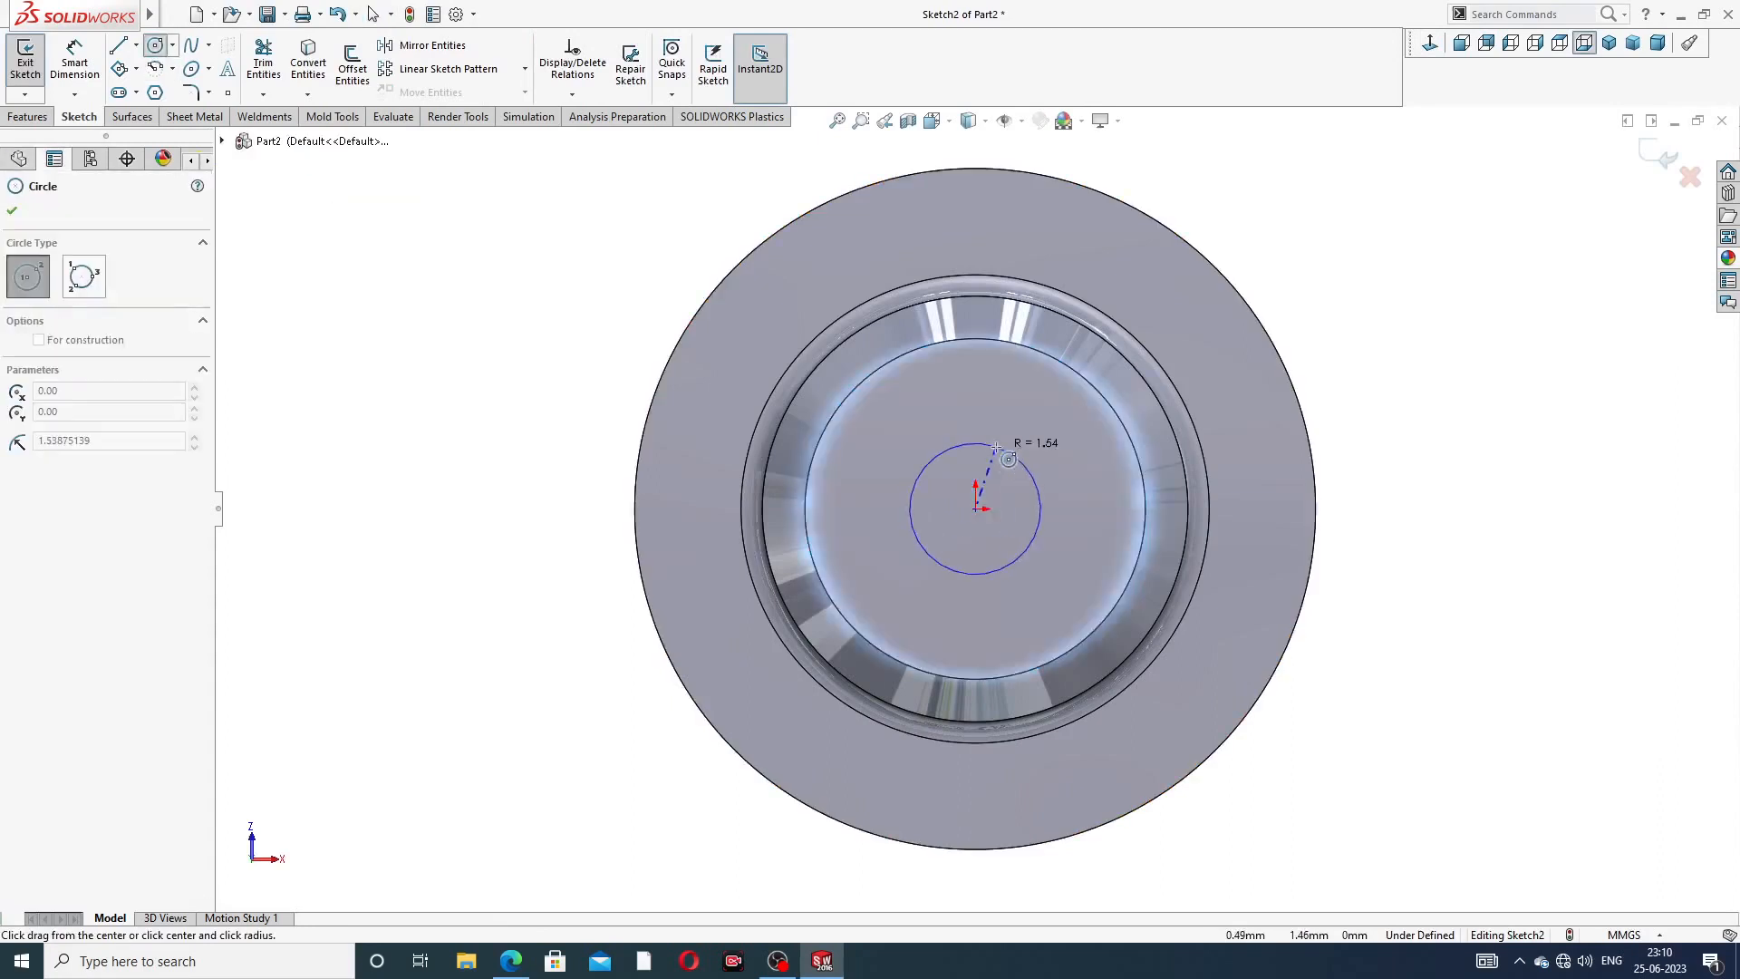
{"action": "left_click", "coordinate": [996, 447]}
{"action": "right_click", "coordinate": [1058, 421]}
{"action": "left_click", "coordinate": [1114, 444]}
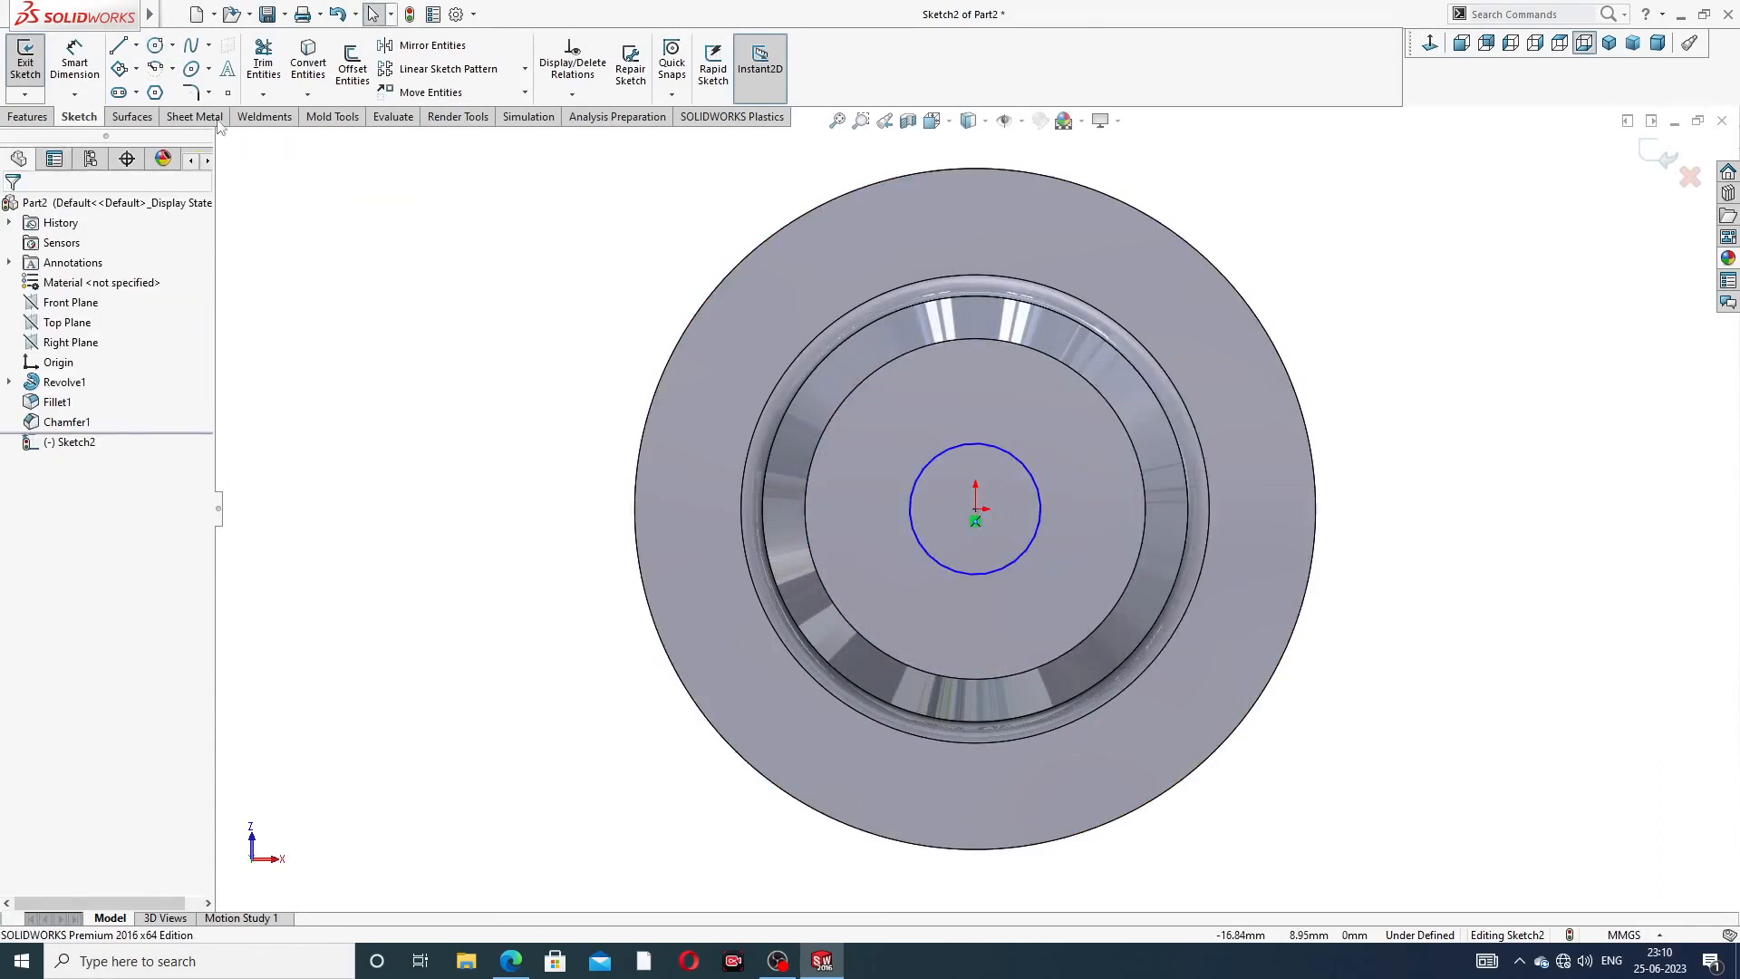
- Dimension the circle's diameter as 3 mm and leave the dimension tool
{"action": "left_click", "coordinate": [75, 60]}
{"action": "left_click", "coordinate": [1038, 489]}
{"action": "left_click", "coordinate": [1327, 256]}
{"action": "type", "text": "3"}
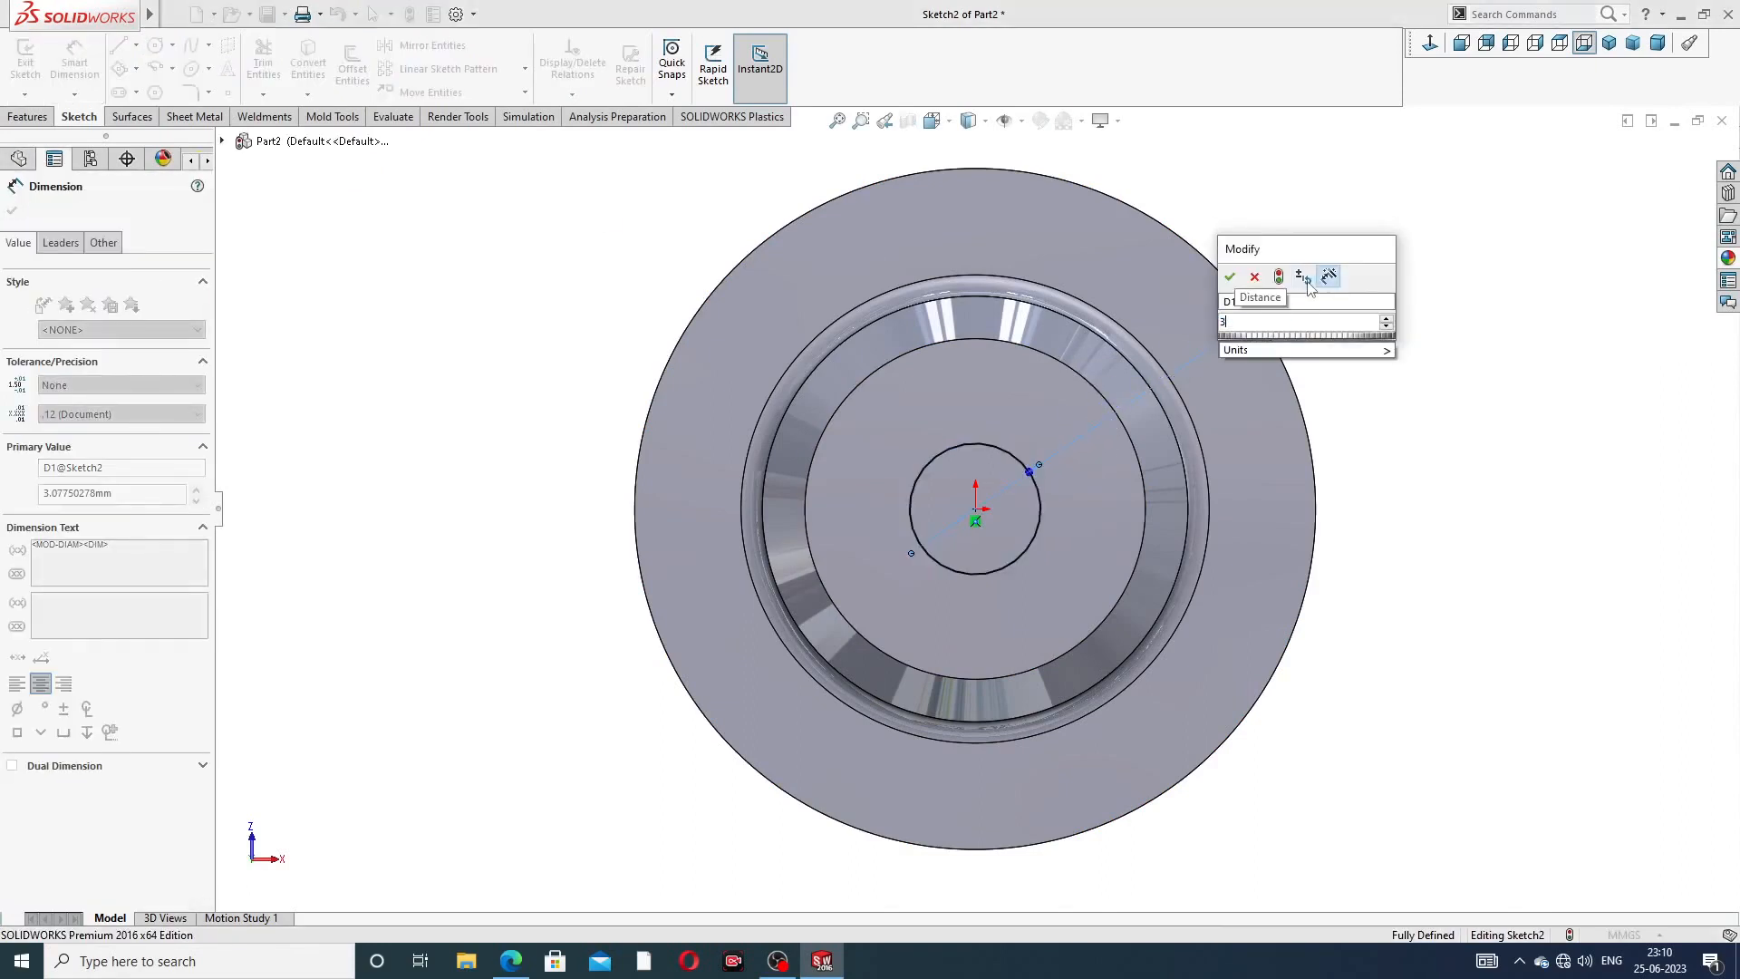
{"action": "key", "text": "Return"}
{"action": "right_click", "coordinate": [1432, 238]}
{"action": "left_click", "coordinate": [1477, 270]}
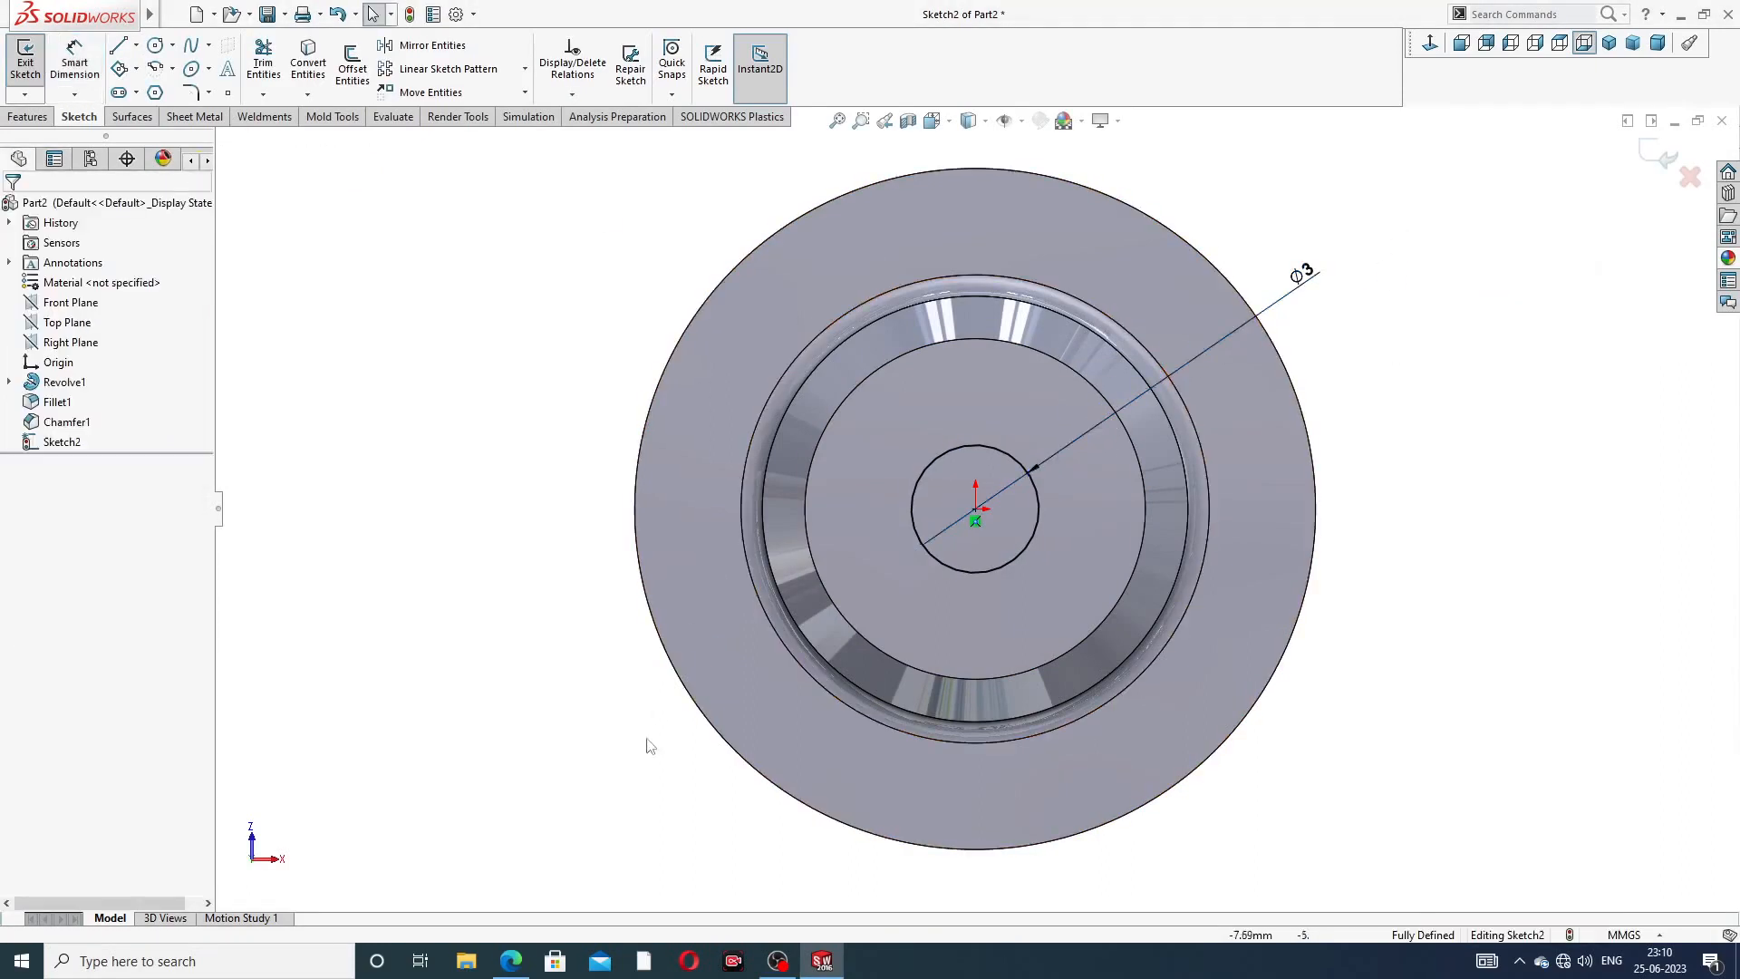
- Check the bore depth on the browser drawing and cut the circle blind 26.20 mm deep through the shank into the ball
{"action": "left_click", "coordinate": [511, 960]}
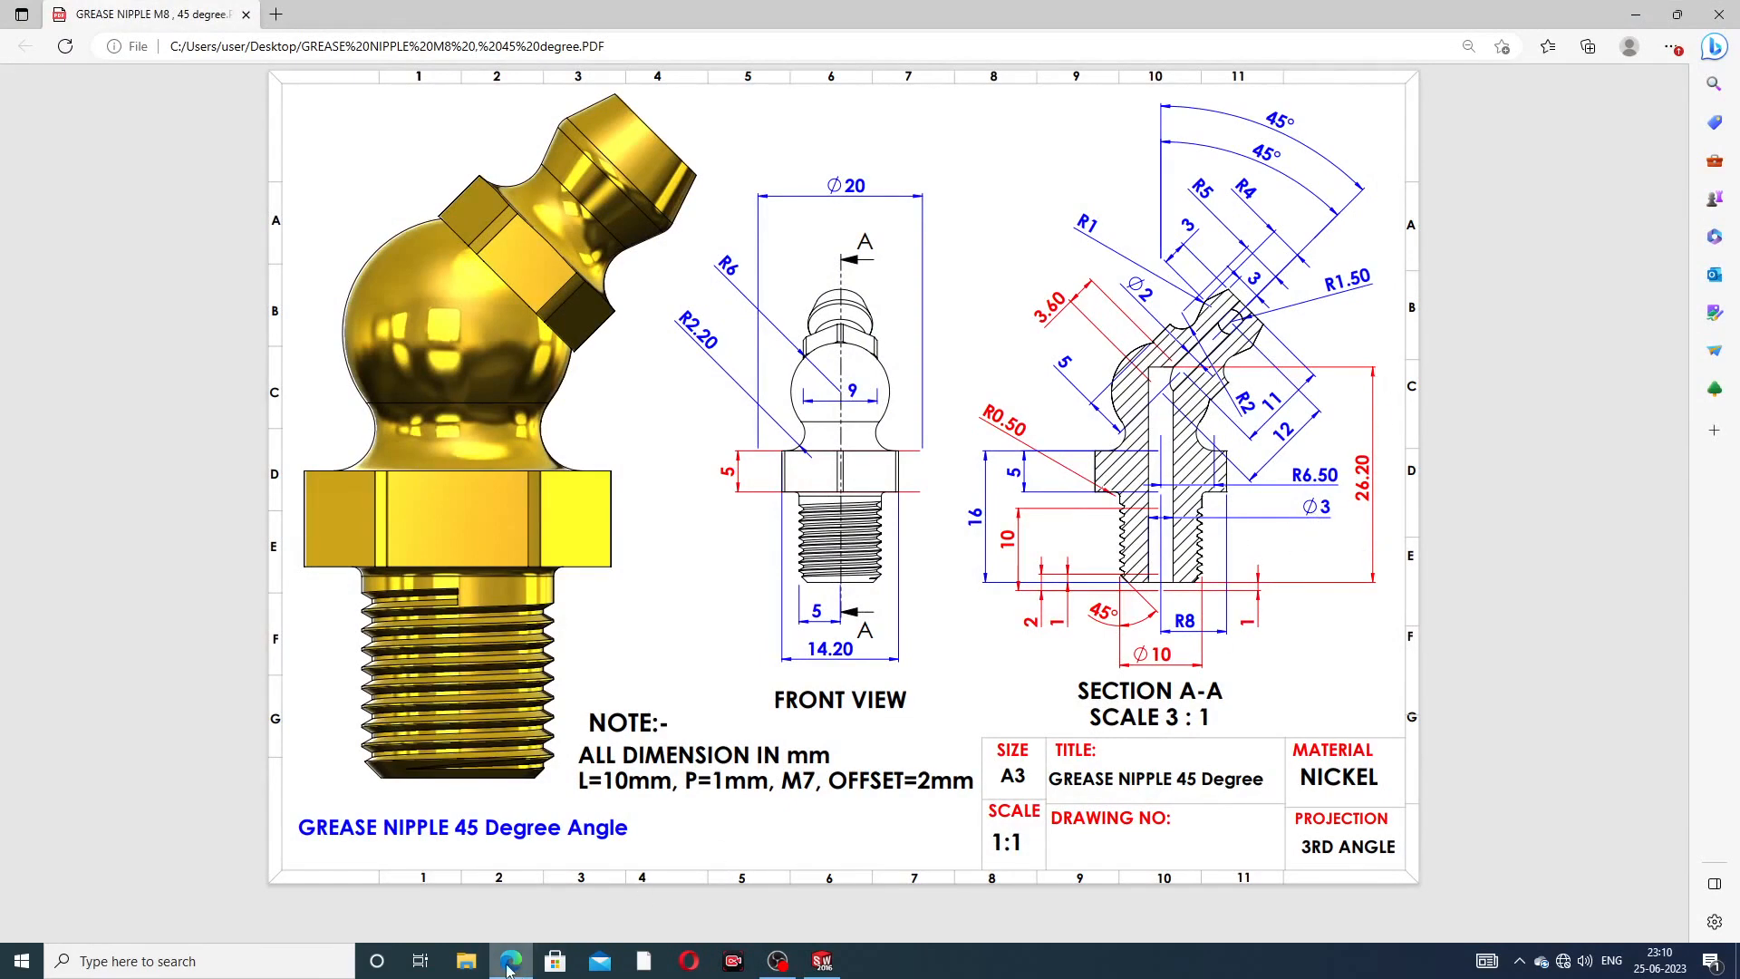
{"action": "key", "text": "alt+Tab"}
{"action": "left_click", "coordinate": [28, 117]}
{"action": "left_click", "coordinate": [270, 68]}
{"action": "middle_click_drag", "start_coordinate": [888, 319], "coordinate": [891, 326]}
{"action": "scroll", "coordinate": [890, 326], "scroll_direction": "up", "scroll_amount": 2}
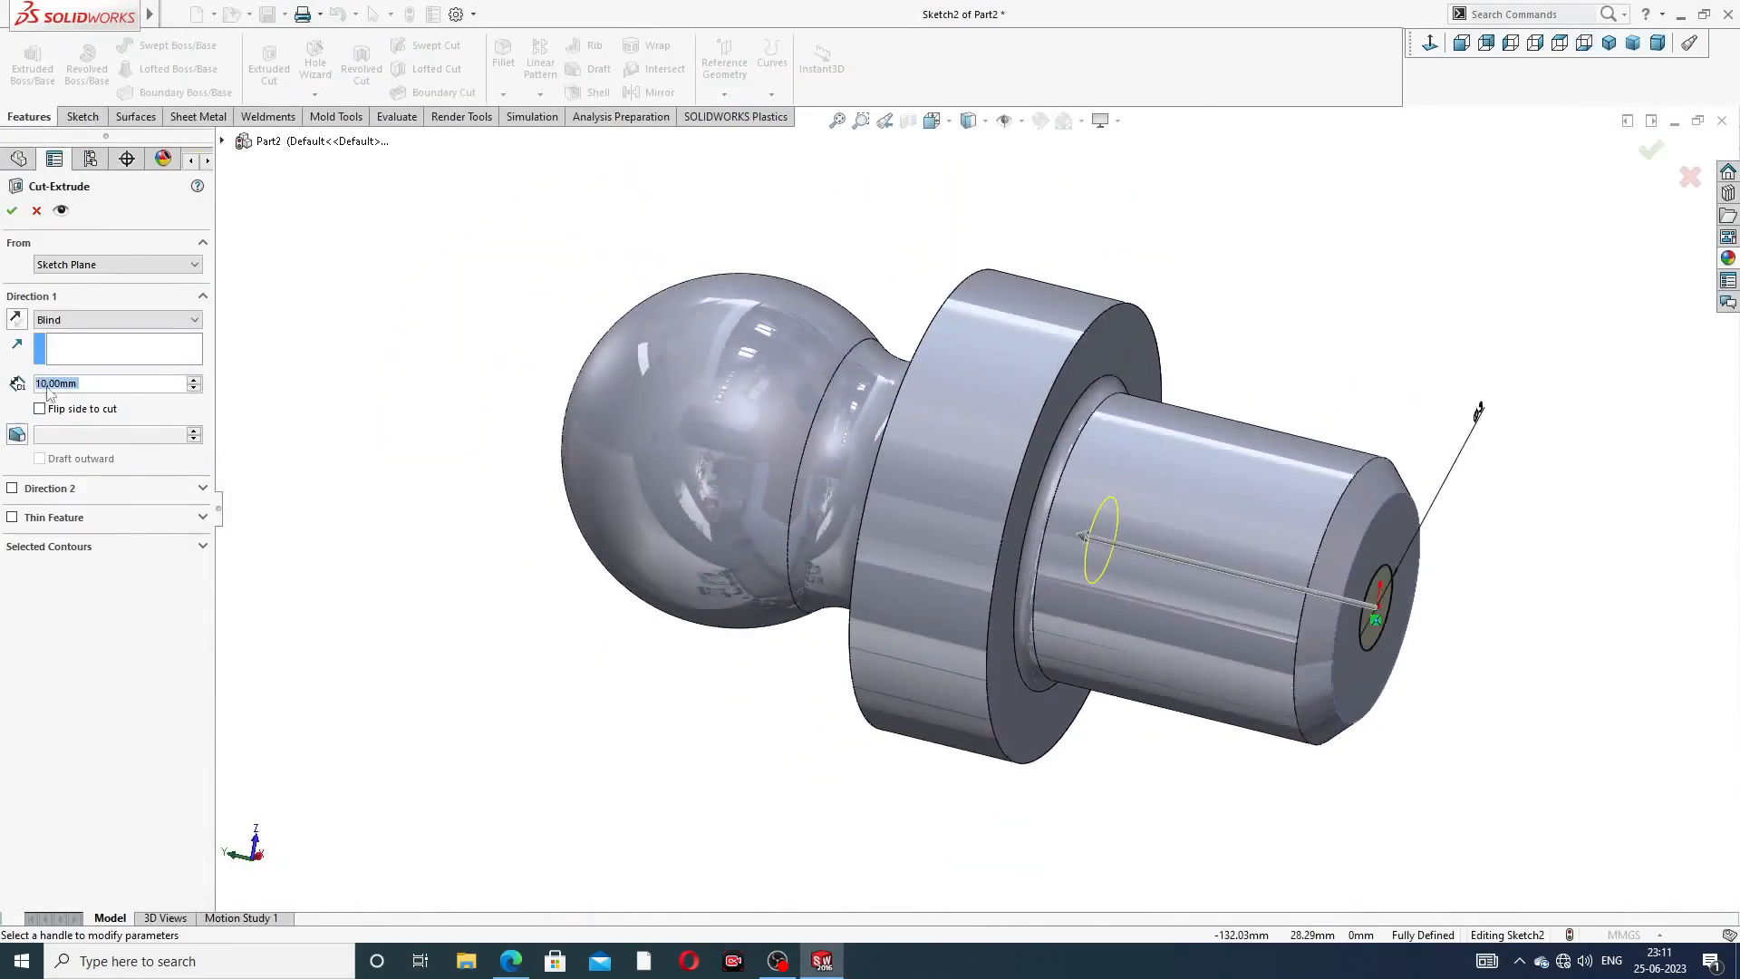
{"action": "type", "text": "20"}
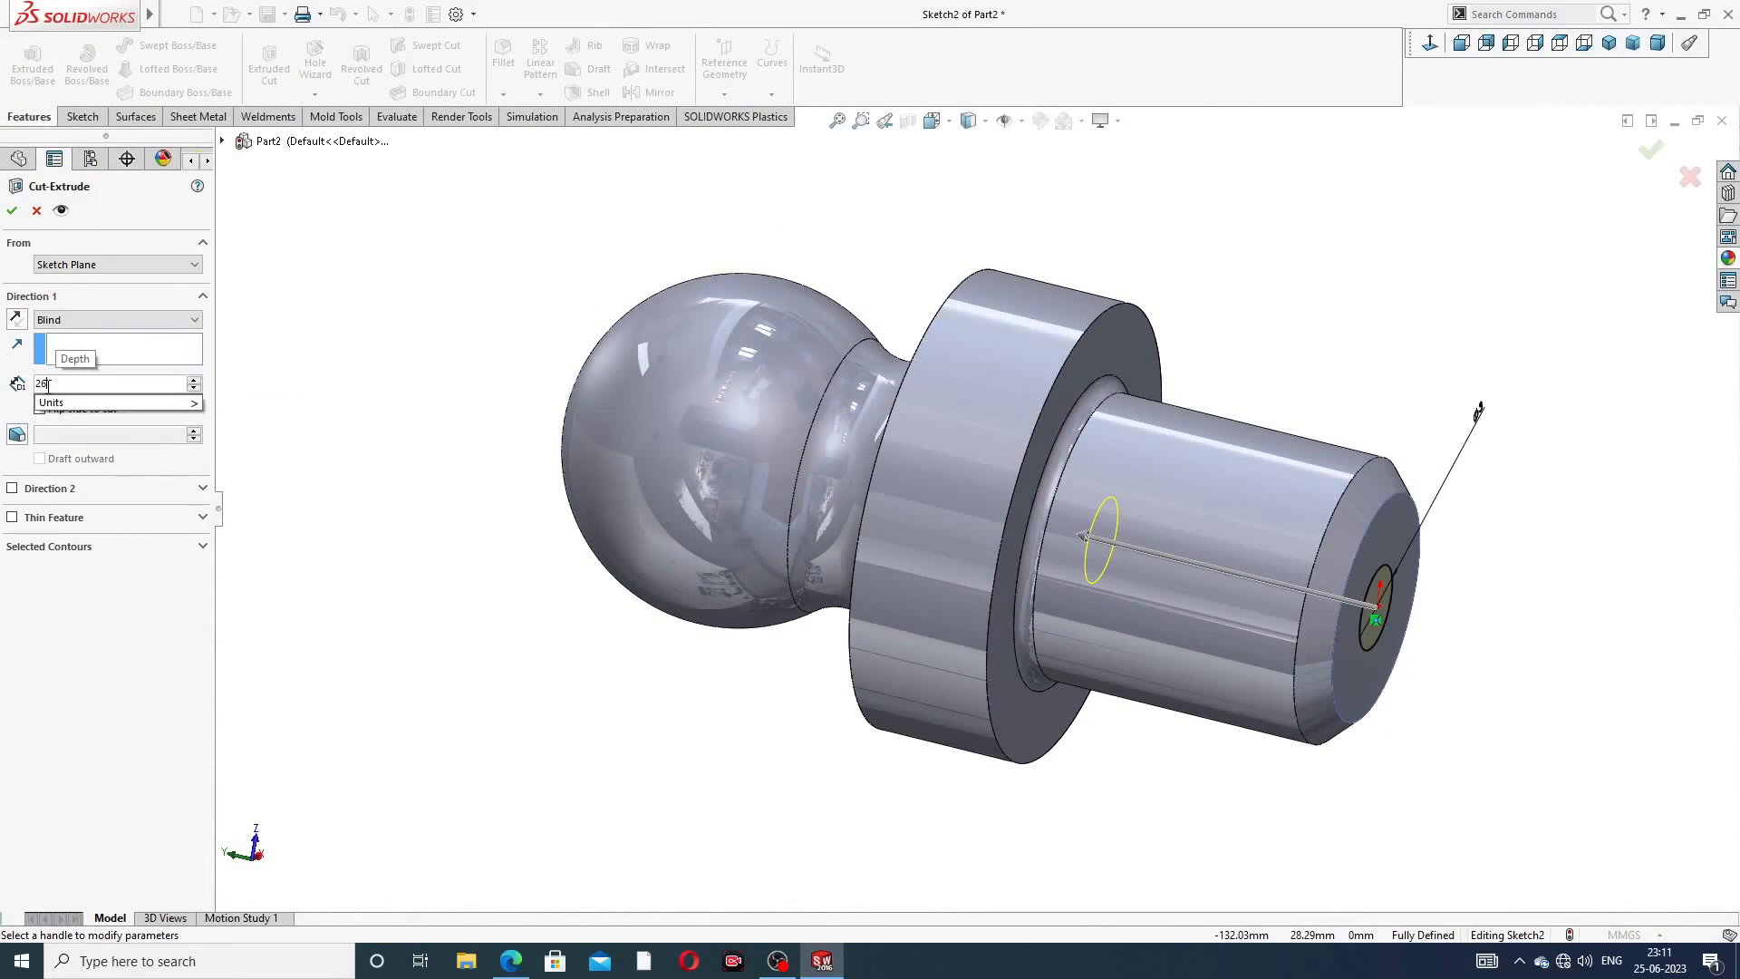
{"action": "type", "text": ".2"}
{"action": "key", "text": "Return"}
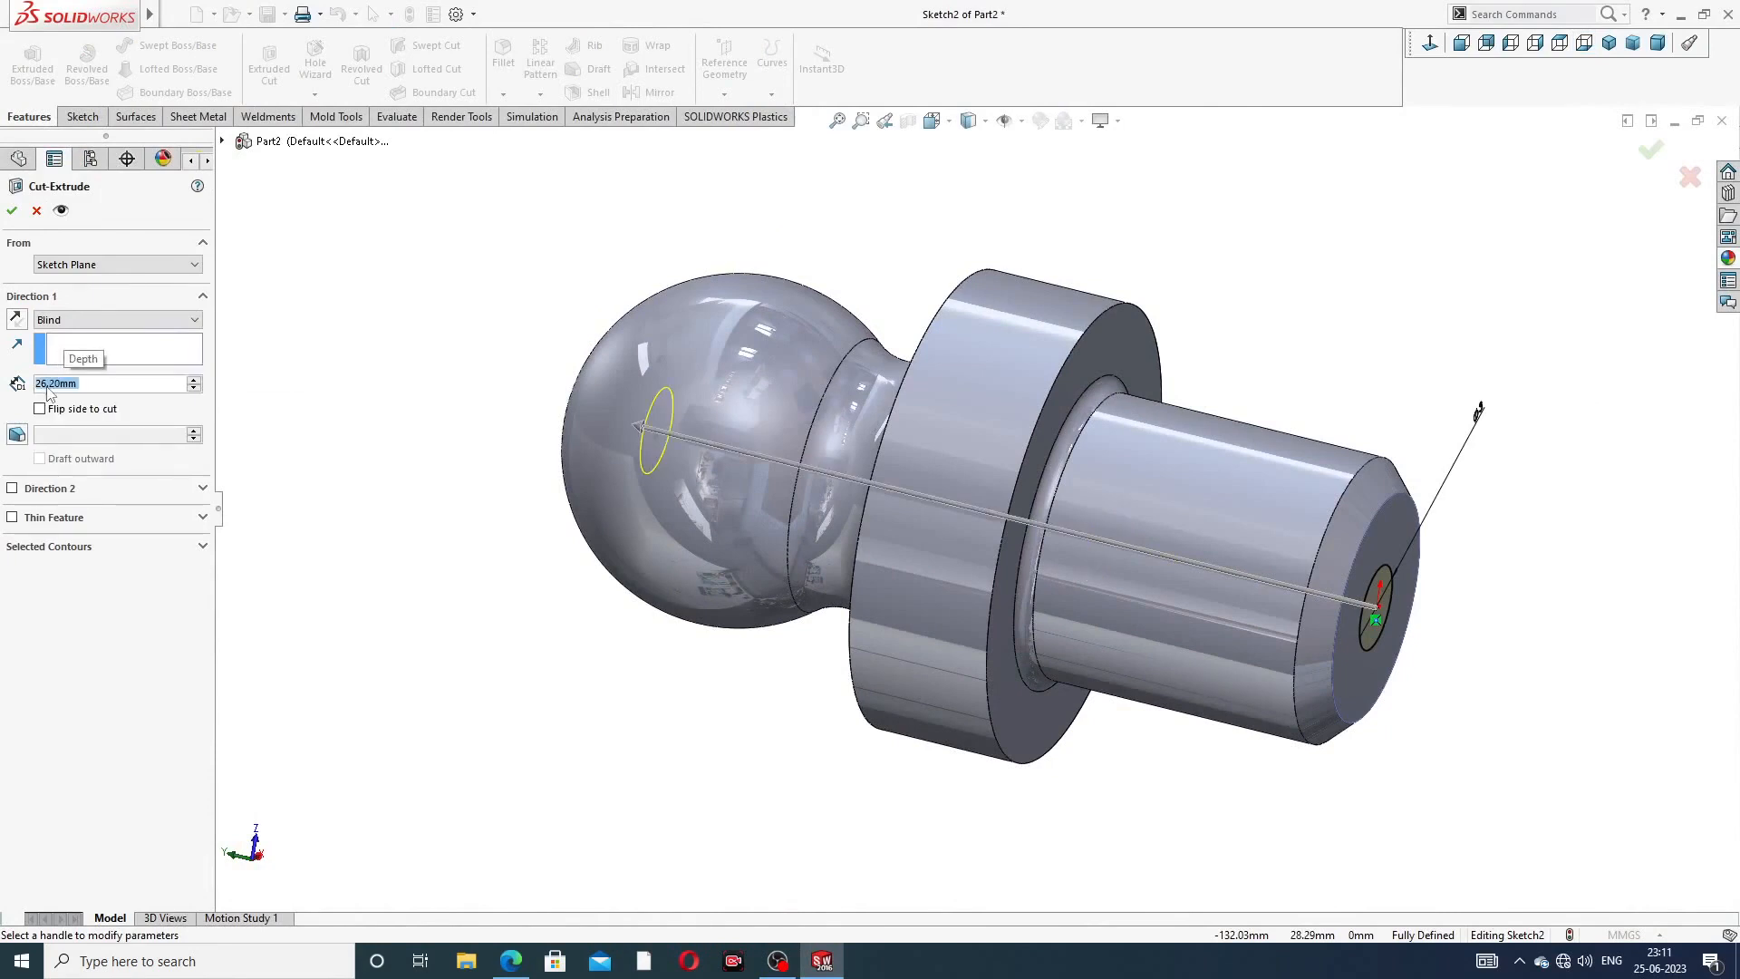
{"action": "left_click", "coordinate": [510, 963]}
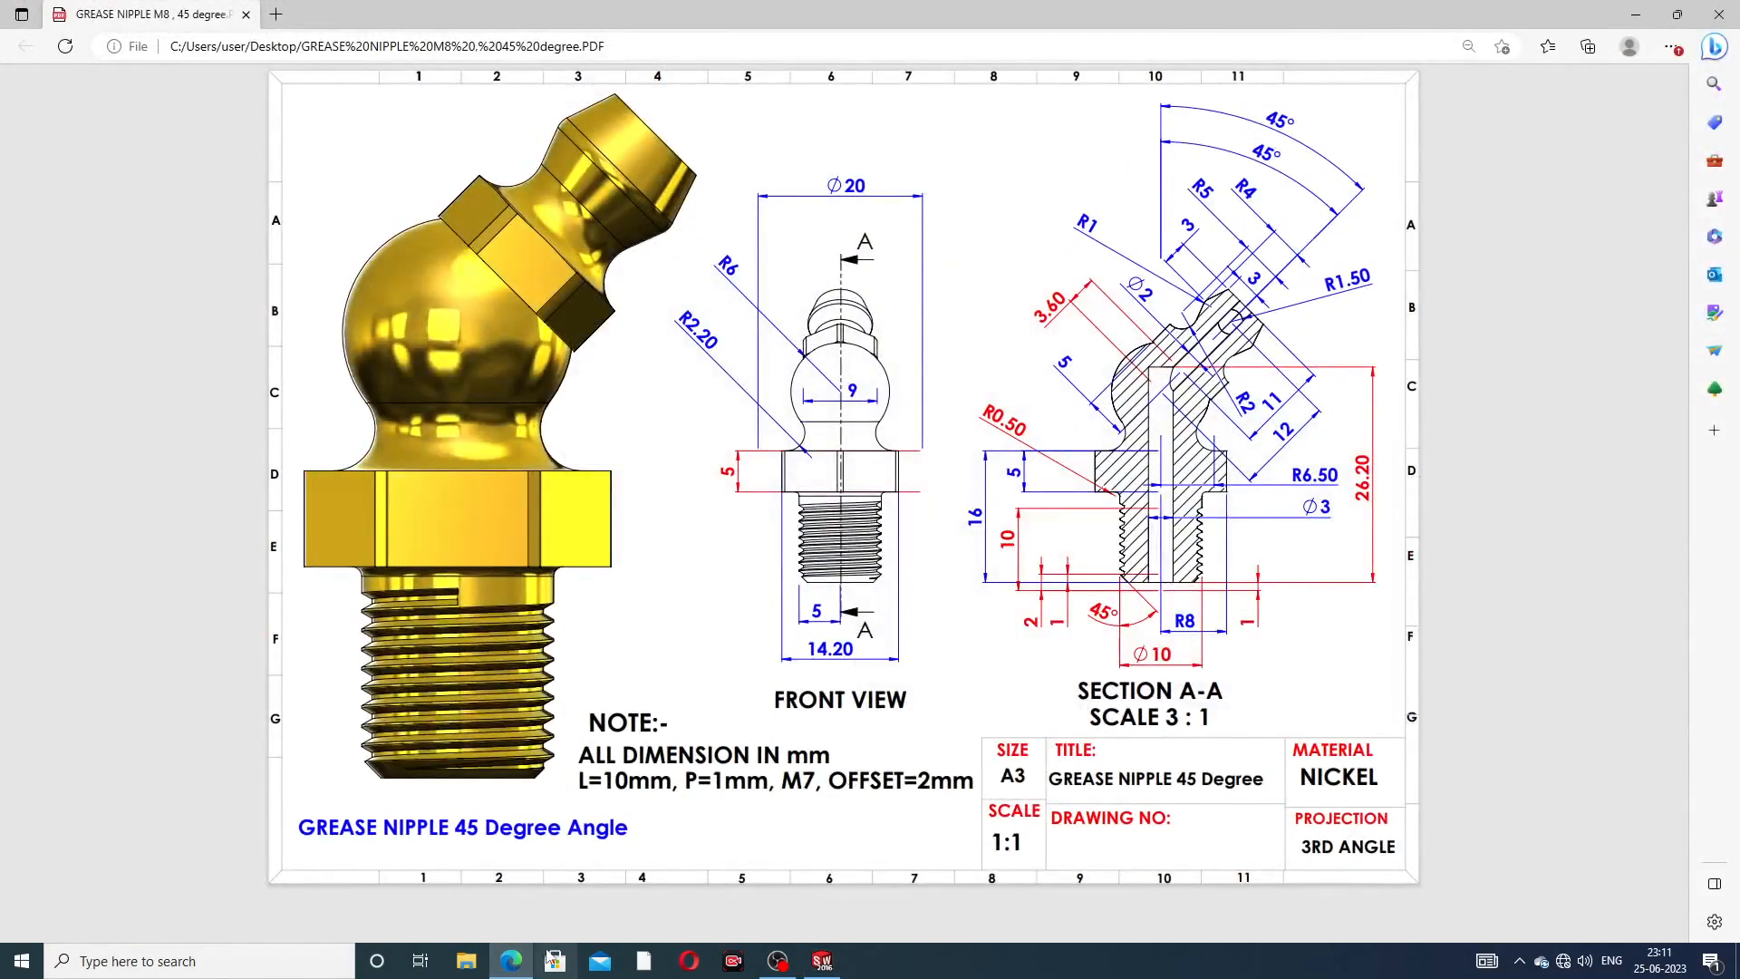
{"action": "left_click", "coordinate": [513, 960]}
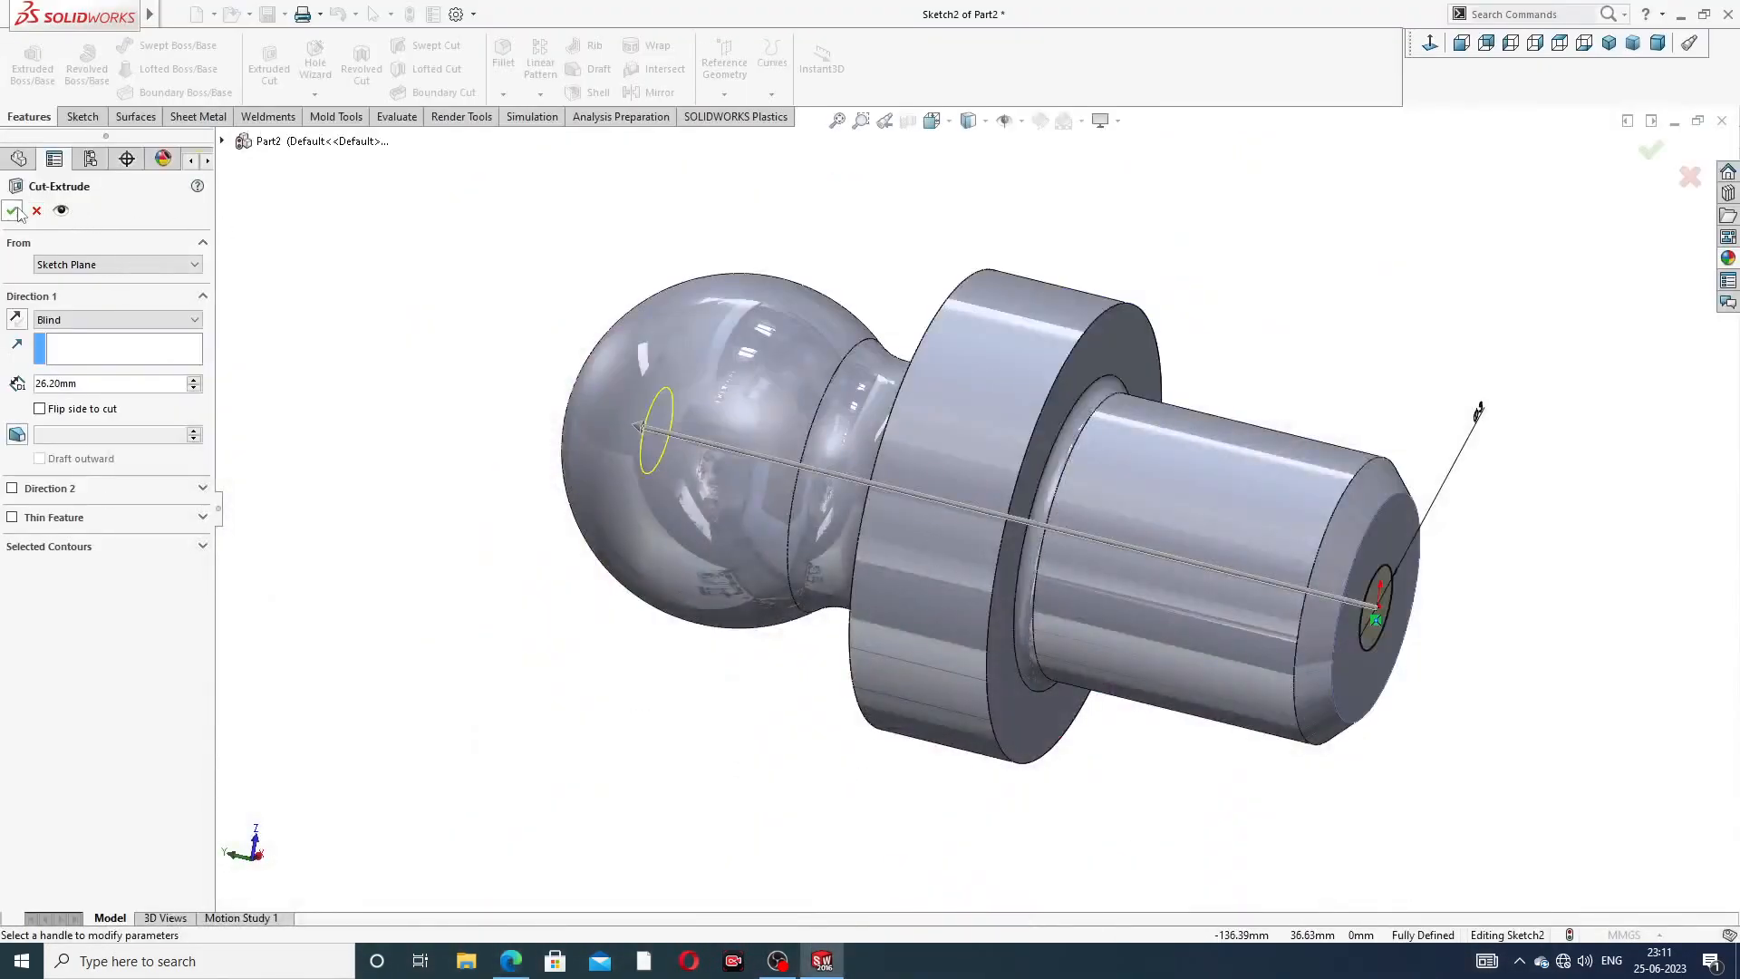
{"action": "left_click", "coordinate": [12, 209]}
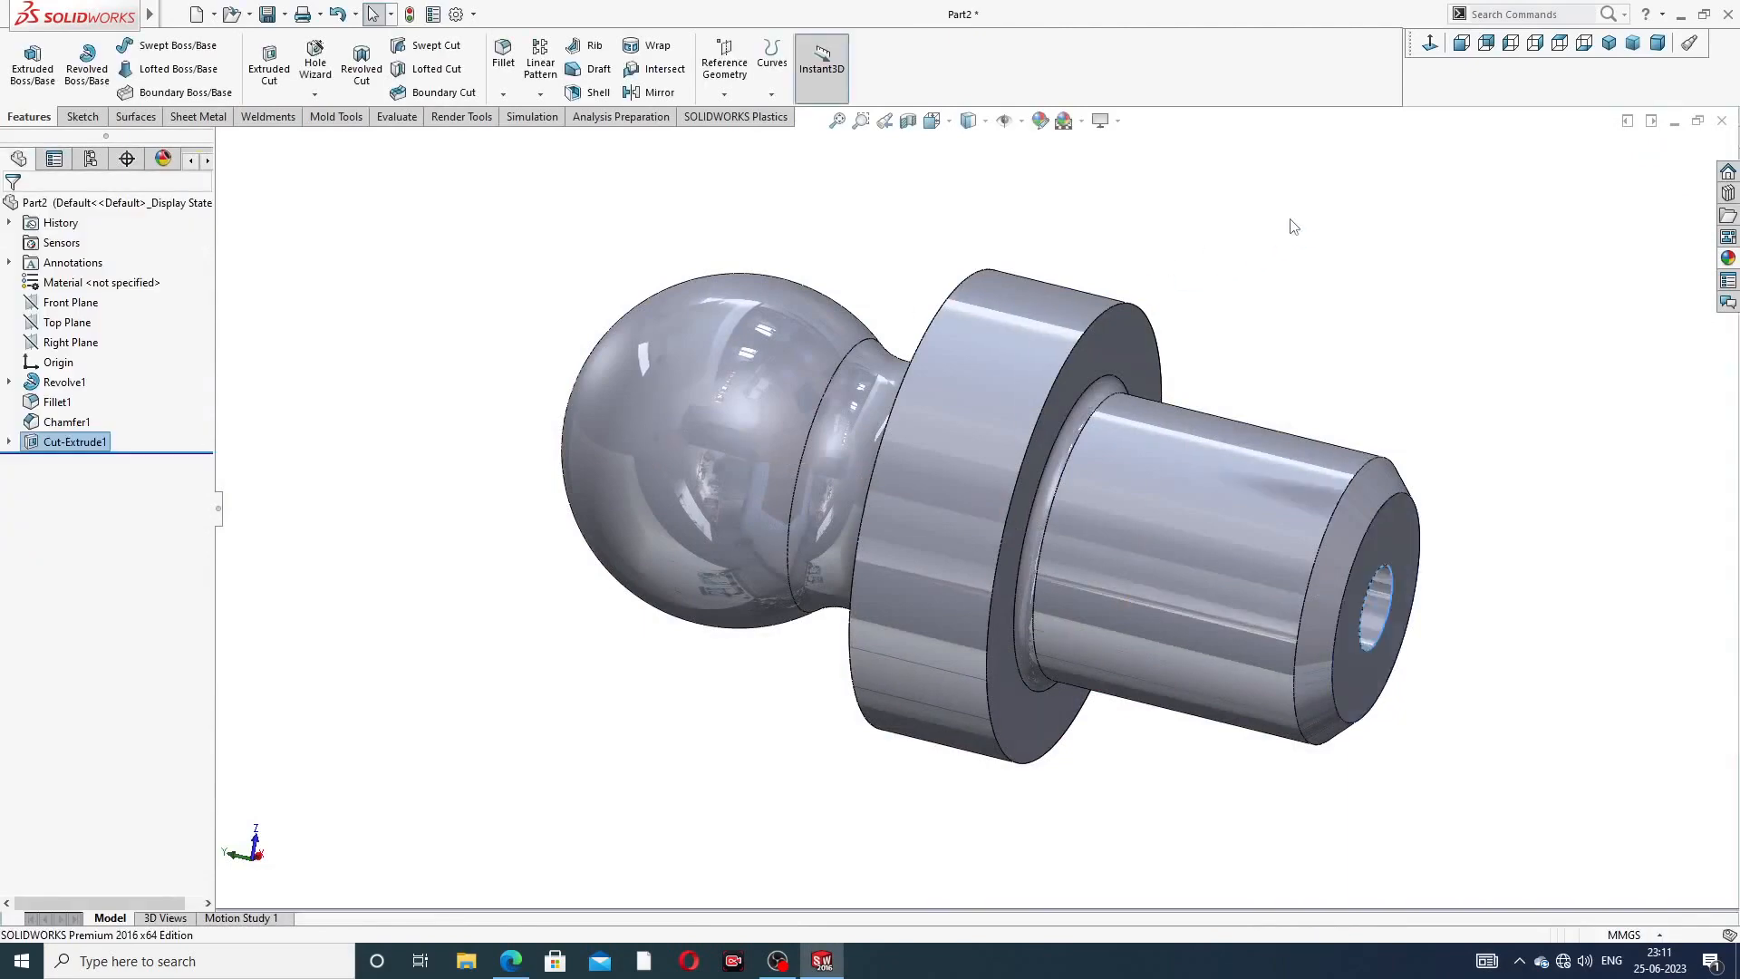
- Start a sketch on the flange's upper face and draw an inscribed-circle hexagon centered on the origin, about 15.6 mm across flats
{"action": "scroll", "coordinate": [1260, 324], "scroll_direction": "up", "scroll_amount": 2}
{"action": "middle_click_drag", "start_coordinate": [1243, 345], "coordinate": [1123, 431]}
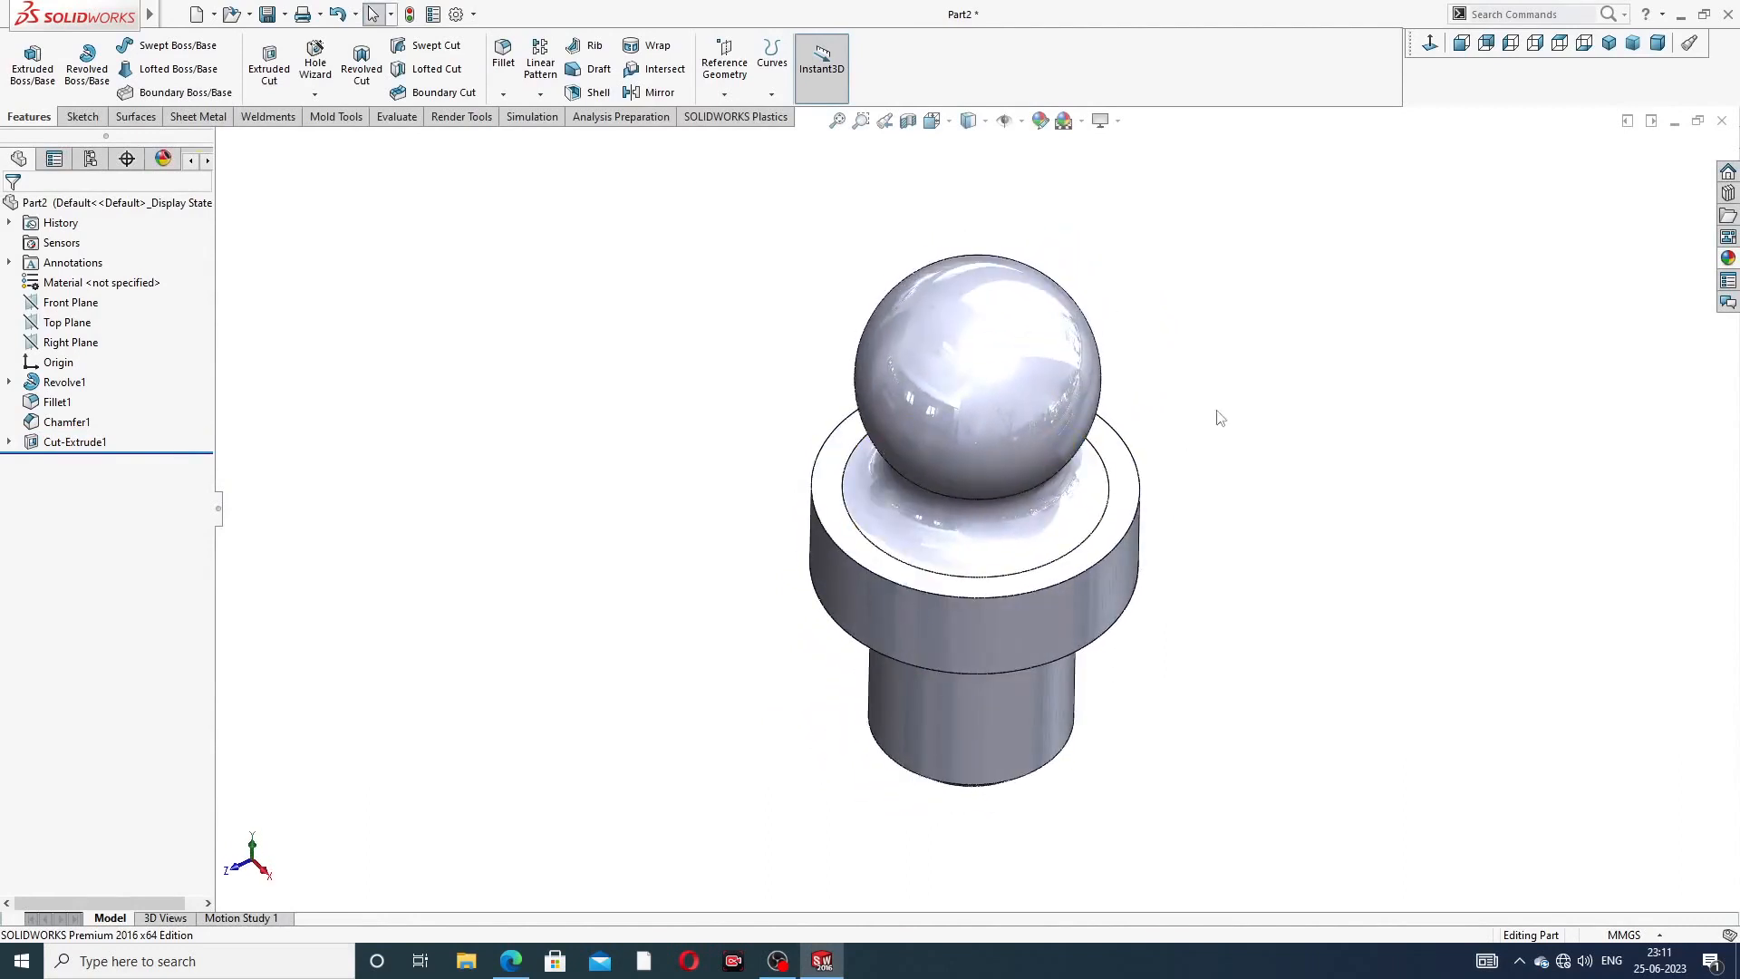
{"action": "left_click", "coordinate": [1127, 486]}
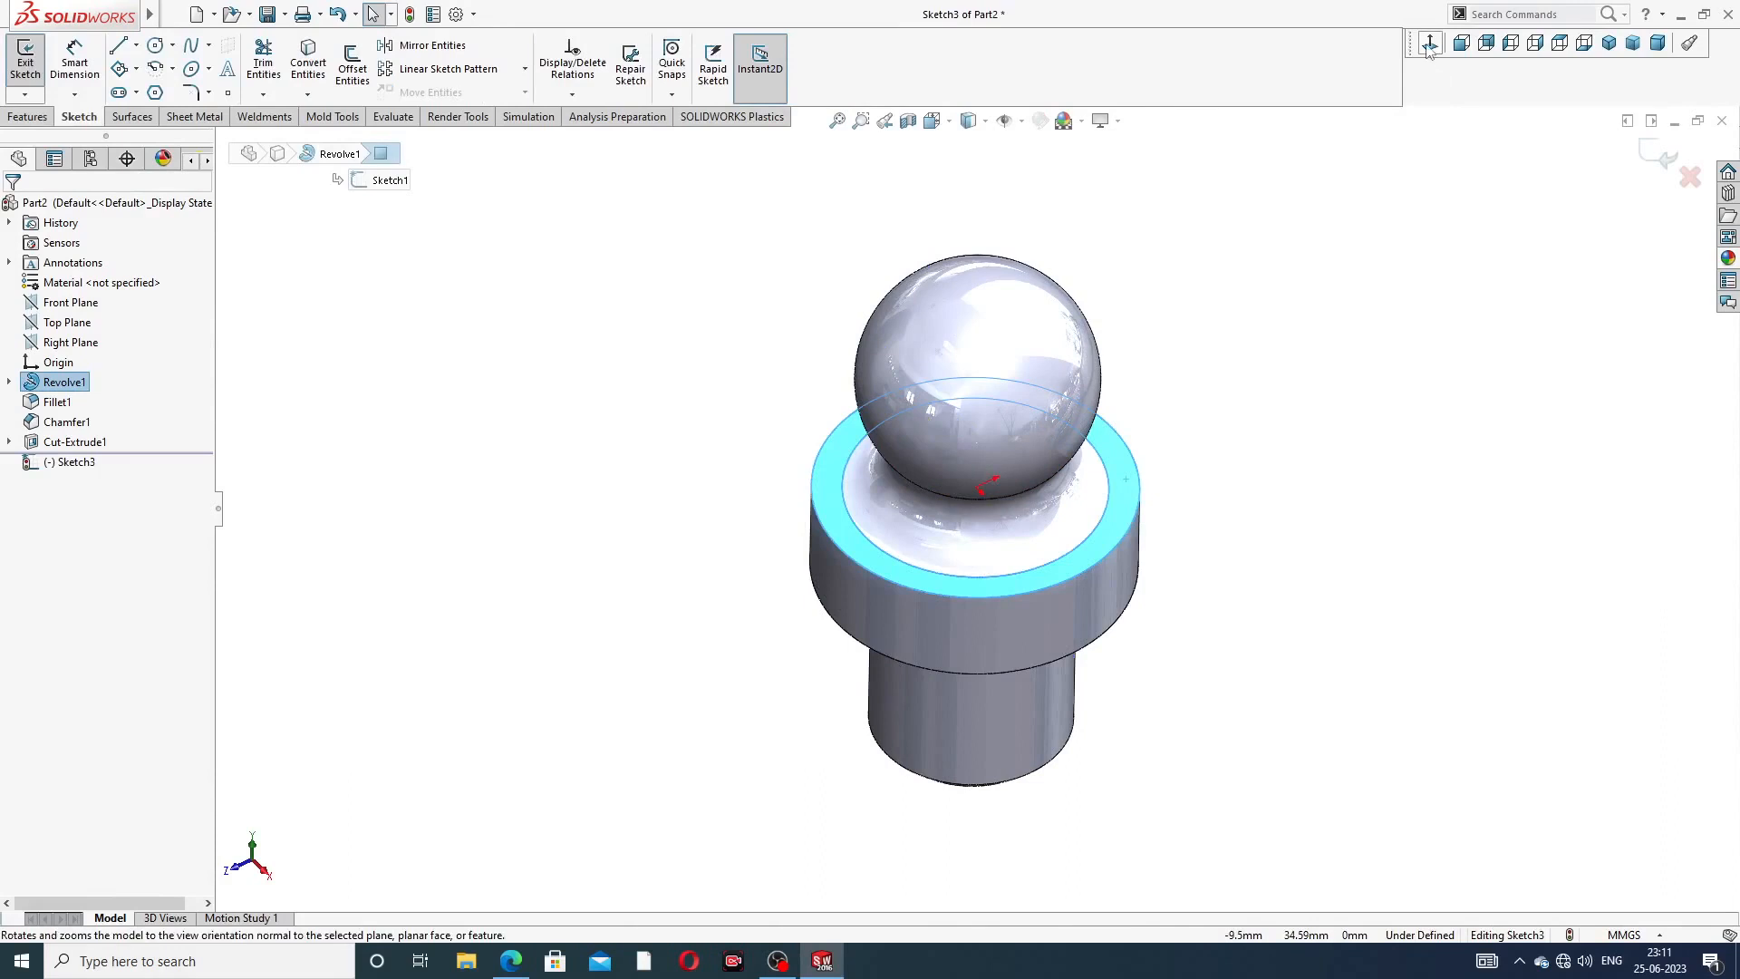
{"action": "left_click", "coordinate": [1428, 43]}
{"action": "scroll", "coordinate": [1085, 214], "scroll_direction": "up", "scroll_amount": 2}
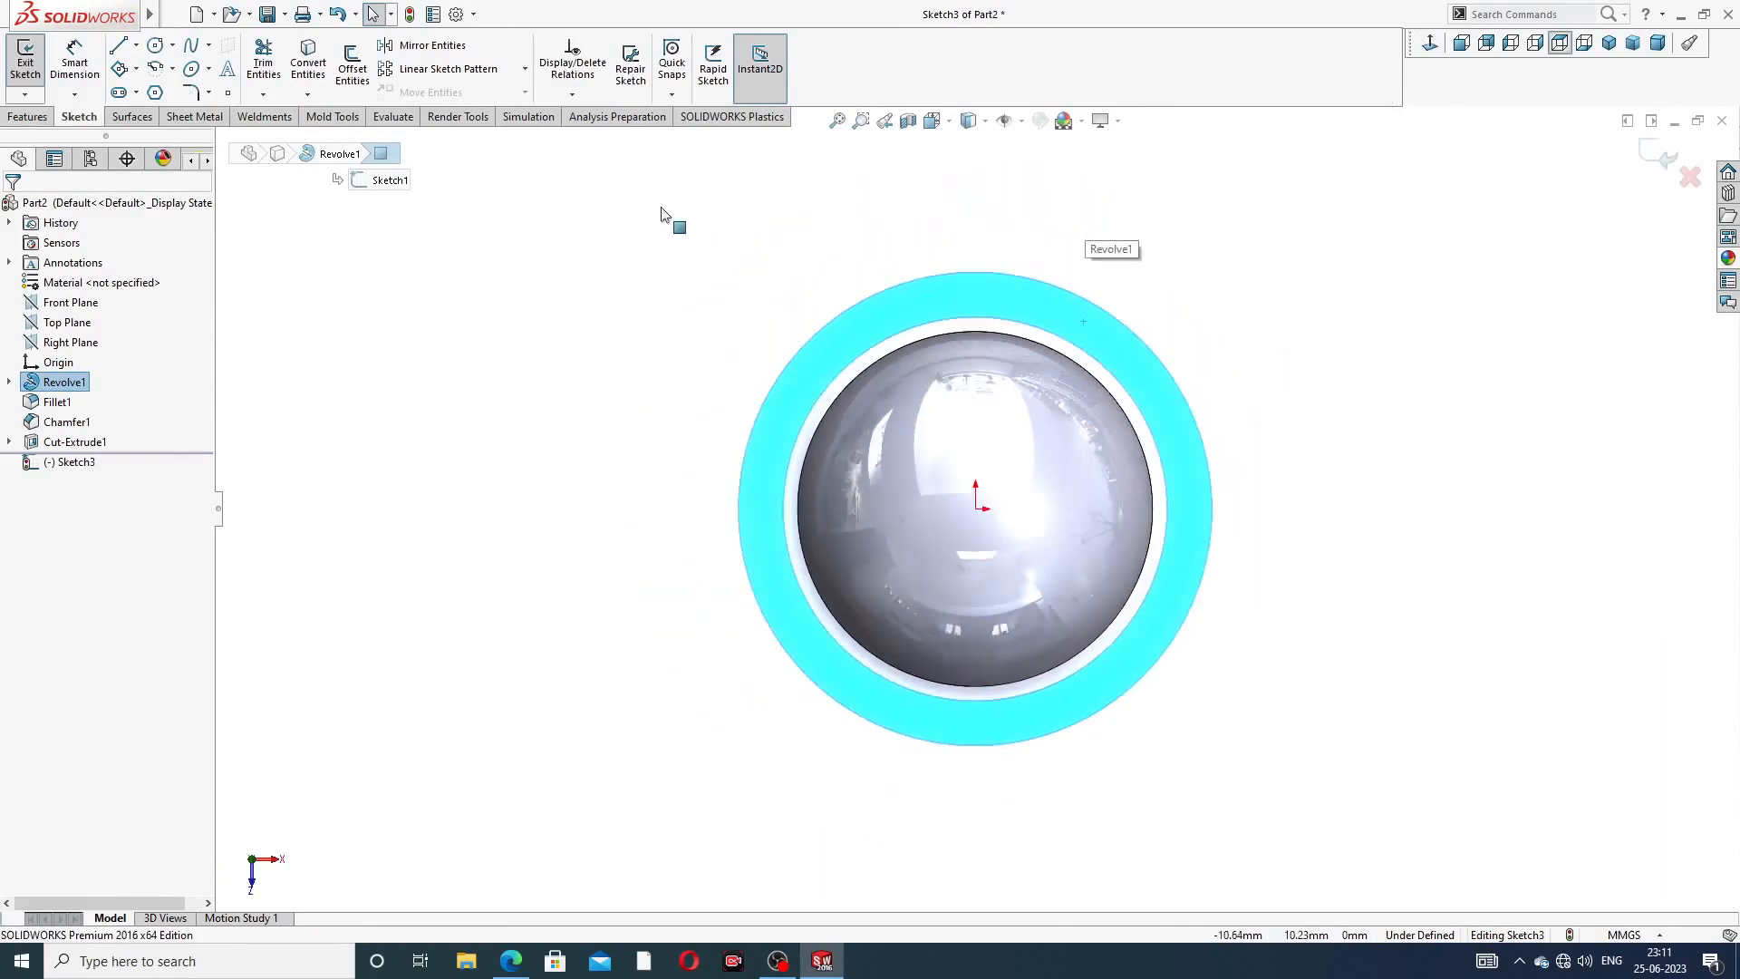
{"action": "left_click", "coordinate": [155, 92]}
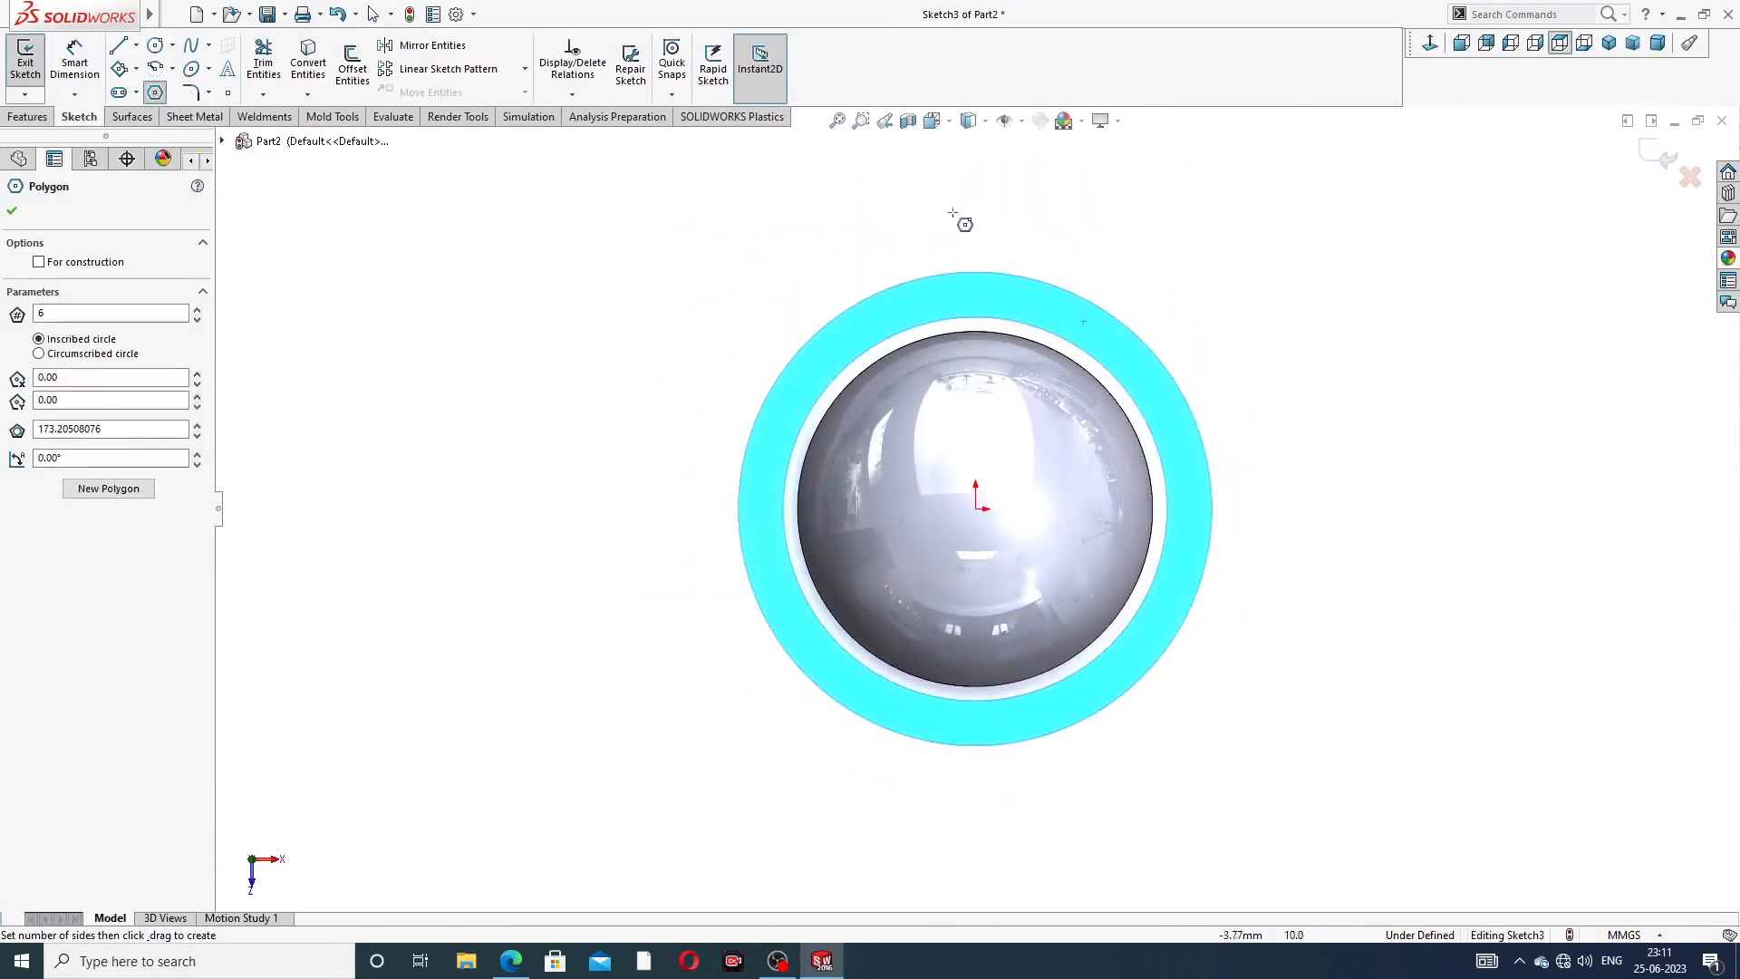
{"action": "left_click", "coordinate": [975, 508]}
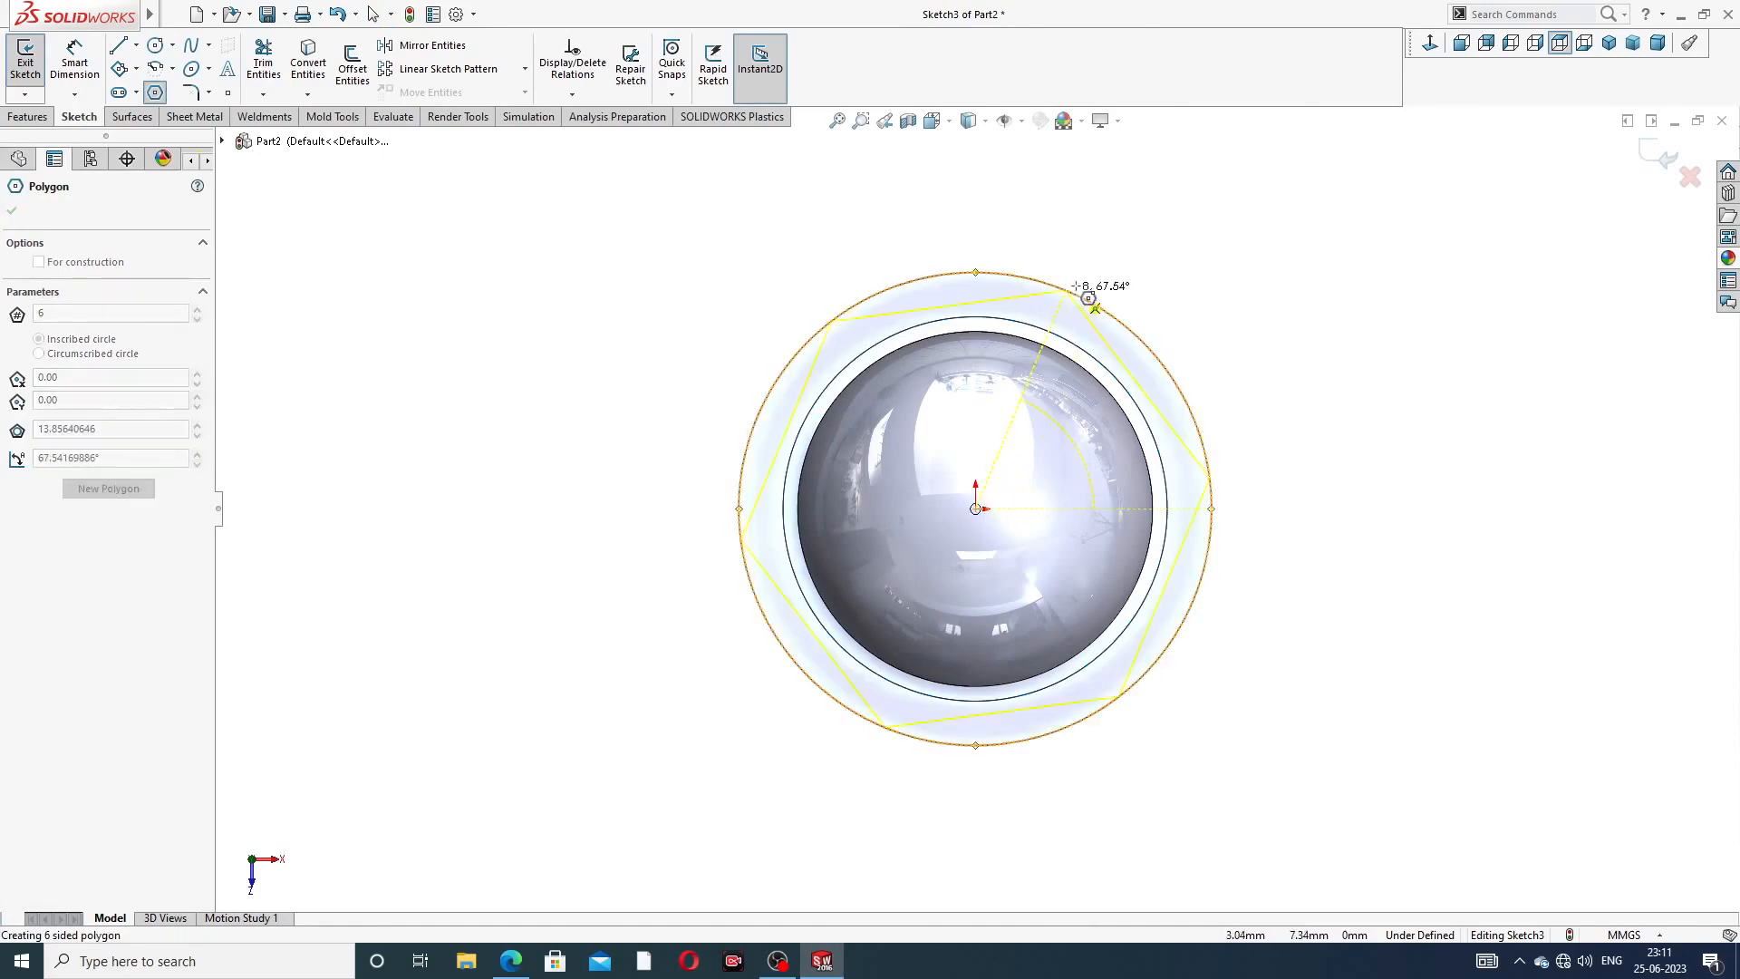
{"action": "left_click", "coordinate": [1097, 273]}
{"action": "right_click", "coordinate": [1165, 260]}
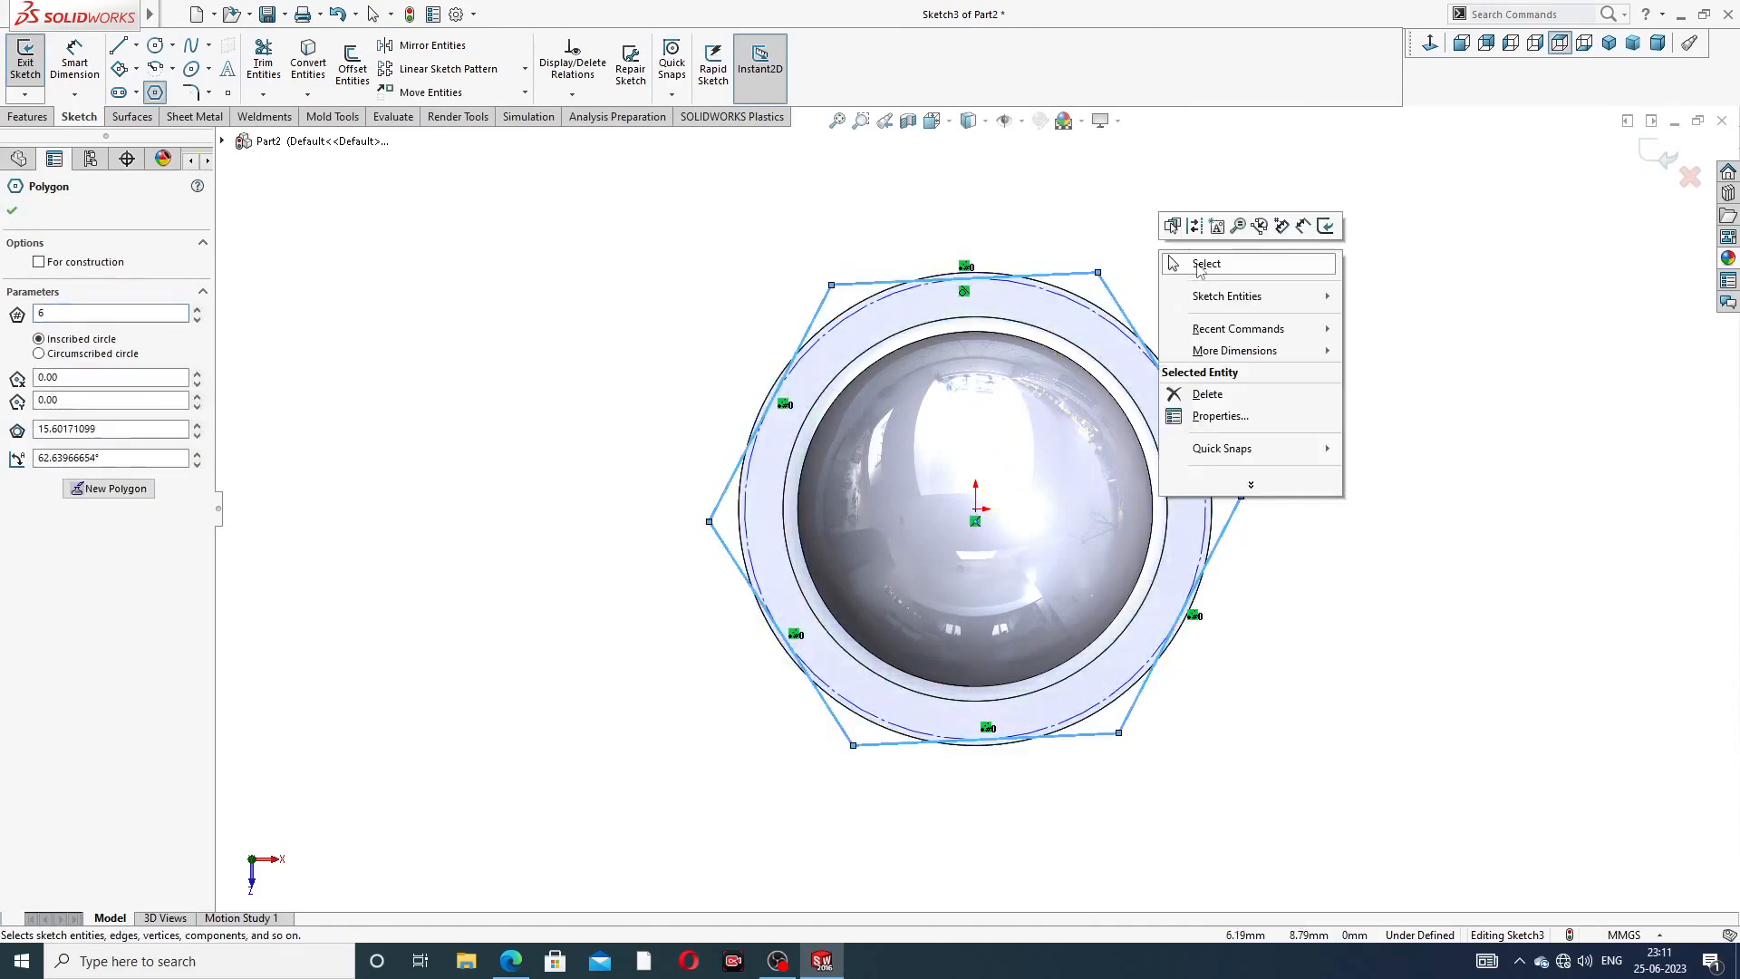
{"action": "left_click", "coordinate": [1205, 265]}
- Make one slanted side of the hexagon vertical
{"action": "left_click", "coordinate": [824, 307]}
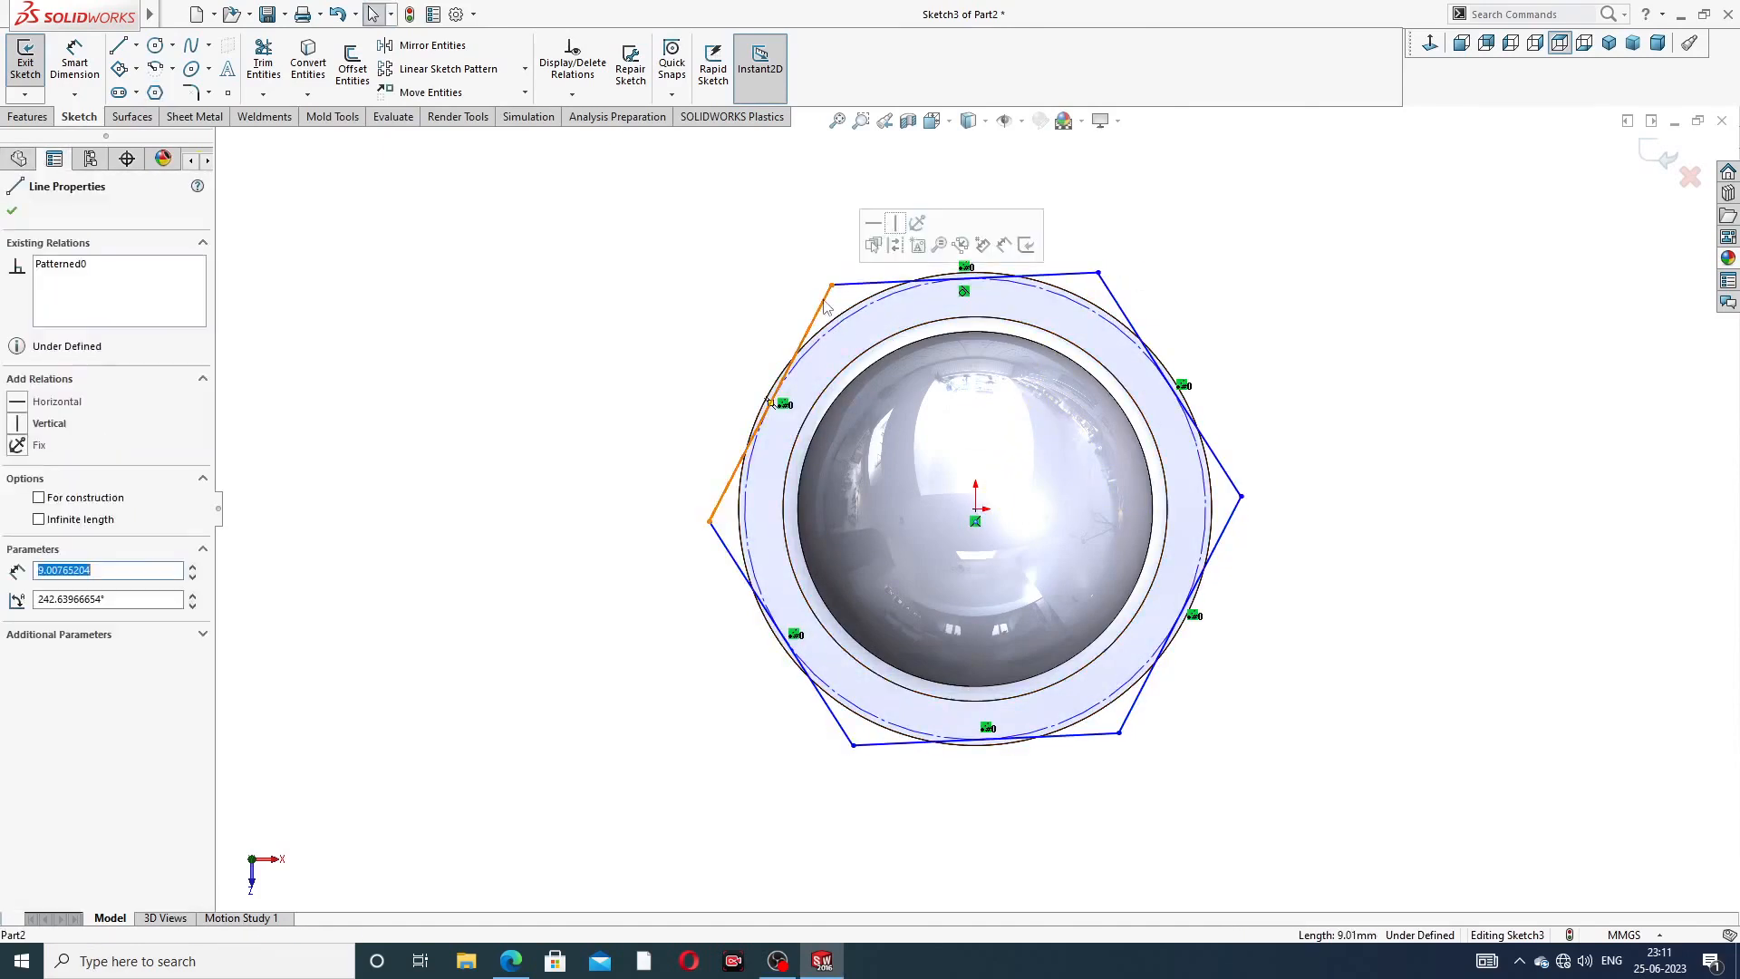
{"action": "left_click", "coordinate": [895, 225]}
{"action": "left_click", "coordinate": [713, 270]}
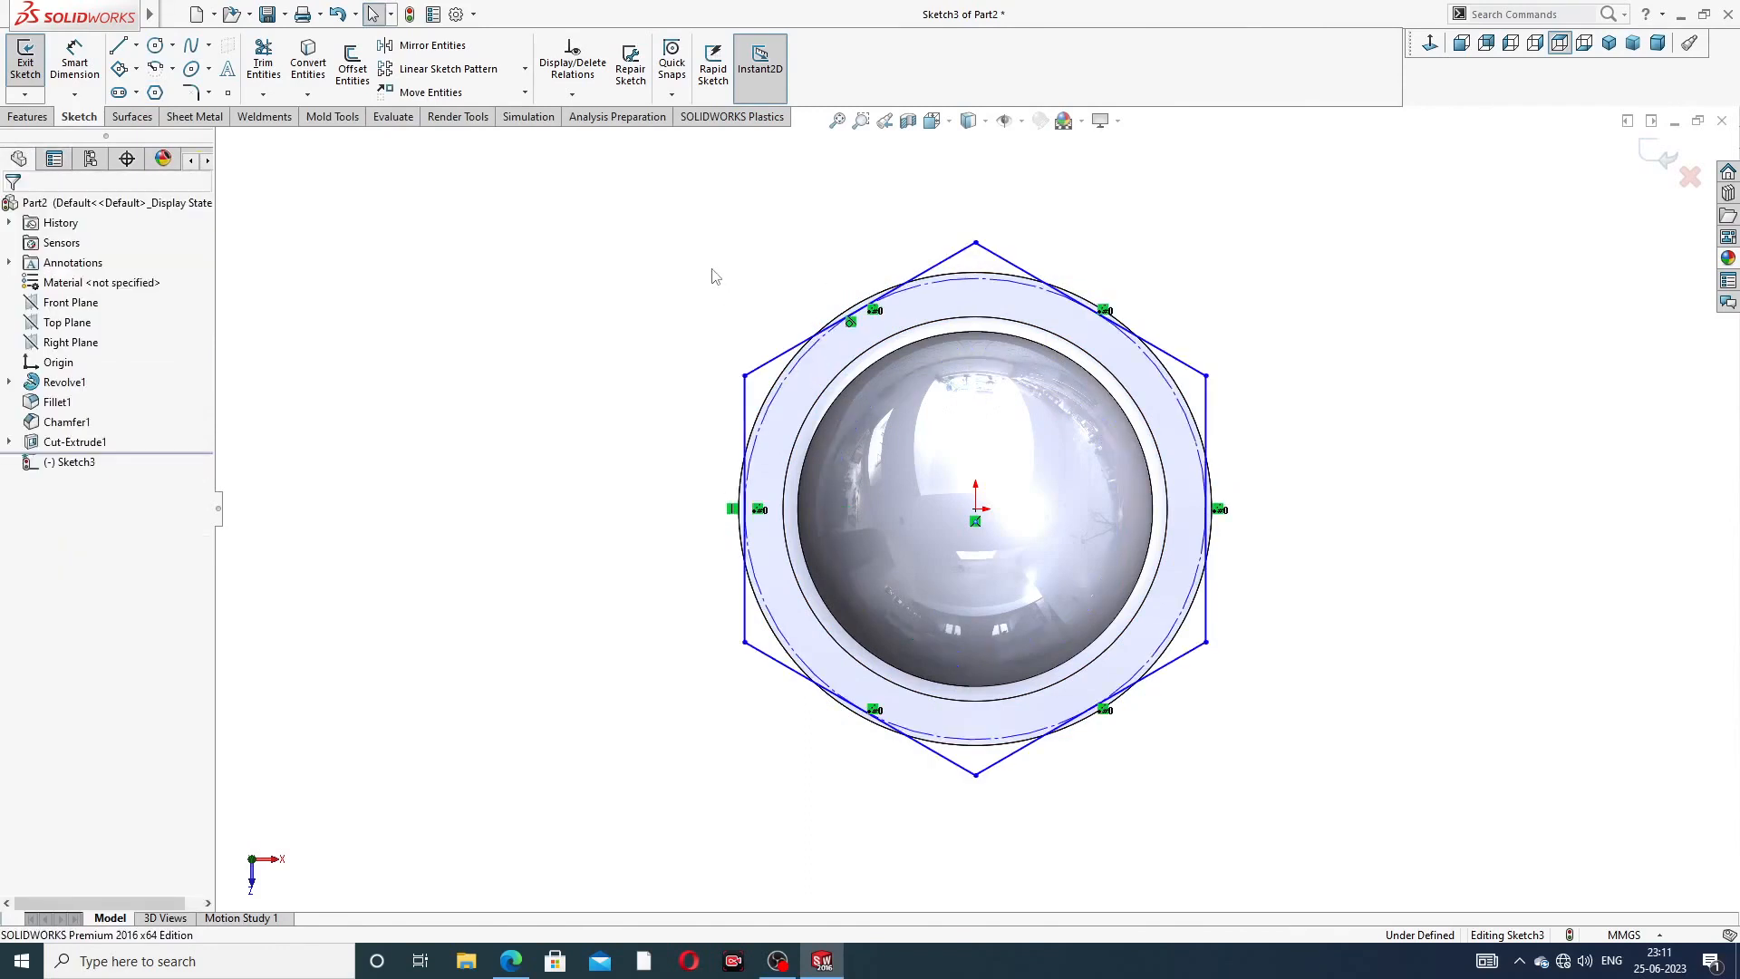
- Draw a circle centered on the origin and enlarge it around the hexagon to about 19.81 mm in diameter
{"action": "left_click", "coordinate": [75, 60]}
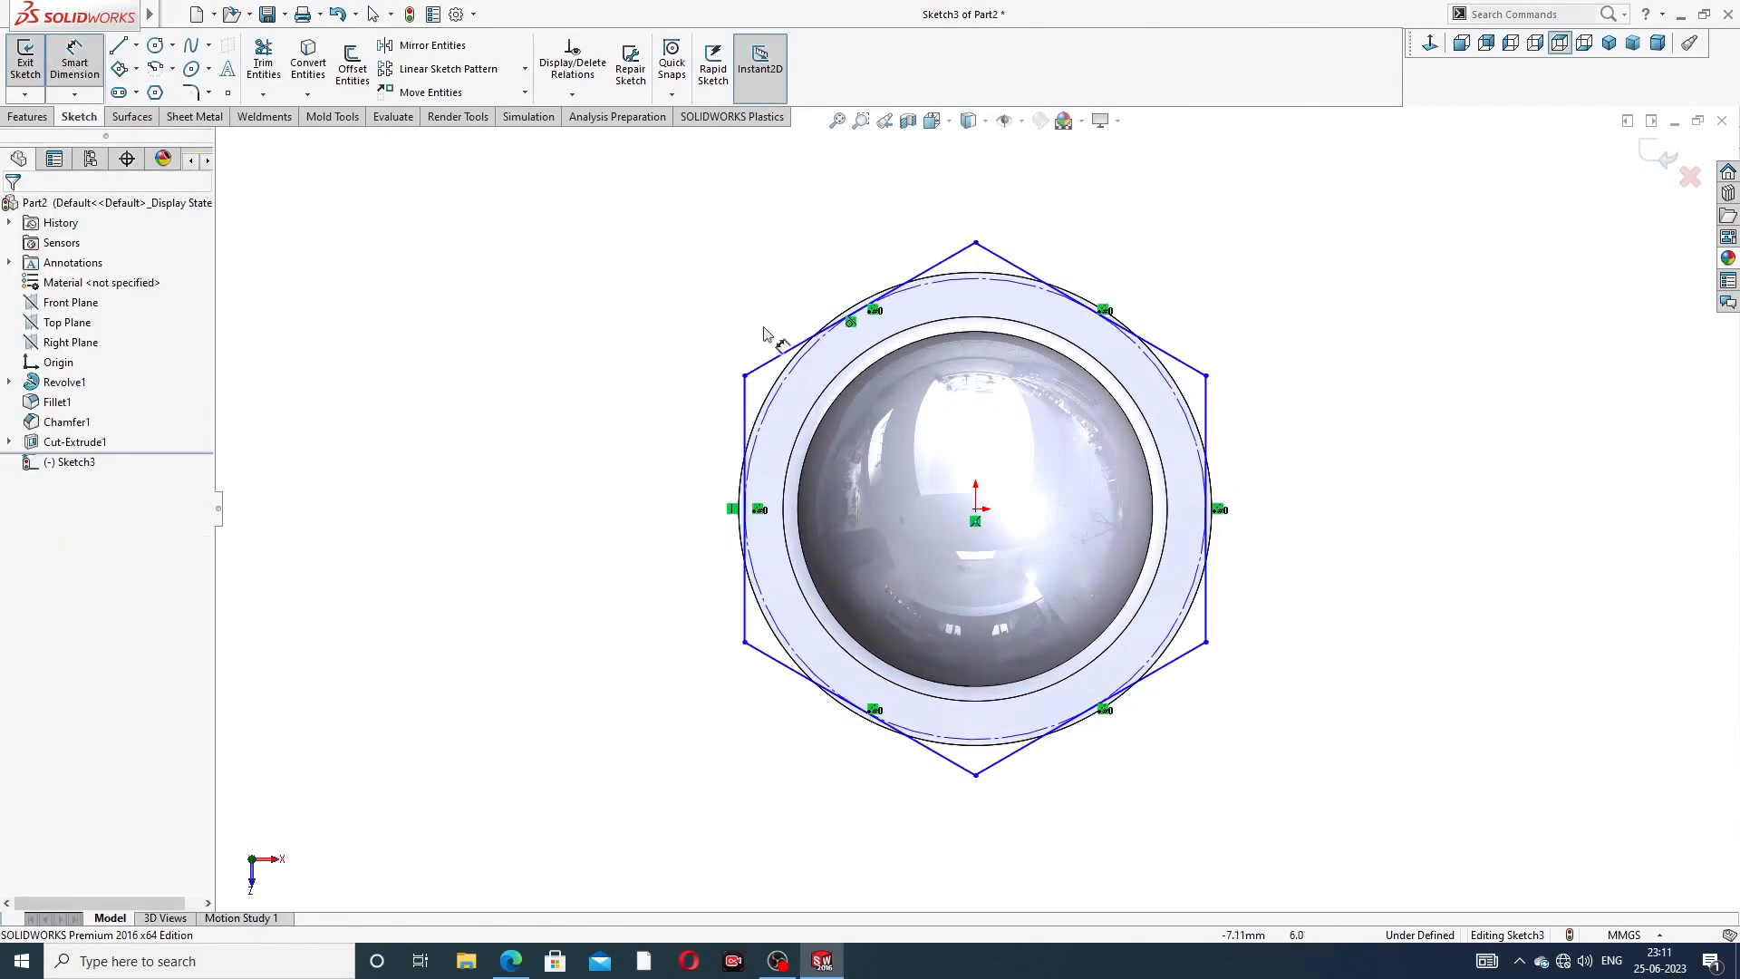
{"action": "key", "text": "Escape"}
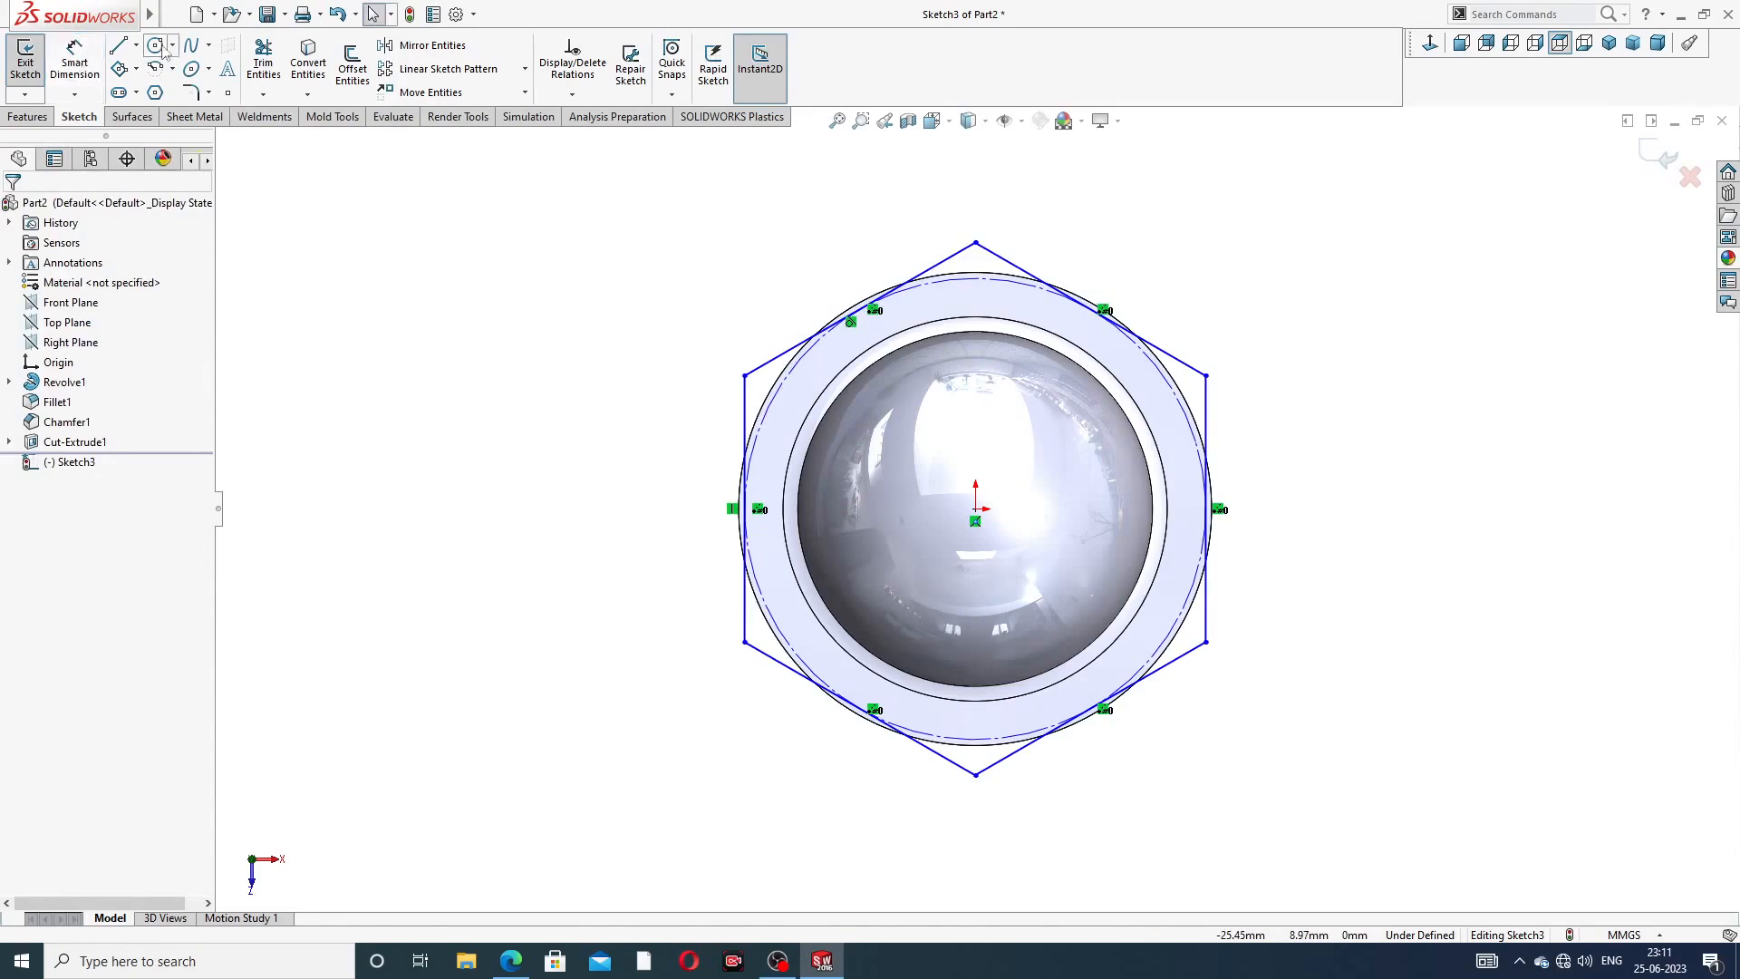
{"action": "left_click", "coordinate": [156, 47]}
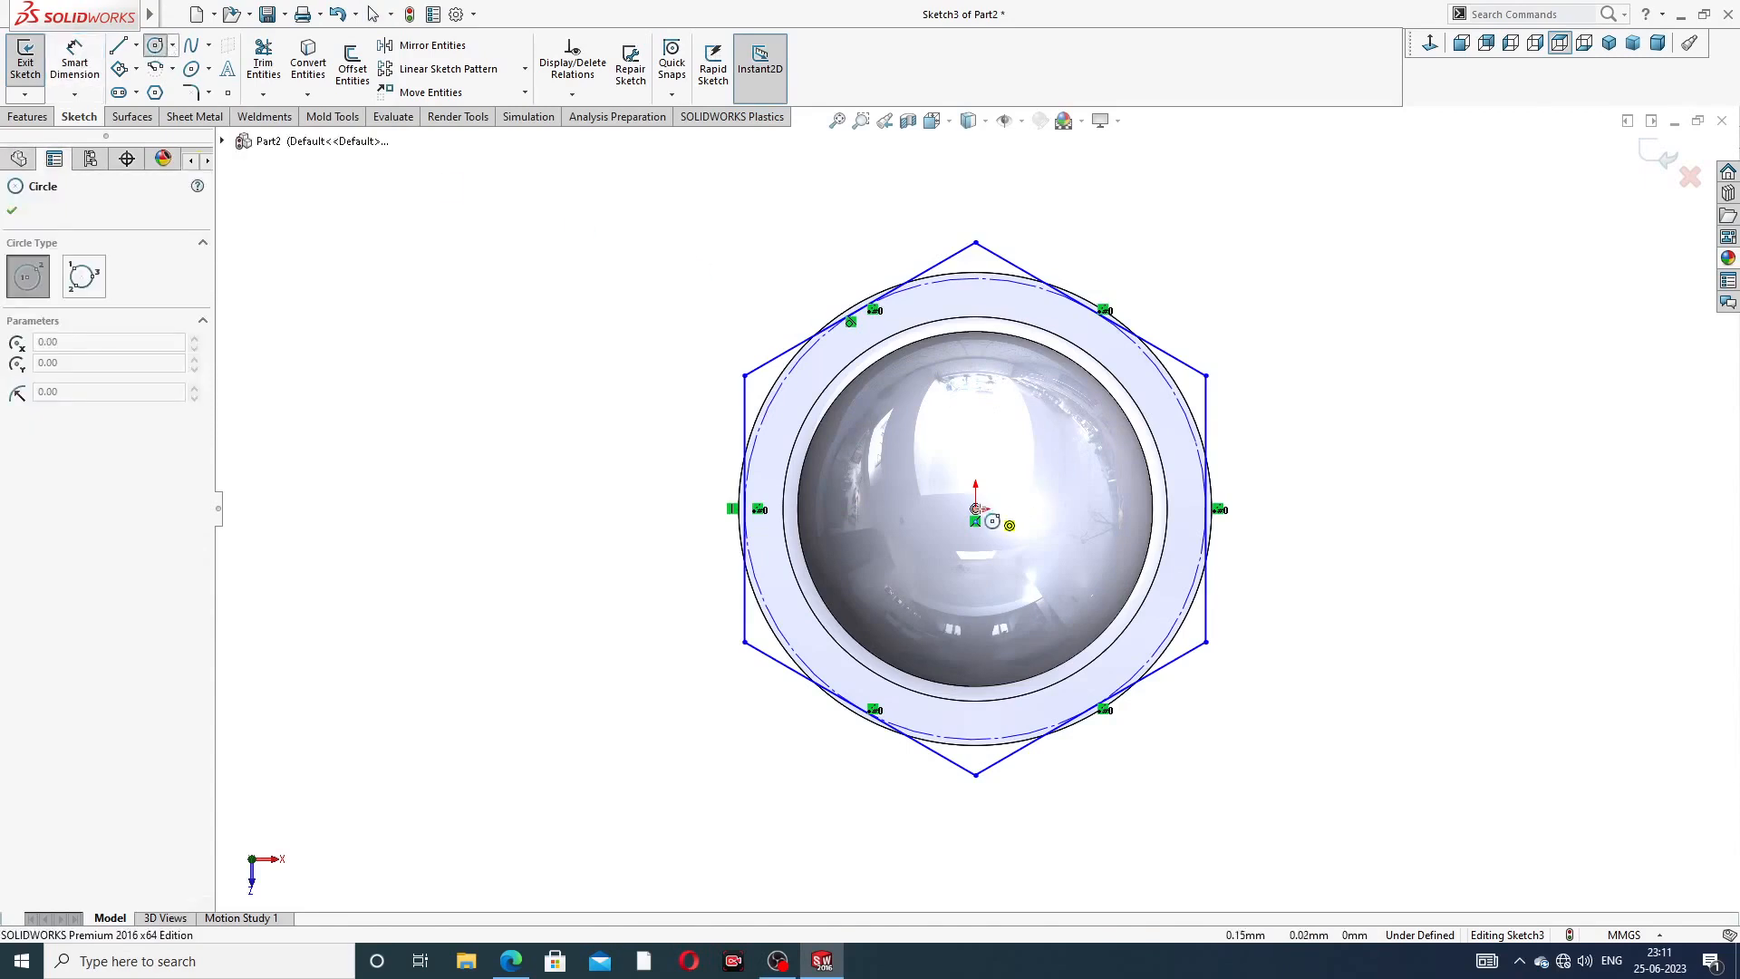
{"action": "left_click", "coordinate": [974, 509]}
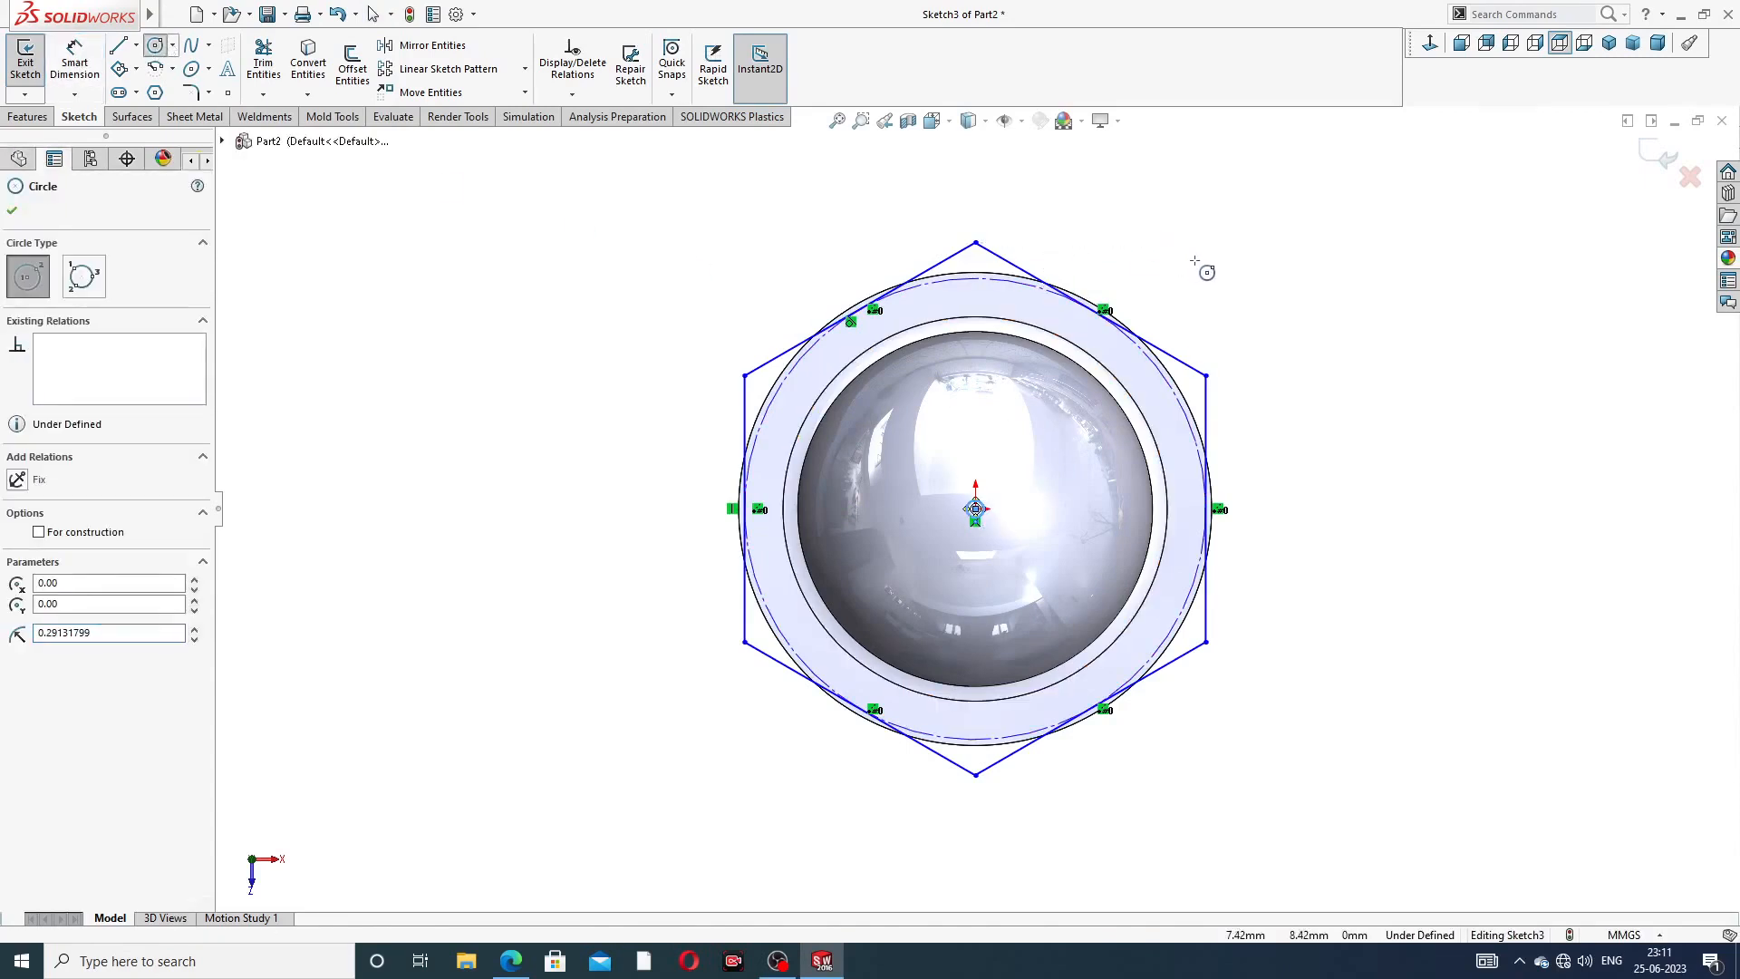
{"action": "right_click", "coordinate": [1228, 297]}
{"action": "left_click", "coordinate": [1269, 313]}
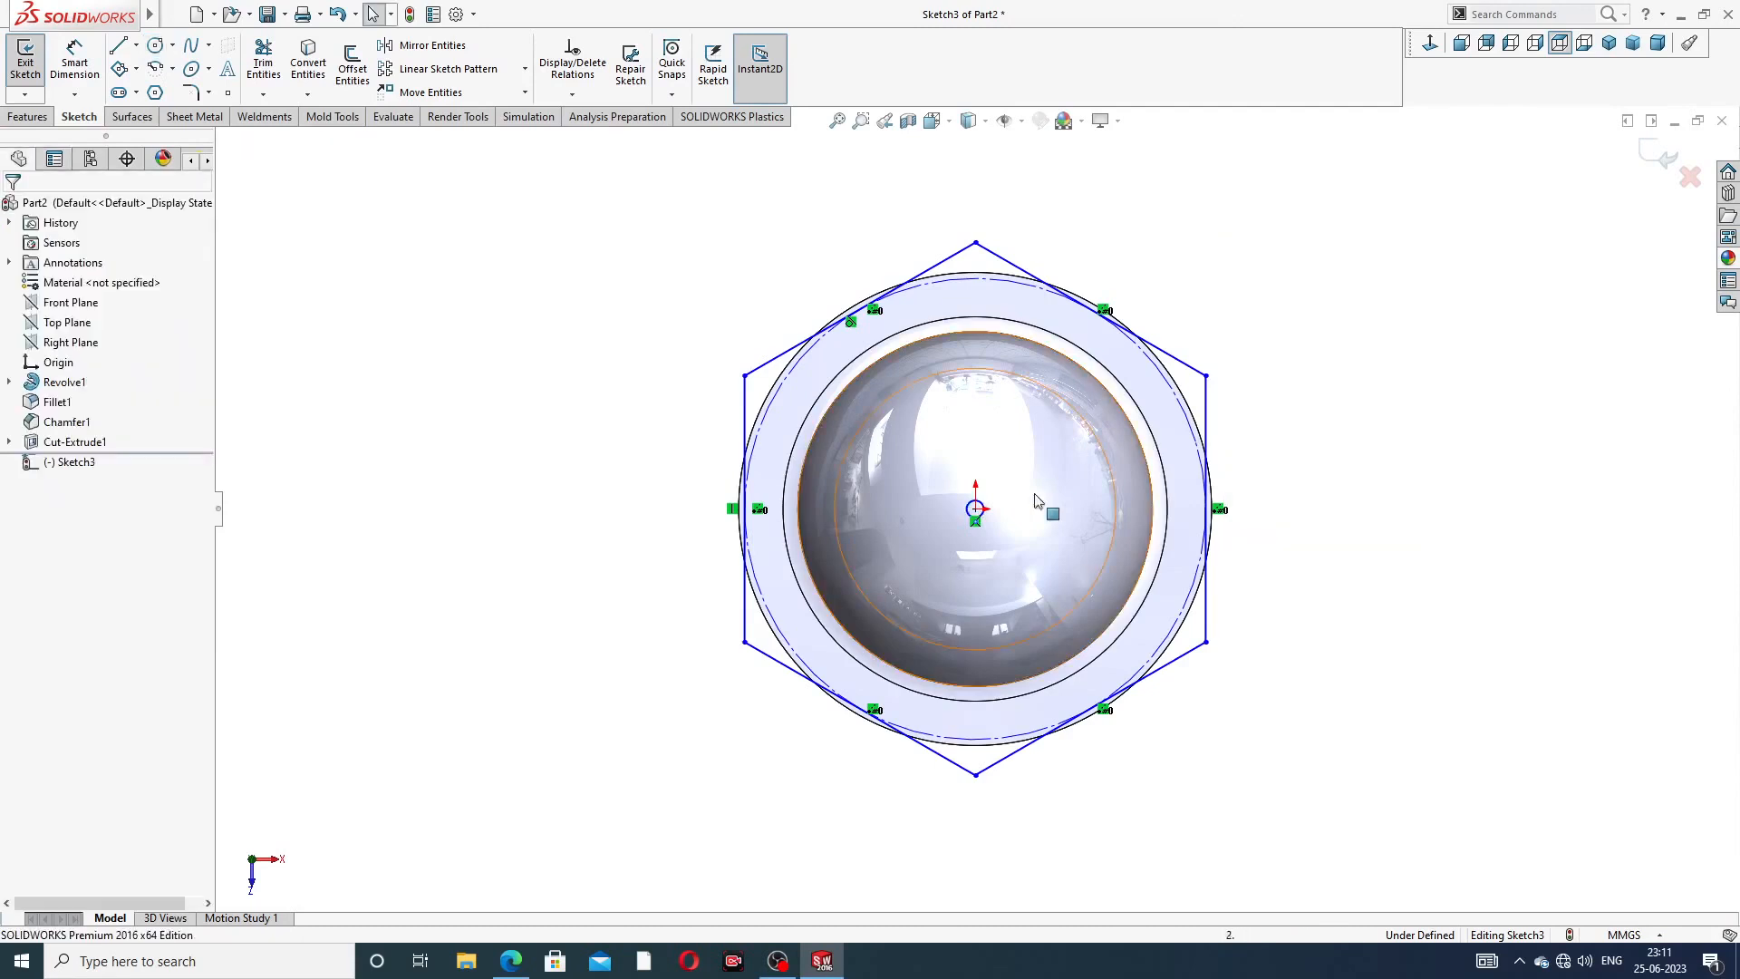
{"action": "left_click", "coordinate": [975, 509]}
{"action": "left_click", "coordinate": [1122, 252]}
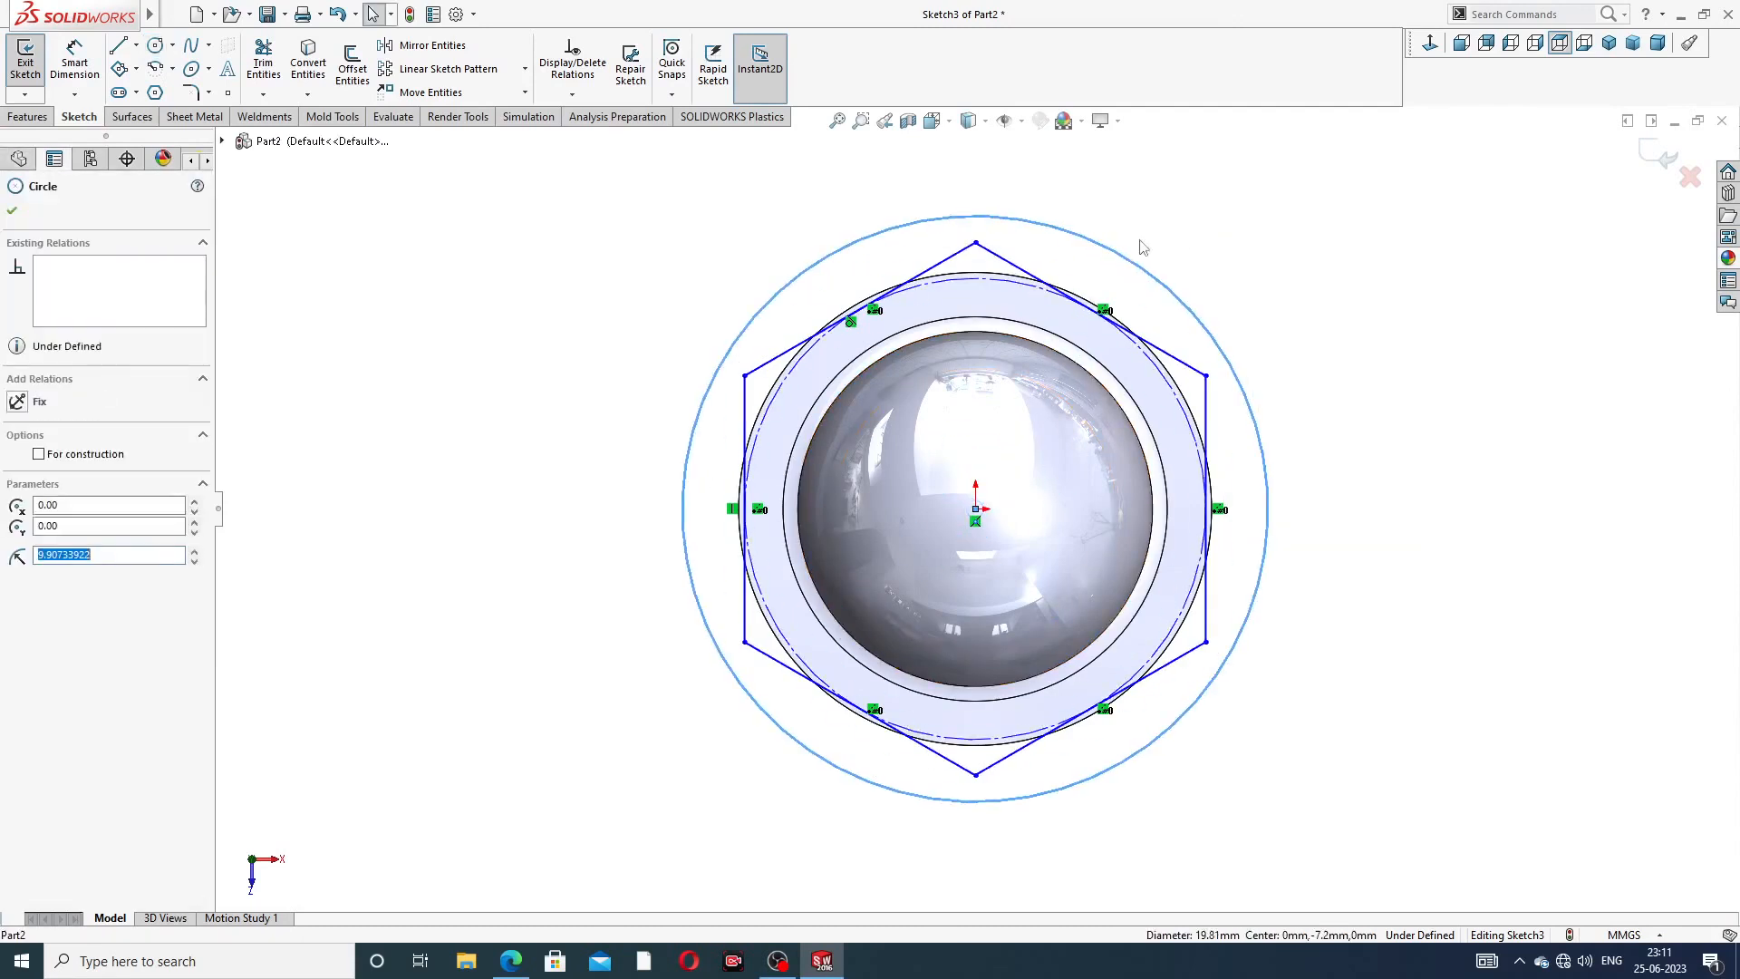
- Check the outer diameter on the browser drawing and dimension the circle around the hexagon to 20 mm in diameter
{"action": "key", "text": "Escape"}
{"action": "left_click", "coordinate": [75, 62]}
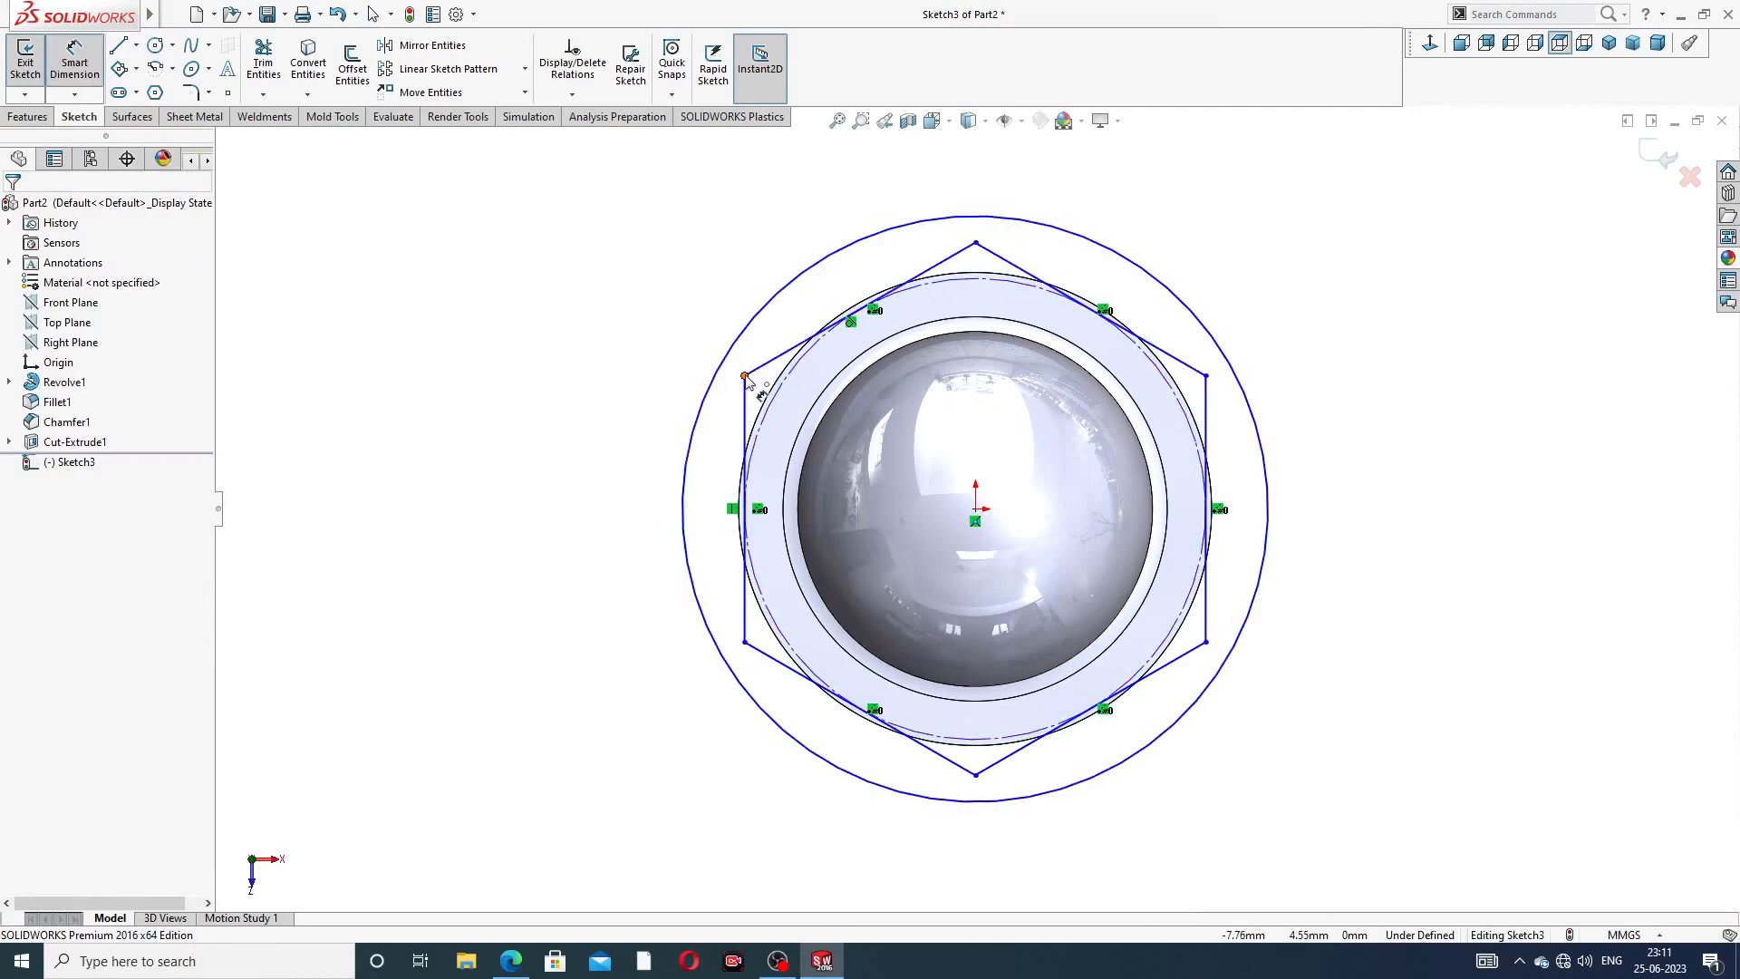
{"action": "left_click", "coordinate": [528, 951]}
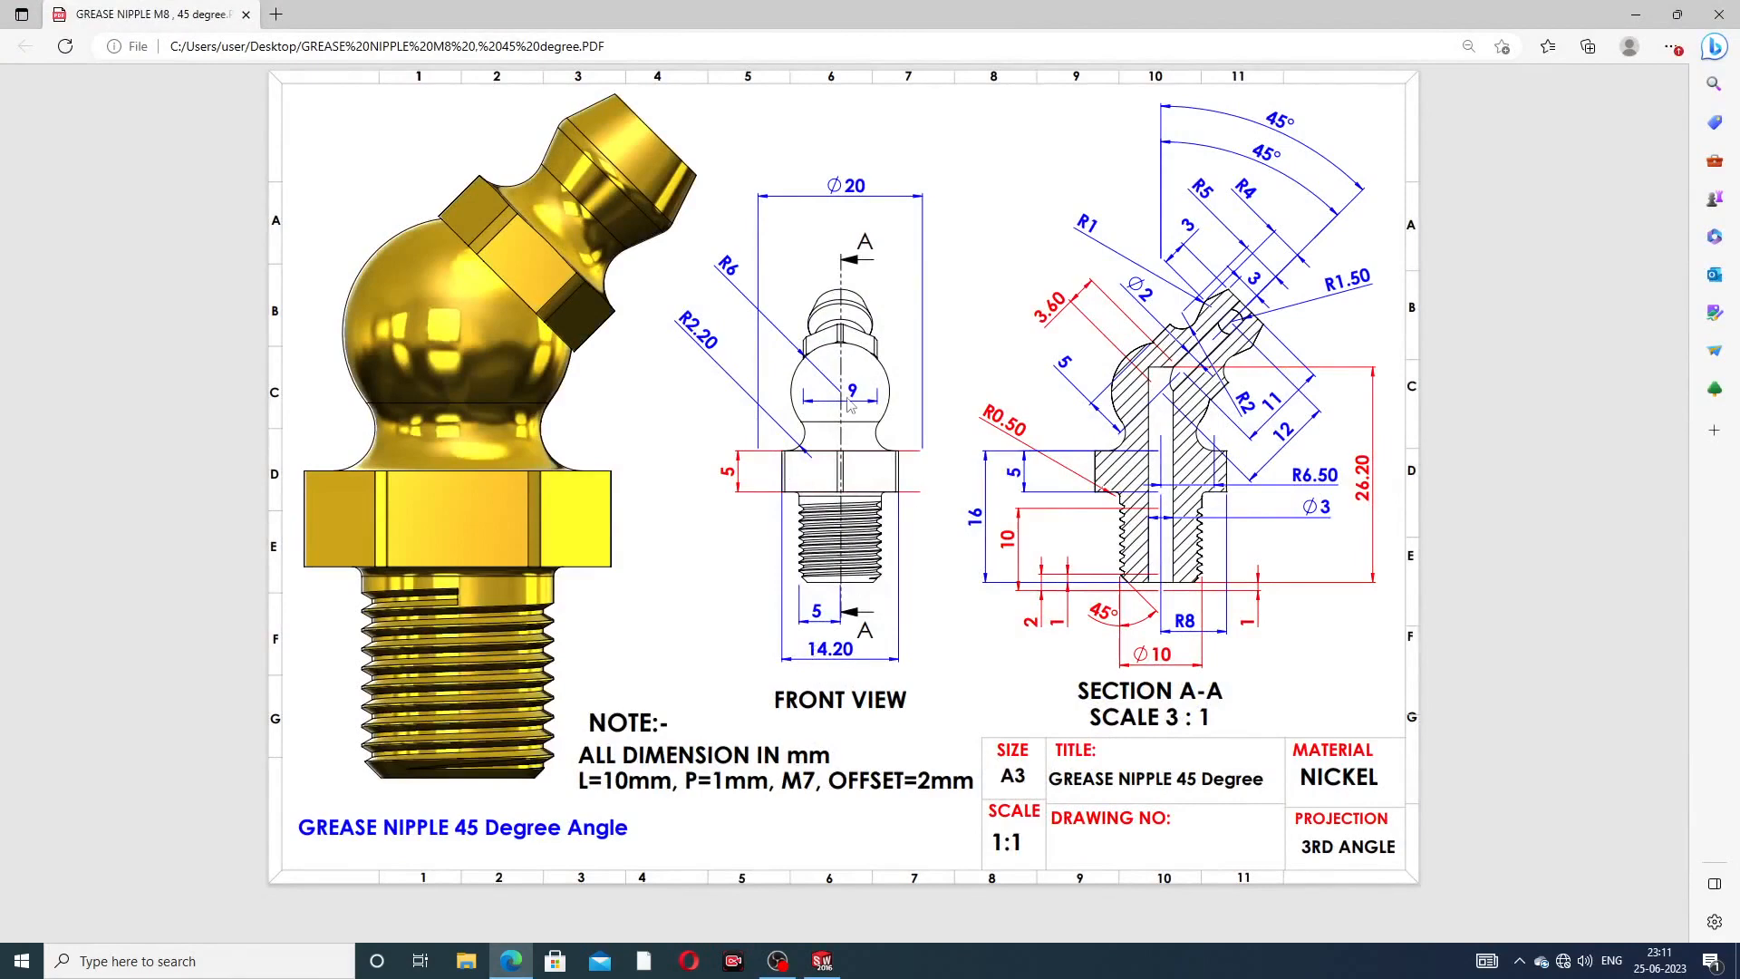
{"action": "left_click", "coordinate": [512, 958]}
{"action": "left_click", "coordinate": [1070, 237]}
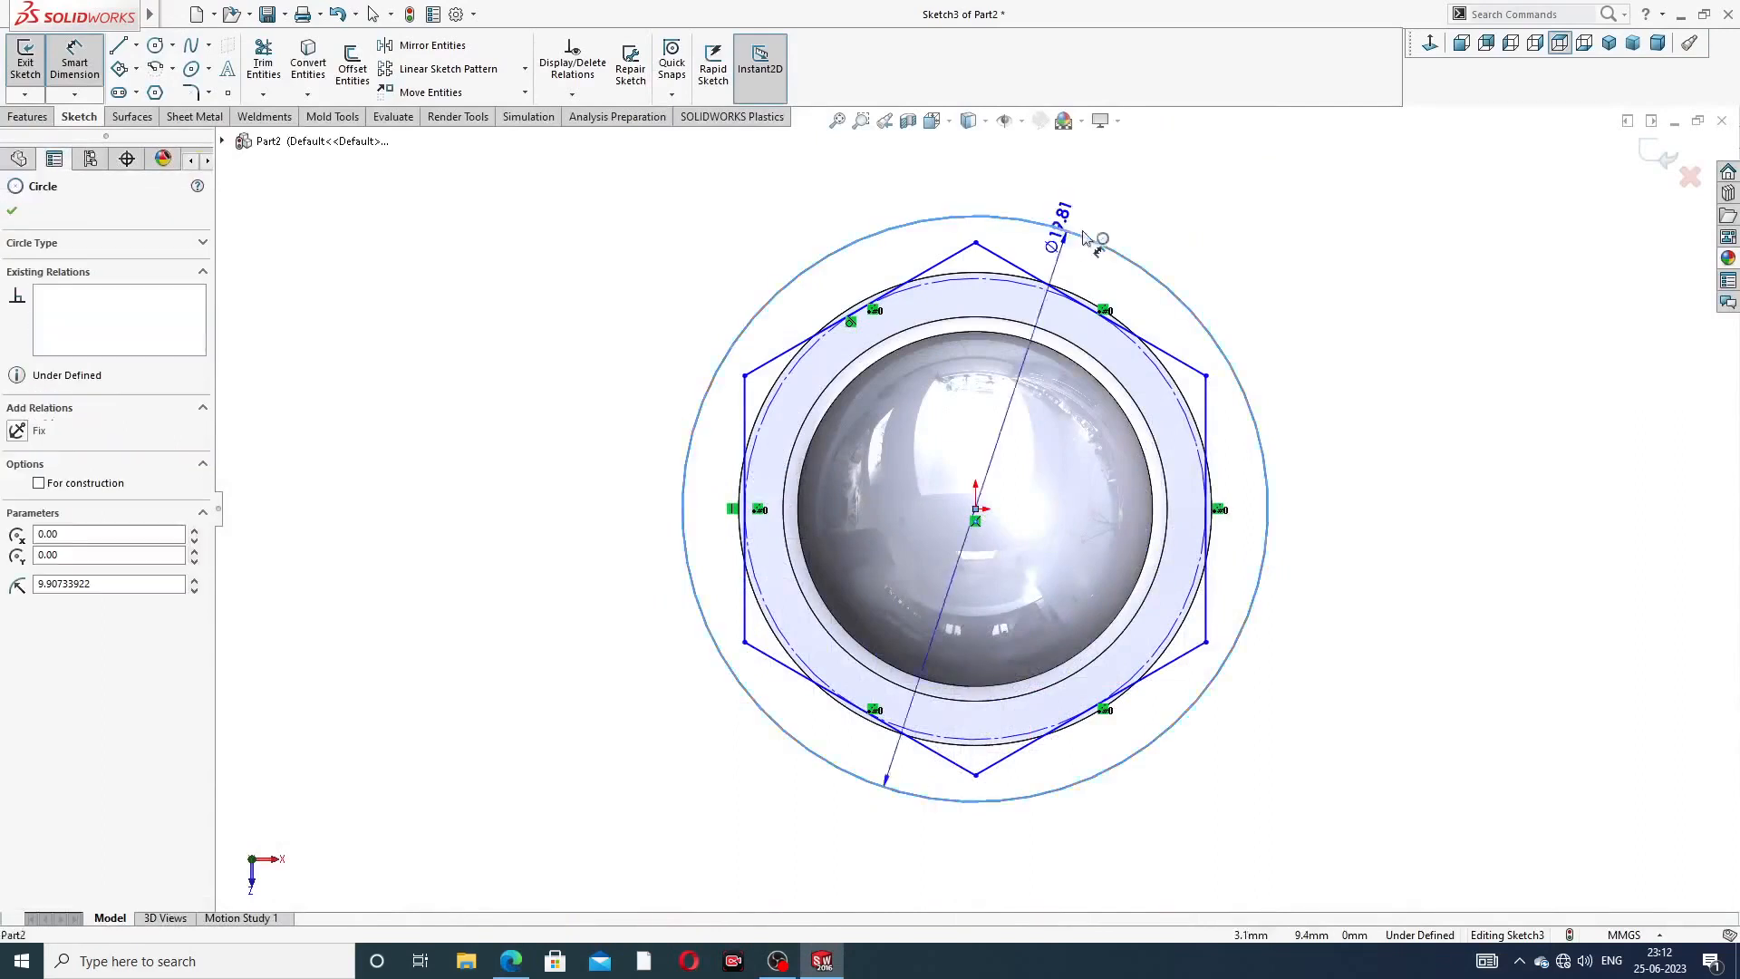
{"action": "left_click", "coordinate": [1286, 207]}
{"action": "type", "text": "20"}
{"action": "key", "text": "Return"}
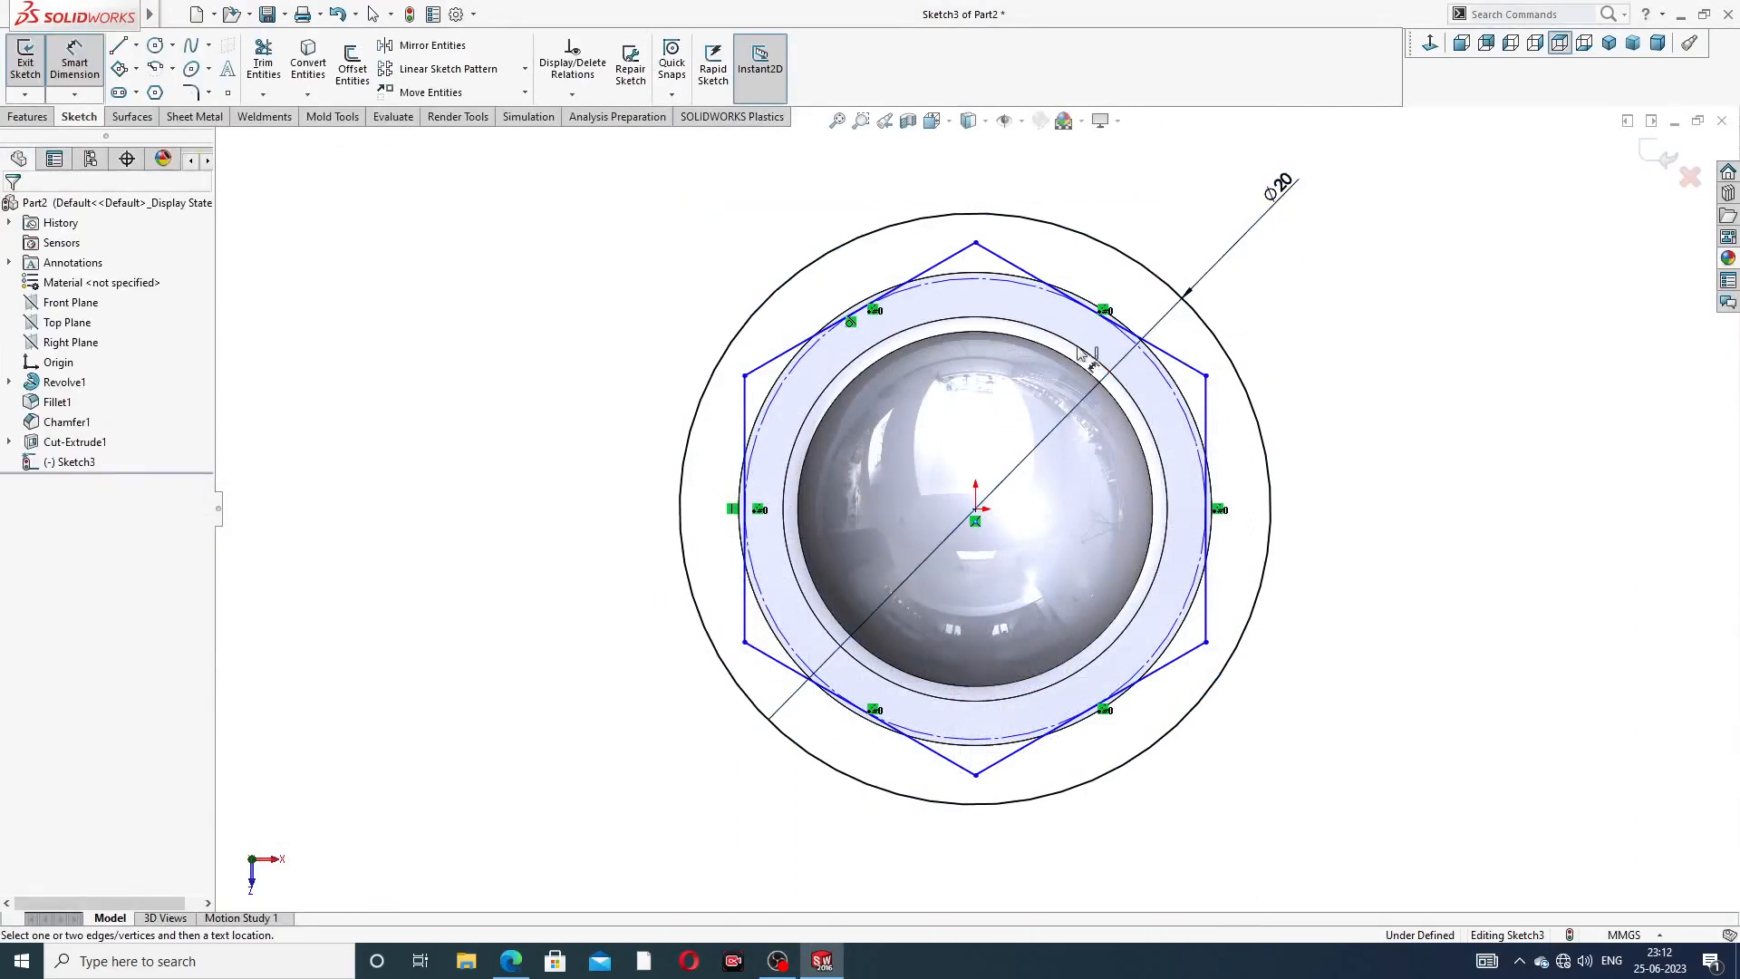
- Dimension the hexagon's width between its two vertical sides as 14.2 mm
{"action": "left_click", "coordinate": [744, 375]}
{"action": "left_click", "coordinate": [1206, 377]}
{"action": "left_click", "coordinate": [996, 198]}
{"action": "type", "text": "14.2"}
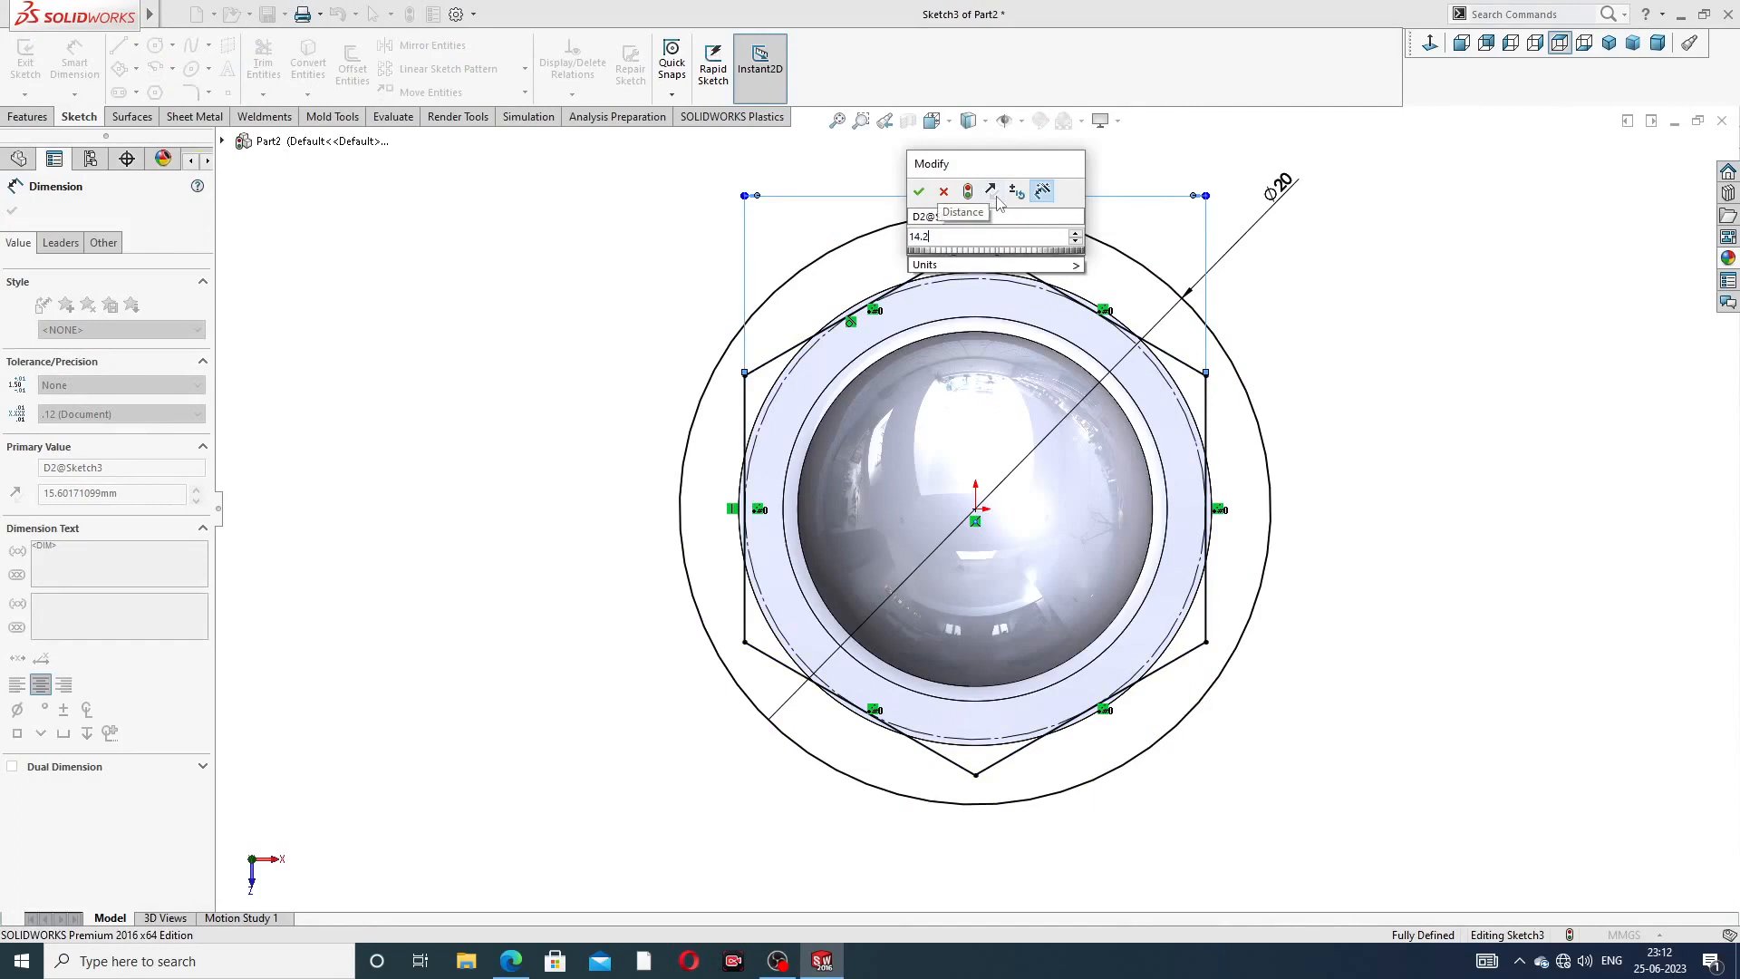
{"action": "key", "text": "Return"}
{"action": "right_click", "coordinate": [1365, 265]}
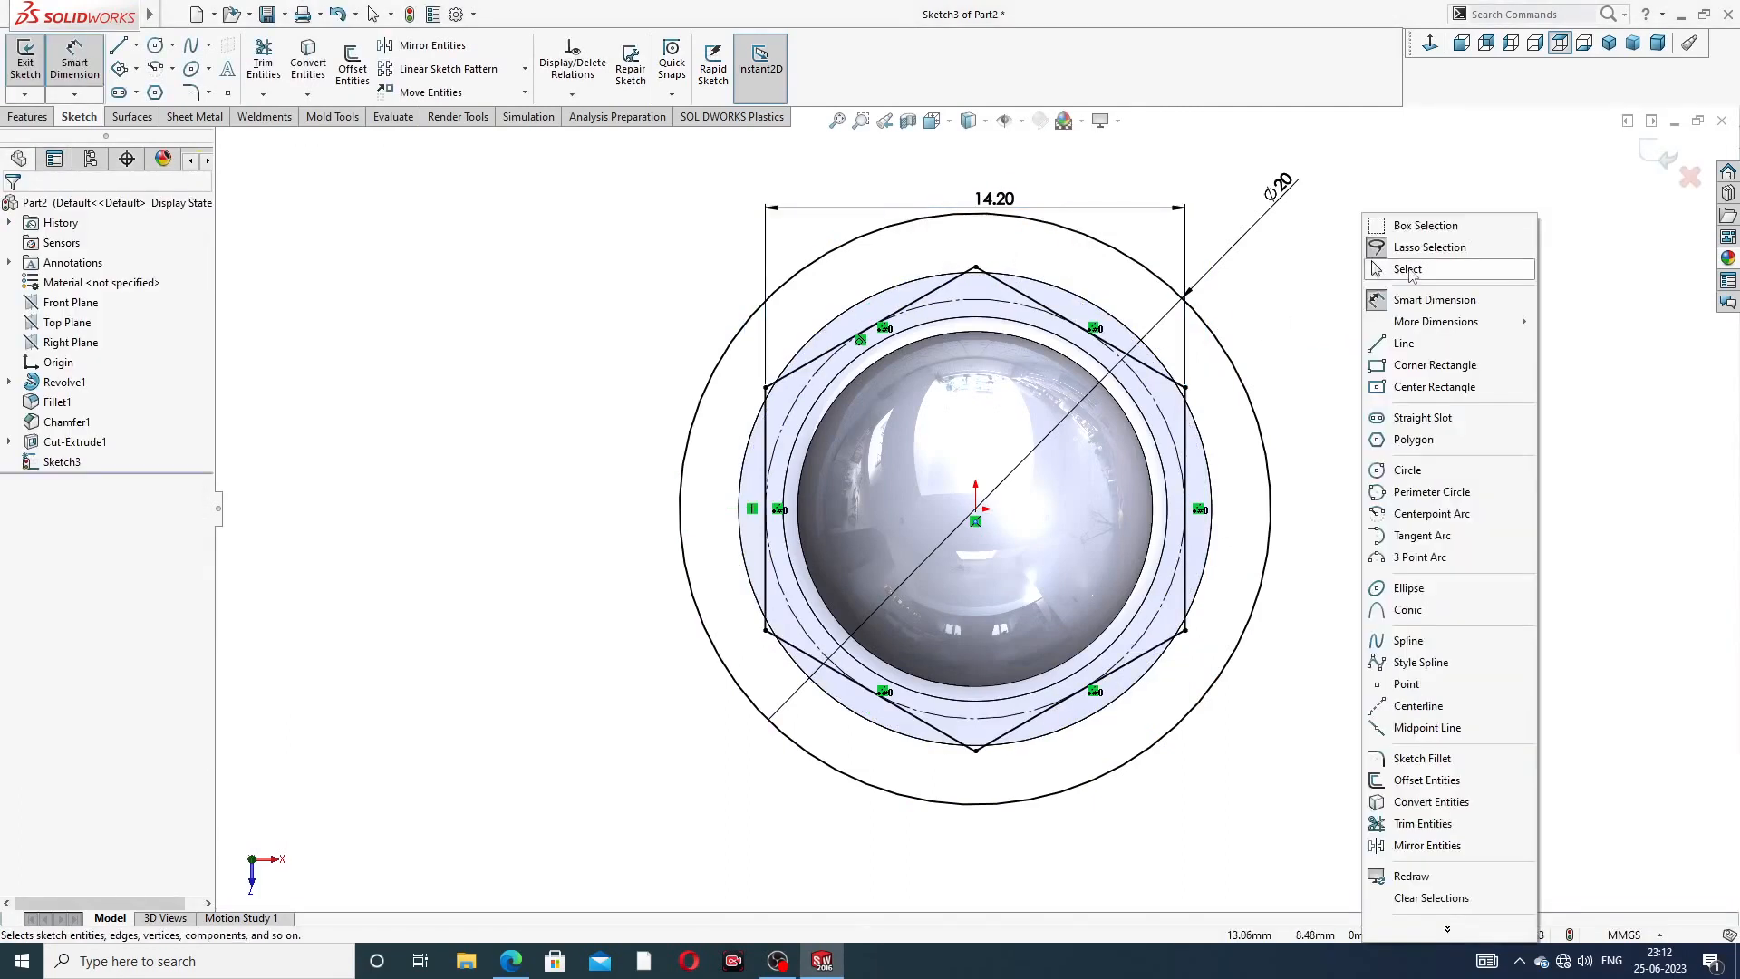
{"action": "key", "text": "Escape"}
{"action": "key", "text": "Escape"}
- Cut the area between the hexagon and the circle blind 5 mm deep through the flange
{"action": "left_click", "coordinate": [29, 117]}
{"action": "left_click", "coordinate": [269, 63]}
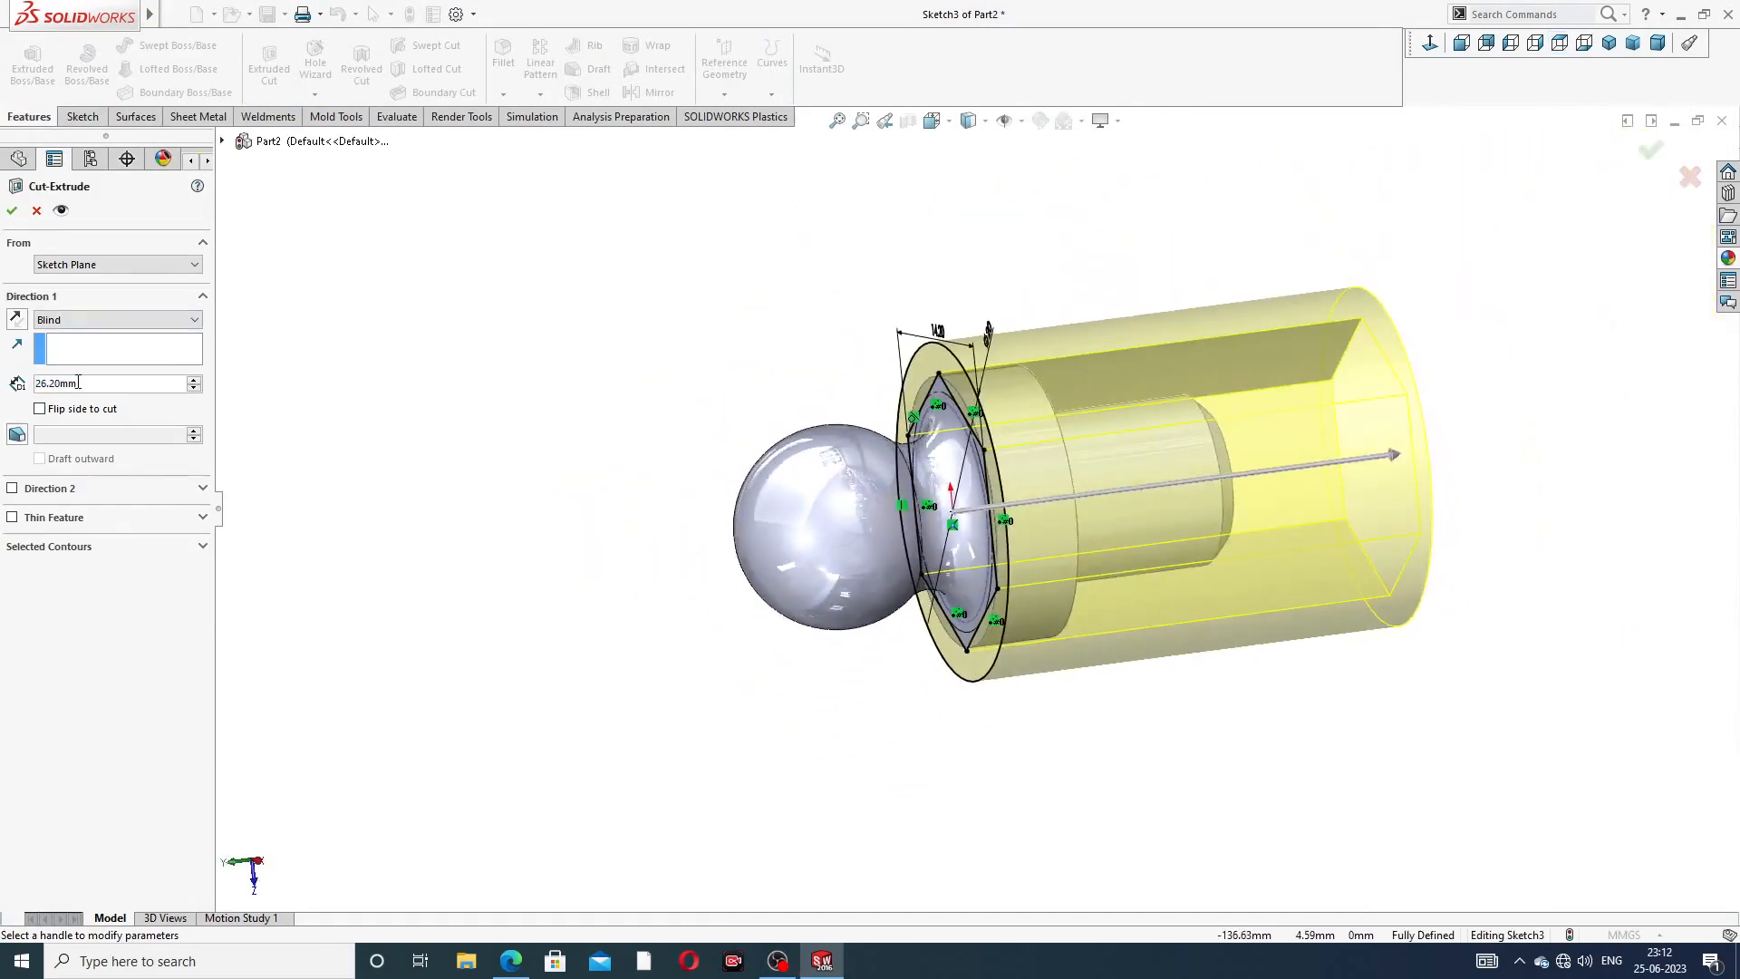
{"action": "type", "text": "5"}
{"action": "key", "text": "Return"}
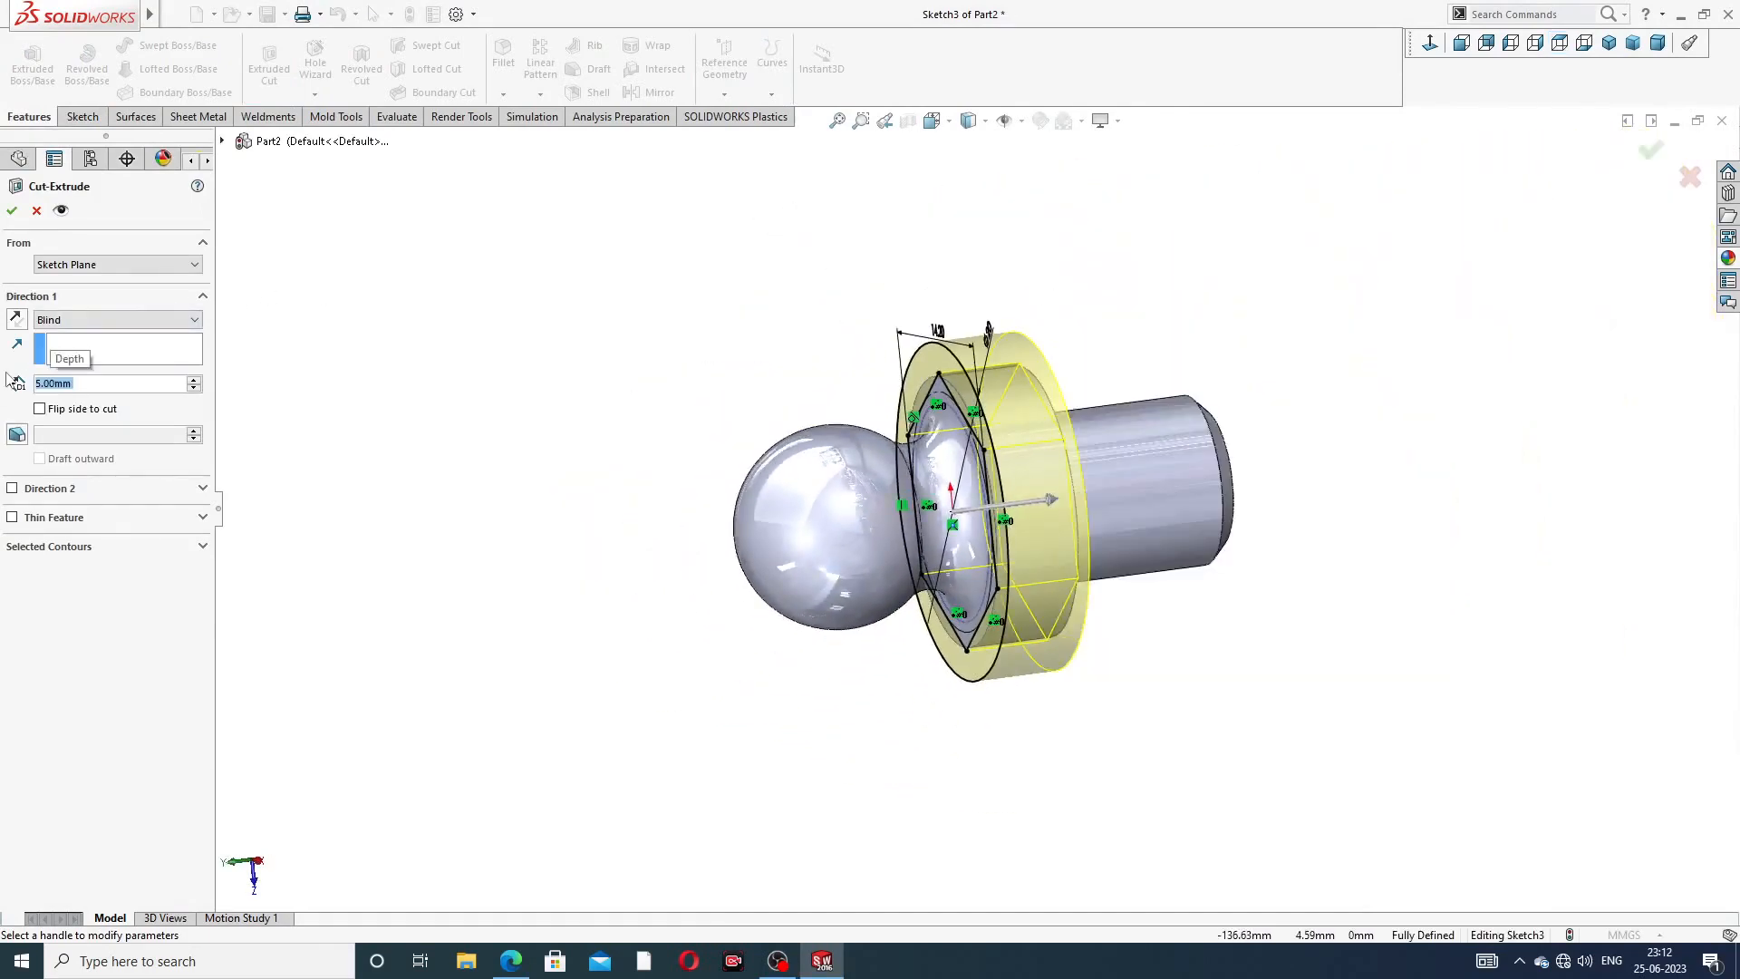
{"action": "left_click", "coordinate": [11, 214]}
- Inspect the hexagonal flange from several sides and study the angled branch in the section view of the browser drawing
{"action": "middle_click_drag", "start_coordinate": [1285, 363], "coordinate": [1237, 370]}
{"action": "left_click", "coordinate": [1107, 365]}
{"action": "middle_click_drag", "start_coordinate": [1096, 360], "coordinate": [1362, 248]}
{"action": "scroll", "coordinate": [1362, 249], "scroll_direction": "up", "scroll_amount": 1}
{"action": "scroll", "coordinate": [939, 584], "scroll_direction": "down", "scroll_amount": 4}
{"action": "scroll", "coordinate": [1254, 286], "scroll_direction": "up", "scroll_amount": 3}
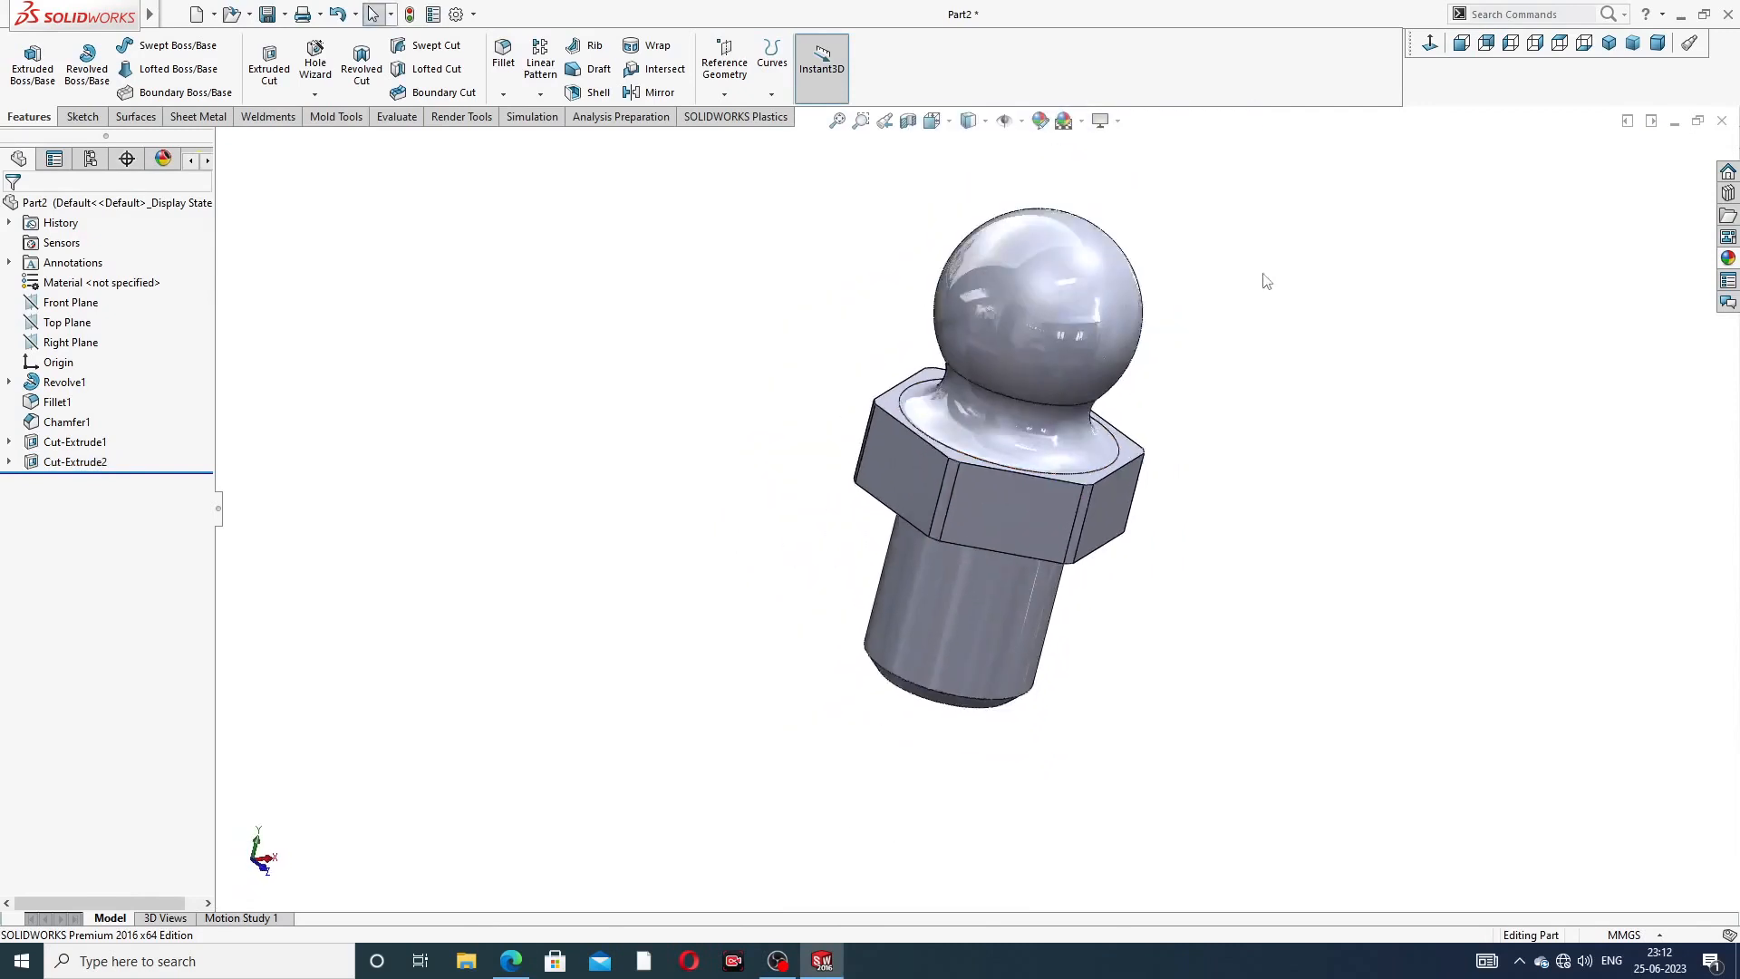
{"action": "scroll", "coordinate": [1278, 260], "scroll_direction": "up", "scroll_amount": 1}
{"action": "middle_click_drag", "start_coordinate": [1281, 281], "coordinate": [1175, 288]}
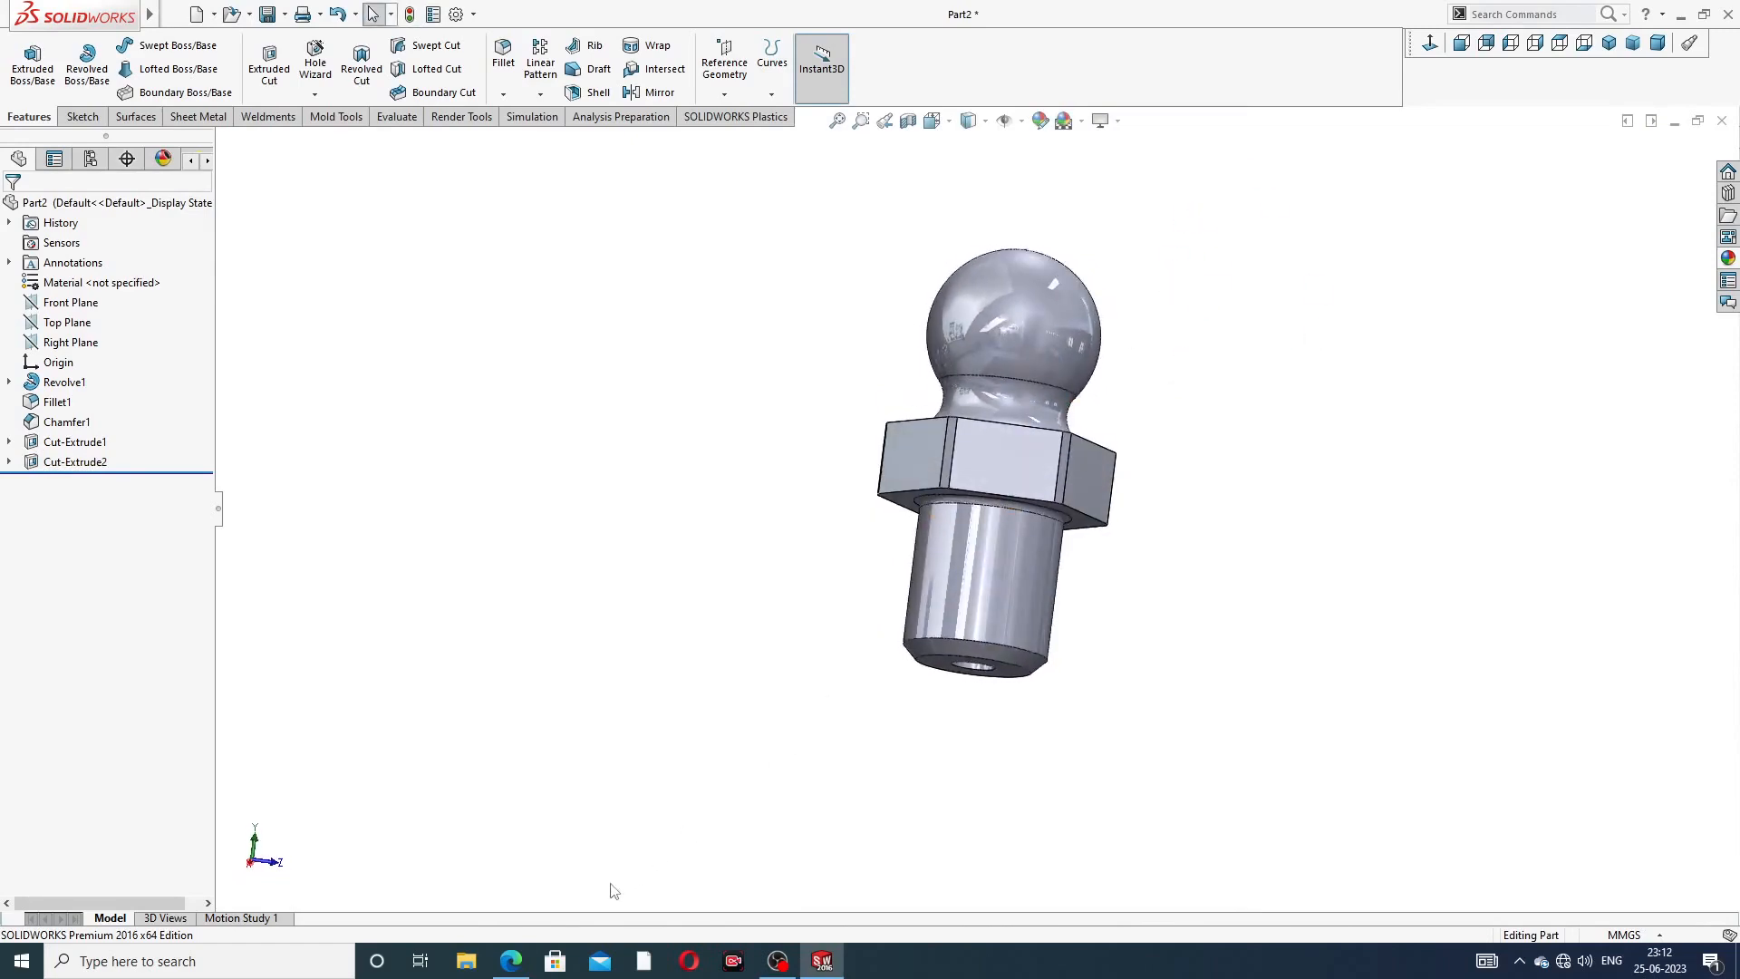
{"action": "left_click", "coordinate": [510, 960]}
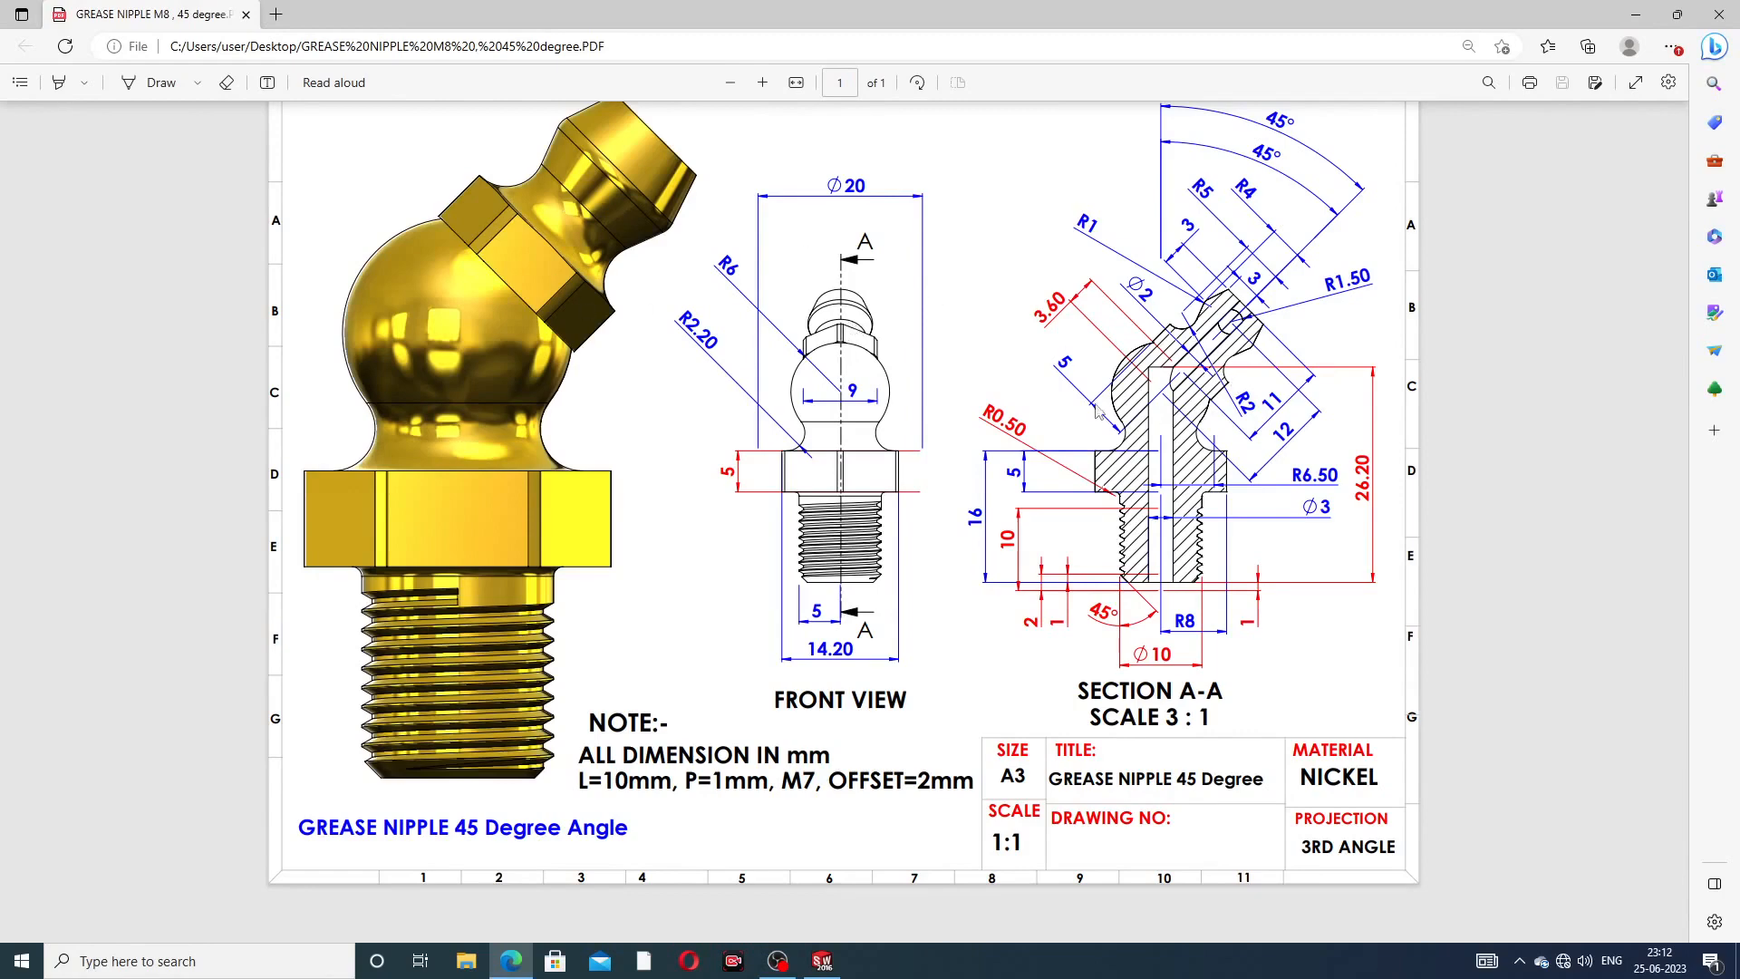
{"action": "left_click", "coordinate": [511, 962]}
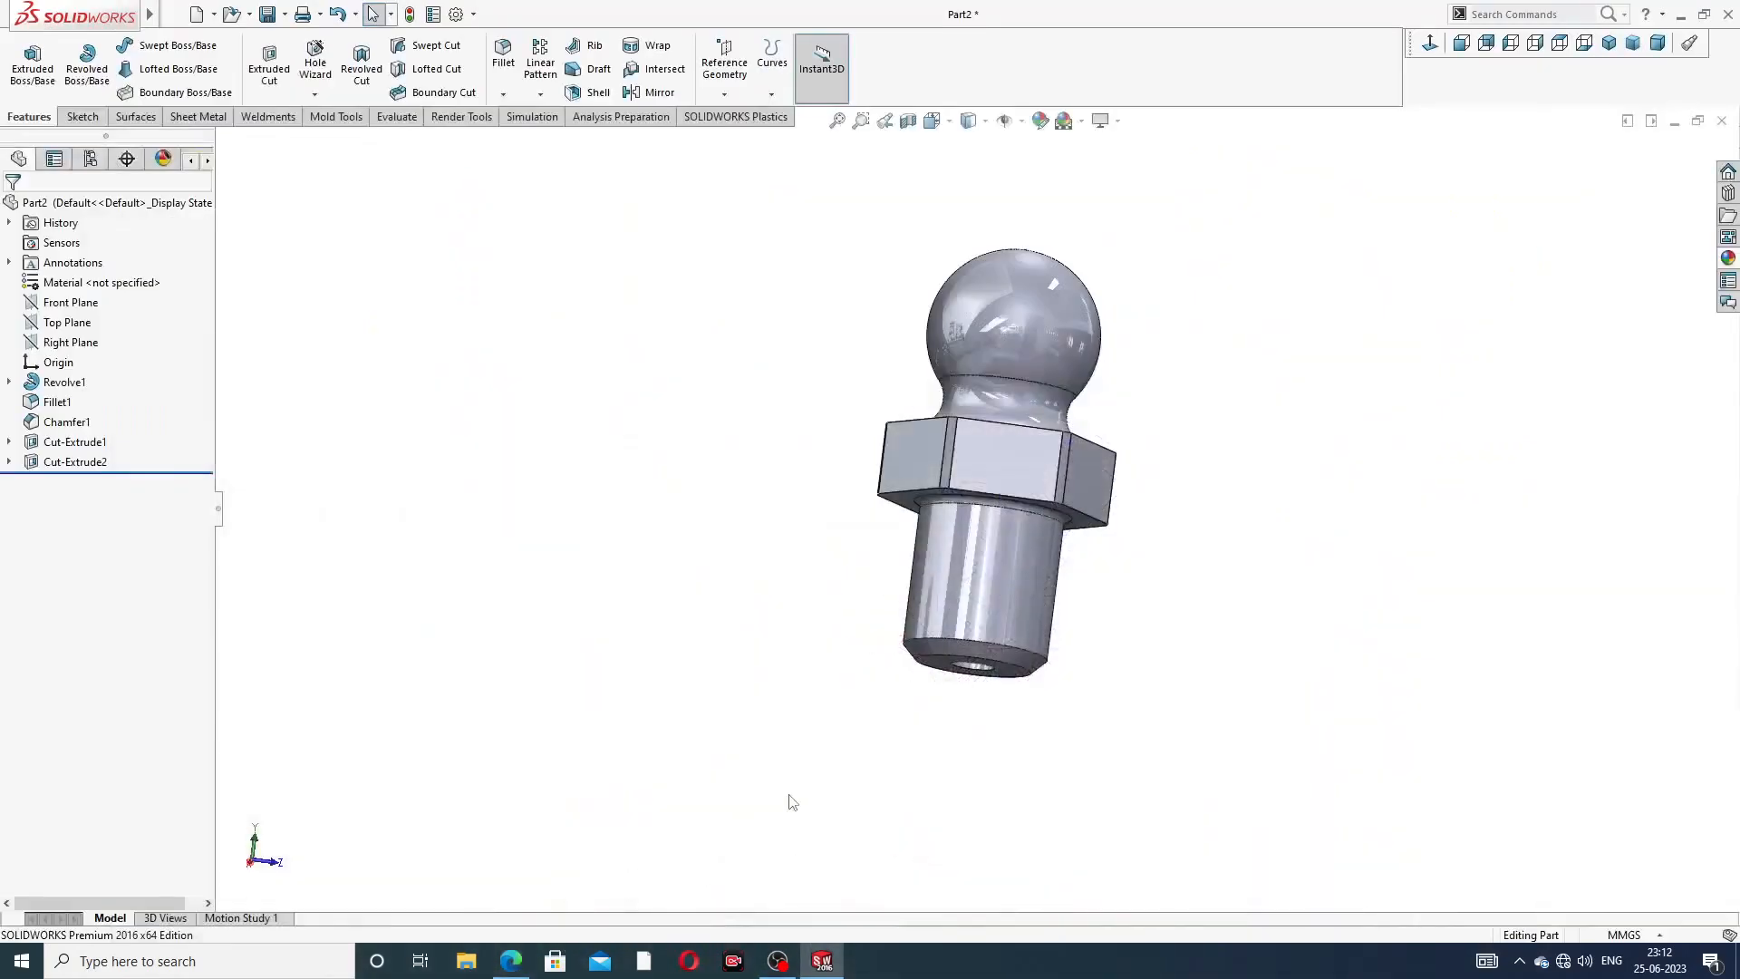
{"action": "middle_click_drag", "start_coordinate": [1171, 337], "coordinate": [1070, 341]}
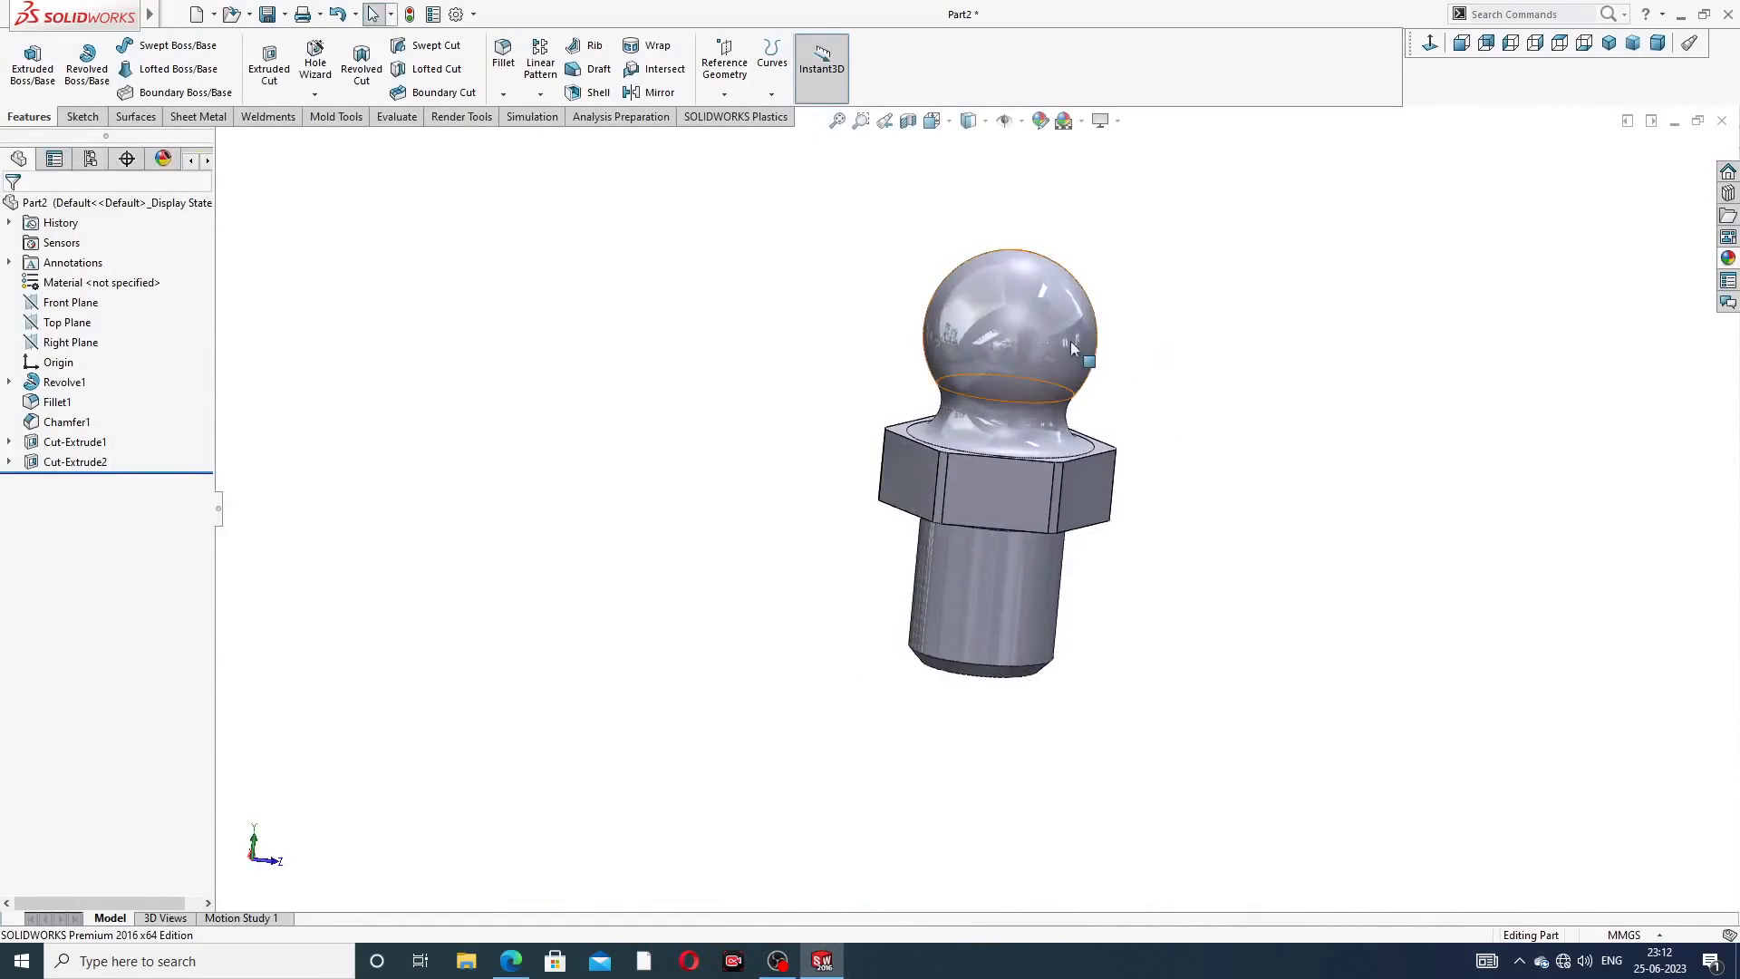
- Start a sketch on the Front Plane and draw two centerlines from the origin, one vertical about 12.17 mm long and one slanting up to the right
{"action": "left_click", "coordinate": [72, 303]}
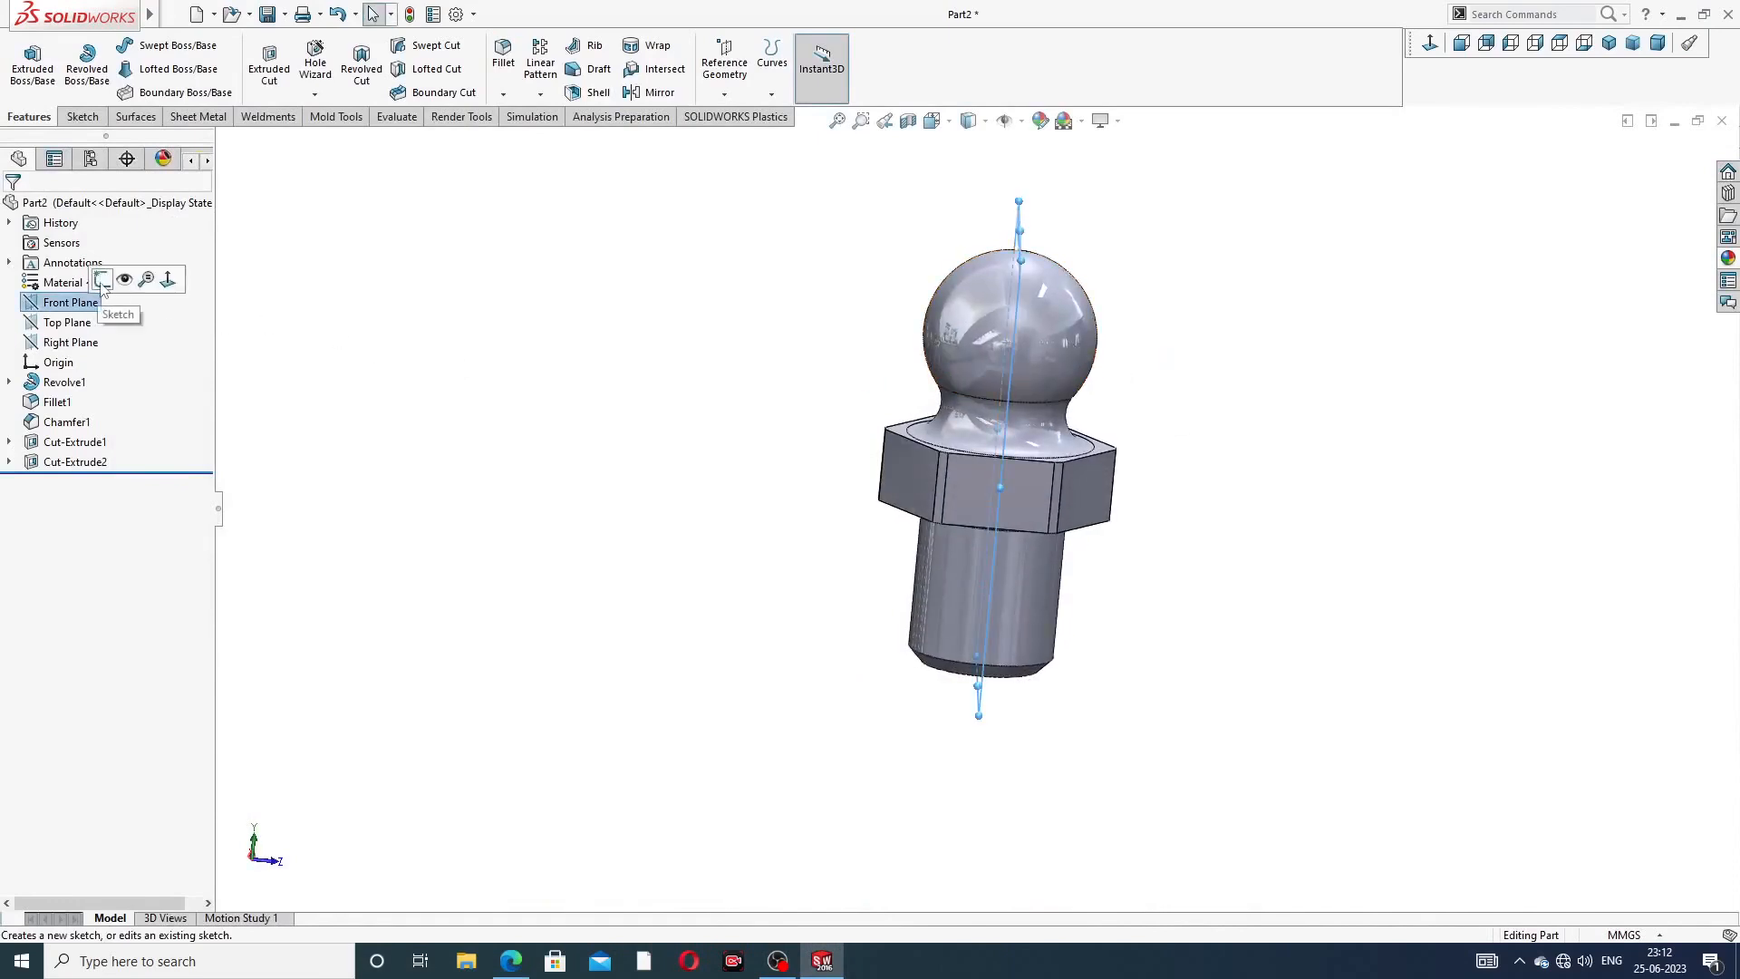
{"action": "left_click", "coordinate": [103, 289]}
{"action": "left_click", "coordinate": [1430, 43]}
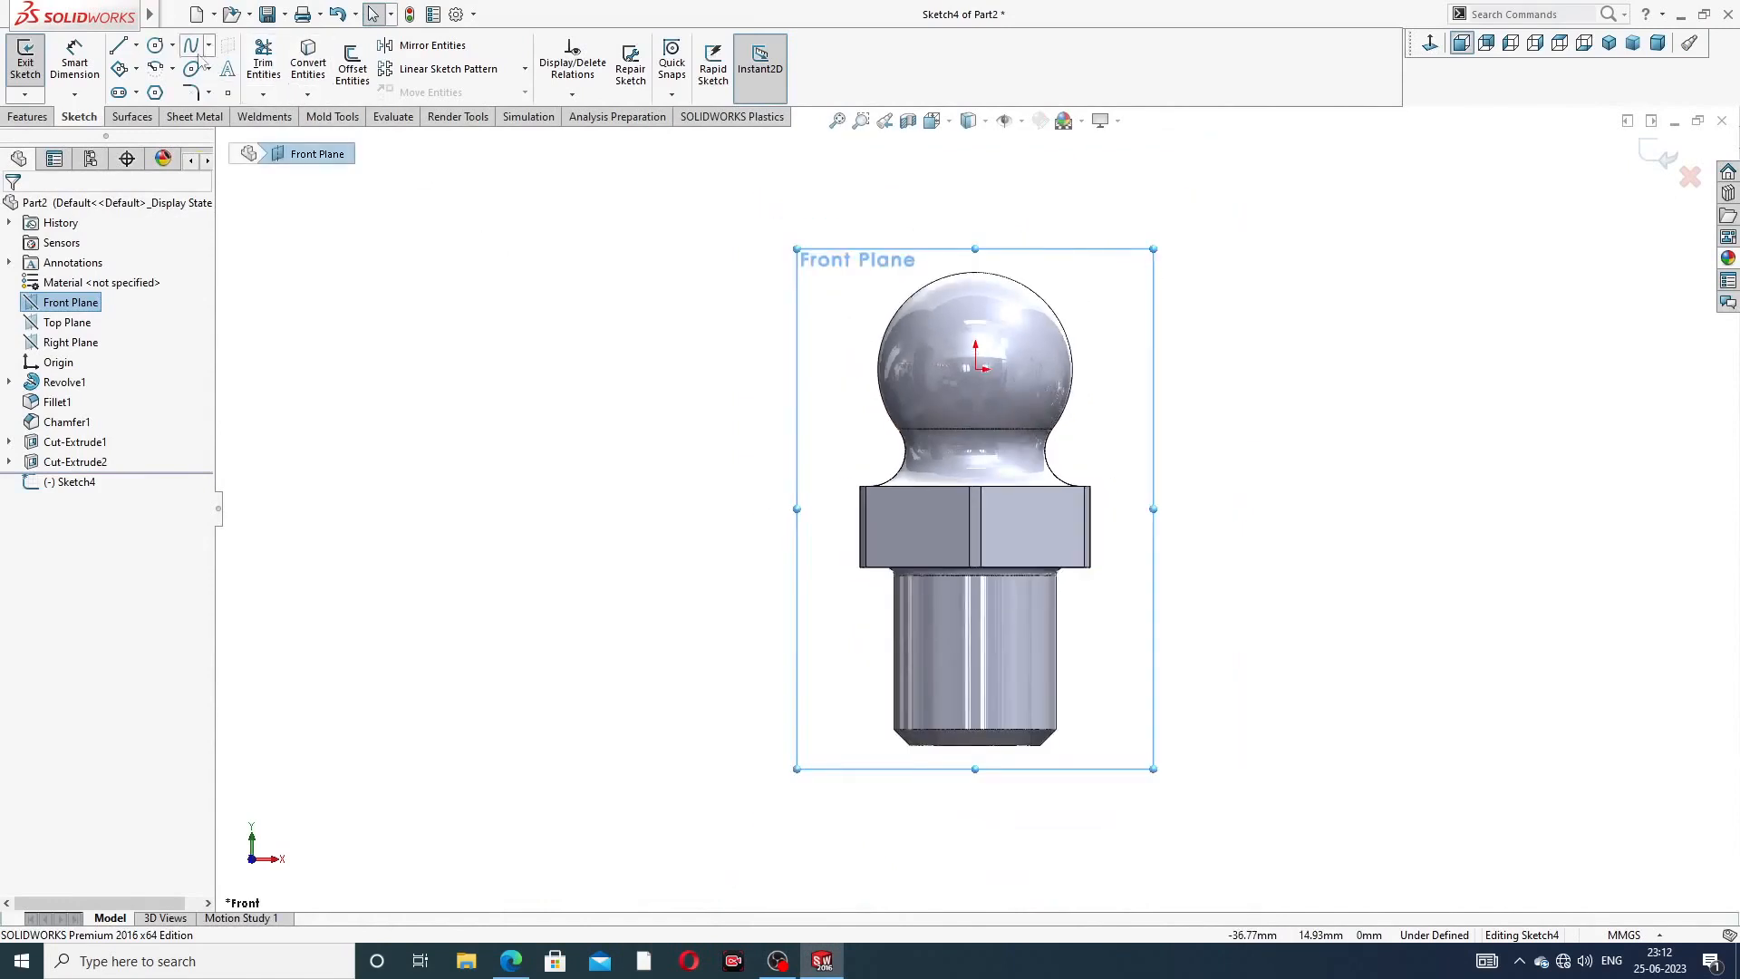
{"action": "left_click", "coordinate": [137, 46]}
{"action": "left_click", "coordinate": [164, 90]}
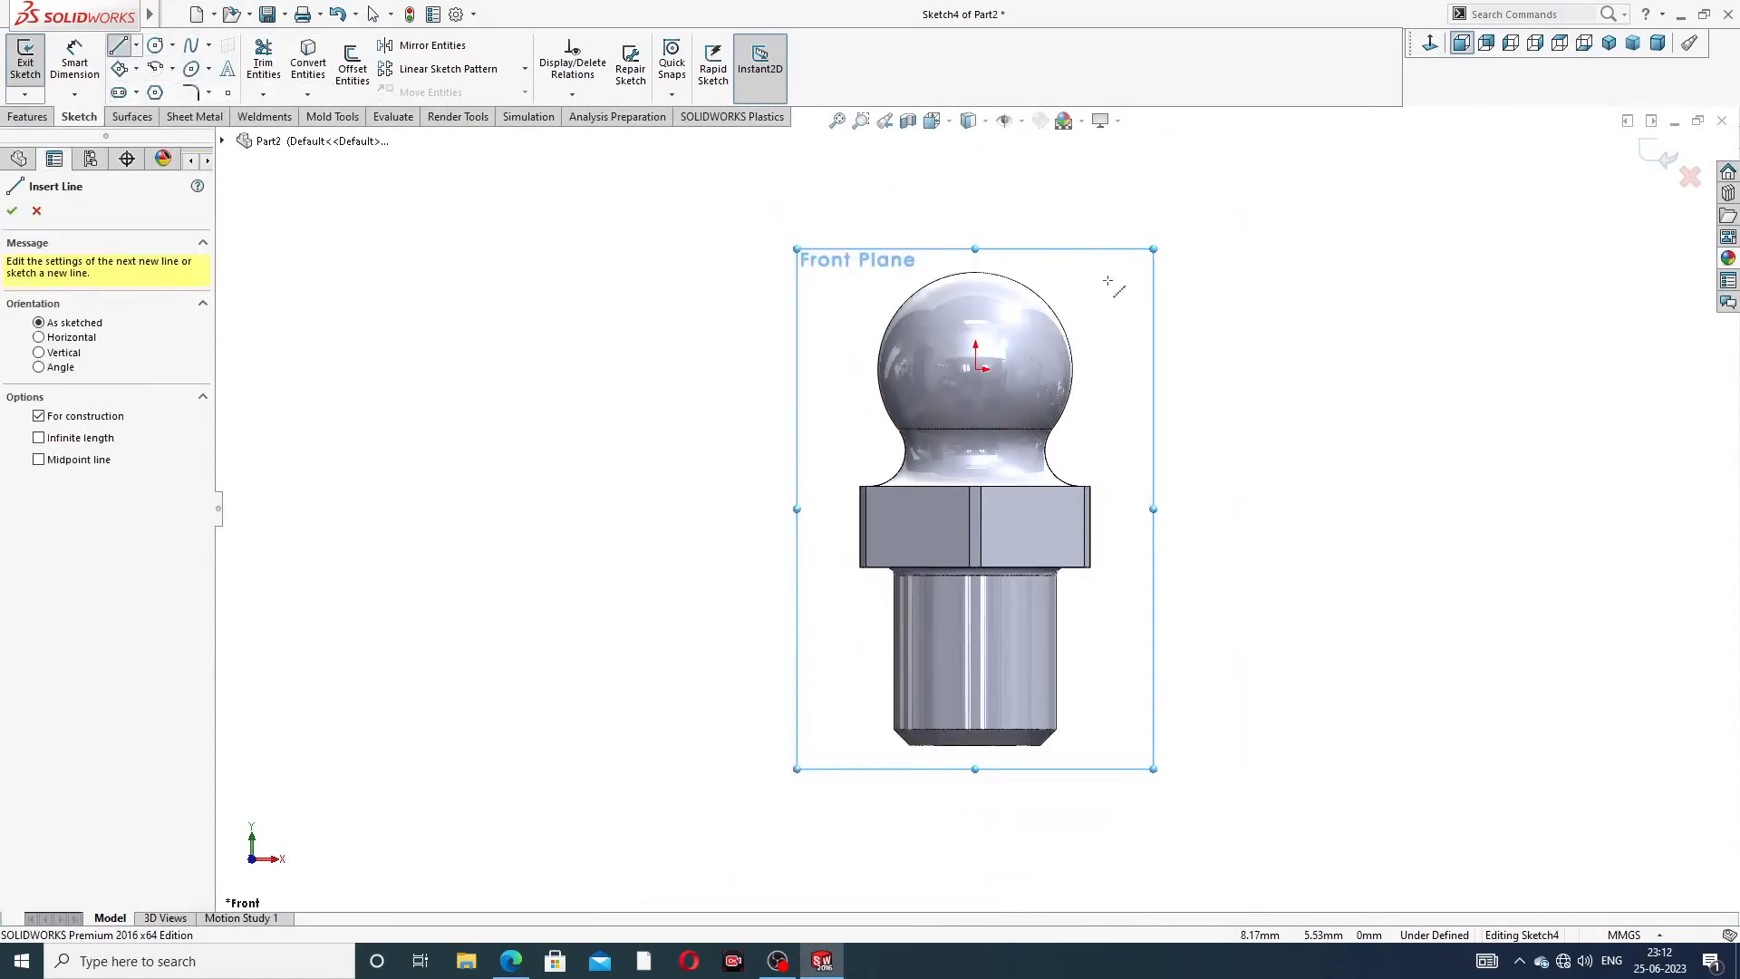
{"action": "scroll", "coordinate": [1049, 288], "scroll_direction": "up", "scroll_amount": 1}
{"action": "scroll", "coordinate": [1006, 326], "scroll_direction": "down", "scroll_amount": 3}
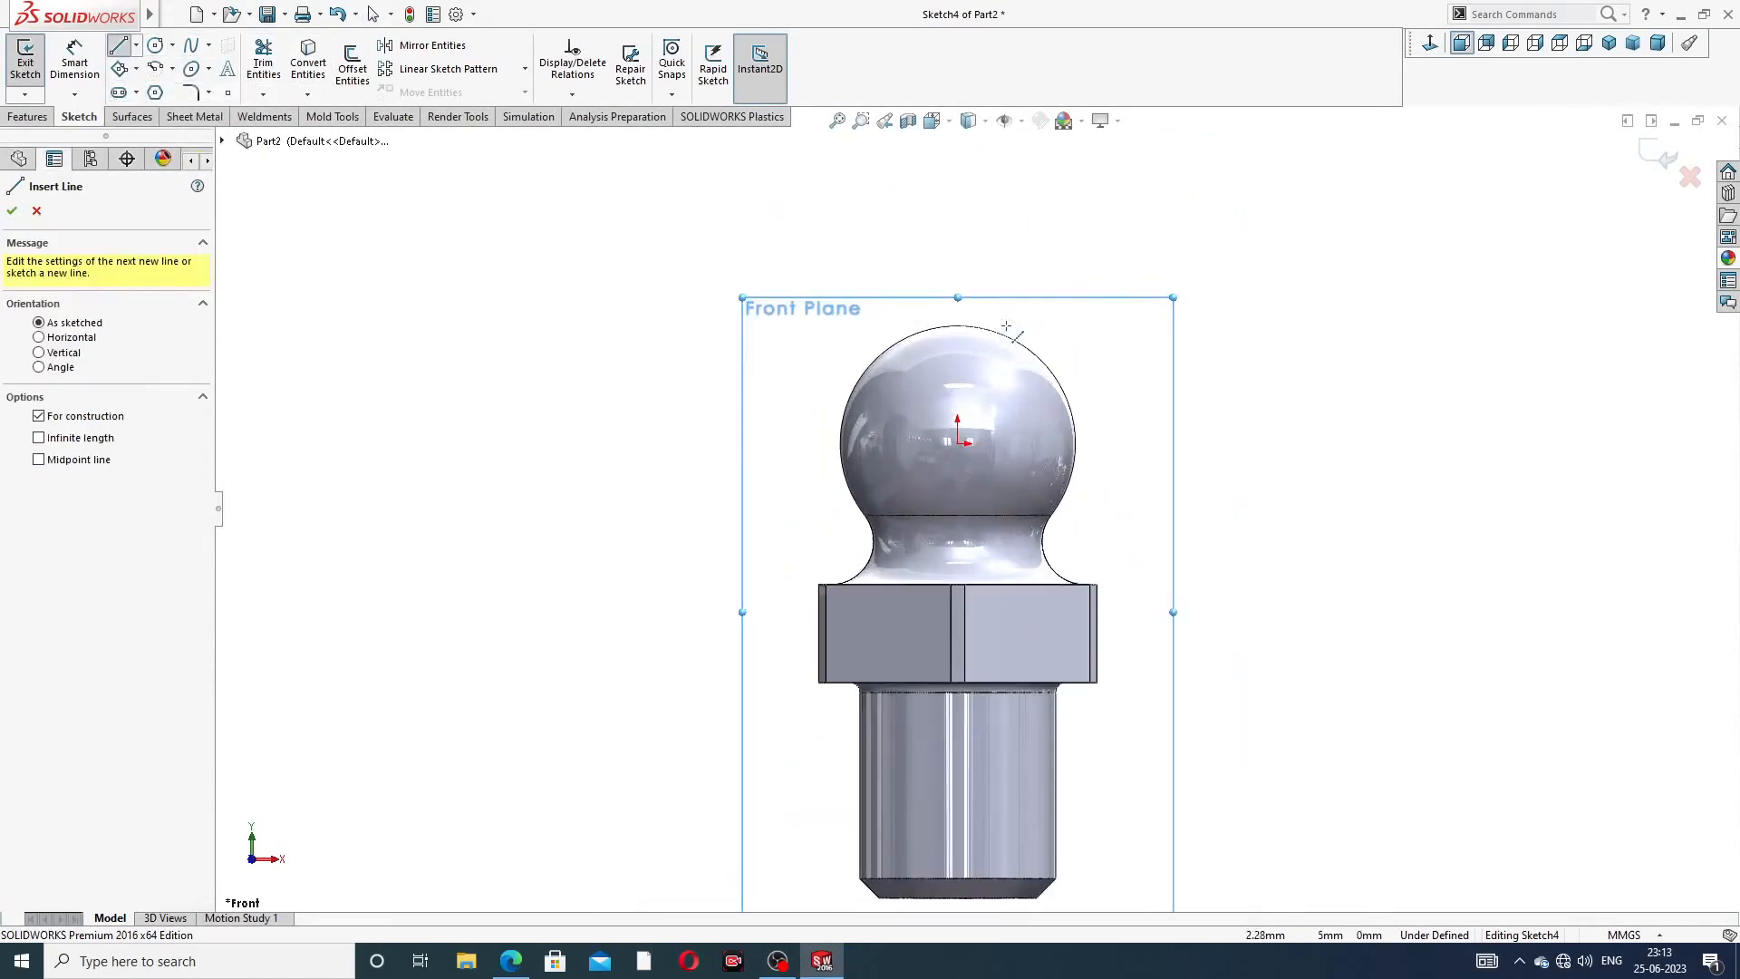
{"action": "left_click", "coordinate": [957, 213]}
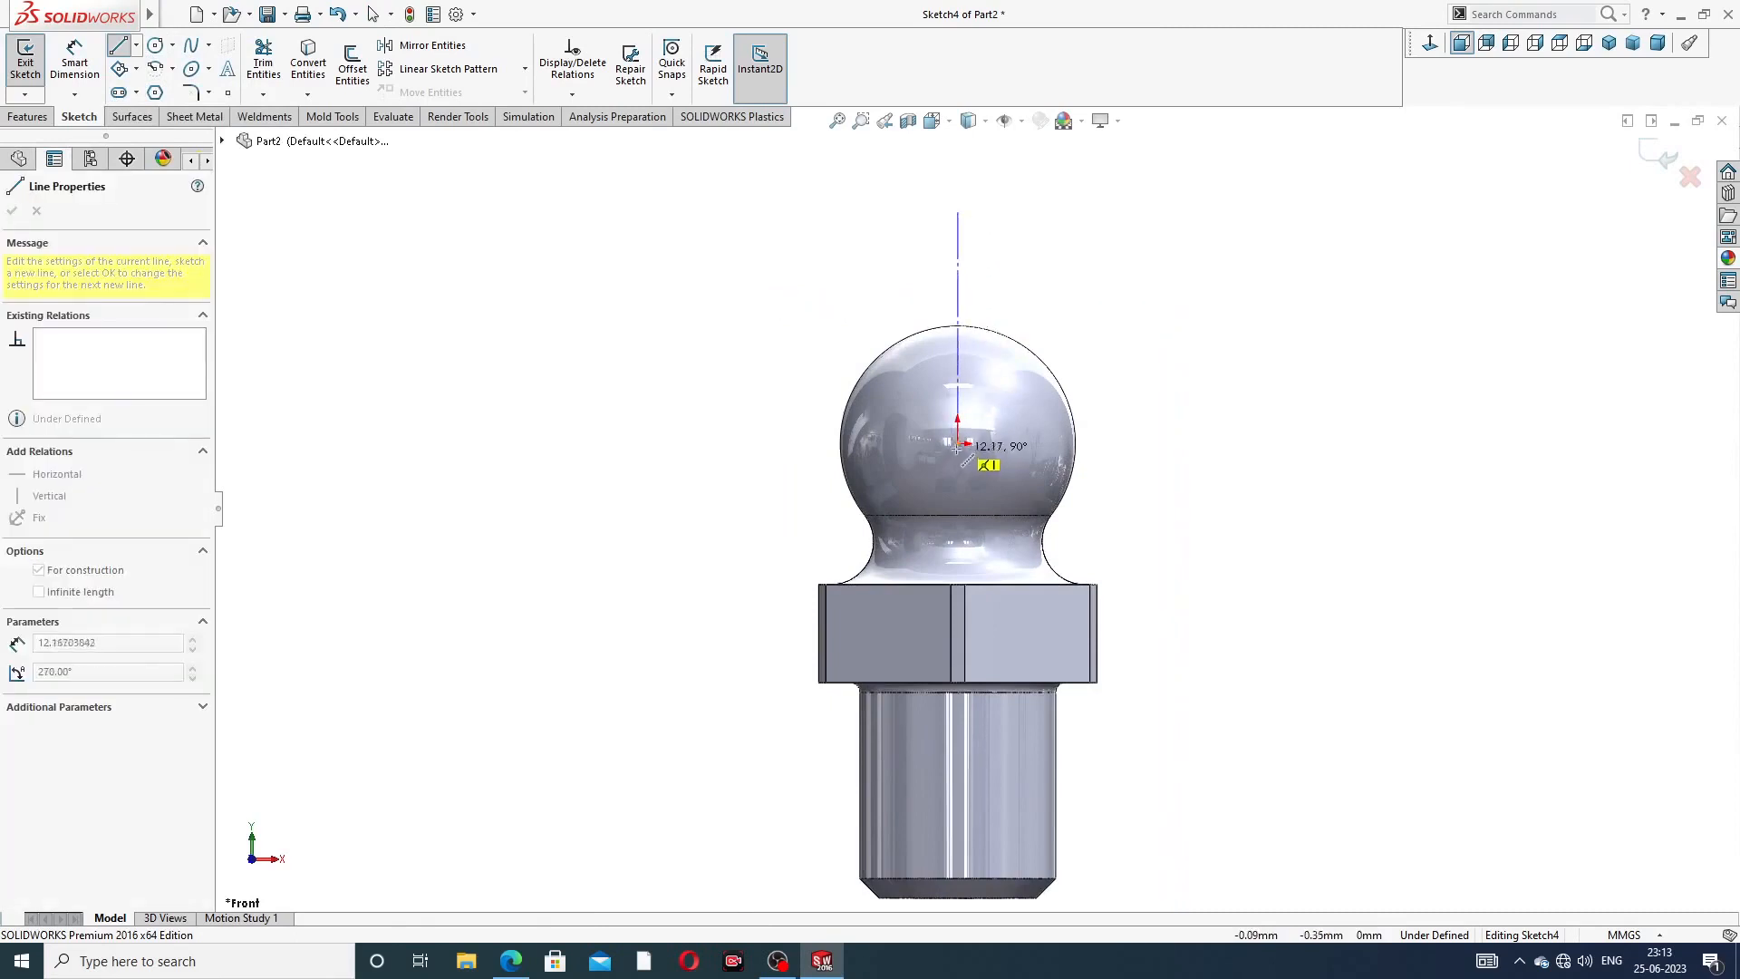
{"action": "left_click", "coordinate": [957, 442]}
{"action": "left_click", "coordinate": [1137, 265]}
{"action": "right_click", "coordinate": [1198, 250]}
{"action": "left_click", "coordinate": [1234, 266]}
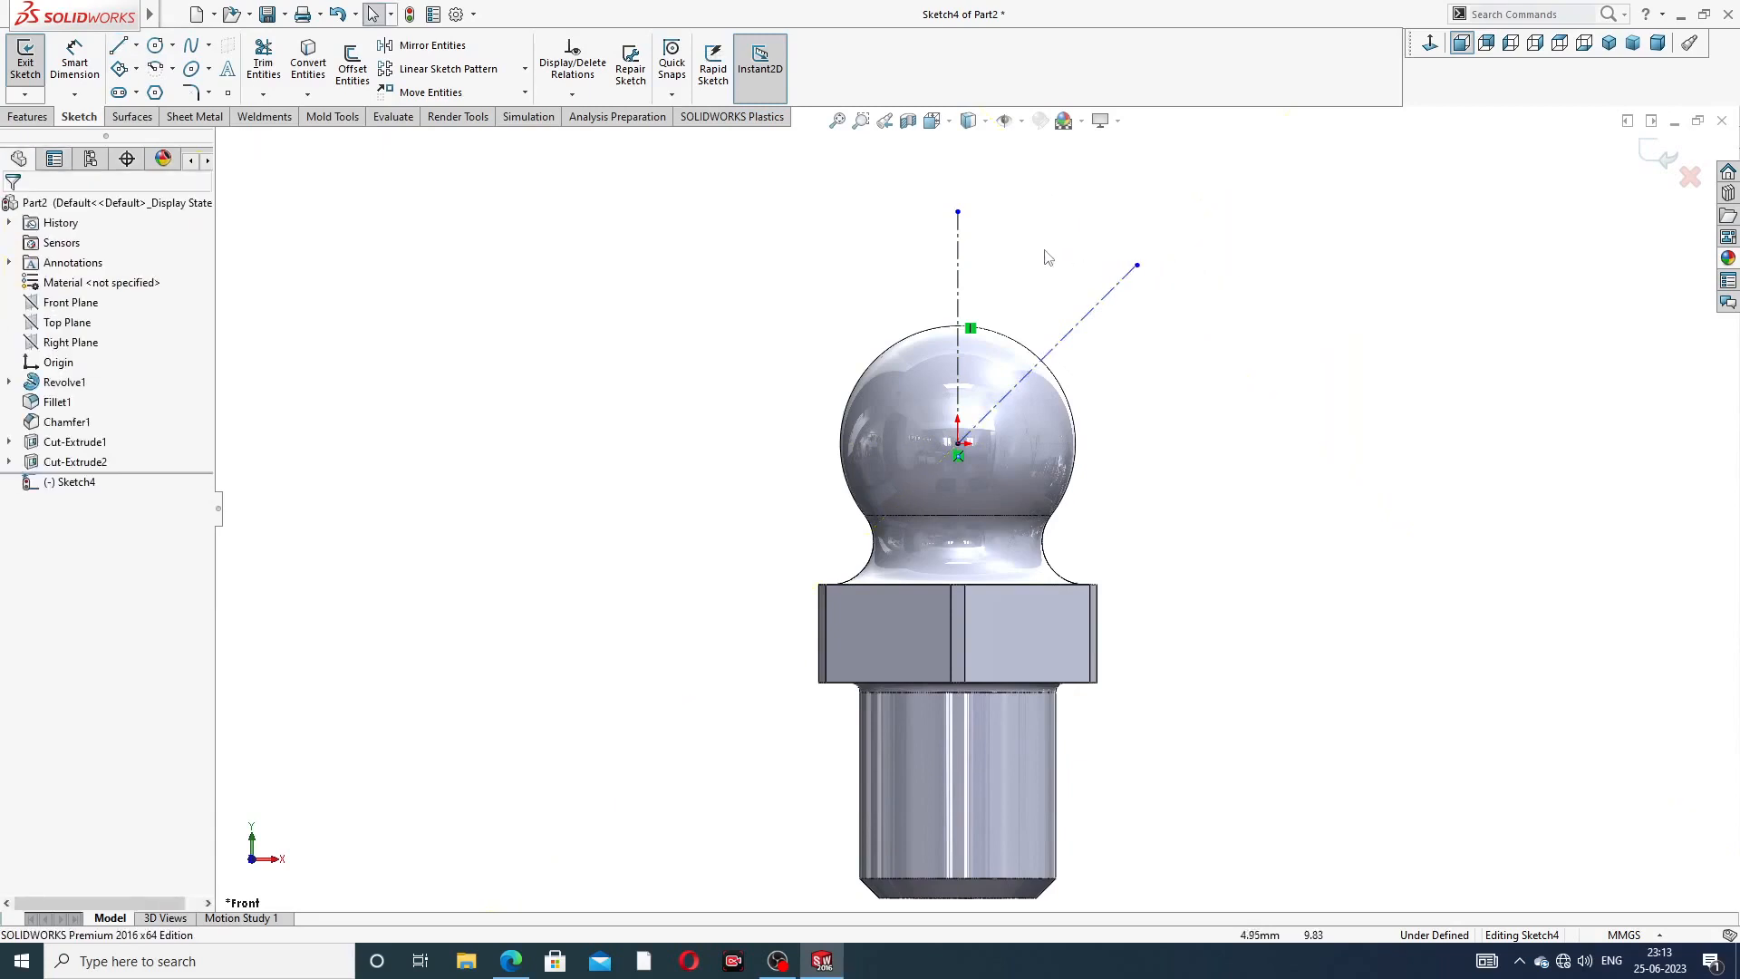
- Shorten the vertical centerline and lengthen the slanted one beyond the ball
{"action": "left_click_drag", "start_coordinate": [958, 213], "coordinate": [973, 270]}
{"action": "left_click_drag", "start_coordinate": [1137, 266], "coordinate": [1176, 235]}
{"action": "left_click", "coordinate": [1111, 314]}
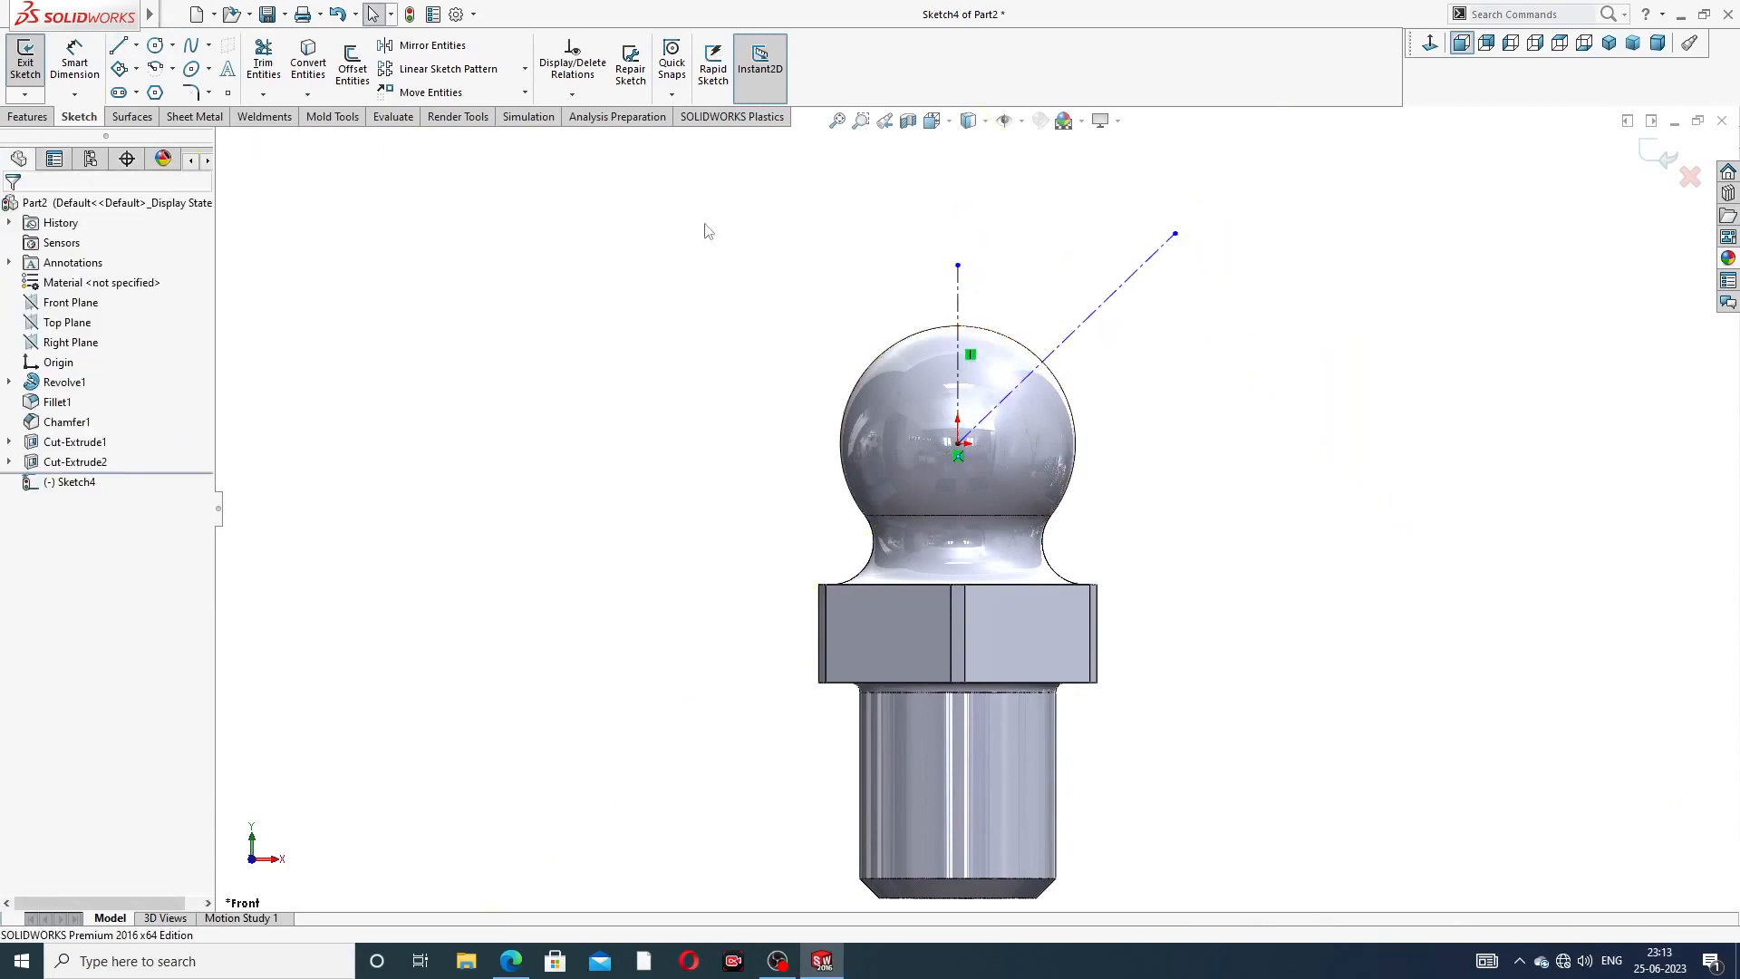
- Dimension the angle between the two centerlines as 45 degrees and exit the sketch
{"action": "left_click", "coordinate": [74, 62]}
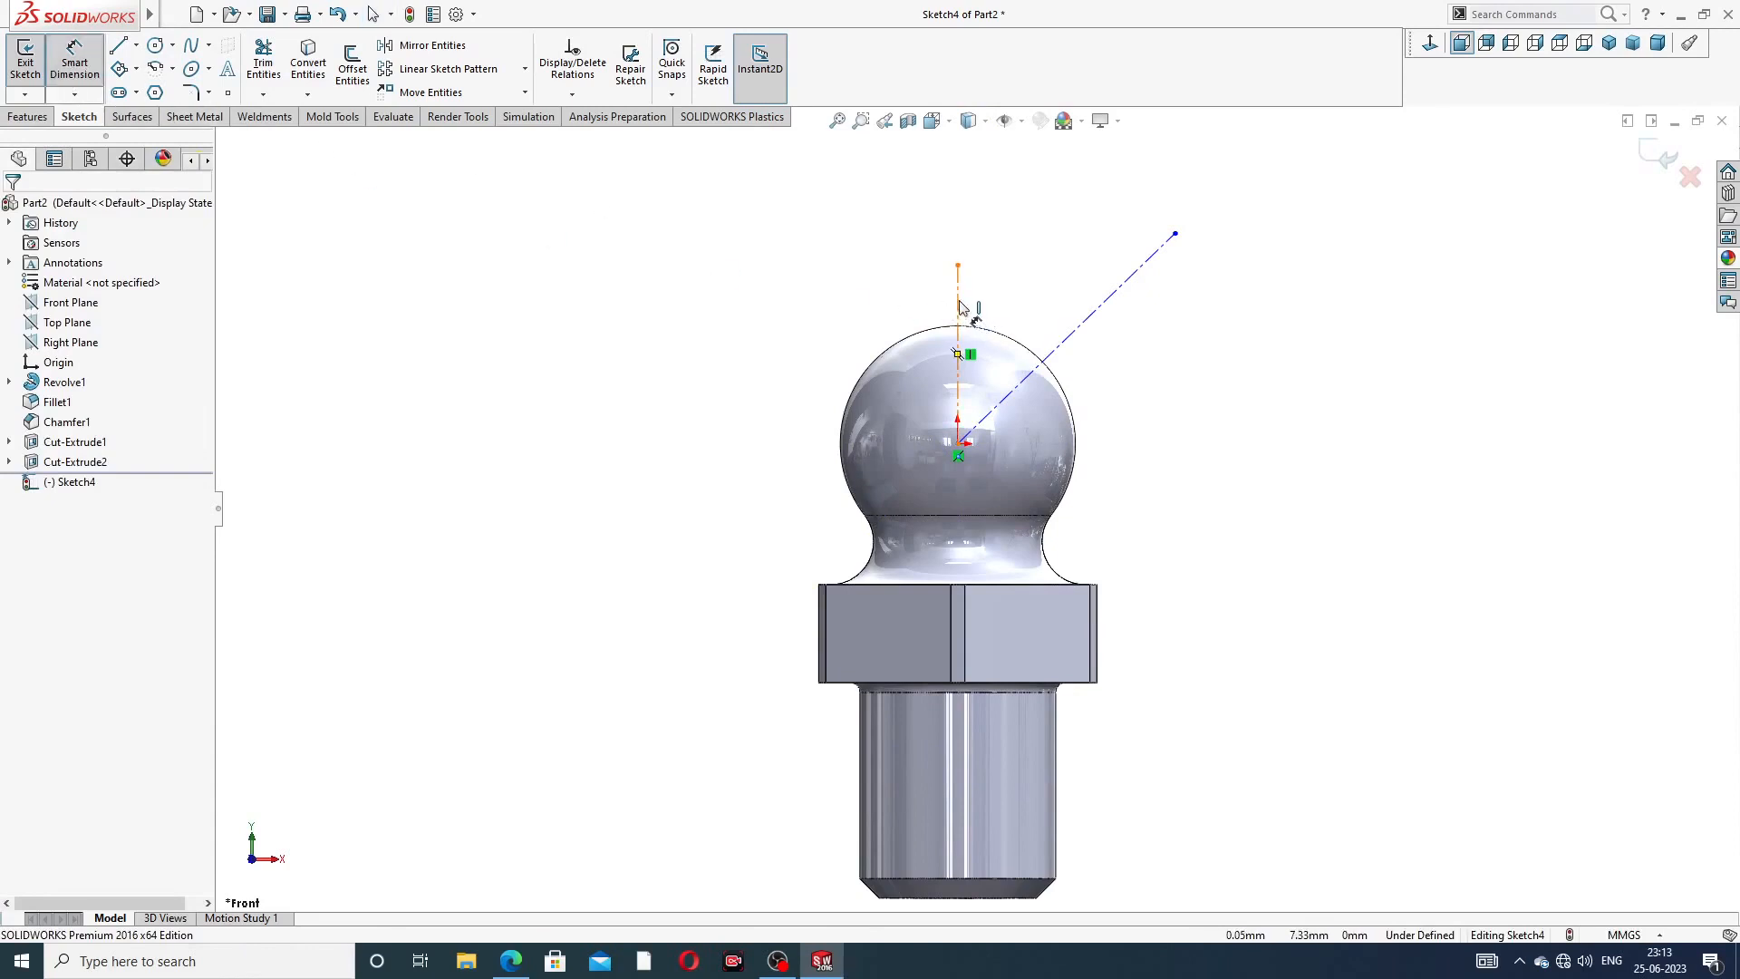
{"action": "left_click", "coordinate": [958, 306]}
{"action": "left_click", "coordinate": [1087, 319]}
{"action": "left_click", "coordinate": [1022, 294]}
{"action": "type", "text": "4"}
{"action": "key", "text": "Return"}
{"action": "key", "text": "Escape"}
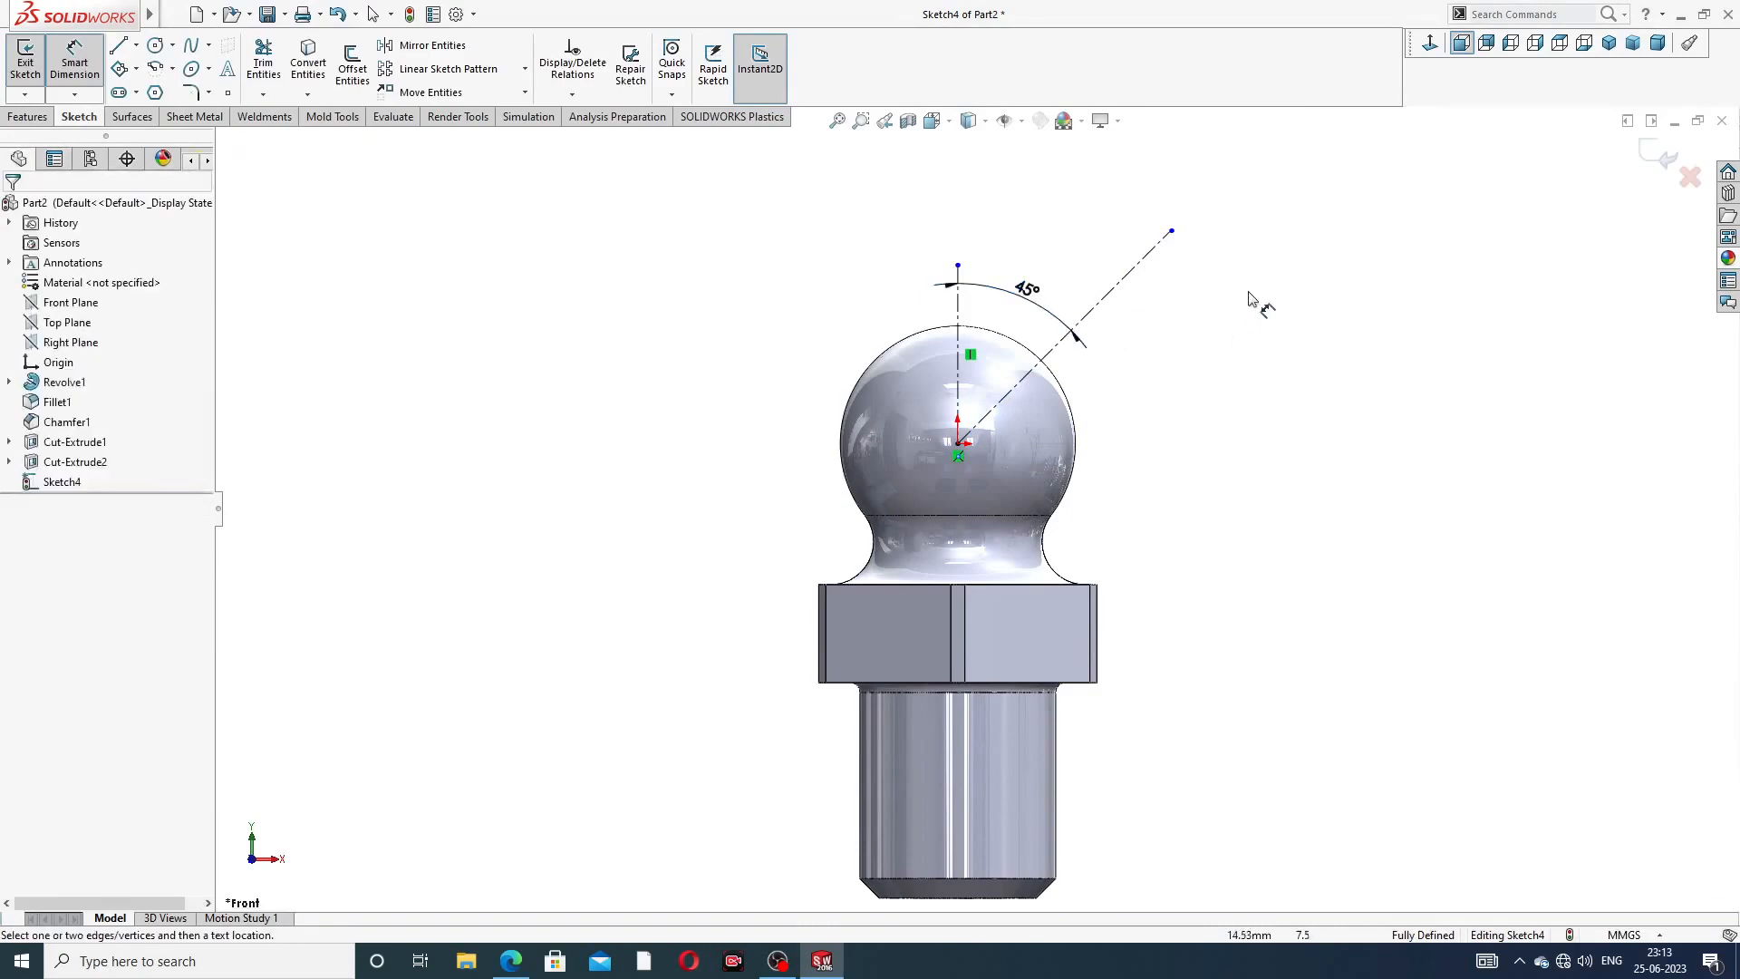
{"action": "right_click", "coordinate": [1246, 311]}
{"action": "left_click", "coordinate": [1299, 269]}
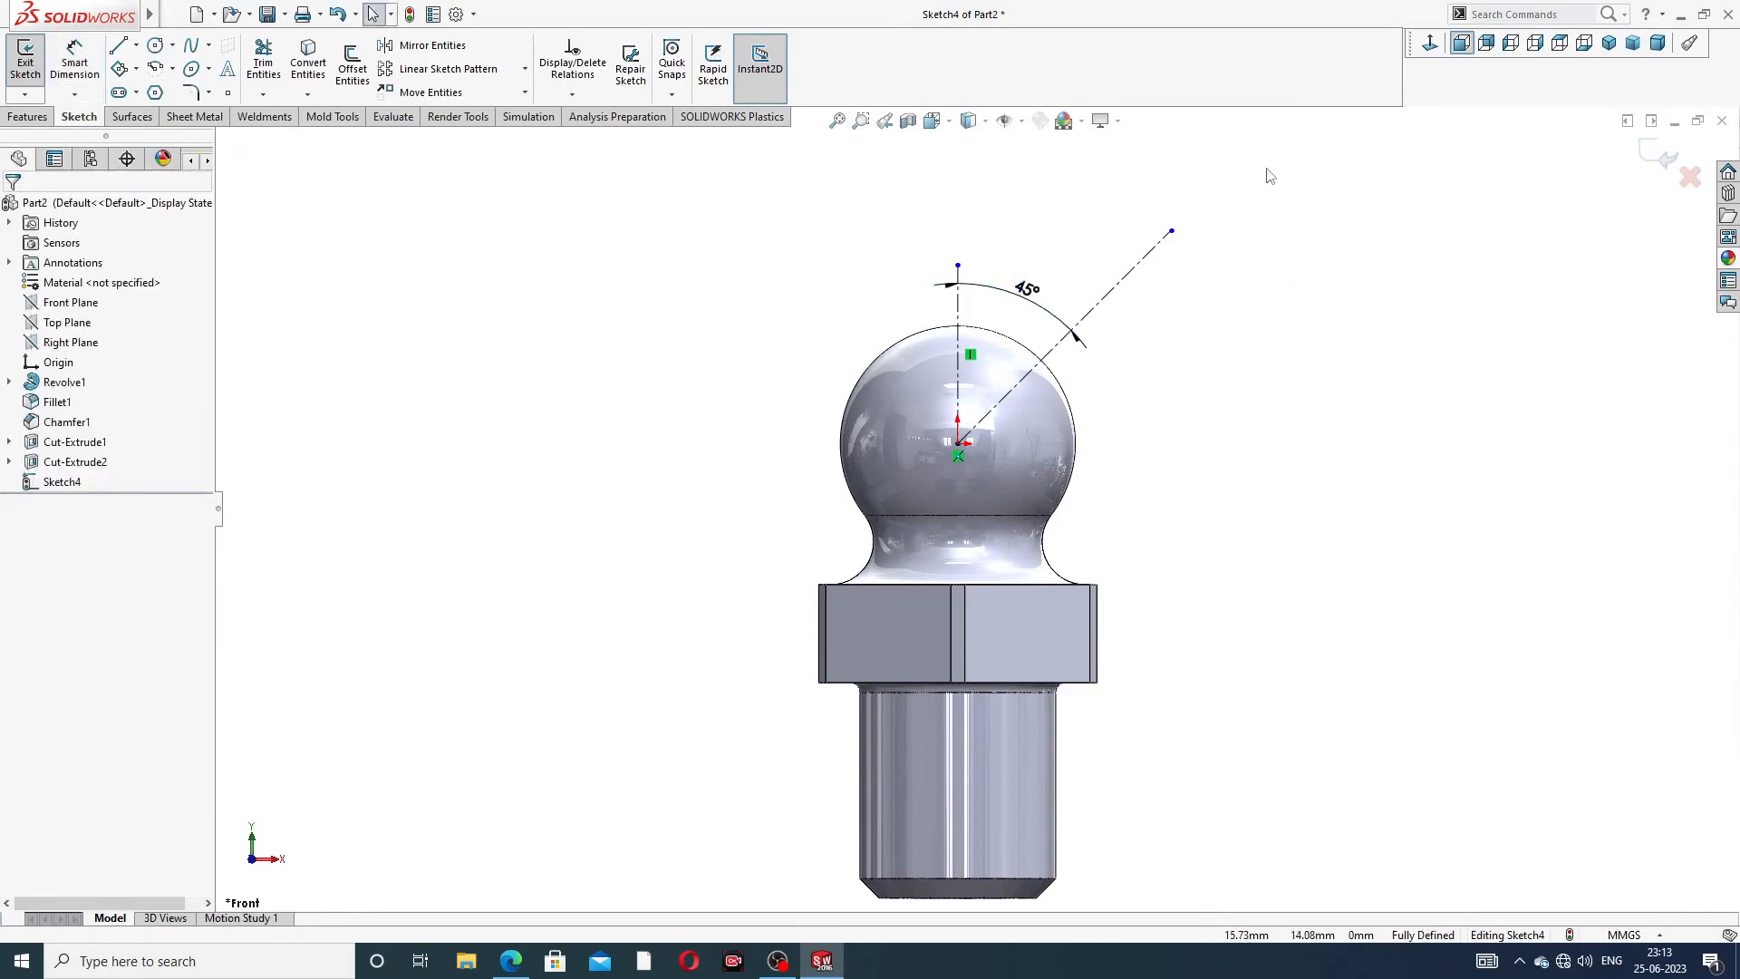
{"action": "left_click", "coordinate": [1667, 156]}
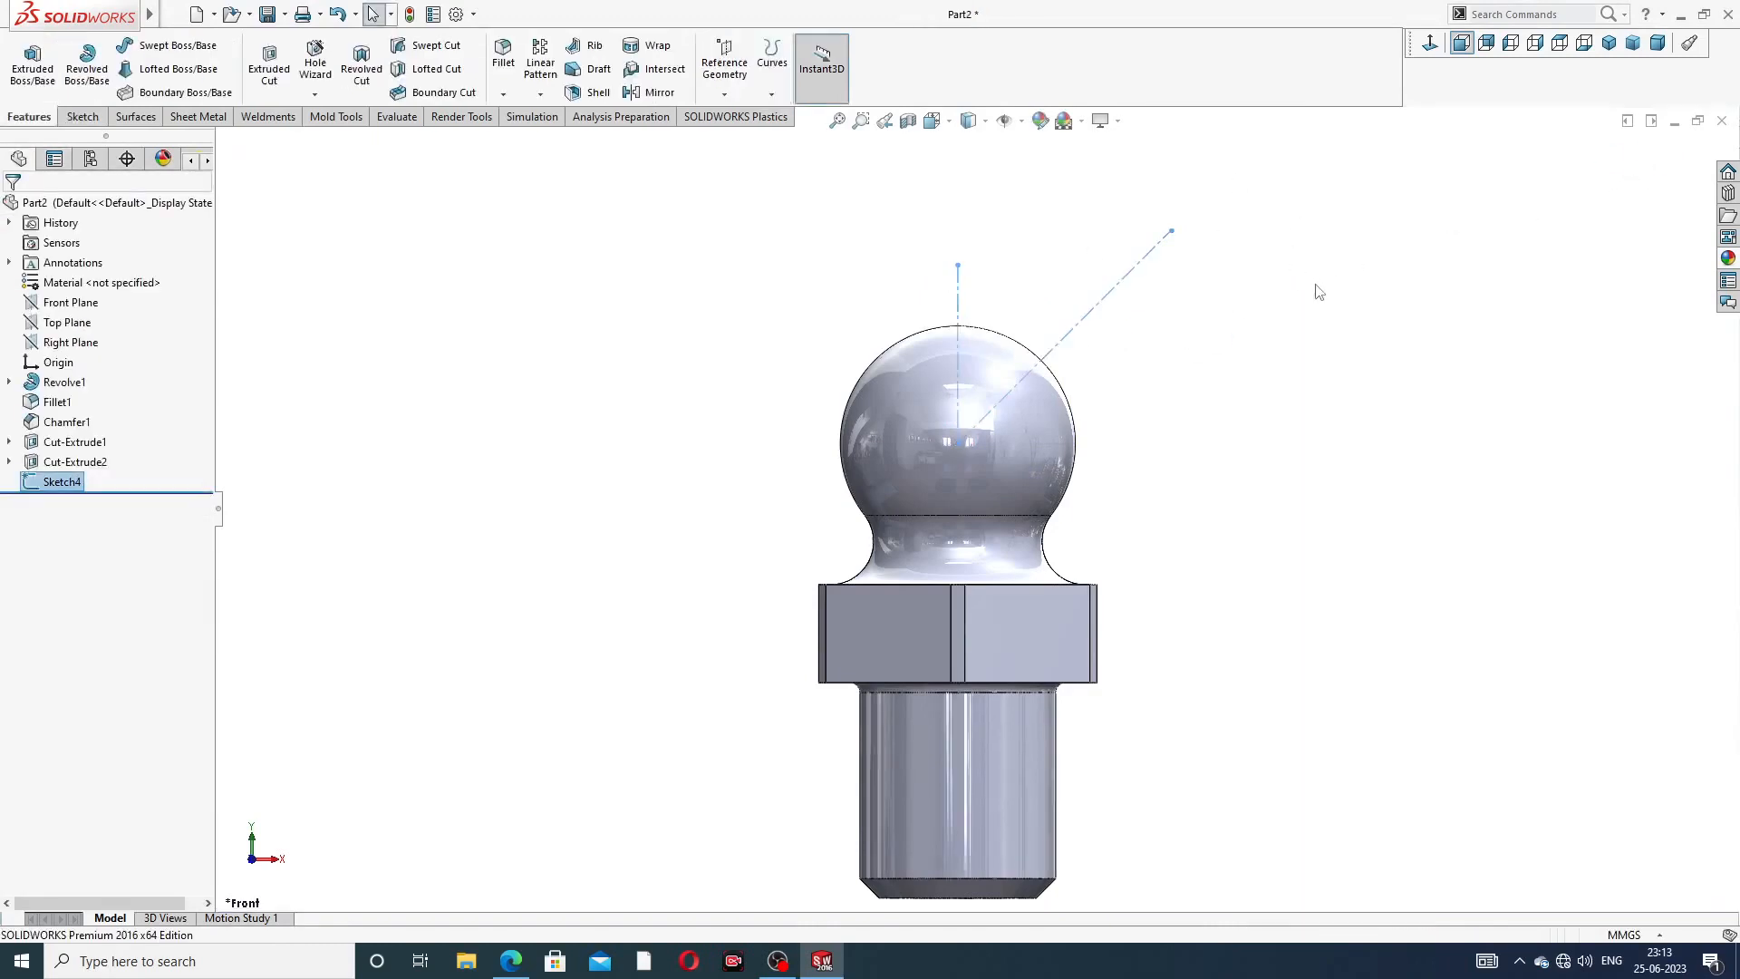
- Start a reference plane using the Top Plane as first reference and the slanted centerline as second reference
{"action": "middle_click_drag", "start_coordinate": [1268, 338], "coordinate": [1208, 369]}
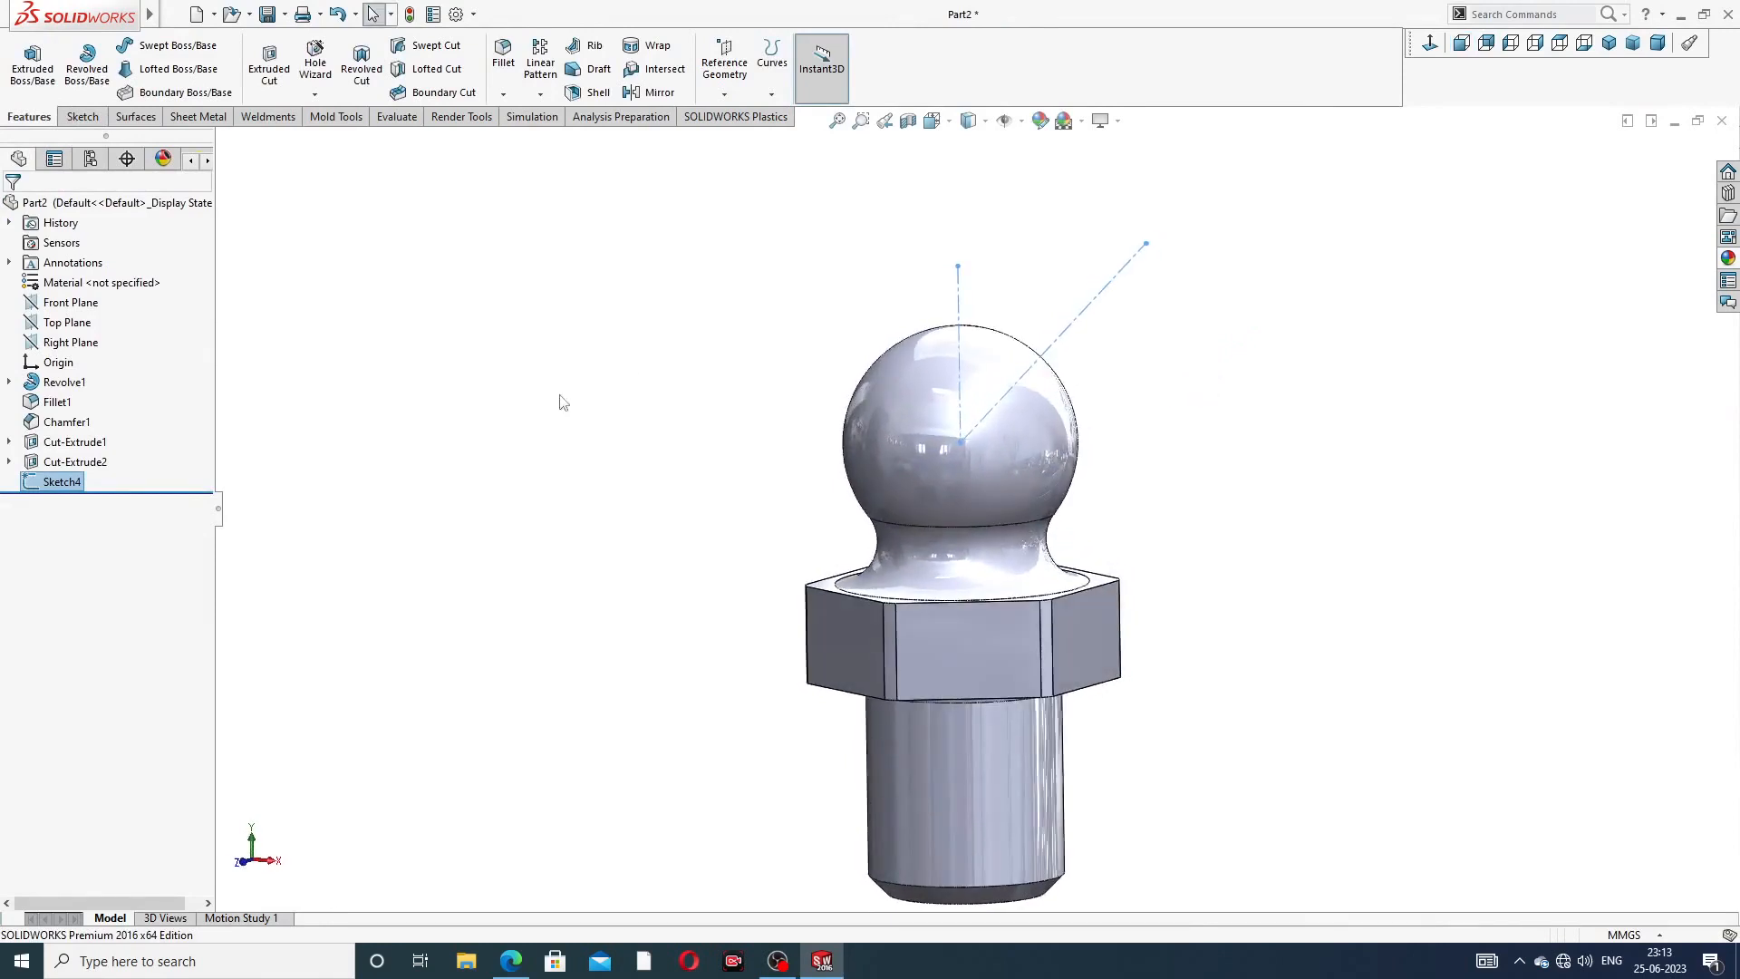
{"action": "left_click", "coordinate": [88, 326]}
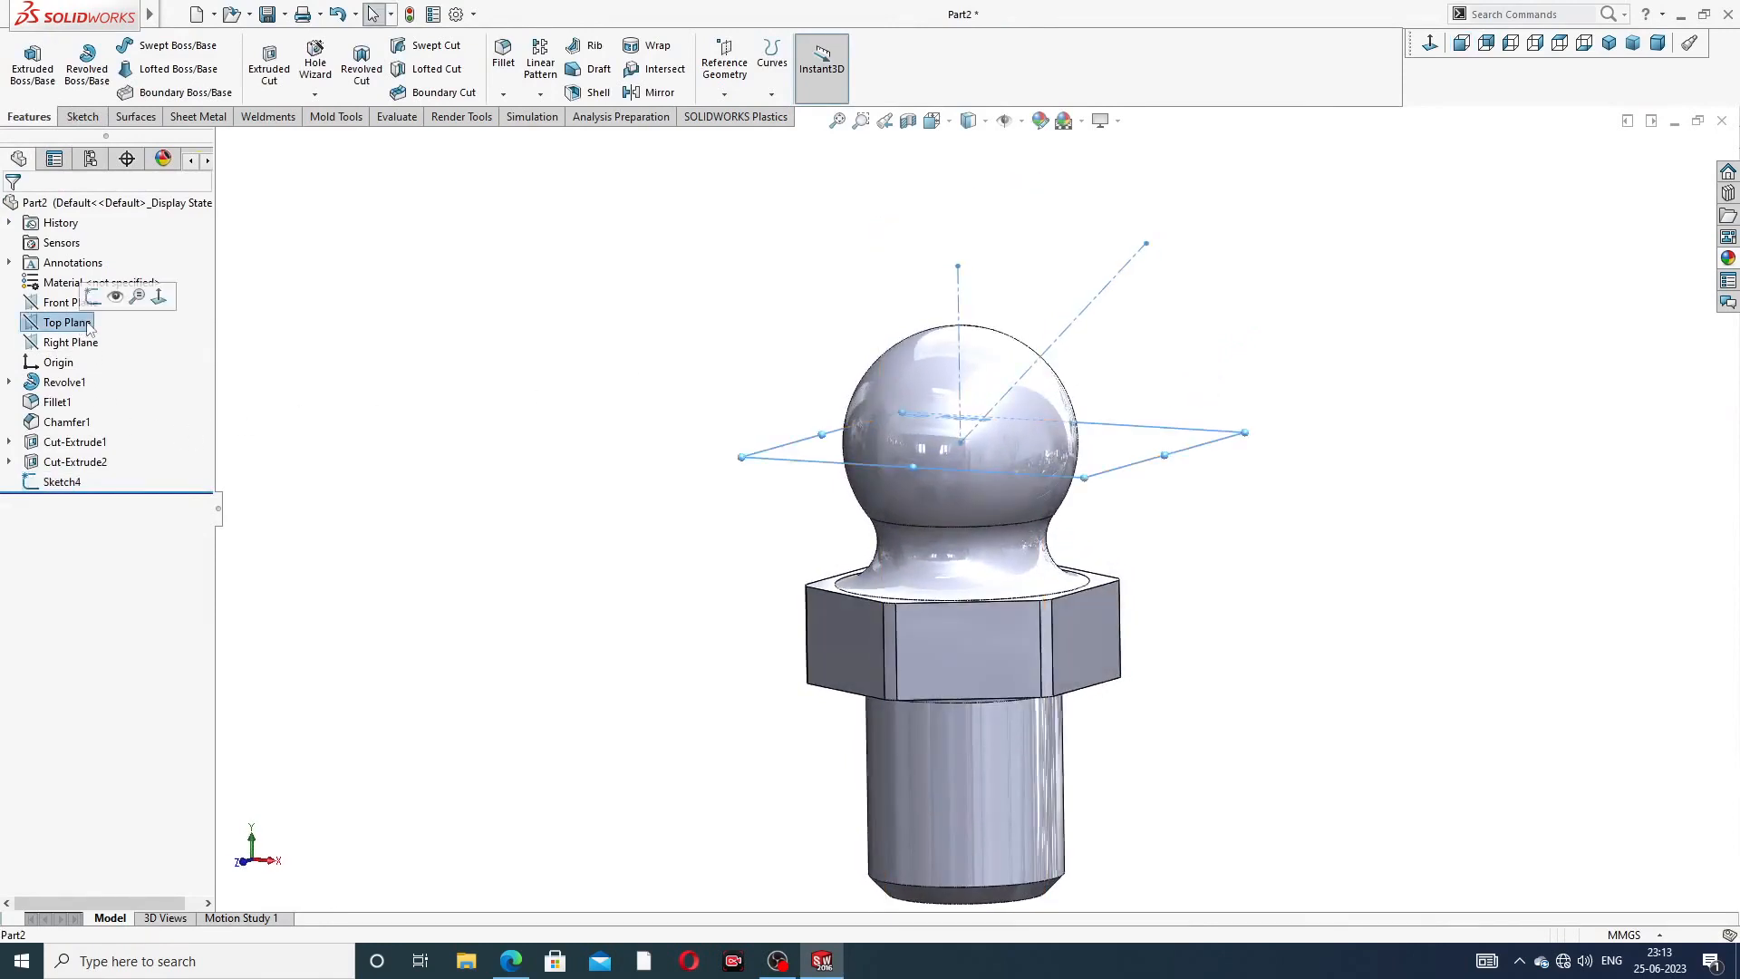
{"action": "left_click", "coordinate": [724, 94]}
{"action": "left_click", "coordinate": [743, 116]}
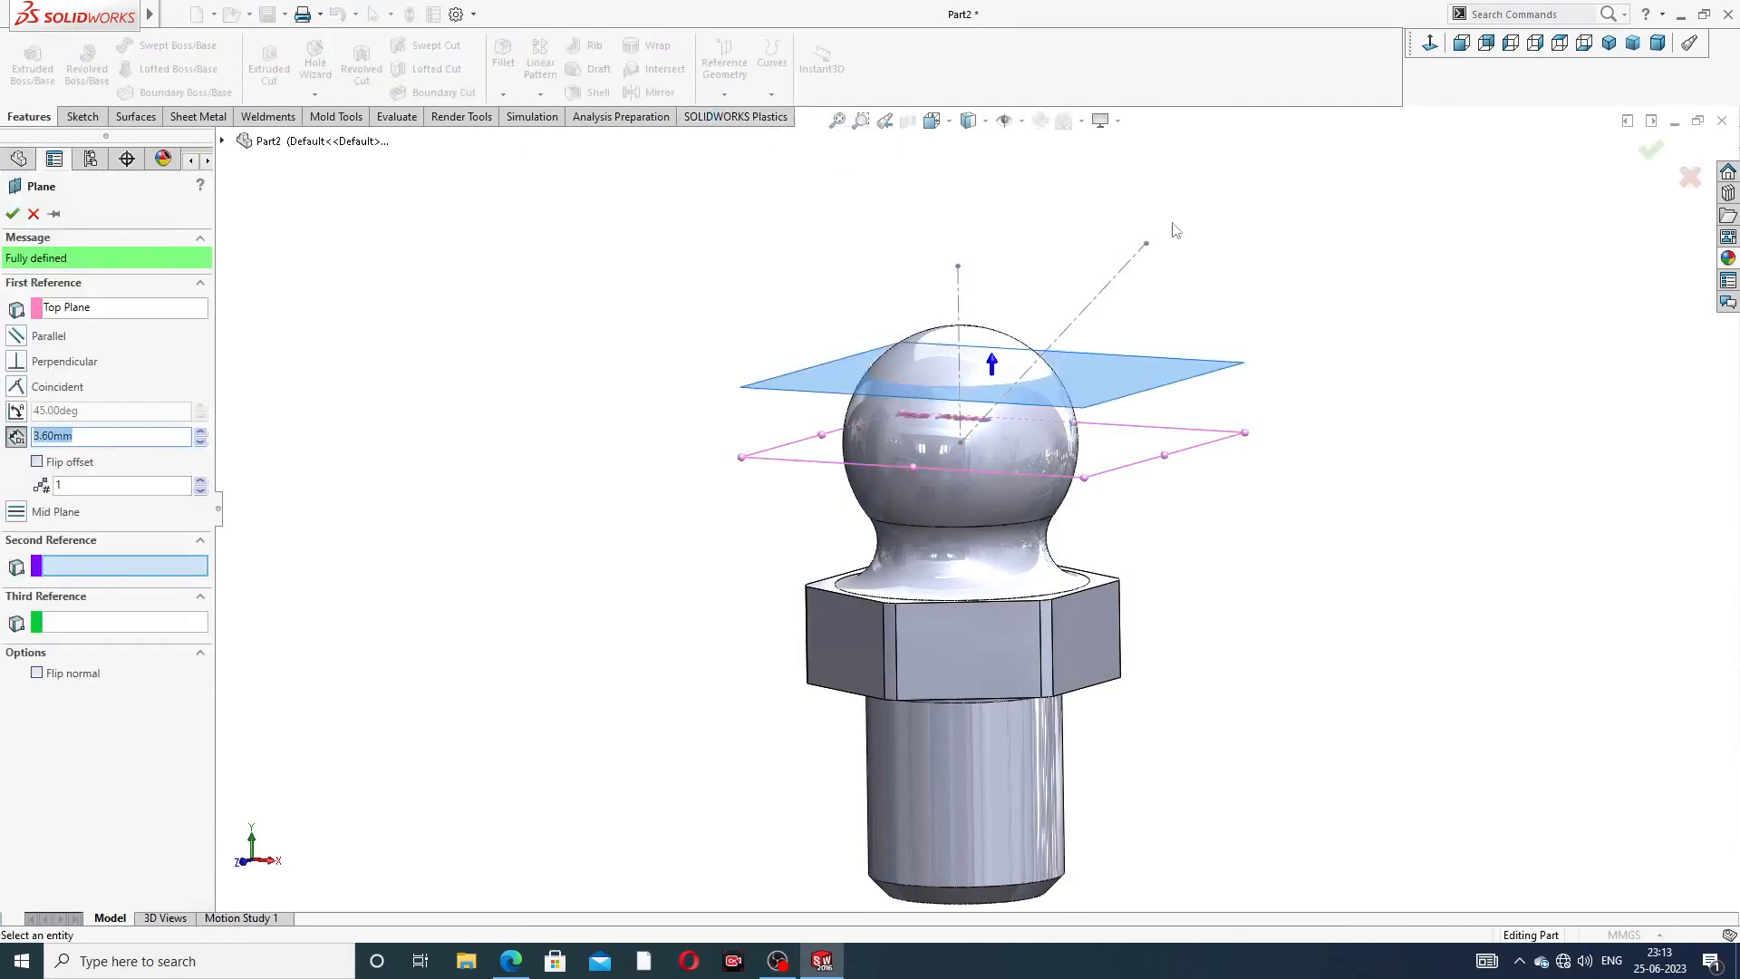
{"action": "middle_click_drag", "start_coordinate": [1206, 307], "coordinate": [1187, 428]}
{"action": "left_click", "coordinate": [1109, 302]}
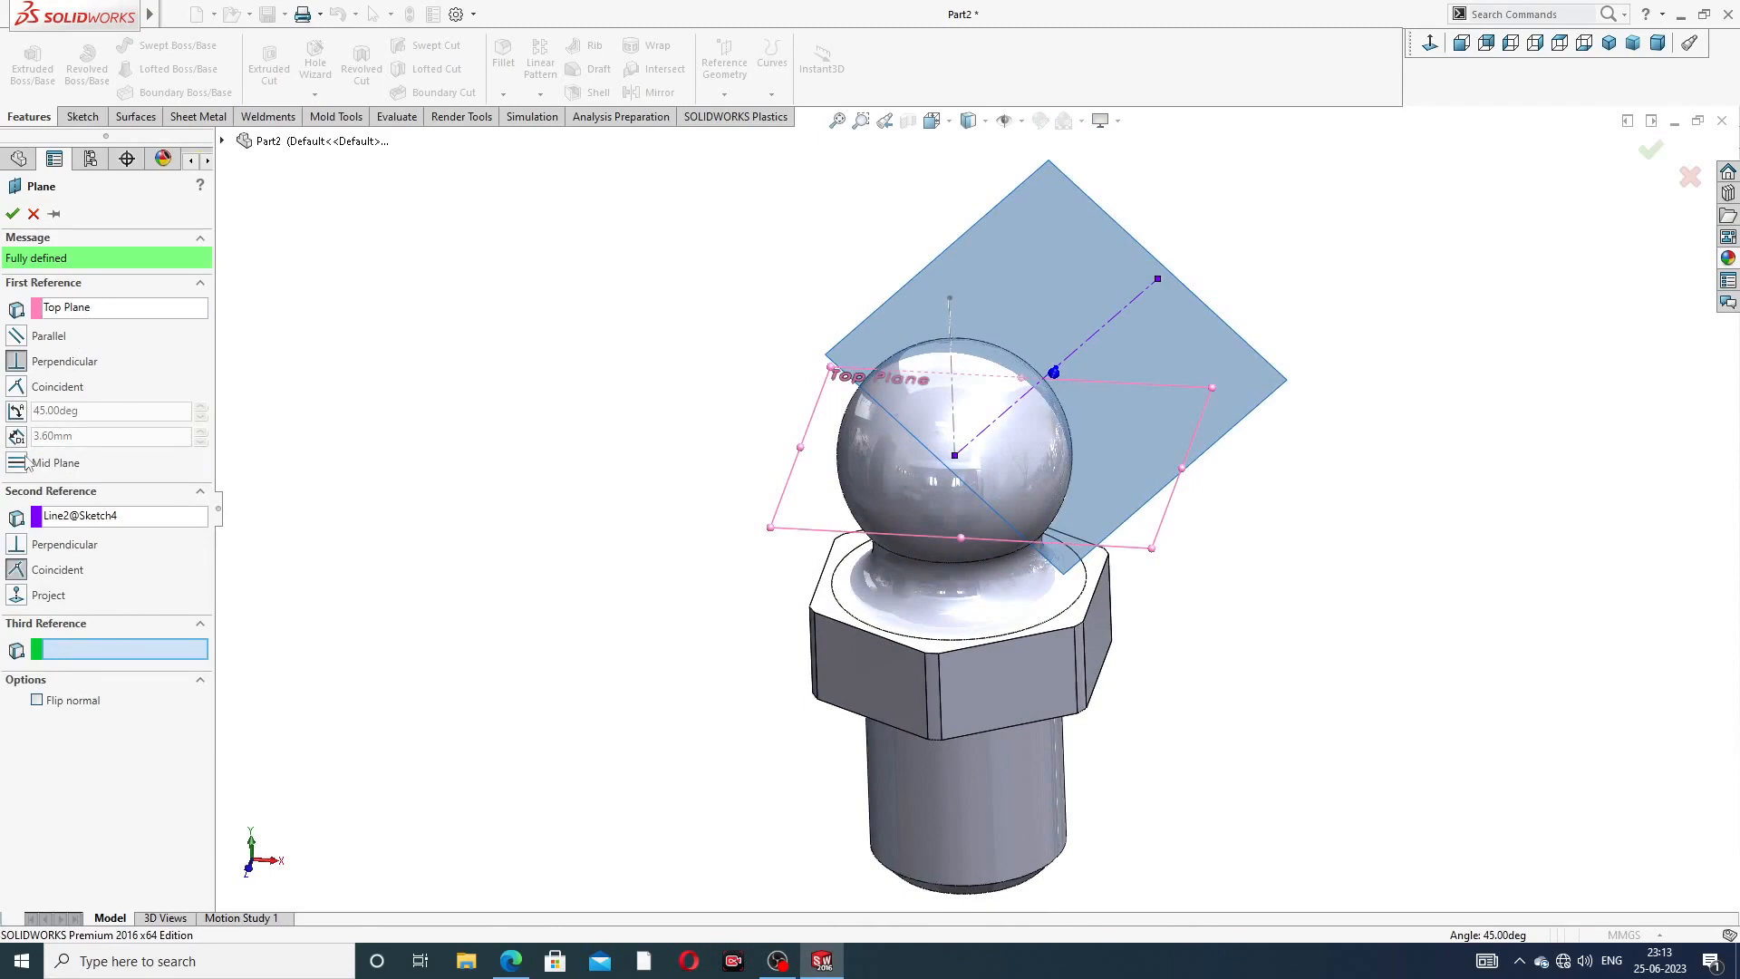
- Set the plane at a 45-degree angle to the Top Plane and project the centerline along the sketch normal with its offset flipped
{"action": "left_click", "coordinate": [17, 412]}
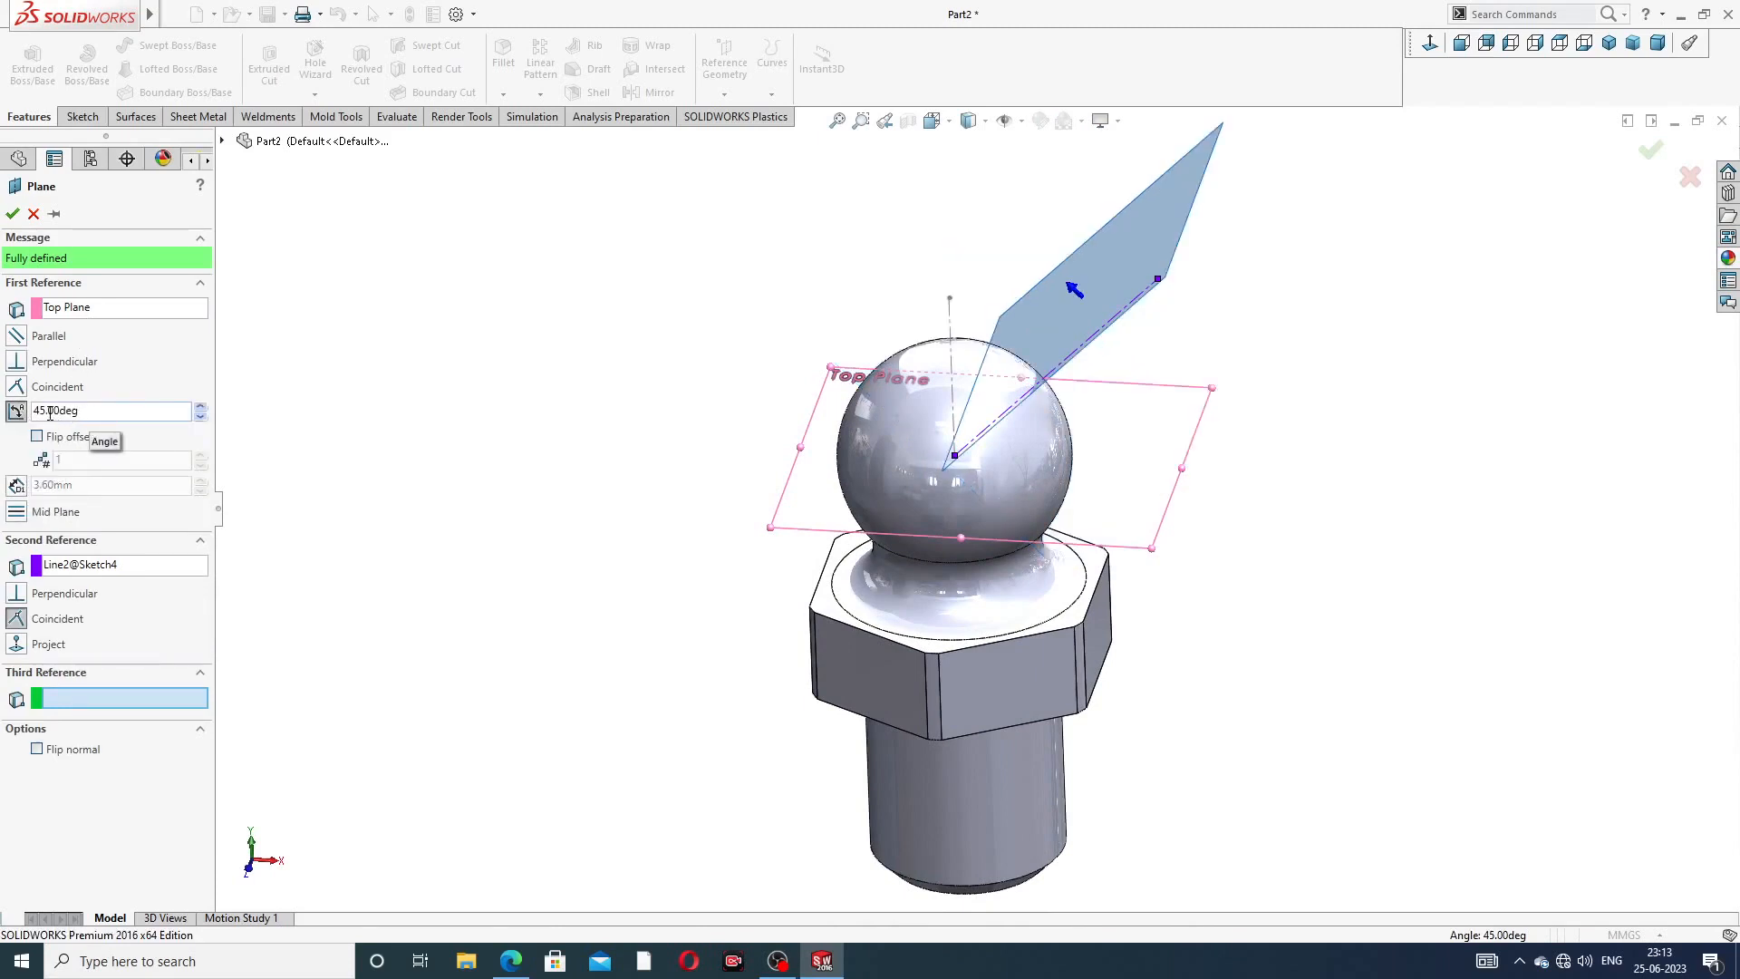
{"action": "left_click", "coordinate": [16, 644]}
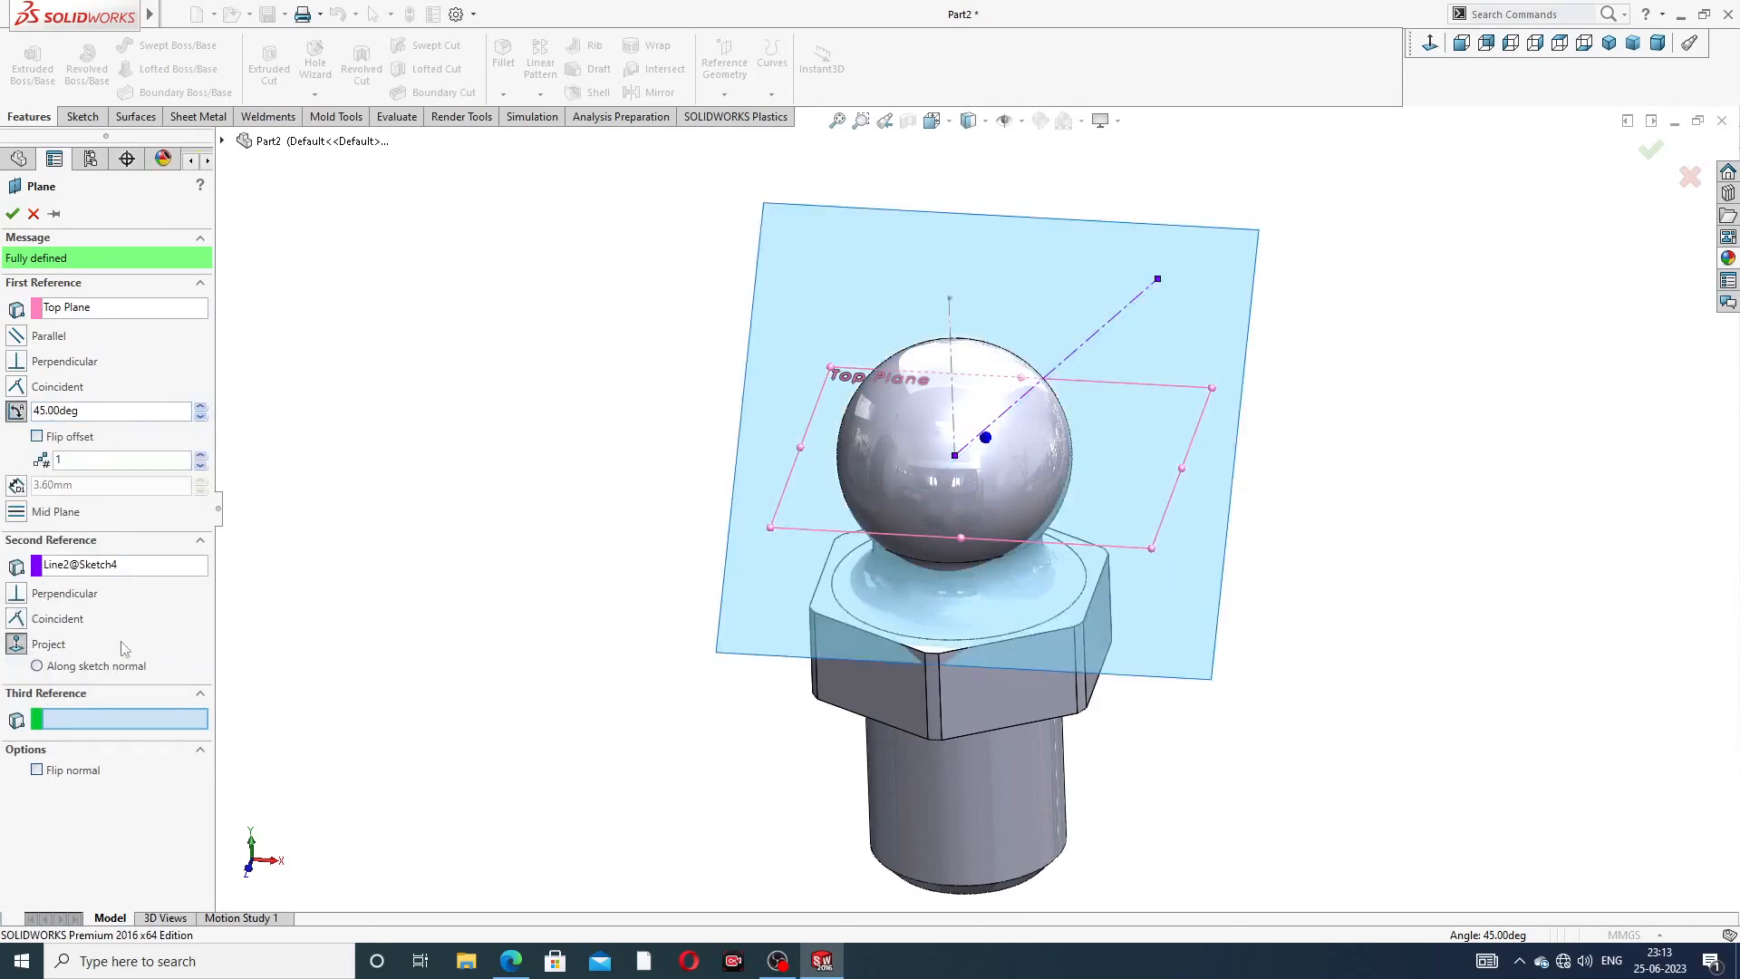
{"action": "middle_click_drag", "start_coordinate": [585, 518], "coordinate": [416, 474]}
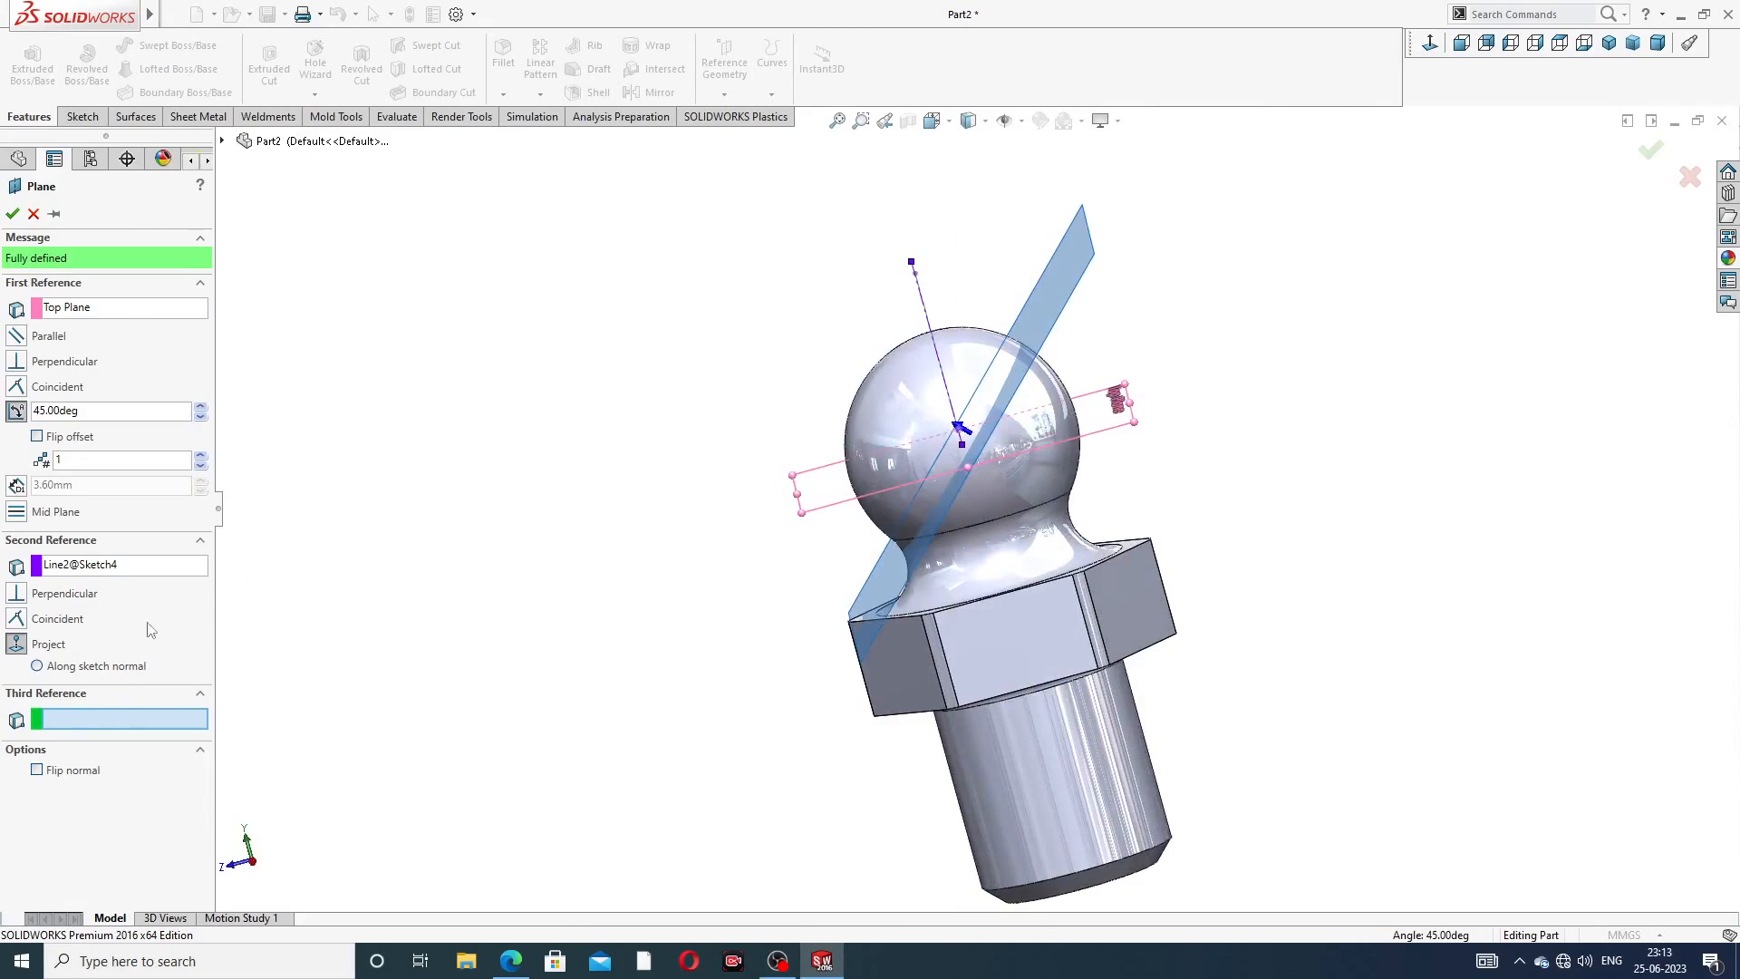
{"action": "left_click", "coordinate": [37, 666]}
{"action": "left_click", "coordinate": [63, 691]}
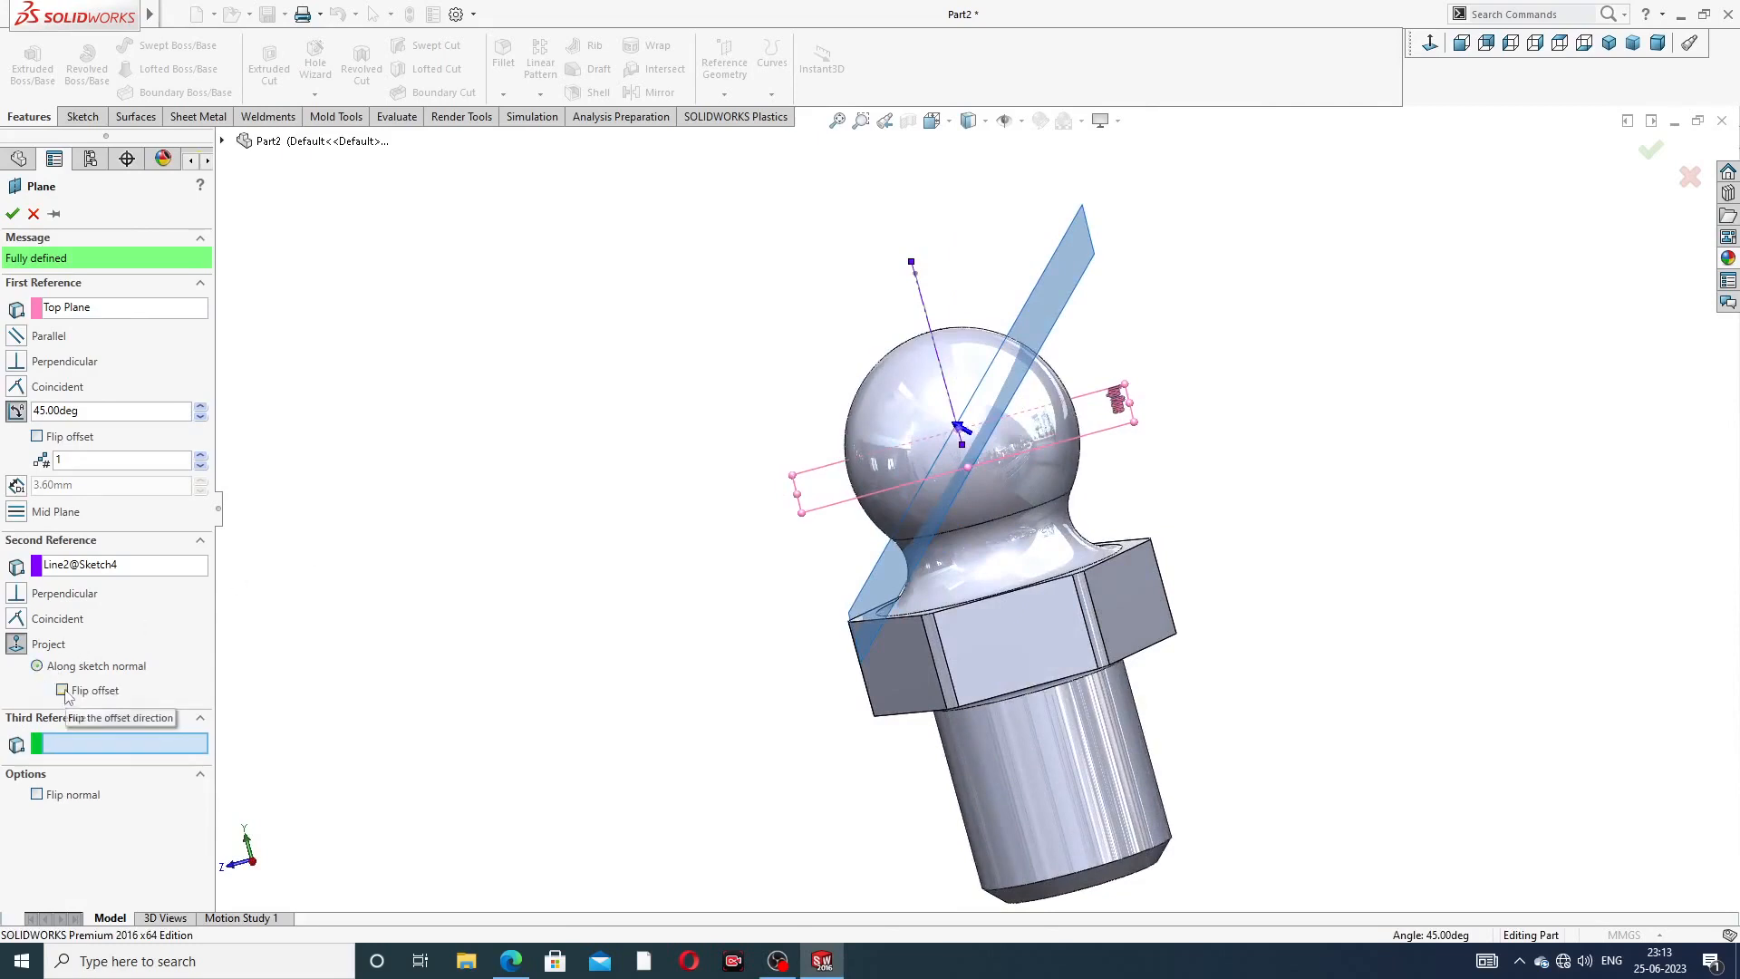
- Flip the offset direction of the plane's 45-degree angle and compare both orientations of the preview around the ball
{"action": "left_click", "coordinate": [38, 437]}
{"action": "middle_click_drag", "start_coordinate": [708, 437], "coordinate": [470, 526]}
{"action": "middle_click_drag", "start_coordinate": [1251, 374], "coordinate": [1161, 357]}
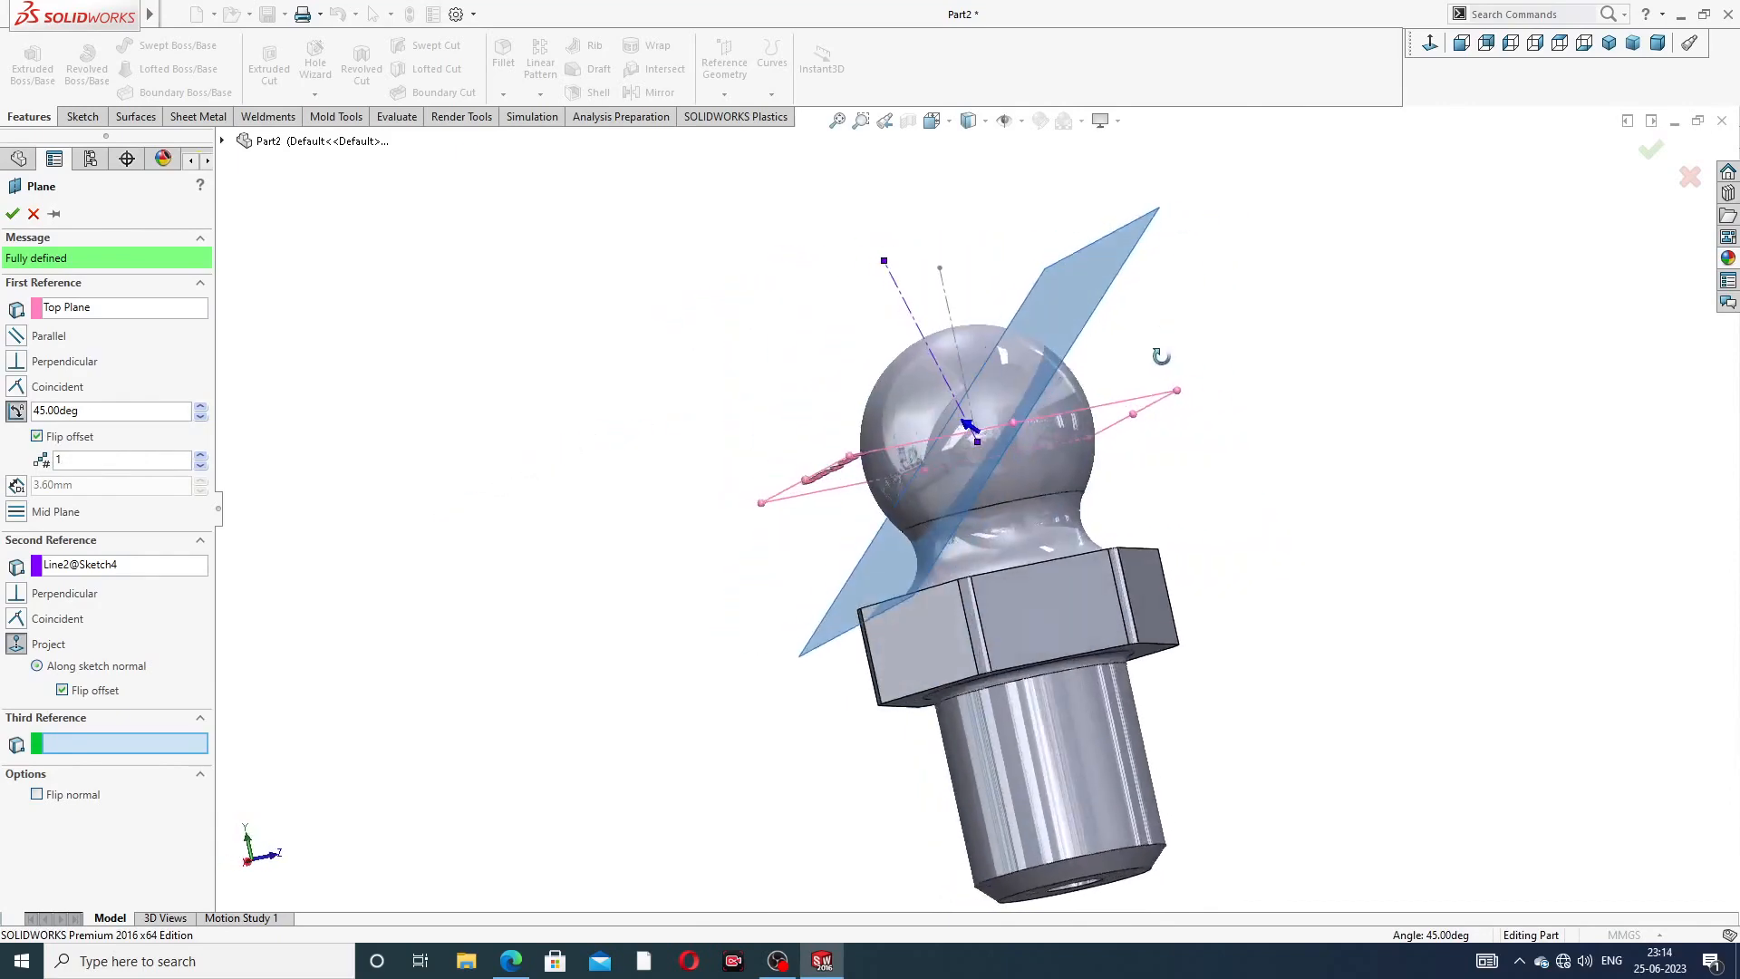
{"action": "left_click", "coordinate": [1434, 53]}
{"action": "middle_click_drag", "start_coordinate": [1181, 283], "coordinate": [1362, 264]}
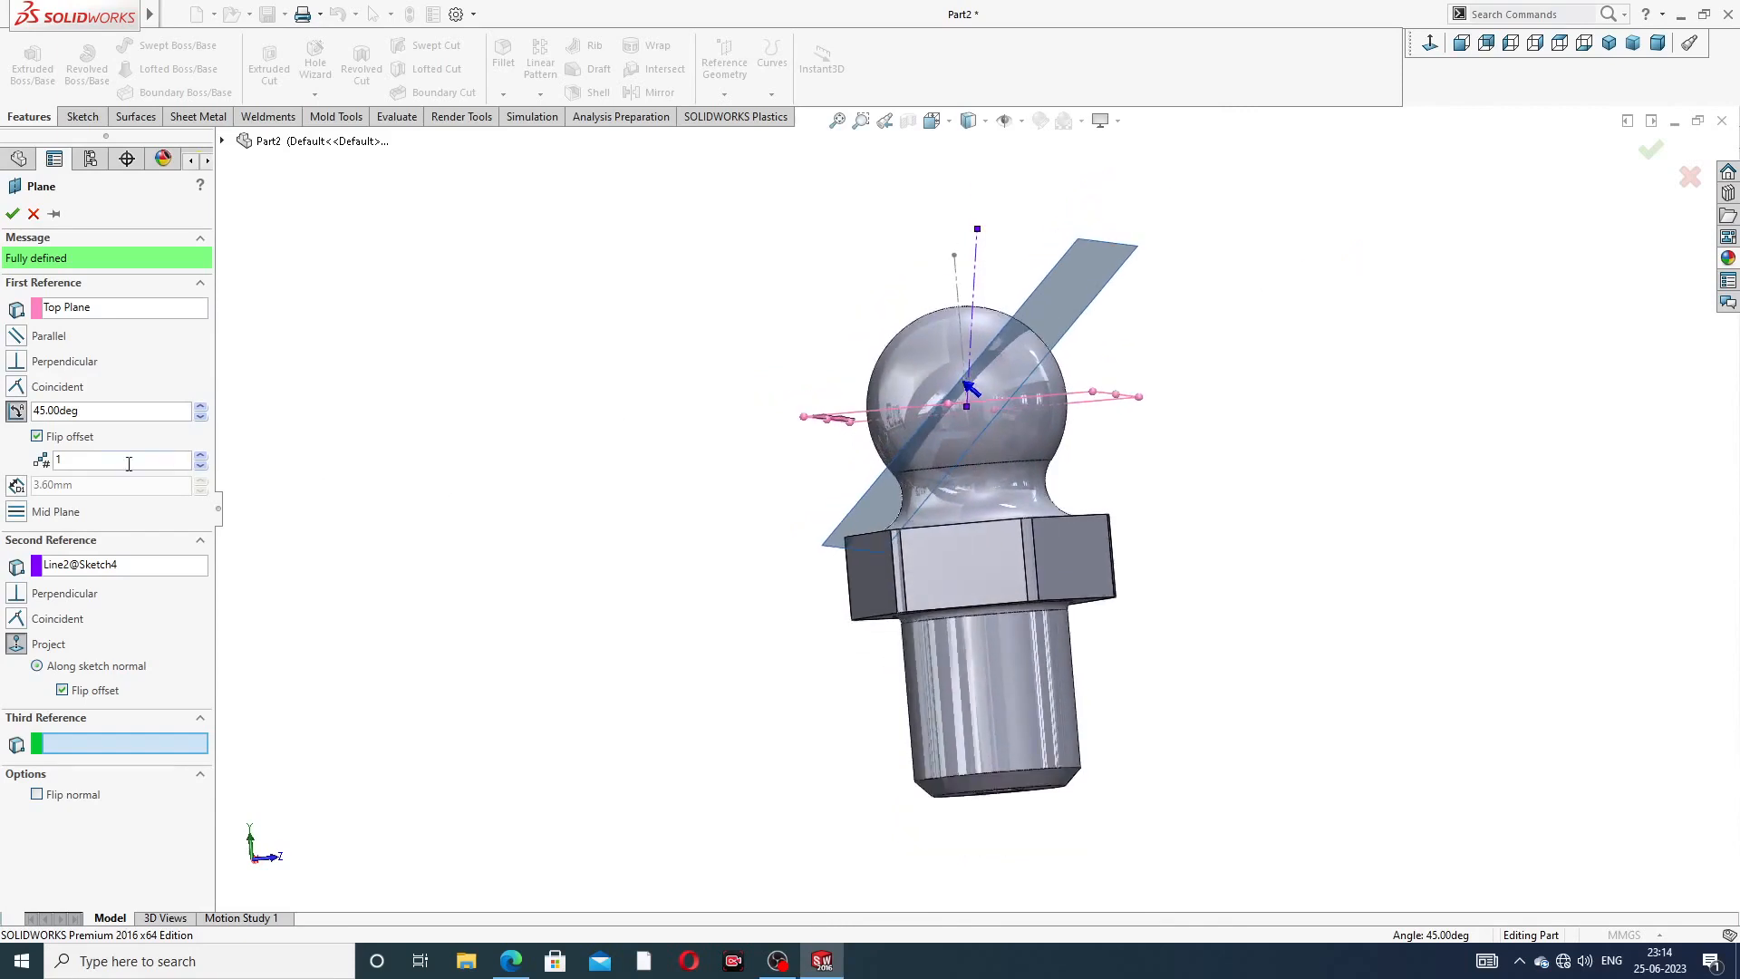
{"action": "left_click", "coordinate": [48, 439]}
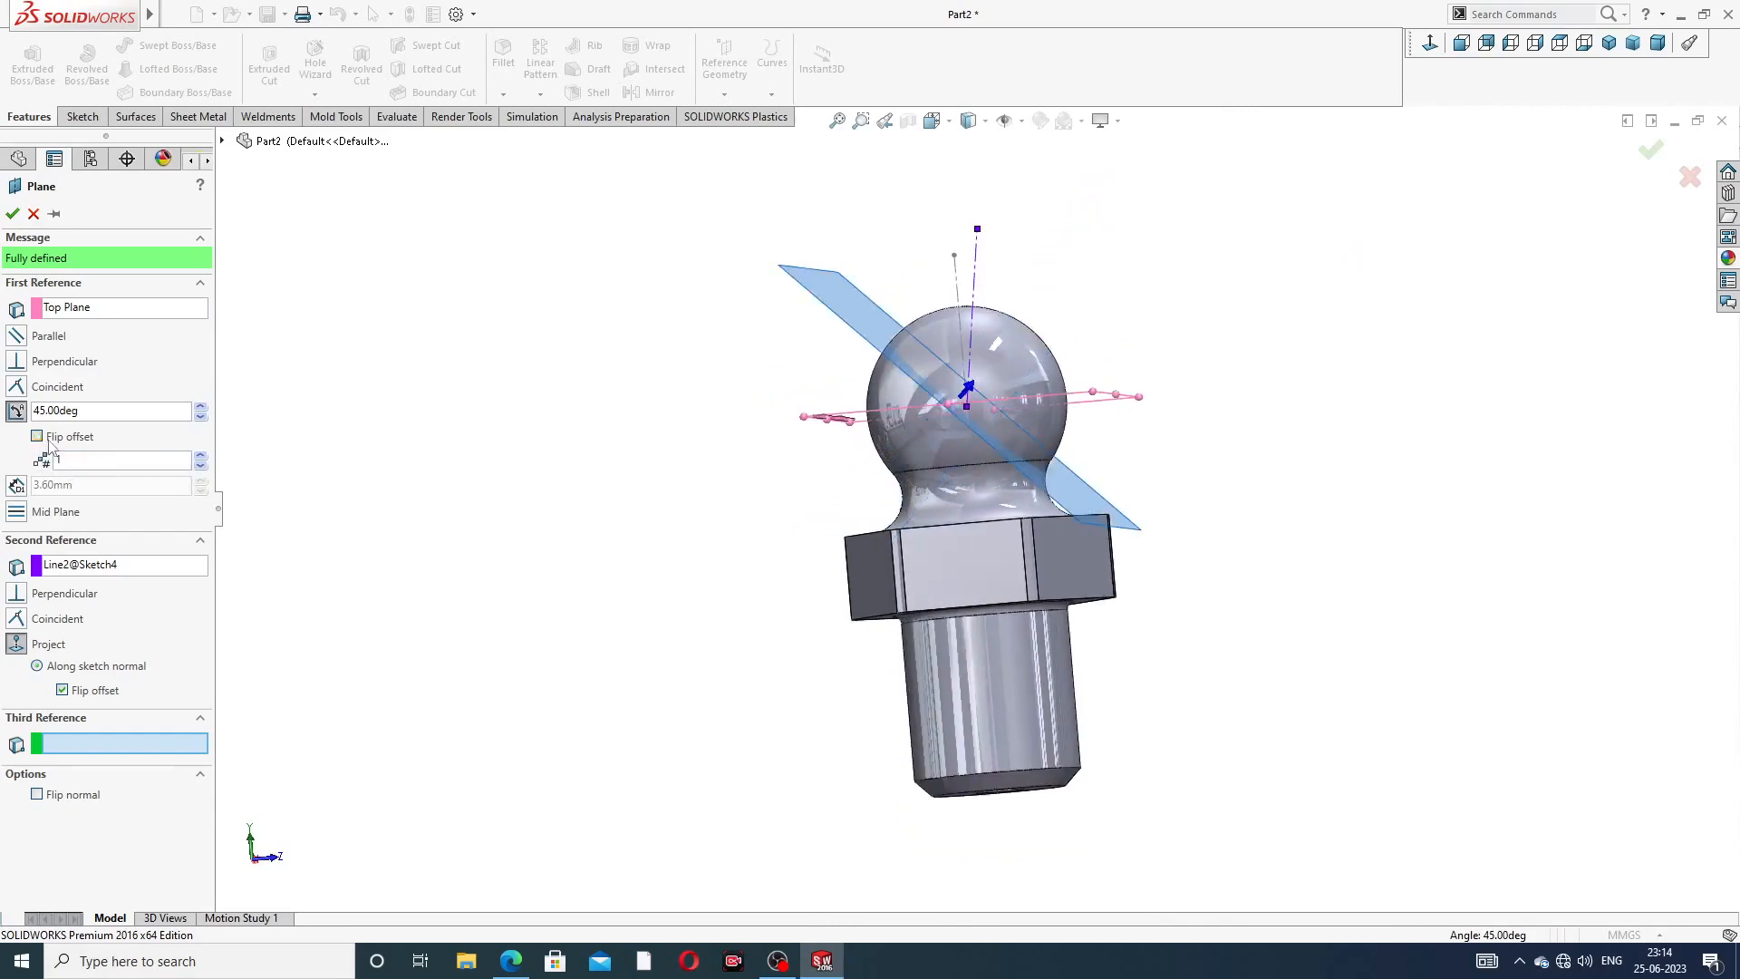
{"action": "left_click", "coordinate": [38, 437]}
{"action": "middle_click_drag", "start_coordinate": [675, 388], "coordinate": [710, 404]}
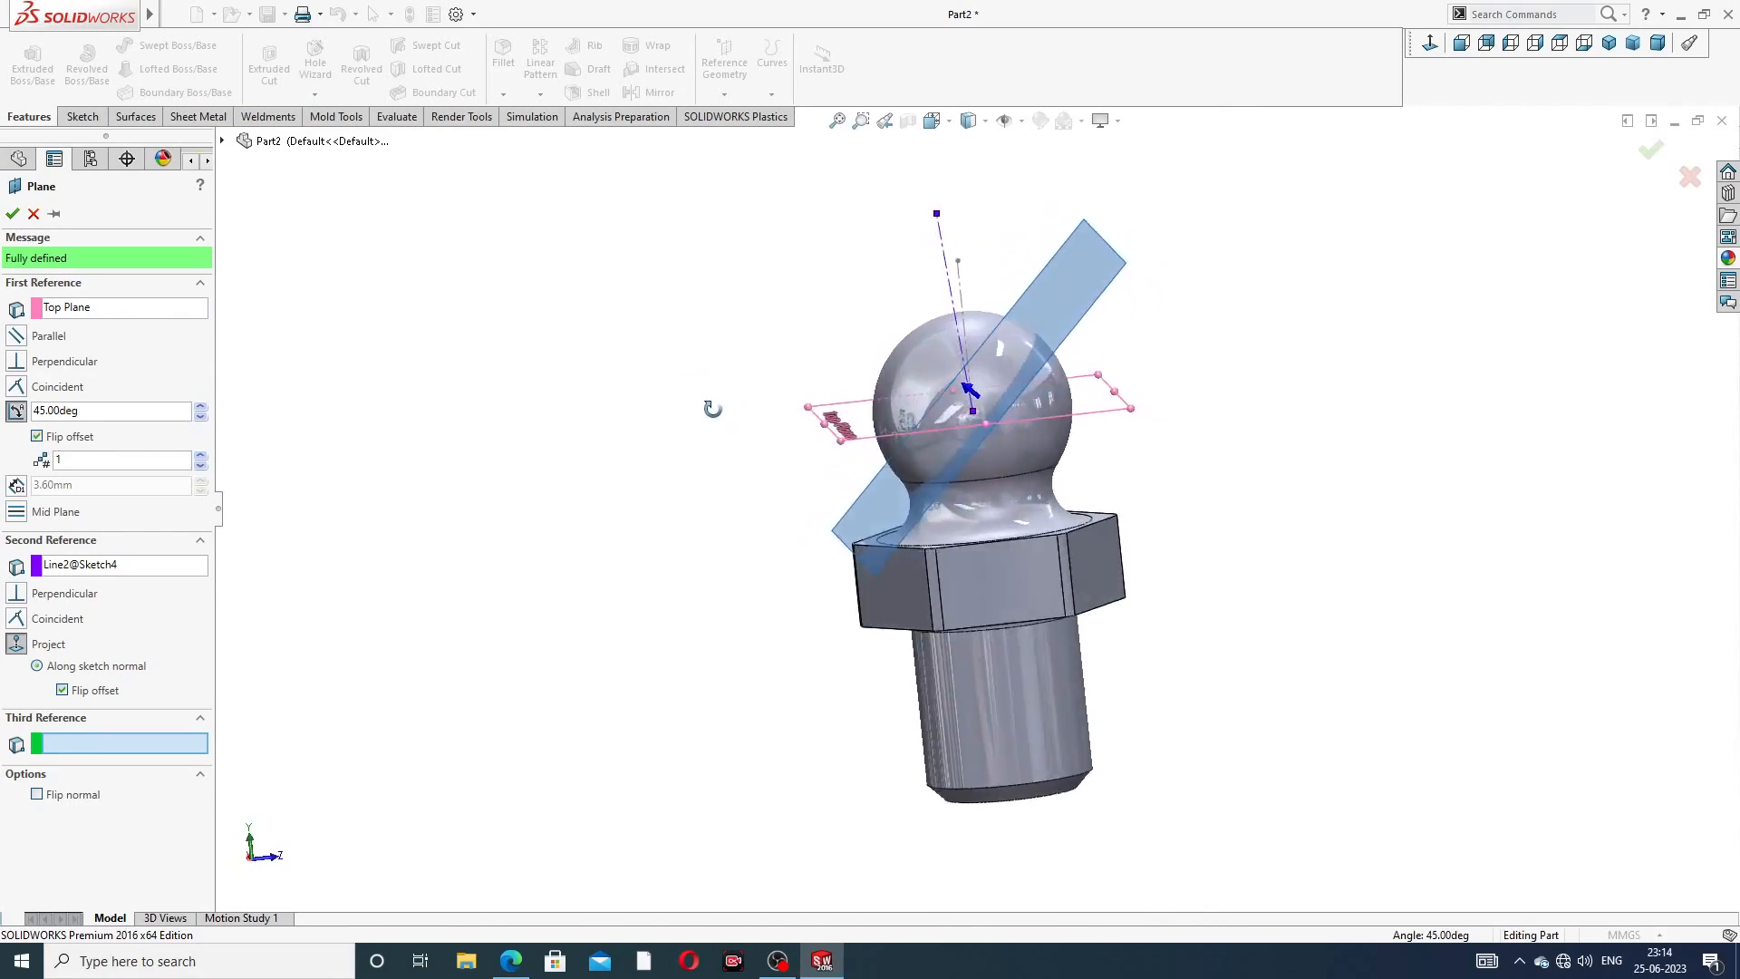
- Create the reference plane at 45 degrees to the Top Plane through the projected sketch line, with the offset flipped
{"action": "scroll", "coordinate": [1033, 410], "scroll_direction": "down", "scroll_amount": 1}
{"action": "middle_click_drag", "start_coordinate": [1033, 411], "coordinate": [978, 425]}
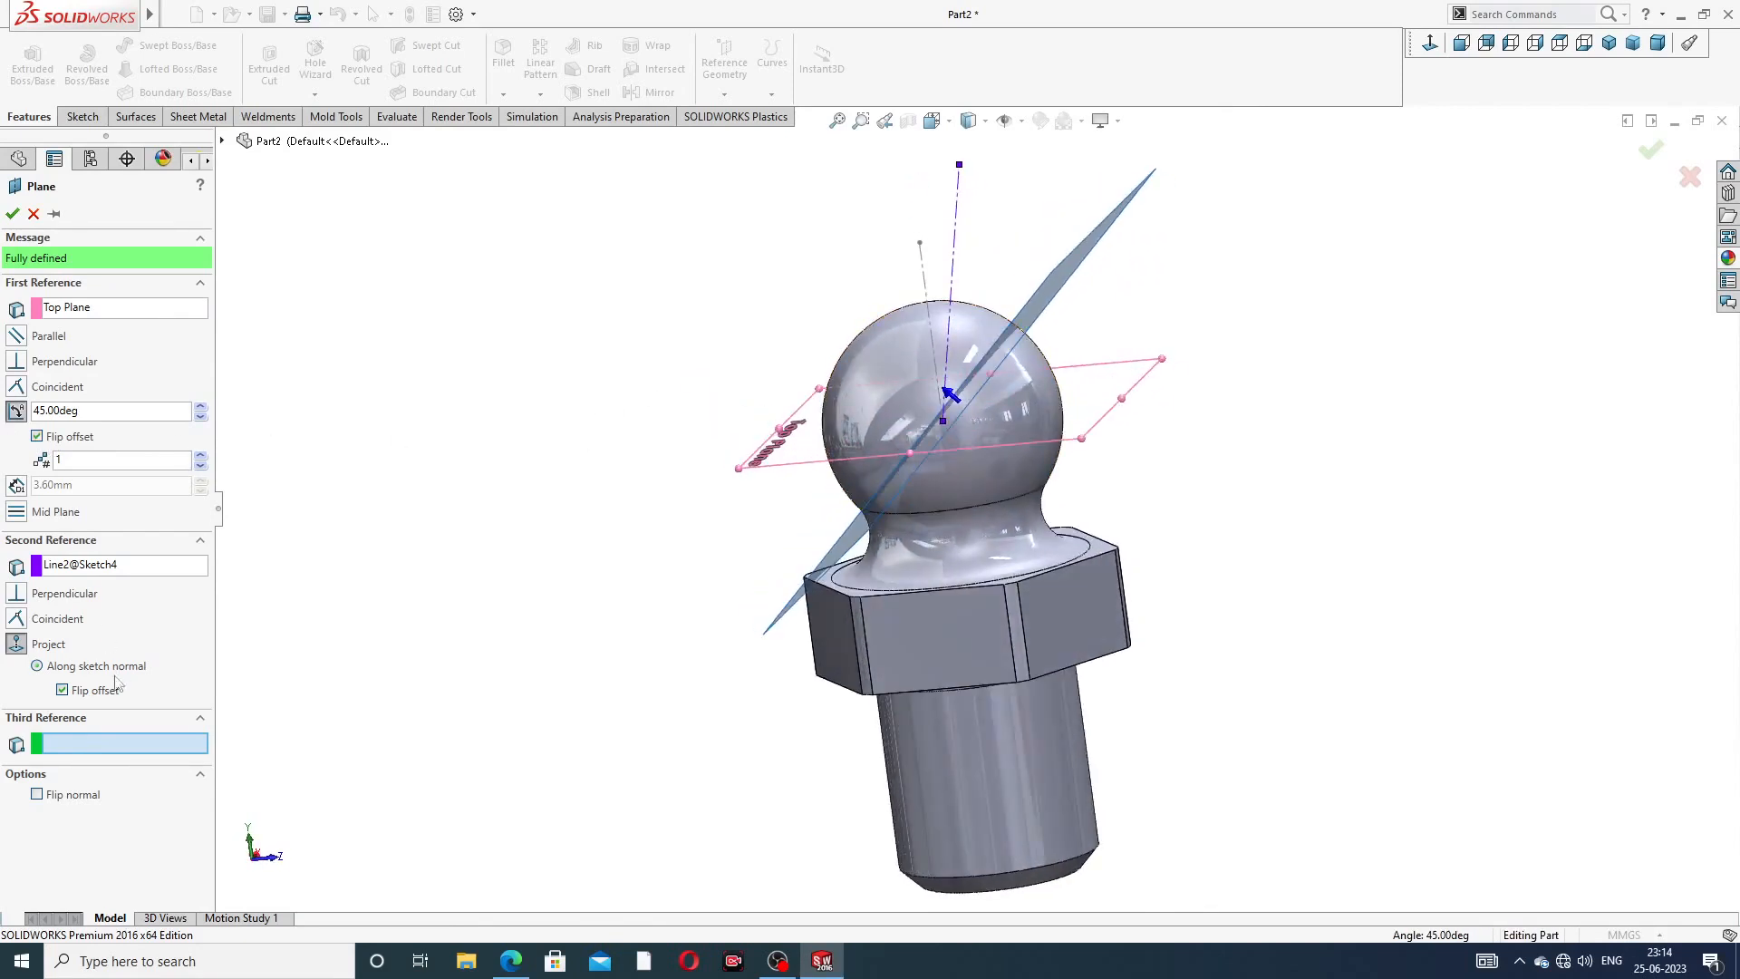
{"action": "left_click", "coordinate": [12, 214]}
{"action": "middle_click_drag", "start_coordinate": [898, 255], "coordinate": [955, 268]}
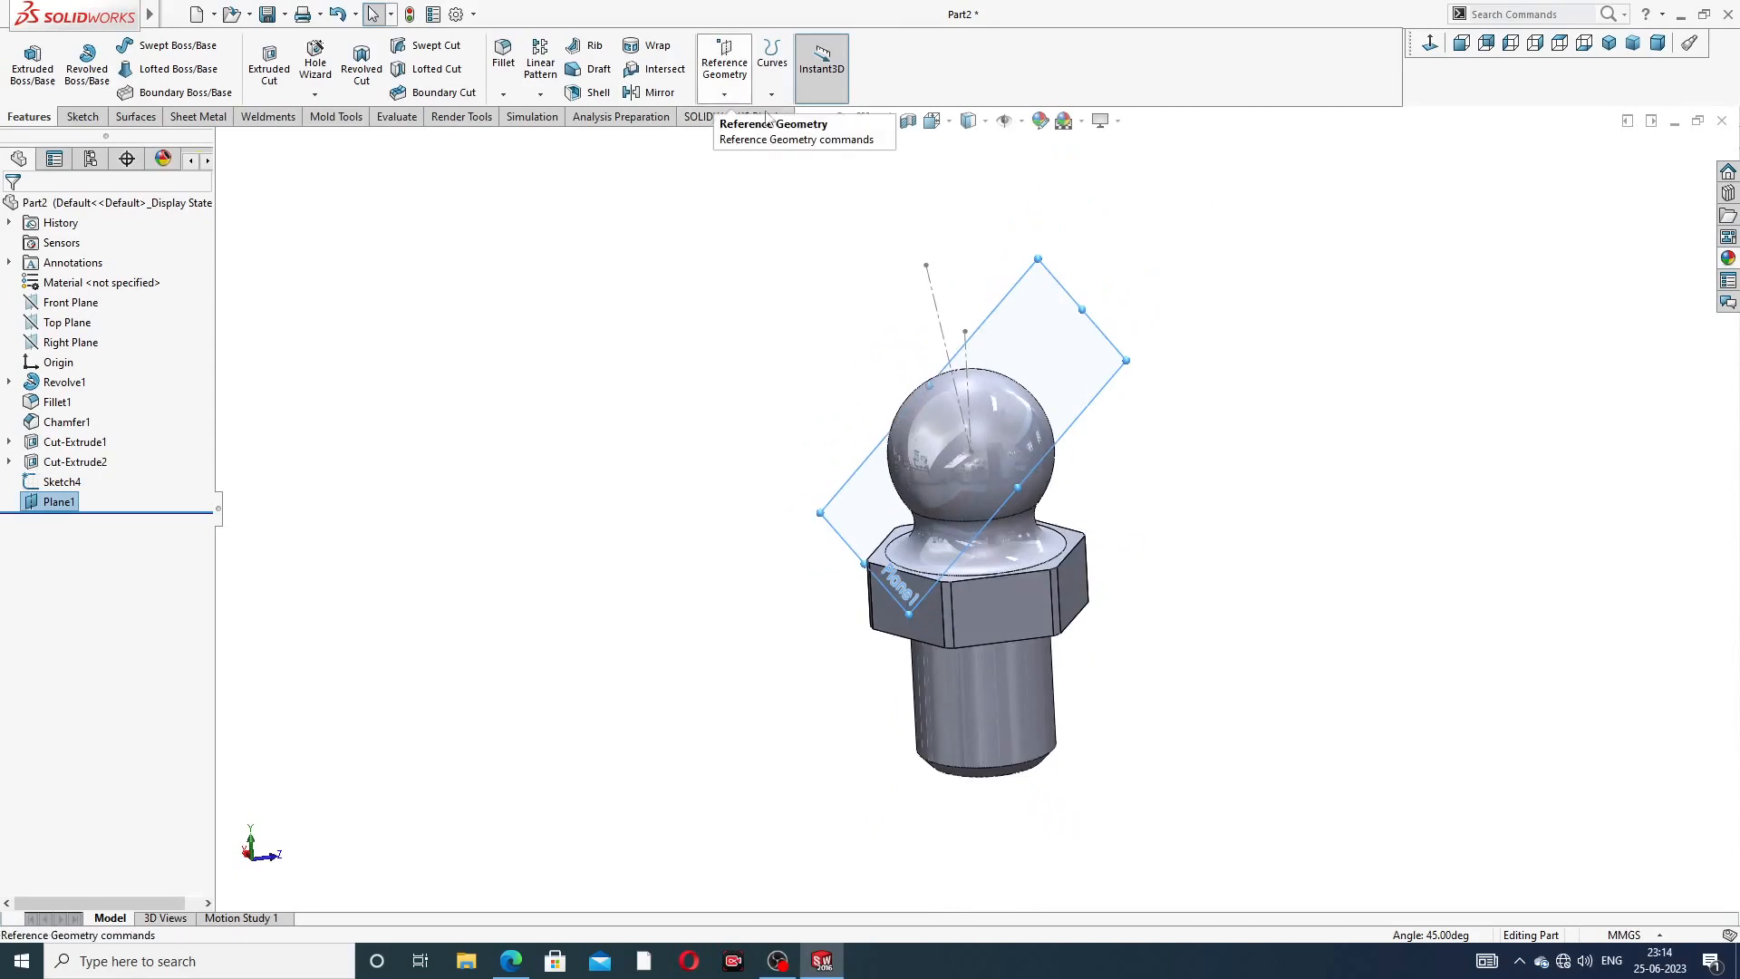
- Create a second reference plane offset 3.60 mm from the 45-degree plane, checking the distance against the PDF drawing
{"action": "left_click", "coordinate": [724, 94]}
{"action": "left_click", "coordinate": [759, 120]}
{"action": "middle_click_drag", "start_coordinate": [1185, 326], "coordinate": [1069, 326]}
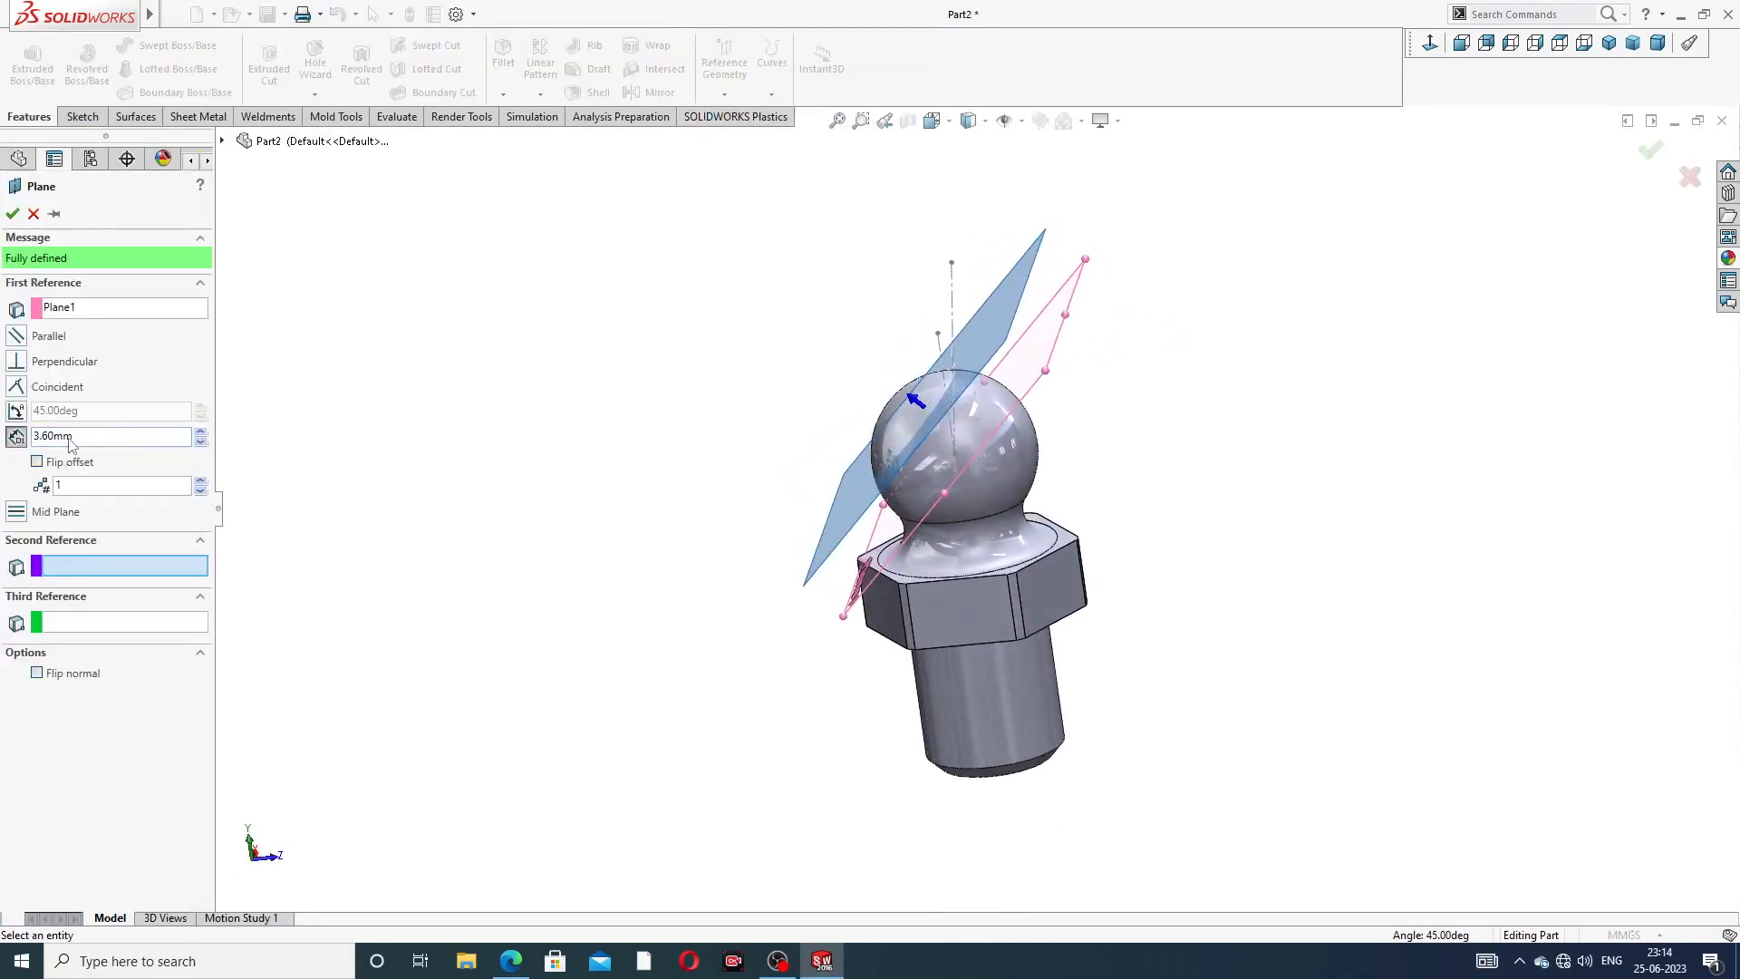
{"action": "left_click", "coordinate": [511, 960]}
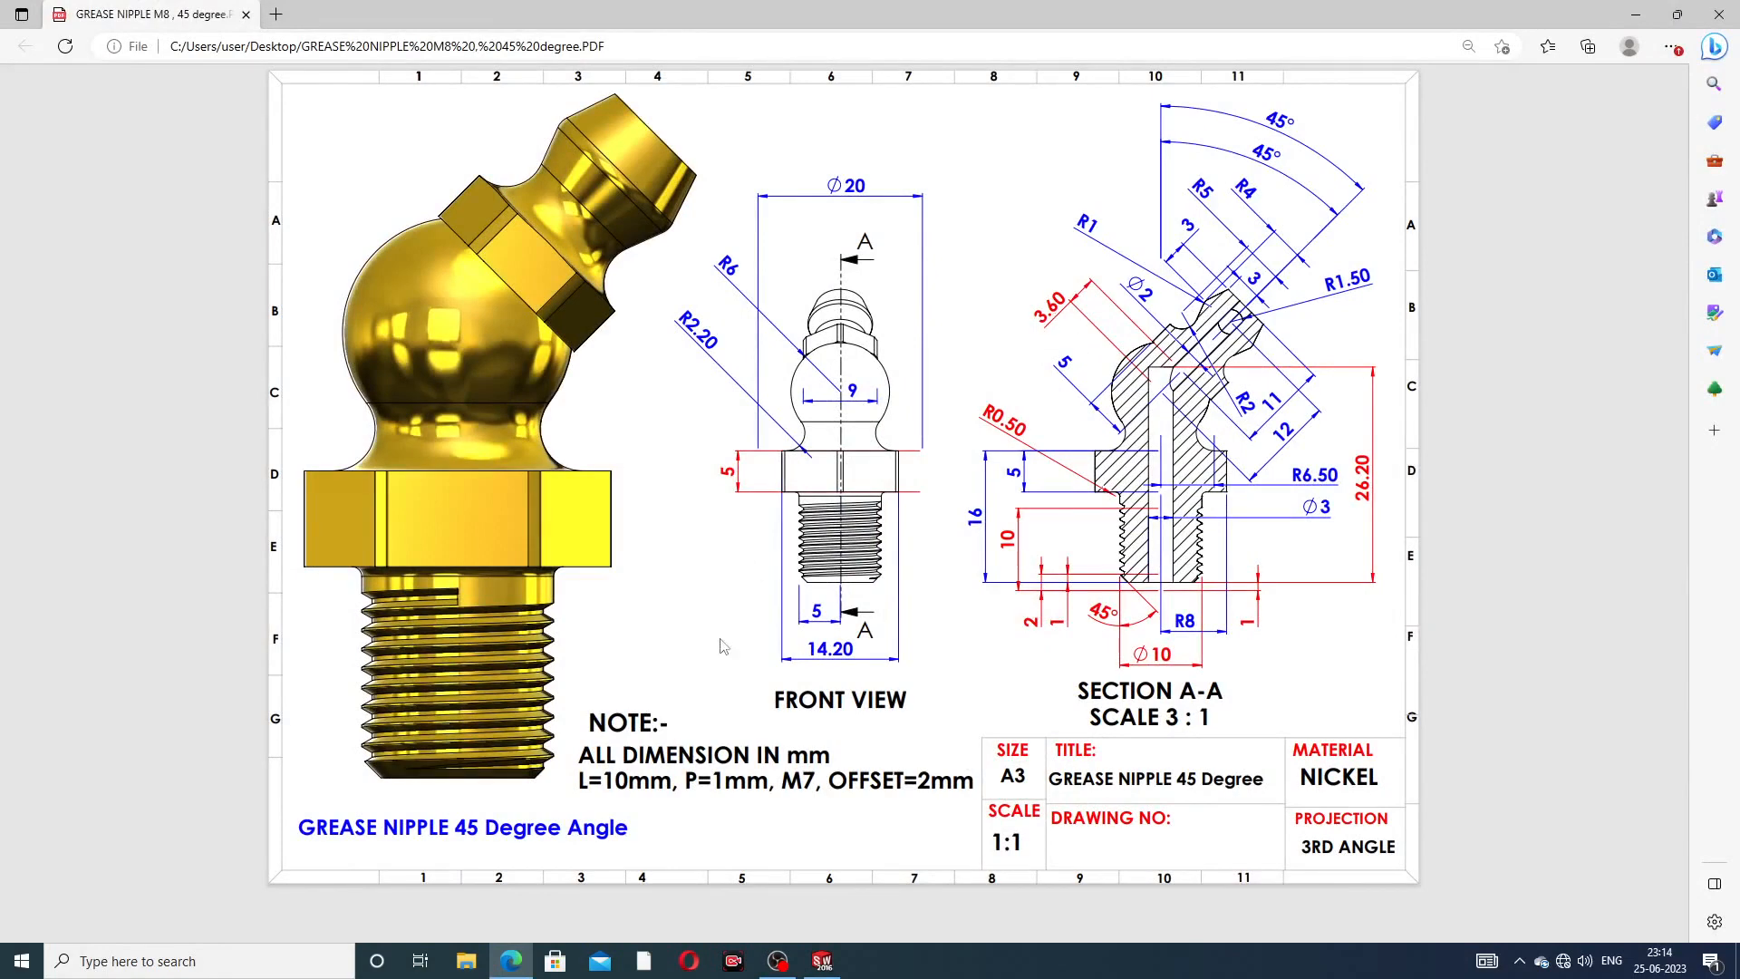
{"action": "left_click", "coordinate": [512, 959]}
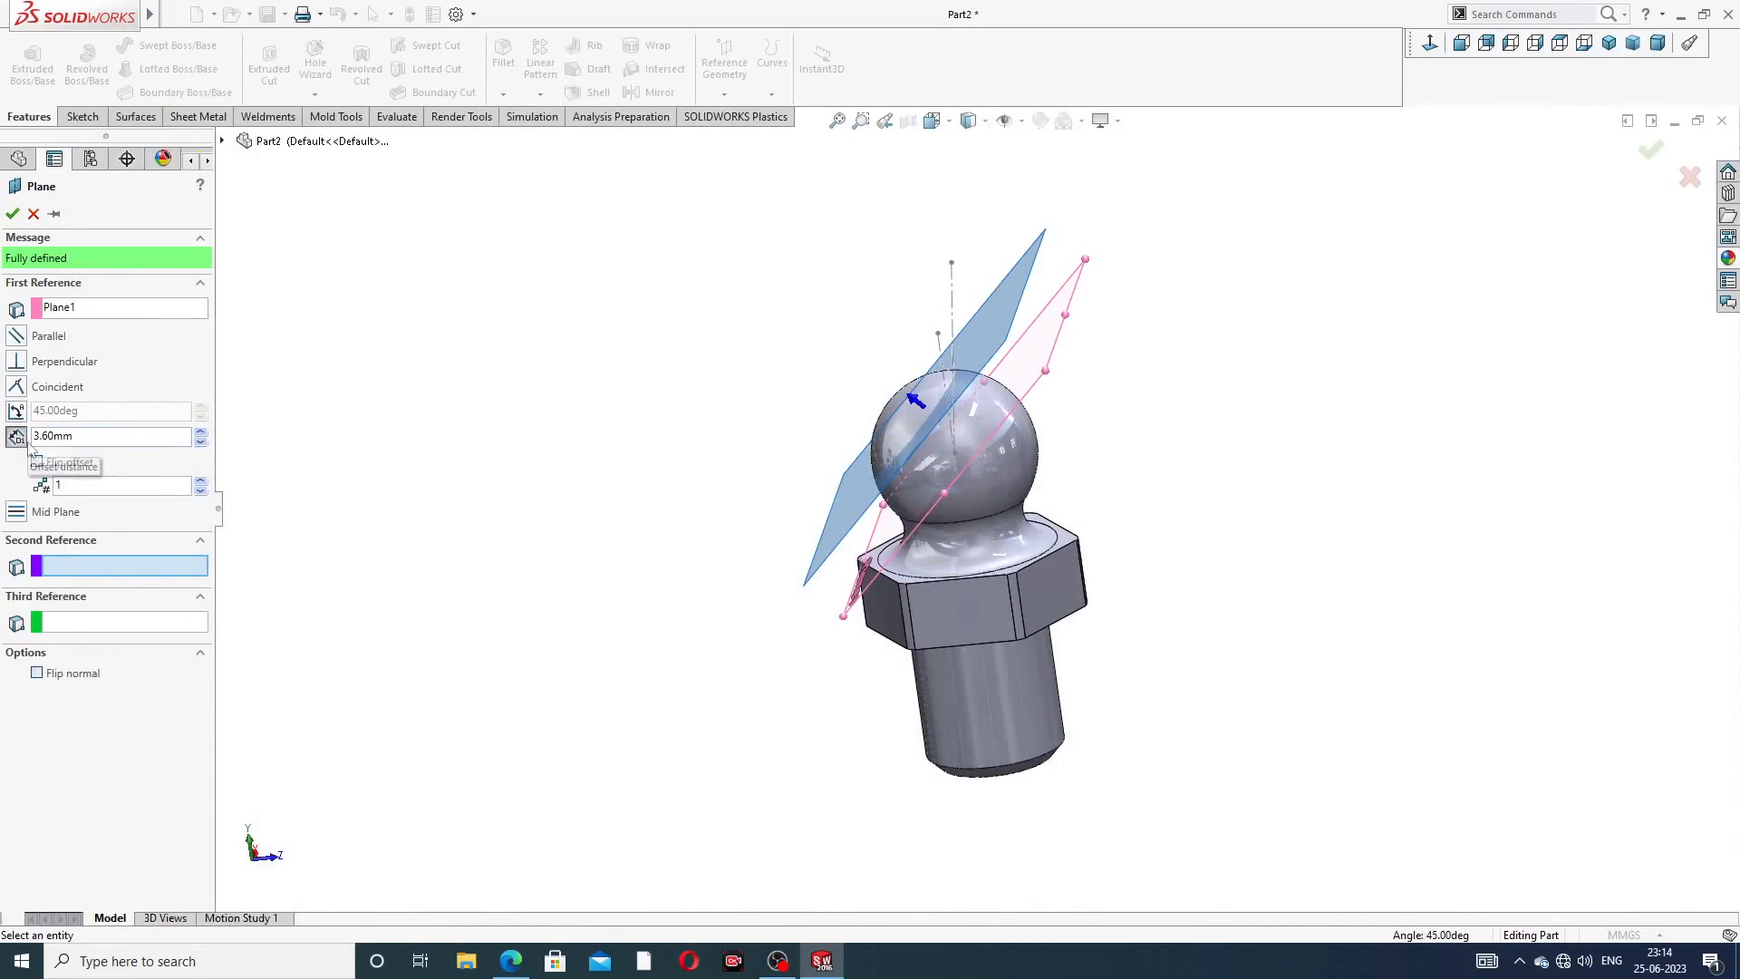
{"action": "left_click", "coordinate": [12, 214]}
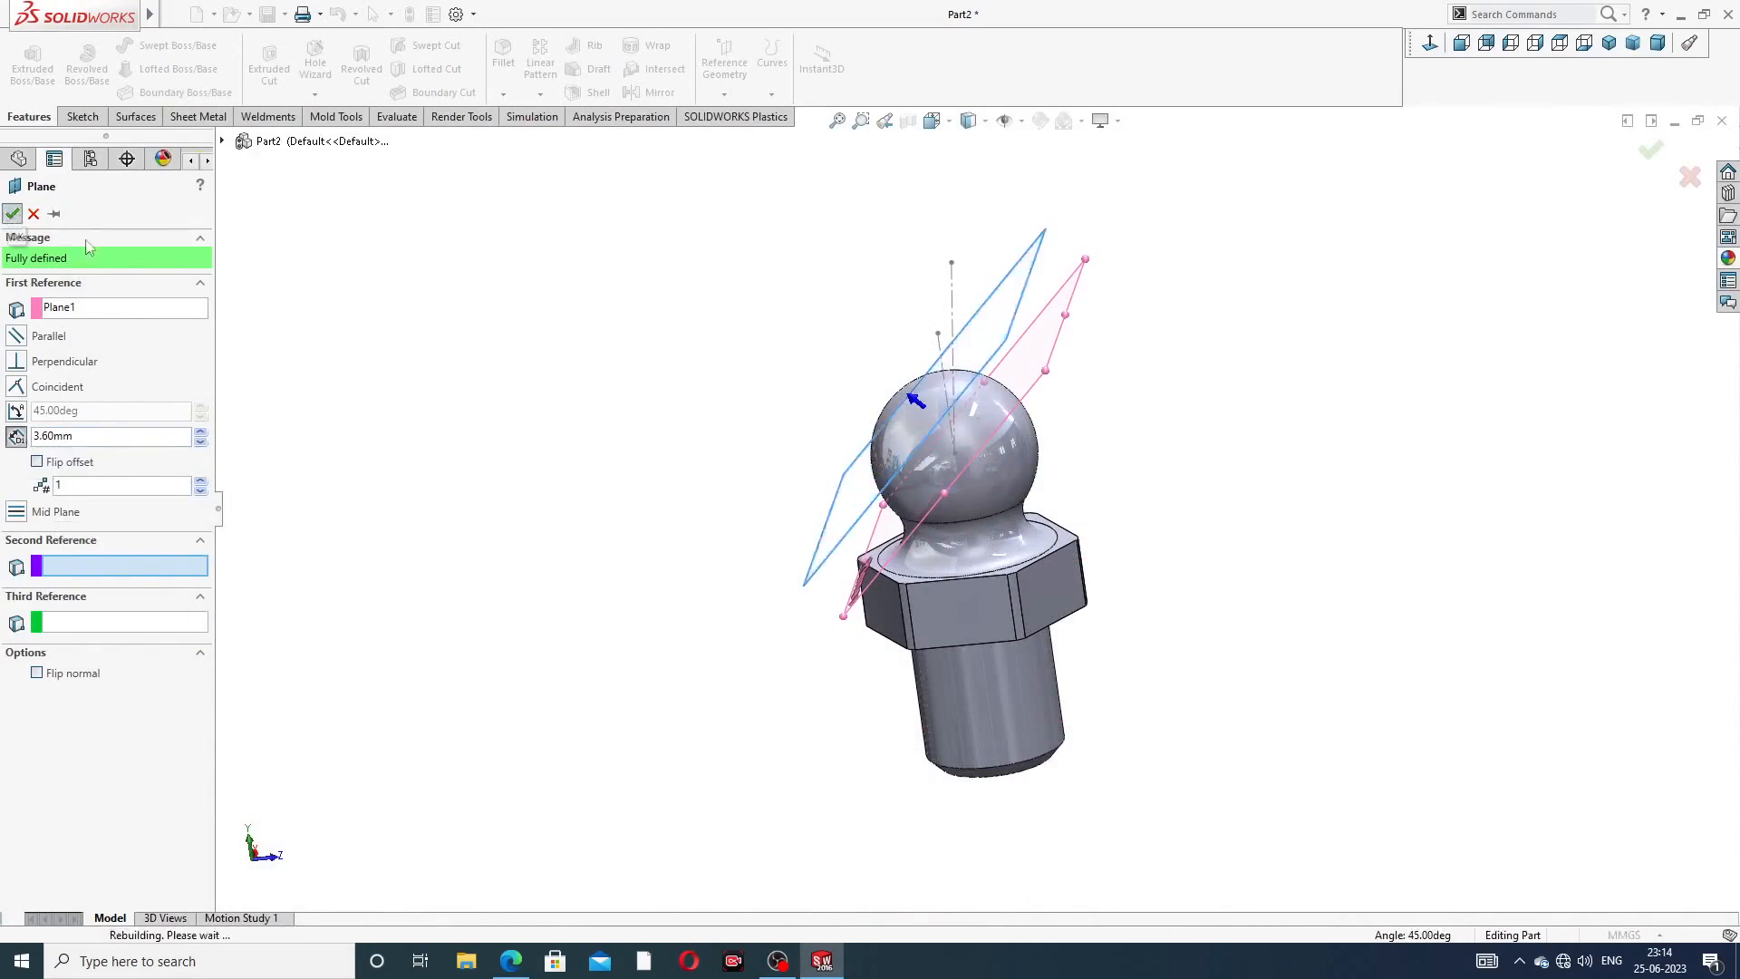
- Hide the original 45-degree plane that passes through the ball's centre
{"action": "left_click", "coordinate": [1062, 340]}
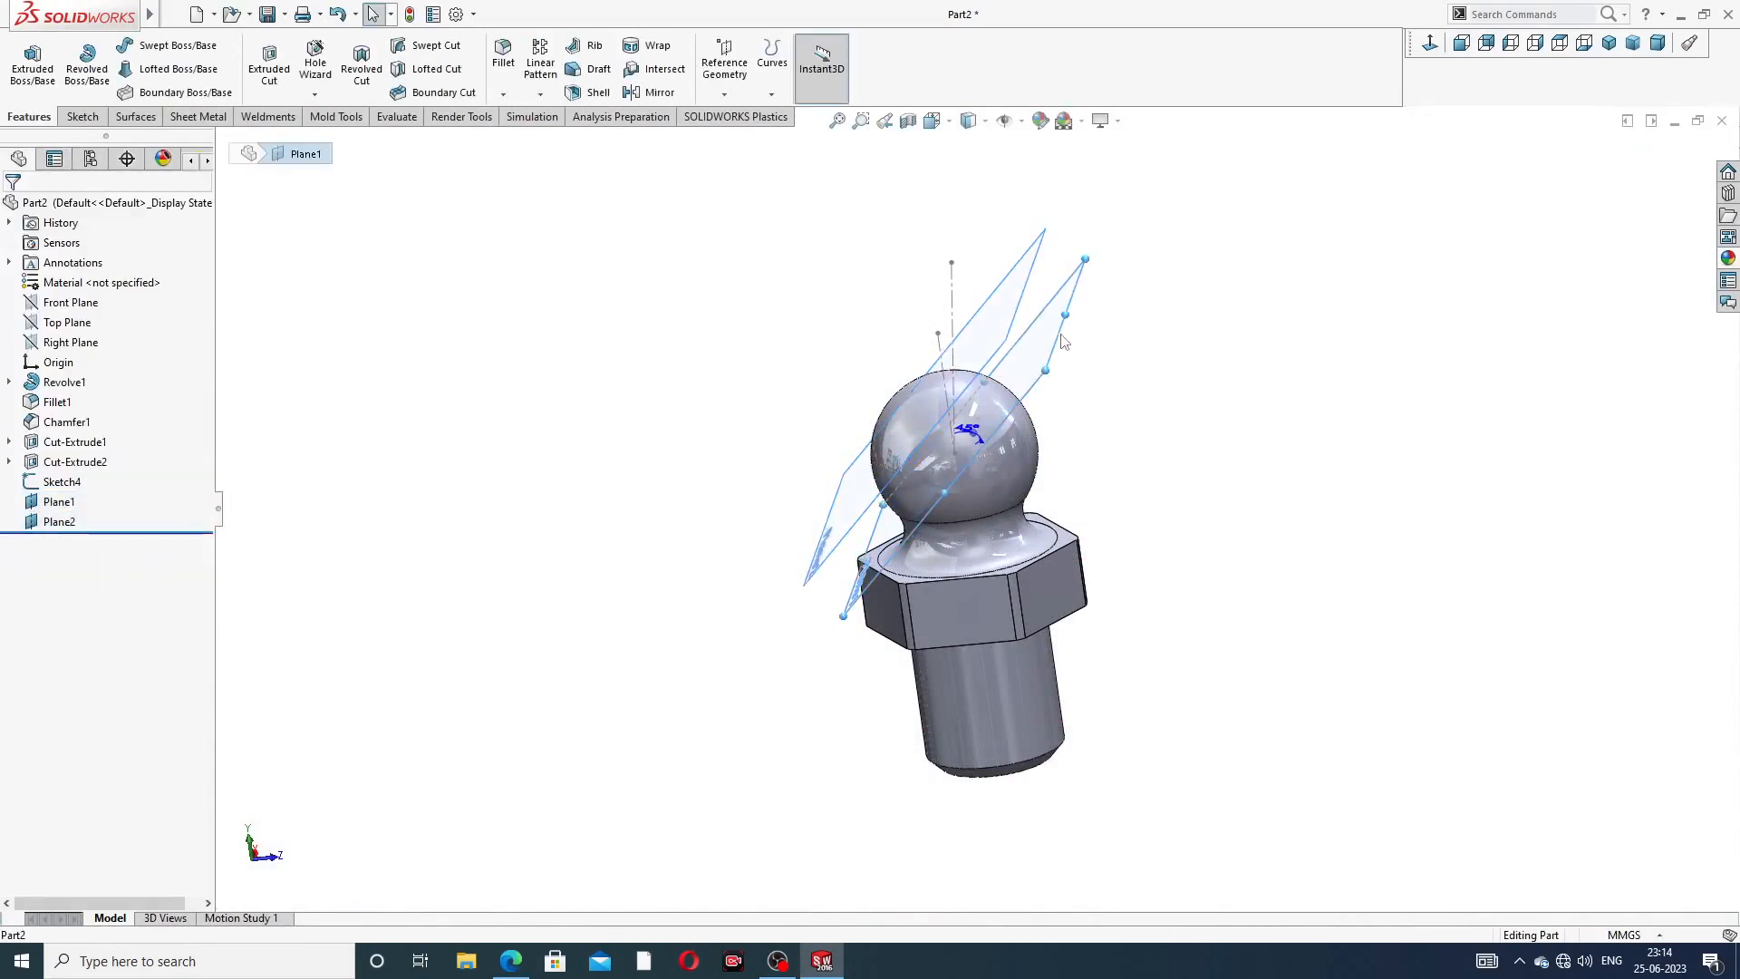
{"action": "left_click", "coordinate": [1153, 280]}
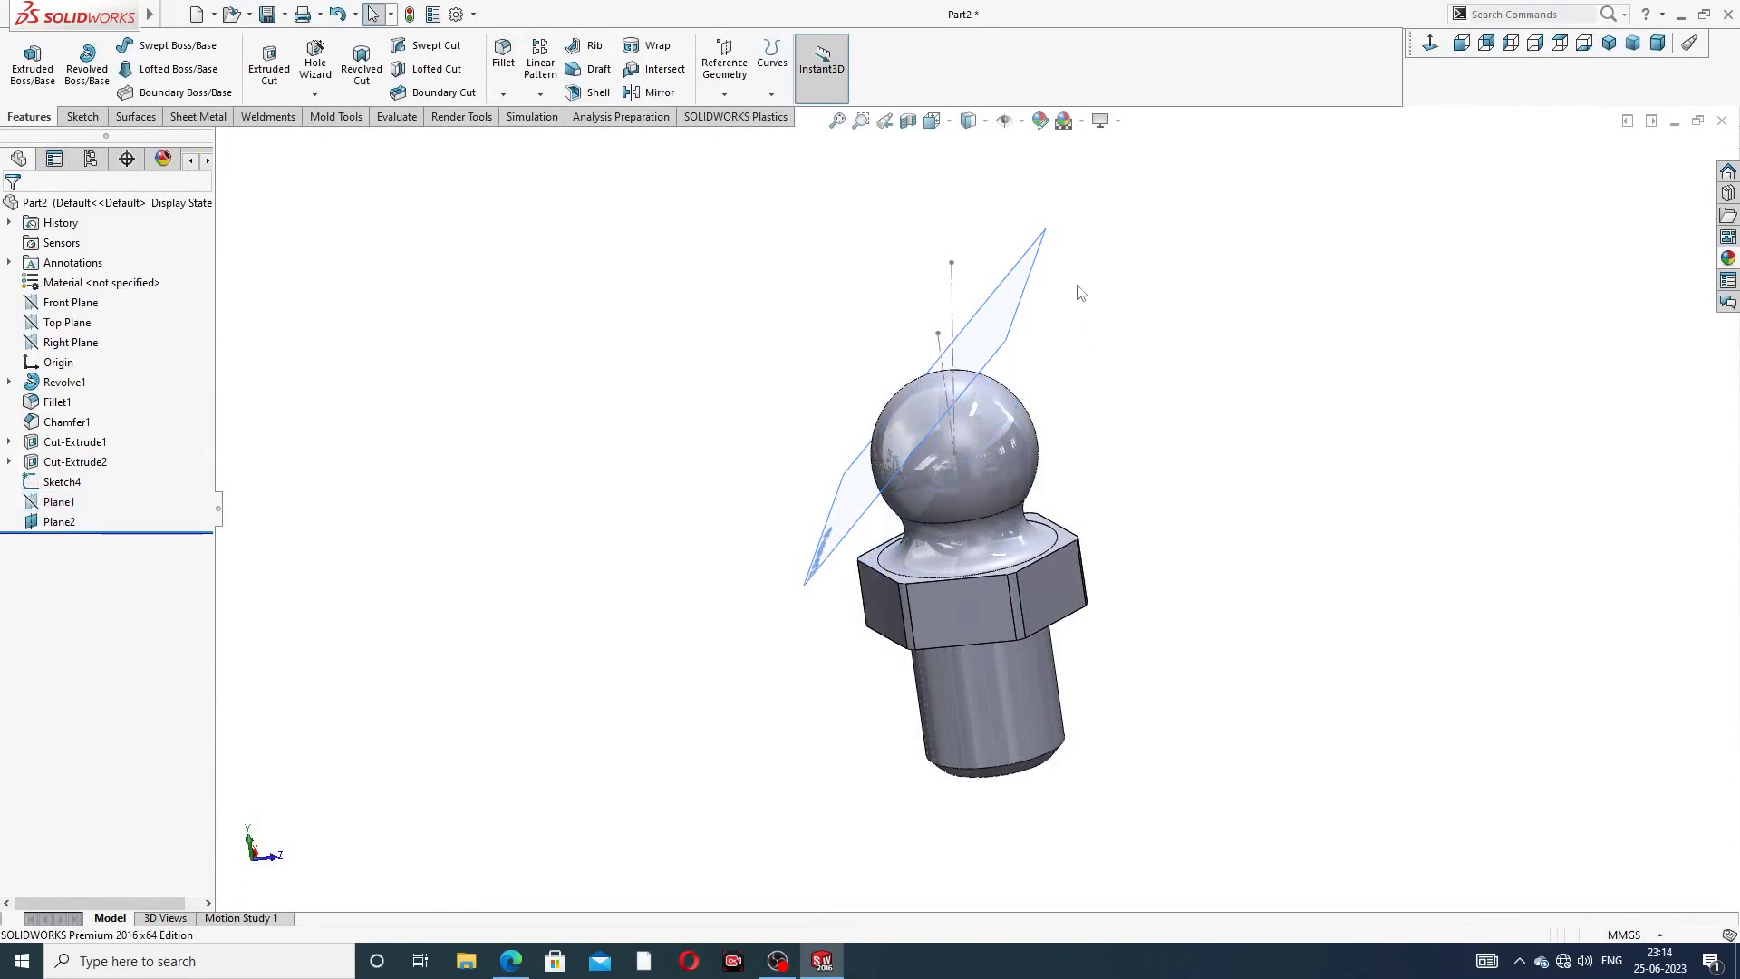
- Start a new sketch on the 3.60 mm offset plane and view it face-on
{"action": "middle_click_drag", "start_coordinate": [1078, 292], "coordinate": [1166, 302]}
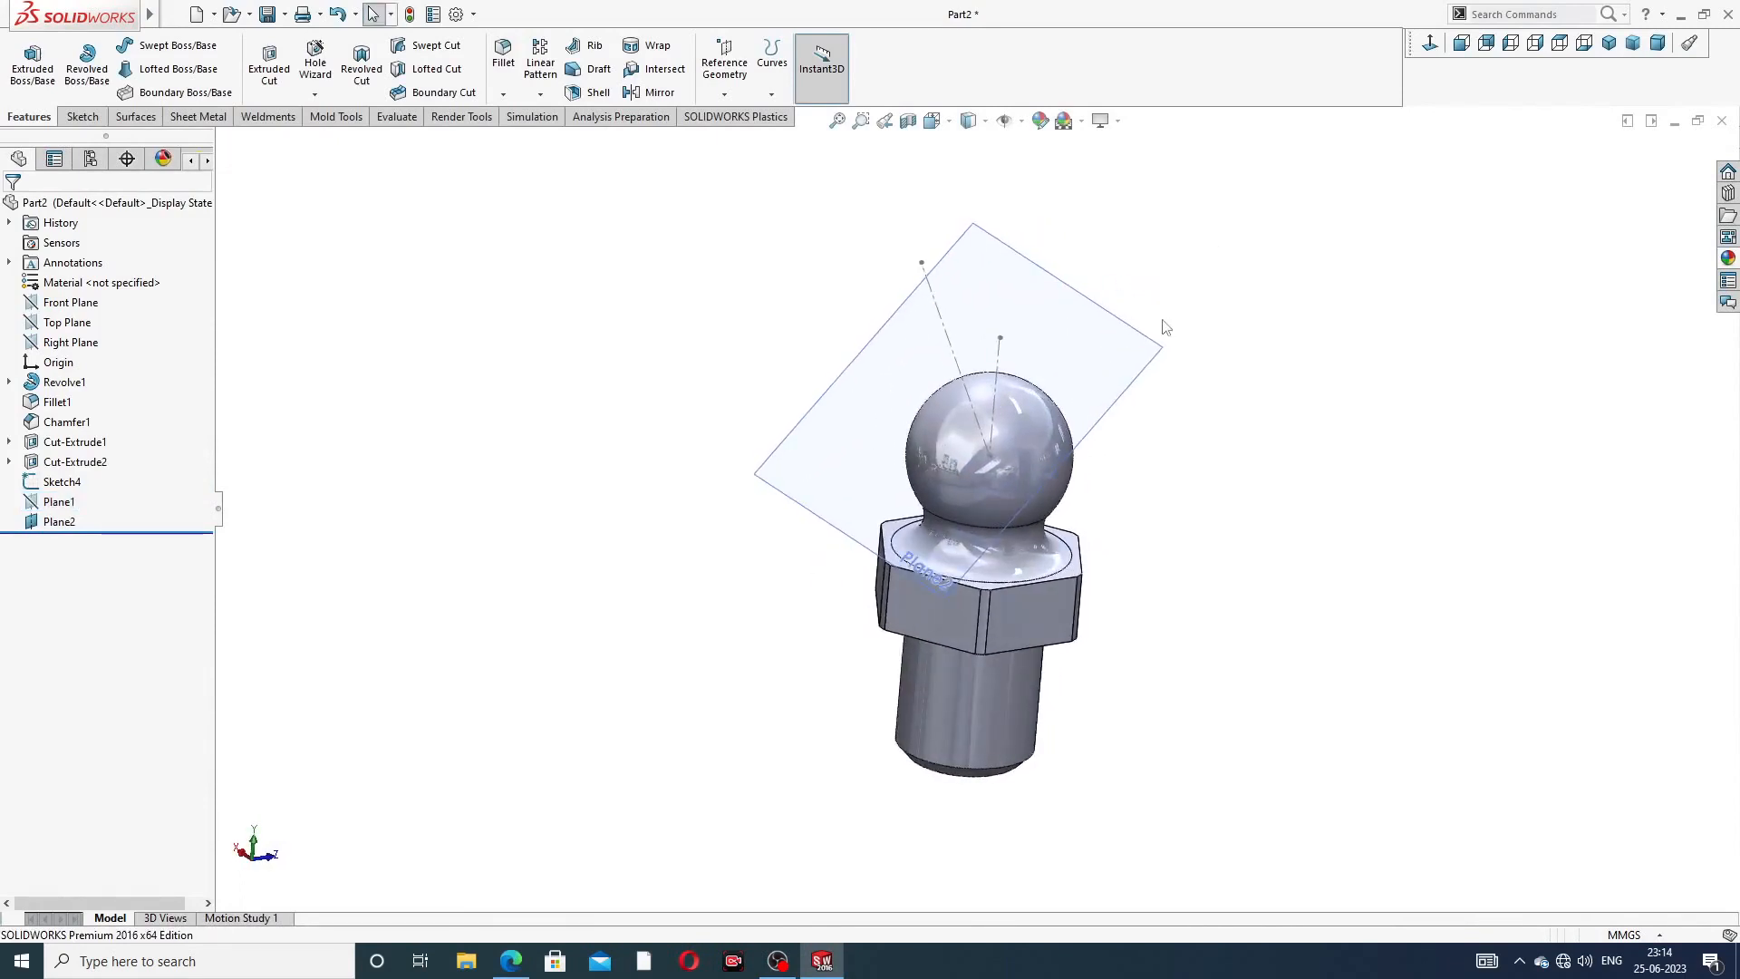
{"action": "left_click", "coordinate": [1131, 333]}
{"action": "left_click", "coordinate": [1199, 269]}
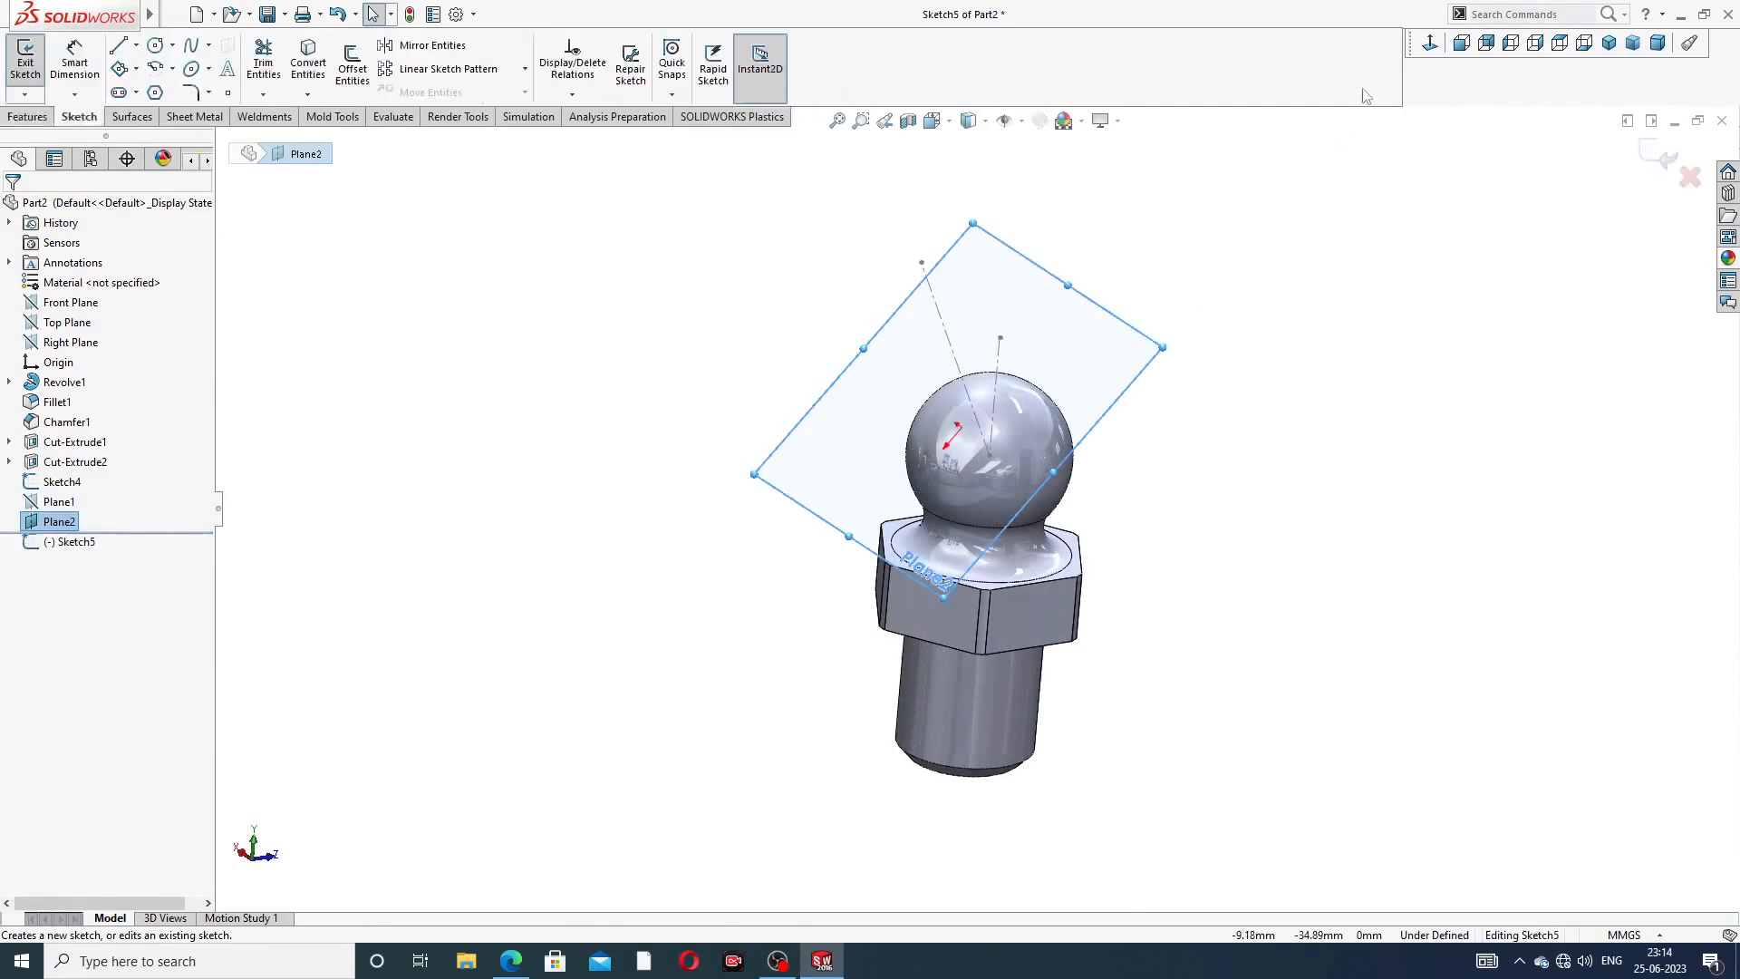
{"action": "left_click", "coordinate": [1429, 45]}
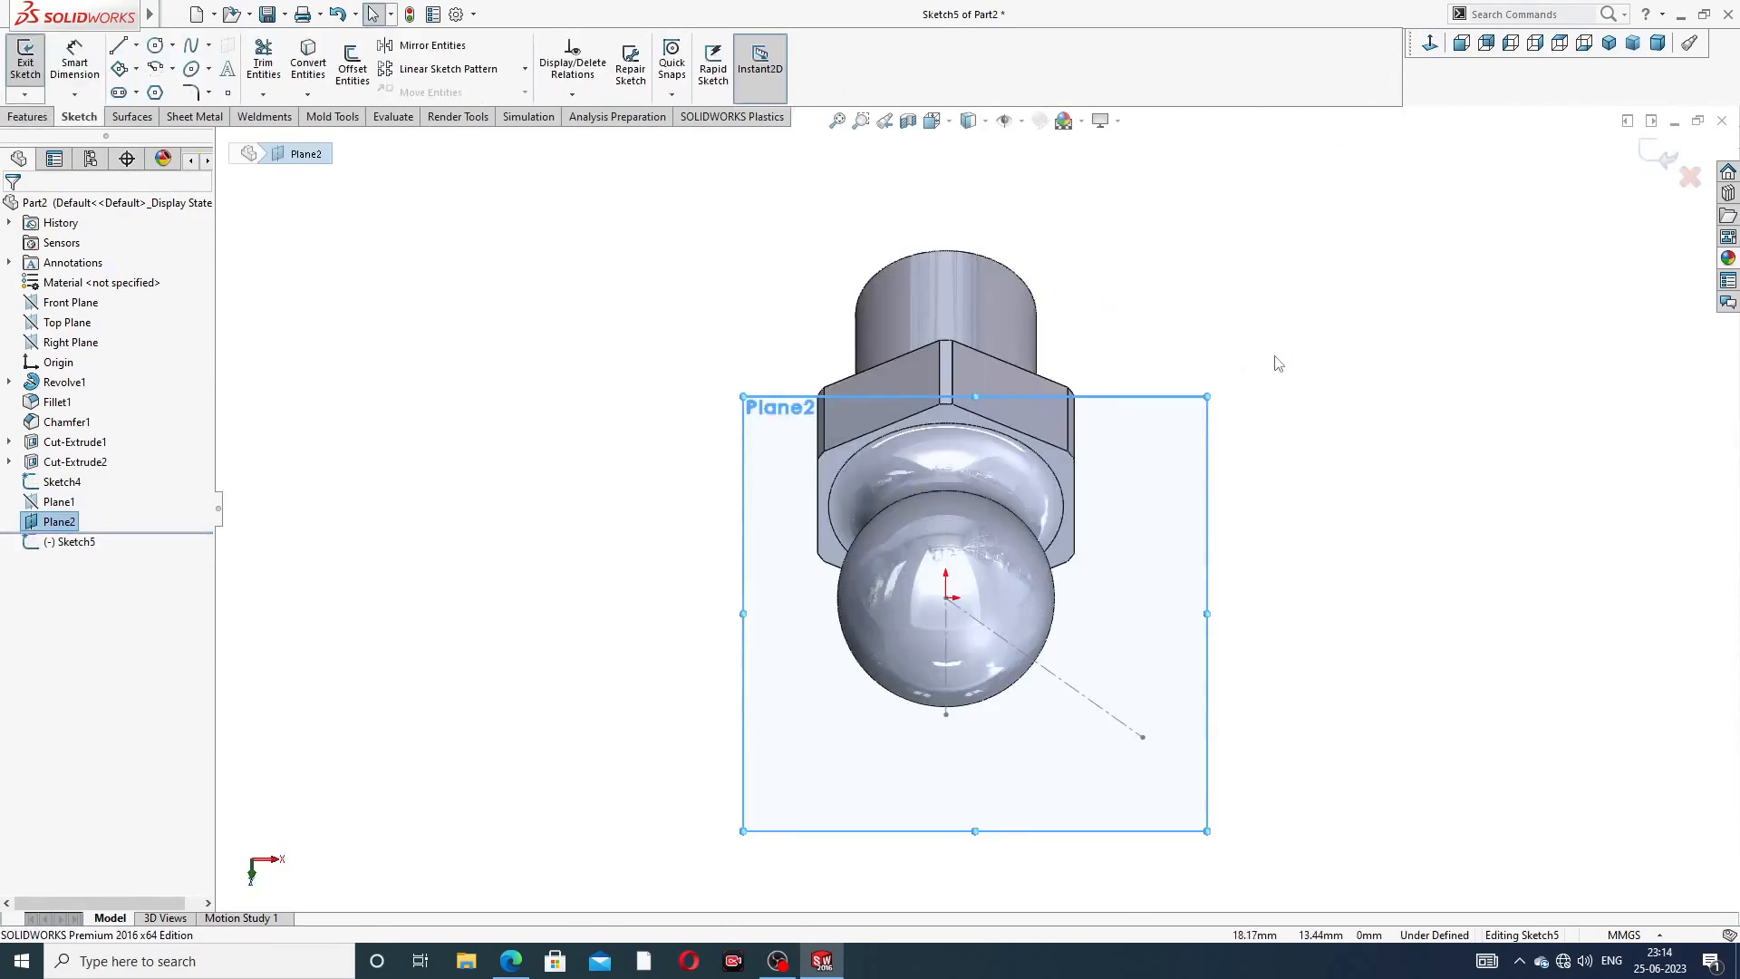
{"action": "middle_click_drag", "start_coordinate": [1278, 363], "coordinate": [1497, 159]}
{"action": "left_click", "coordinate": [1429, 44]}
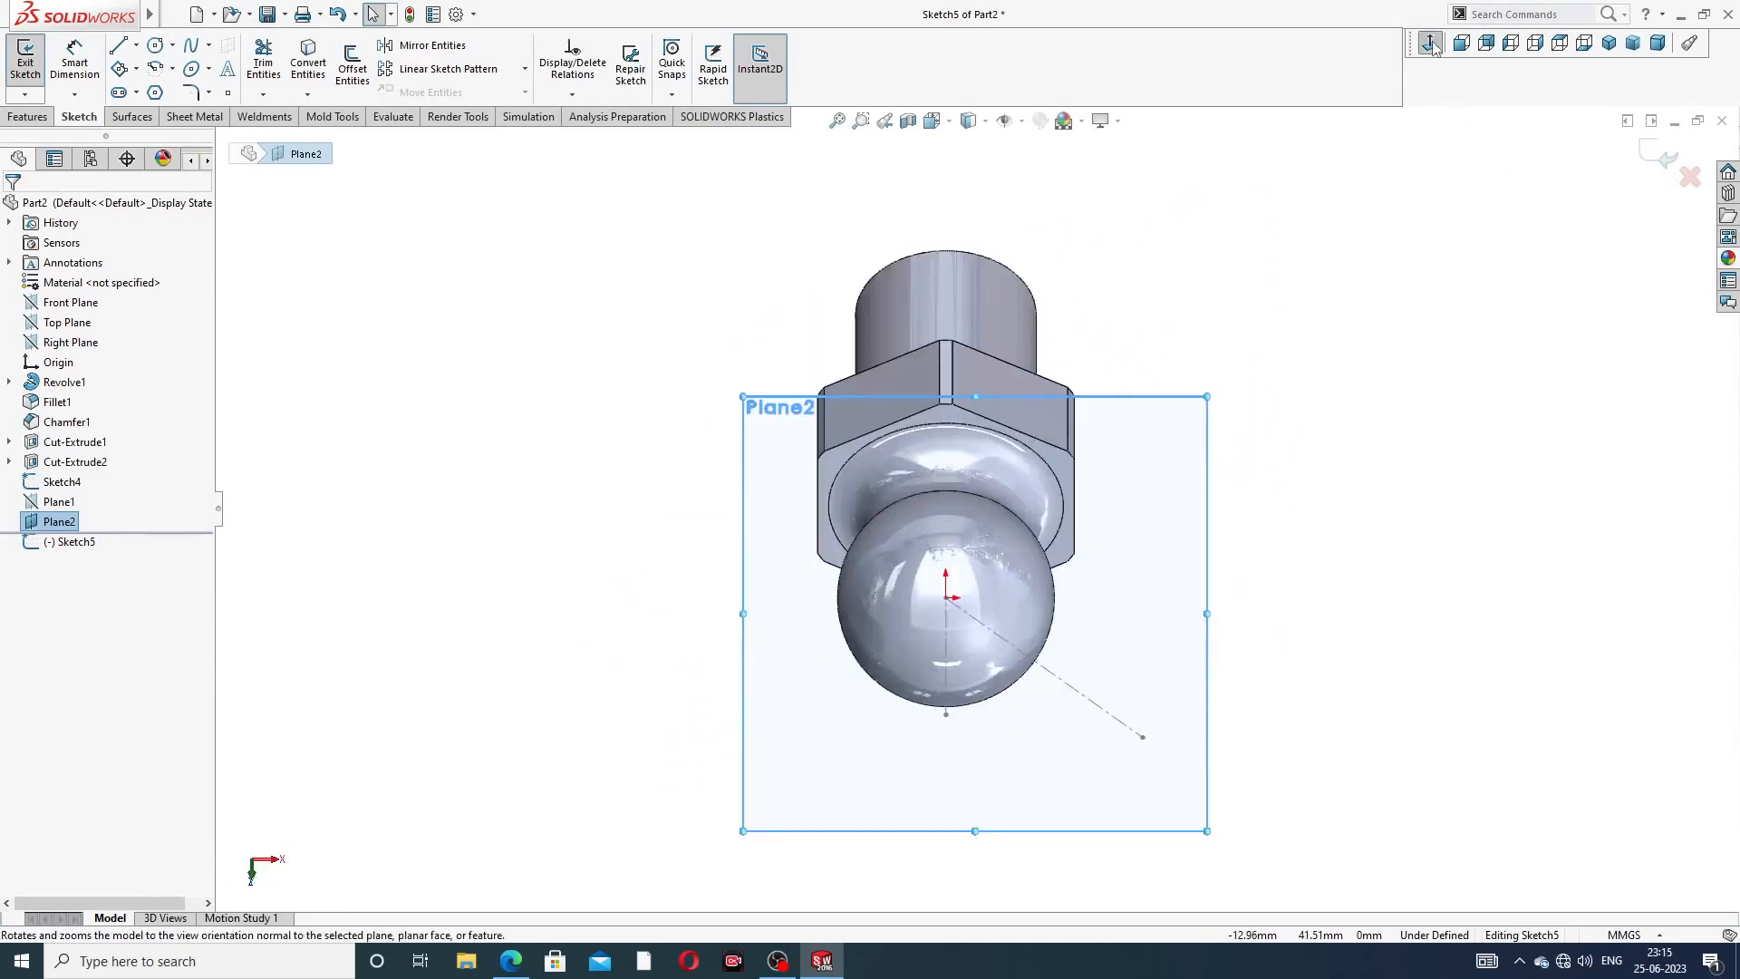
{"action": "left_click", "coordinate": [1430, 43]}
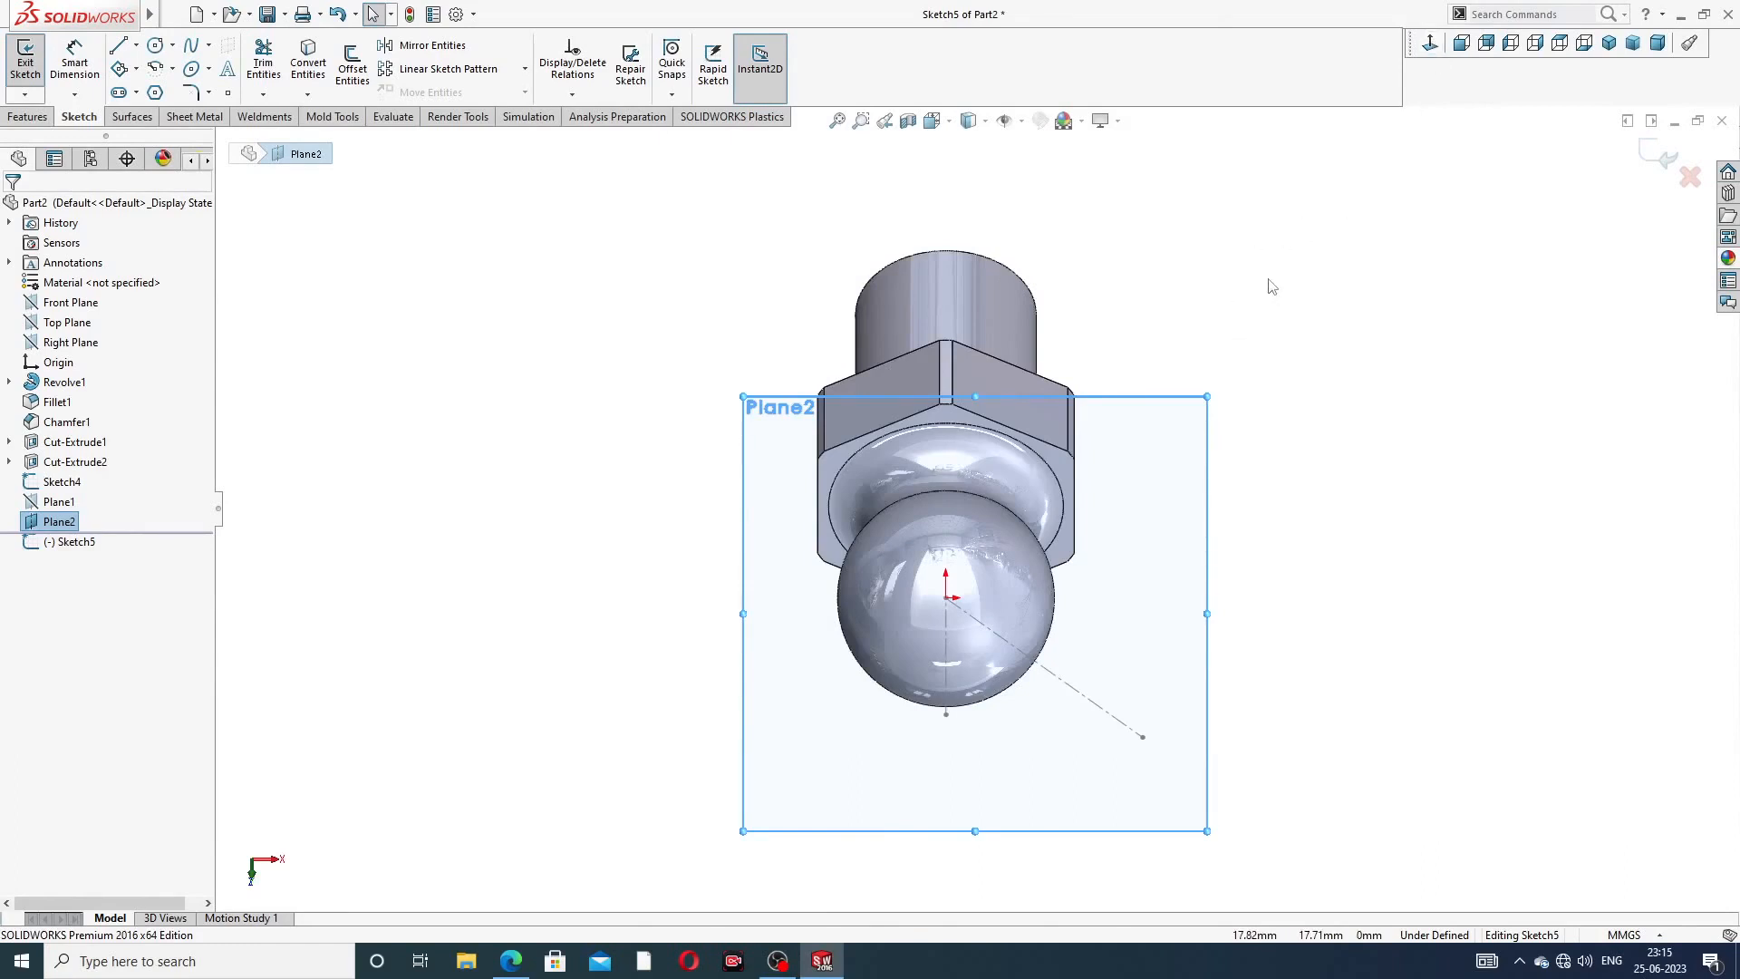
{"action": "middle_click_drag", "start_coordinate": [1245, 364], "coordinate": [1107, 172]}
{"action": "middle_click_drag", "start_coordinate": [1215, 257], "coordinate": [1242, 299]}
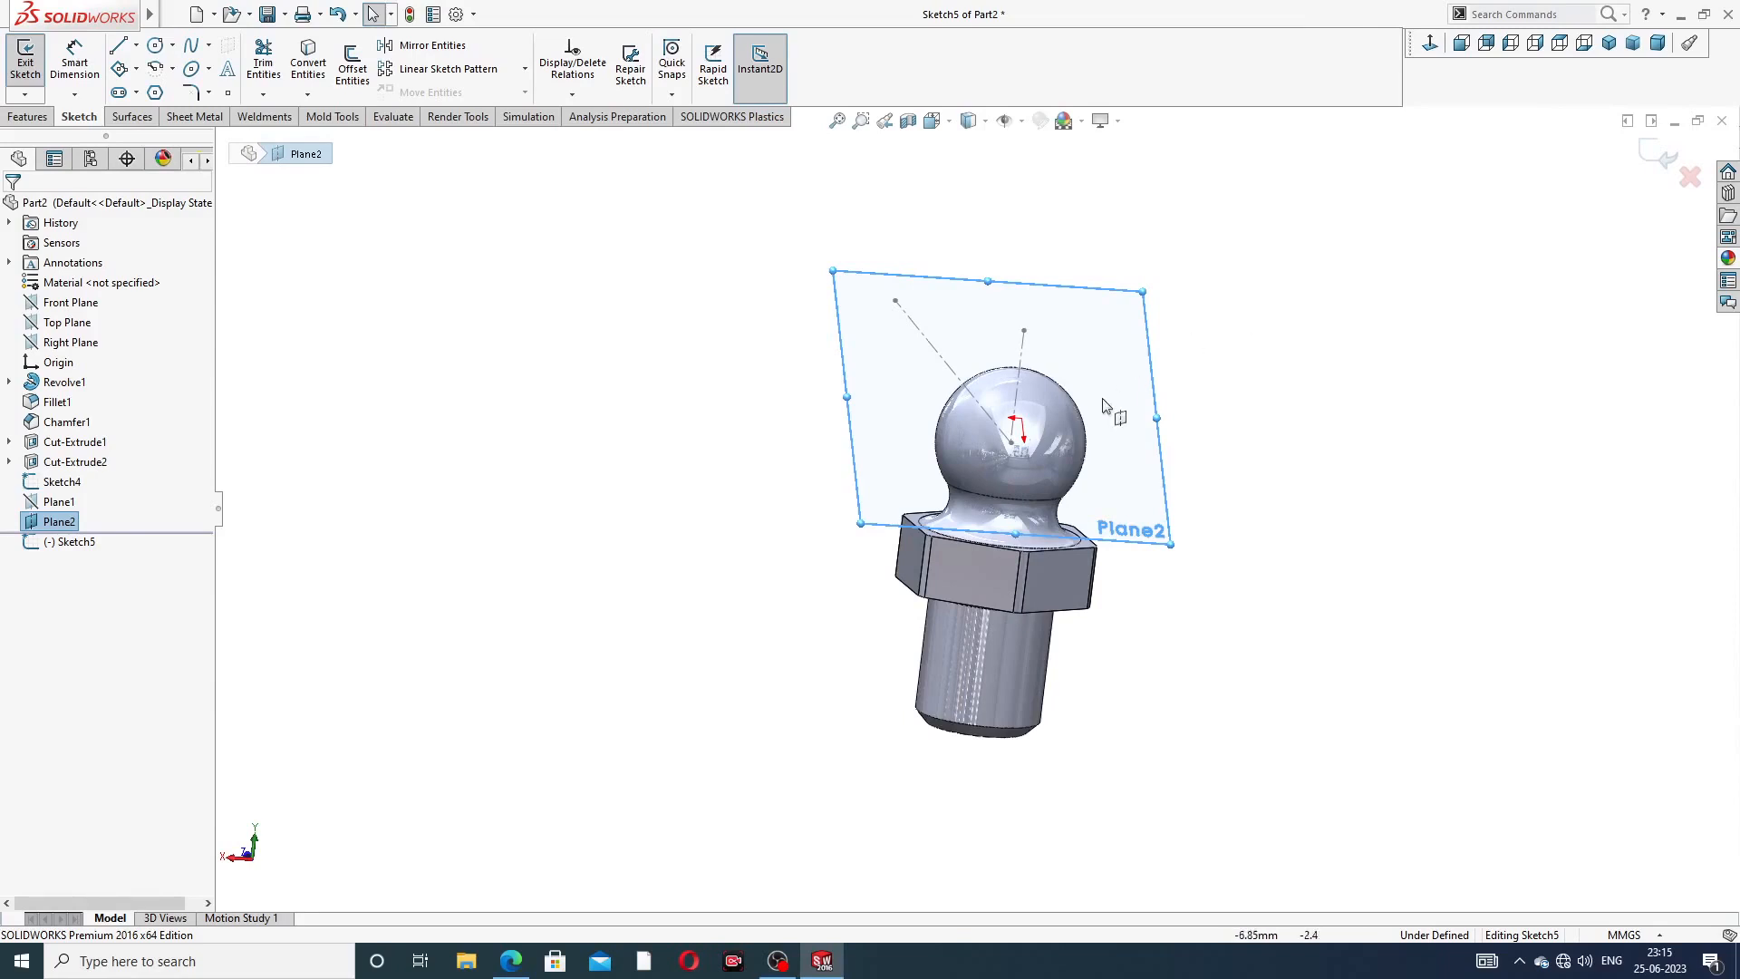
{"action": "middle_click_drag", "start_coordinate": [1111, 400], "coordinate": [1143, 378]}
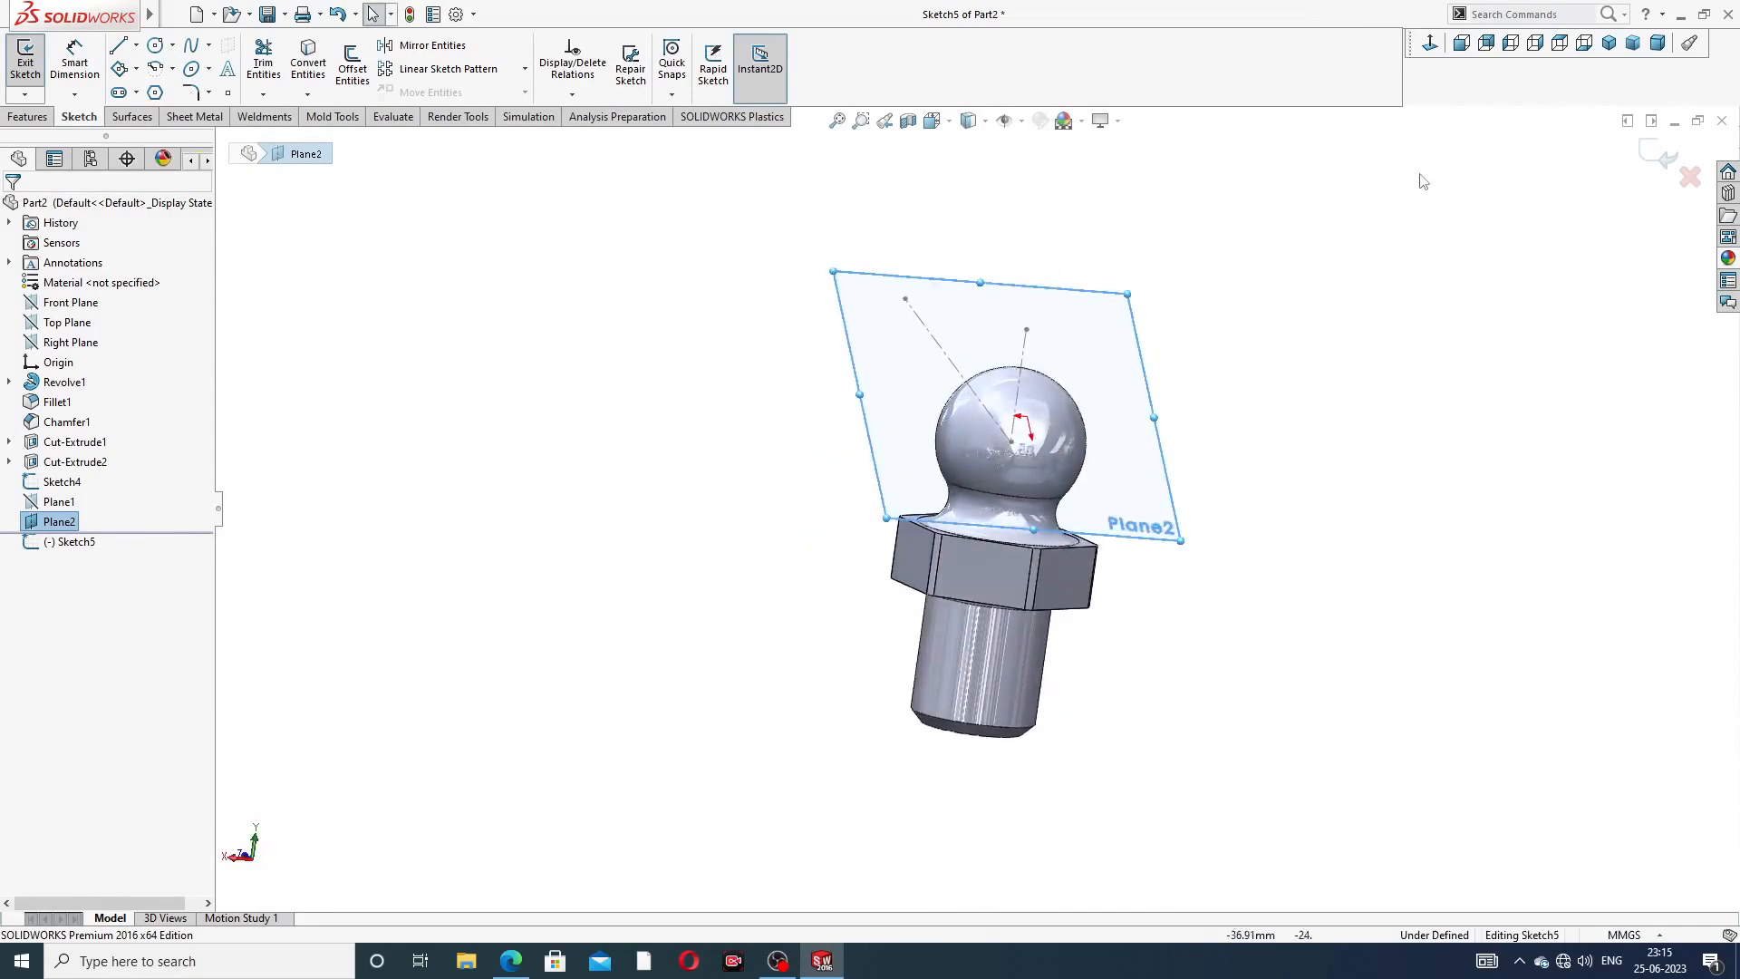
{"action": "left_click", "coordinate": [1432, 44]}
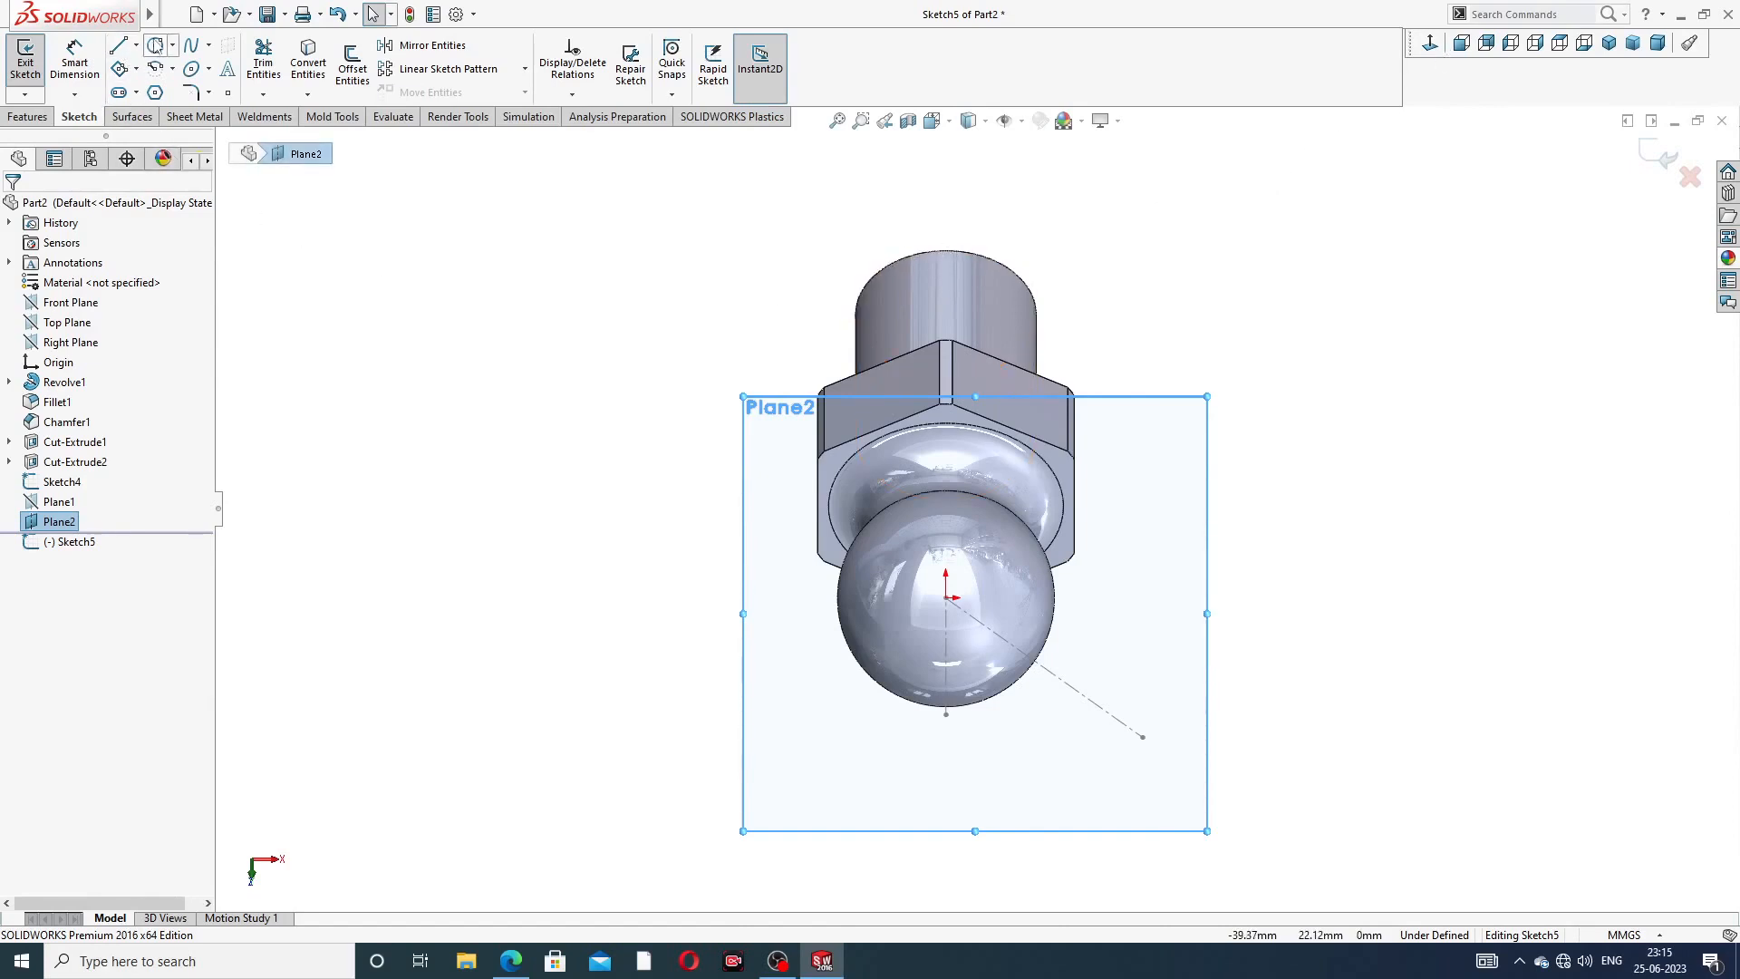
- Draw a circle about 10 mm in diameter centred on the origin, inside the ball's outline
{"action": "left_click", "coordinate": [157, 47]}
{"action": "left_click", "coordinate": [945, 598]}
{"action": "left_click", "coordinate": [989, 519]}
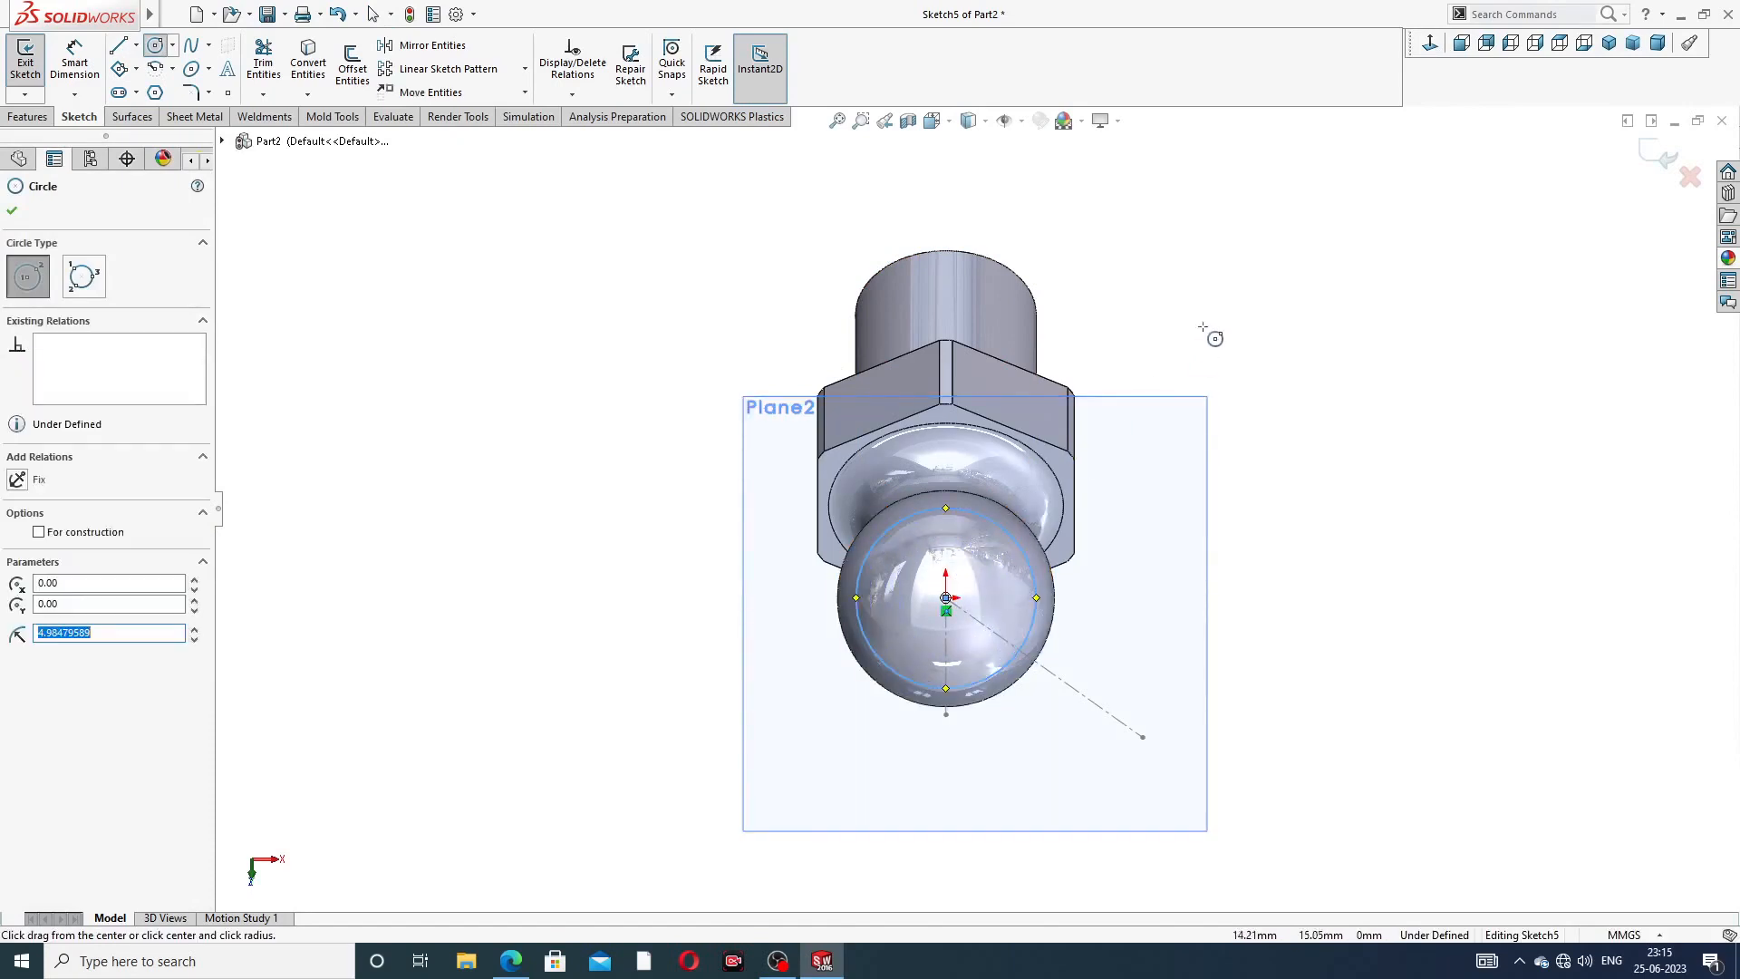
{"action": "right_click", "coordinate": [1203, 327]}
{"action": "left_click", "coordinate": [1251, 340]}
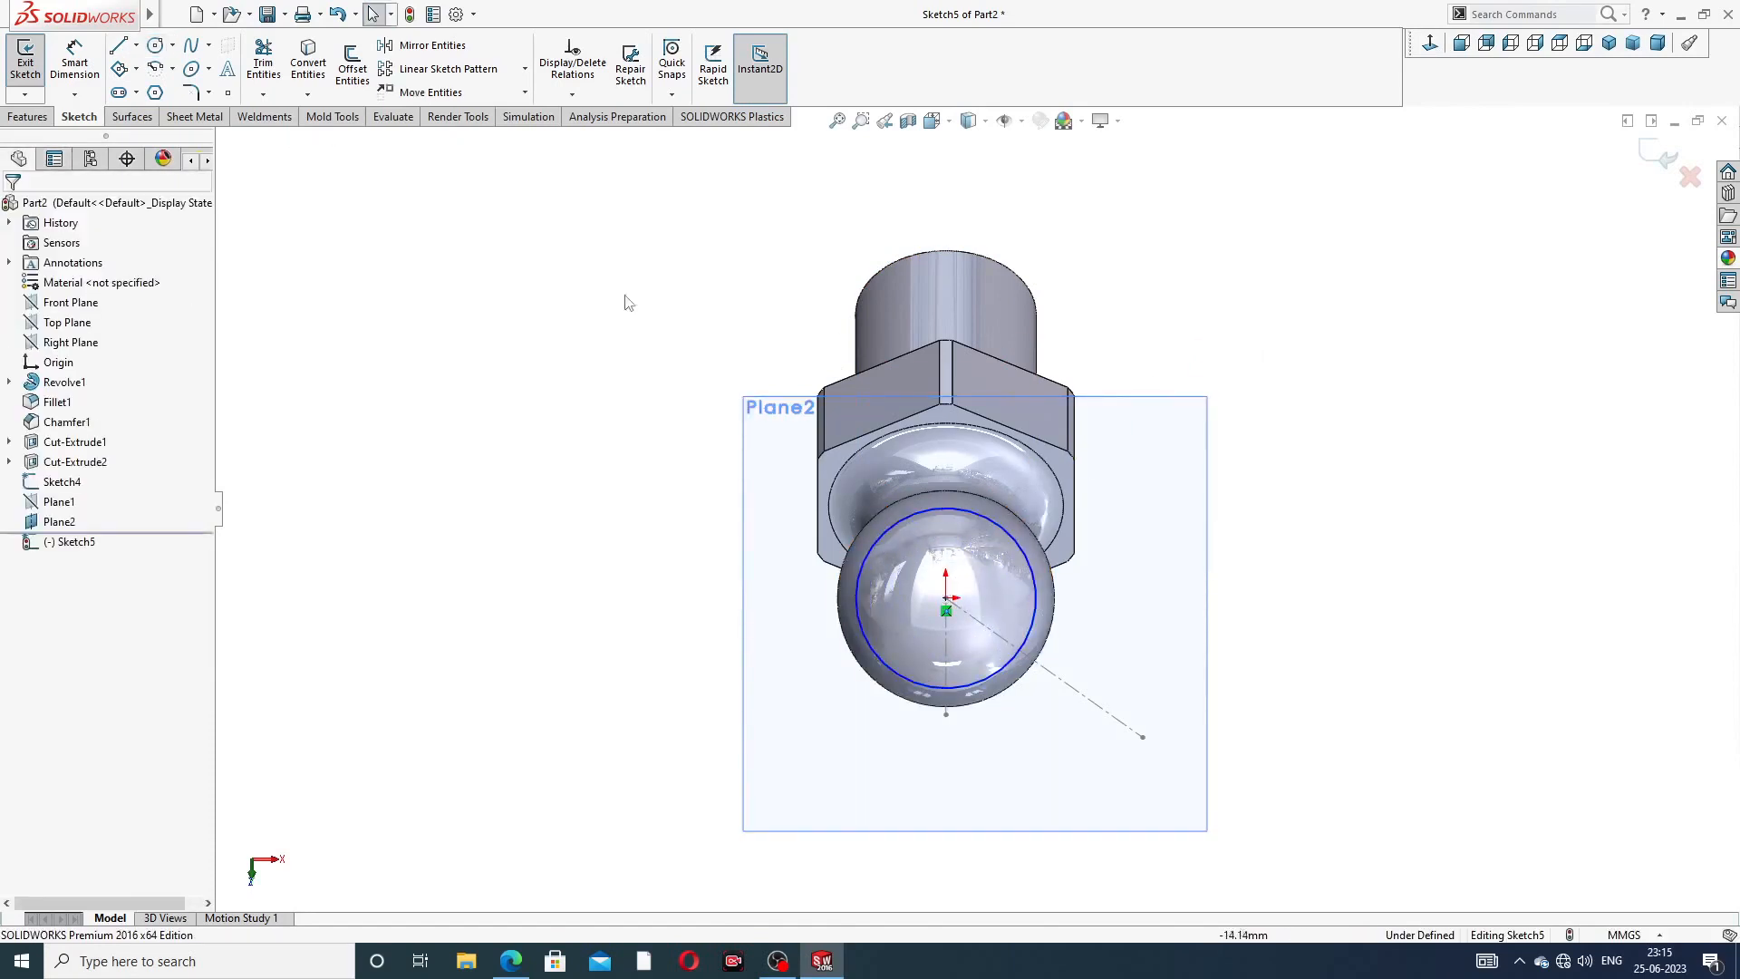
- Dimension the circle with a diameter of 10 mm
{"action": "left_click", "coordinate": [75, 62]}
{"action": "left_click", "coordinate": [988, 521]}
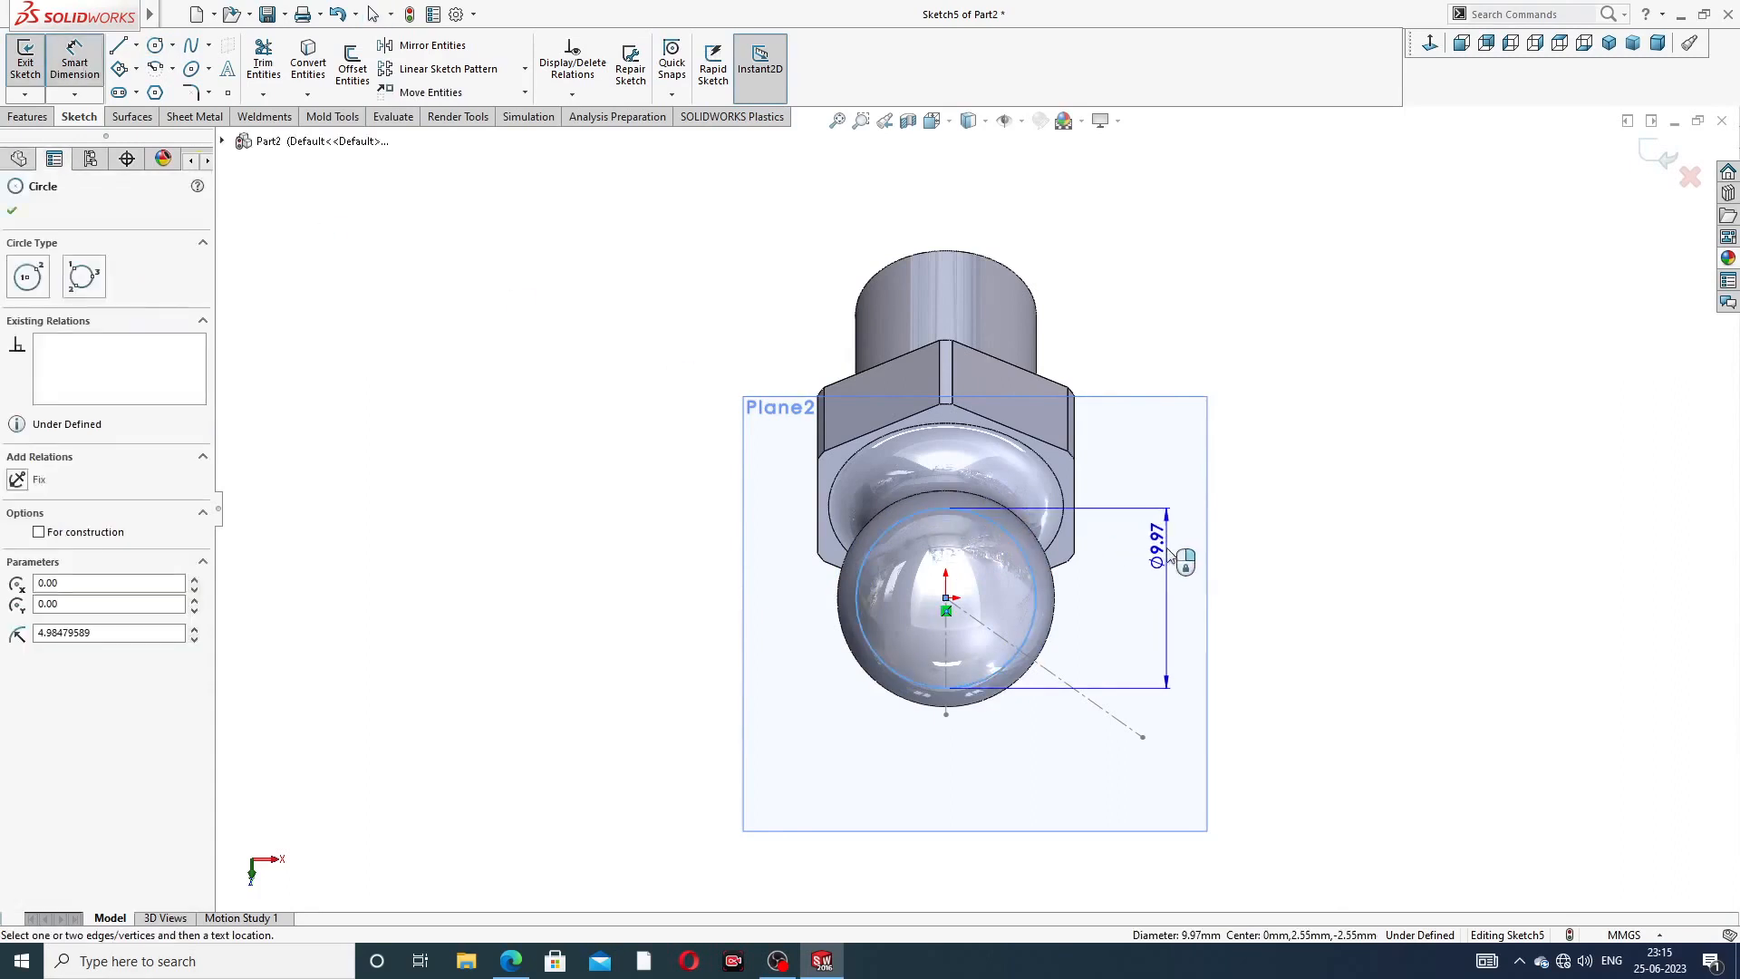
{"action": "left_click", "coordinate": [1264, 533]}
{"action": "type", "text": "10"}
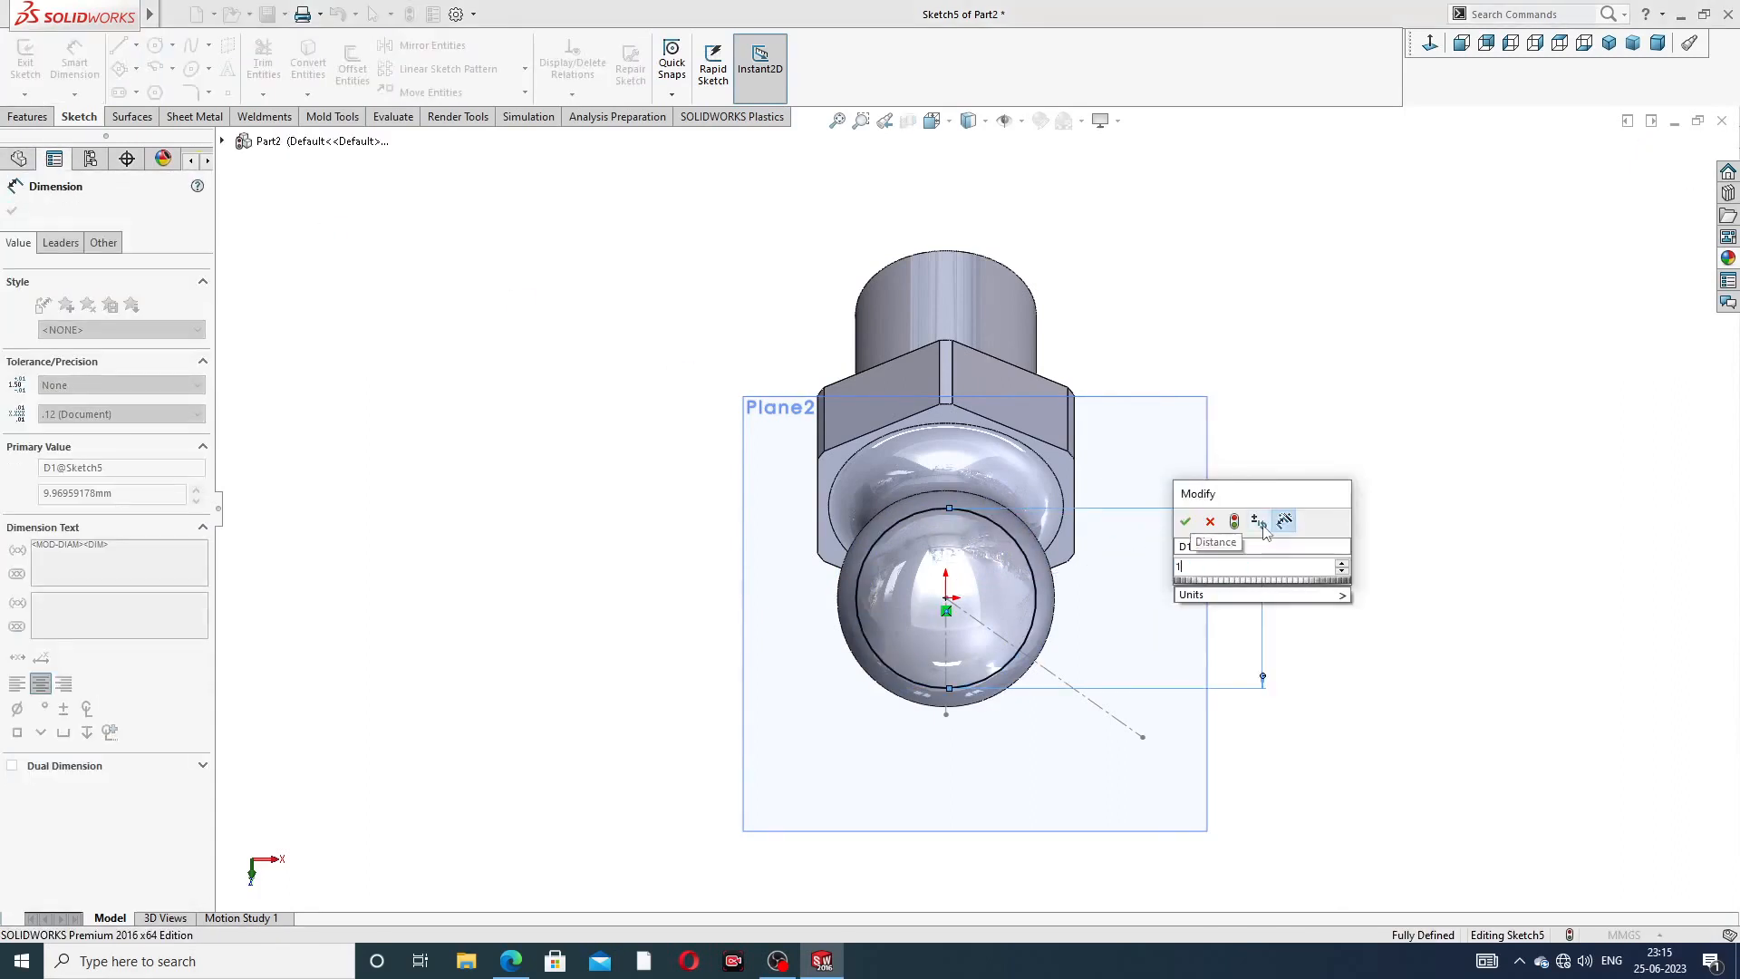
{"action": "key", "text": "Return"}
{"action": "left_click", "coordinate": [1367, 414]}
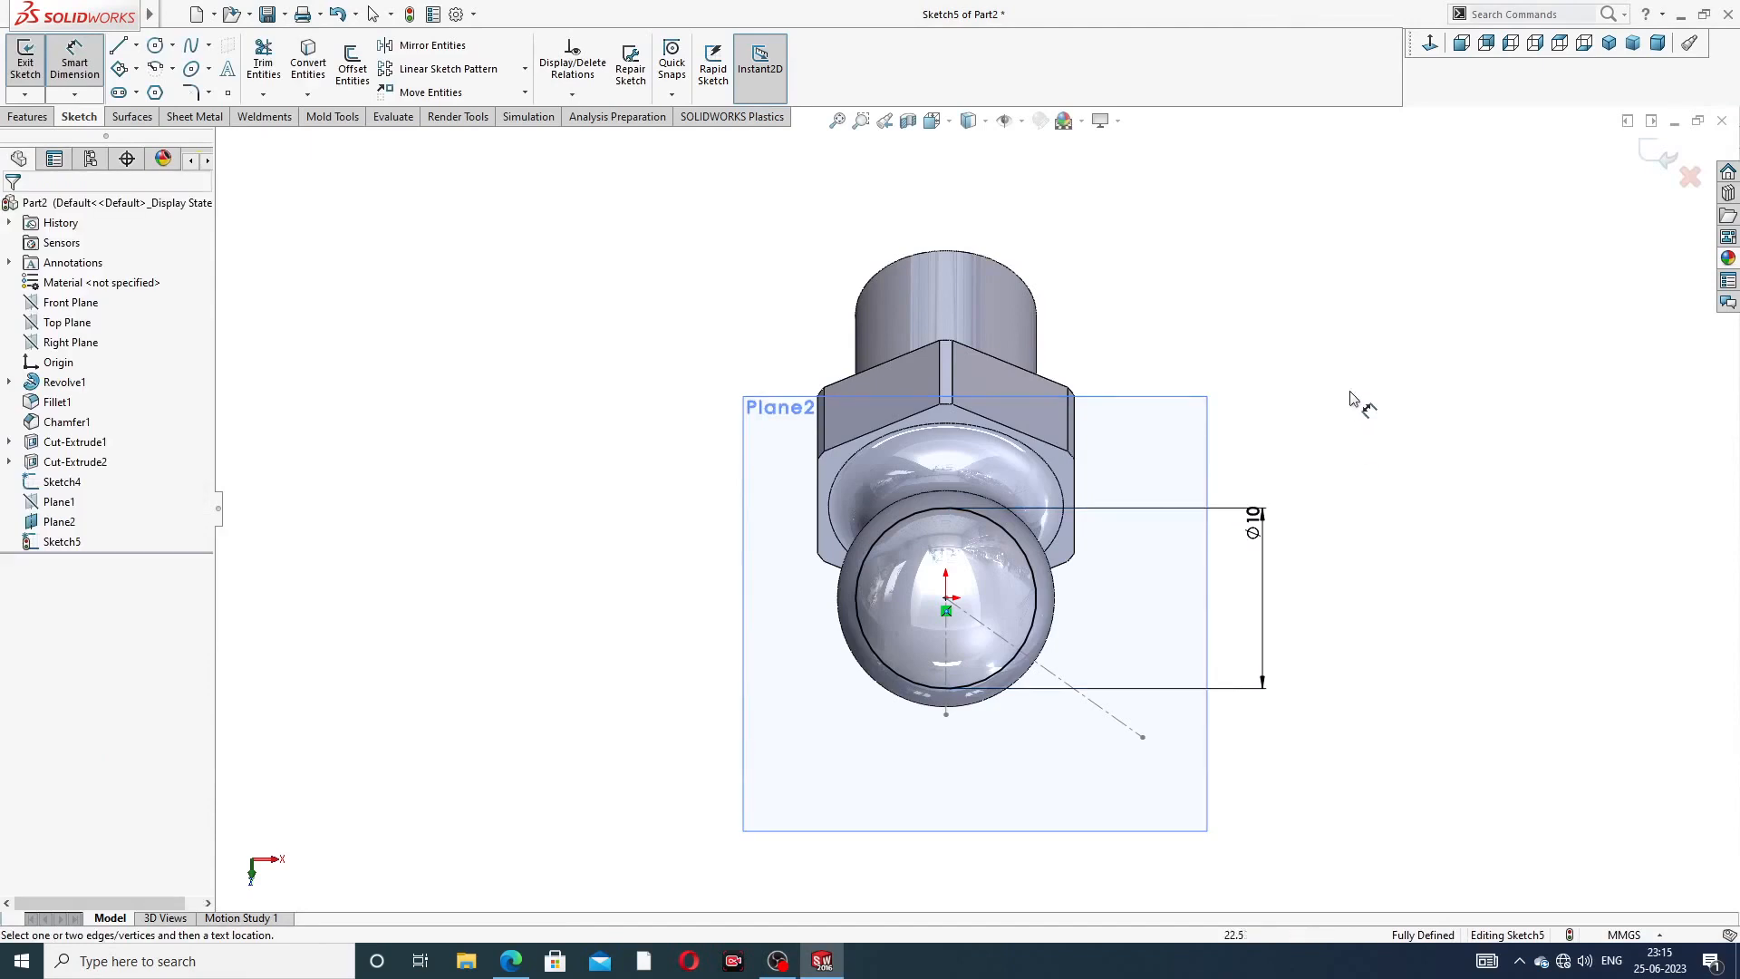
{"action": "right_click", "coordinate": [1341, 349]}
{"action": "left_click", "coordinate": [1382, 269]}
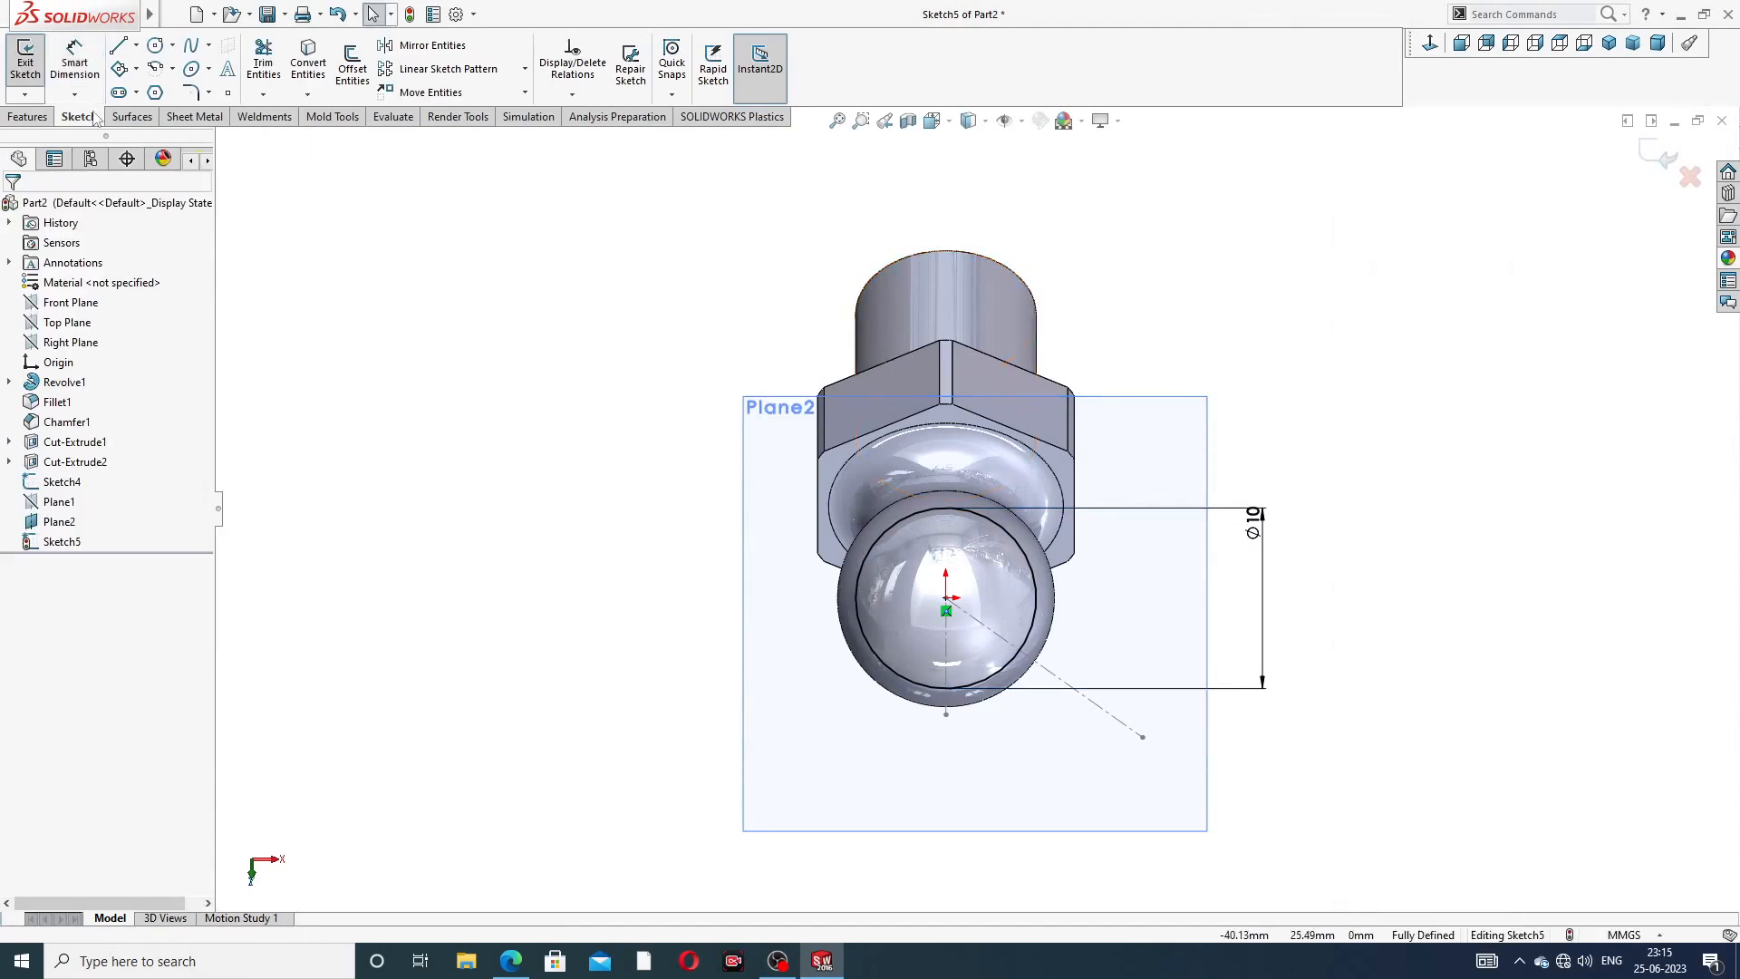
- Cut-extrude the circle with a blind depth of 5 mm in the reversed direction to flatten the ball's angled side
{"action": "left_click", "coordinate": [28, 117]}
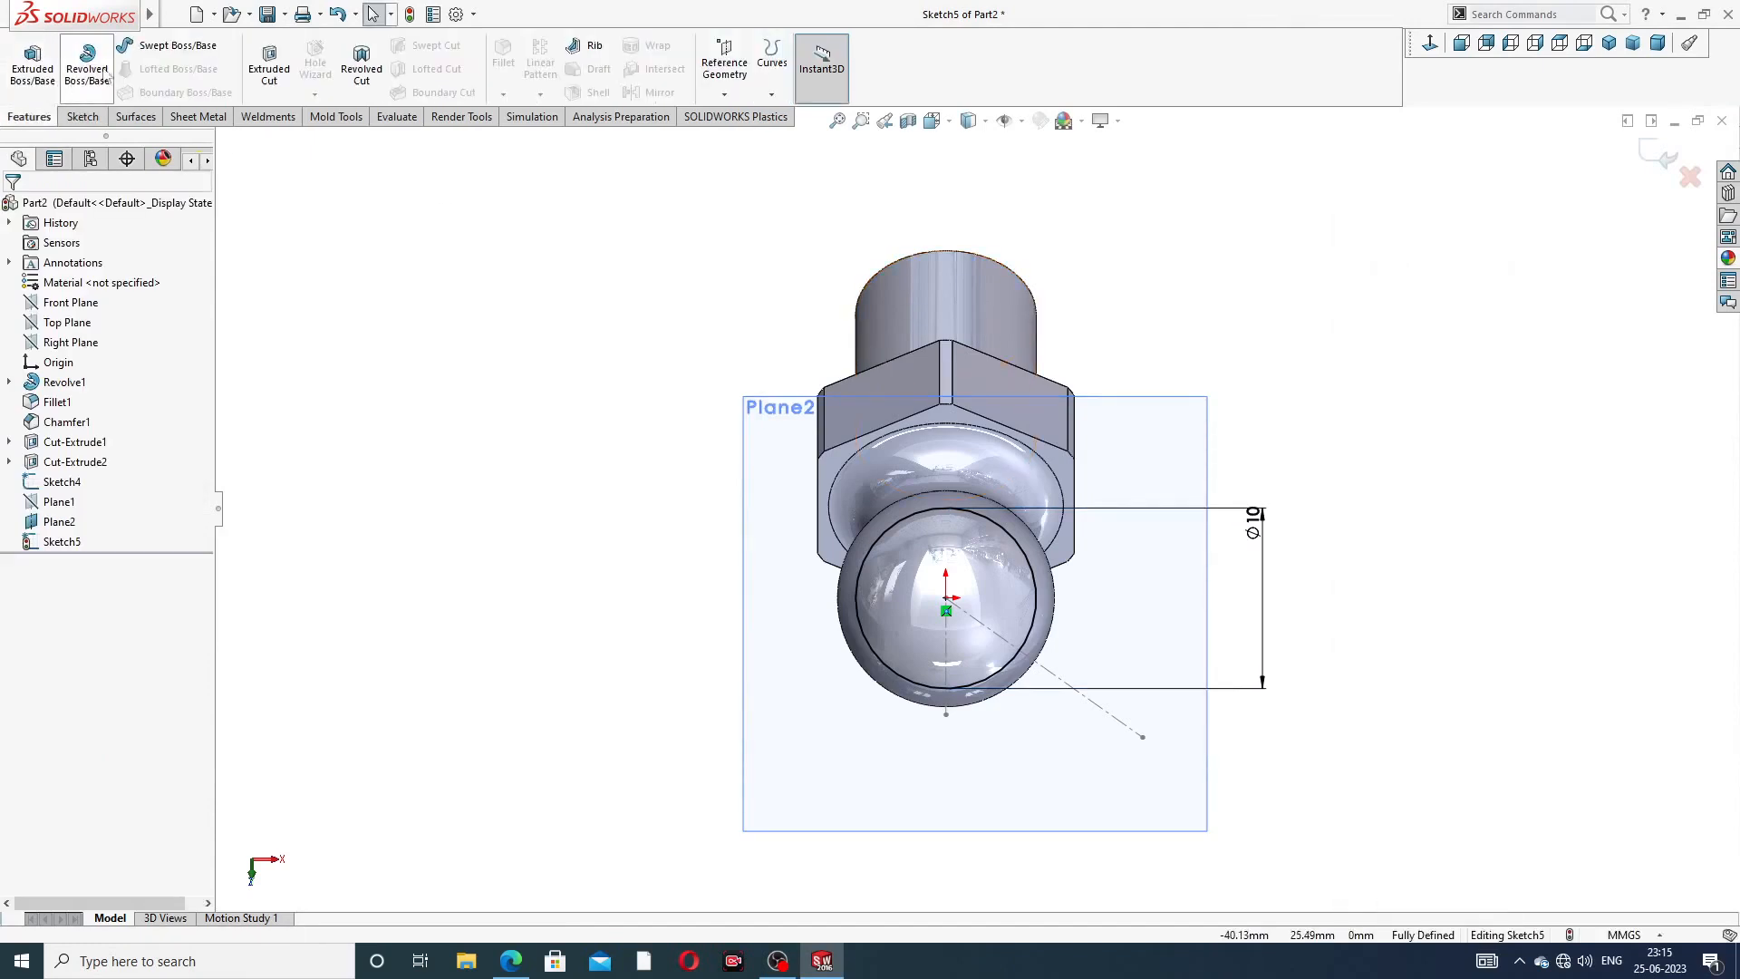
{"action": "left_click", "coordinate": [269, 63]}
{"action": "mouse_move", "coordinate": [1096, 350]}
{"action": "middle_mouse_down"}
{"action": "mouse_move", "coordinate": [915, 343]}
{"action": "mouse_move", "coordinate": [827, 361]}
{"action": "mouse_move", "coordinate": [901, 342]}
{"action": "mouse_move", "coordinate": [838, 319]}
{"action": "middle_mouse_up"}
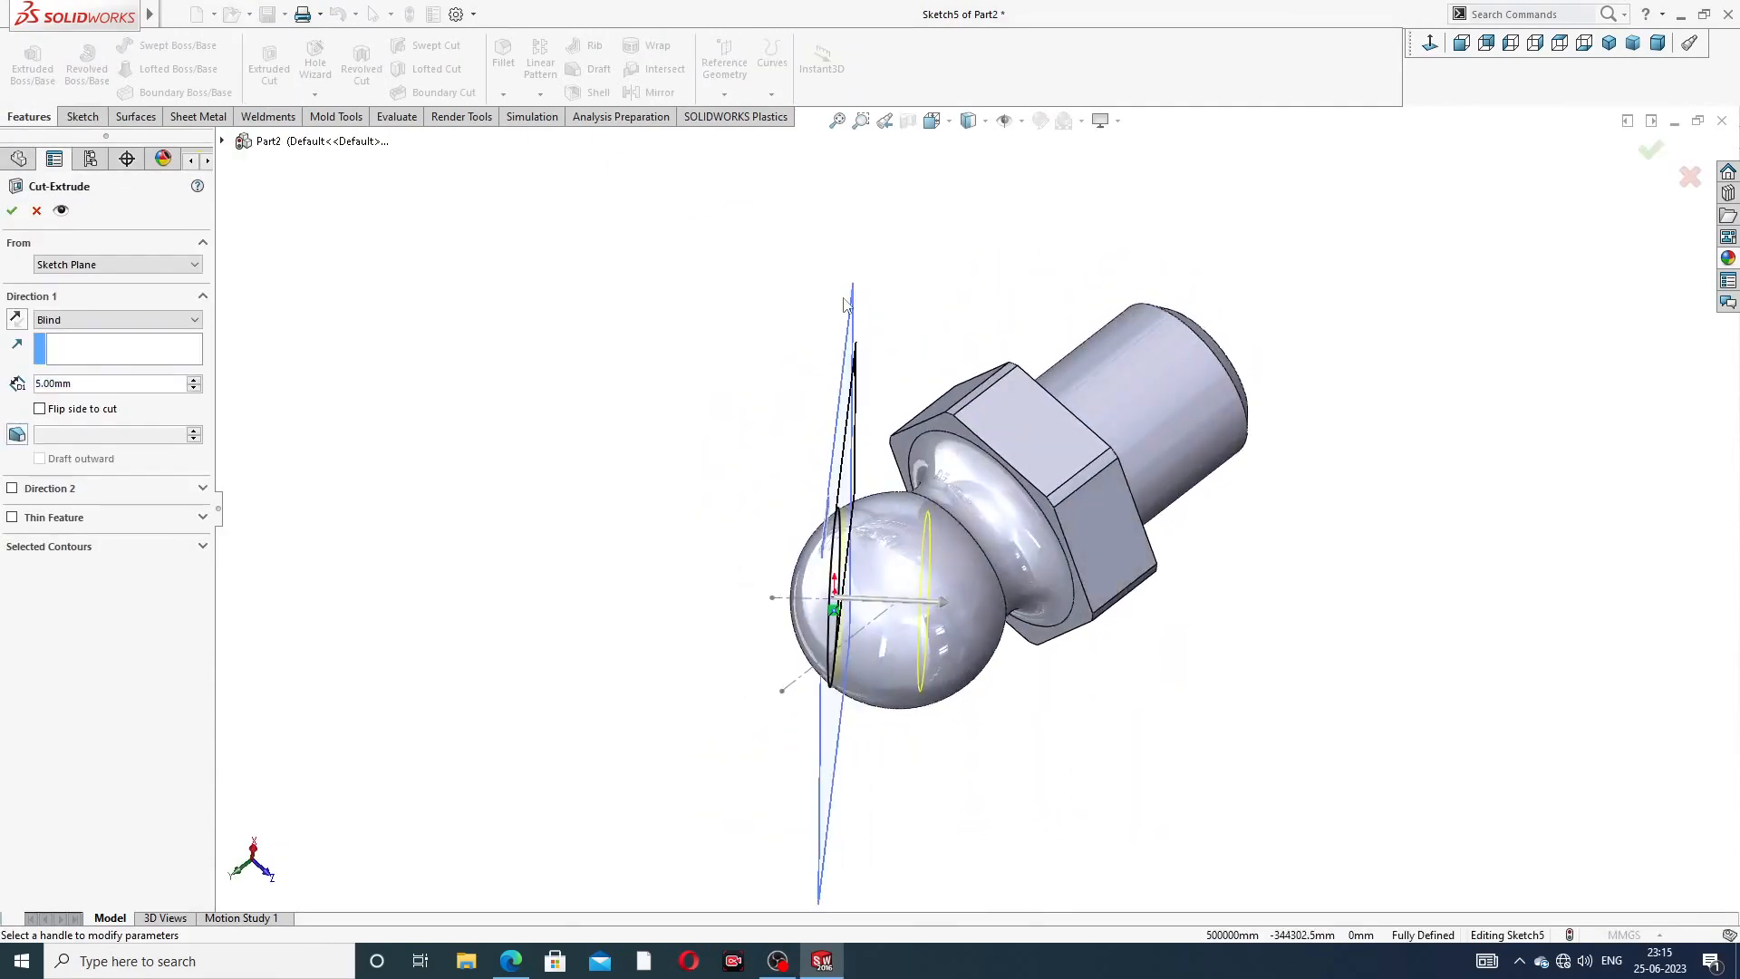
{"action": "left_click", "coordinate": [16, 319]}
{"action": "left_click", "coordinate": [12, 211]}
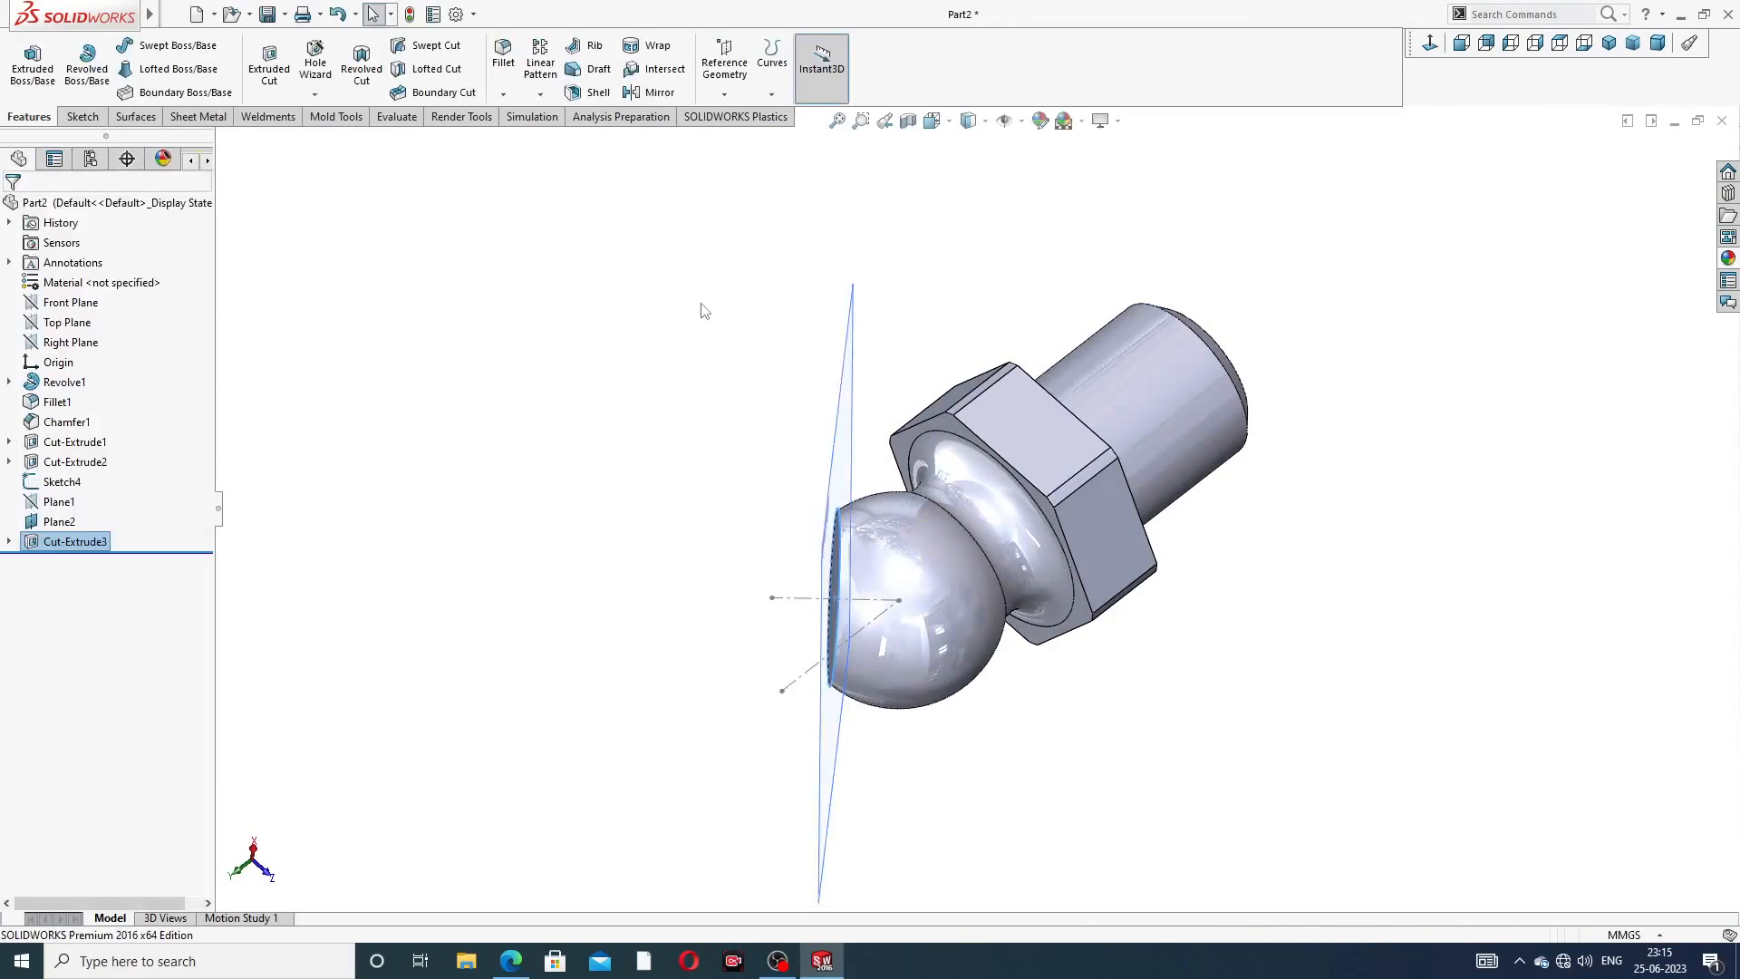
- Hide the offset plane and the centreline sketch above the ball
{"action": "middle_click_drag", "start_coordinate": [888, 399], "coordinate": [1187, 268]}
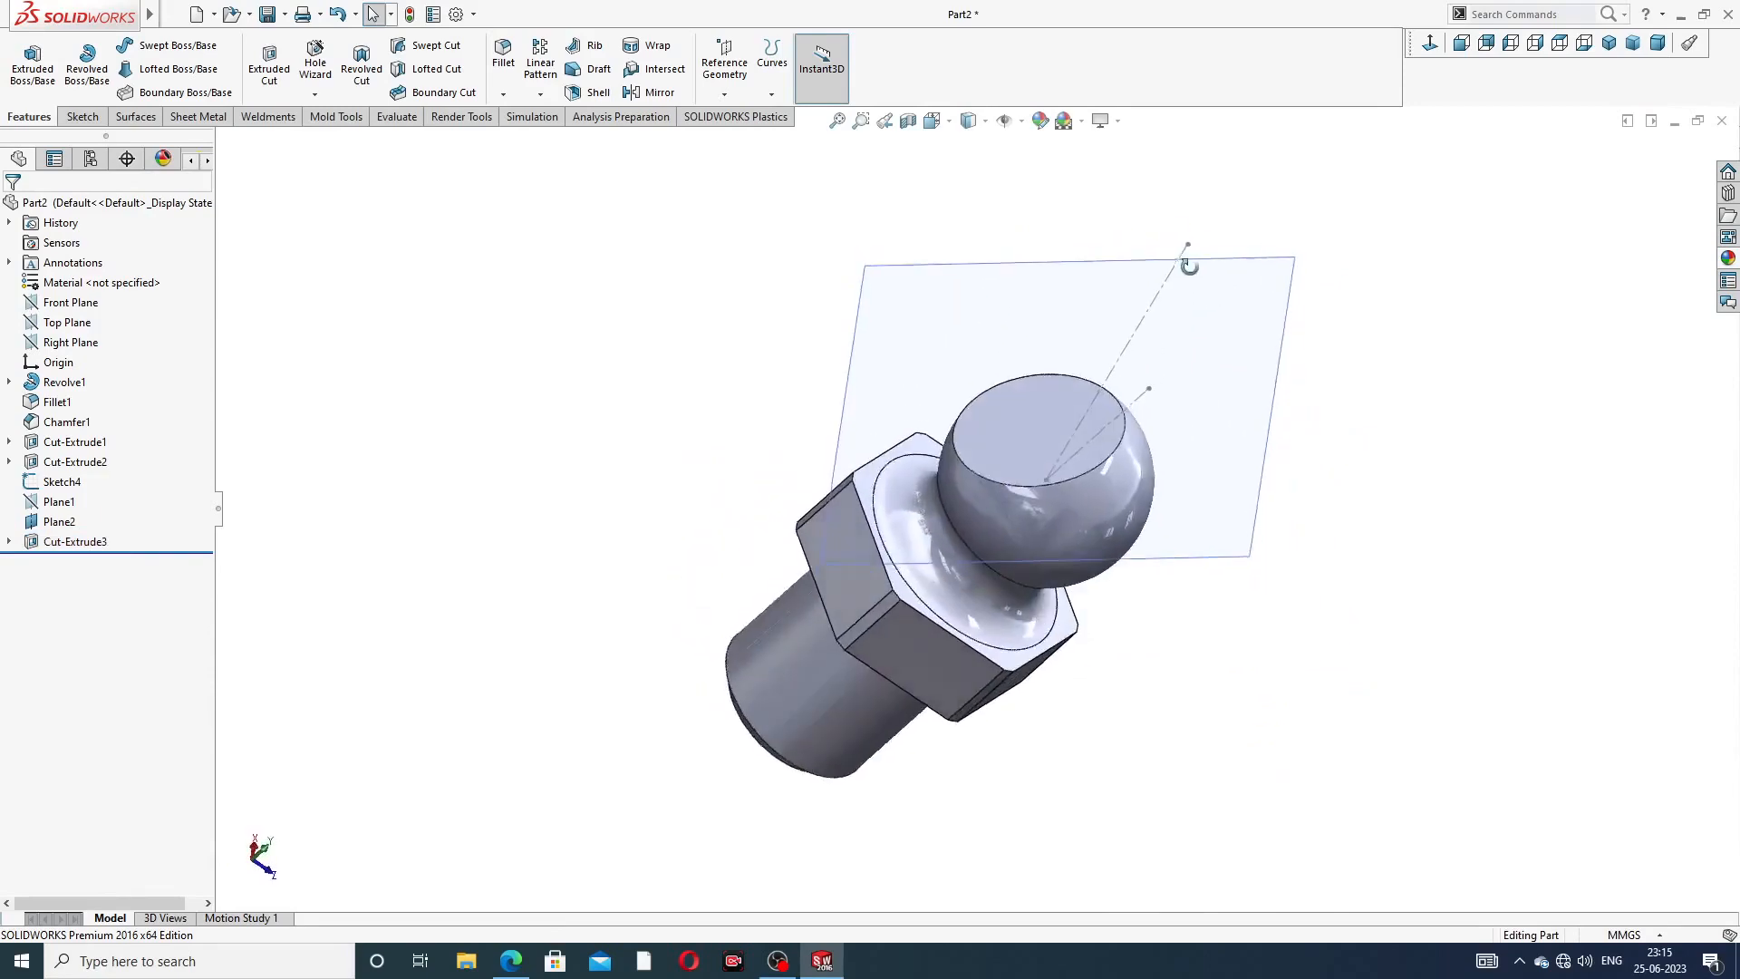
{"action": "middle_click_drag", "start_coordinate": [1266, 408], "coordinate": [1249, 358]}
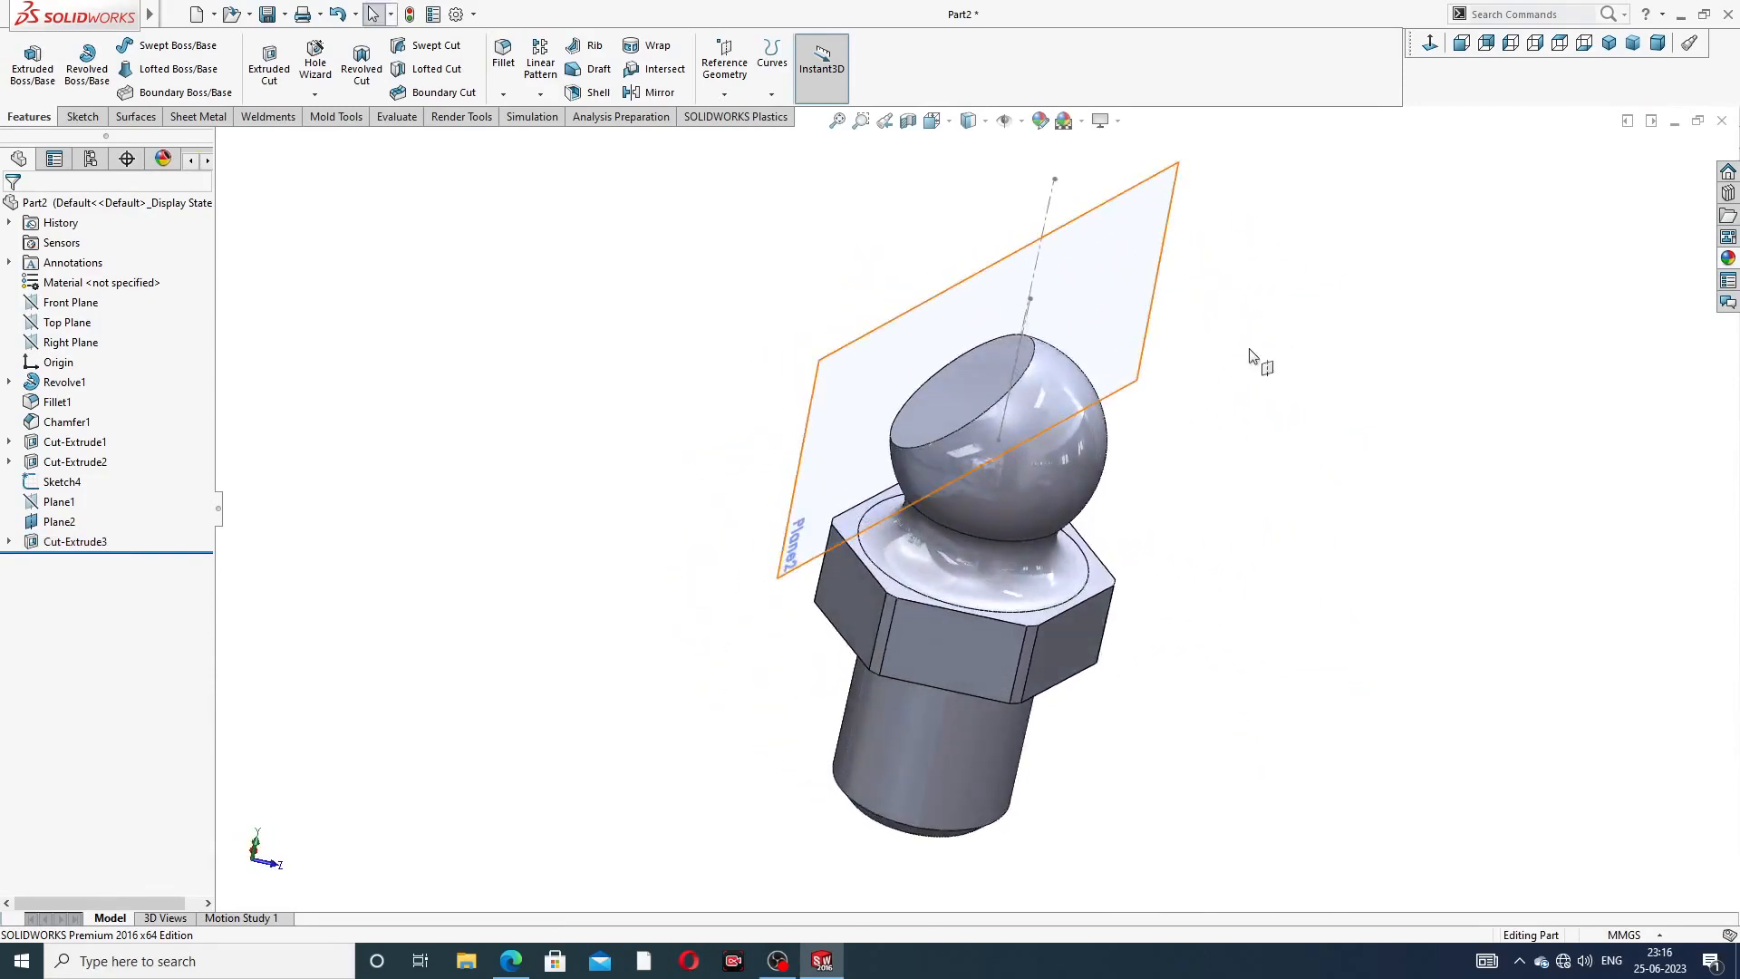
{"action": "left_click", "coordinate": [1147, 312]}
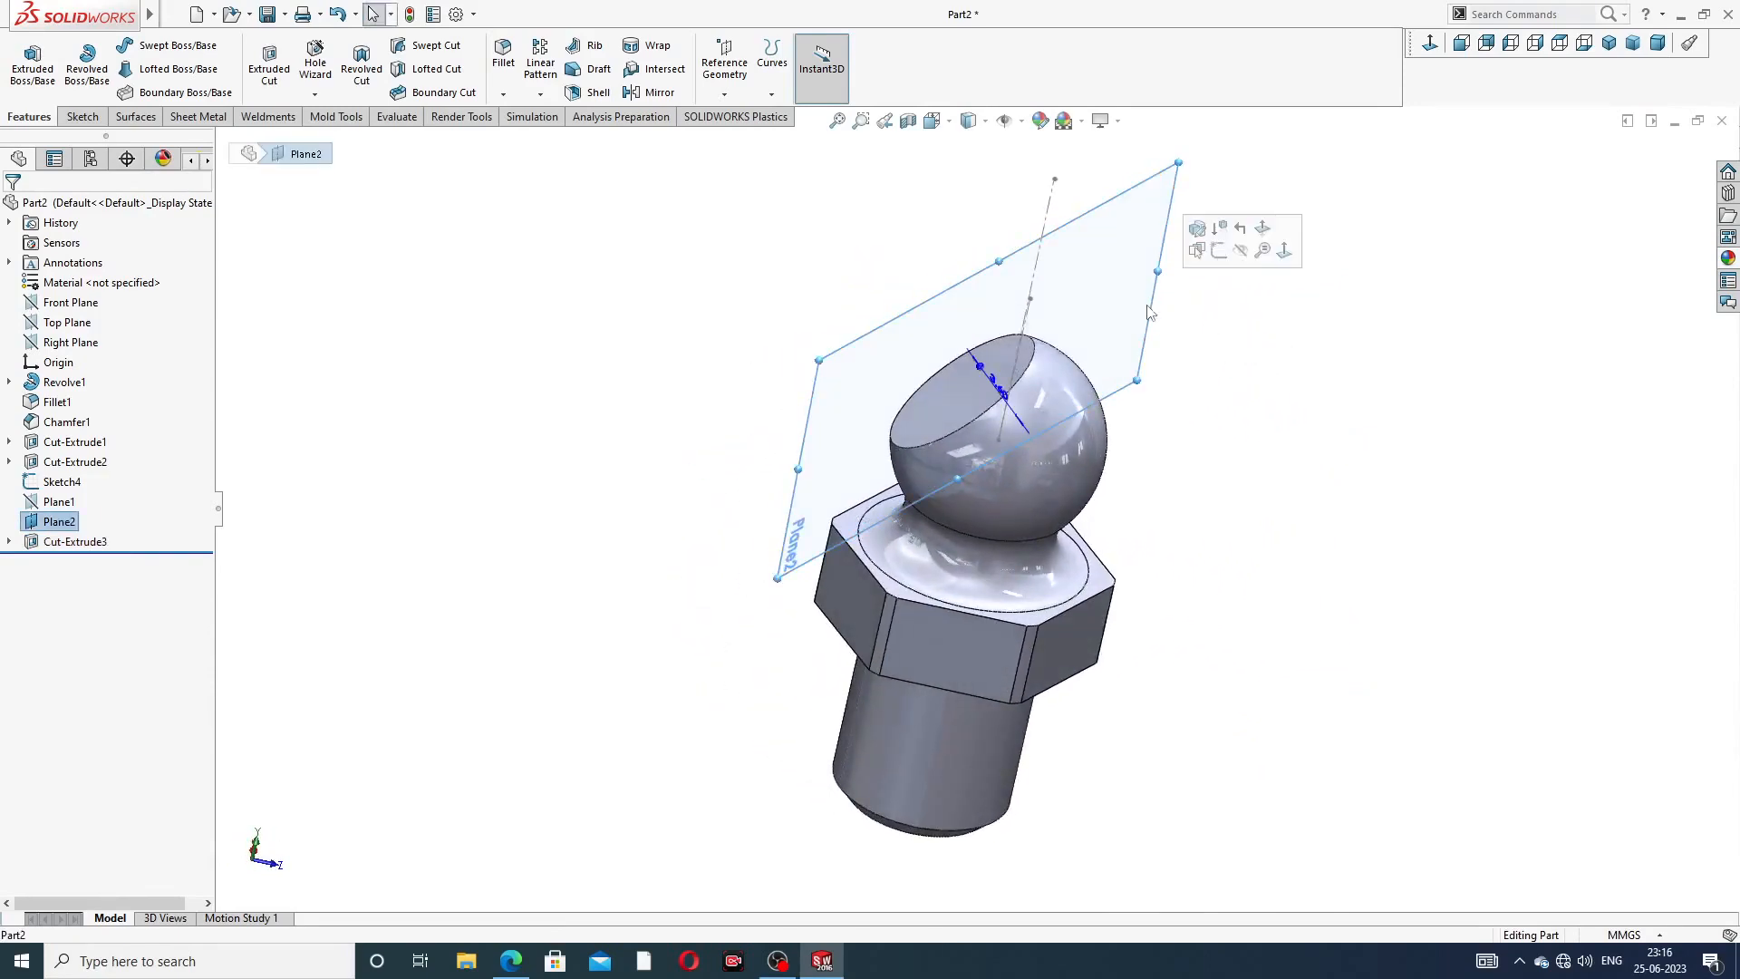
{"action": "left_click", "coordinate": [1241, 252]}
{"action": "left_click", "coordinate": [1044, 247]}
{"action": "left_click", "coordinate": [1120, 190]}
{"action": "middle_click_drag", "start_coordinate": [1089, 330], "coordinate": [932, 253]}
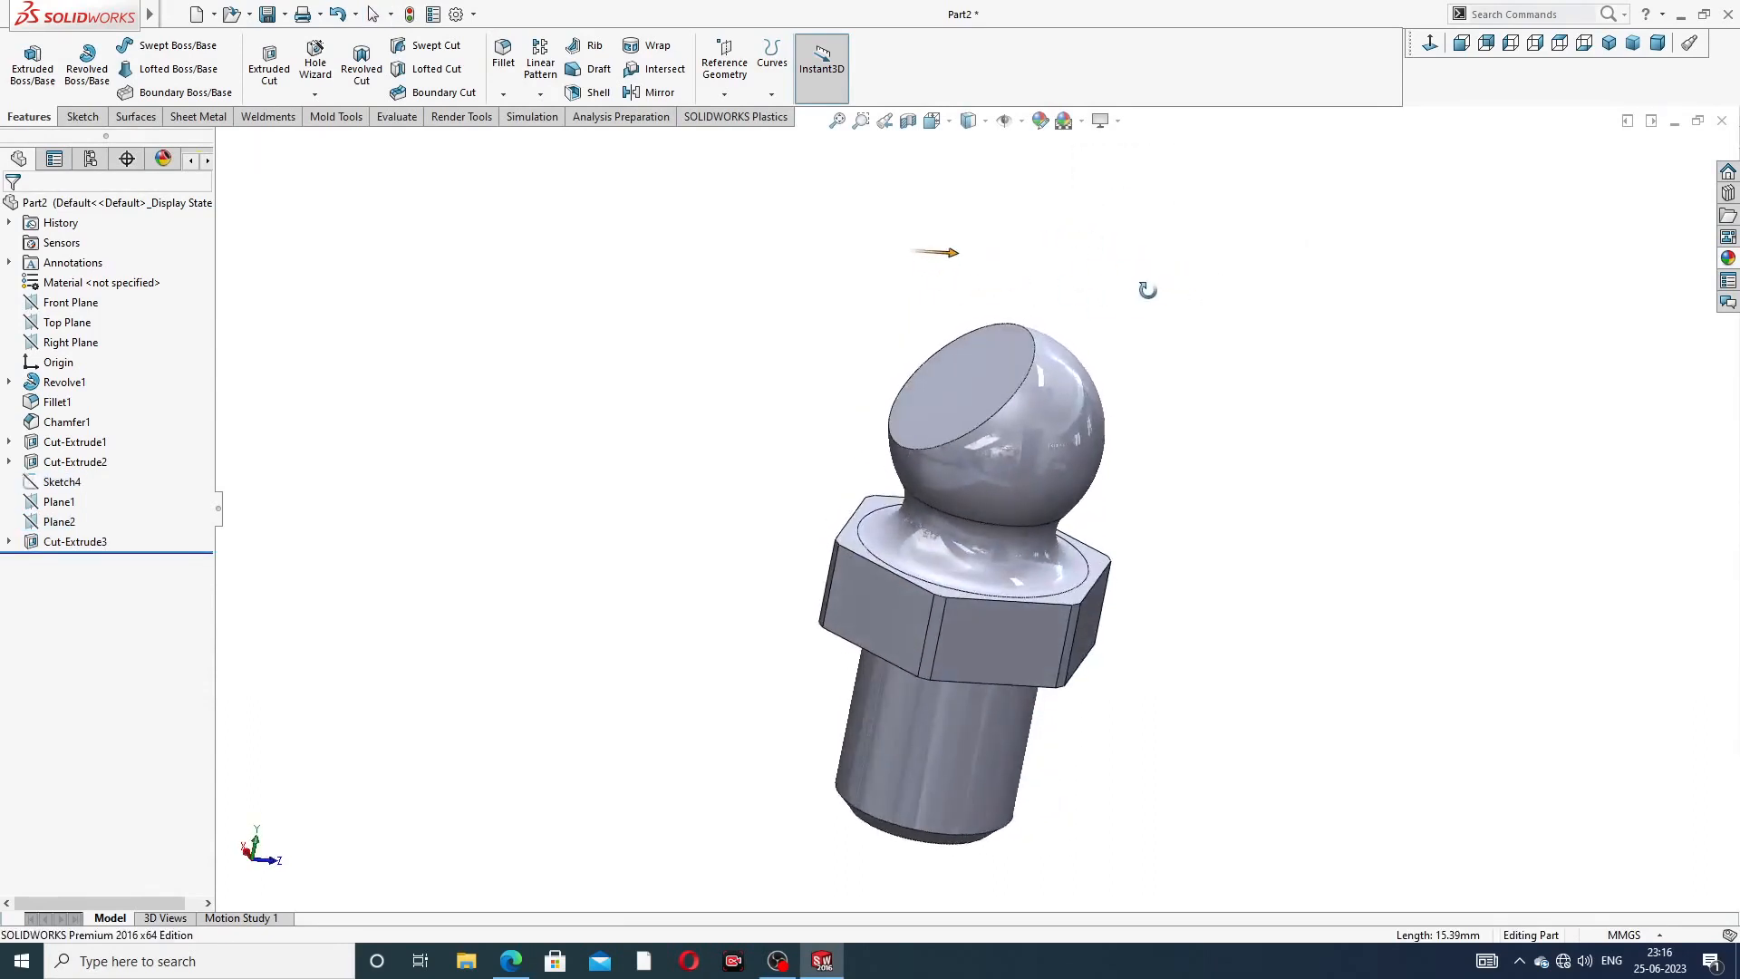
{"action": "left_click", "coordinate": [71, 303]}
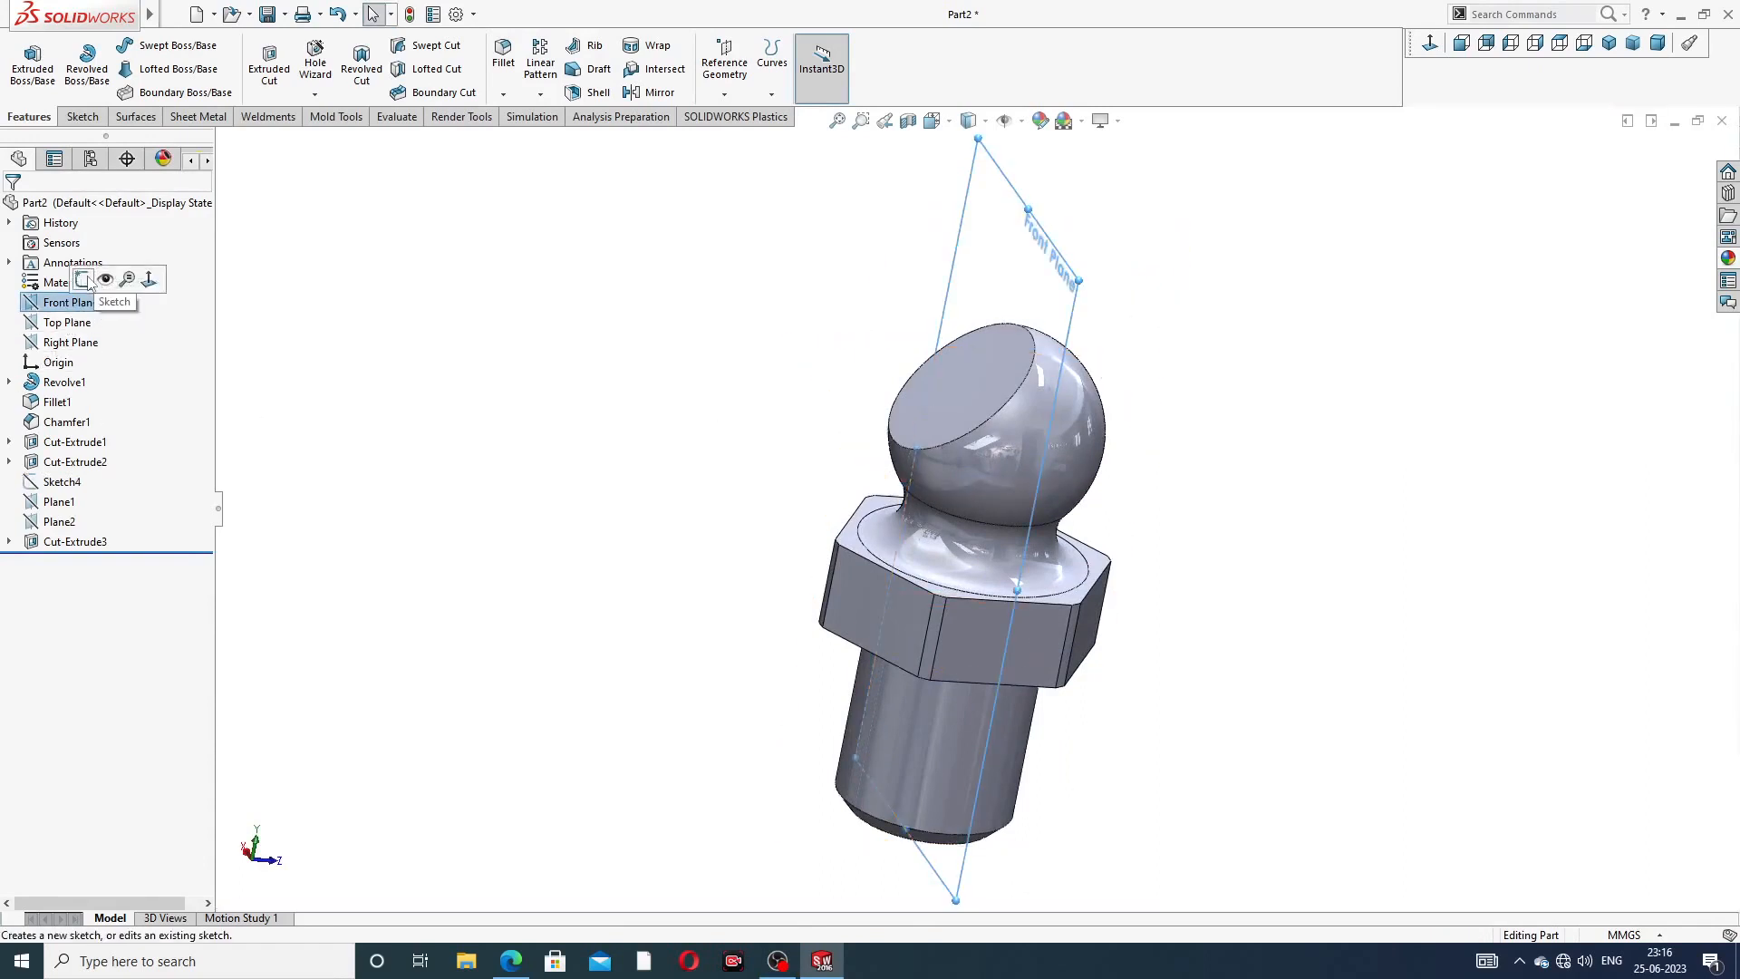
{"action": "left_click", "coordinate": [93, 281]}
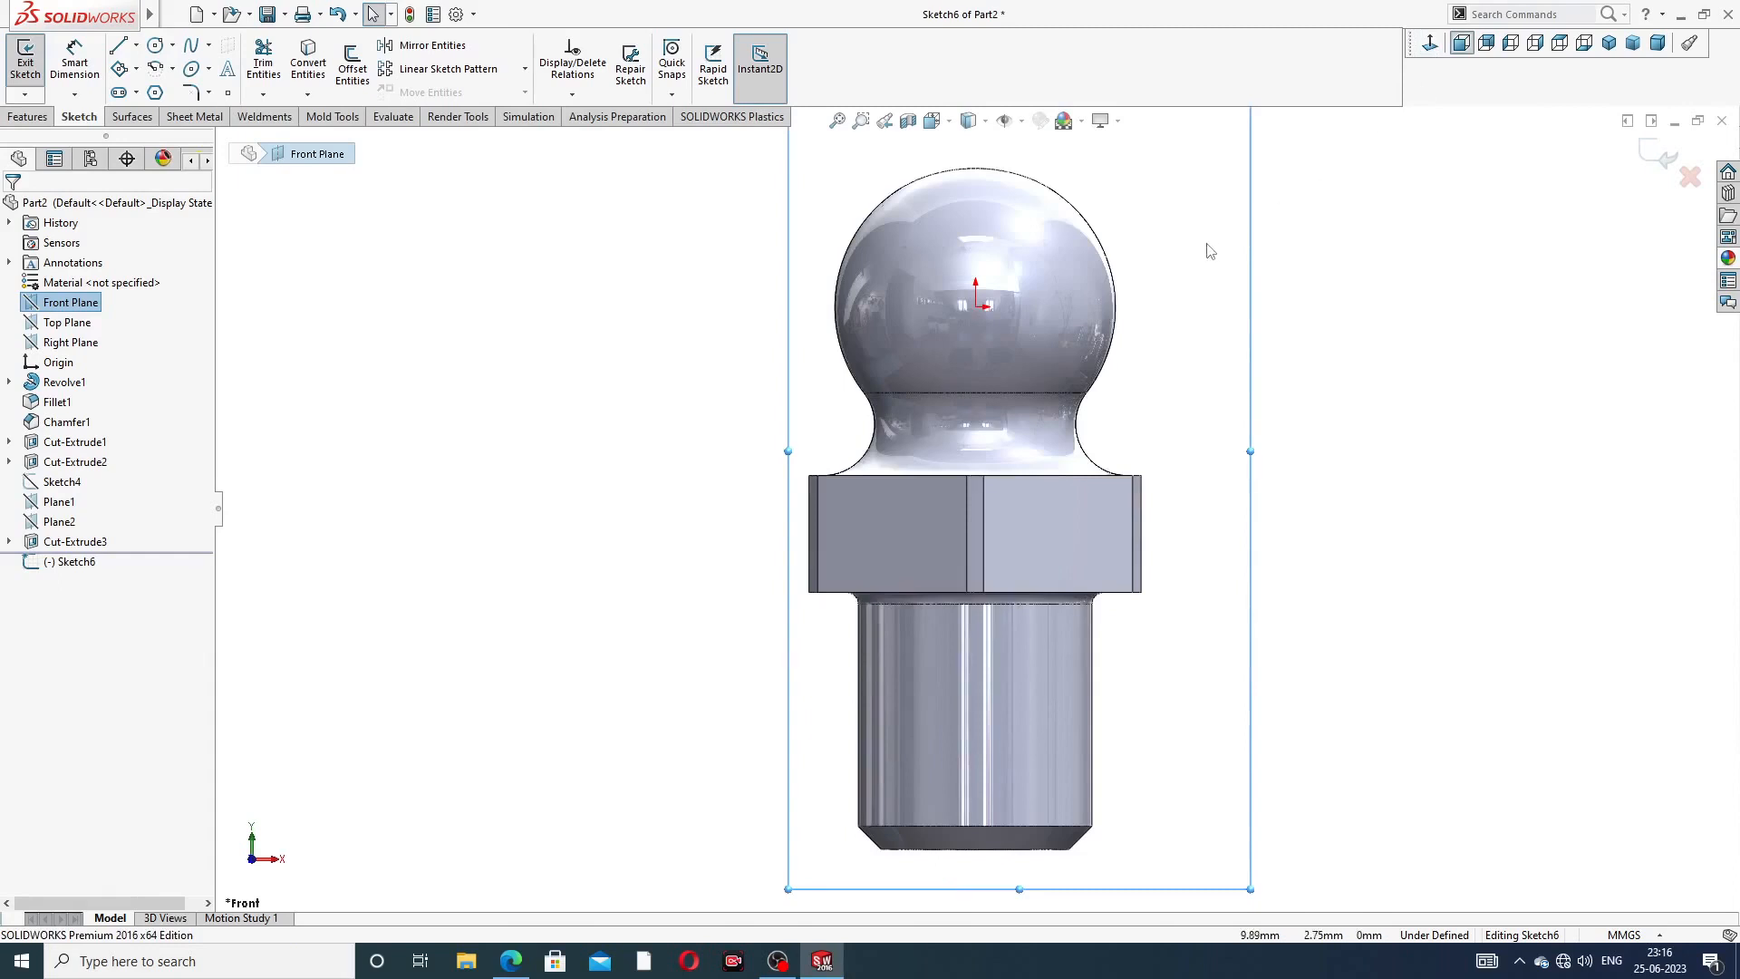
{"action": "middle_click_drag", "start_coordinate": [1196, 264], "coordinate": [868, 381]}
{"action": "left_click", "coordinate": [1119, 275]}
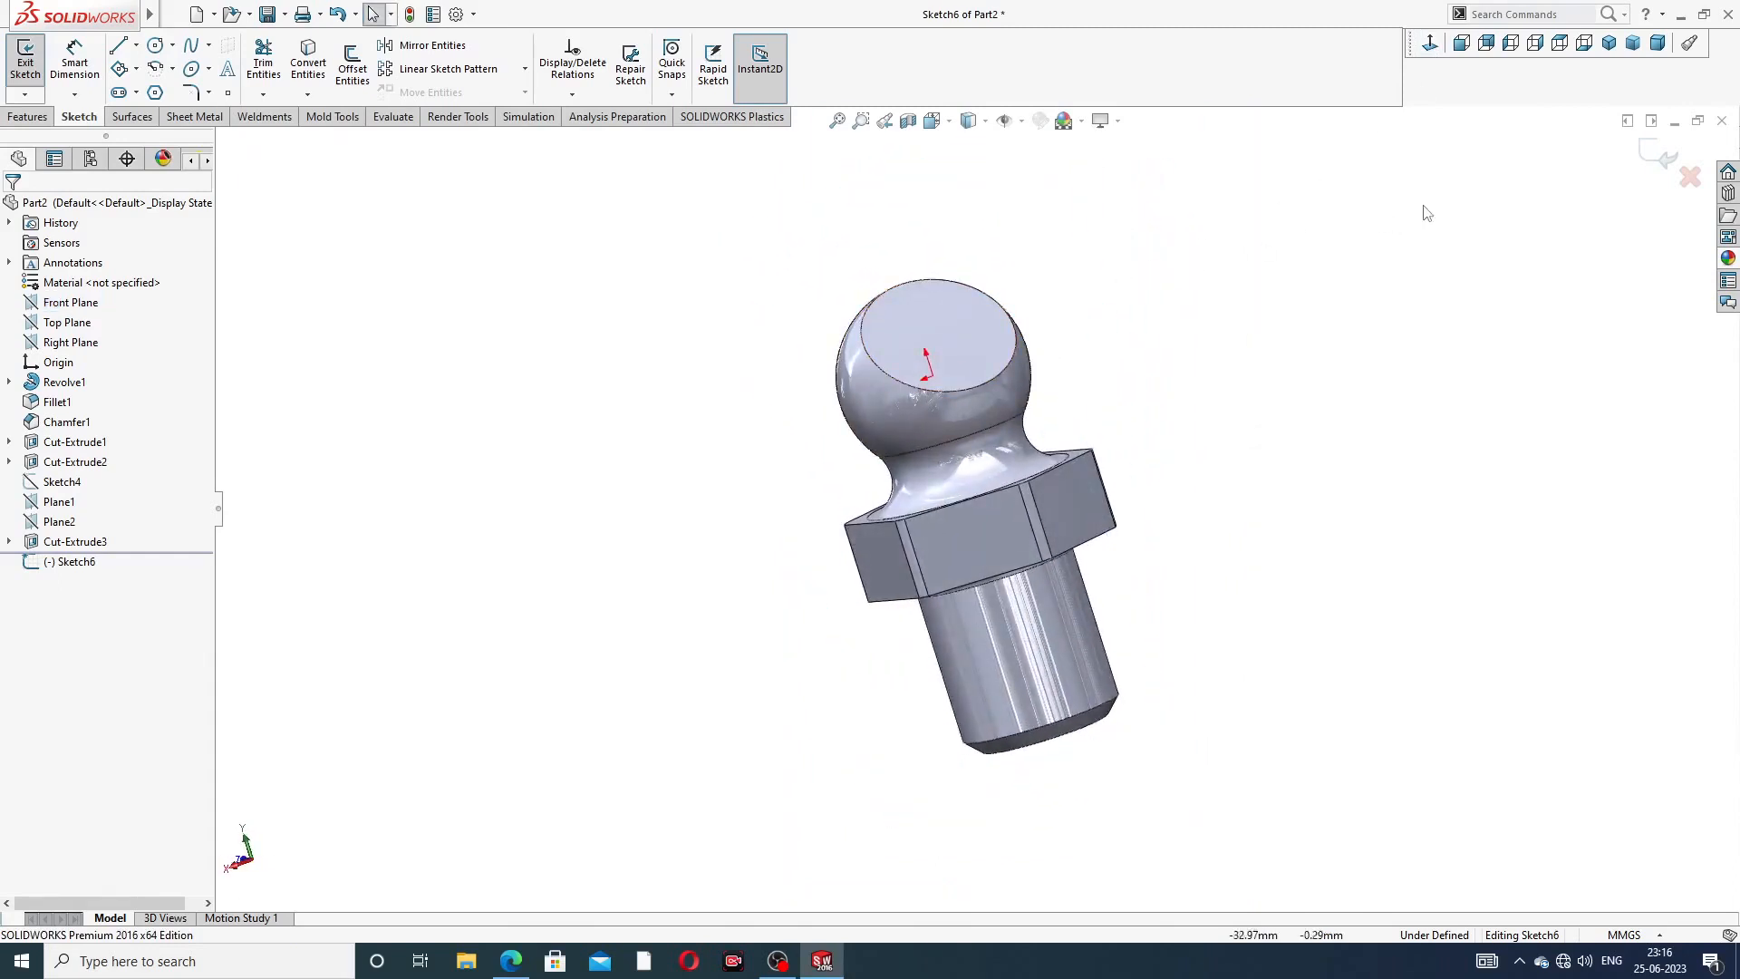
{"action": "left_click", "coordinate": [1658, 155]}
- Start a new sketch on the Right Plane and view it face-on
{"action": "middle_click_drag", "start_coordinate": [902, 324], "coordinate": [544, 462]}
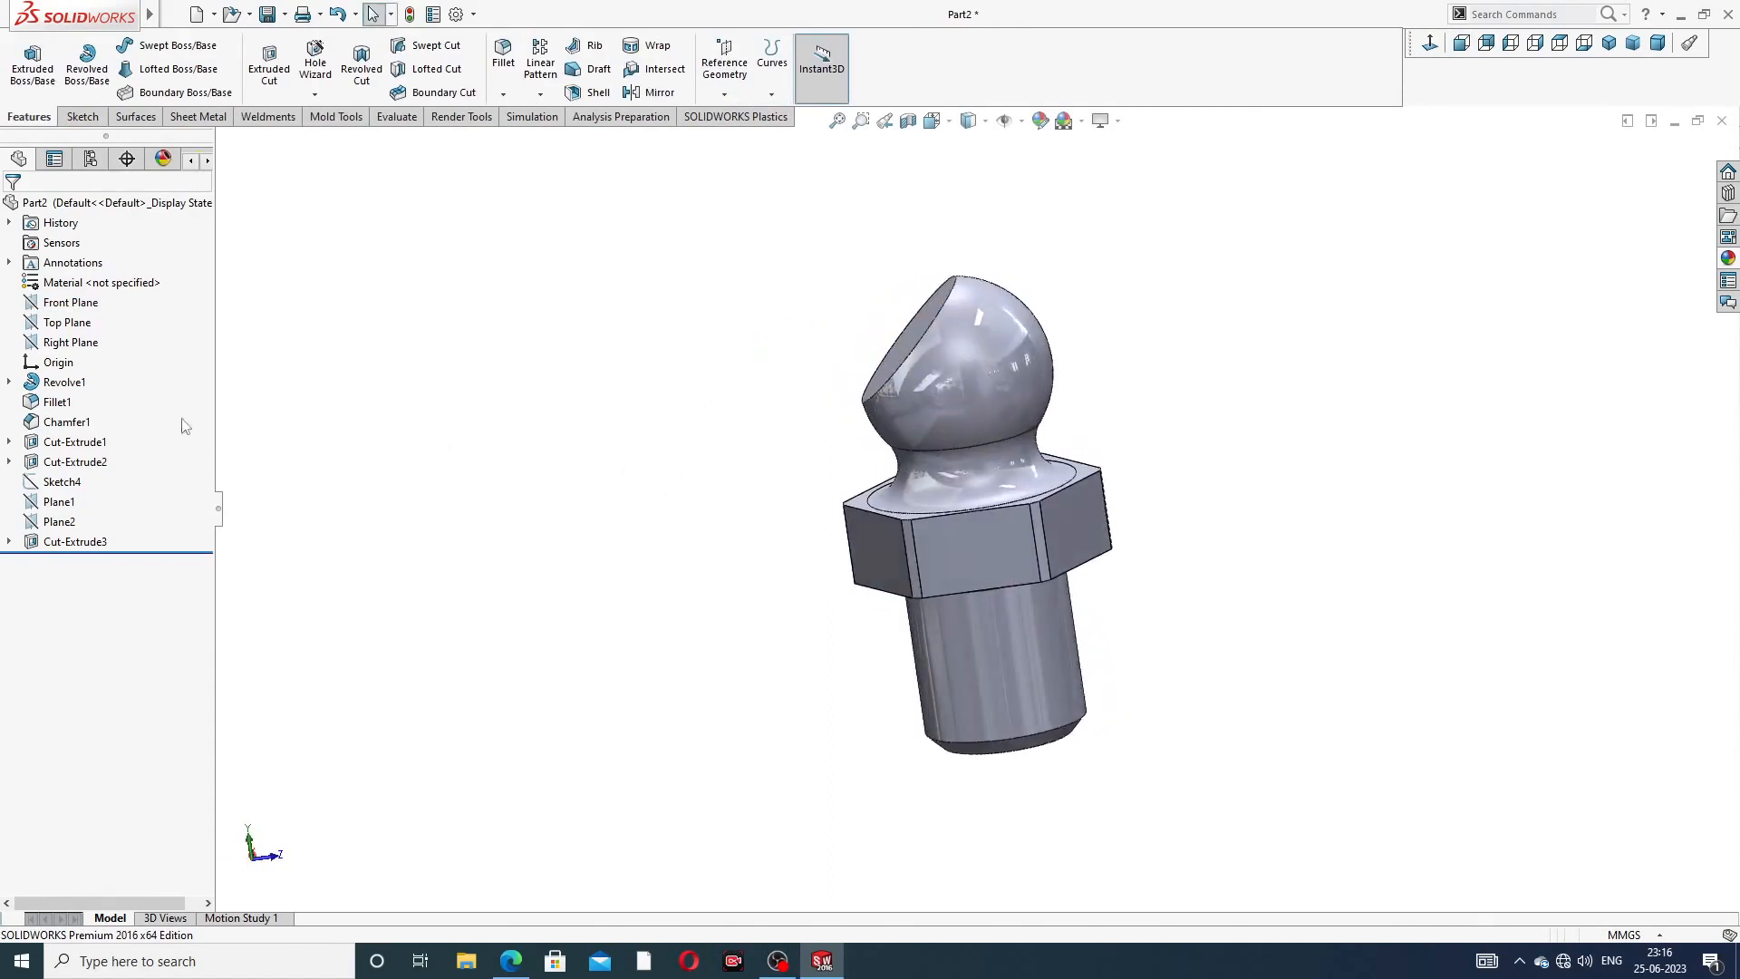
{"action": "left_click", "coordinate": [71, 342]}
{"action": "left_click", "coordinate": [84, 321]}
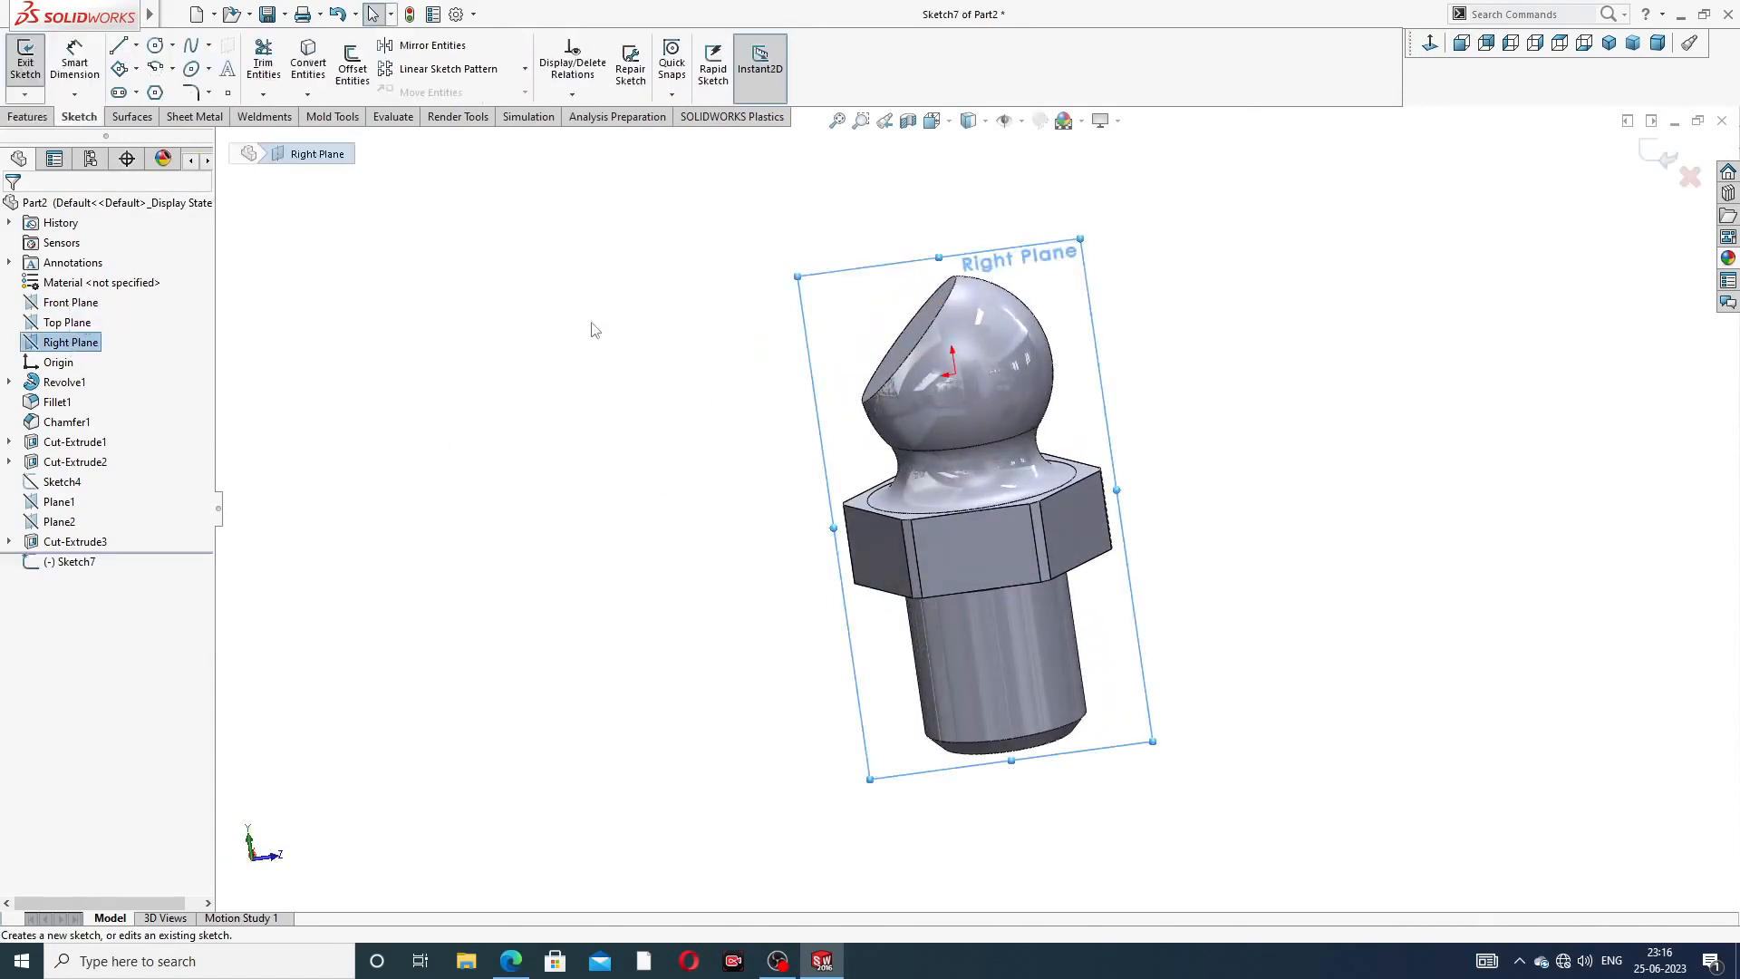
{"action": "left_click", "coordinate": [1428, 44]}
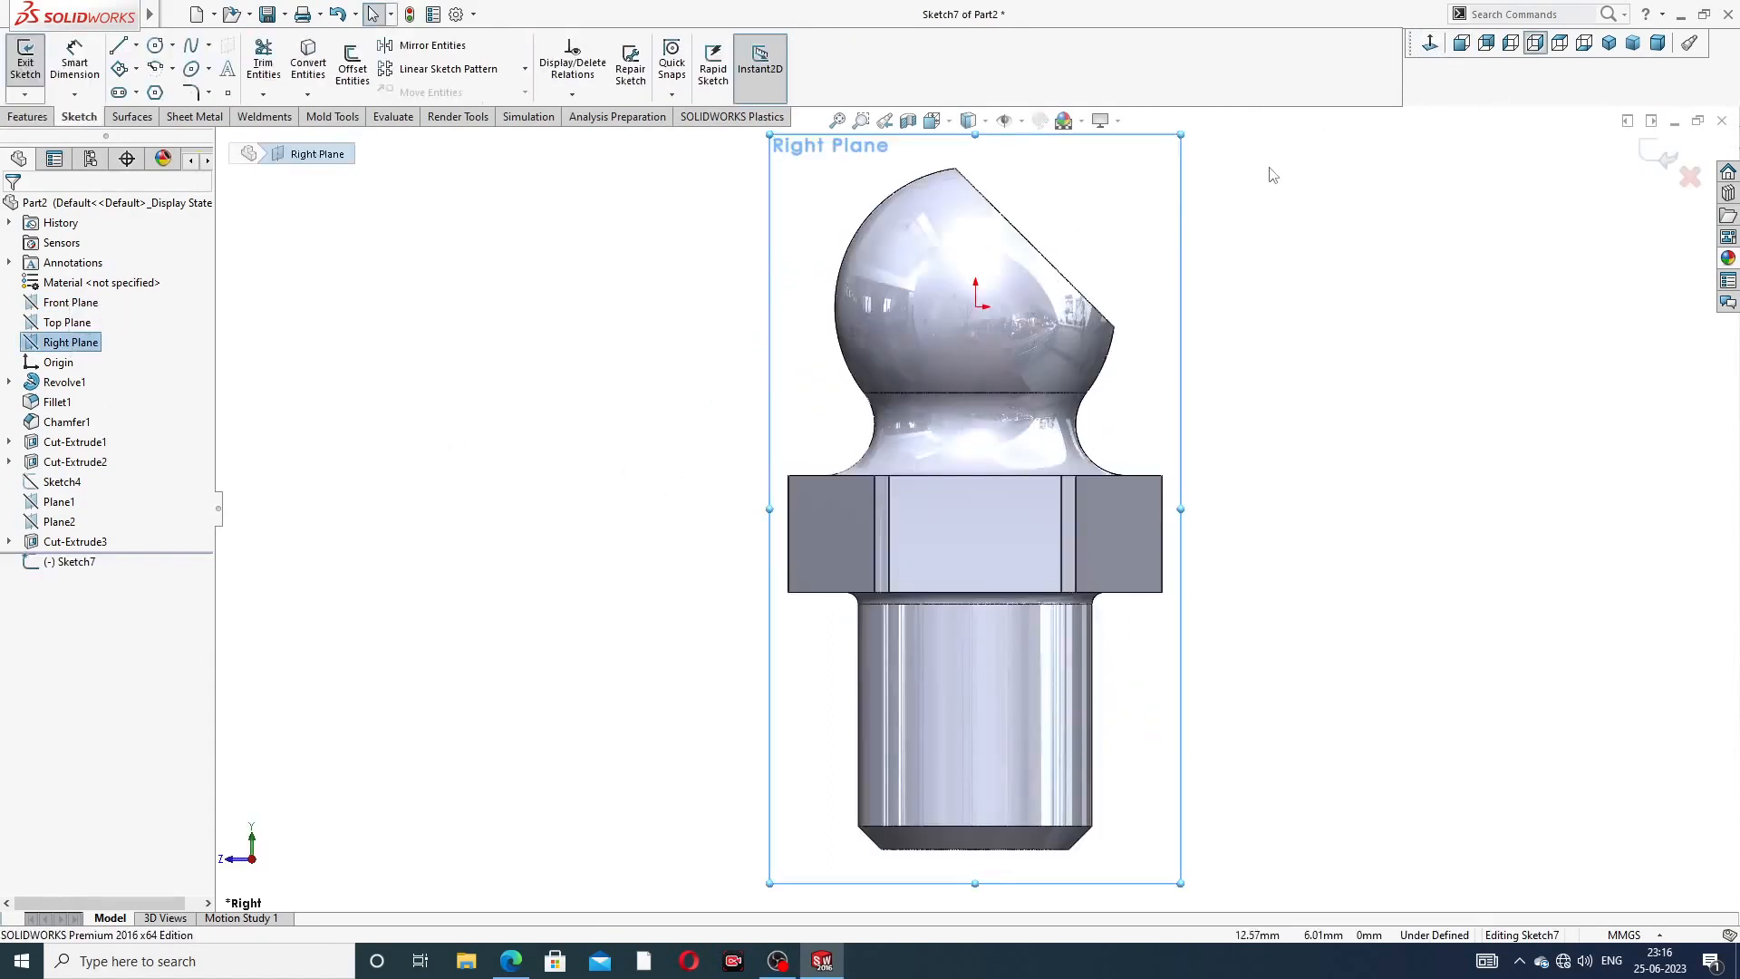
- Sketch a vertical centreline about 9.6 mm long above the origin and an angled centreline about 15.3 mm long from the origin across the flat
{"action": "scroll", "coordinate": [1004, 331], "scroll_direction": "down", "scroll_amount": 5}
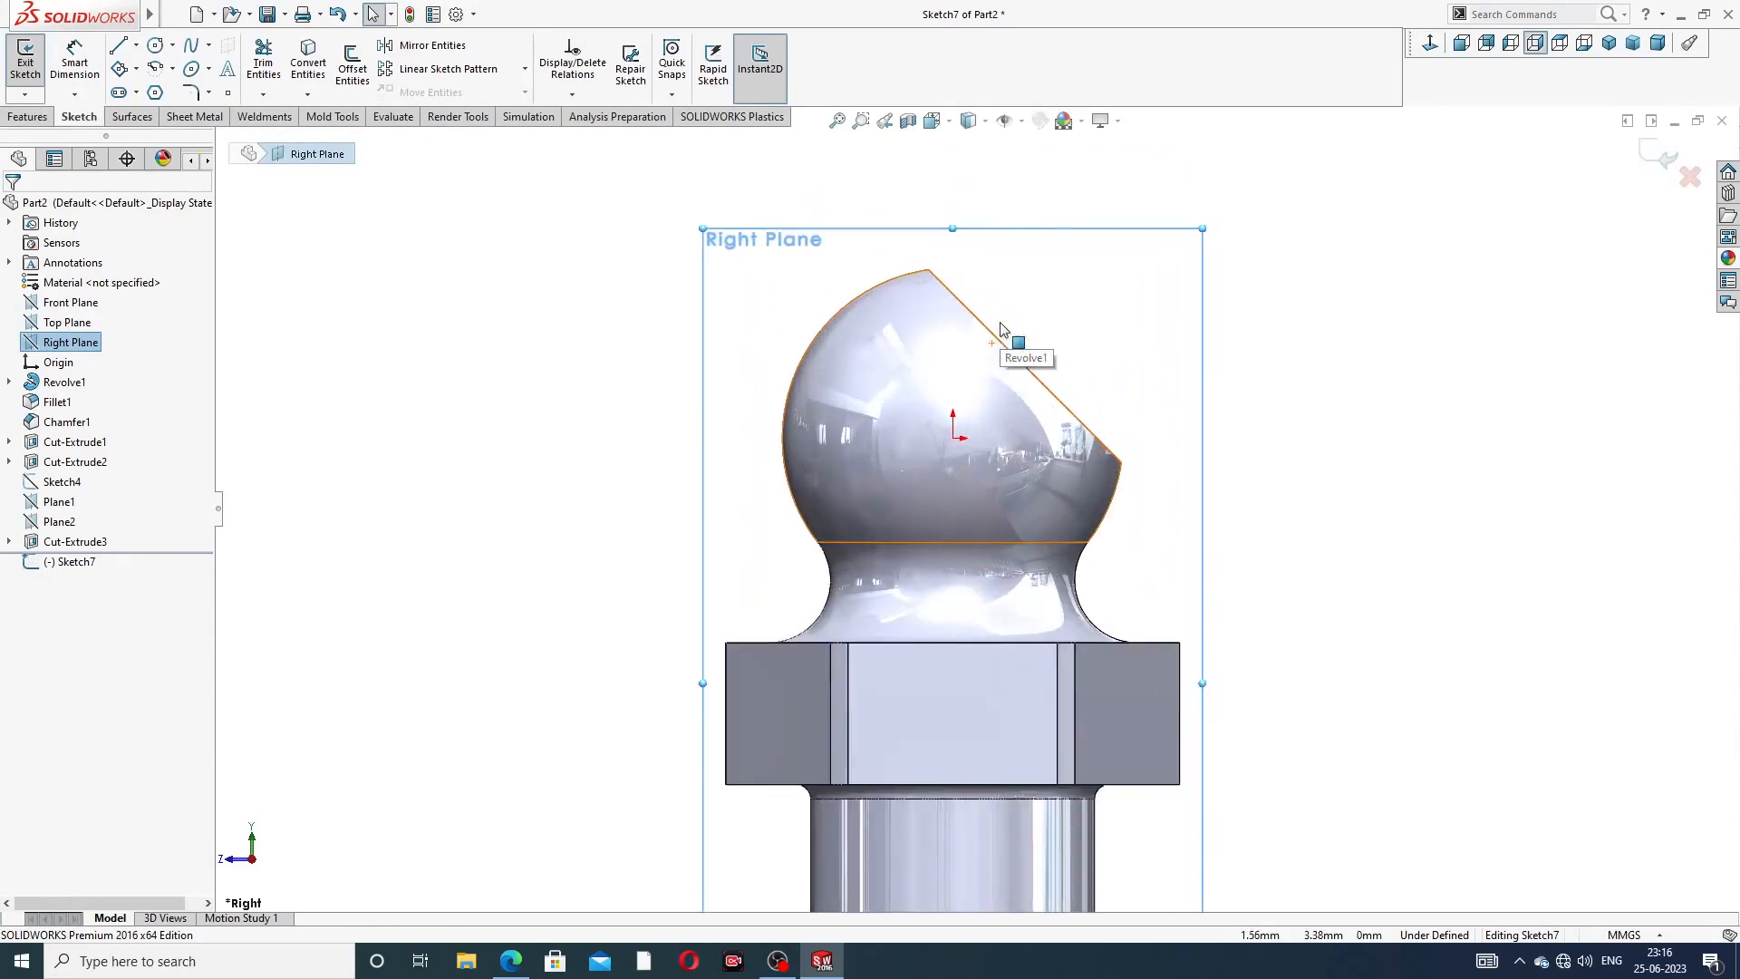
{"action": "left_click", "coordinate": [136, 45]}
{"action": "left_click", "coordinate": [163, 83]}
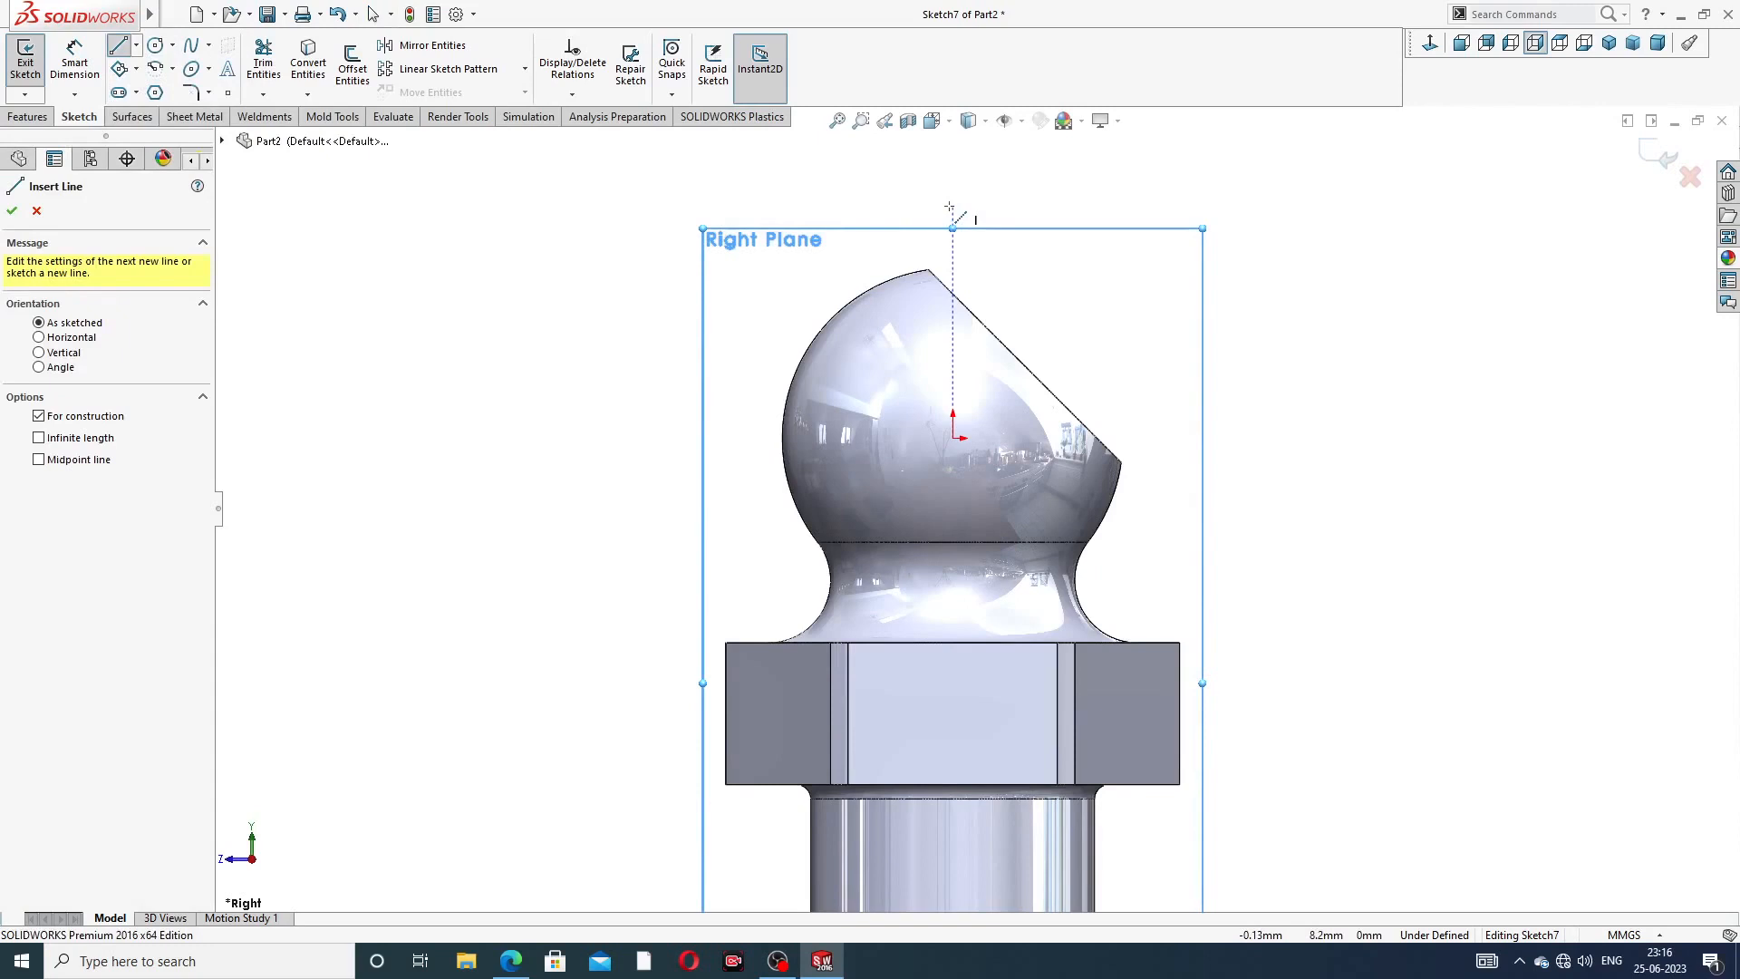
{"action": "left_click_drag", "start_coordinate": [952, 203], "coordinate": [952, 438]}
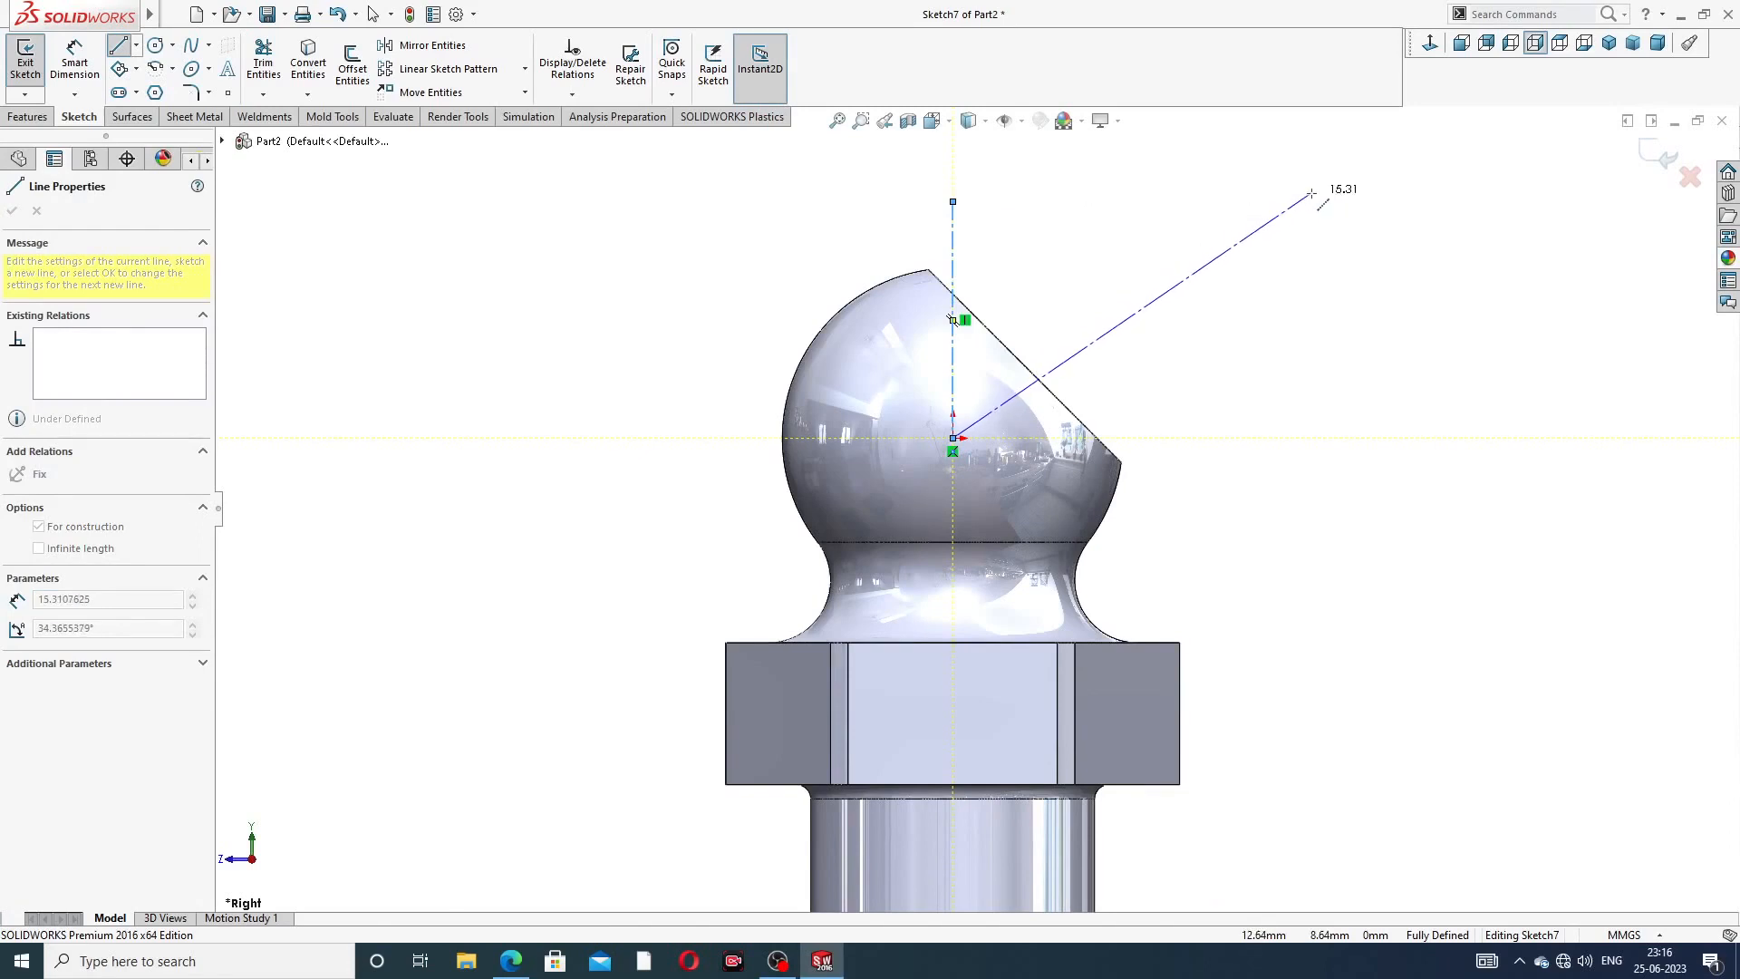
{"action": "left_click", "coordinate": [1311, 193]}
{"action": "right_click", "coordinate": [1348, 238]}
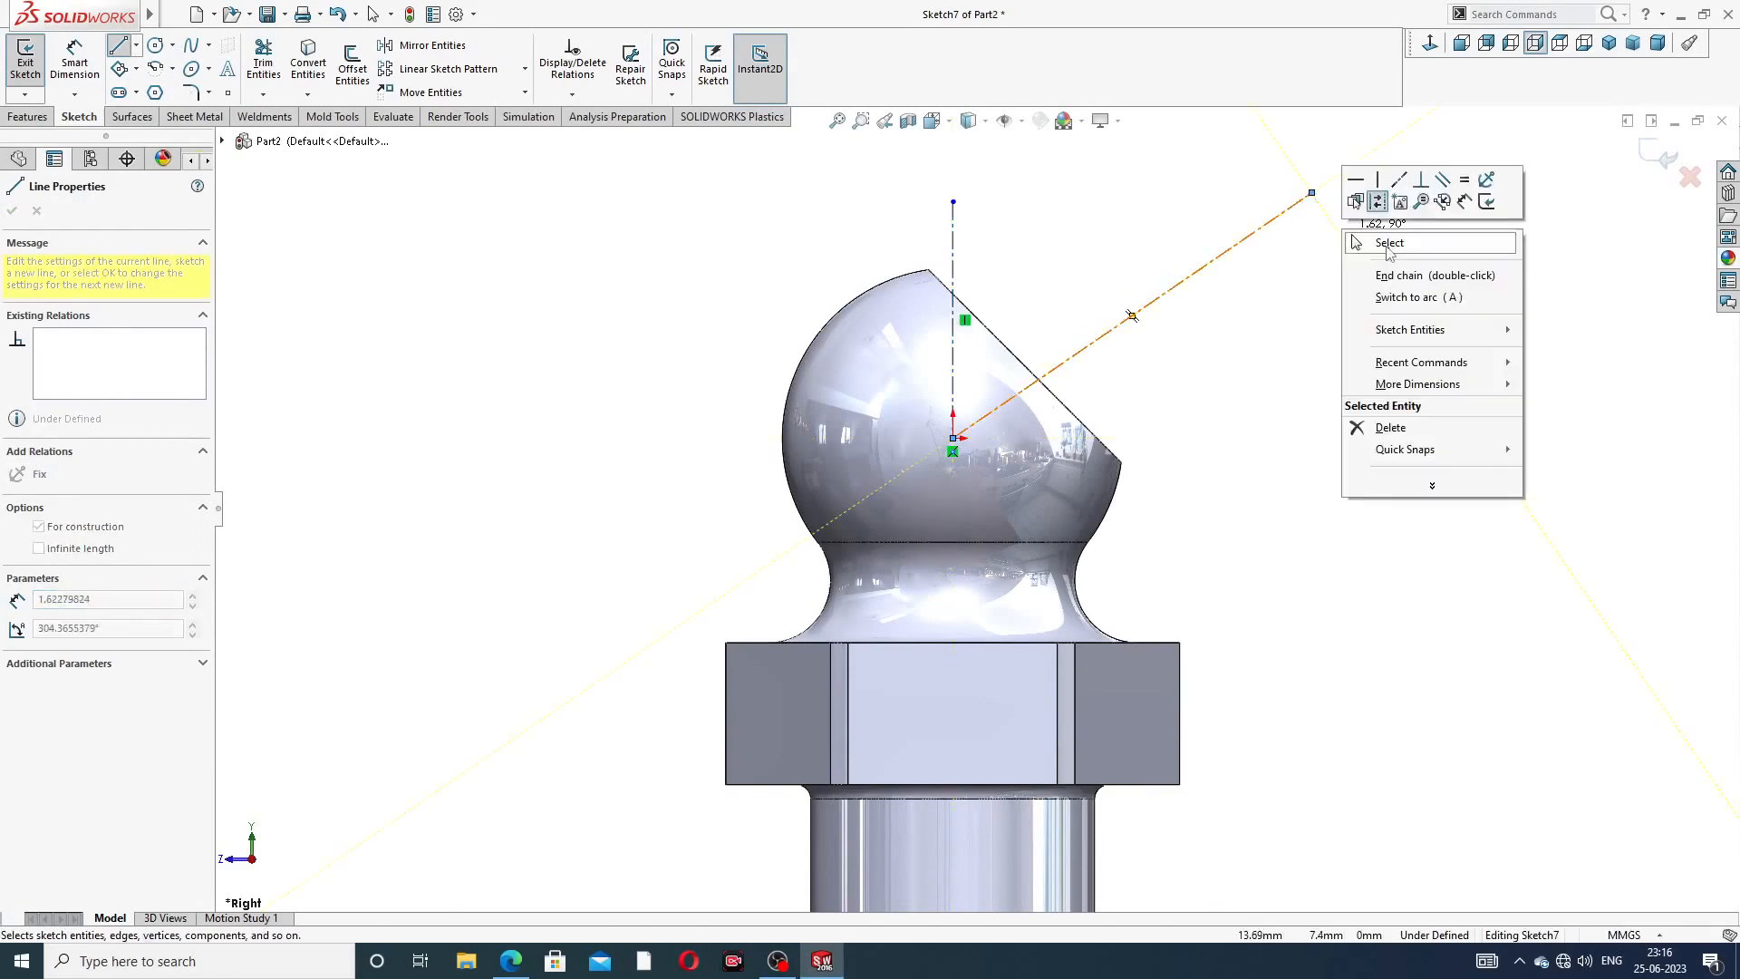
{"action": "left_click", "coordinate": [1387, 251]}
{"action": "key", "text": "f"}
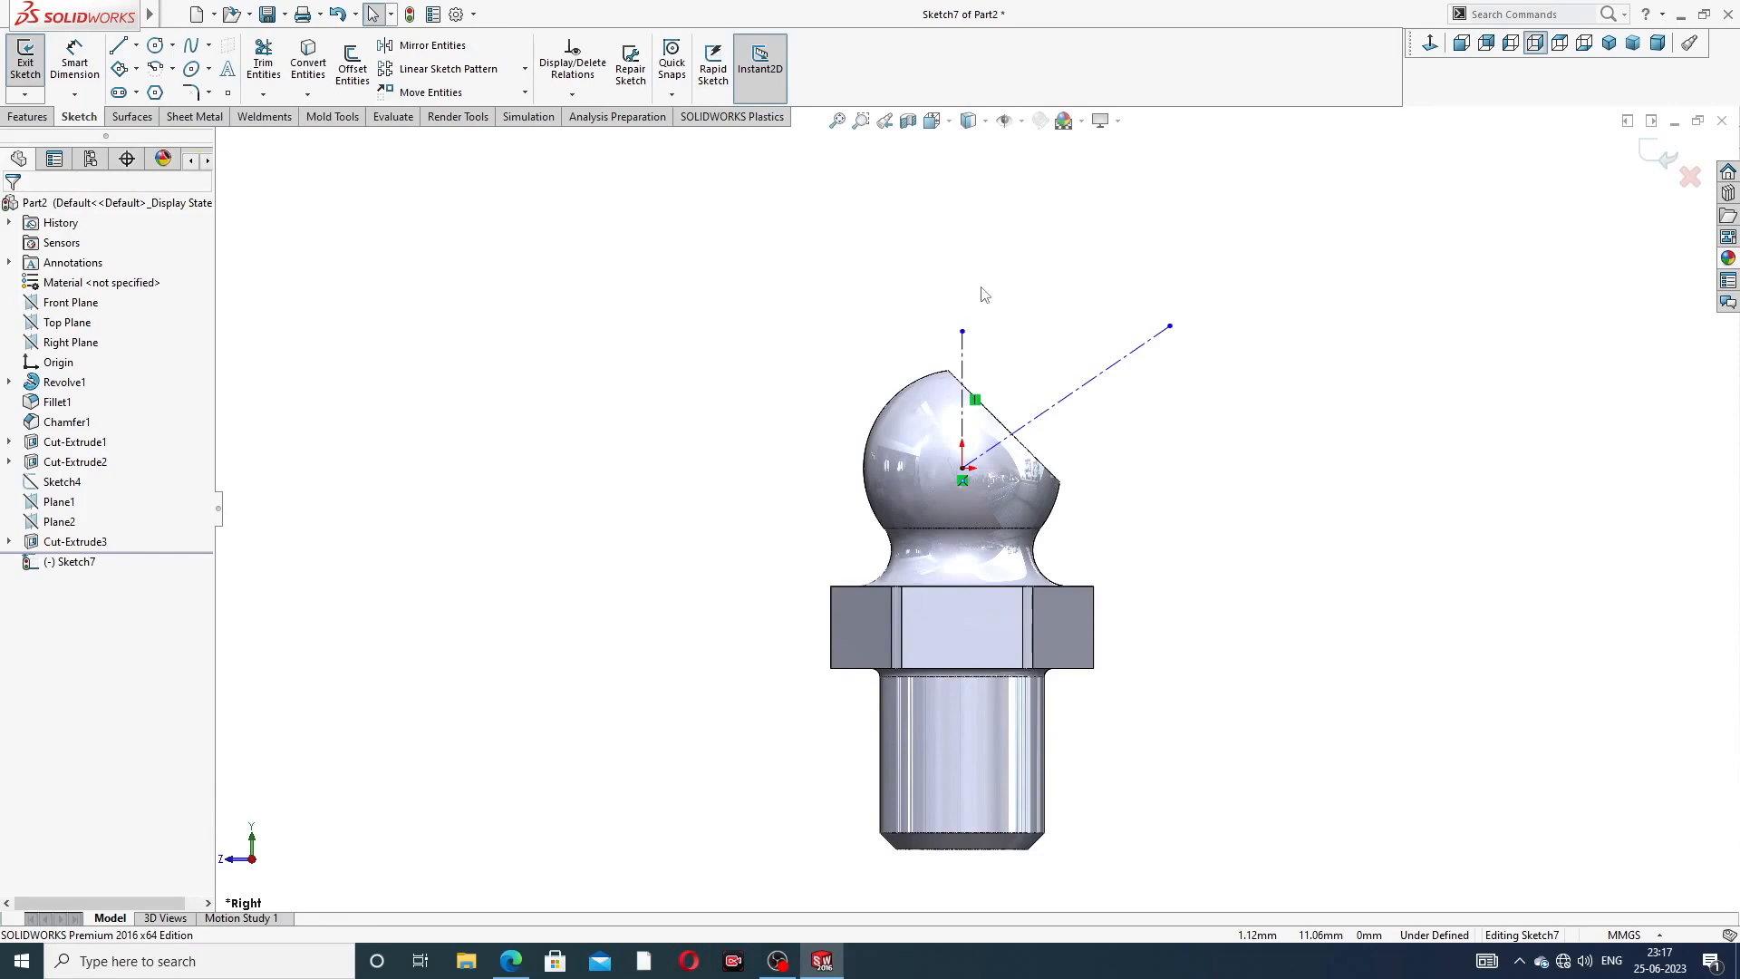
{"action": "scroll", "coordinate": [1002, 331], "scroll_direction": "down", "scroll_amount": 1}
{"action": "scroll", "coordinate": [1001, 331], "scroll_direction": "down", "scroll_amount": 2}
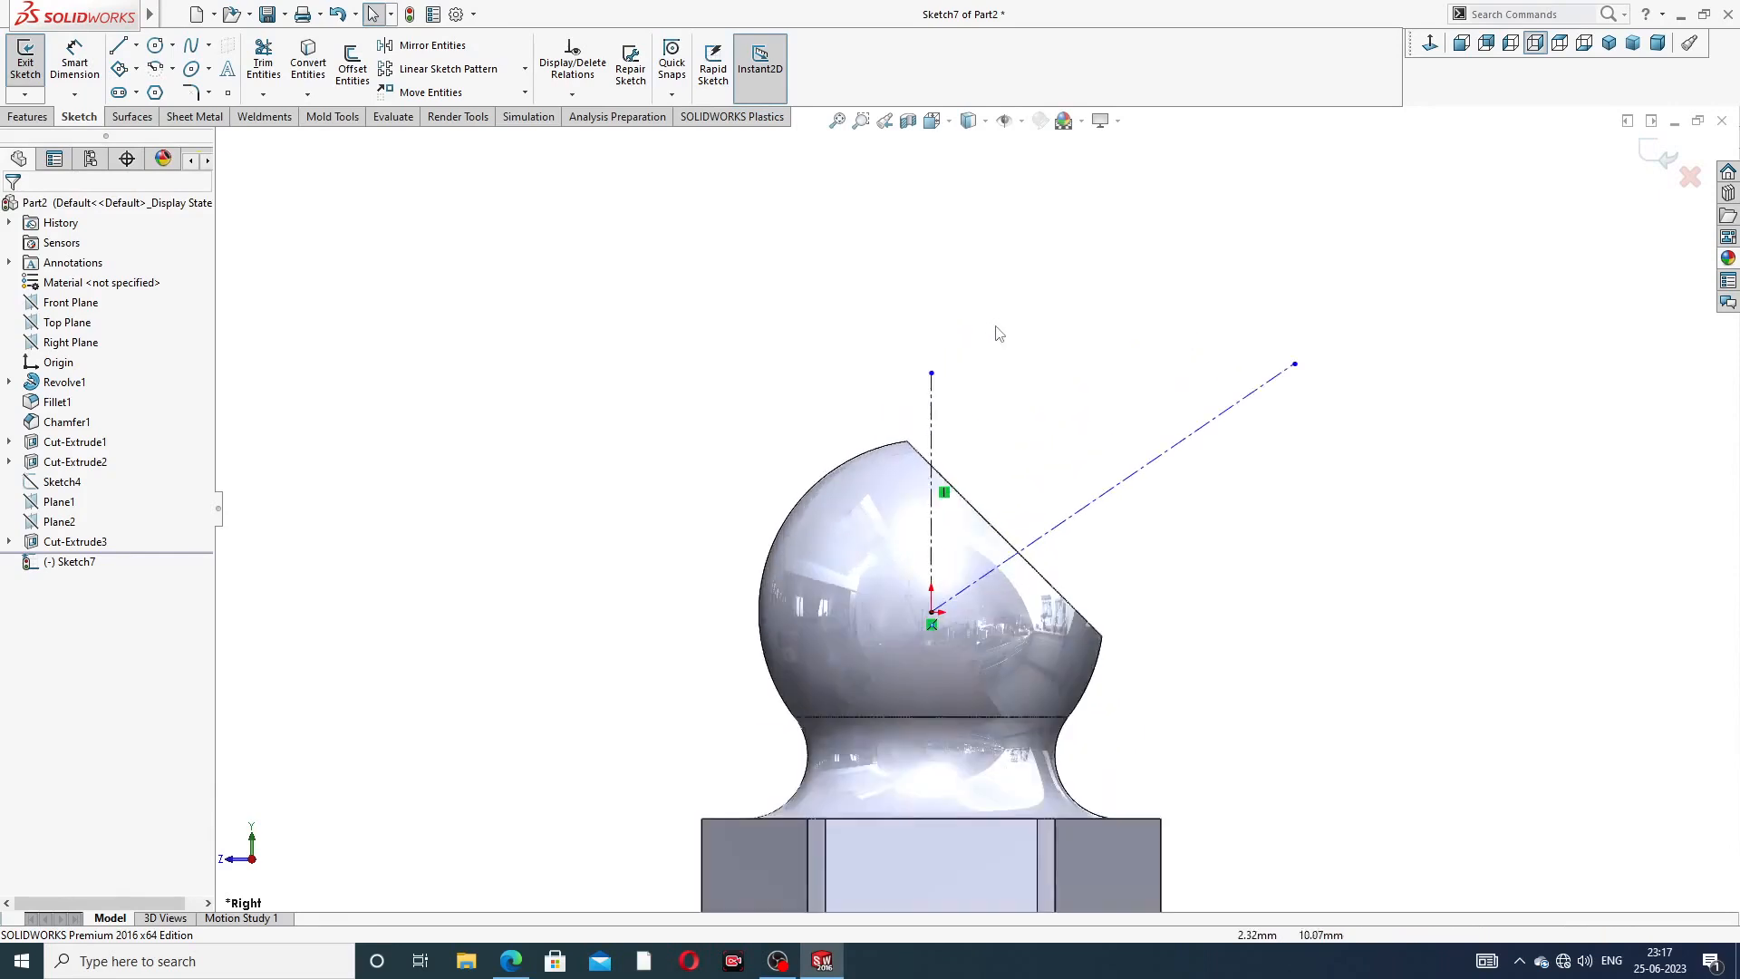
{"action": "left_click", "coordinate": [933, 336]}
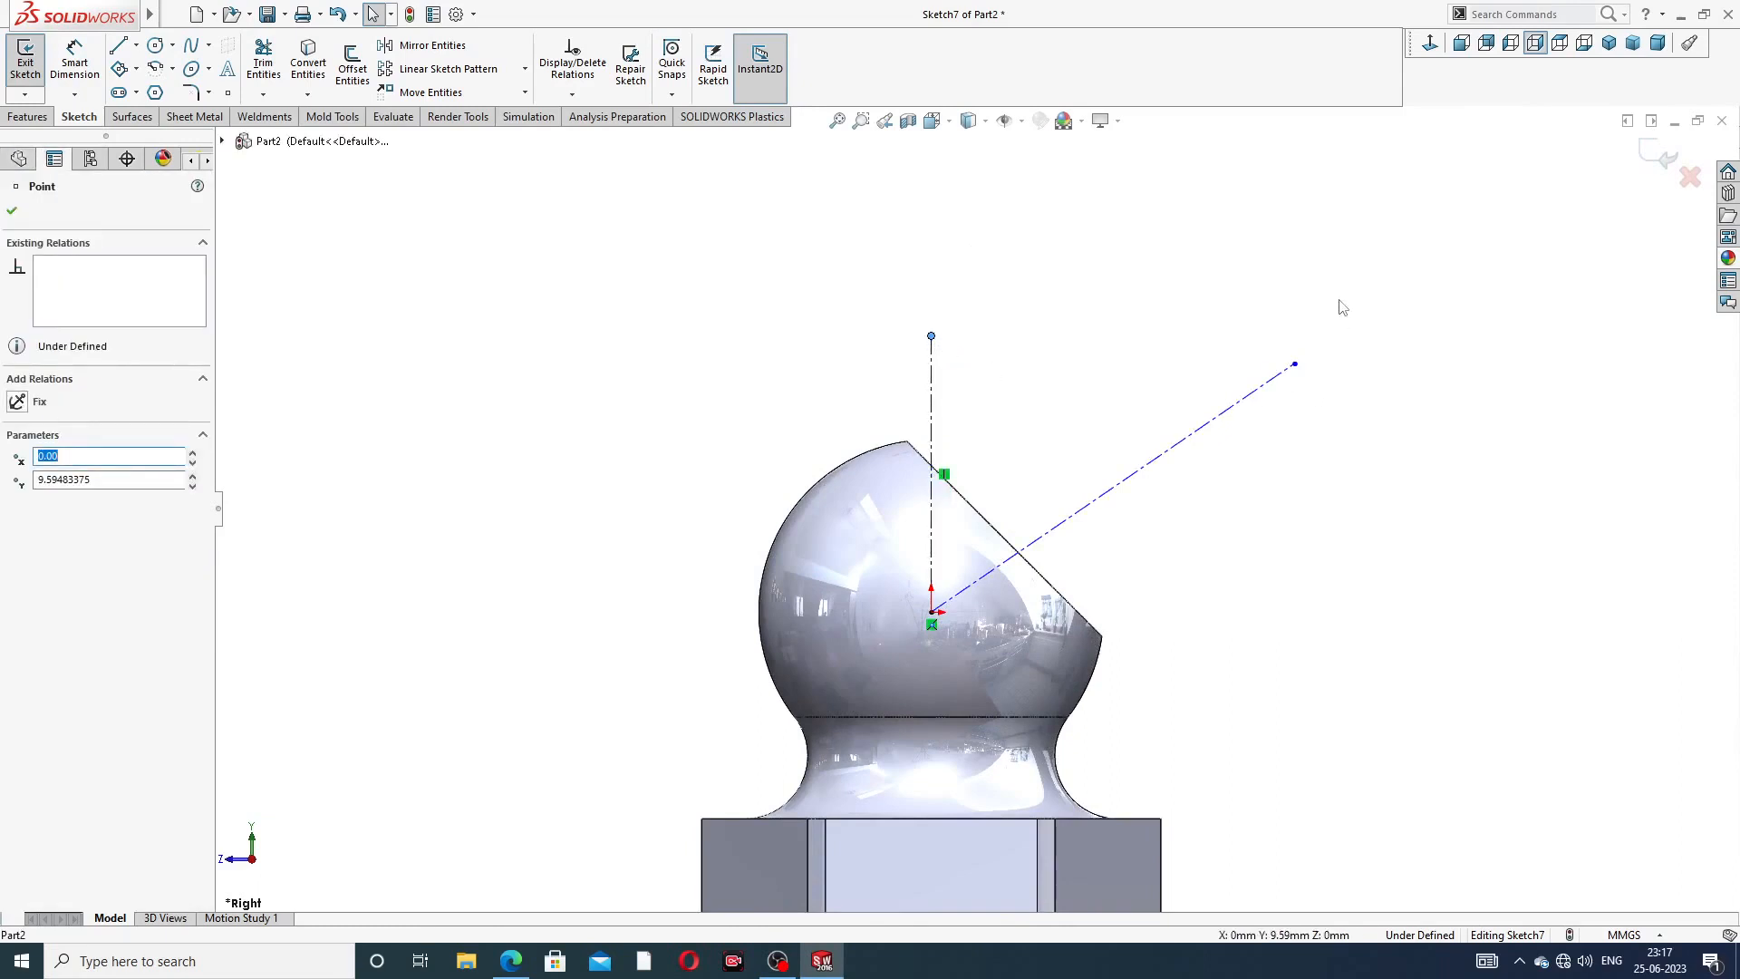
- Try to dimension the angle between the two centrelines, and exit and reopen the sketch
{"action": "left_click", "coordinate": [69, 62]}
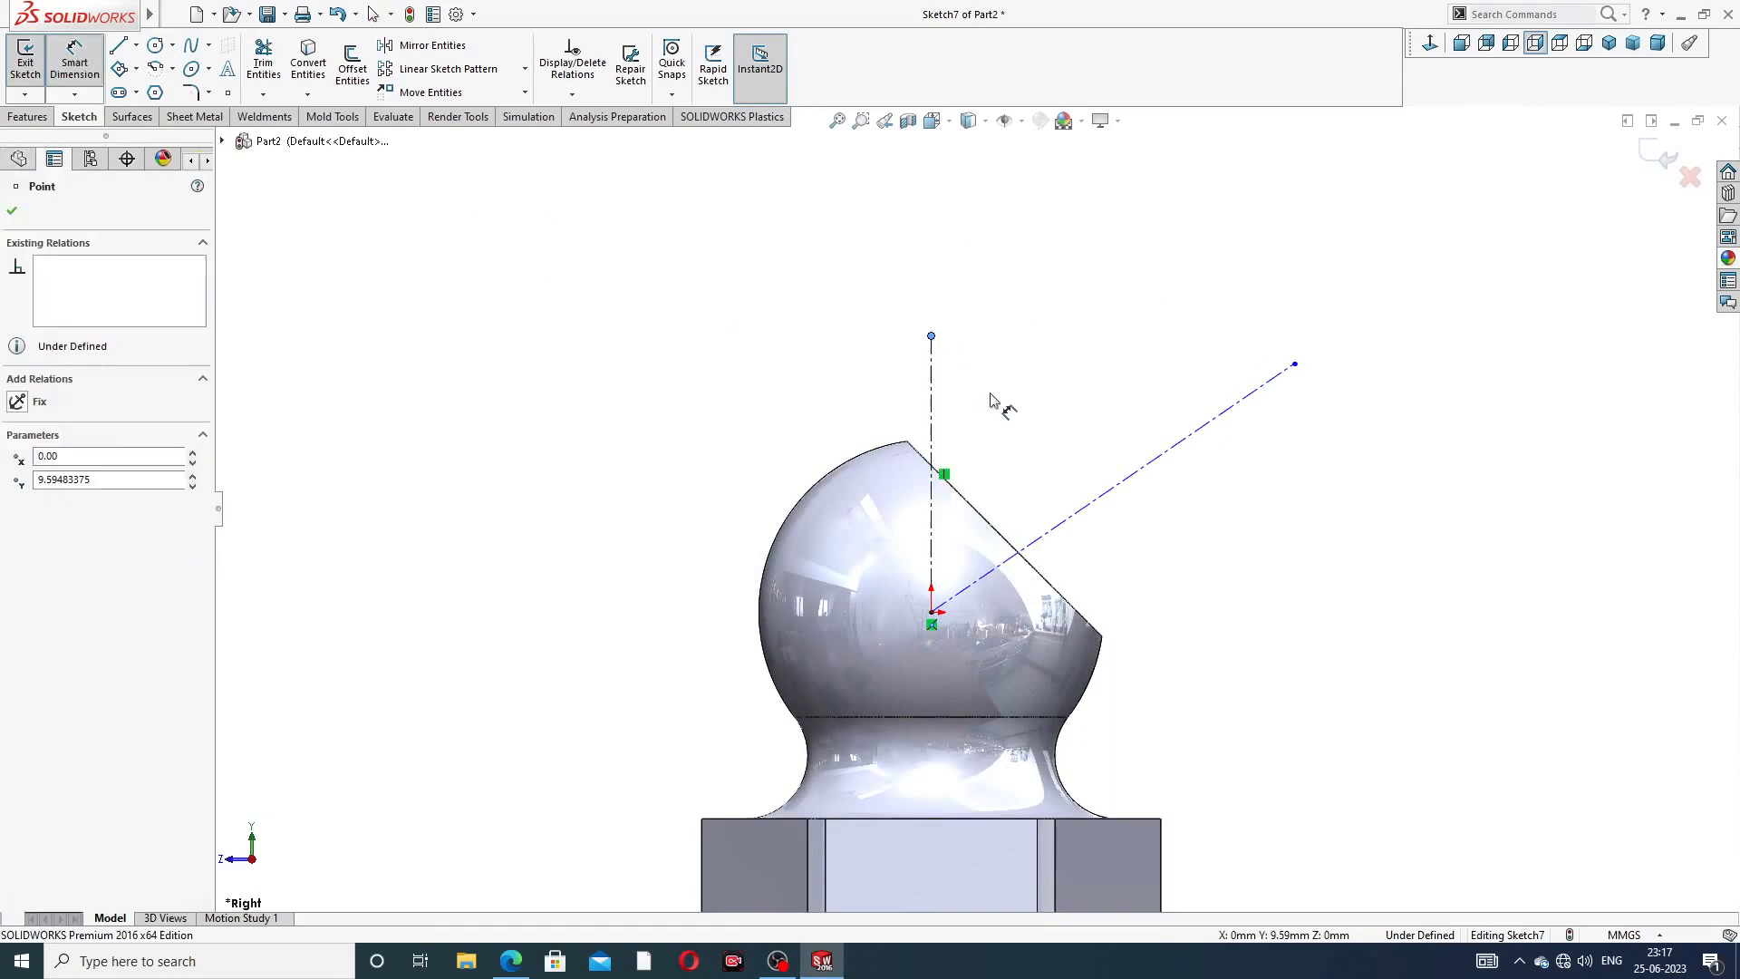
{"action": "left_click", "coordinate": [933, 397]}
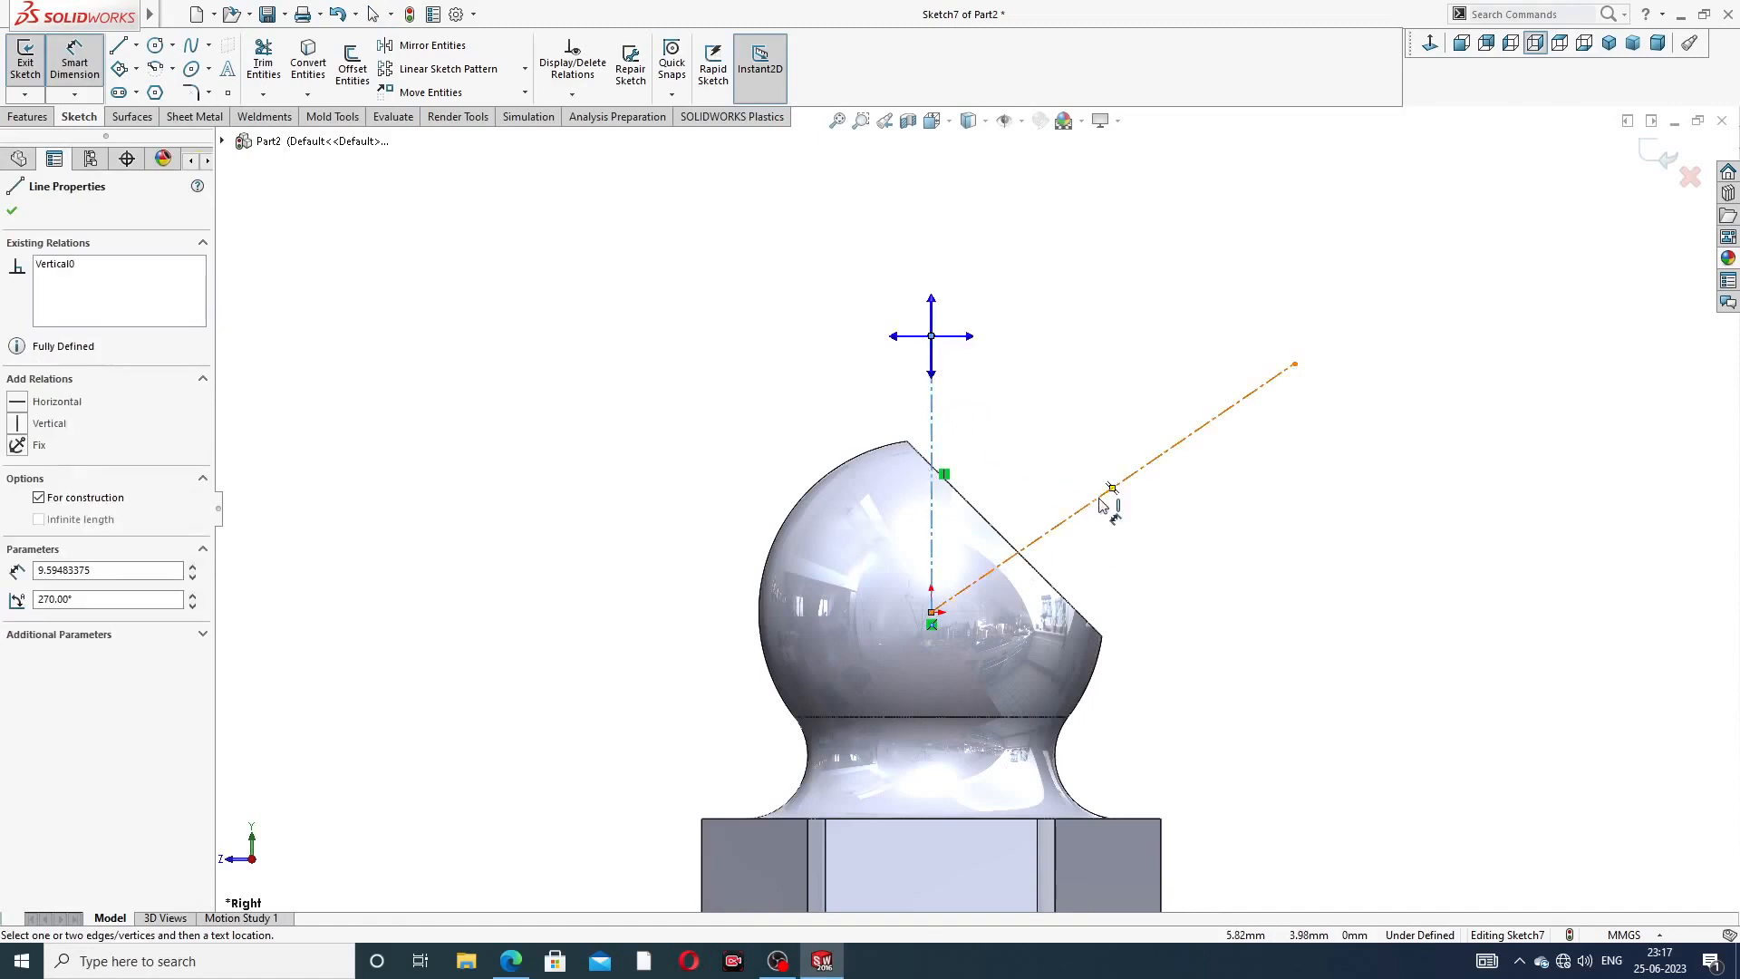
{"action": "left_click", "coordinate": [1099, 496]}
{"action": "left_click", "coordinate": [1060, 334]}
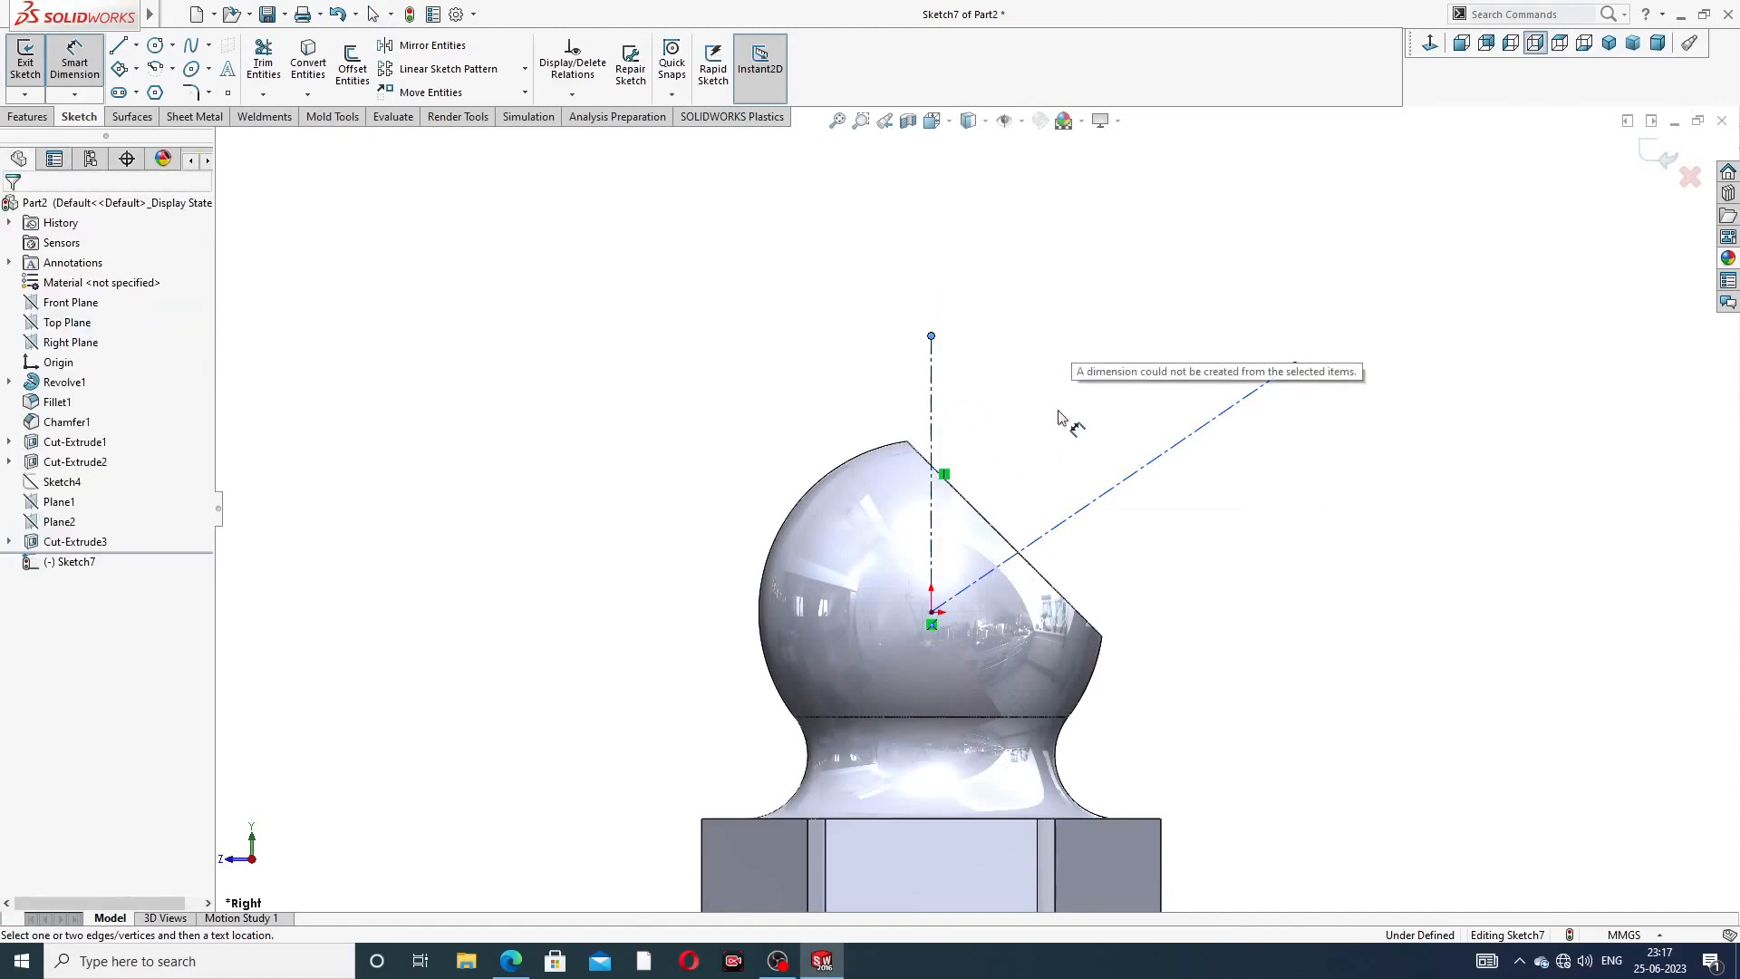
{"action": "left_click", "coordinate": [932, 422]}
{"action": "left_click", "coordinate": [1088, 506]}
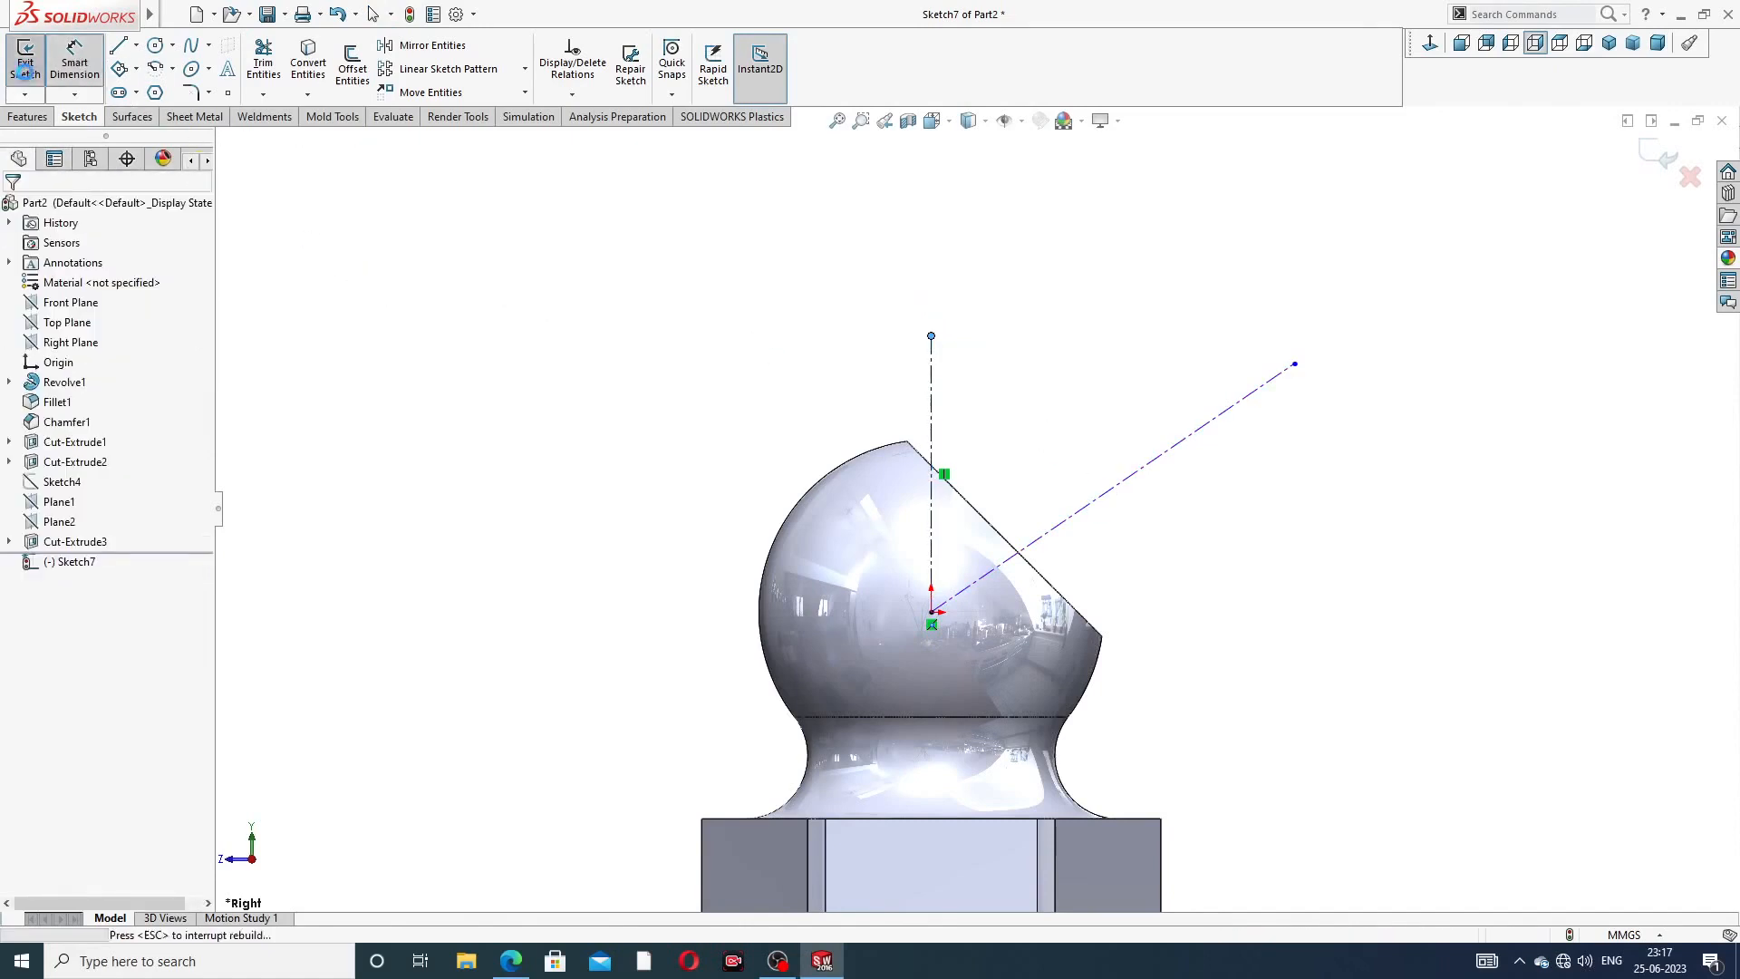
{"action": "left_click", "coordinate": [26, 62]}
{"action": "left_click", "coordinate": [82, 116]}
{"action": "left_click", "coordinate": [74, 62]}
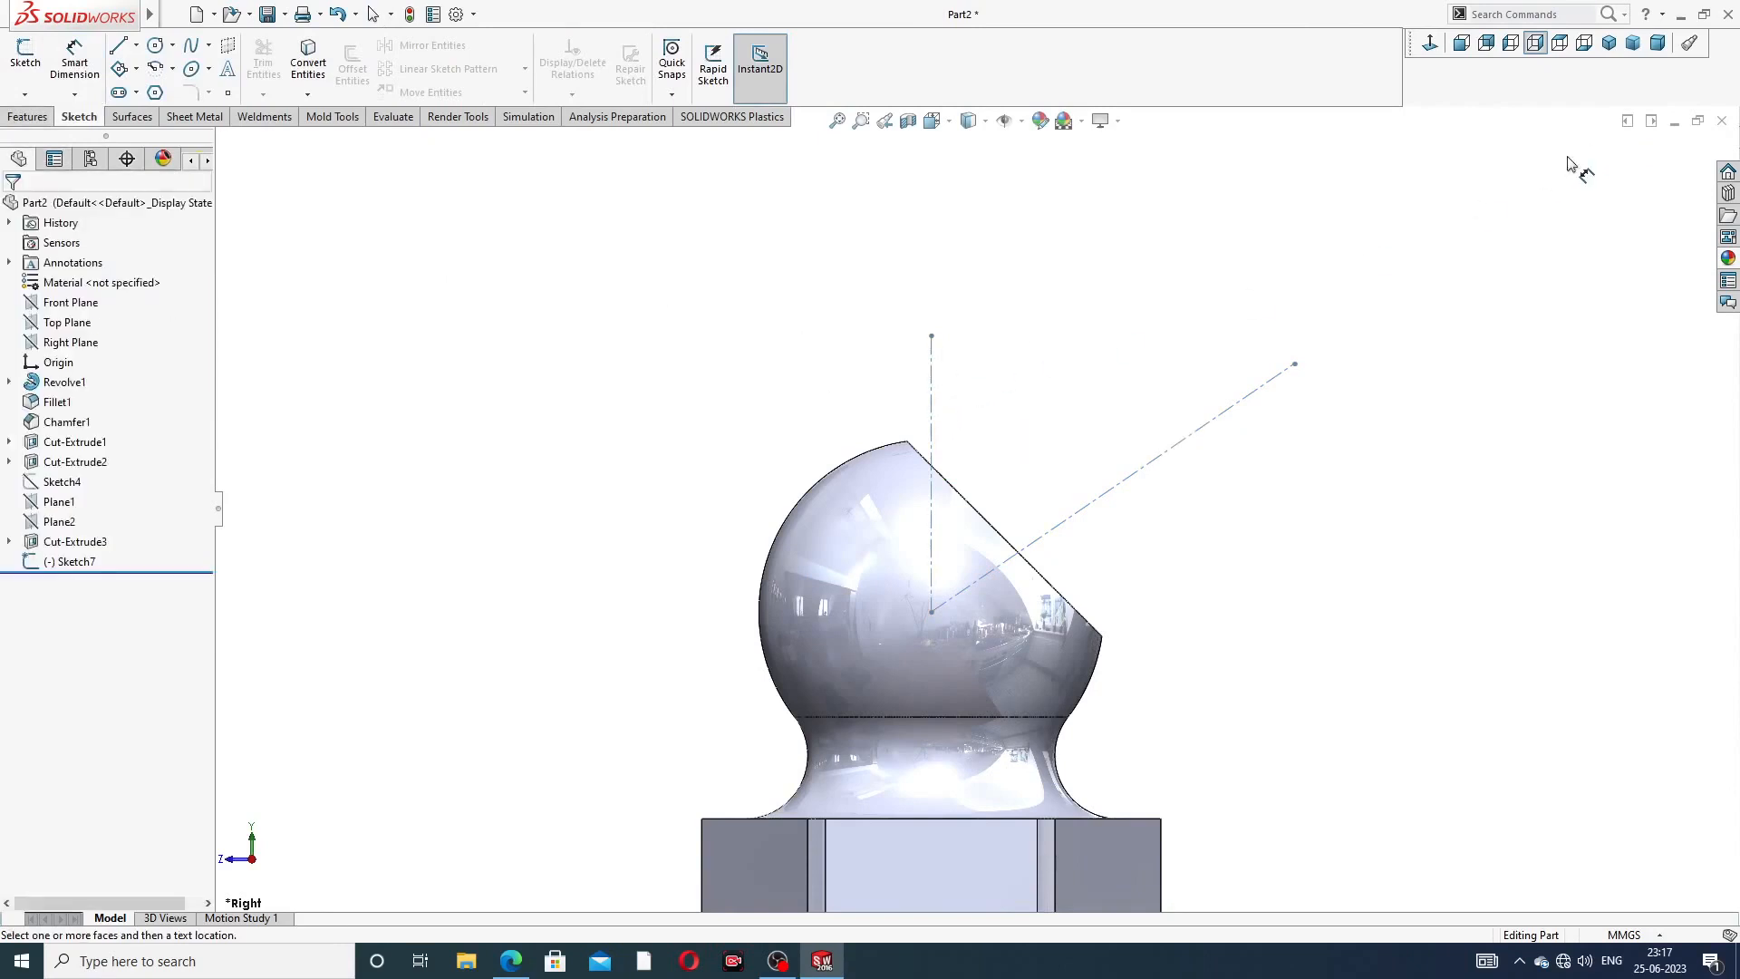
{"action": "left_click", "coordinate": [65, 561]}
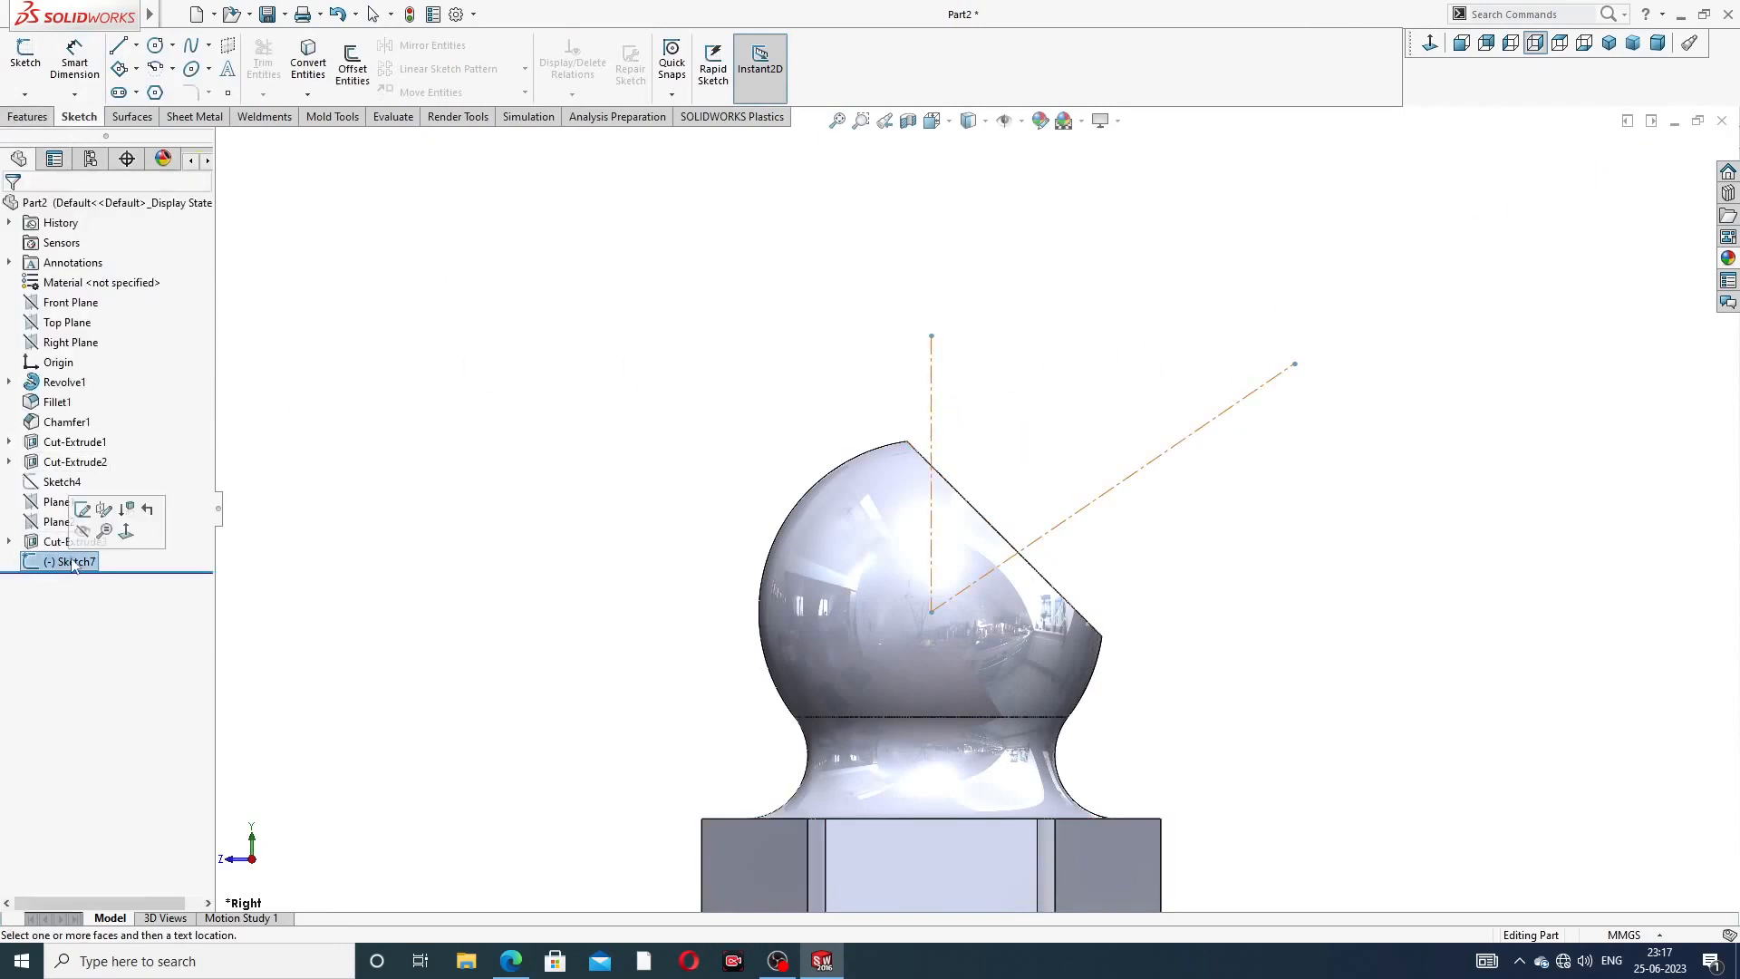
{"action": "left_click", "coordinate": [83, 508]}
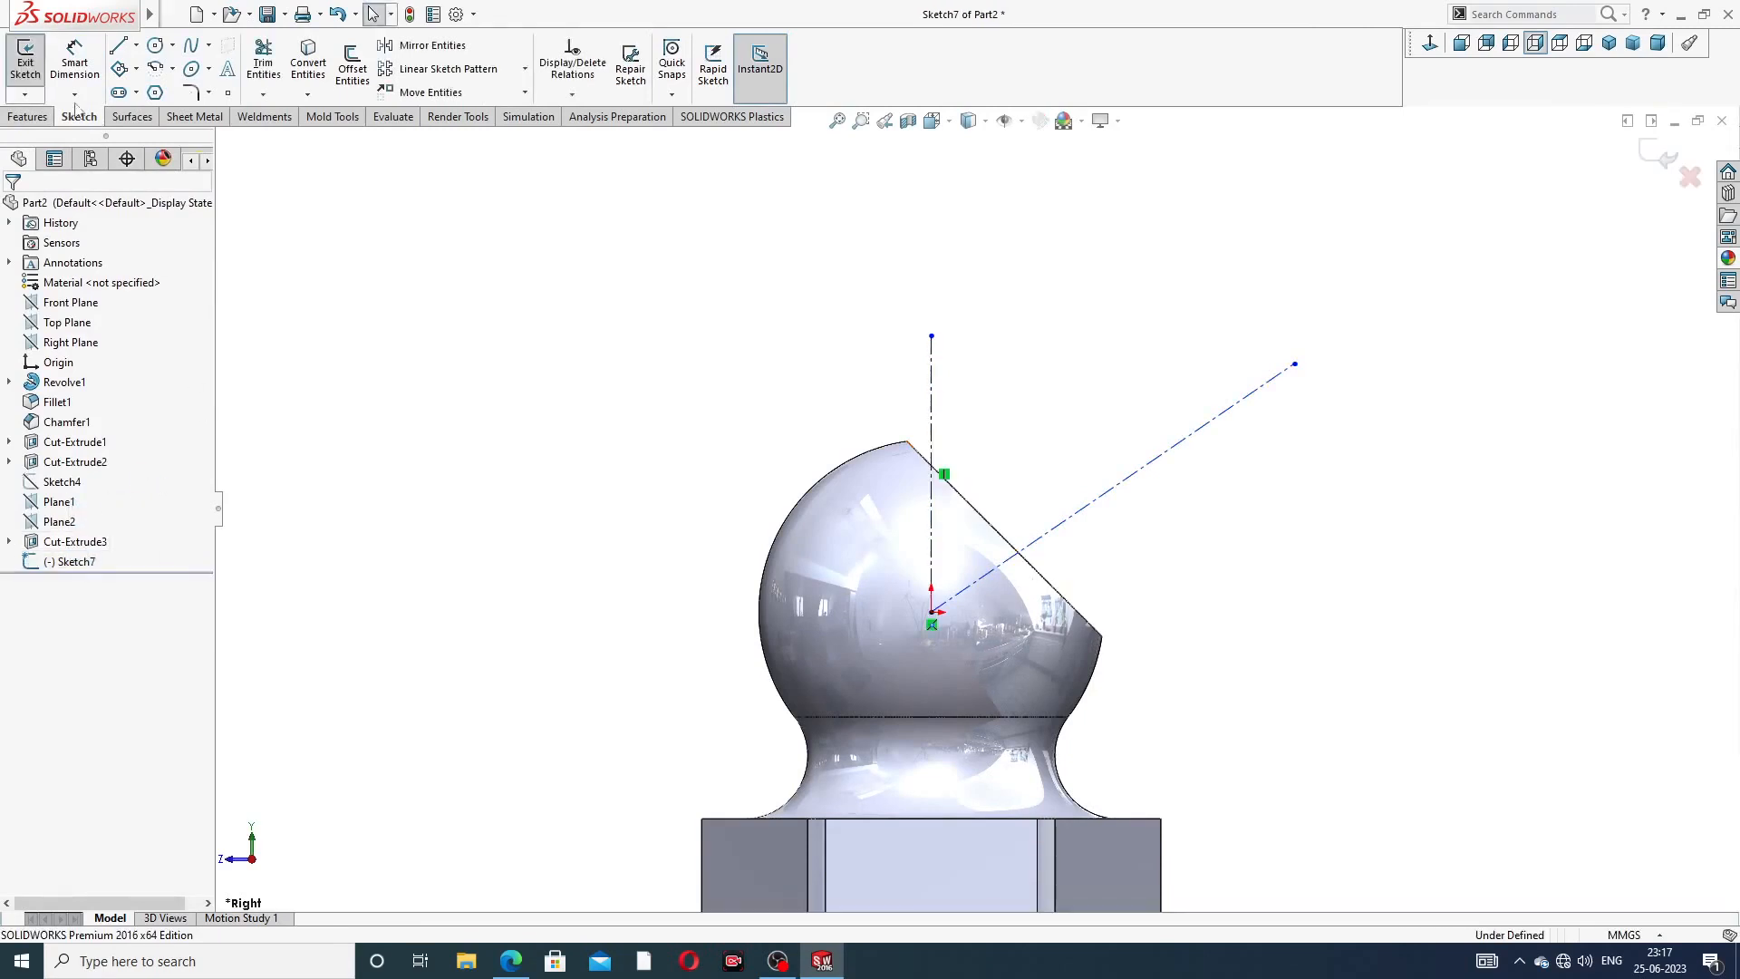
- Dimension the angle between the vertical and angled centrelines at 45 degrees
{"action": "left_click", "coordinate": [75, 62]}
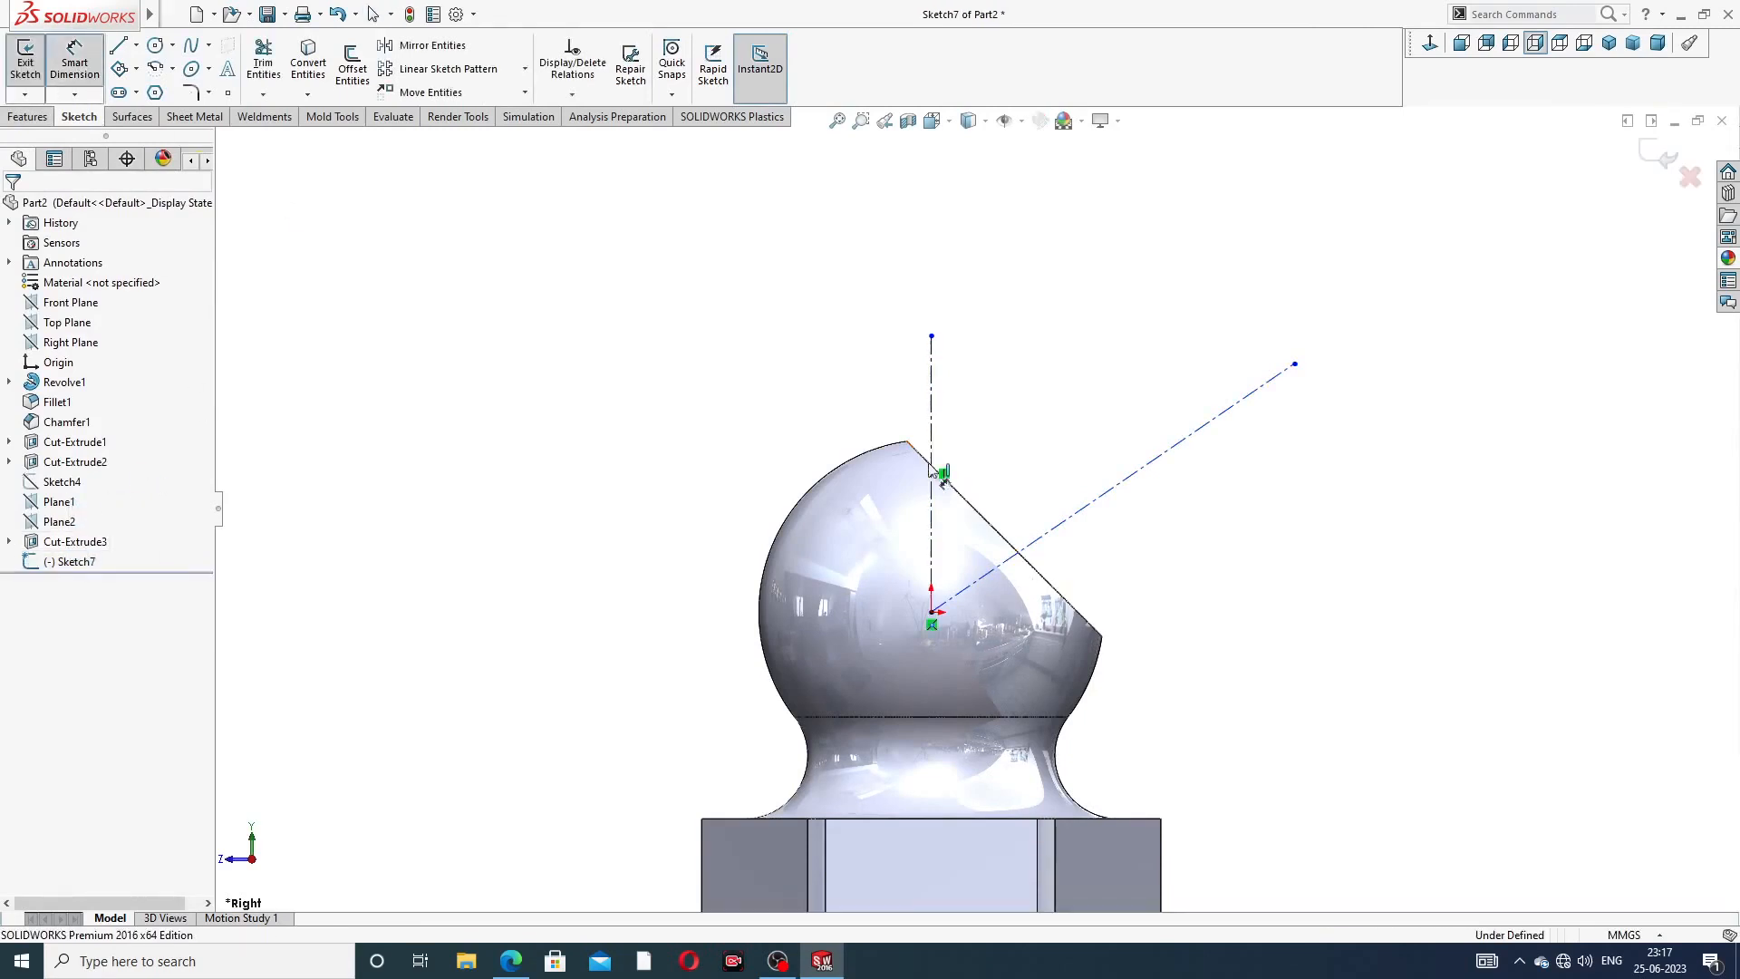
{"action": "left_click", "coordinate": [934, 421]}
{"action": "left_click", "coordinate": [1091, 497]}
{"action": "left_click", "coordinate": [1011, 452]}
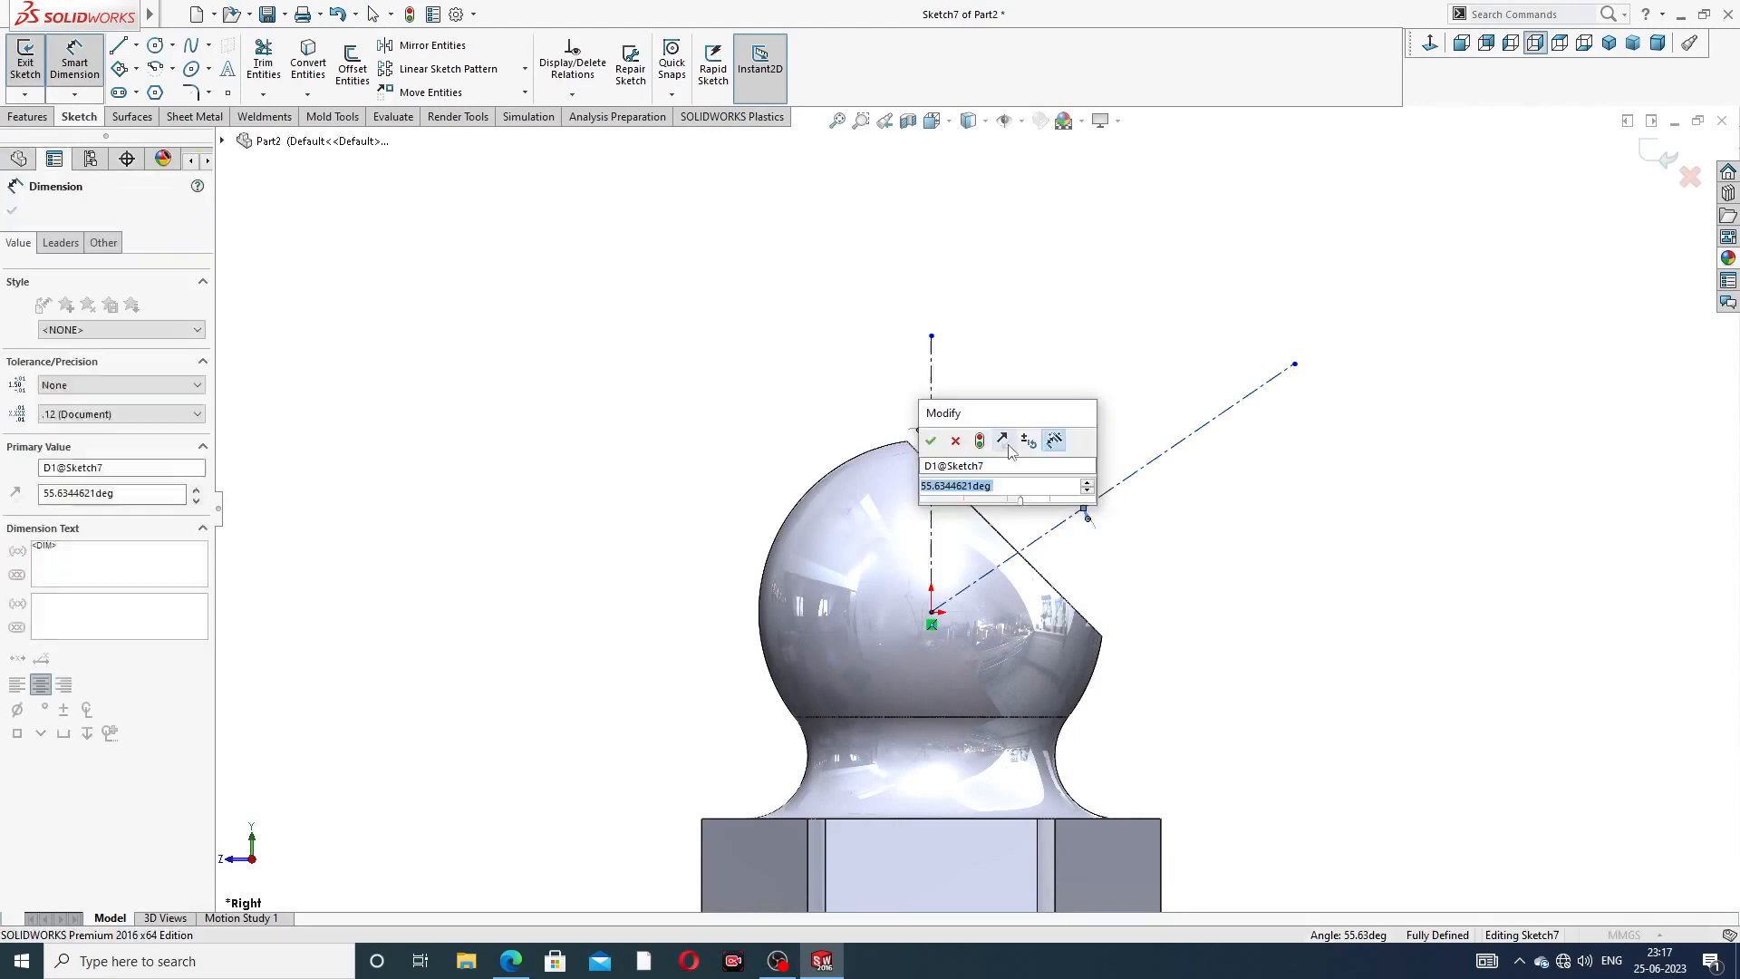
{"action": "type", "text": "45"}
{"action": "key", "text": "Return"}
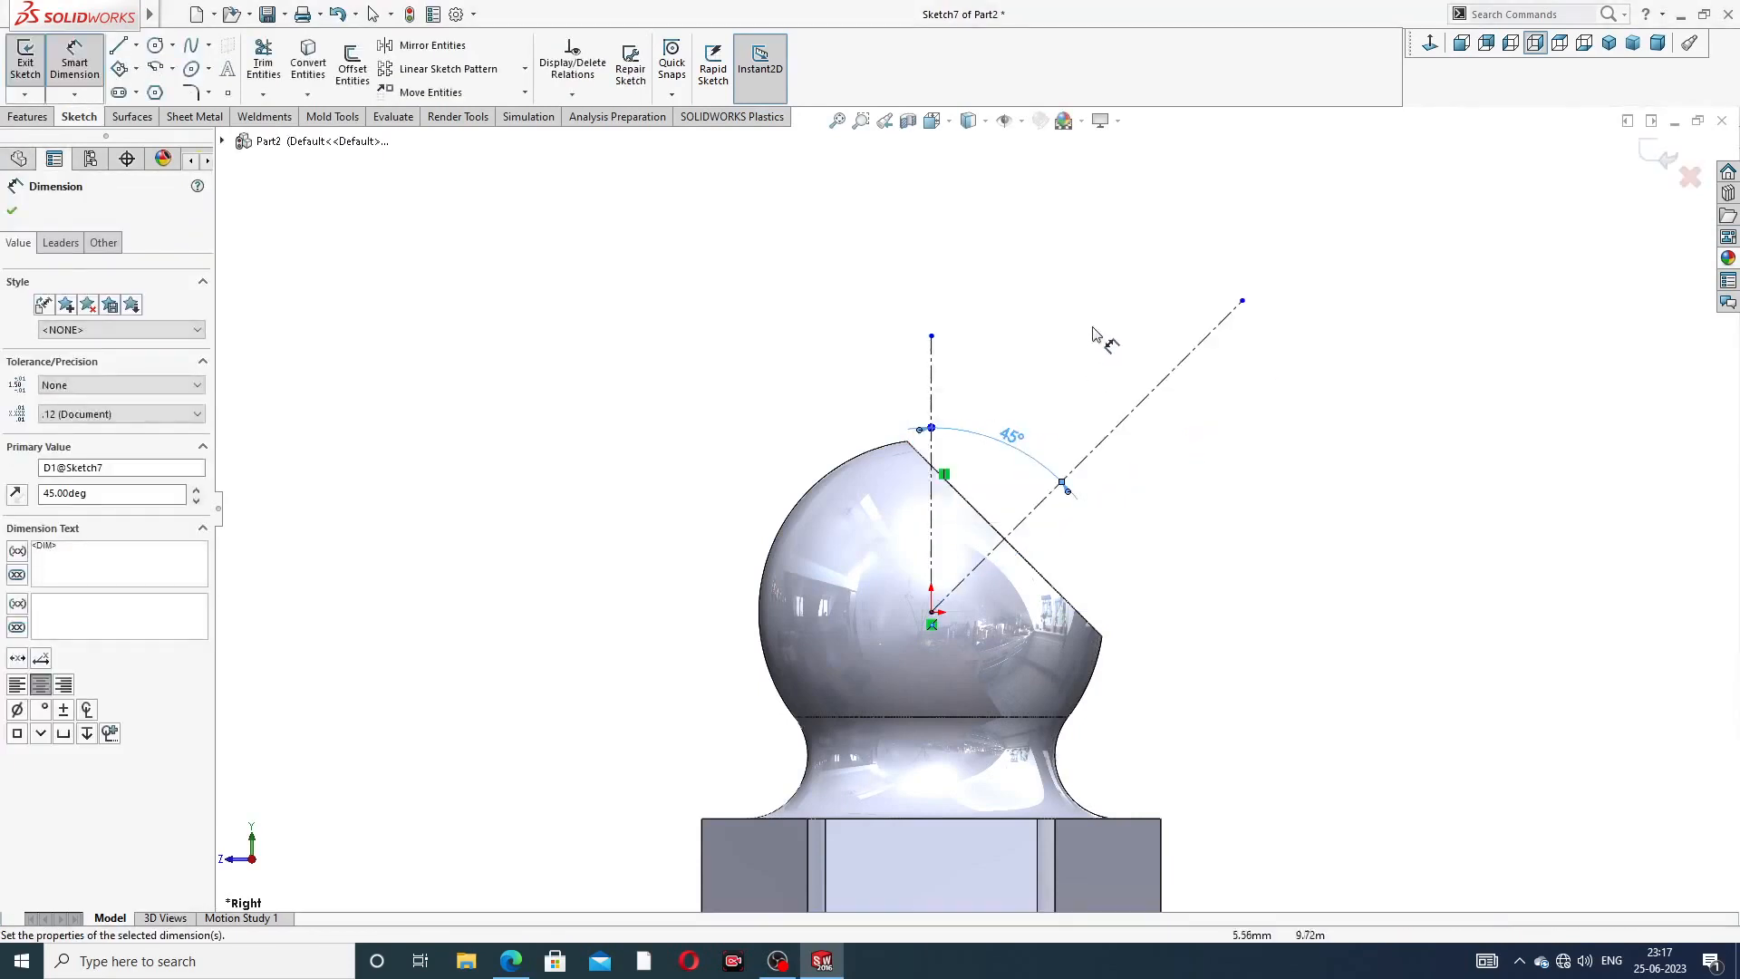
{"action": "left_click", "coordinate": [1092, 344]}
{"action": "right_click", "coordinate": [1318, 254]}
{"action": "left_click", "coordinate": [1347, 271]}
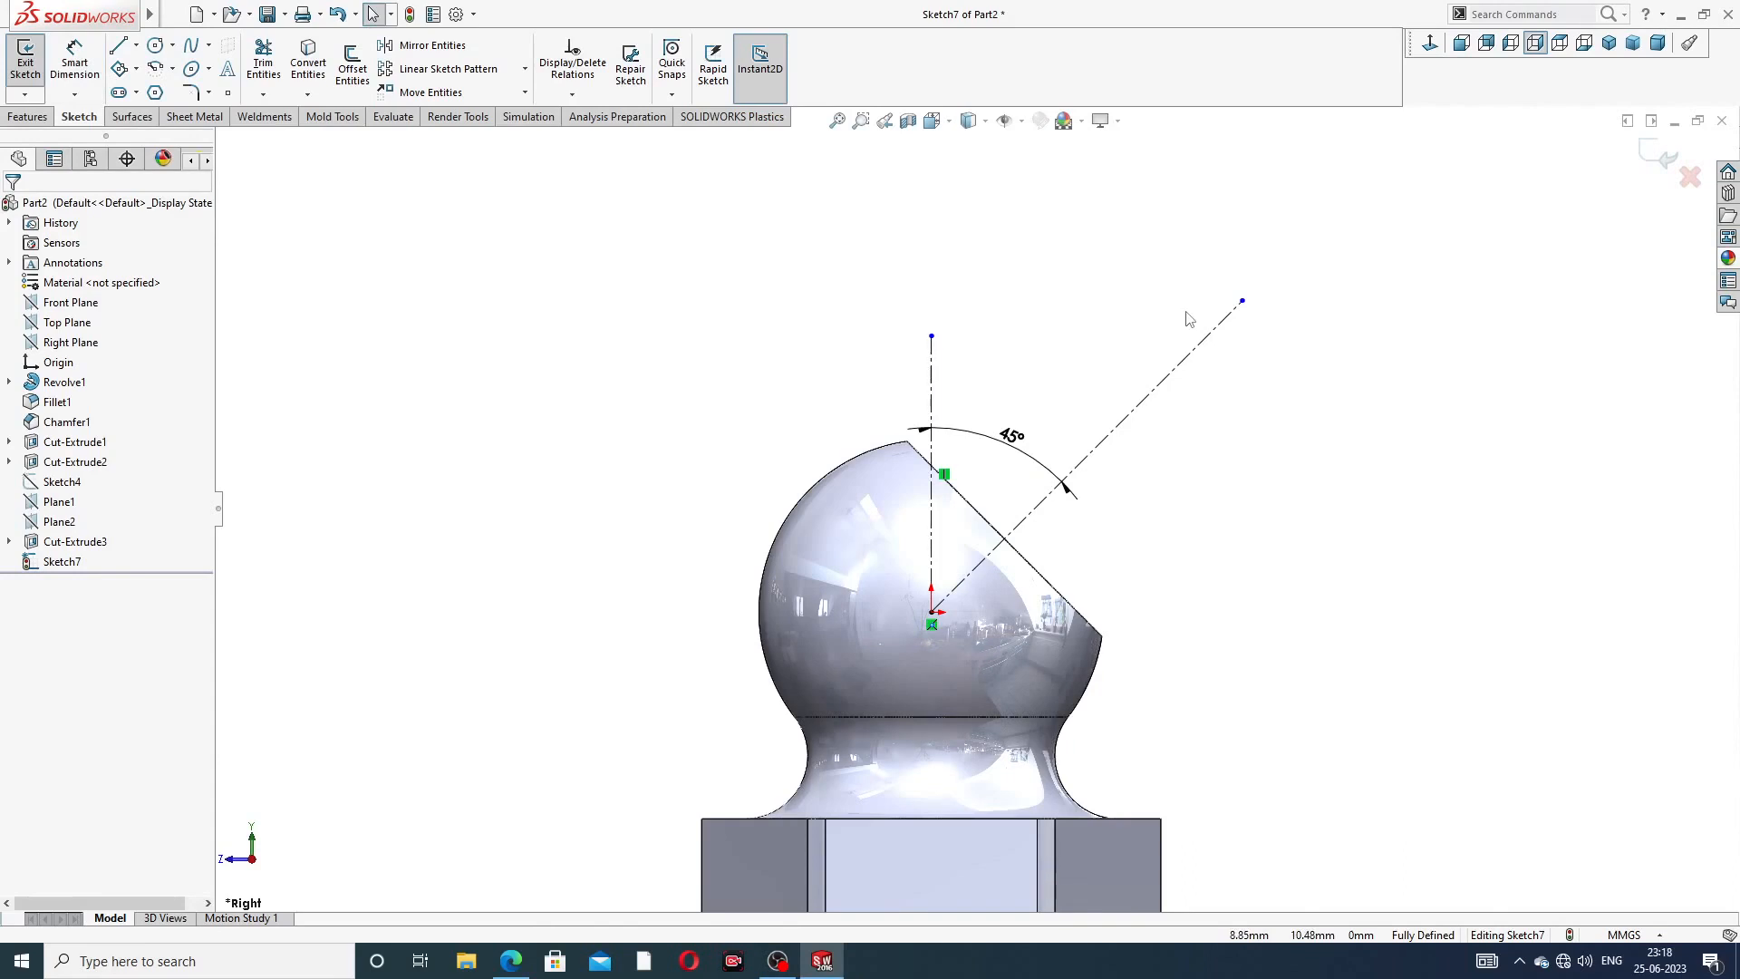
- Sketch a line about 4.5 mm long near the flat to the angled centreline, one outward along it, and a perpendicular about 2.8 mm long
{"action": "left_click", "coordinate": [1430, 43]}
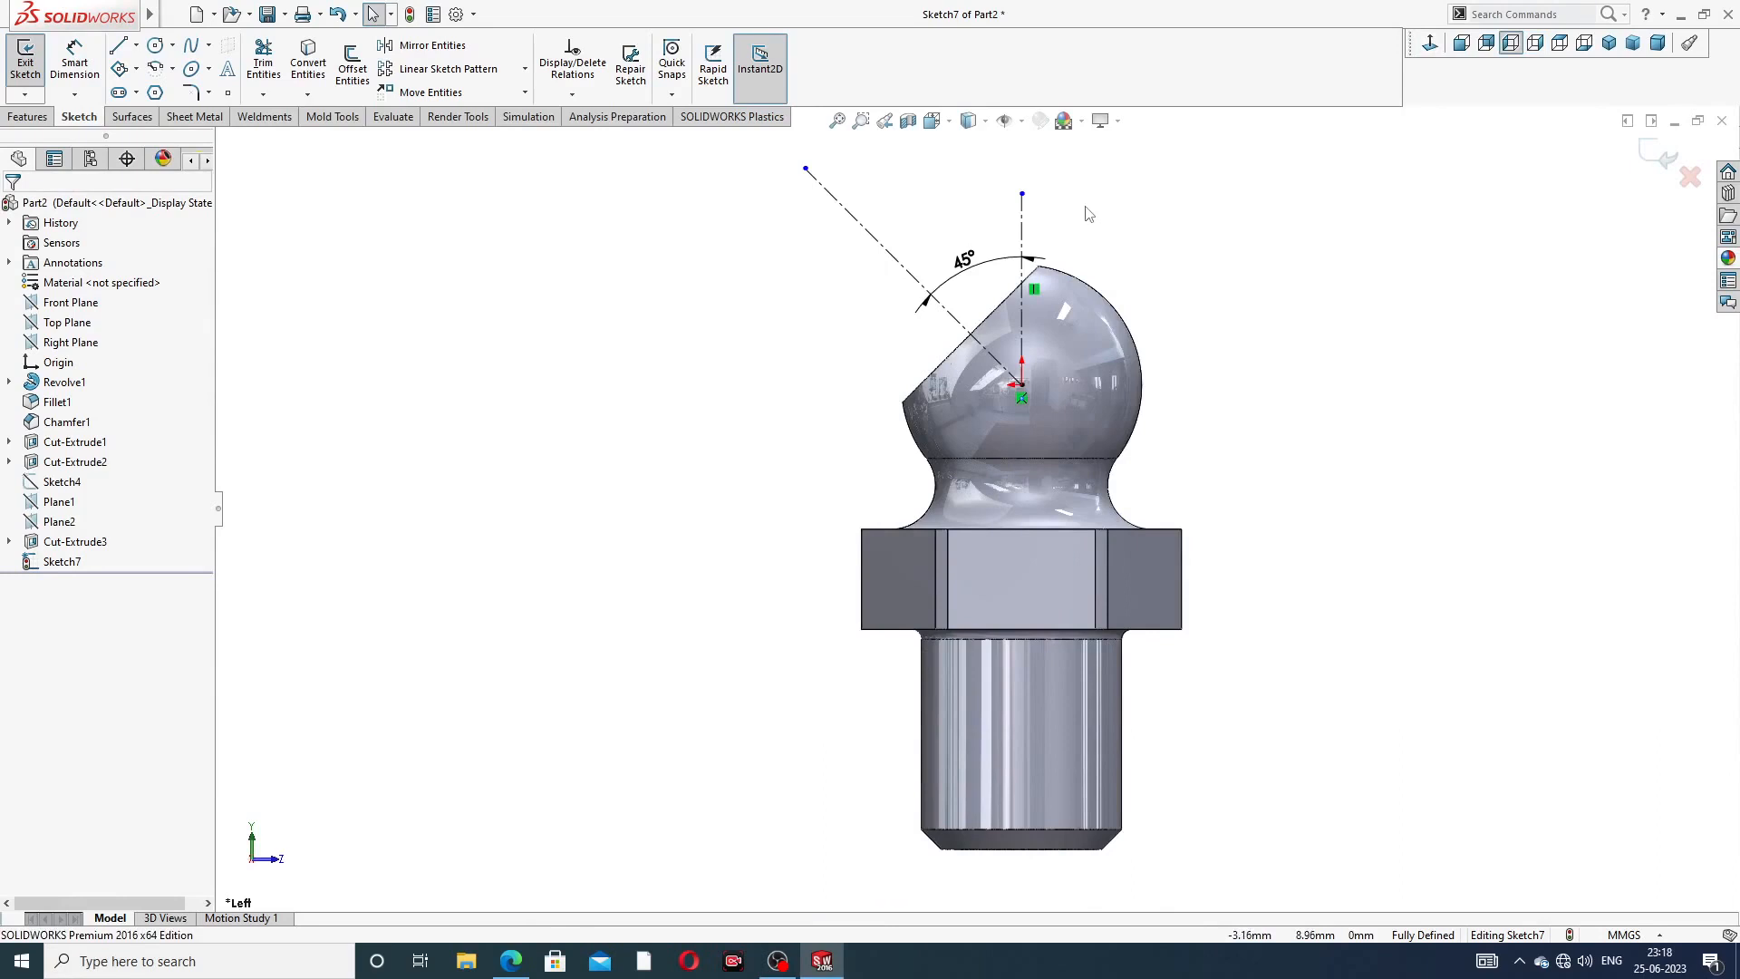
{"action": "scroll", "coordinate": [1088, 214], "scroll_direction": "down", "scroll_amount": 3}
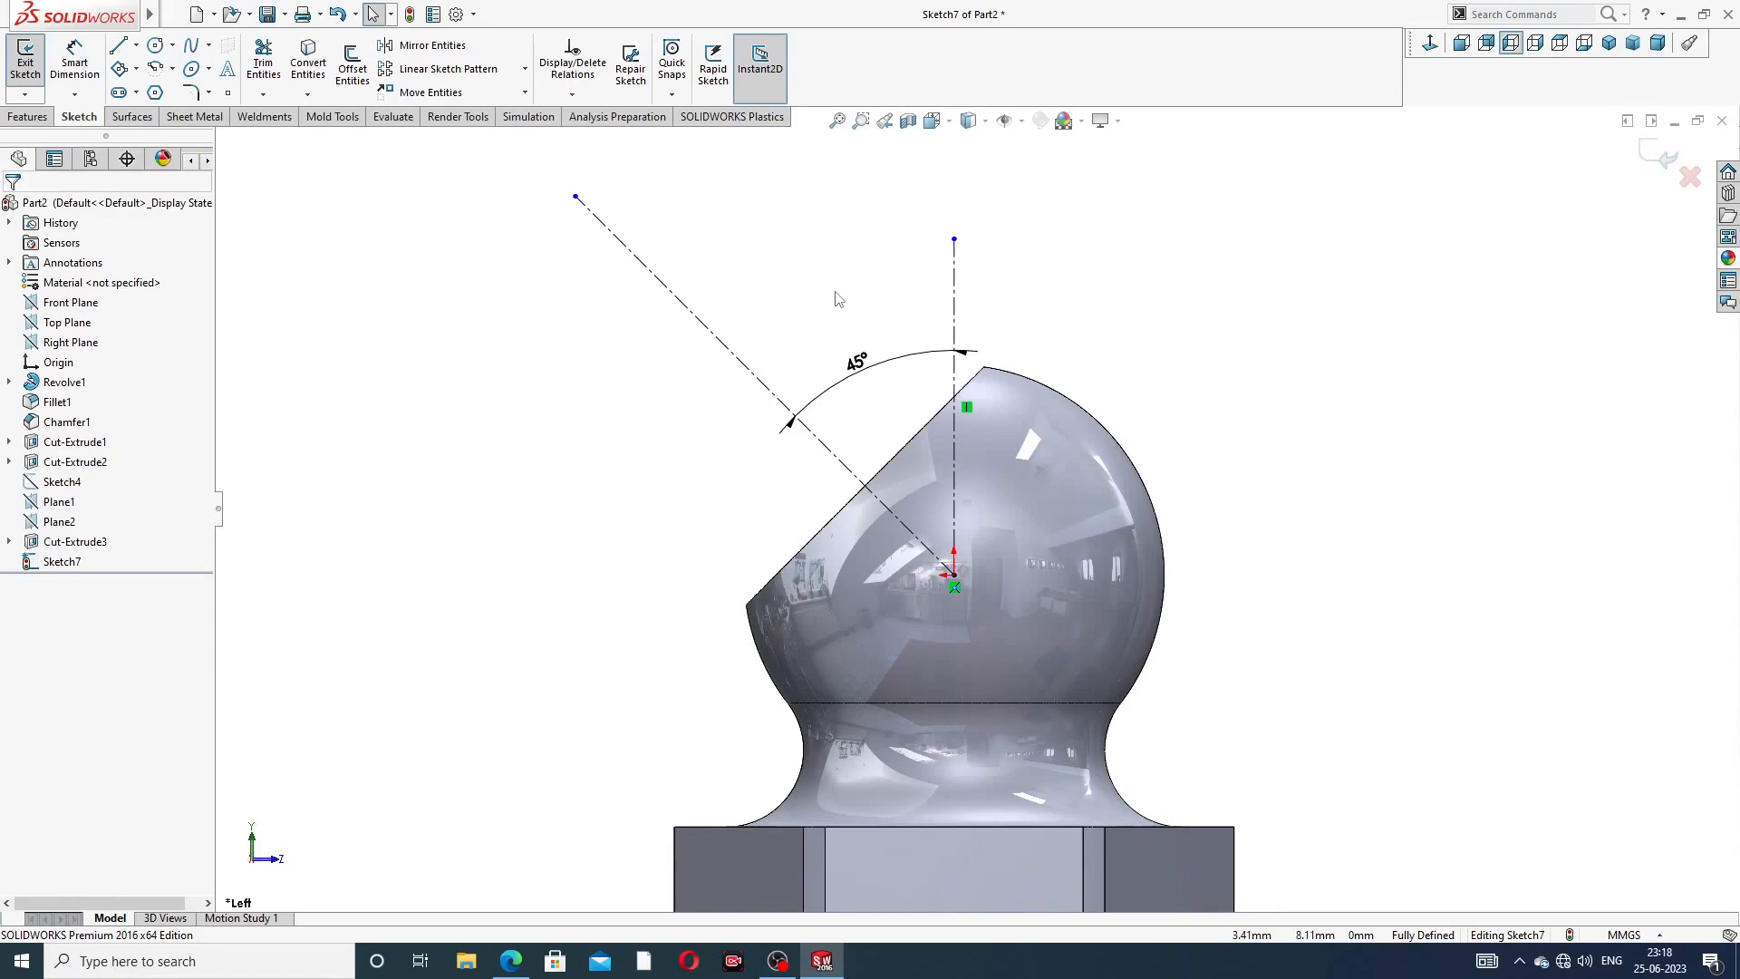
{"action": "left_click", "coordinate": [118, 45]}
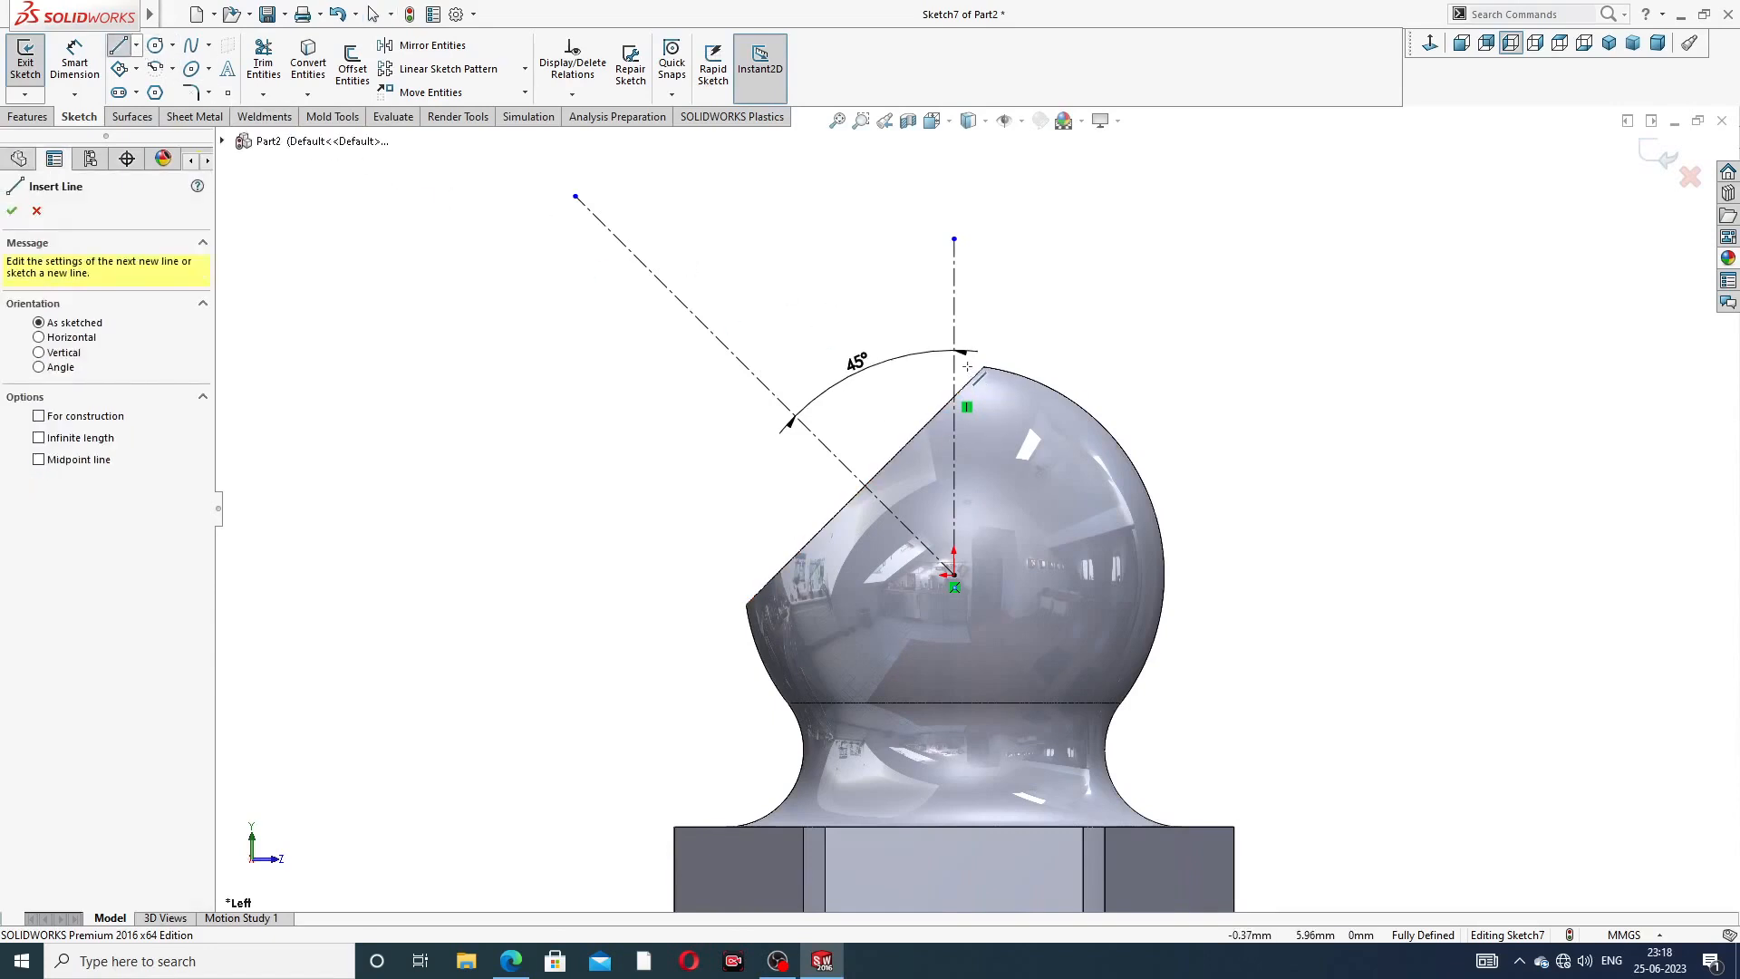
{"action": "scroll", "coordinate": [966, 365], "scroll_direction": "down", "scroll_amount": 2}
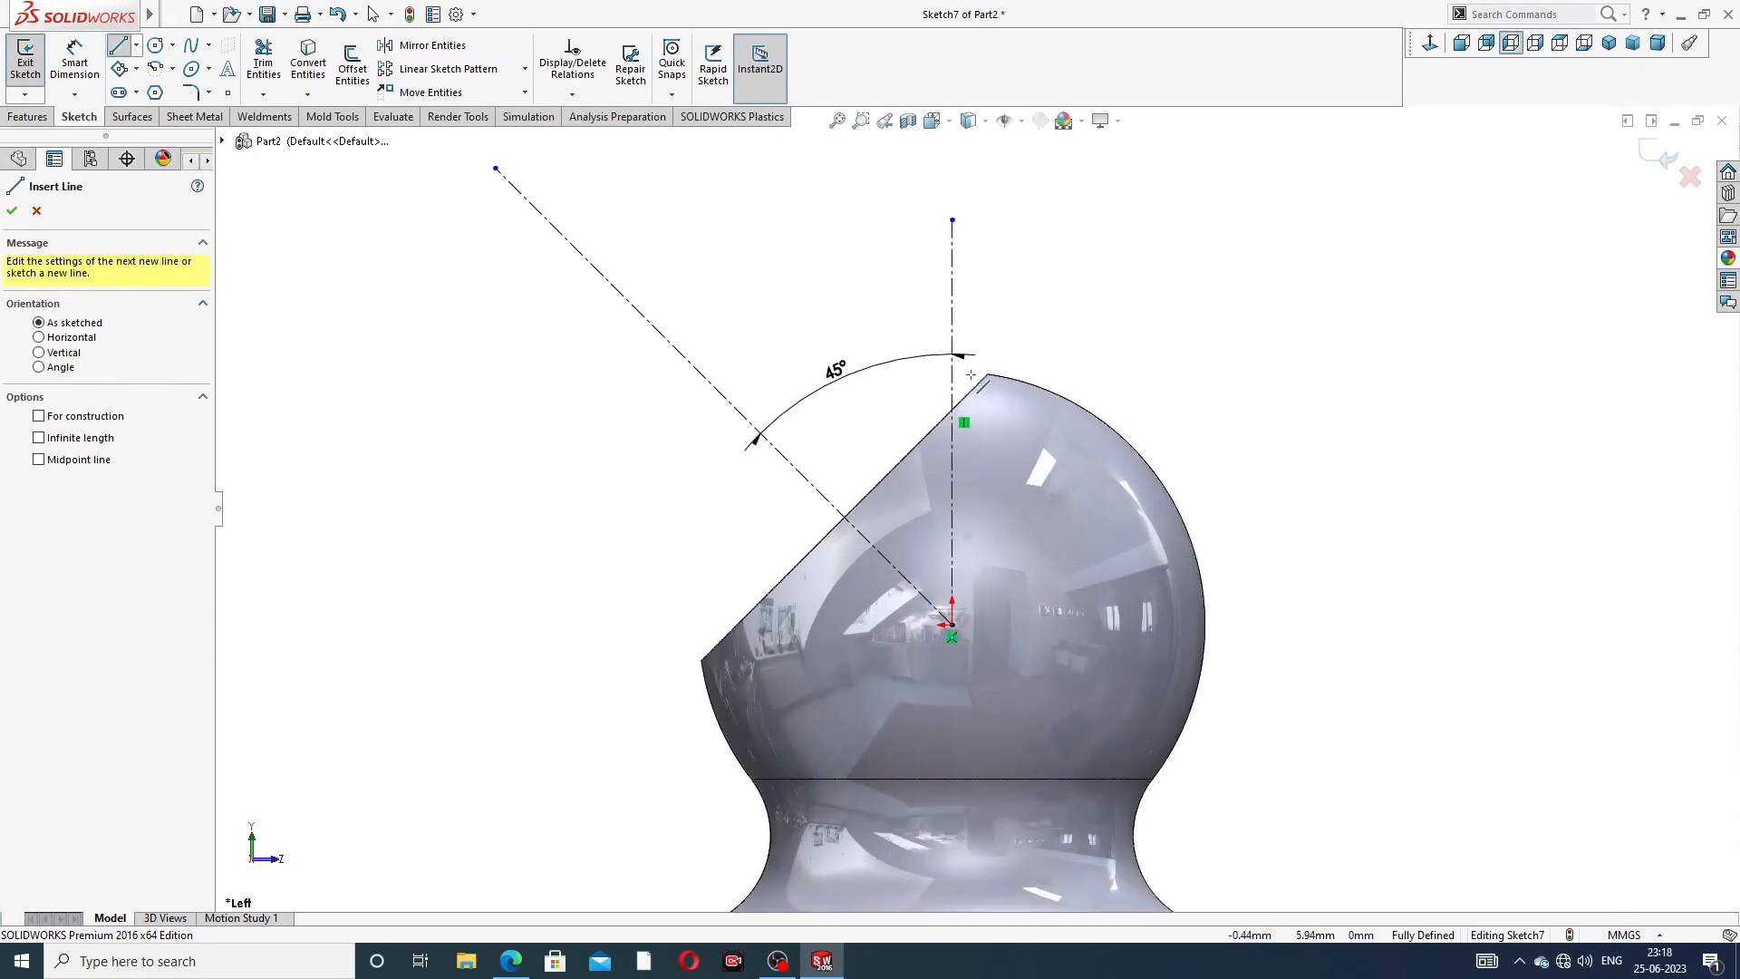
{"action": "left_click", "coordinate": [970, 374]}
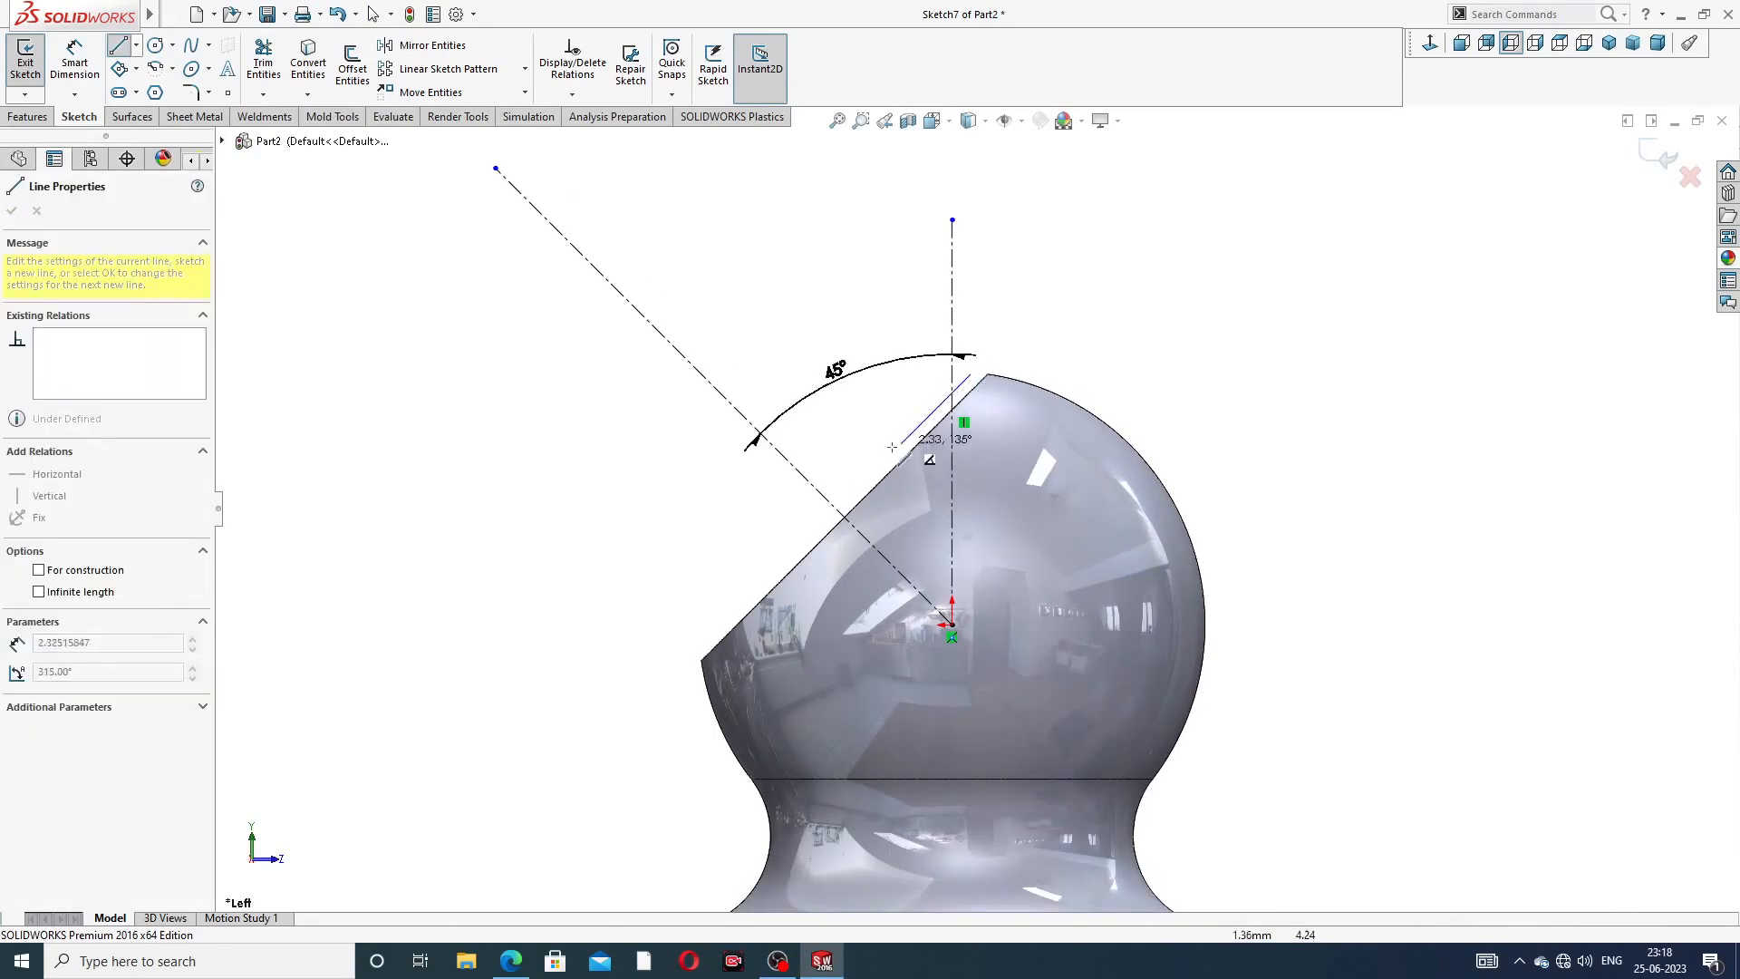
{"action": "left_click", "coordinate": [845, 517]}
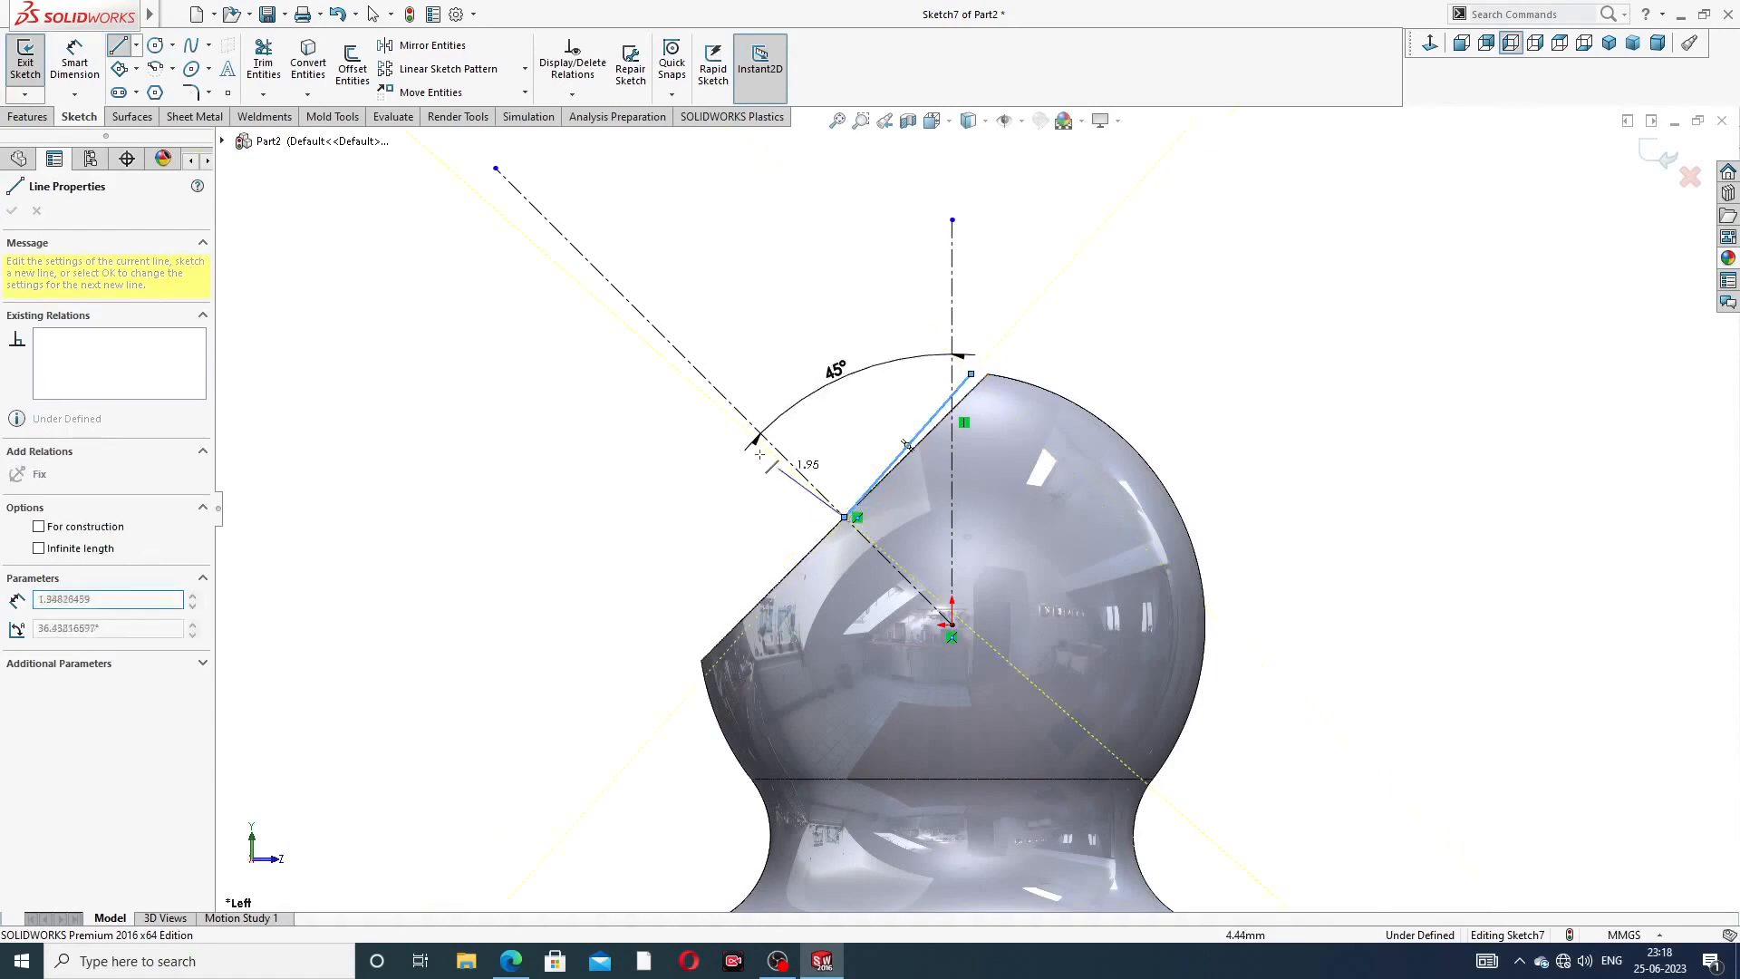
{"action": "double_click", "coordinate": [544, 217]}
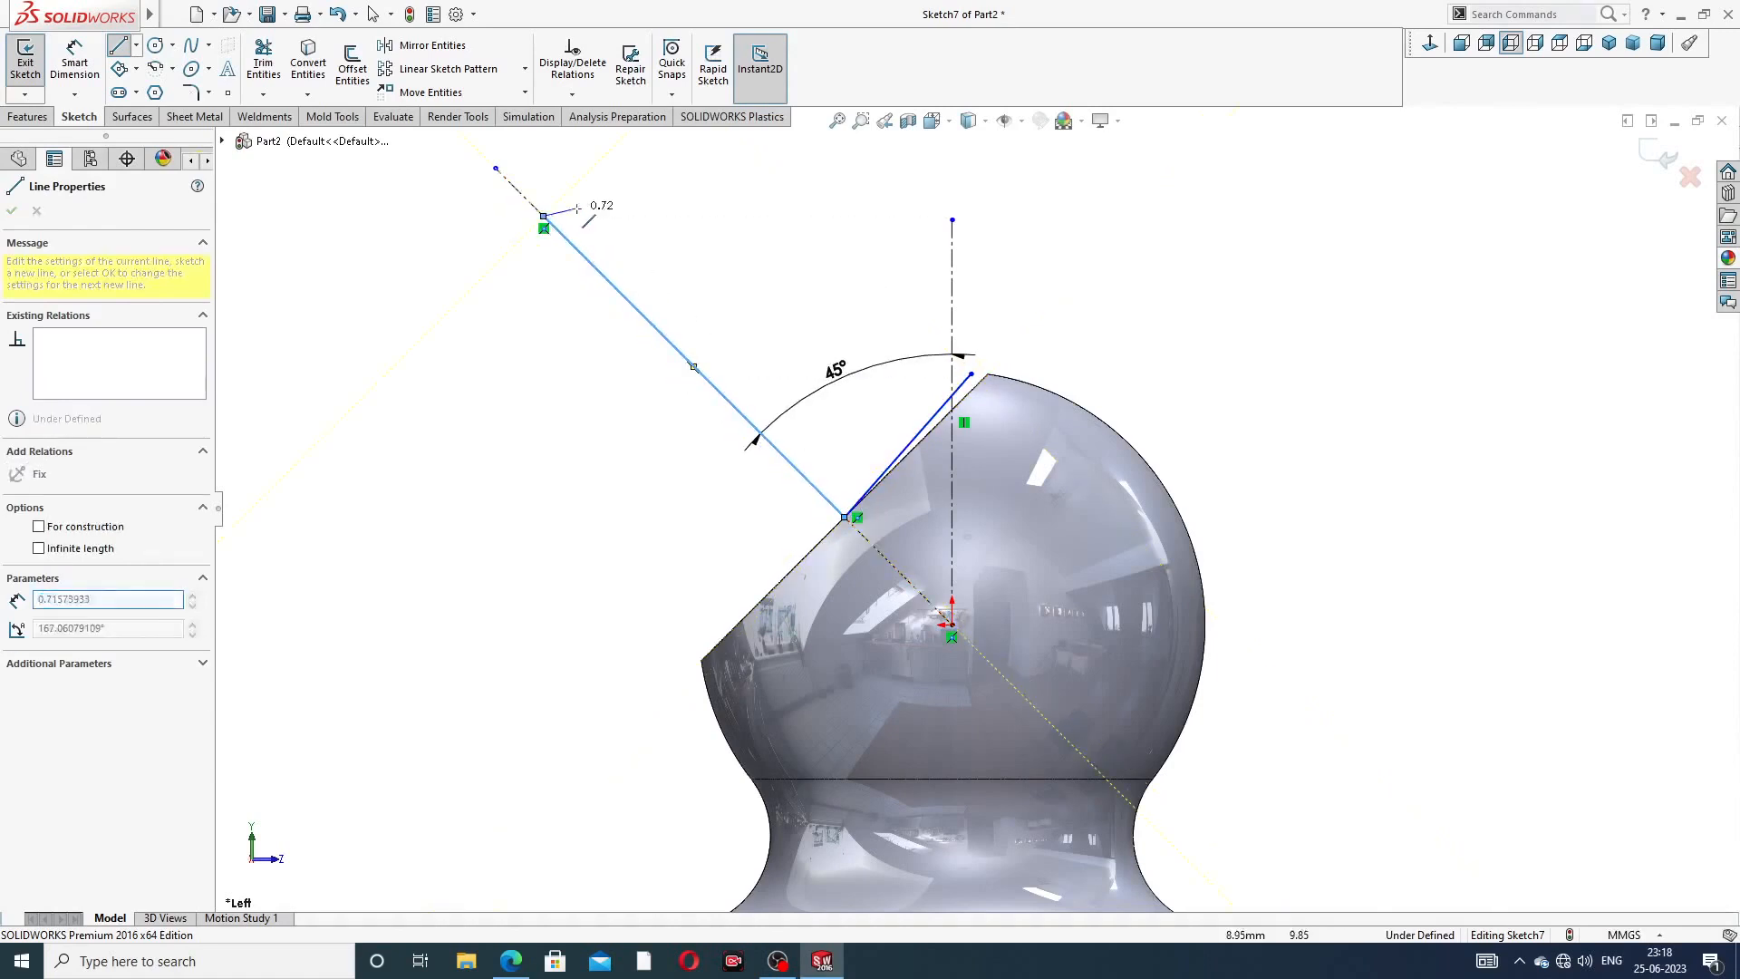
{"action": "scroll", "coordinate": [679, 235], "scroll_direction": "up", "scroll_amount": 1}
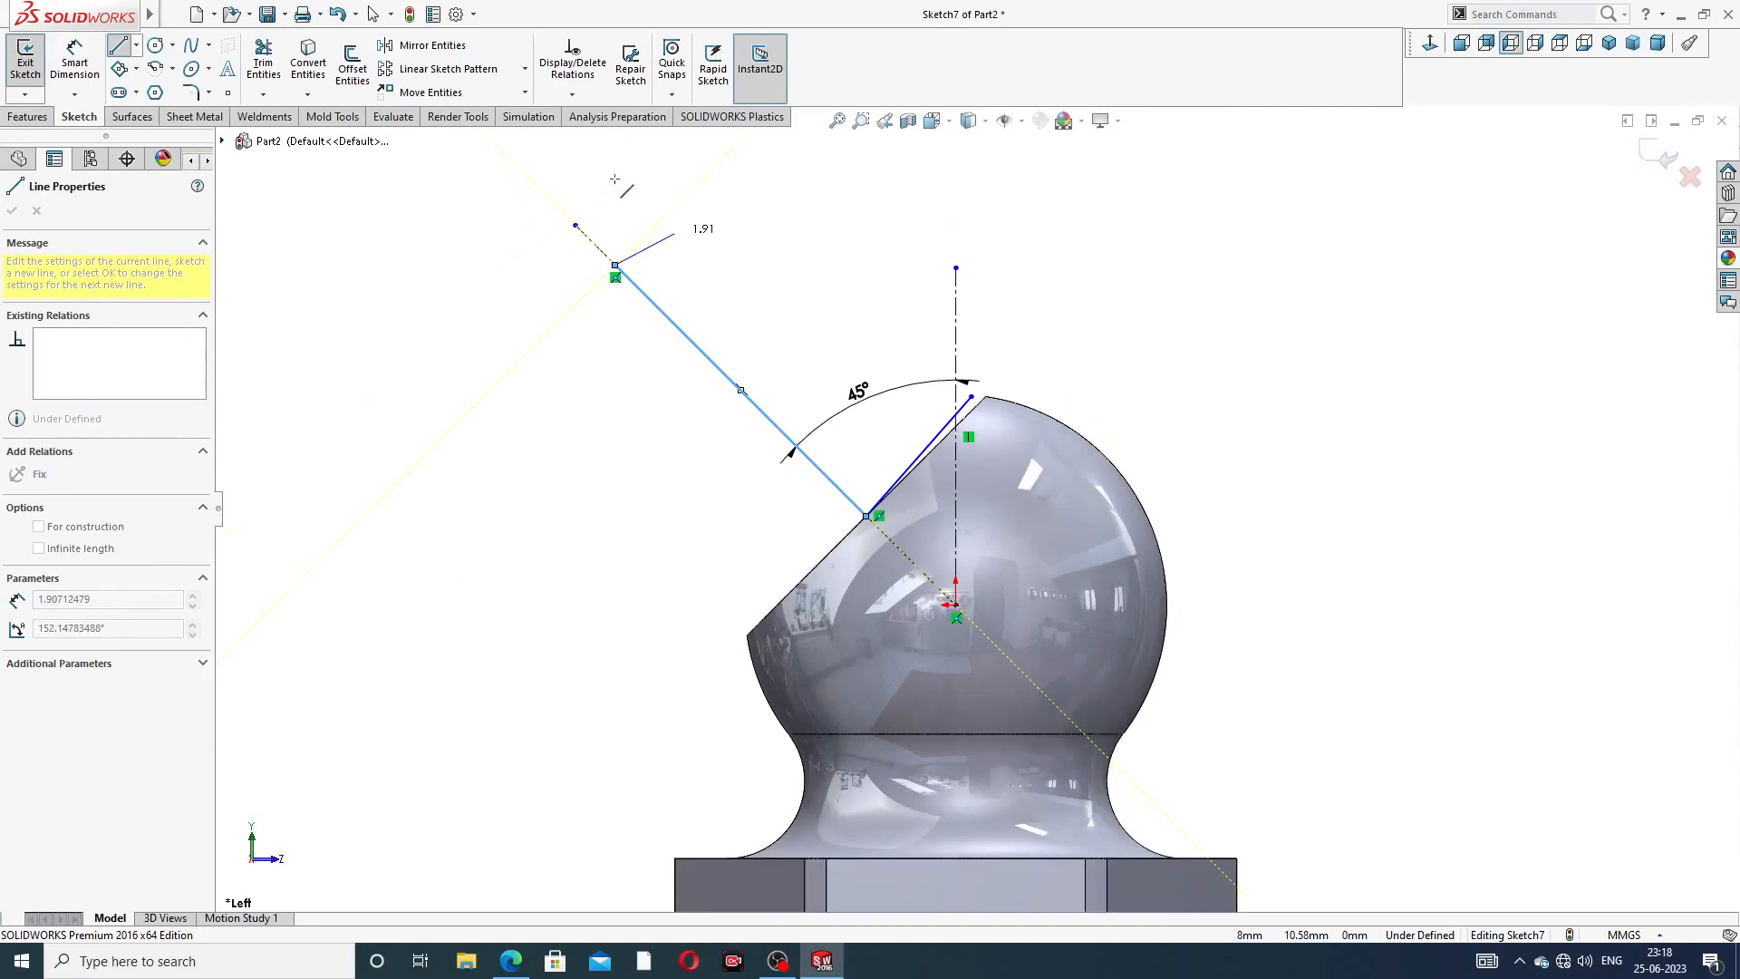
{"action": "double_click", "coordinate": [685, 196]}
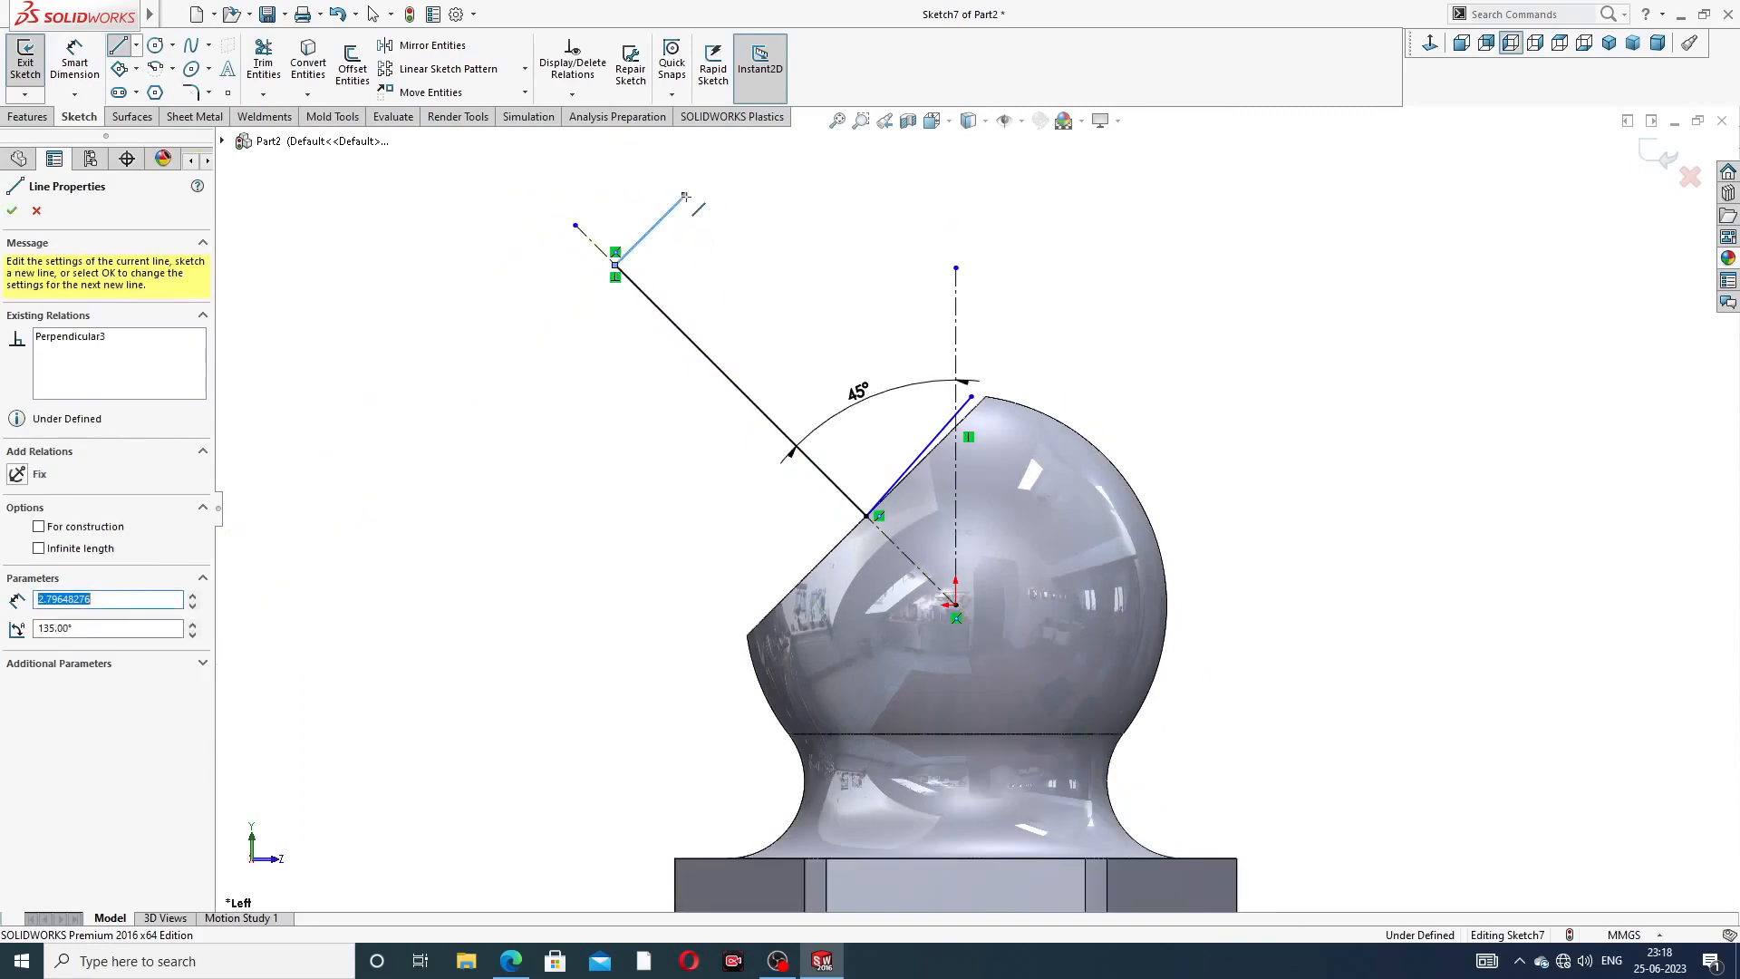
- Close the nozzle profile with lines about 2.5 and 1.6 mm long, a tangent arc of about 3.2 mm radius, and a line to its start
{"action": "left_click", "coordinate": [685, 197]}
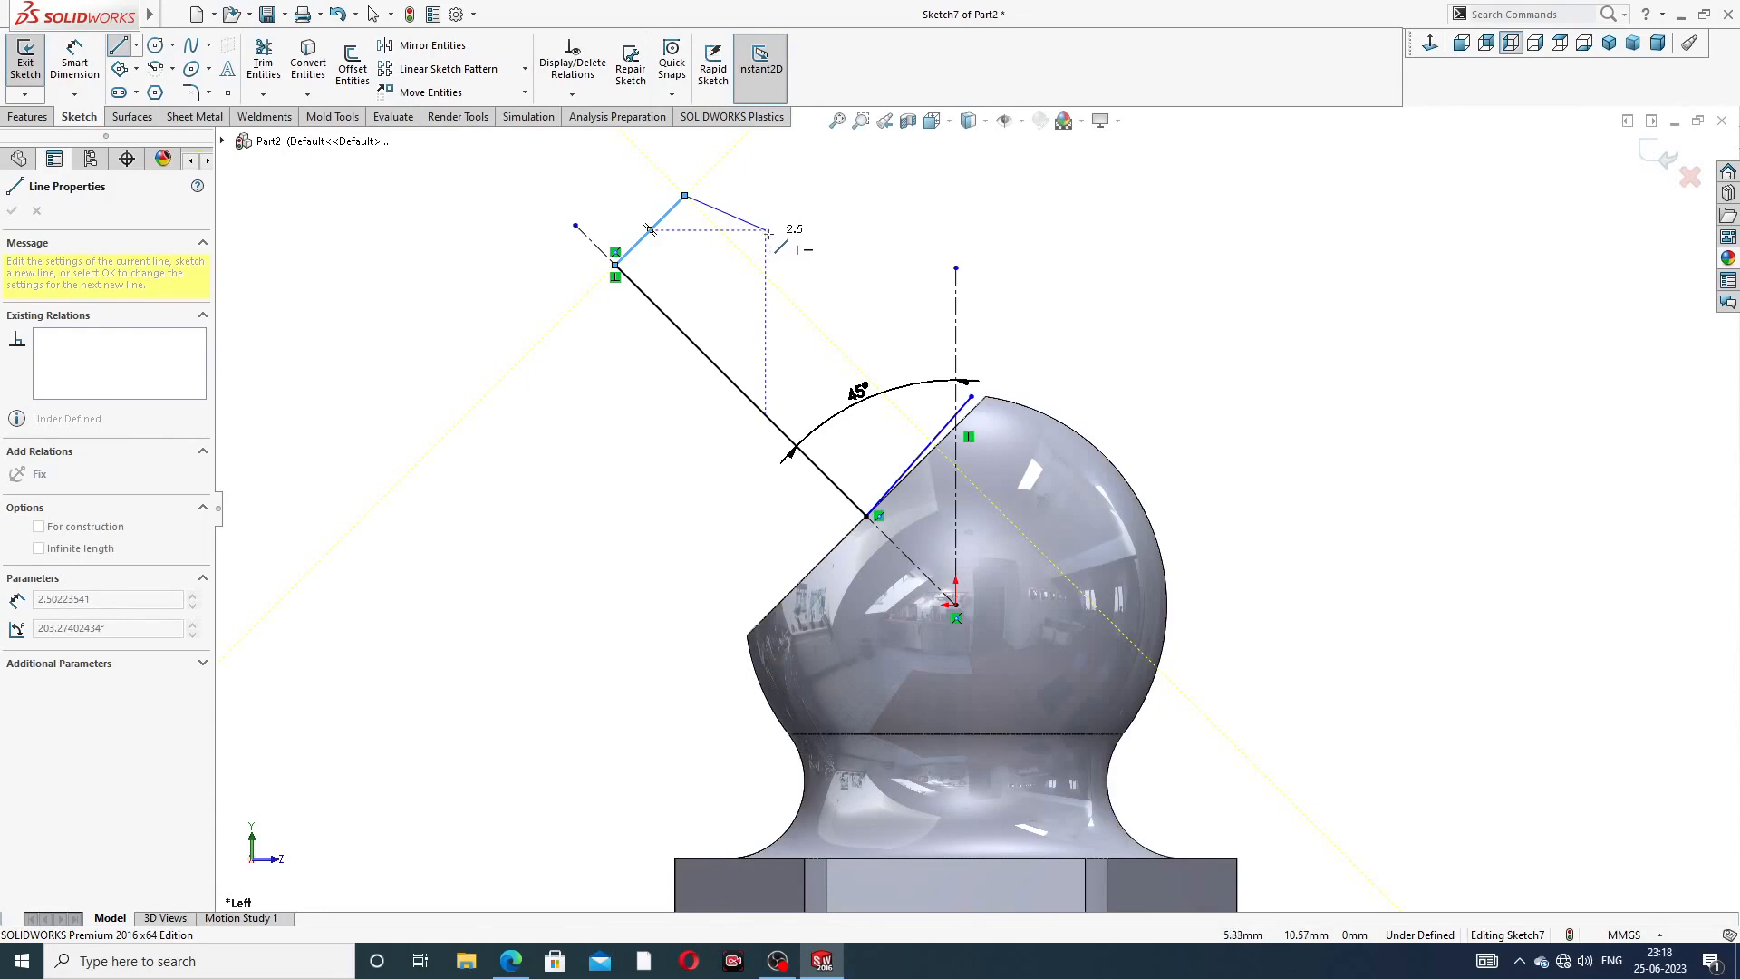
{"action": "left_click", "coordinate": [765, 230]}
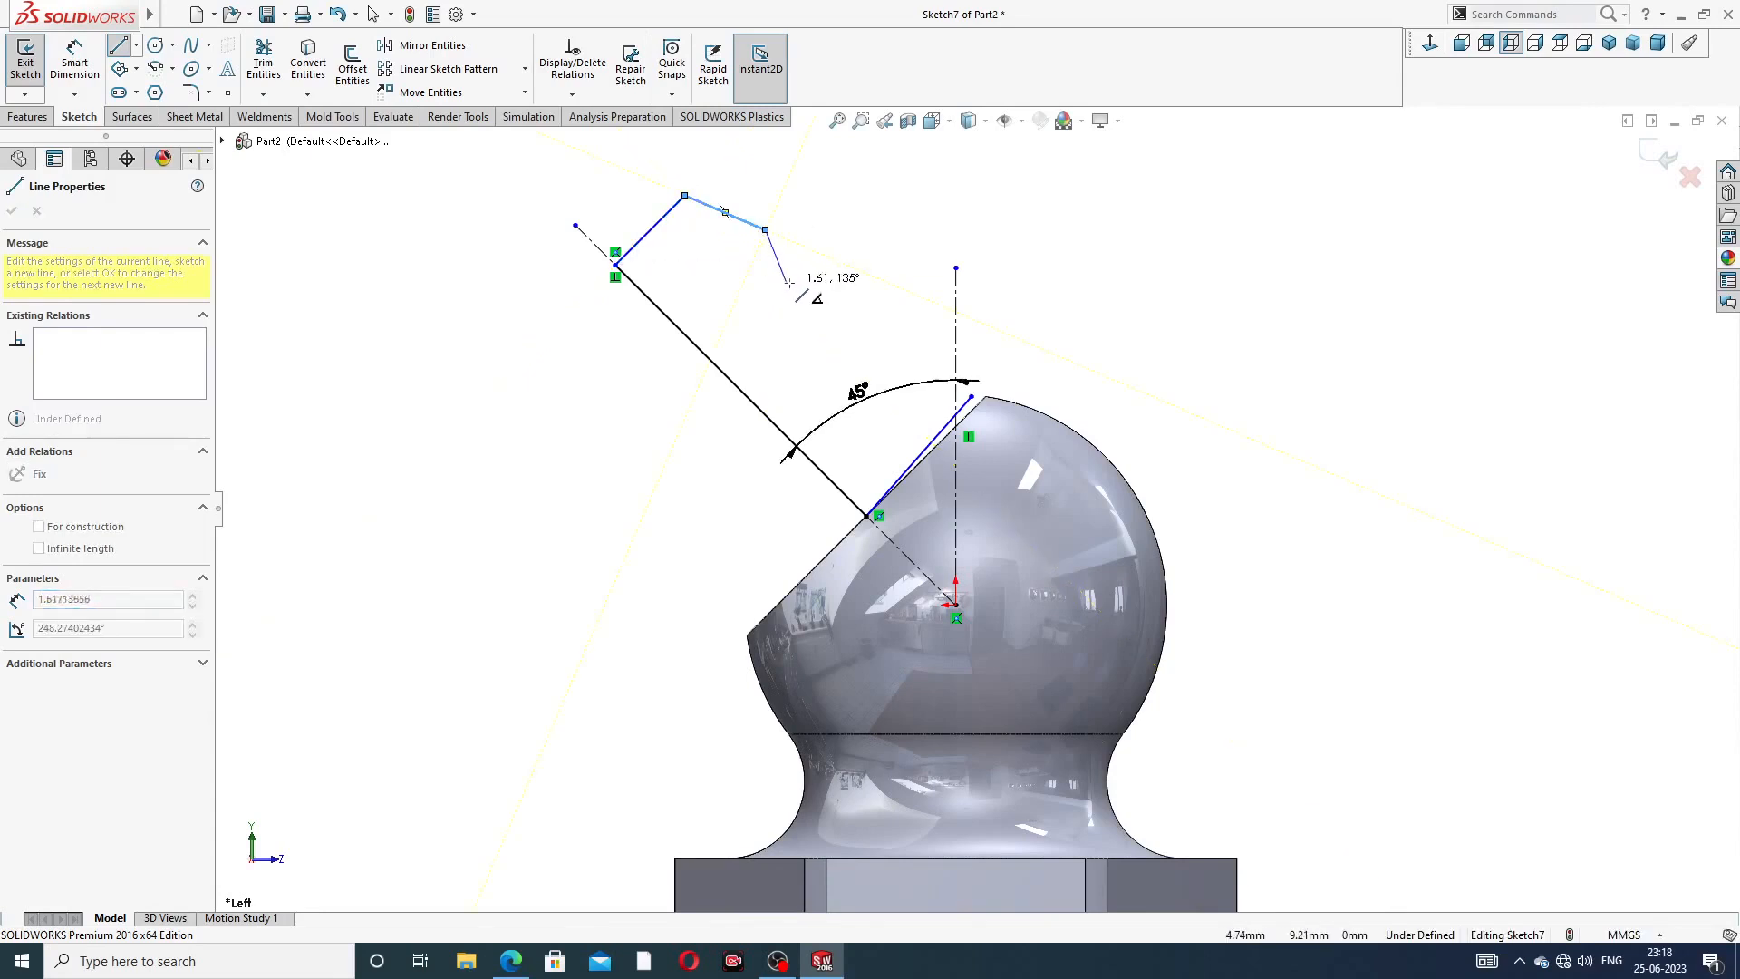
{"action": "left_click", "coordinate": [786, 284]}
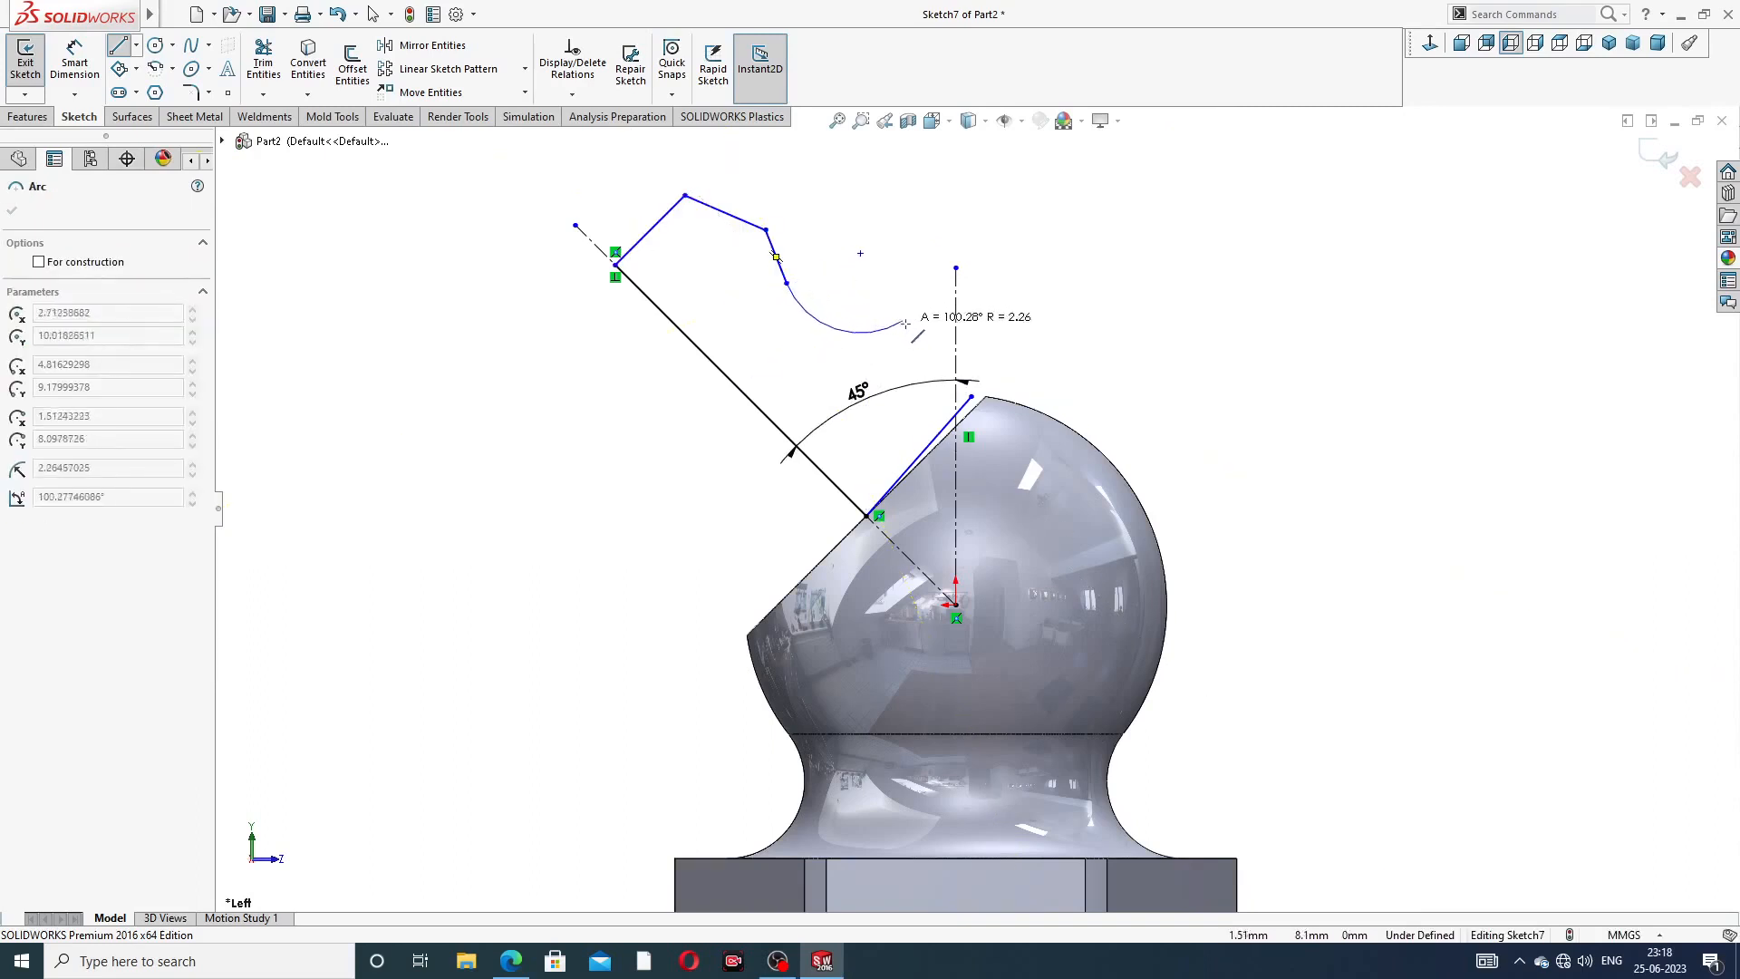
{"action": "left_click", "coordinate": [940, 342]}
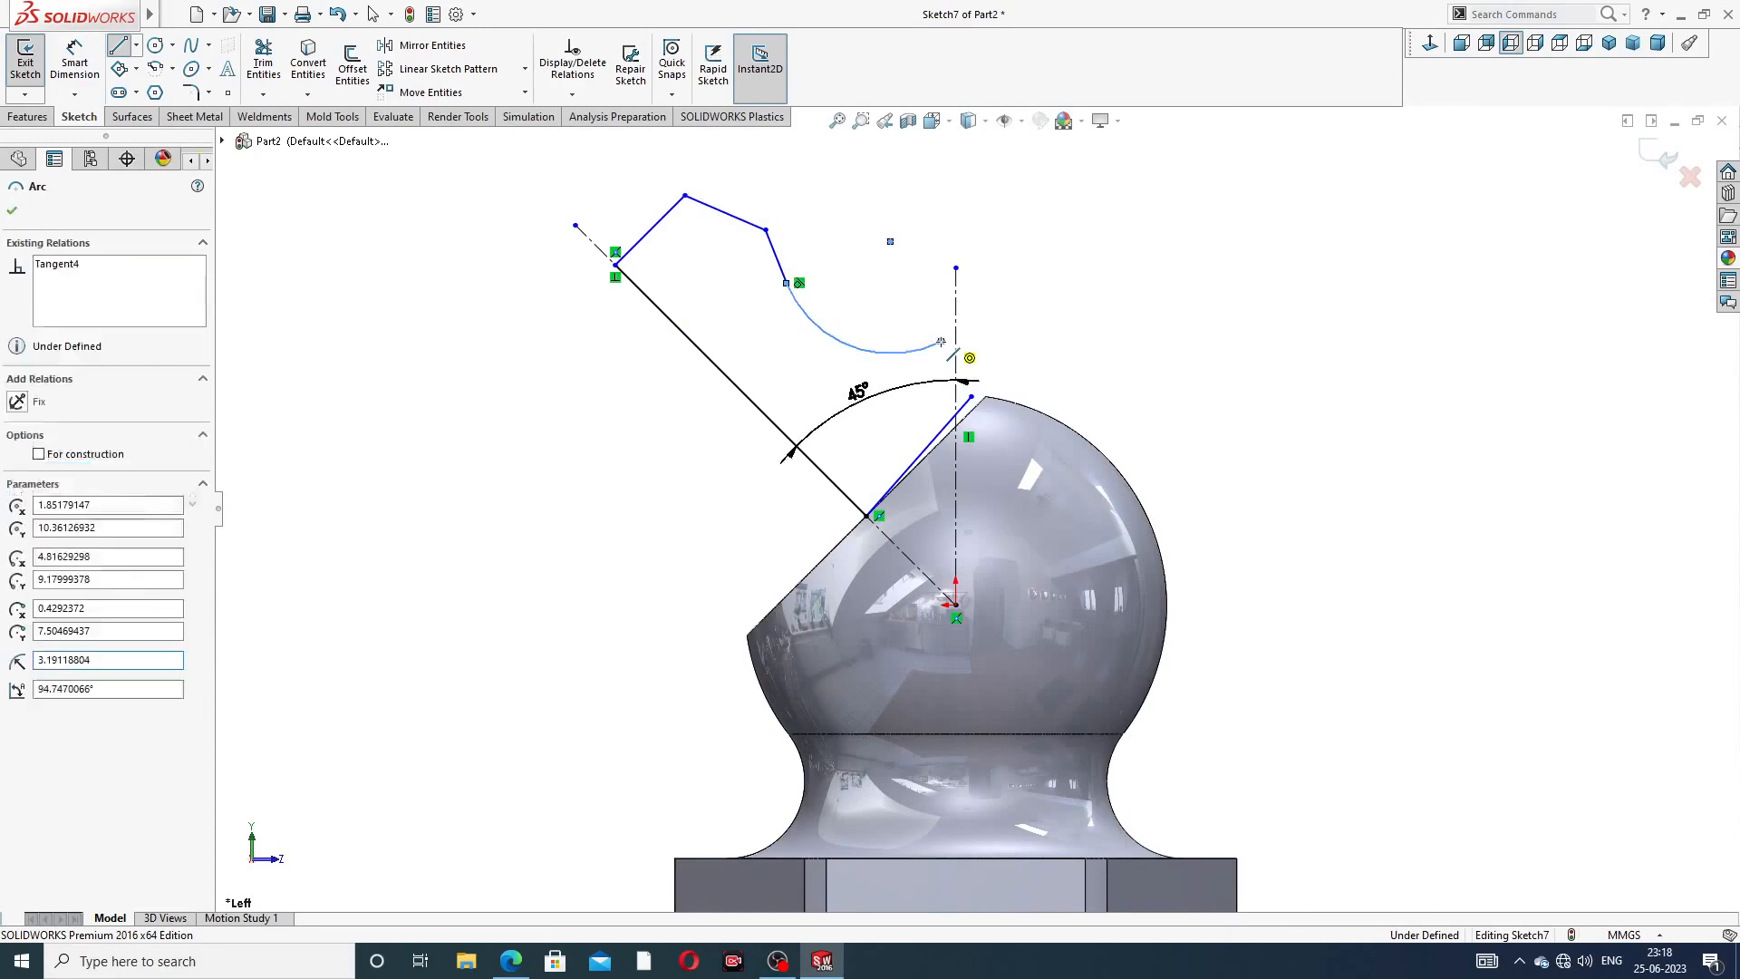
{"action": "left_click", "coordinate": [970, 396]}
{"action": "right_click", "coordinate": [1074, 269]}
{"action": "left_click", "coordinate": [1120, 278]}
- Make the profile's base line collinear with the edge of the ball's angled flat
{"action": "scroll", "coordinate": [962, 412], "scroll_direction": "down", "scroll_amount": 5}
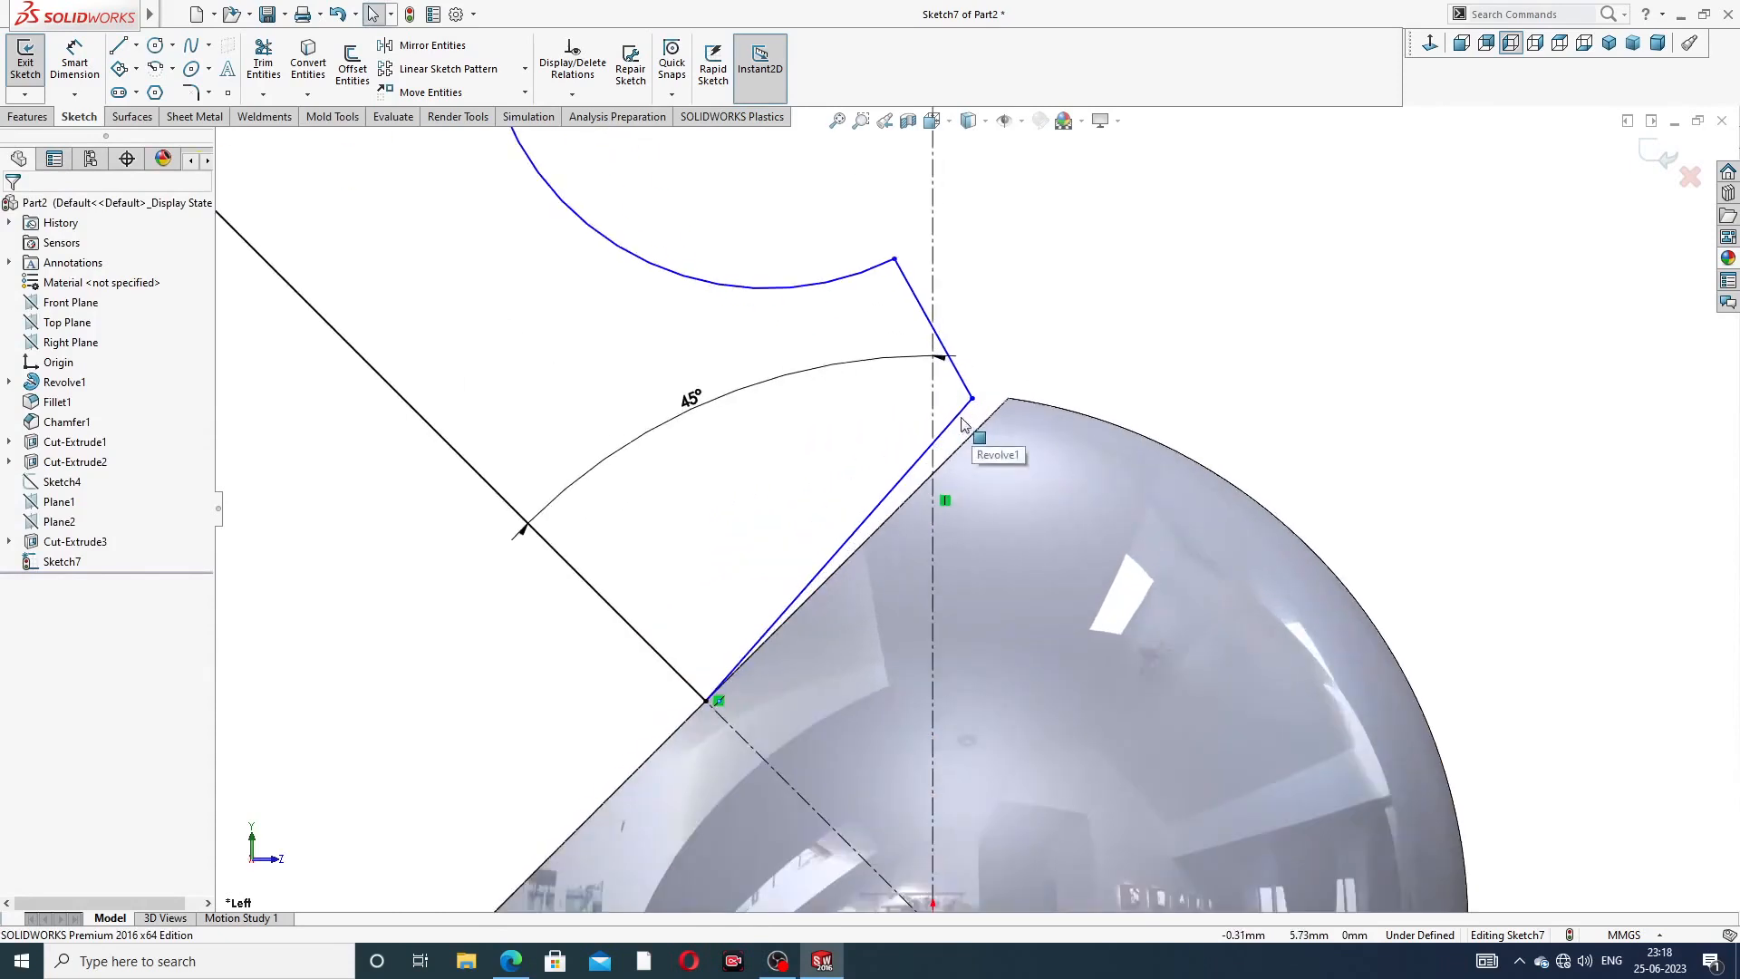
{"action": "left_click", "coordinate": [959, 417]}
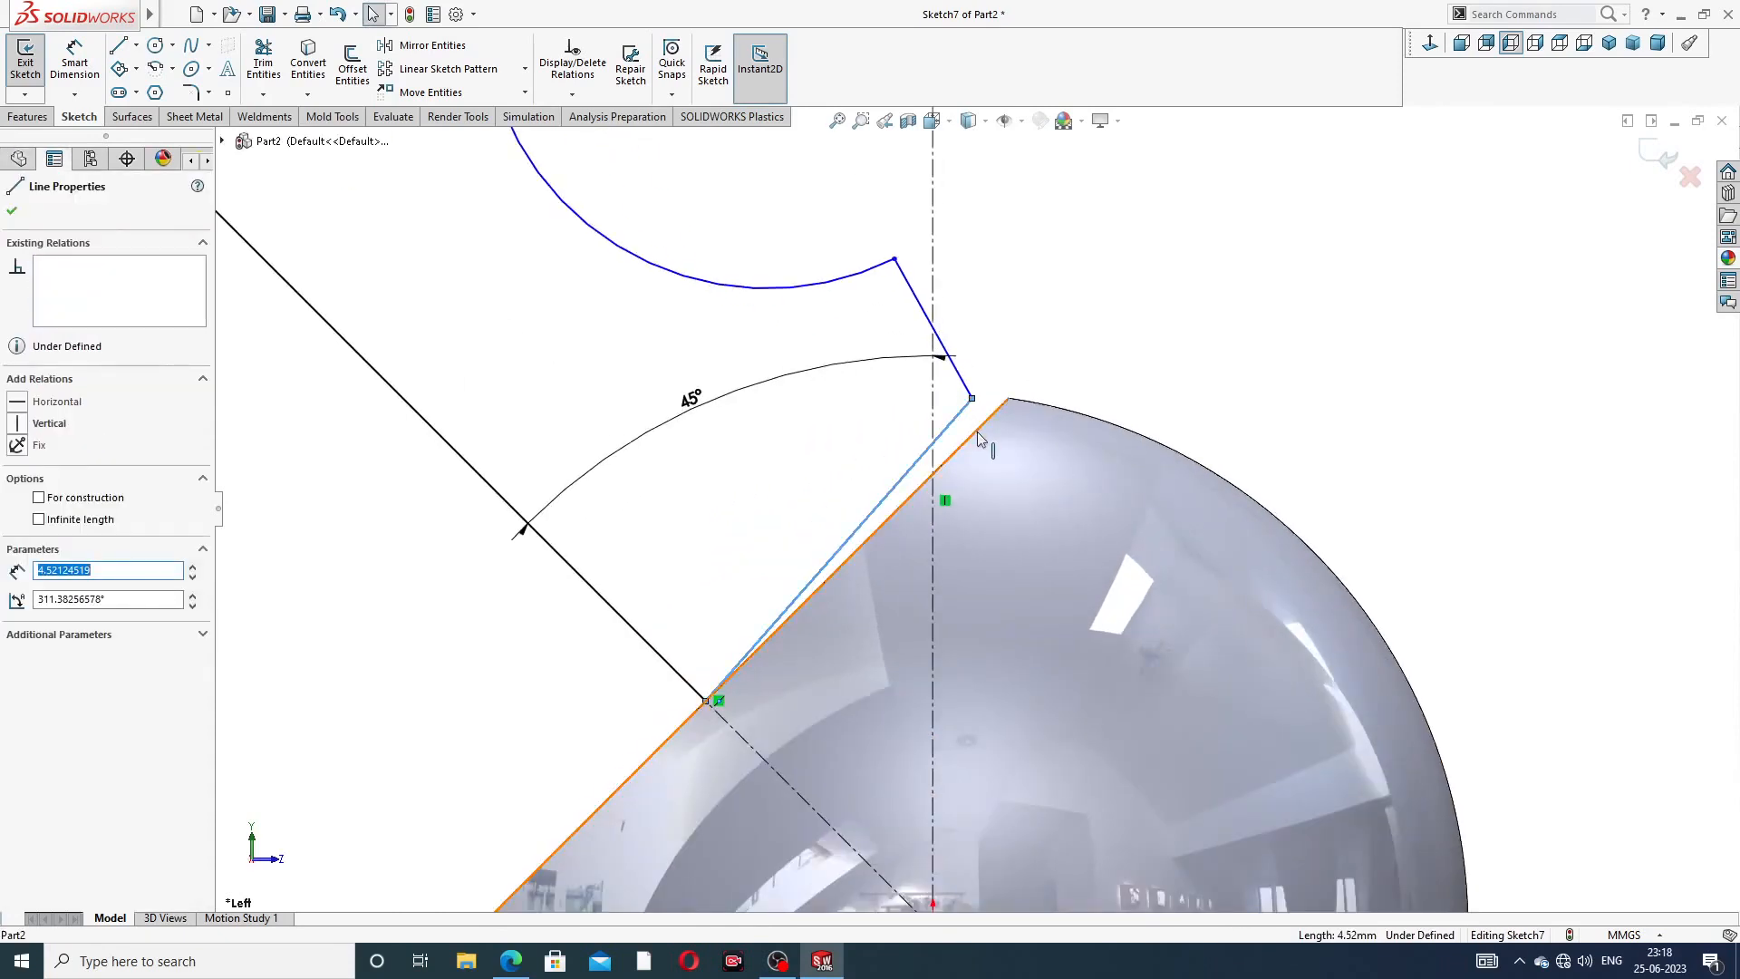
{"action": "left_click", "coordinate": [977, 428], "text": "ctrl"}
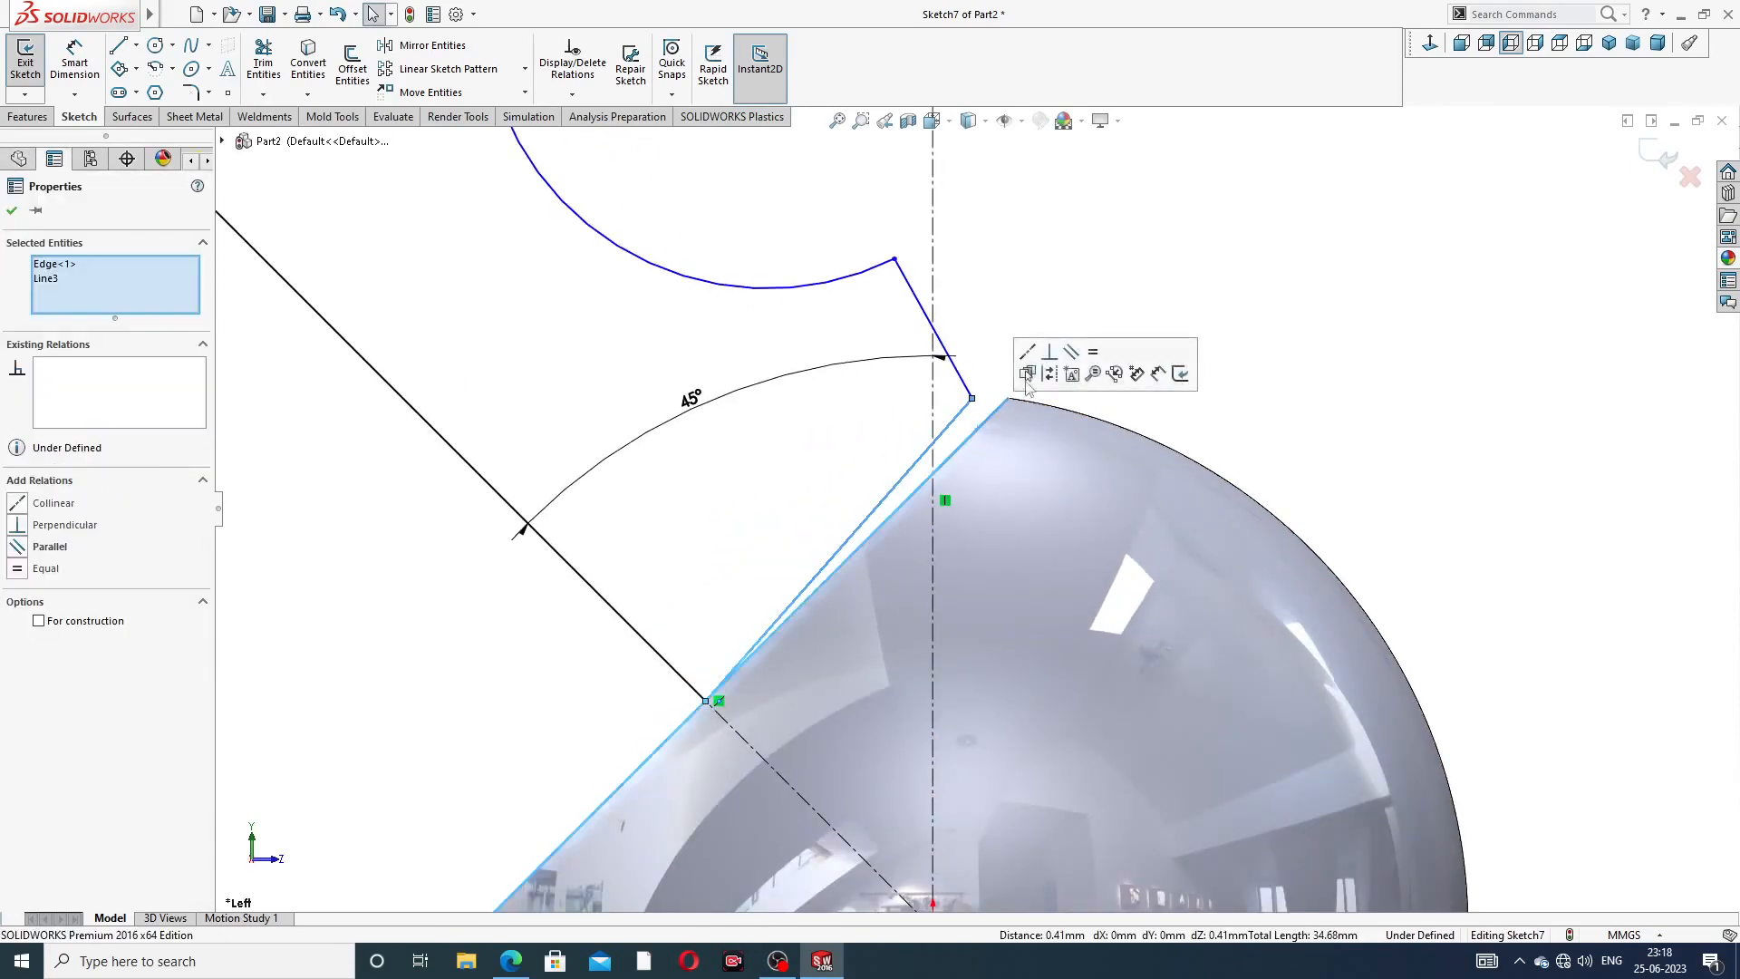
{"action": "left_click", "coordinate": [1027, 352]}
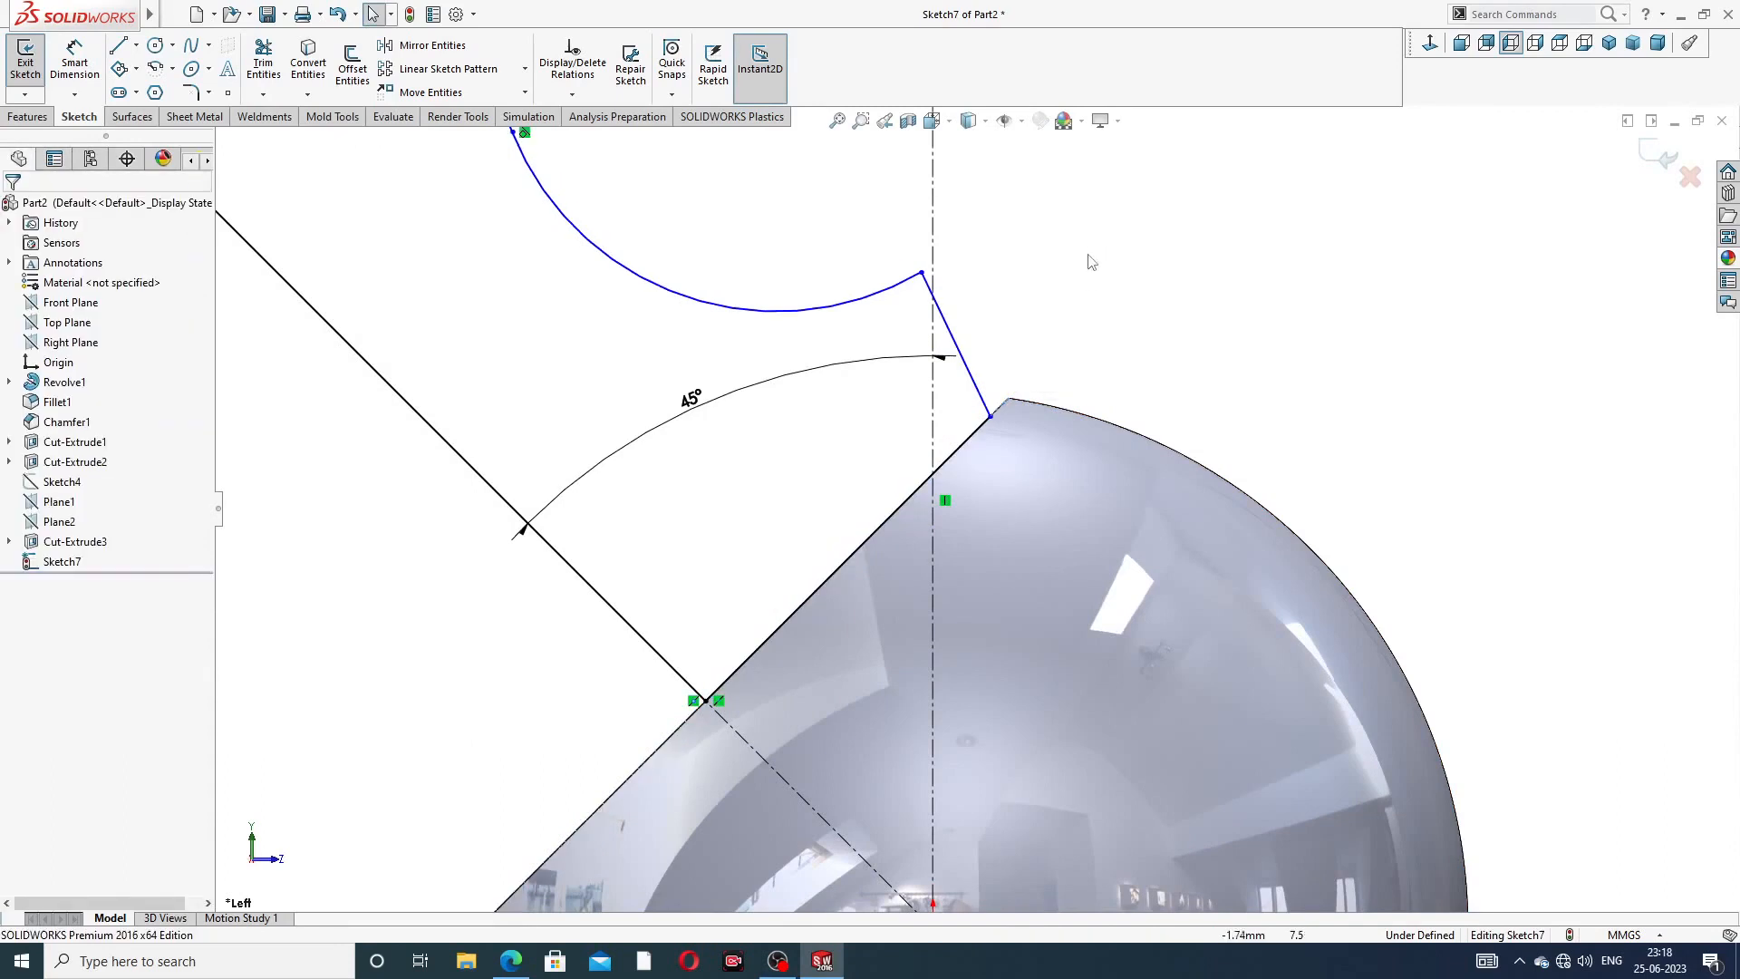
- Dimension the nozzle profile's long line along the angled centreline at 11 mm
{"action": "key", "text": "z"}
{"action": "key", "text": "z"}
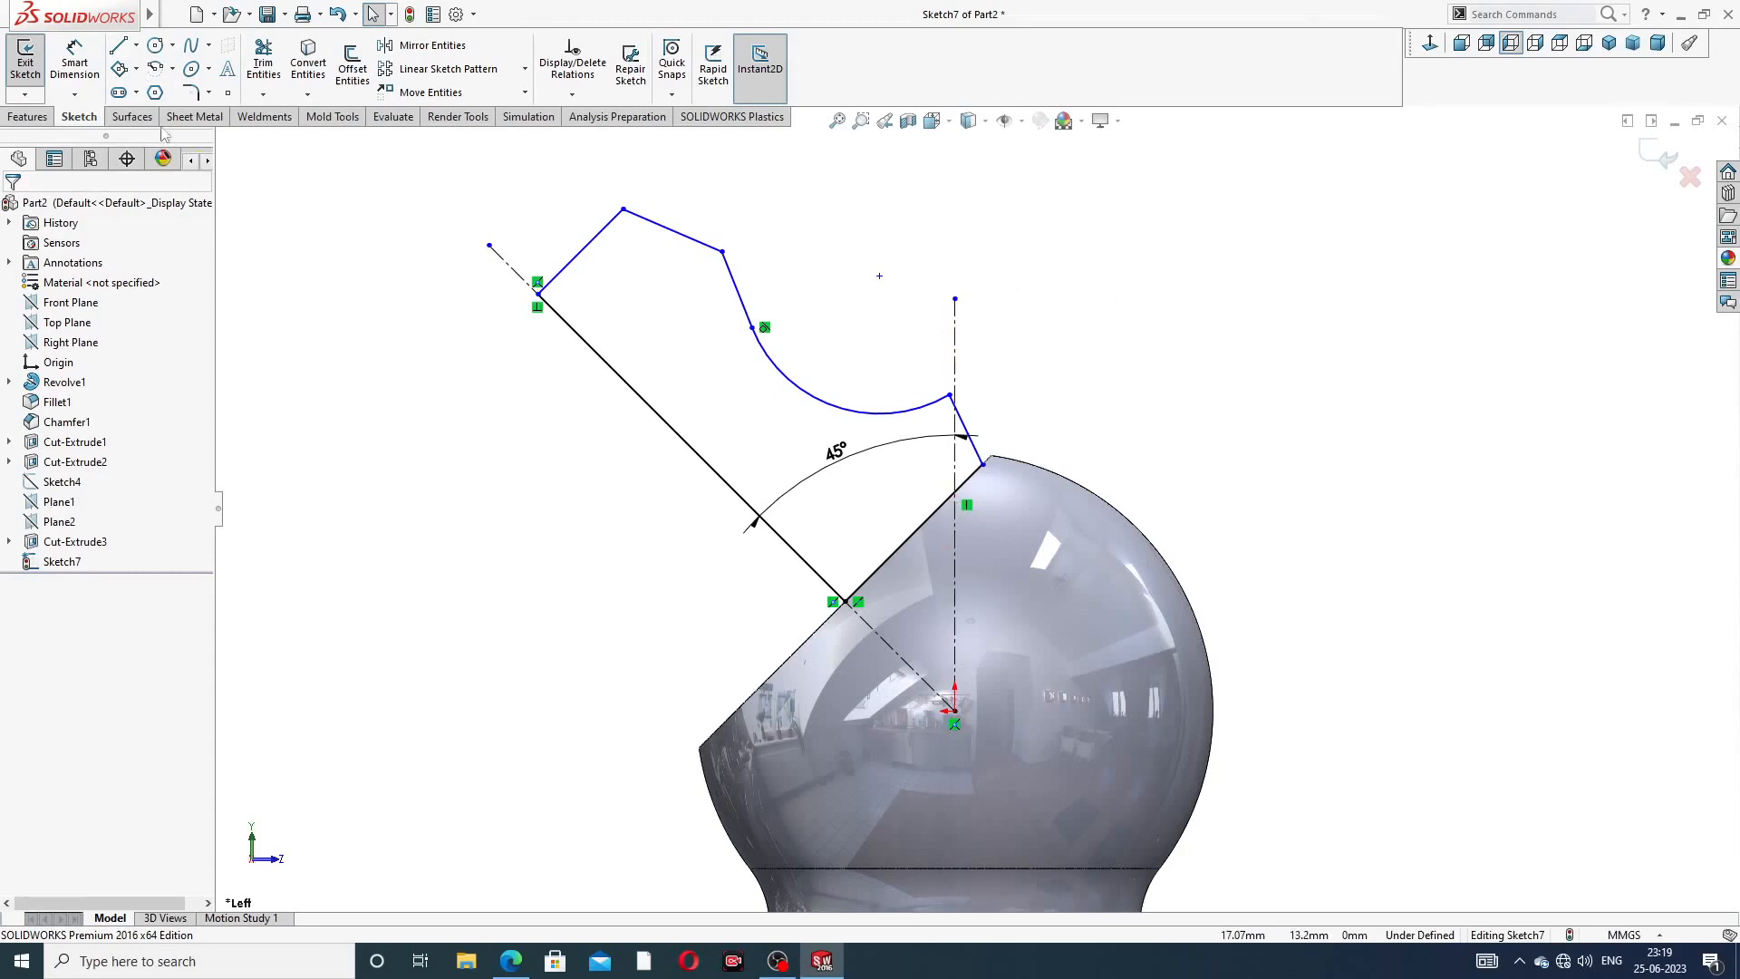
{"action": "left_click", "coordinate": [75, 56]}
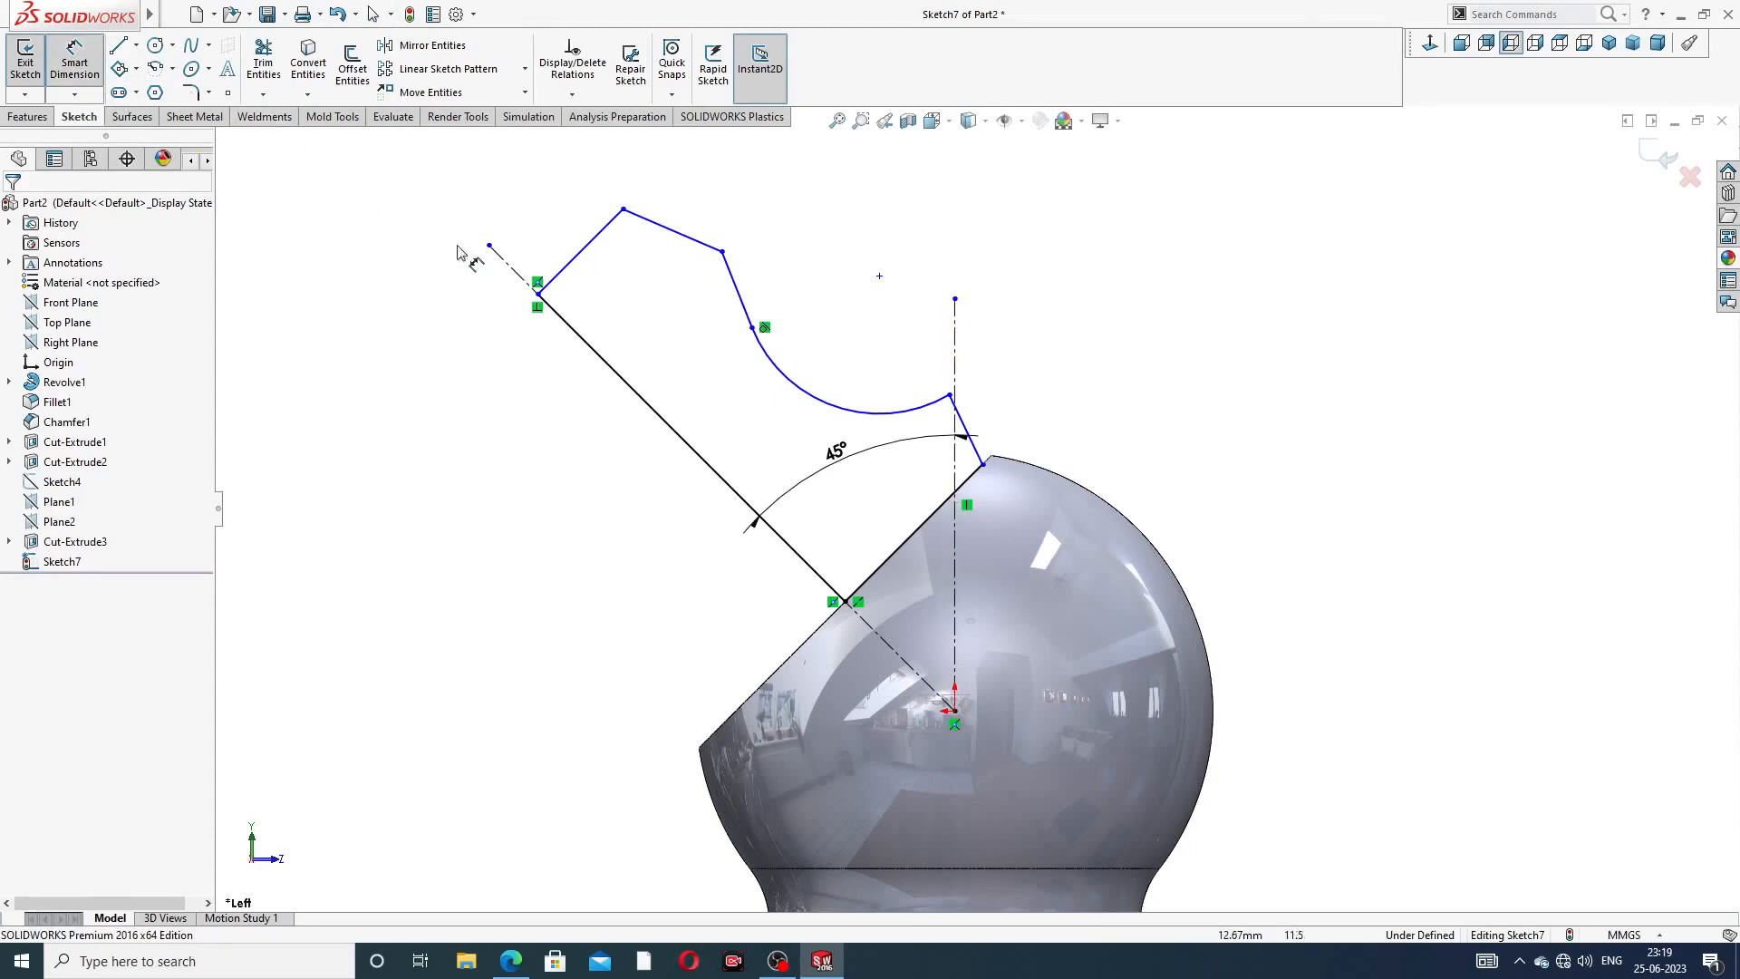
{"action": "left_click", "coordinate": [687, 428]}
{"action": "left_click", "coordinate": [649, 481]}
{"action": "type", "text": "11"}
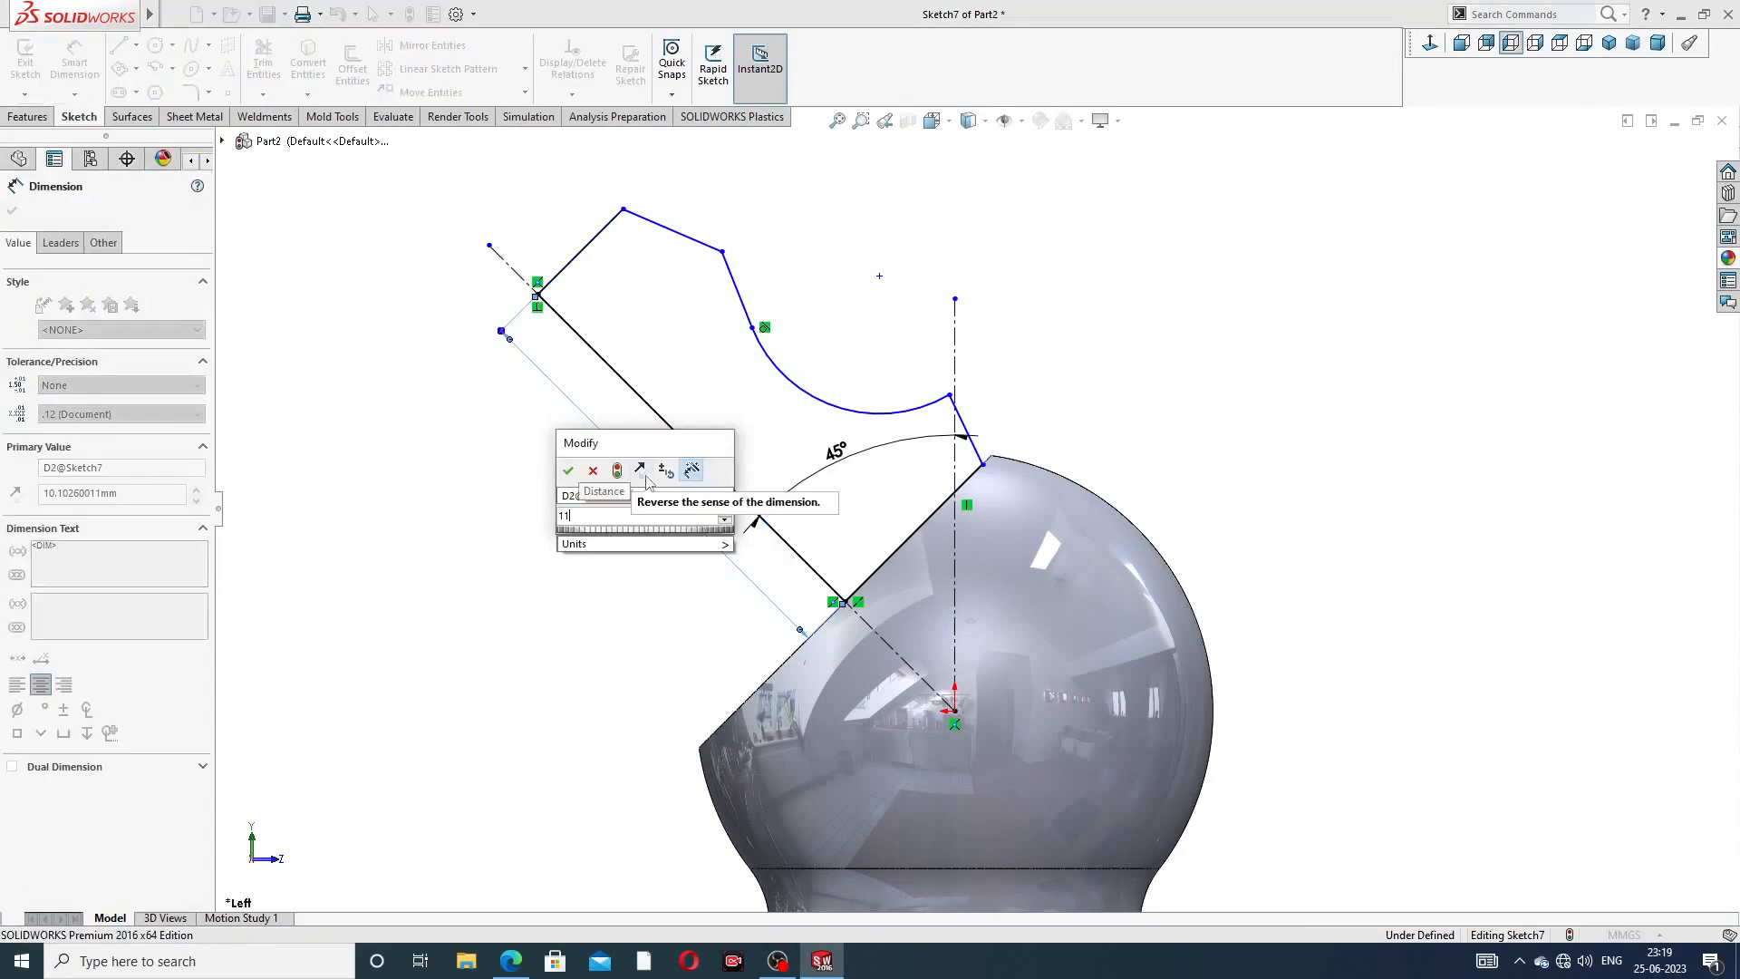
{"action": "key", "text": "Return"}
{"action": "left_click", "coordinate": [794, 290]}
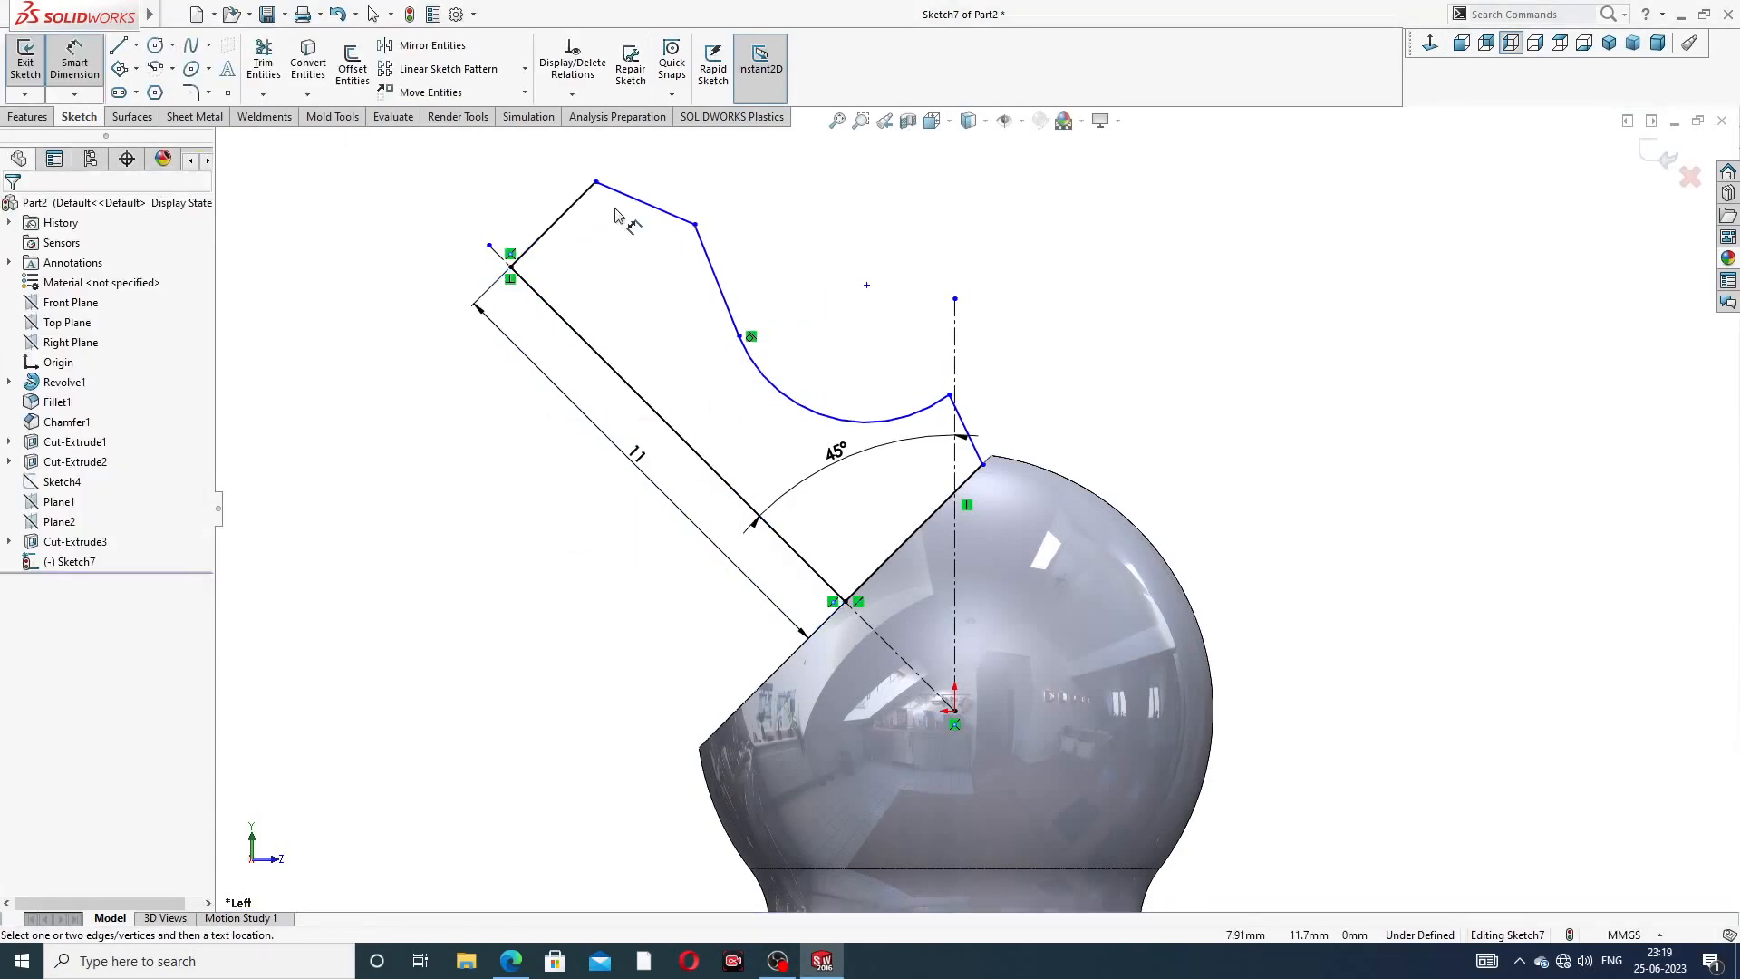
- Dimension the perpendicular line at the nozzle's outer end at 4 mm and end dimensioning
{"action": "left_click", "coordinate": [556, 224]}
{"action": "left_click", "coordinate": [540, 216]}
{"action": "type", "text": "4"}
{"action": "key", "text": "Return"}
{"action": "scroll", "coordinate": [838, 202], "scroll_direction": "up", "scroll_amount": 2}
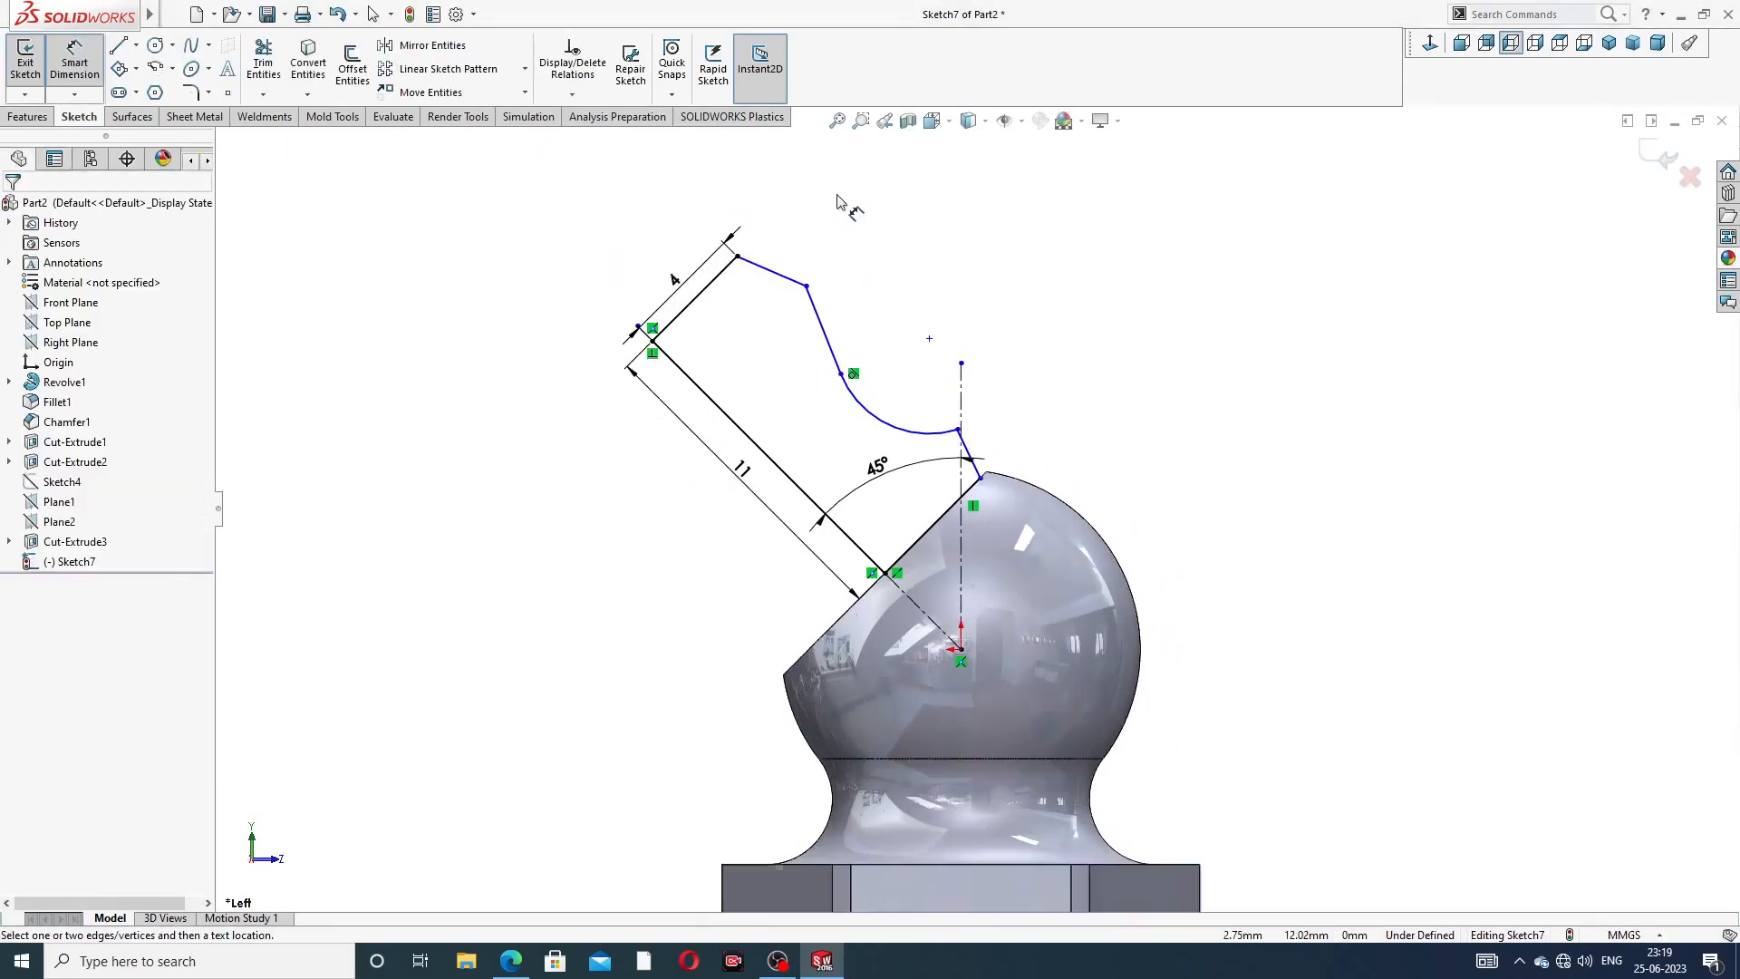
{"action": "scroll", "coordinate": [975, 399], "scroll_direction": "down", "scroll_amount": 3}
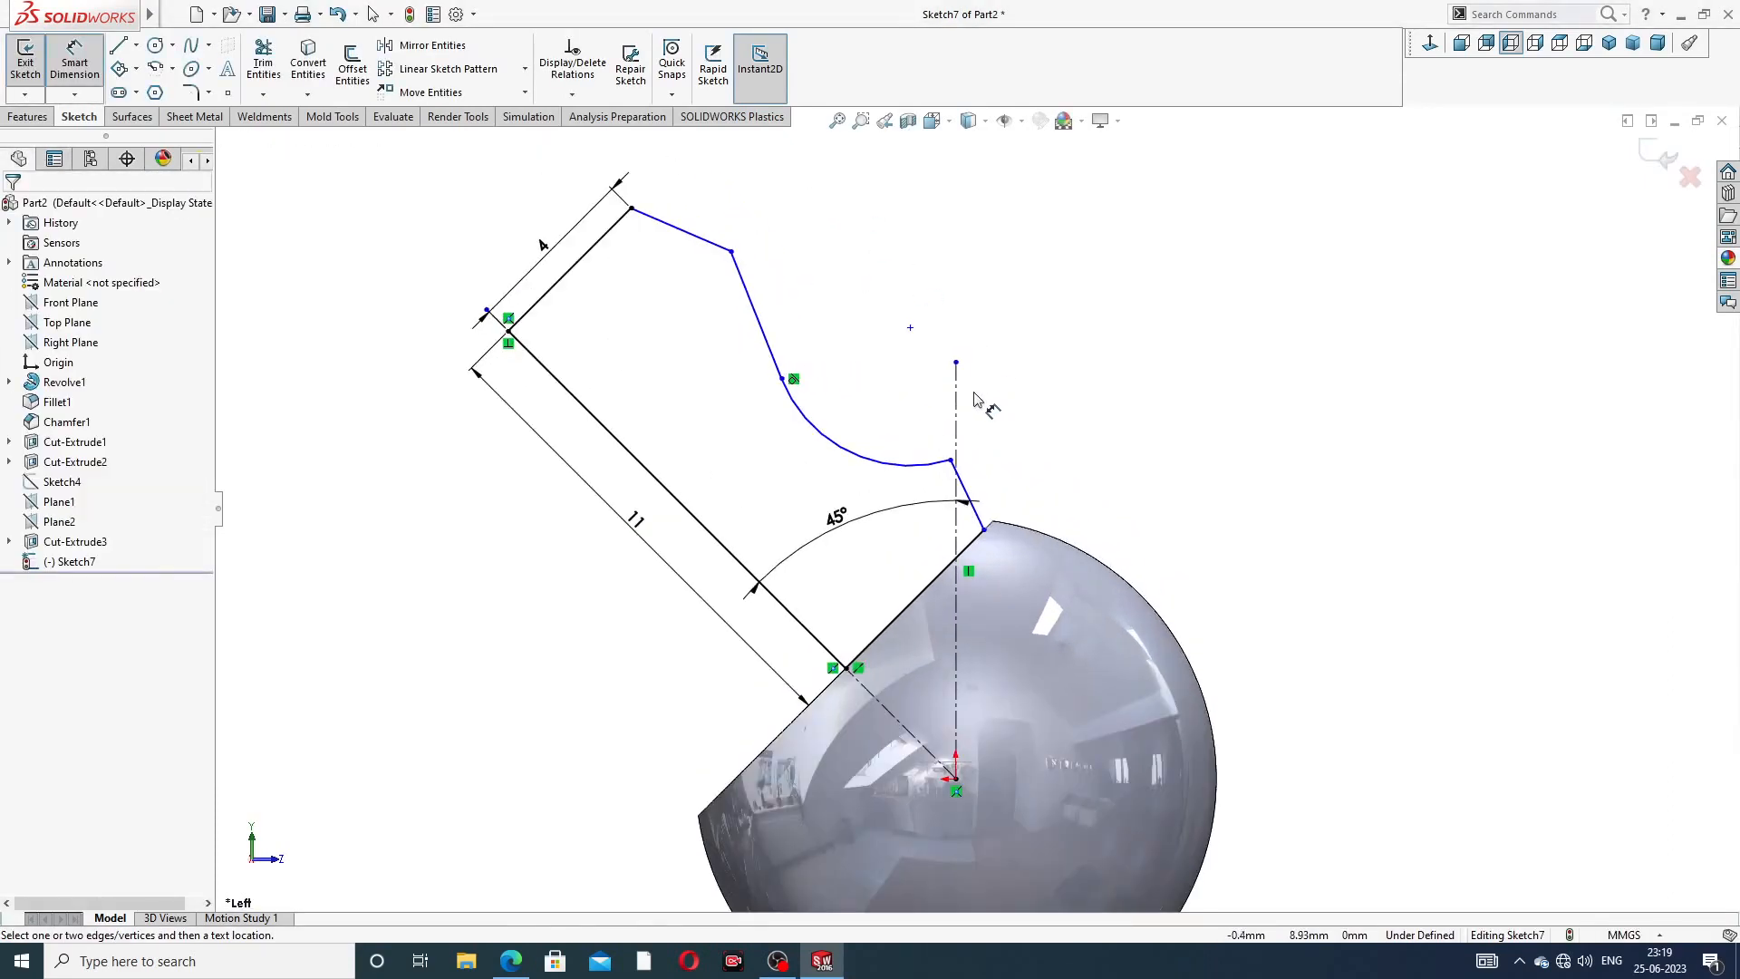
{"action": "right_click", "coordinate": [1047, 395]}
{"action": "left_click", "coordinate": [1105, 269]}
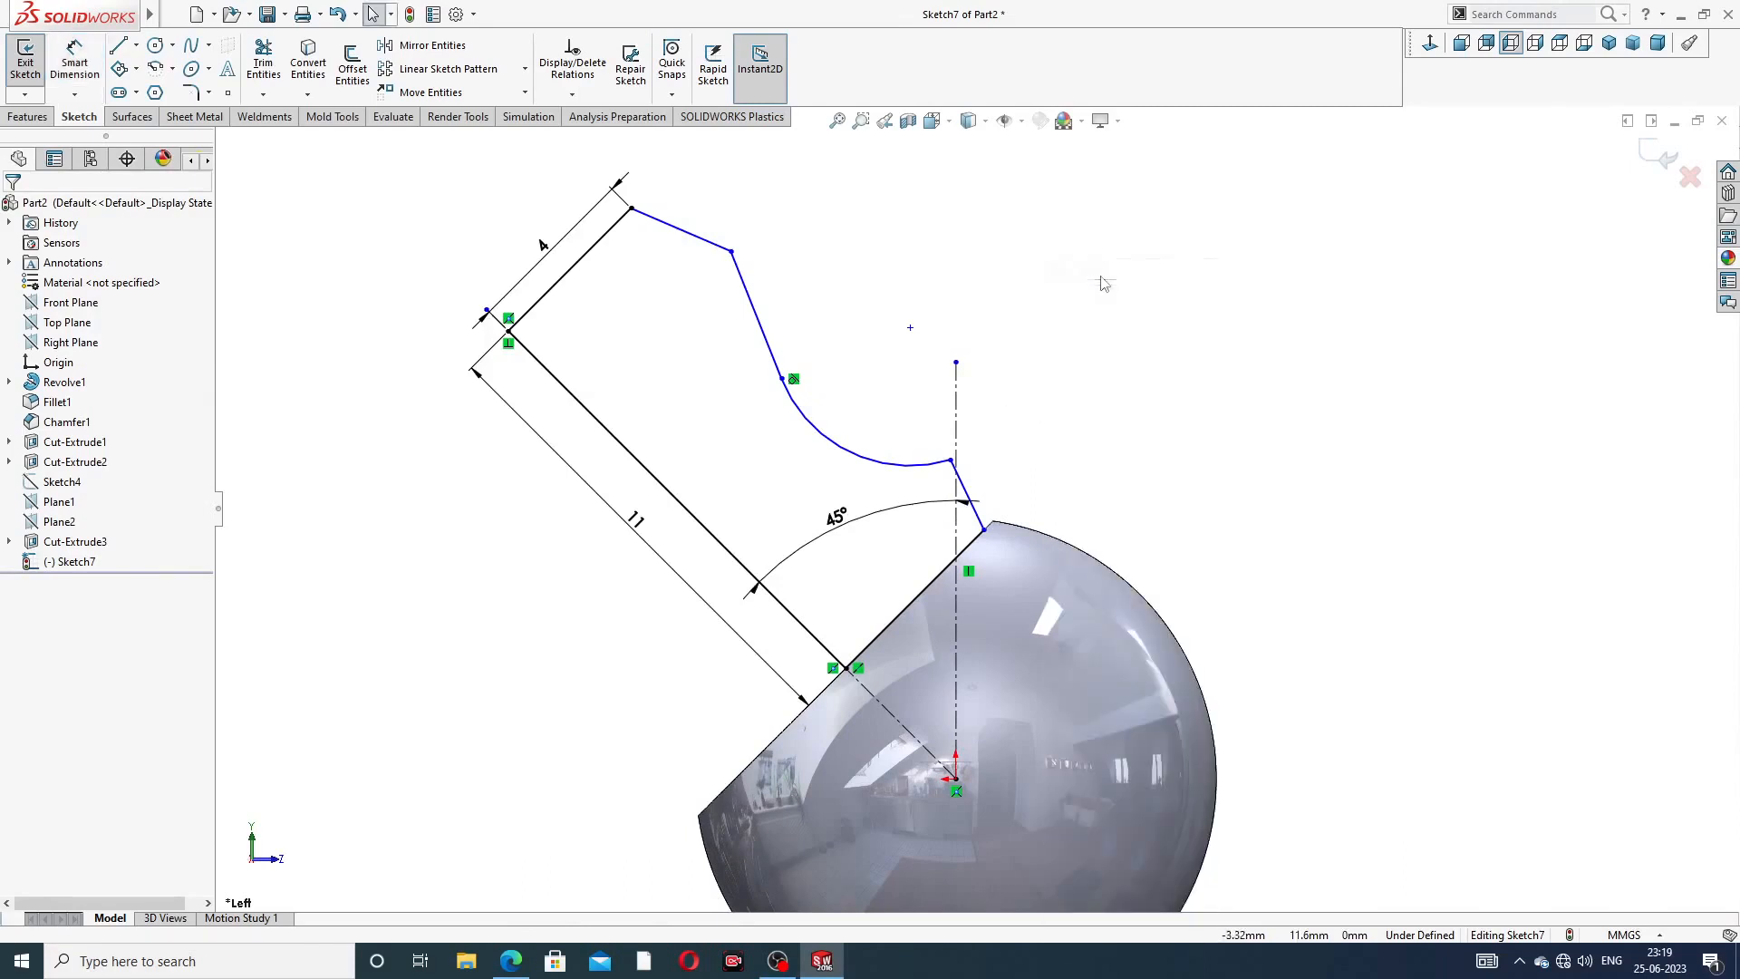
- Make the short line rising from the ball's flat parallel to the profile's 11 mm line
{"action": "left_click", "coordinate": [964, 489]}
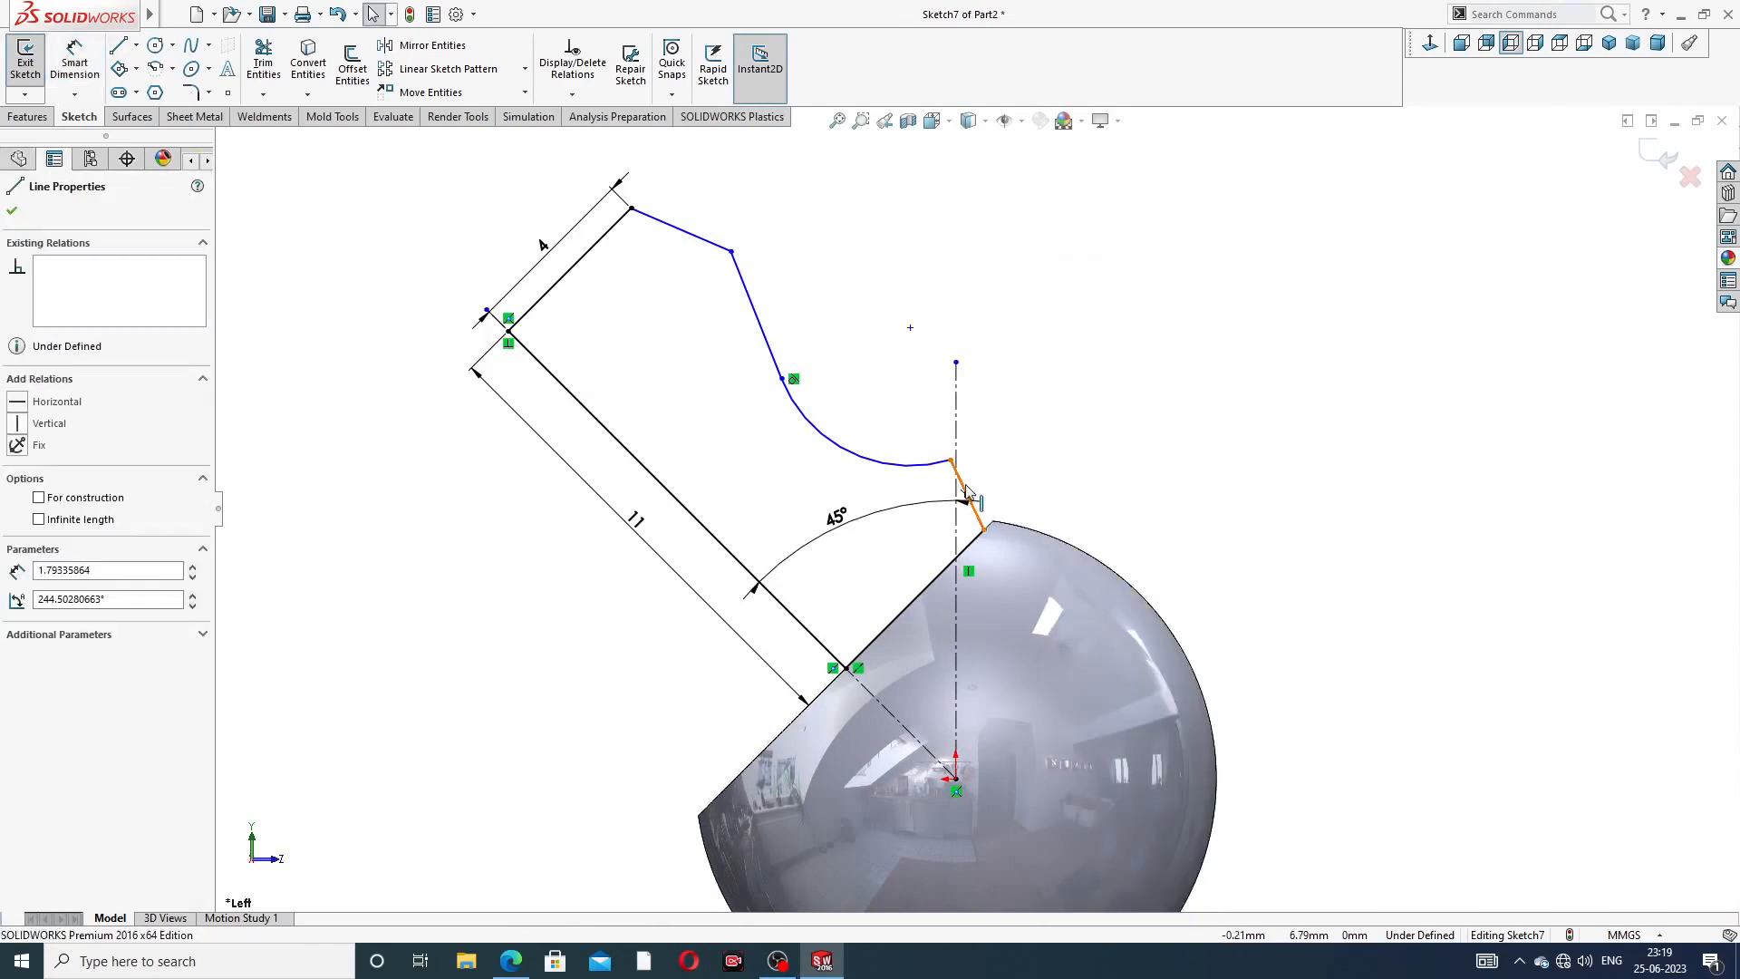
{"action": "left_click", "coordinate": [794, 622], "text": "ctrl"}
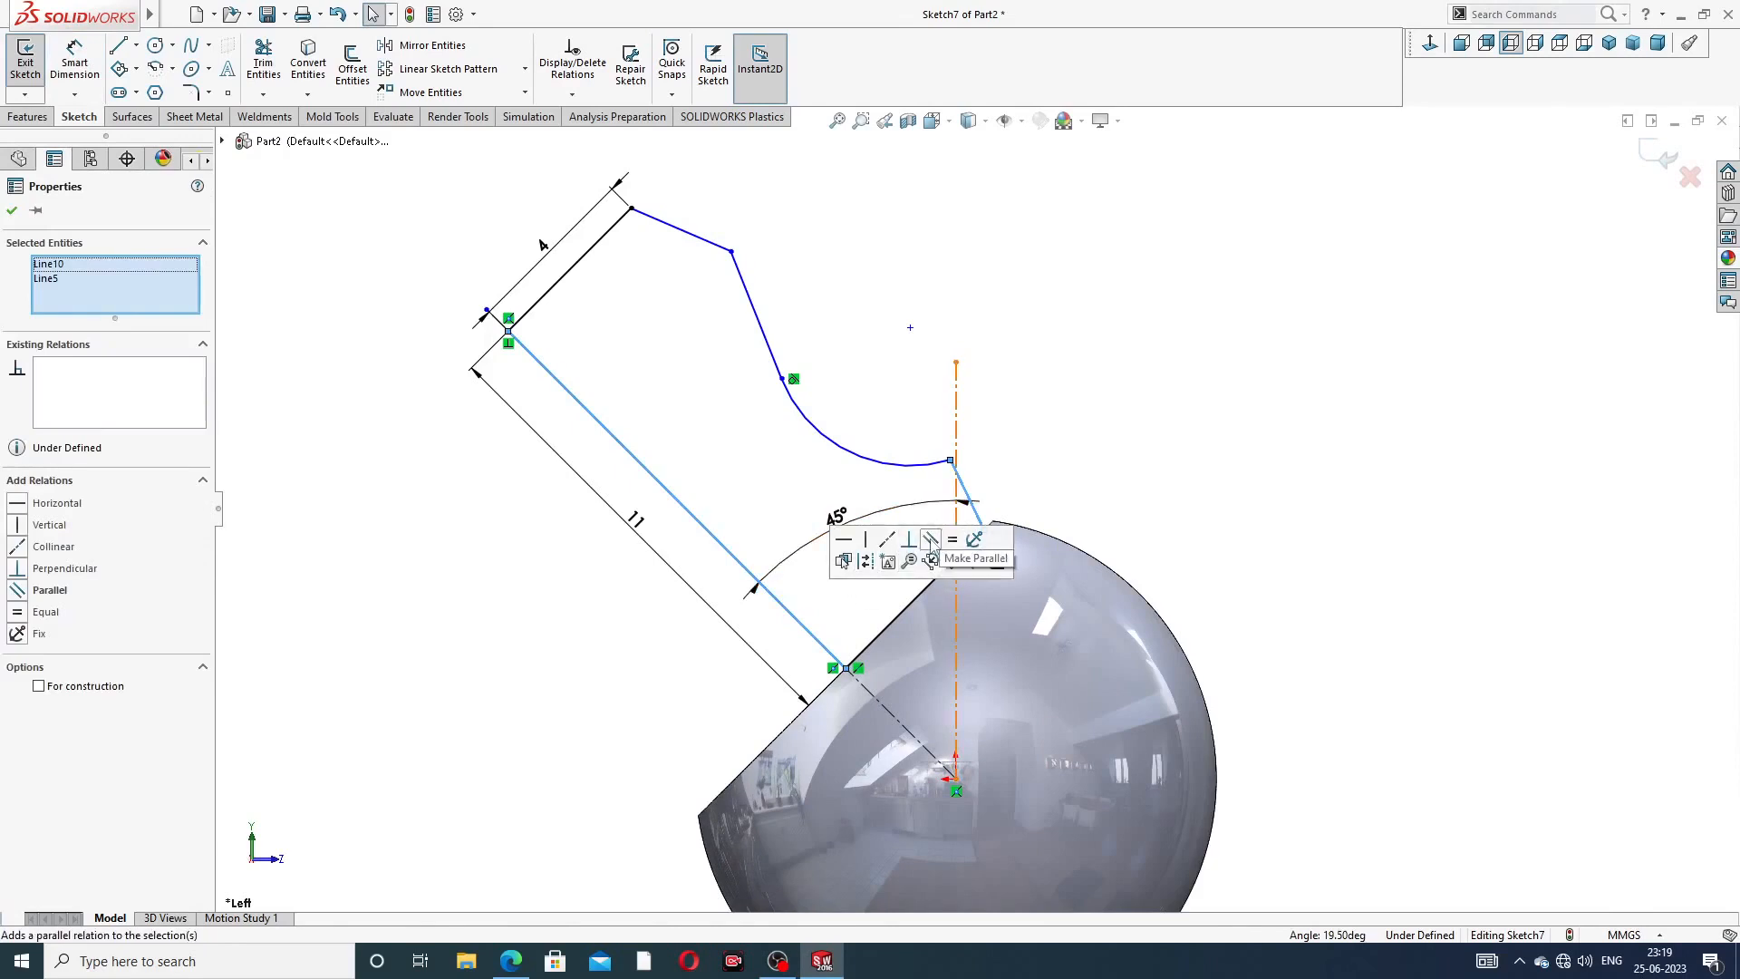
{"action": "left_click", "coordinate": [930, 539]}
{"action": "left_click", "coordinate": [1046, 441]}
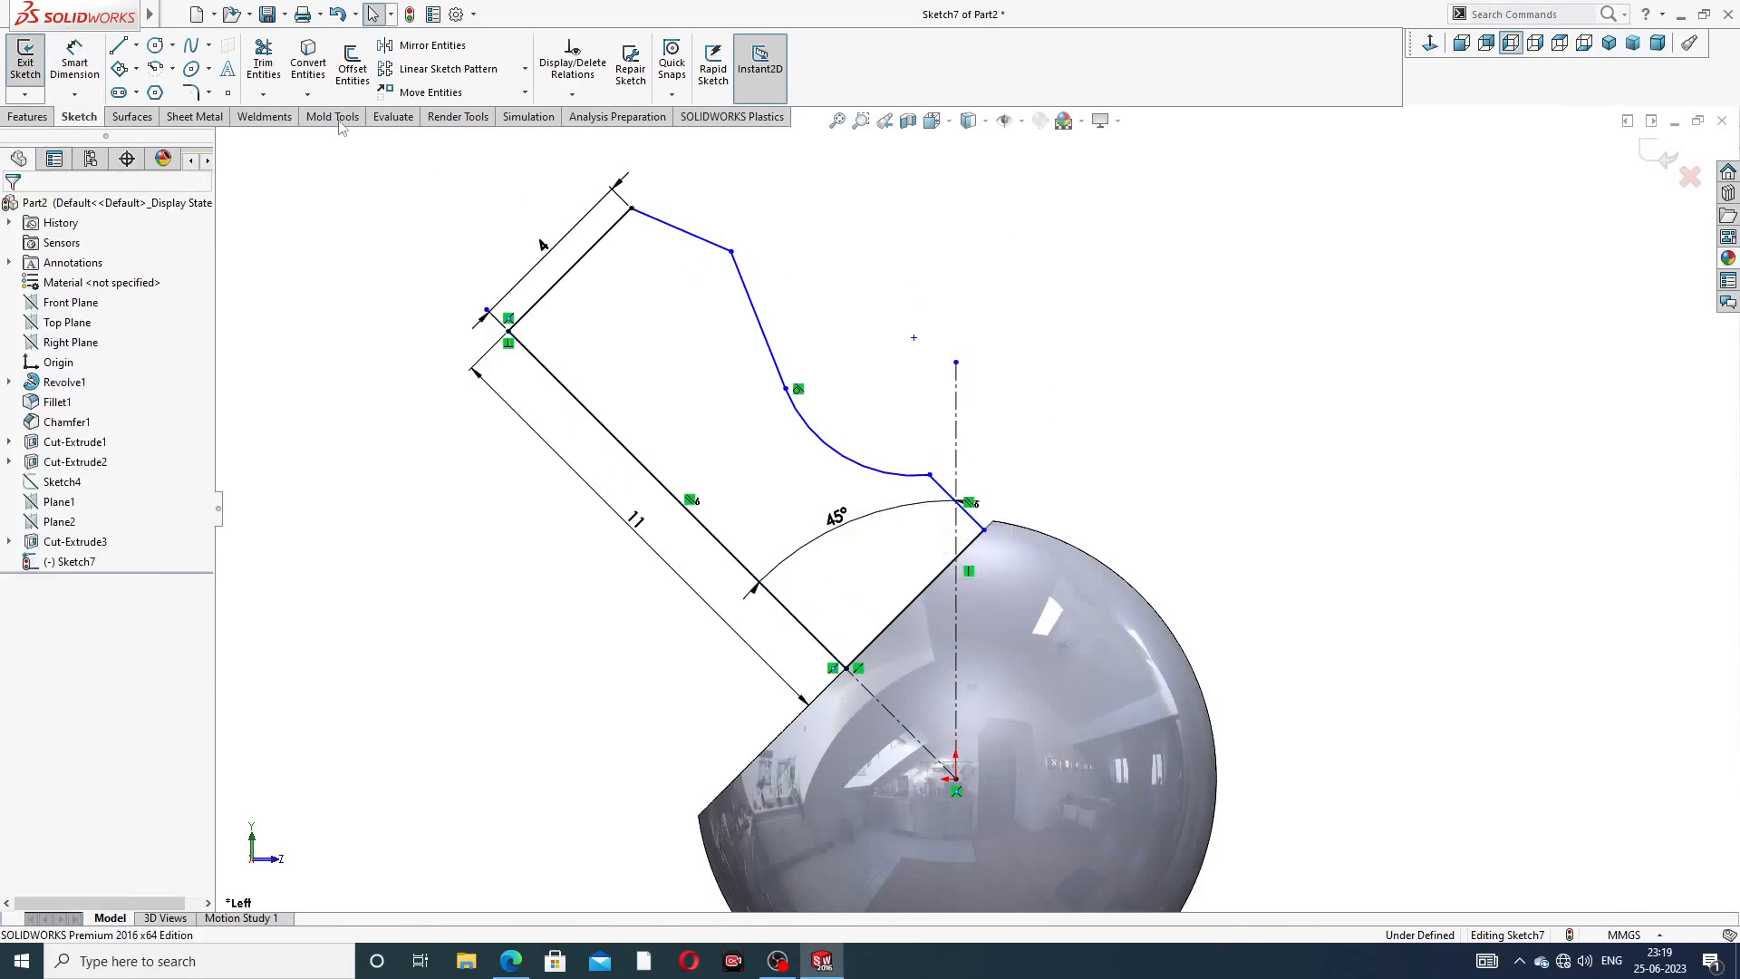
- Set the length of the nozzle's outer end line to 3 mm
{"action": "left_click", "coordinate": [74, 60]}
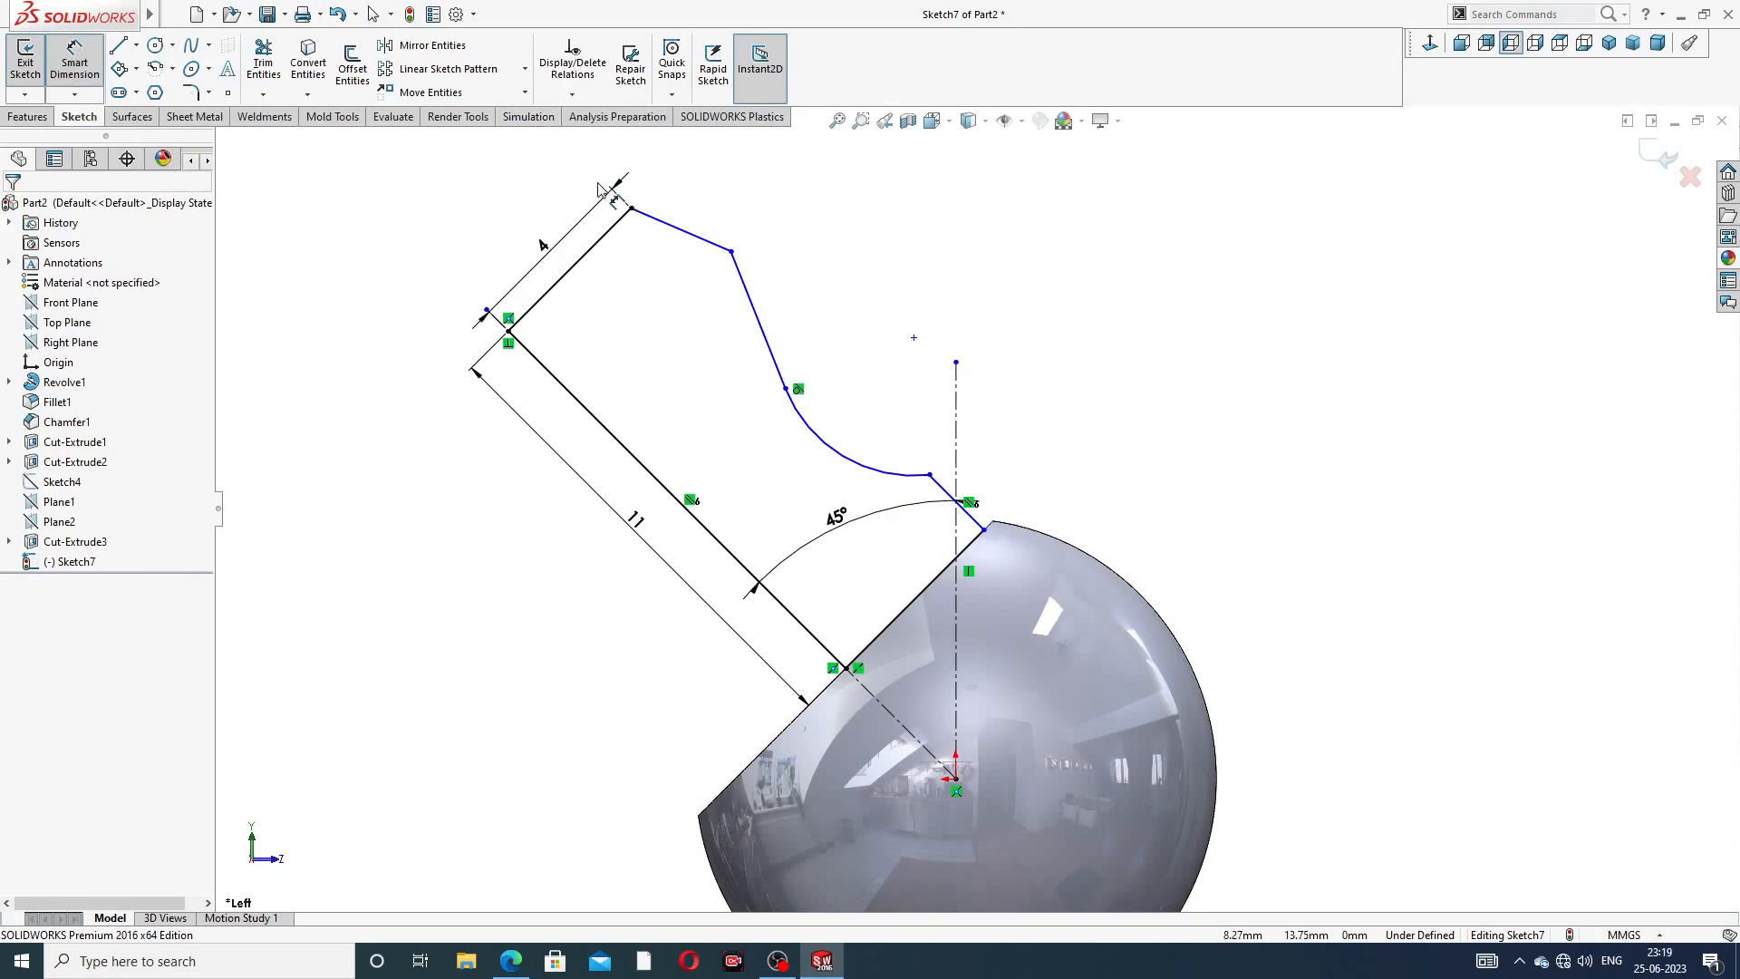
{"action": "left_click", "coordinate": [544, 246]}
{"action": "type", "text": "3"}
{"action": "key", "text": "Return"}
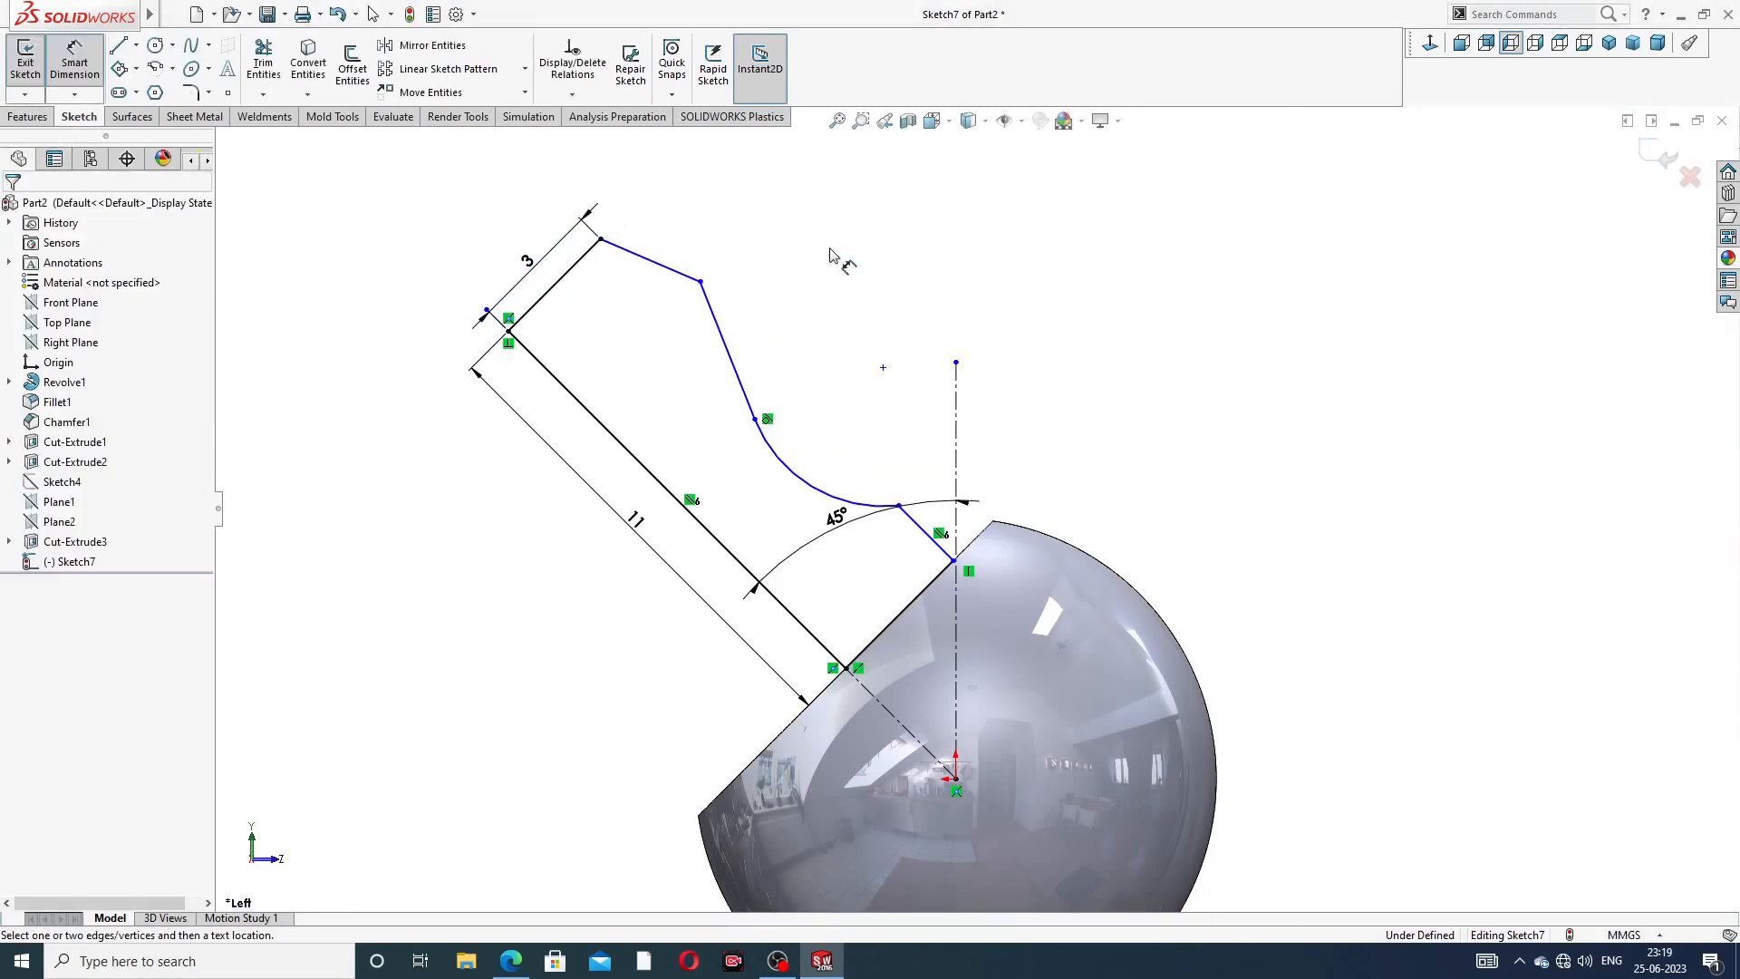
- Dimension the distance from the corner after the outer slanted line to the profile's 11 mm line at 4 mm
{"action": "left_click", "coordinate": [700, 282]}
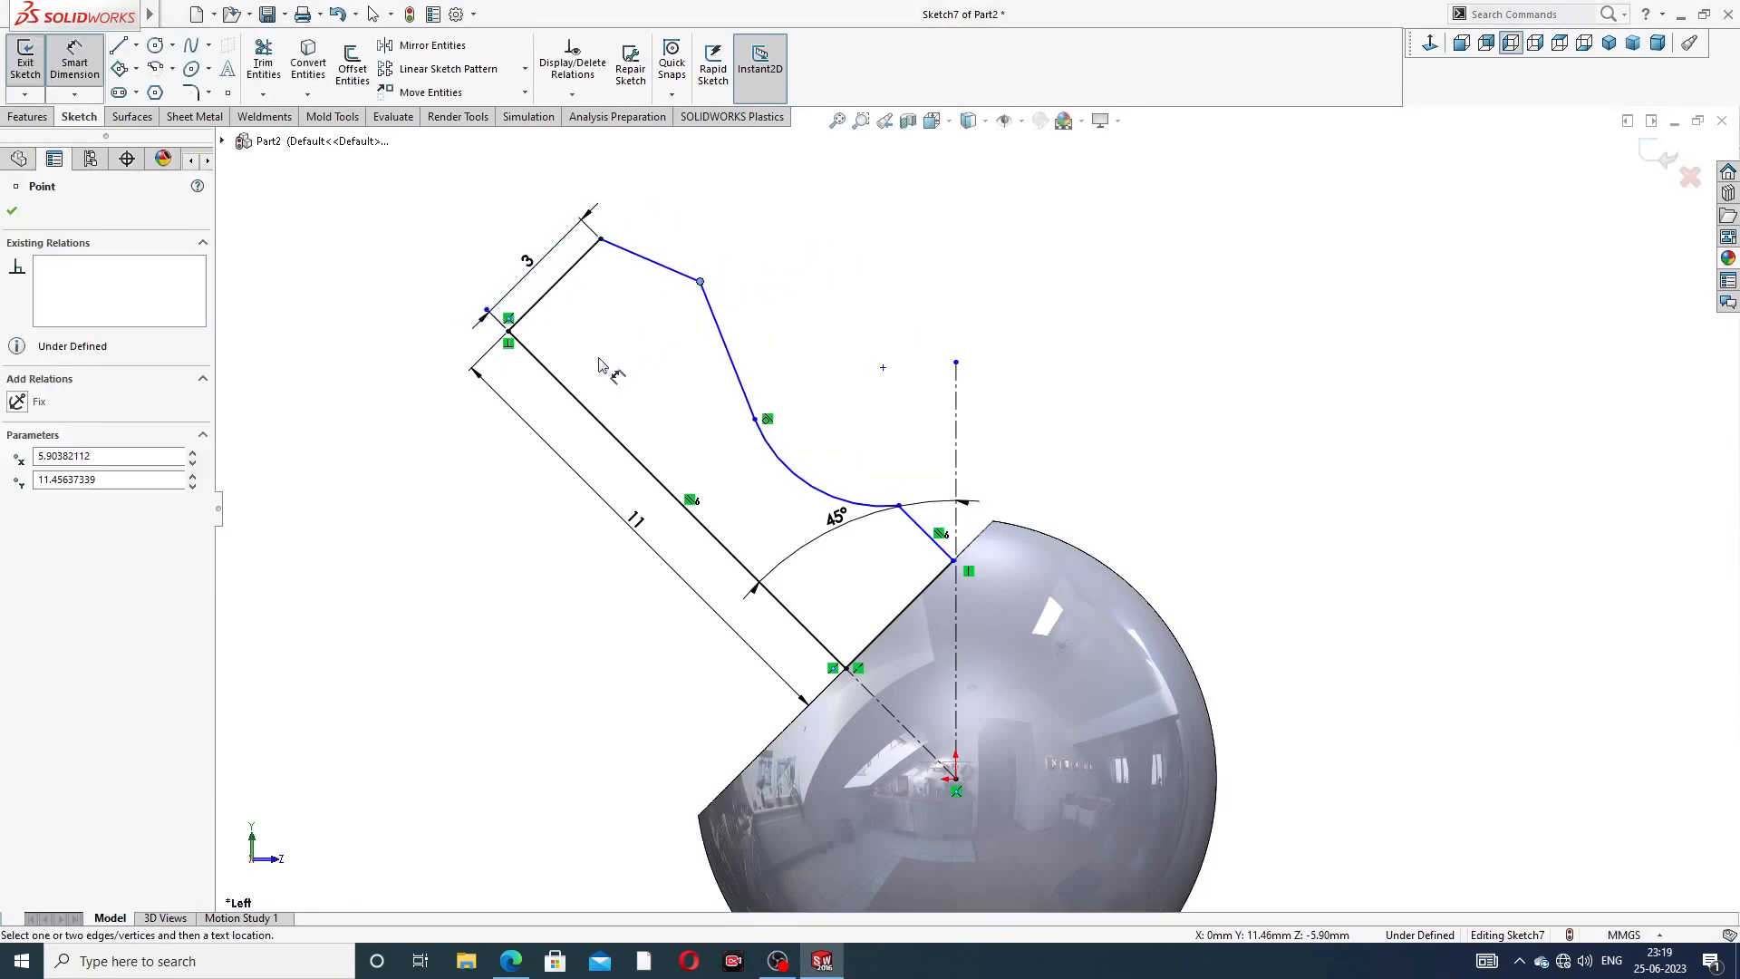
{"action": "left_click", "coordinate": [571, 397]}
{"action": "left_click", "coordinate": [503, 241]}
{"action": "type", "text": "4"}
{"action": "key", "text": "Return"}
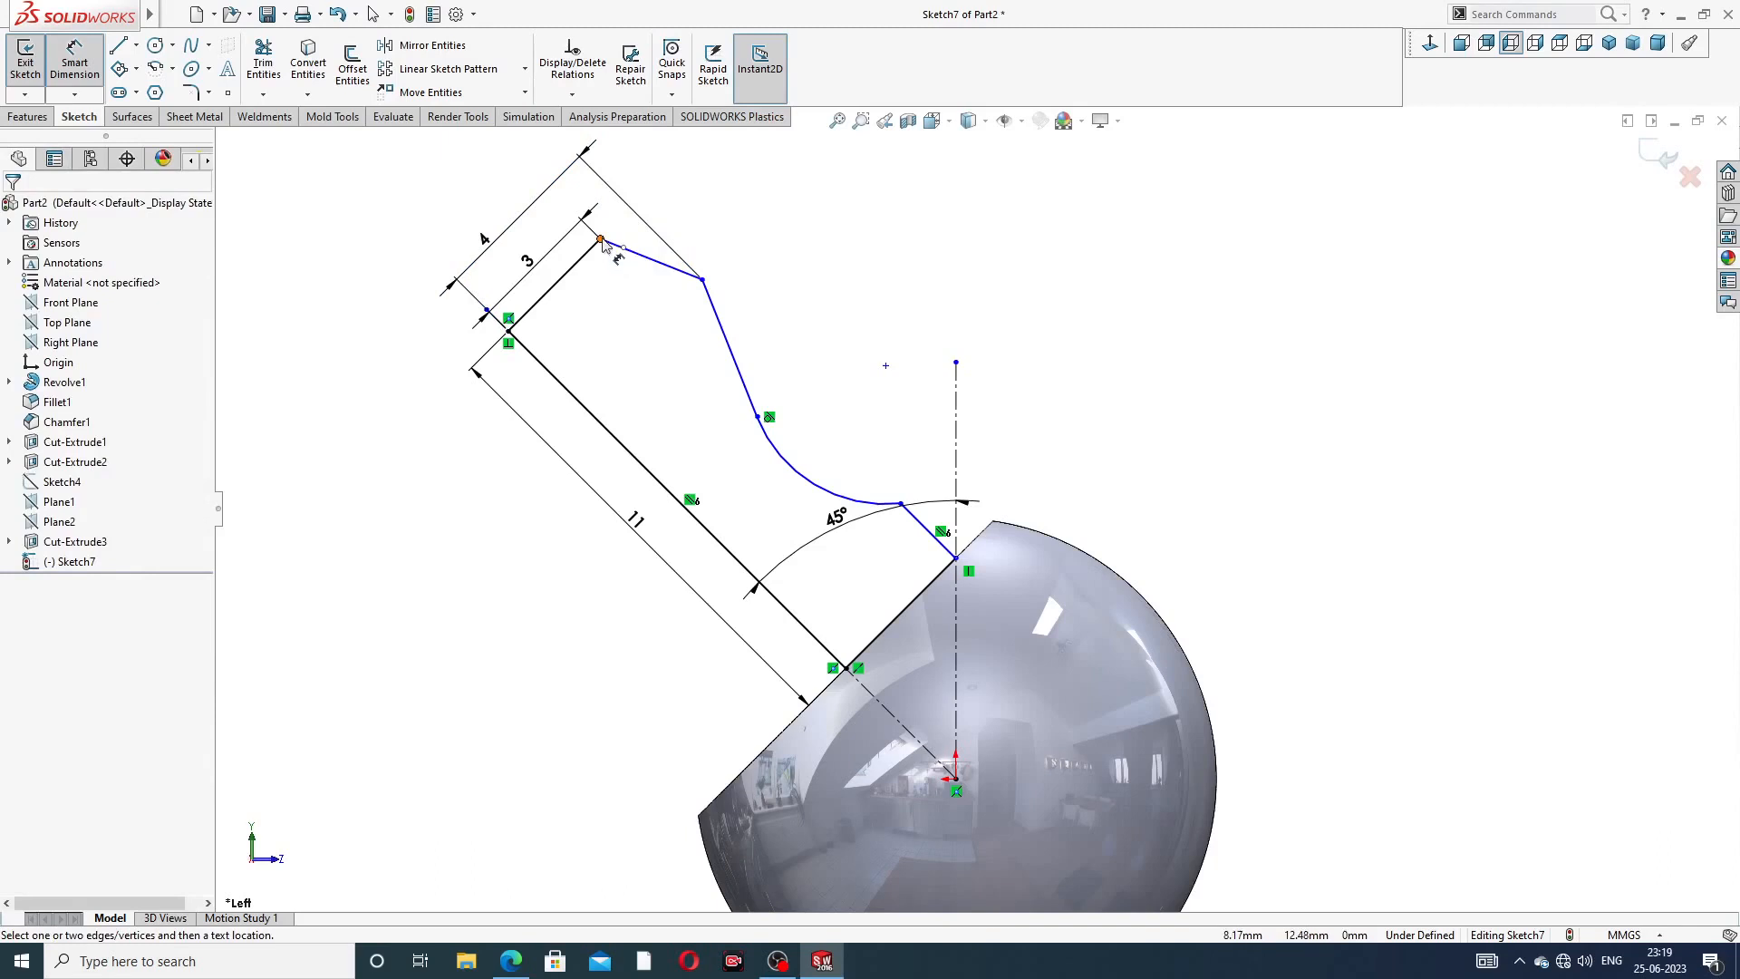
- Dimension the short line rising from the ball's flat at 3 mm
{"action": "left_click", "coordinate": [926, 528]}
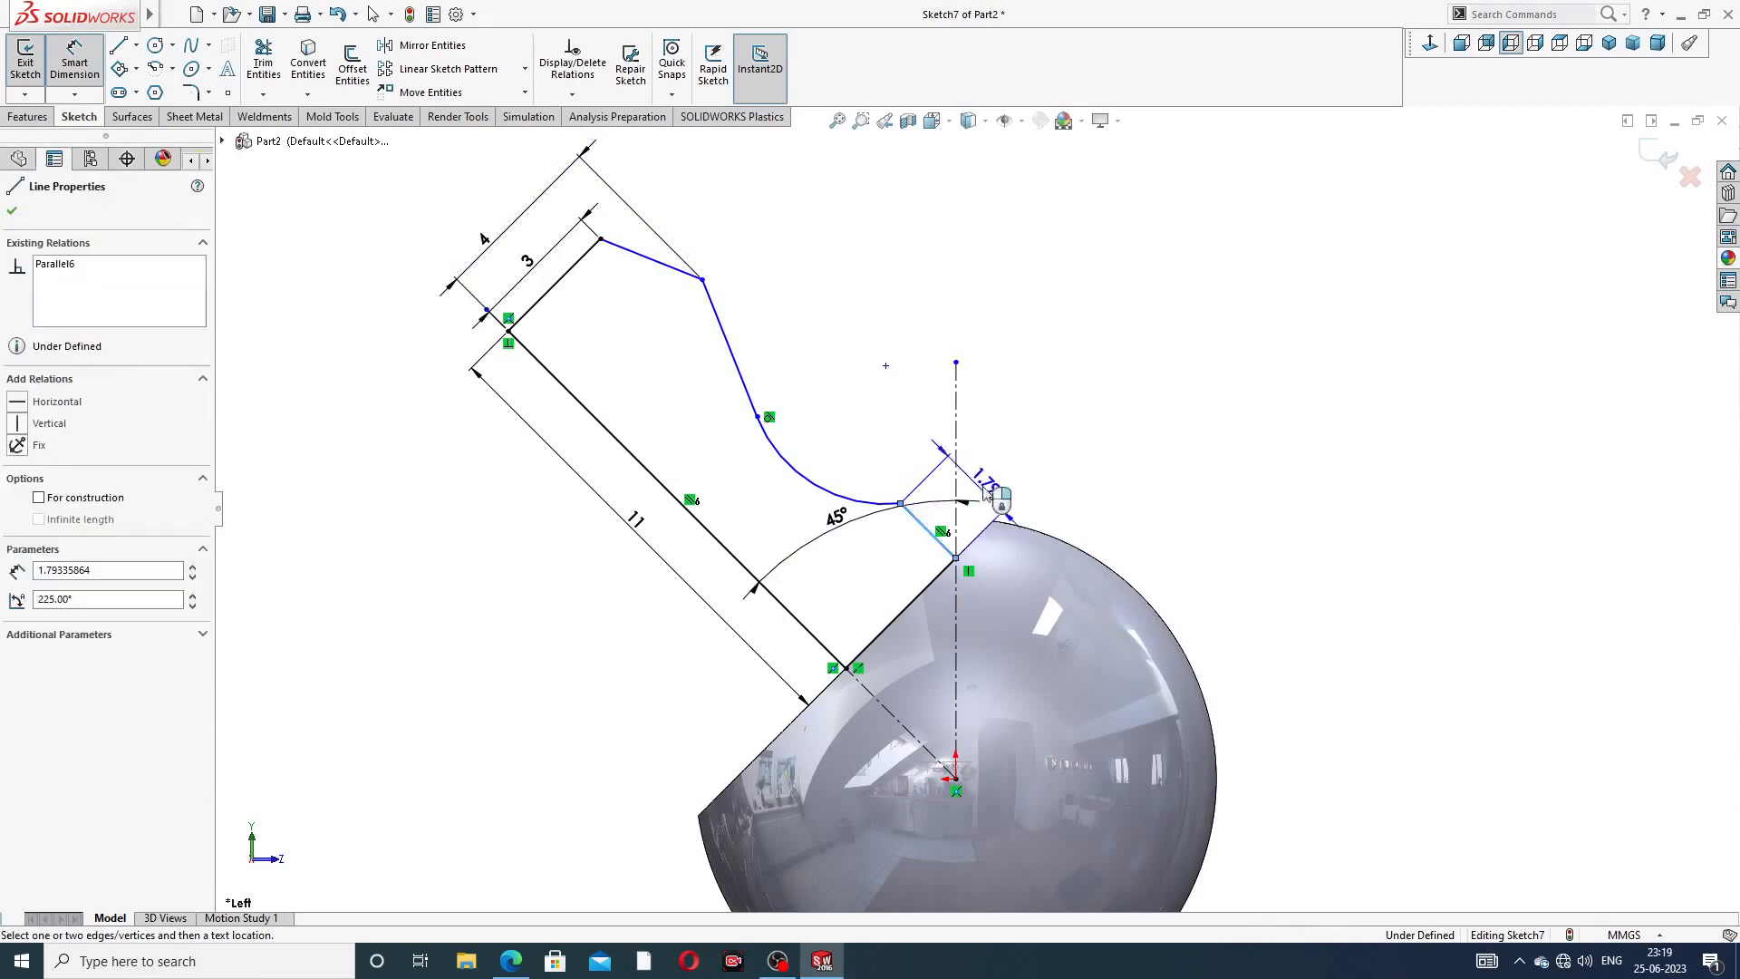
{"action": "left_click", "coordinate": [990, 483]}
{"action": "type", "text": "3"}
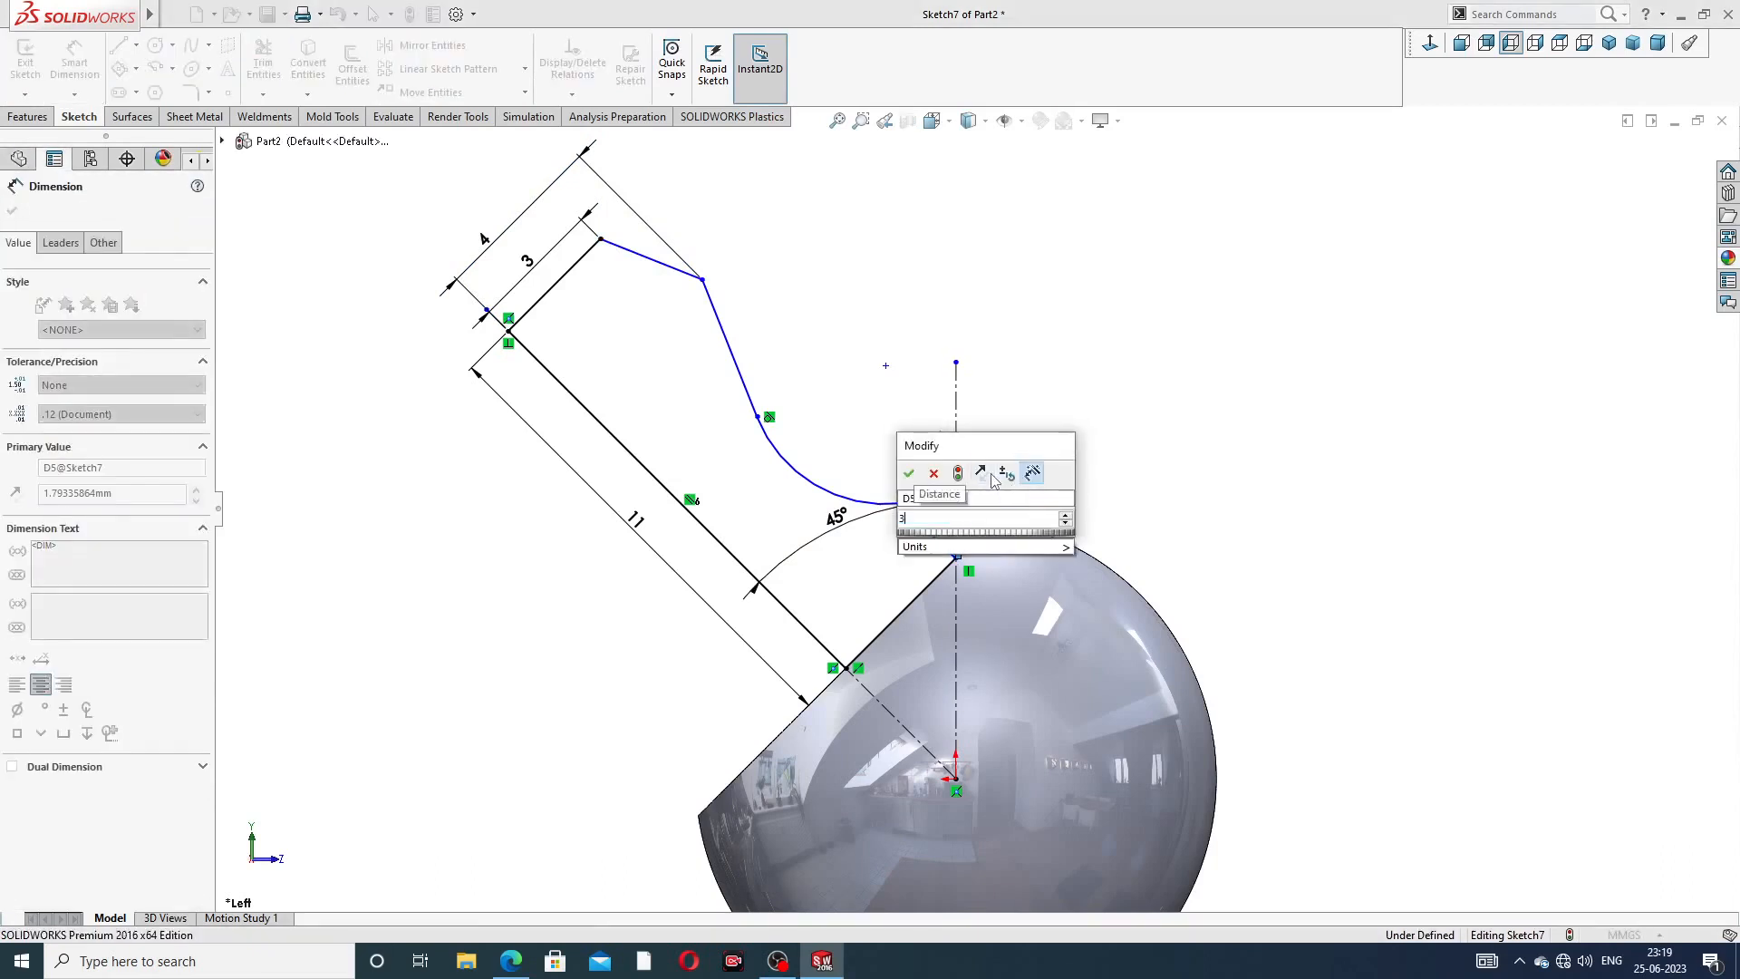
{"action": "key", "text": "Return"}
{"action": "left_click", "coordinate": [1084, 399]}
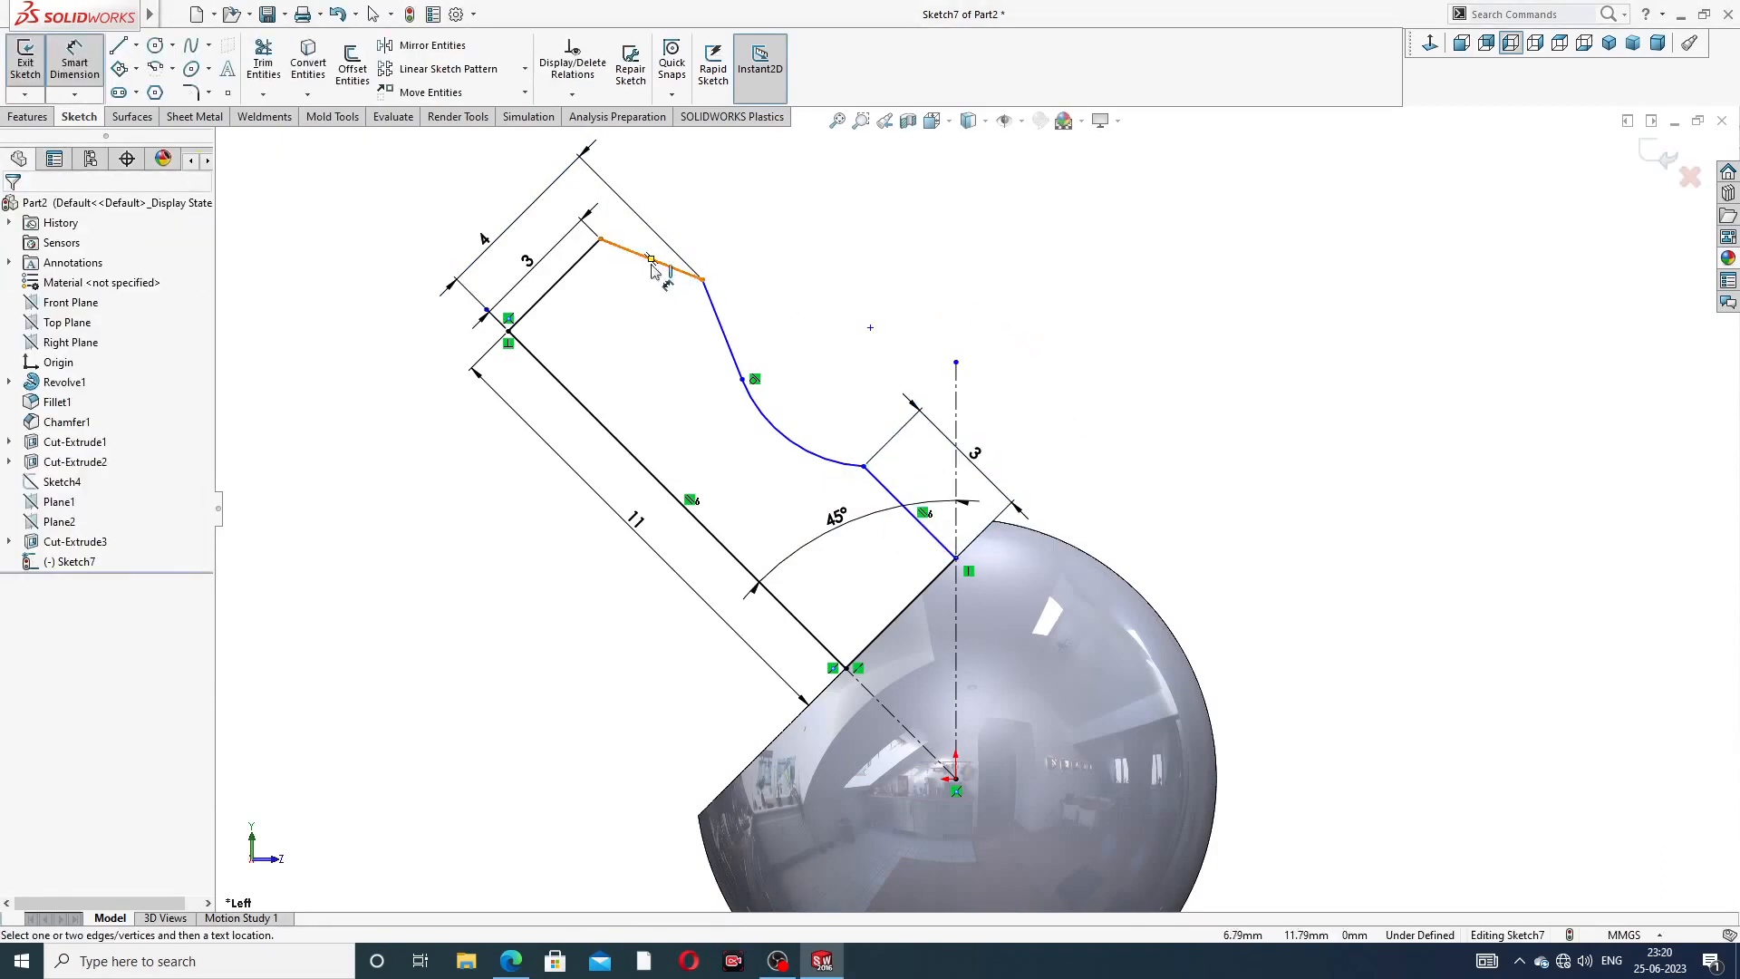
- Dimension the outer slanted line's true length at 3 mm and reposition its label and the 4 mm label clear of the profile
{"action": "left_click", "coordinate": [600, 241]}
{"action": "left_click", "coordinate": [702, 280]}
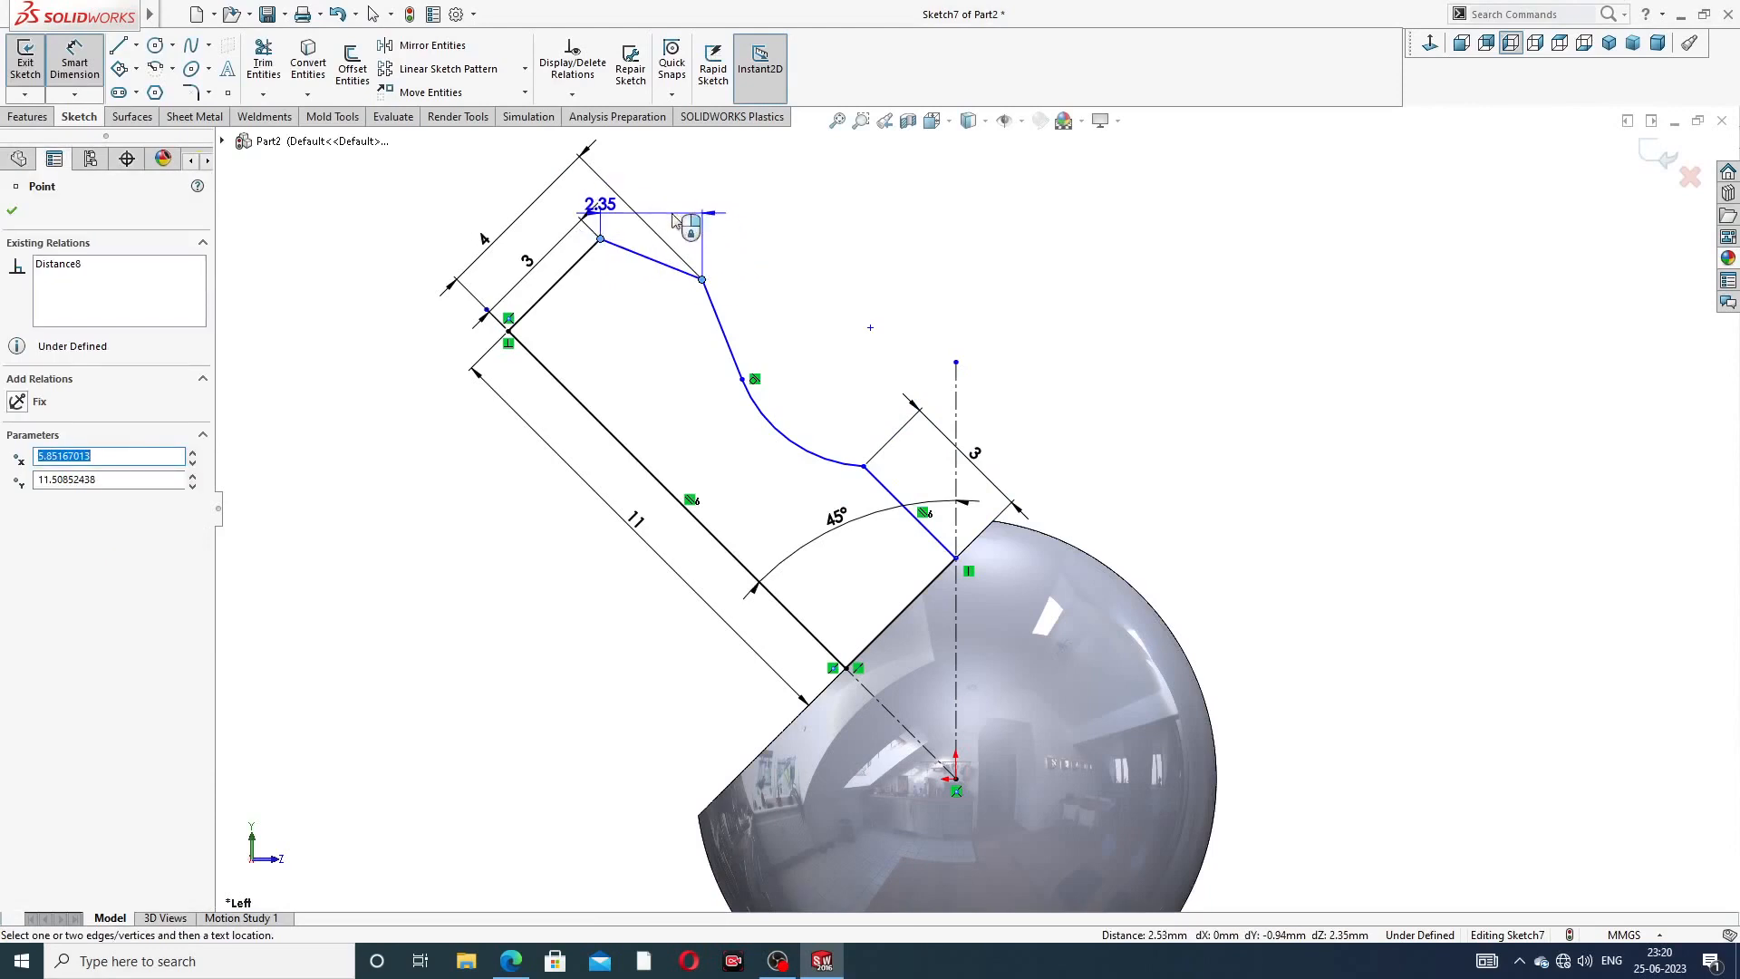
{"action": "left_click", "coordinate": [715, 214]}
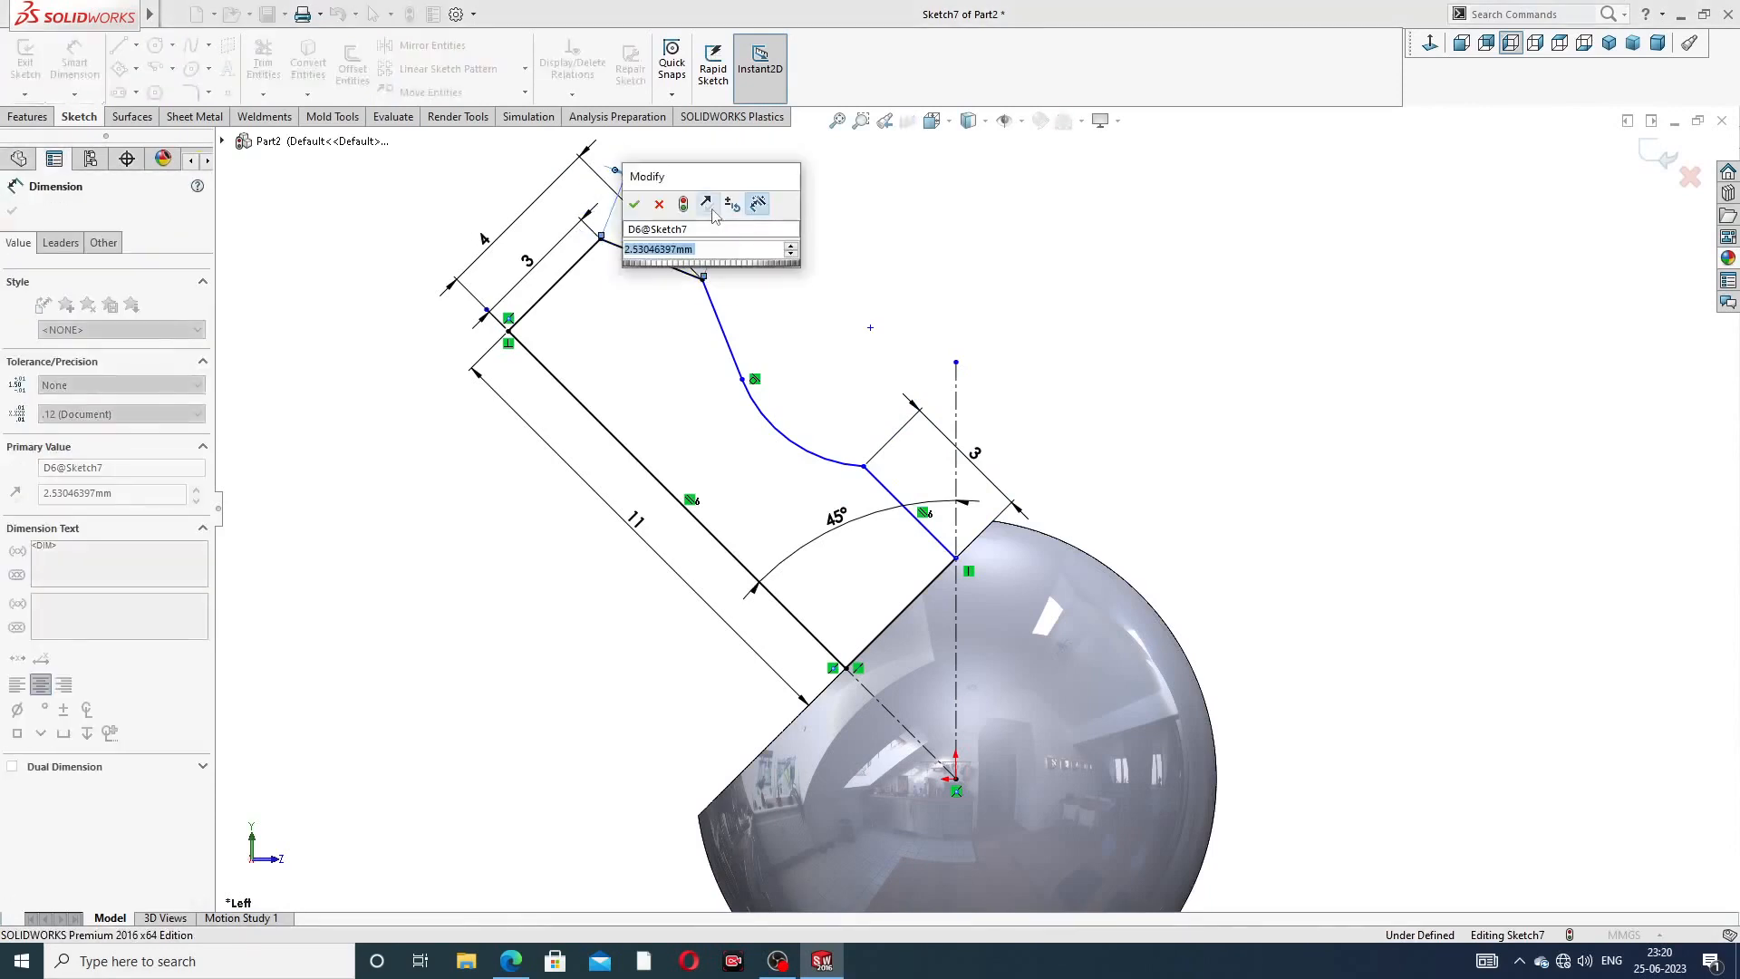
{"action": "type", "text": "3"}
{"action": "key", "text": "Return"}
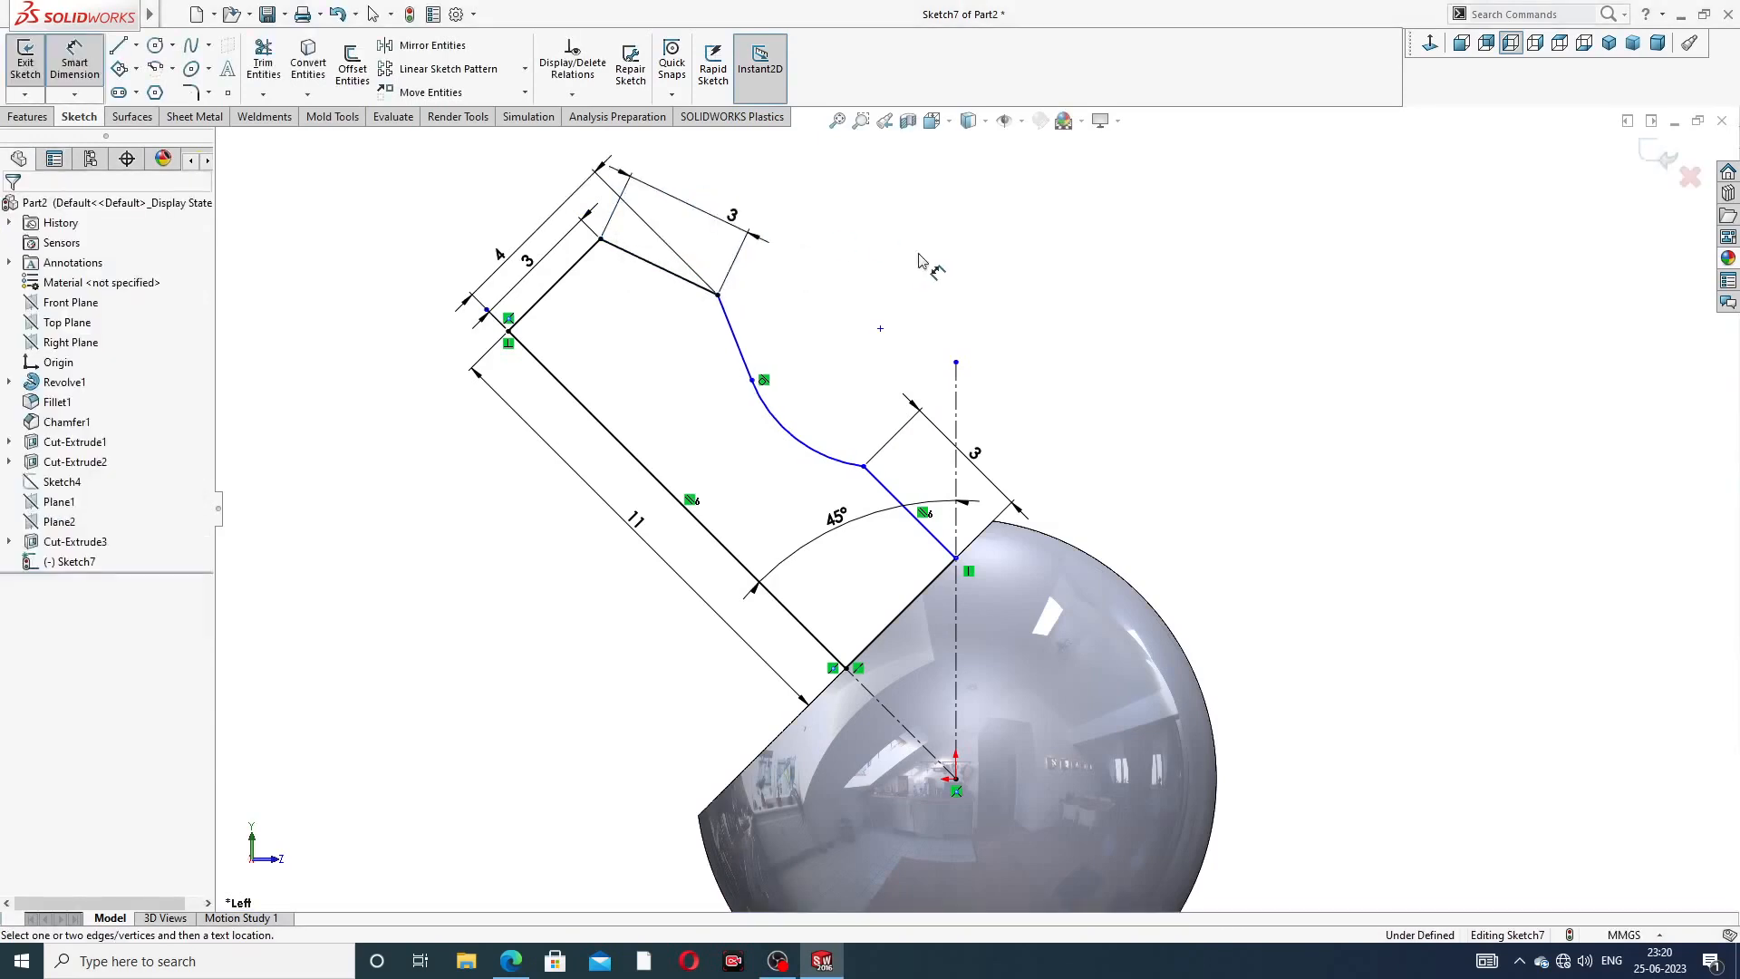
{"action": "left_click_drag", "start_coordinate": [730, 217], "coordinate": [700, 207]}
{"action": "left_click", "coordinate": [890, 251]}
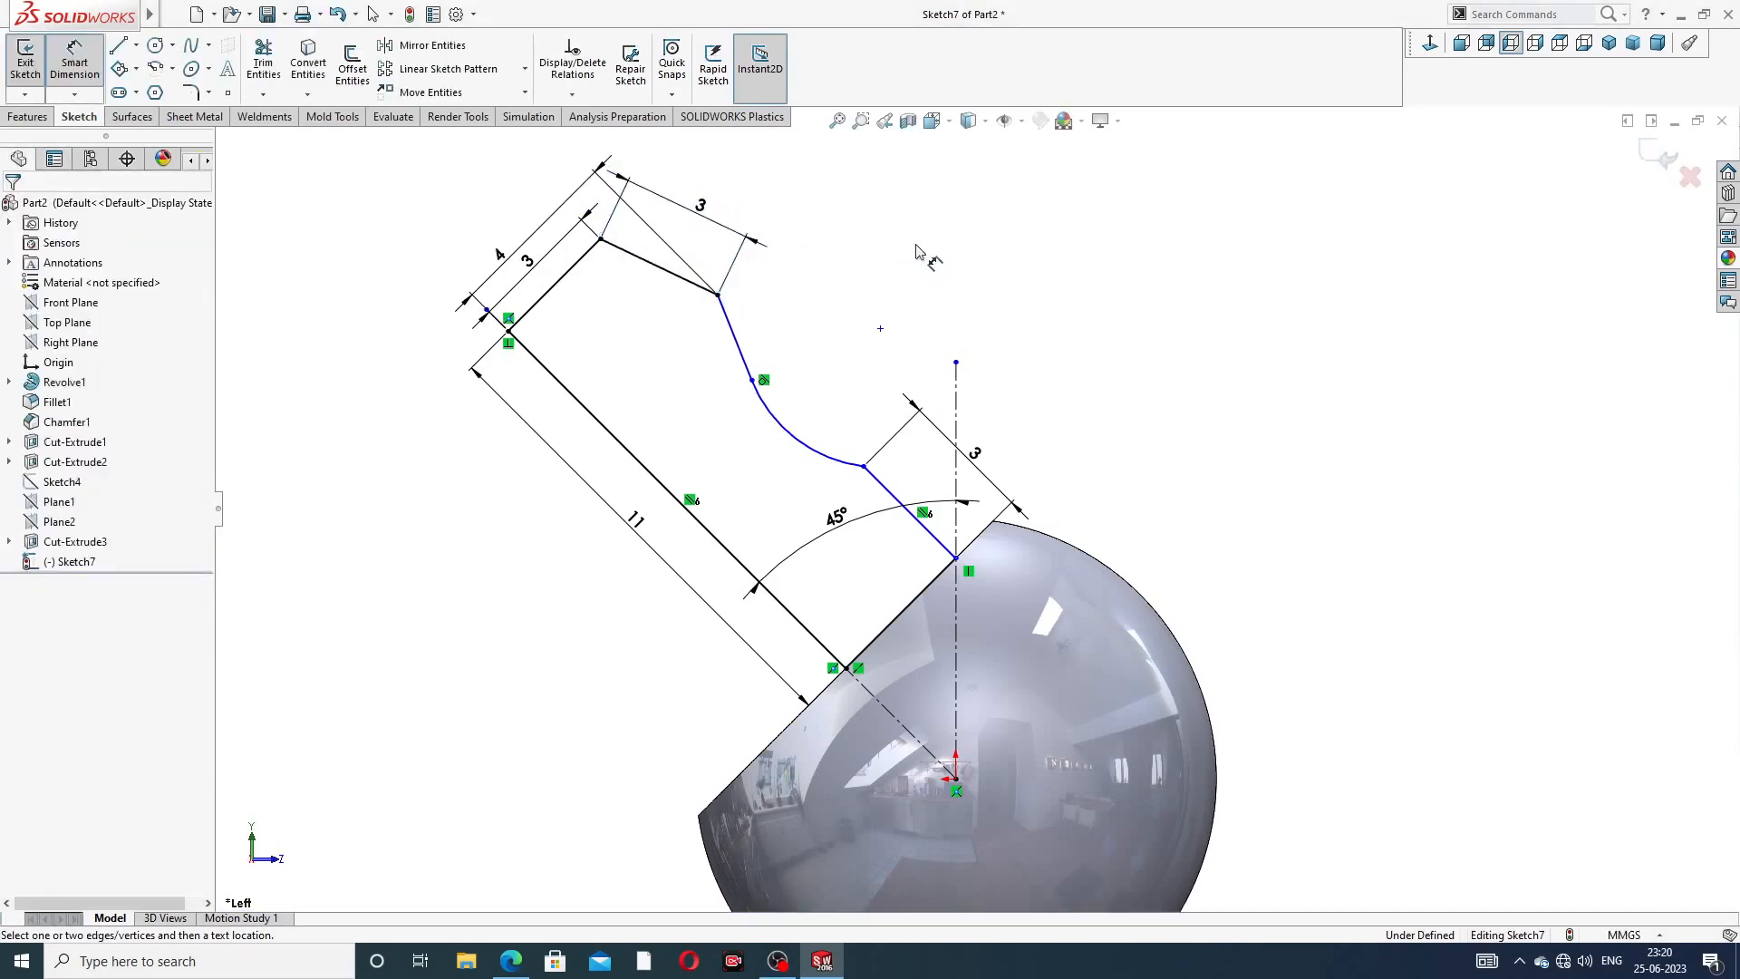
{"action": "left_click_drag", "start_coordinate": [499, 254], "coordinate": [482, 233]}
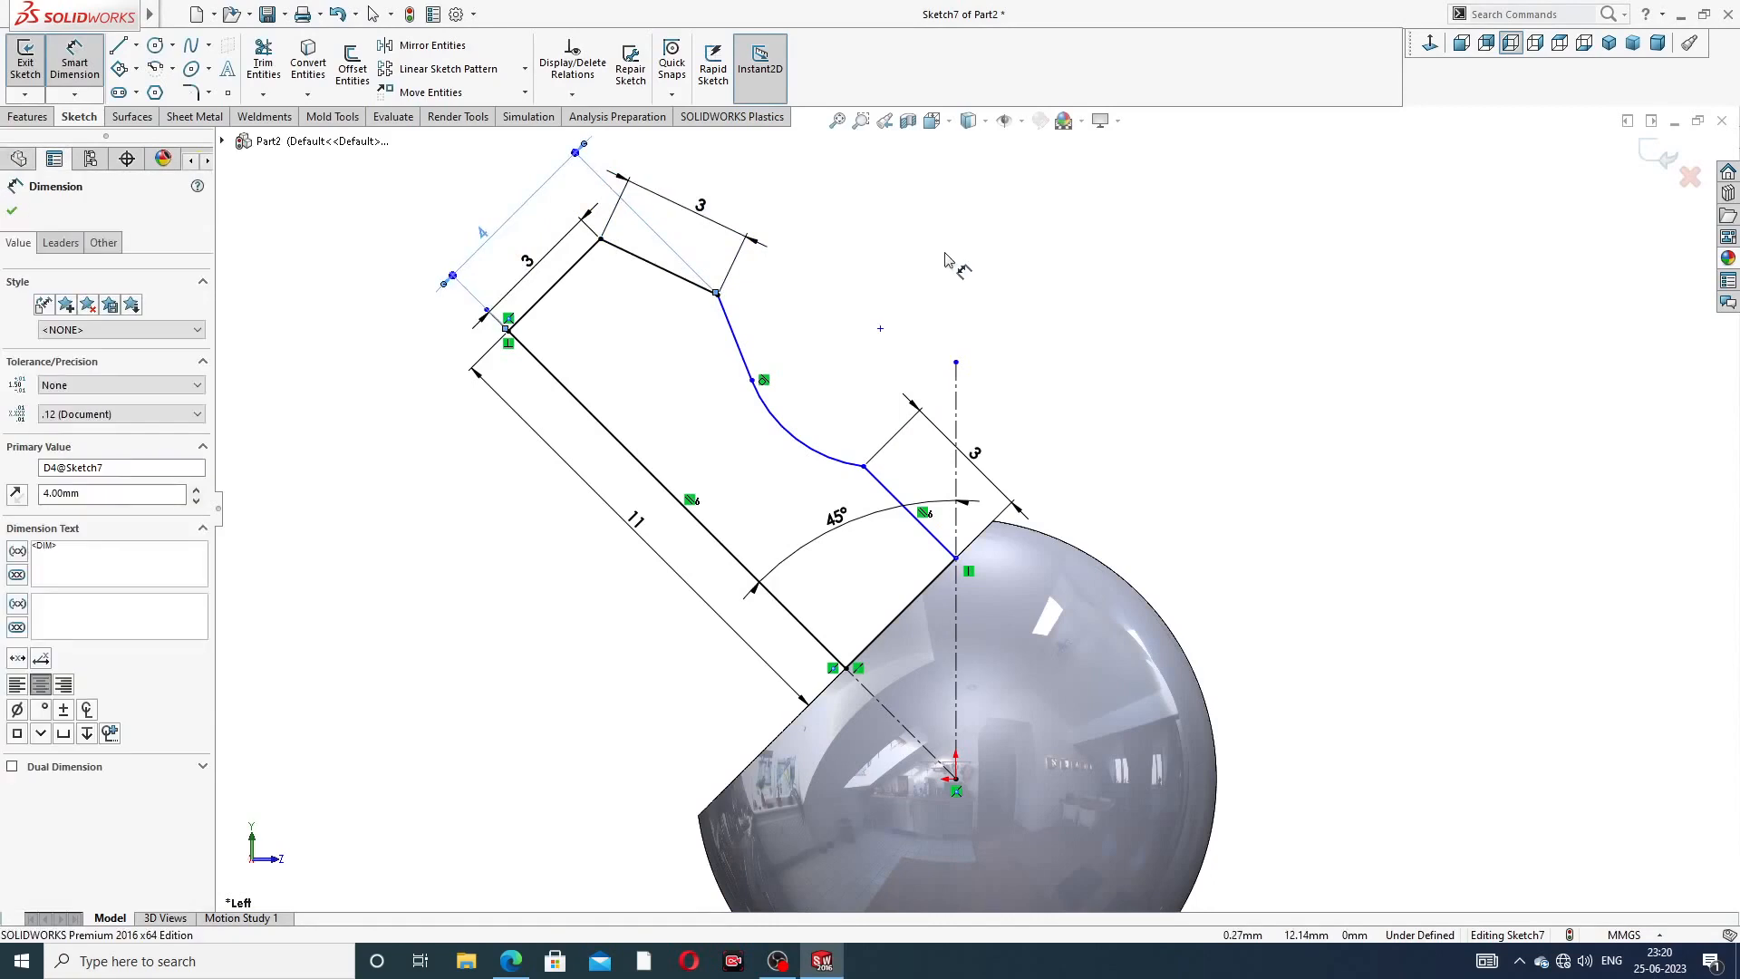
{"action": "scroll", "coordinate": [945, 260], "scroll_direction": "up", "scroll_amount": 2}
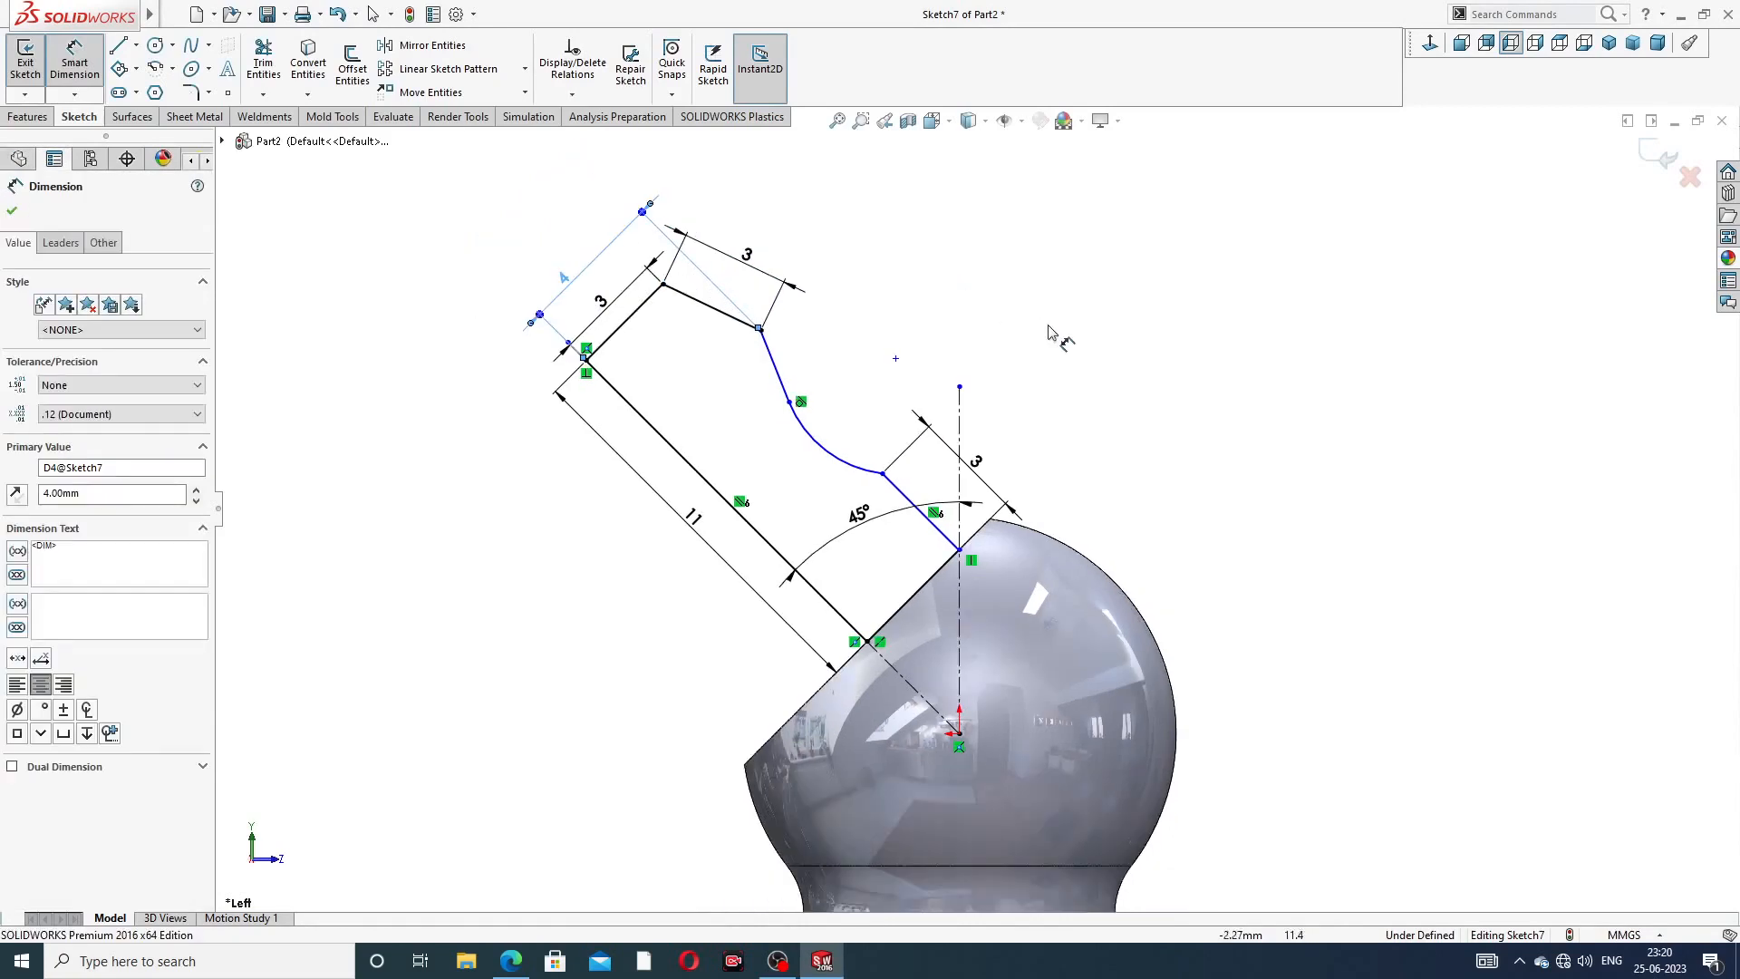
- Dimension the nozzle profile's concave arc with a radius of 2 mm
{"action": "left_click", "coordinate": [826, 455]}
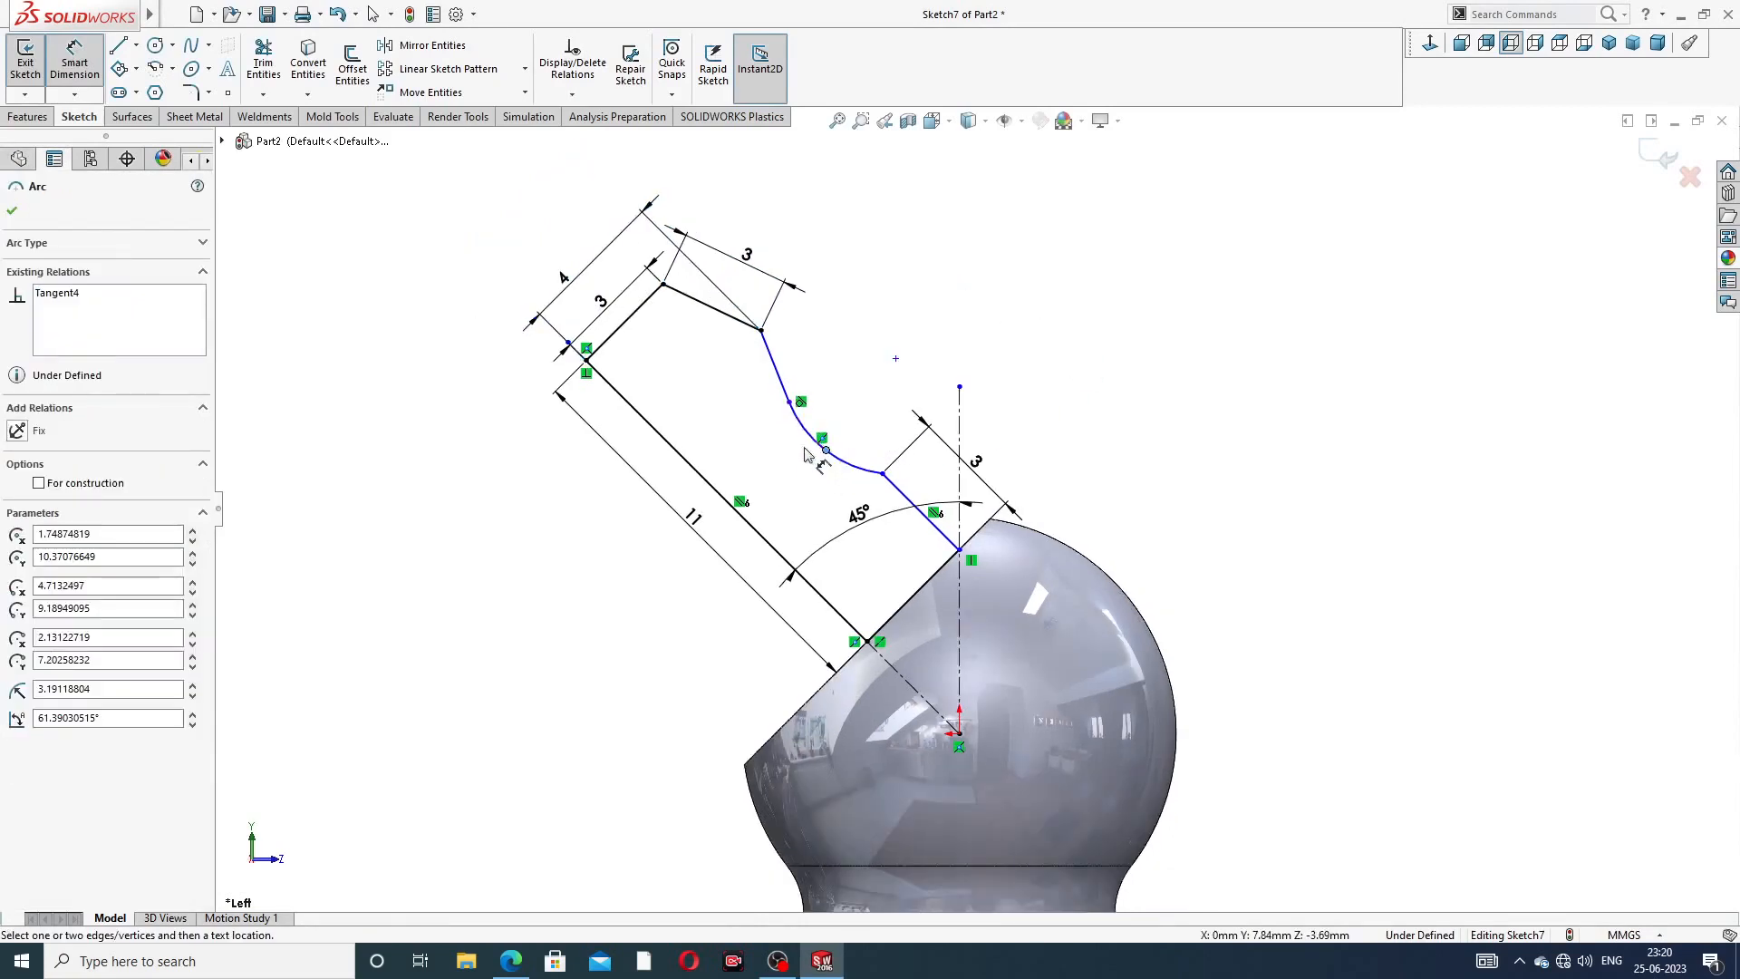
{"action": "left_click", "coordinate": [822, 439]}
{"action": "left_click", "coordinate": [900, 352]}
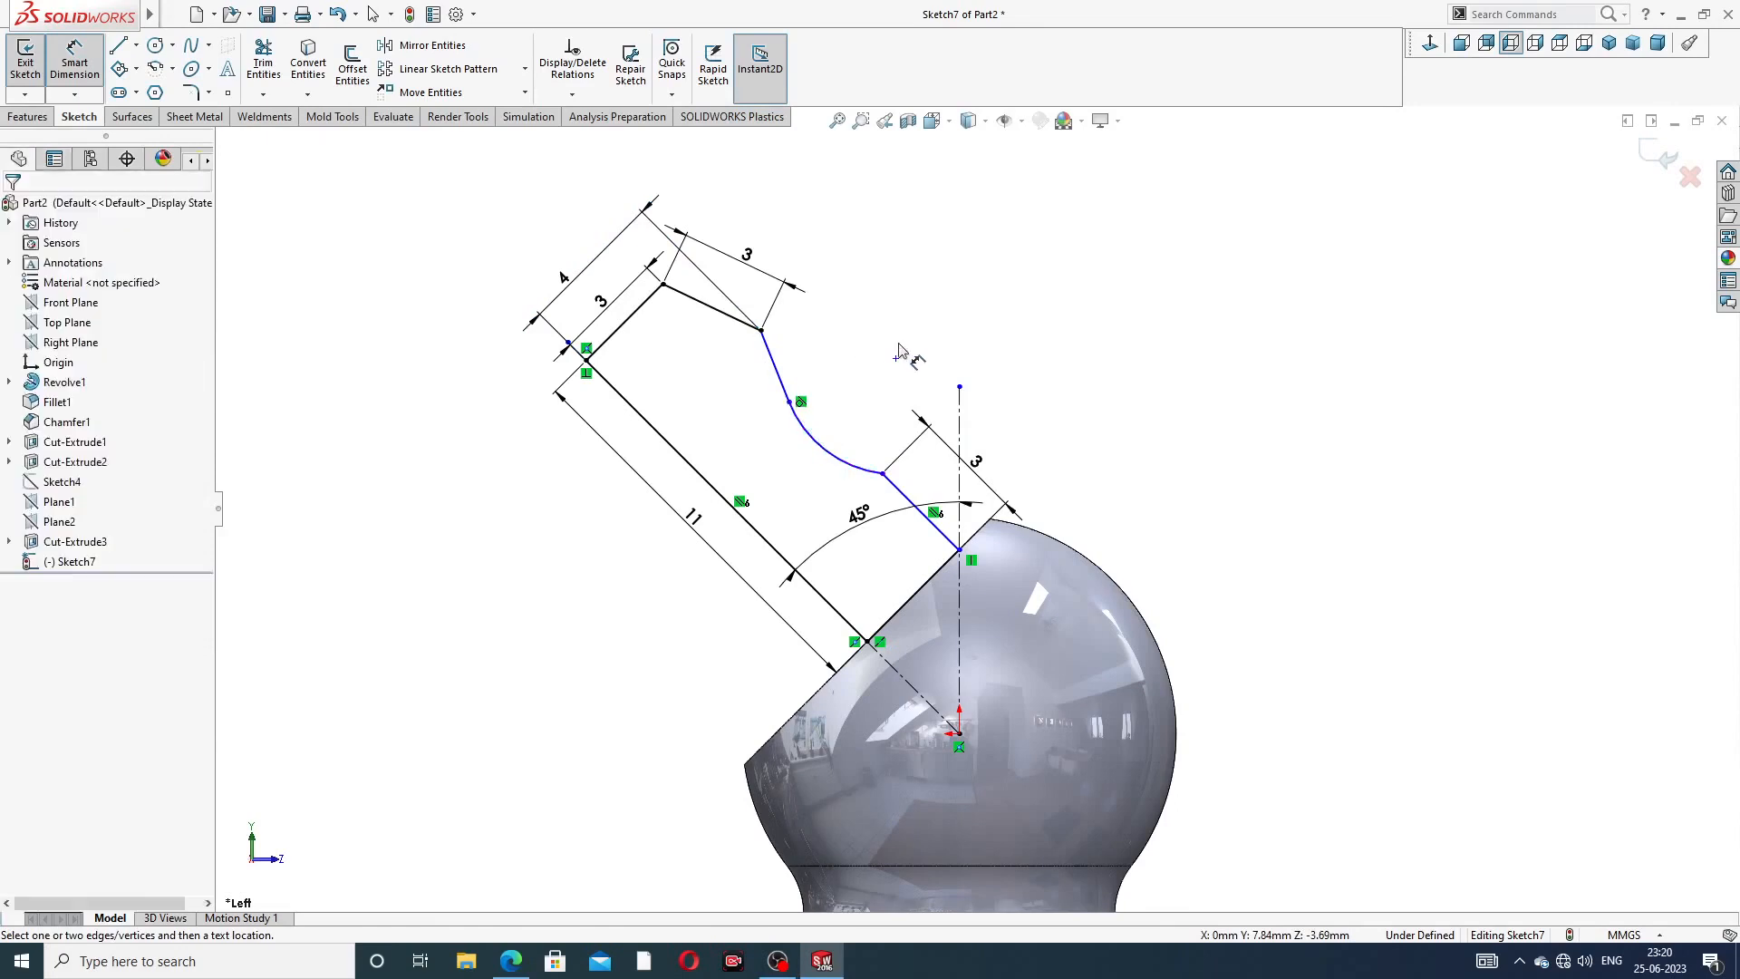
{"action": "left_click", "coordinate": [816, 472]}
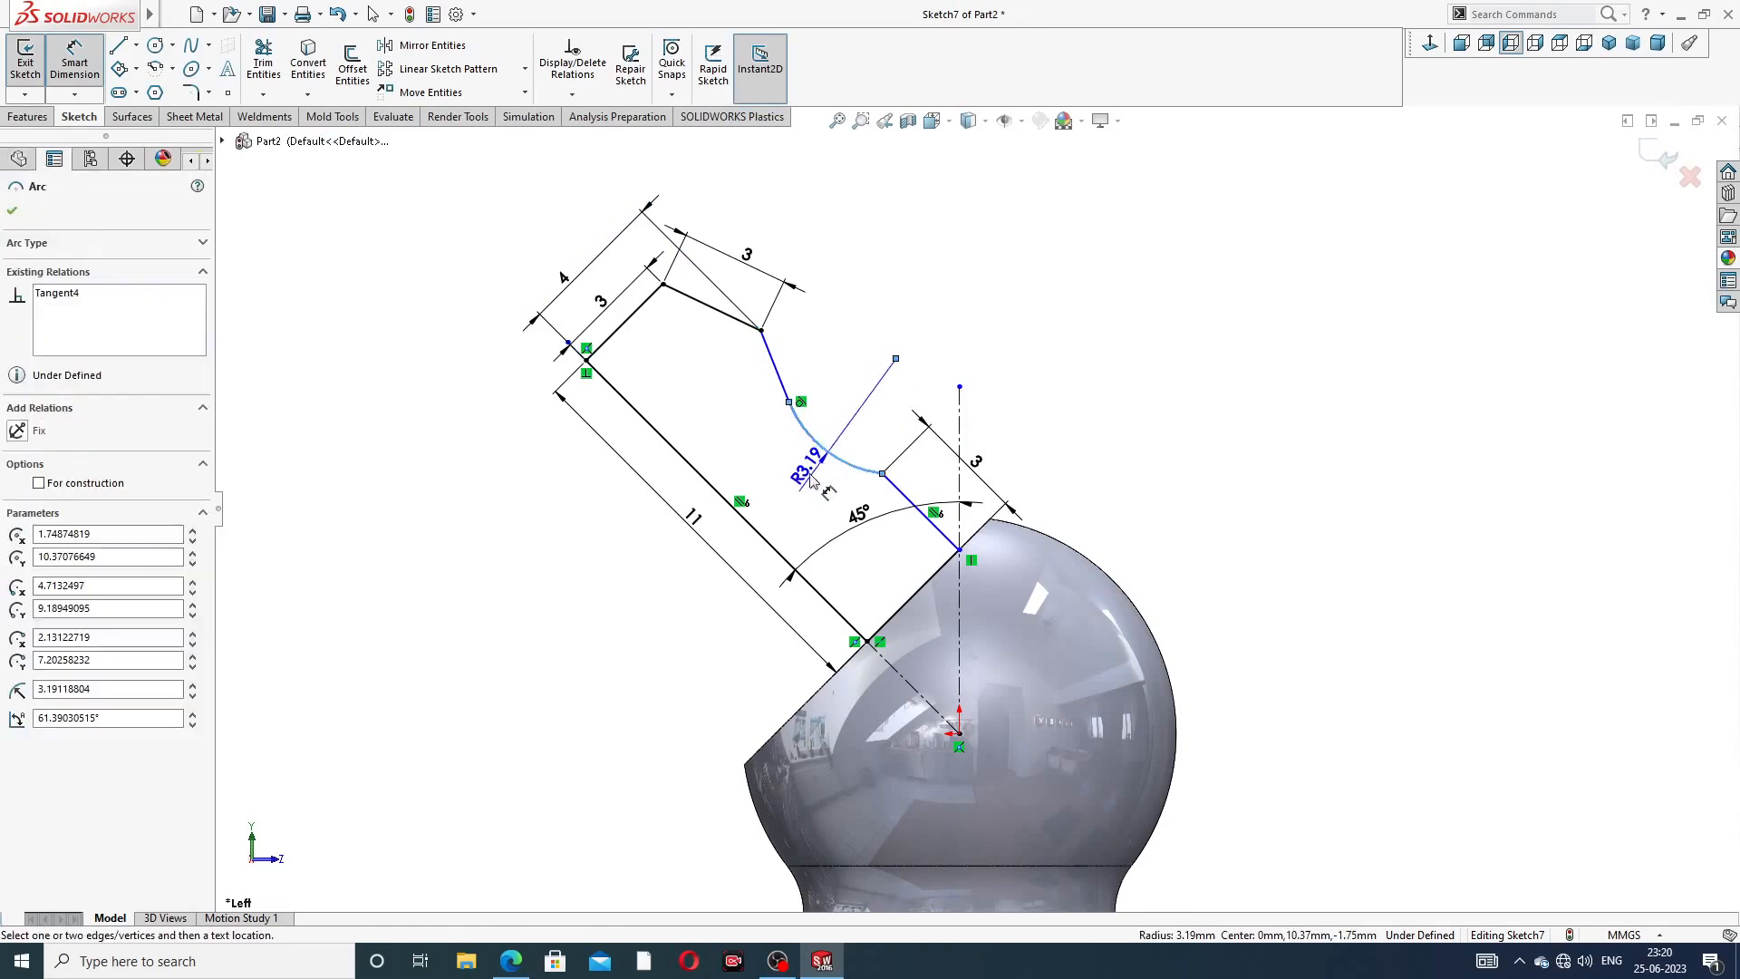
{"action": "double_click", "coordinate": [816, 473]}
{"action": "type", "text": "2"}
{"action": "left_click", "coordinate": [817, 466]}
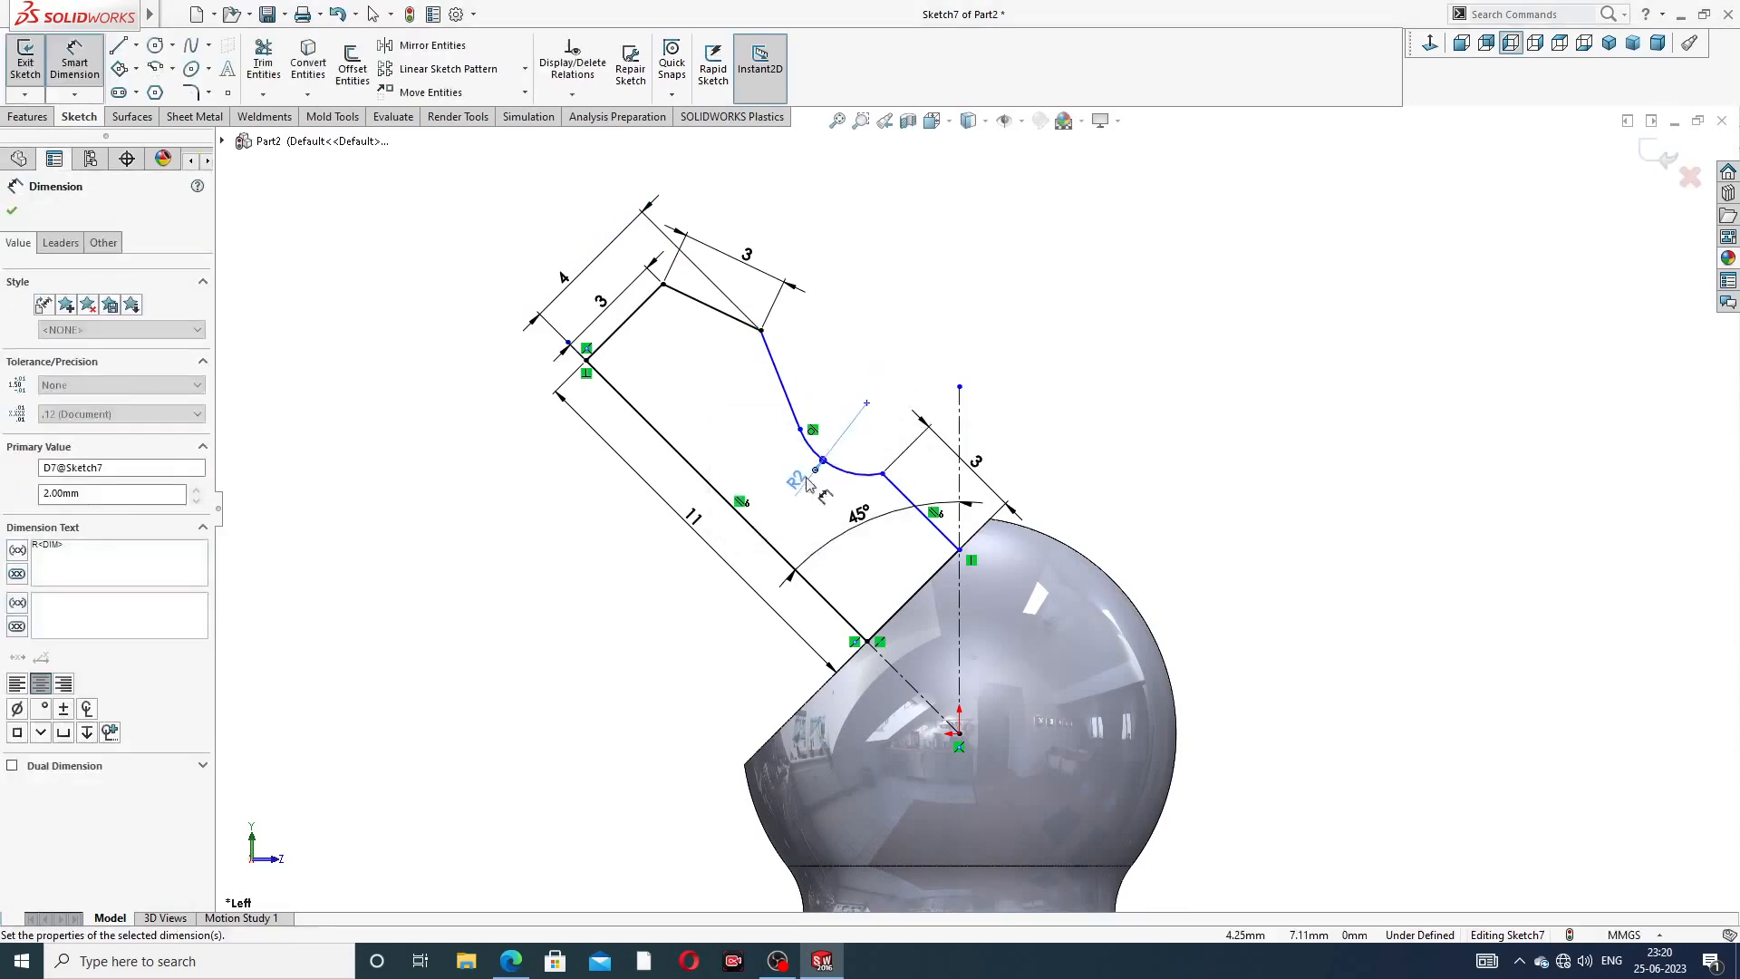
{"action": "left_click", "coordinate": [990, 337]}
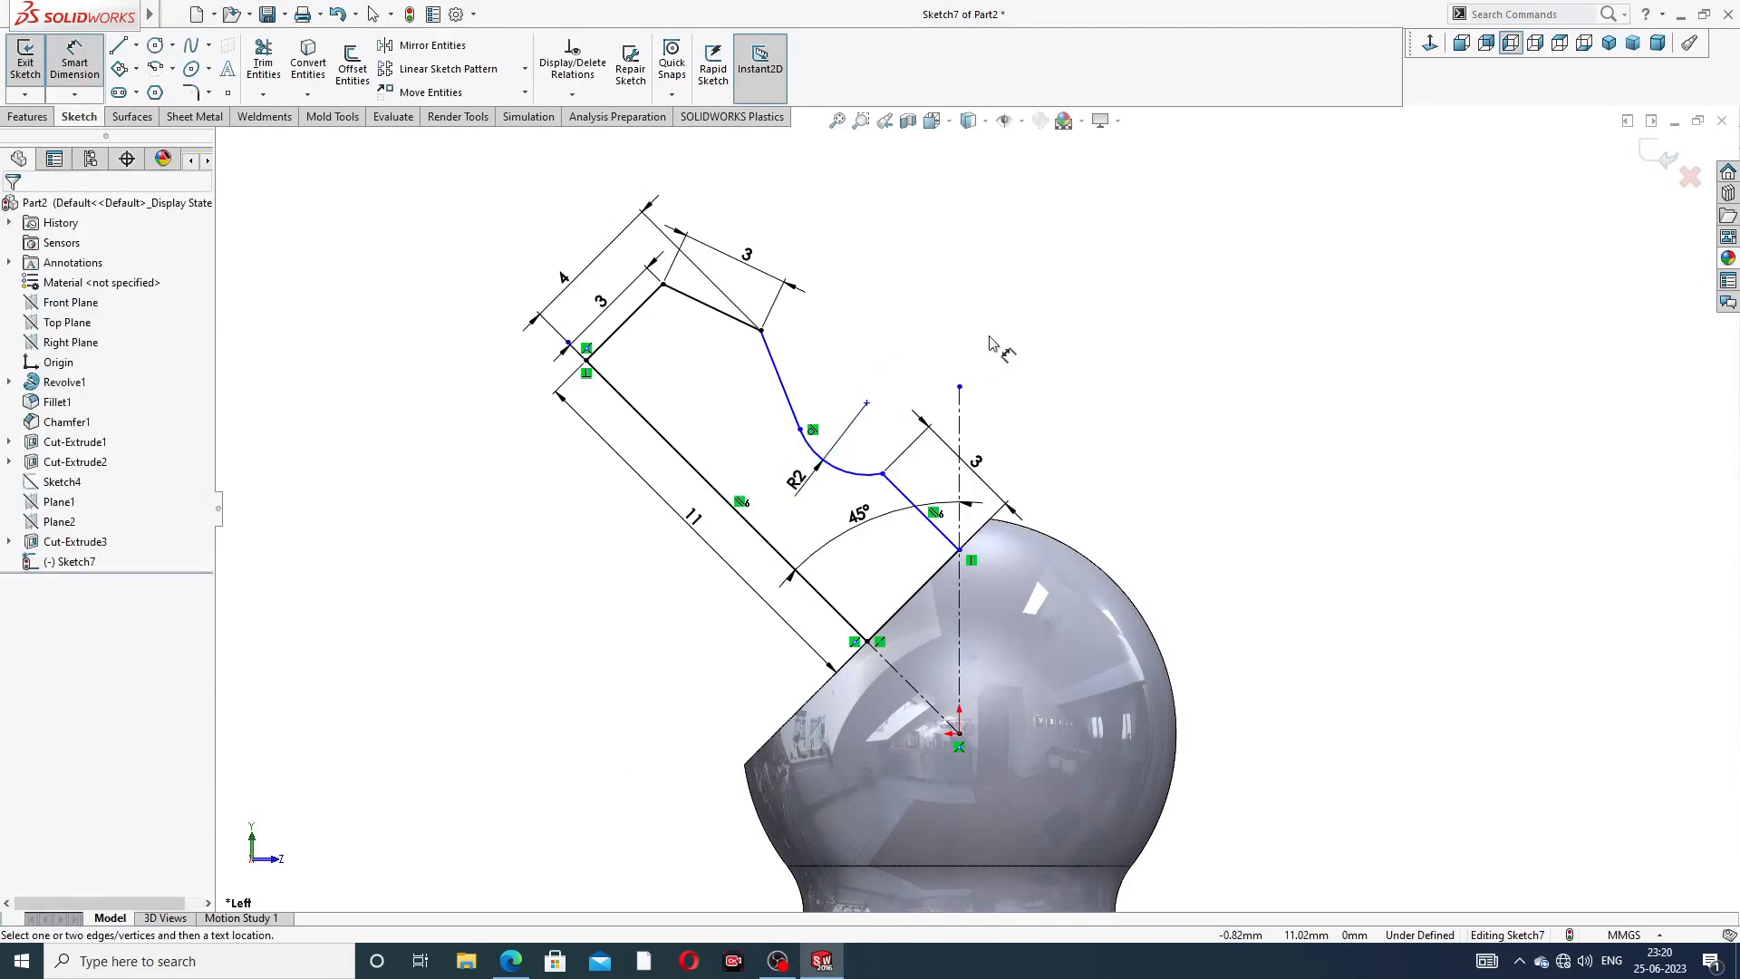
- Dimension the arc's centre 5 mm from the profile's 11 mm line and shift the 45-degree label slightly
{"action": "left_click", "coordinate": [866, 403]}
{"action": "left_click", "coordinate": [766, 542]}
{"action": "left_click", "coordinate": [712, 425]}
{"action": "type", "text": "5"}
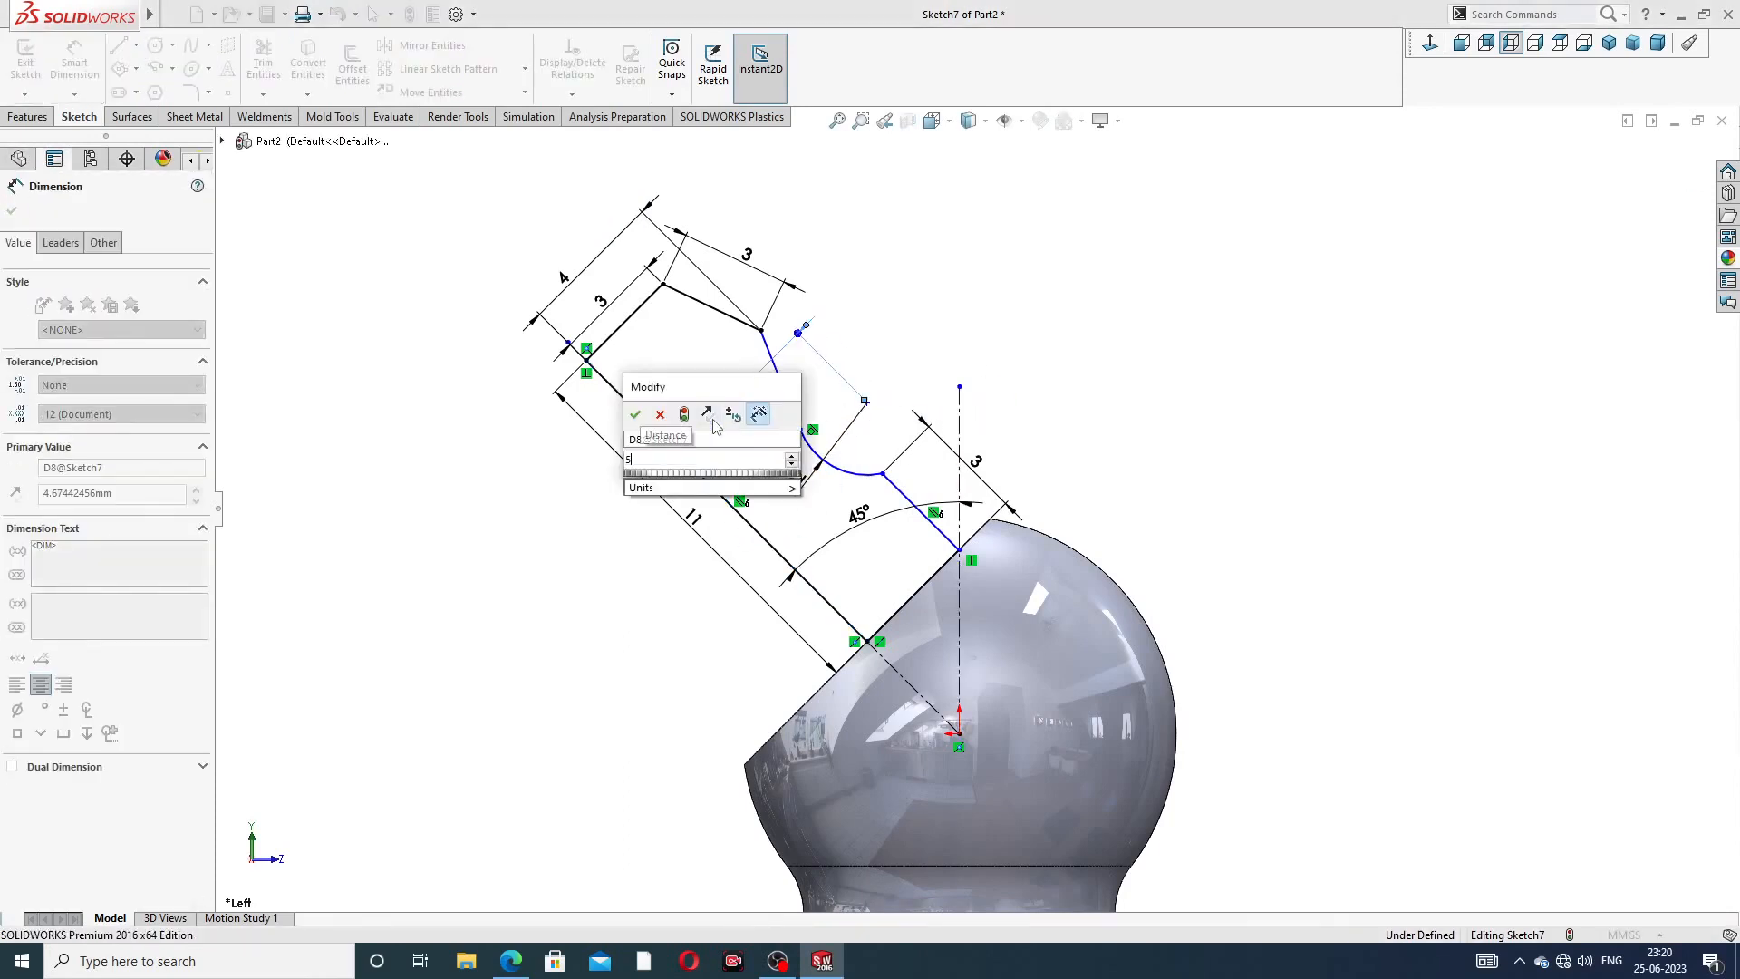
{"action": "key", "text": "Return"}
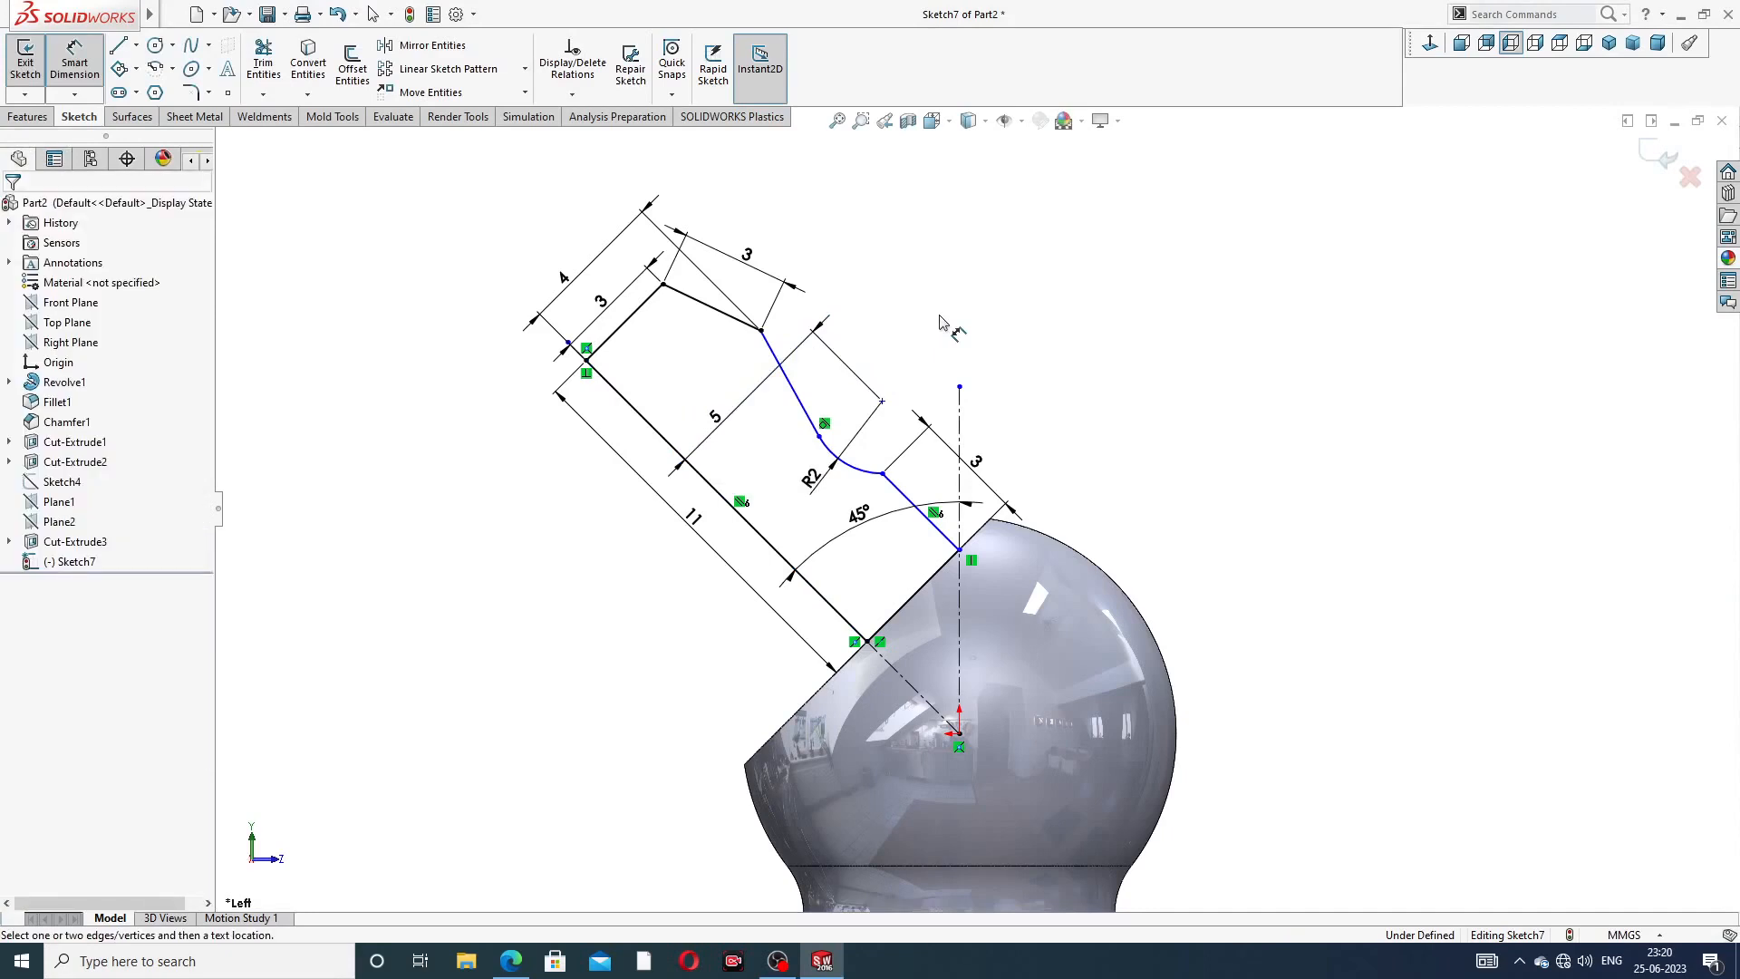
{"action": "left_click_drag", "start_coordinate": [872, 518], "coordinate": [863, 508]}
{"action": "left_click", "coordinate": [1088, 376]}
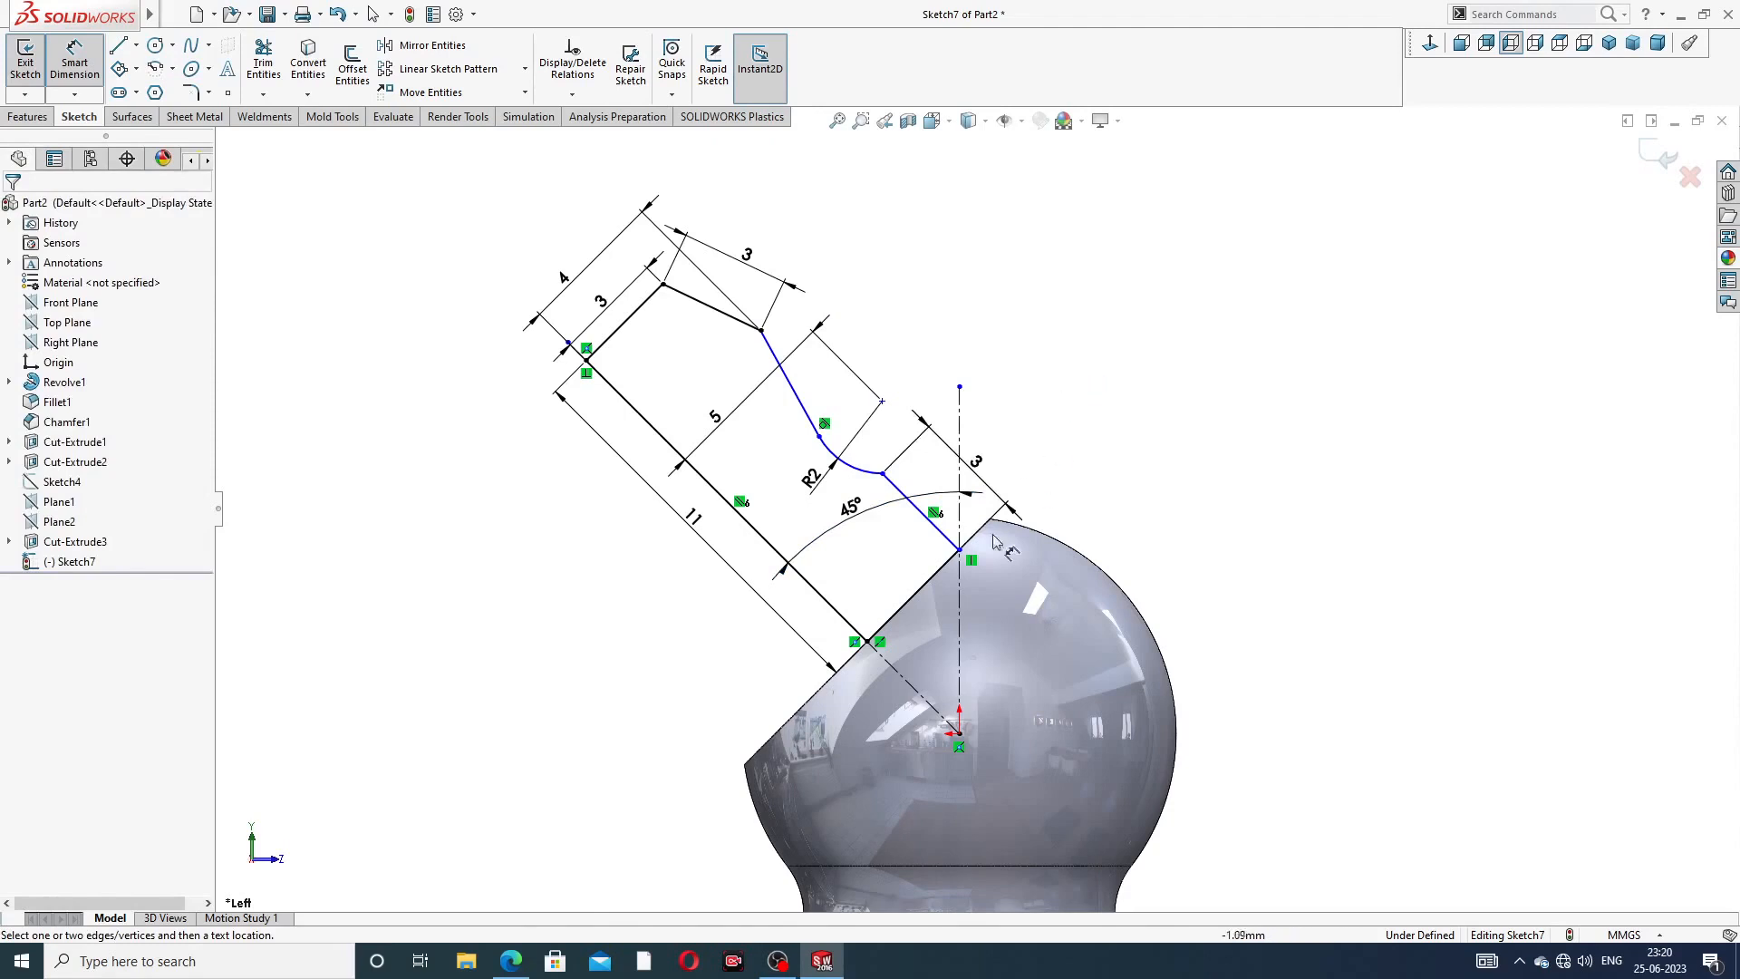
- Dimension the profile's base line on the ball's flat at 5 mm and move its label outward over the ball
{"action": "left_click", "coordinate": [924, 584]}
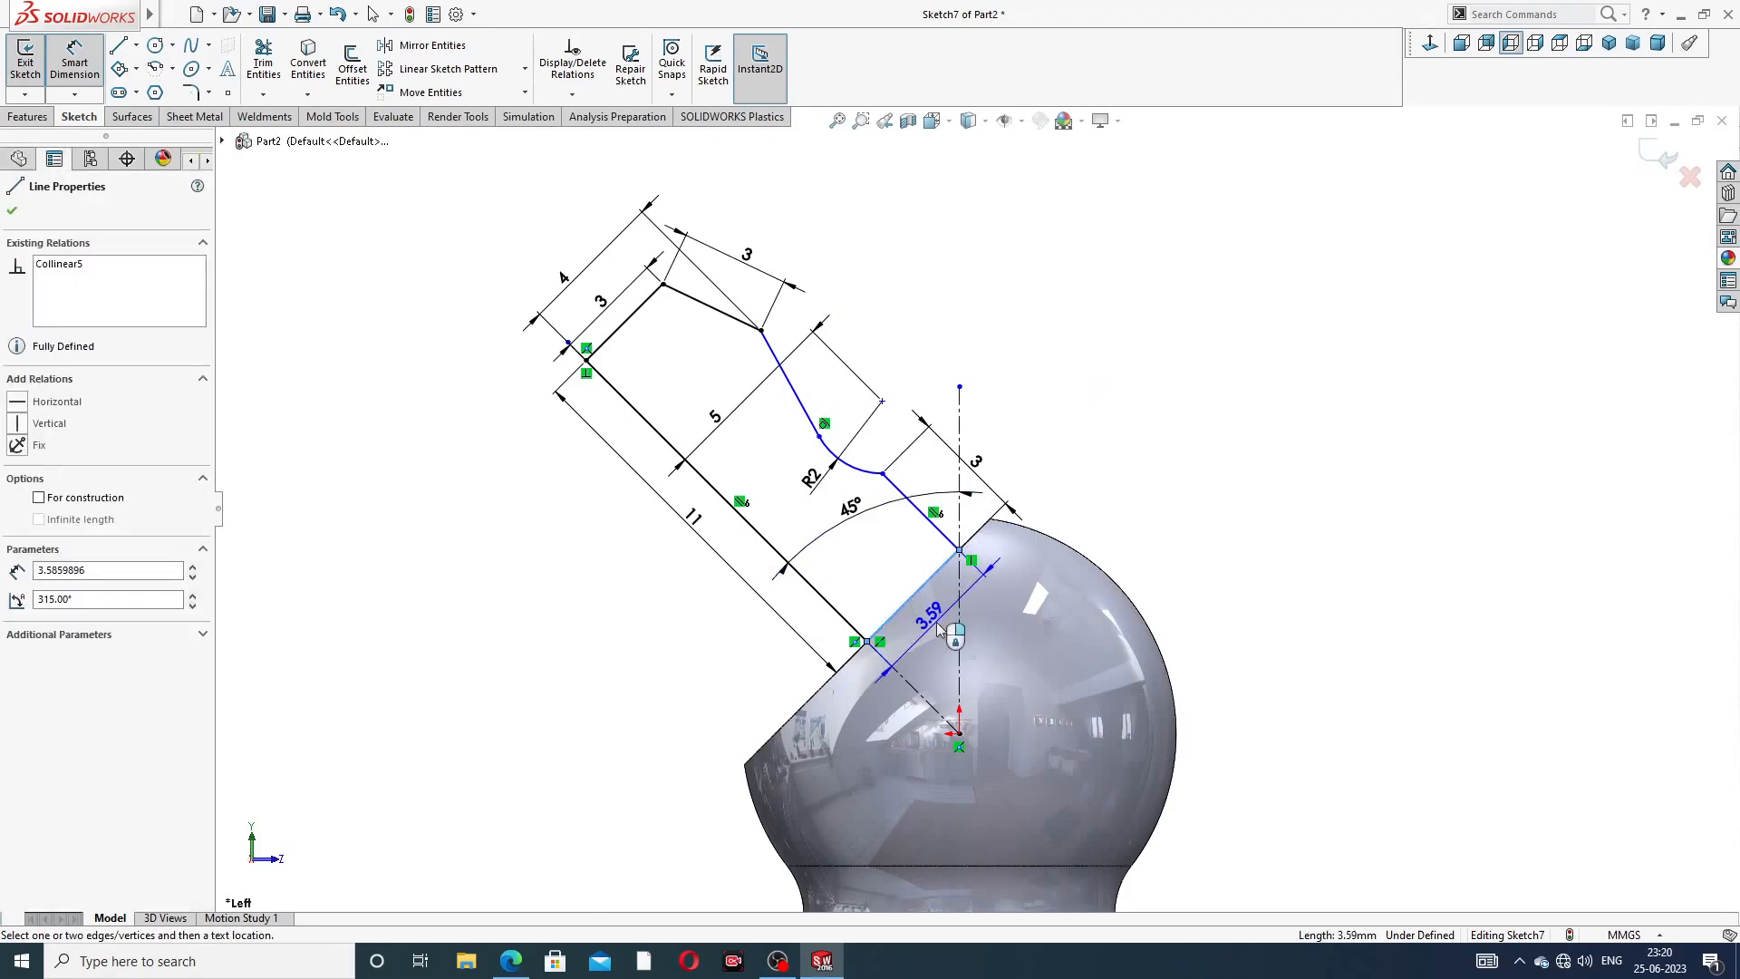
{"action": "left_click", "coordinate": [936, 621]}
{"action": "key", "text": "Return"}
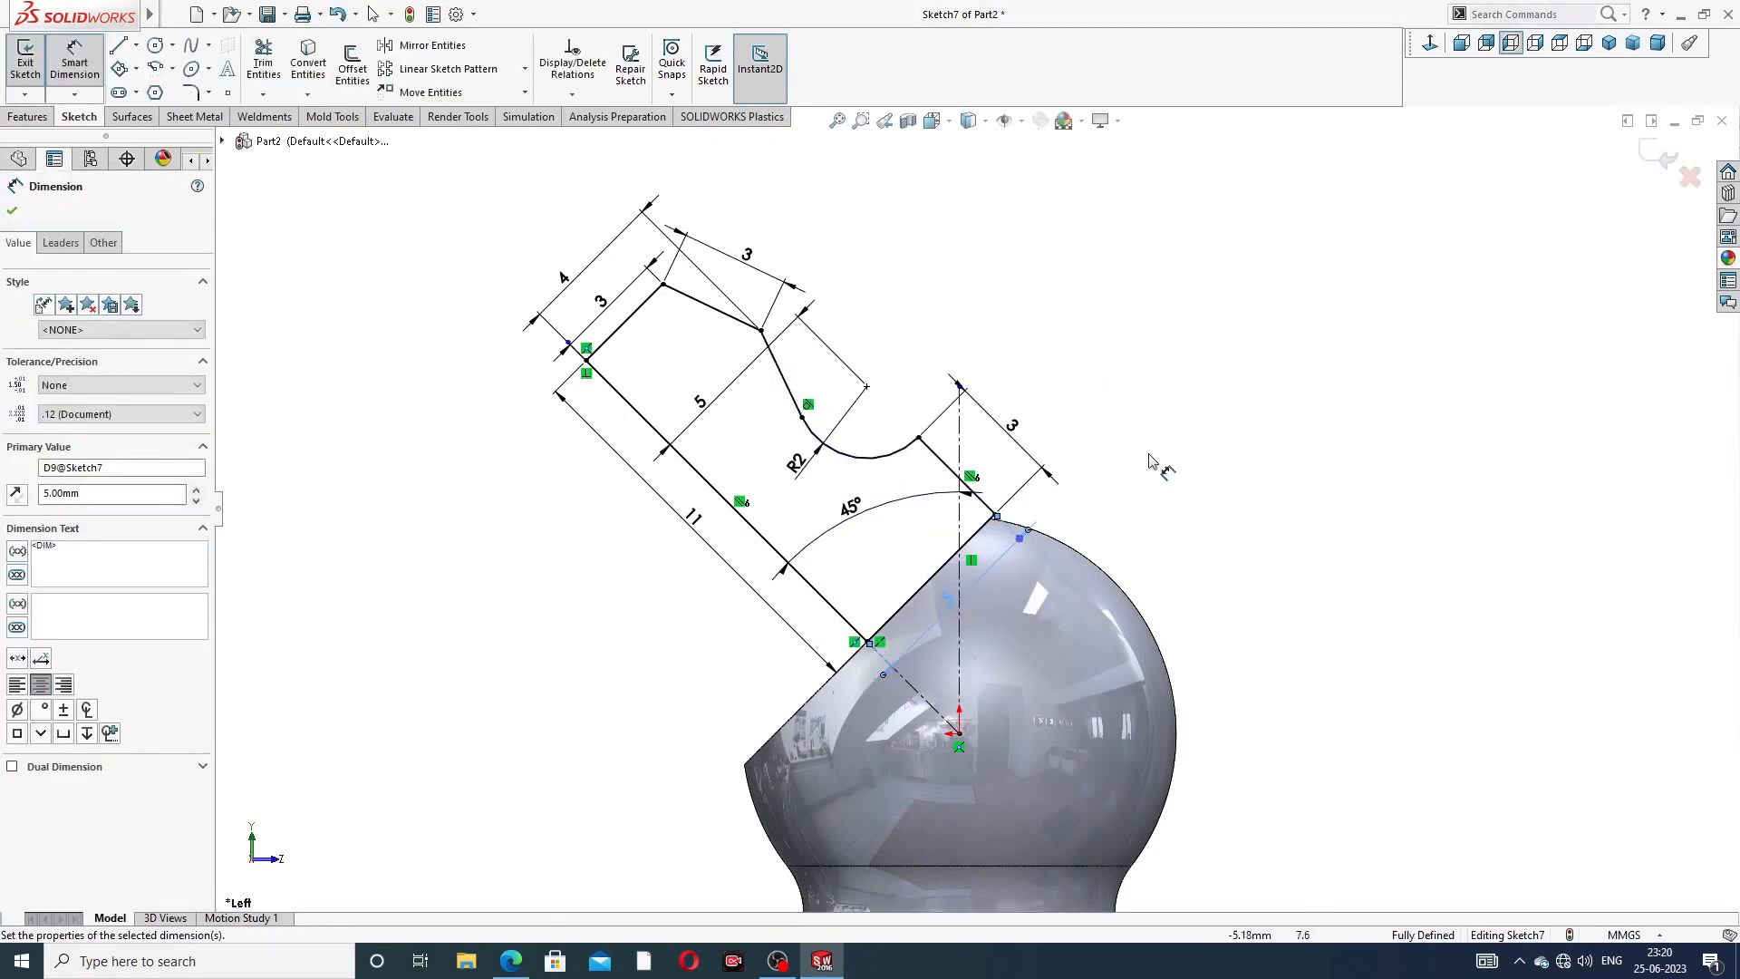
{"action": "left_click", "coordinate": [1157, 451]}
{"action": "left_click_drag", "start_coordinate": [946, 599], "coordinate": [980, 604]}
{"action": "left_click", "coordinate": [1185, 444]}
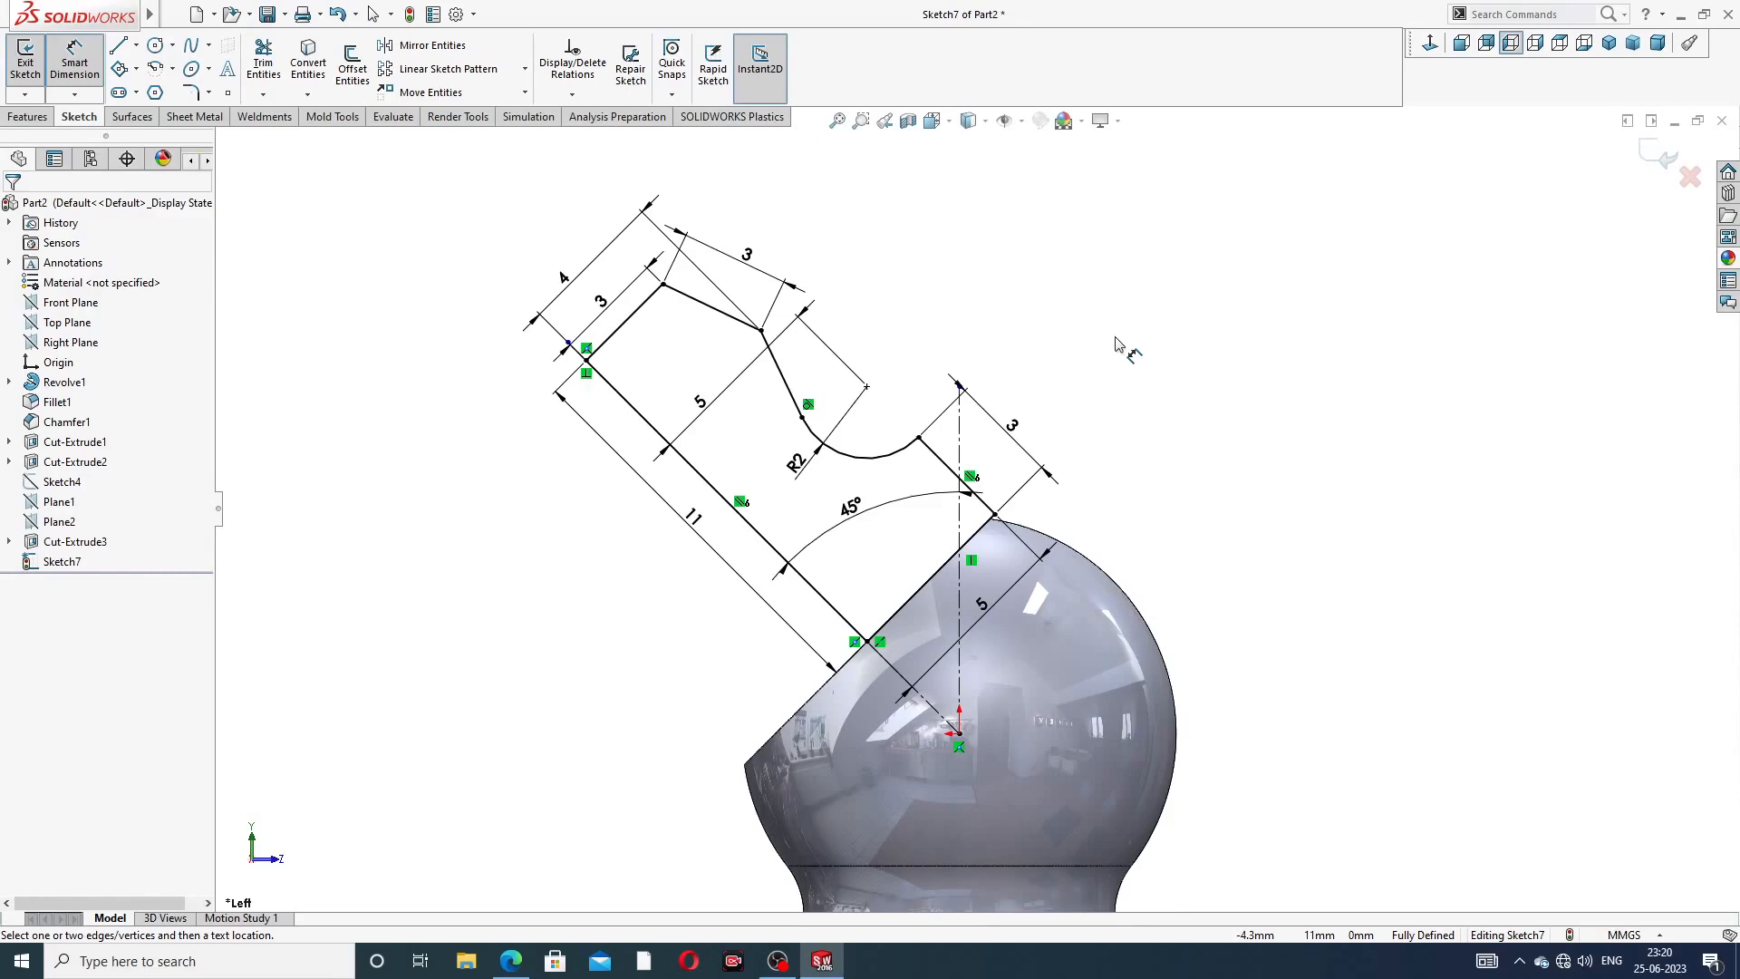
{"action": "right_click", "coordinate": [1124, 324]}
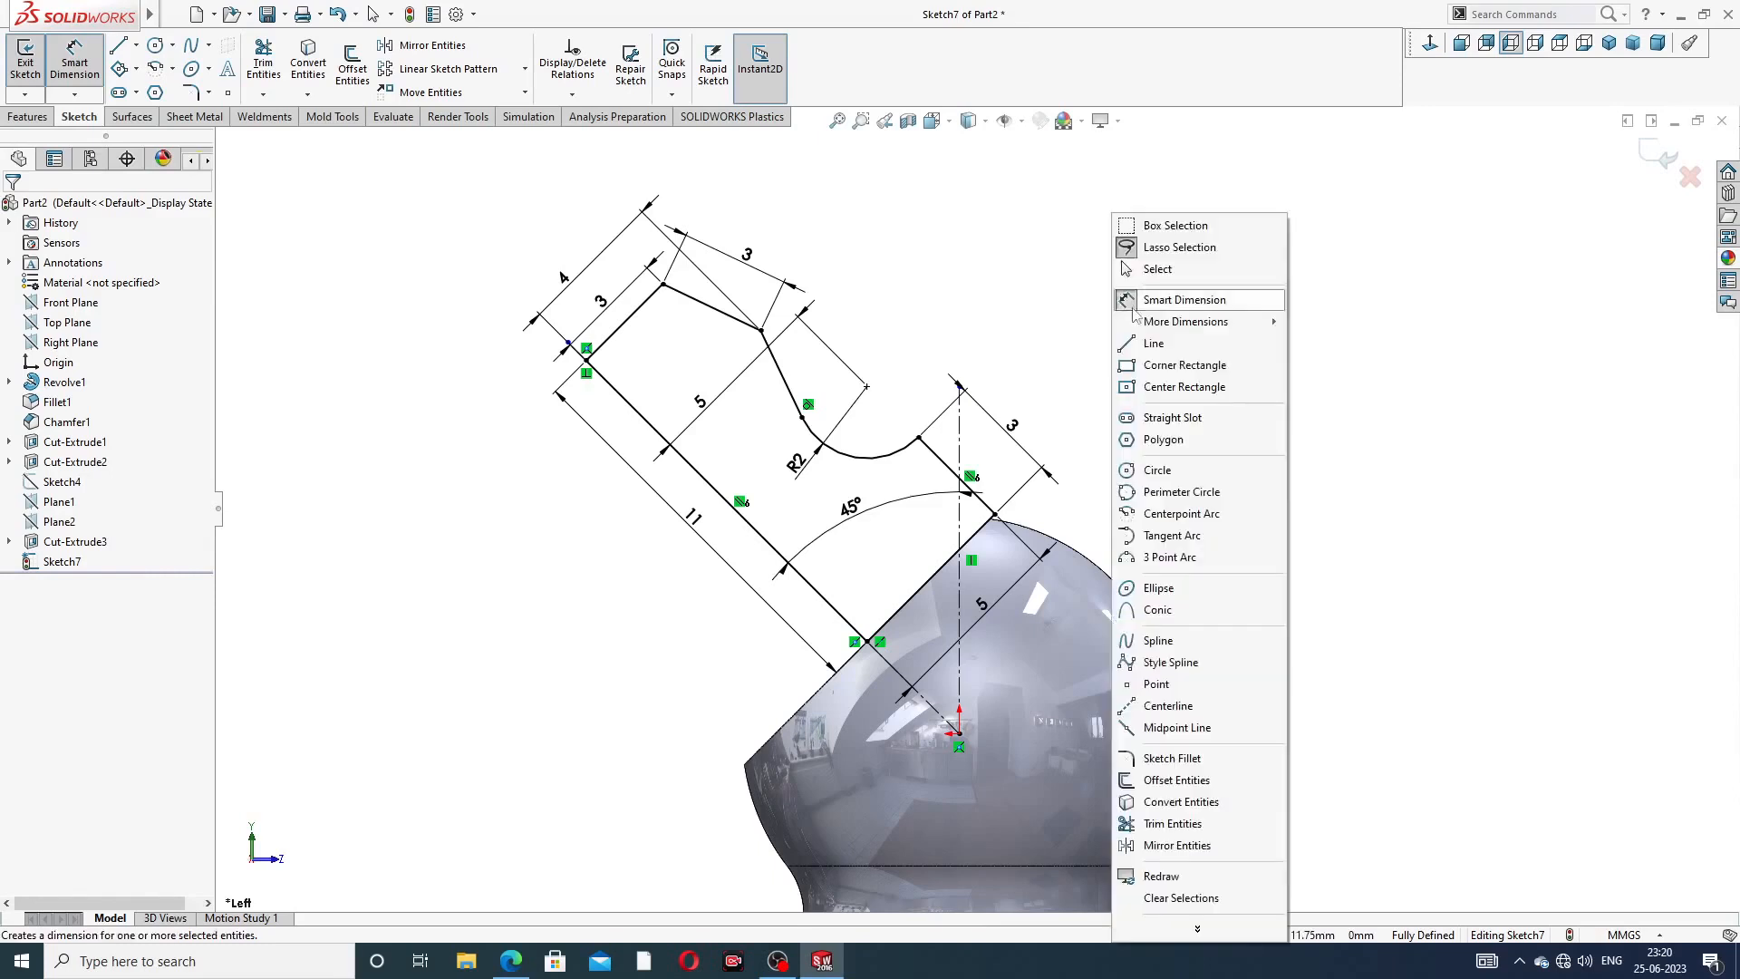
- Check the PDF drawing and revolve the nozzle profile 360° about its 11 mm line, merged with the body
{"action": "left_click", "coordinate": [1153, 275]}
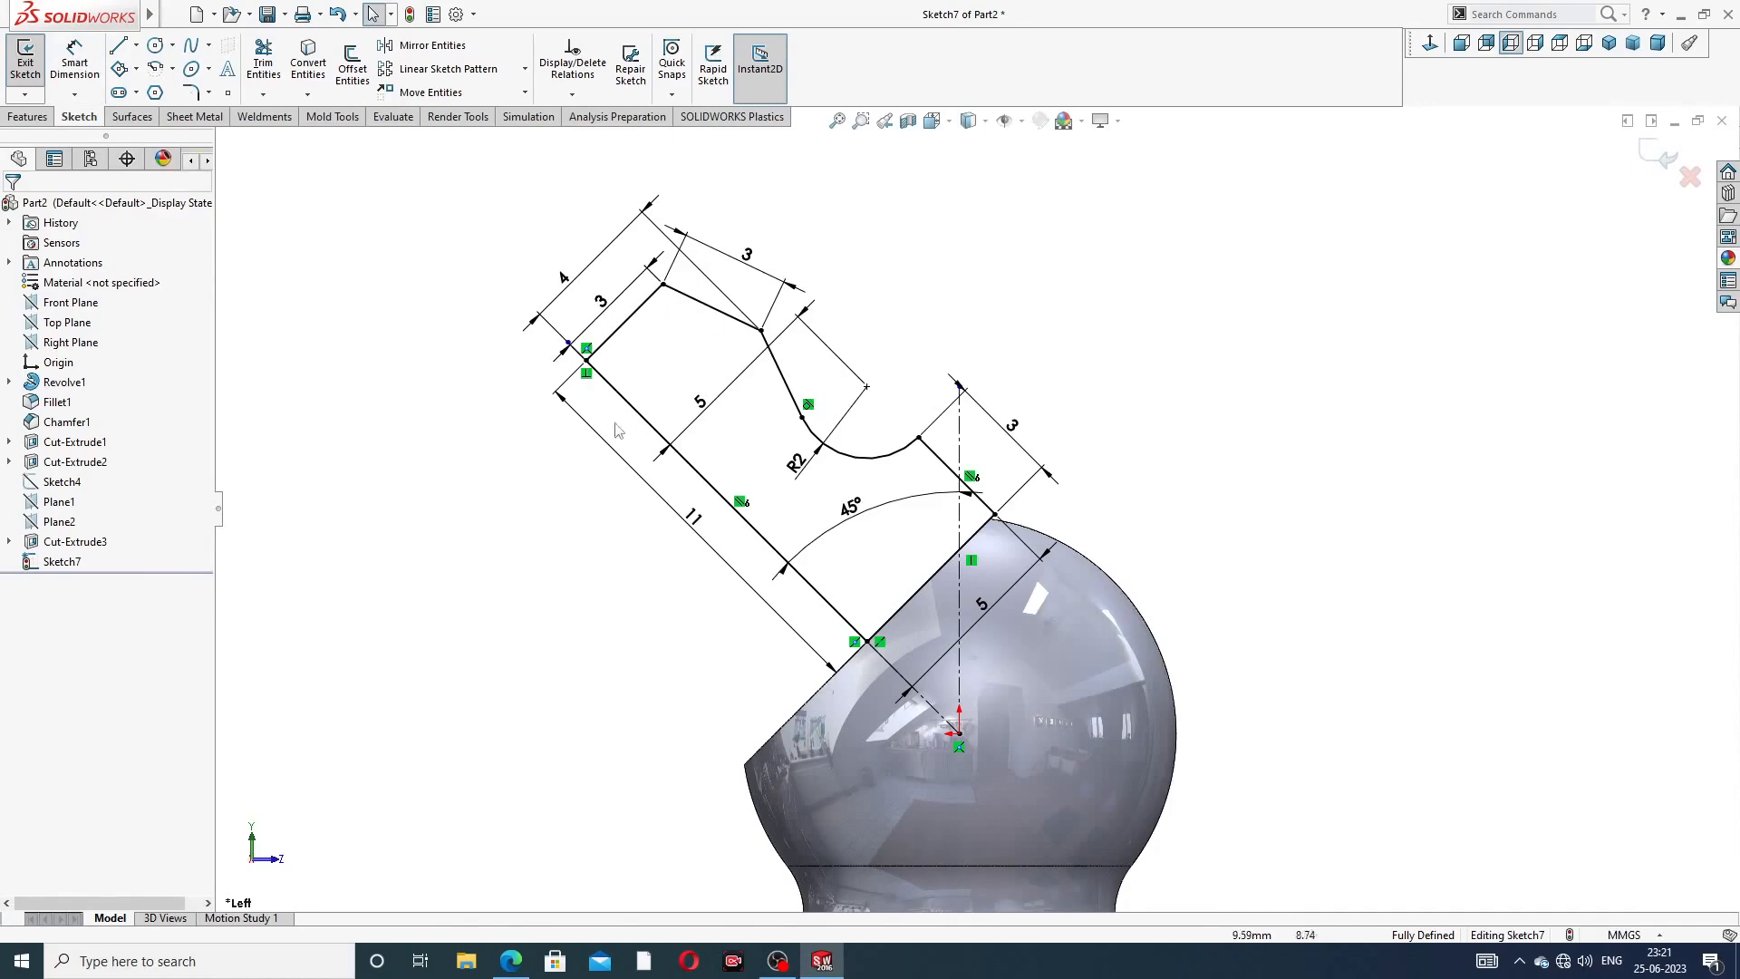
{"action": "left_click", "coordinate": [510, 961]}
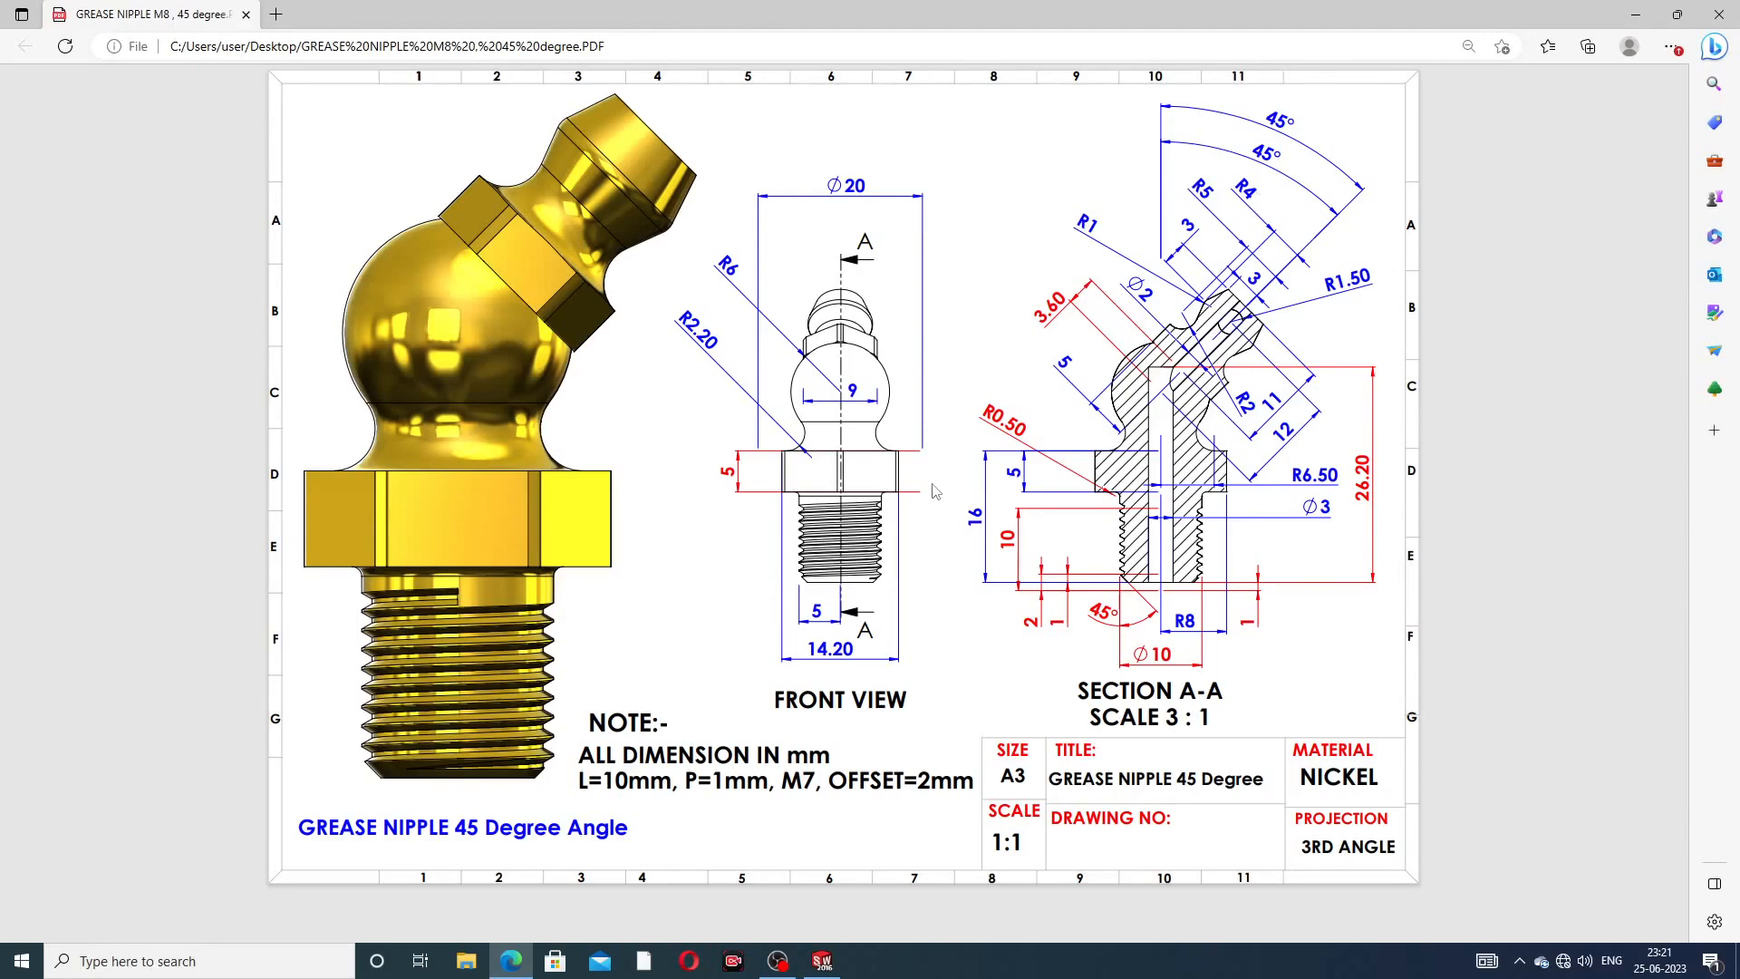
{"action": "left_click", "coordinate": [509, 960]}
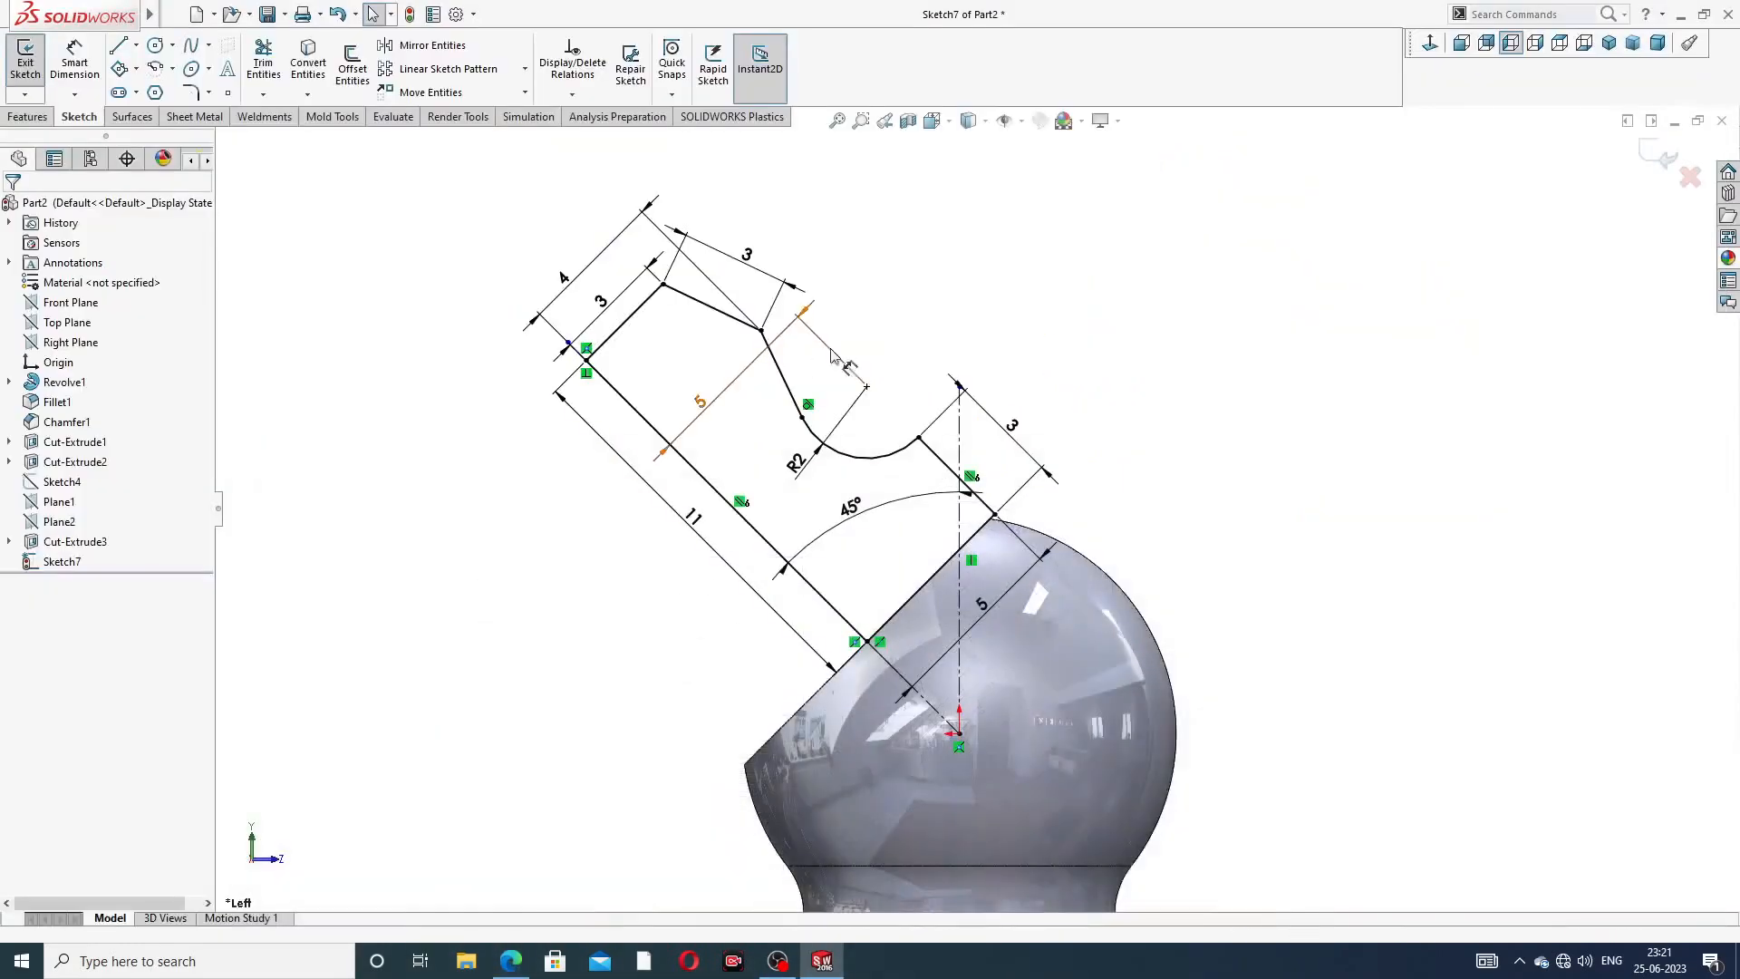
{"action": "left_click", "coordinate": [27, 117]}
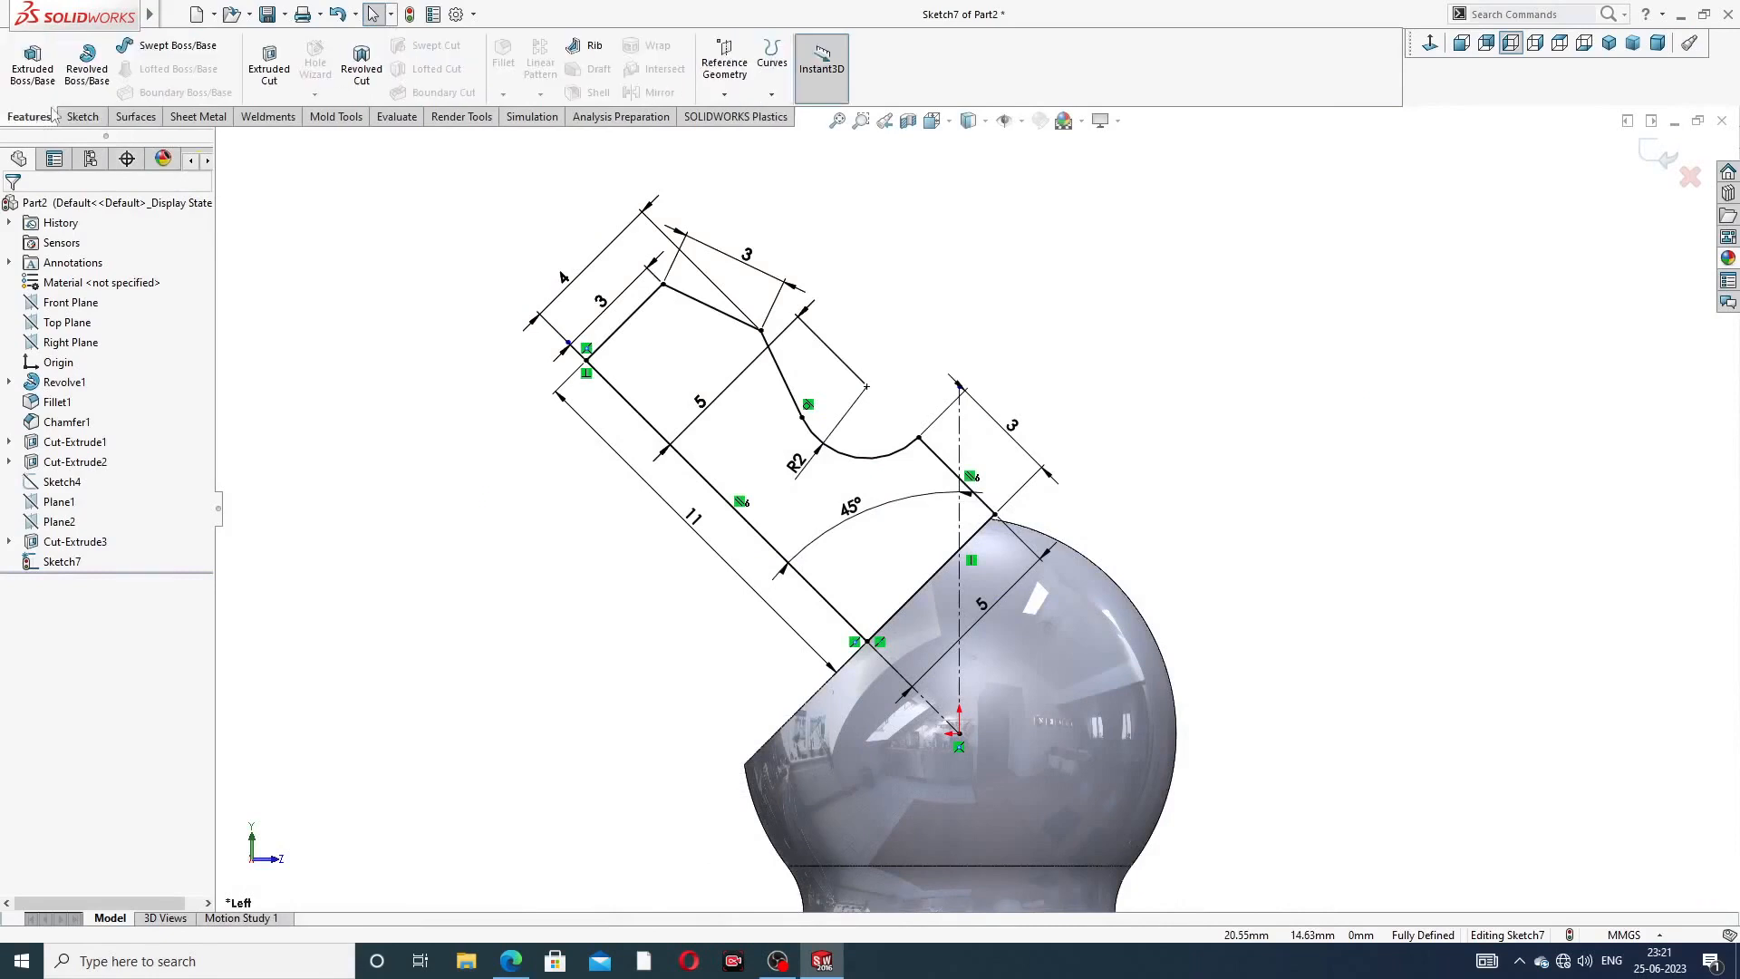
{"action": "left_click", "coordinate": [87, 68]}
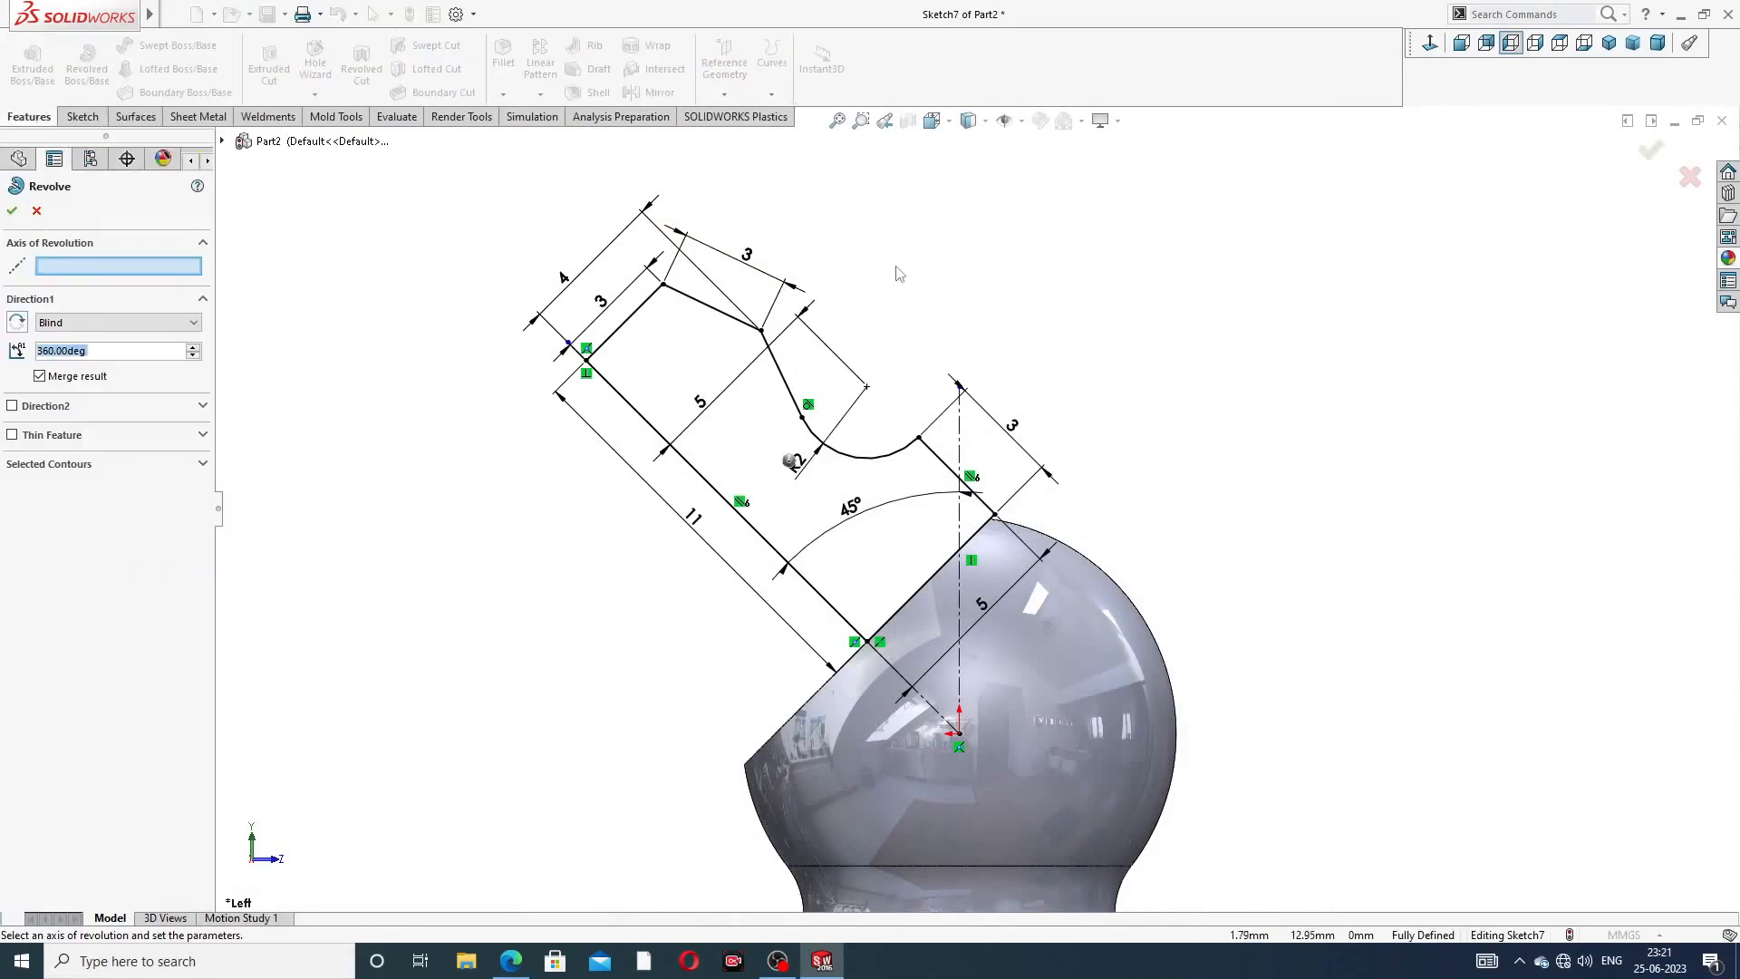
{"action": "left_click", "coordinate": [764, 537]}
{"action": "left_click", "coordinate": [12, 212]}
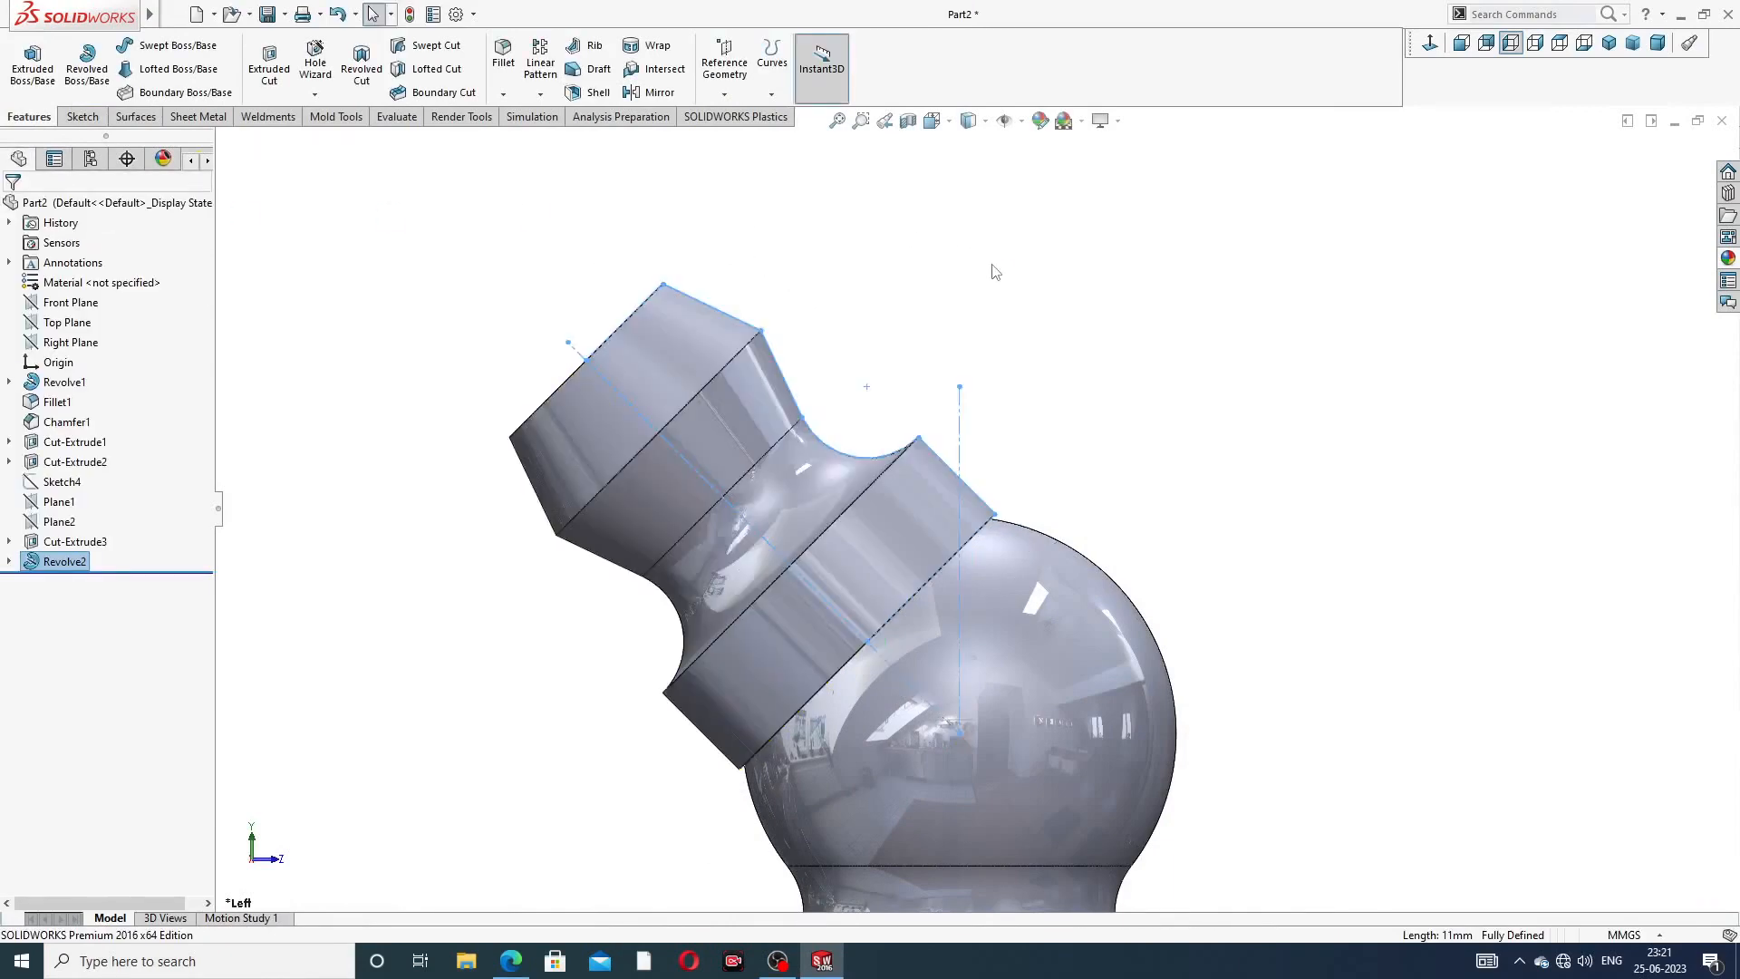
{"action": "left_click", "coordinate": [1033, 330]}
- Start a sketch on the nozzle collar's exposed underside face and draw a hexagon with sides about 6.3 mm centred on the origin
{"action": "mouse_move", "coordinate": [1033, 330]}
{"action": "middle_mouse_down"}
{"action": "mouse_move", "coordinate": [1042, 350]}
{"action": "mouse_move", "coordinate": [1212, 400]}
{"action": "mouse_move", "coordinate": [996, 362]}
{"action": "middle_mouse_up"}
{"action": "scroll", "coordinate": [984, 521], "scroll_direction": "down", "scroll_amount": 6}
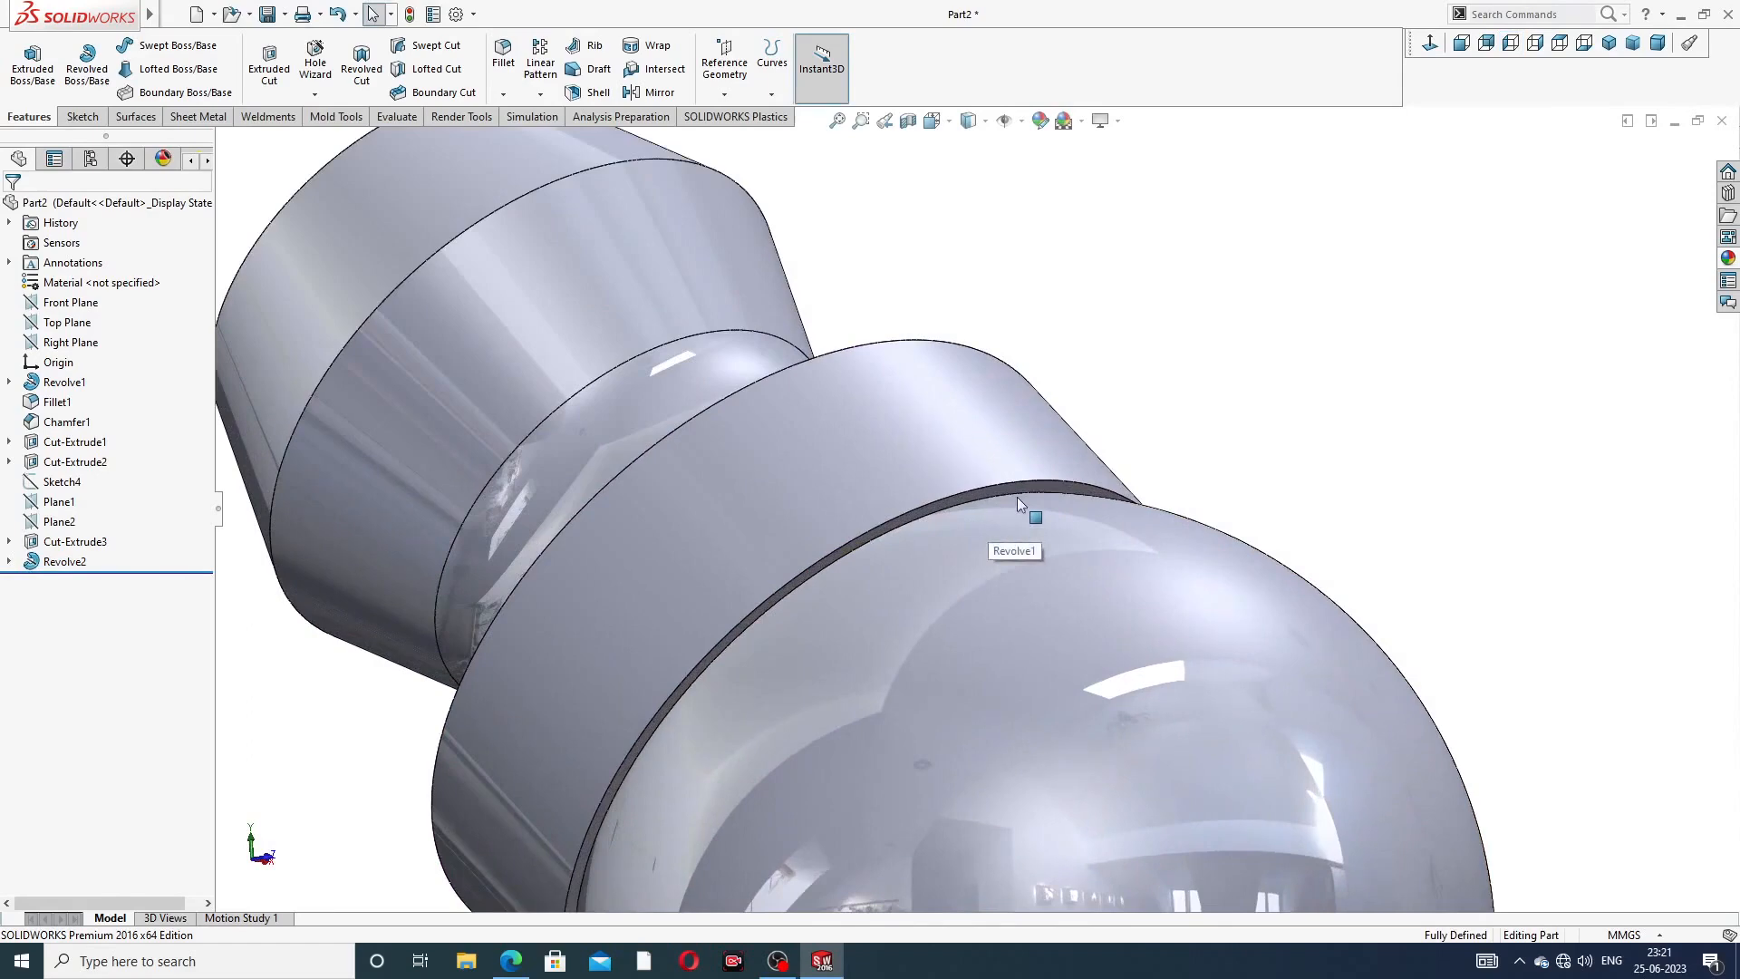
{"action": "left_click", "coordinate": [1015, 487]}
{"action": "left_click", "coordinate": [1143, 391]}
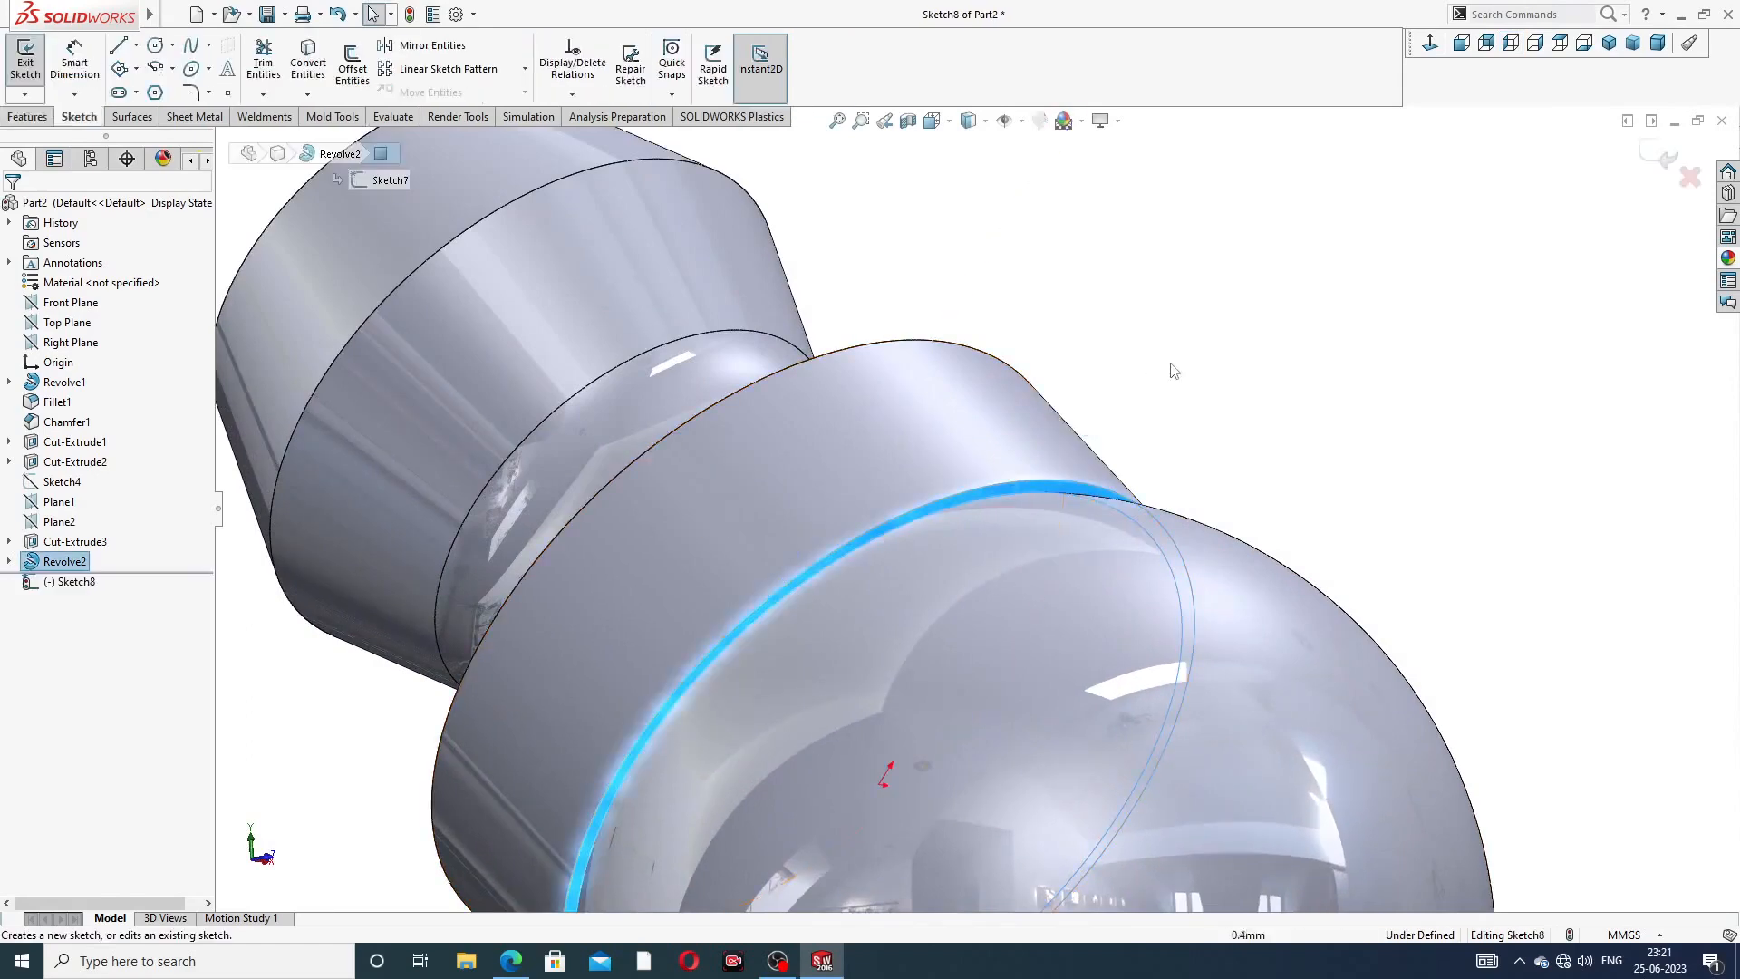
{"action": "left_click", "coordinate": [1429, 43]}
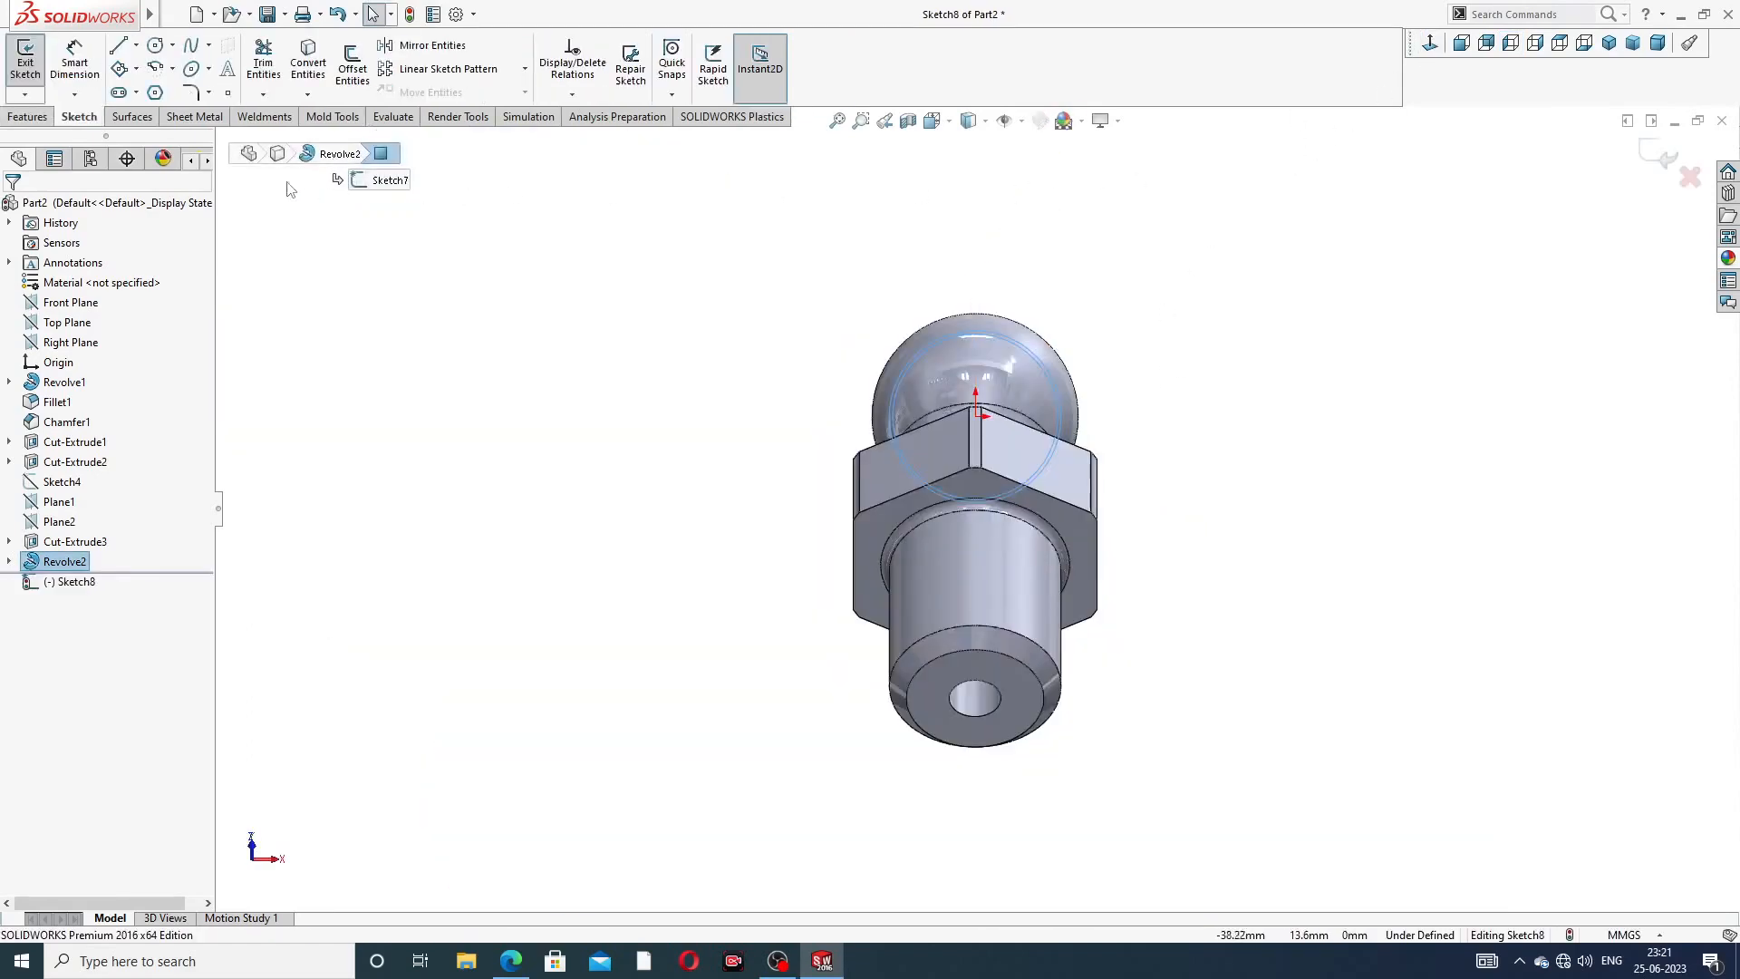
{"action": "left_click", "coordinate": [155, 93]}
{"action": "scroll", "coordinate": [1017, 379], "scroll_direction": "down", "scroll_amount": 3}
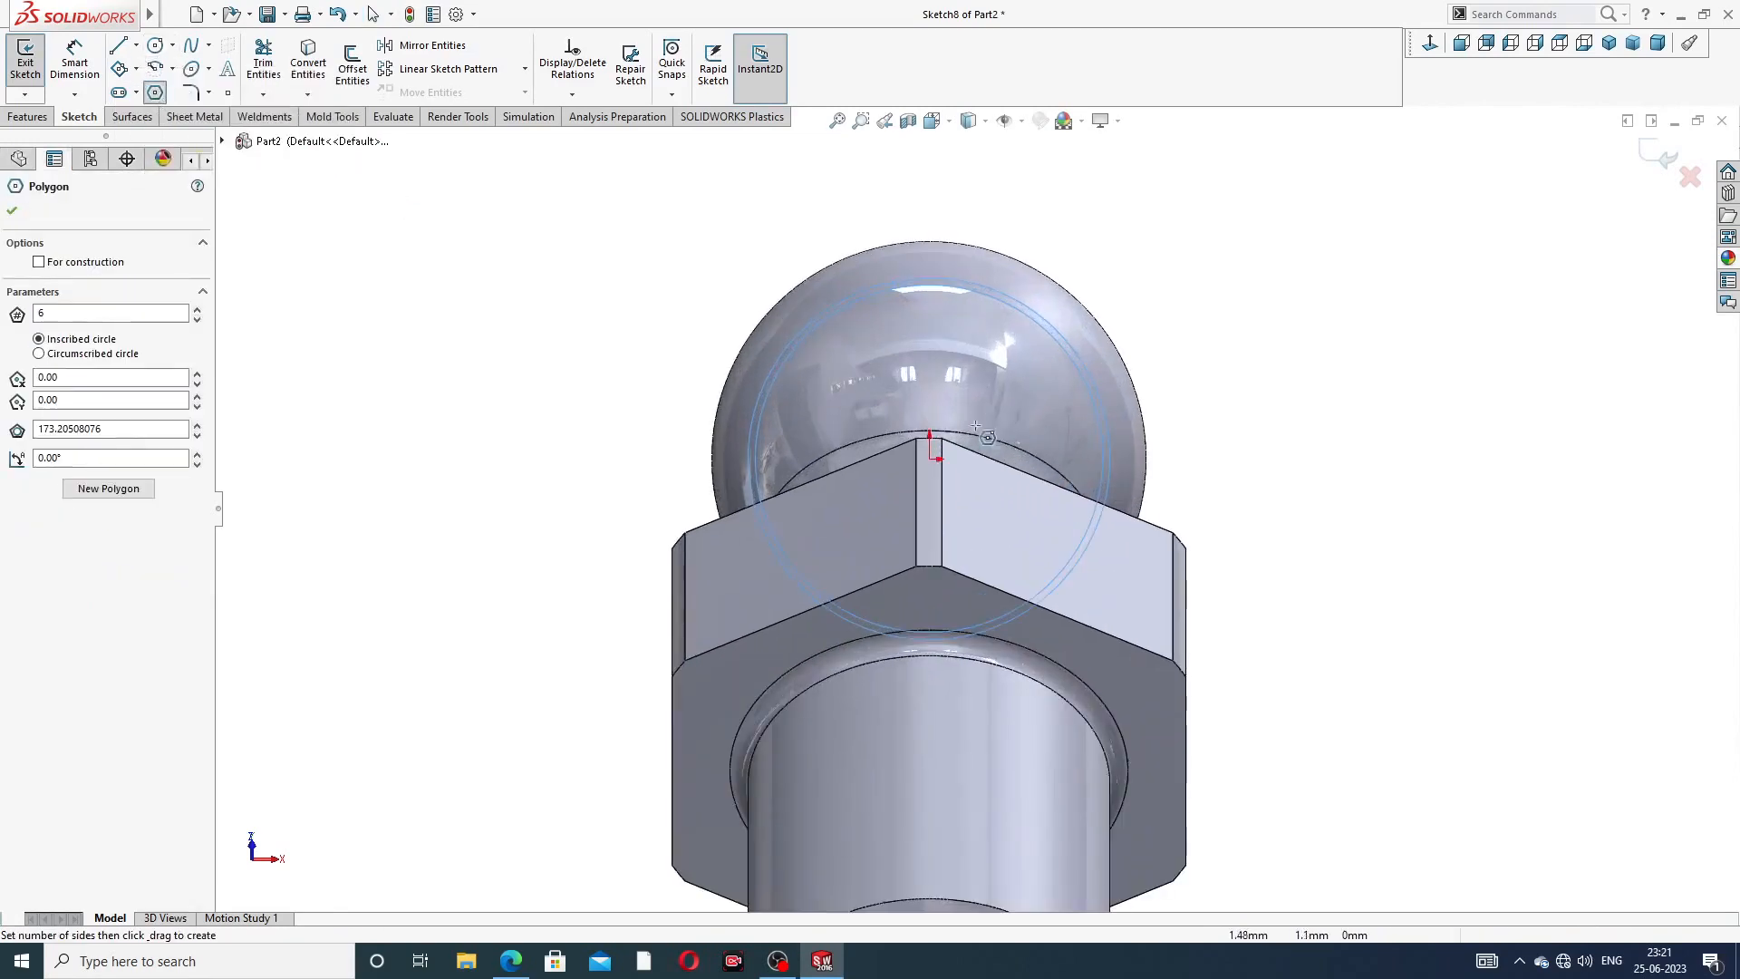
{"action": "left_click", "coordinate": [932, 459]}
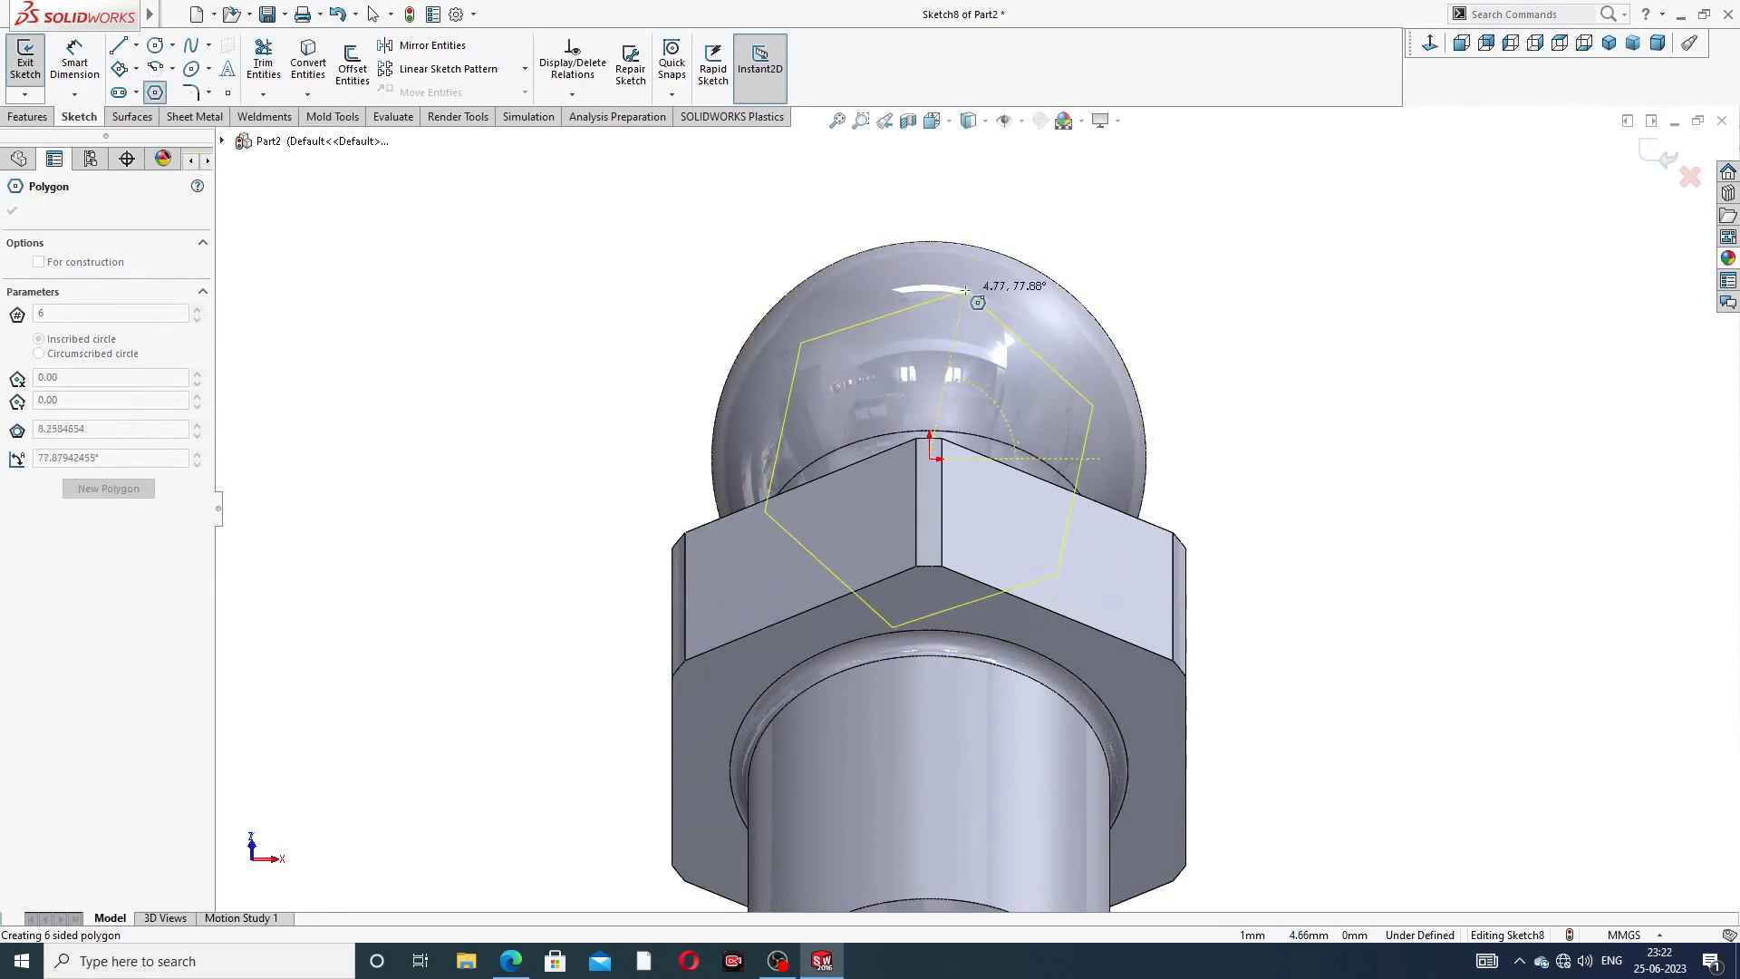
{"action": "left_click", "coordinate": [983, 237]}
{"action": "right_click", "coordinate": [1060, 205]}
{"action": "left_click", "coordinate": [1101, 238]}
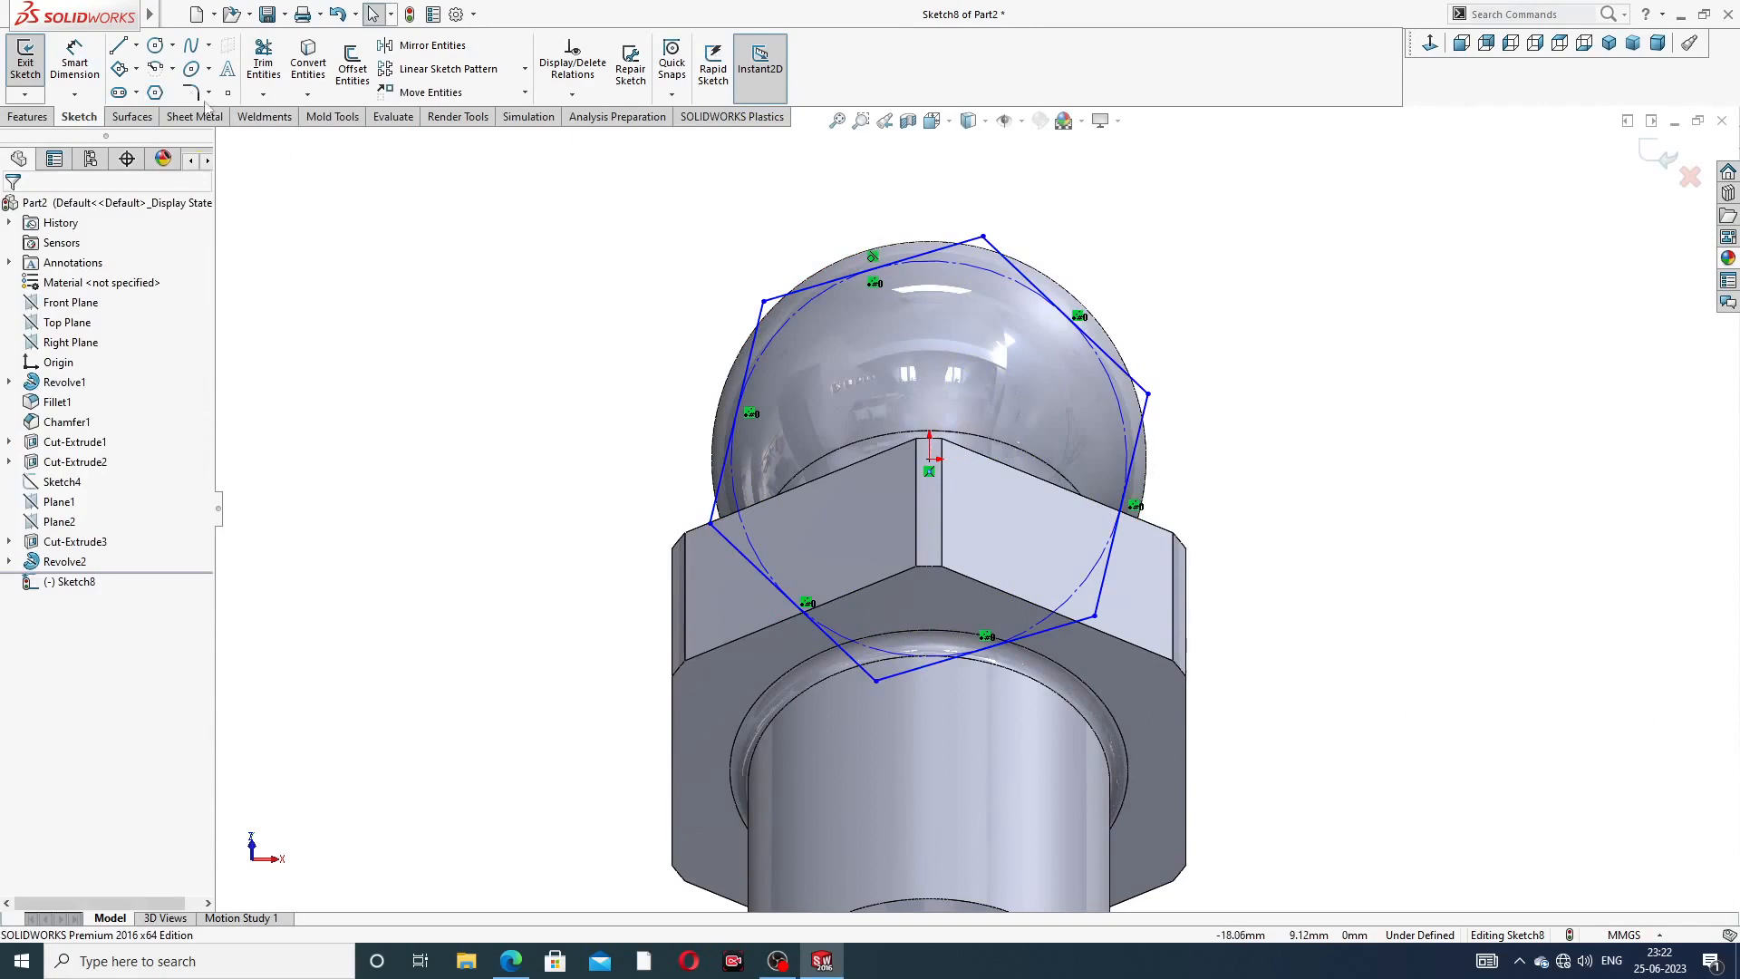
- Constrain one side of the collar hexagon to be vertical
{"action": "left_click", "coordinate": [759, 322]}
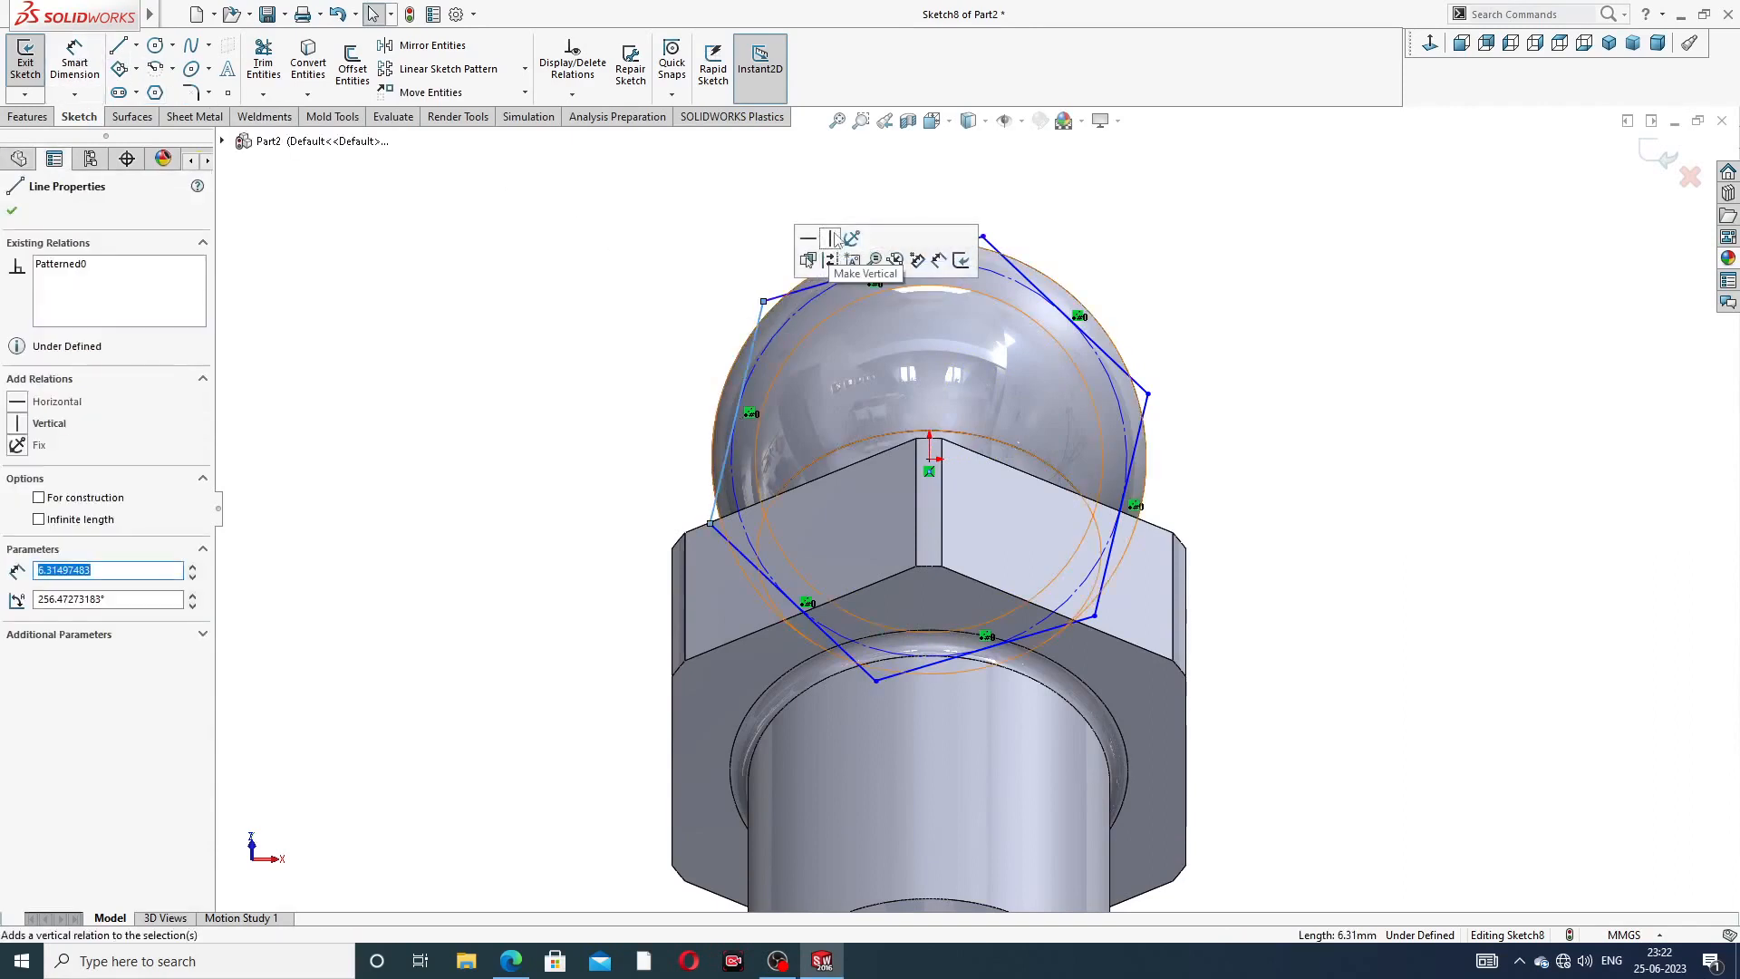
{"action": "left_click", "coordinate": [838, 238]}
{"action": "left_click", "coordinate": [700, 247]}
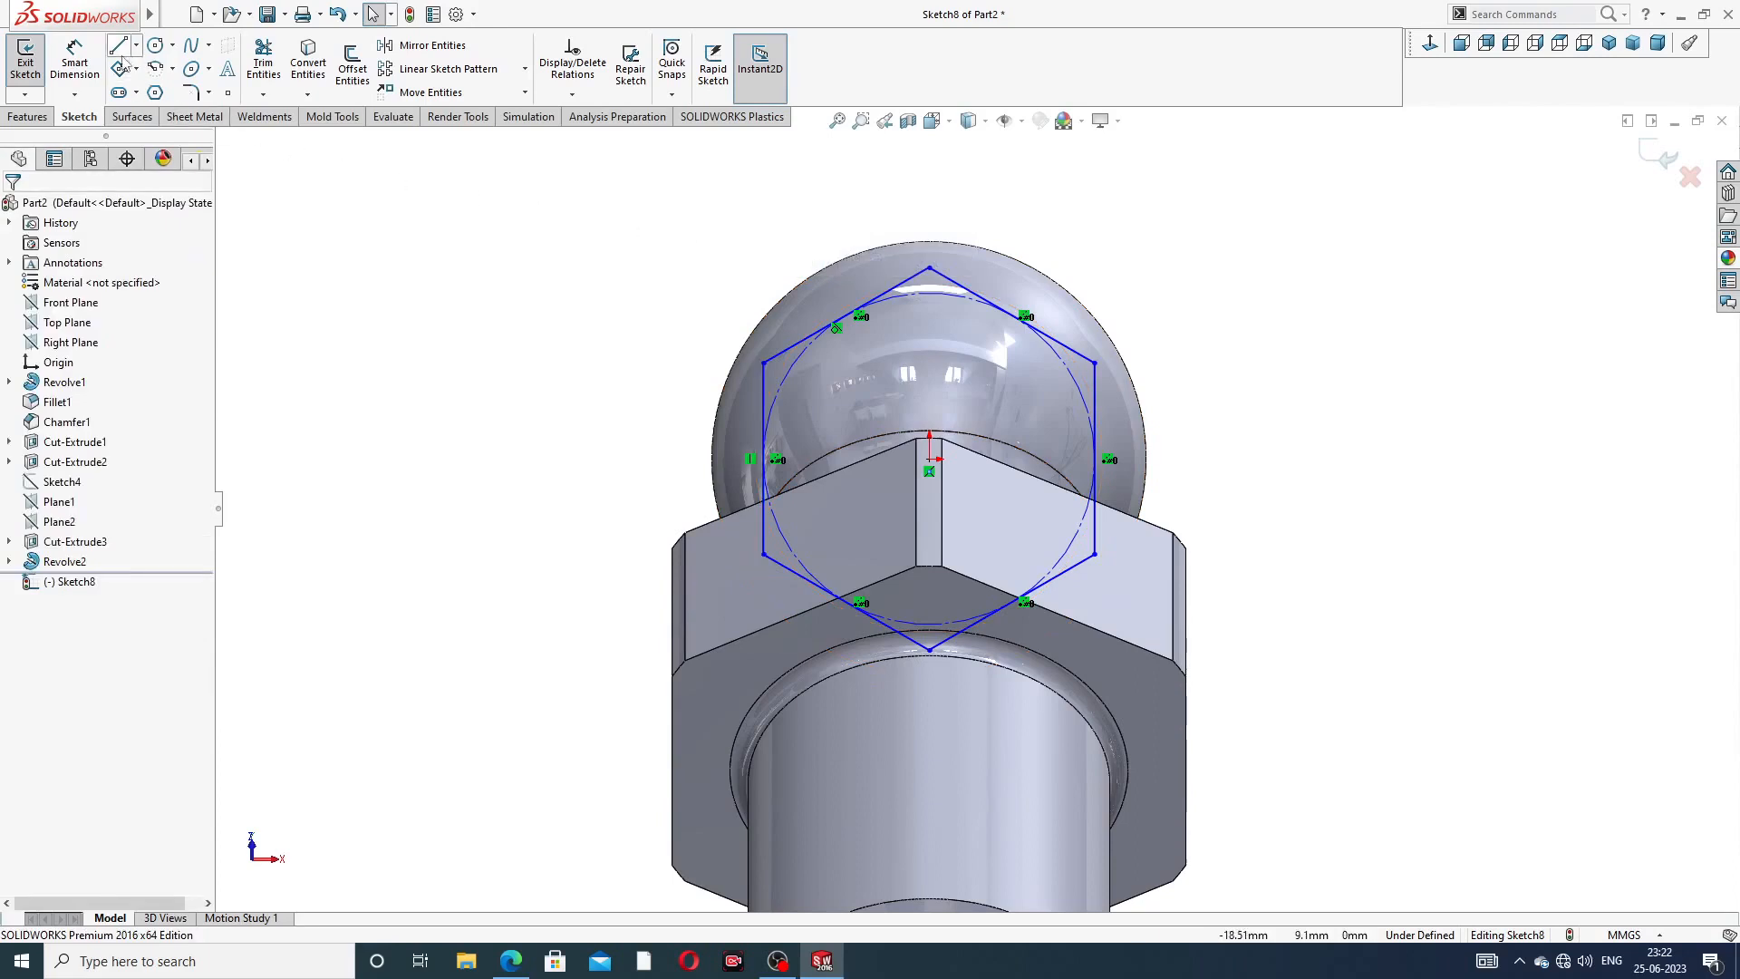
- Draw a circle about 13.7 mm in diameter around the hexagon, centred on the origin
{"action": "left_click", "coordinate": [156, 45]}
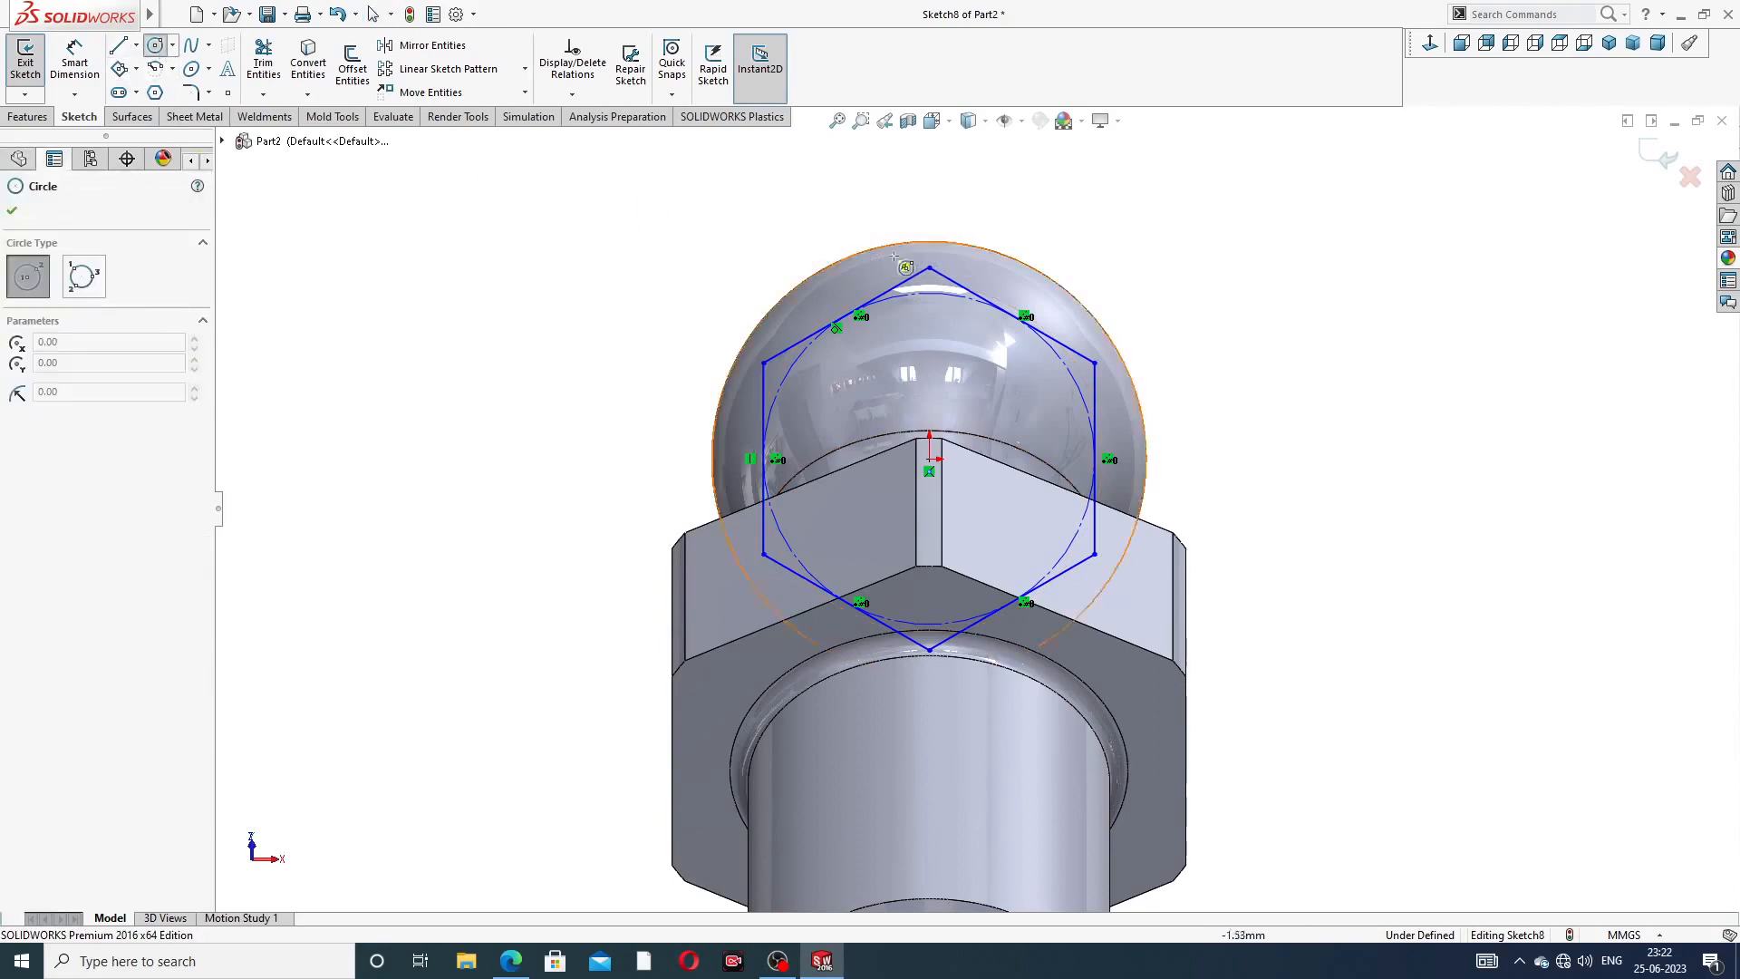
{"action": "left_click", "coordinate": [928, 460]}
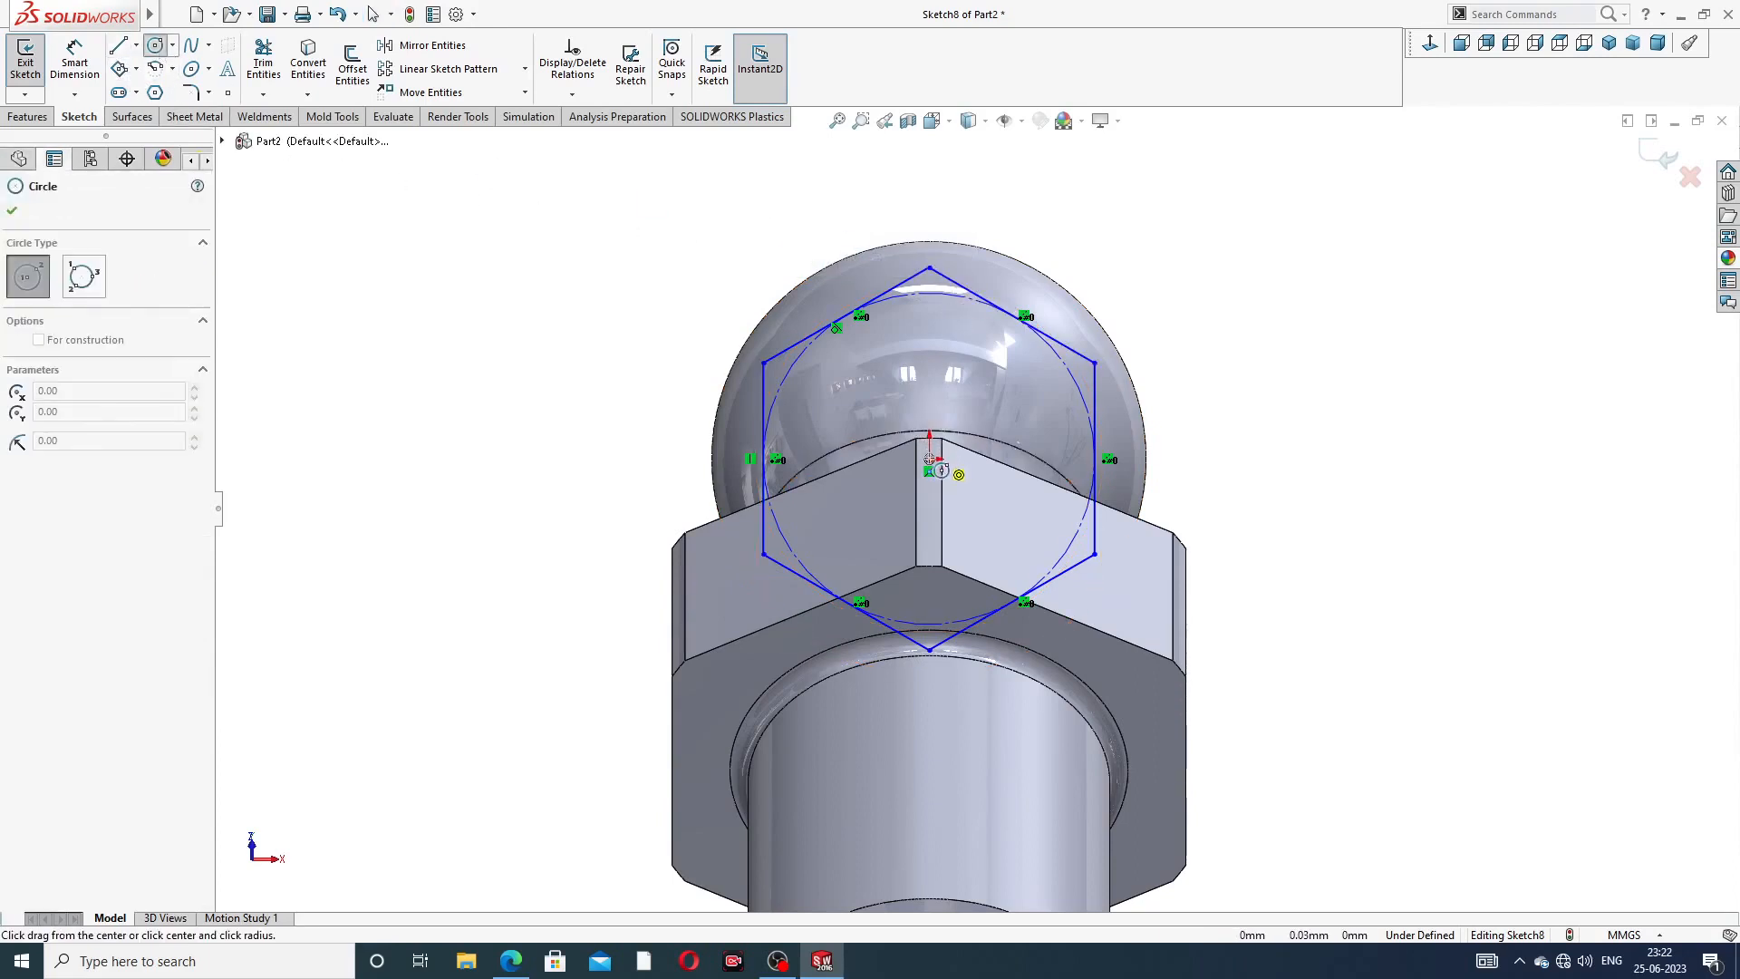
{"action": "left_click", "coordinate": [1049, 237]}
{"action": "right_click", "coordinate": [1101, 190]}
{"action": "left_click", "coordinate": [1124, 256]}
- Dimension the hexagon's width across its vertical flats at 9 mm
{"action": "left_click", "coordinate": [75, 62]}
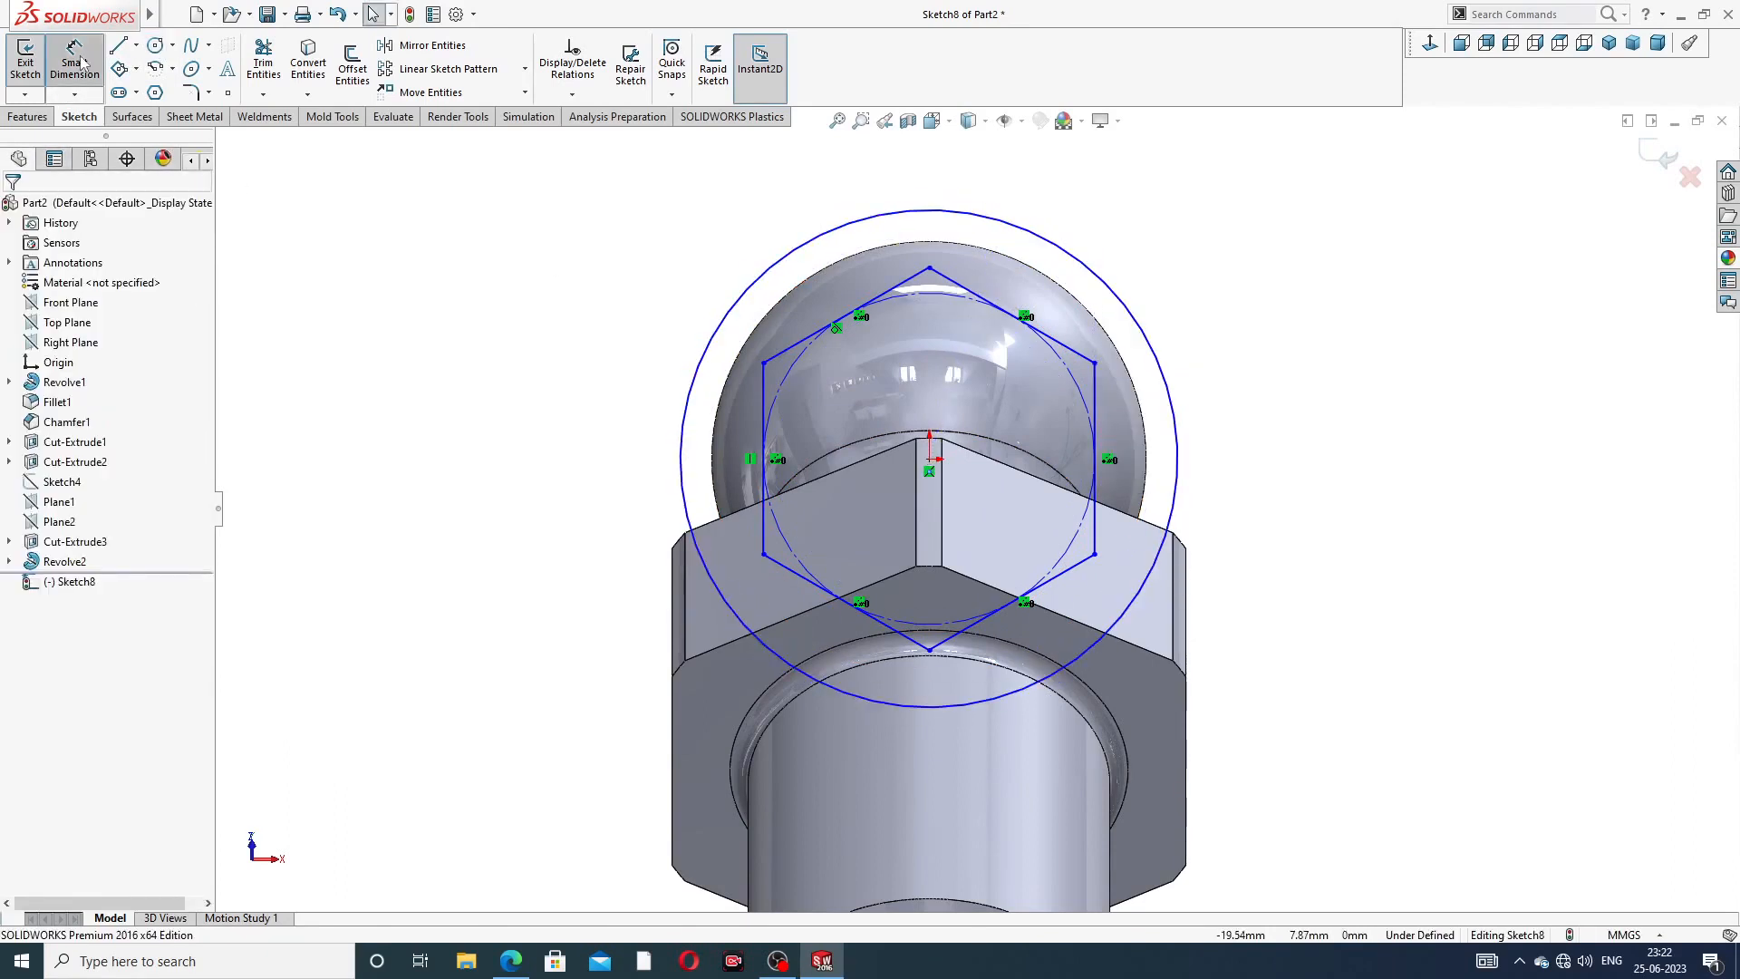
{"action": "left_click", "coordinate": [765, 366]}
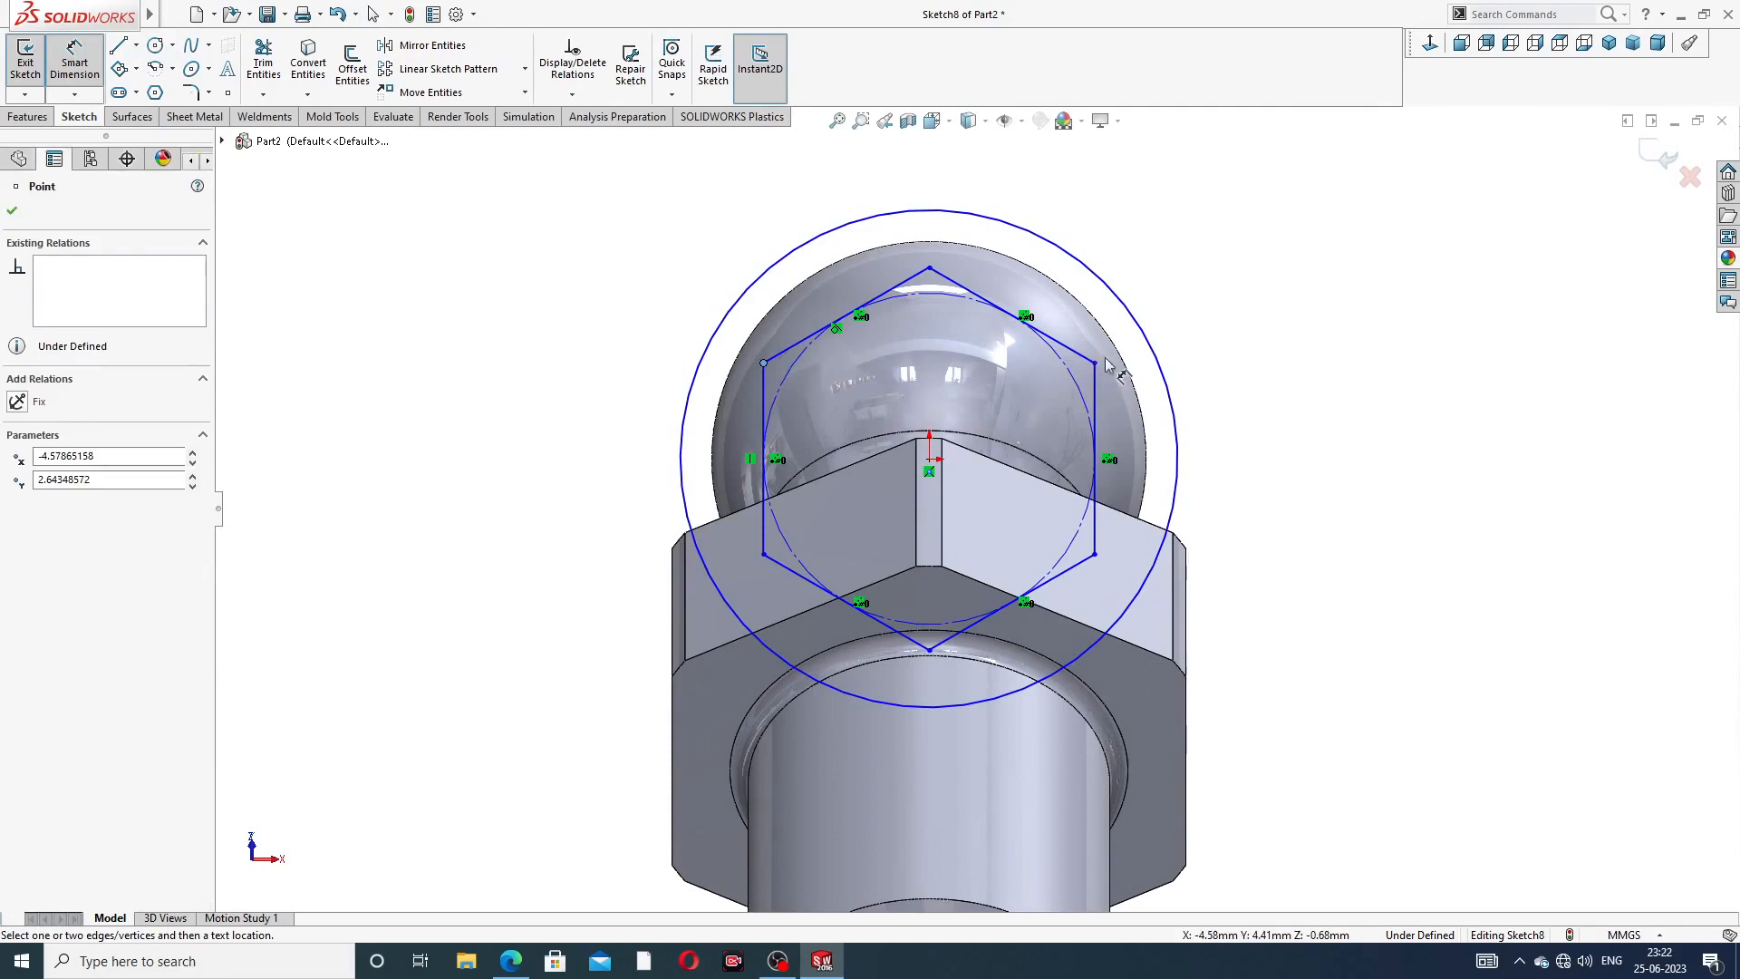
{"action": "left_click", "coordinate": [1094, 366]}
{"action": "left_click", "coordinate": [992, 203]}
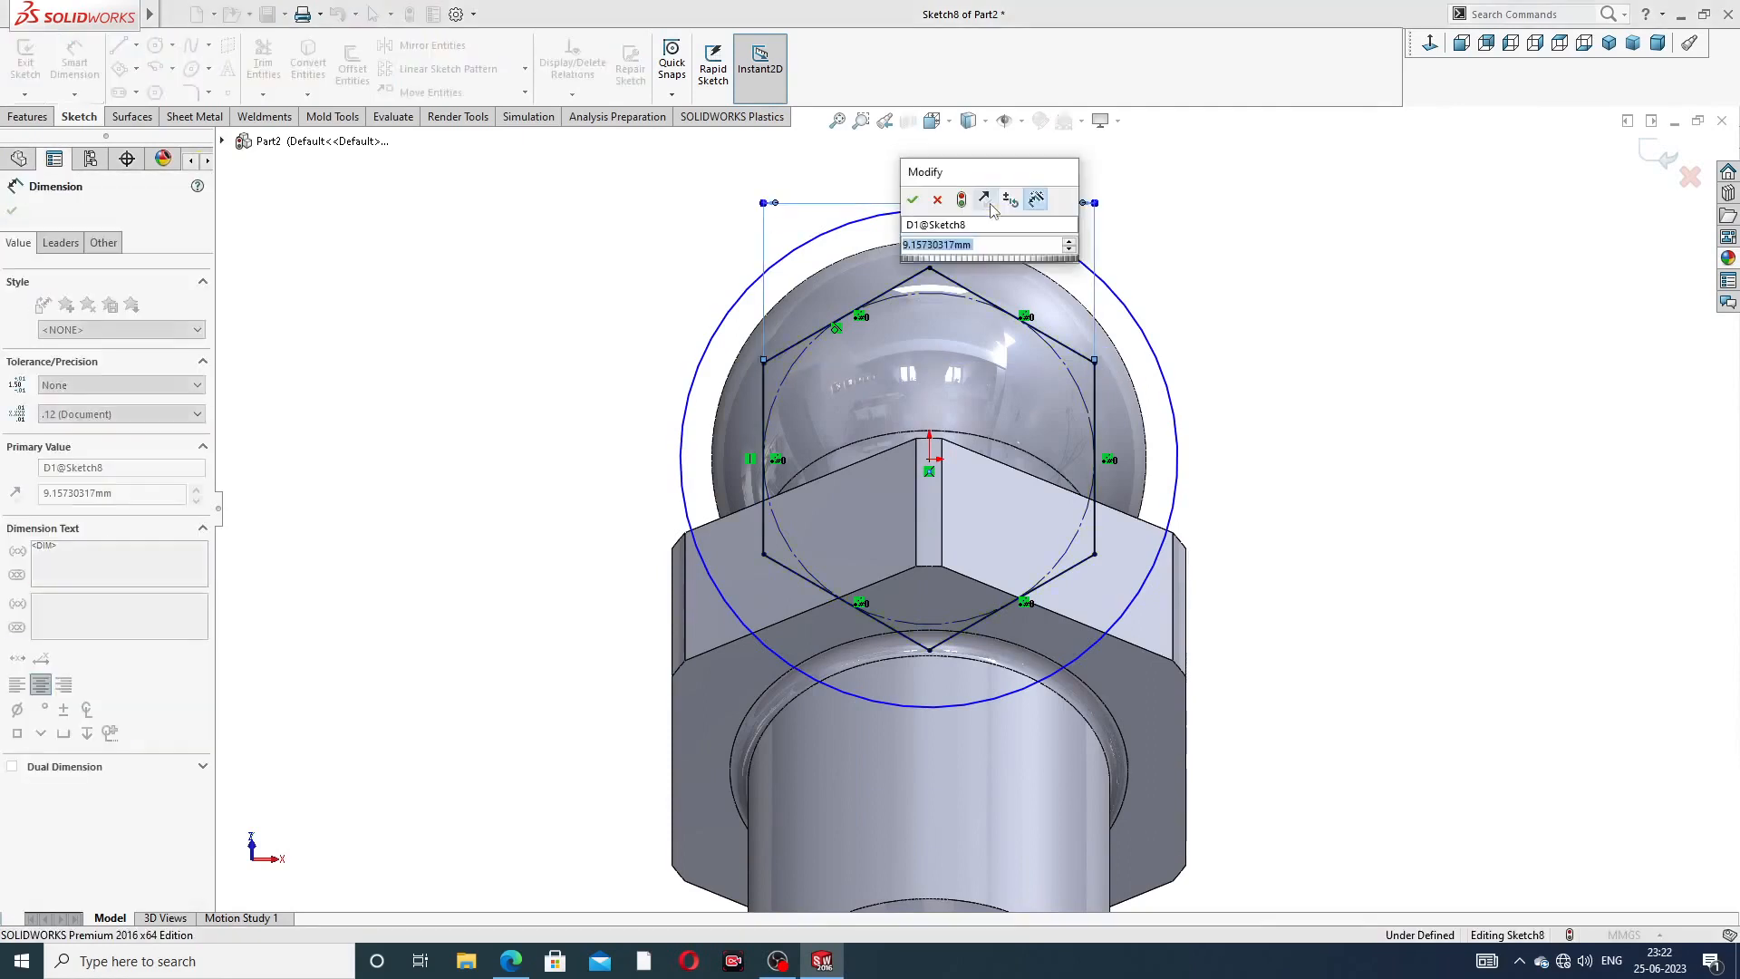
{"action": "type", "text": "9"}
{"action": "key", "text": "Return"}
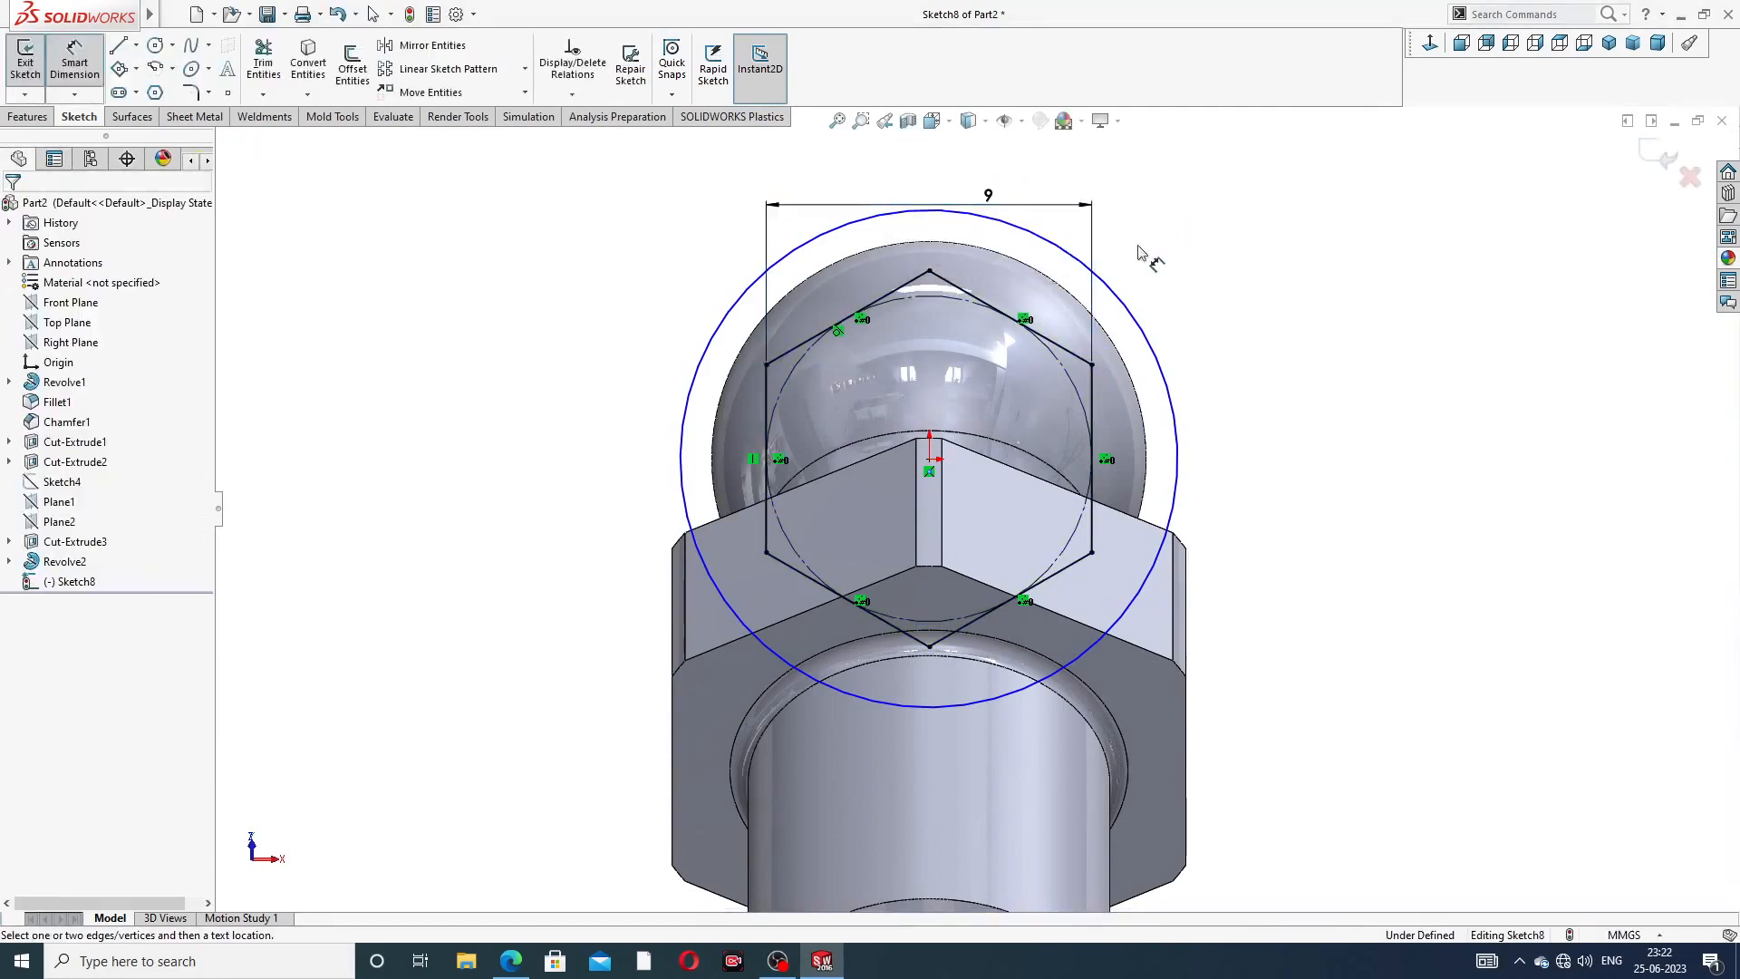
- Dimension the outer circle's diameter at 11 mm
{"action": "left_click", "coordinate": [1097, 298]}
{"action": "left_click", "coordinate": [1161, 243]}
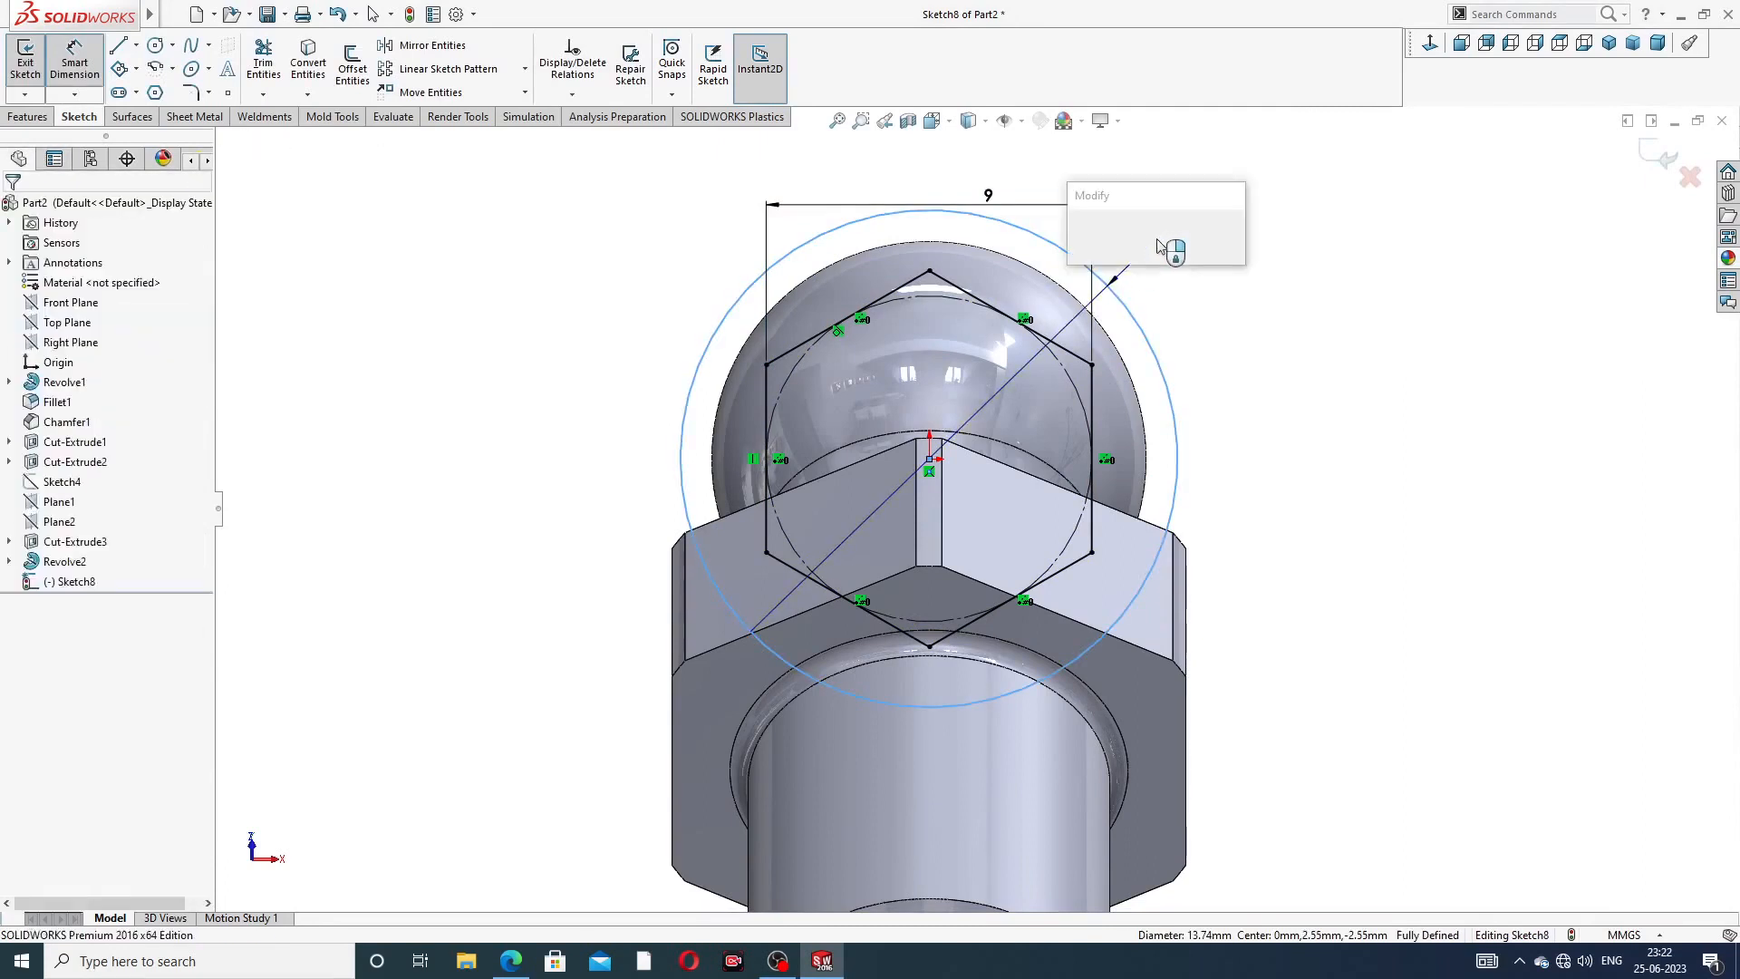
{"action": "type", "text": "11"}
{"action": "key", "text": "Return"}
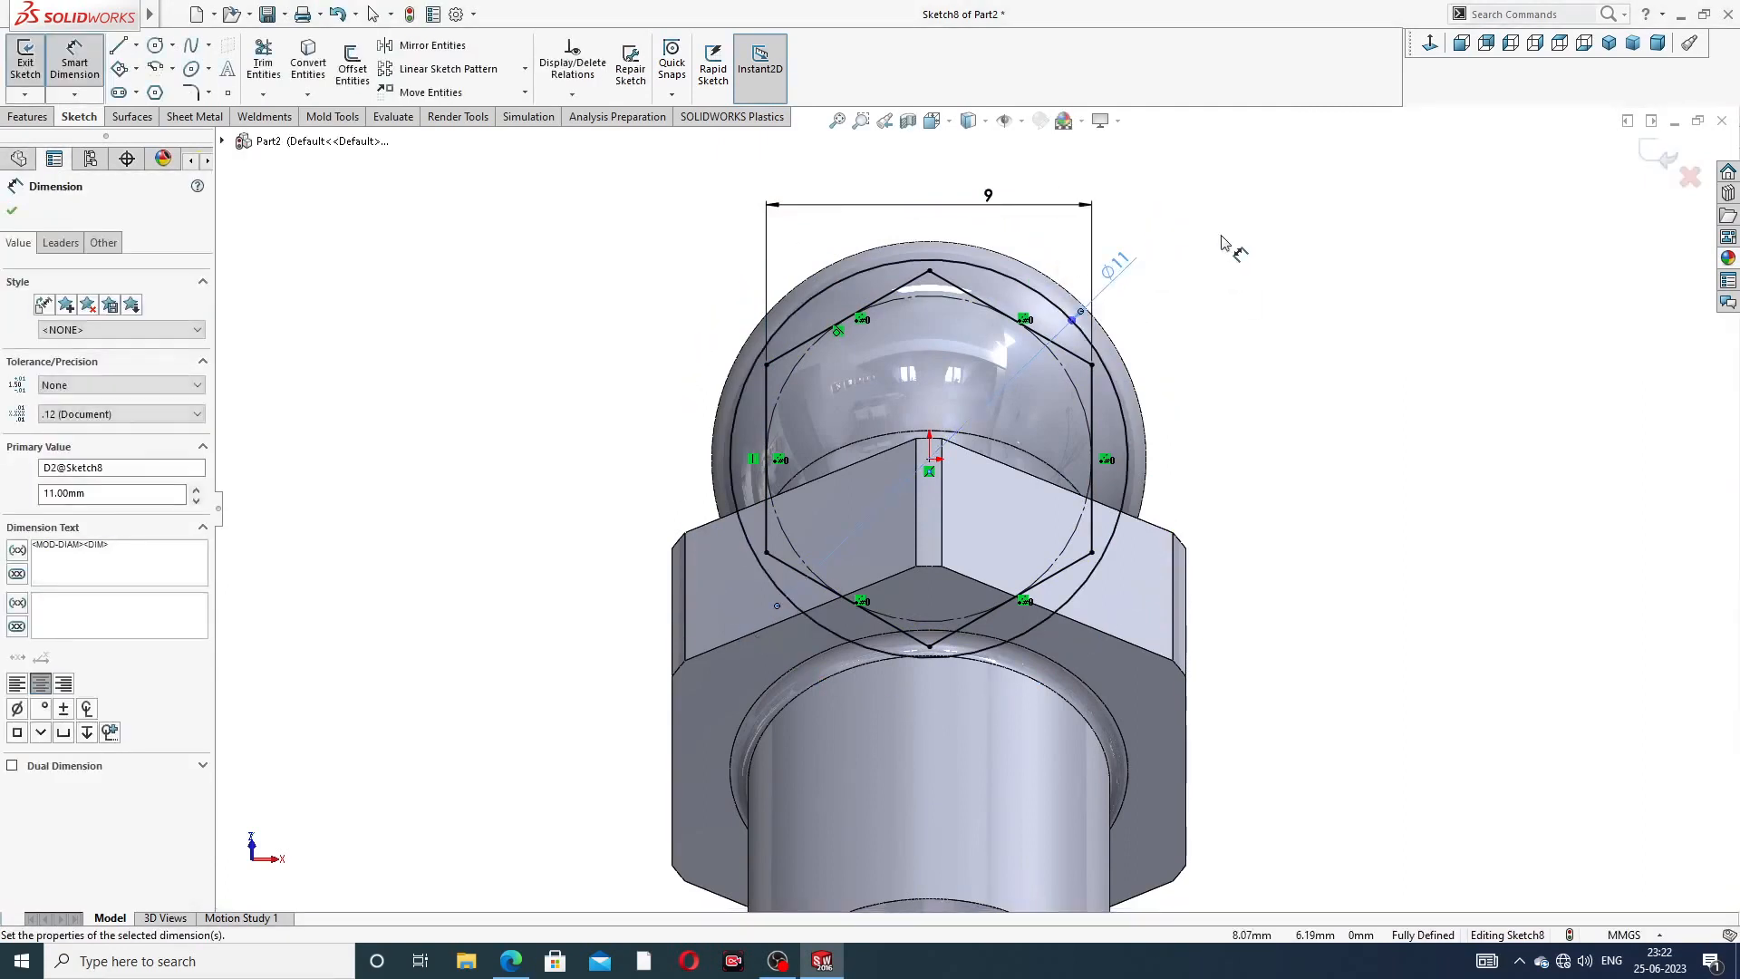
{"action": "right_click", "coordinate": [1223, 239]}
{"action": "left_click", "coordinate": [1269, 269]}
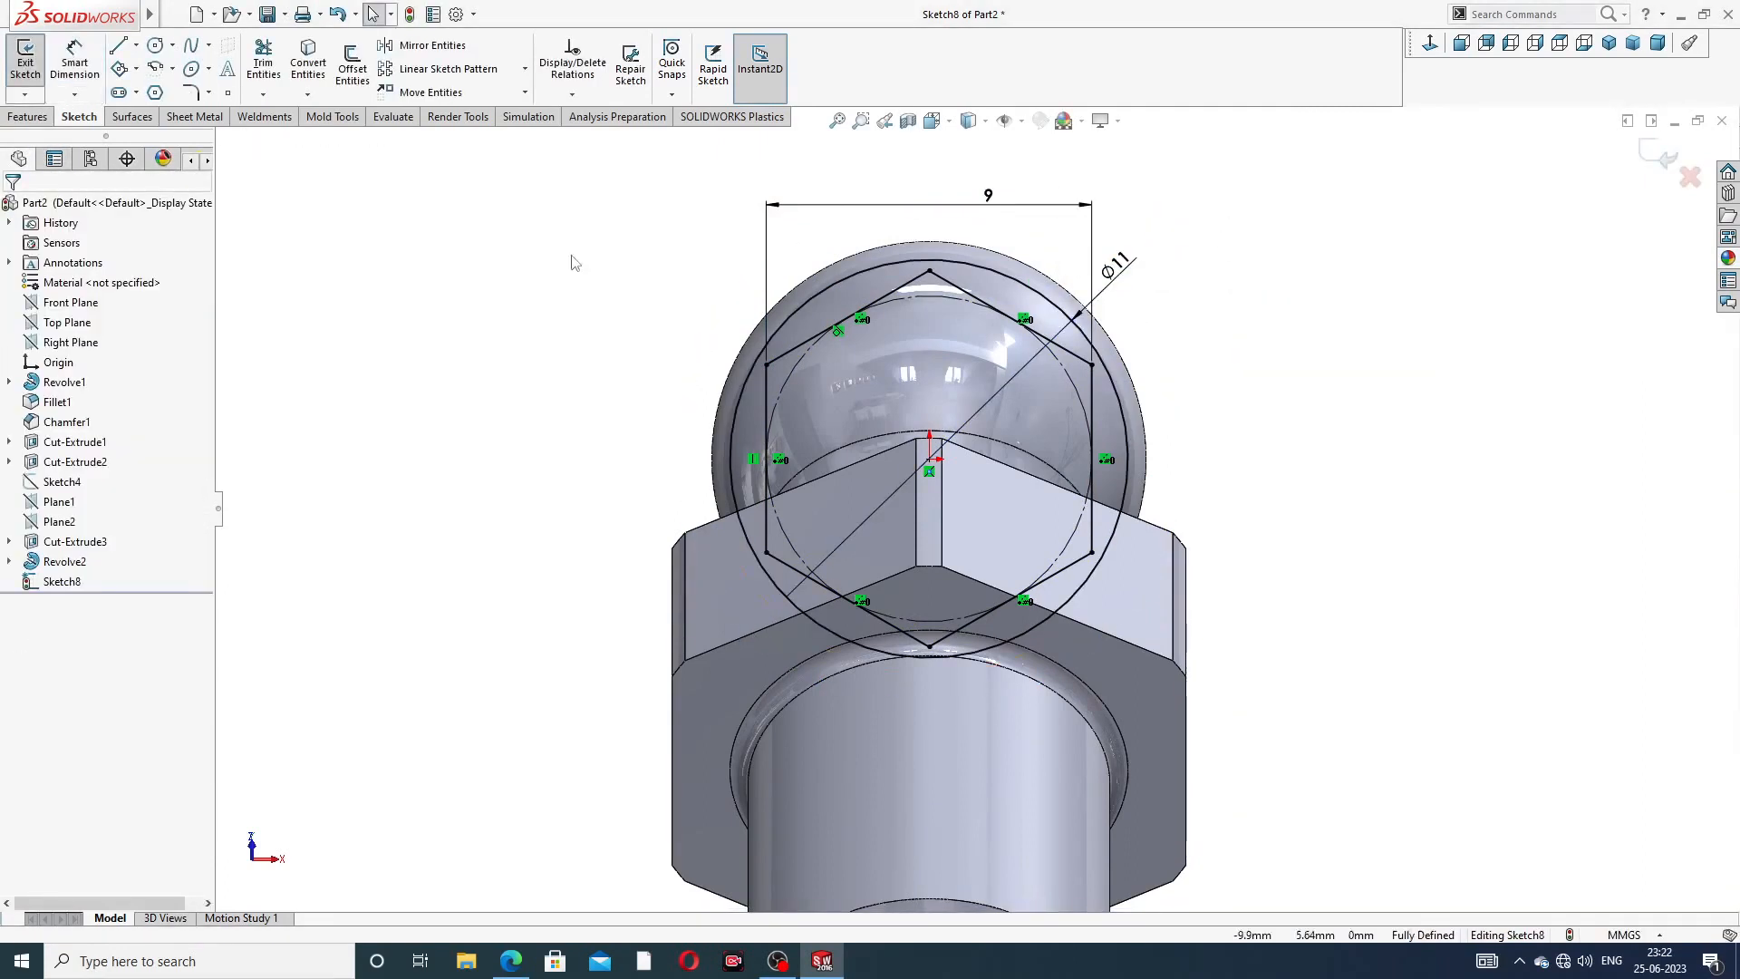
- Try a 12 mm diameter for the outer circle and set it back to 11 mm
{"action": "double_click", "coordinate": [1115, 264]}
{"action": "type", "text": "12"}
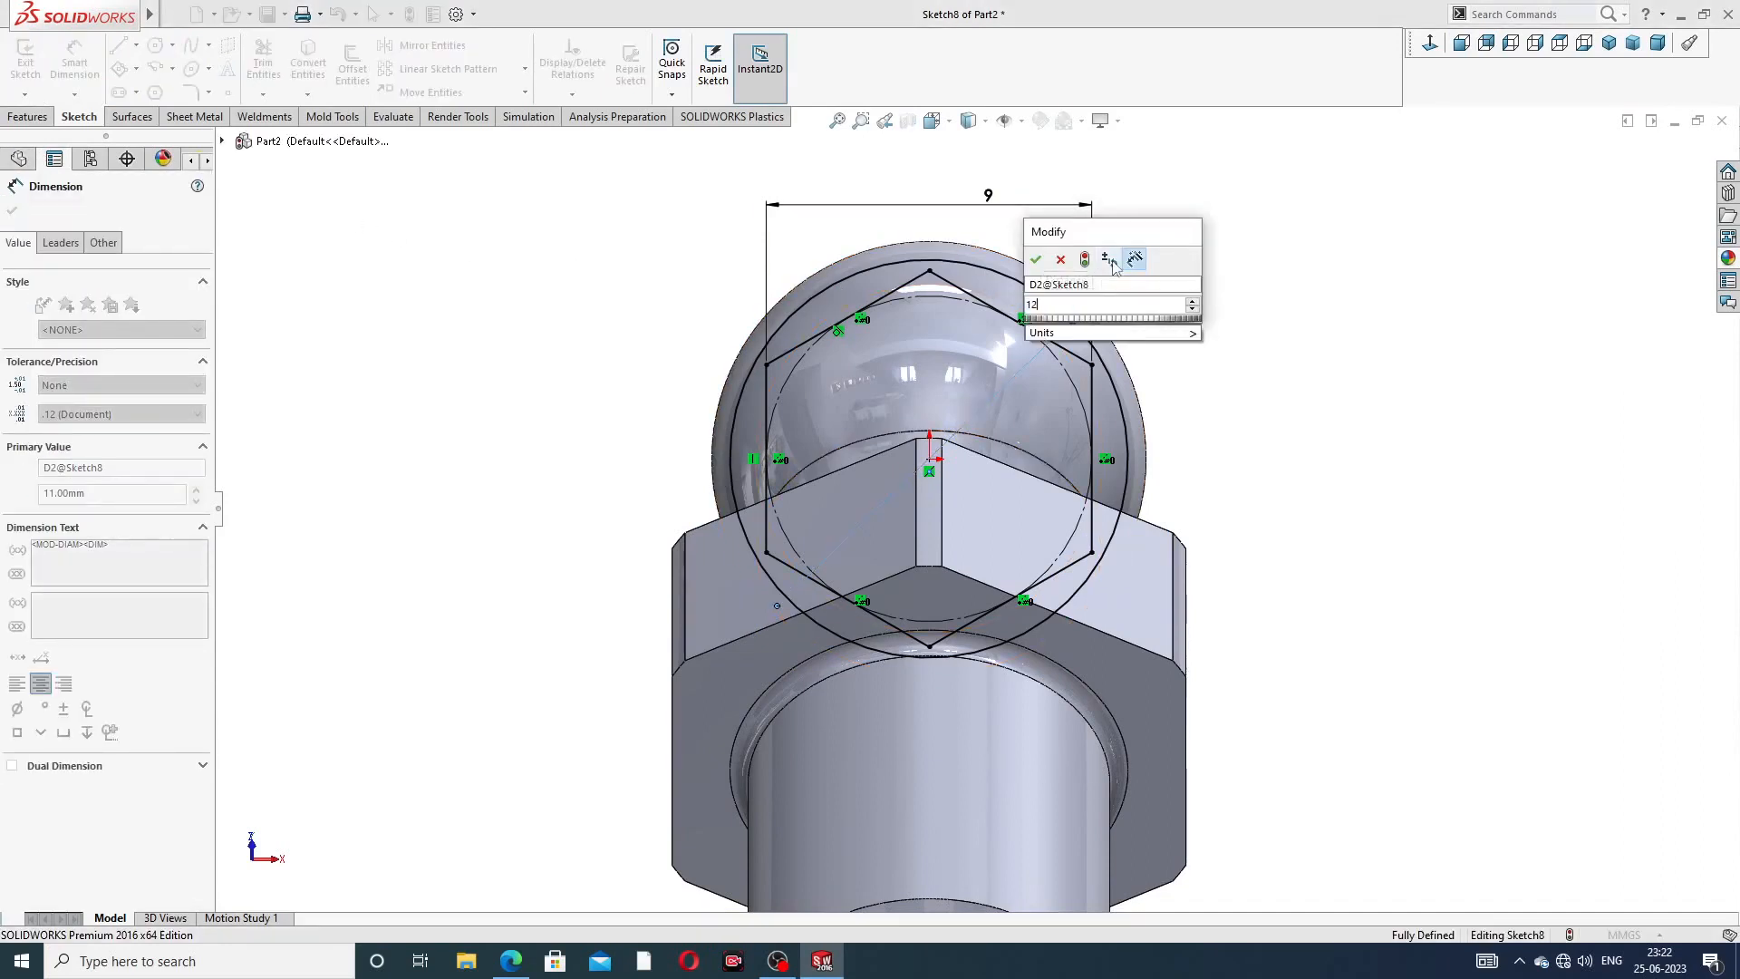
{"action": "key", "text": "Return"}
{"action": "left_click", "coordinate": [1226, 250]}
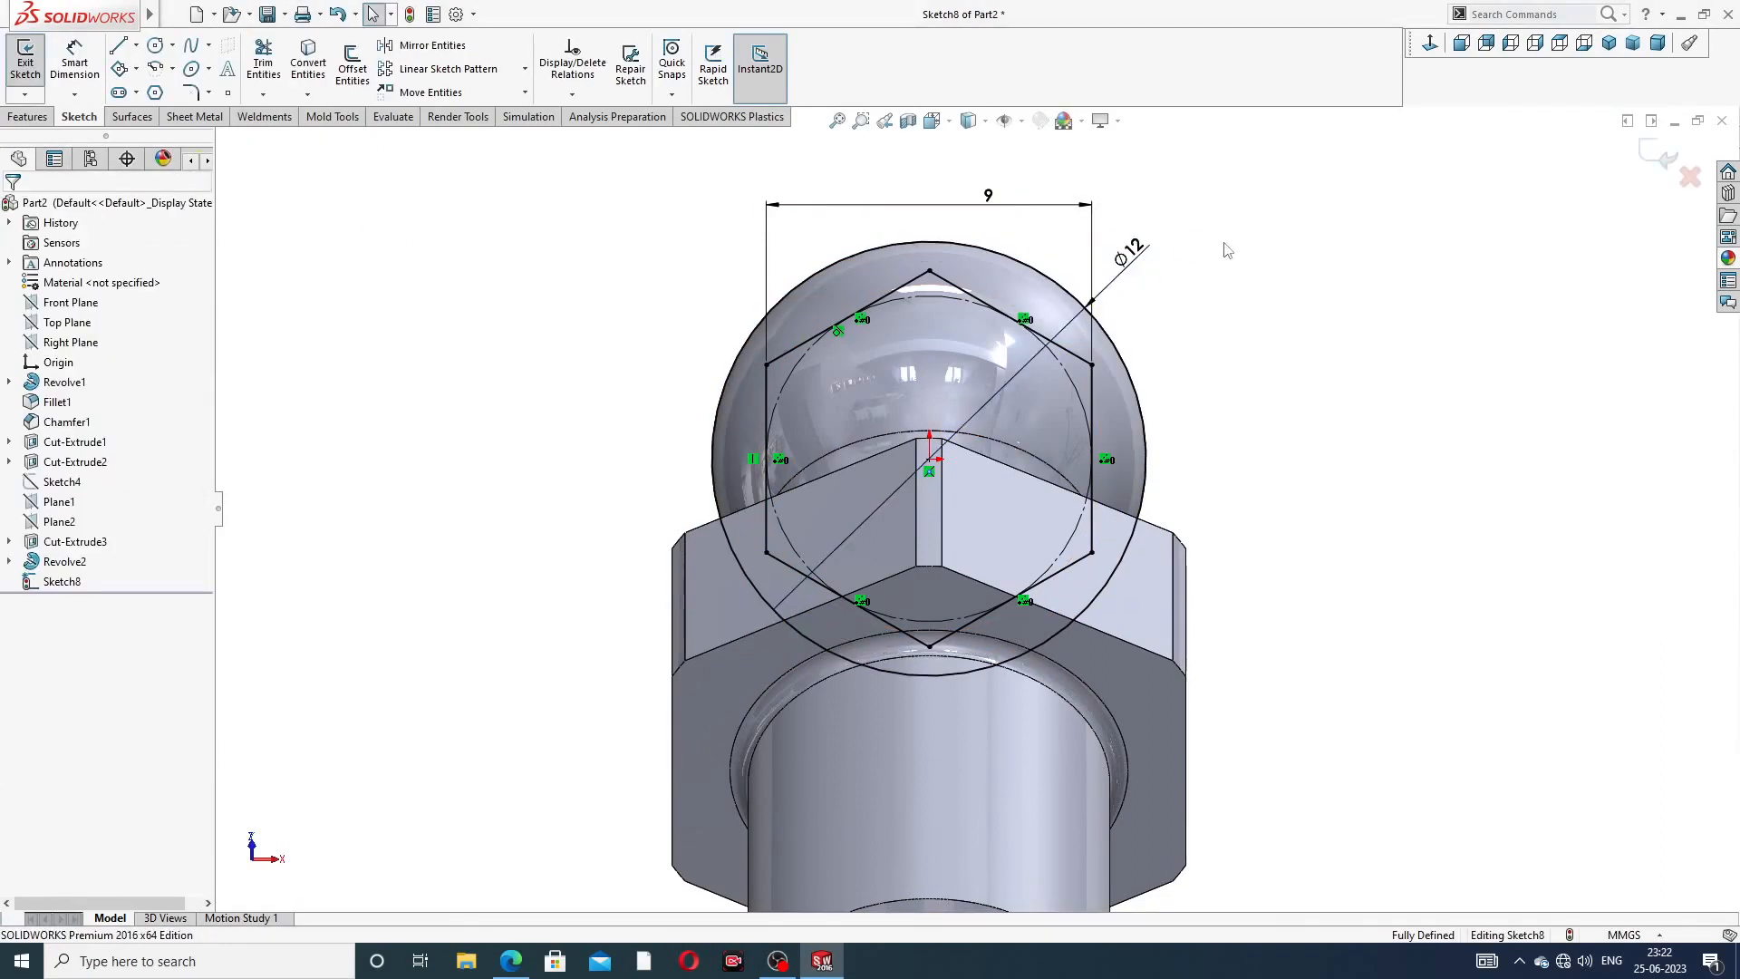
{"action": "double_click", "coordinate": [1128, 252]}
{"action": "type", "text": "11"}
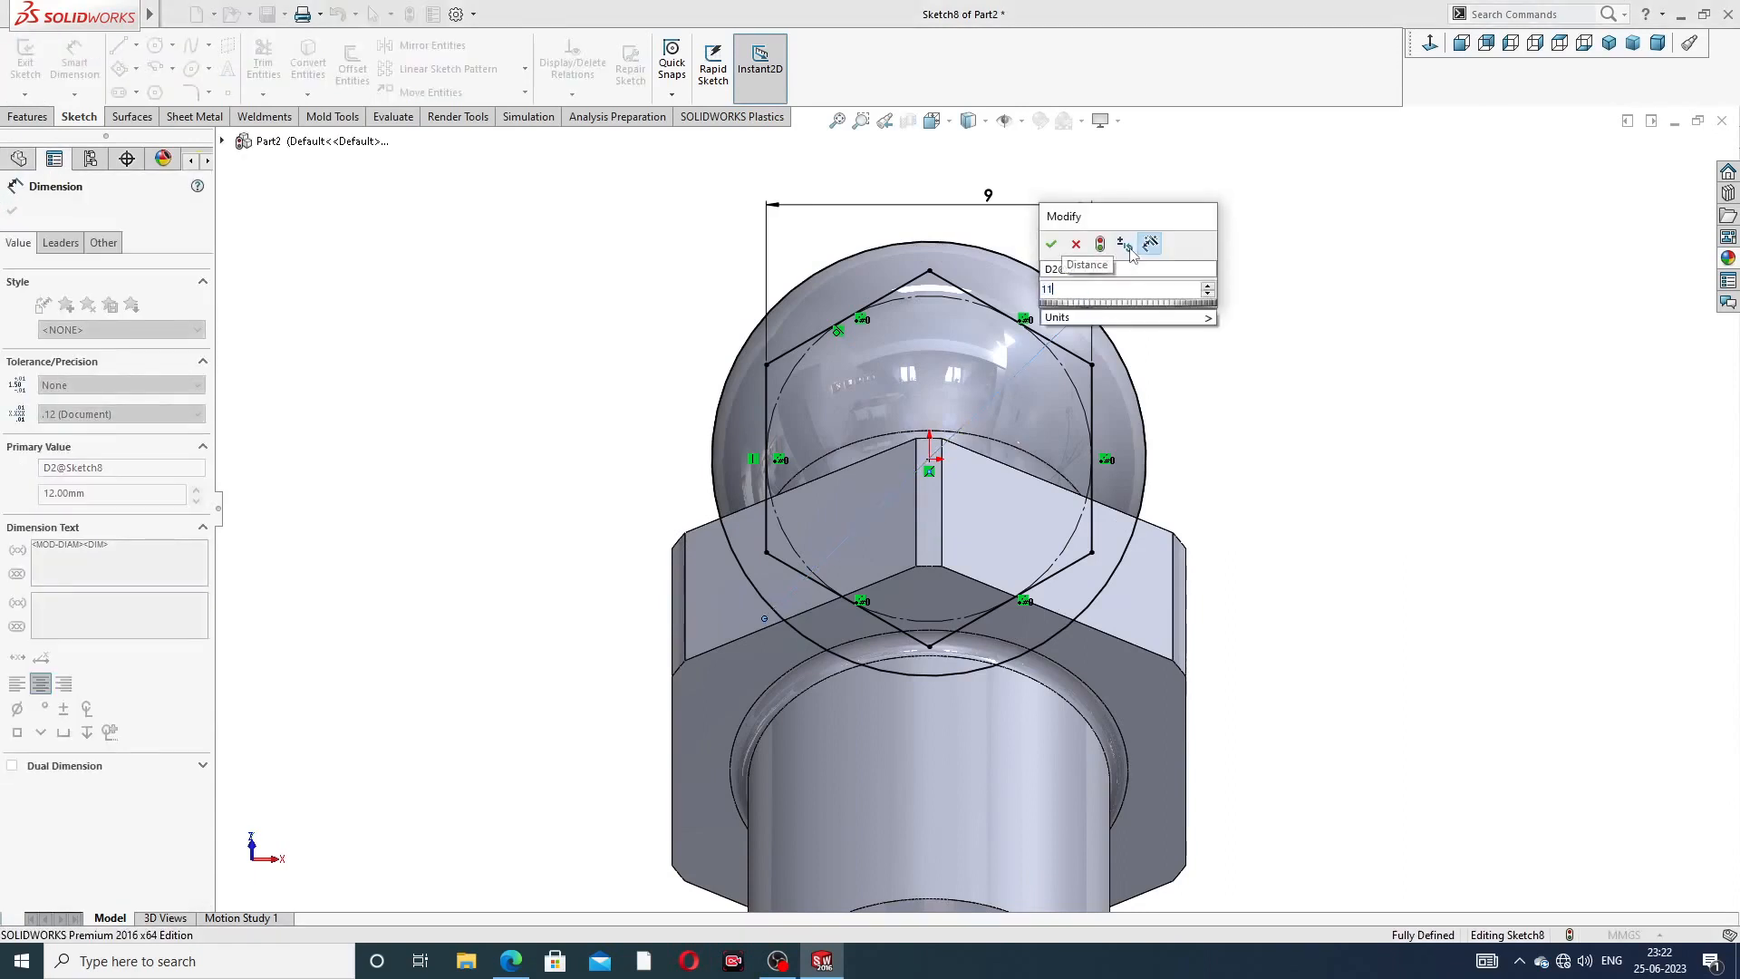
{"action": "key", "text": "Return"}
{"action": "right_click", "coordinate": [1219, 219]}
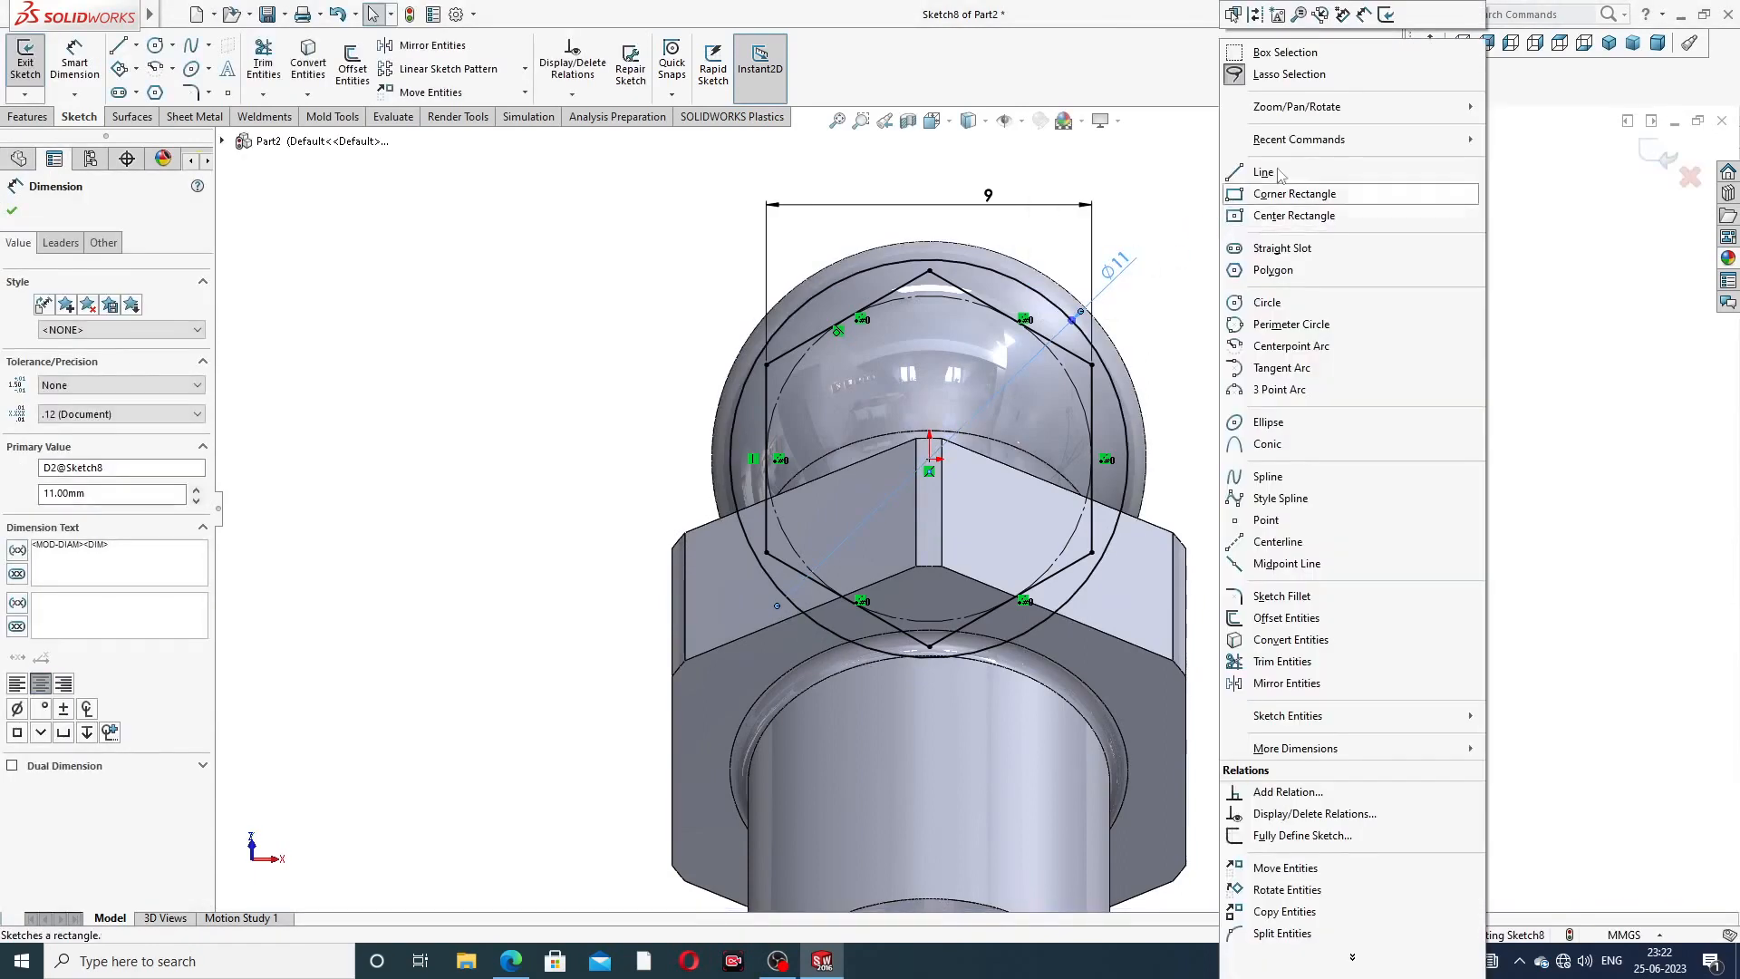
{"action": "left_click", "coordinate": [438, 223]}
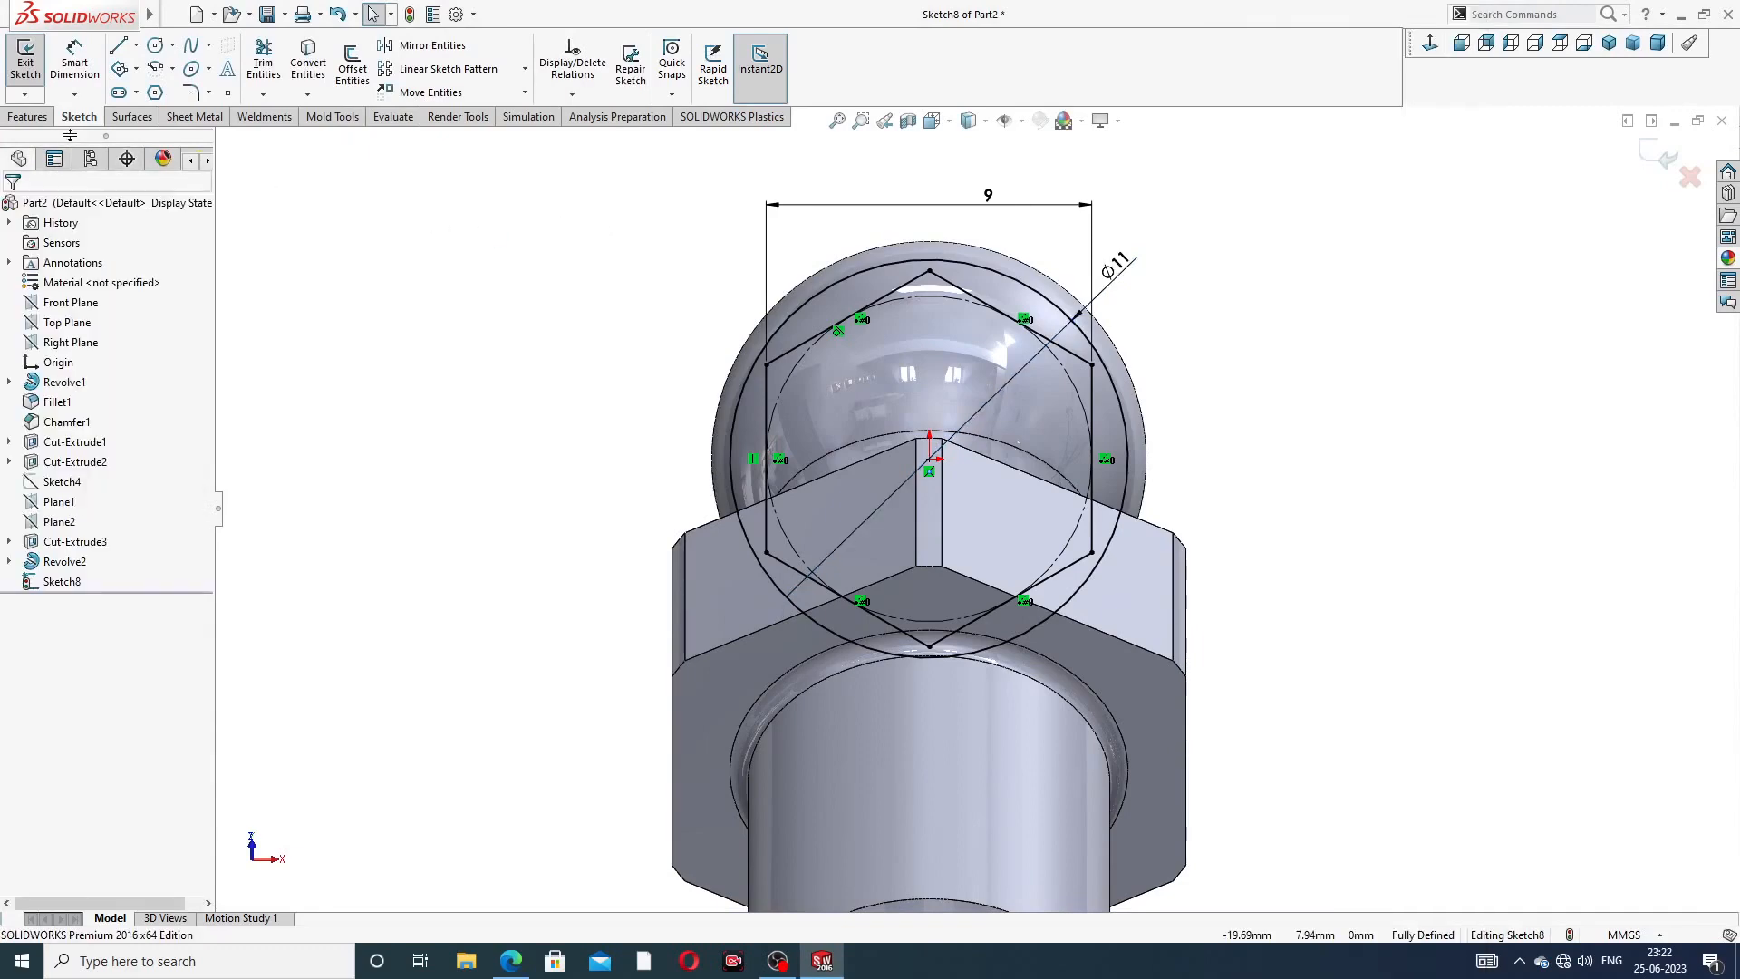
- Cut-extrude the region between hexagon and circle 5 mm blind through the nozzle's collar to form its hexagonal flats
{"action": "left_click", "coordinate": [27, 116]}
{"action": "left_click", "coordinate": [269, 63]}
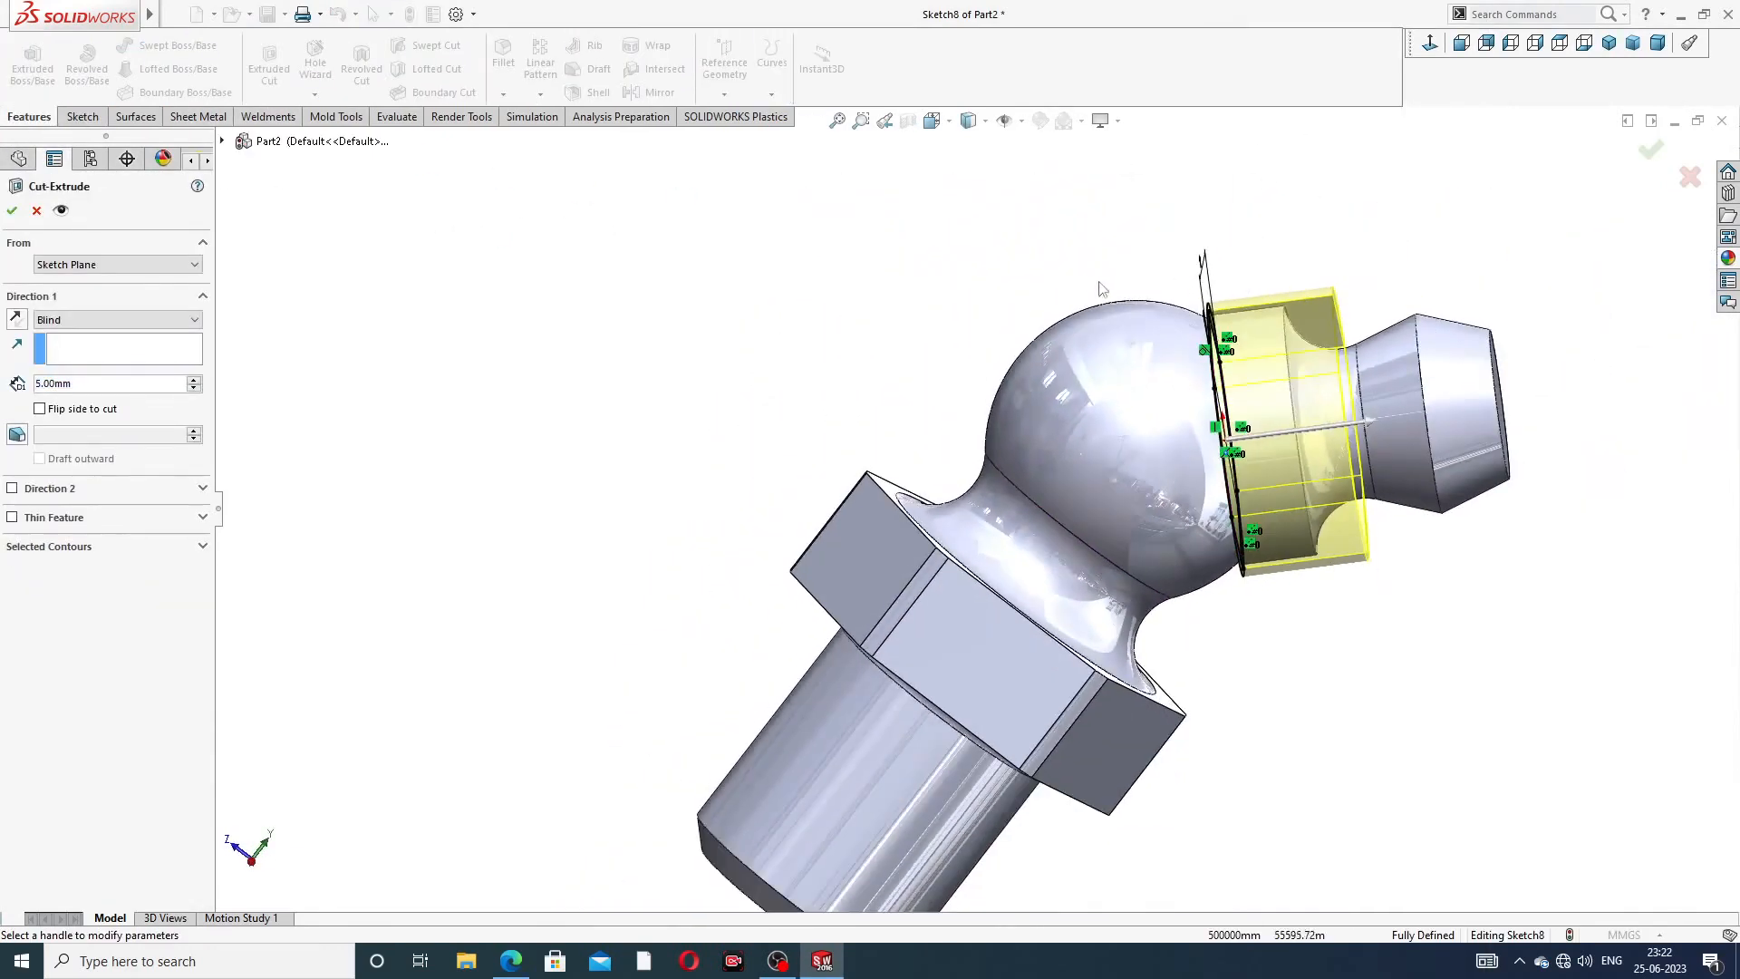
{"action": "mouse_move", "coordinate": [1267, 328]}
{"action": "middle_mouse_down"}
{"action": "mouse_move", "coordinate": [1185, 326]}
{"action": "mouse_move", "coordinate": [1259, 349]}
{"action": "middle_mouse_up"}
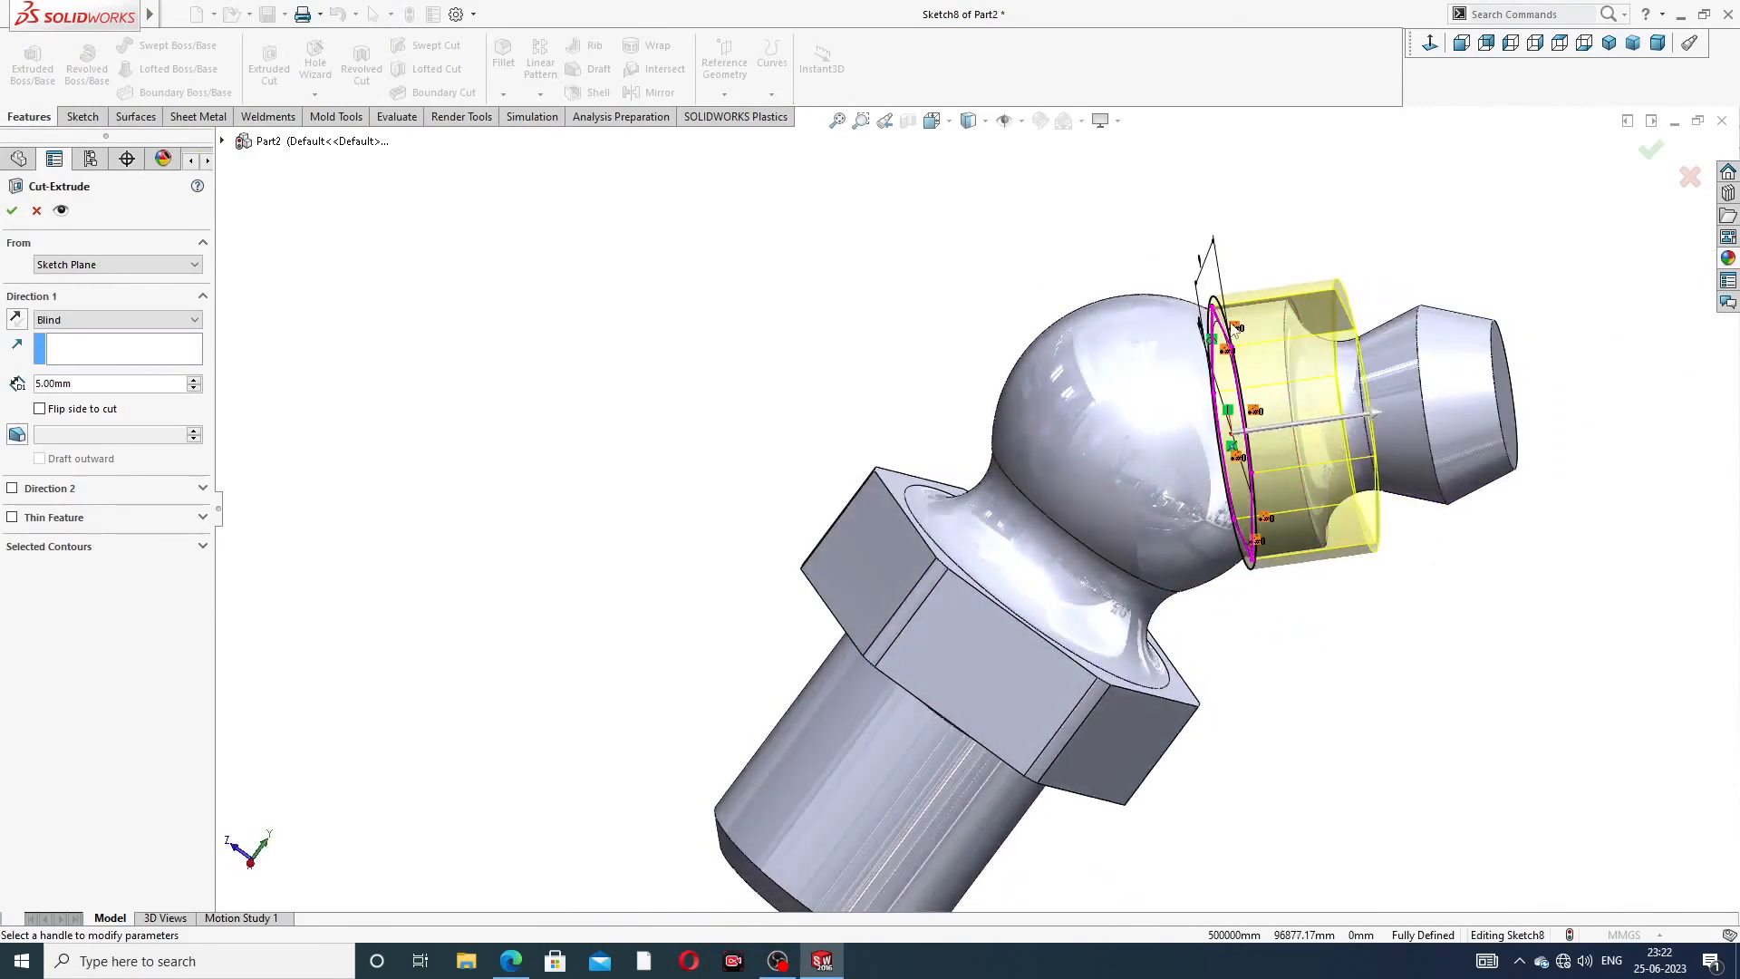
{"action": "left_click", "coordinate": [11, 211]}
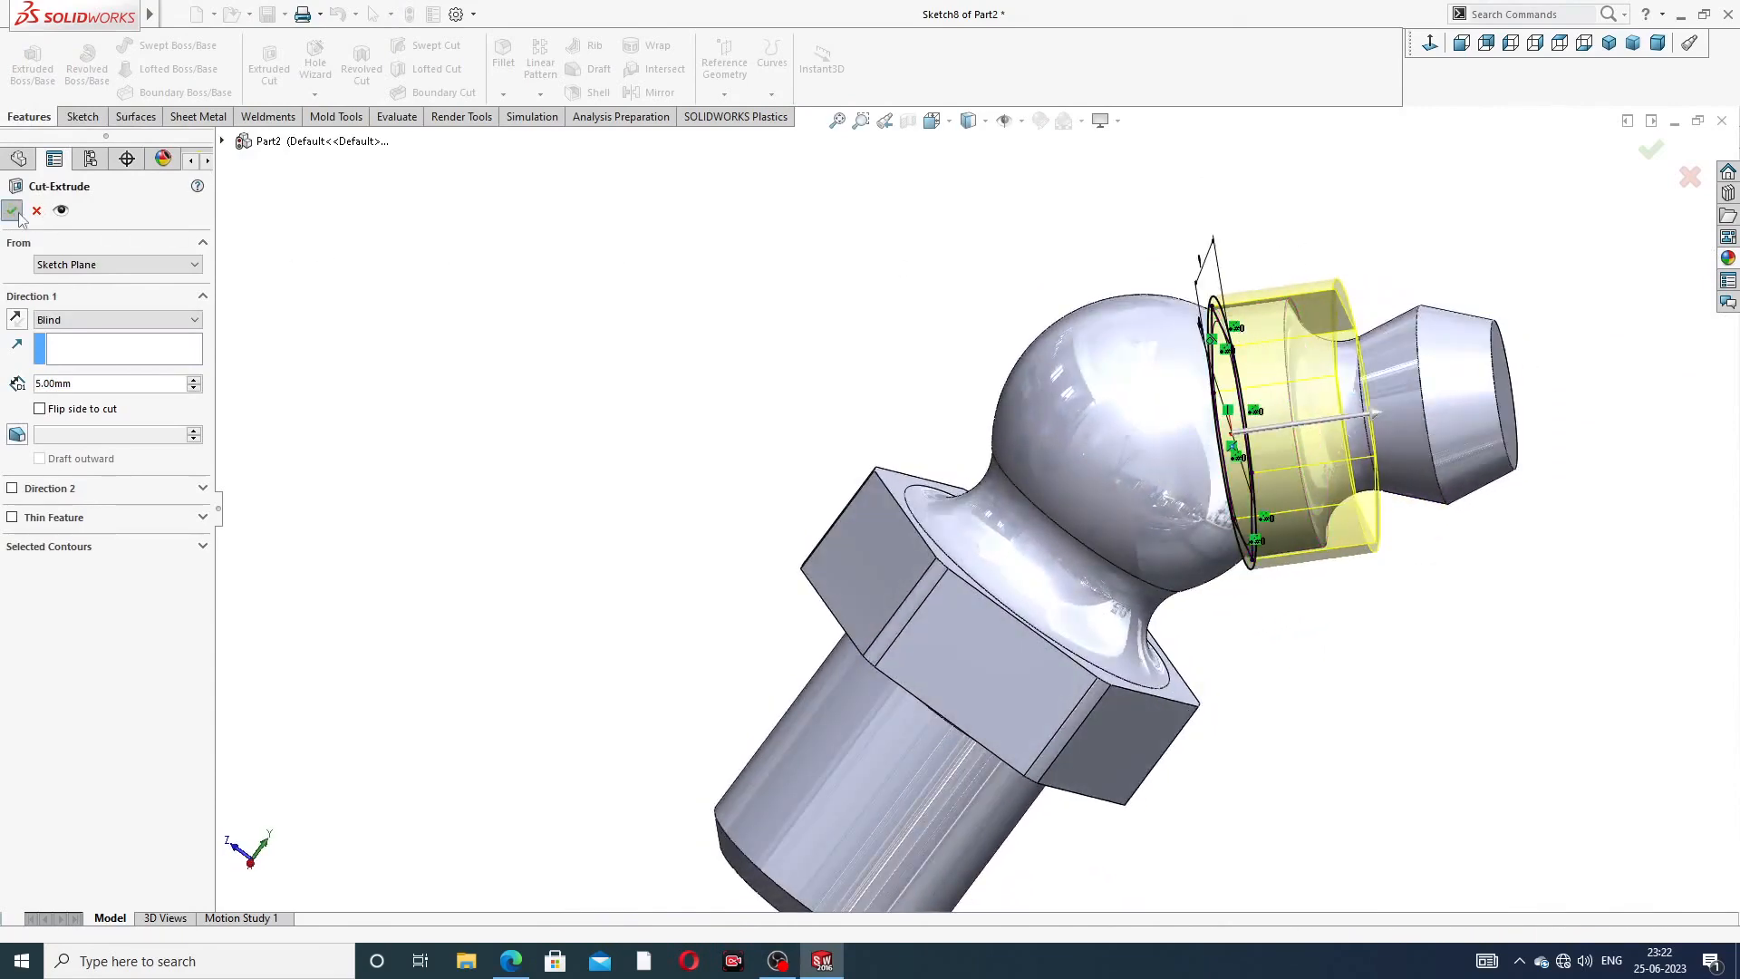
{"action": "left_click", "coordinate": [1002, 217]}
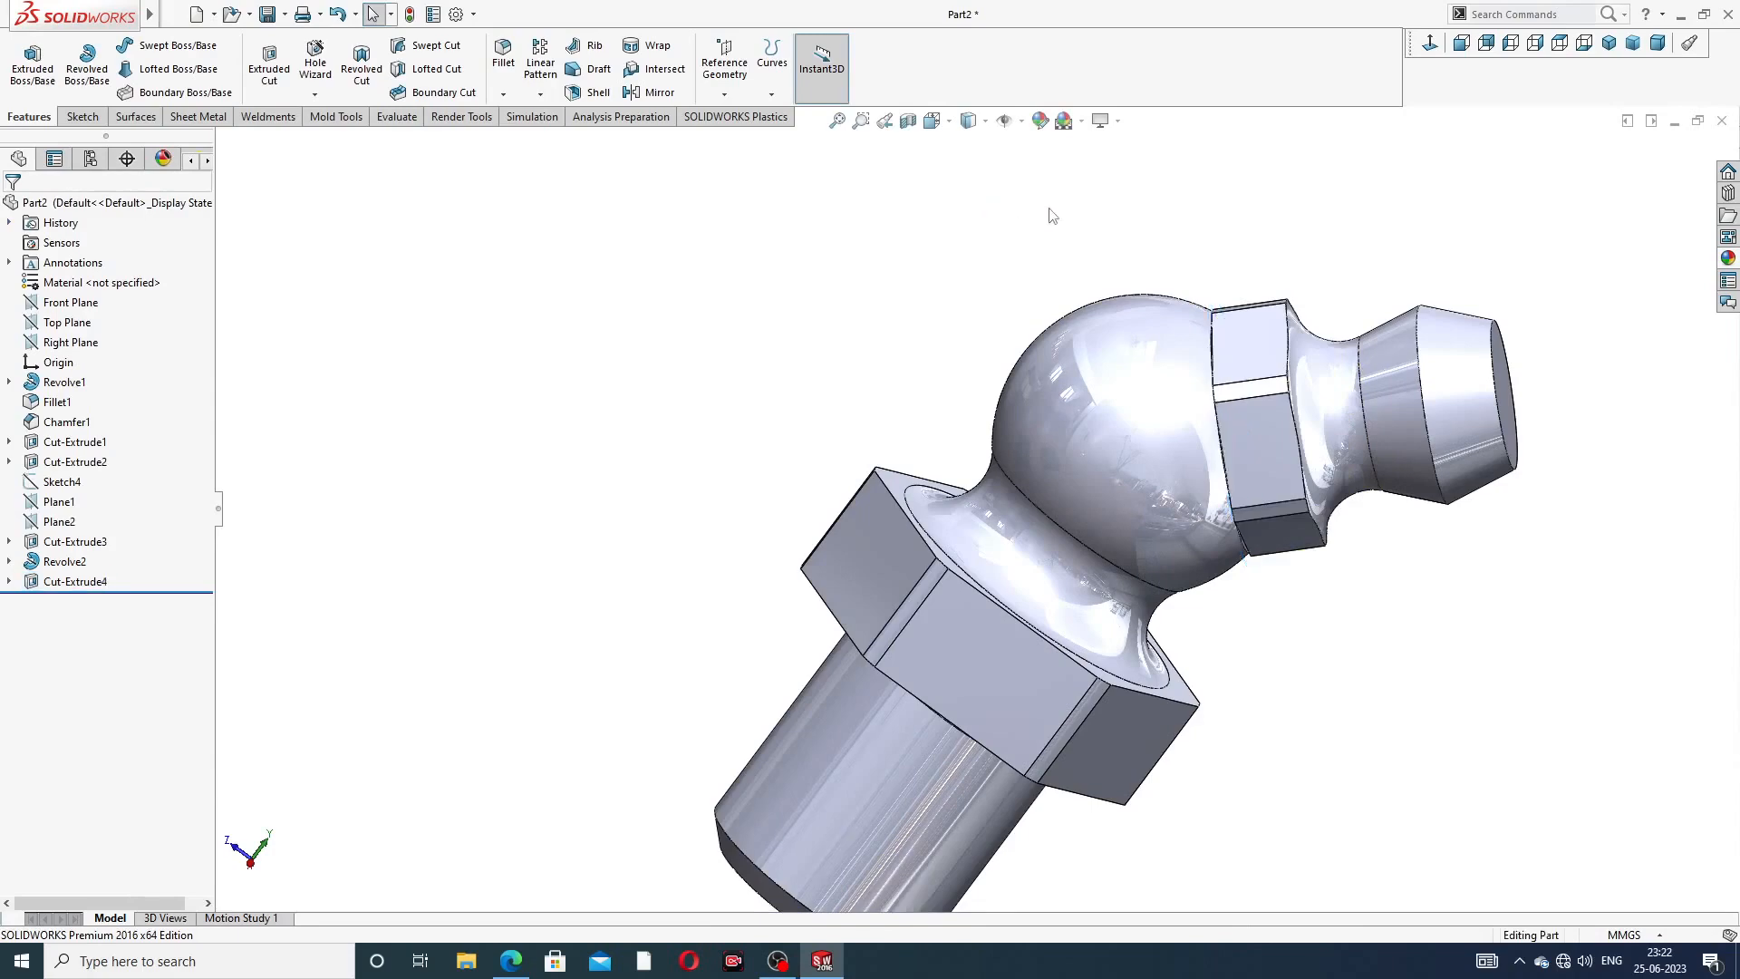
{"action": "middle_click_drag", "start_coordinate": [1288, 206], "coordinate": [1258, 218]}
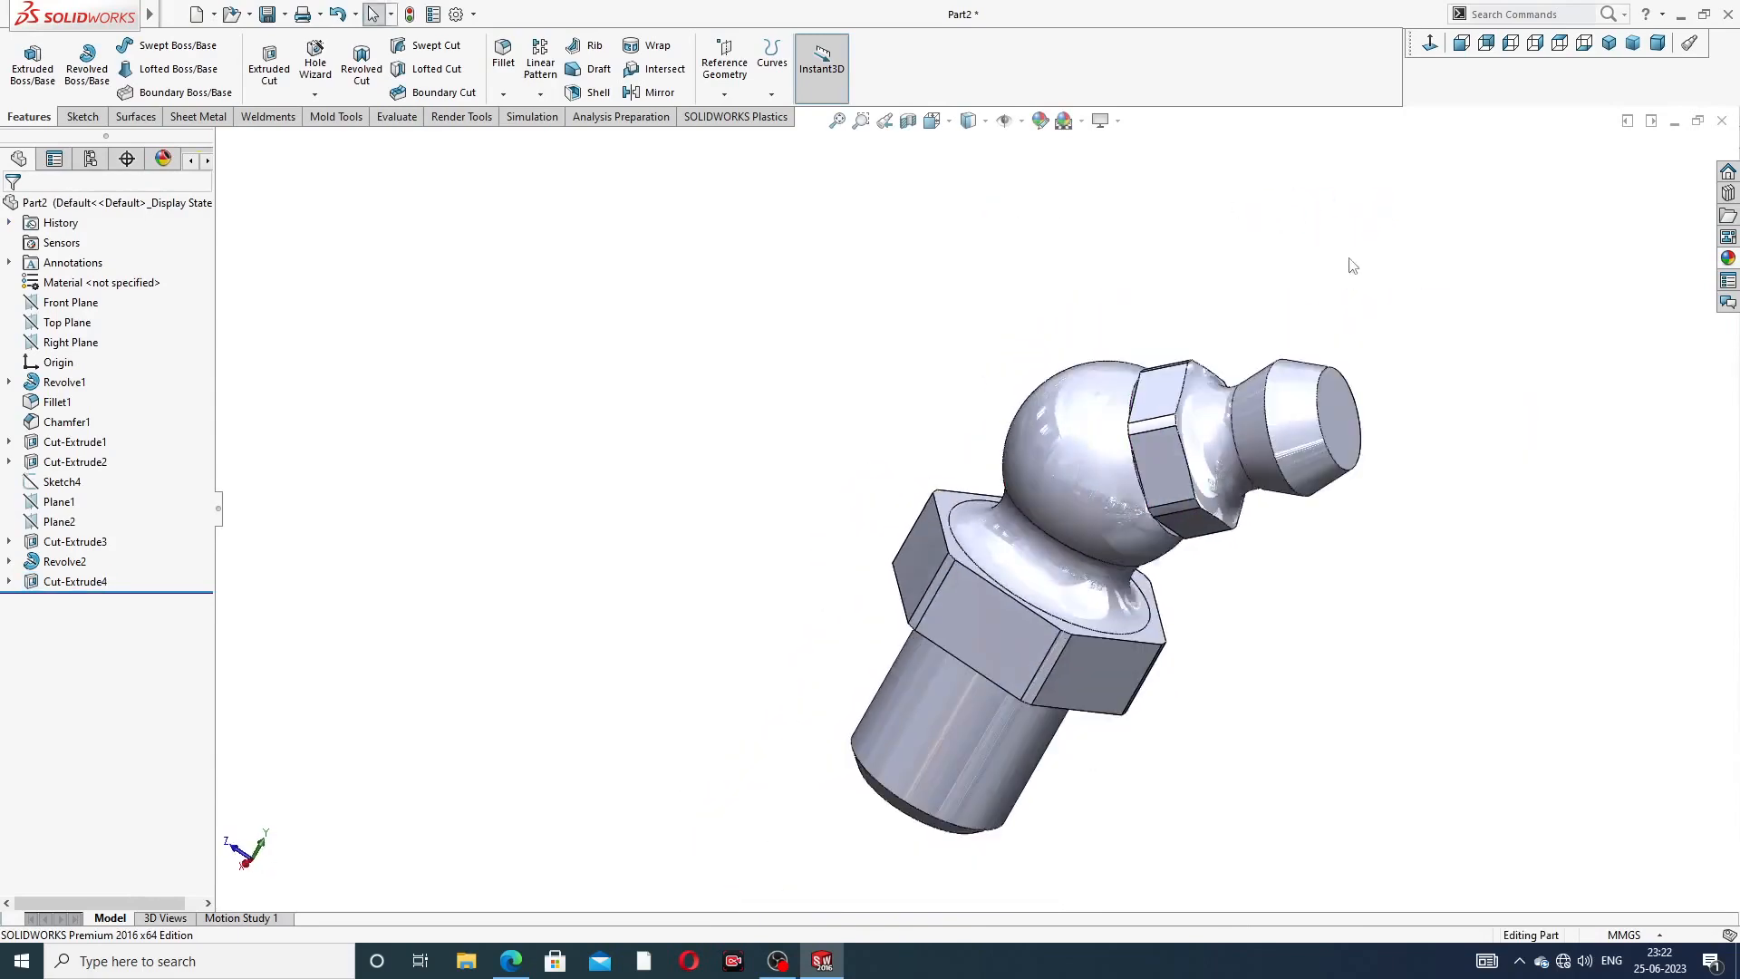
{"action": "middle_click_drag", "start_coordinate": [1390, 302], "coordinate": [1387, 245]}
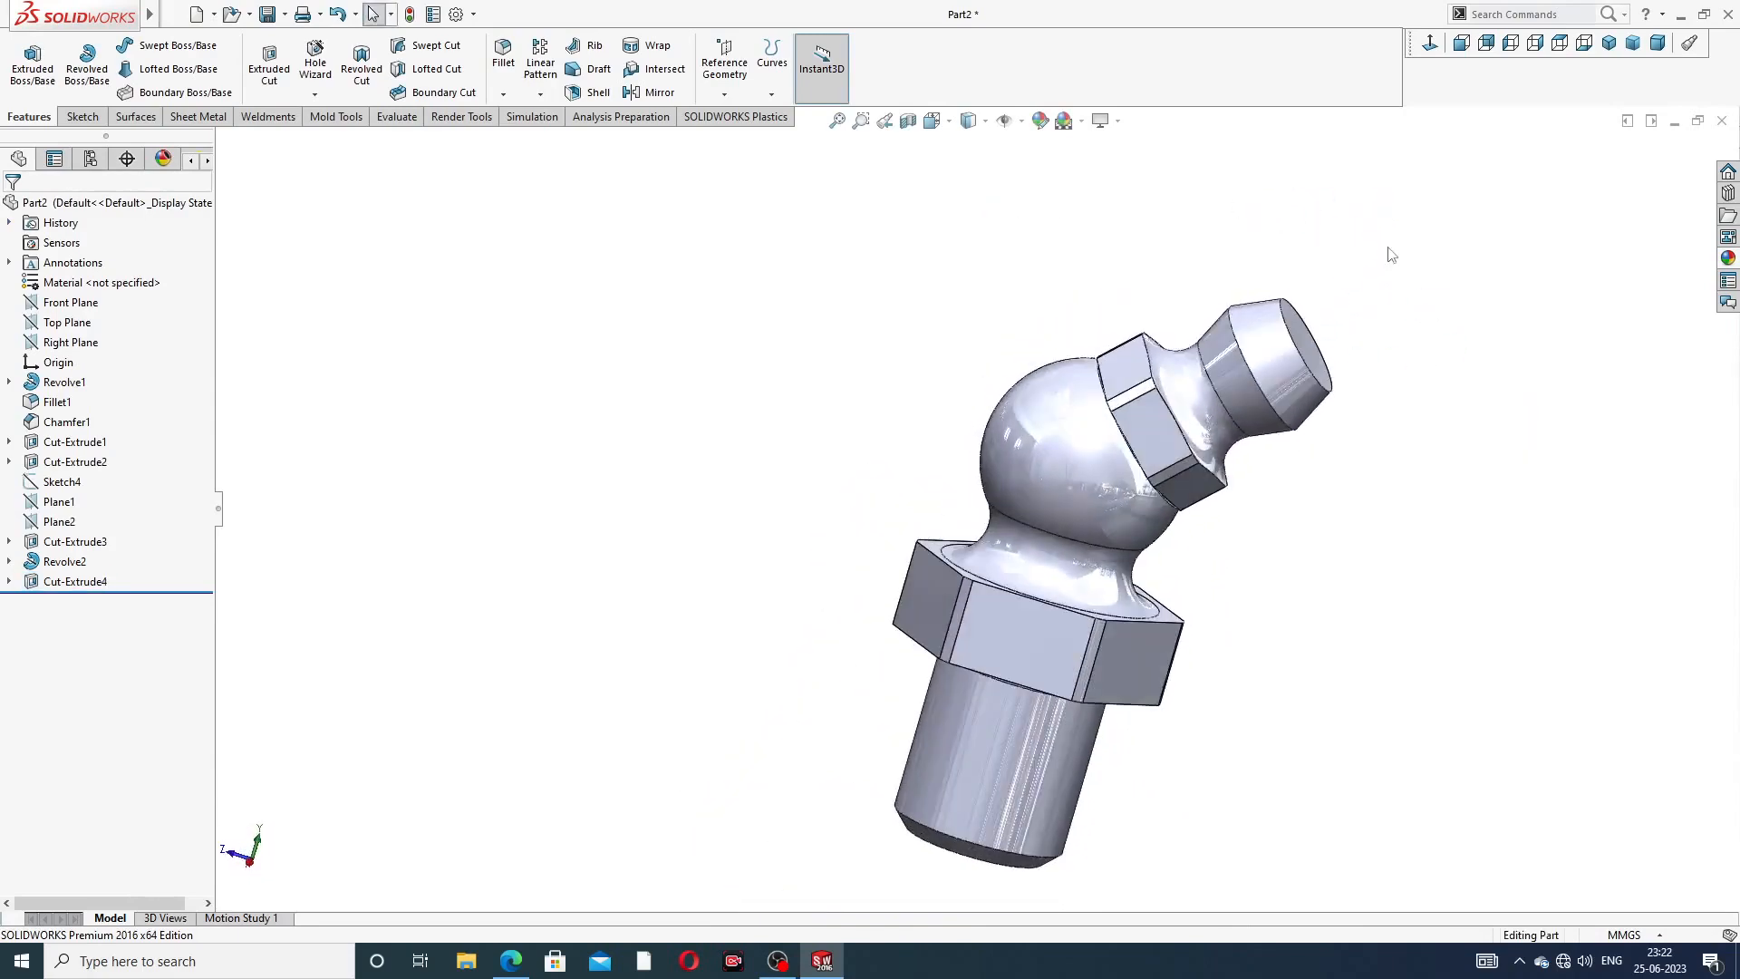
{"action": "scroll", "coordinate": [1285, 335], "scroll_direction": "down", "scroll_amount": 4}
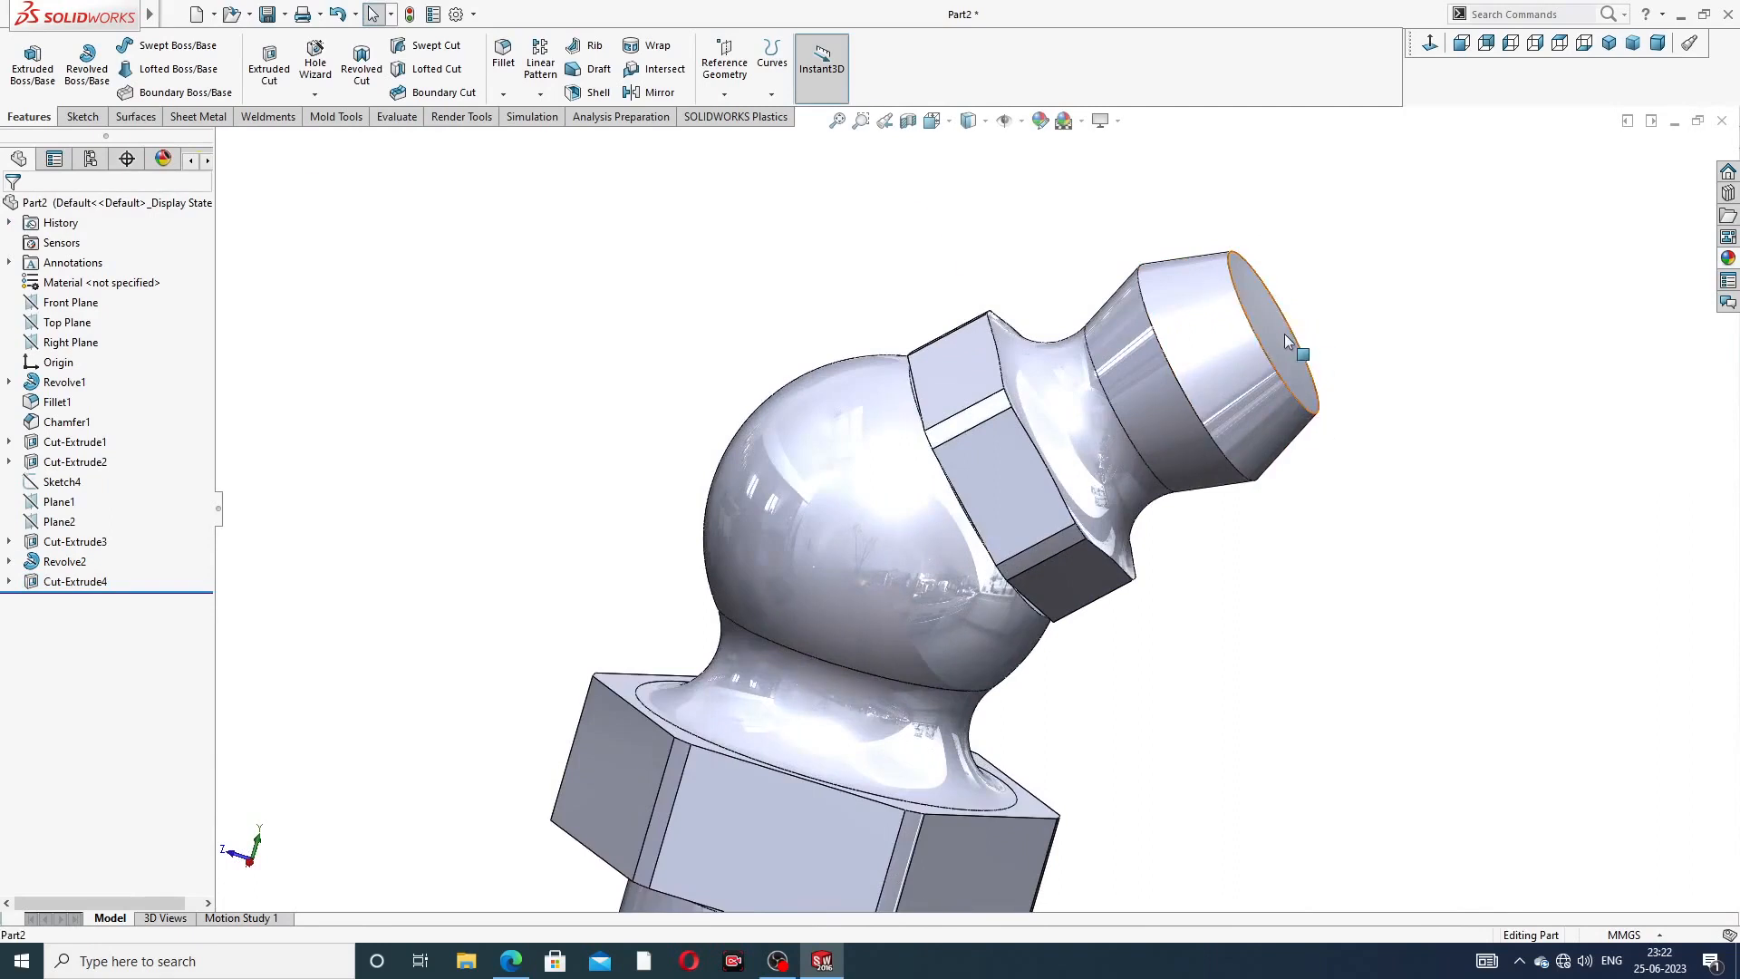
- Sketch a circle of about 1.5 mm radius on the nozzle's flat end face, centred on the sketch origin
{"action": "left_click", "coordinate": [1285, 340]}
{"action": "left_click", "coordinate": [1356, 288]}
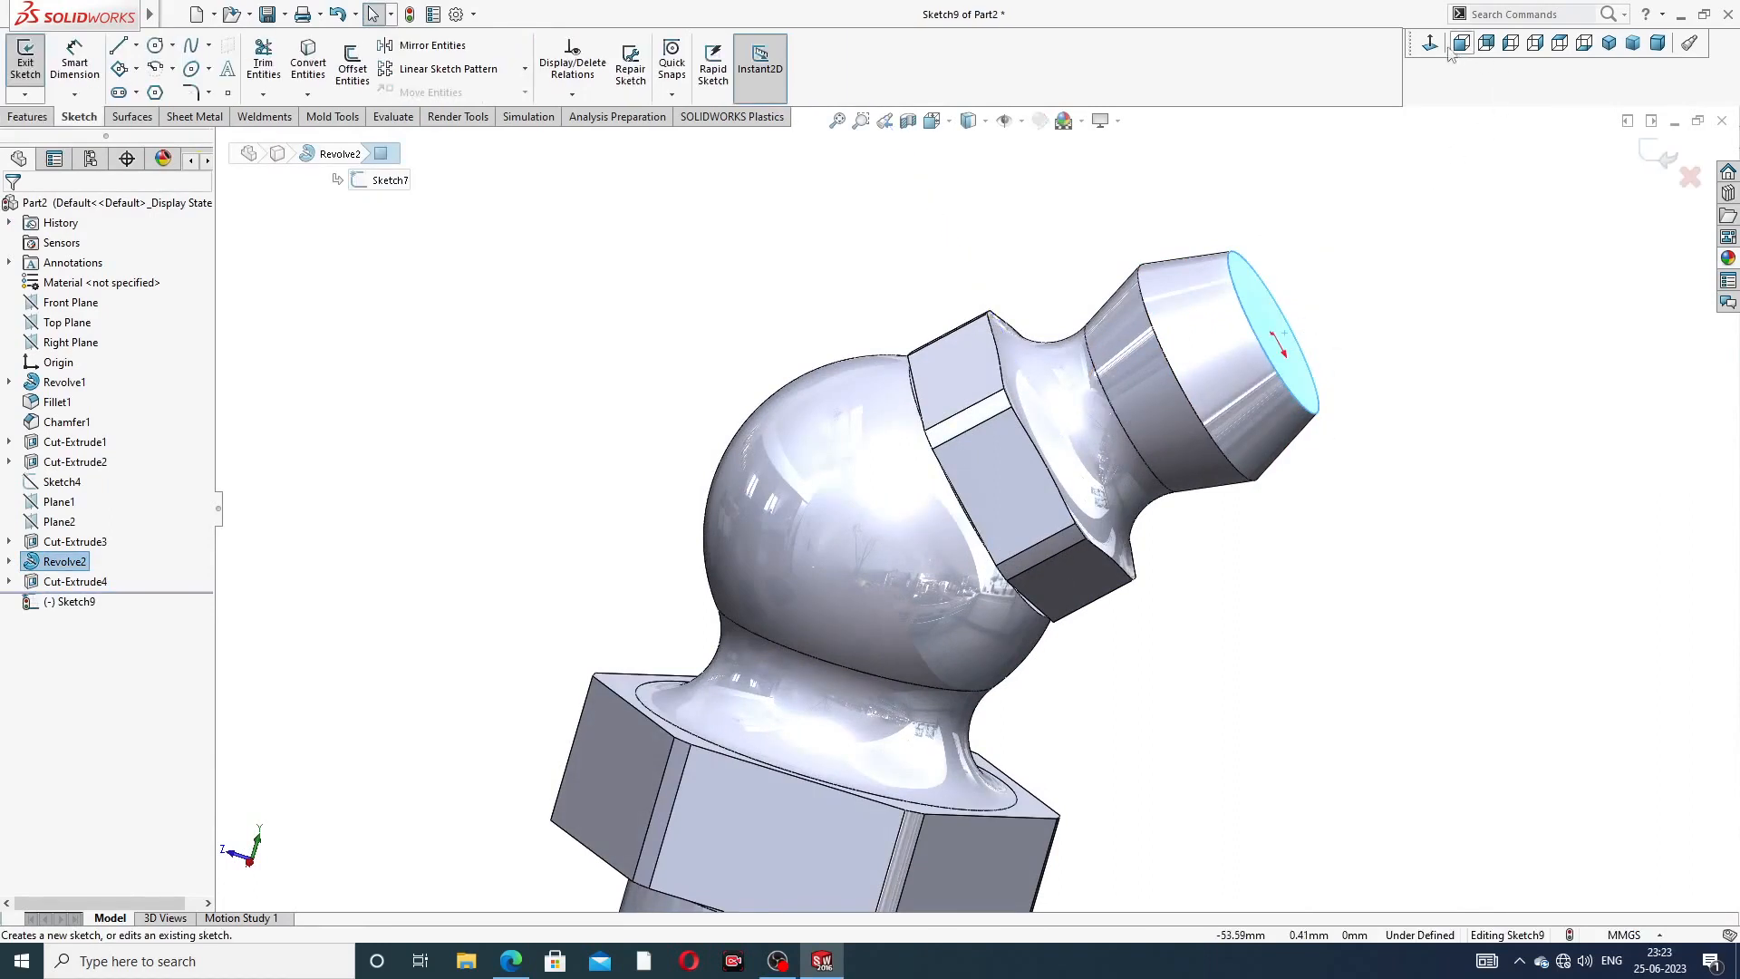
{"action": "left_click", "coordinate": [1459, 43]}
{"action": "left_click", "coordinate": [155, 45]}
{"action": "scroll", "coordinate": [968, 580], "scroll_direction": "down", "scroll_amount": 2}
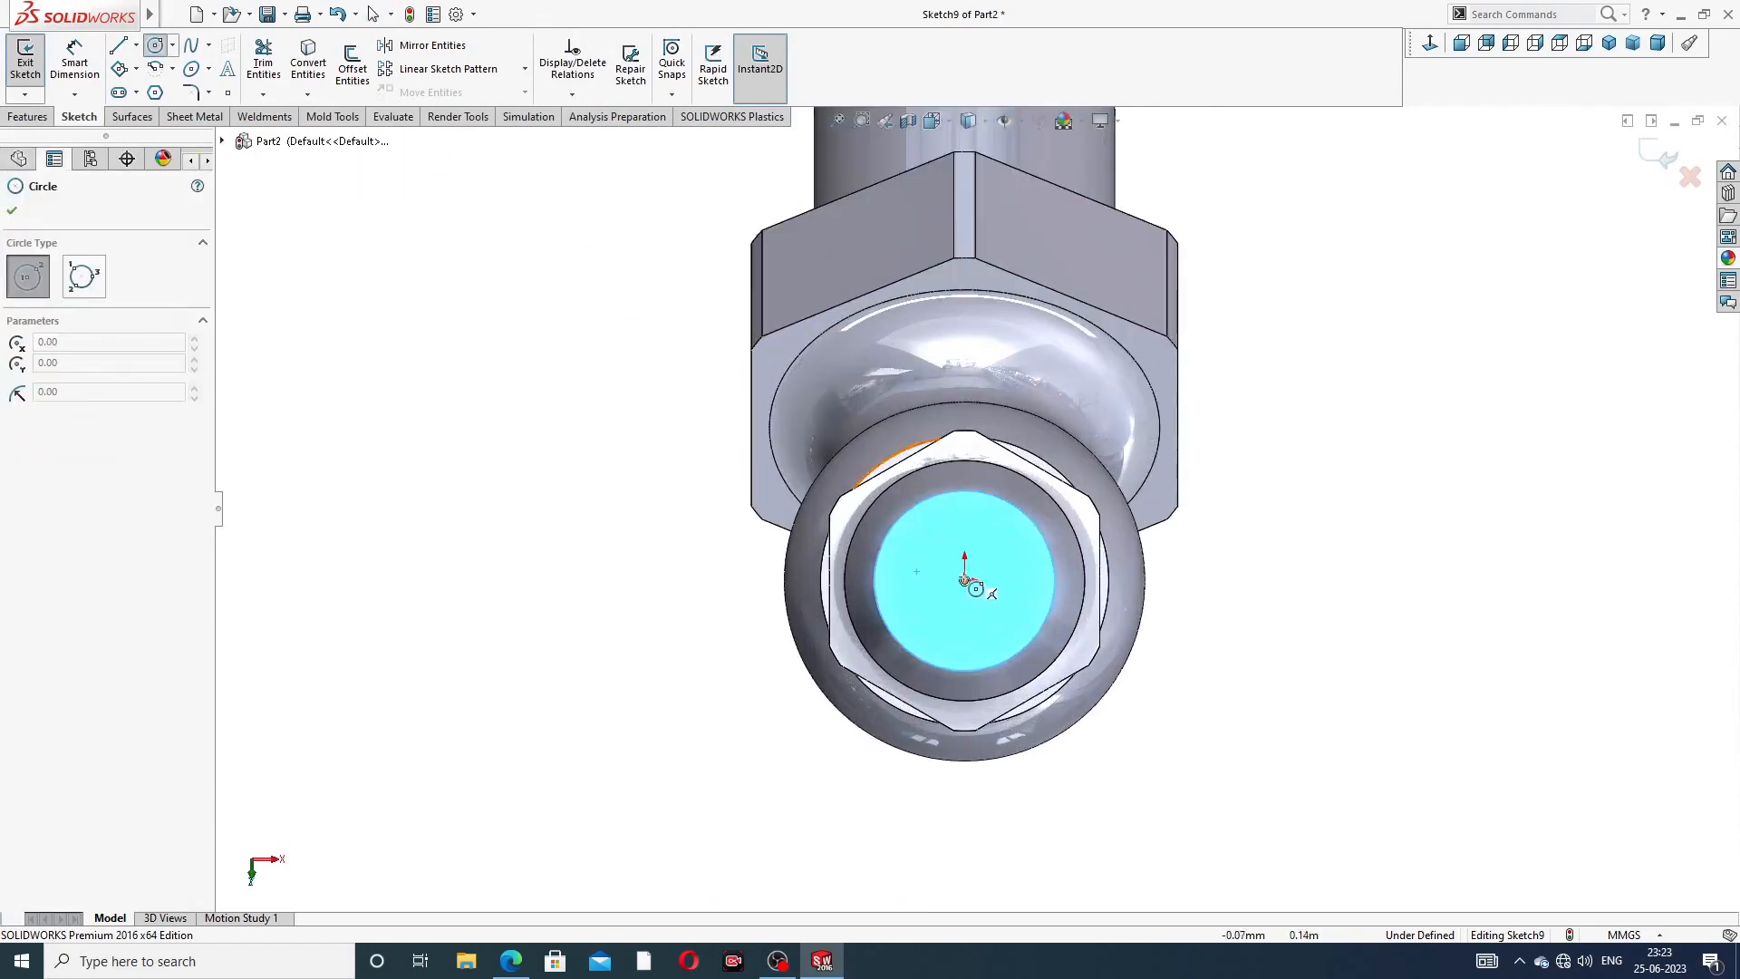
{"action": "left_click", "coordinate": [964, 580]}
{"action": "left_click", "coordinate": [996, 611]}
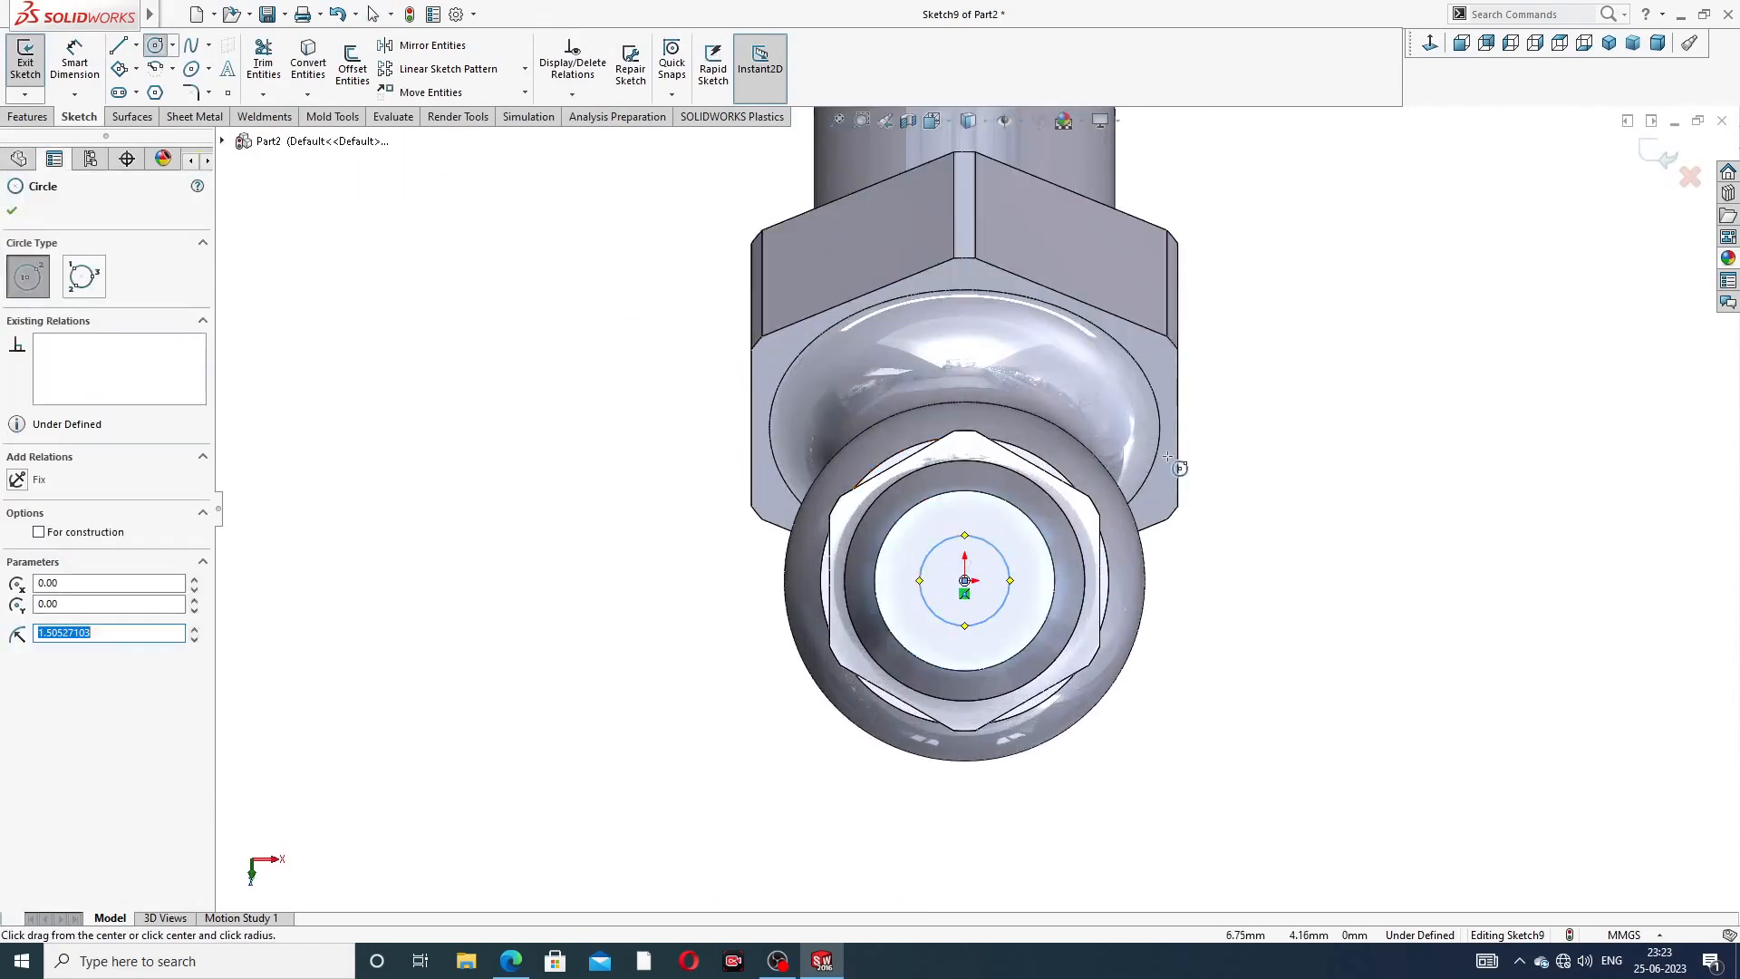
{"action": "right_click", "coordinate": [1196, 464]}
{"action": "left_click", "coordinate": [1228, 473]}
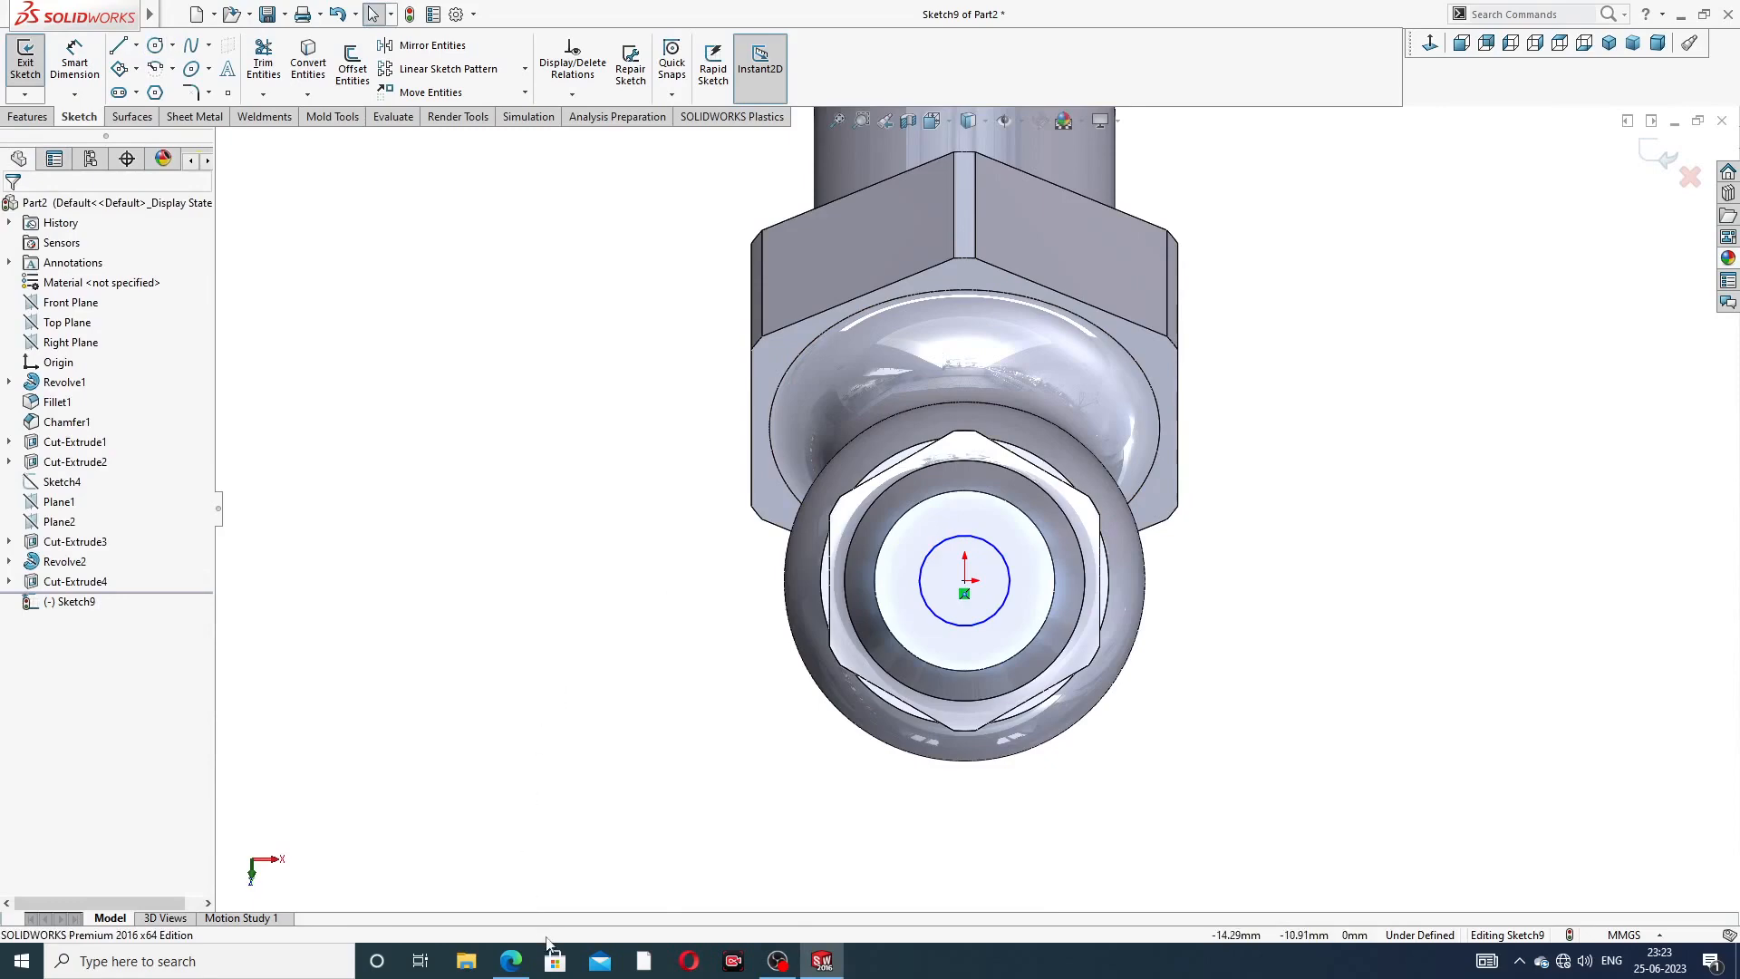
- Check the bore size in the PDF drawing and dimension the end-face circle's diameter at 3 mm
{"action": "left_click", "coordinate": [510, 961]}
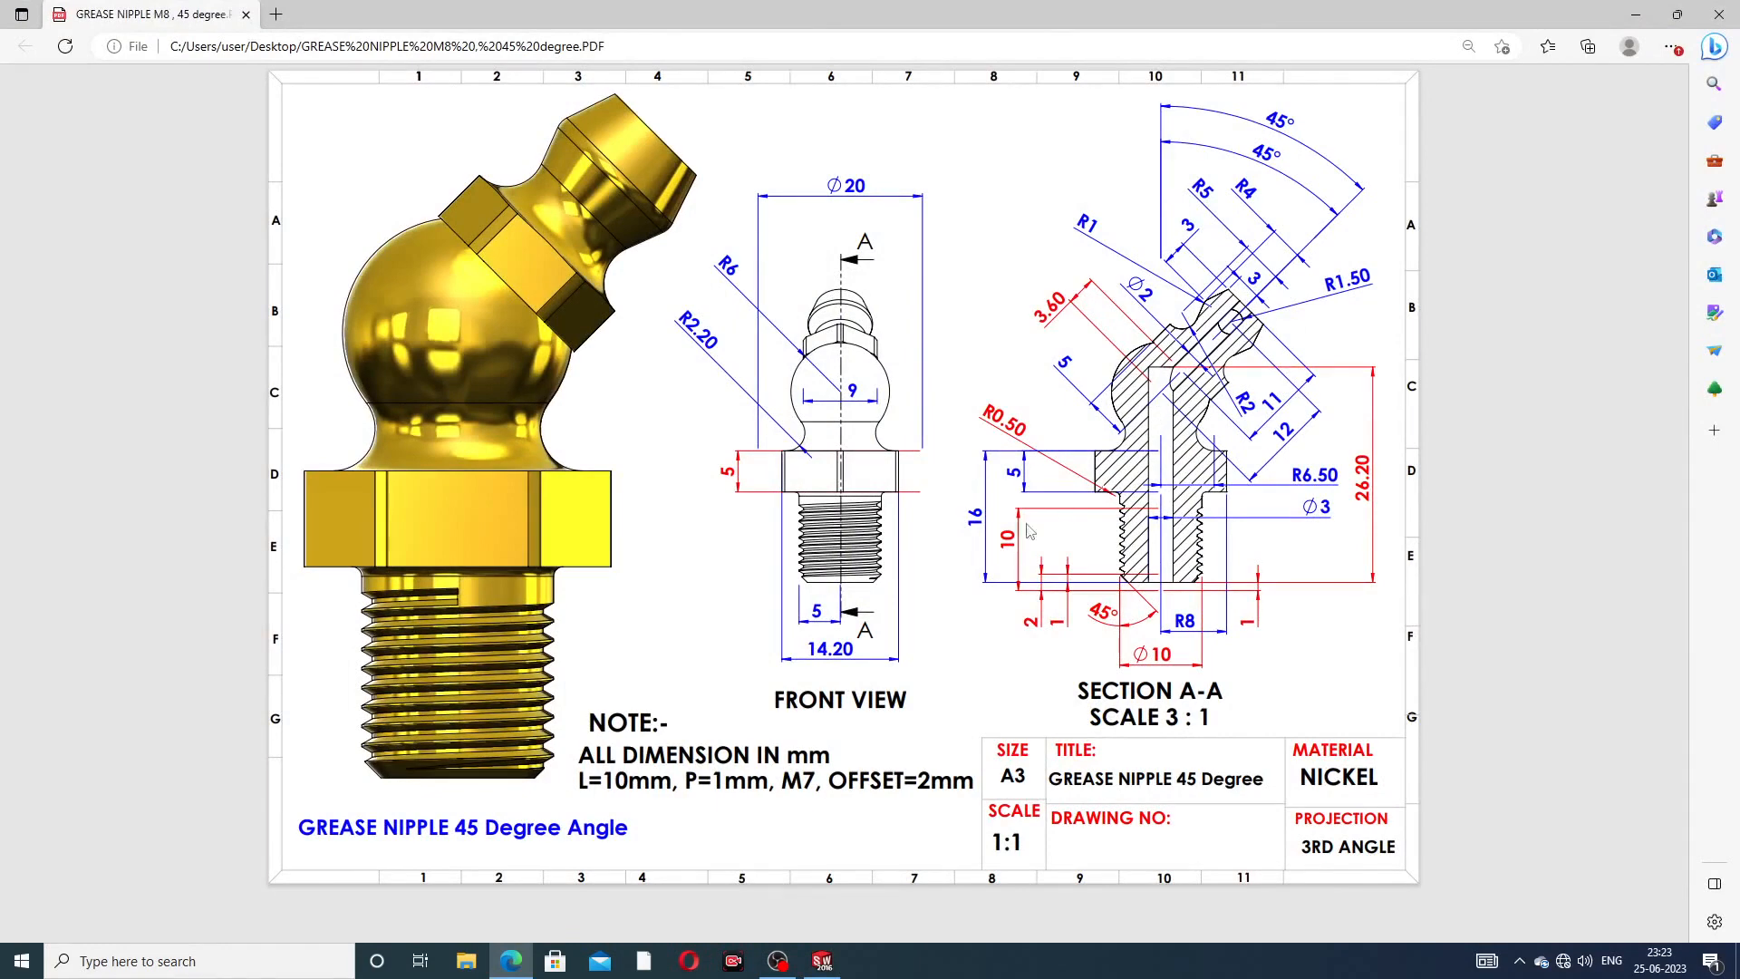
{"action": "left_click", "coordinate": [510, 960]}
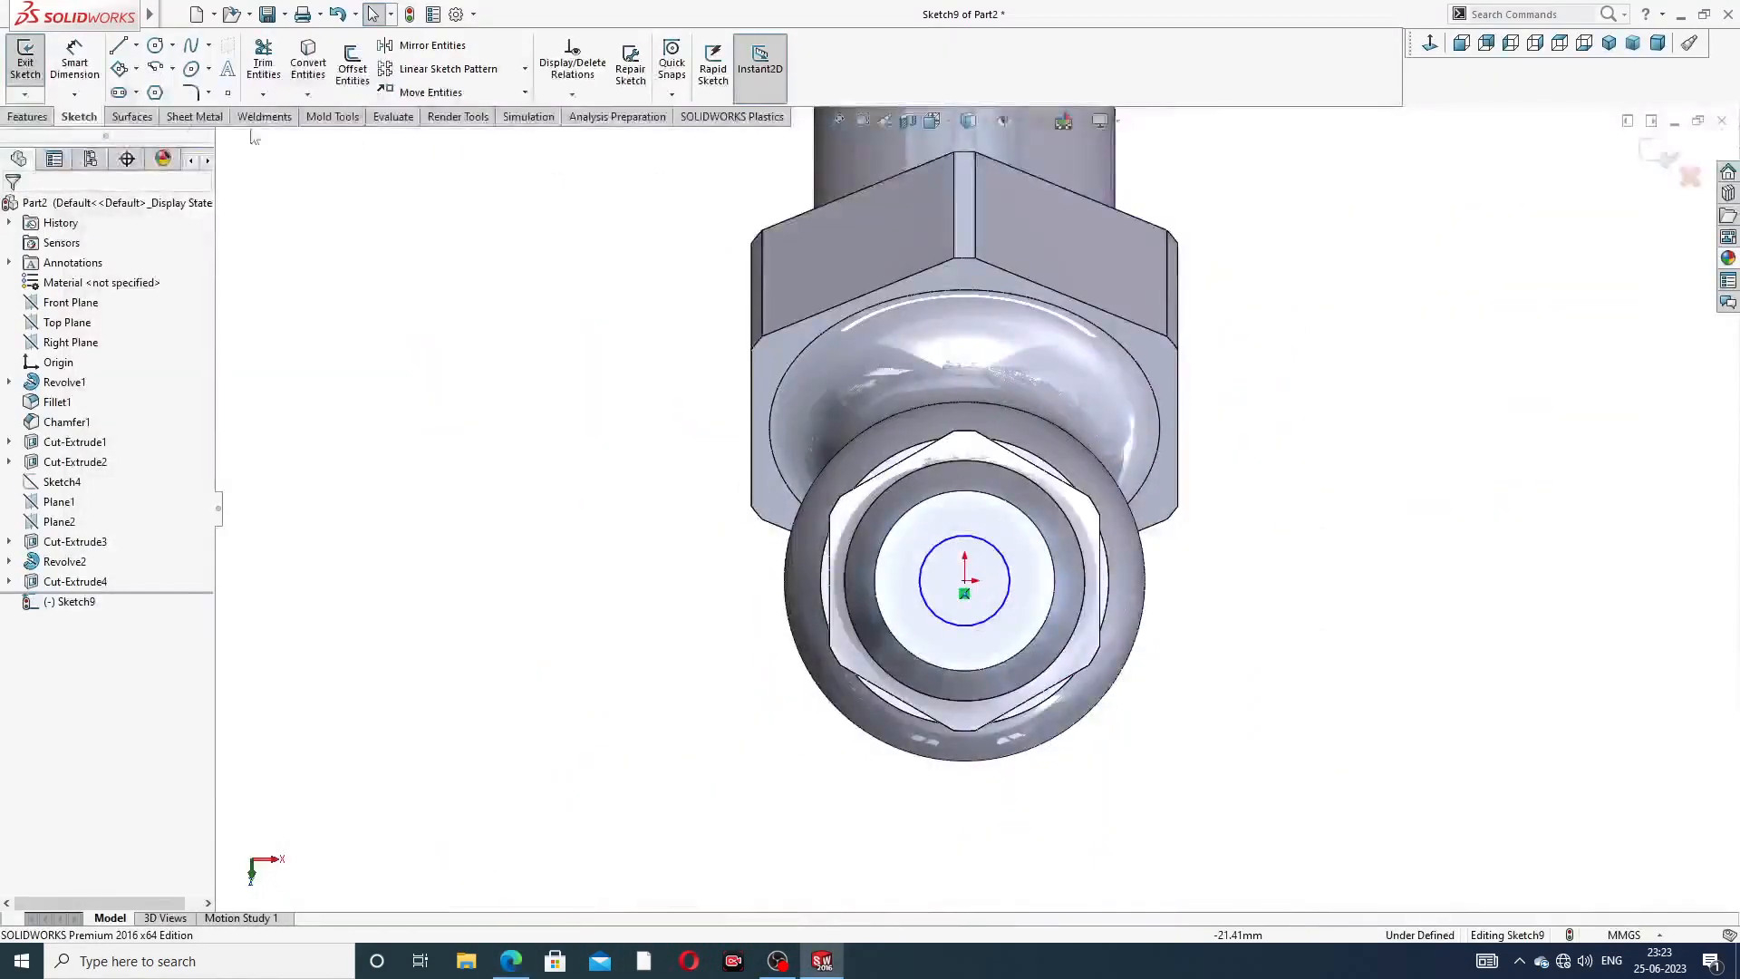
{"action": "left_click", "coordinate": [74, 59]}
{"action": "left_click", "coordinate": [1004, 564]}
{"action": "left_click", "coordinate": [1239, 513]}
{"action": "type", "text": "3"}
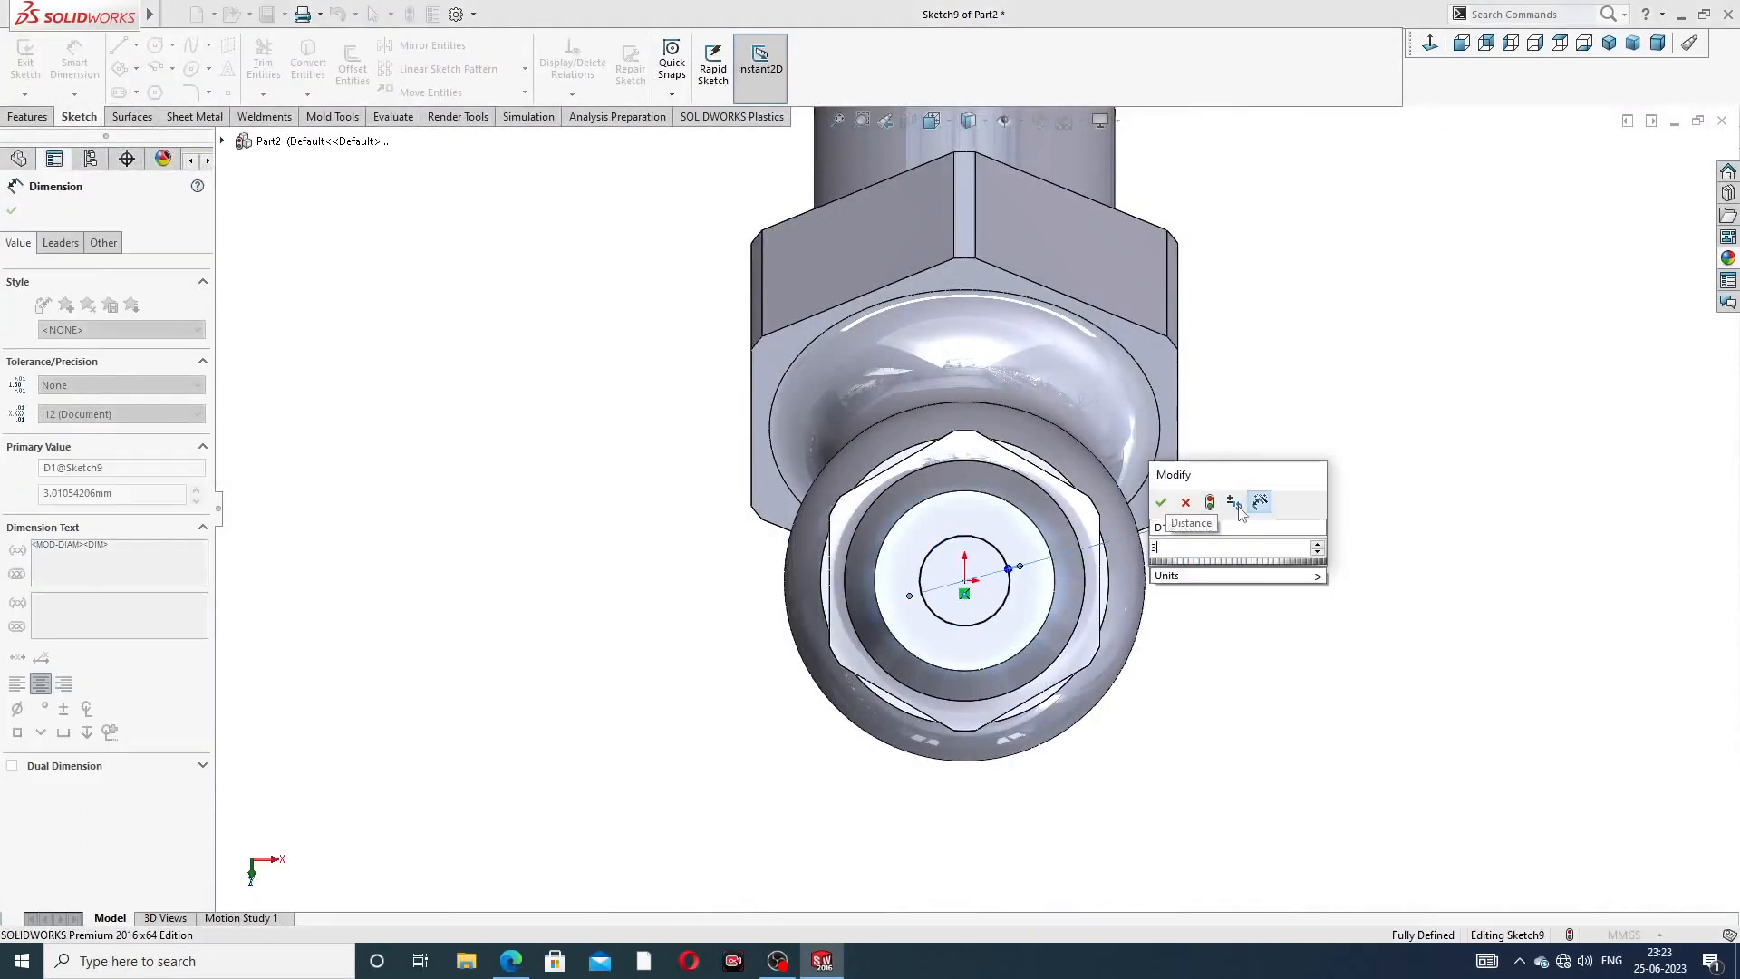
{"action": "key", "text": "Return"}
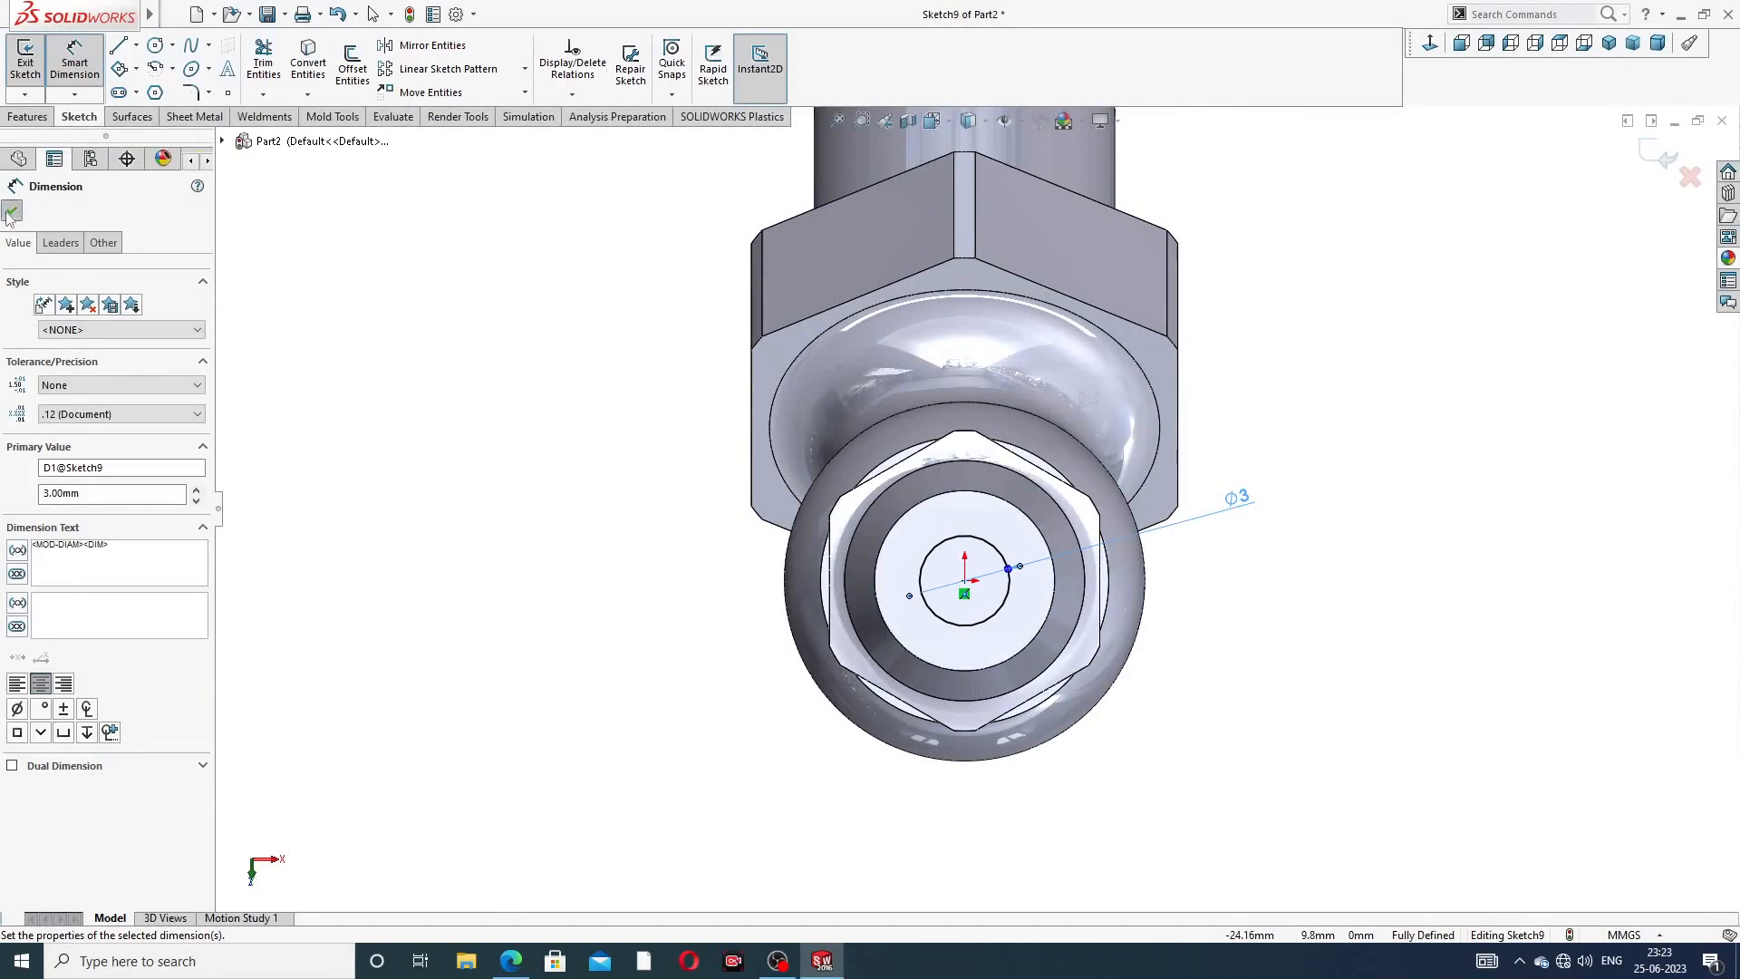
{"action": "left_click", "coordinate": [10, 212]}
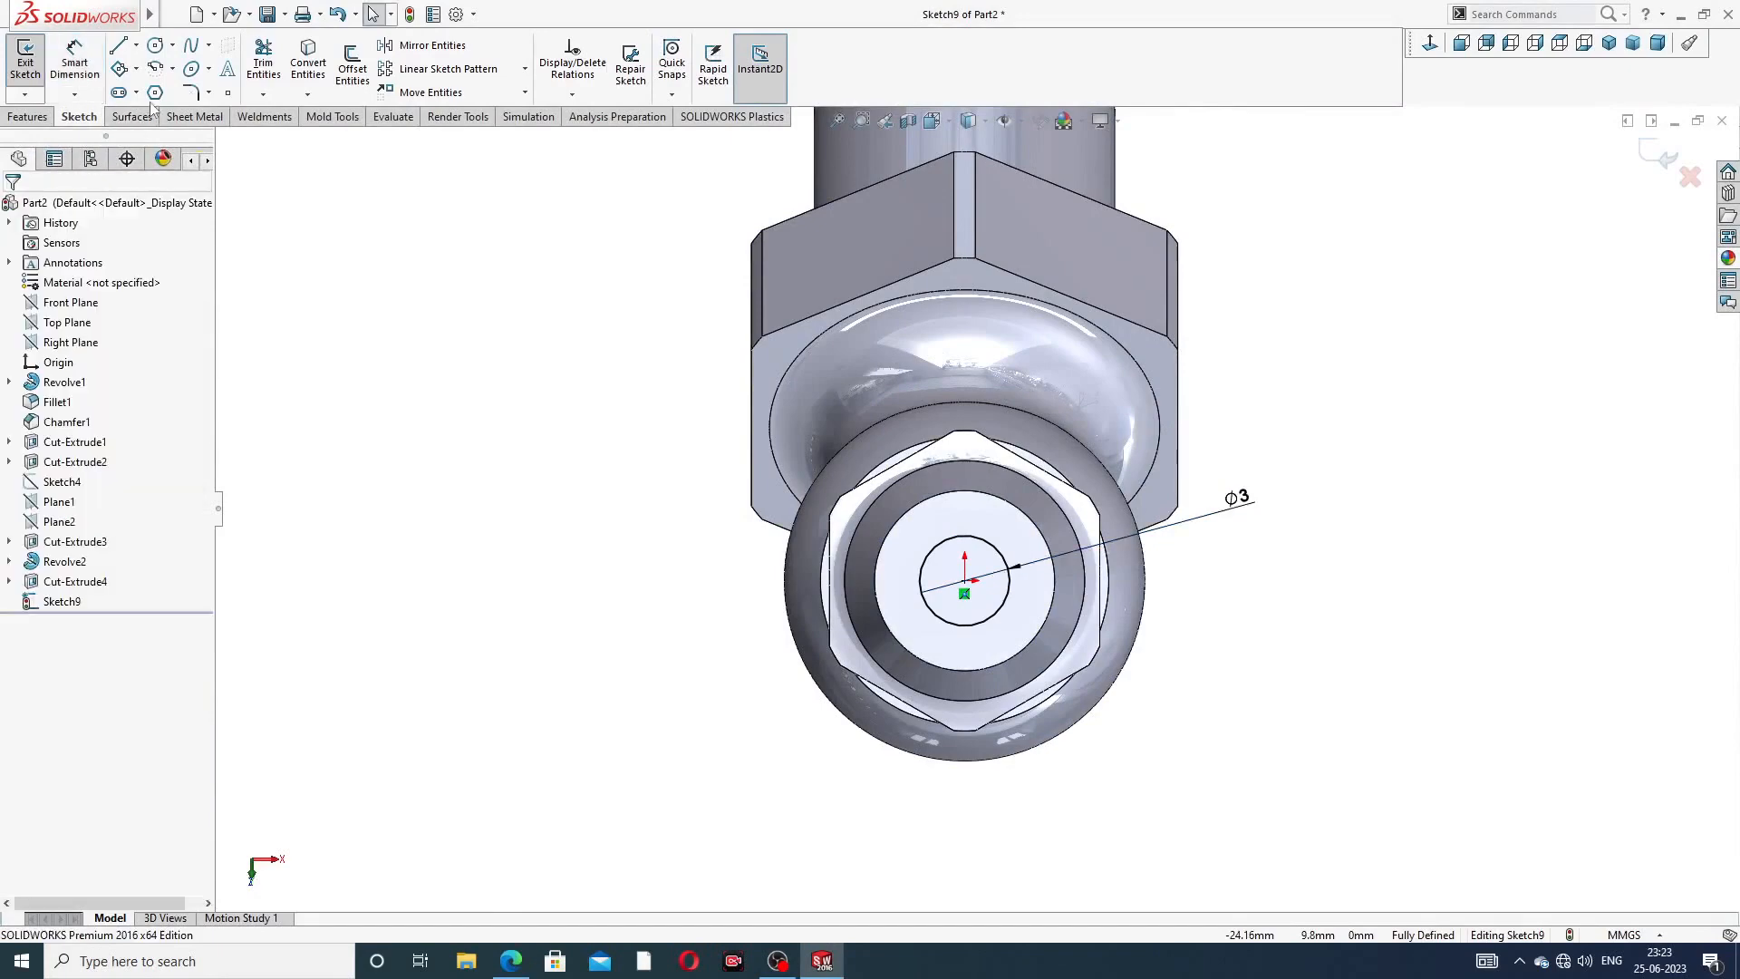
- Cut-extrude the 3 mm circle through the nozzle up to the inner cylindrical surface of the threaded shank's bore
{"action": "left_click", "coordinate": [26, 117]}
{"action": "left_click", "coordinate": [269, 66]}
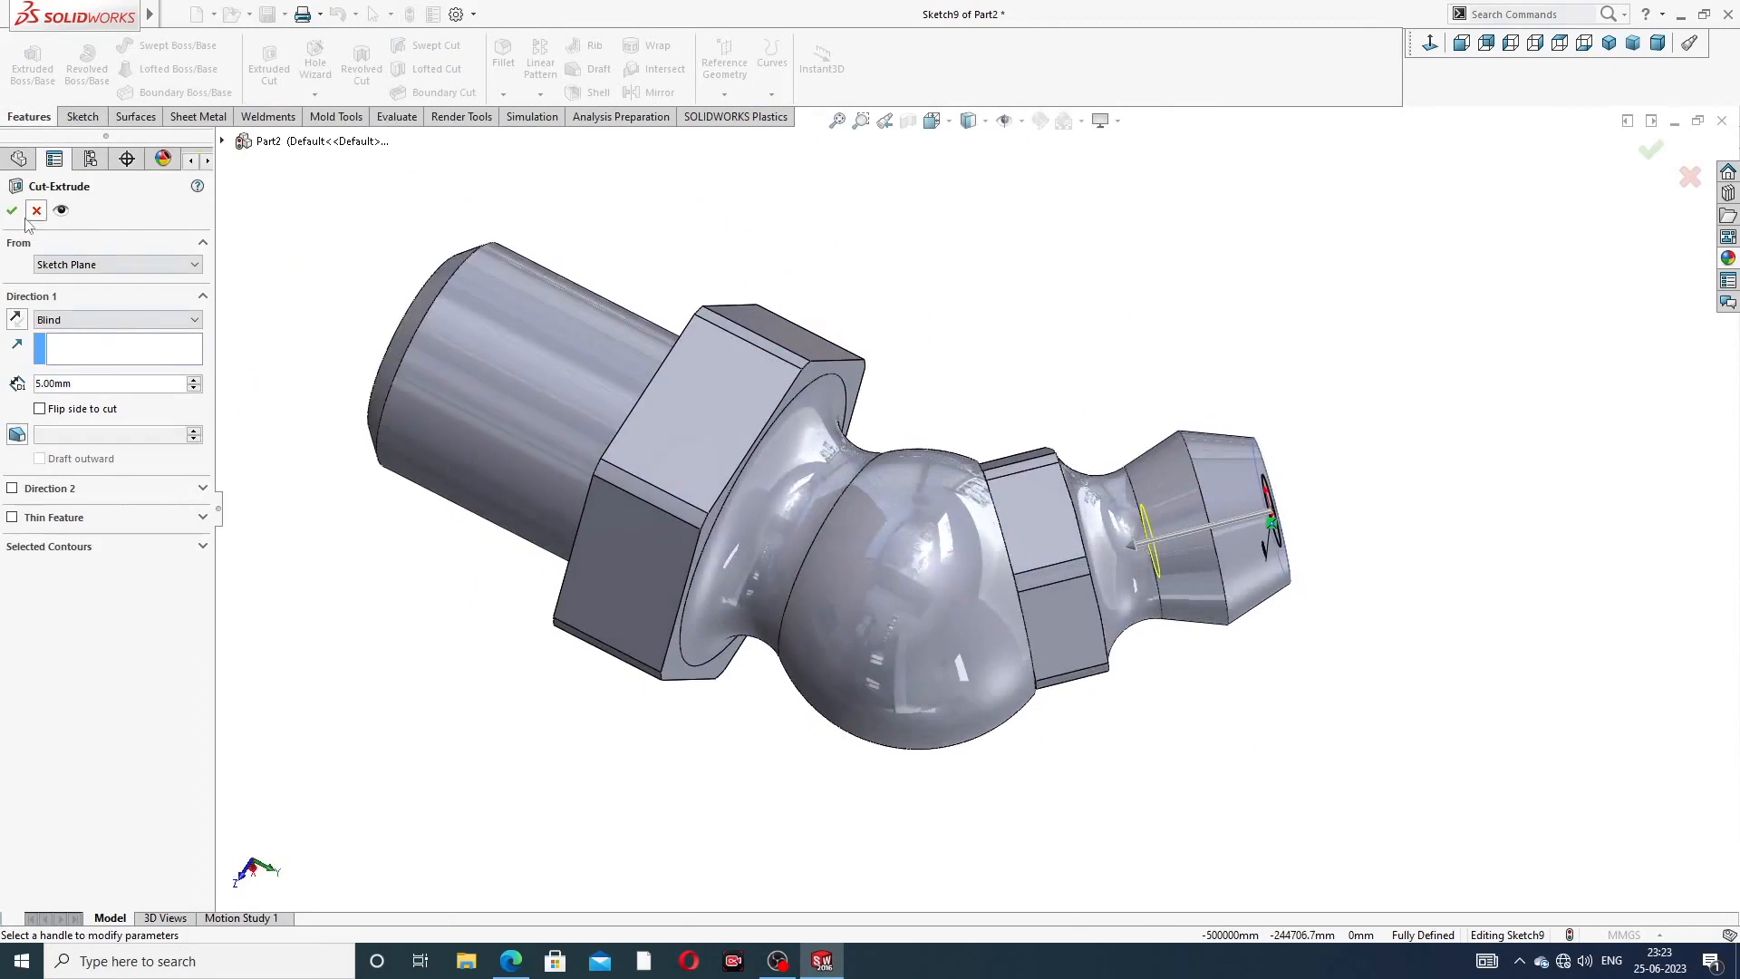
{"action": "left_click", "coordinate": [92, 320]}
{"action": "left_click", "coordinate": [113, 396]}
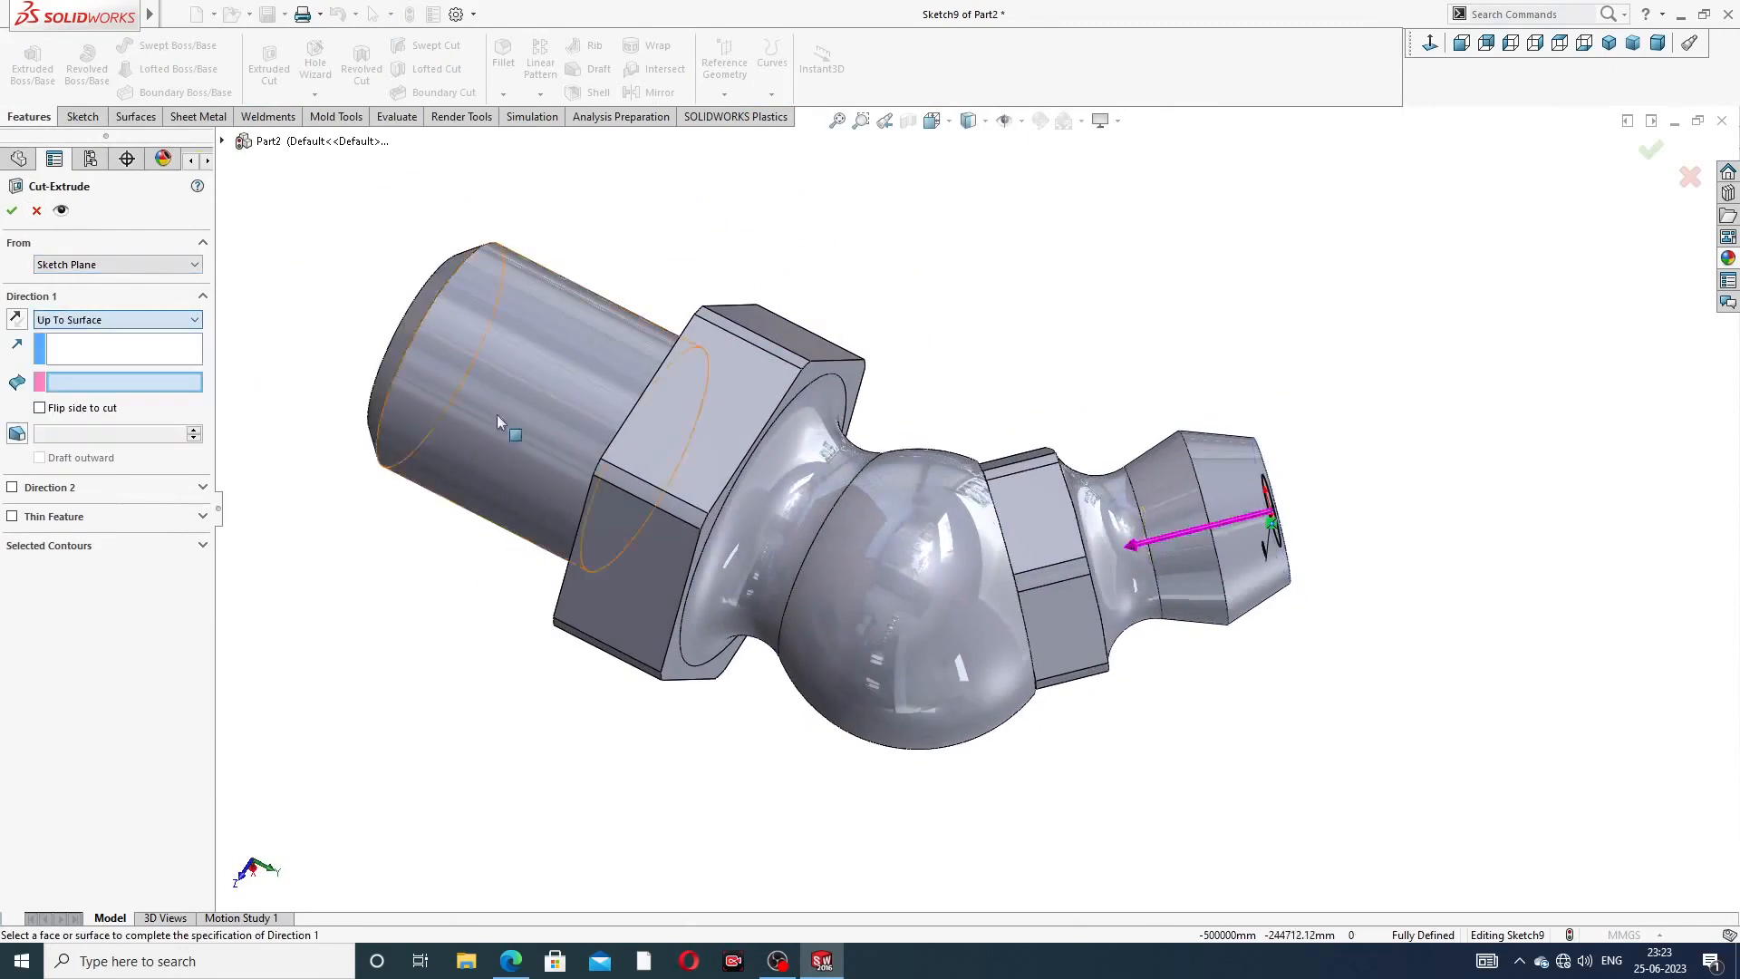
{"action": "middle_click_drag", "start_coordinate": [712, 336], "coordinate": [1076, 323]}
{"action": "scroll", "coordinate": [929, 435], "scroll_direction": "up", "scroll_amount": 2}
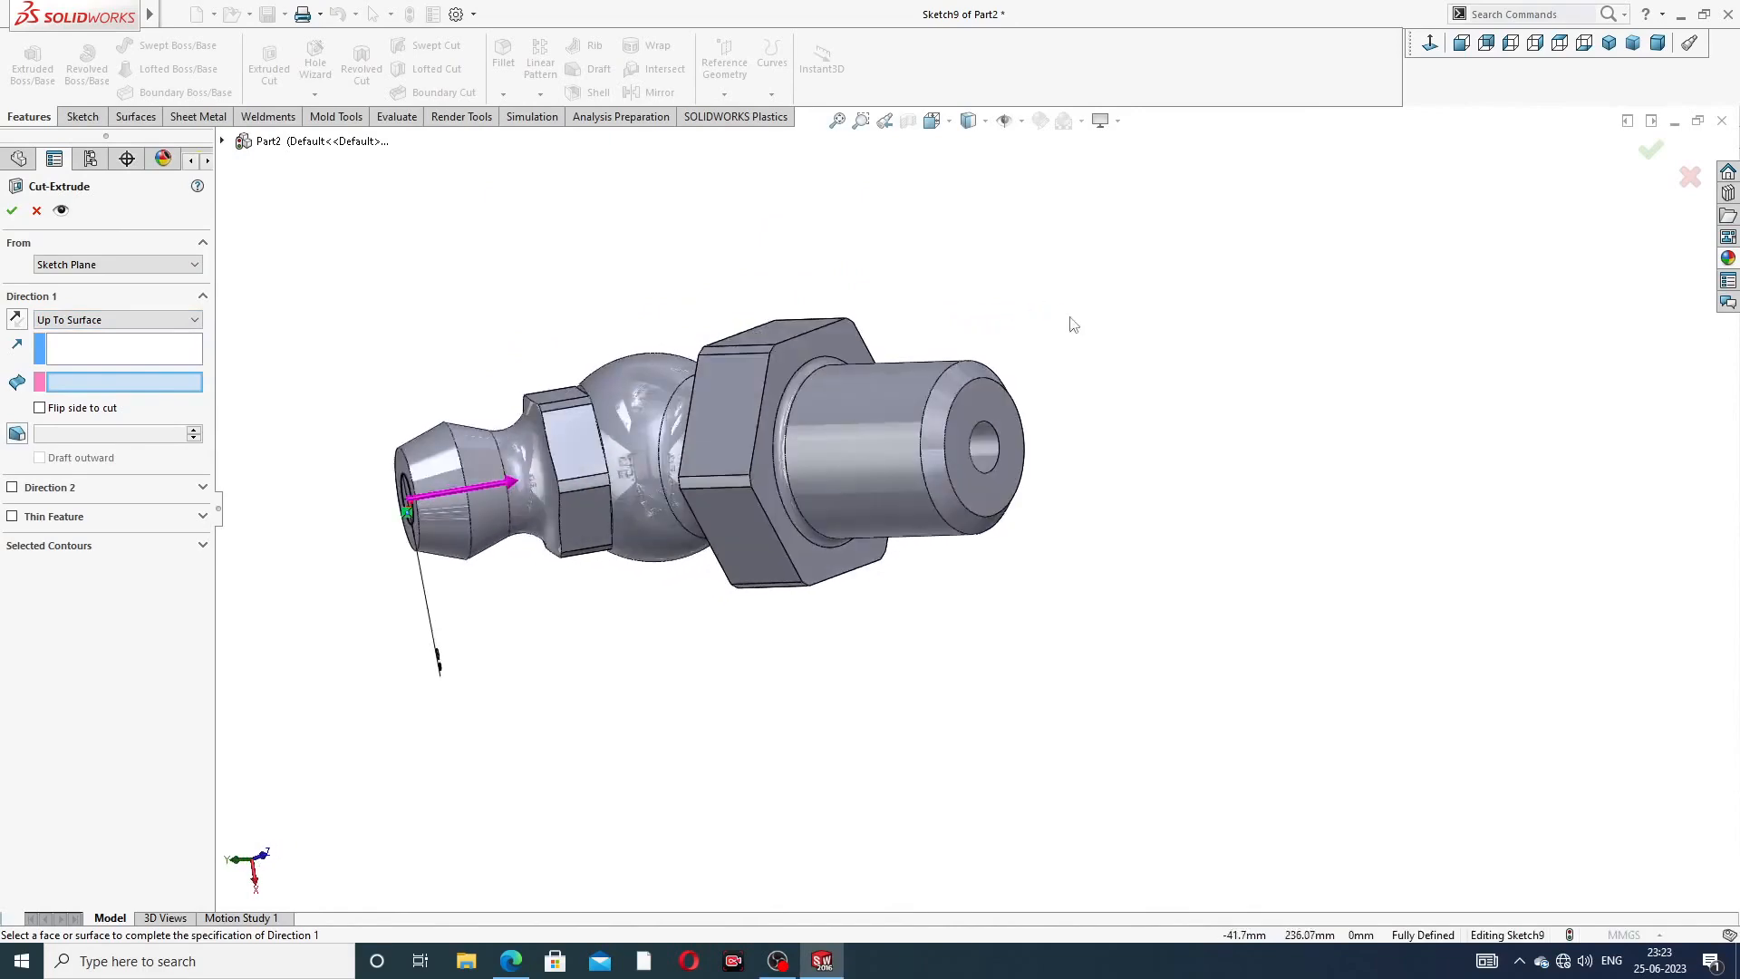
{"action": "middle_click_drag", "start_coordinate": [628, 440], "coordinate": [689, 444]}
{"action": "scroll", "coordinate": [687, 444], "scroll_direction": "down", "scroll_amount": 4}
{"action": "scroll", "coordinate": [823, 508], "scroll_direction": "down", "scroll_amount": 2}
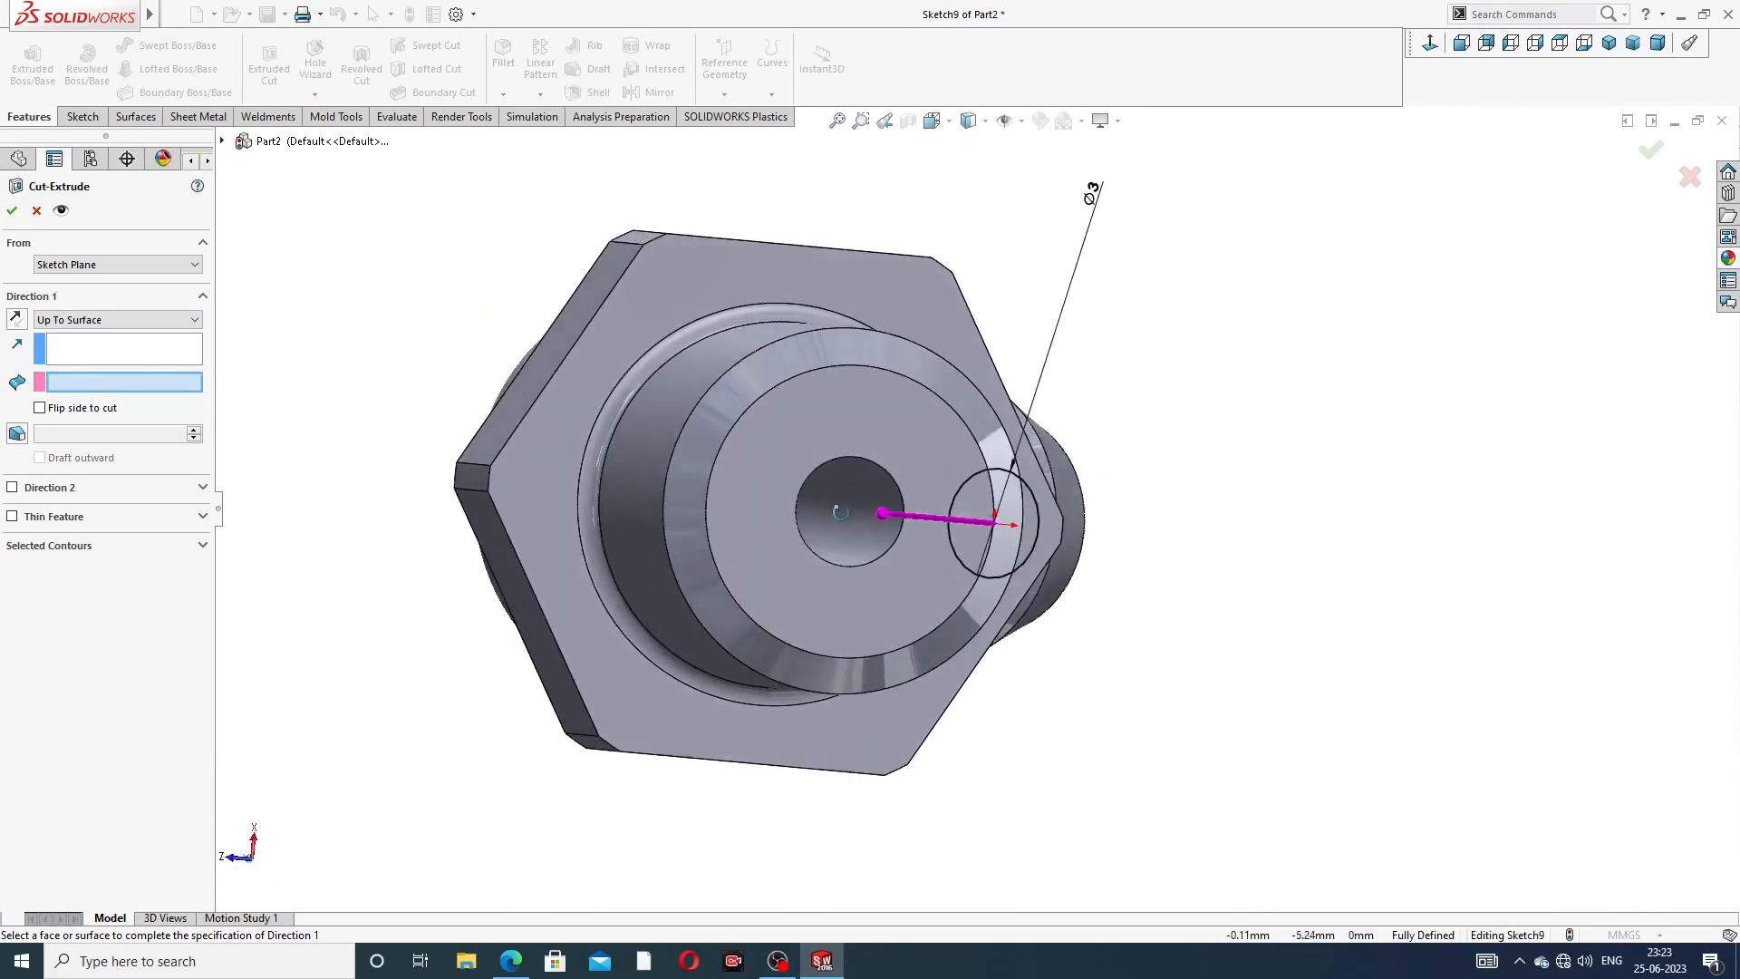
{"action": "mouse_move", "coordinate": [806, 492]}
{"action": "middle_mouse_down"}
{"action": "mouse_move", "coordinate": [781, 518]}
{"action": "mouse_move", "coordinate": [806, 526]}
{"action": "mouse_move", "coordinate": [818, 483]}
{"action": "middle_mouse_up"}
{"action": "left_click", "coordinate": [813, 507]}
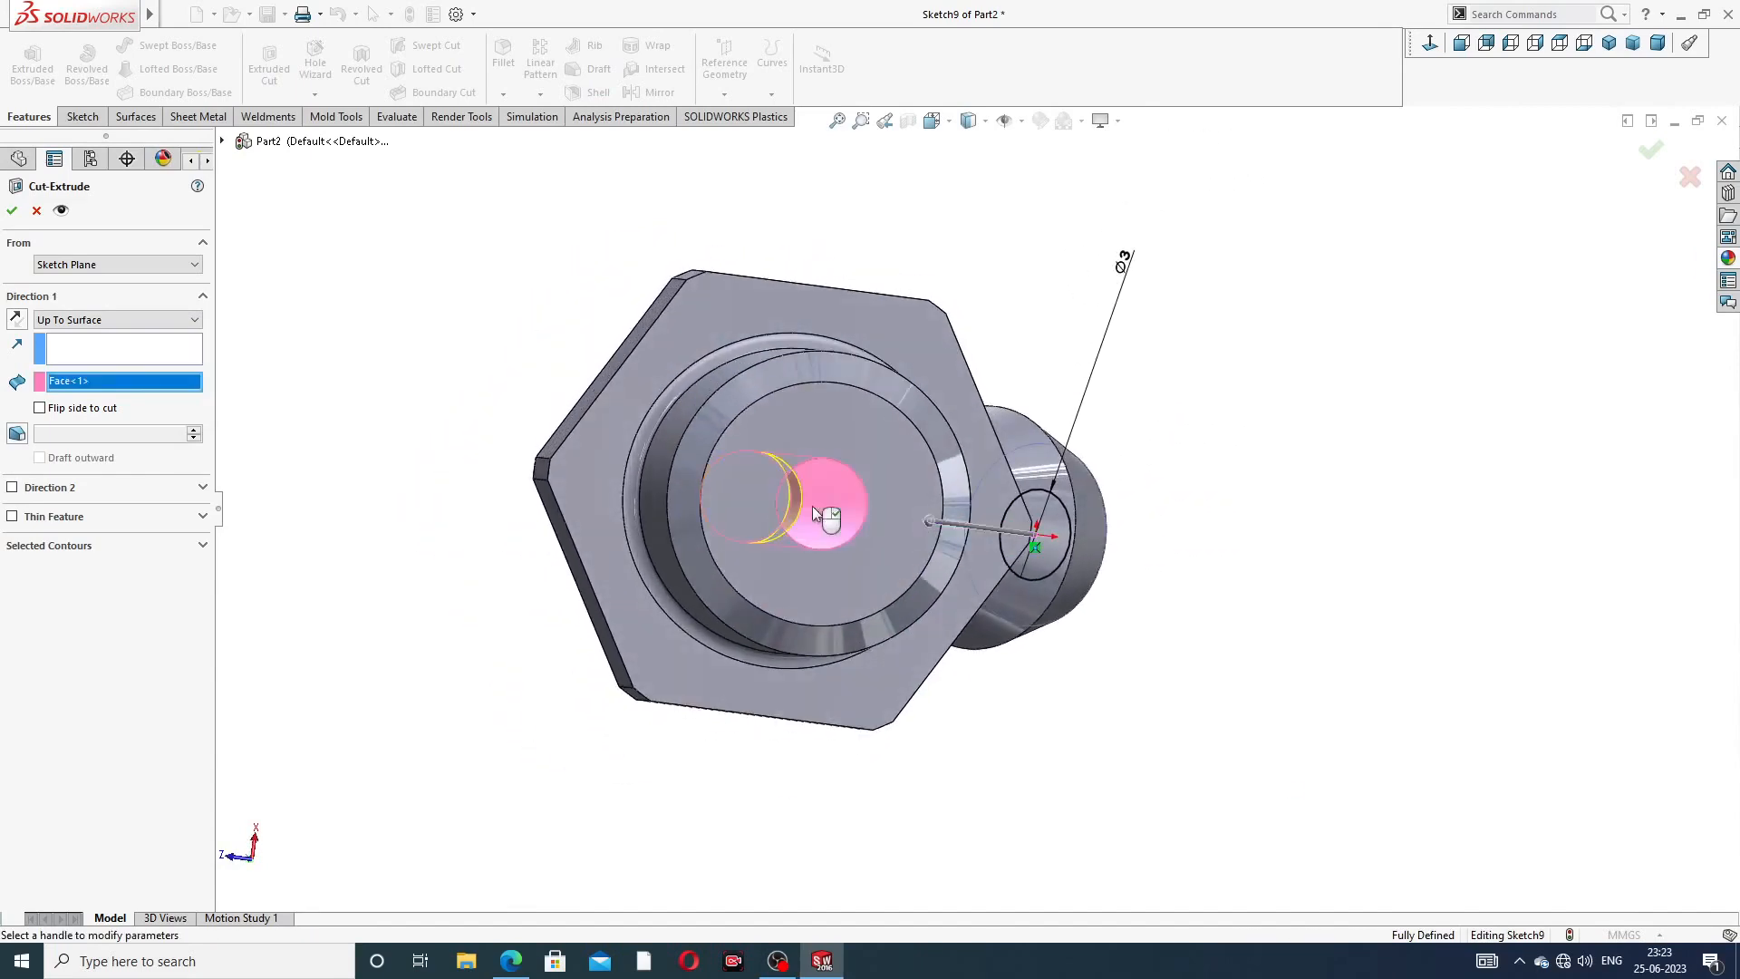
{"action": "middle_click_drag", "start_coordinate": [1065, 324], "coordinate": [1047, 321]}
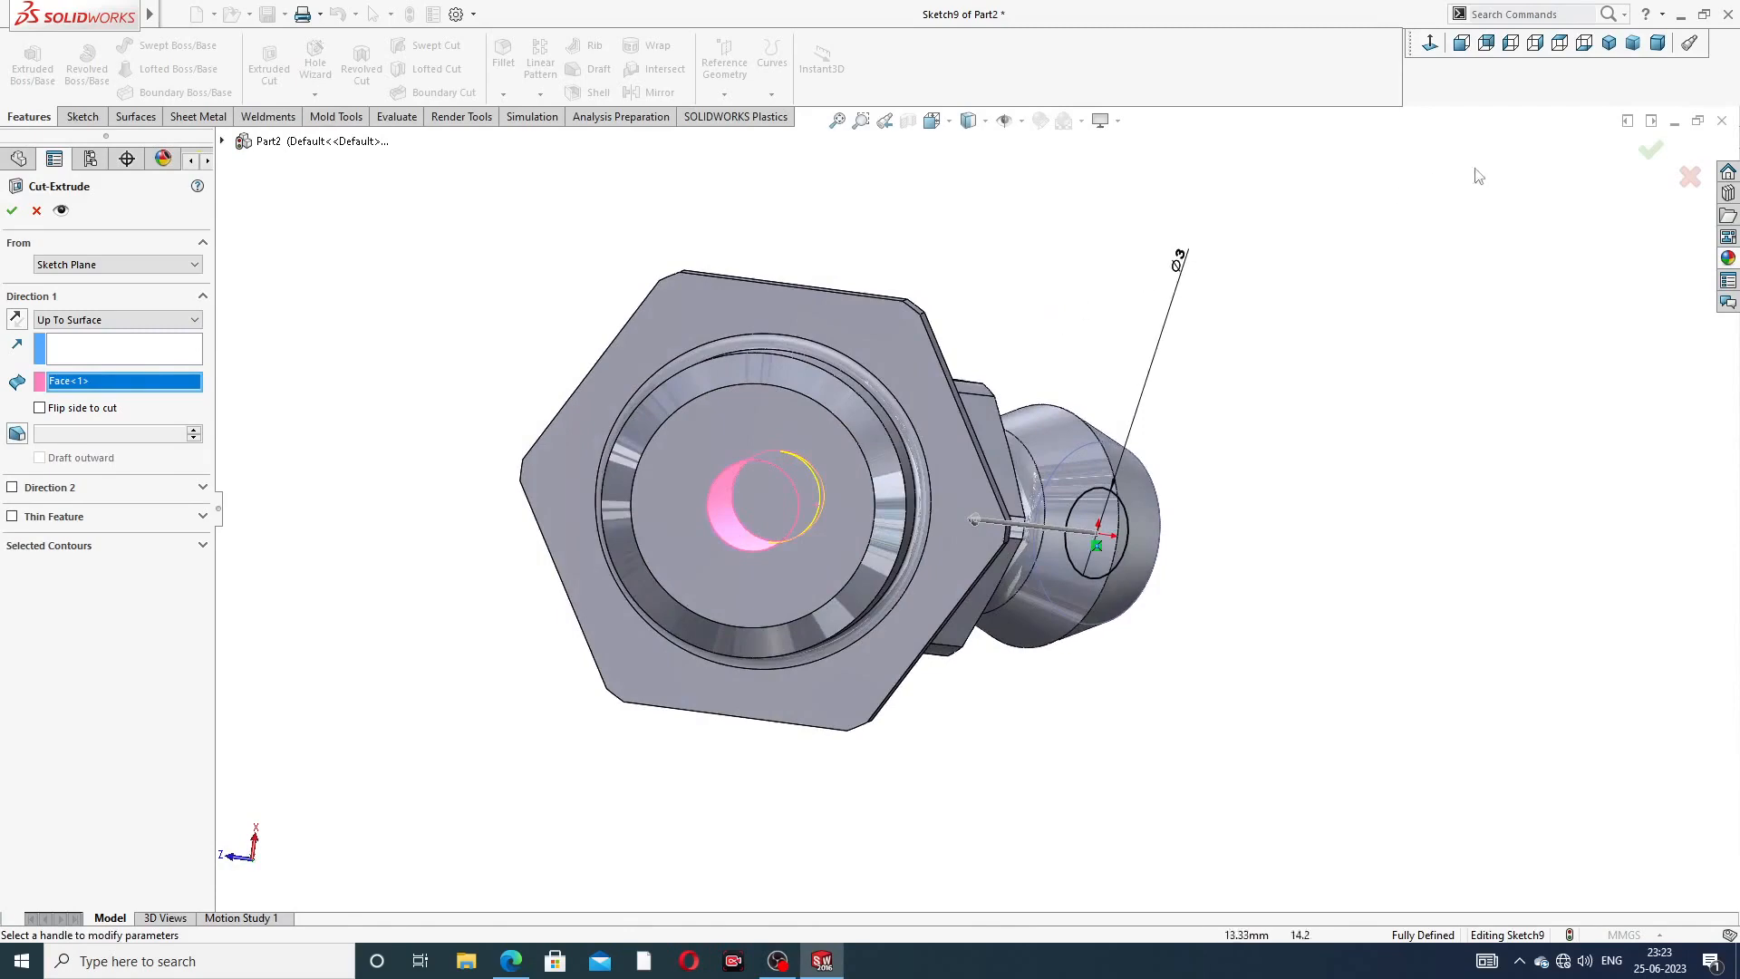
{"action": "left_click", "coordinate": [1649, 150]}
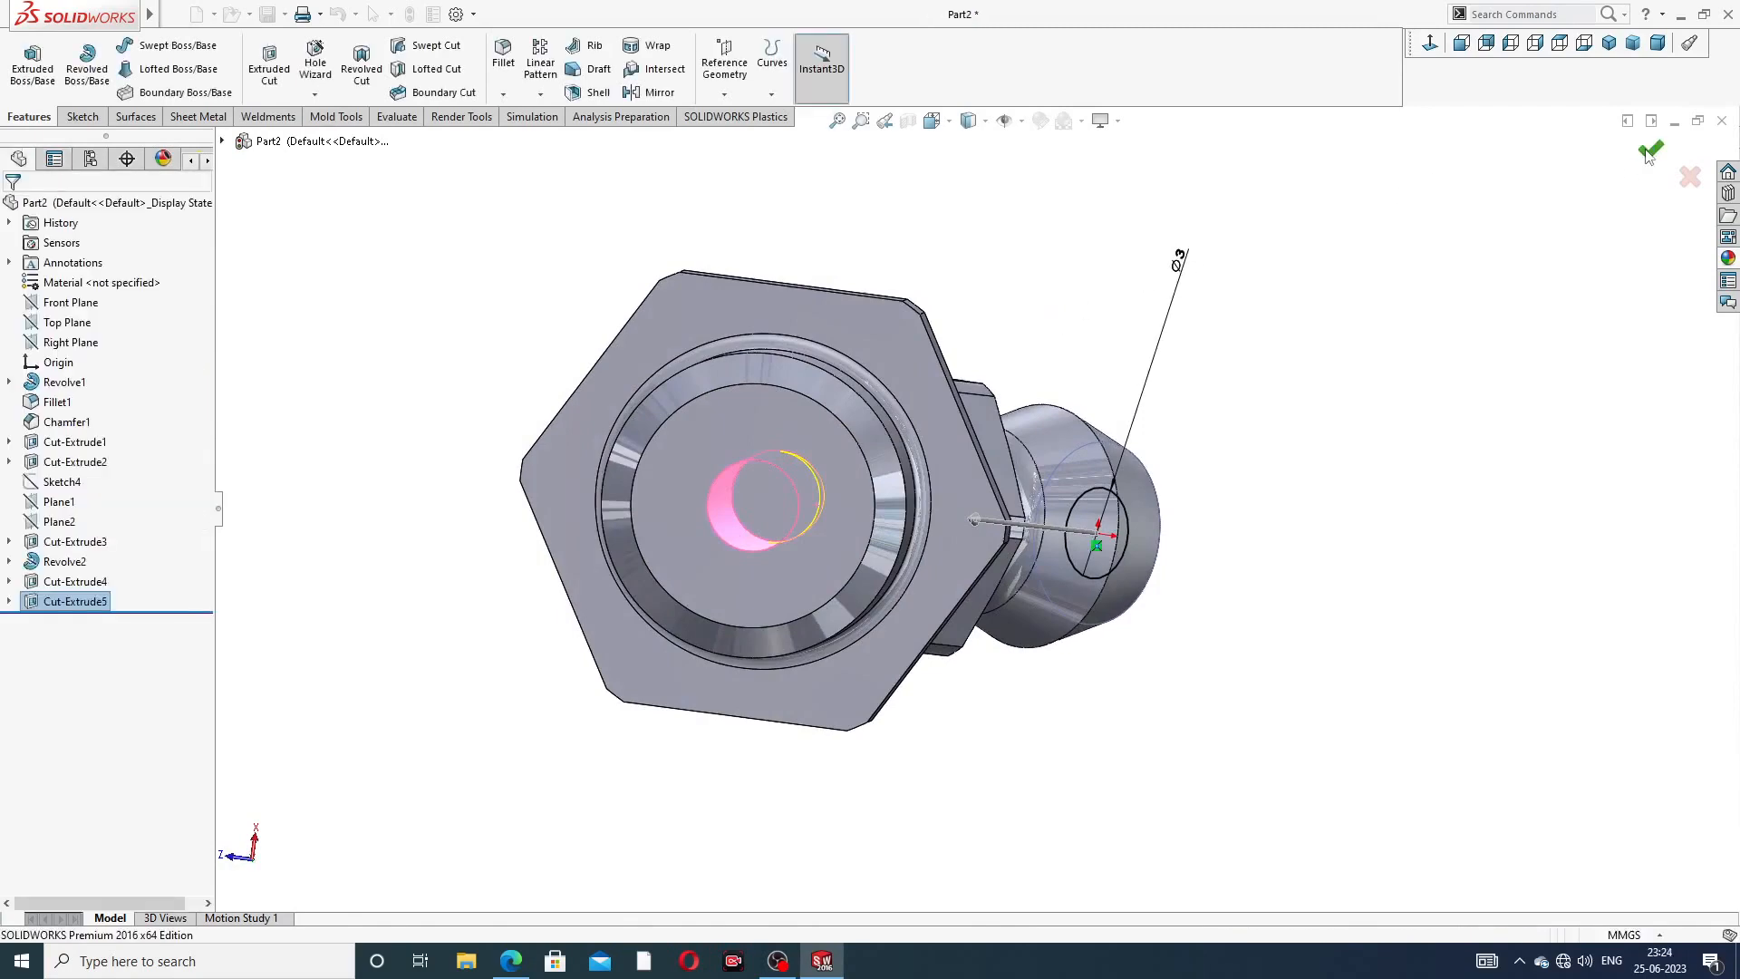
{"action": "left_click", "coordinate": [1102, 302]}
- Inspect the nozzle and shank bores in a section view through the Right Plane and from the nozzle's open end
{"action": "scroll", "coordinate": [1105, 287], "scroll_direction": "up", "scroll_amount": 3}
{"action": "middle_click_drag", "start_coordinate": [1105, 292], "coordinate": [1051, 338]}
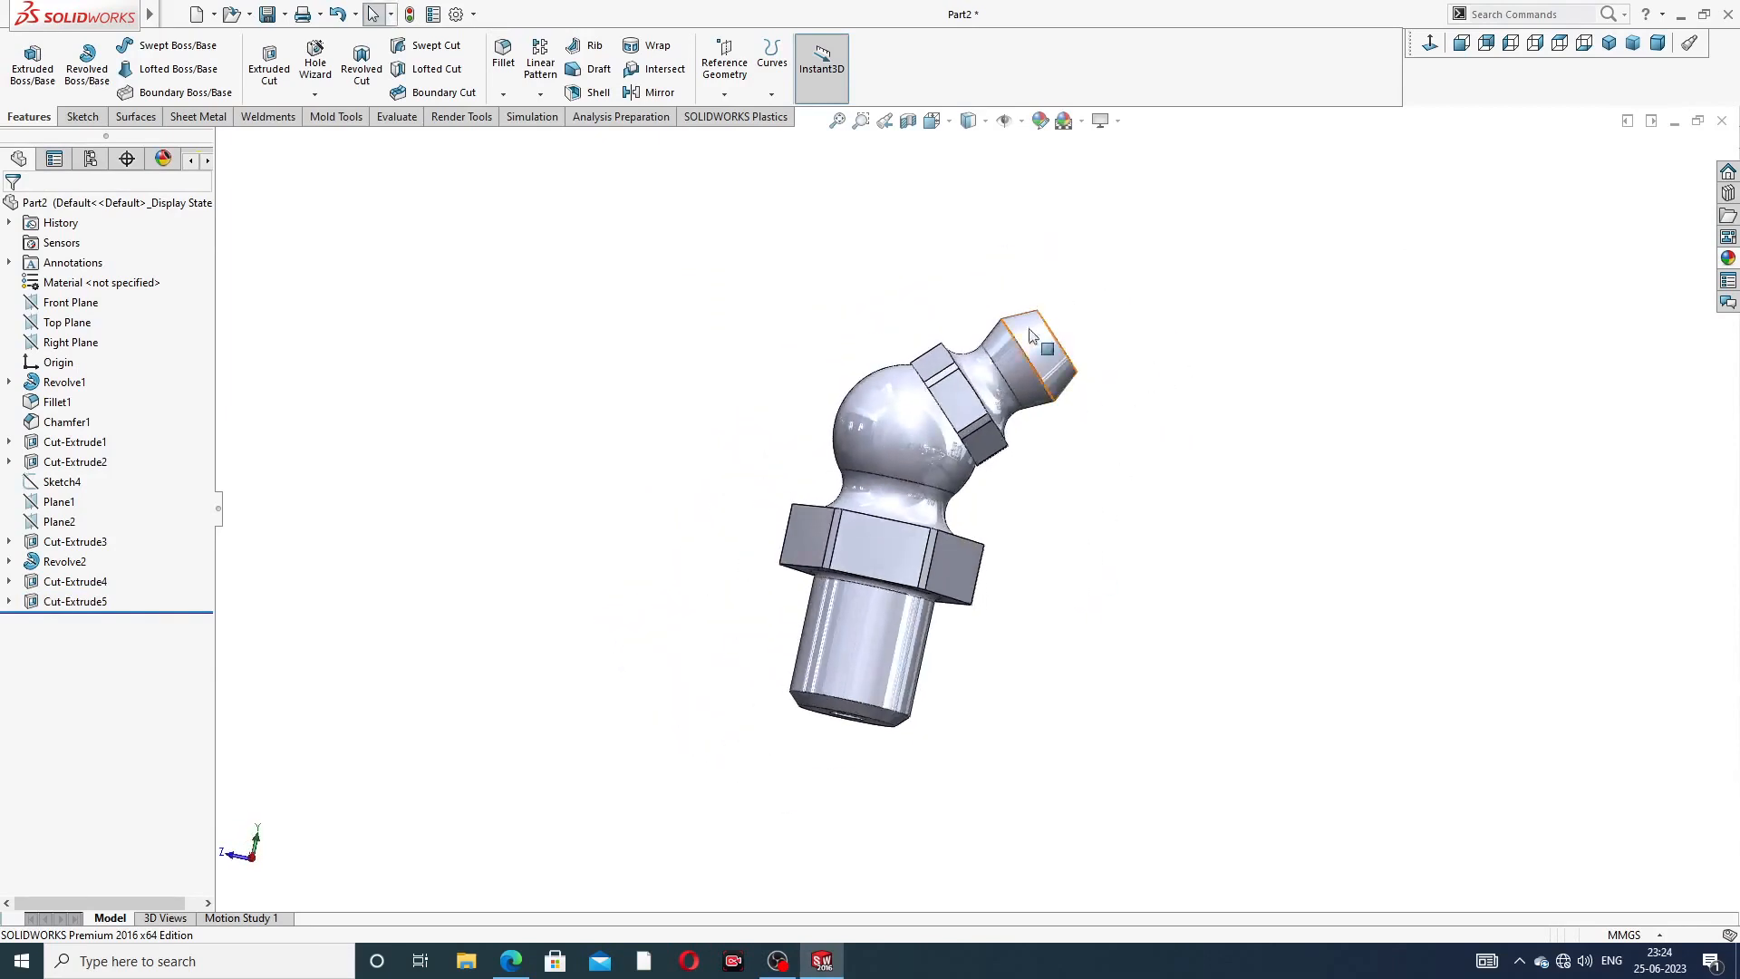
{"action": "scroll", "coordinate": [970, 393], "scroll_direction": "down", "scroll_amount": 2}
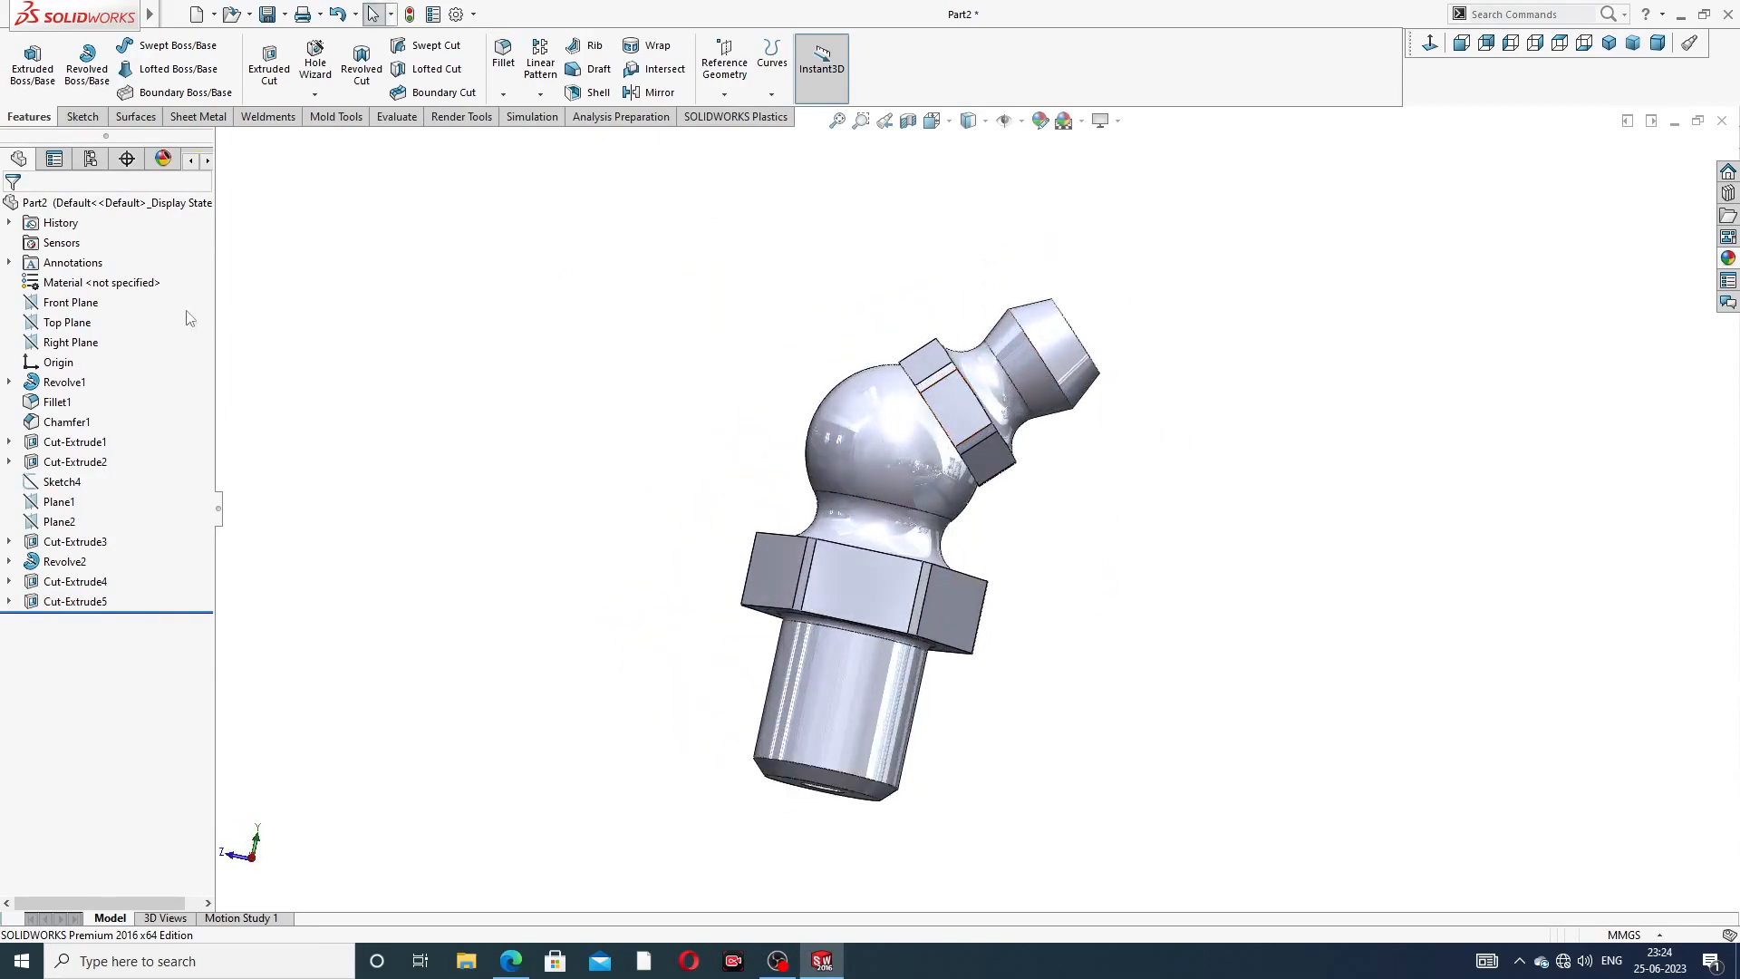
{"action": "left_click", "coordinate": [81, 344]}
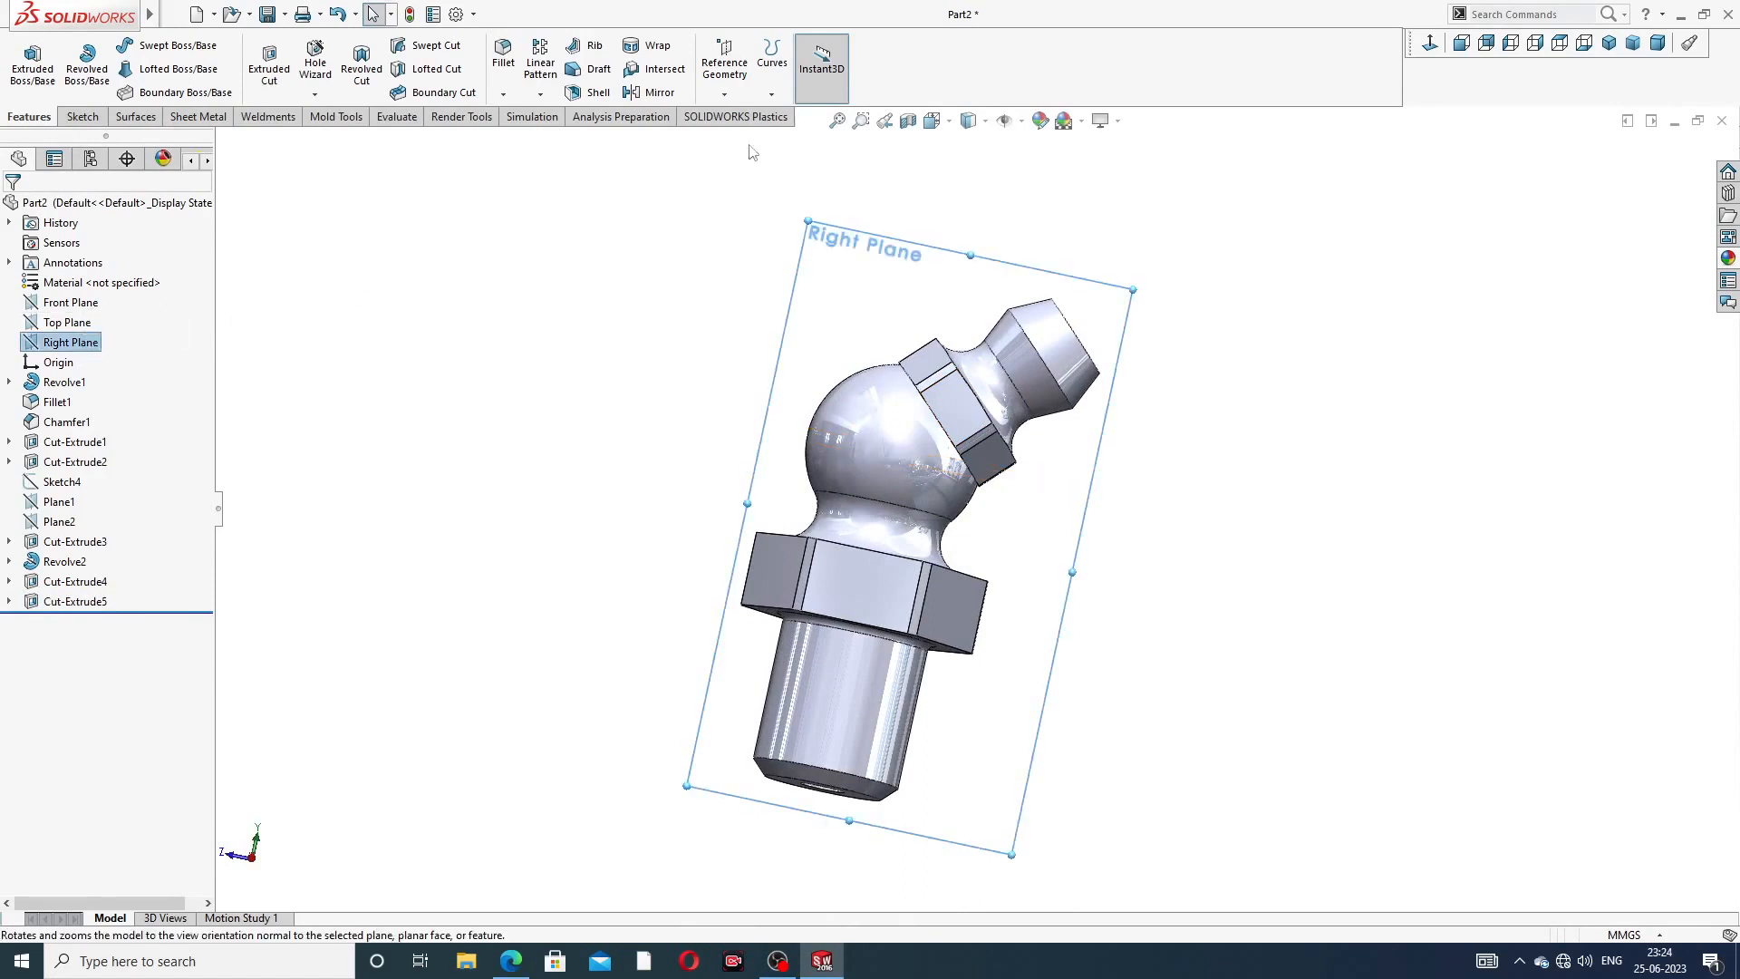
{"action": "left_click", "coordinate": [907, 123]}
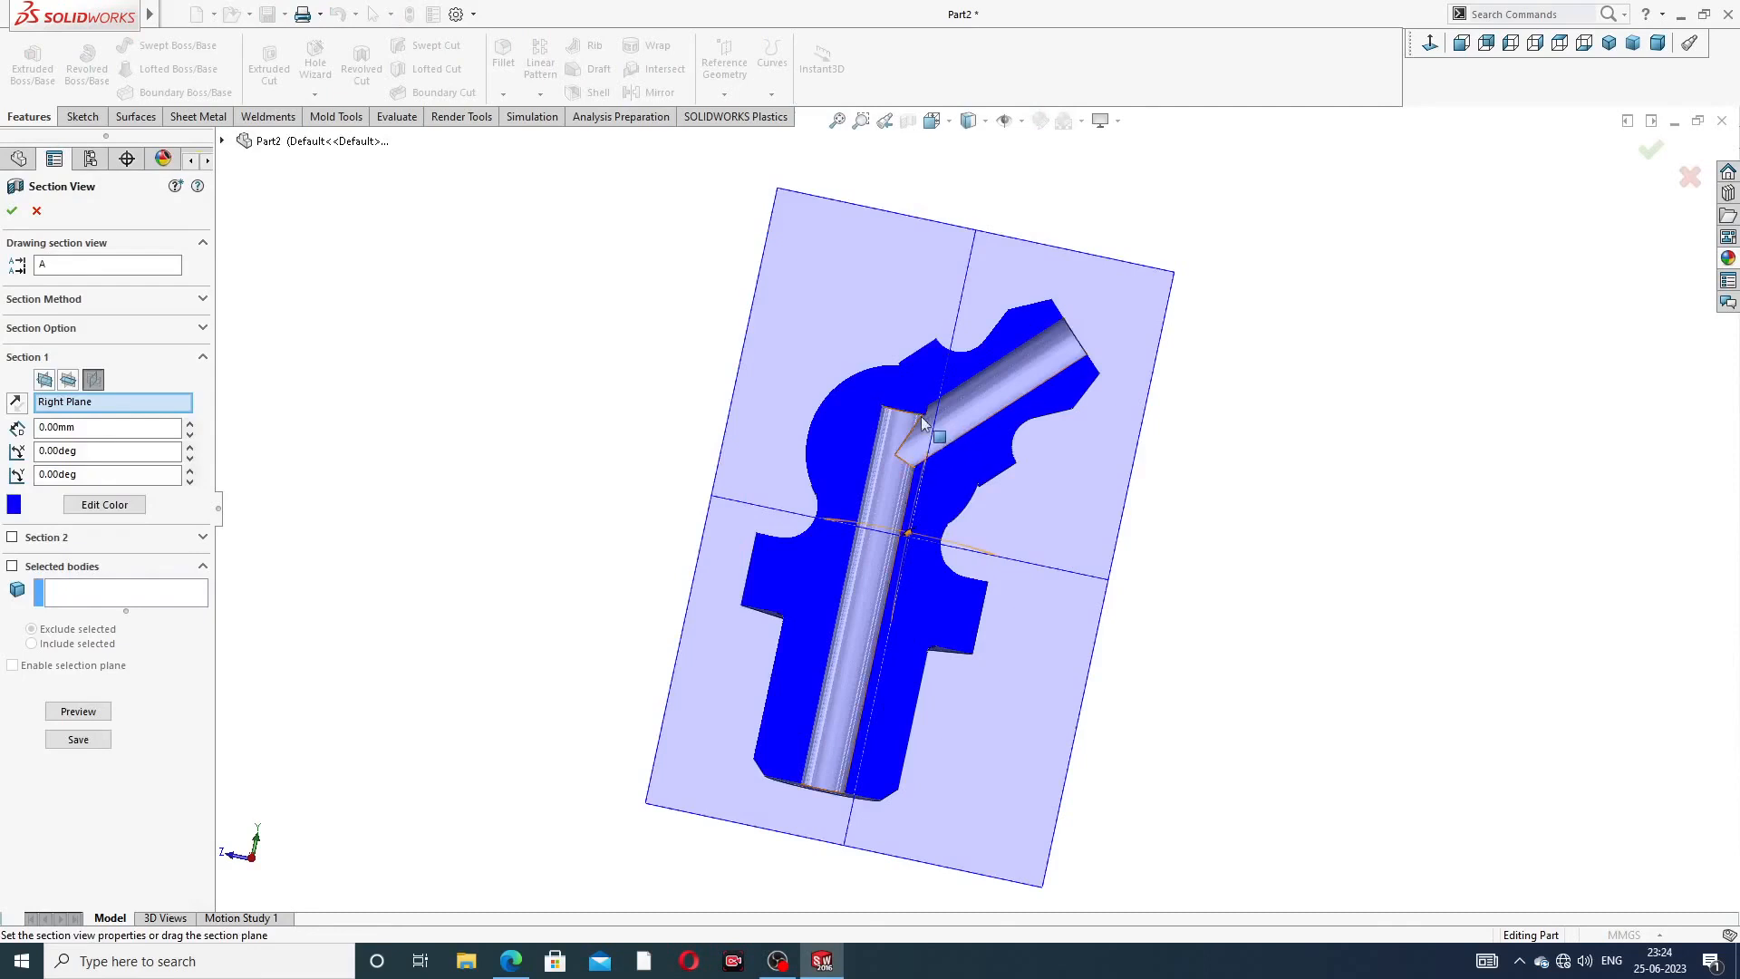
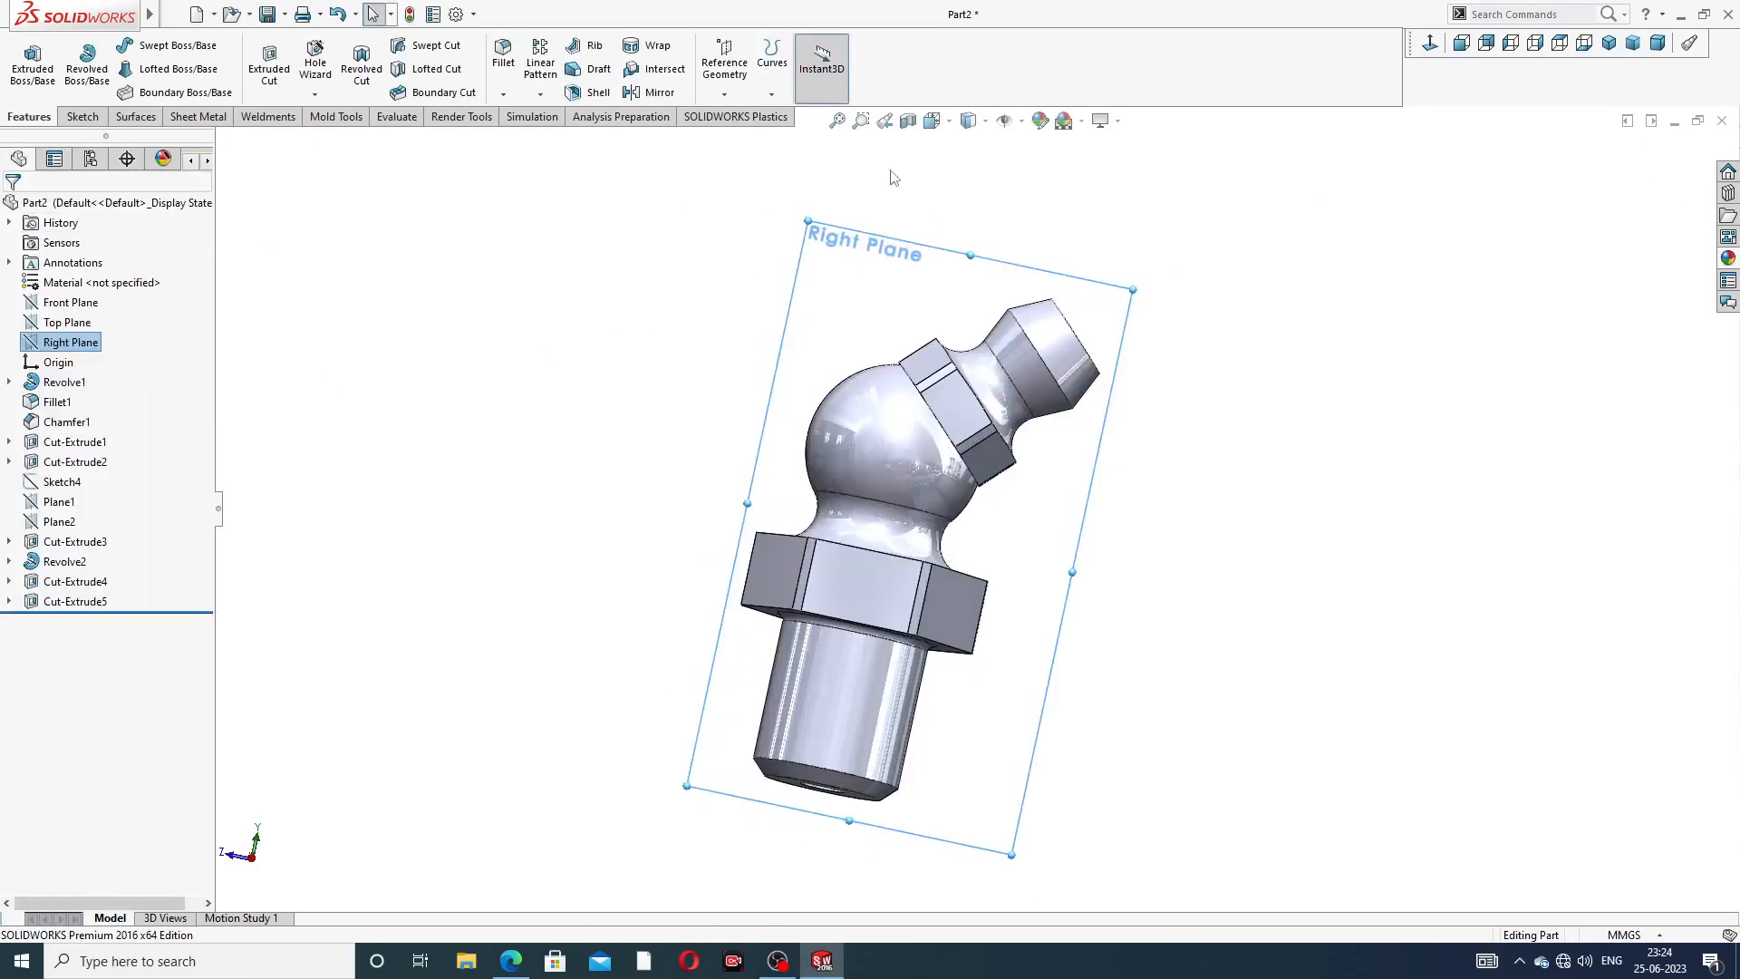
{"action": "left_click", "coordinate": [940, 181]}
{"action": "scroll", "coordinate": [974, 249], "scroll_direction": "up", "scroll_amount": 2}
{"action": "middle_click_drag", "start_coordinate": [1006, 319], "coordinate": [903, 339]}
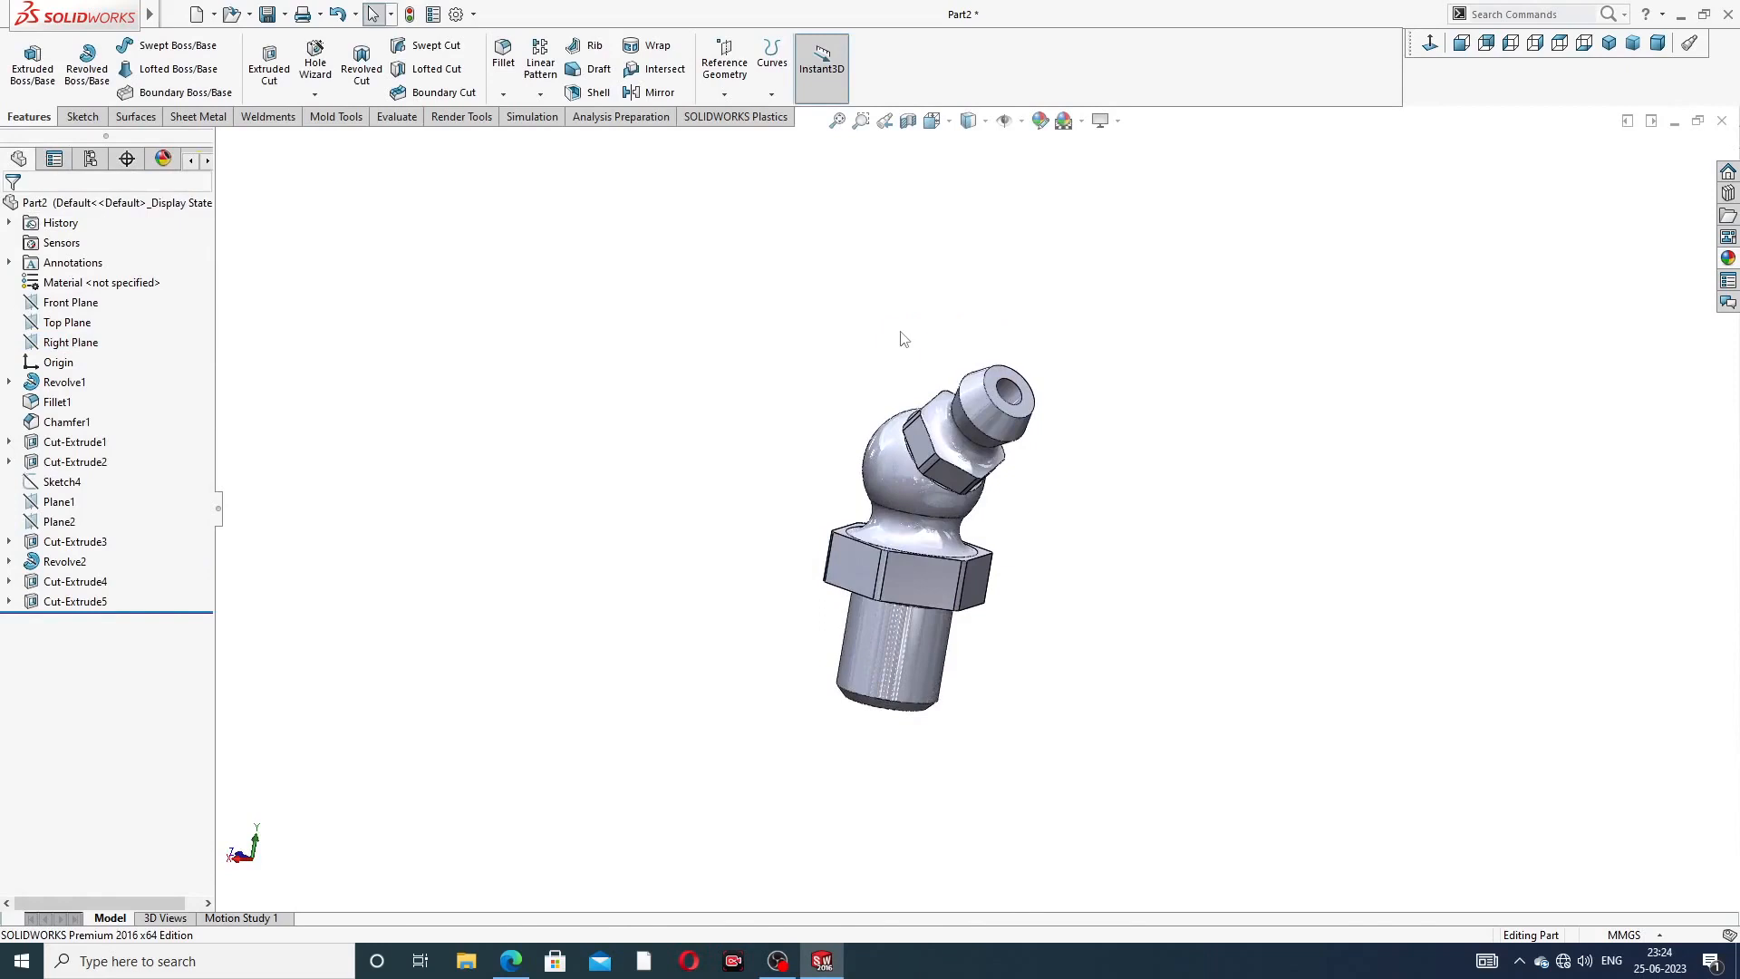
{"action": "middle_click_drag", "start_coordinate": [1070, 289], "coordinate": [1024, 367]}
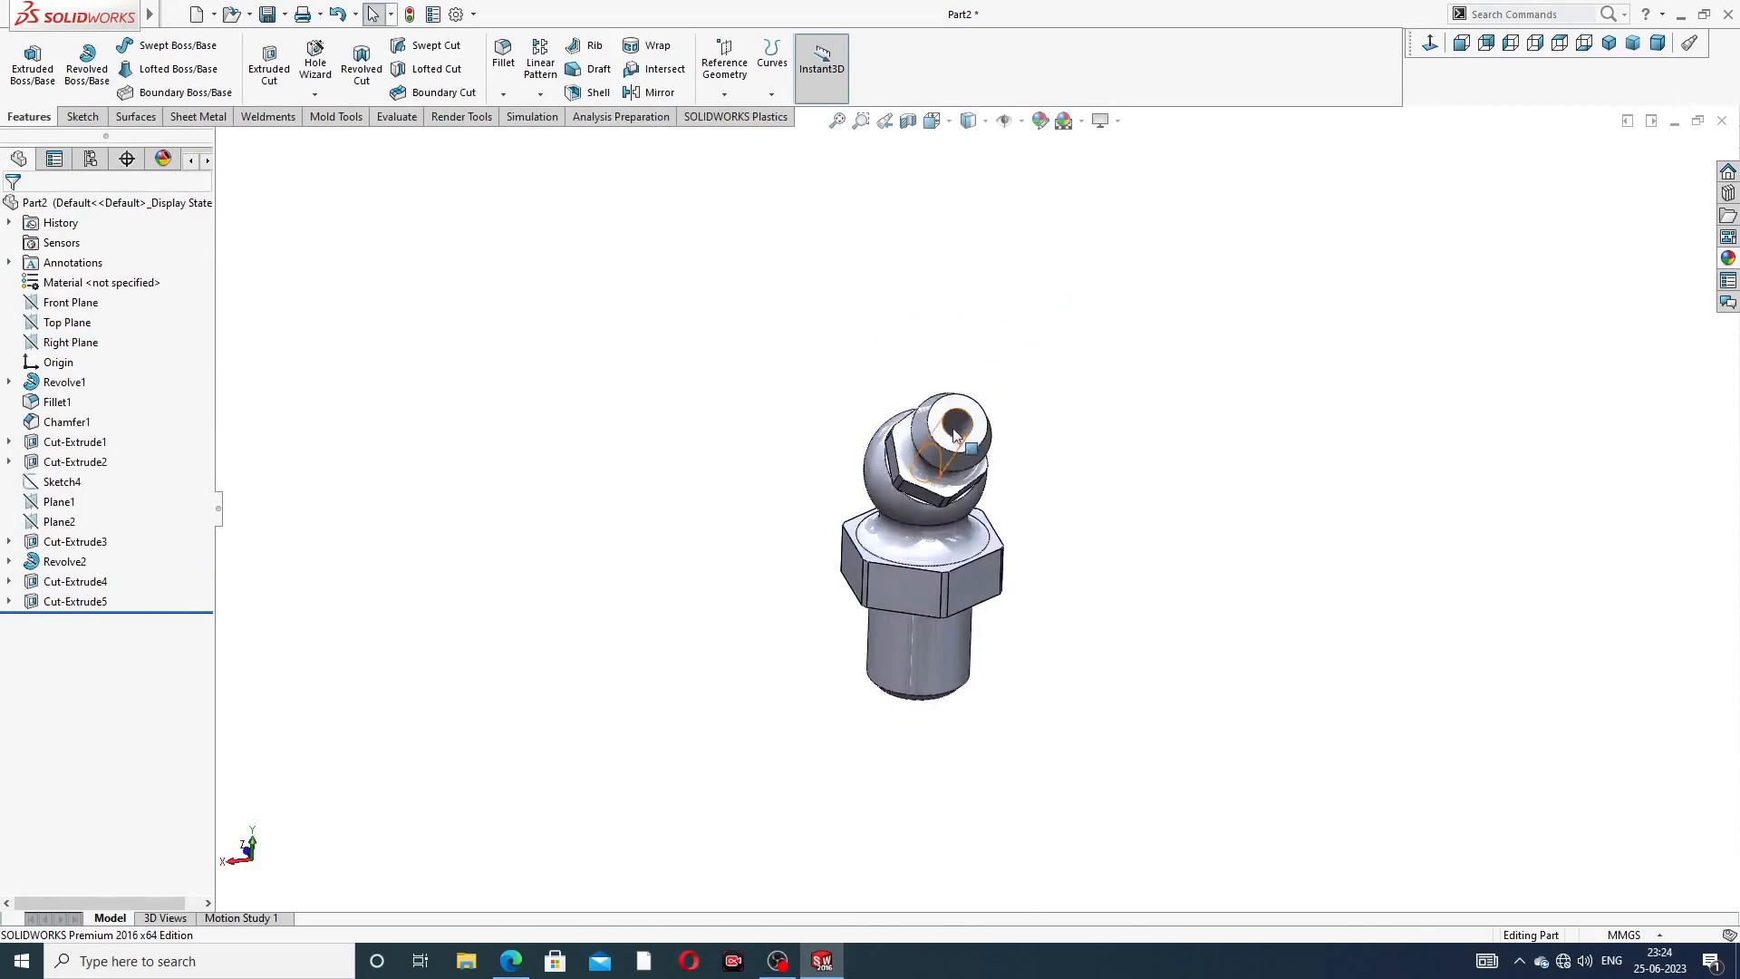
{"action": "middle_click_drag", "start_coordinate": [954, 419], "coordinate": [995, 417]}
{"action": "scroll", "coordinate": [997, 419], "scroll_direction": "down", "scroll_amount": 3}
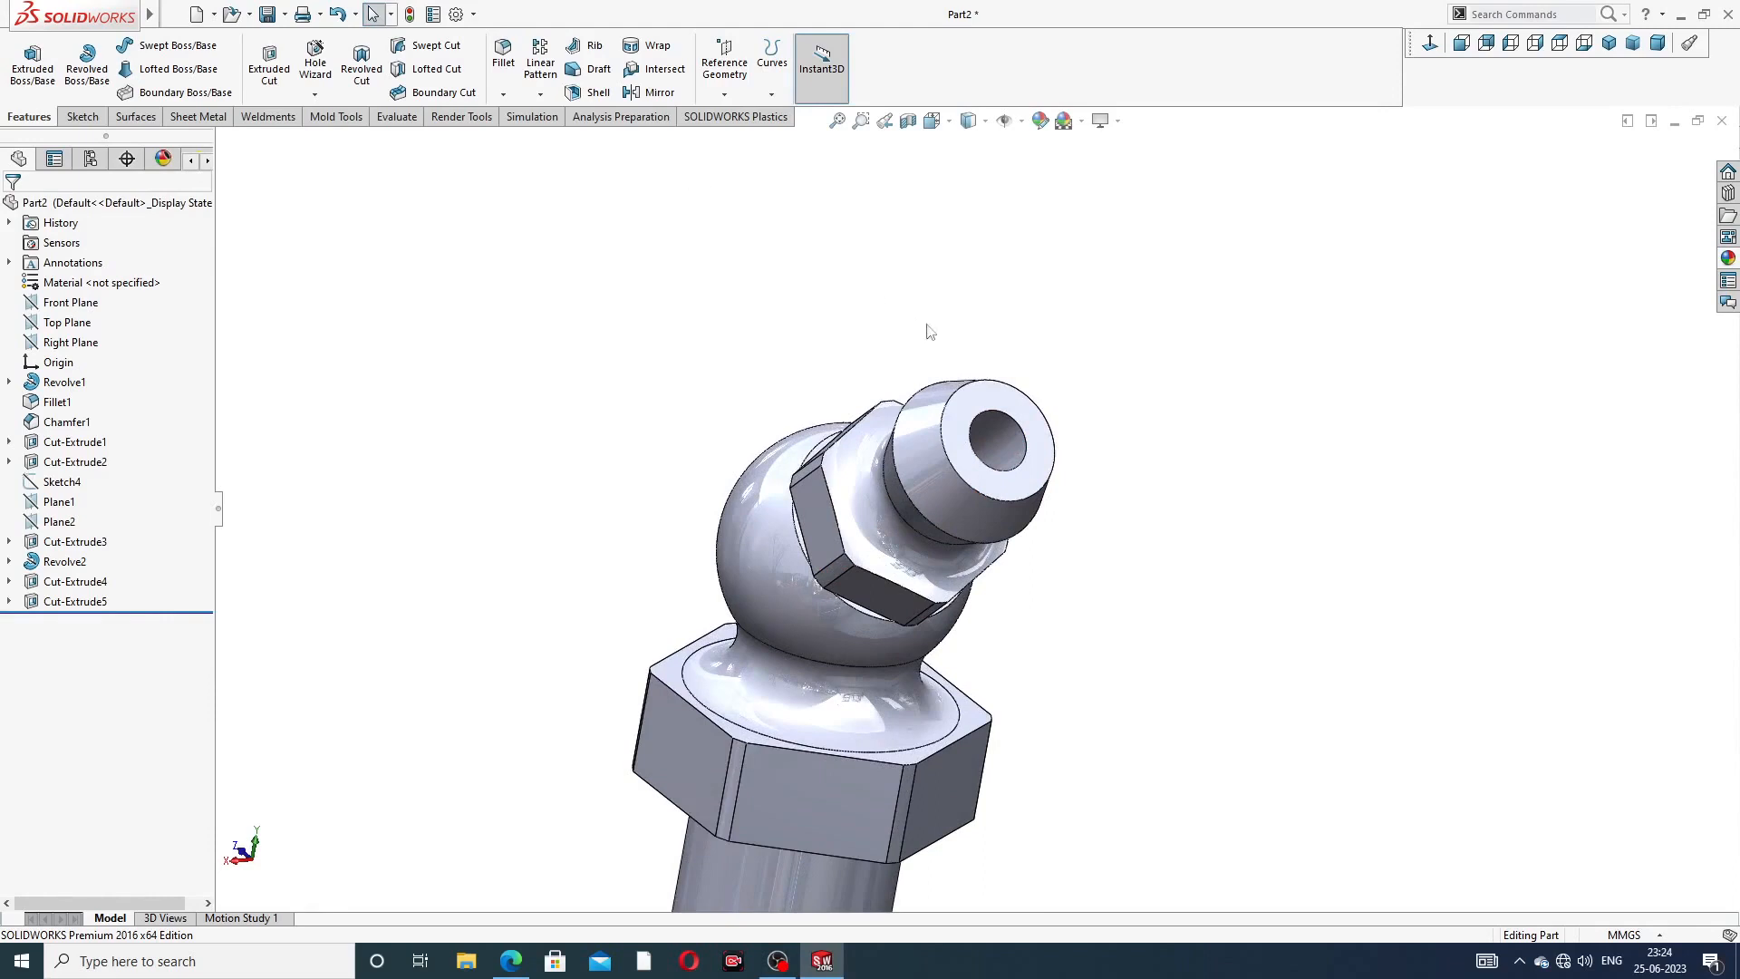
{"action": "scroll", "coordinate": [997, 331], "scroll_direction": "up", "scroll_amount": 2}
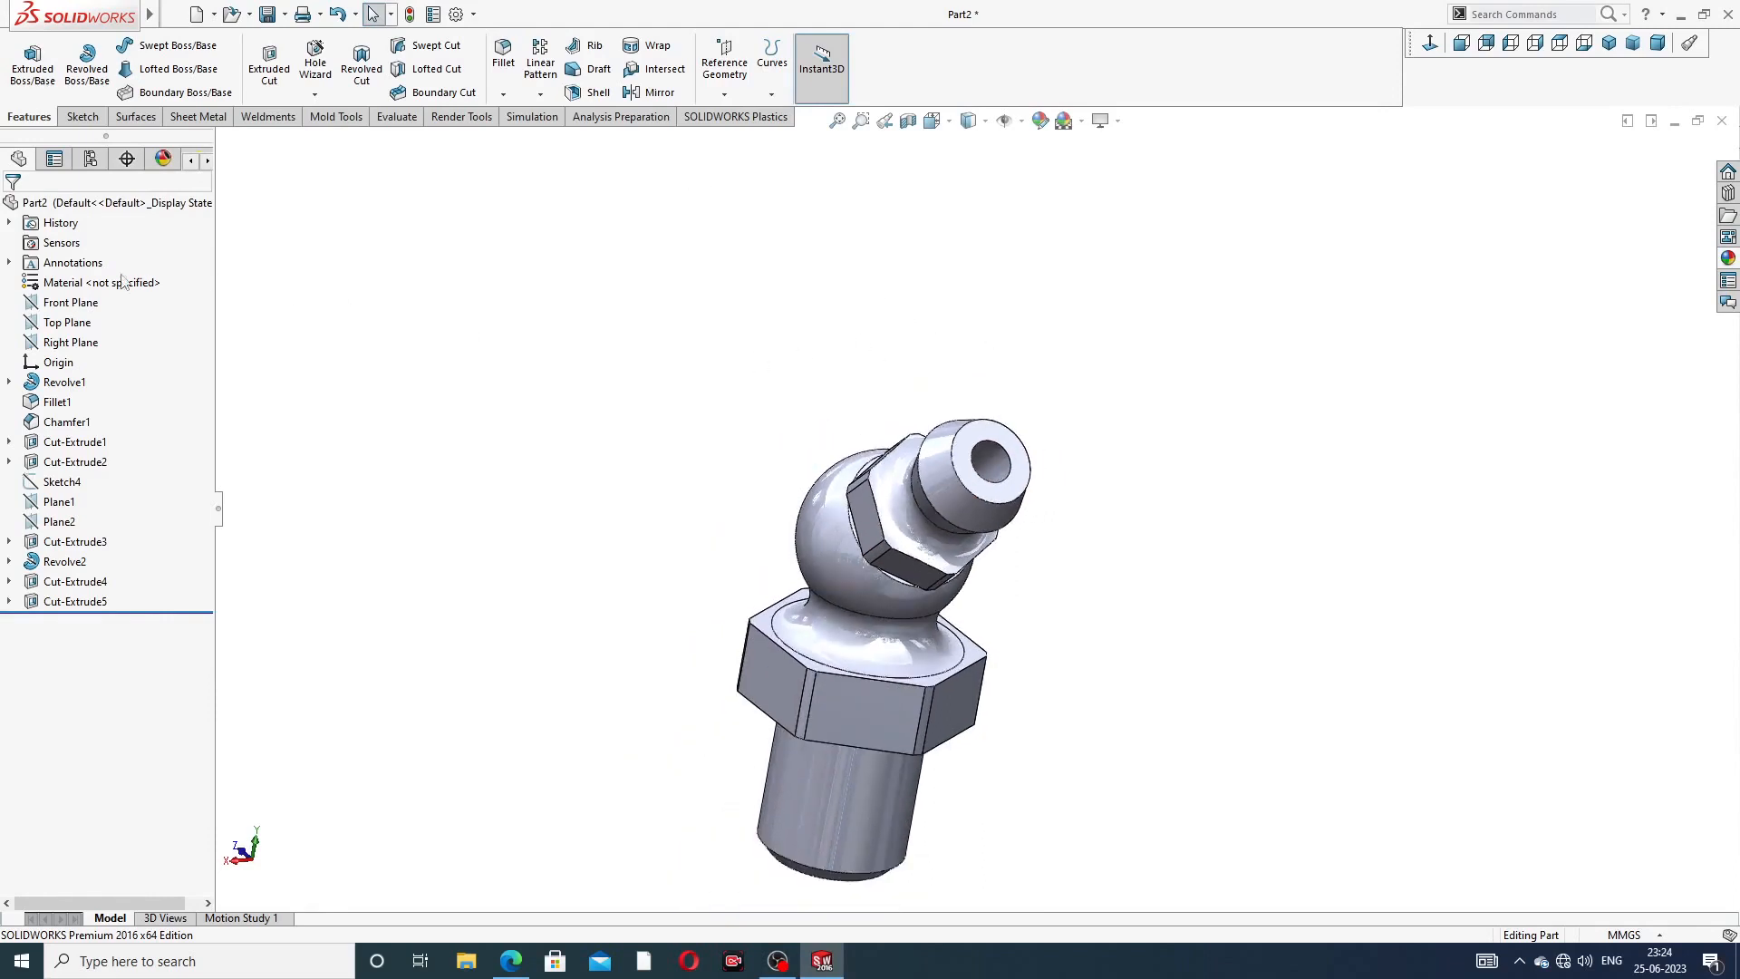
- Sketch a 45° centerline about 13.07 mm long on the Right Plane, from the origin along the nozzle's axis
{"action": "left_click", "coordinate": [70, 342]}
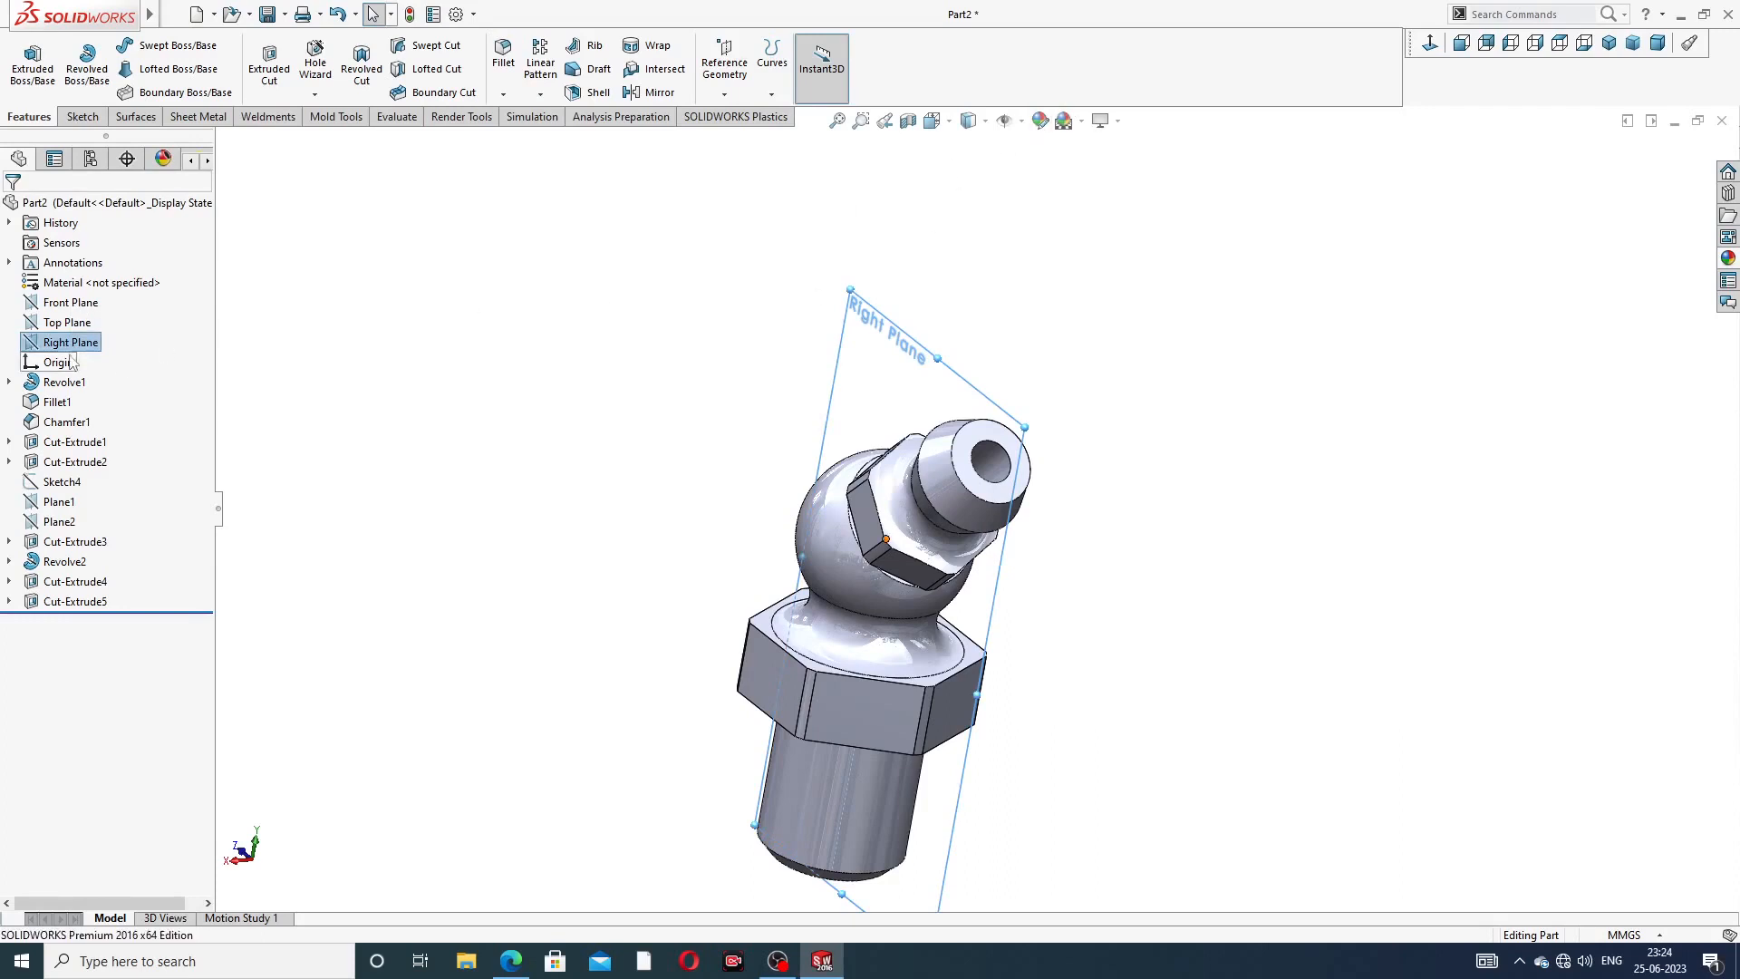
{"action": "left_click", "coordinate": [1431, 45]}
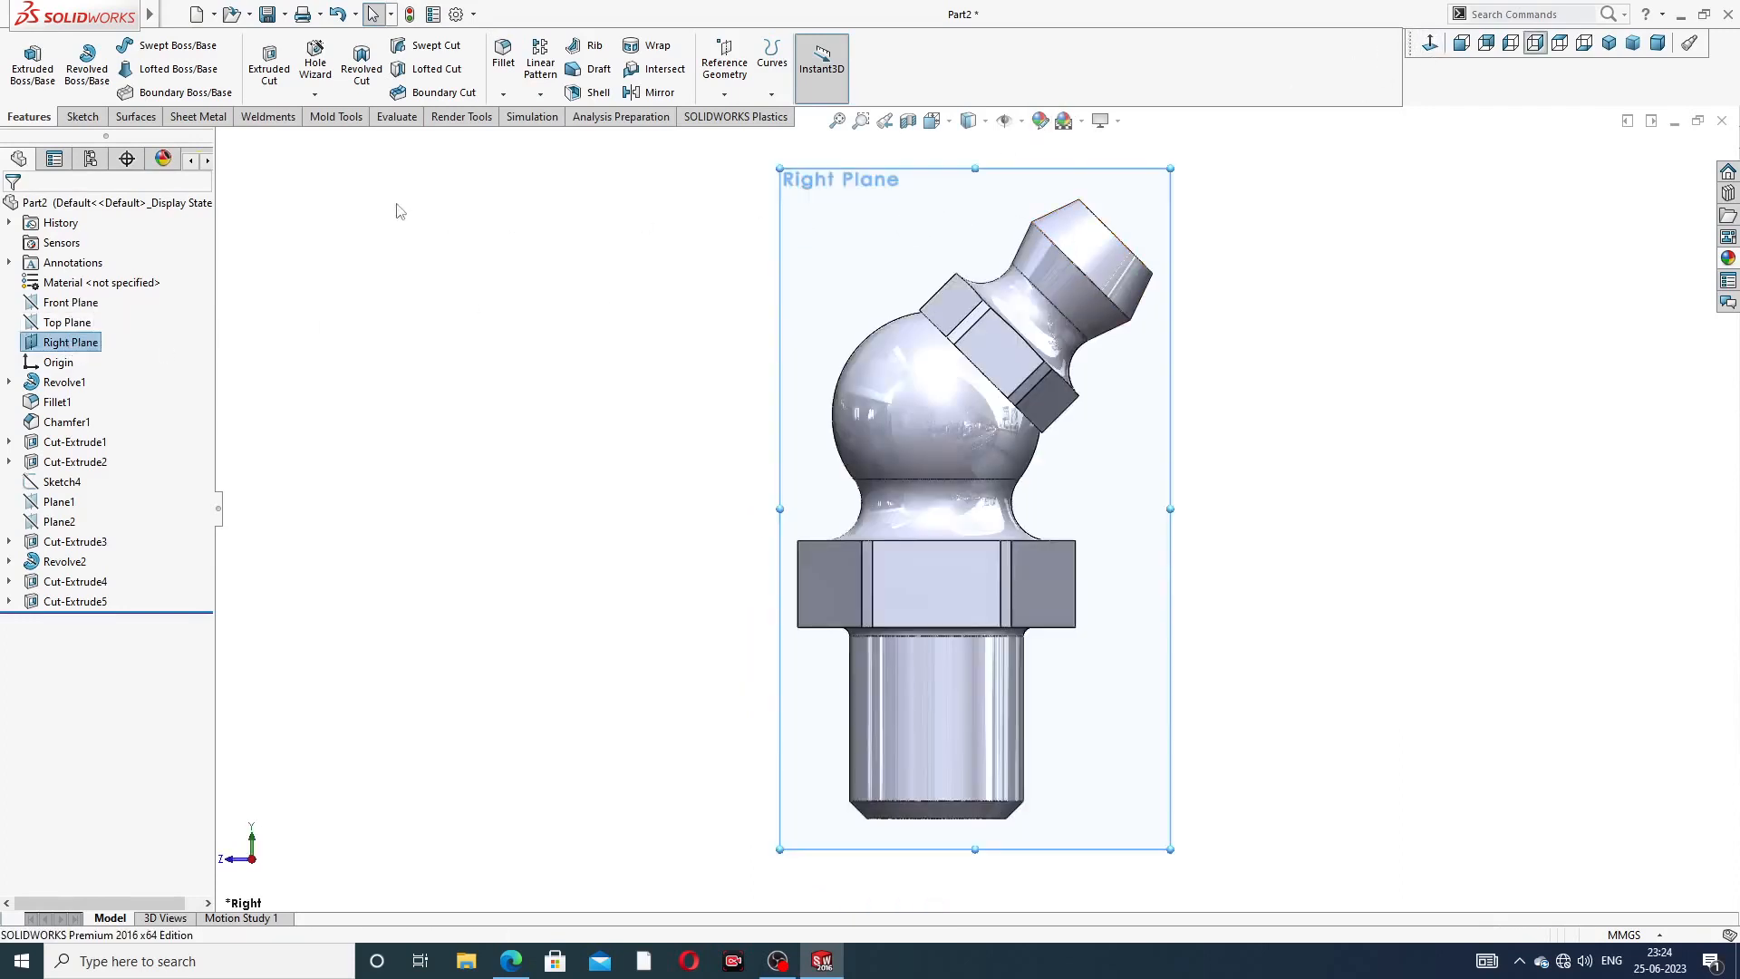
{"action": "left_click", "coordinate": [82, 117]}
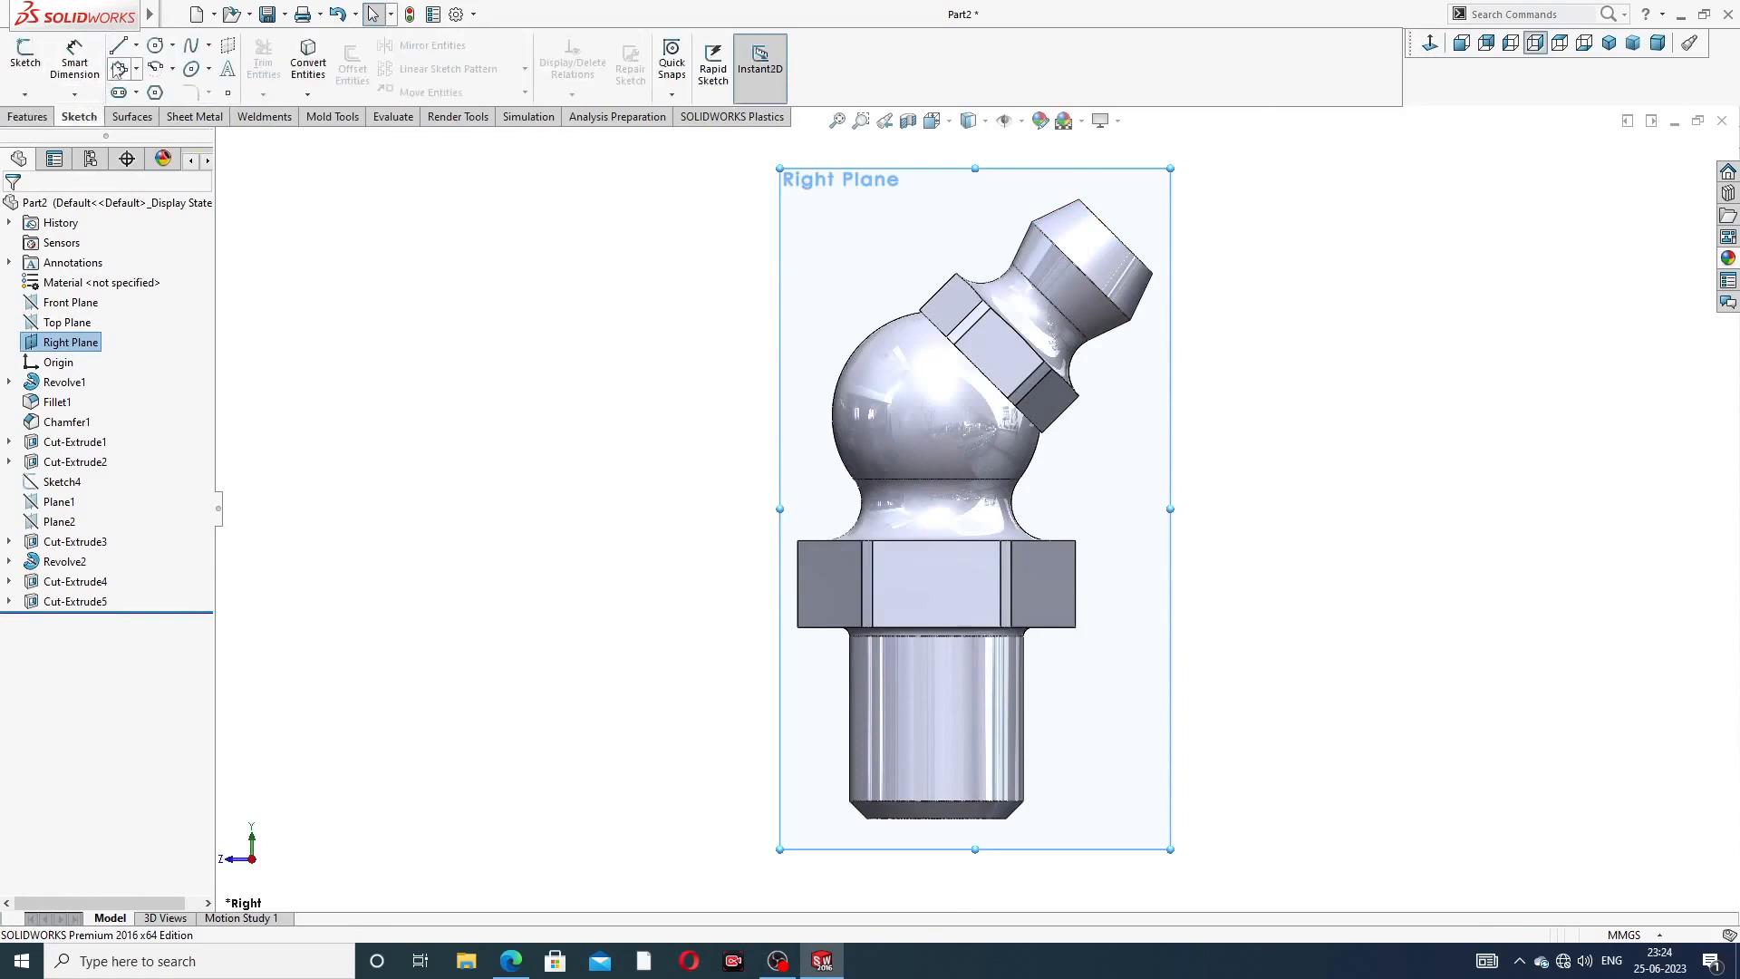
{"action": "left_click", "coordinate": [135, 44]}
{"action": "left_click", "coordinate": [164, 88]}
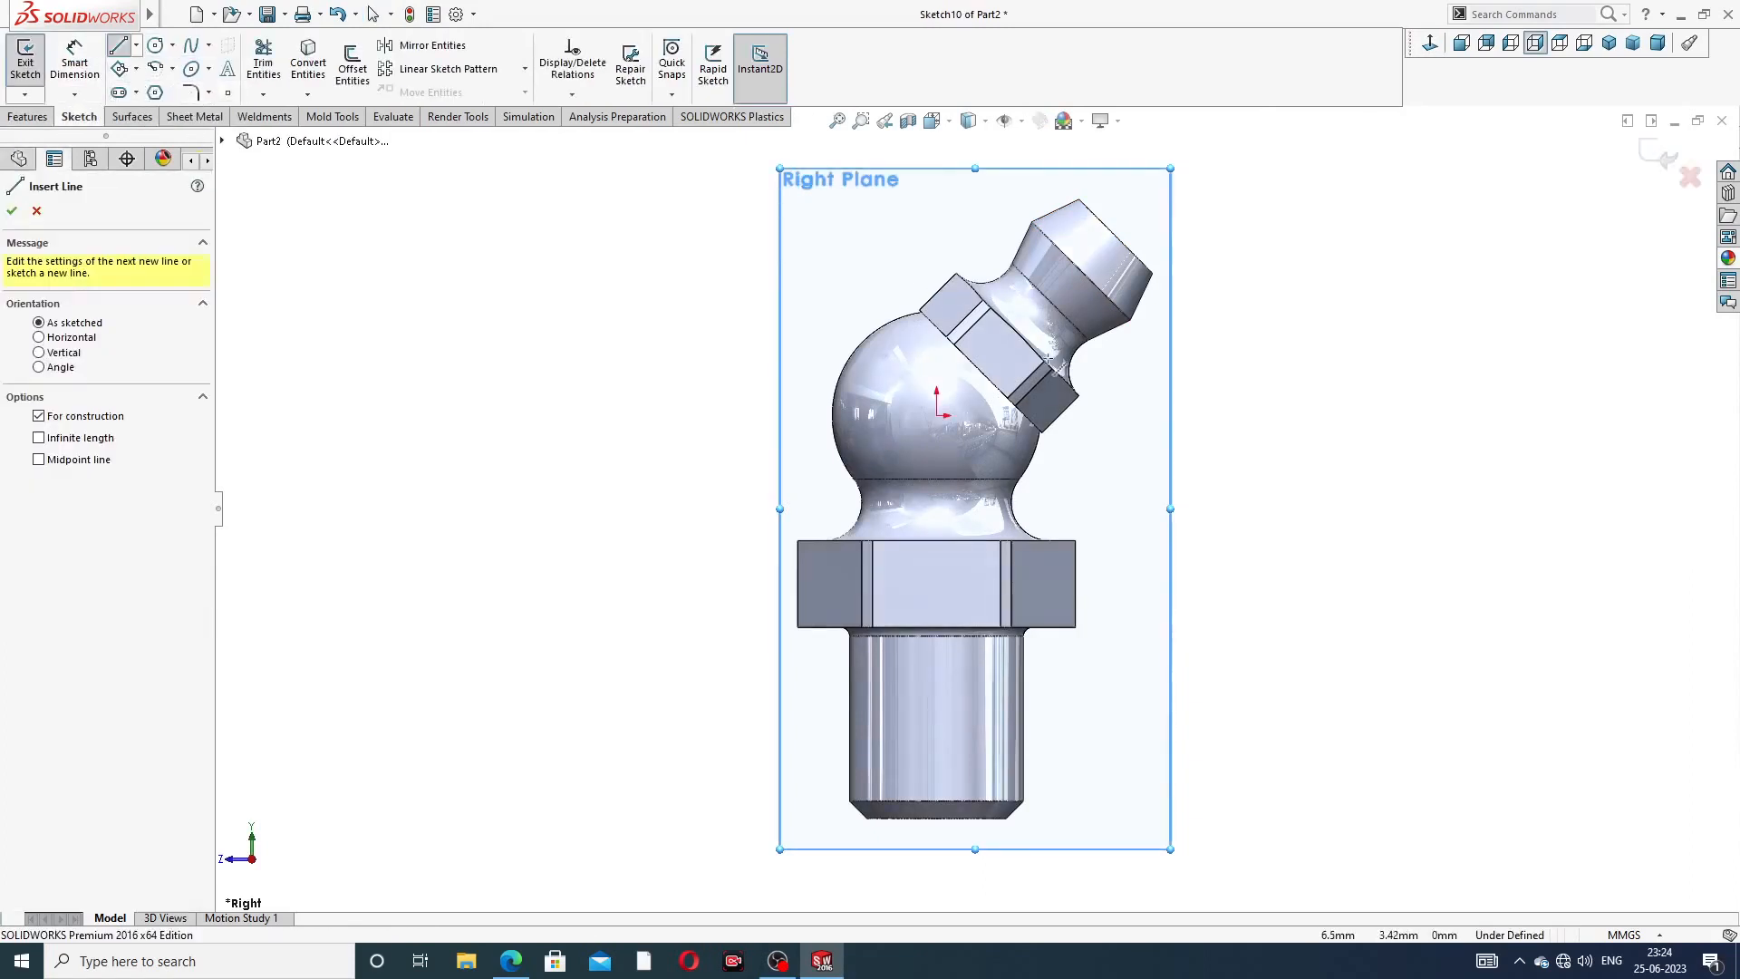
{"action": "left_click", "coordinate": [938, 416]}
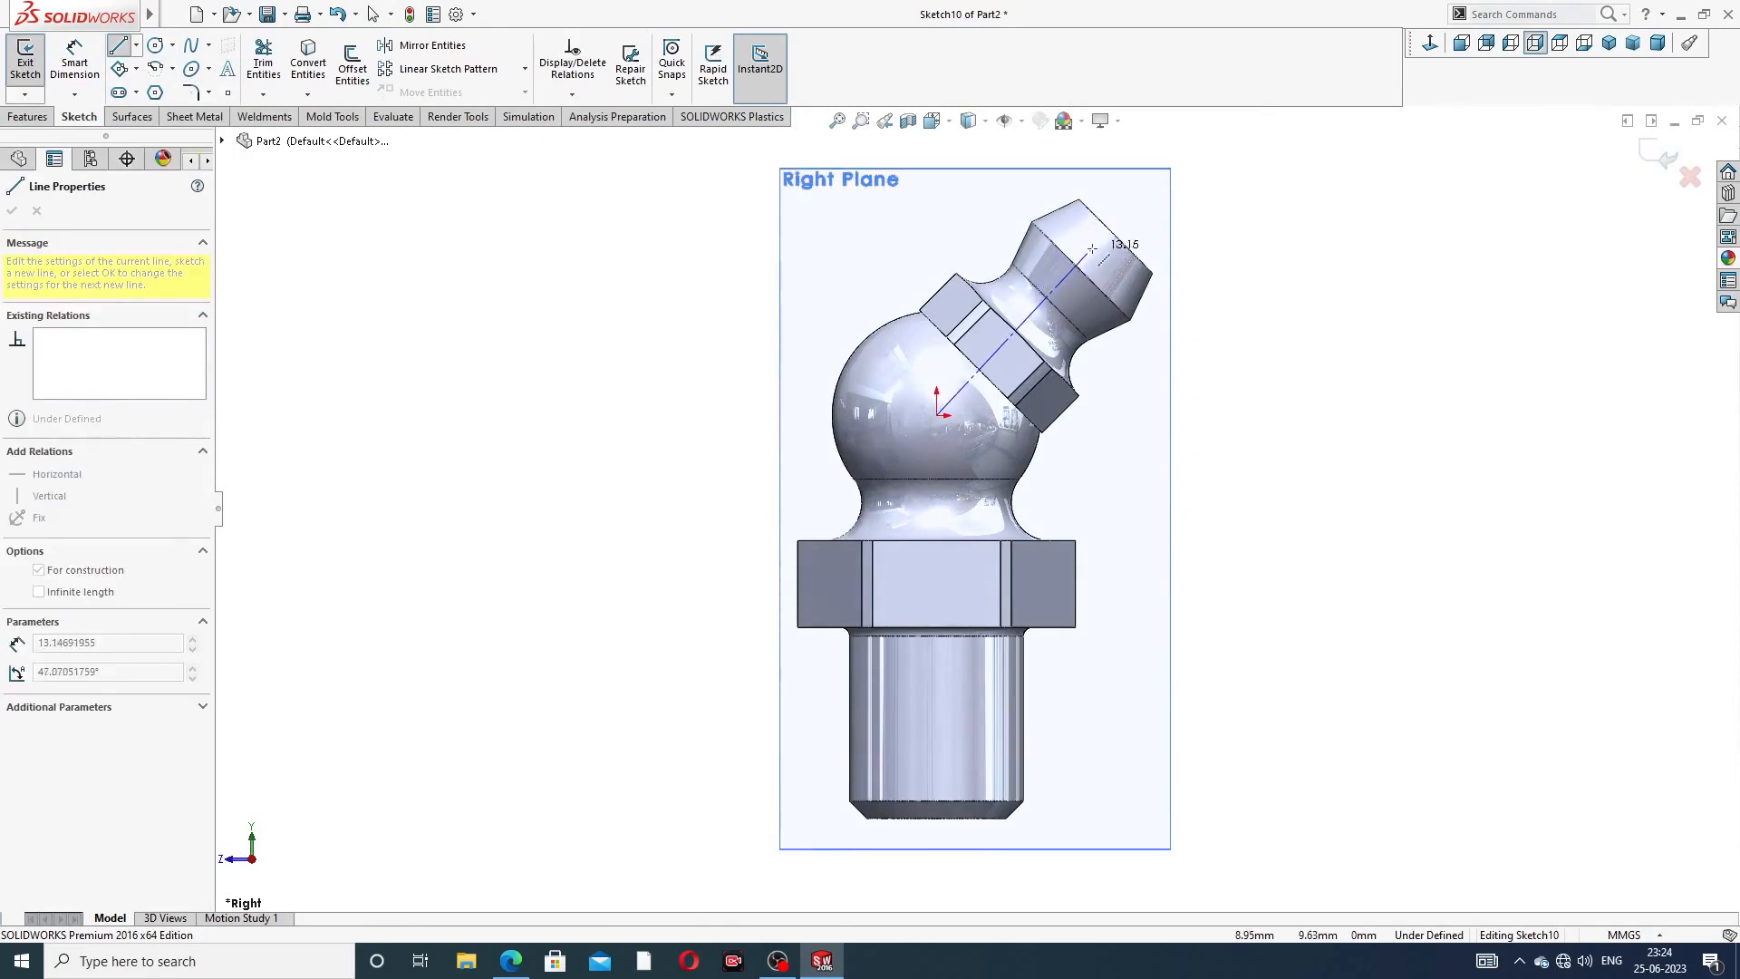
{"action": "scroll", "coordinate": [1097, 249], "scroll_direction": "down", "scroll_amount": 3}
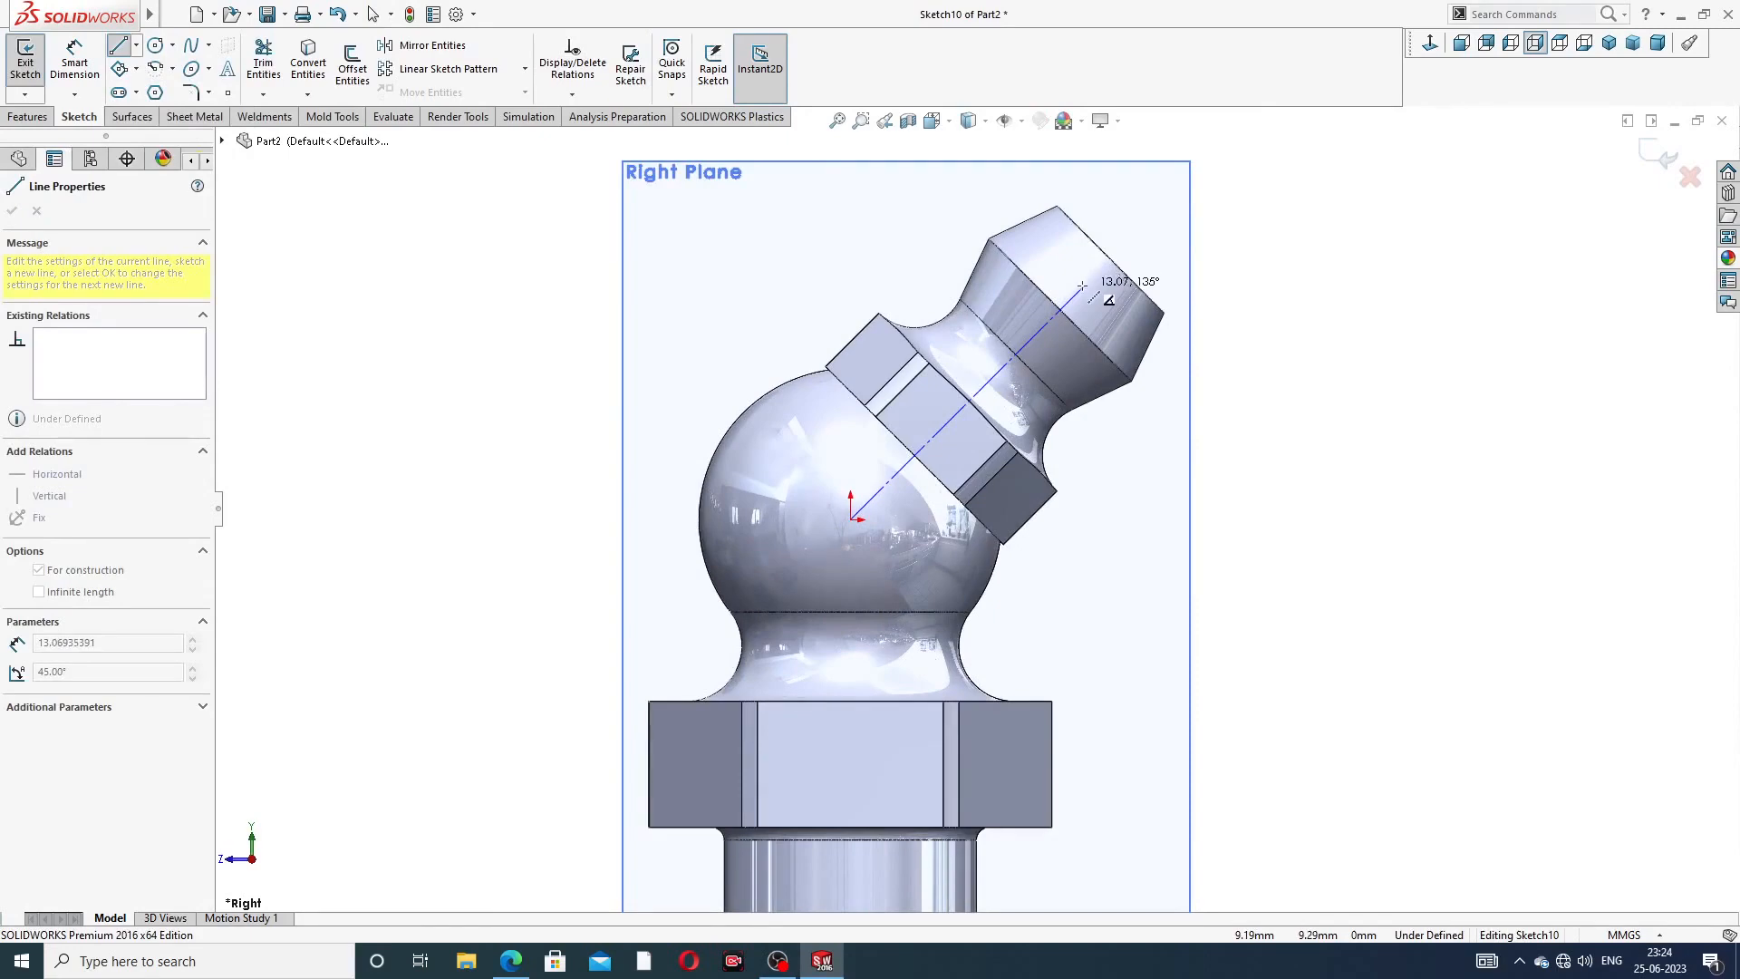
{"action": "left_click", "coordinate": [1081, 286]}
{"action": "right_click", "coordinate": [1164, 227]}
{"action": "left_click", "coordinate": [1196, 247]}
- Sketch a circle of about 0.97 mm radius centred on the centerline's outer endpoint near the nozzle tip
{"action": "scroll", "coordinate": [1056, 290], "scroll_direction": "down", "scroll_amount": 4}
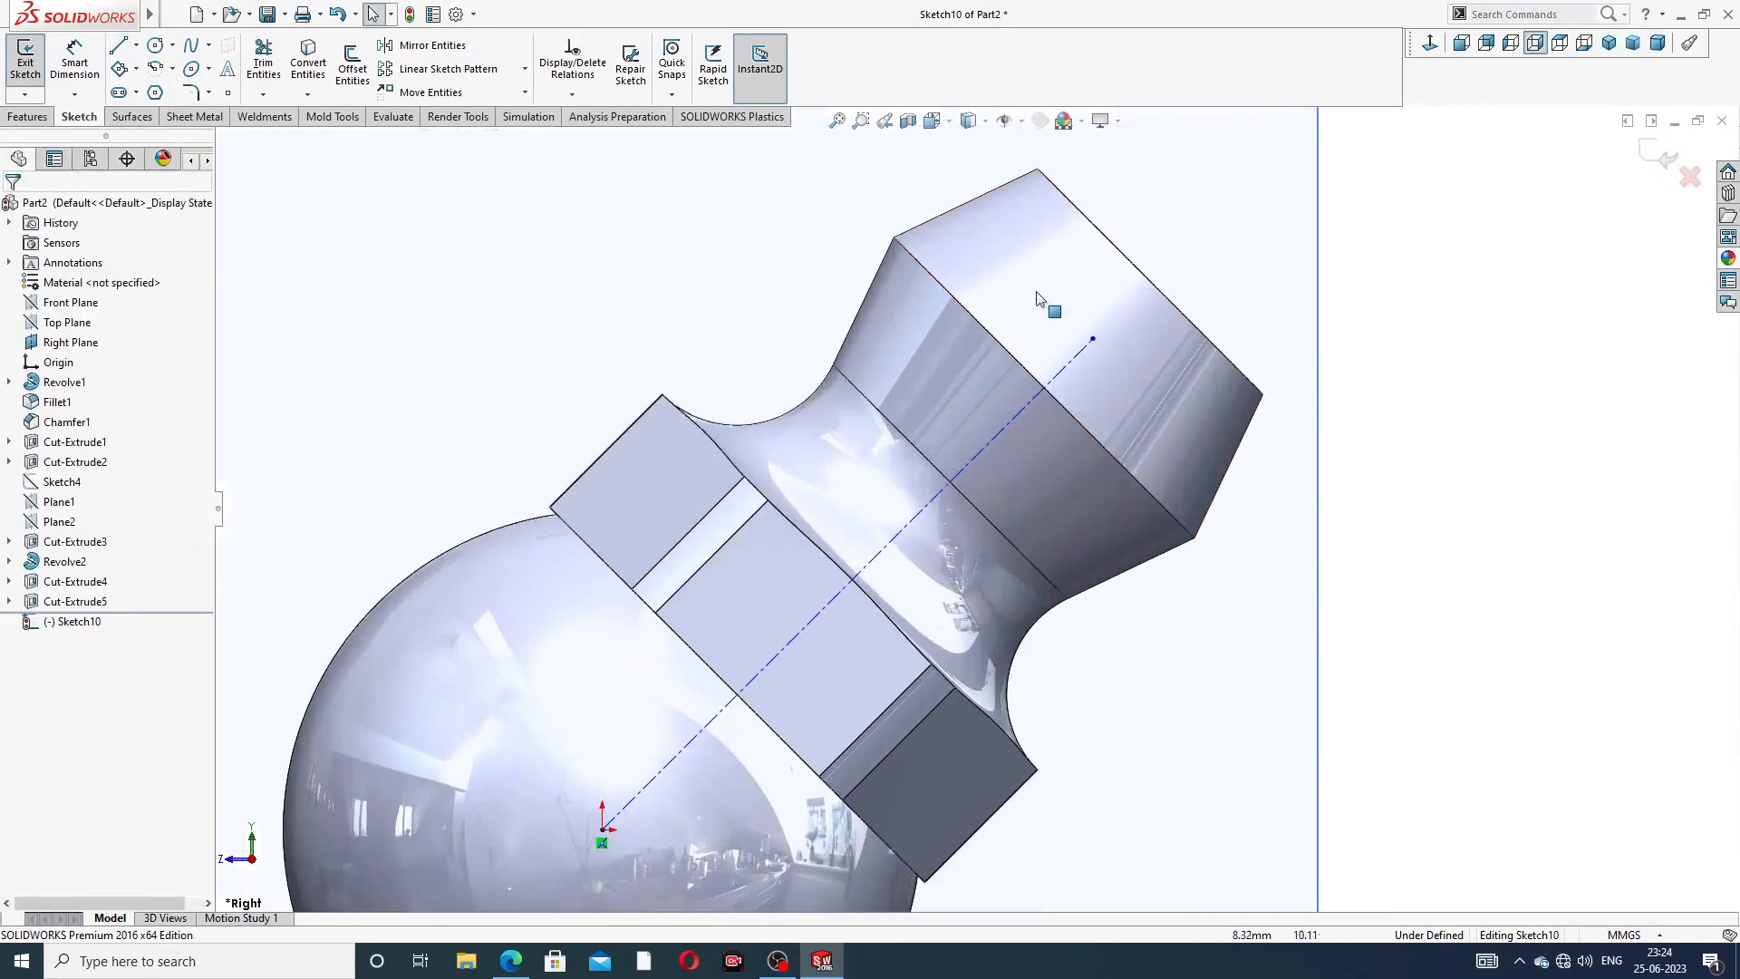
{"action": "left_click", "coordinate": [155, 44]}
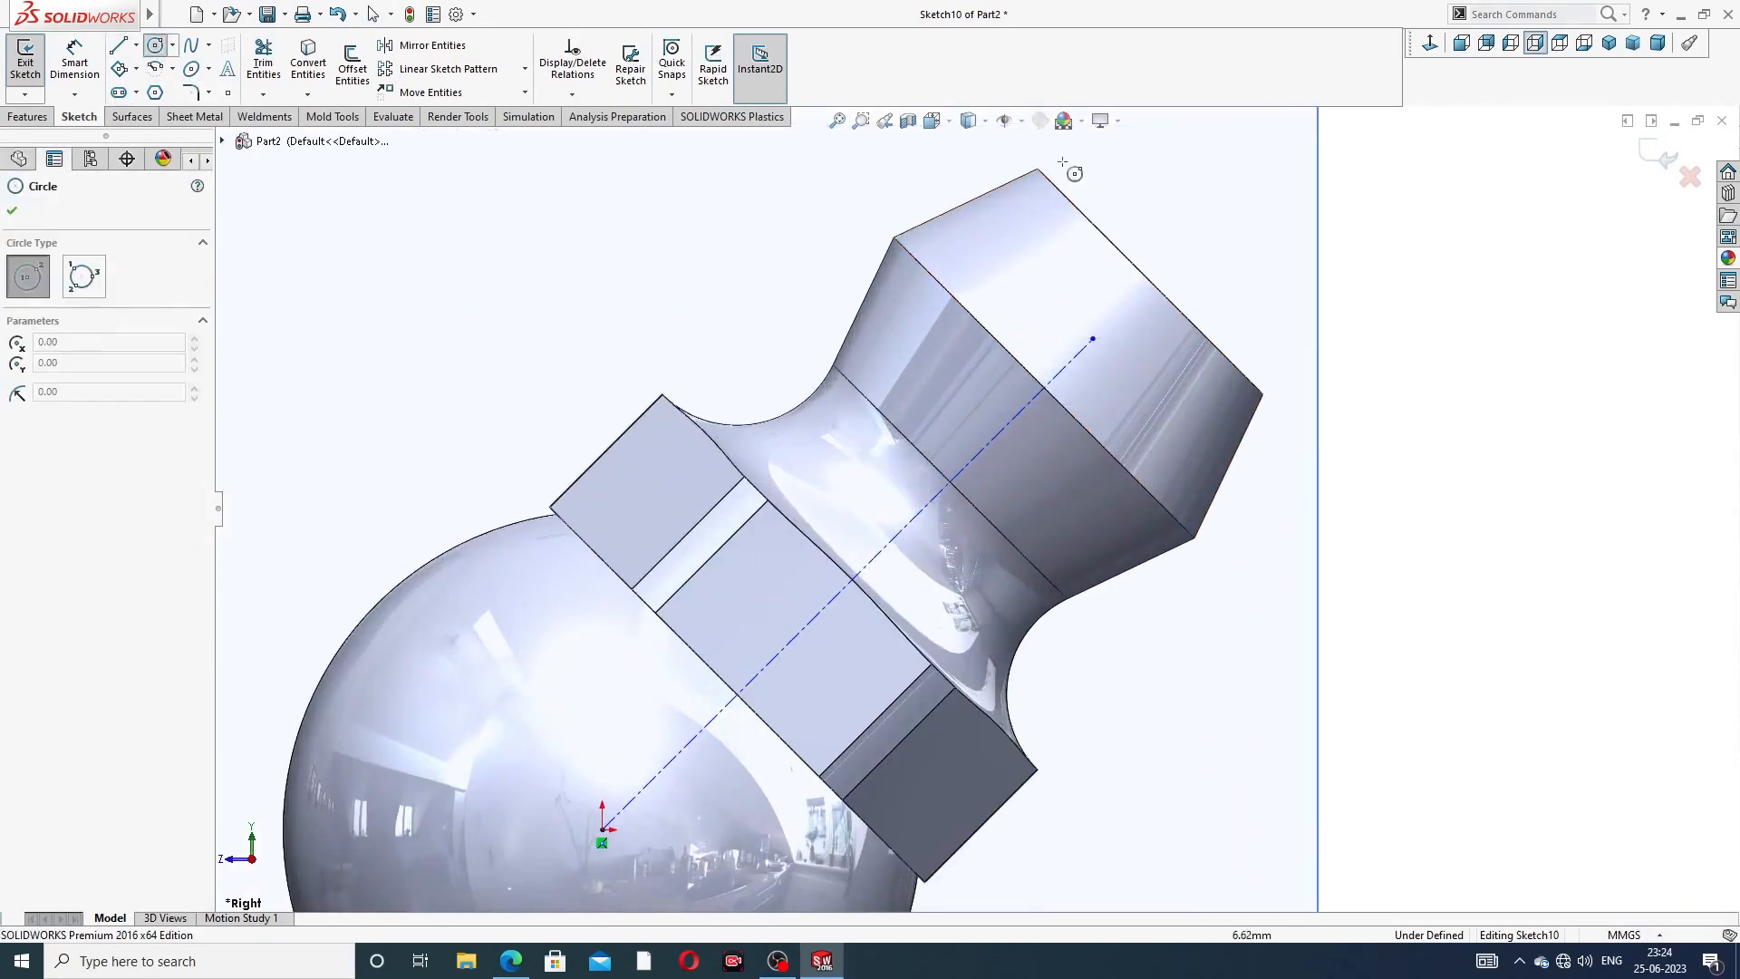
{"action": "left_click", "coordinate": [1093, 339]}
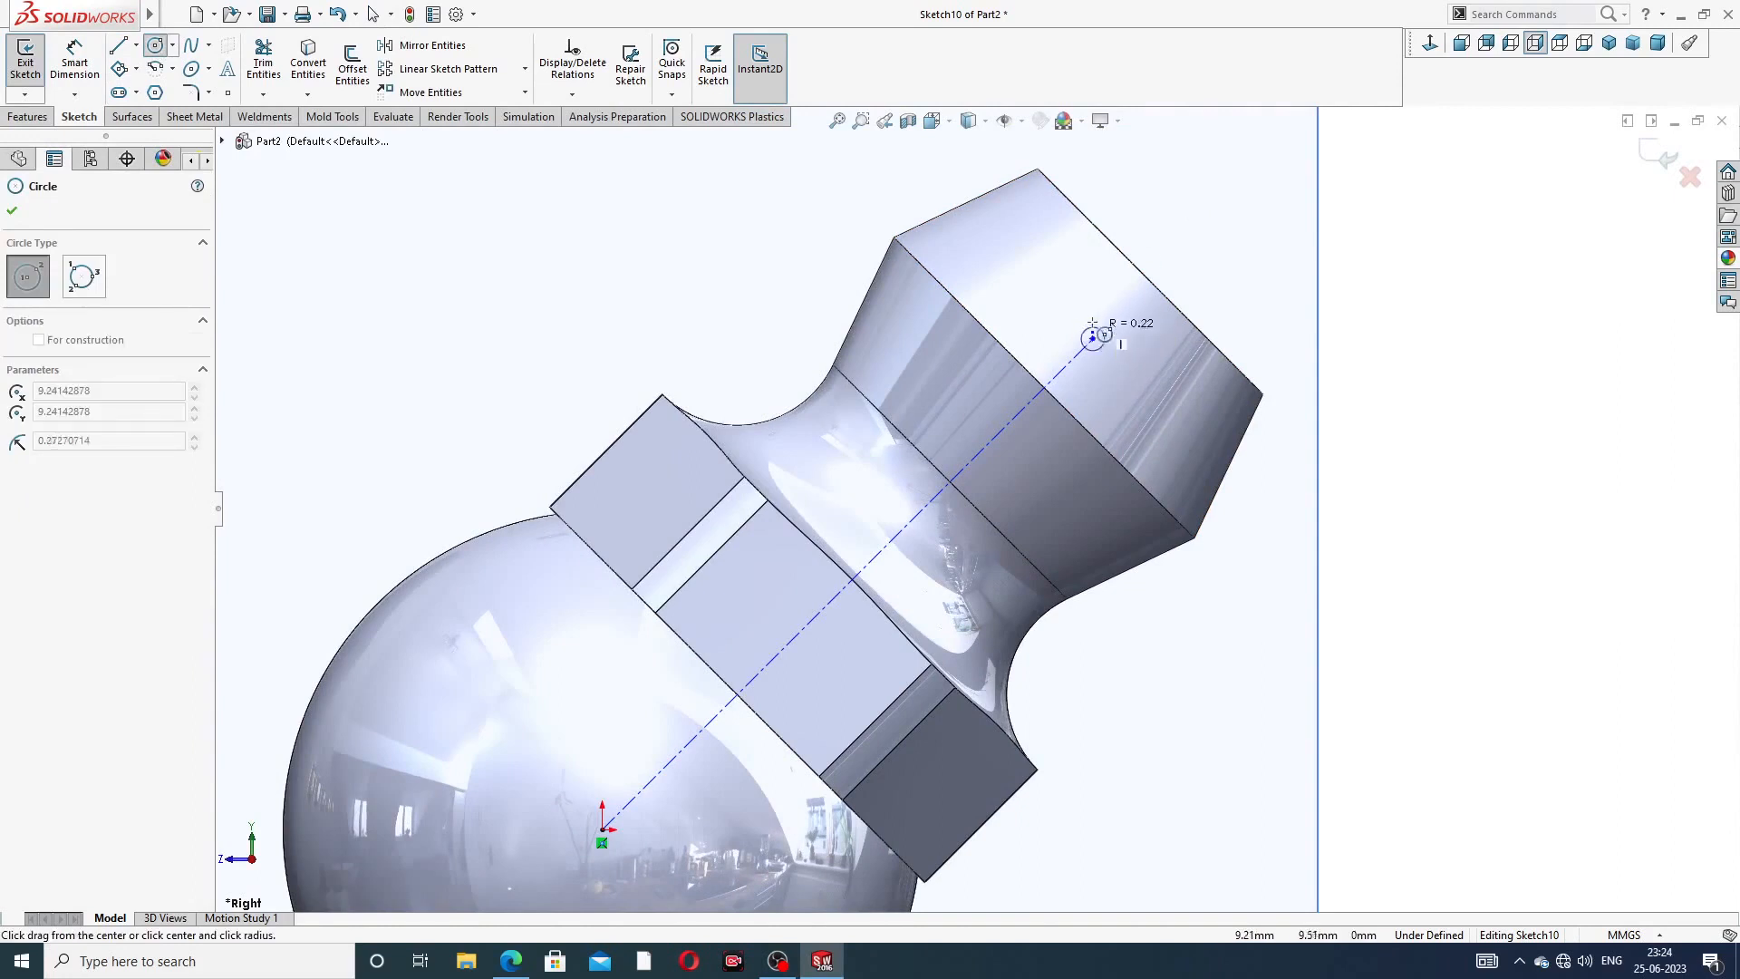
{"action": "left_click", "coordinate": [1118, 293]}
{"action": "right_click", "coordinate": [1190, 228]}
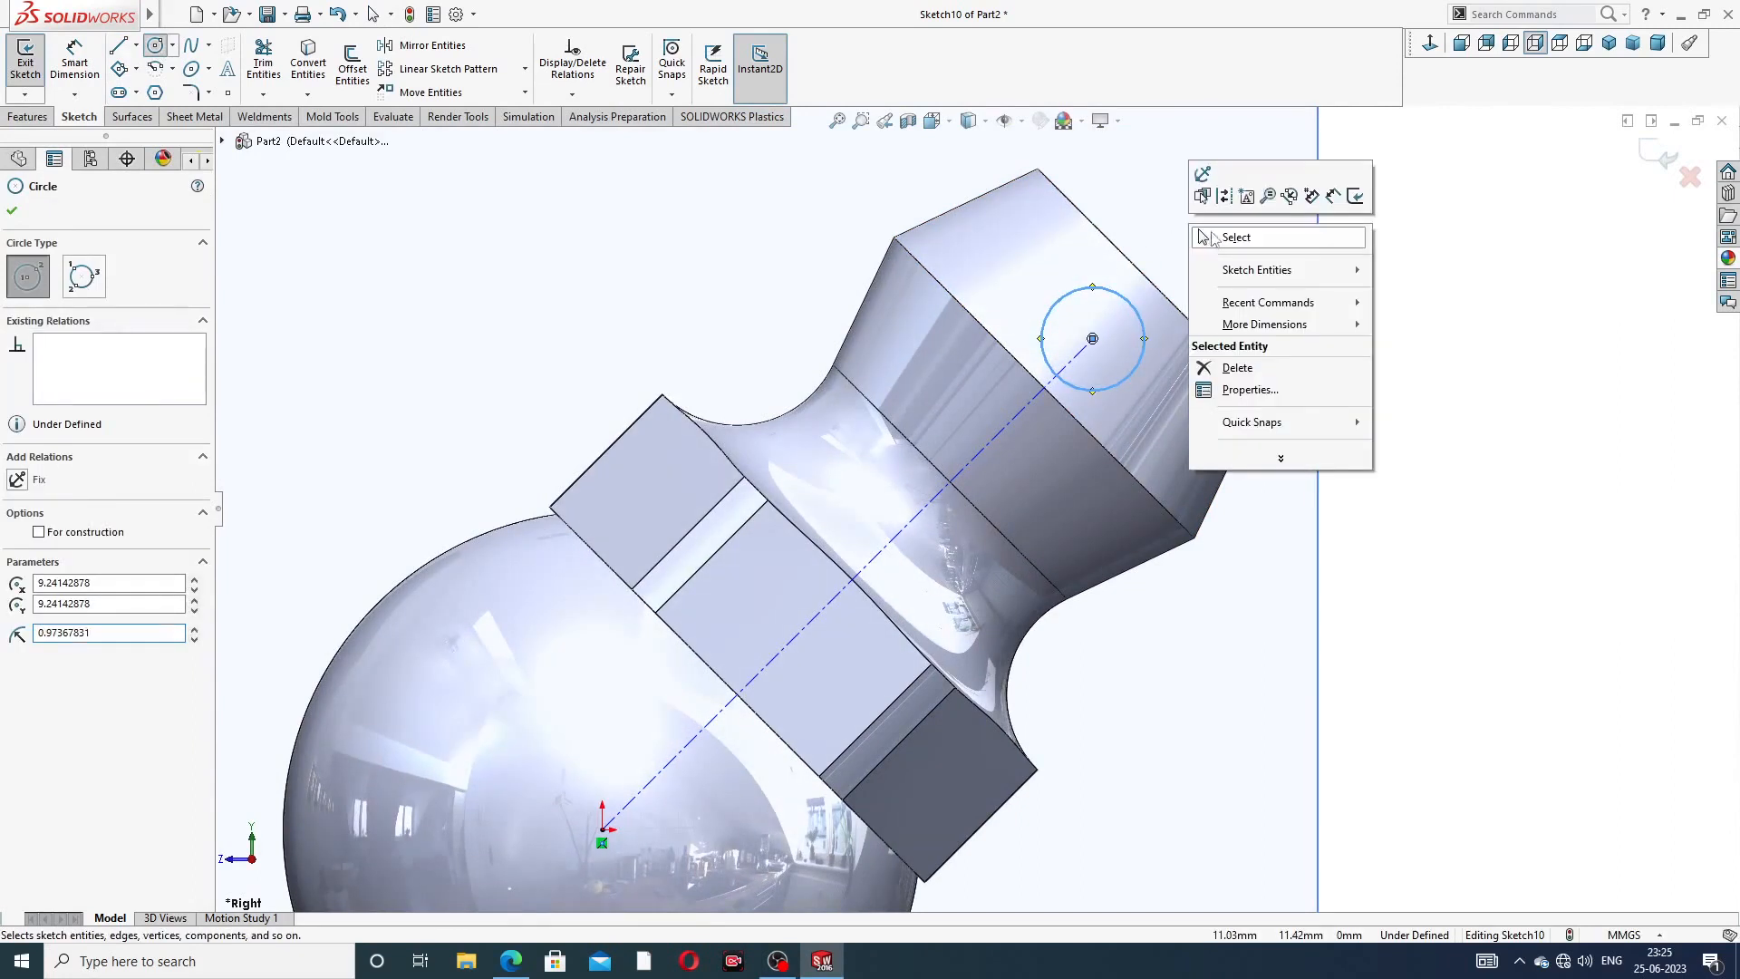
- Dimension the circle near the nozzle tip and set its diameter to 3 mm
{"action": "left_click", "coordinate": [1216, 239]}
{"action": "left_click", "coordinate": [82, 60]}
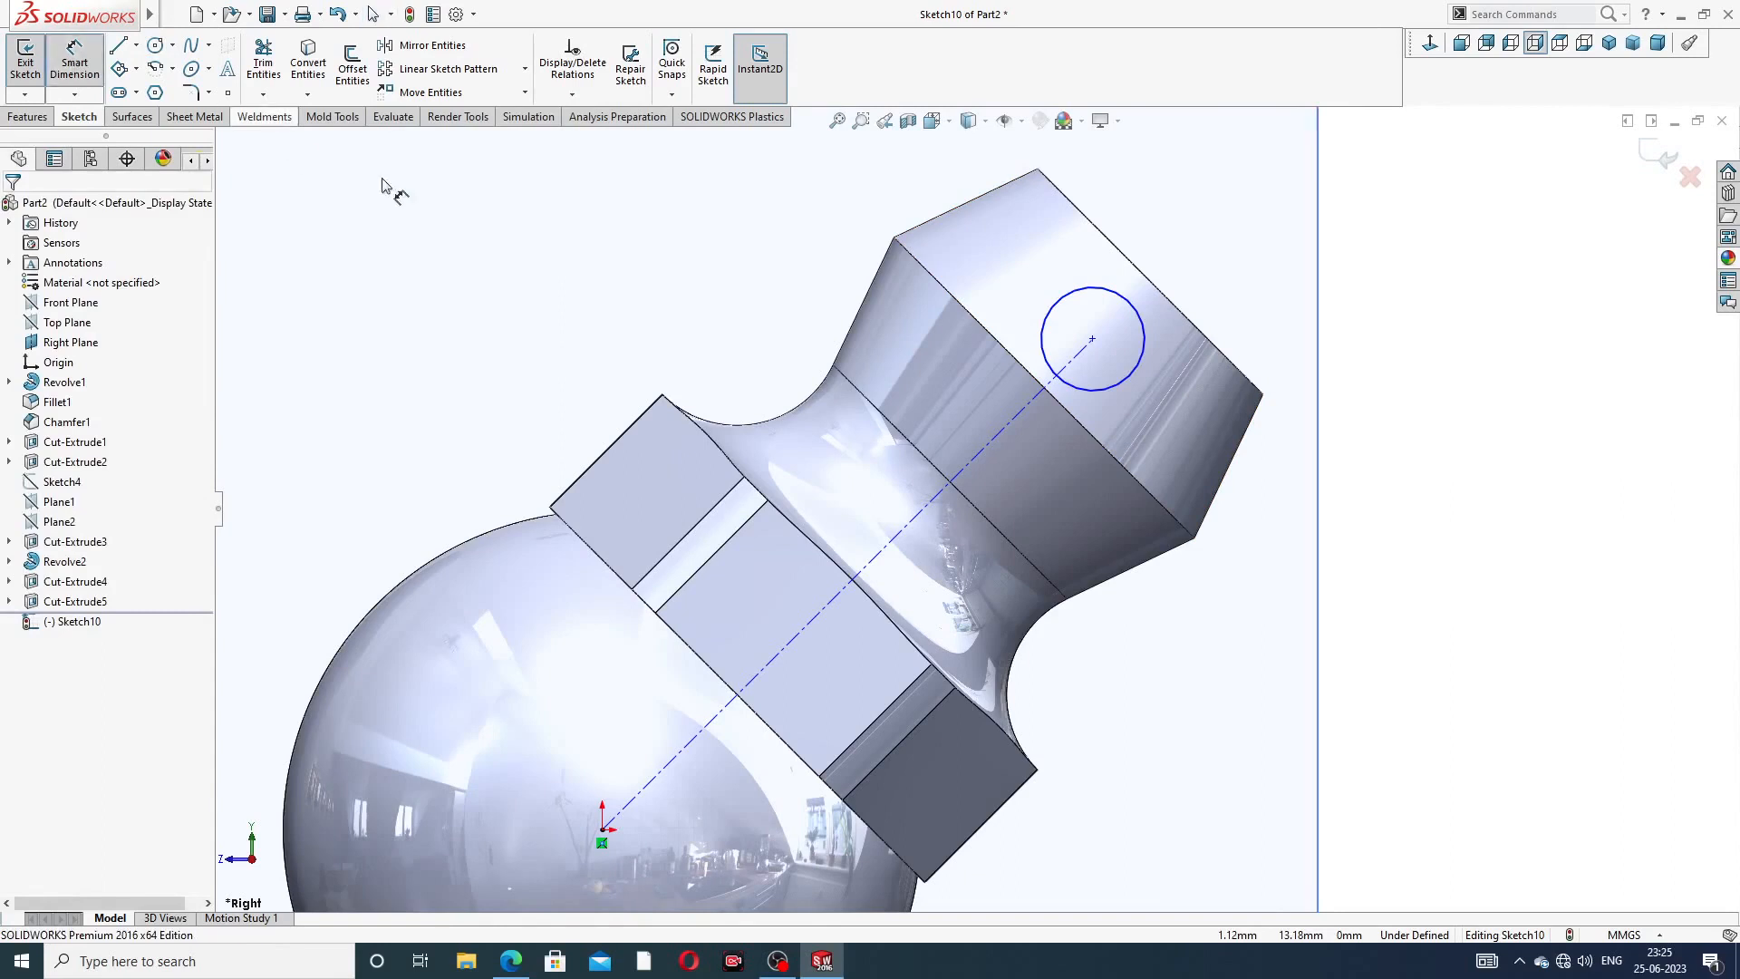
{"action": "left_click", "coordinate": [1128, 303]}
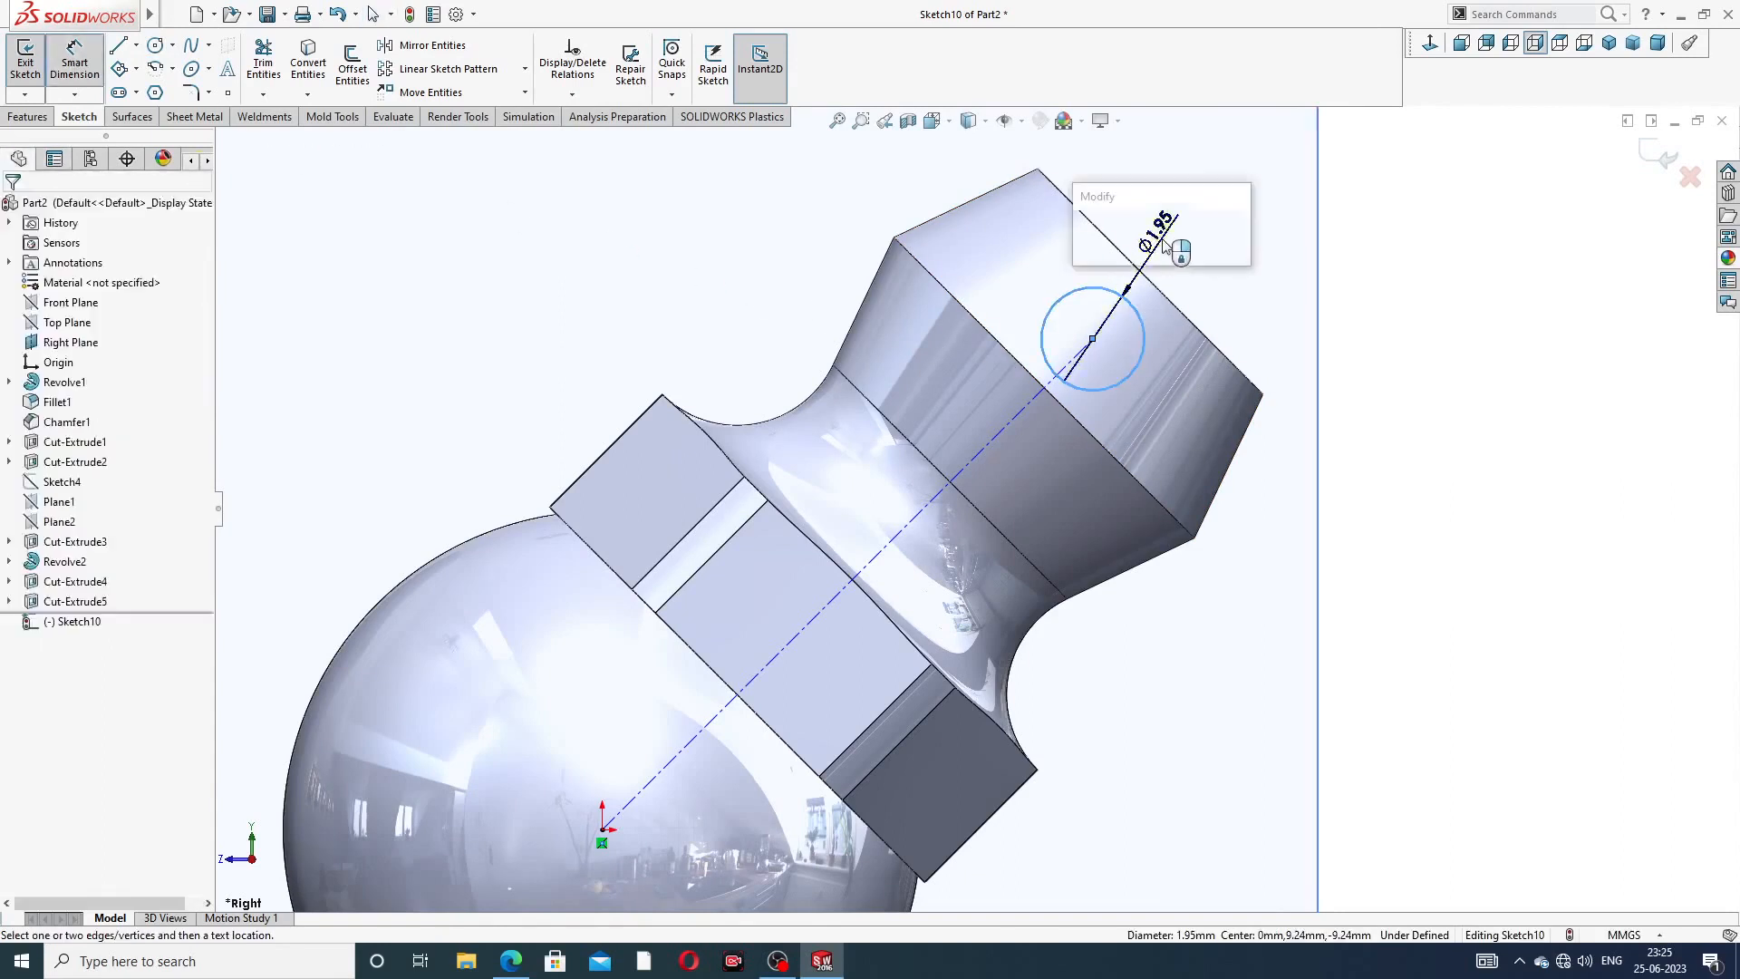
{"action": "left_click", "coordinate": [1160, 250]}
{"action": "type", "text": "3"}
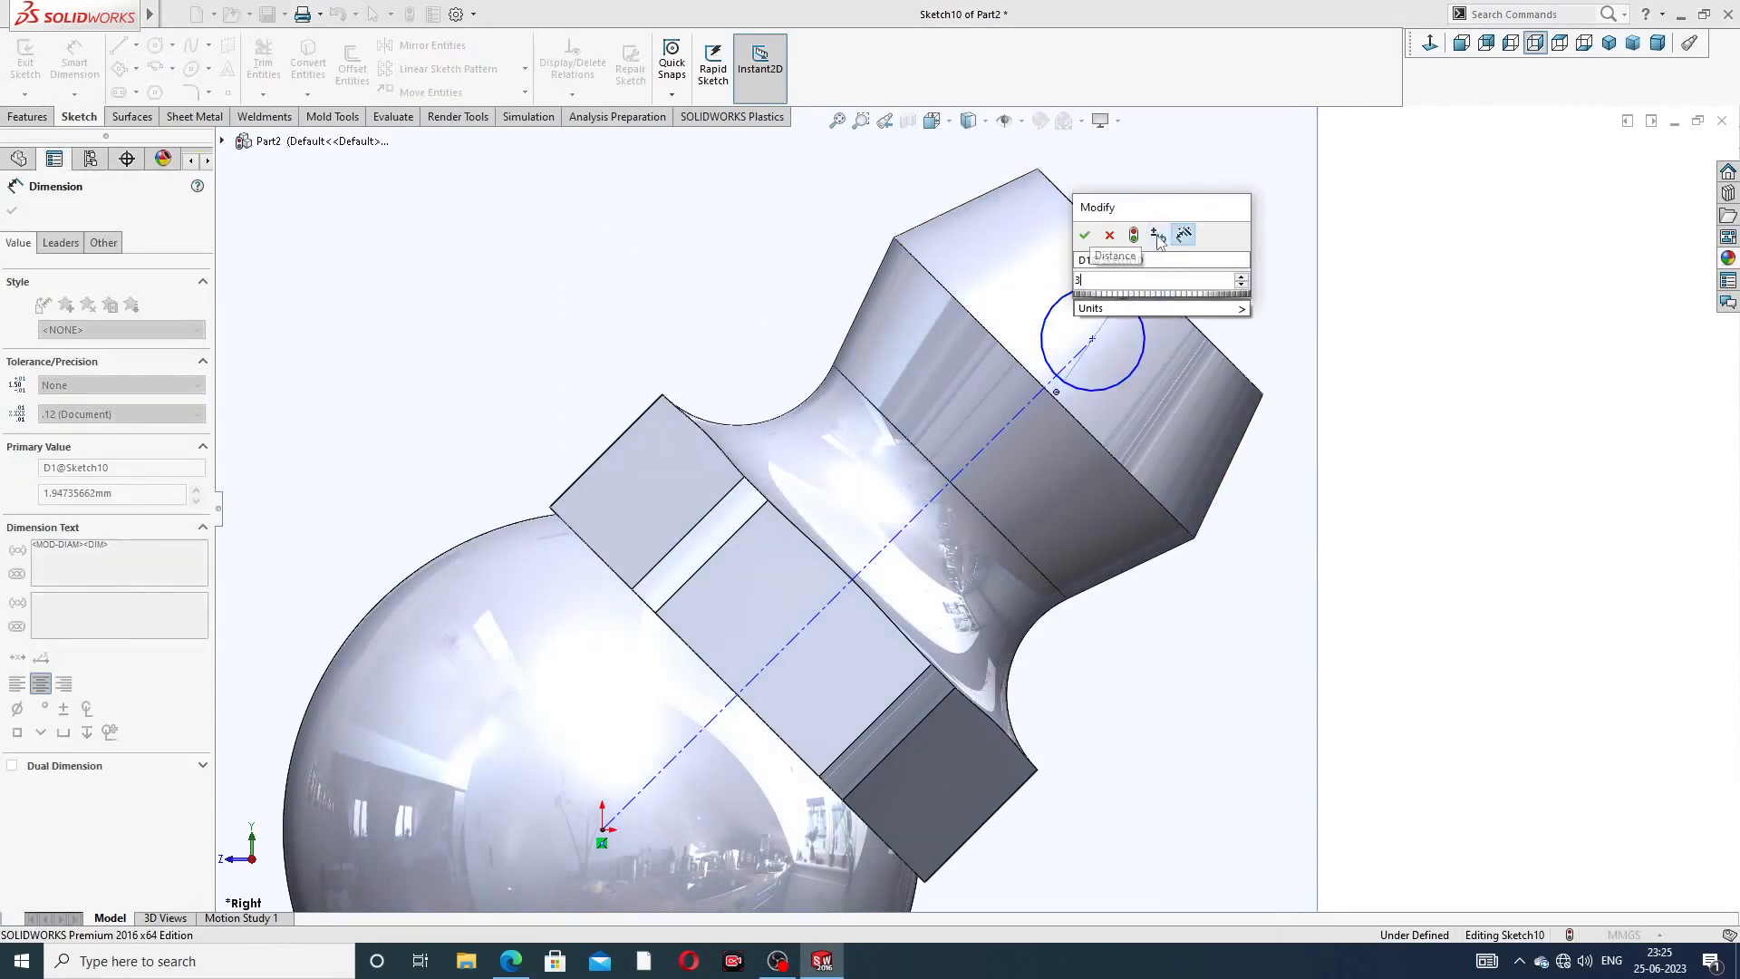
{"action": "key", "text": "Return"}
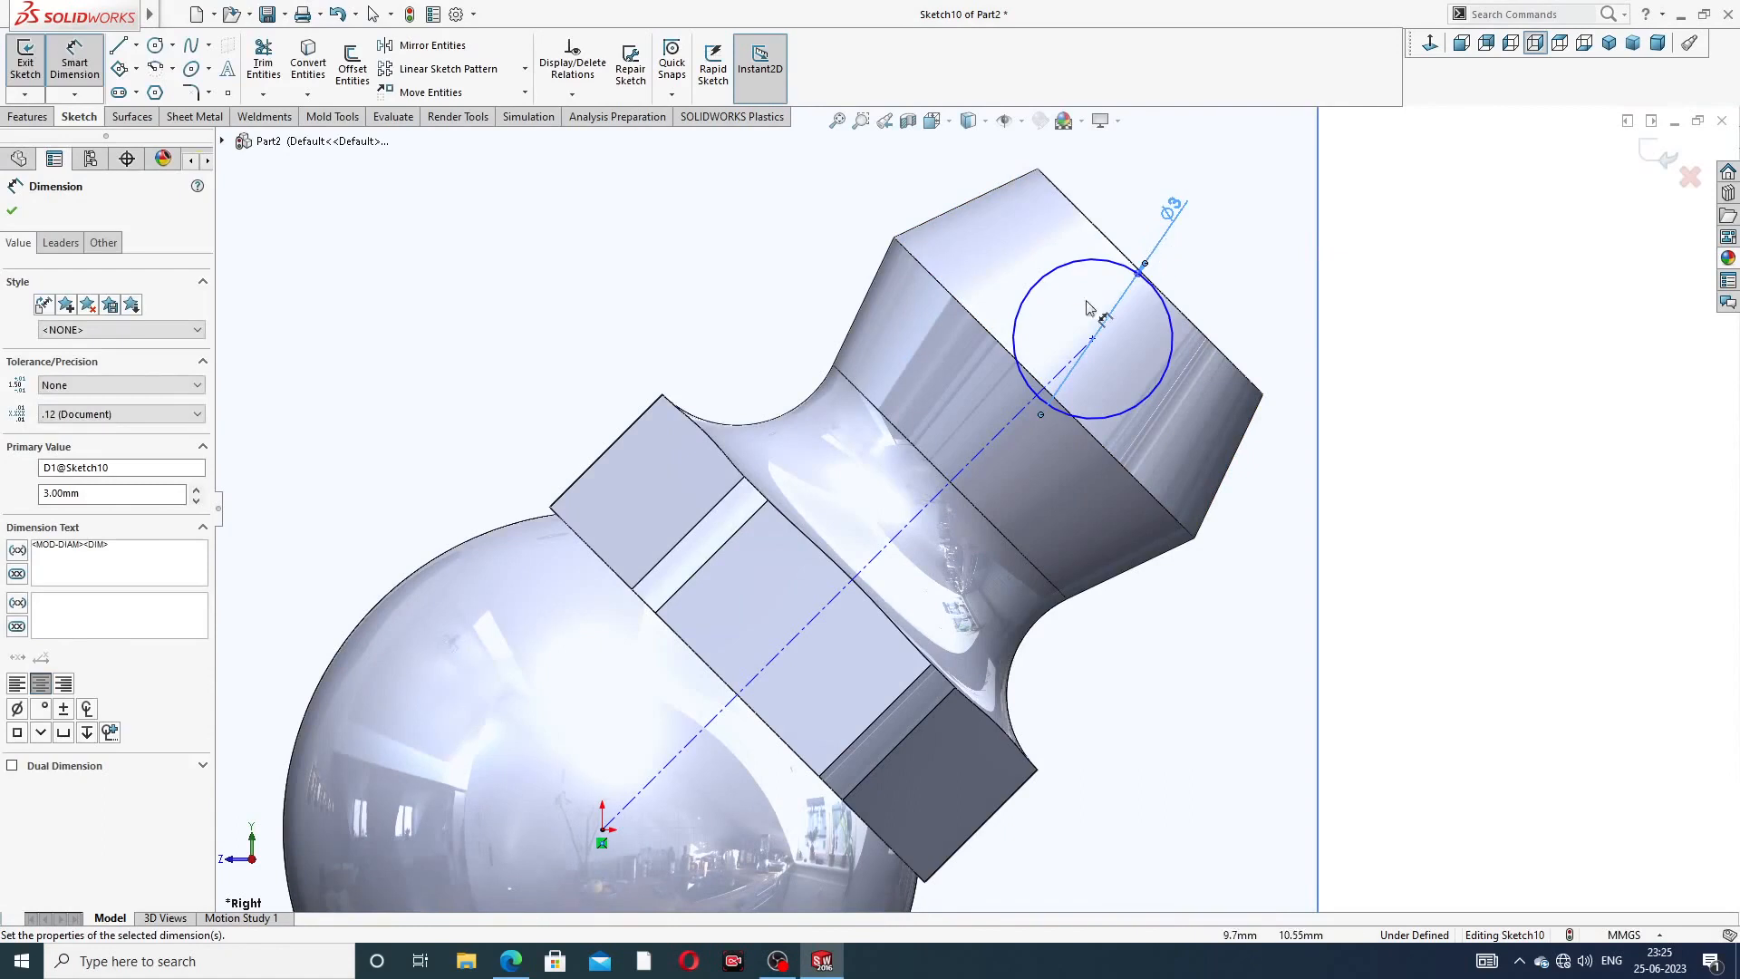
- Dimension the 45° centerline from the origin to the circle's centre and set its length to 12 mm
{"action": "left_click", "coordinate": [988, 444]}
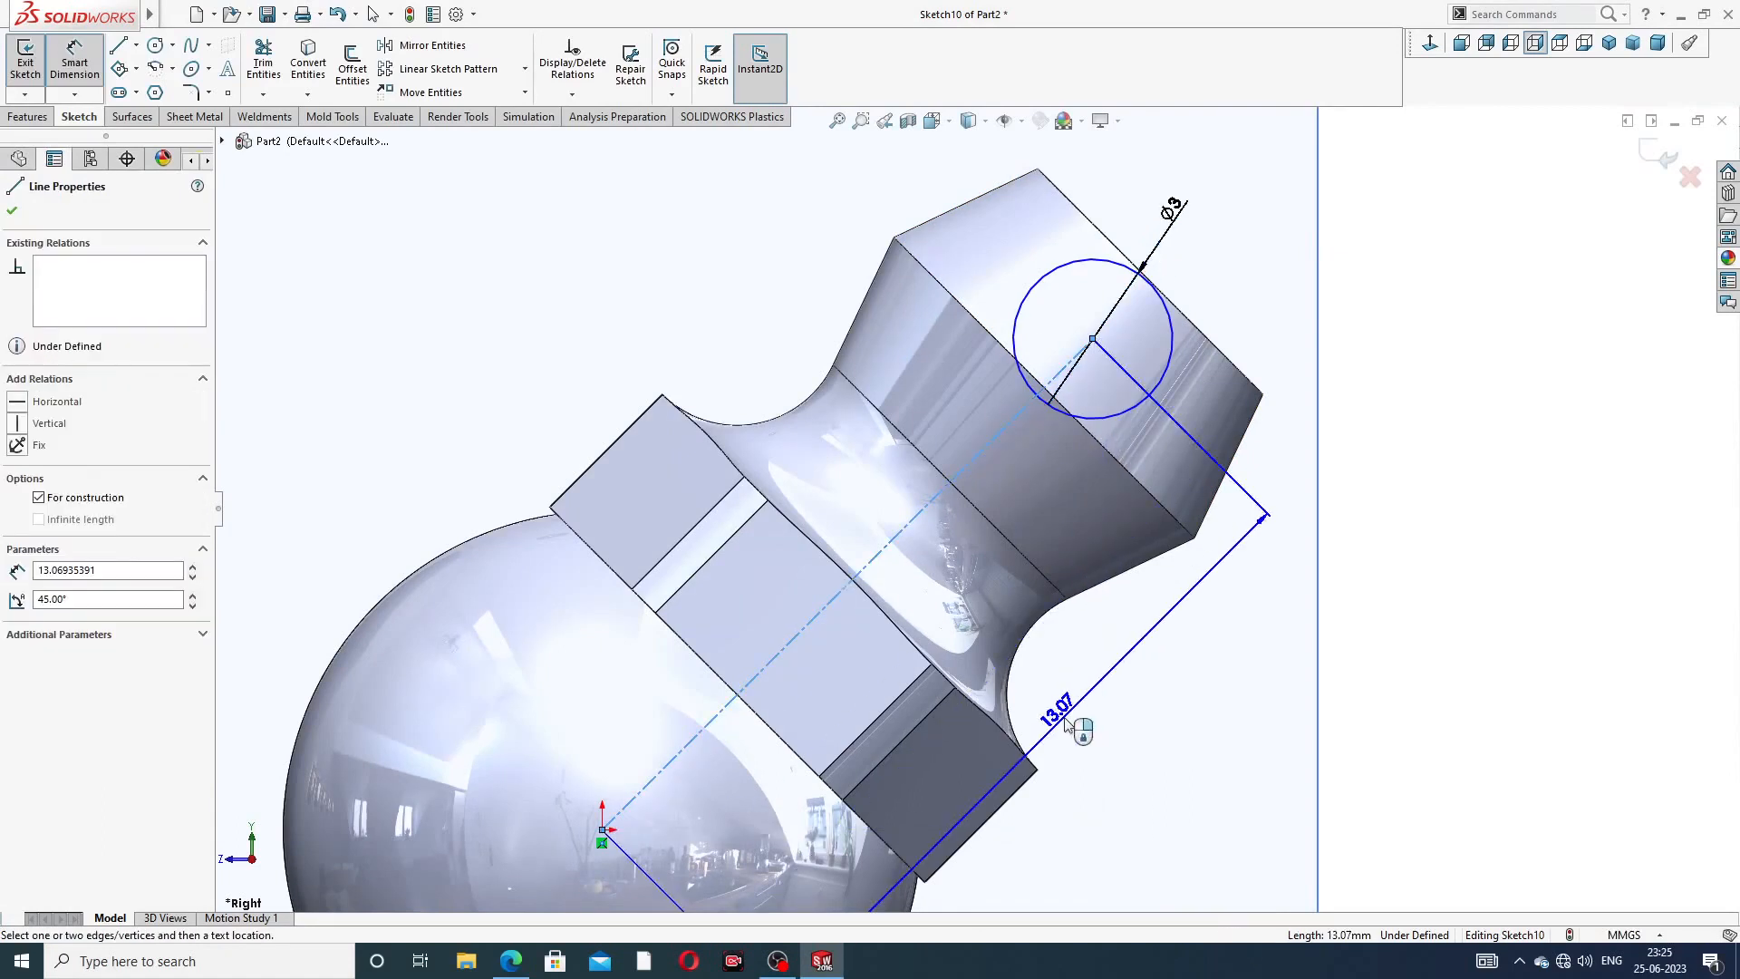
{"action": "left_click", "coordinate": [1074, 716]}
{"action": "type", "text": "12"}
{"action": "key", "text": "Return"}
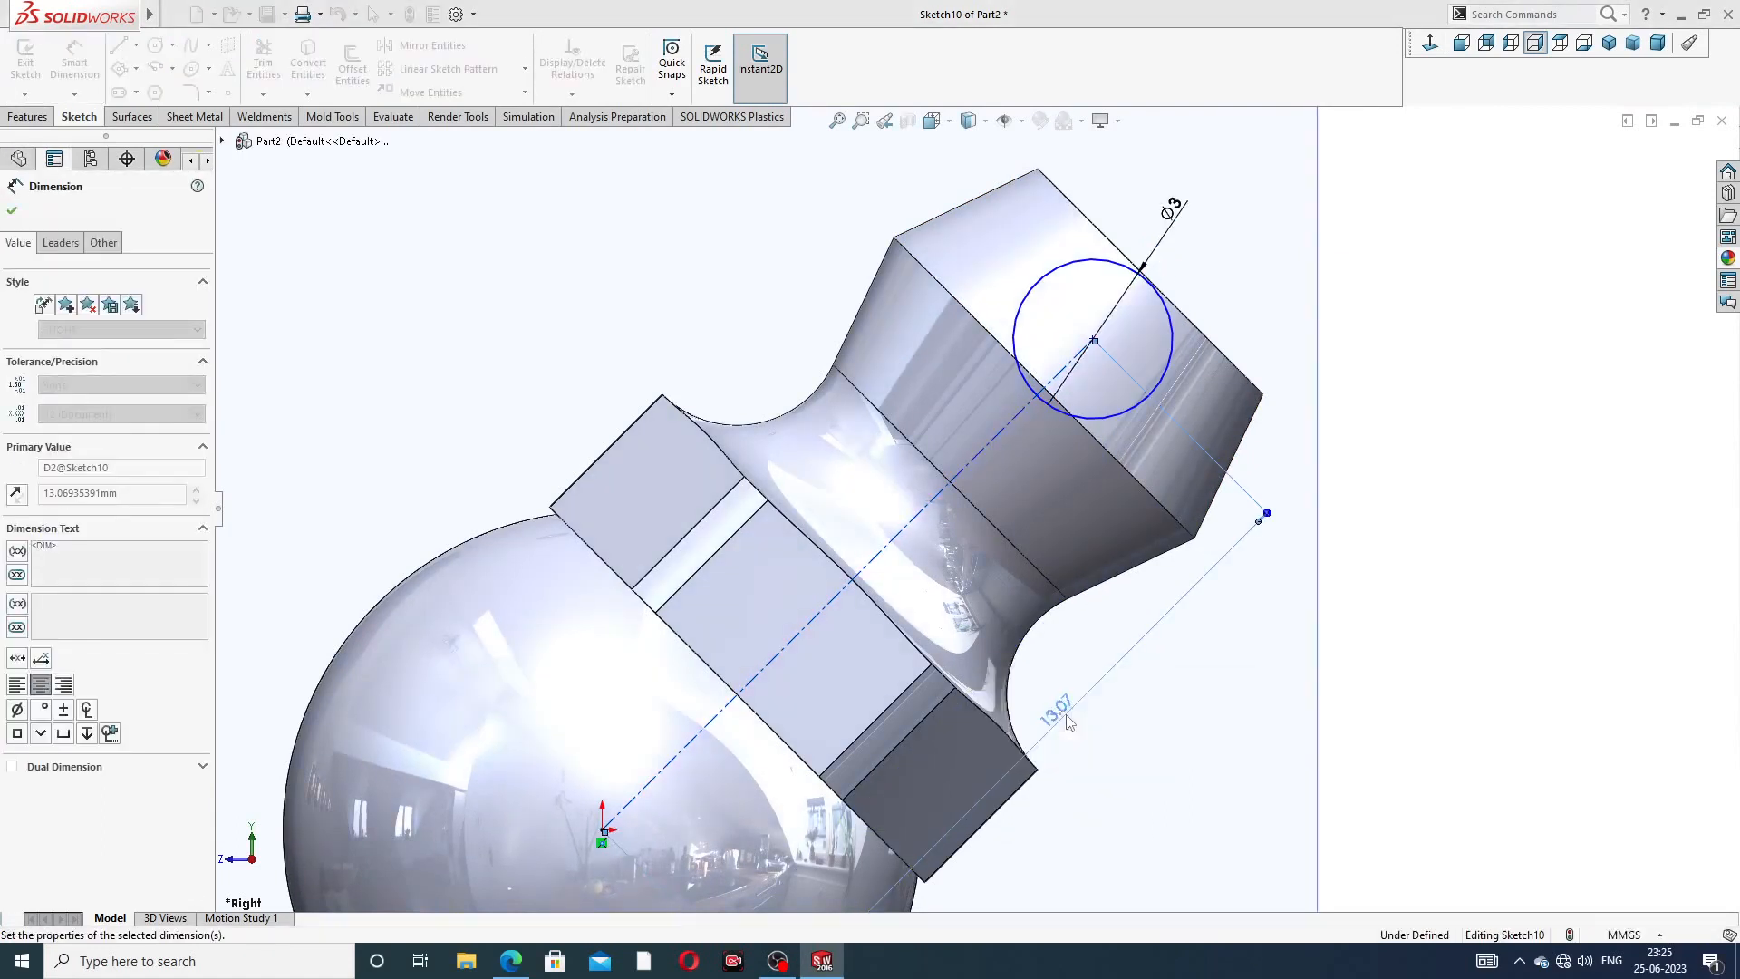
{"action": "left_click", "coordinate": [1209, 684]}
{"action": "scroll", "coordinate": [1185, 671], "scroll_direction": "up", "scroll_amount": 2}
{"action": "scroll", "coordinate": [1185, 678], "scroll_direction": "up", "scroll_amount": 1}
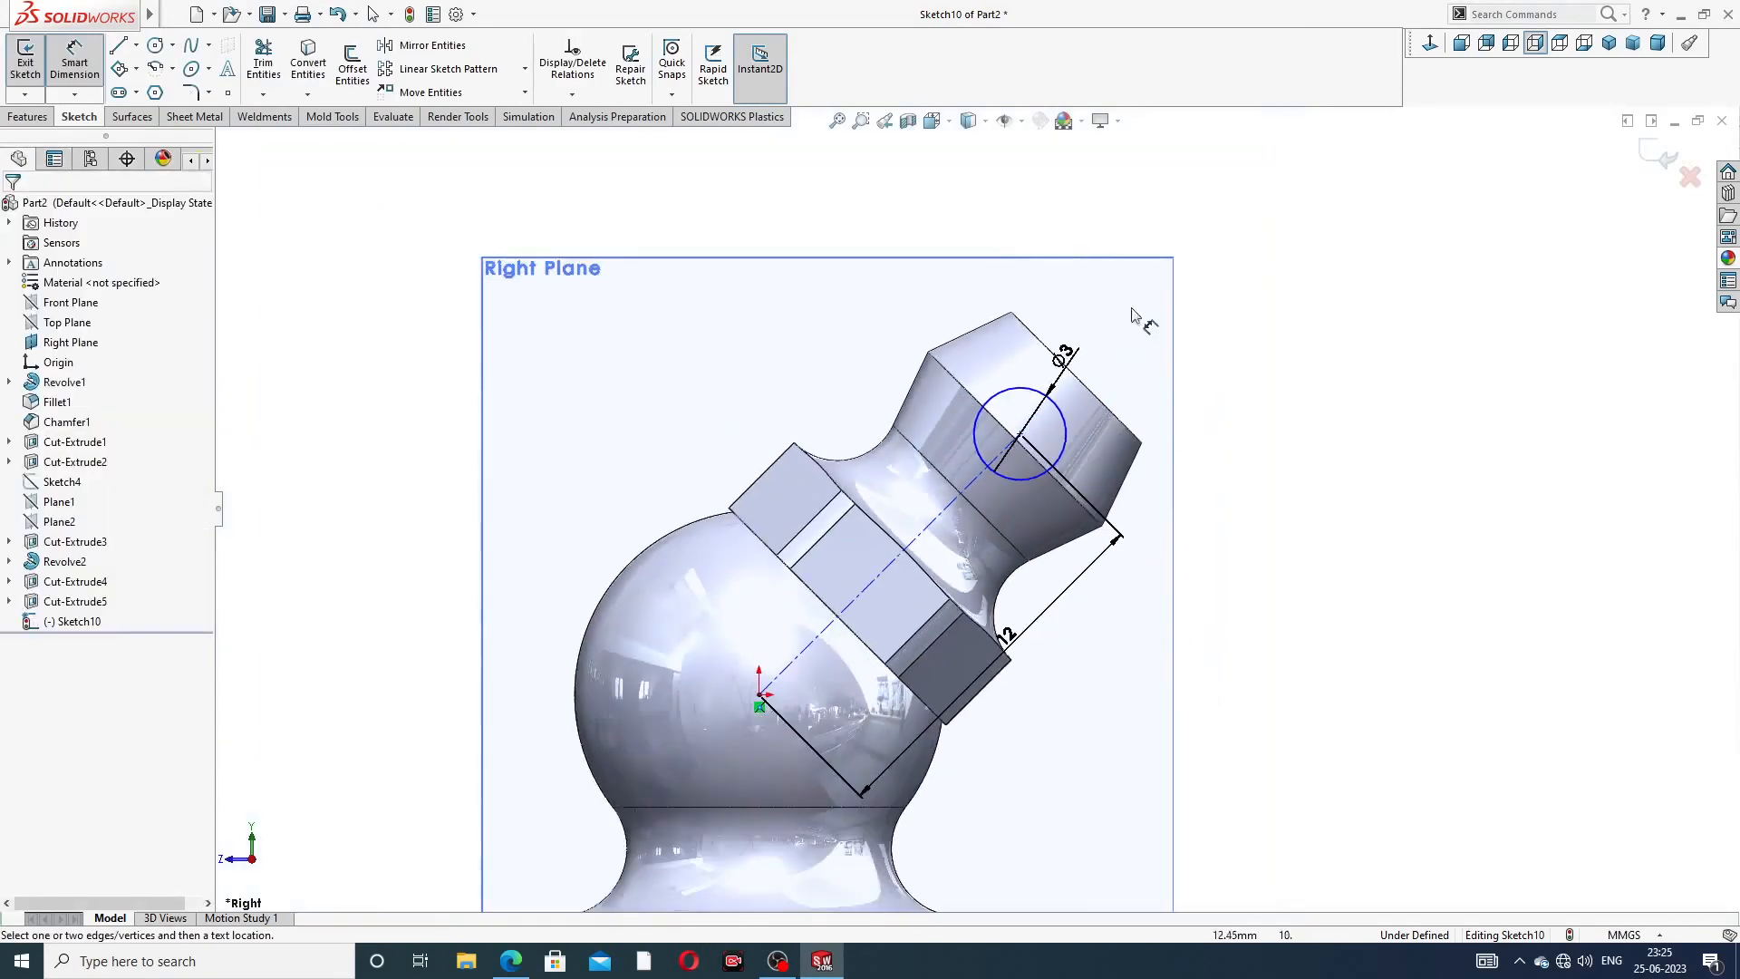
{"action": "right_click", "coordinate": [1225, 252]}
{"action": "key", "text": "Escape"}
- Draw a vertical 3 mm line across the circle through its centre, between its upper and lower quadrant points
{"action": "left_click", "coordinate": [119, 47]}
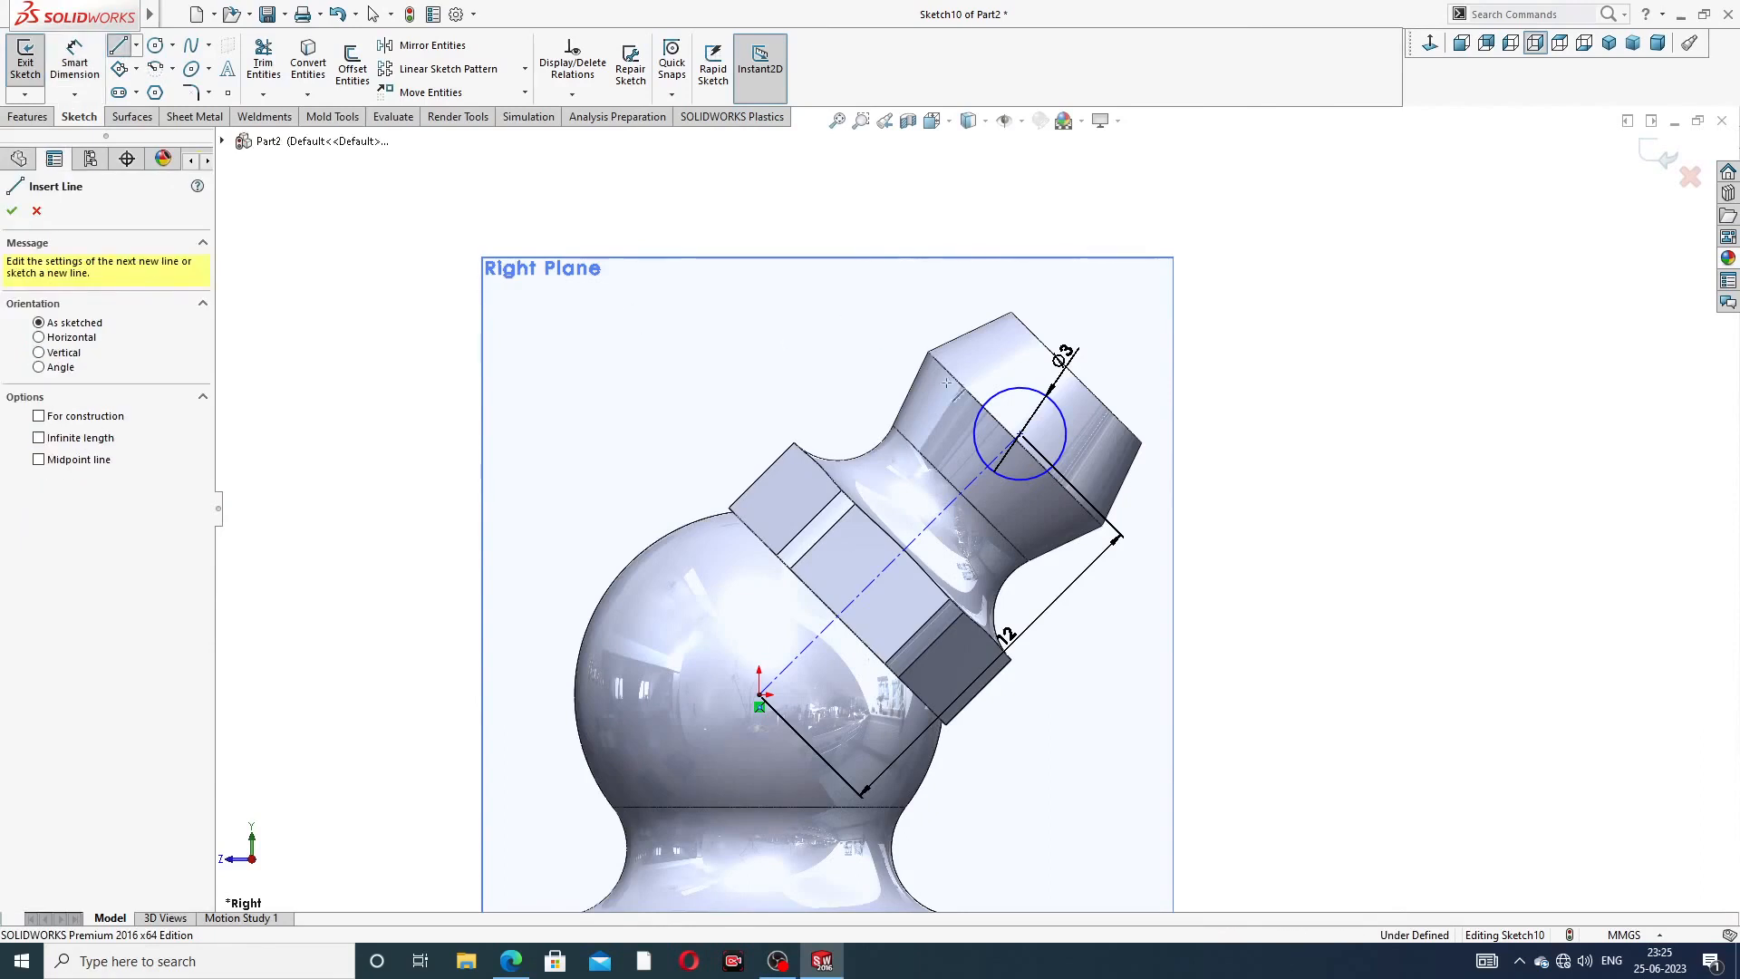
{"action": "scroll", "coordinate": [980, 380], "scroll_direction": "down", "scroll_amount": 2}
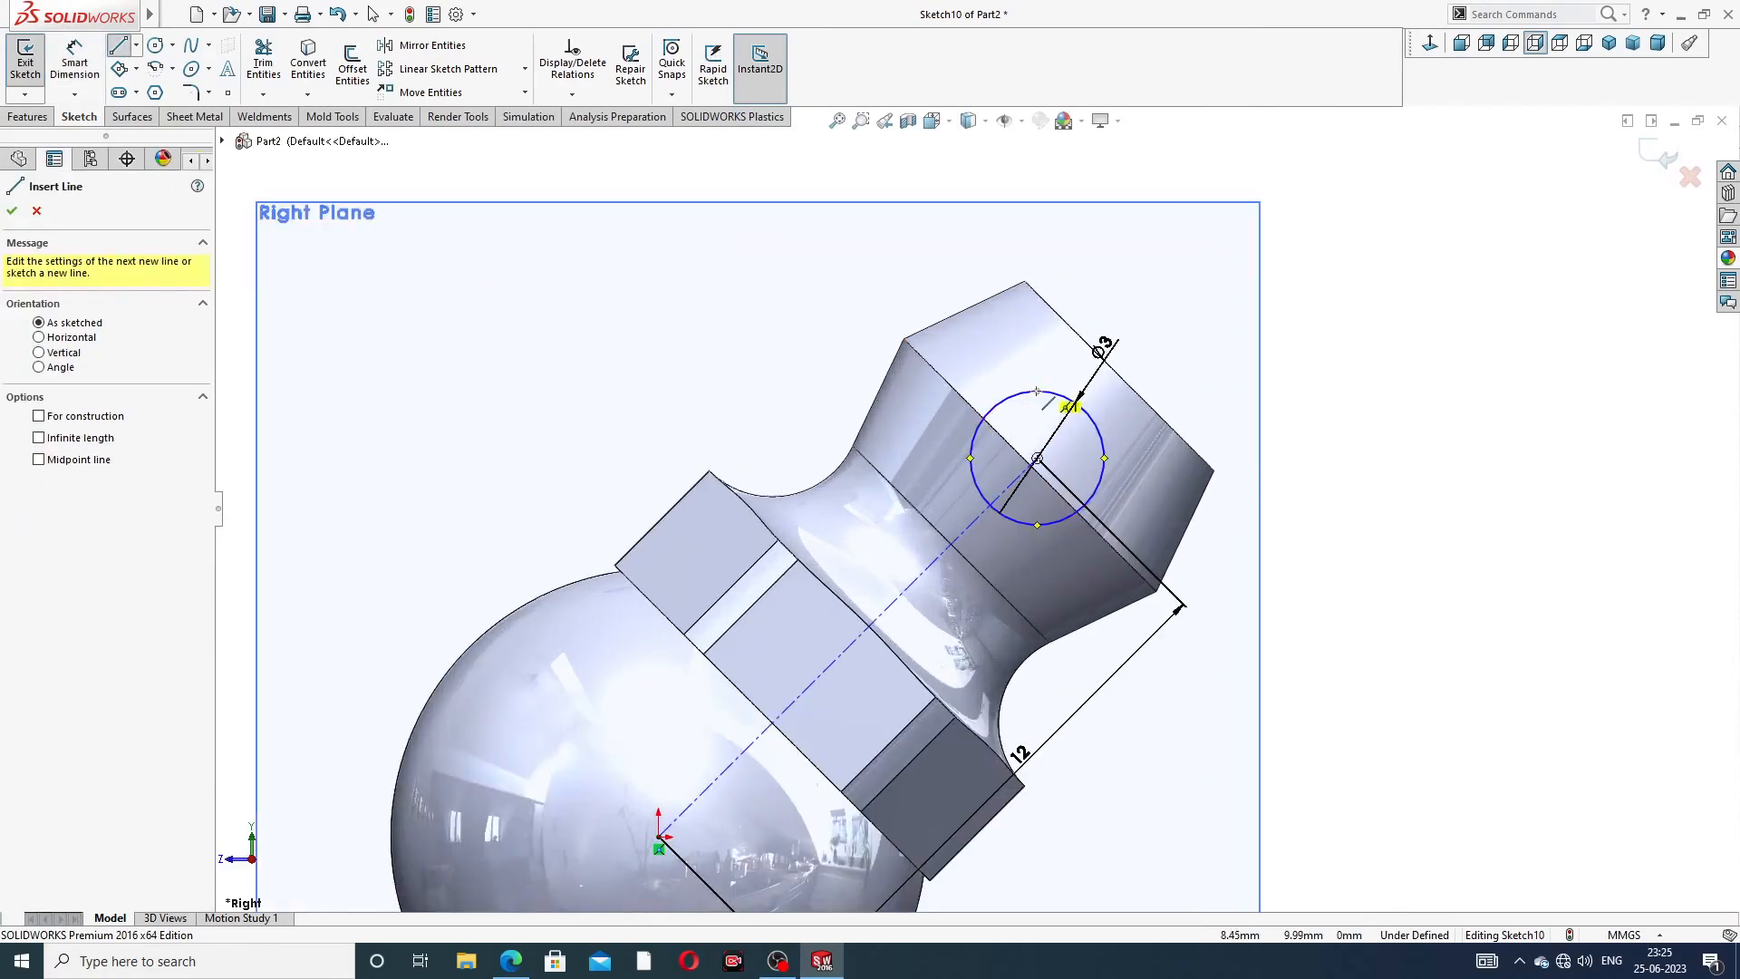
{"action": "left_click", "coordinate": [1037, 391]}
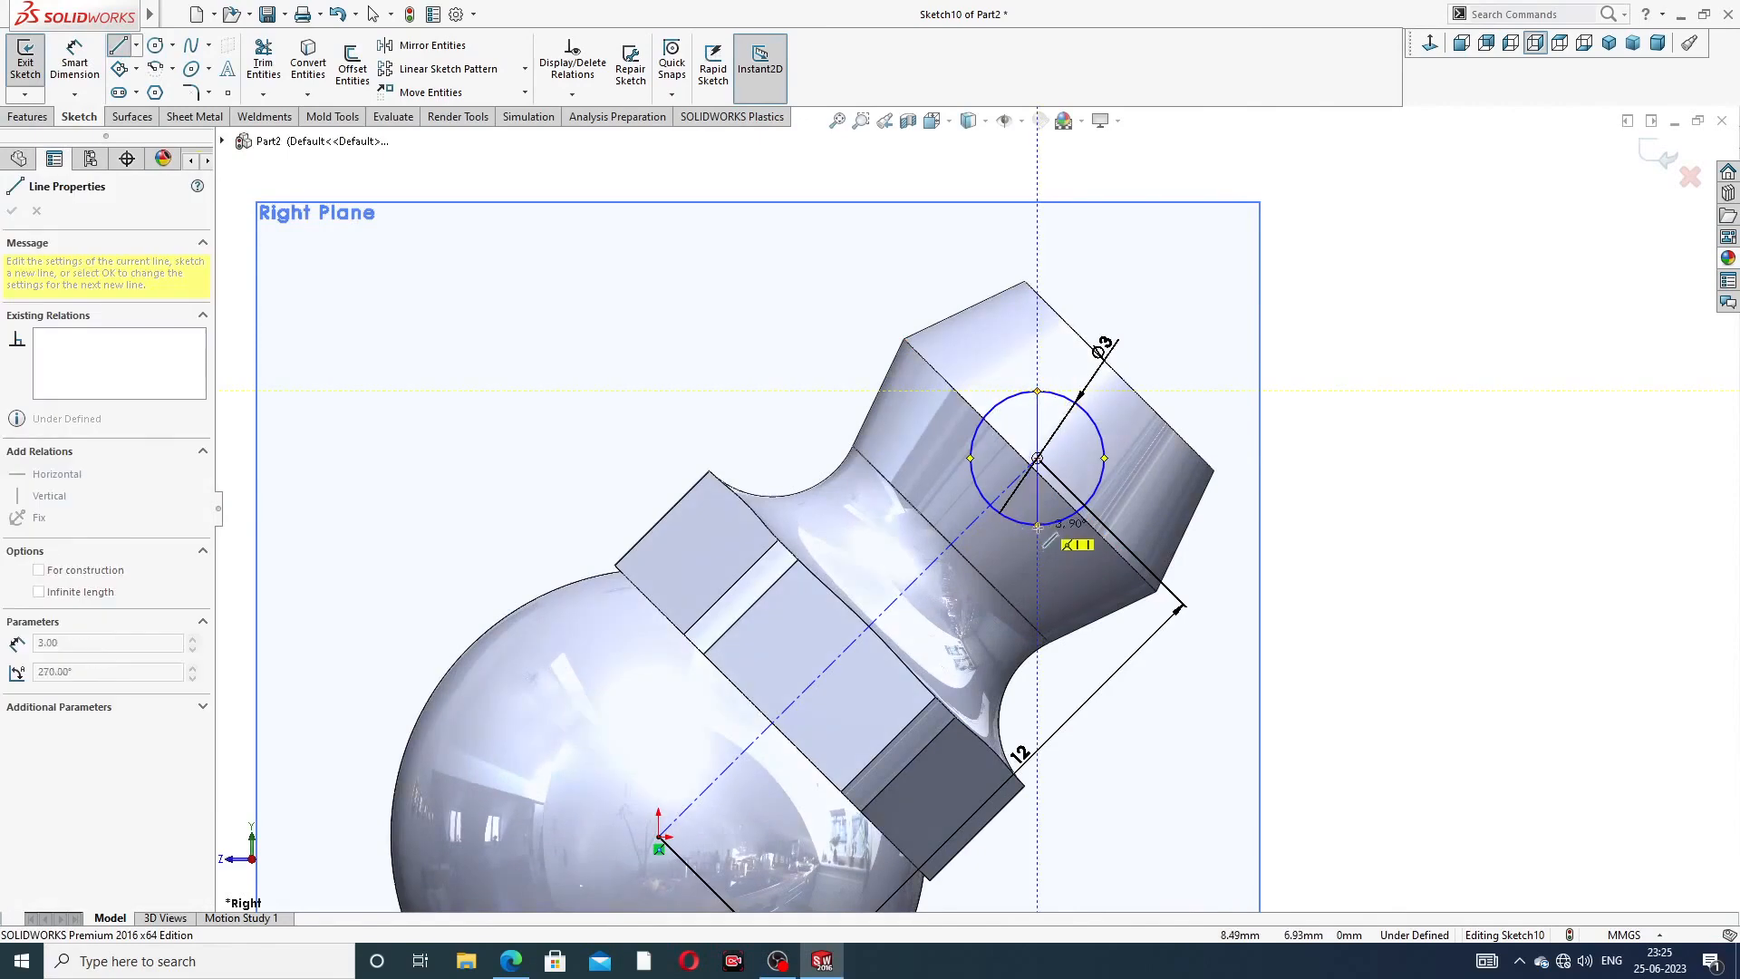
{"action": "left_click", "coordinate": [1037, 524]}
{"action": "right_click", "coordinate": [1202, 367]}
{"action": "left_click", "coordinate": [1234, 389]}
- Power-trim the half of the circle facing the ball body and the centerline portion inside it, leaving a closed semicircle
{"action": "mouse_move", "coordinate": [130, 7]}
{"action": "left_click", "coordinate": [263, 63]}
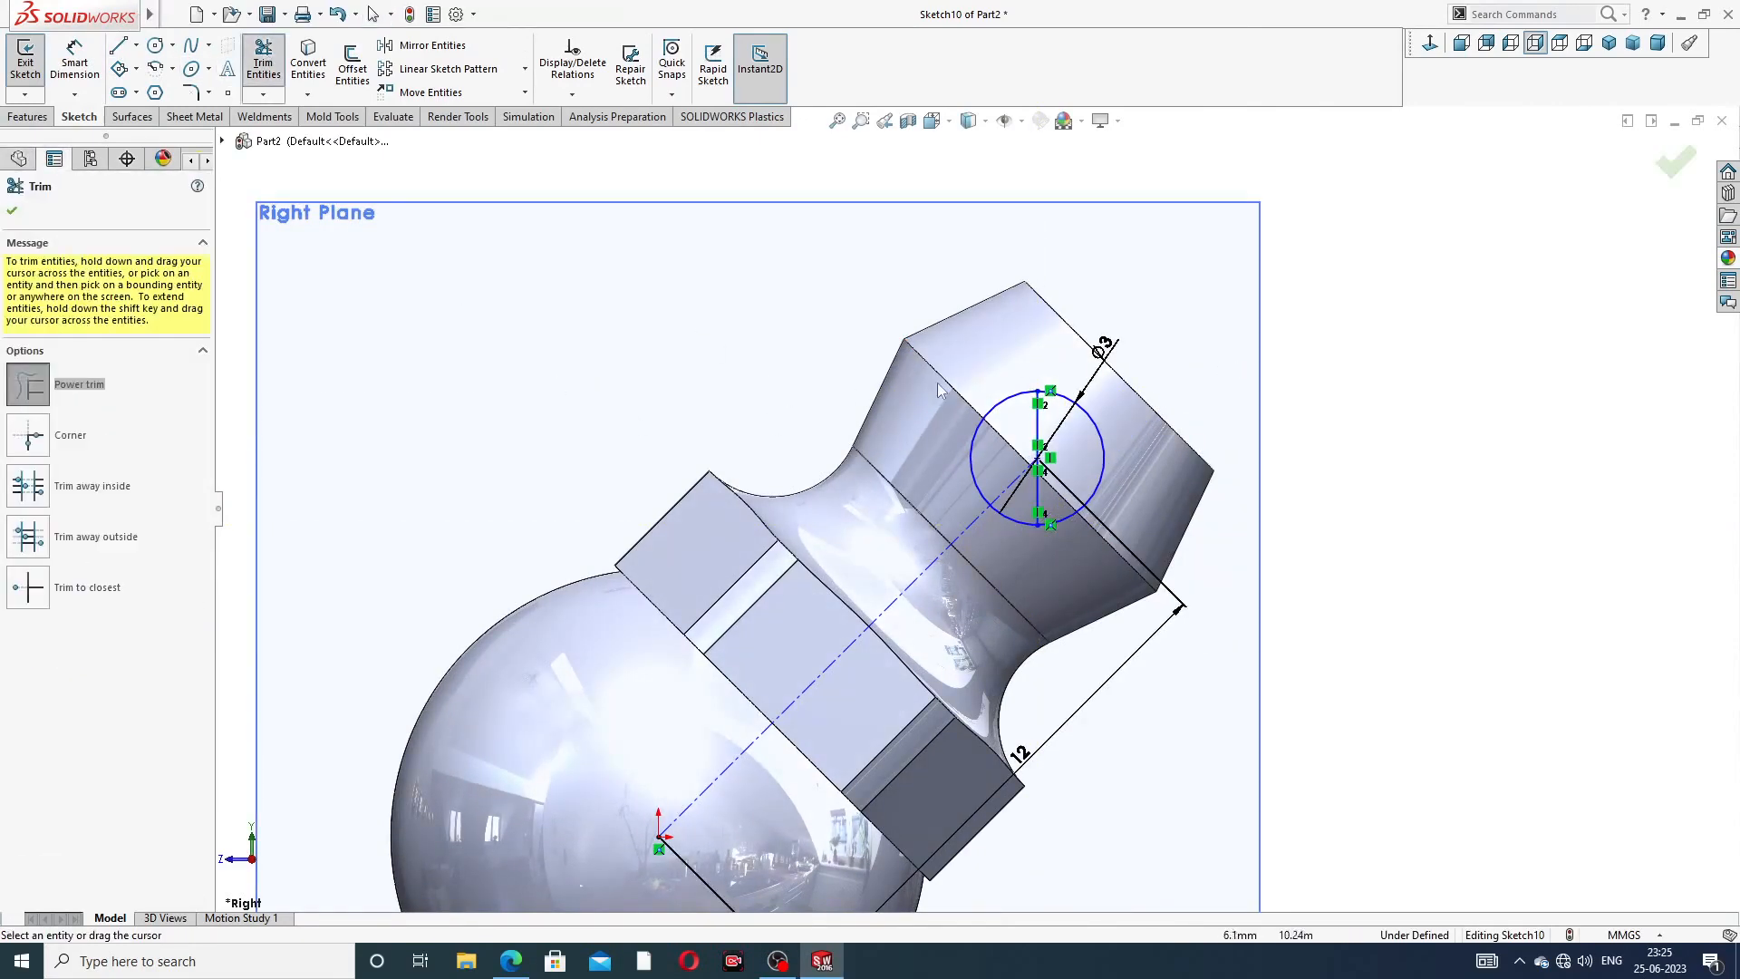
{"action": "scroll", "coordinate": [927, 378], "scroll_direction": "down", "scroll_amount": 3}
{"action": "left_click_drag", "start_coordinate": [1041, 392], "coordinate": [1056, 643]}
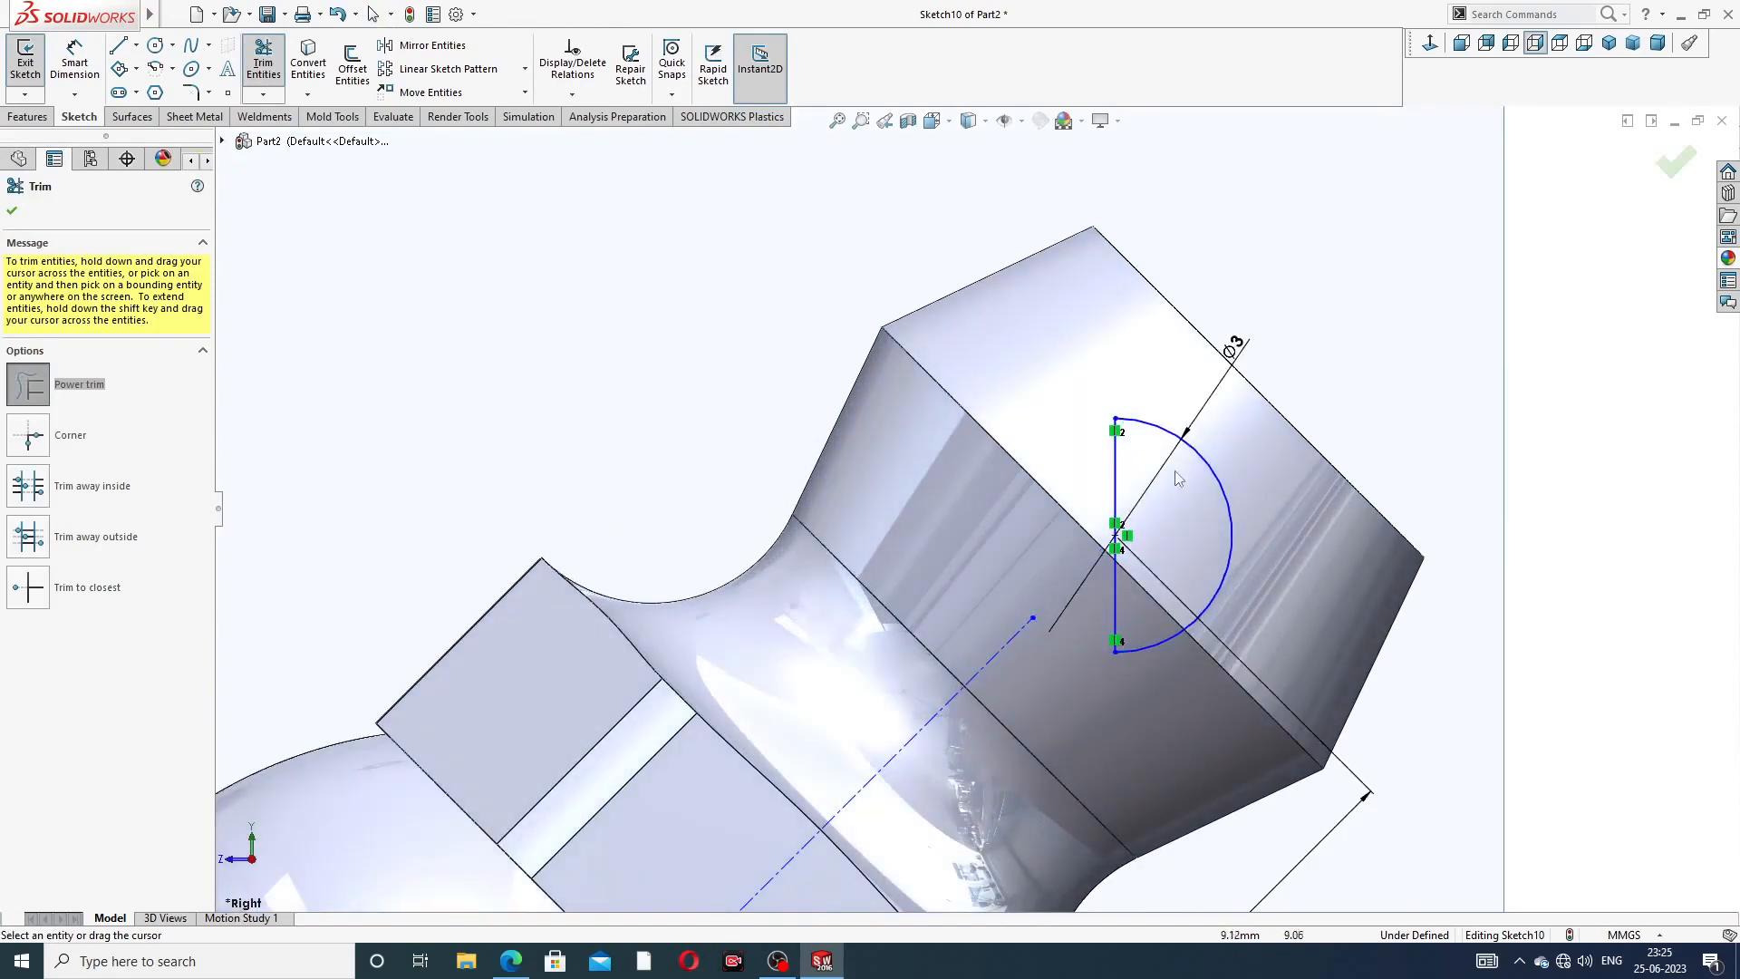
{"action": "scroll", "coordinate": [1215, 448], "scroll_direction": "up", "scroll_amount": 3}
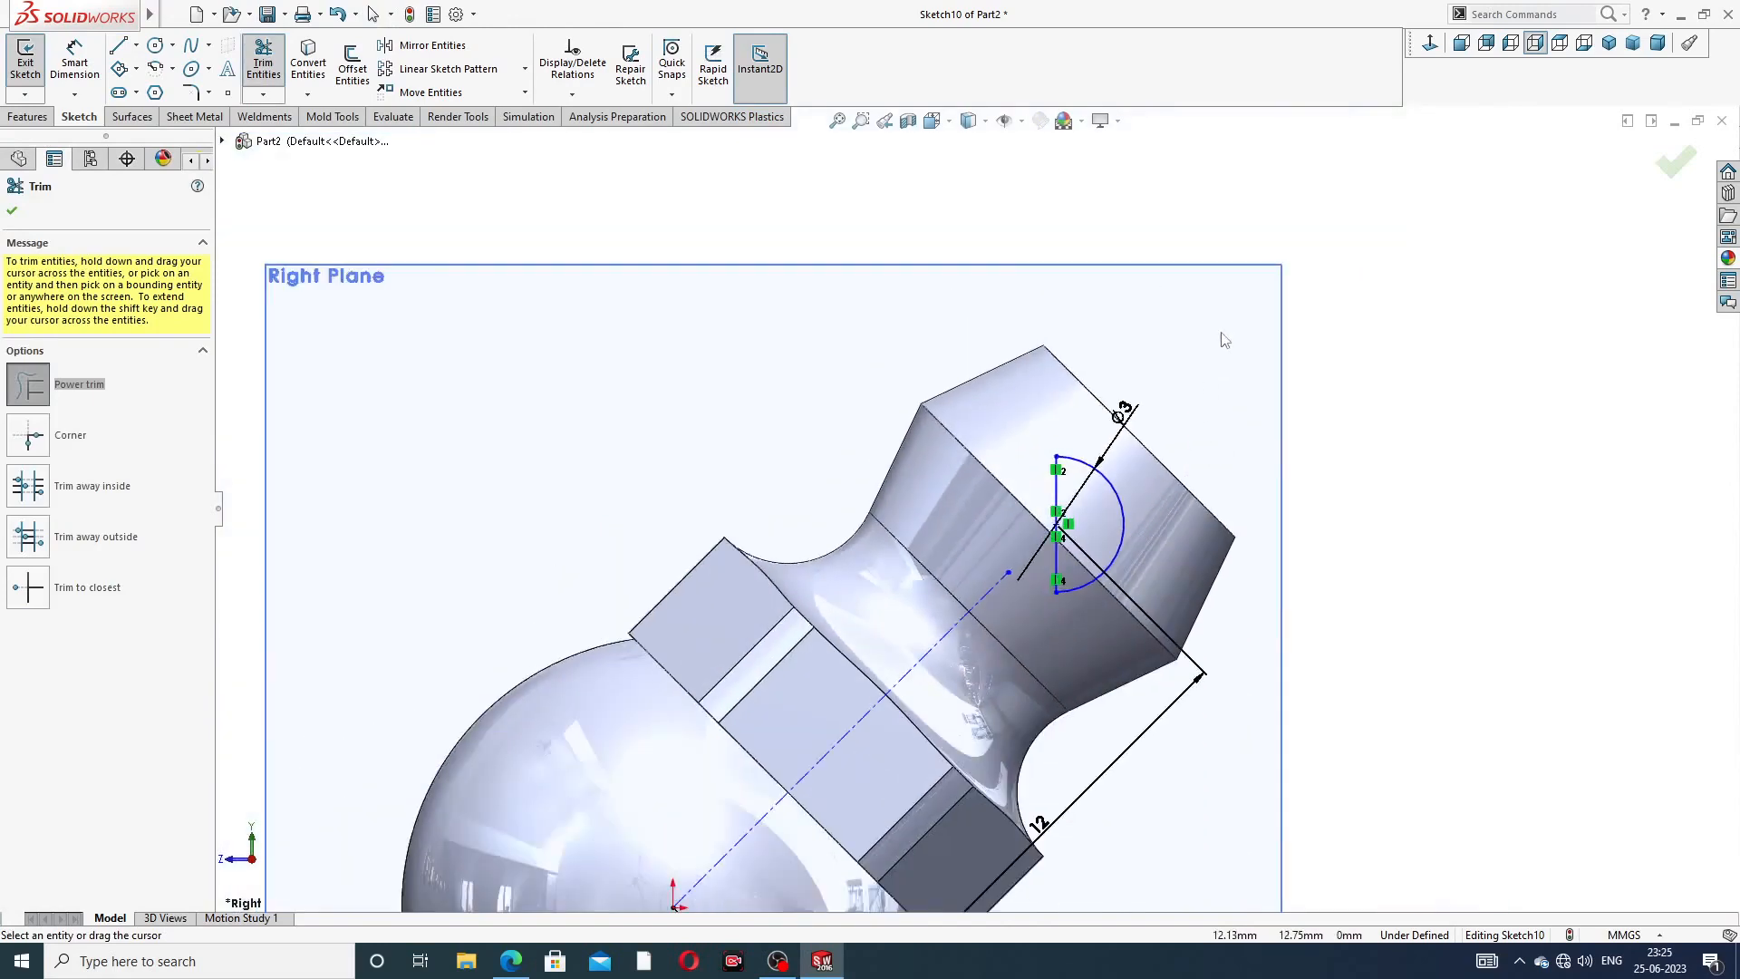
{"action": "scroll", "coordinate": [1226, 345], "scroll_direction": "up", "scroll_amount": 2}
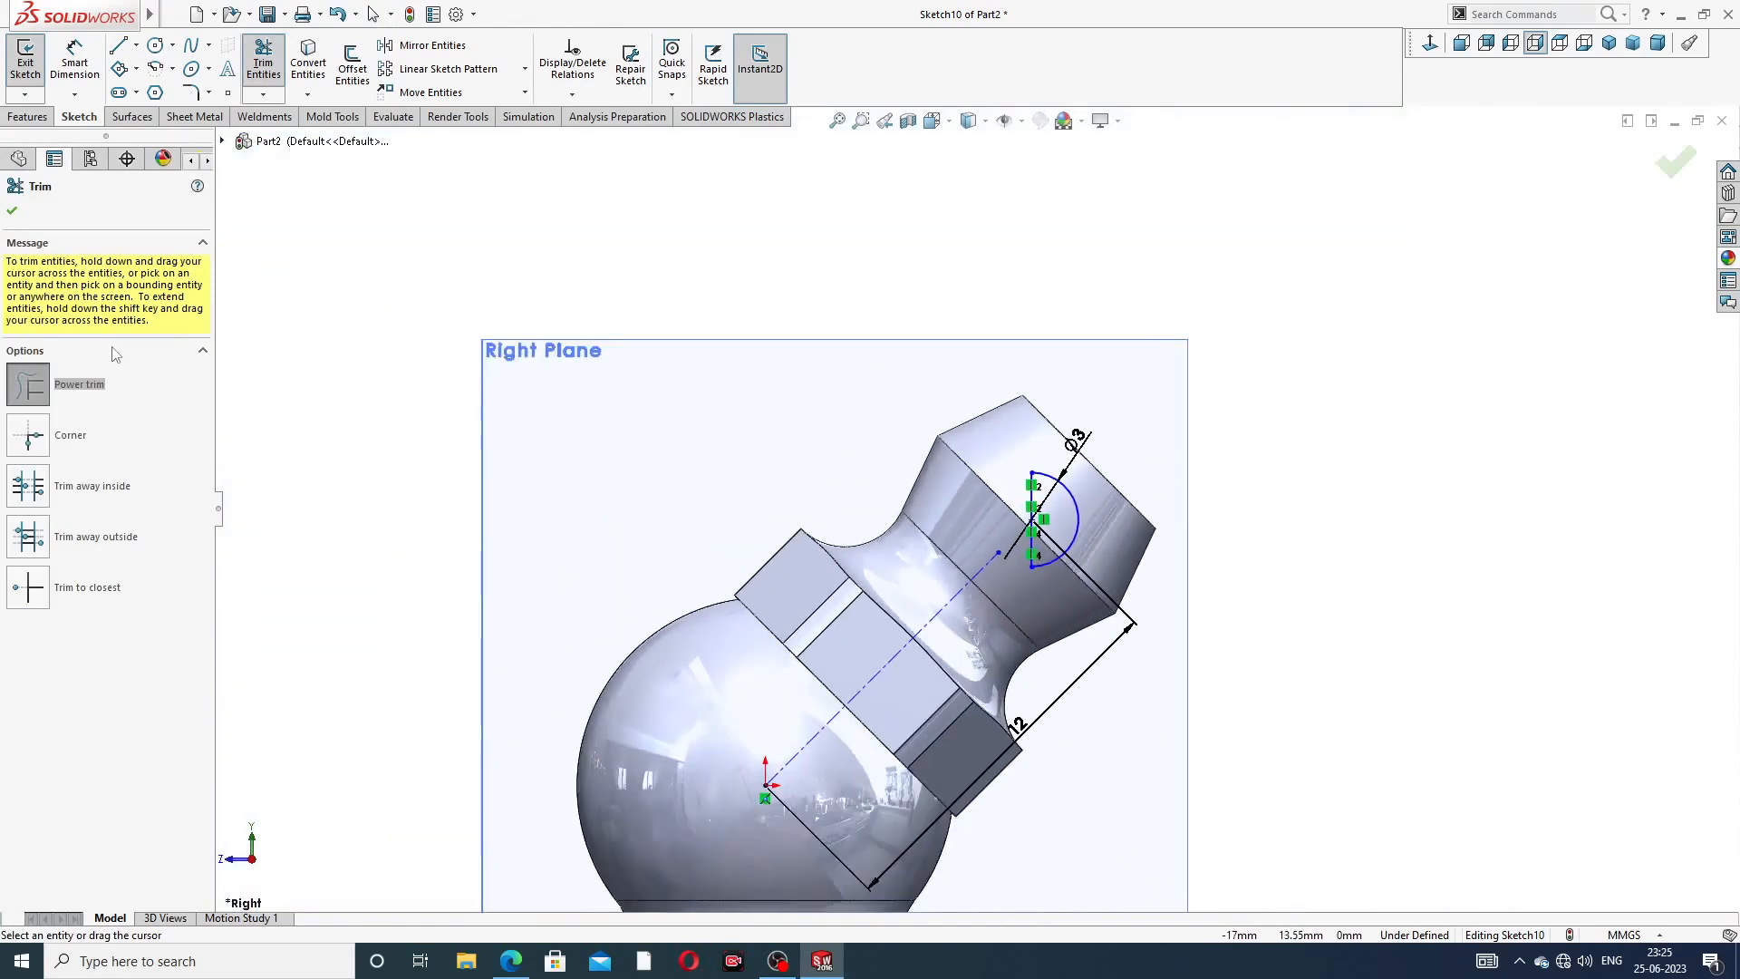
{"action": "left_click", "coordinate": [14, 211]}
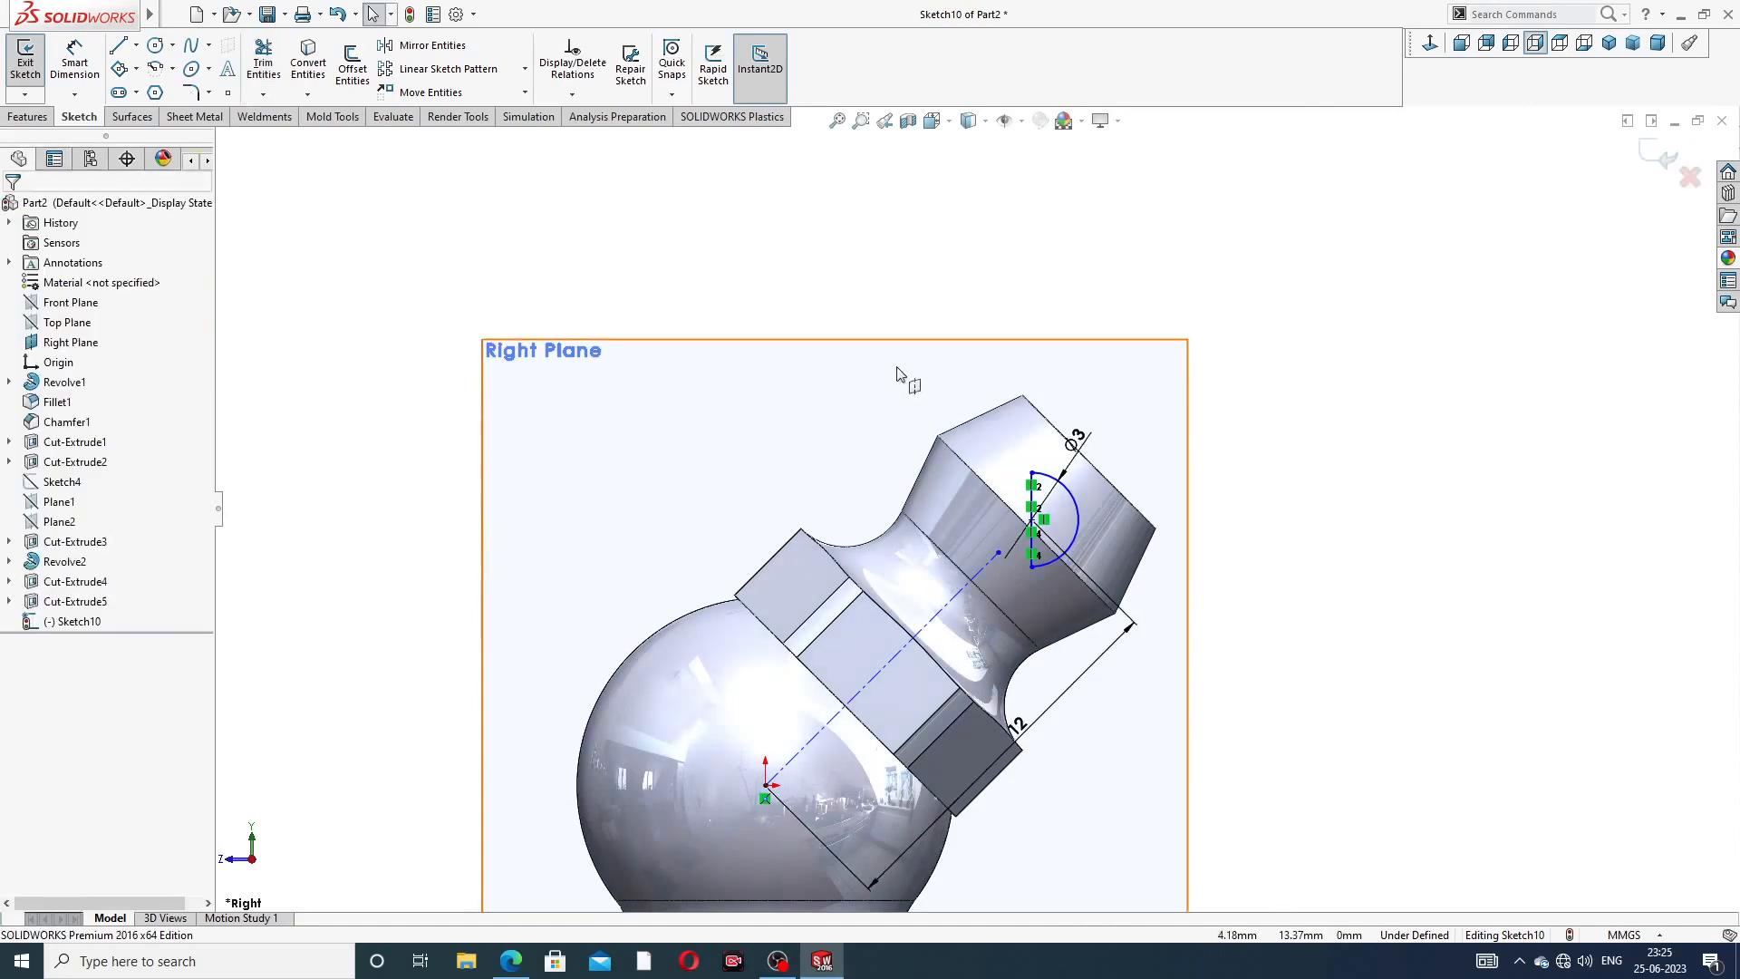
- Check the PDF drawing, then revolve the semicircle 360° about its vertical diameter line to form the check ball in the nozzle
{"action": "left_click", "coordinate": [510, 961]}
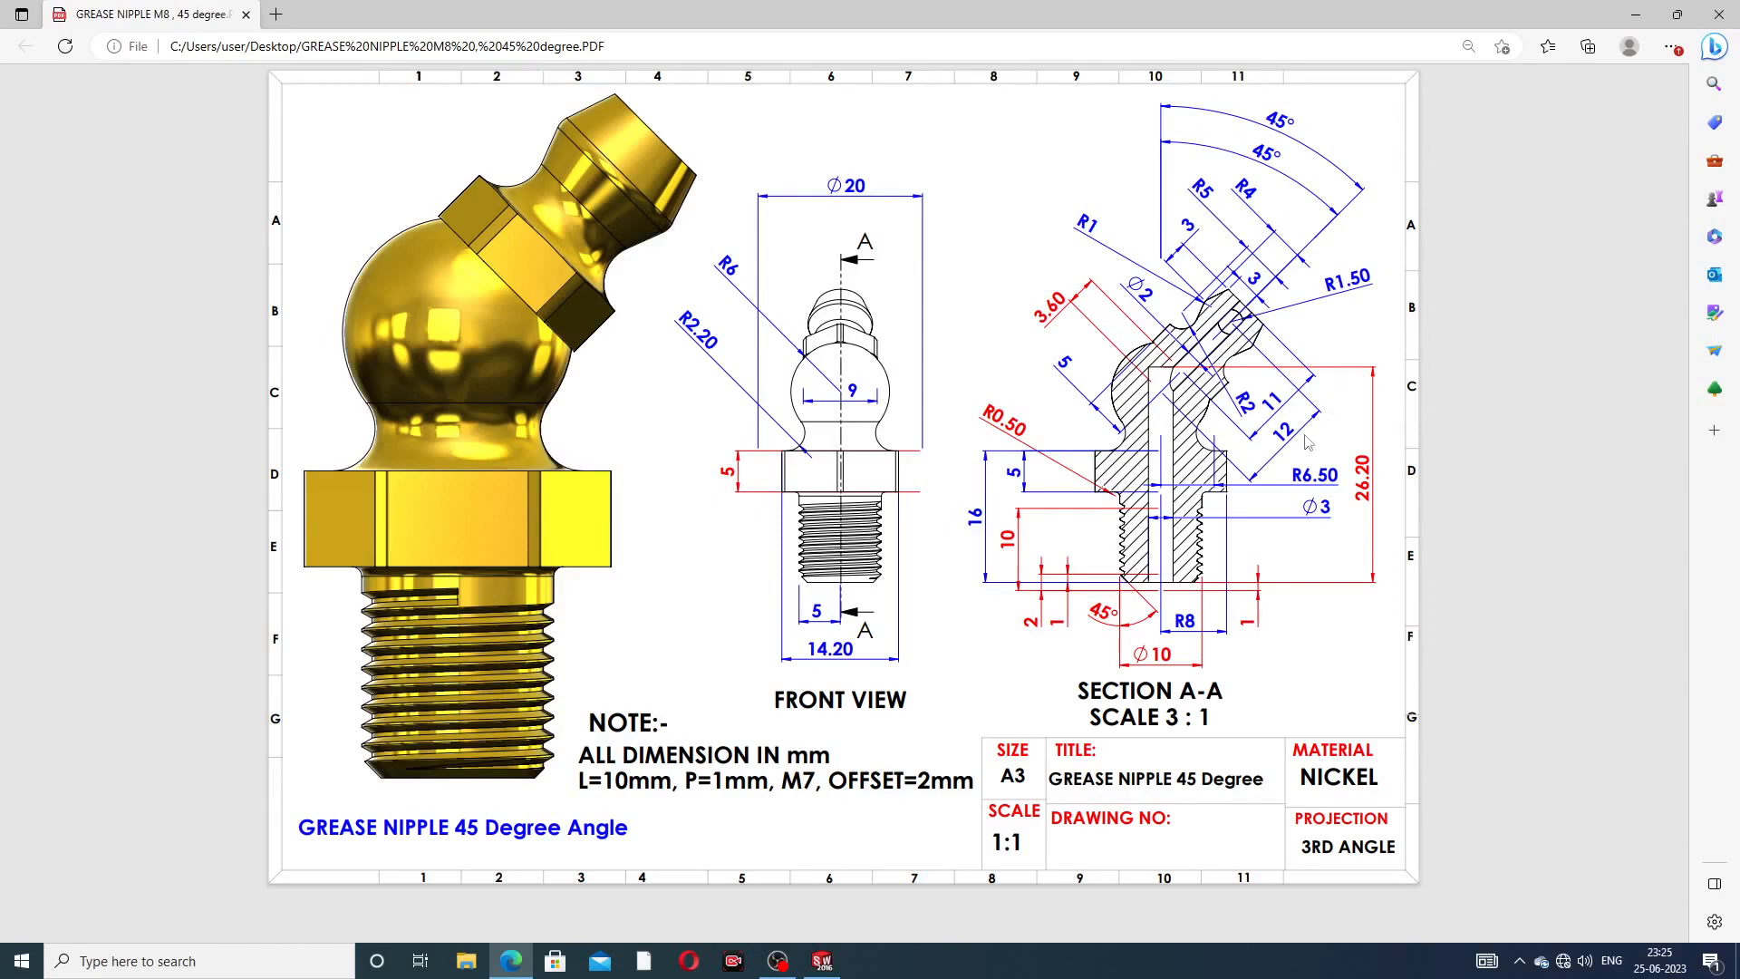
{"action": "left_click", "coordinate": [510, 960]}
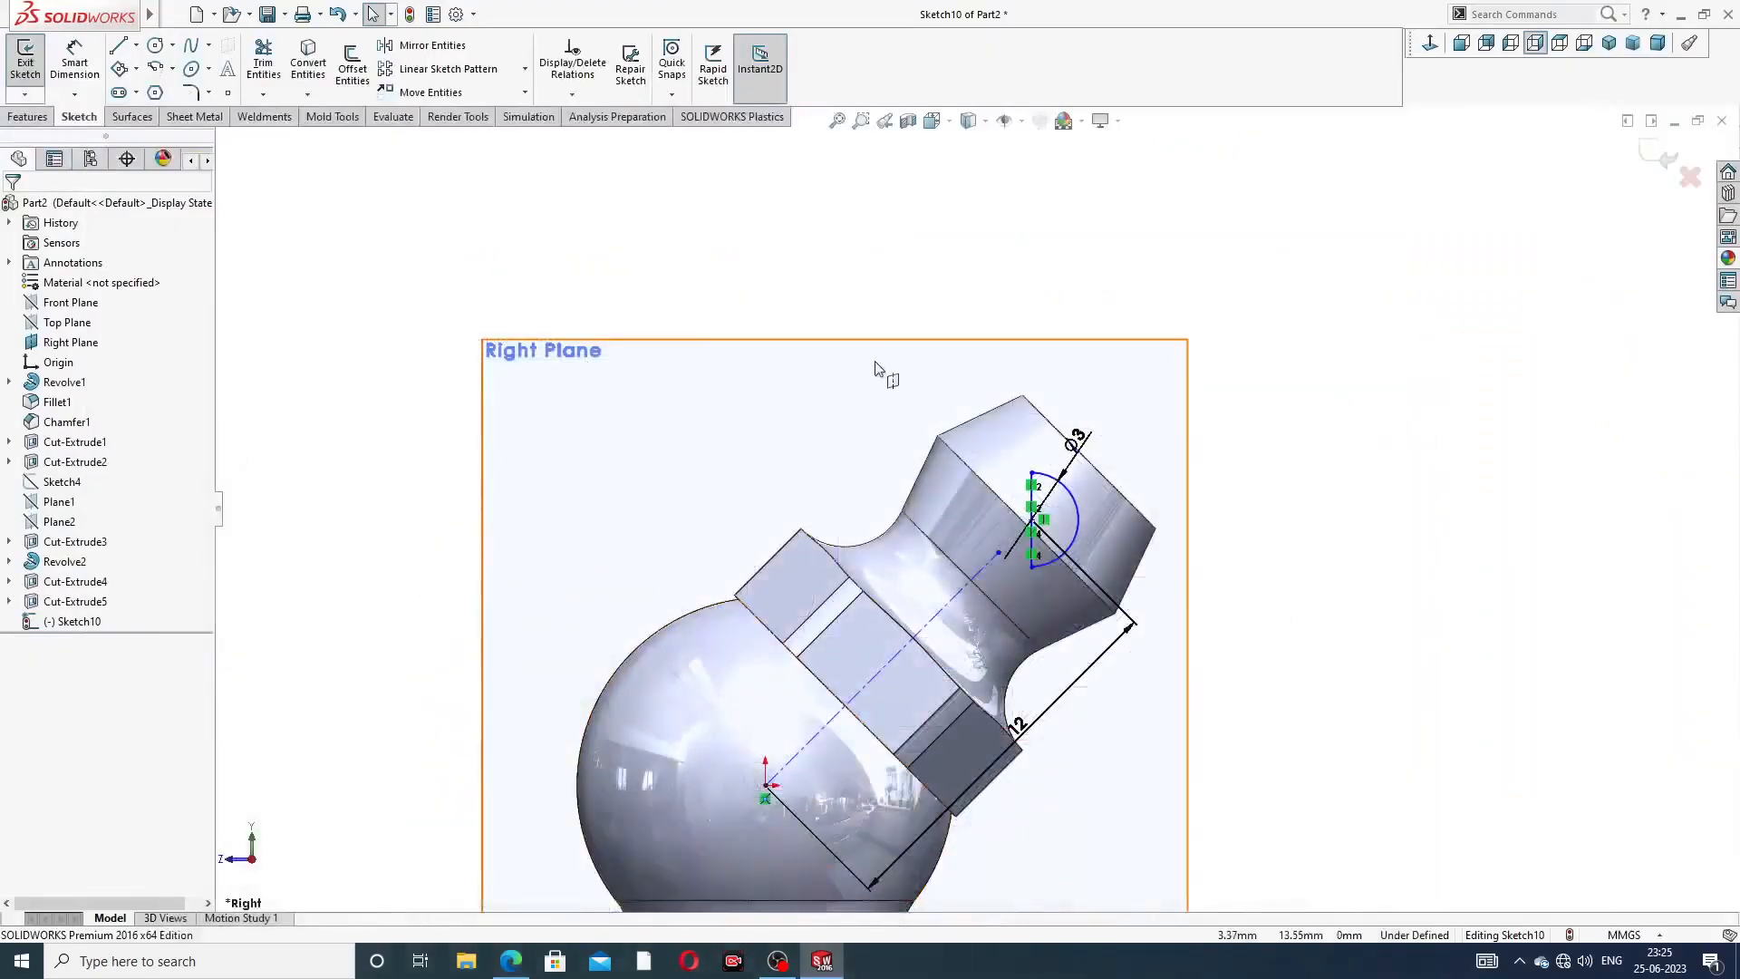
{"action": "left_click", "coordinate": [28, 116]}
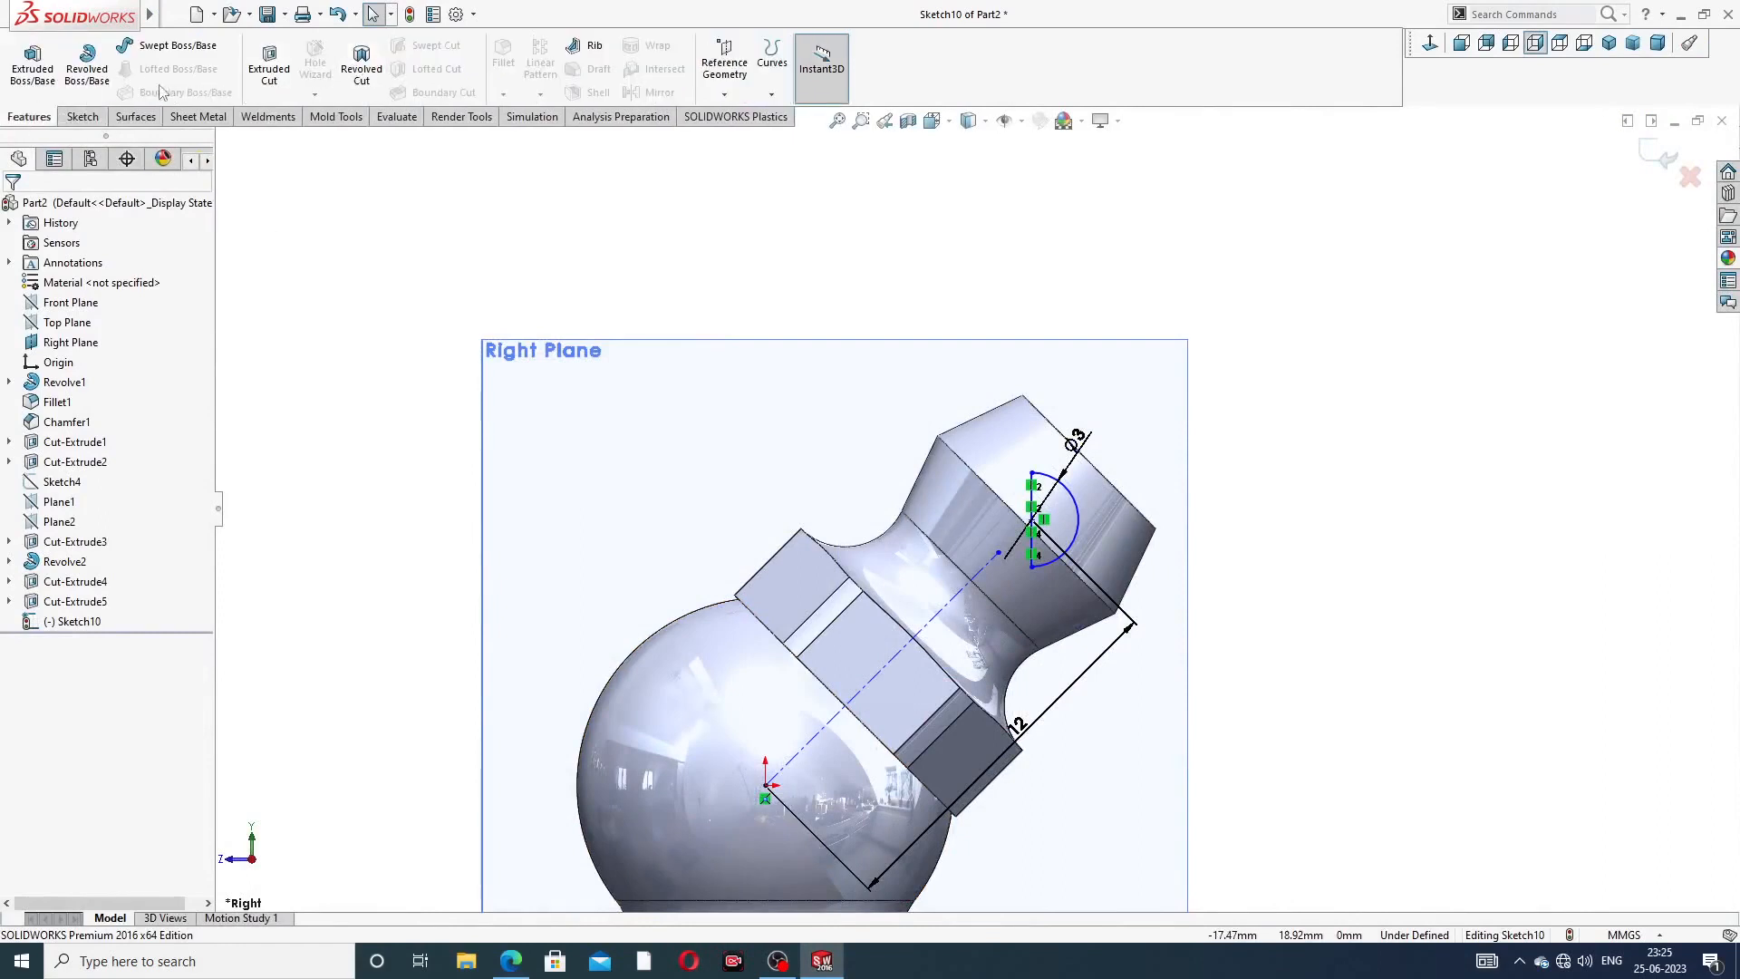
{"action": "left_click", "coordinate": [87, 63]}
{"action": "scroll", "coordinate": [1088, 503], "scroll_direction": "down", "scroll_amount": 5}
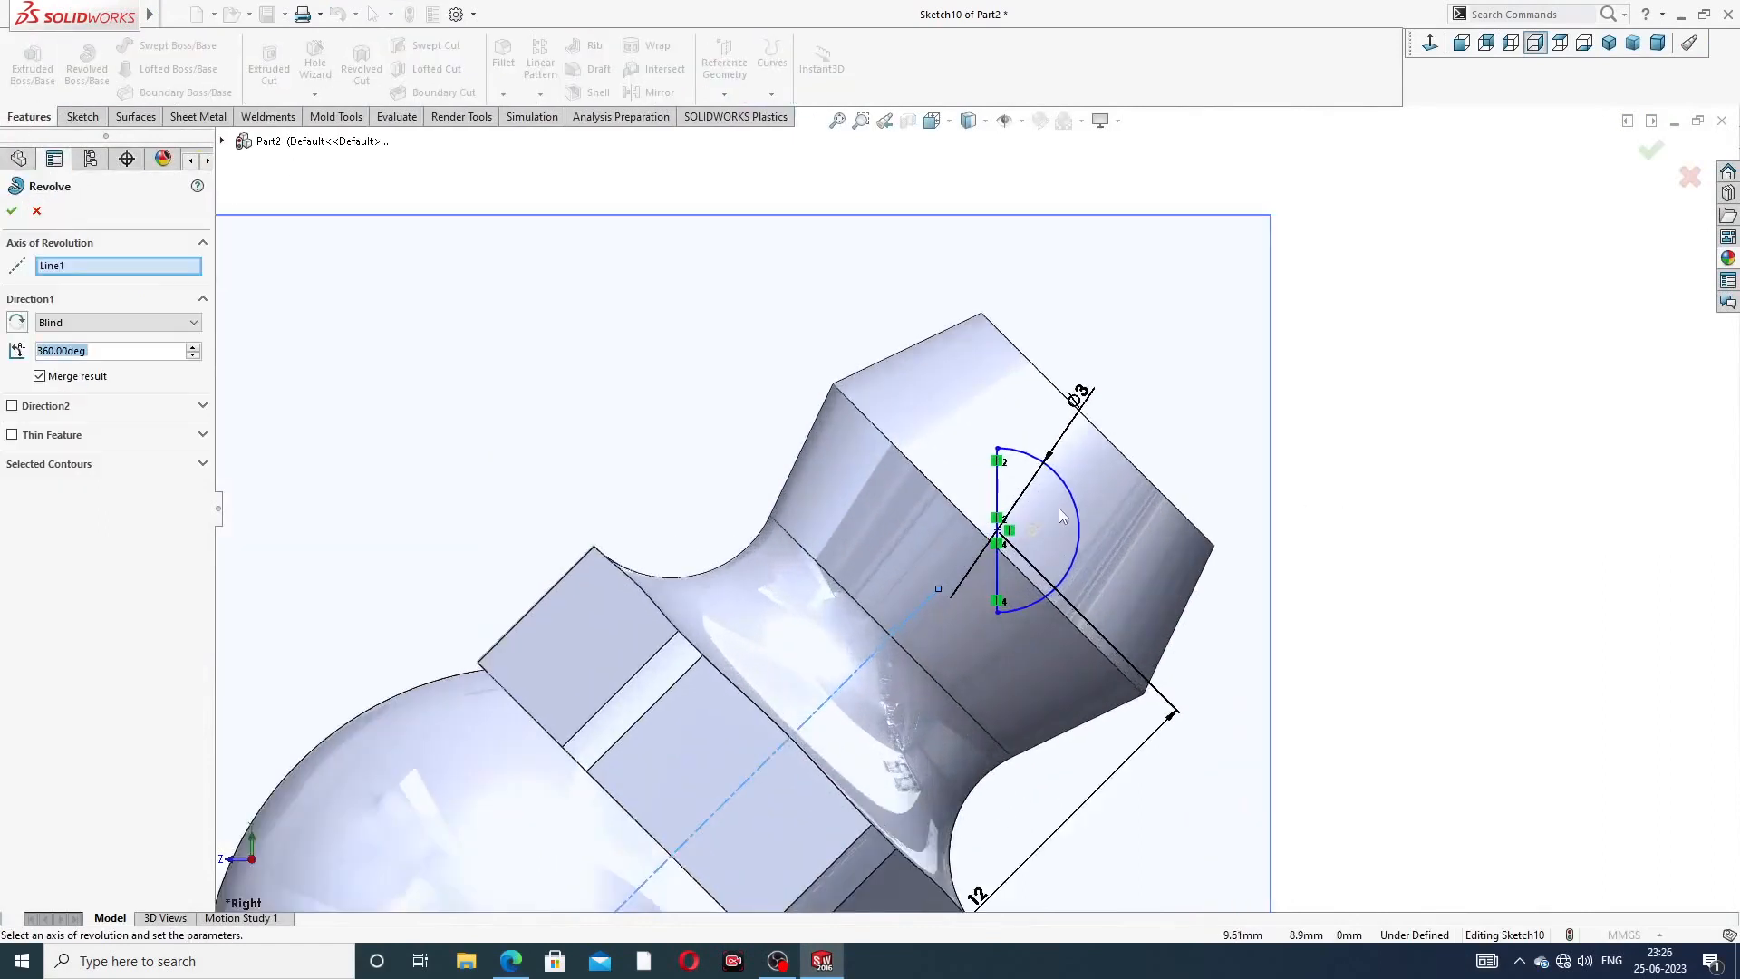
{"action": "left_click", "coordinate": [987, 473]}
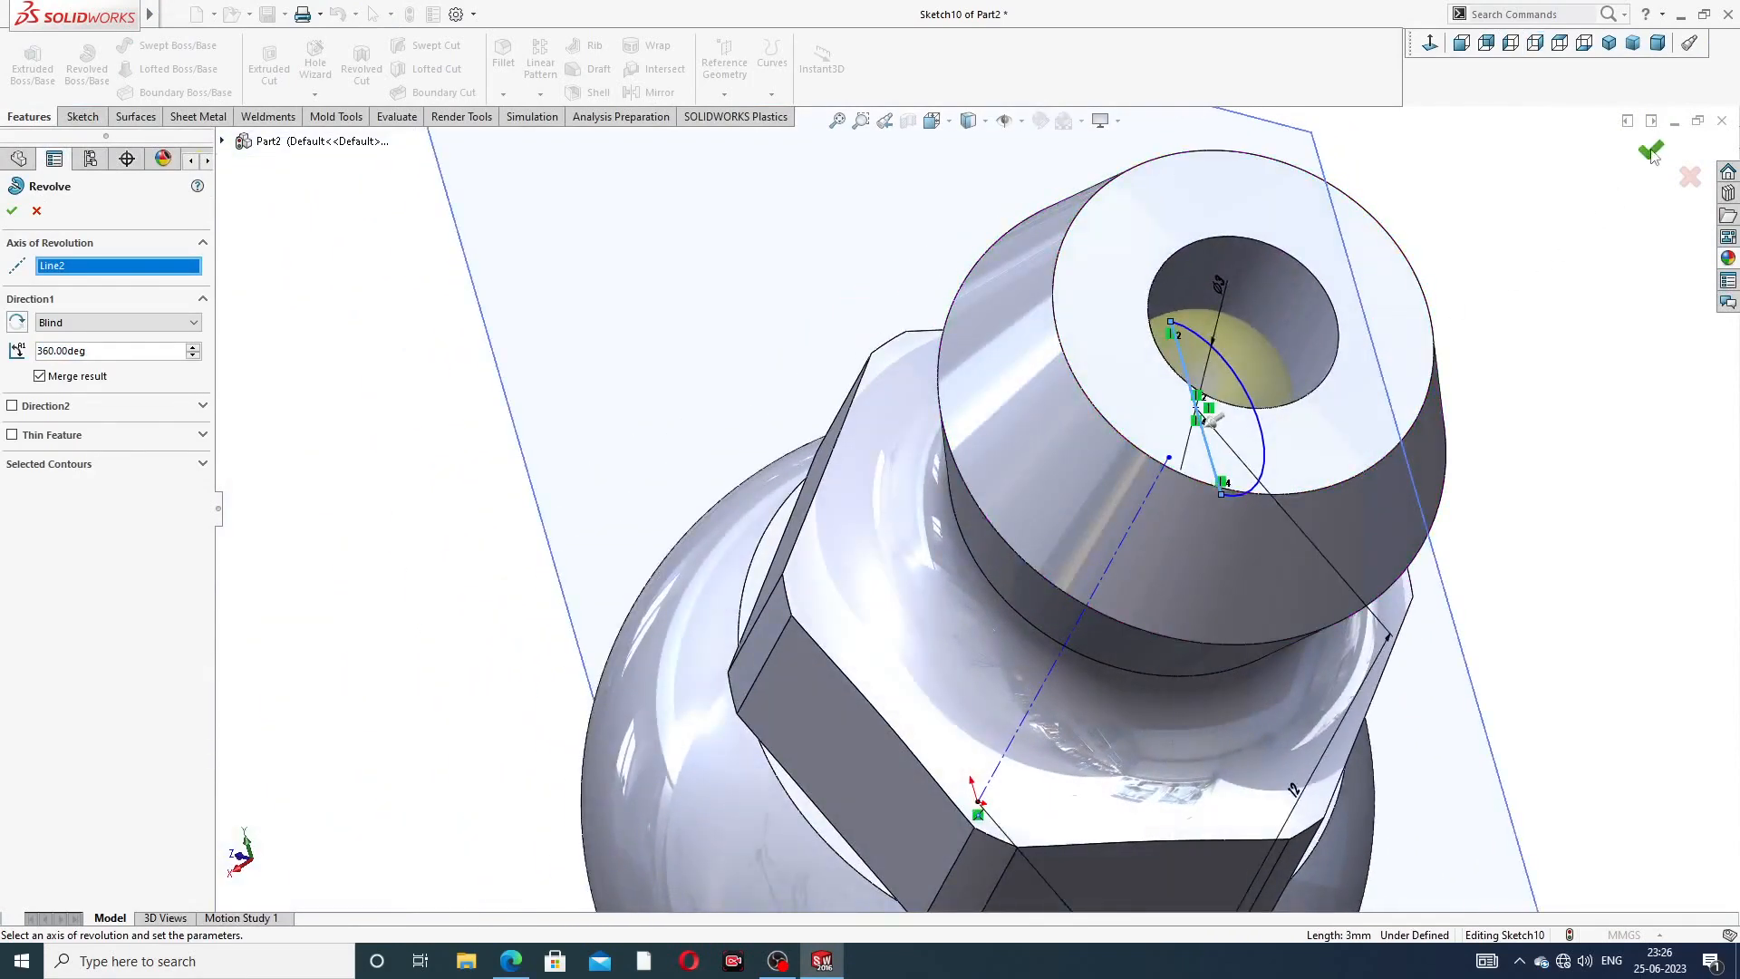
{"action": "left_click", "coordinate": [1650, 150]}
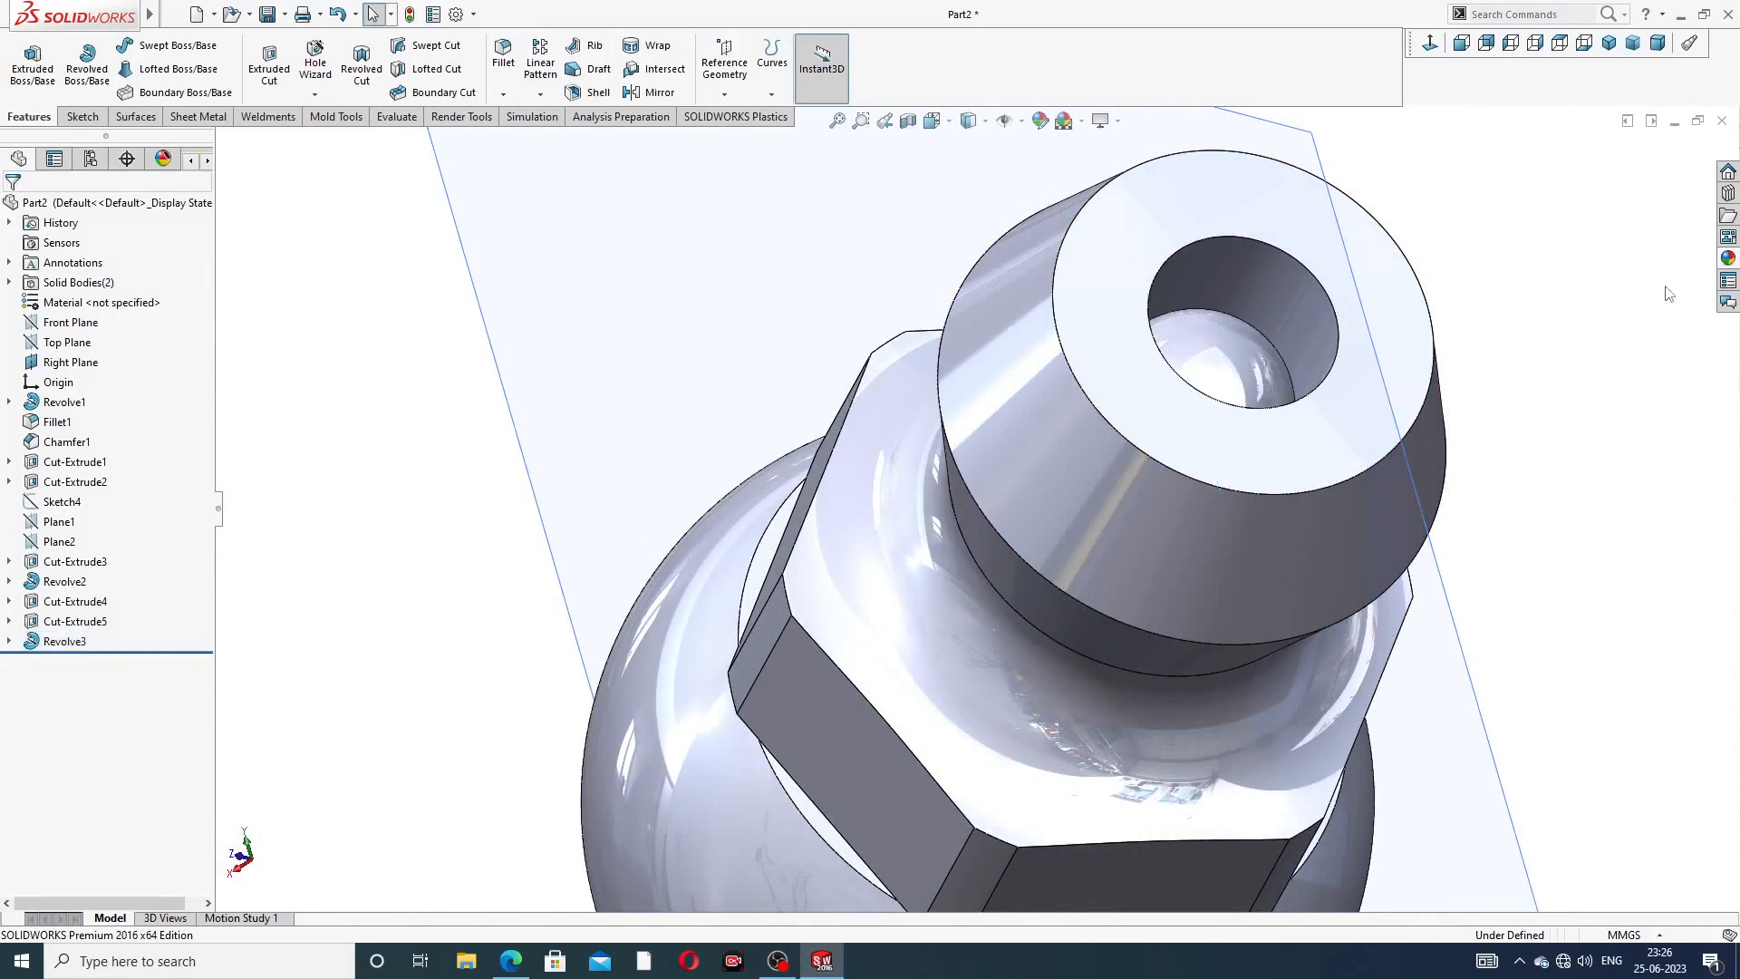
- Apply the chromium plate appearance from the Chrome metals to the revolved ball inside the nozzle
{"action": "left_click", "coordinate": [1728, 258]}
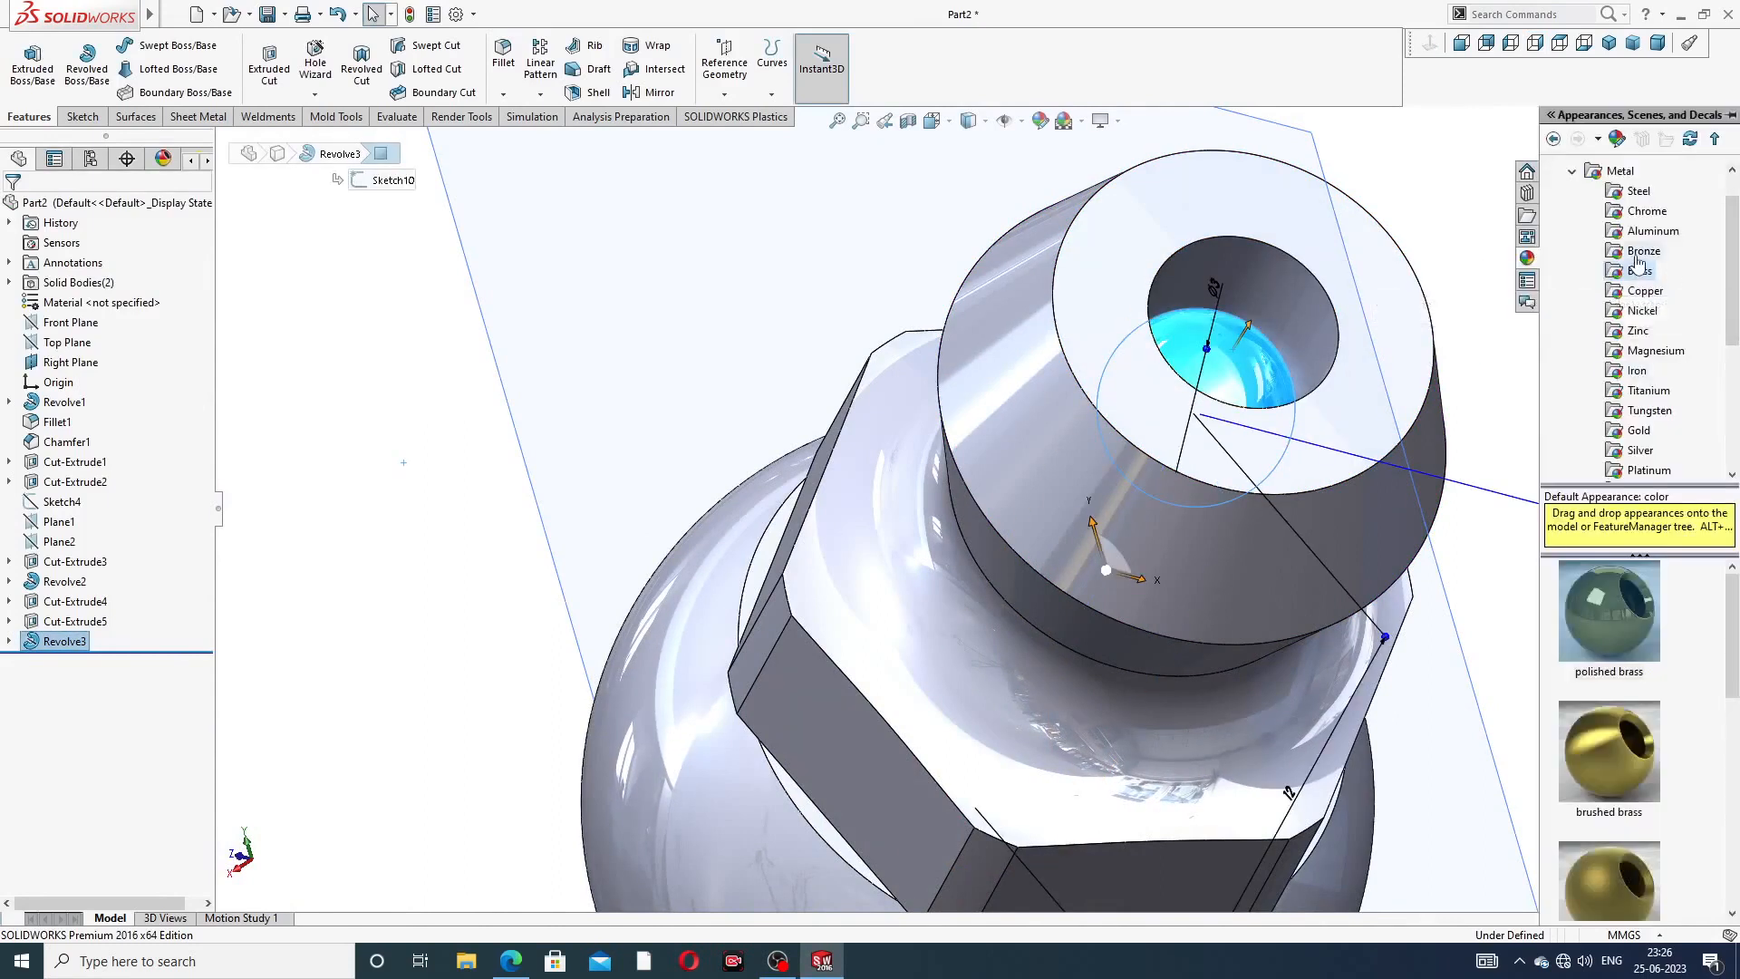
{"action": "left_click", "coordinate": [1644, 211]}
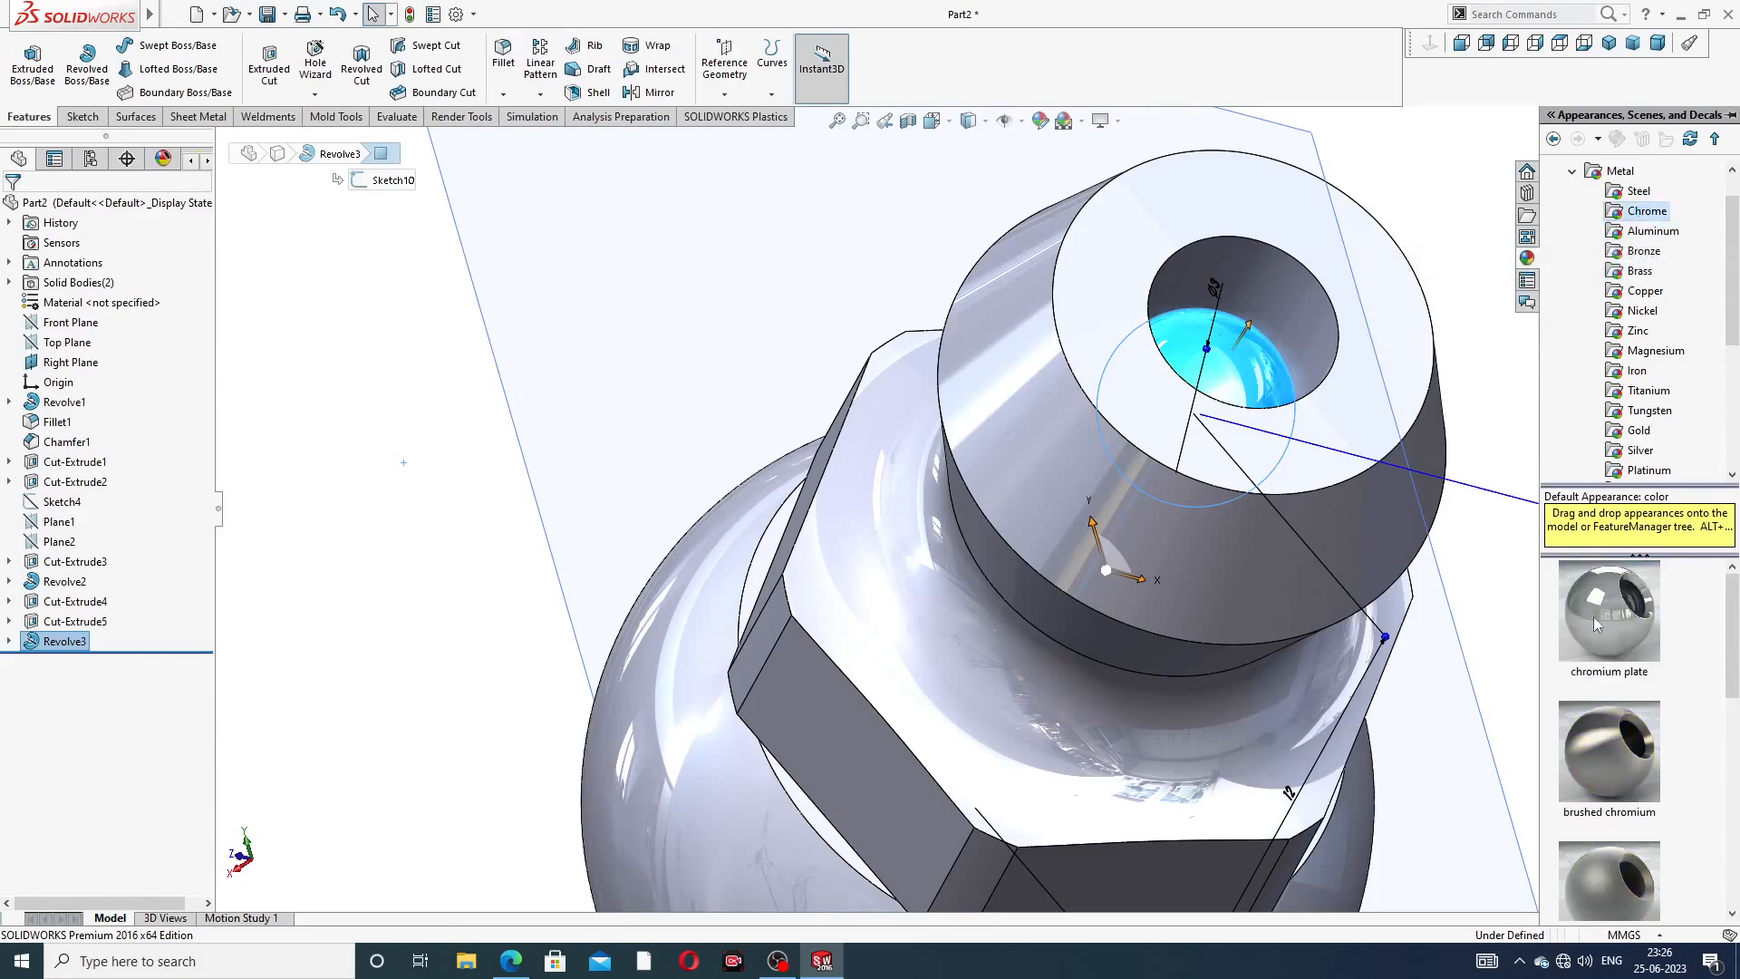
{"action": "left_click", "coordinate": [1593, 616]}
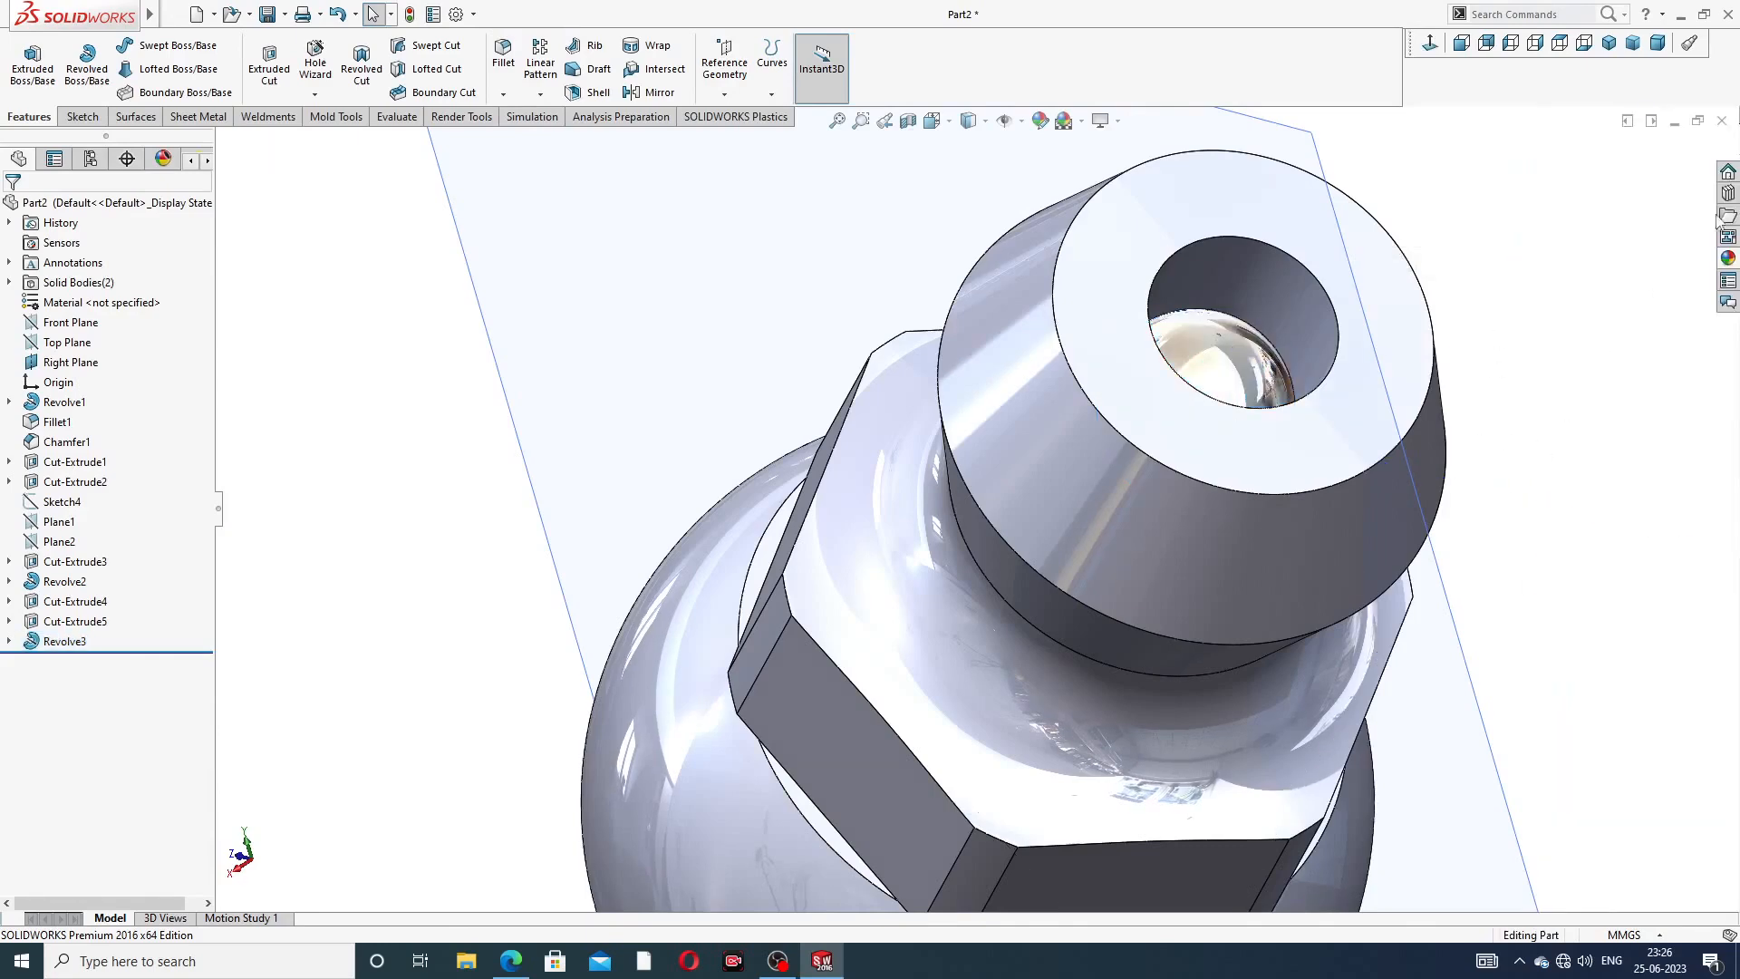
- Apply the polished brass appearance to the rest of the part
{"action": "left_click", "coordinate": [1730, 260]}
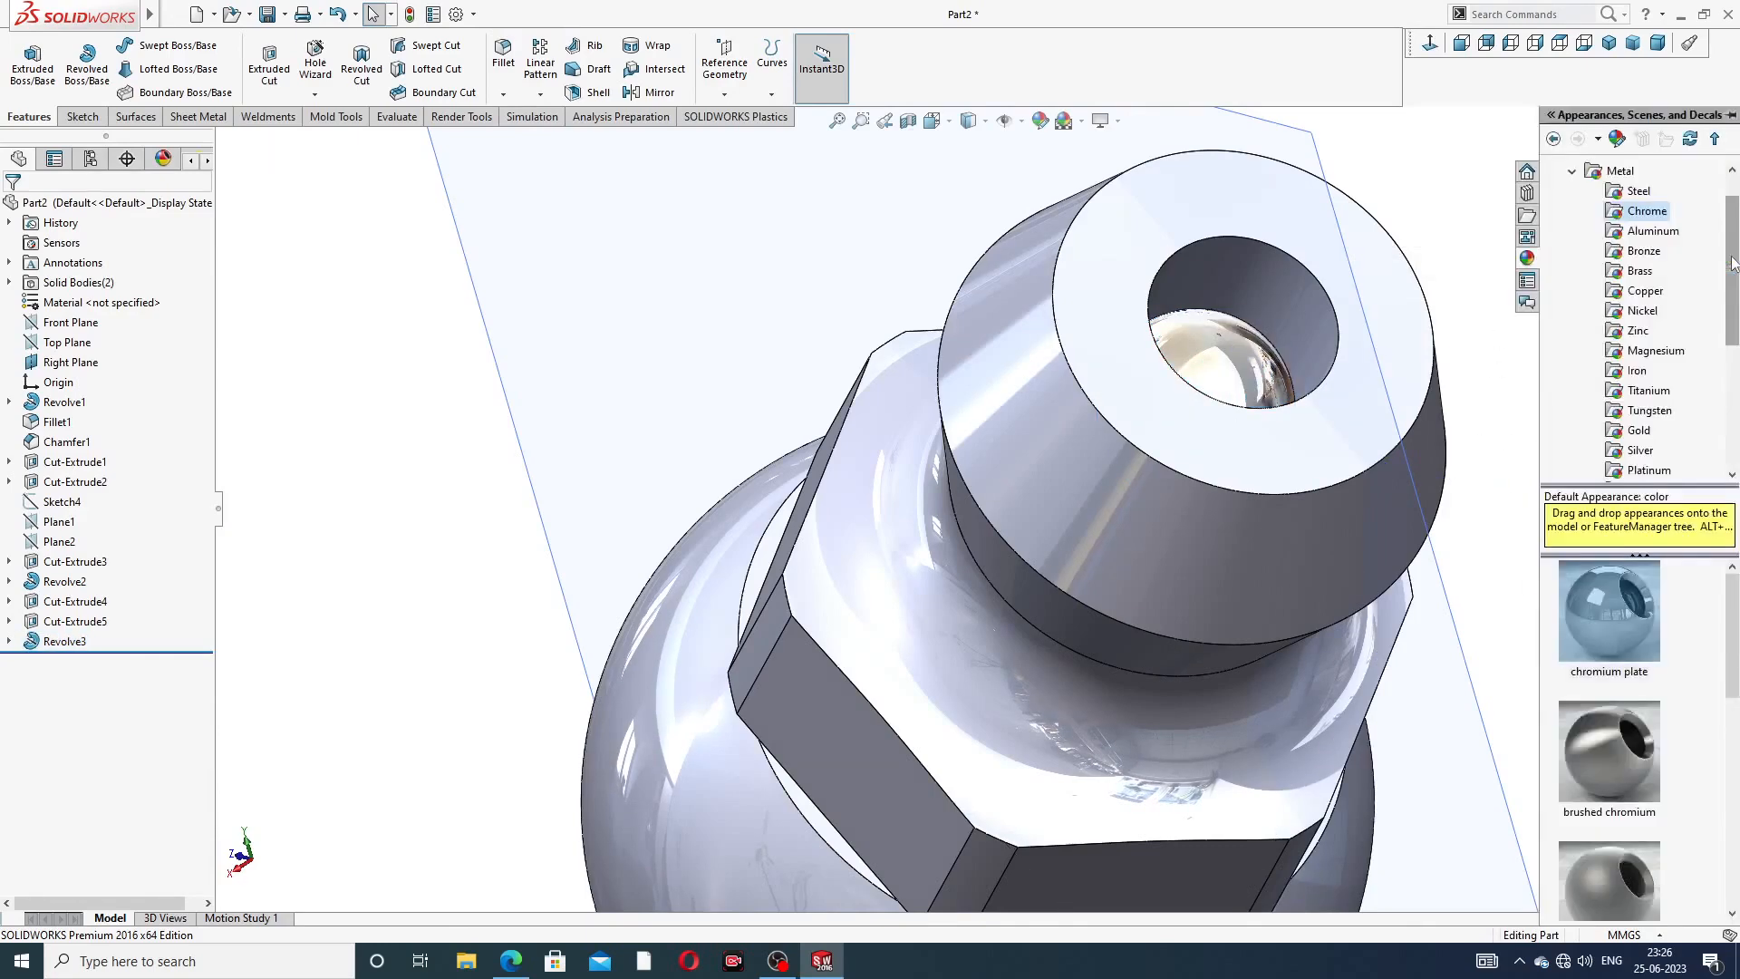
{"action": "left_click", "coordinate": [1640, 271]}
{"action": "left_click", "coordinate": [1602, 603]}
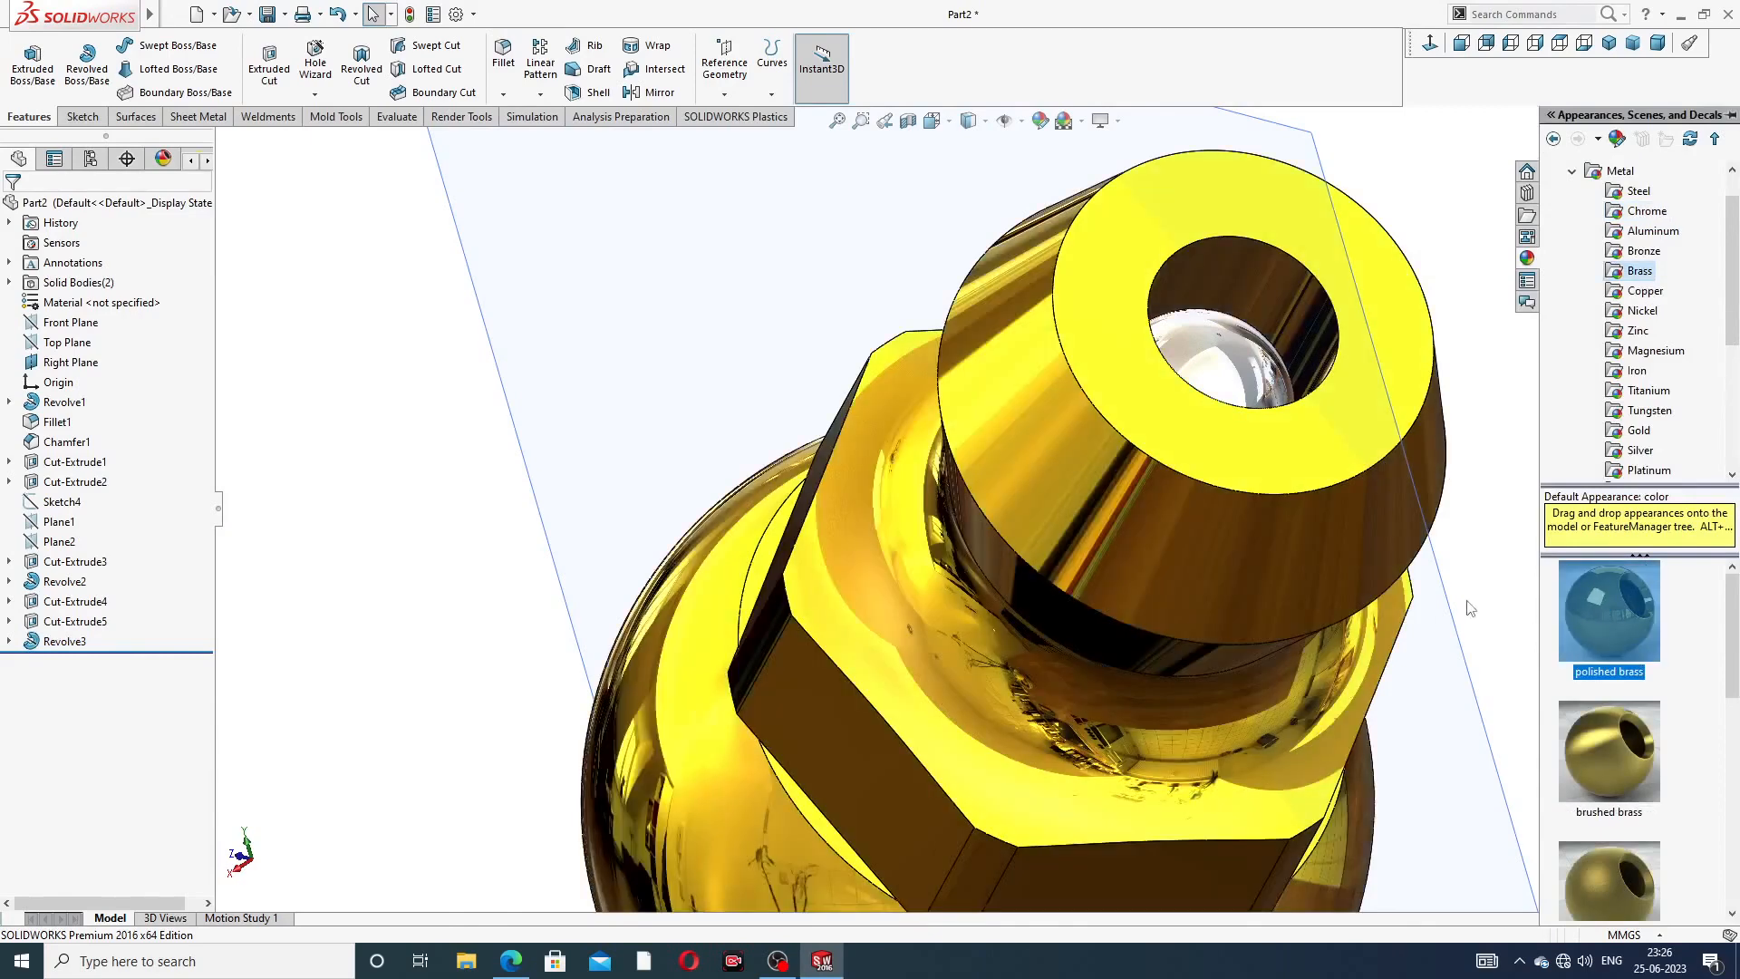
- Hide the Right Plane around the finished model
{"action": "scroll", "coordinate": [1468, 601], "scroll_direction": "up", "scroll_amount": 2}
{"action": "scroll", "coordinate": [1468, 601], "scroll_direction": "up", "scroll_amount": 1}
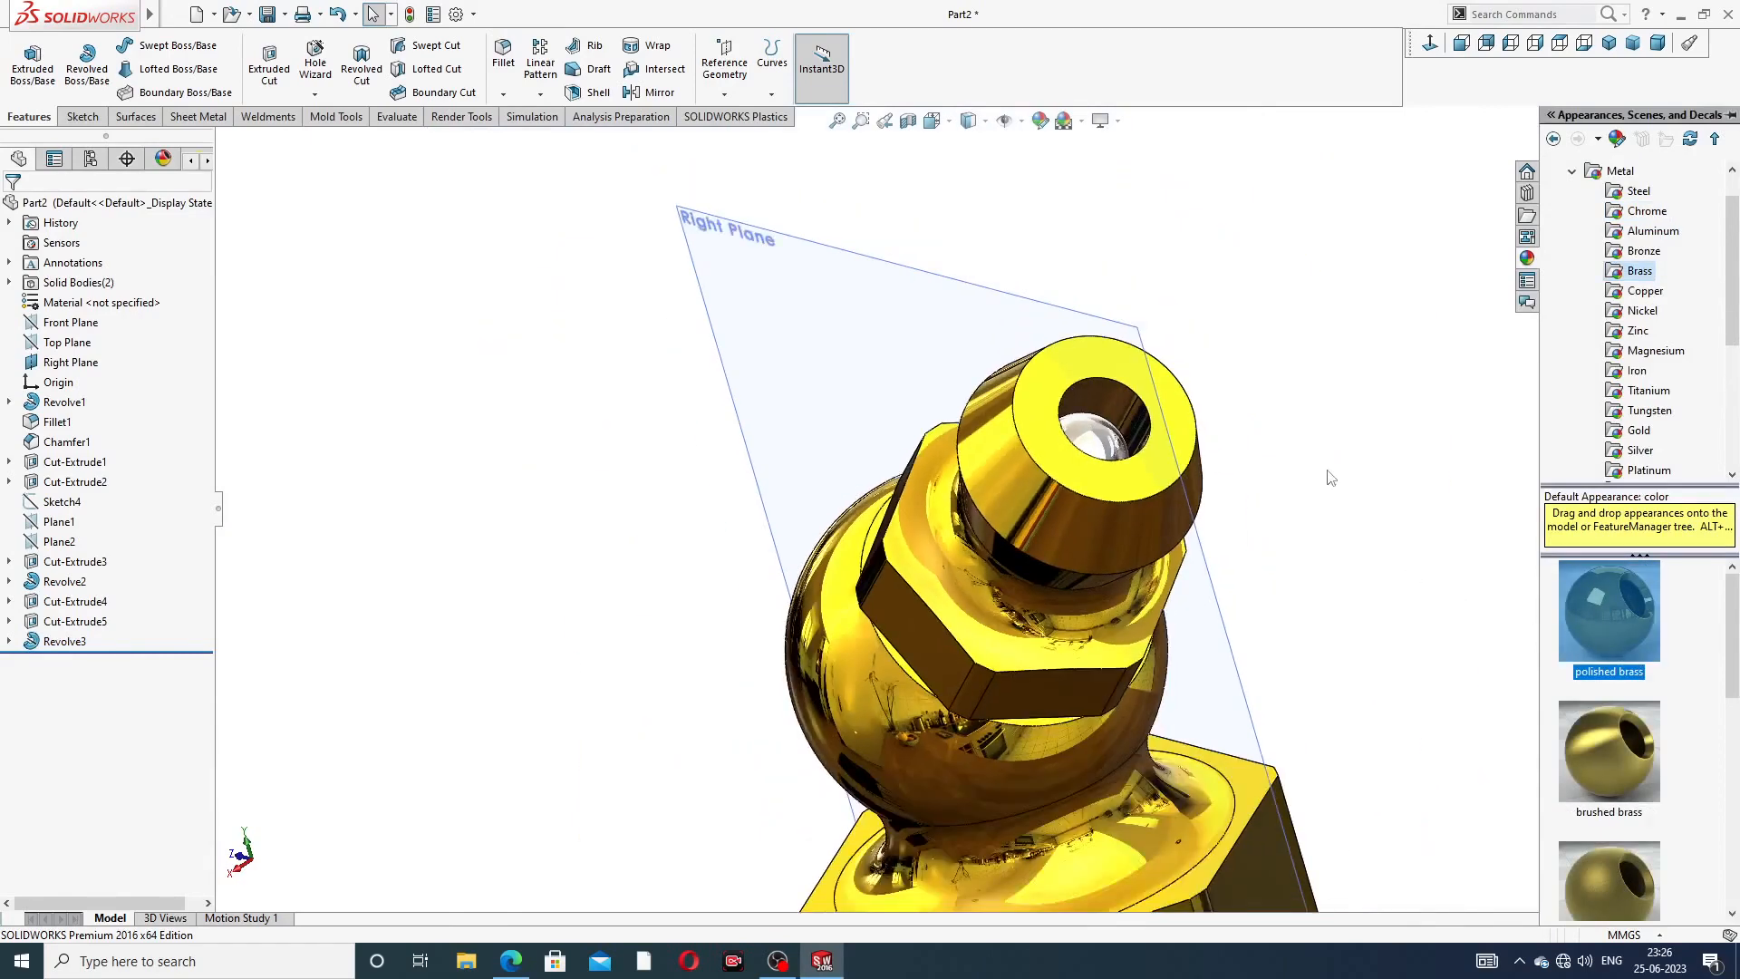
{"action": "left_click", "coordinate": [1001, 296]}
{"action": "left_click", "coordinate": [1096, 237]}
{"action": "middle_click_drag", "start_coordinate": [1093, 278], "coordinate": [1207, 391]}
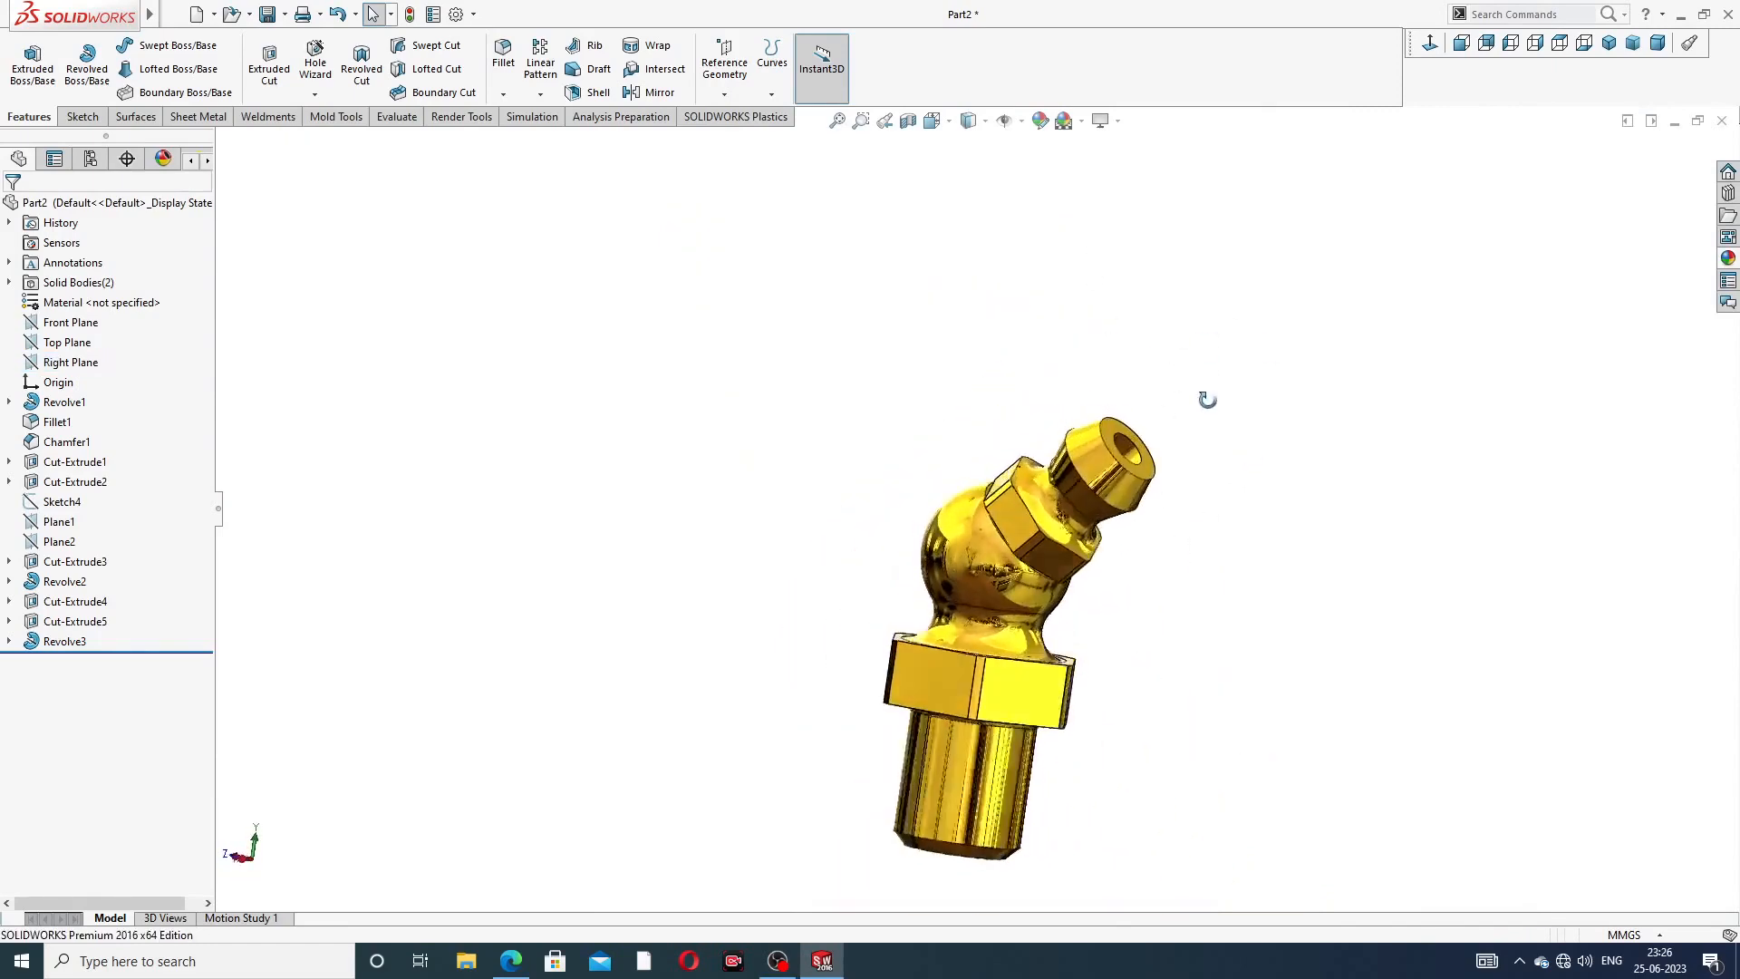
- Chamfer the nozzle bore's outer opening edge by 0.2 mm at 45°
{"action": "scroll", "coordinate": [1006, 692], "scroll_direction": "down", "scroll_amount": 3}
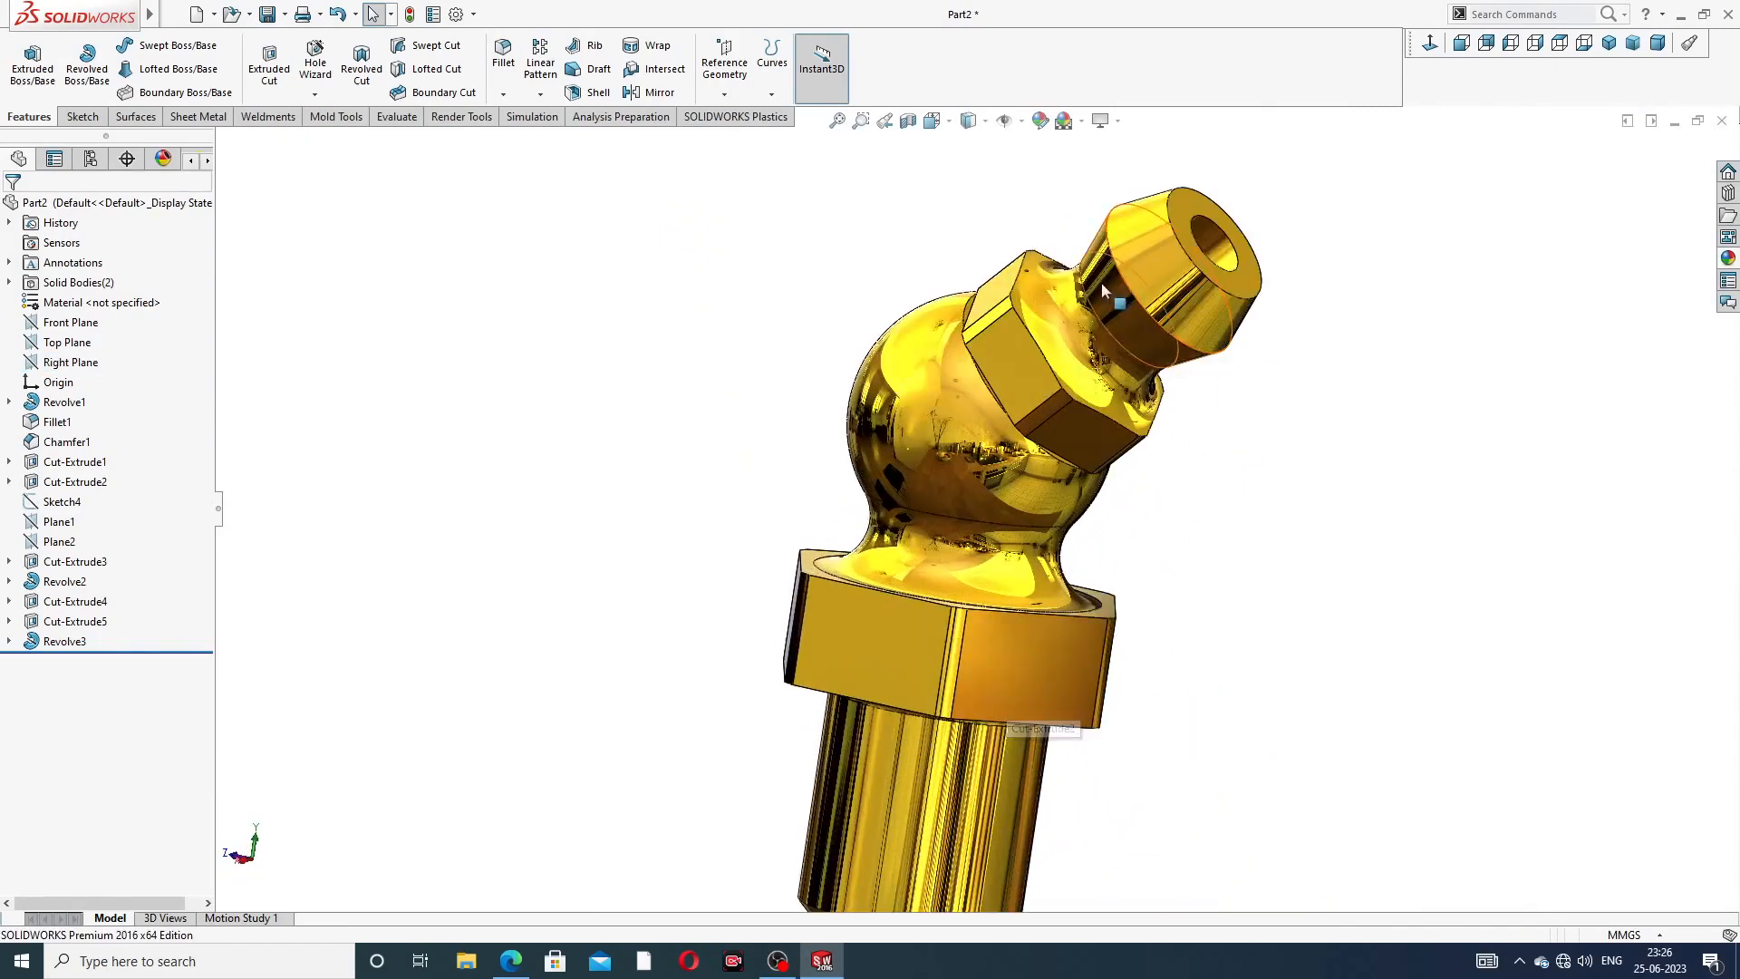
{"action": "left_click", "coordinate": [504, 94]}
{"action": "left_click", "coordinate": [530, 139]}
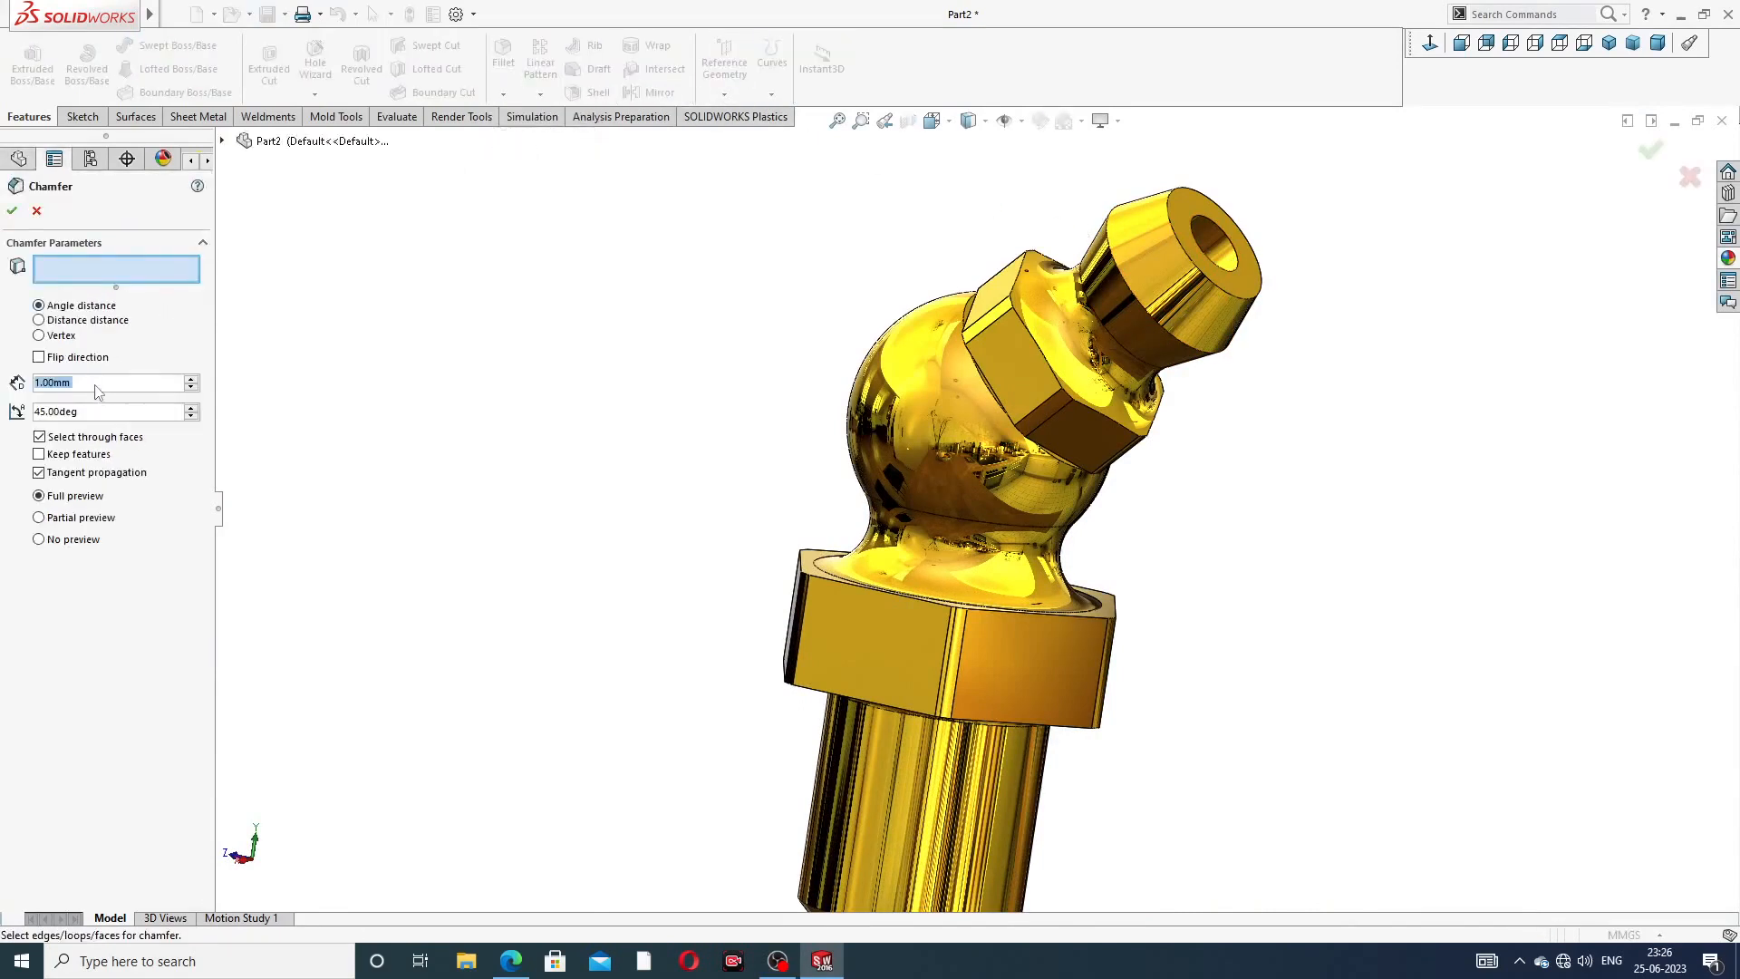
{"action": "type", "text": ".2"}
{"action": "key", "text": "Return"}
{"action": "left_click", "coordinate": [1212, 227]}
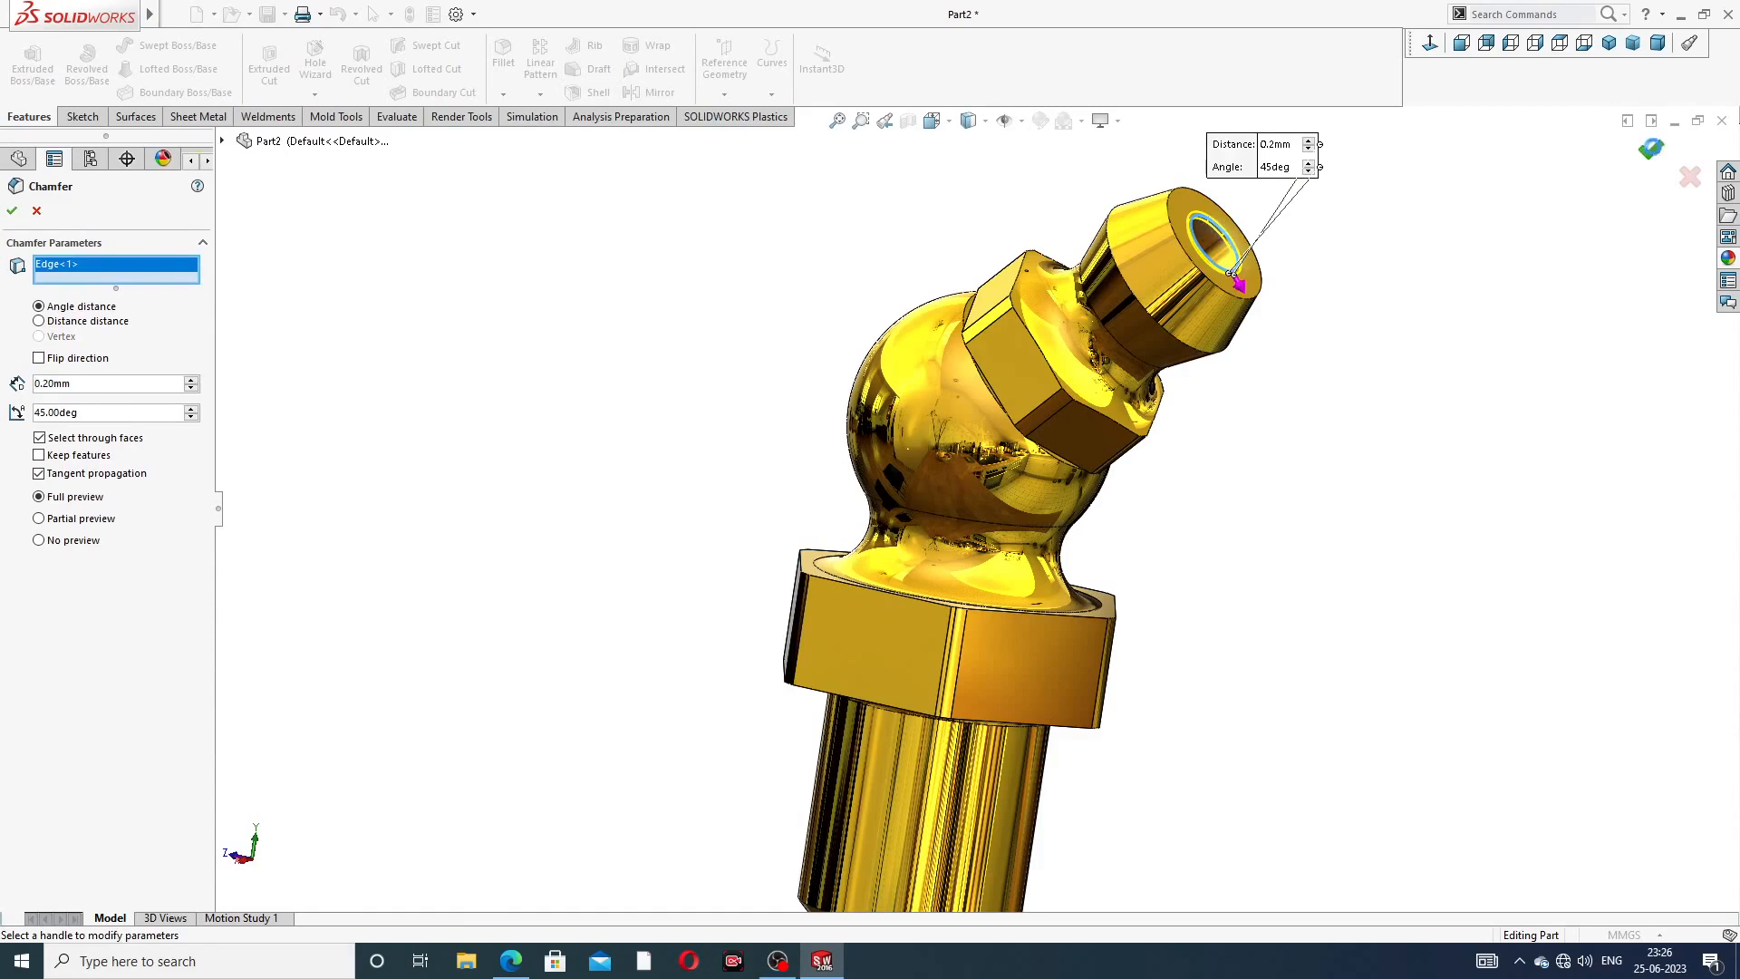
{"action": "key", "text": "Return"}
- Check the thread length, pitch, size and offset in the note of the grease nipple PDF drawing
{"action": "middle_click_drag", "start_coordinate": [1291, 249], "coordinate": [1195, 346]}
{"action": "scroll", "coordinate": [1207, 275], "scroll_direction": "down", "scroll_amount": 2}
{"action": "scroll", "coordinate": [1195, 346], "scroll_direction": "up", "scroll_amount": 3}
{"action": "middle_click_drag", "start_coordinate": [933, 761], "coordinate": [1078, 666]}
{"action": "scroll", "coordinate": [1076, 677], "scroll_direction": "up", "scroll_amount": 2}
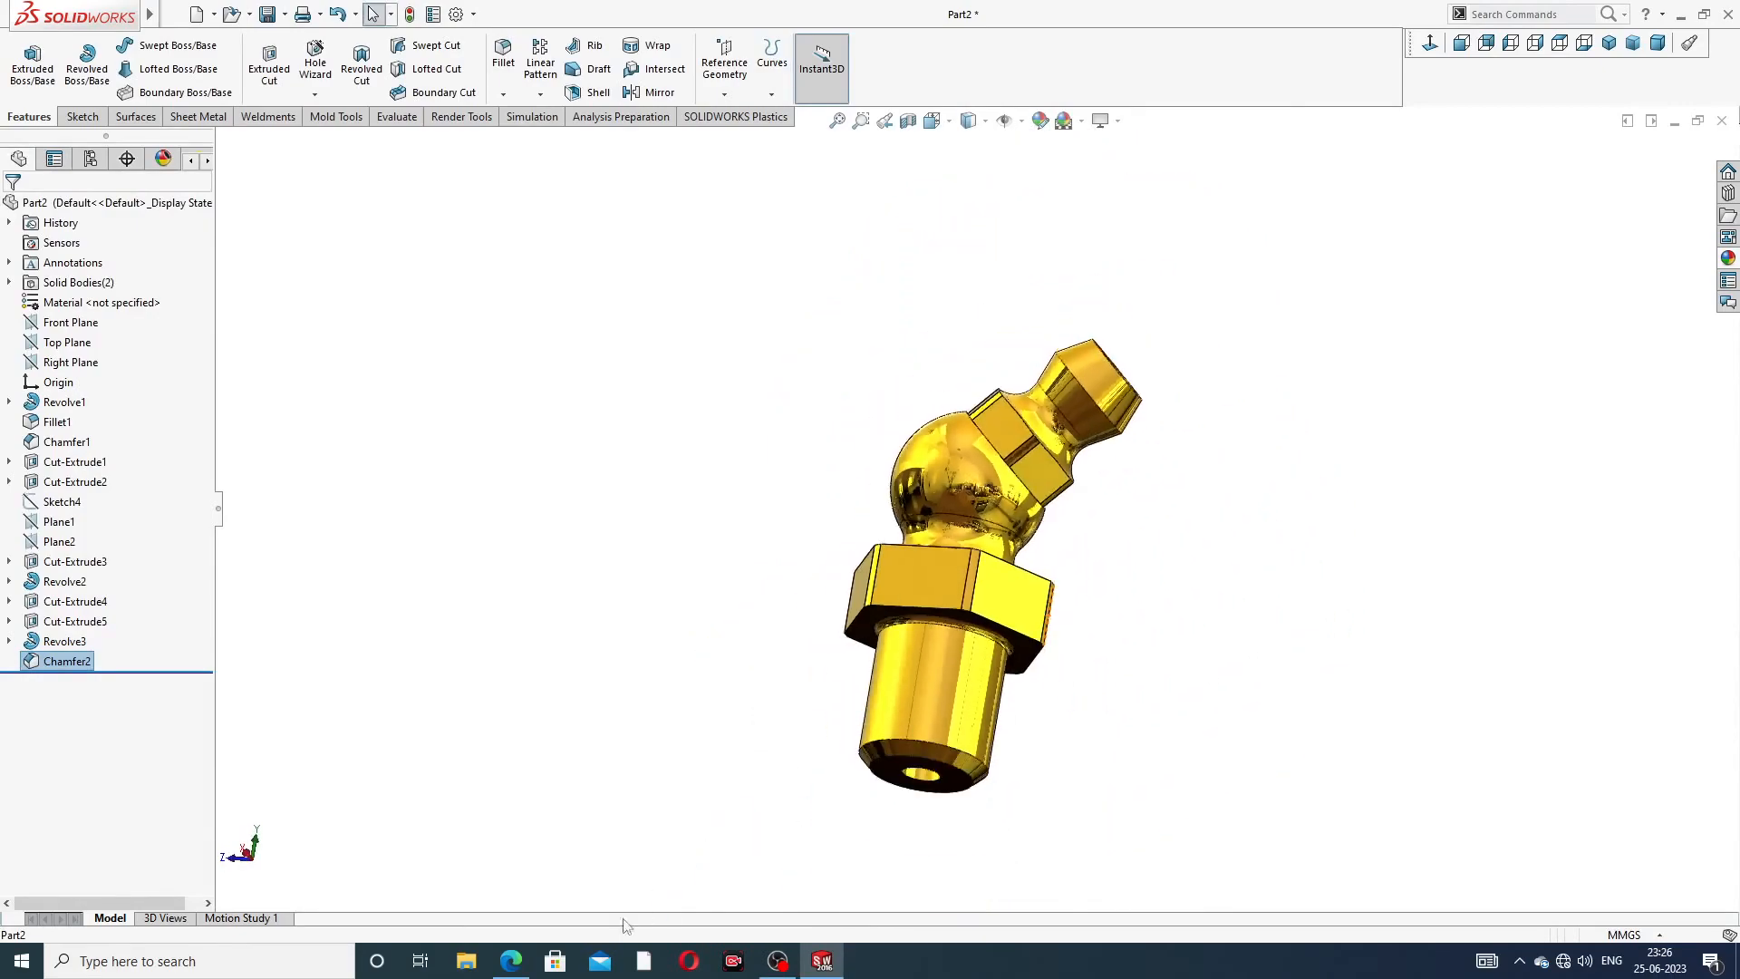
{"action": "left_click", "coordinate": [511, 961]}
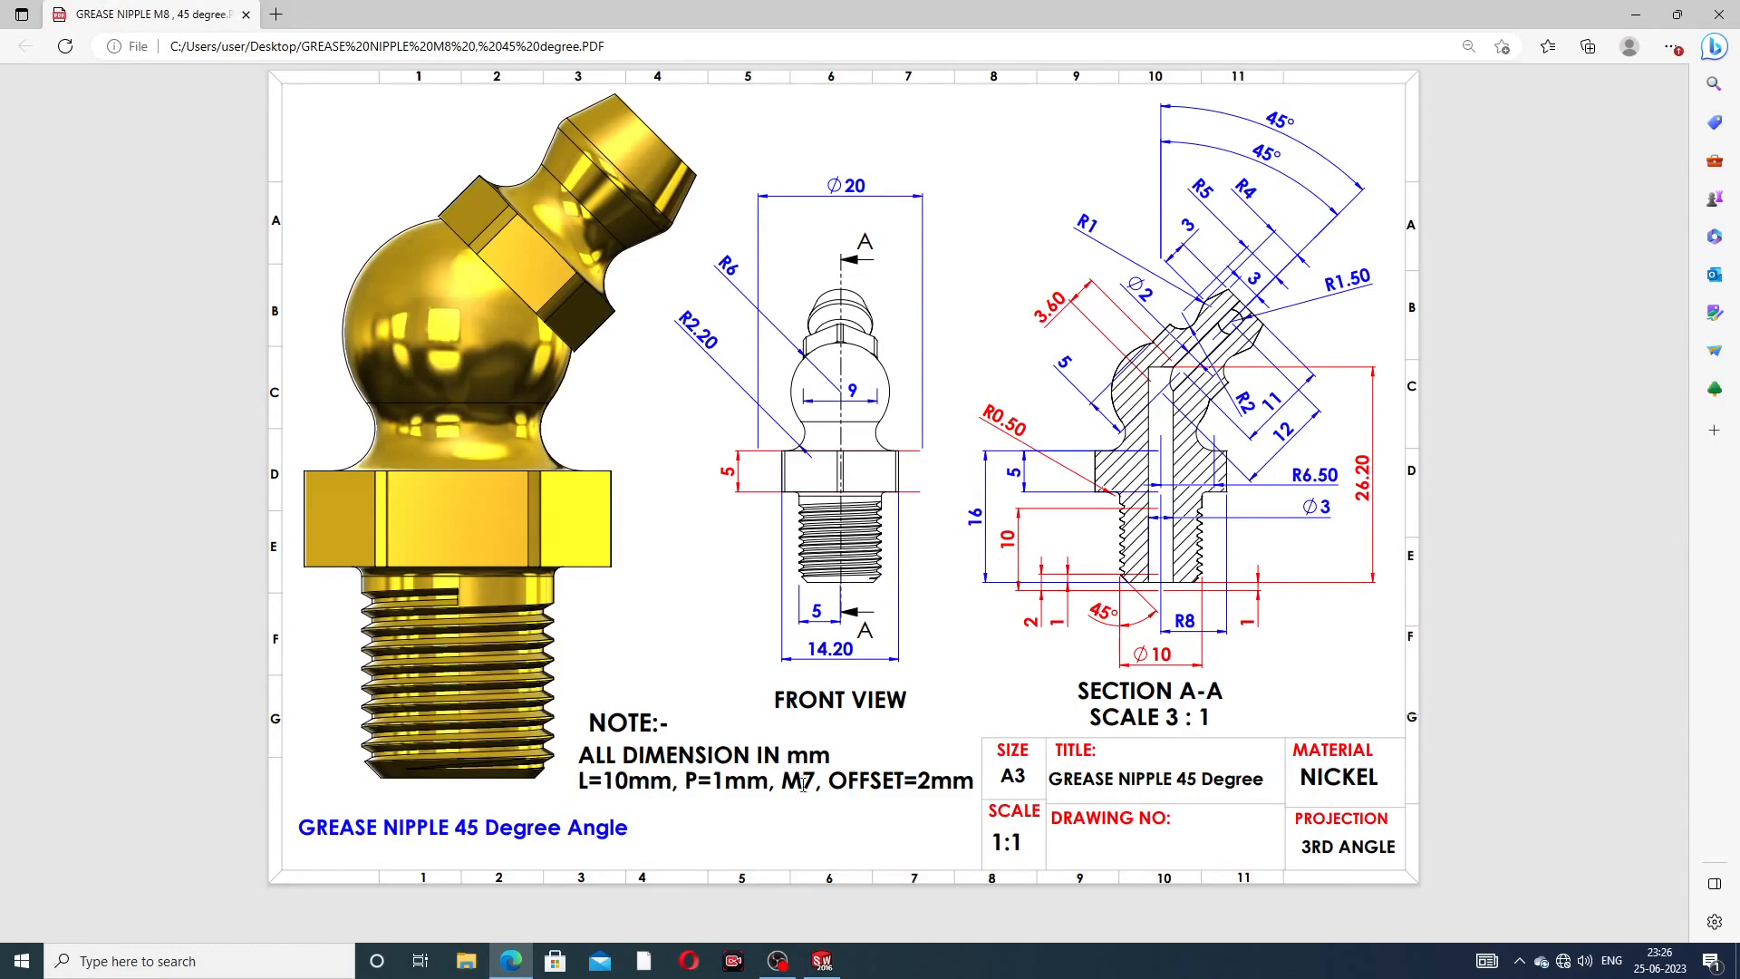
{"action": "left_click", "coordinate": [513, 959]}
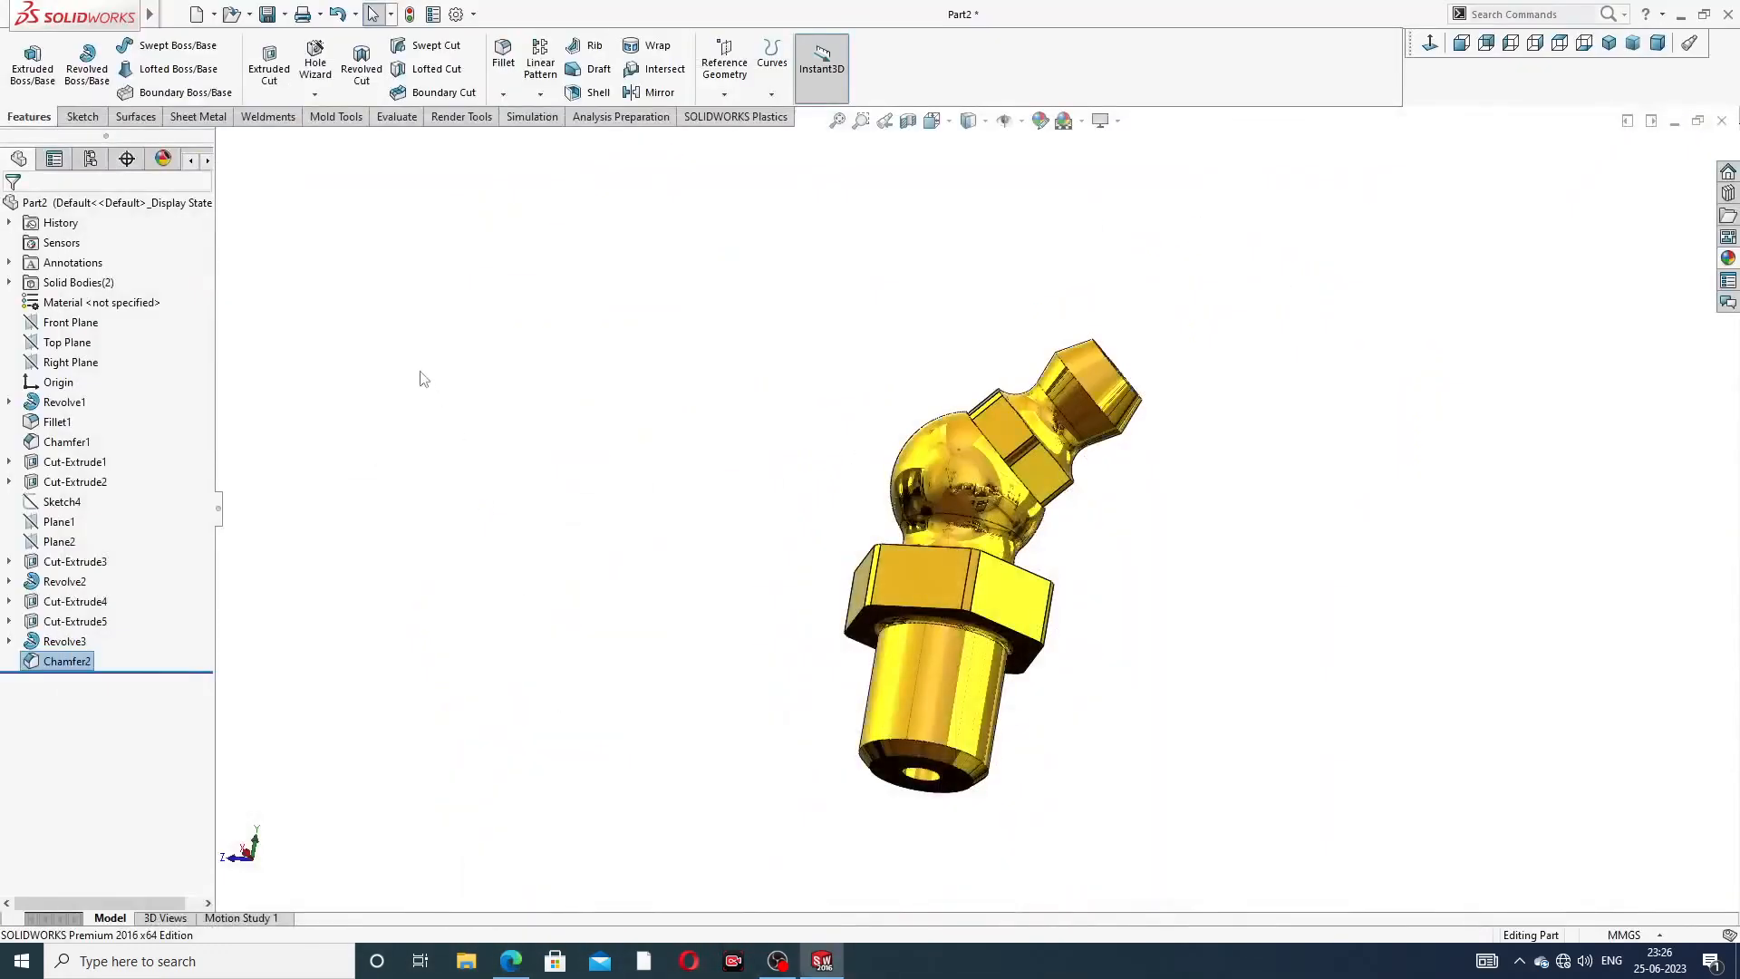
- Cut a 10 mm blind Metric Die M7x1.0 thread on the shank from its chamfered end's edge, offset 2 mm outward
{"action": "left_click", "coordinate": [315, 94]}
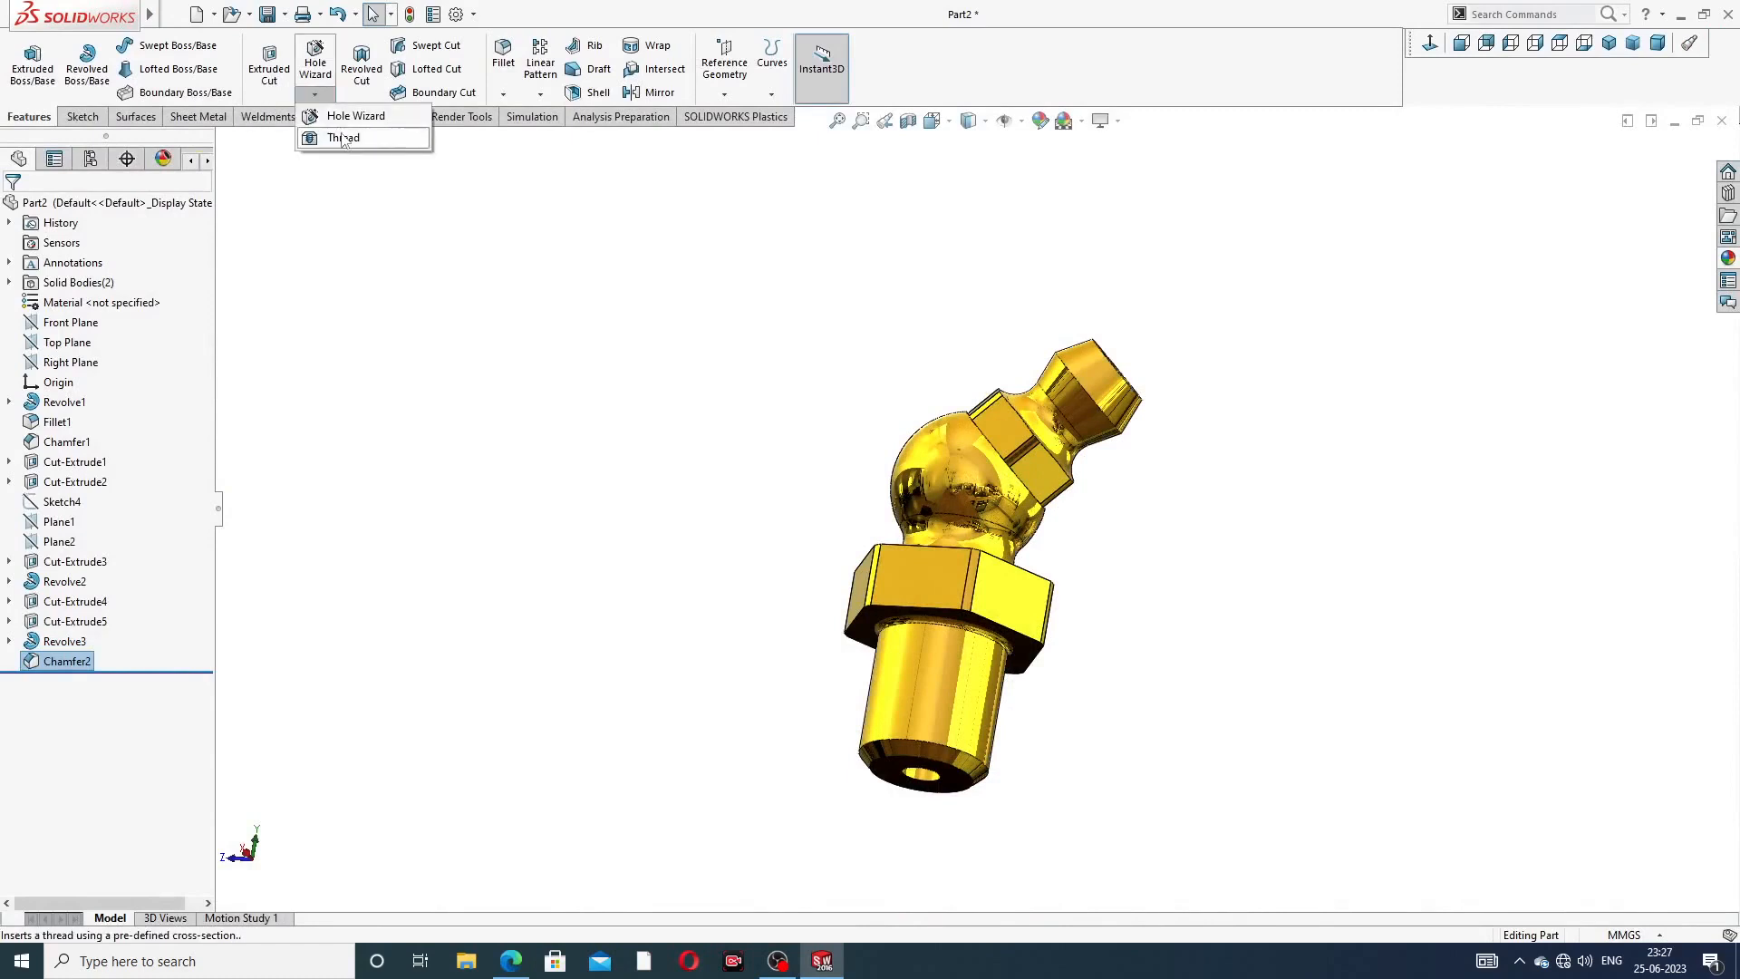
{"action": "left_click", "coordinate": [342, 142]}
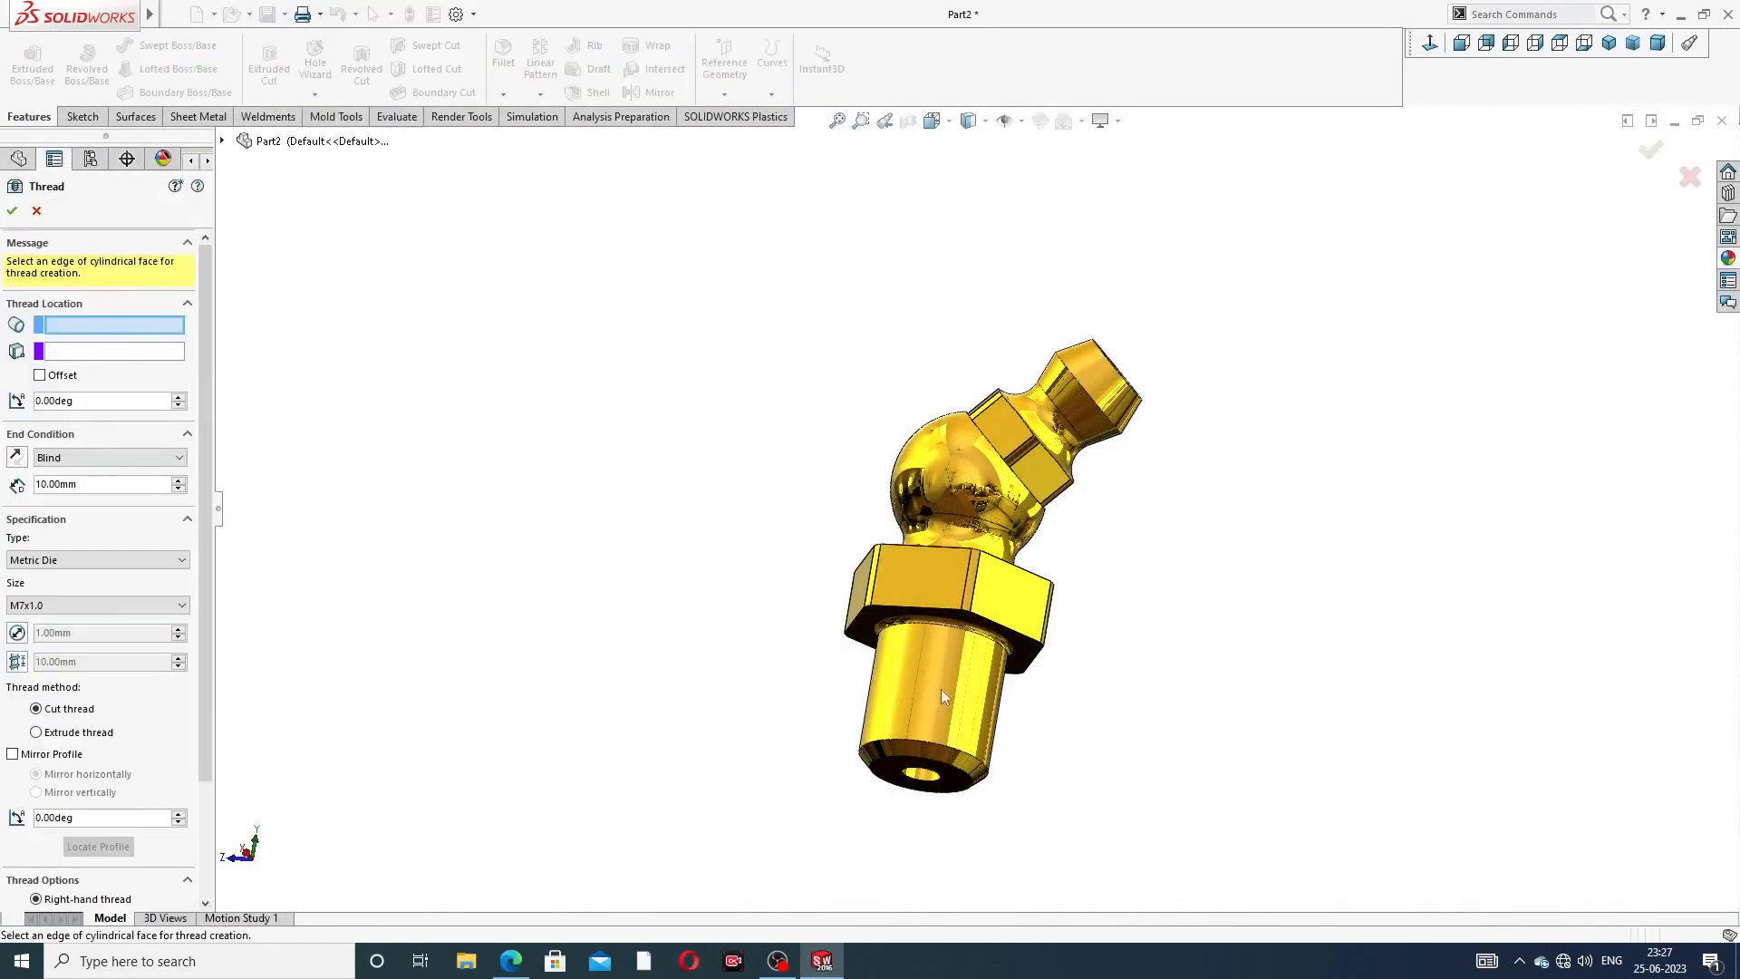
{"action": "scroll", "coordinate": [944, 732], "scroll_direction": "down", "scroll_amount": 4}
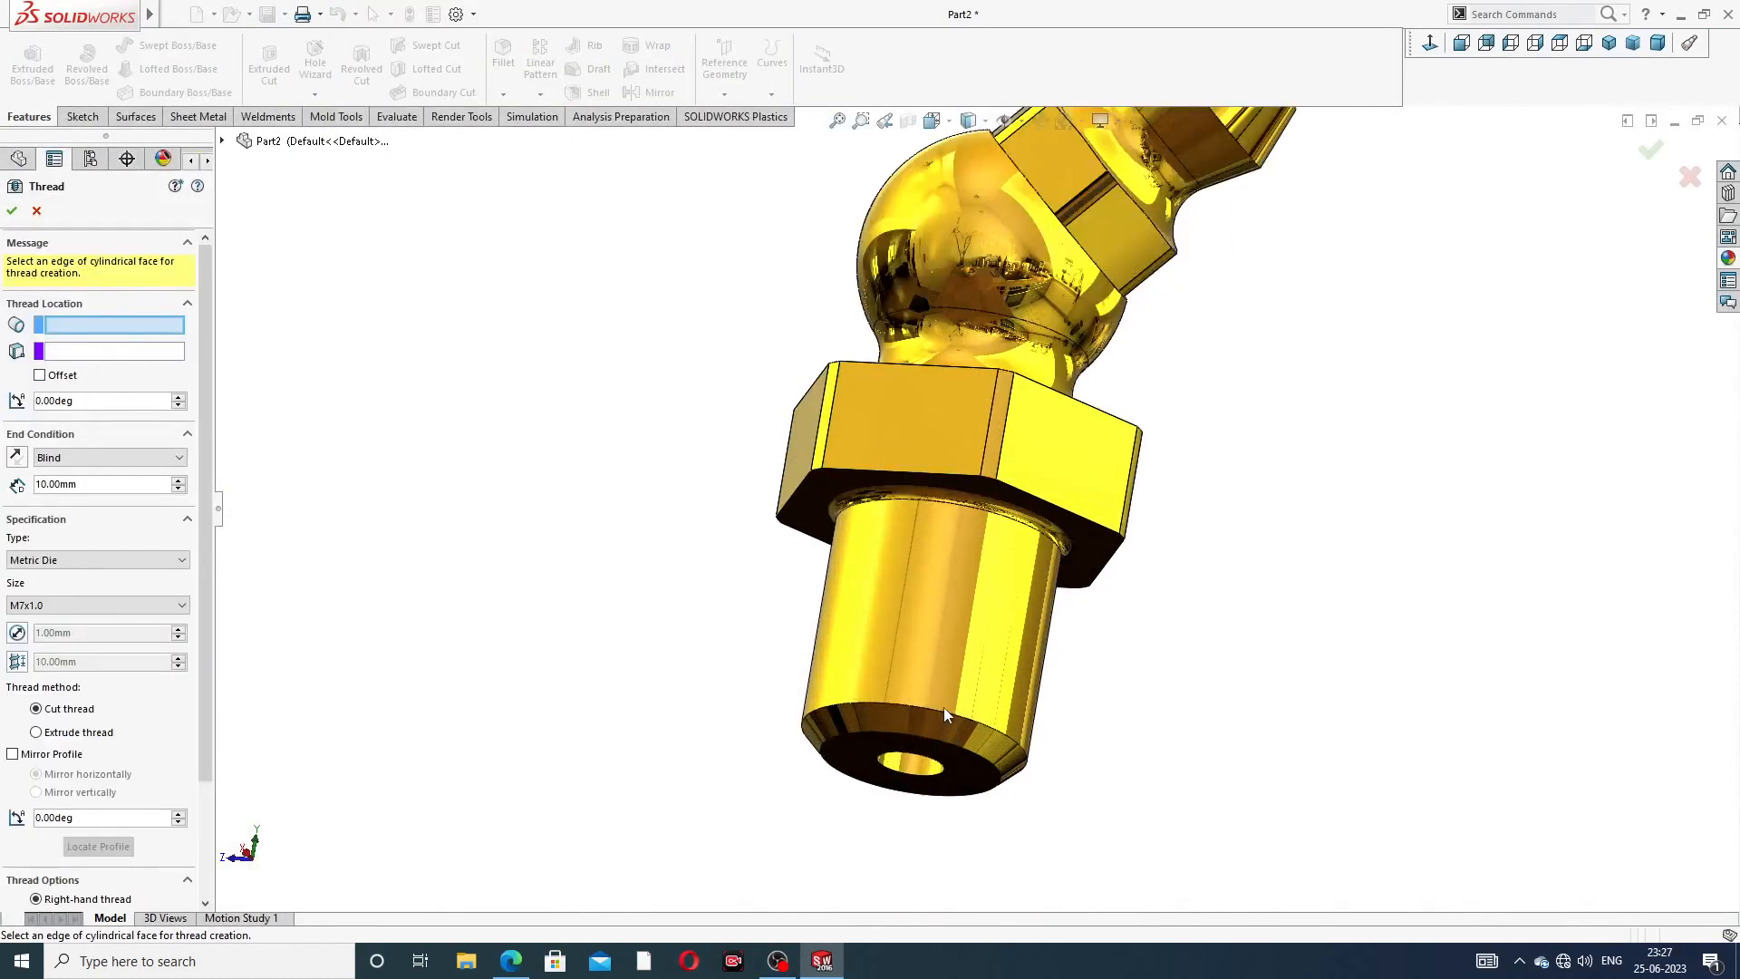
{"action": "left_click", "coordinate": [943, 710]}
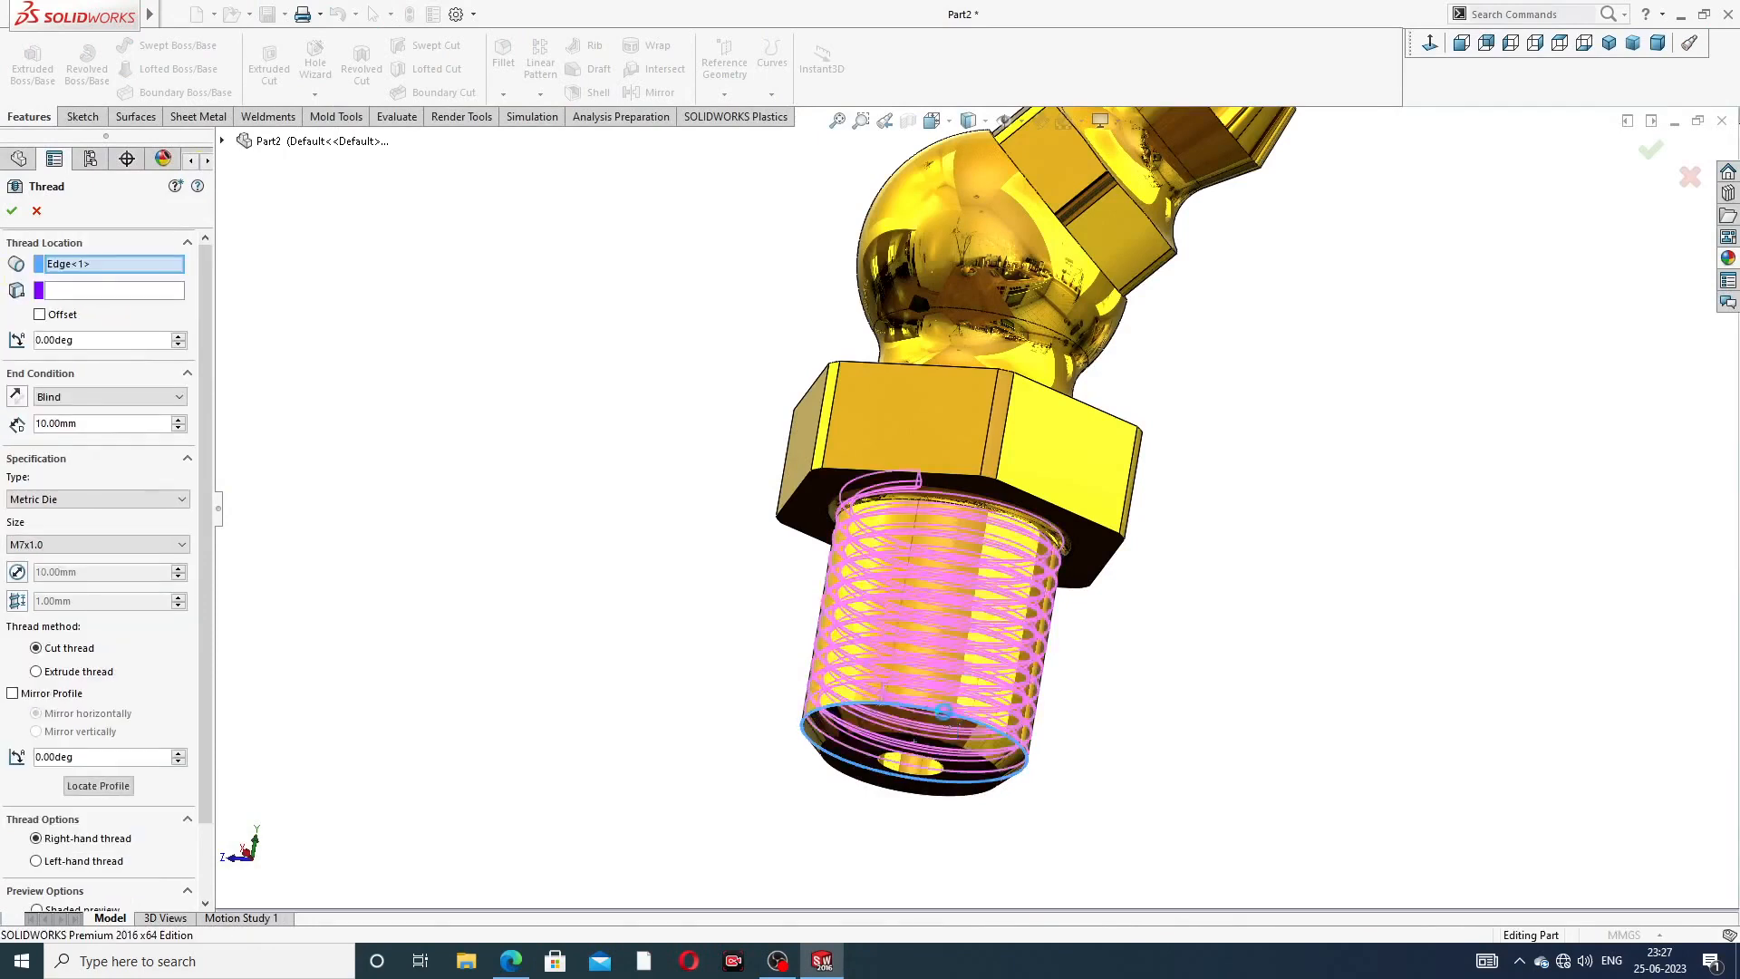
{"action": "left_click", "coordinate": [40, 314]}
{"action": "left_click", "coordinate": [15, 340]}
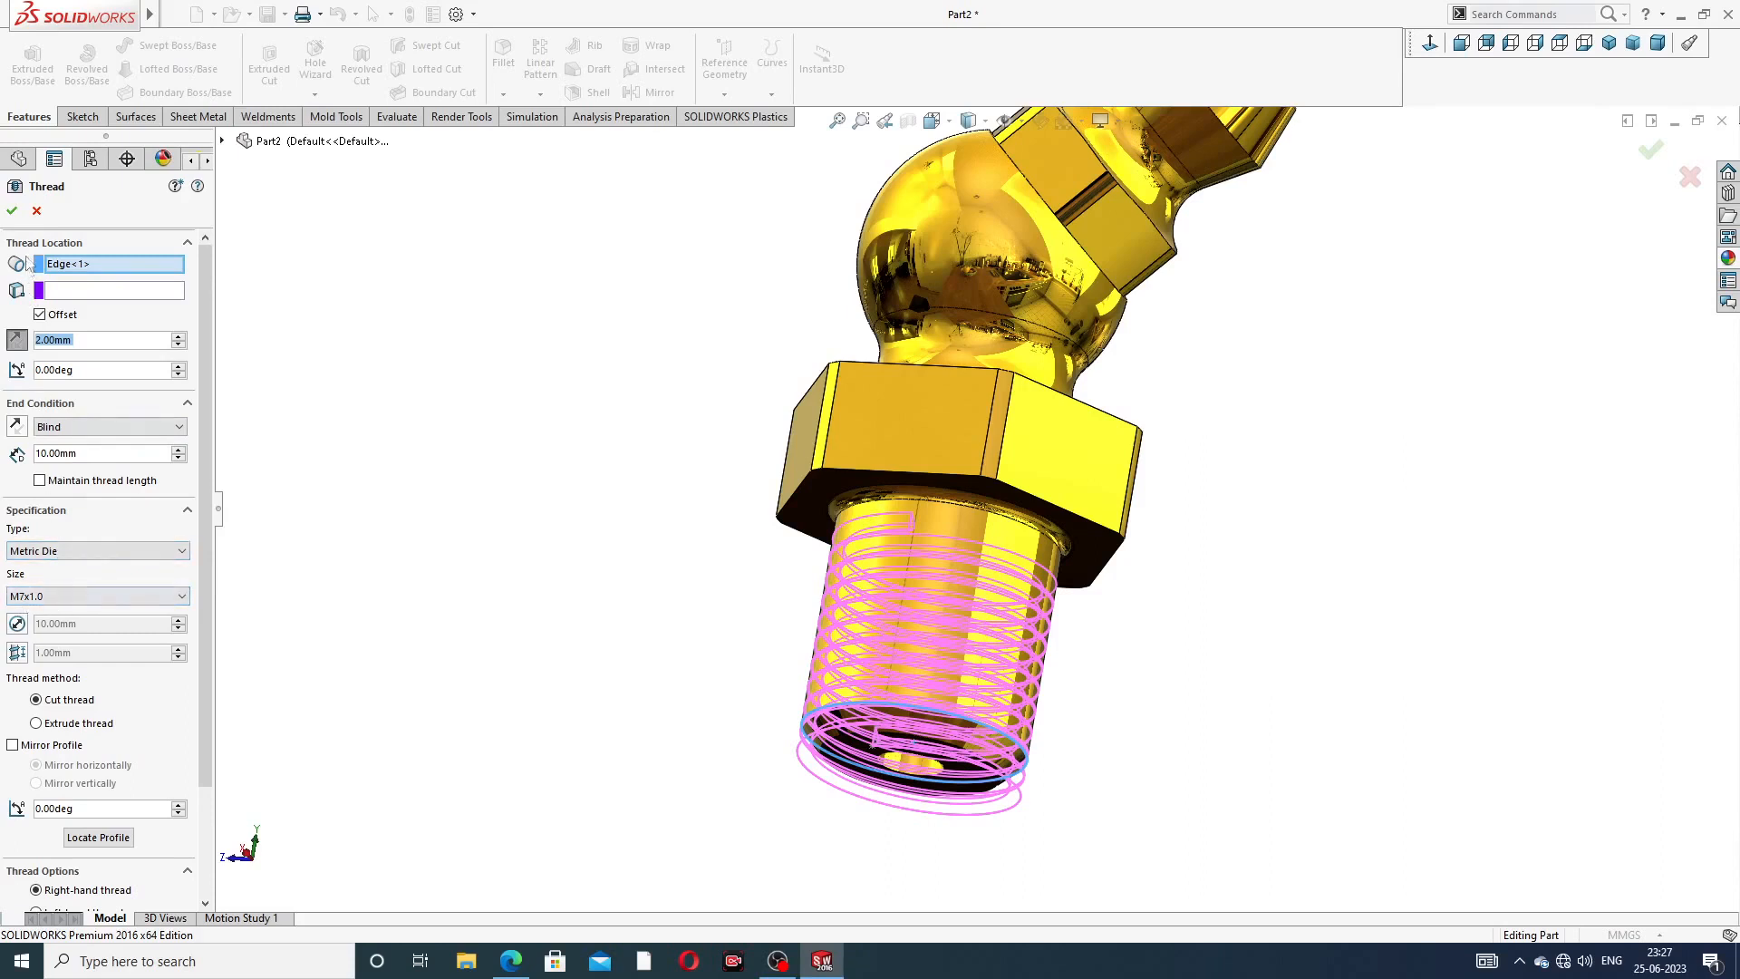
{"action": "left_click", "coordinate": [12, 211]}
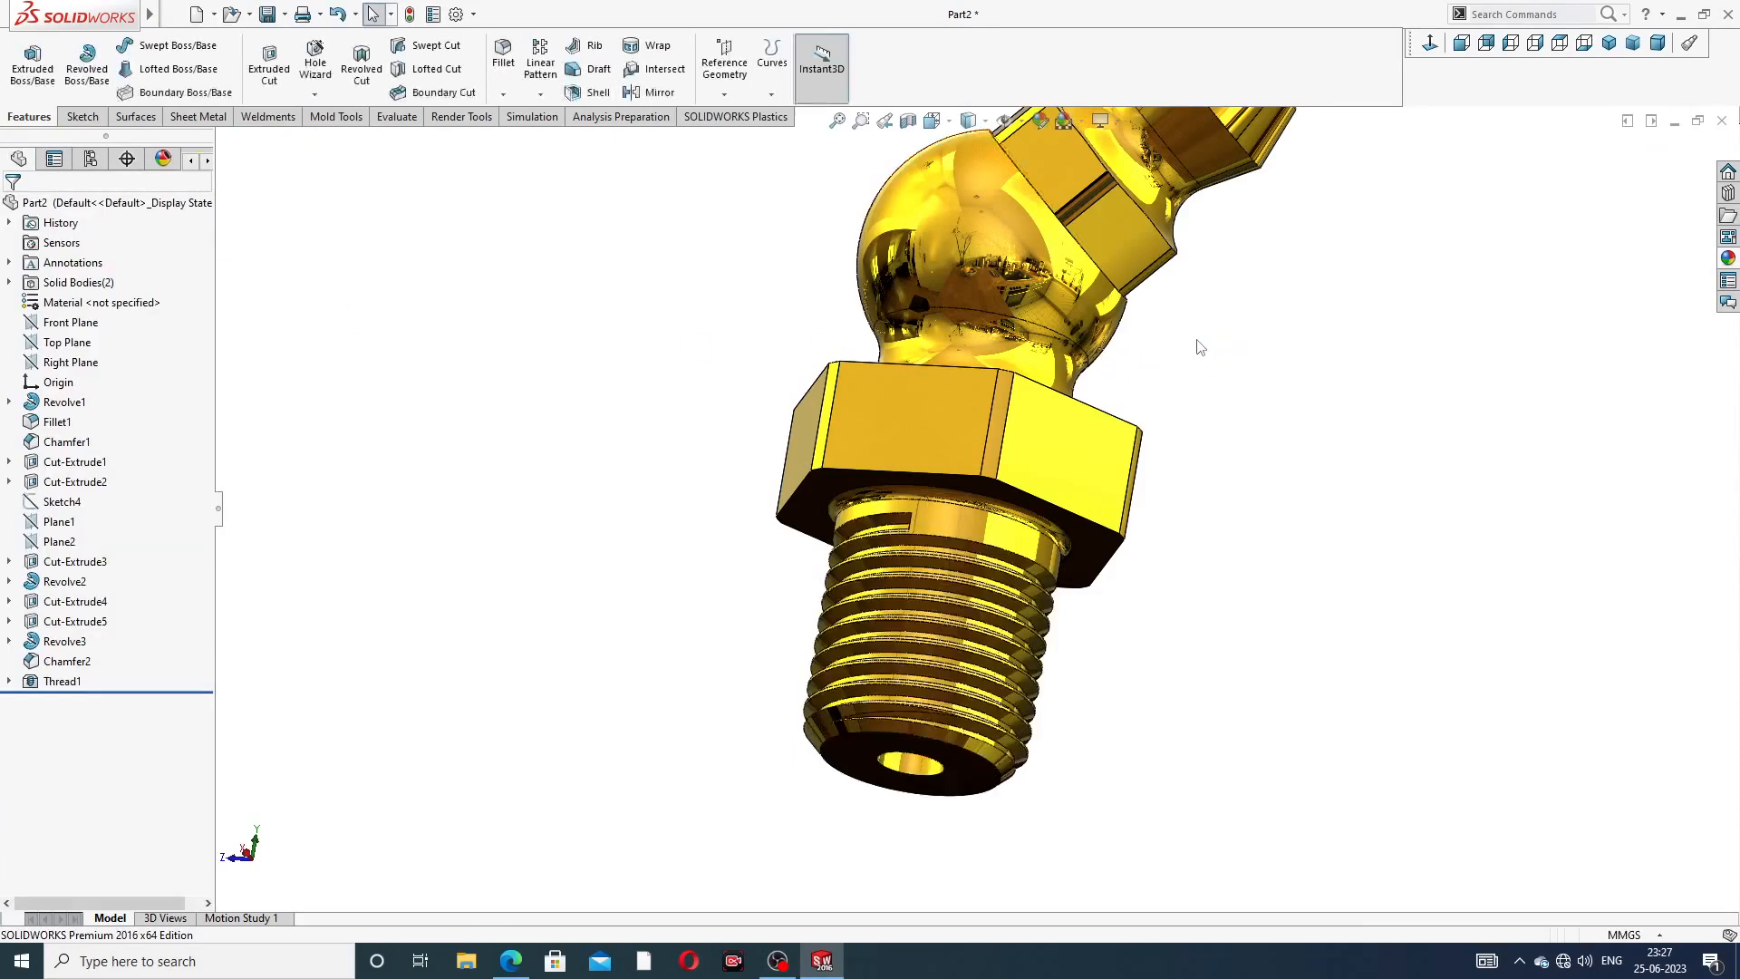
- Inspect the finished grease nipple's thread, hexagons and nozzle ball from several sides, including the isometric view
{"action": "scroll", "coordinate": [1199, 347], "scroll_direction": "up", "scroll_amount": 3}
{"action": "middle_click_drag", "start_coordinate": [1177, 295], "coordinate": [1057, 521]}
{"action": "scroll", "coordinate": [1099, 323], "scroll_direction": "down", "scroll_amount": 3}
{"action": "scroll", "coordinate": [947, 596], "scroll_direction": "up", "scroll_amount": 3}
{"action": "middle_click_drag", "start_coordinate": [948, 597], "coordinate": [1049, 450]}
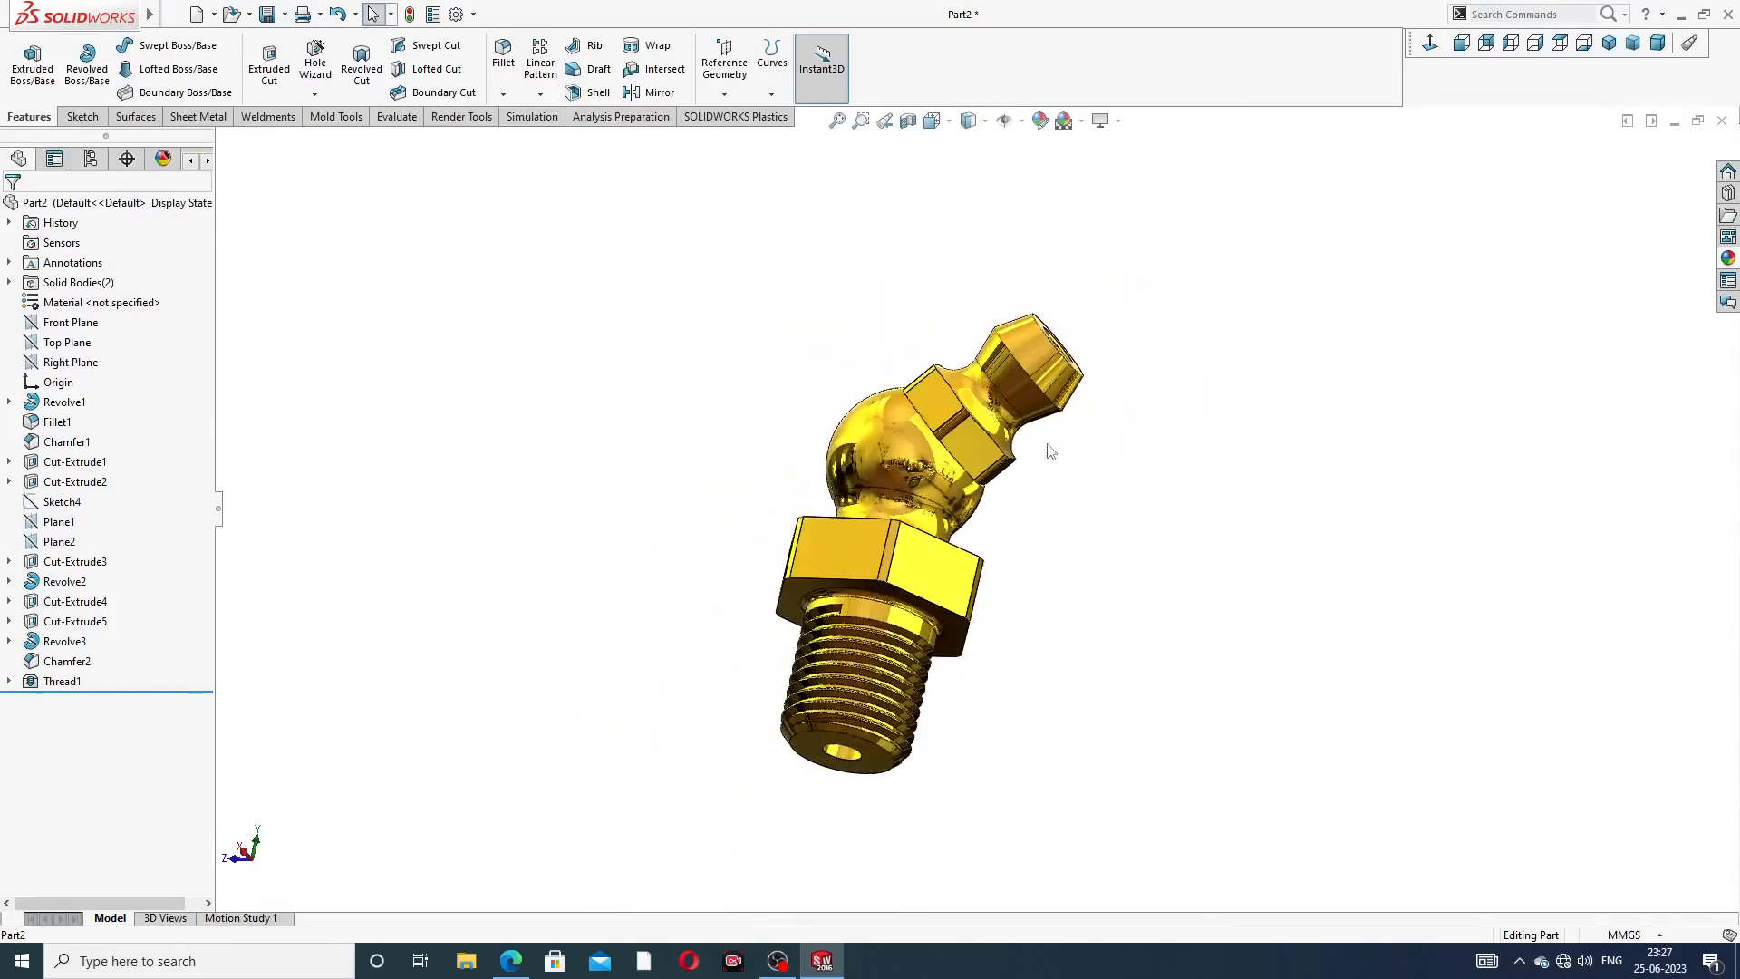
{"action": "left_click", "coordinate": [1609, 50]}
{"action": "middle_click_drag", "start_coordinate": [1270, 354], "coordinate": [1134, 625]}
{"action": "scroll", "coordinate": [1135, 634], "scroll_direction": "down", "scroll_amount": 3}
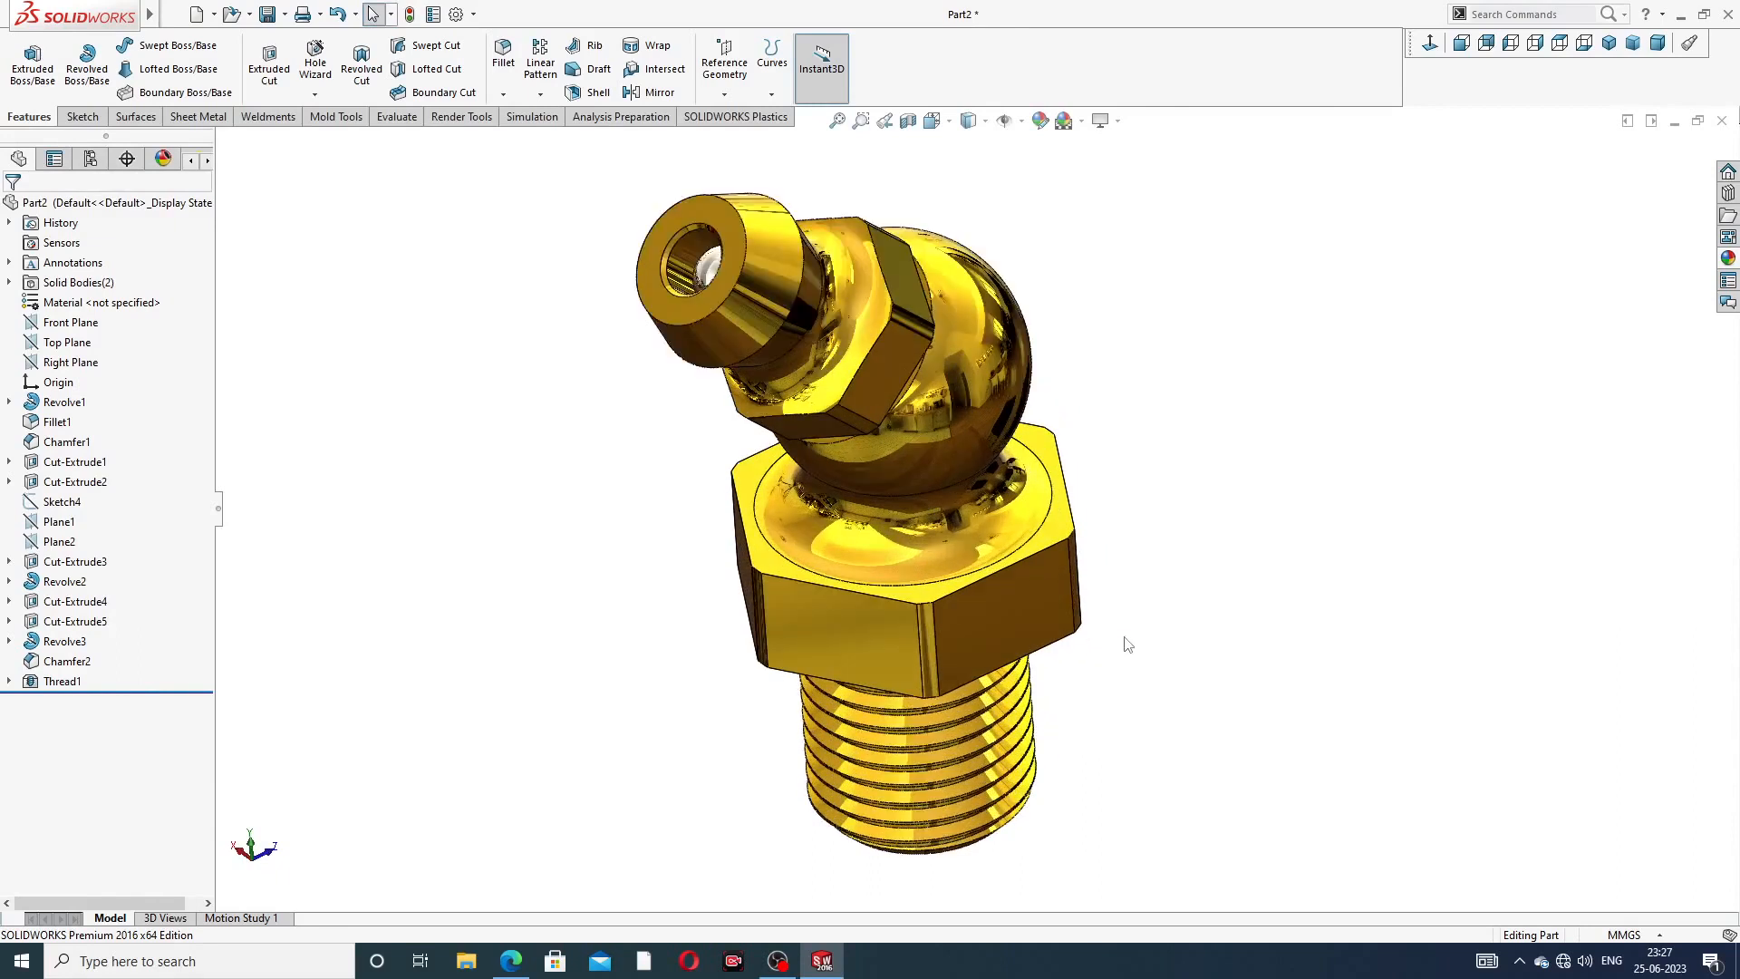
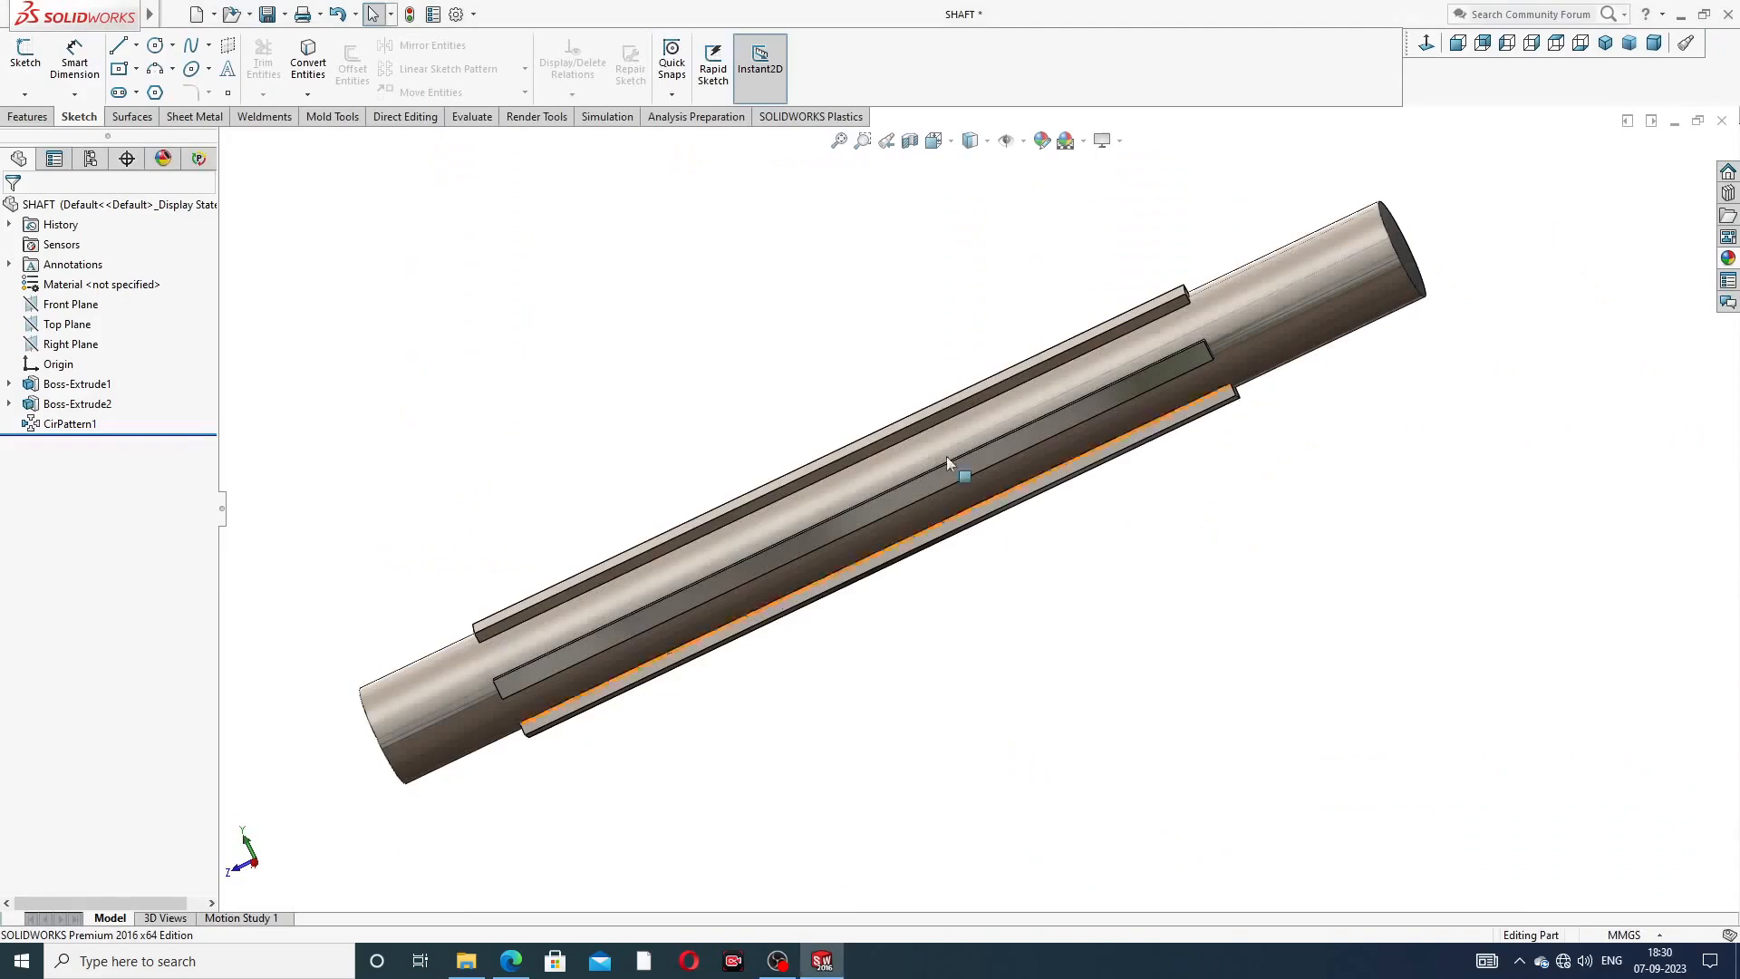
- Examine the finished shaft model and its patterned raised strips from several angles
{"action": "scroll", "coordinate": [1060, 367], "scroll_direction": "up", "scroll_amount": 2}
{"action": "middle_click_drag", "start_coordinate": [1069, 415], "coordinate": [1133, 380]}
{"action": "scroll", "coordinate": [939, 485], "scroll_direction": "down", "scroll_amount": 2}
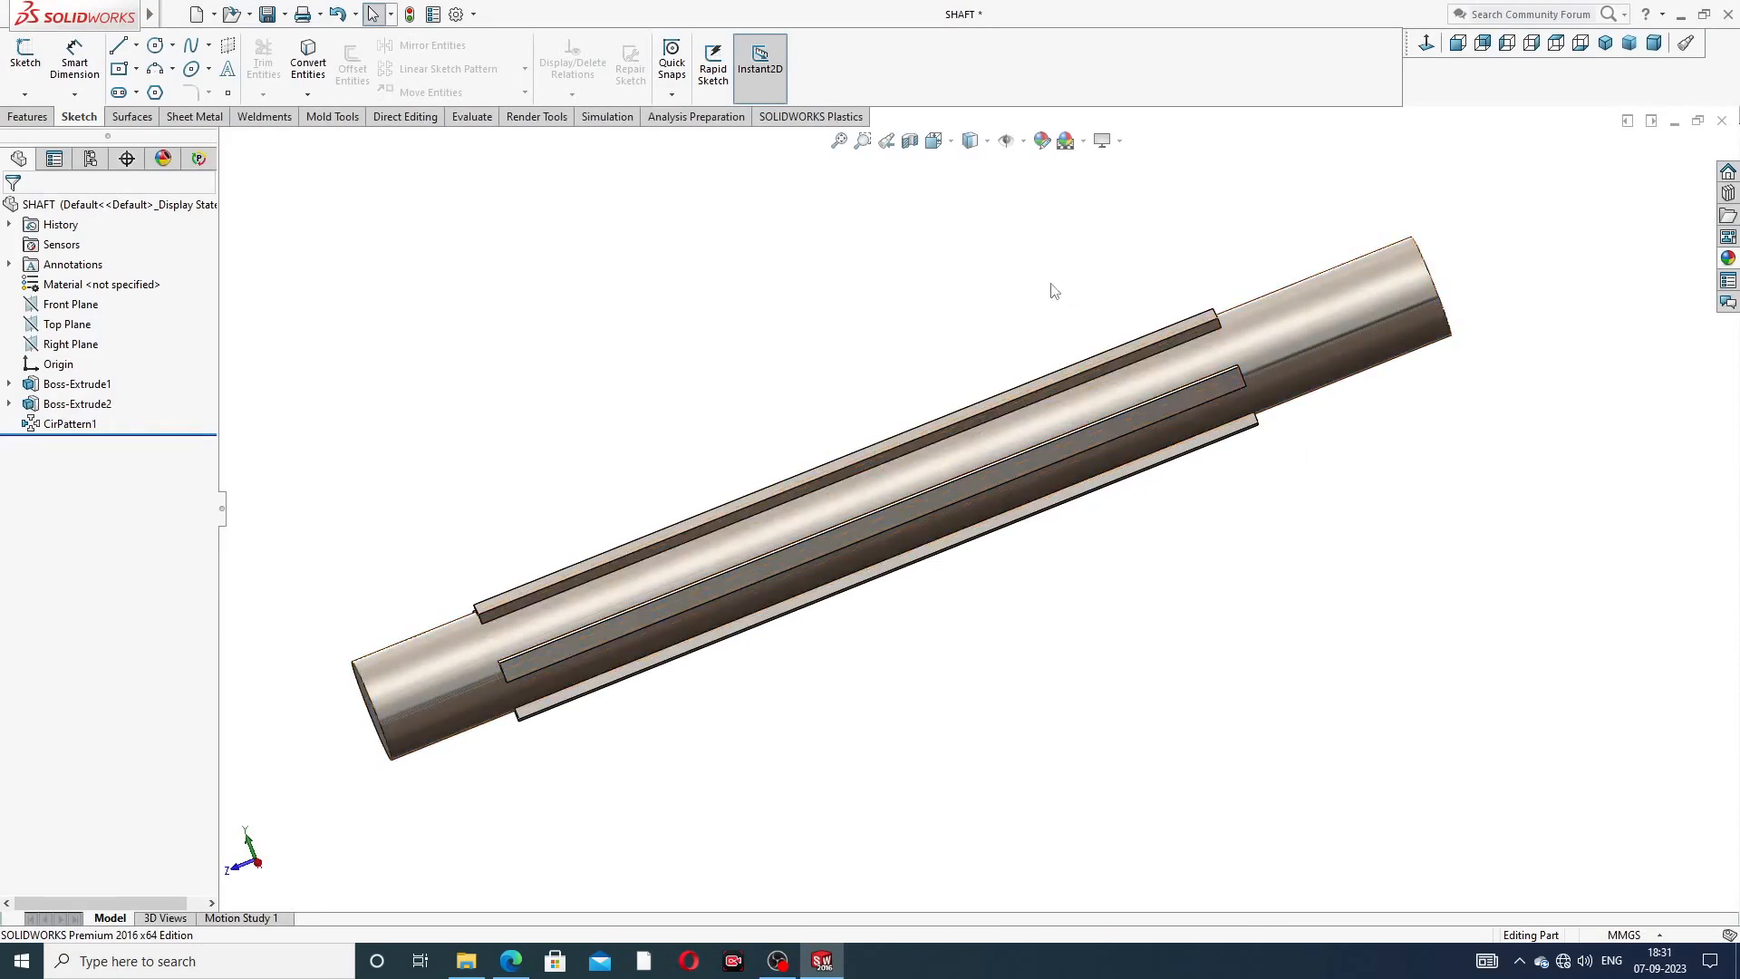
{"action": "middle_click_drag", "start_coordinate": [1053, 355], "coordinate": [1205, 272]}
{"action": "scroll", "coordinate": [976, 475], "scroll_direction": "down", "scroll_amount": 2}
{"action": "scroll", "coordinate": [1294, 424], "scroll_direction": "up", "scroll_amount": 2}
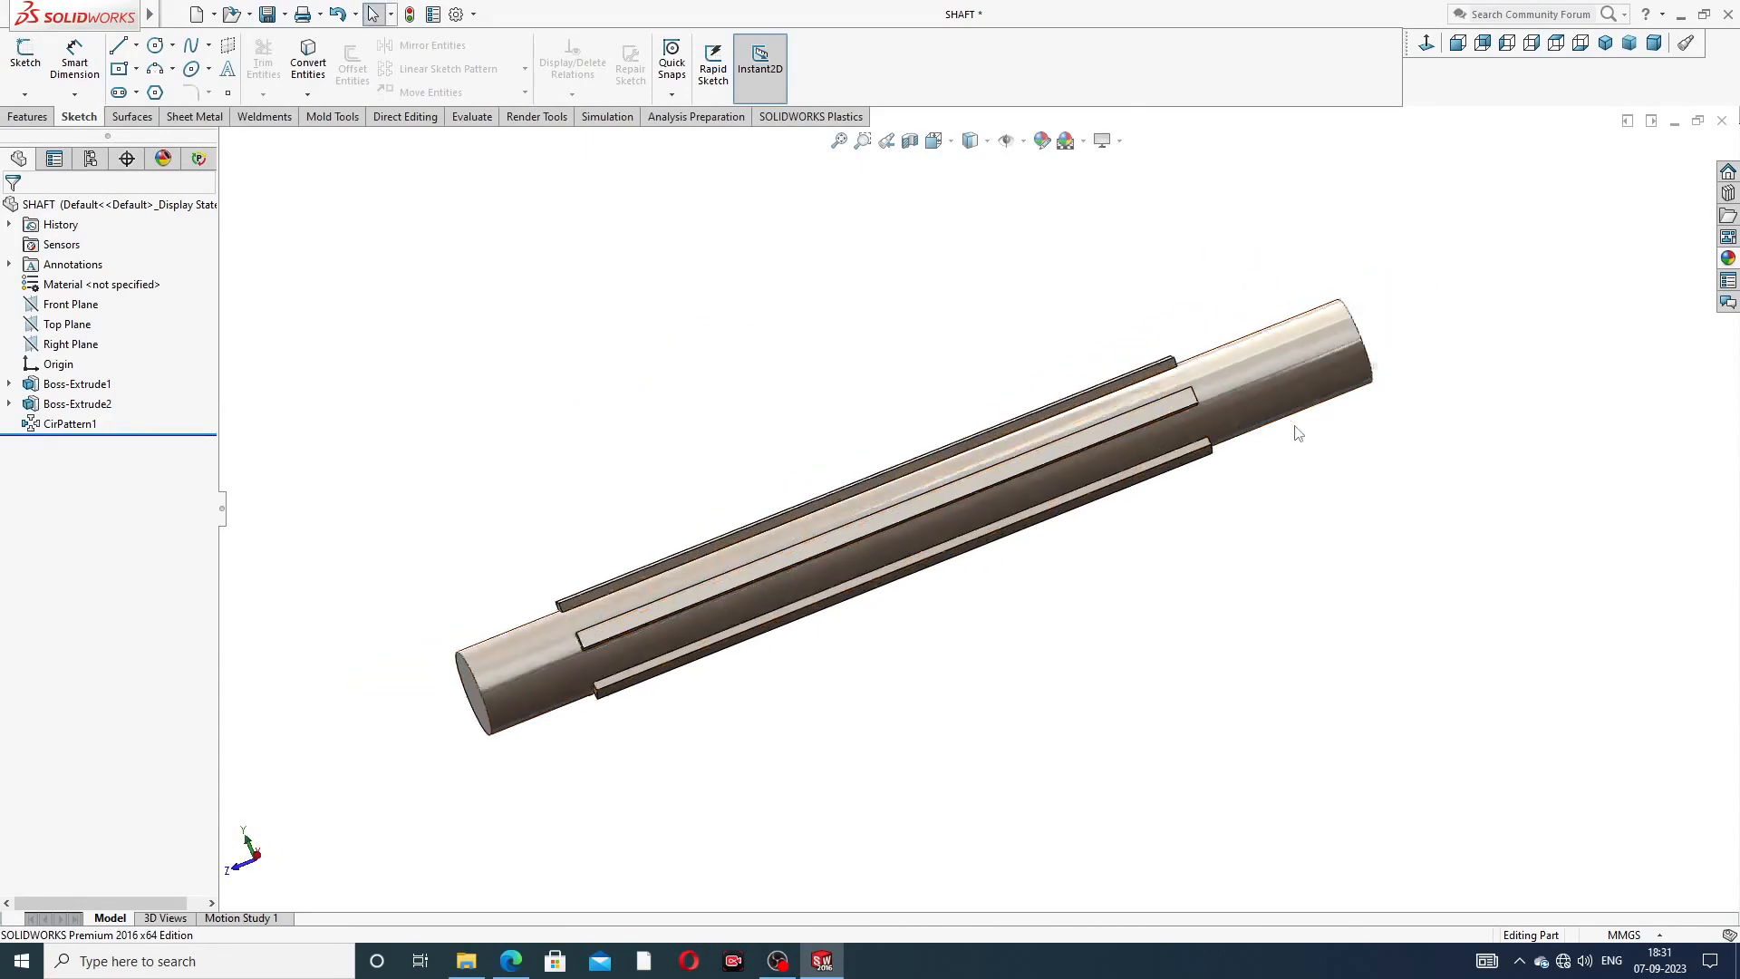
{"action": "scroll", "coordinate": [870, 455], "scroll_direction": "down", "scroll_amount": 1}
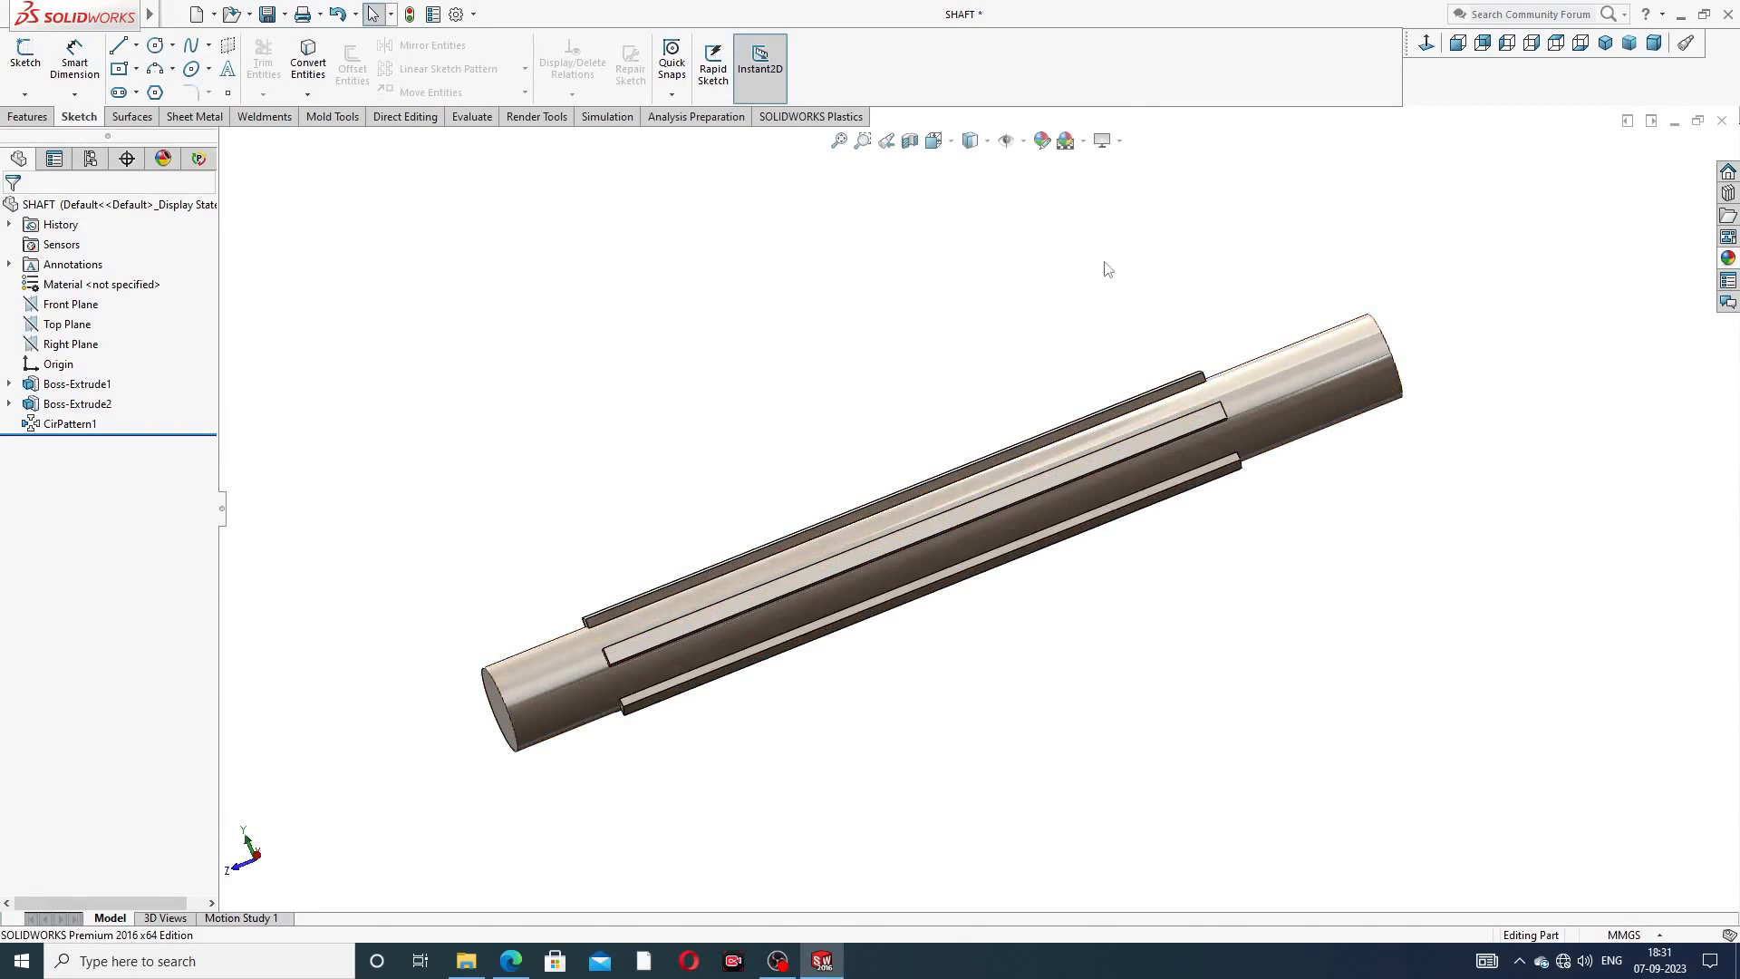
- Close the SHAFT document and create a new part document
{"action": "left_click", "coordinate": [1721, 121]}
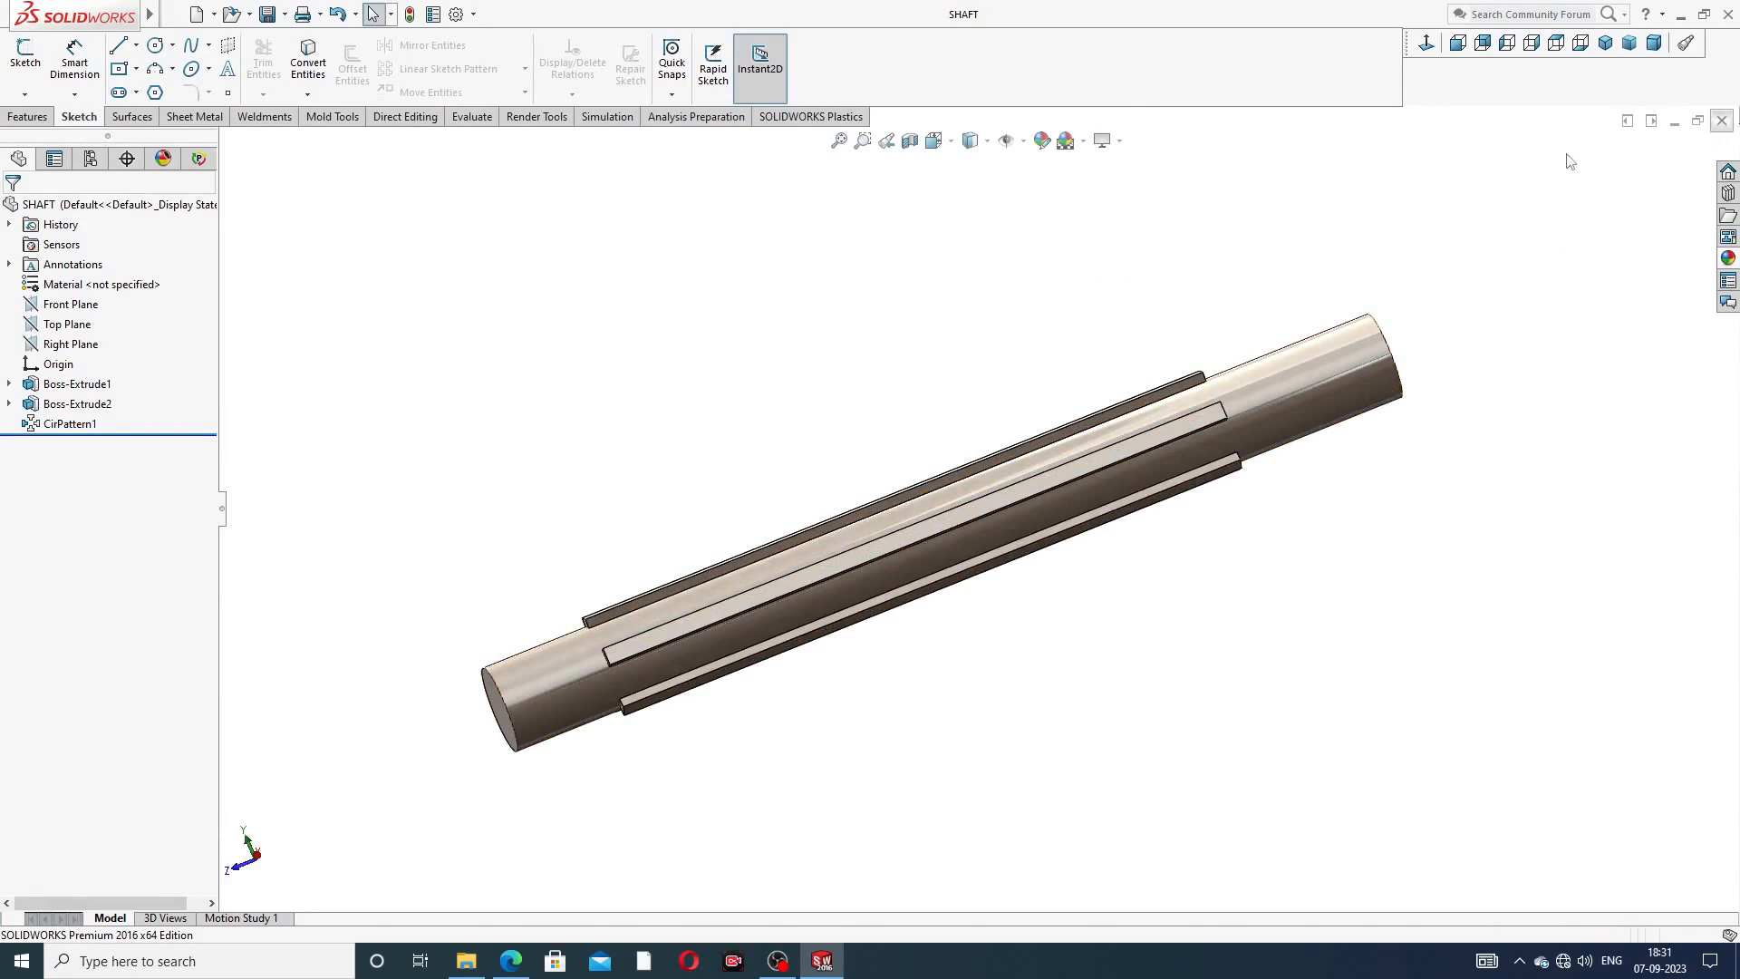
{"action": "left_click", "coordinate": [175, 14]}
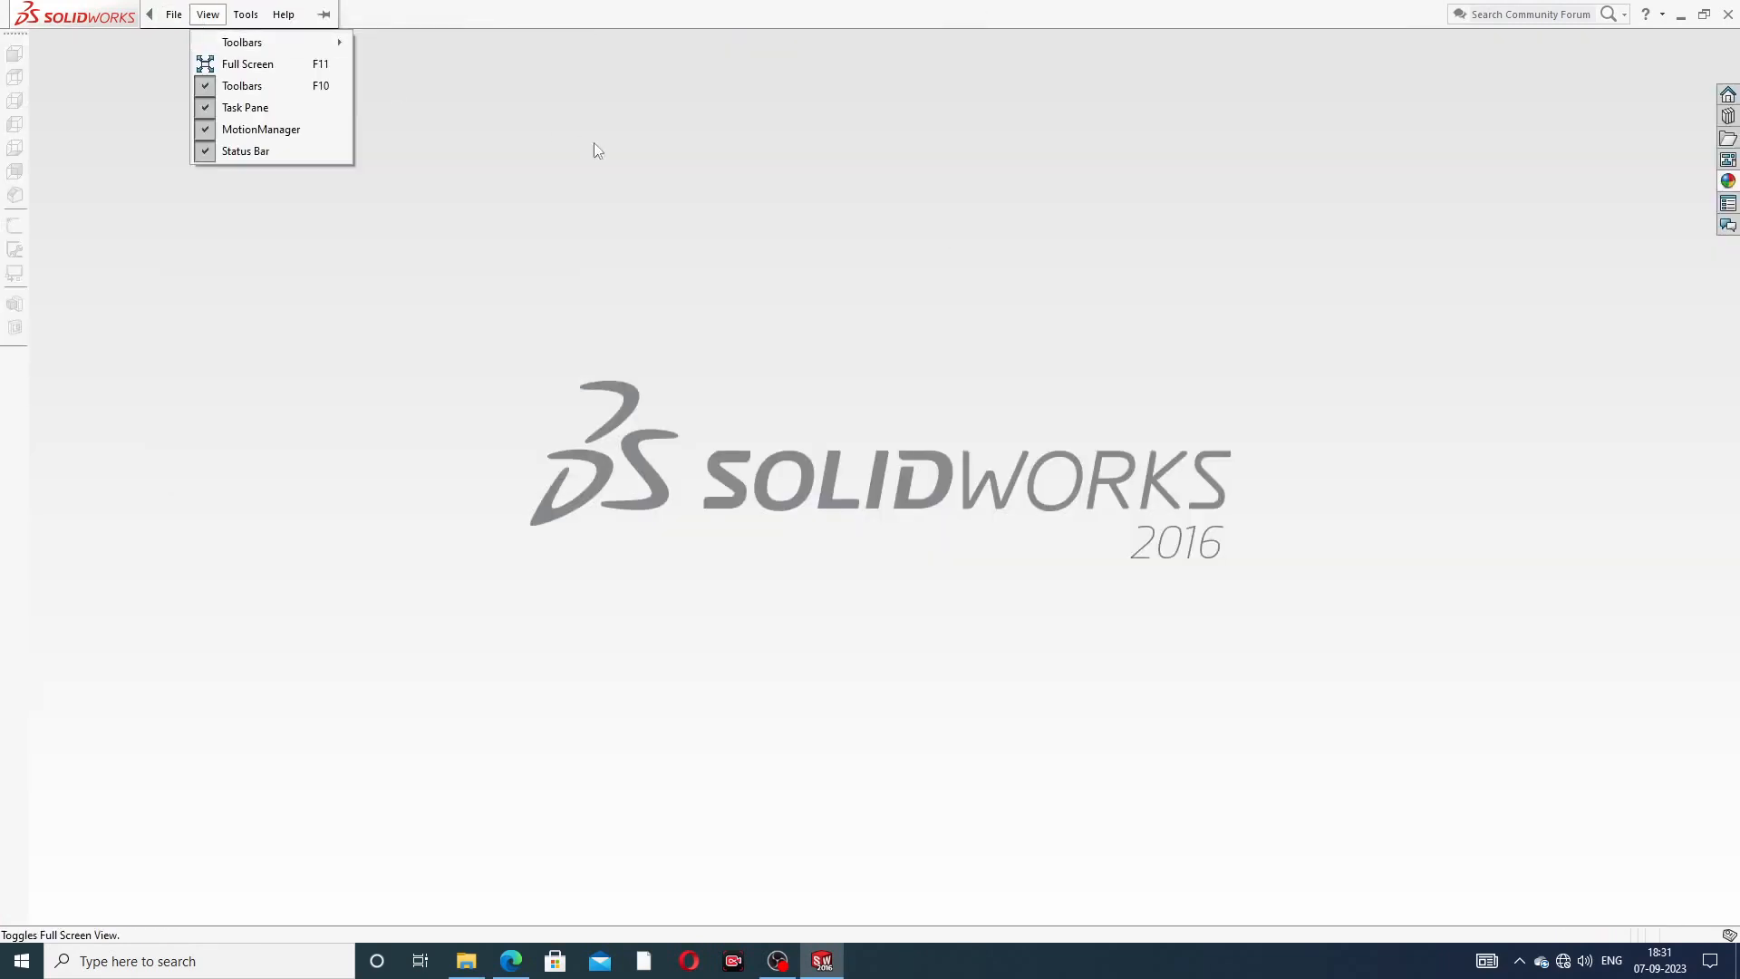
{"action": "left_click", "coordinate": [451, 116]}
{"action": "left_click", "coordinate": [196, 14]}
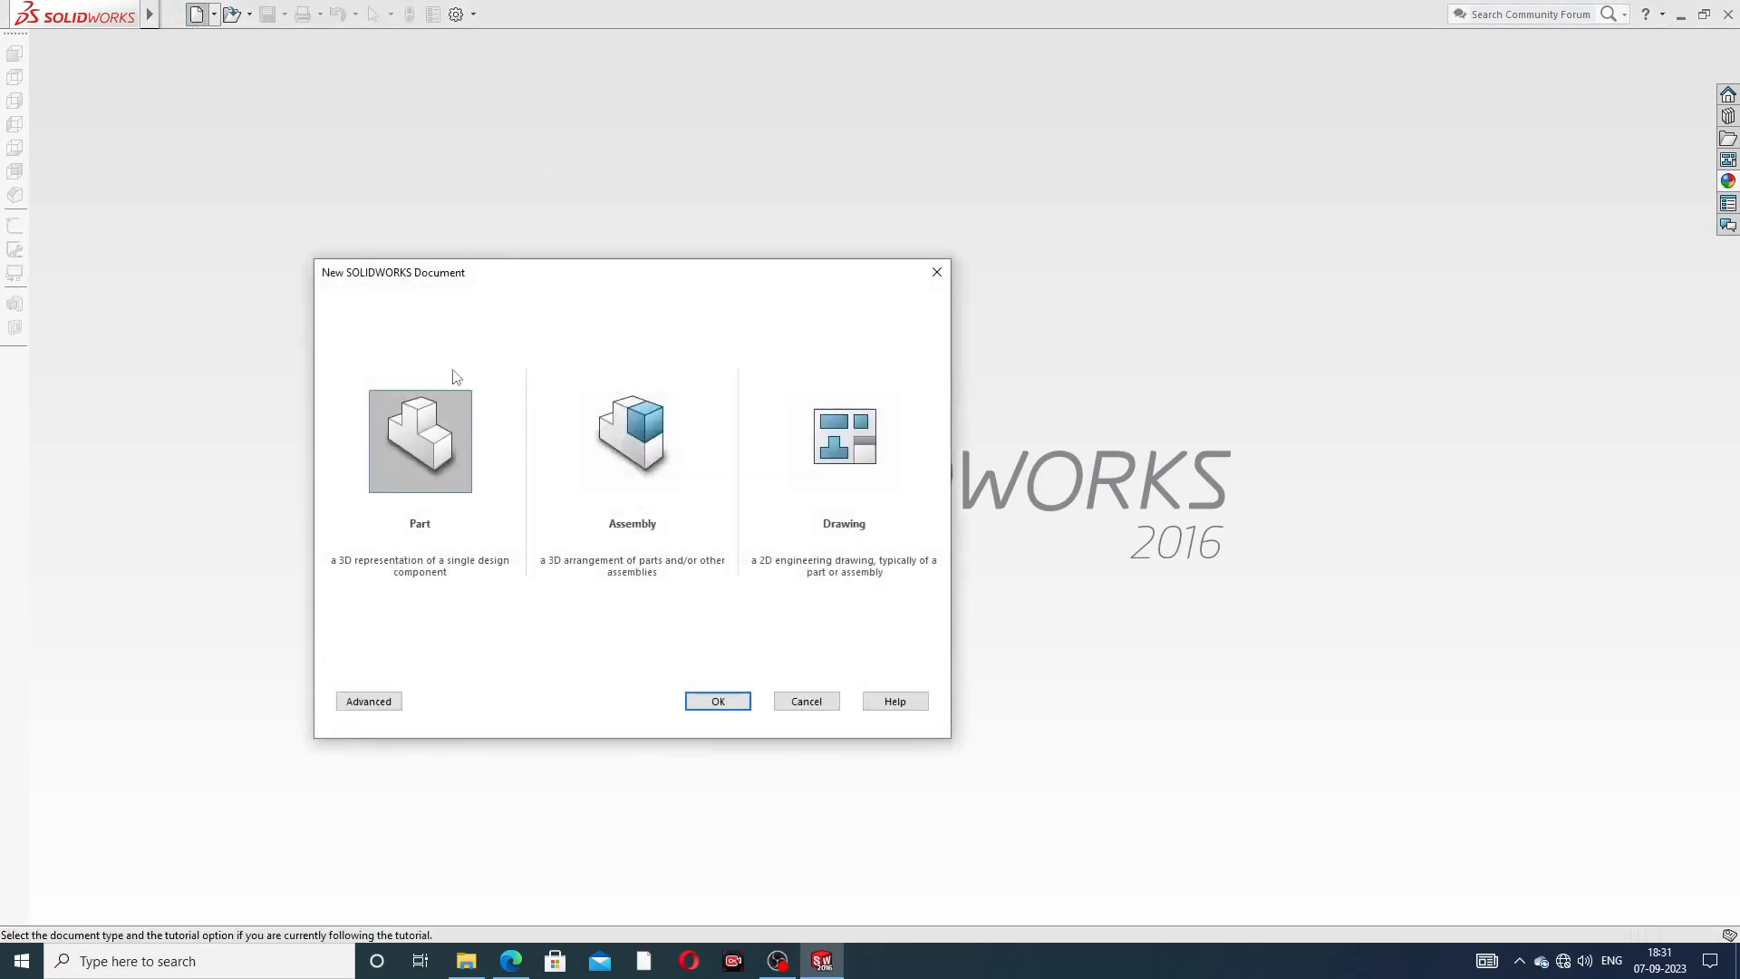
{"action": "left_click", "coordinate": [738, 702]}
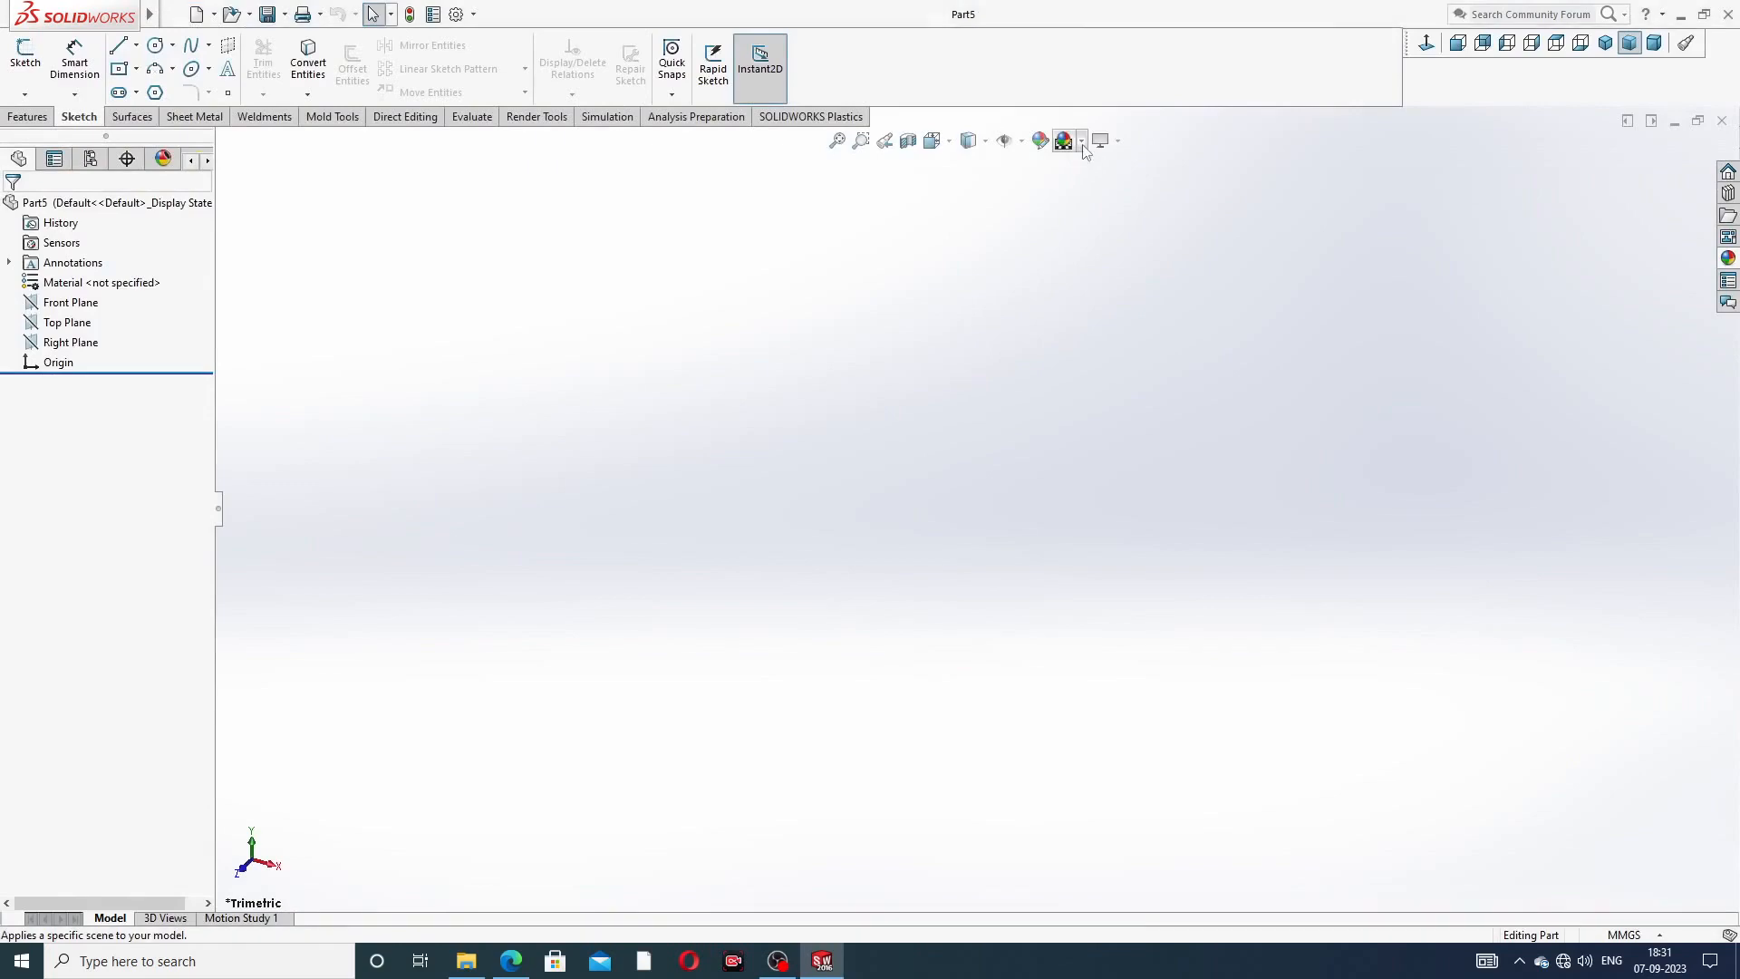
- Apply a plain white background scene and raise both the shaded and wireframe image quality resolutions to their maximum
{"action": "left_click", "coordinate": [1082, 142]}
{"action": "left_click", "coordinate": [1114, 51]}
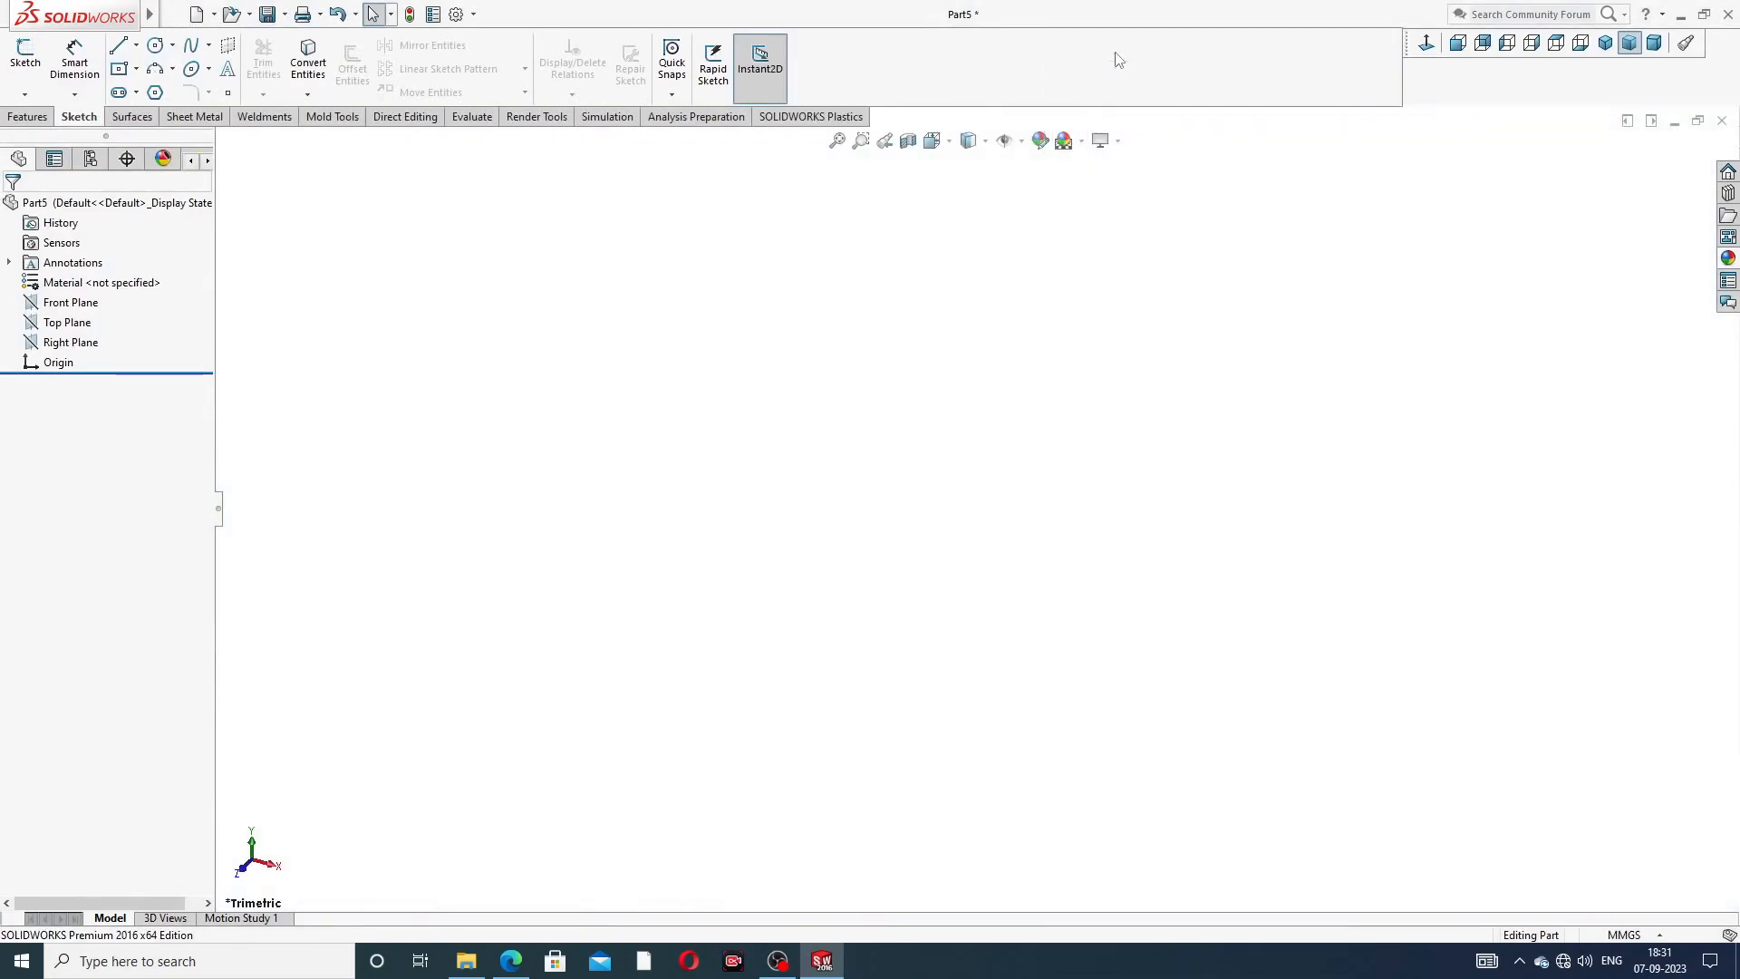
{"action": "left_click", "coordinate": [456, 15]}
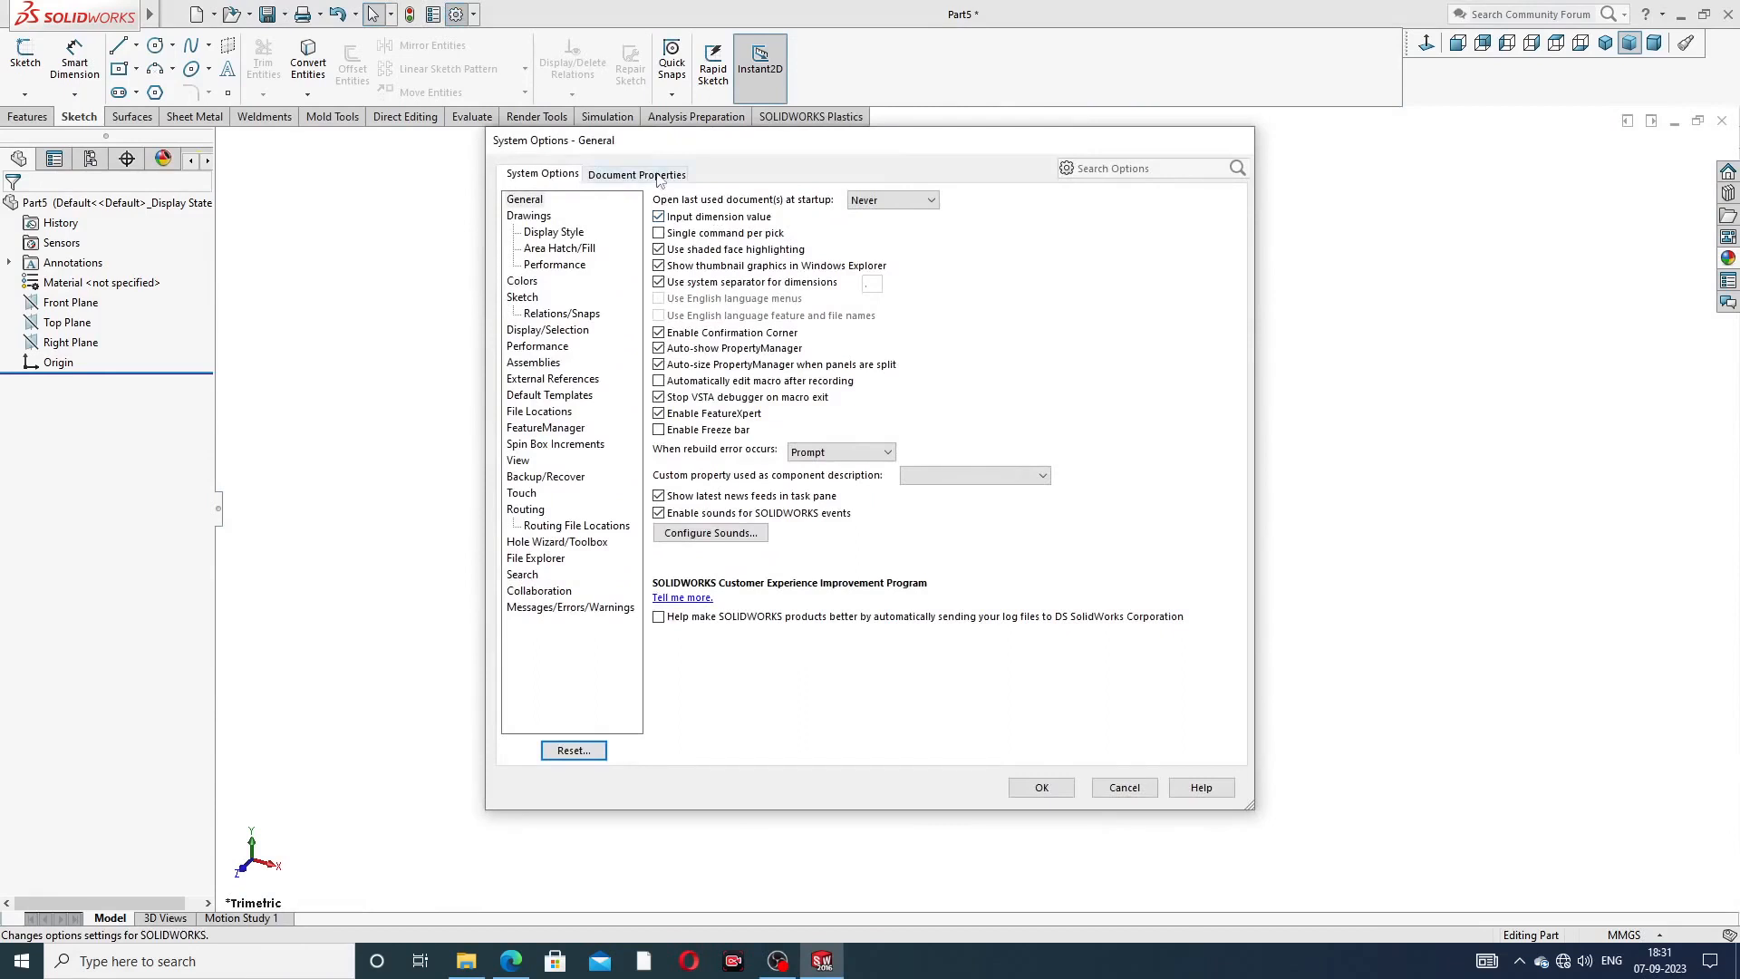
{"action": "left_click", "coordinate": [659, 176]}
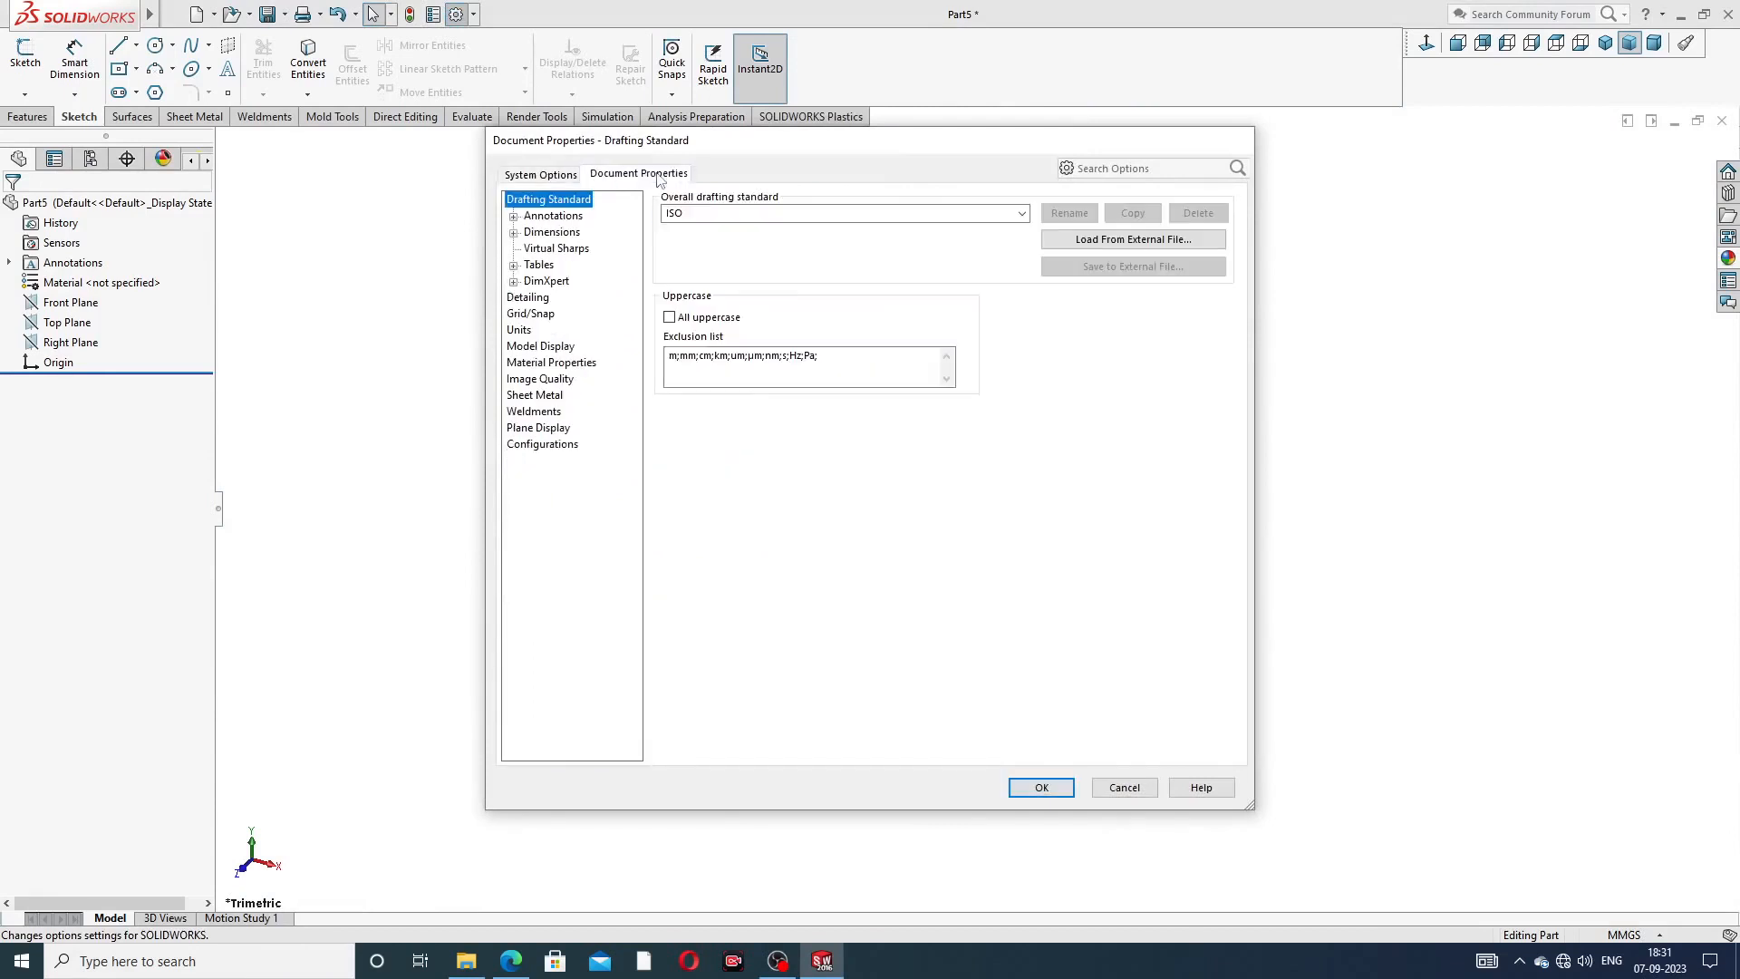
{"action": "left_click", "coordinate": [541, 379]}
{"action": "left_click_drag", "start_coordinate": [815, 227], "coordinate": [998, 228]}
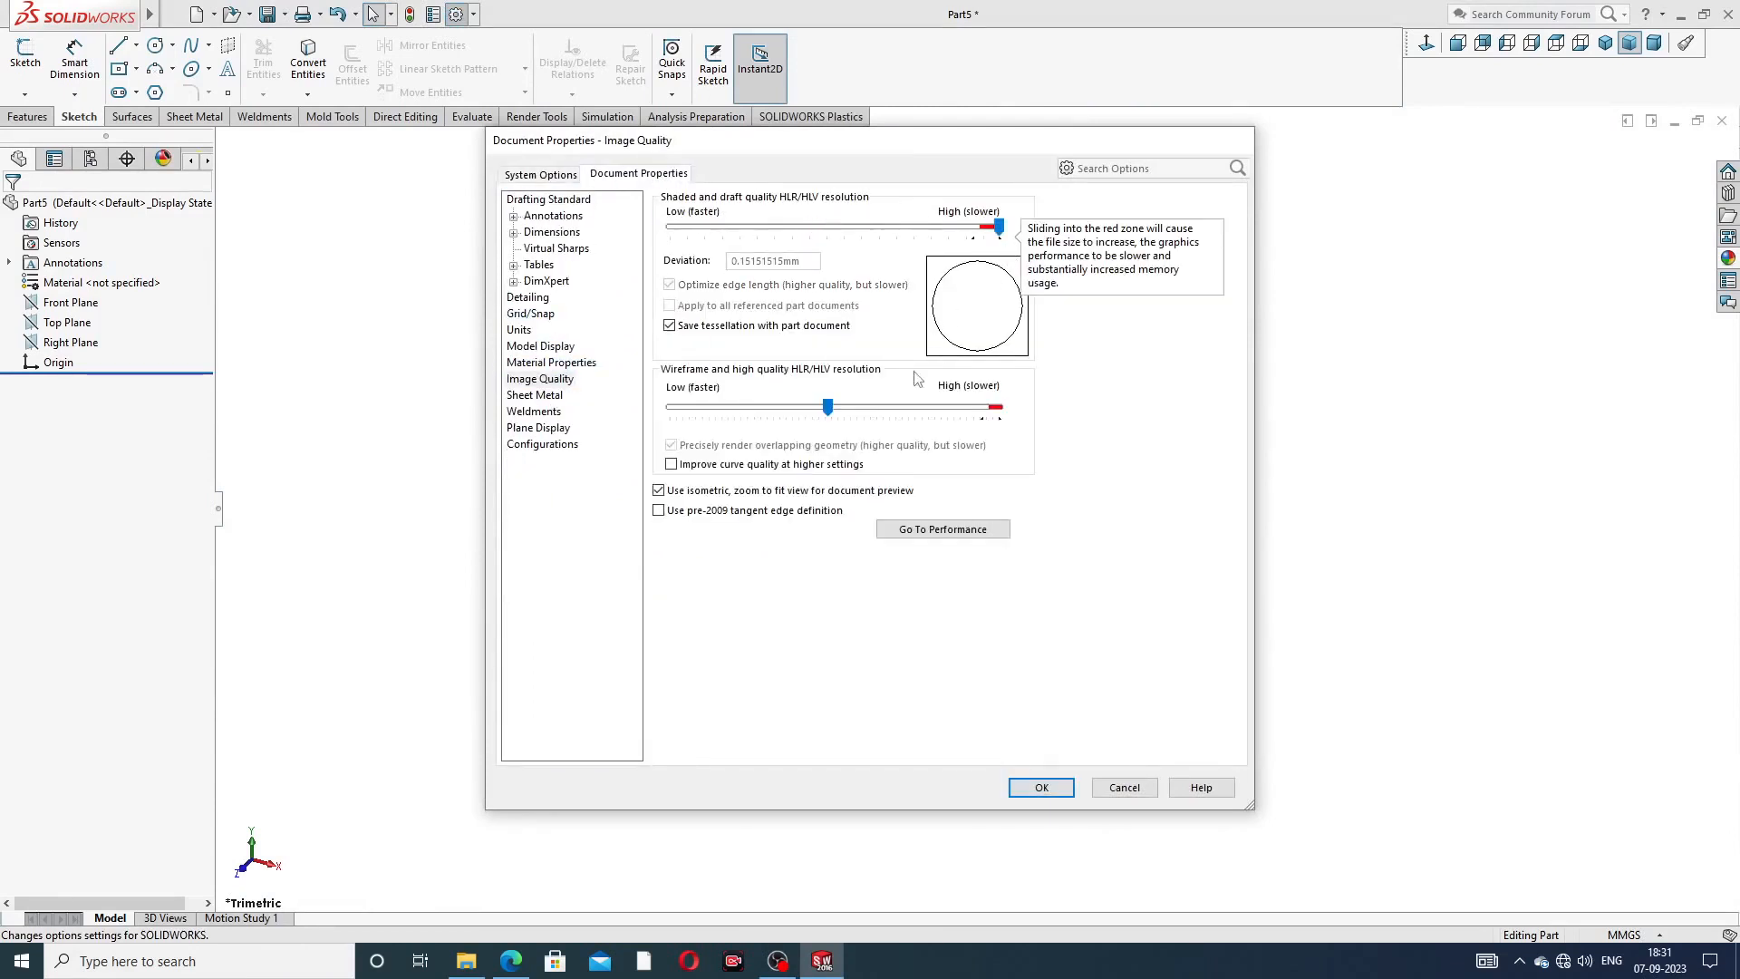
{"action": "left_click_drag", "start_coordinate": [826, 410], "coordinate": [1040, 442]}
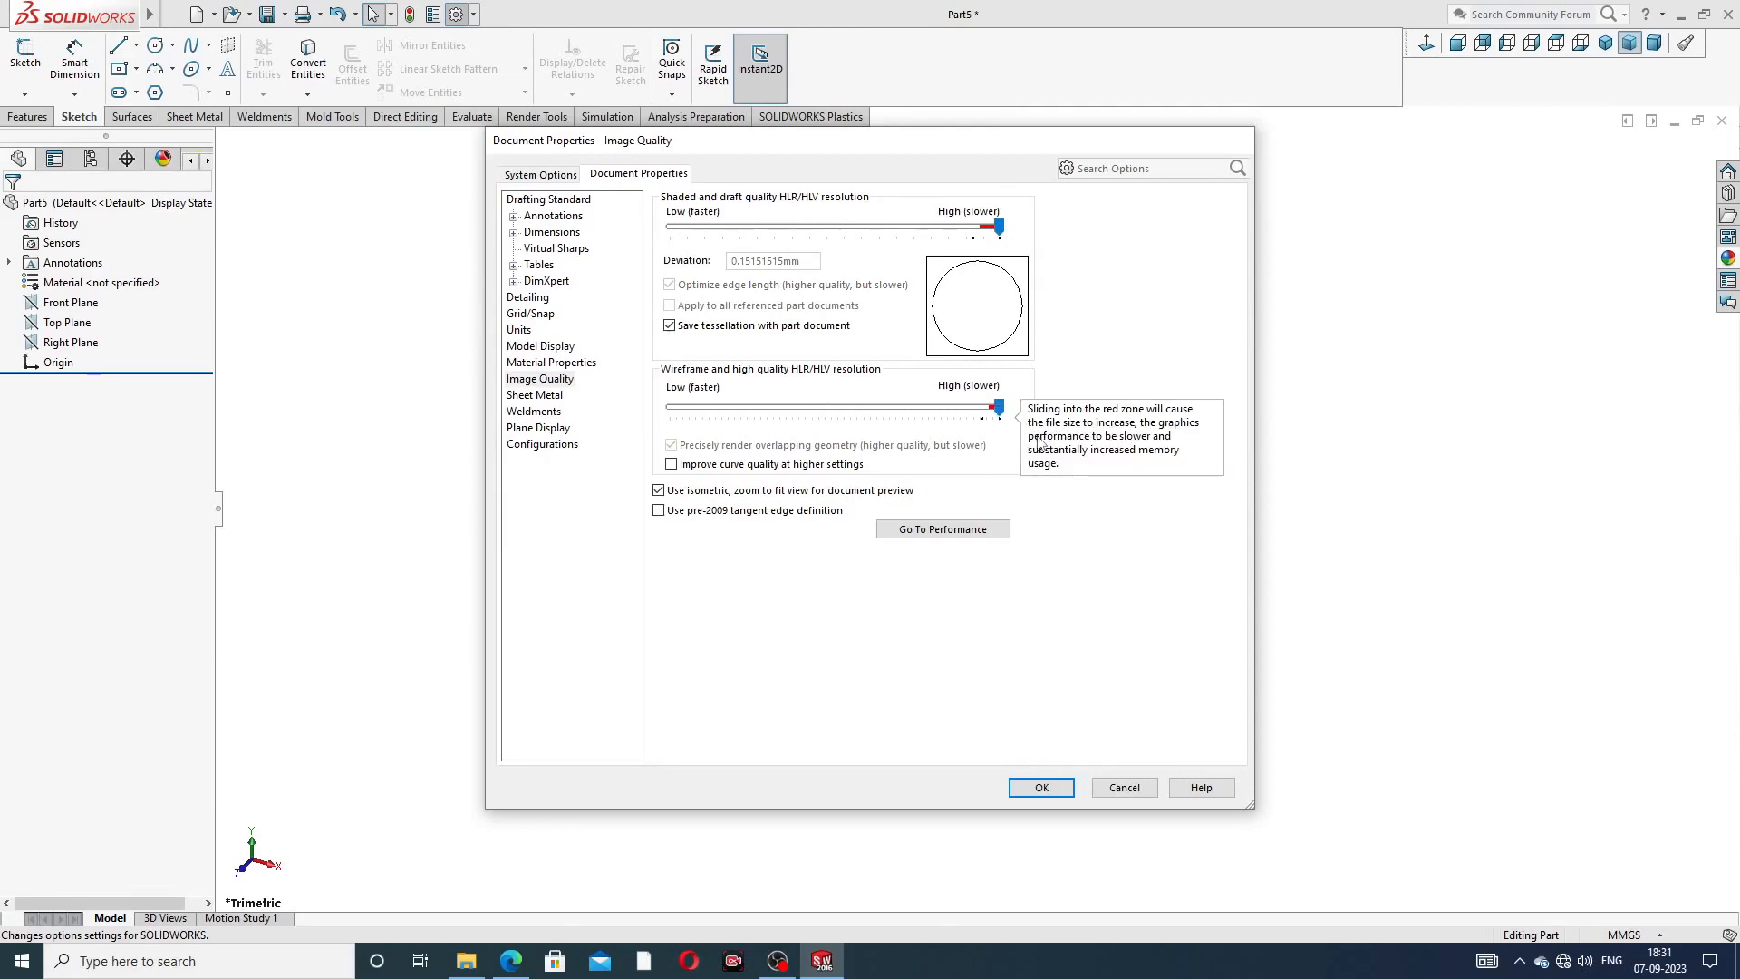
{"action": "left_click", "coordinate": [1041, 787]}
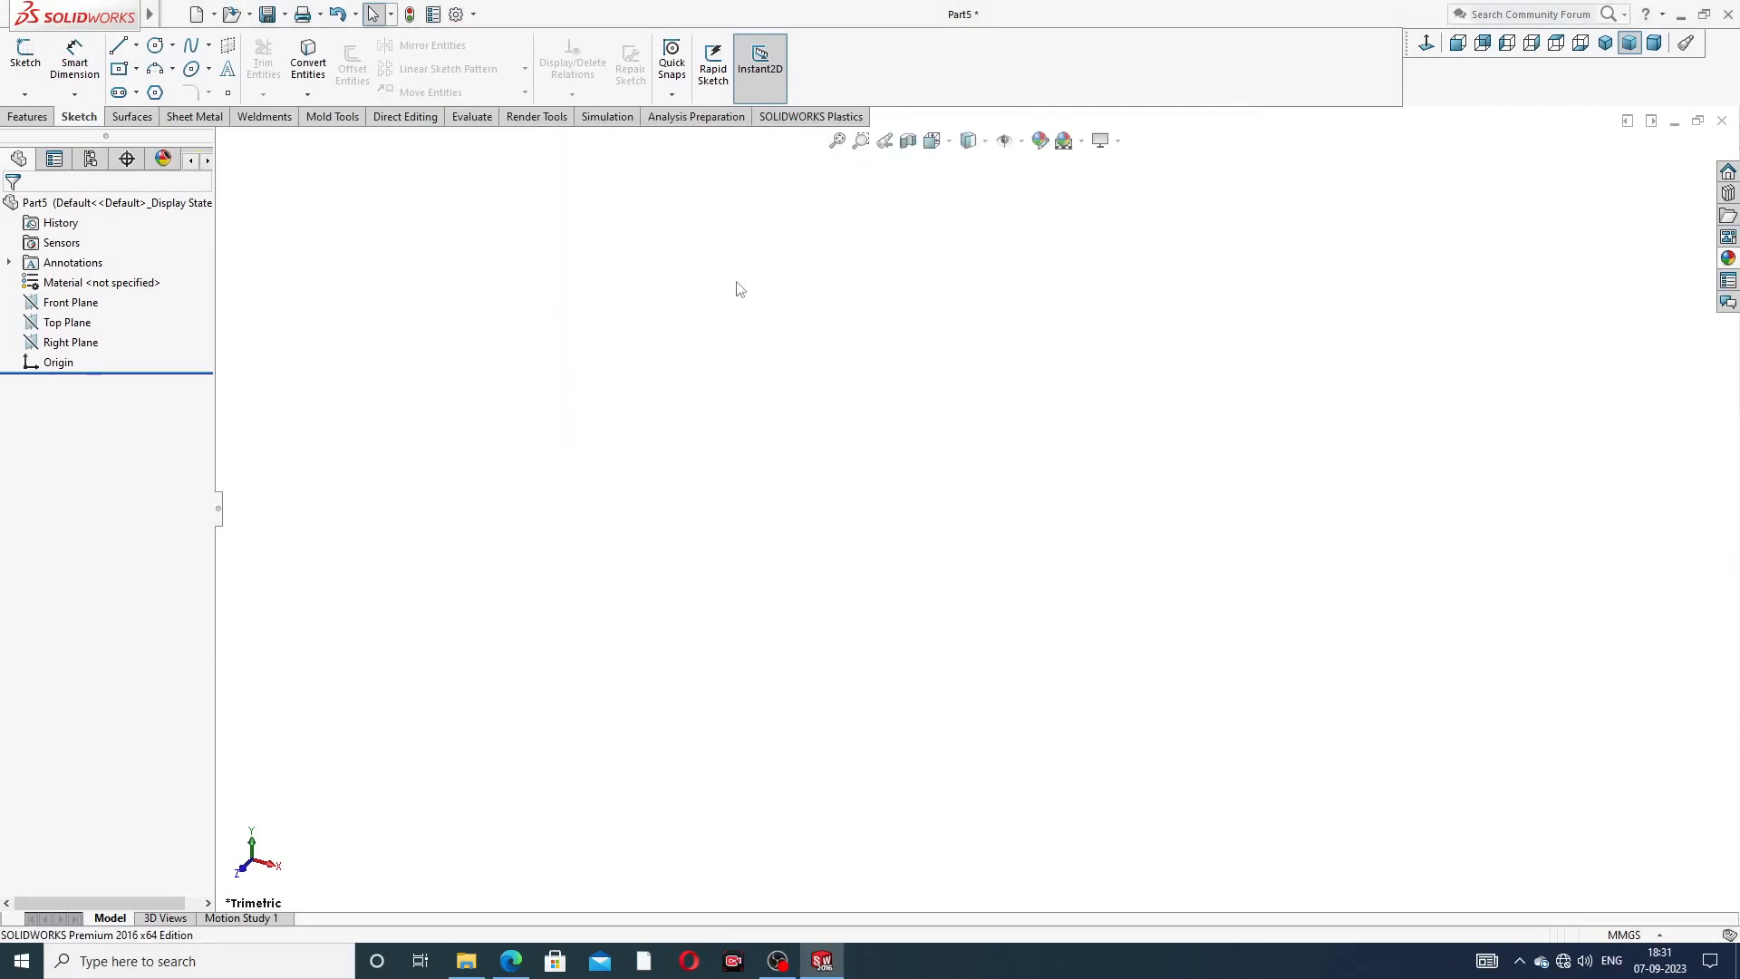
- Review the shaft dimensions in the Roots blower Part-01 PDF drawing
{"action": "left_click", "coordinate": [1082, 142]}
{"action": "left_click", "coordinate": [1397, 252]}
{"action": "left_click", "coordinate": [510, 961]}
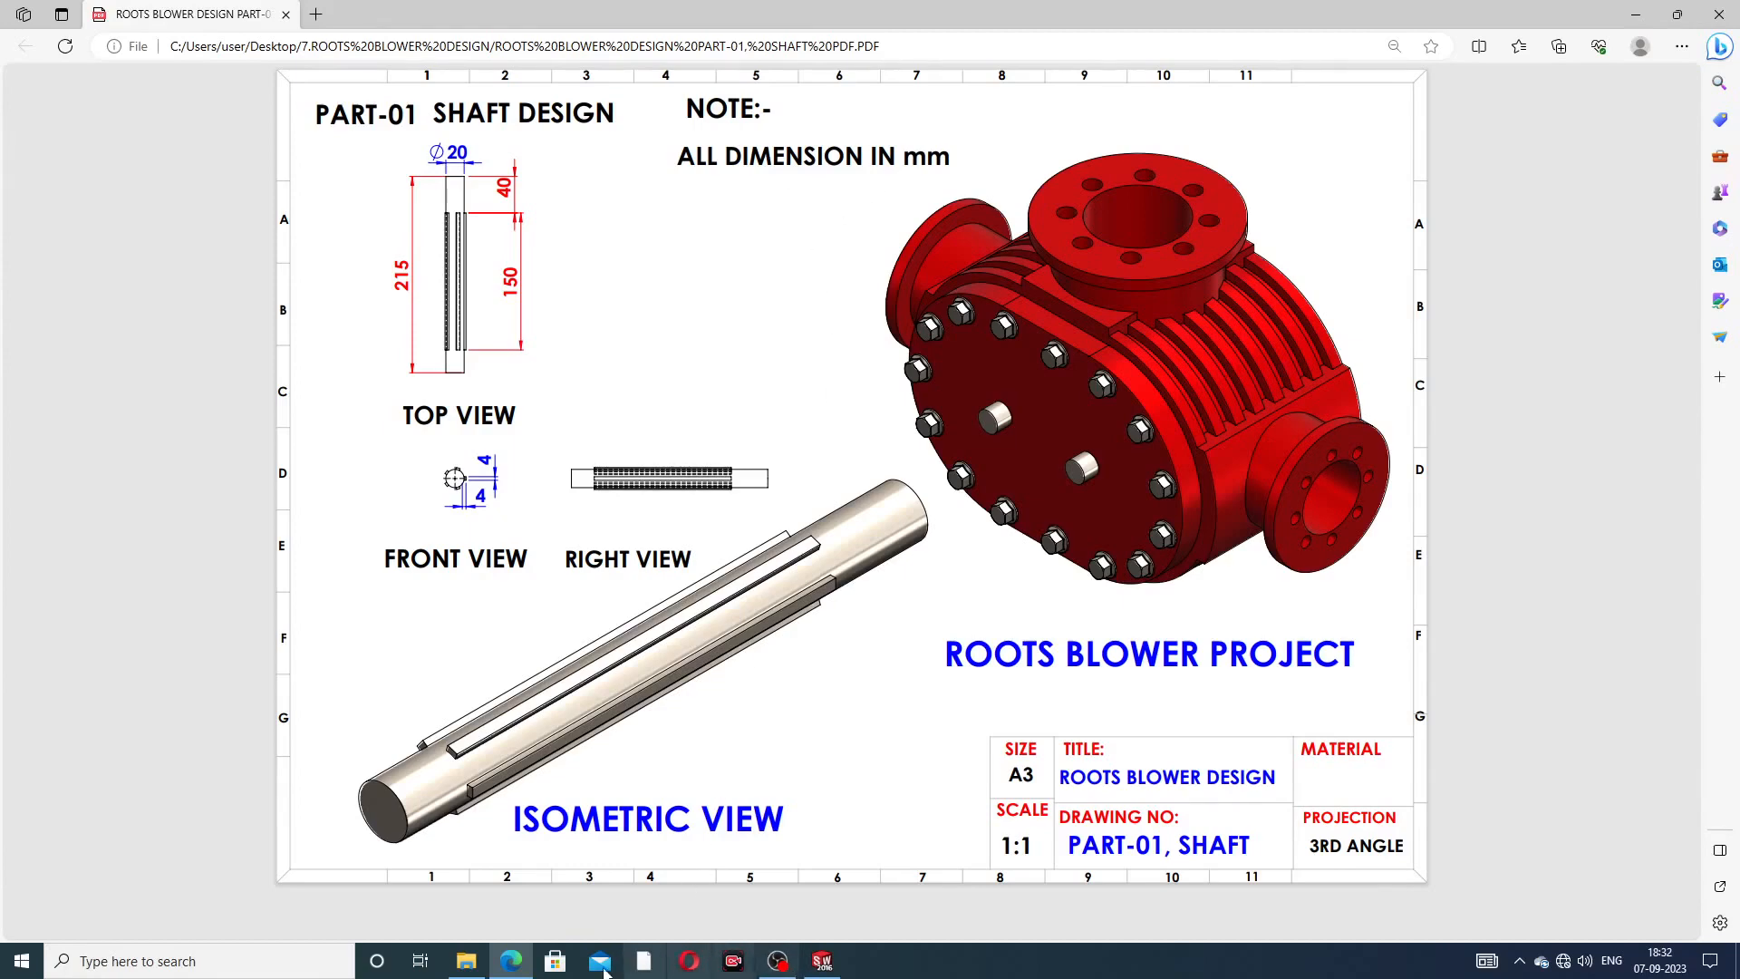
{"action": "left_click", "coordinate": [509, 960]}
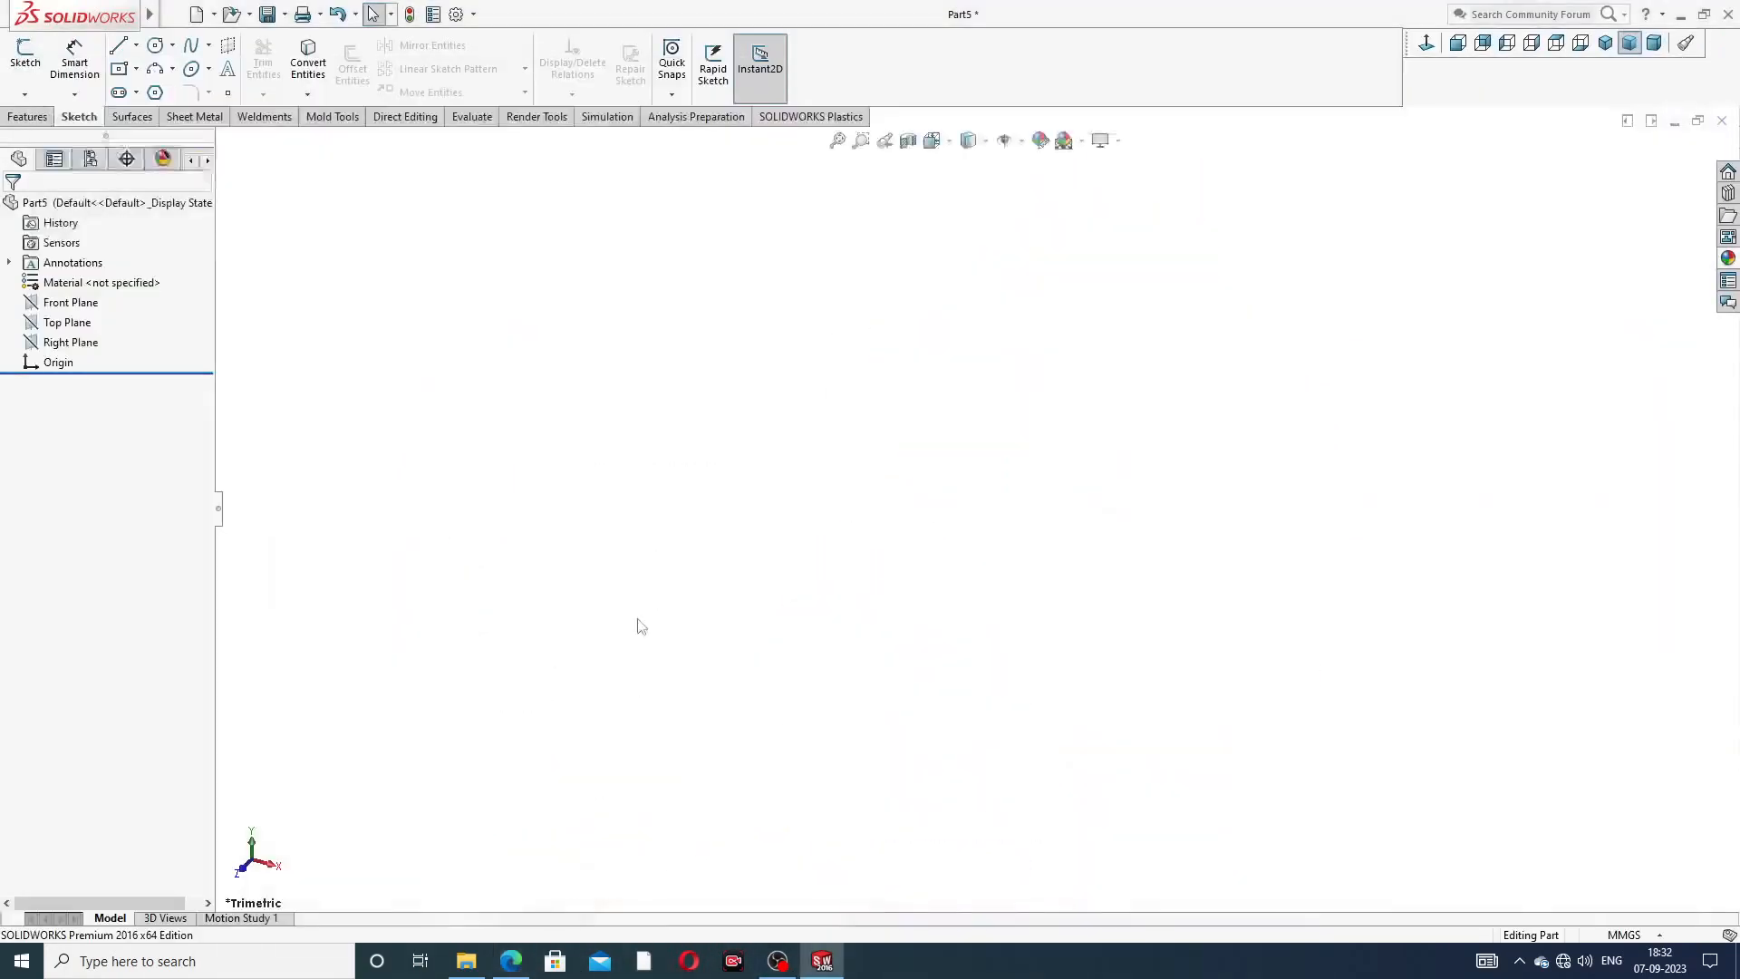
- Sketch a circle of about 32 mm radius centred on the origin on the Front Plane
{"action": "left_click", "coordinate": [75, 308]}
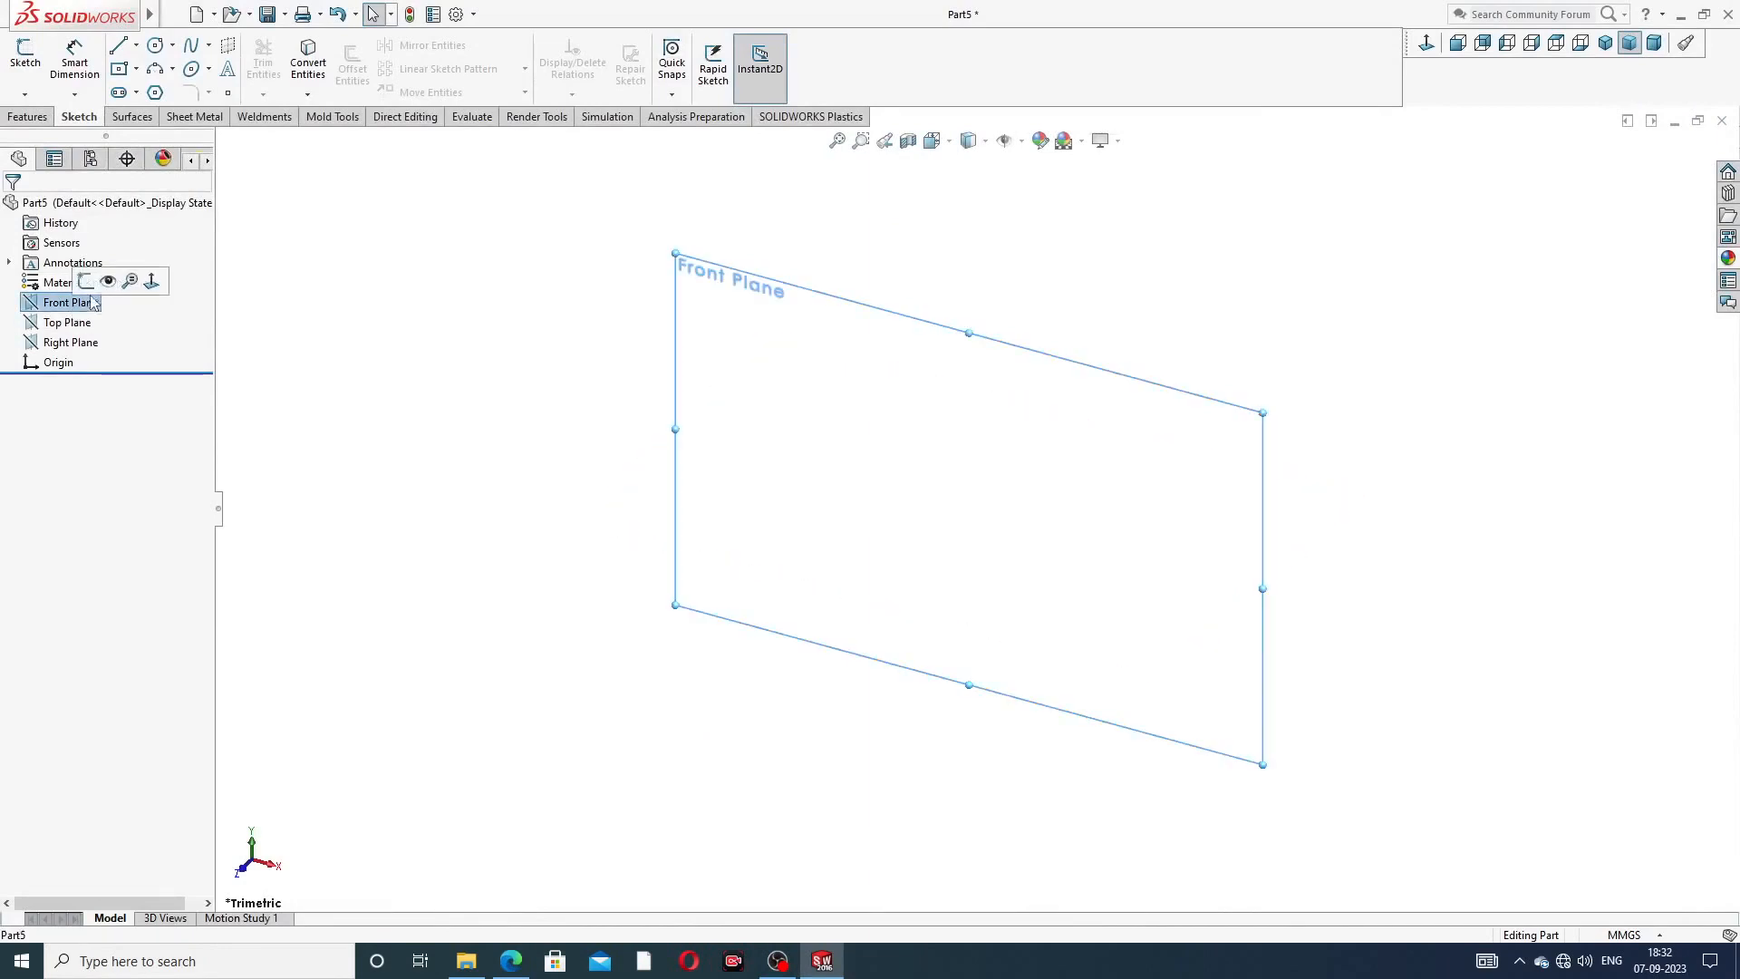
{"action": "left_click", "coordinate": [97, 288]}
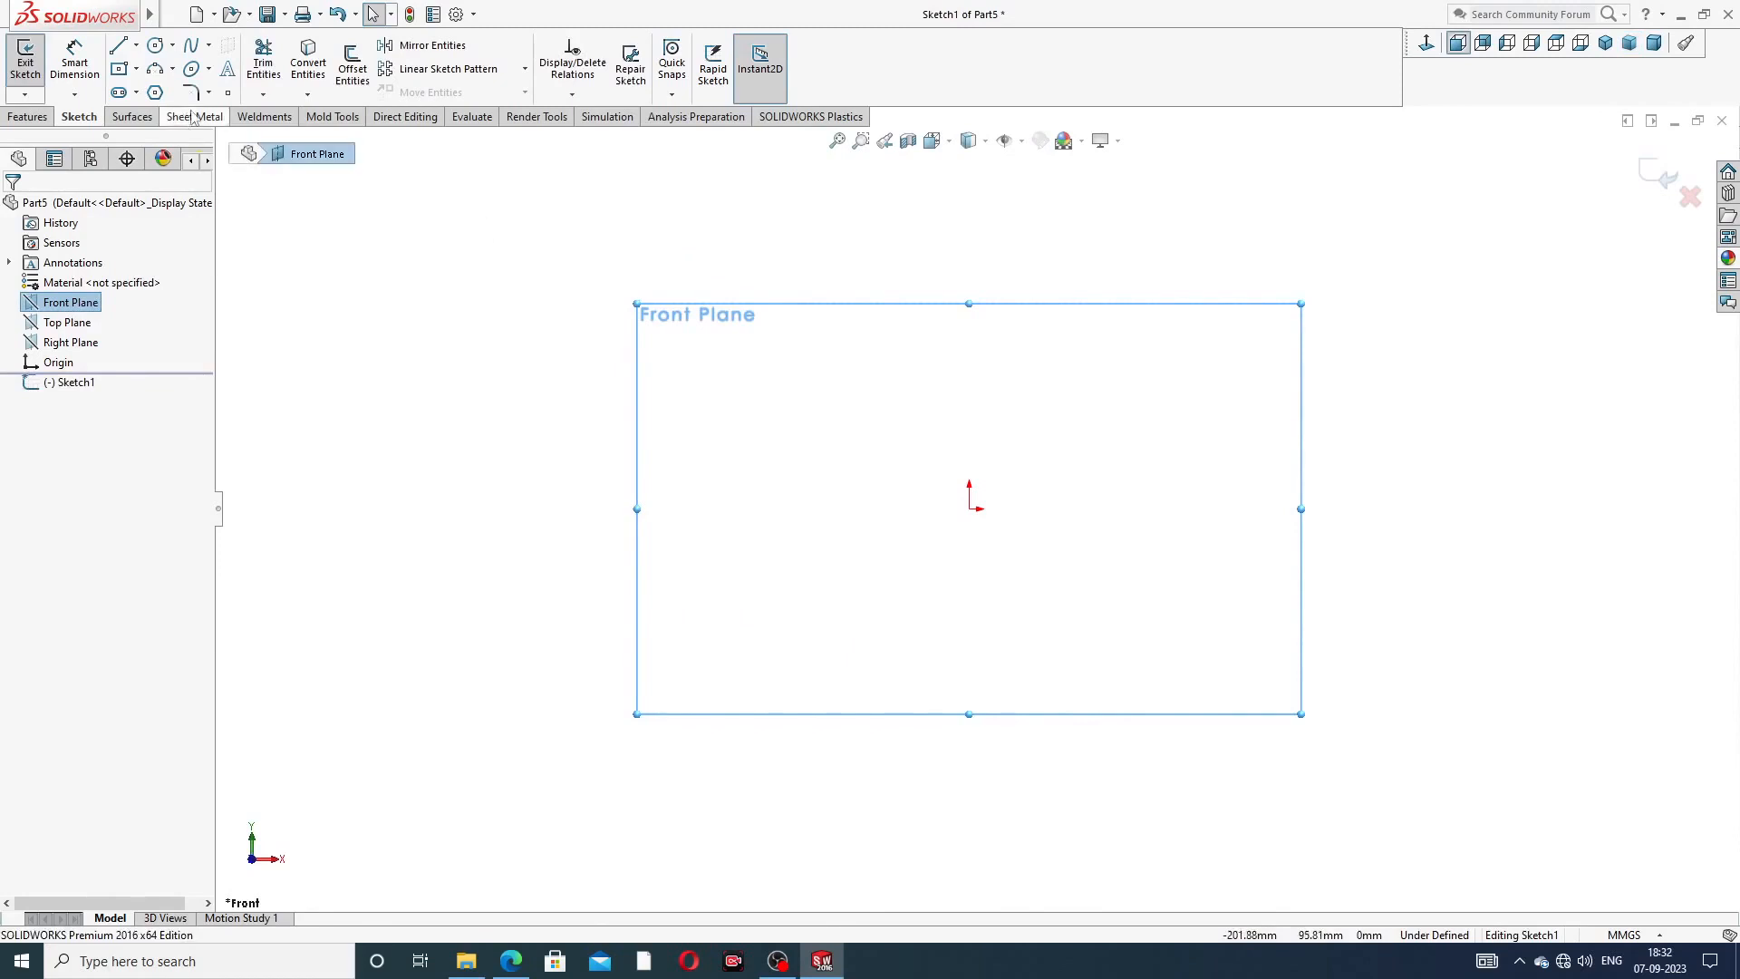
{"action": "left_click", "coordinate": [155, 44]}
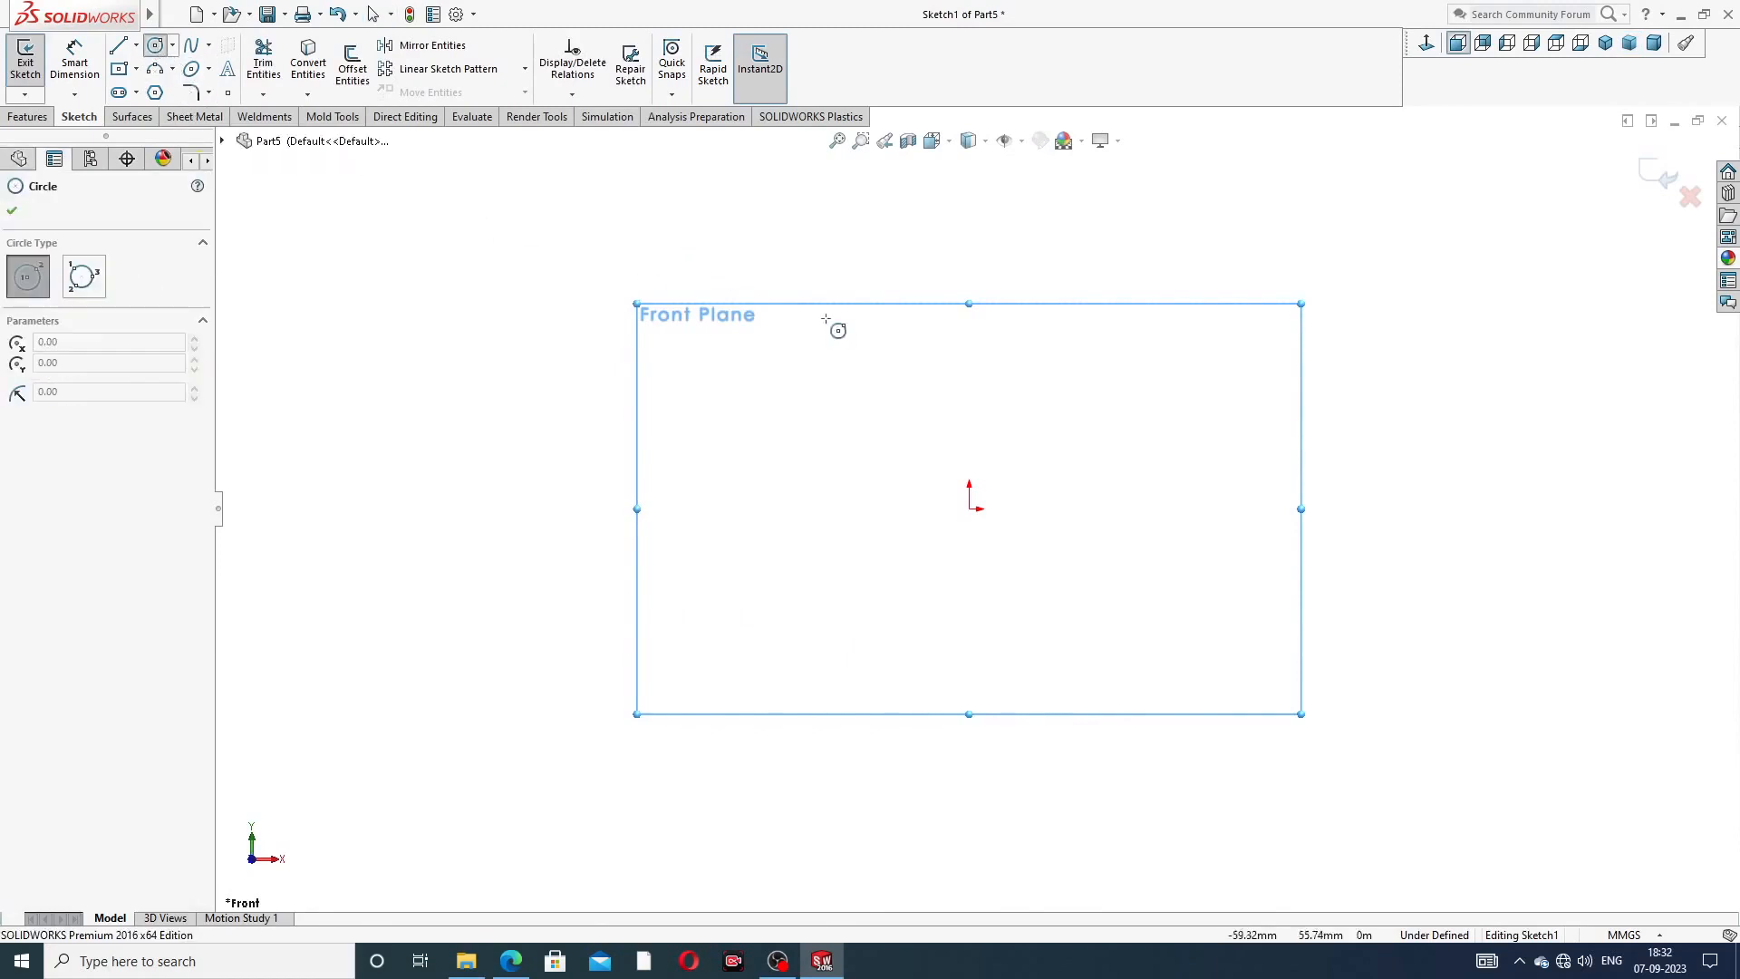
{"action": "left_click", "coordinate": [969, 509]}
{"action": "left_click", "coordinate": [1033, 406]}
{"action": "right_click", "coordinate": [1096, 352]}
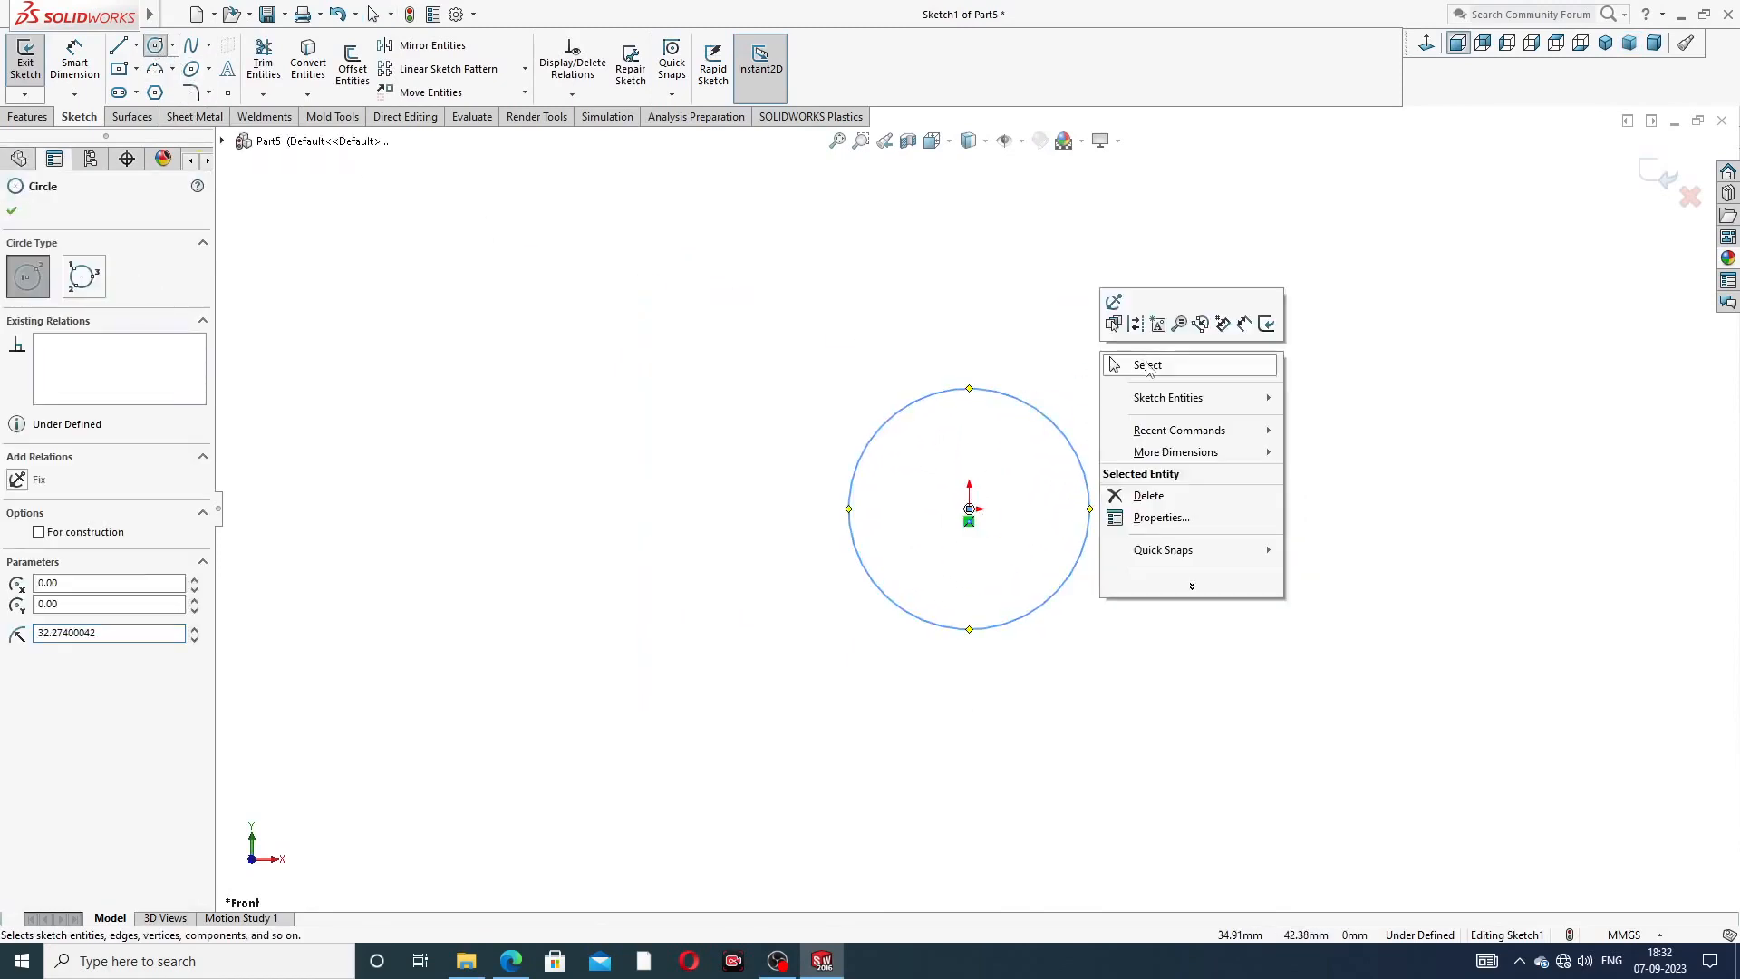
{"action": "left_click", "coordinate": [1143, 360]}
- Dimension the circle's diameter as 20 mm
{"action": "left_click", "coordinate": [89, 76]}
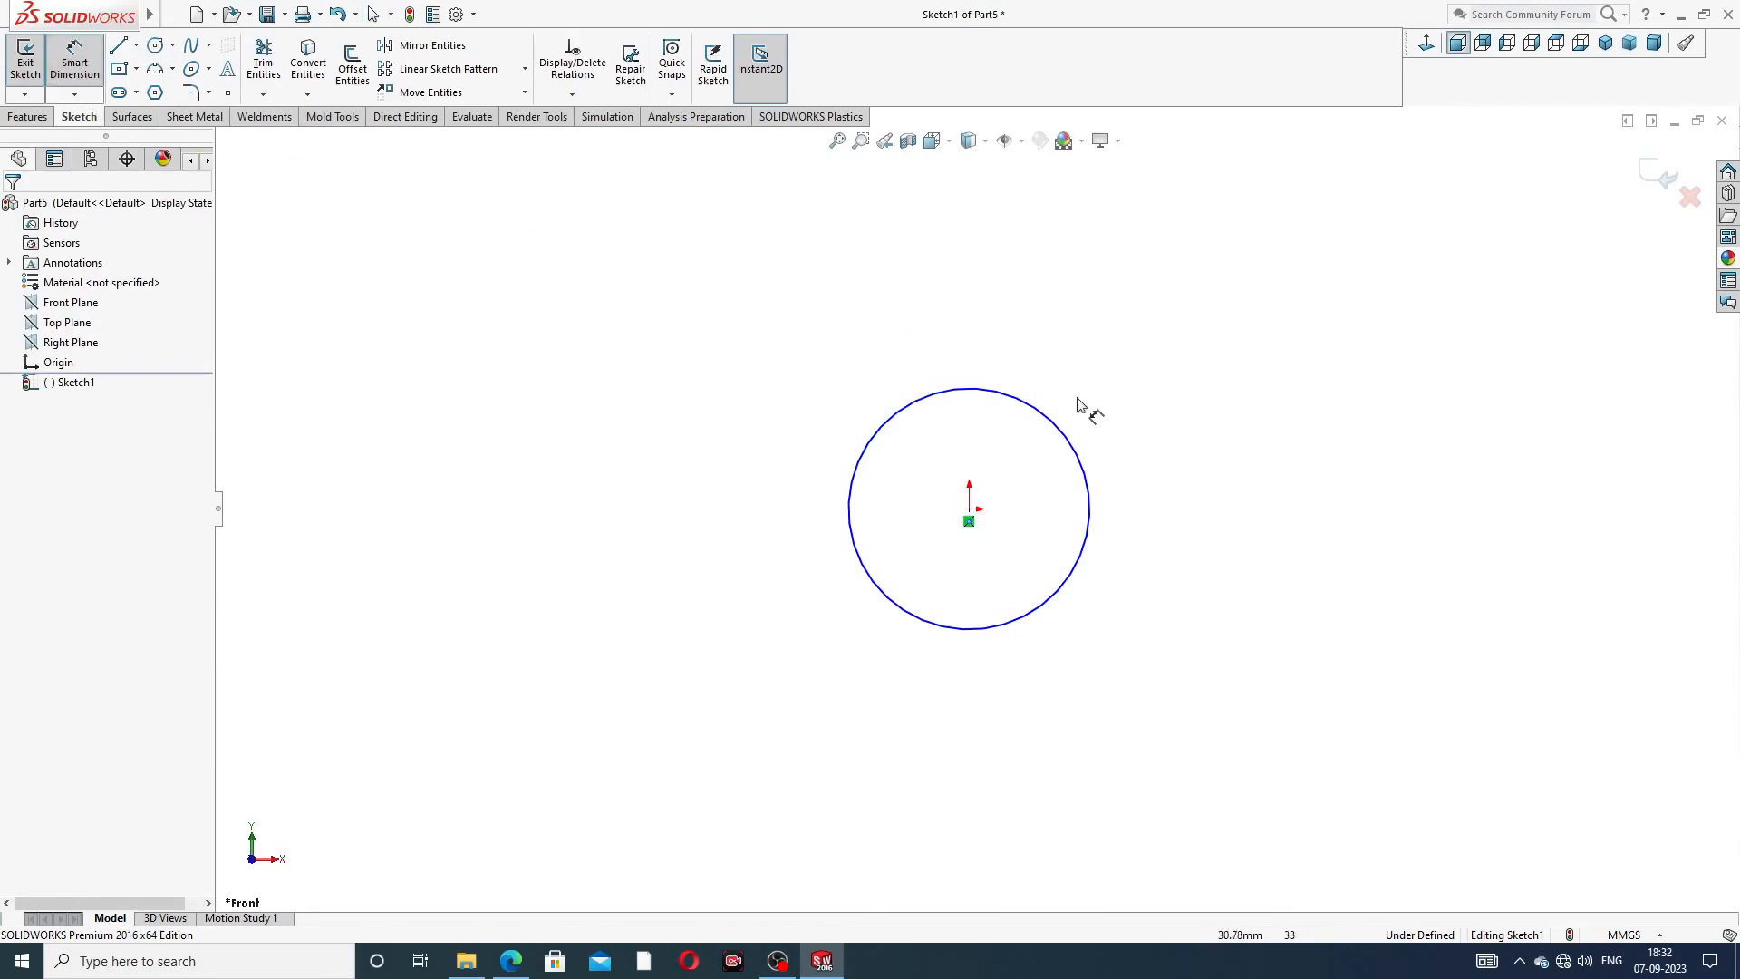
{"action": "left_click", "coordinate": [1061, 427]}
{"action": "left_click", "coordinate": [1093, 370]}
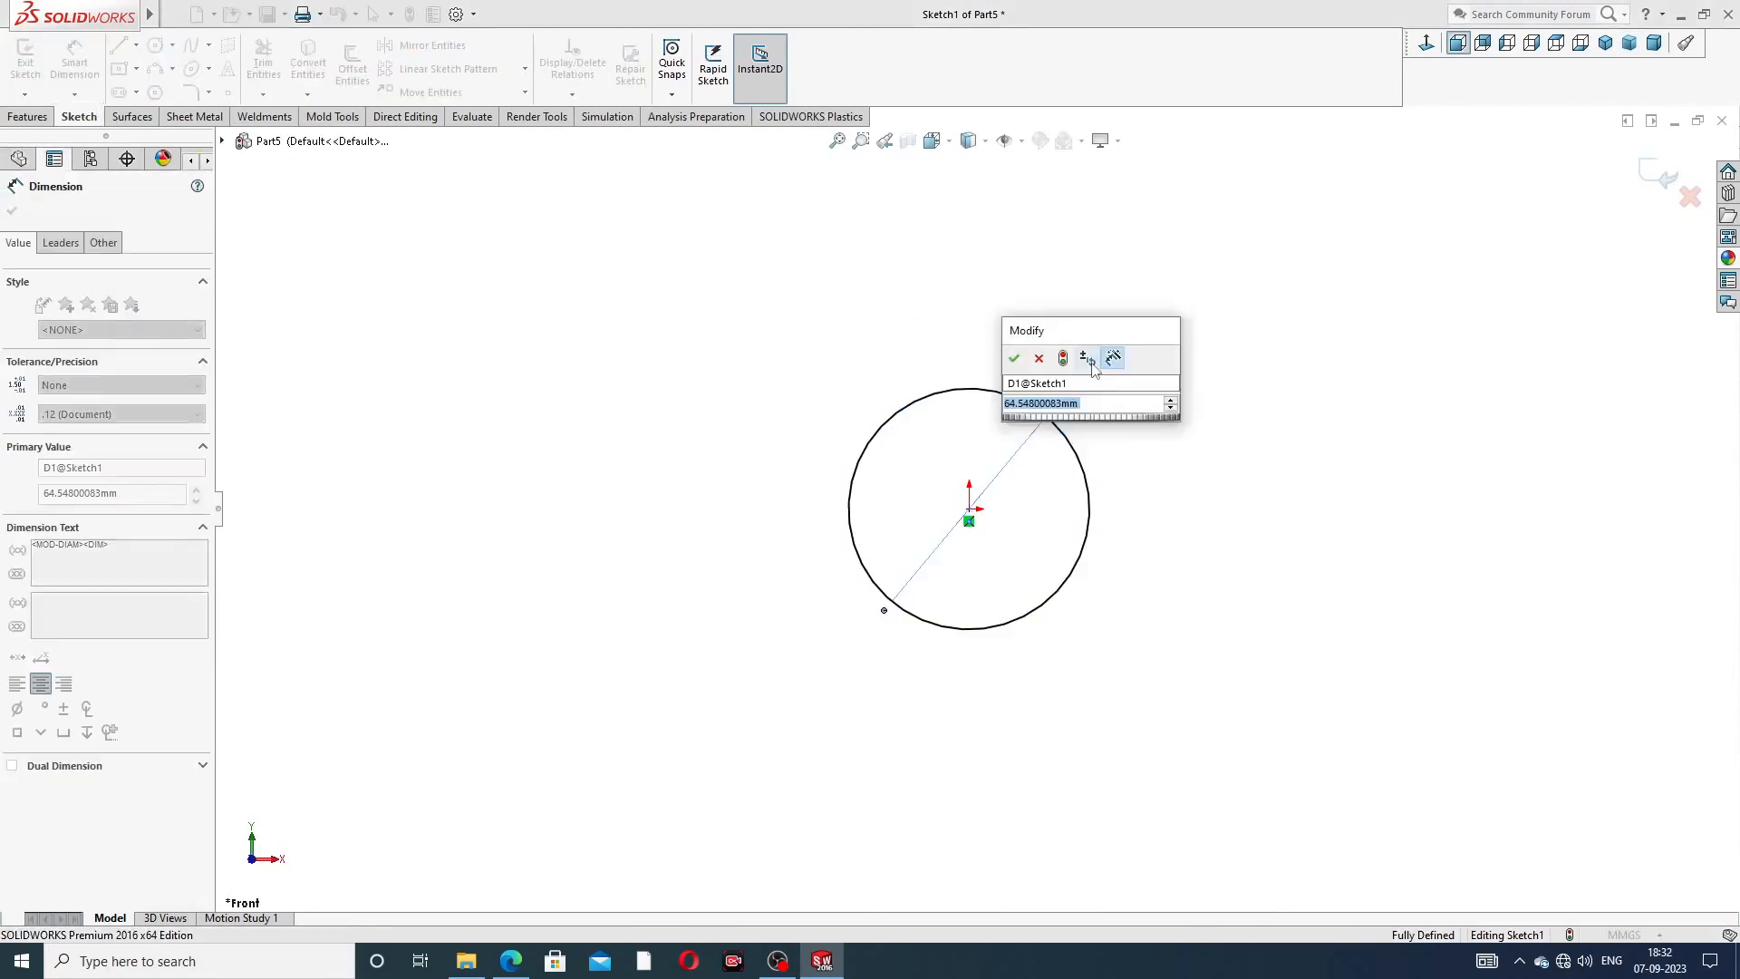
{"action": "type", "text": "20"}
{"action": "key", "text": "Return"}
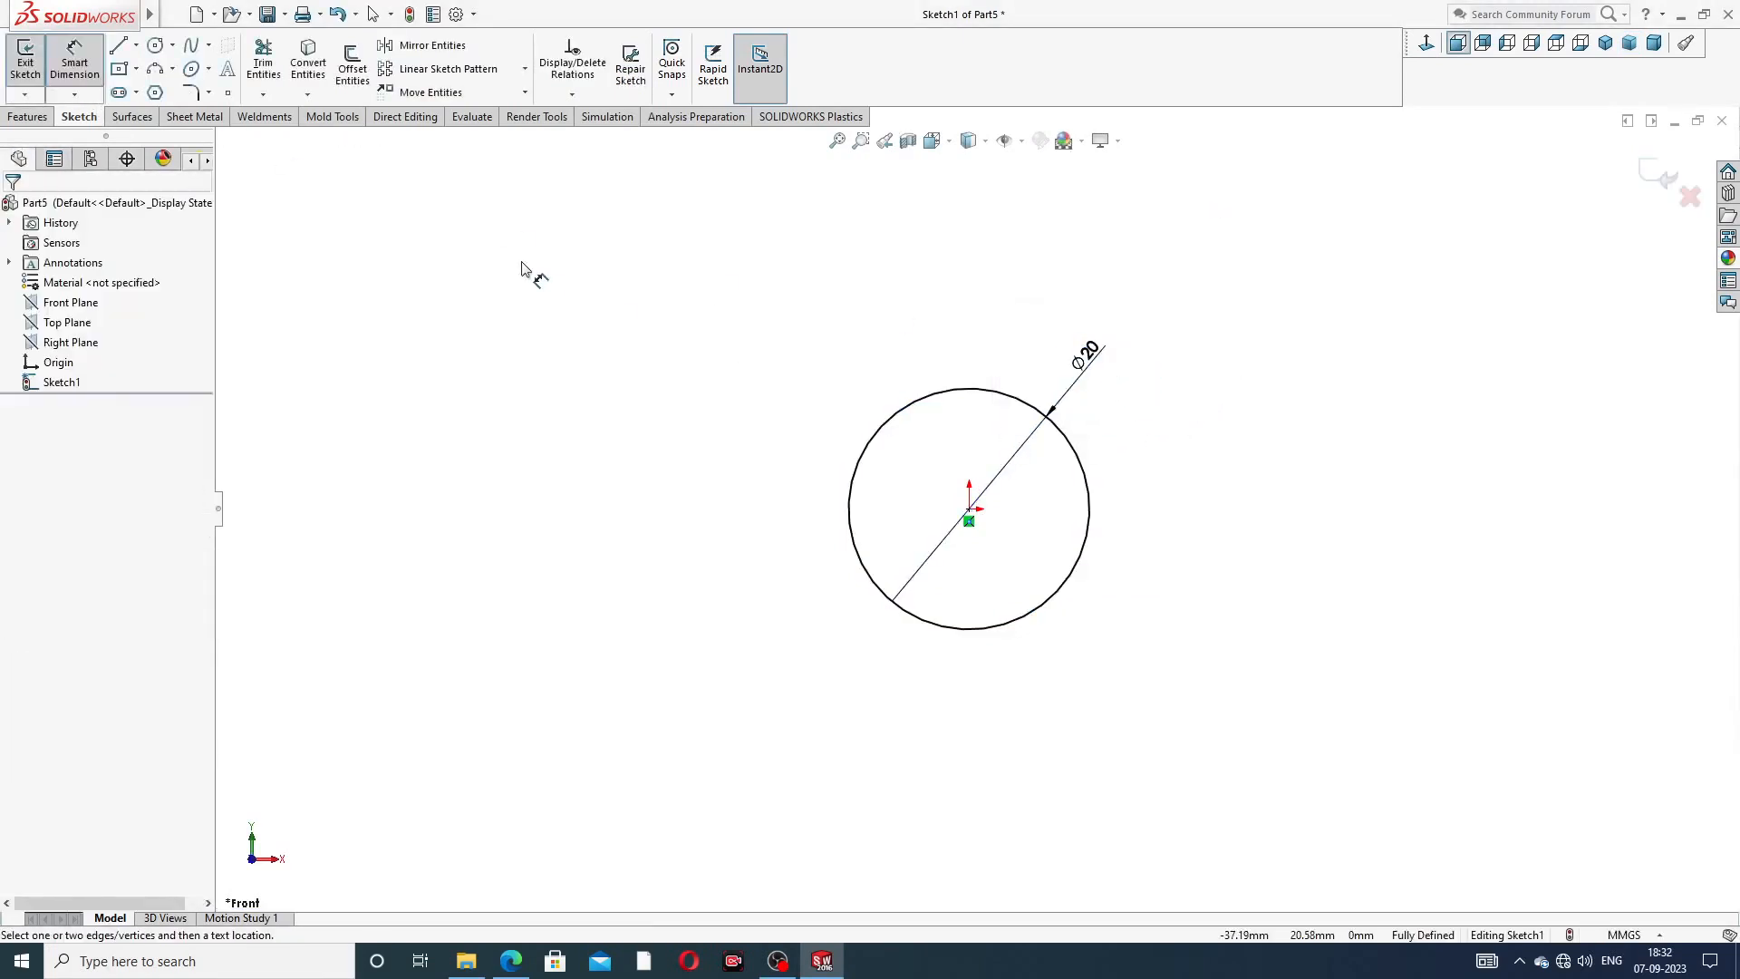
{"action": "right_click", "coordinate": [523, 265]}
{"action": "left_click", "coordinate": [565, 269]}
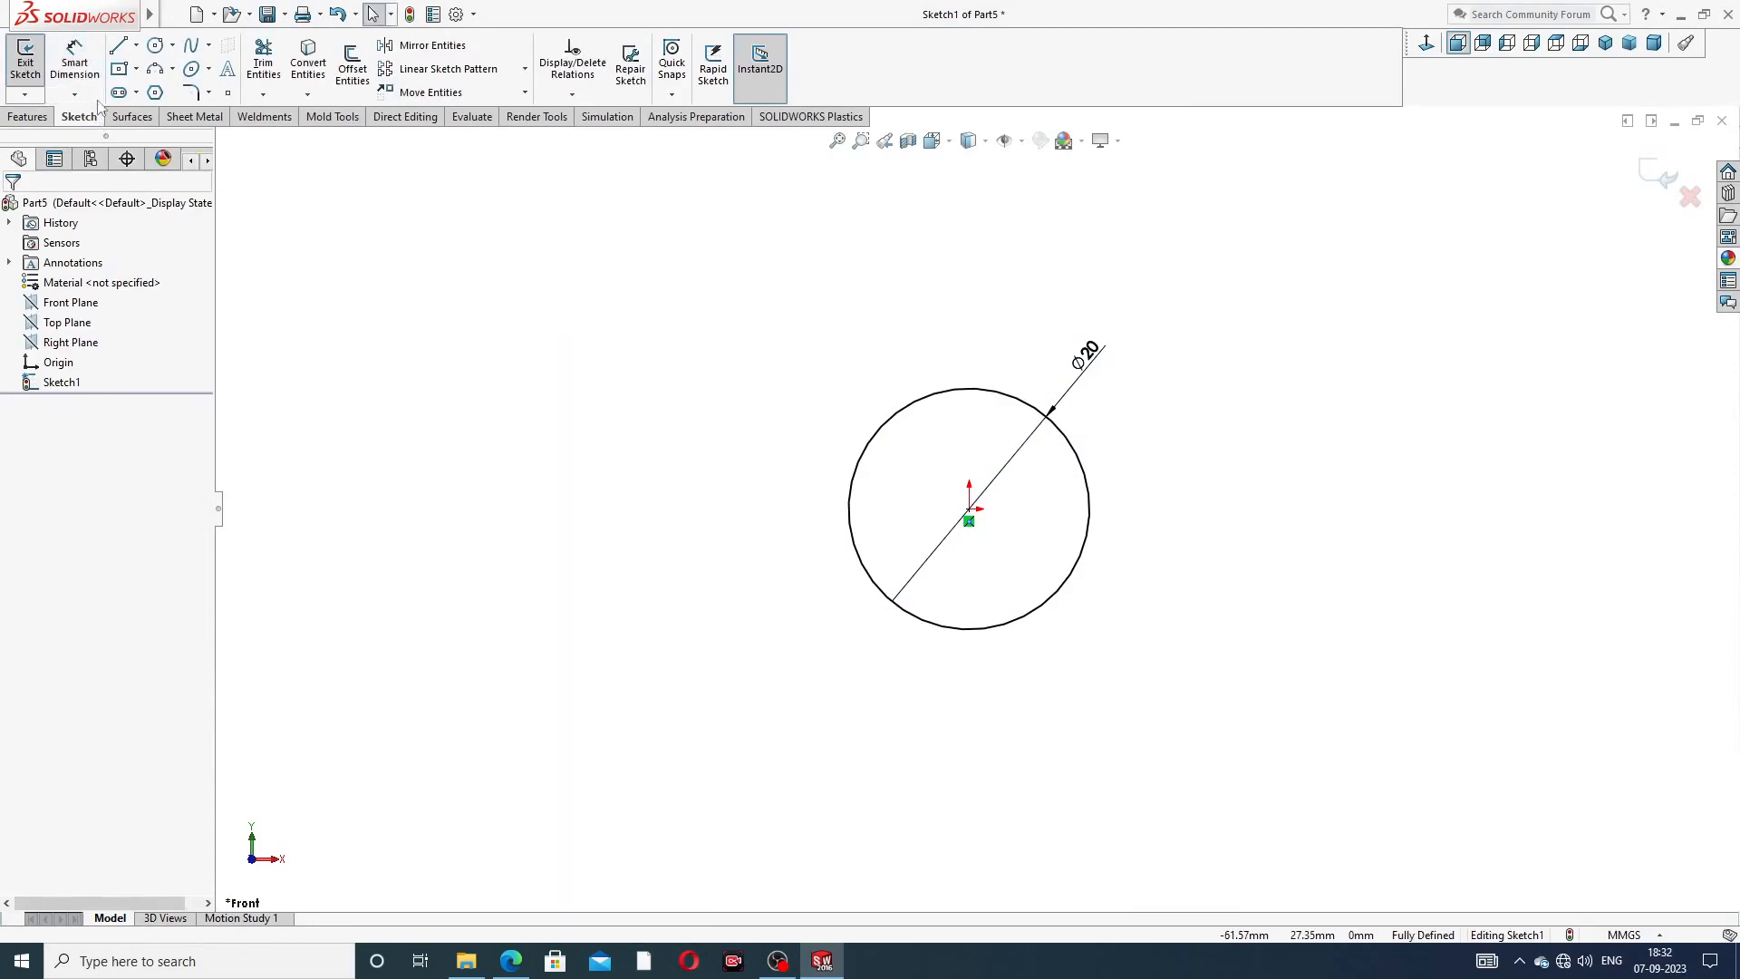
- Sketch a center rectangle about 8.3 mm wide and 6.5 mm high, centred on the circle's right quadrant point
{"action": "left_click", "coordinate": [136, 69]}
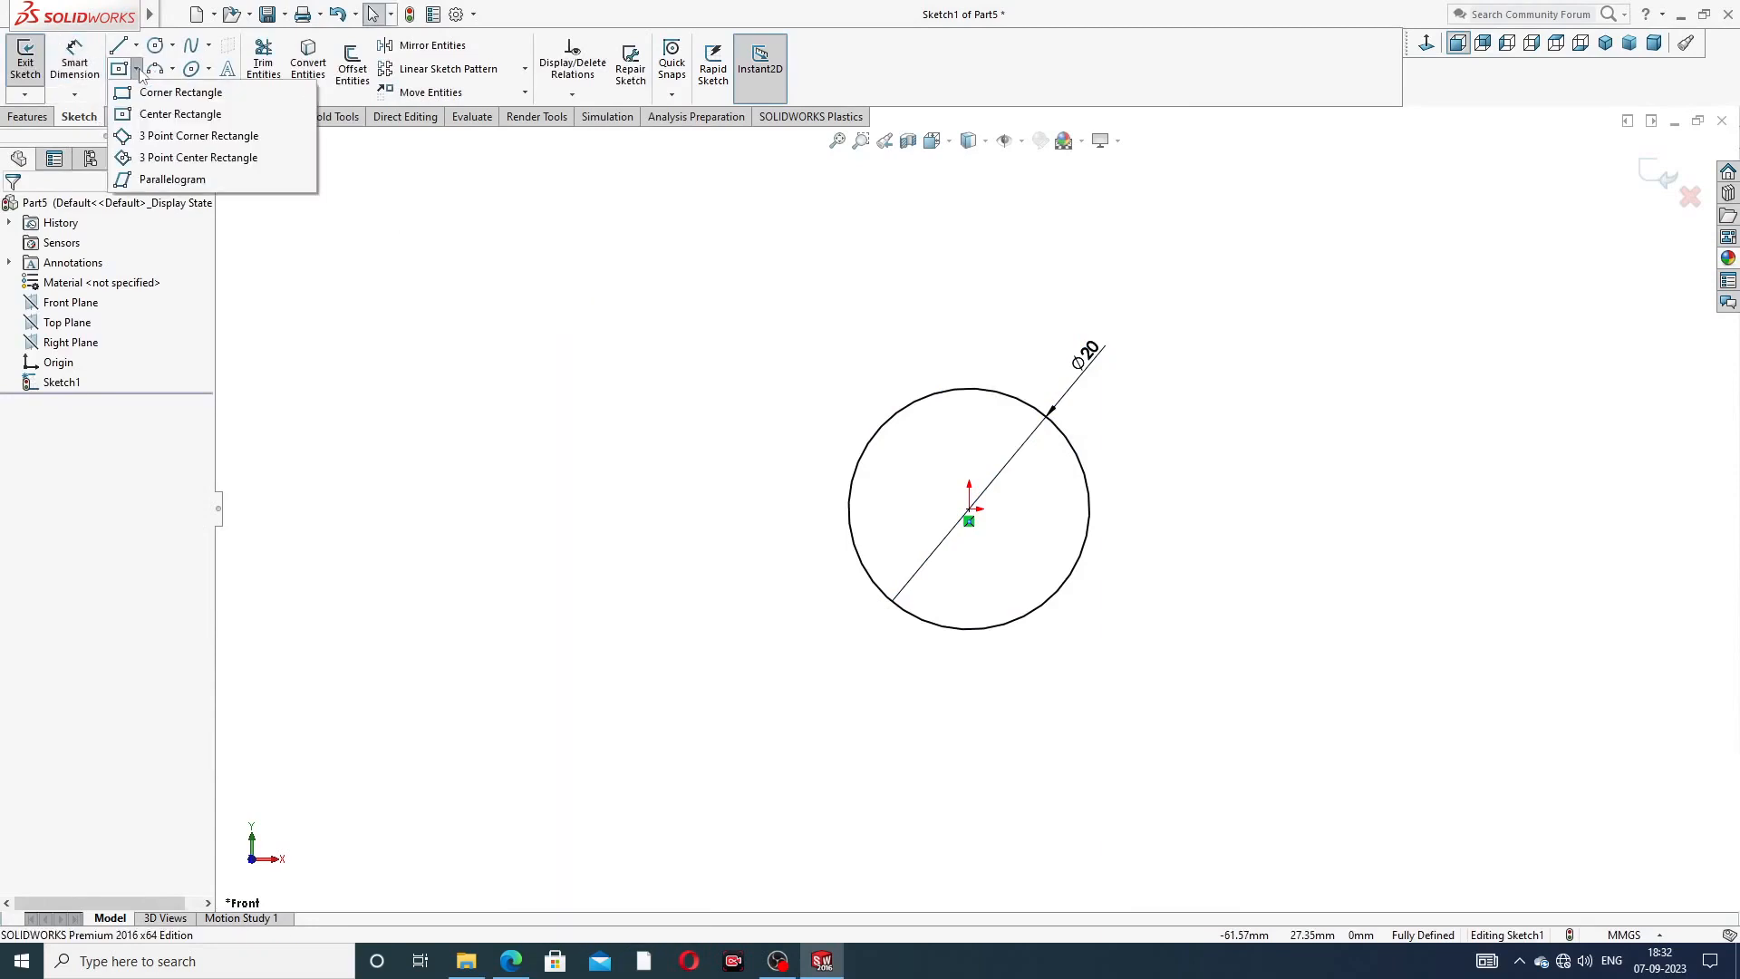
{"action": "left_click", "coordinate": [159, 116]}
{"action": "scroll", "coordinate": [1102, 583], "scroll_direction": "down", "scroll_amount": 2}
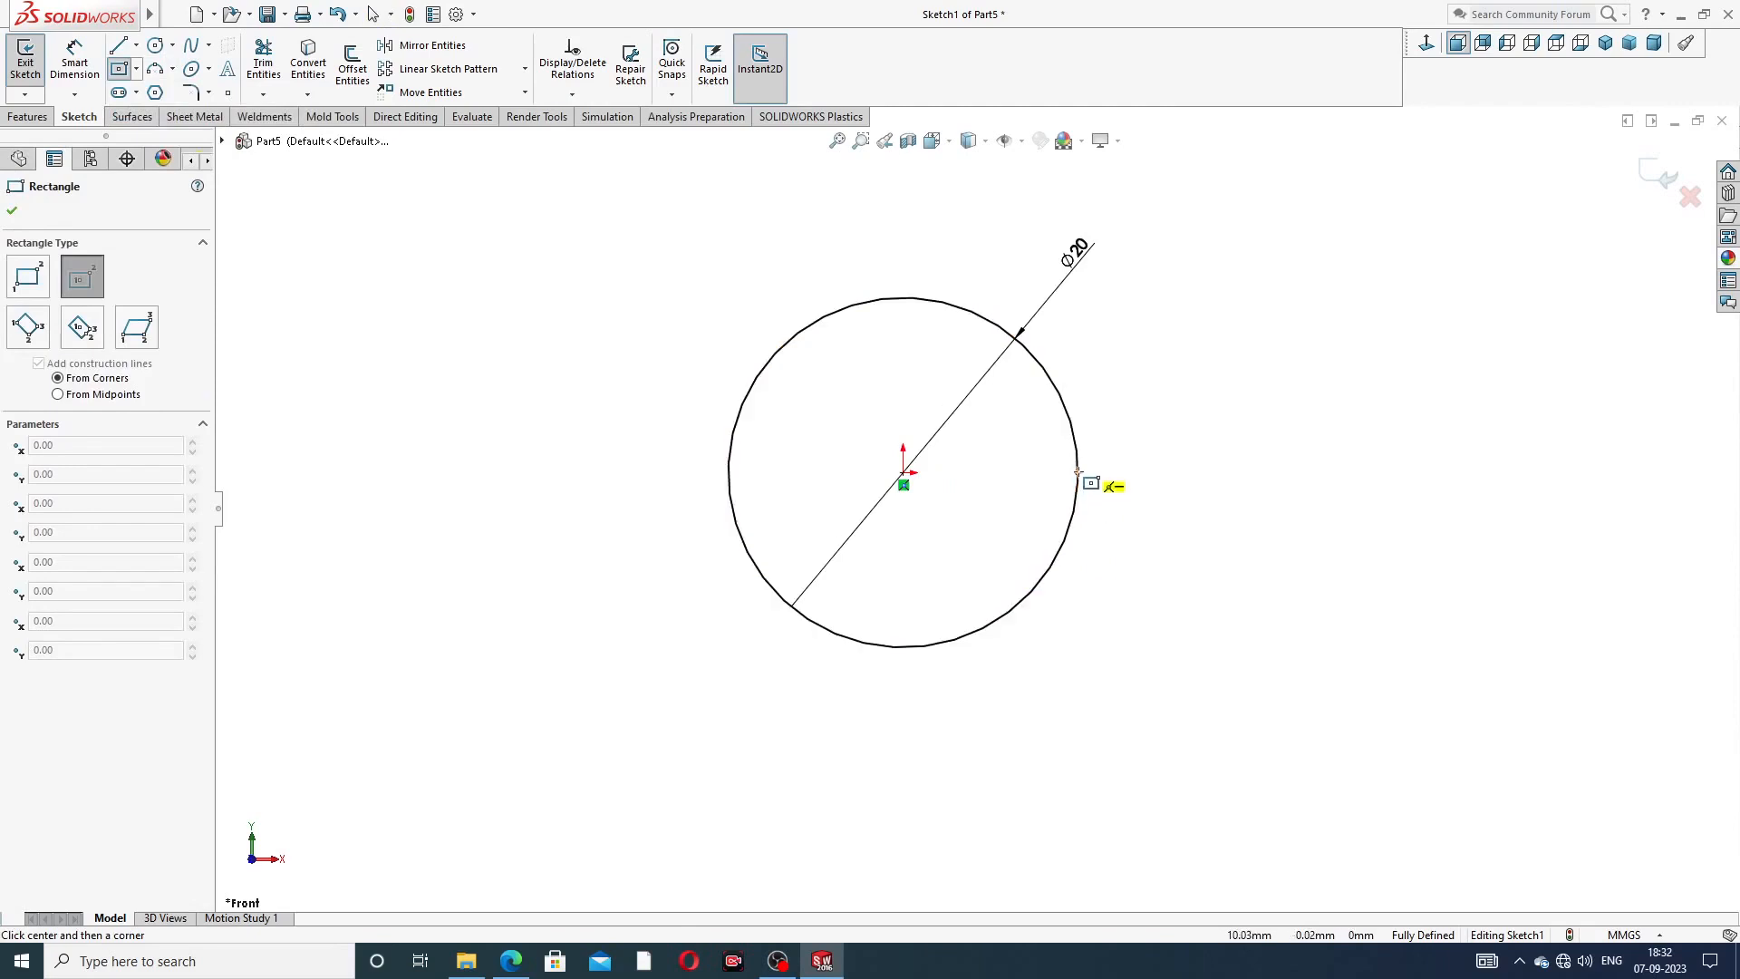
{"action": "left_click", "coordinate": [1078, 473]}
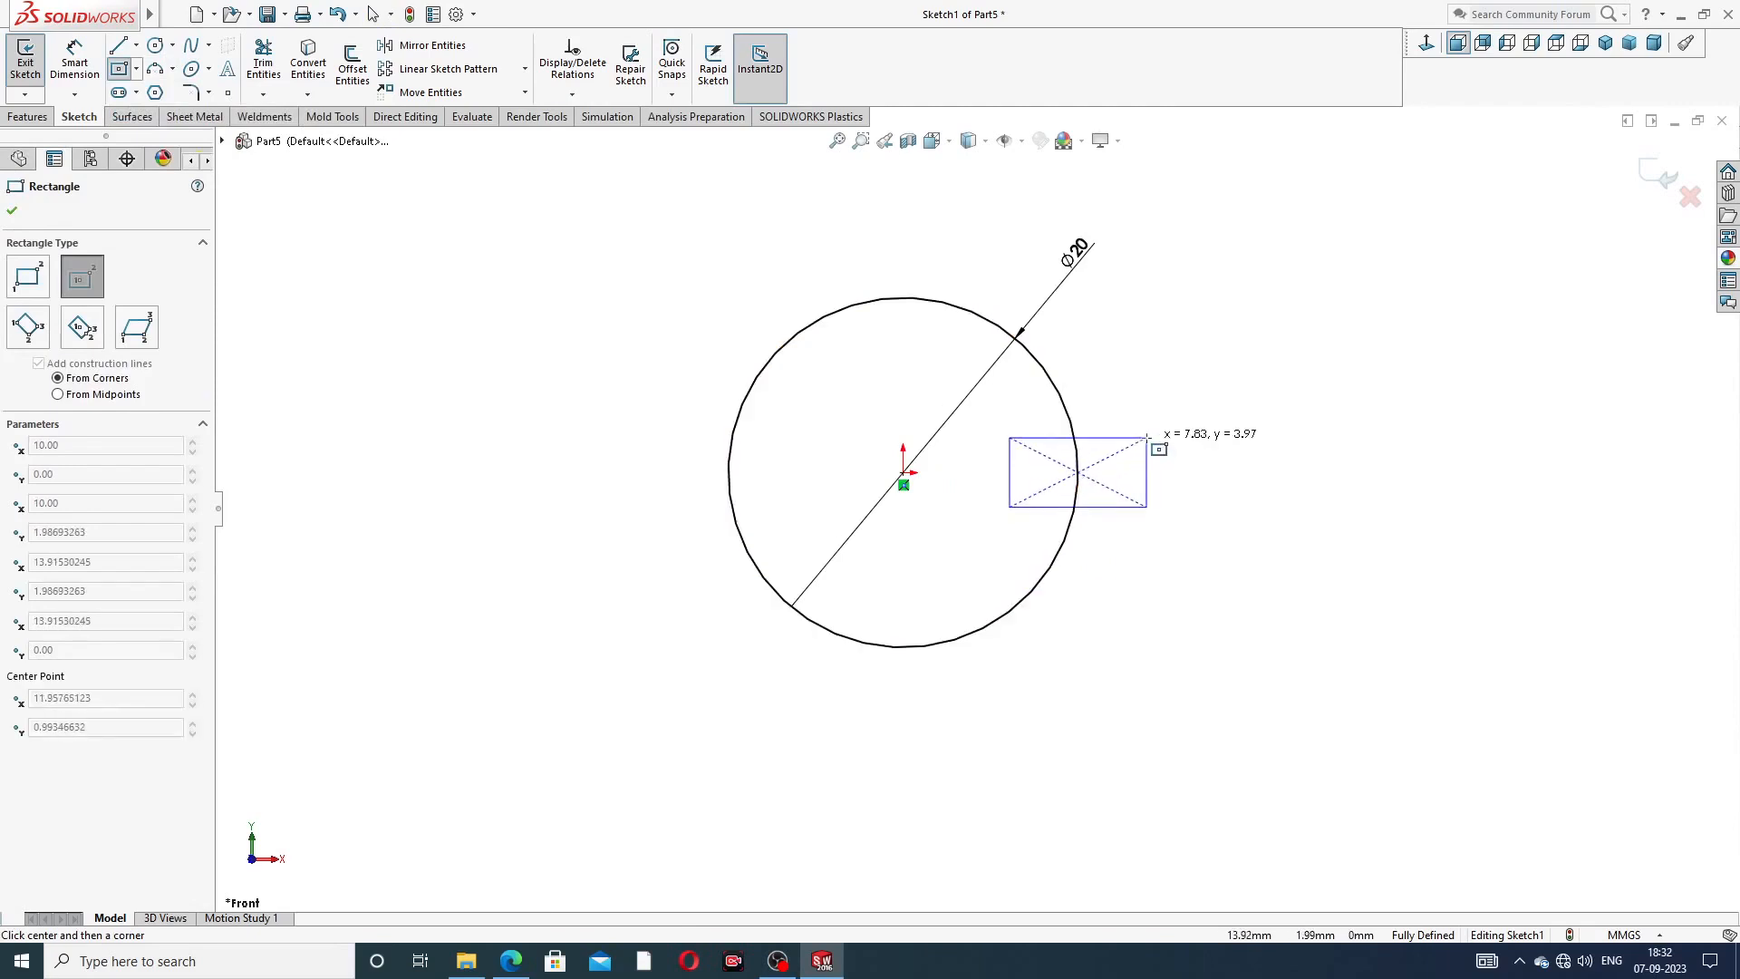
{"action": "left_click", "coordinate": [1151, 415]}
{"action": "right_click", "coordinate": [1214, 351]}
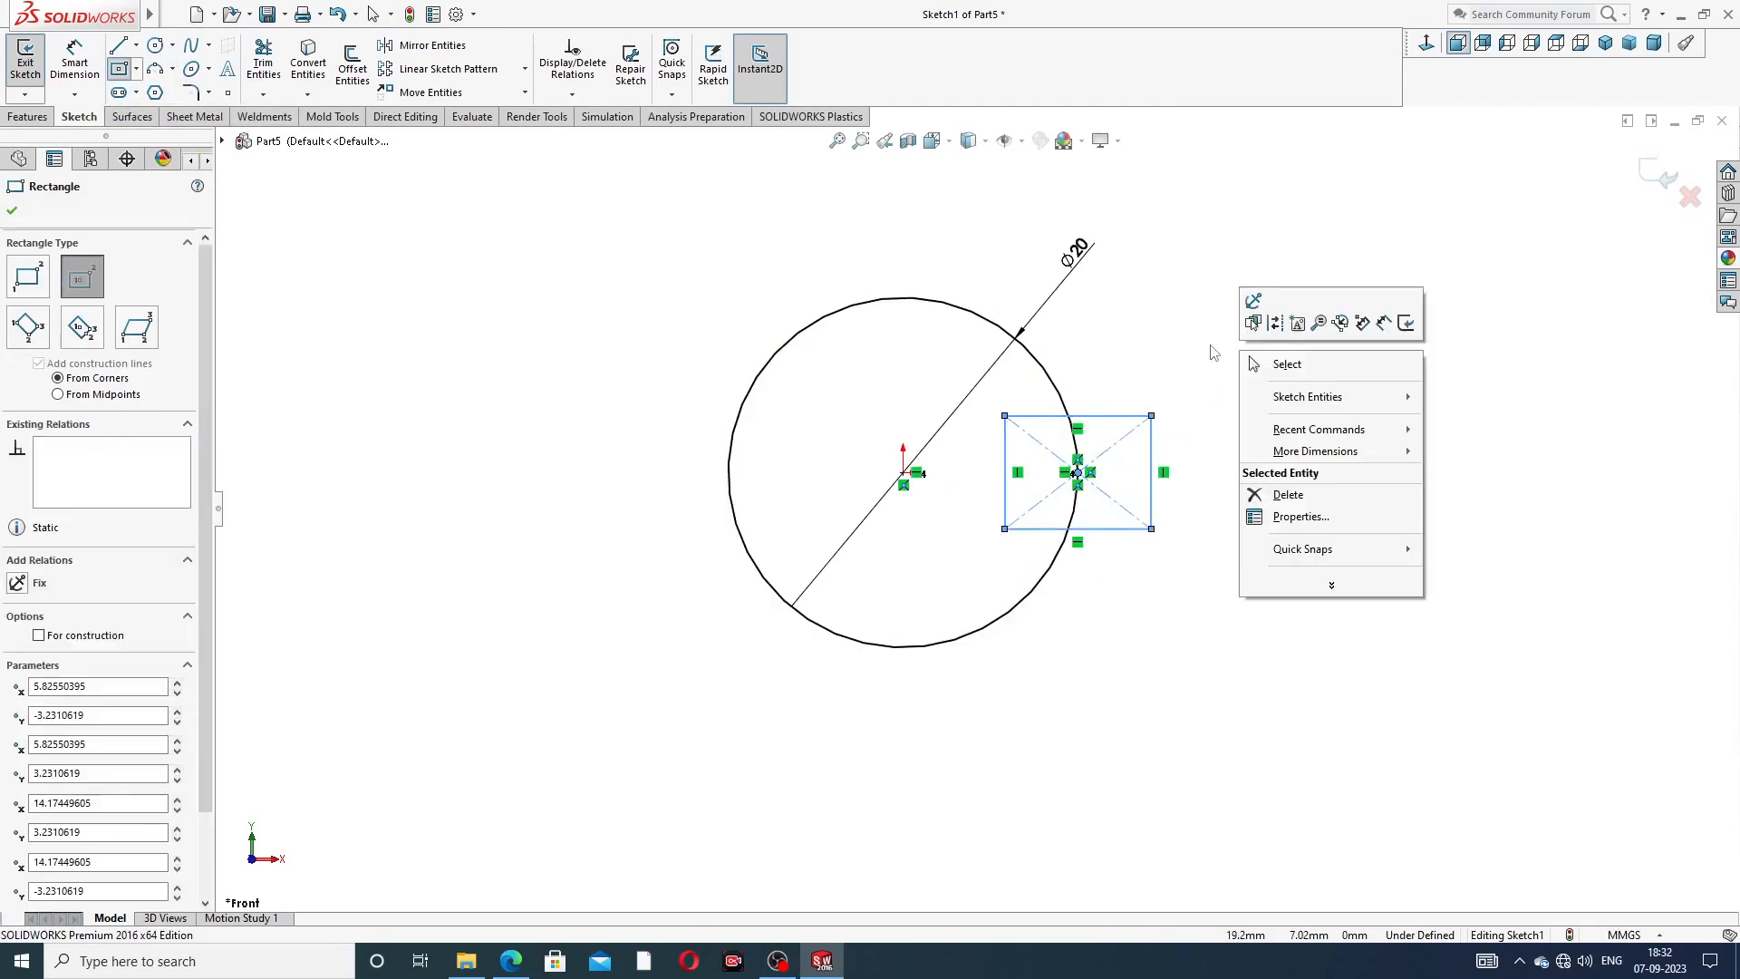
{"action": "left_click", "coordinate": [1293, 365]}
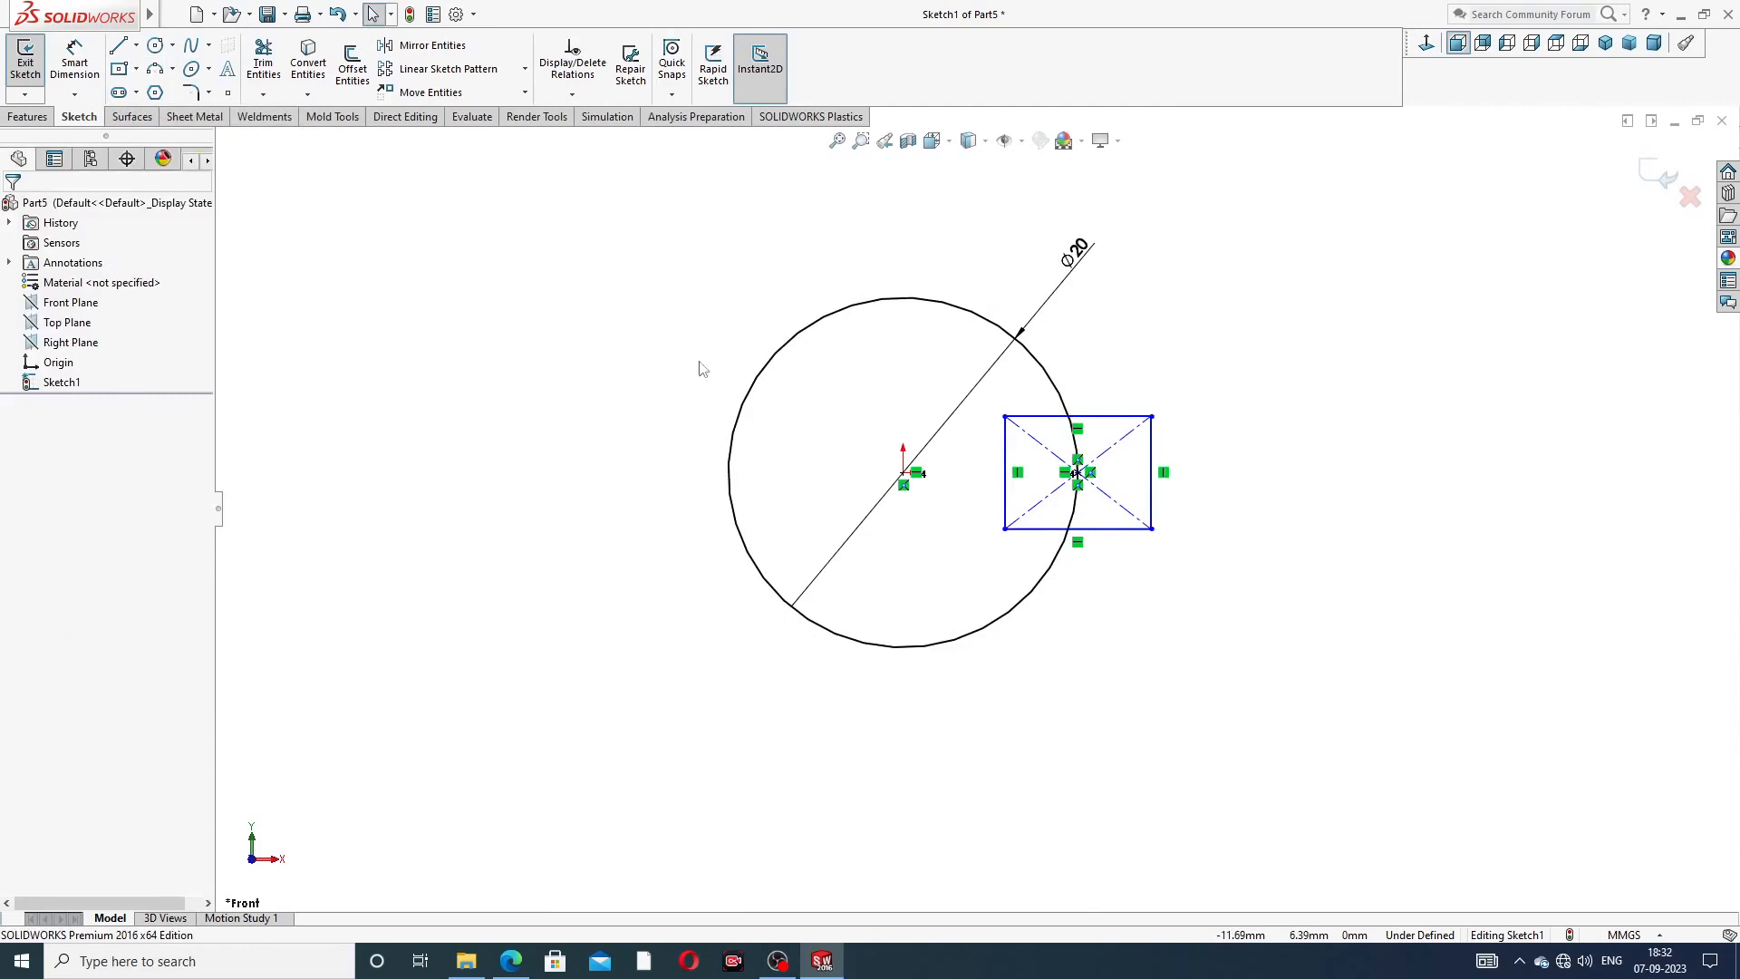
- Dimension the rectangle's width and height as 4 mm each
{"action": "left_click", "coordinate": [74, 59]}
{"action": "left_click", "coordinate": [1114, 417]}
{"action": "left_click", "coordinate": [1095, 388]}
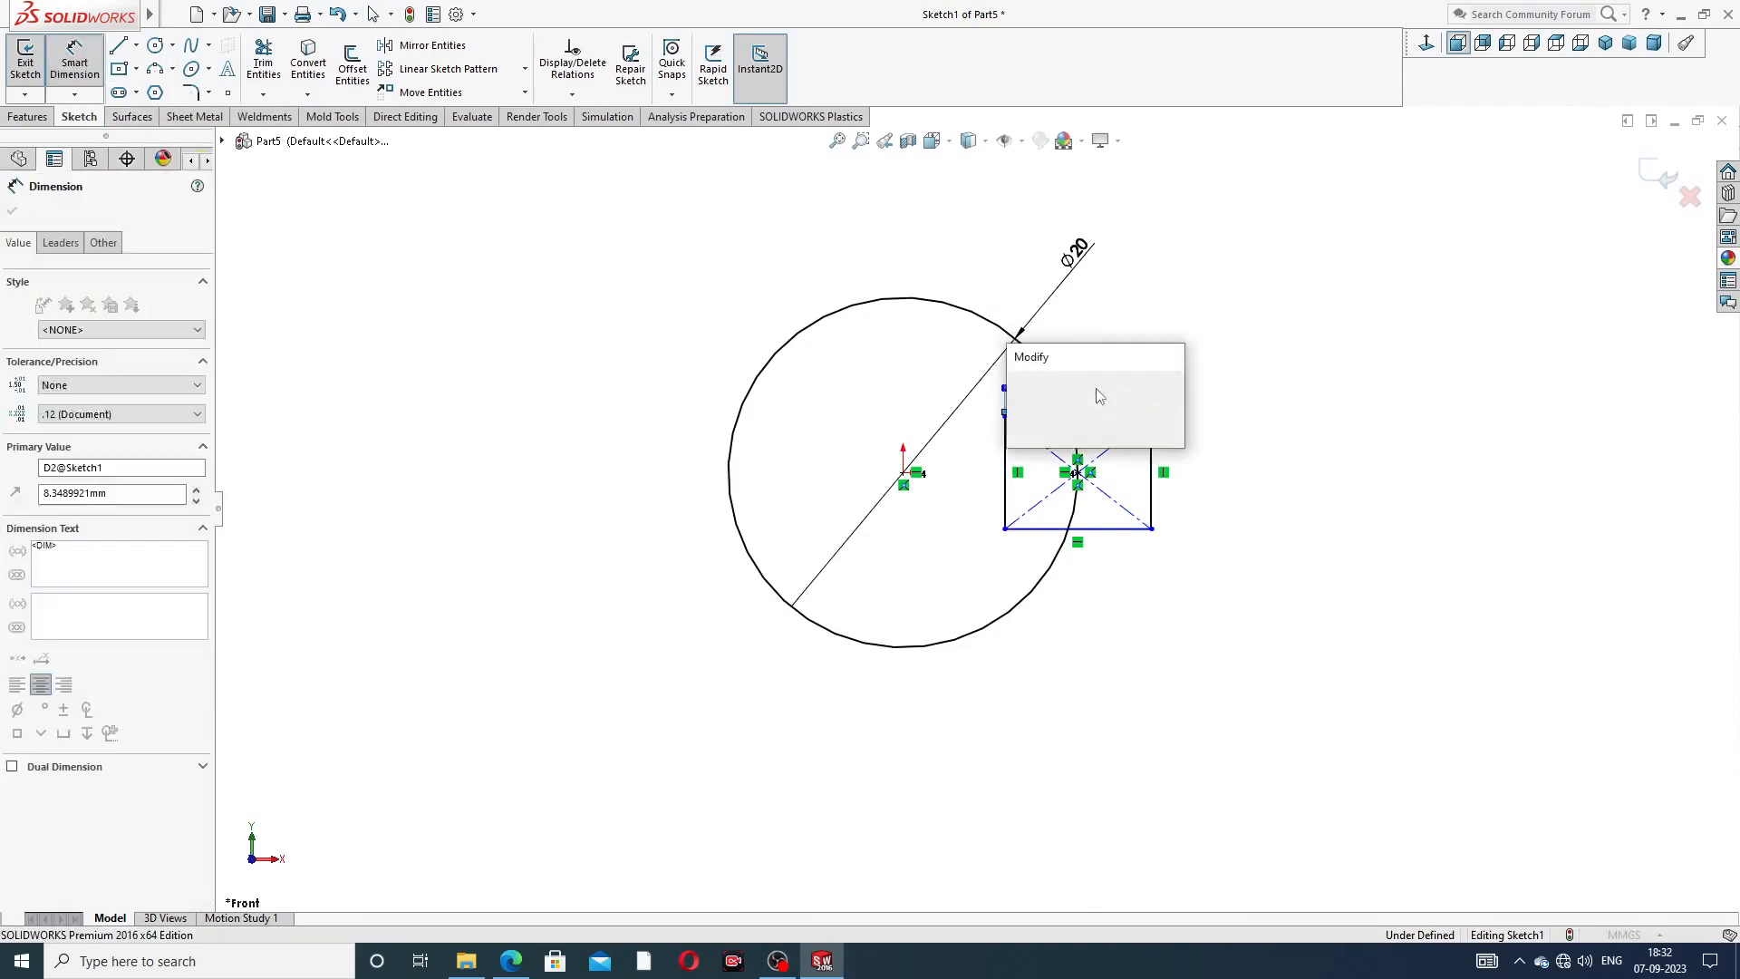
{"action": "type", "text": "4"}
{"action": "key", "text": "Return"}
{"action": "left_click", "coordinate": [1114, 462]}
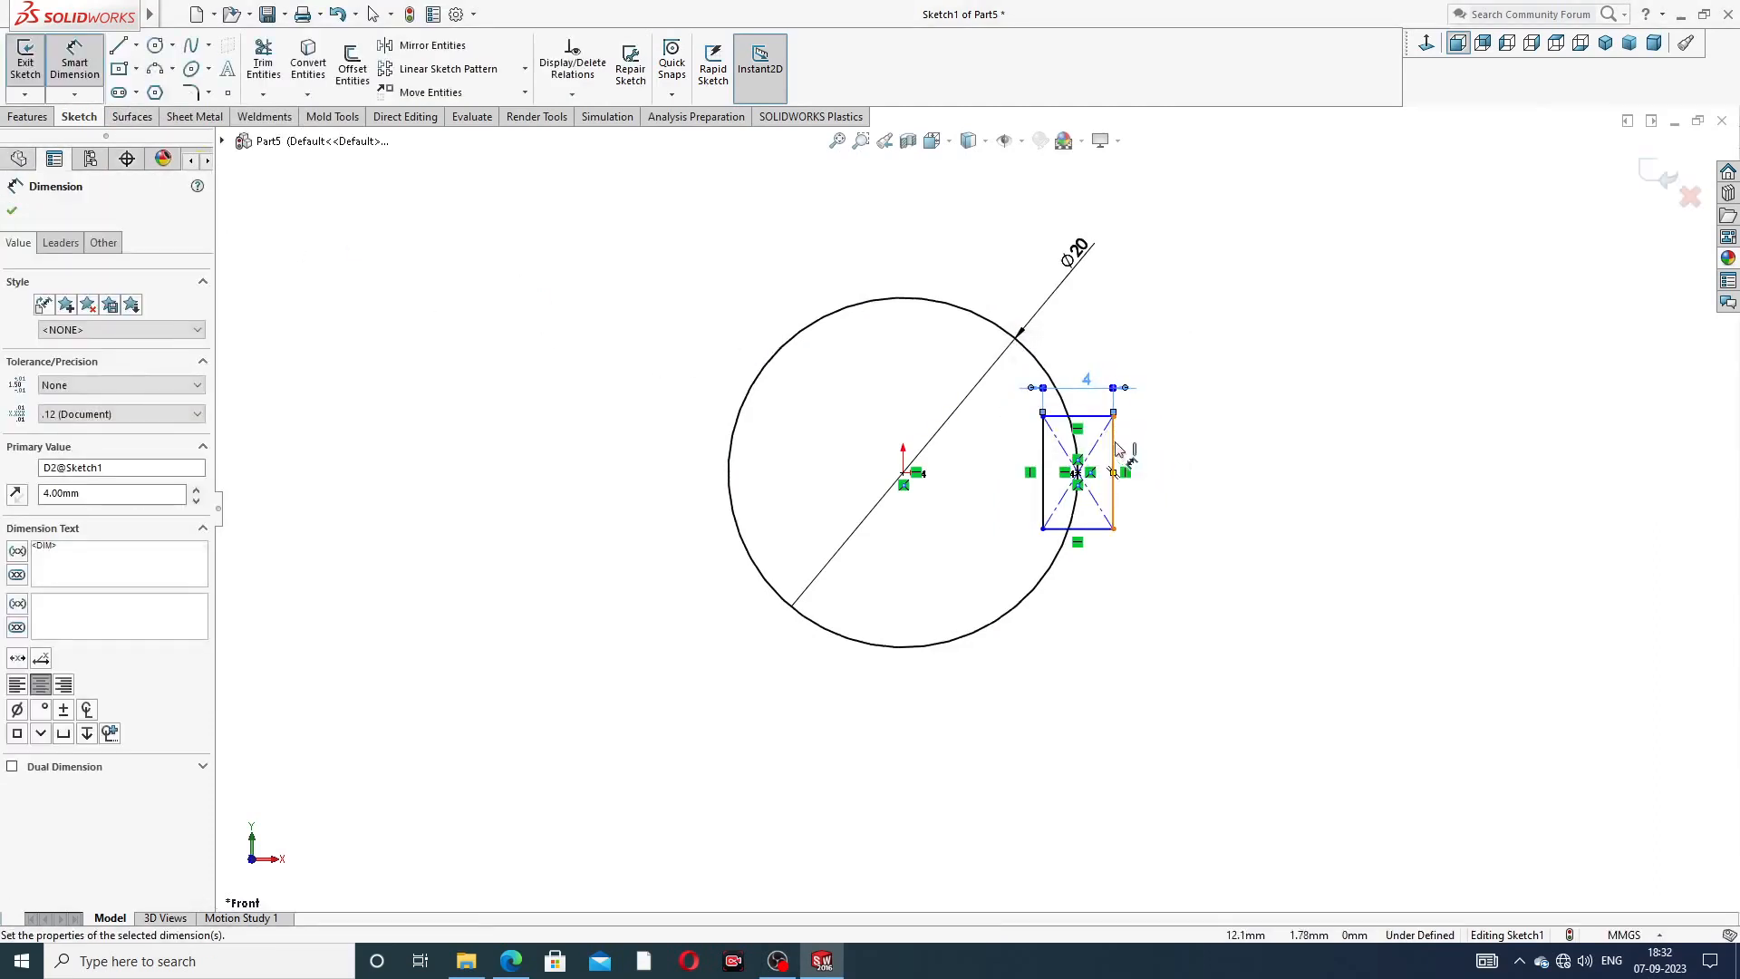
{"action": "left_click", "coordinate": [1160, 477]}
{"action": "type", "text": "4"}
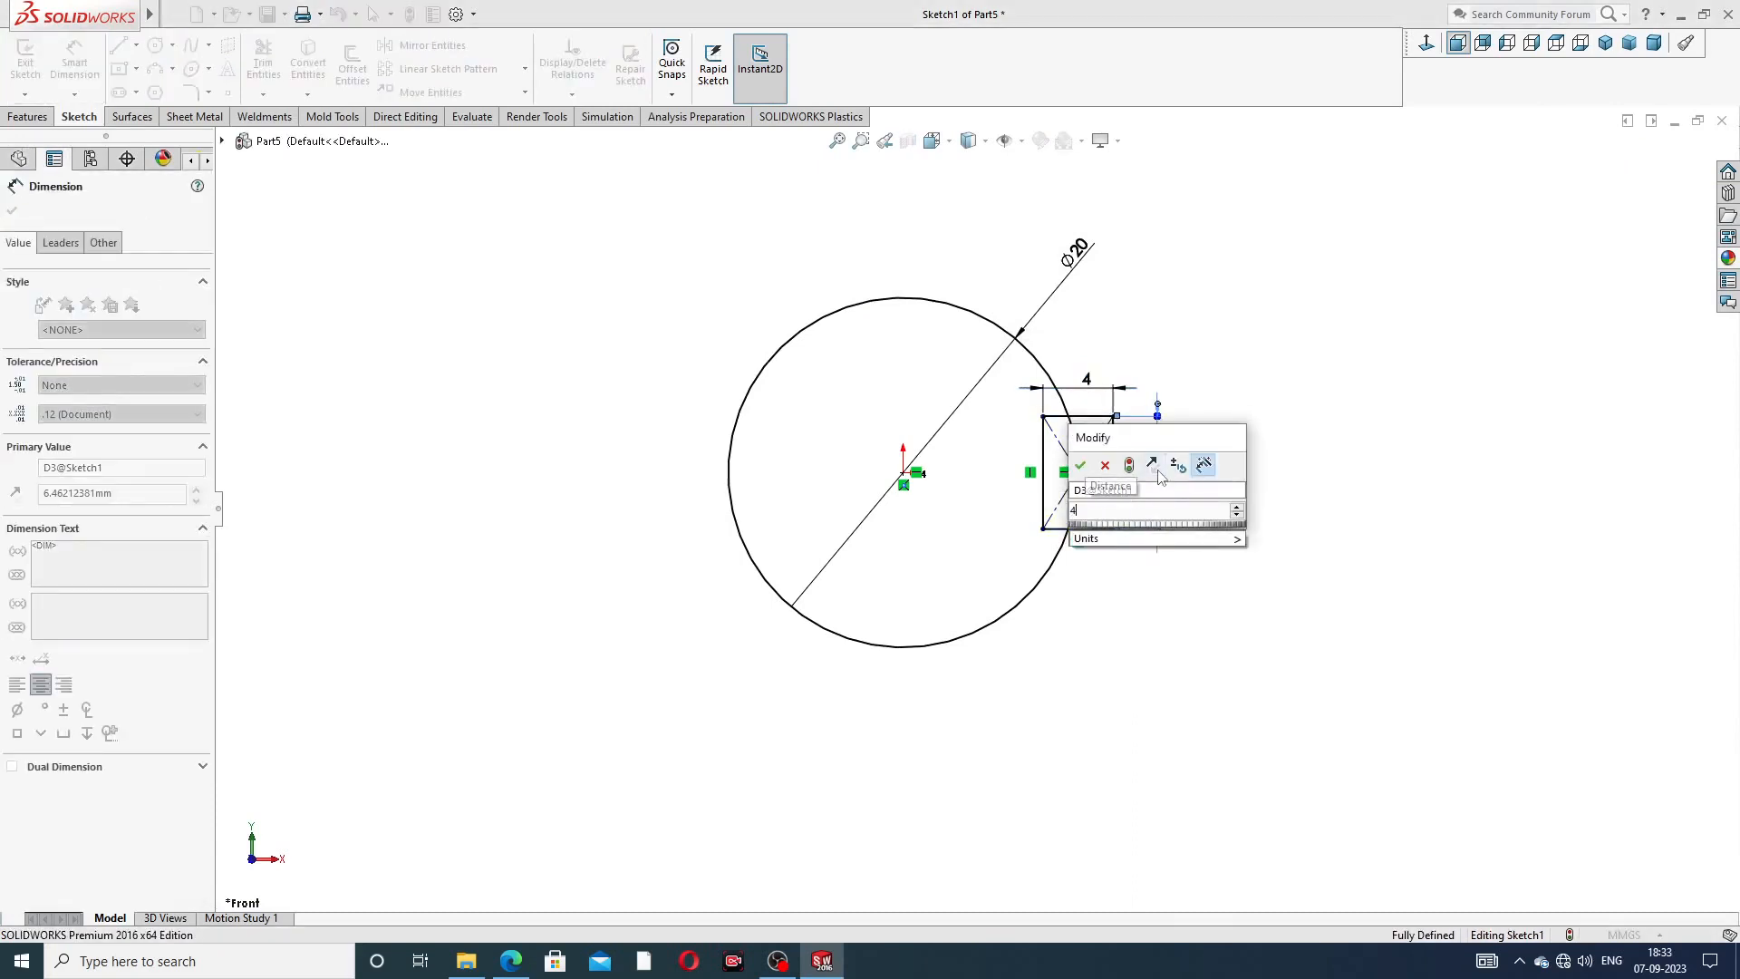
{"action": "key", "text": "Return"}
{"action": "left_click", "coordinate": [1251, 411]}
{"action": "right_click", "coordinate": [1234, 346]}
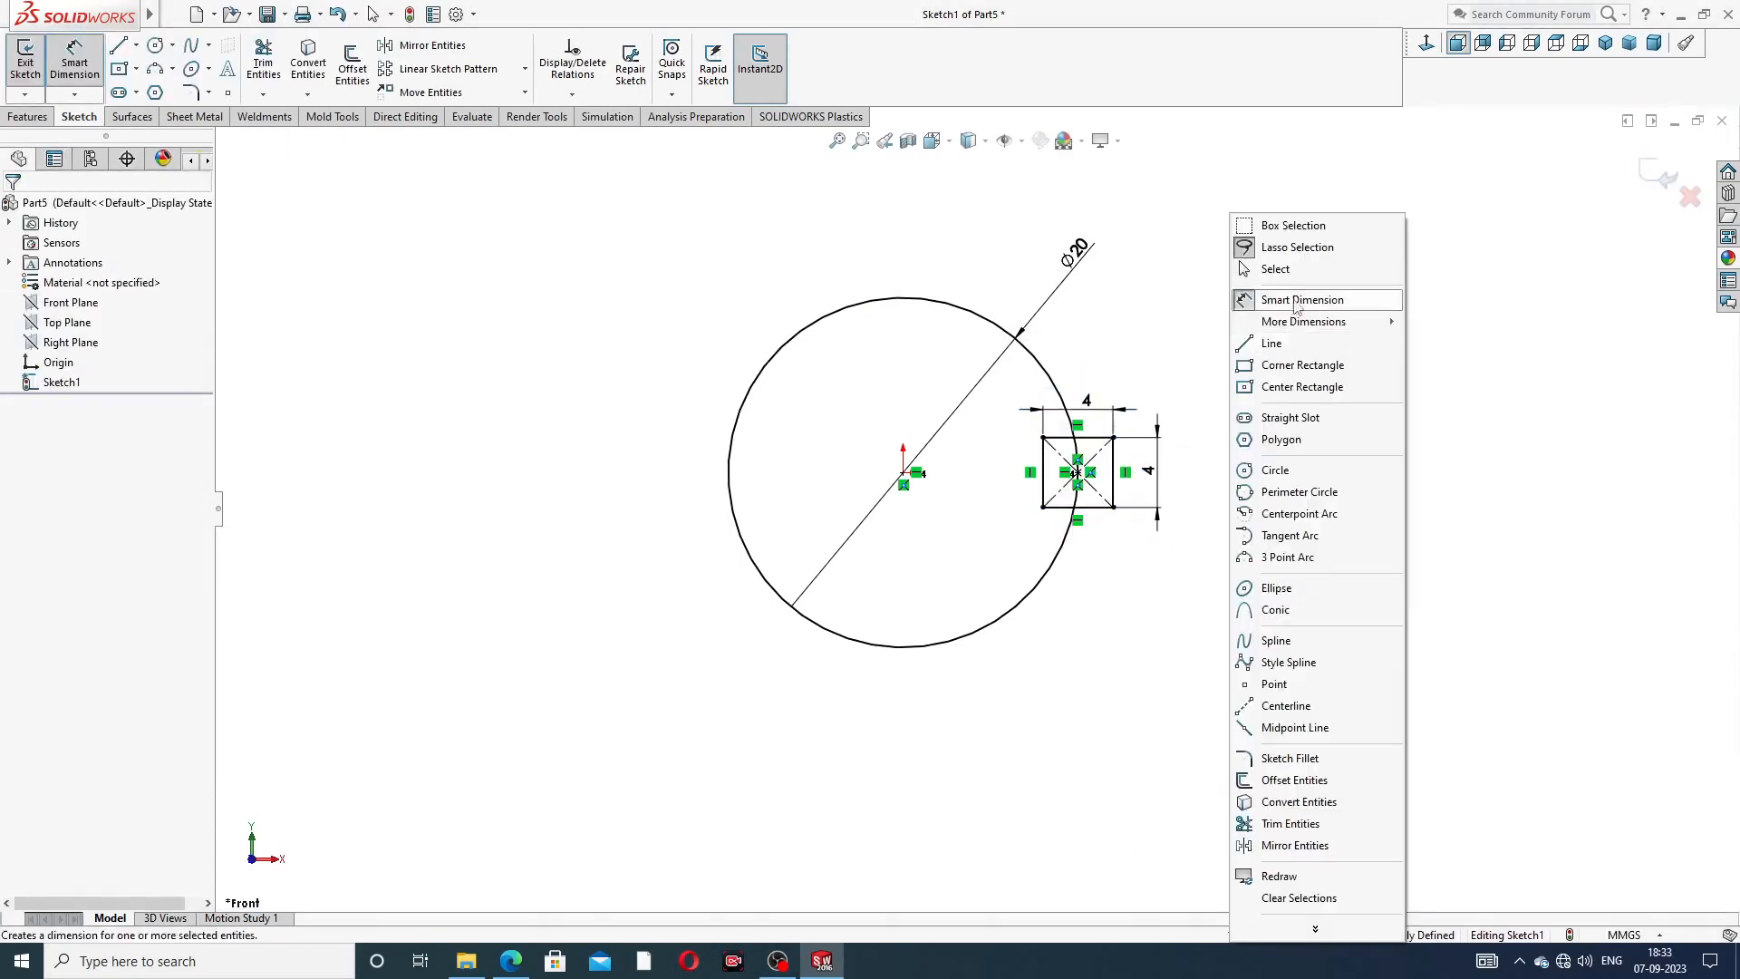
{"action": "left_click", "coordinate": [1287, 270]}
- Extrude only the full circle contour as a blind boss 215 mm deep to form the shaft body
{"action": "left_click", "coordinate": [27, 116]}
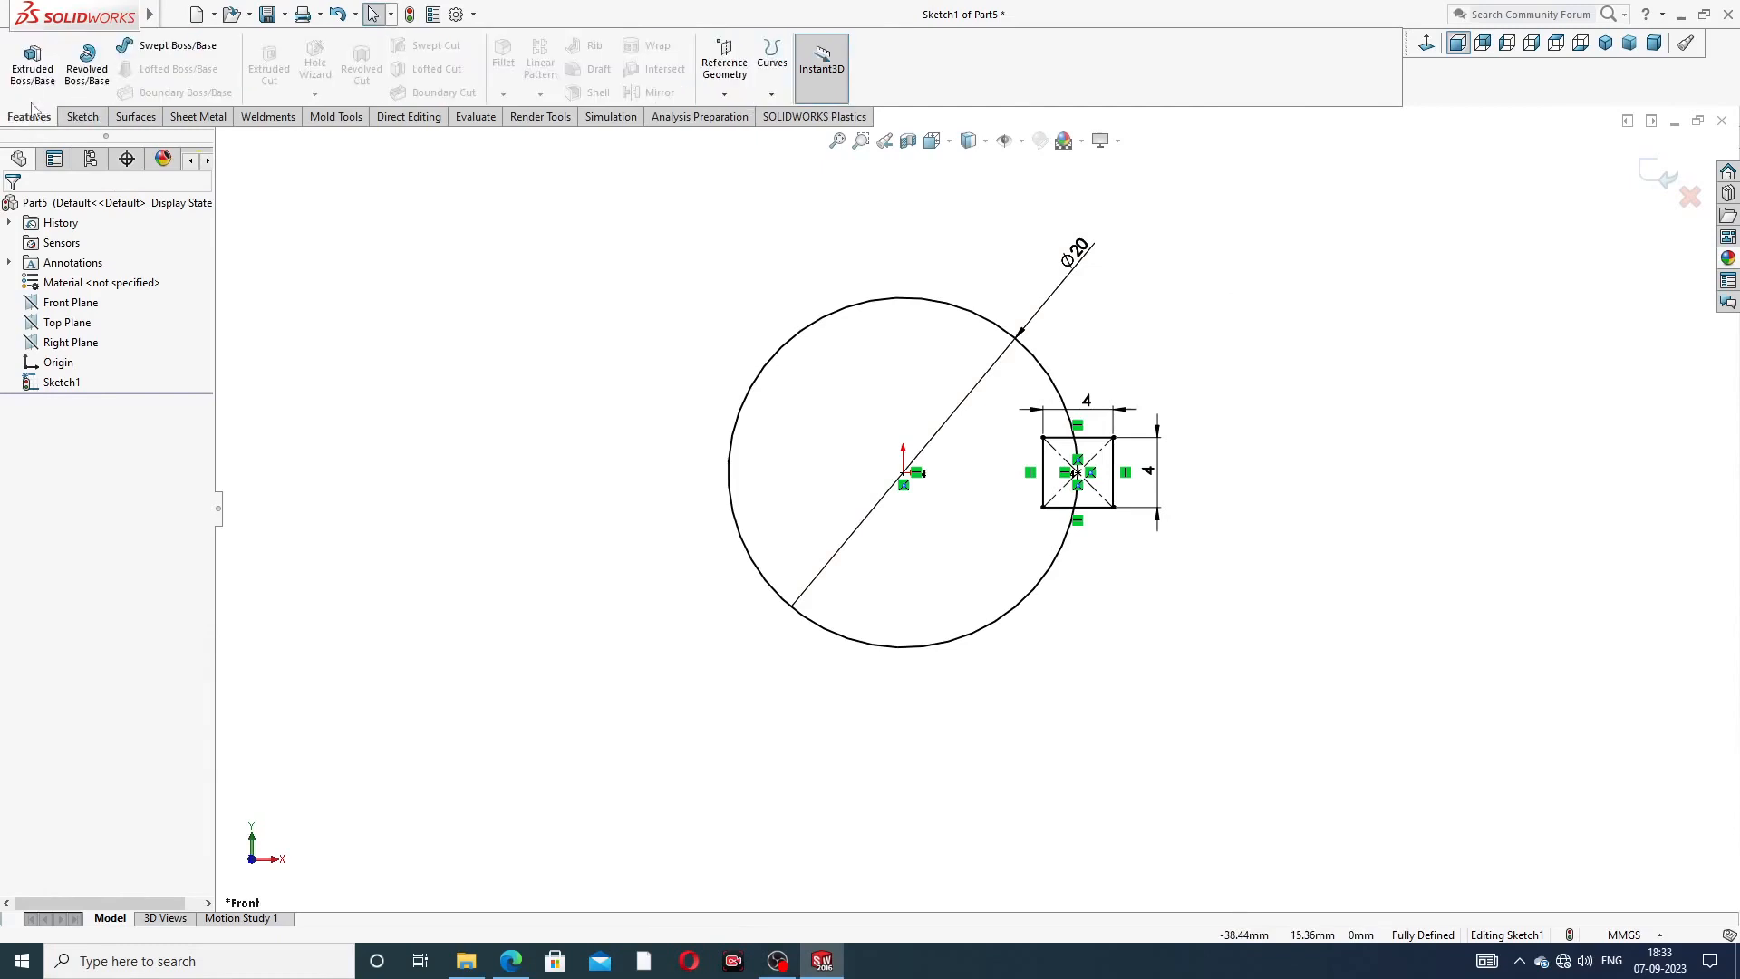
{"action": "left_click", "coordinate": [32, 82]}
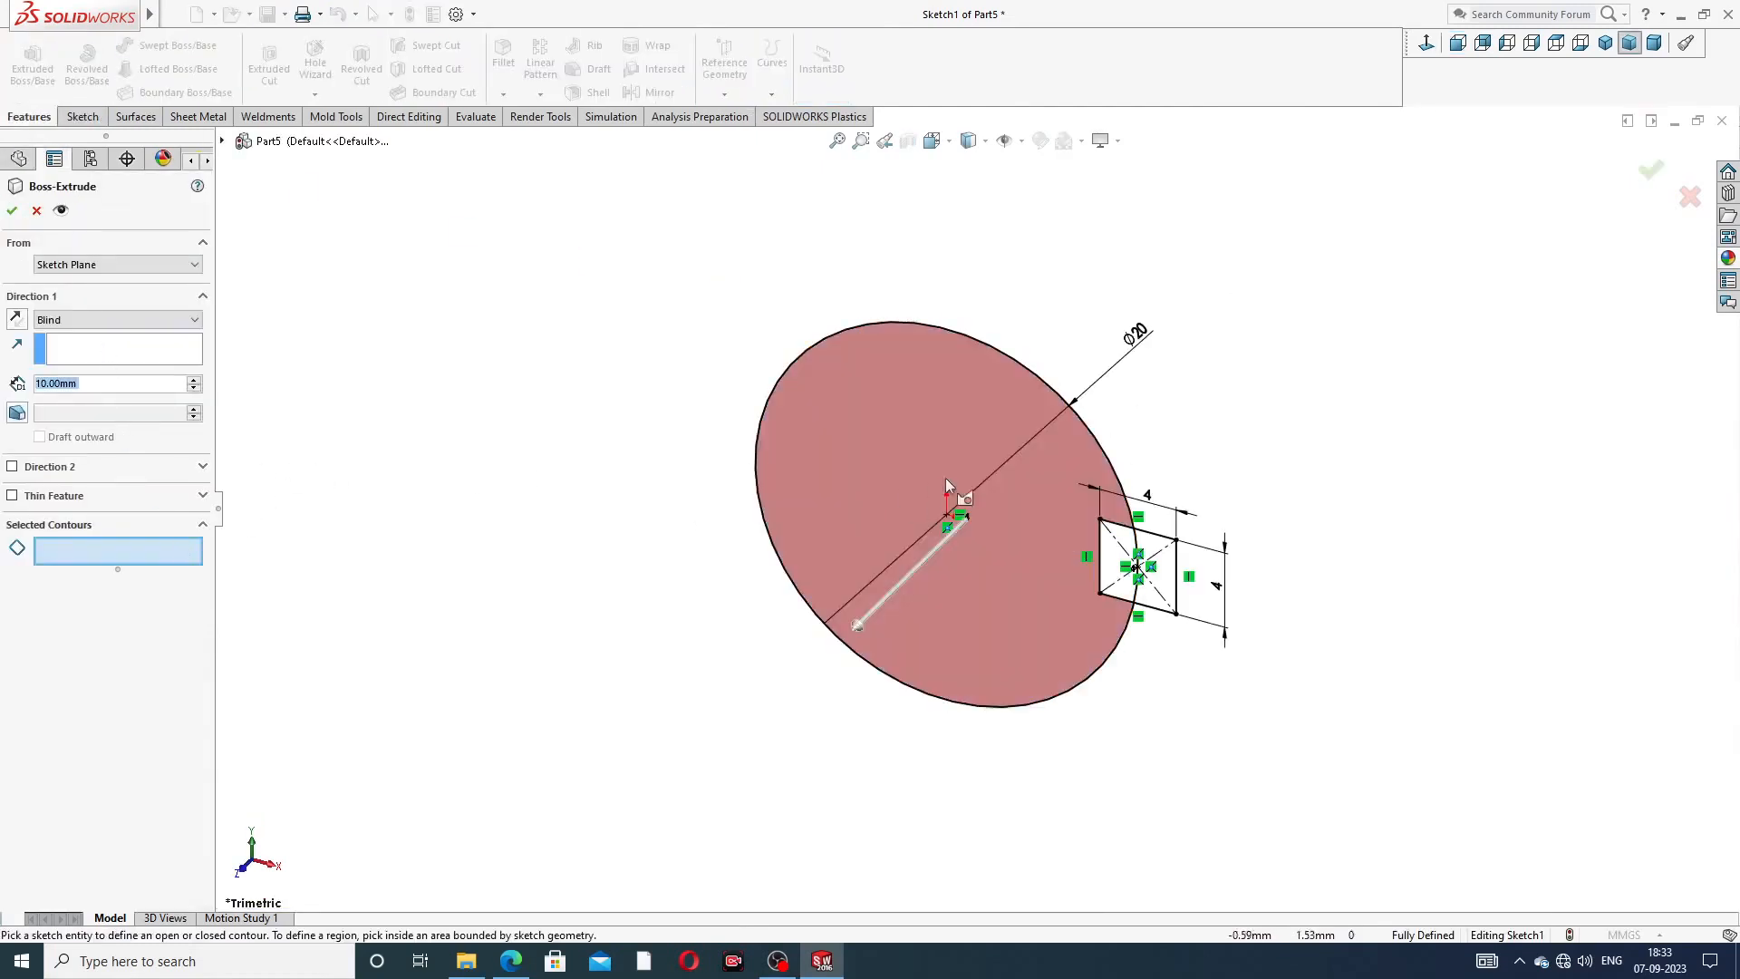
{"action": "left_click", "coordinate": [1088, 435]}
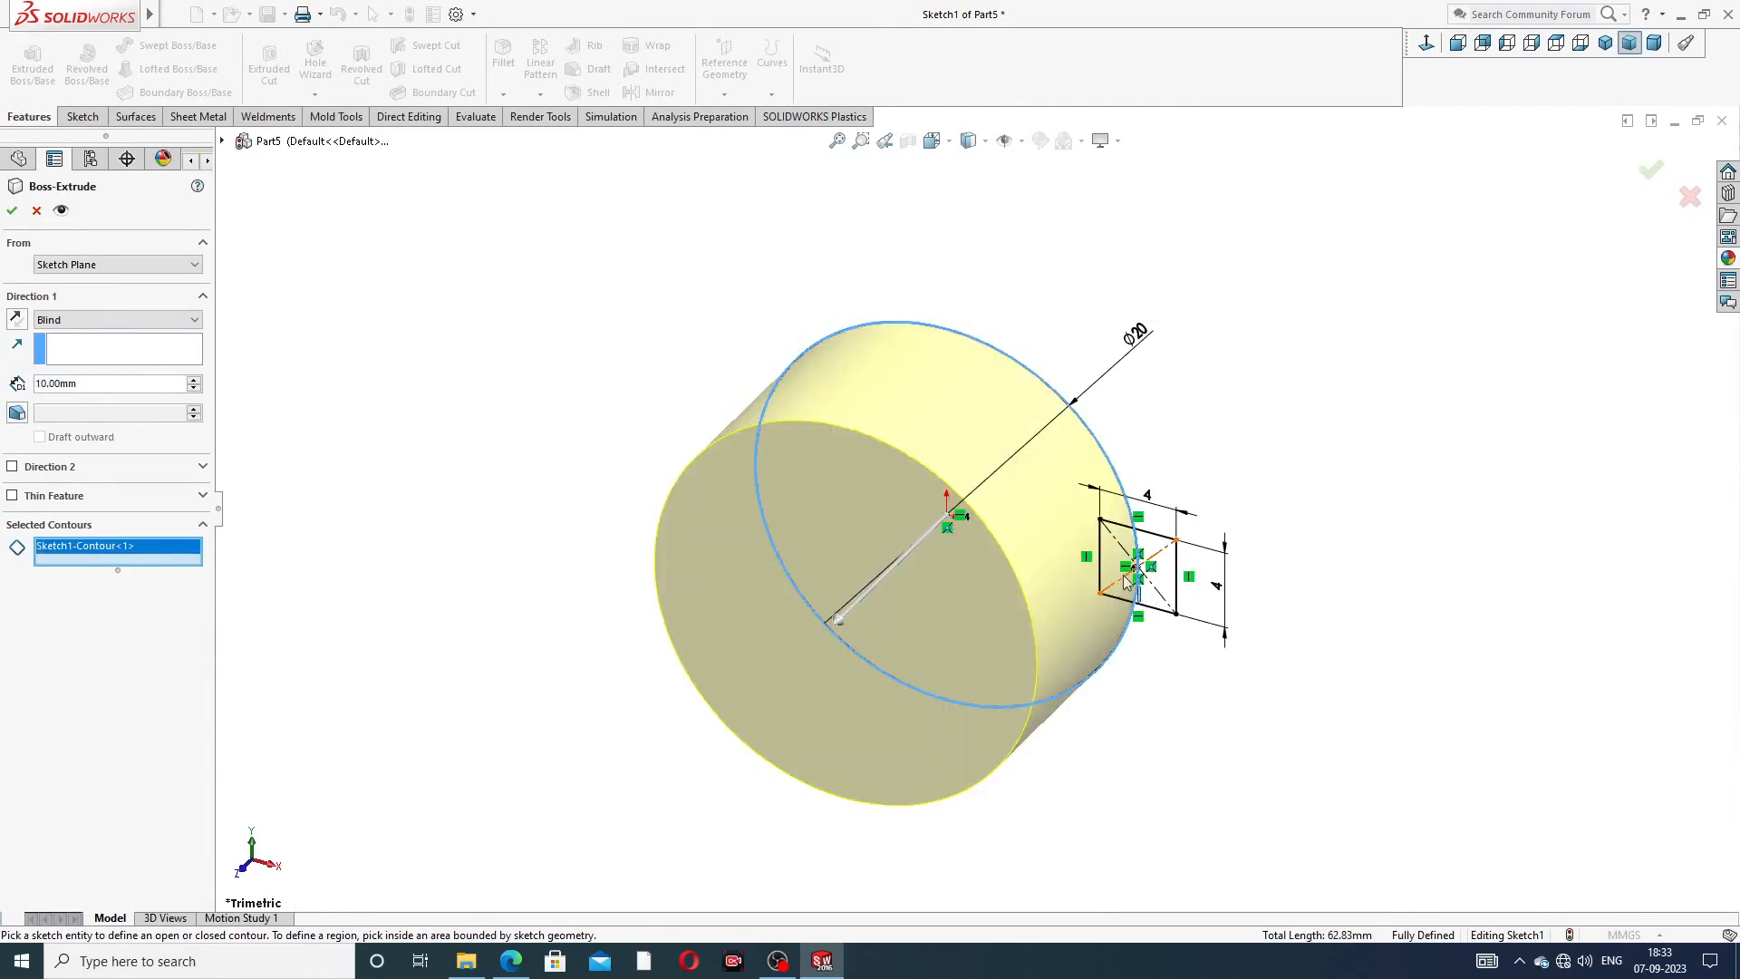
{"action": "mouse_move", "coordinate": [1169, 516]}
{"action": "middle_mouse_down"}
{"action": "mouse_move", "coordinate": [1087, 583]}
{"action": "mouse_move", "coordinate": [1008, 567]}
{"action": "mouse_move", "coordinate": [1042, 559]}
{"action": "middle_mouse_up"}
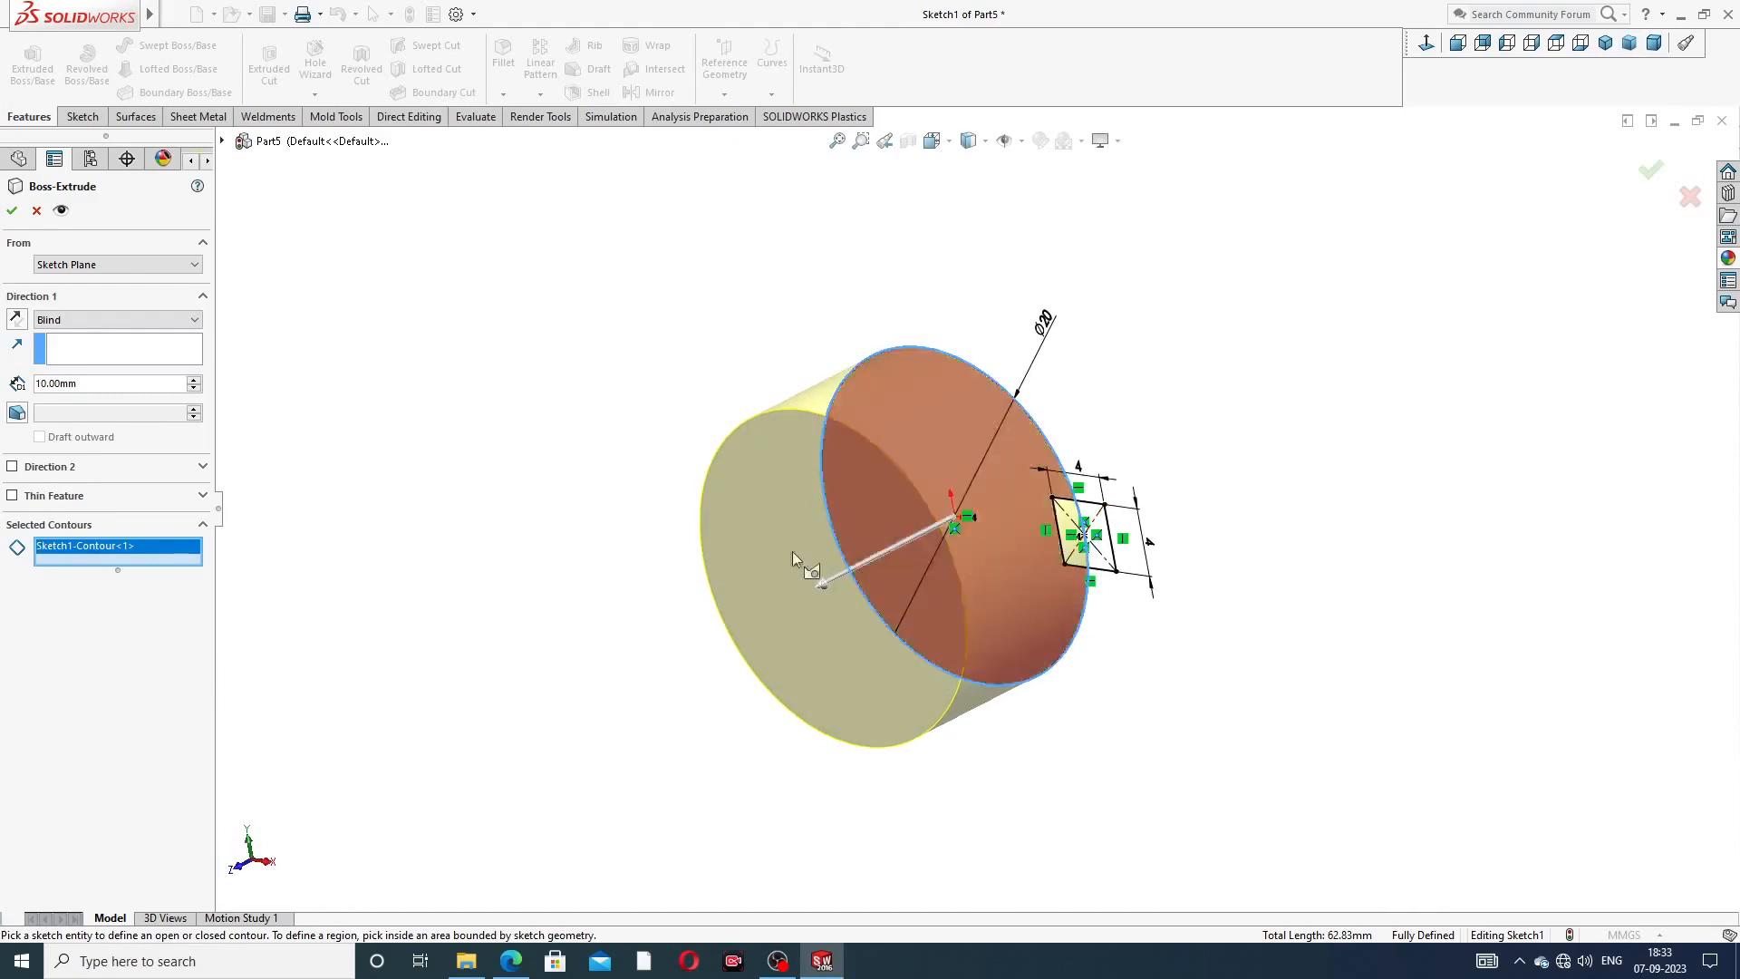
{"action": "left_click", "coordinate": [92, 384]}
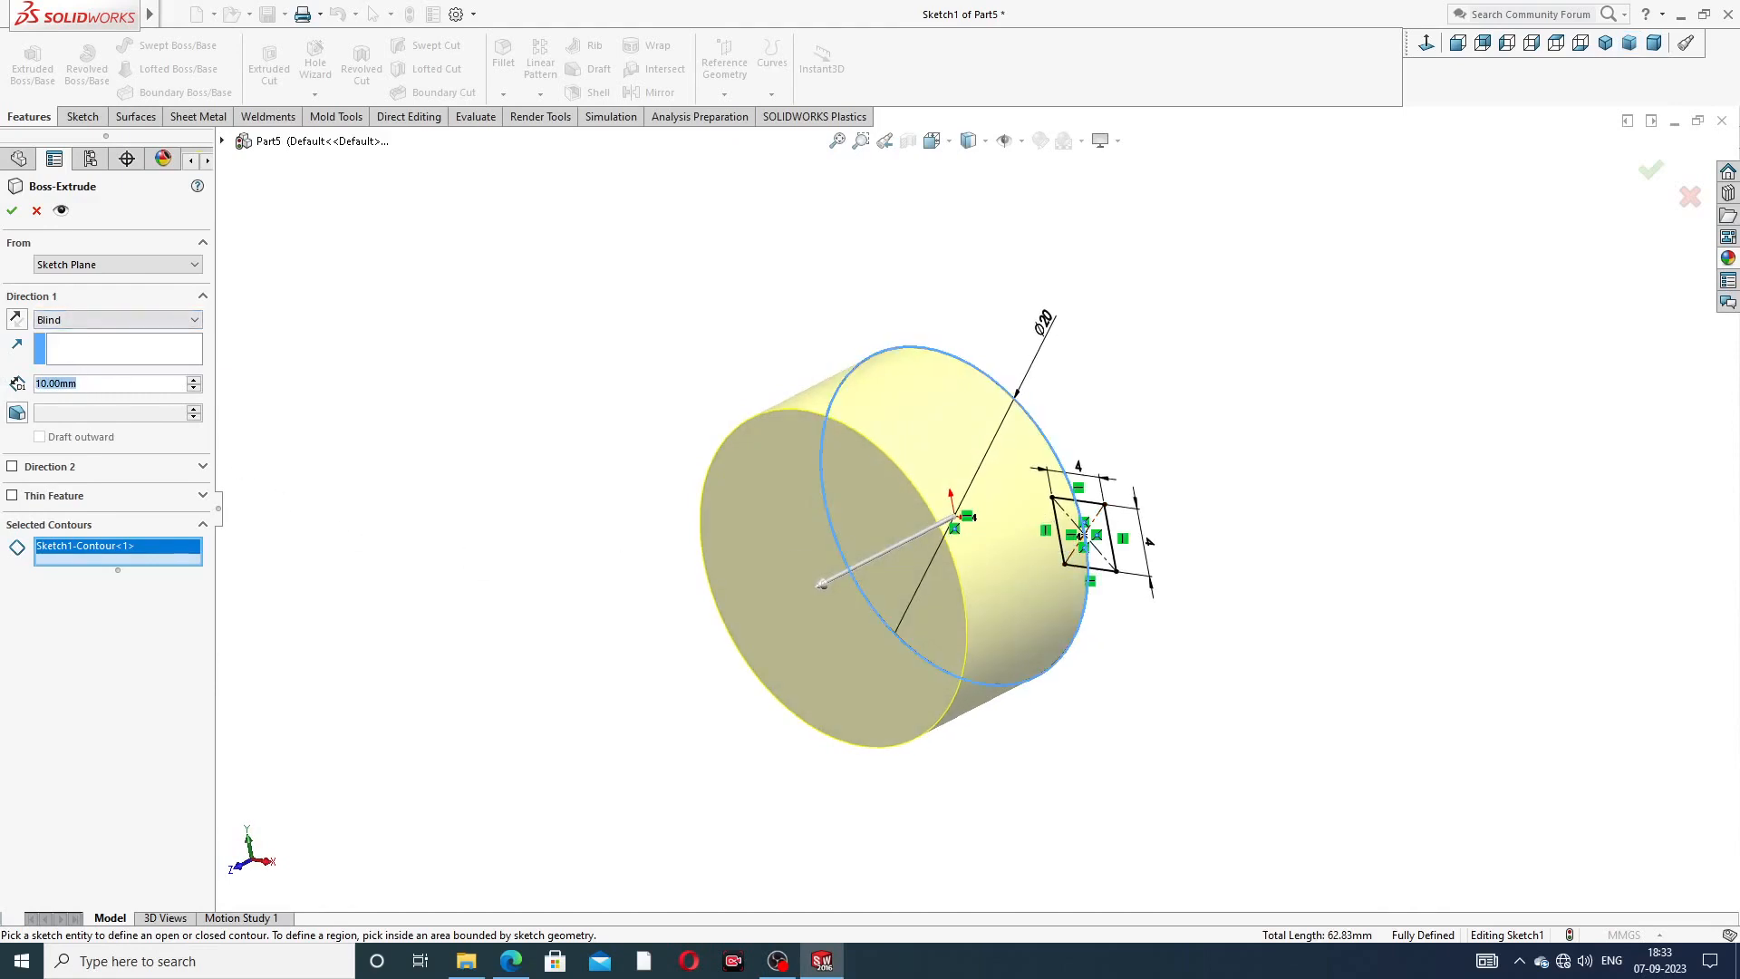
{"action": "type", "text": "215"}
{"action": "key", "text": "Return"}
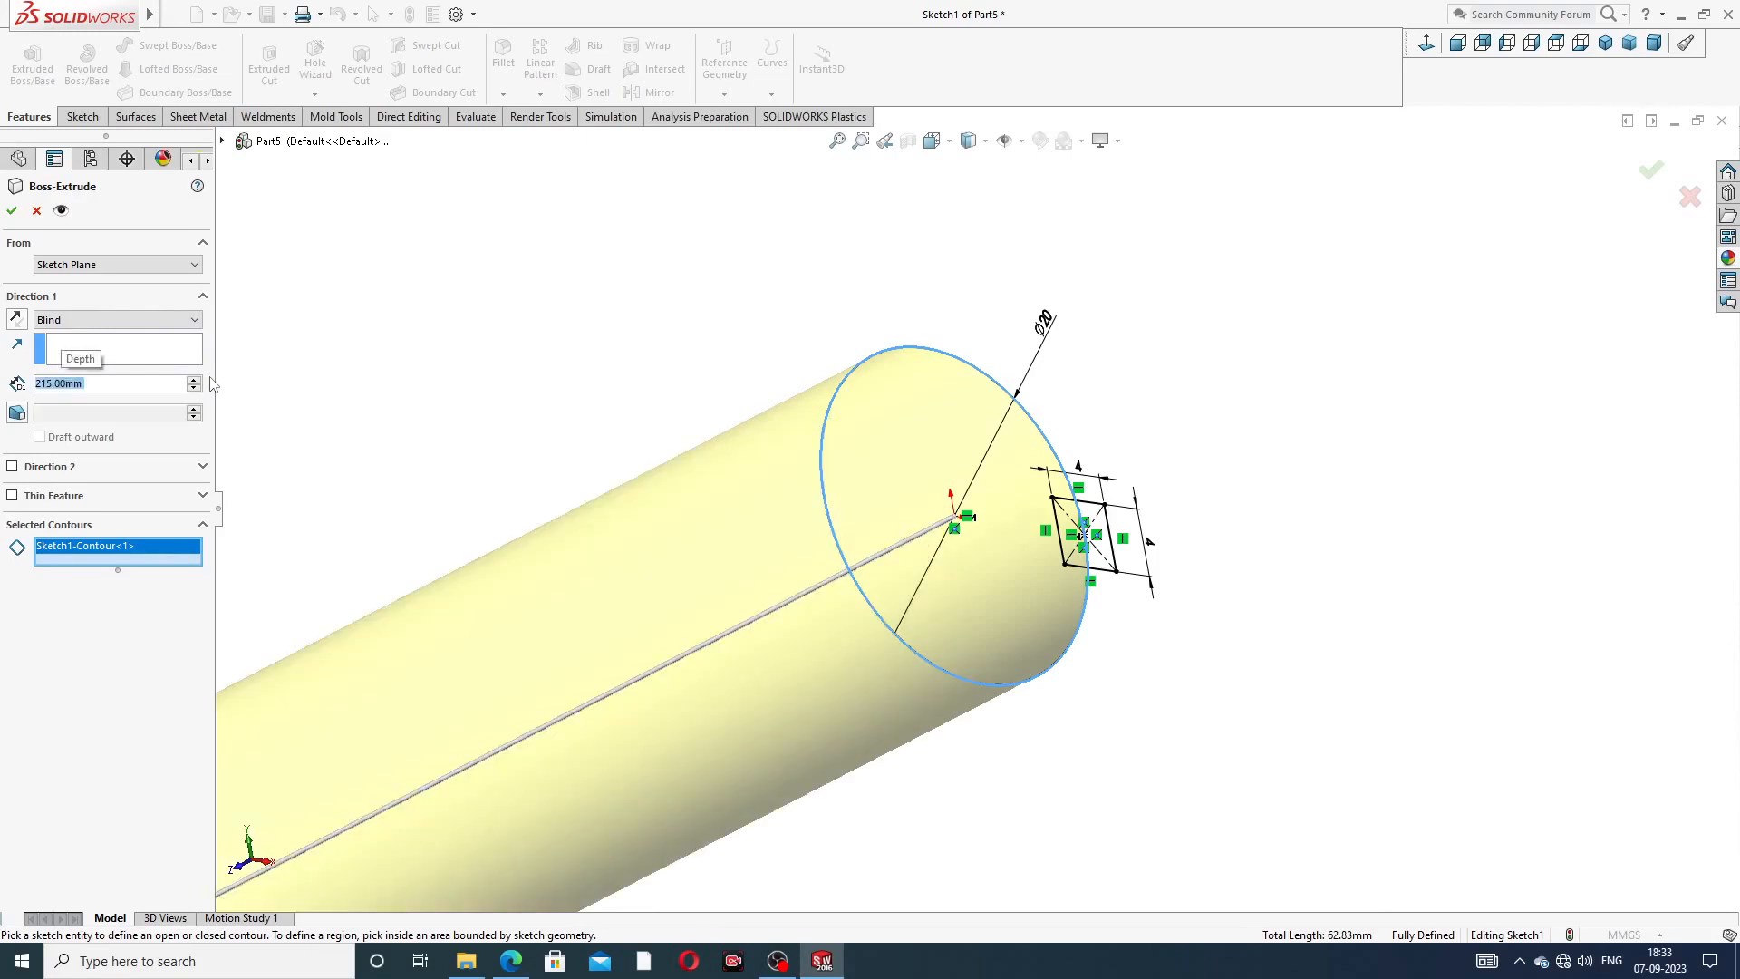
{"action": "scroll", "coordinate": [533, 462], "scroll_direction": "up", "scroll_amount": 3}
{"action": "scroll", "coordinate": [527, 490], "scroll_direction": "up", "scroll_amount": 2}
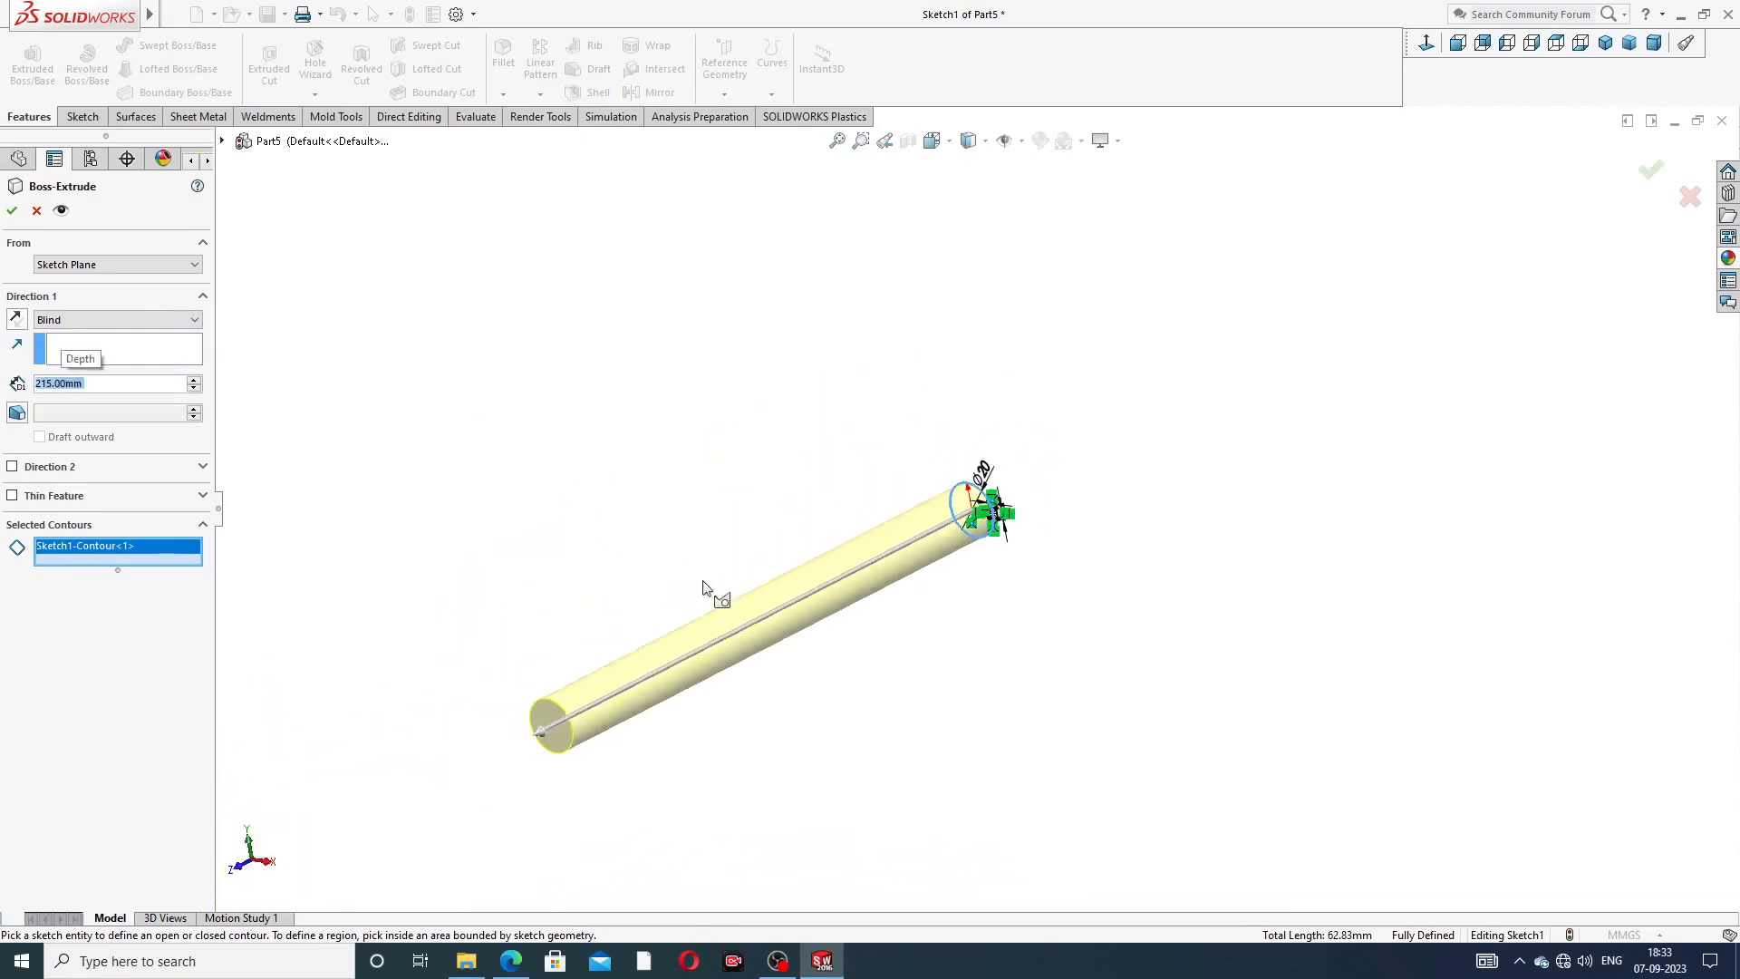
{"action": "mouse_move", "coordinate": [760, 600]}
{"action": "middle_mouse_down"}
{"action": "mouse_move", "coordinate": [695, 544]}
{"action": "mouse_move", "coordinate": [749, 529]}
{"action": "mouse_move", "coordinate": [775, 623]}
{"action": "middle_mouse_up"}
{"action": "scroll", "coordinate": [775, 622], "scroll_direction": "down", "scroll_amount": 3}
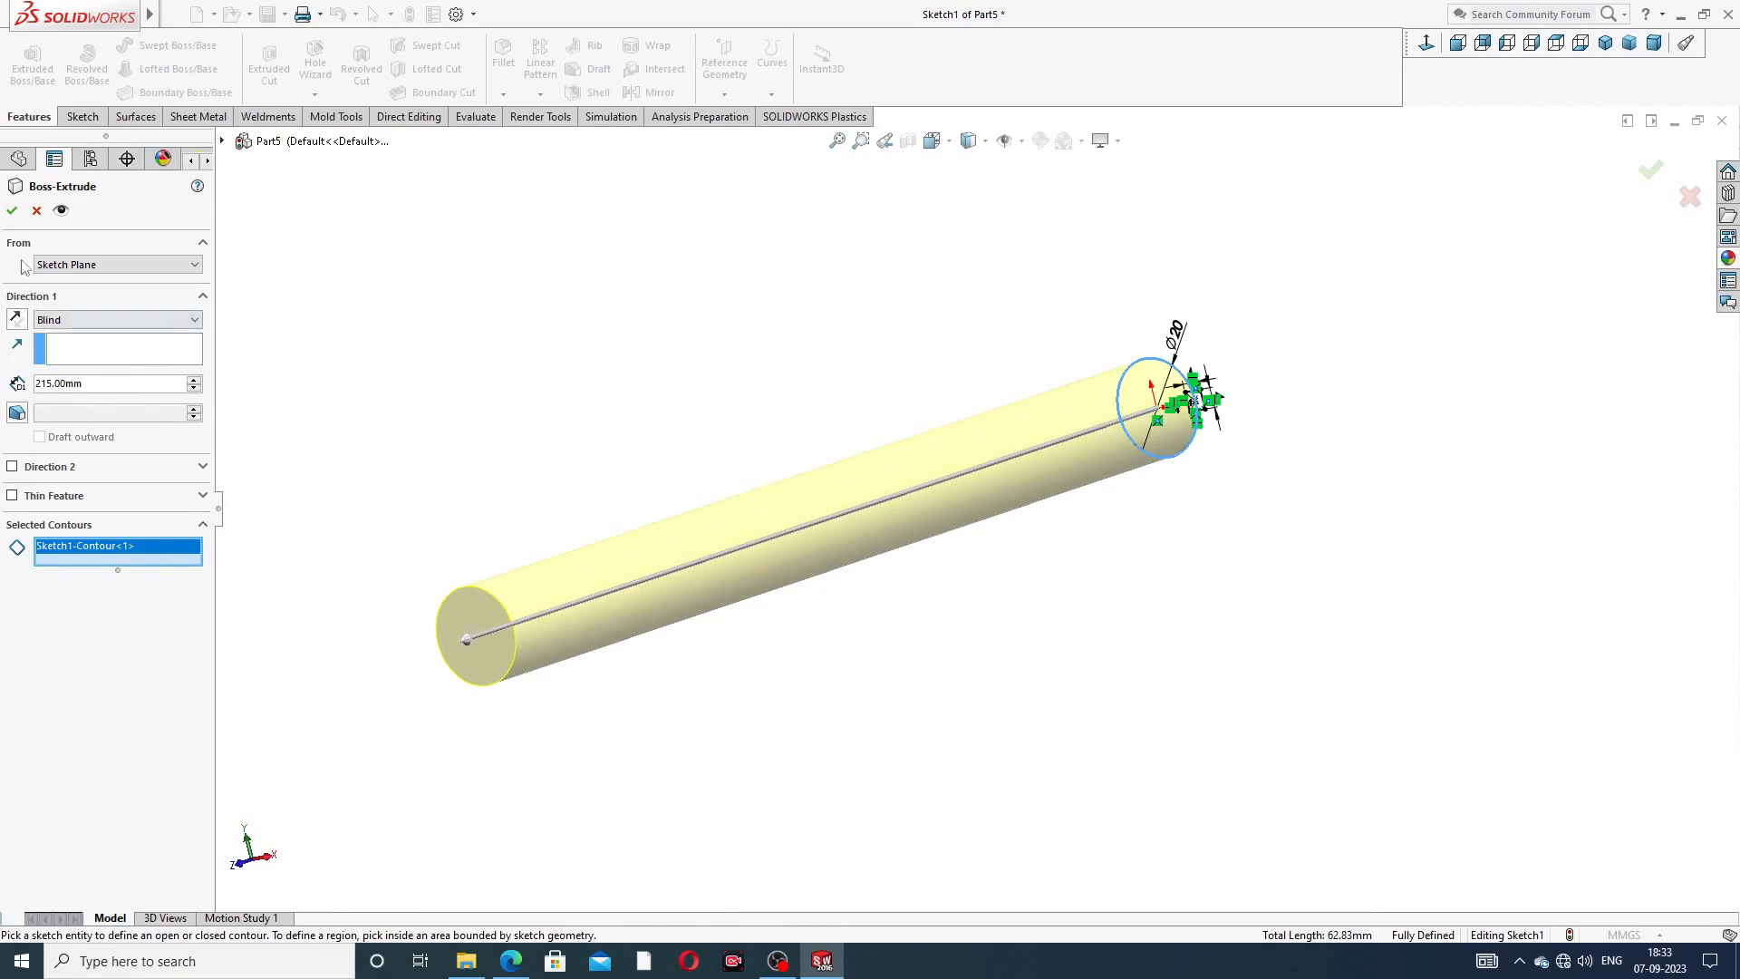
{"action": "left_click", "coordinate": [14, 210]}
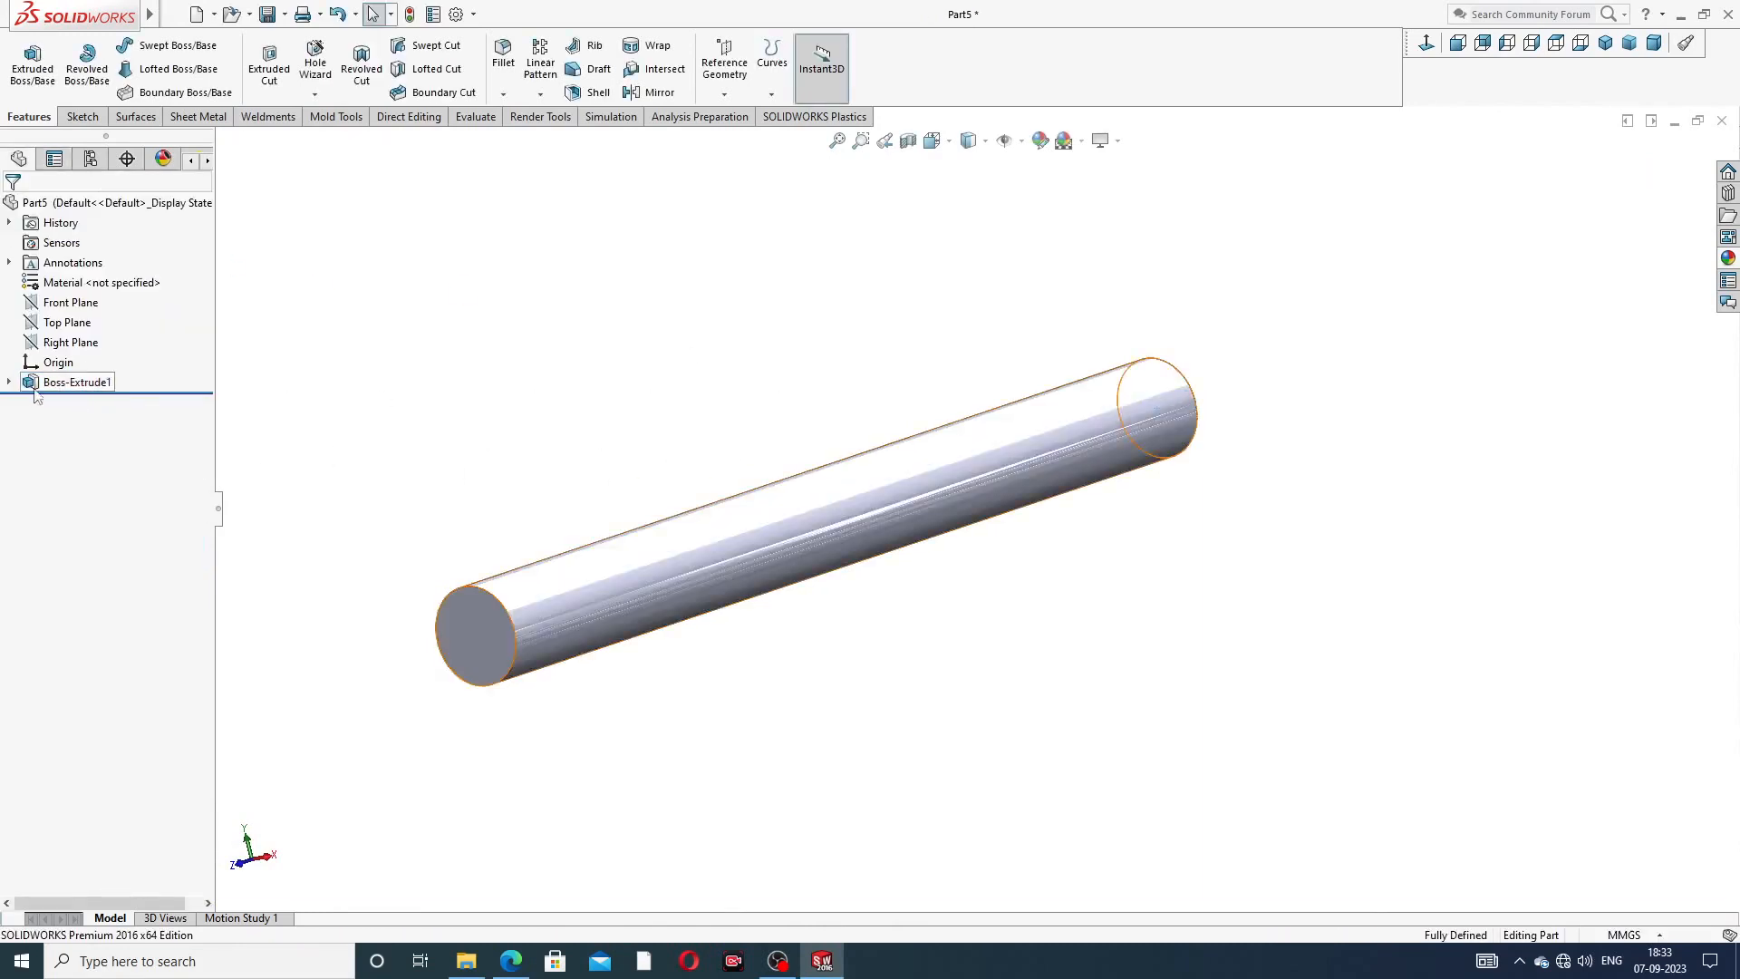
- Start a second boss extrusion from the shaft's sketch, adding the square's regions inside and outside the circle as contours
{"action": "left_click", "coordinate": [9, 382]}
{"action": "left_click", "coordinate": [74, 401]}
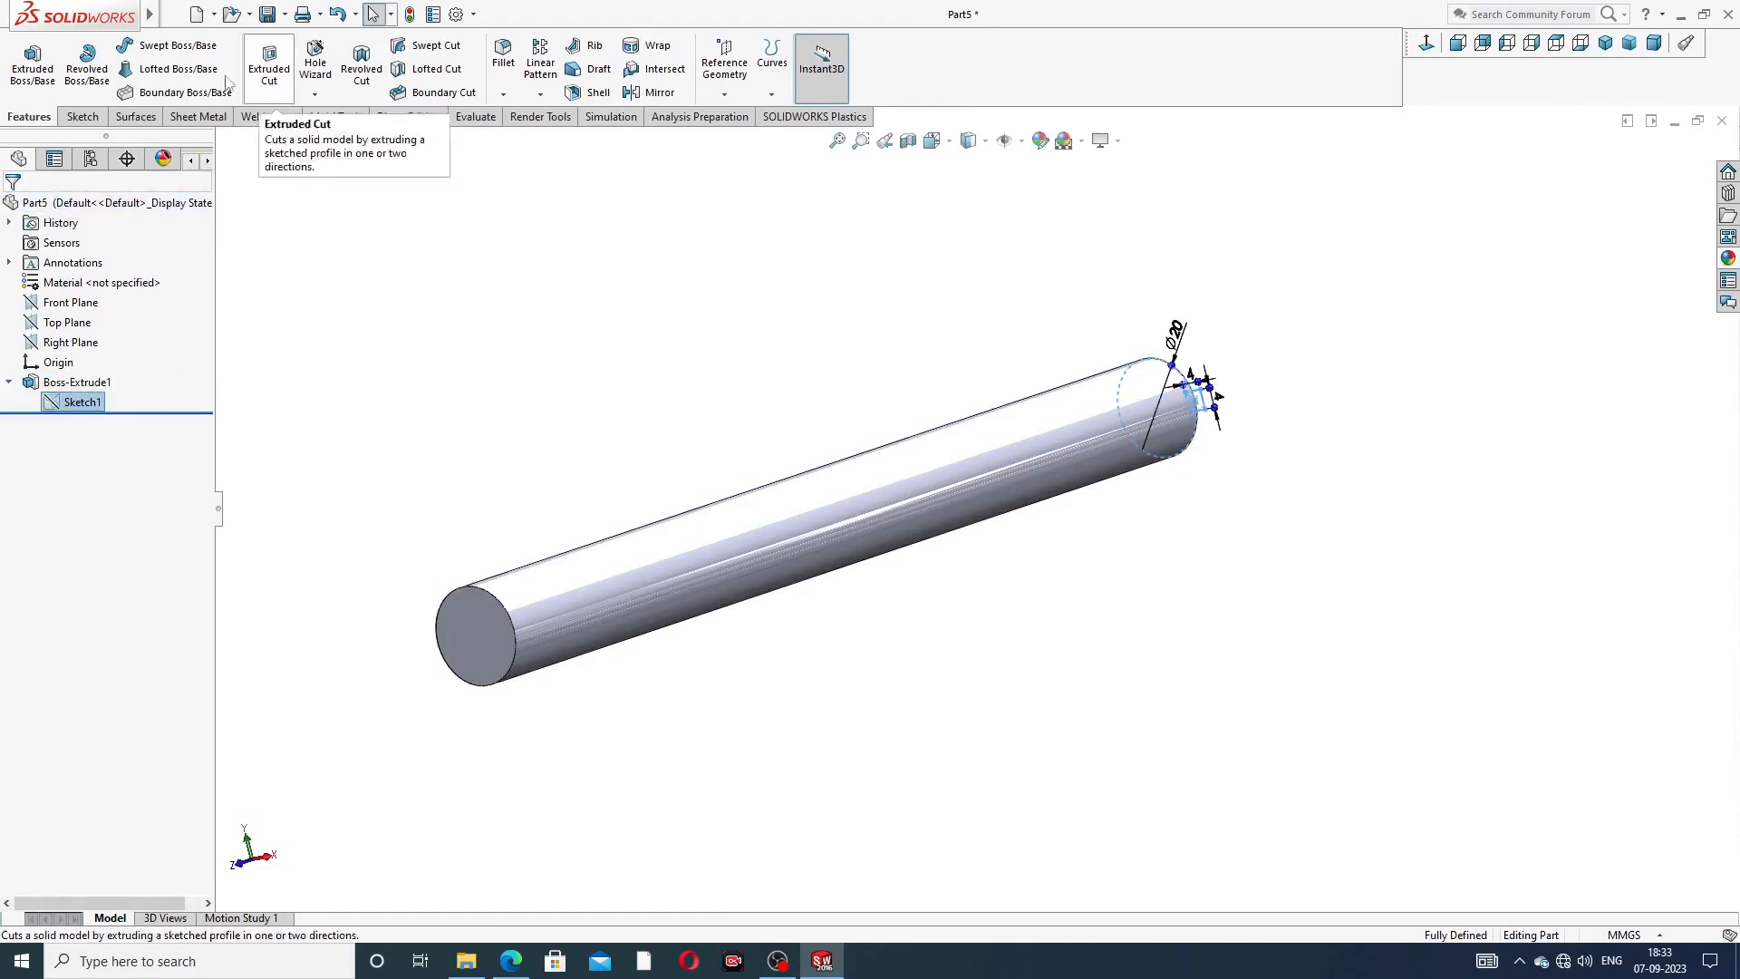
{"action": "left_click", "coordinate": [27, 73]}
{"action": "scroll", "coordinate": [1178, 438], "scroll_direction": "down", "scroll_amount": 3}
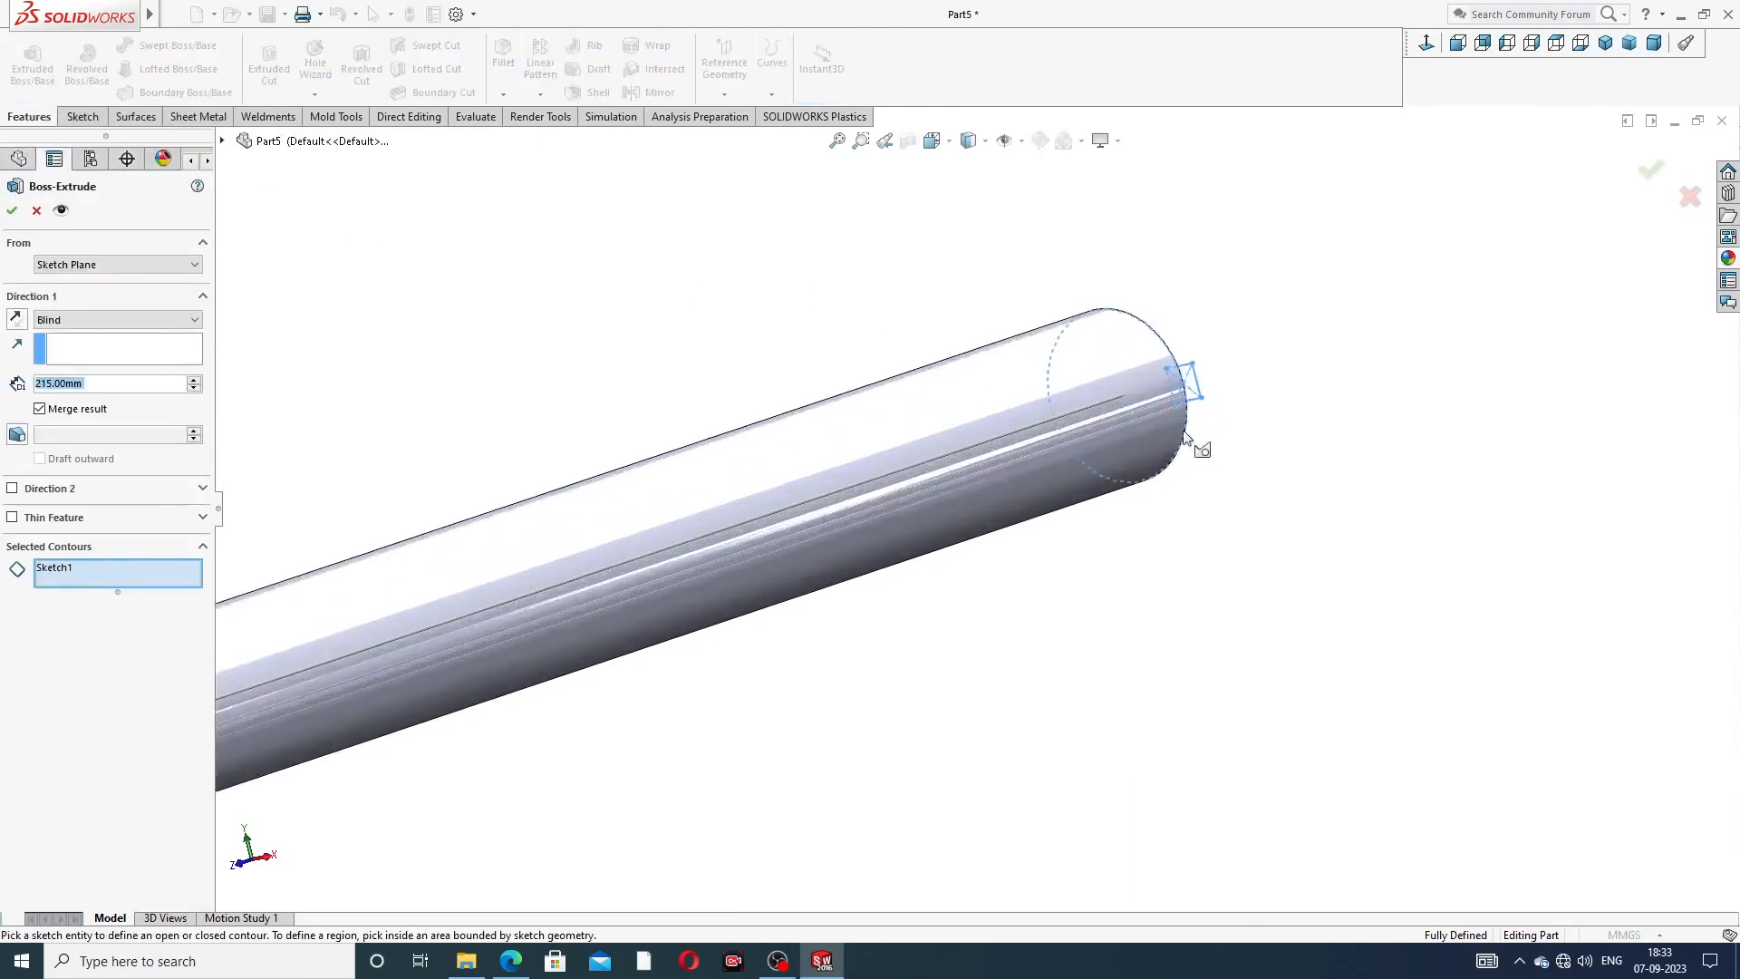
{"action": "scroll", "coordinate": [1184, 438], "scroll_direction": "down", "scroll_amount": 2}
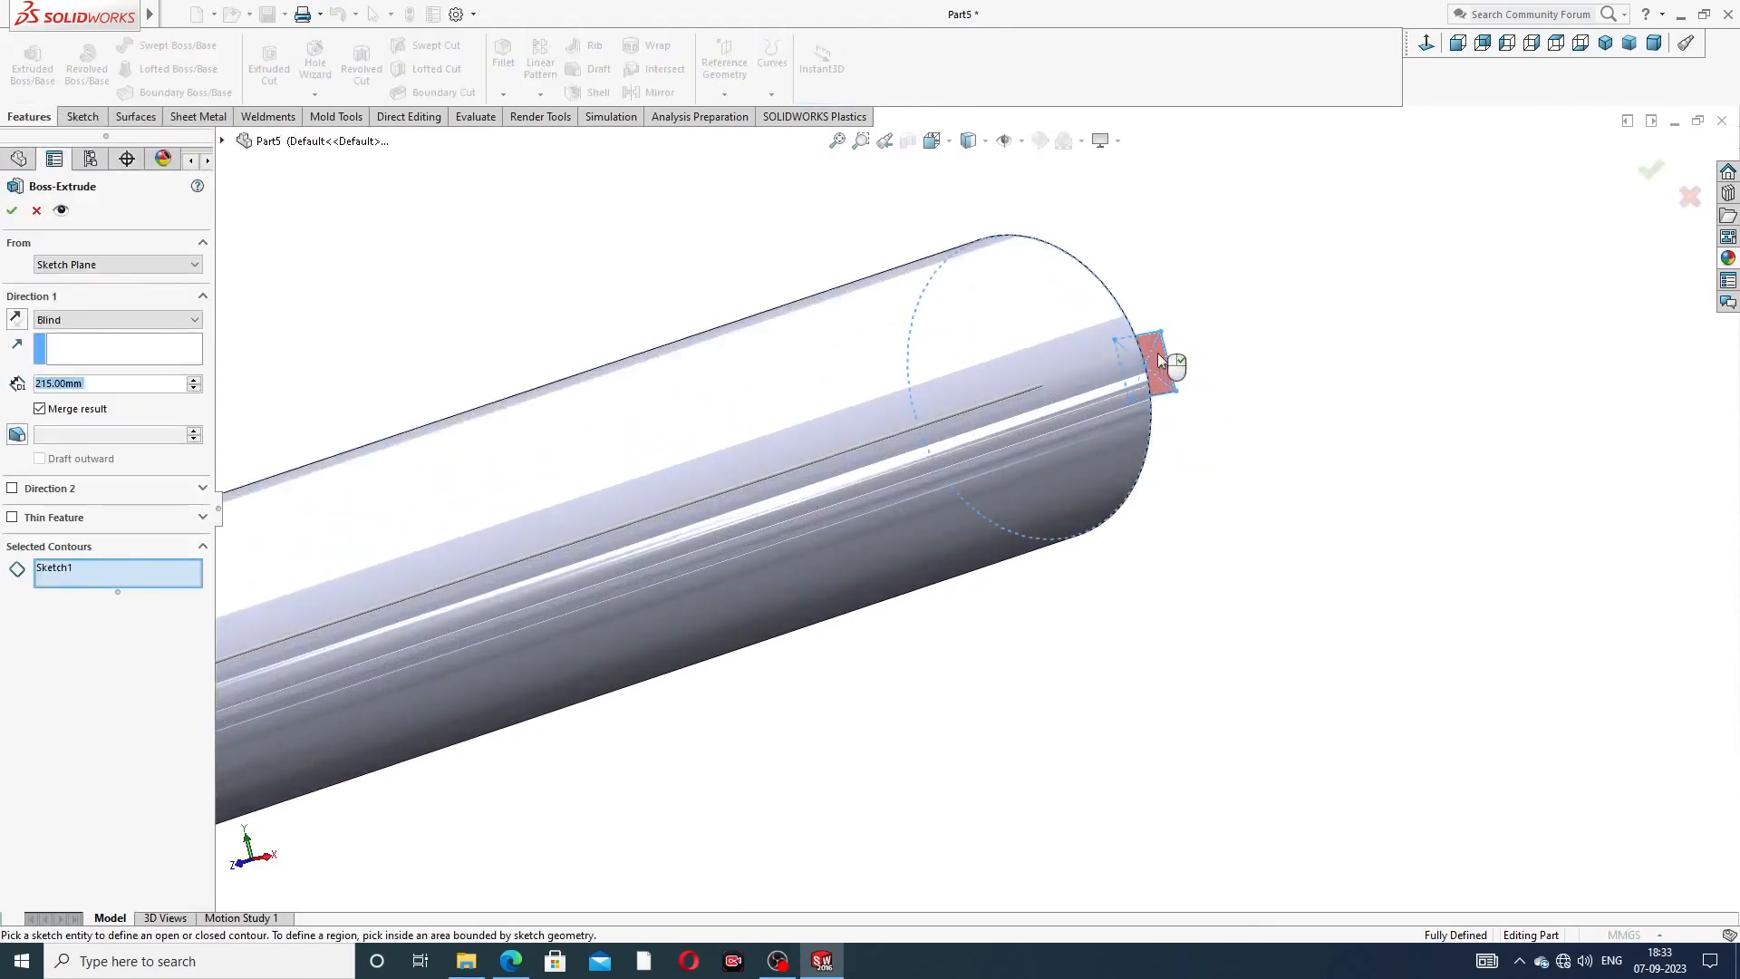
{"action": "left_click", "coordinate": [1157, 353]}
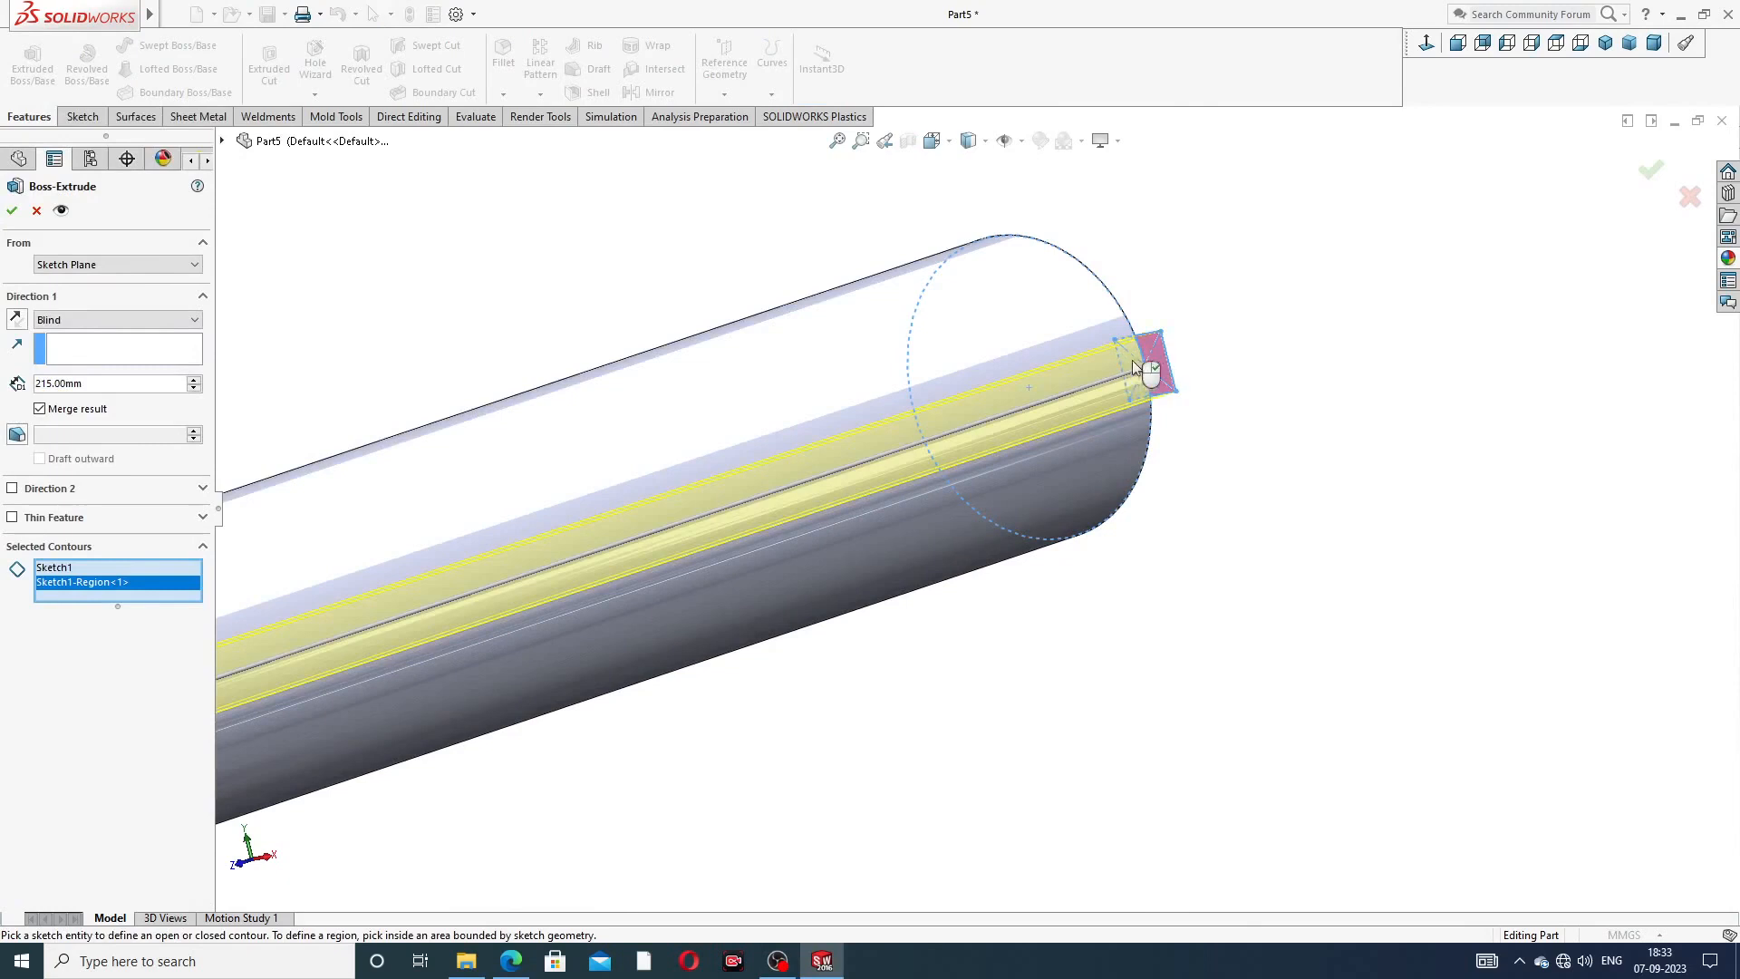
{"action": "mouse_move", "coordinate": [1133, 361]}
{"action": "middle_mouse_down"}
{"action": "mouse_move", "coordinate": [1255, 377]}
{"action": "mouse_move", "coordinate": [1090, 367]}
{"action": "mouse_move", "coordinate": [1157, 373]}
{"action": "mouse_move", "coordinate": [1140, 368]}
{"action": "middle_mouse_up"}
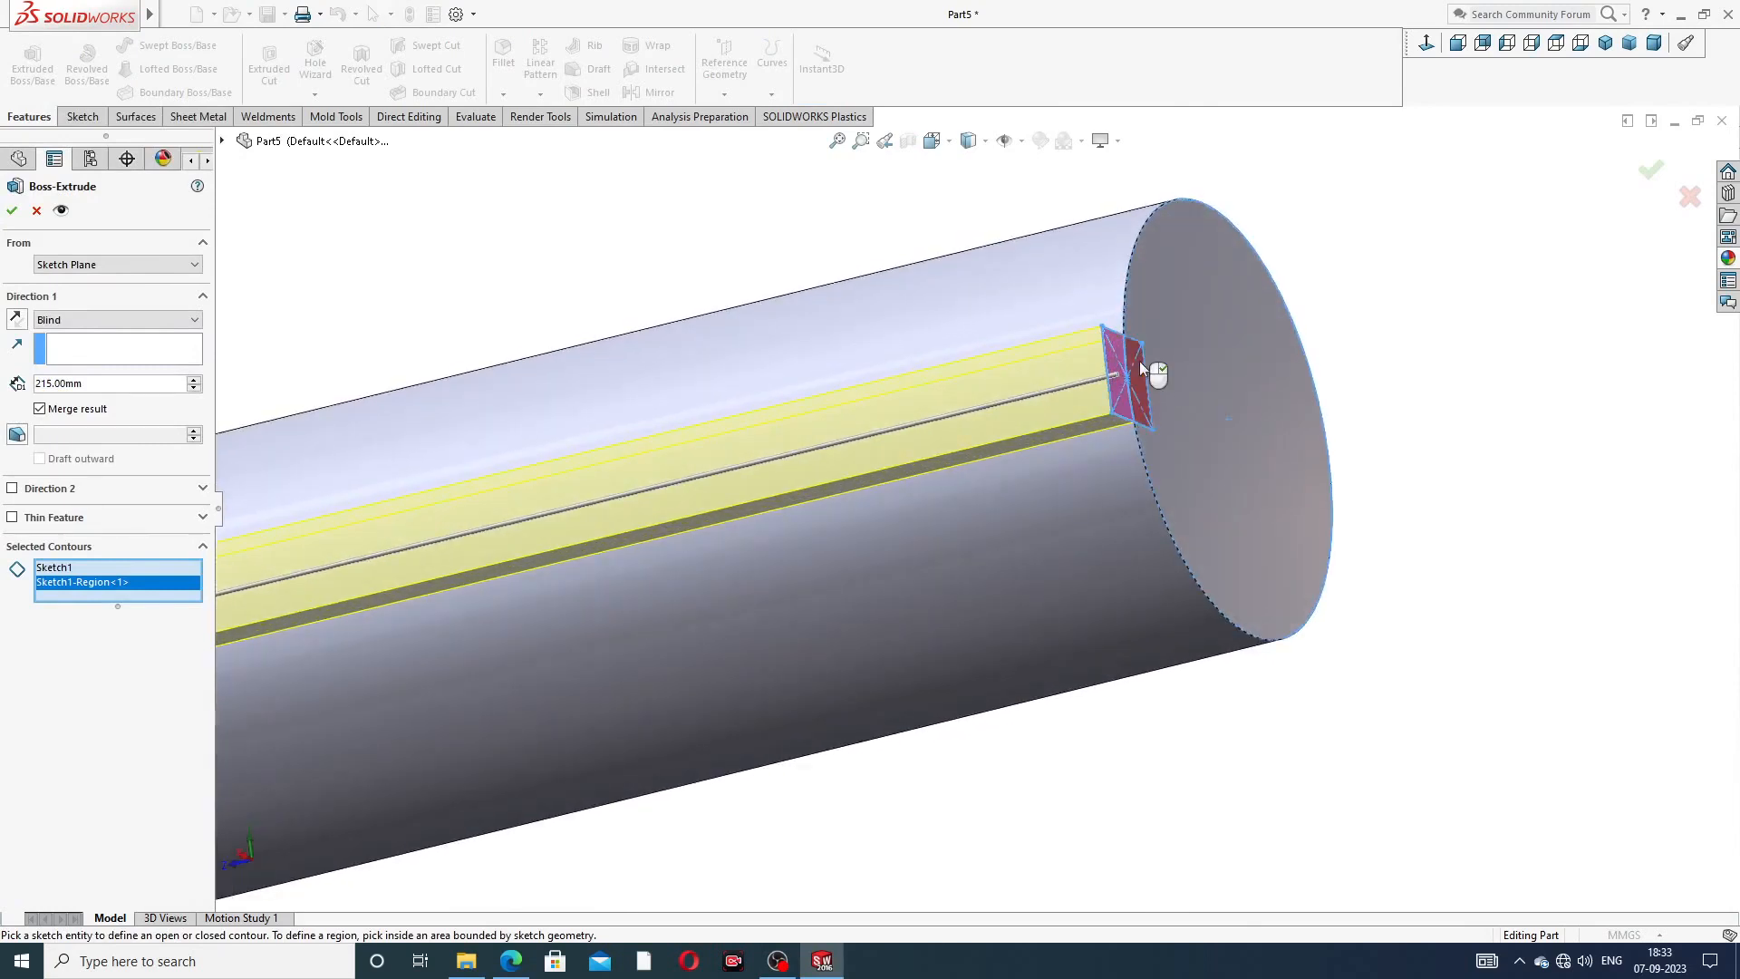
{"action": "left_click", "coordinate": [1139, 361]}
{"action": "scroll", "coordinate": [1128, 449], "scroll_direction": "up", "scroll_amount": 5}
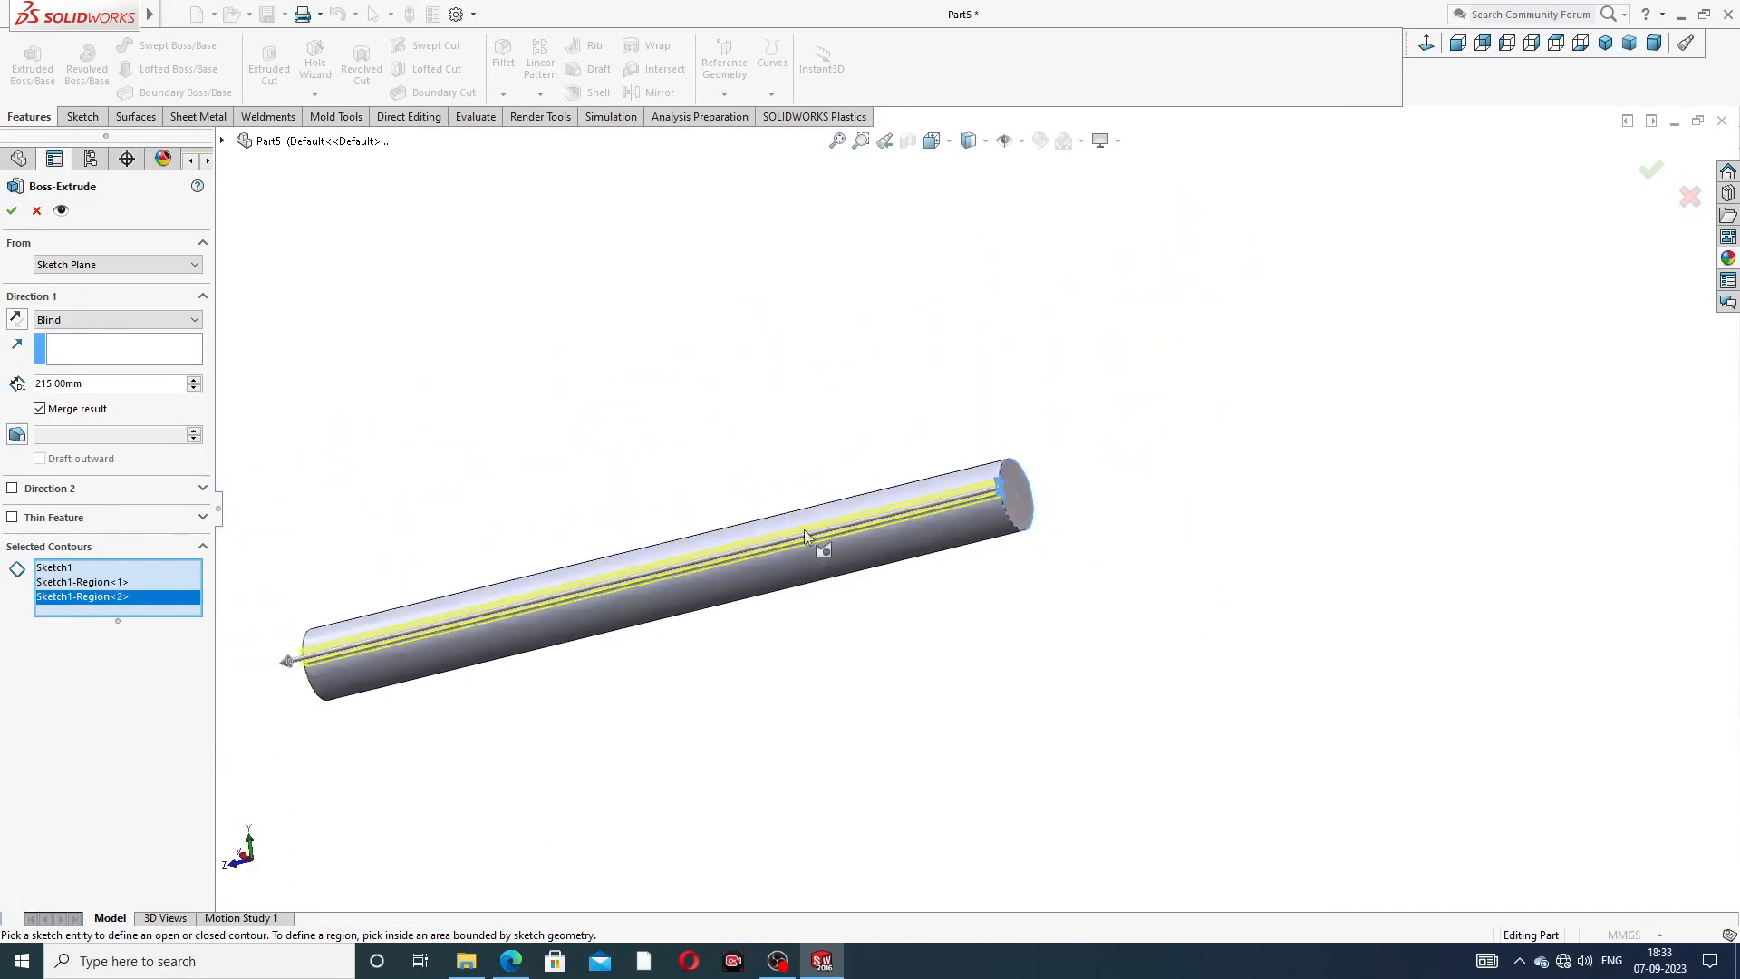
{"action": "scroll", "coordinate": [835, 629], "scroll_direction": "down", "scroll_amount": 3}
{"action": "scroll", "coordinate": [893, 601], "scroll_direction": "up", "scroll_amount": 4}
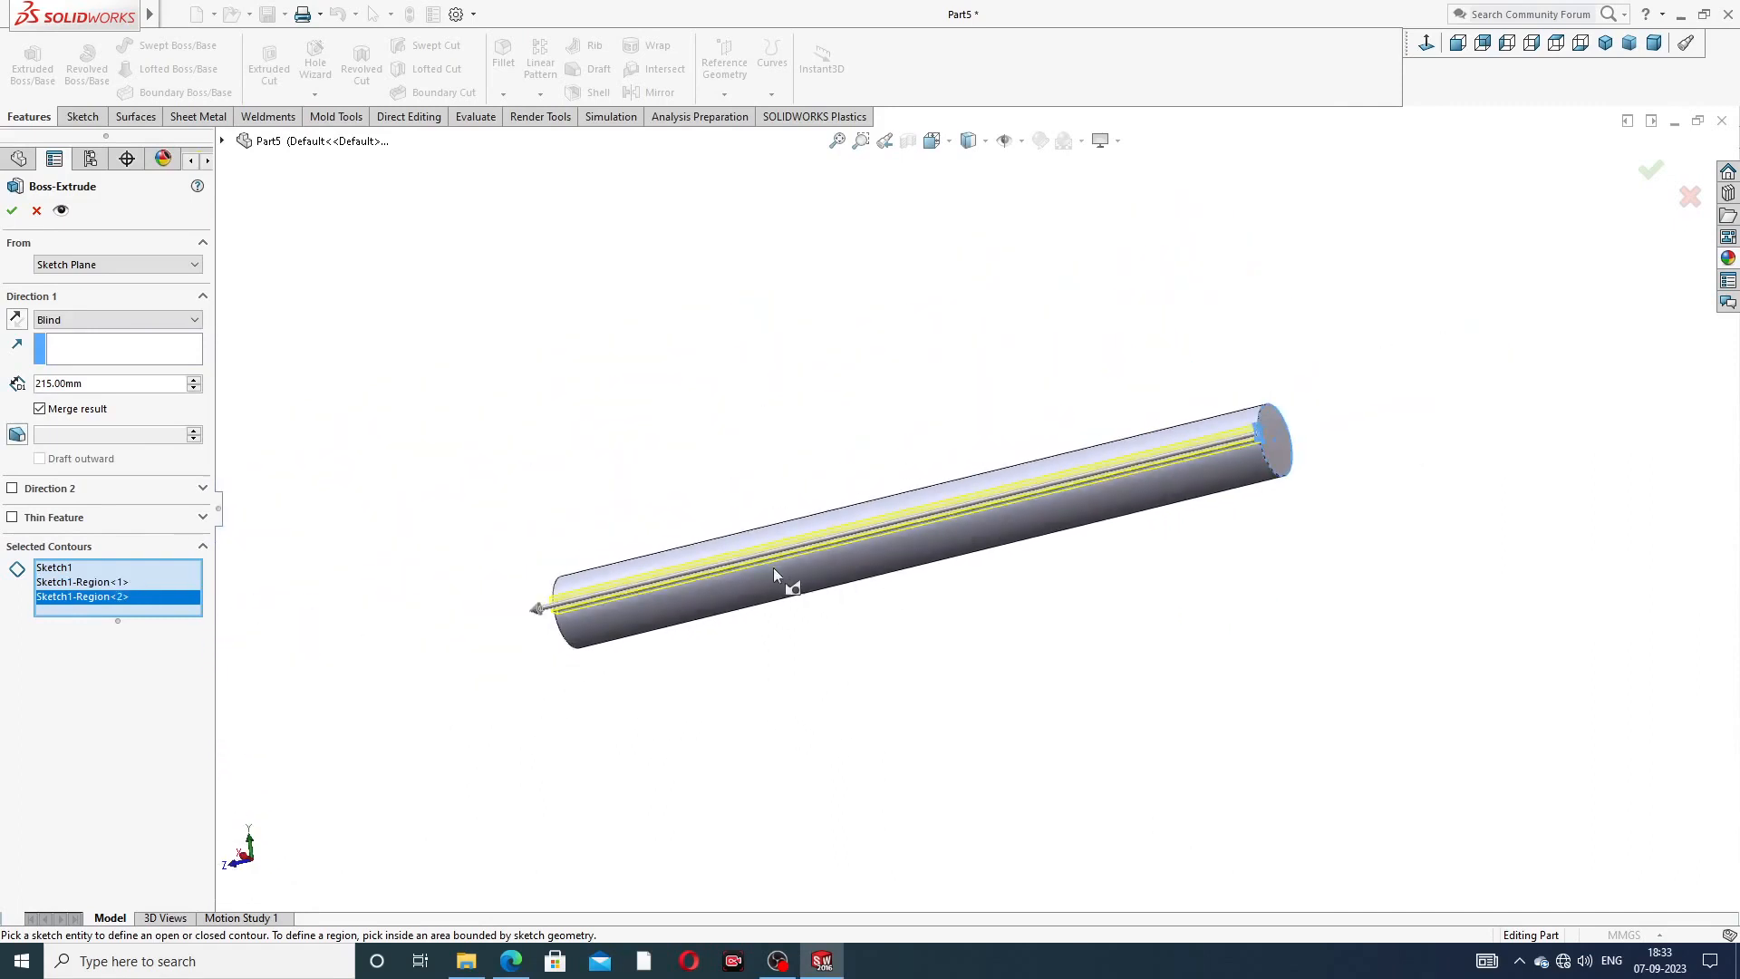
{"action": "scroll", "coordinate": [776, 568], "scroll_direction": "down", "scroll_amount": 2}
{"action": "middle_click_drag", "start_coordinate": [948, 614], "coordinate": [948, 524]}
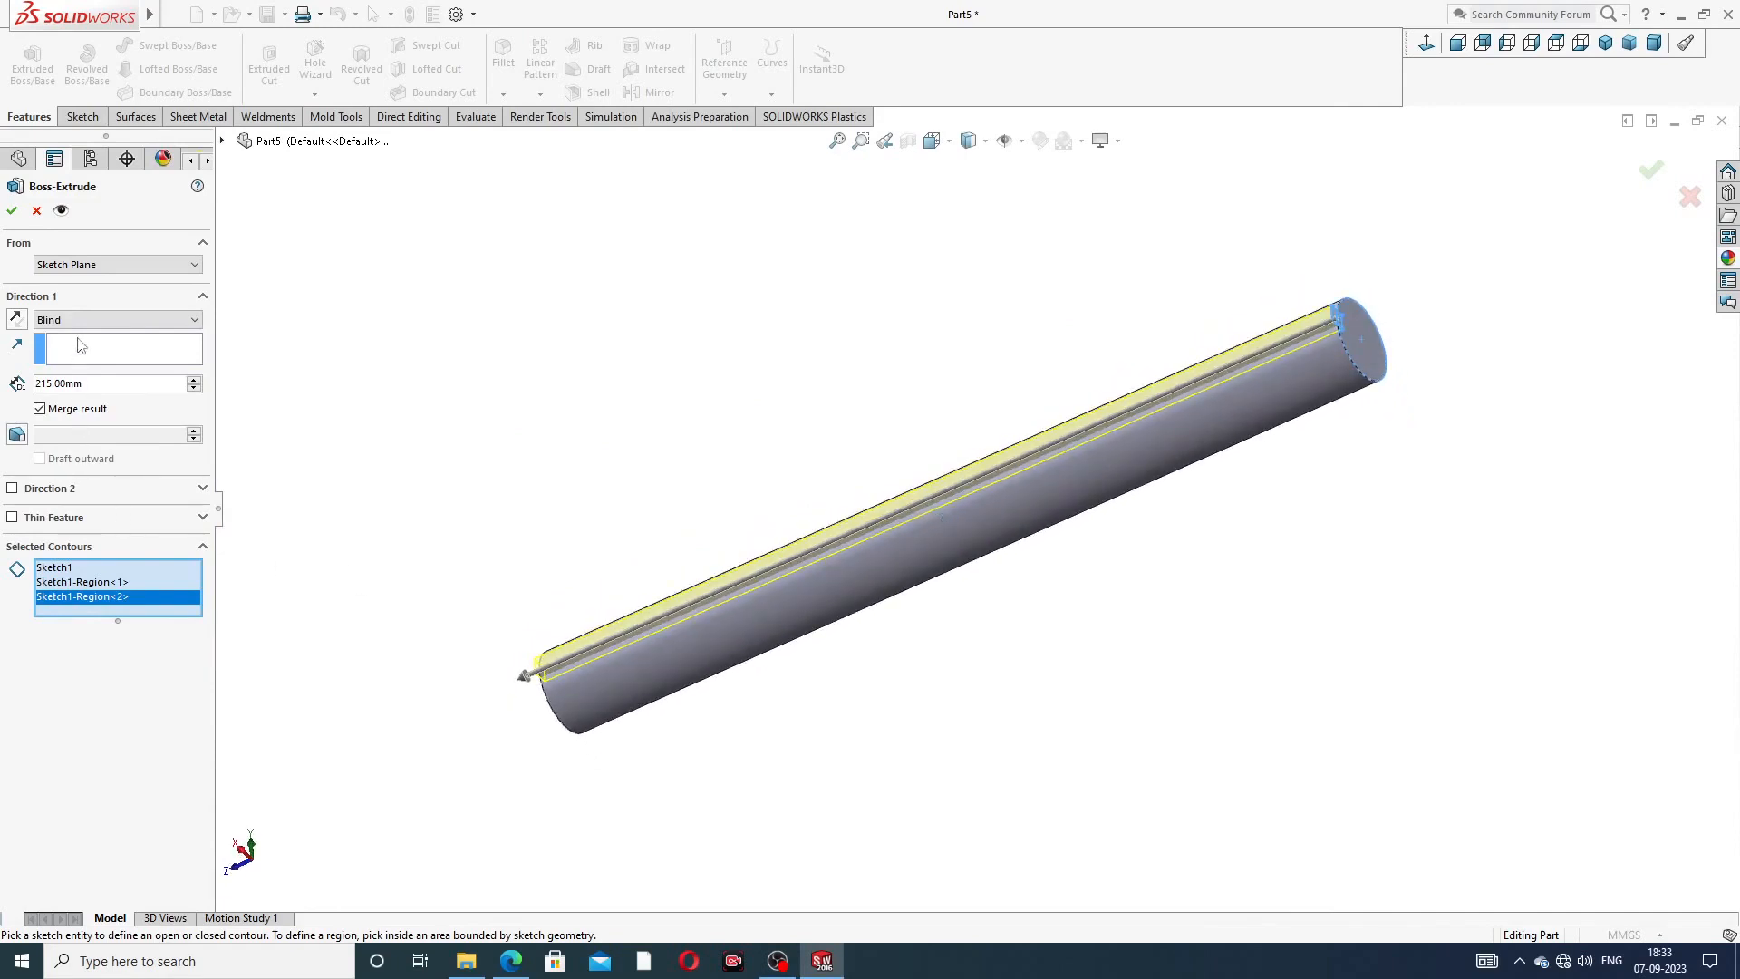
- Extrude the square key regions 150 mm, starting at a 40 mm offset from the sketch plane
{"action": "left_click_drag", "start_coordinate": [89, 385], "coordinate": [4, 391]}
{"action": "type", "text": "150"}
{"action": "key", "text": "Return"}
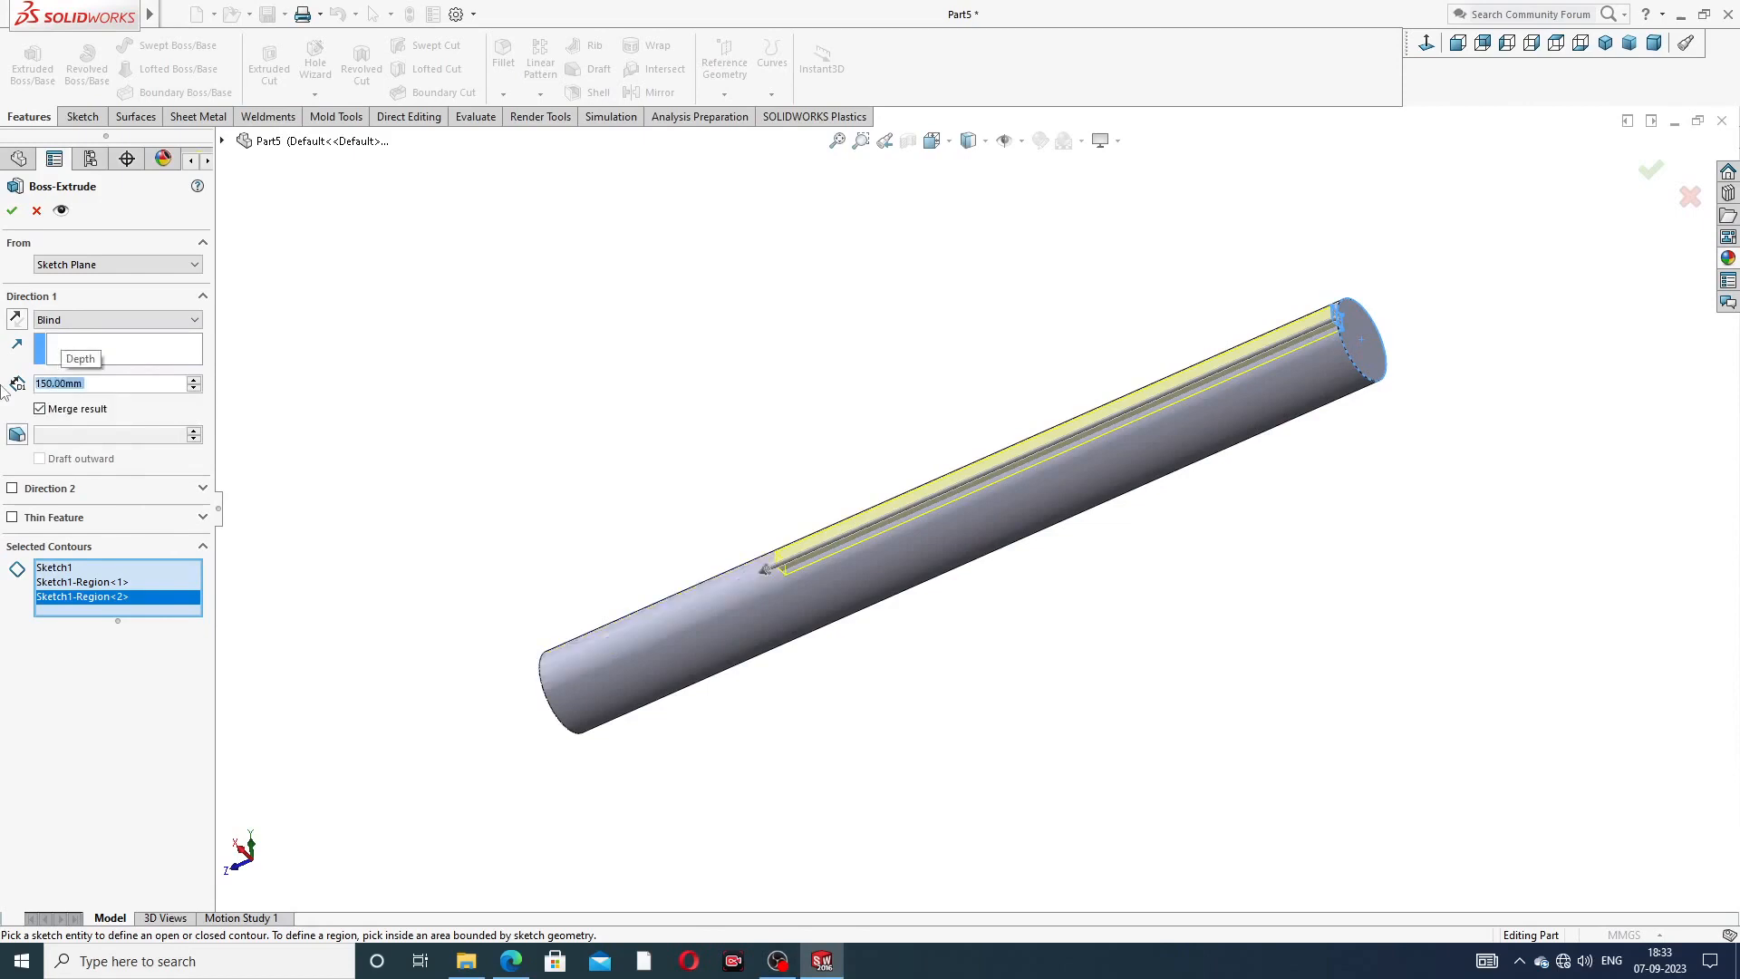
{"action": "left_click", "coordinate": [95, 265]}
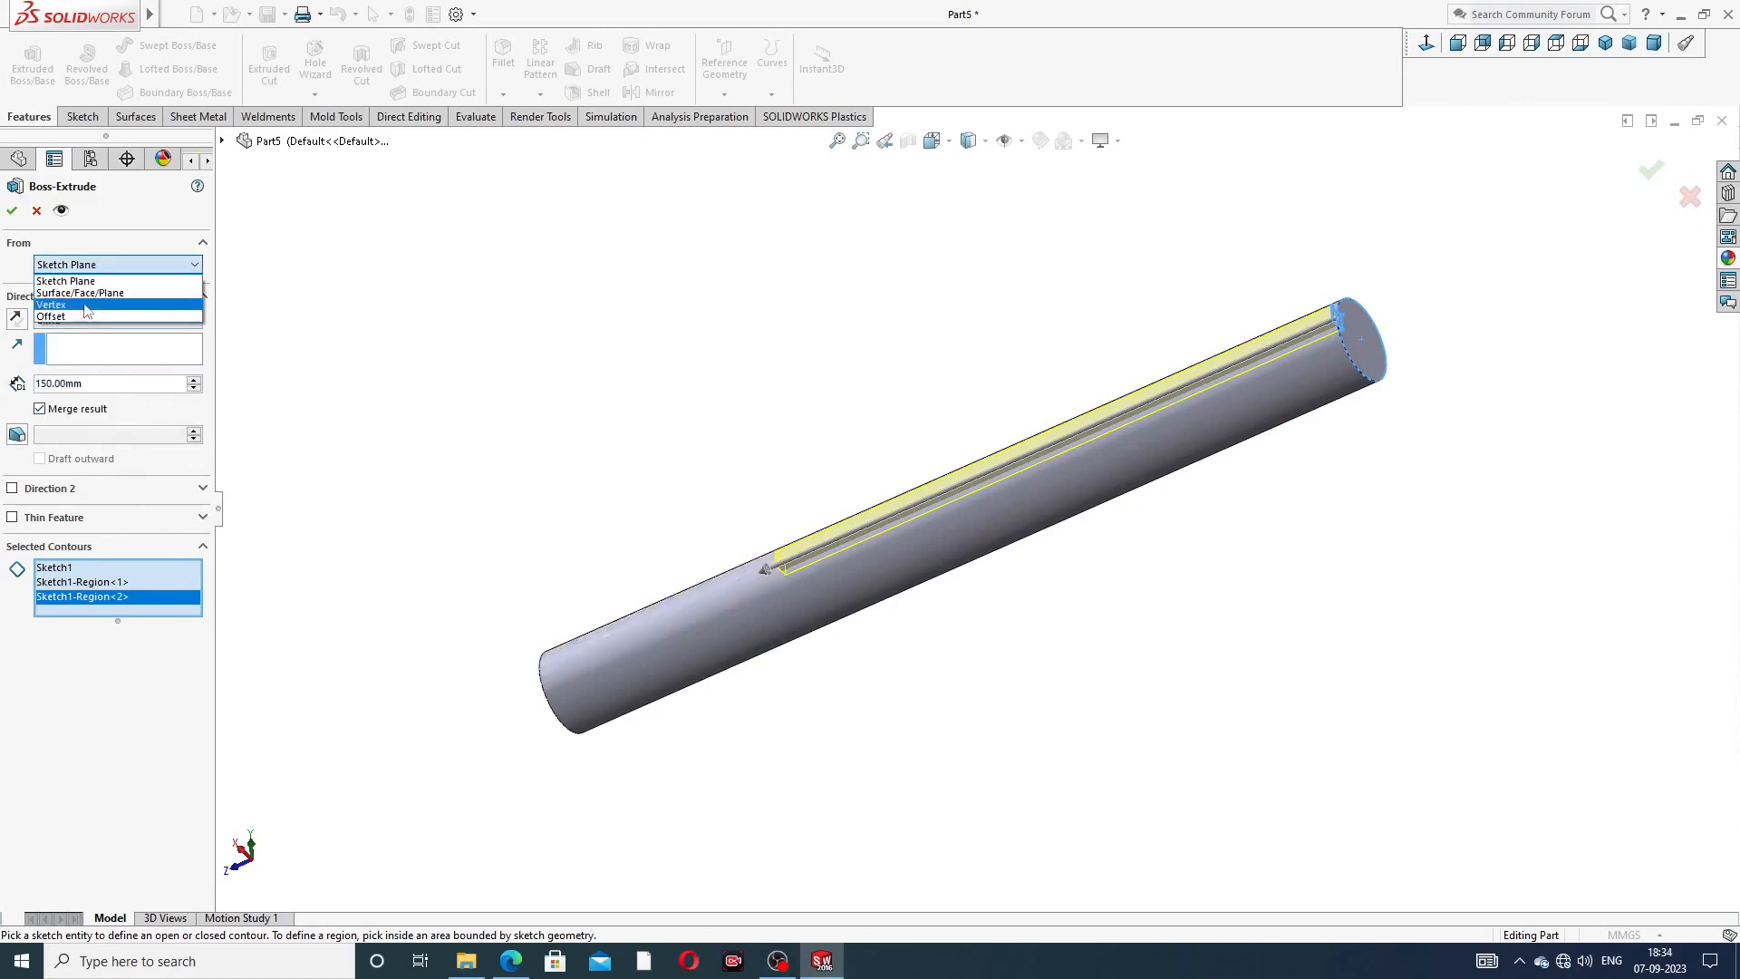
{"action": "left_click", "coordinate": [82, 315]}
{"action": "left_click_drag", "start_coordinate": [49, 295], "coordinate": [17, 303]}
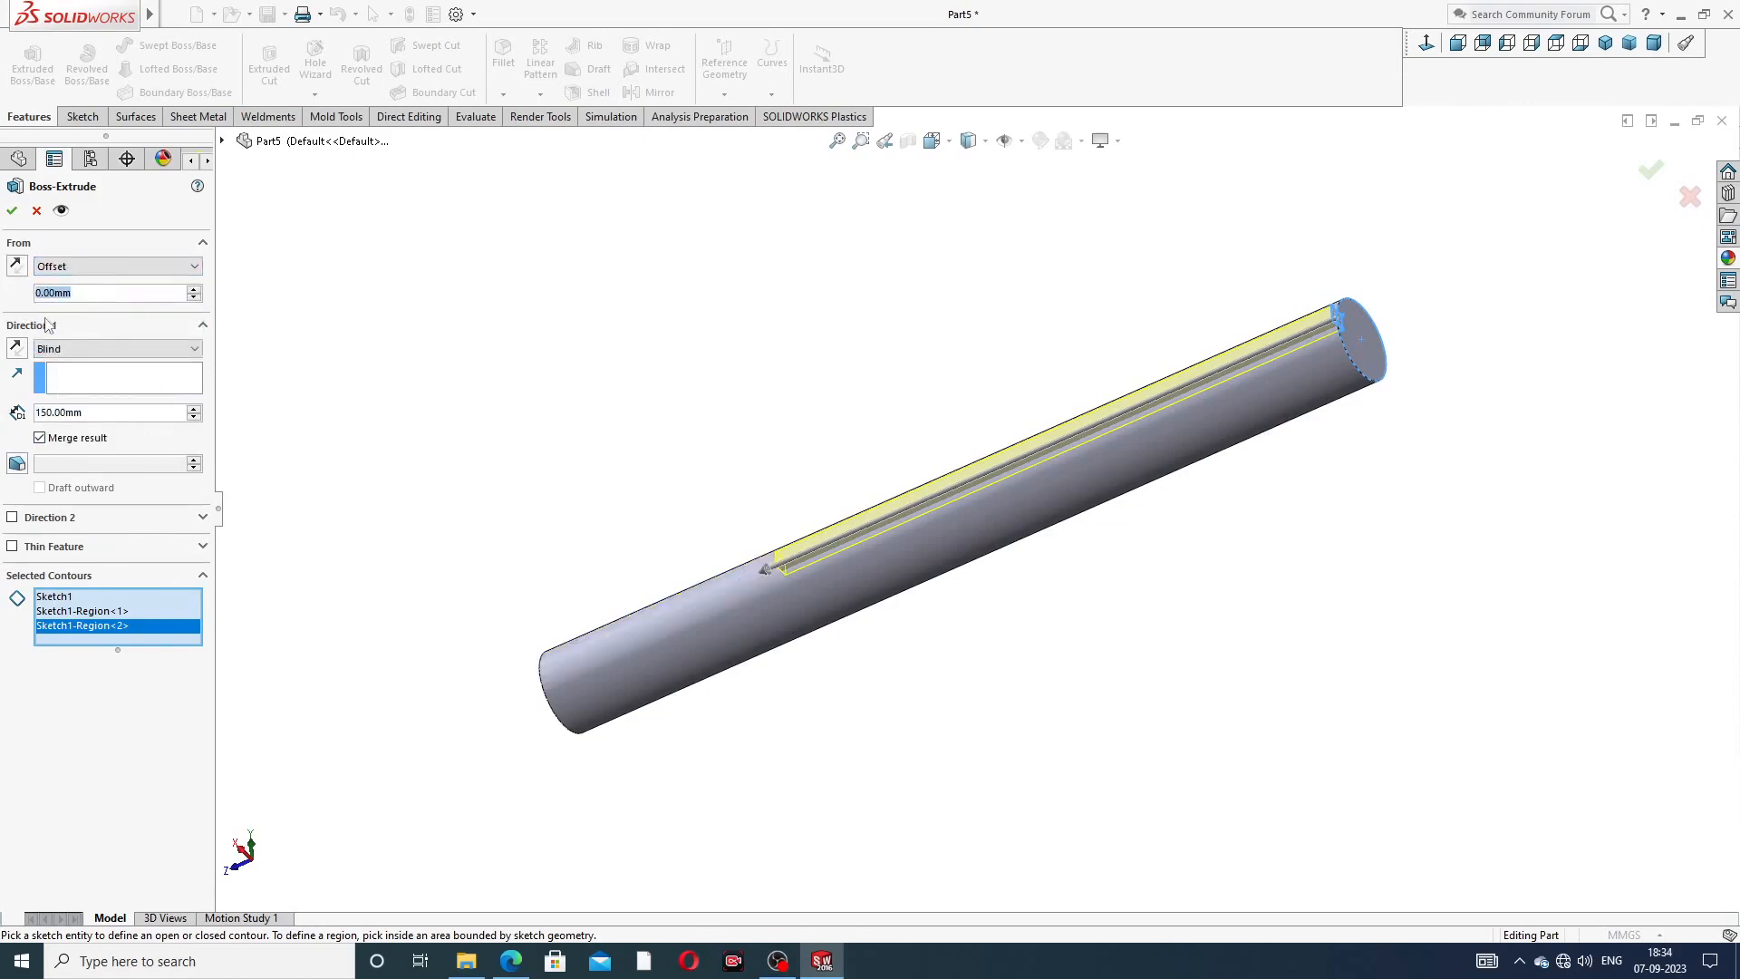
{"action": "type", "text": "40"}
{"action": "key", "text": "Return"}
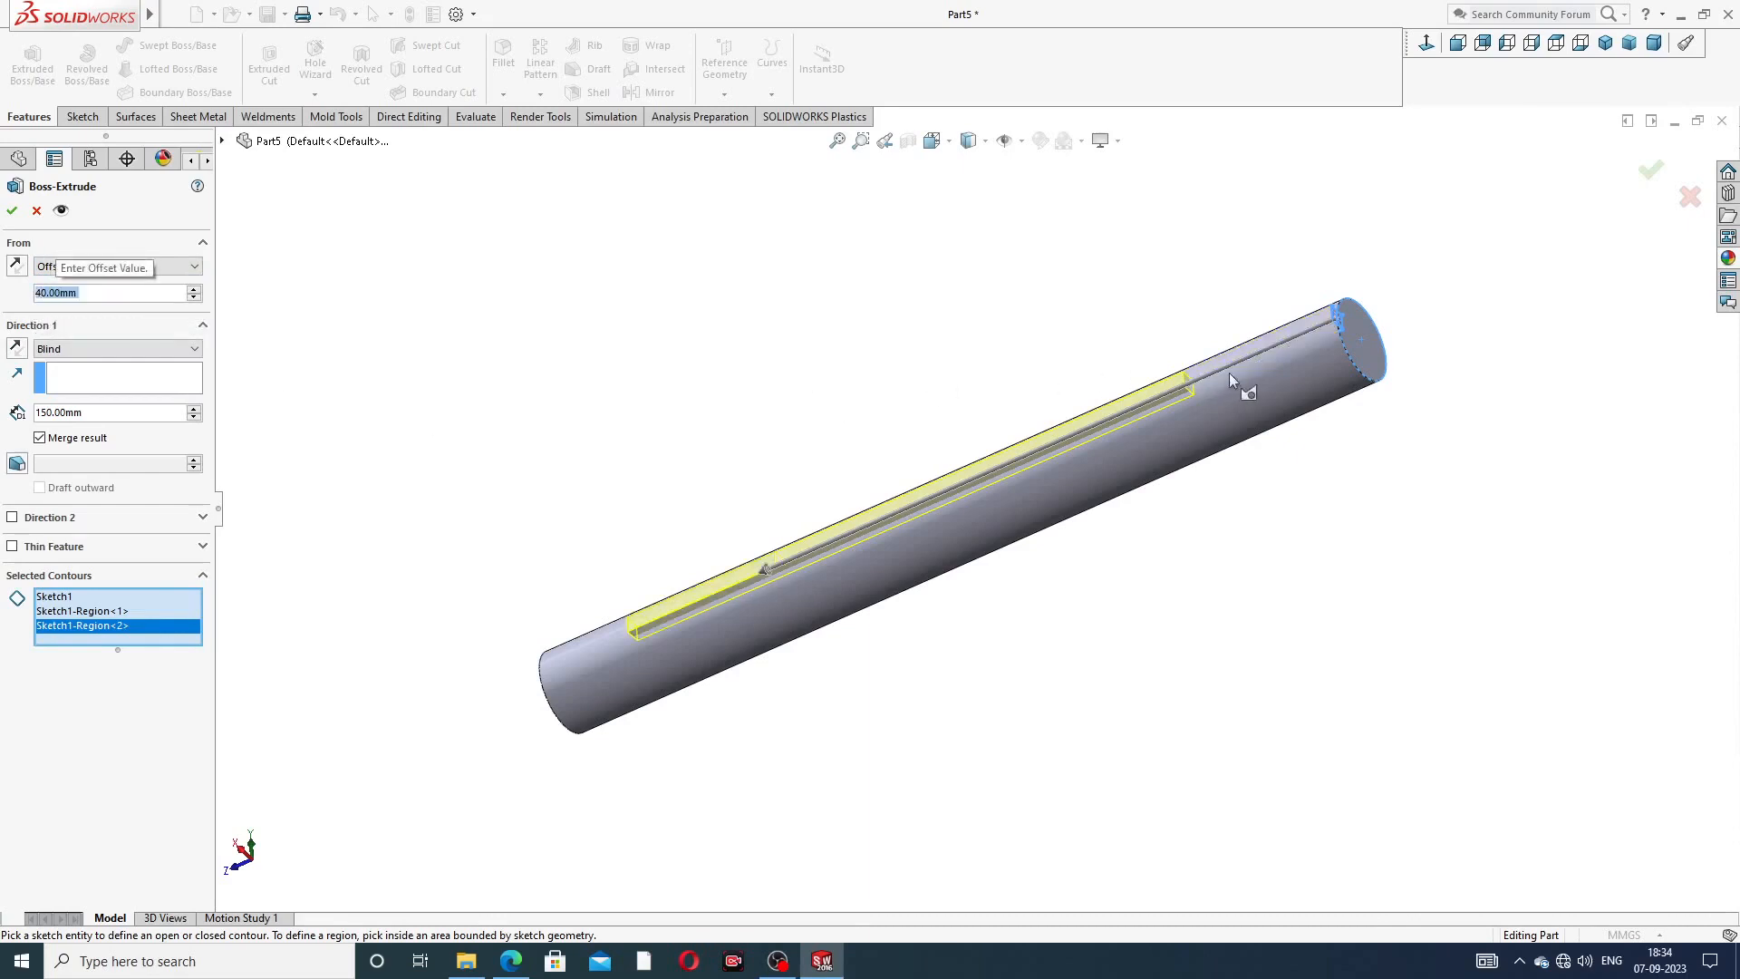
{"action": "middle_click_drag", "start_coordinate": [1307, 483], "coordinate": [1365, 506]}
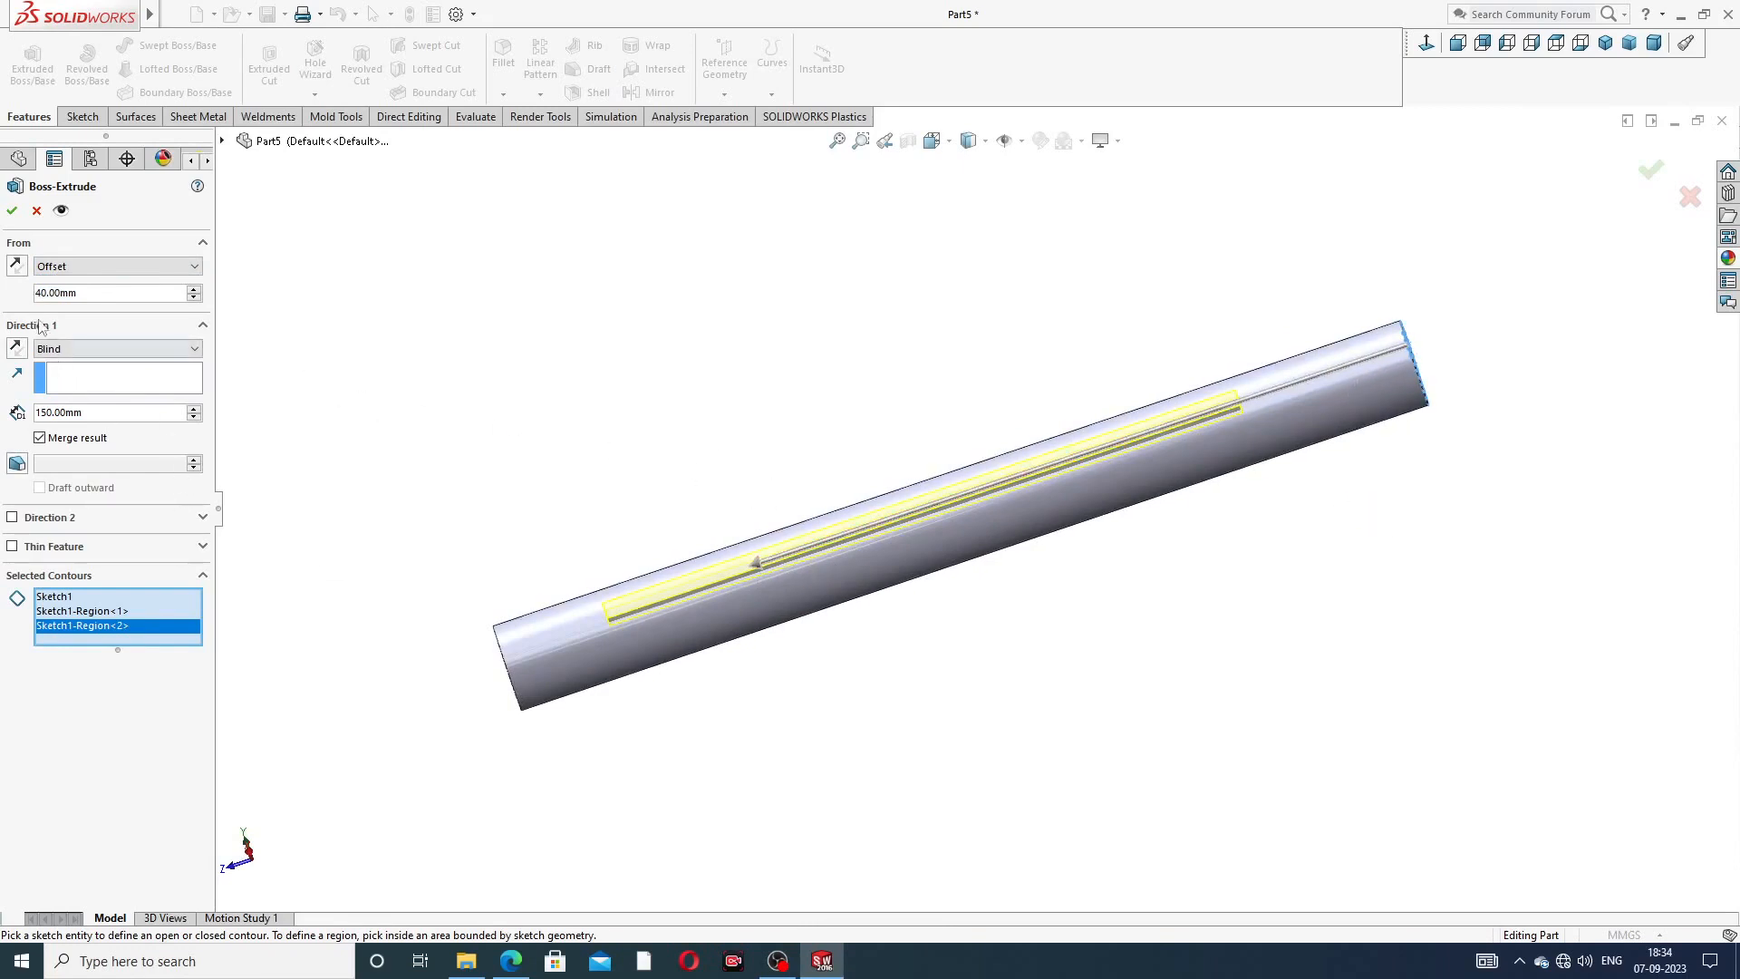
{"action": "left_click", "coordinate": [12, 210]}
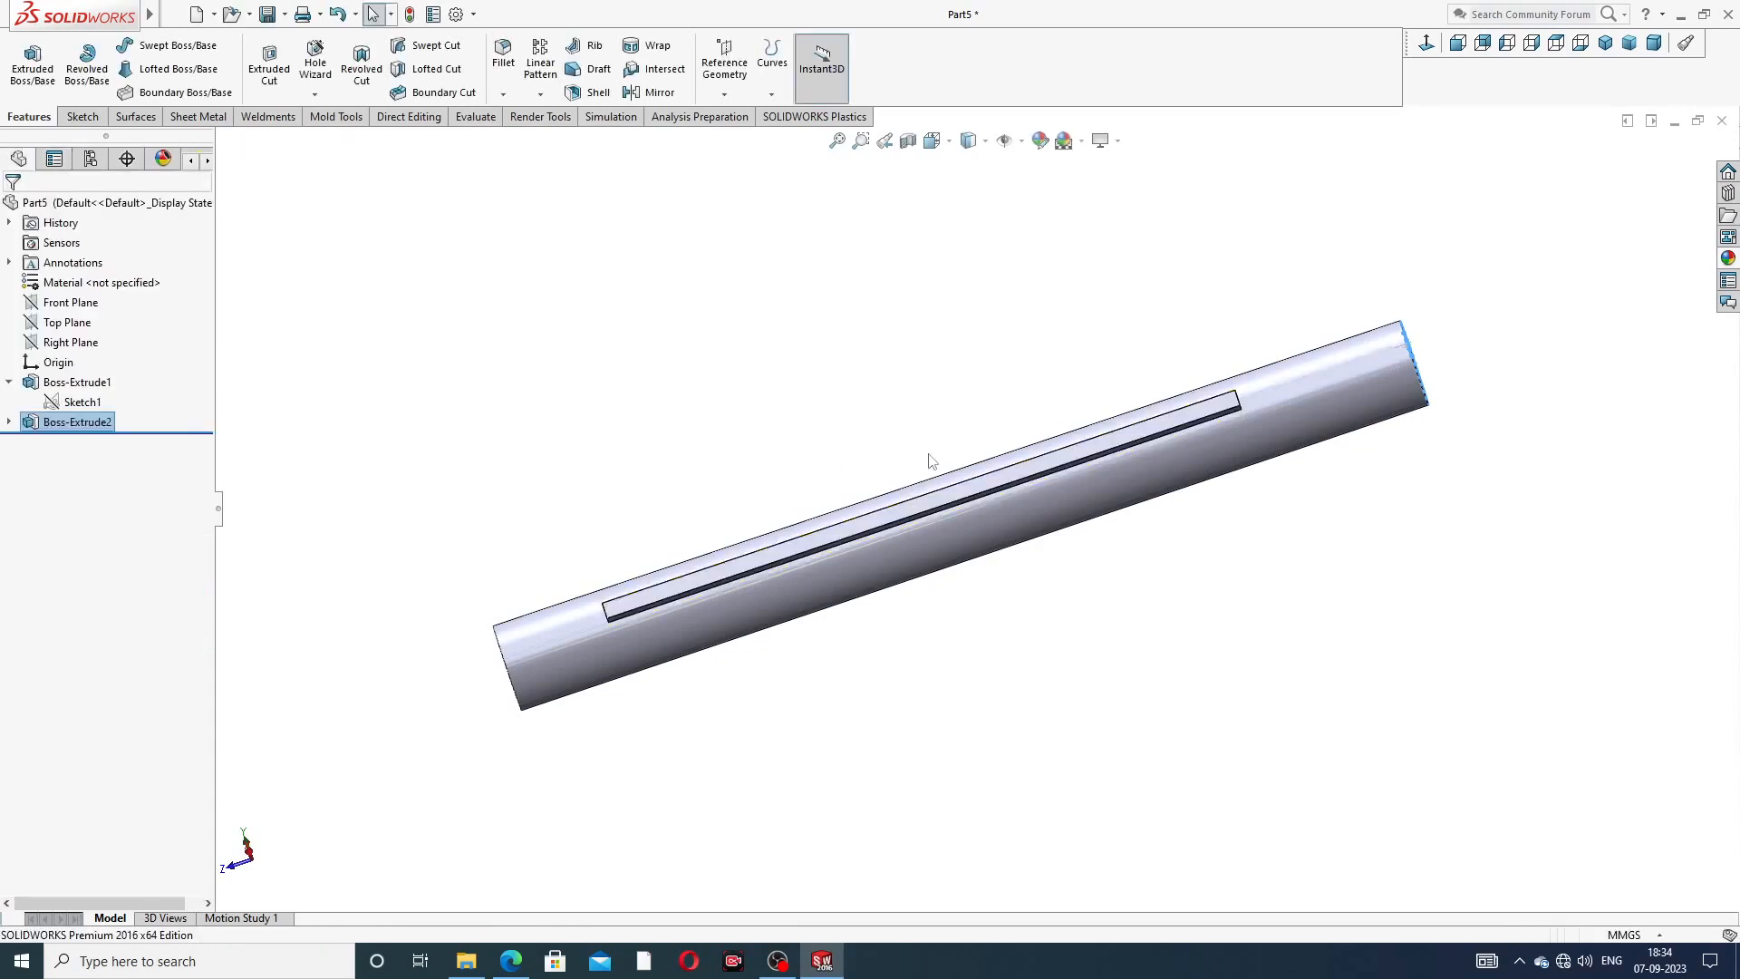
- Inspect the extruded key along the shaft and switch to the Part-01 shaft PDF drawing in the browser
{"action": "left_click", "coordinate": [962, 426]}
{"action": "middle_click_drag", "start_coordinate": [1206, 377], "coordinate": [998, 509]}
{"action": "scroll", "coordinate": [773, 541], "scroll_direction": "down", "scroll_amount": 2}
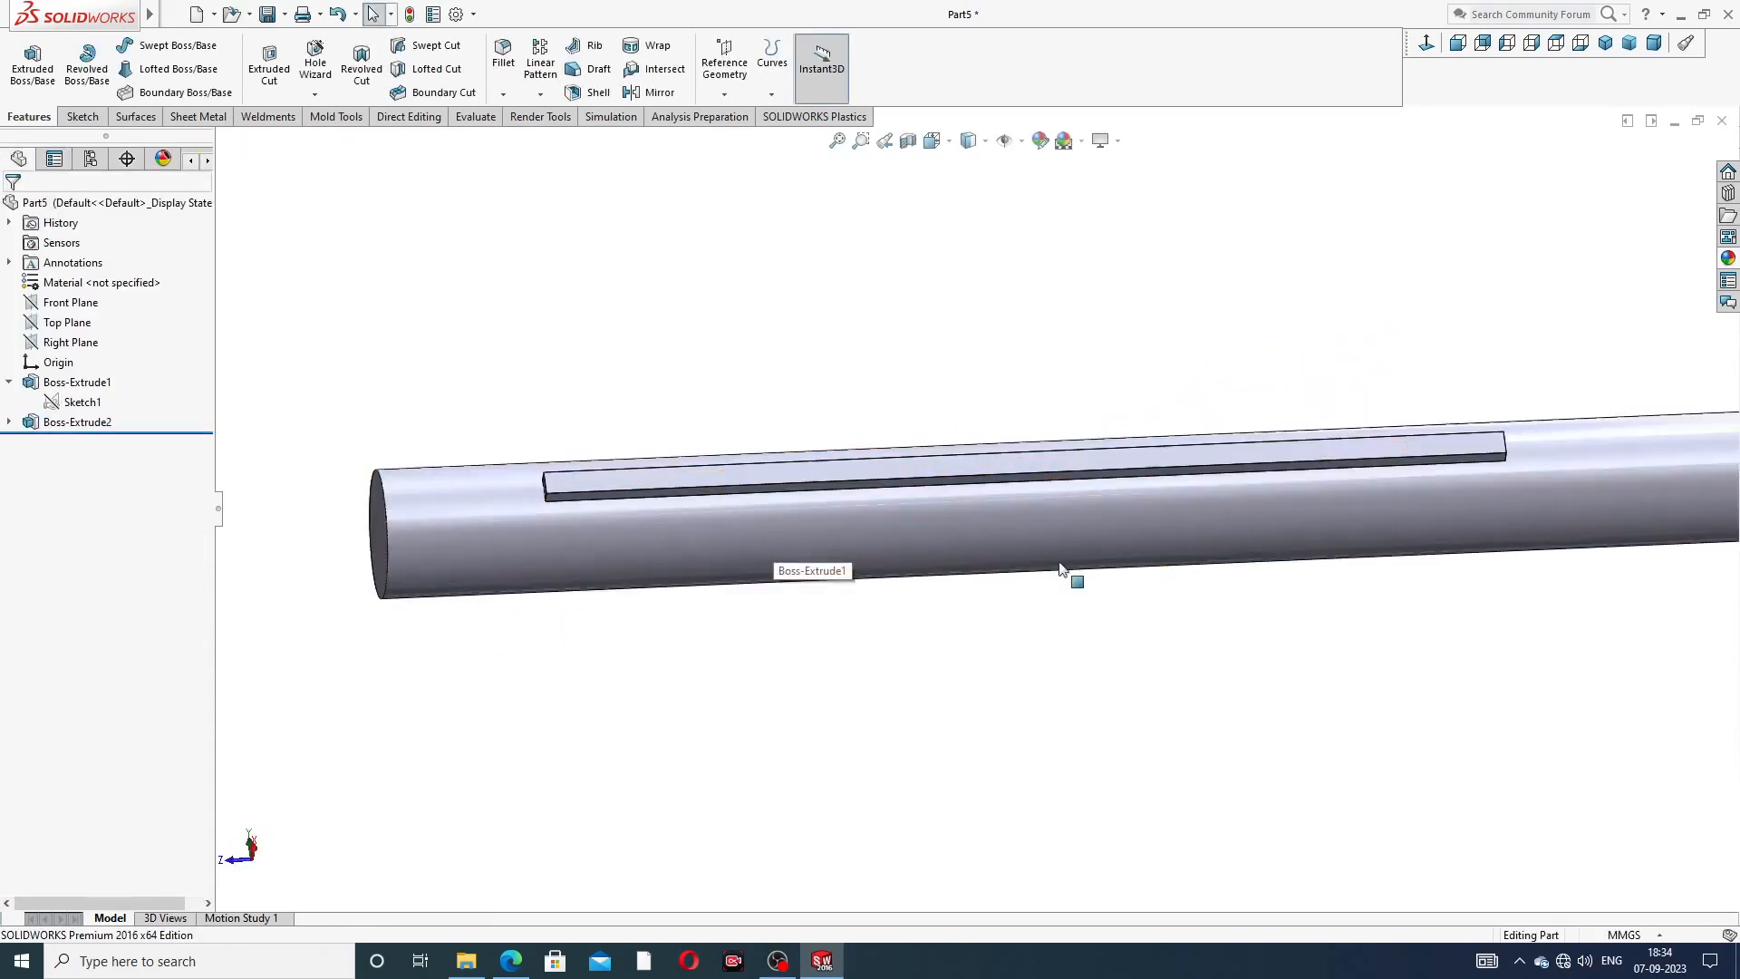
{"action": "scroll", "coordinate": [1042, 571], "scroll_direction": "up", "scroll_amount": 3}
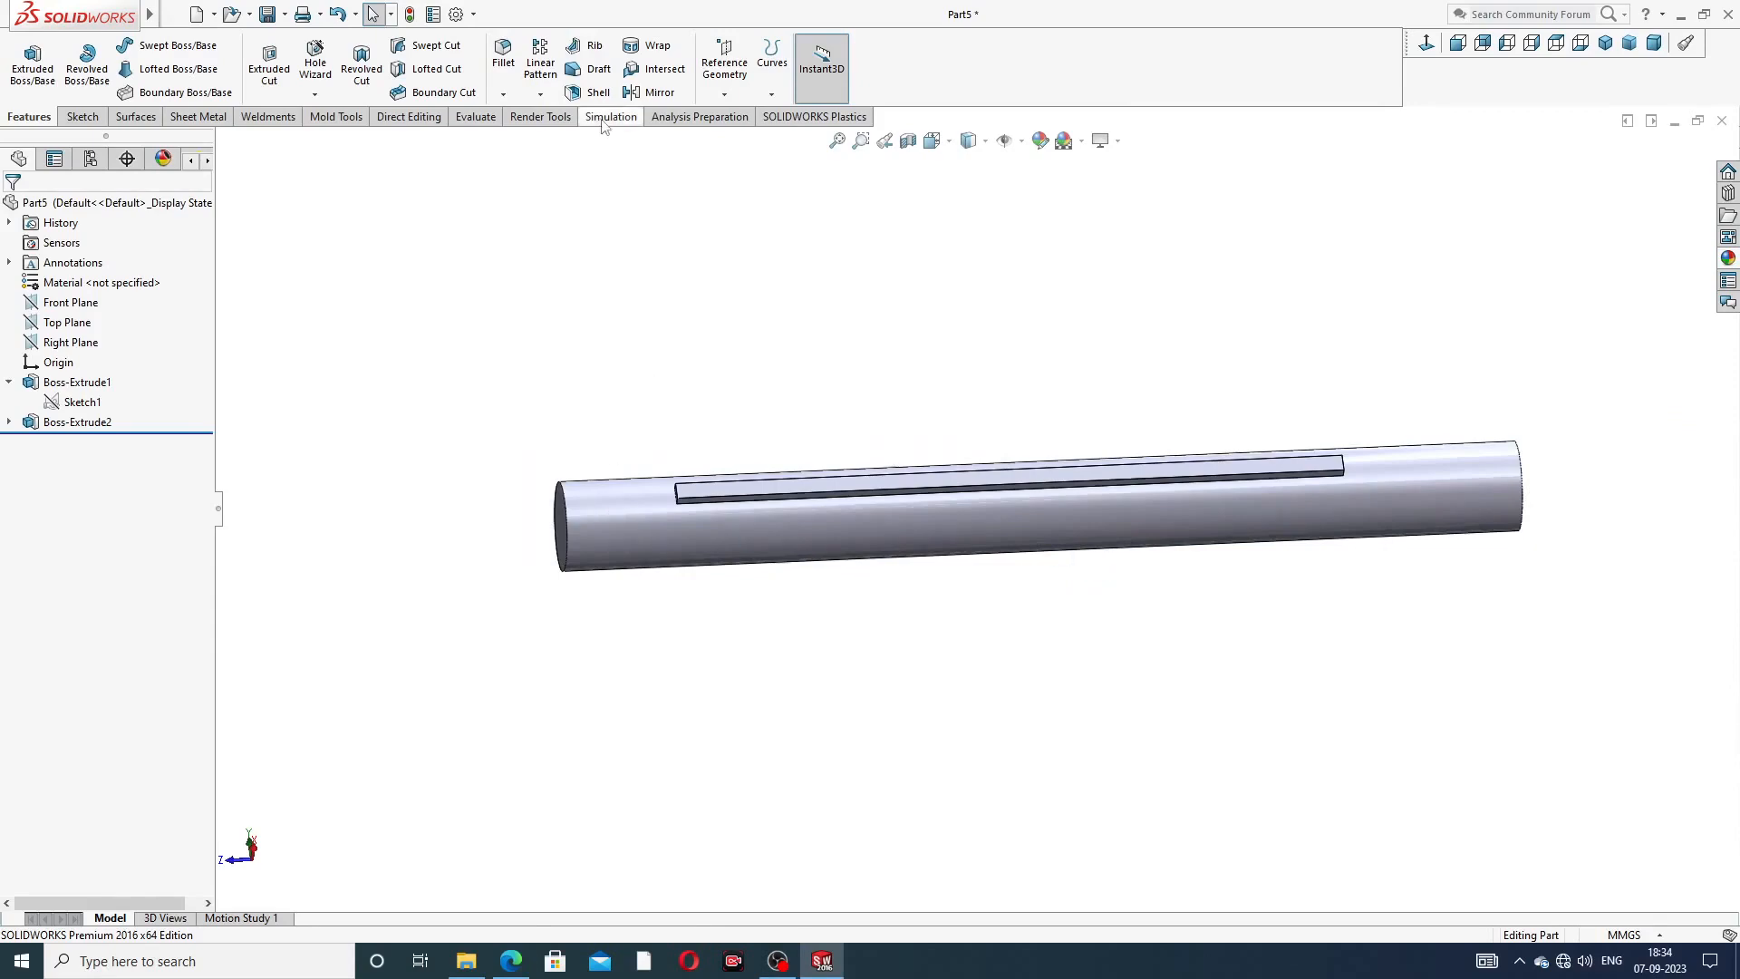
{"action": "left_click", "coordinate": [511, 959]}
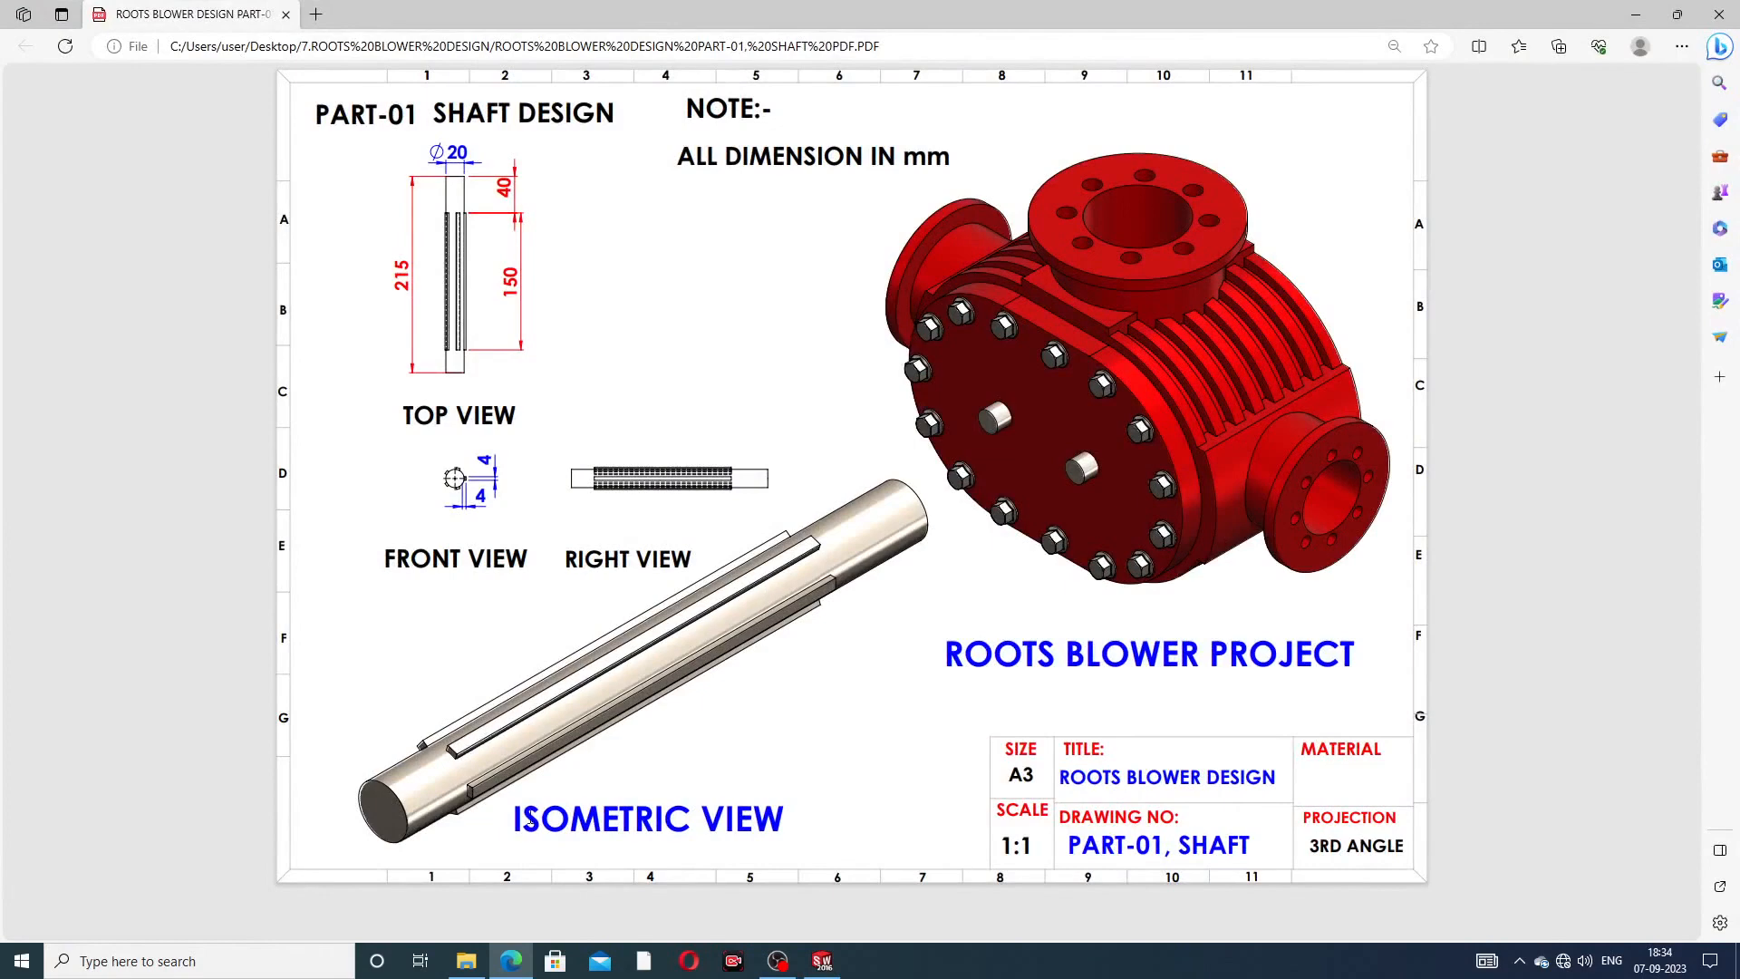
- Back in SOLIDWORKS, circular-pattern the key extrusion around the shaft's cylindrical face with 5 equally spaced instances over 360 degrees
{"action": "left_click", "coordinate": [511, 959]}
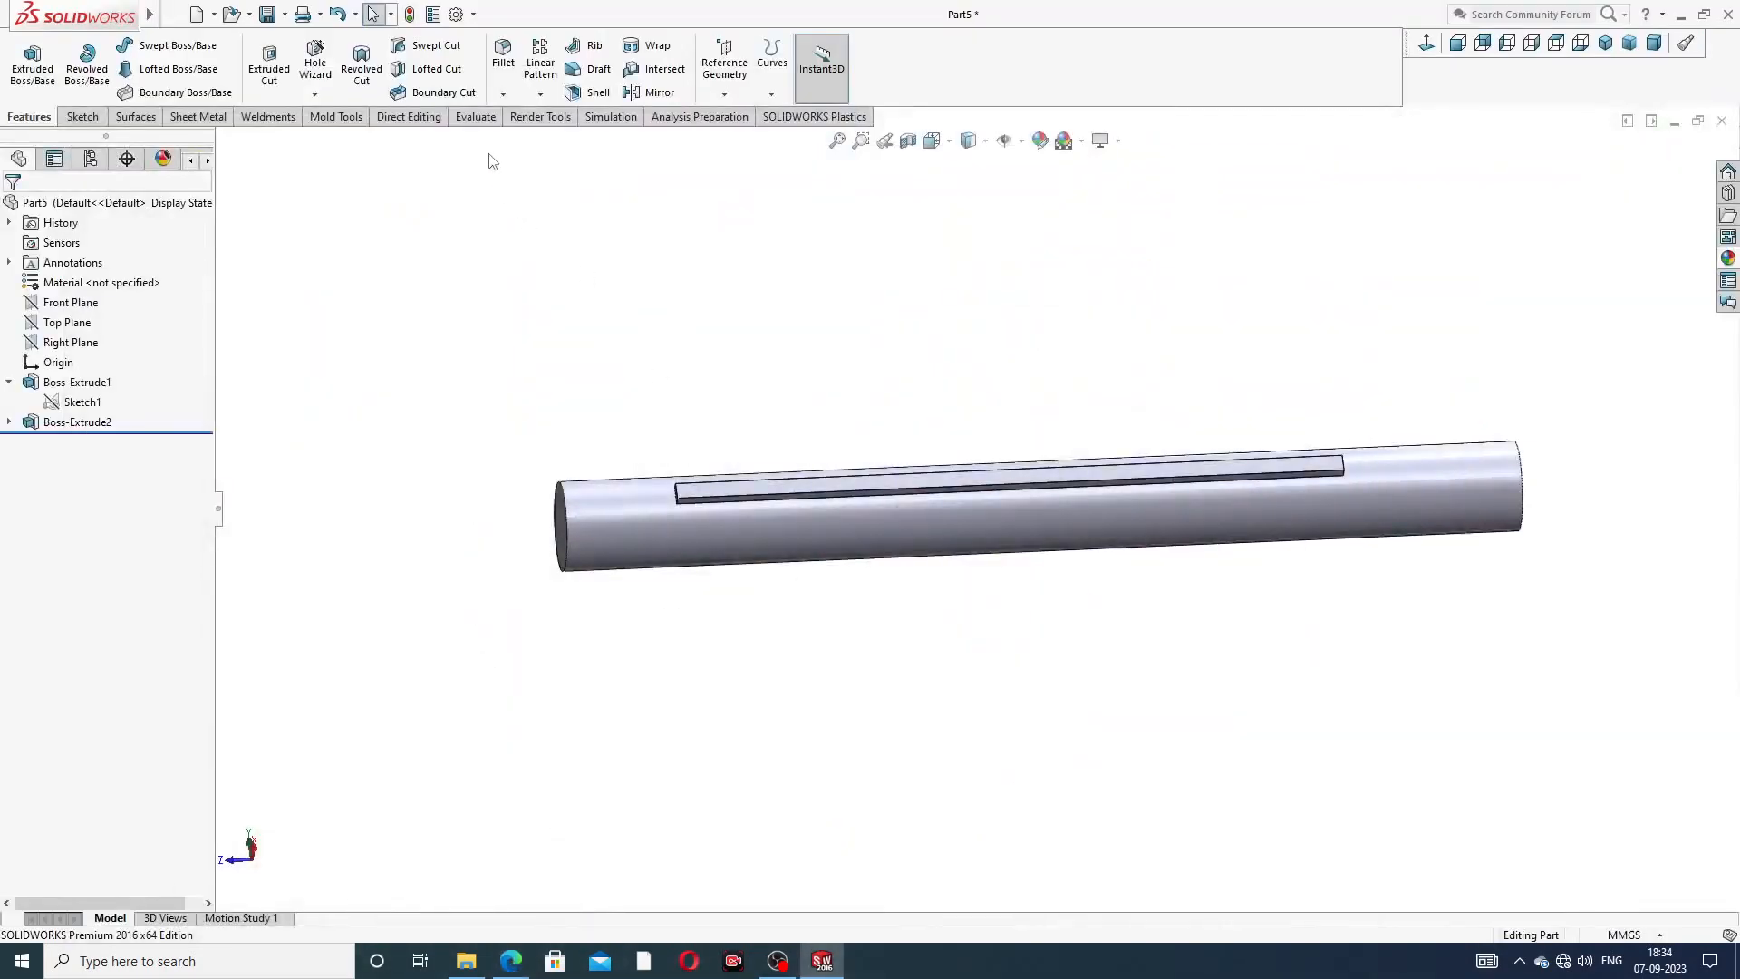
{"action": "left_click", "coordinate": [540, 94]}
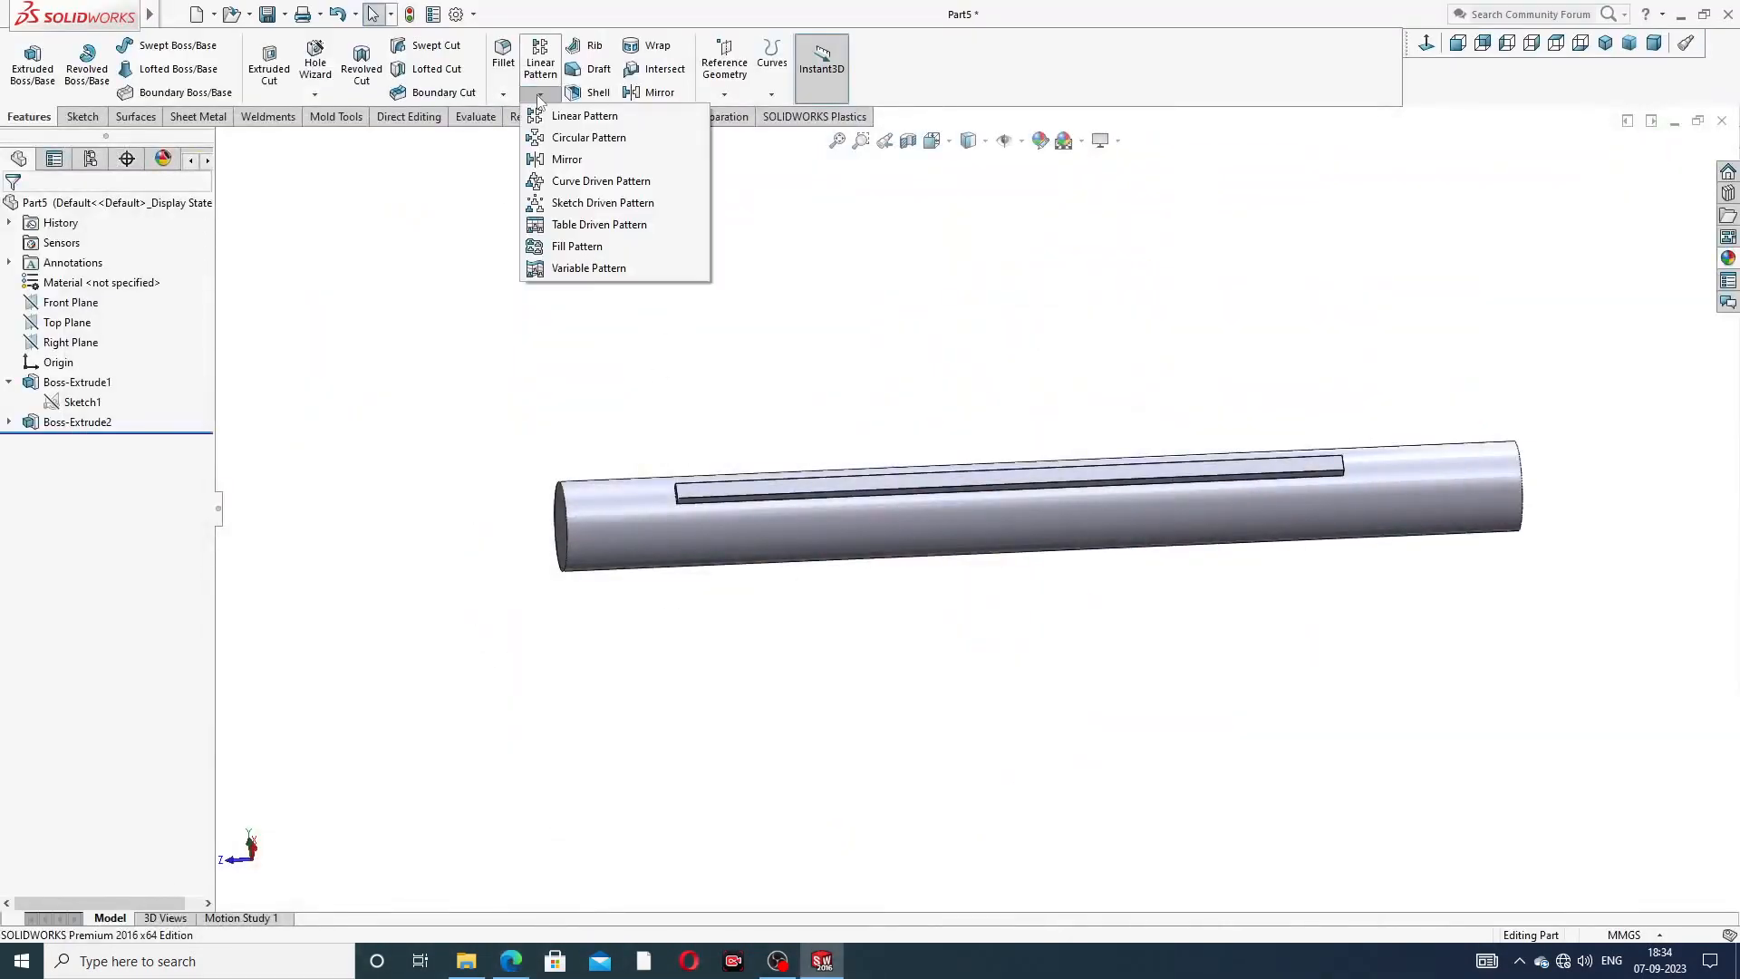
{"action": "left_click", "coordinate": [573, 138]}
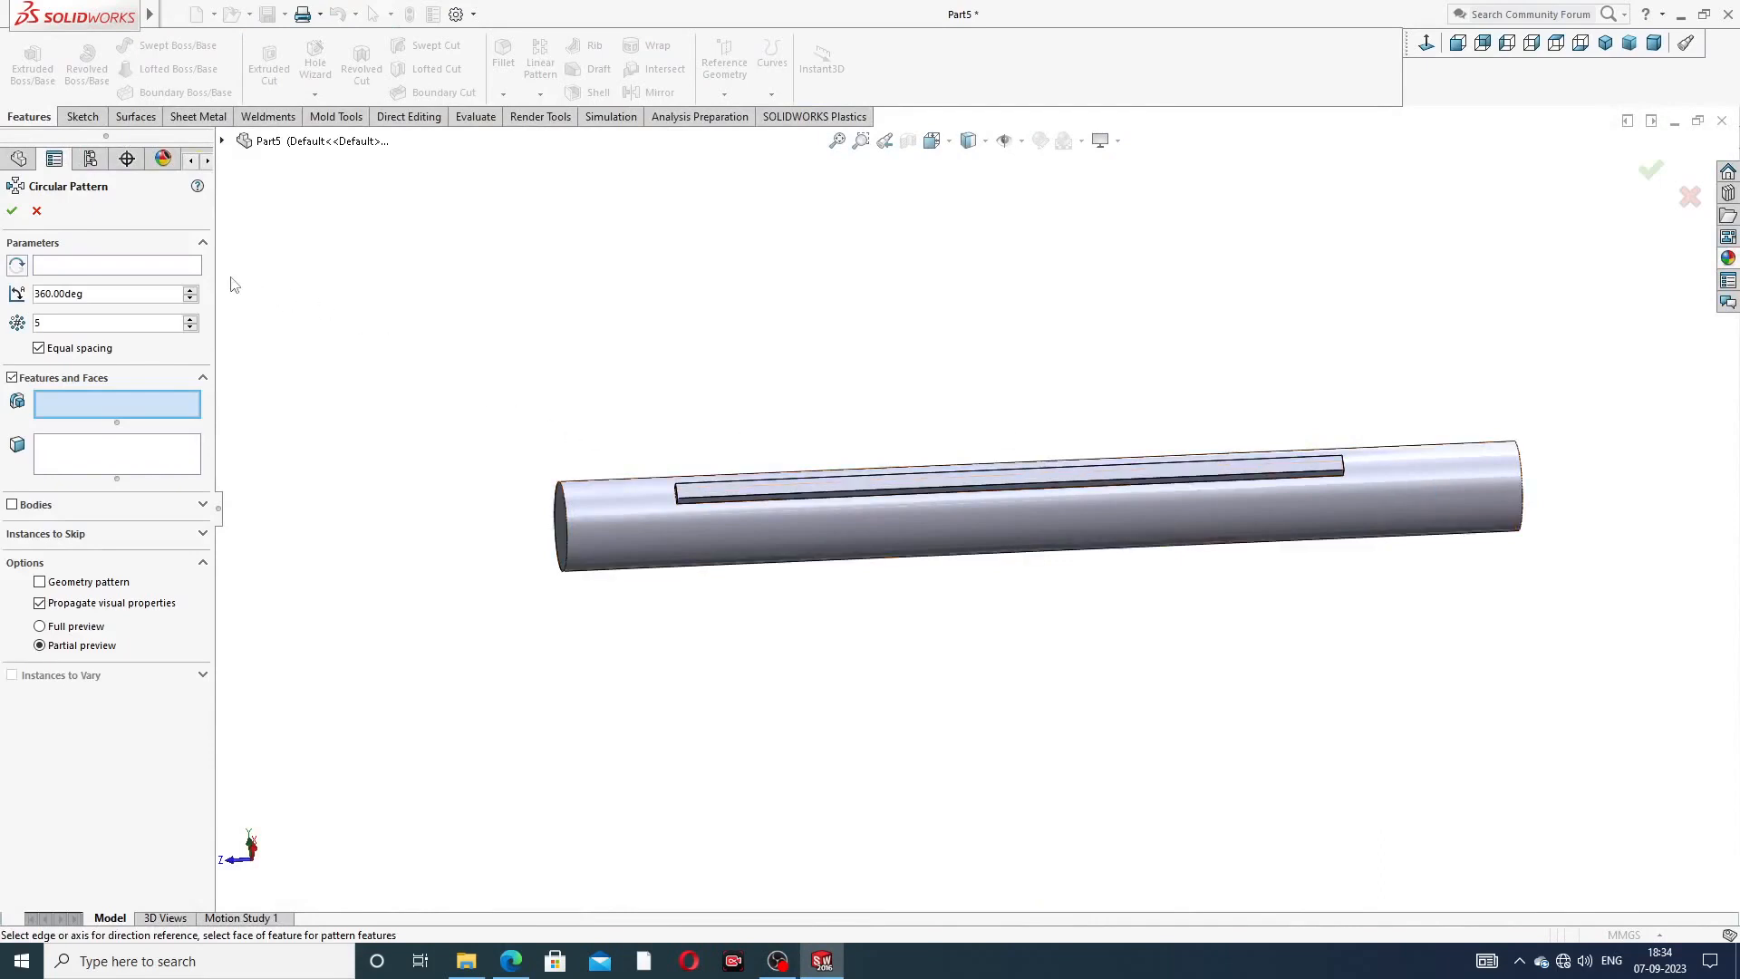
{"action": "left_click", "coordinate": [179, 271]}
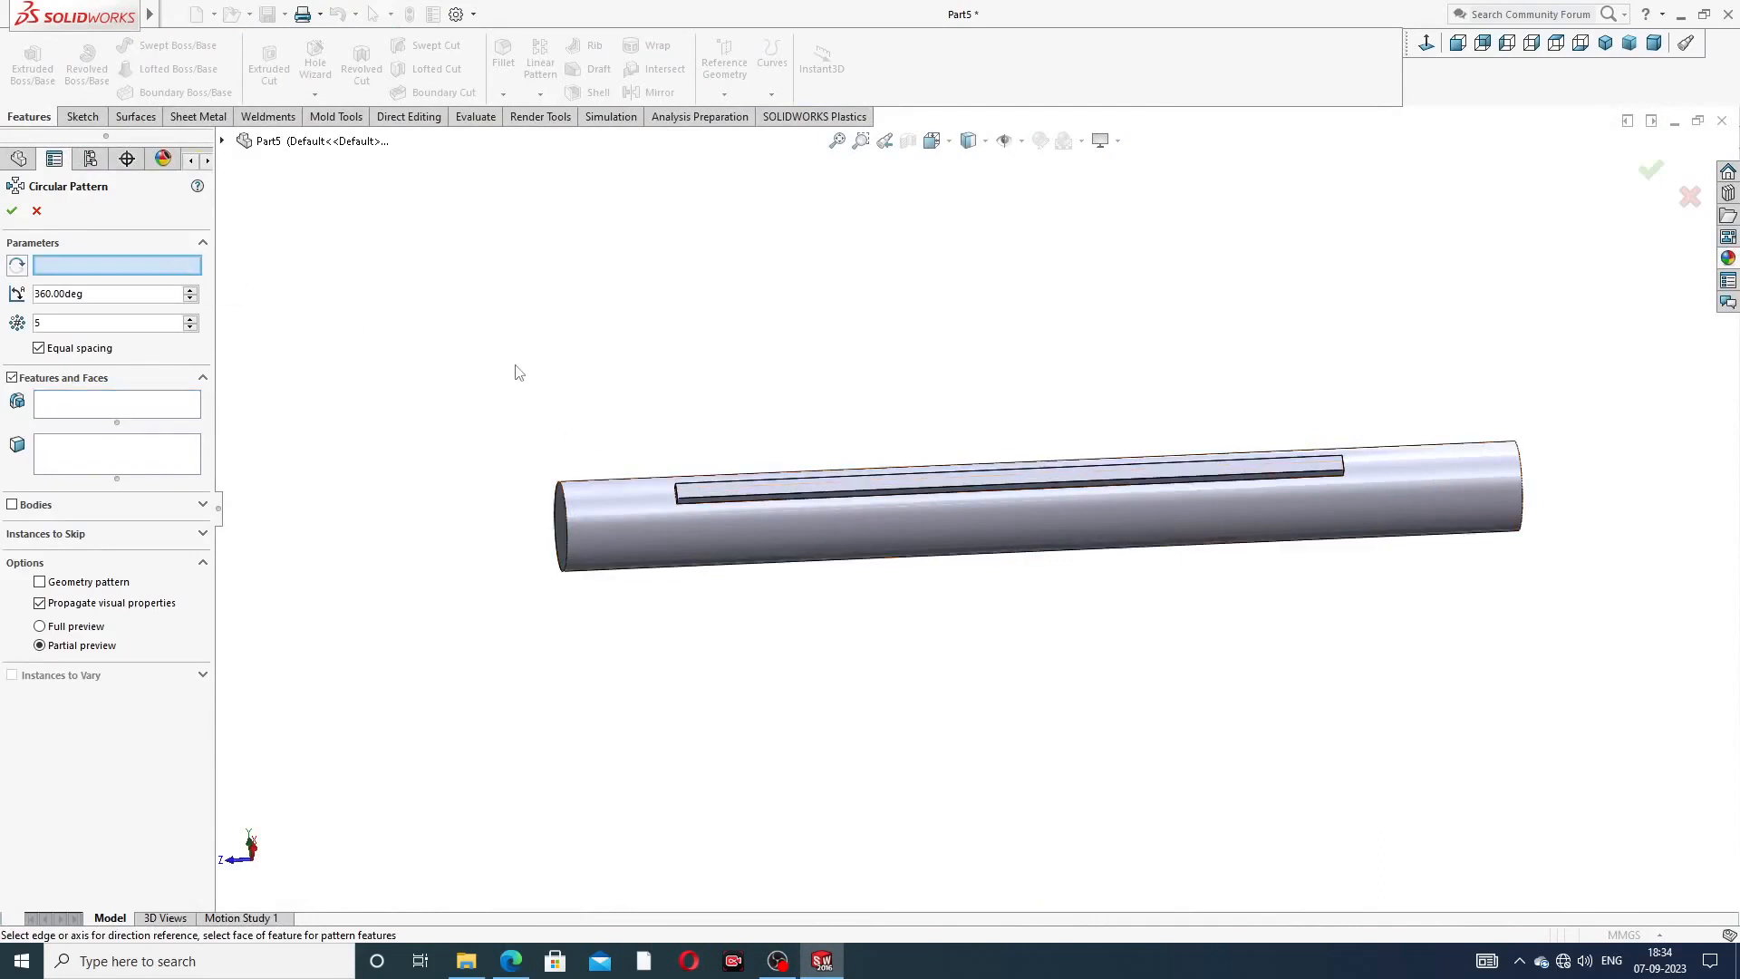
{"action": "left_click", "coordinate": [1457, 488]}
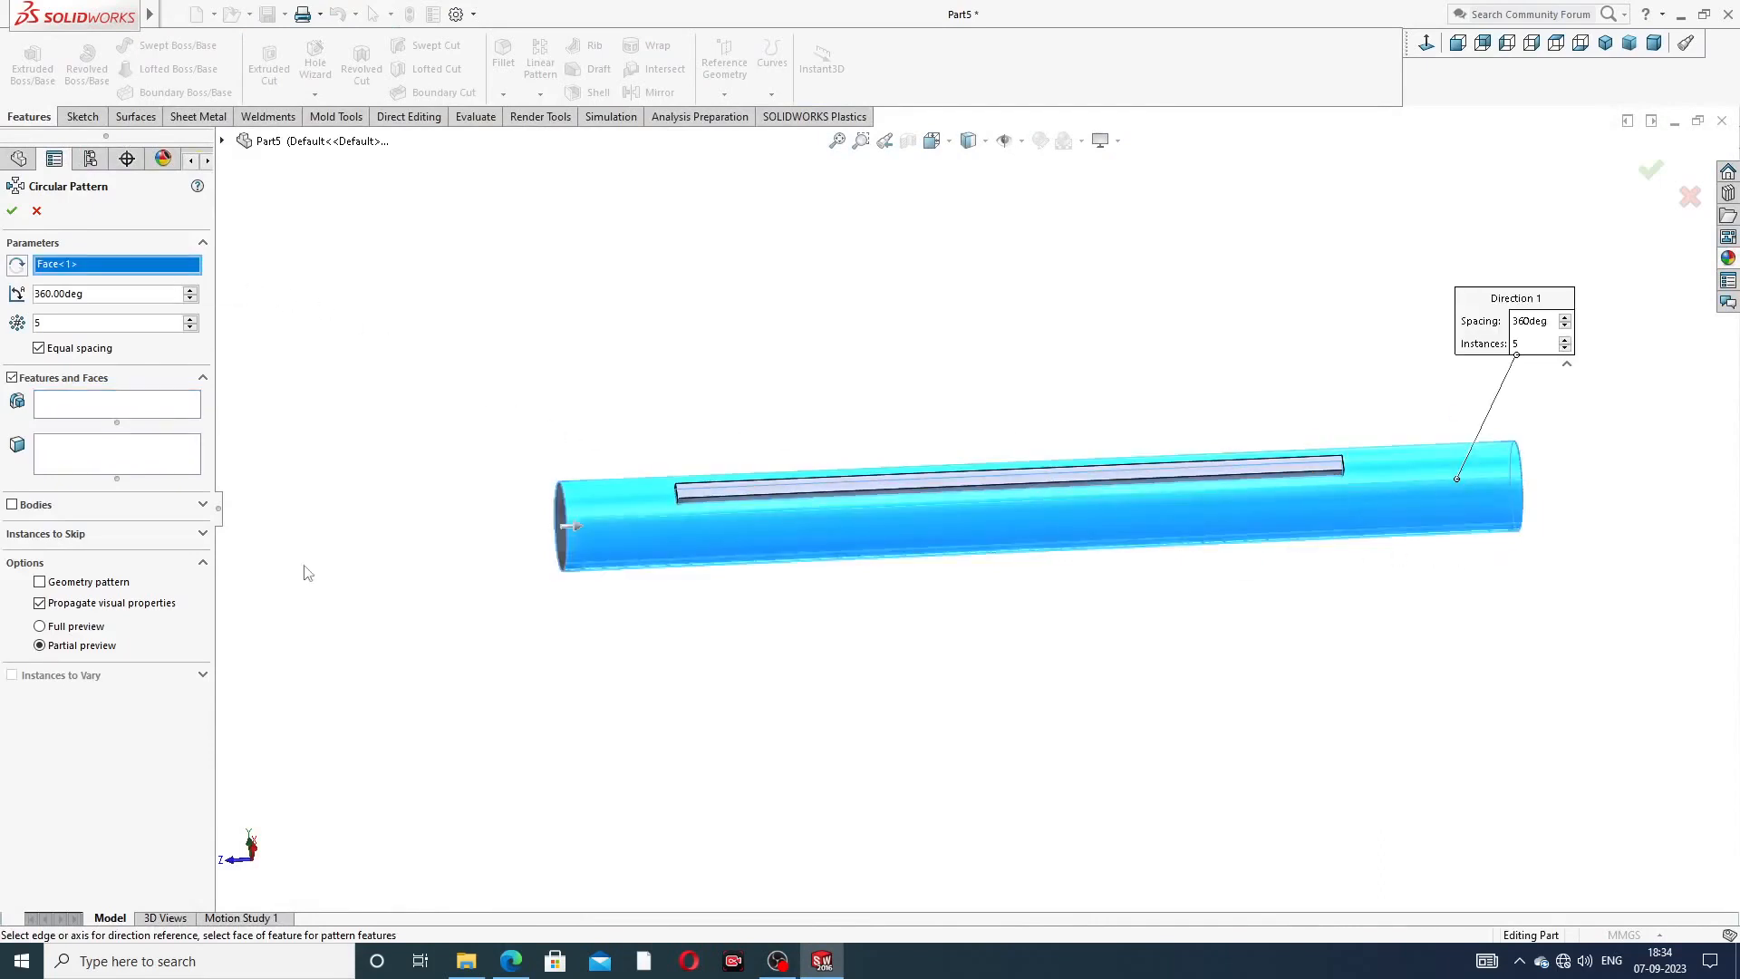
{"action": "left_click", "coordinate": [152, 401]}
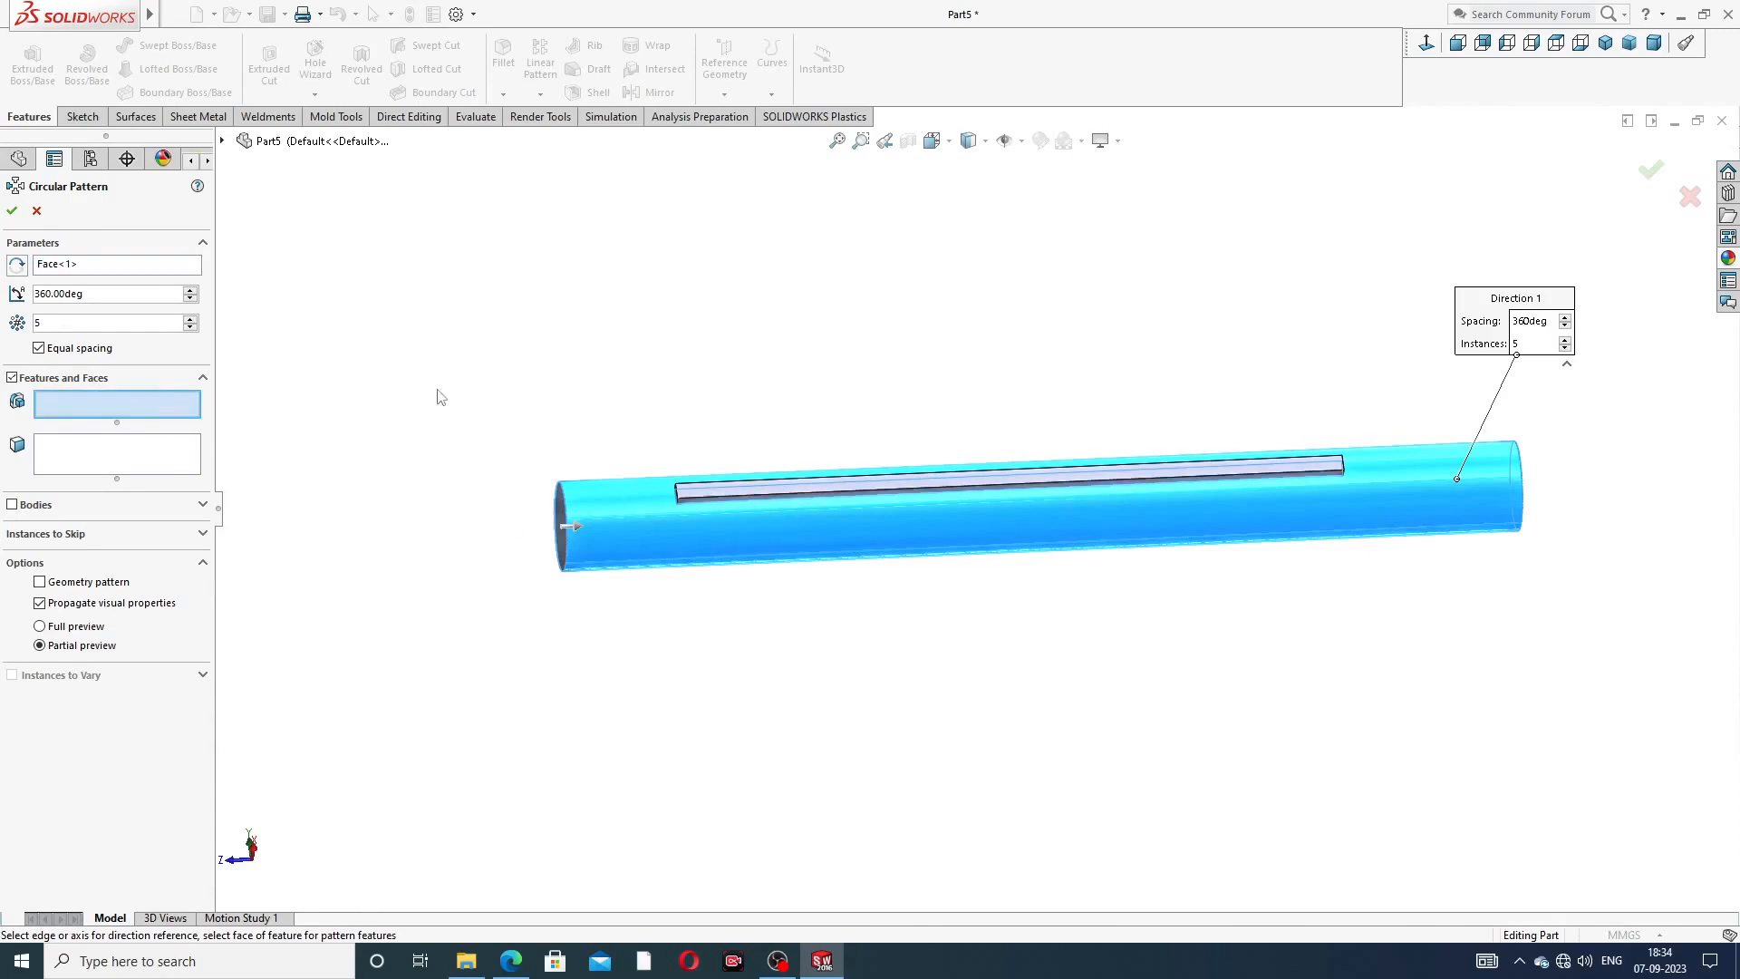
{"action": "left_click", "coordinate": [223, 141]}
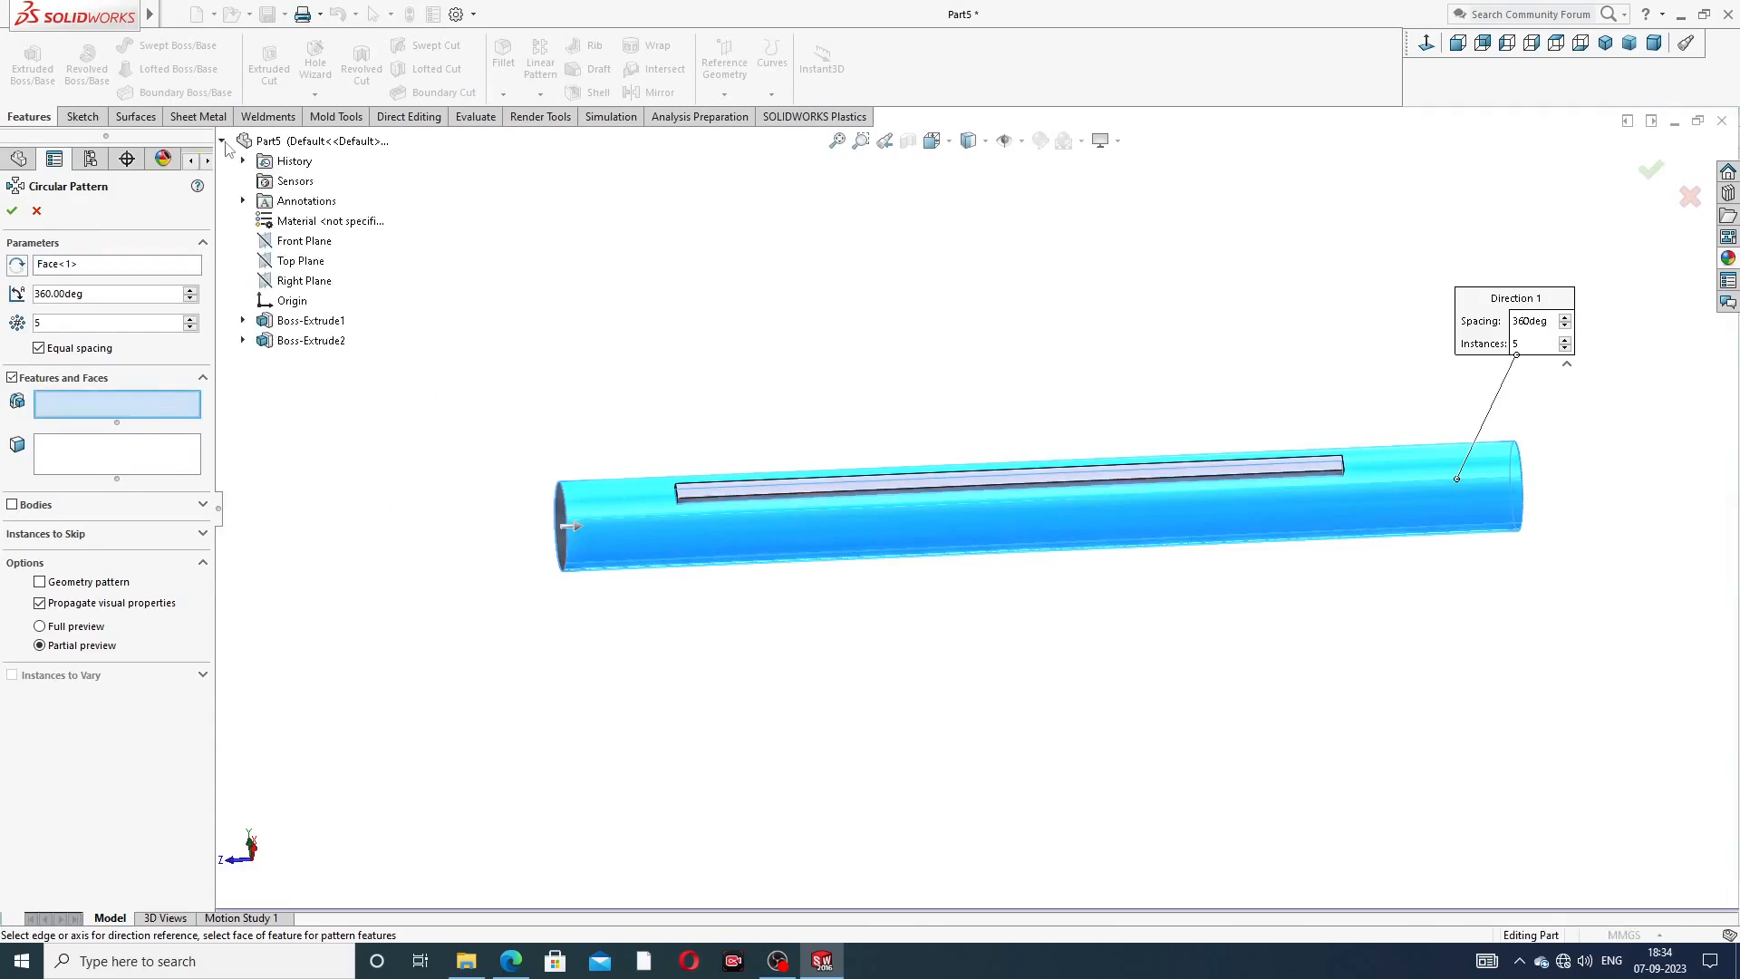
{"action": "left_click", "coordinate": [294, 345]}
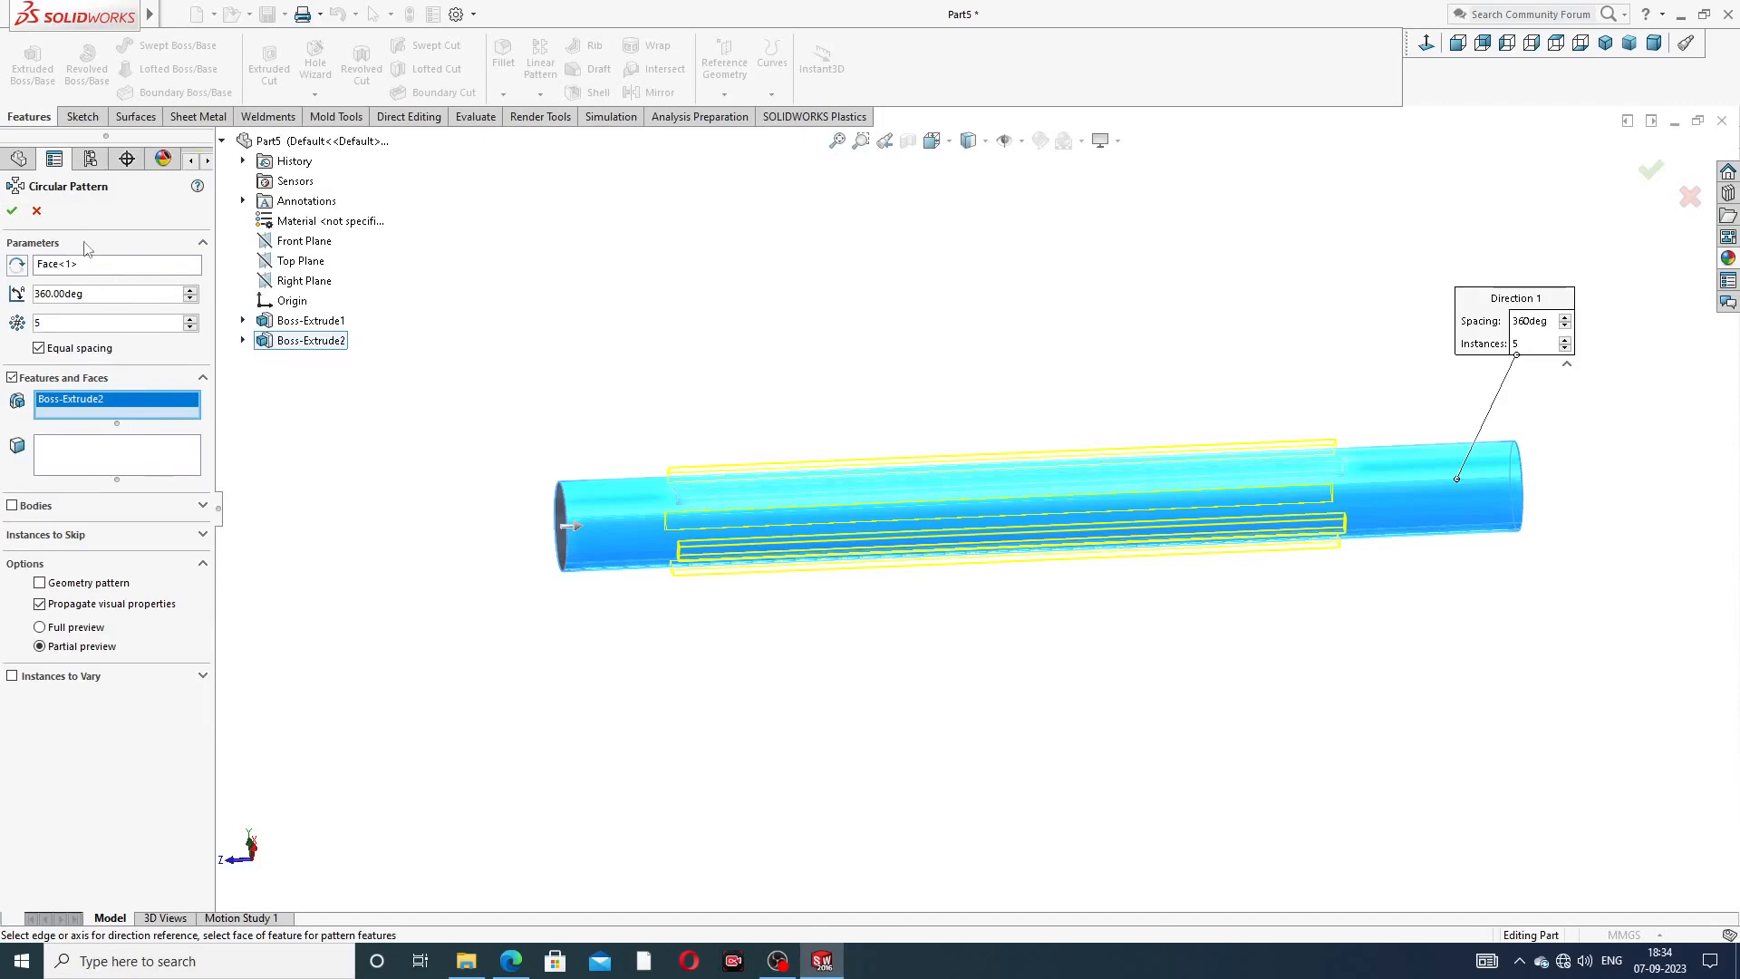
{"action": "left_click", "coordinate": [11, 210]}
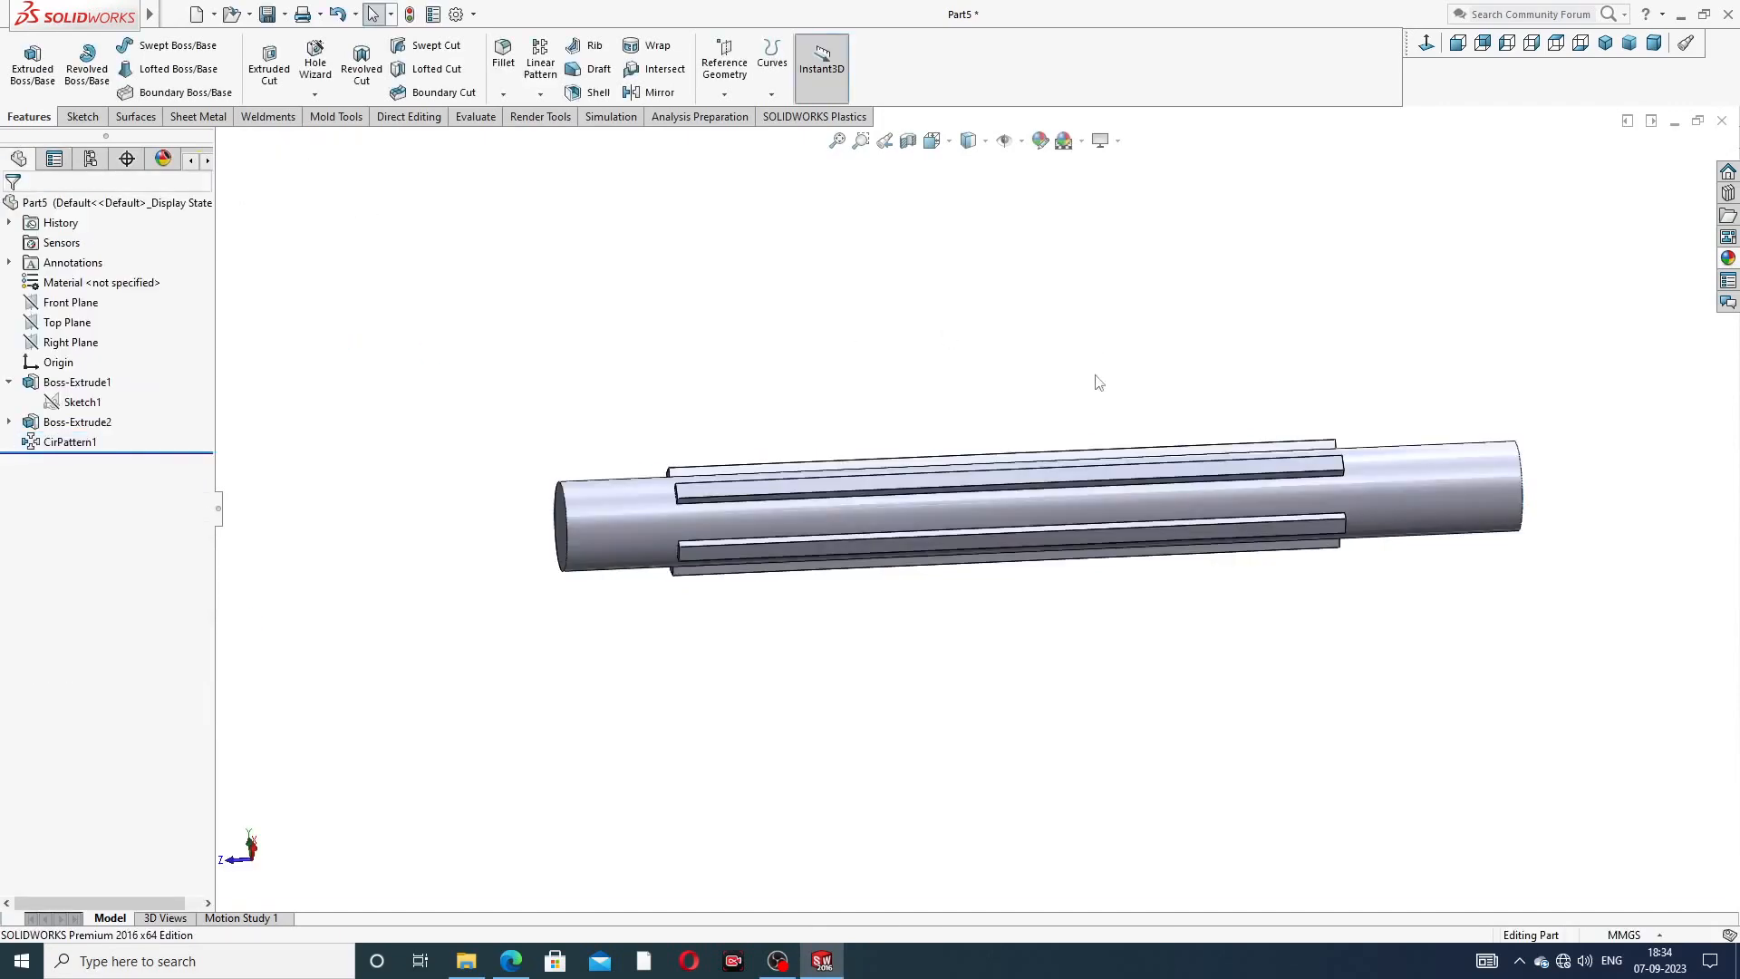
{"action": "middle_click_drag", "start_coordinate": [1130, 555], "coordinate": [997, 453]}
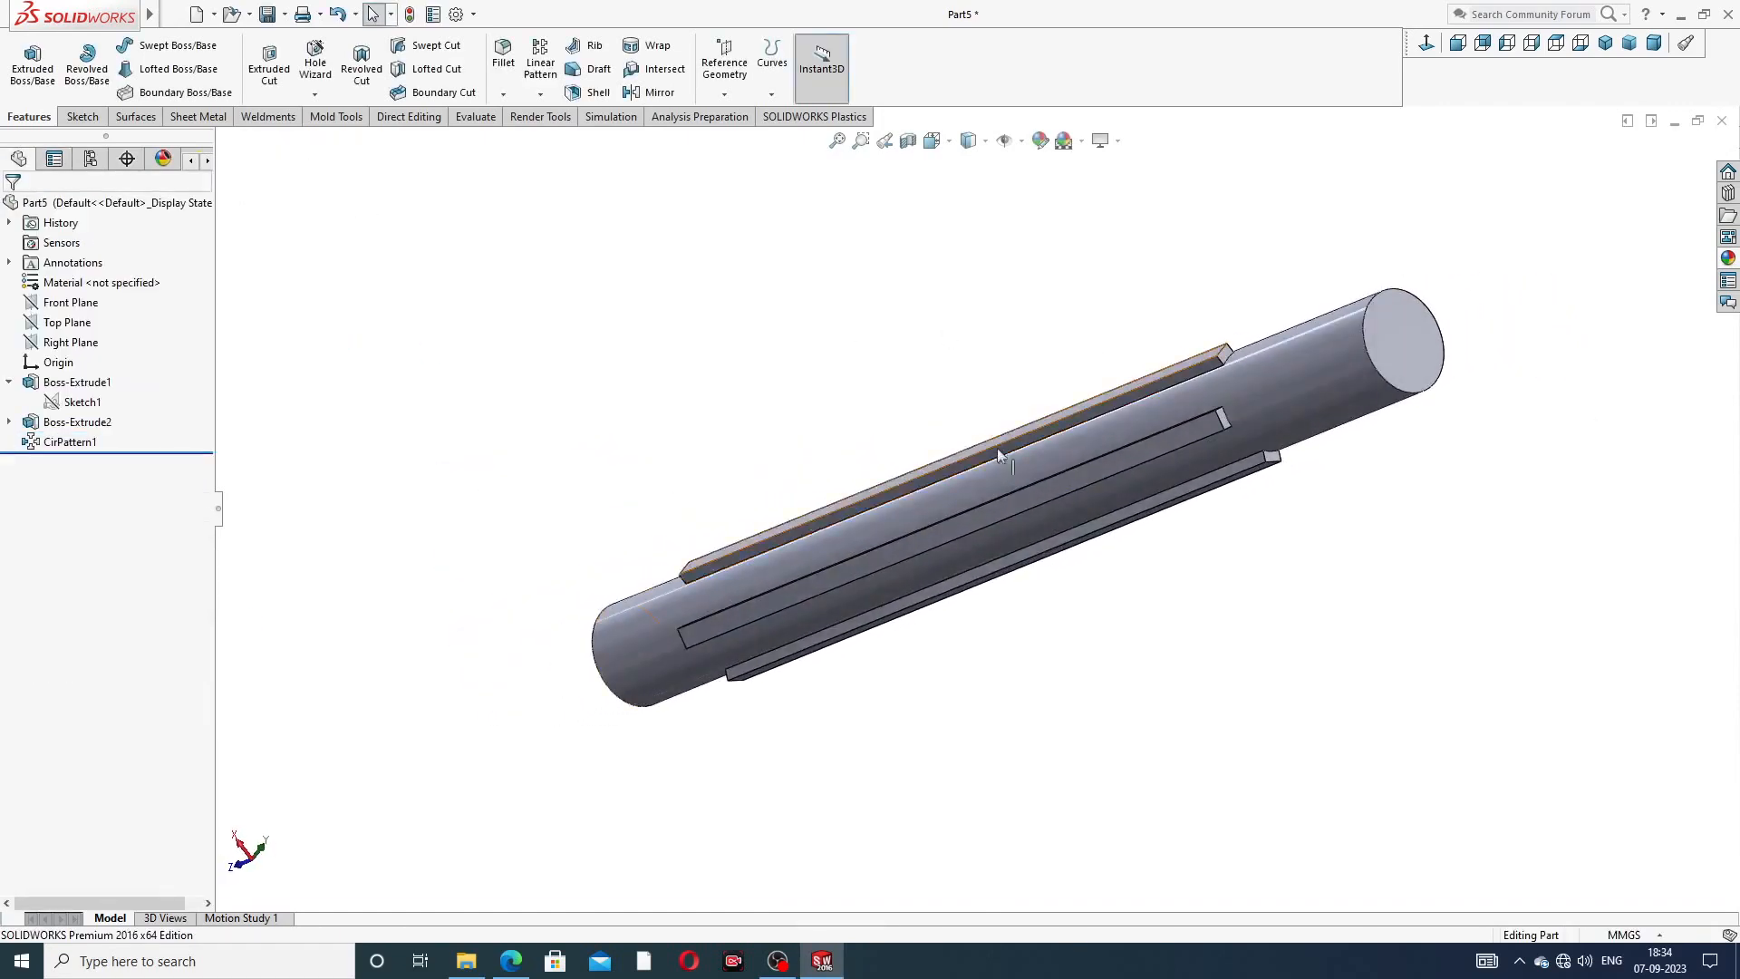
- Check the shaft's PDF drawing in the browser, return to the model and apply the polished steel appearance to the part
{"action": "left_click", "coordinate": [511, 960]}
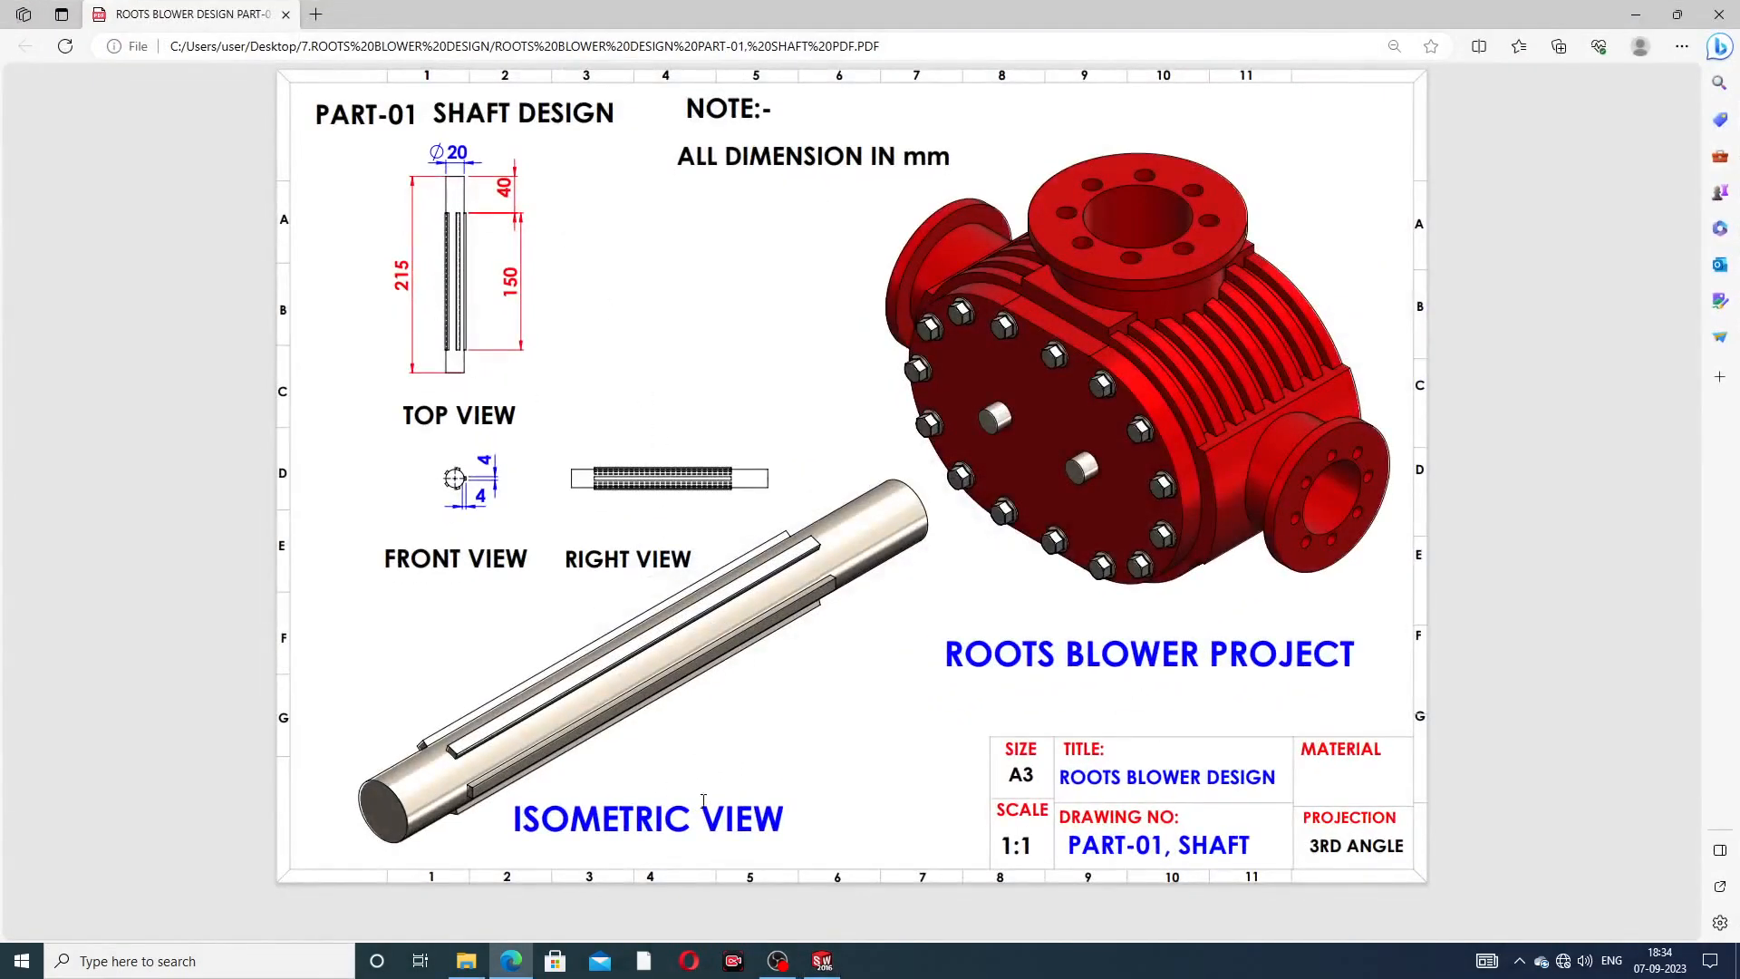
{"action": "left_click", "coordinate": [511, 960]}
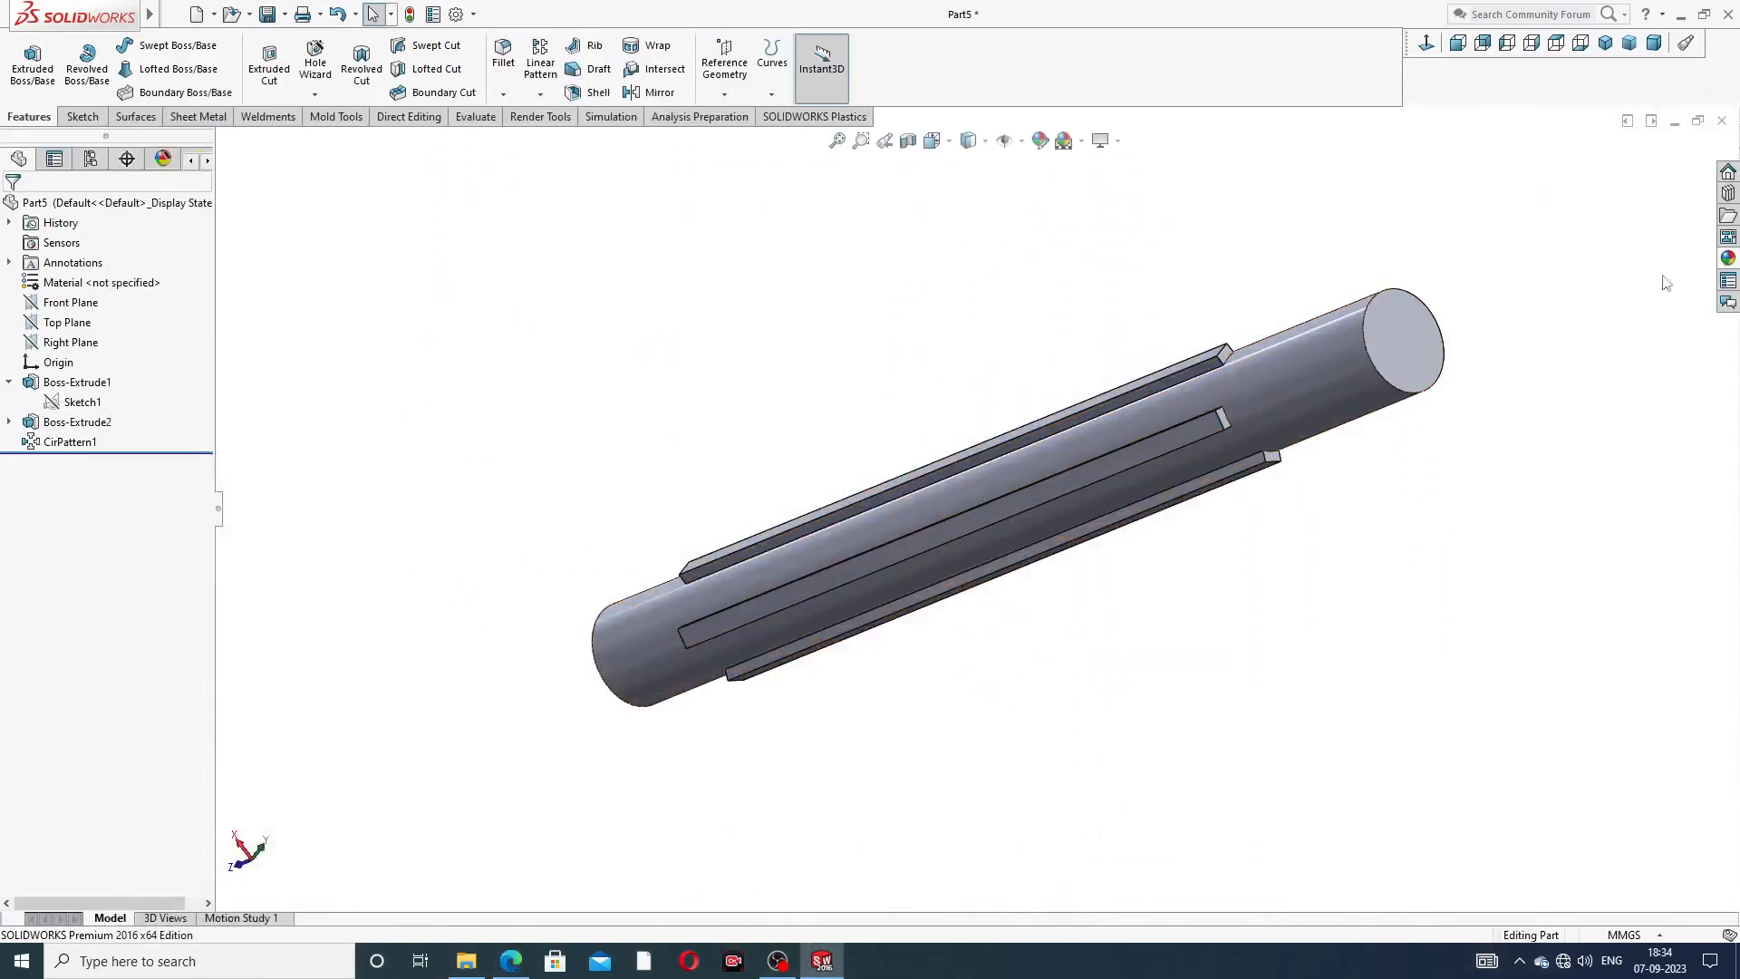
{"action": "left_click", "coordinate": [1728, 258]}
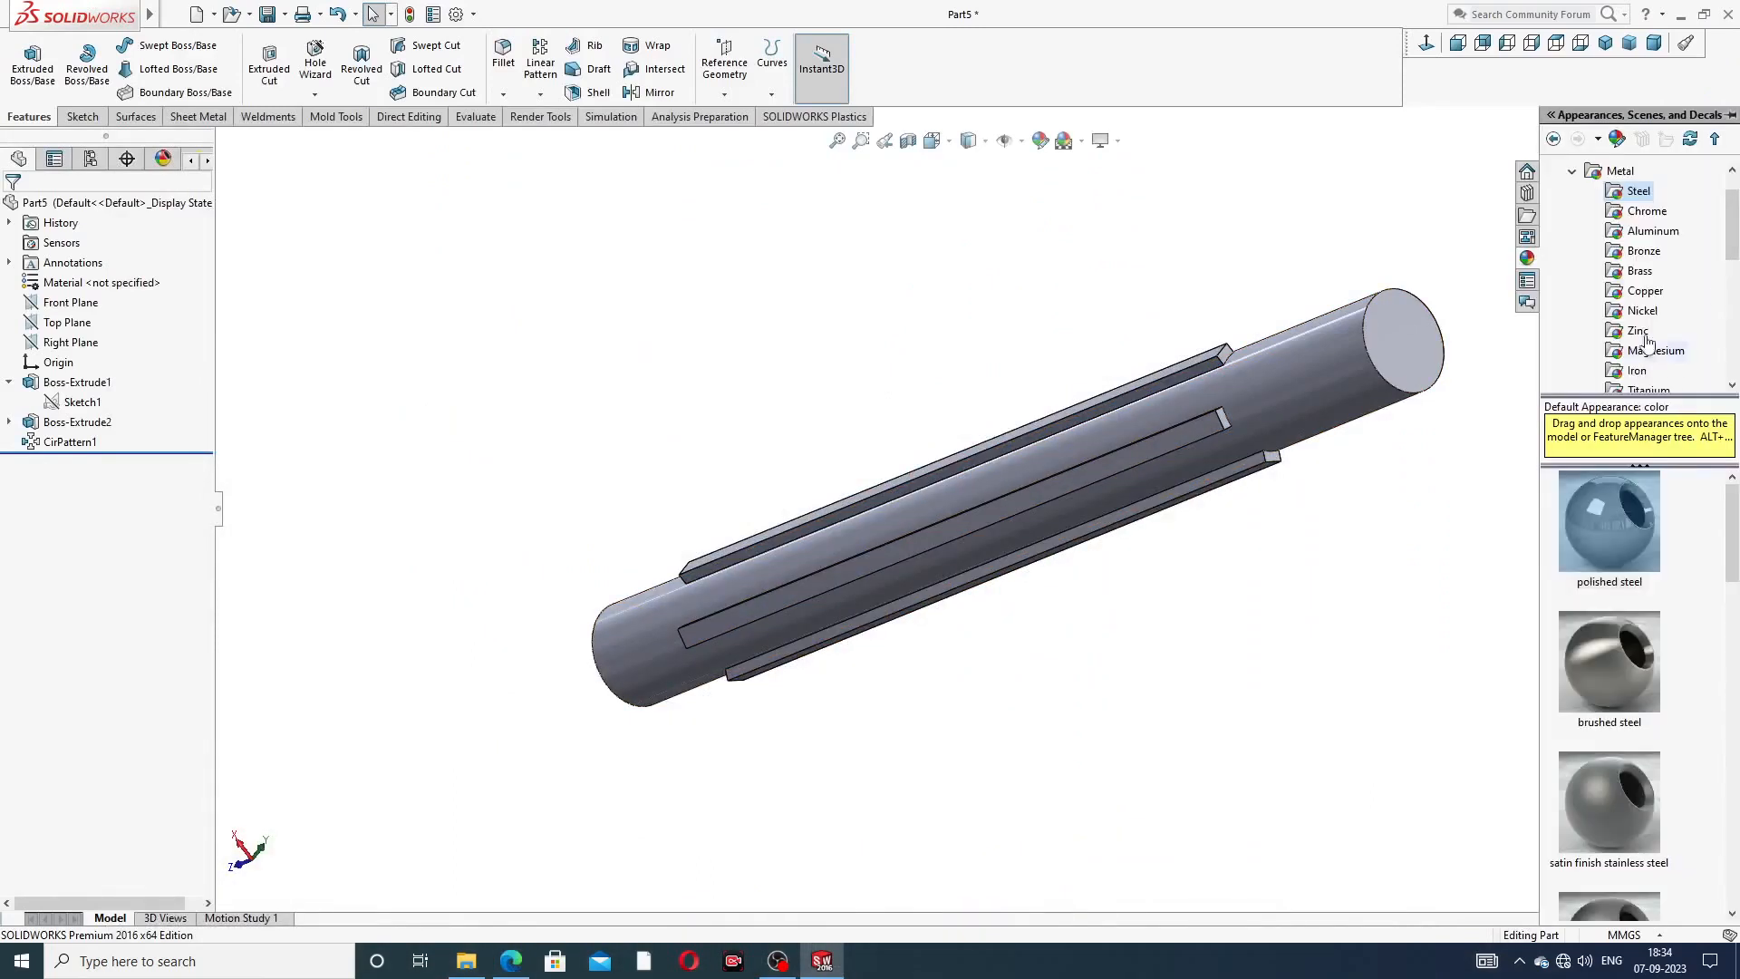
{"action": "double_click", "coordinate": [1611, 508]}
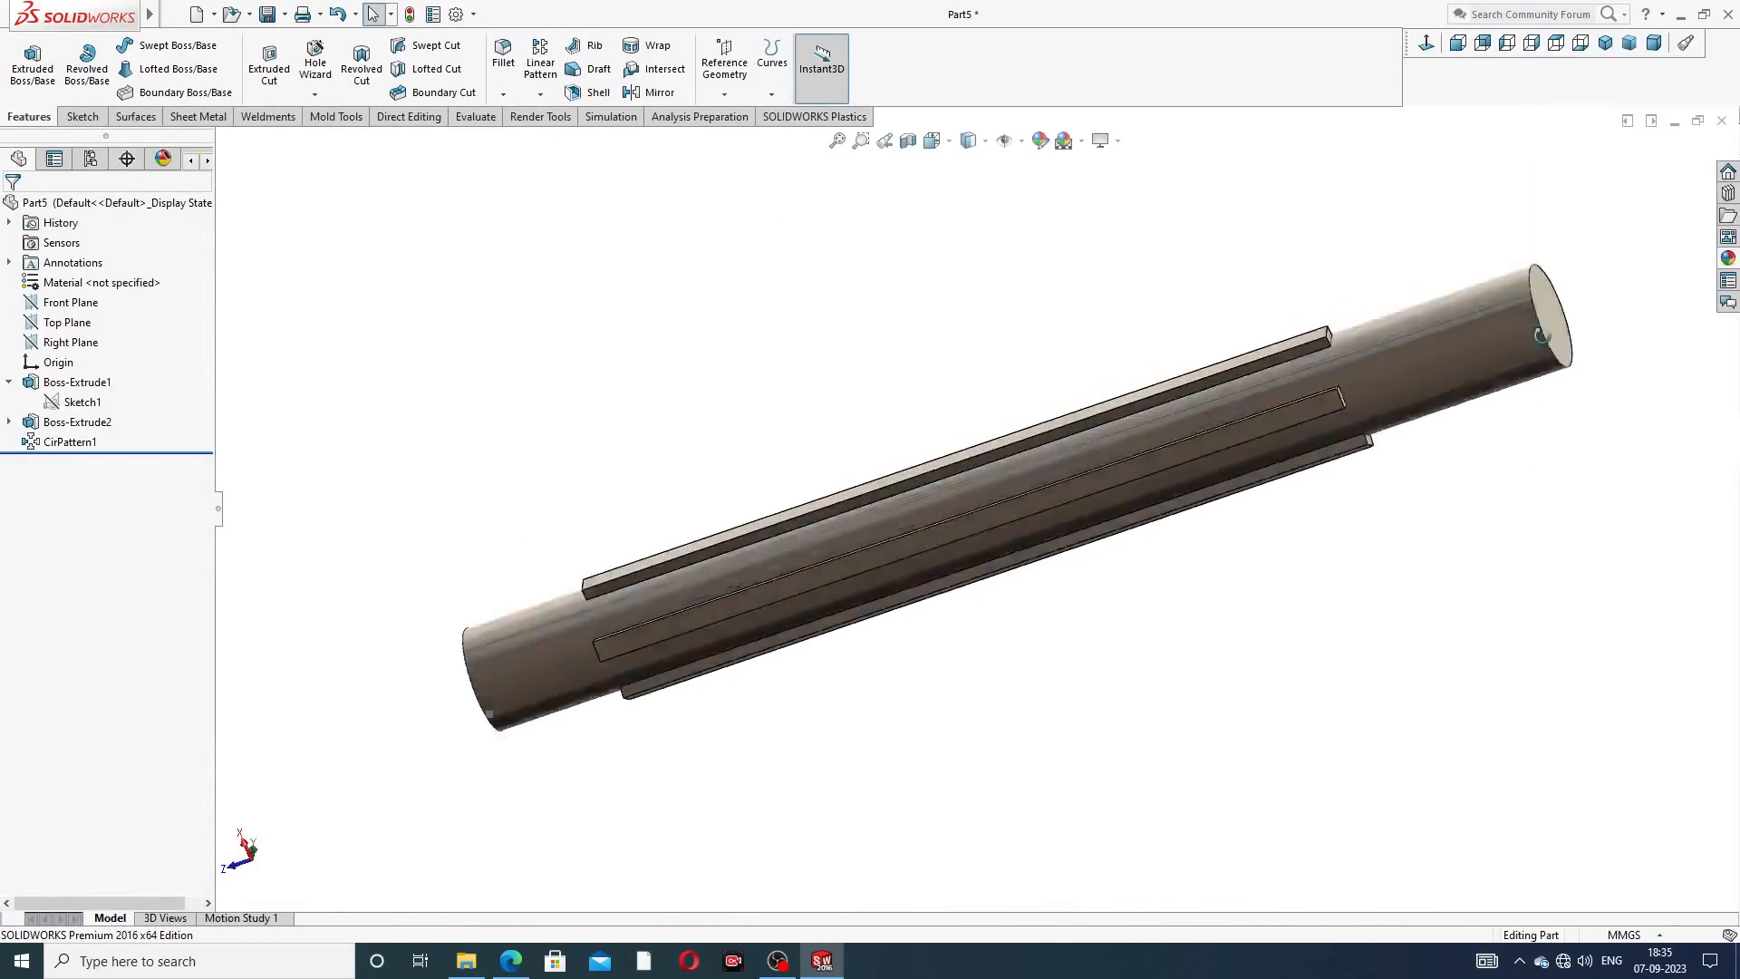
- Examine the finished shaft from several angles, including the isometric view, and compare it with the PDF drawing
{"action": "middle_click_drag", "start_coordinate": [1542, 335], "coordinate": [1341, 516]}
{"action": "scroll", "coordinate": [1421, 417], "scroll_direction": "down", "scroll_amount": 1}
{"action": "scroll", "coordinate": [1373, 445], "scroll_direction": "up", "scroll_amount": 2}
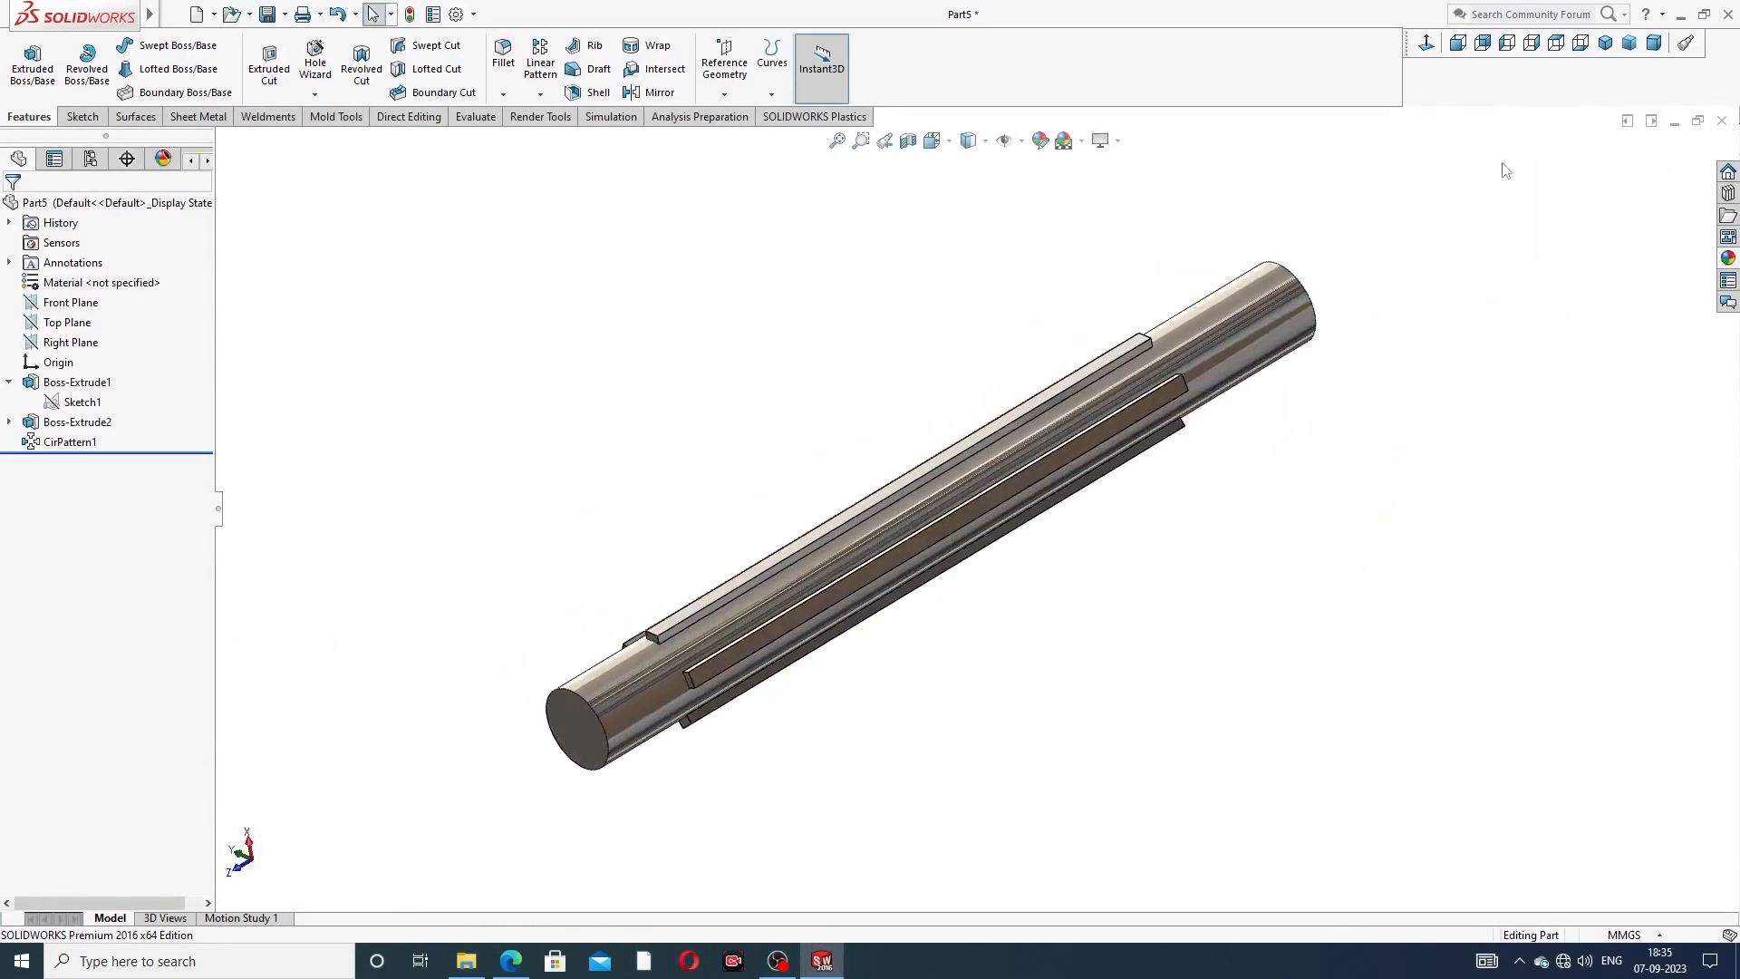
{"action": "left_click", "coordinate": [1605, 42]}
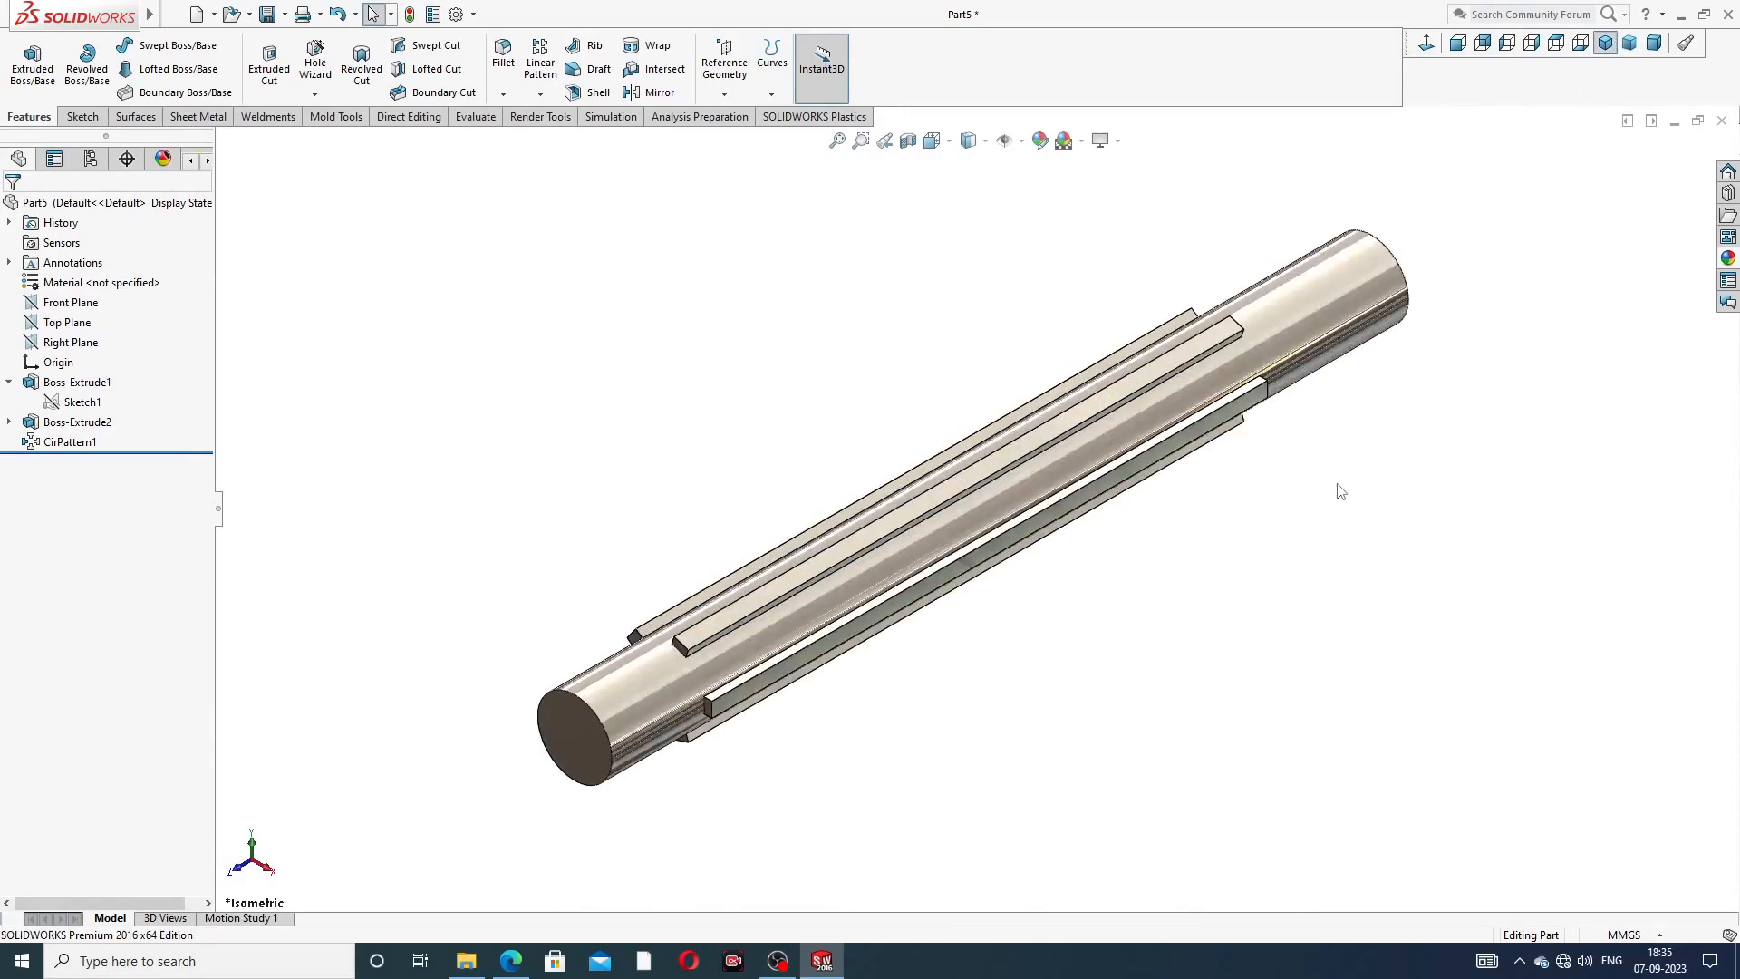
{"action": "middle_click_drag", "start_coordinate": [1340, 491], "coordinate": [1303, 488]}
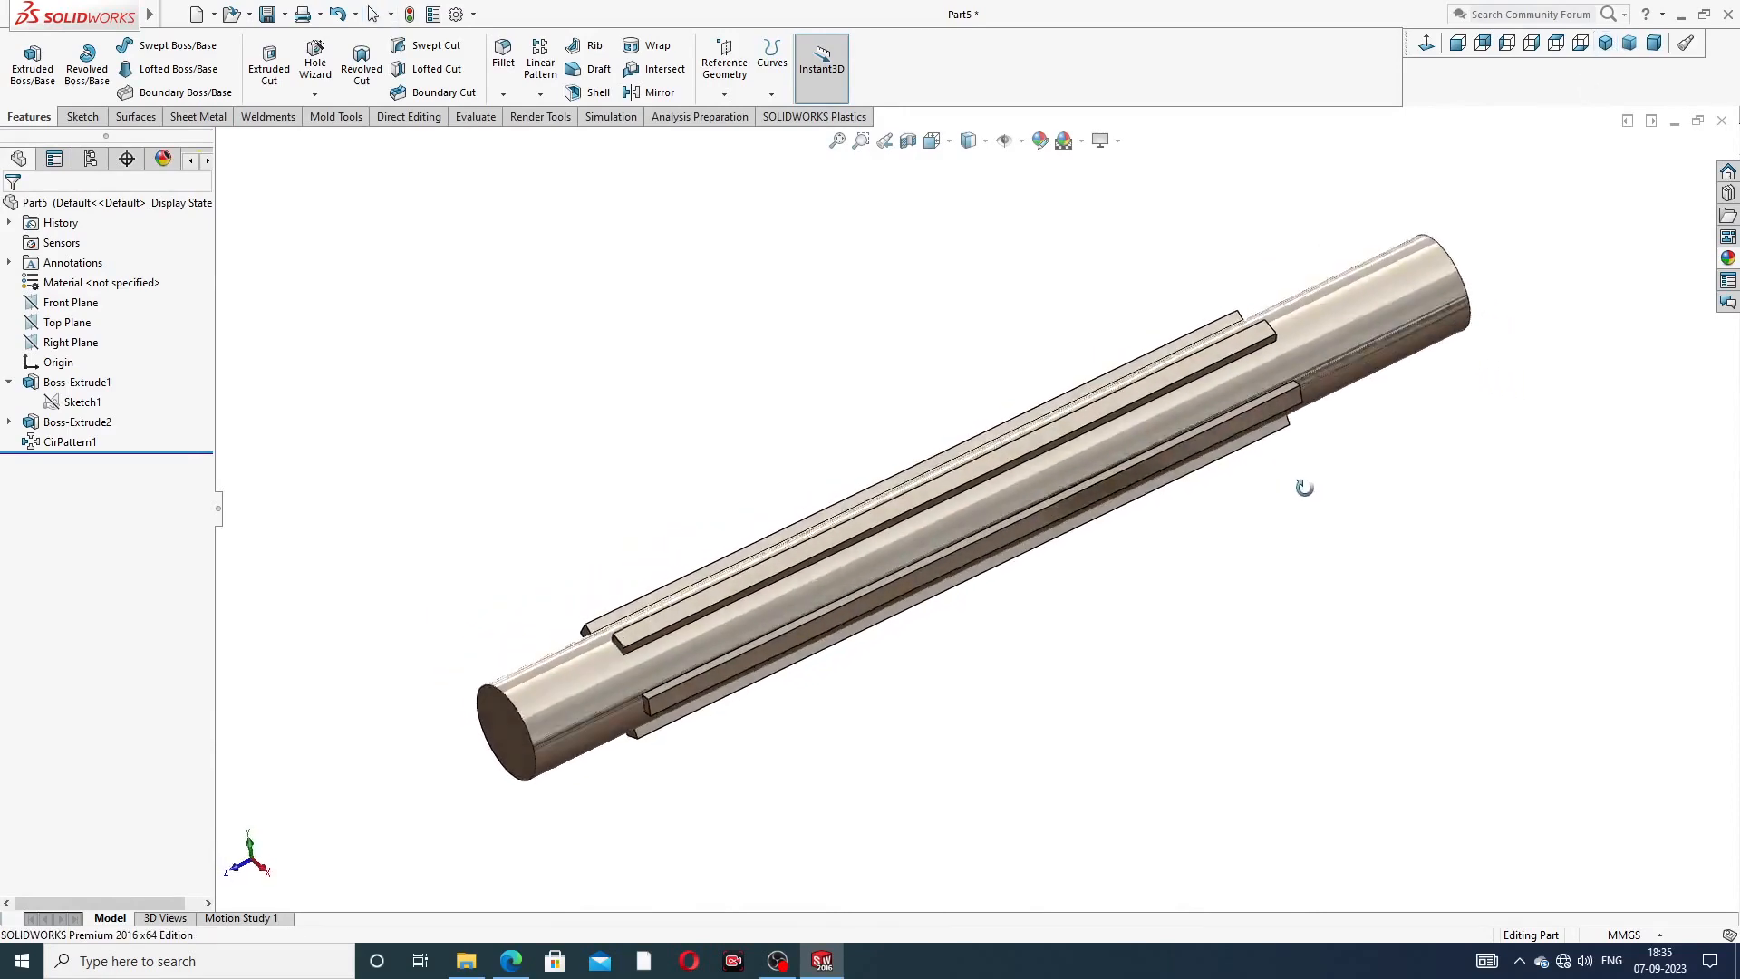
{"action": "scroll", "coordinate": [1281, 505], "scroll_direction": "down", "scroll_amount": 2}
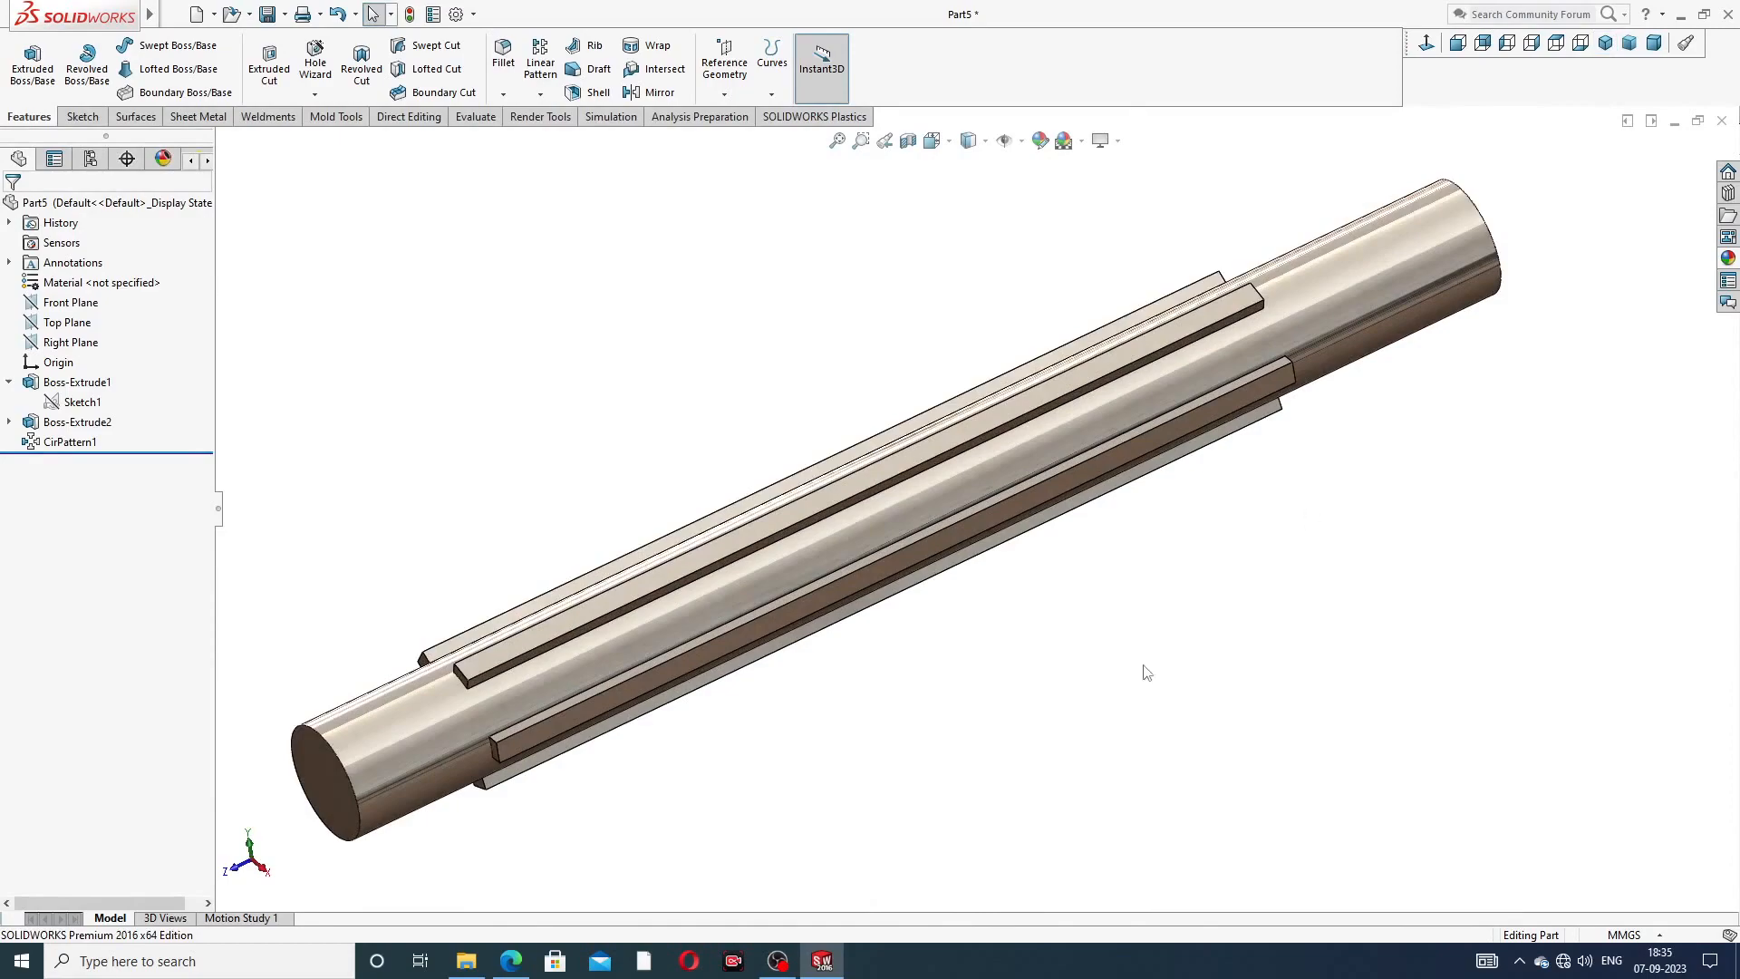
{"action": "left_click", "coordinate": [512, 962]}
{"action": "left_click", "coordinate": [511, 962]}
{"action": "left_click", "coordinate": [512, 963]}
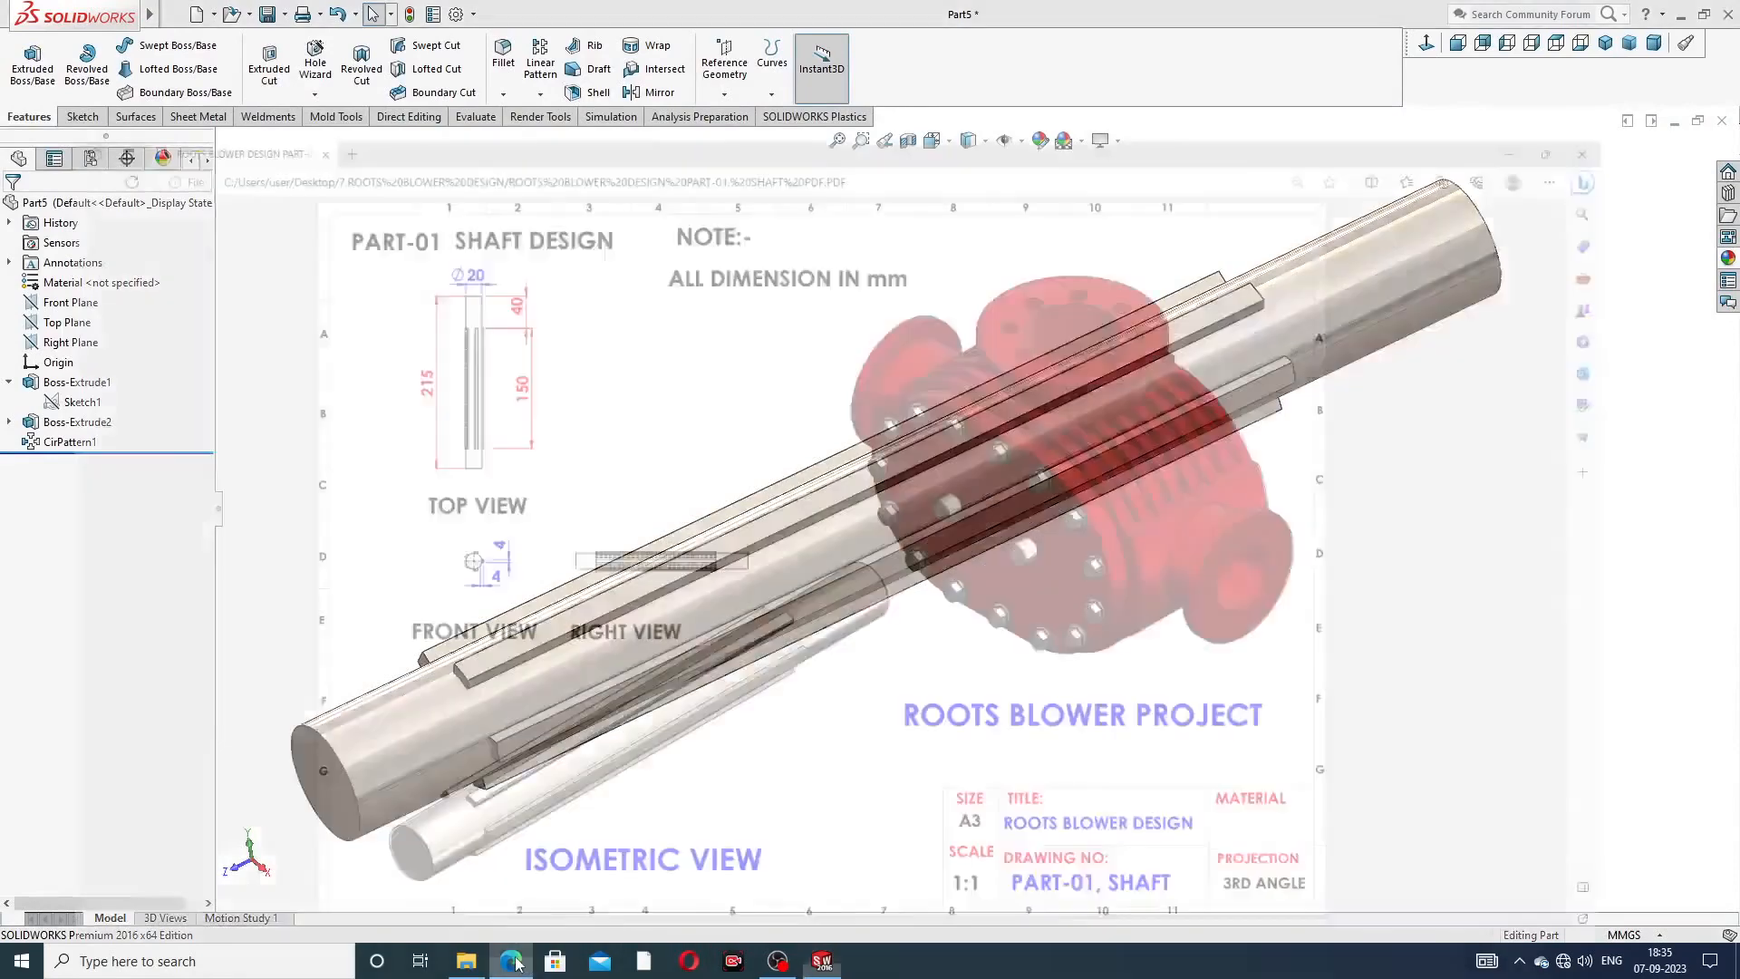
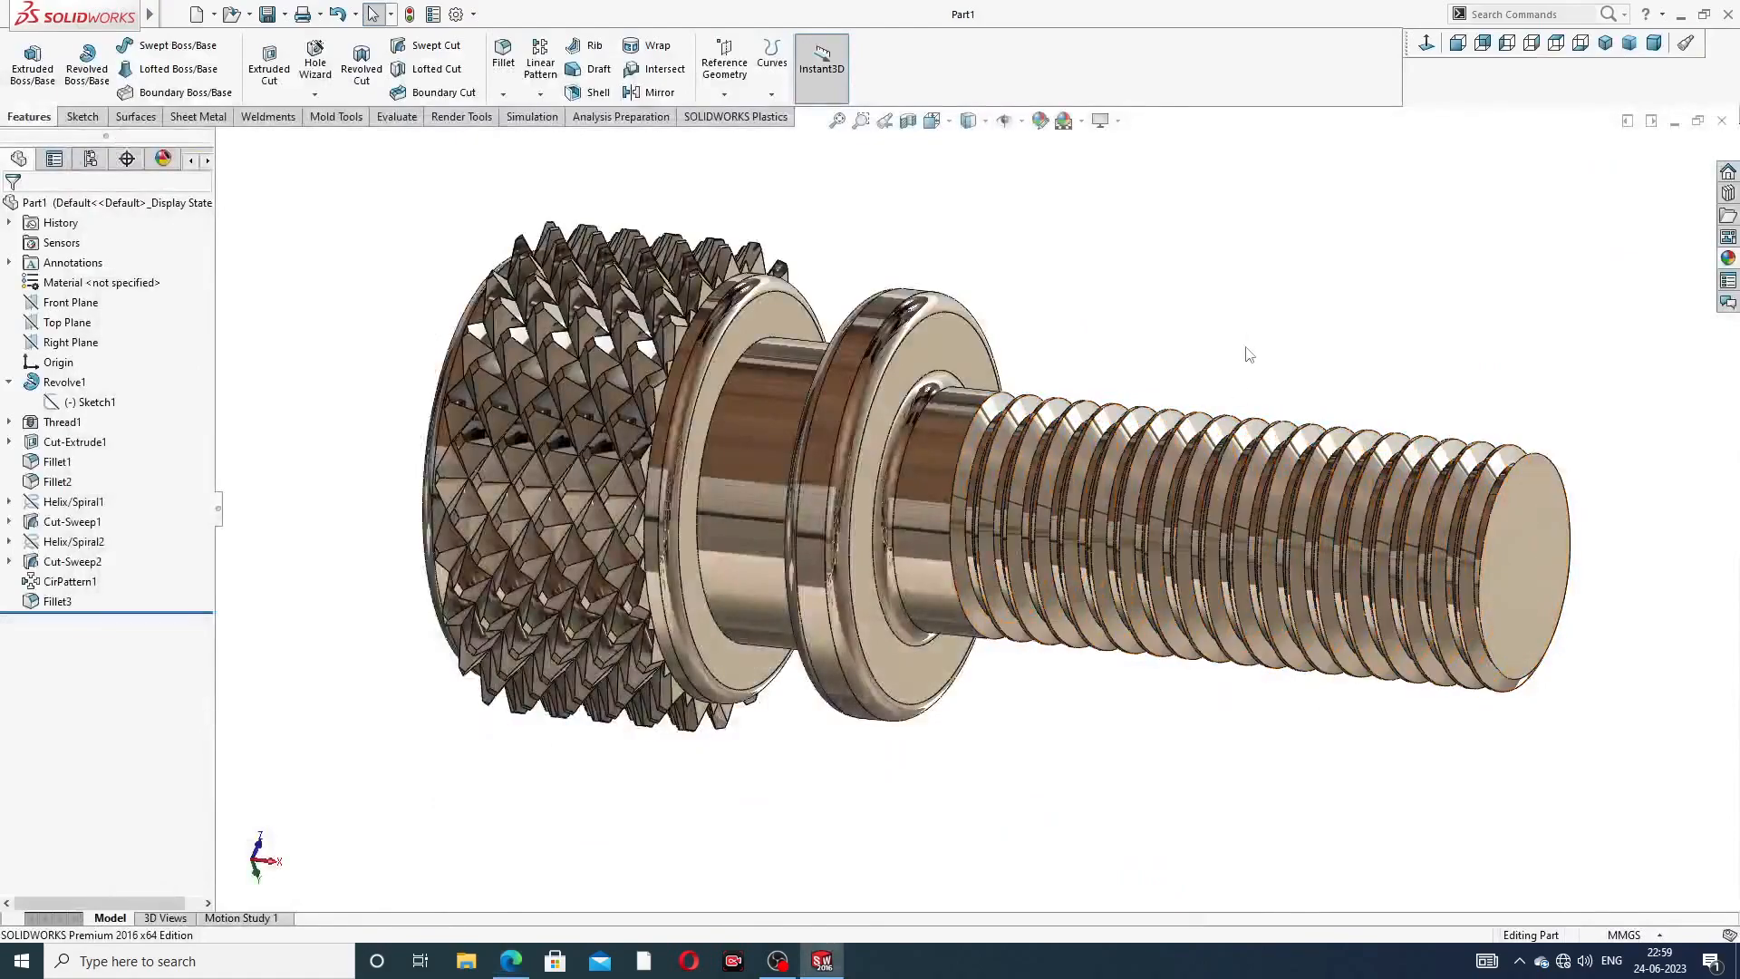
- Review the finished knurled screw model from several angles and close its document
{"action": "middle_click_drag", "start_coordinate": [1249, 342], "coordinate": [1149, 181]}
{"action": "scroll", "coordinate": [943, 540], "scroll_direction": "down", "scroll_amount": 2}
{"action": "scroll", "coordinate": [943, 540], "scroll_direction": "down", "scroll_amount": 2}
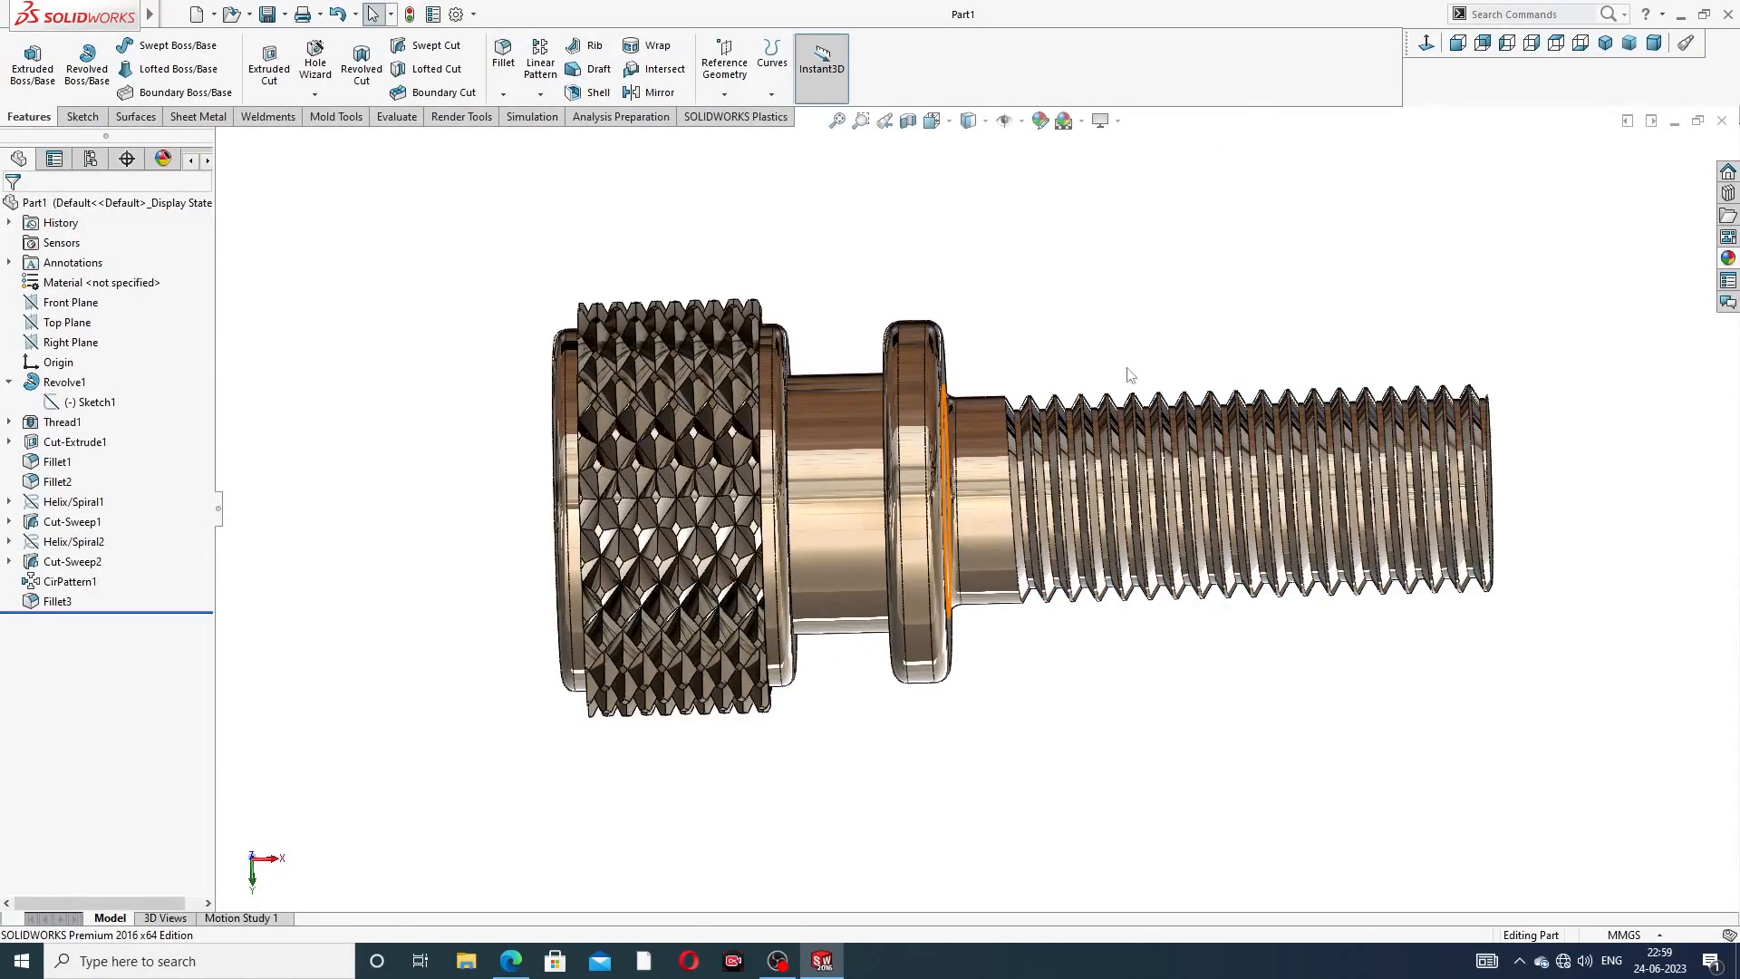
{"action": "middle_click_drag", "start_coordinate": [1220, 408], "coordinate": [1192, 350]}
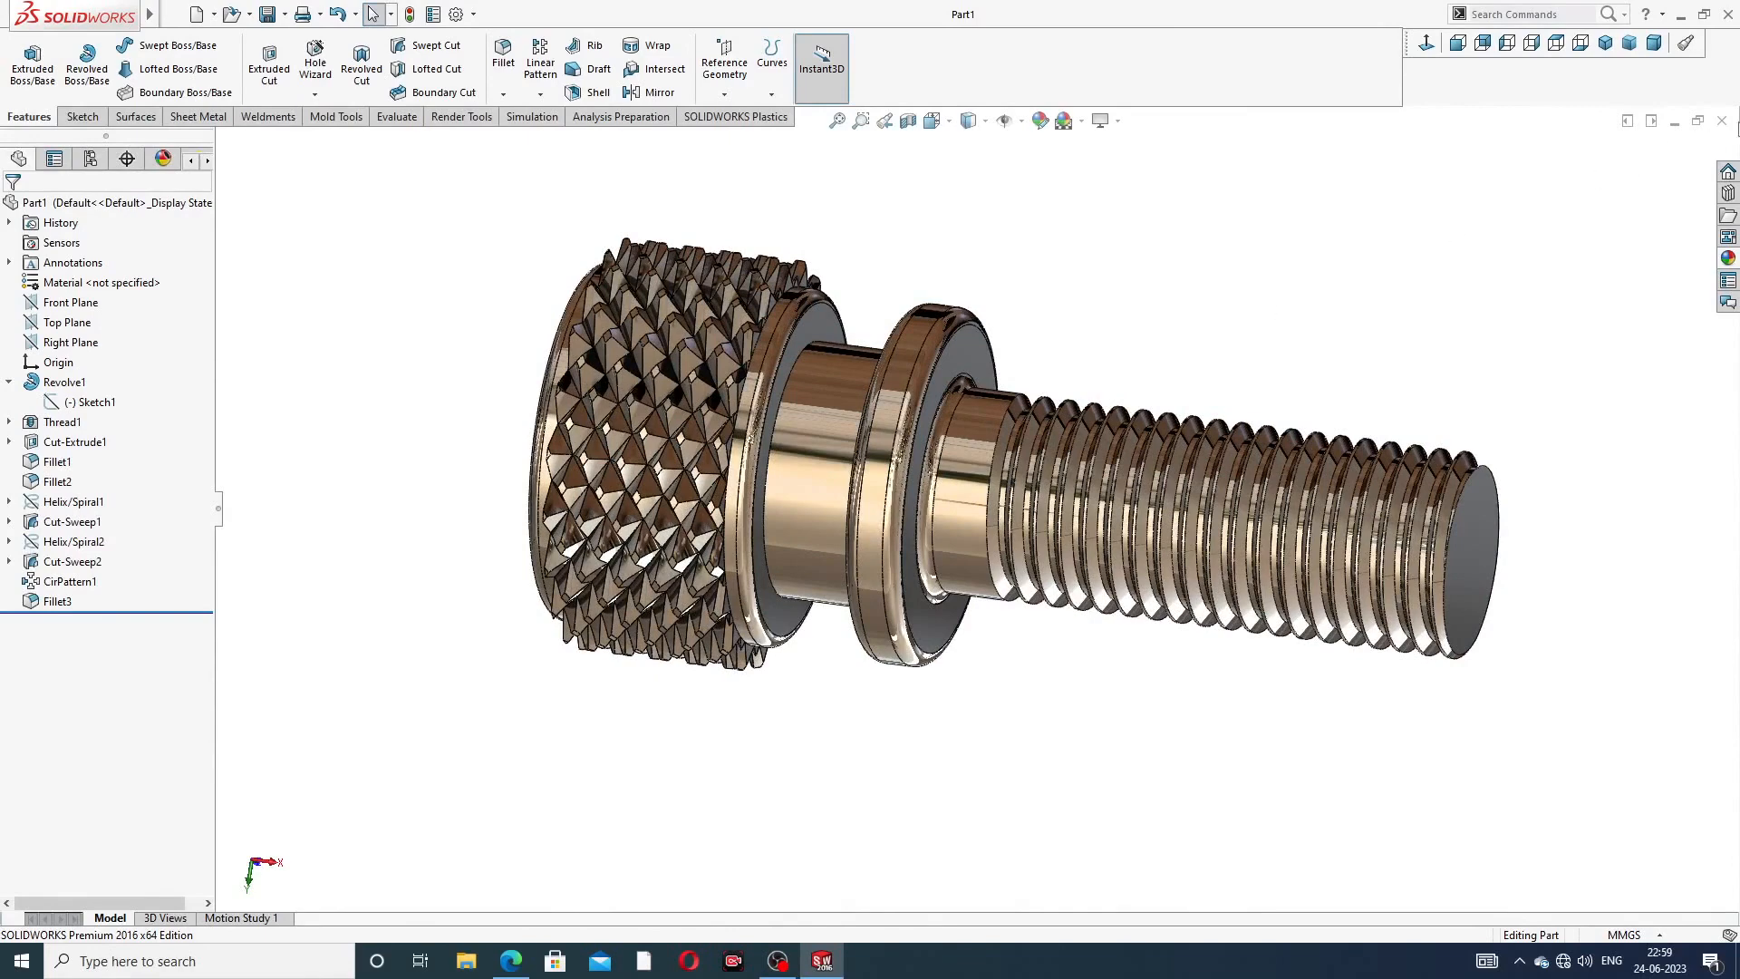
{"action": "left_click", "coordinate": [1722, 120]}
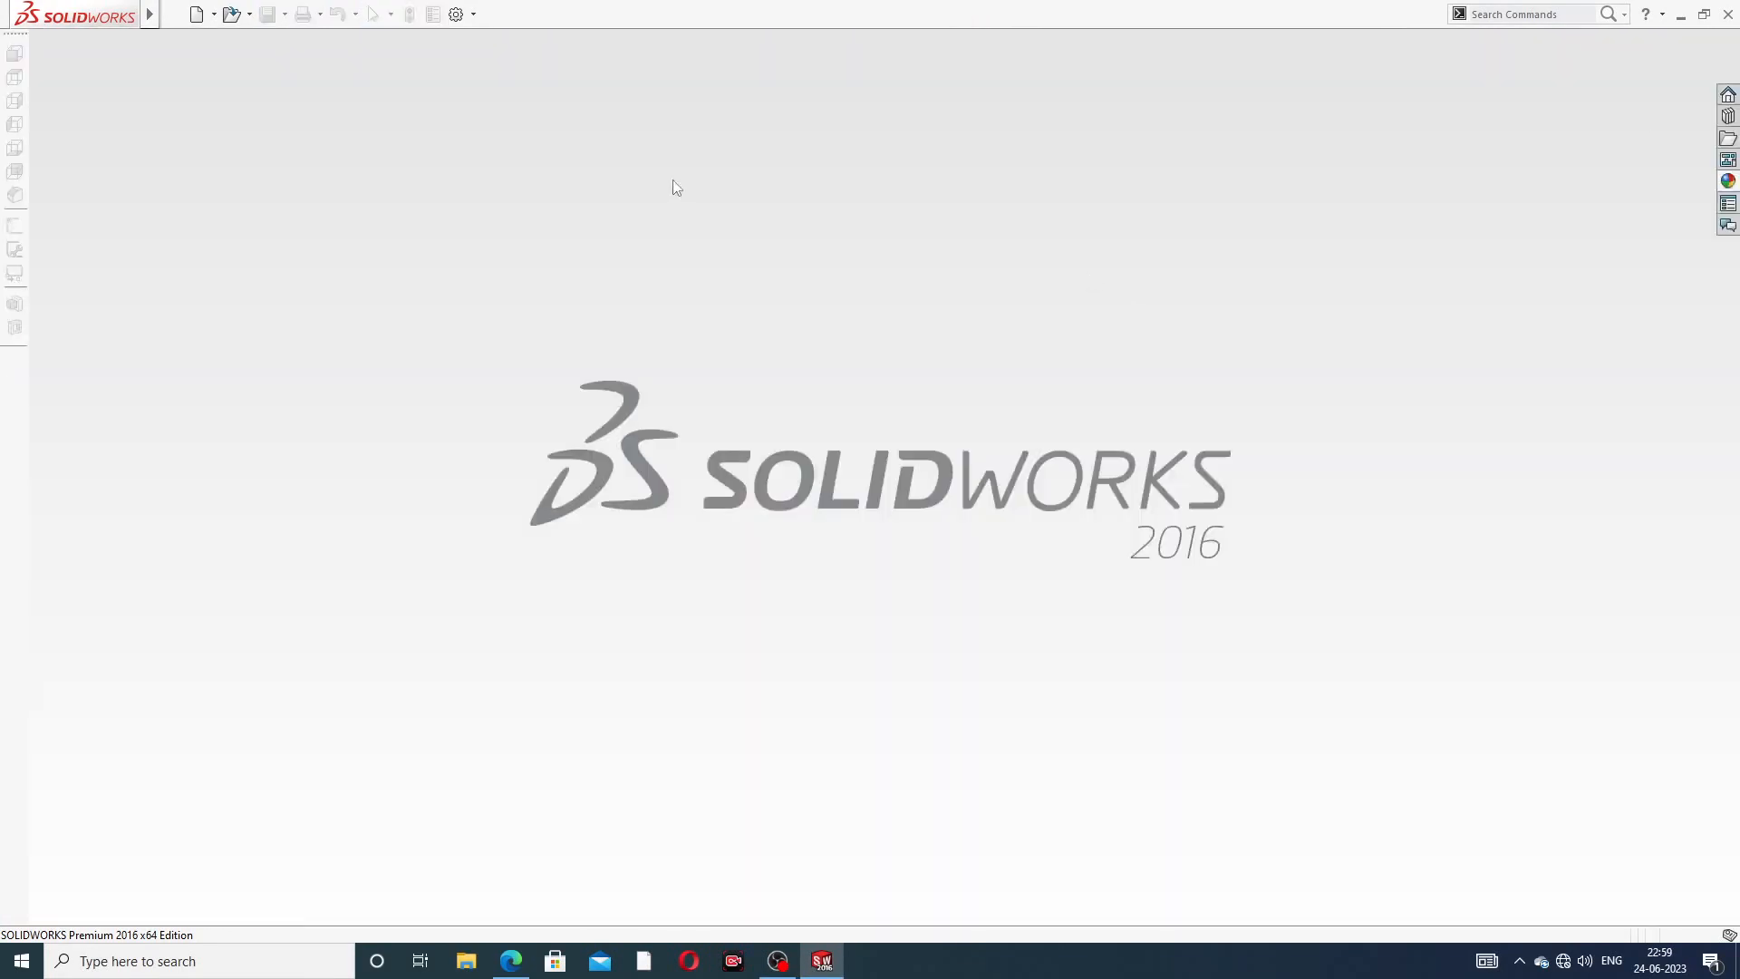
- Create a new part document and set its background scene to Plain White
{"action": "left_click", "coordinate": [195, 14]}
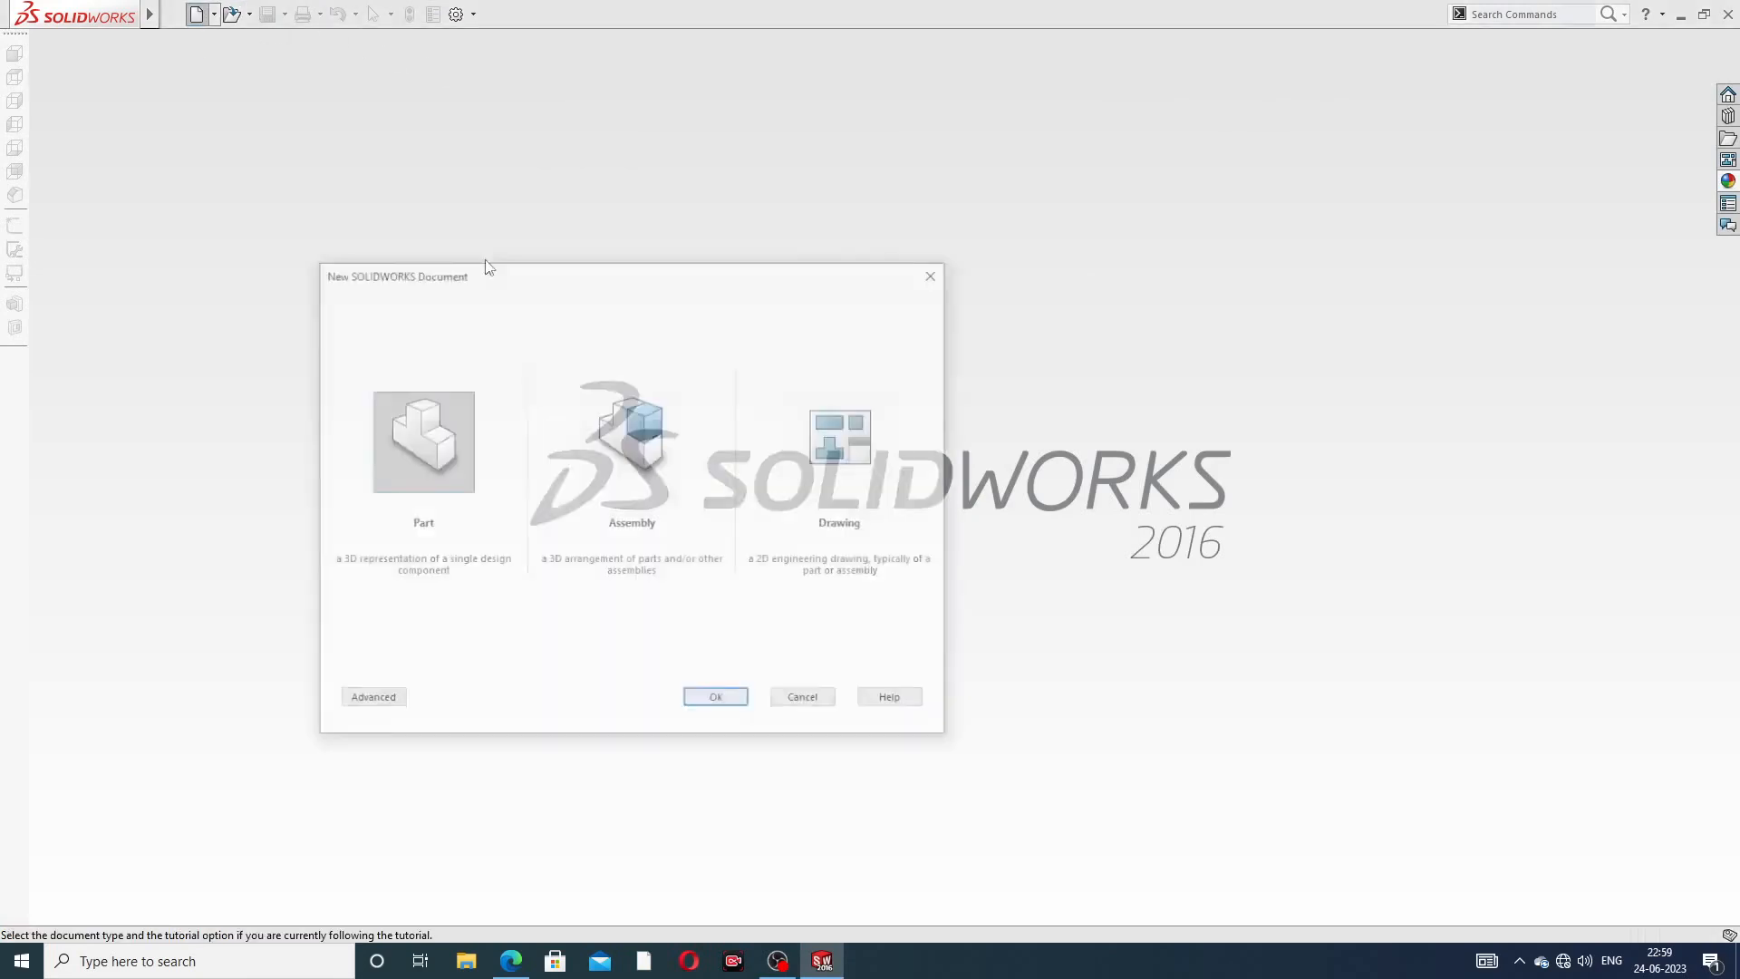
{"action": "left_click", "coordinate": [716, 702]}
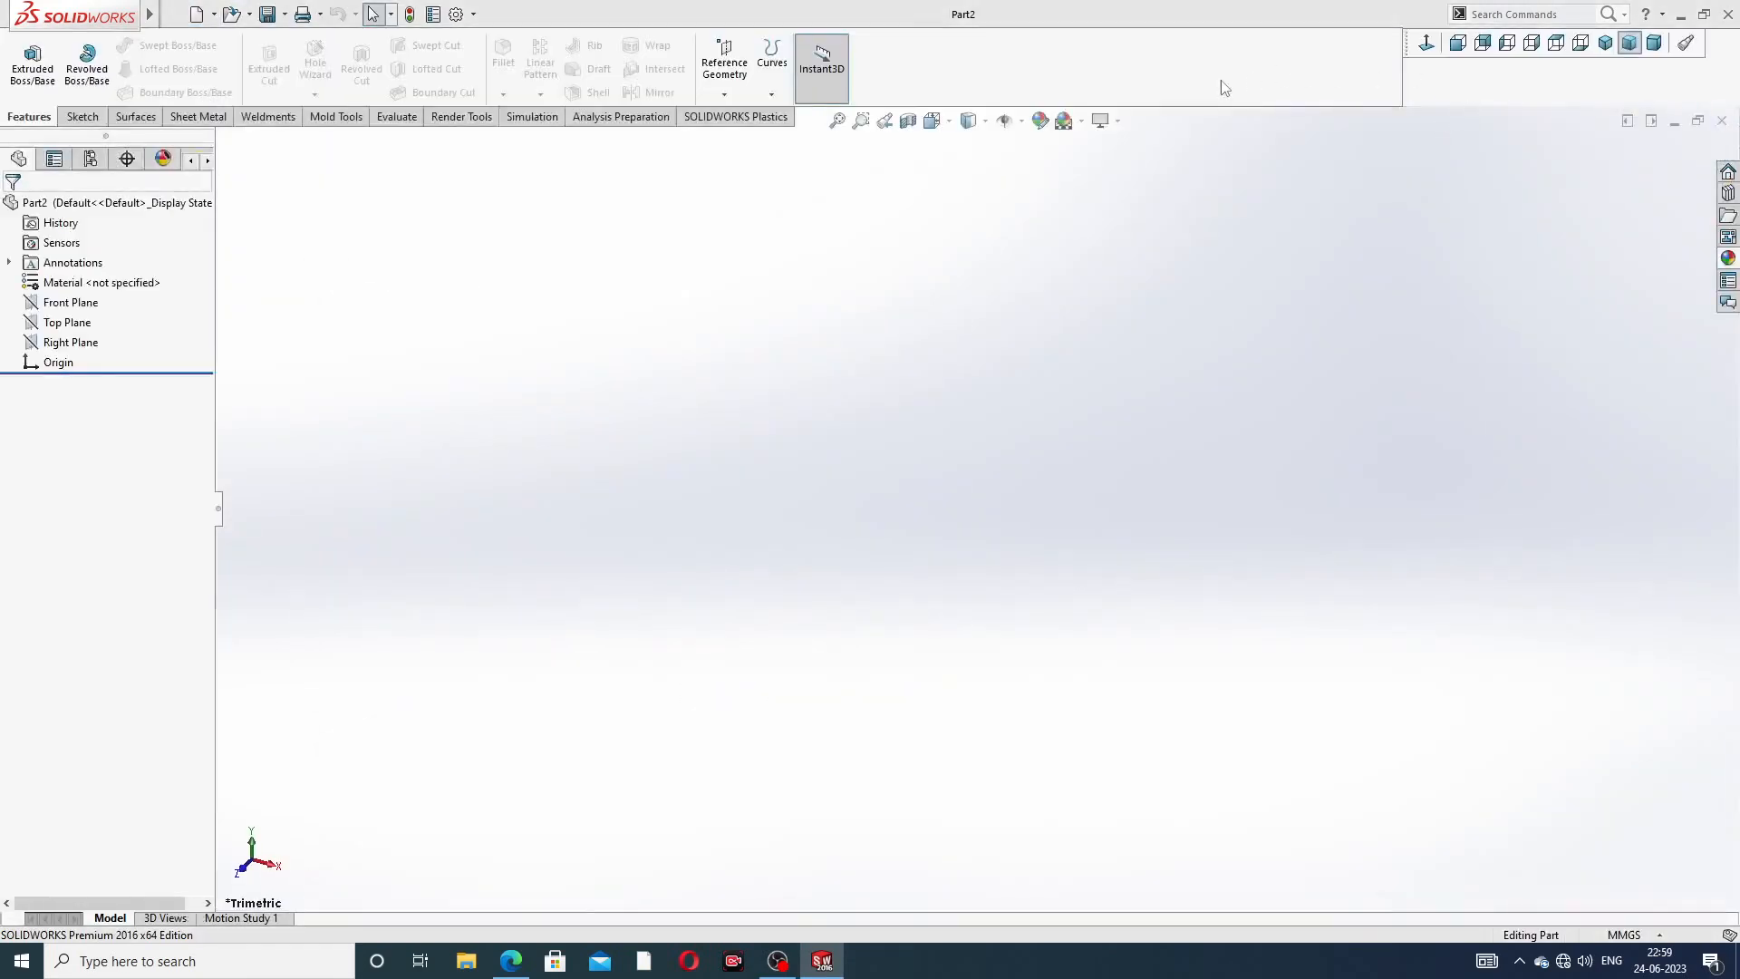
{"action": "left_click", "coordinate": [1081, 122]}
{"action": "left_click", "coordinate": [1106, 54]}
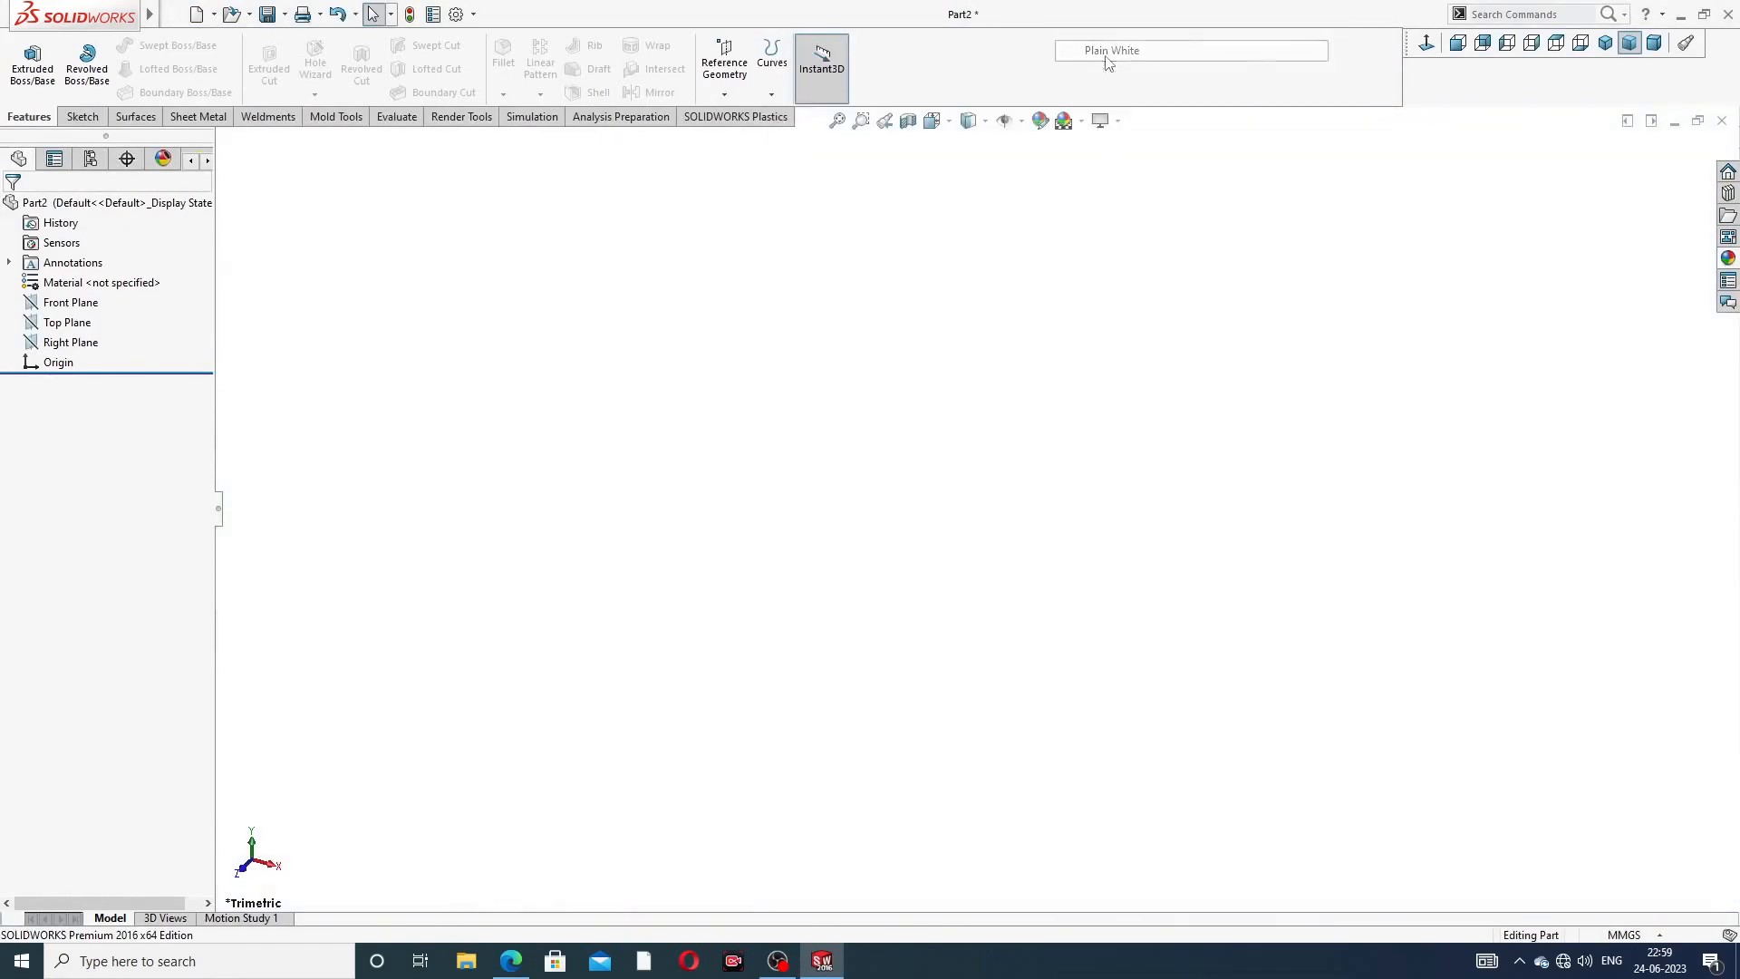
- Raise both the shaded and the wireframe image-quality resolution of the document to the highest setting
{"action": "left_click", "coordinate": [456, 13]}
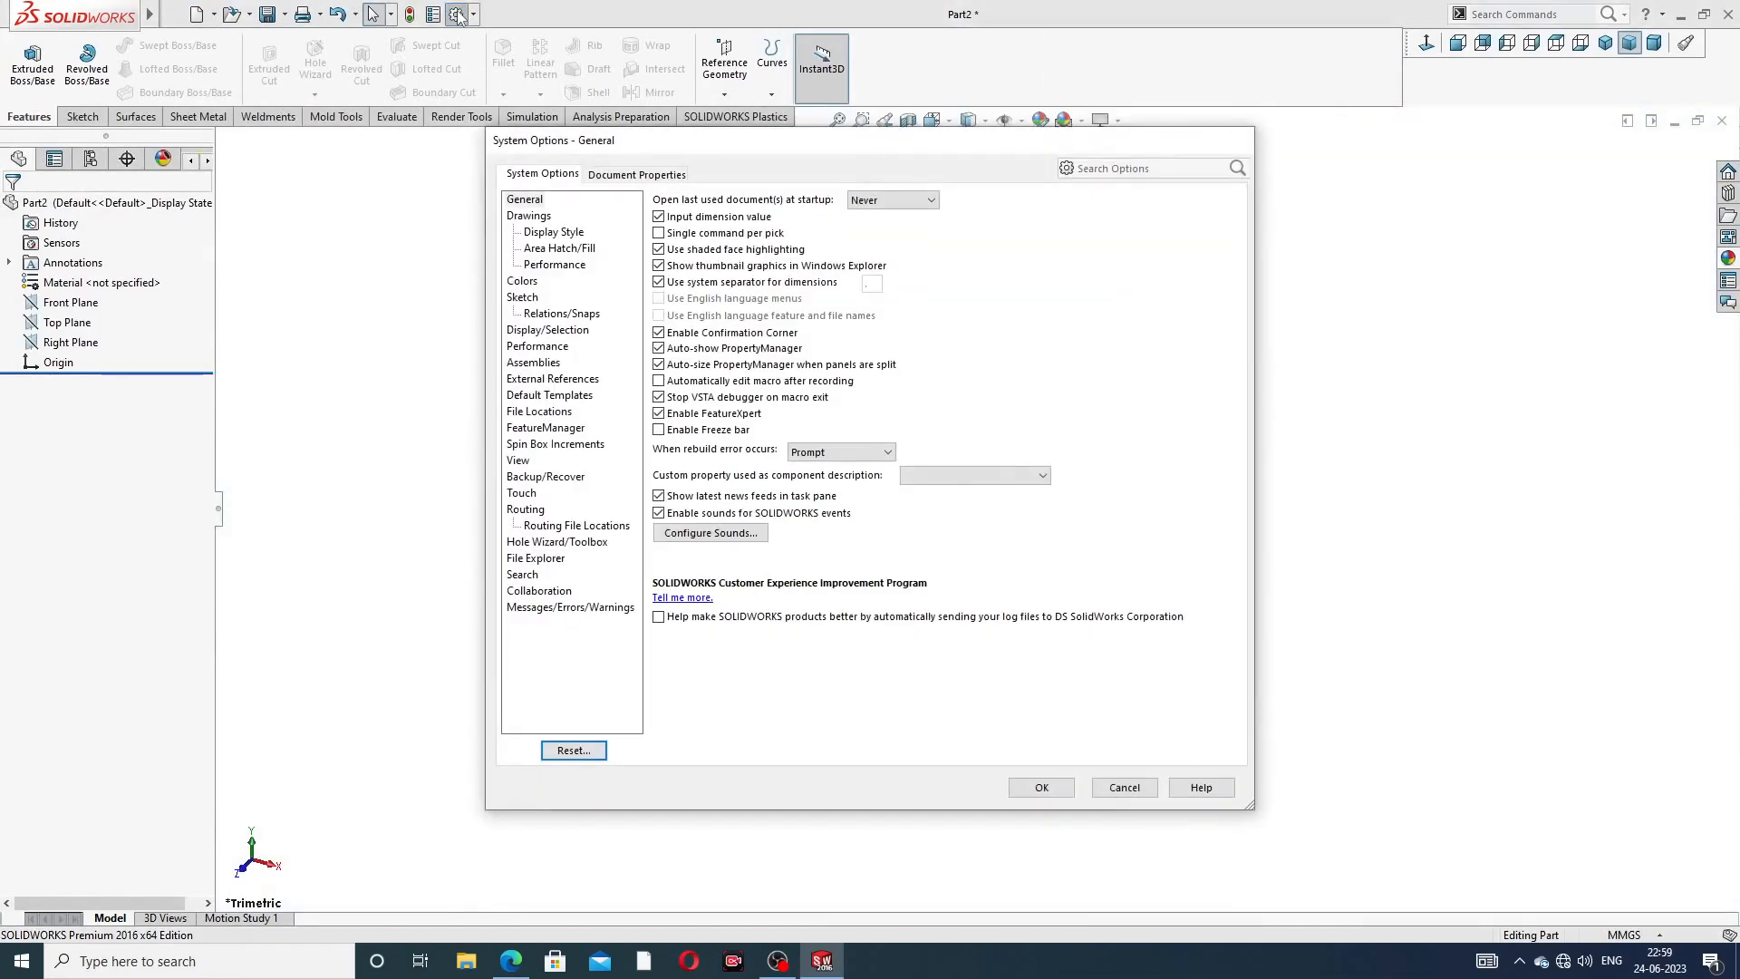
{"action": "left_click", "coordinate": [626, 174]}
{"action": "left_click", "coordinate": [540, 379]}
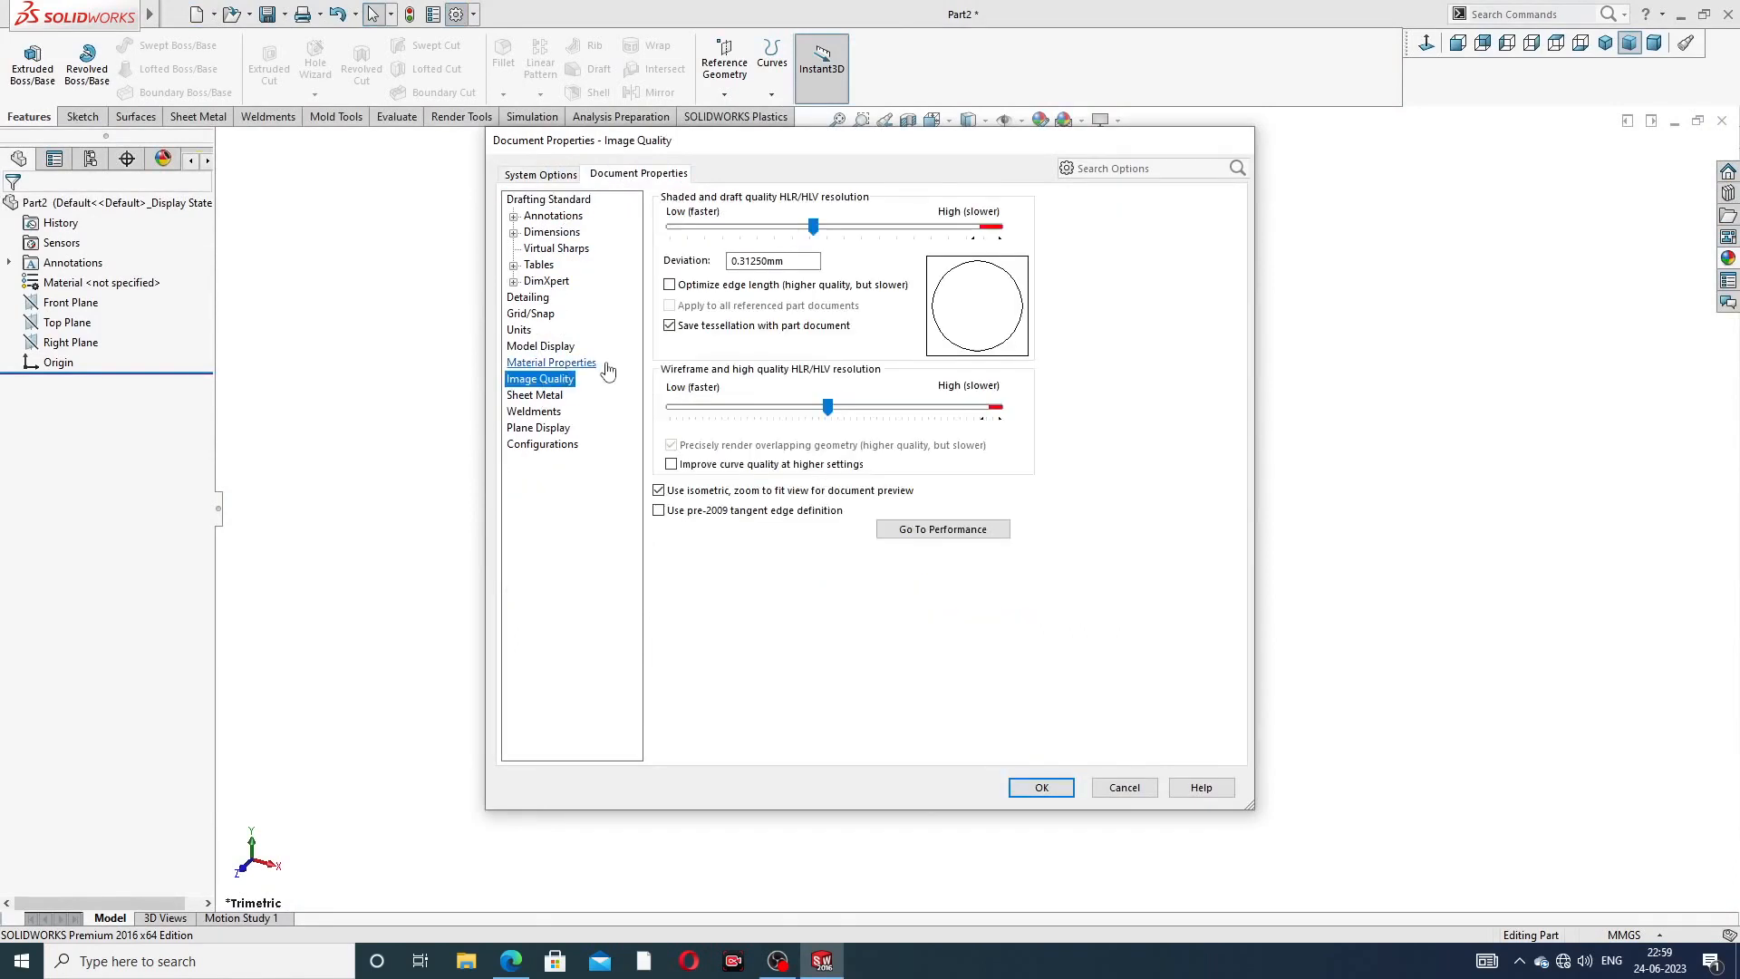
{"action": "left_click_drag", "start_coordinate": [816, 226], "coordinate": [998, 226]}
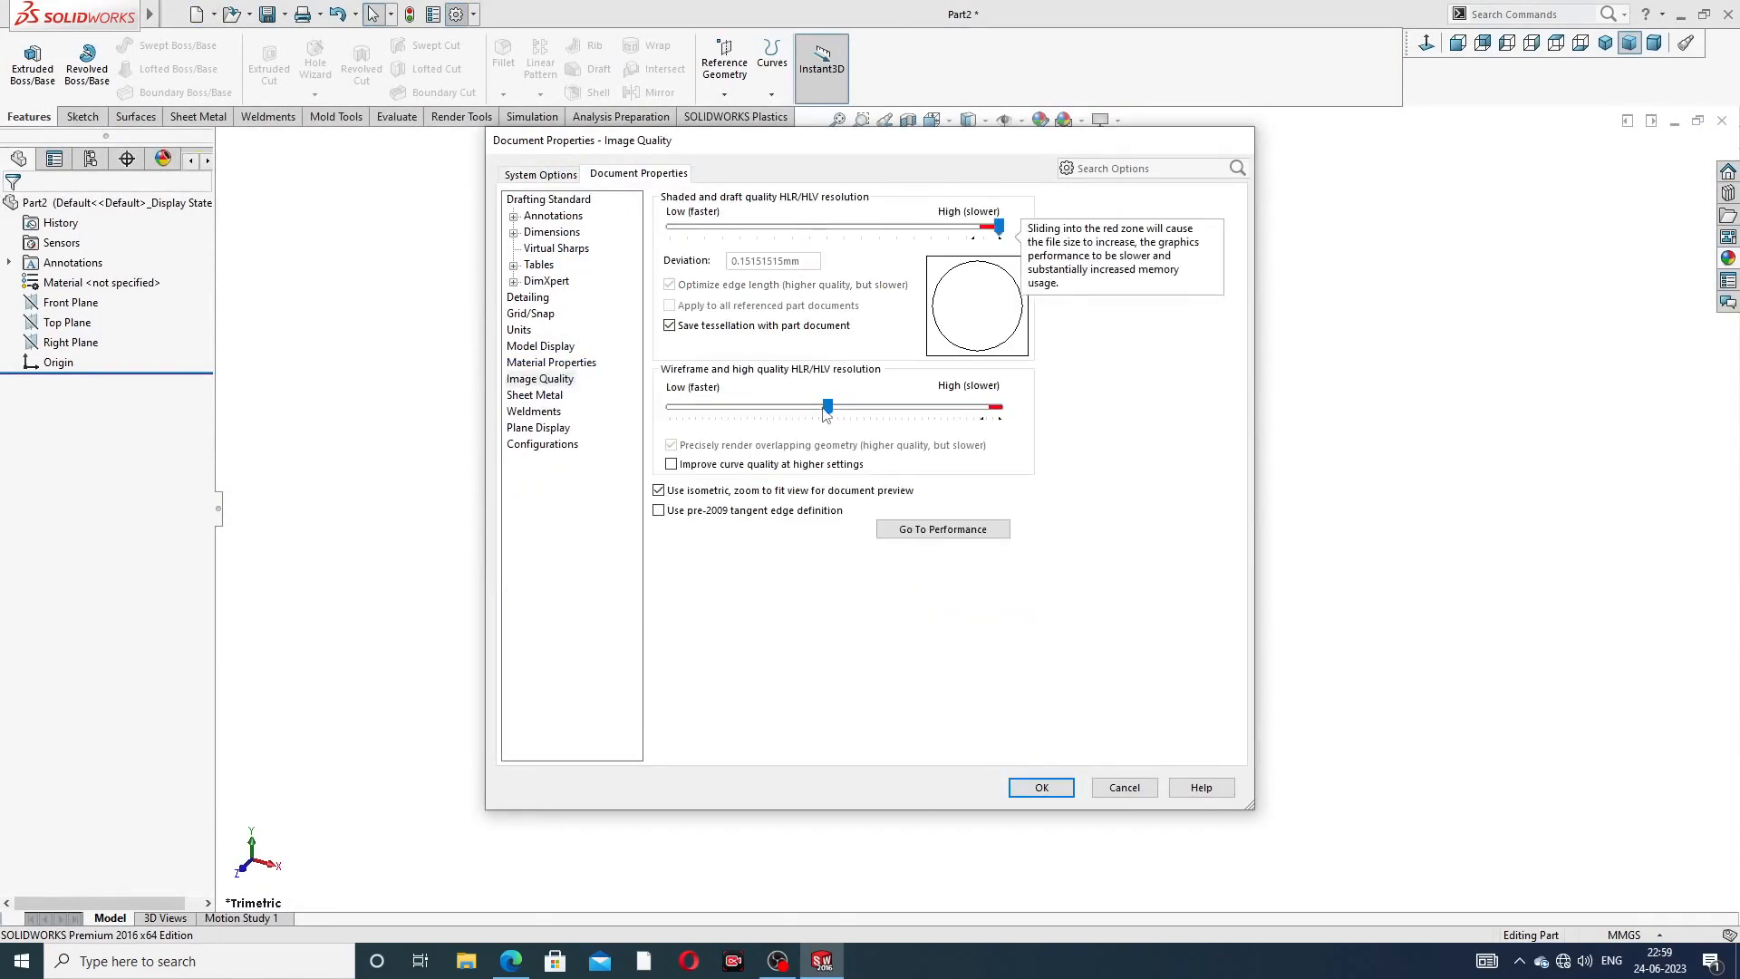
{"action": "left_click_drag", "start_coordinate": [826, 407], "coordinate": [998, 407]}
{"action": "left_click", "coordinate": [1044, 788]}
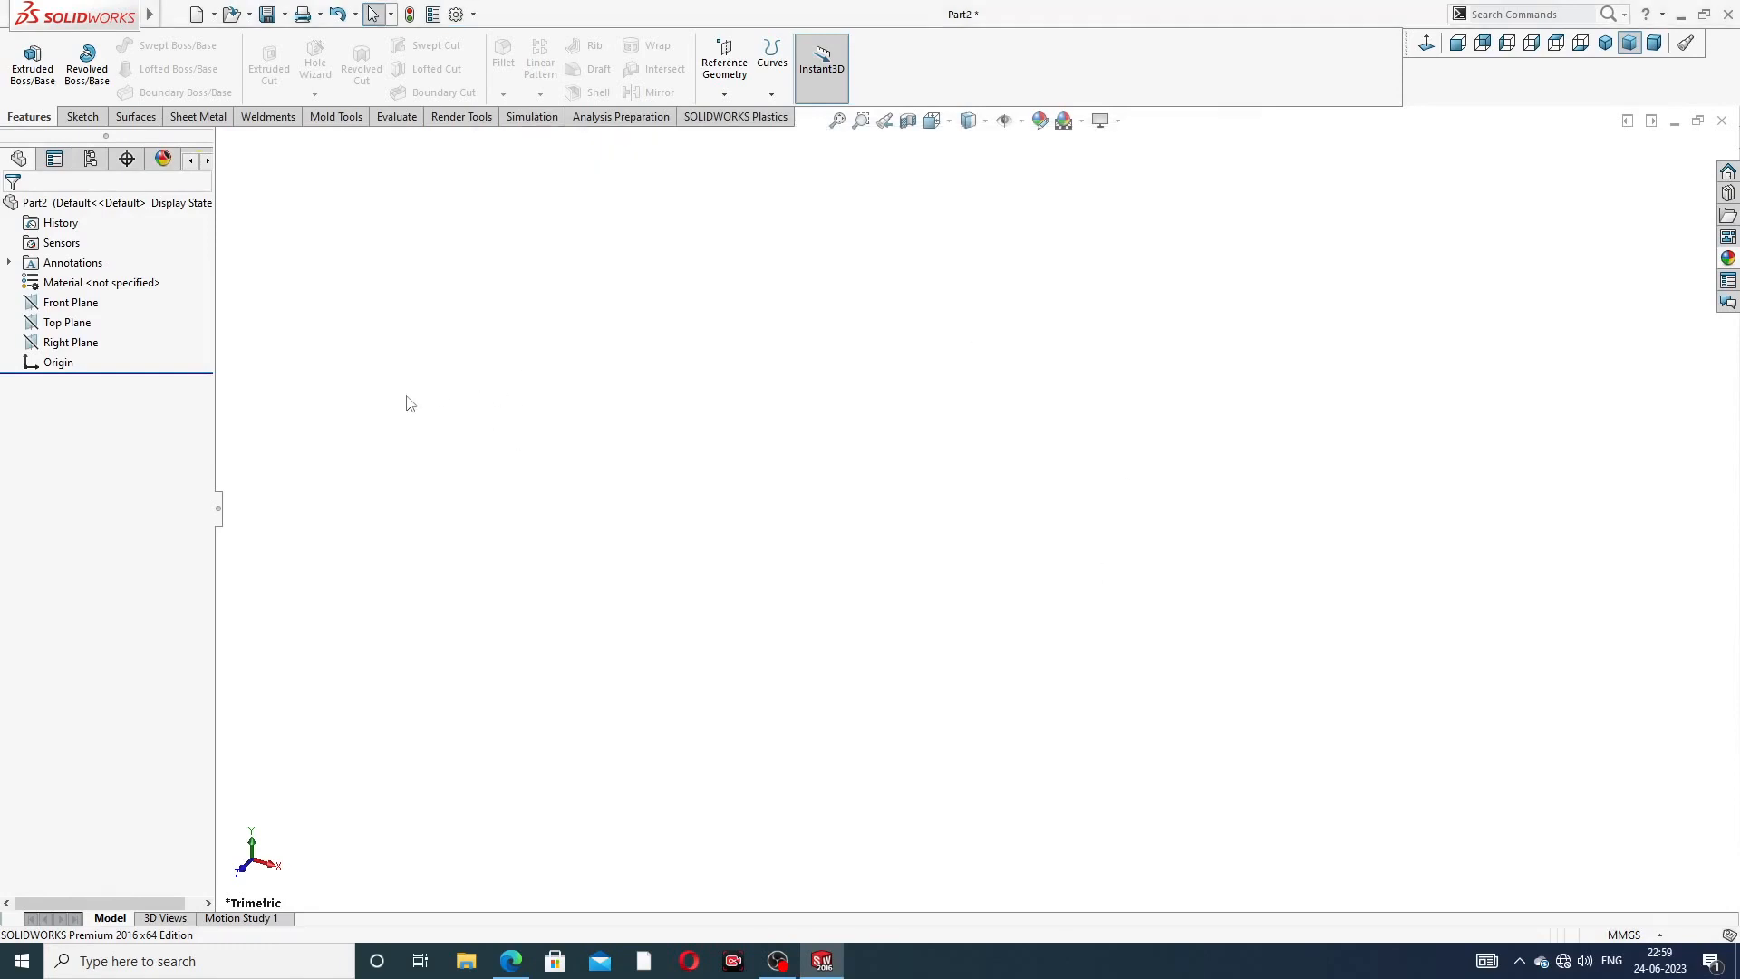
- Start a sketch on the Front Plane and consult the knurling screw PDF drawing in the browser for its dimensions
{"action": "left_click", "coordinate": [70, 304]}
{"action": "left_click", "coordinate": [80, 284]}
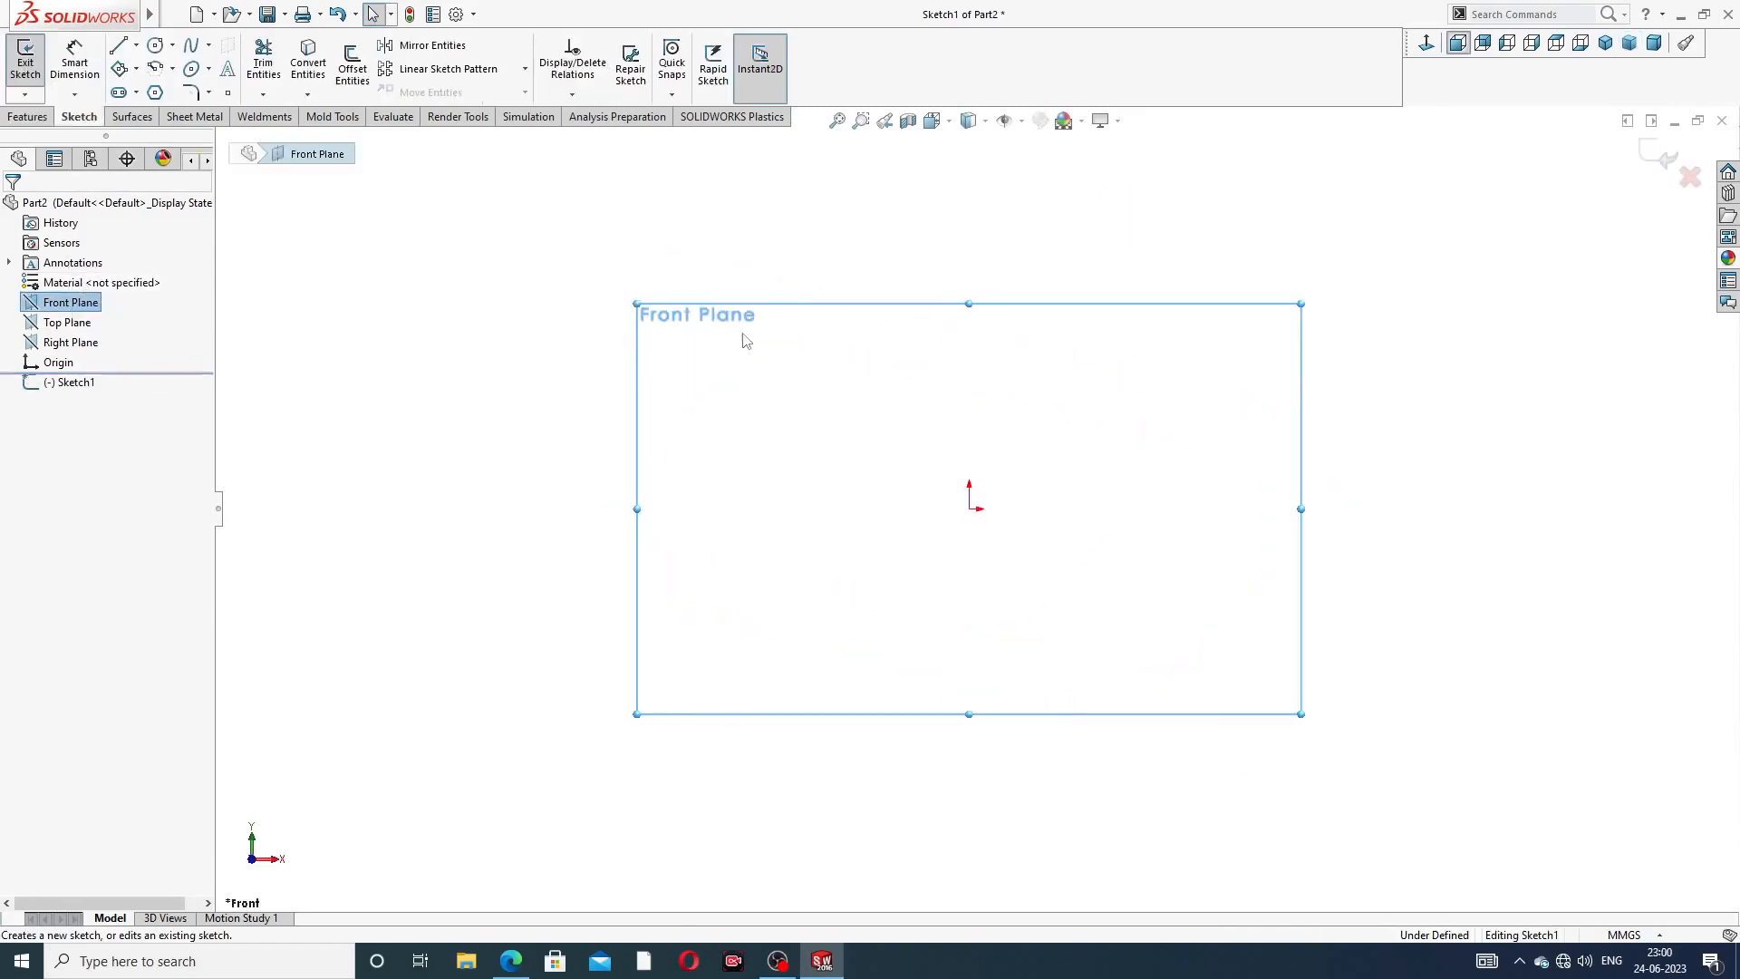
{"action": "left_click", "coordinate": [510, 961]}
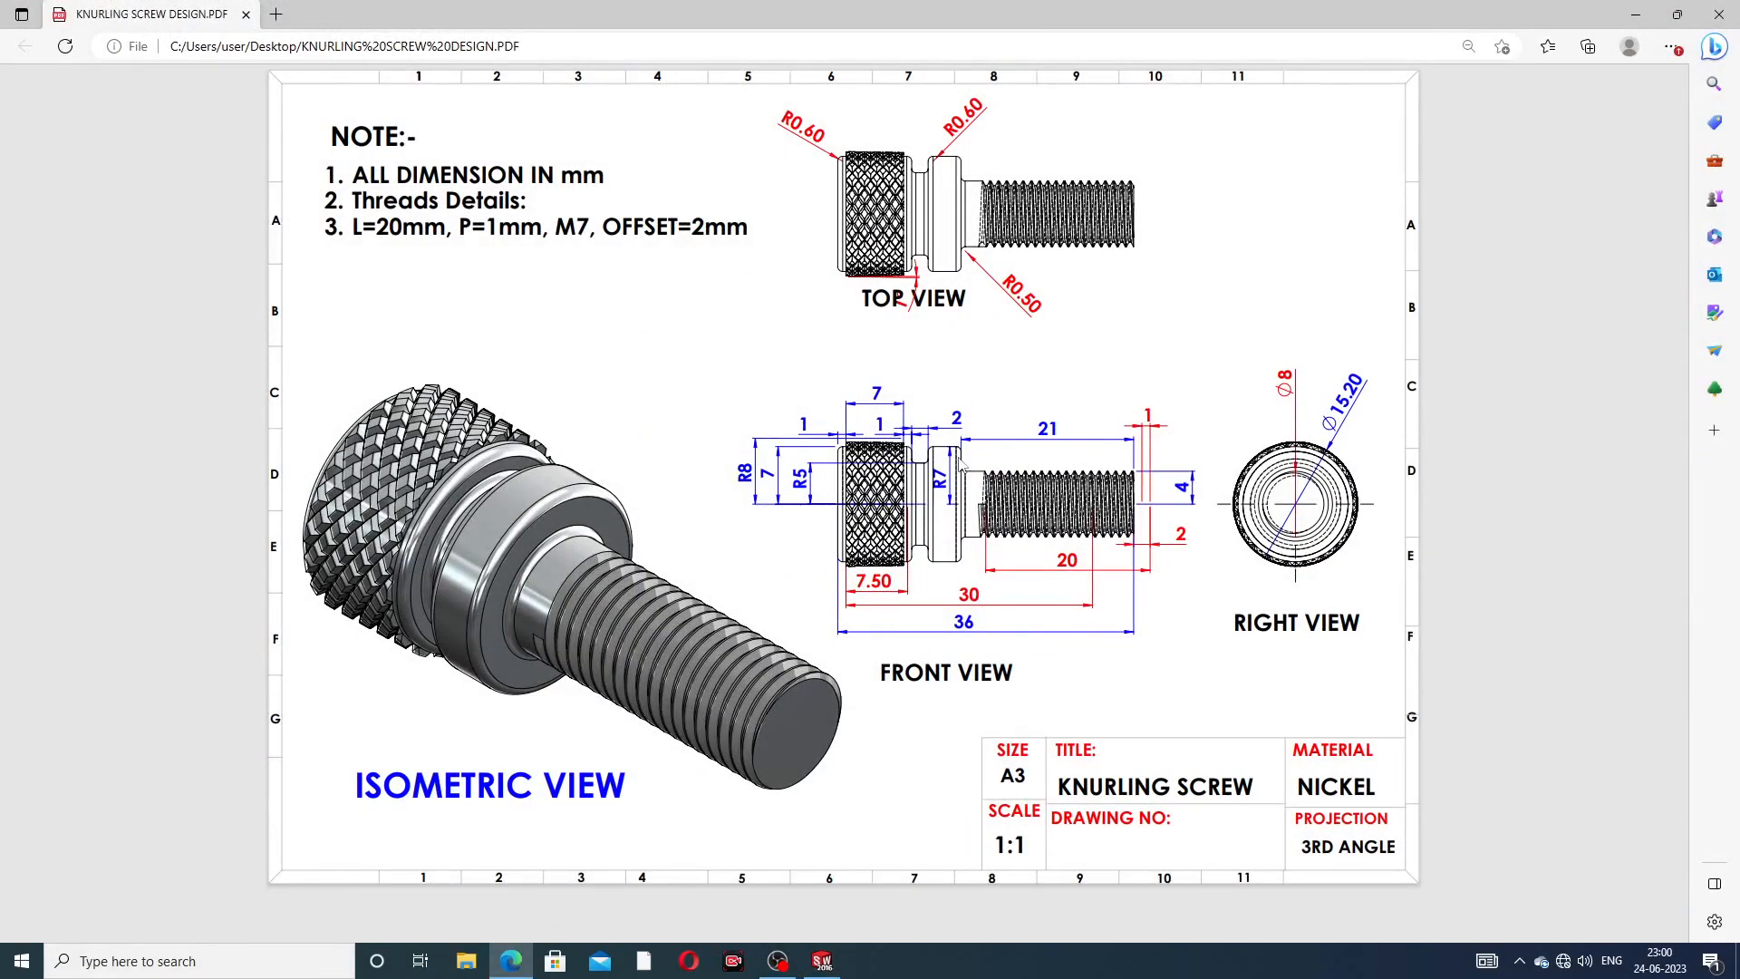
{"action": "left_click", "coordinate": [510, 960]}
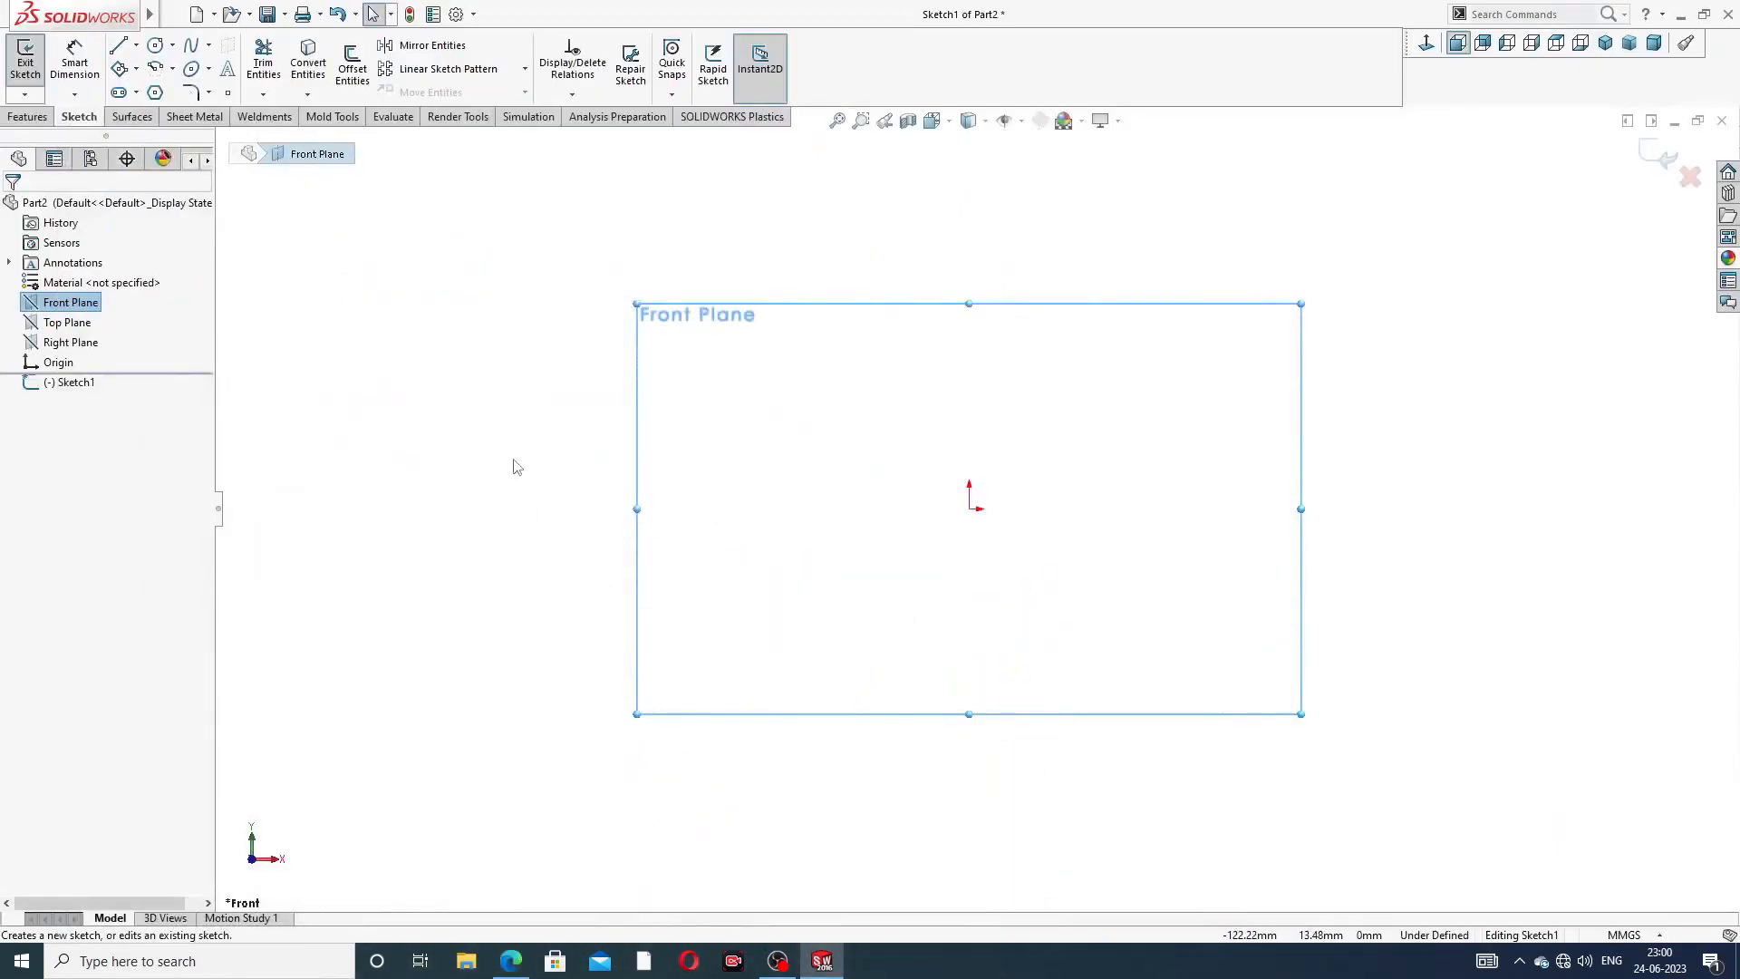
- Sketch a horizontal construction centerline about 140 mm long starting at the origin
{"action": "left_click", "coordinate": [136, 45]}
{"action": "left_click", "coordinate": [154, 87]}
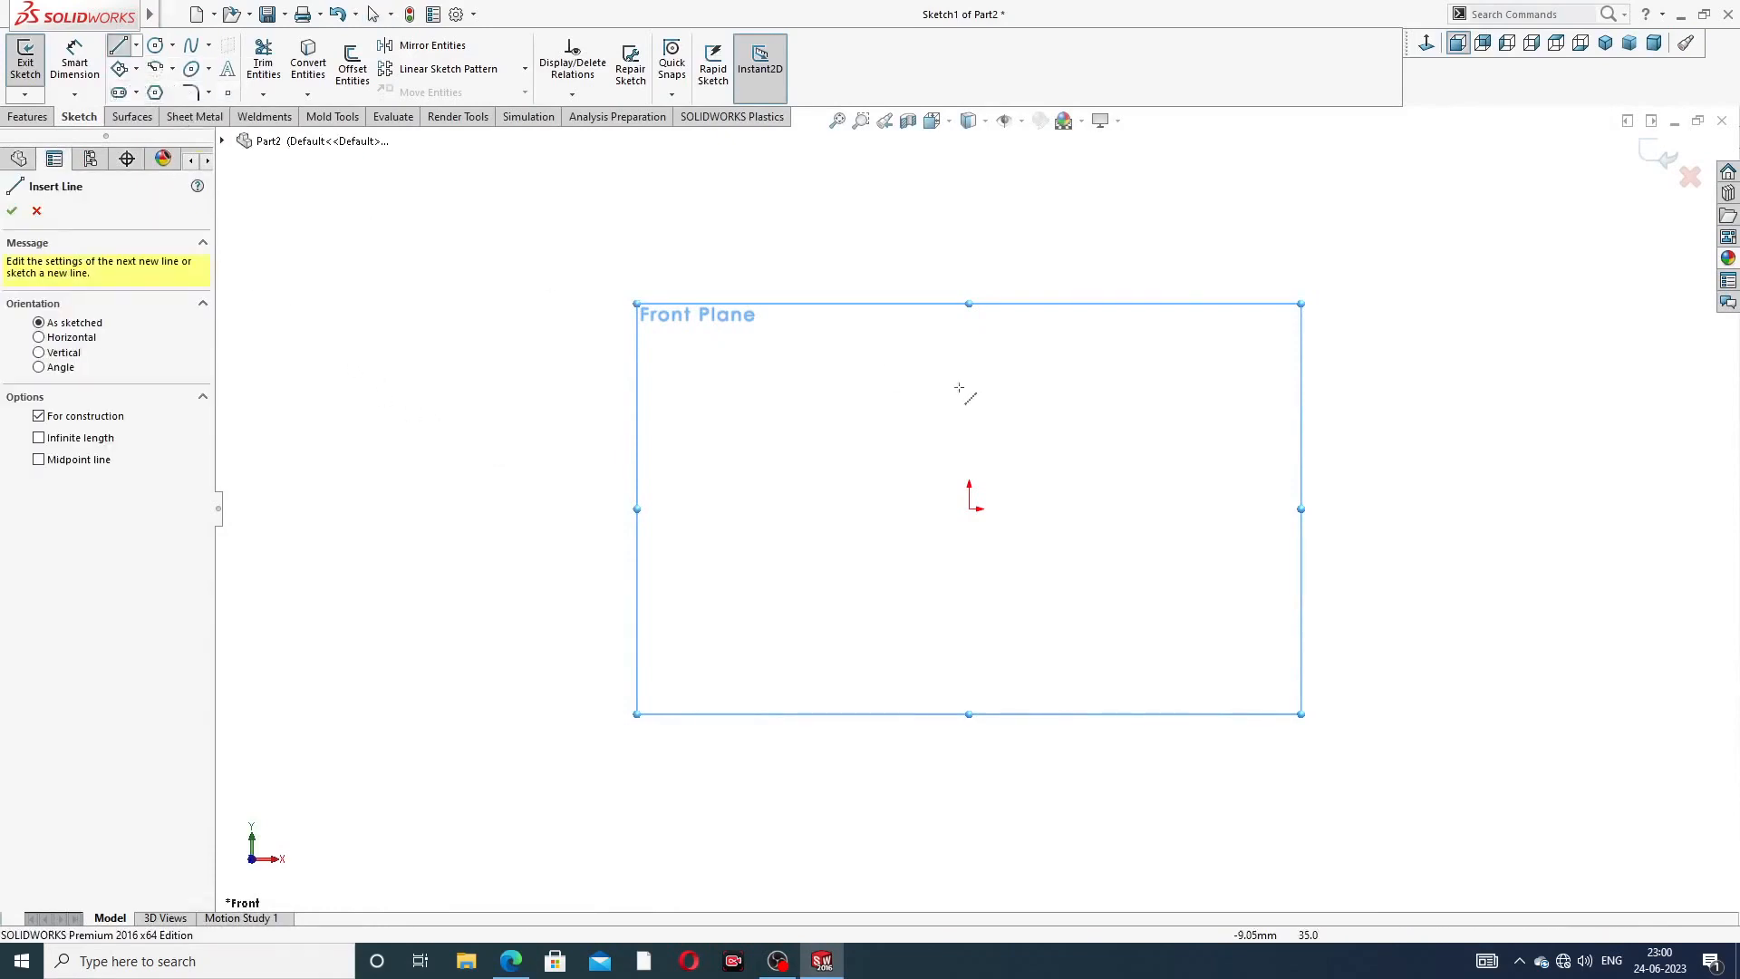
{"action": "left_click", "coordinate": [976, 510]}
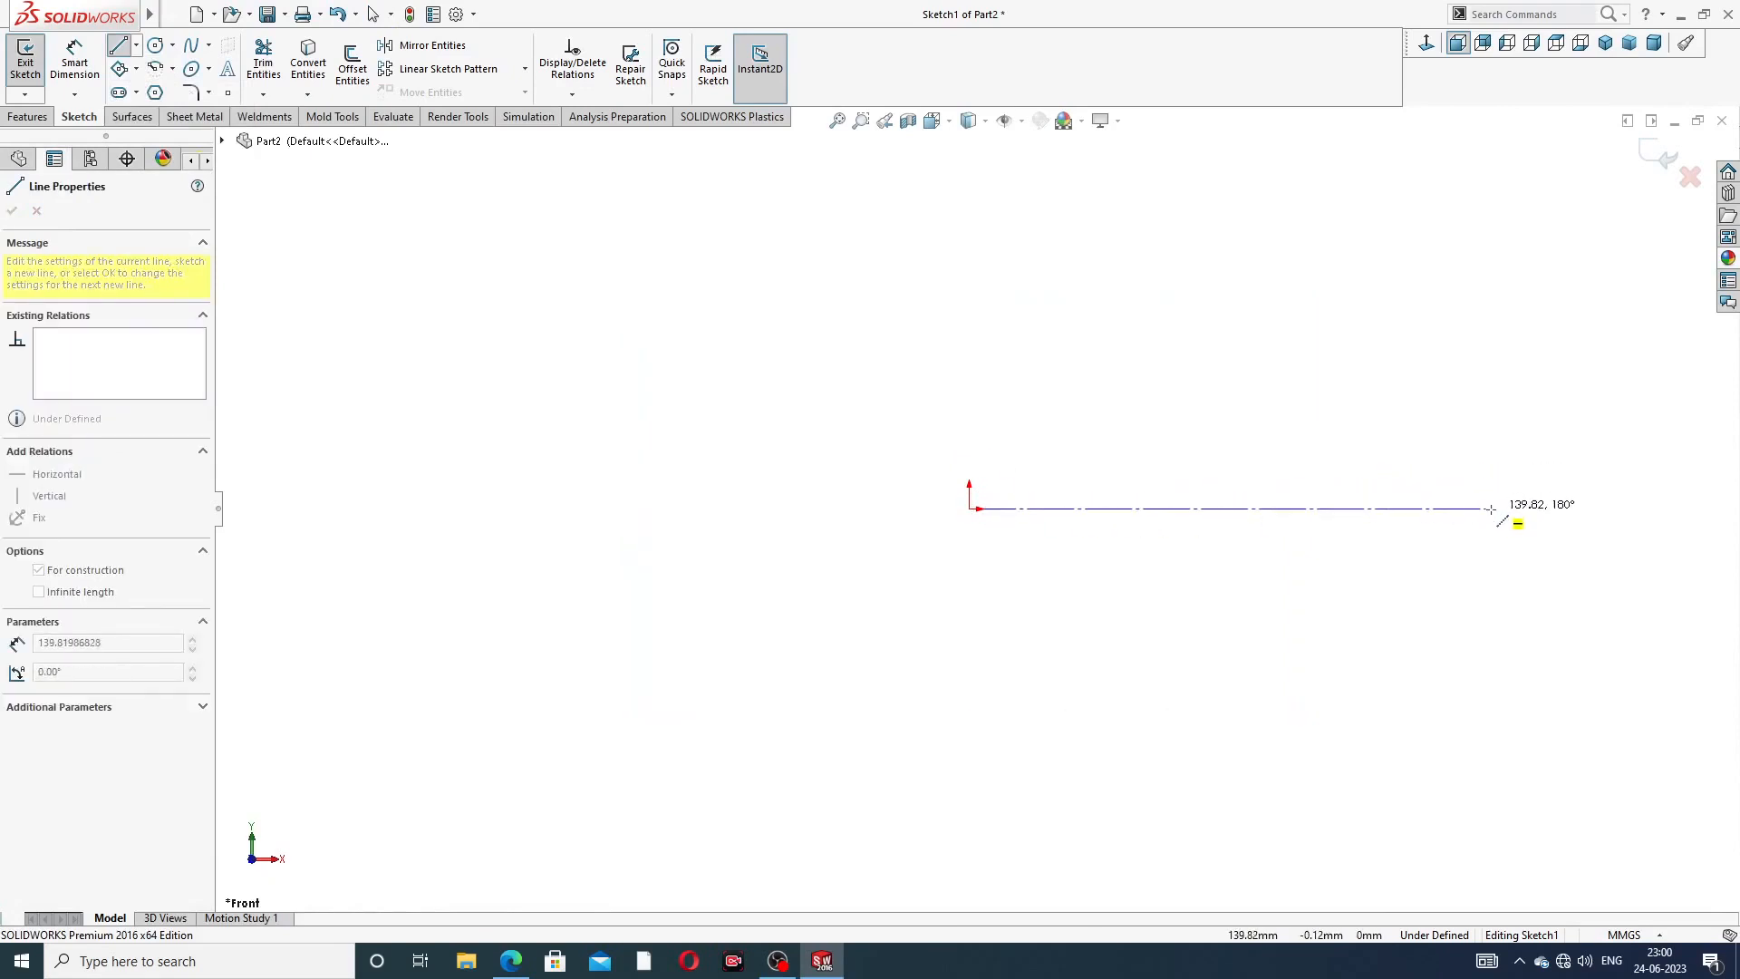
{"action": "left_click", "coordinate": [1489, 508]}
{"action": "right_click", "coordinate": [1515, 363]}
{"action": "left_click", "coordinate": [1554, 396]}
{"action": "scroll", "coordinate": [1332, 420], "scroll_direction": "up", "scroll_amount": 2}
{"action": "scroll", "coordinate": [1223, 574], "scroll_direction": "down", "scroll_amount": 3}
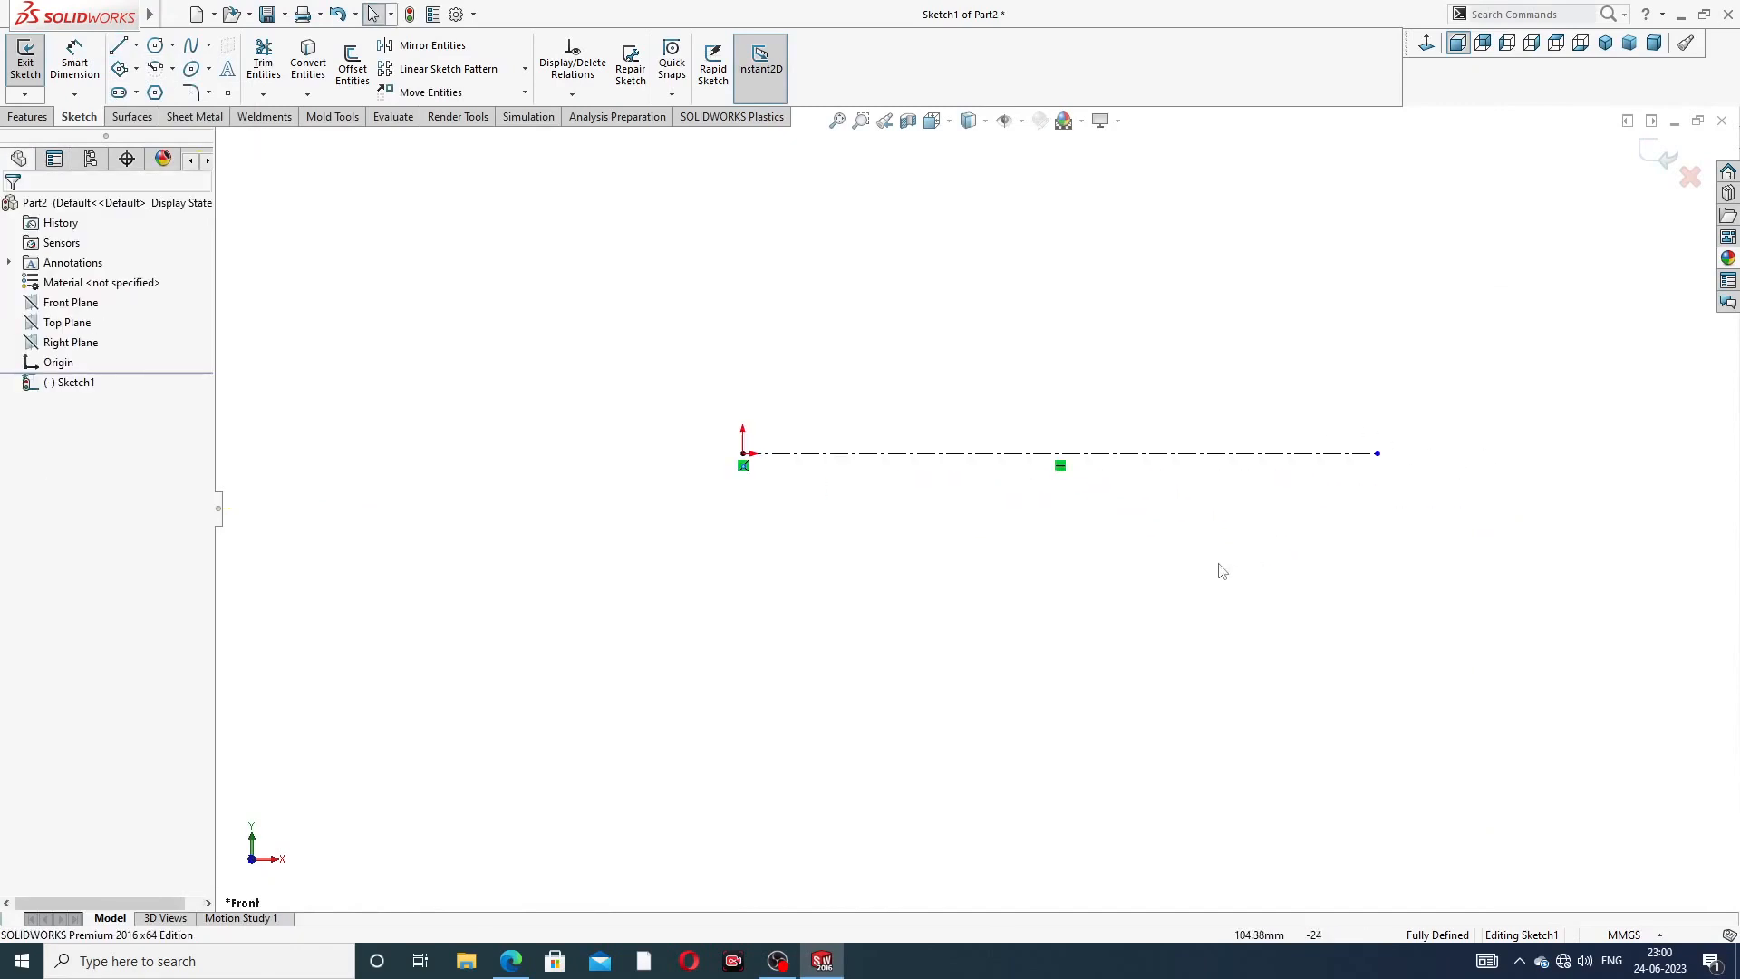
{"action": "left_click", "coordinate": [1176, 454]}
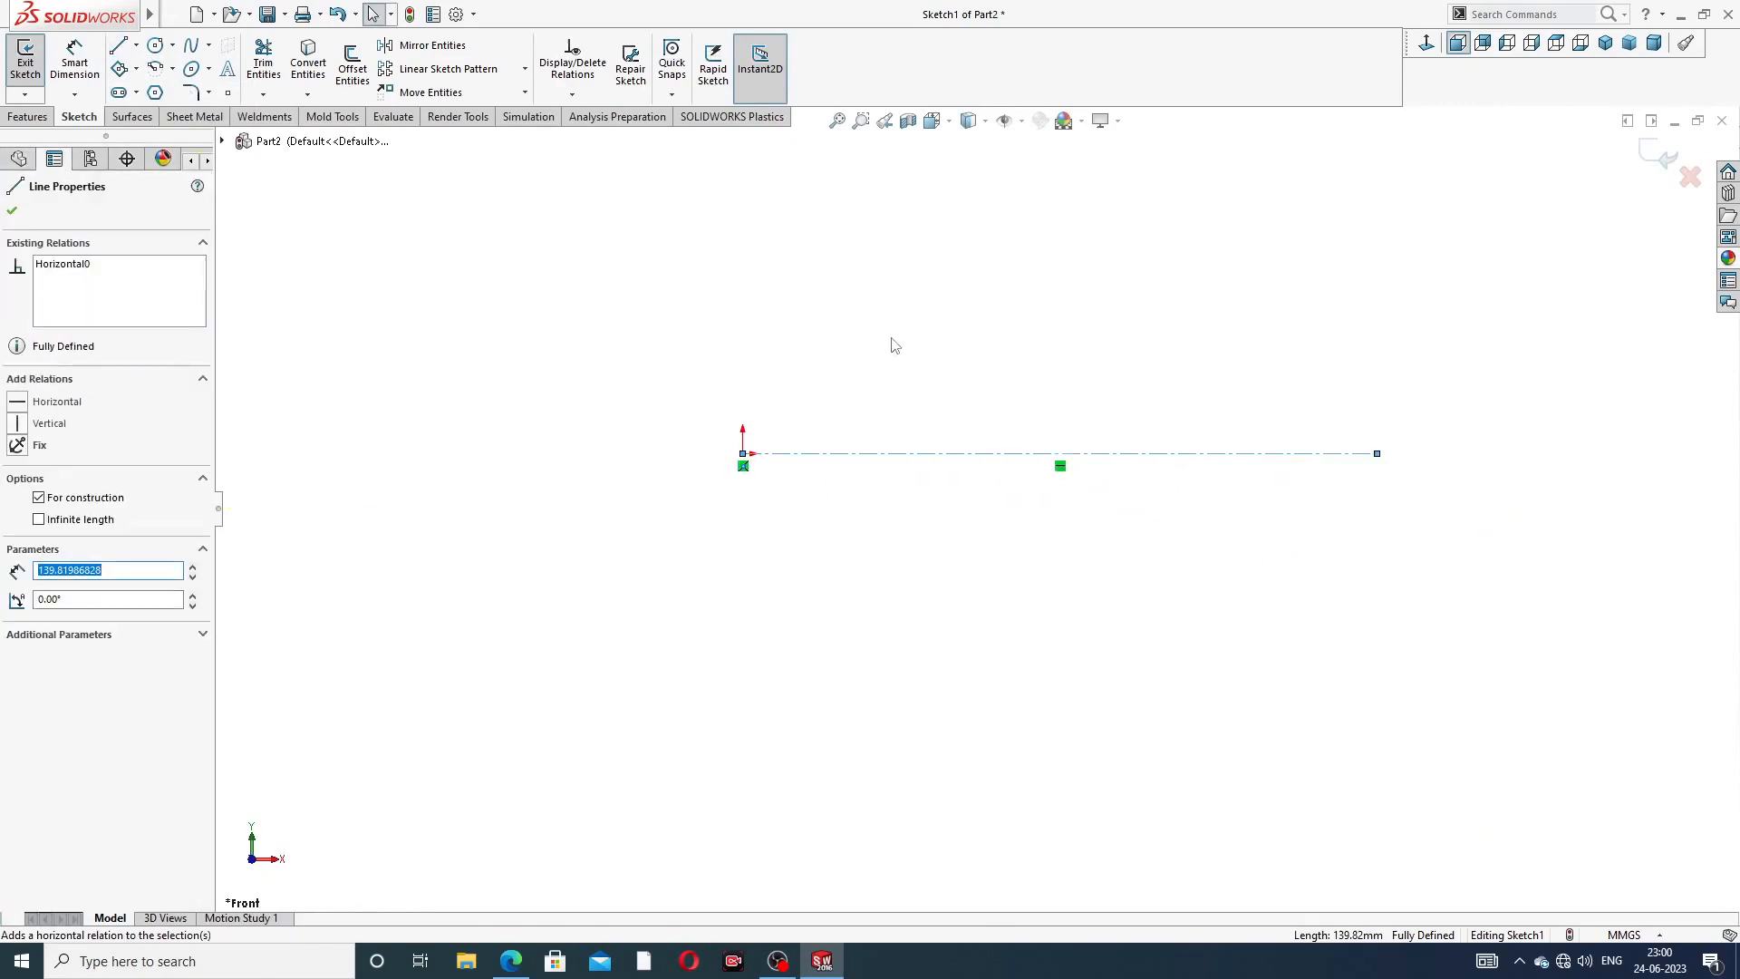
{"action": "left_click", "coordinate": [334, 224]}
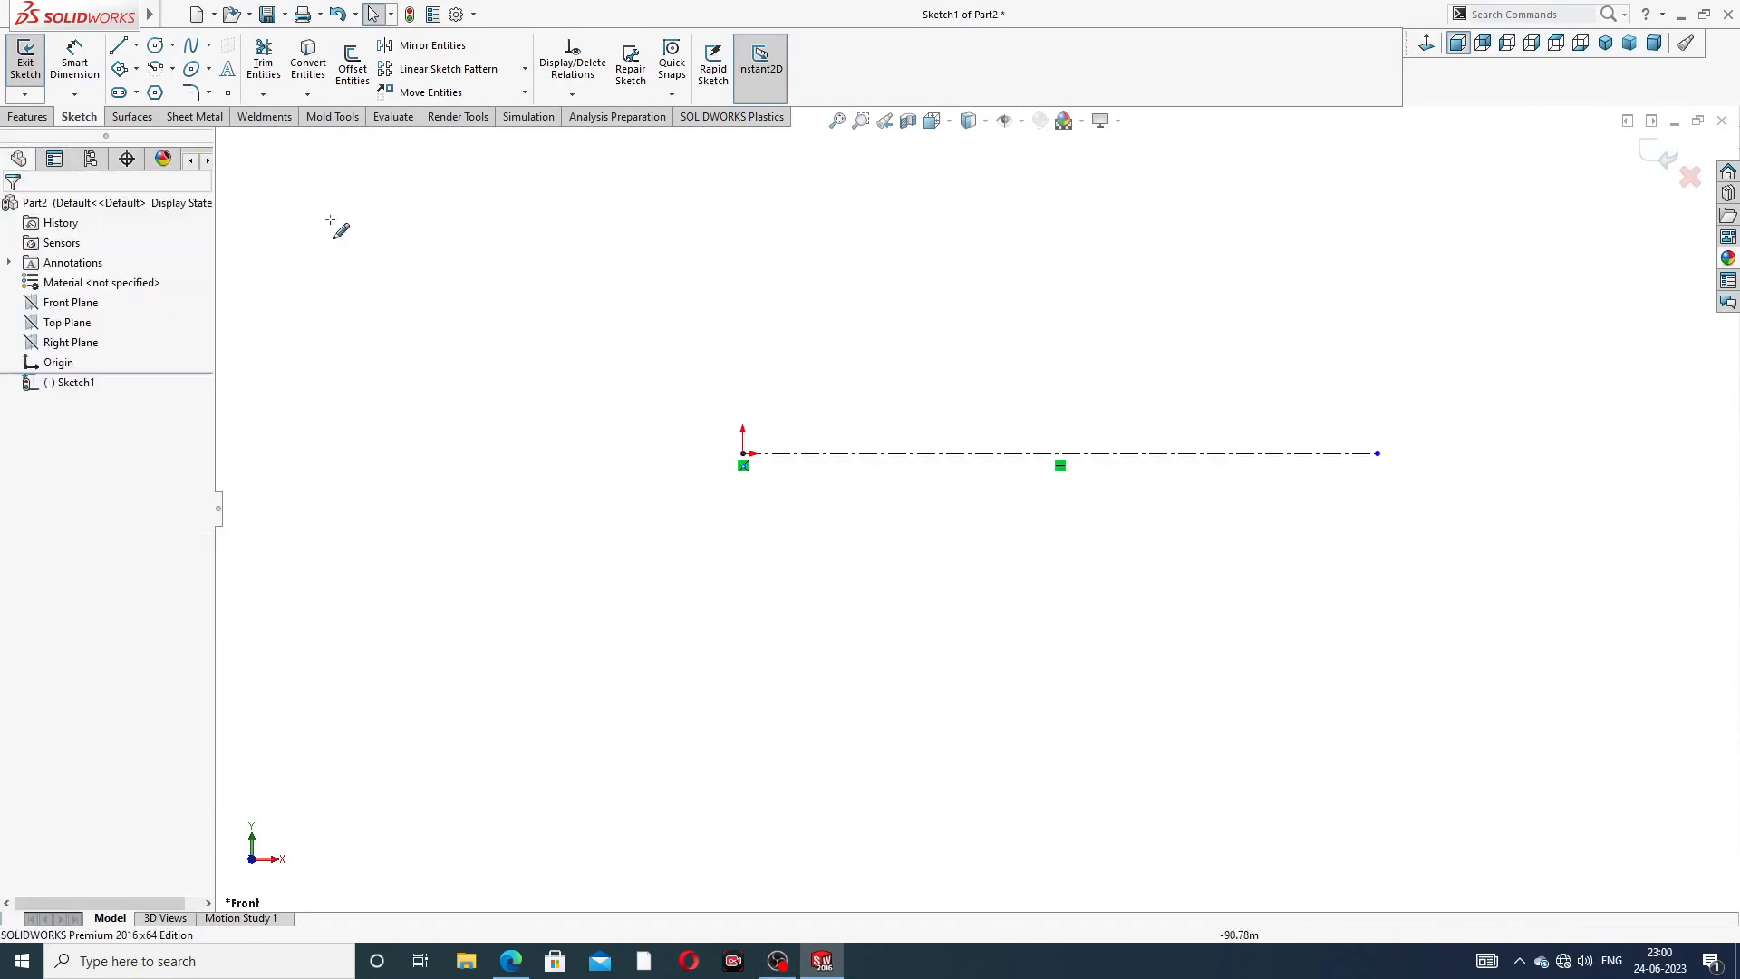
- Sketch the head outline up from the origin: a step about 32 mm high, a raised portion about 45 mm long, and a matching shoulder
{"action": "left_click", "coordinate": [120, 47]}
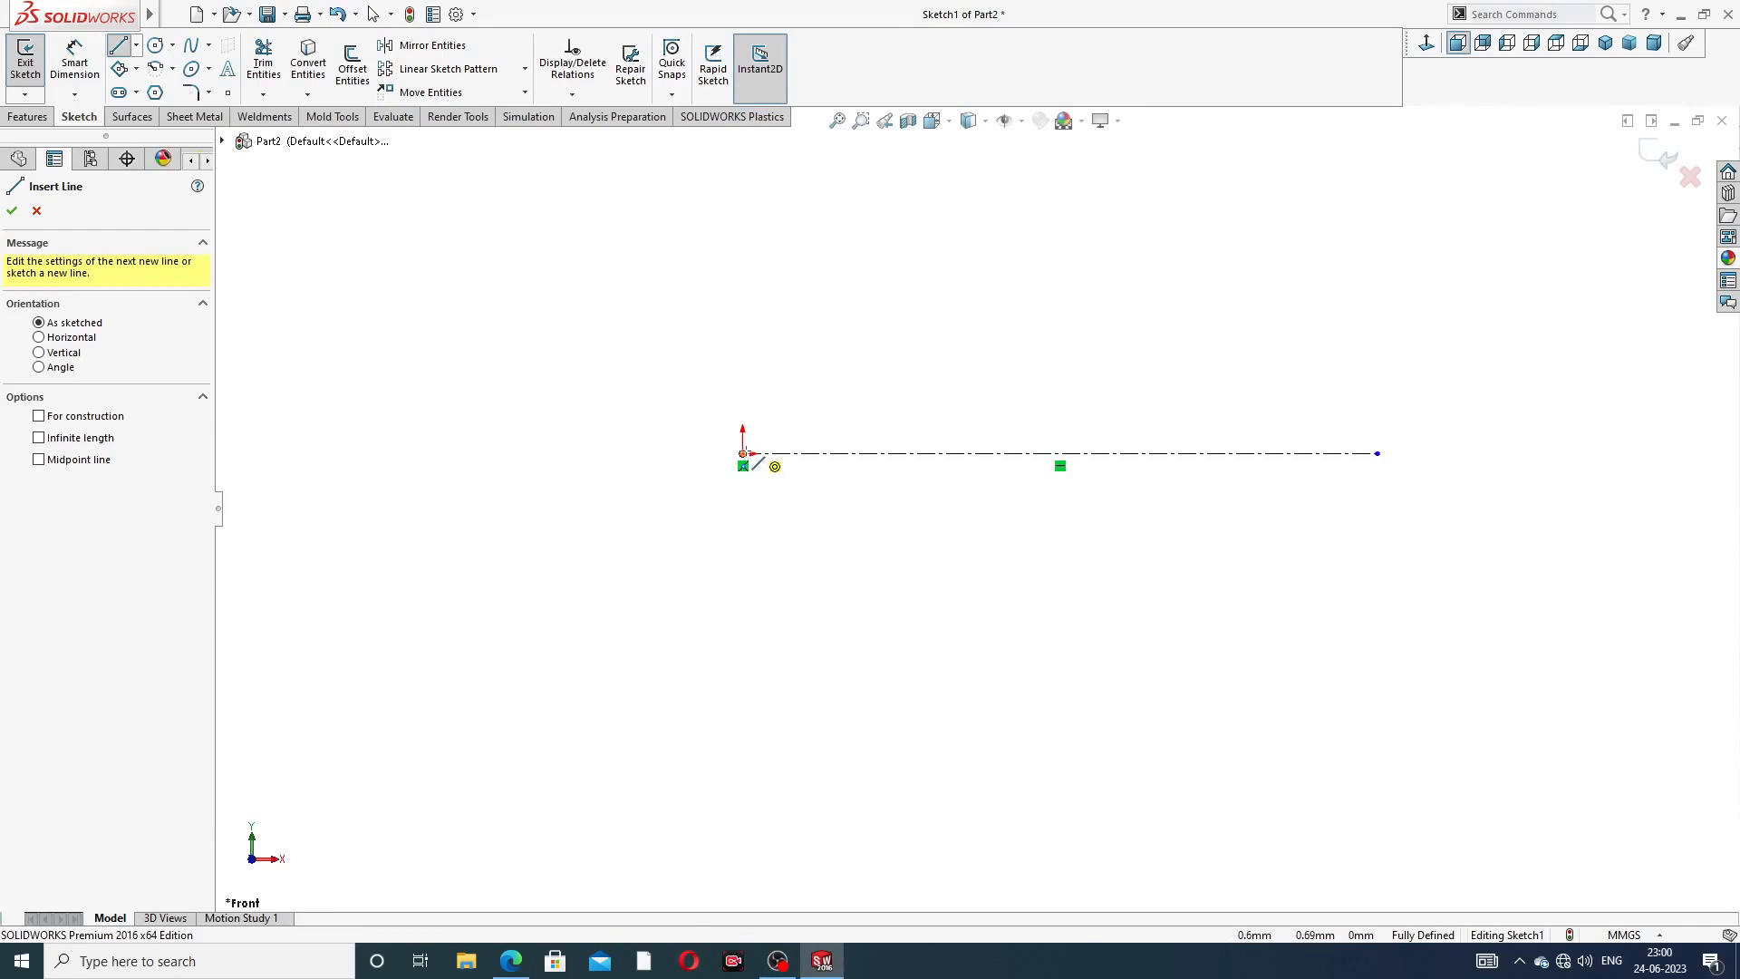
{"action": "left_click", "coordinate": [743, 453]}
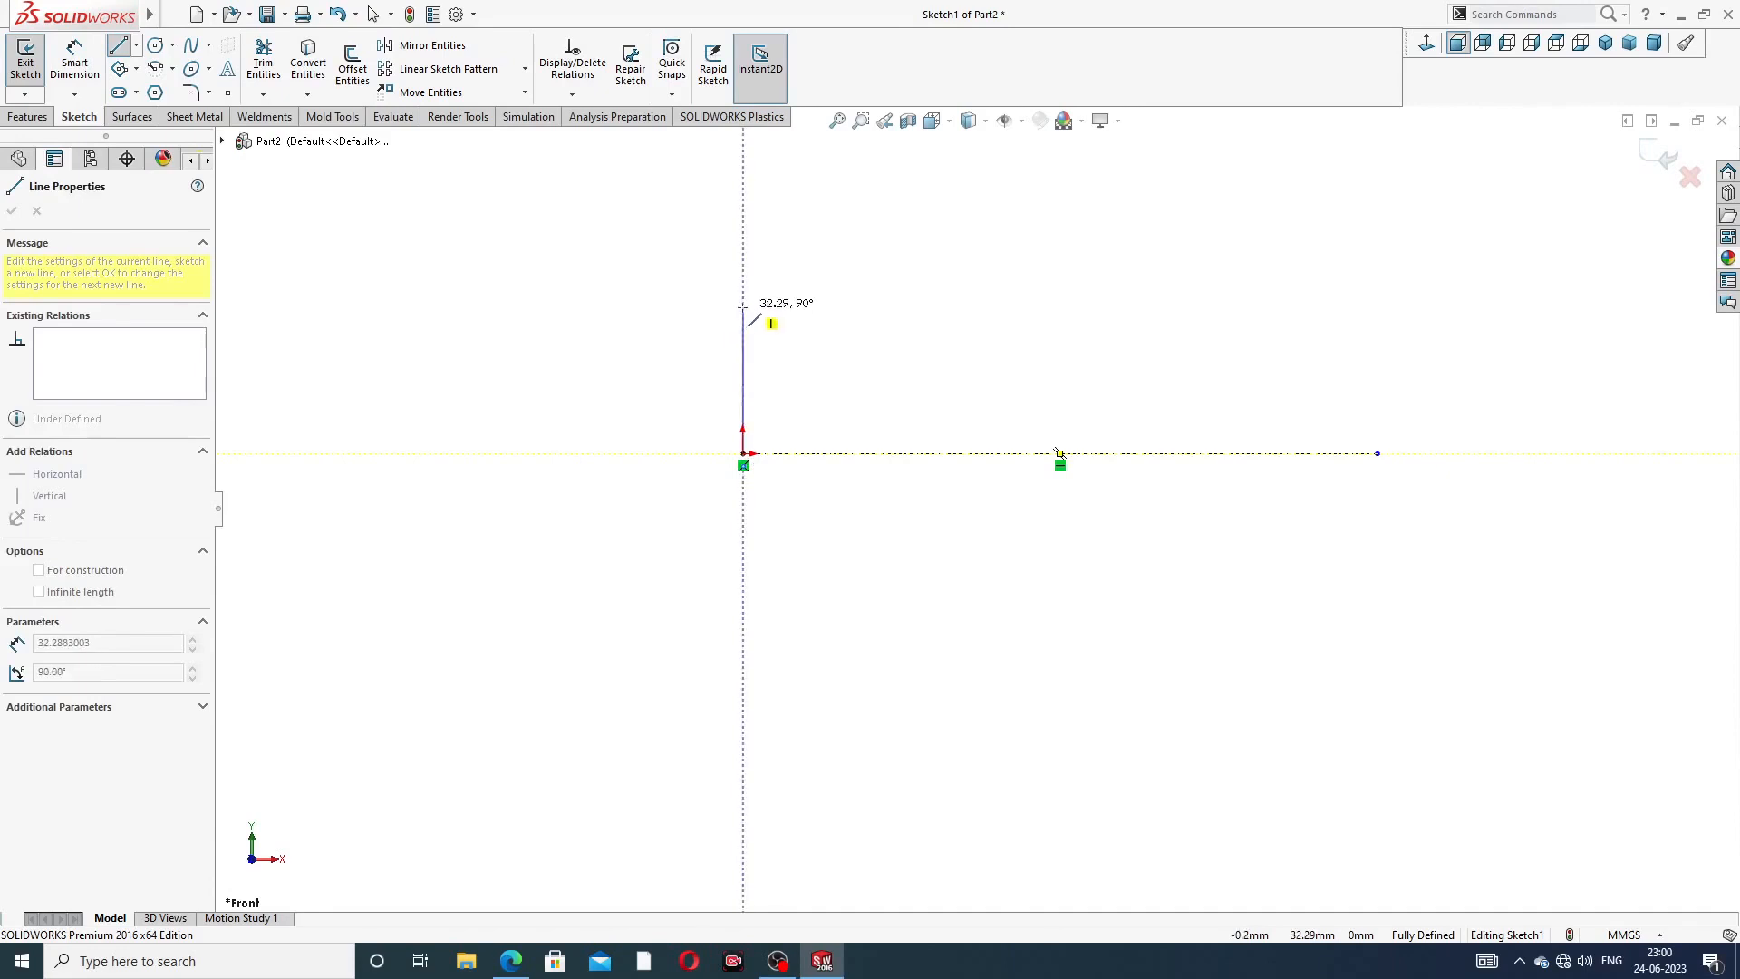
{"action": "left_click", "coordinate": [743, 307]}
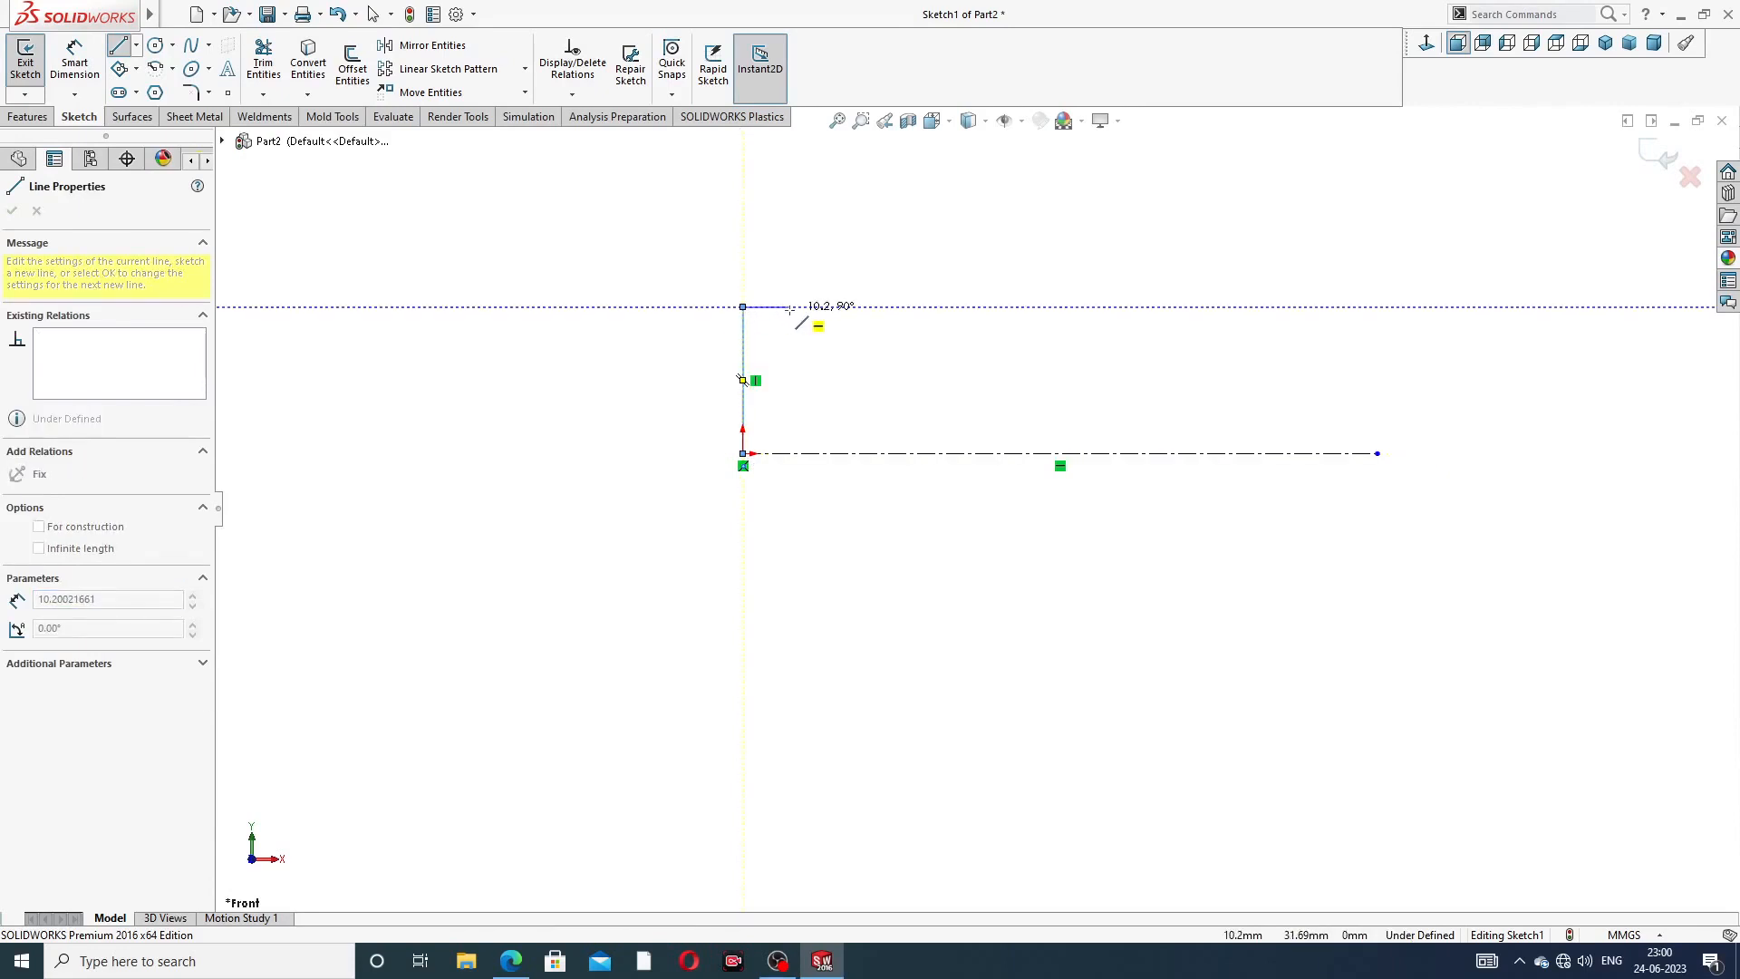
{"action": "left_click", "coordinate": [789, 306]}
{"action": "left_click", "coordinate": [789, 263]}
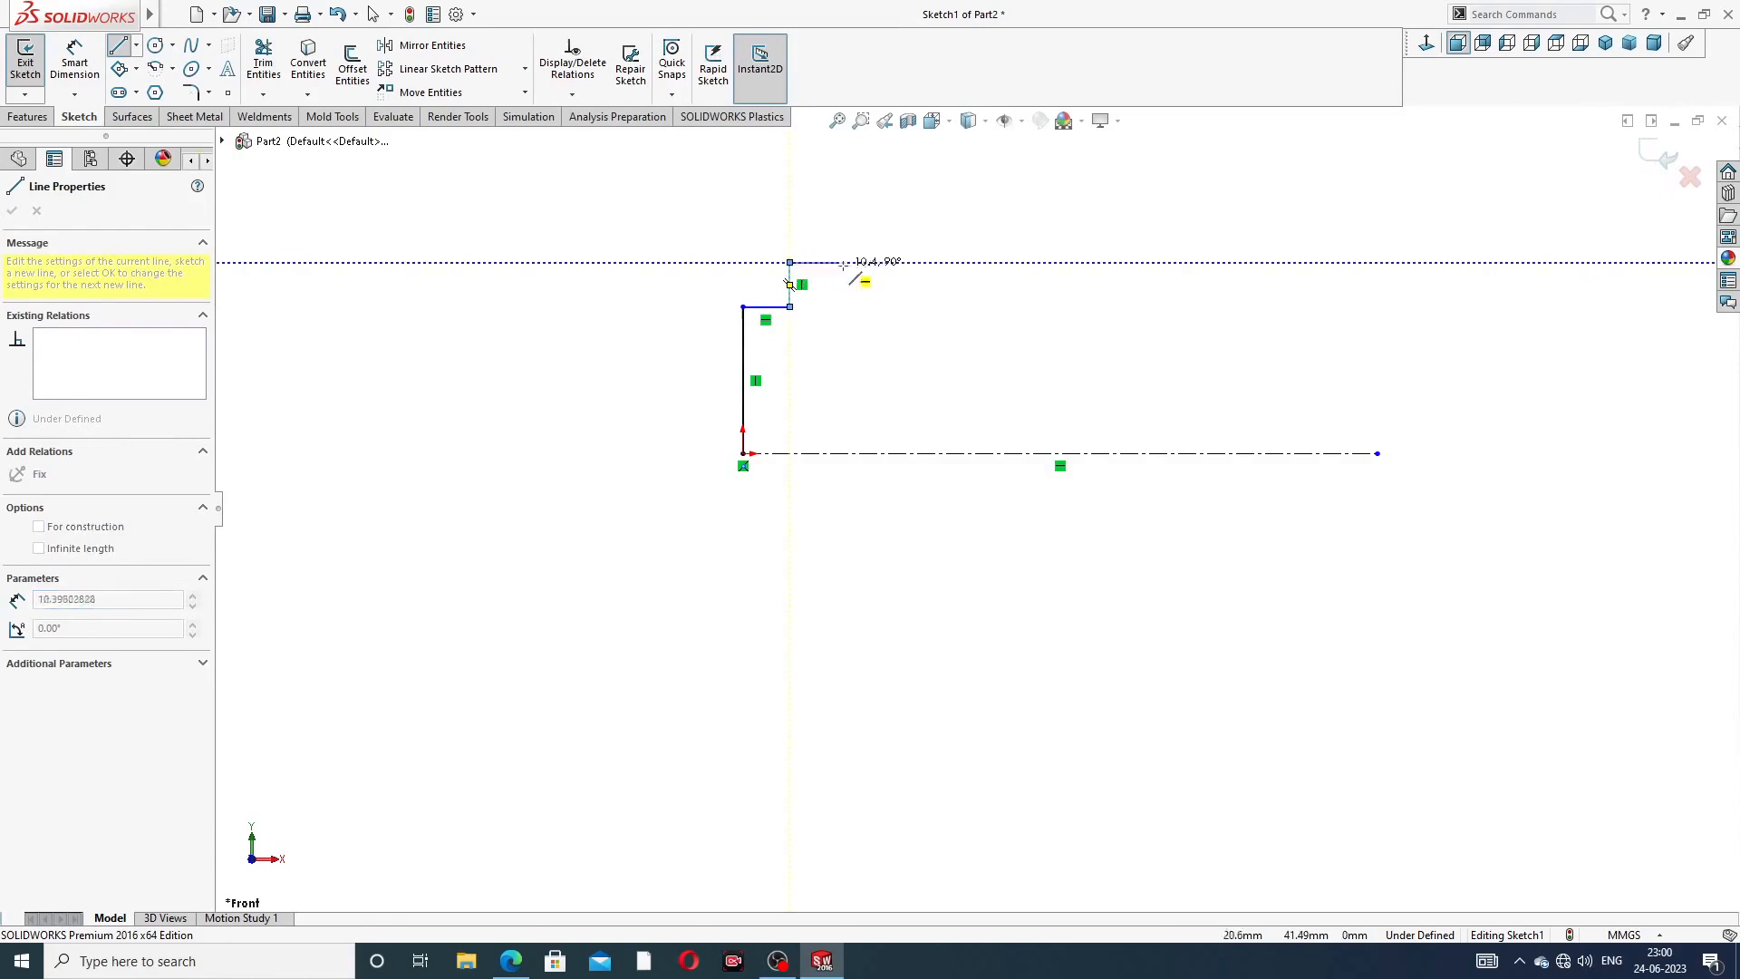
{"action": "left_click", "coordinate": [994, 263]}
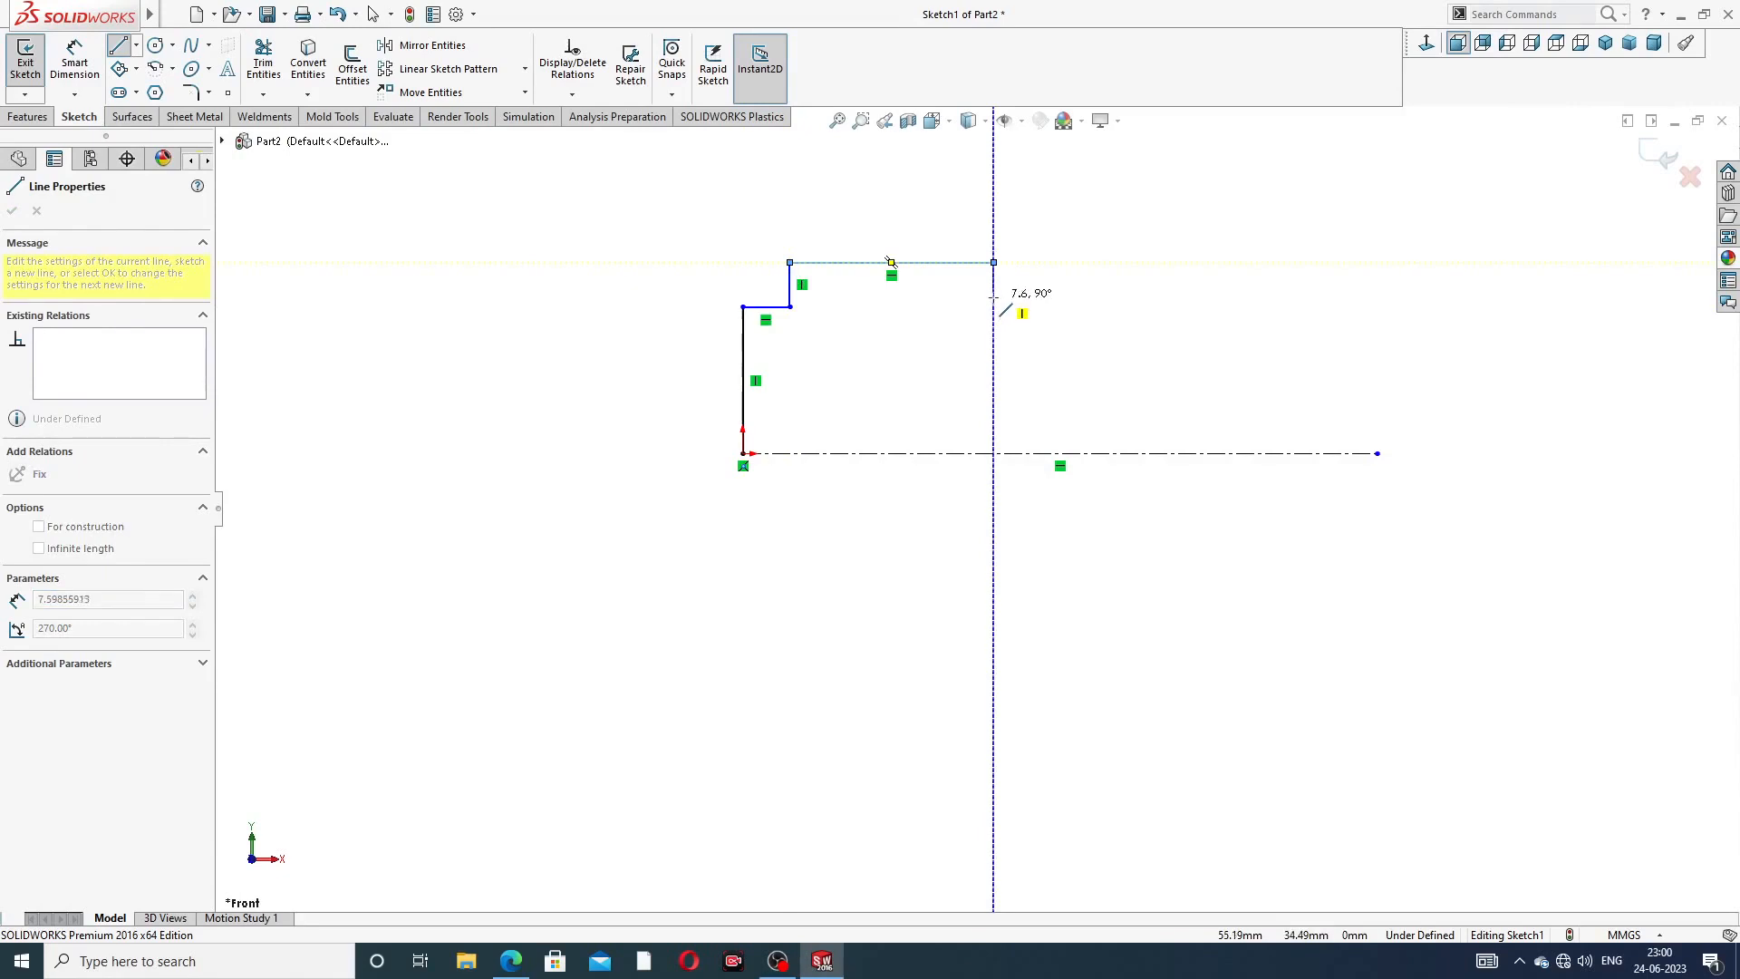
{"action": "left_click", "coordinate": [993, 307]}
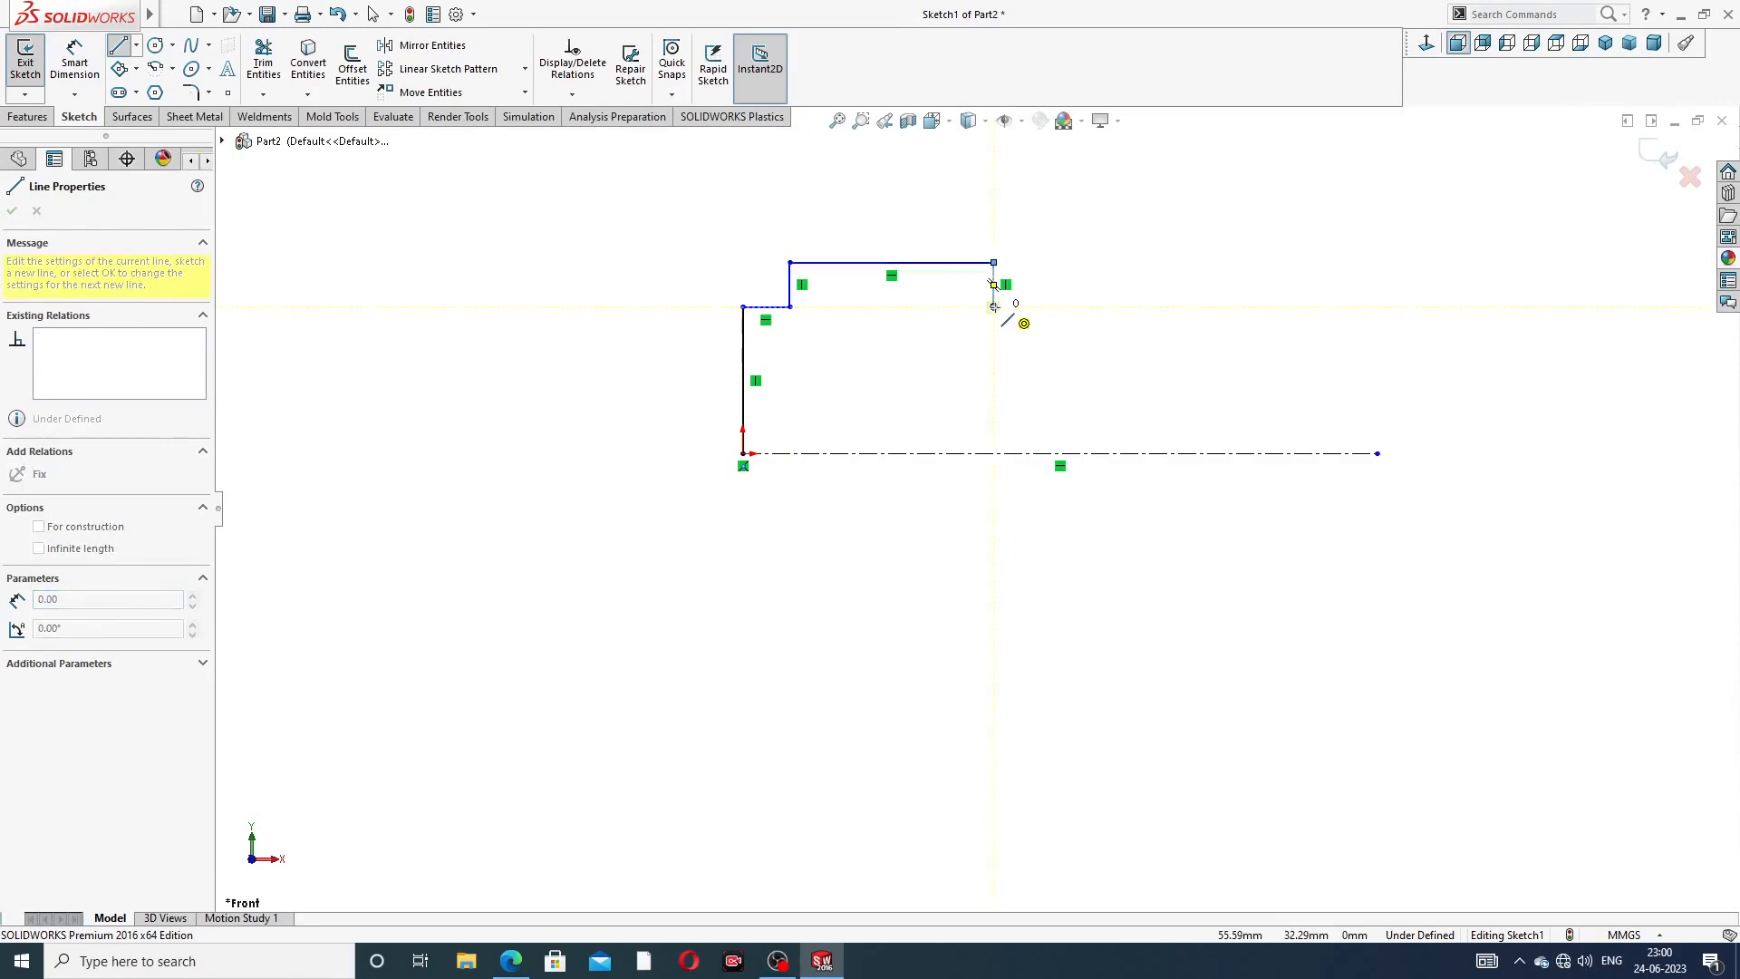
{"action": "left_click", "coordinate": [1044, 306]}
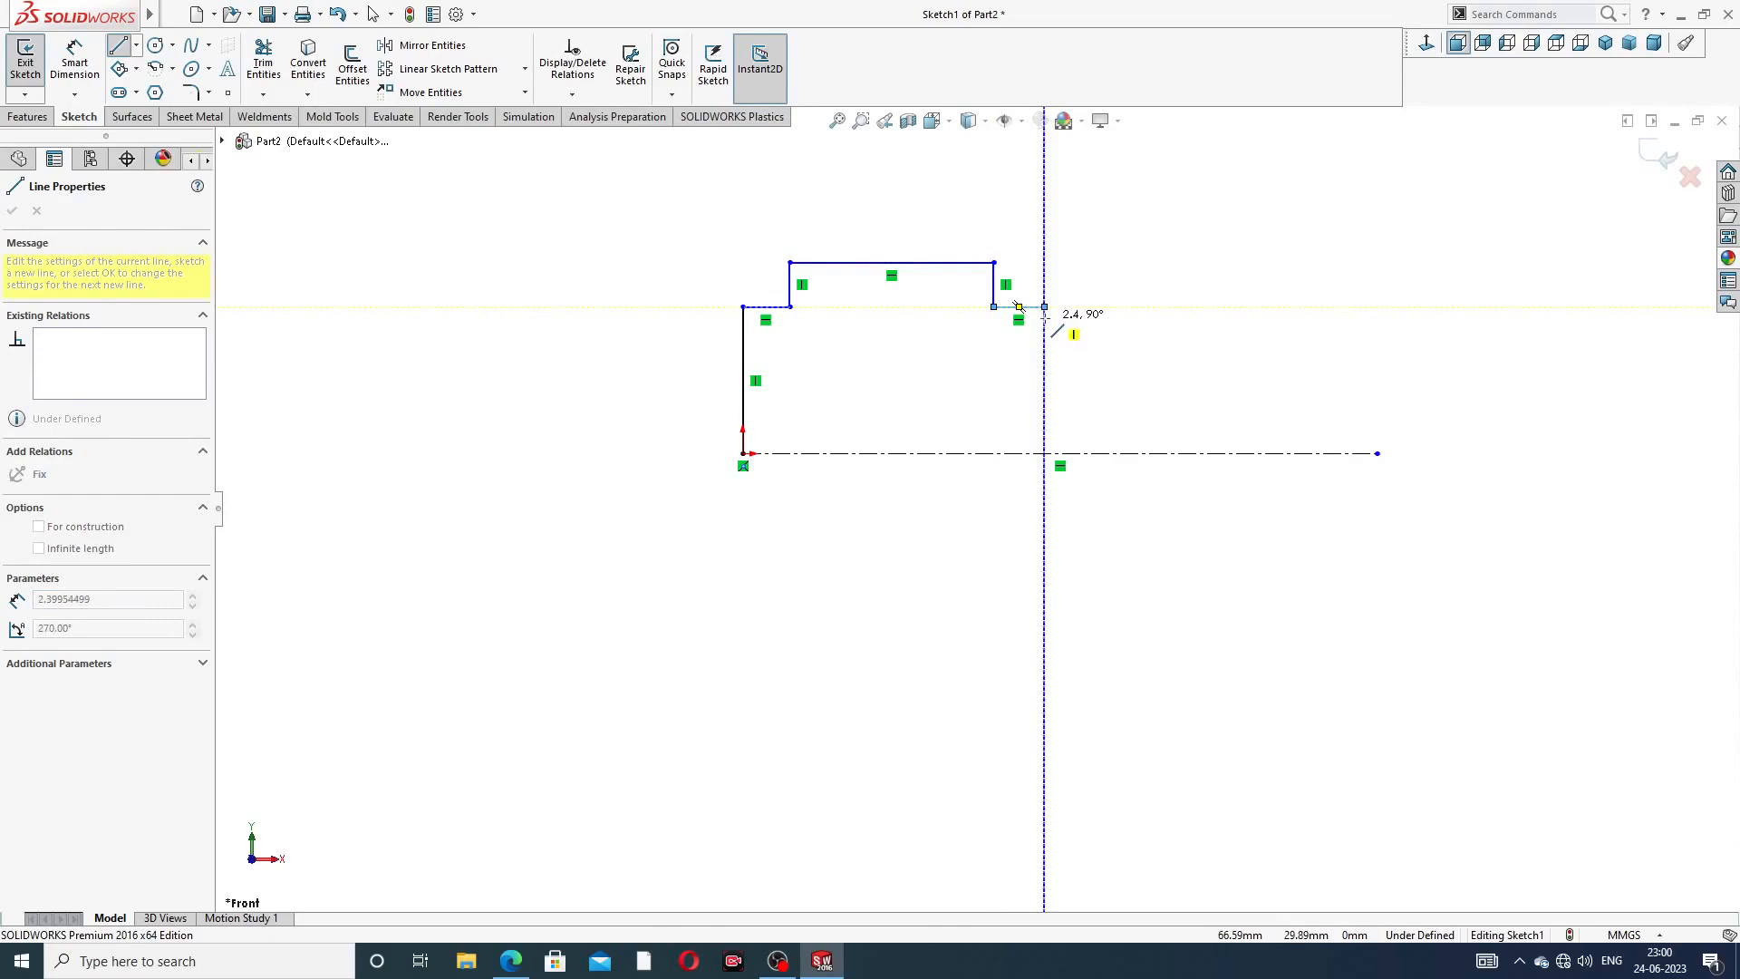
- Continue the profile with a neck about 30 mm long, a collar about 17 mm wide, and a shank about 77 mm long ending level with the axis
{"action": "left_click", "coordinate": [1044, 372]}
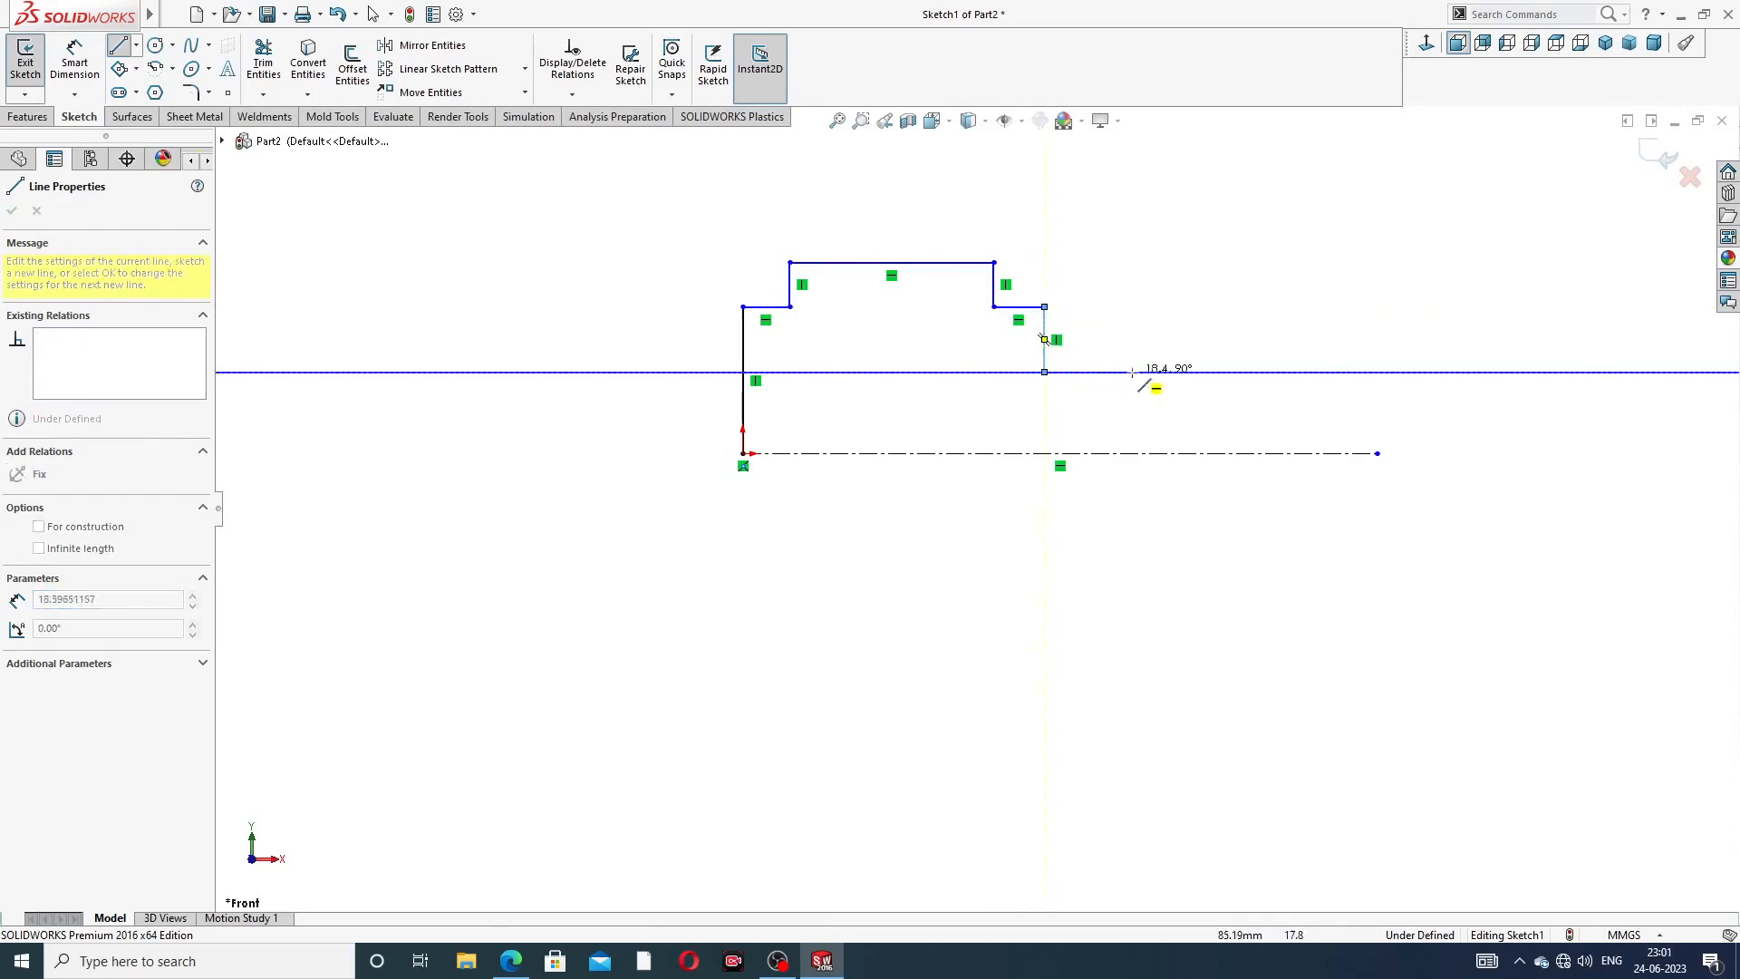
{"action": "left_click", "coordinate": [1180, 371]}
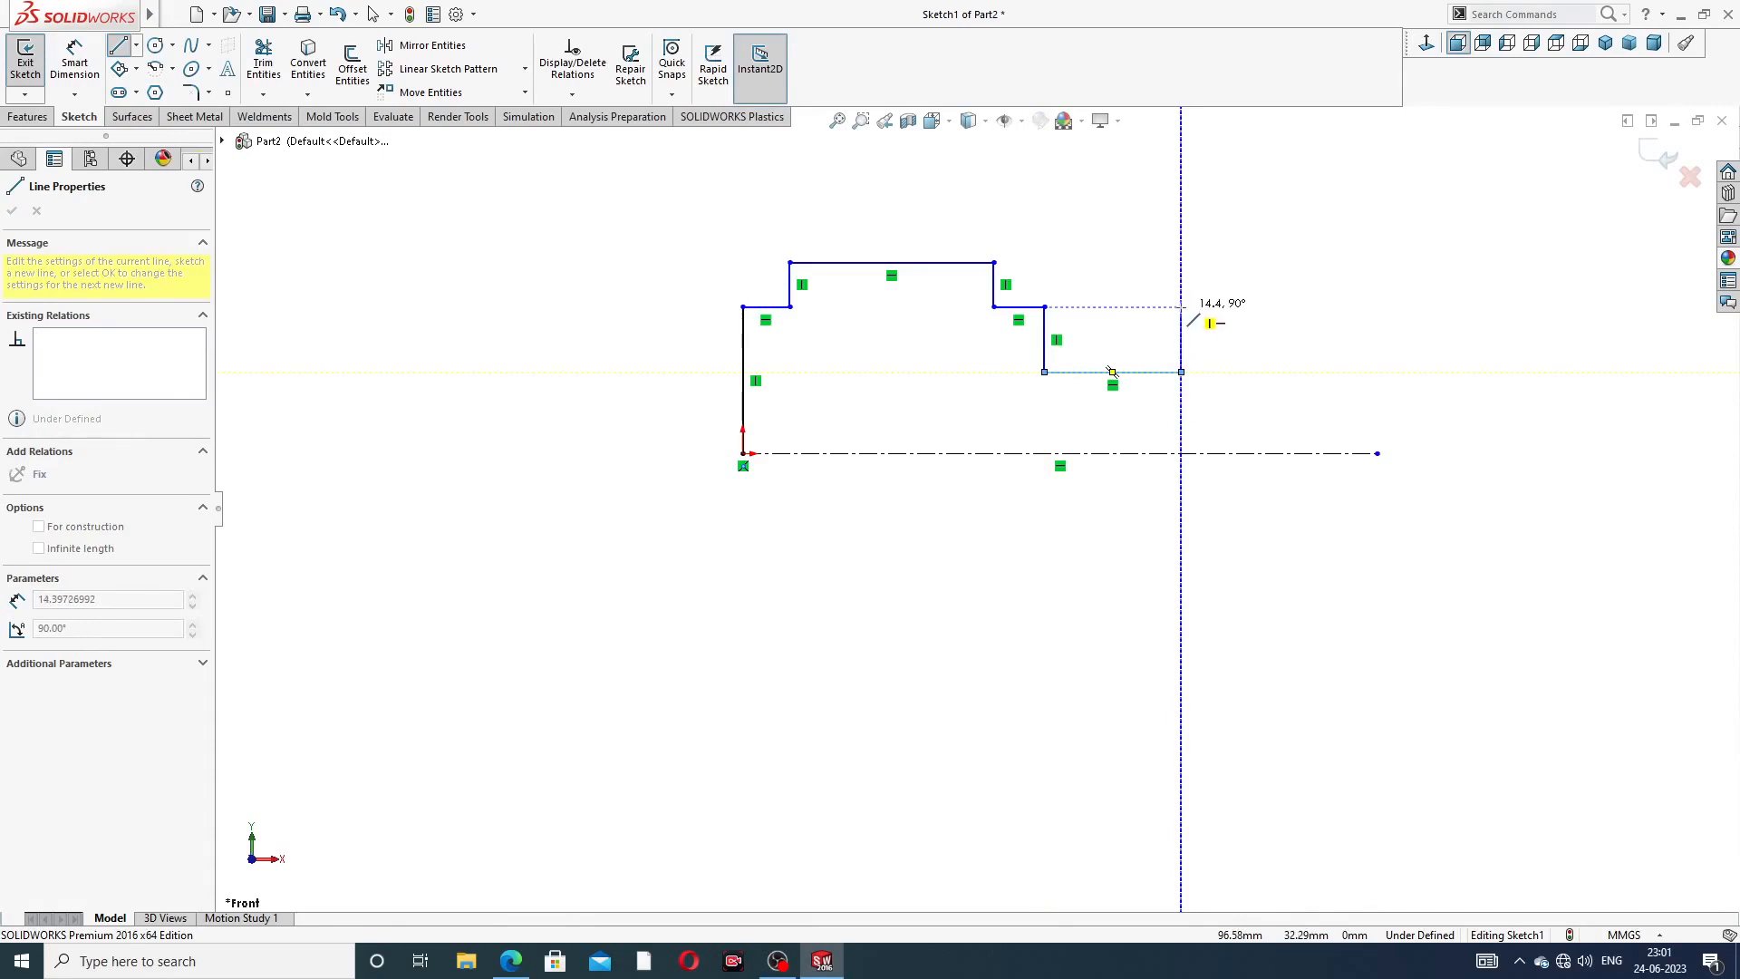
{"action": "left_click", "coordinate": [1181, 307]}
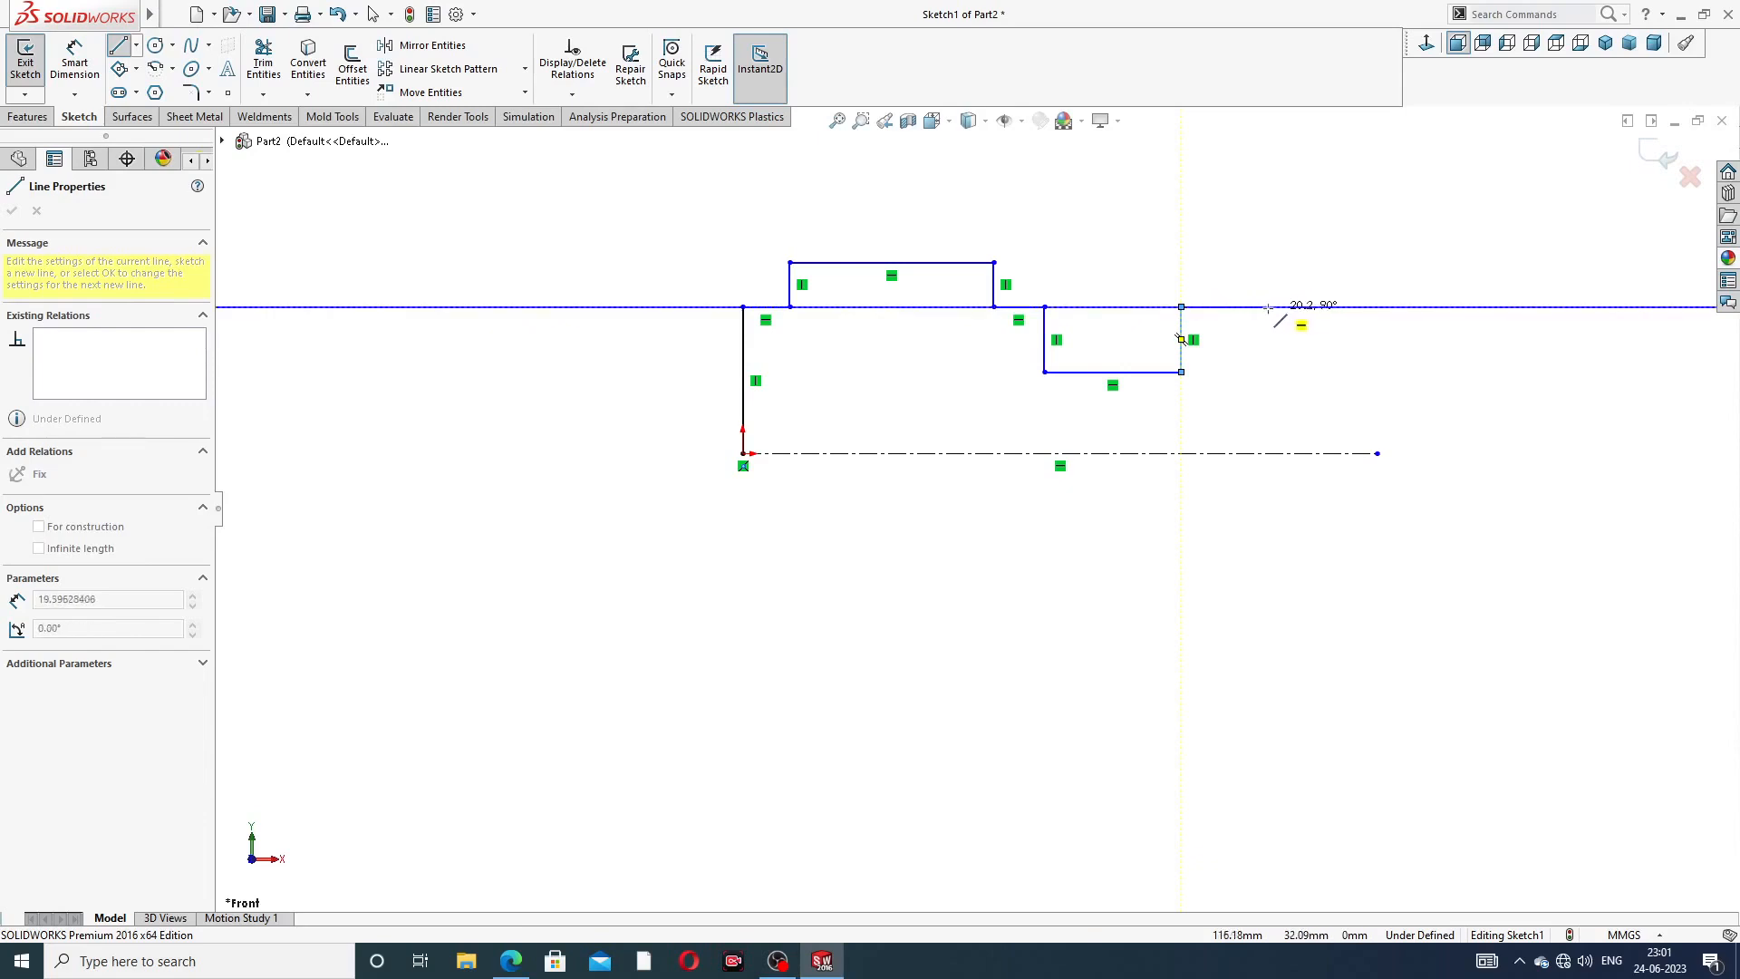
{"action": "left_click", "coordinate": [1258, 307]}
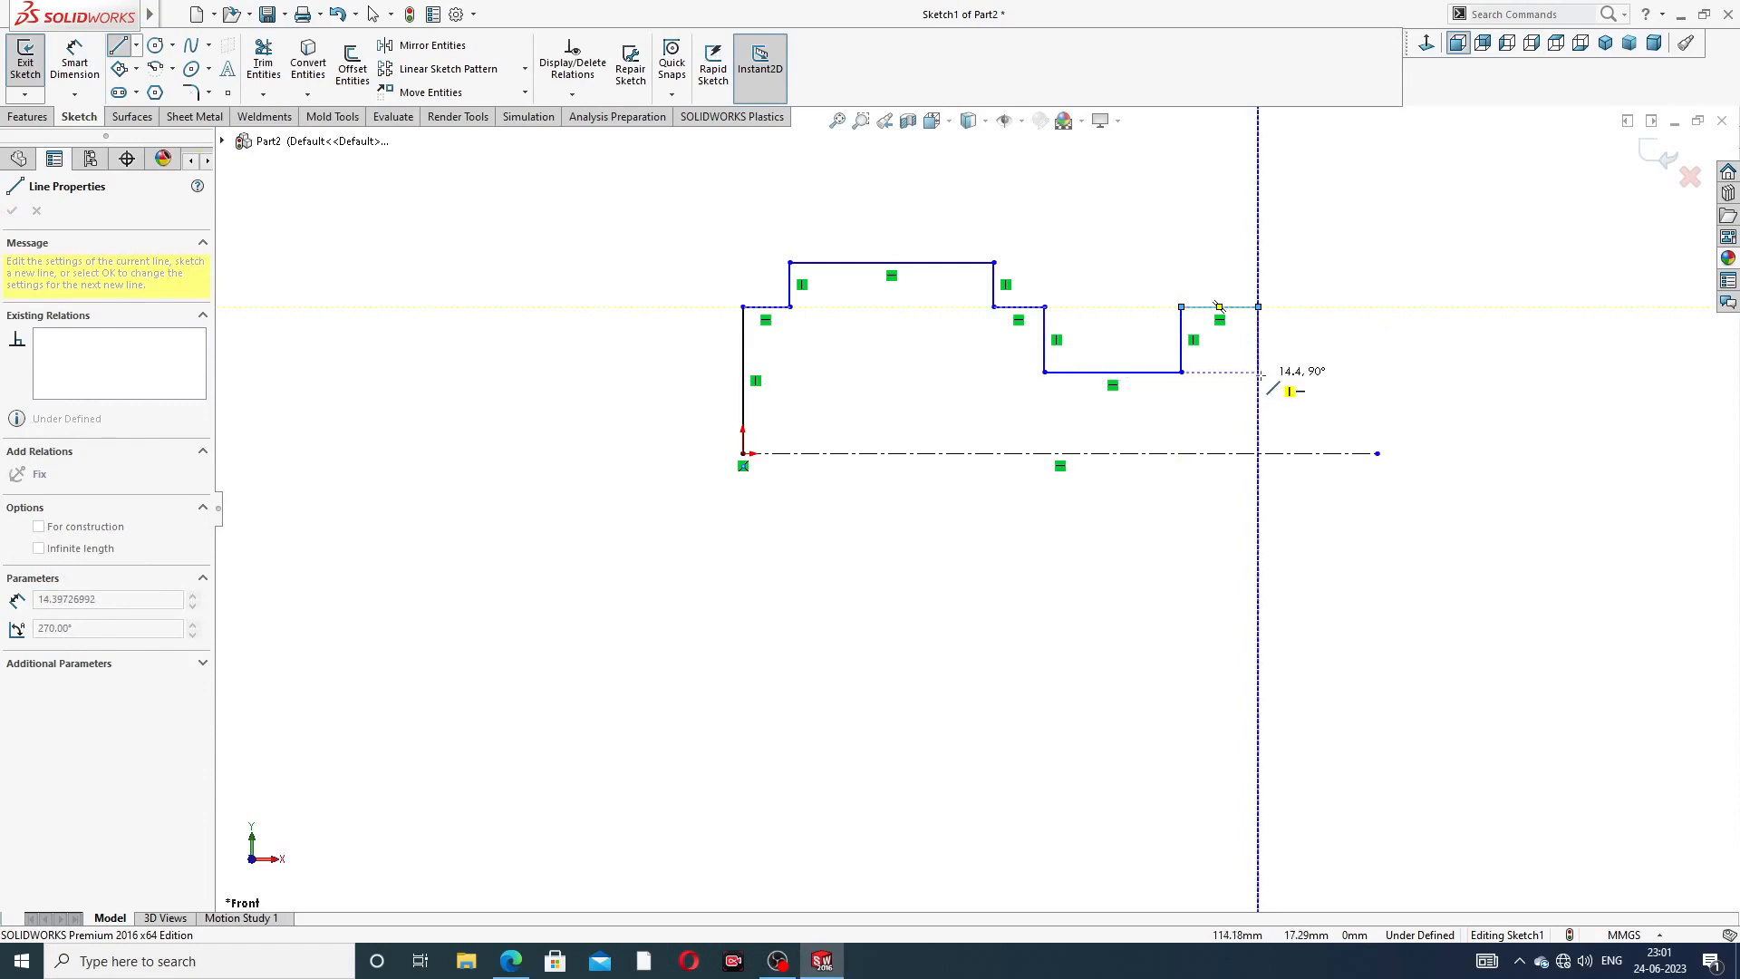
{"action": "left_click", "coordinate": [1260, 391]}
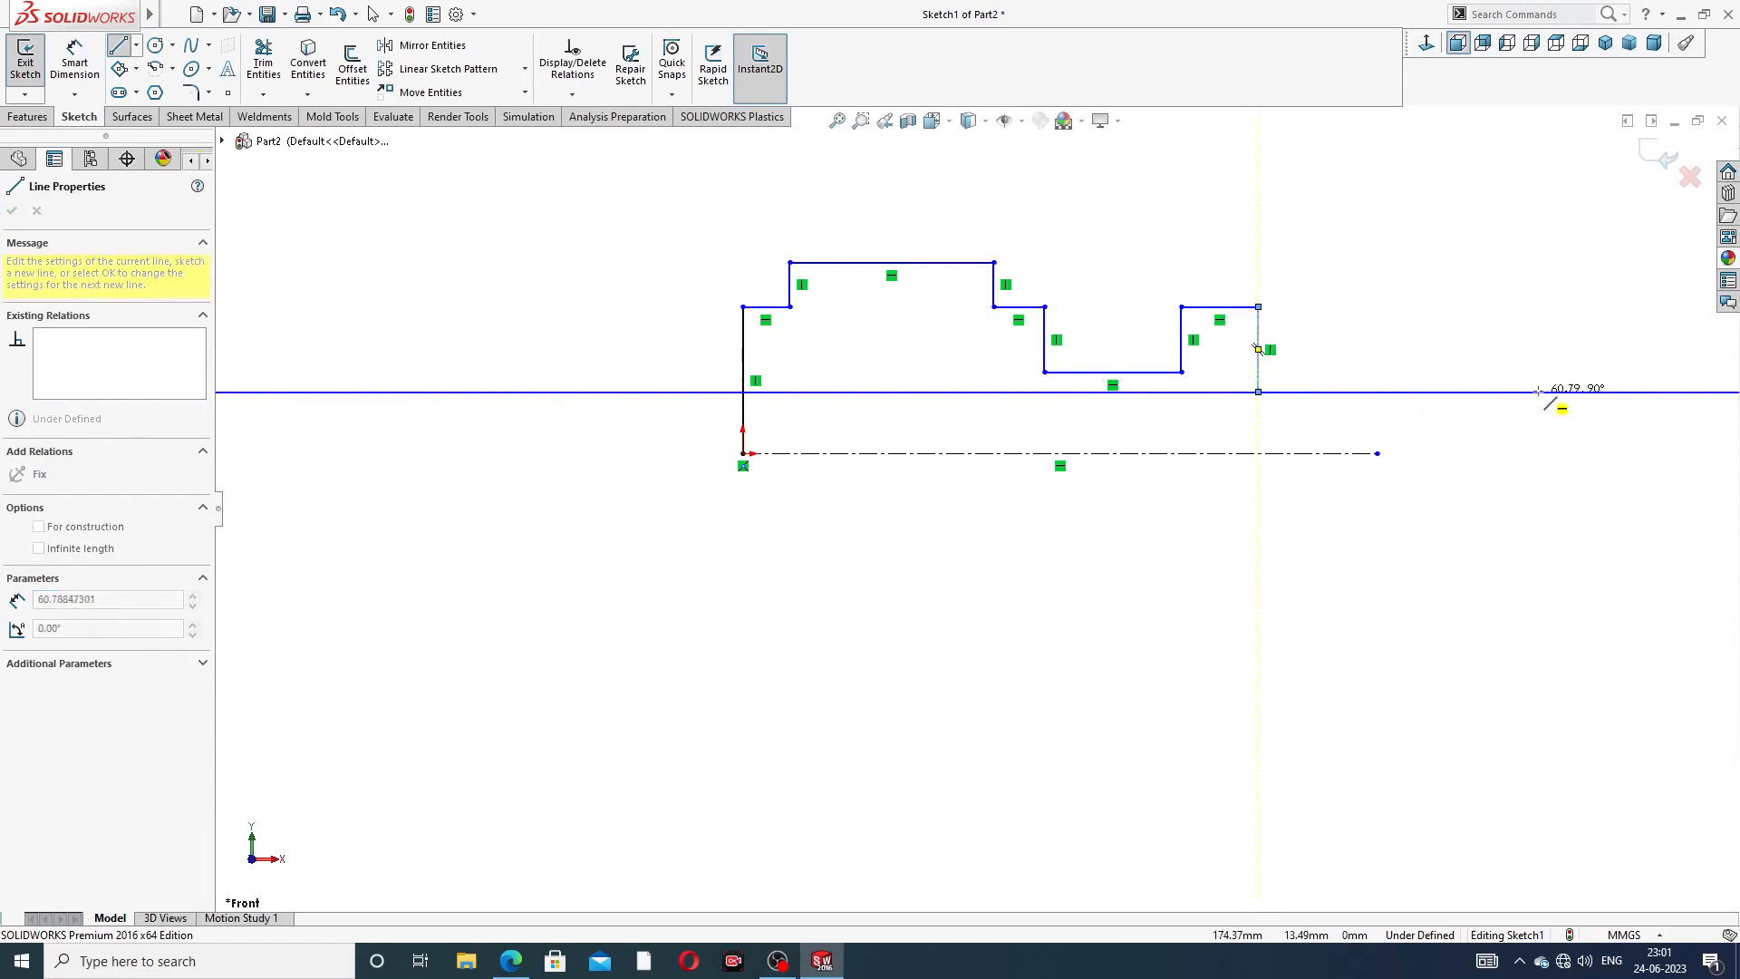
{"action": "left_click", "coordinate": [1607, 392]}
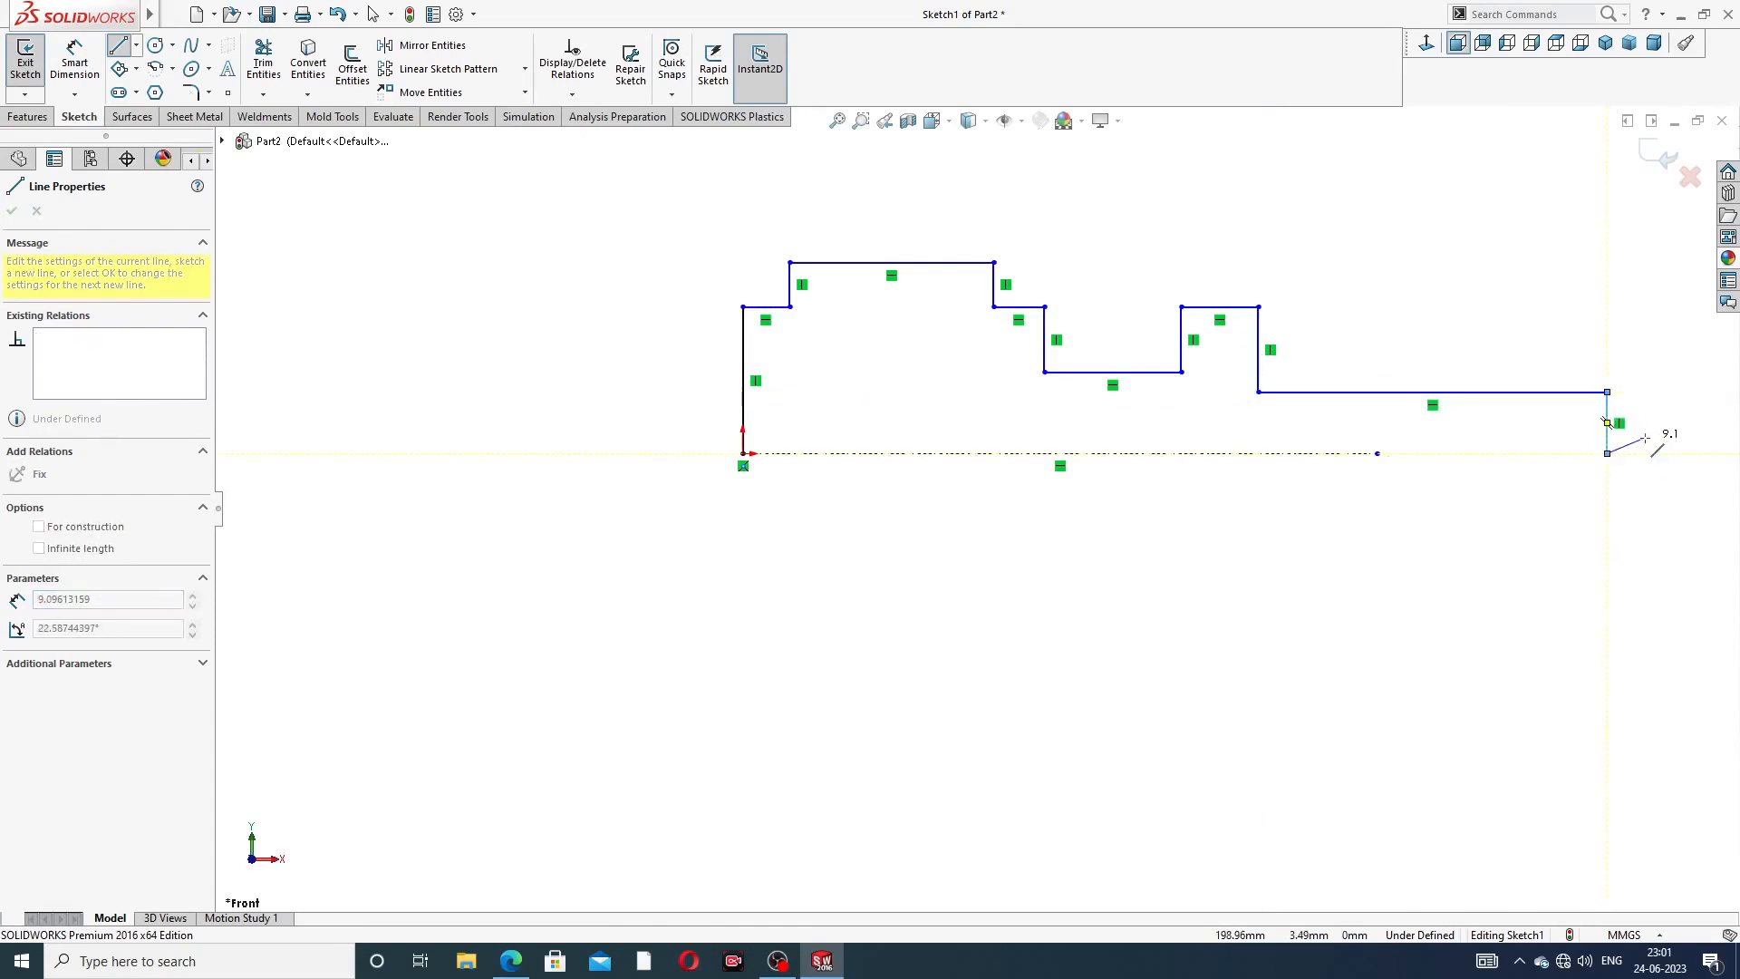
{"action": "right_click", "coordinate": [1611, 453]}
{"action": "left_click", "coordinate": [1638, 453]}
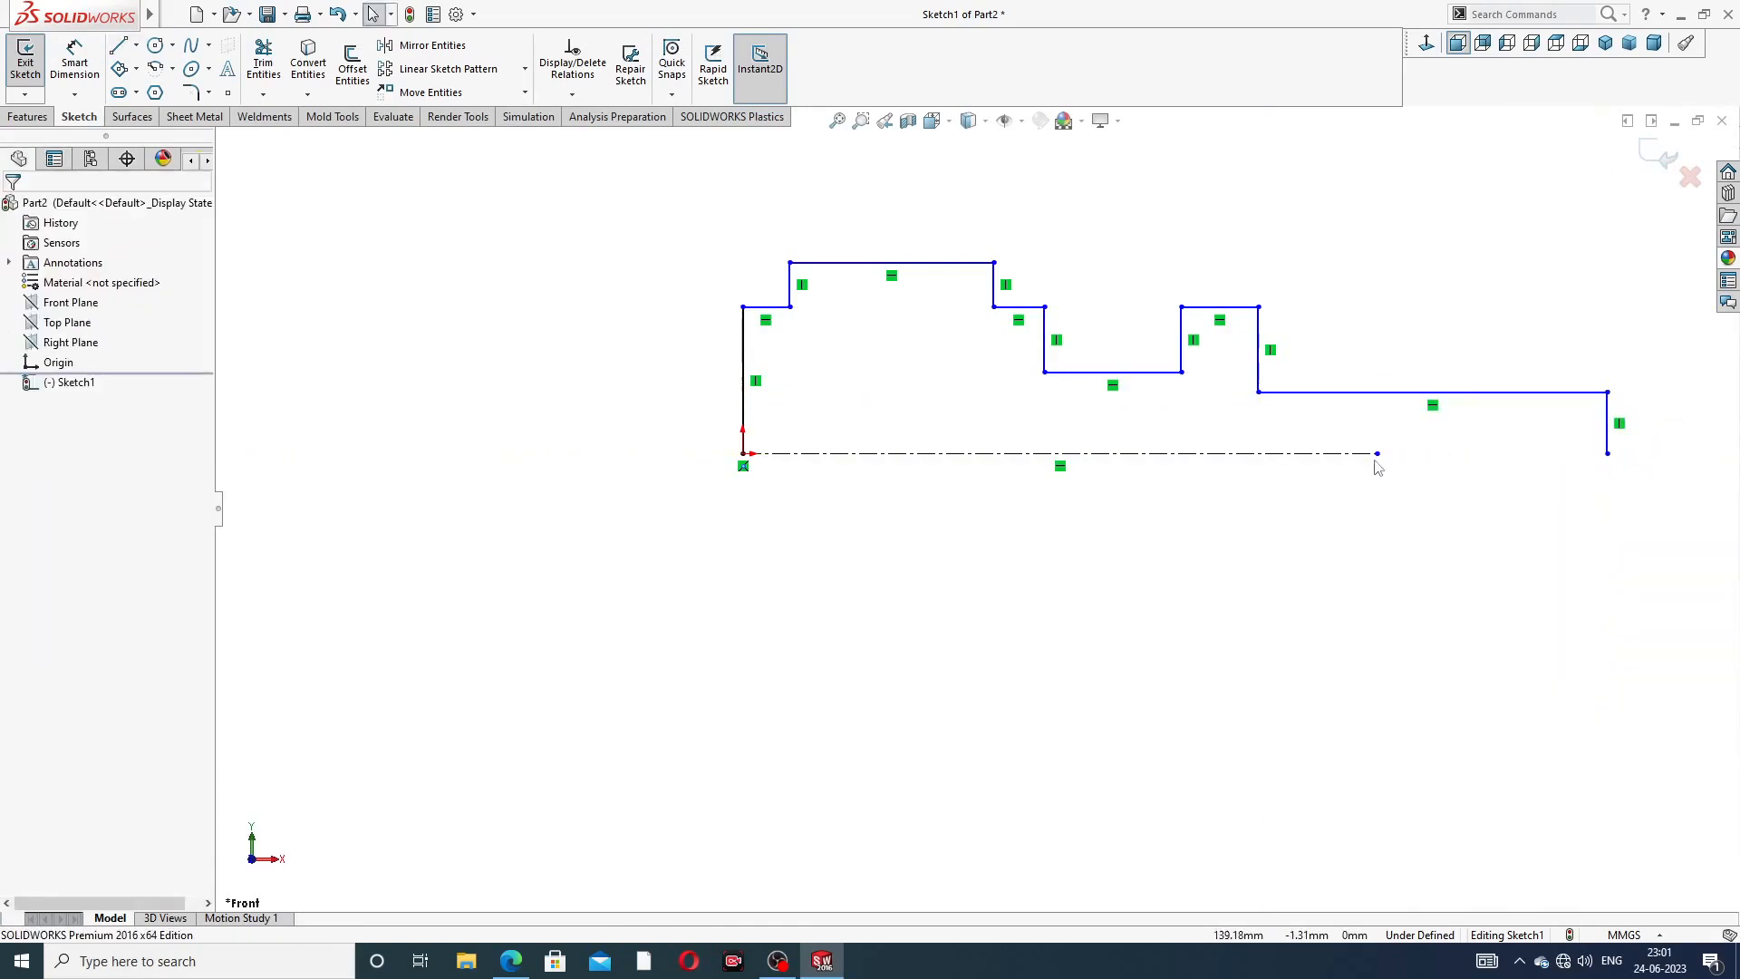
- Extend the centerline's free end to coincide with the lower end of the shank's closing vertical line
{"action": "left_click_drag", "start_coordinate": [1378, 460], "coordinate": [1608, 454]}
{"action": "scroll", "coordinate": [1372, 453], "scroll_direction": "down", "scroll_amount": 1}
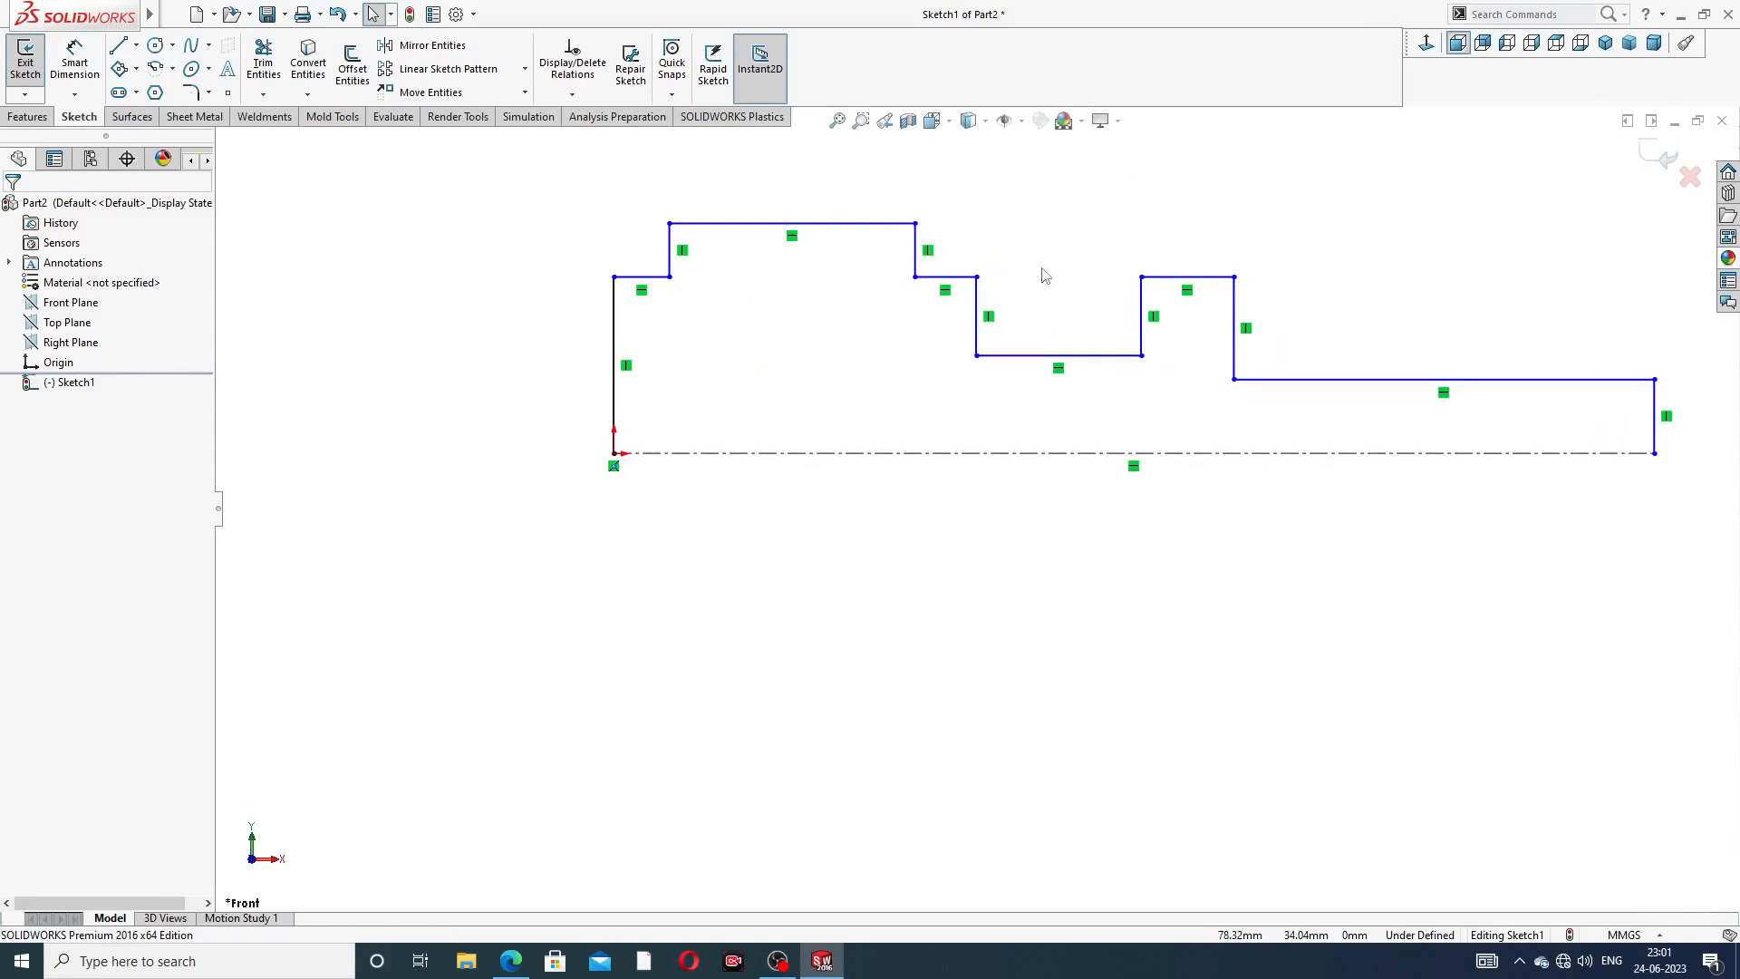
{"action": "scroll", "coordinate": [1037, 273], "scroll_direction": "up", "scroll_amount": 1}
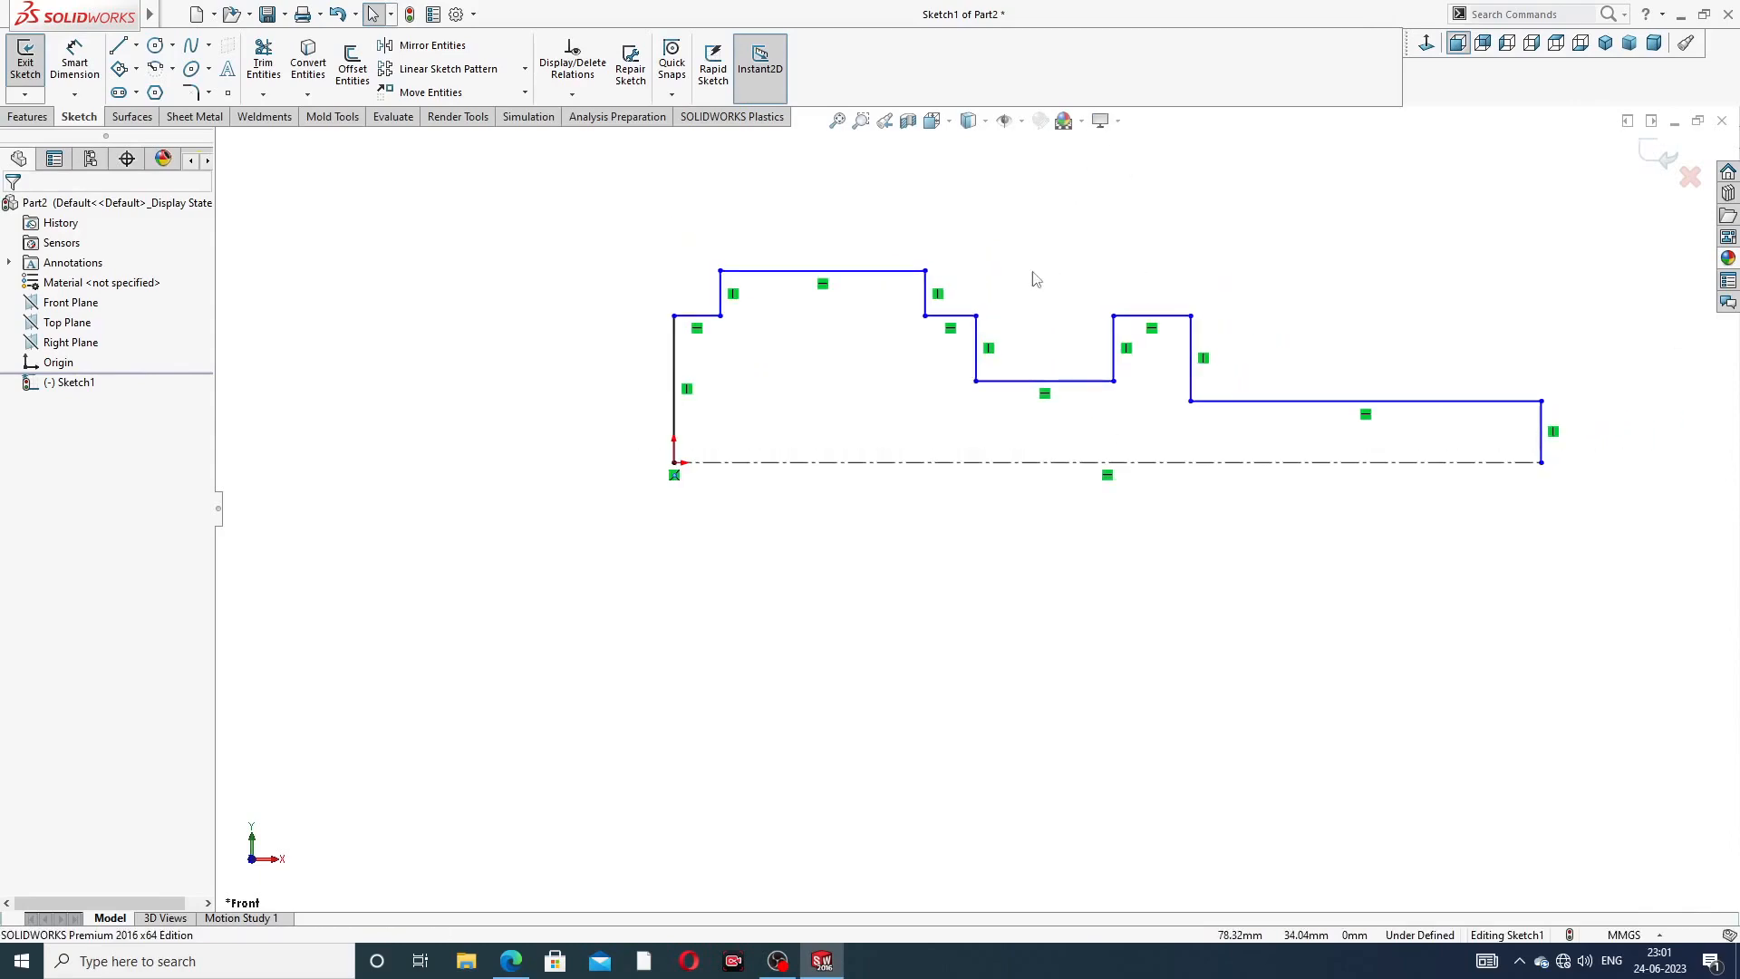
- Consult the knurling screw drawing and dimension the centerline's overall length as 36 mm
{"action": "left_click", "coordinate": [511, 960]}
{"action": "left_click", "coordinate": [74, 62]}
{"action": "left_click", "coordinate": [958, 463]}
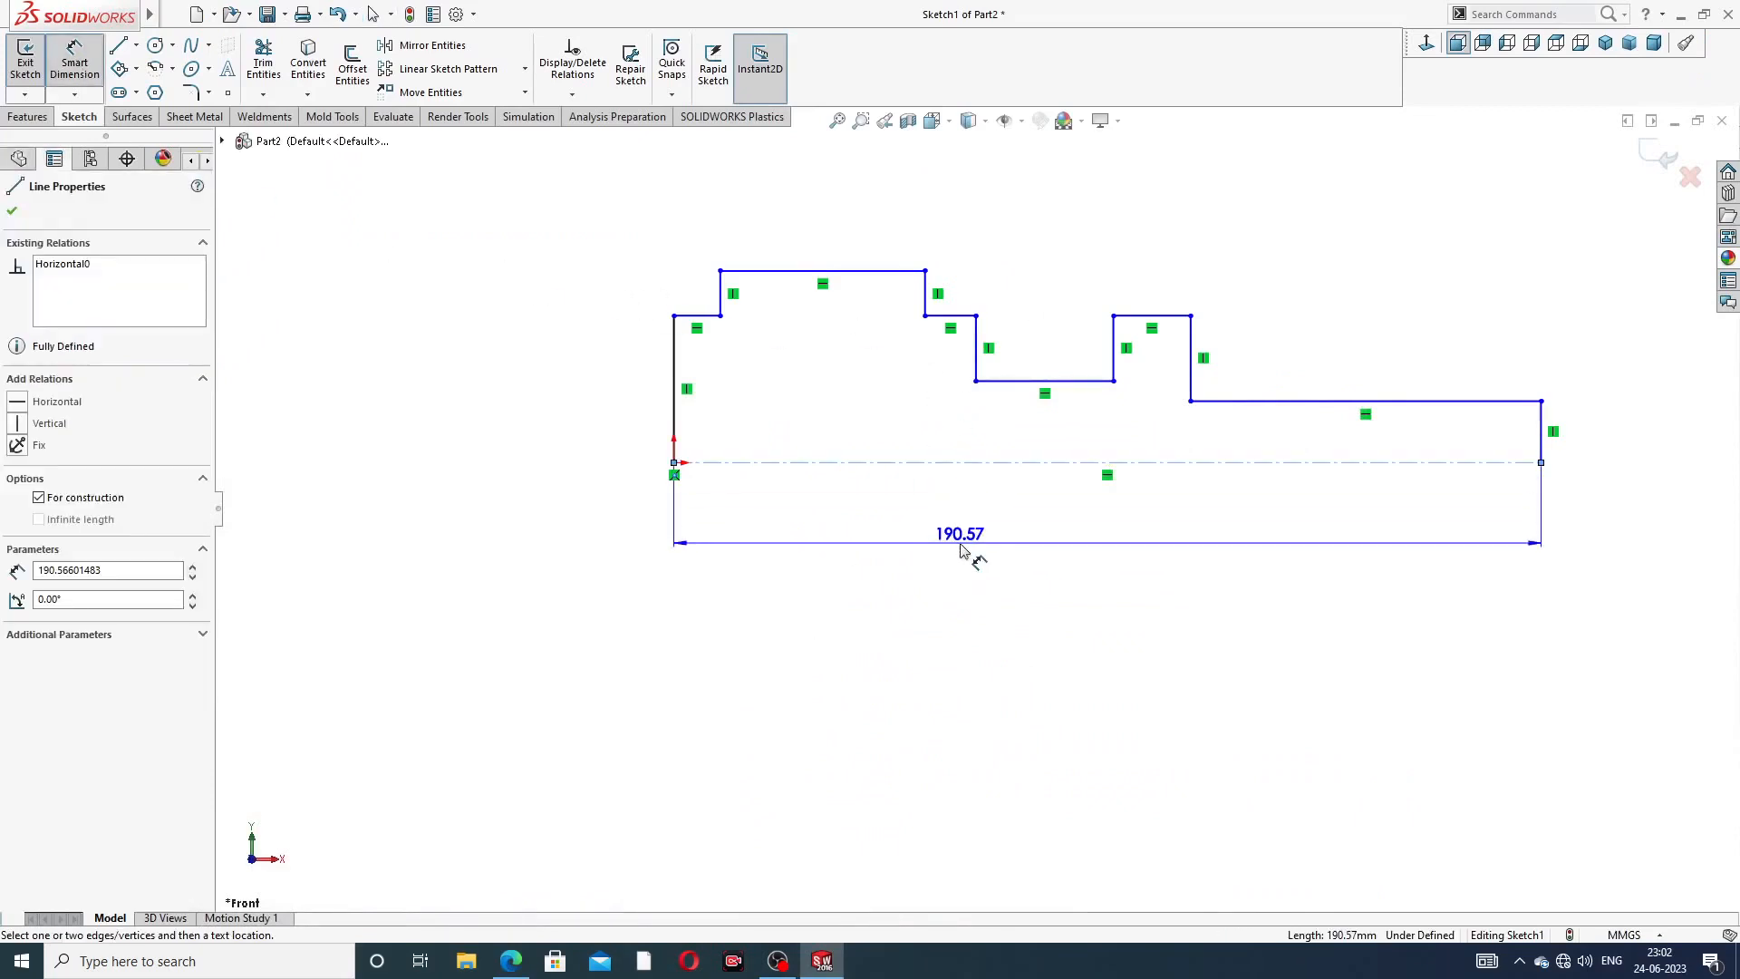
{"action": "left_click", "coordinate": [963, 551]}
{"action": "type", "text": "36"}
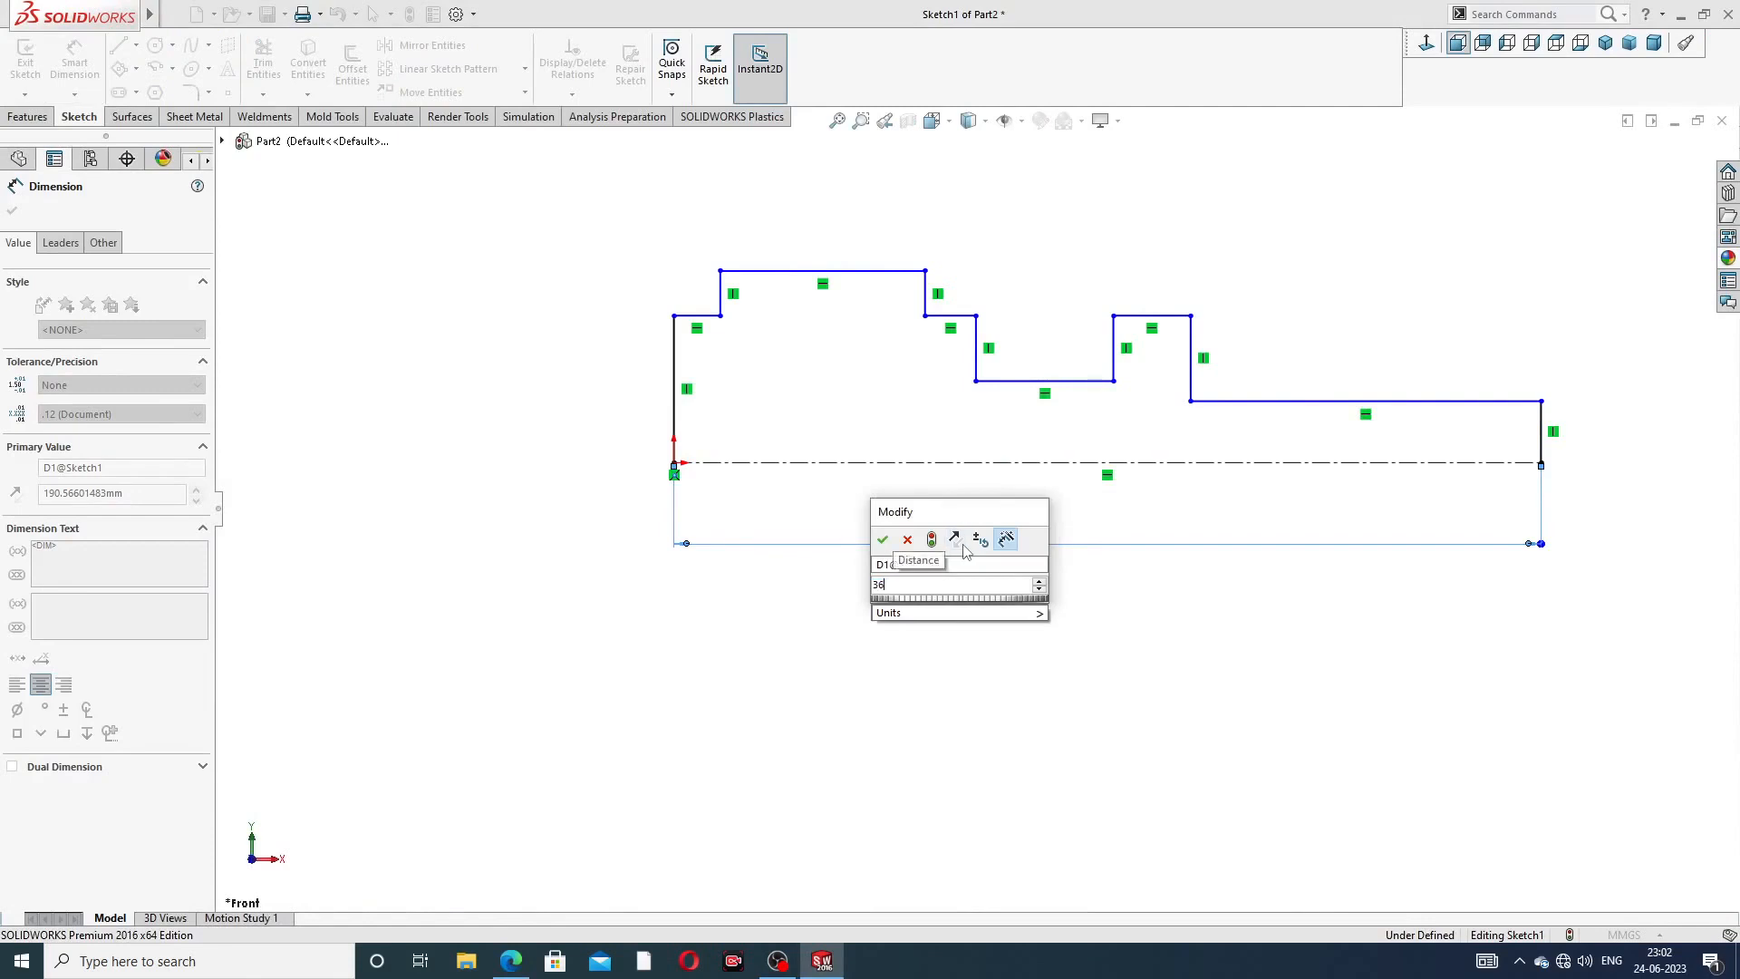
- Set the profile's overall length to 36 mm and dimension the shank's vertical end edge to 4 mm
{"action": "key", "text": "Return"}
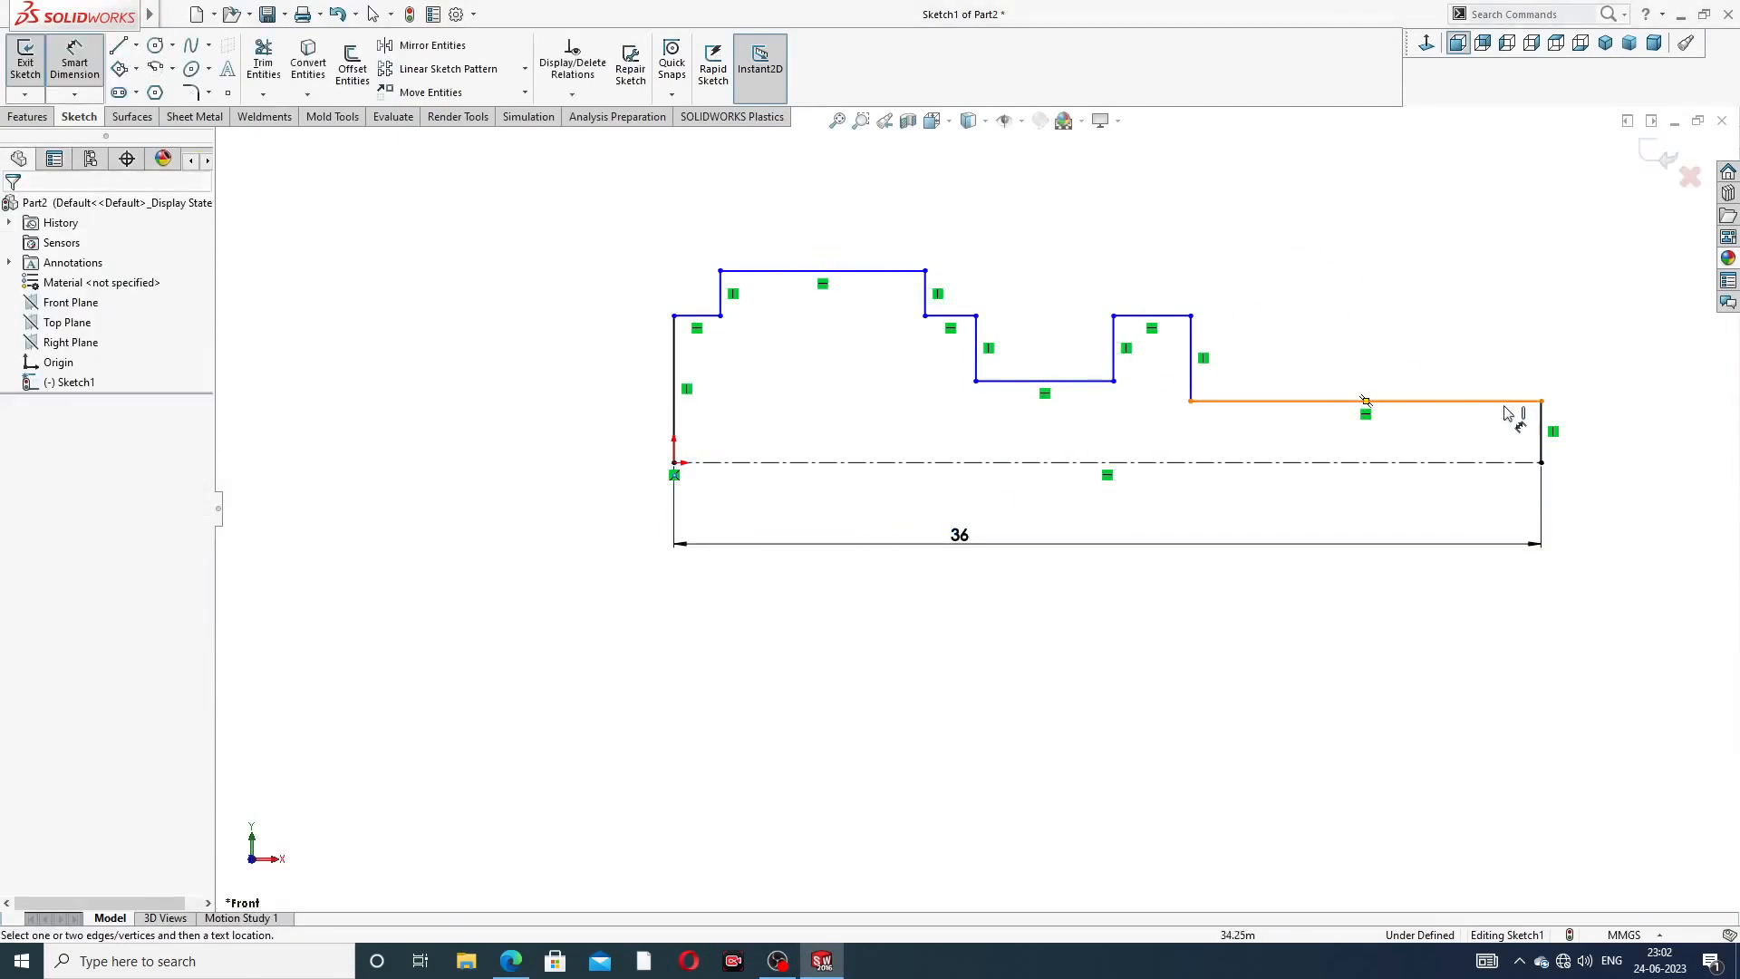
{"action": "left_click", "coordinate": [1542, 425]}
{"action": "left_click", "coordinate": [1593, 446]}
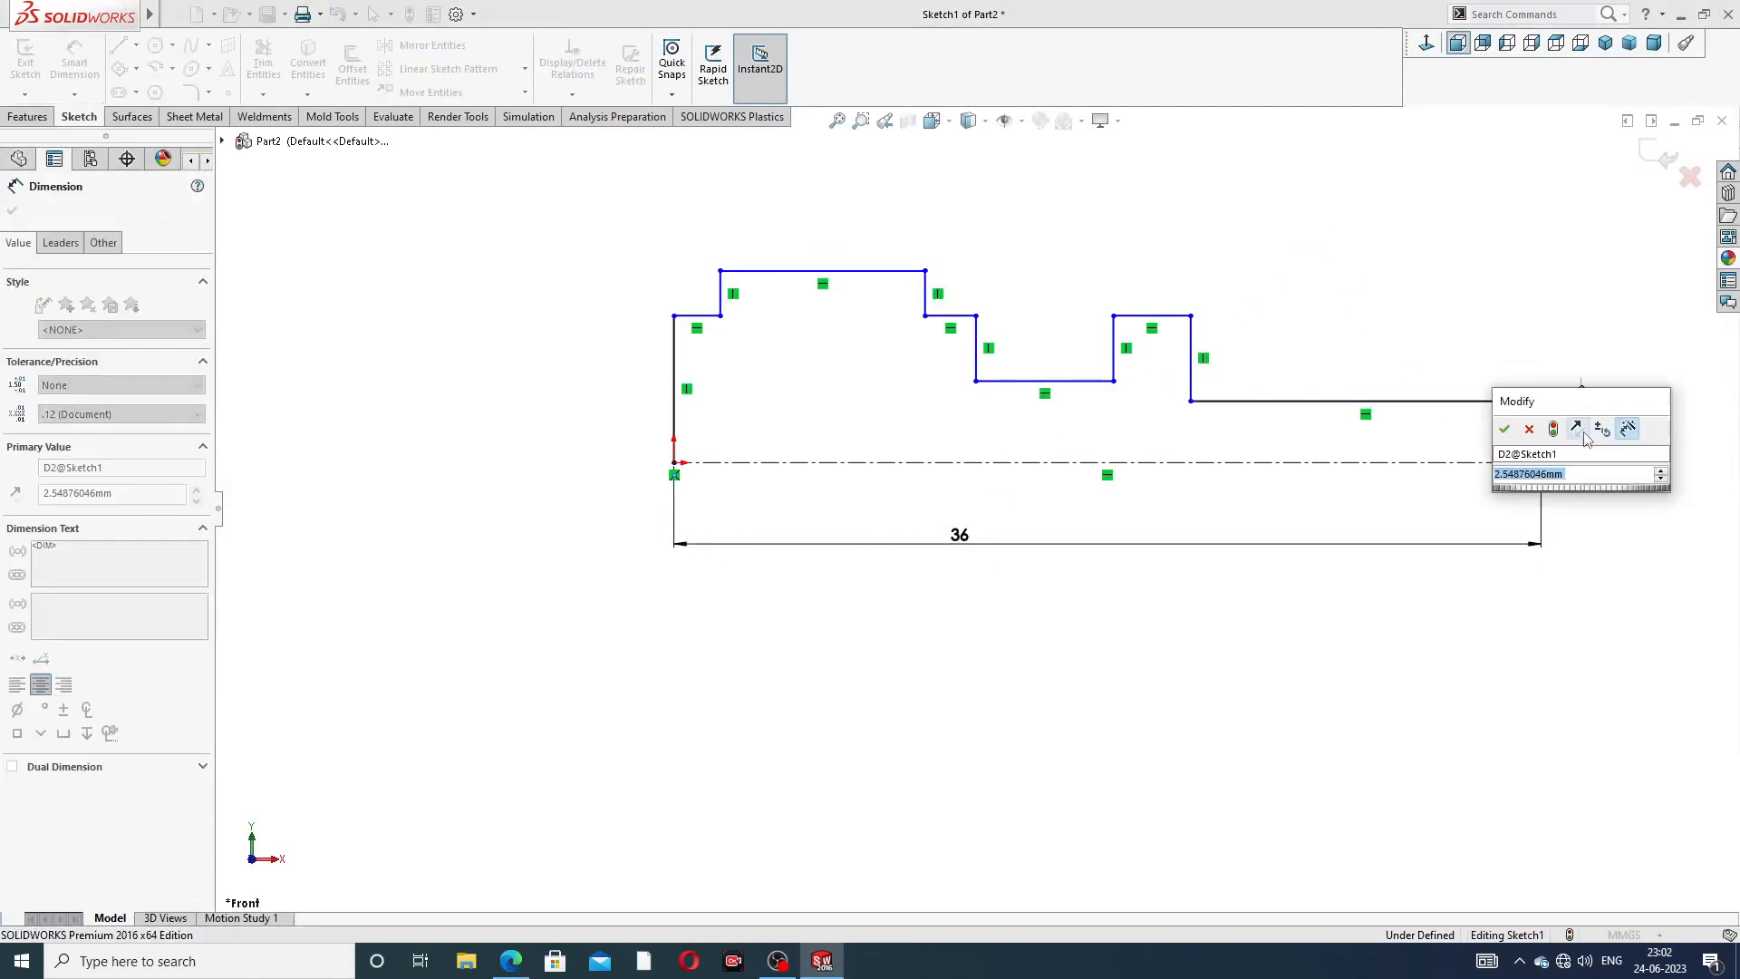
{"action": "type", "text": "4"}
{"action": "key", "text": "Return"}
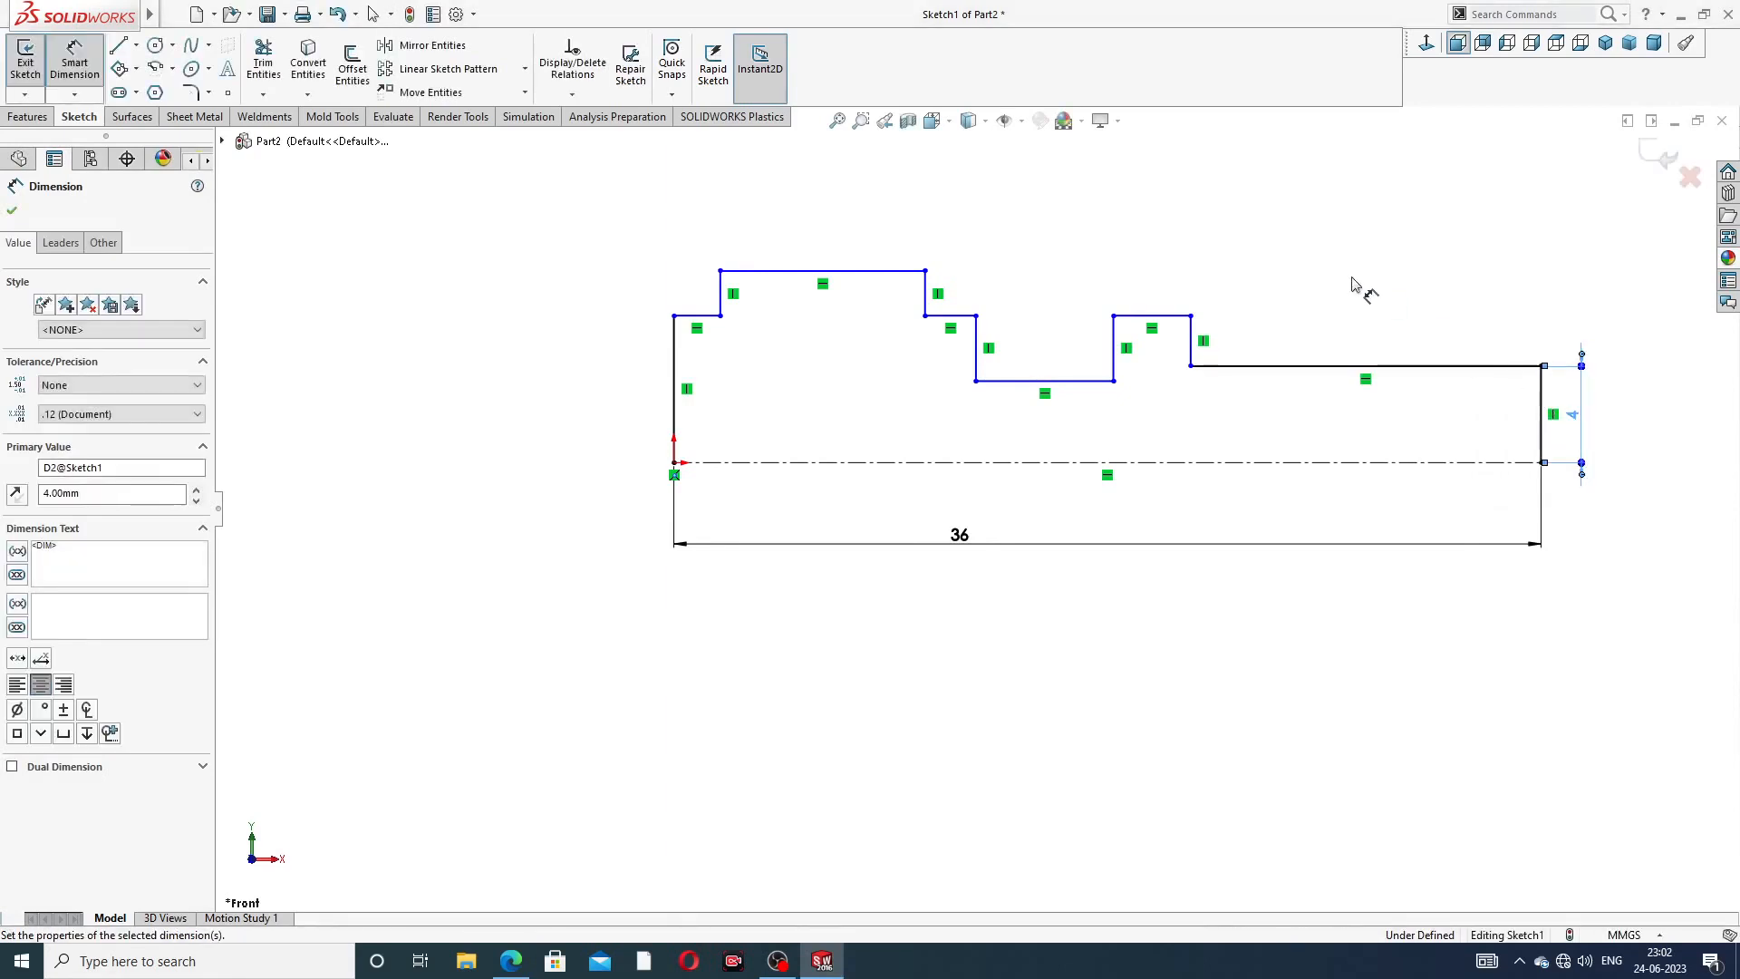
{"action": "key", "text": "Escape"}
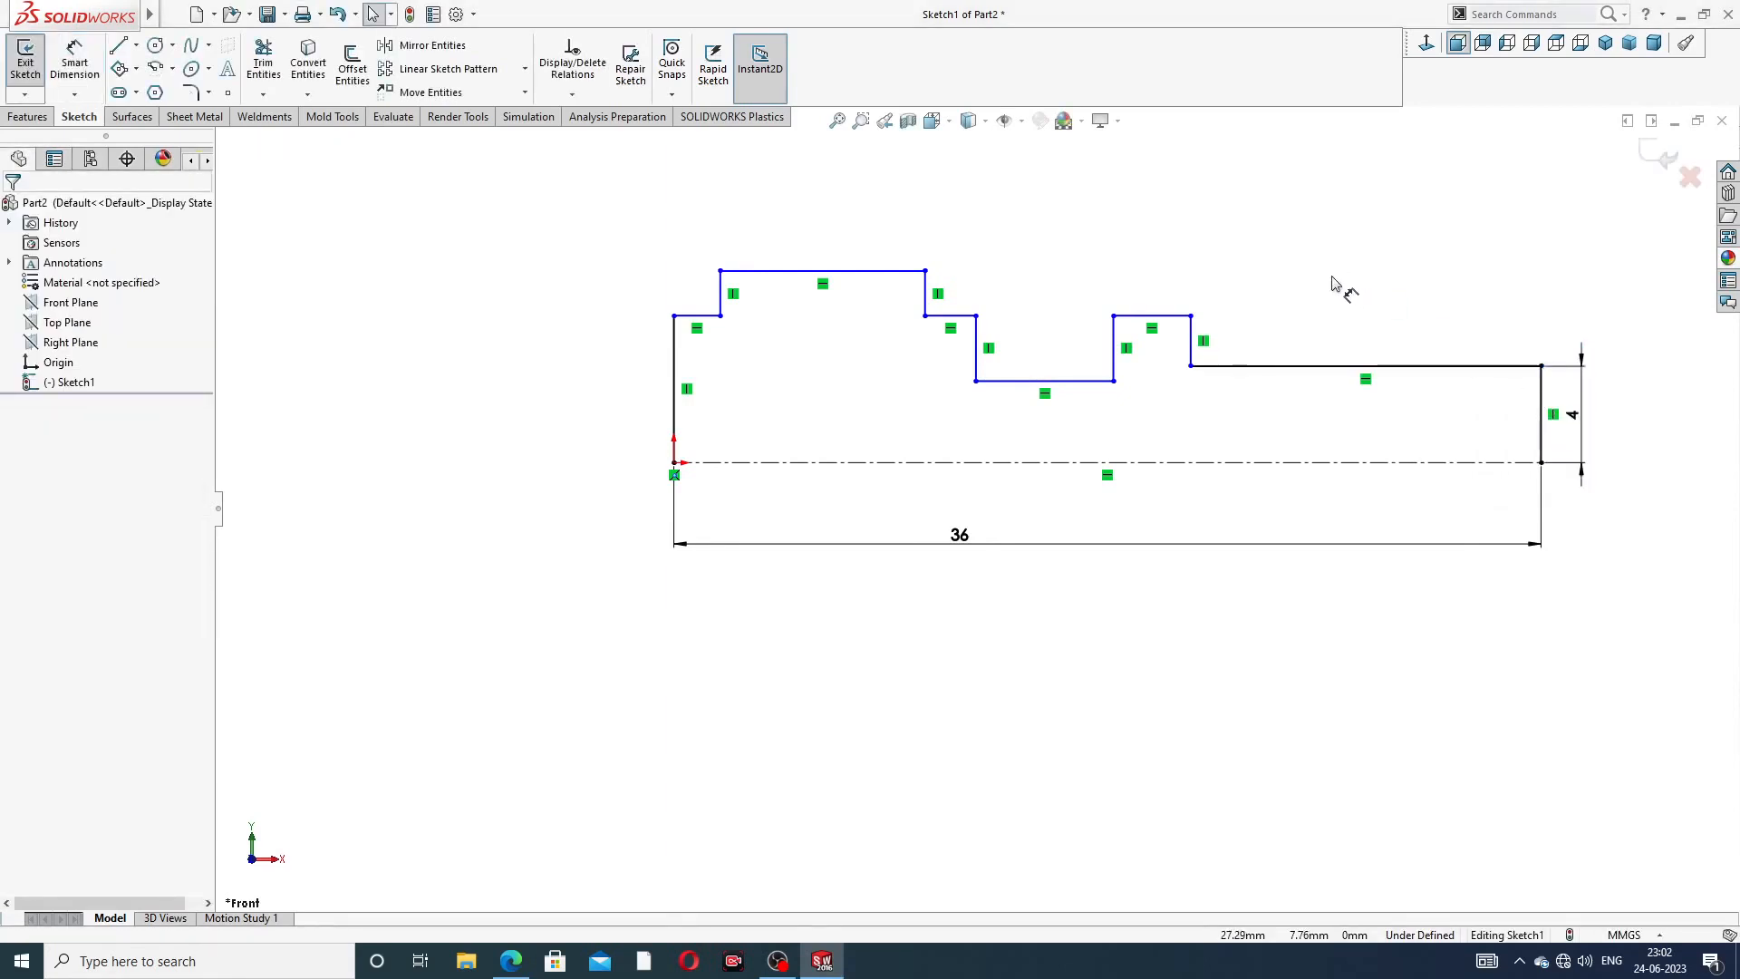
- Dimension the shank's long horizontal top edge to 21 mm
{"action": "left_click", "coordinate": [1350, 366]}
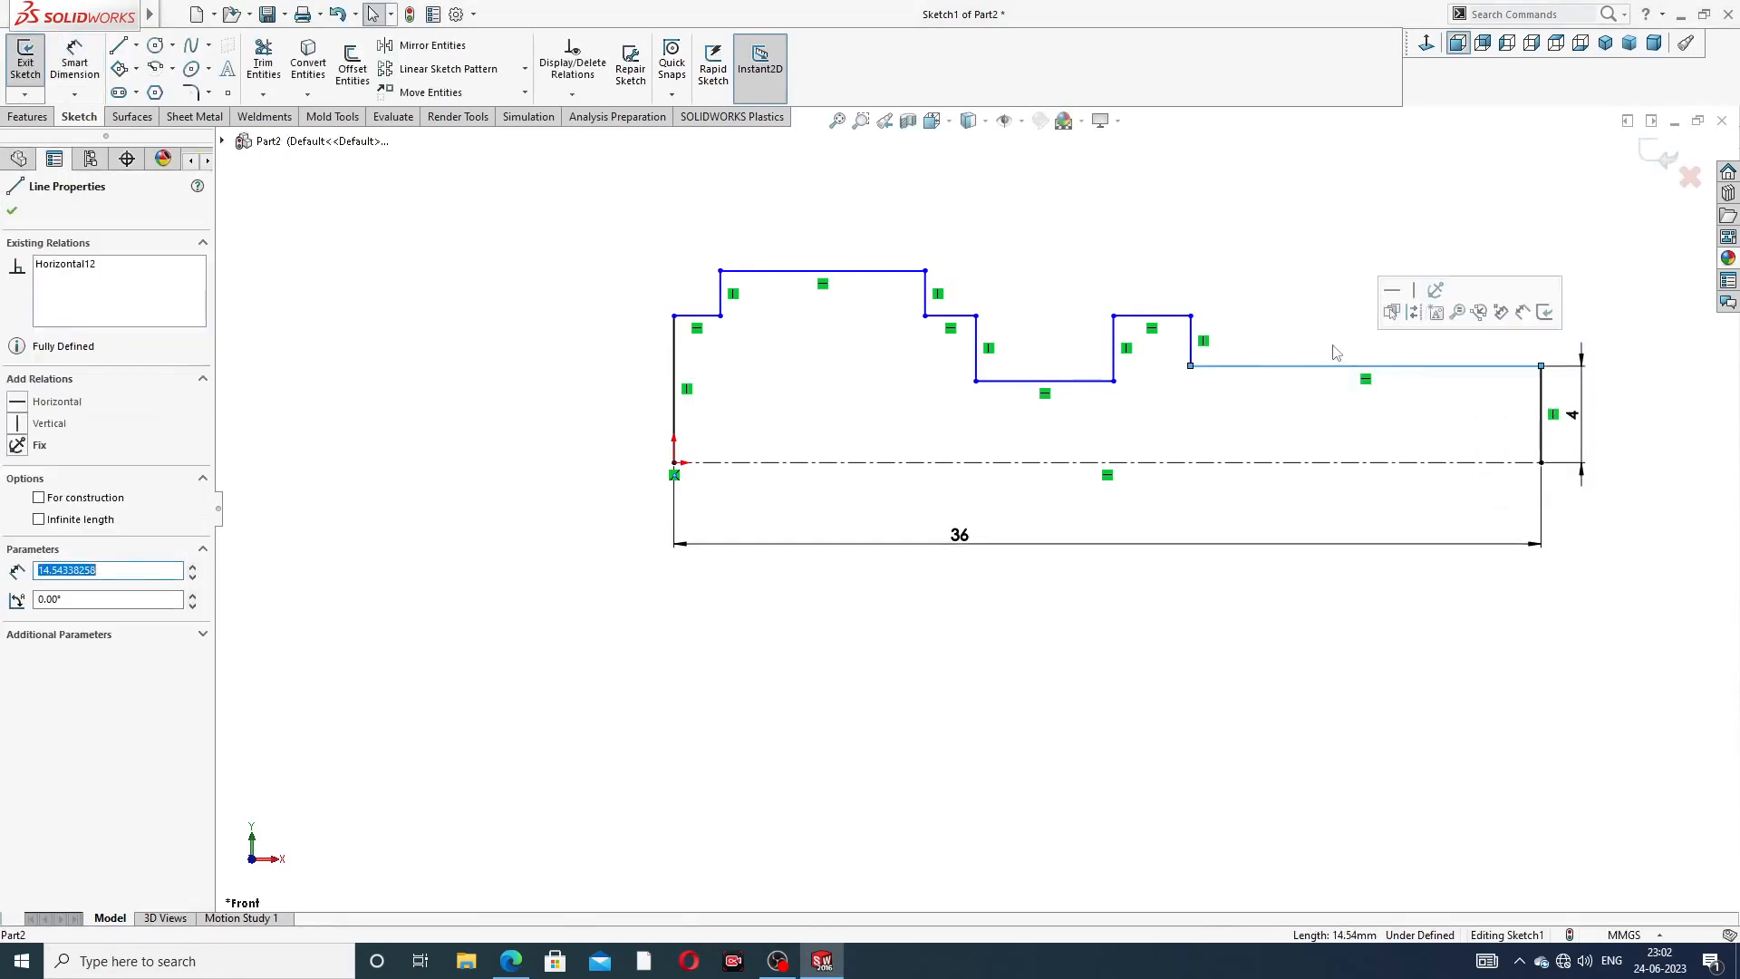
{"action": "left_click", "coordinate": [432, 256]}
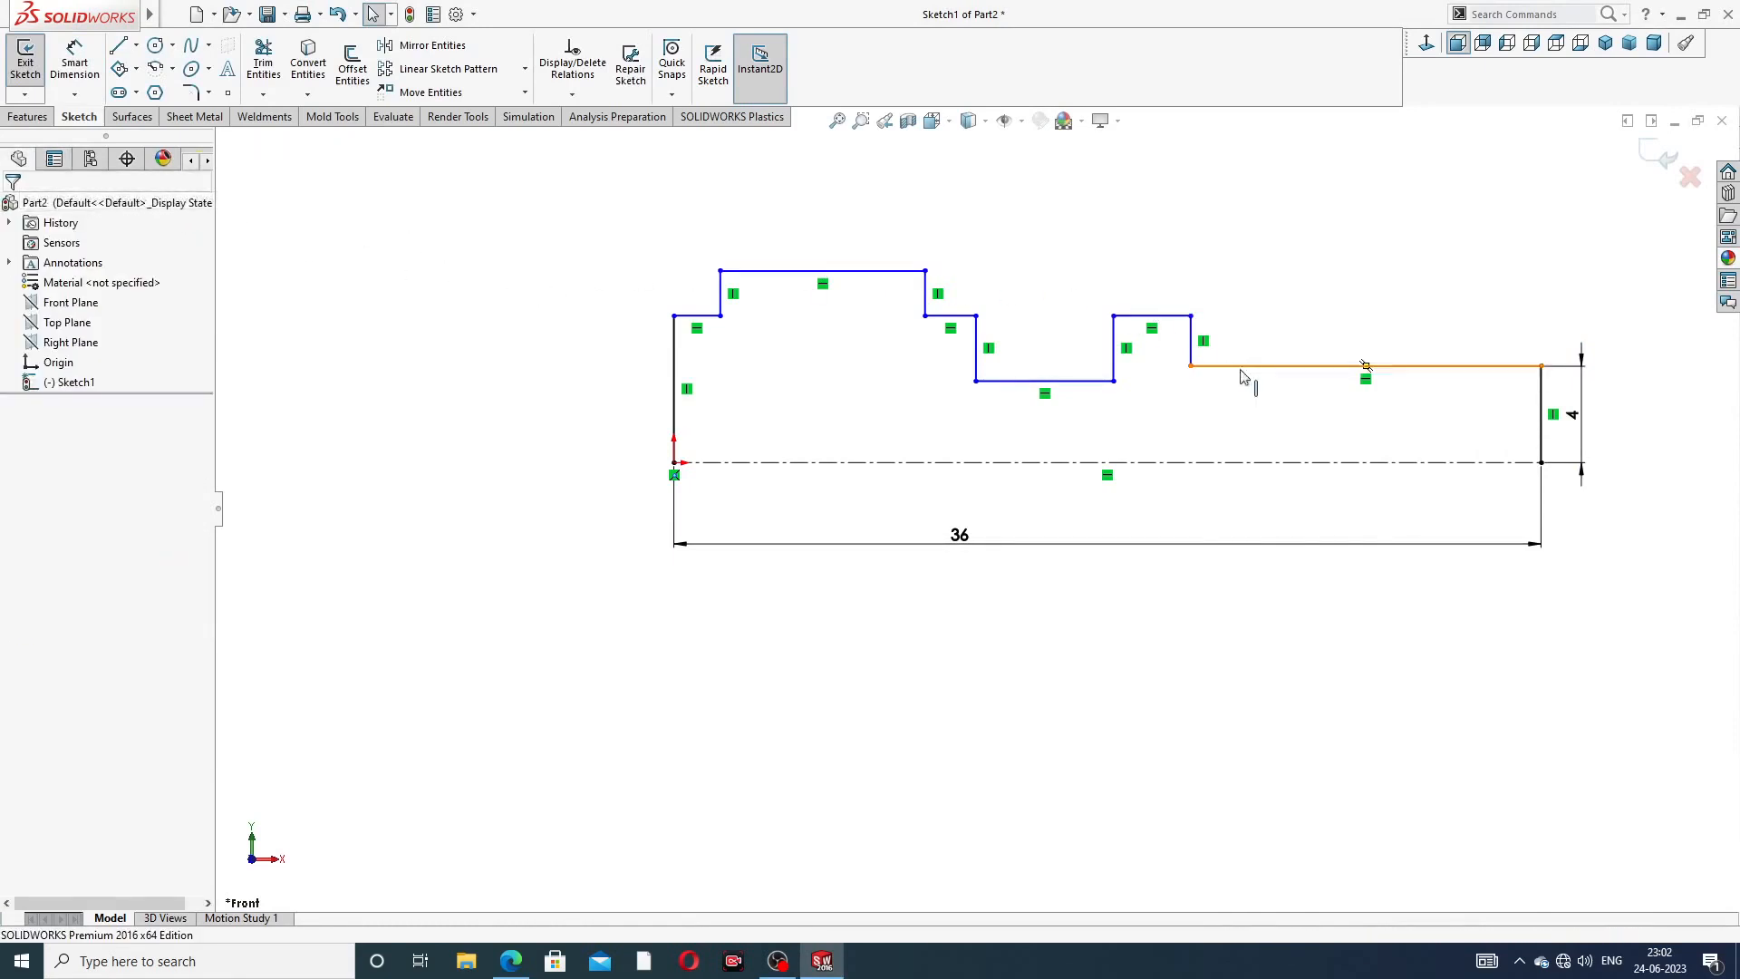
{"action": "left_click", "coordinate": [75, 61]}
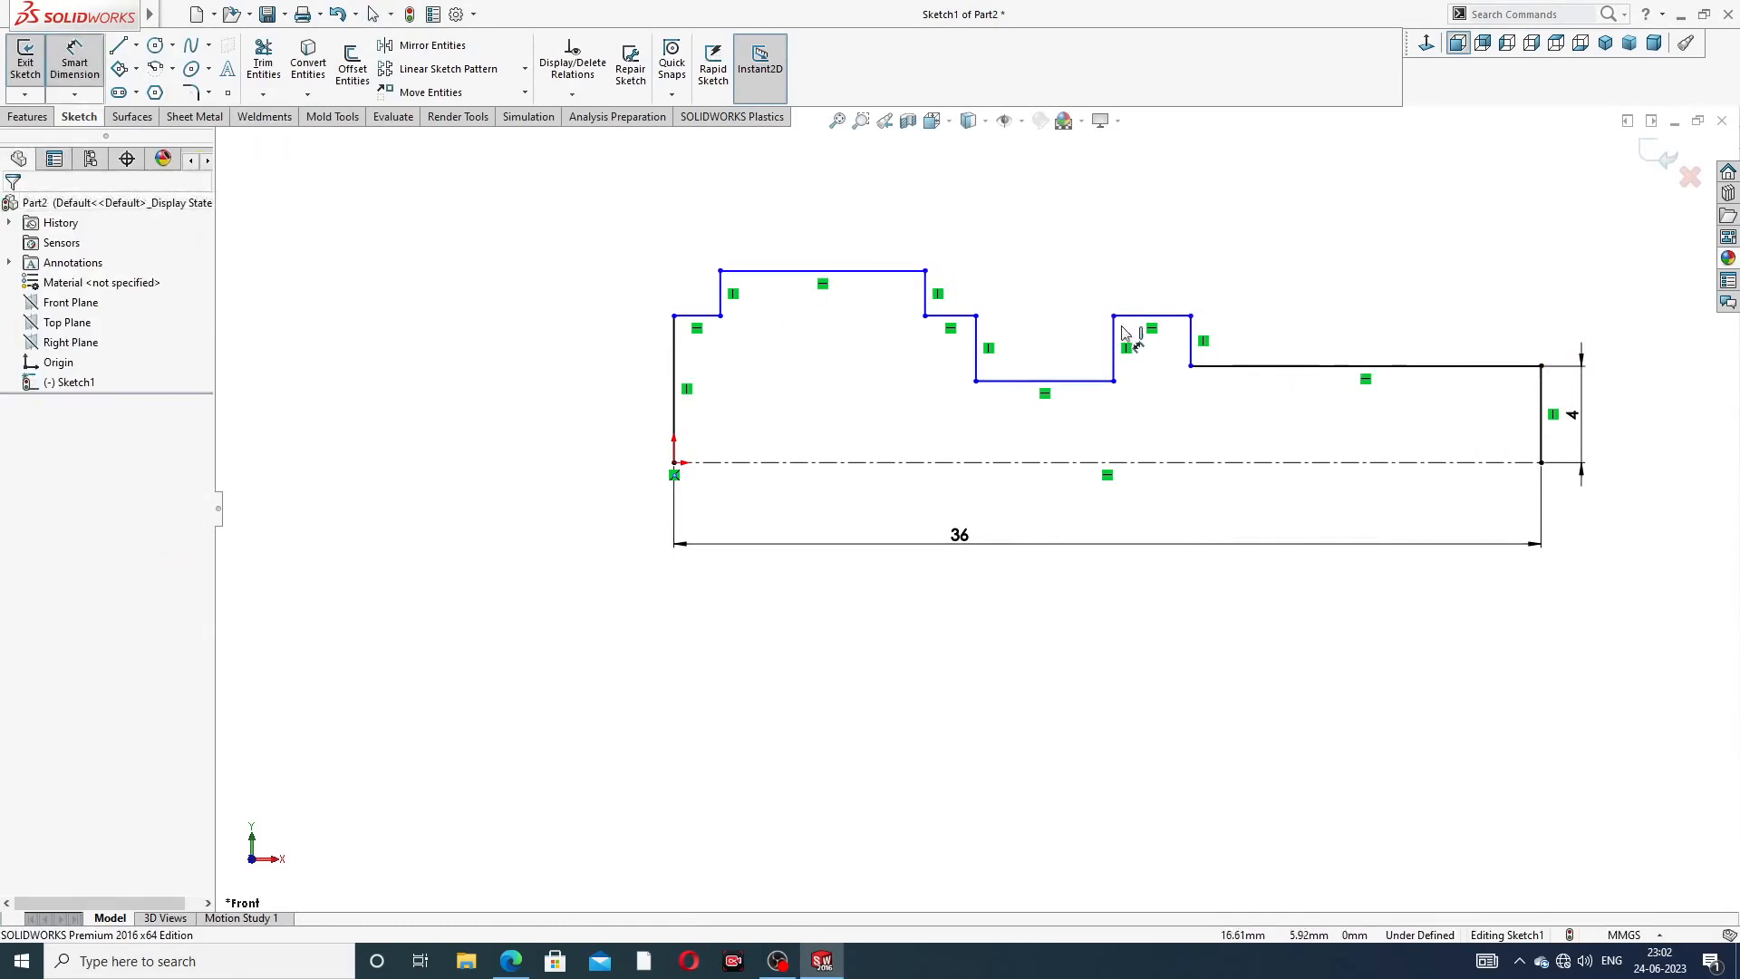
{"action": "left_click", "coordinate": [1253, 366]}
{"action": "left_click", "coordinate": [1313, 292]}
{"action": "type", "text": "21"}
{"action": "key", "text": "Return"}
{"action": "left_click", "coordinate": [1363, 241]}
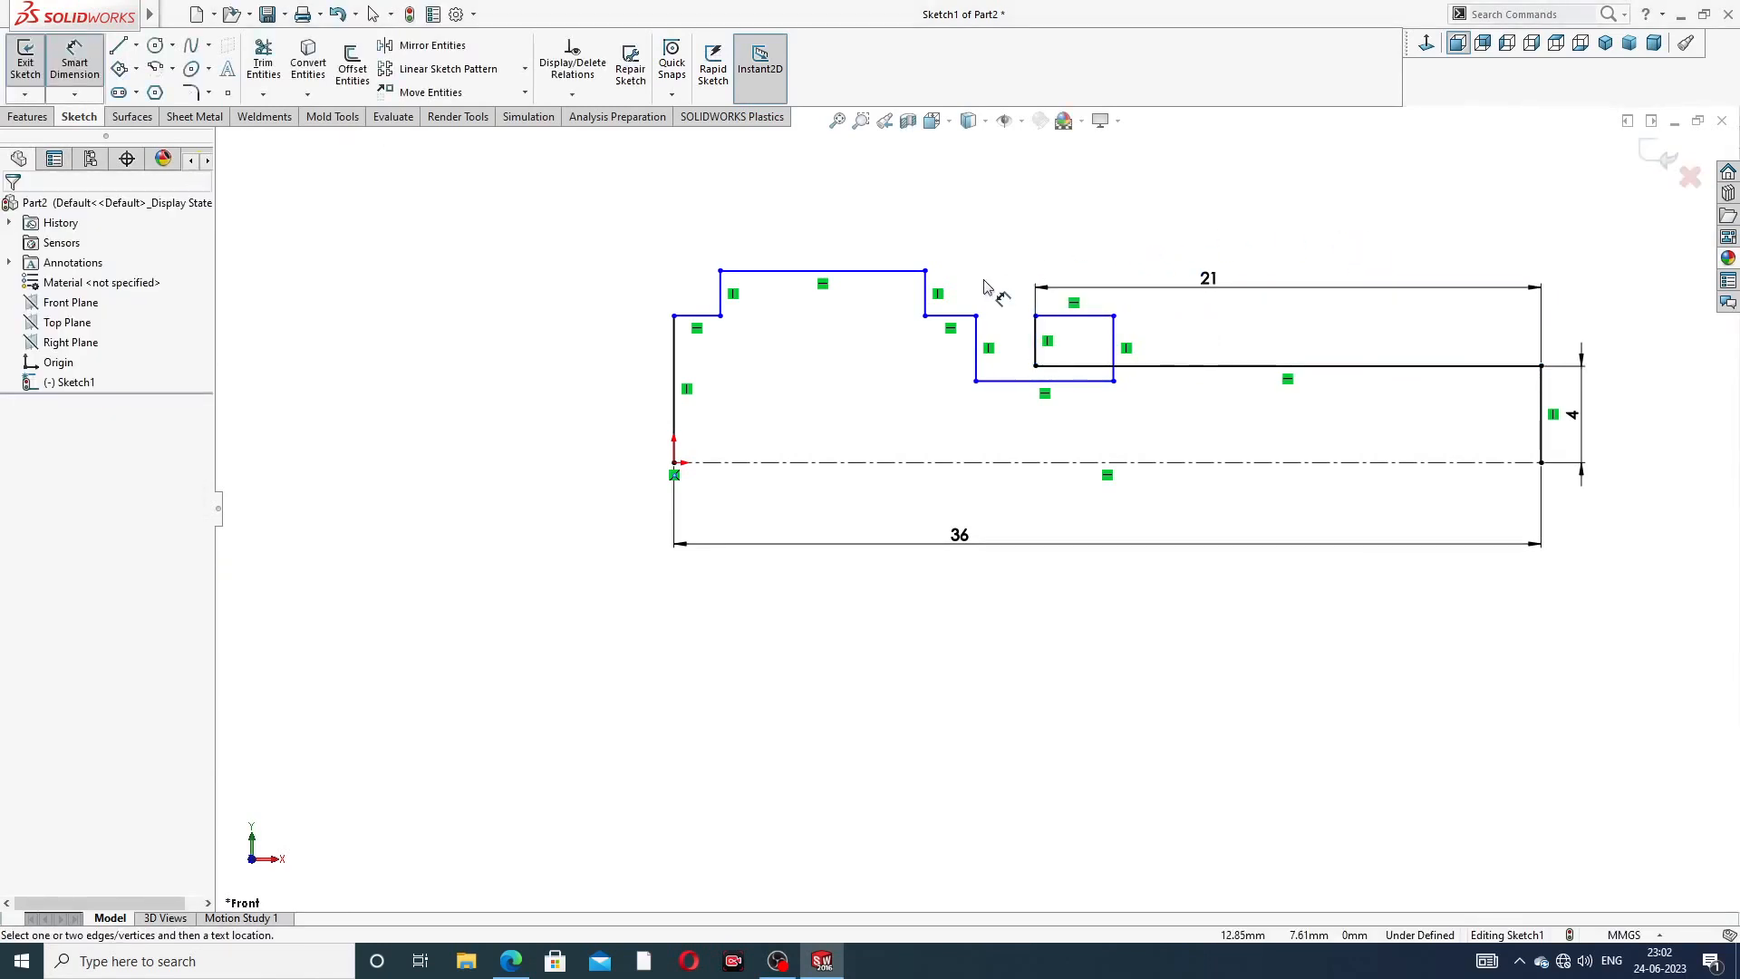
- Dimension the topmost horizontal edge of the screw head to 7 mm
{"action": "left_click", "coordinate": [853, 271]}
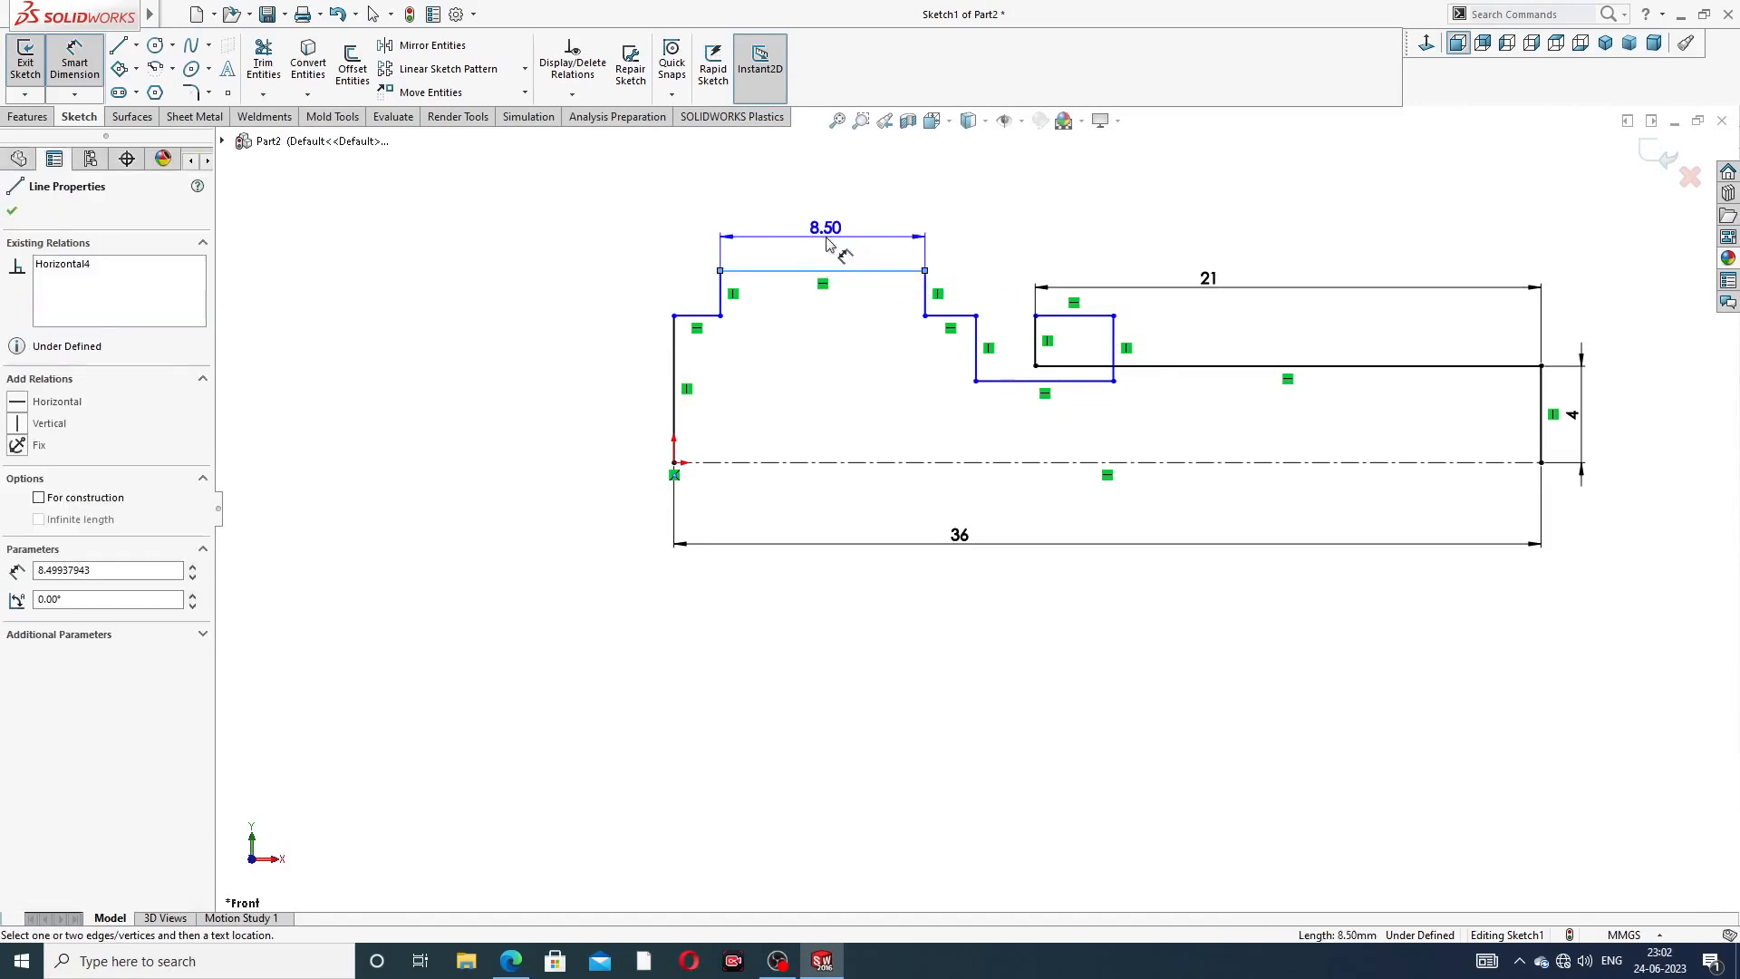
{"action": "left_click", "coordinate": [825, 246]}
{"action": "type", "text": "7"}
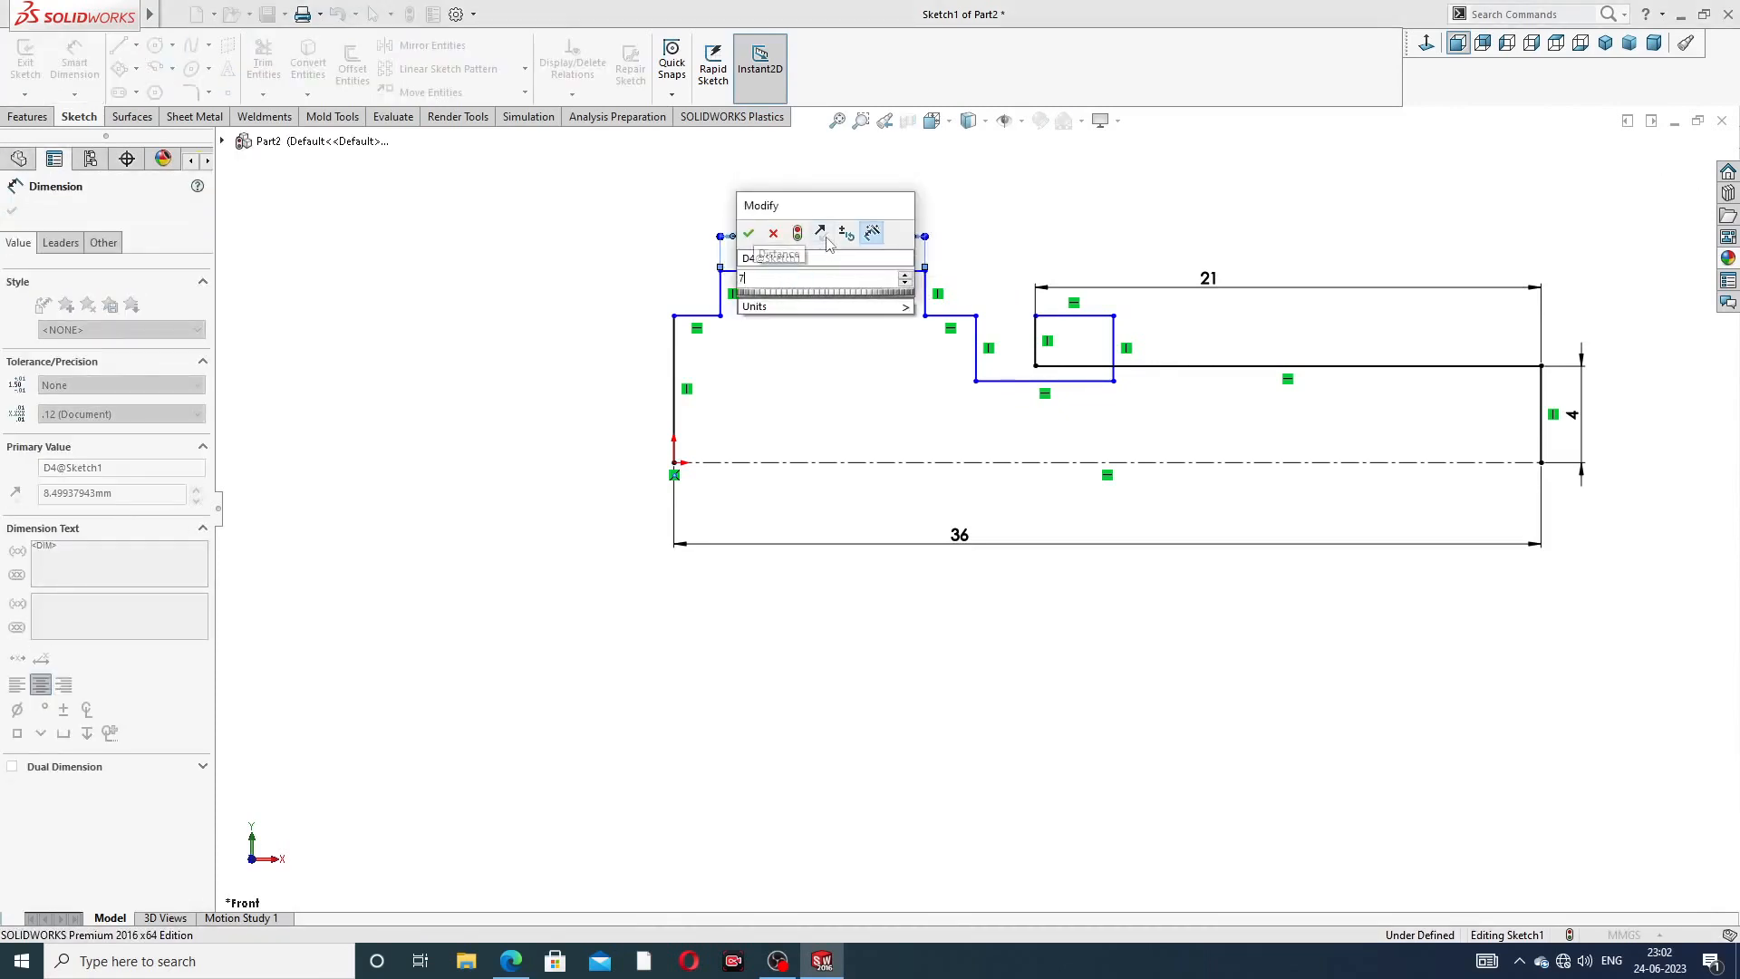
{"action": "key", "text": "Return"}
{"action": "left_click", "coordinate": [1182, 185]}
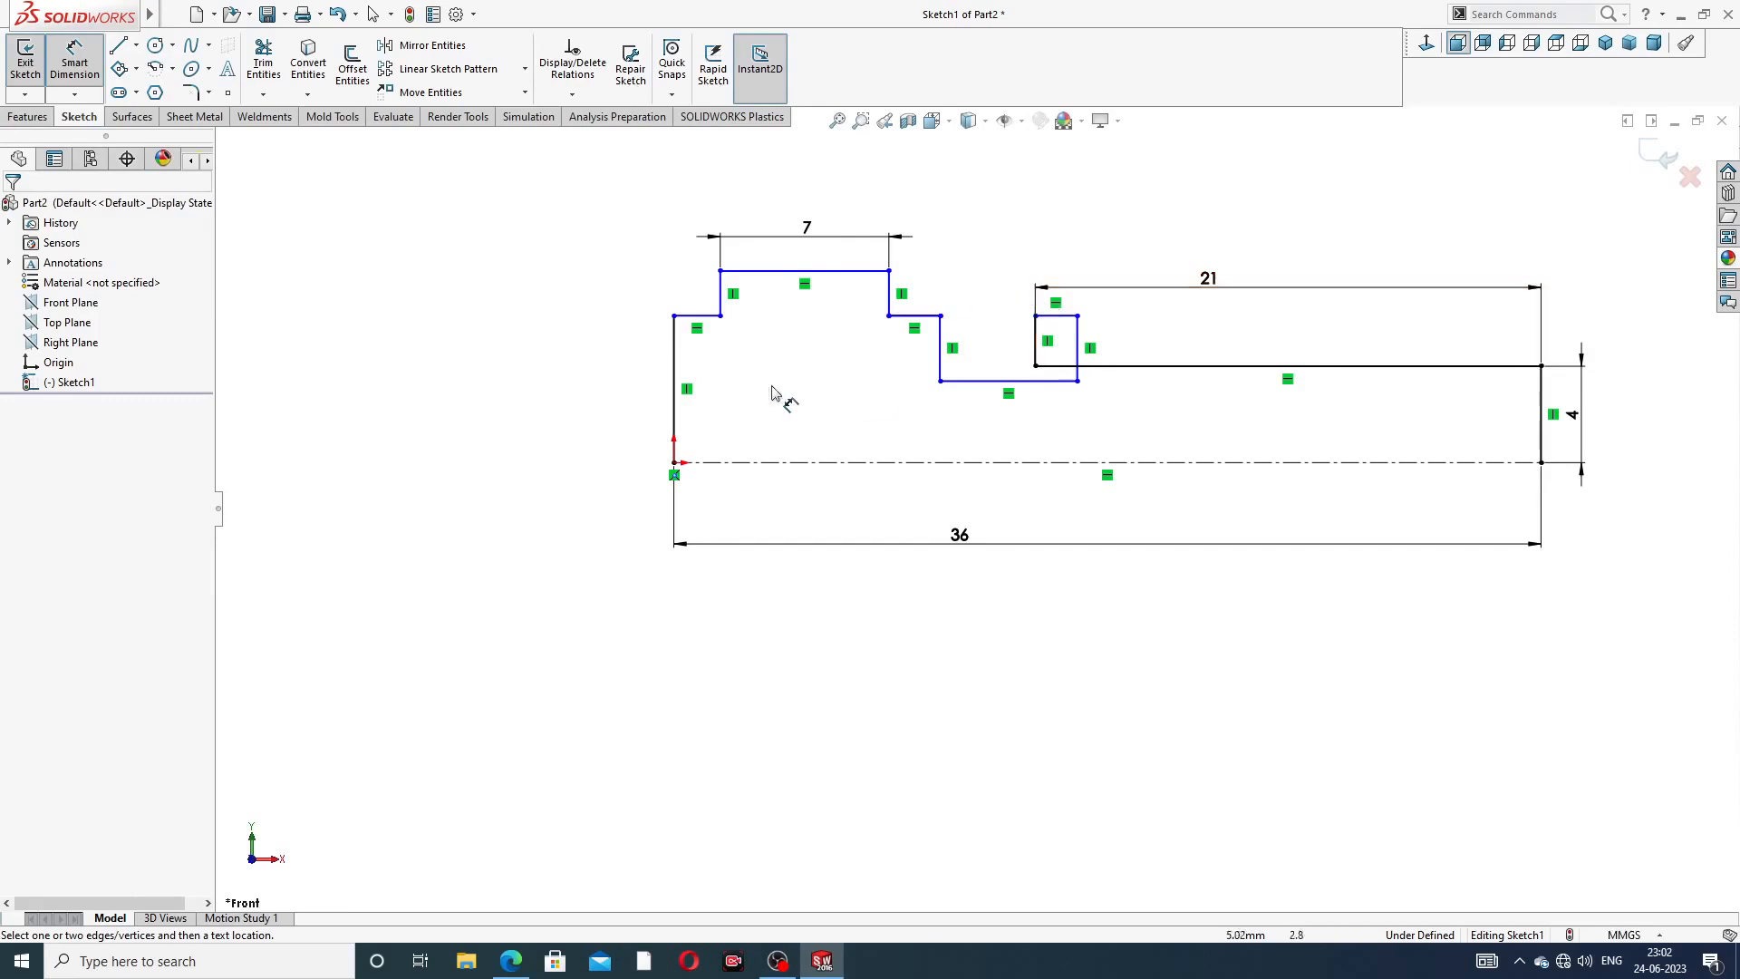
- Dimension the head's vertical end edge at the origin to 7 mm
{"action": "left_click", "coordinate": [675, 377]}
{"action": "left_click", "coordinate": [642, 396]}
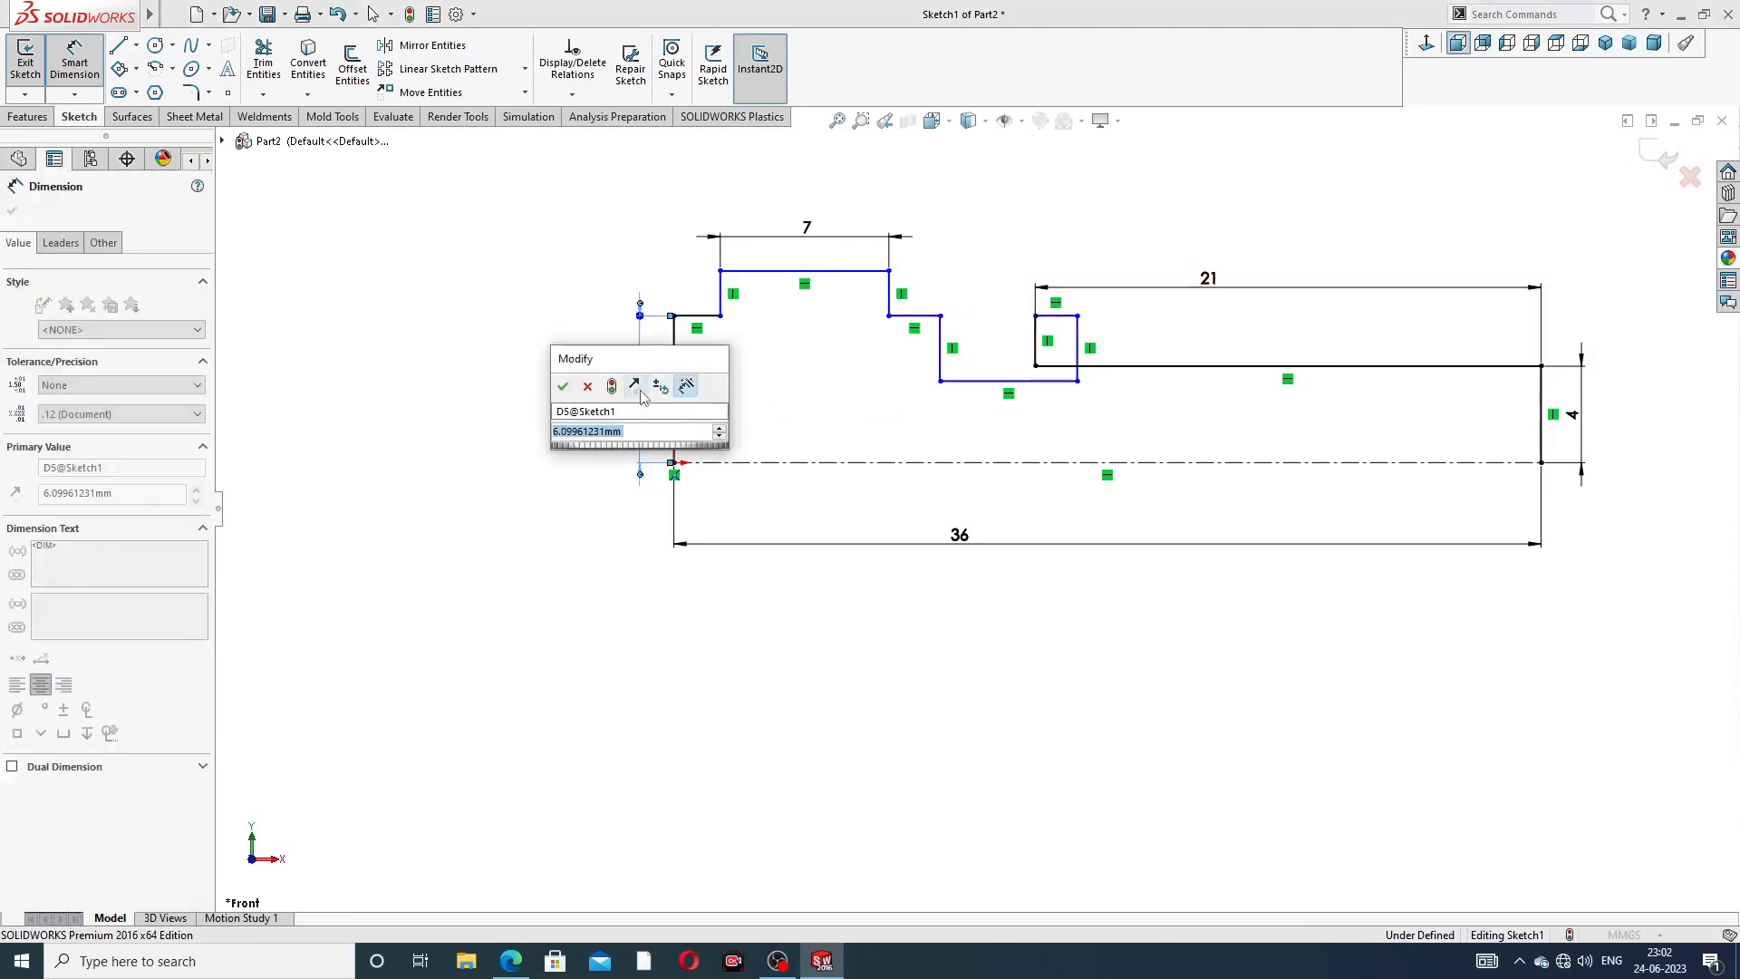
{"action": "type", "text": "7"}
{"action": "key", "text": "Return"}
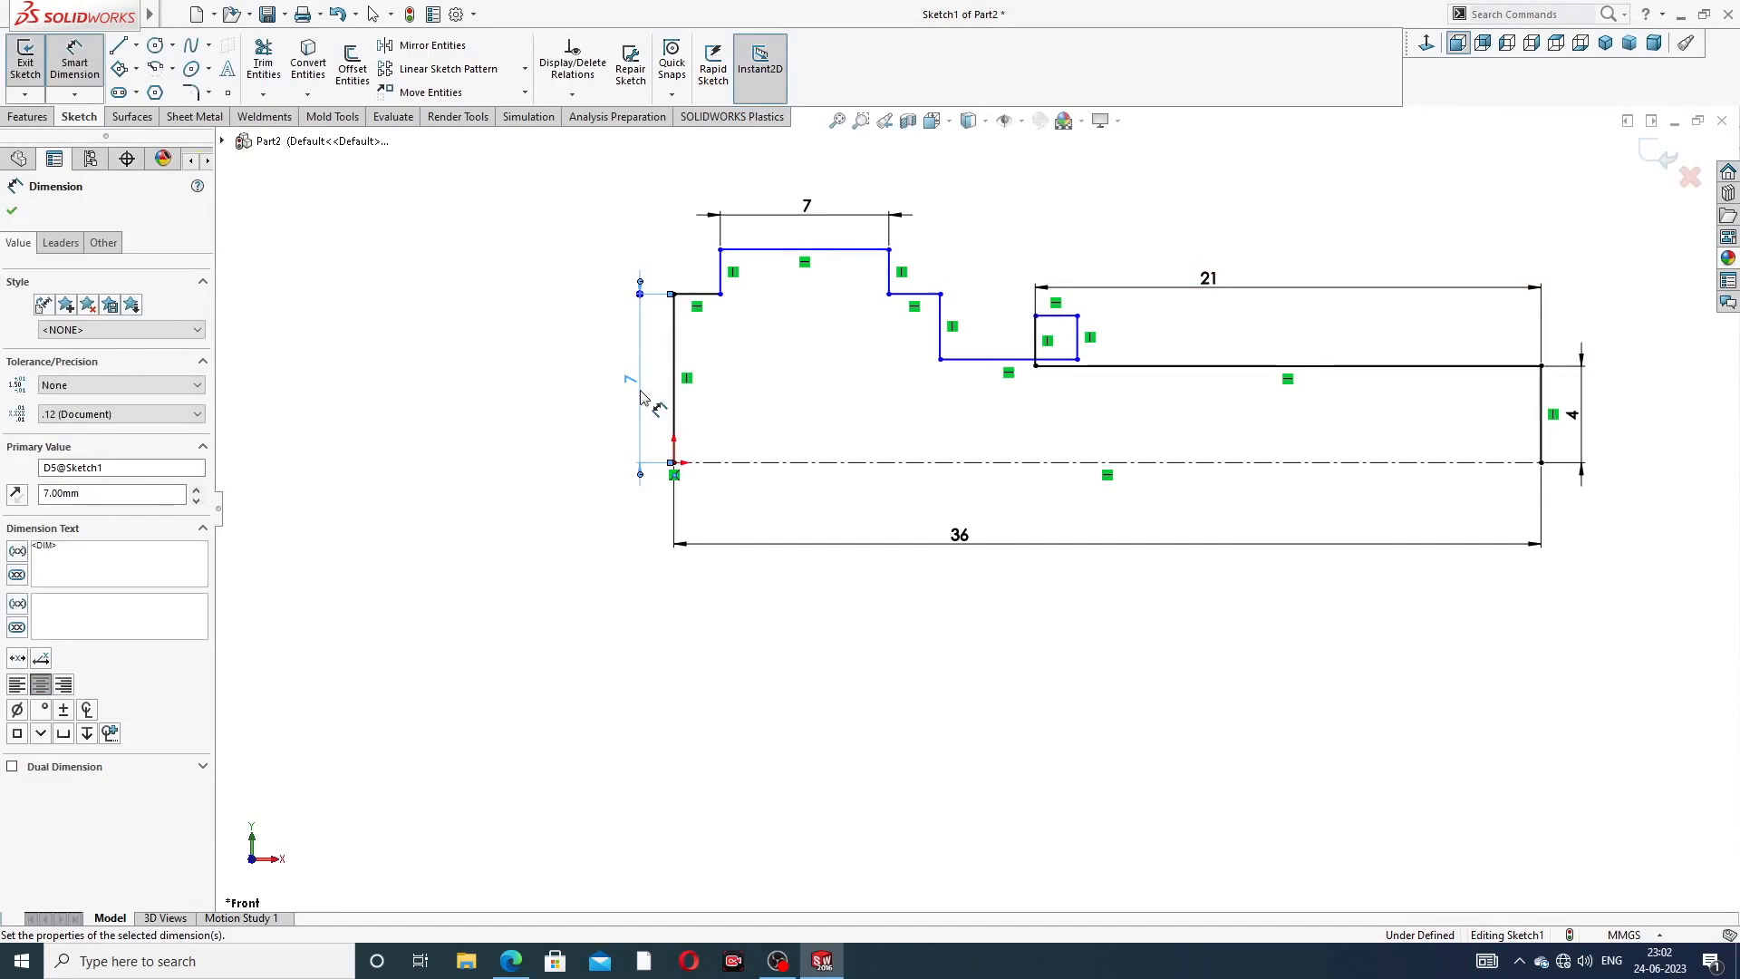
{"action": "left_click", "coordinate": [607, 355]}
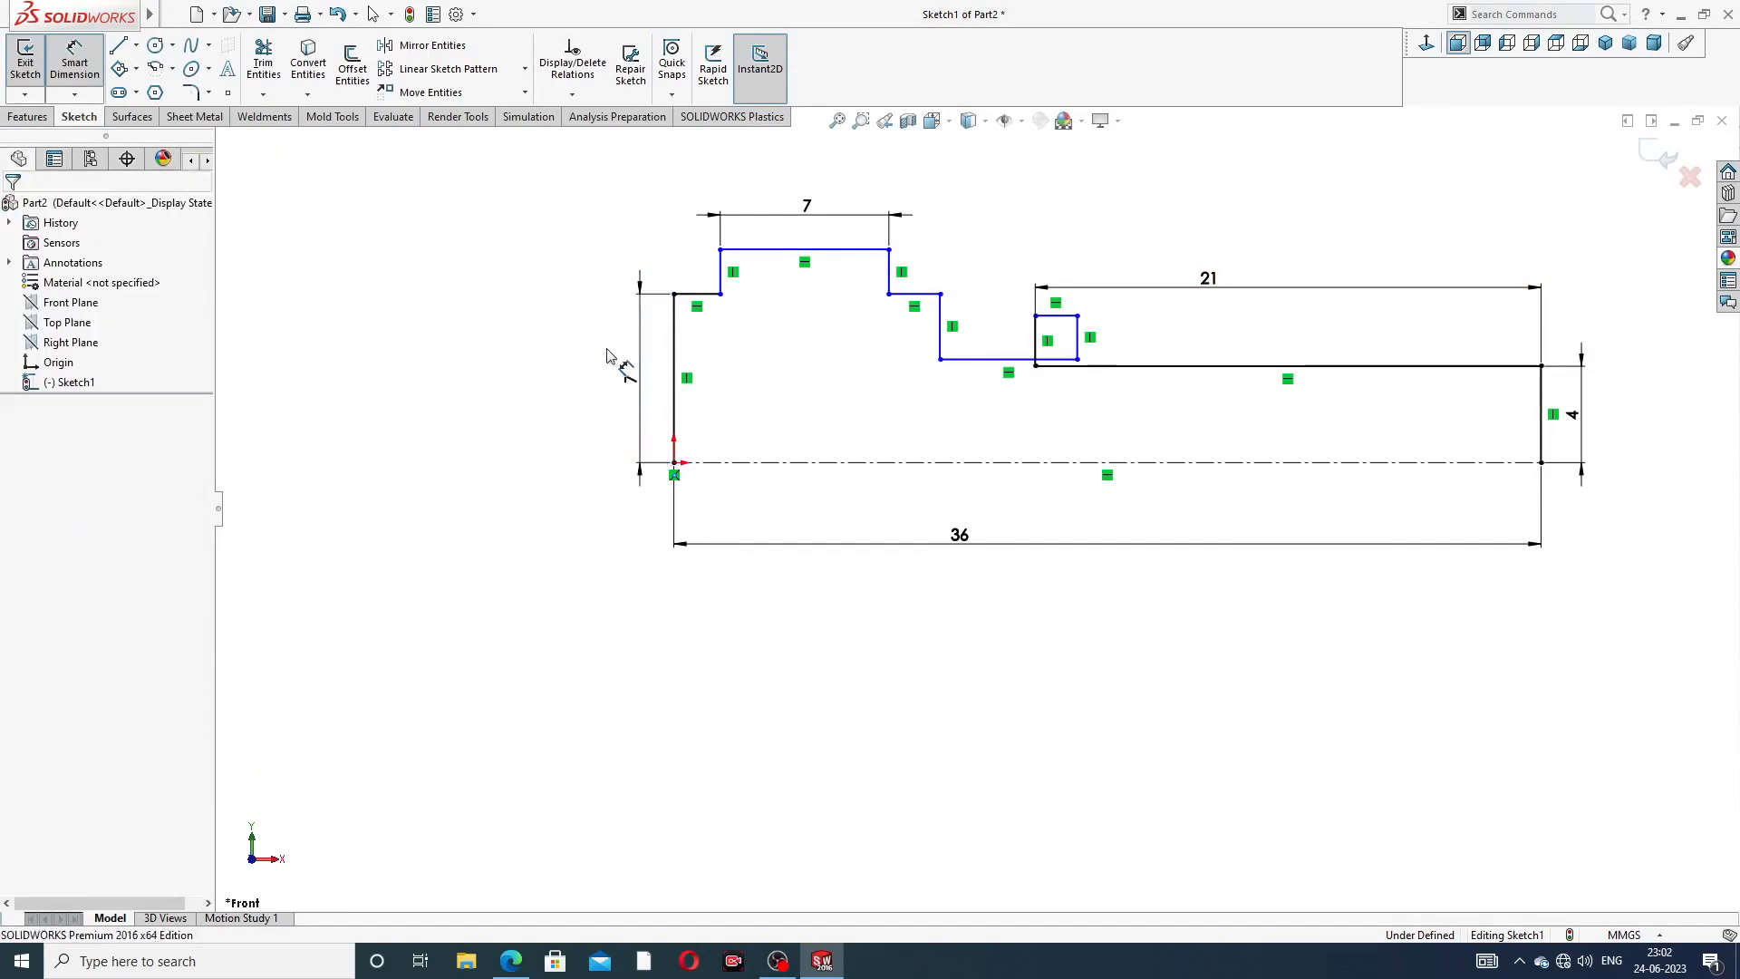
- Move the vertical edge between groove and collar toward the head so that the profile no longer crosses itself
{"action": "right_click", "coordinate": [1164, 216]}
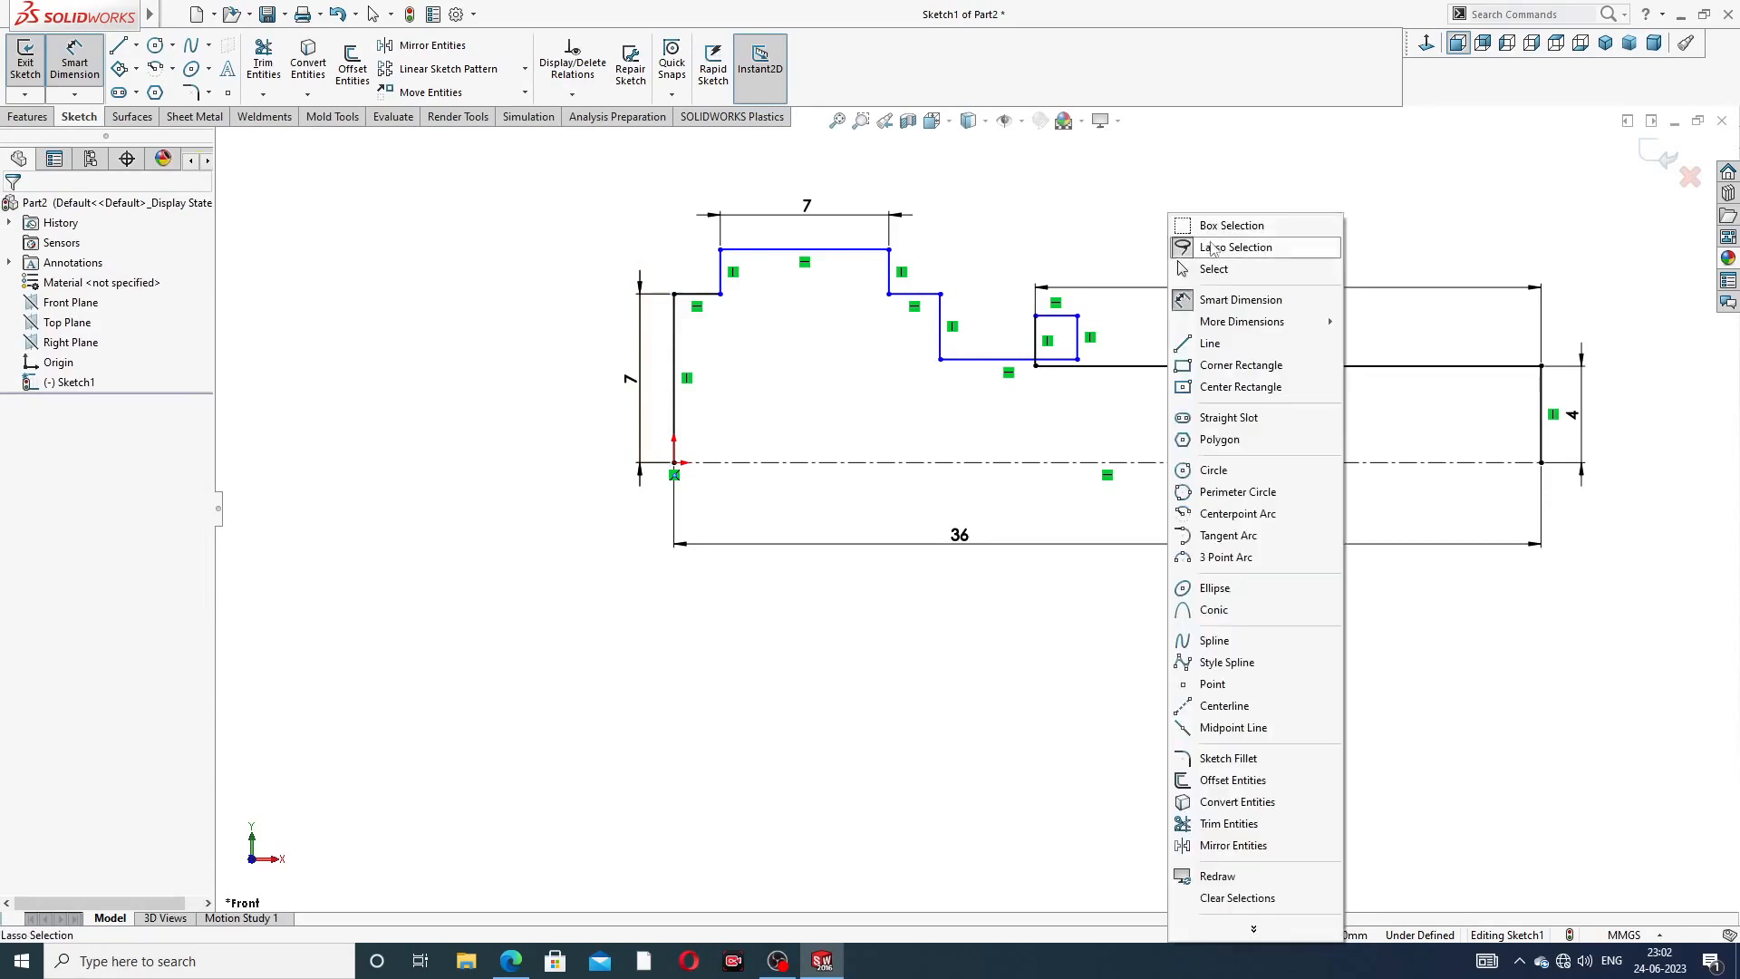
{"action": "left_click", "coordinate": [1200, 261]}
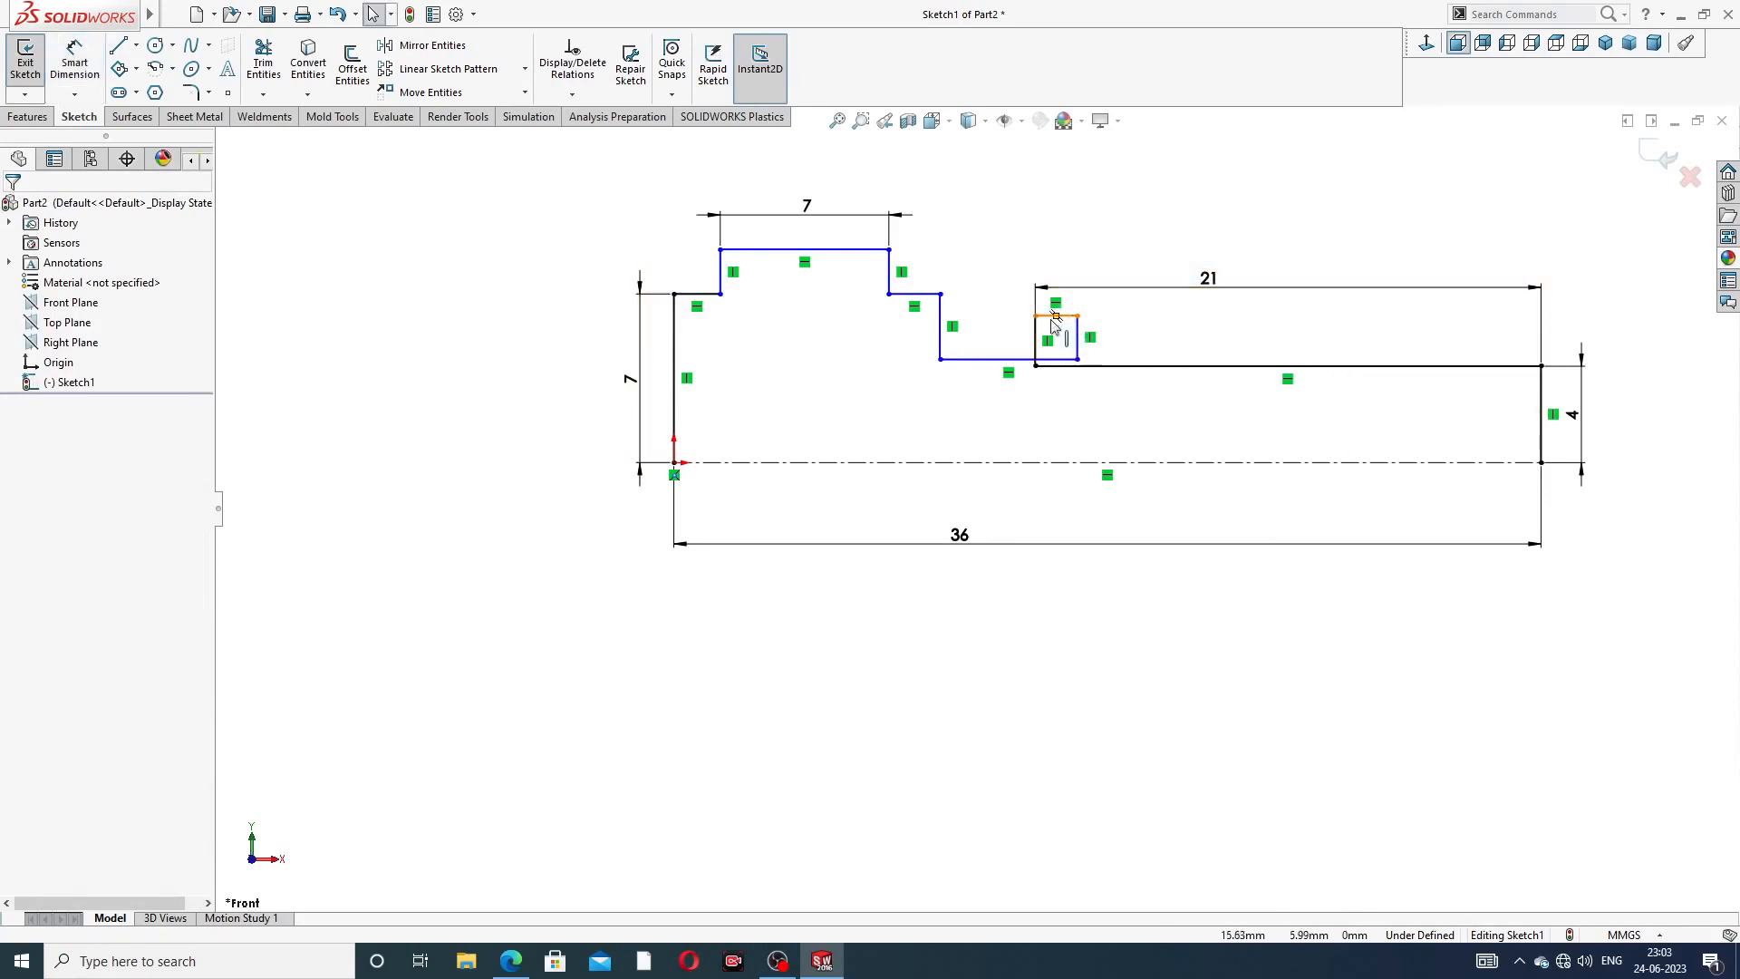
{"action": "left_click_drag", "start_coordinate": [1084, 332], "coordinate": [997, 337]}
{"action": "left_click", "coordinate": [1099, 220]}
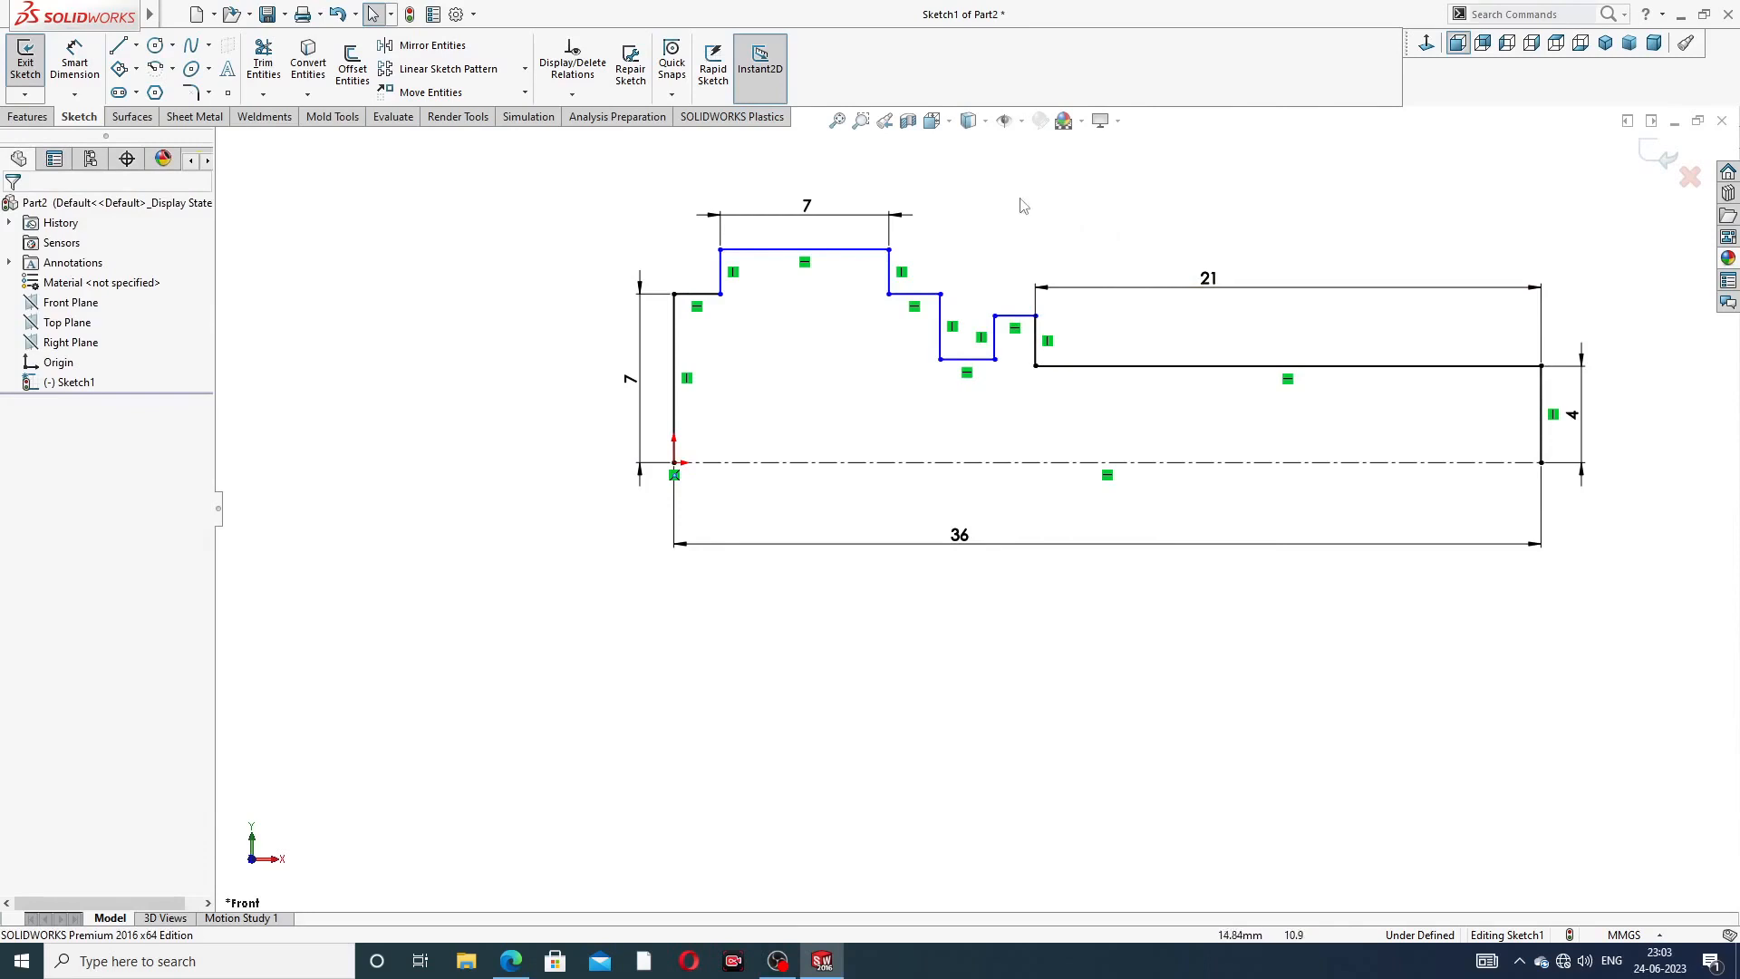
- Check the knurling screw drawing in Edge and dimension the head's topmost edge 8 mm from the centerline in SOLIDWORKS
{"action": "left_click", "coordinate": [74, 61]}
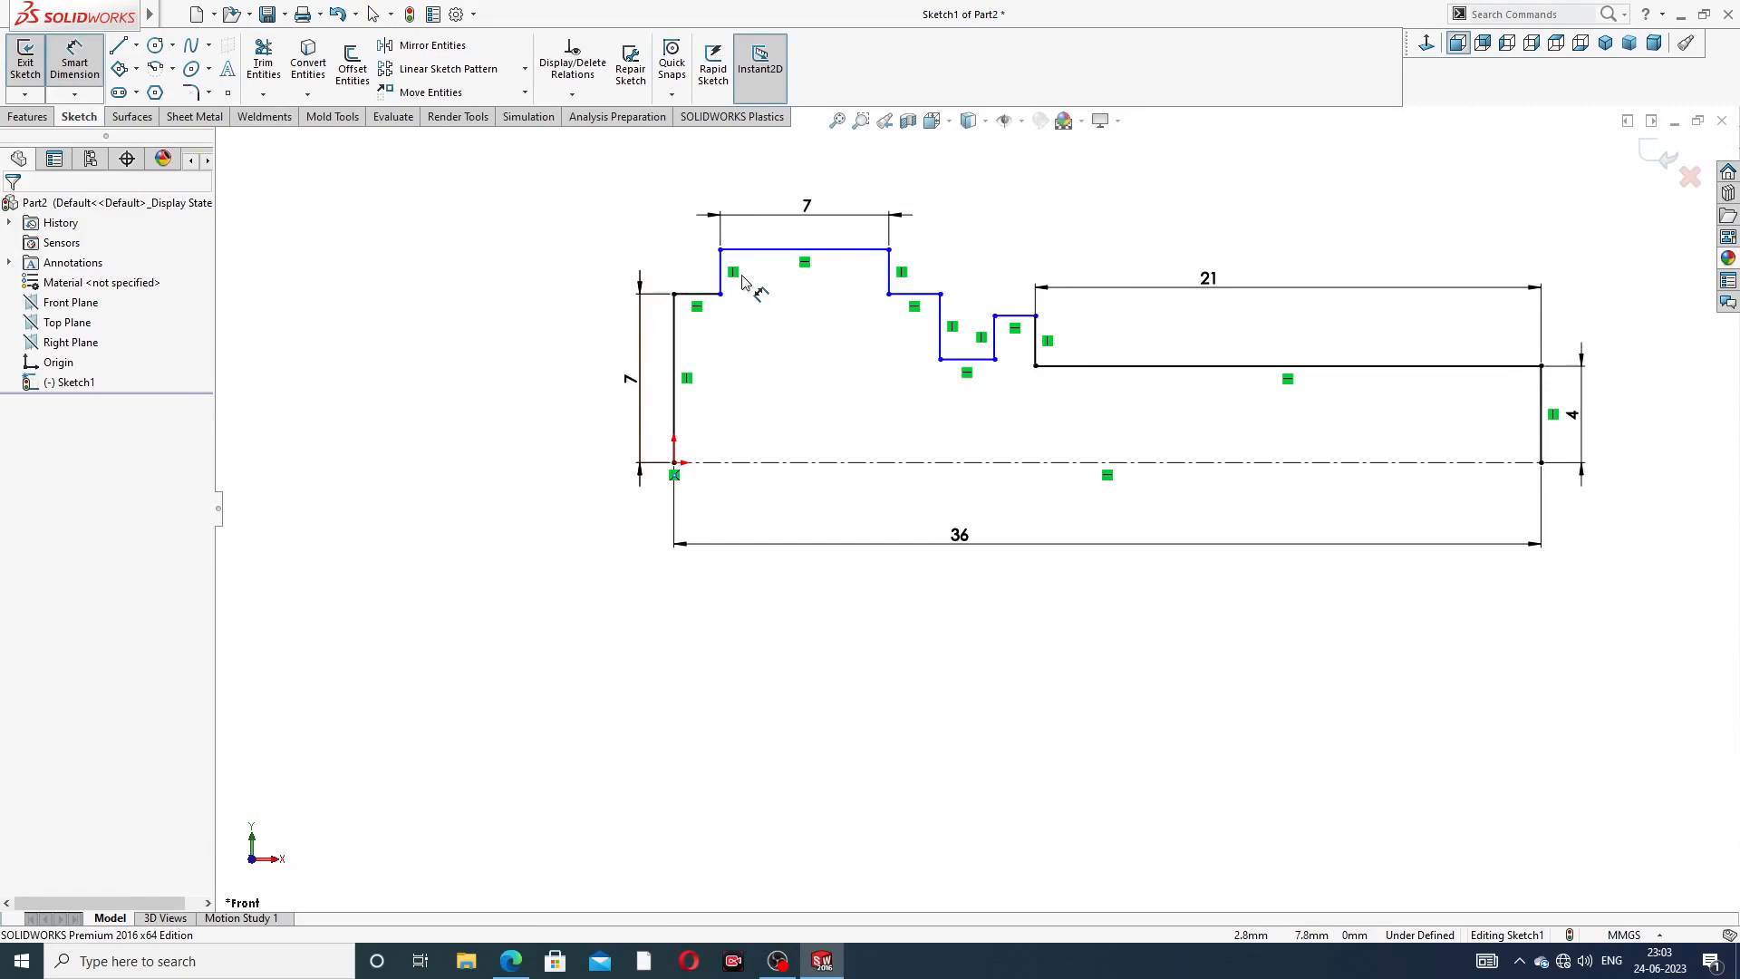
{"action": "left_click", "coordinate": [510, 961]}
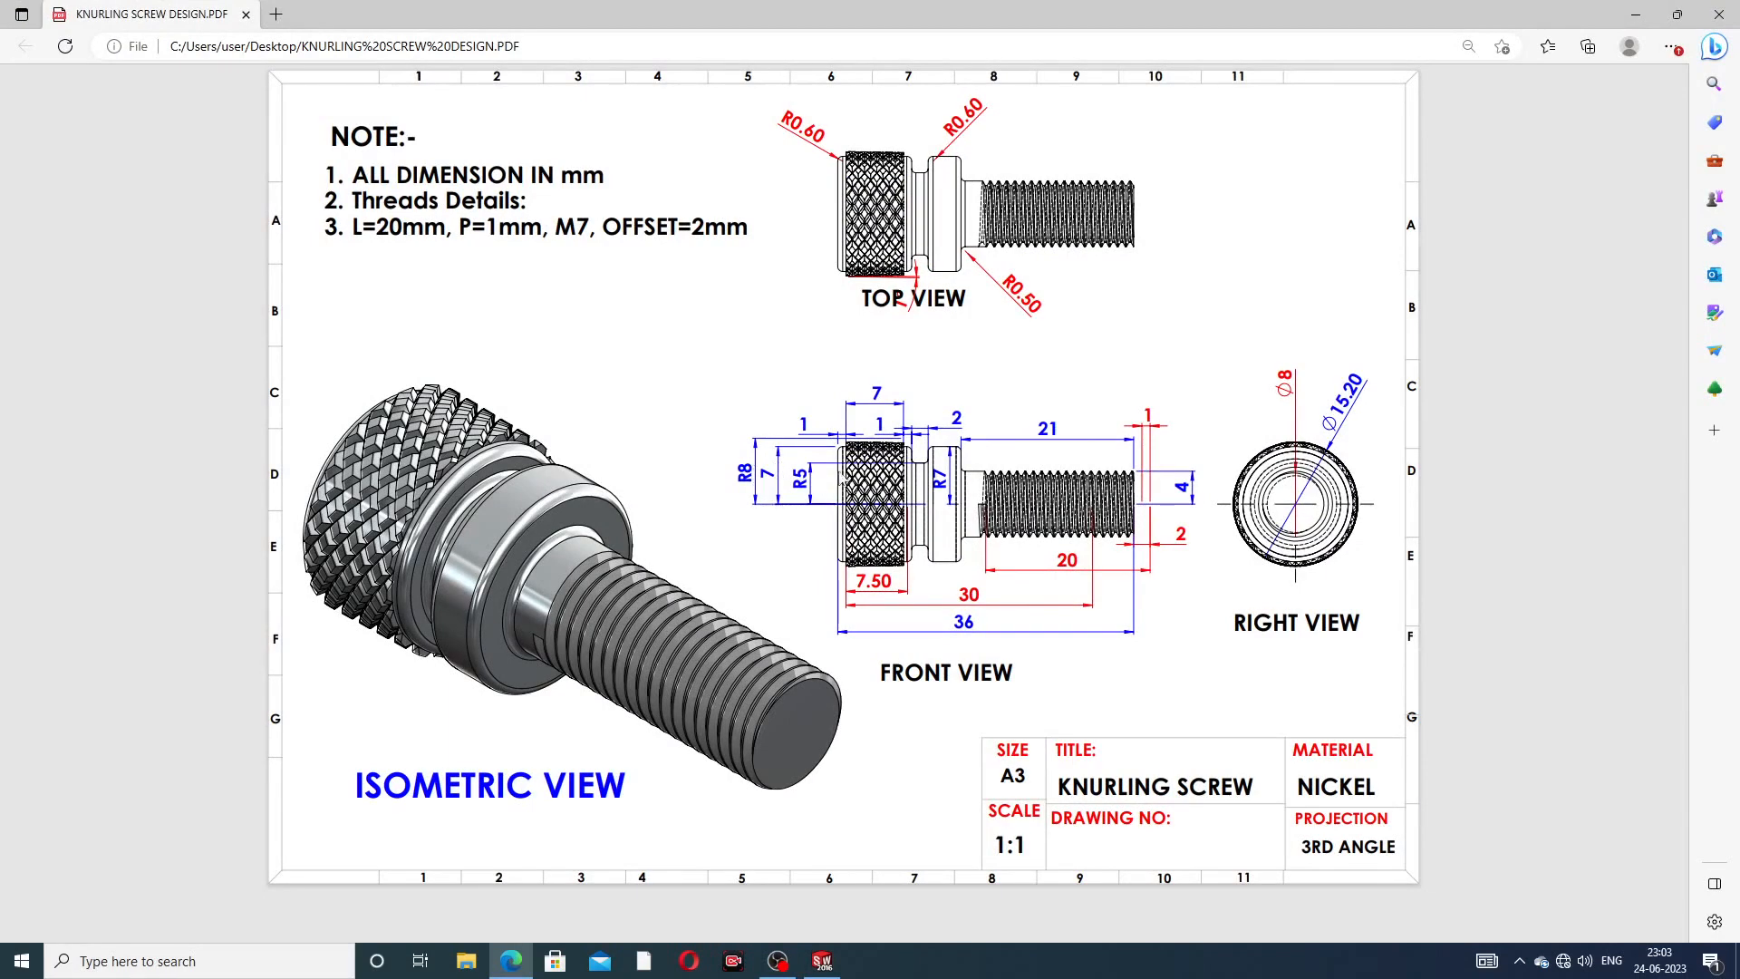
{"action": "left_click", "coordinate": [510, 960]}
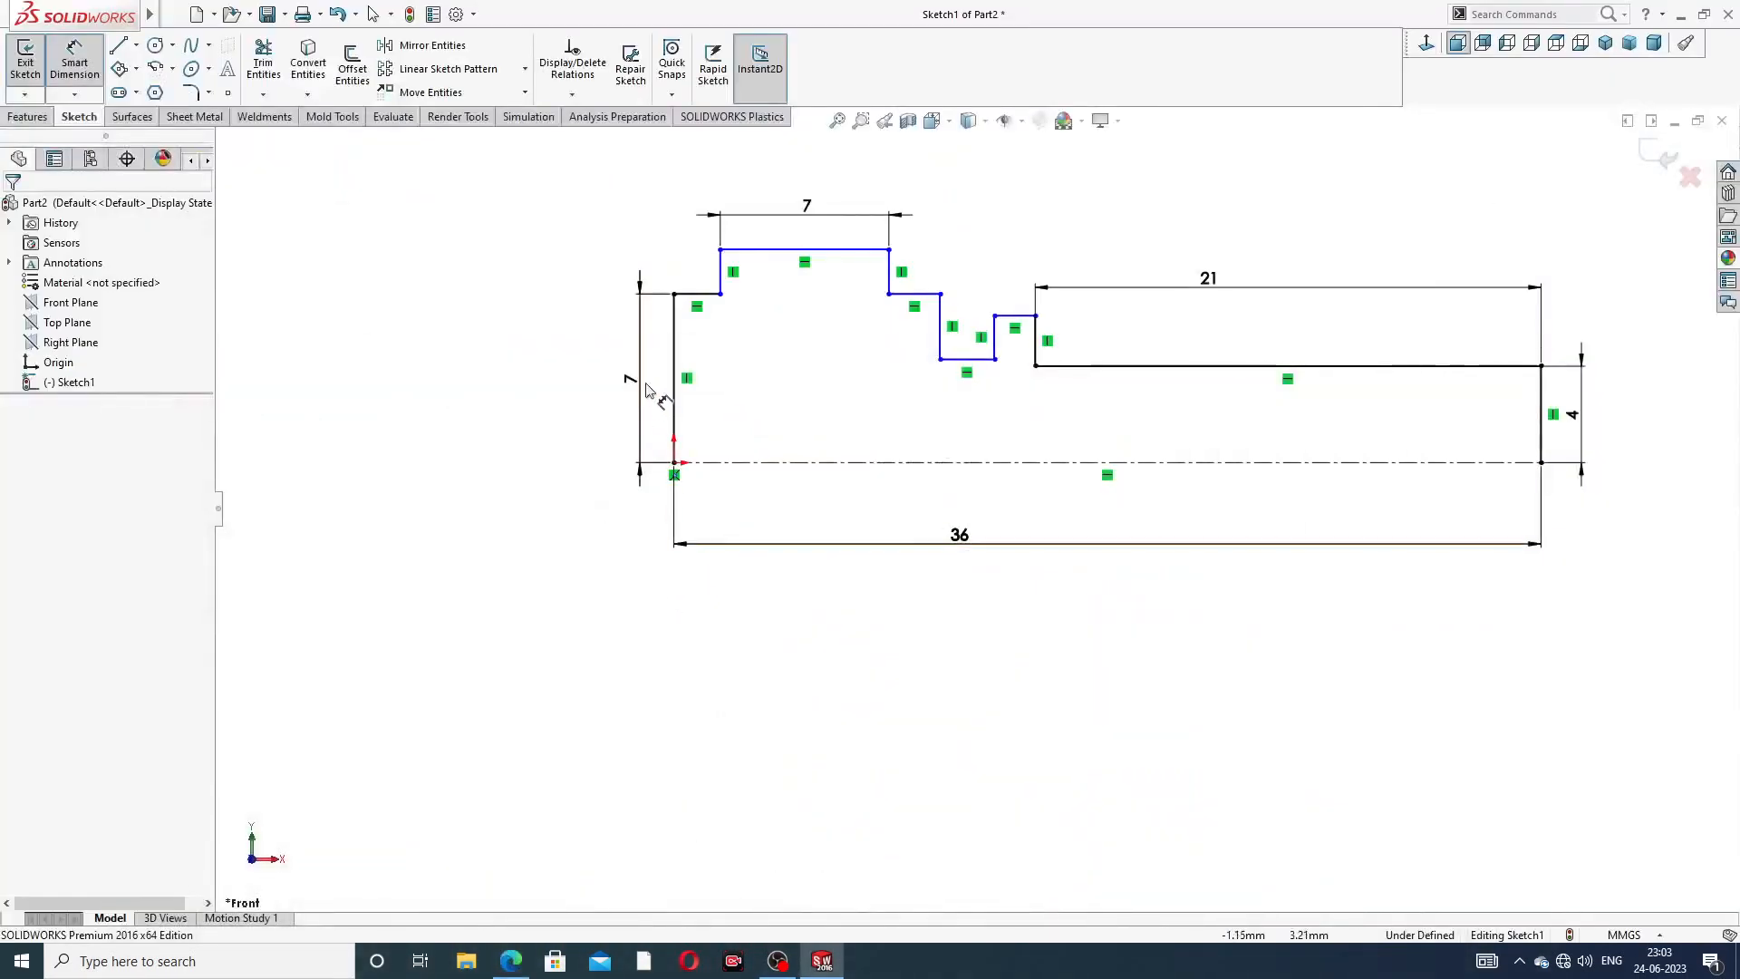
{"action": "left_click", "coordinate": [635, 385]}
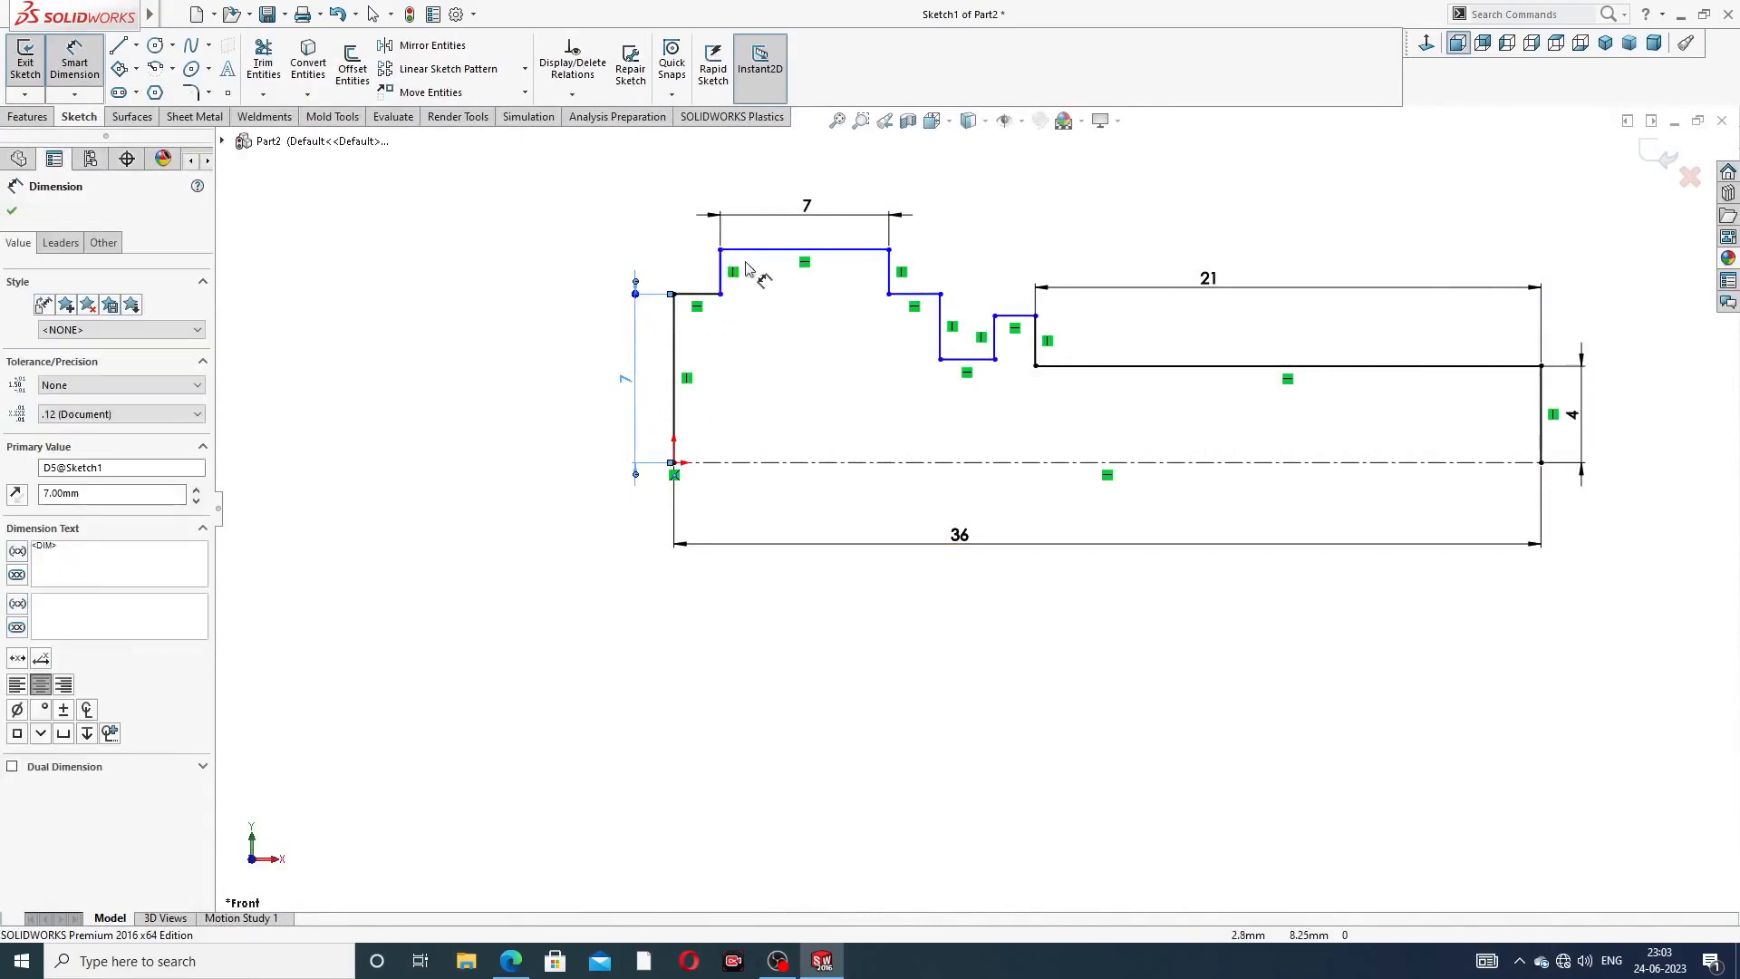
{"action": "left_click", "coordinate": [779, 250]}
{"action": "left_click", "coordinate": [745, 462]}
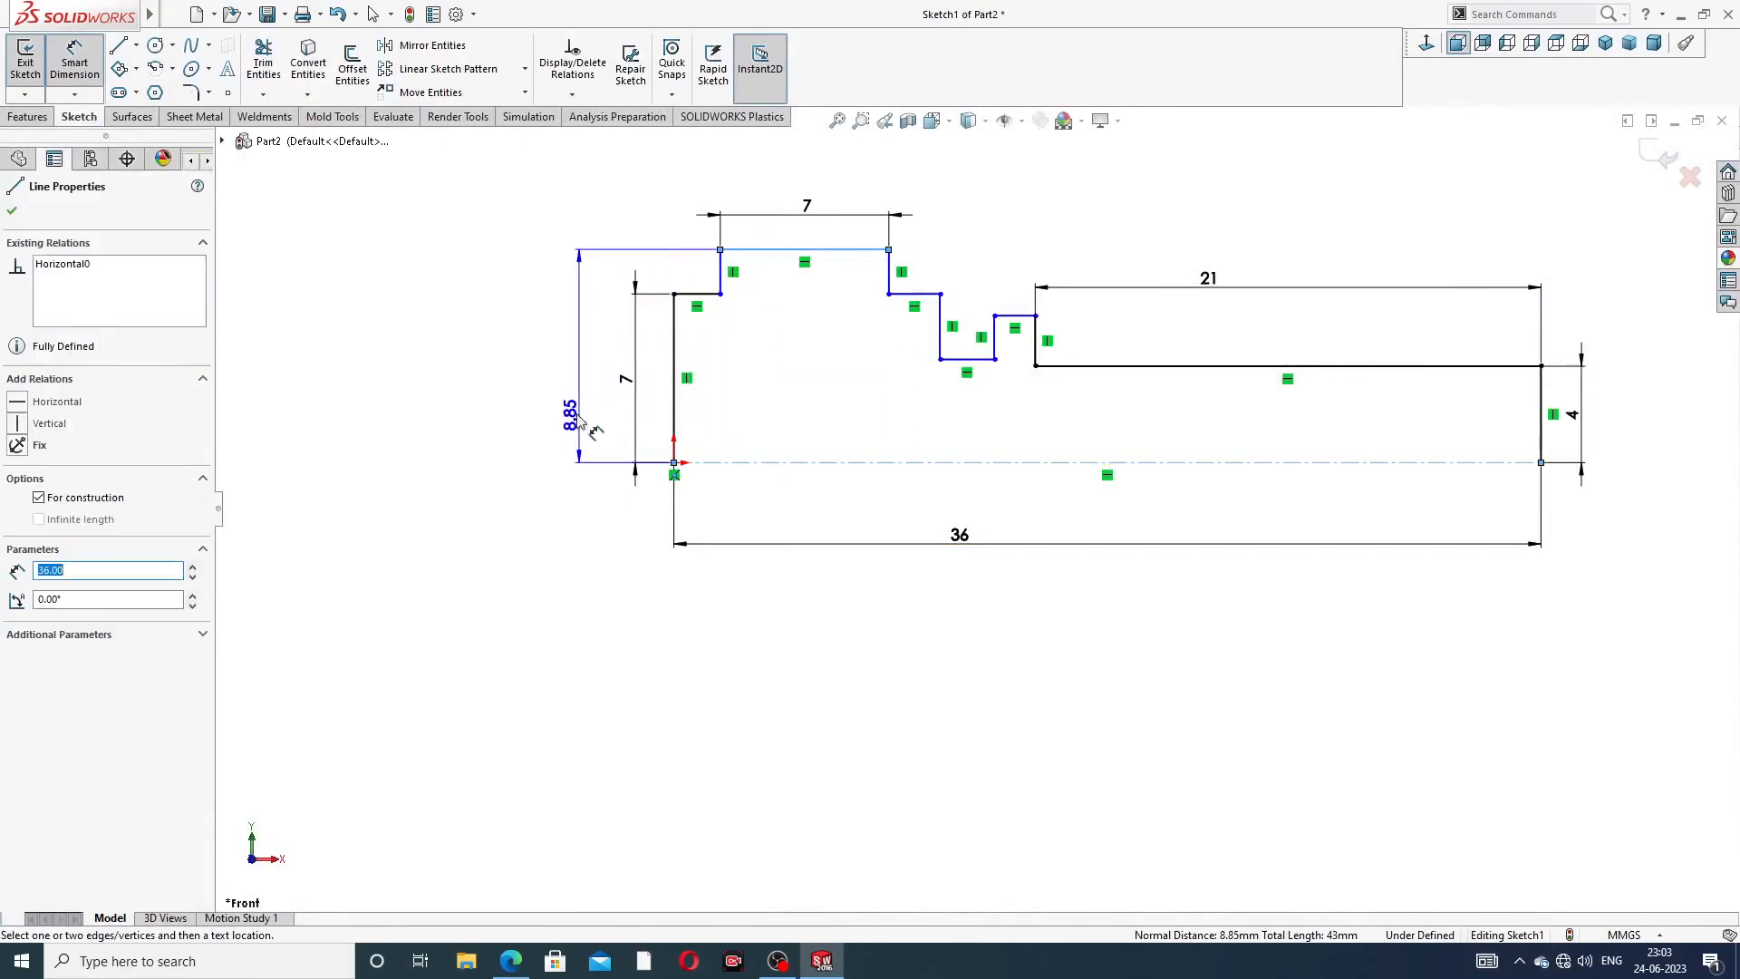
{"action": "left_click", "coordinate": [544, 398]}
{"action": "type", "text": "8"}
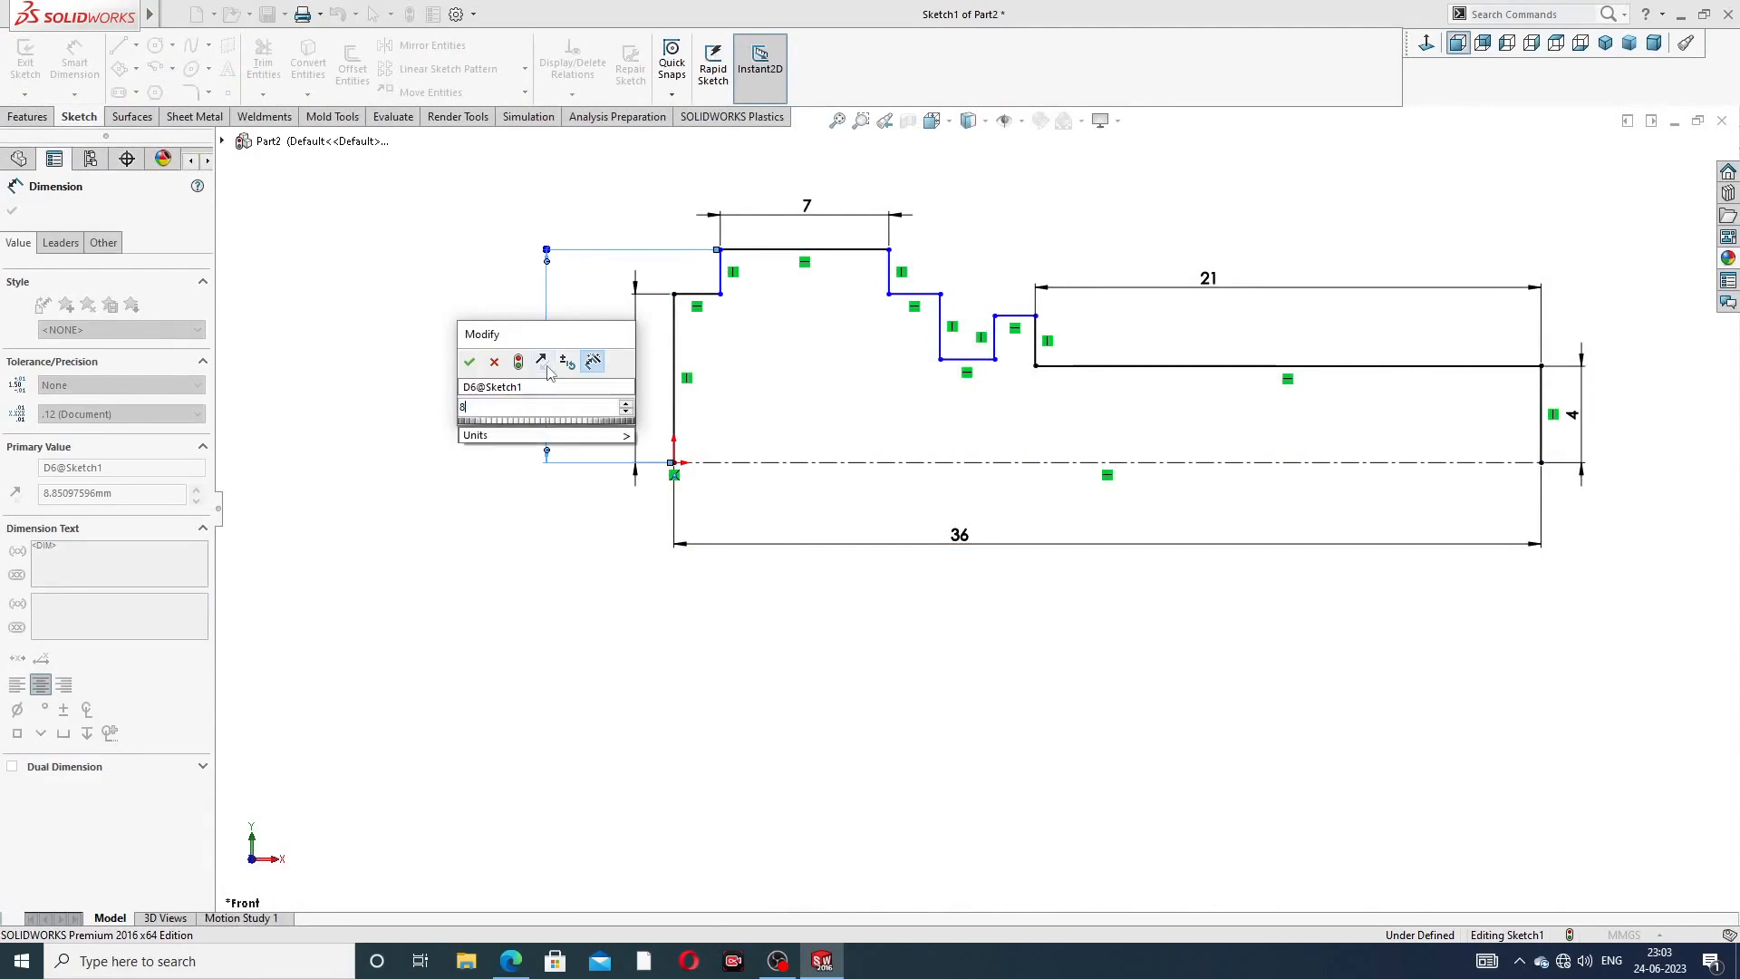
{"action": "key", "text": "Return"}
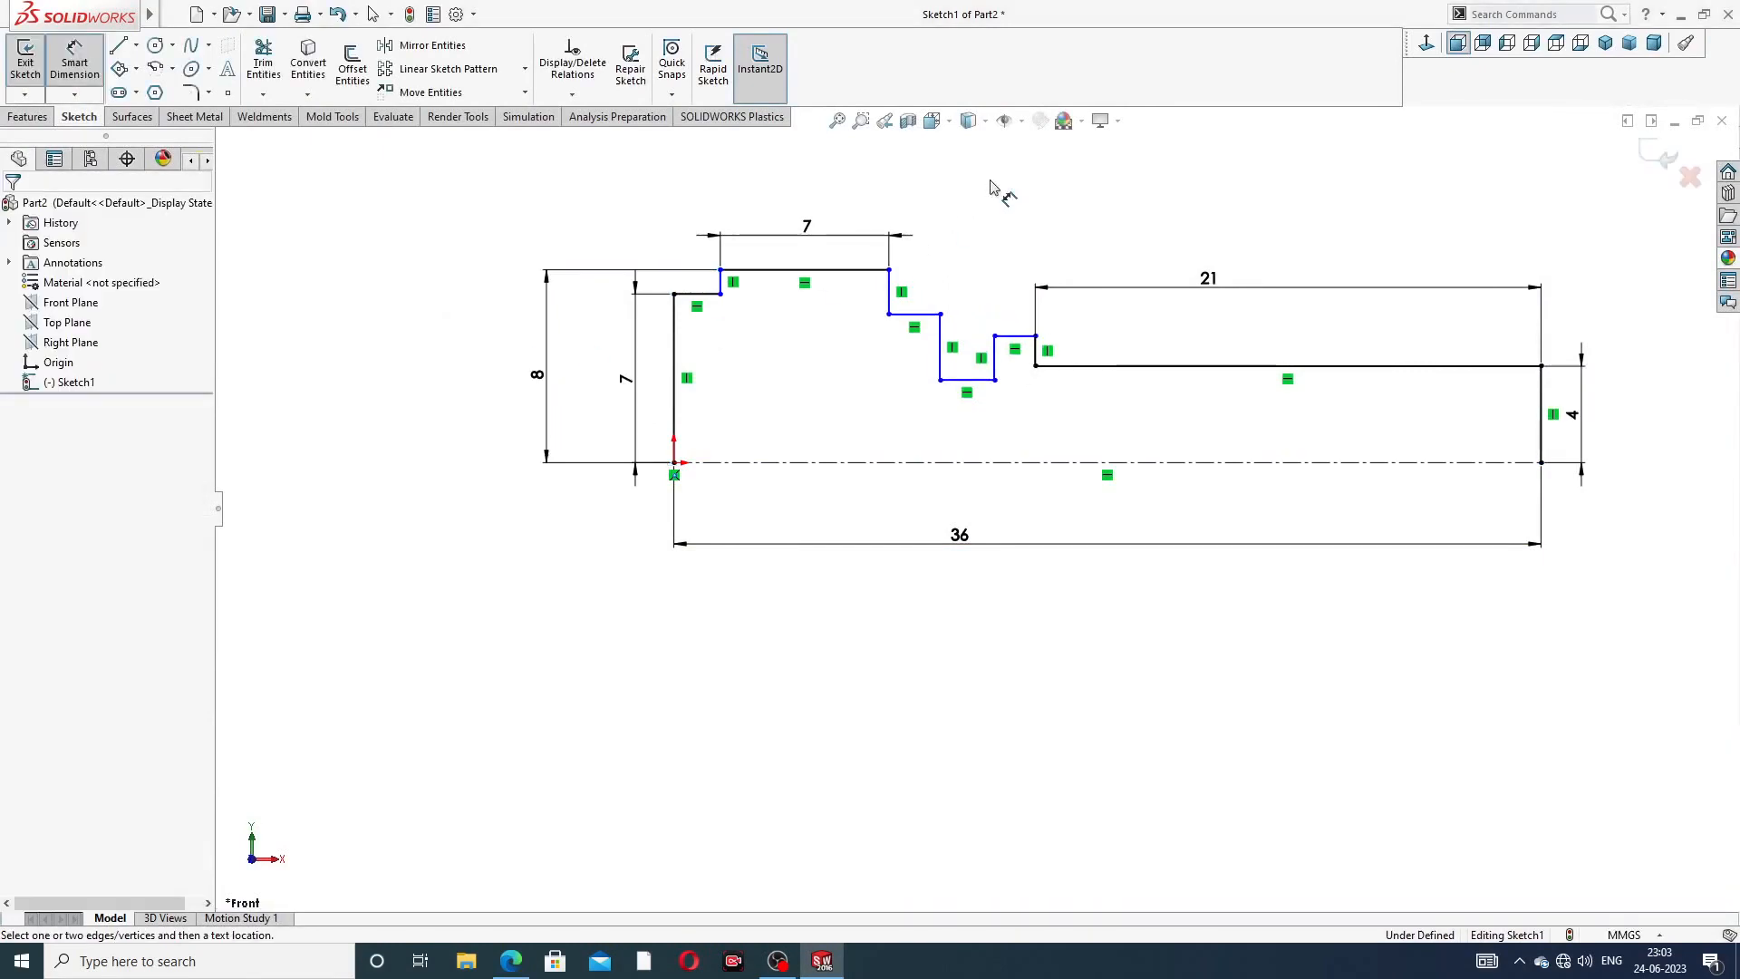
- Dimension the short horizontal step edge at the head's origin end to 1 mm
{"action": "scroll", "coordinate": [725, 304], "scroll_direction": "down", "scroll_amount": 3}
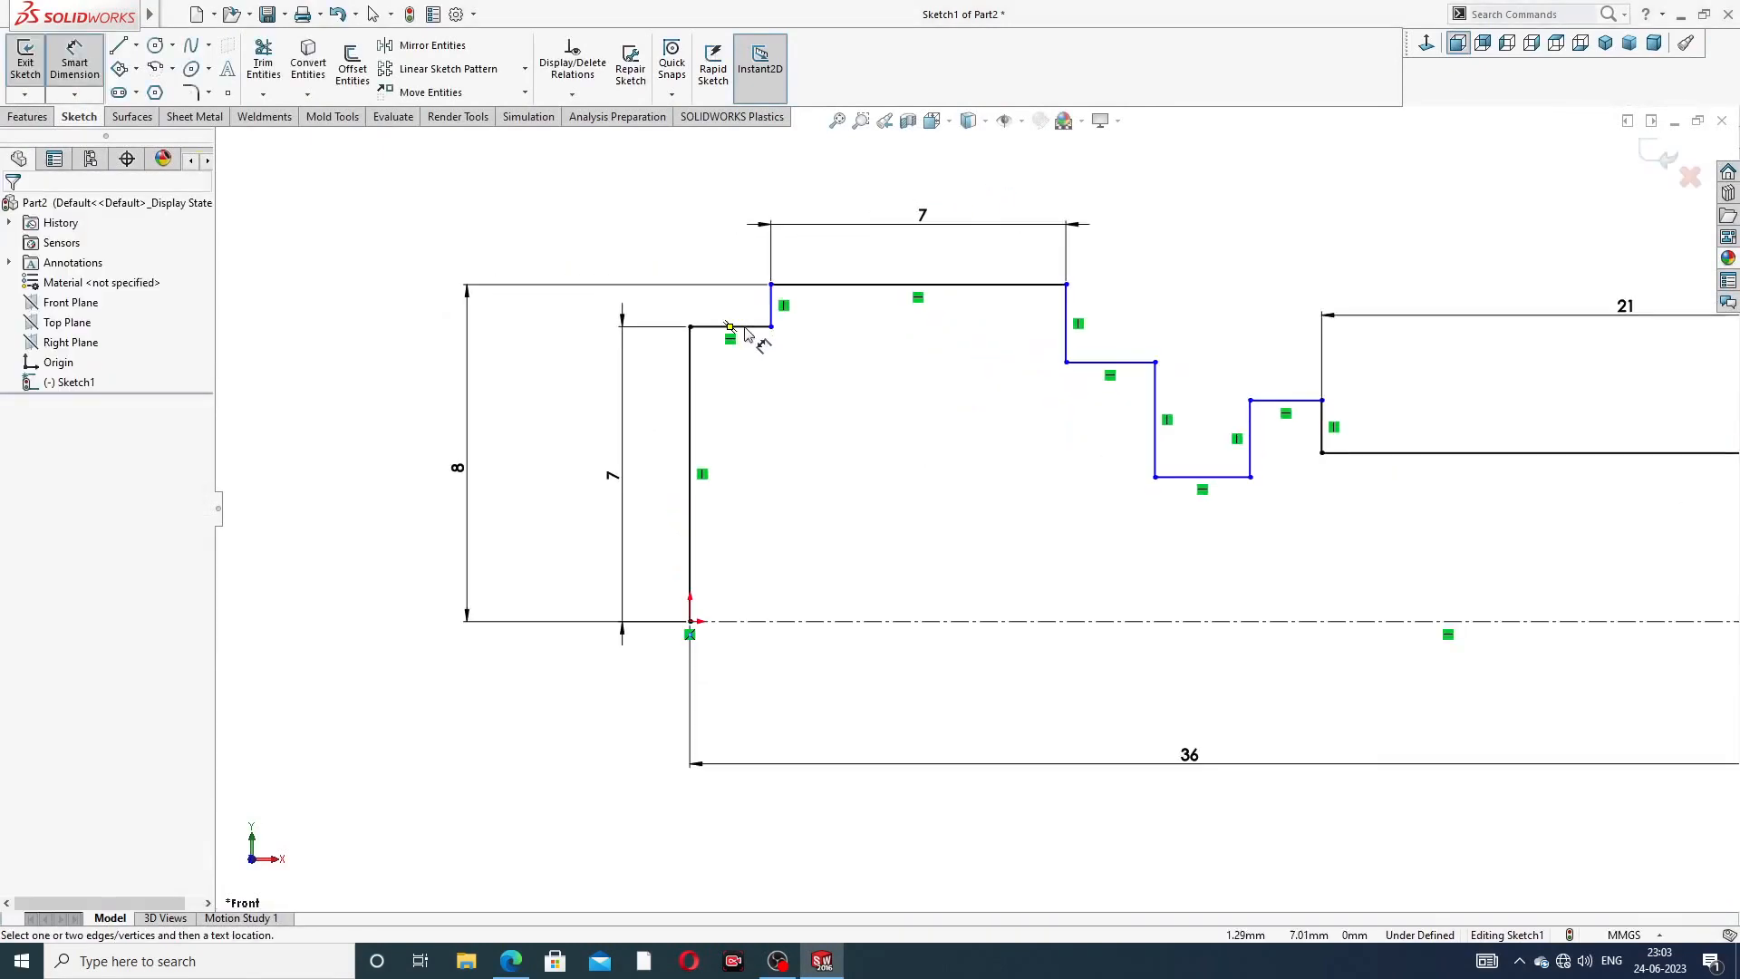
{"action": "left_click", "coordinate": [698, 293]}
{"action": "left_click", "coordinate": [724, 269]}
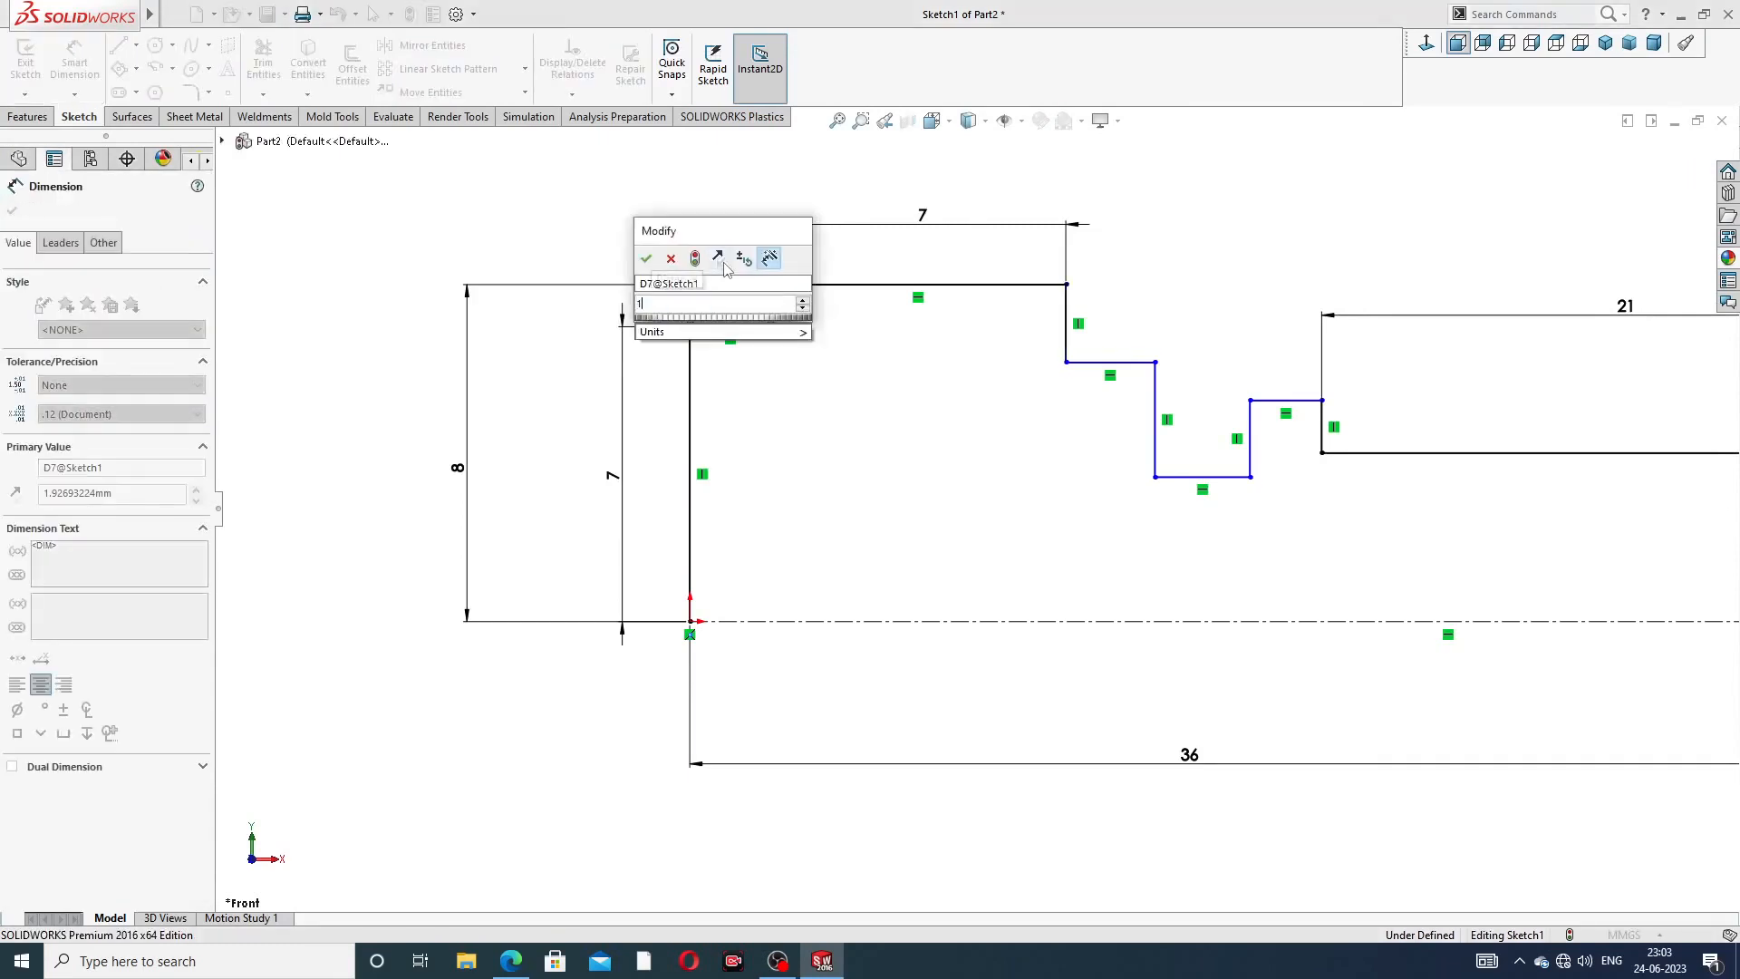
{"action": "key", "text": "Return"}
{"action": "left_click", "coordinate": [1092, 249]}
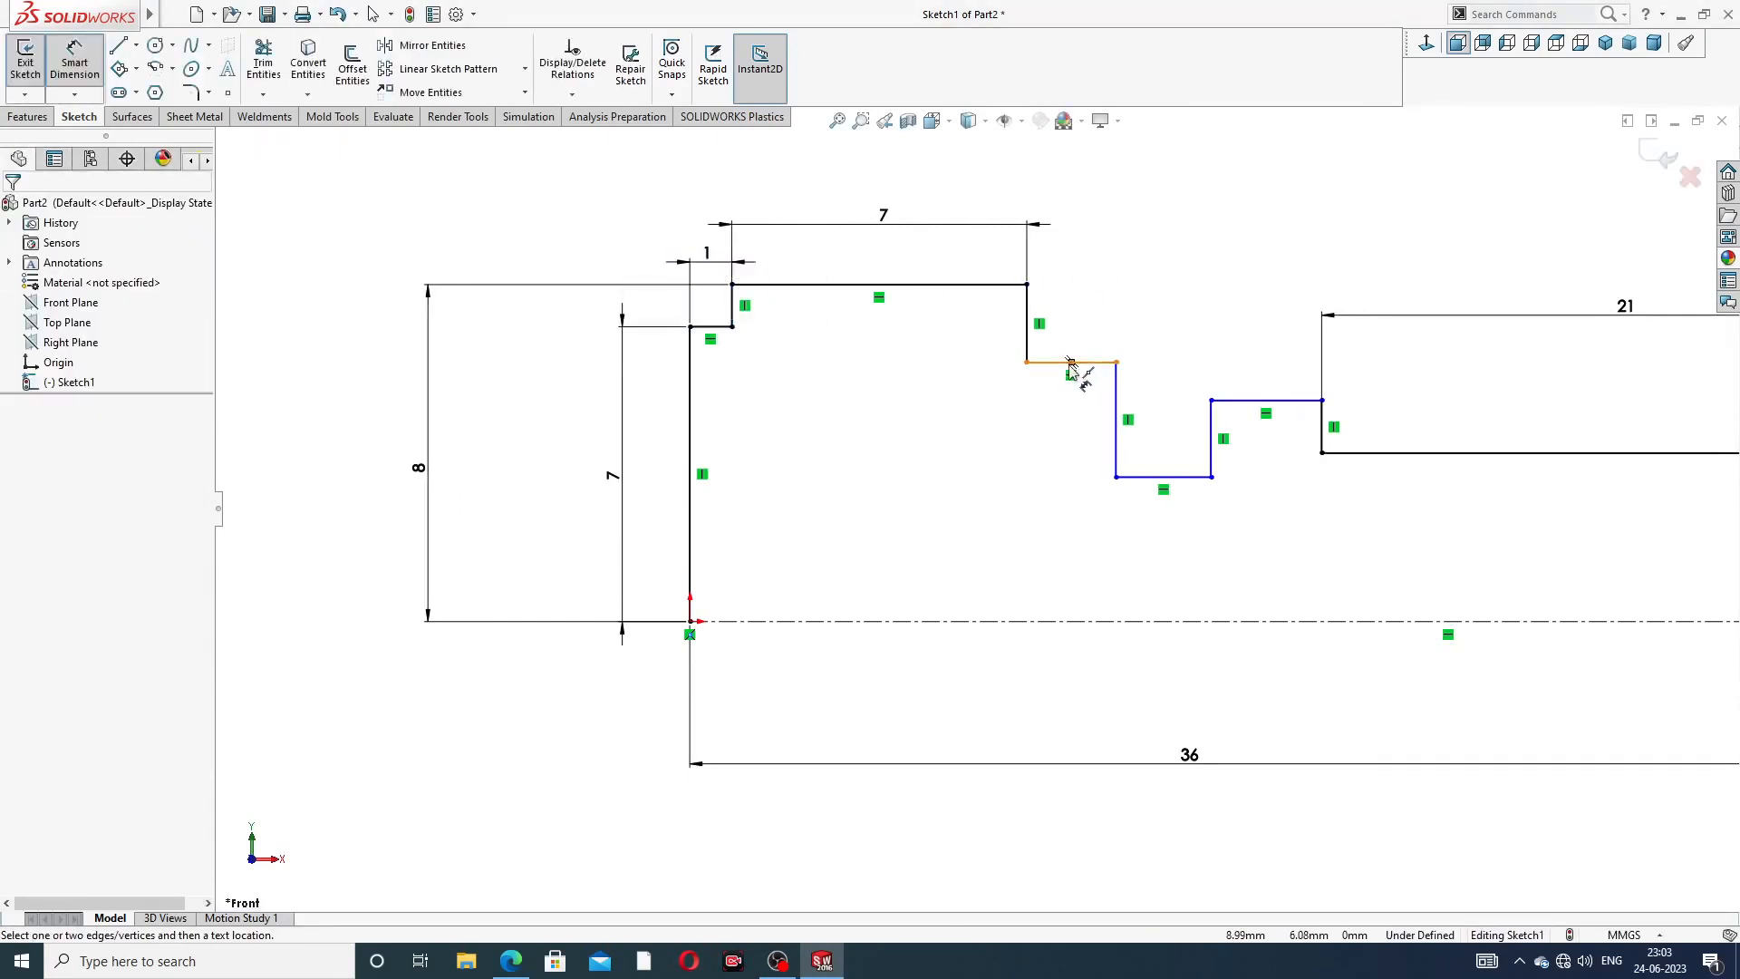
- Dimension the short horizontal step edge between the head and the groove to 1 mm
{"action": "left_click", "coordinate": [1070, 363]}
{"action": "left_click", "coordinate": [1087, 280]}
{"action": "type", "text": "1"}
{"action": "key", "text": "Return"}
{"action": "left_click", "coordinate": [1178, 244]}
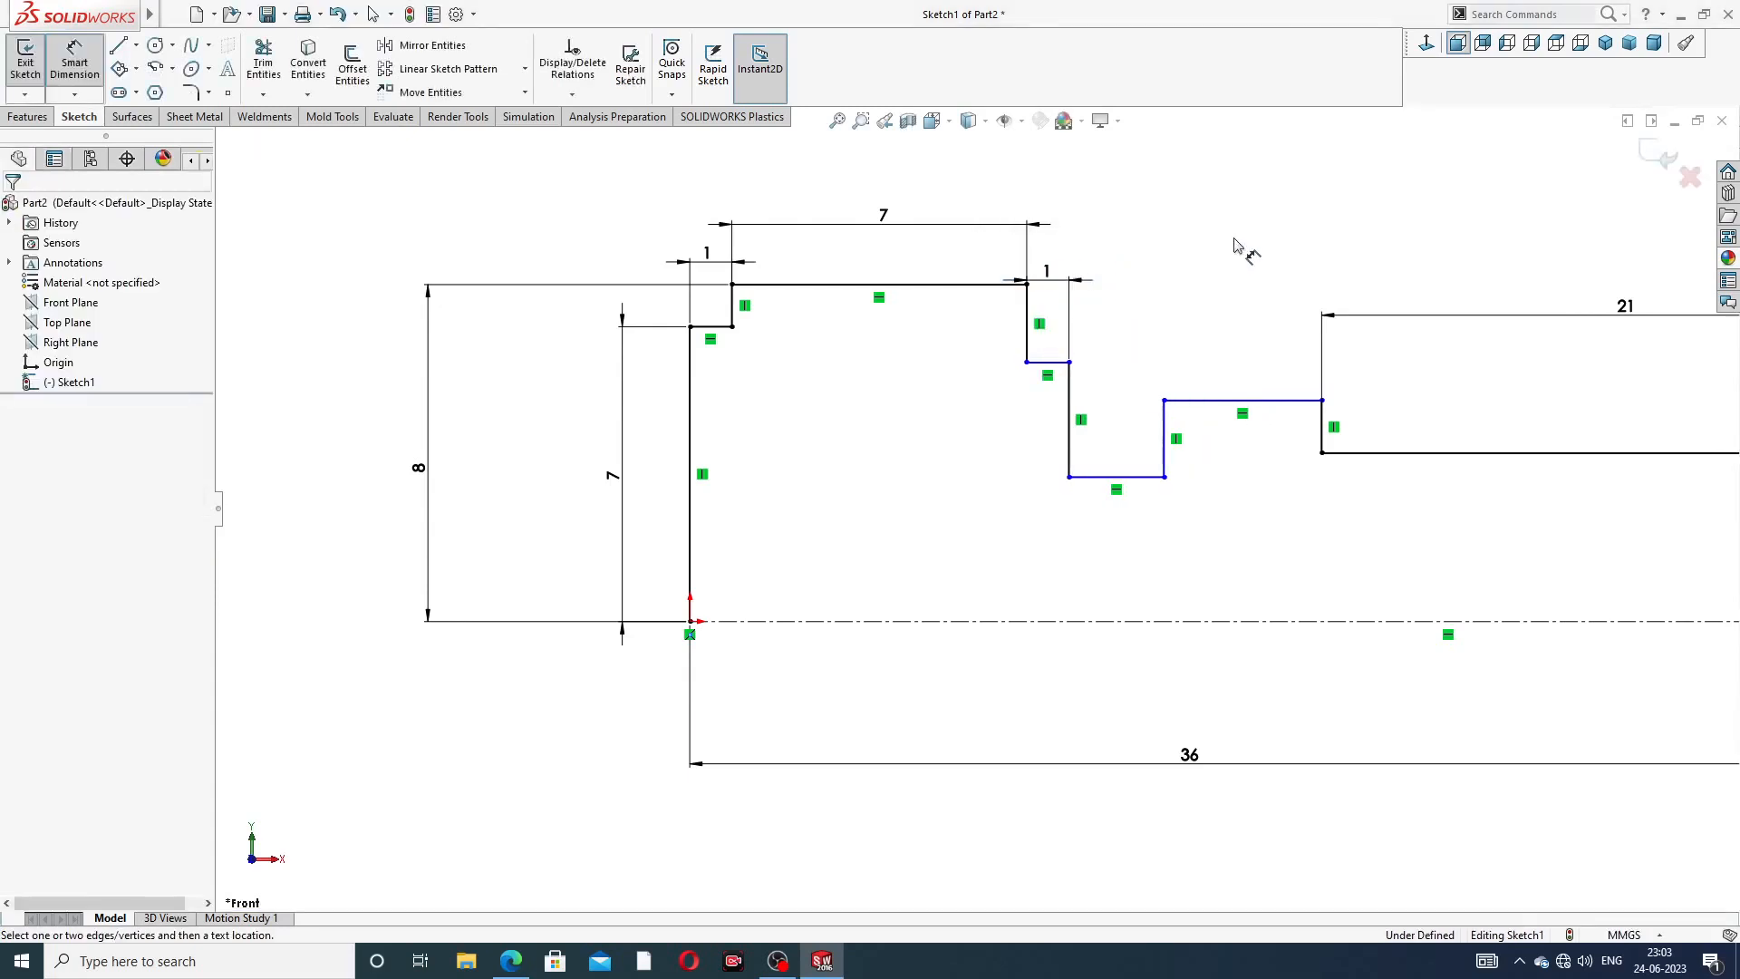
- Add an Equal relation between the two short vertical edges at either end of the head
{"action": "right_click", "coordinate": [1164, 243]}
{"action": "left_click", "coordinate": [1206, 264]}
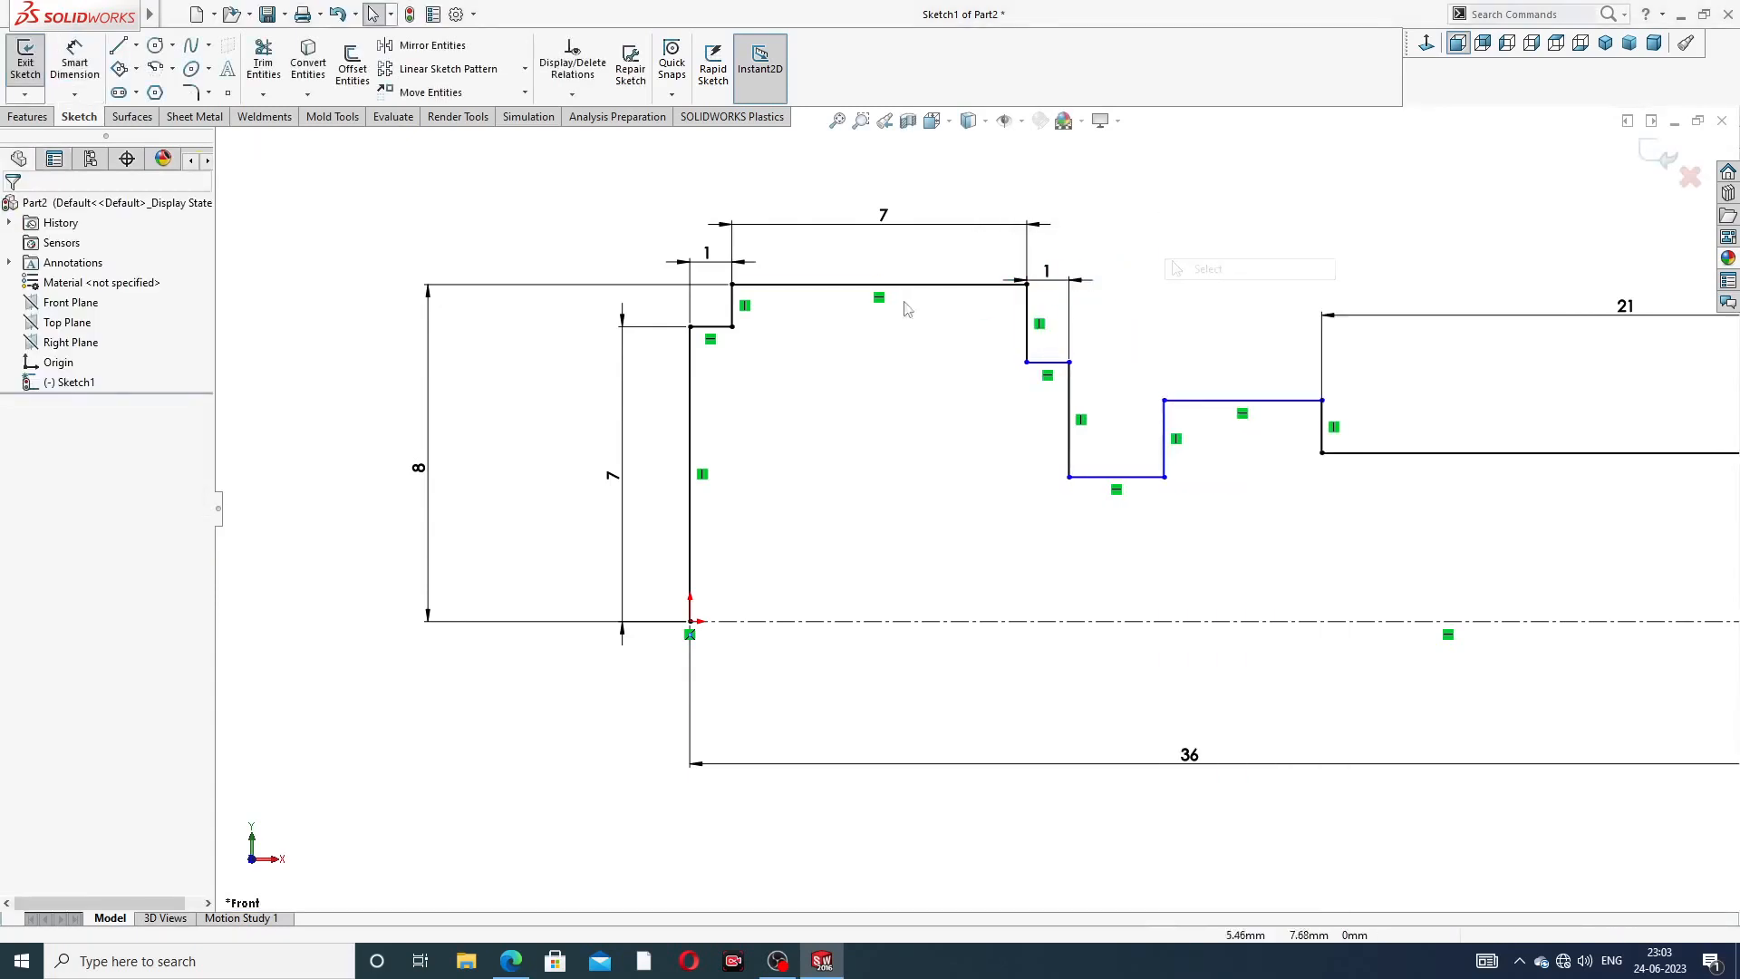
{"action": "left_click", "coordinate": [734, 304]}
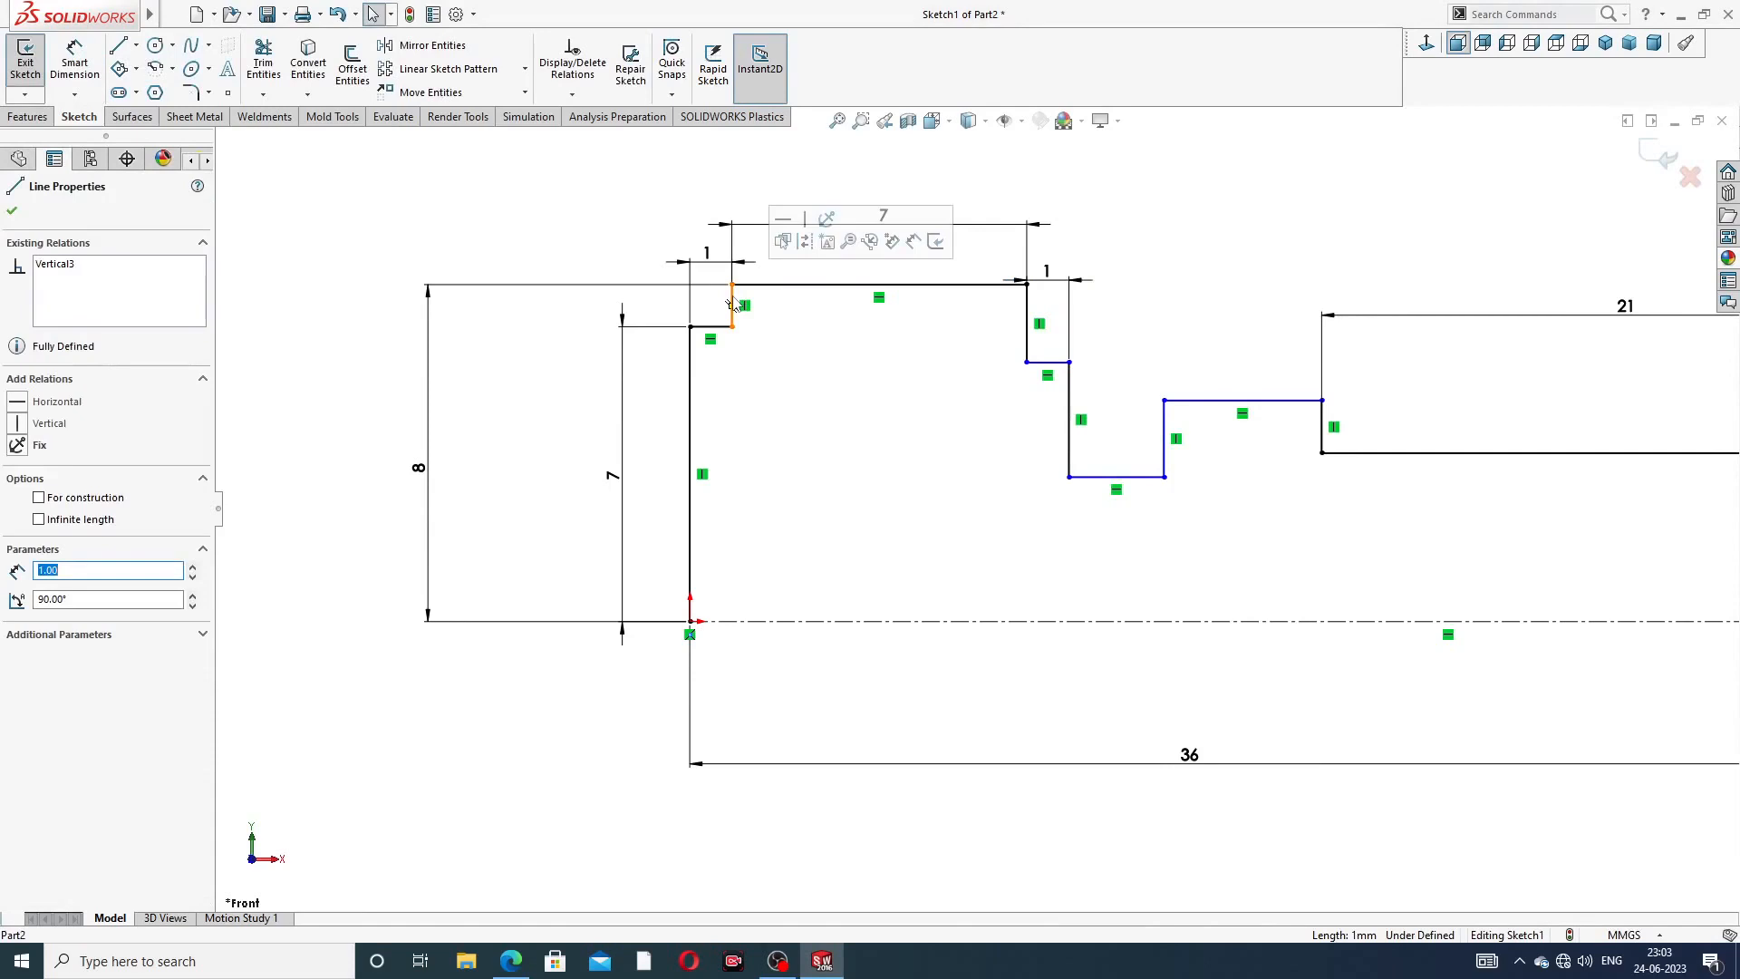
{"action": "left_click", "coordinate": [1027, 313], "text": "ctrl"}
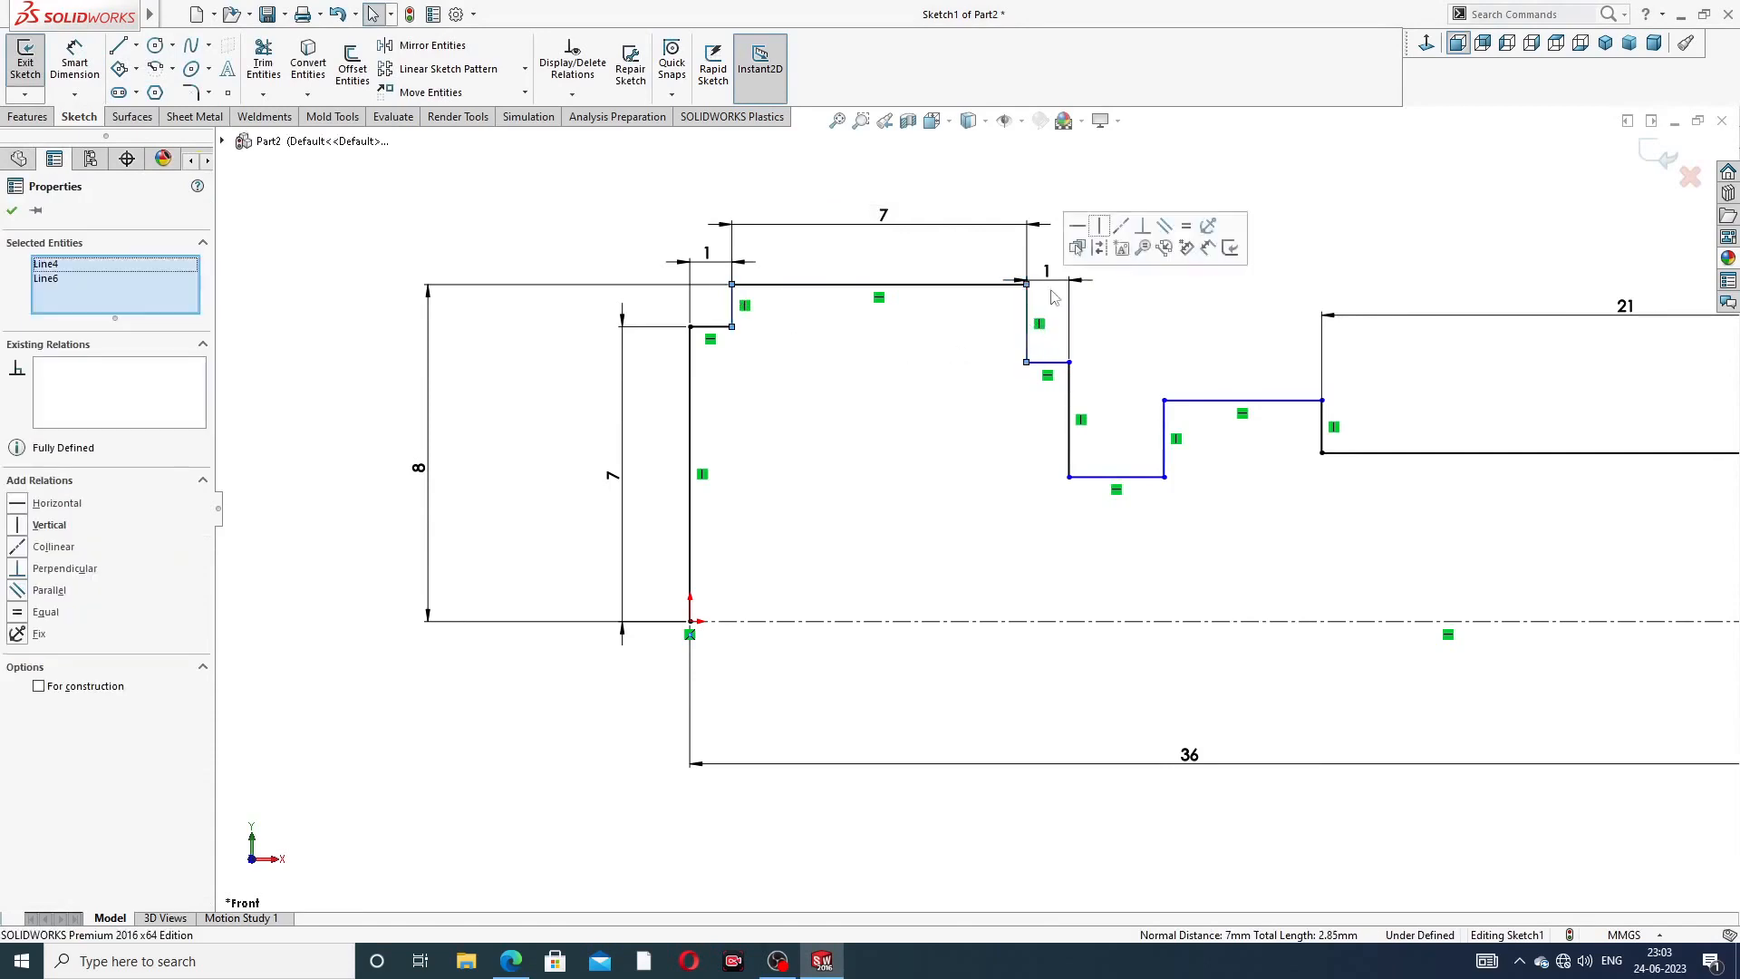
{"action": "left_click", "coordinate": [1186, 226]}
{"action": "left_click", "coordinate": [1309, 232]}
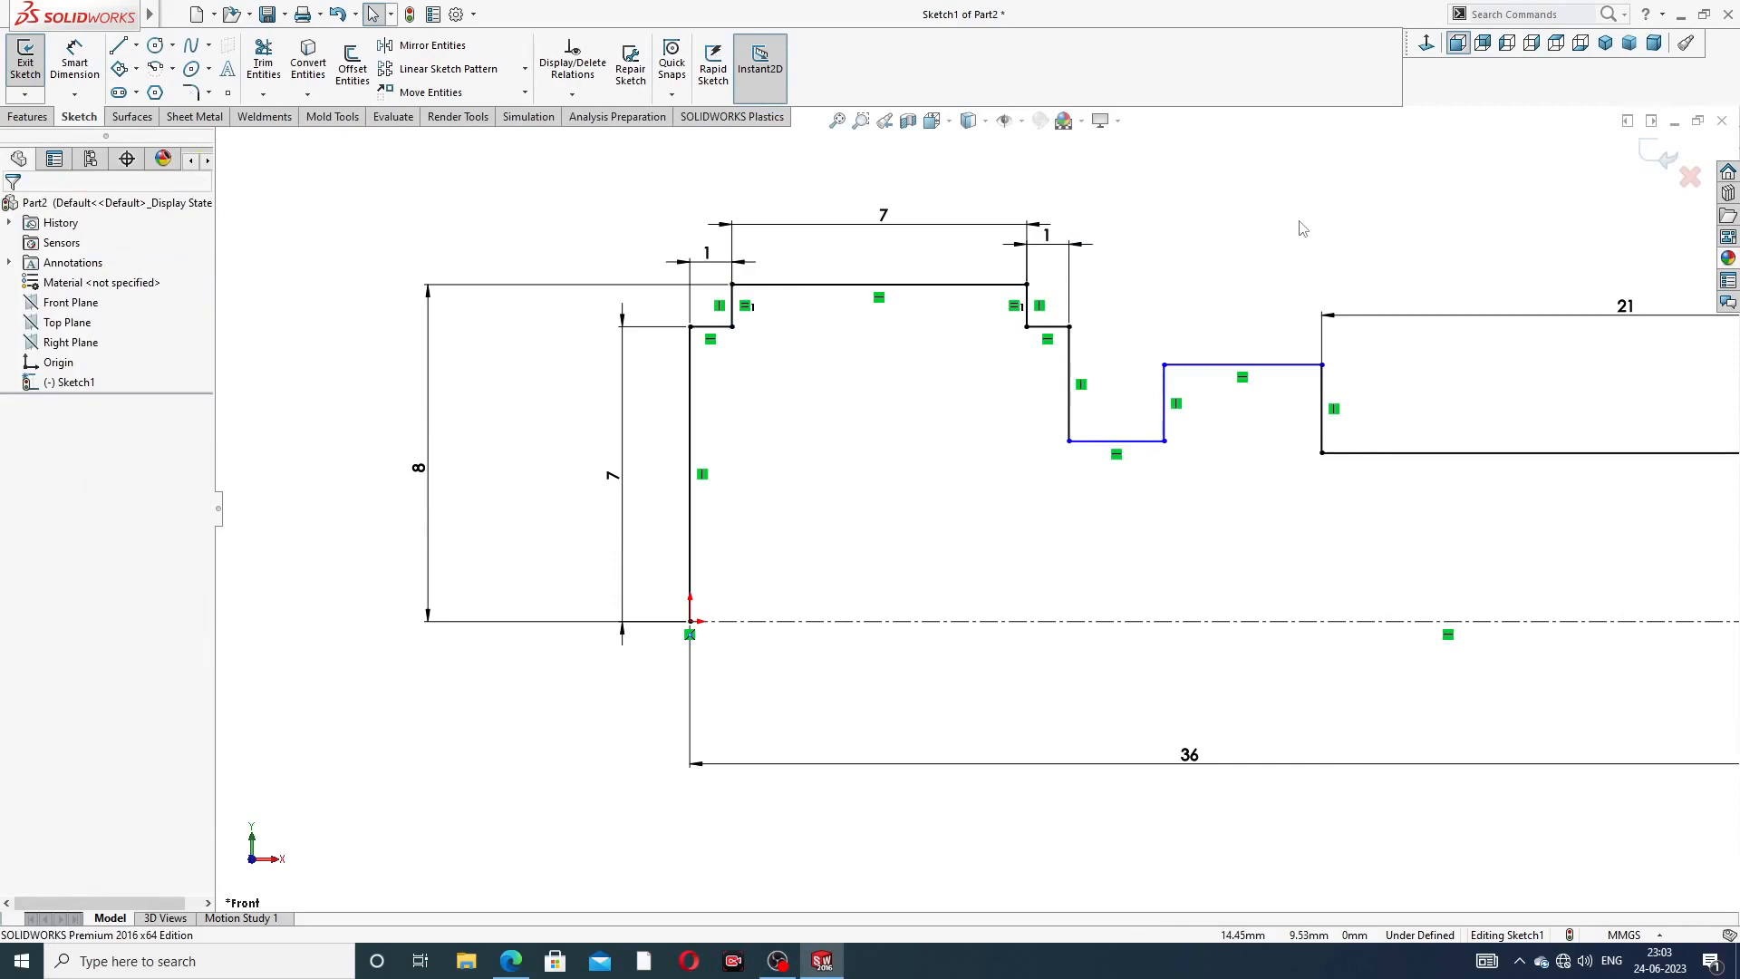
- Dimension the collar's upper horizontal edge 7 mm from the centerline
{"action": "left_click", "coordinate": [74, 62]}
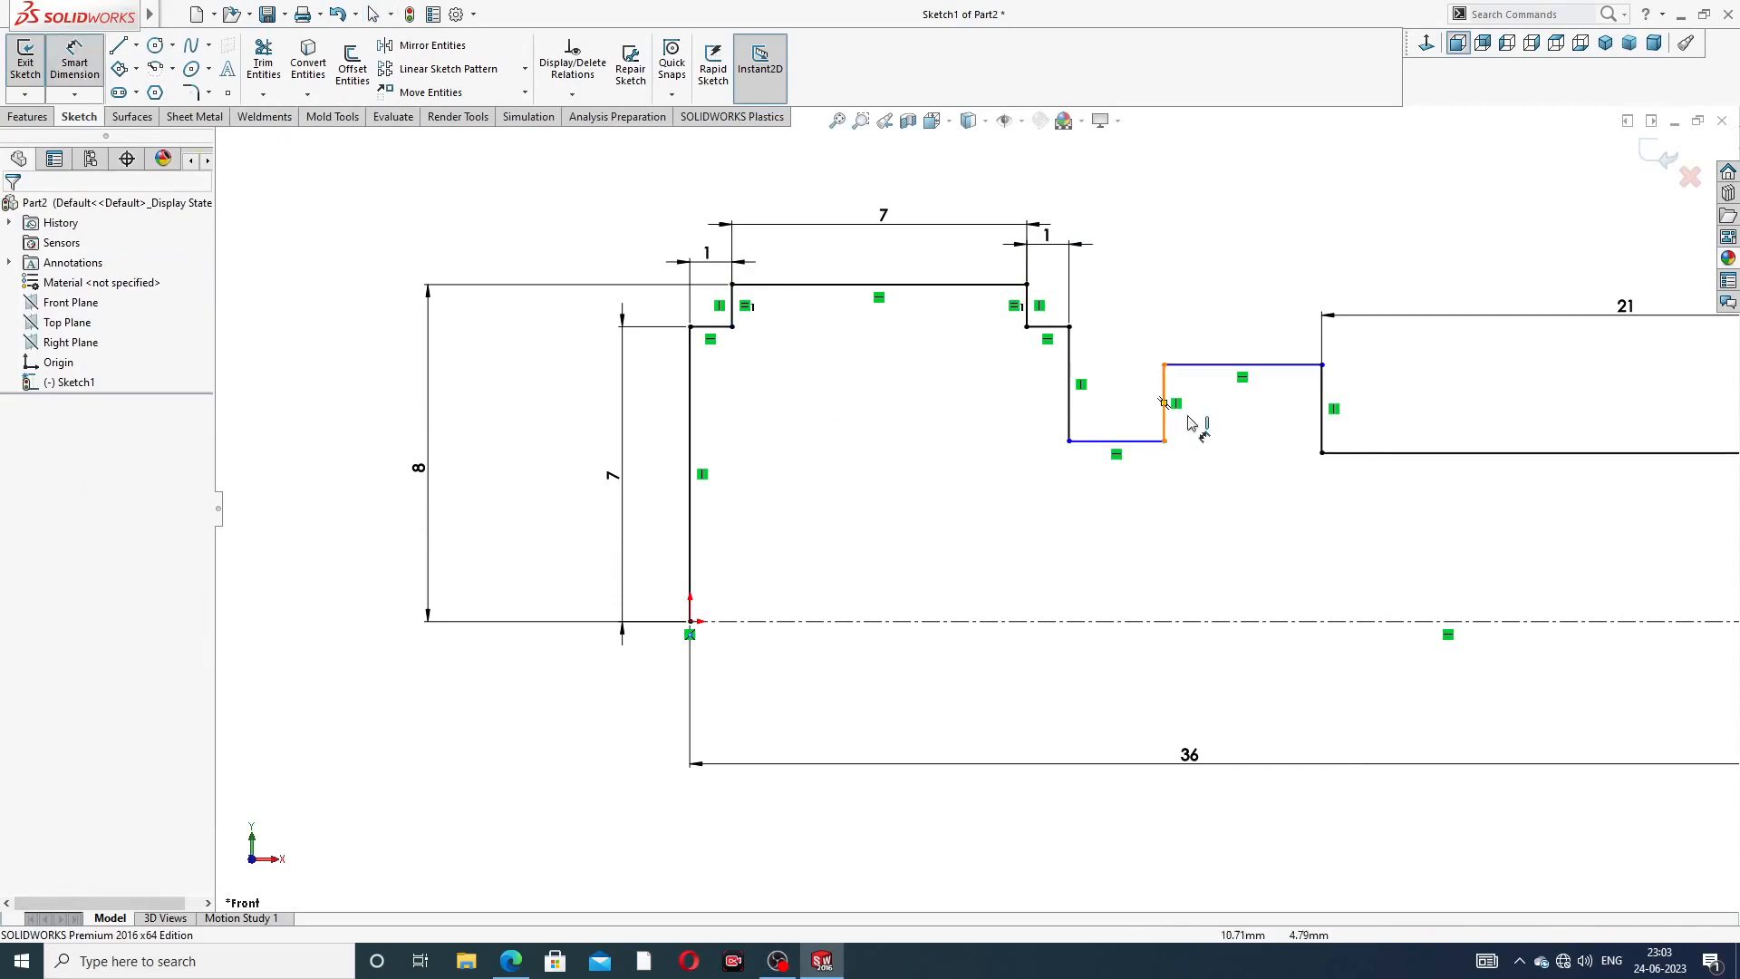
{"action": "left_click", "coordinate": [1243, 366]}
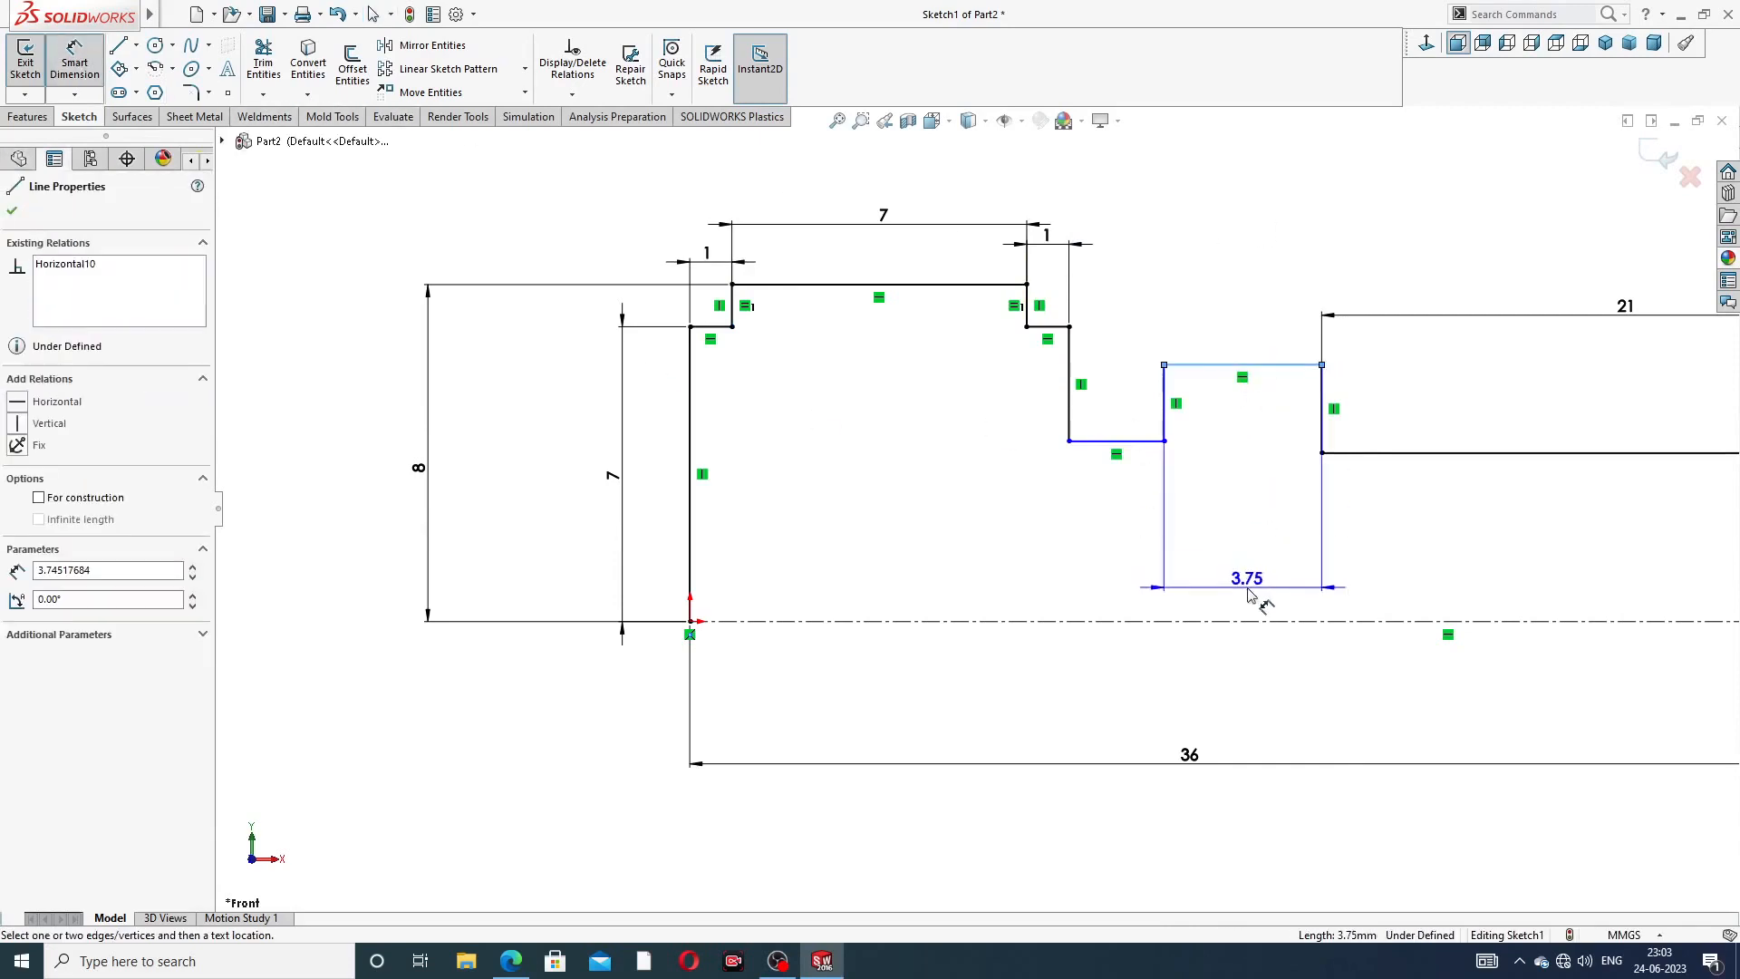
{"action": "left_click", "coordinate": [1250, 624]}
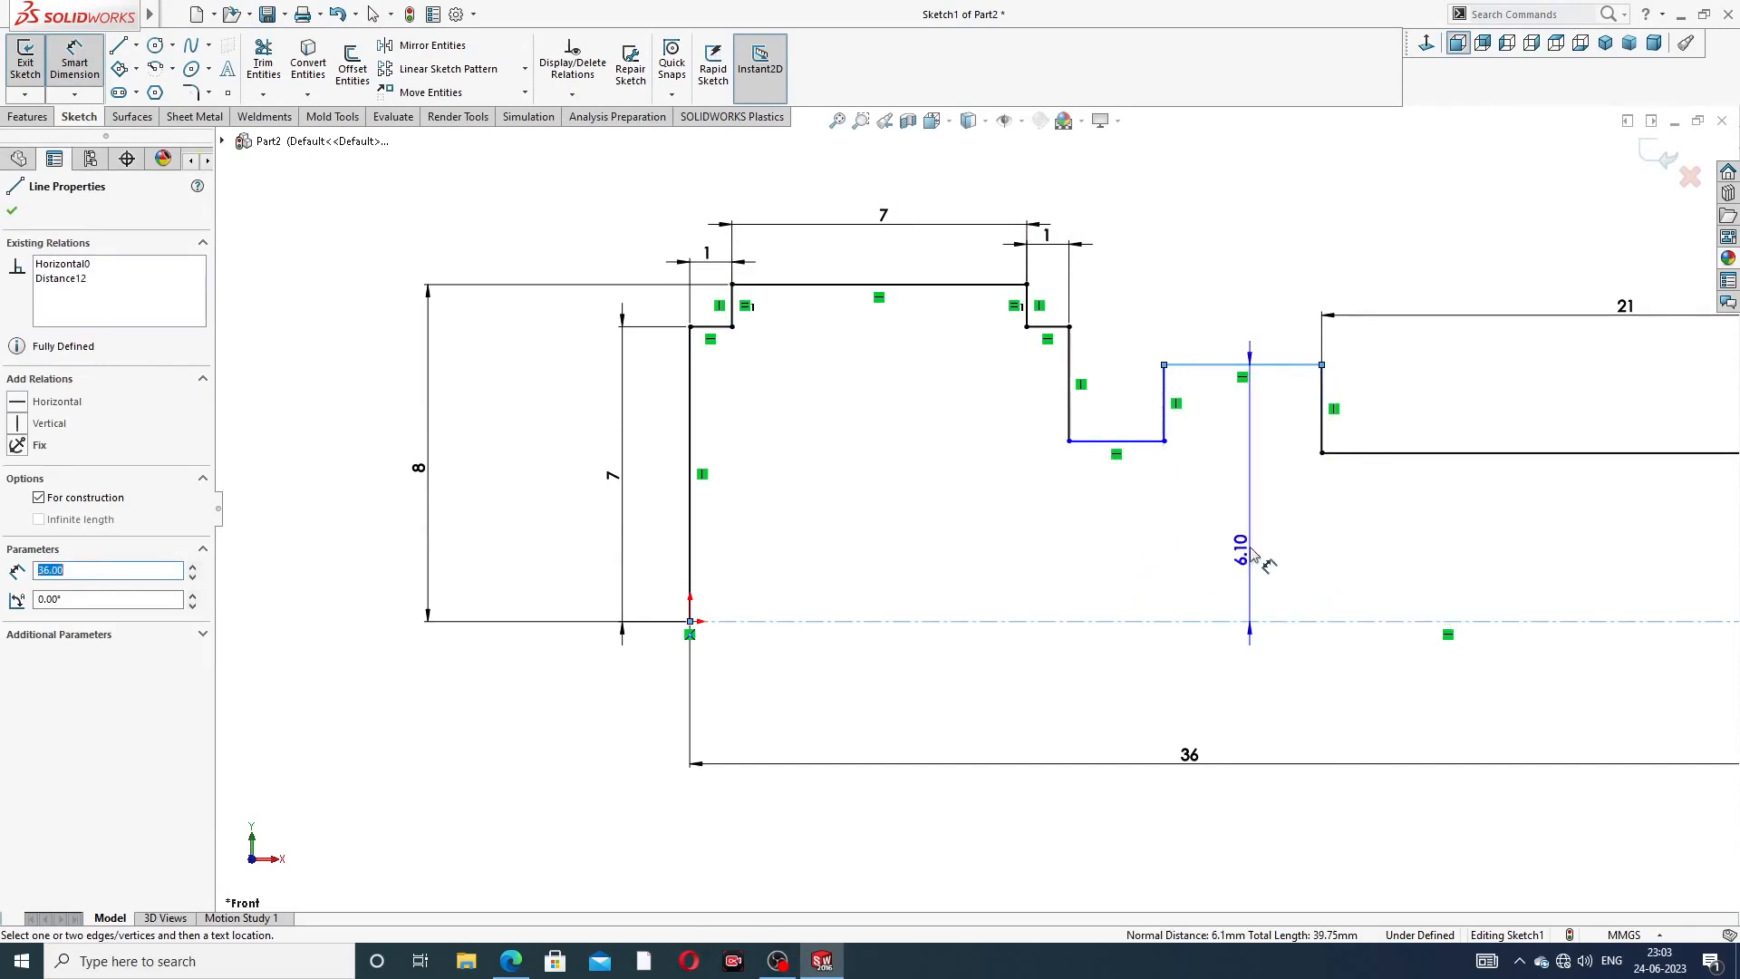
{"action": "left_click", "coordinate": [1254, 580]}
{"action": "type", "text": "7"}
{"action": "key", "text": "Return"}
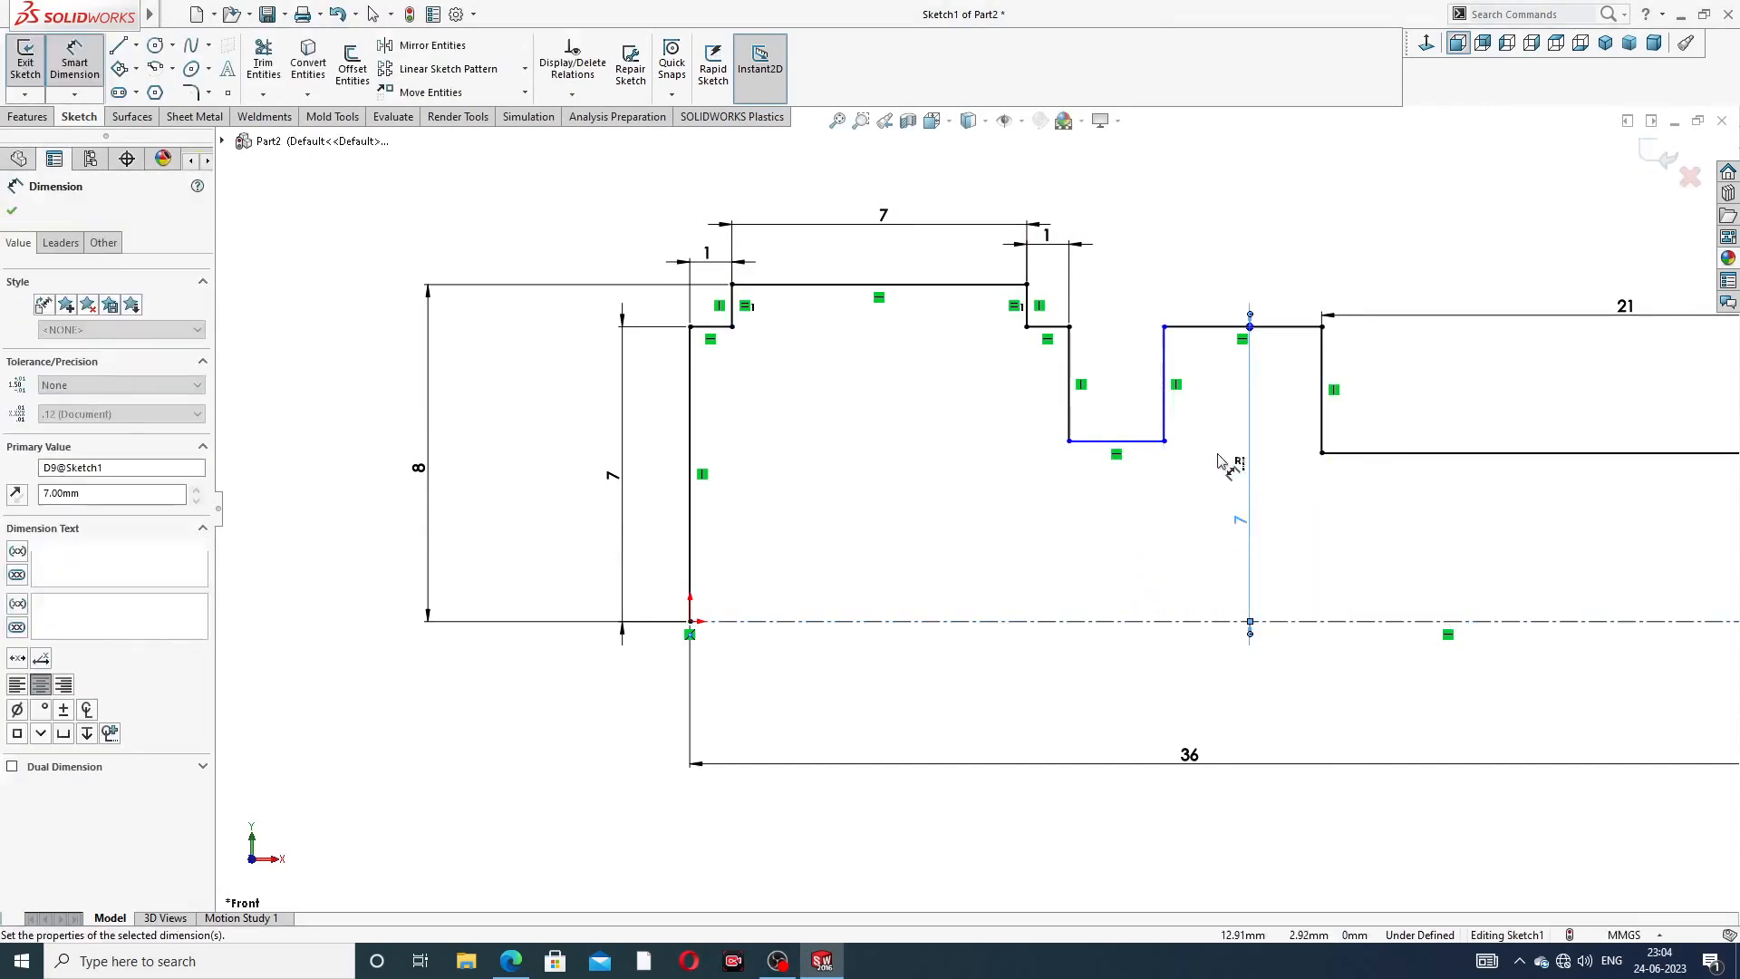
{"action": "left_click", "coordinate": [1175, 283]}
- Dimension the groove's bottom edge 5 mm from the centerline and leave the Smart Dimension command
{"action": "left_click", "coordinate": [1128, 442]}
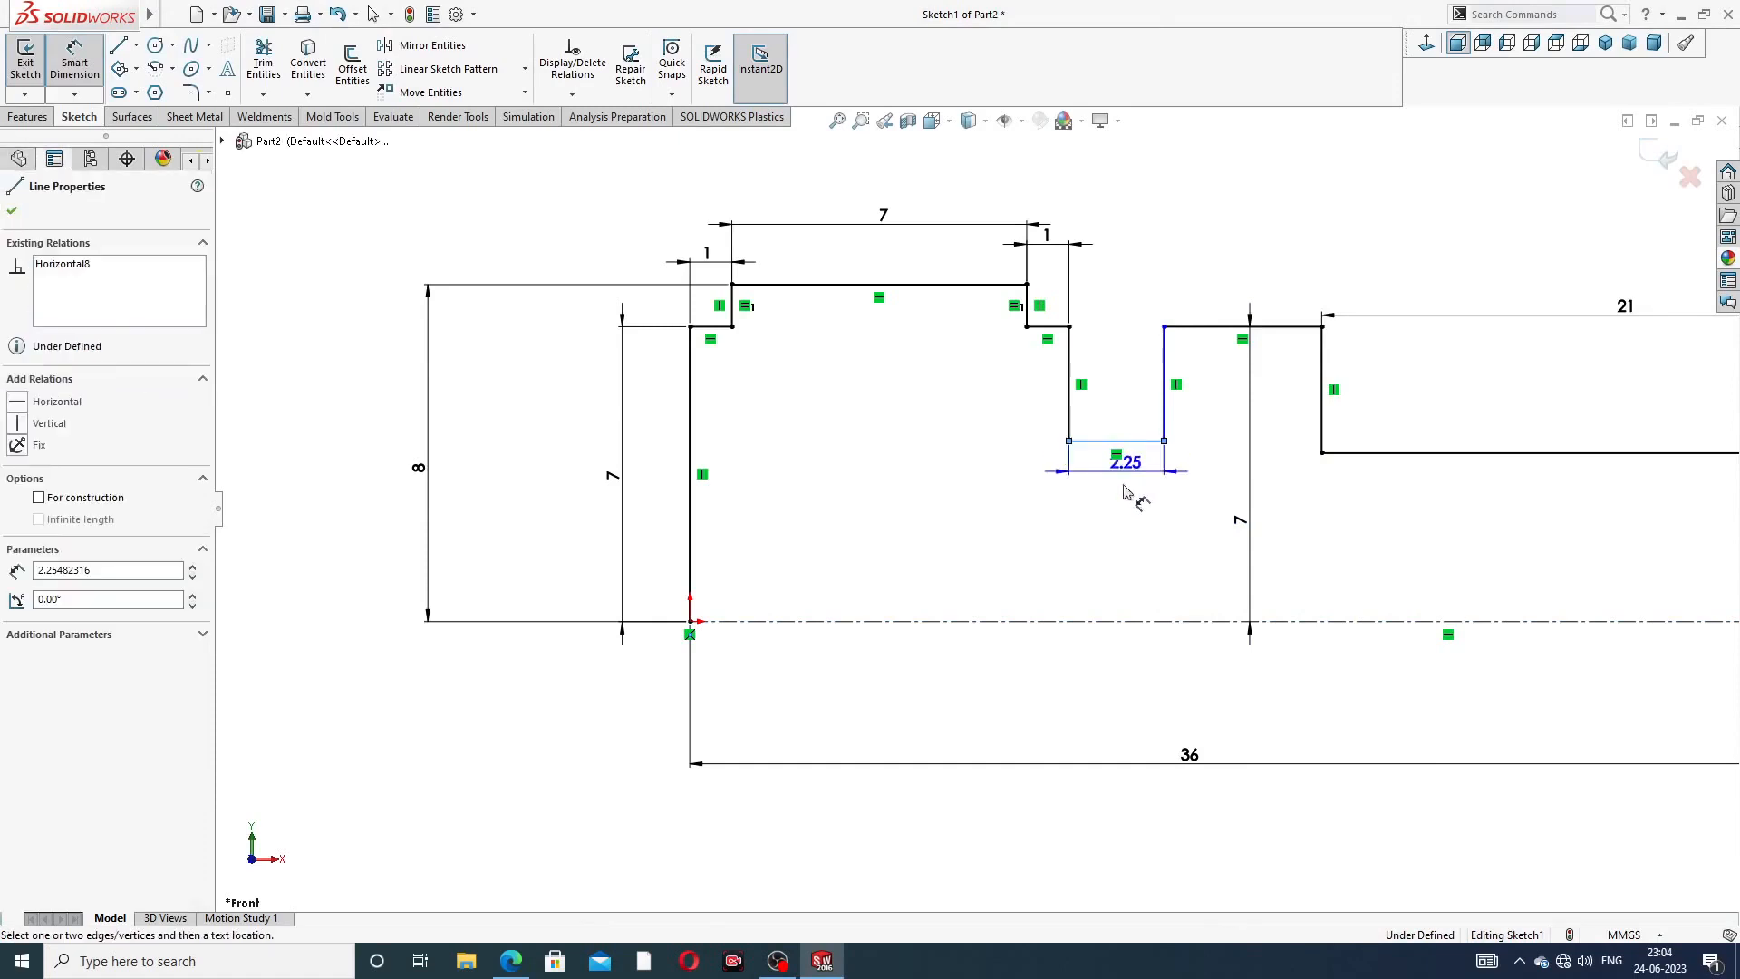
{"action": "left_click", "coordinate": [1100, 622]}
{"action": "left_click", "coordinate": [1103, 550]}
{"action": "type", "text": "5"}
{"action": "key", "text": "Return"}
{"action": "left_click", "coordinate": [1218, 217]}
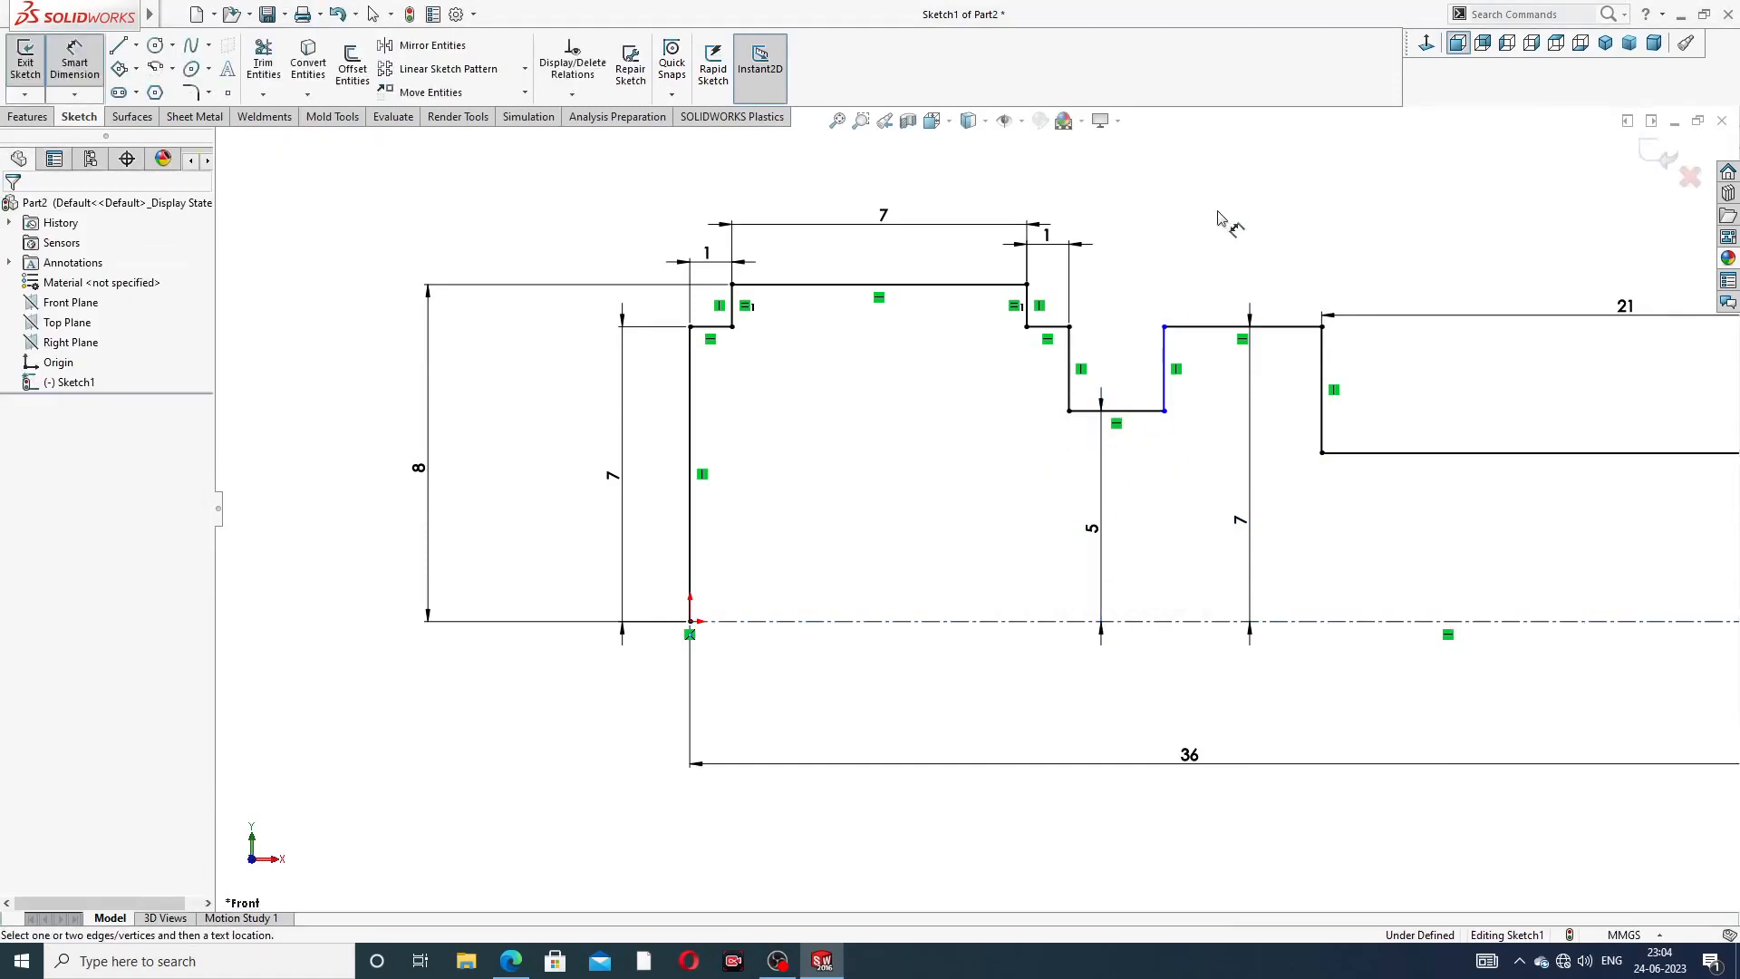
{"action": "scroll", "coordinate": [1355, 316], "scroll_direction": "up", "scroll_amount": 5}
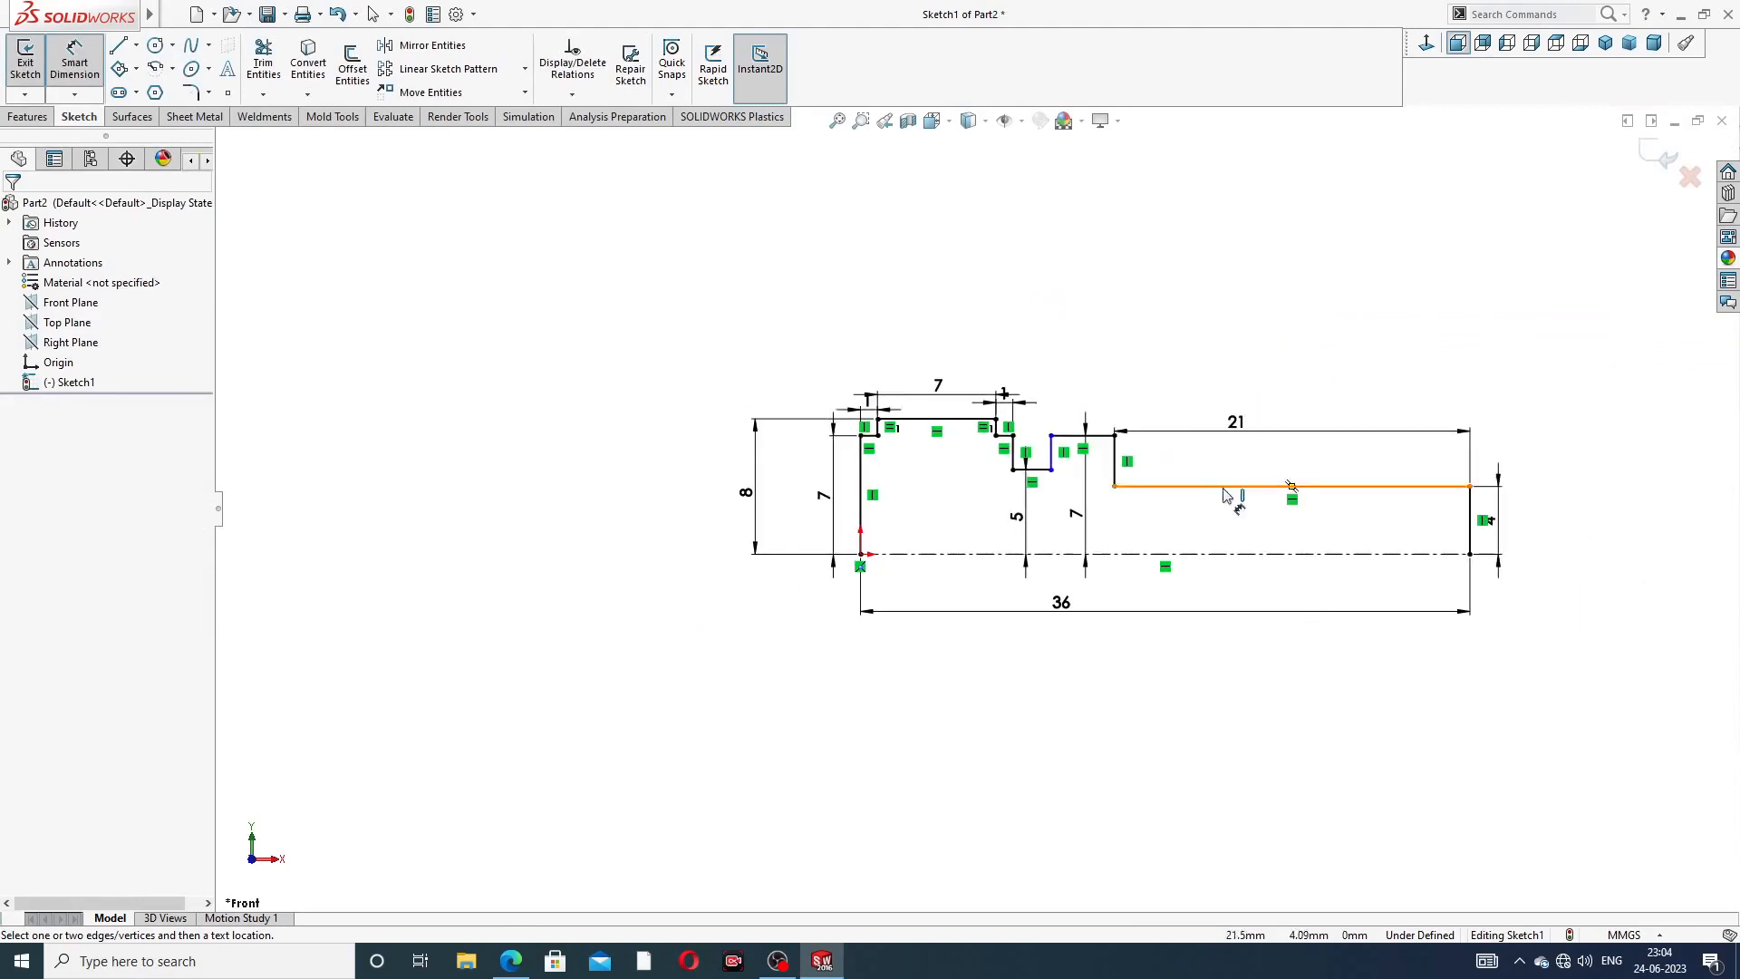
{"action": "scroll", "coordinate": [1235, 493], "scroll_direction": "down", "scroll_amount": 3}
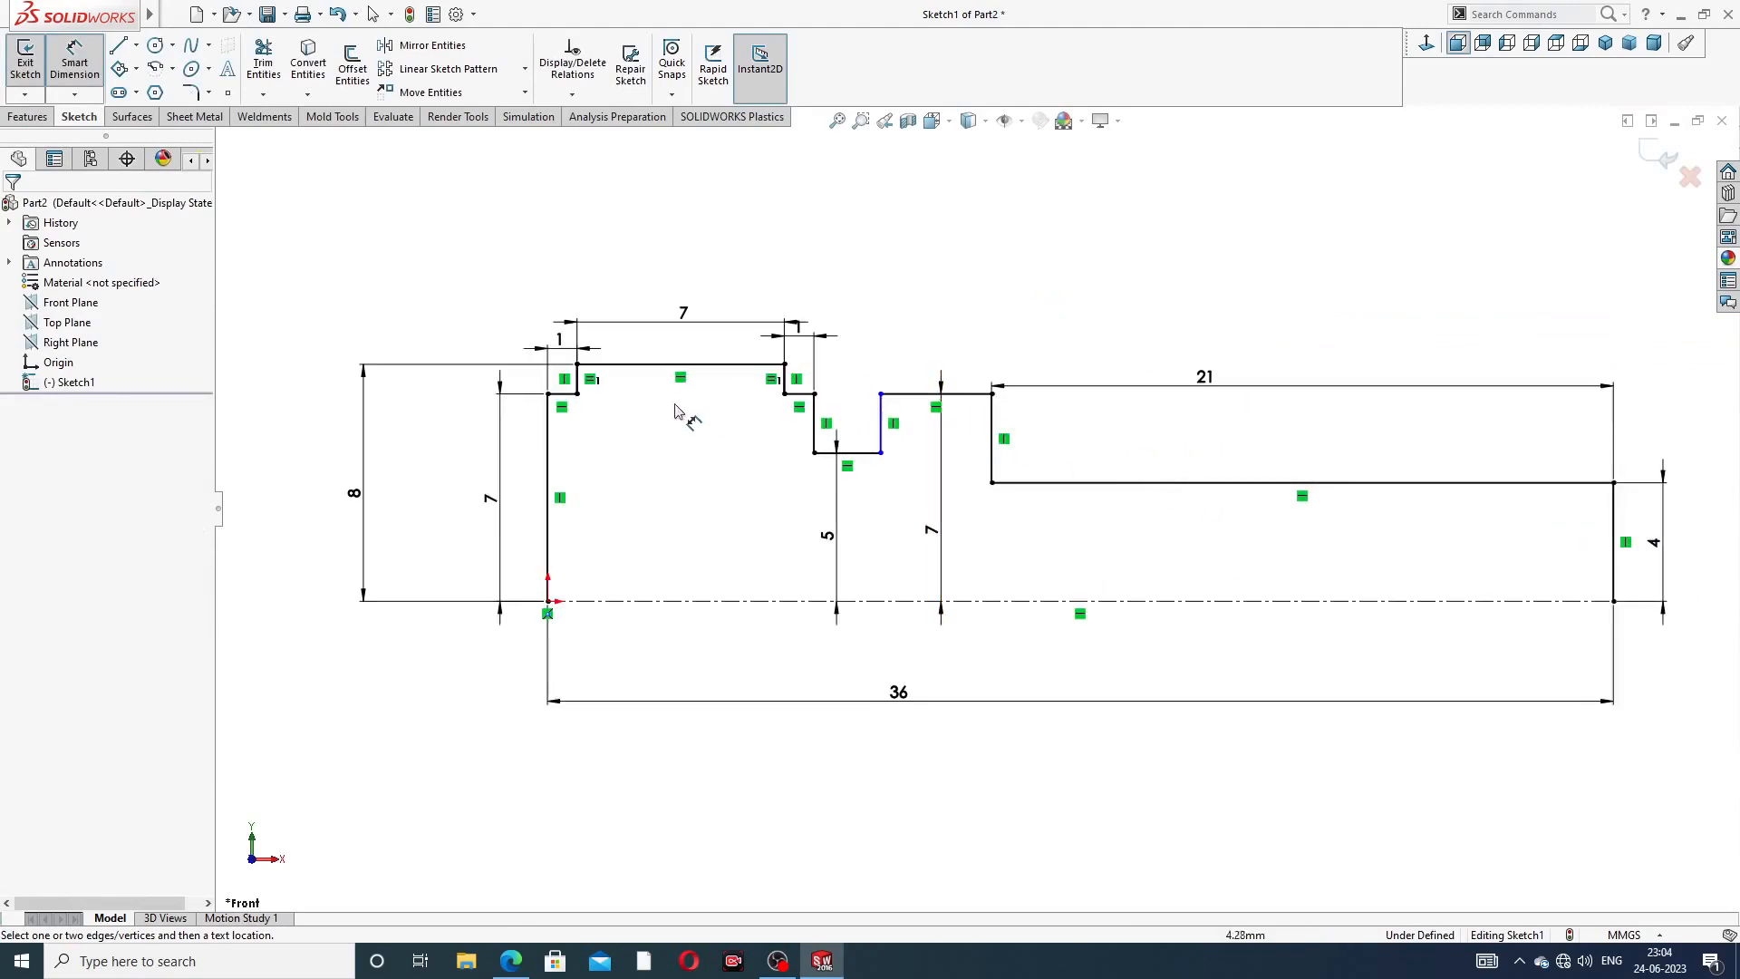
{"action": "right_click", "coordinate": [1208, 321]}
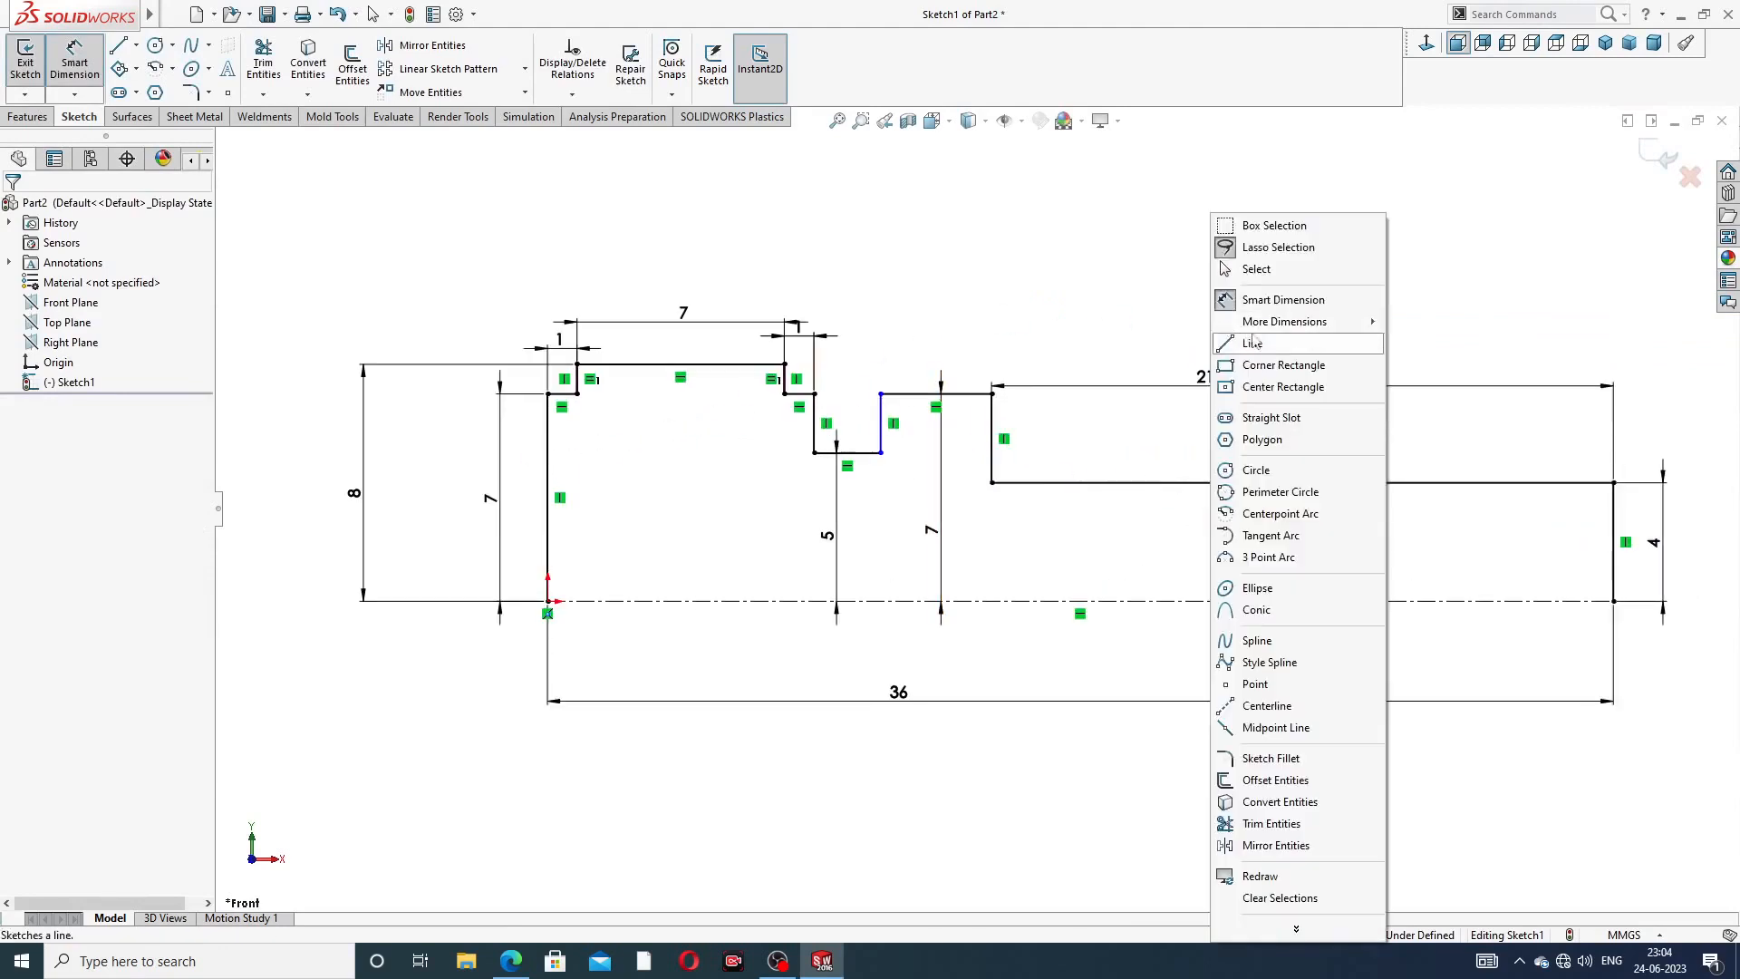
{"action": "left_click", "coordinate": [1244, 270]}
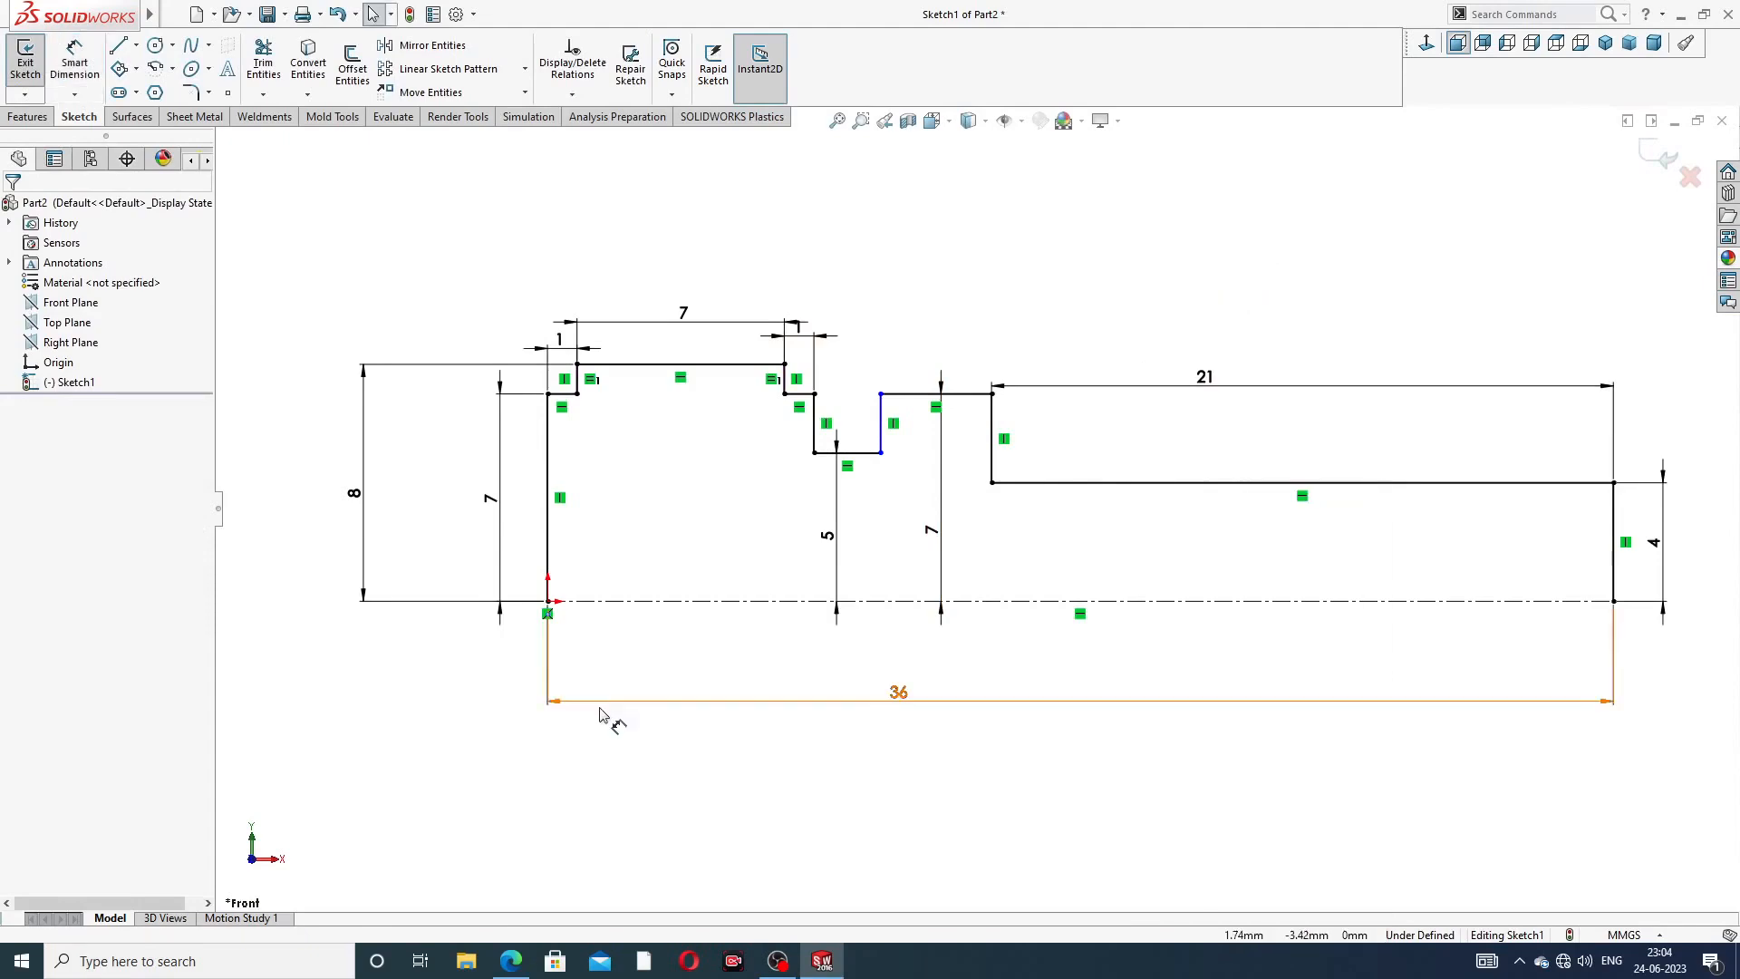
- Check the knurling screw drawing in Edge and reposition the head's 7 mm and 8 mm height dimensions and 7 mm width dimension in SOLIDWORKS
{"action": "left_click", "coordinate": [511, 961]}
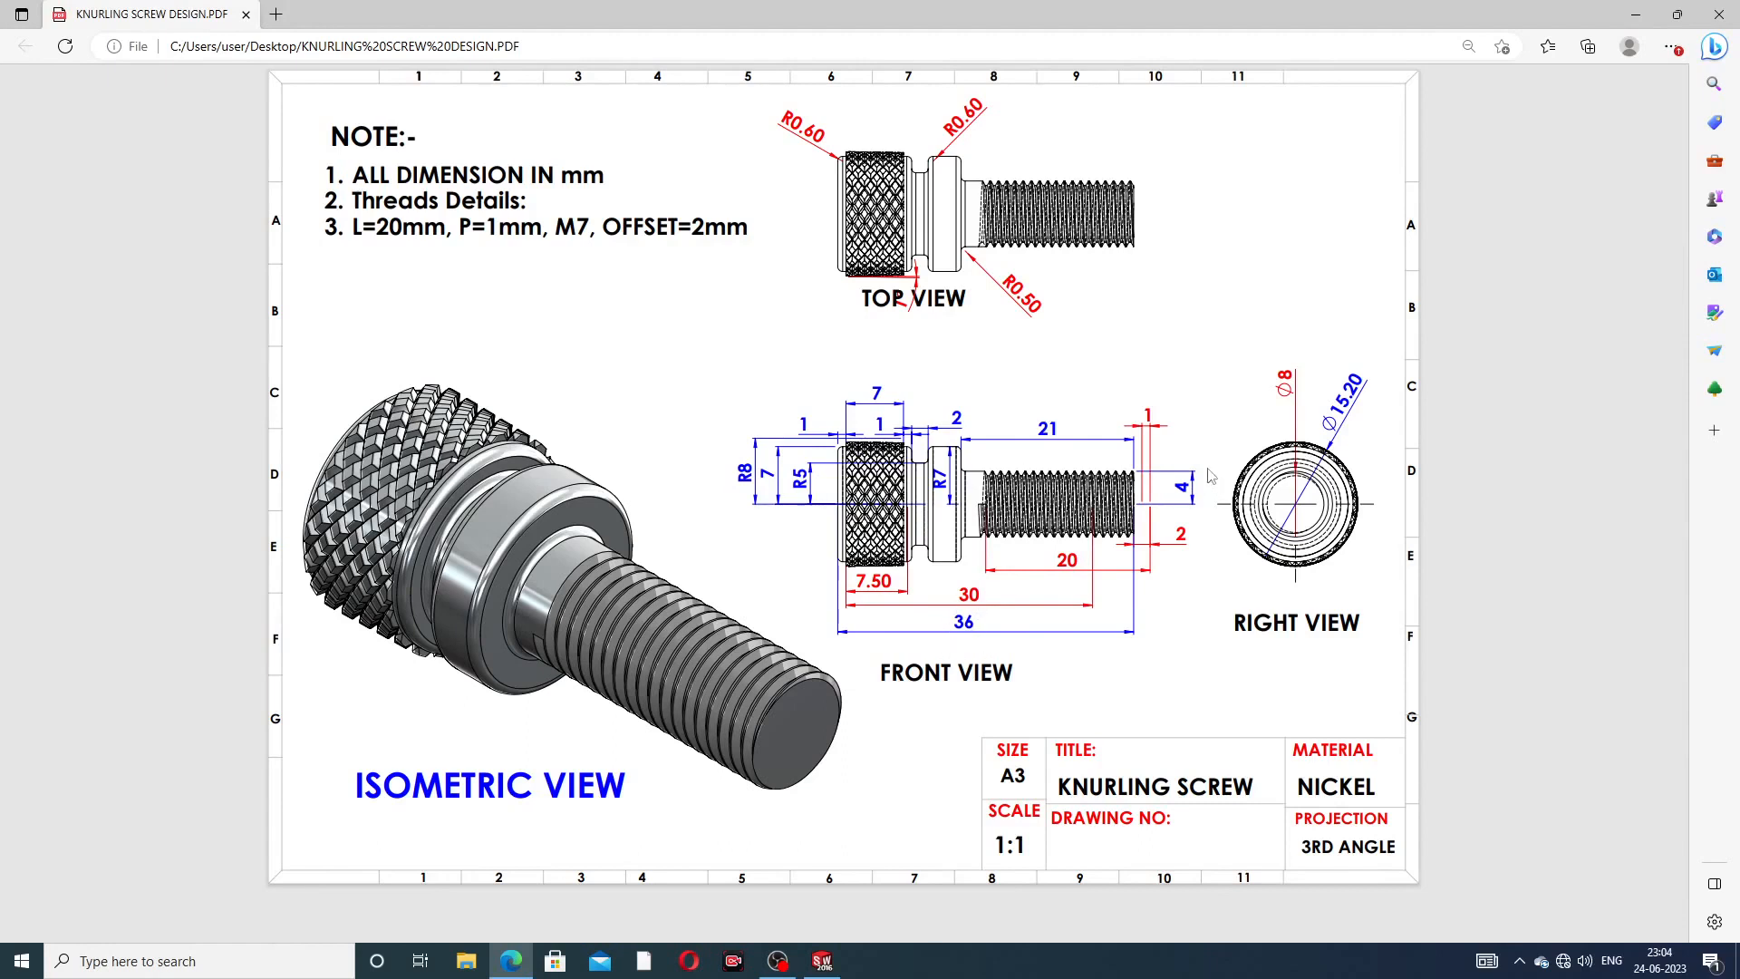
{"action": "left_click", "coordinate": [510, 960]}
{"action": "left_click_drag", "start_coordinate": [490, 499], "coordinate": [467, 495]}
{"action": "left_click_drag", "start_coordinate": [354, 497], "coordinate": [395, 497]}
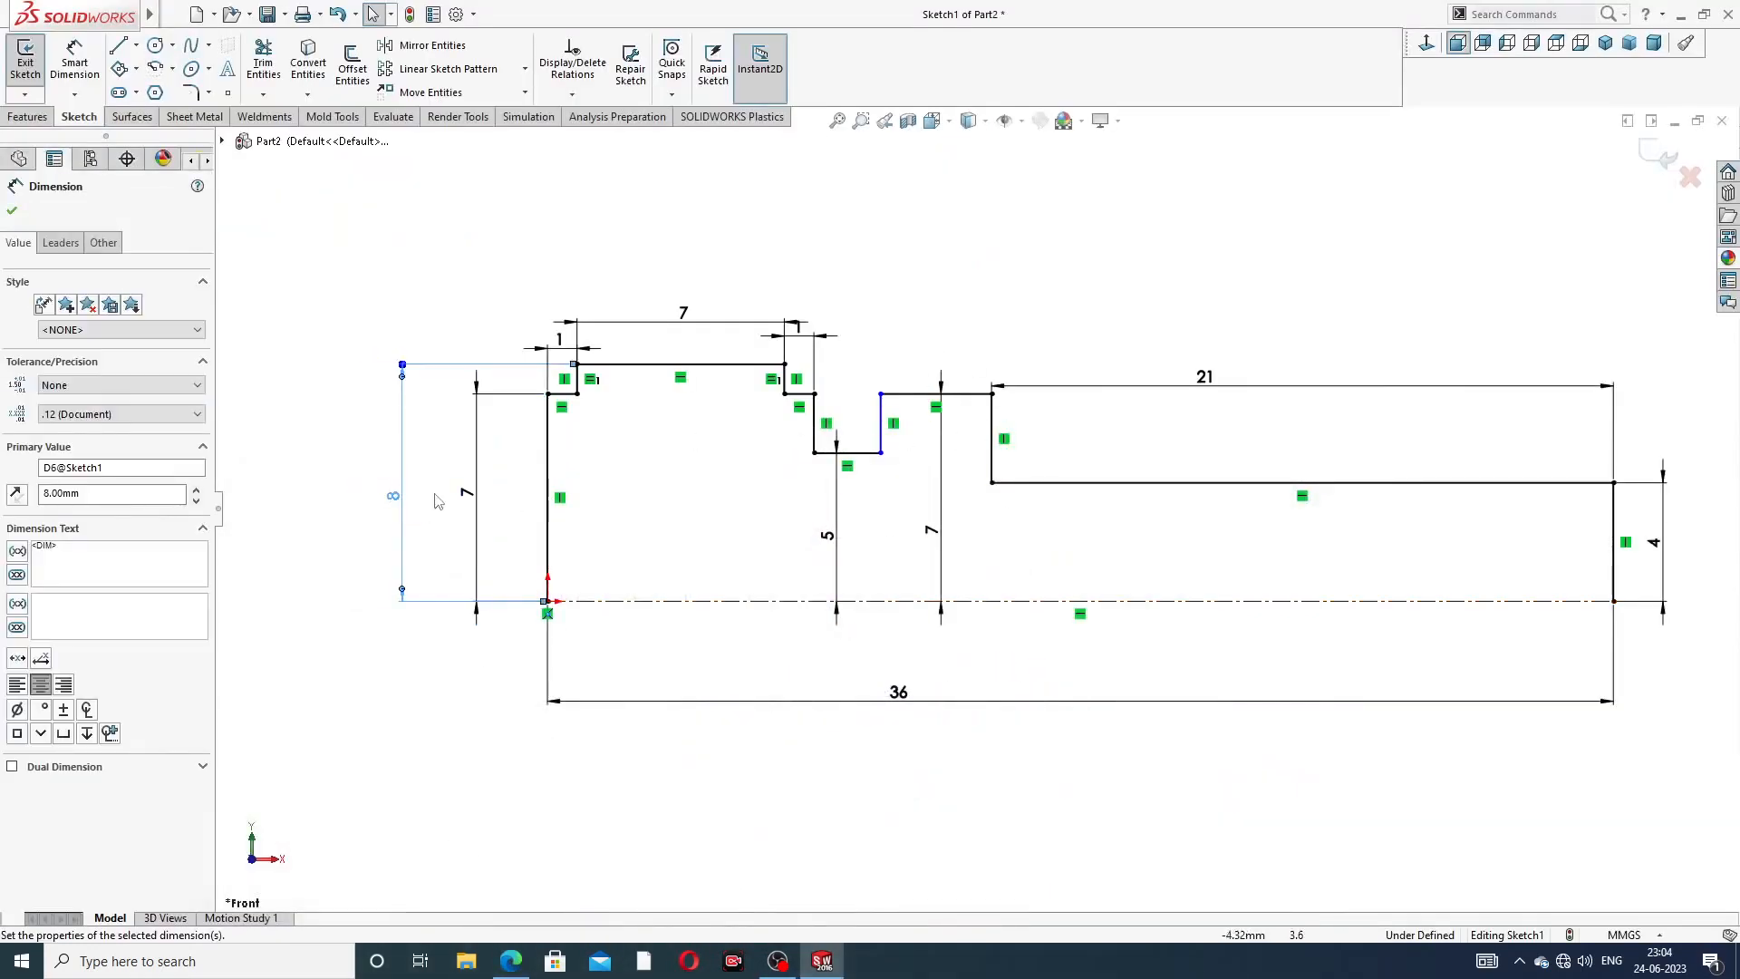
{"action": "left_click_drag", "start_coordinate": [683, 313], "coordinate": [684, 289]}
{"action": "left_click", "coordinate": [941, 288]}
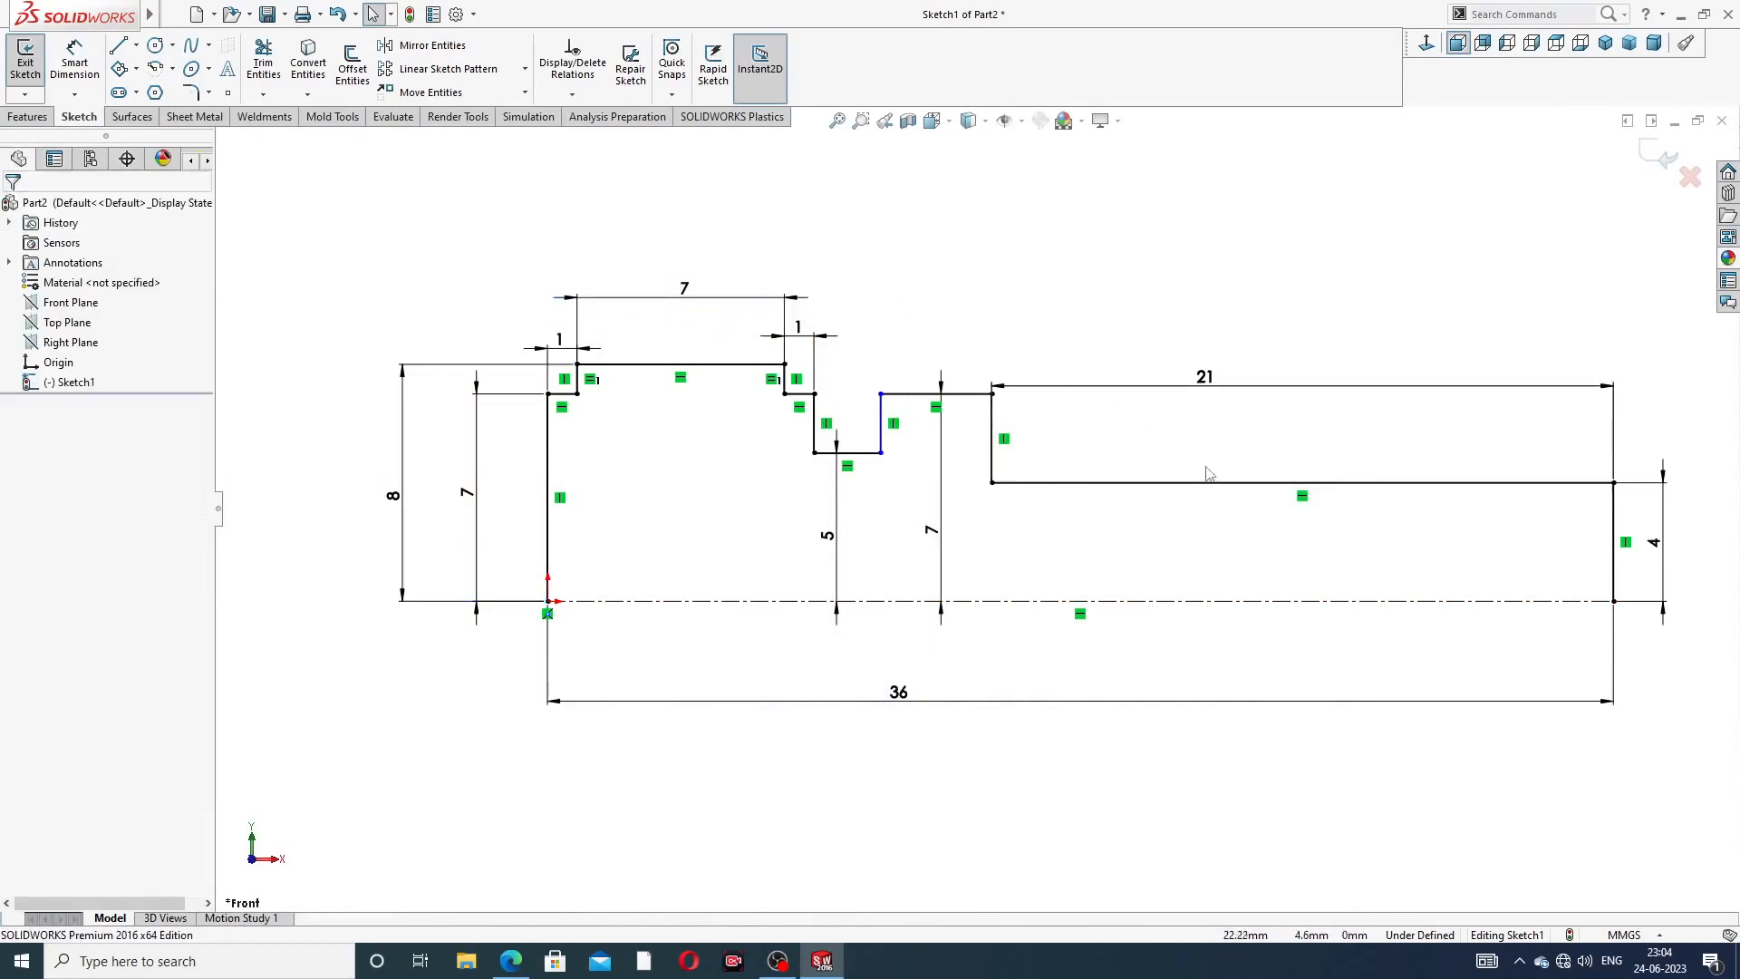
- Revolve the half-profile 360 degrees around the centerline as a solid, letting the open sketch be closed automatically
{"action": "scroll", "coordinate": [1447, 505], "scroll_direction": "up", "scroll_amount": 2}
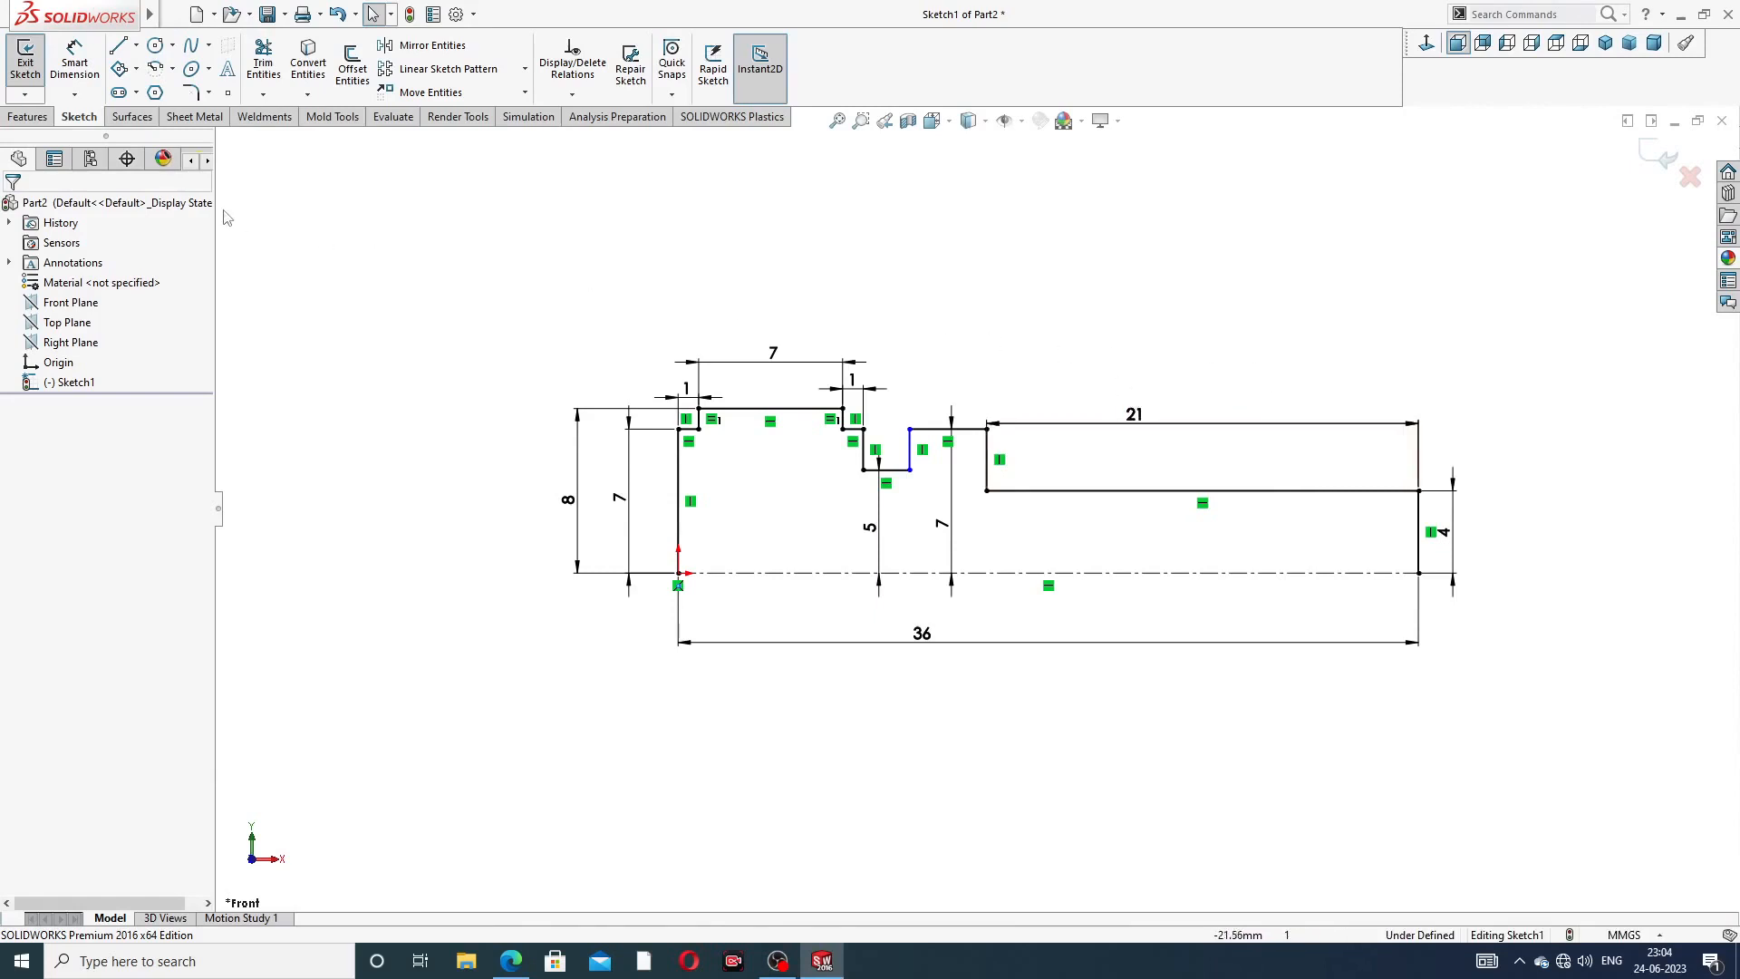
{"action": "left_click", "coordinate": [45, 117]}
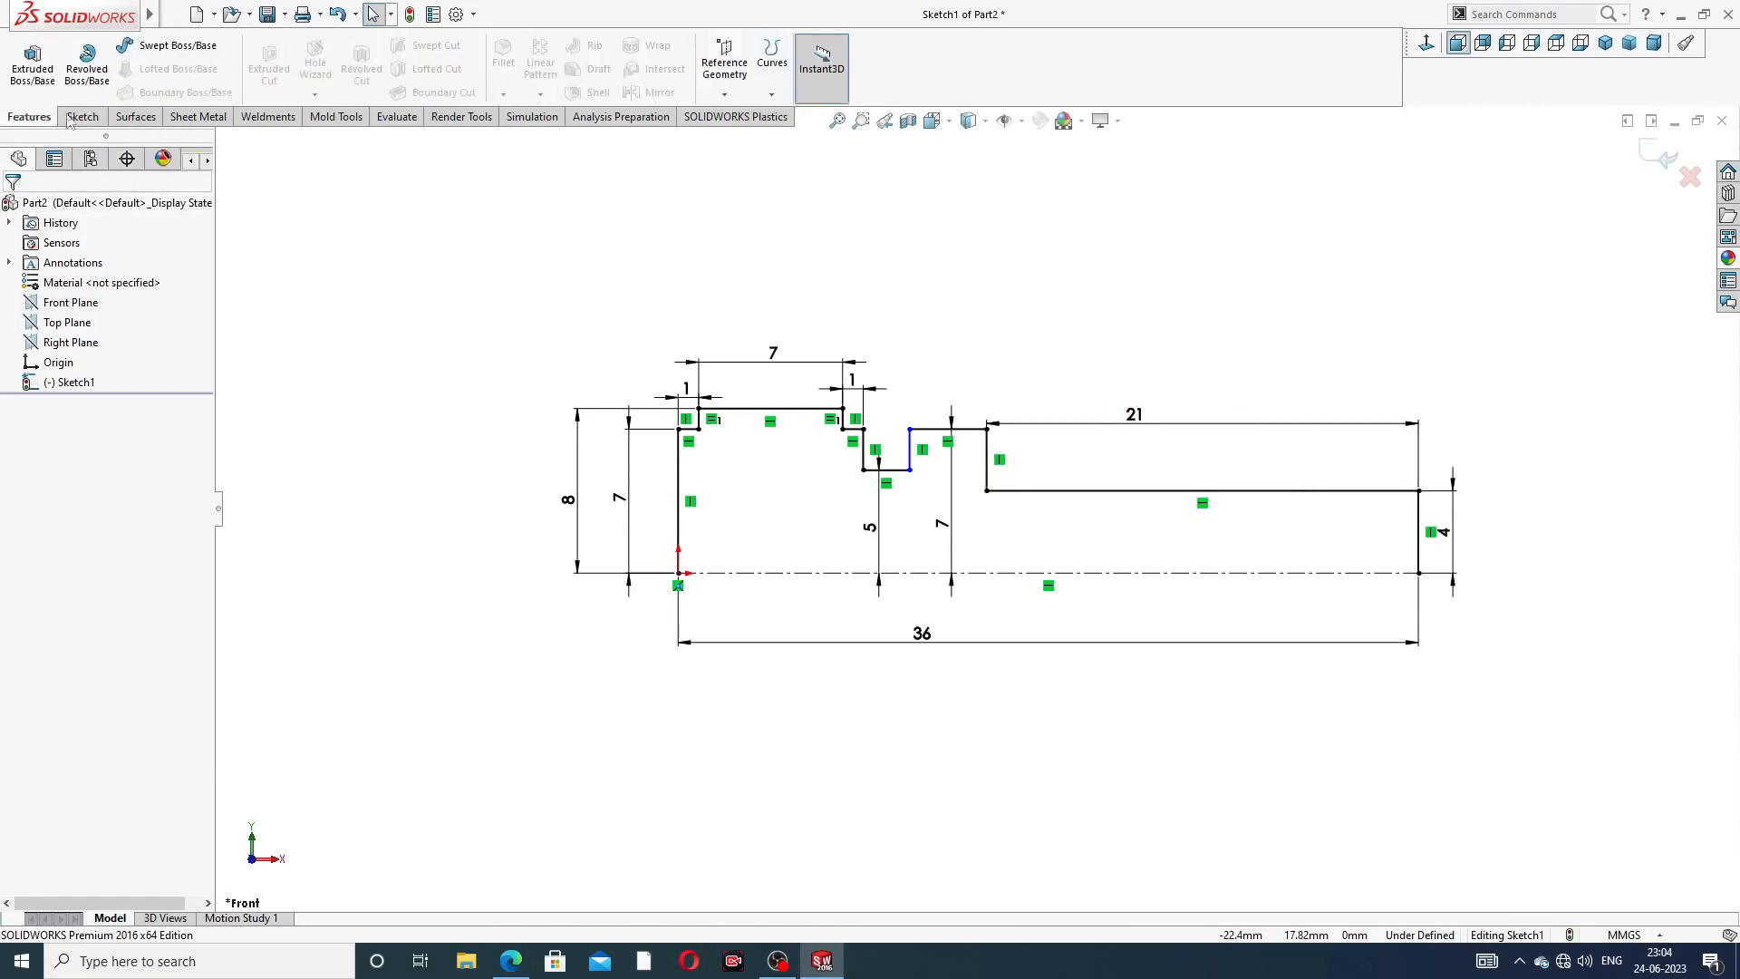
{"action": "left_click", "coordinate": [105, 72]}
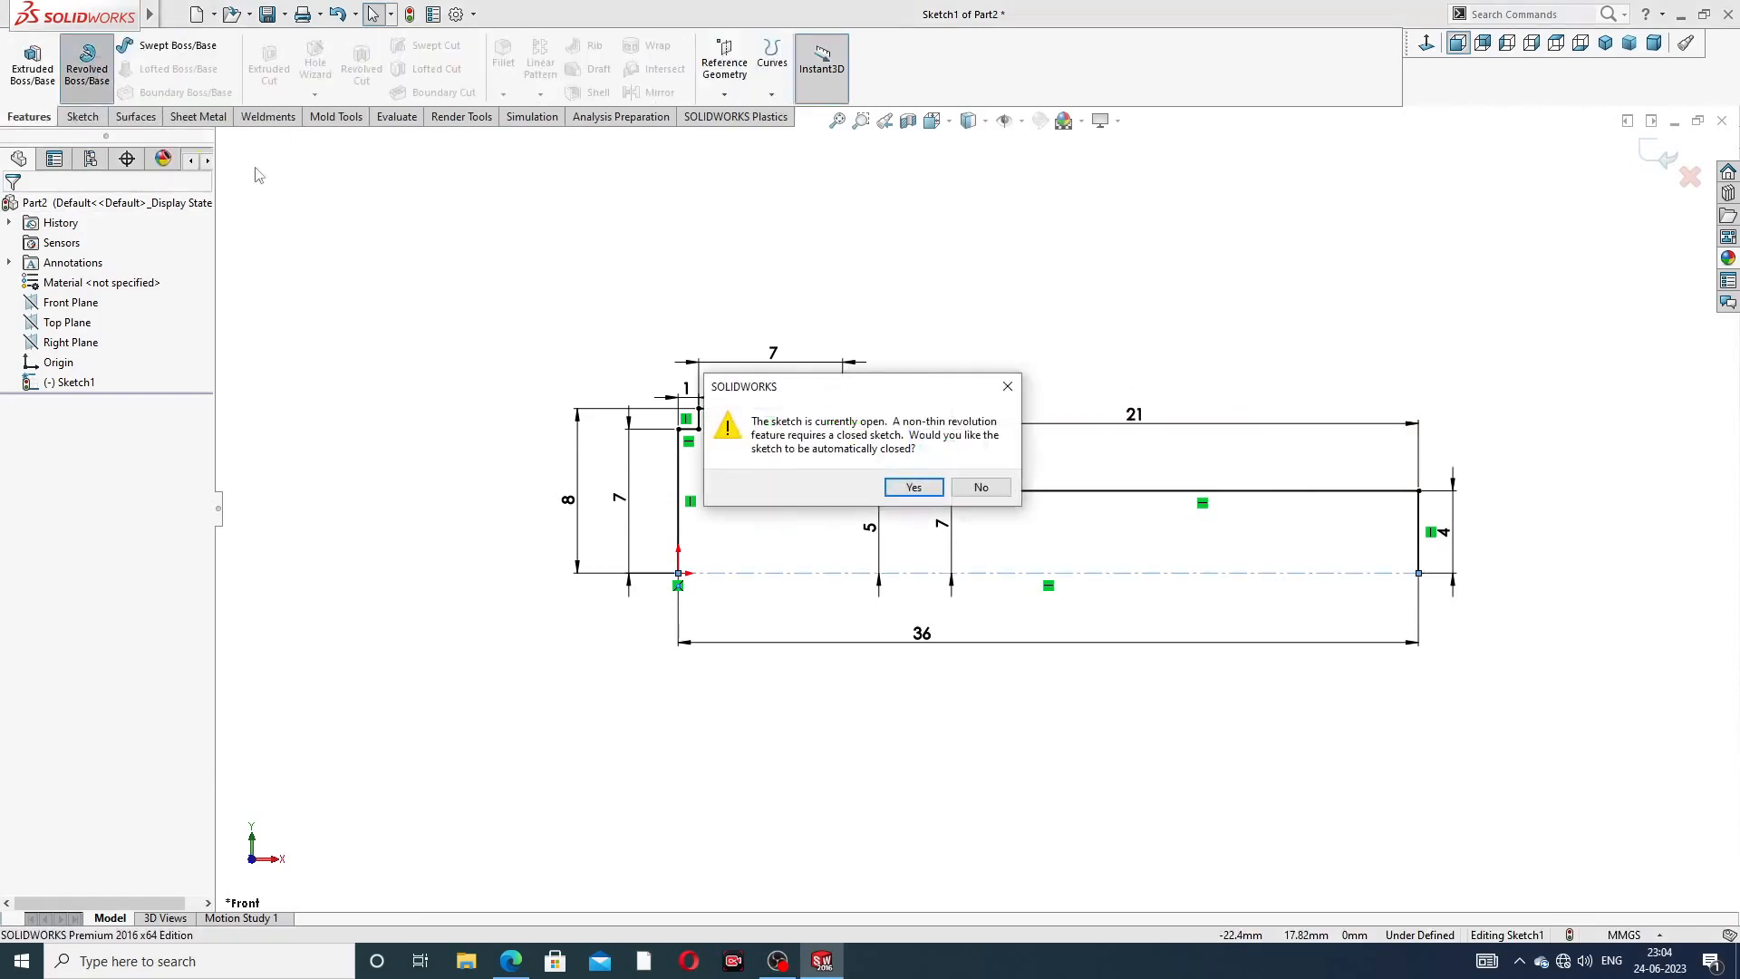
{"action": "left_click", "coordinate": [913, 488]}
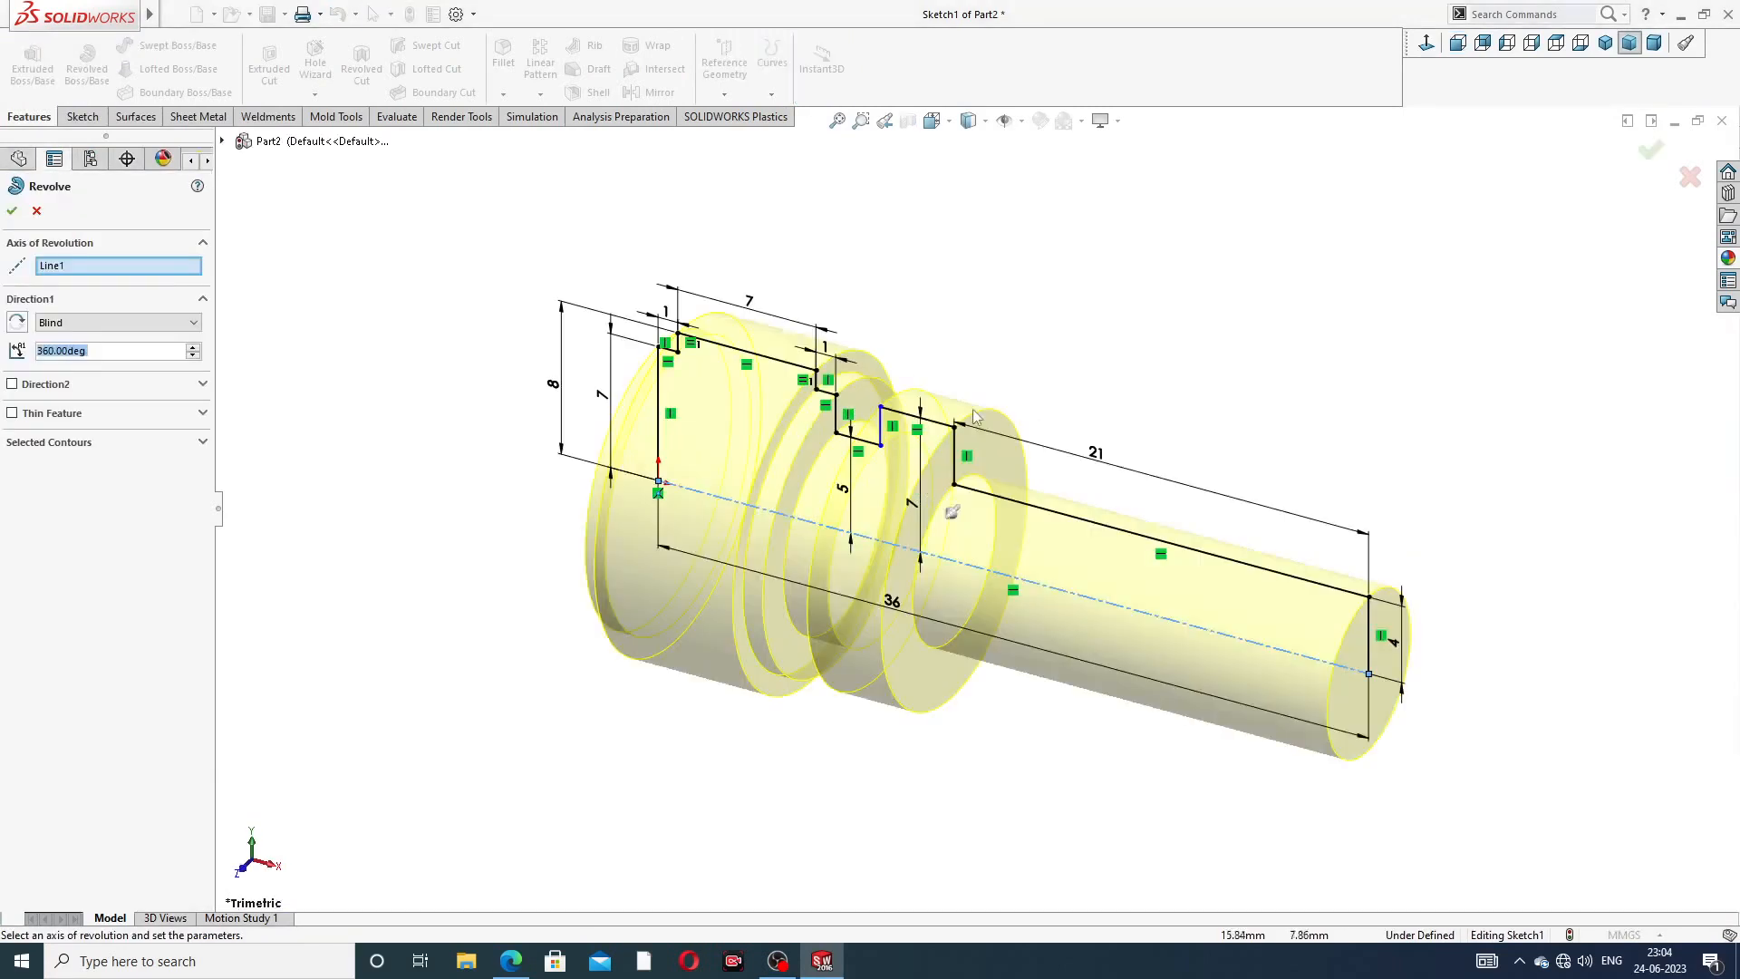
{"action": "left_click", "coordinate": [11, 212]}
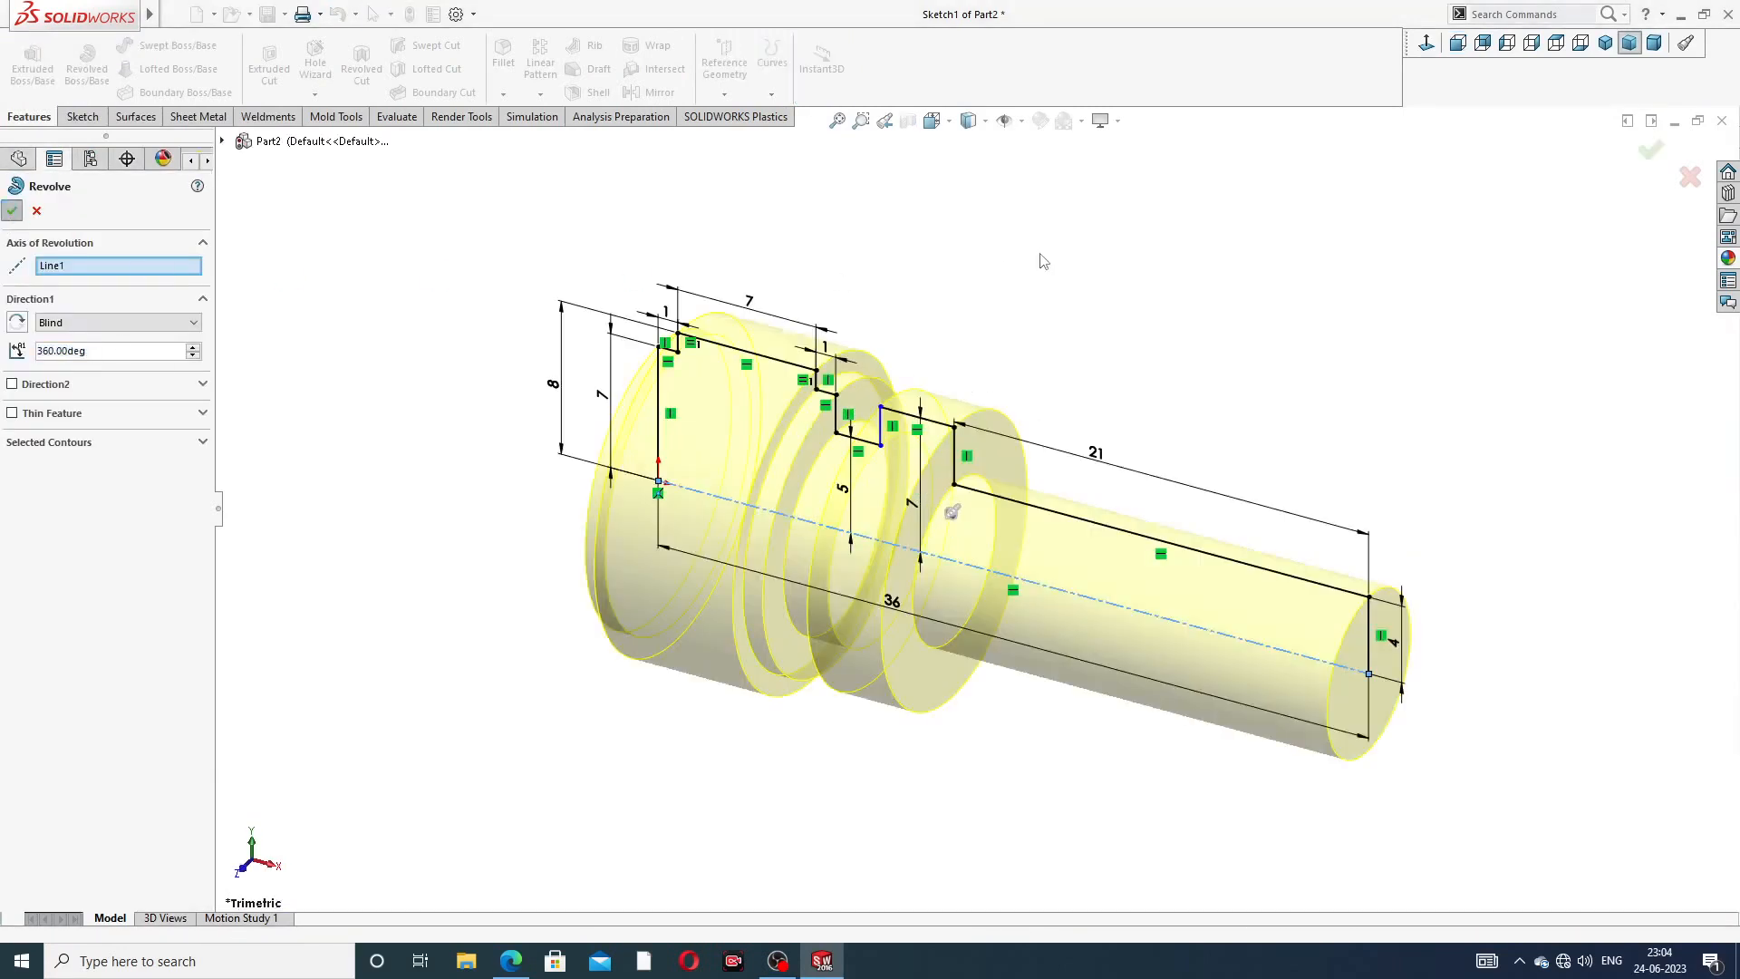
{"action": "middle_click_drag", "start_coordinate": [1233, 427], "coordinate": [1290, 313]}
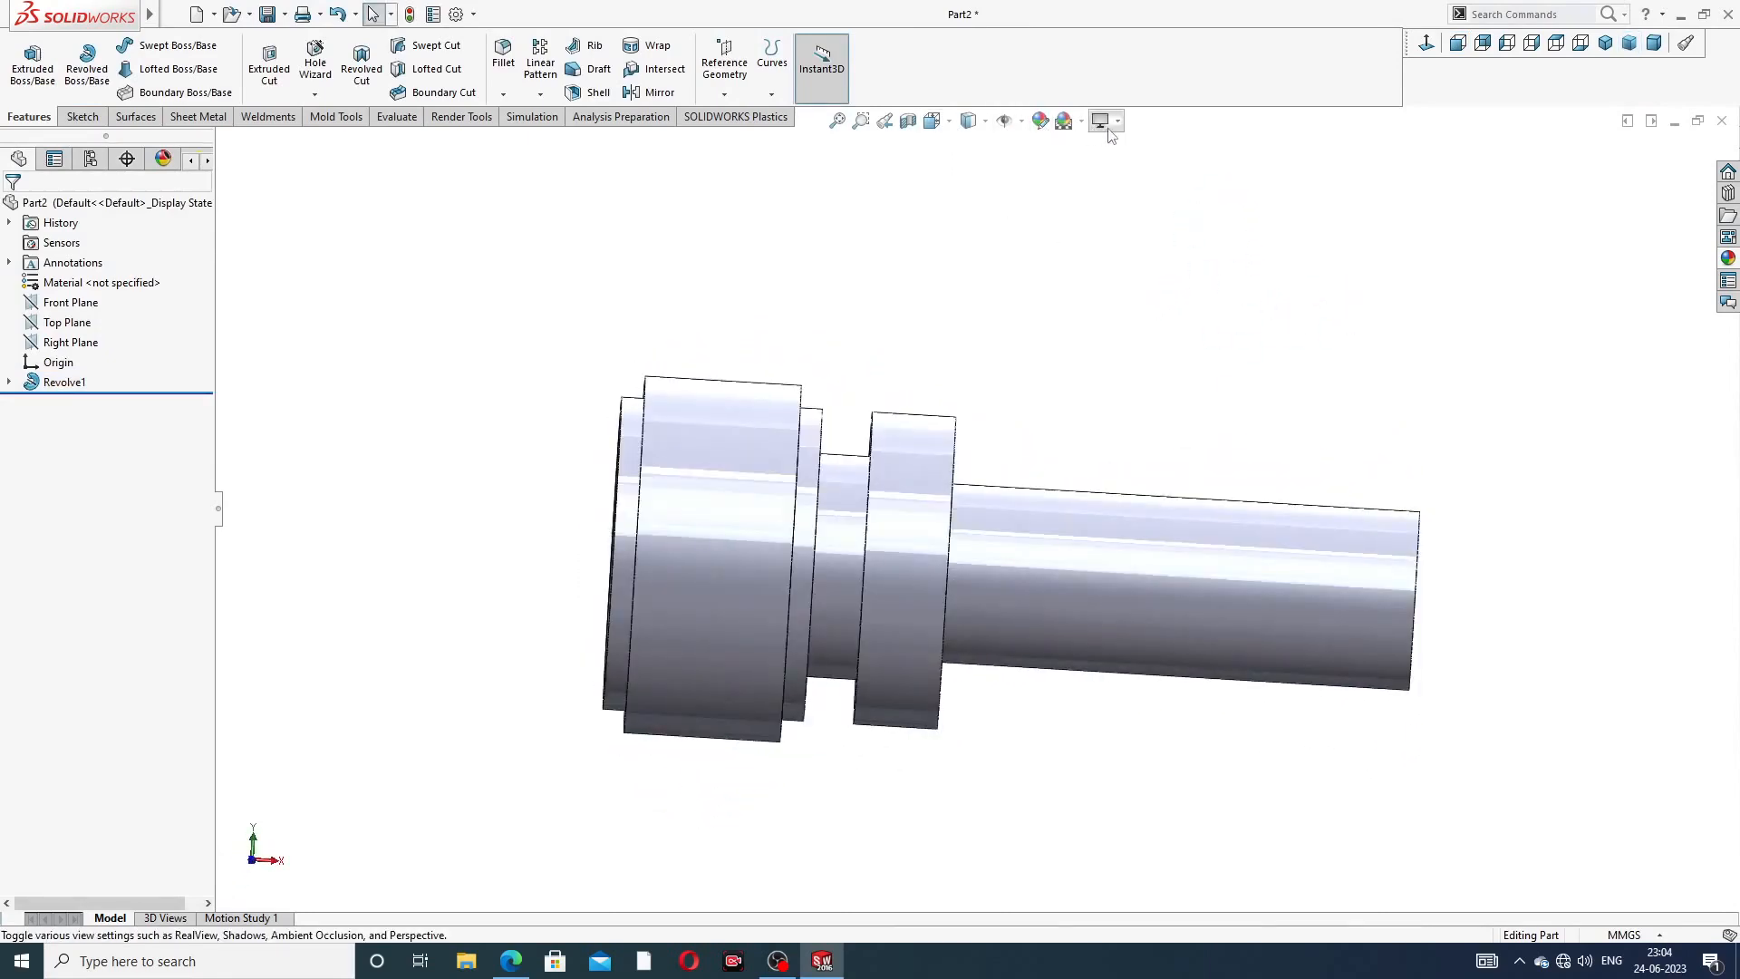
{"action": "left_click", "coordinate": [1063, 121]}
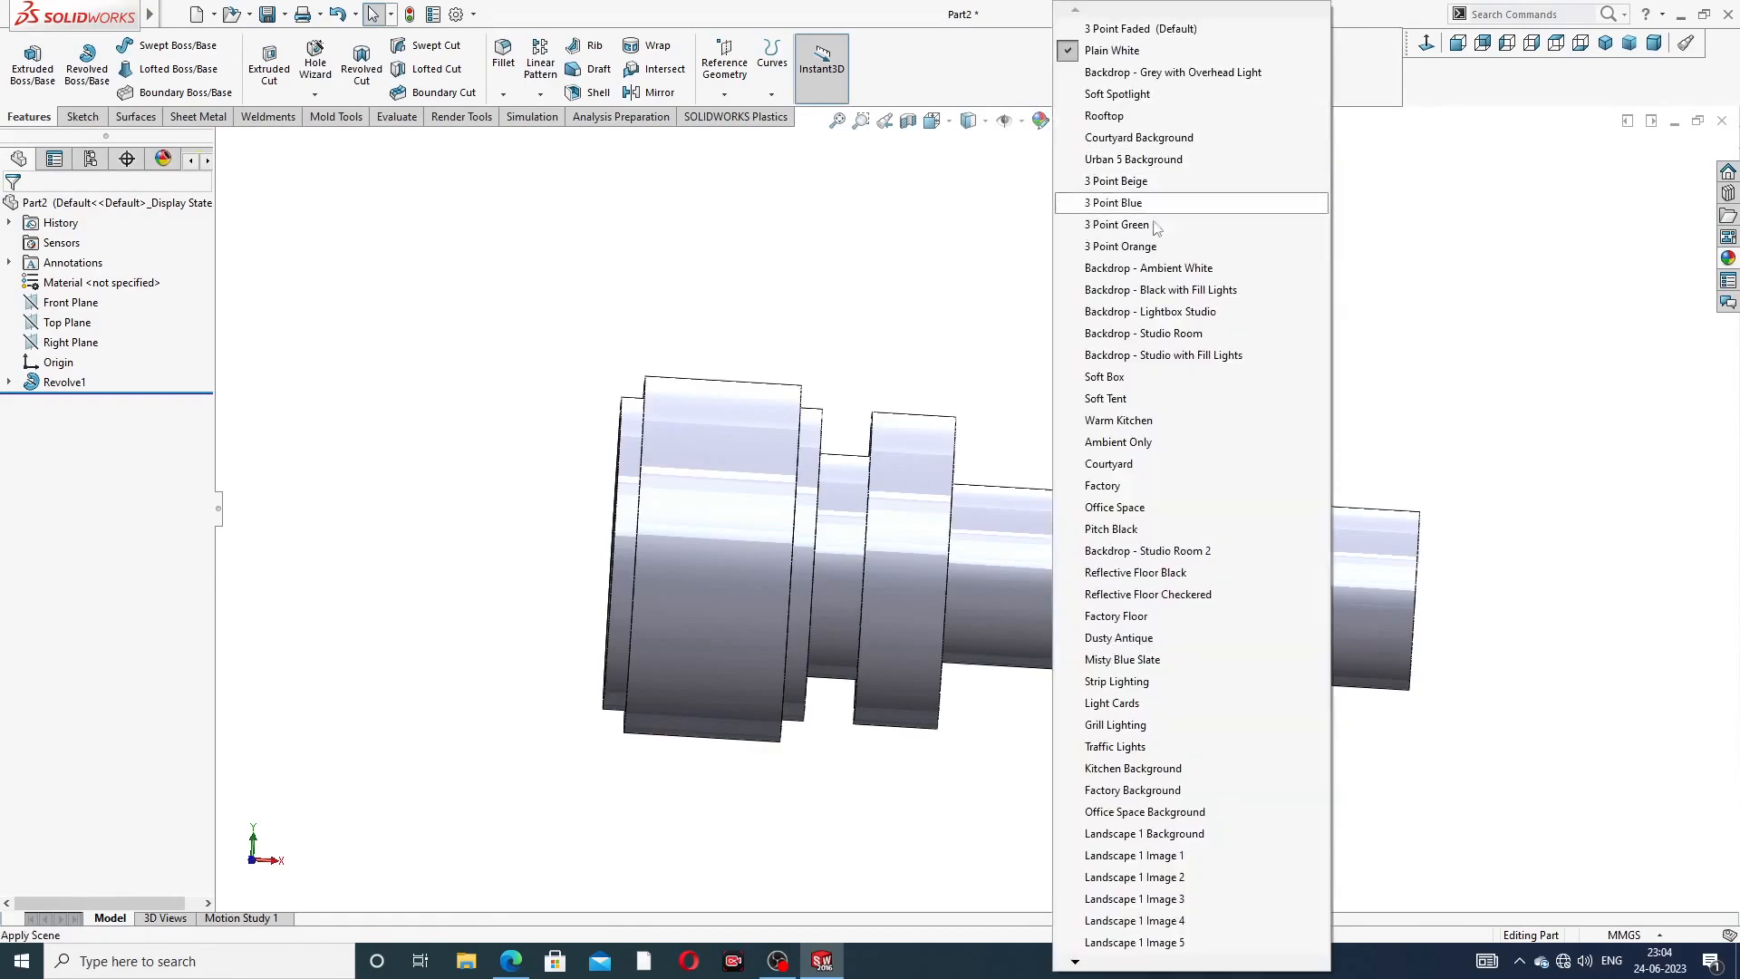
{"action": "left_click", "coordinate": [1383, 280]}
{"action": "middle_click_drag", "start_coordinate": [1057, 600], "coordinate": [976, 569]}
{"action": "middle_click_drag", "start_coordinate": [1165, 372], "coordinate": [1251, 416]}
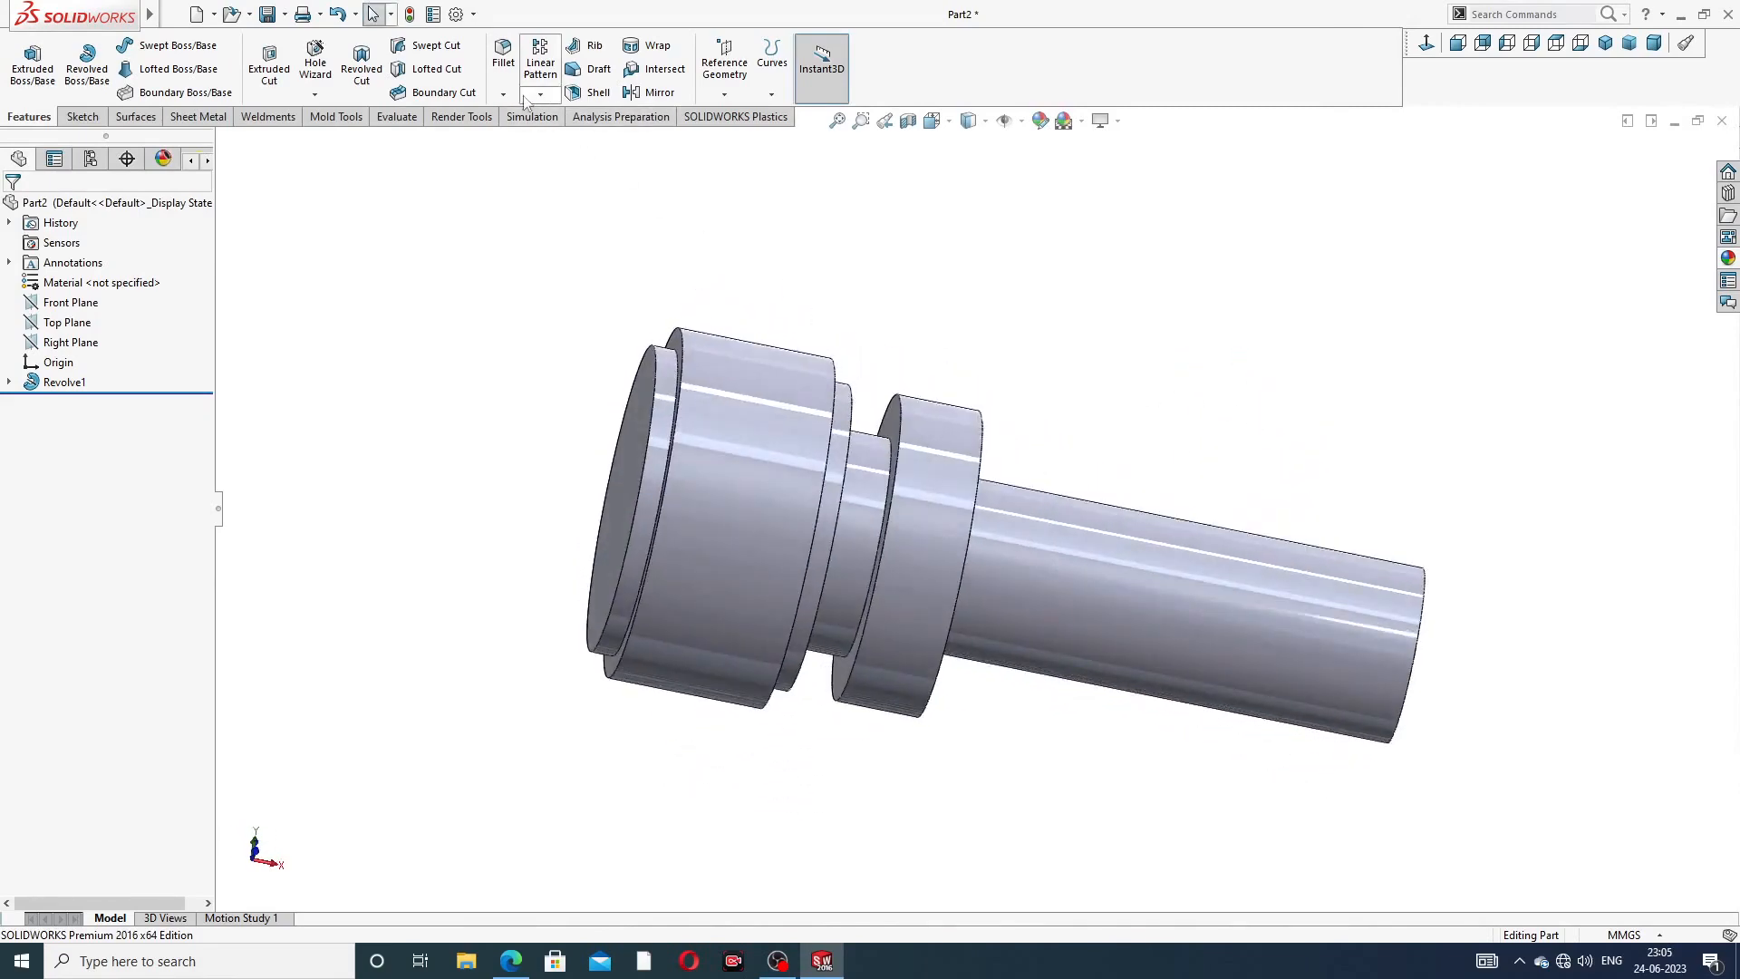
- Fillet the outer edges of the collar's cylindrical face with a 0.6 mm radius
{"action": "left_click", "coordinate": [502, 64]}
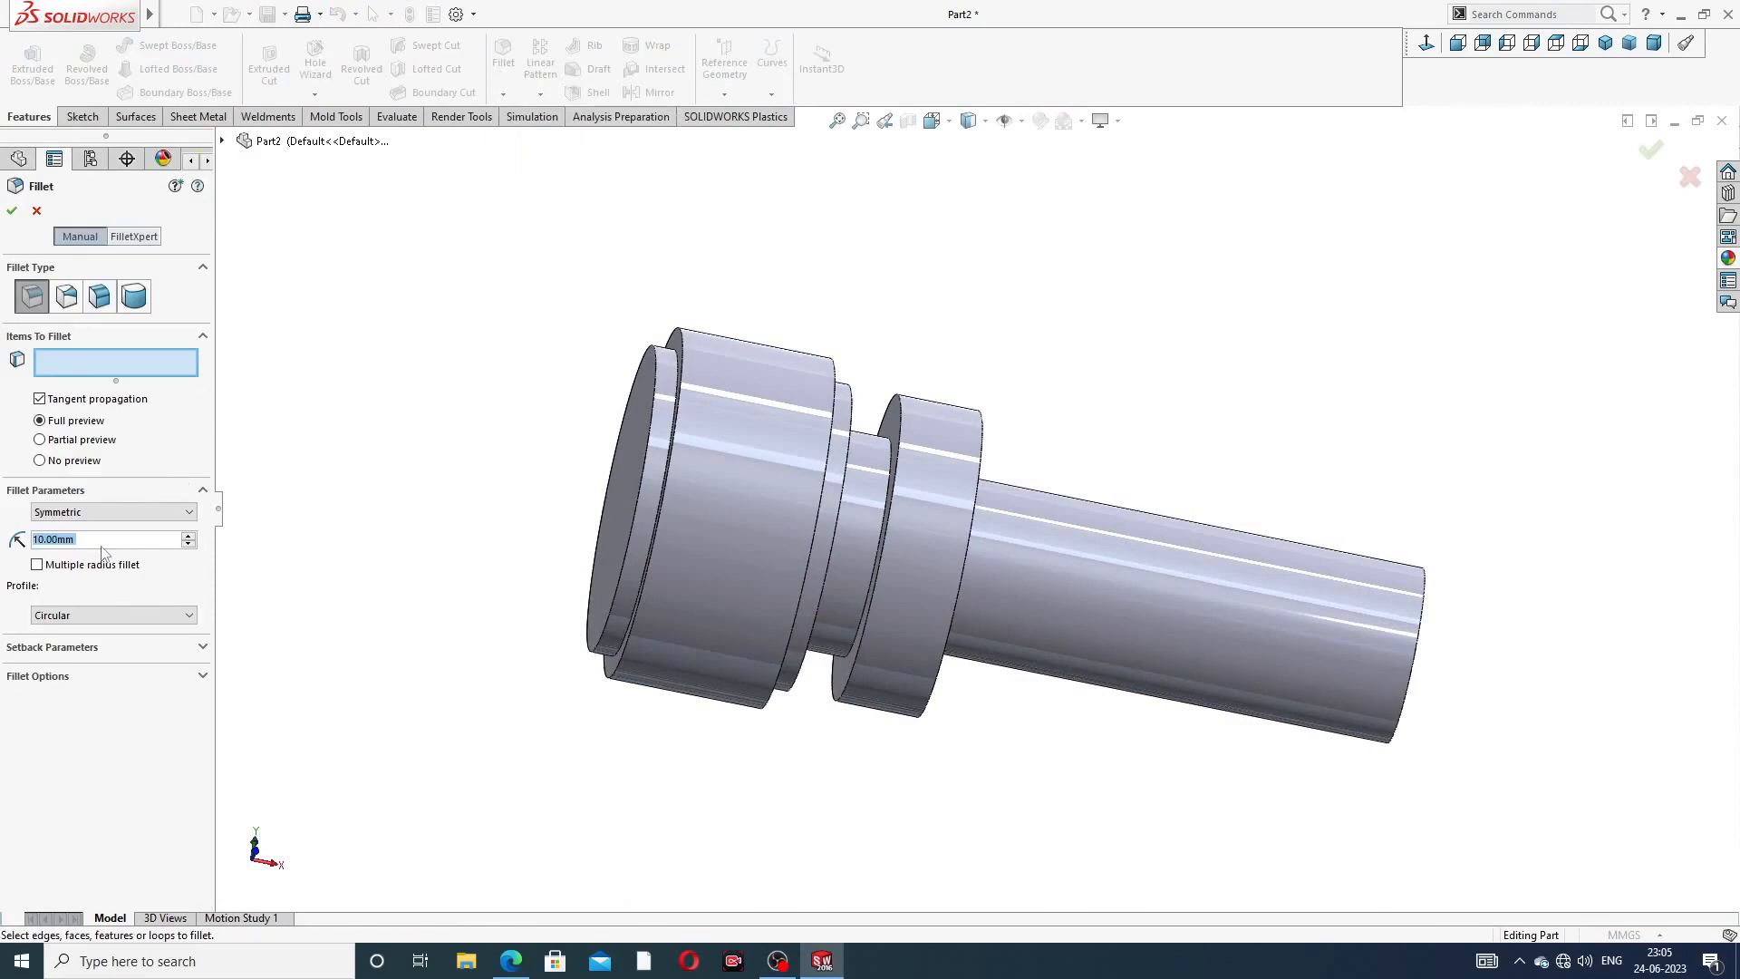
{"action": "key", "text": "BackSpace"}
{"action": "type", "text": "0.6"}
{"action": "key", "text": "Return"}
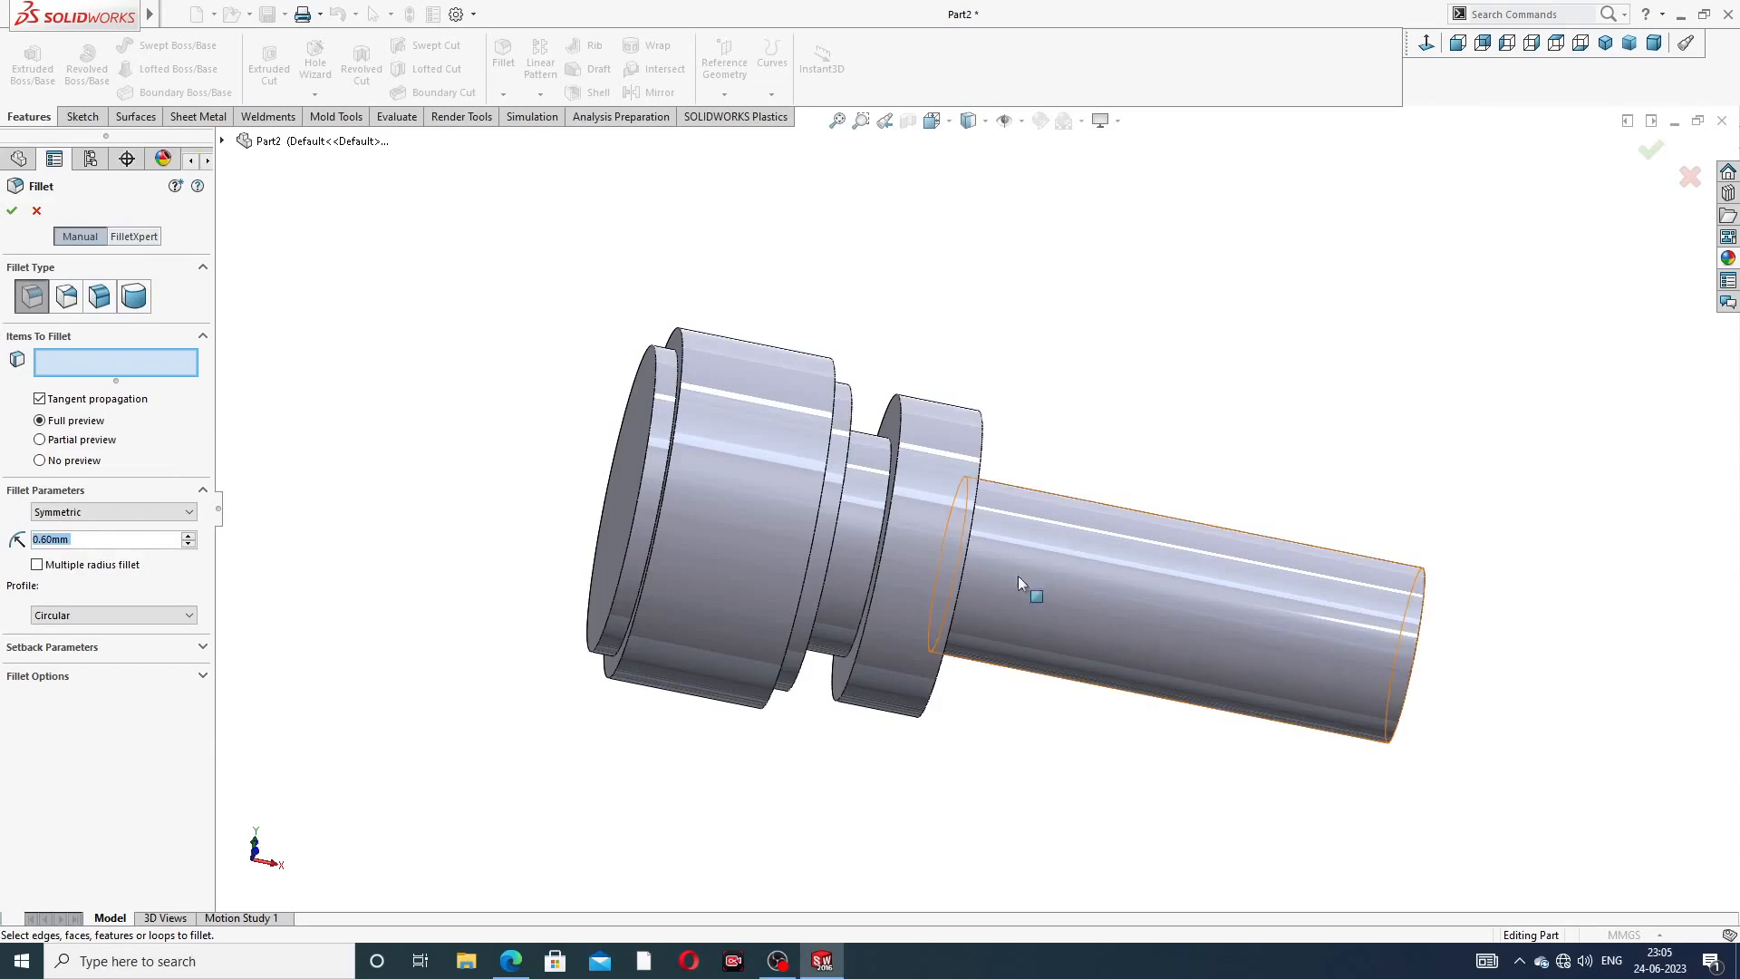
{"action": "left_click", "coordinate": [938, 441]}
{"action": "left_click", "coordinate": [1651, 154]}
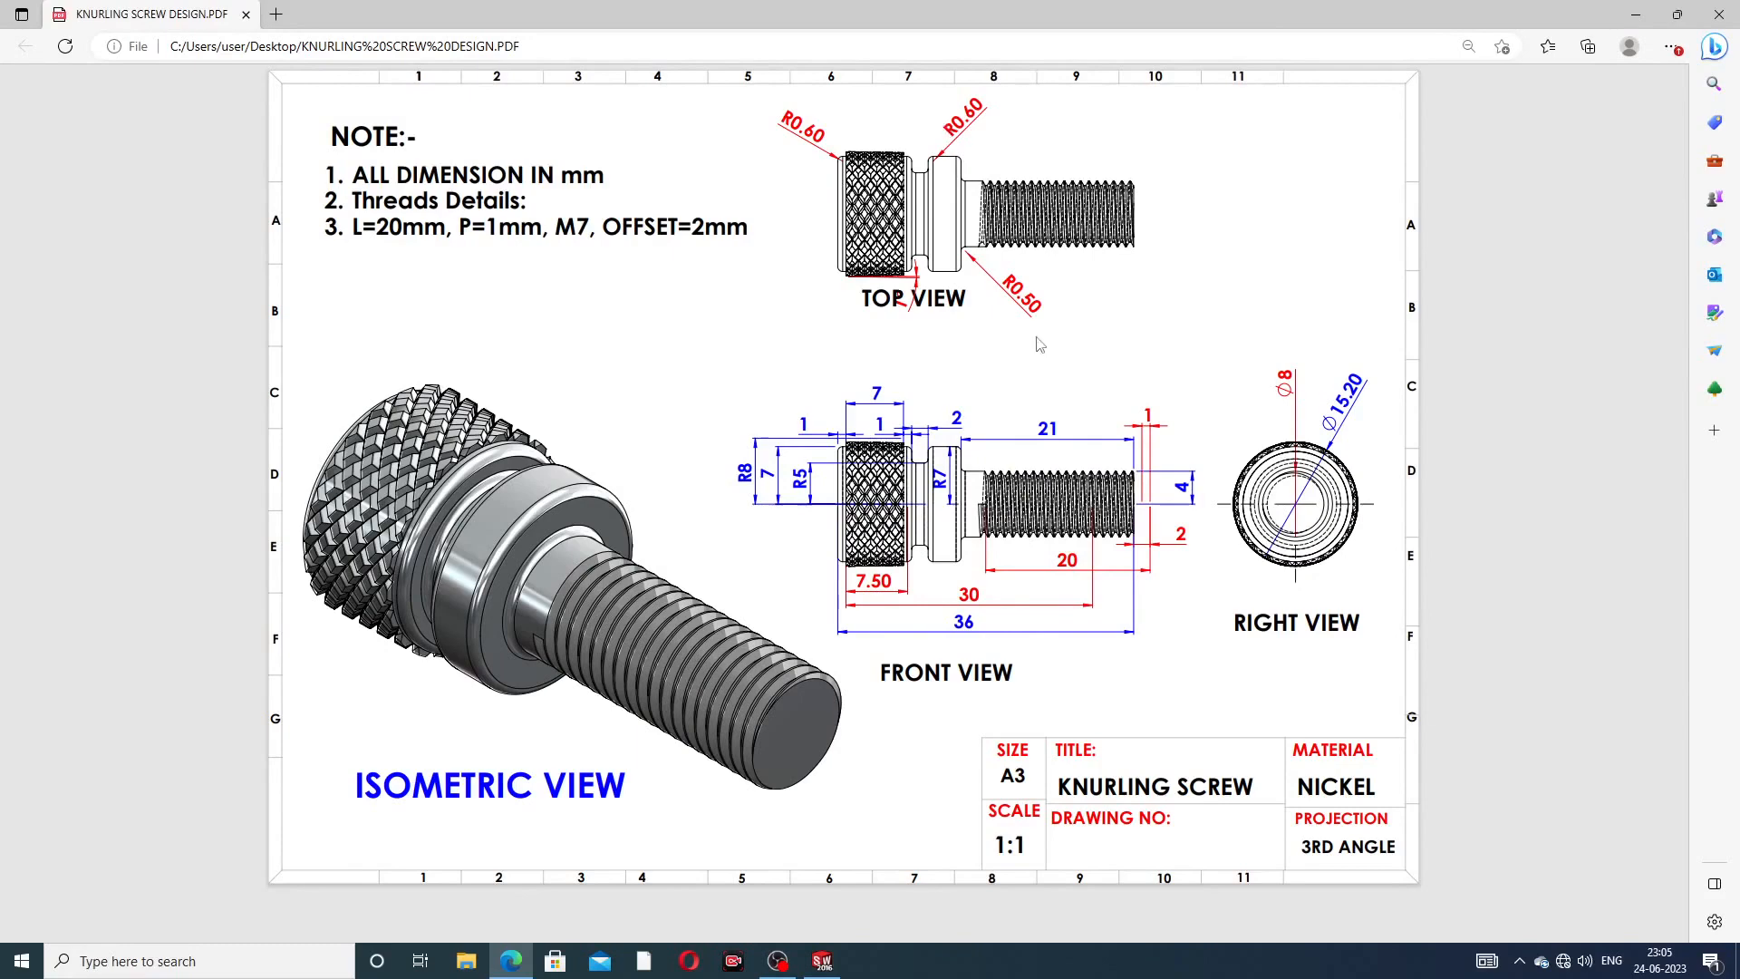
- Return from the reference drawing to the model and fillet the edge where the shaft meets the collar with a 0.5 mm radius
{"action": "left_click", "coordinate": [504, 959]}
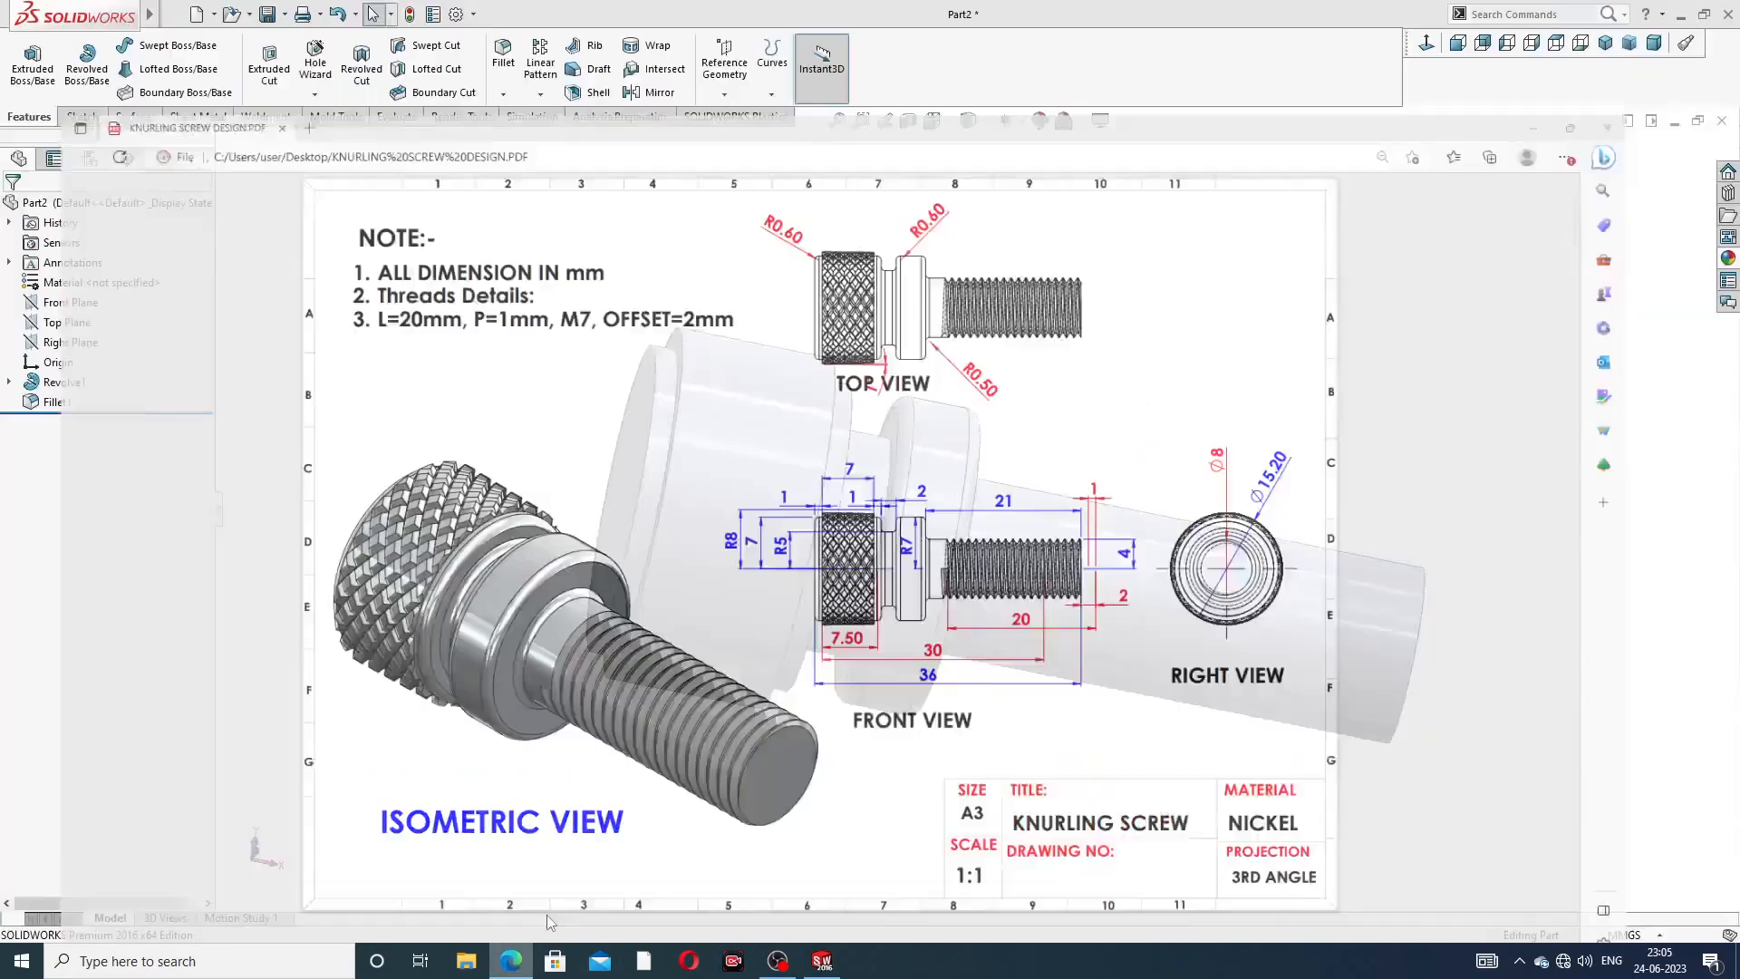
{"action": "key", "text": "ctrl+7"}
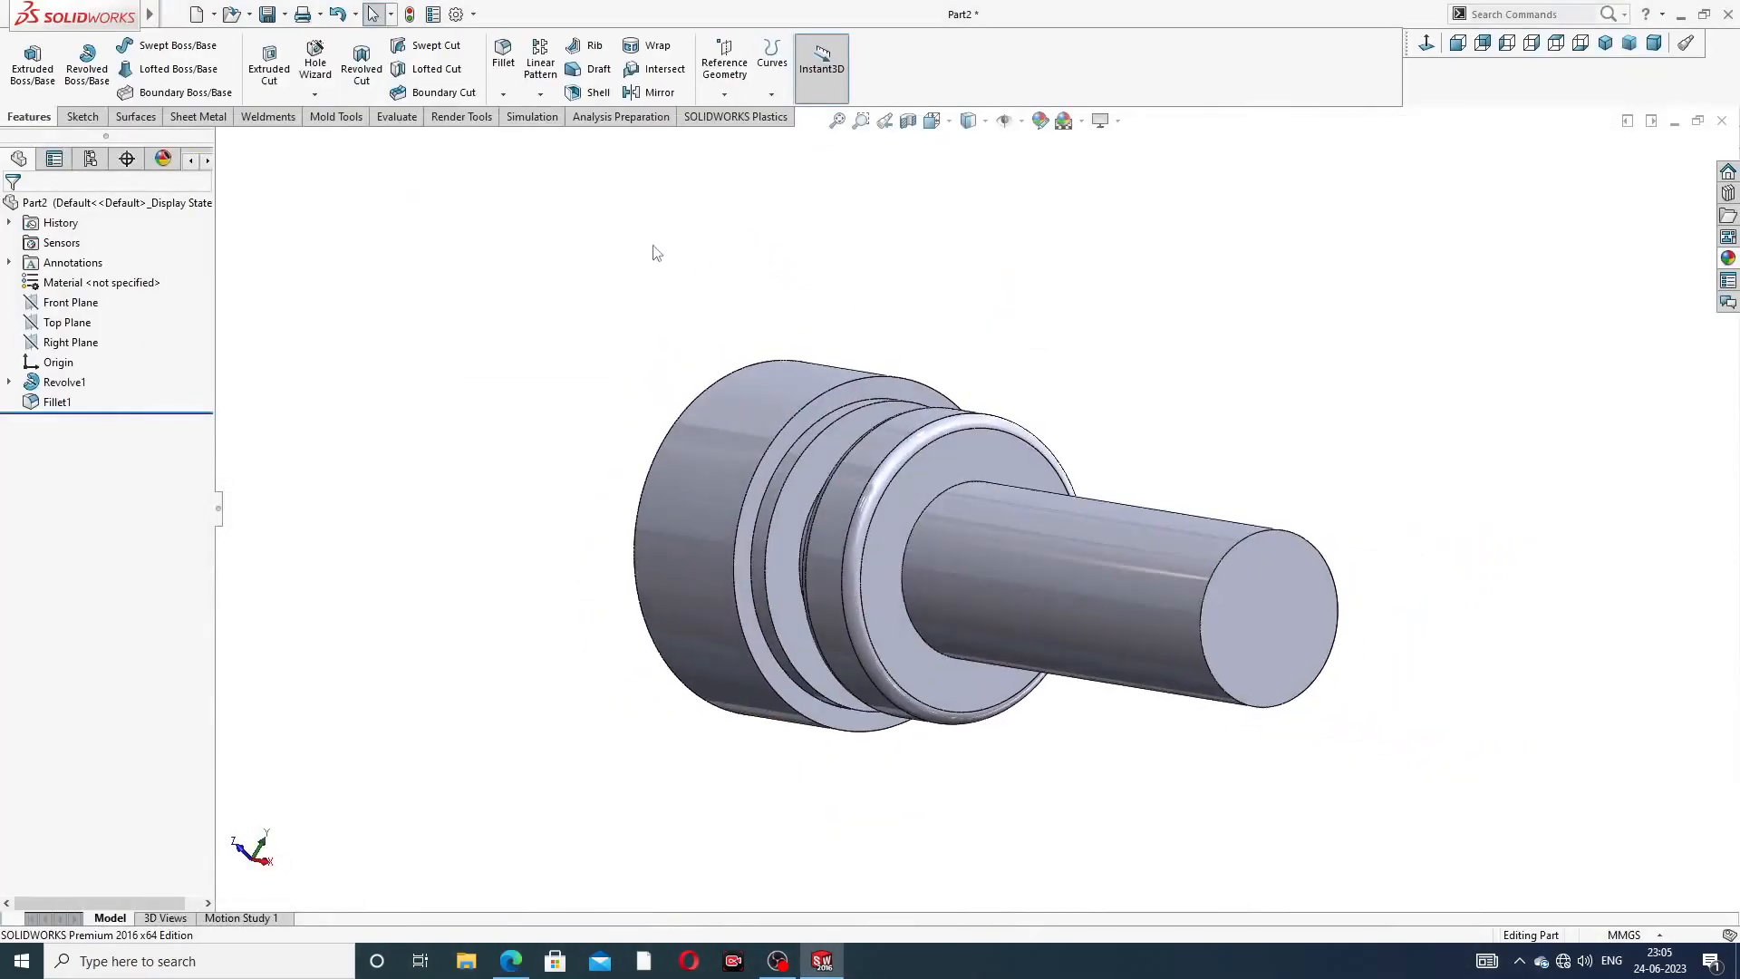
{"action": "left_click", "coordinate": [511, 72]}
{"action": "scroll", "coordinate": [1068, 573], "scroll_direction": "down", "scroll_amount": 3}
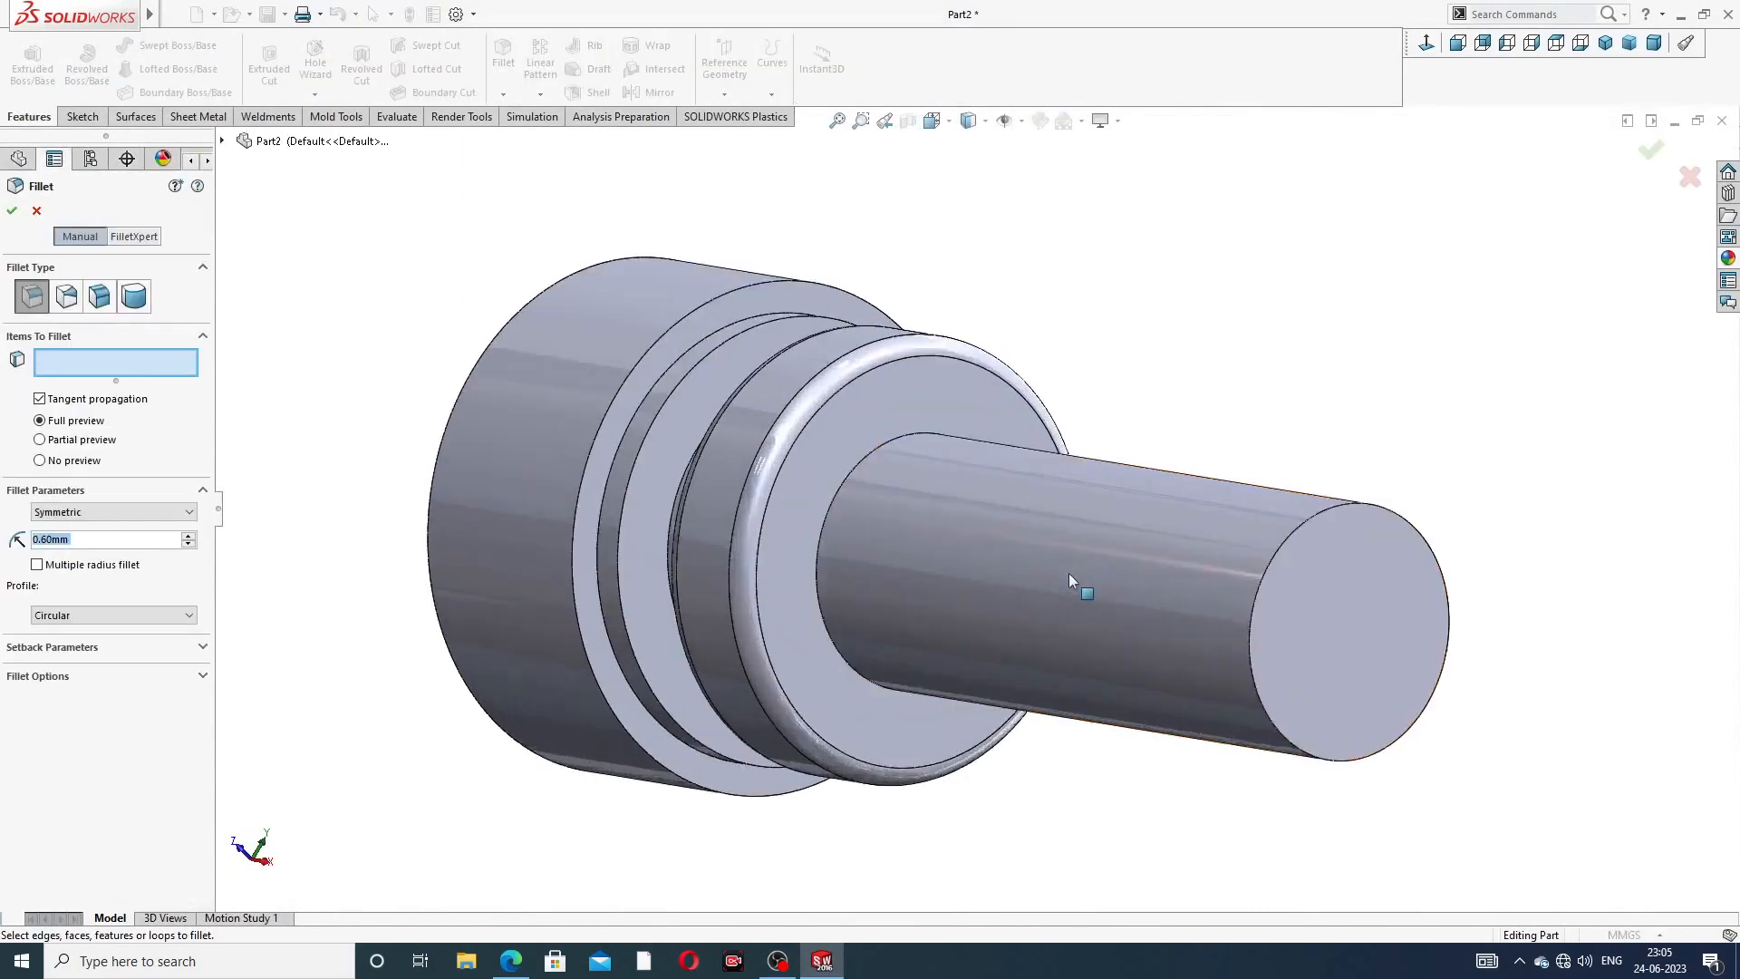
{"action": "left_click", "coordinate": [839, 420]}
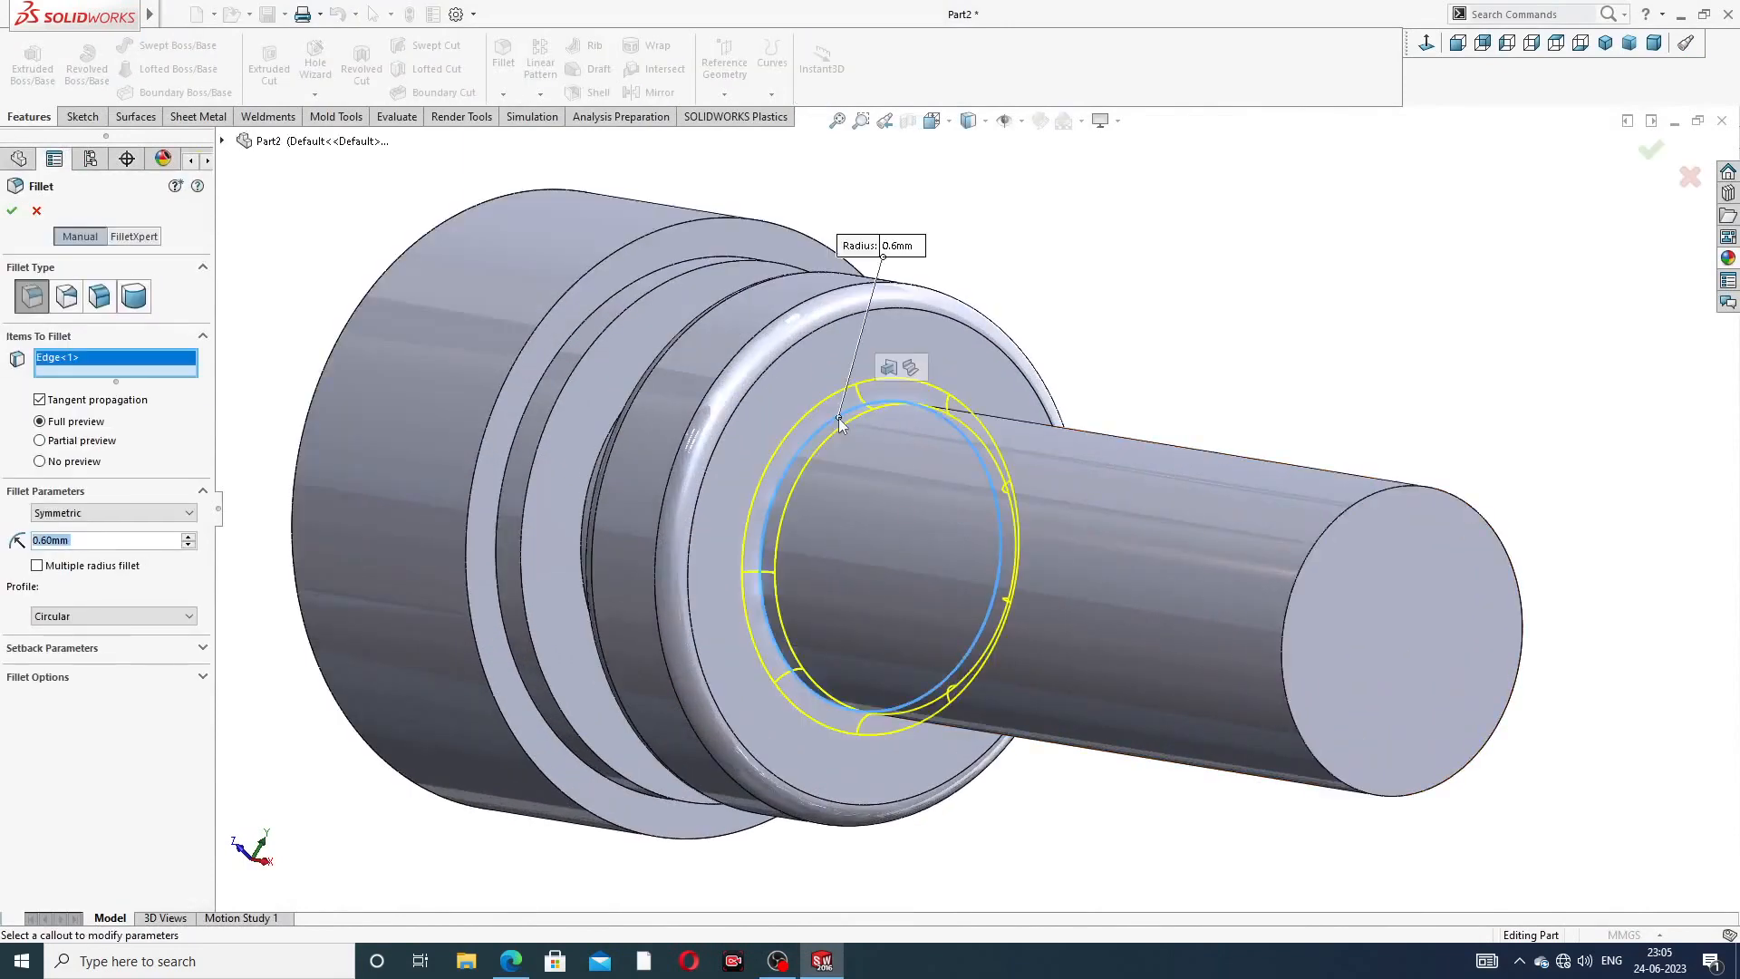
{"action": "type", "text": "0.5"}
{"action": "key", "text": "Return"}
{"action": "left_click", "coordinate": [1650, 150]}
{"action": "left_click", "coordinate": [1179, 321]}
- Start a sketch on the head's ring-shaped end face and convert the face's outer circular edge into a sketch circle
{"action": "mouse_move", "coordinate": [1146, 364]}
{"action": "middle_mouse_down"}
{"action": "mouse_move", "coordinate": [1064, 389]}
{"action": "mouse_move", "coordinate": [1177, 338]}
{"action": "mouse_move", "coordinate": [1142, 344]}
{"action": "middle_mouse_up"}
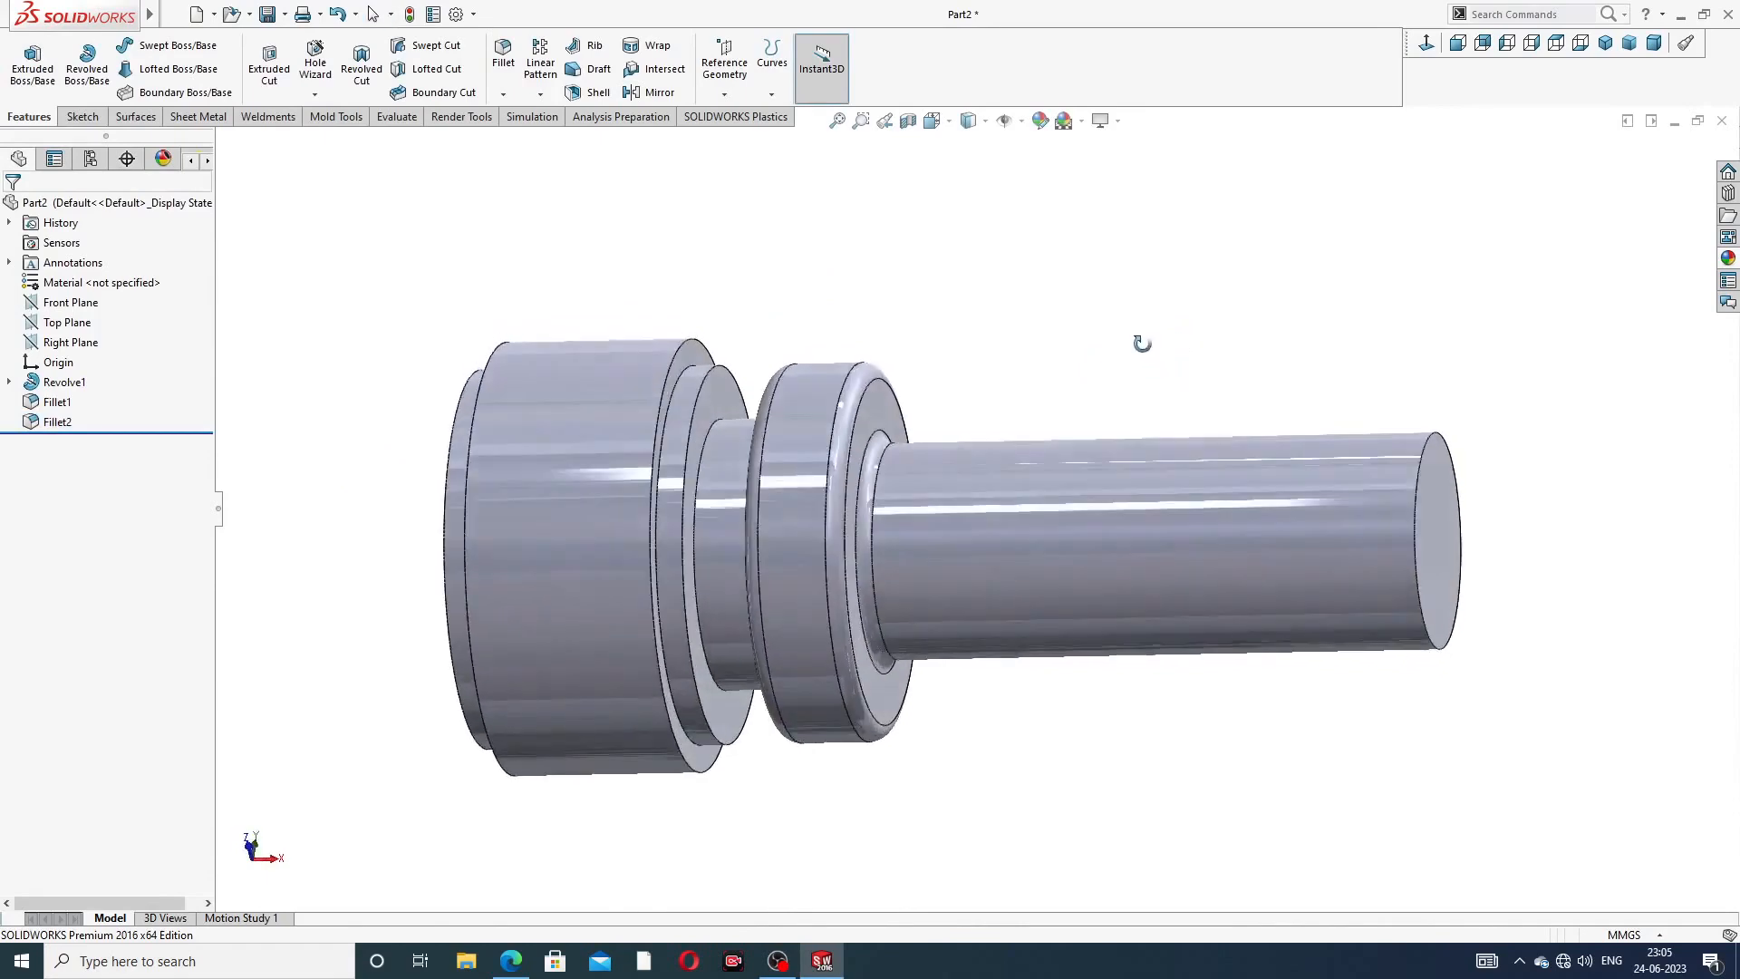
{"action": "scroll", "coordinate": [763, 442], "scroll_direction": "down", "scroll_amount": 1}
{"action": "scroll", "coordinate": [763, 443], "scroll_direction": "up", "scroll_amount": 2}
{"action": "middle_click_drag", "start_coordinate": [763, 444], "coordinate": [817, 372]}
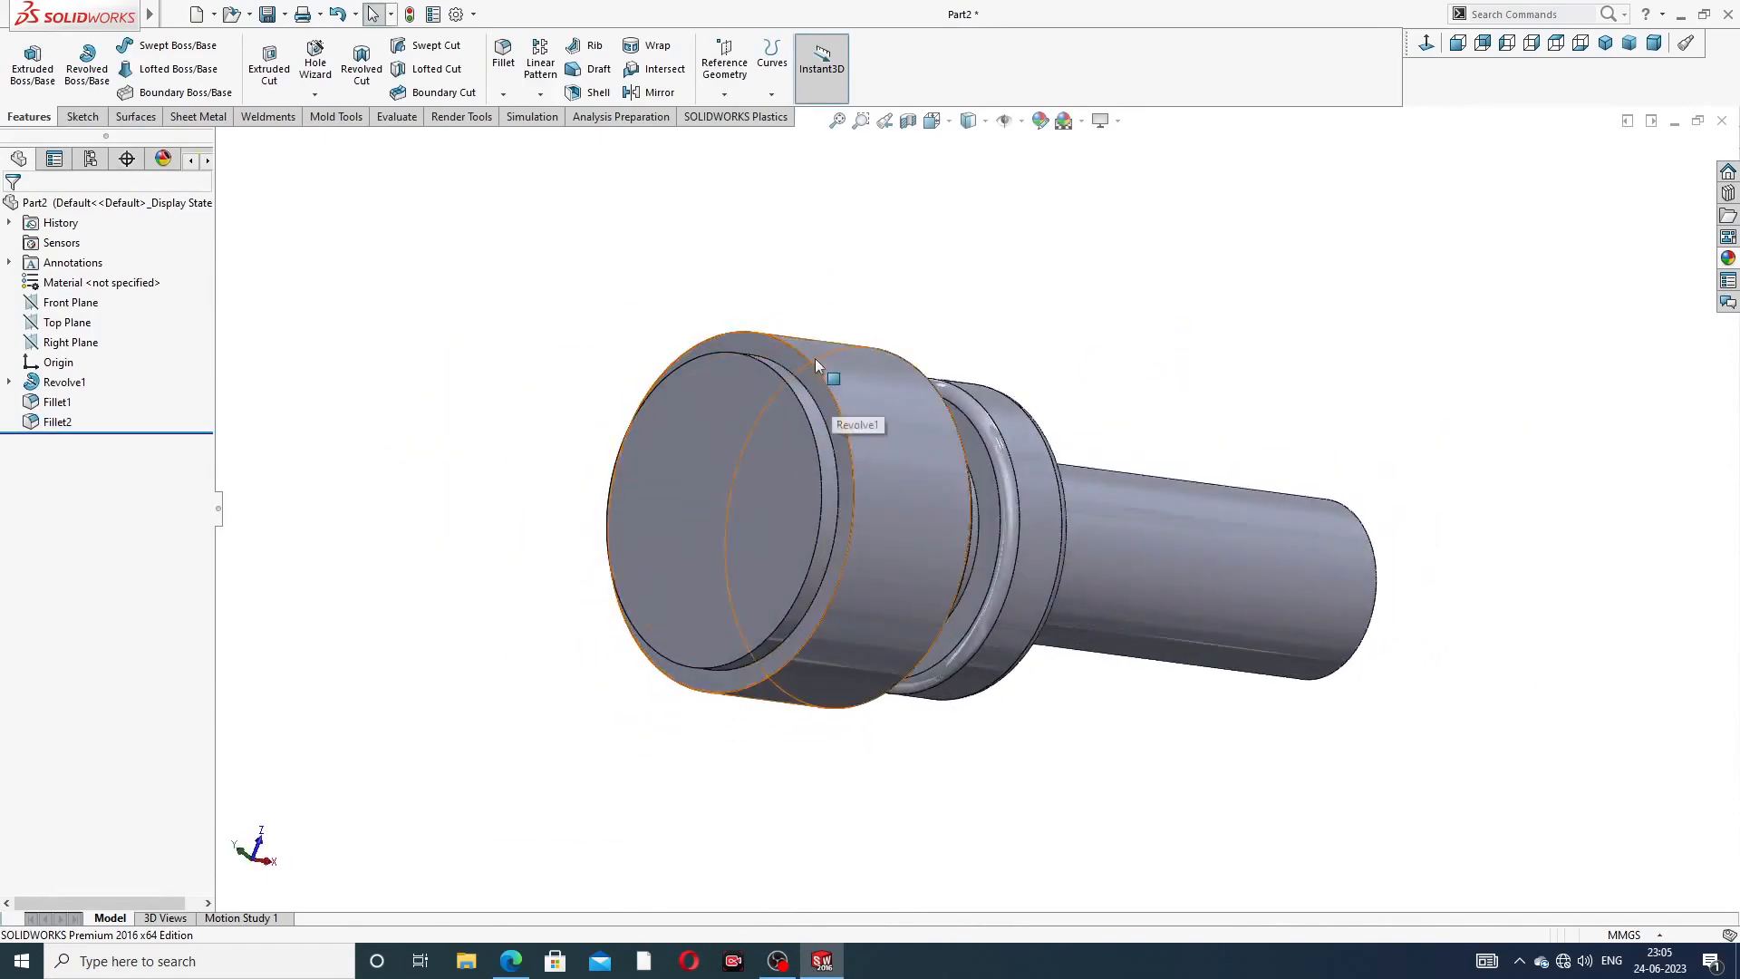
{"action": "scroll", "coordinate": [814, 371], "scroll_direction": "down", "scroll_amount": 2}
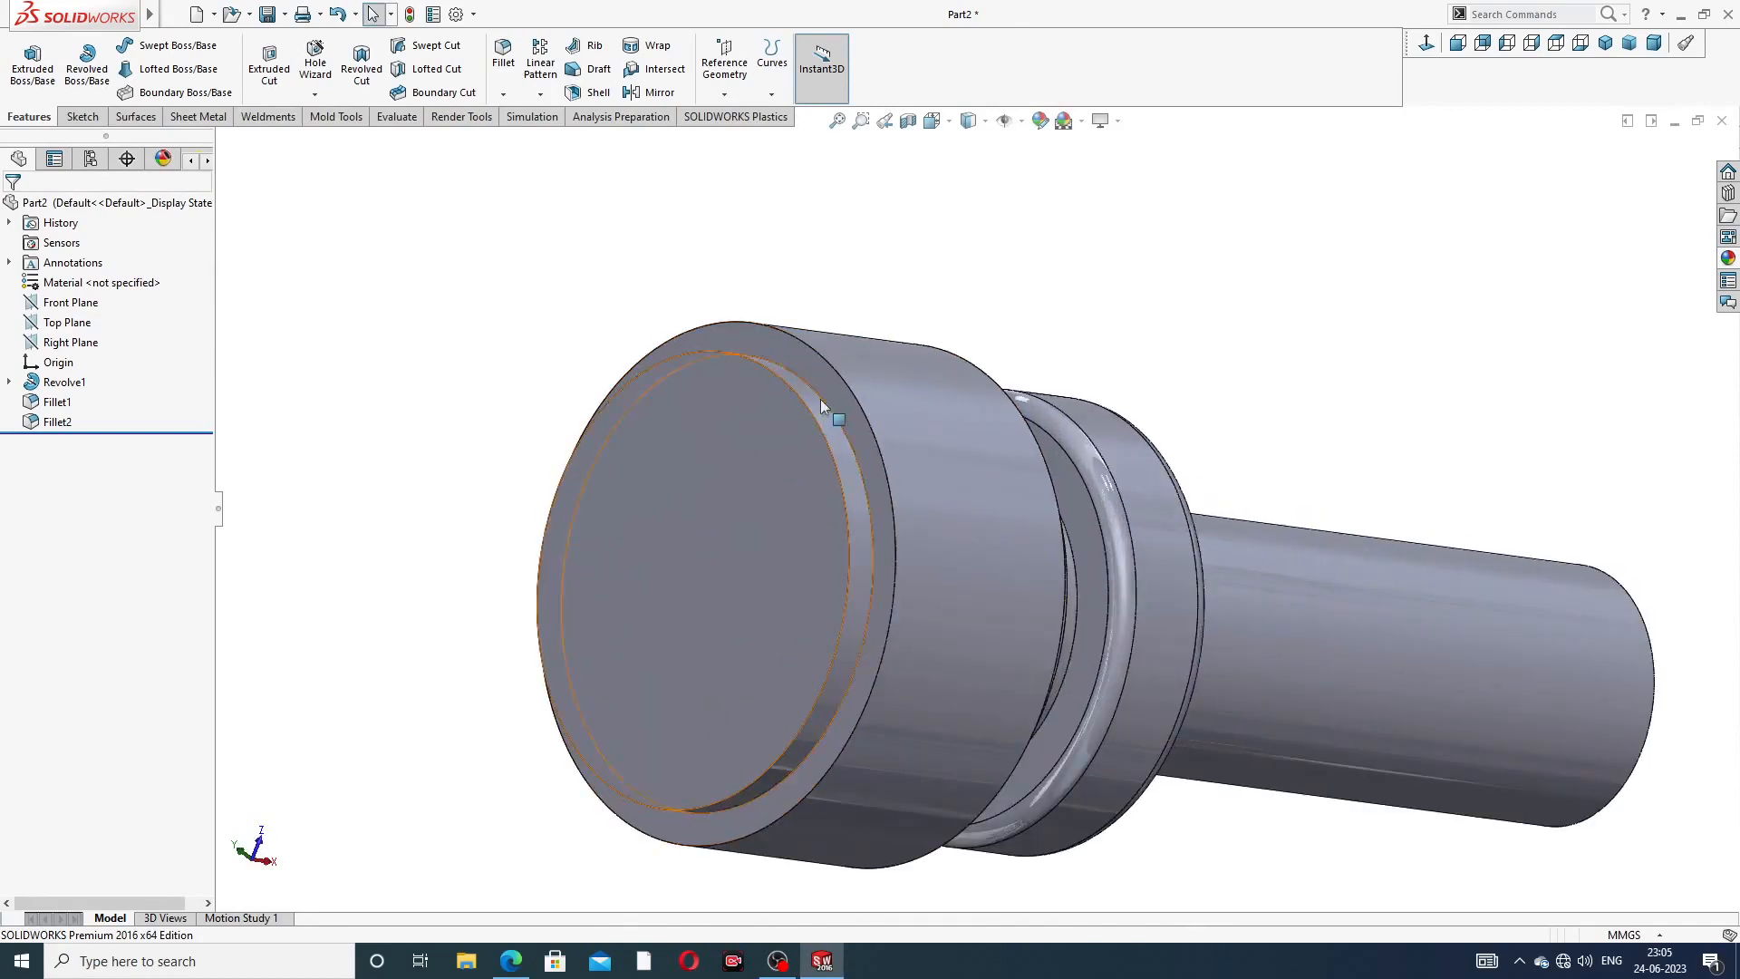
{"action": "left_click", "coordinate": [822, 377]}
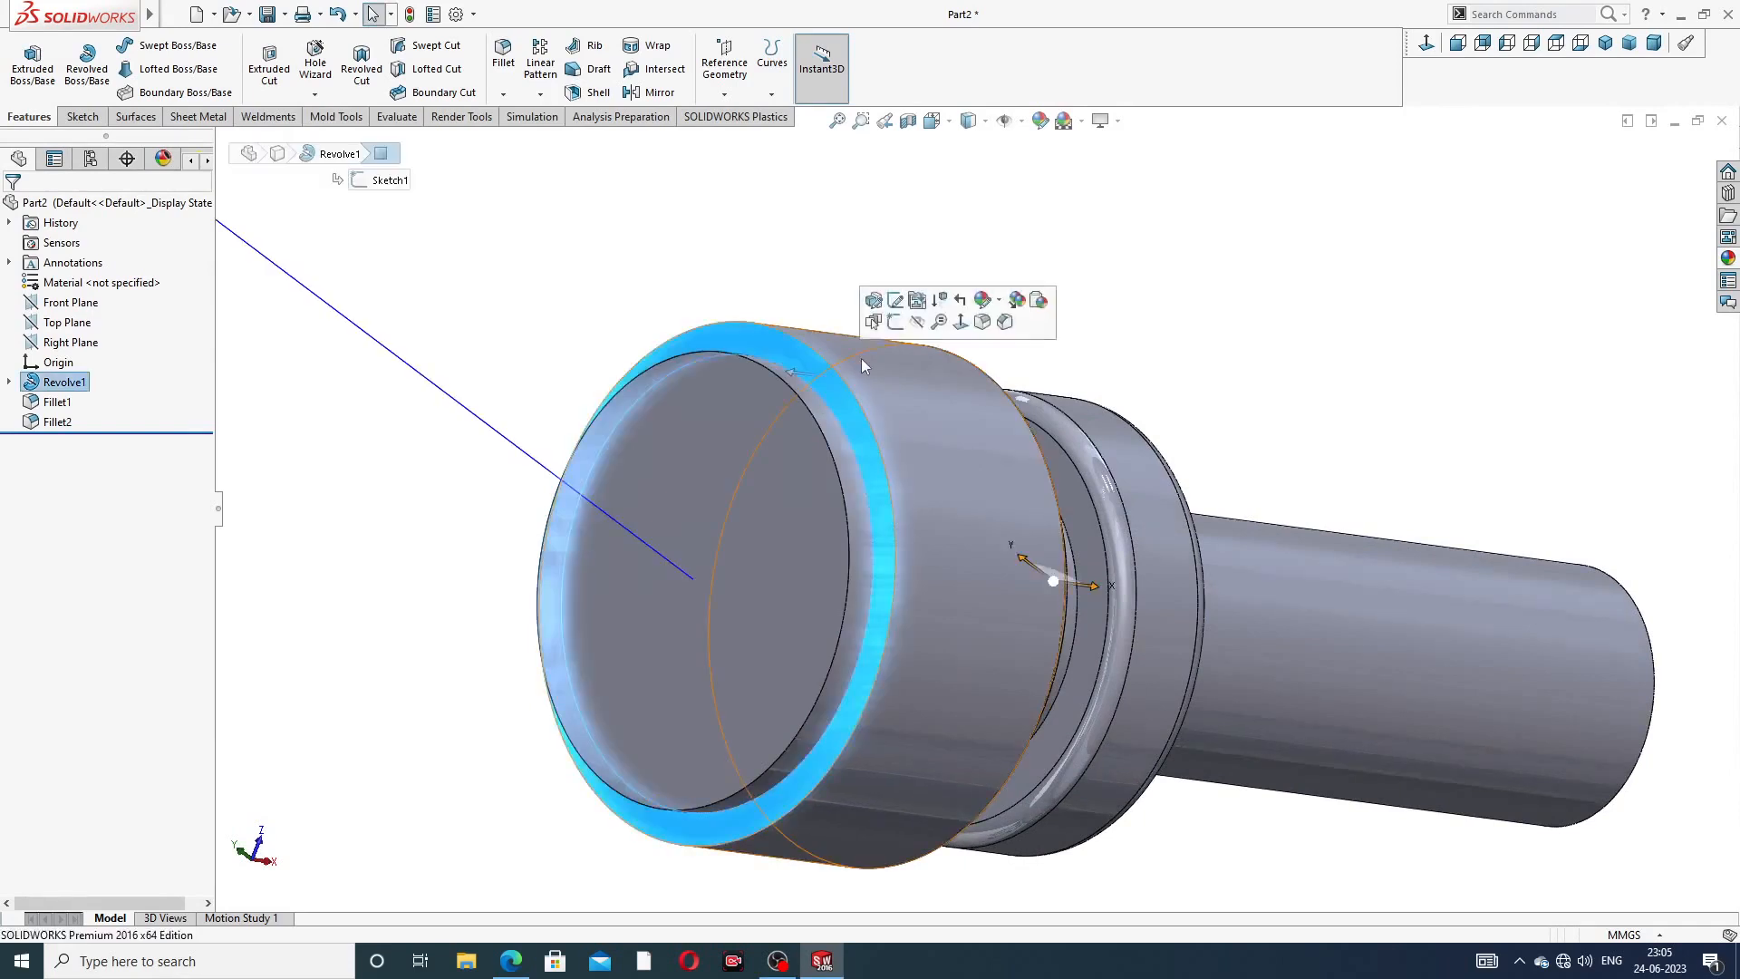
{"action": "left_click", "coordinate": [896, 300]}
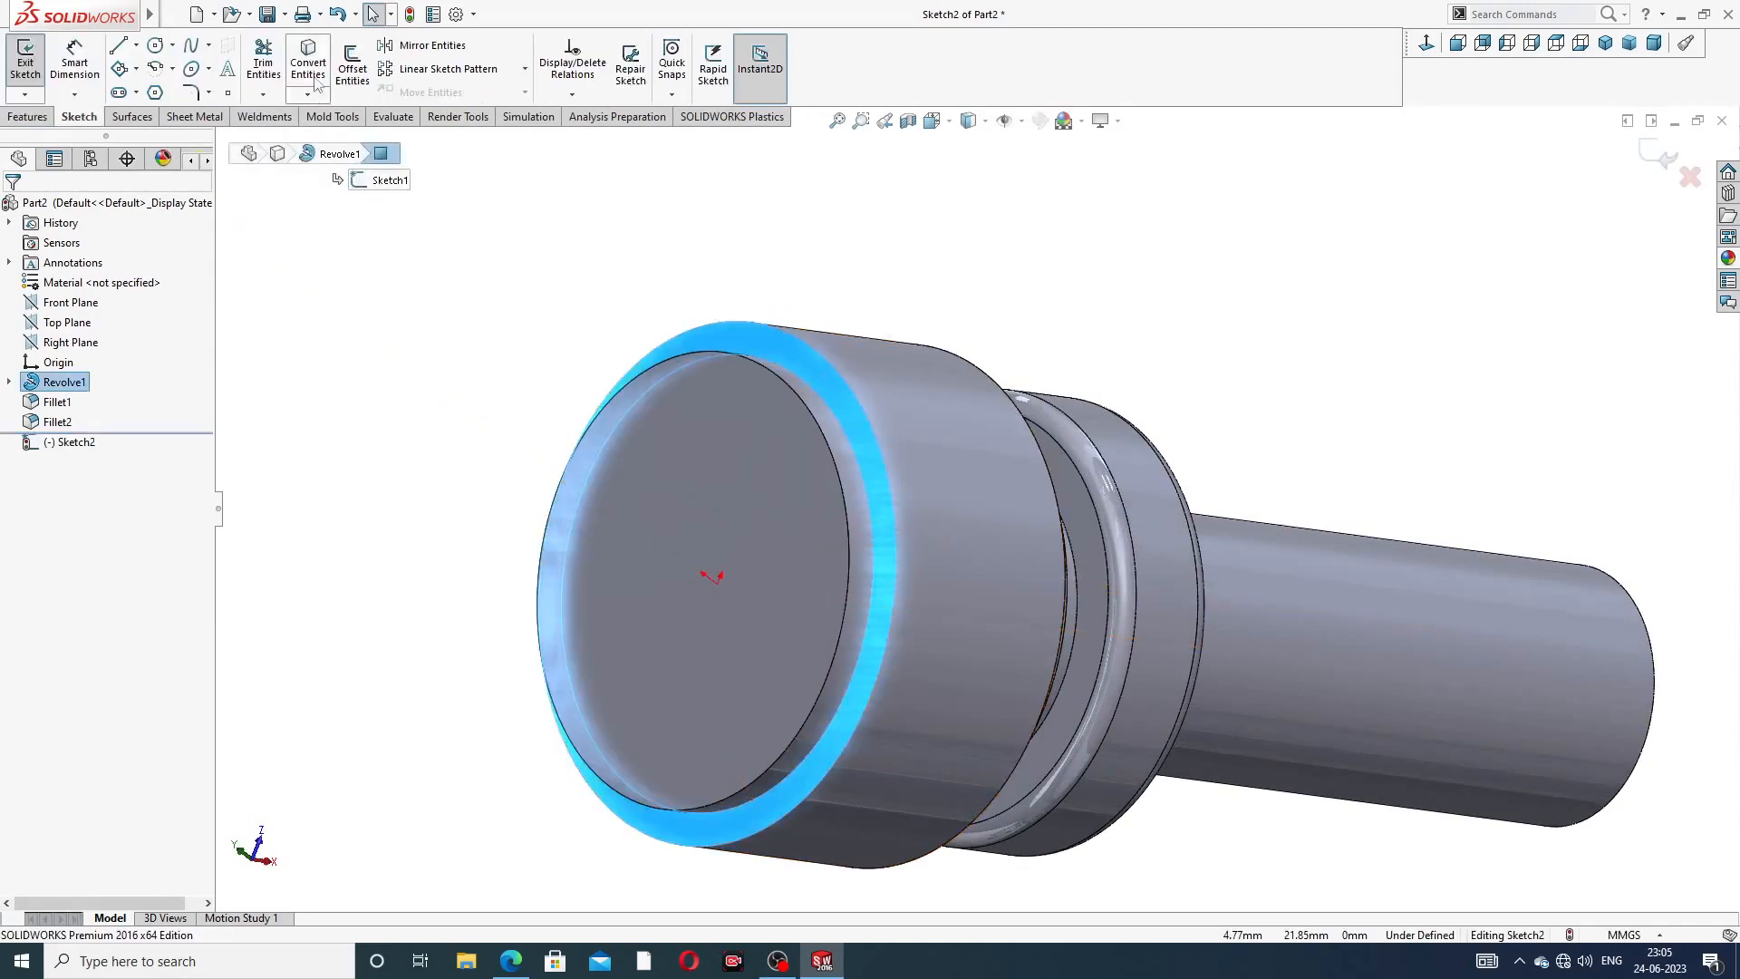
{"action": "left_click", "coordinate": [795, 341]}
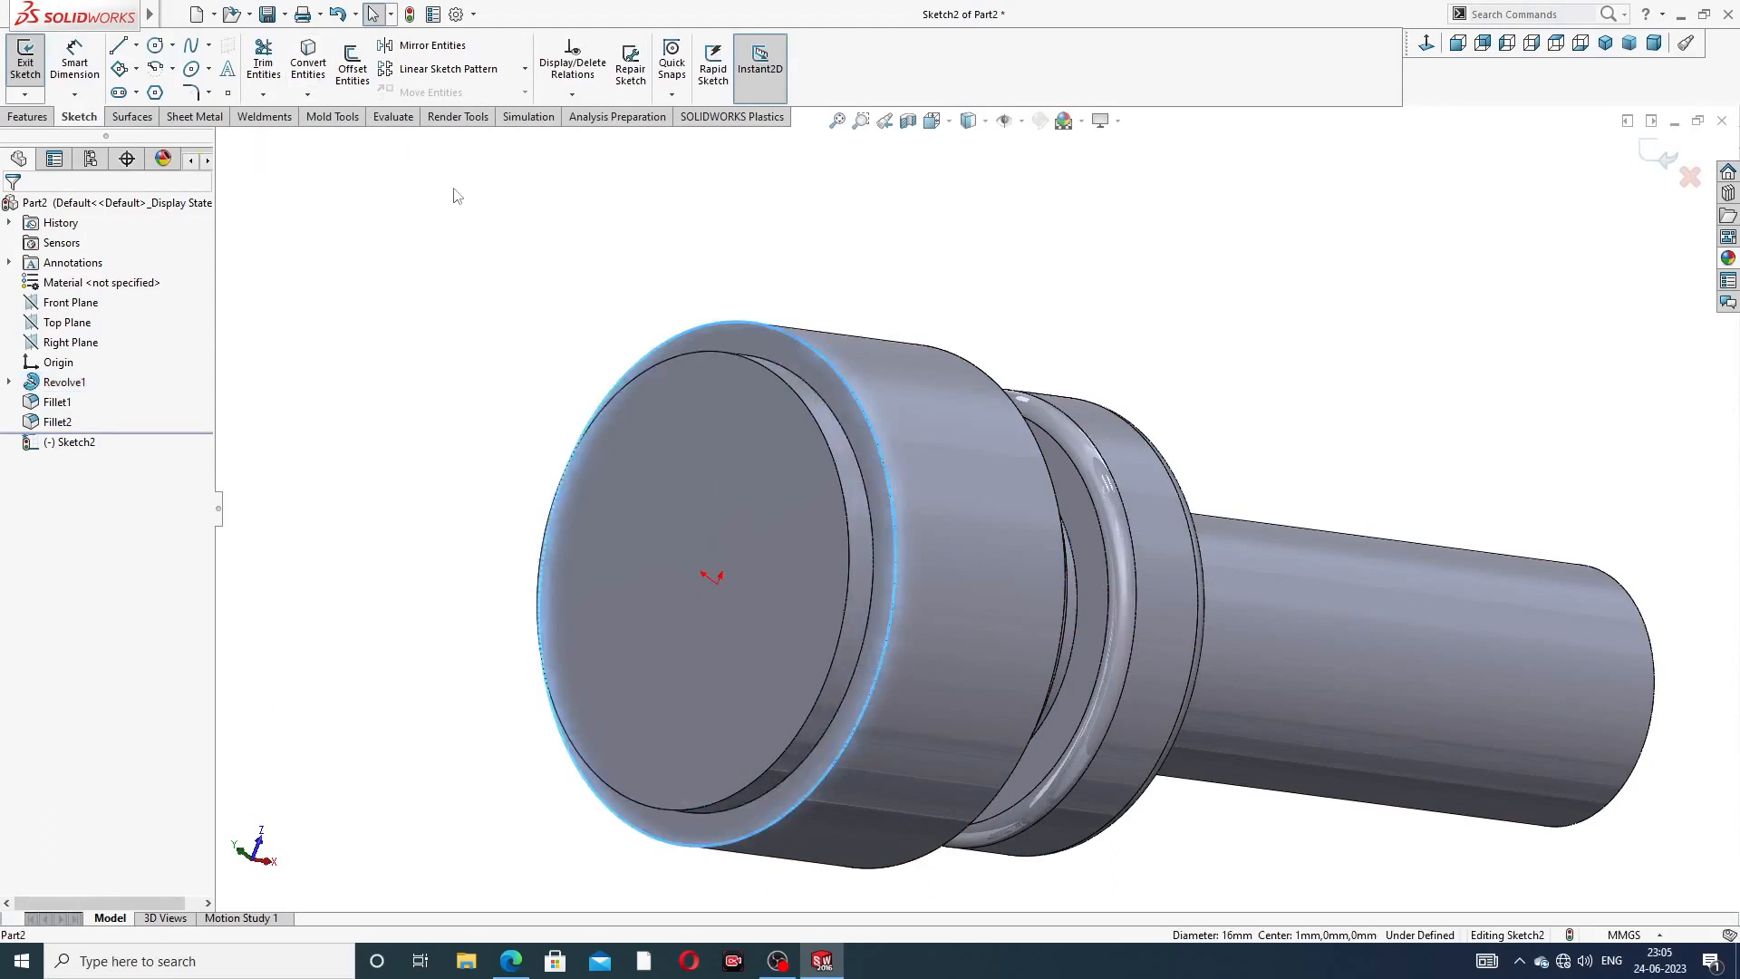
{"action": "left_click", "coordinate": [353, 73]}
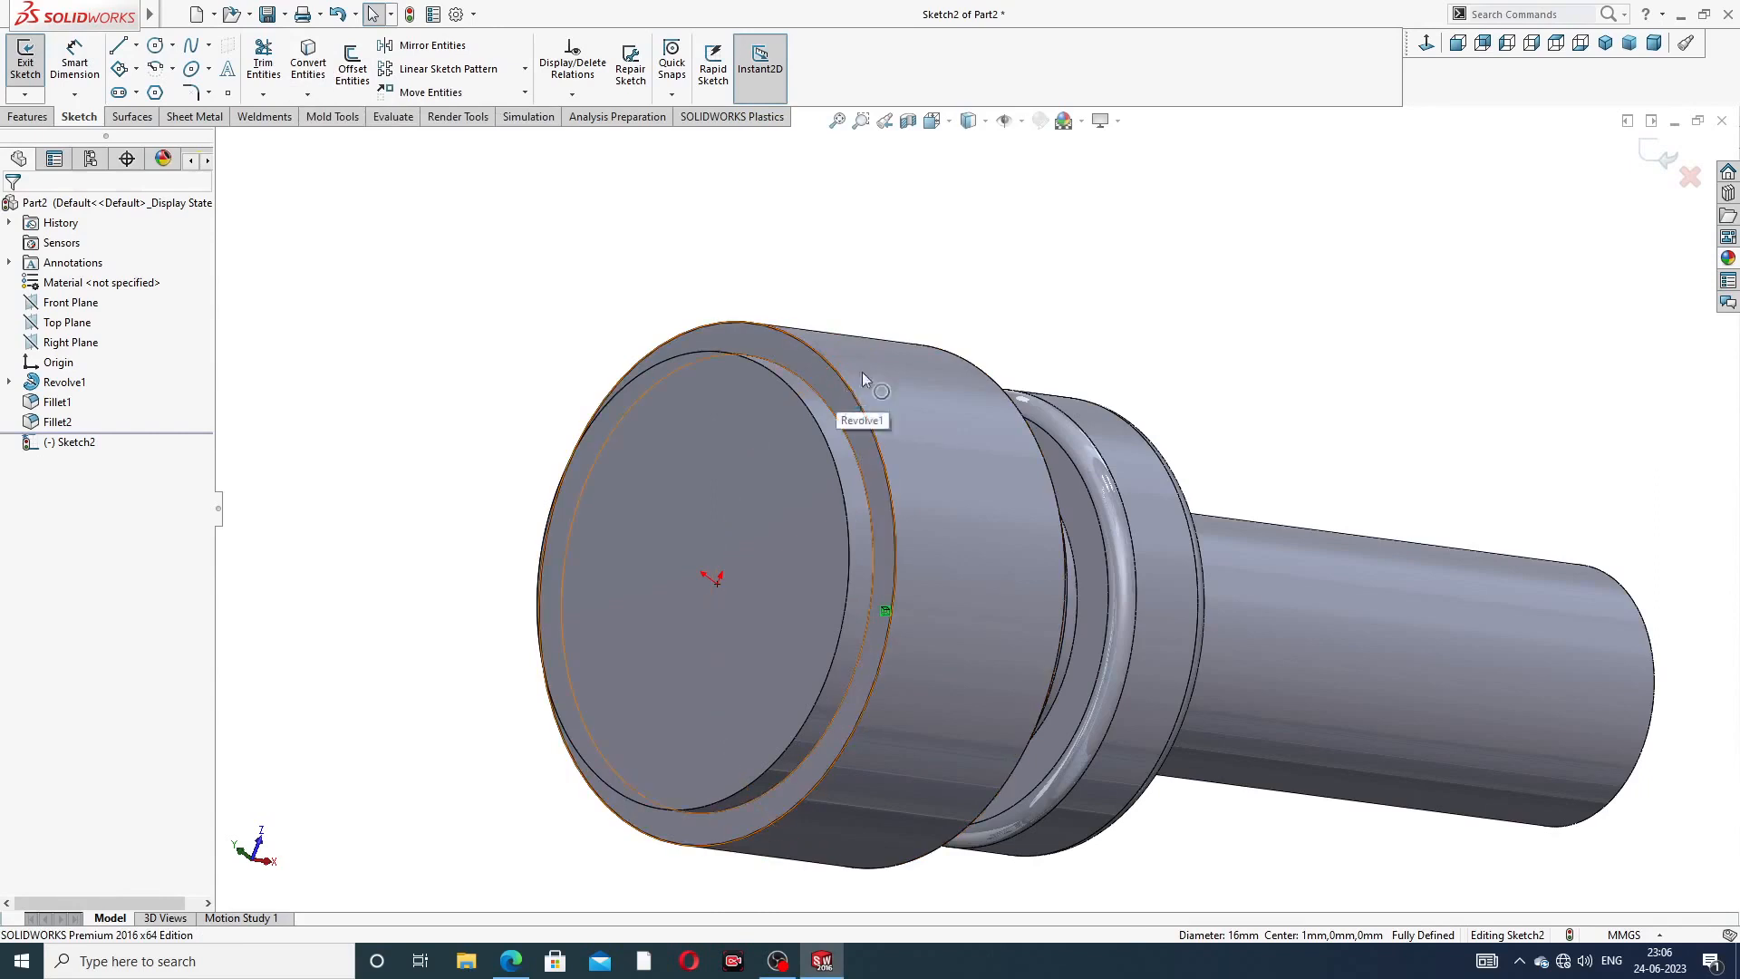
- Finish the circle sketch and start a new sketch on the head's ring-shaped end face, viewed straight on
{"action": "left_click", "coordinate": [1661, 157]}
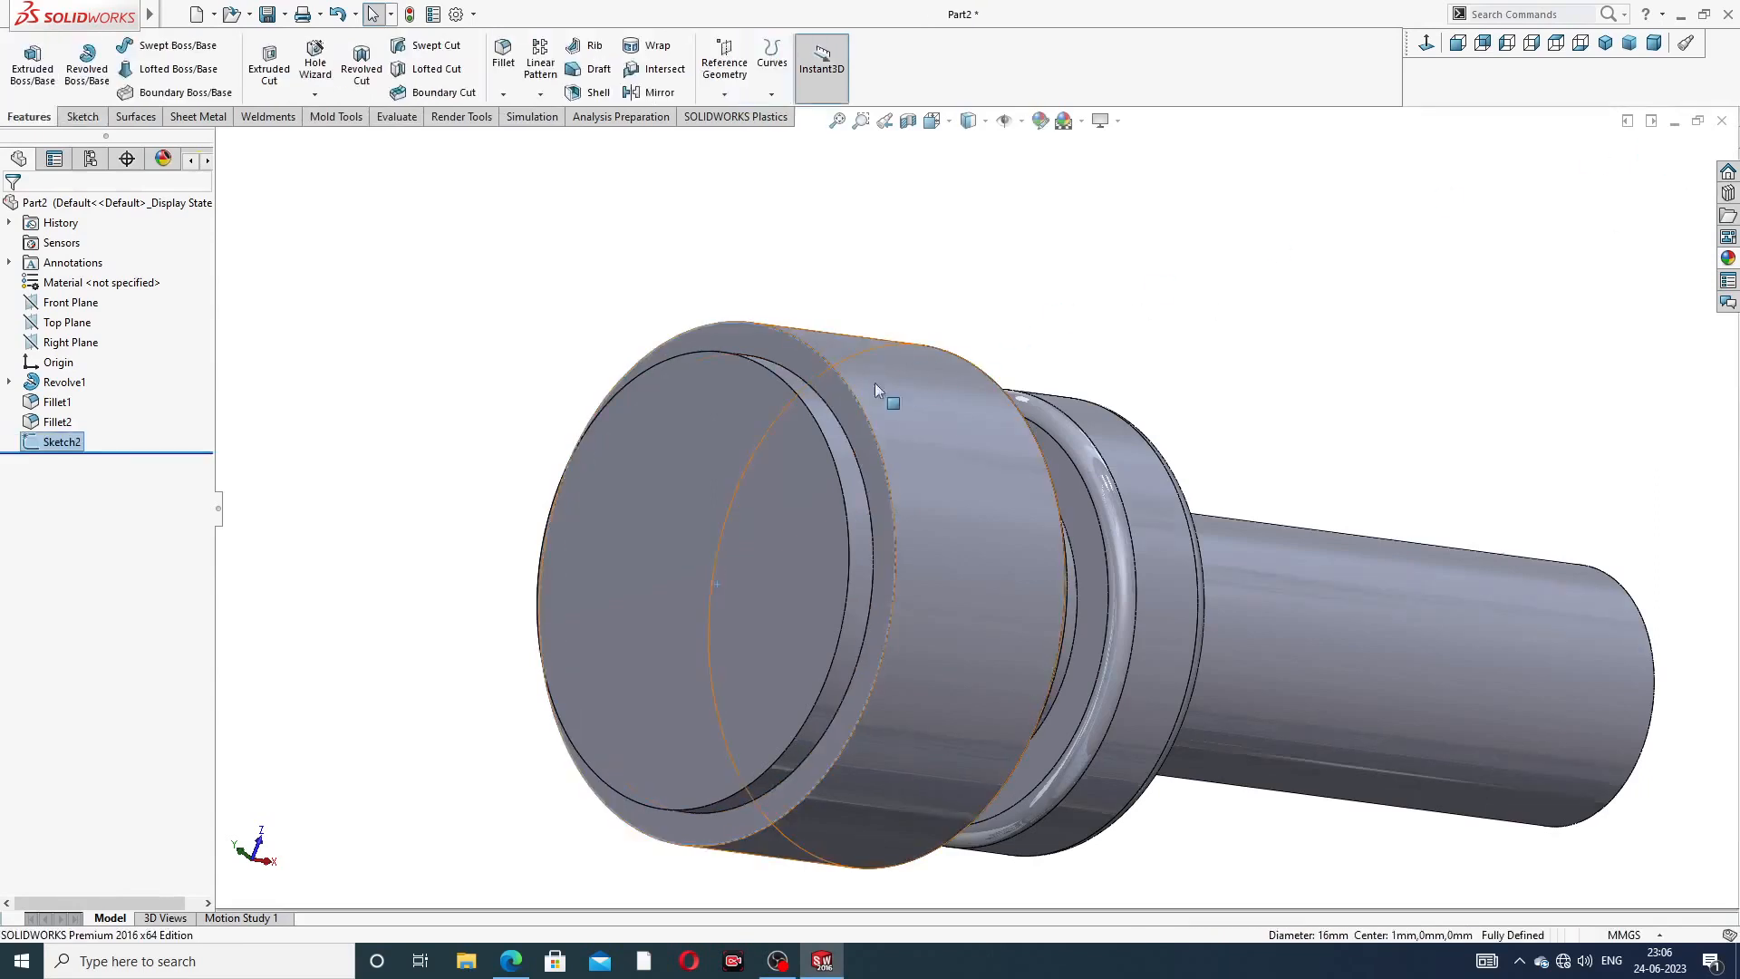
{"action": "left_click", "coordinate": [818, 378]}
{"action": "left_click", "coordinate": [890, 323]}
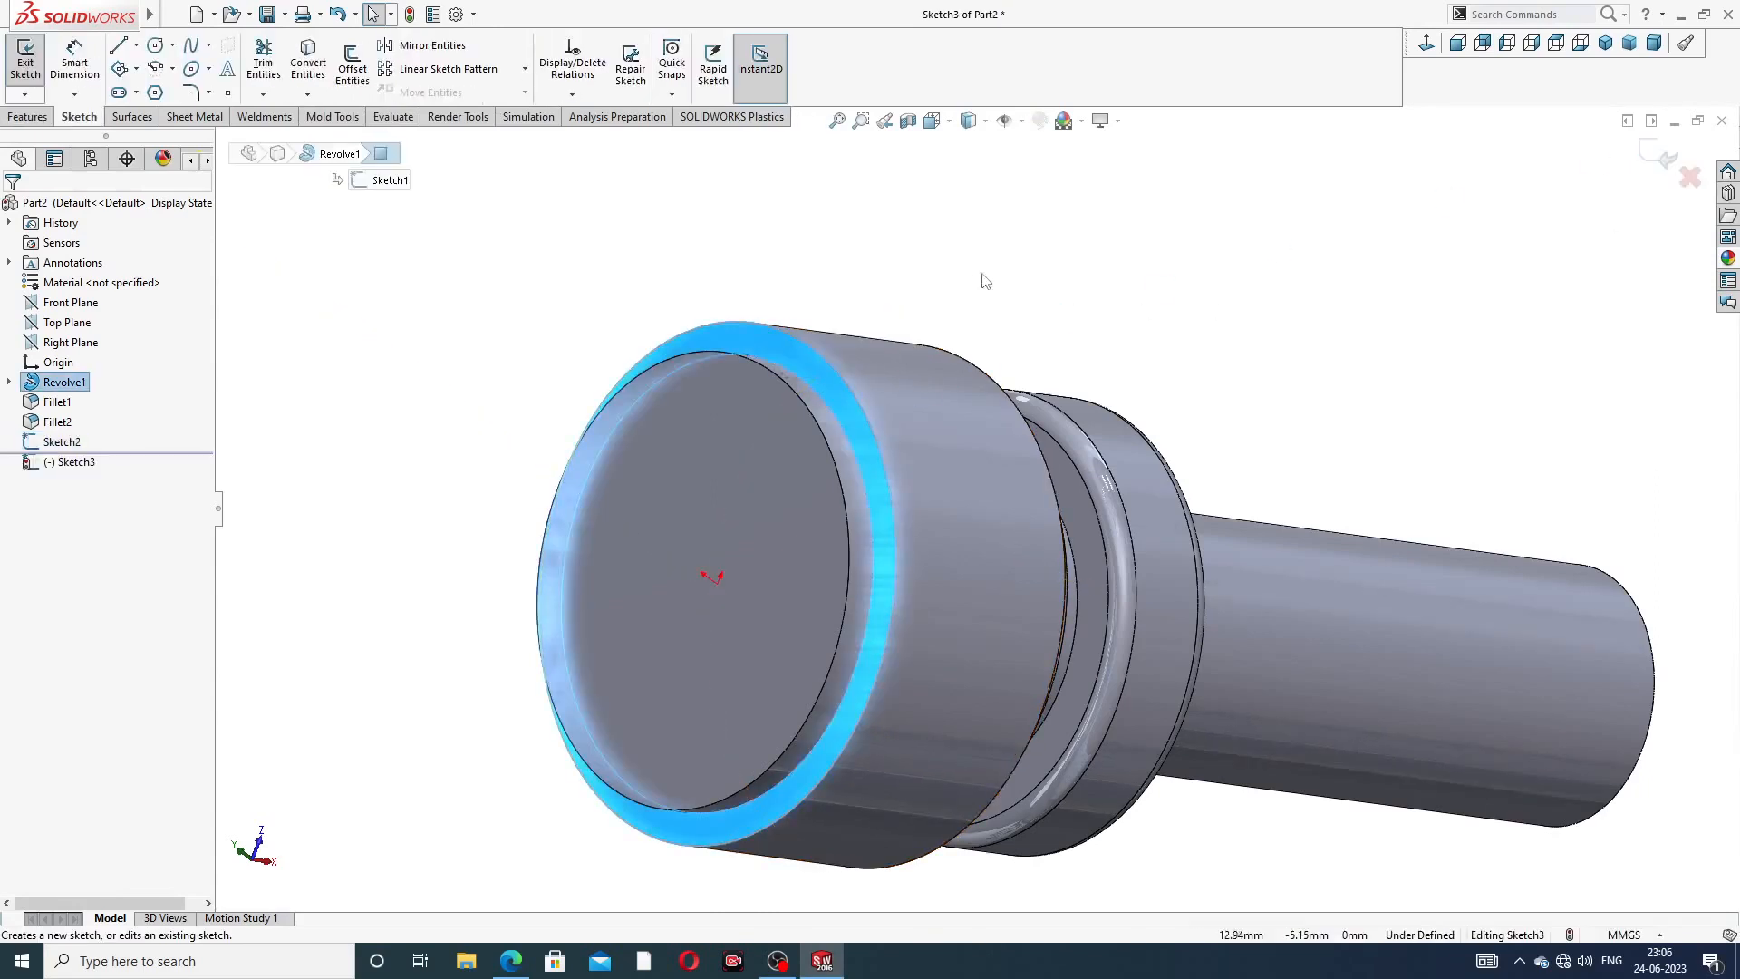
{"action": "left_click", "coordinate": [1426, 44]}
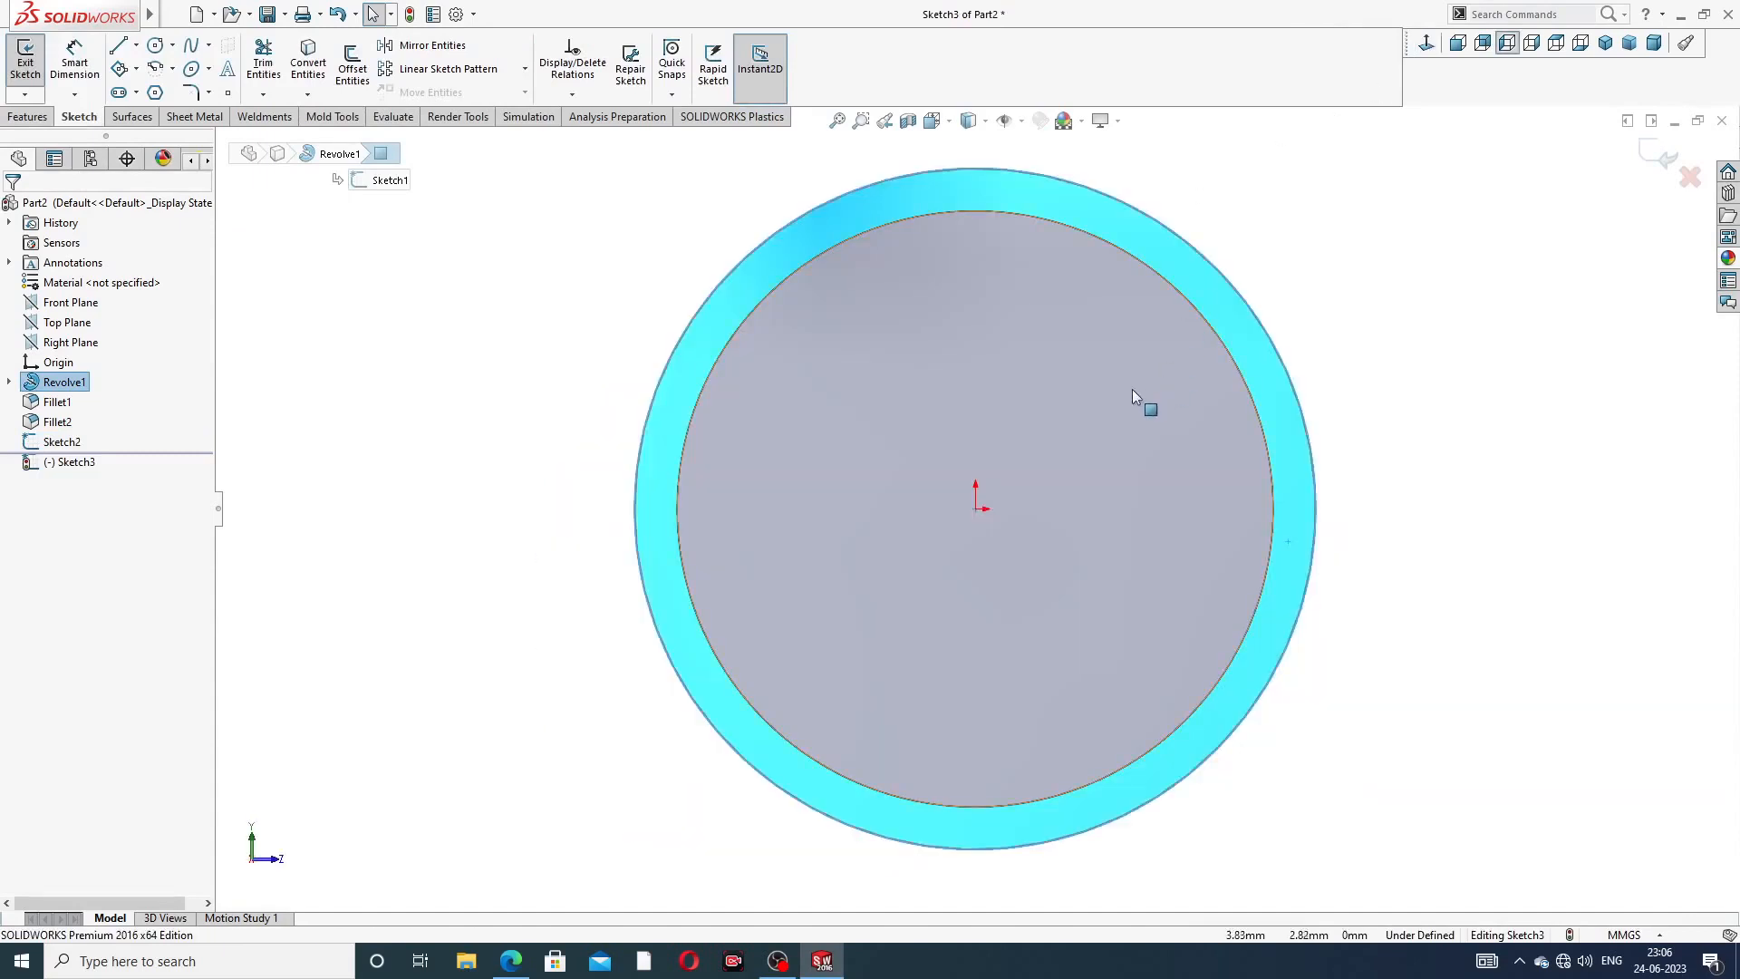
- Sketch a horizontal centerline 8 mm long from the origin to the head's outer circle
{"action": "left_click", "coordinate": [136, 44]}
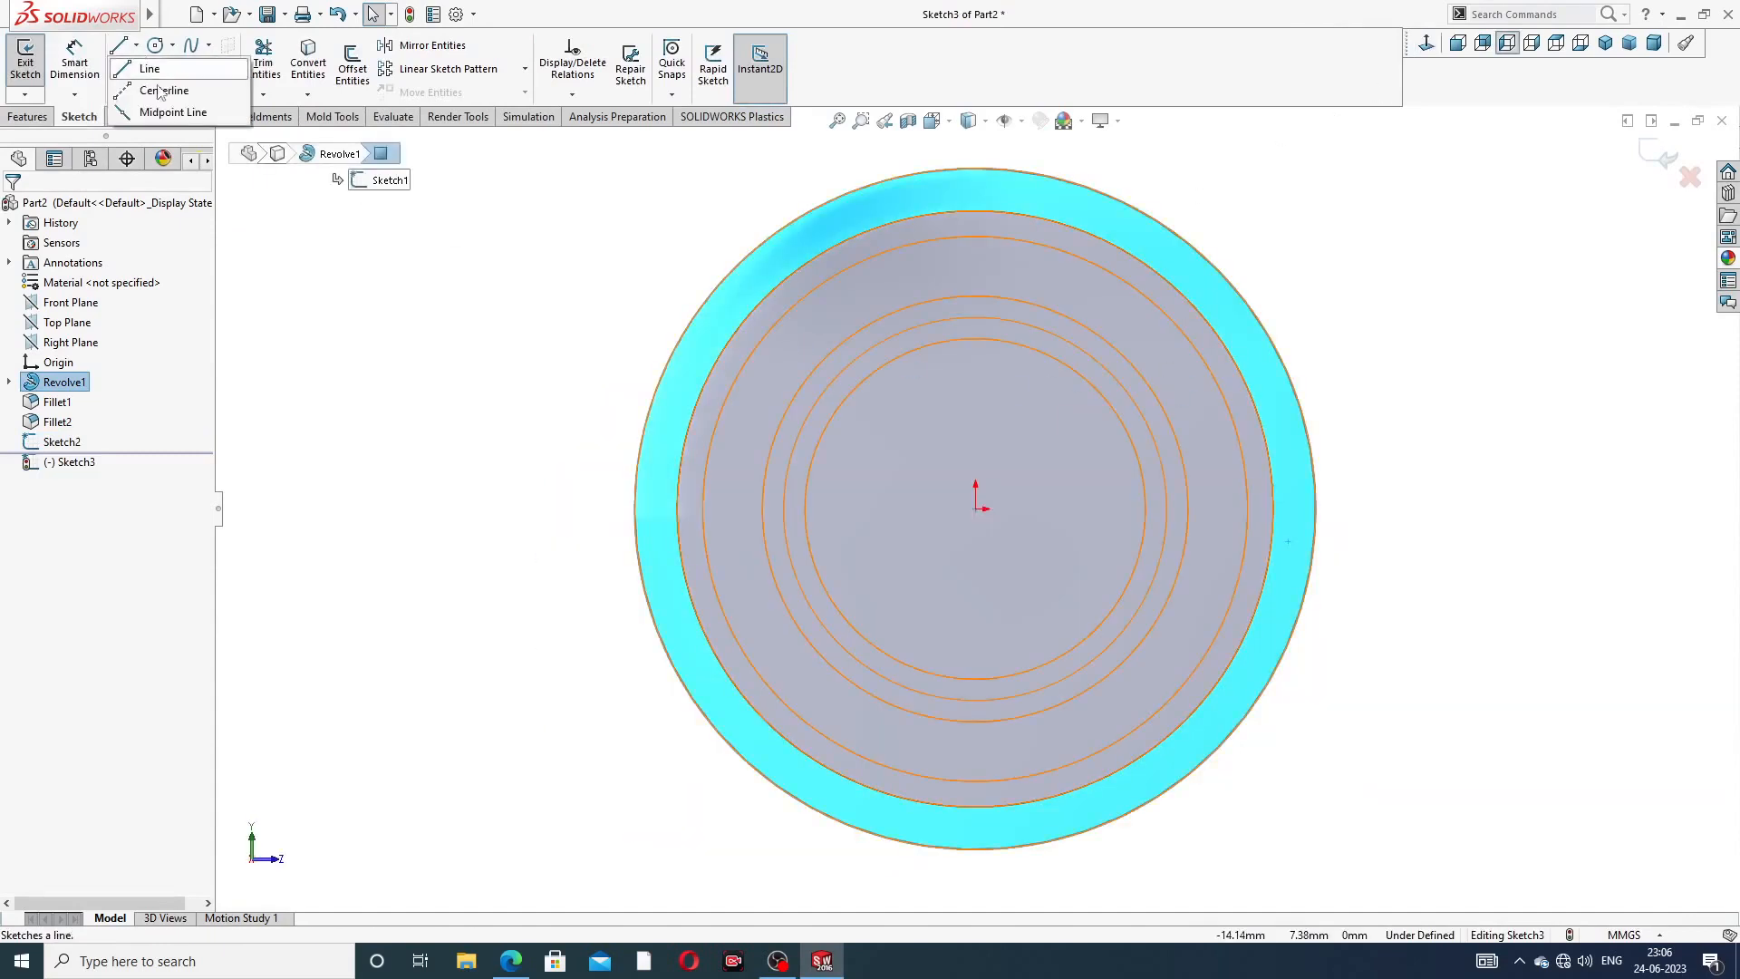
{"action": "left_click", "coordinate": [168, 91]}
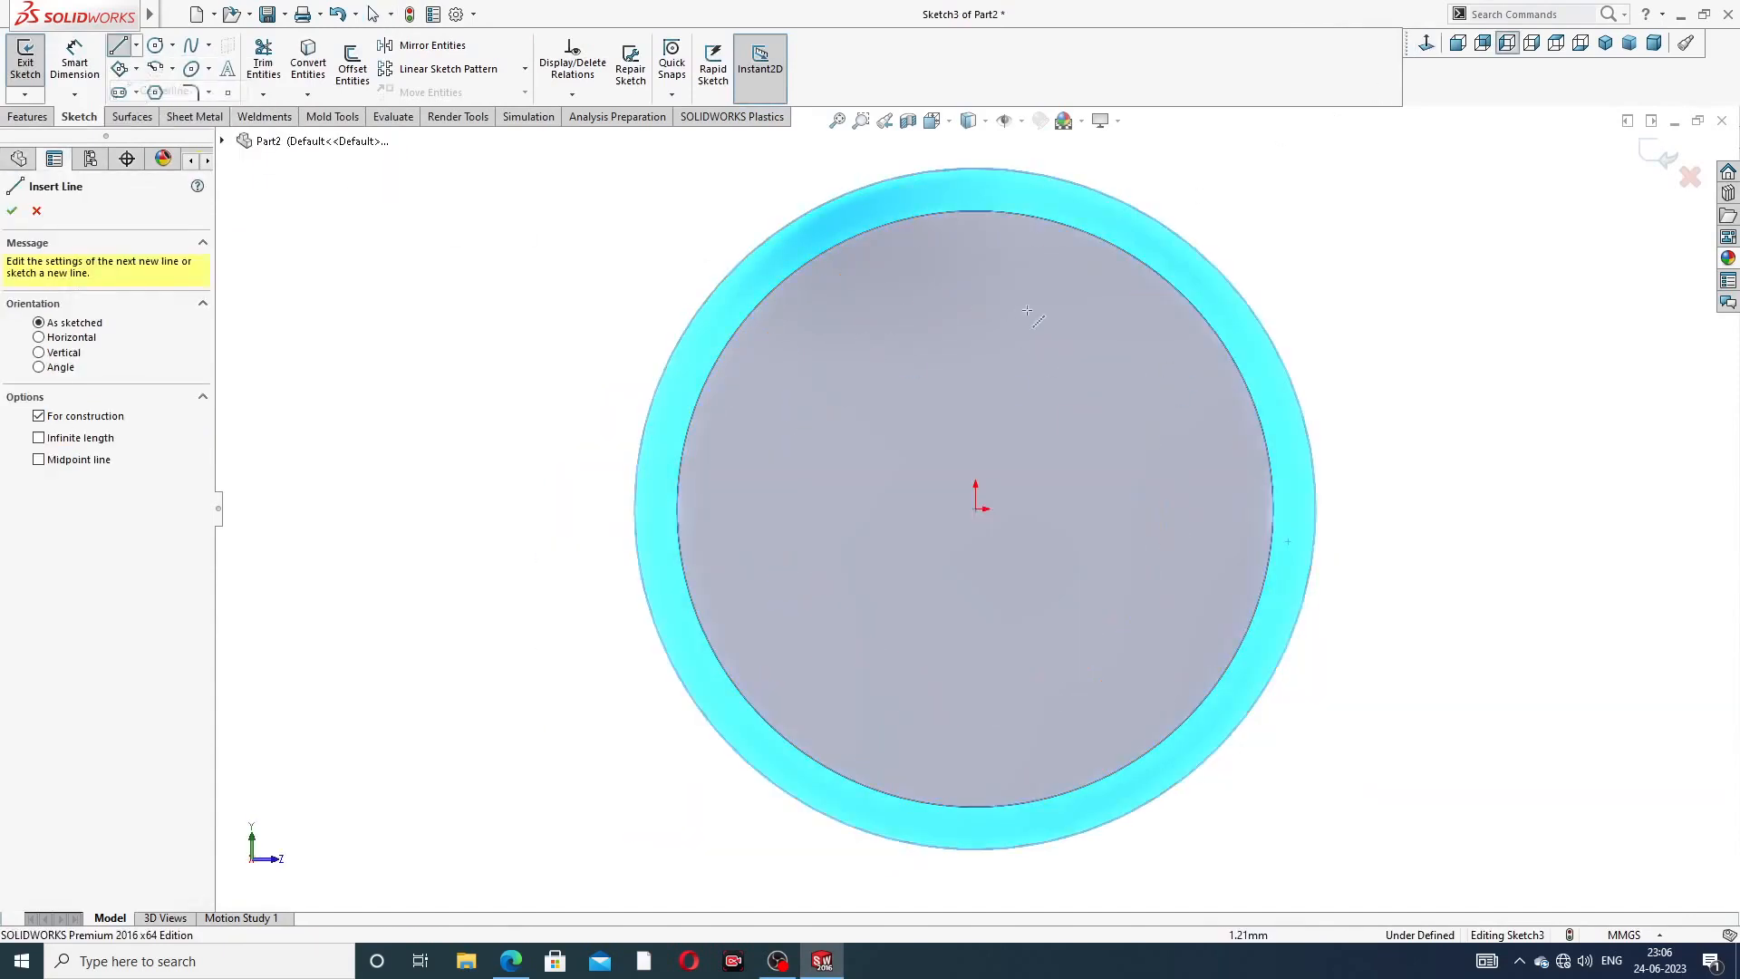
{"action": "left_click", "coordinate": [975, 508]}
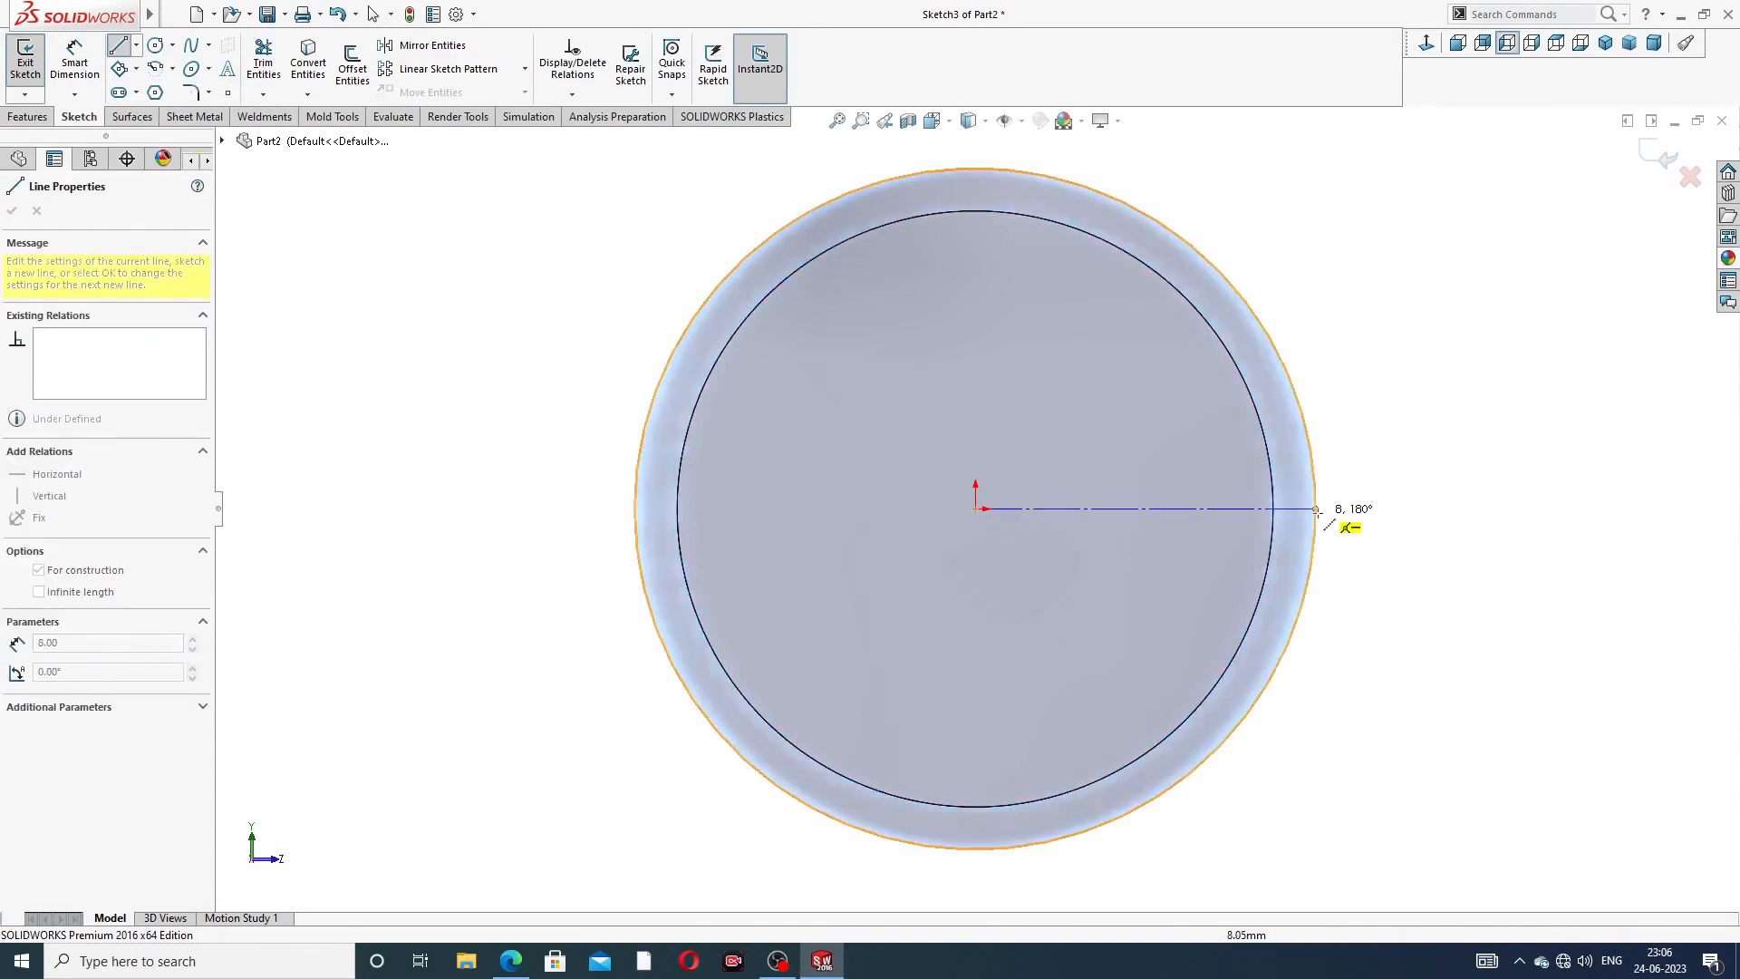
{"action": "left_click", "coordinate": [1316, 508]}
{"action": "right_click", "coordinate": [1418, 413]}
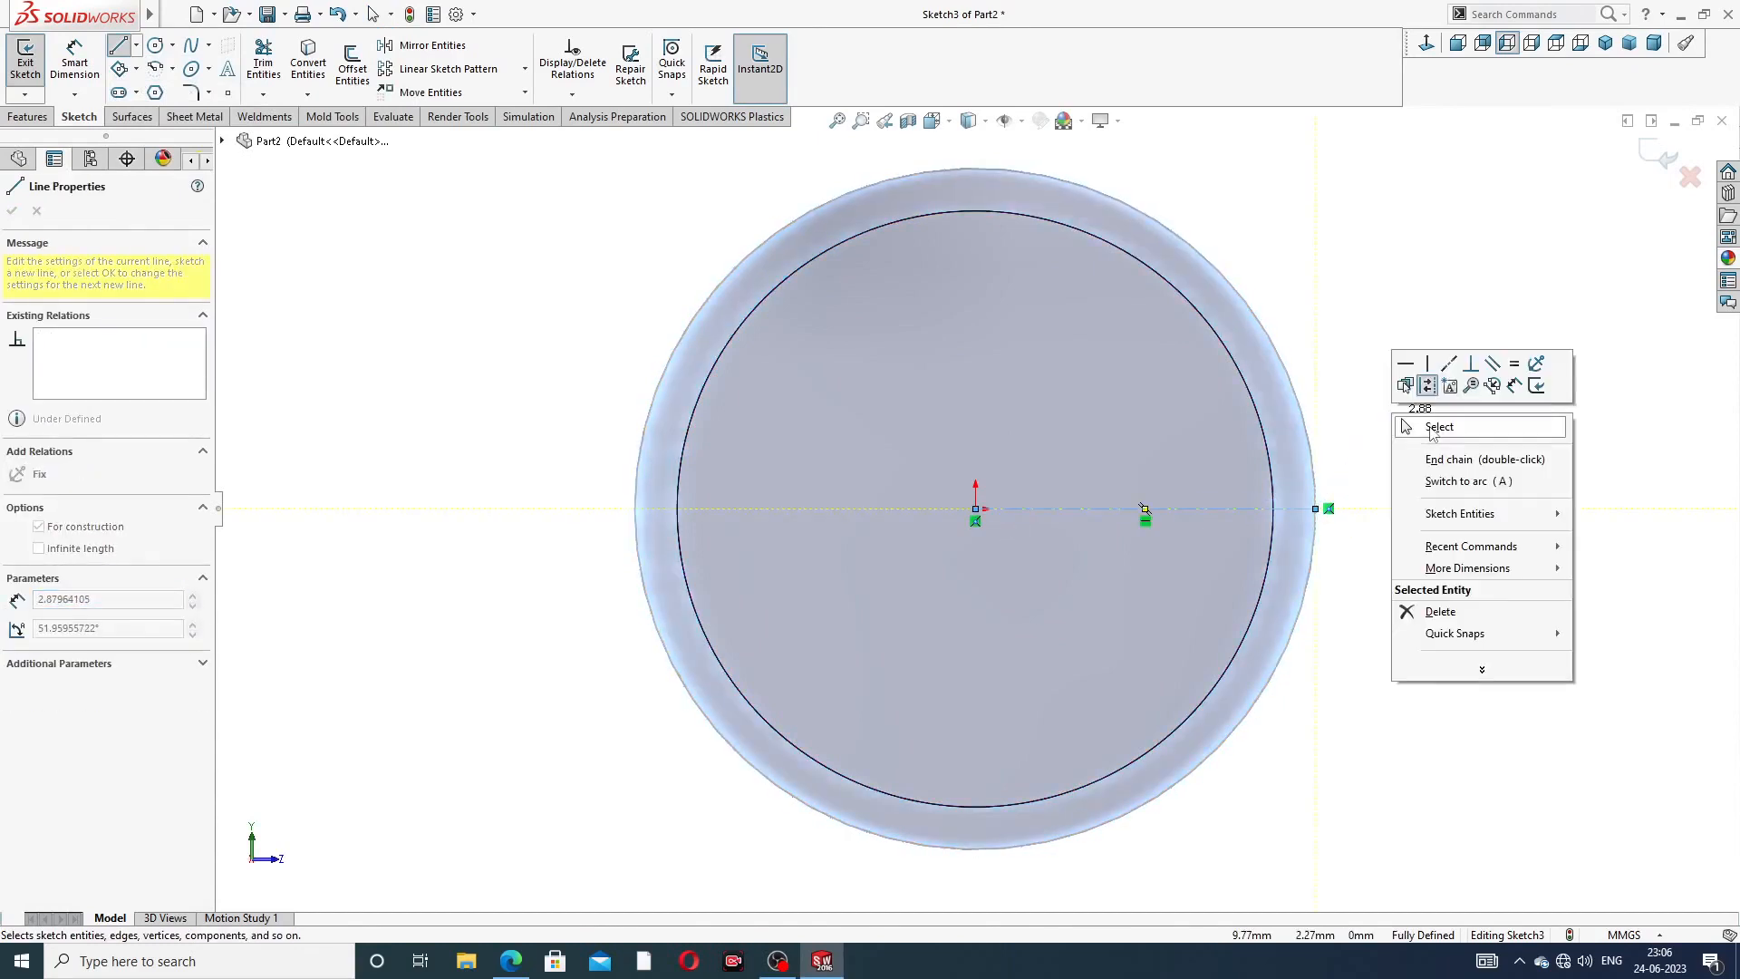
{"action": "left_click", "coordinate": [1424, 424]}
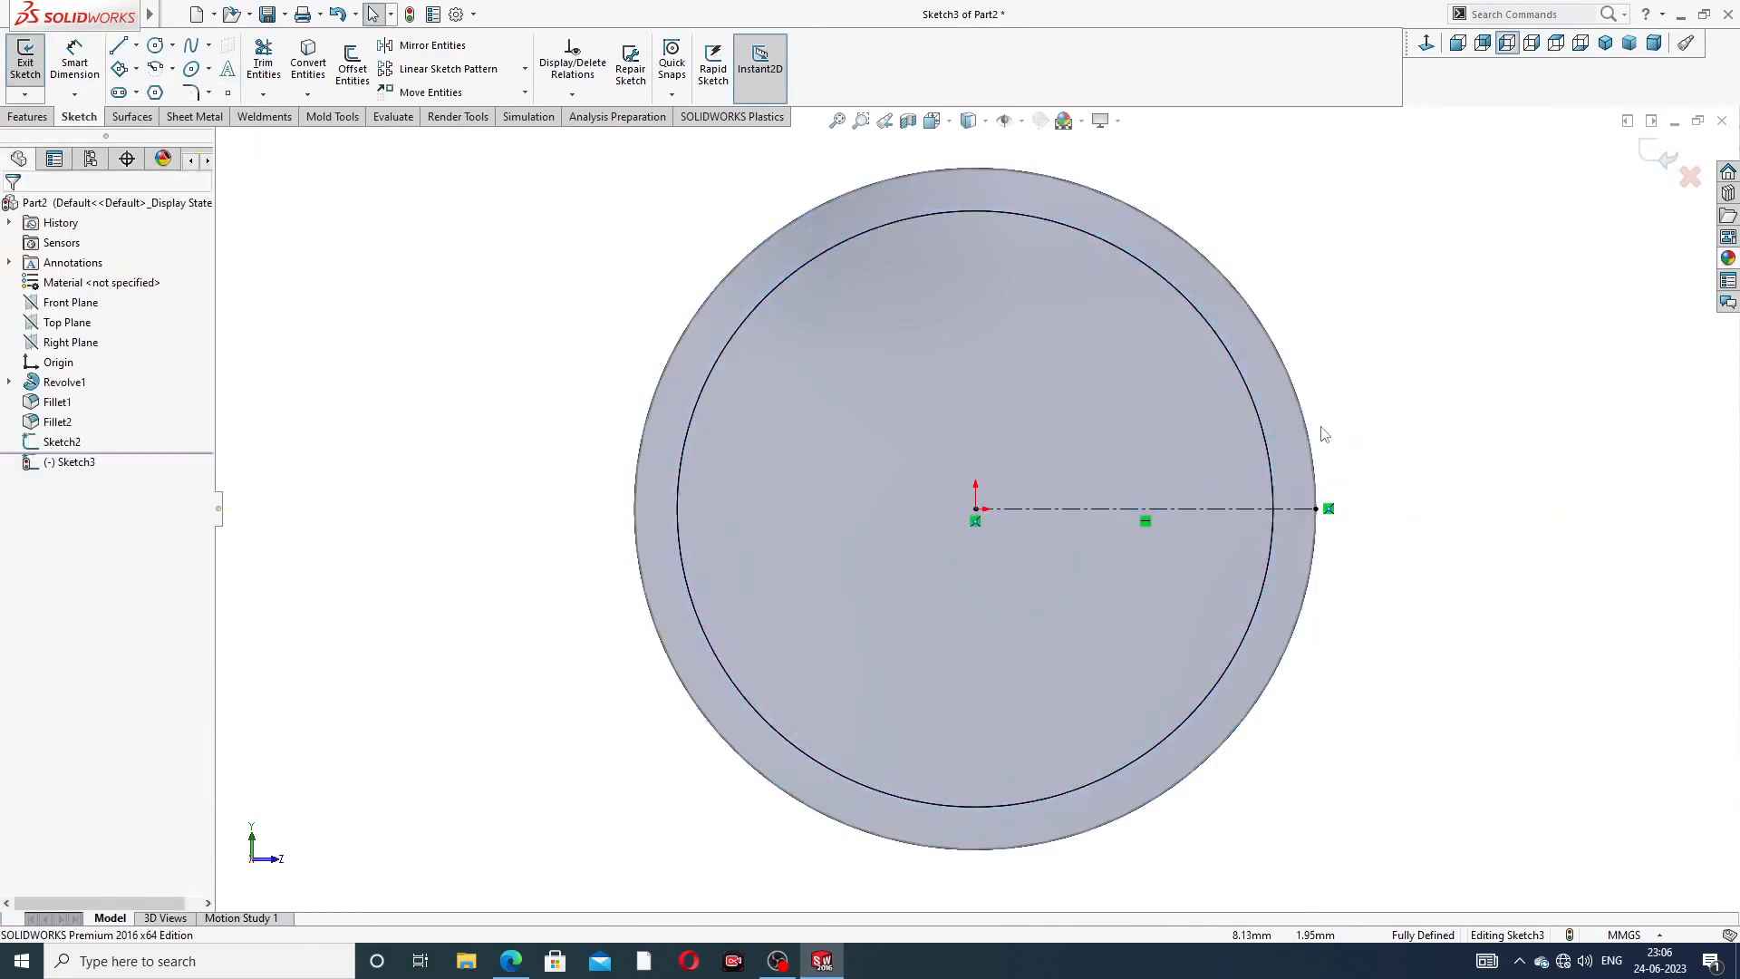
- Sketch a tilted 3 Point Center Rectangle centered on the centerline's outer end
{"action": "left_click", "coordinate": [137, 70]}
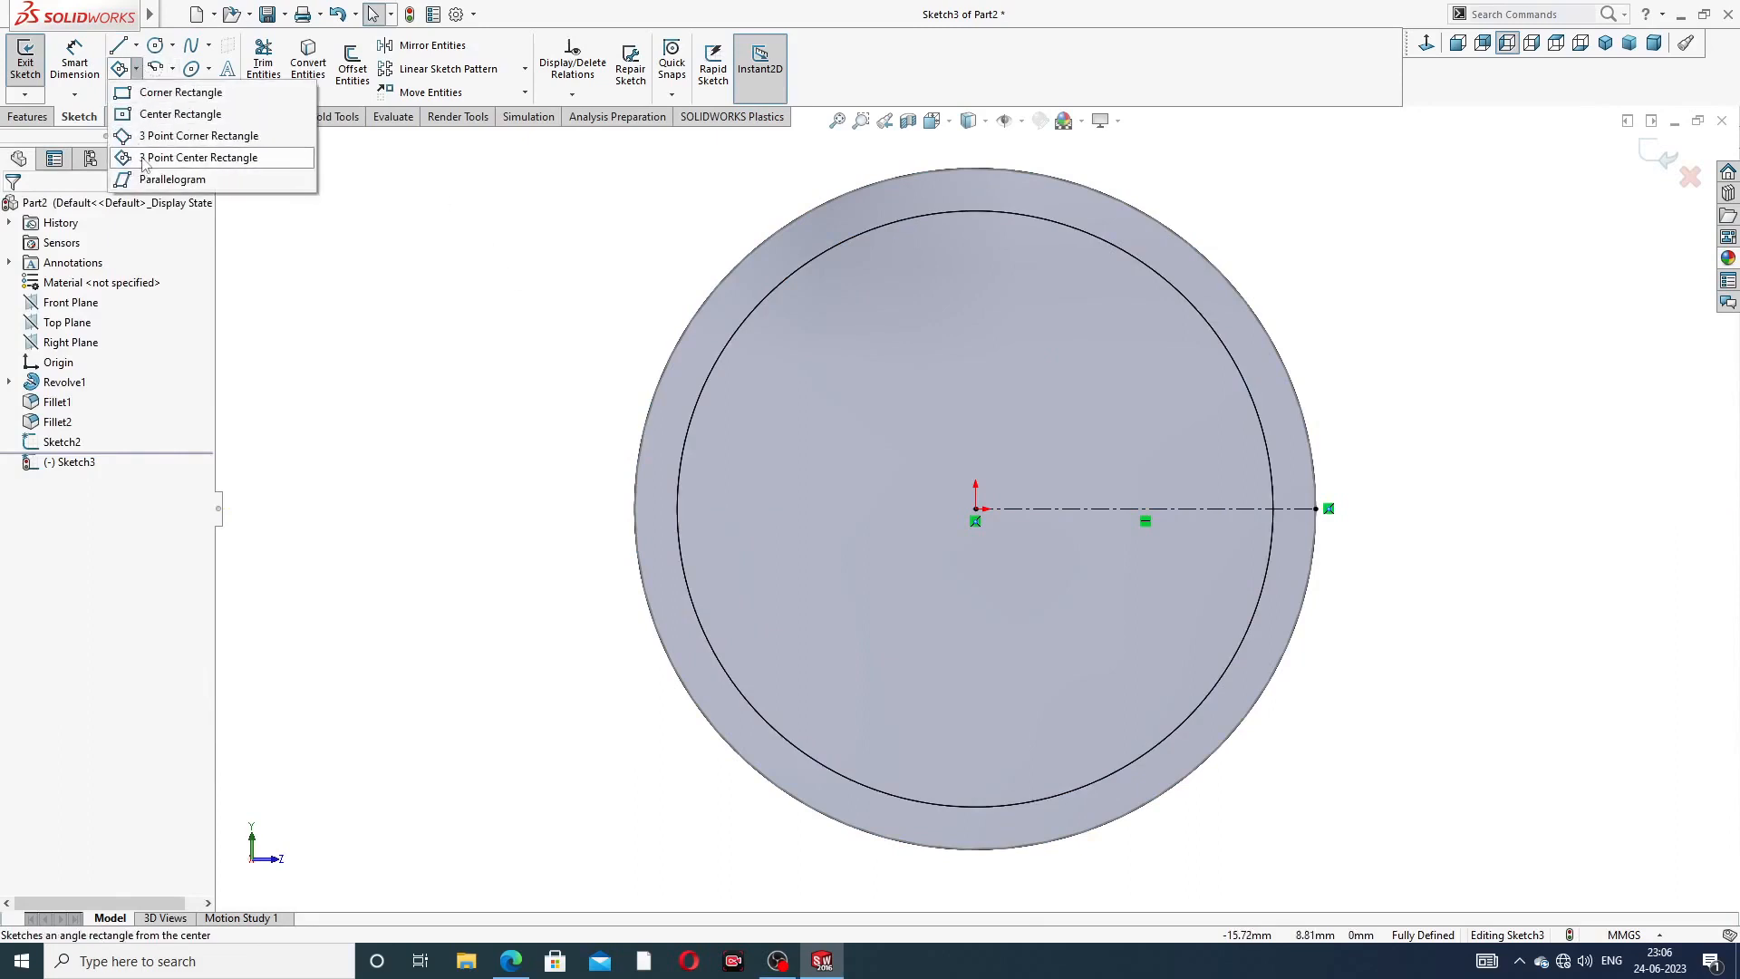
{"action": "left_click", "coordinate": [244, 159]}
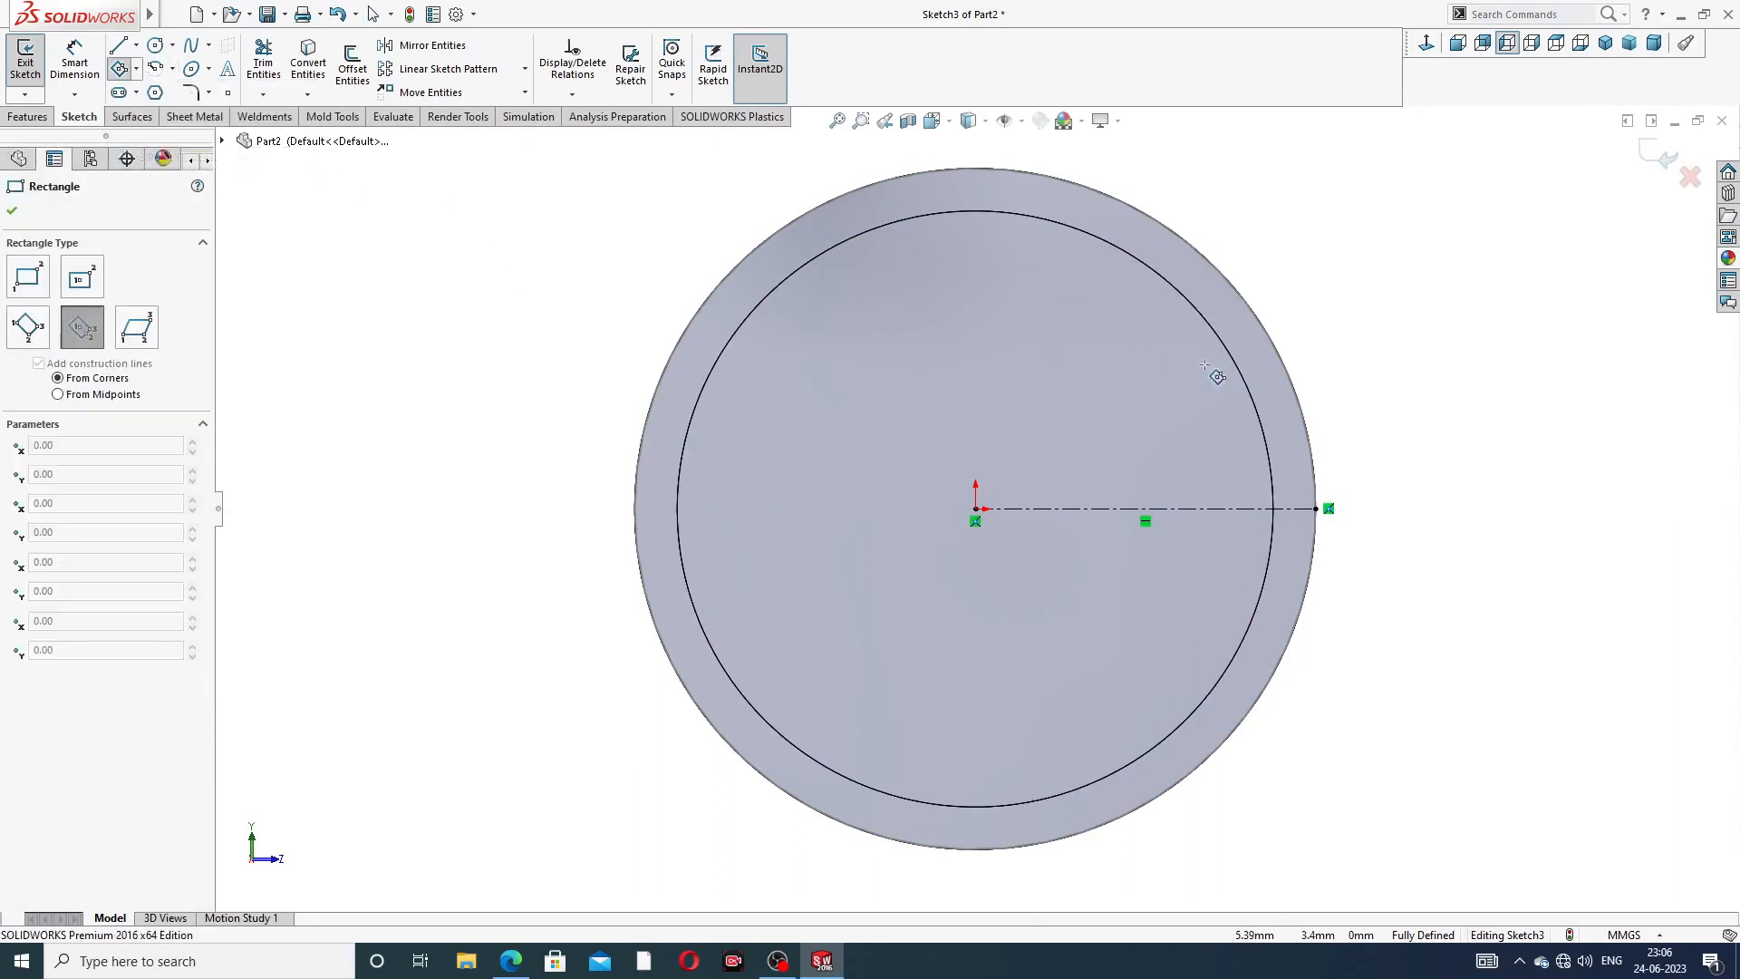
{"action": "scroll", "coordinate": [1366, 520], "scroll_direction": "down", "scroll_amount": 4}
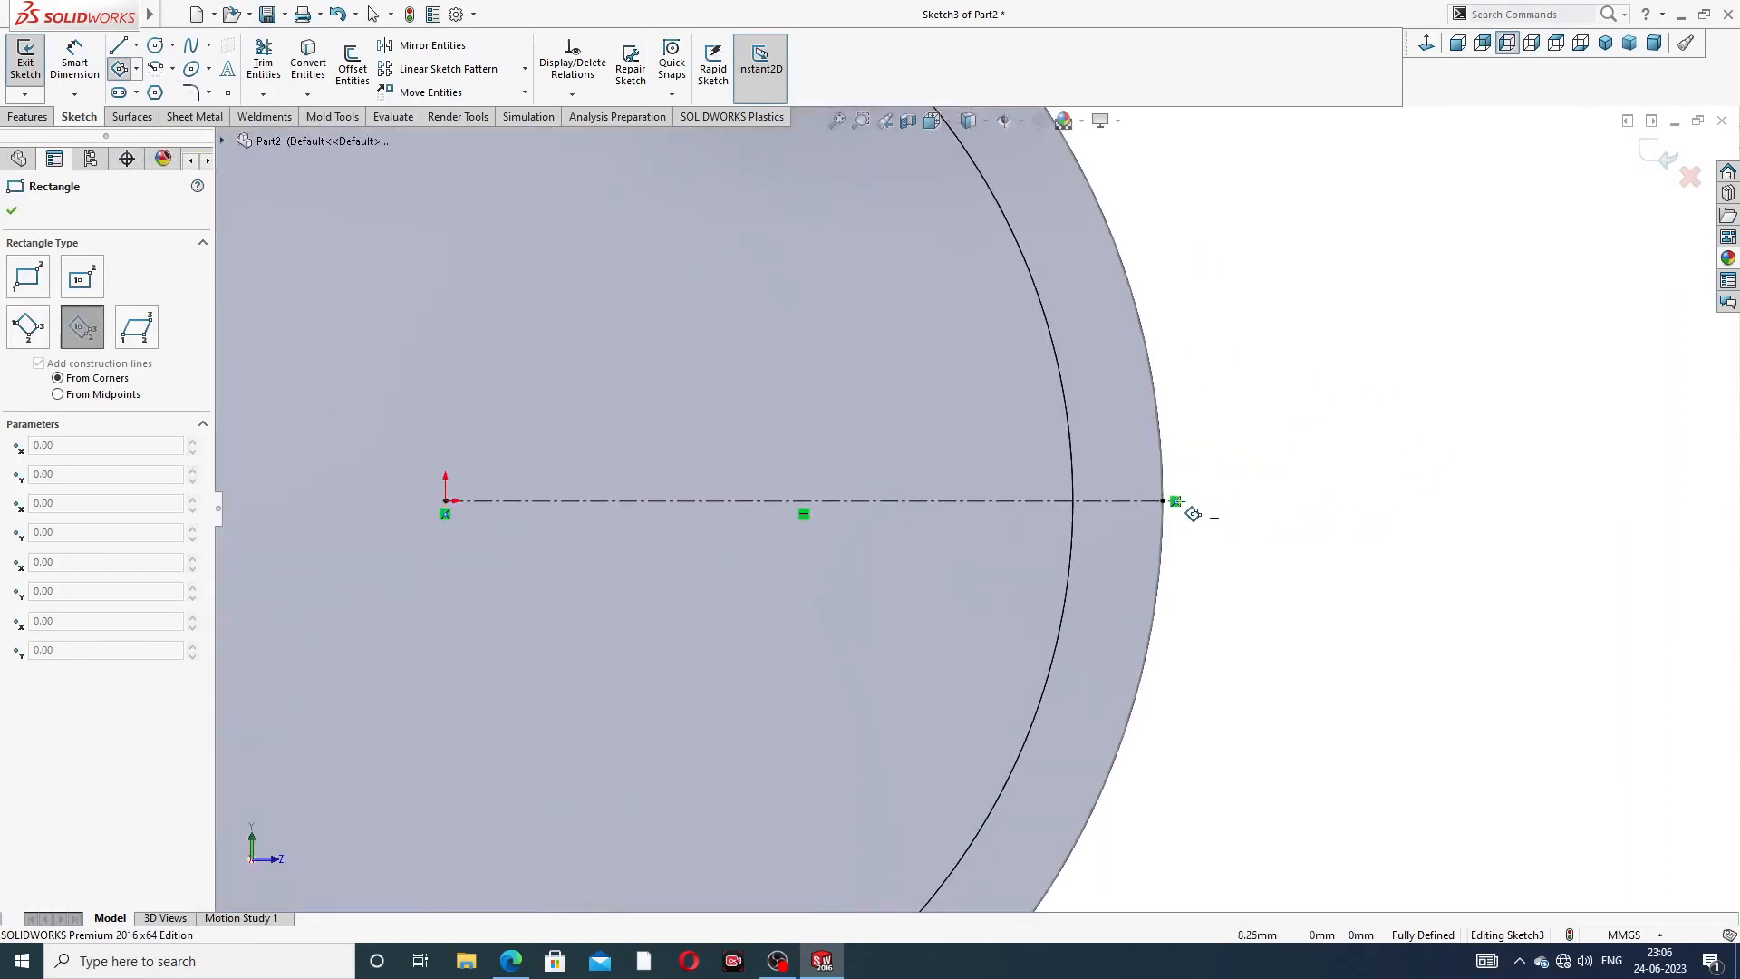
{"action": "left_click", "coordinate": [1163, 501]}
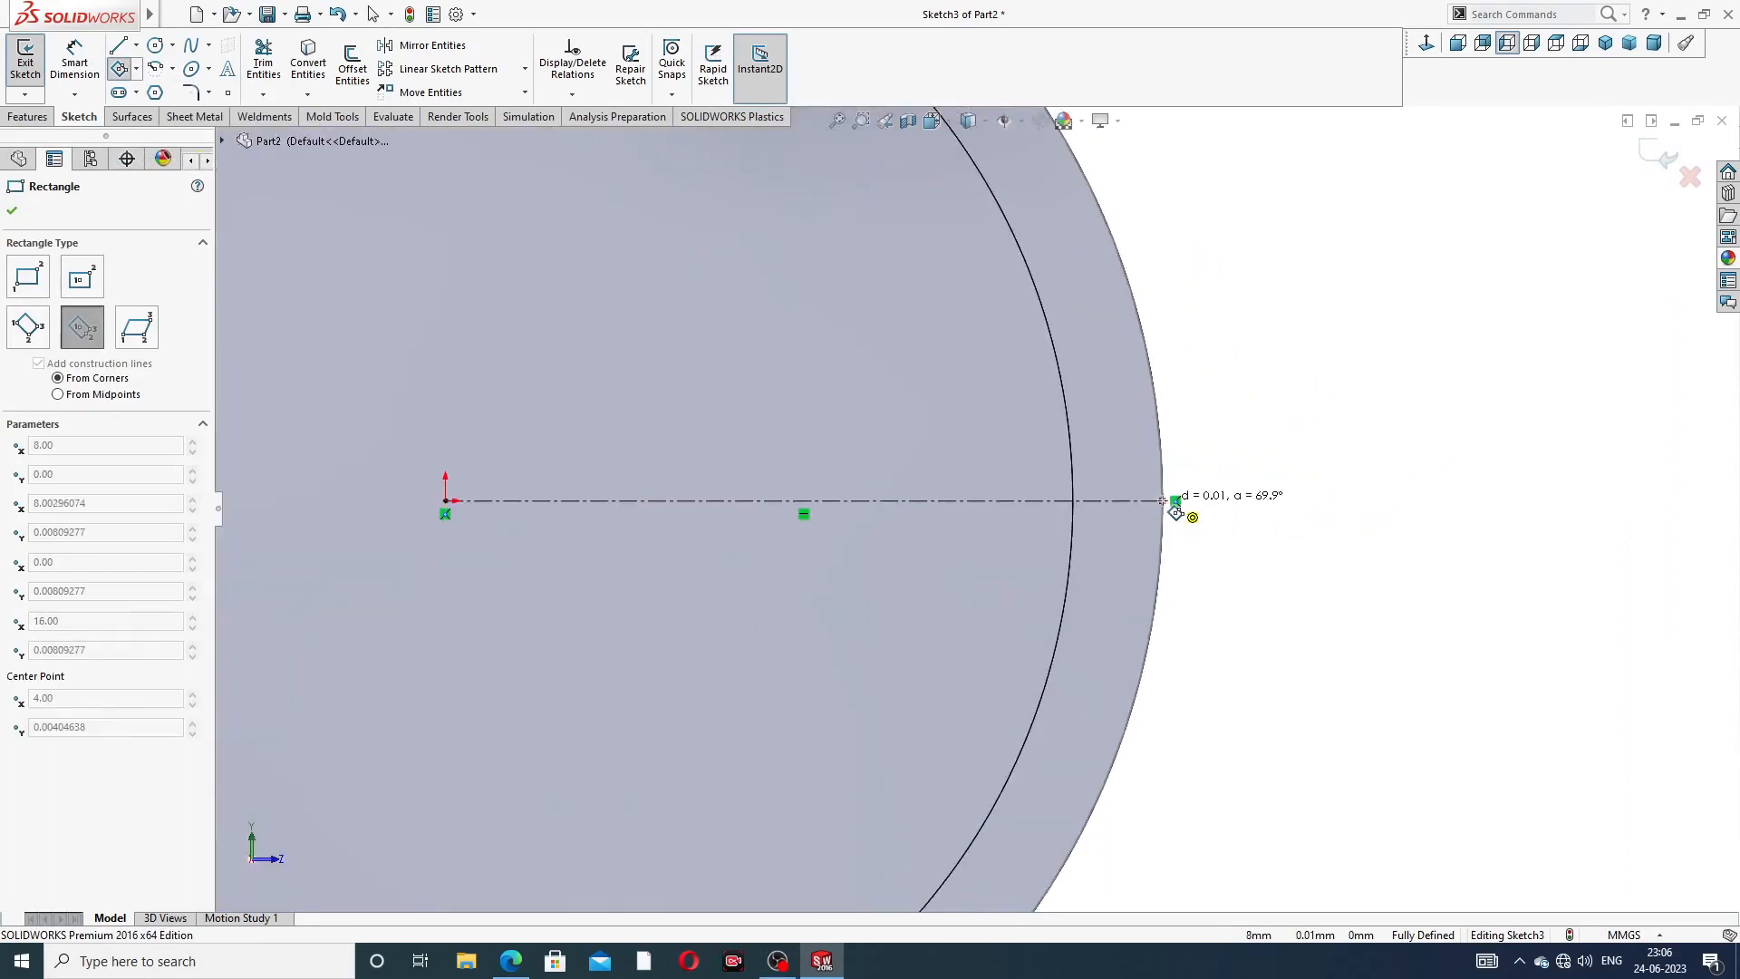
{"action": "left_click", "coordinate": [1238, 554]}
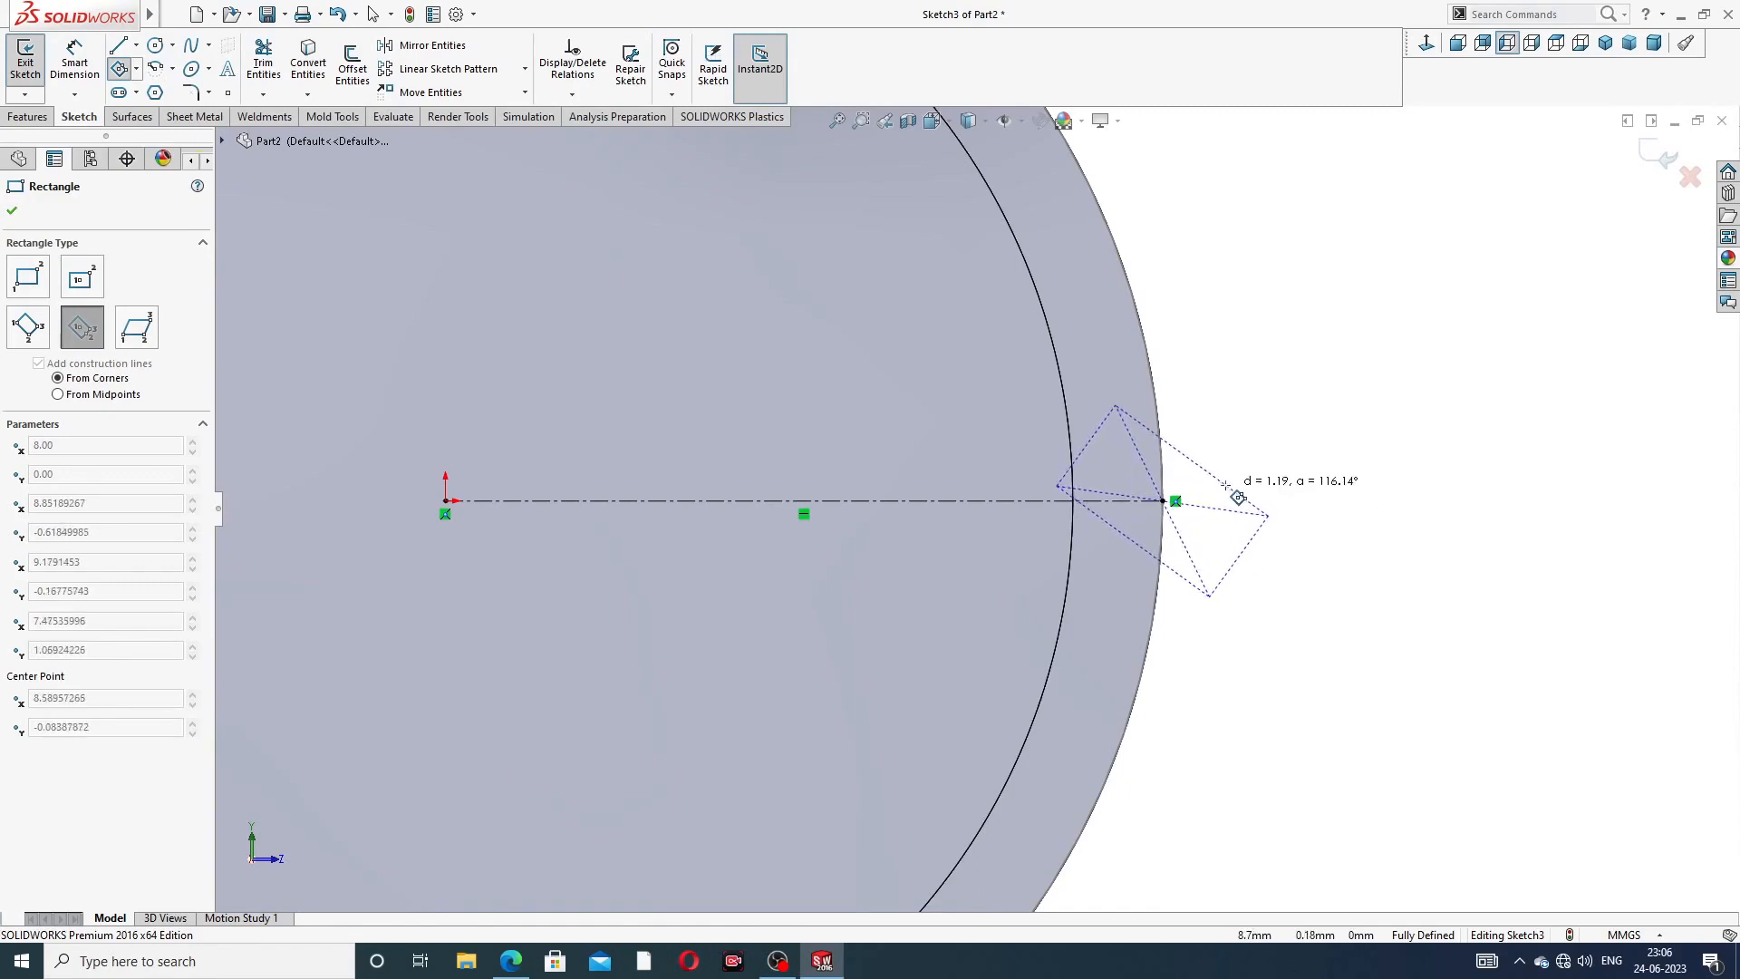
{"action": "left_click", "coordinate": [1236, 494]}
{"action": "right_click", "coordinate": [1285, 399]}
{"action": "left_click", "coordinate": [1328, 407]}
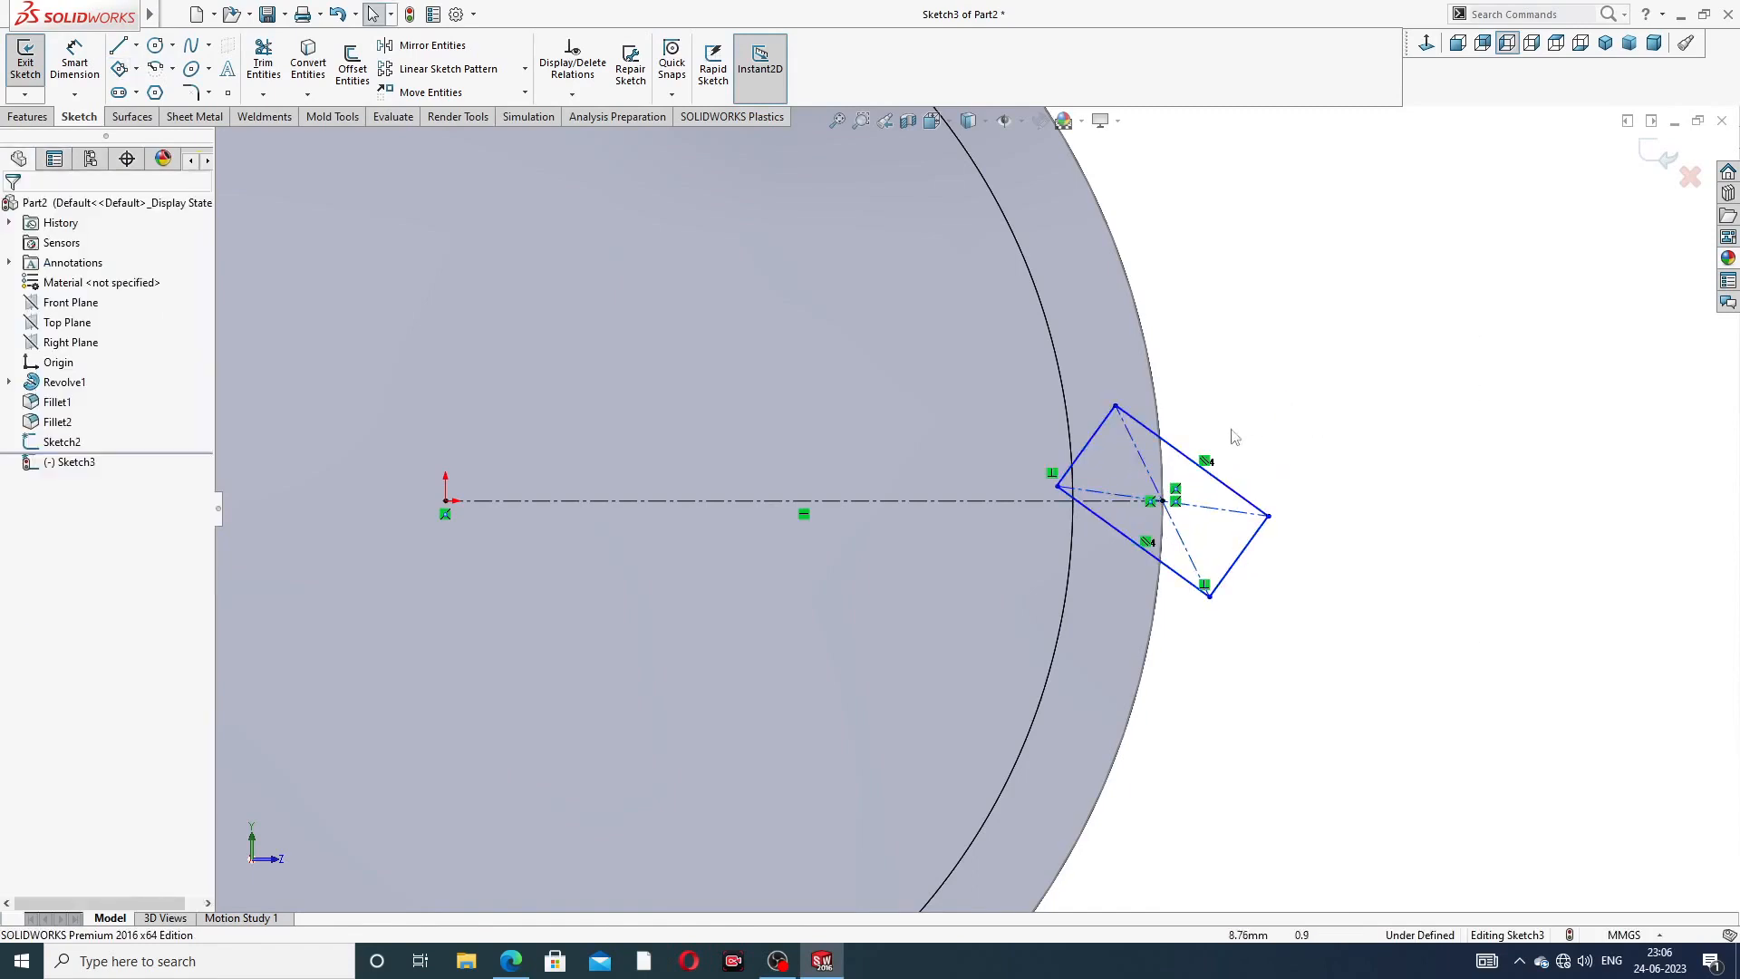
- Attach the rectangle's inner corner to the point where the centerline meets the inner circle
{"action": "scroll", "coordinate": [1205, 503], "scroll_direction": "down", "scroll_amount": 3}
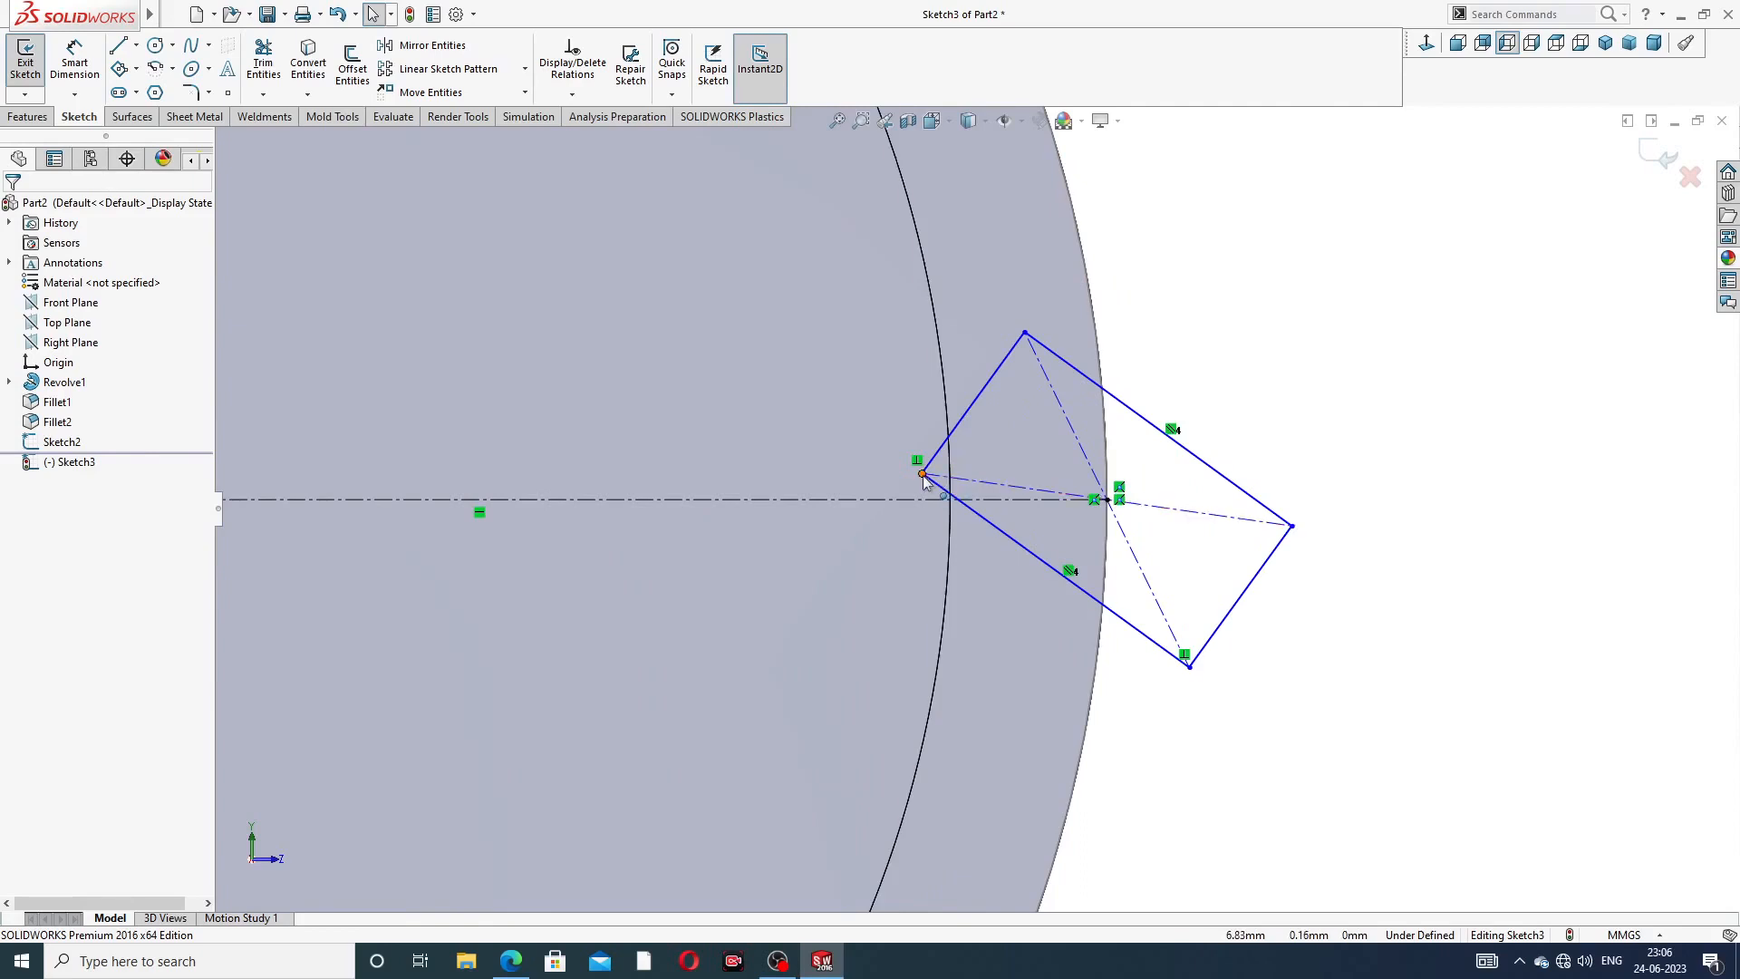
{"action": "left_click", "coordinate": [922, 475]}
{"action": "left_click_drag", "start_coordinate": [937, 488], "coordinate": [949, 499]}
{"action": "key", "text": "Escape"}
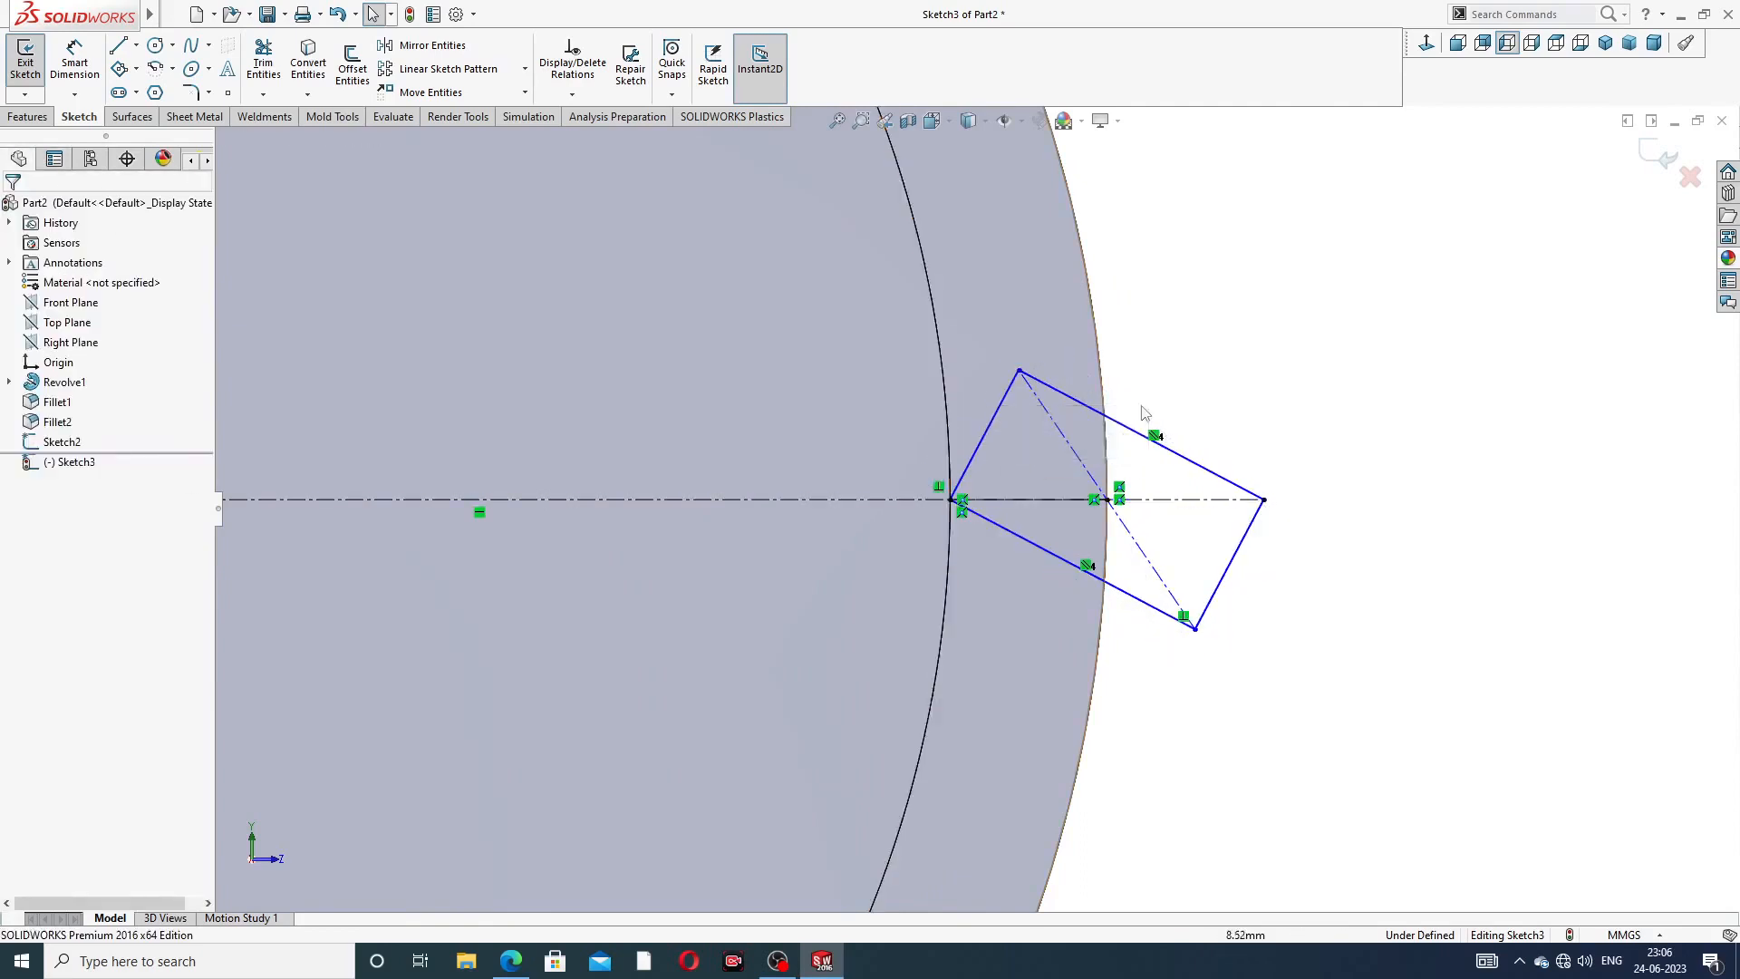
{"action": "scroll", "coordinate": [947, 519], "scroll_direction": "down", "scroll_amount": 2}
{"action": "scroll", "coordinate": [970, 477], "scroll_direction": "down", "scroll_amount": 3}
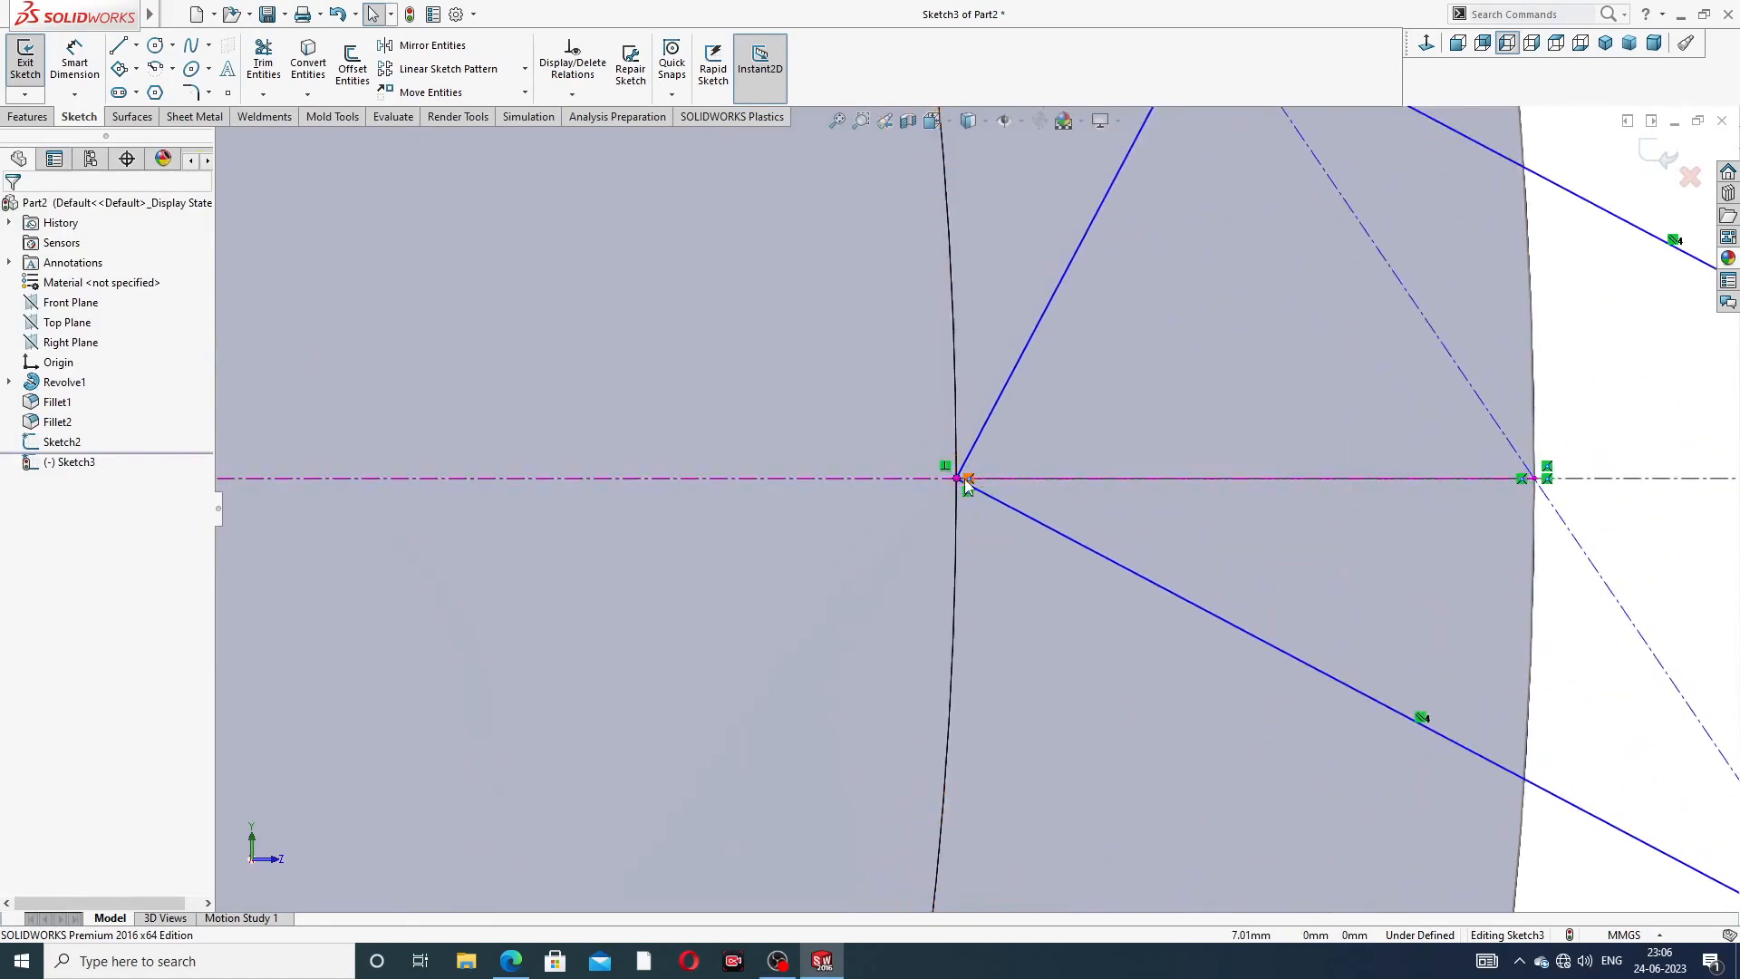
{"action": "scroll", "coordinate": [1042, 458], "scroll_direction": "up", "scroll_amount": 4}
{"action": "scroll", "coordinate": [1245, 285], "scroll_direction": "up", "scroll_amount": 1}
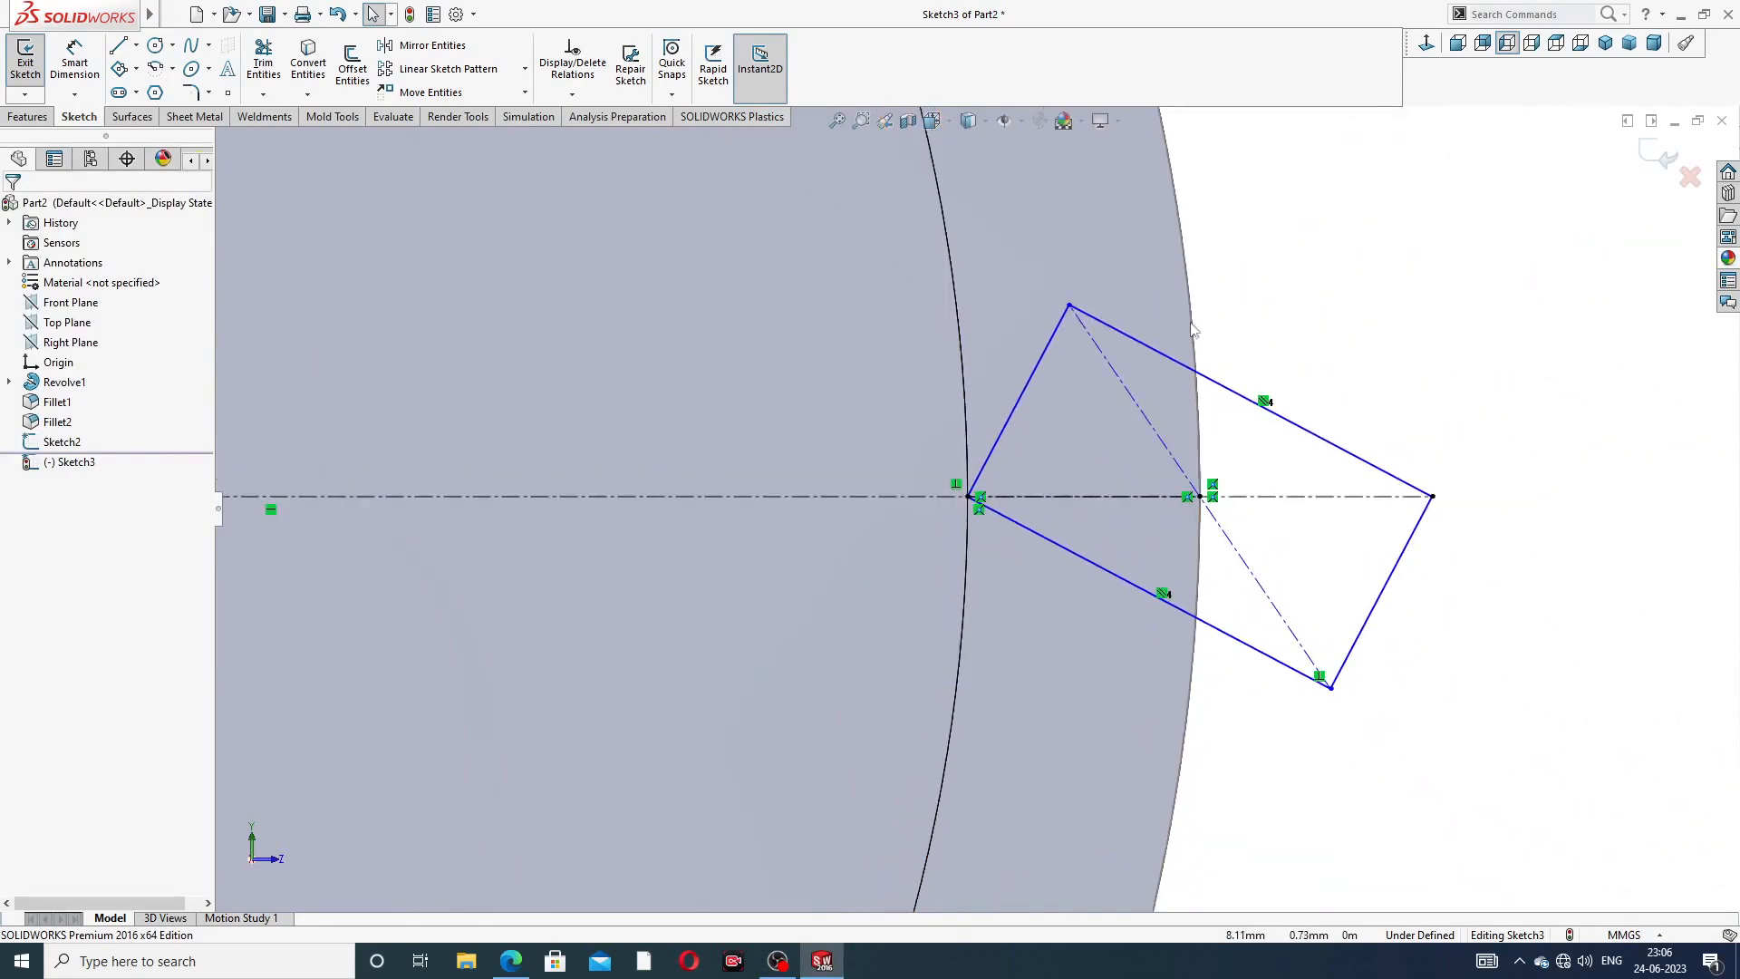
- Make the rectangle's upper corner coincident with the converted outer circle
{"action": "left_click", "coordinate": [1069, 308]}
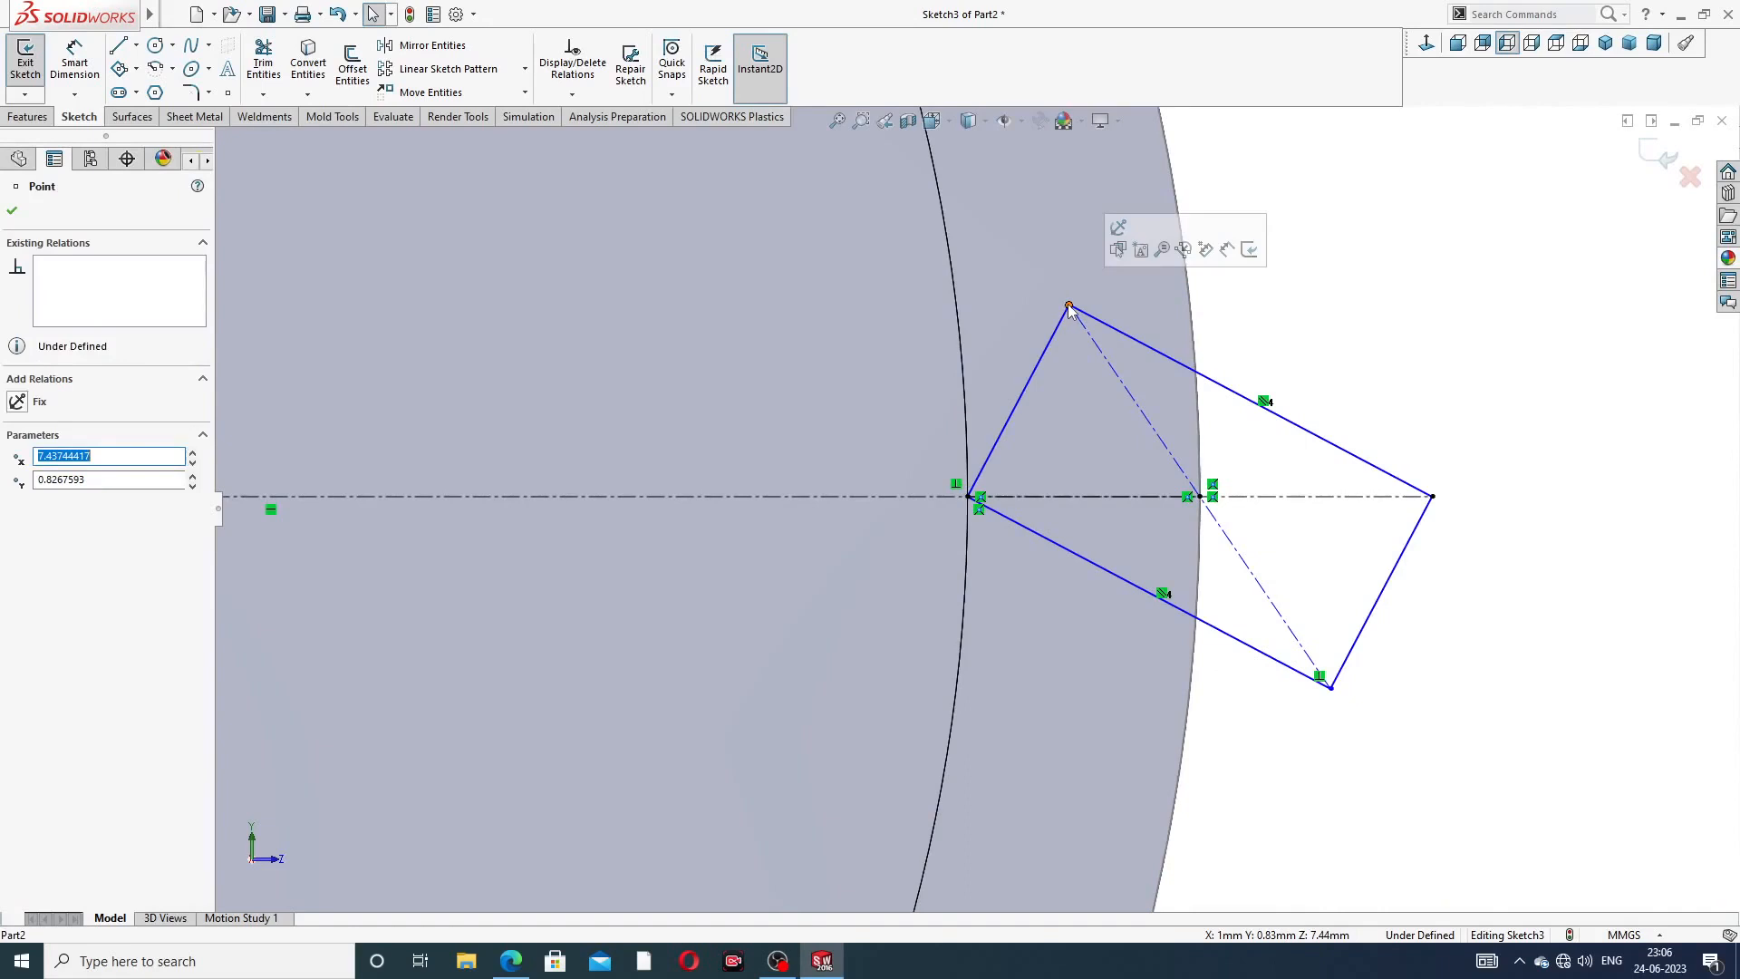
{"action": "left_click", "coordinate": [1191, 292], "text": "ctrl"}
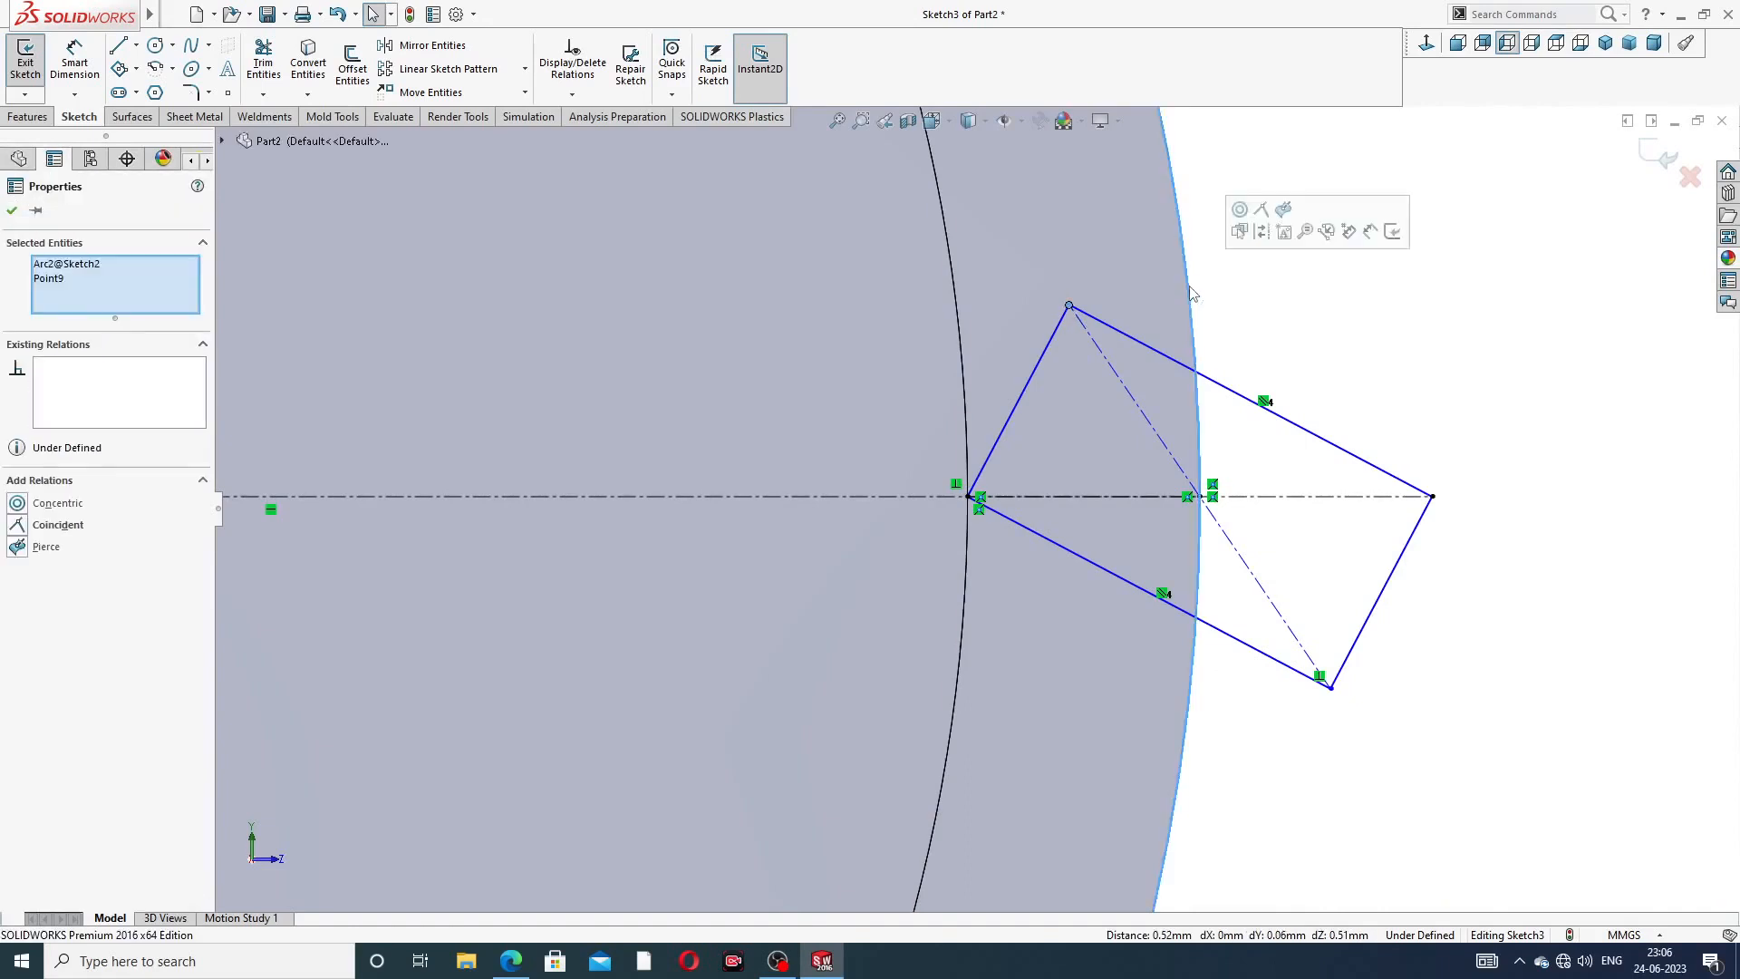
{"action": "left_click", "coordinate": [1260, 211]}
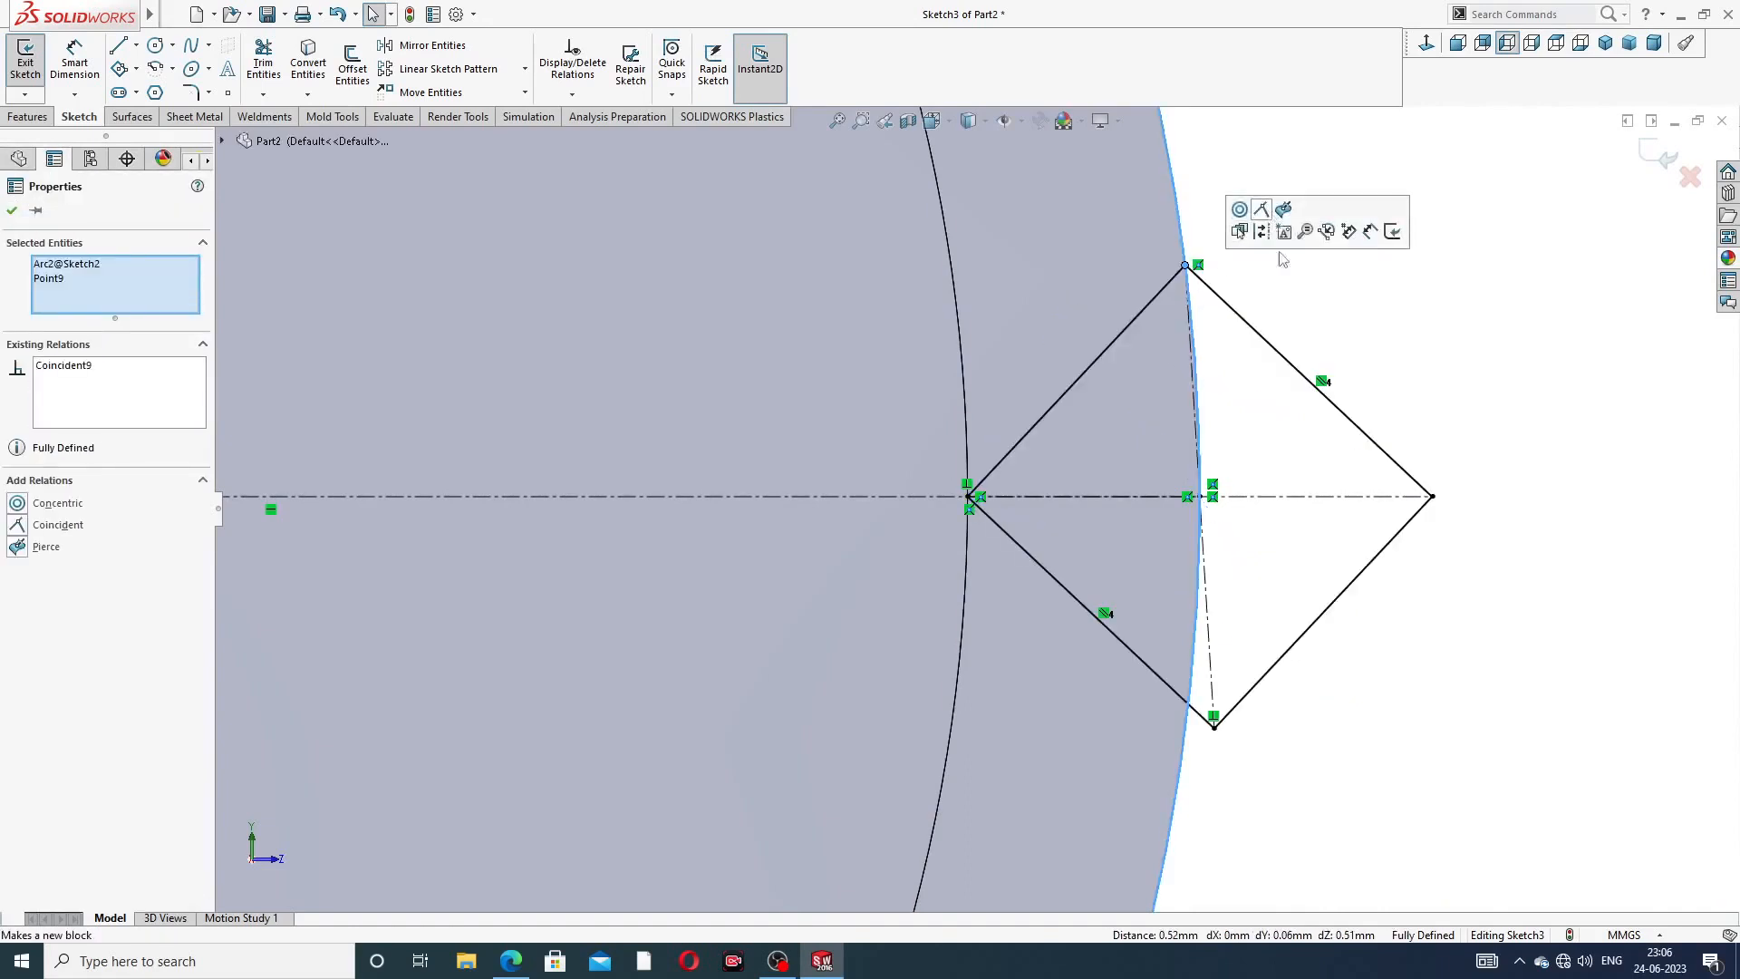
{"action": "left_click", "coordinate": [1431, 496]}
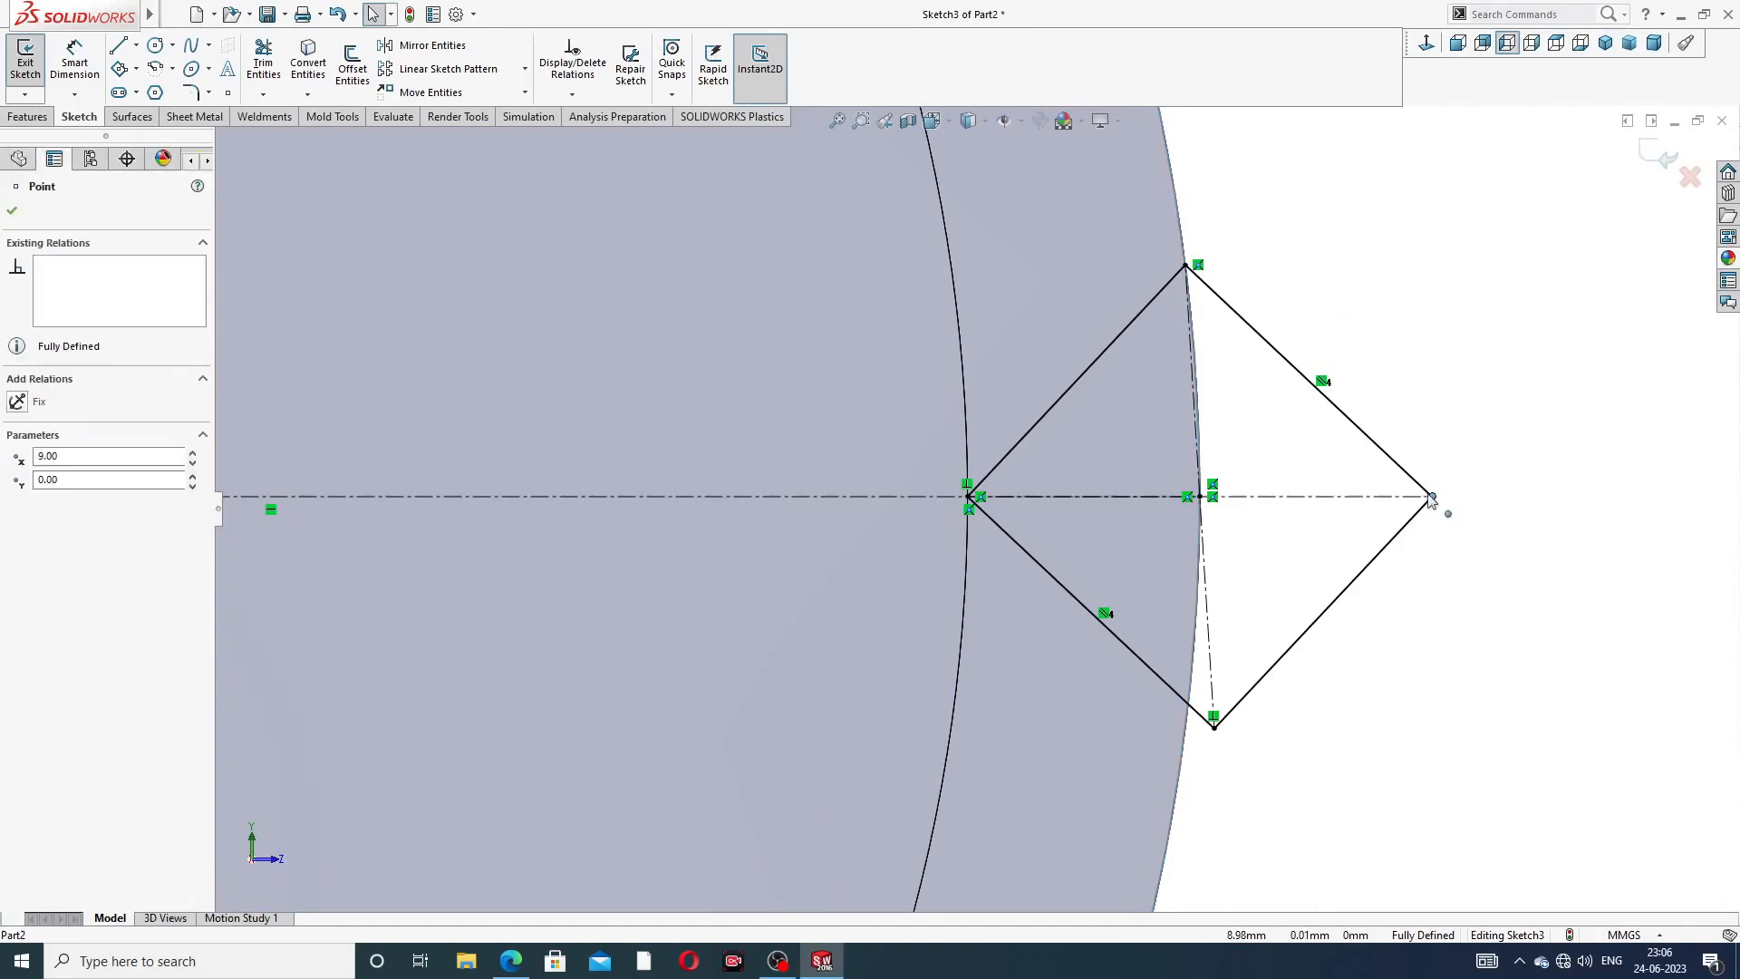
{"action": "left_click", "coordinate": [1418, 350]}
- Try to dimension the distance between the rectangle's two opposite corners on the centerline
{"action": "left_click", "coordinate": [74, 62]}
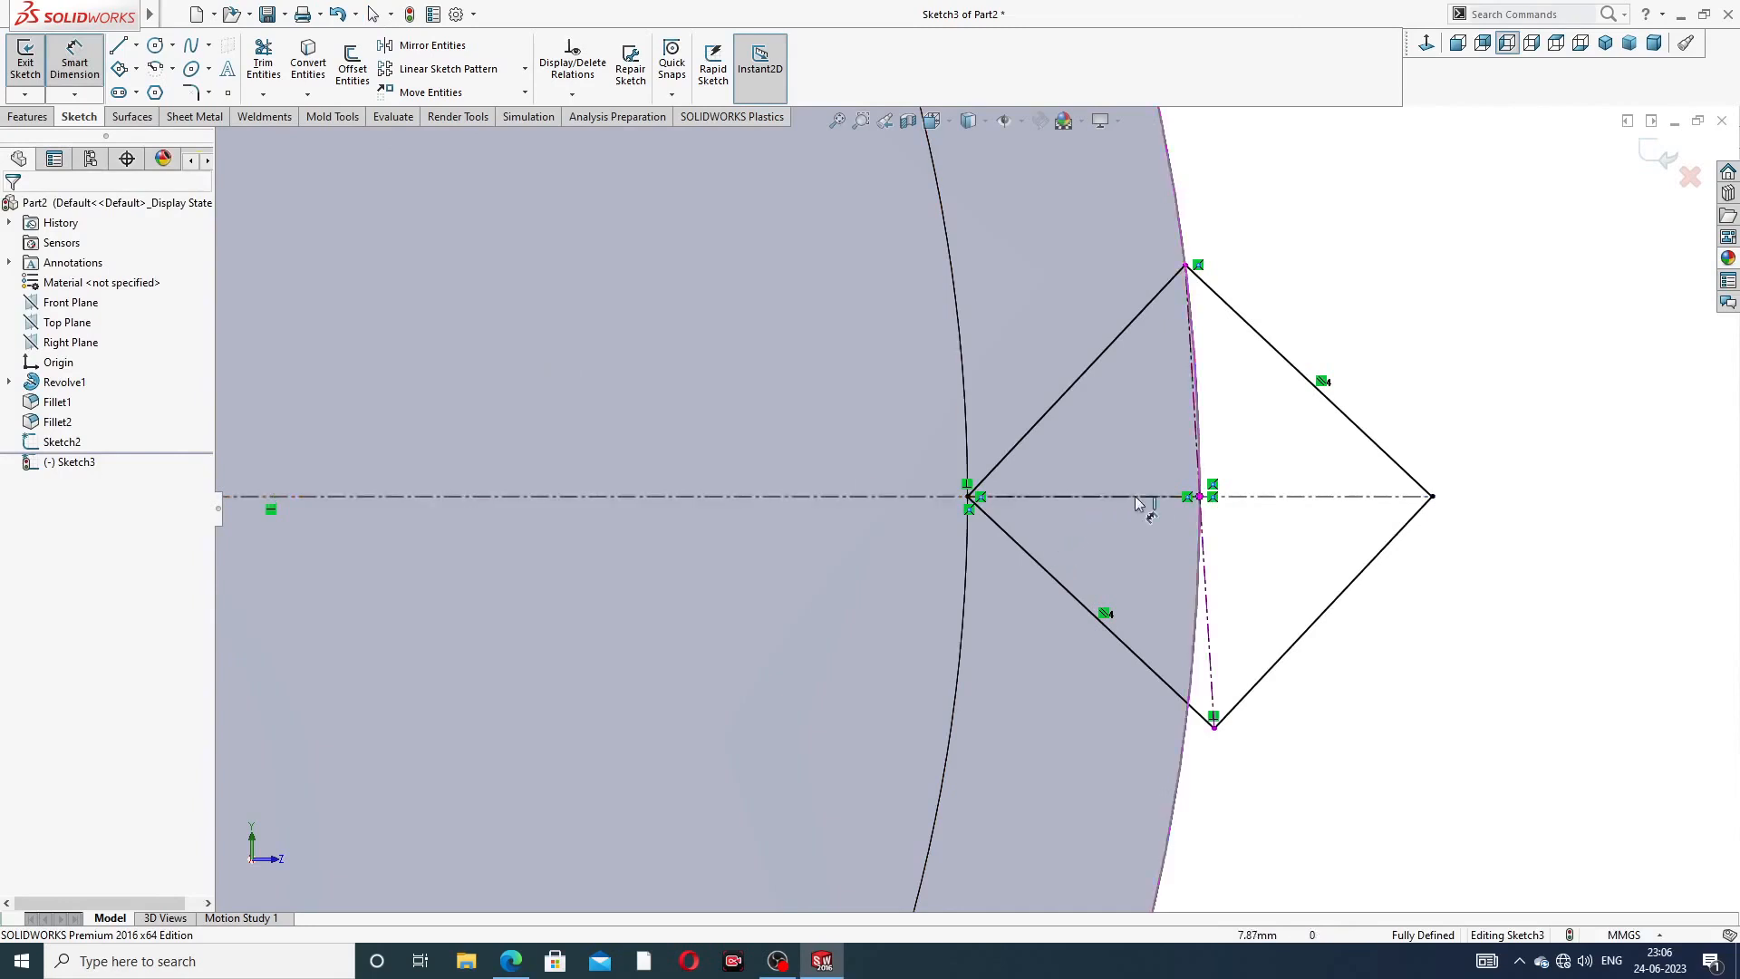
{"action": "left_click", "coordinate": [968, 499]}
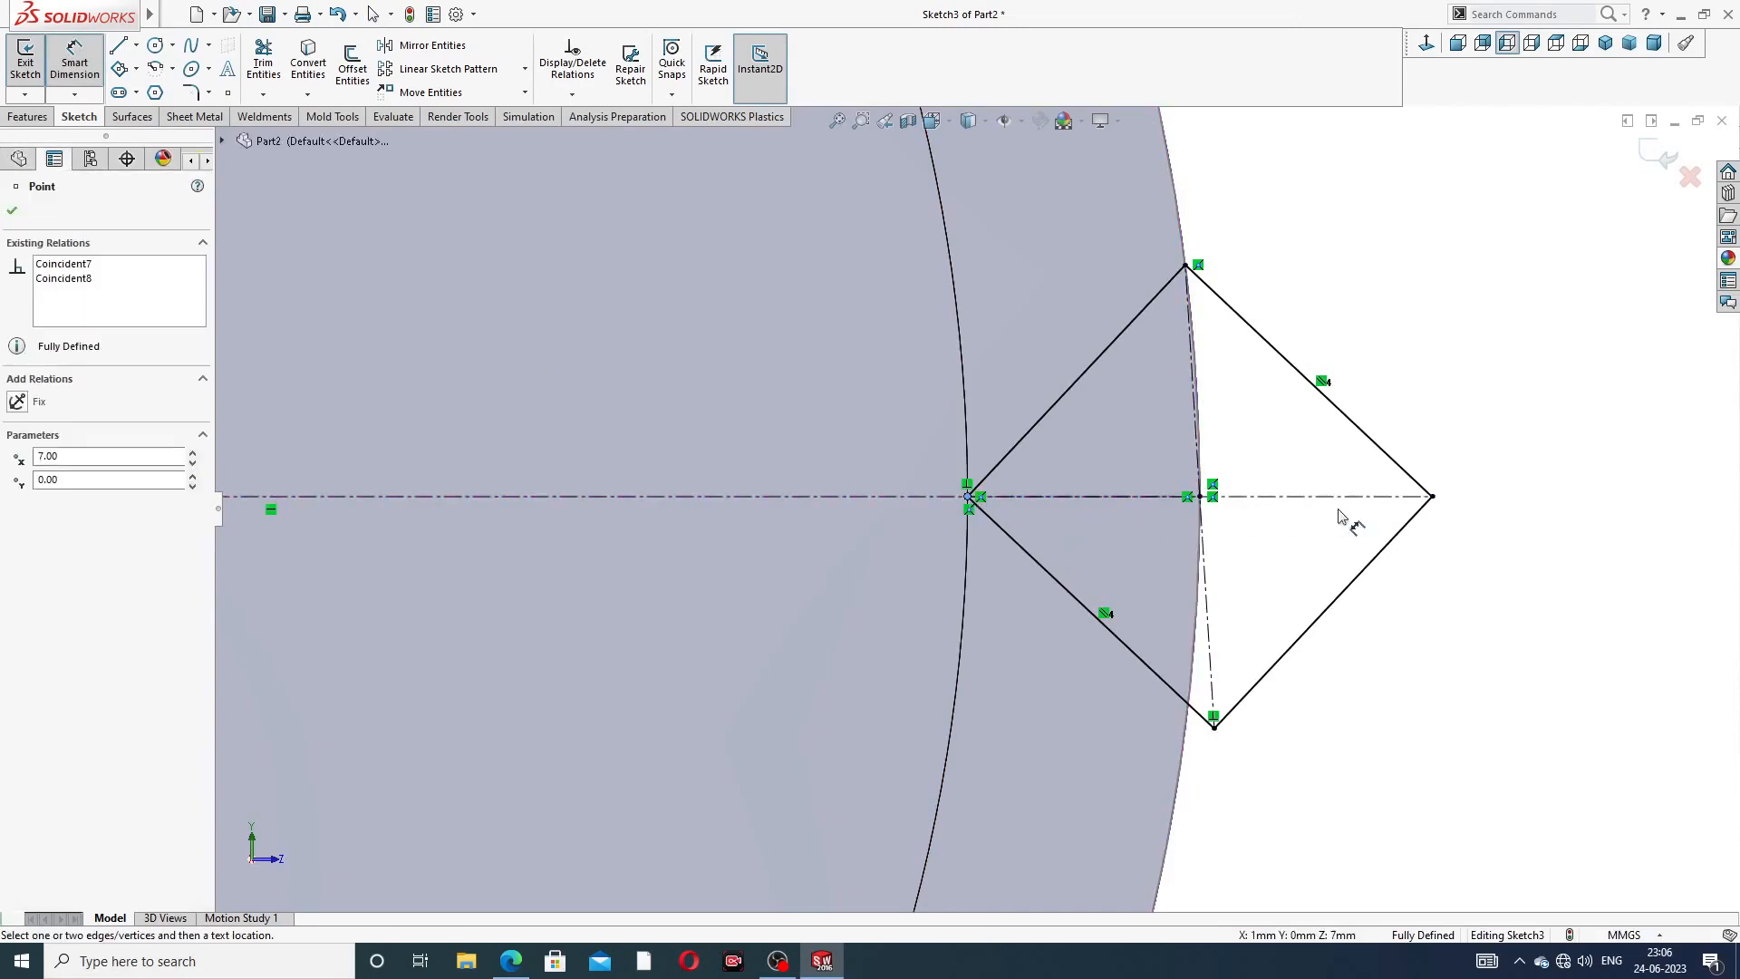
{"action": "left_click", "coordinate": [1432, 496]}
{"action": "left_click", "coordinate": [1206, 743]}
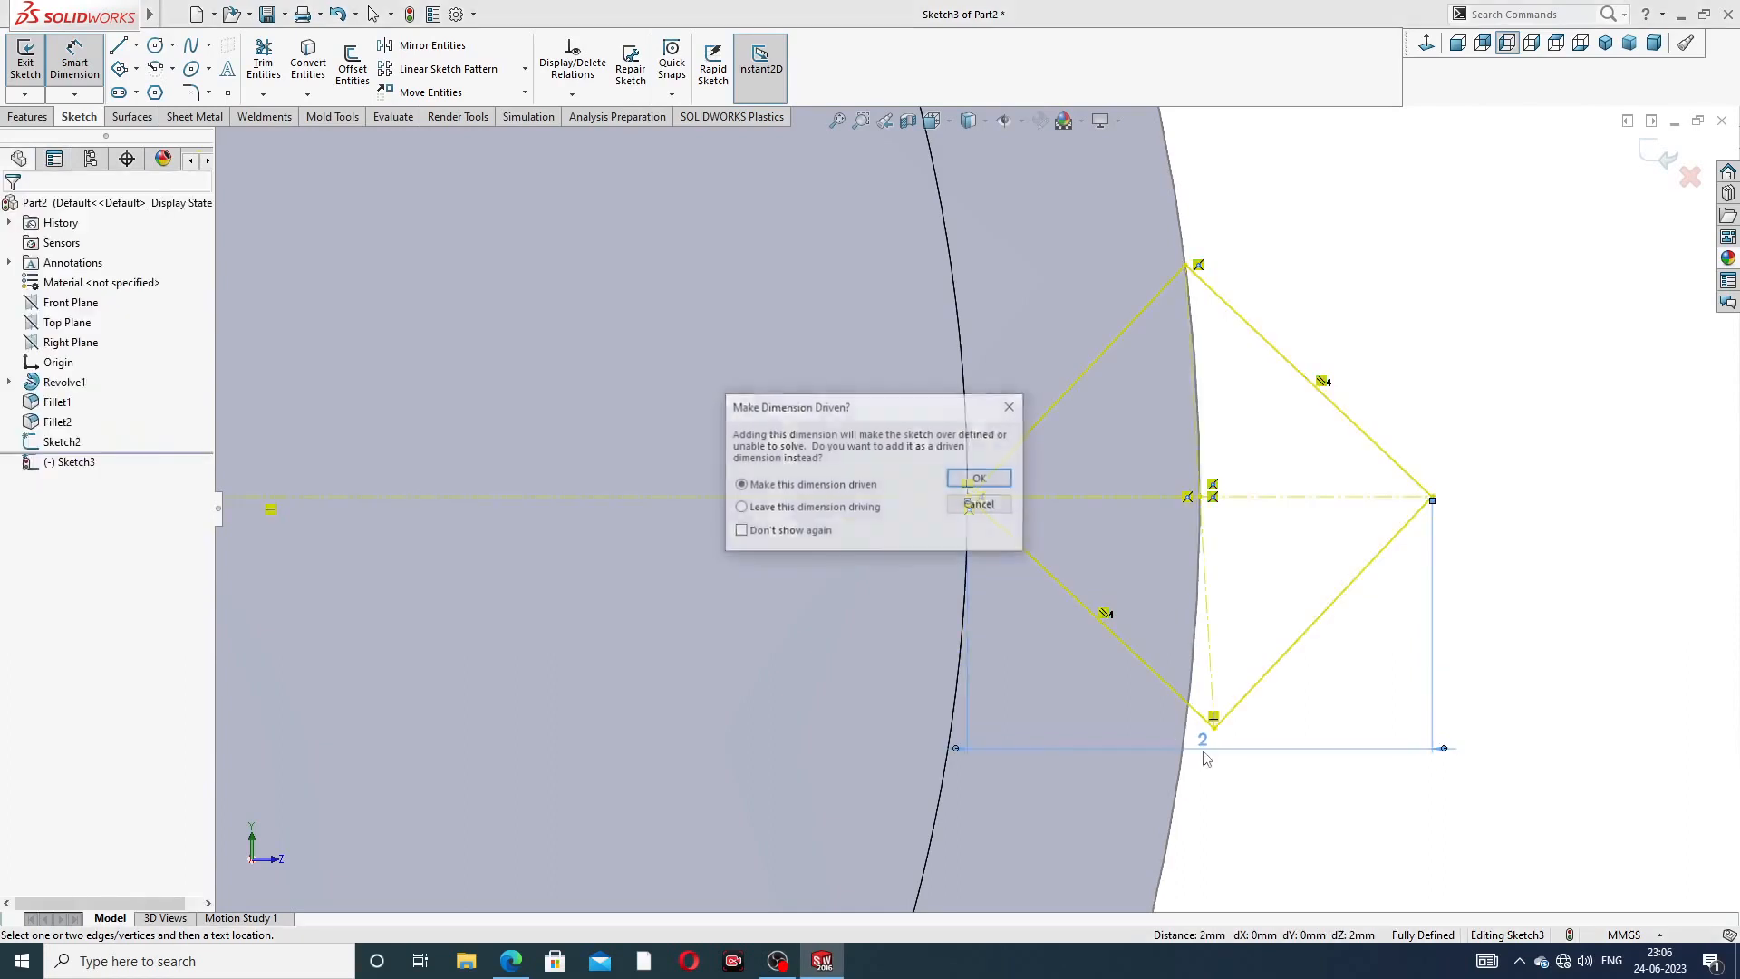
{"action": "left_click", "coordinate": [1012, 408]}
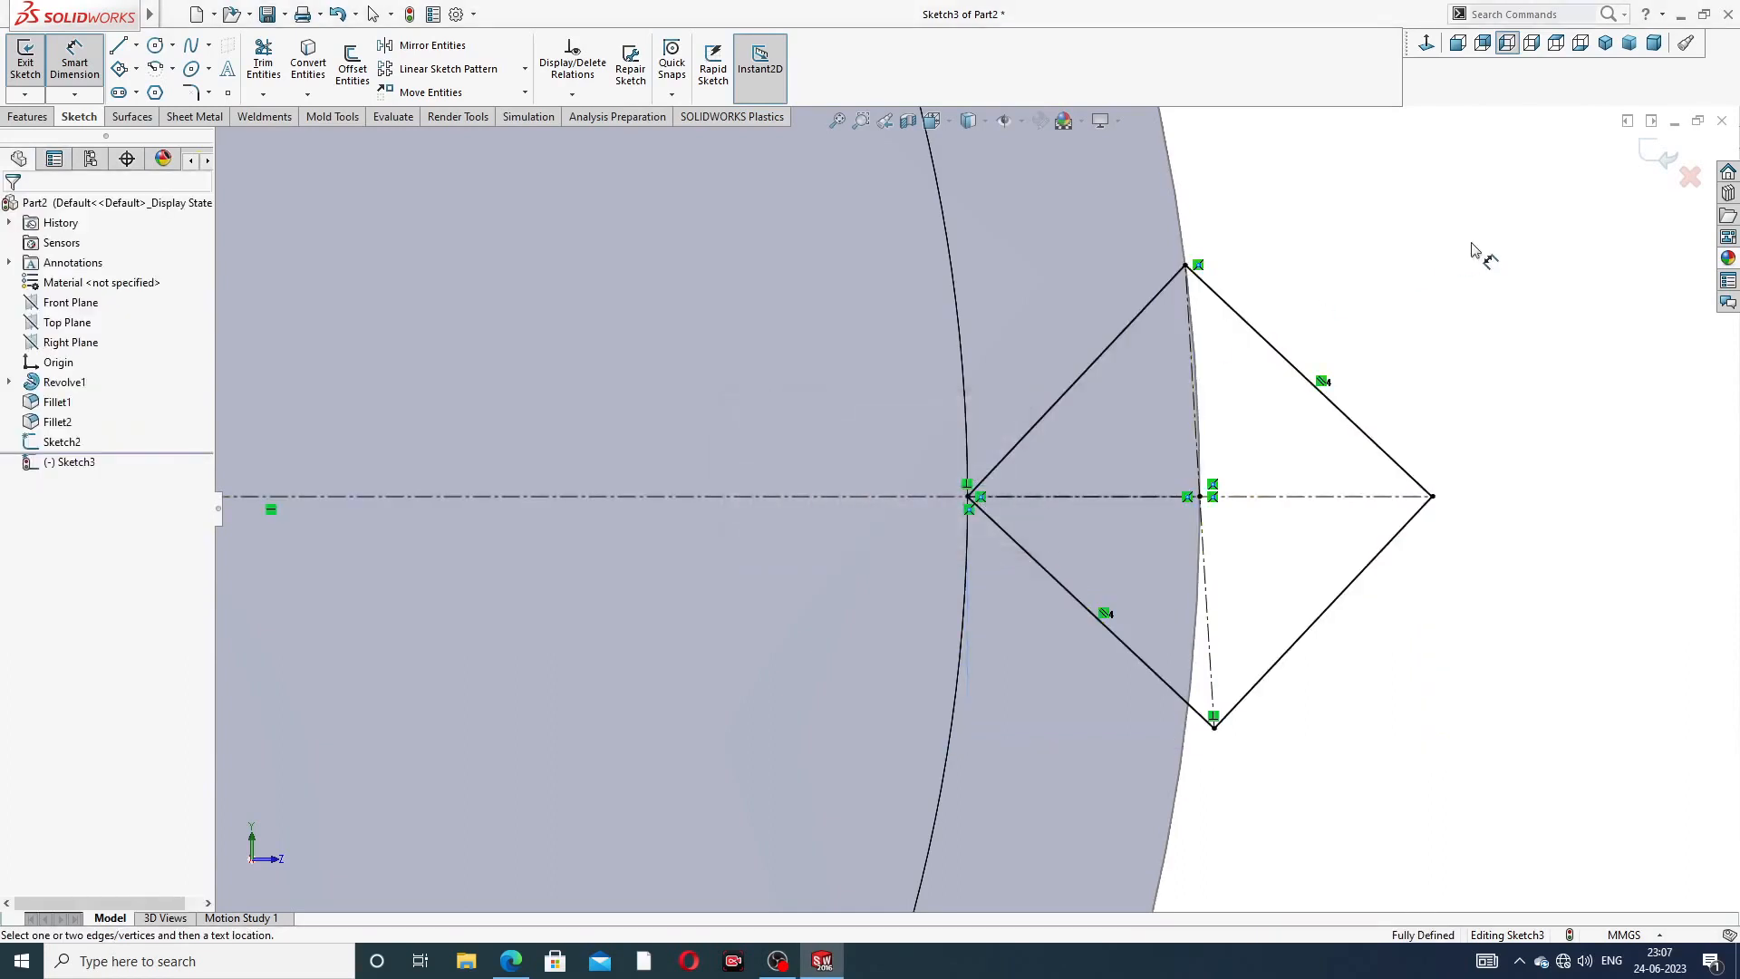
{"action": "right_click", "coordinate": [1378, 268]}
{"action": "left_click", "coordinate": [1391, 268]}
- Finish the rectangle sketch and turn the model to show the head and shaft at an angle
{"action": "scroll", "coordinate": [1356, 339], "scroll_direction": "up", "scroll_amount": 2}
{"action": "scroll", "coordinate": [1359, 351], "scroll_direction": "up", "scroll_amount": 3}
{"action": "scroll", "coordinate": [1187, 399], "scroll_direction": "up", "scroll_amount": 2}
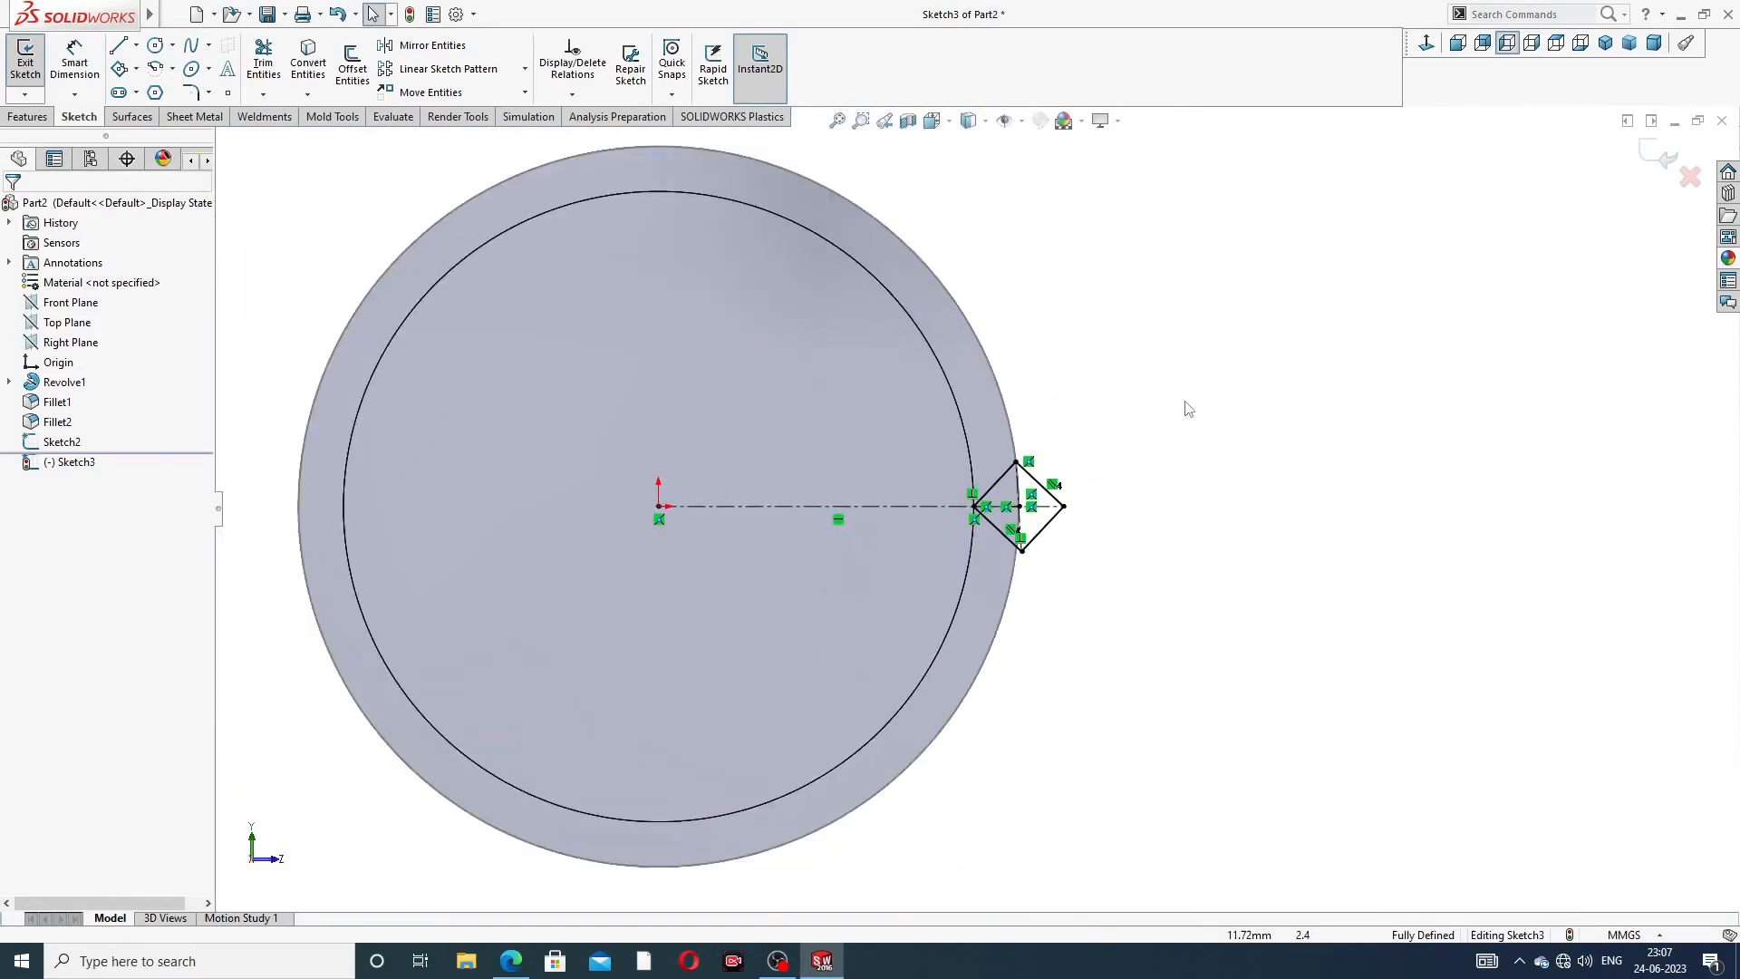
{"action": "mouse_move", "coordinate": [1157, 415]}
{"action": "middle_mouse_down"}
{"action": "mouse_move", "coordinate": [1118, 404]}
{"action": "mouse_move", "coordinate": [1130, 396]}
{"action": "middle_mouse_up"}
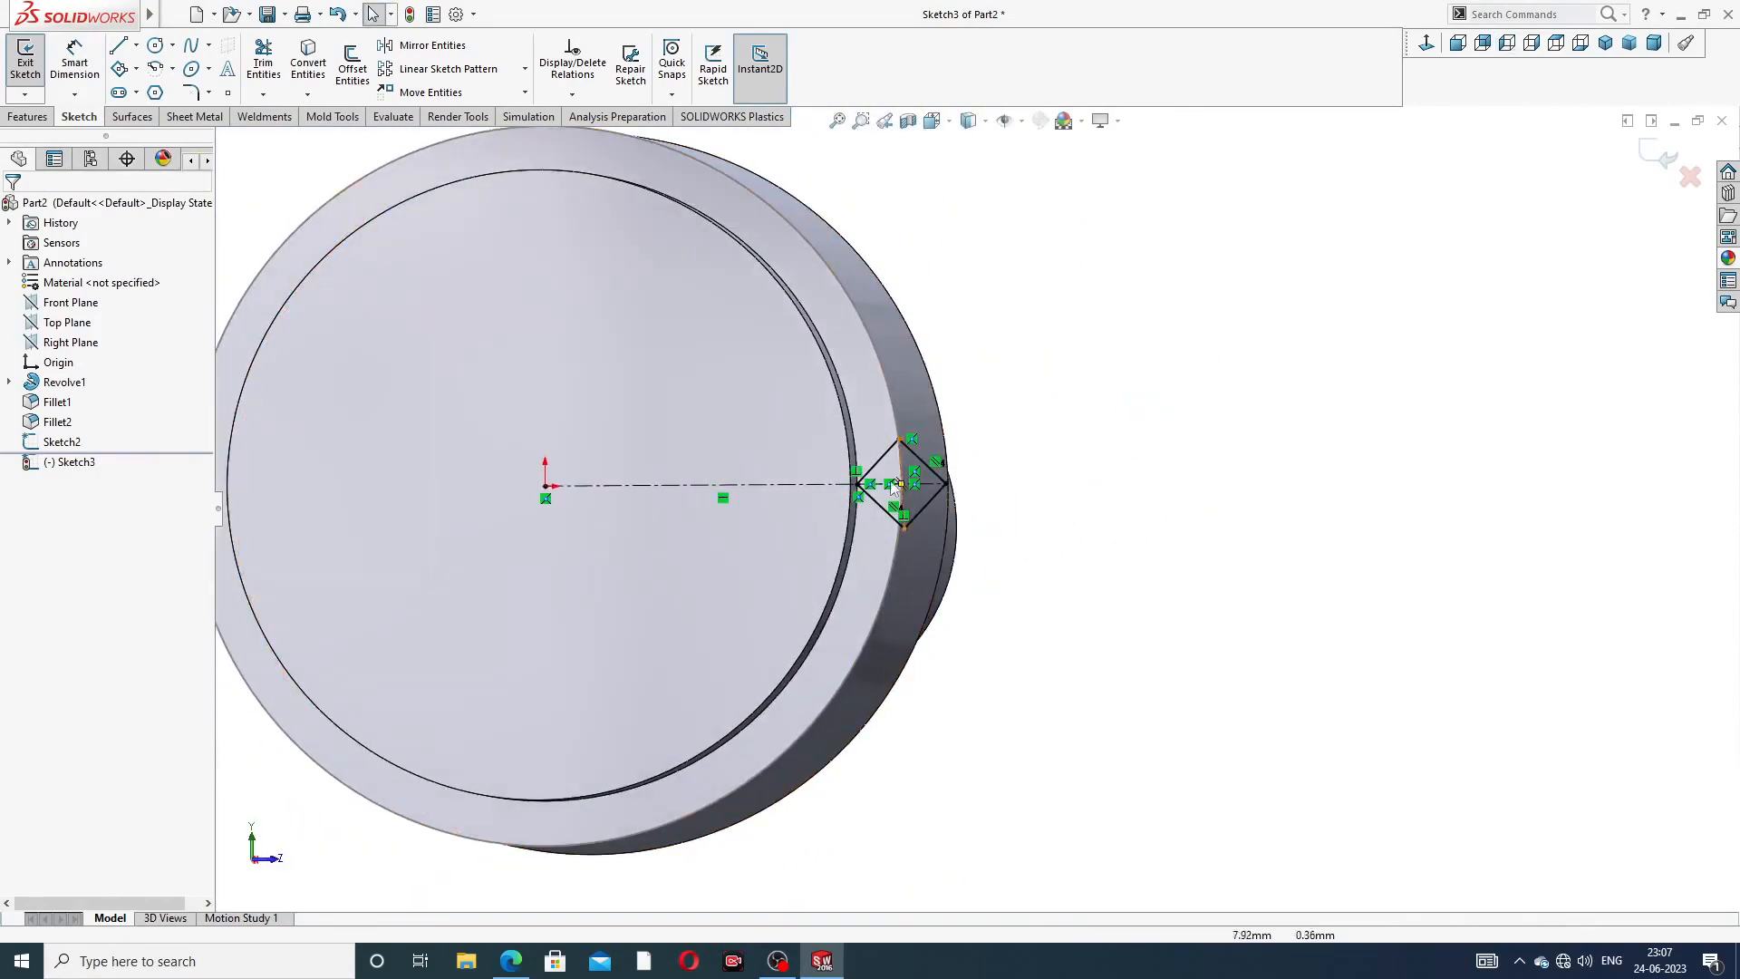
{"action": "left_click", "coordinate": [1663, 159]}
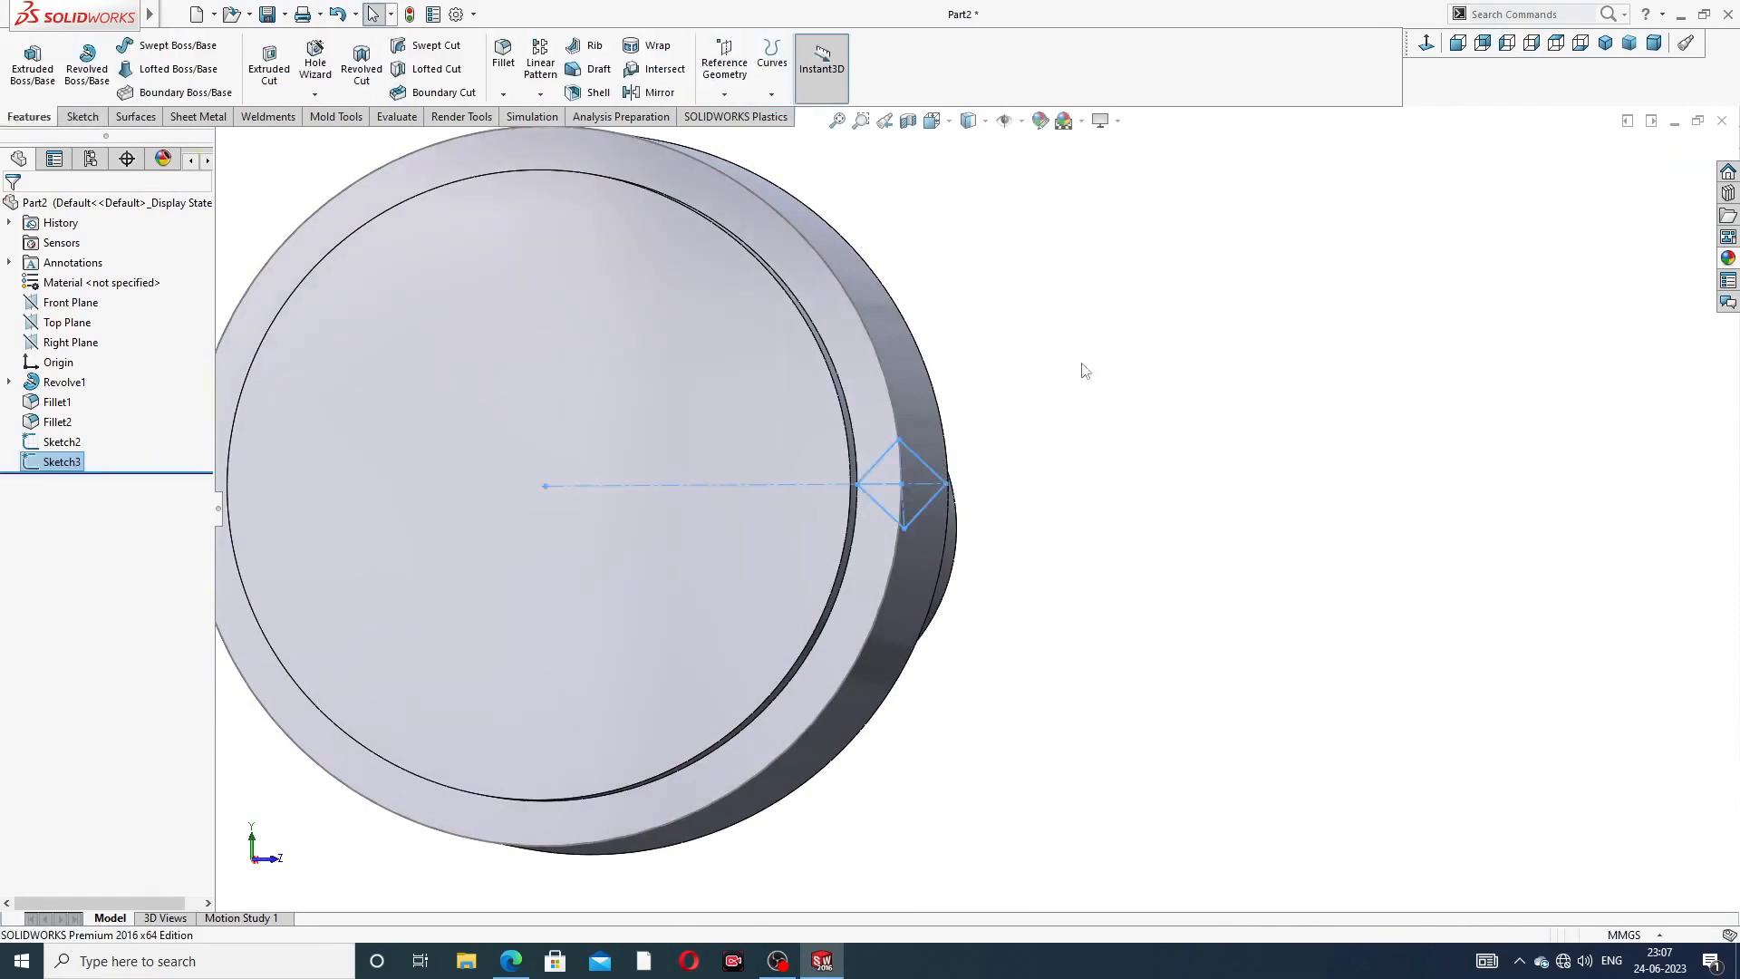
{"action": "left_click", "coordinate": [1121, 402]}
{"action": "middle_click_drag", "start_coordinate": [1164, 415], "coordinate": [1106, 353]}
{"action": "middle_click_drag", "start_coordinate": [834, 303], "coordinate": [933, 292]}
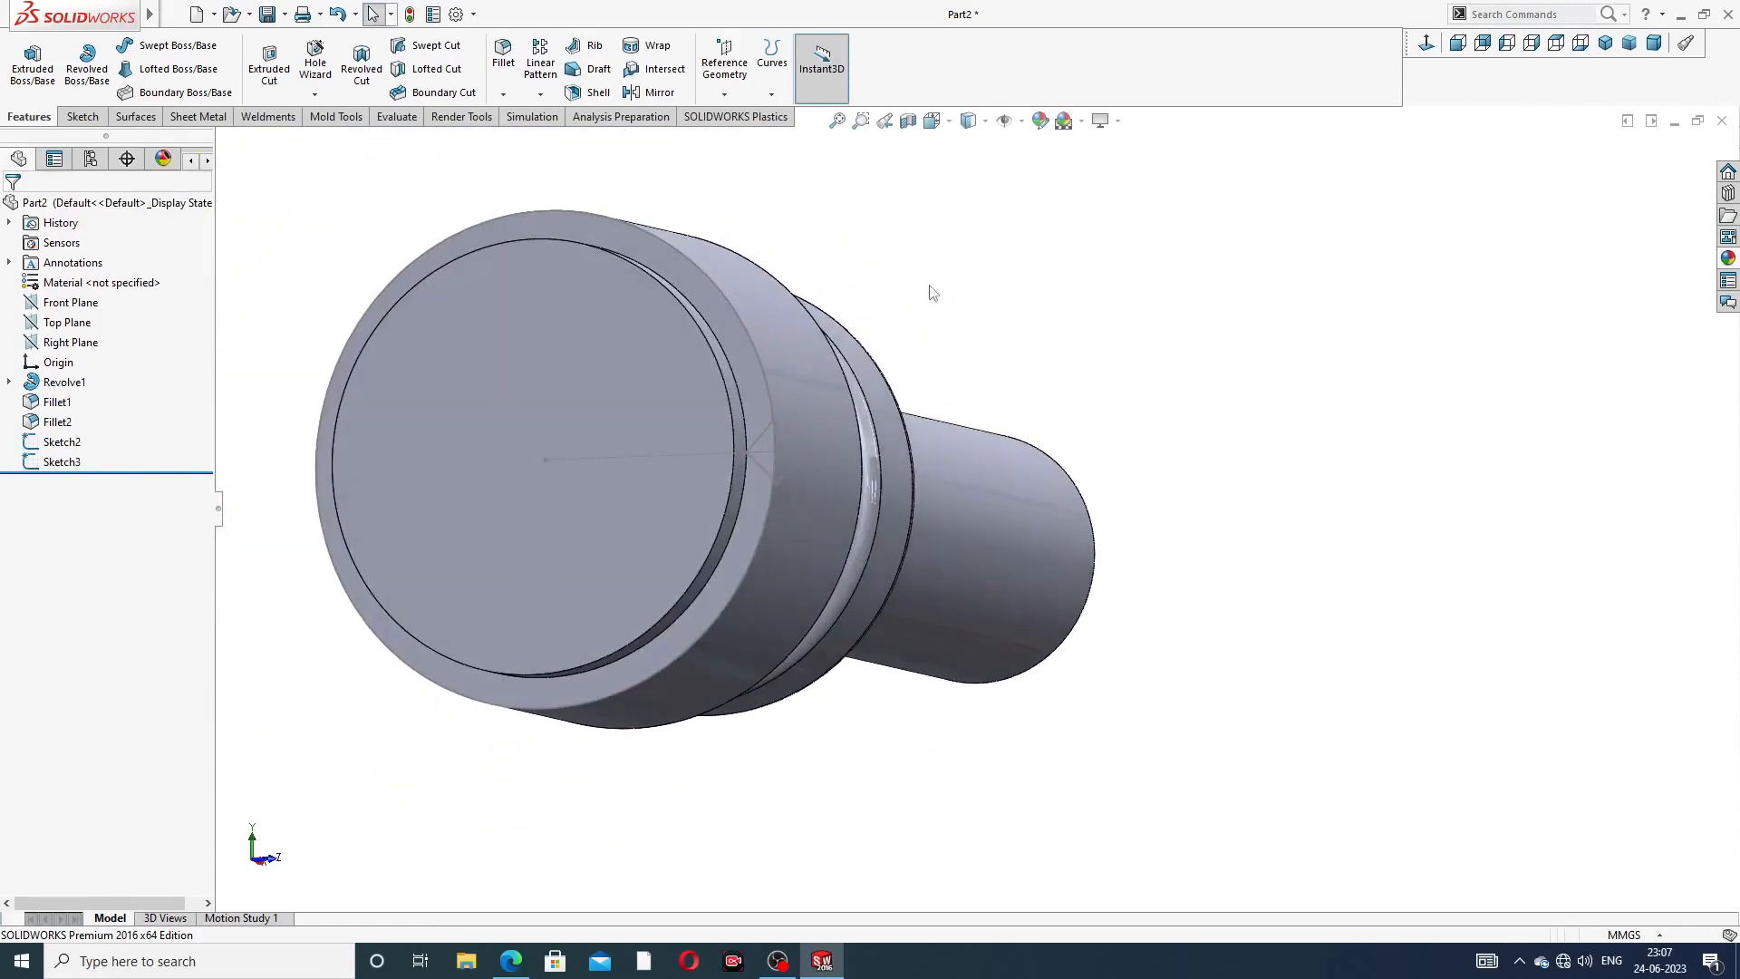
{"action": "left_click", "coordinate": [772, 96]}
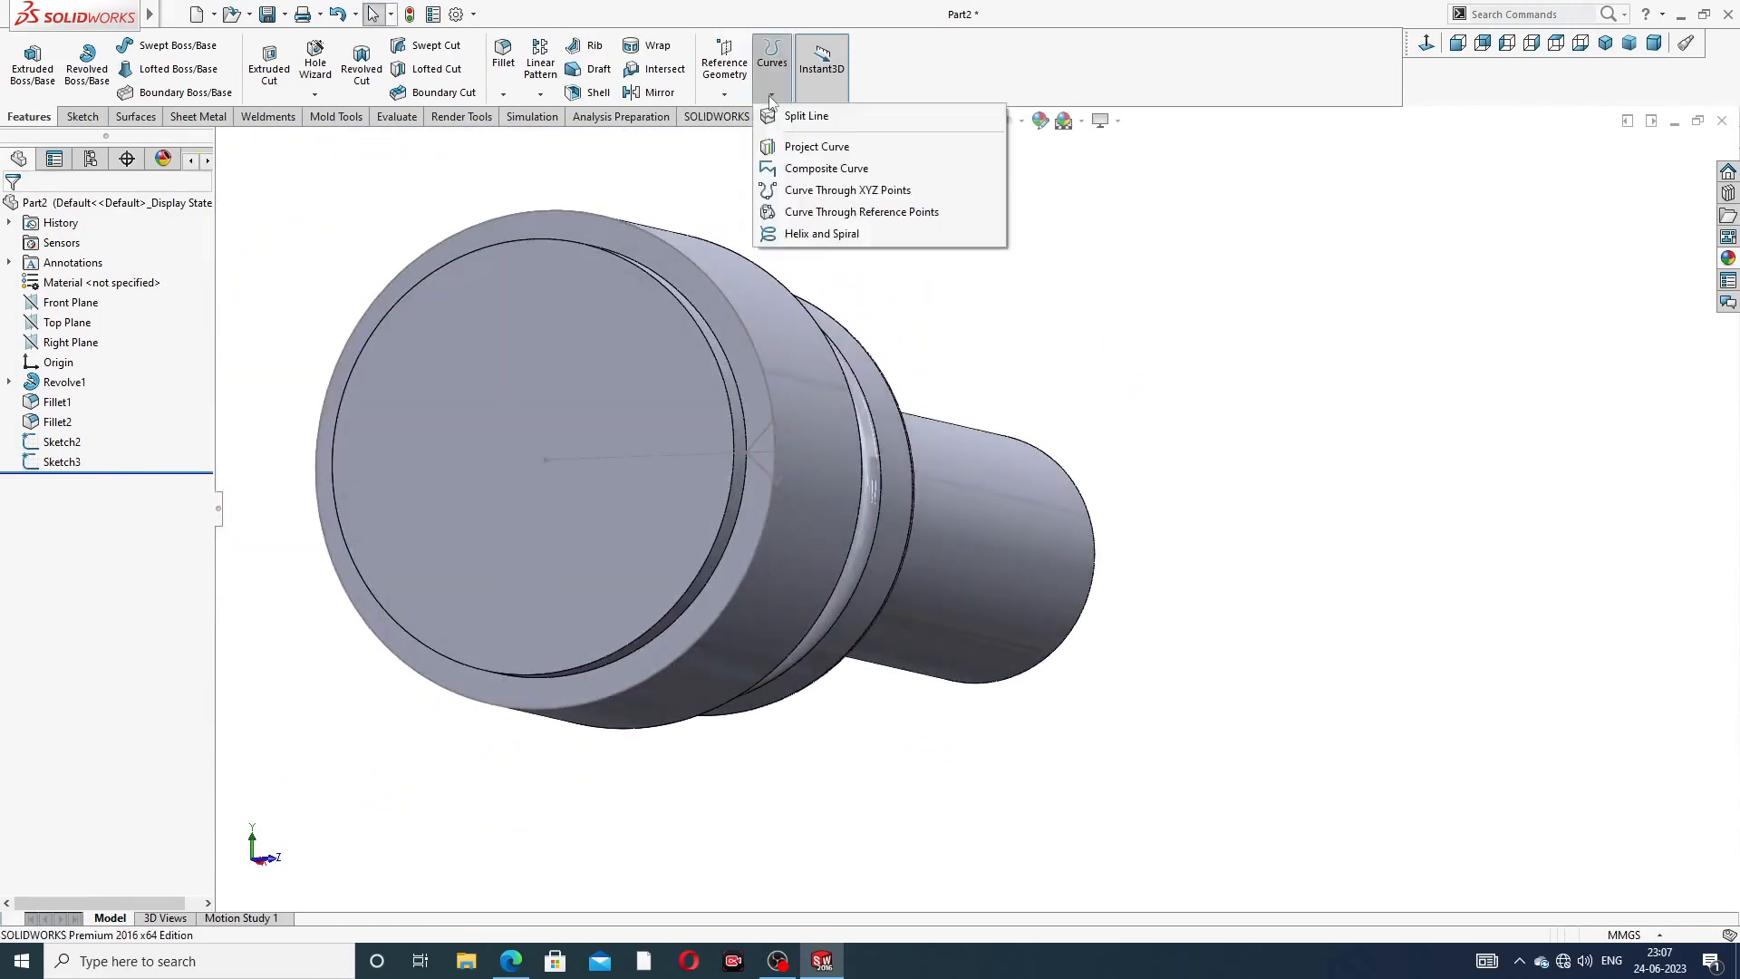
{"action": "left_click", "coordinate": [821, 234]}
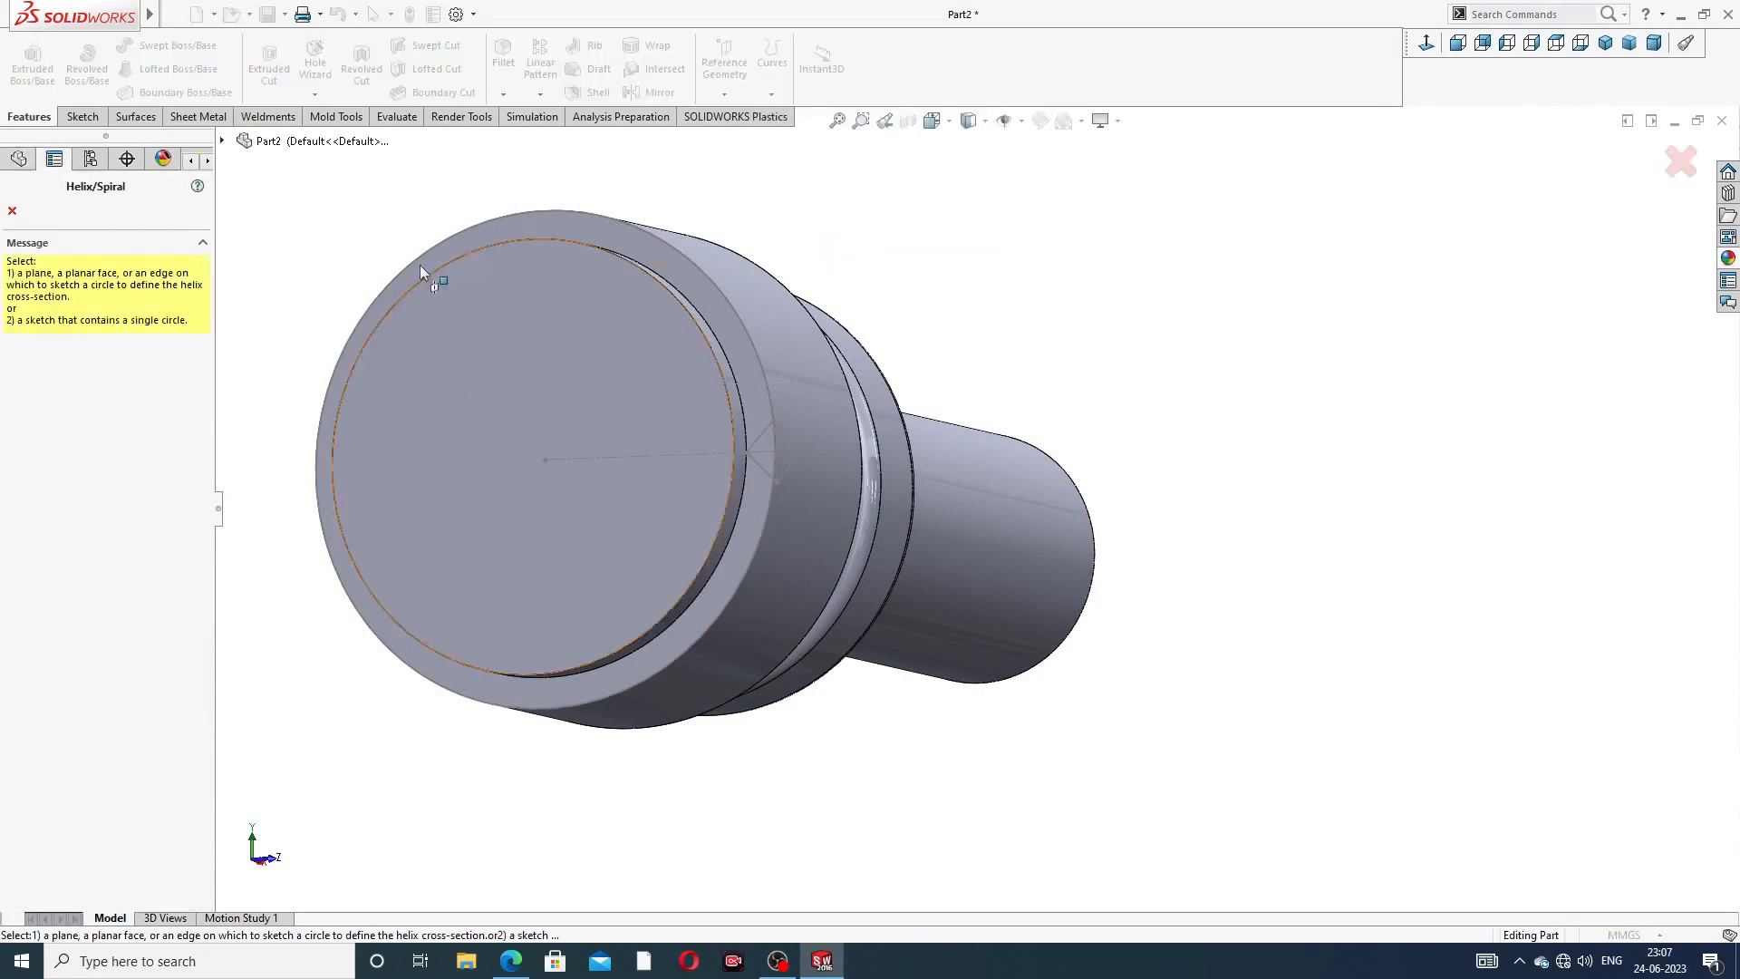
{"action": "left_click", "coordinate": [13, 213]}
{"action": "left_click", "coordinate": [719, 290]}
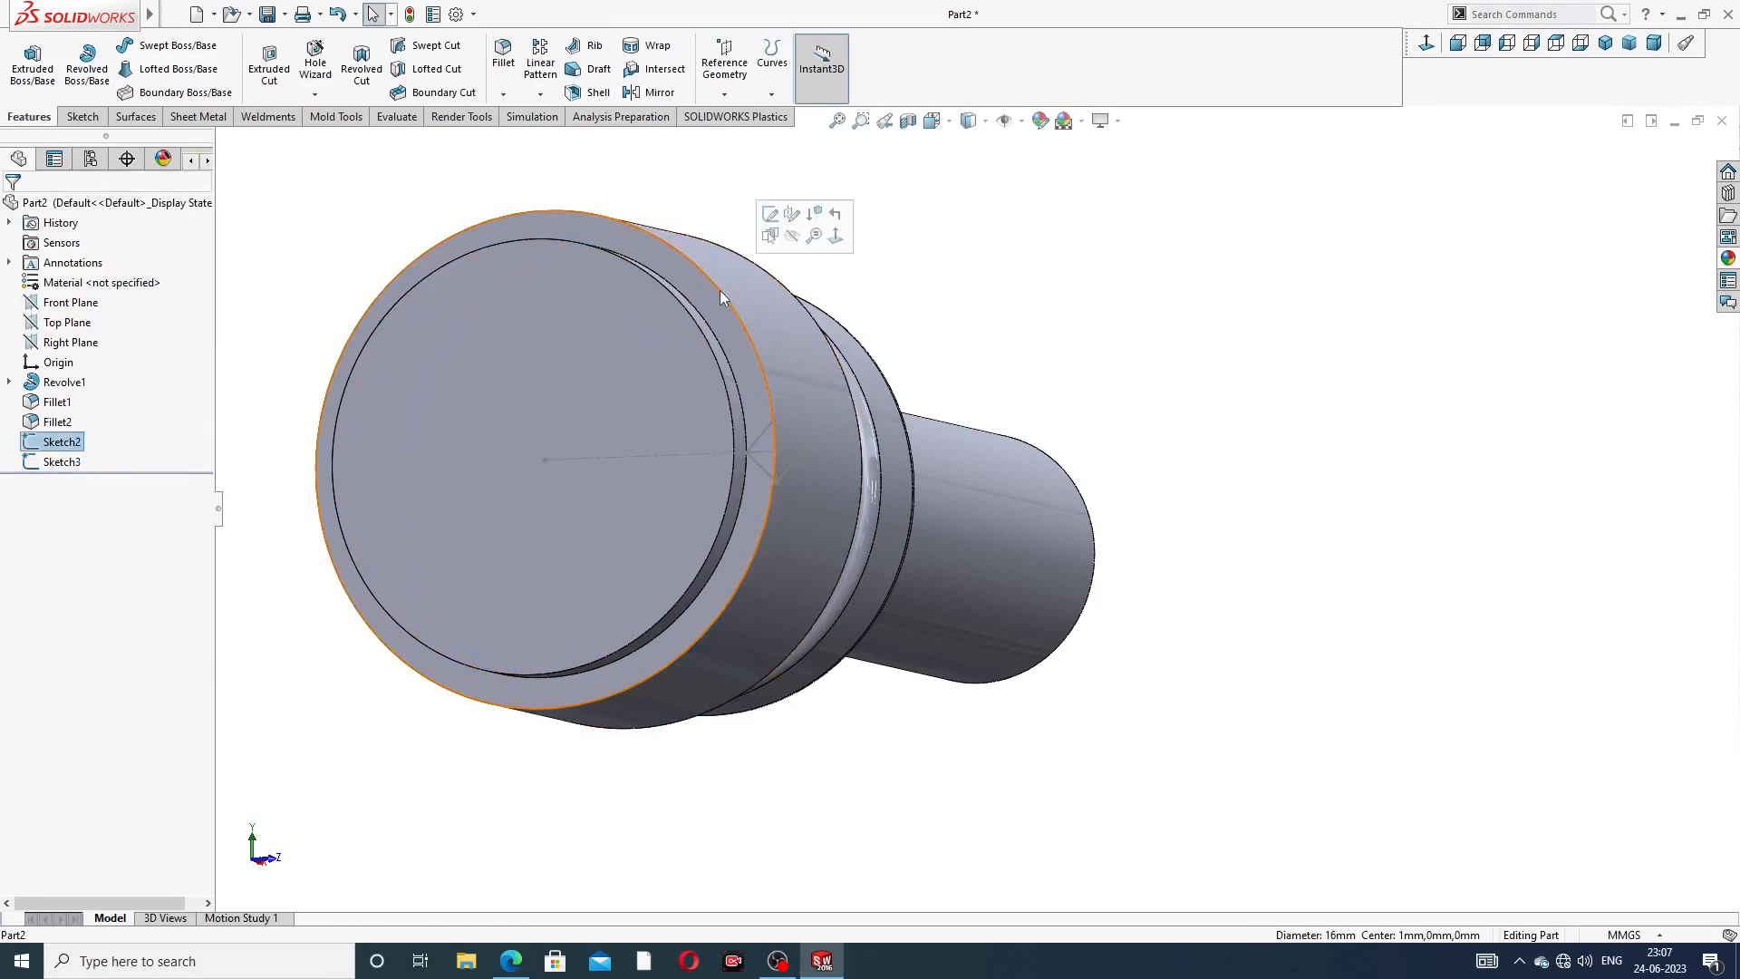
{"action": "left_click", "coordinate": [858, 291]}
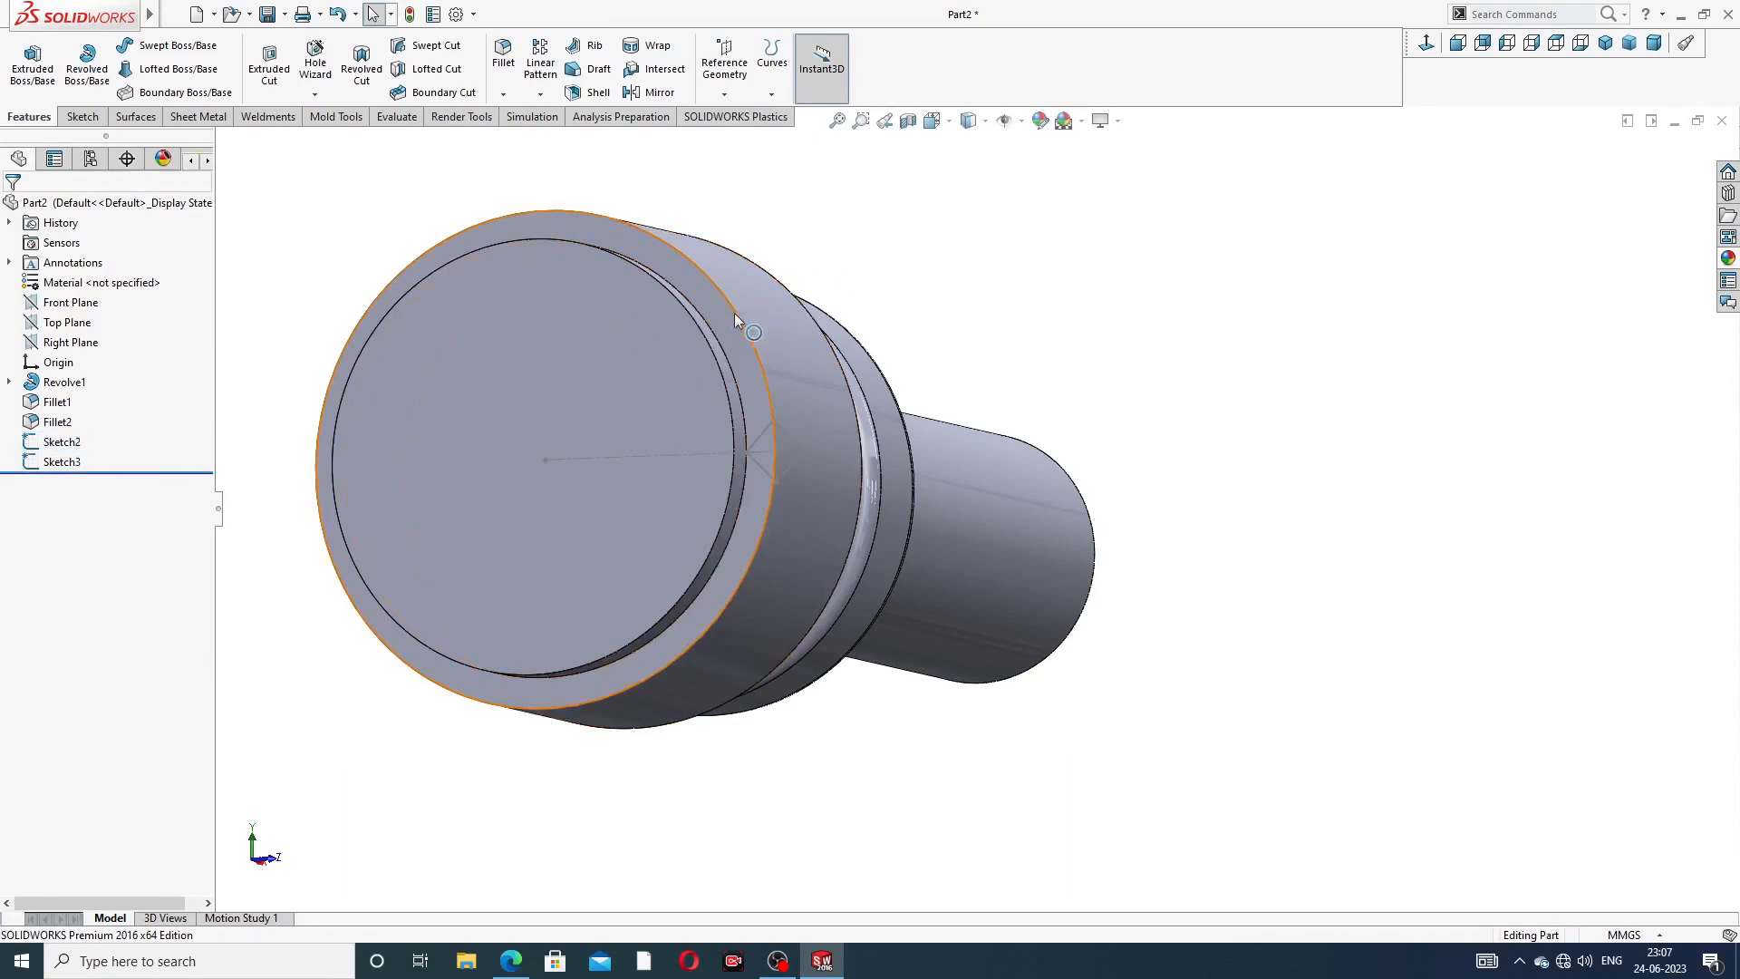
- Create a reversed, counterclockwise helix from the head's outer circle sketch with 30 mm pitch, 0.25 revolutions and a 0° start angle
{"action": "left_click", "coordinate": [734, 313]}
{"action": "left_click", "coordinate": [772, 95]}
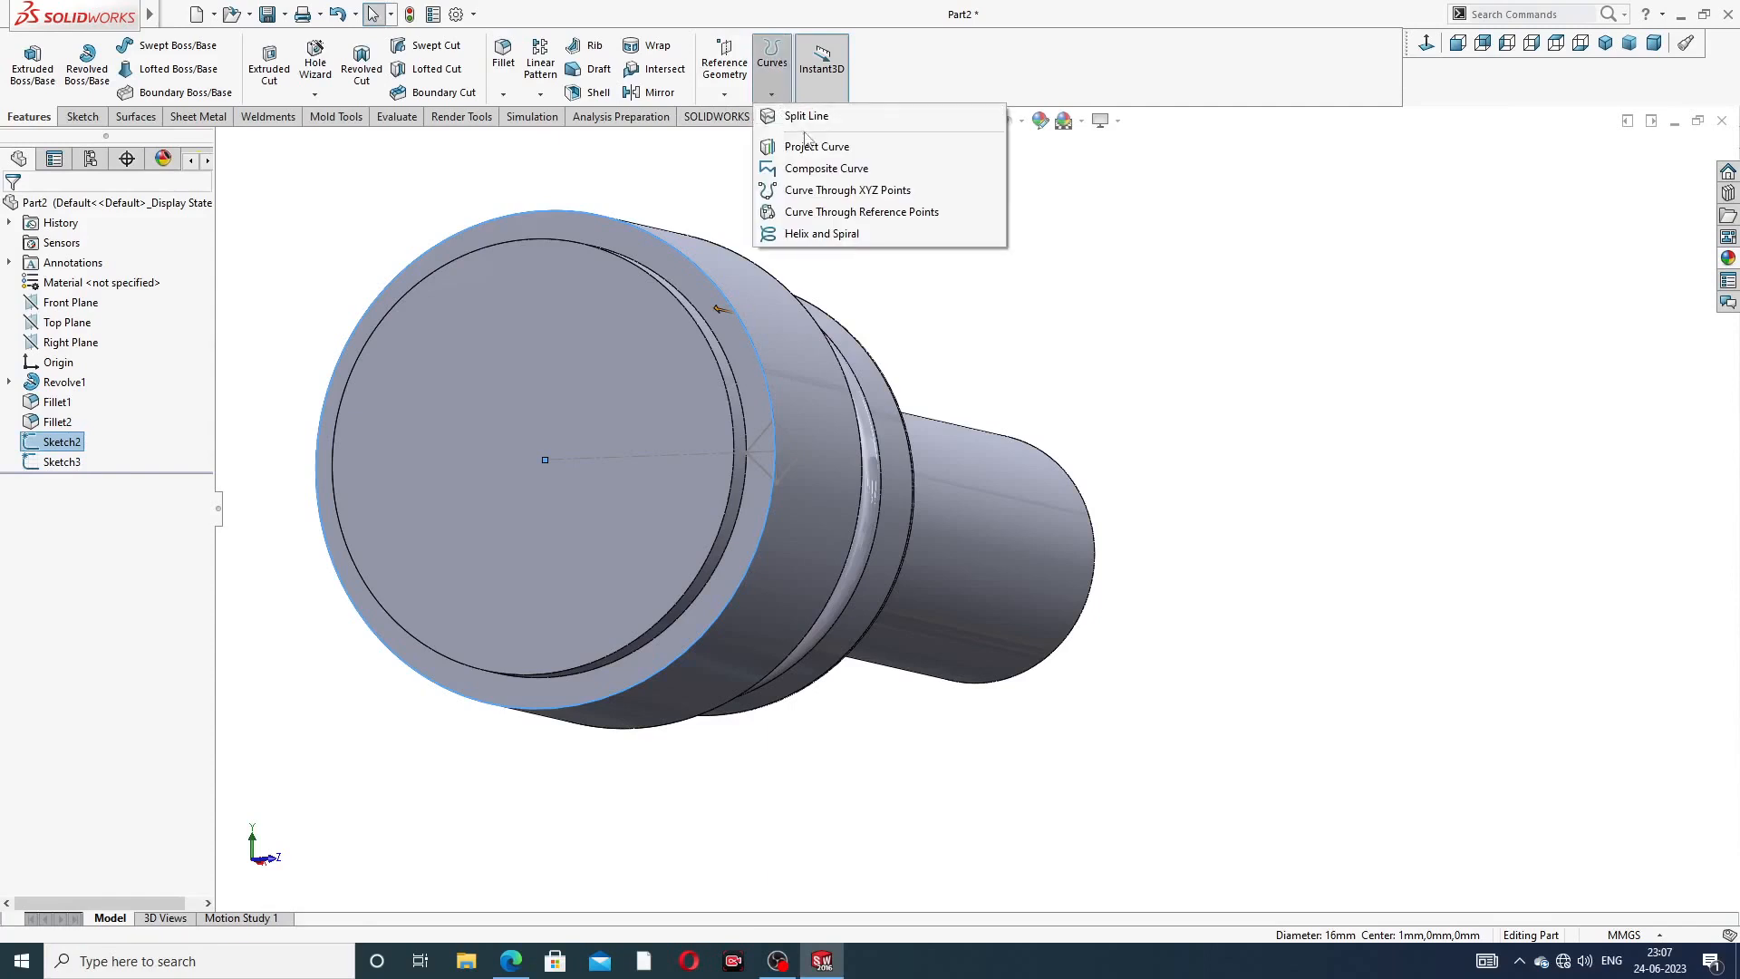
{"action": "left_click", "coordinate": [822, 235]}
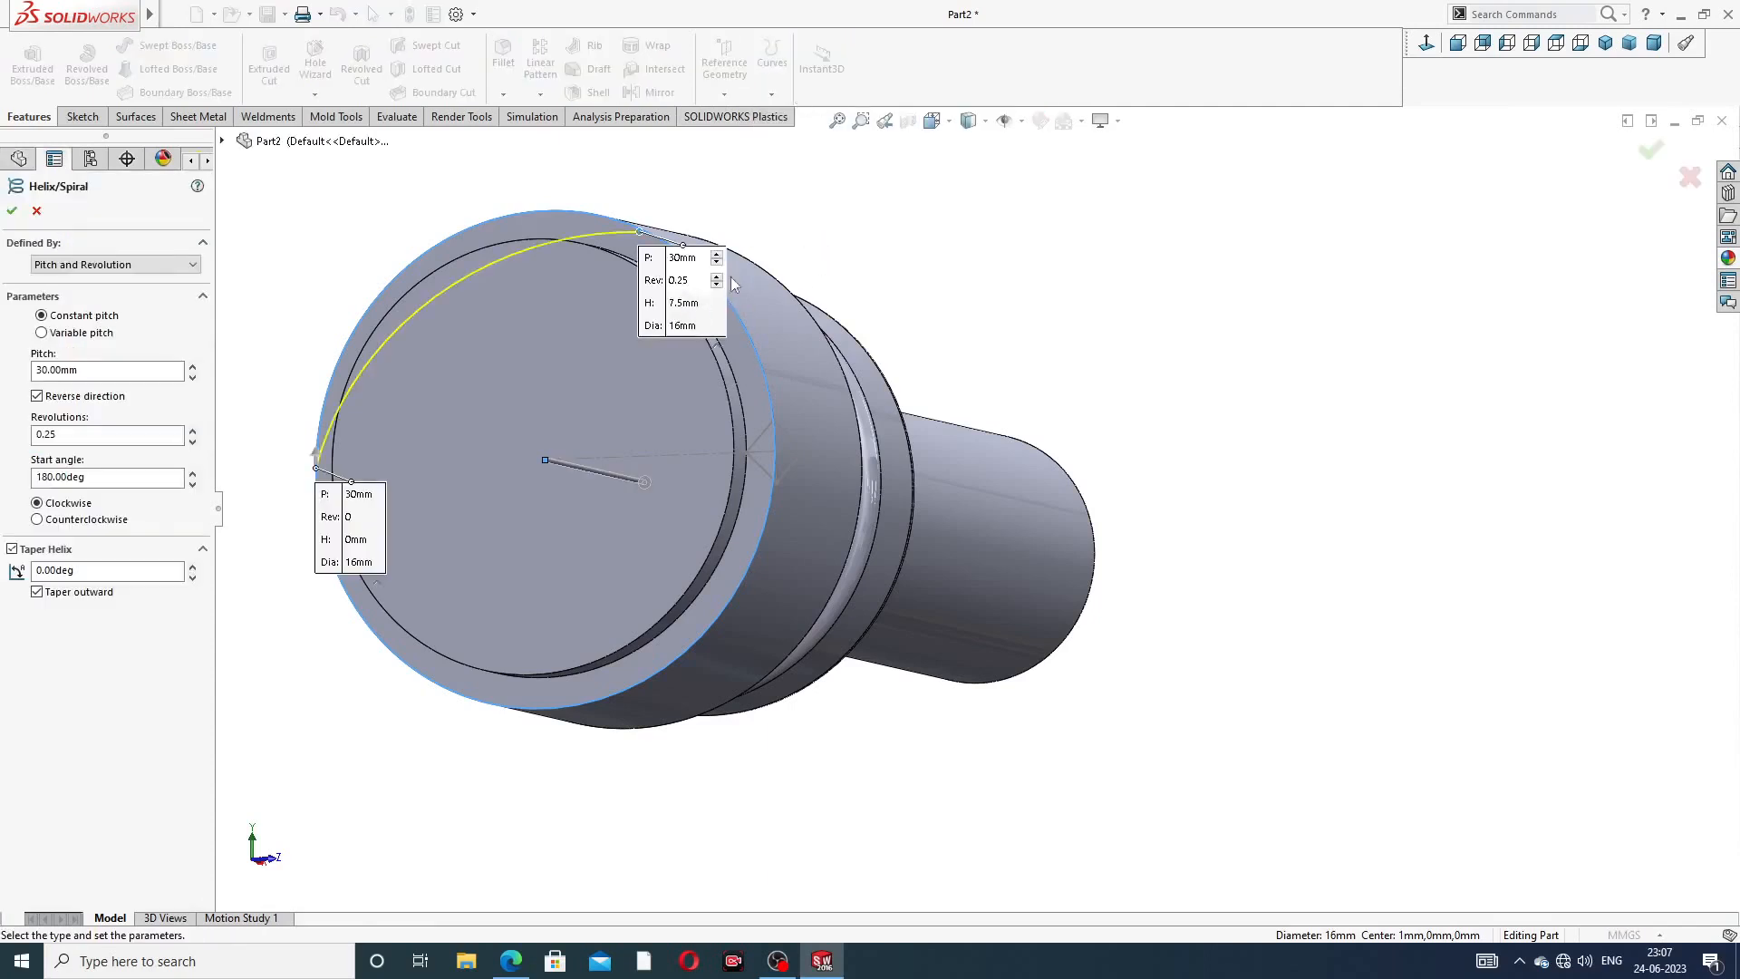
{"action": "middle_click_drag", "start_coordinate": [873, 243], "coordinate": [896, 382]}
{"action": "scroll", "coordinate": [869, 295], "scroll_direction": "up", "scroll_amount": 3}
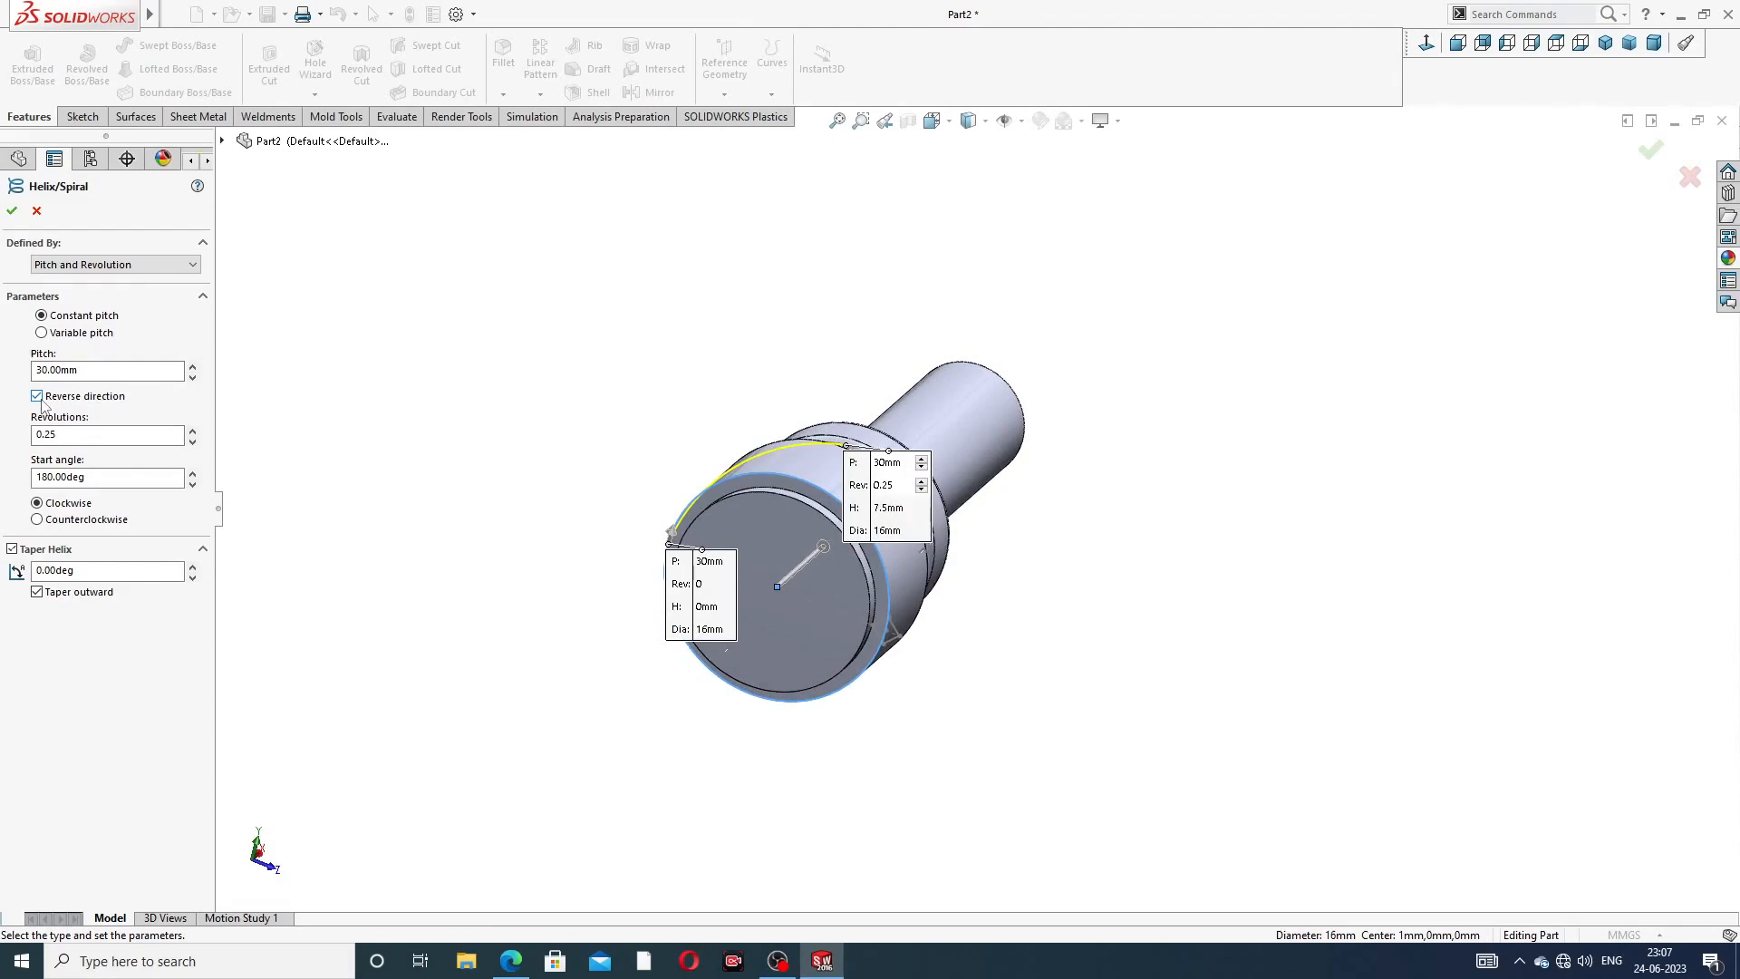
{"action": "left_click", "coordinate": [37, 520]}
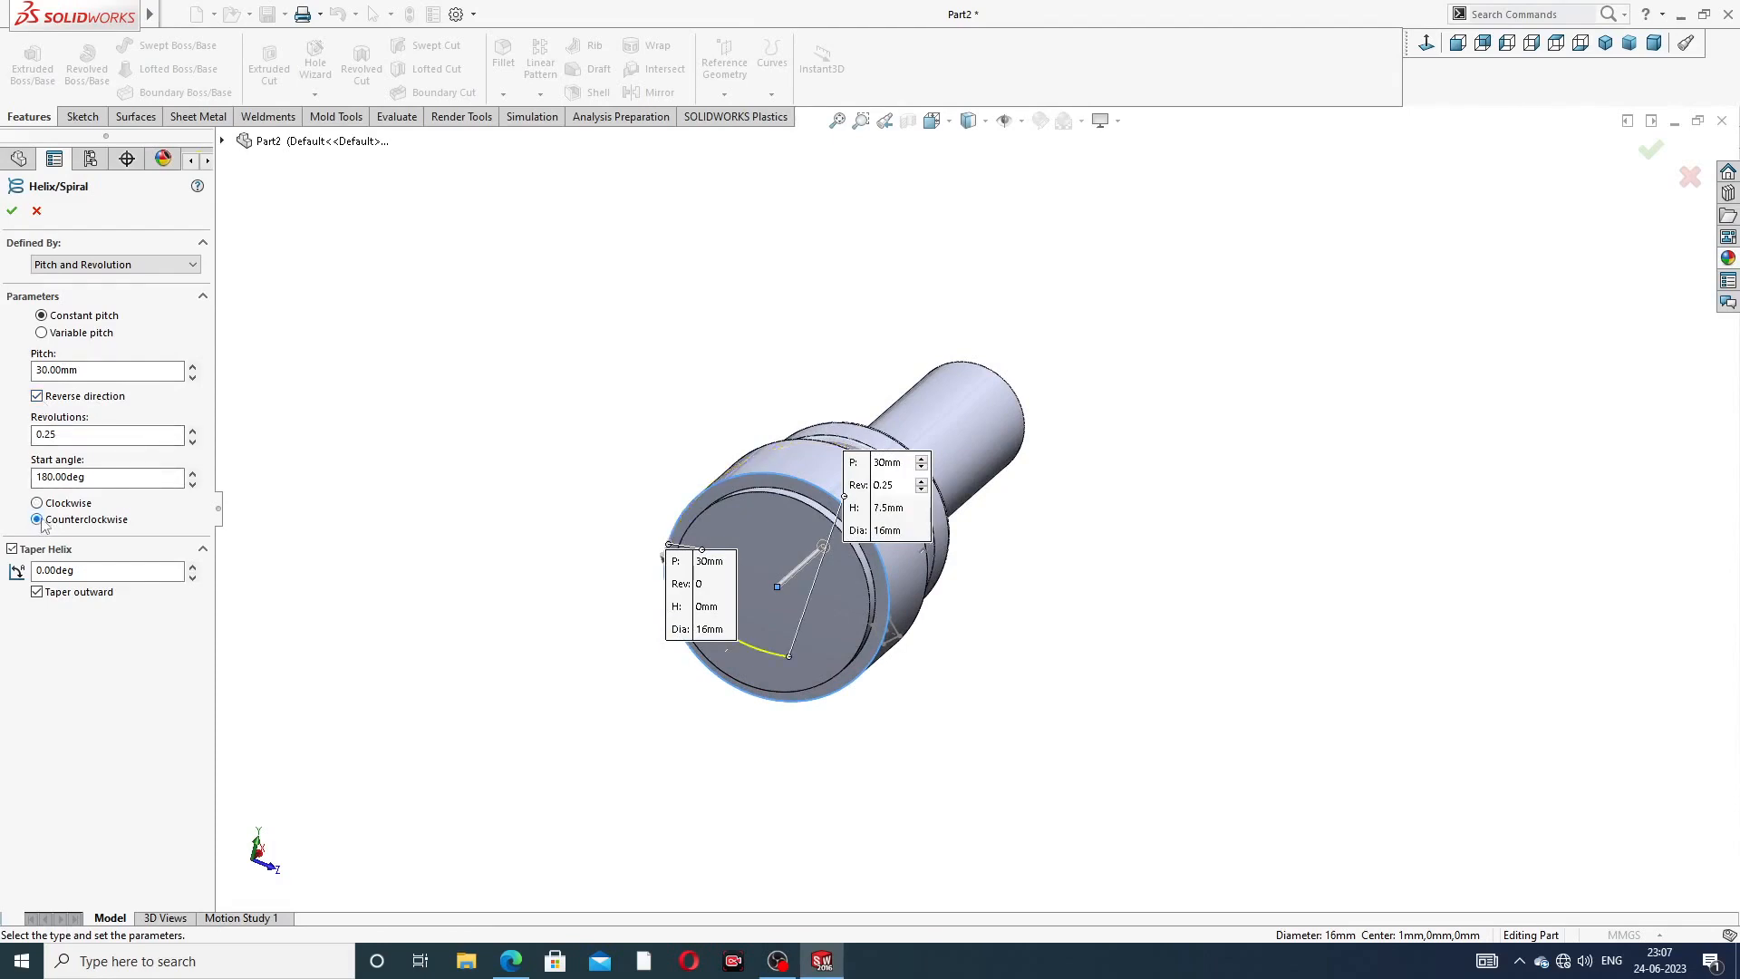
{"action": "double_click", "coordinate": [108, 478]}
{"action": "type", "text": "0"}
{"action": "key", "text": "Return"}
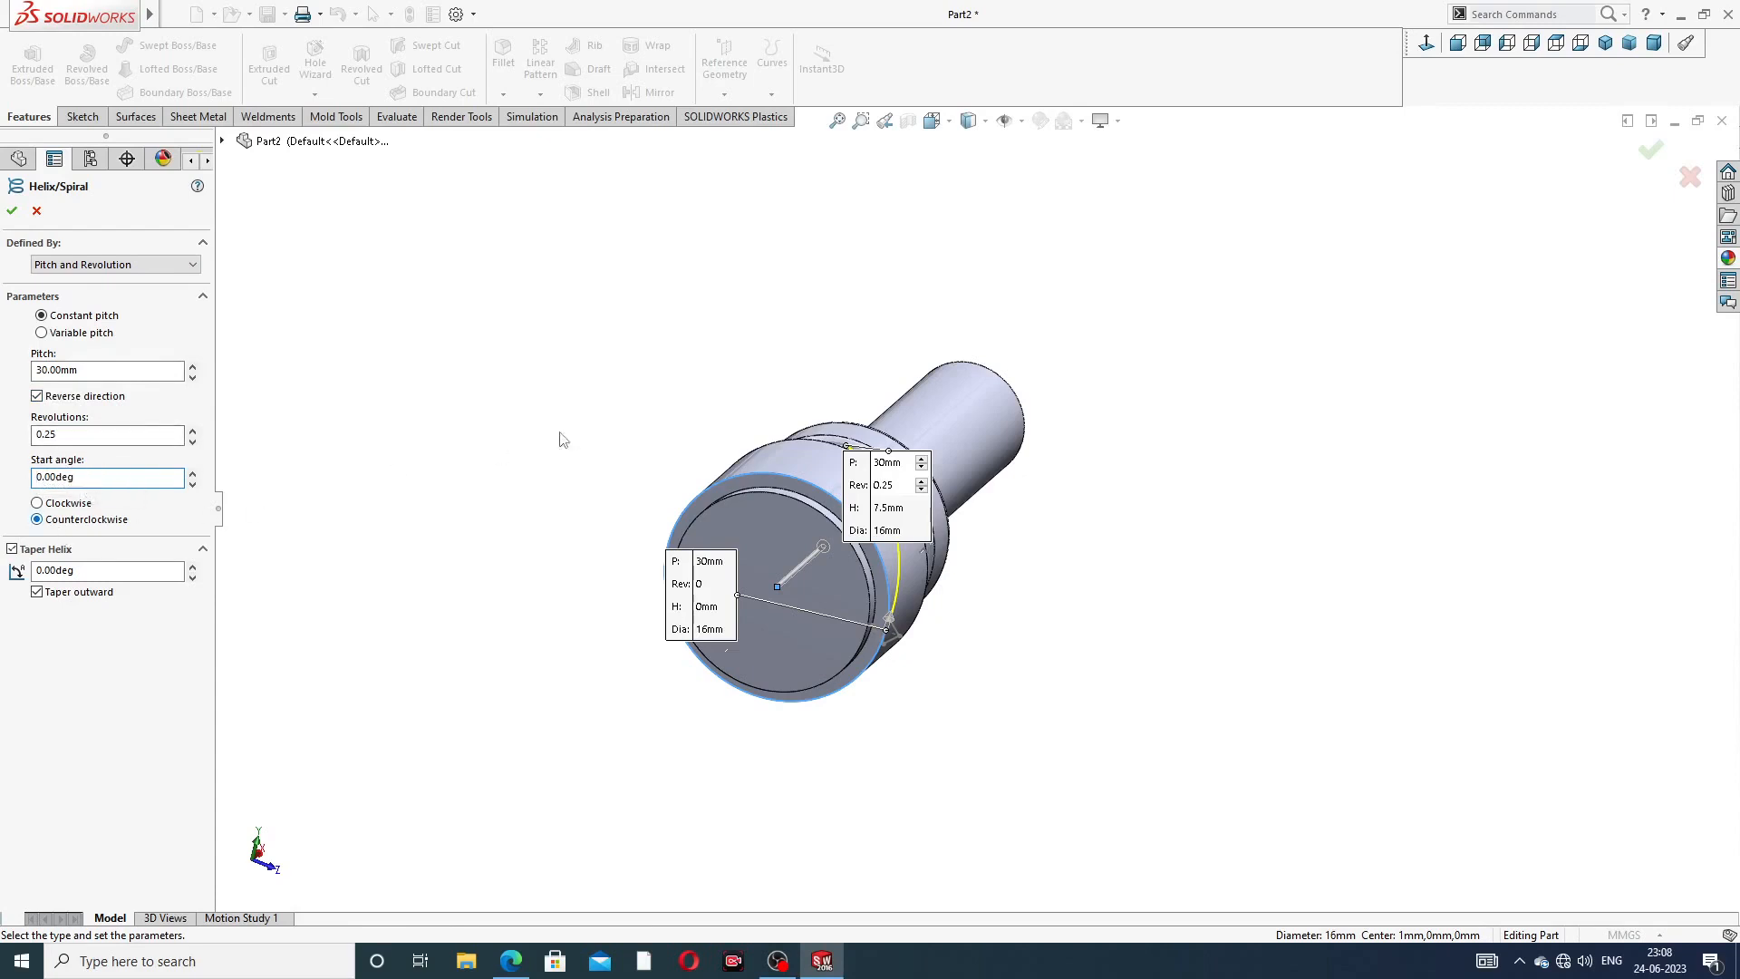
{"action": "left_click", "coordinate": [13, 212]}
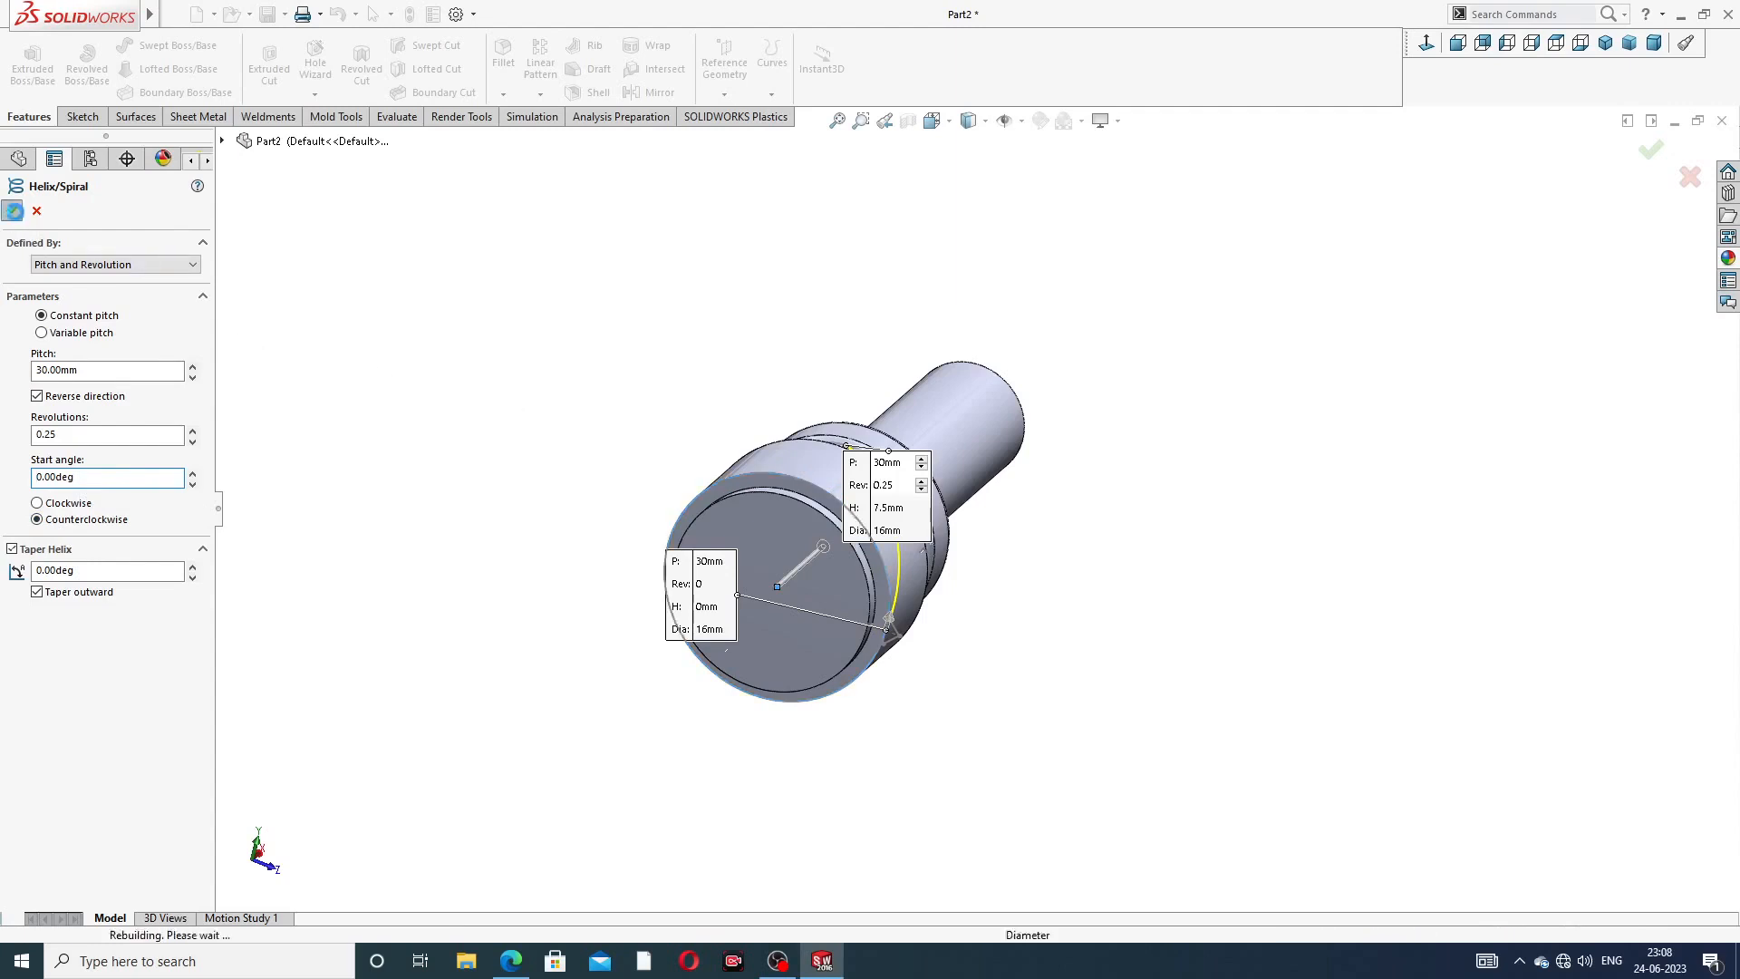
- Cut a groove across the head with a Swept Cut, using the rectangle sketch as profile and the helix as path
{"action": "middle_click_drag", "start_coordinate": [1103, 399], "coordinate": [988, 239]}
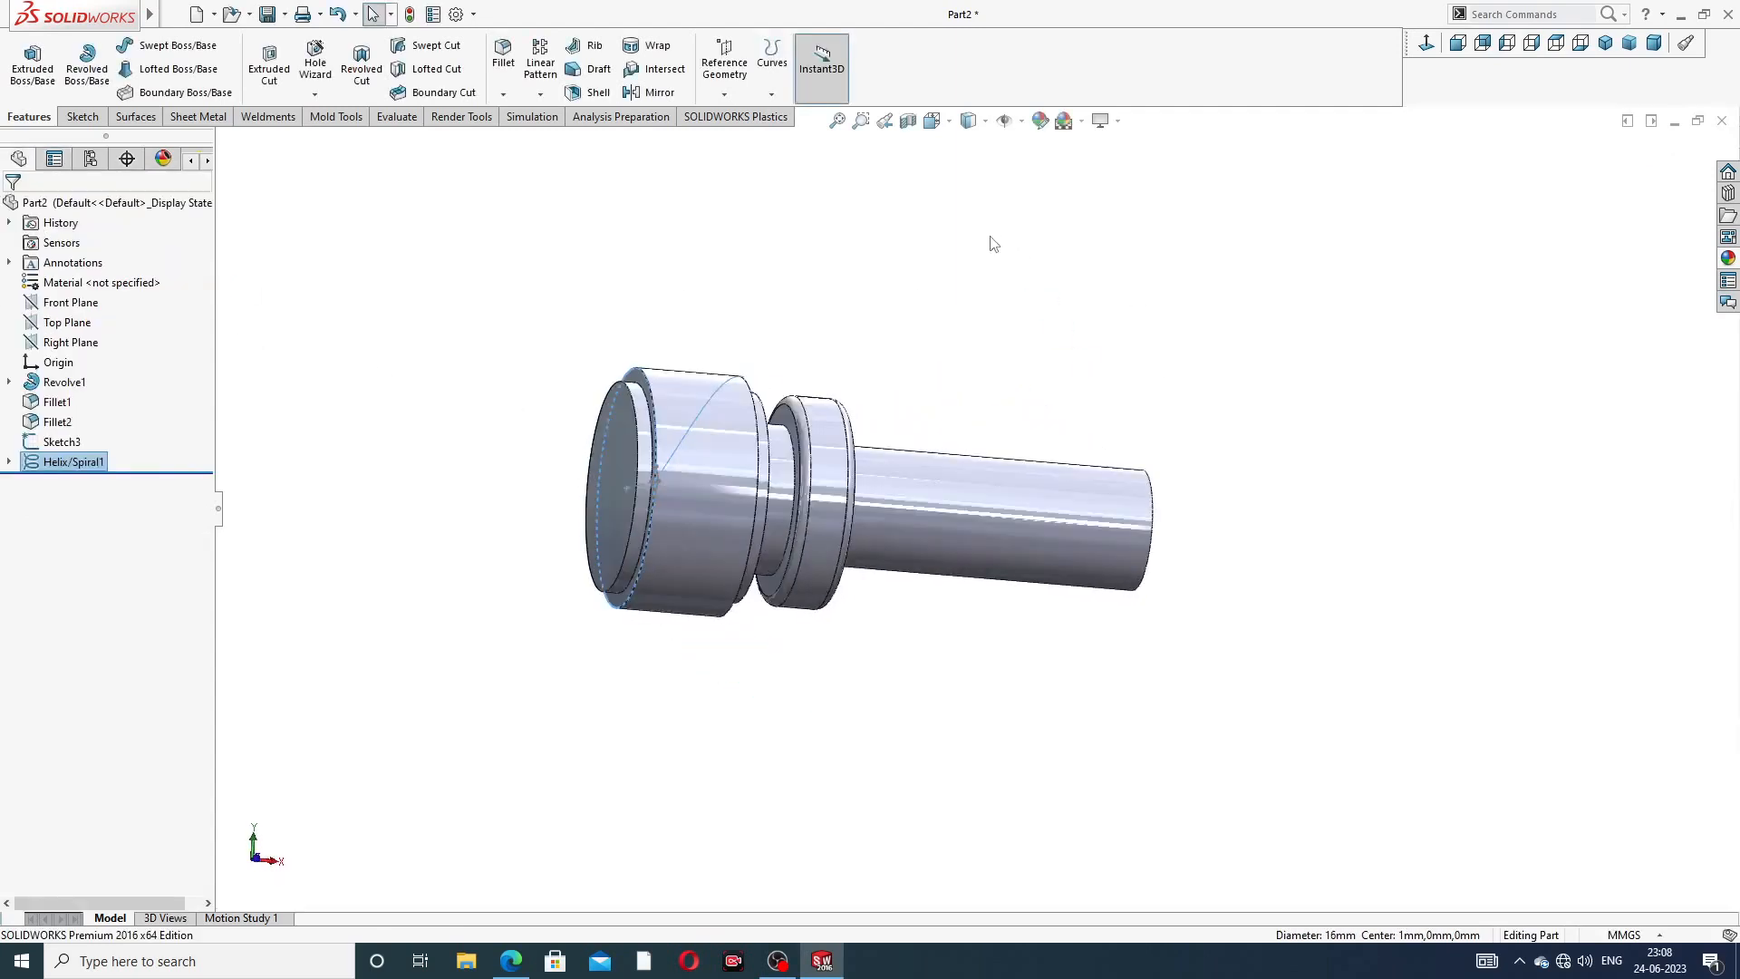
{"action": "left_click", "coordinate": [945, 331]}
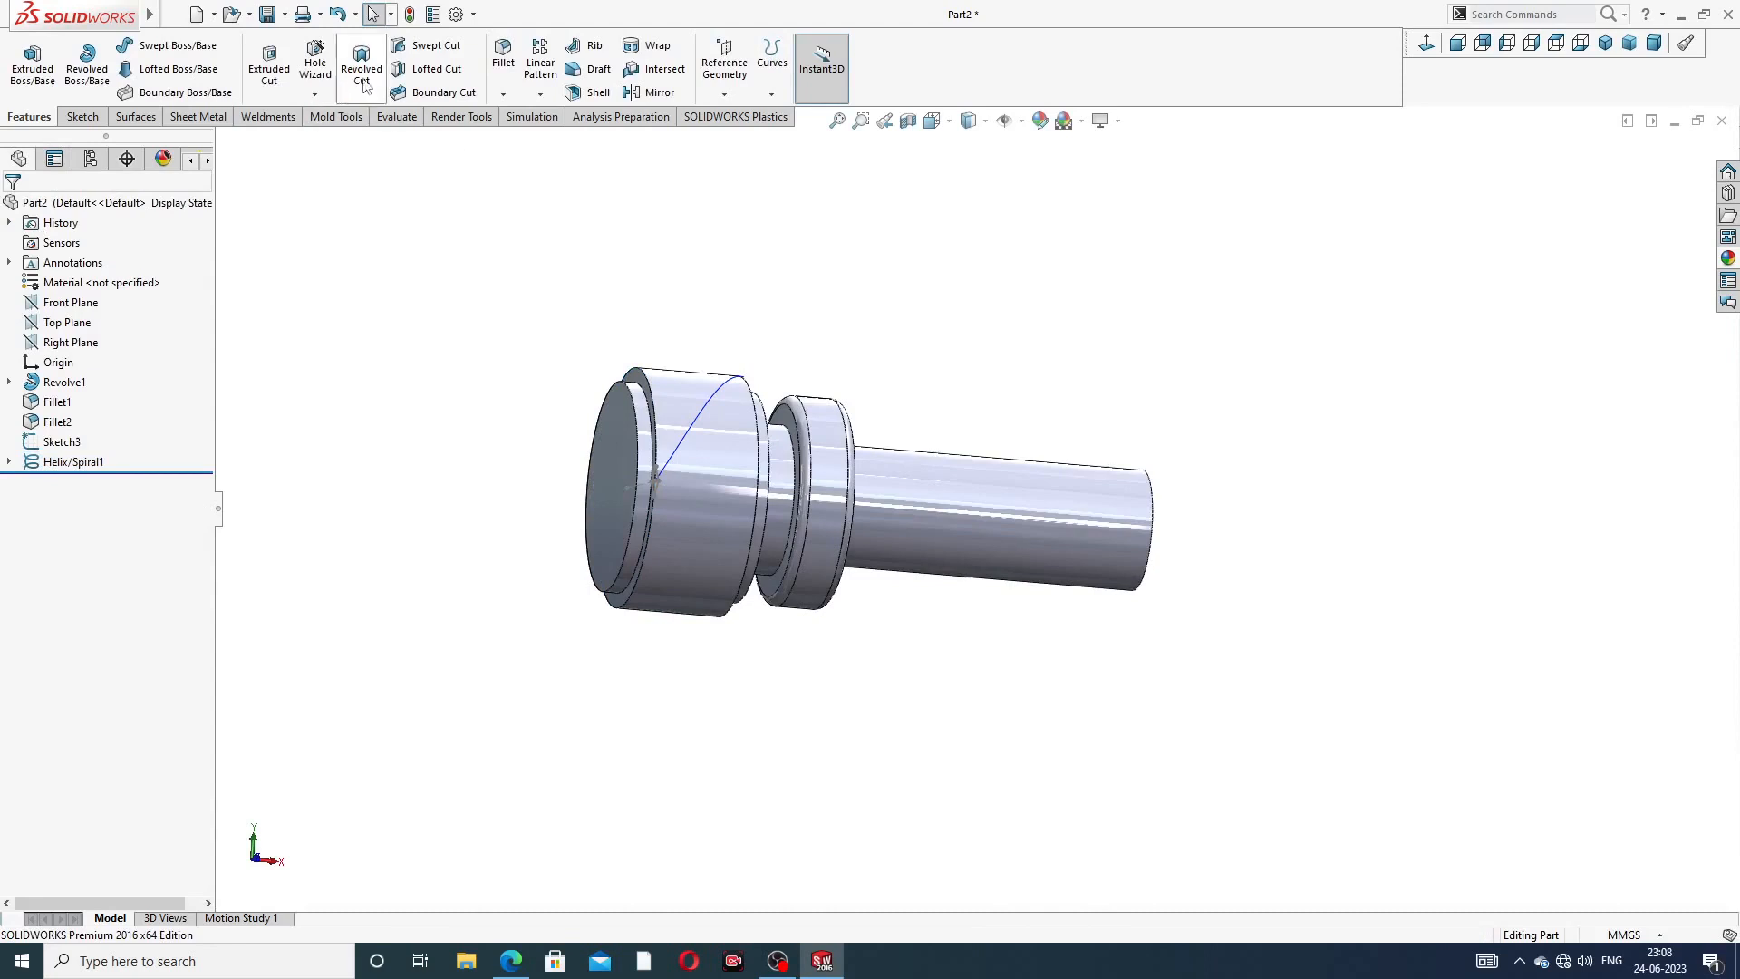
{"action": "left_click", "coordinate": [432, 47]}
{"action": "scroll", "coordinate": [699, 485], "scroll_direction": "down", "scroll_amount": 5}
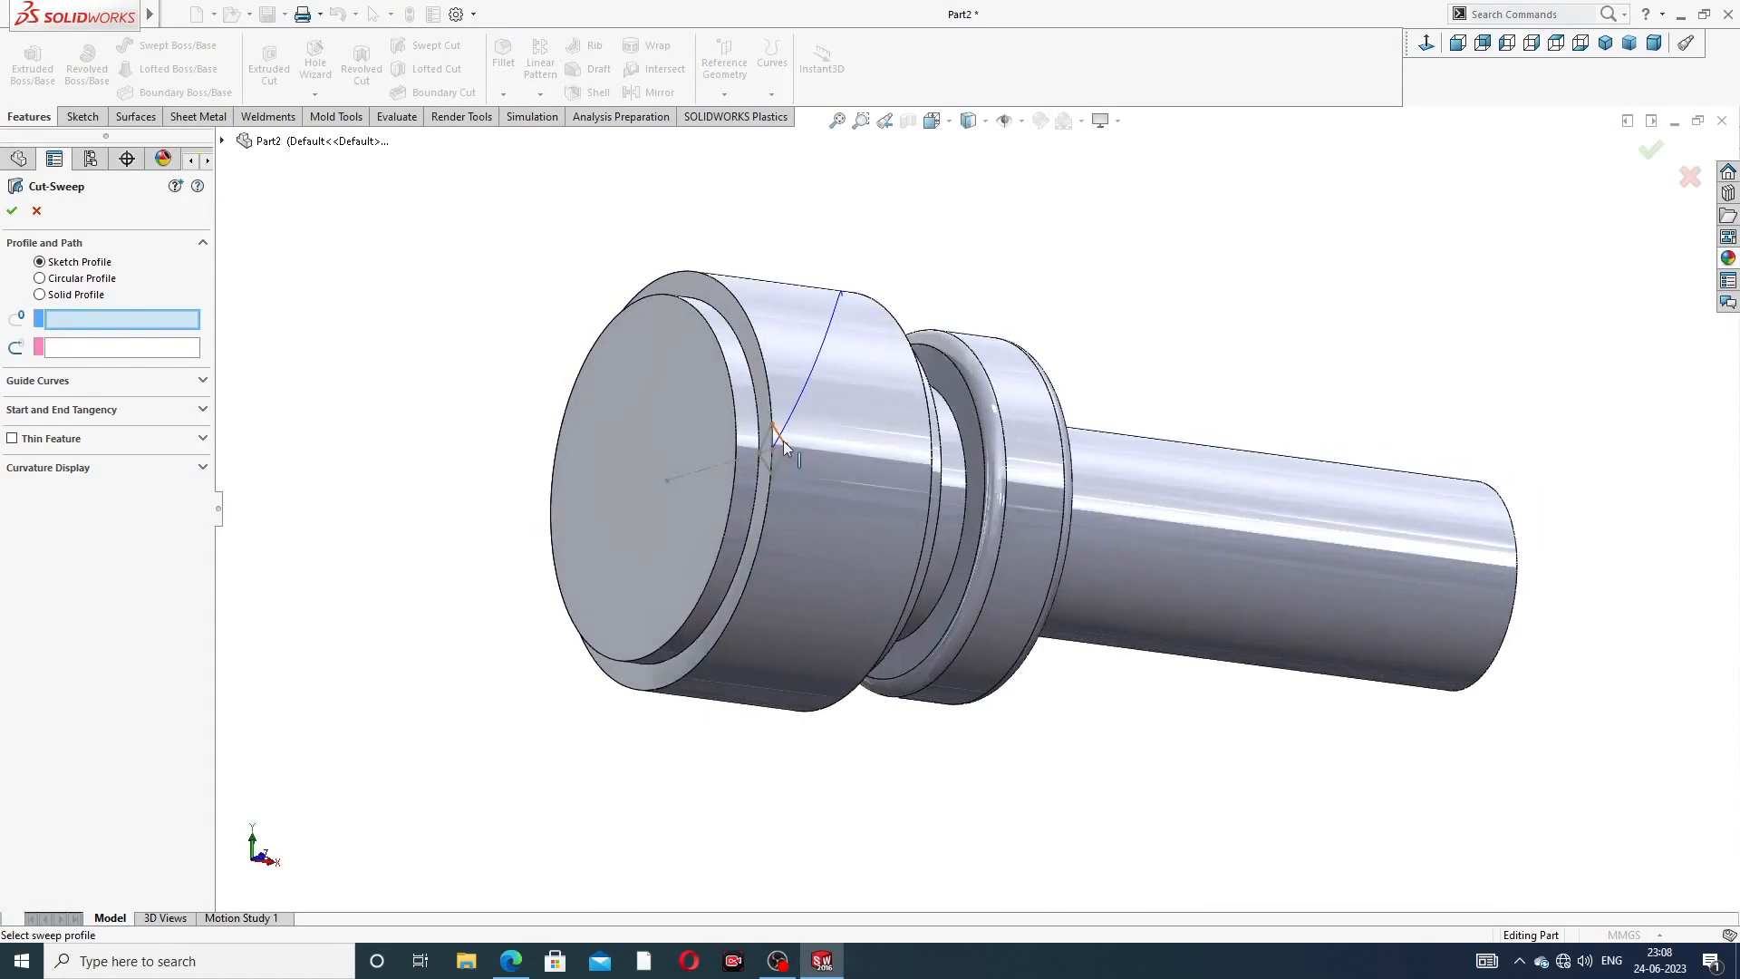
{"action": "left_click", "coordinate": [783, 440]}
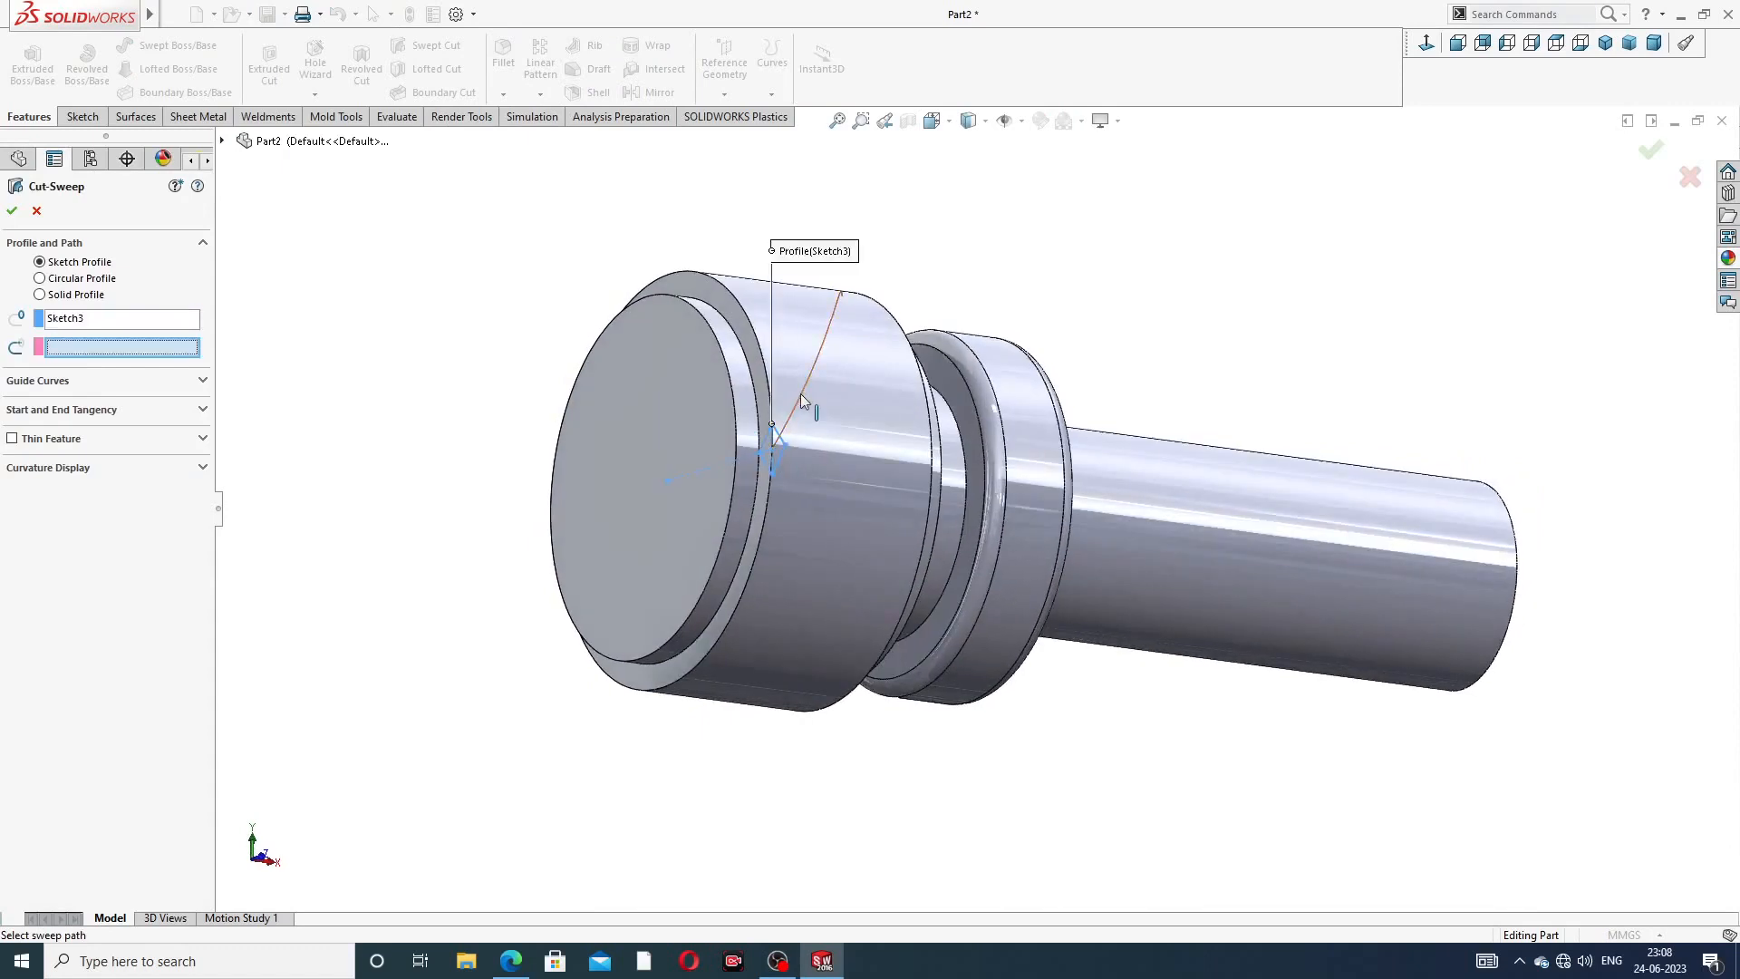
{"action": "left_click", "coordinate": [800, 395]}
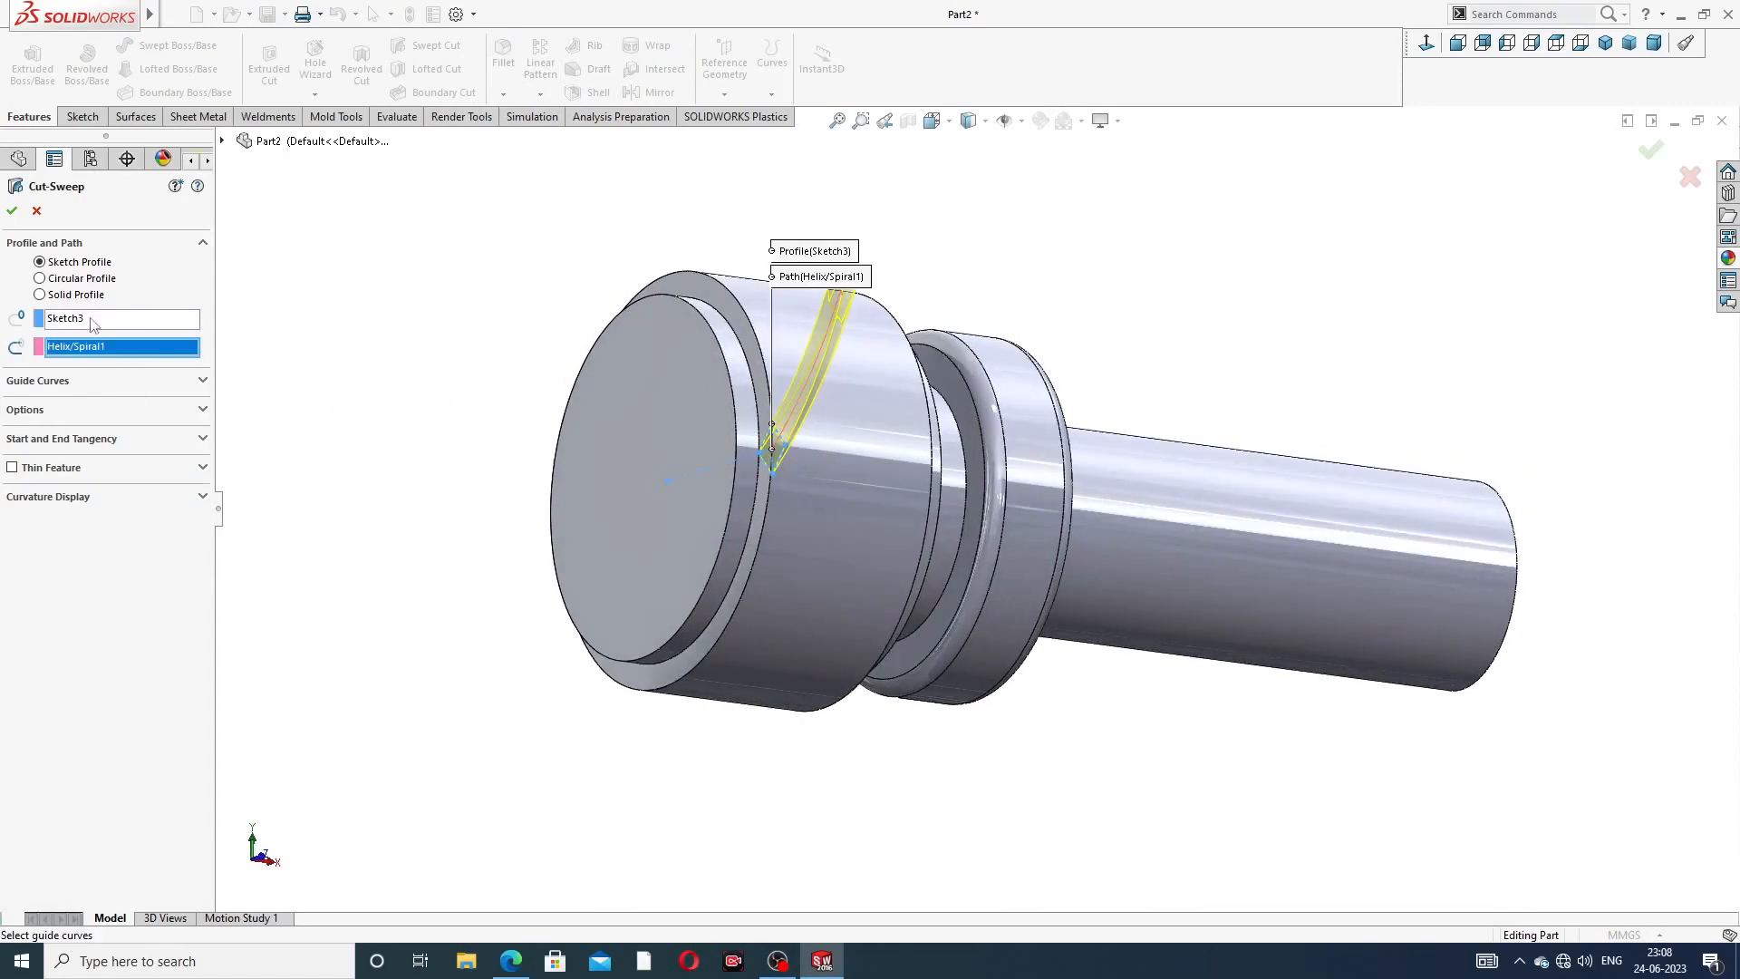
{"action": "left_click", "coordinate": [12, 213]}
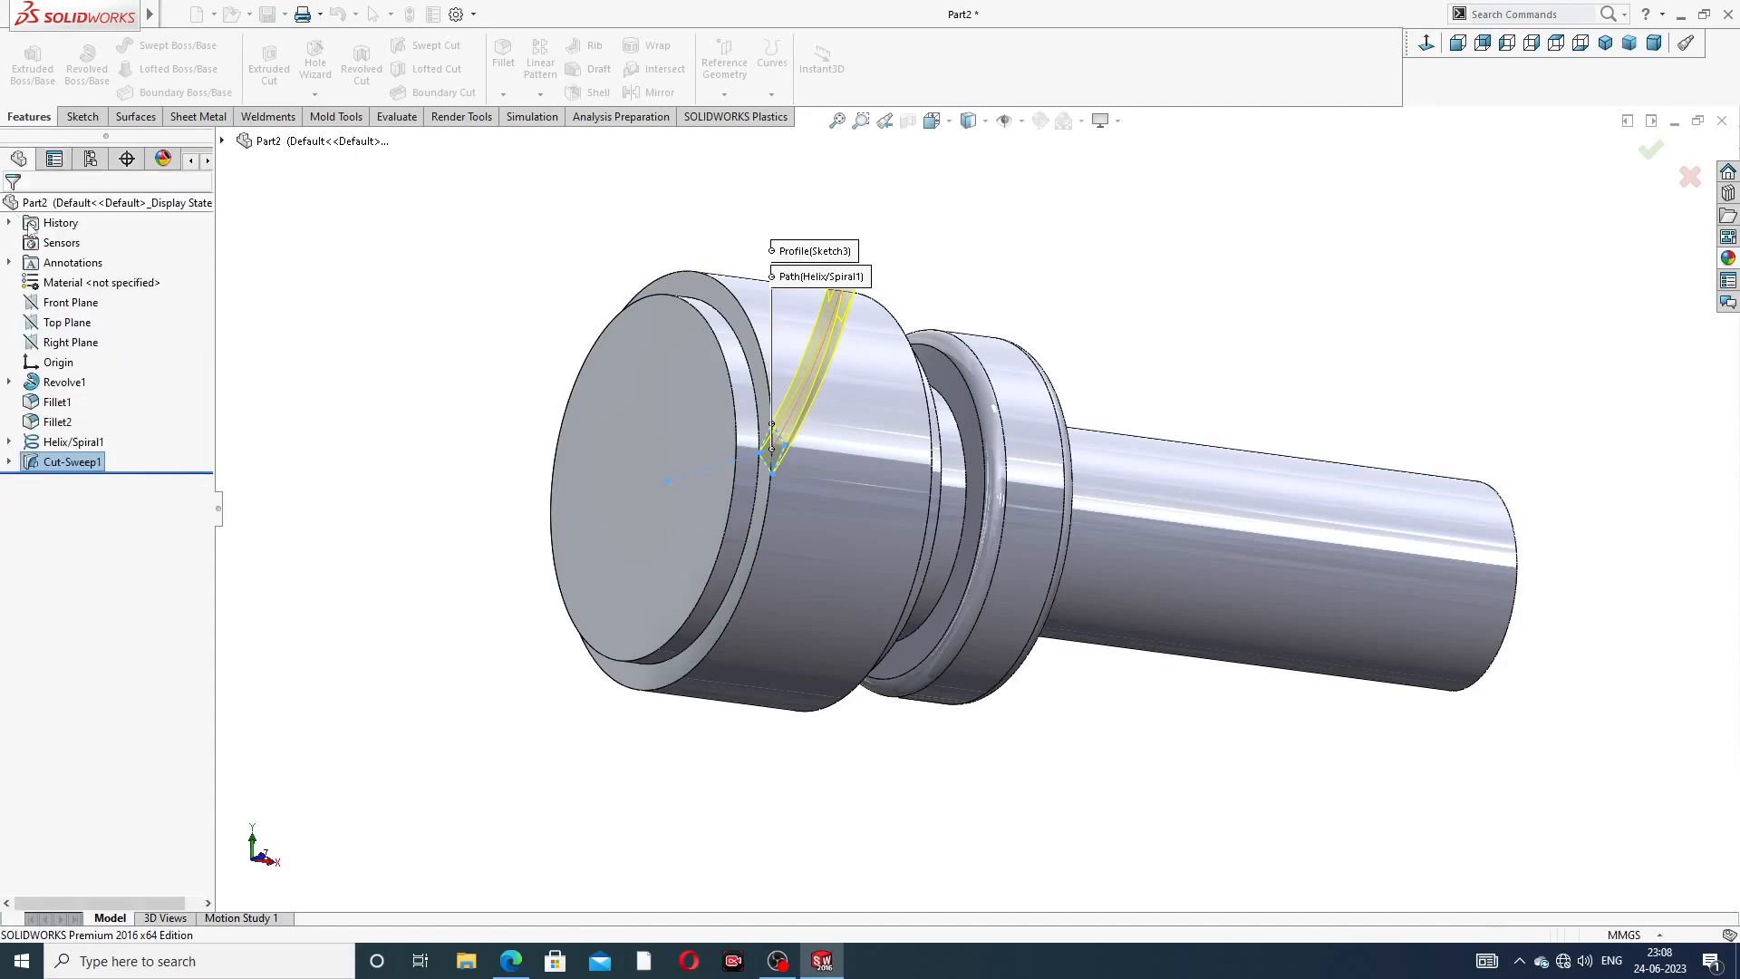
- Start a sketch on the head's ring-shaped face and draw a horizontal centerline from the origin to the outer edge opposite the groove
{"action": "middle_click_drag", "start_coordinate": [987, 291], "coordinate": [998, 359]}
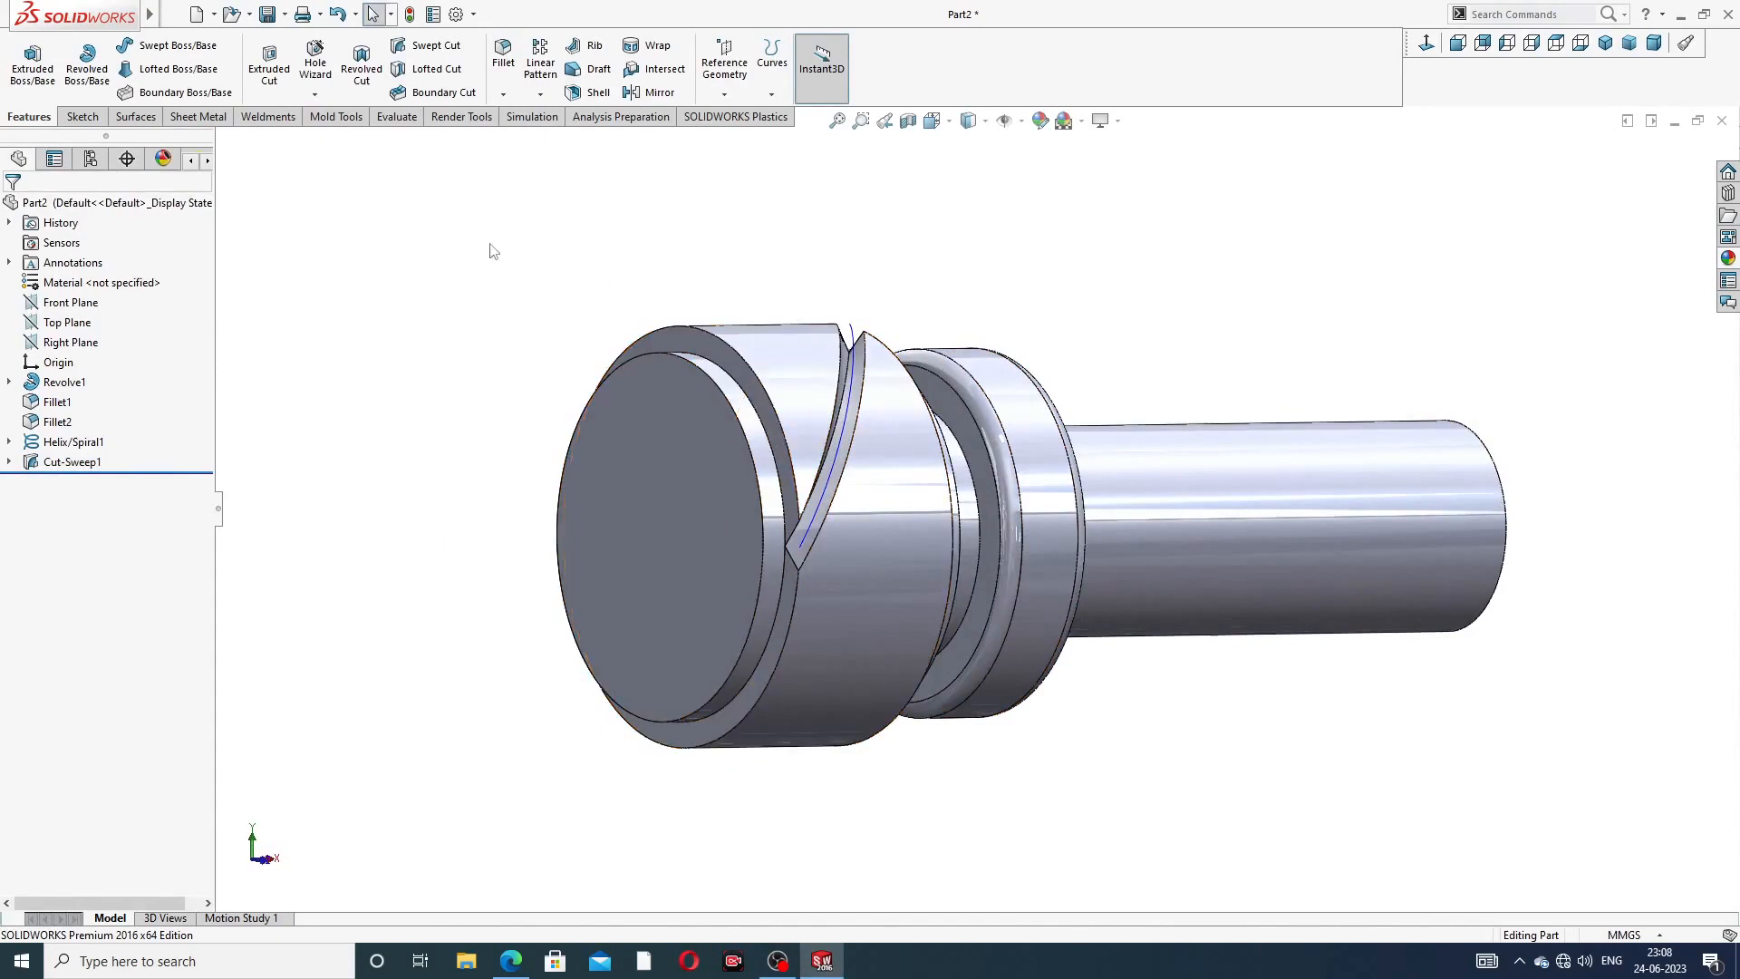
{"action": "left_click", "coordinate": [725, 360]}
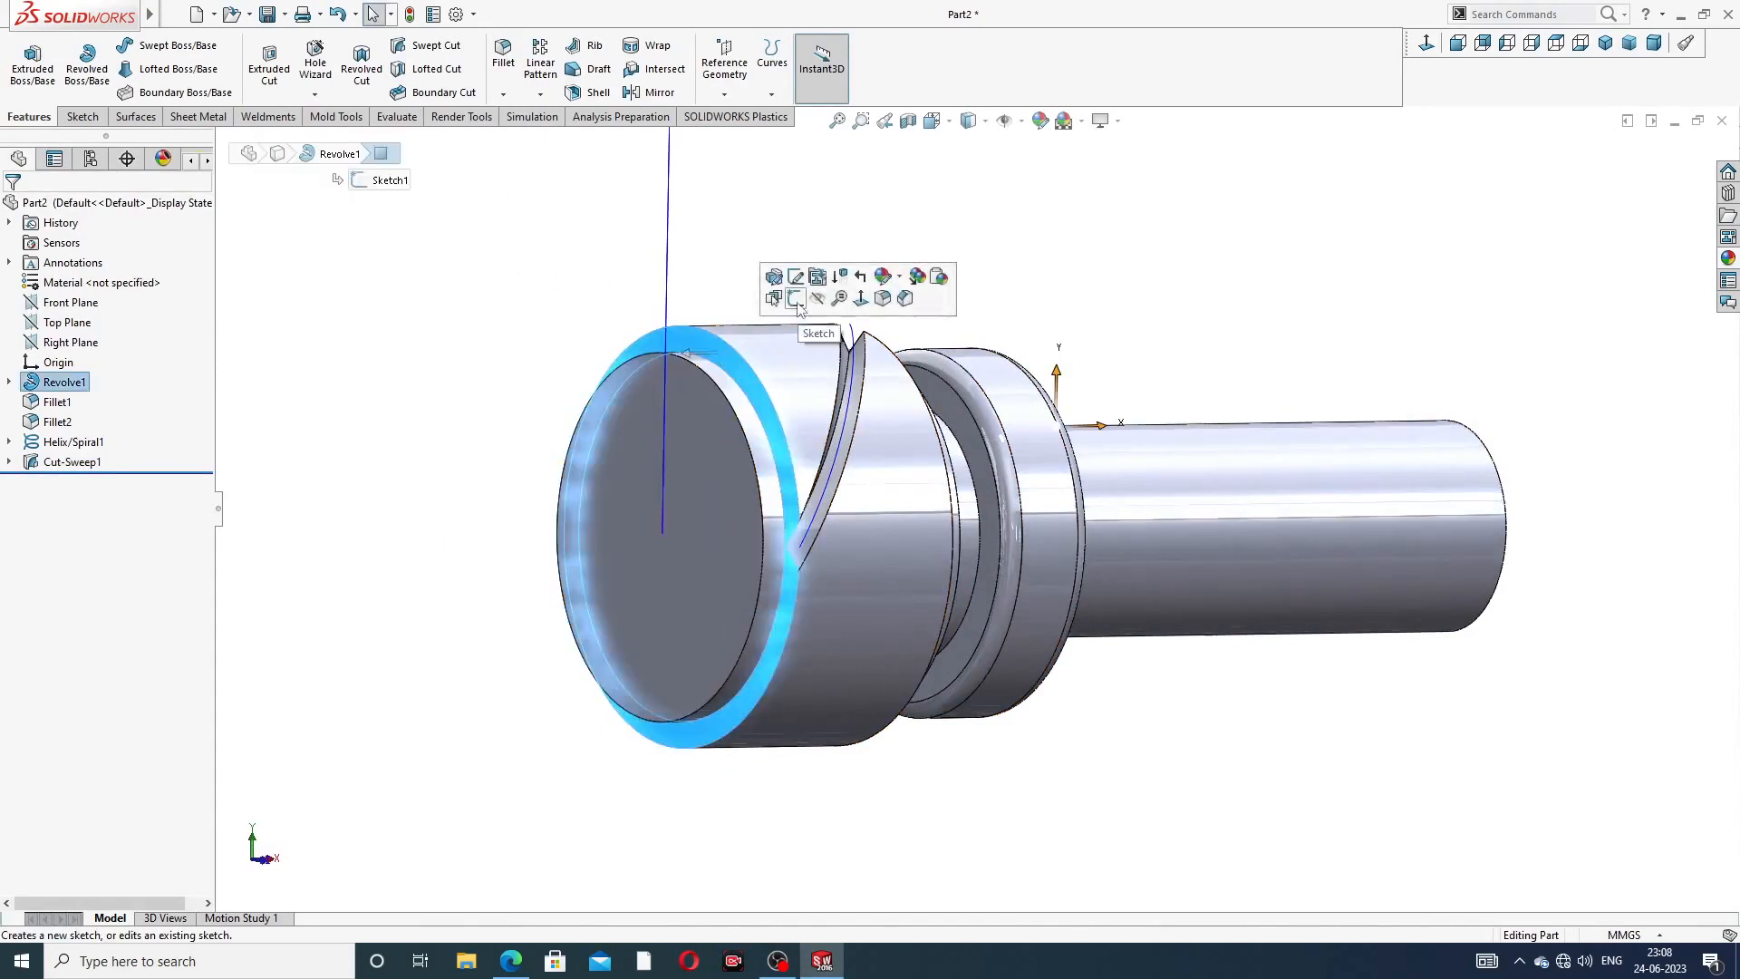
{"action": "left_click", "coordinate": [929, 272]}
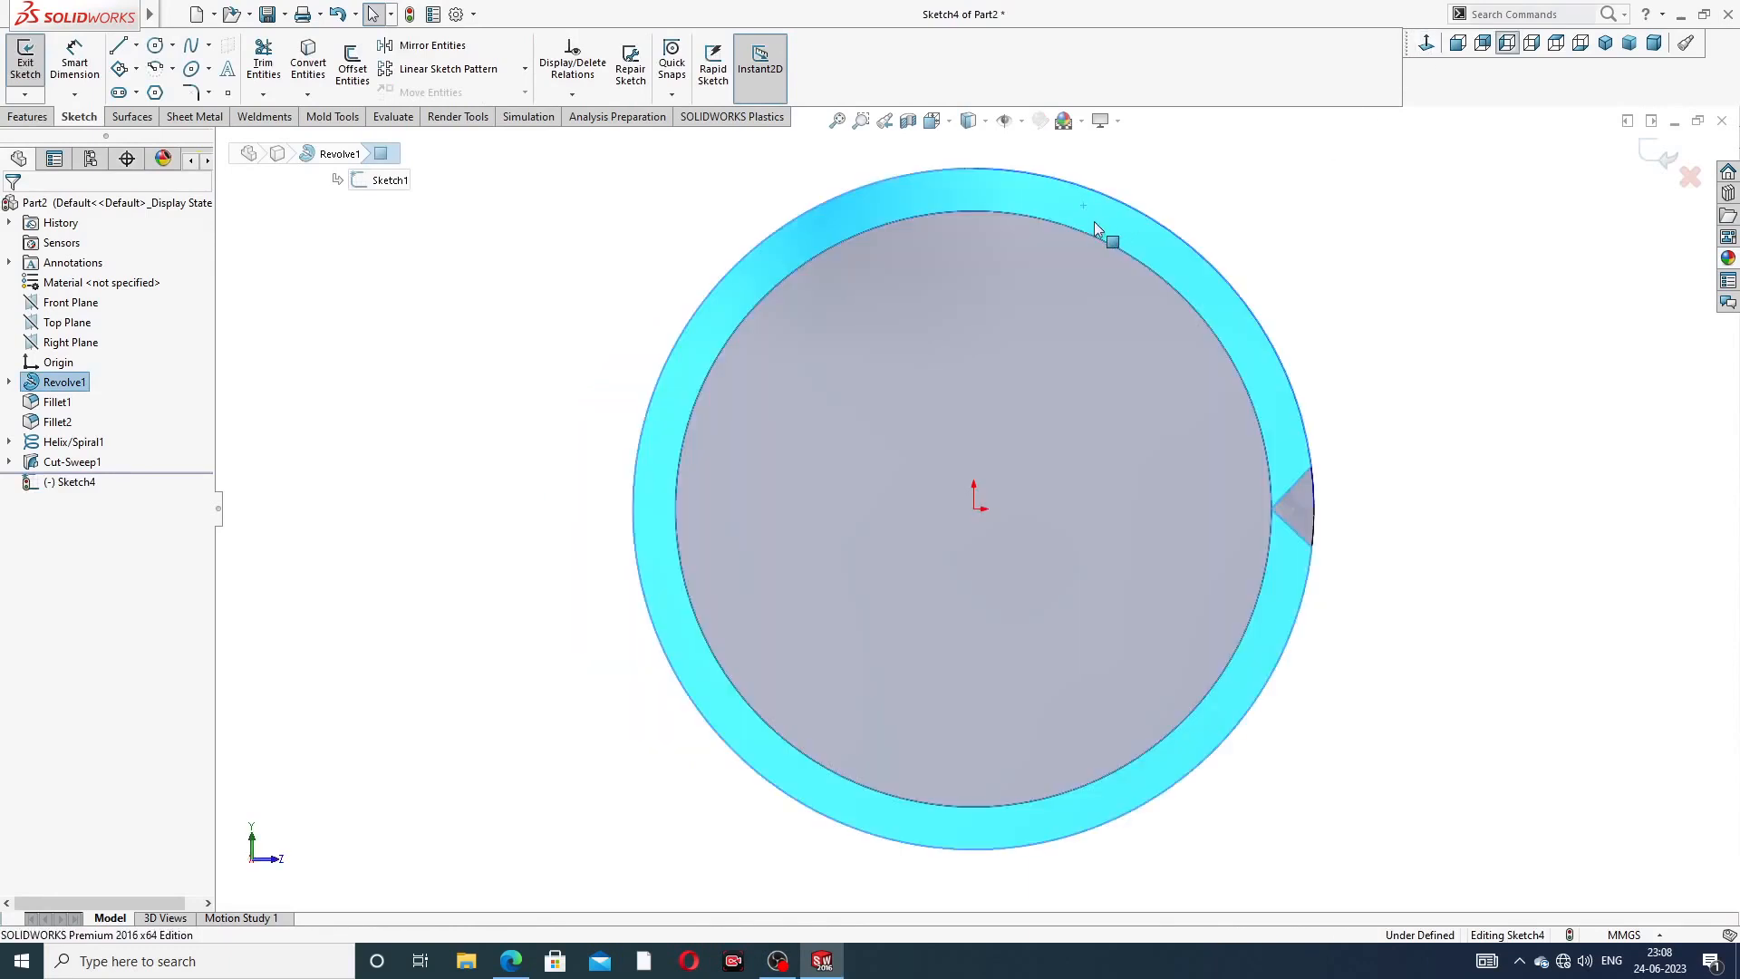
{"action": "left_click", "coordinate": [136, 45]}
{"action": "left_click", "coordinate": [164, 91]}
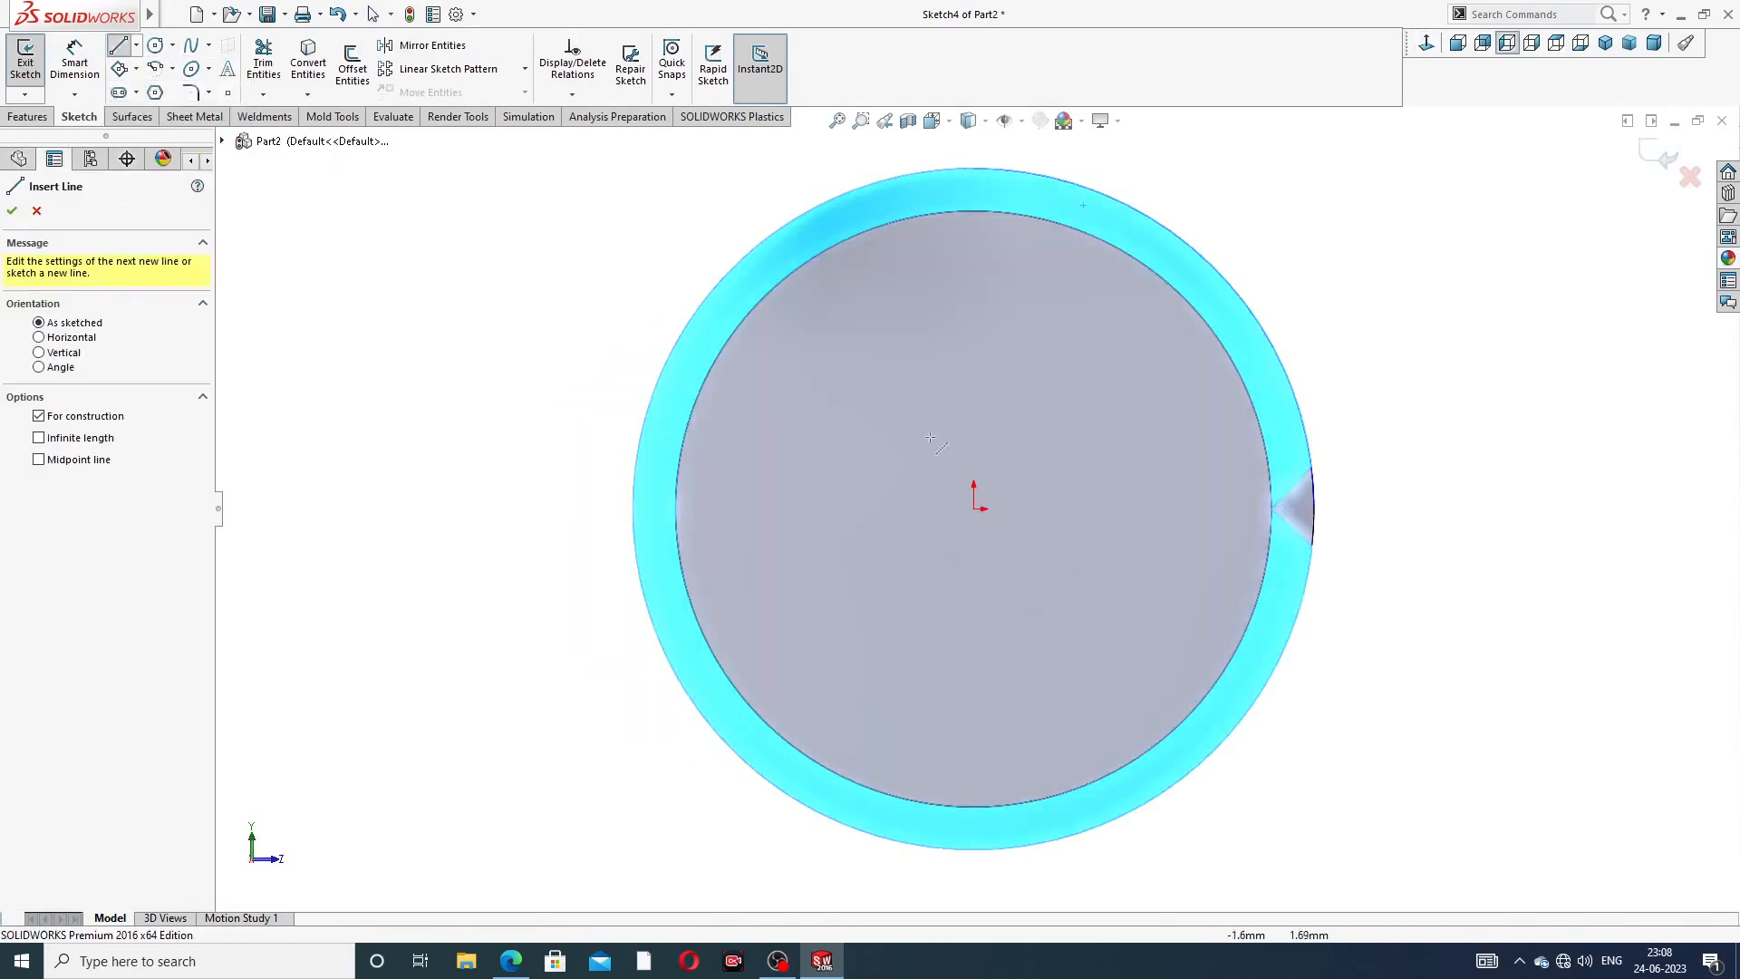
{"action": "left_click", "coordinate": [973, 508]}
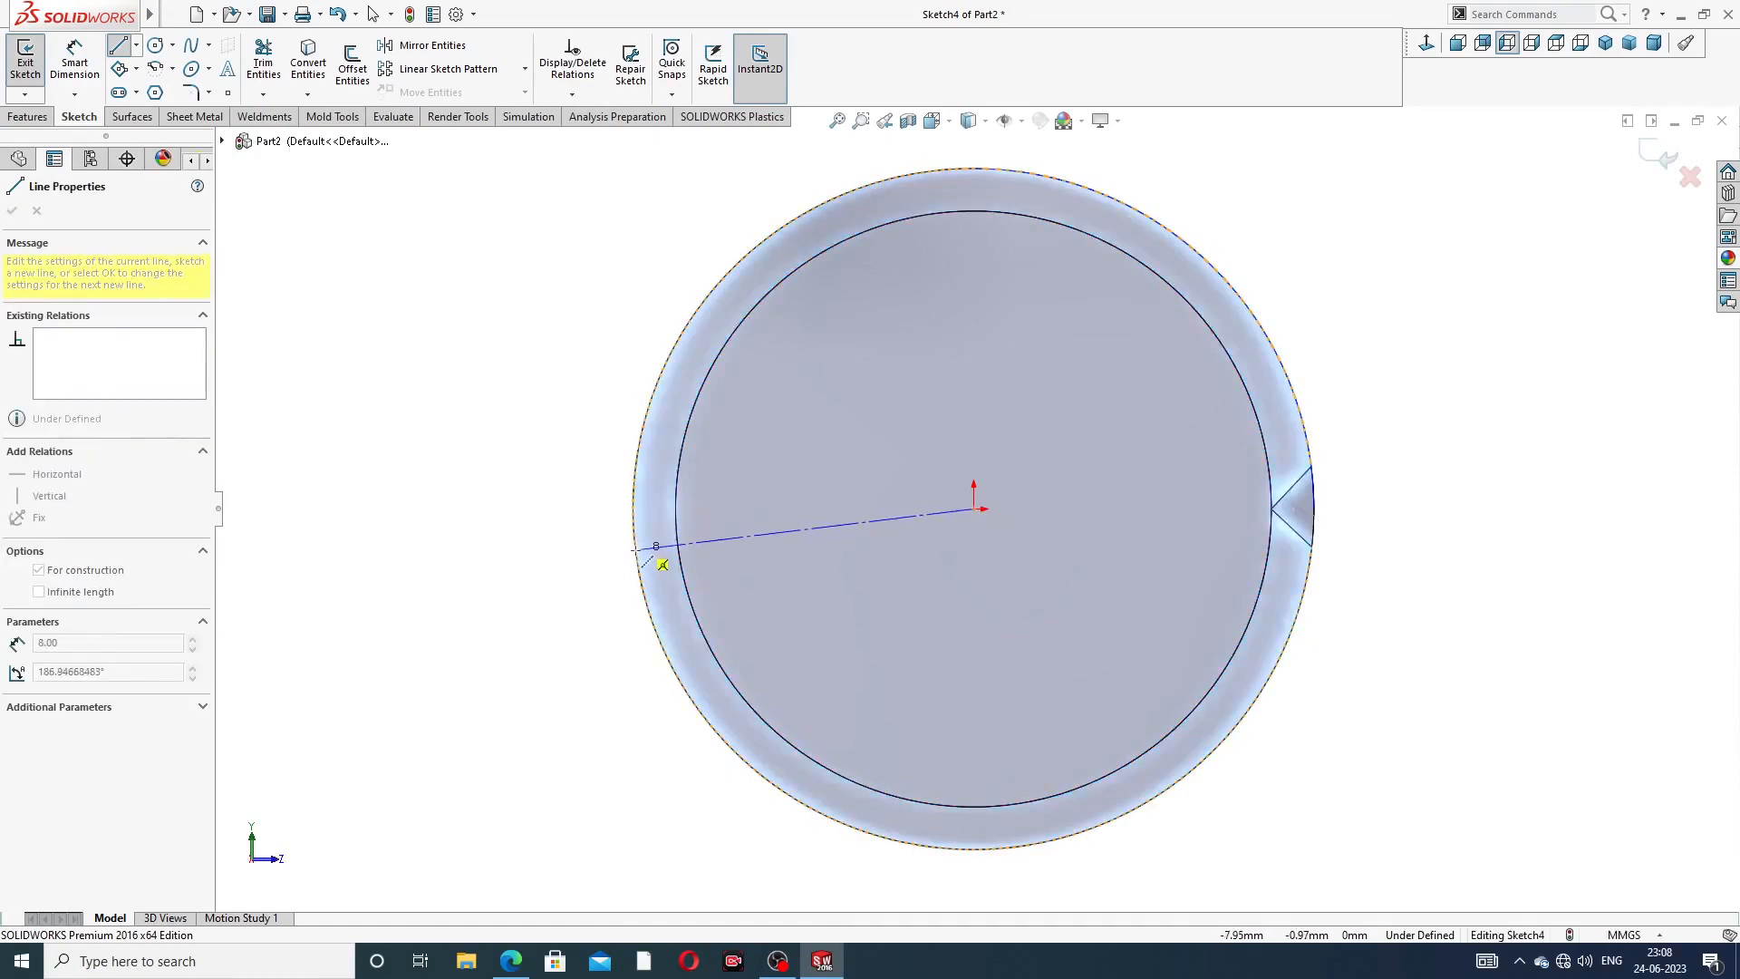
{"action": "scroll", "coordinate": [632, 510], "scroll_direction": "down", "scroll_amount": 5}
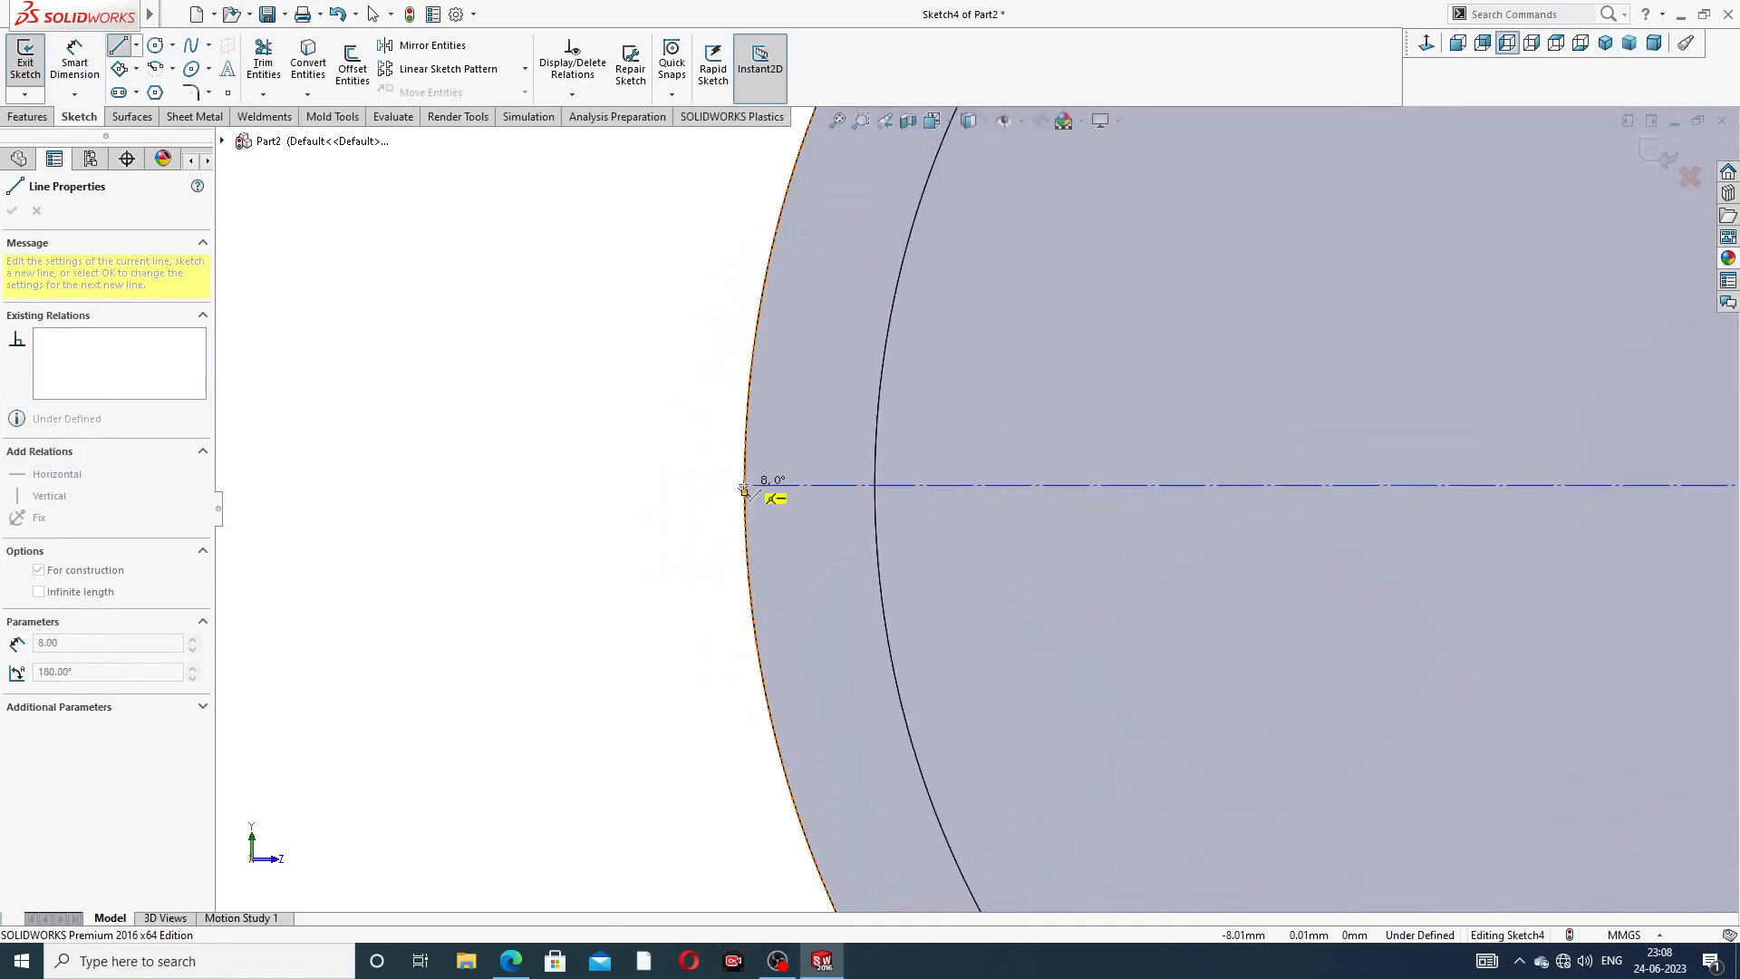
{"action": "scroll", "coordinate": [744, 491], "scroll_direction": "down", "scroll_amount": 2}
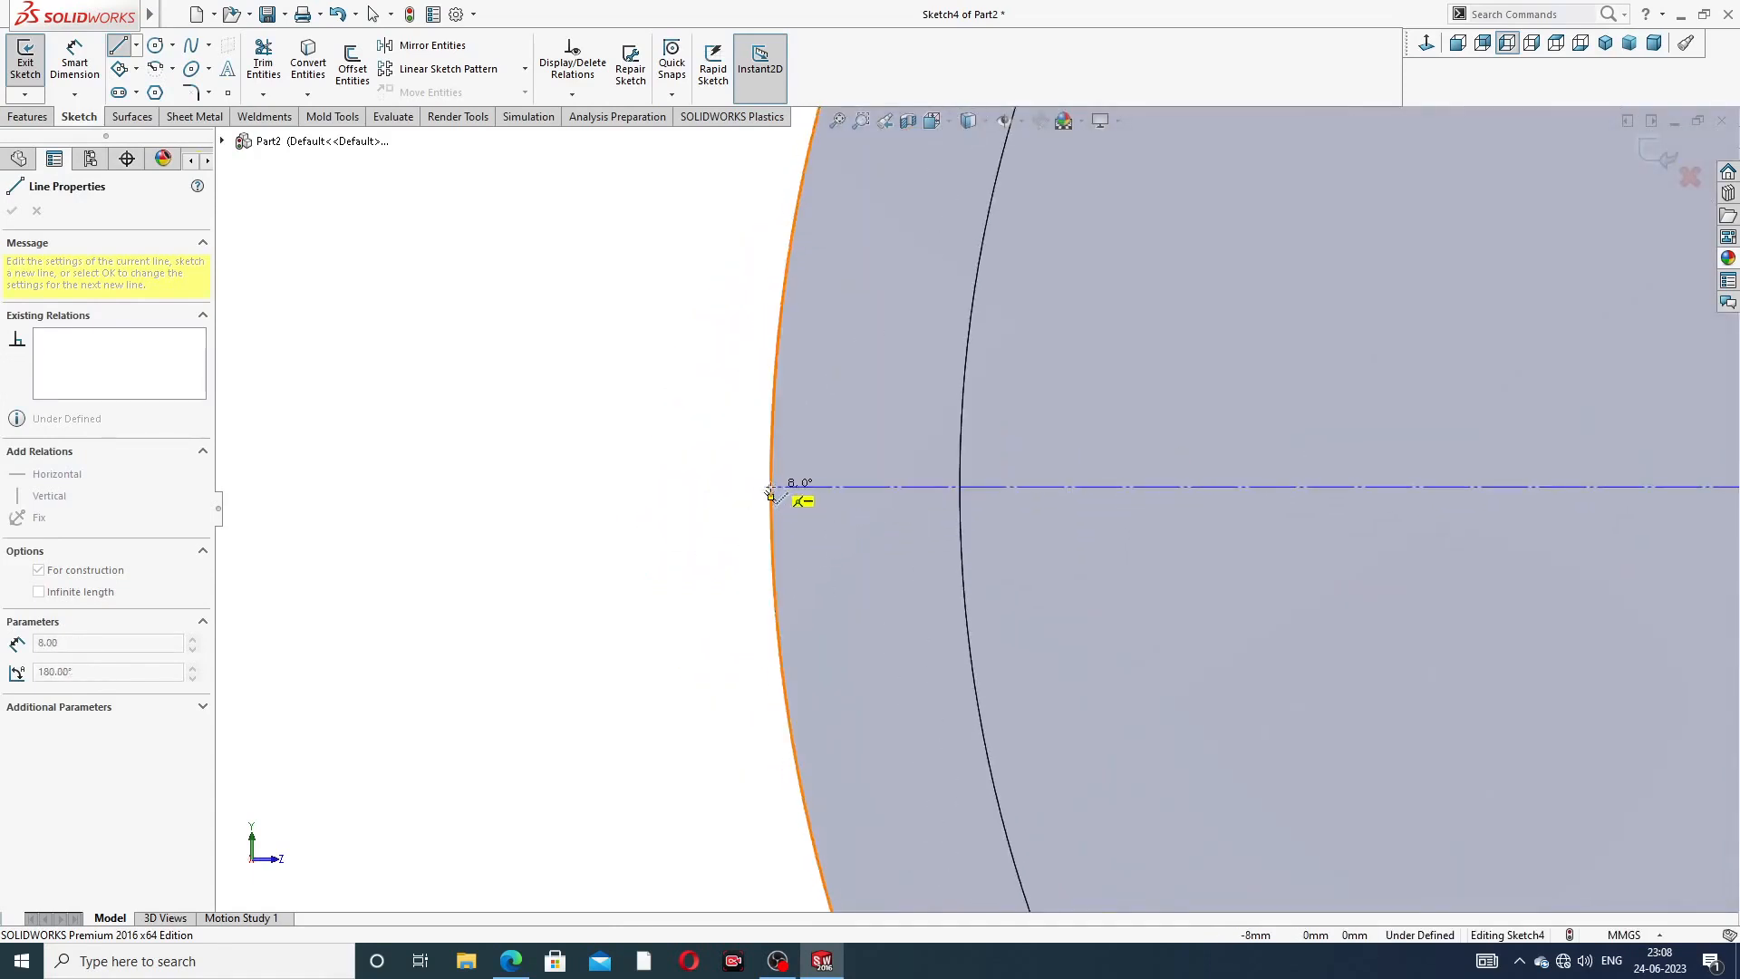
{"action": "scroll", "coordinate": [802, 503], "scroll_direction": "down", "scroll_amount": 2}
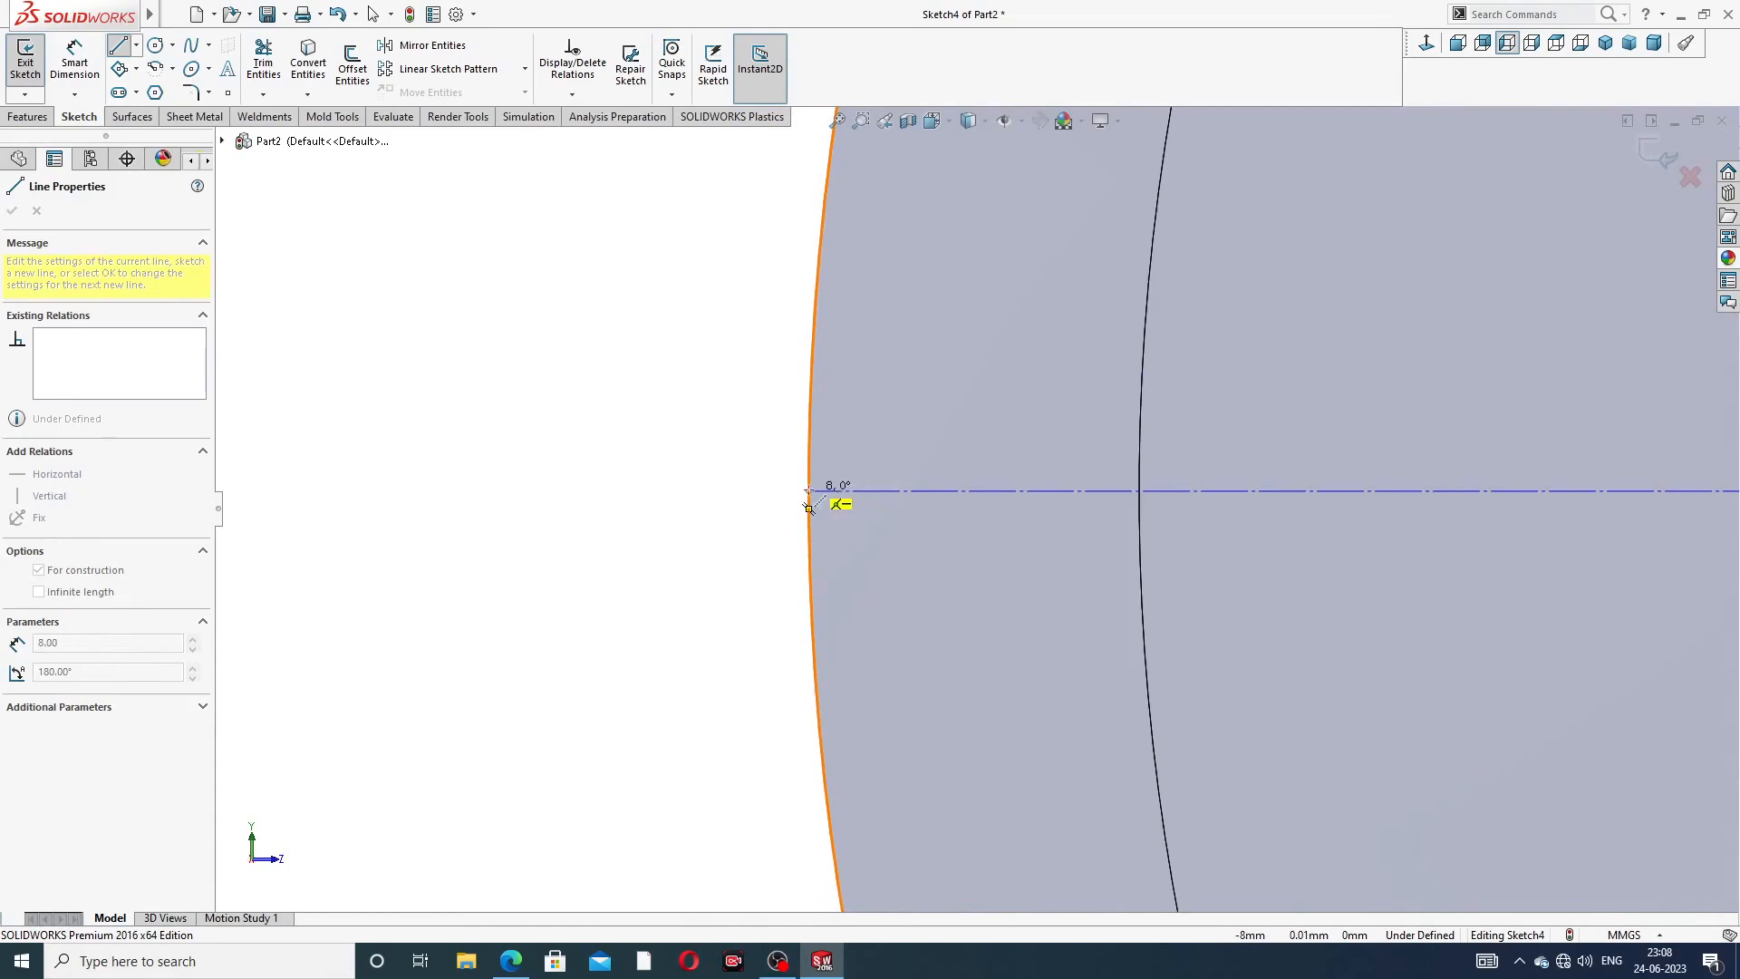
{"action": "left_click", "coordinate": [808, 490]}
{"action": "right_click", "coordinate": [743, 457]}
{"action": "left_click", "coordinate": [812, 467]}
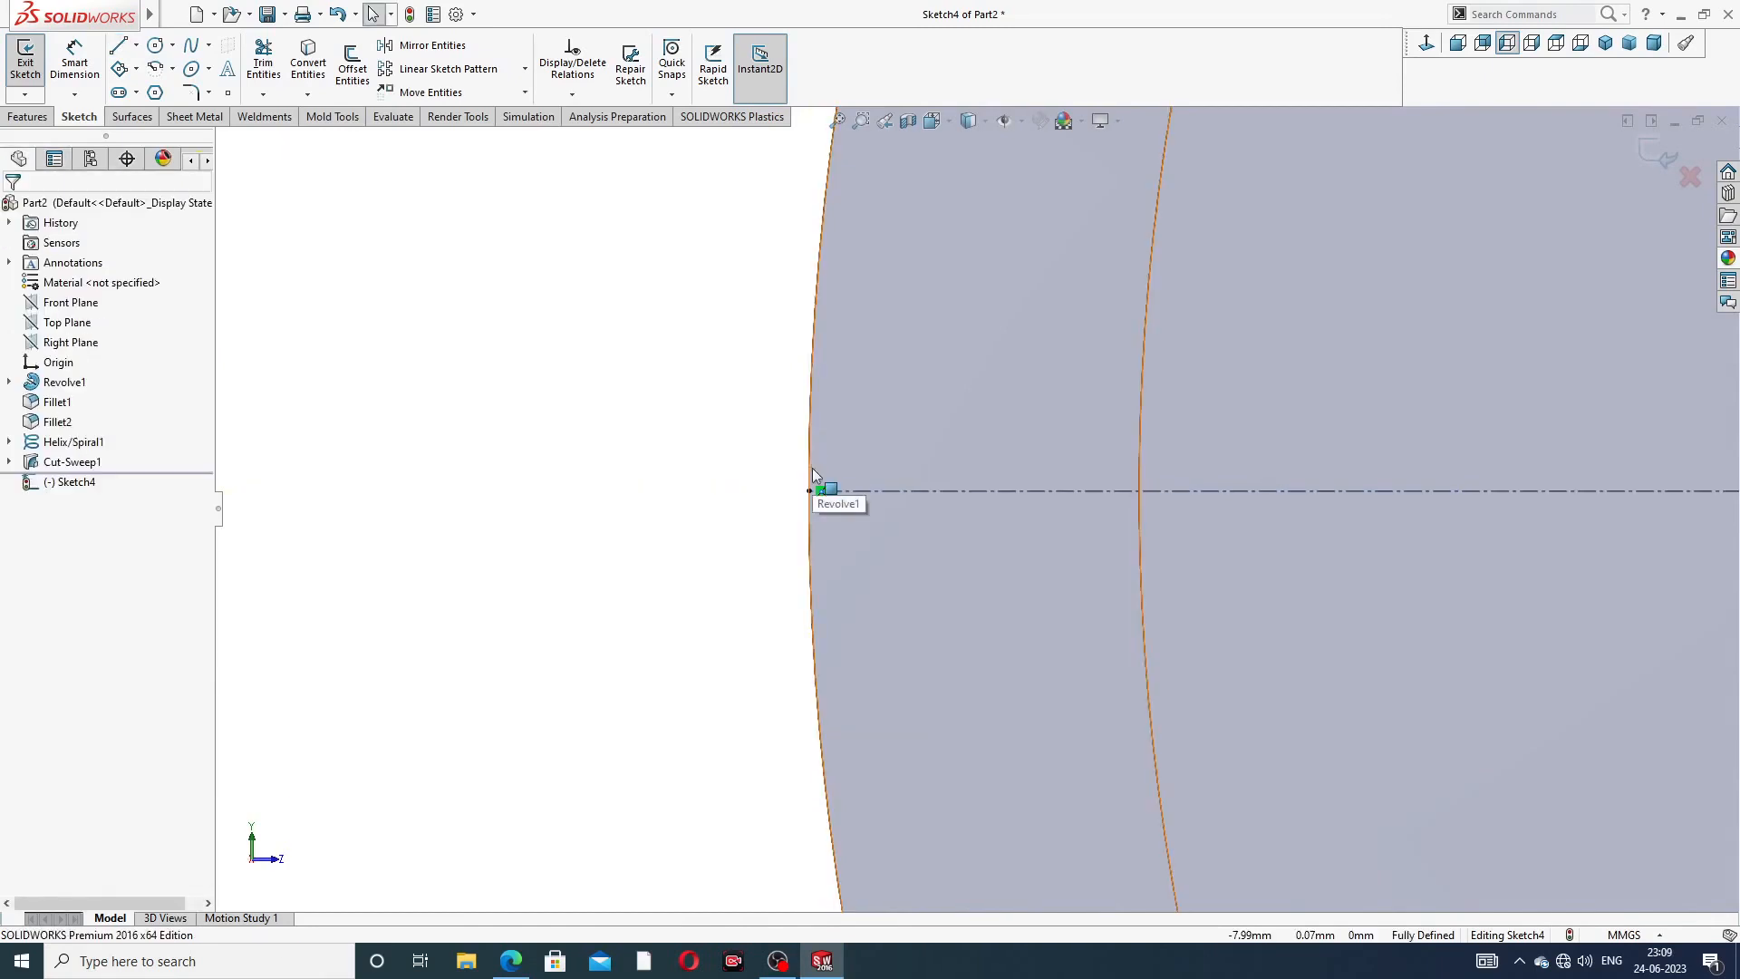
- Draw a slanted 3 Point Center Rectangle about 2.6 by 1.1 mm, centred on the centerline's outer end
{"action": "scroll", "coordinate": [814, 481], "scroll_direction": "down", "scroll_amount": 3}
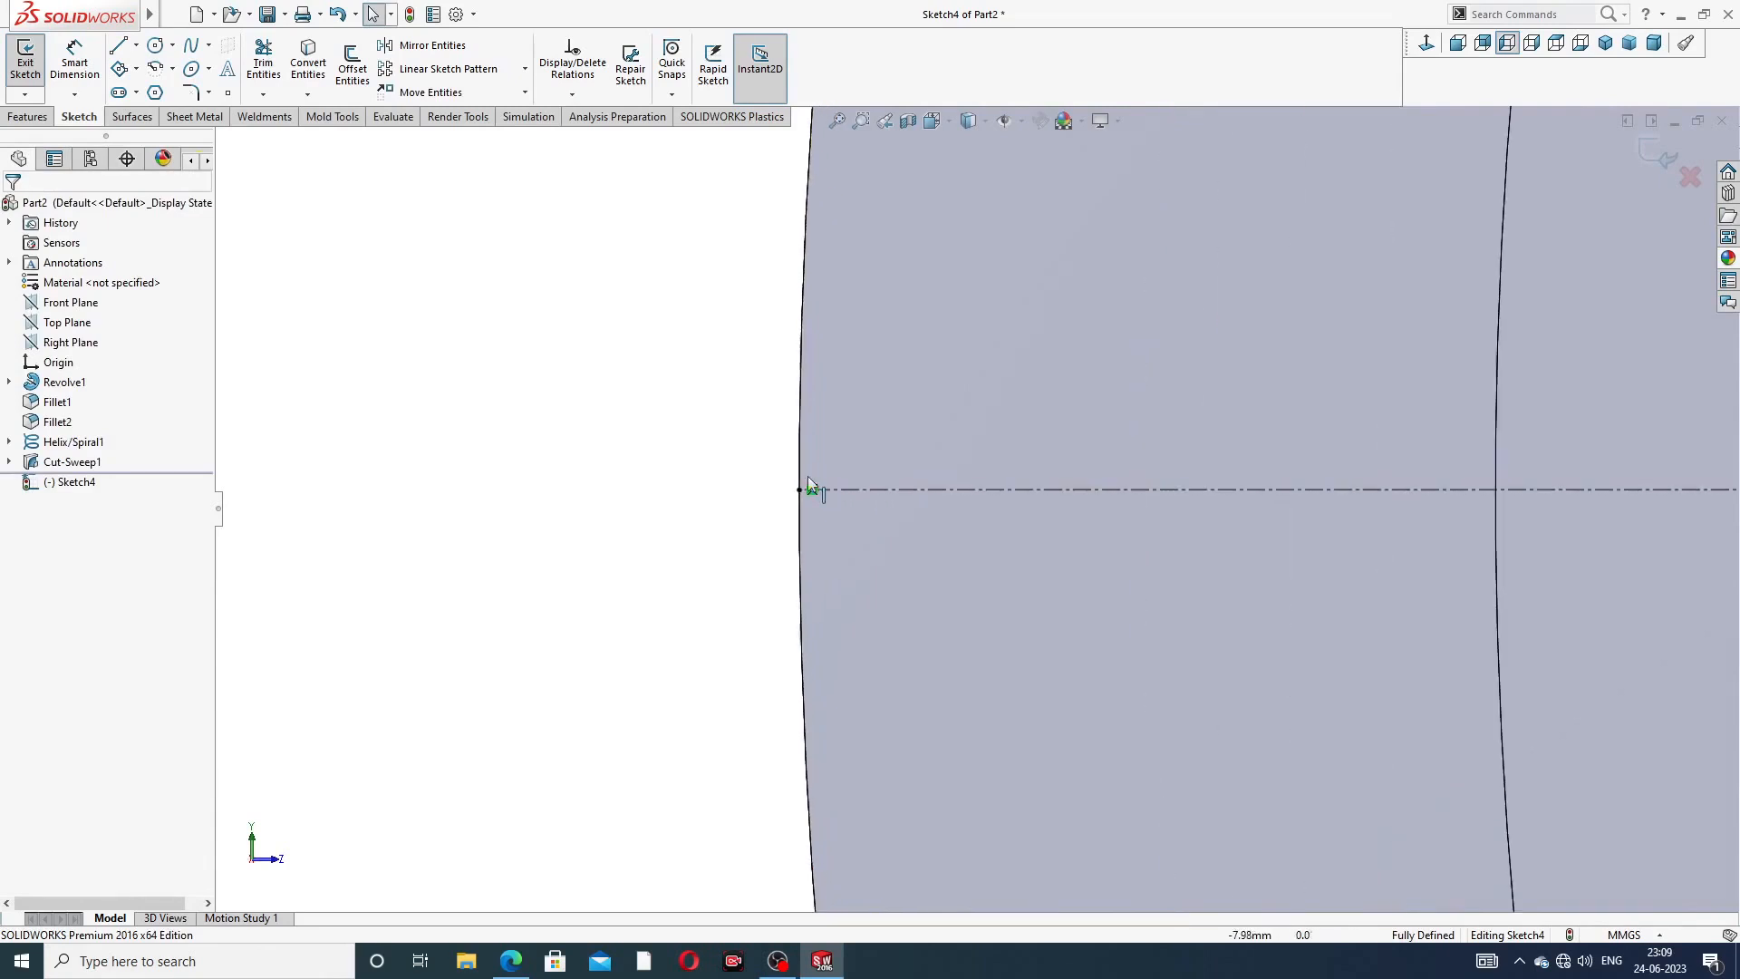
{"action": "scroll", "coordinate": [1313, 381], "scroll_direction": "up", "scroll_amount": 5}
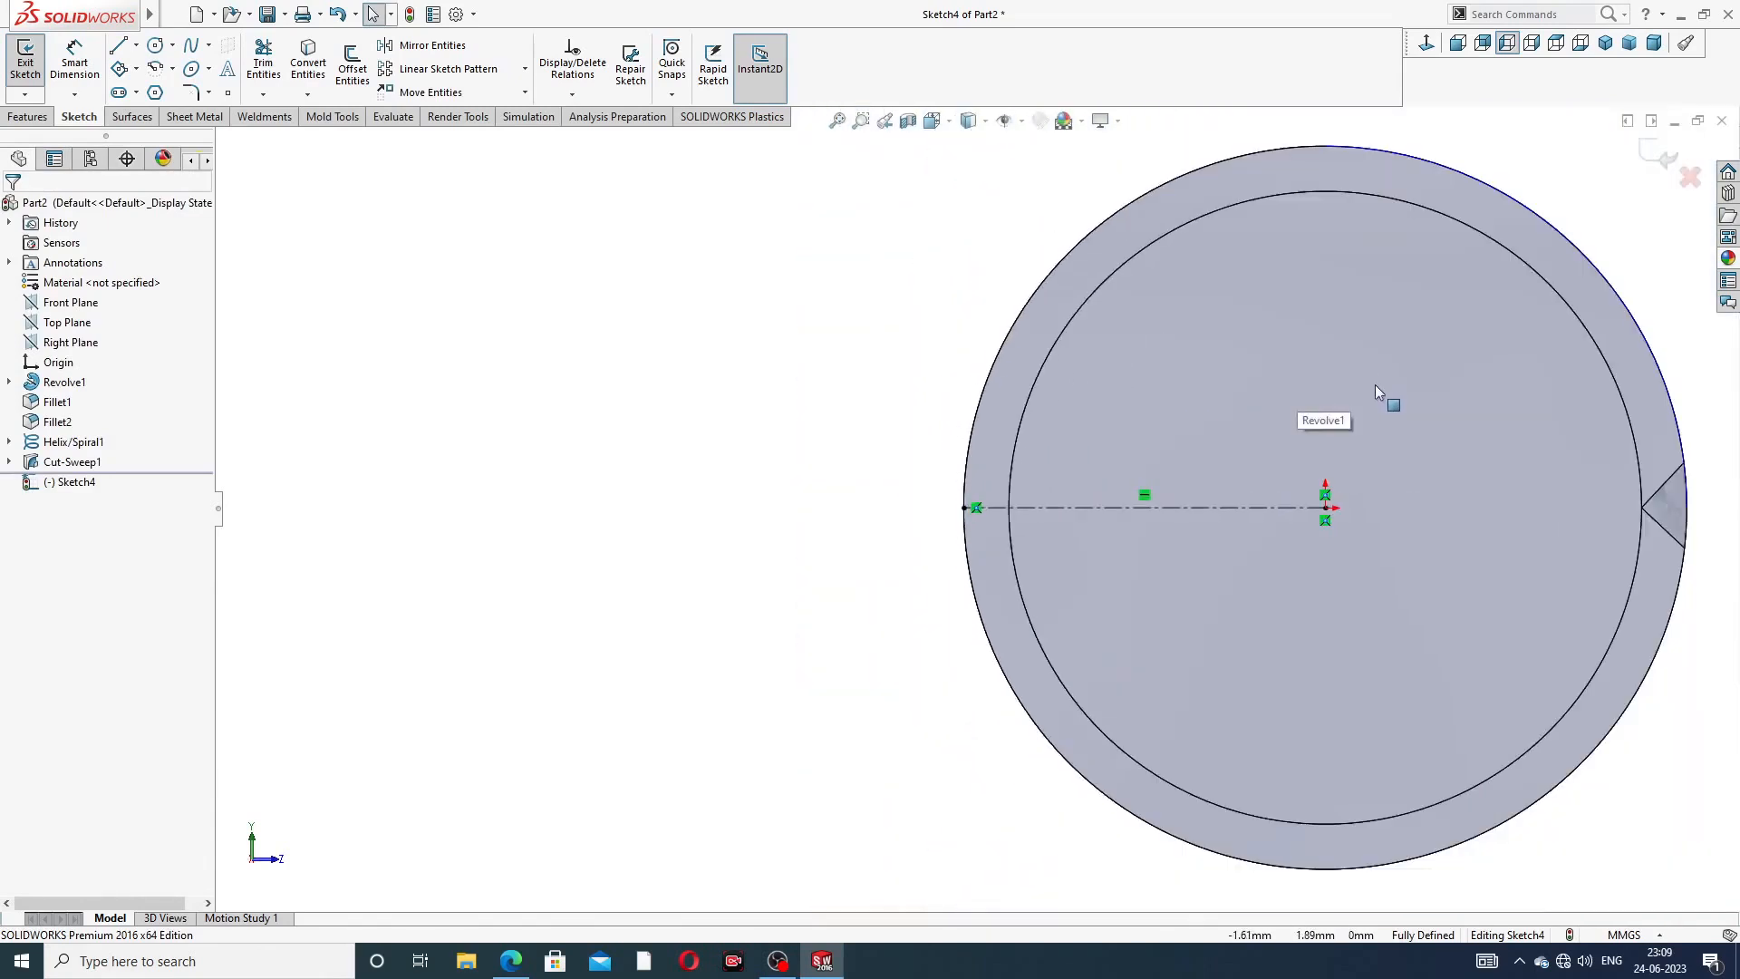
{"action": "left_click", "coordinate": [136, 69]}
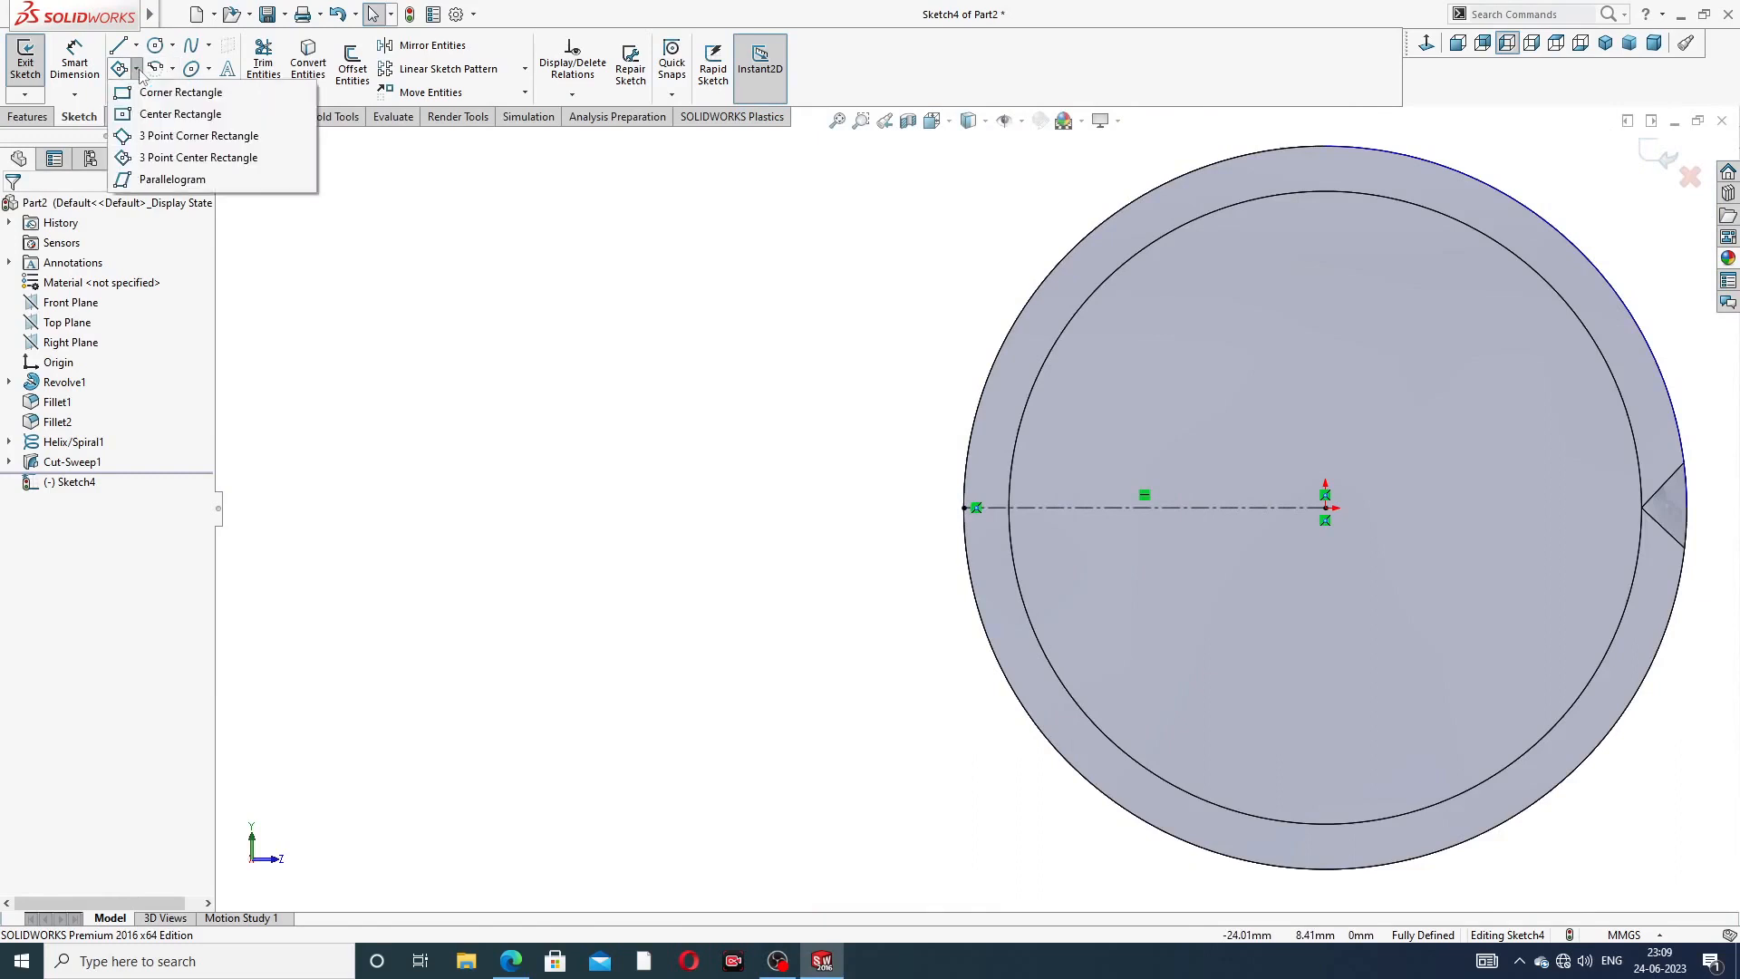
{"action": "left_click", "coordinate": [175, 159]}
{"action": "scroll", "coordinate": [1059, 459], "scroll_direction": "down", "scroll_amount": 3}
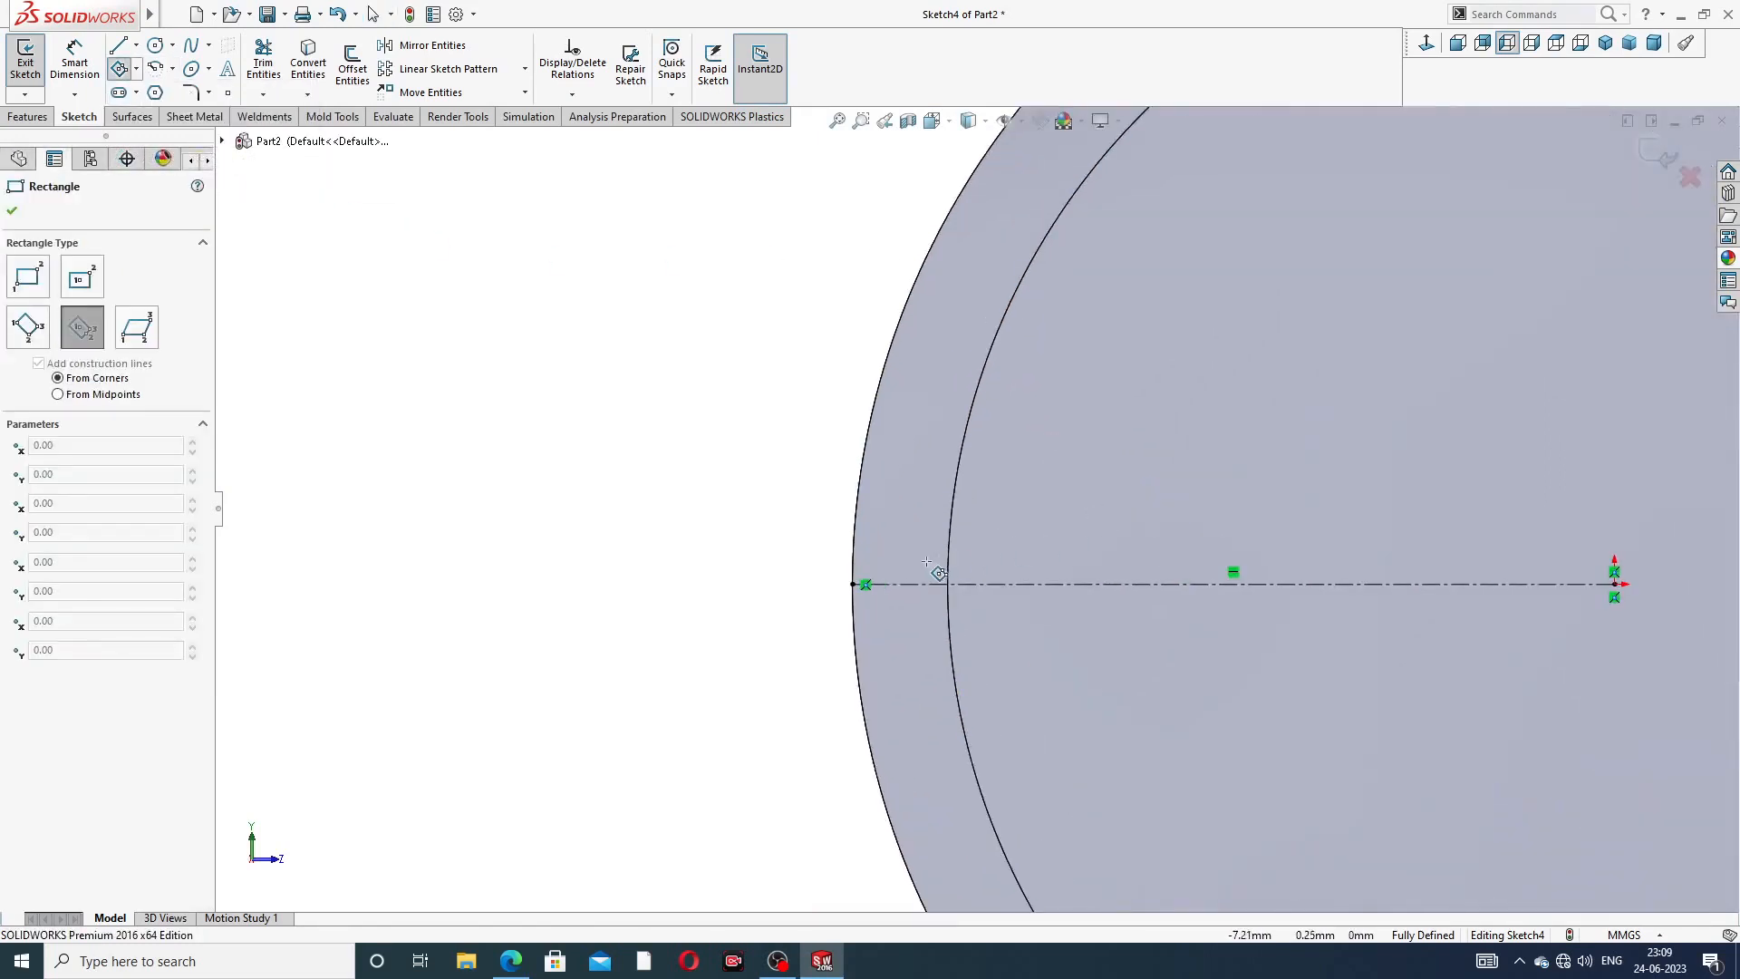
{"action": "left_click", "coordinate": [853, 584]}
{"action": "left_click", "coordinate": [770, 673]}
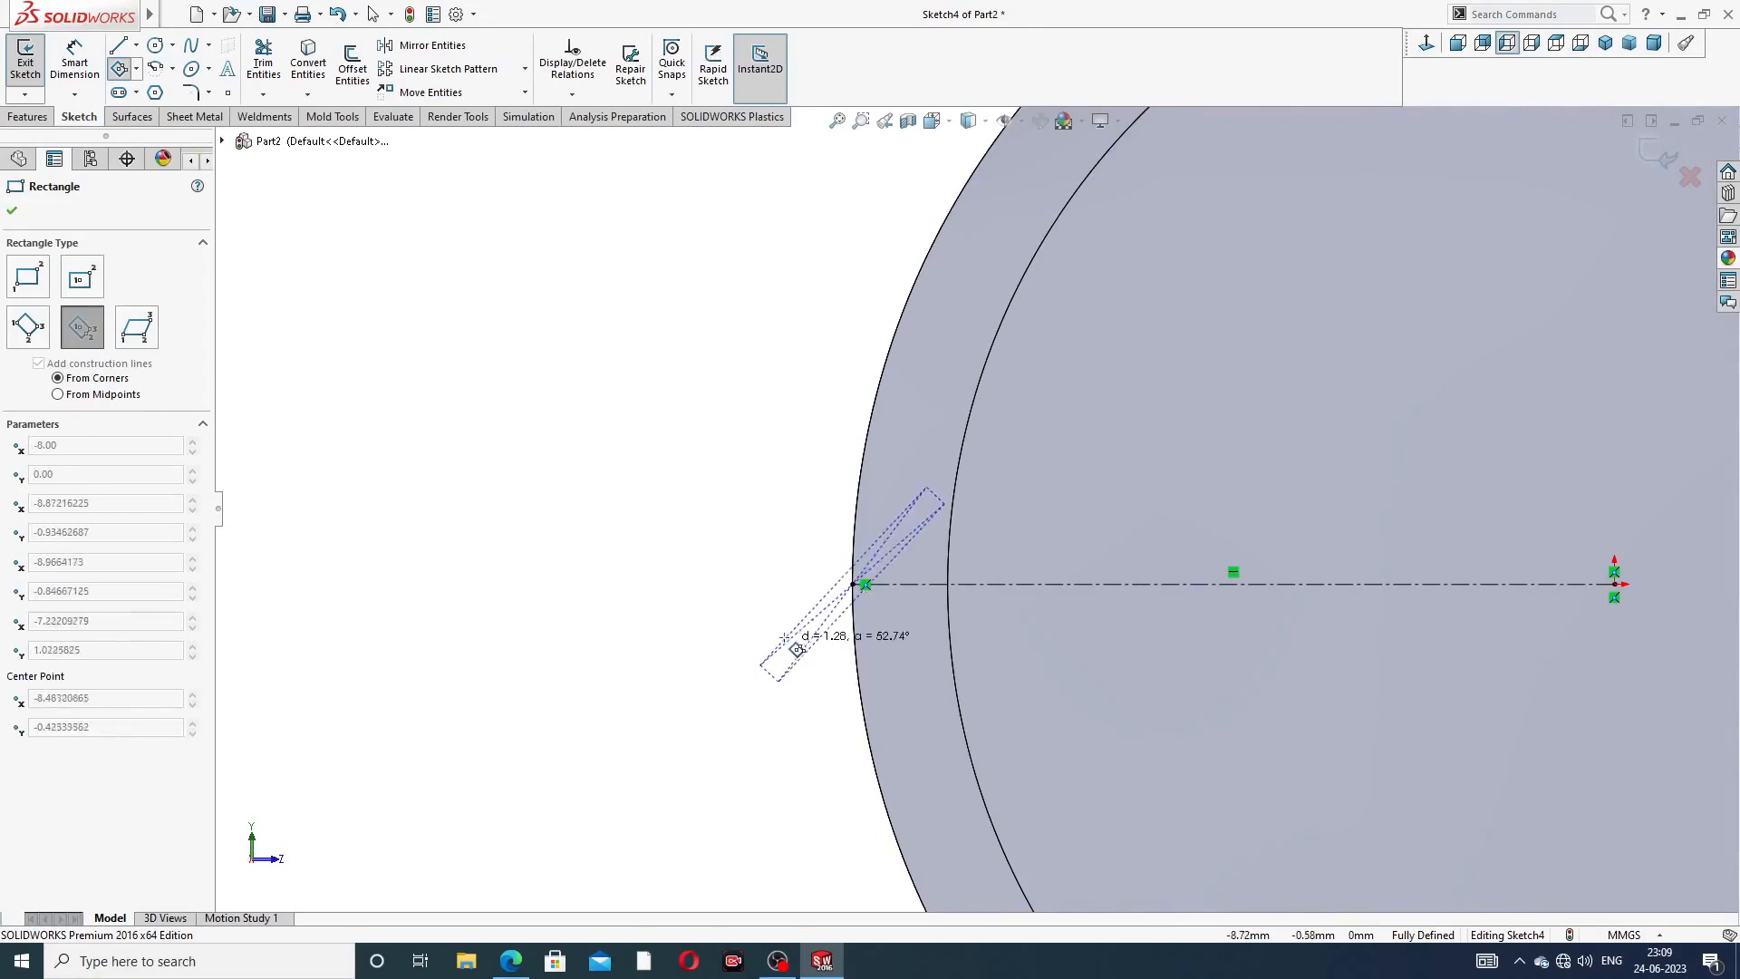
{"action": "left_click", "coordinate": [793, 569]}
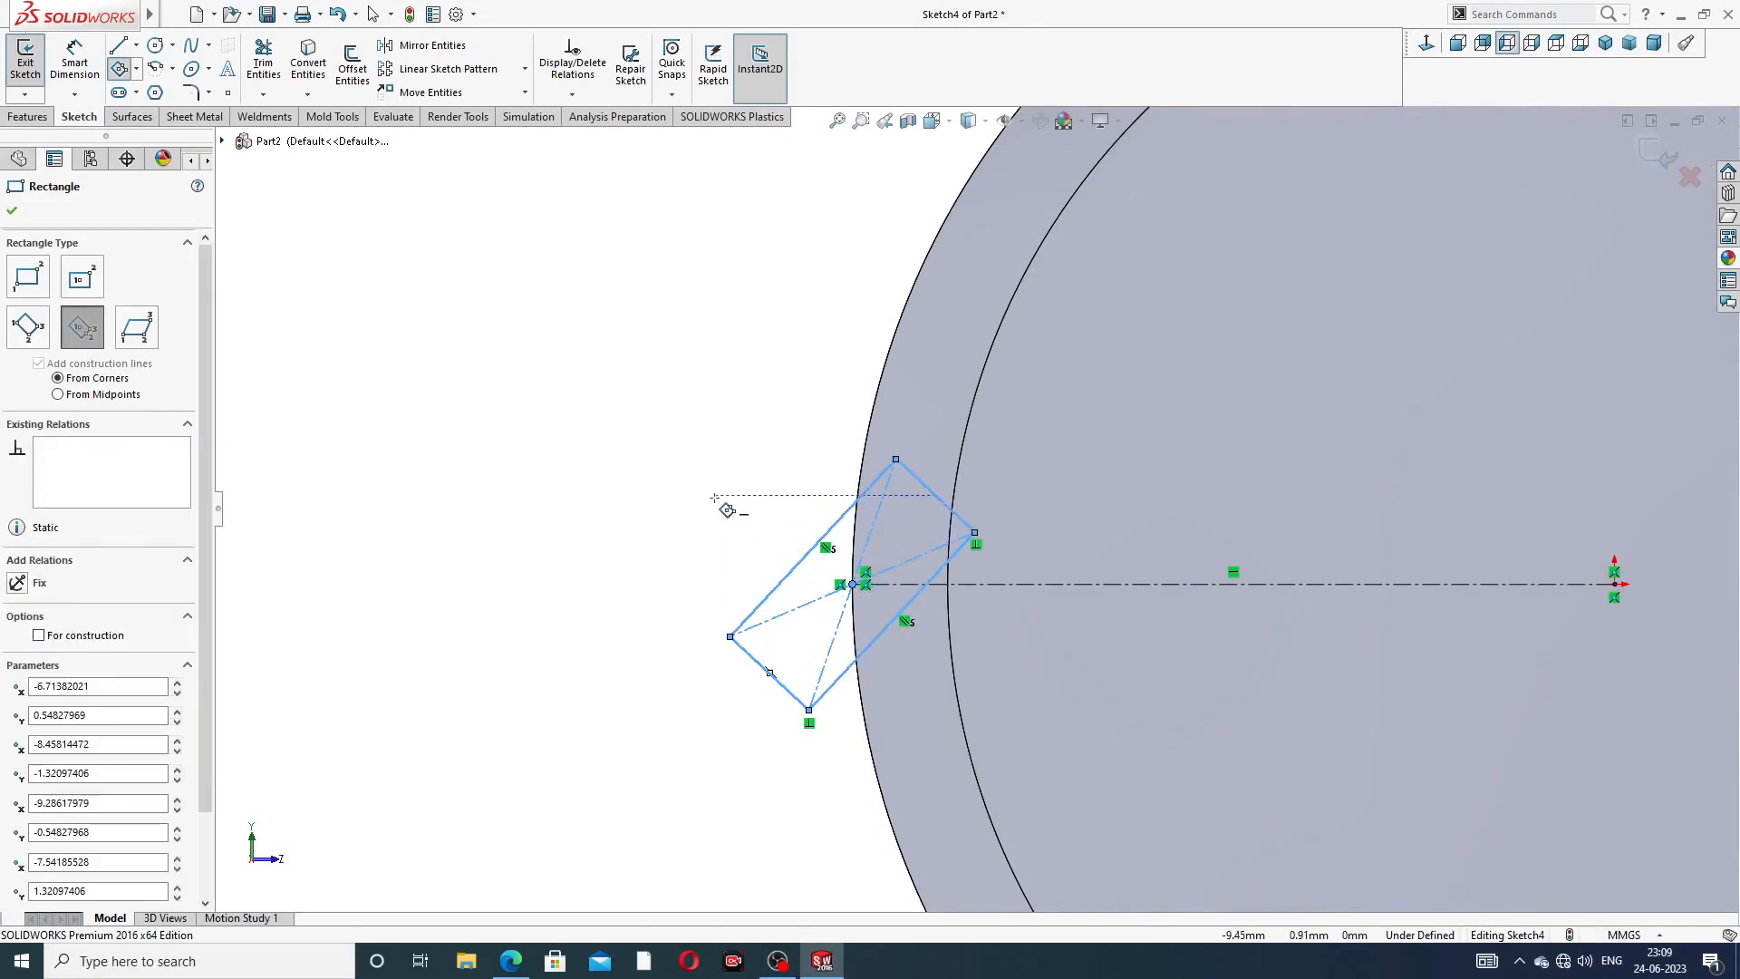
{"action": "right_click", "coordinate": [725, 498]}
{"action": "left_click", "coordinate": [770, 509]}
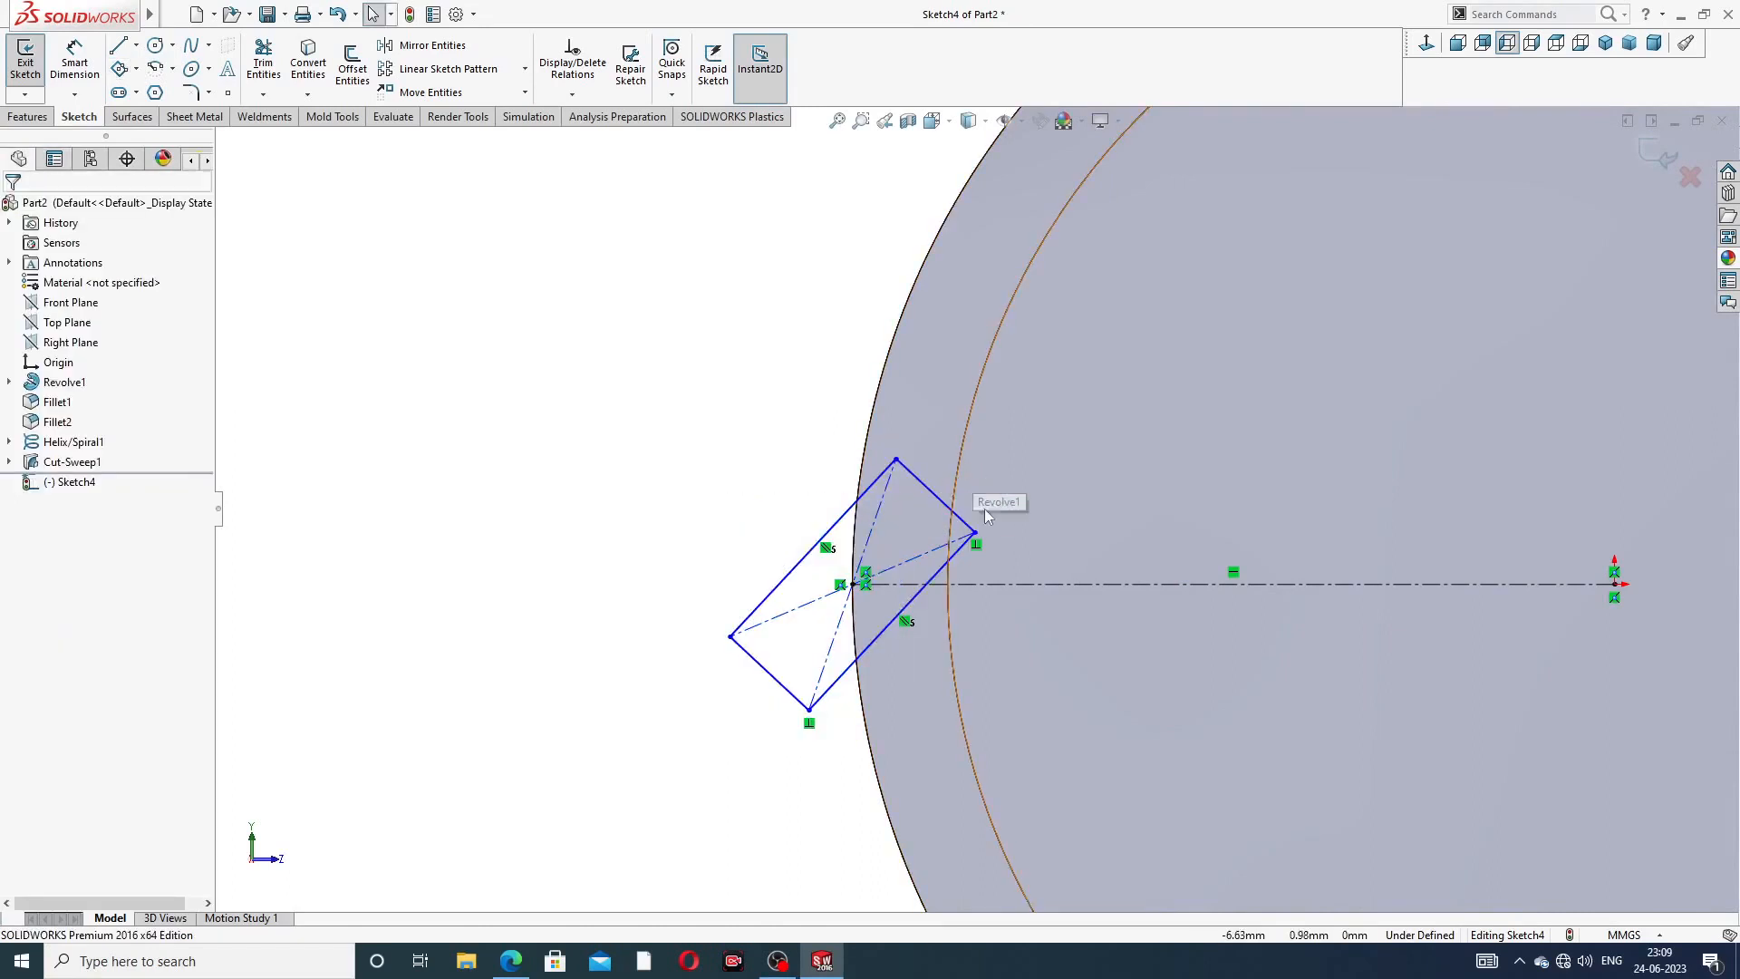
- Attach the new rectangle's inner corner to the intersection of the centerline and the inner circular edge
{"action": "left_click", "coordinate": [975, 532]}
{"action": "left_click_drag", "start_coordinate": [976, 544], "coordinate": [947, 585]}
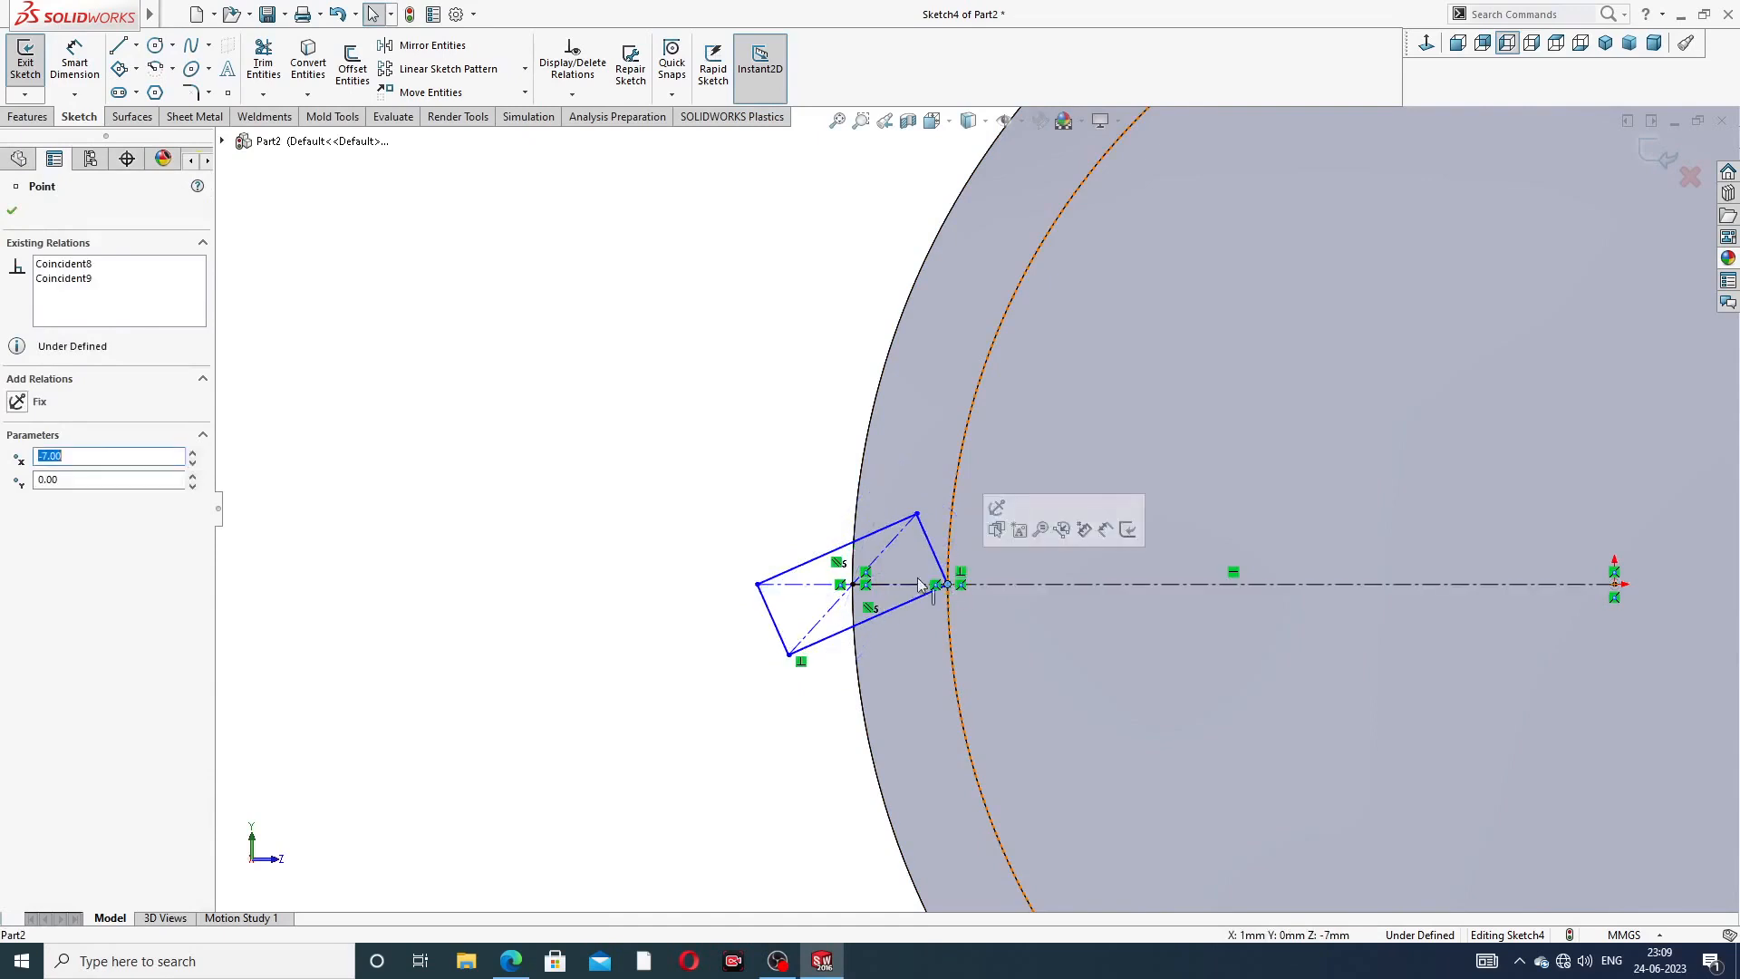
{"action": "left_click", "coordinate": [706, 505]}
- Make the rectangle's upper corner coincident with the head's outer circular edge
{"action": "scroll", "coordinate": [840, 559], "scroll_direction": "down", "scroll_amount": 4}
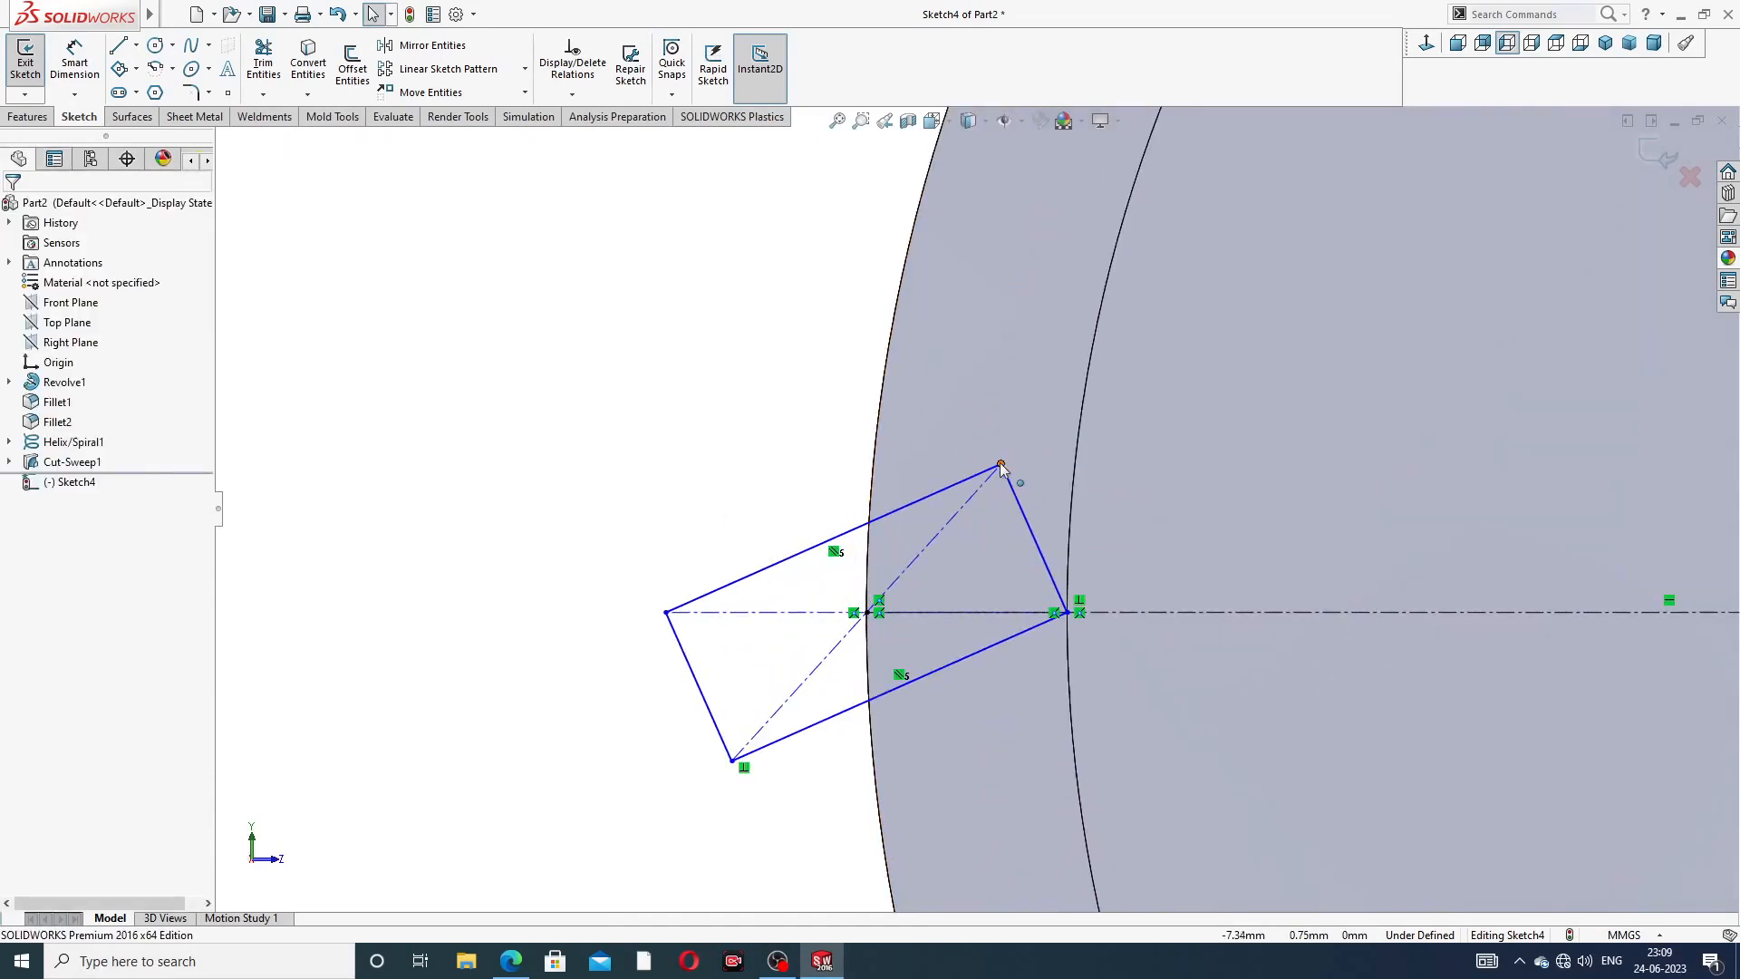
{"action": "left_click", "coordinate": [1001, 466]}
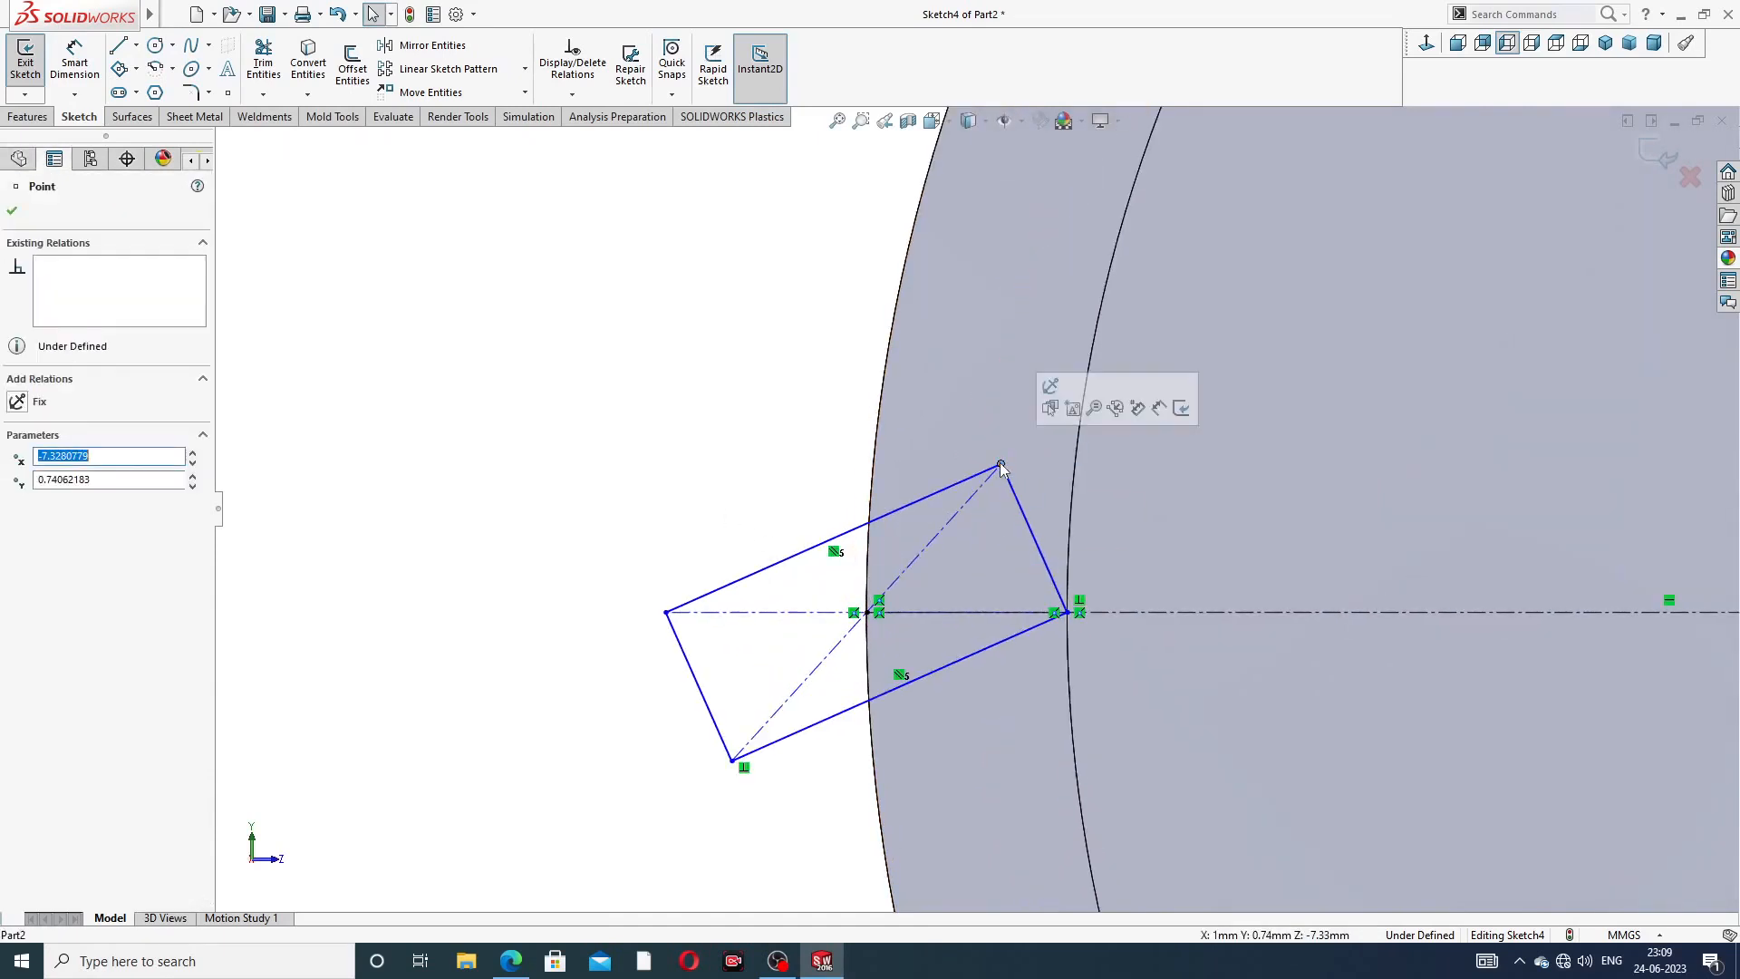
{"action": "left_click", "coordinate": [872, 470], "text": "ctrl"}
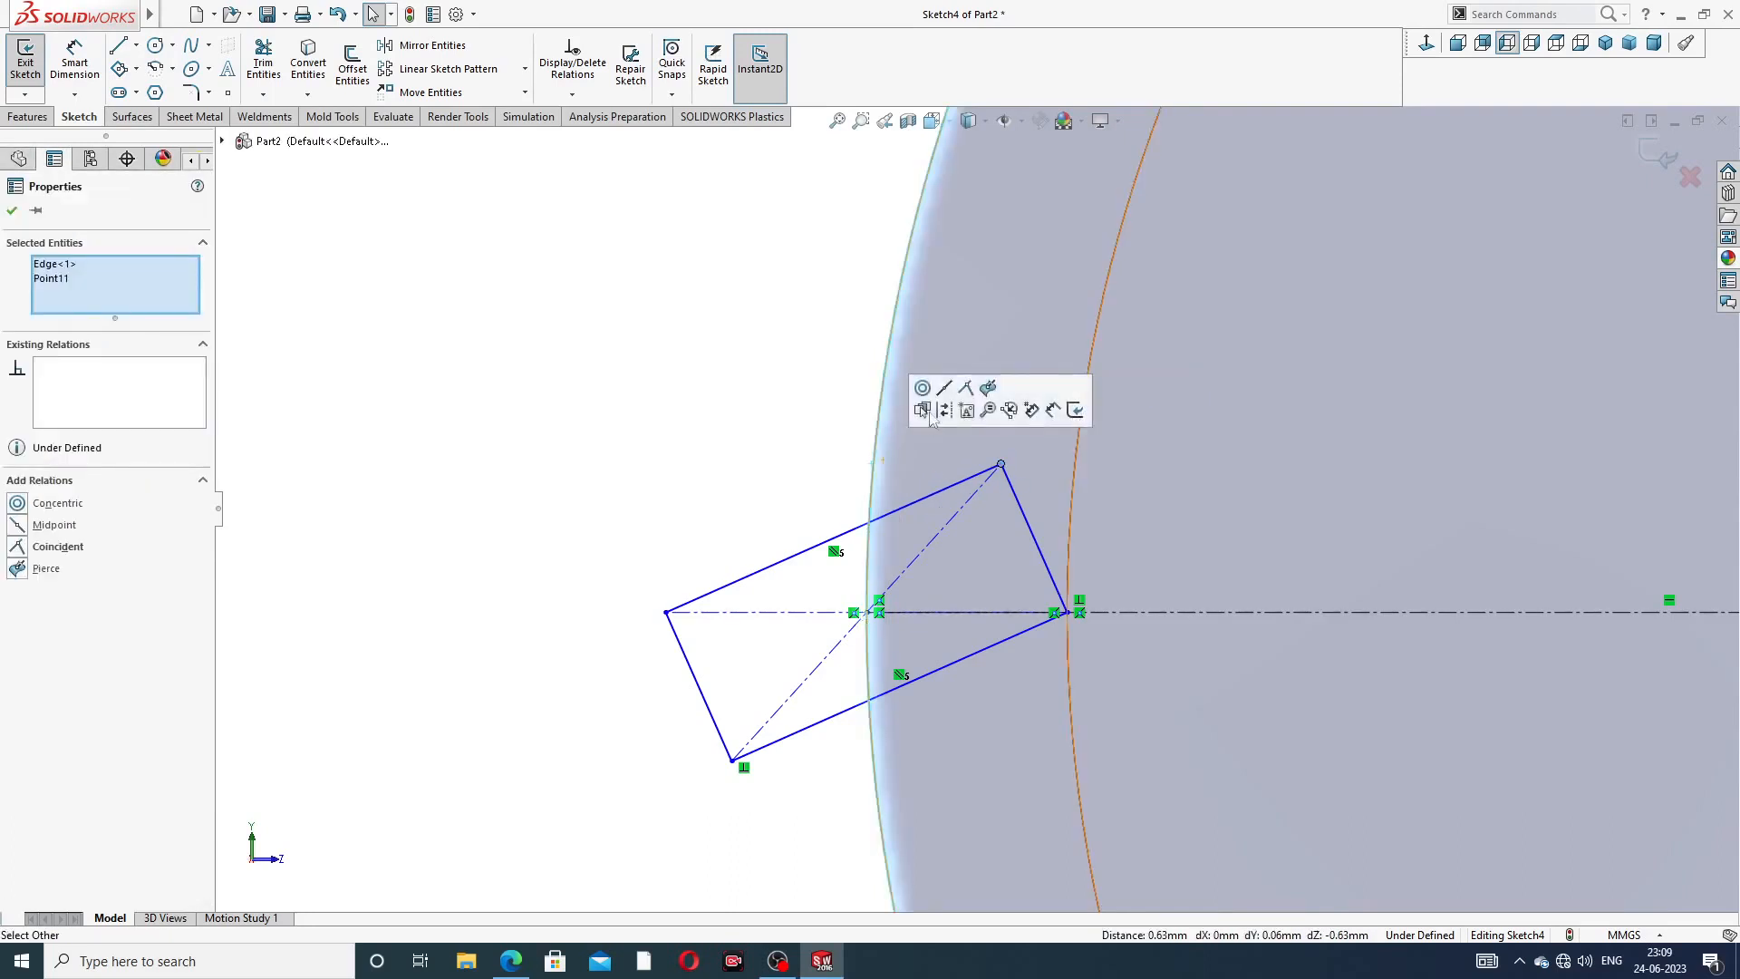
{"action": "left_click", "coordinate": [965, 390]}
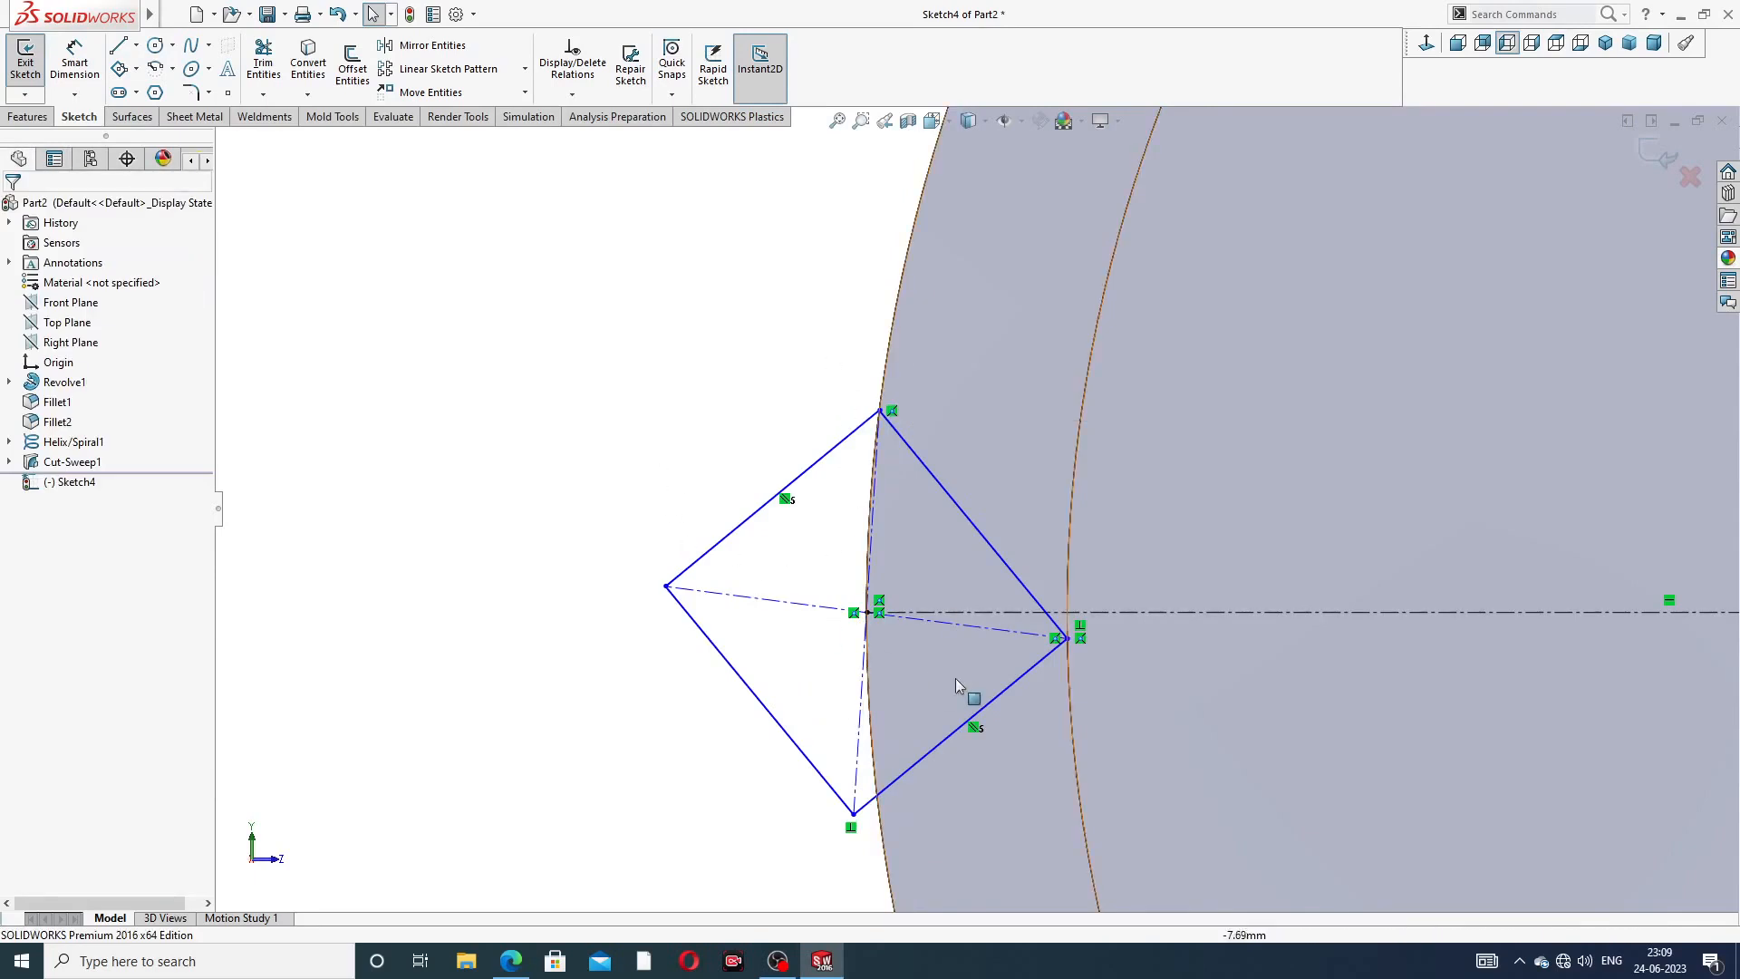
- Move the rectangle's inner corner back onto the centerline where it meets the inner circular edge
{"action": "left_click_drag", "start_coordinate": [1067, 640], "coordinate": [1069, 612]}
{"action": "key", "text": "Escape"}
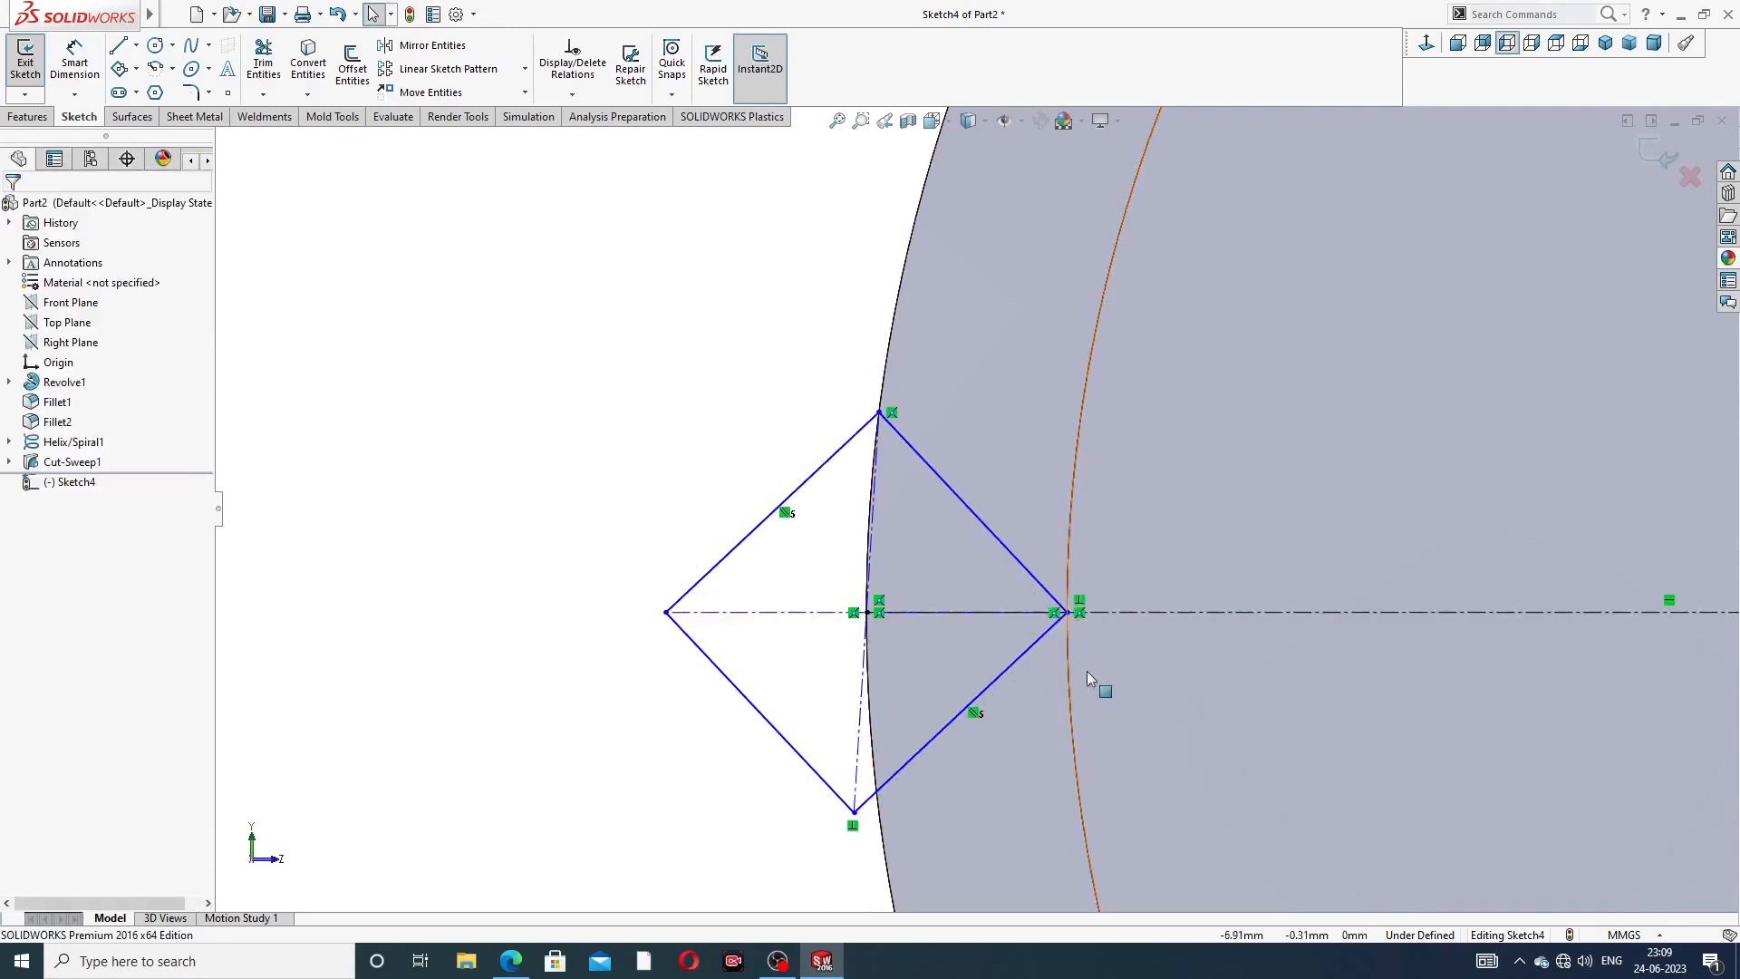
{"action": "scroll", "coordinate": [1076, 605], "scroll_direction": "down", "scroll_amount": 5}
{"action": "scroll", "coordinate": [921, 484], "scroll_direction": "down", "scroll_amount": 6}
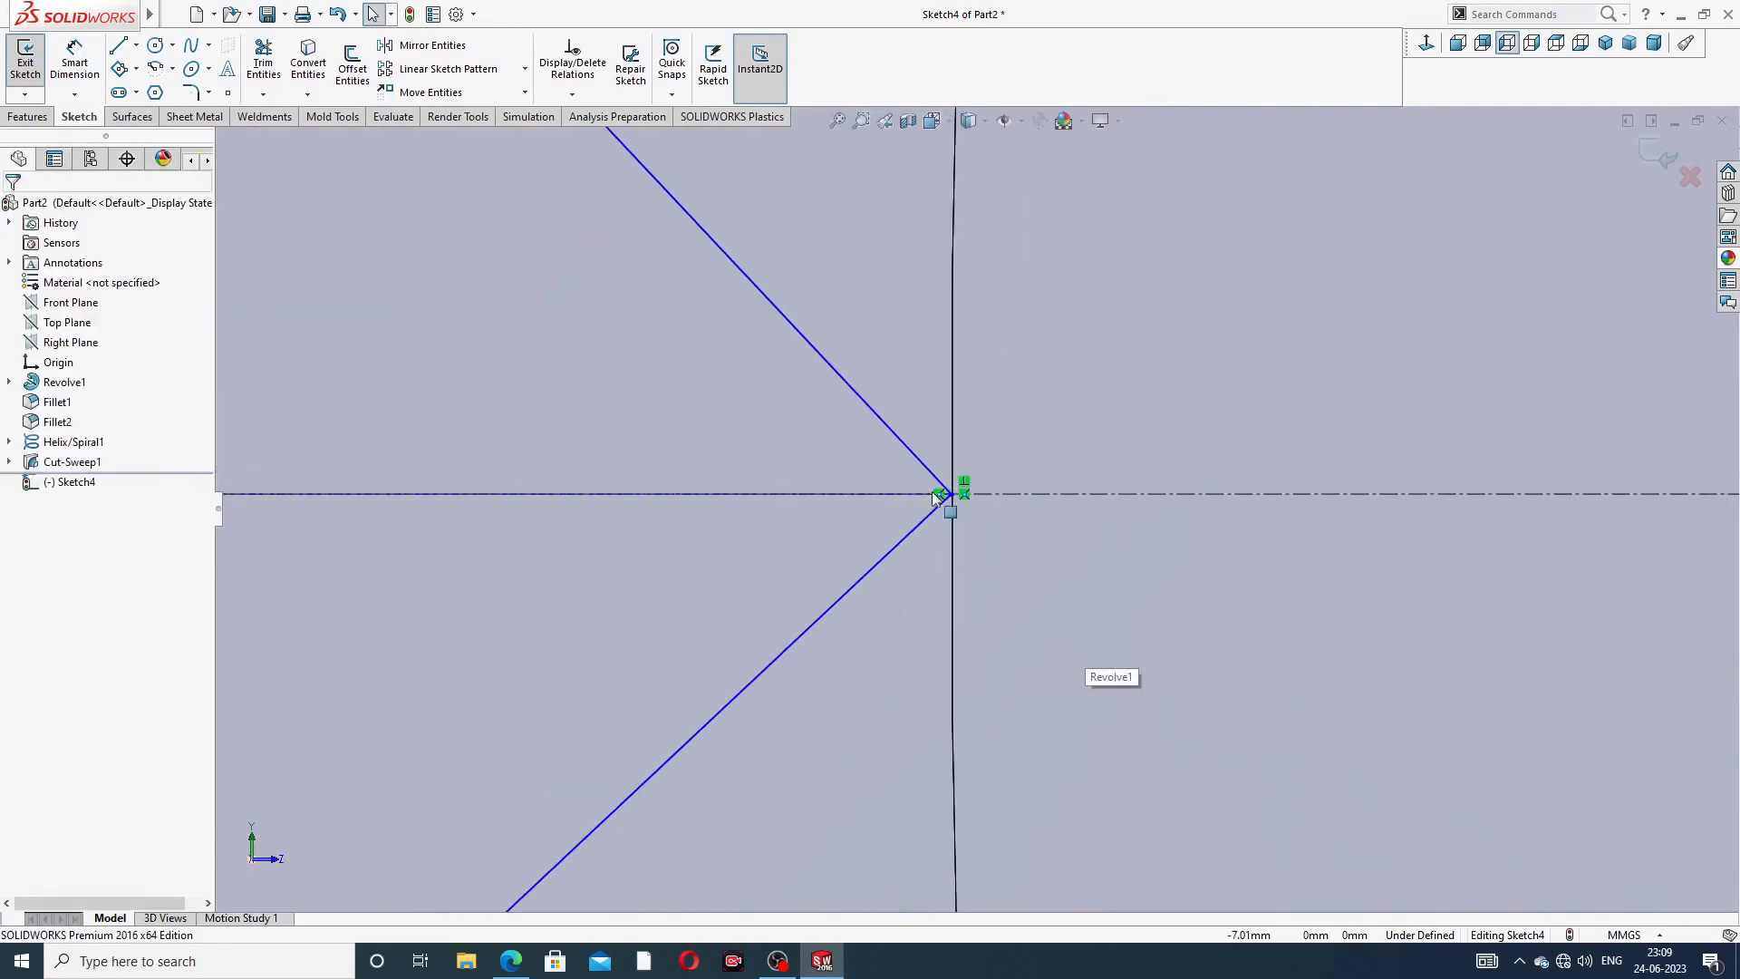
- Snap the rectangle's inner corner onto the head's inner circular edge at the centerline, fully defining the sketch
{"action": "scroll", "coordinate": [937, 462], "scroll_direction": "down", "scroll_amount": 8}
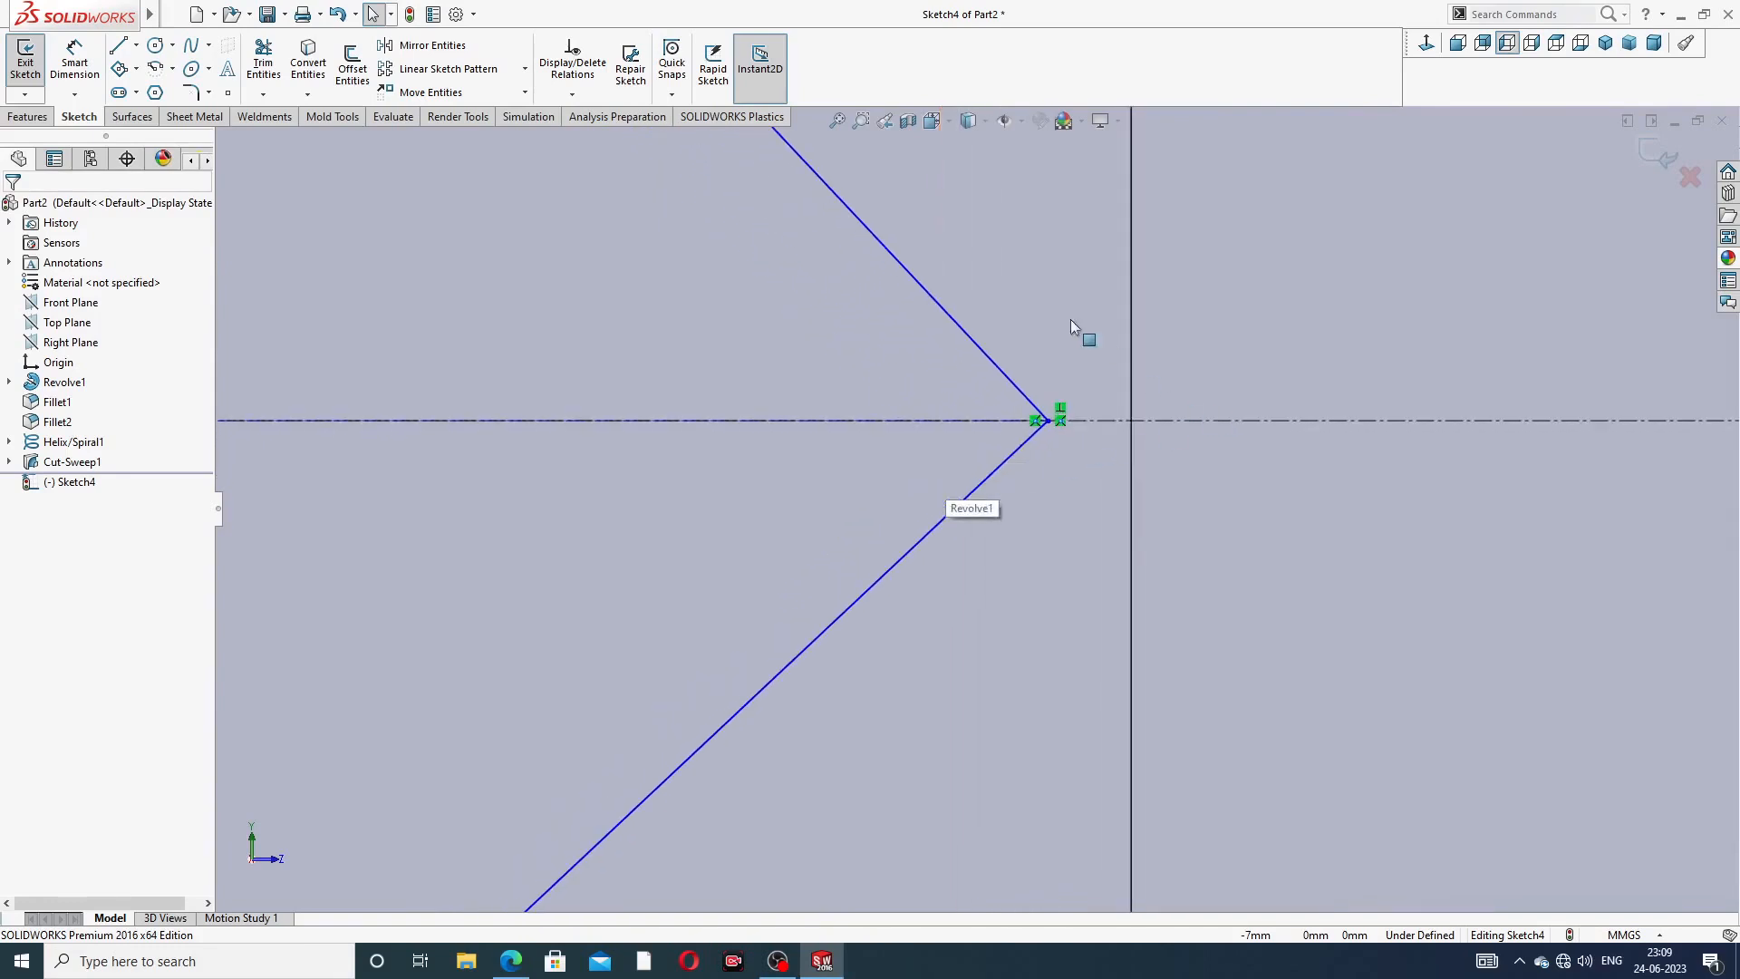
{"action": "left_click", "coordinate": [1046, 421]}
{"action": "mouse_move", "coordinate": [1058, 420]}
{"action": "left_mouse_down"}
{"action": "mouse_move", "coordinate": [1134, 416]}
{"action": "mouse_move", "coordinate": [1087, 435]}
{"action": "left_mouse_up"}
{"action": "left_click", "coordinate": [1102, 455]}
{"action": "scroll", "coordinate": [1035, 495], "scroll_direction": "up", "scroll_amount": 3}
{"action": "scroll", "coordinate": [1041, 491], "scroll_direction": "up", "scroll_amount": 3}
{"action": "mouse_move", "coordinate": [1001, 476]}
{"action": "left_mouse_down"}
{"action": "mouse_move", "coordinate": [1058, 478]}
{"action": "mouse_move", "coordinate": [1051, 492]}
{"action": "left_mouse_up"}
{"action": "left_click", "coordinate": [1052, 509]}
{"action": "scroll", "coordinate": [878, 477], "scroll_direction": "up", "scroll_amount": 12}
{"action": "scroll", "coordinate": [883, 478], "scroll_direction": "up", "scroll_amount": 6}
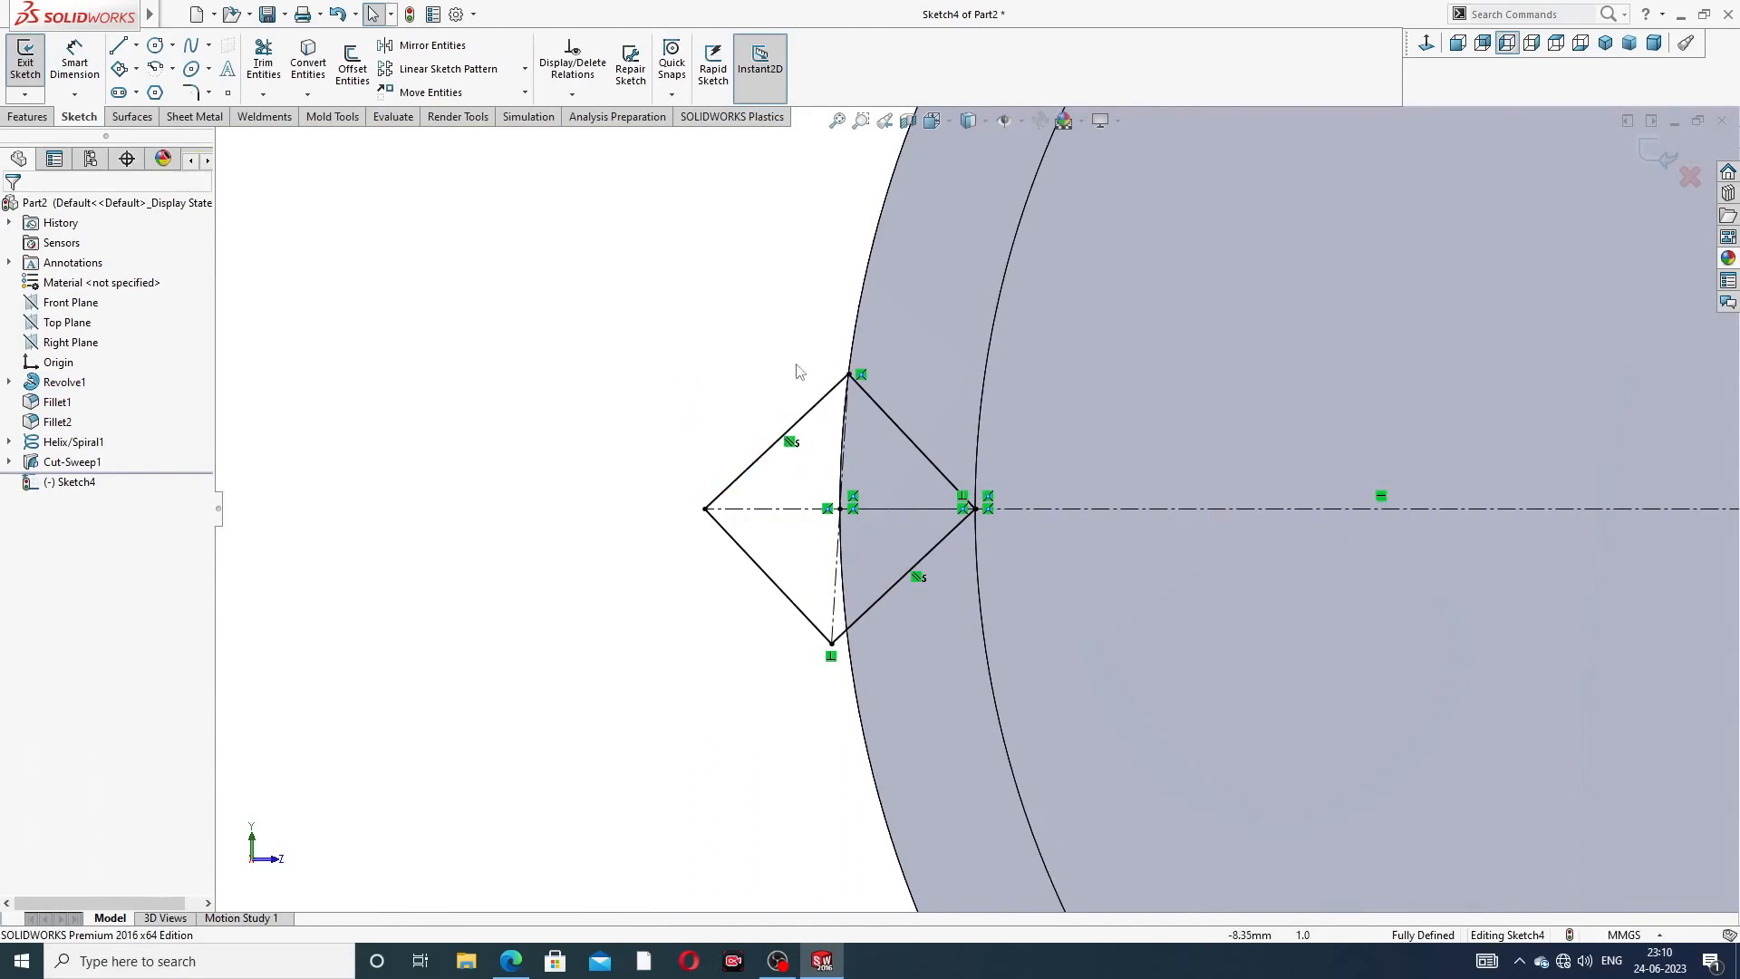
- Compare the square profile with the existing groove on the opposite side and finish the profile sketch
{"action": "scroll", "coordinate": [878, 392], "scroll_direction": "up", "scroll_amount": 8}
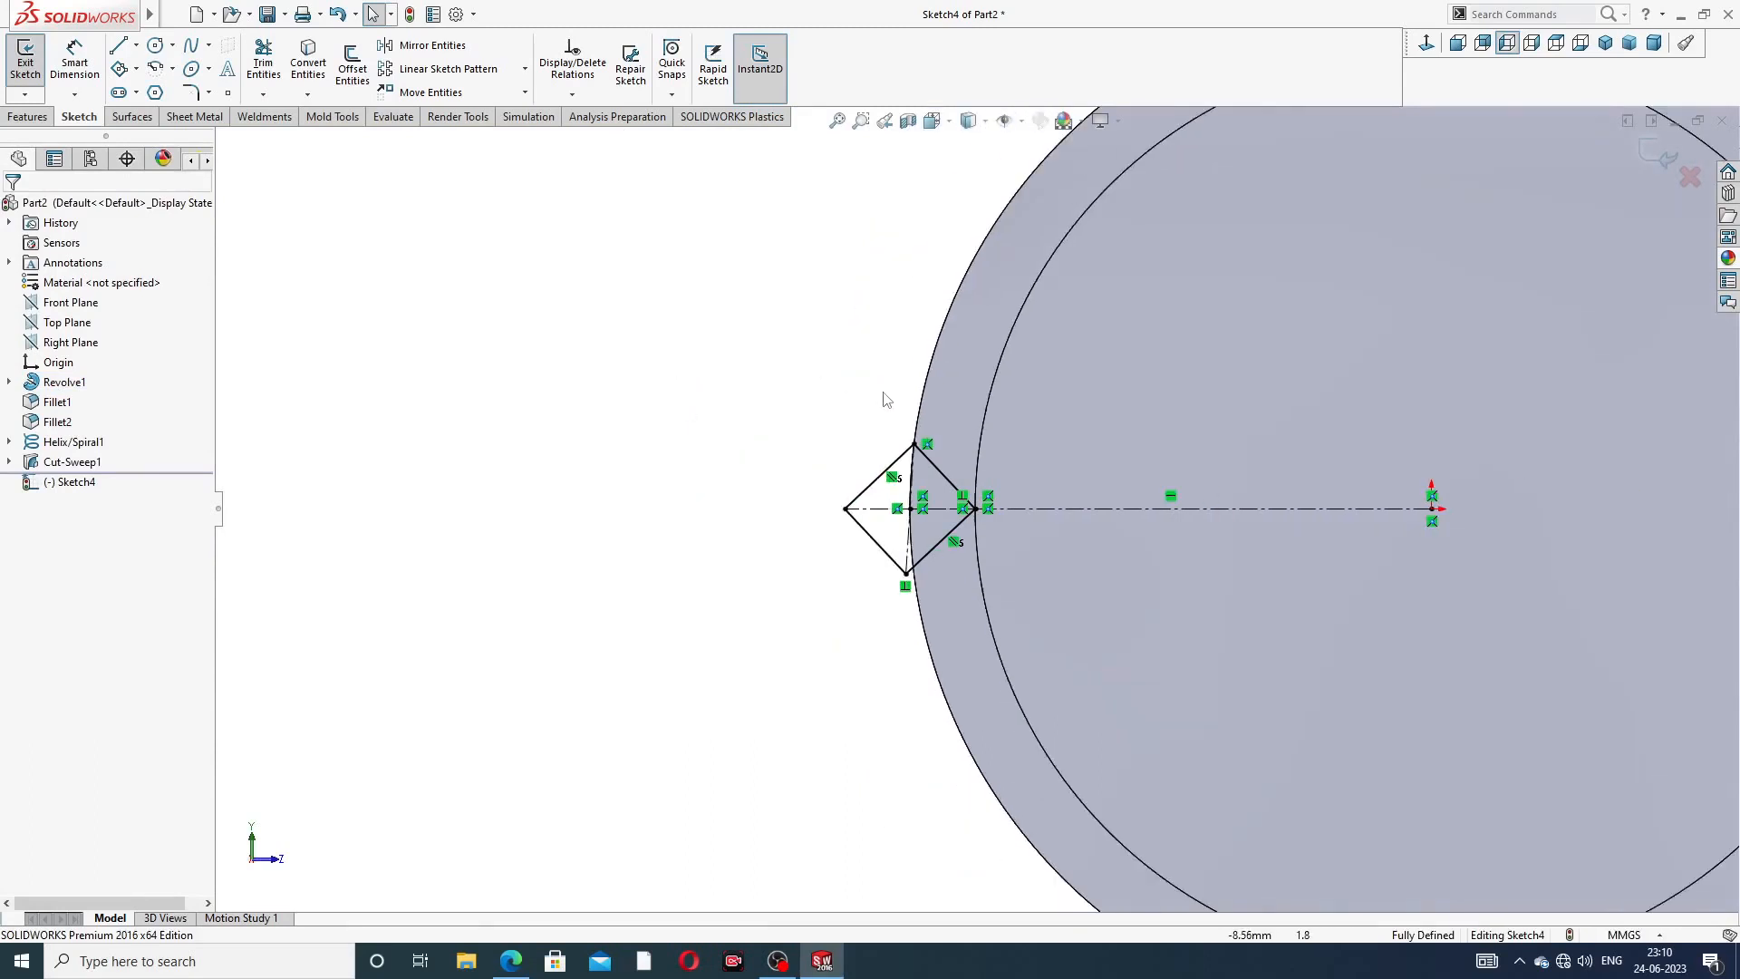
{"action": "mouse_move", "coordinate": [1093, 425]}
{"action": "middle_mouse_down"}
{"action": "mouse_move", "coordinate": [1140, 416]}
{"action": "mouse_move", "coordinate": [1078, 428]}
{"action": "middle_mouse_up"}
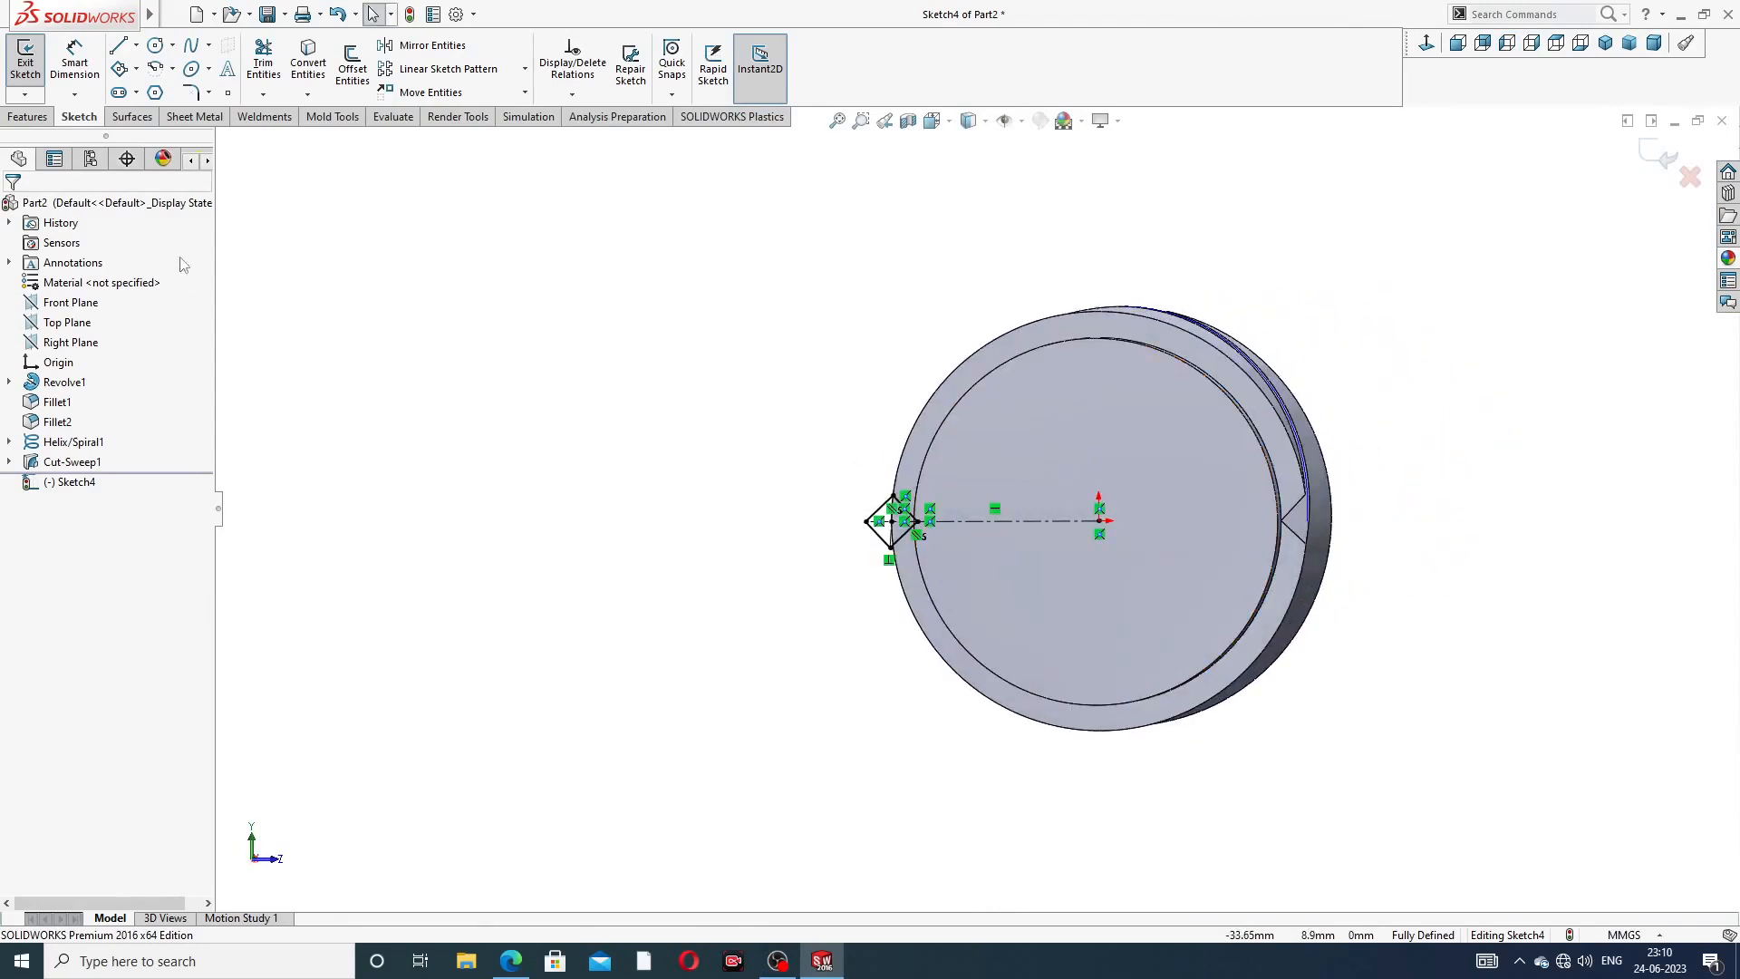
{"action": "scroll", "coordinate": [1022, 513], "scroll_direction": "down", "scroll_amount": 2}
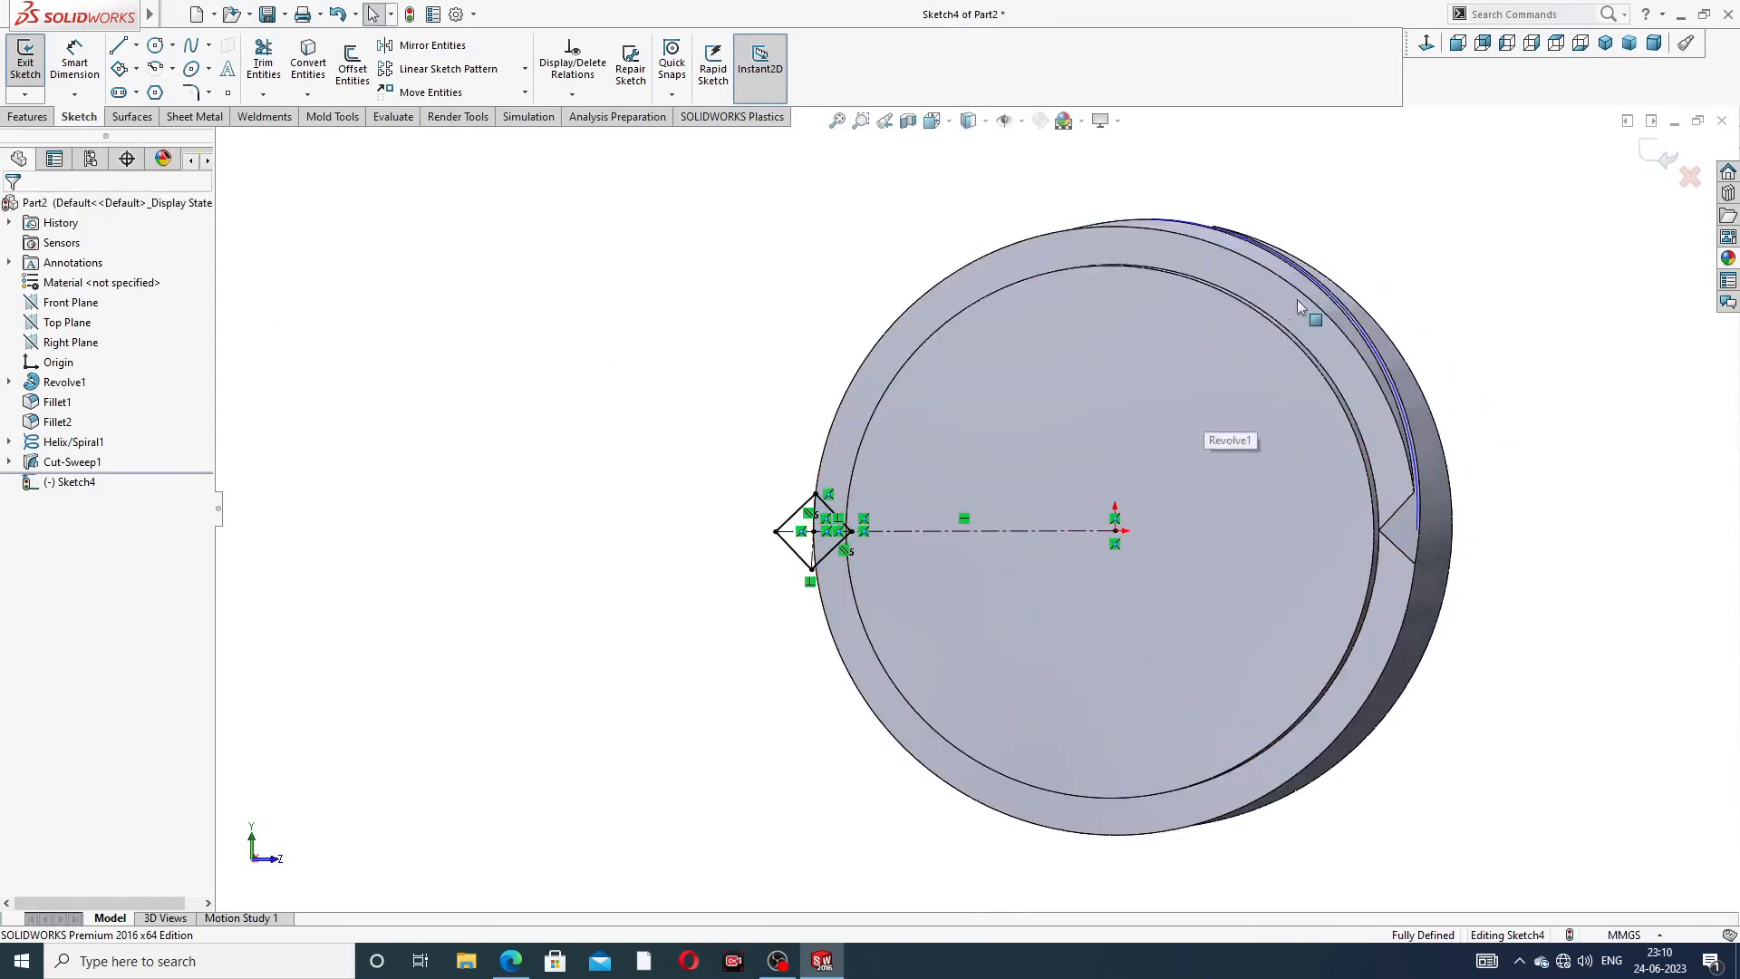
{"action": "middle_click_drag", "start_coordinate": [1324, 282], "coordinate": [1444, 248]}
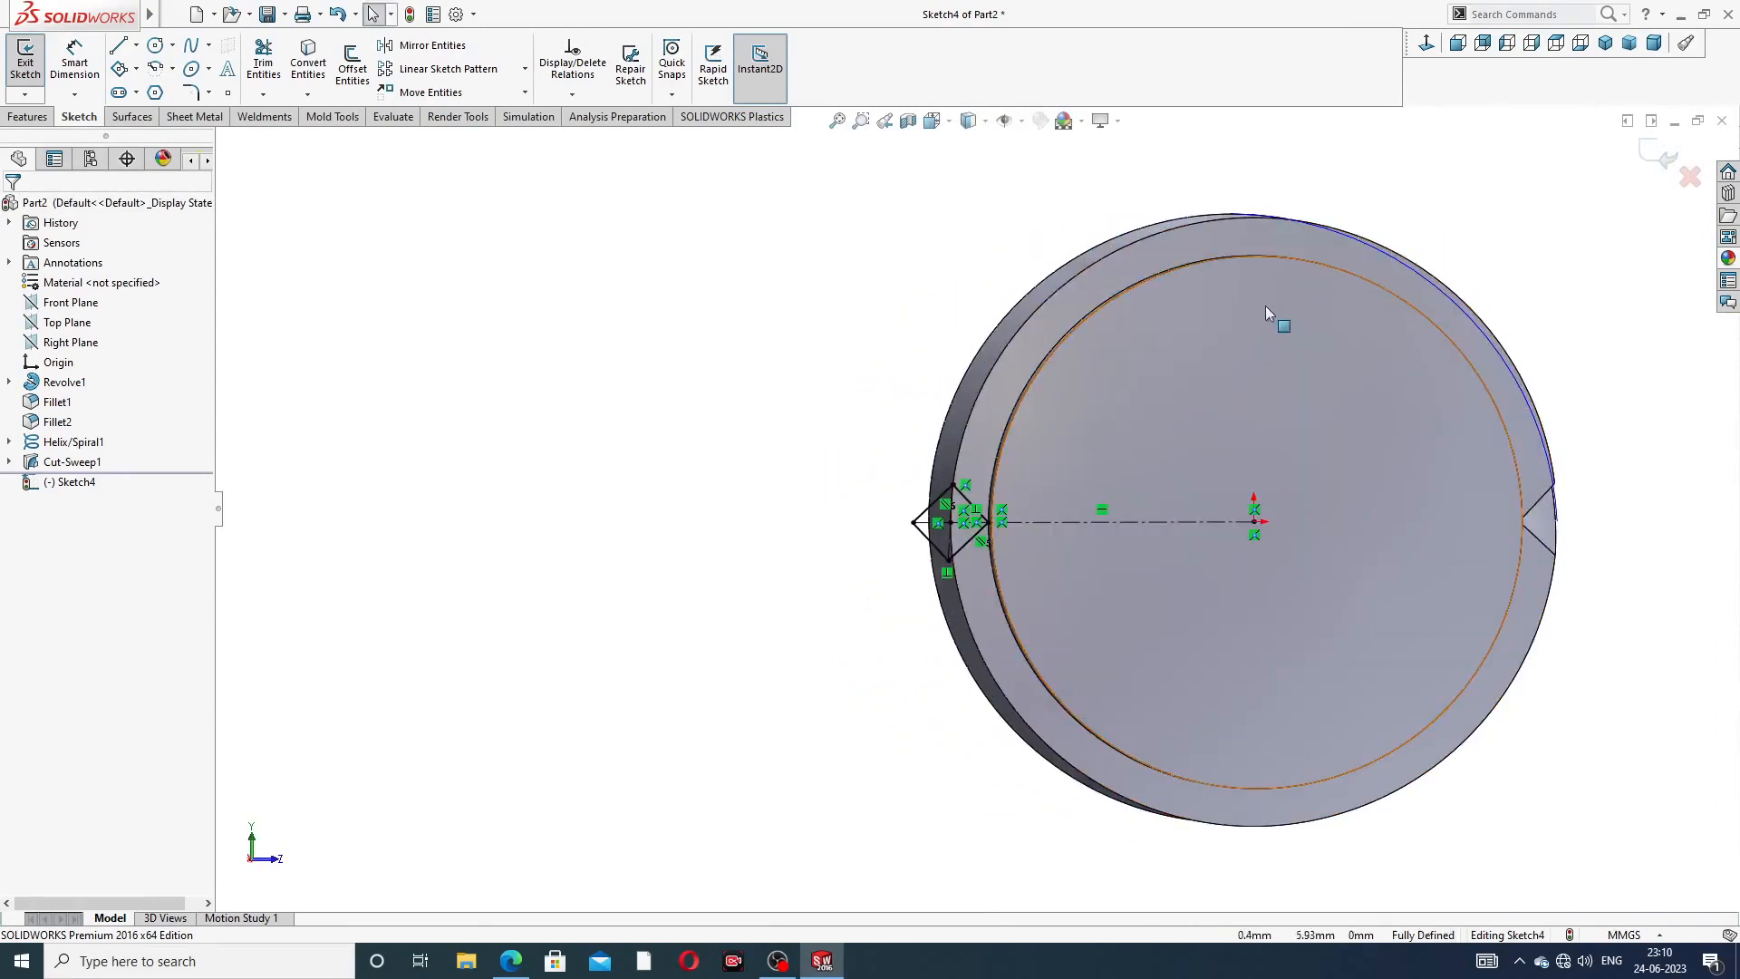
{"action": "left_click", "coordinate": [1666, 156]}
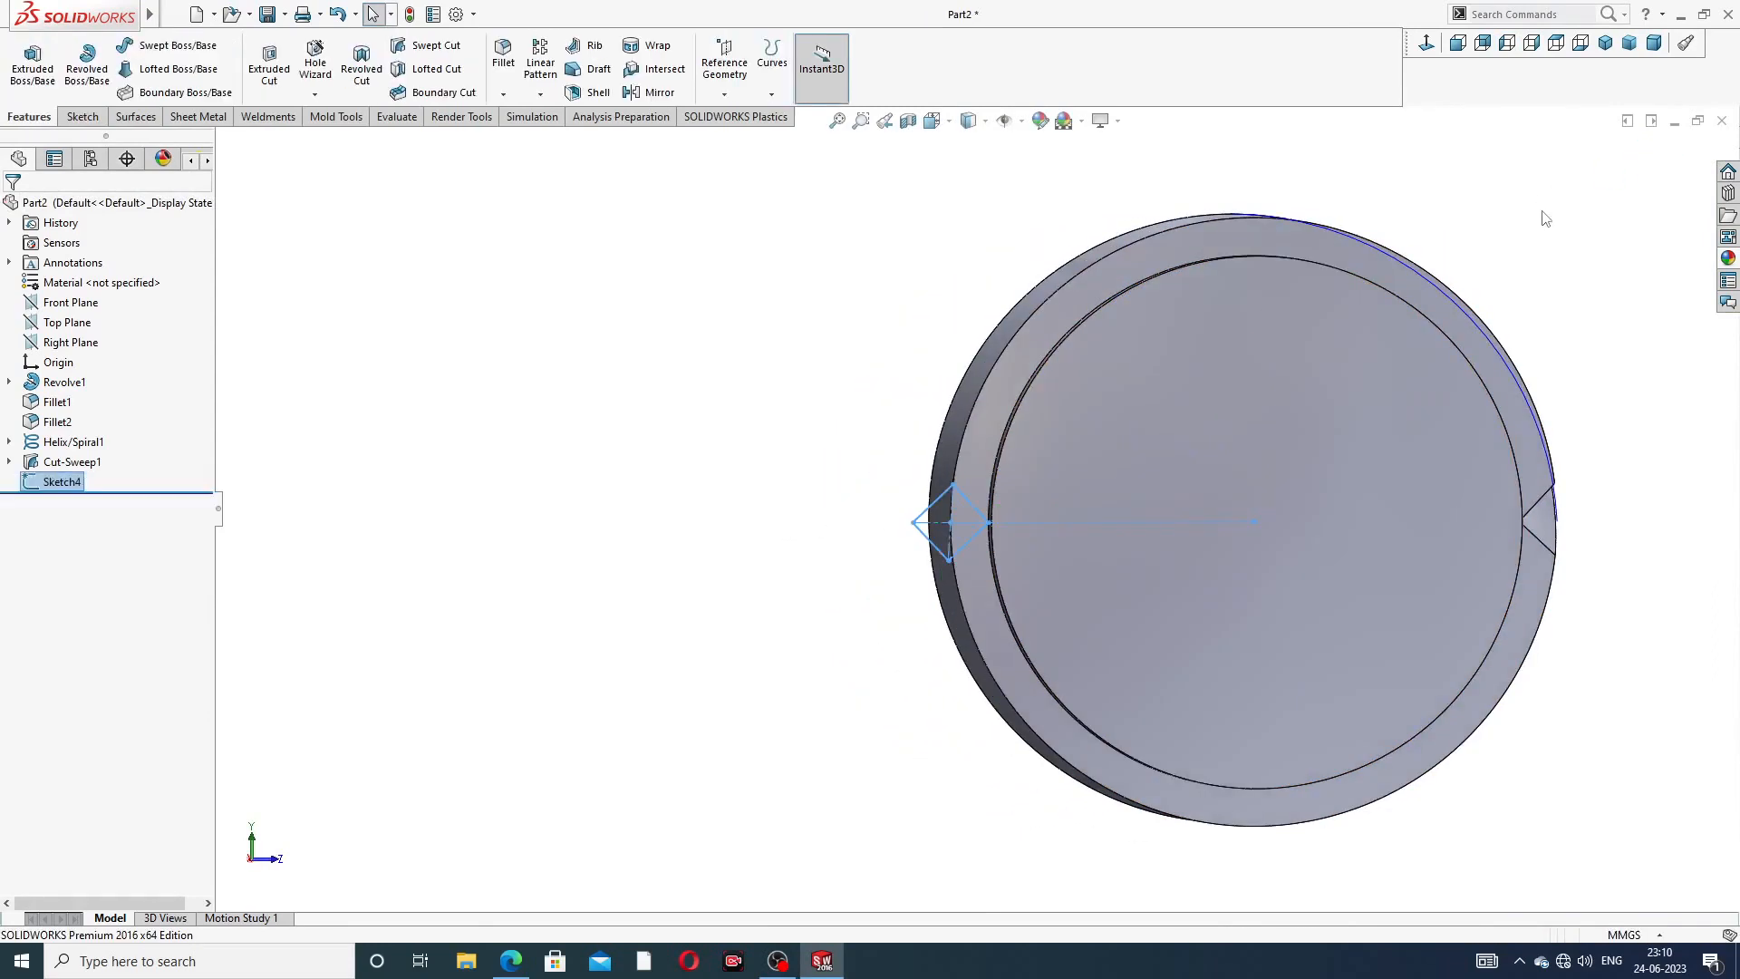
- Start a new sketch on the head's ring-shaped end face, viewed normal to the face
{"action": "left_click", "coordinate": [1169, 252]}
{"action": "left_click", "coordinate": [1262, 194]}
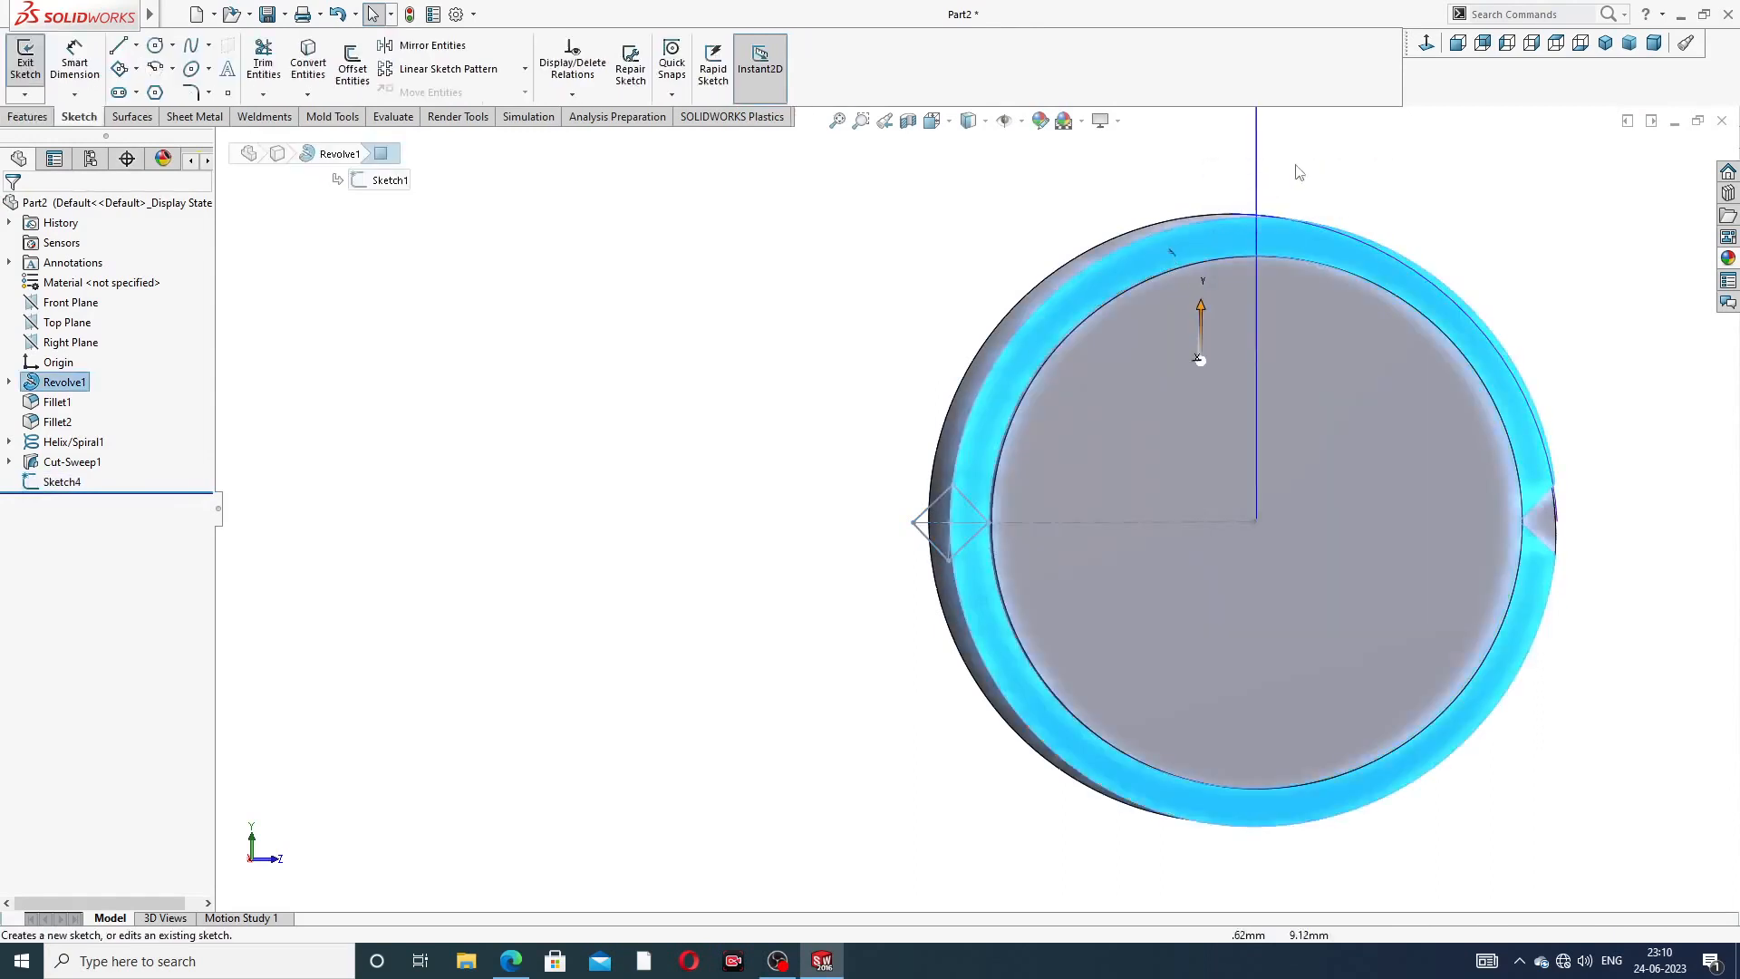
{"action": "left_click", "coordinate": [1426, 46]}
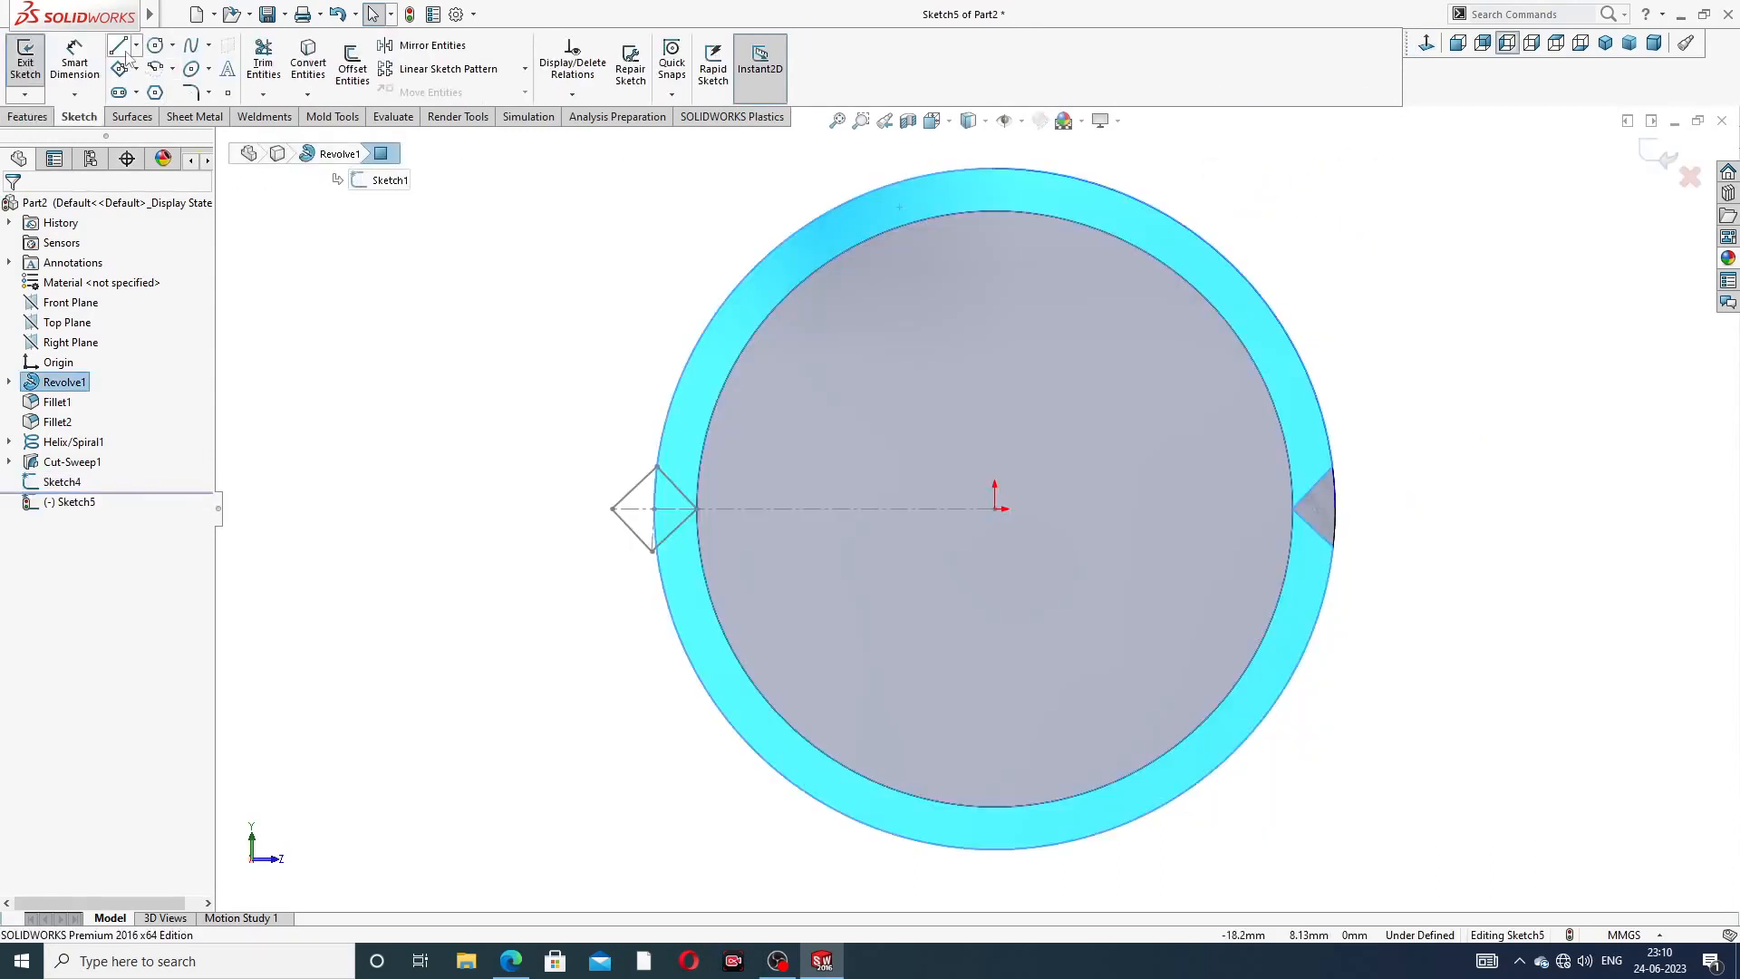
- Draw a circle of about 0.5 mm radius centred on the origin
{"action": "left_click", "coordinate": [172, 45]}
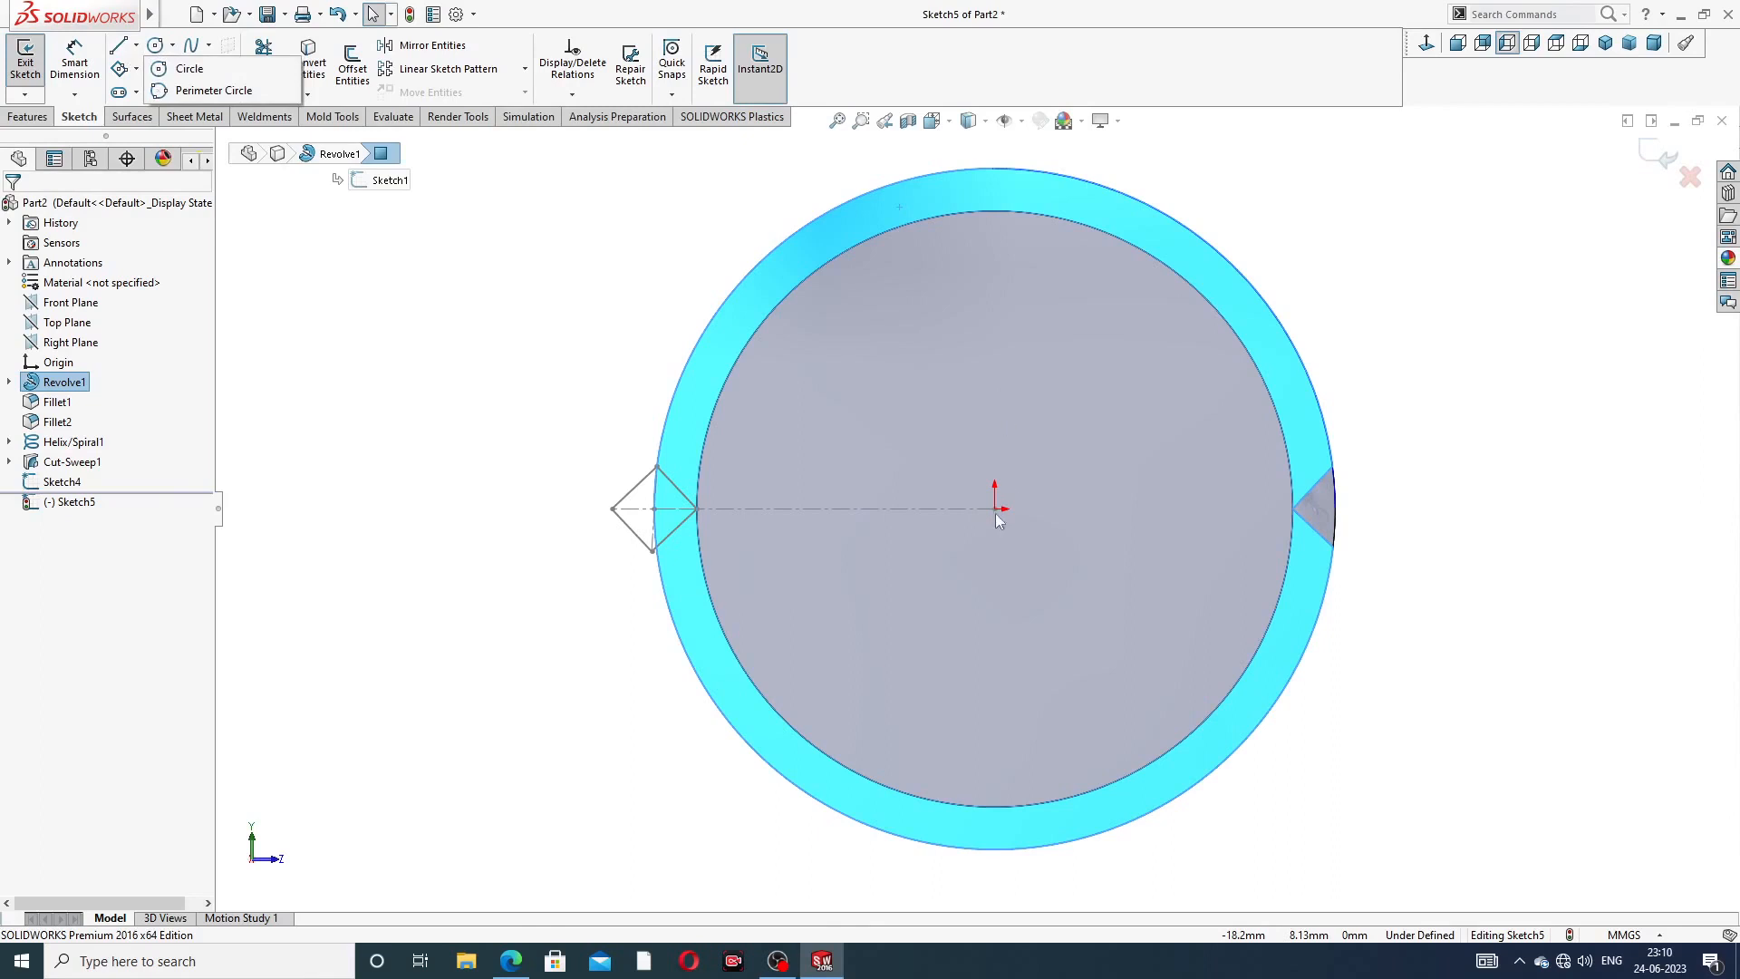
{"action": "left_click", "coordinate": [189, 69]}
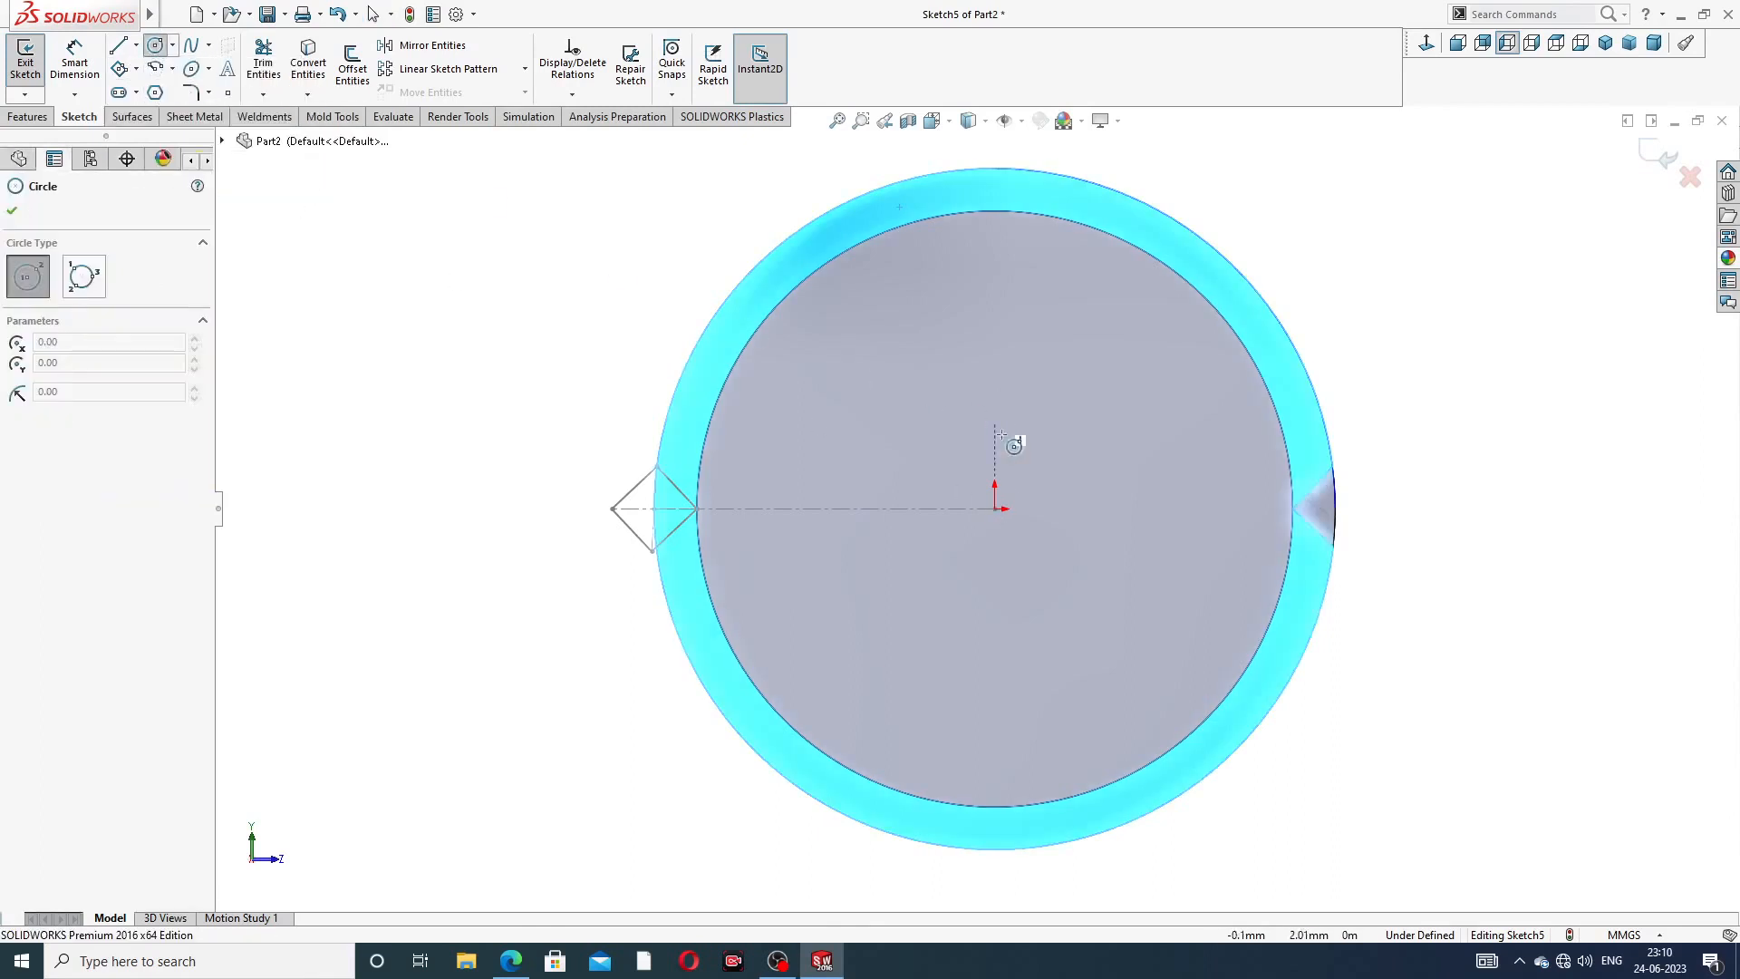
{"action": "left_click", "coordinate": [995, 510]}
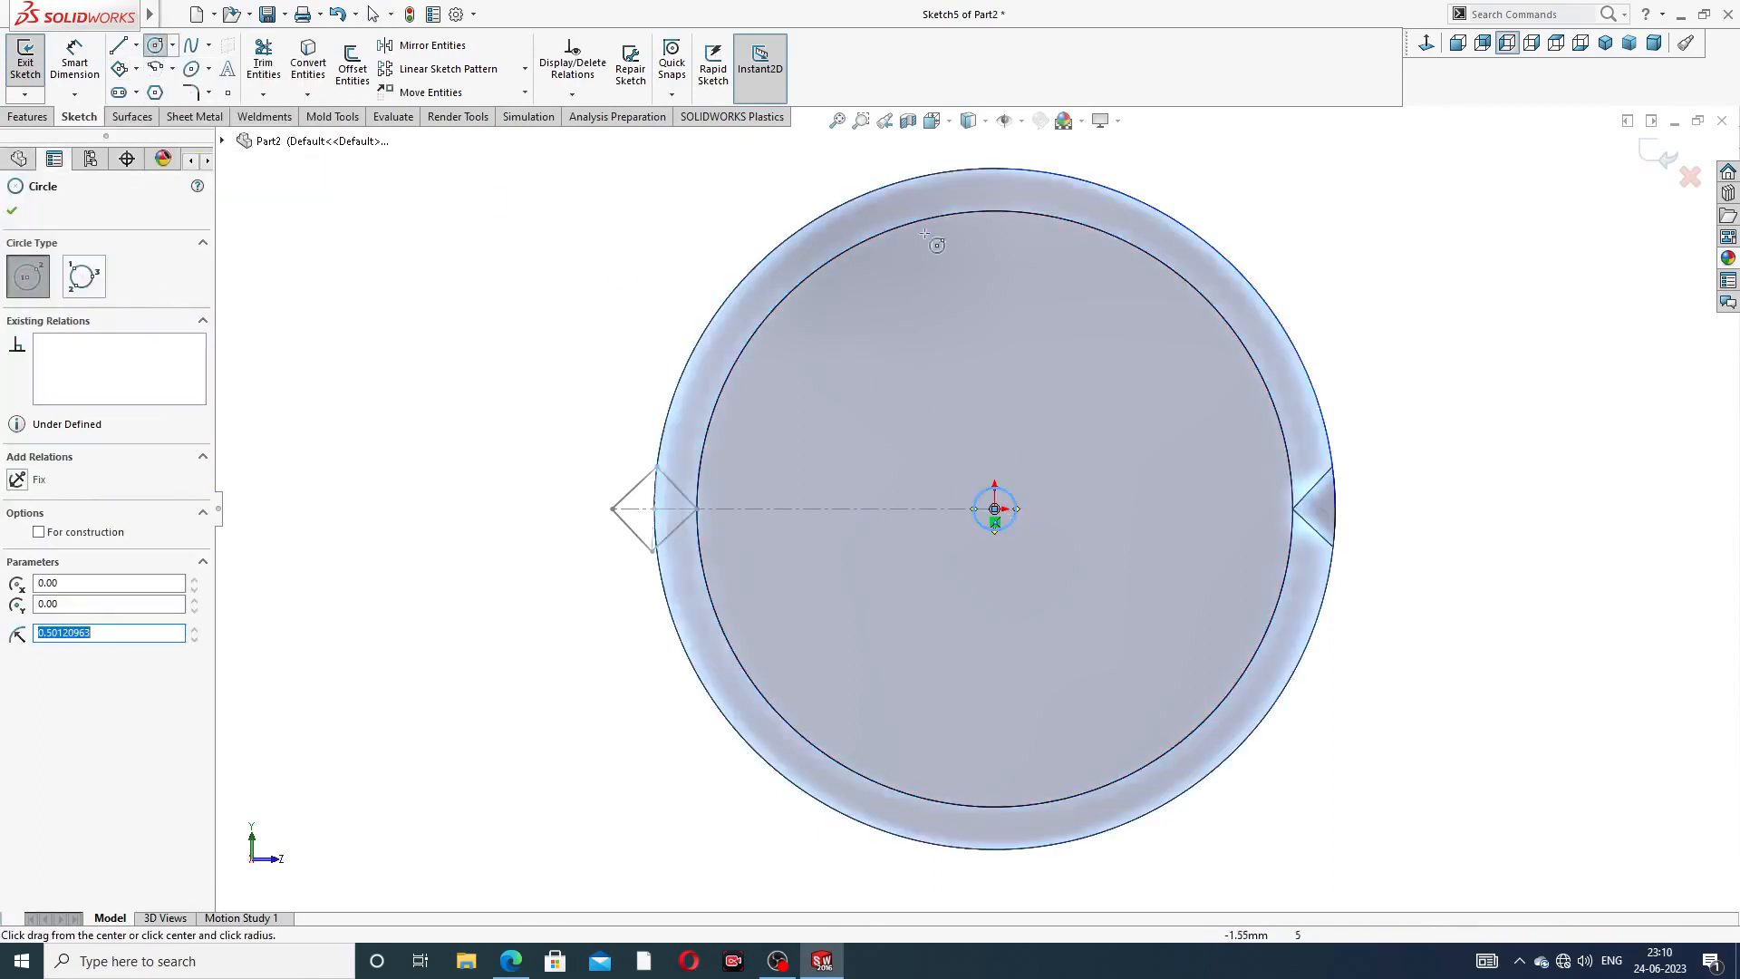
{"action": "right_click", "coordinate": [1303, 277]}
{"action": "left_click", "coordinate": [1324, 288]}
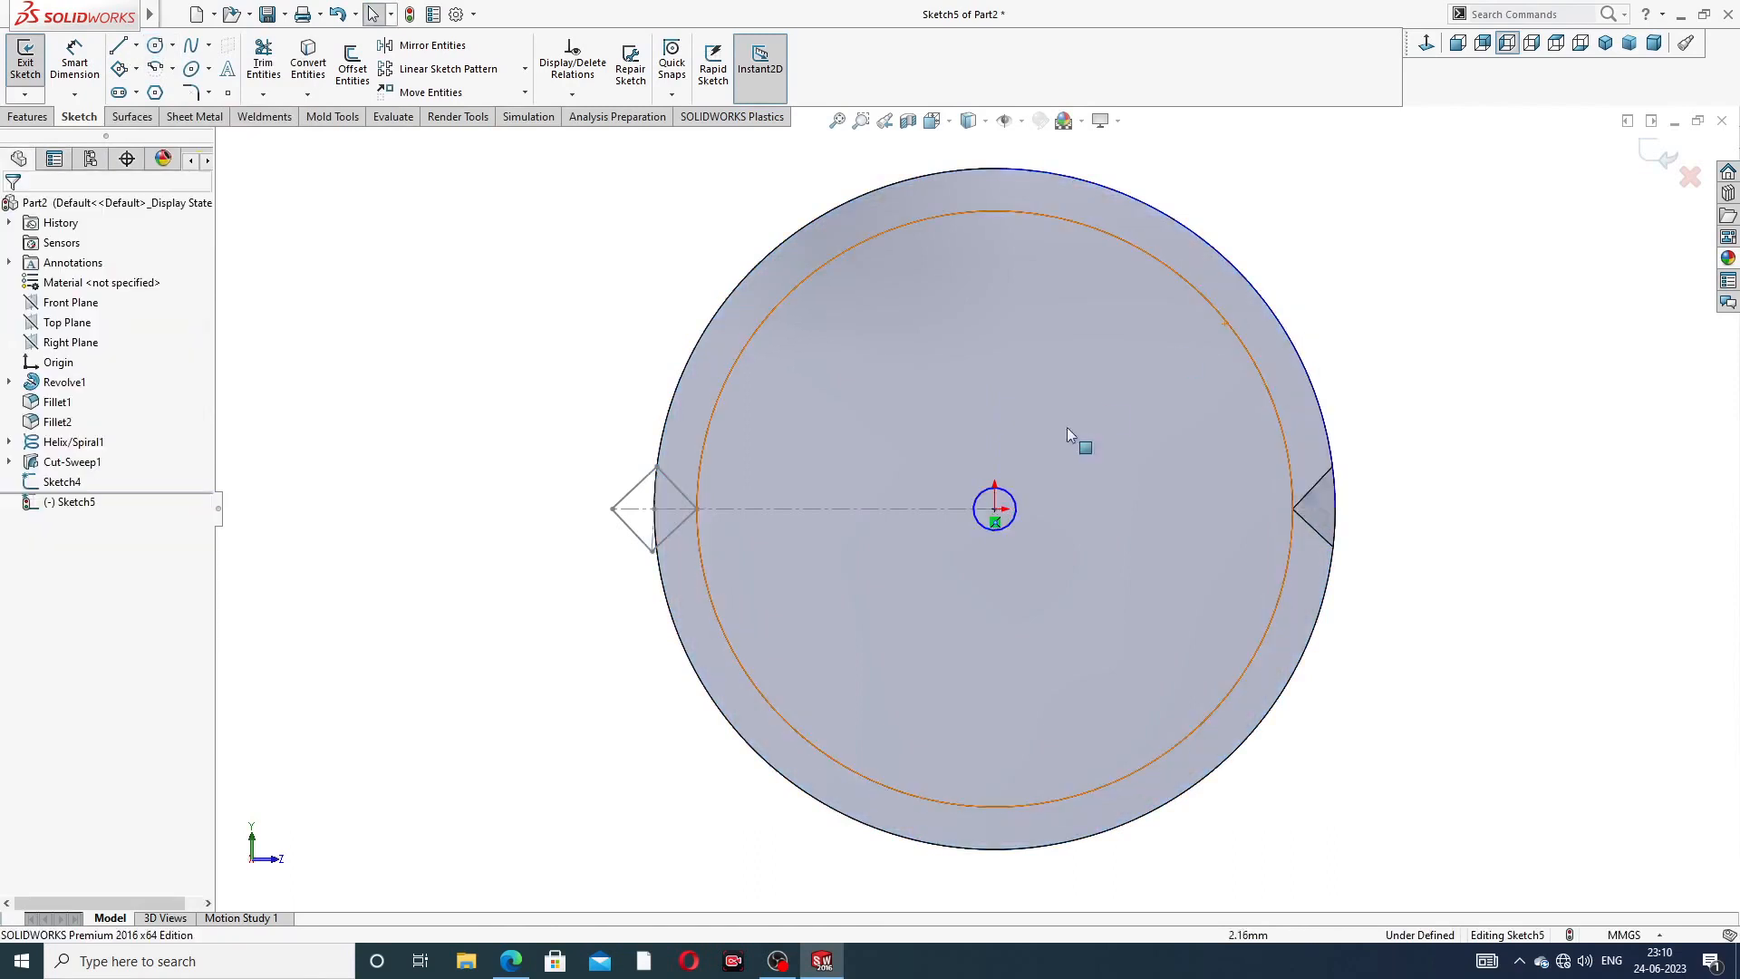
- Try to stretch the small circle to the head's outer edge, at about 8.01 mm radius, and delete it
{"action": "left_click_drag", "start_coordinate": [1007, 501], "coordinate": [731, 342]}
{"action": "left_click", "coordinate": [1351, 214]}
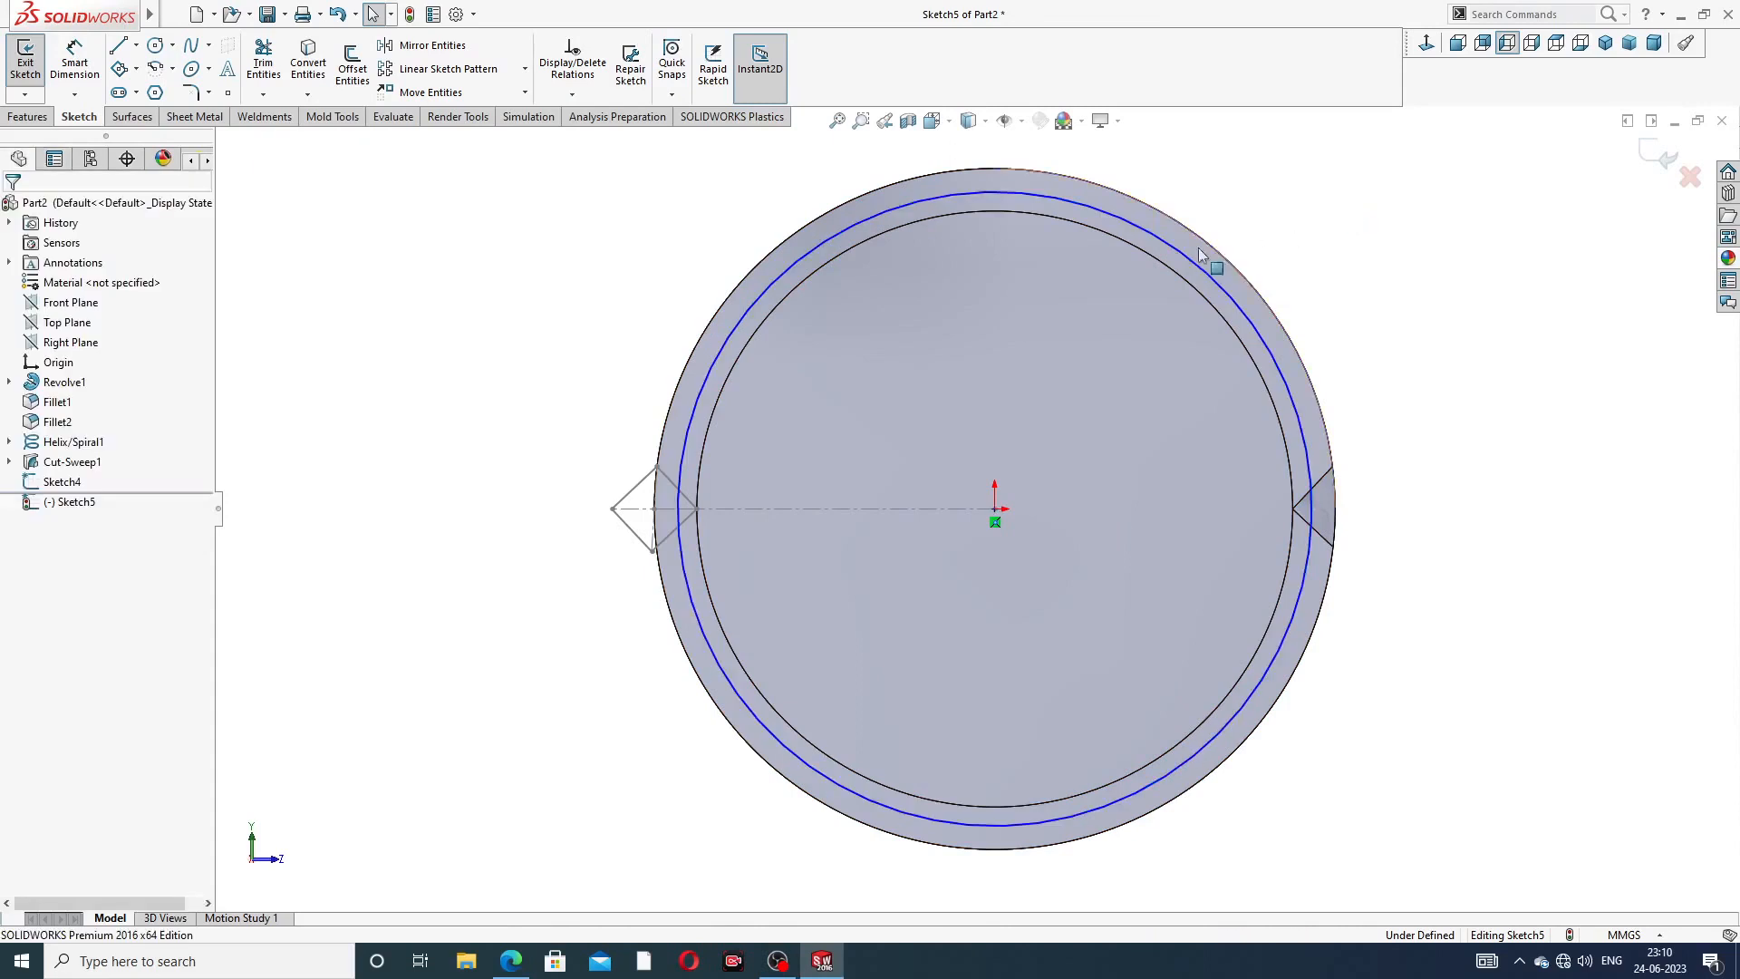
{"action": "left_click_drag", "start_coordinate": [1179, 253], "coordinate": [1171, 218]}
{"action": "left_click", "coordinate": [1305, 265]}
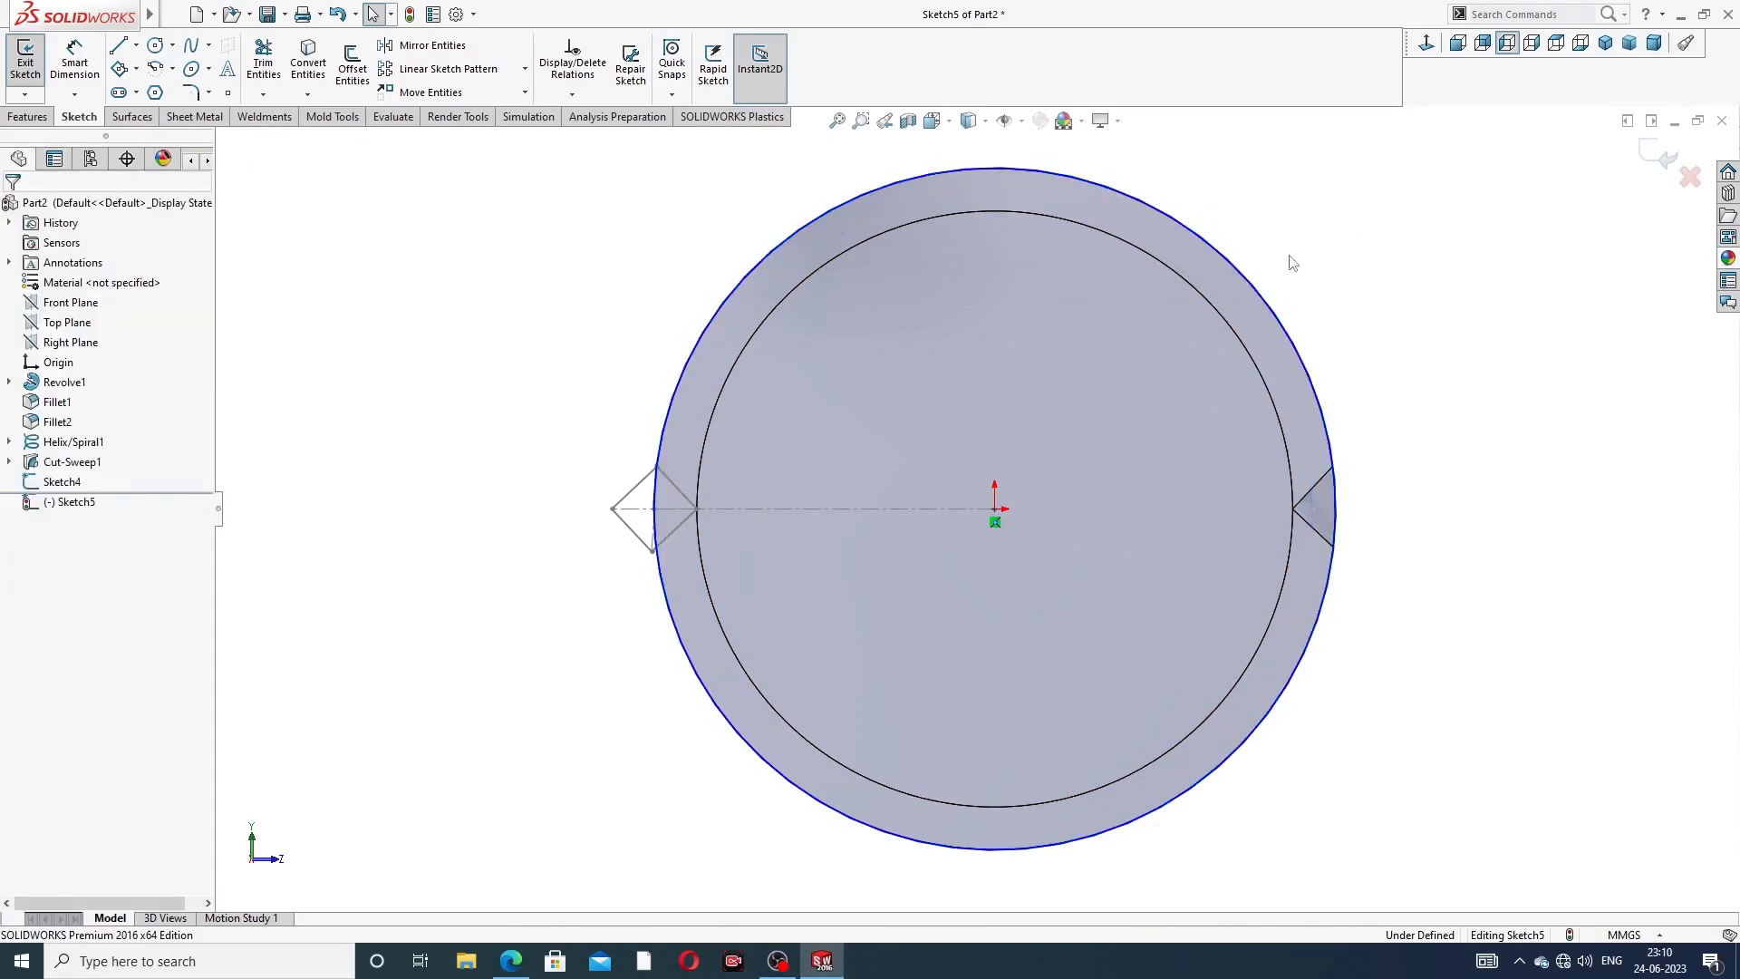
{"action": "left_click", "coordinate": [1186, 225]}
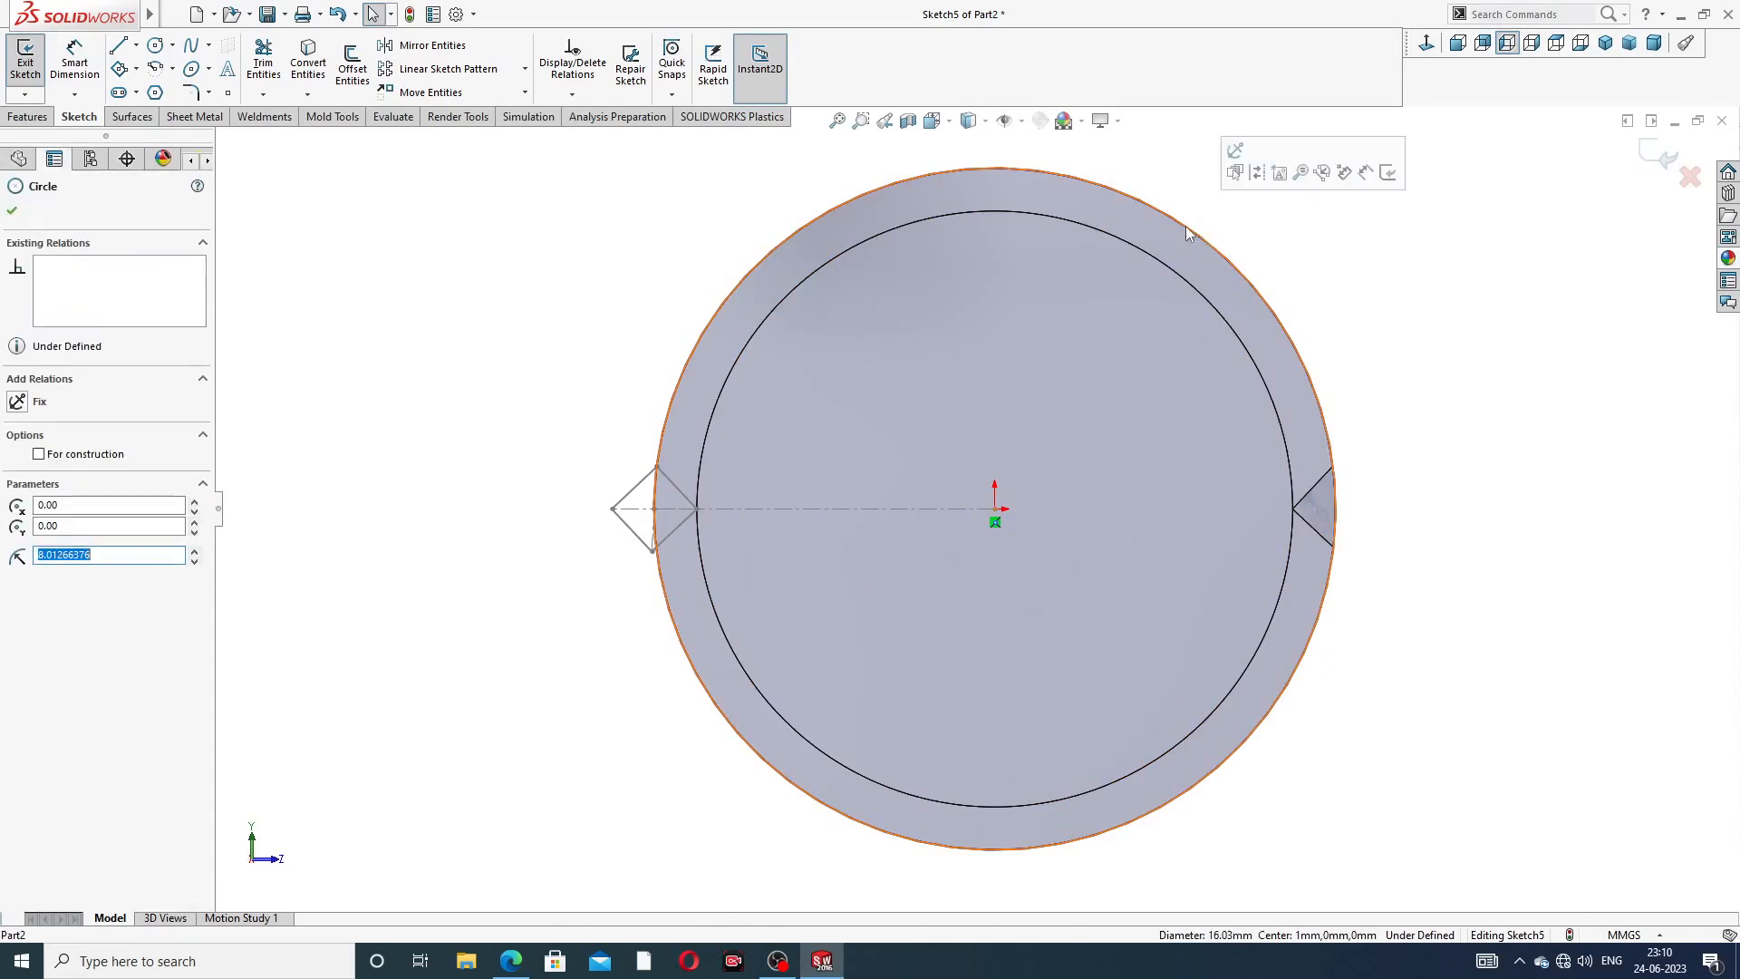
{"action": "left_click", "coordinate": [1319, 240]}
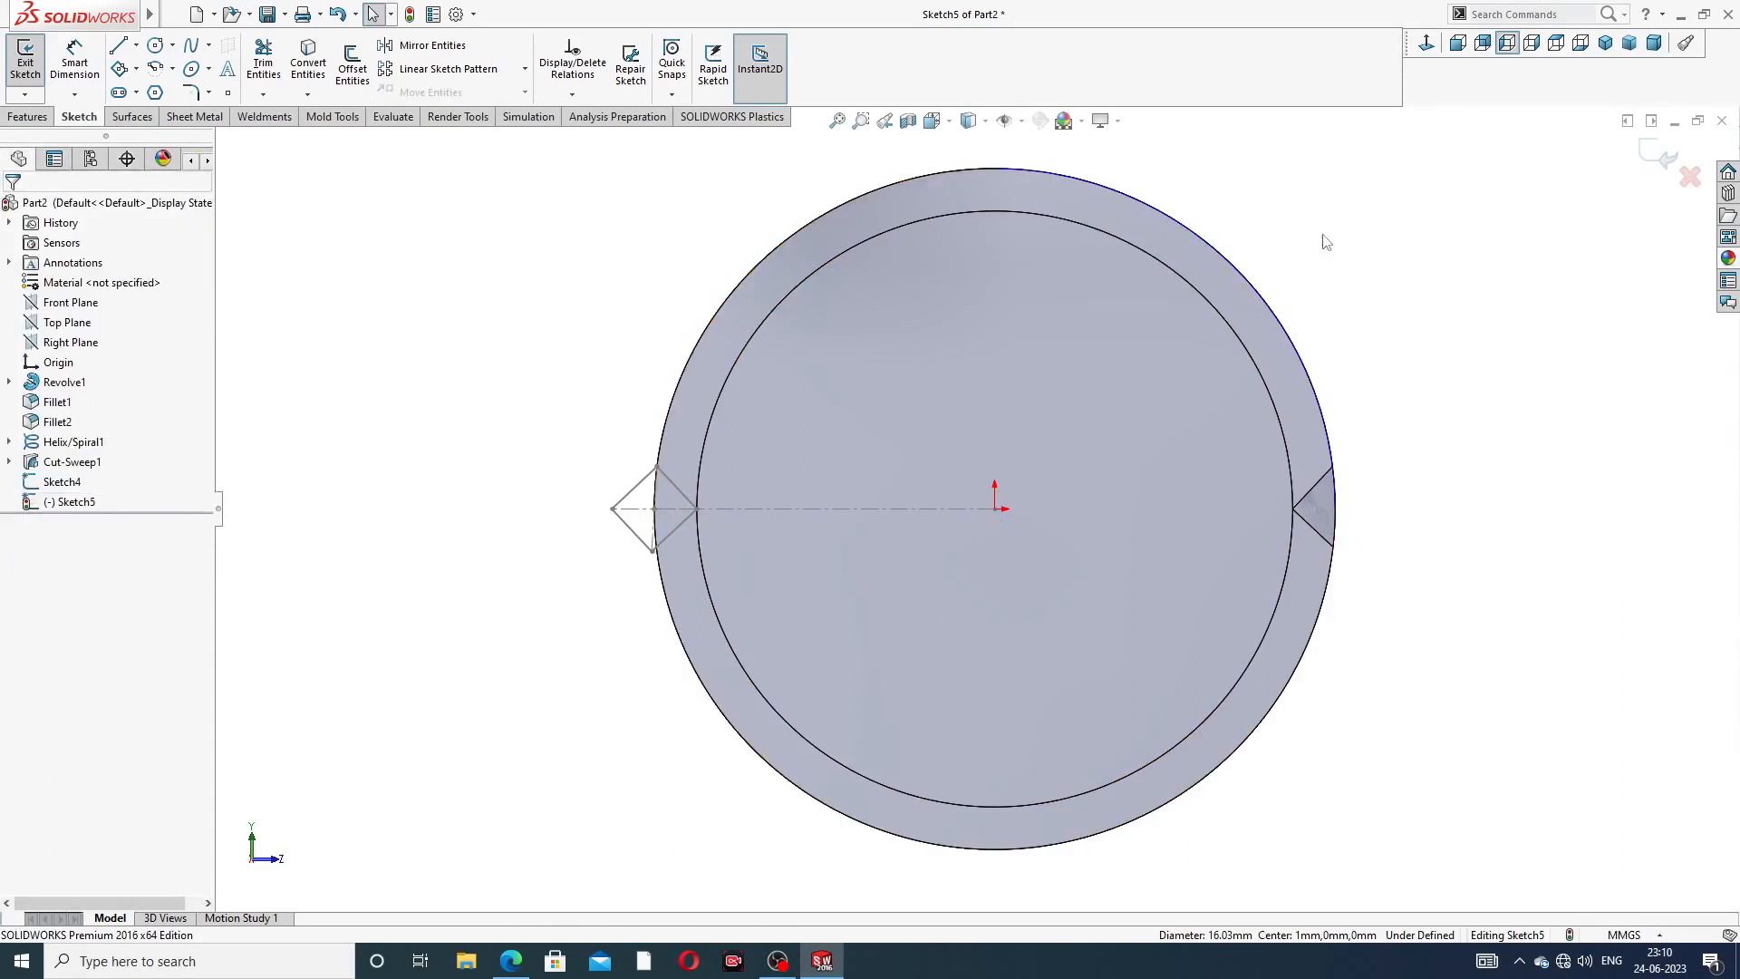
- Try to draw an 8 mm radius circle from the origin to the head's outer edge and discard it
{"action": "left_click", "coordinate": [156, 47]}
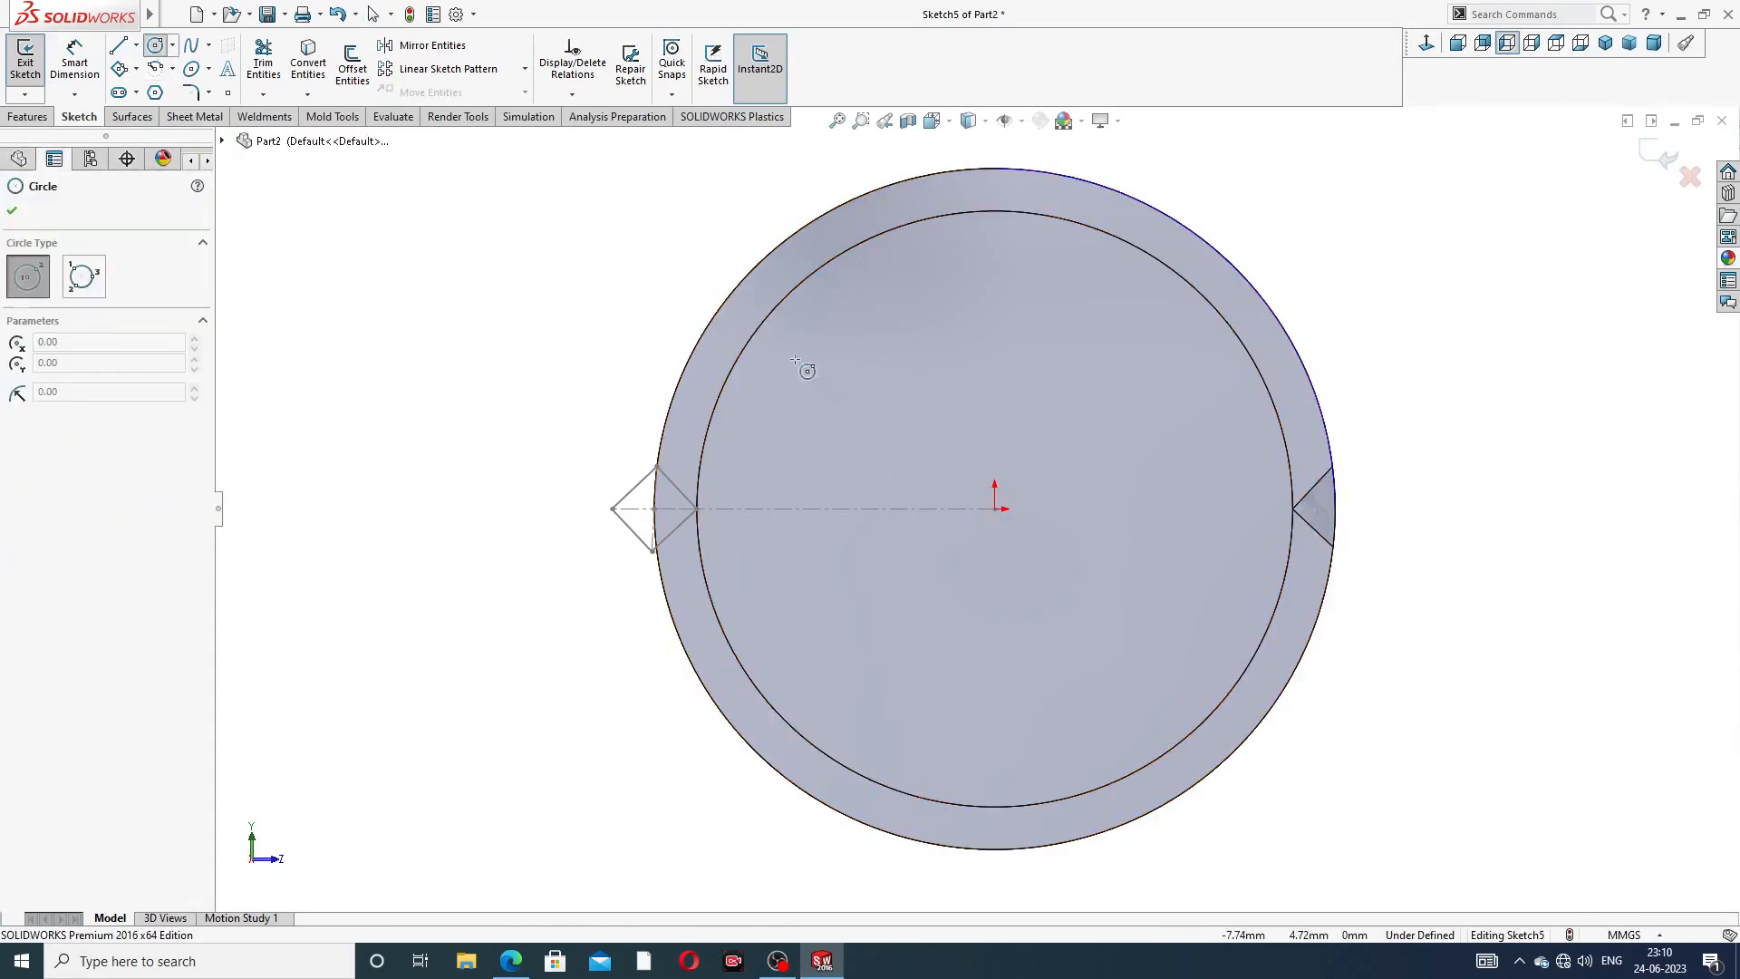
{"action": "left_click", "coordinate": [996, 510]}
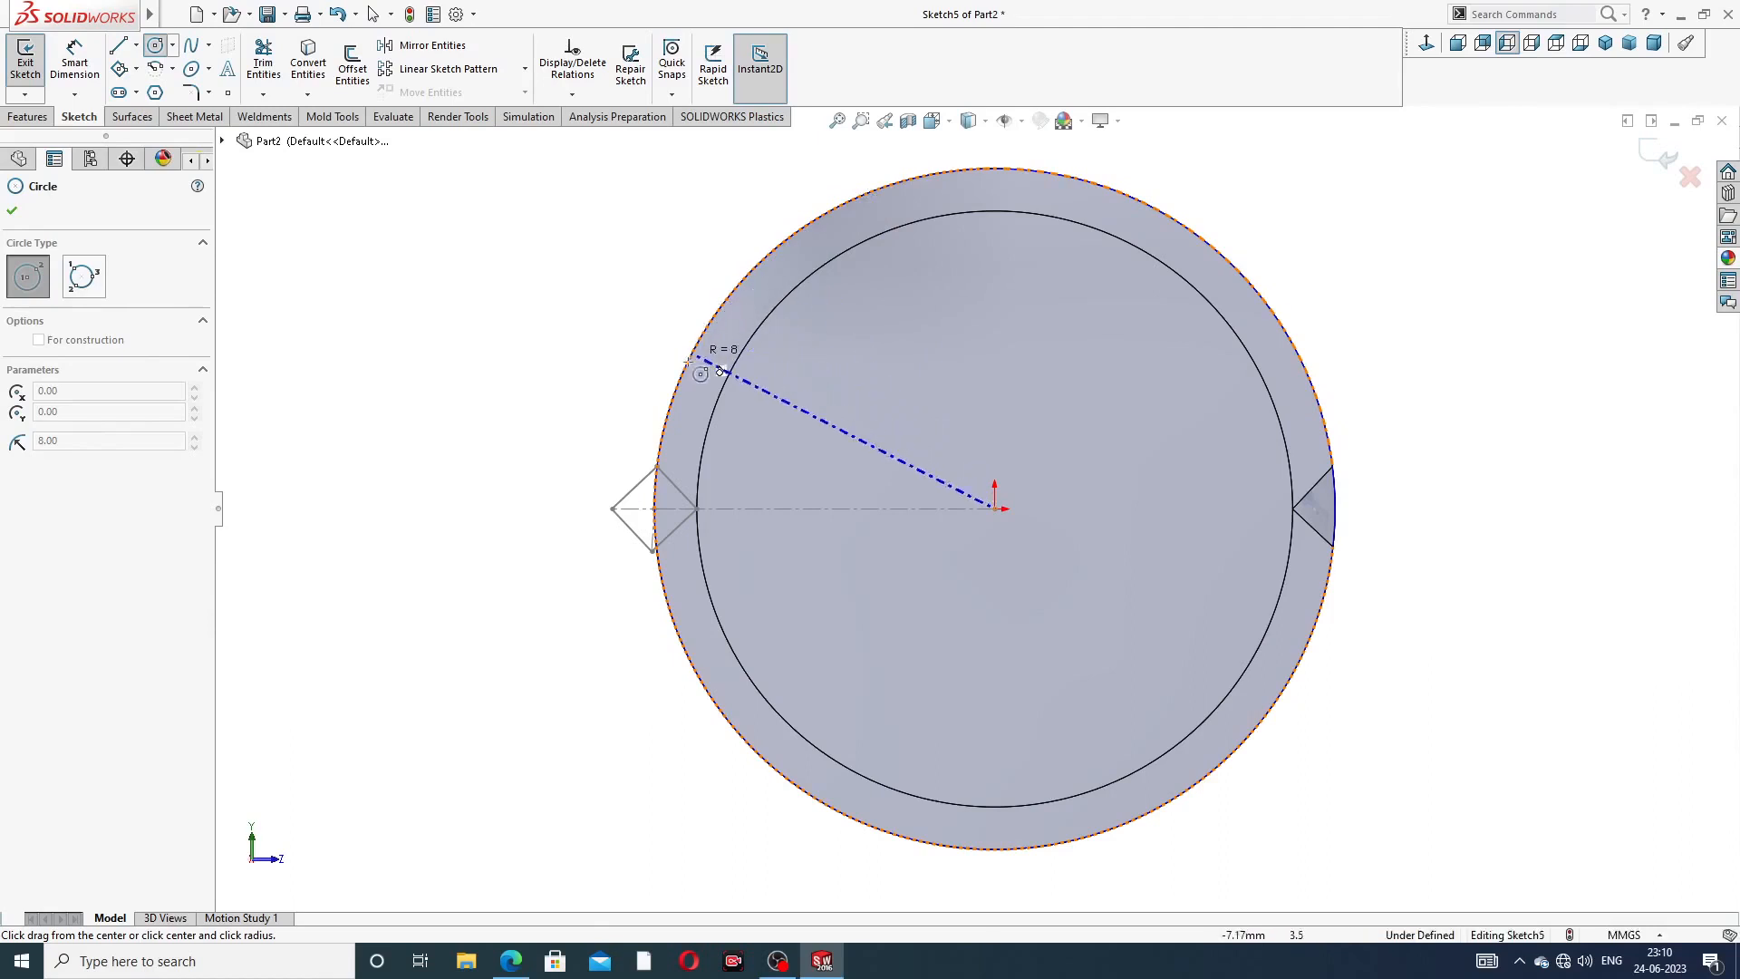
{"action": "left_click", "coordinate": [715, 349]}
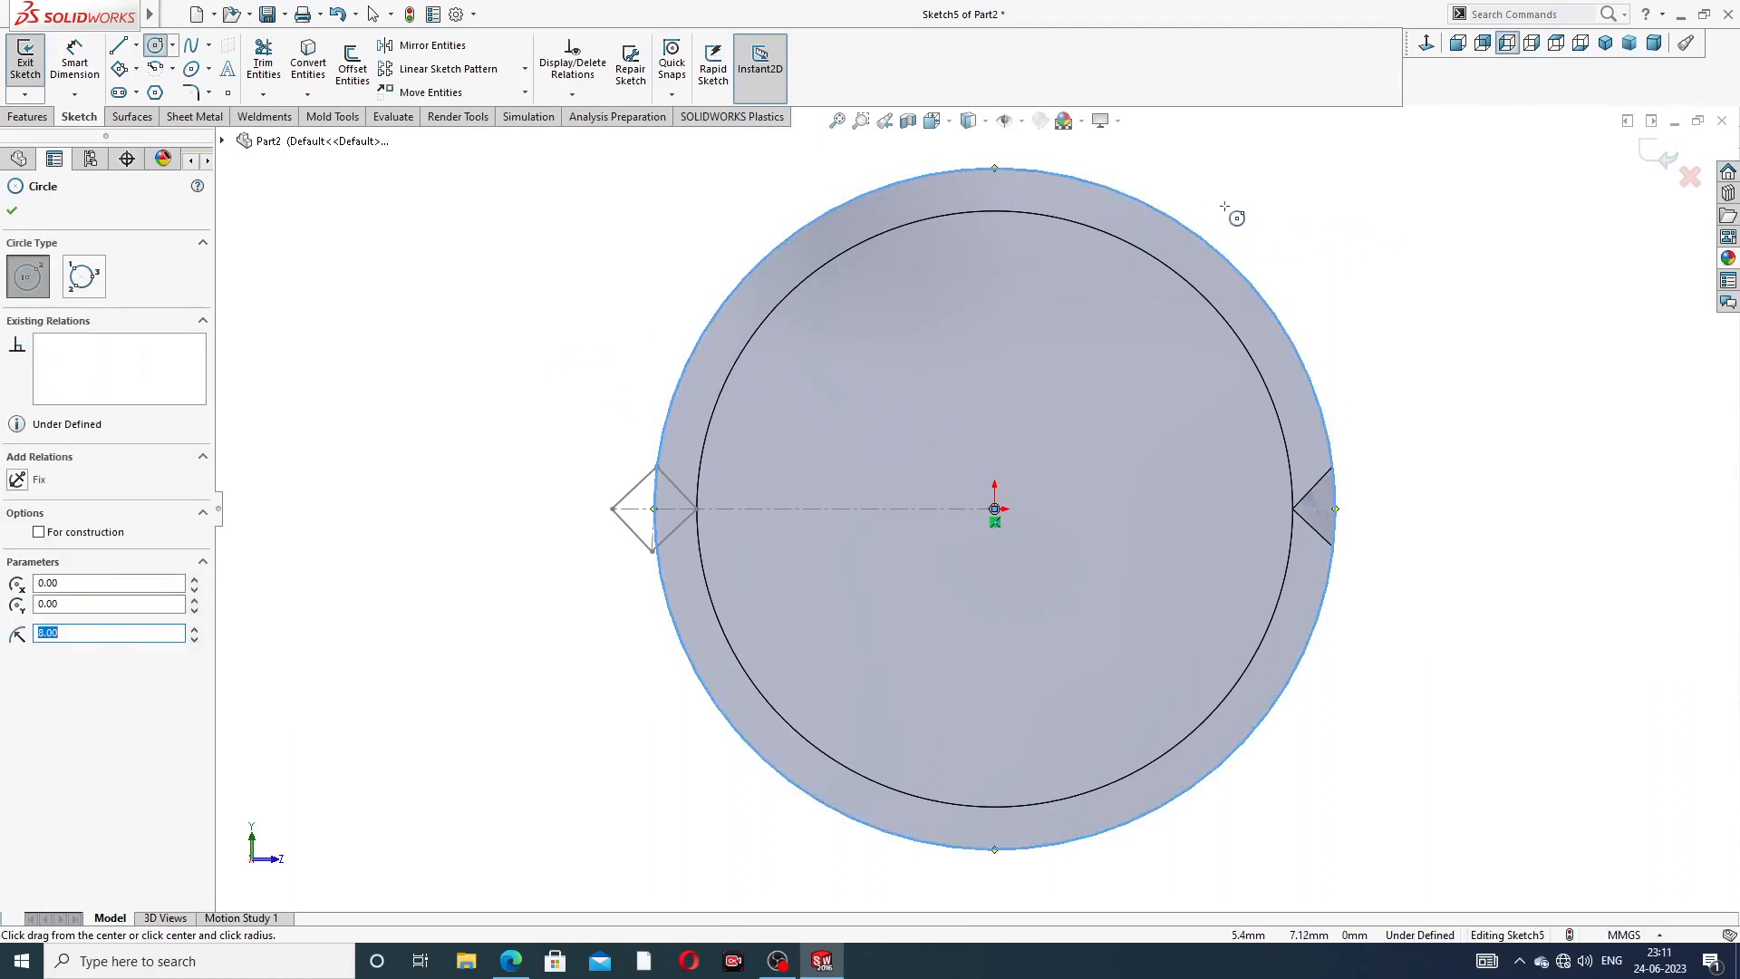
{"action": "key", "text": "Escape"}
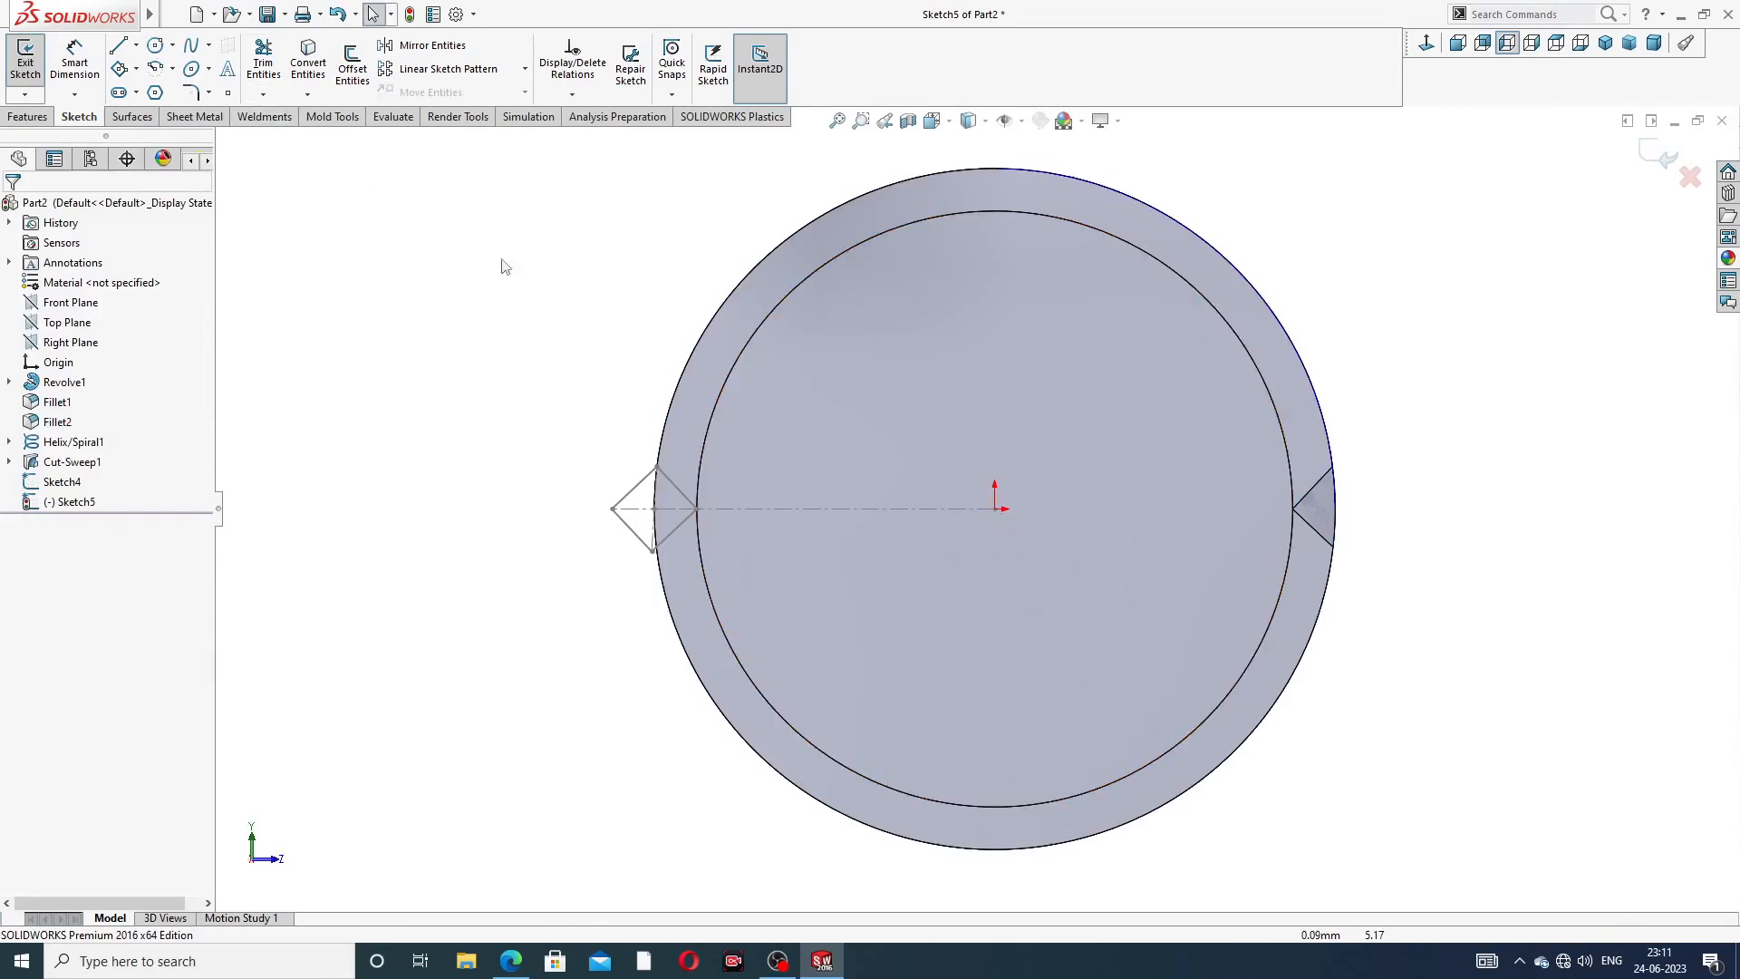
- Draw an 8 mm radius circle centred on the origin, coincident with the head's outer edge, and finish the sketch
{"action": "left_click", "coordinate": [155, 46]}
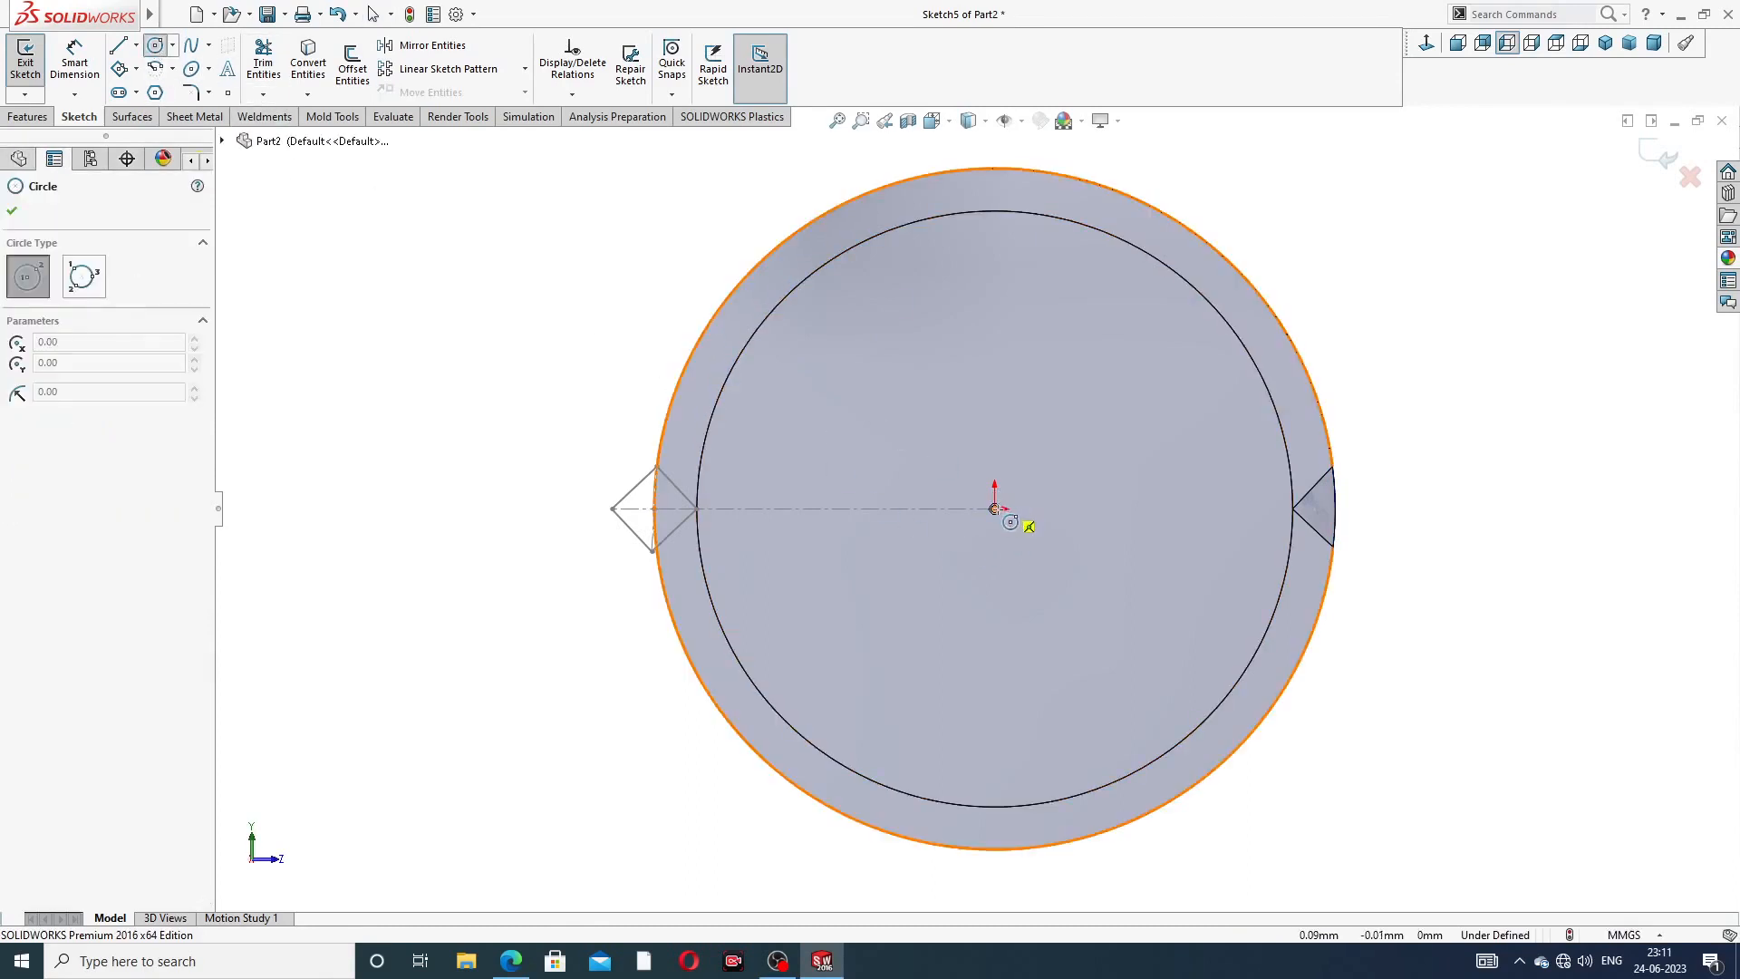
{"action": "left_click", "coordinate": [995, 509]}
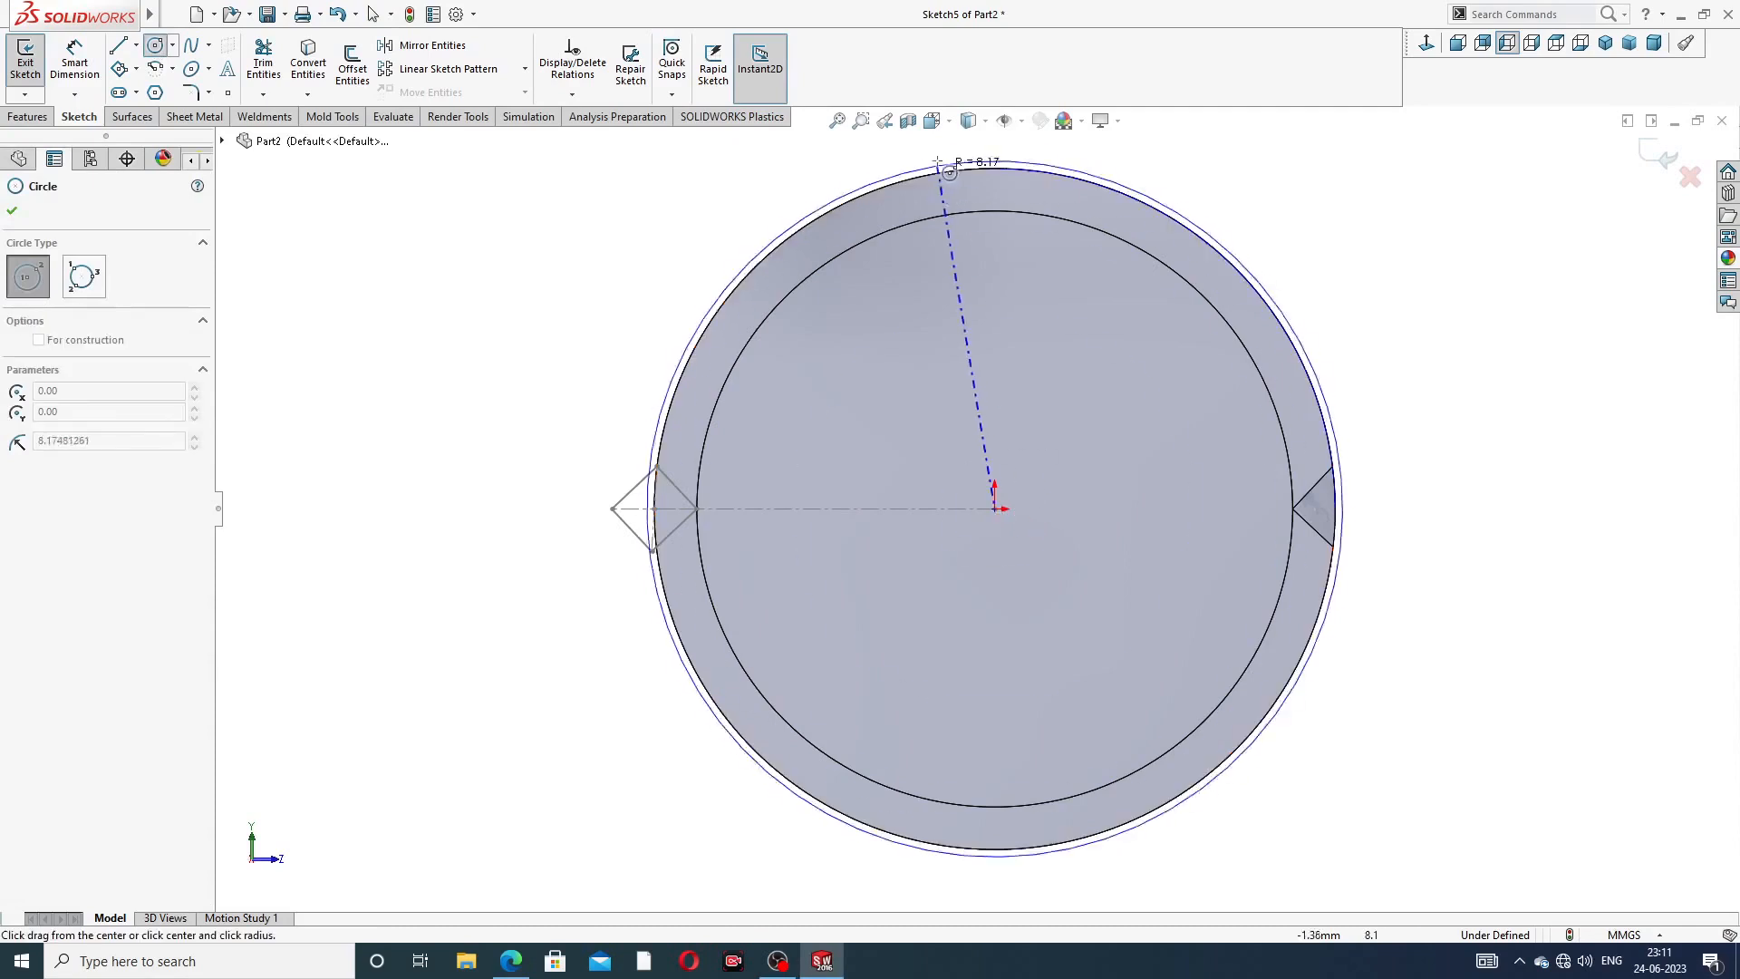
{"action": "left_click", "coordinate": [988, 169]}
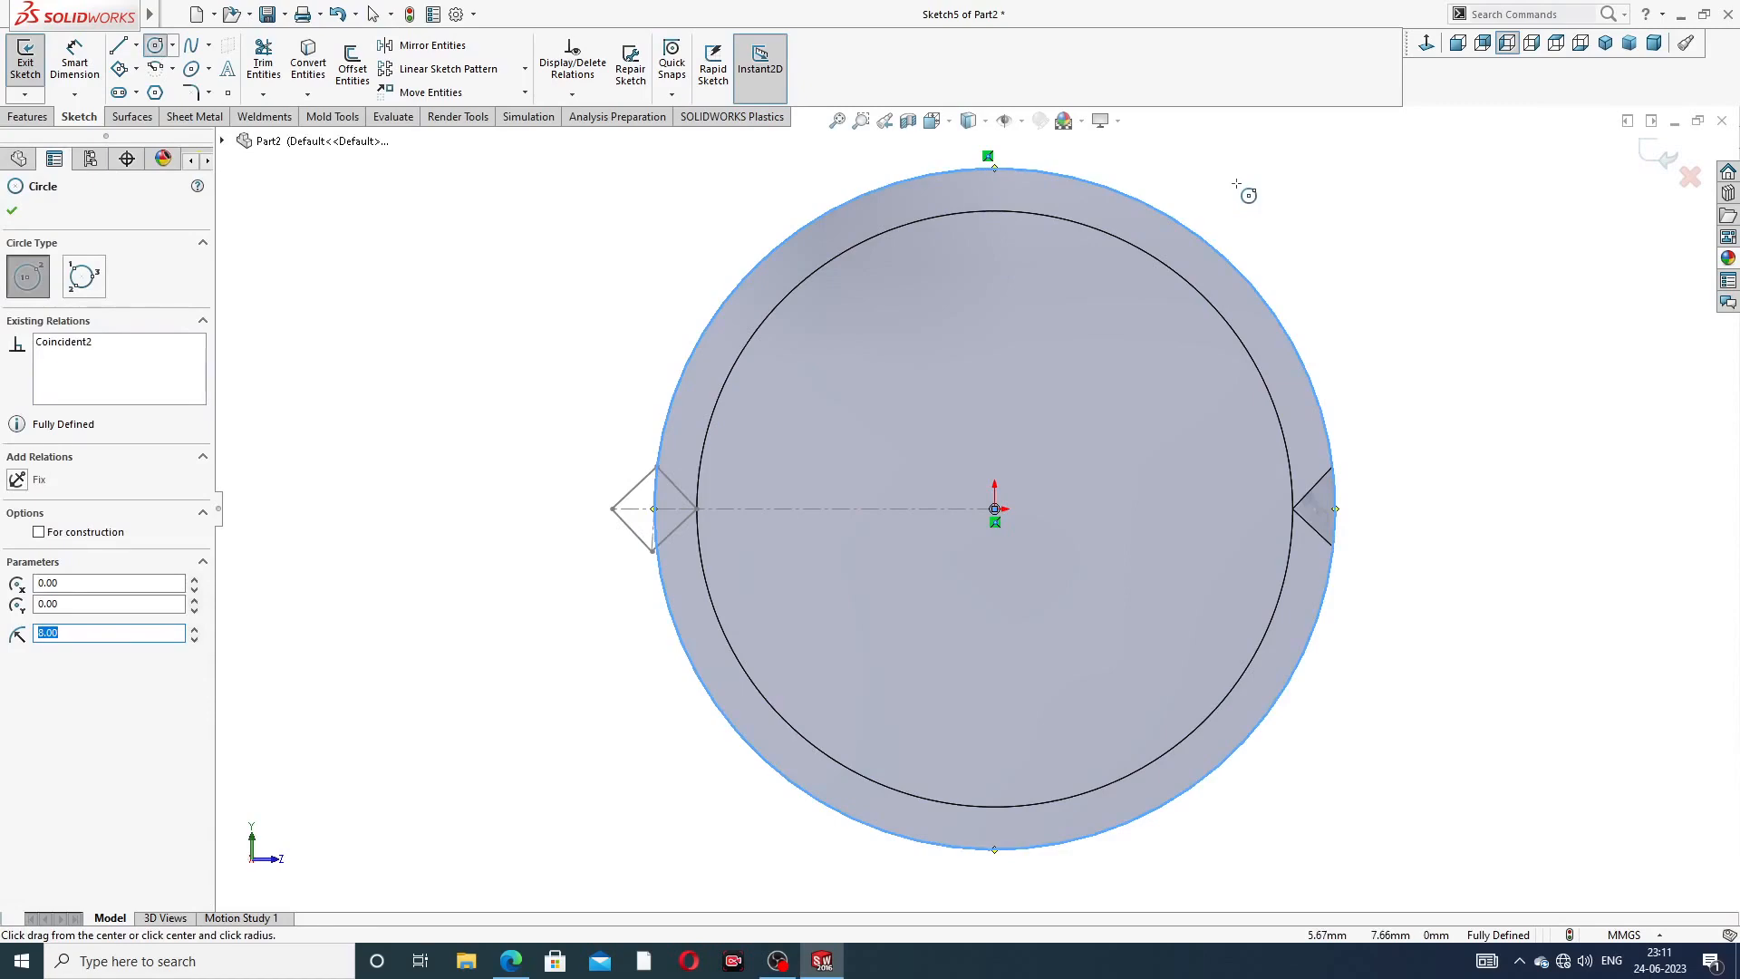
{"action": "right_click", "coordinate": [1237, 185]}
{"action": "left_click", "coordinate": [1268, 198]}
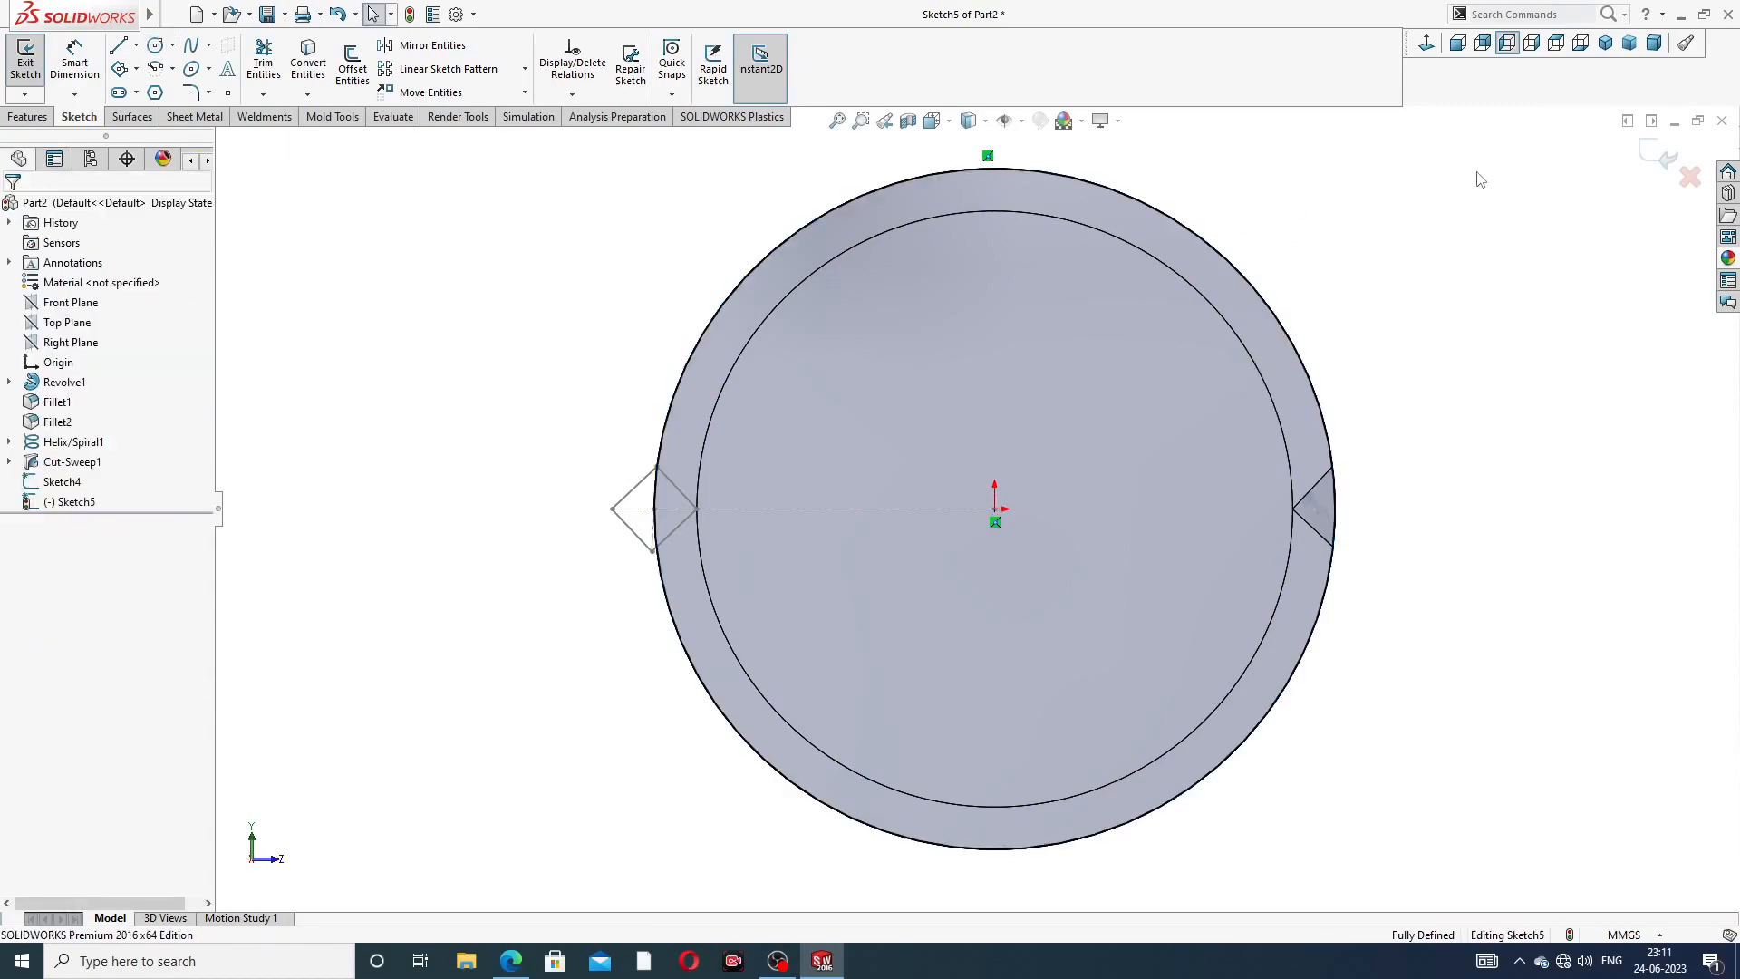
{"action": "left_click", "coordinate": [1664, 155]}
- Create a clockwise helix from the circle with 30 mm pitch, 0.25 revolutions, reversed direction and a start angle of 180 degrees
{"action": "middle_click_drag", "start_coordinate": [1285, 227], "coordinate": [1281, 283]}
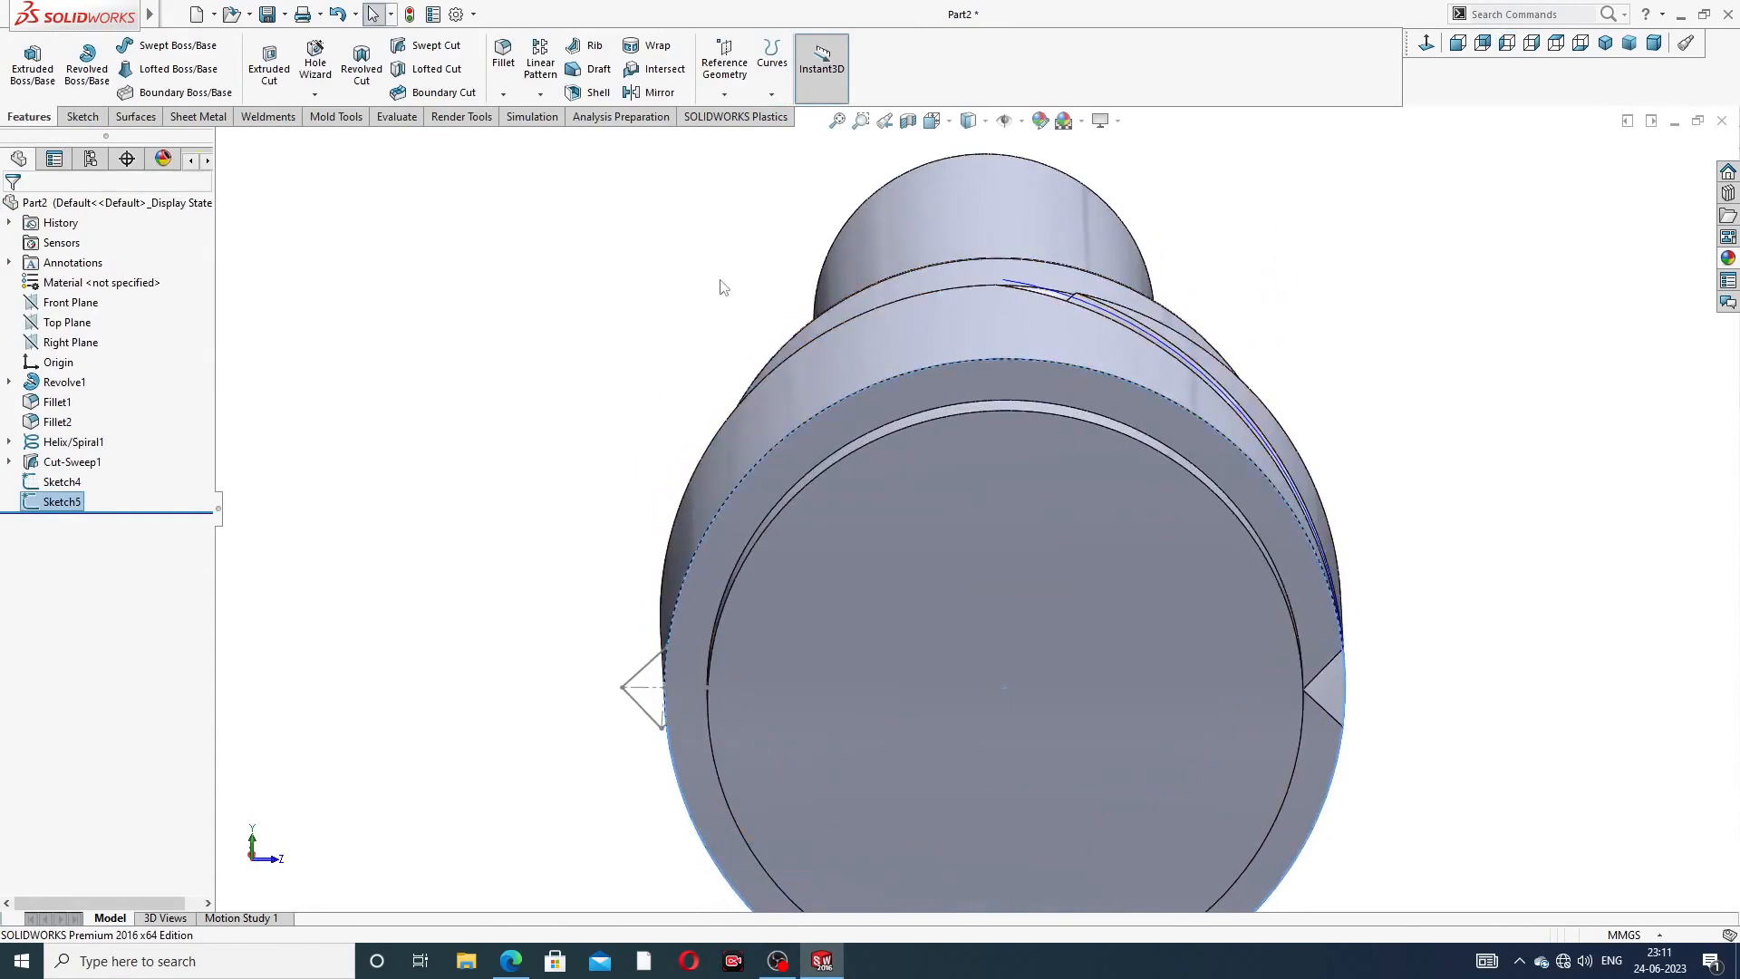
{"action": "left_click", "coordinate": [771, 90]}
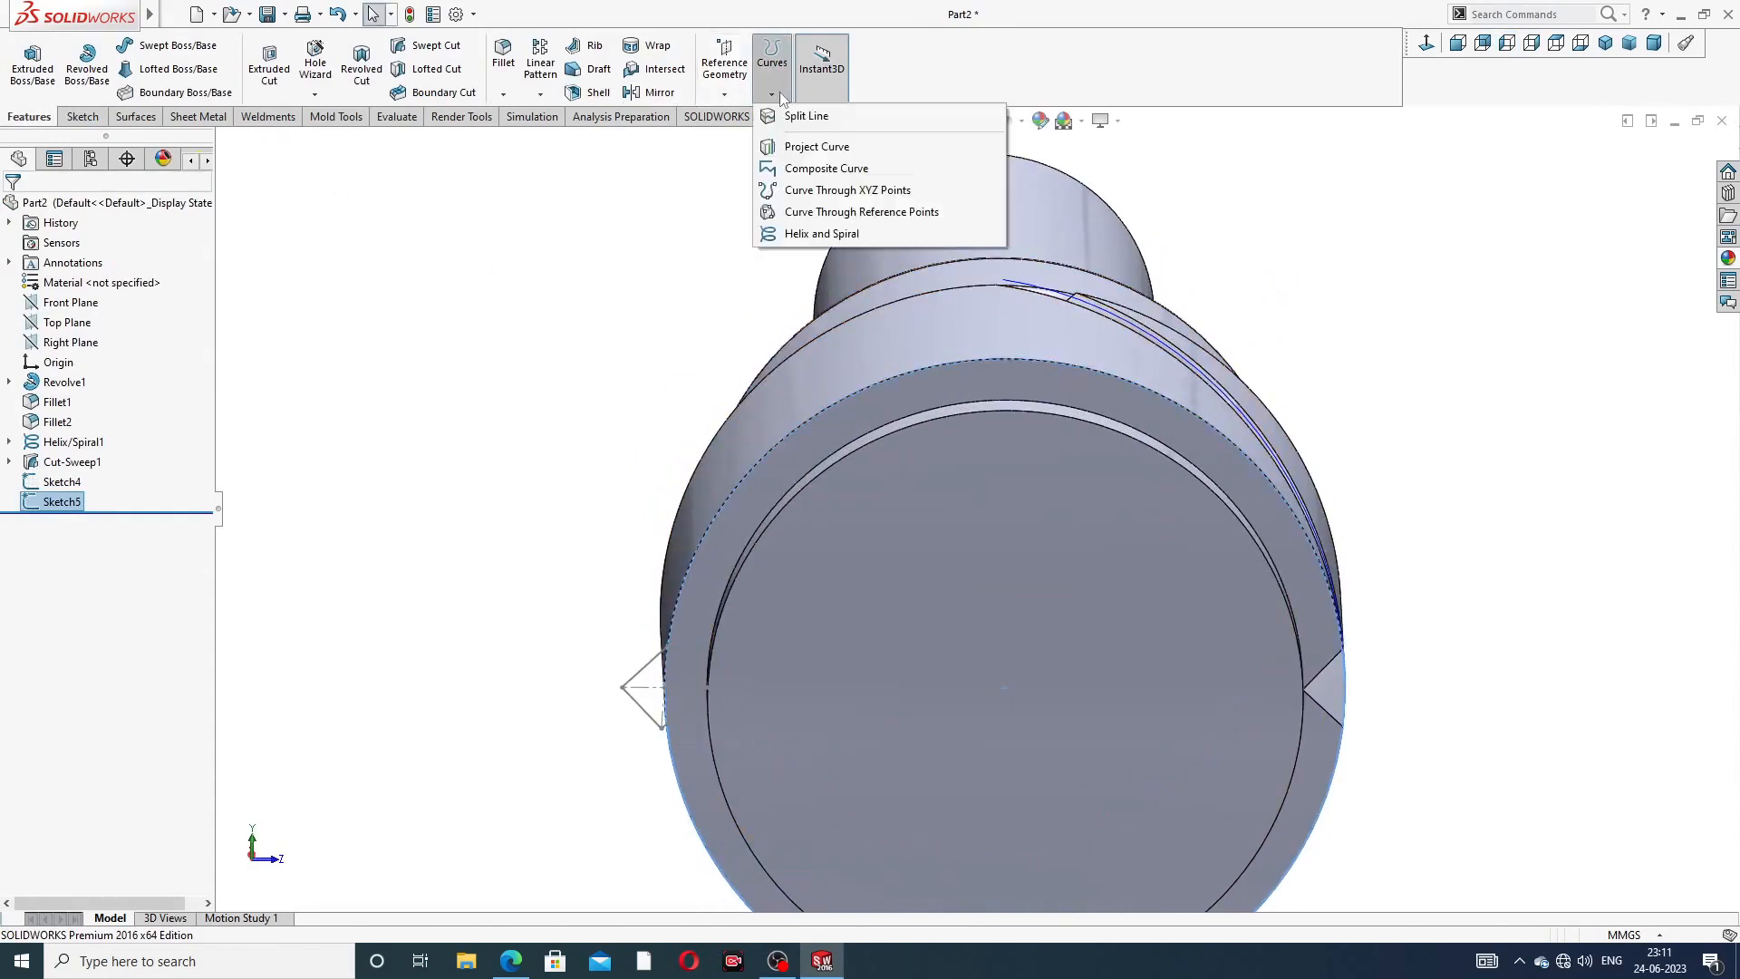
{"action": "left_click", "coordinate": [824, 233]}
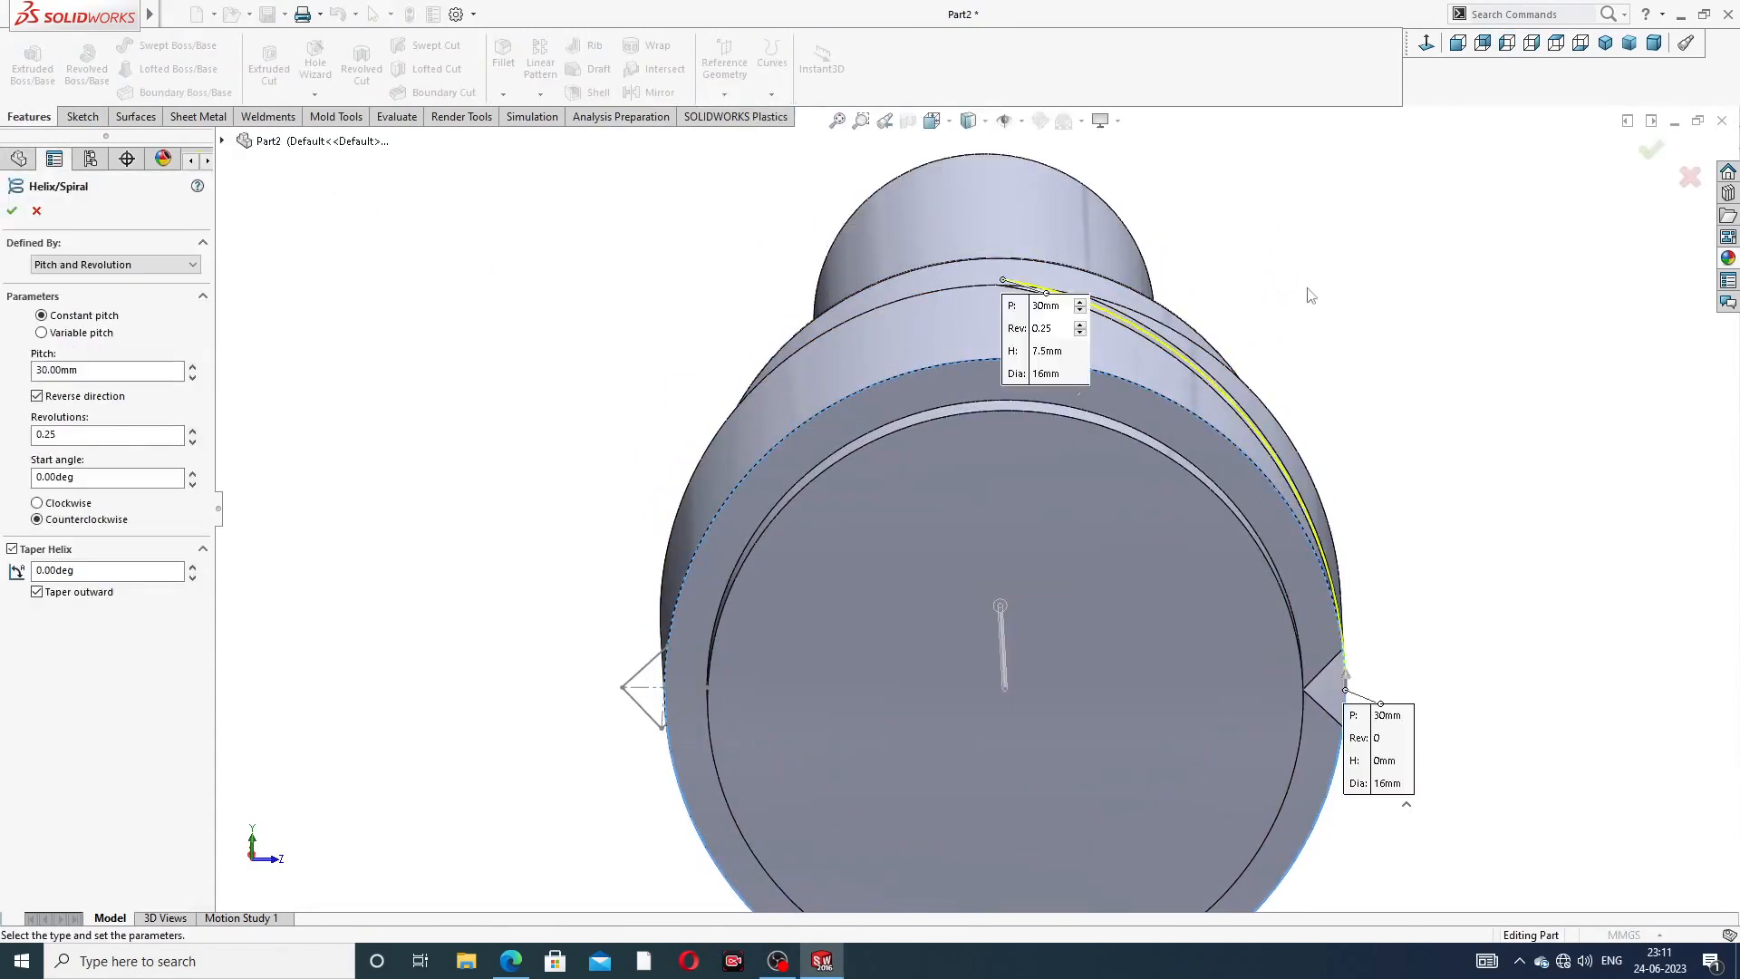
{"action": "middle_click_drag", "start_coordinate": [1352, 453], "coordinate": [778, 536]}
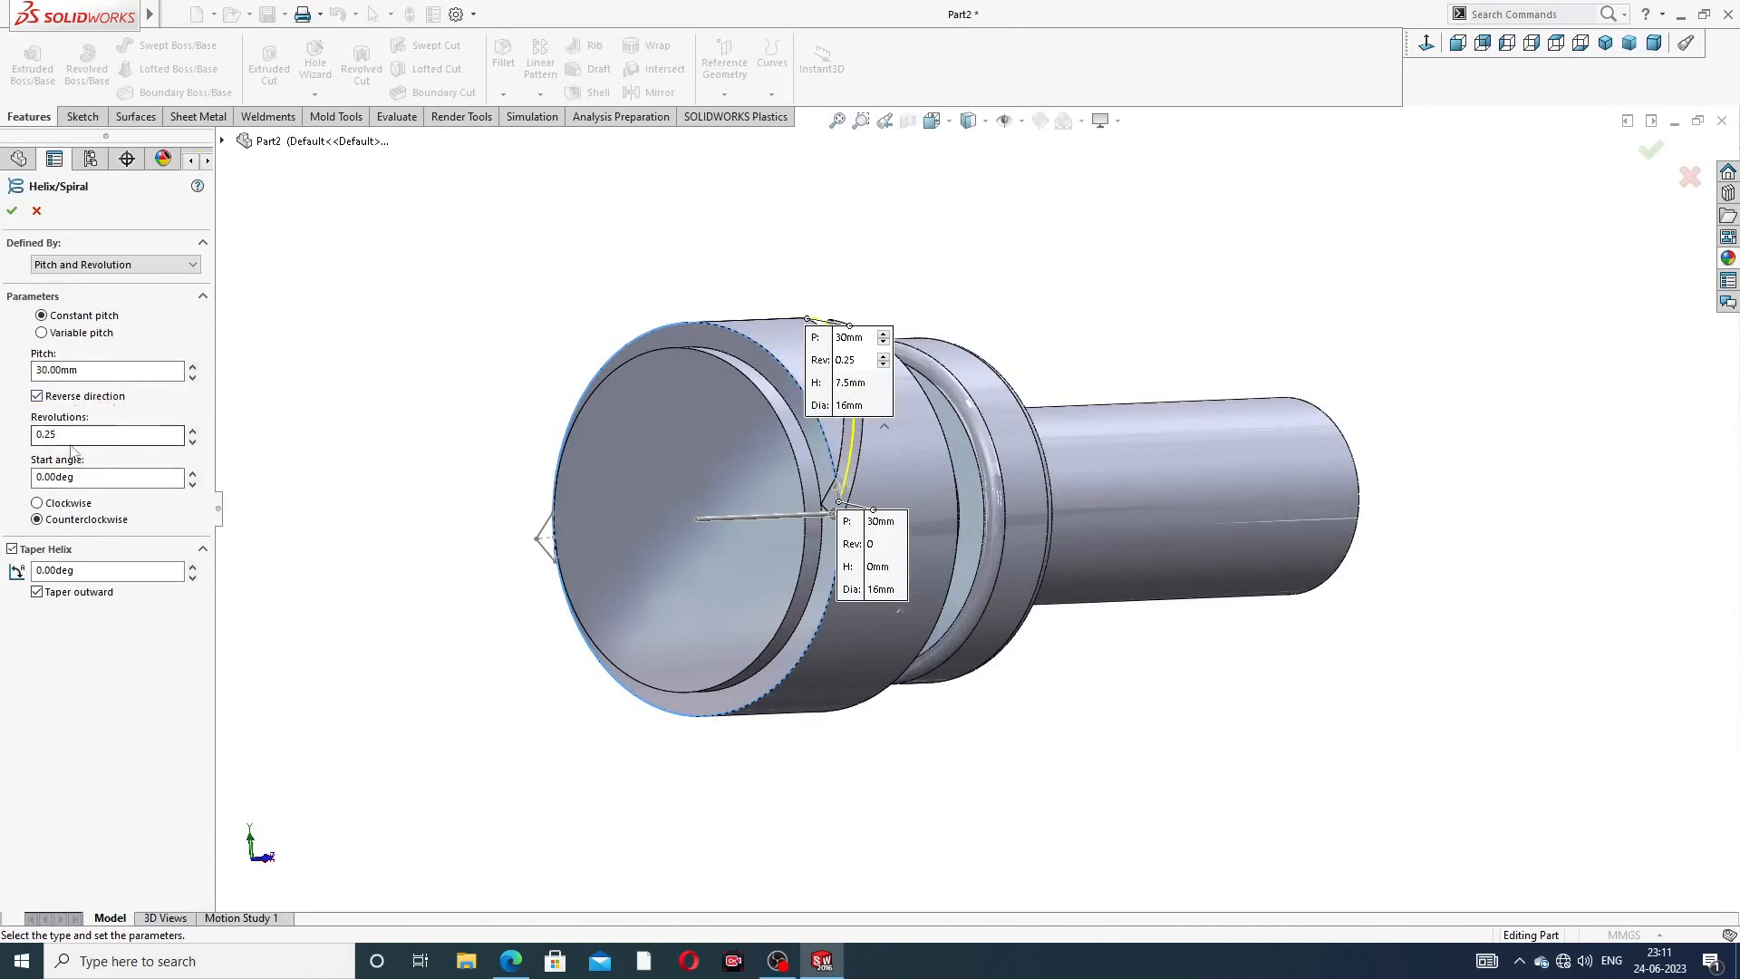
{"action": "left_click_drag", "start_coordinate": [78, 477], "coordinate": [32, 483]}
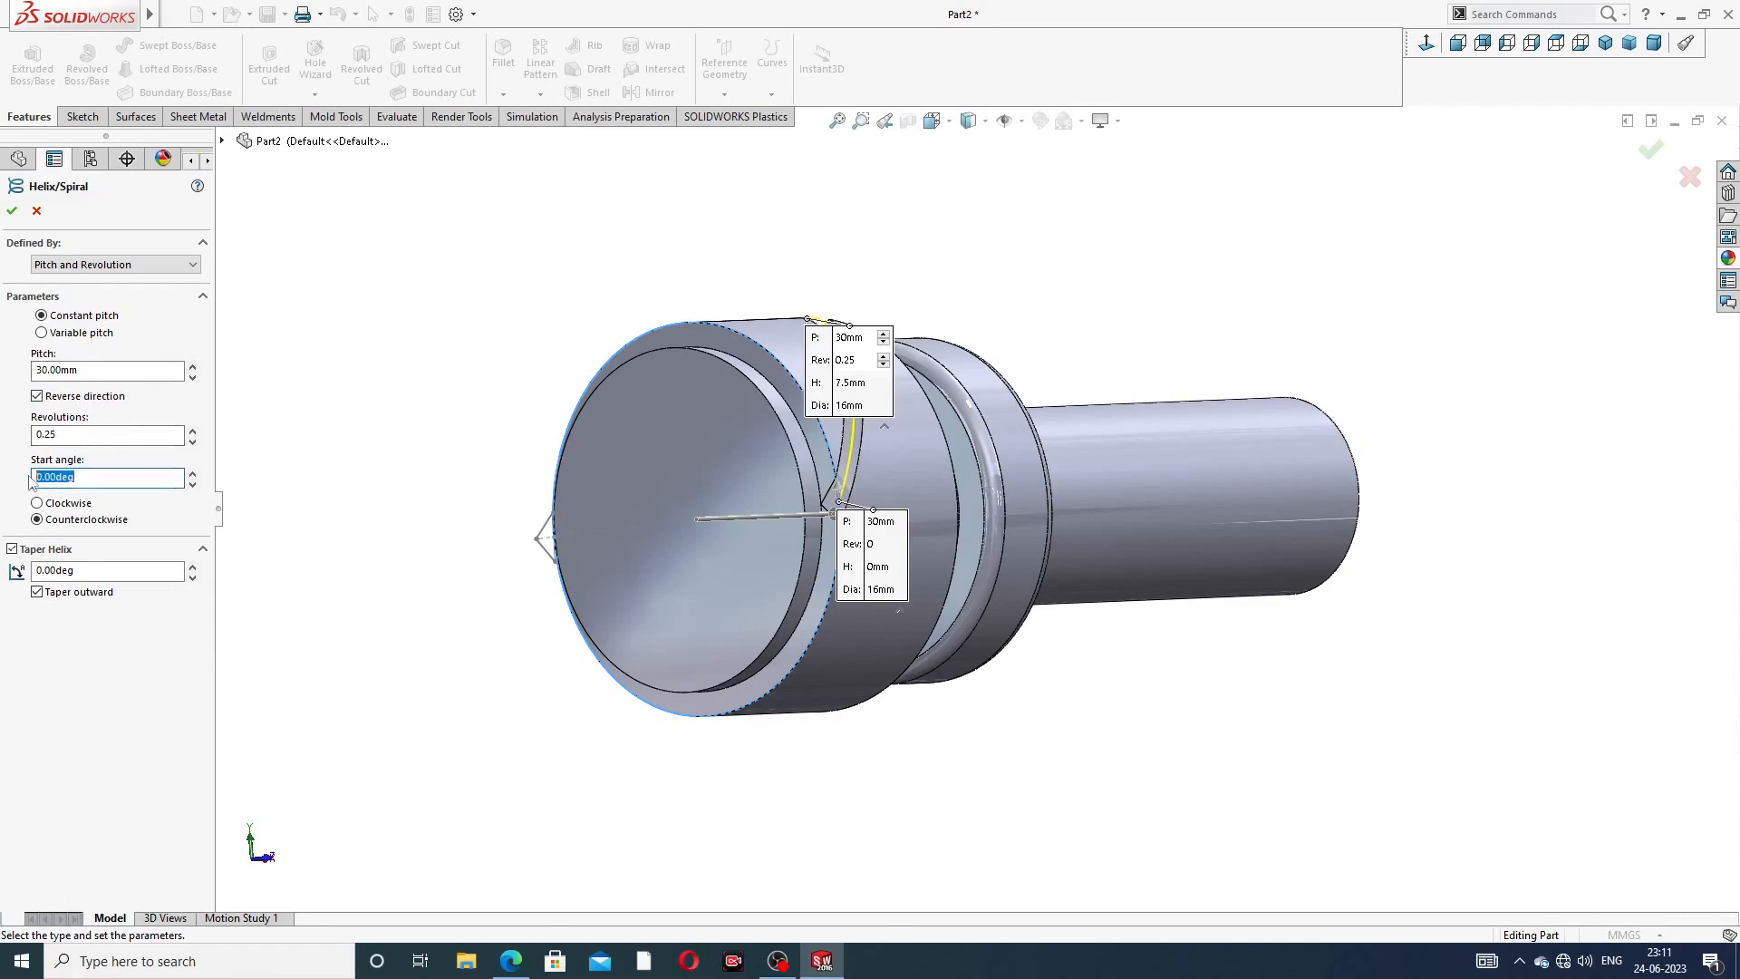
{"action": "key", "text": "Return"}
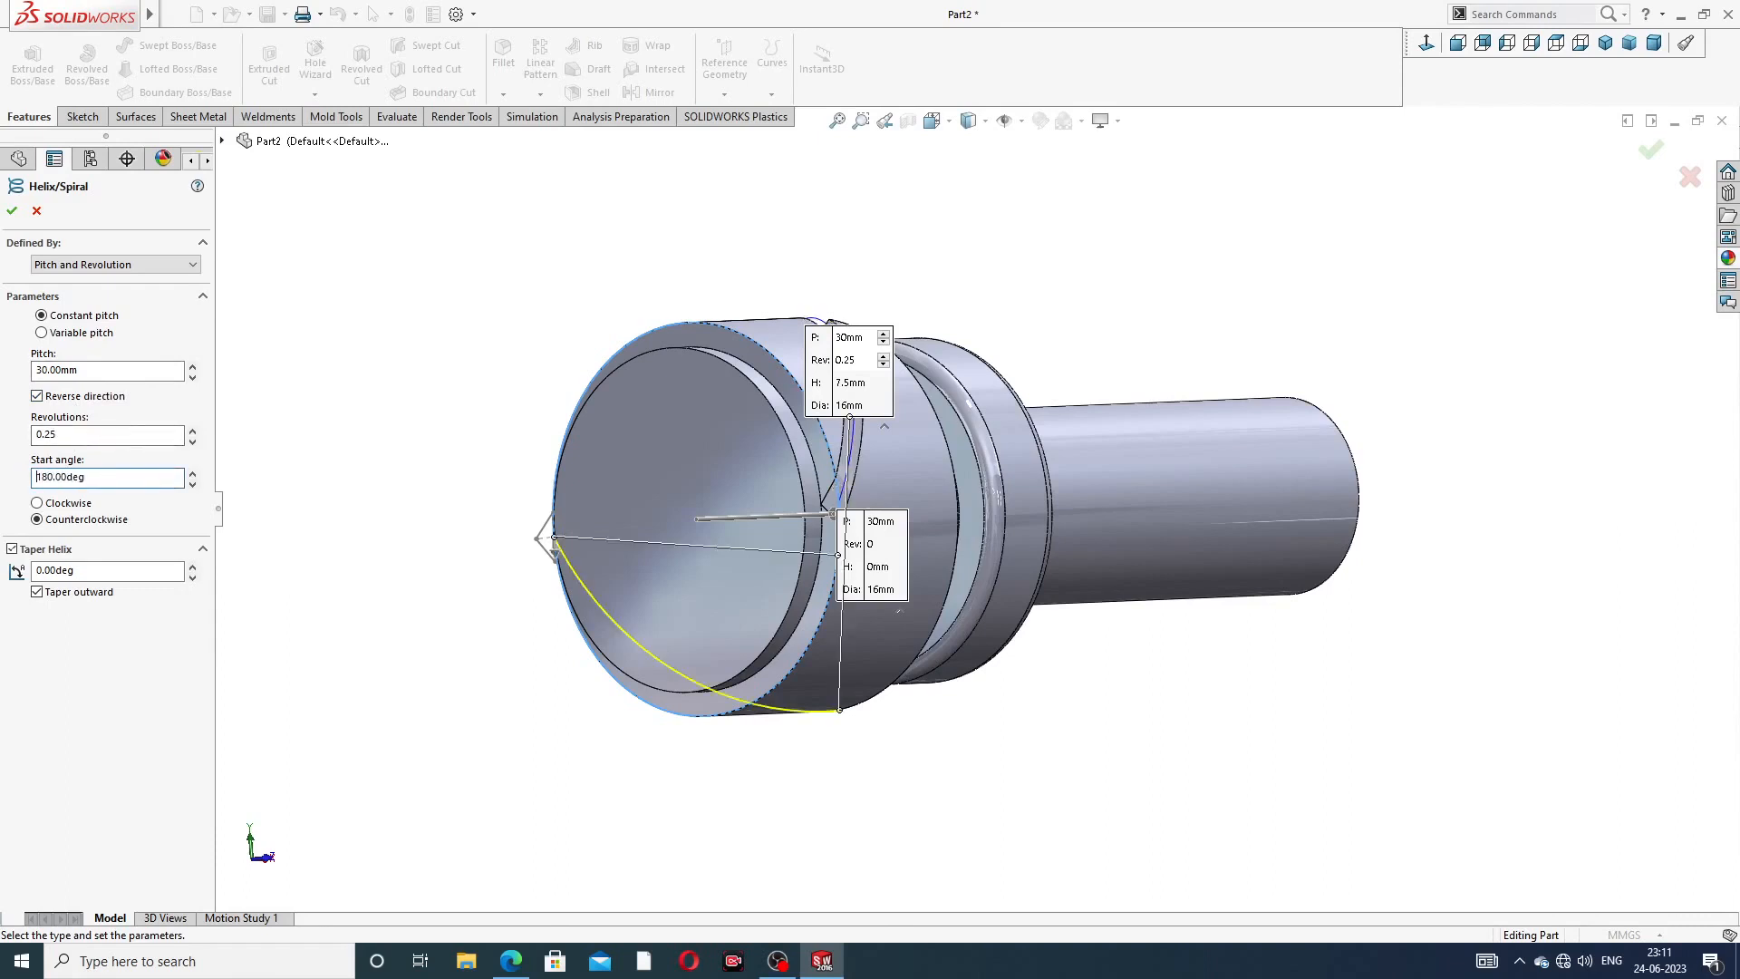
{"action": "left_click", "coordinate": [64, 505]}
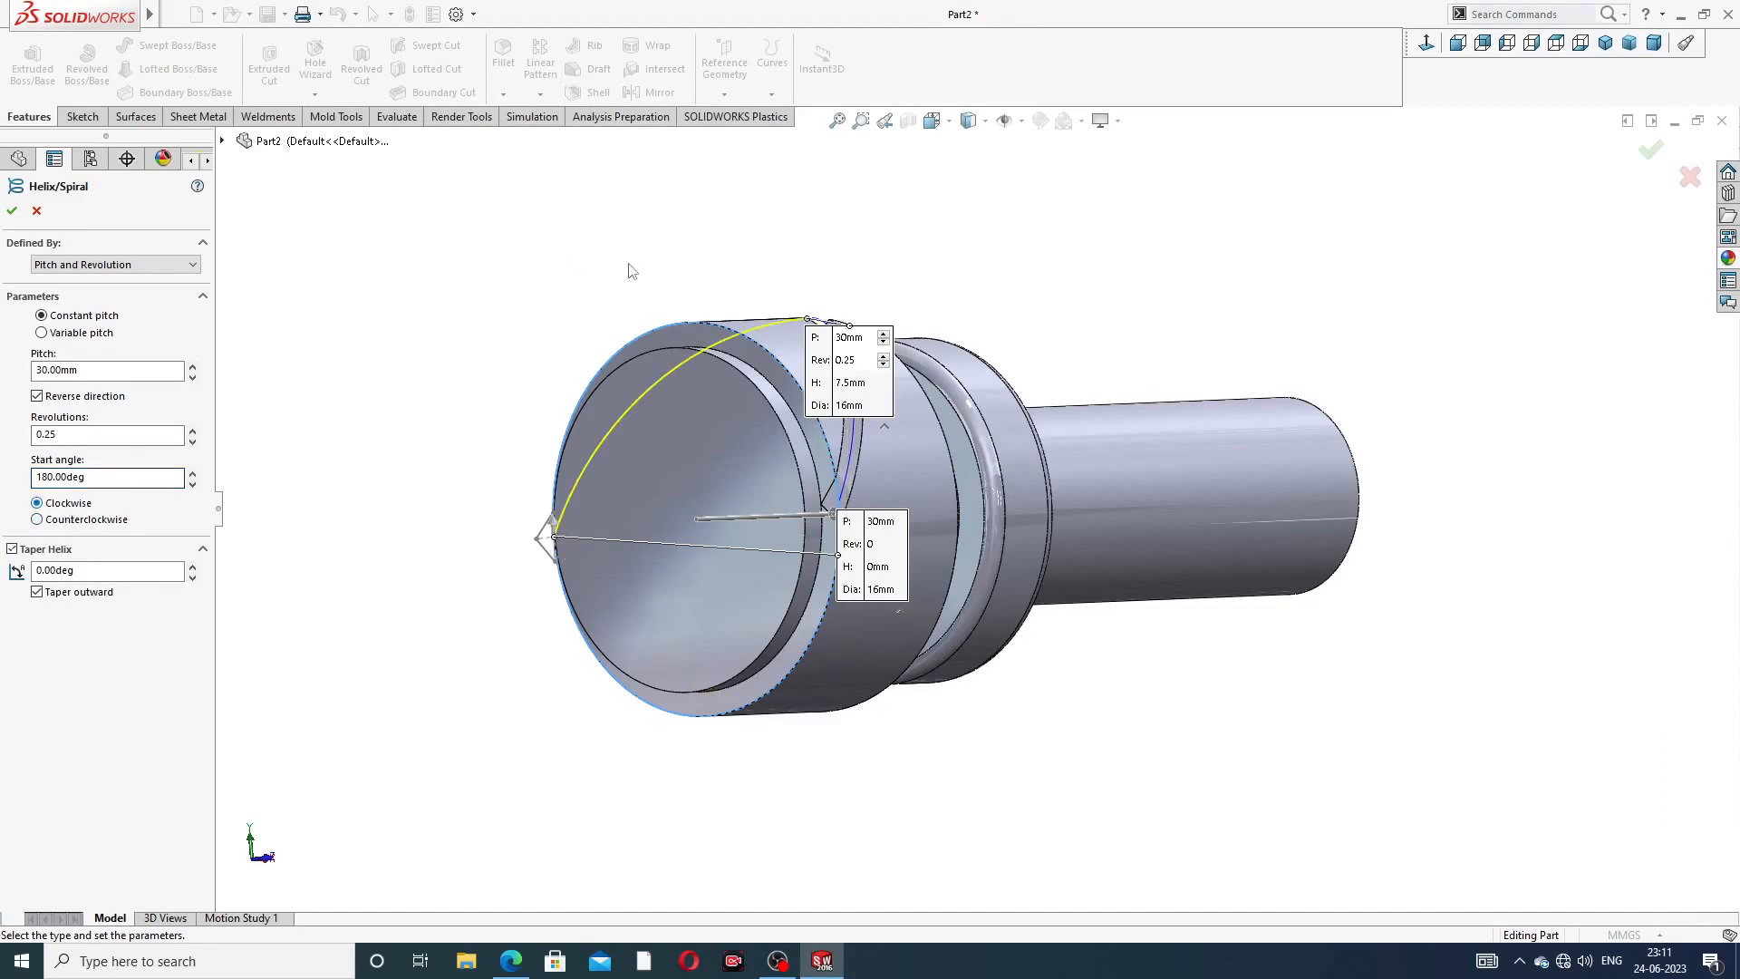
{"action": "middle_click_drag", "start_coordinate": [789, 283], "coordinate": [821, 465]}
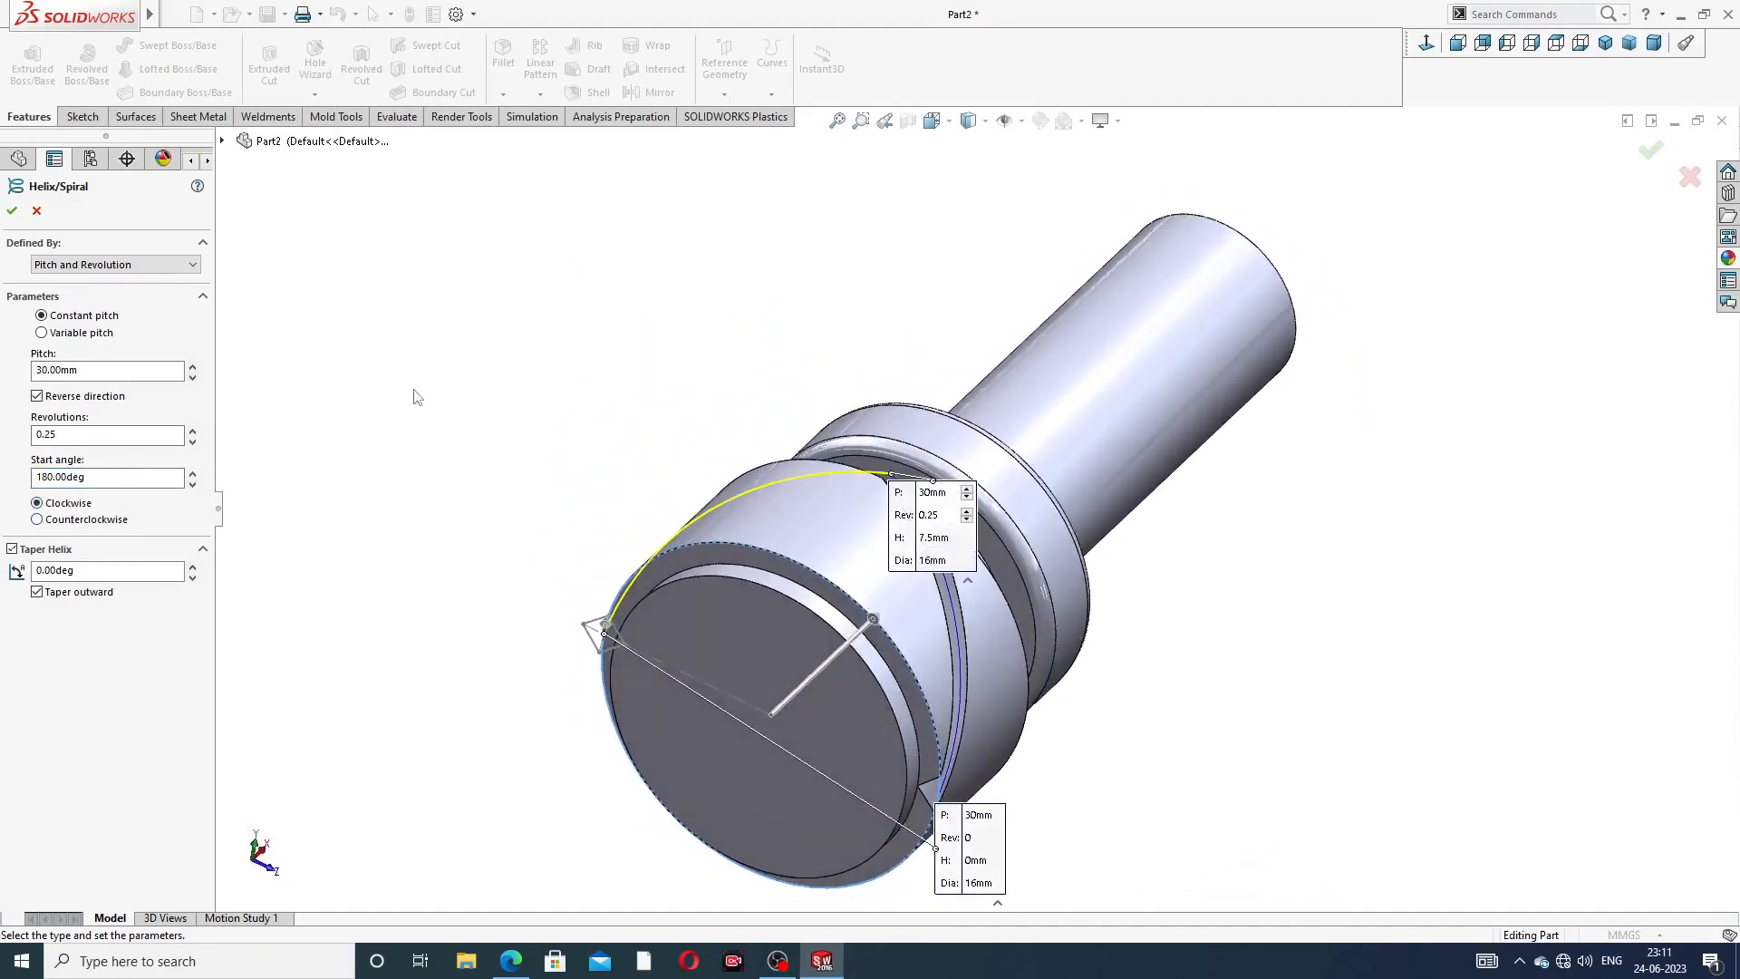
{"action": "left_click", "coordinate": [12, 212]}
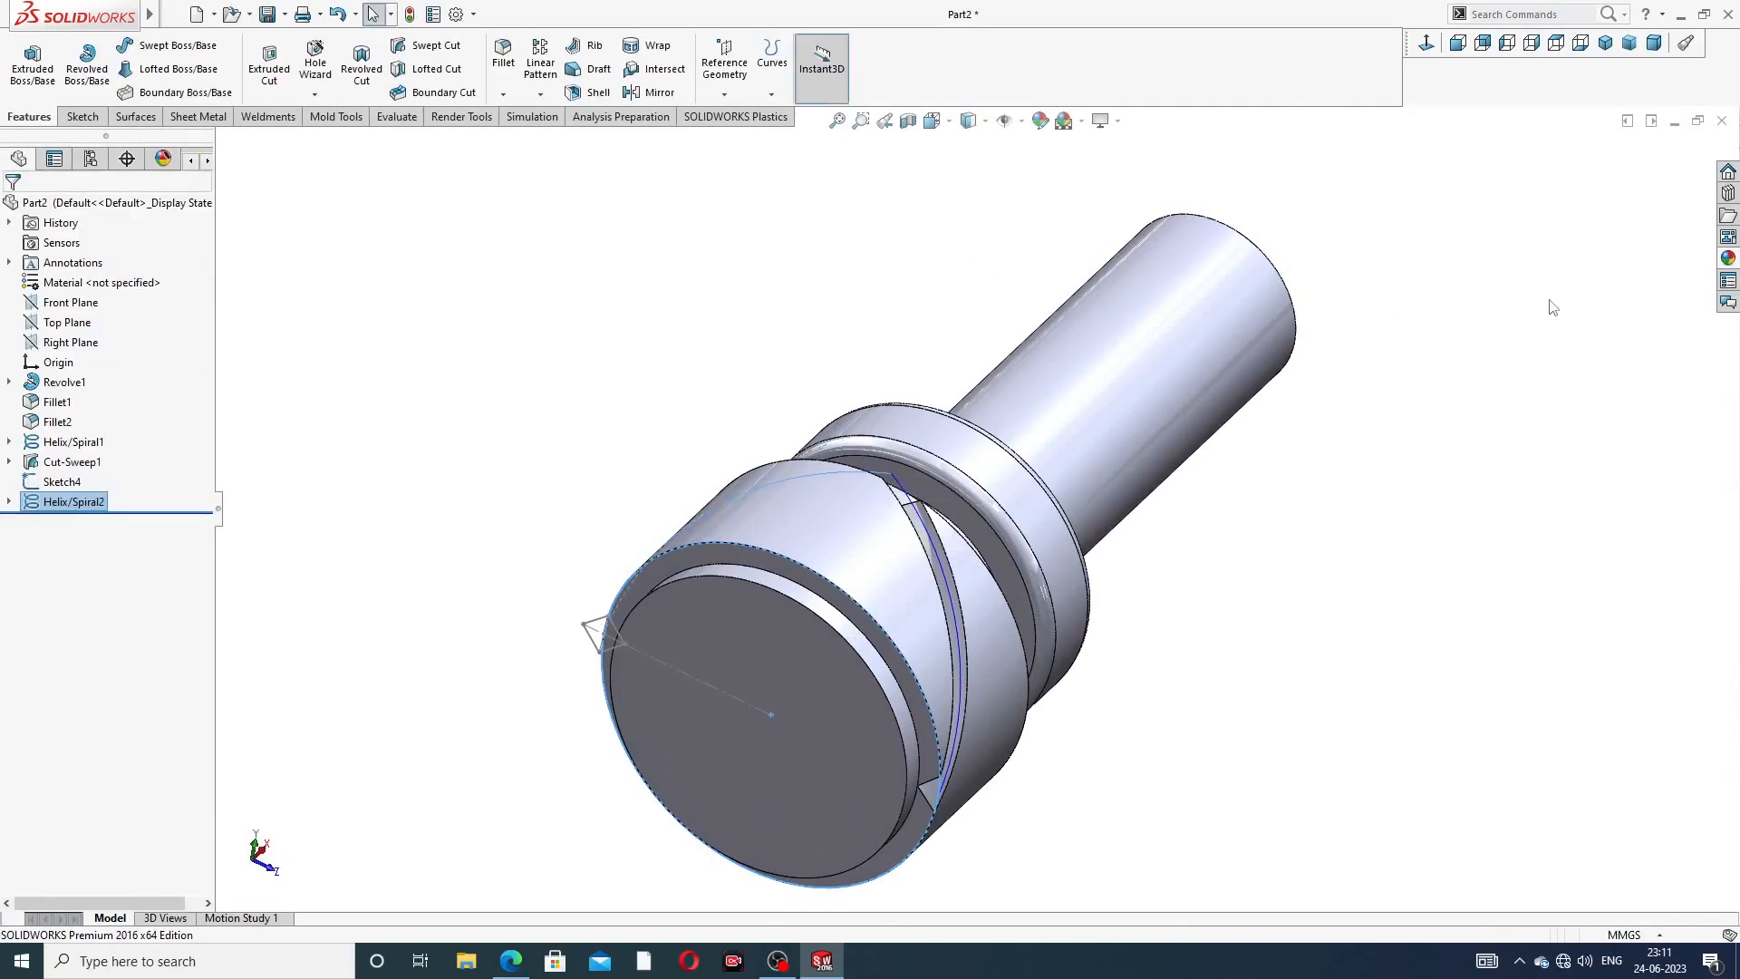
{"action": "left_click", "coordinate": [1495, 323]}
{"action": "middle_click_drag", "start_coordinate": [1346, 431], "coordinate": [1028, 385]}
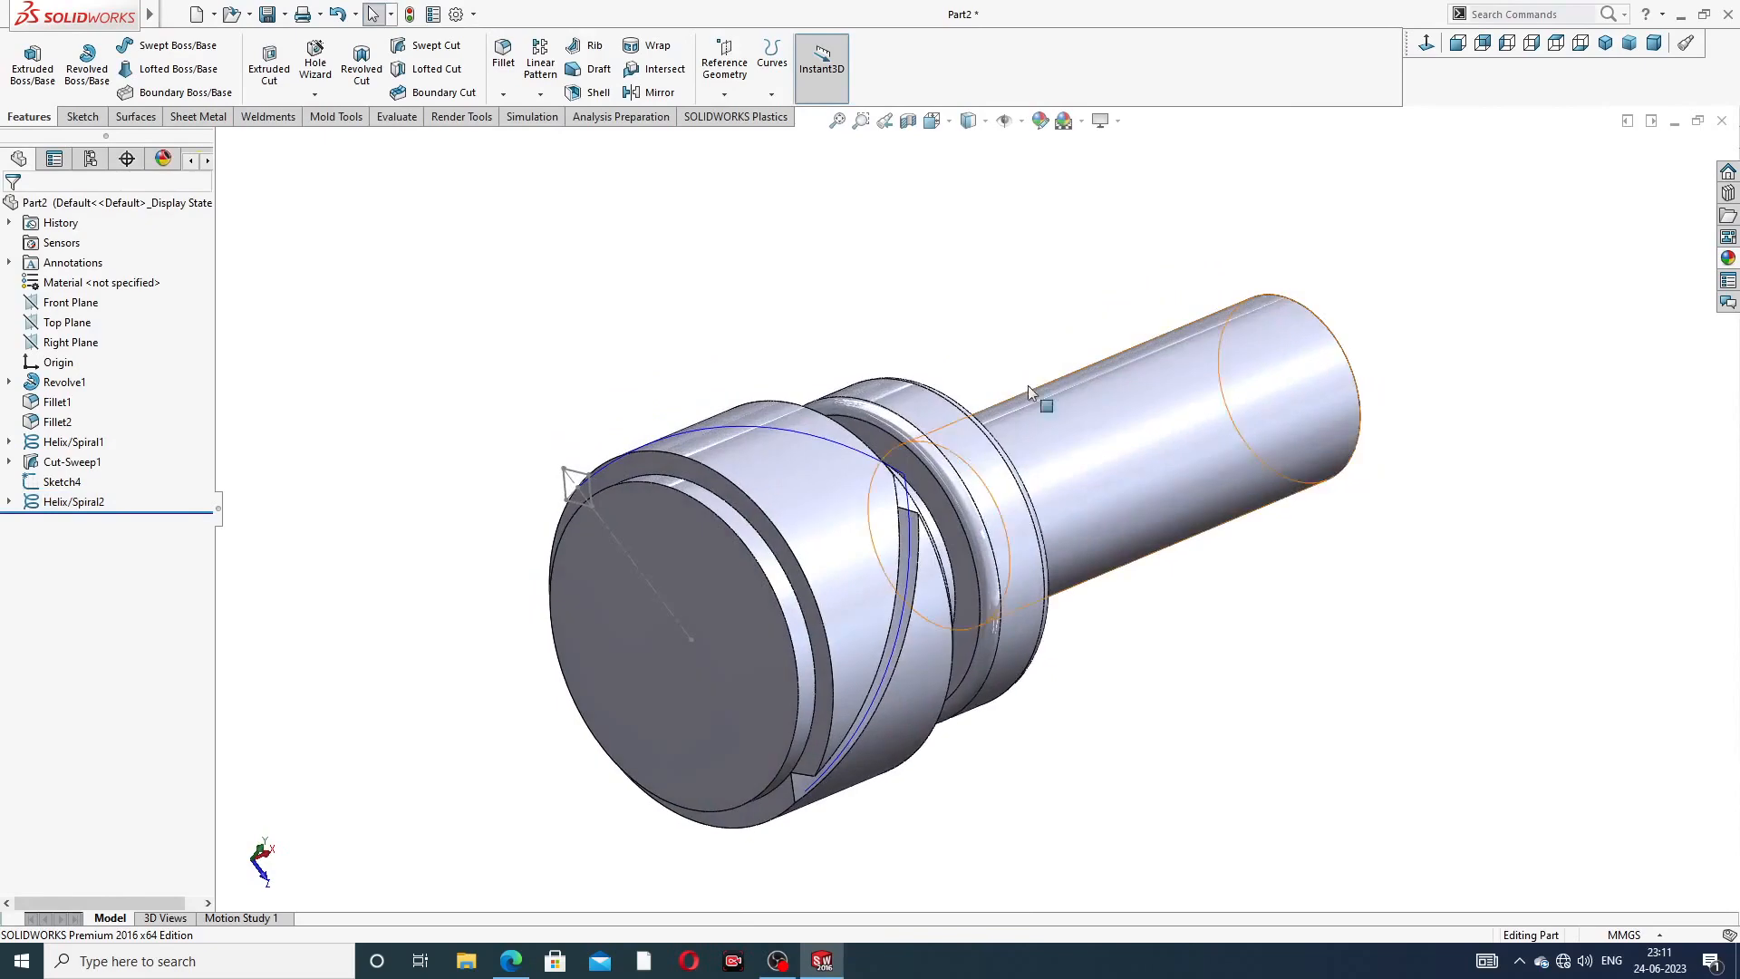
- Cut the head with a sweep of the square profile sketch along the second helix
{"action": "left_click", "coordinate": [442, 50]}
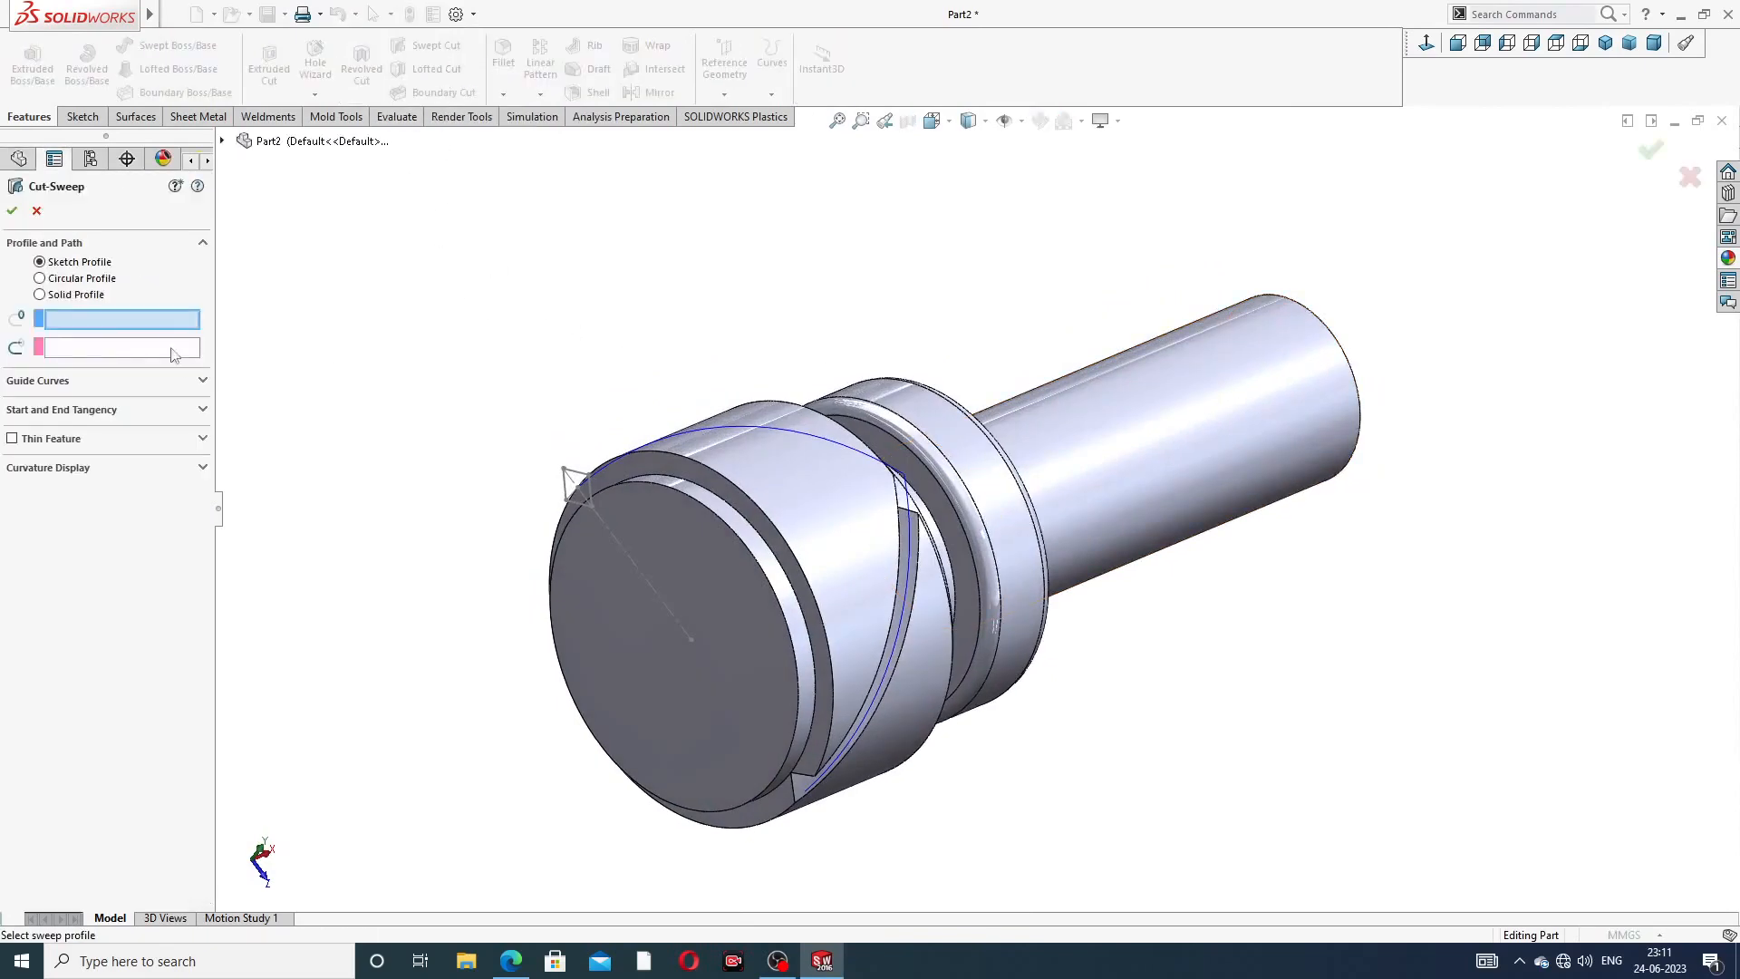
{"action": "scroll", "coordinate": [632, 453], "scroll_direction": "down", "scroll_amount": 3}
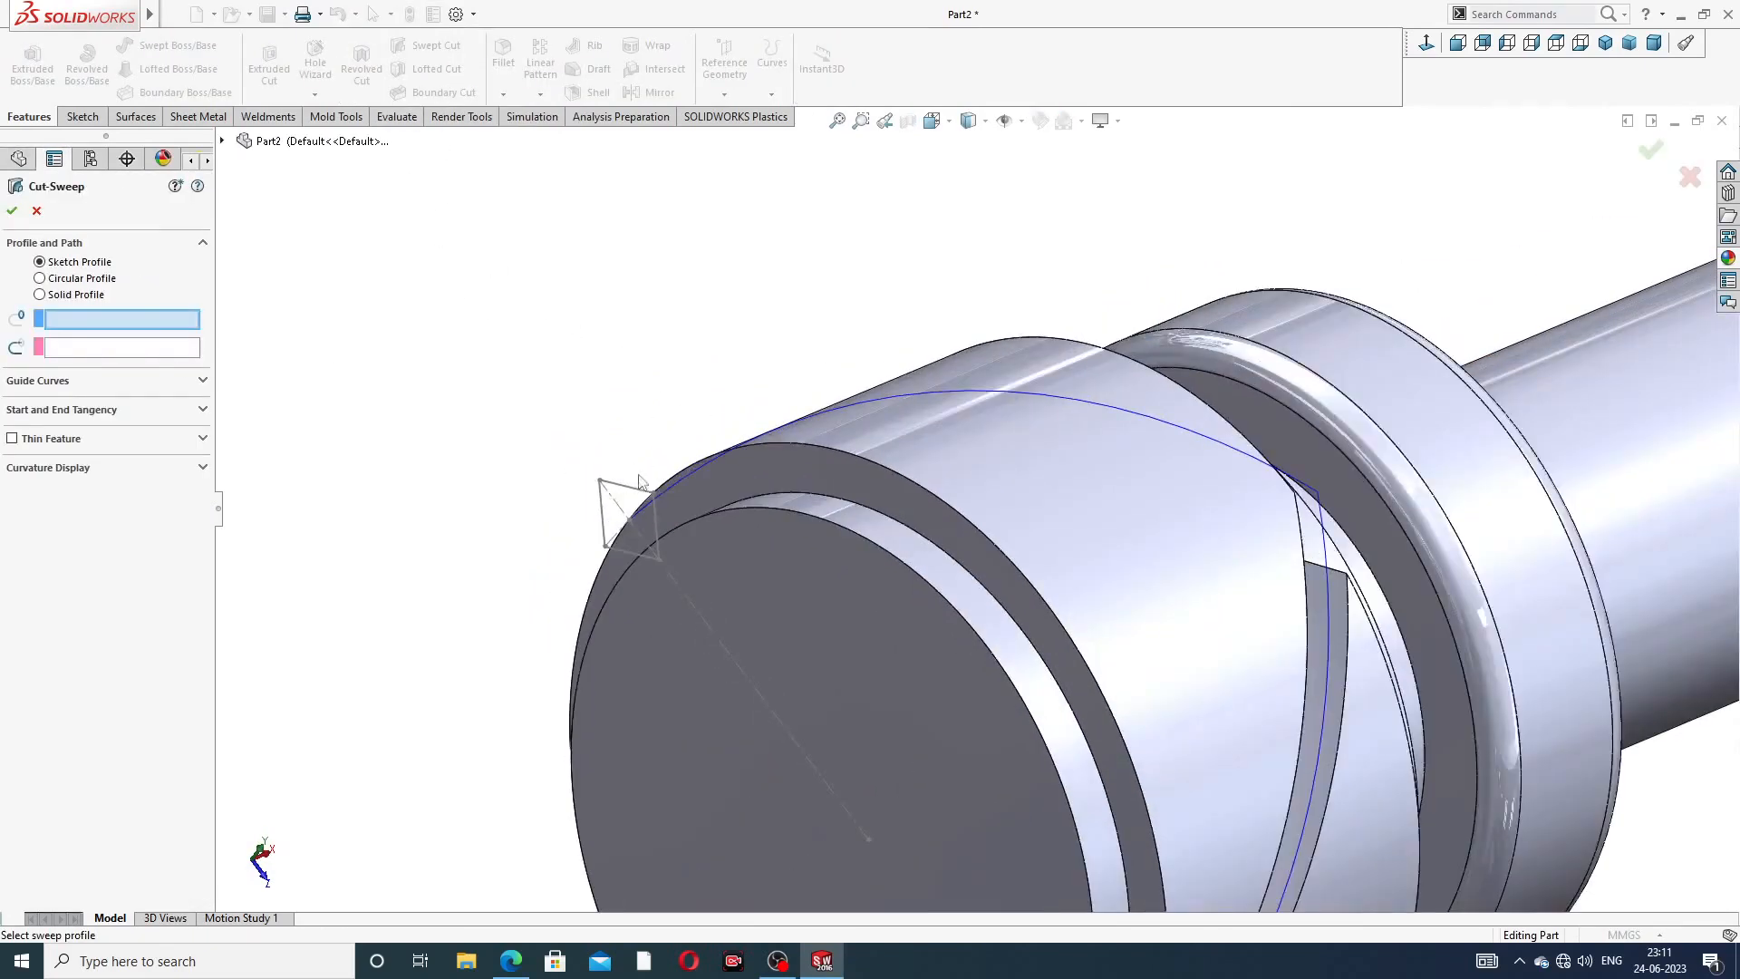
{"action": "left_click", "coordinate": [637, 494]}
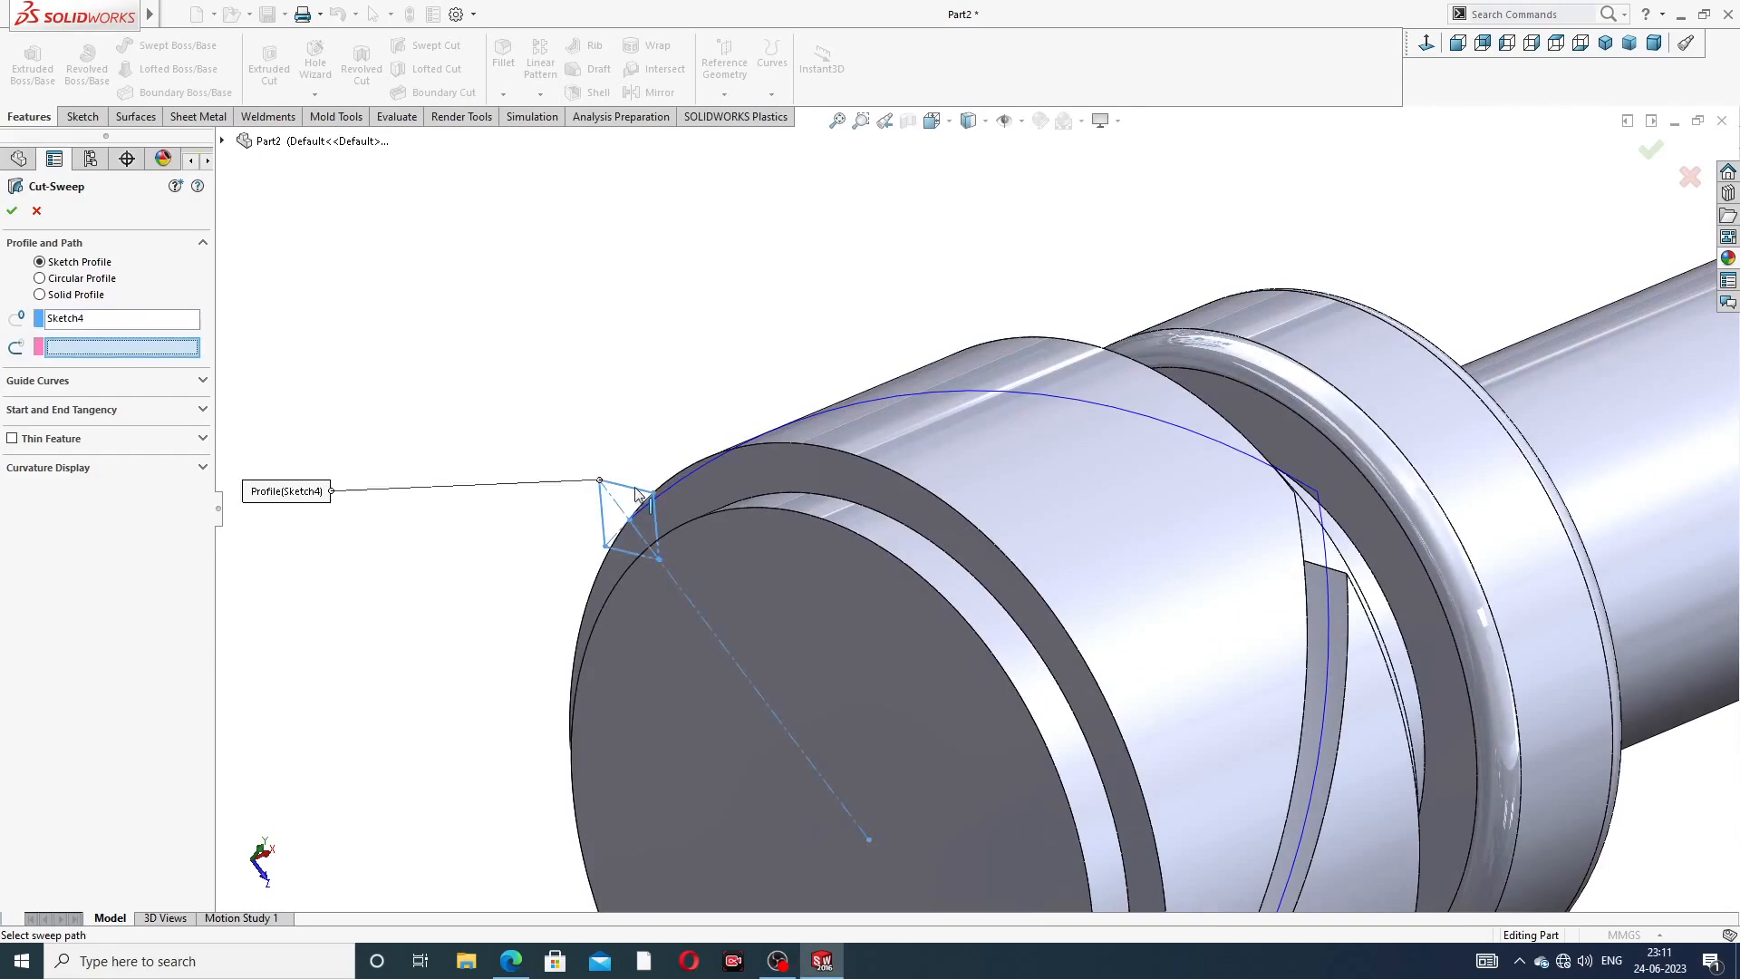
{"action": "left_click", "coordinate": [937, 394]}
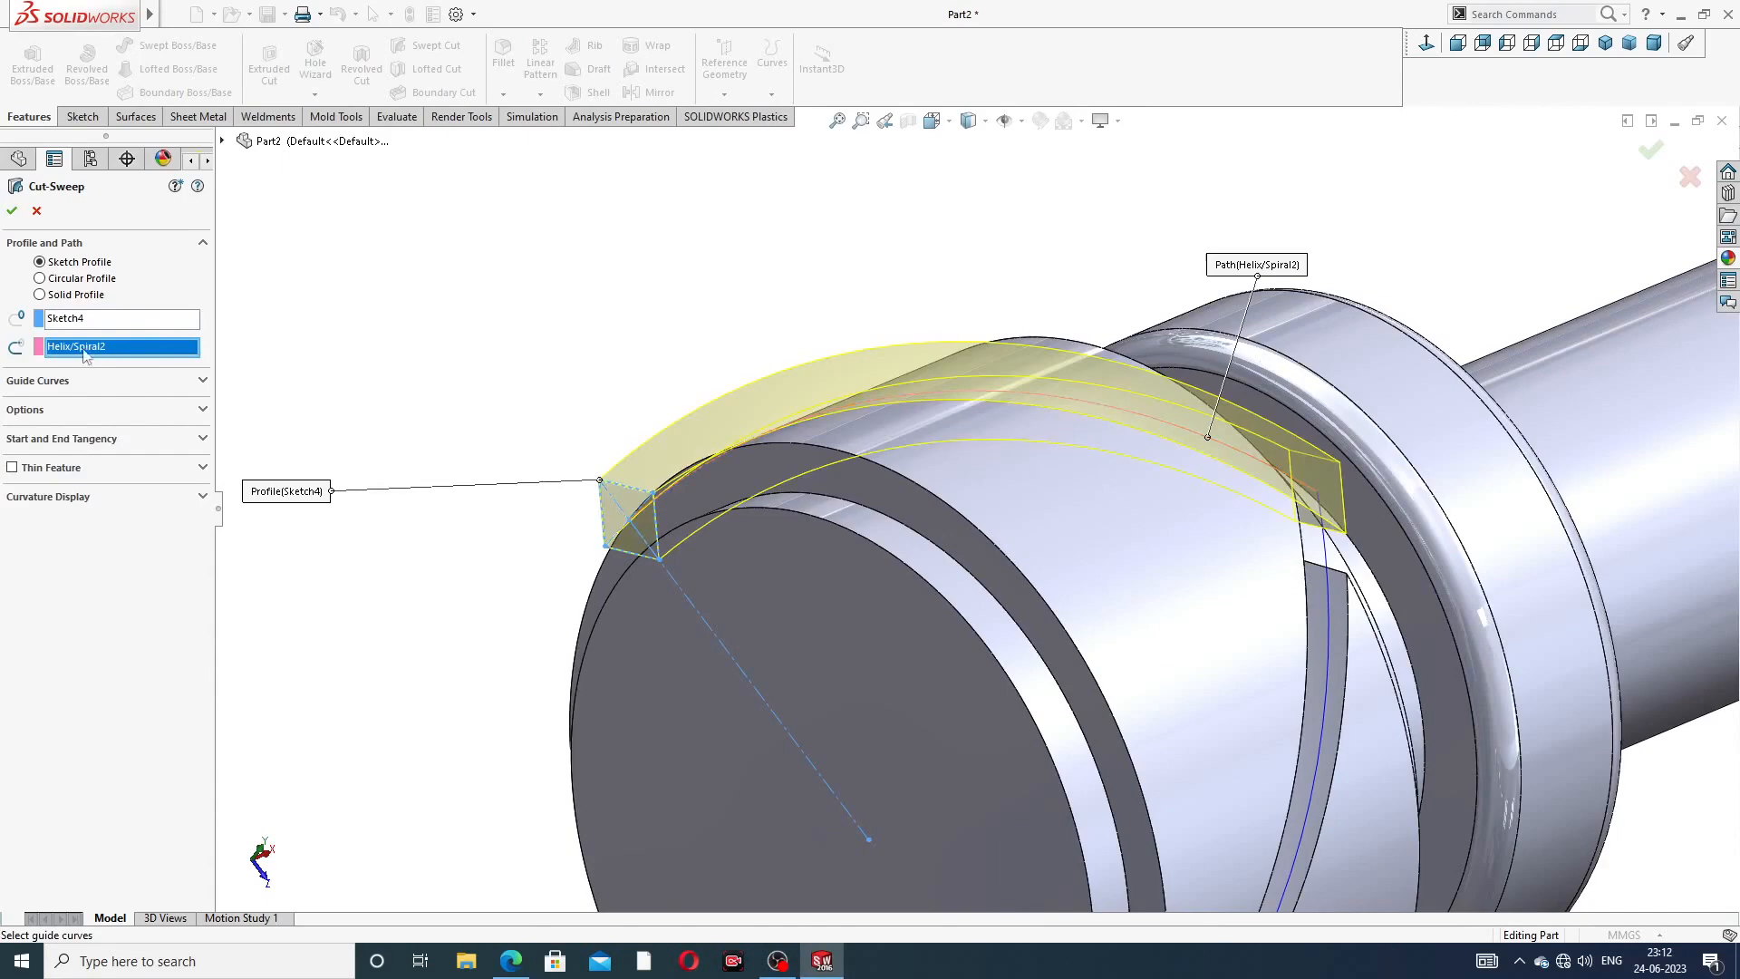
{"action": "left_click", "coordinate": [12, 212]}
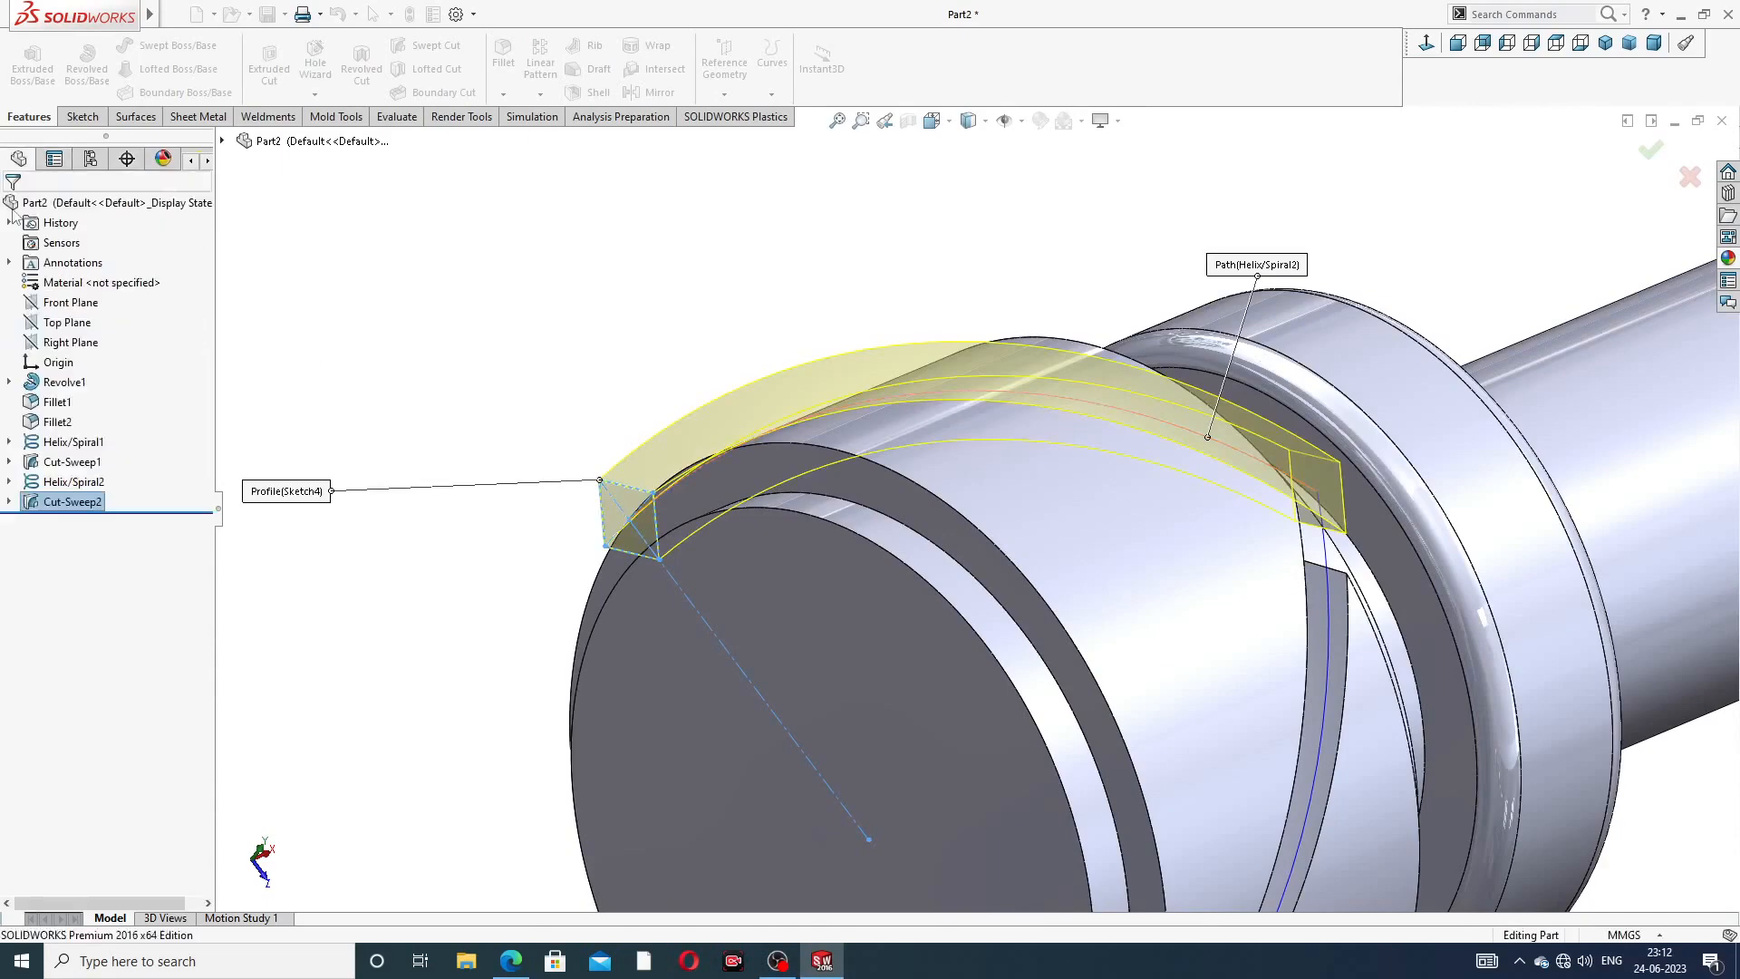
{"action": "left_click", "coordinate": [569, 280]}
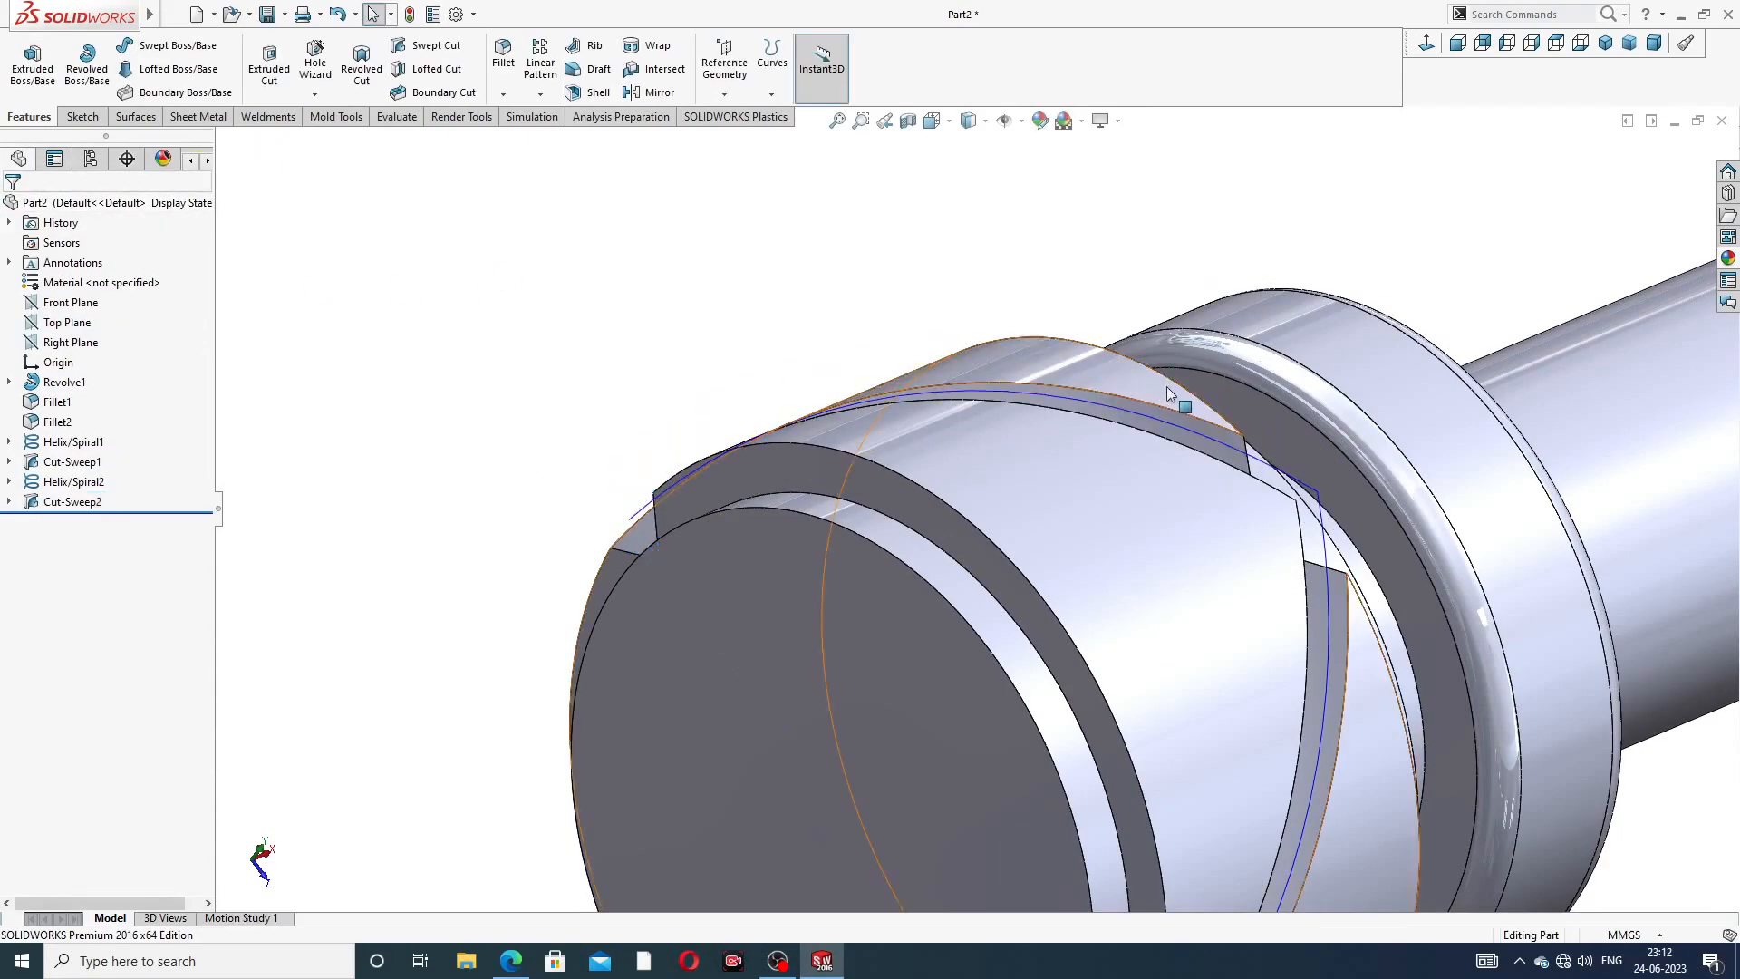
- Circular-pattern both helical sweep cuts about the head's cylindrical face, with 20 equally spaced instances over 360 degrees
{"action": "scroll", "coordinate": [1304, 381], "scroll_direction": "up", "scroll_amount": 3}
{"action": "middle_click_drag", "start_coordinate": [1292, 413], "coordinate": [1178, 405]}
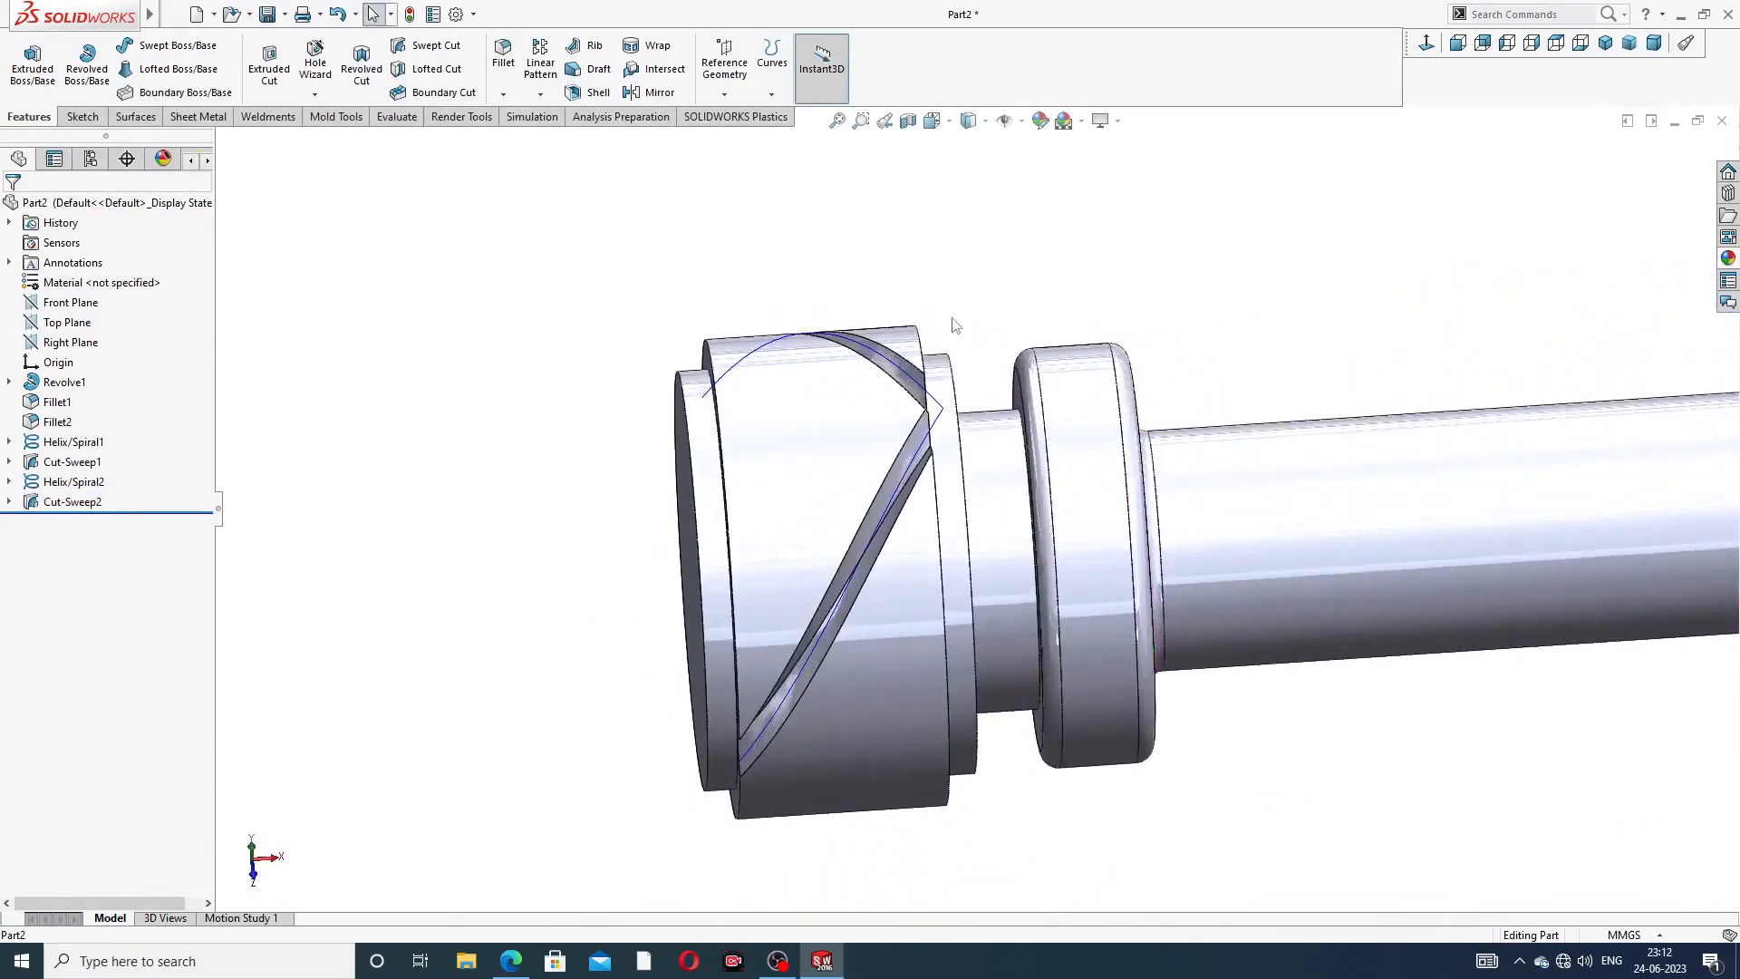
{"action": "scroll", "coordinate": [954, 330], "scroll_direction": "down", "scroll_amount": 3}
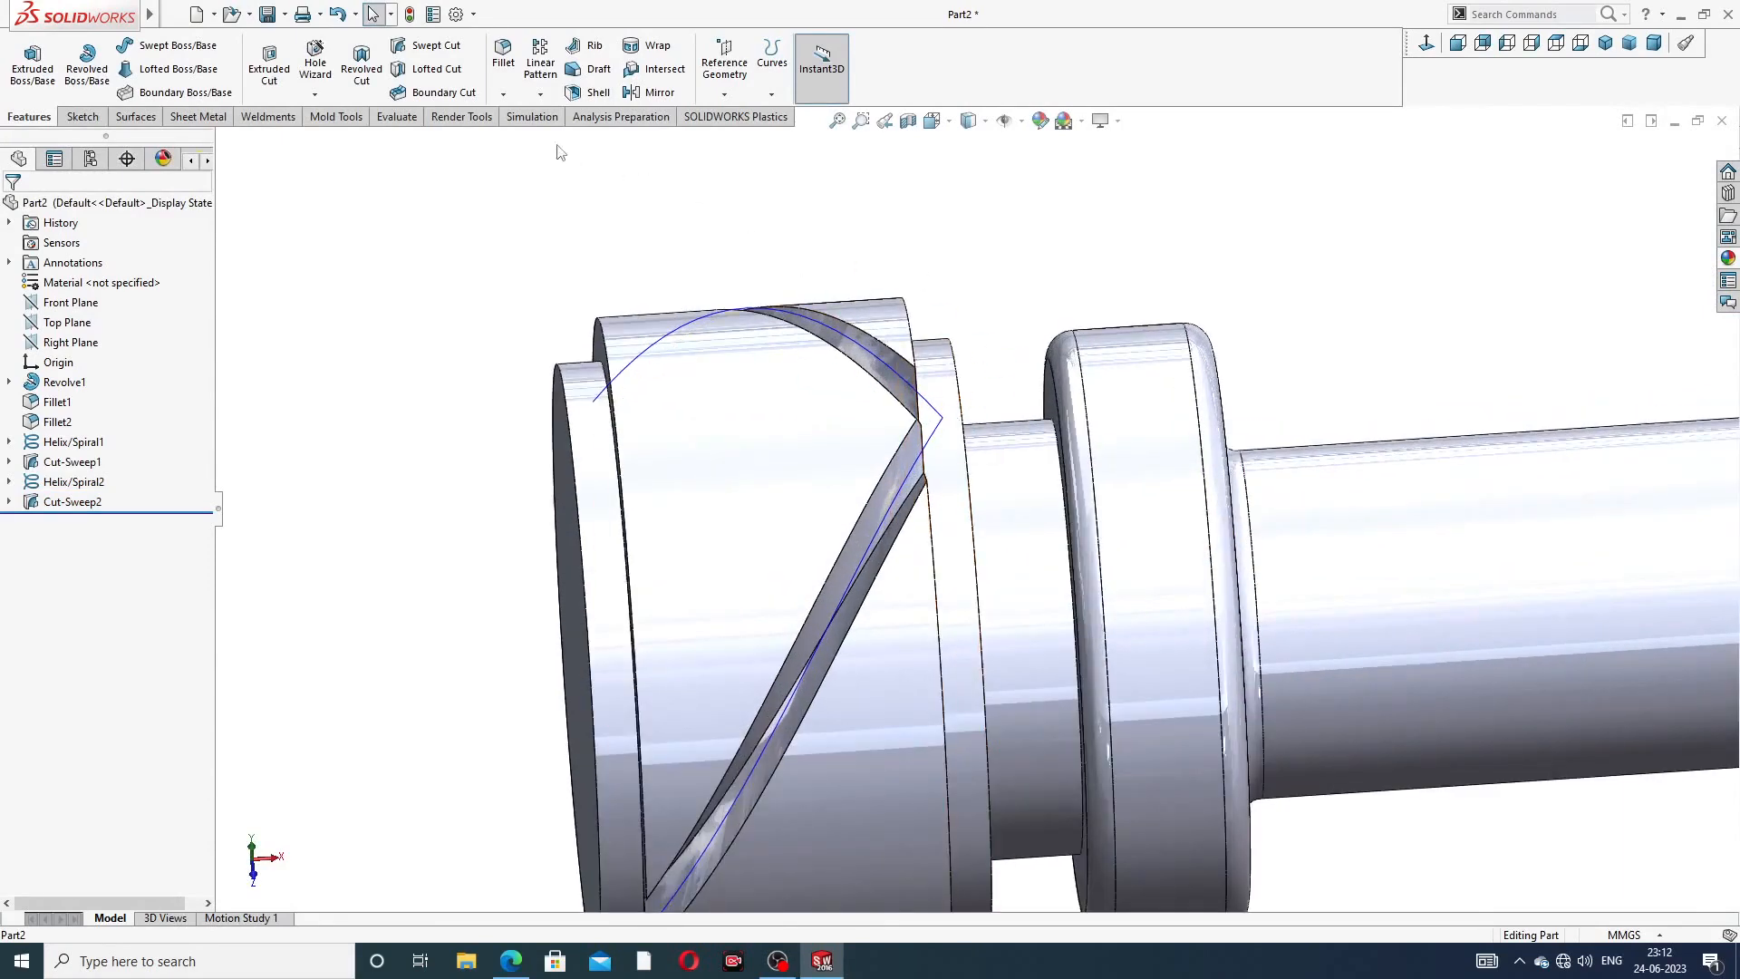
{"action": "scroll", "coordinate": [809, 231], "scroll_direction": "up", "scroll_amount": 3}
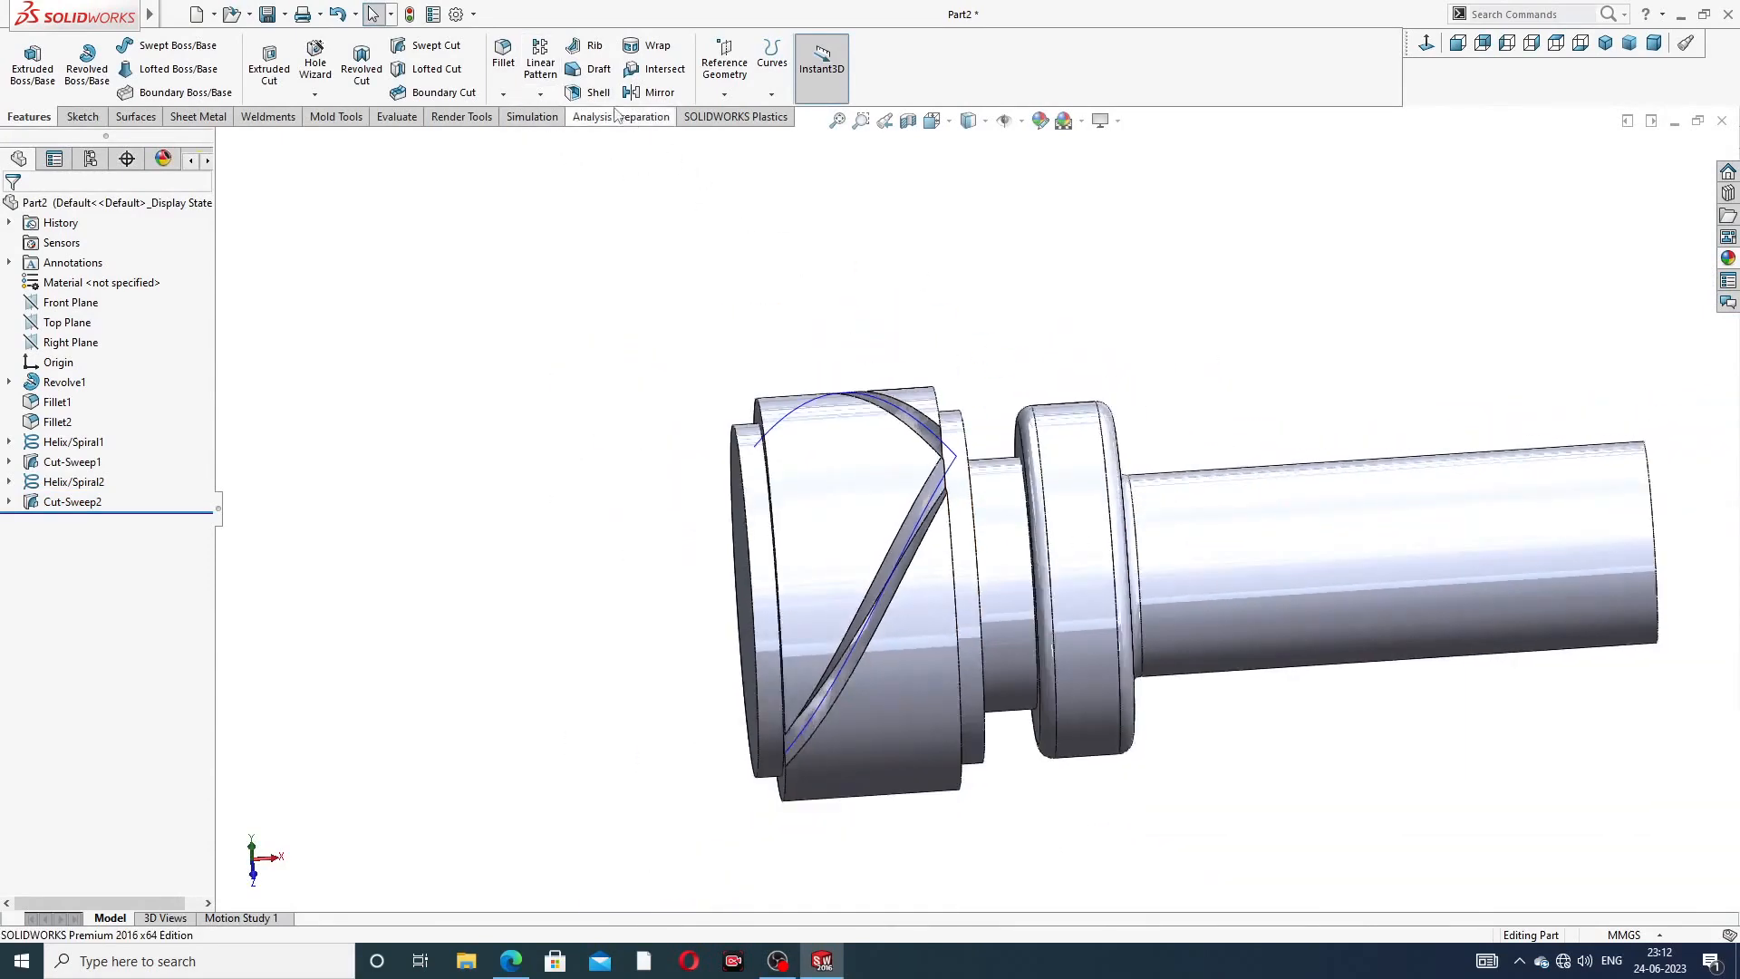
{"action": "left_click", "coordinate": [540, 94]}
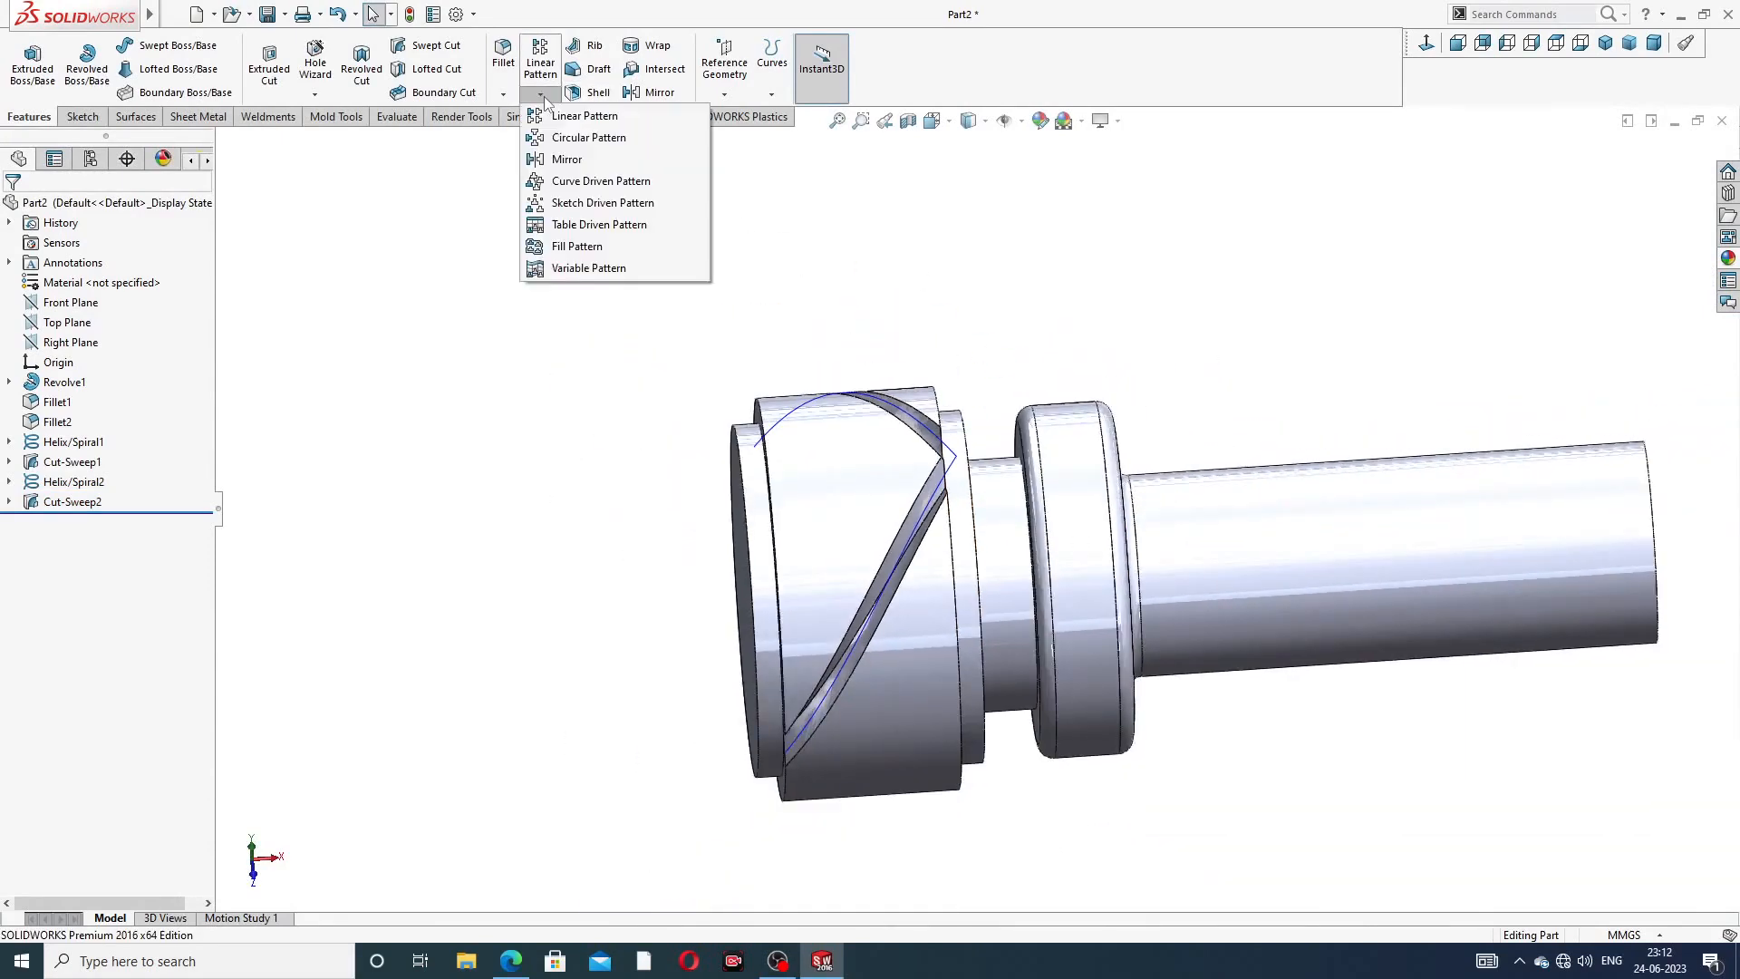
{"action": "left_click", "coordinate": [563, 141]}
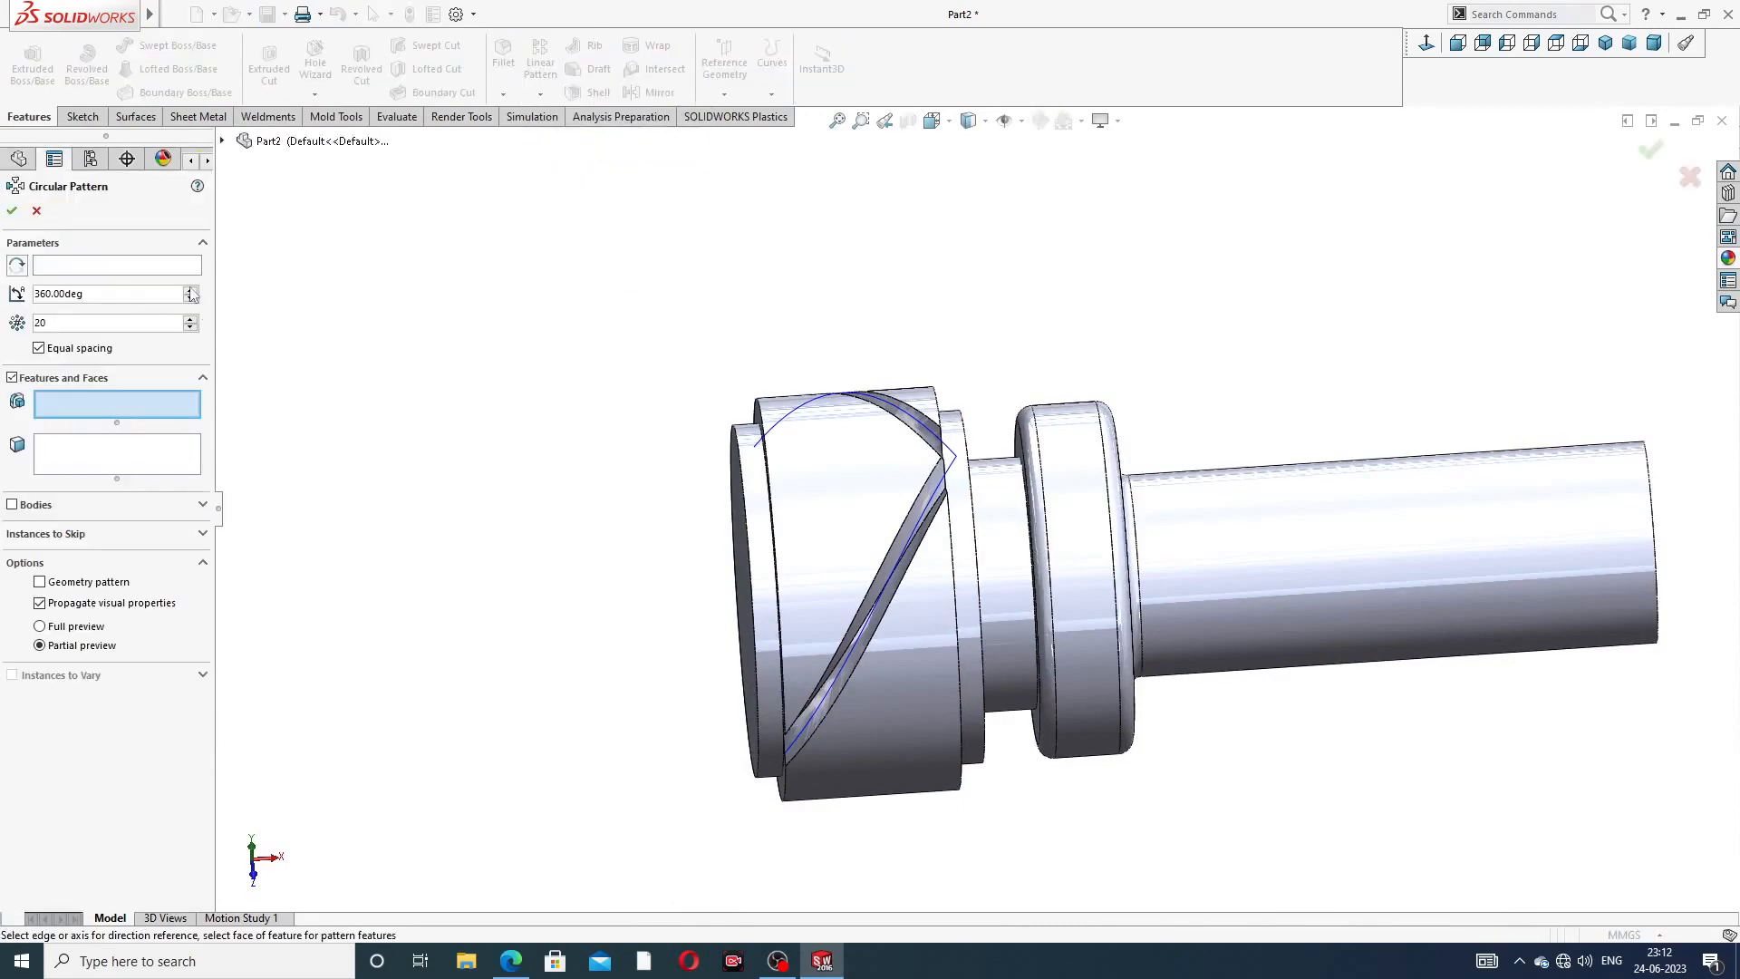
{"action": "middle_click_drag", "start_coordinate": [797, 458], "coordinate": [786, 524]}
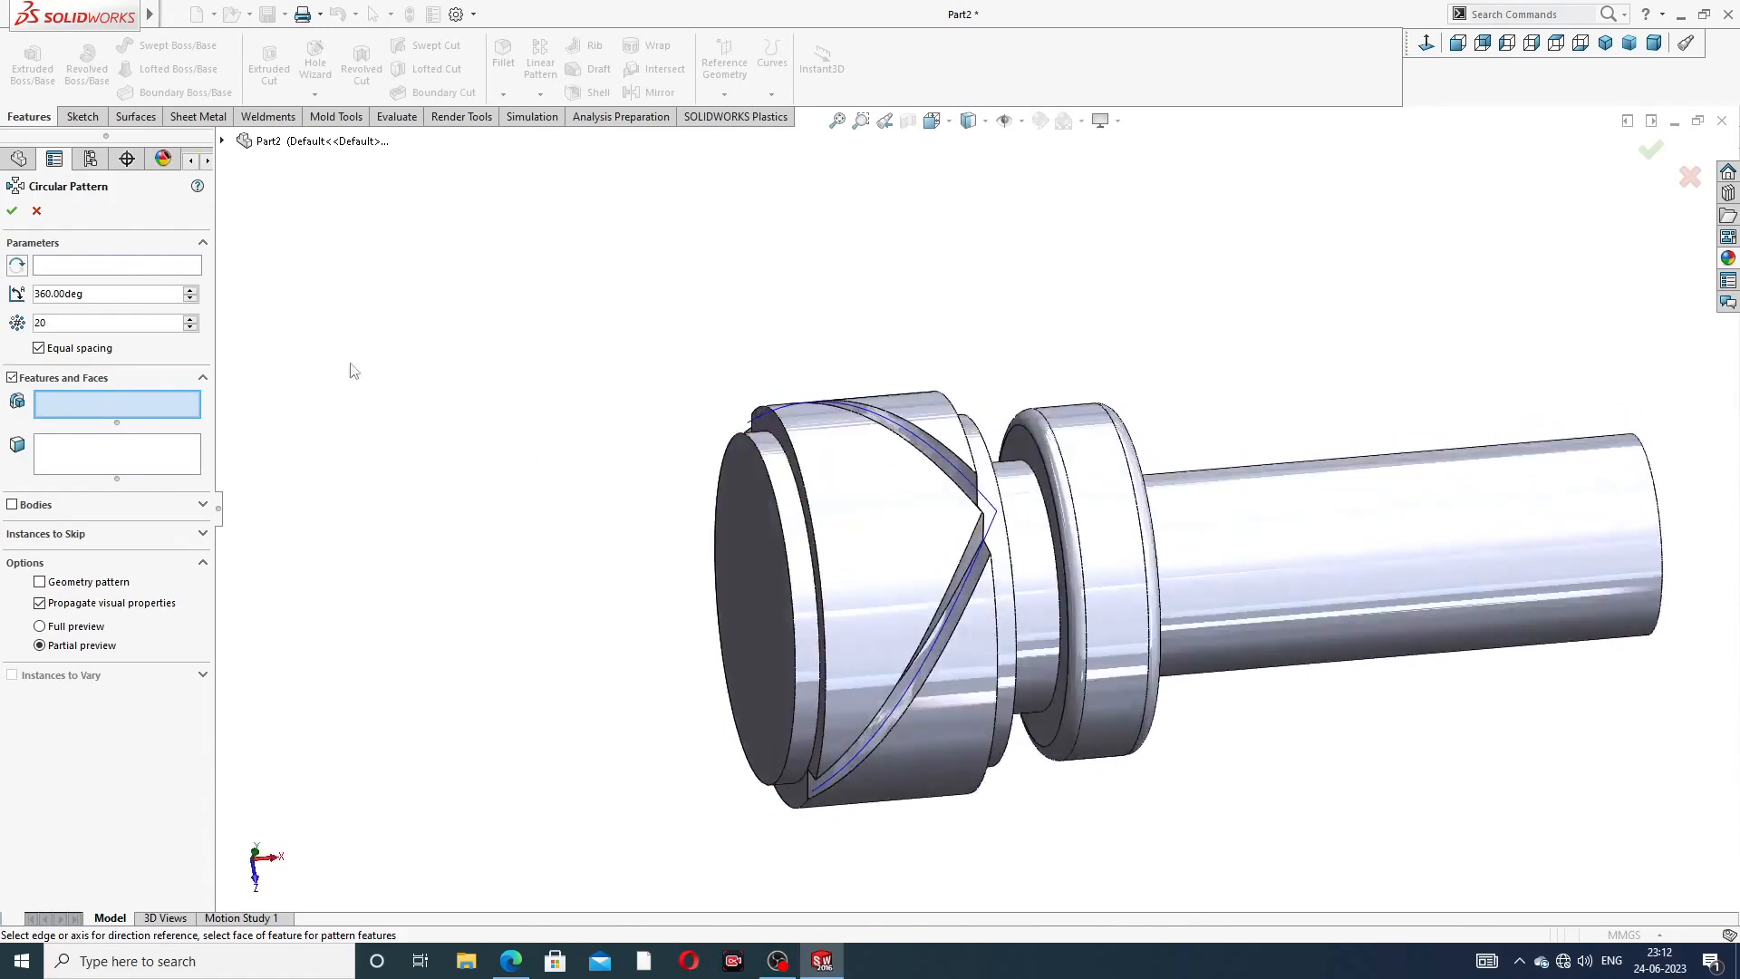
{"action": "left_click", "coordinate": [222, 143]}
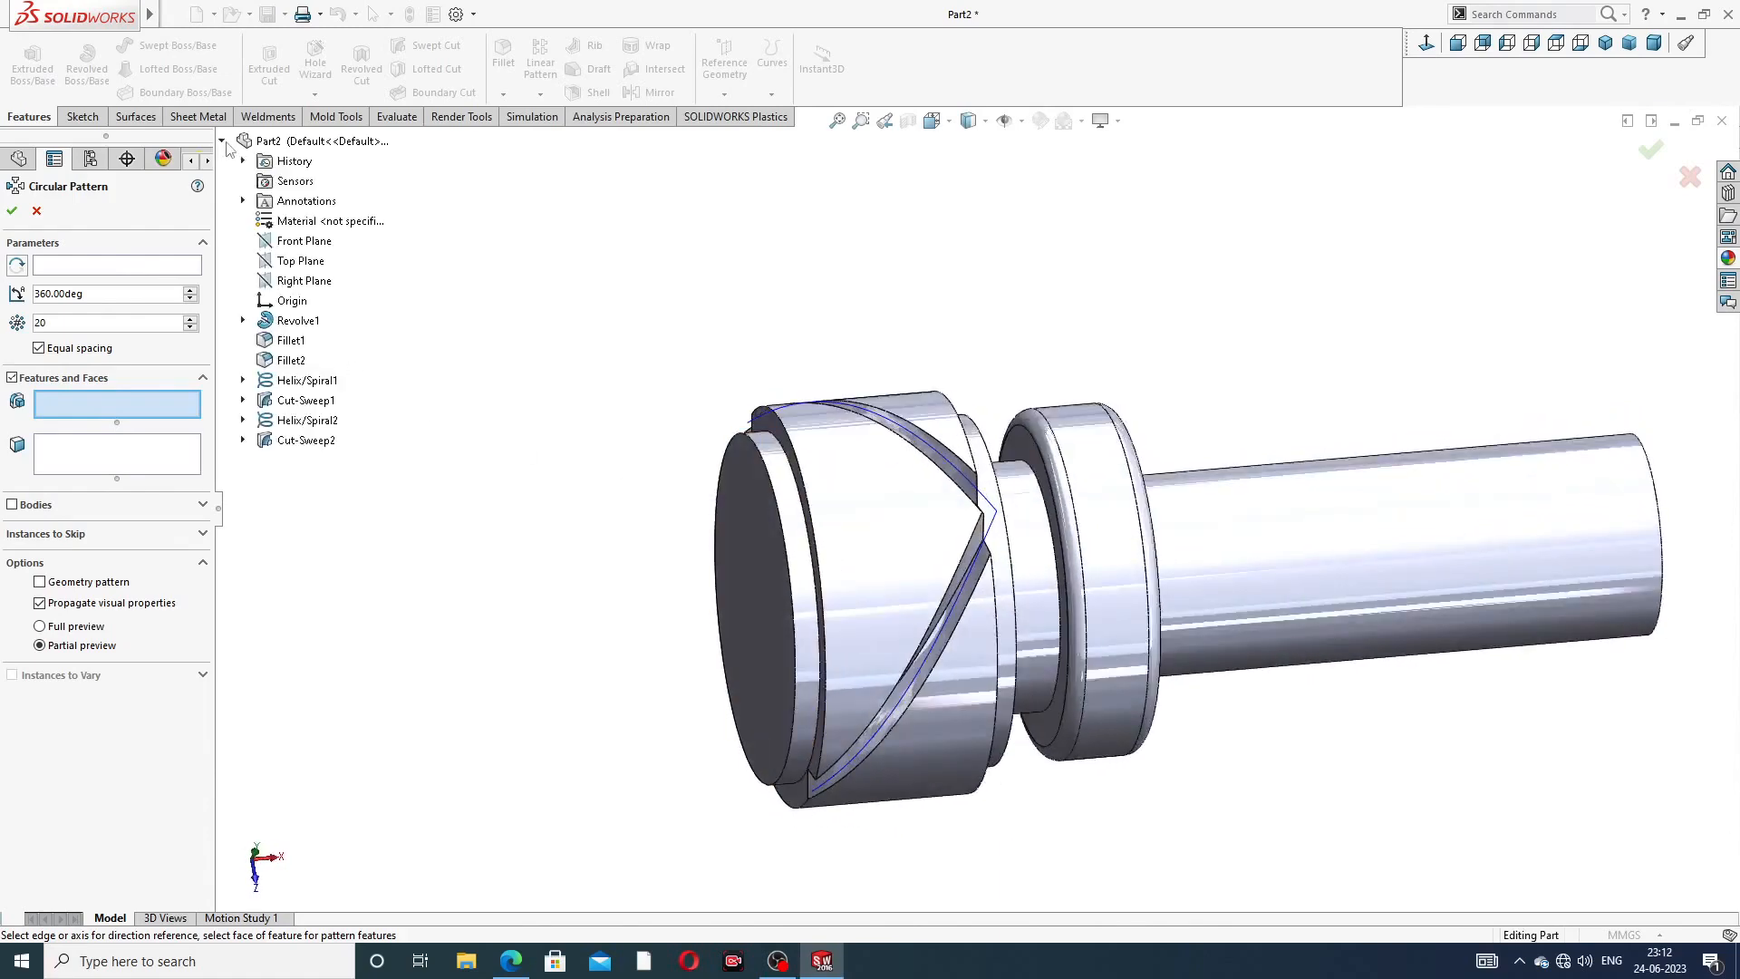
{"action": "left_click", "coordinate": [320, 405]}
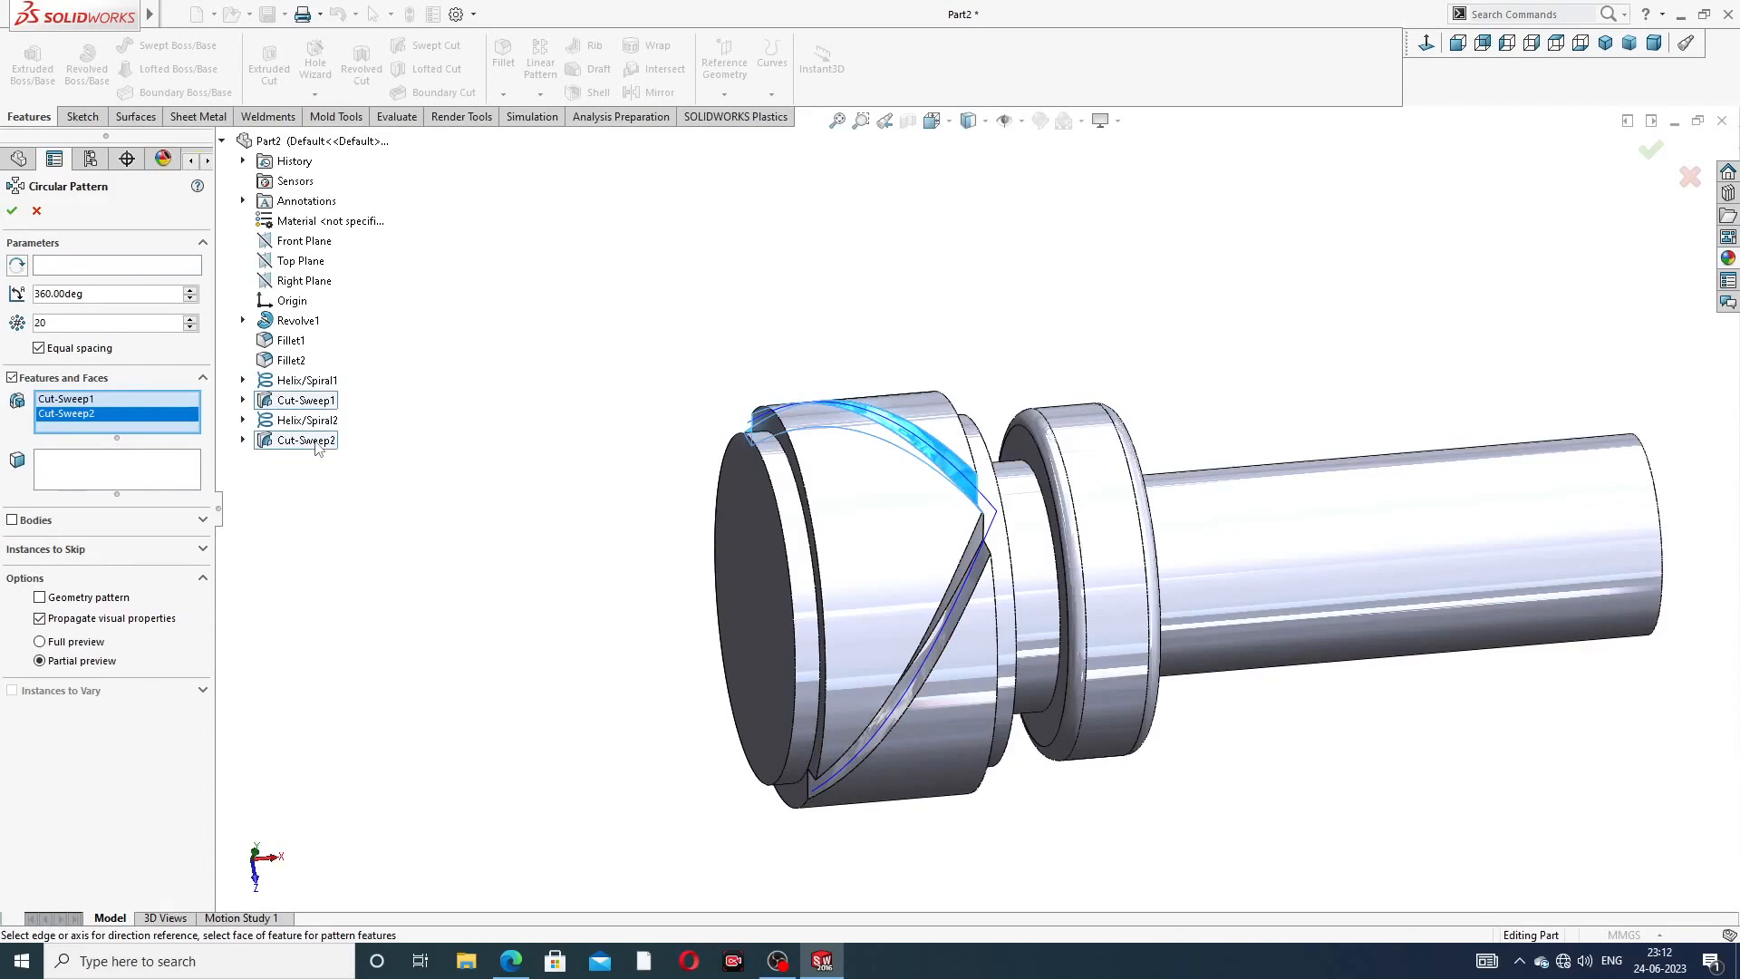
{"action": "left_click", "coordinate": [142, 266]}
{"action": "left_click", "coordinate": [861, 460]}
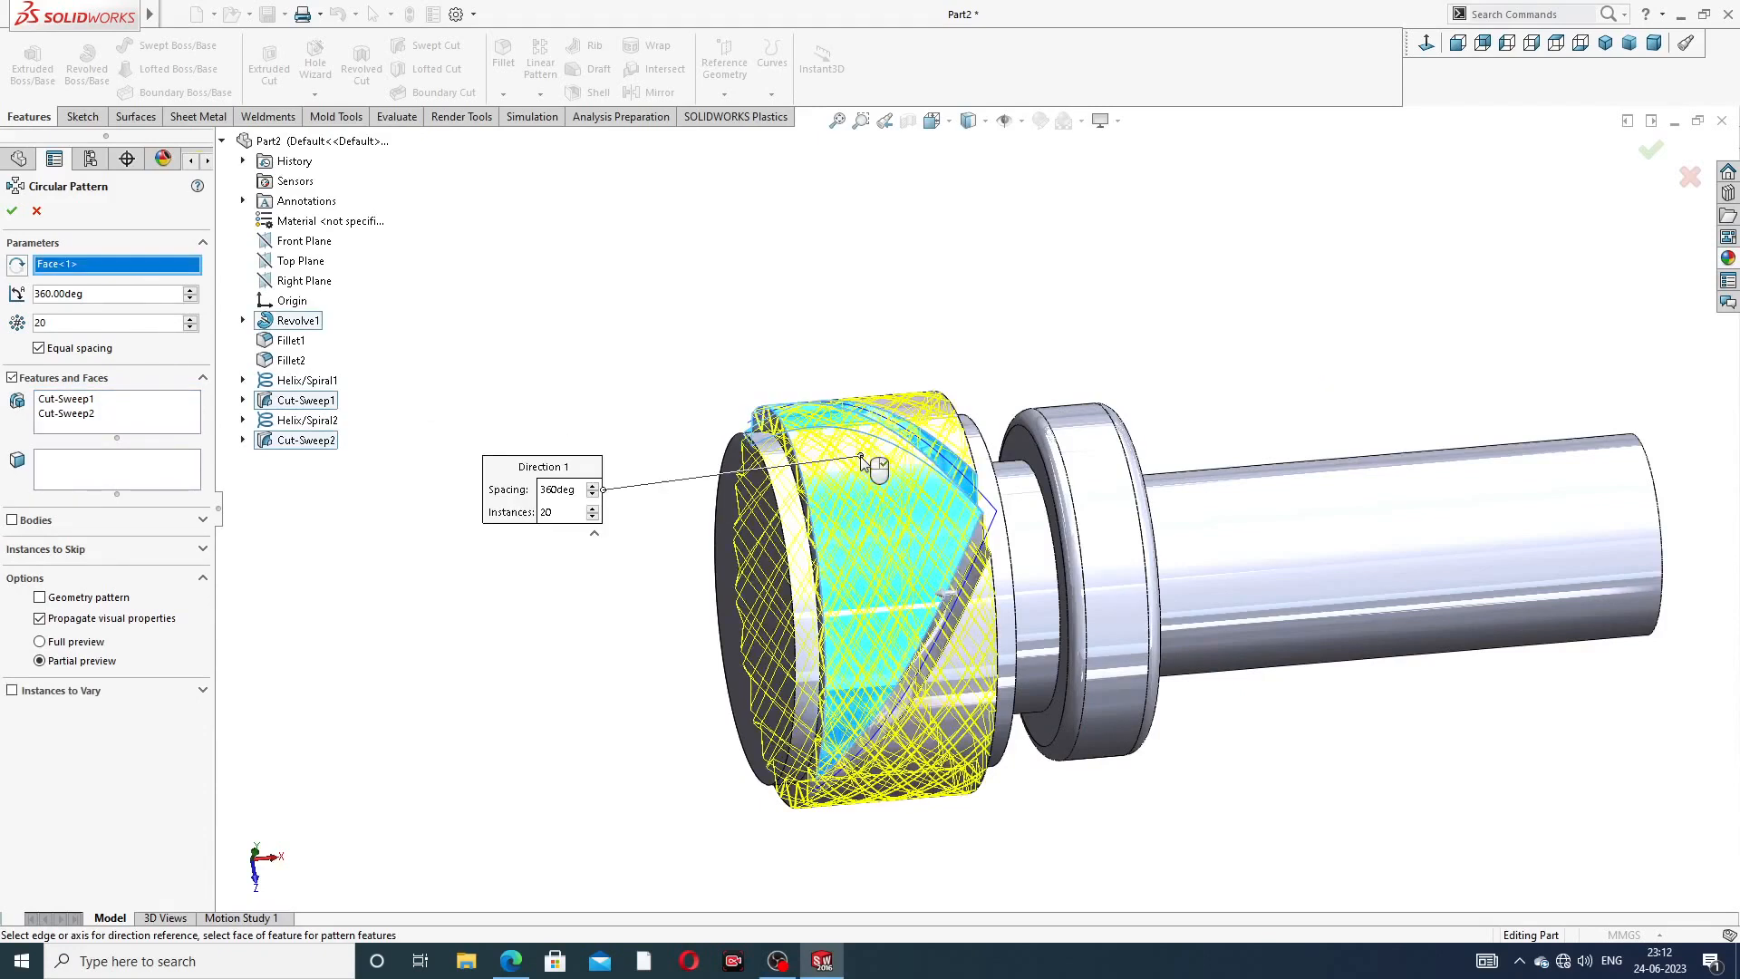
{"action": "middle_click_drag", "start_coordinate": [949, 362], "coordinate": [948, 311]}
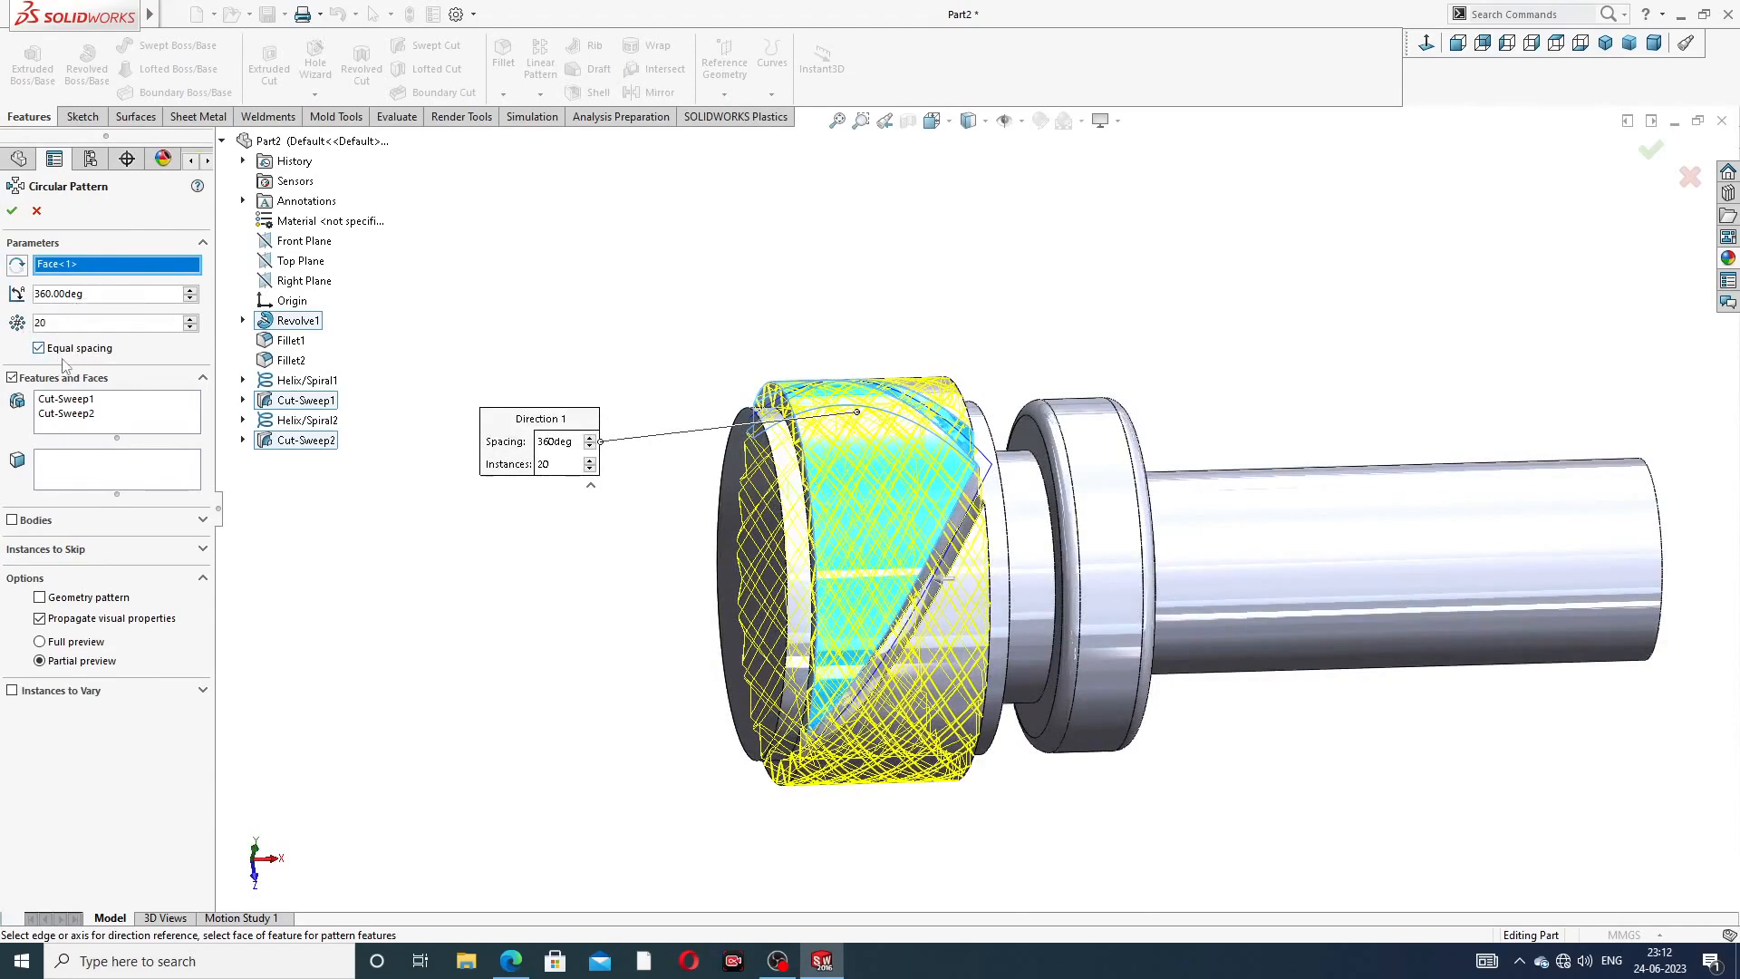
{"action": "middle_click_drag", "start_coordinate": [1023, 305], "coordinate": [1033, 255]}
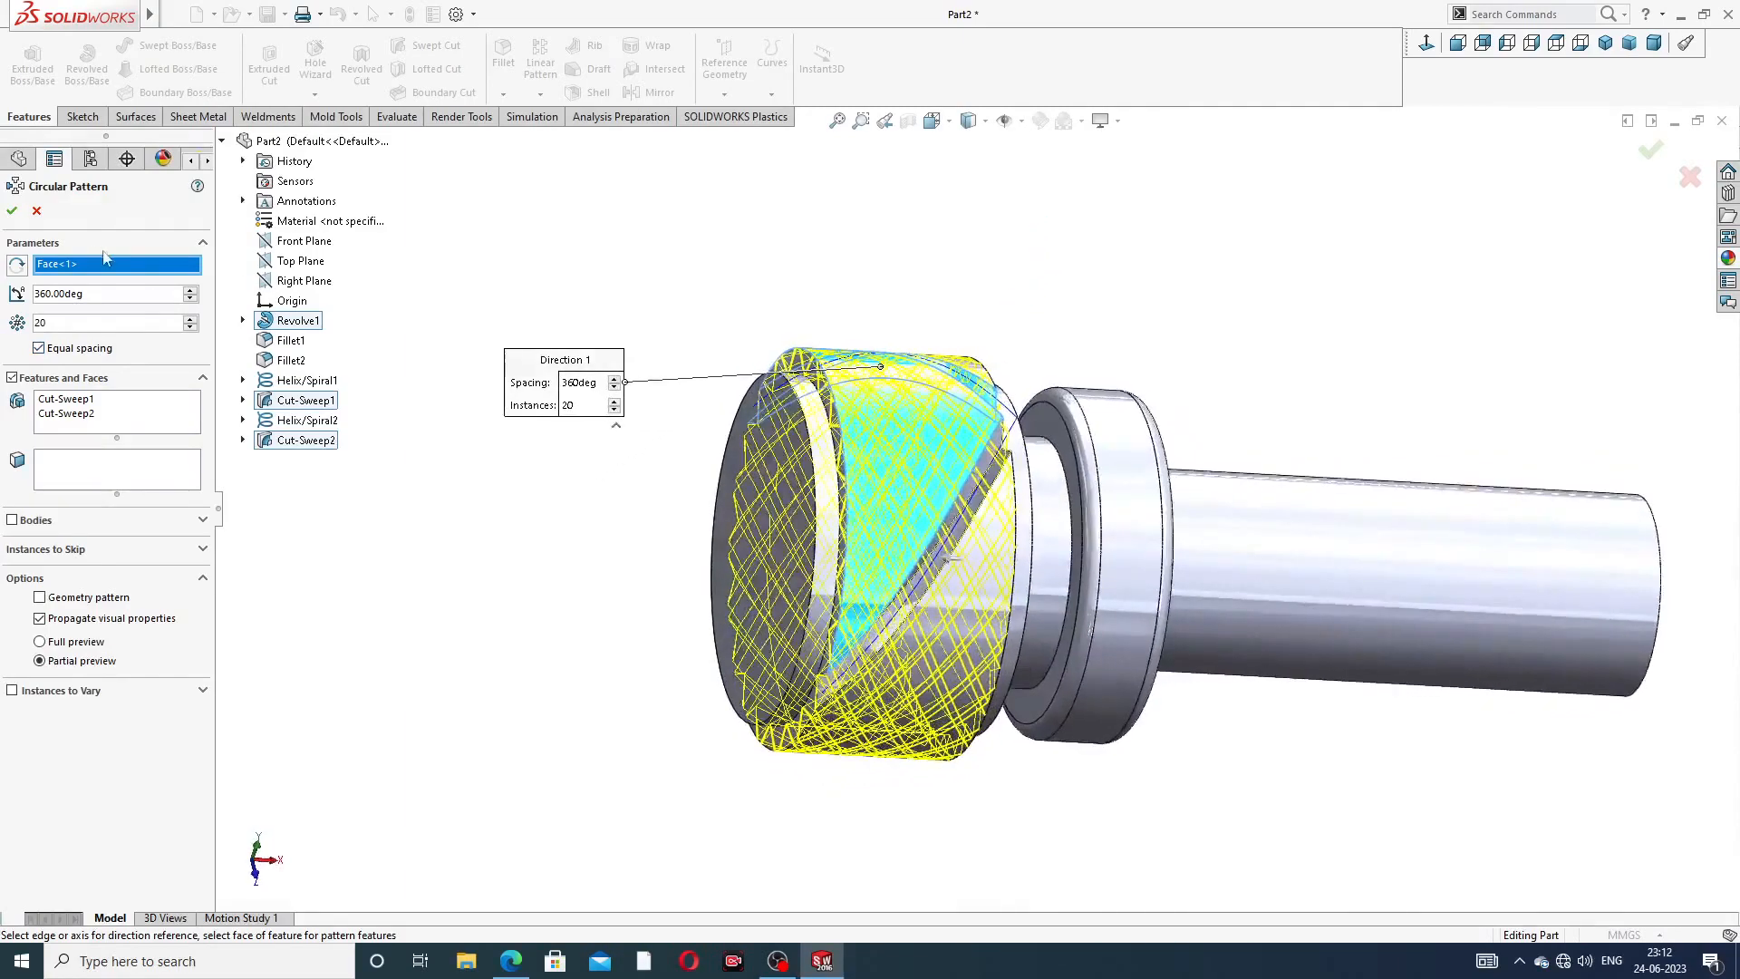
{"action": "left_click", "coordinate": [12, 212]}
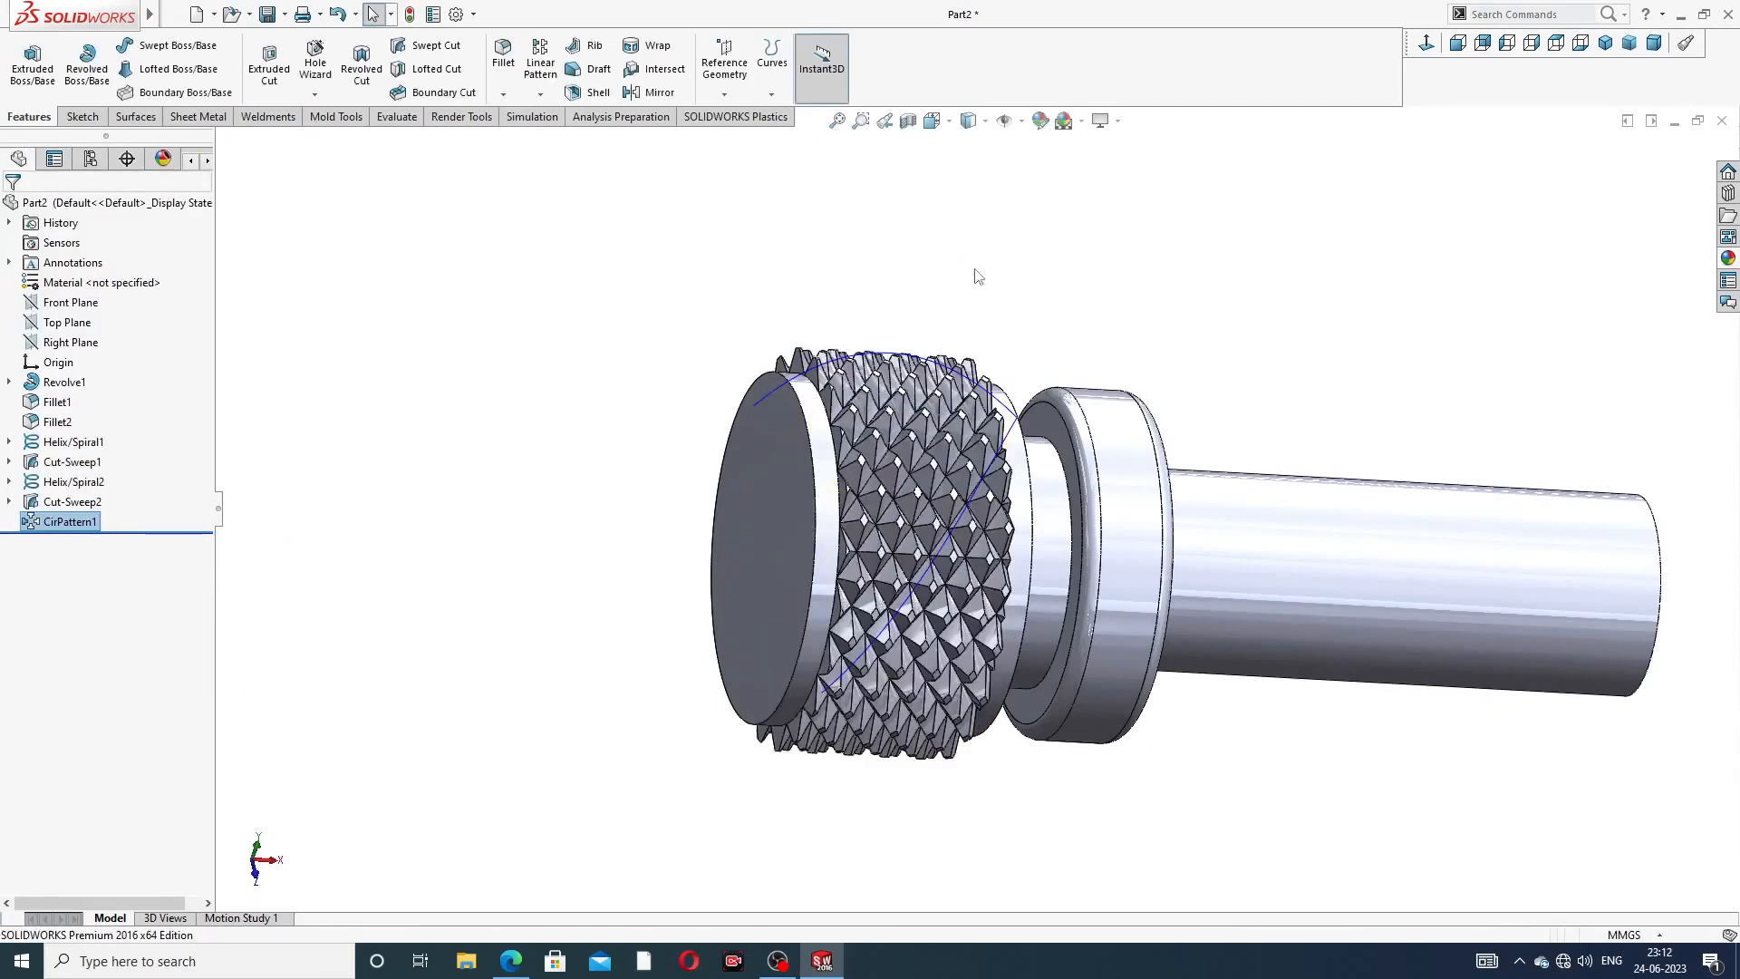
- Hide both helix curves on the knurled head
{"action": "middle_click_drag", "start_coordinate": [1095, 330], "coordinate": [1022, 176]}
{"action": "scroll", "coordinate": [928, 496], "scroll_direction": "down", "scroll_amount": 3}
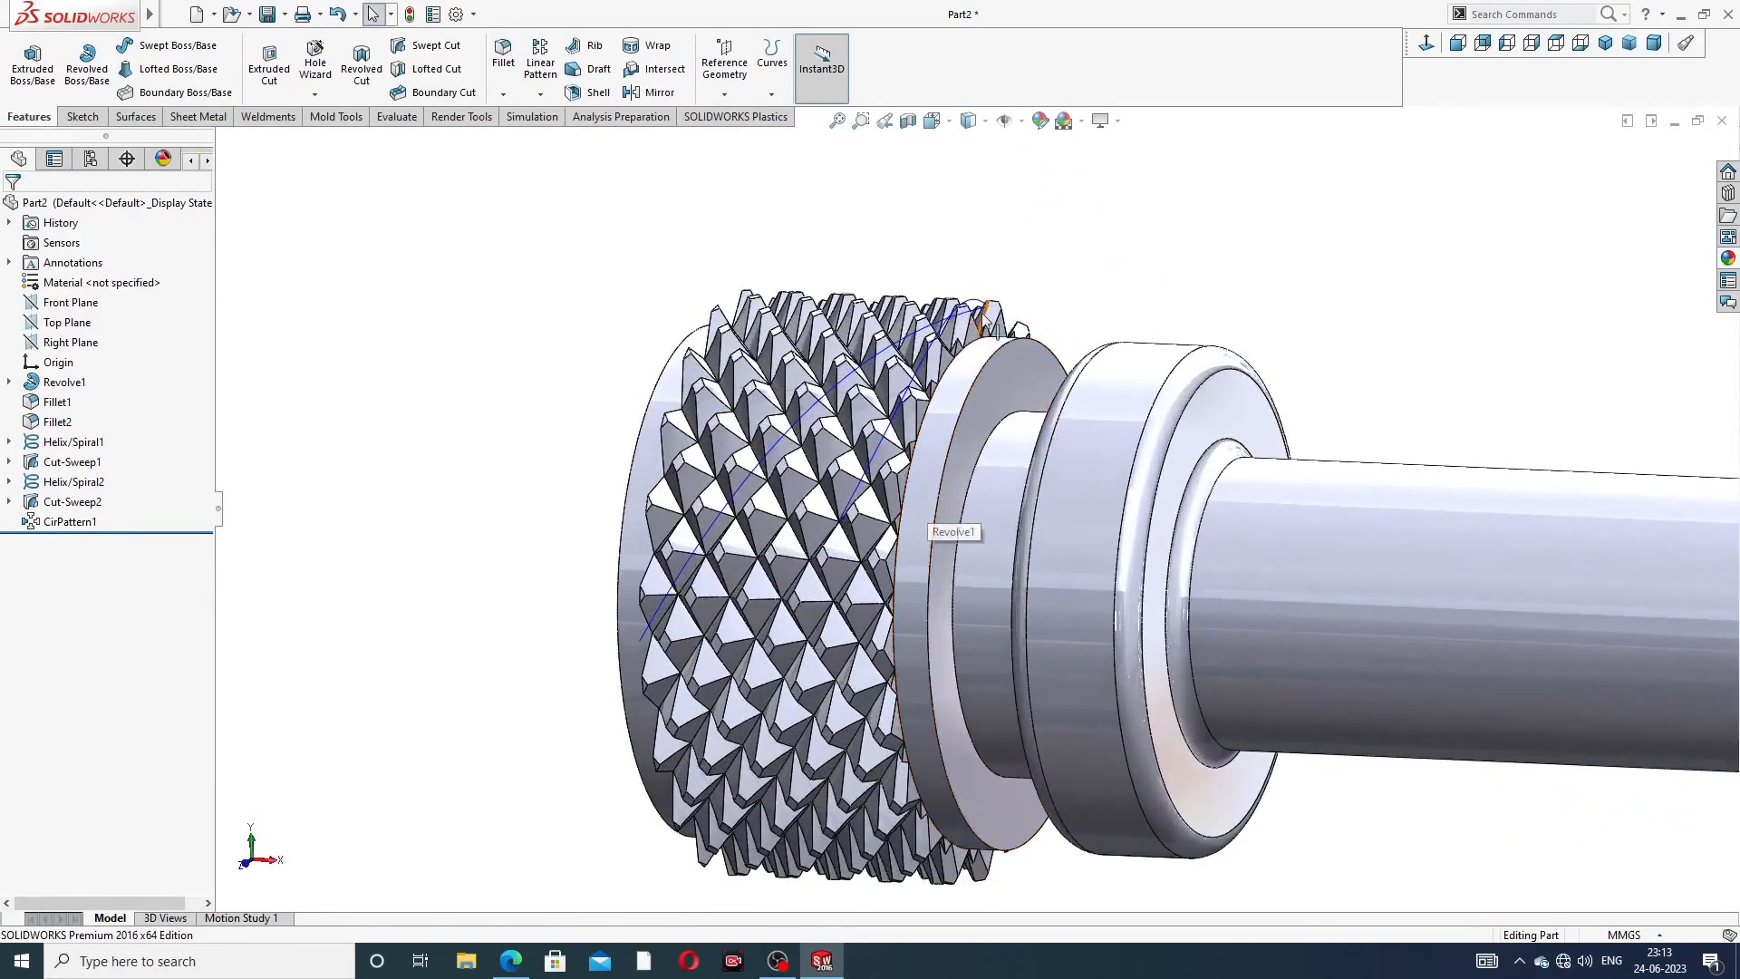
{"action": "left_click", "coordinate": [952, 316]}
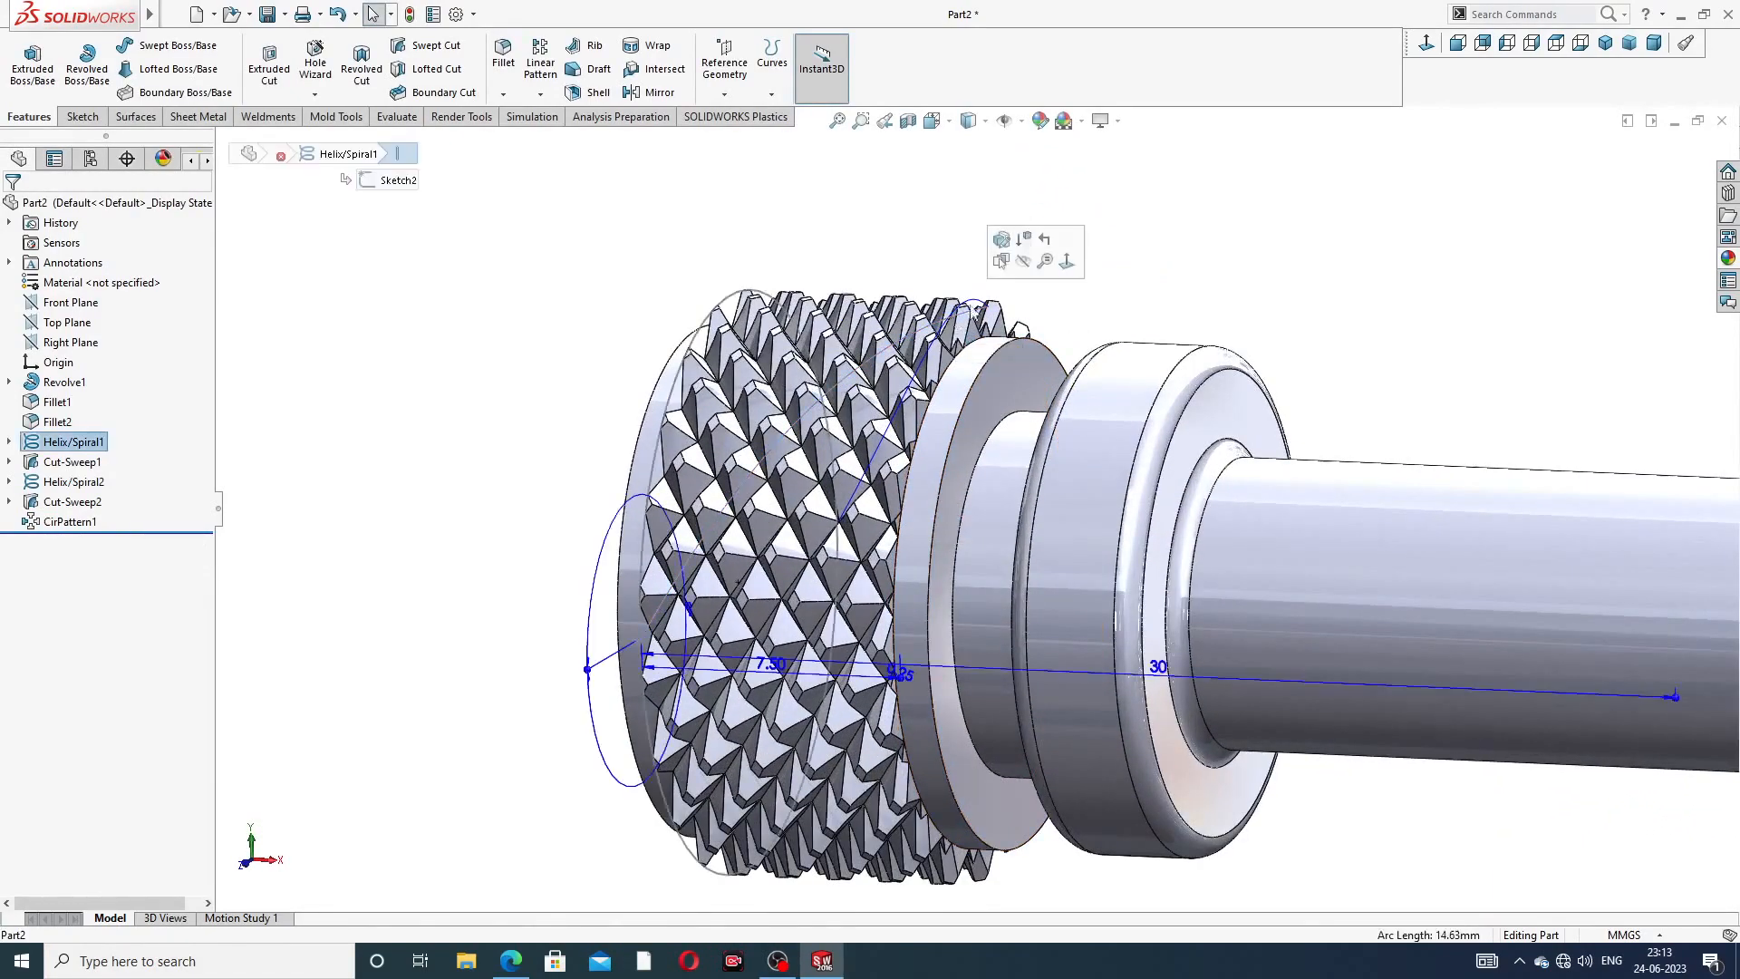
{"action": "left_click", "coordinate": [1021, 260]}
{"action": "scroll", "coordinate": [948, 338], "scroll_direction": "down", "scroll_amount": 3}
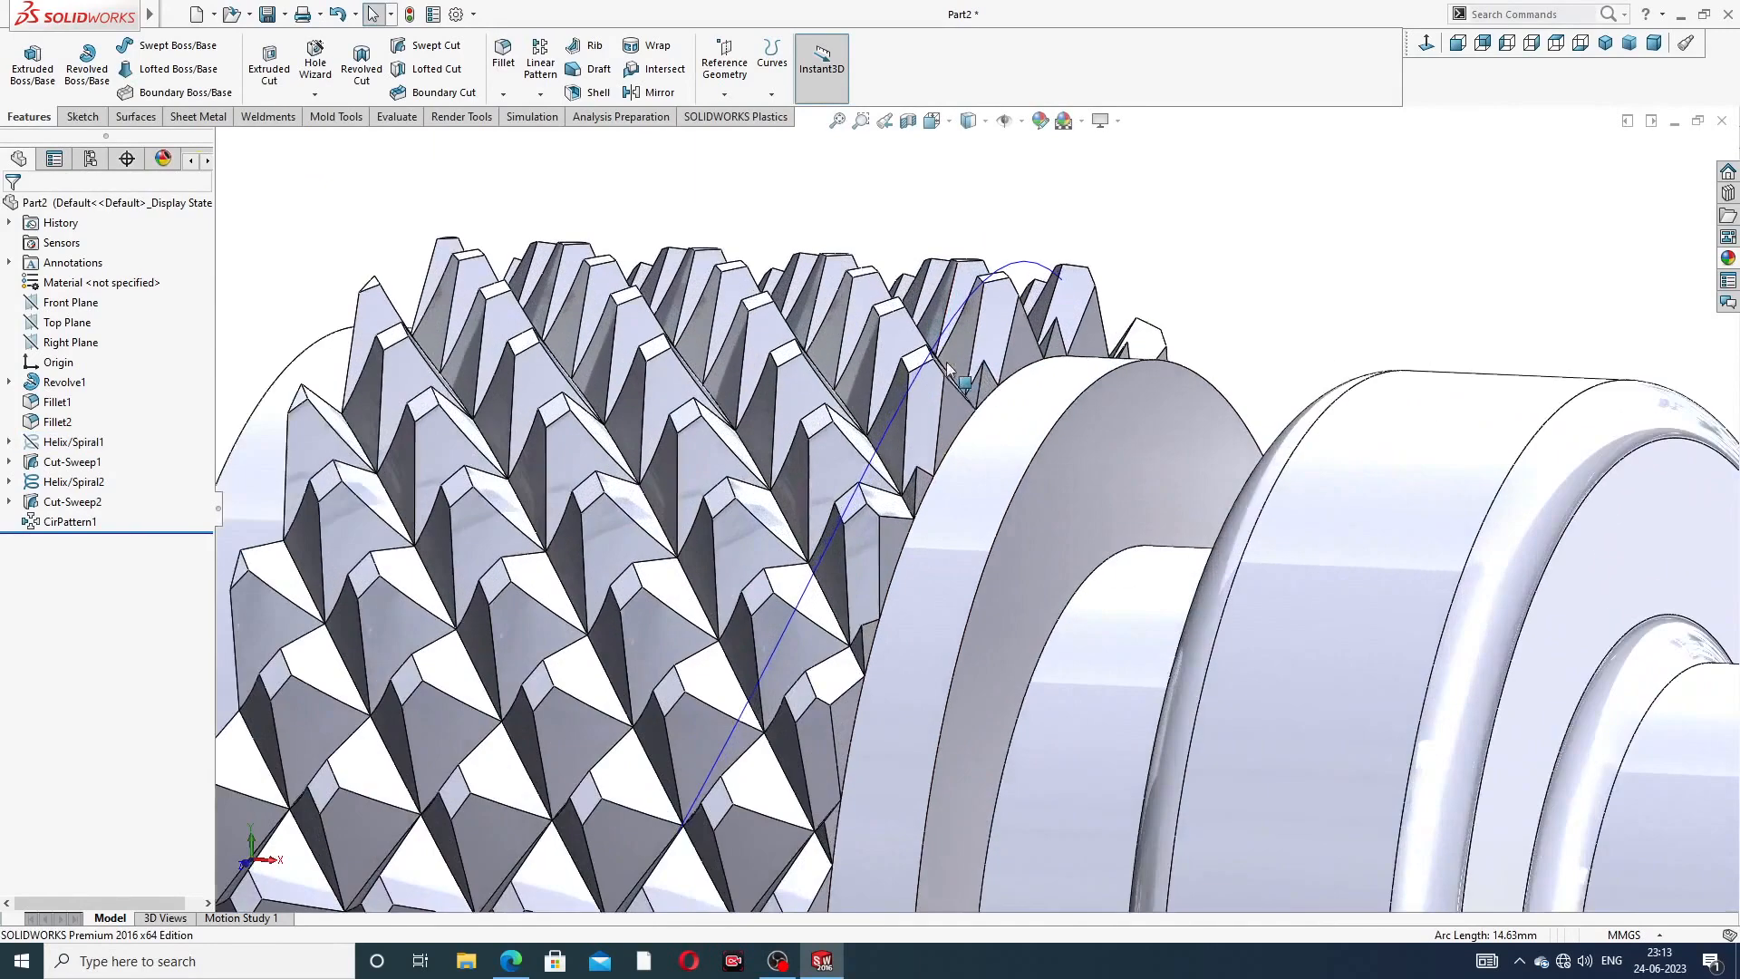
{"action": "left_click", "coordinate": [900, 404]}
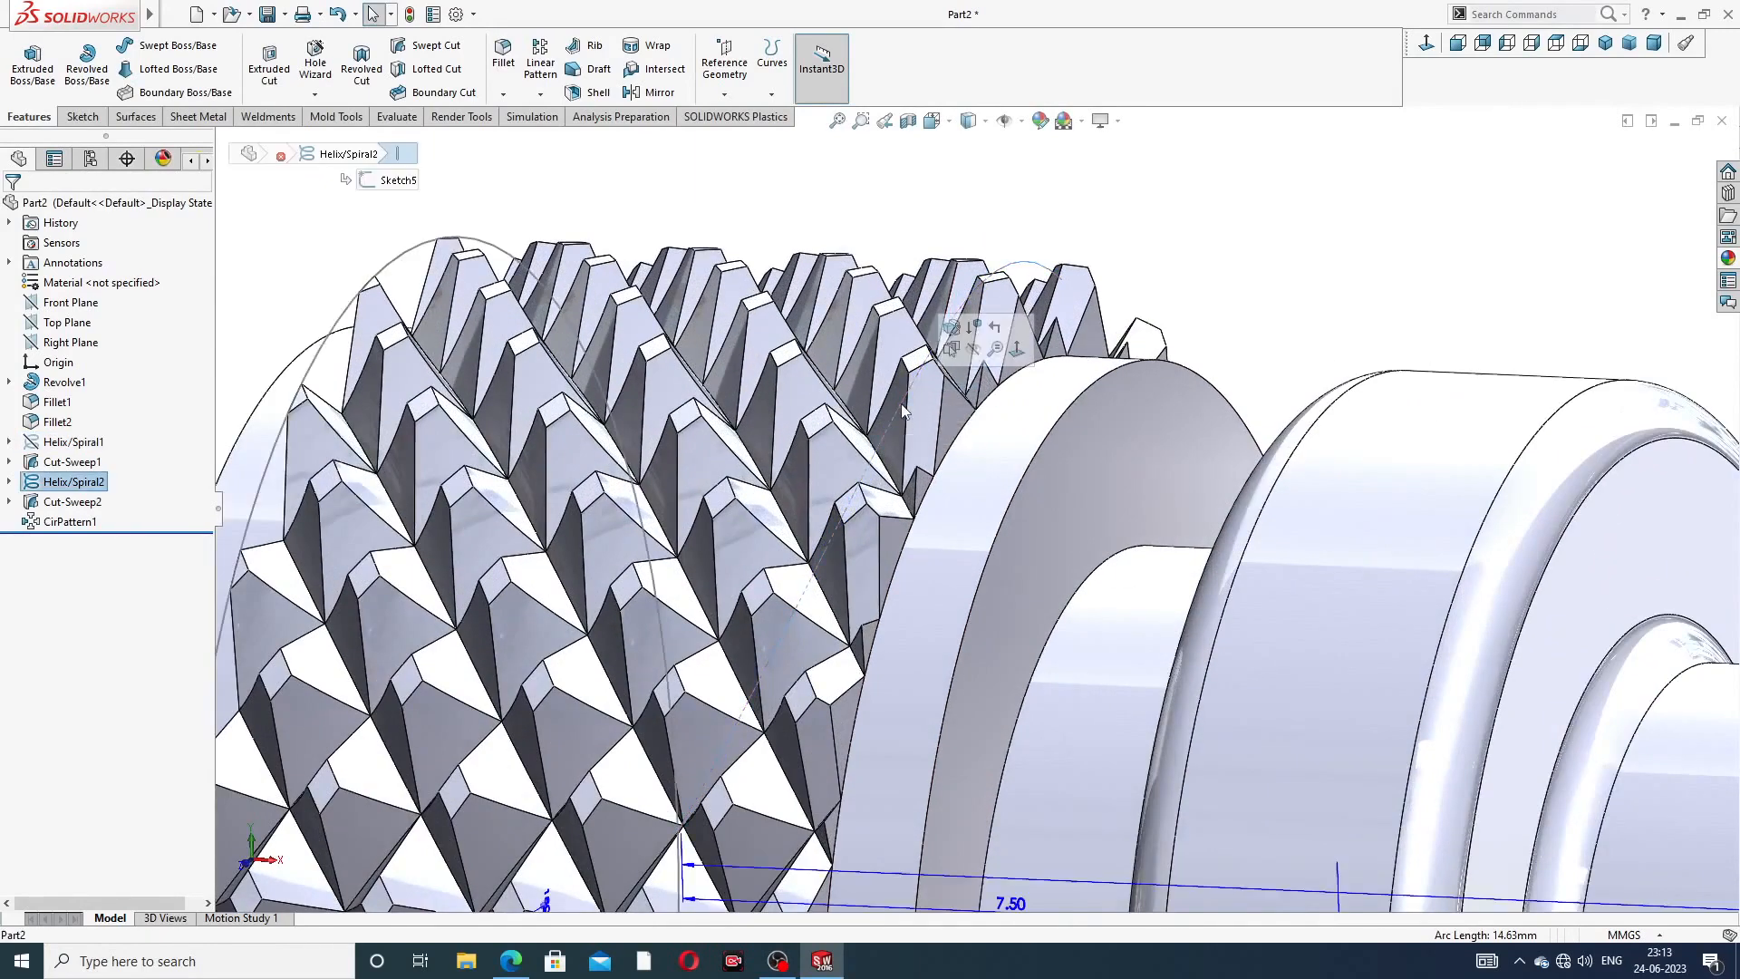
{"action": "left_click", "coordinate": [974, 349]}
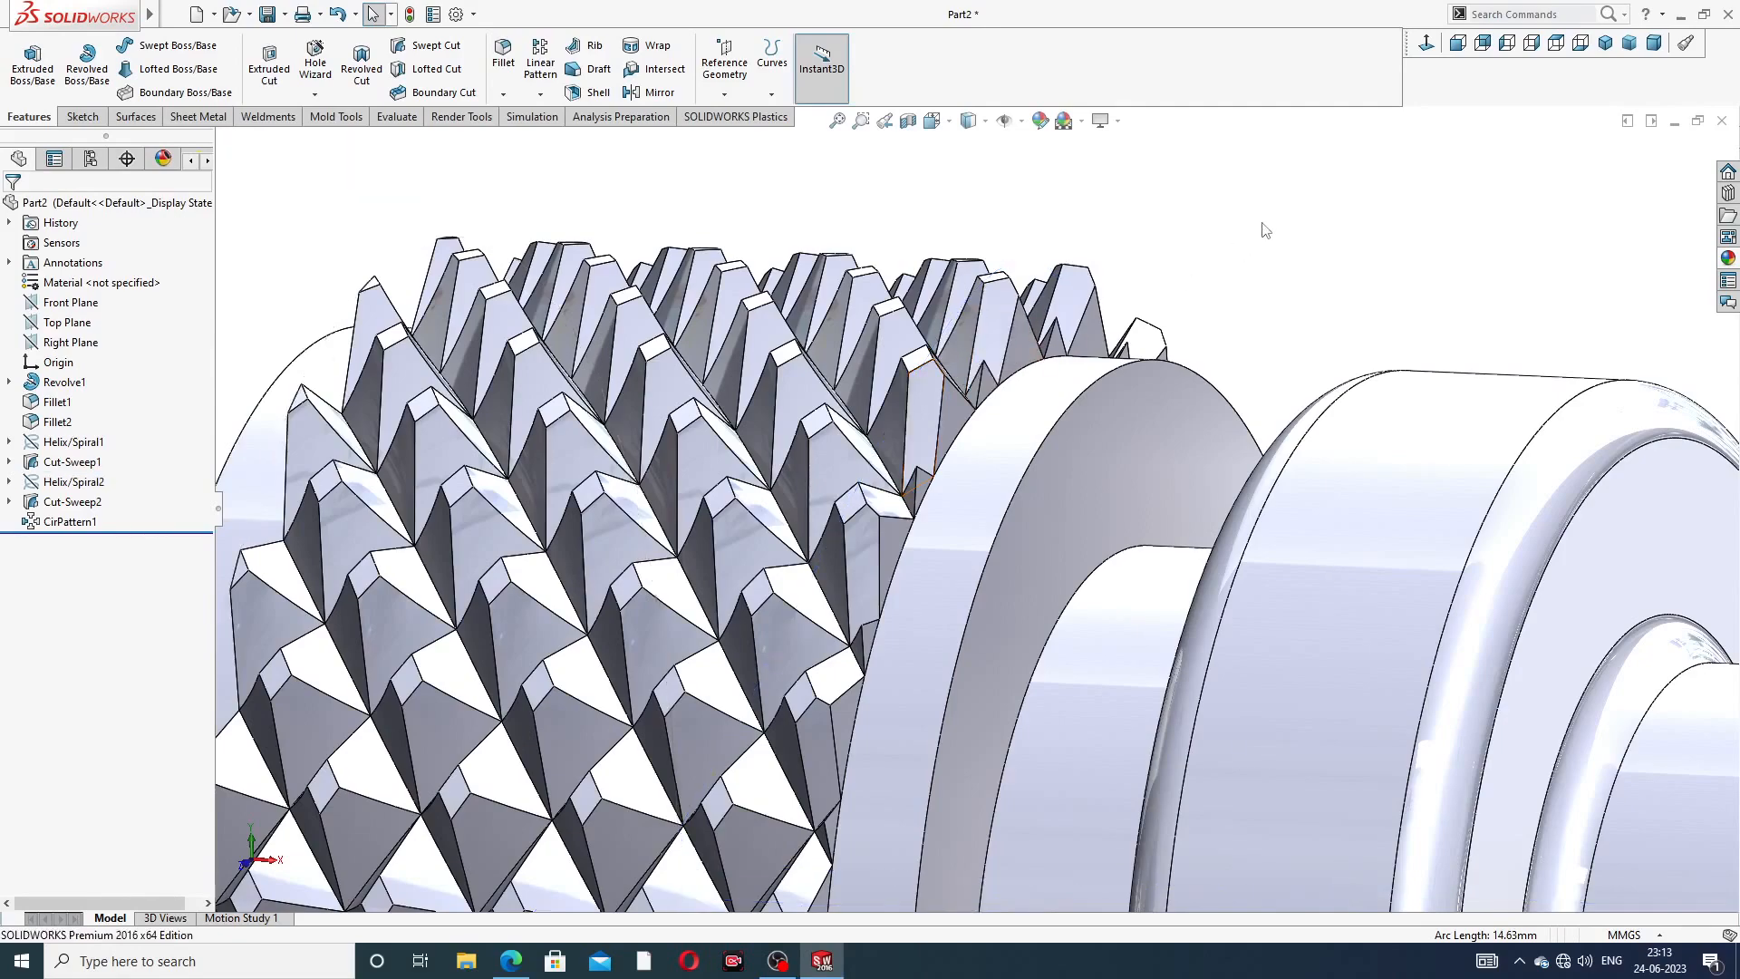
- Fillet the outer circular edges at both ends of the knurled head with a 1 mm radius
{"action": "scroll", "coordinate": [1178, 351], "scroll_direction": "up", "scroll_amount": 5}
{"action": "middle_click_drag", "start_coordinate": [1050, 650], "coordinate": [797, 362]}
{"action": "scroll", "coordinate": [1015, 549], "scroll_direction": "down", "scroll_amount": 5}
{"action": "scroll", "coordinate": [1100, 534], "scroll_direction": "up", "scroll_amount": 1}
{"action": "middle_click_drag", "start_coordinate": [1100, 540], "coordinate": [1187, 412]}
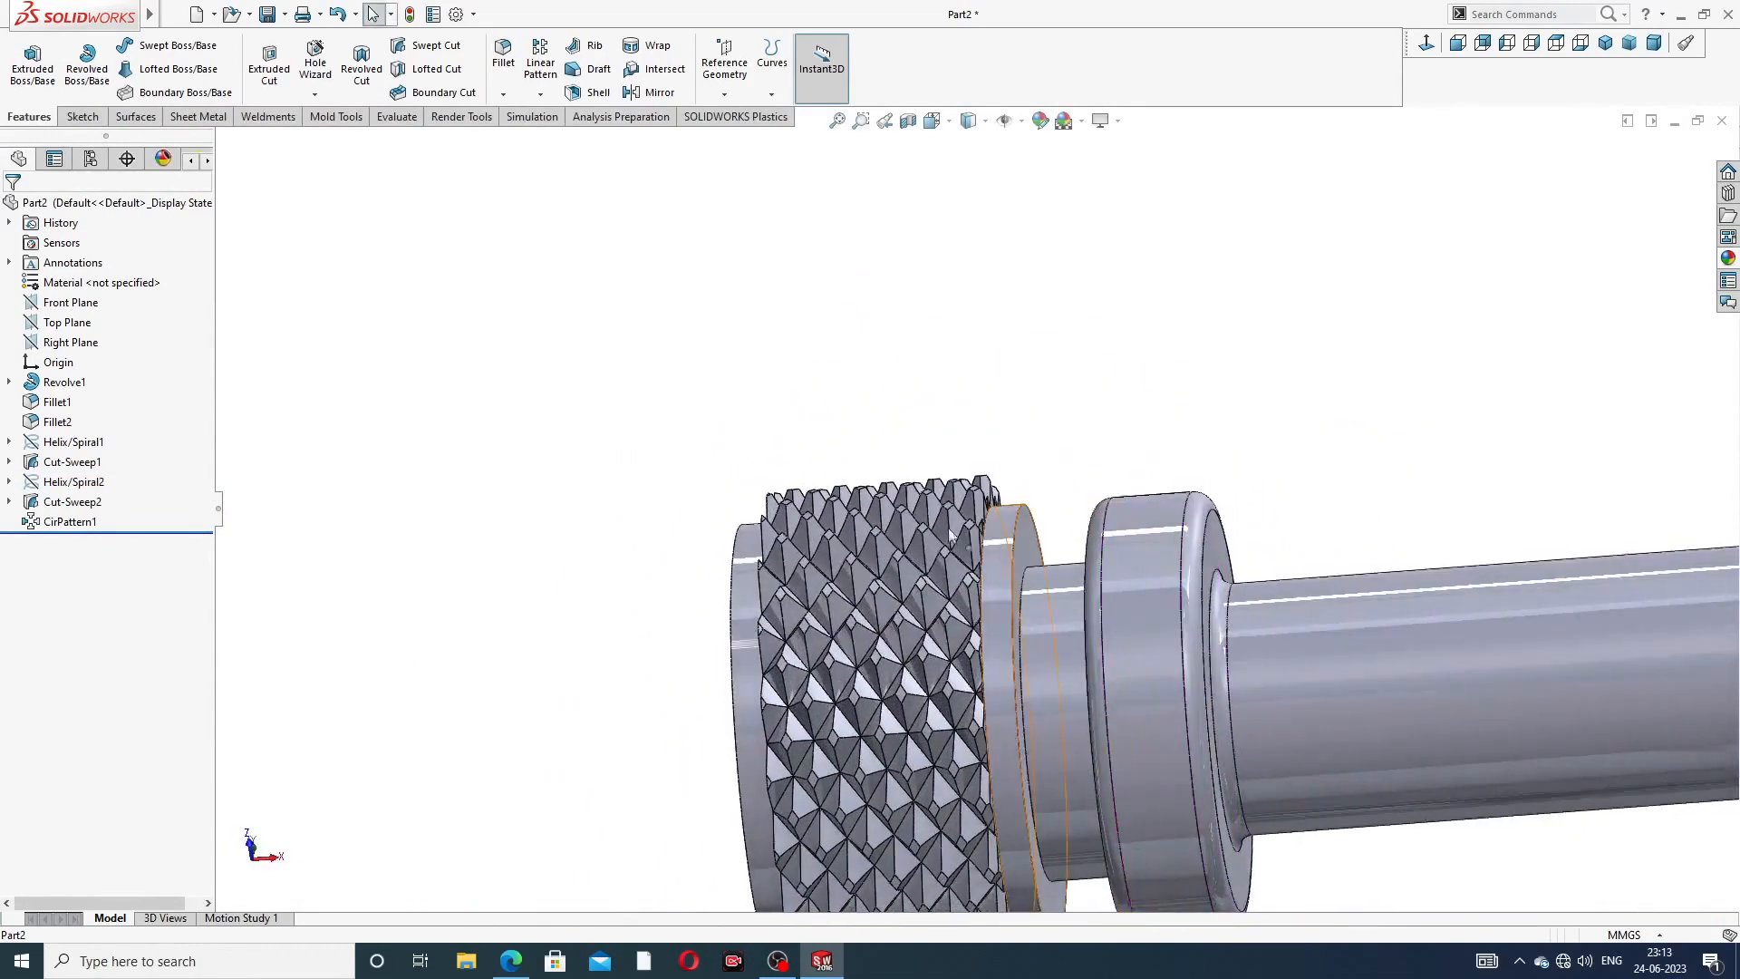
{"action": "left_click", "coordinate": [503, 56]}
{"action": "type", "text": "1"}
{"action": "key", "text": "Return"}
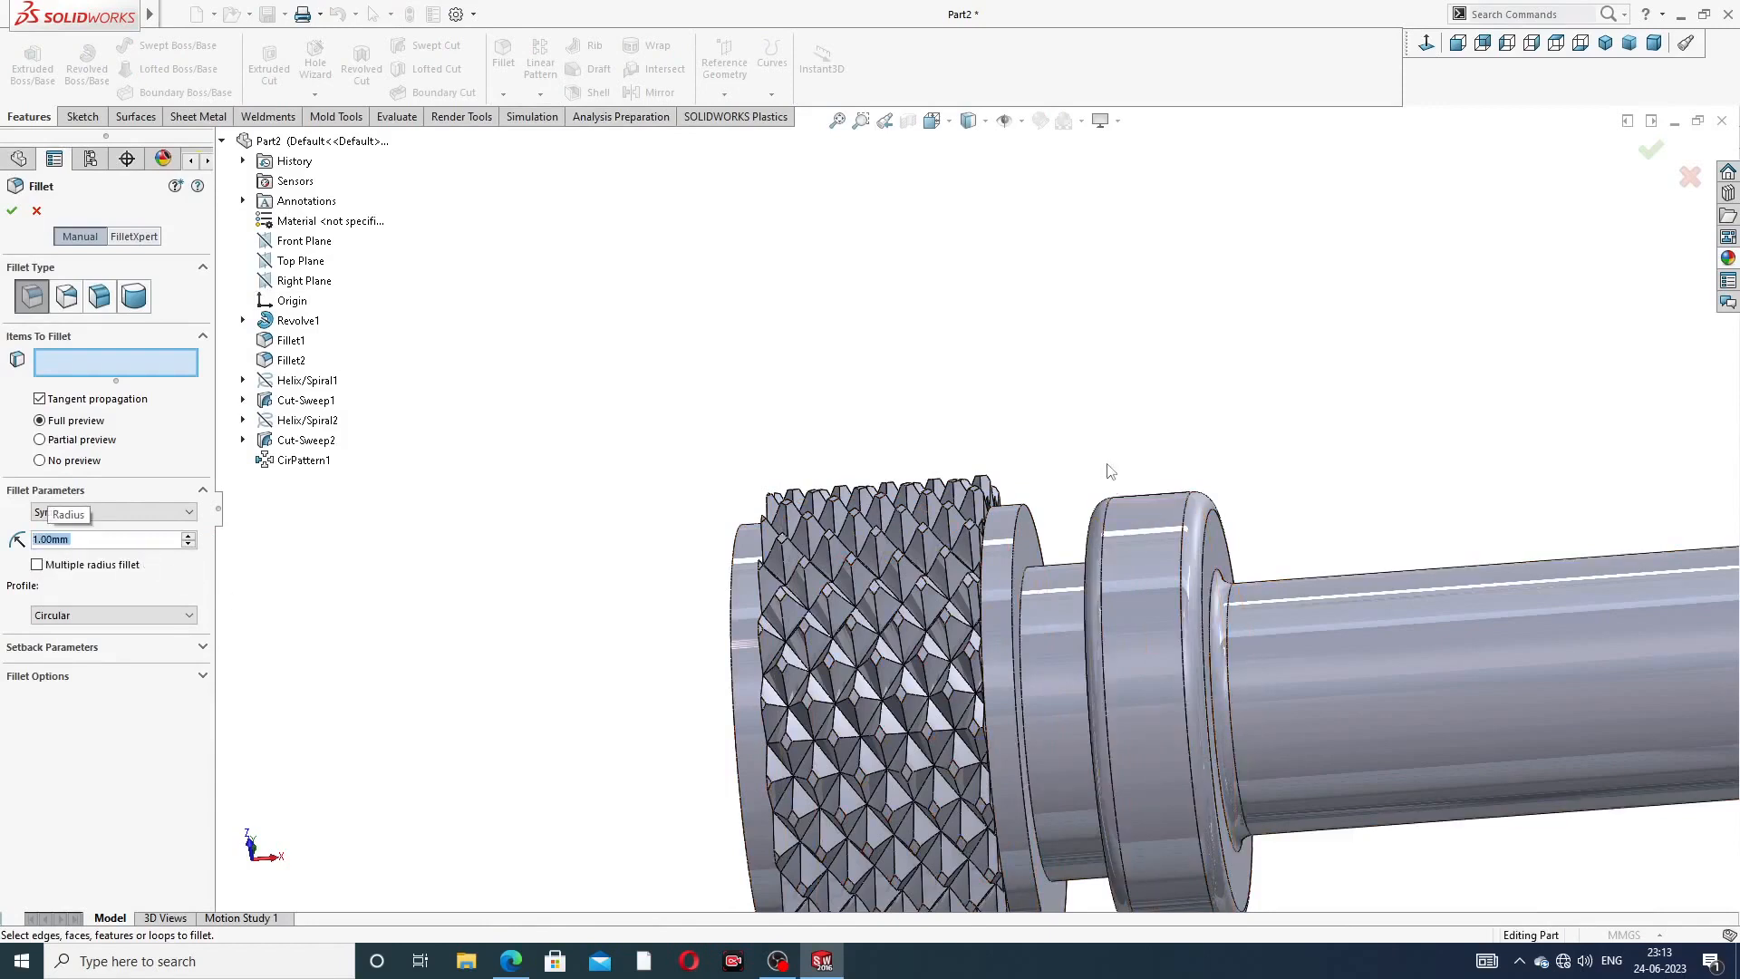
{"action": "left_click", "coordinate": [1016, 528]}
{"action": "scroll", "coordinate": [824, 593], "scroll_direction": "up", "scroll_amount": 2}
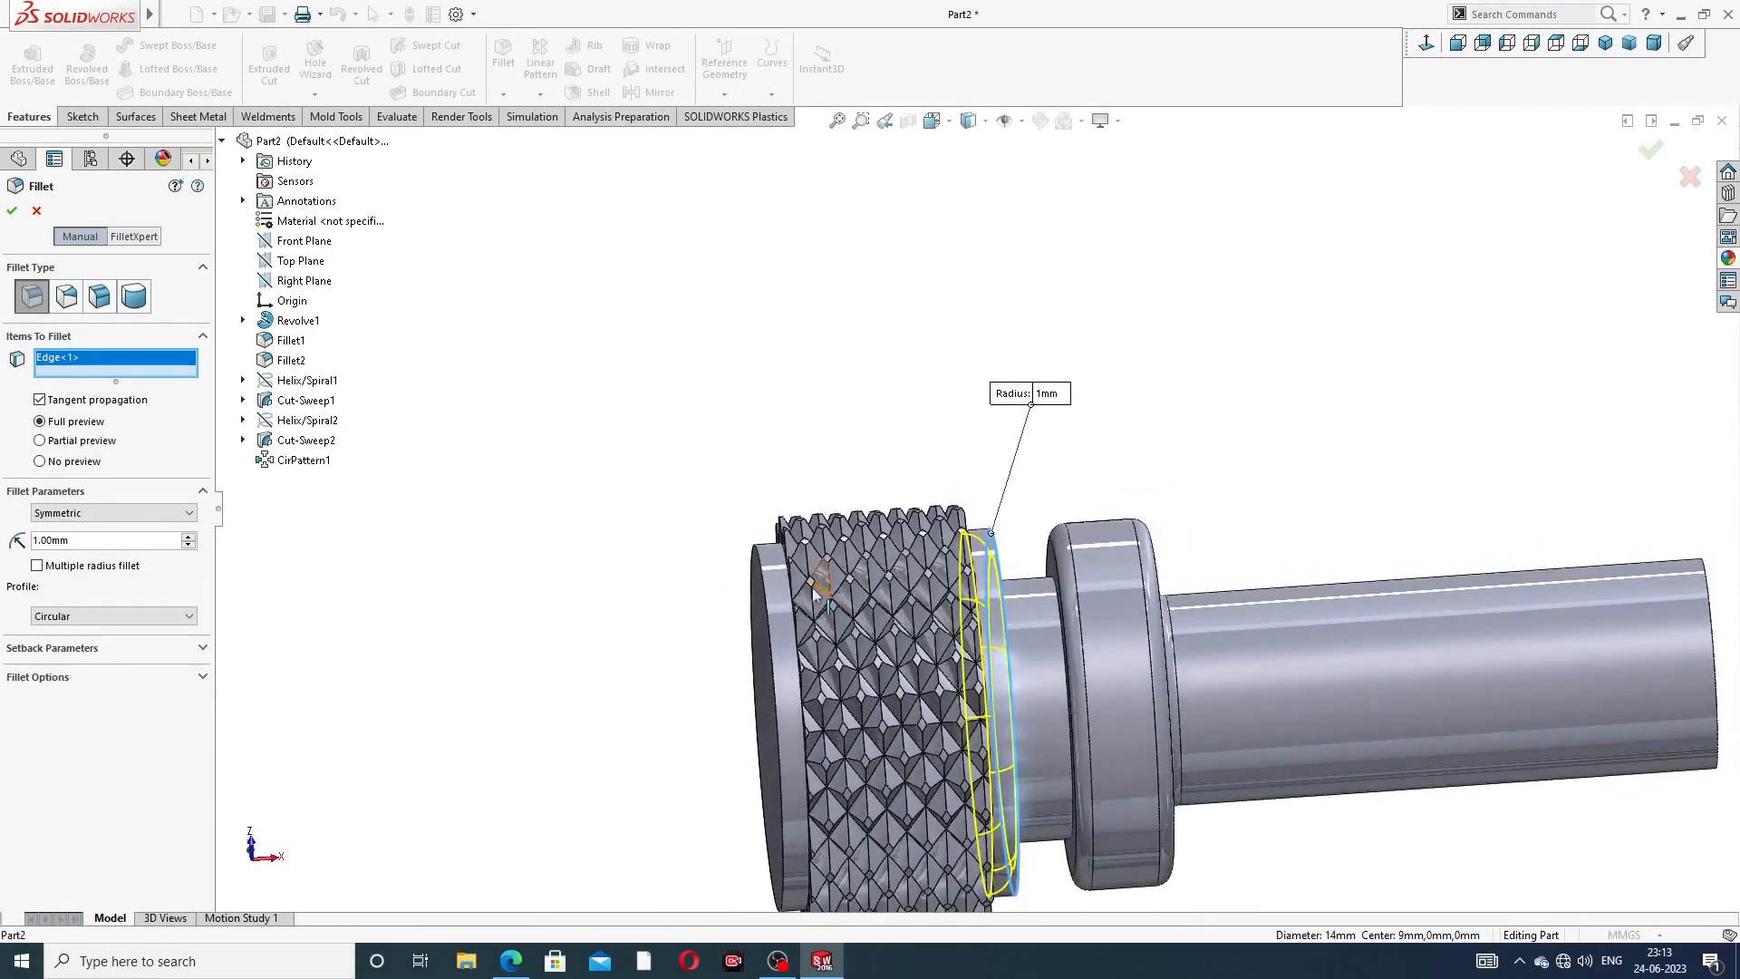
{"action": "left_click", "coordinate": [761, 614]}
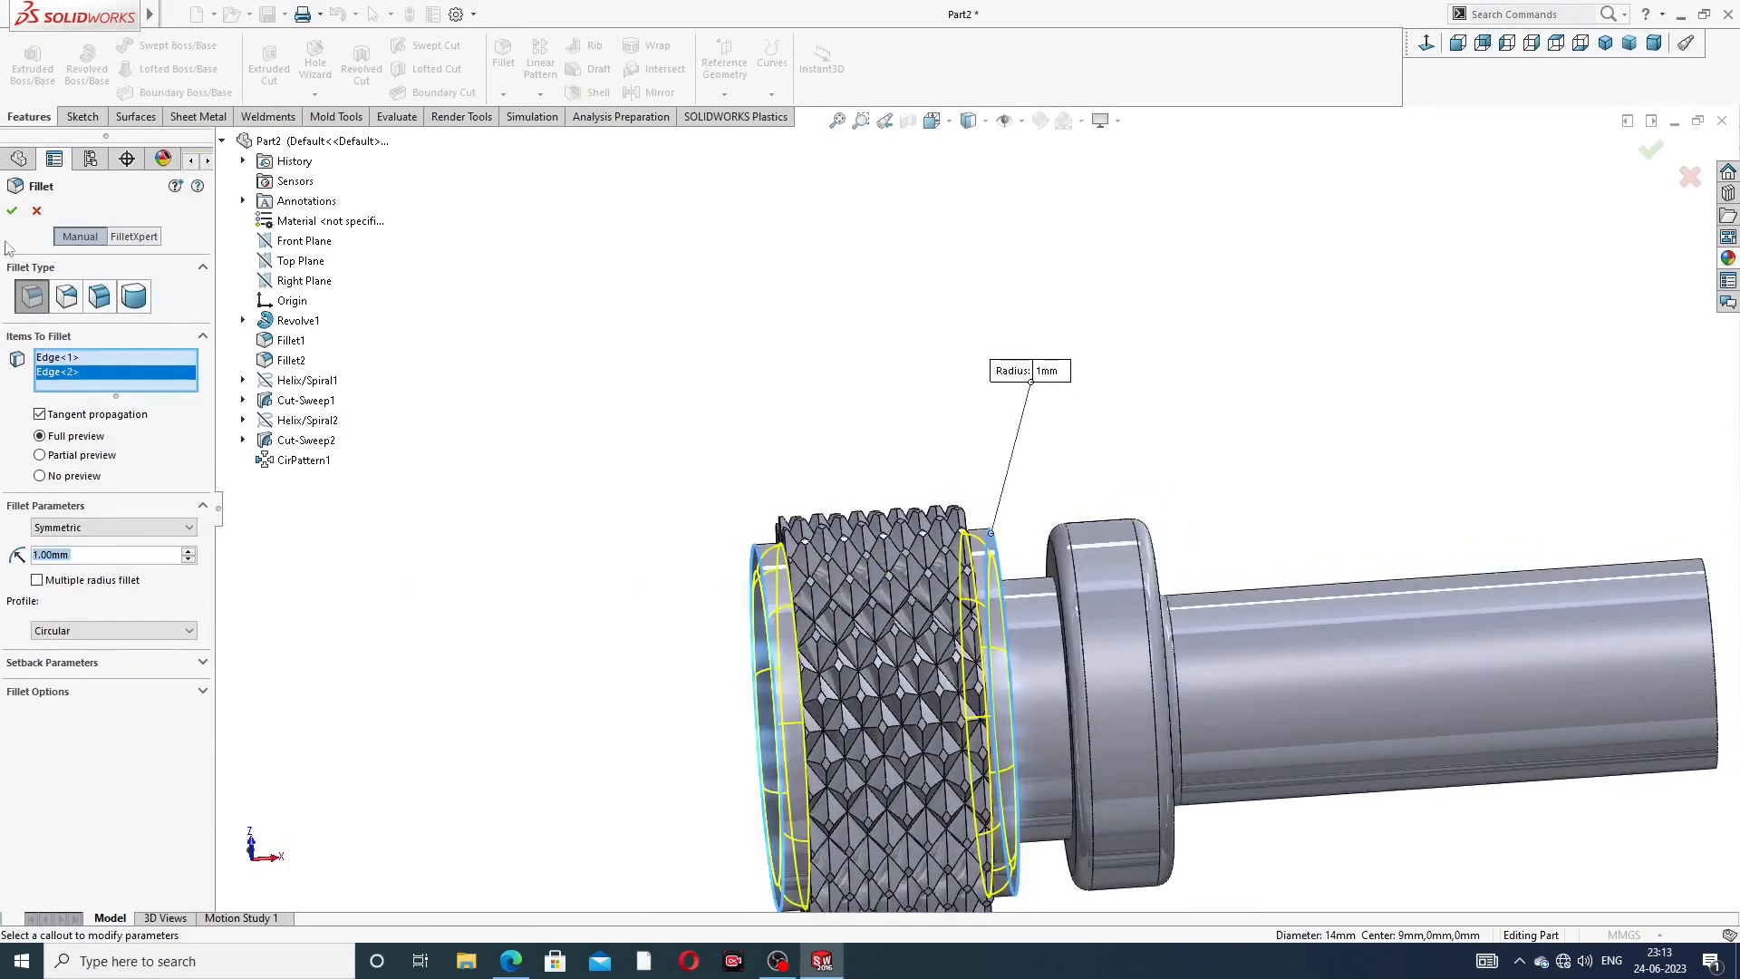
{"action": "left_click", "coordinate": [12, 213]}
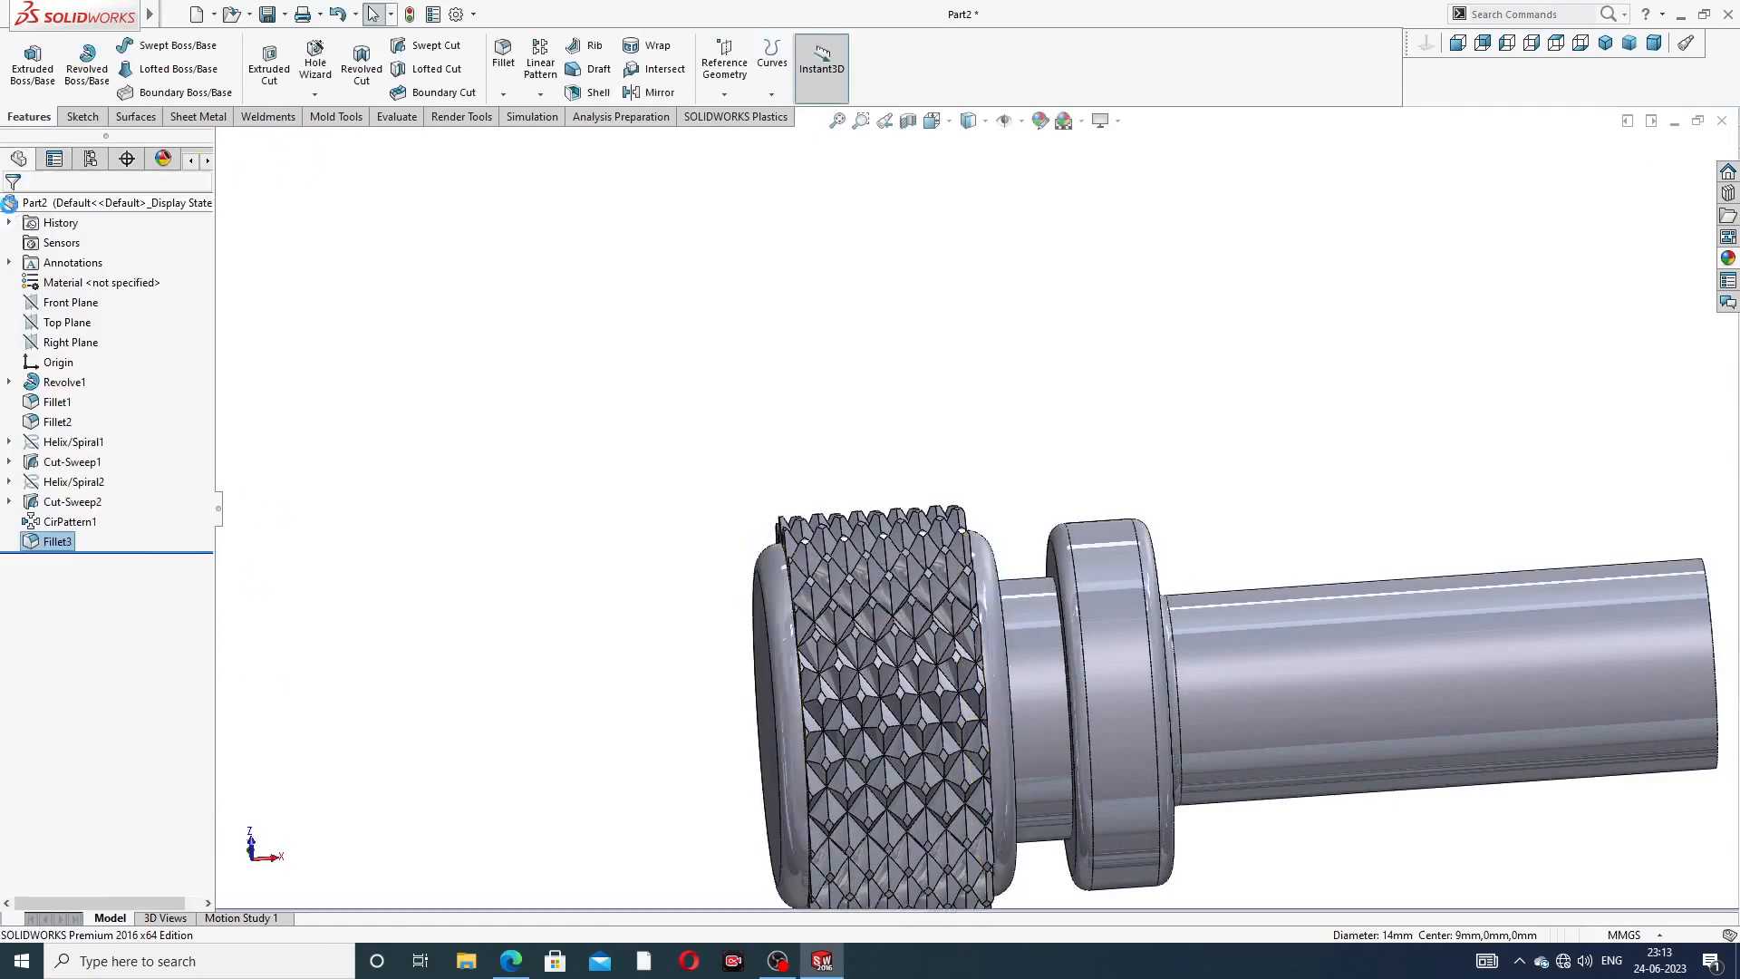
- Examine the head's rounded ends and the knurling teeth from the side, at an angle and end-on
{"action": "scroll", "coordinate": [1051, 349], "scroll_direction": "up", "scroll_amount": 2}
{"action": "middle_click_drag", "start_coordinate": [1064, 362], "coordinate": [1061, 239]}
{"action": "scroll", "coordinate": [991, 600], "scroll_direction": "down", "scroll_amount": 3}
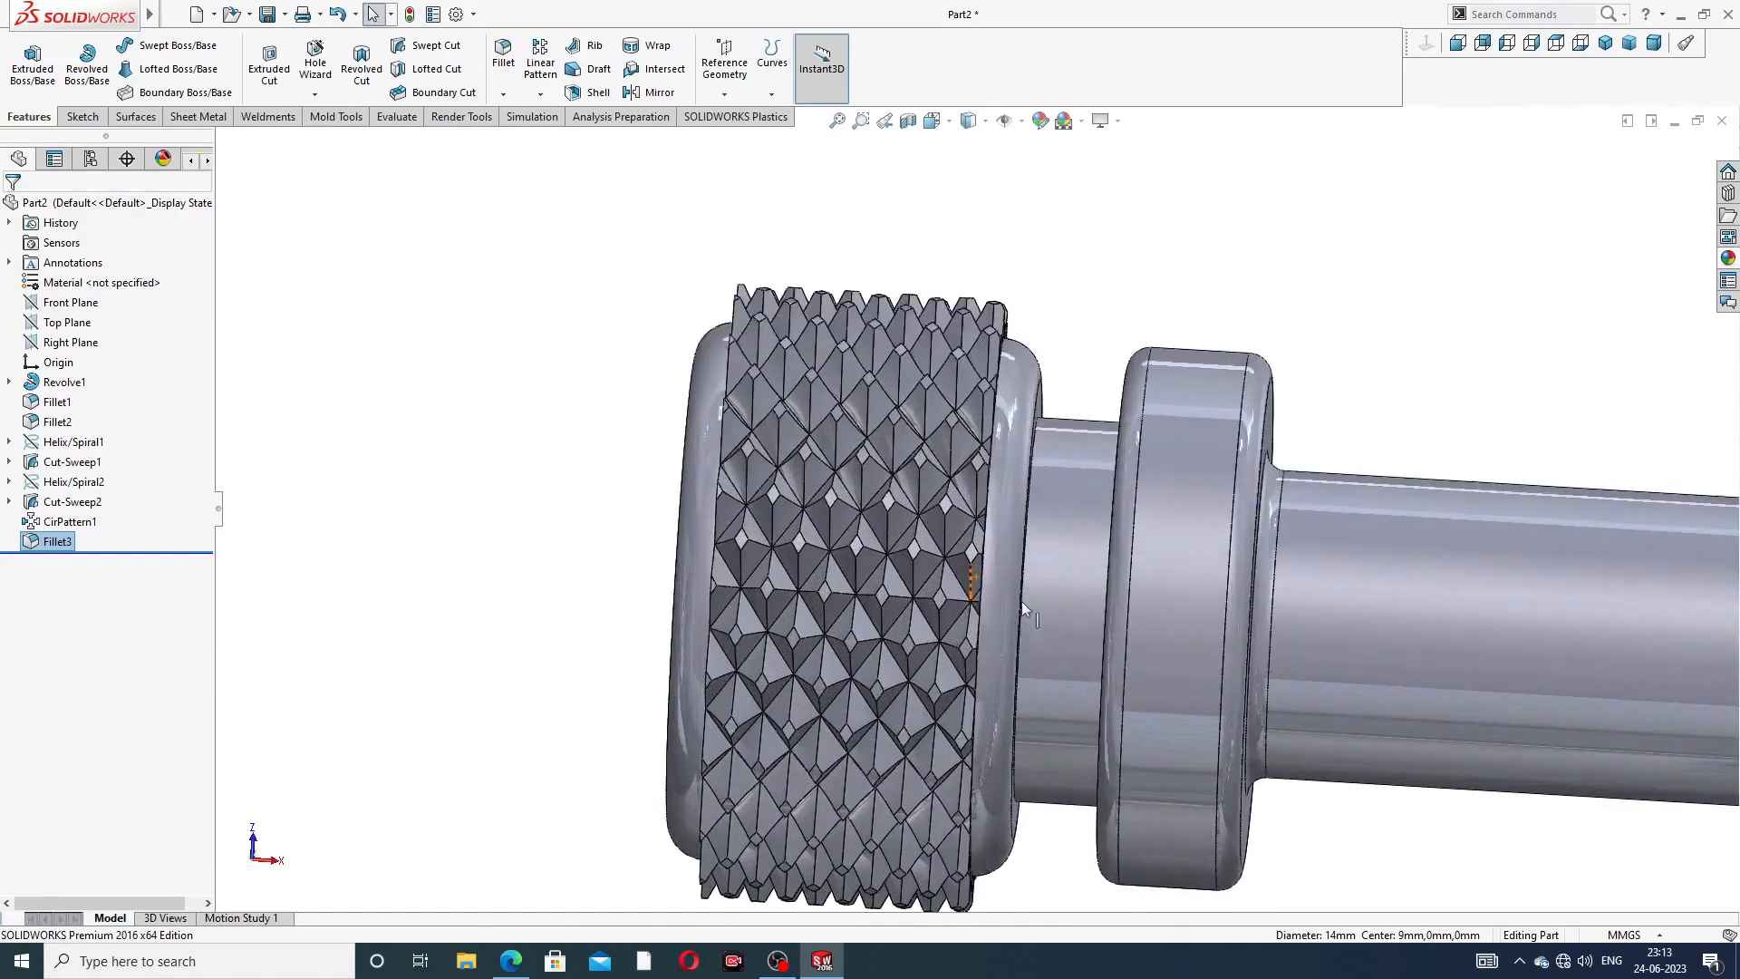
{"action": "scroll", "coordinate": [1062, 493], "scroll_direction": "down", "scroll_amount": 2}
{"action": "middle_click_drag", "start_coordinate": [1006, 438], "coordinate": [1140, 297]}
{"action": "scroll", "coordinate": [814, 422], "scroll_direction": "down", "scroll_amount": 2}
{"action": "scroll", "coordinate": [799, 439], "scroll_direction": "down", "scroll_amount": 2}
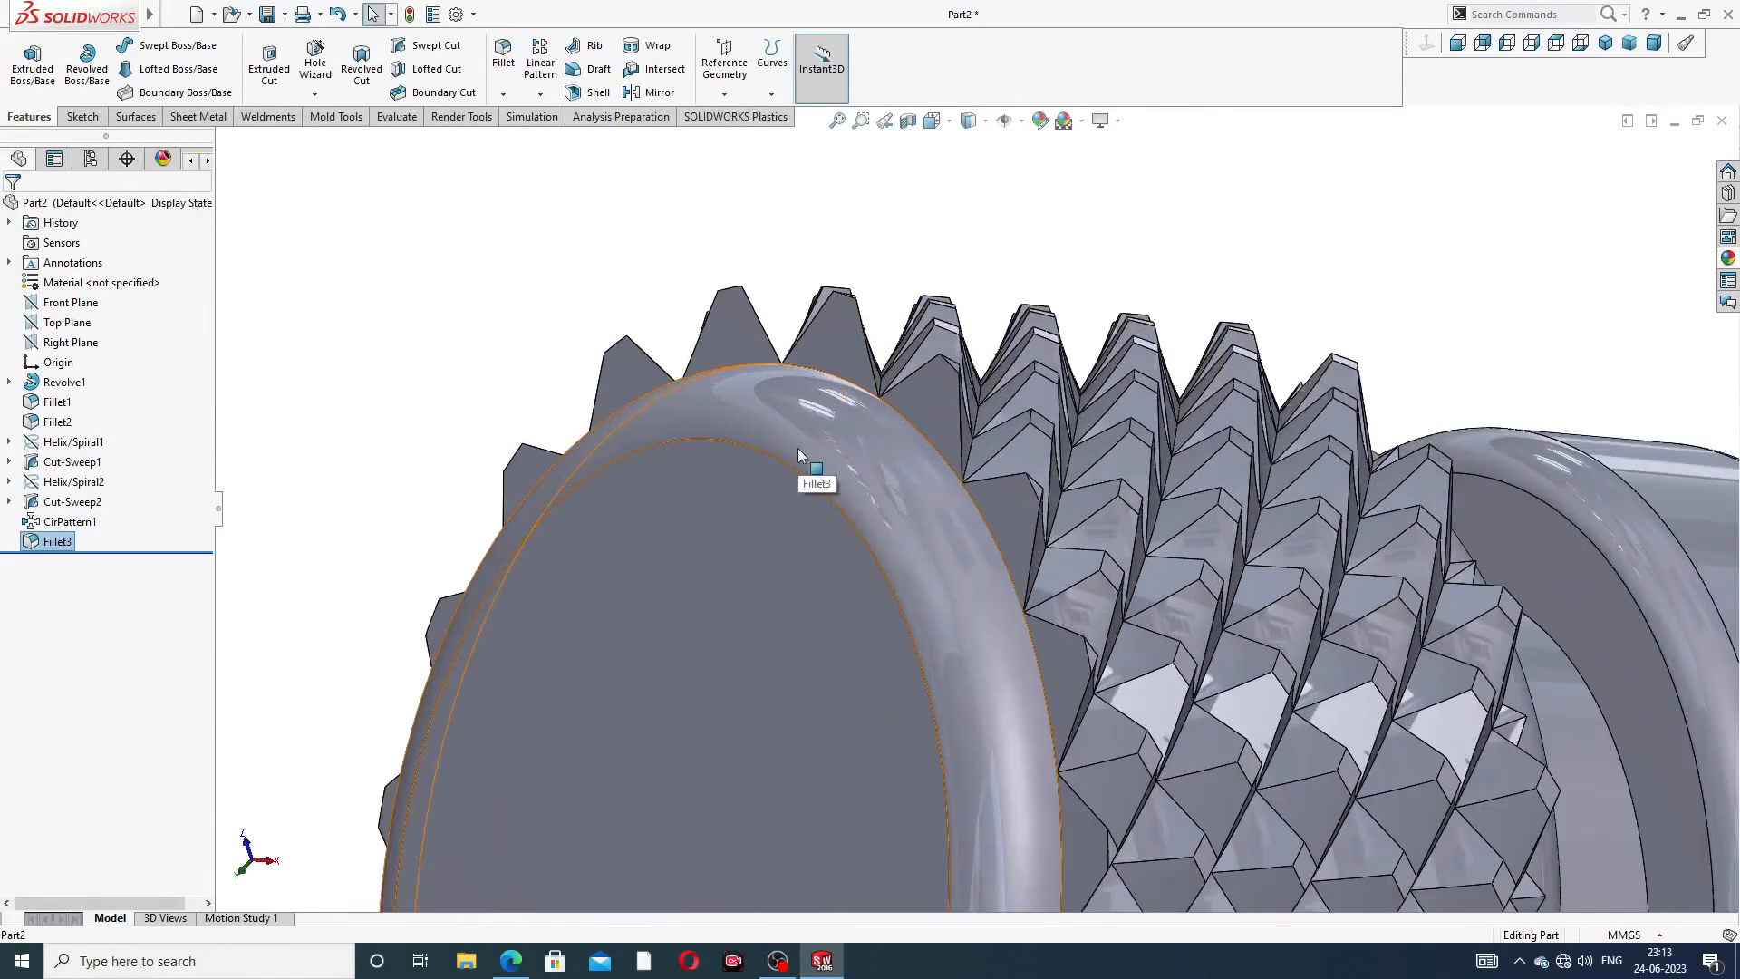
{"action": "scroll", "coordinate": [823, 346], "scroll_direction": "up", "scroll_amount": 3}
{"action": "middle_click_drag", "start_coordinate": [1096, 450], "coordinate": [1082, 511]}
{"action": "scroll", "coordinate": [973, 453], "scroll_direction": "down", "scroll_amount": 2}
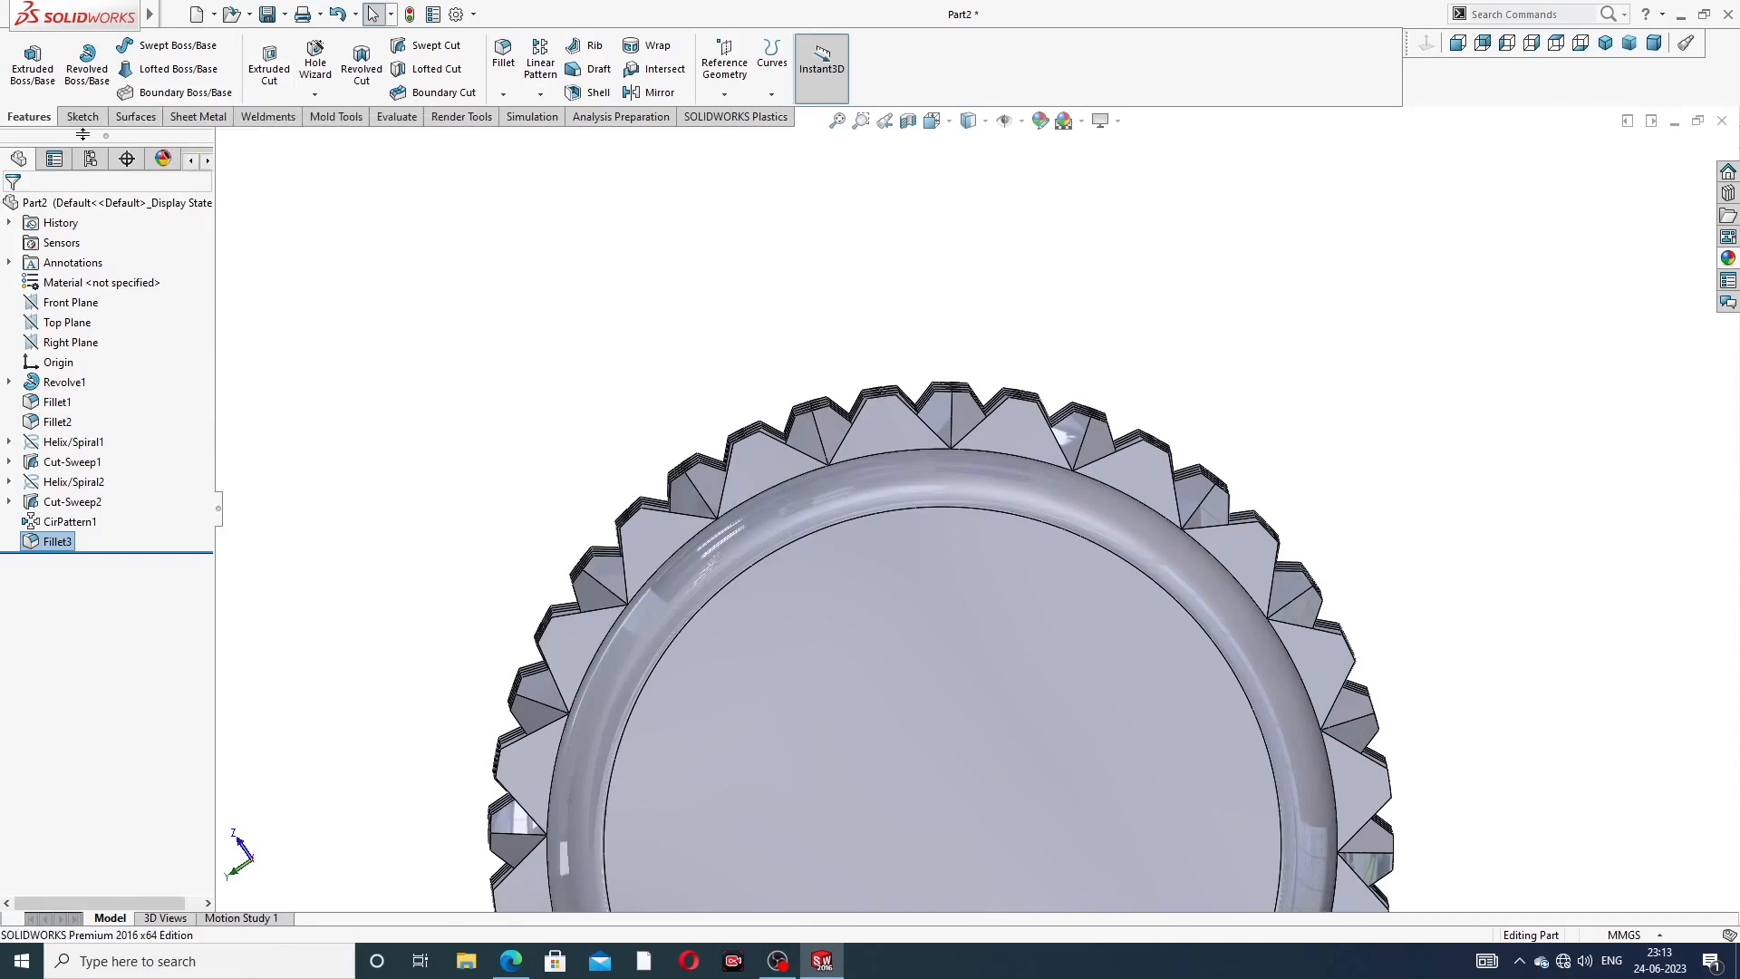
- Start a sketch on the head's flat end face and draw a circle of about 0.63 mm radius centred on the origin
{"action": "left_click", "coordinate": [996, 607]}
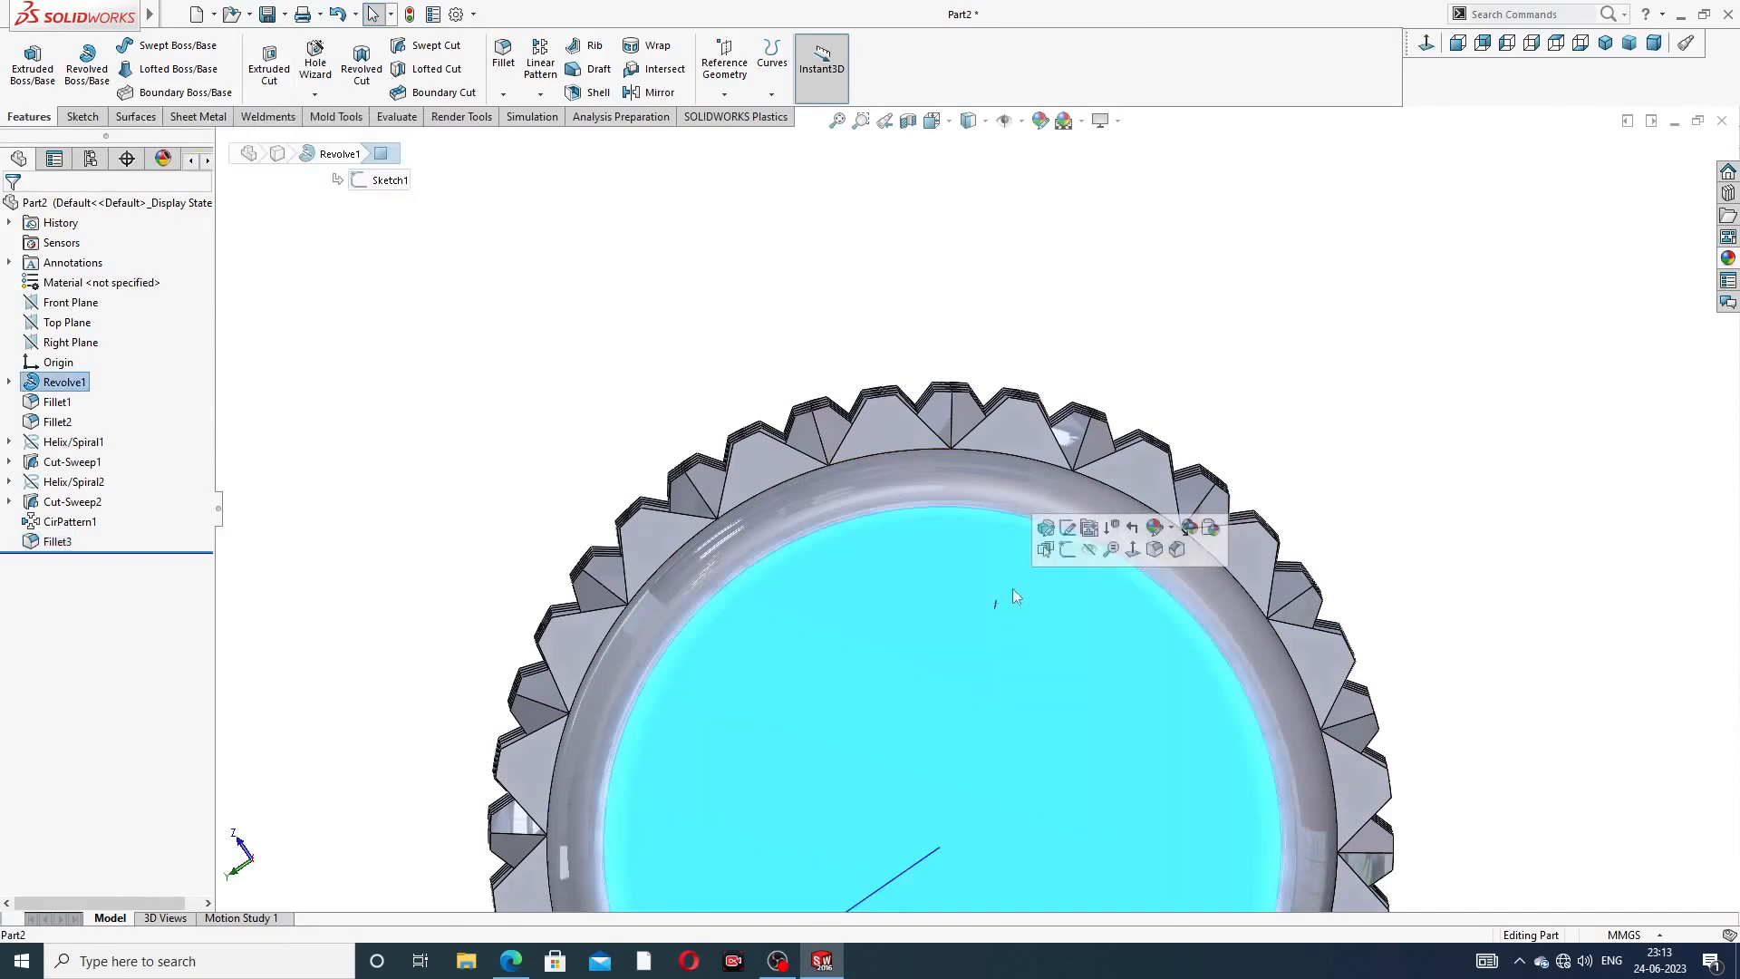
{"action": "left_click", "coordinate": [1068, 550]}
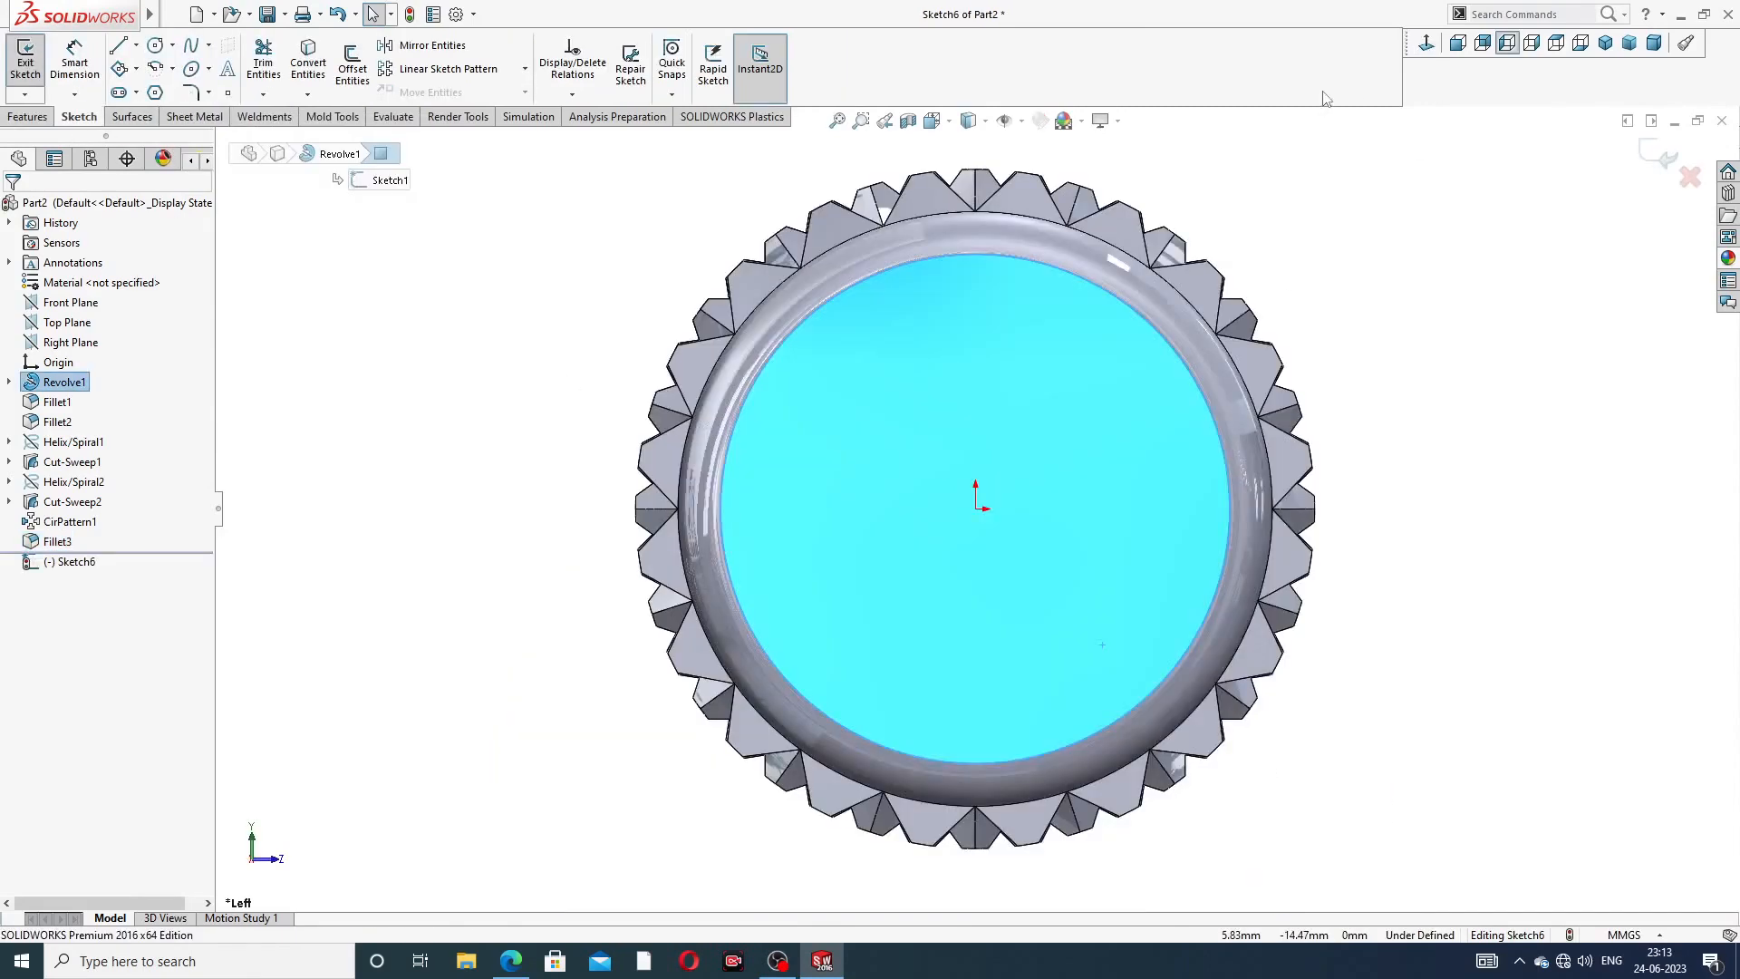
{"action": "left_click", "coordinate": [155, 46]}
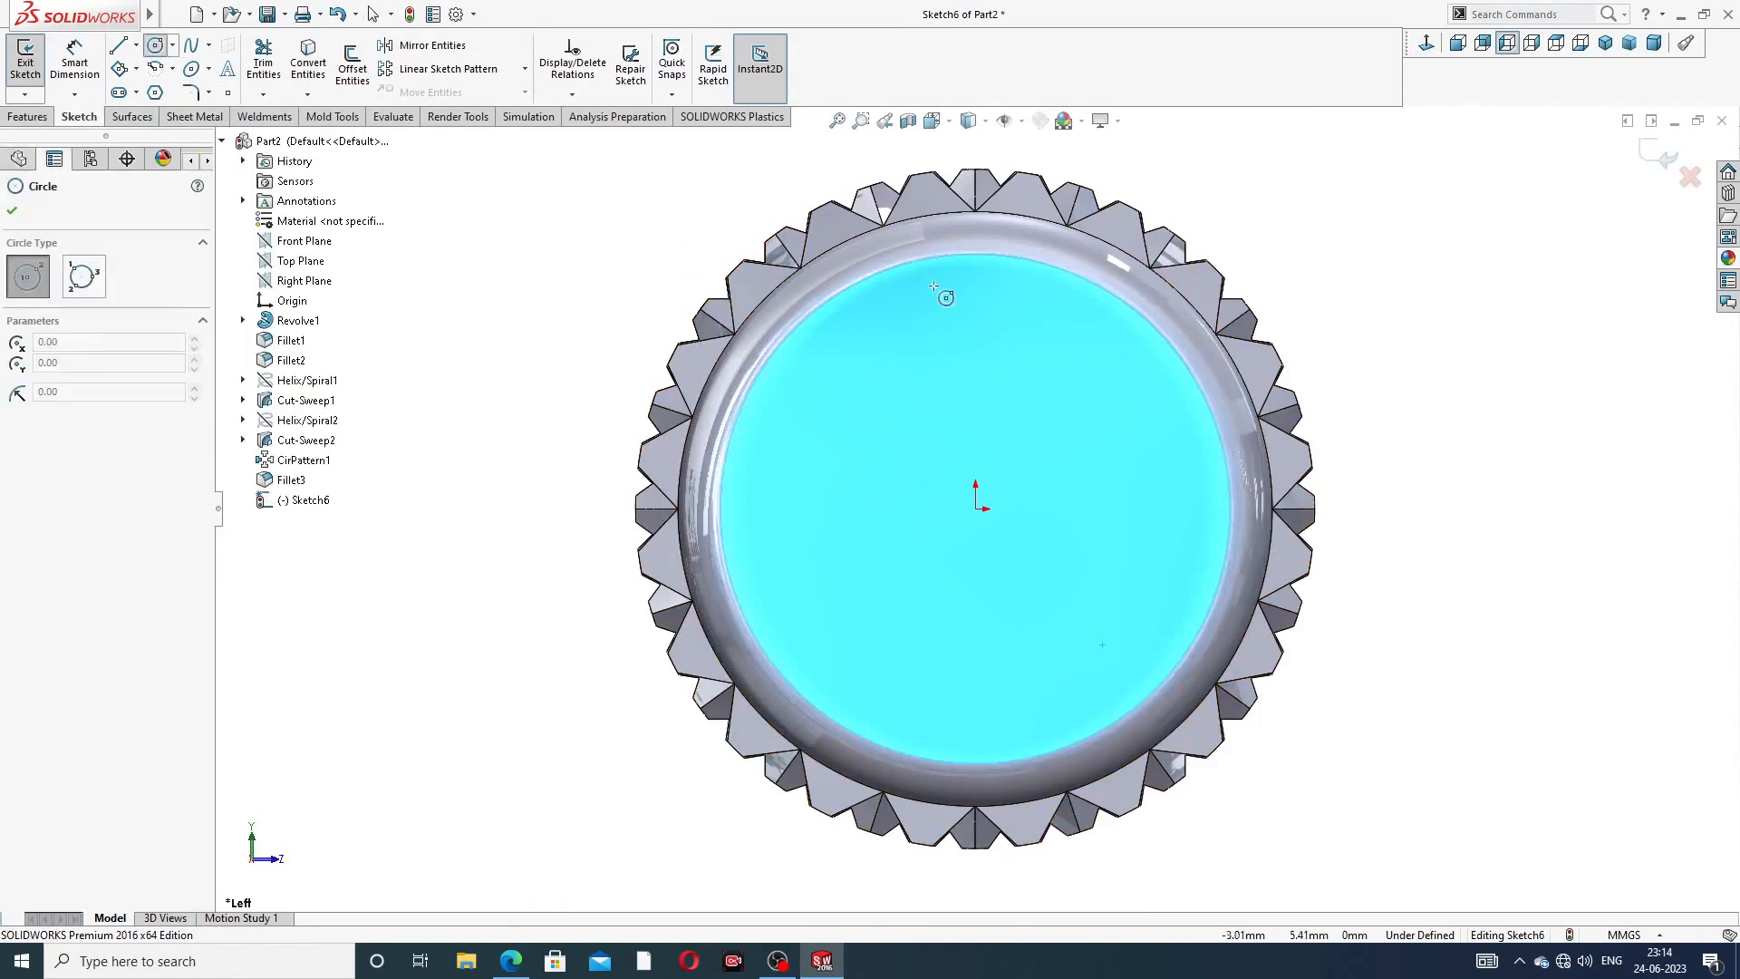
{"action": "left_click_drag", "start_coordinate": [975, 508], "coordinate": [1003, 509]}
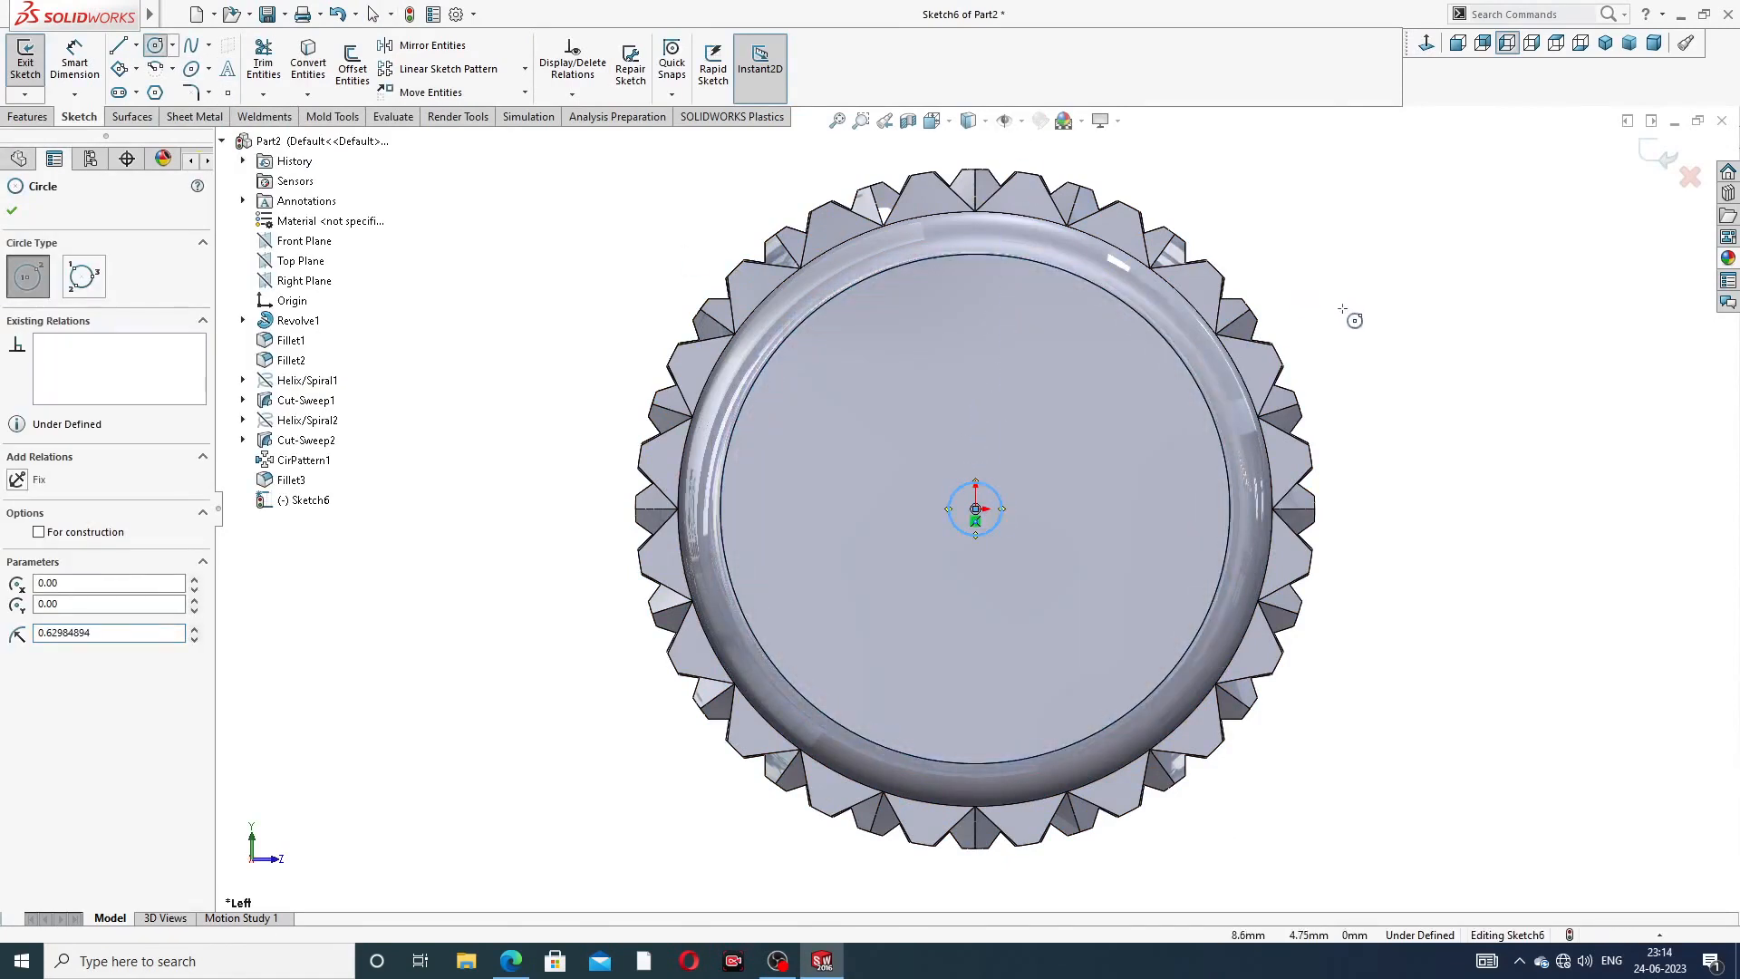
- Draw a second circle of about 0.48 mm radius centred on the origin, inside the existing one
{"action": "left_click_drag", "start_coordinate": [975, 509], "coordinate": [996, 508]}
{"action": "right_click", "coordinate": [1328, 237]}
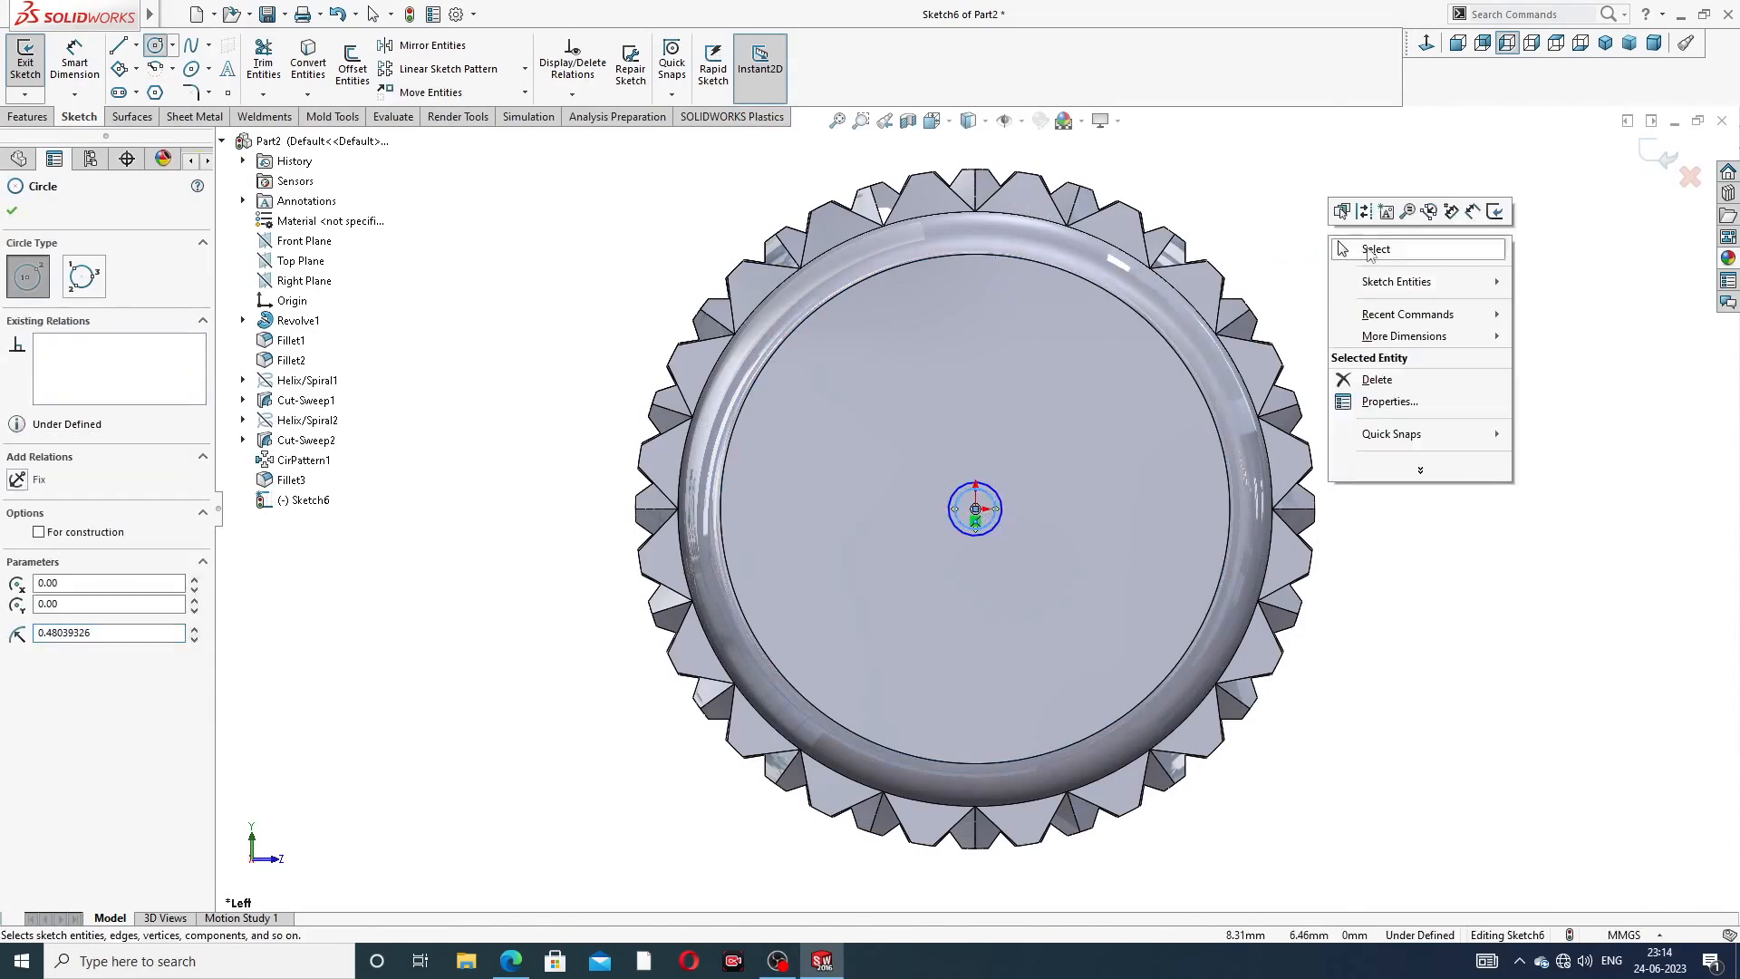
{"action": "left_click", "coordinate": [1375, 249]}
{"action": "scroll", "coordinate": [1021, 469], "scroll_direction": "down", "scroll_amount": 3}
{"action": "scroll", "coordinate": [986, 485], "scroll_direction": "up", "scroll_amount": 3}
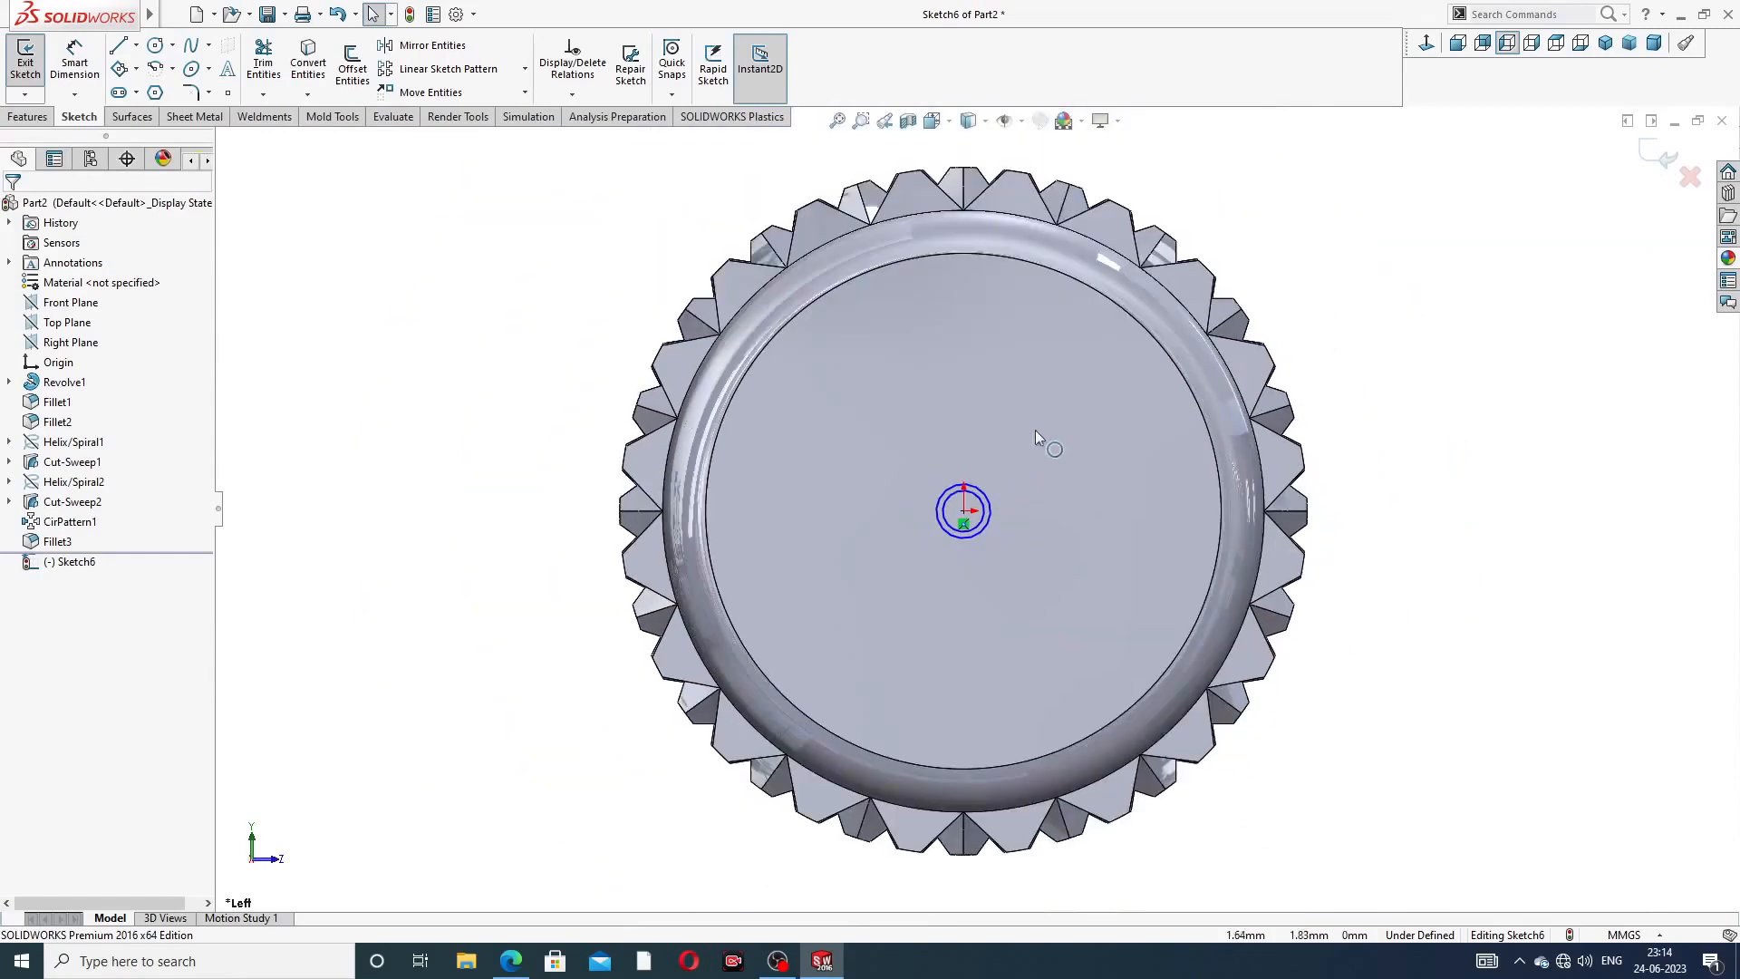
- Enlarge both concentric circles into the knurling zone, with radii of about 7.75 mm and 7.5 mm
{"action": "left_click", "coordinate": [975, 486]}
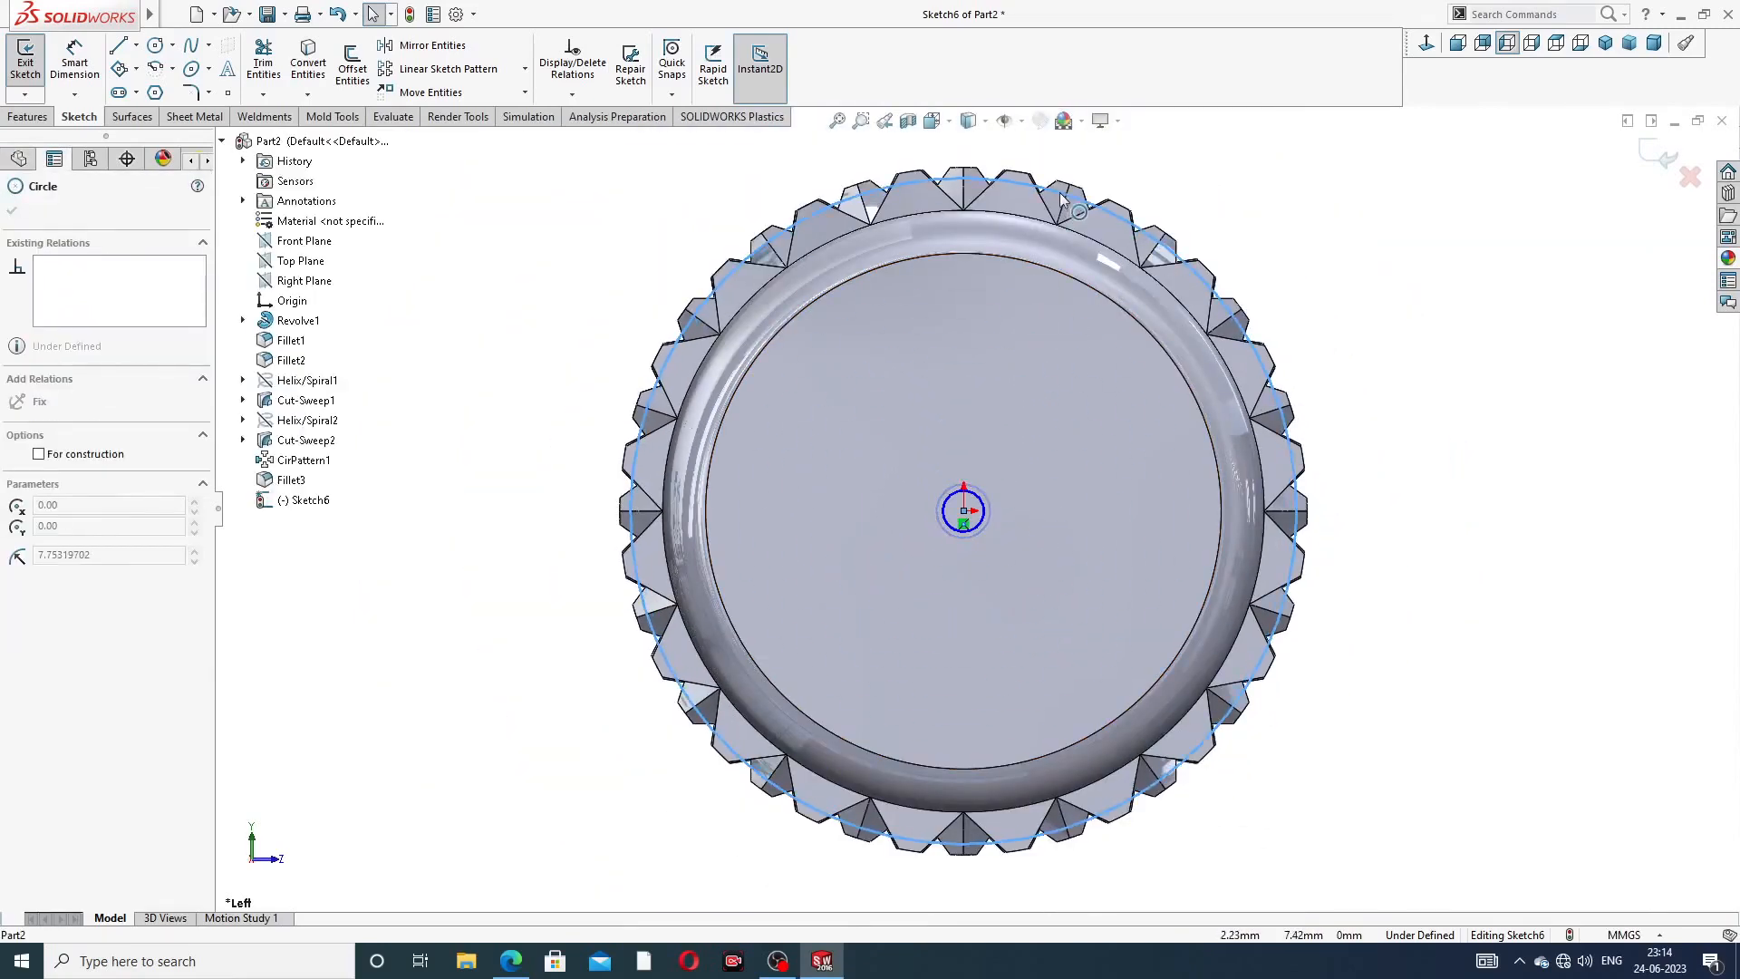
{"action": "left_click_drag", "start_coordinate": [1060, 194], "coordinate": [1060, 194]}
{"action": "left_click_drag", "start_coordinate": [975, 508], "coordinate": [1067, 212]}
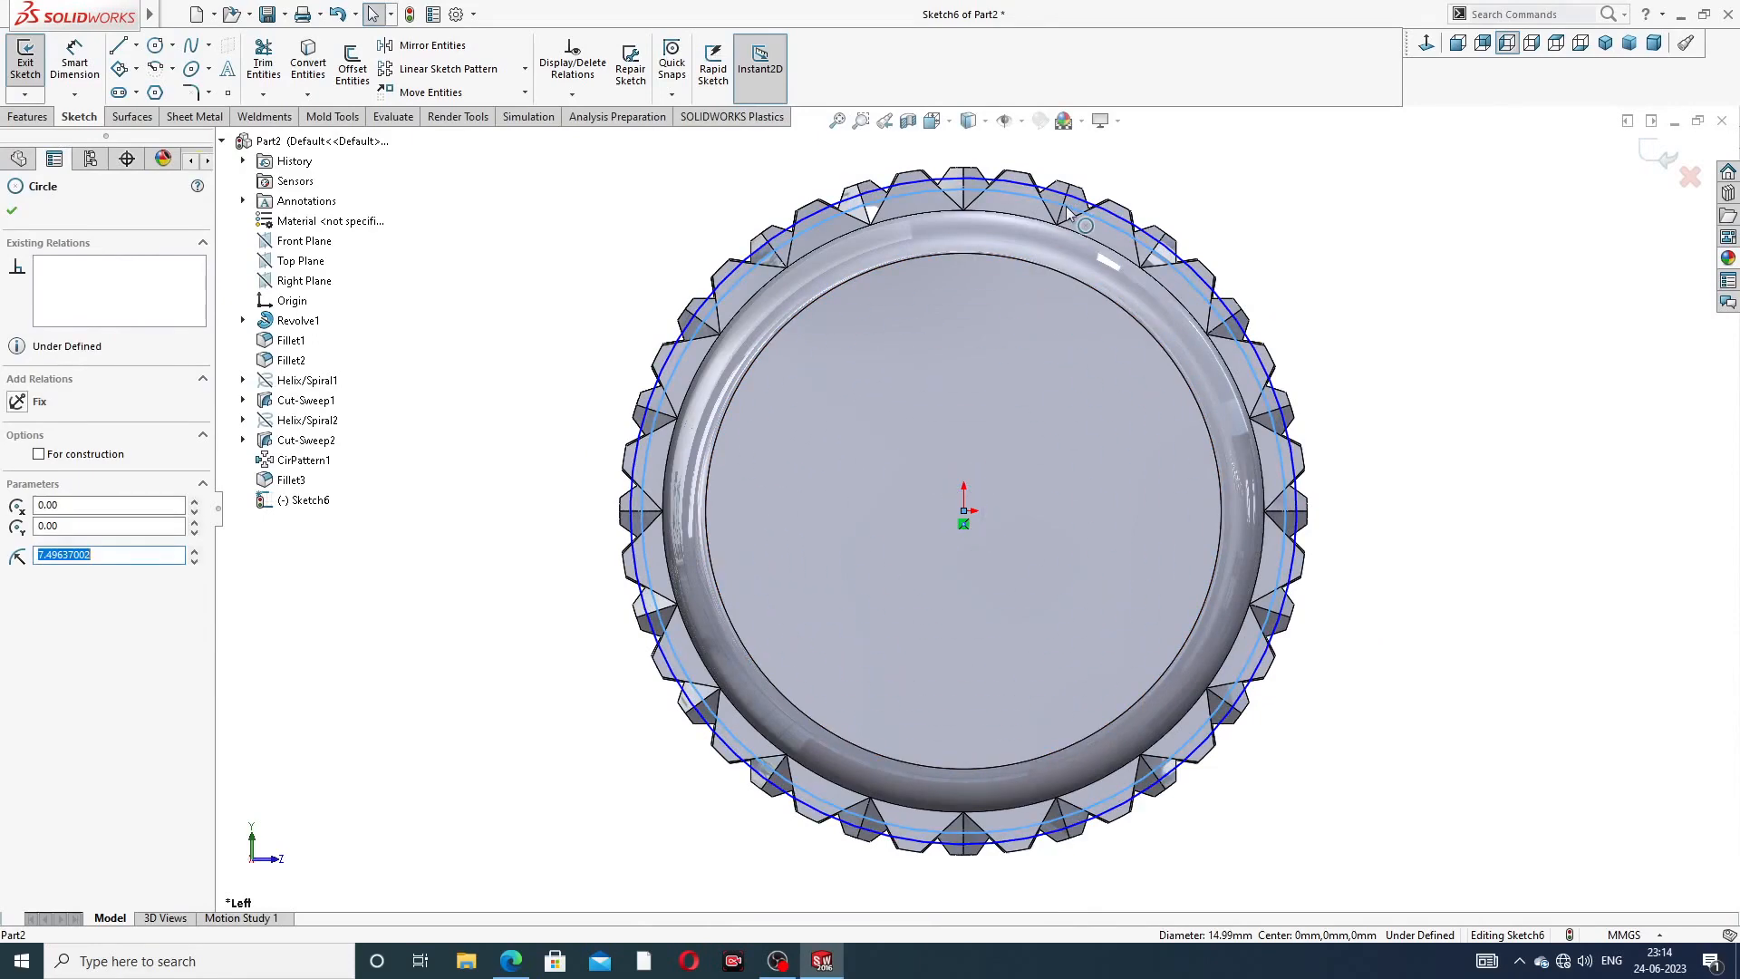
{"action": "key", "text": "Escape"}
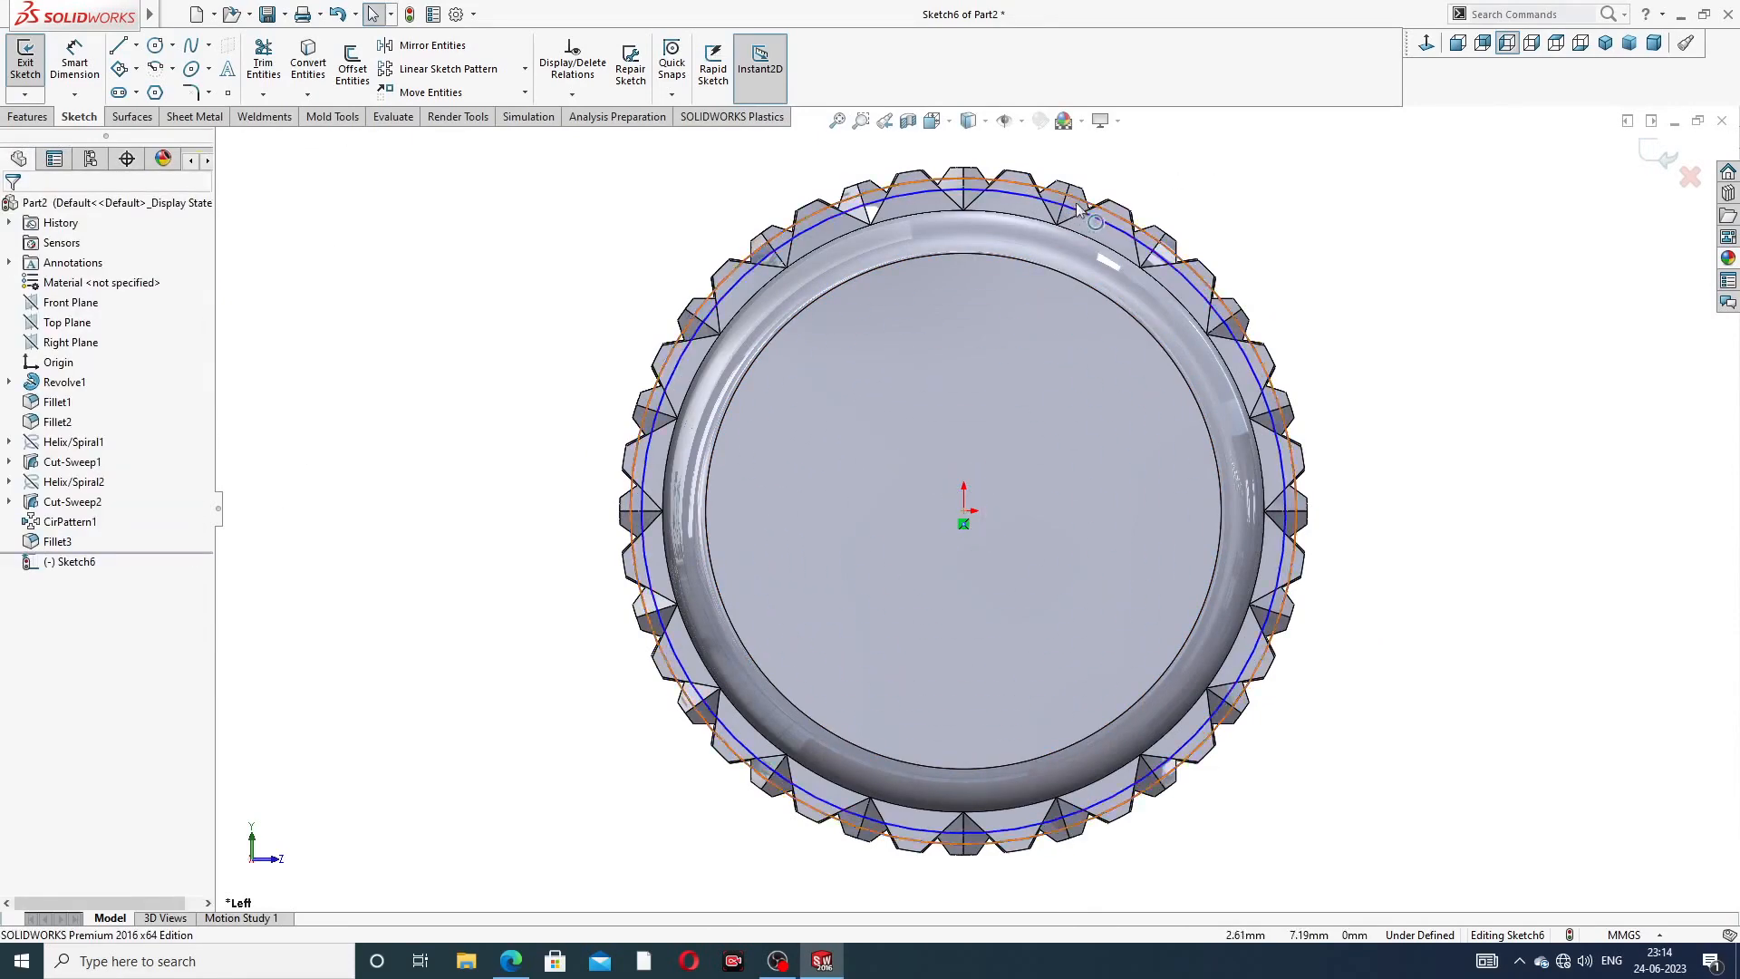
{"action": "scroll", "coordinate": [1078, 211], "scroll_direction": "down", "scroll_amount": 3}
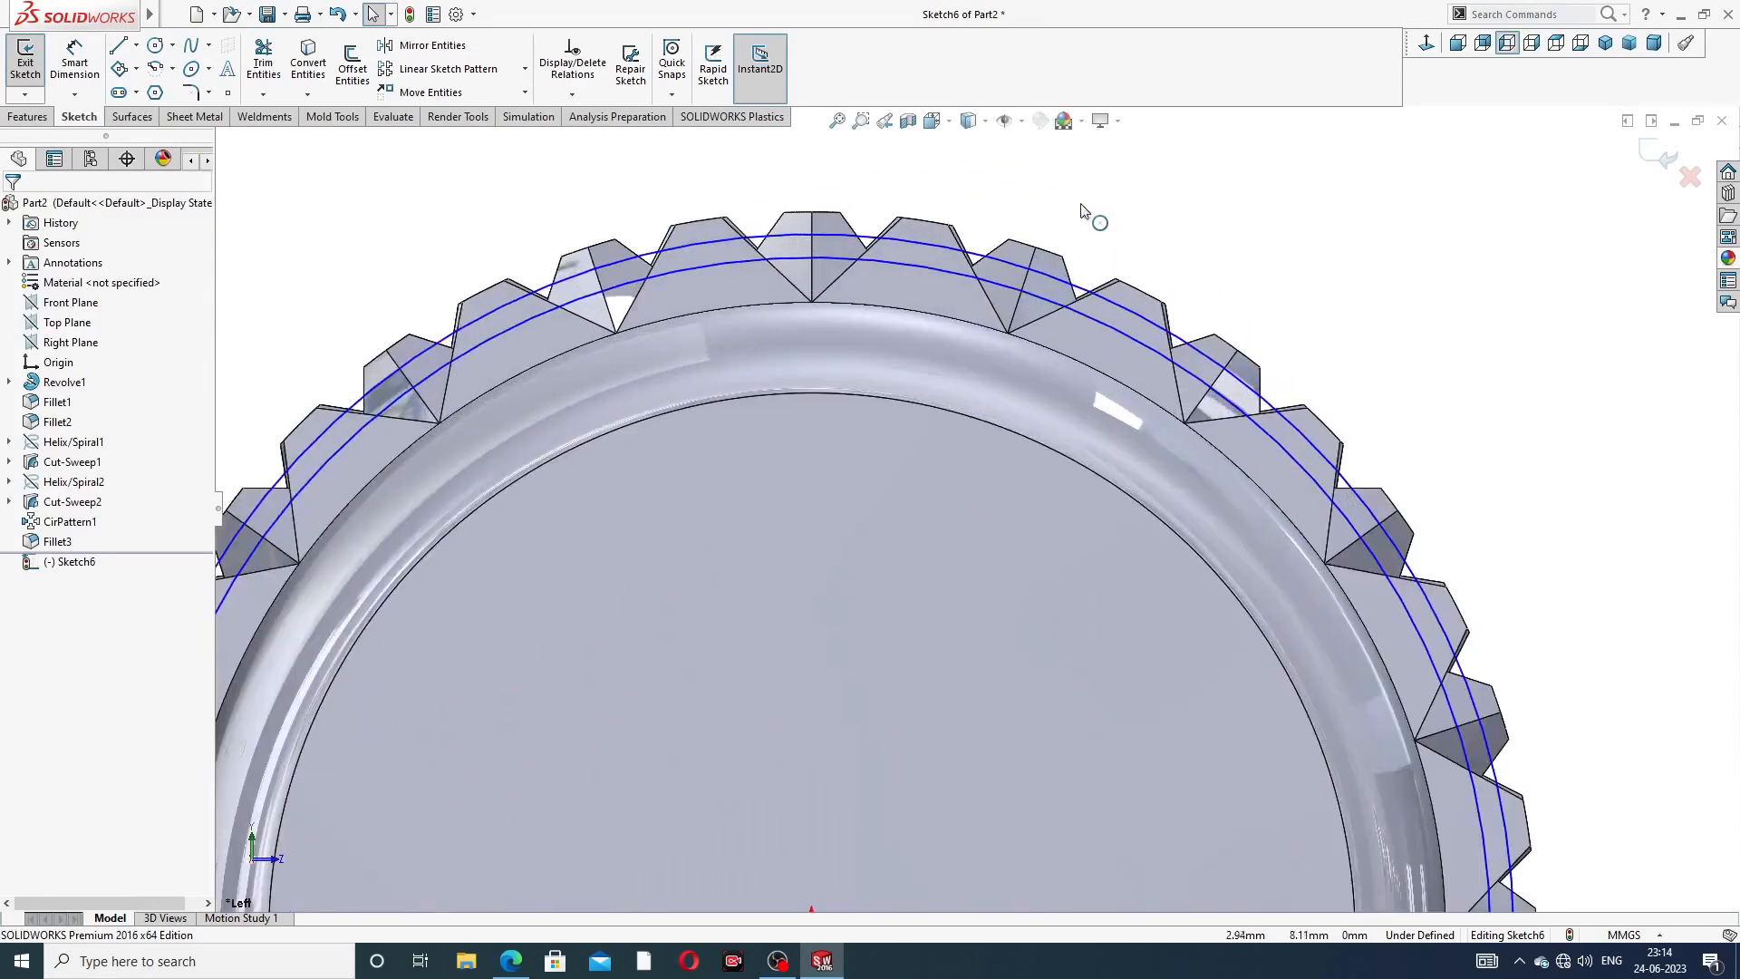
- Dimension the outer circle's diameter at 15.5 mm
{"action": "left_click", "coordinate": [71, 65]}
{"action": "left_click", "coordinate": [1123, 306]}
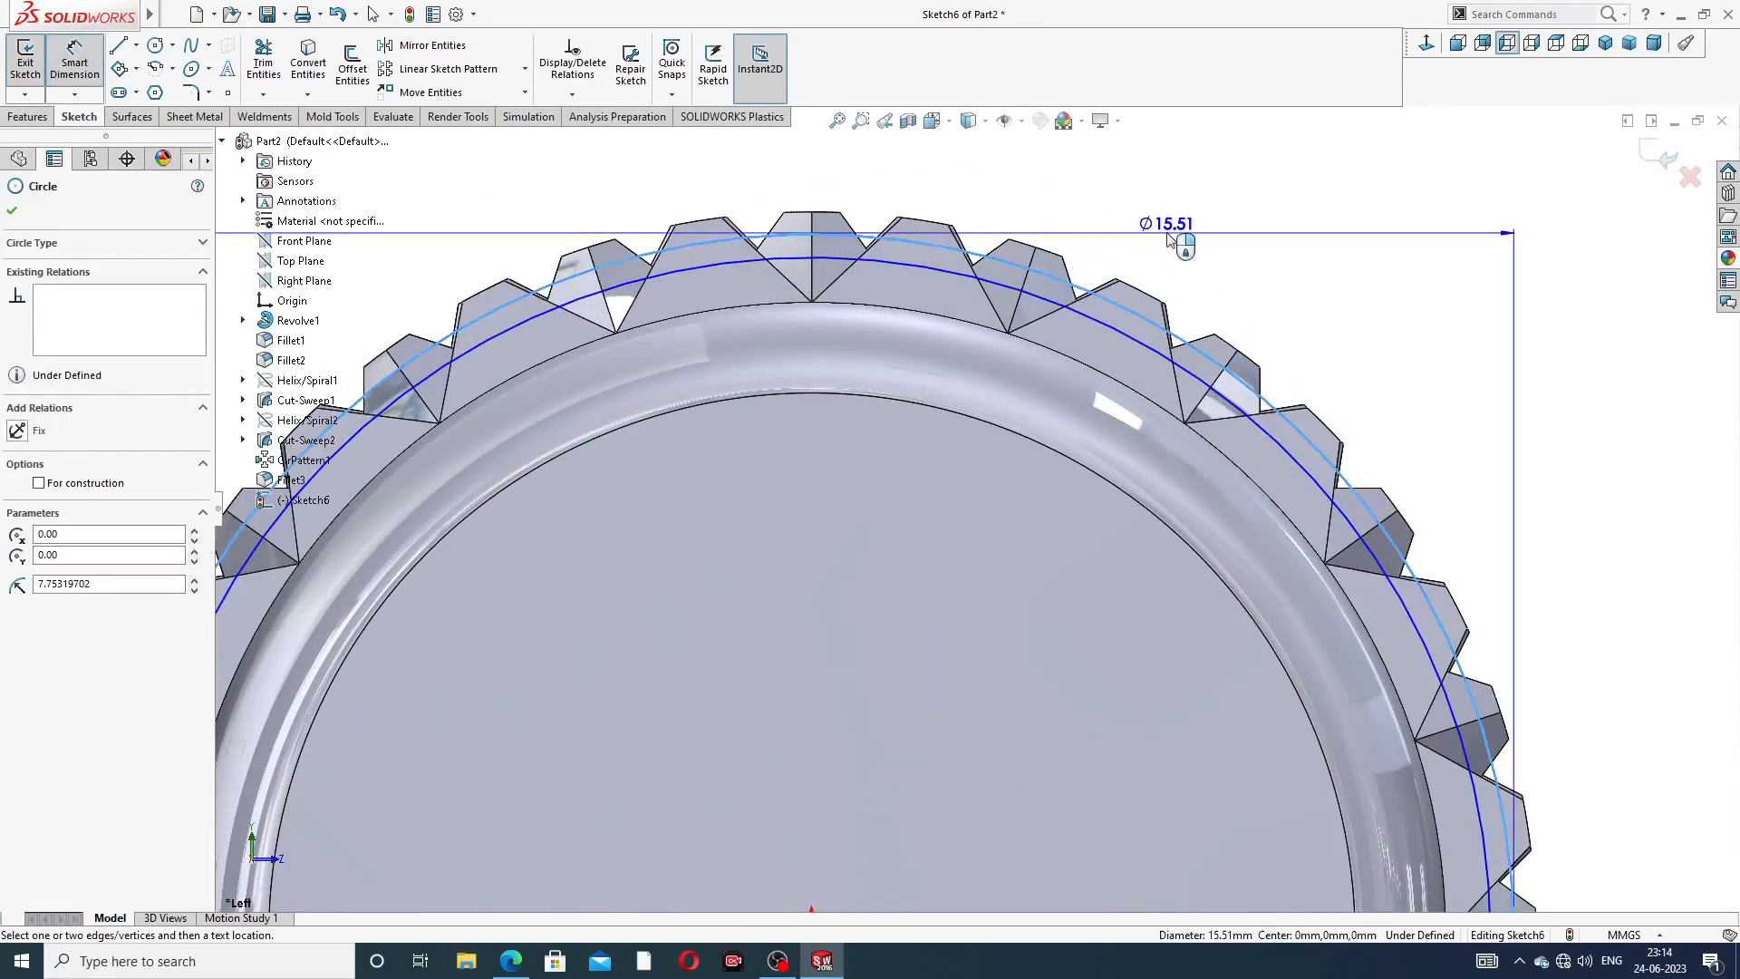
{"action": "key", "text": "z"}
{"action": "key", "text": "z"}
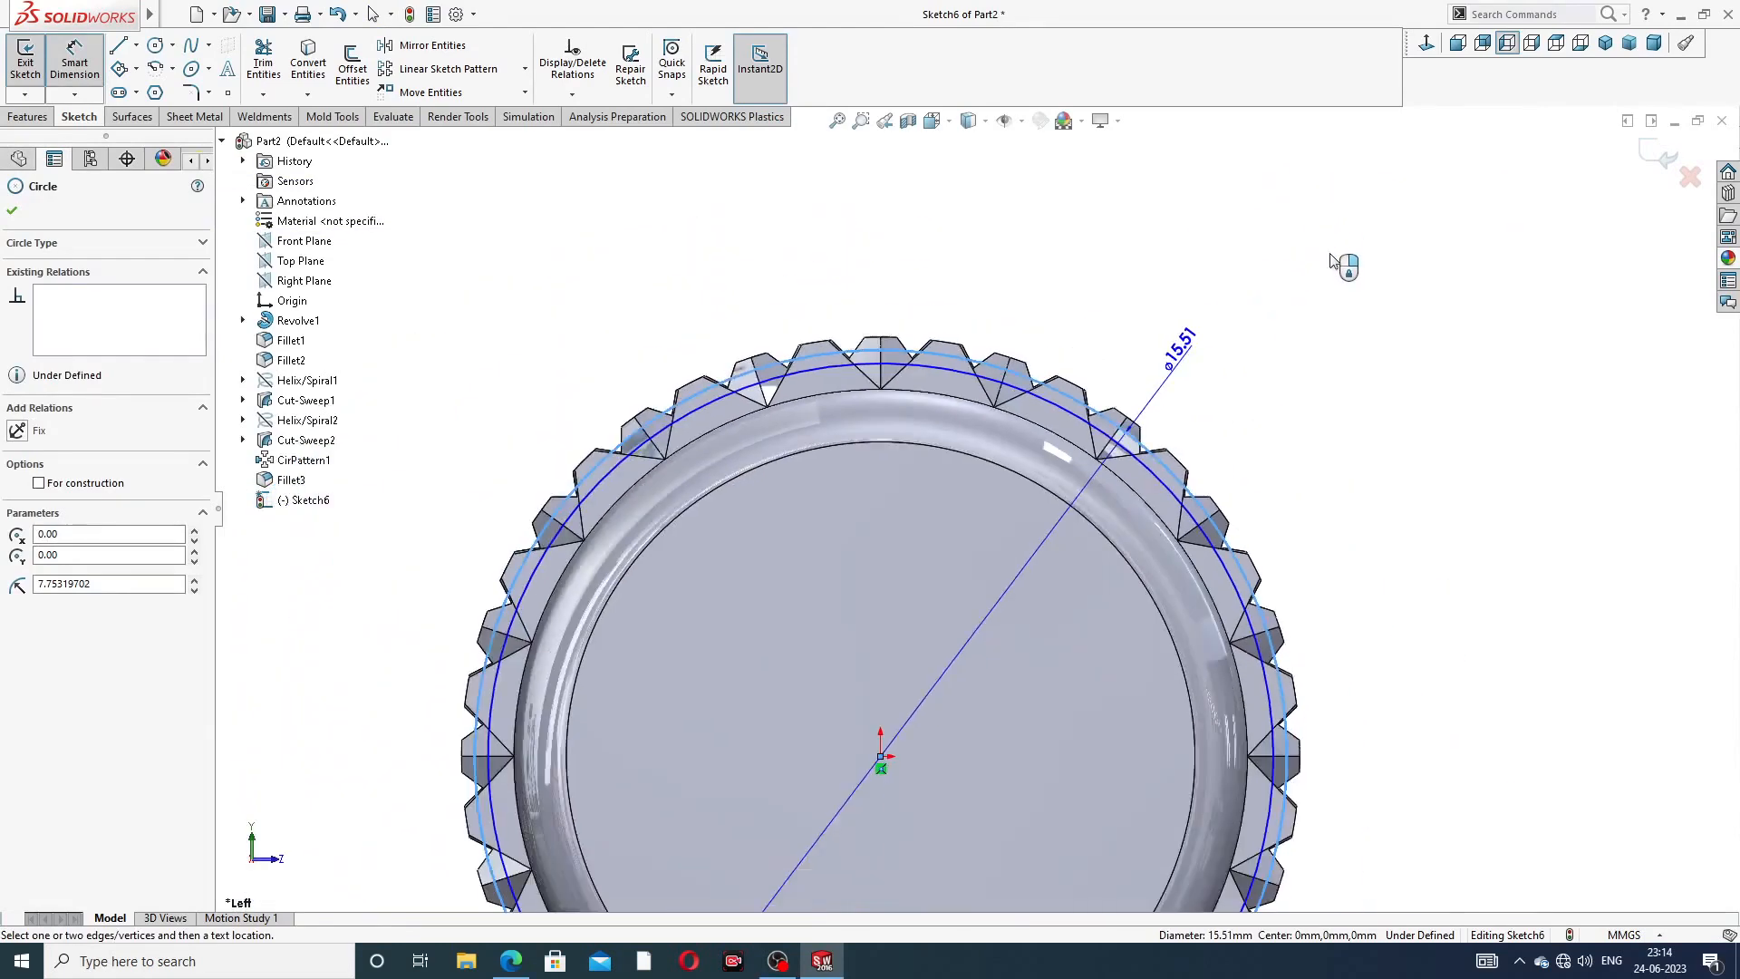
{"action": "left_click", "coordinate": [1341, 307]}
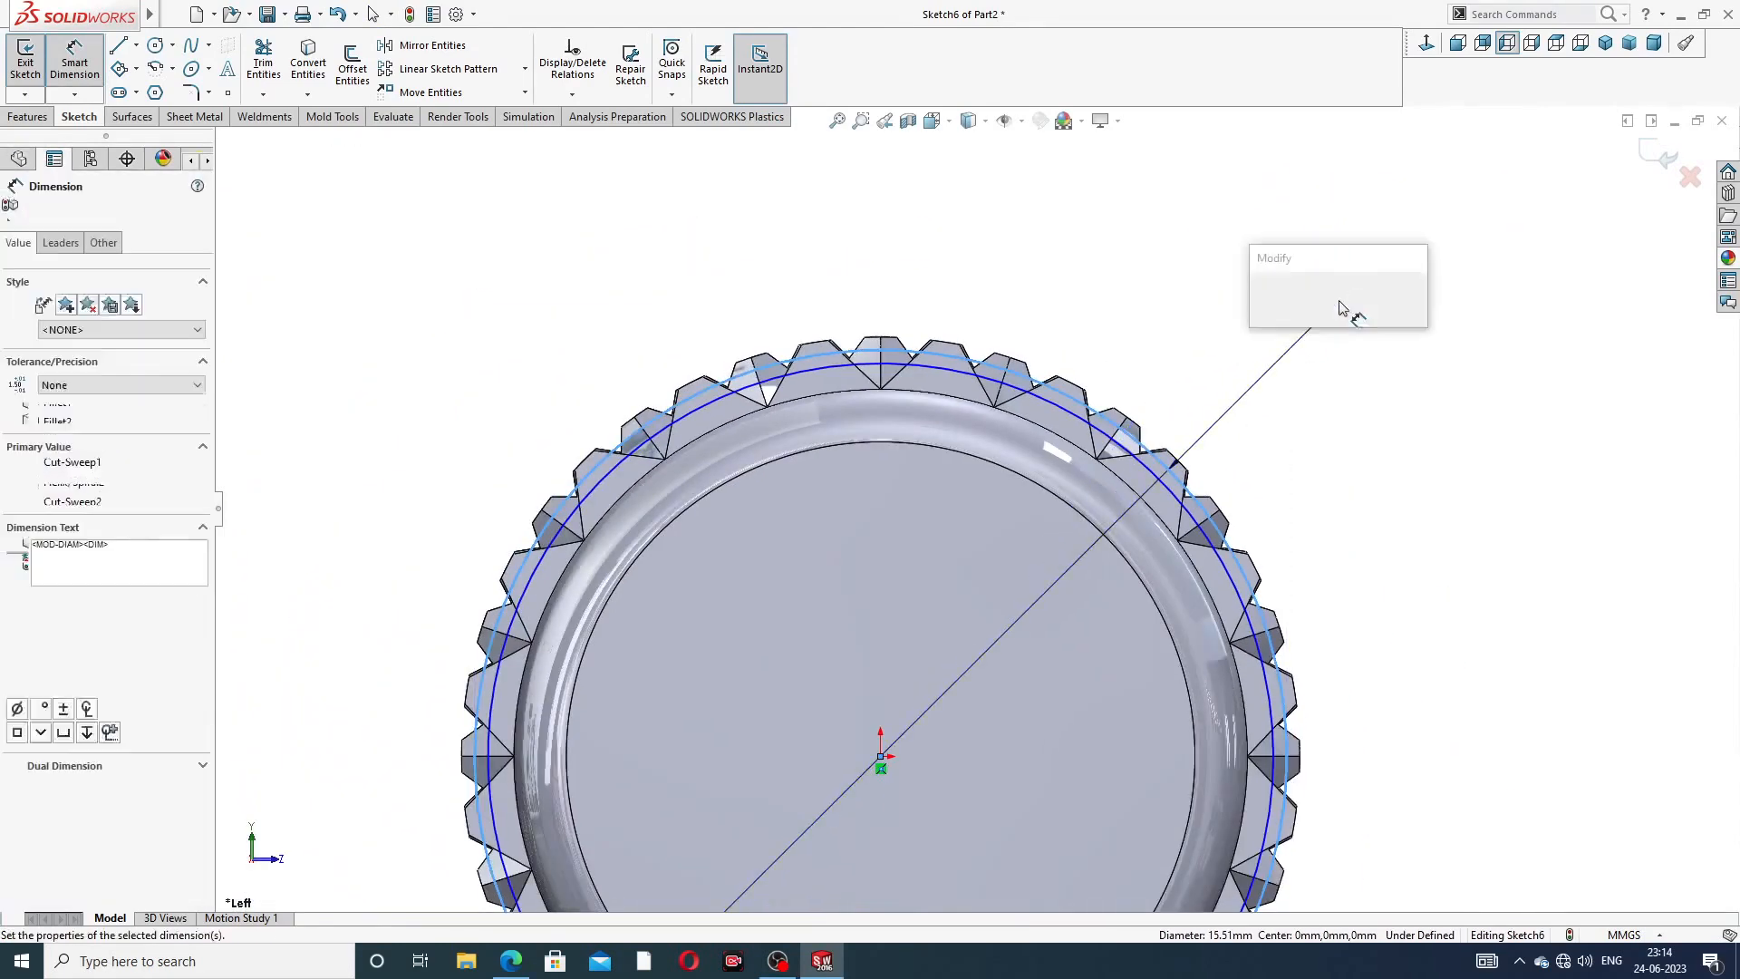
{"action": "type", "text": "15.5"}
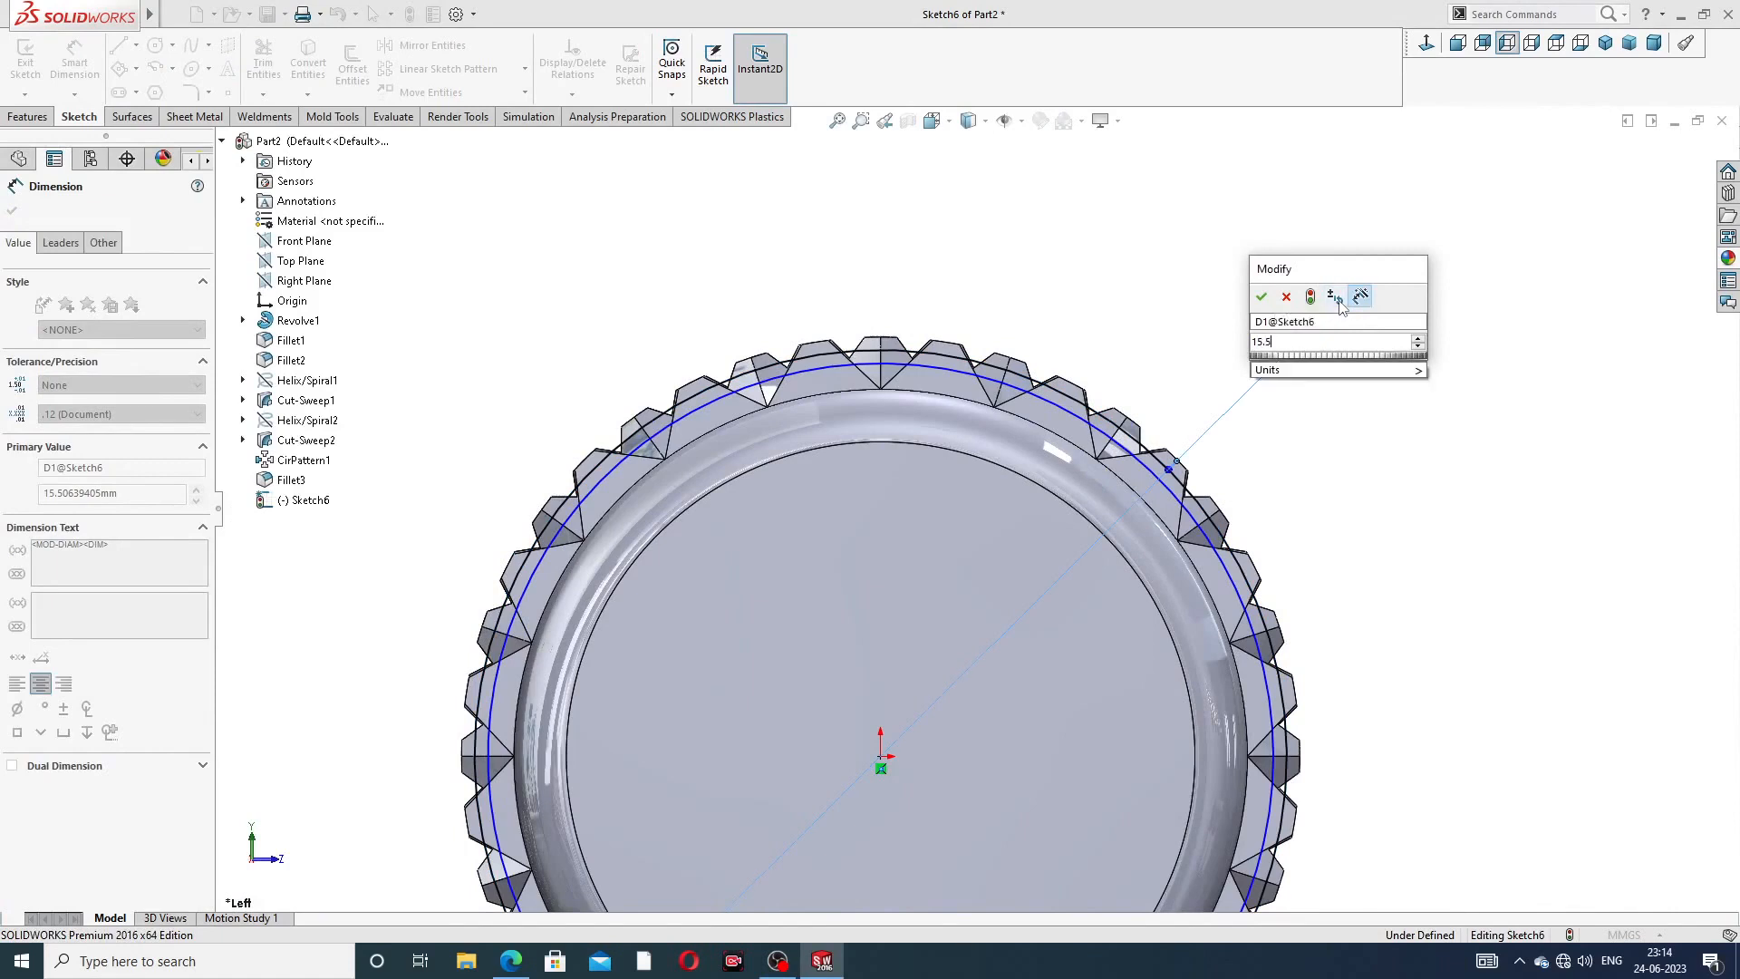
{"action": "key", "text": "Return"}
{"action": "left_click", "coordinate": [1214, 303]}
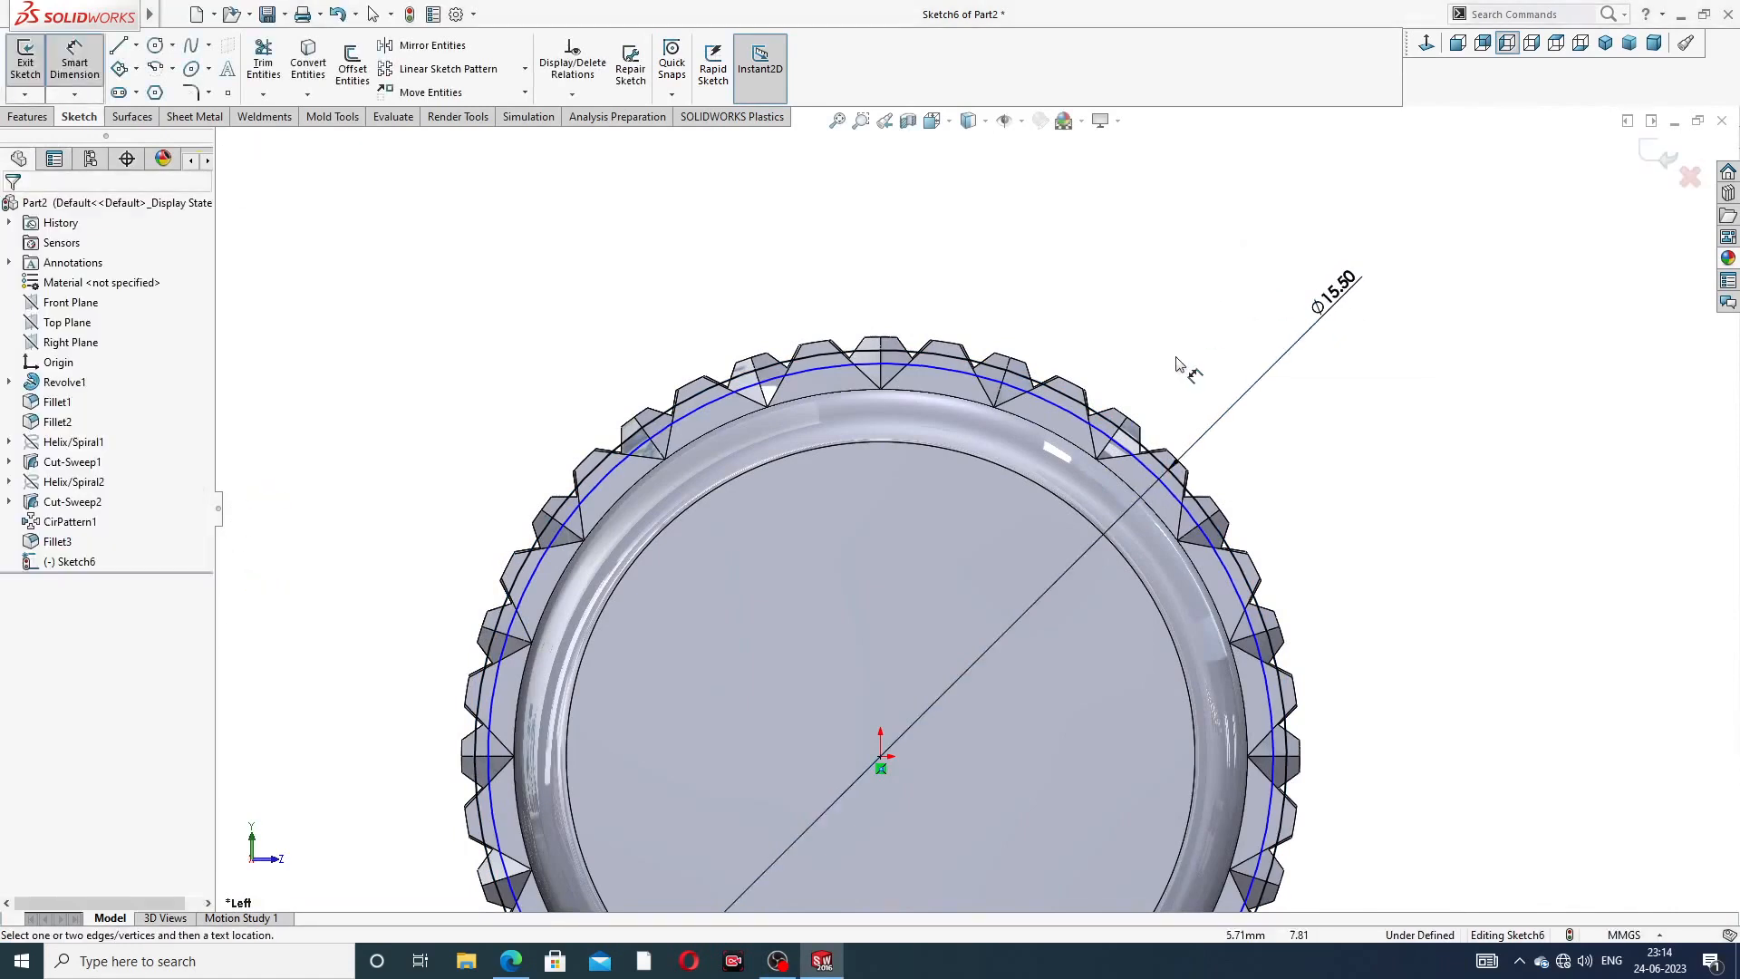
- Dimension the inner circle's diameter at 15.2 mm
{"action": "left_click", "coordinate": [1108, 439]}
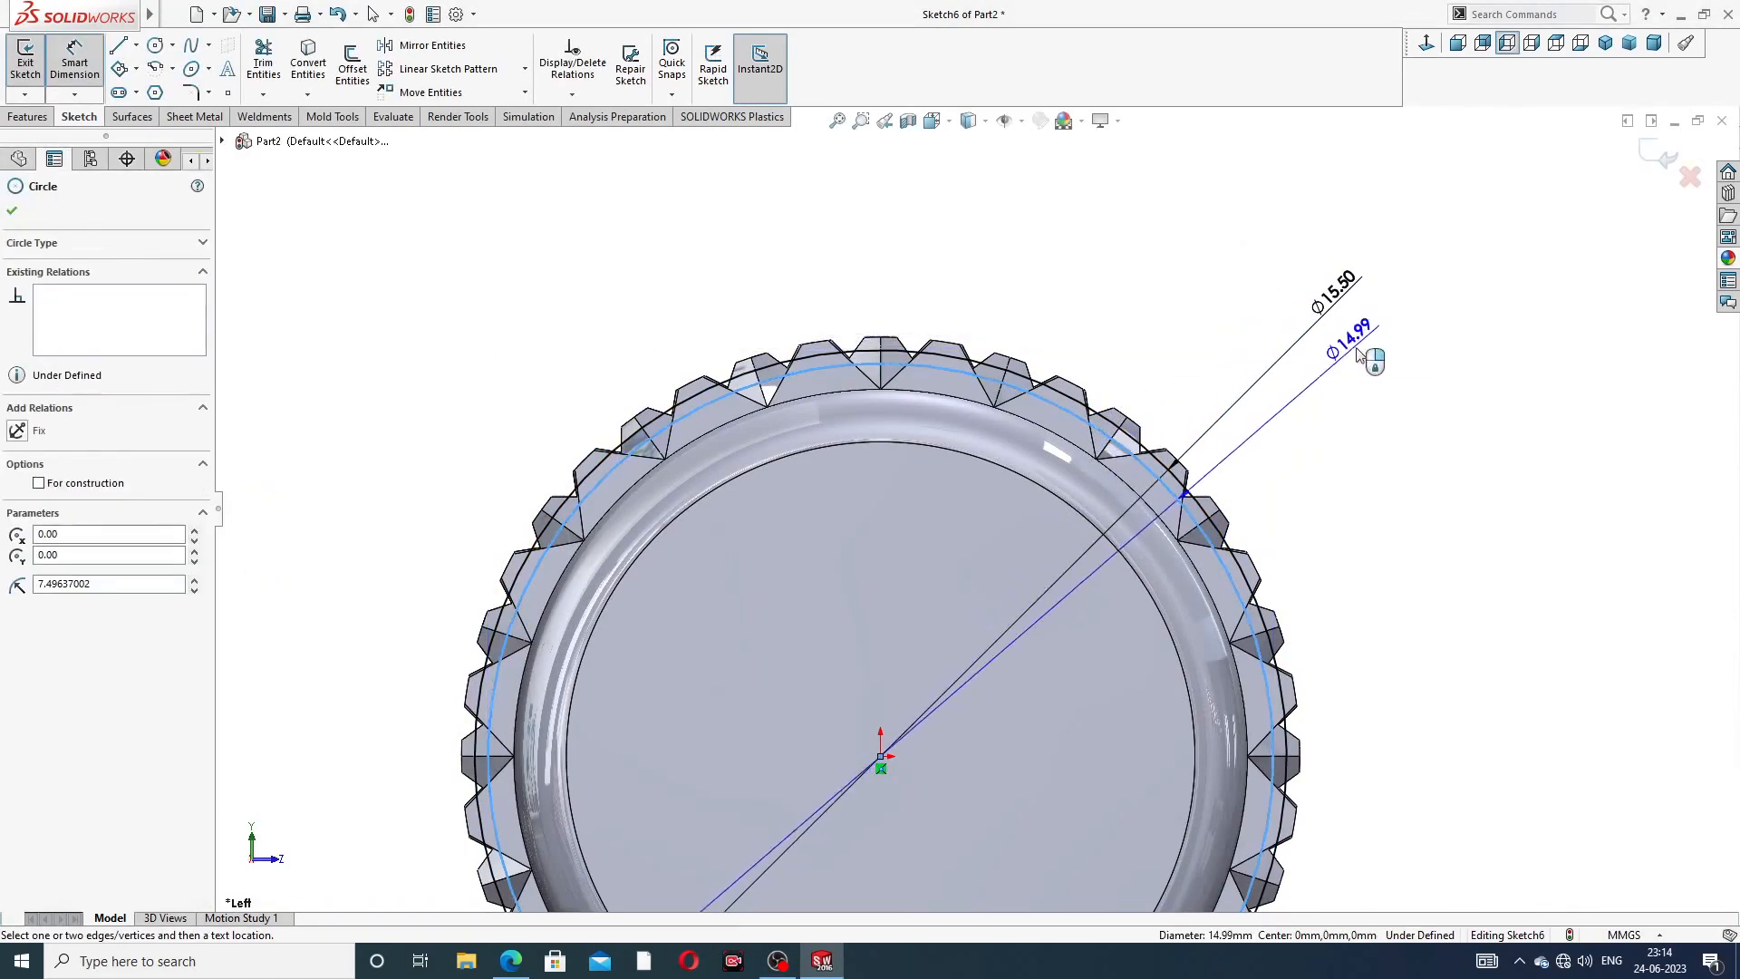
{"action": "left_click", "coordinate": [1362, 354]}
{"action": "type", "text": "1"}
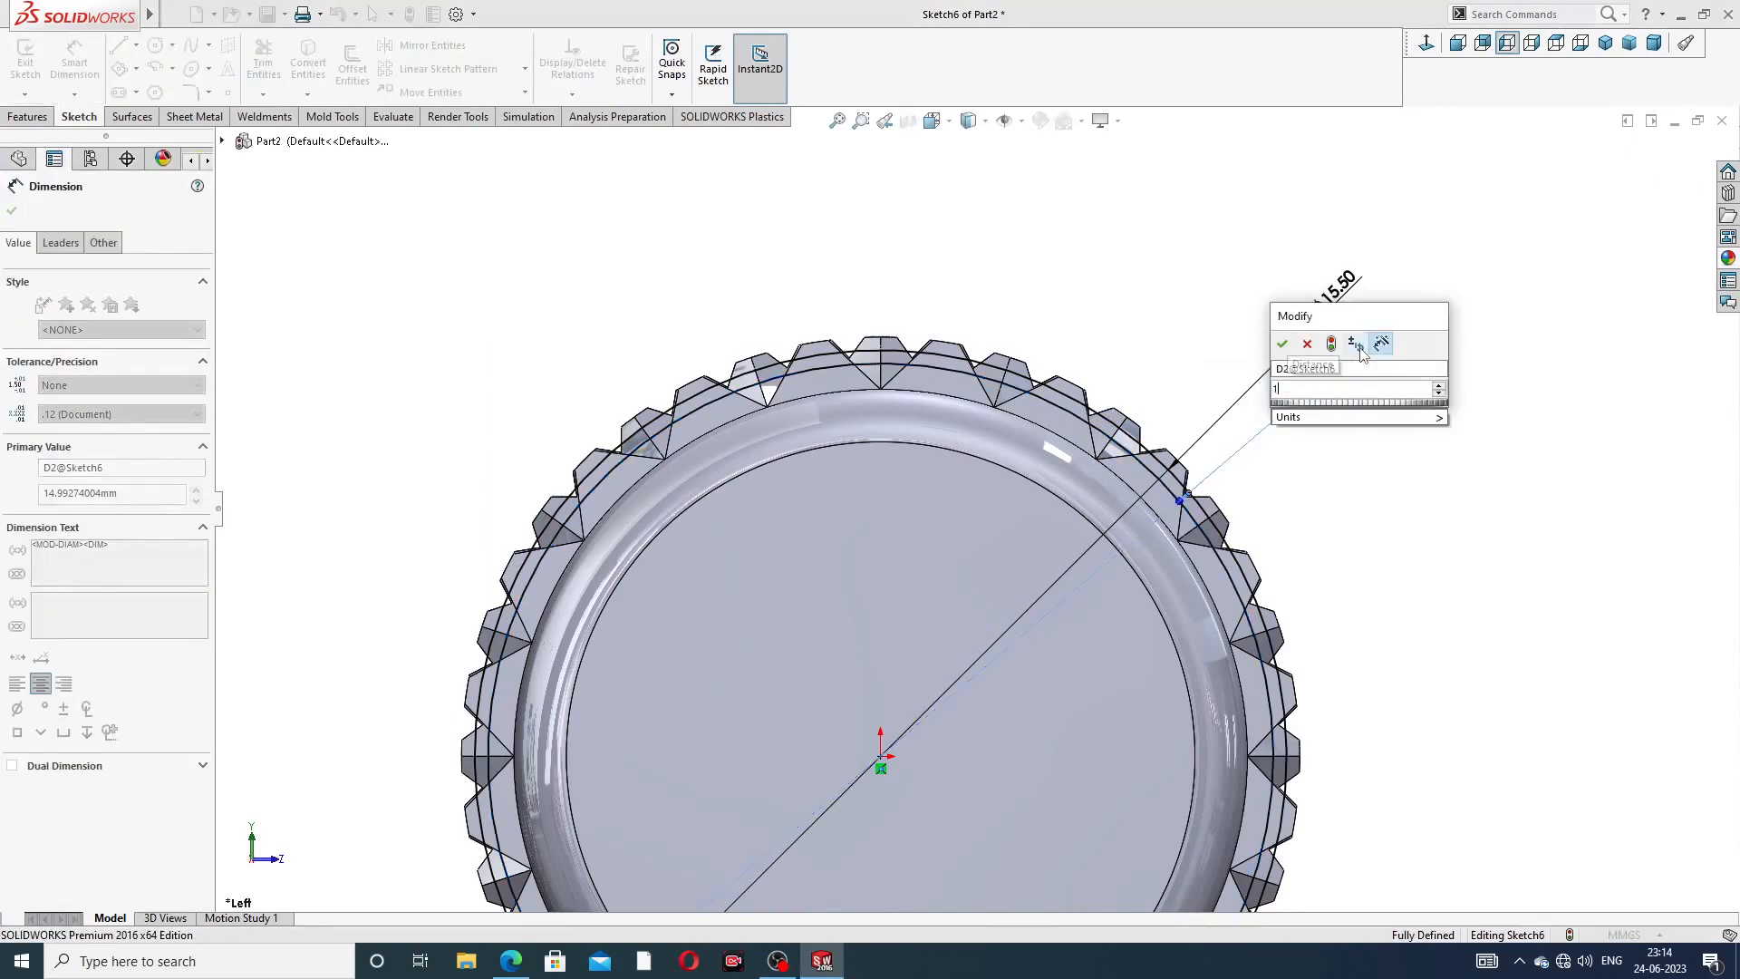
{"action": "type", "text": "5.2"}
{"action": "key", "text": "Return"}
{"action": "left_click", "coordinate": [1146, 335]}
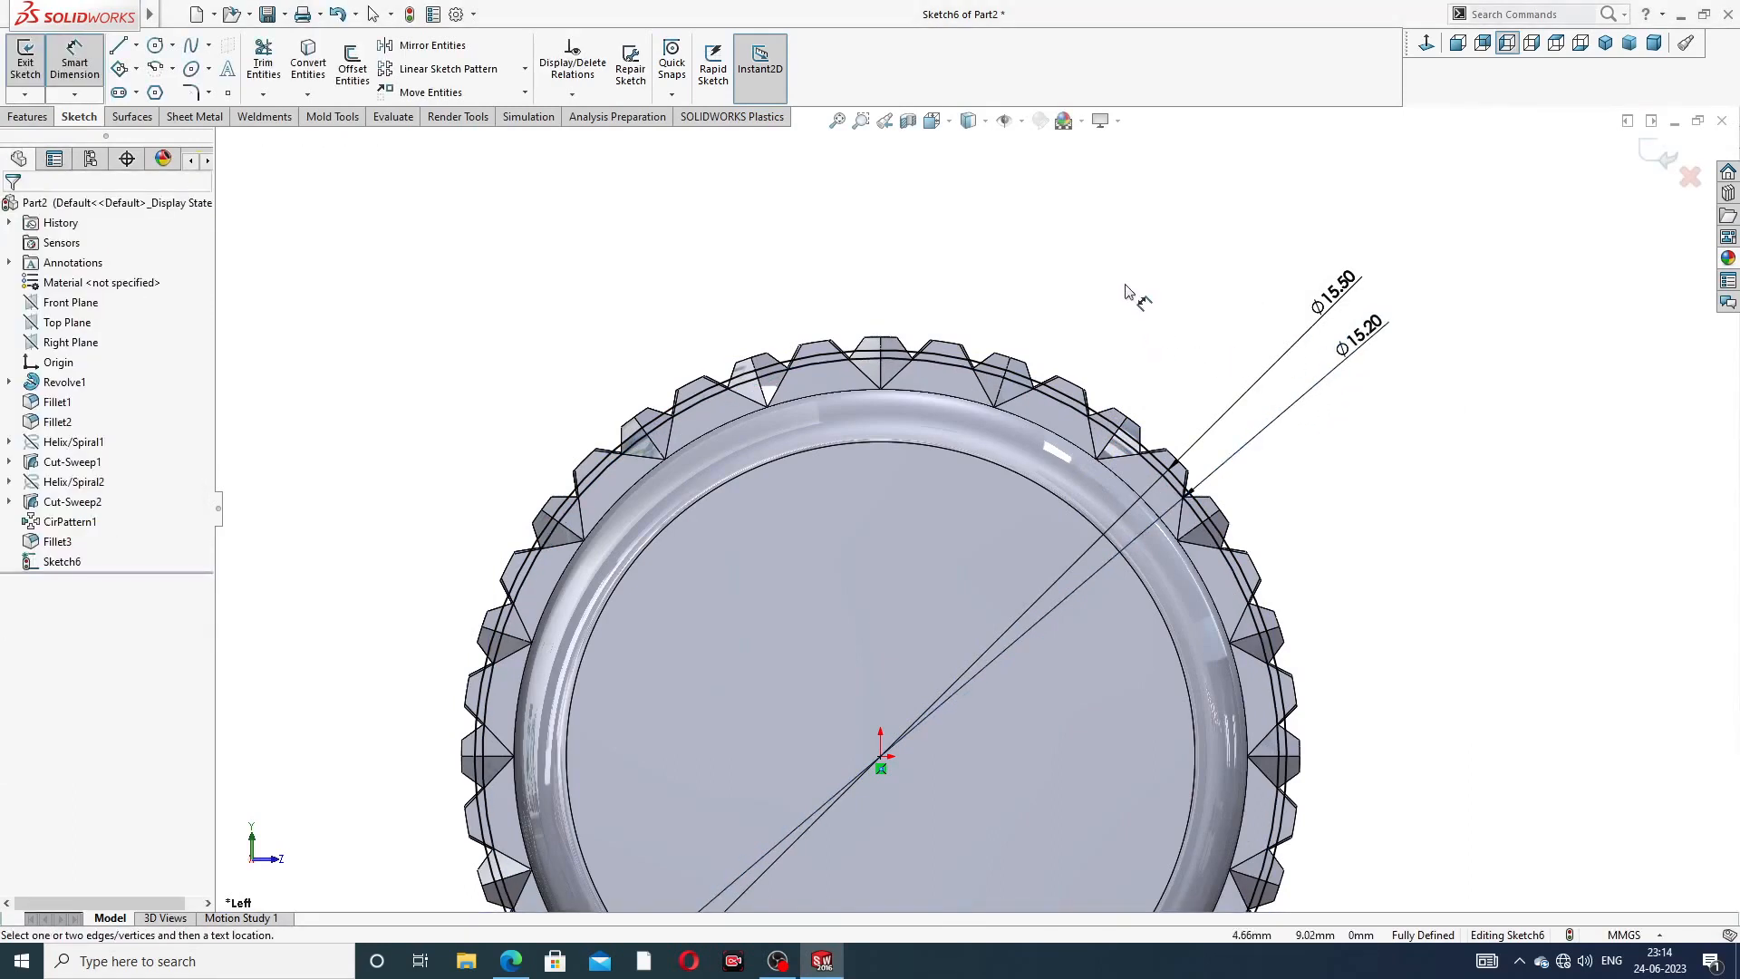
- Set the inner circle's diameter to 15 mm and leave the dimension command
{"action": "left_click", "coordinate": [1370, 341]}
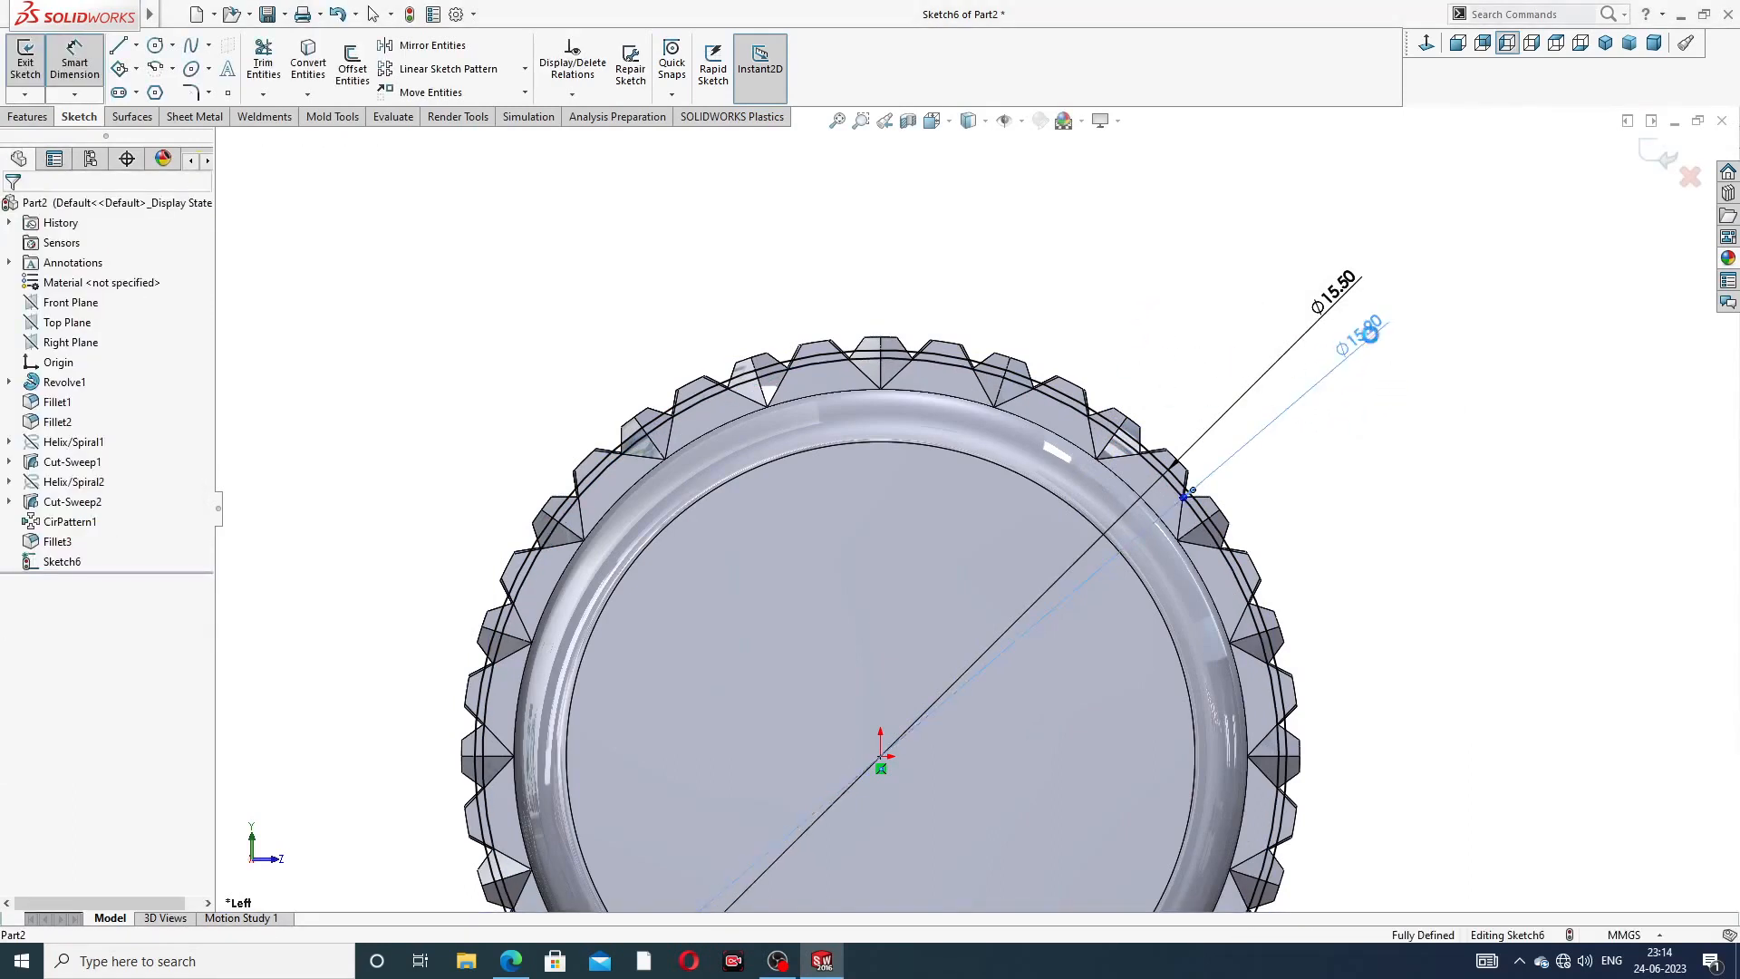
{"action": "double_click", "coordinate": [1370, 342]}
{"action": "type", "text": "1"}
{"action": "key", "text": "Return"}
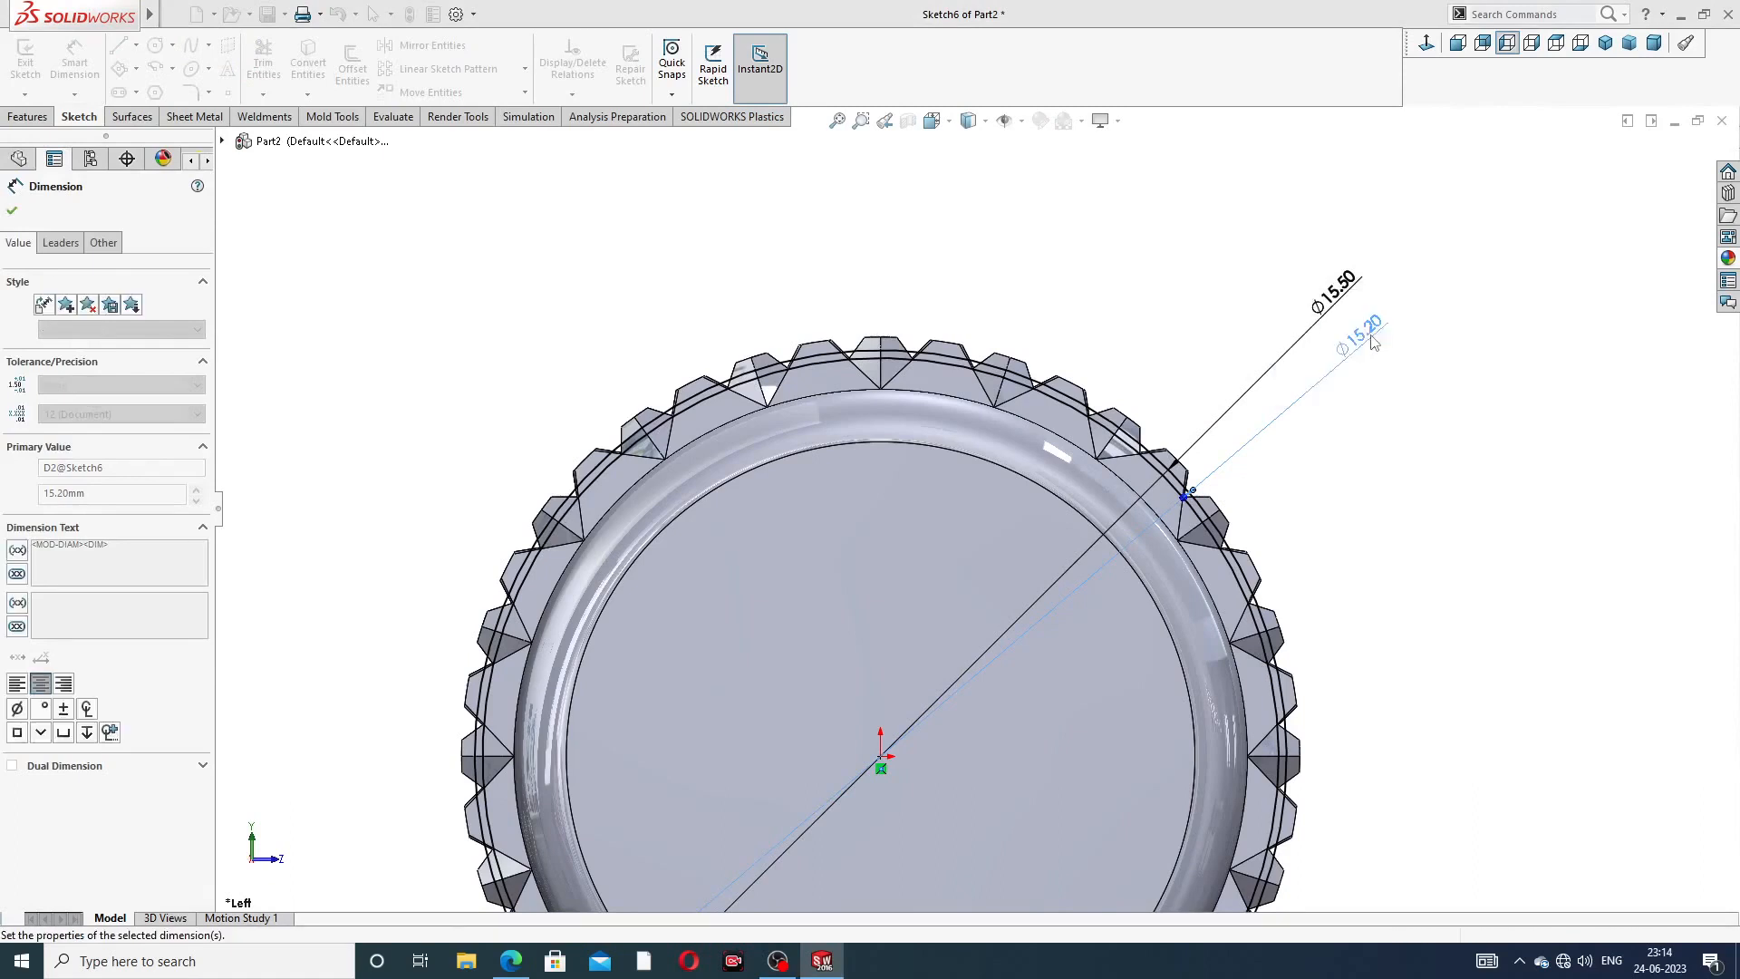
{"action": "right_click", "coordinate": [1140, 278]}
{"action": "left_click", "coordinate": [1178, 266]}
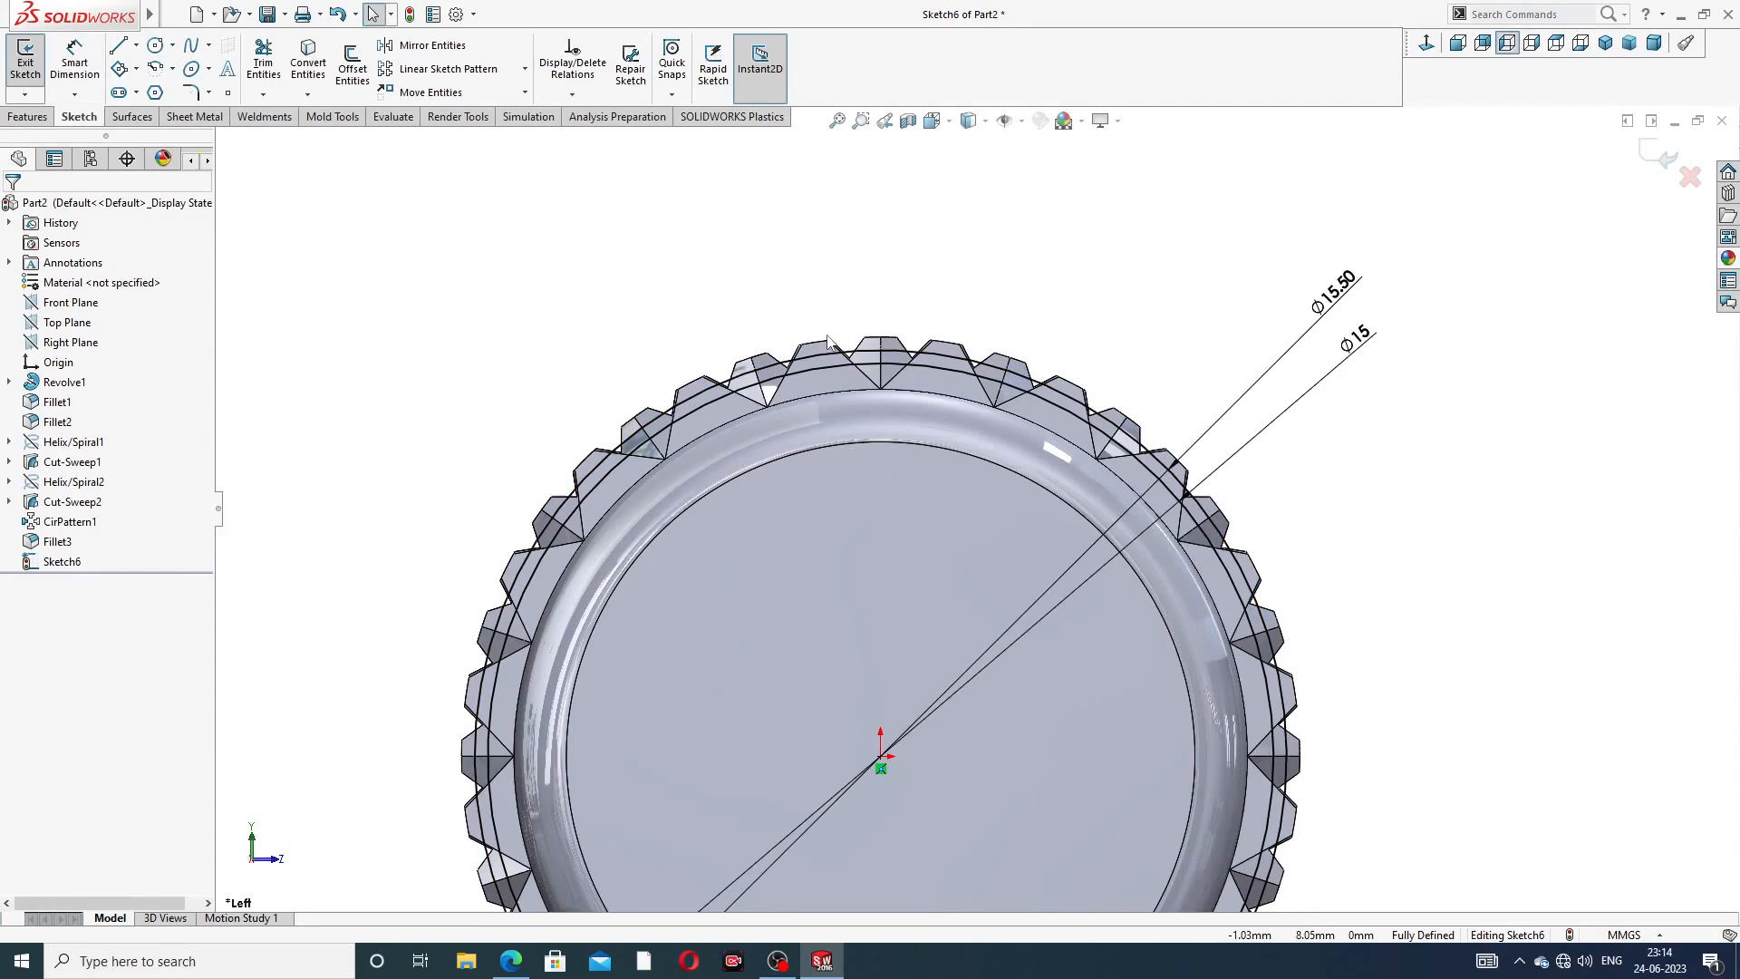
- Set the outer circle's diameter to 16 mm
{"action": "double_click", "coordinate": [1339, 292]}
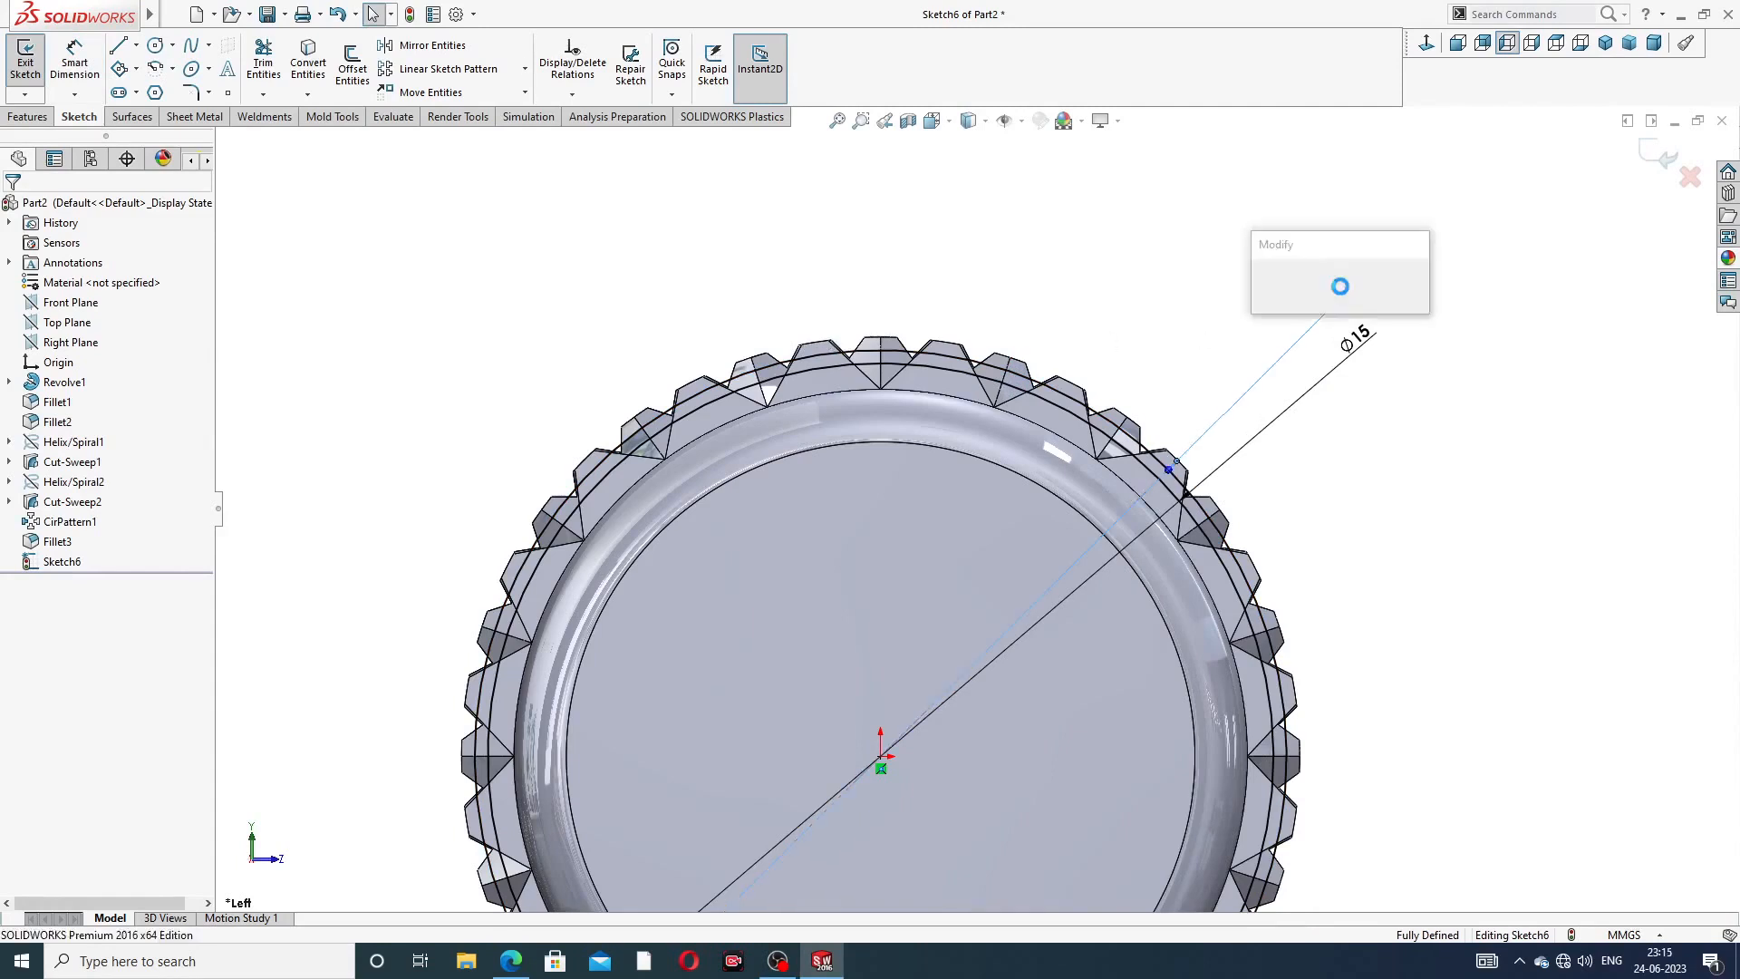
{"action": "type", "text": "16"}
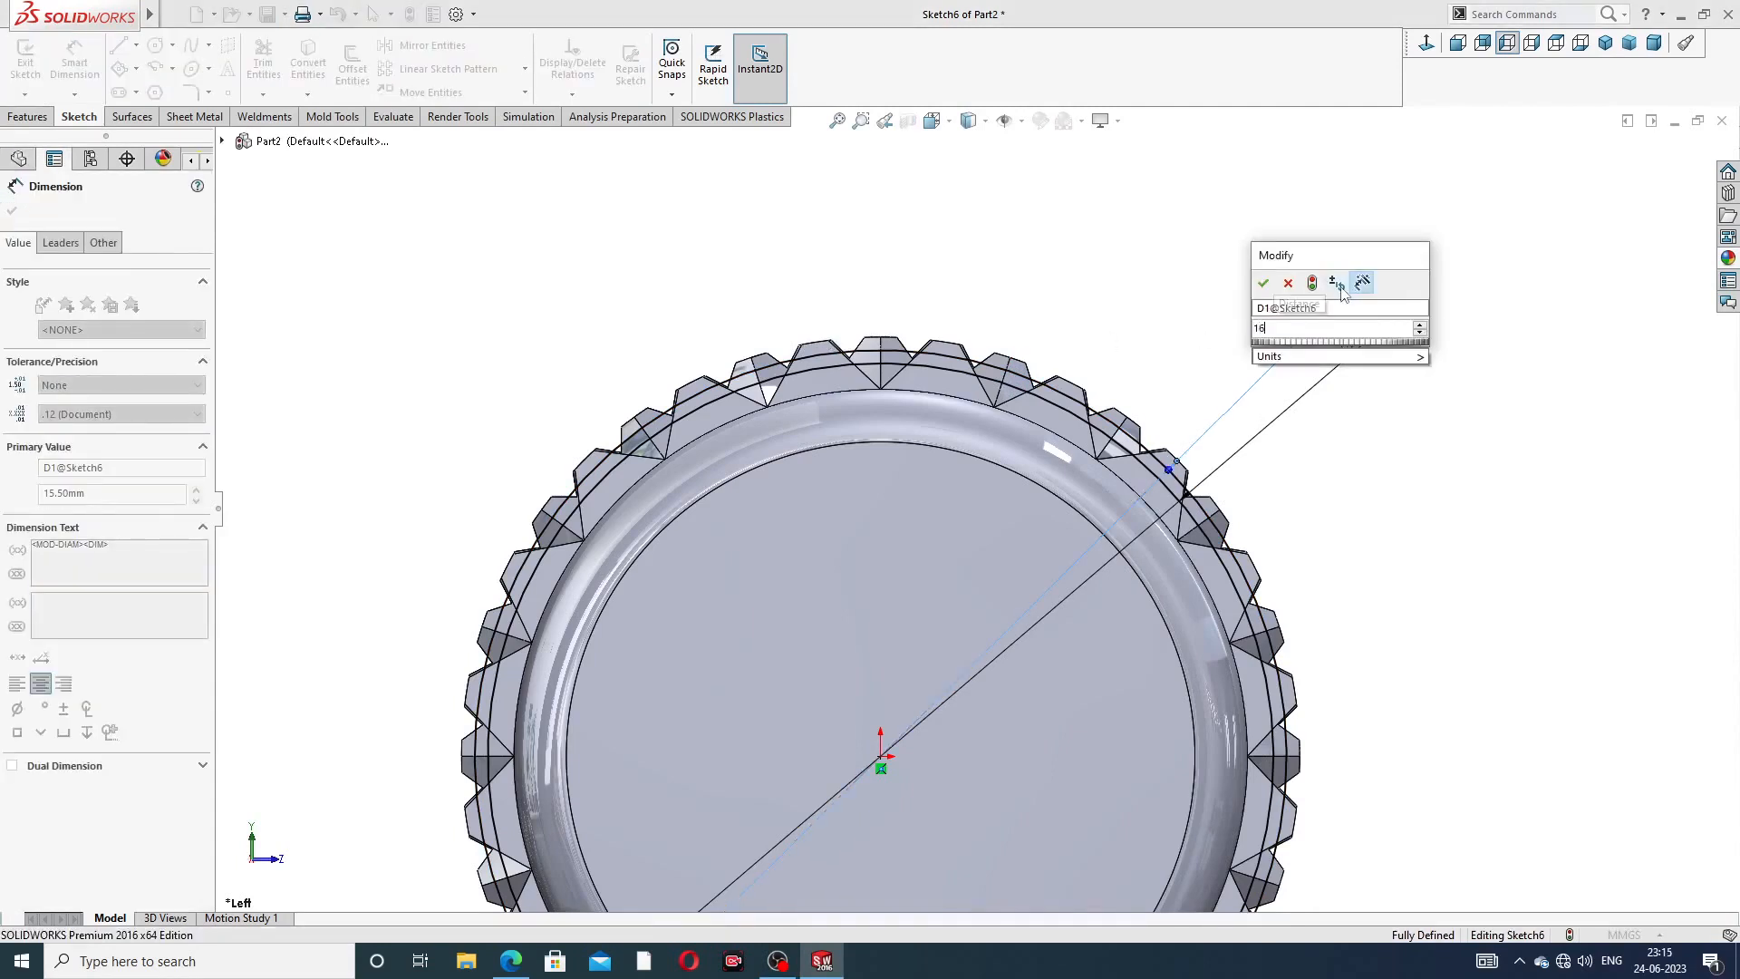
{"action": "key", "text": "Return"}
{"action": "left_click", "coordinate": [1154, 297]}
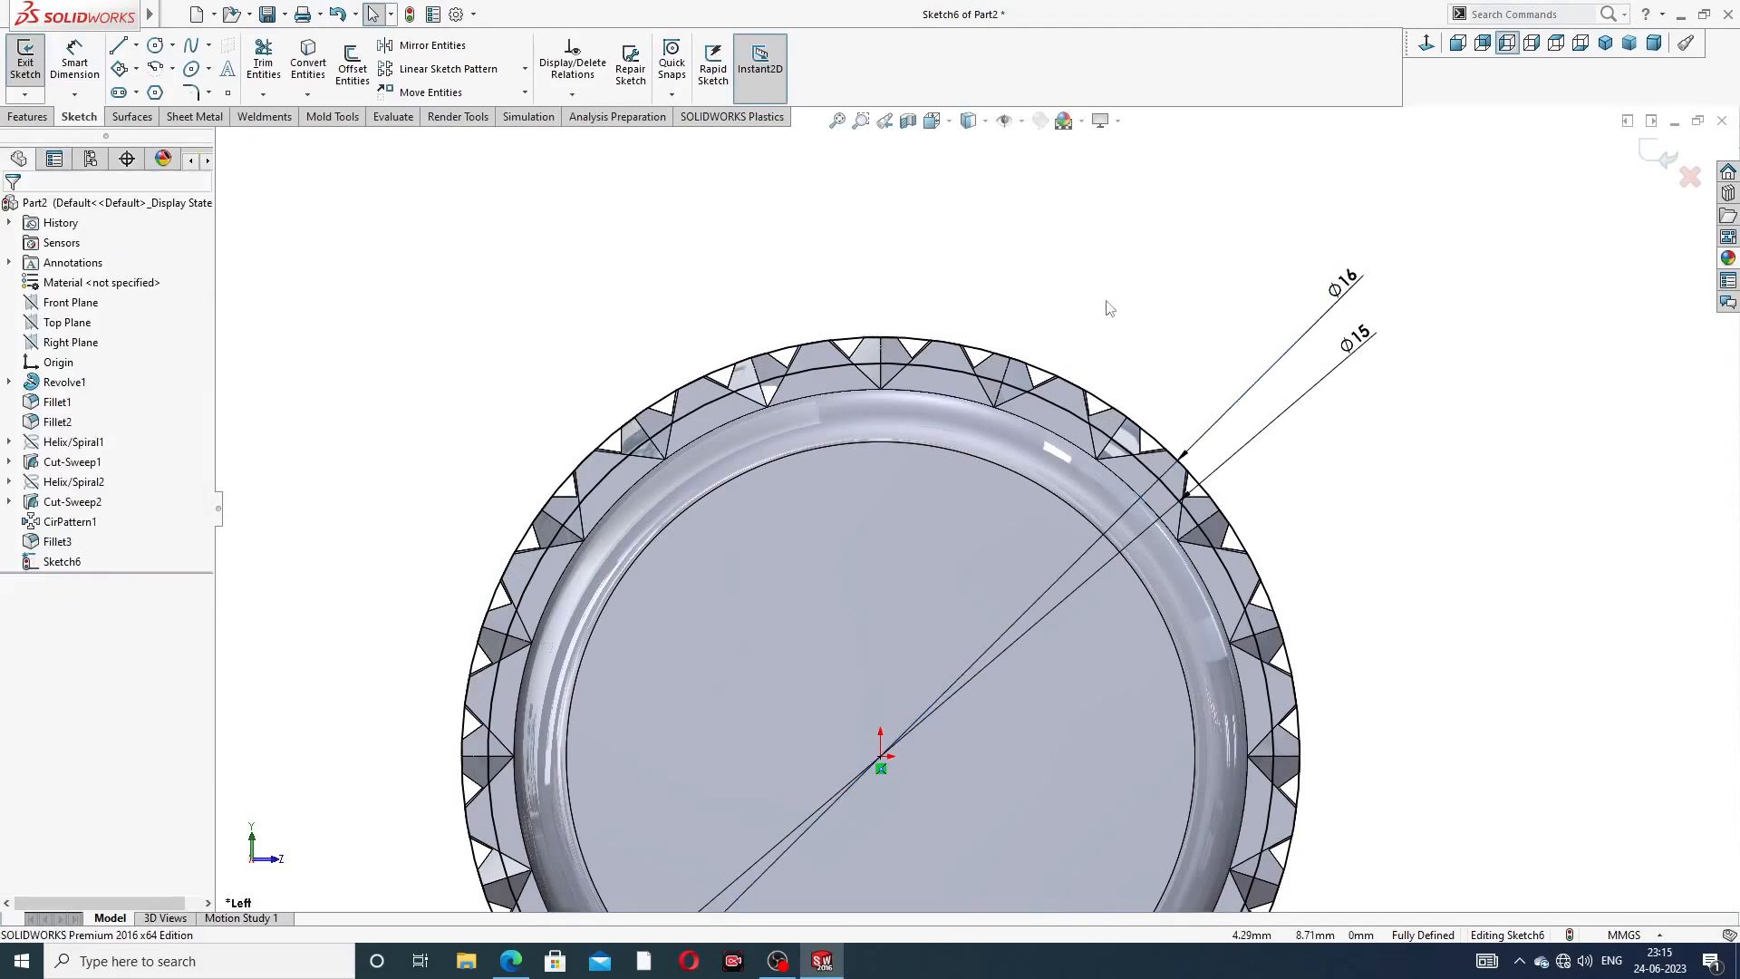
- Cut-extrude the ring between the two circles along the knurled head to a blind depth of 8 mm
{"action": "left_click", "coordinate": [29, 117]}
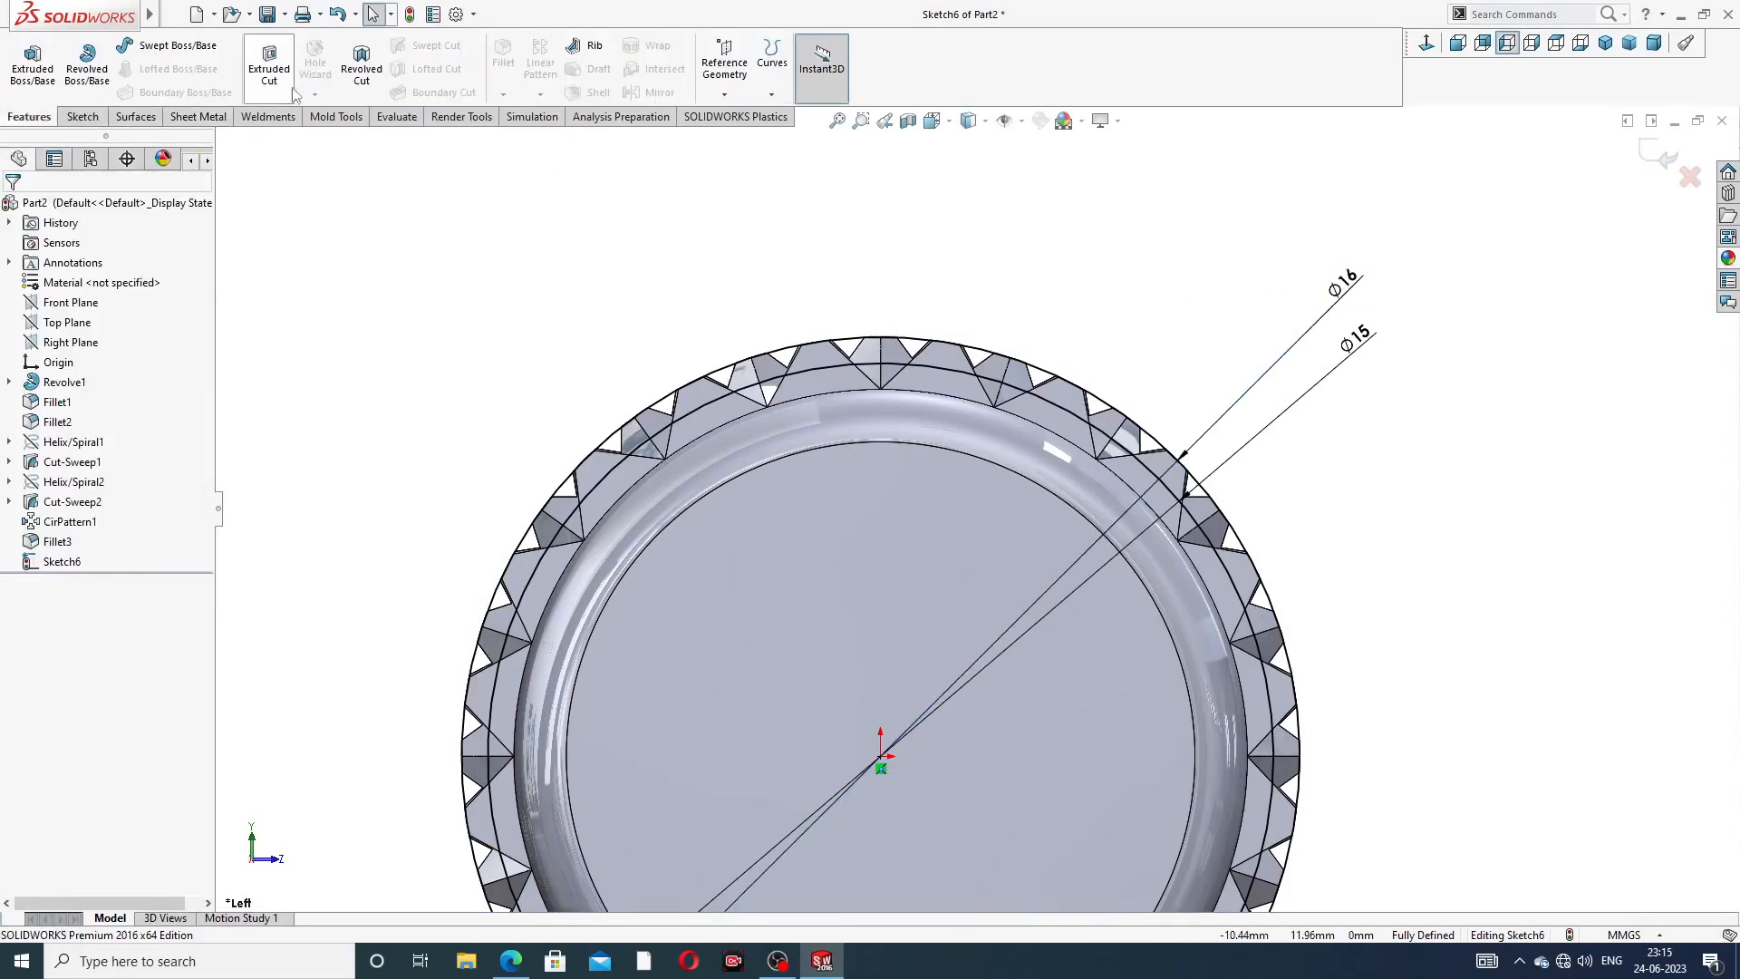
{"action": "left_click", "coordinate": [274, 73]}
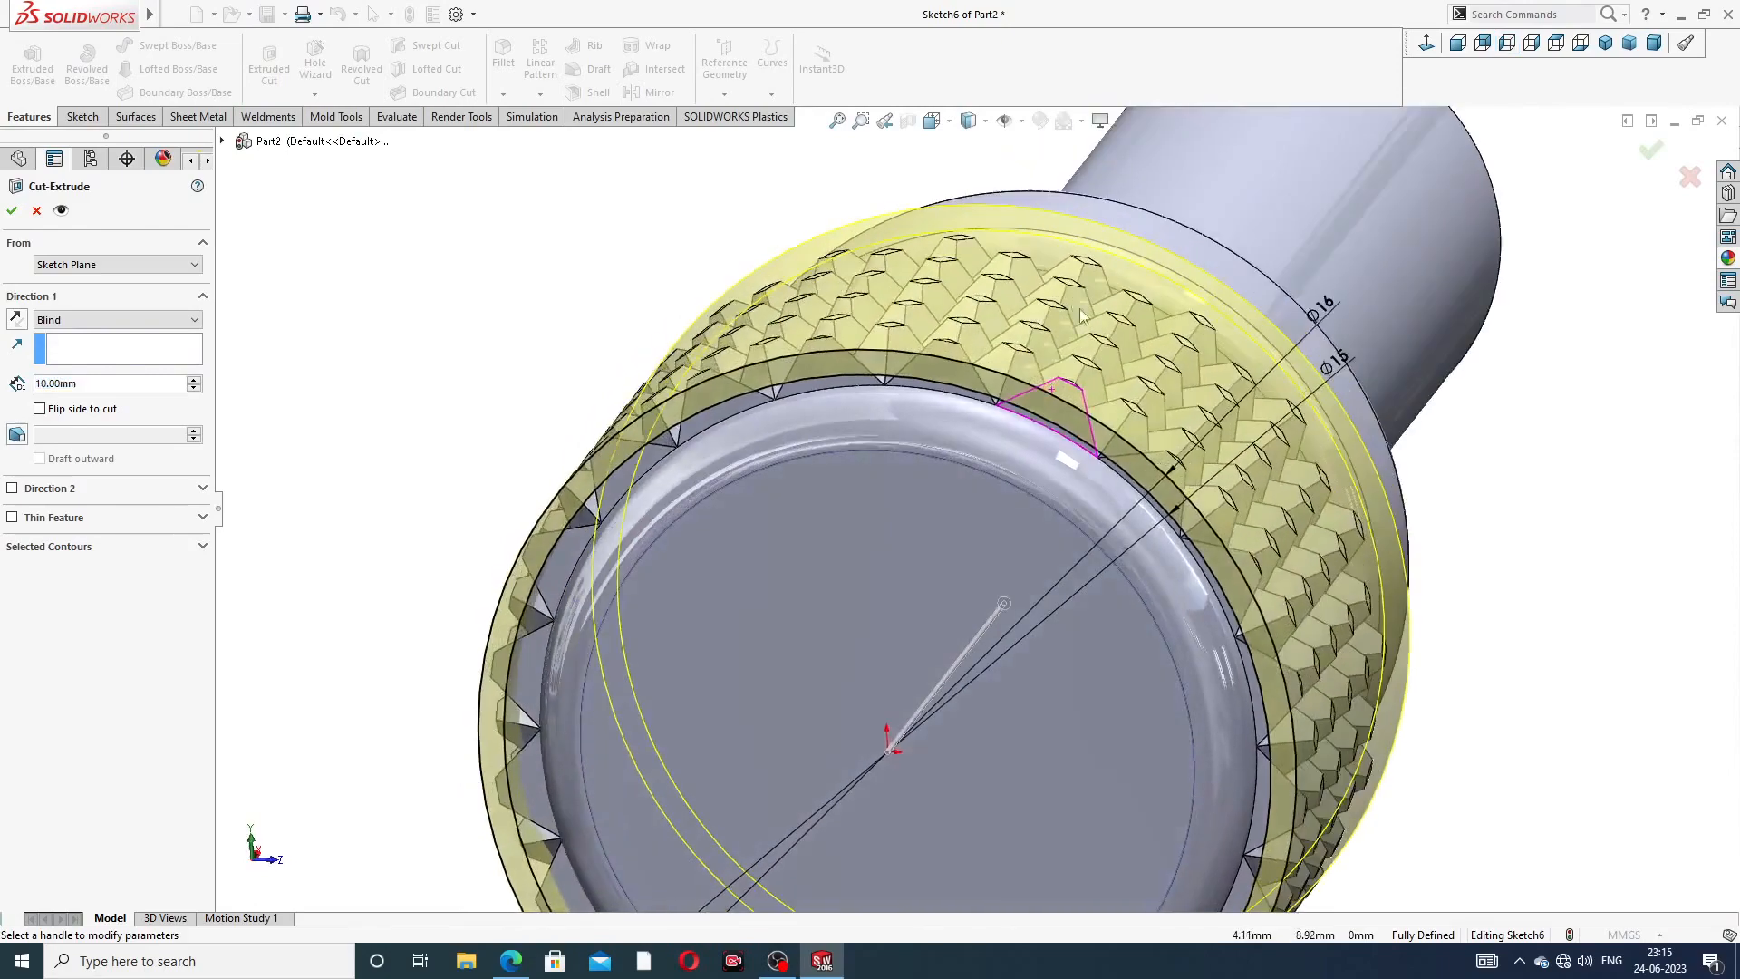
{"action": "scroll", "coordinate": [1113, 276], "scroll_direction": "up", "scroll_amount": 3}
{"action": "middle_click_drag", "start_coordinate": [1113, 275], "coordinate": [897, 272]}
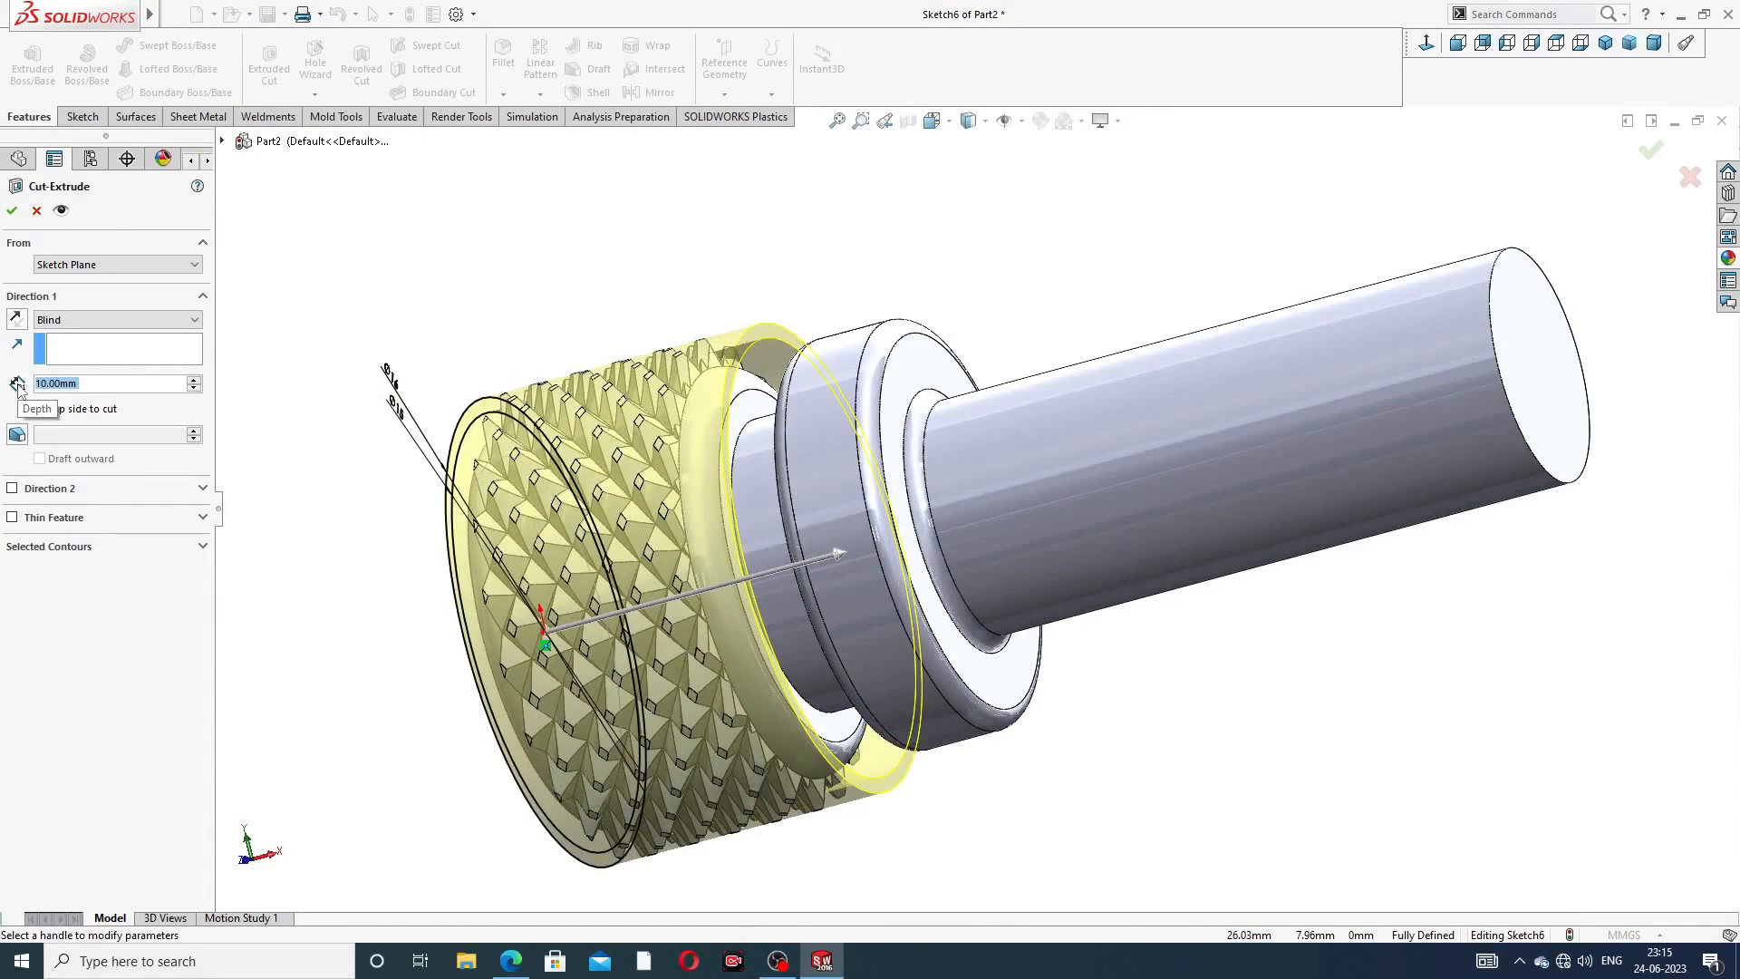
{"action": "type", "text": "8"}
{"action": "key", "text": "Return"}
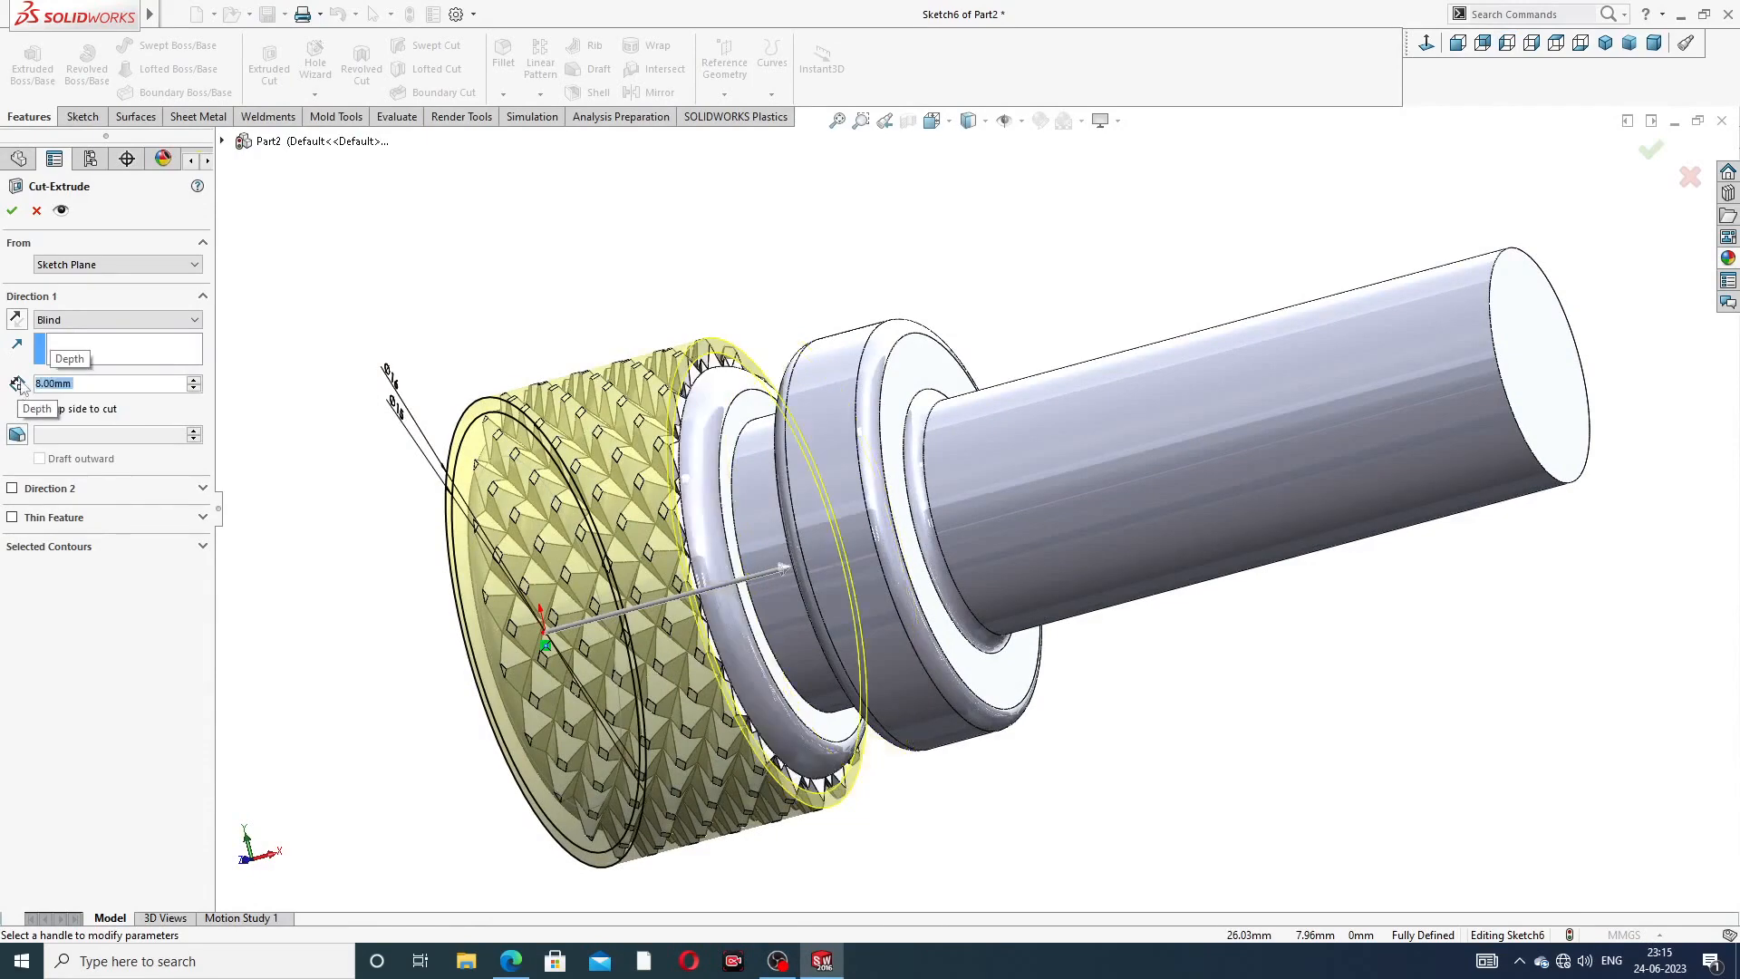
{"action": "left_click", "coordinate": [12, 211]}
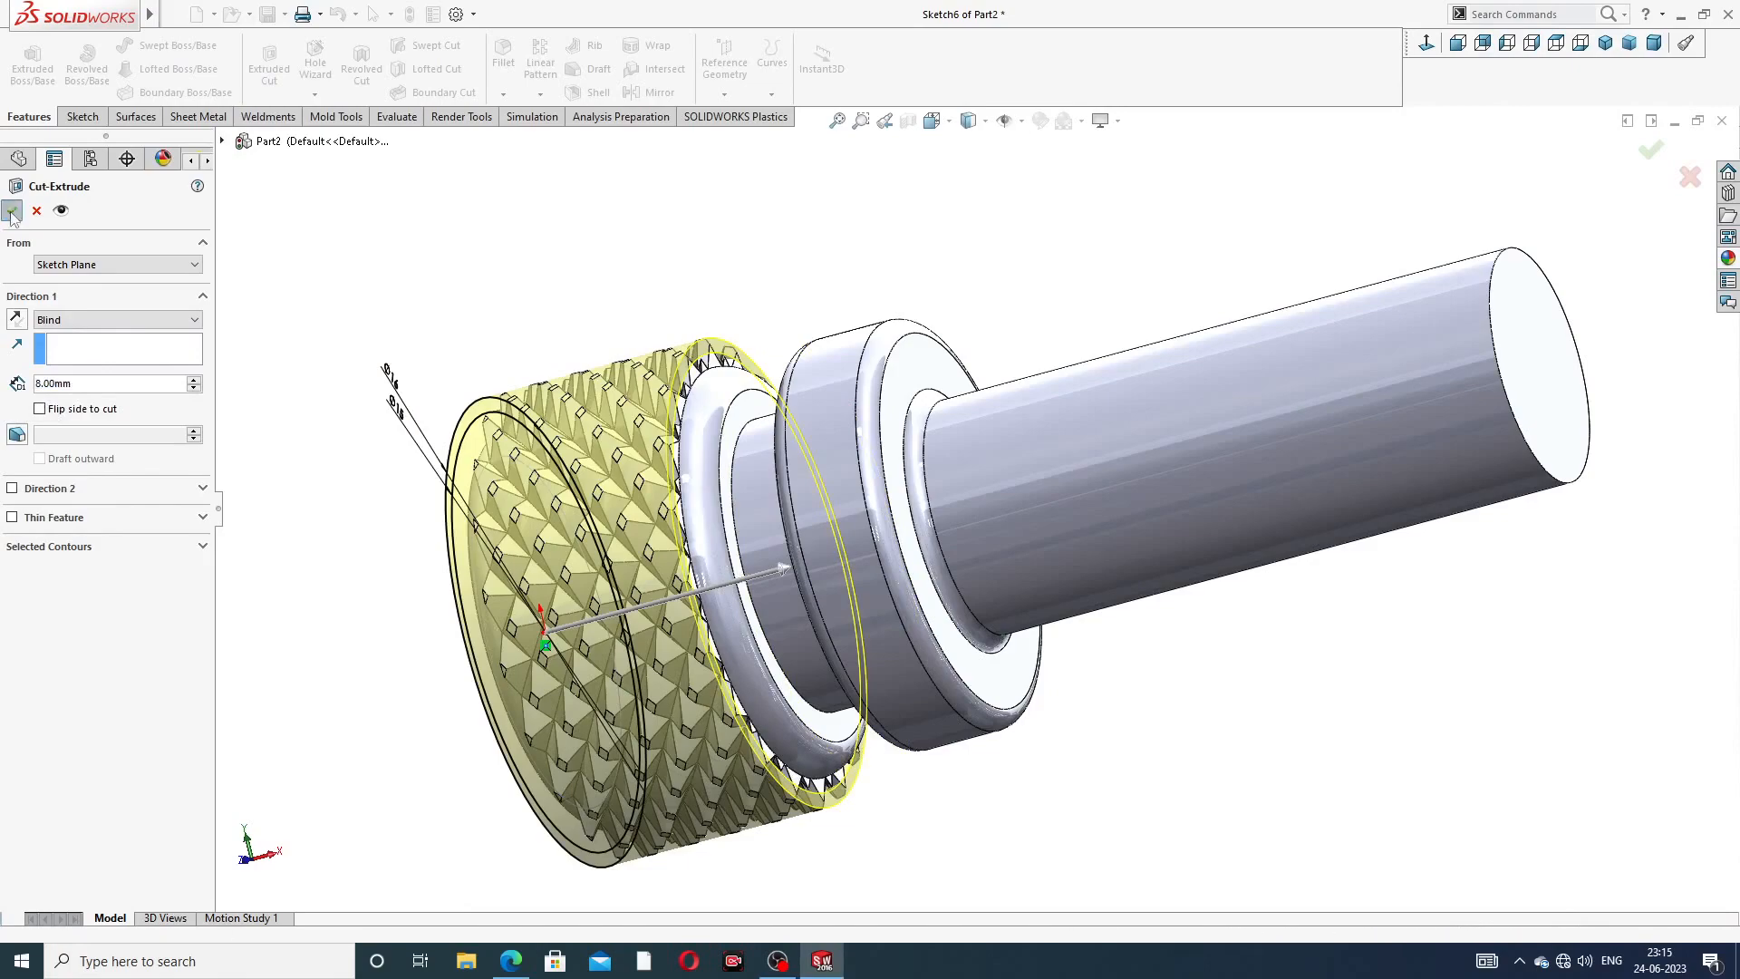
- Examine the trimmed knurling teeth, the head's rounded edge and the whole screw from several angles
{"action": "left_click", "coordinate": [559, 274]}
{"action": "middle_click_drag", "start_coordinate": [737, 276], "coordinate": [837, 127]}
{"action": "scroll", "coordinate": [627, 524], "scroll_direction": "down", "scroll_amount": 2}
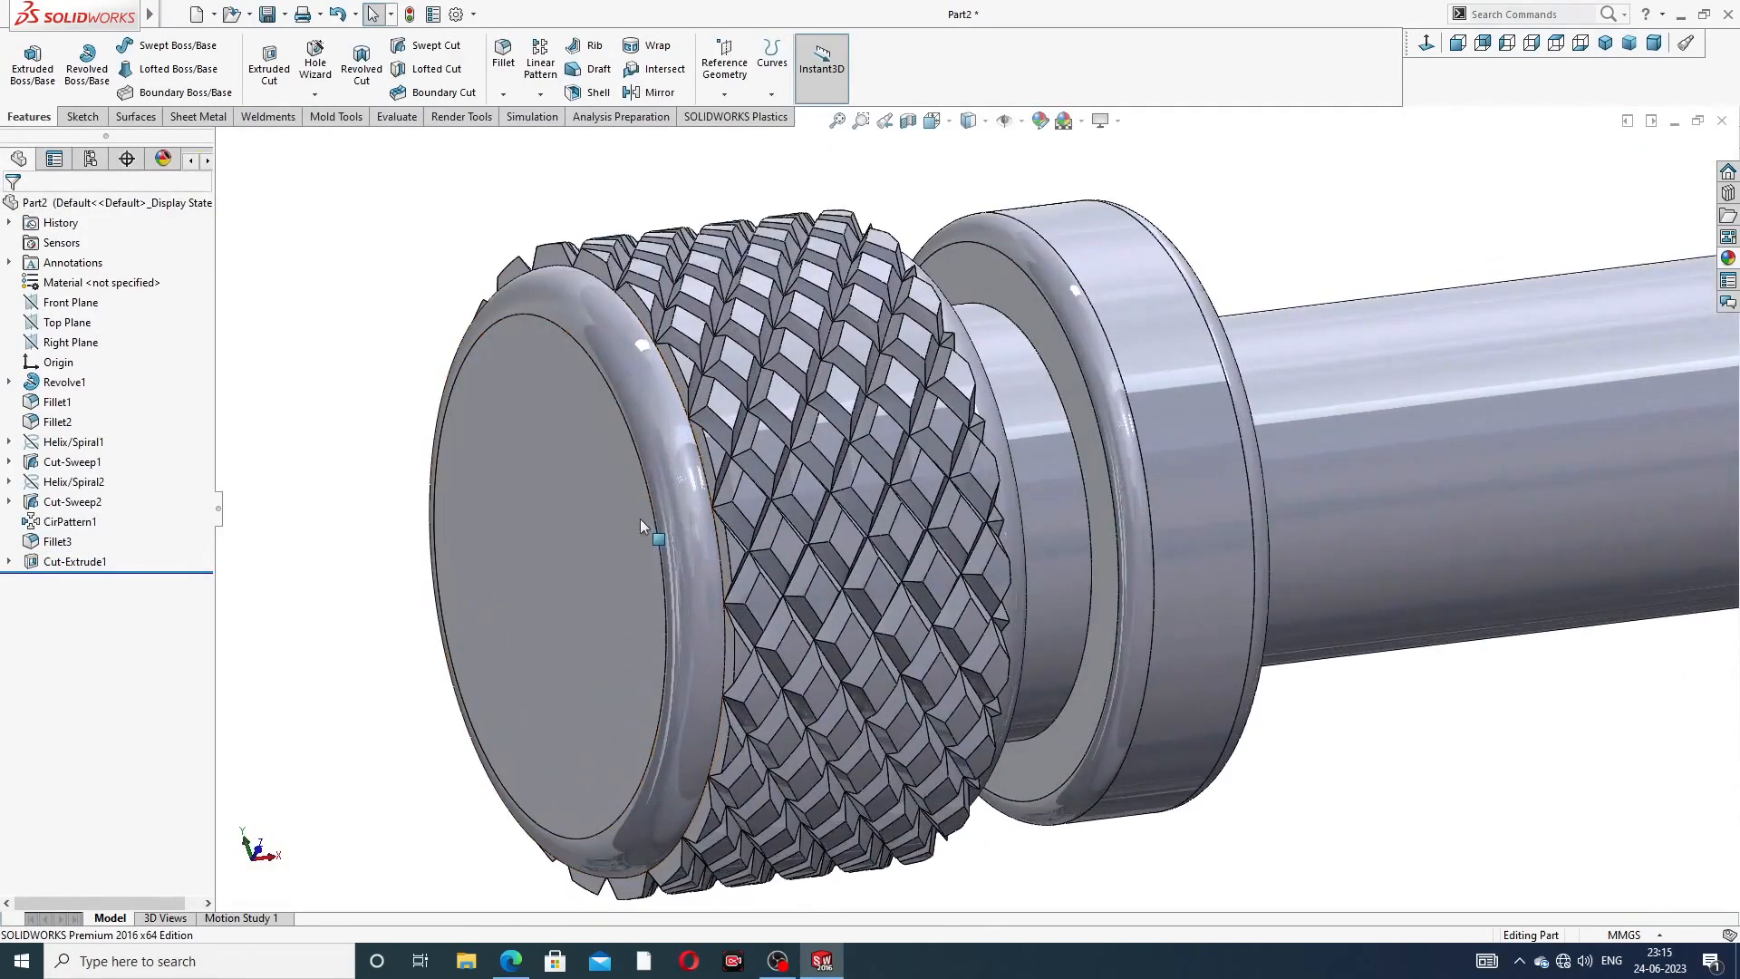
{"action": "middle_click_drag", "start_coordinate": [910, 322], "coordinate": [893, 362]}
{"action": "scroll", "coordinate": [866, 382], "scroll_direction": "up", "scroll_amount": 3}
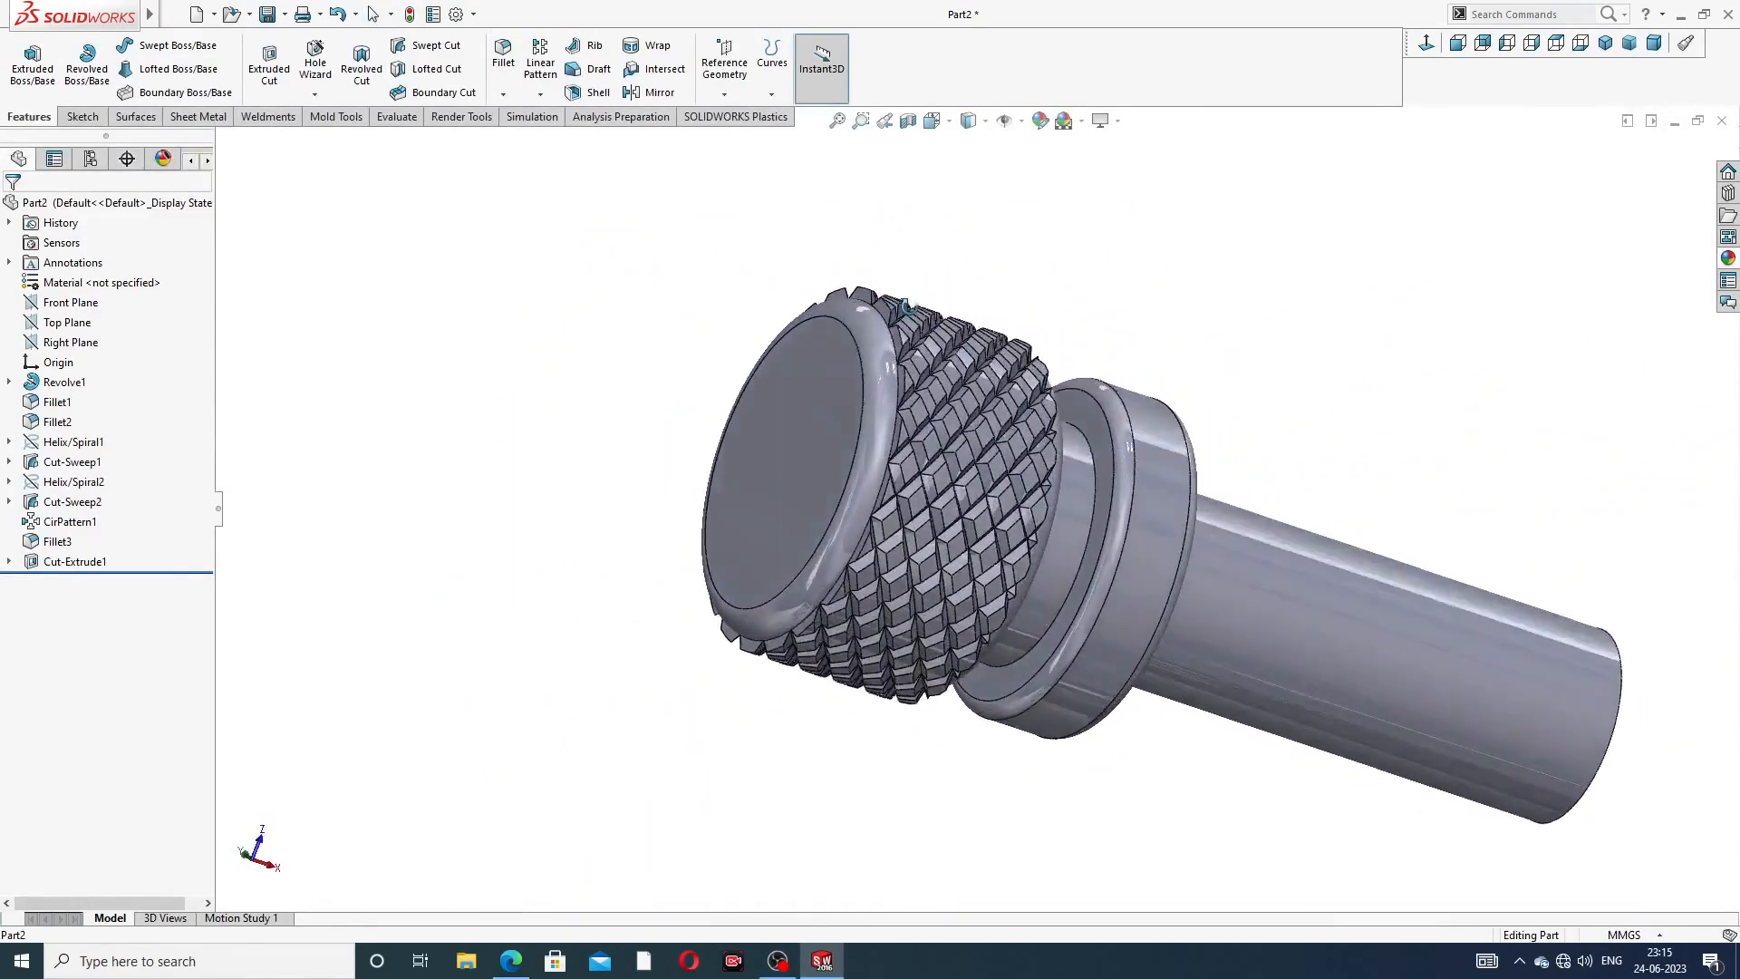
{"action": "scroll", "coordinate": [960, 475], "scroll_direction": "down", "scroll_amount": 2}
{"action": "middle_click_drag", "start_coordinate": [1115, 524], "coordinate": [1174, 341]}
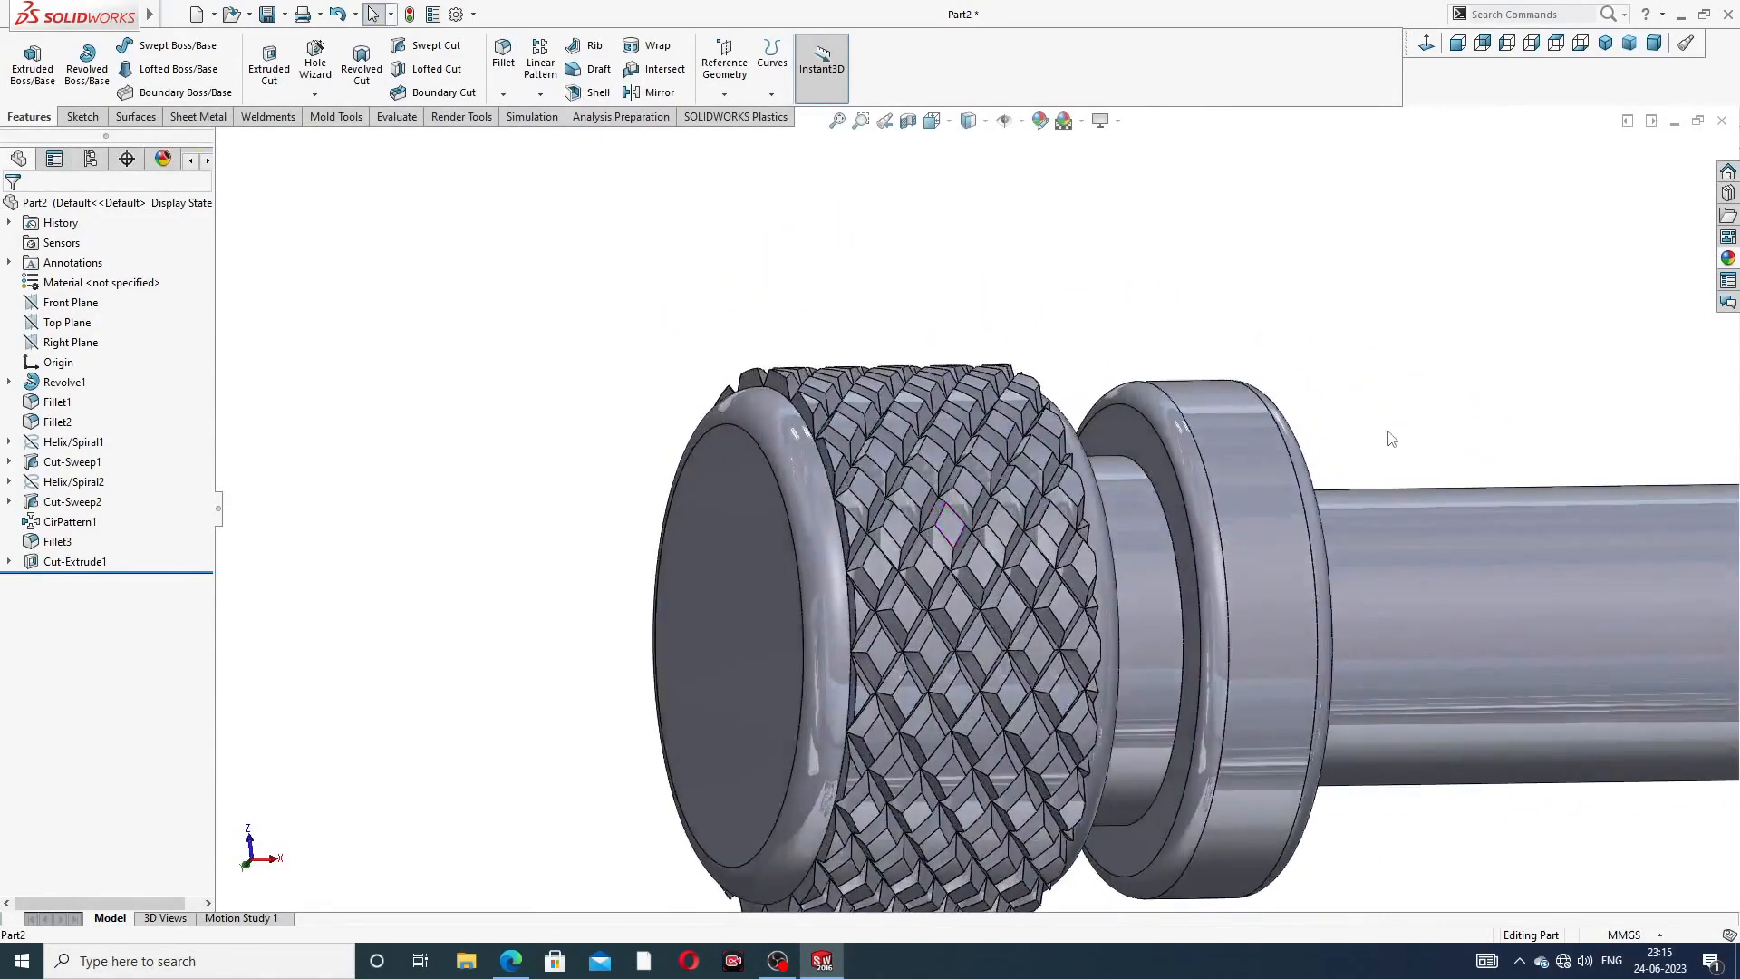
{"action": "scroll", "coordinate": [1391, 438], "scroll_direction": "up", "scroll_amount": 3}
{"action": "middle_click_drag", "start_coordinate": [1410, 528], "coordinate": [1396, 405]}
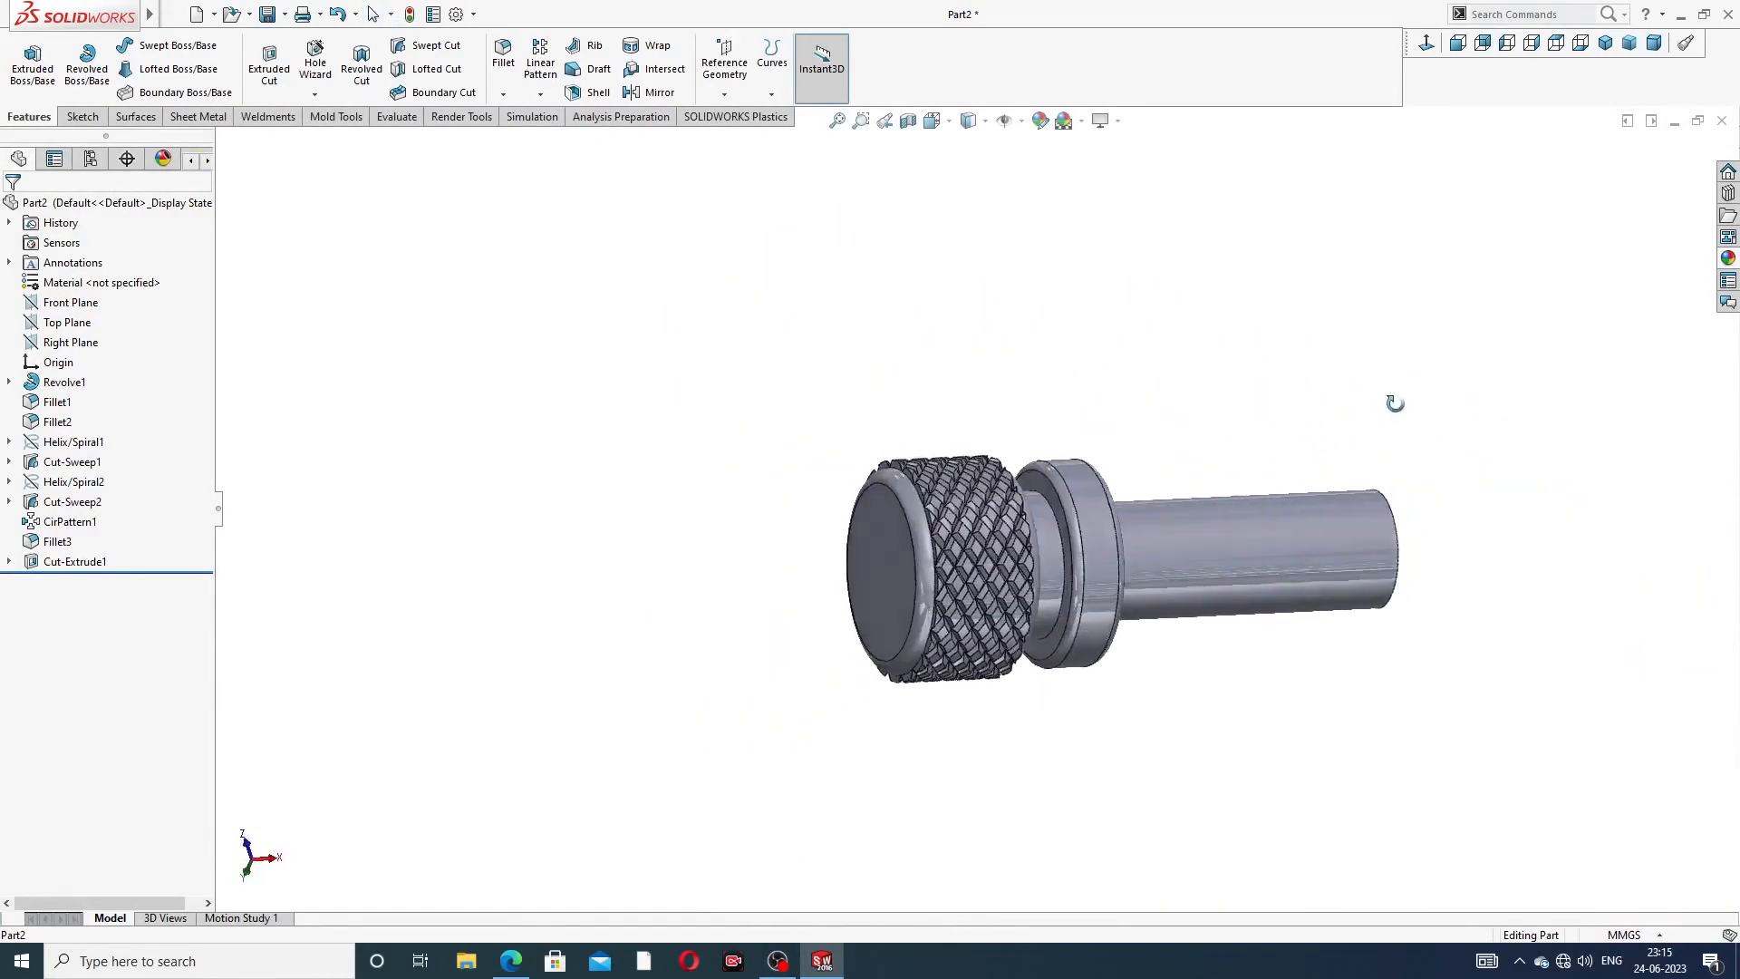
{"action": "scroll", "coordinate": [1286, 589], "scroll_direction": "down", "scroll_amount": 3}
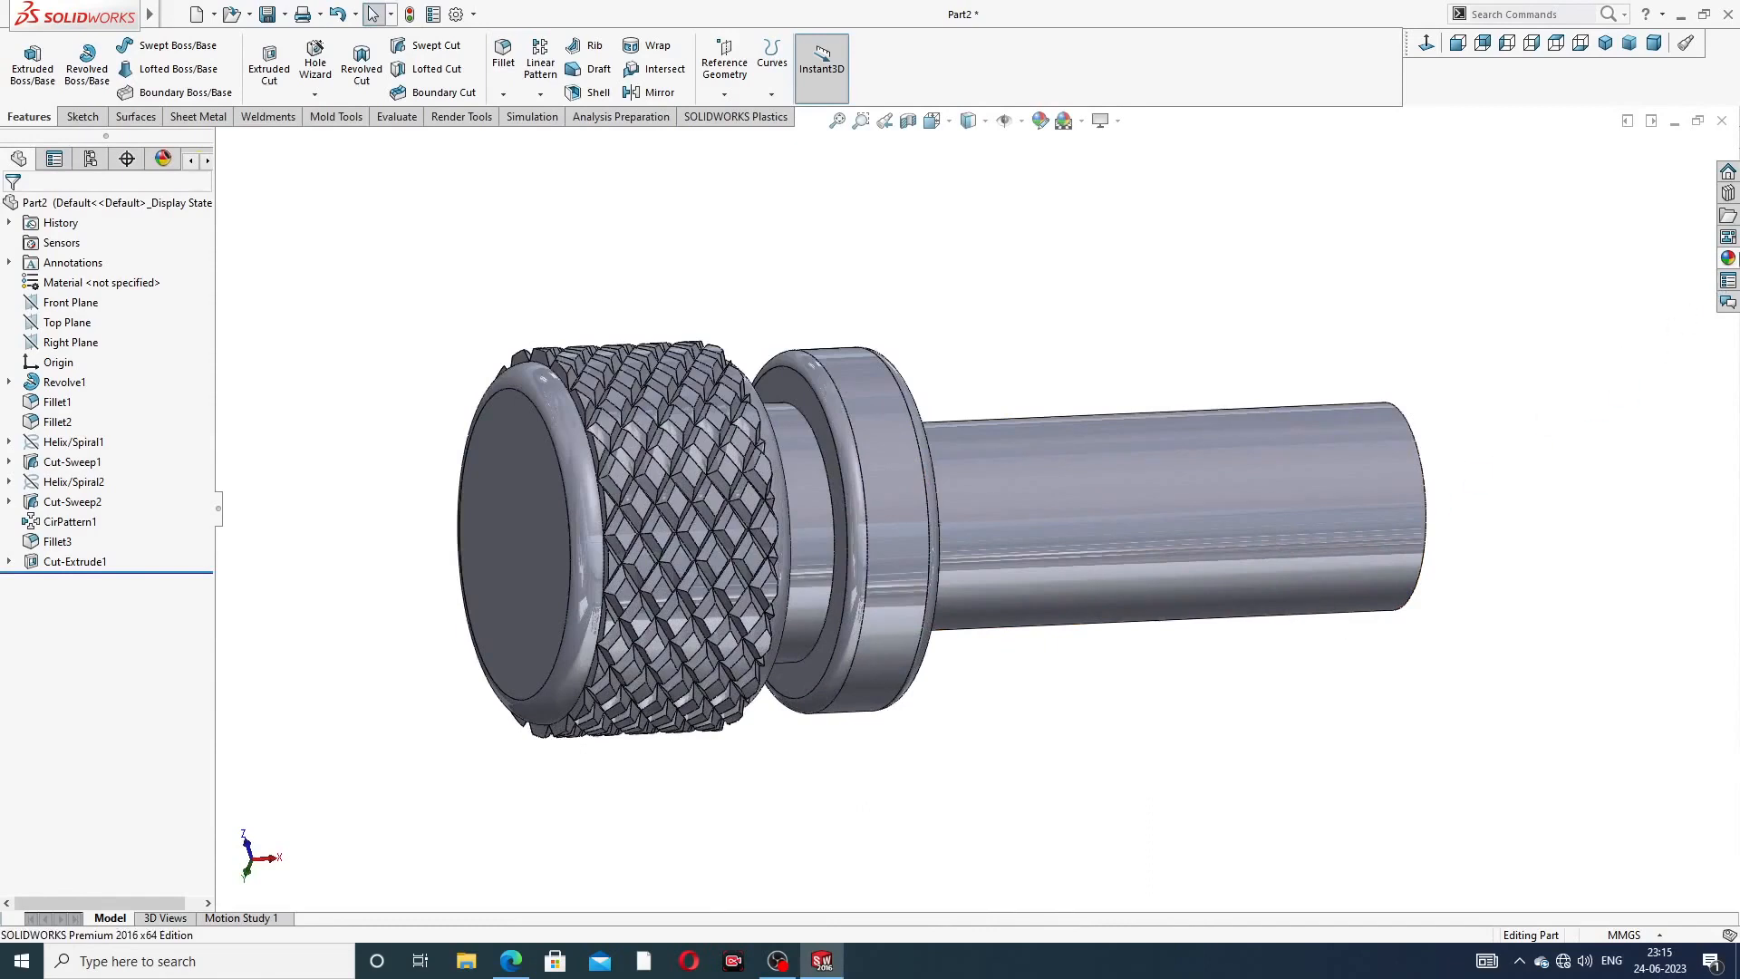
- Apply the polished nickel appearance to the whole screw
{"action": "left_click", "coordinate": [1728, 258]}
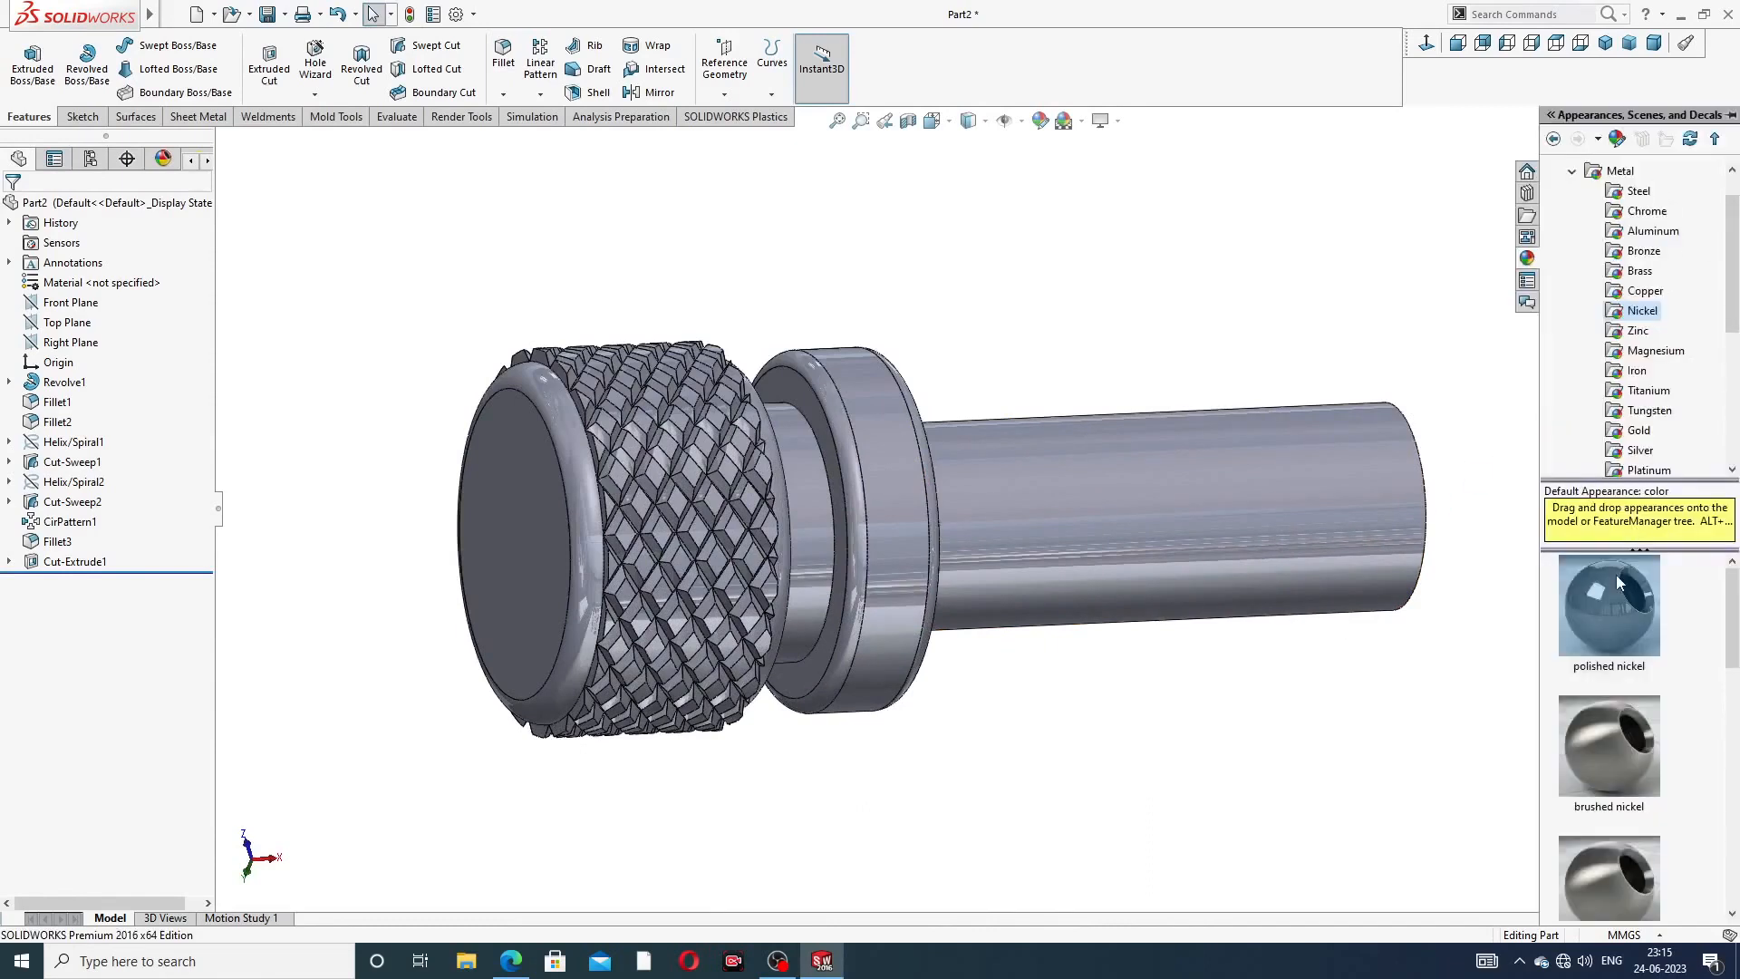
{"action": "double_click", "coordinate": [1606, 632]}
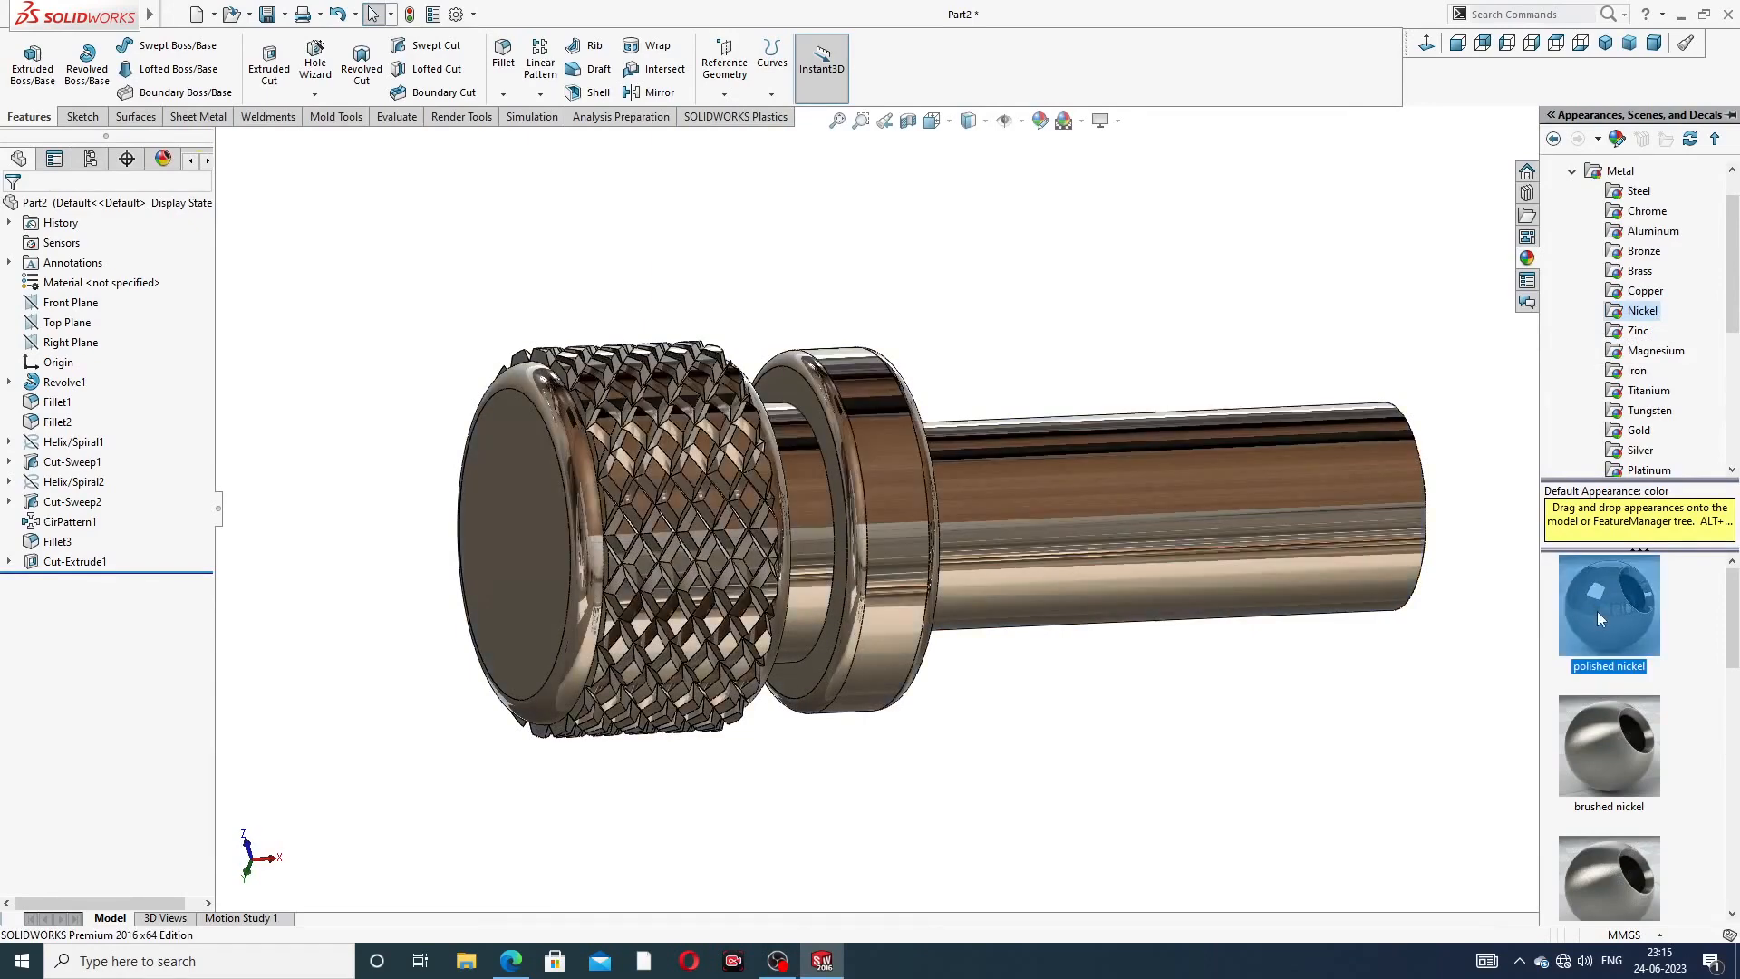
{"action": "left_click", "coordinate": [1238, 326]}
{"action": "scroll", "coordinate": [1241, 340], "scroll_direction": "up", "scroll_amount": 2}
{"action": "middle_click_drag", "start_coordinate": [1242, 365], "coordinate": [1149, 404]}
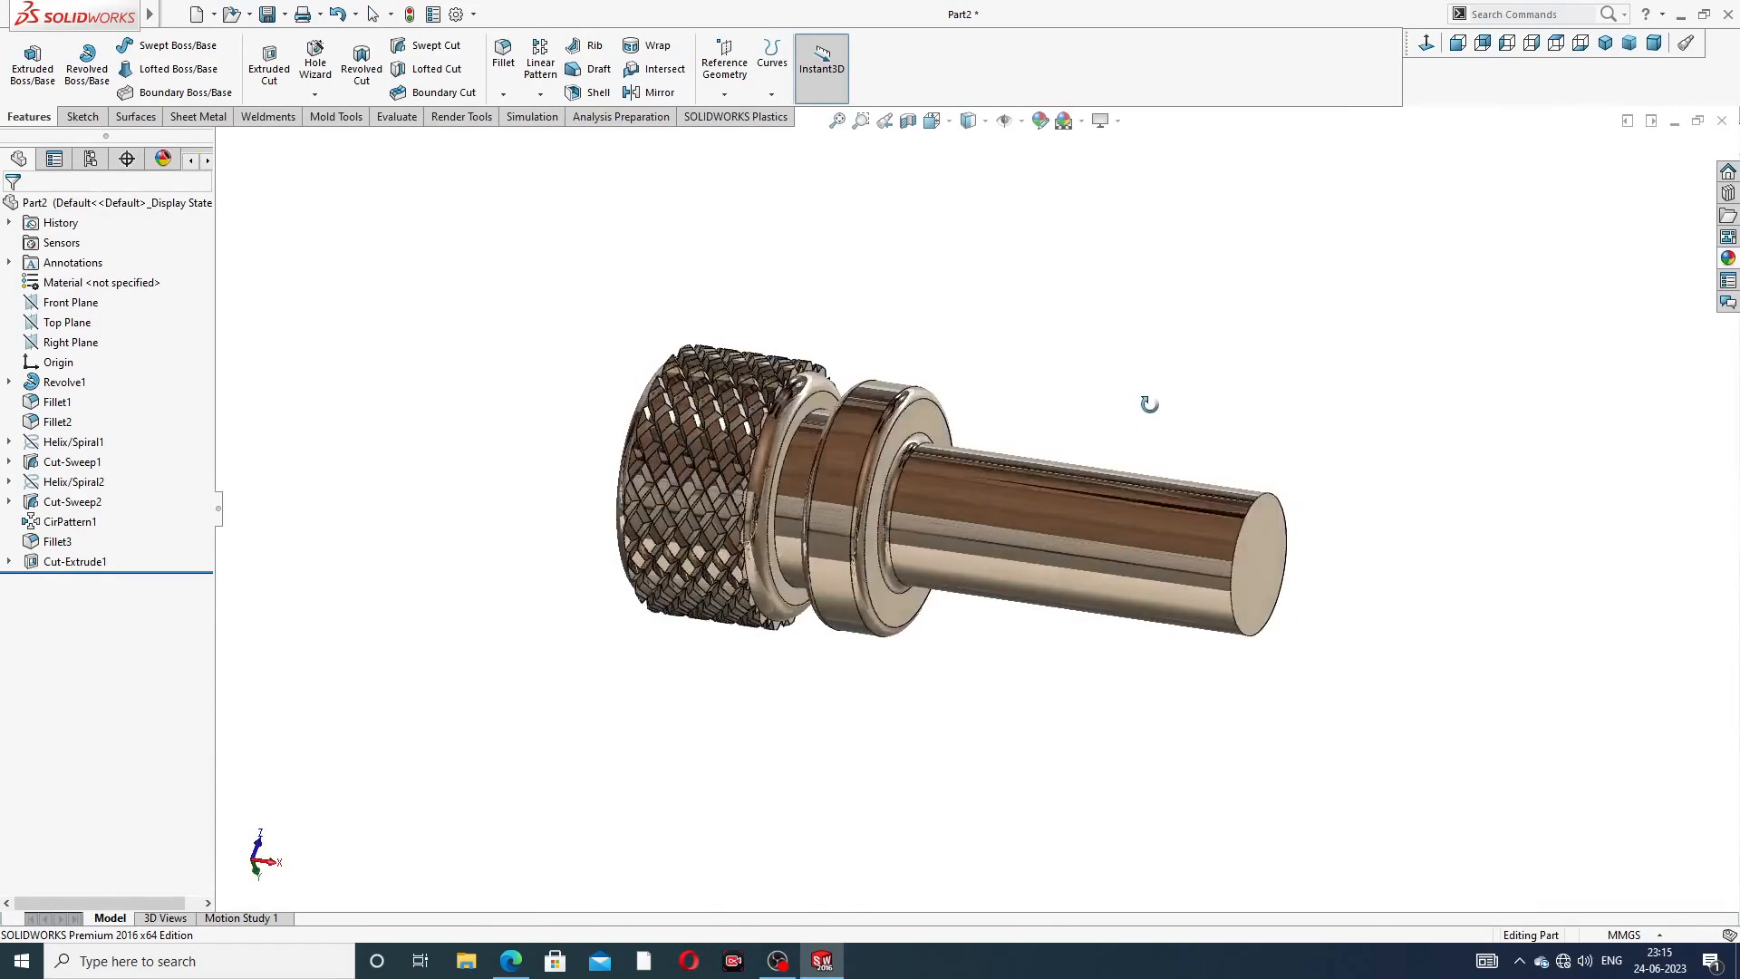
- Check the thread details in the reference drawing and cut a 20 mm M7x1.0 Metric Die thread from the shank's end edge, offset 2 mm outward
{"action": "scroll", "coordinate": [781, 508], "scroll_direction": "down", "scroll_amount": 2}
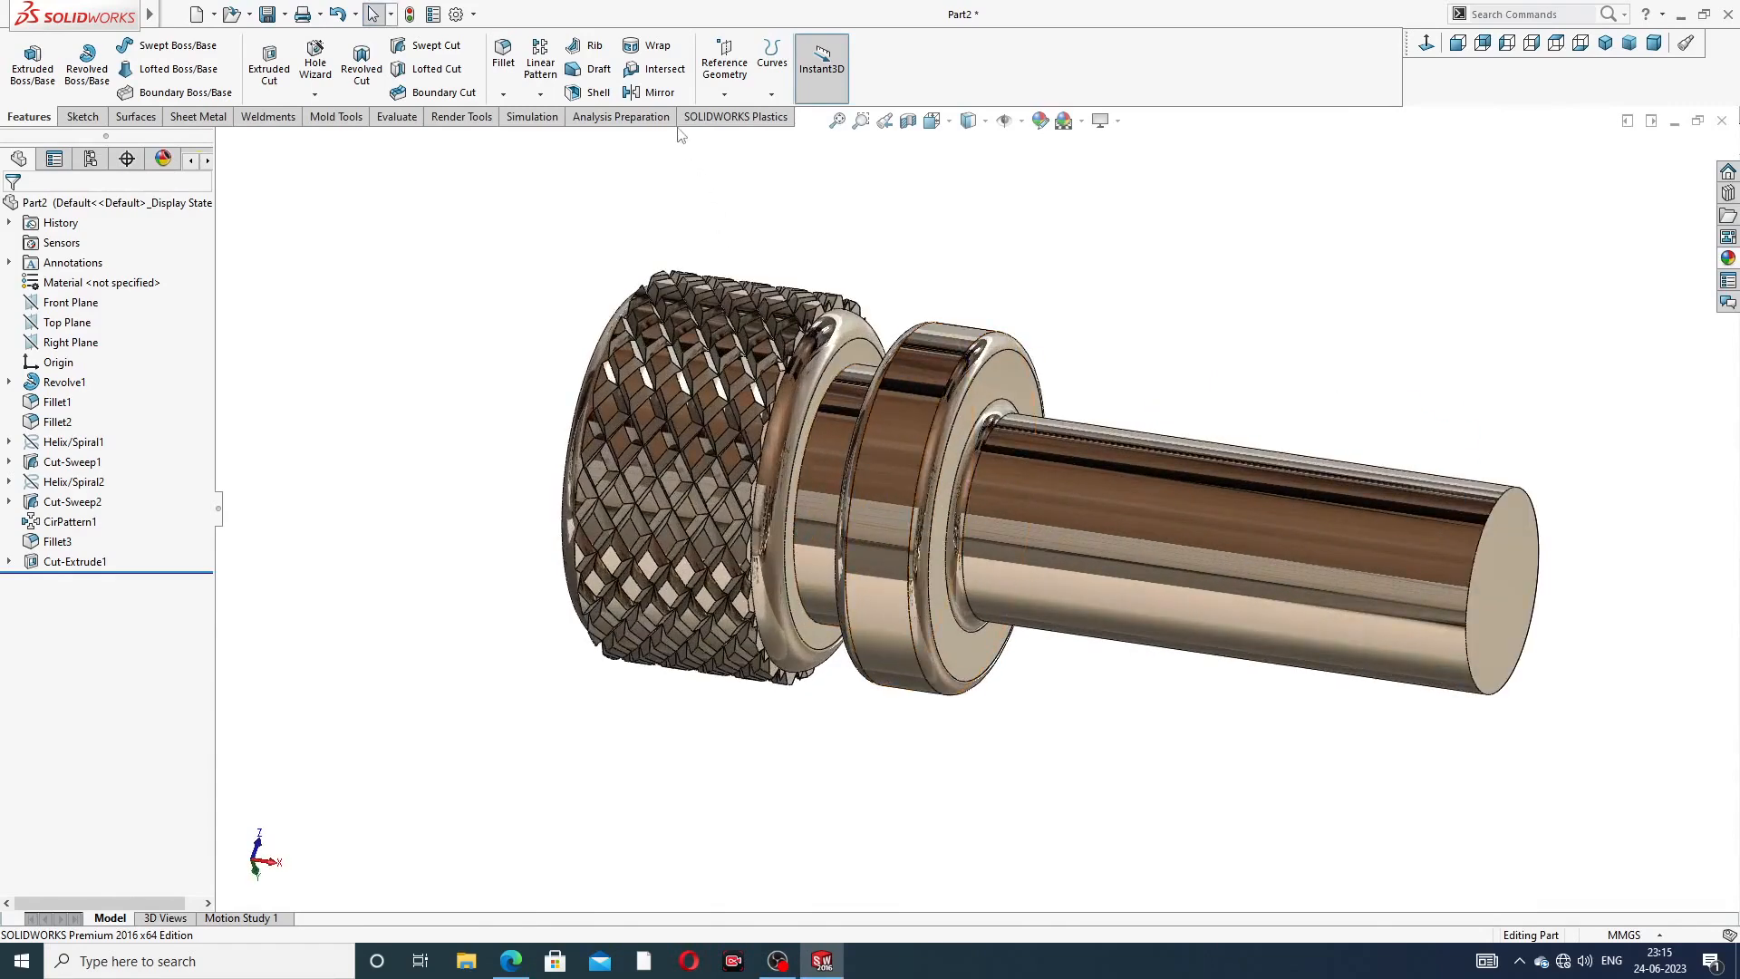
{"action": "left_click", "coordinate": [315, 95]}
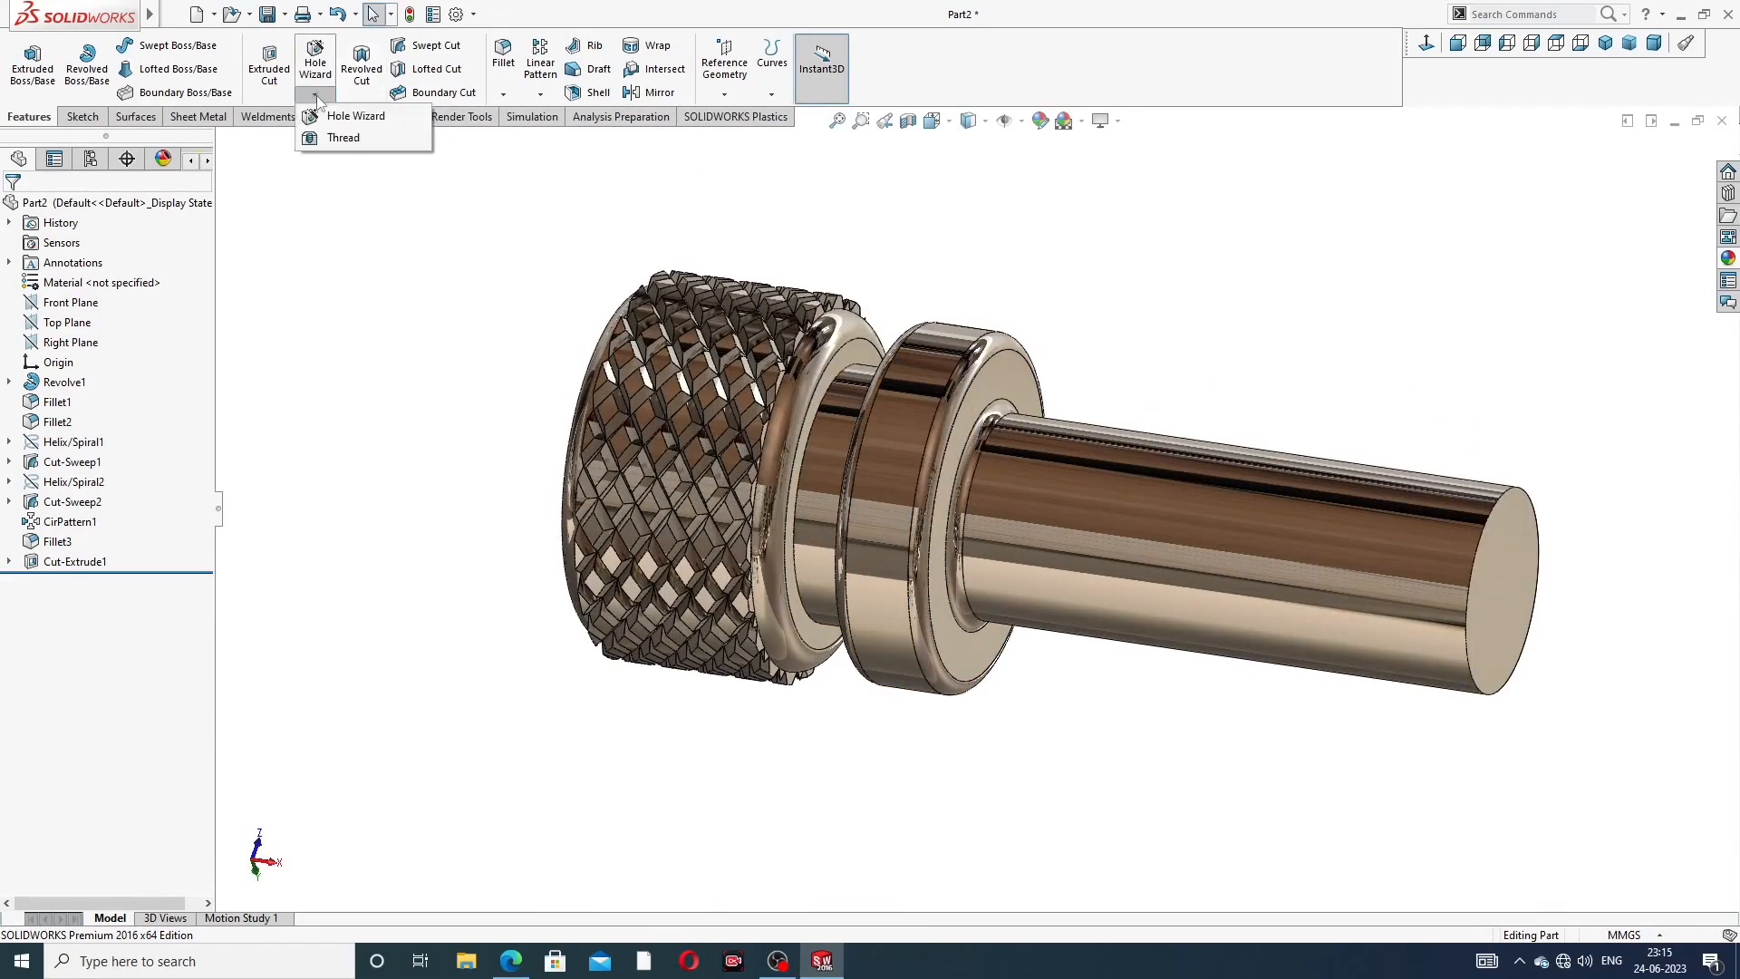
{"action": "left_click", "coordinate": [511, 961]}
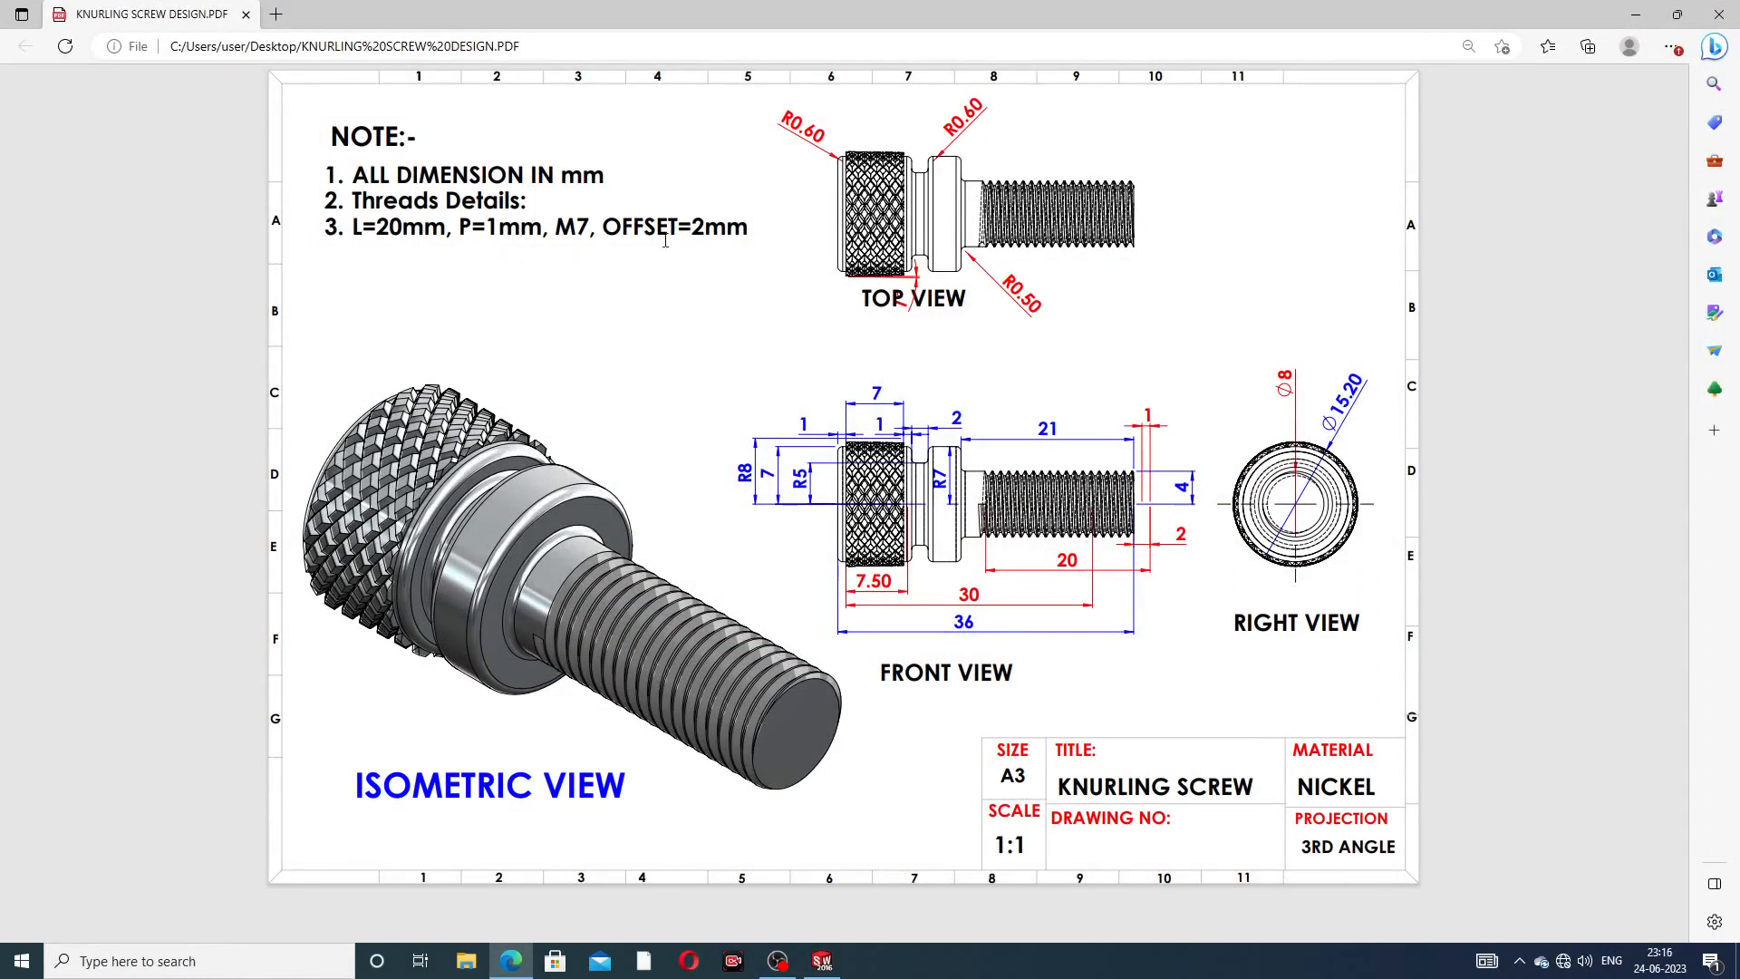
{"action": "left_click", "coordinate": [505, 962]}
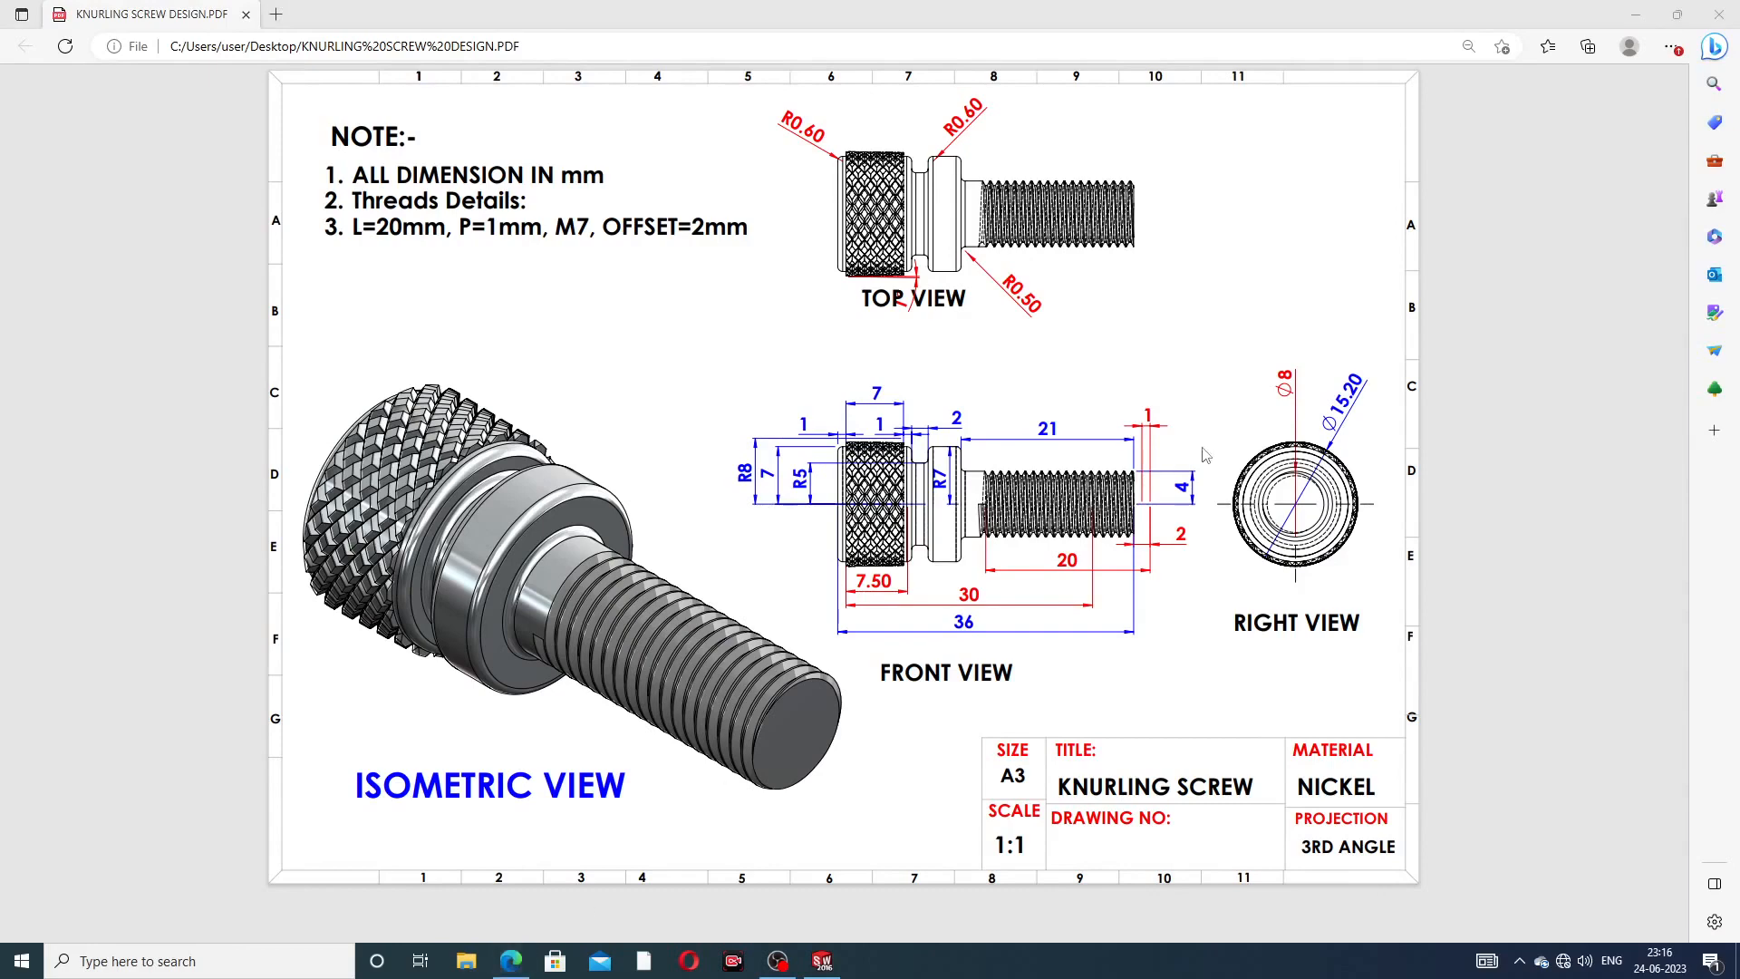
{"action": "left_click", "coordinate": [522, 962]}
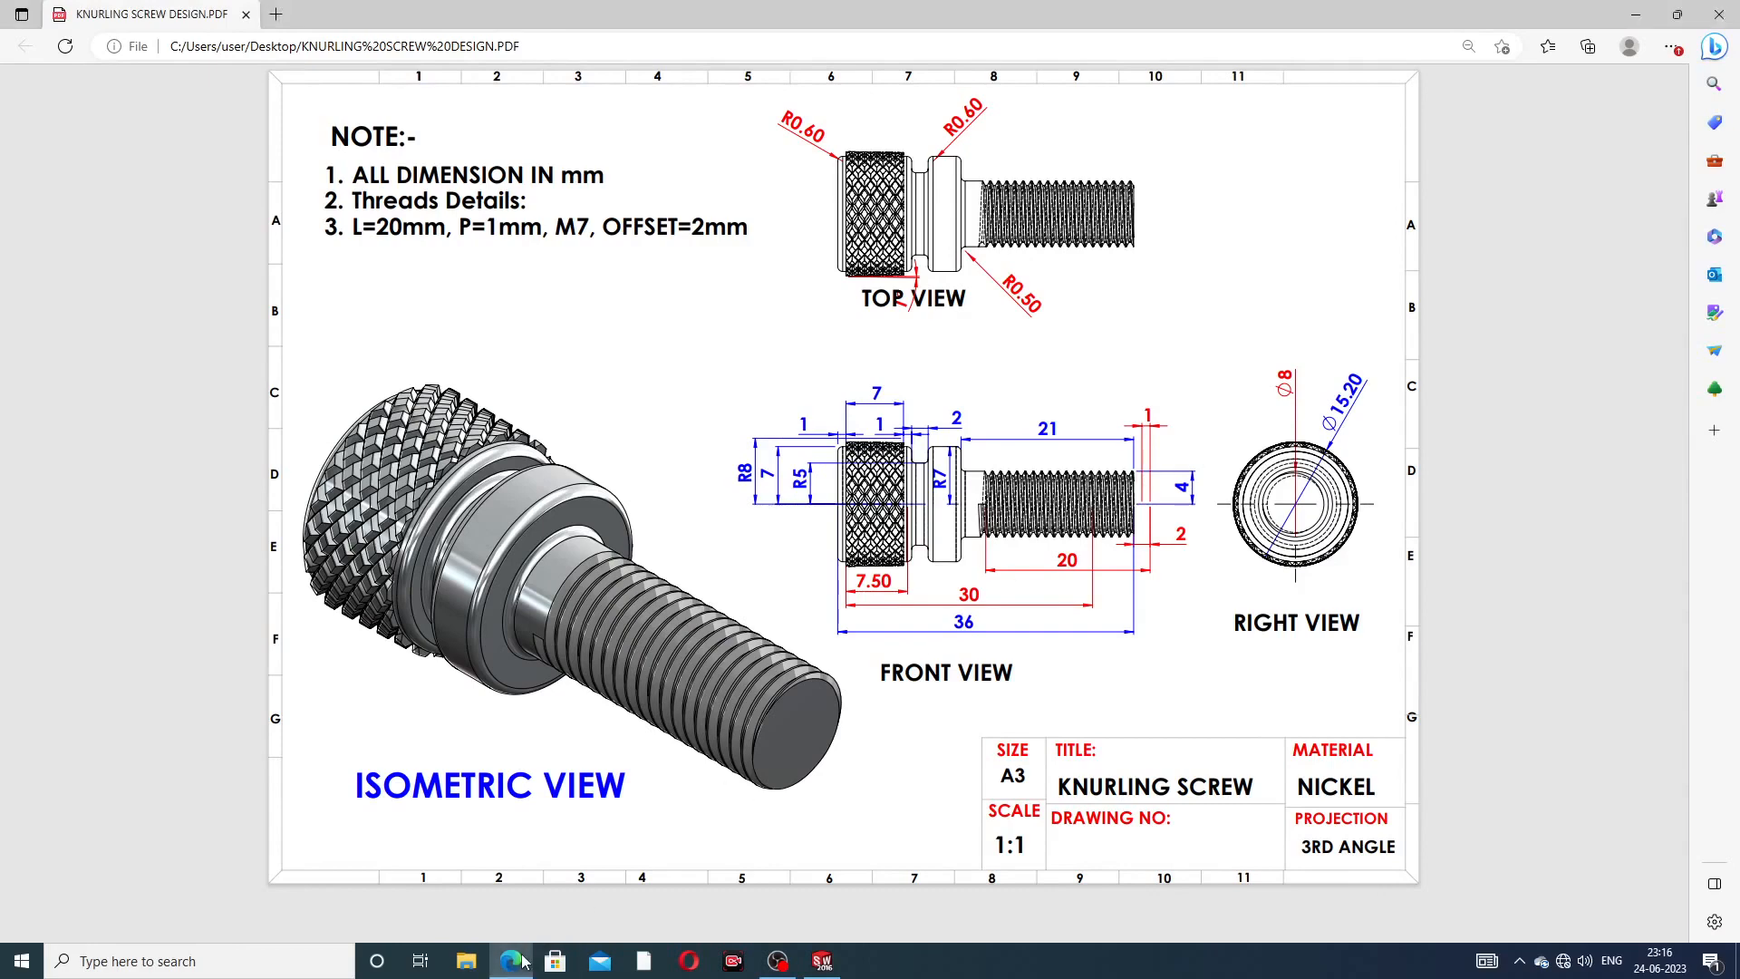
{"action": "left_click", "coordinate": [522, 961]}
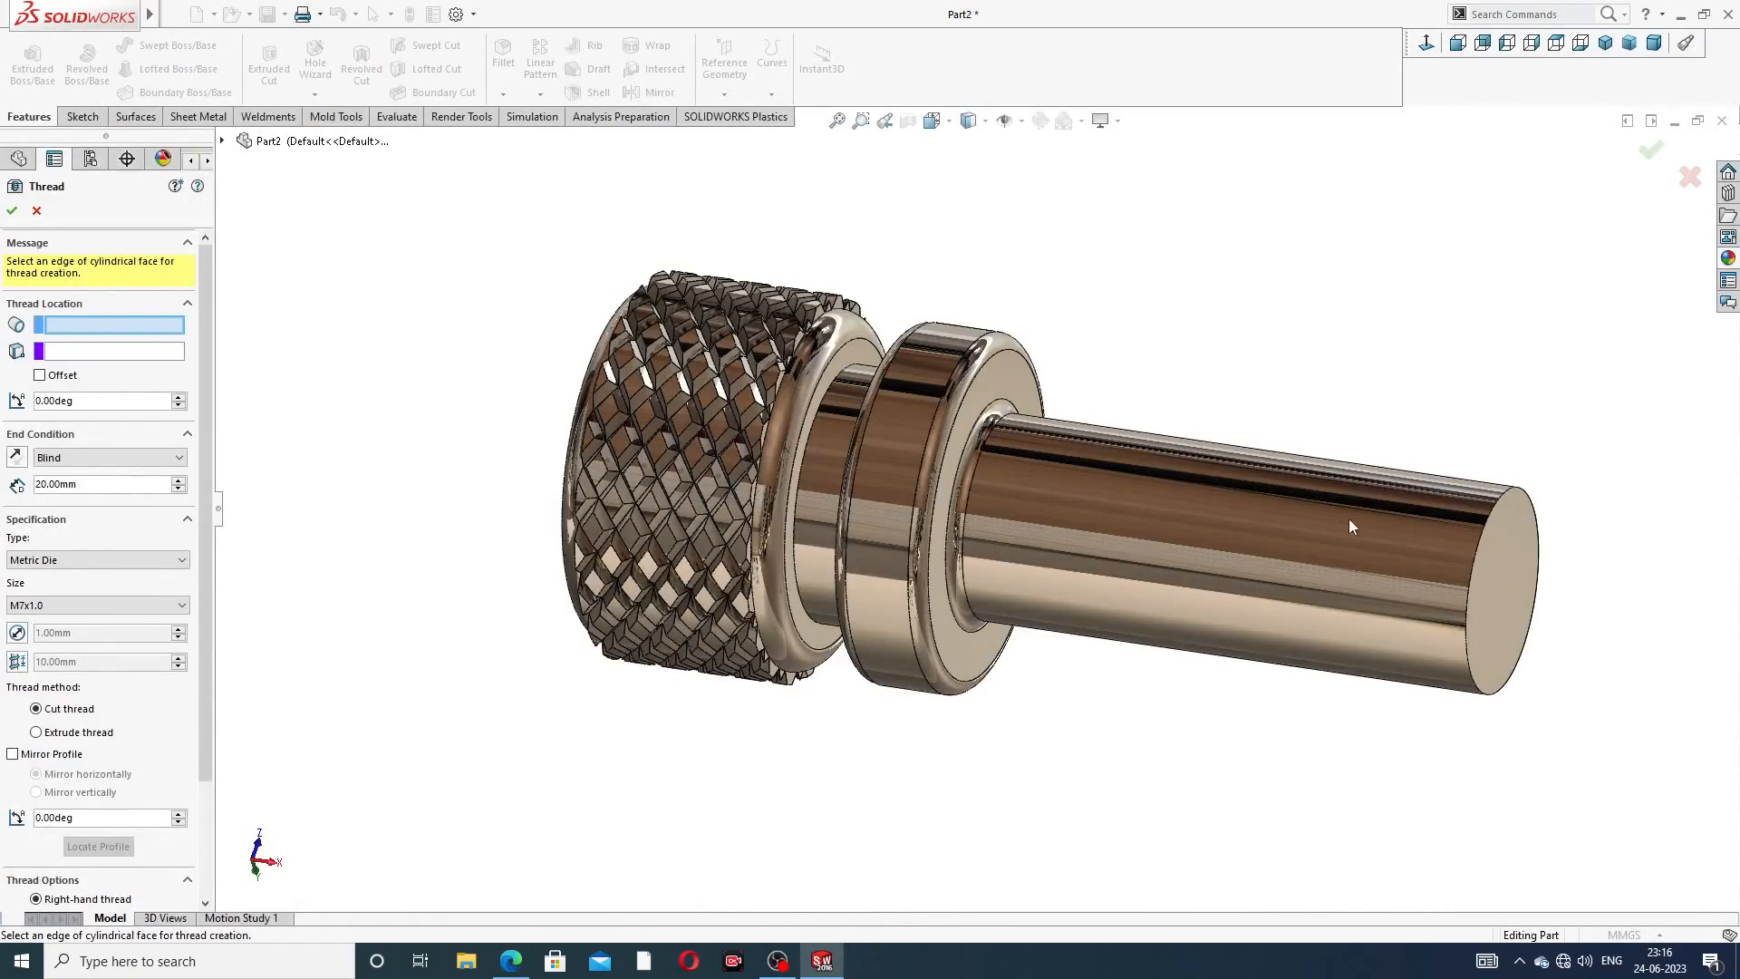
{"action": "left_click", "coordinate": [1499, 500]}
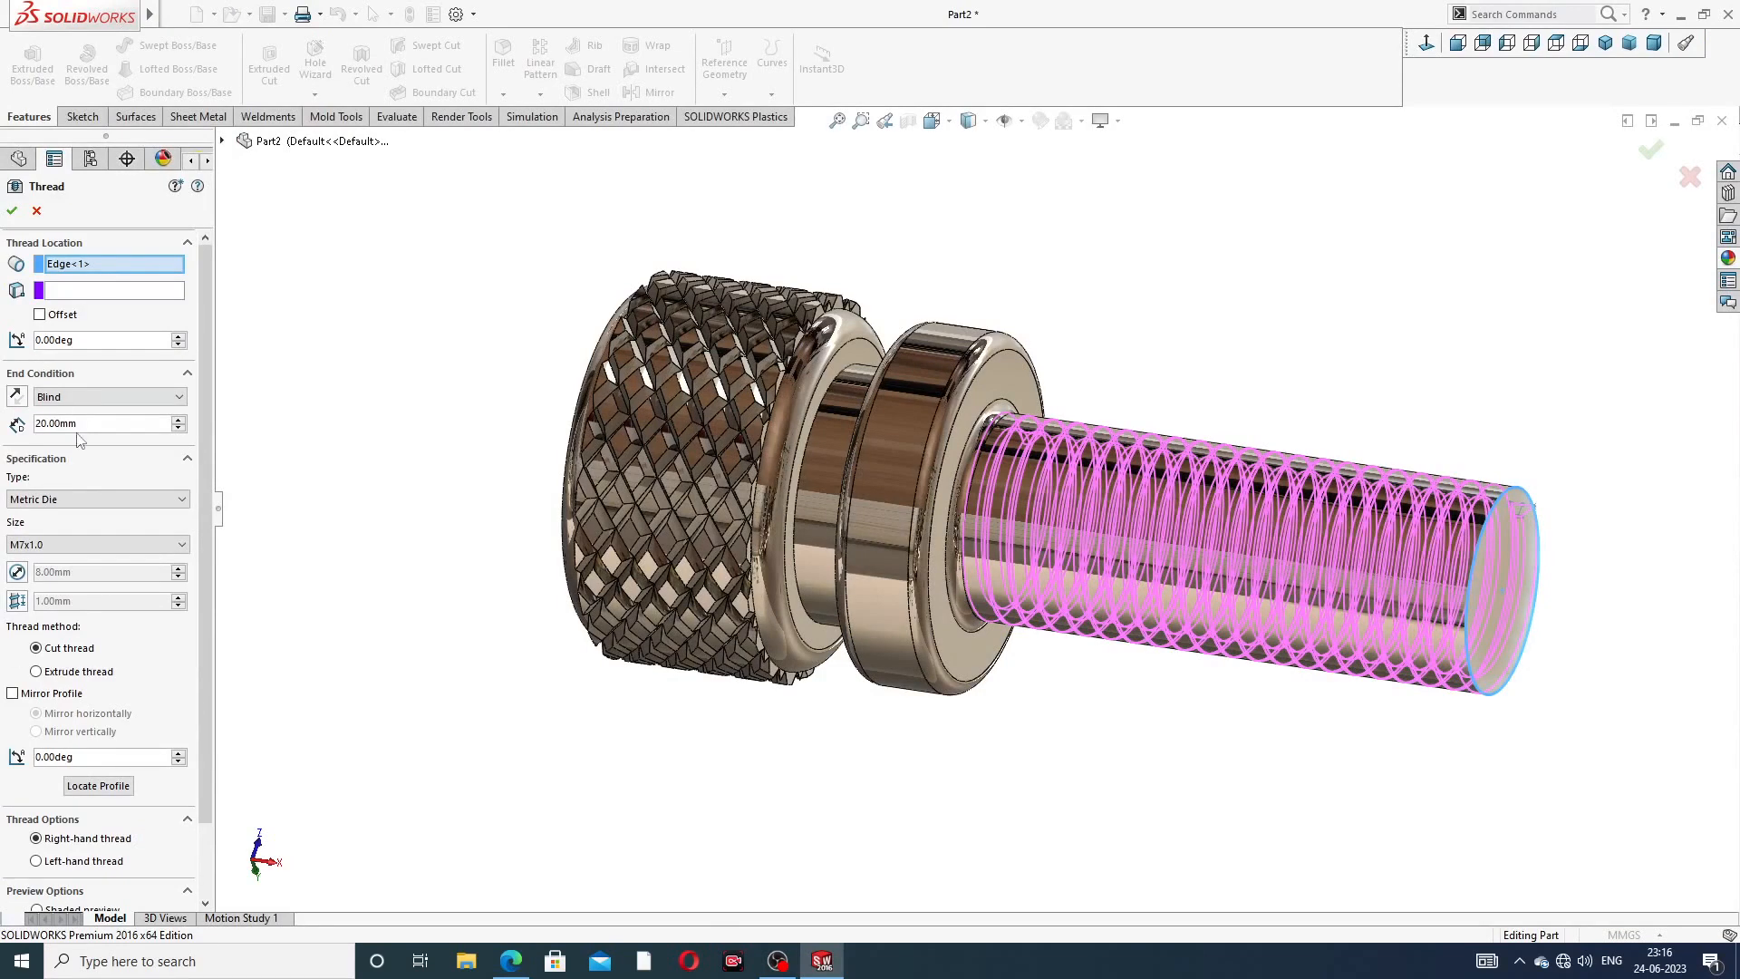
{"action": "left_click", "coordinate": [40, 314]}
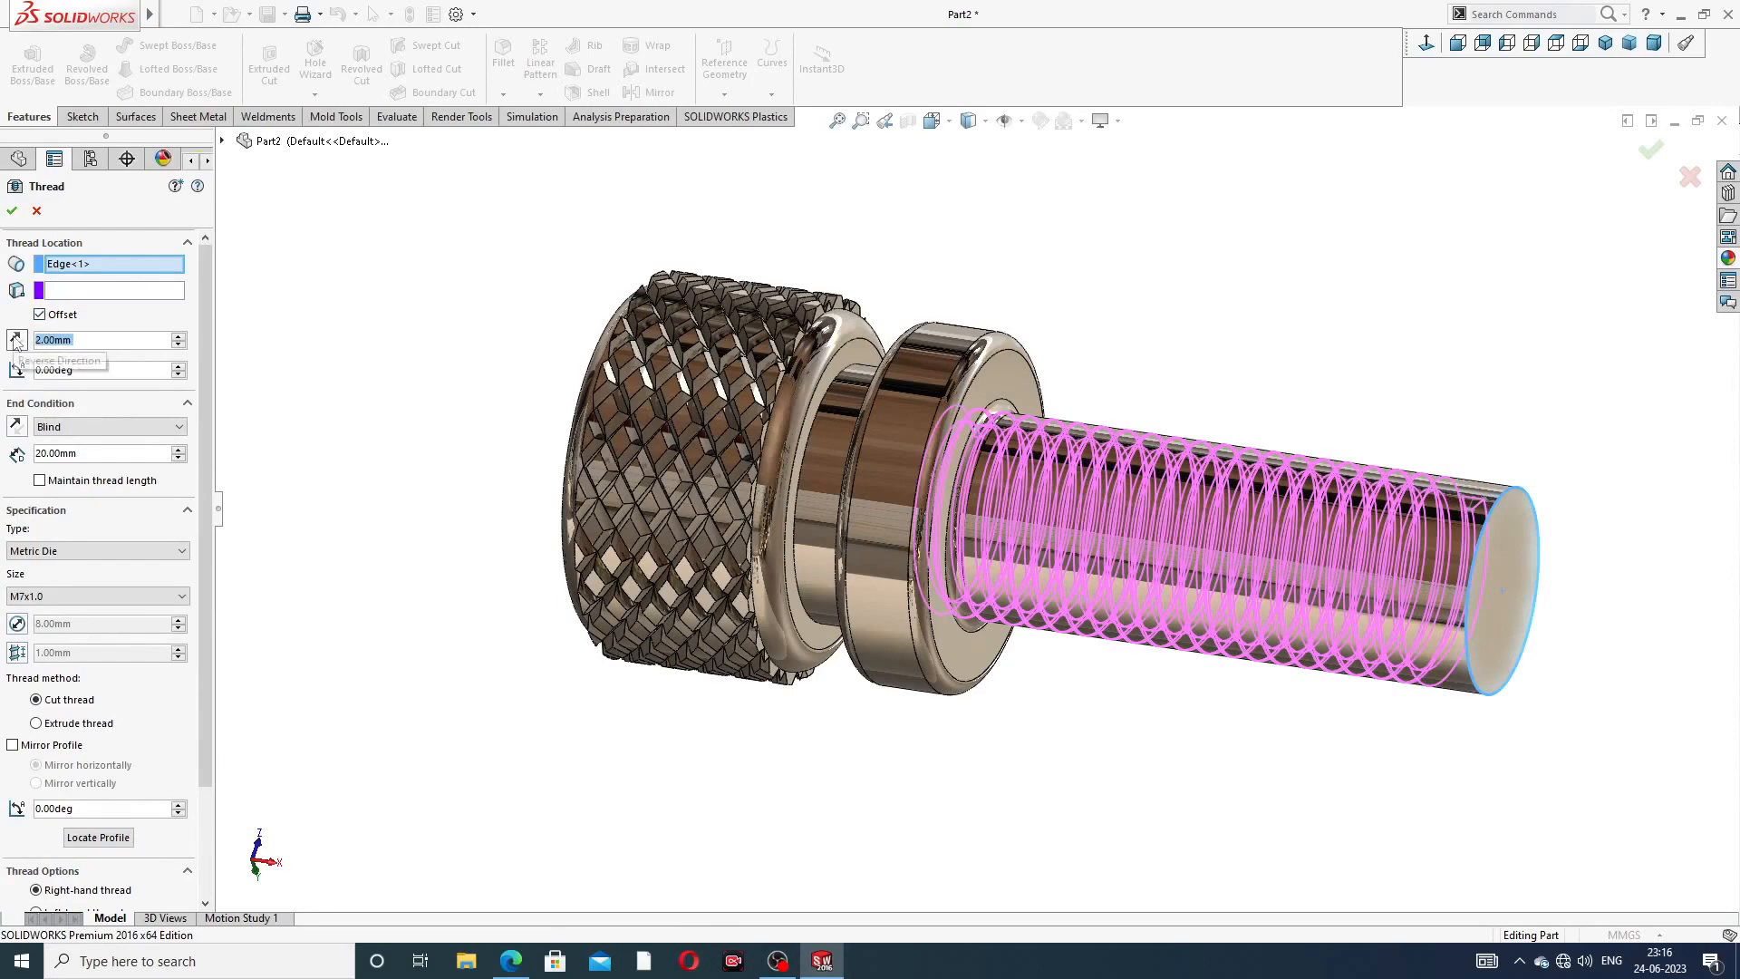
{"action": "left_click", "coordinate": [15, 341]}
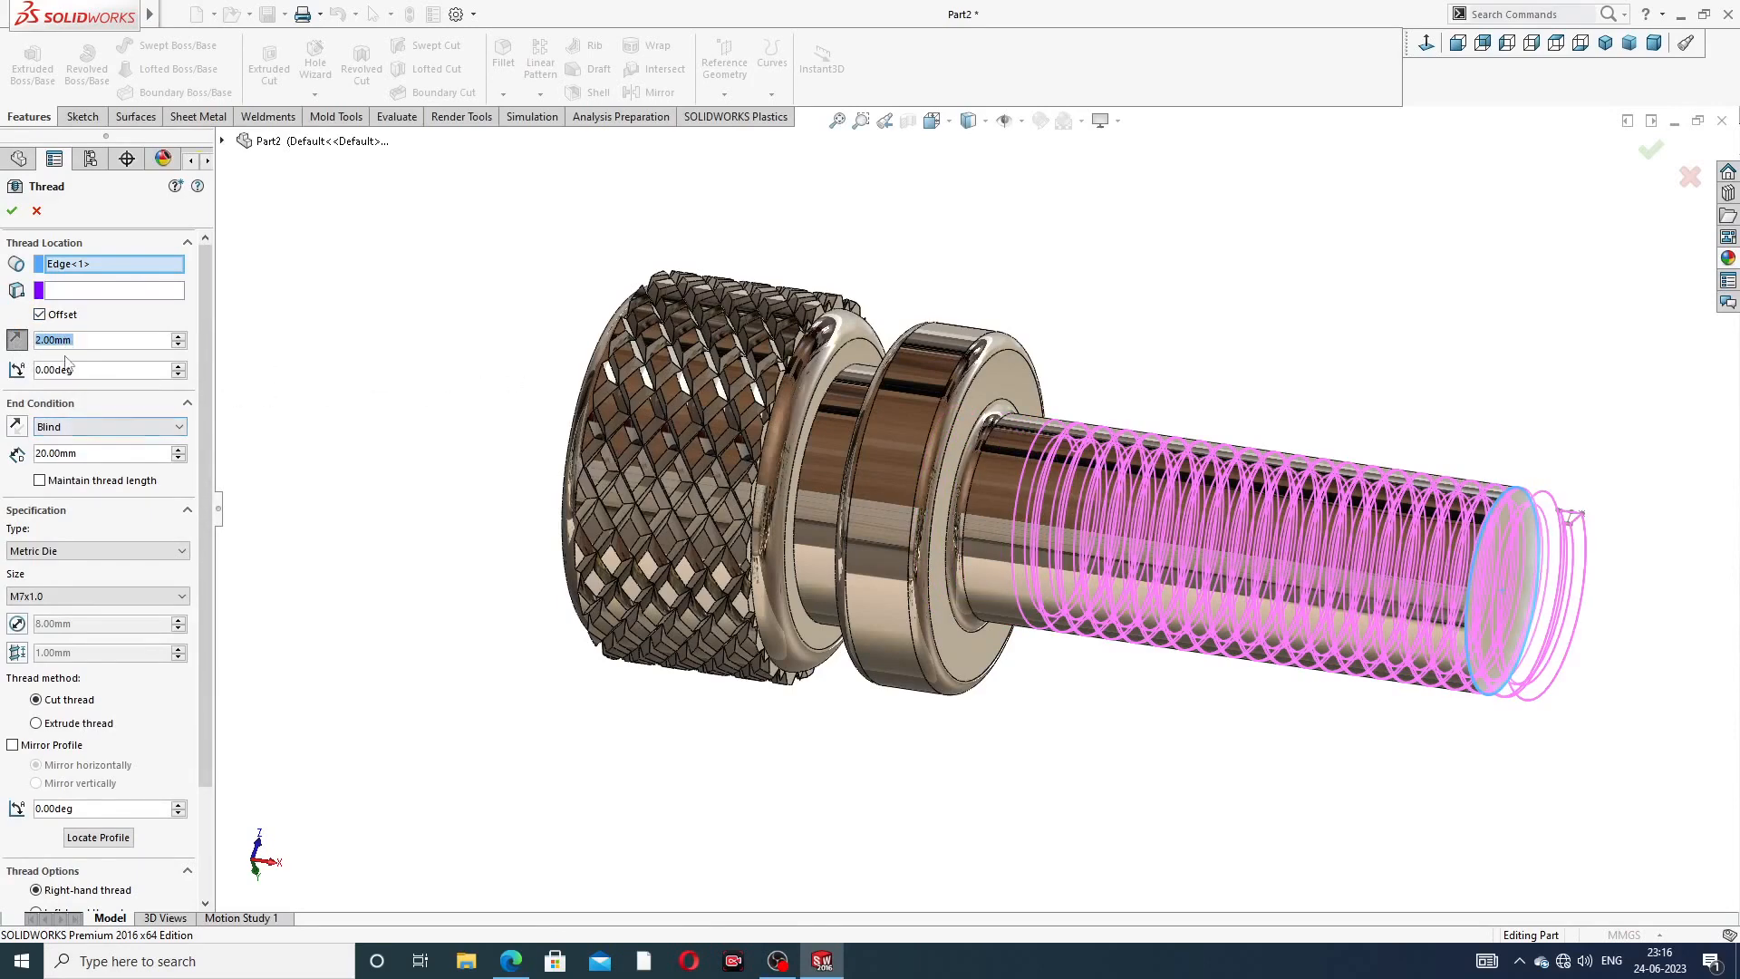
{"action": "middle_click_drag", "start_coordinate": [878, 302], "coordinate": [895, 346]}
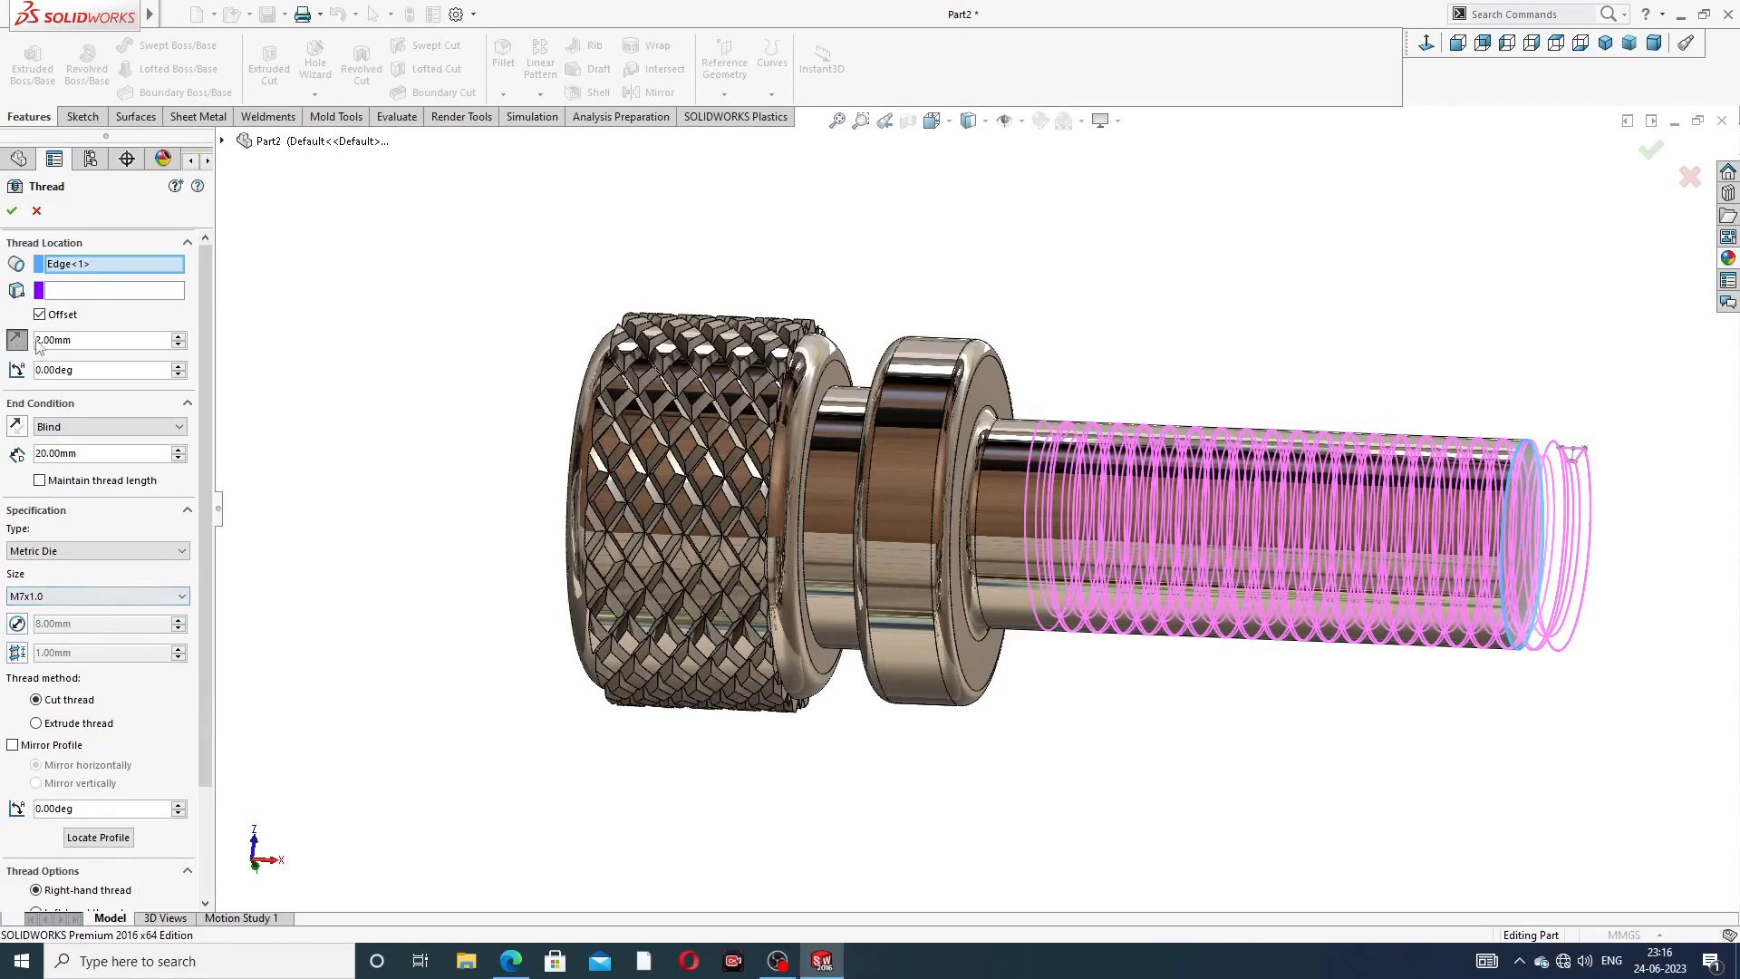
{"action": "left_click", "coordinate": [11, 210]}
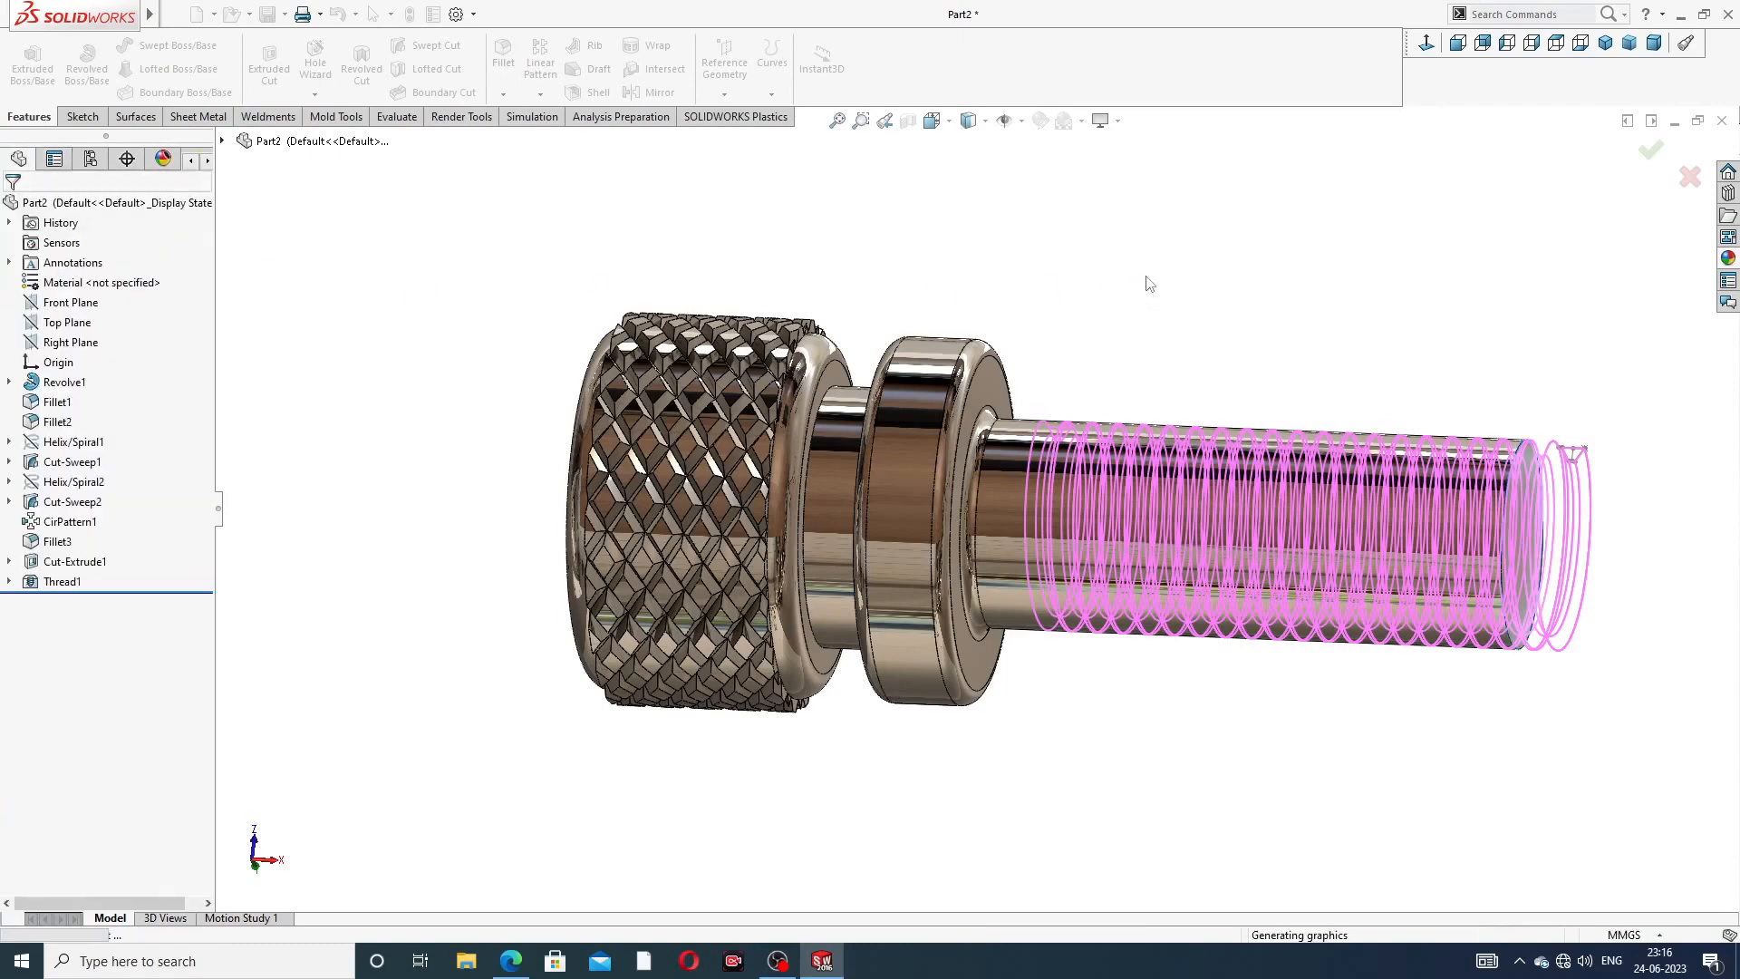
- Sketch on the flat face where the thread groove ends near the collar and convert its edges into sketch lines
{"action": "middle_click_drag", "start_coordinate": [1273, 341], "coordinate": [1298, 369]}
{"action": "scroll", "coordinate": [1381, 562], "scroll_direction": "down", "scroll_amount": 4}
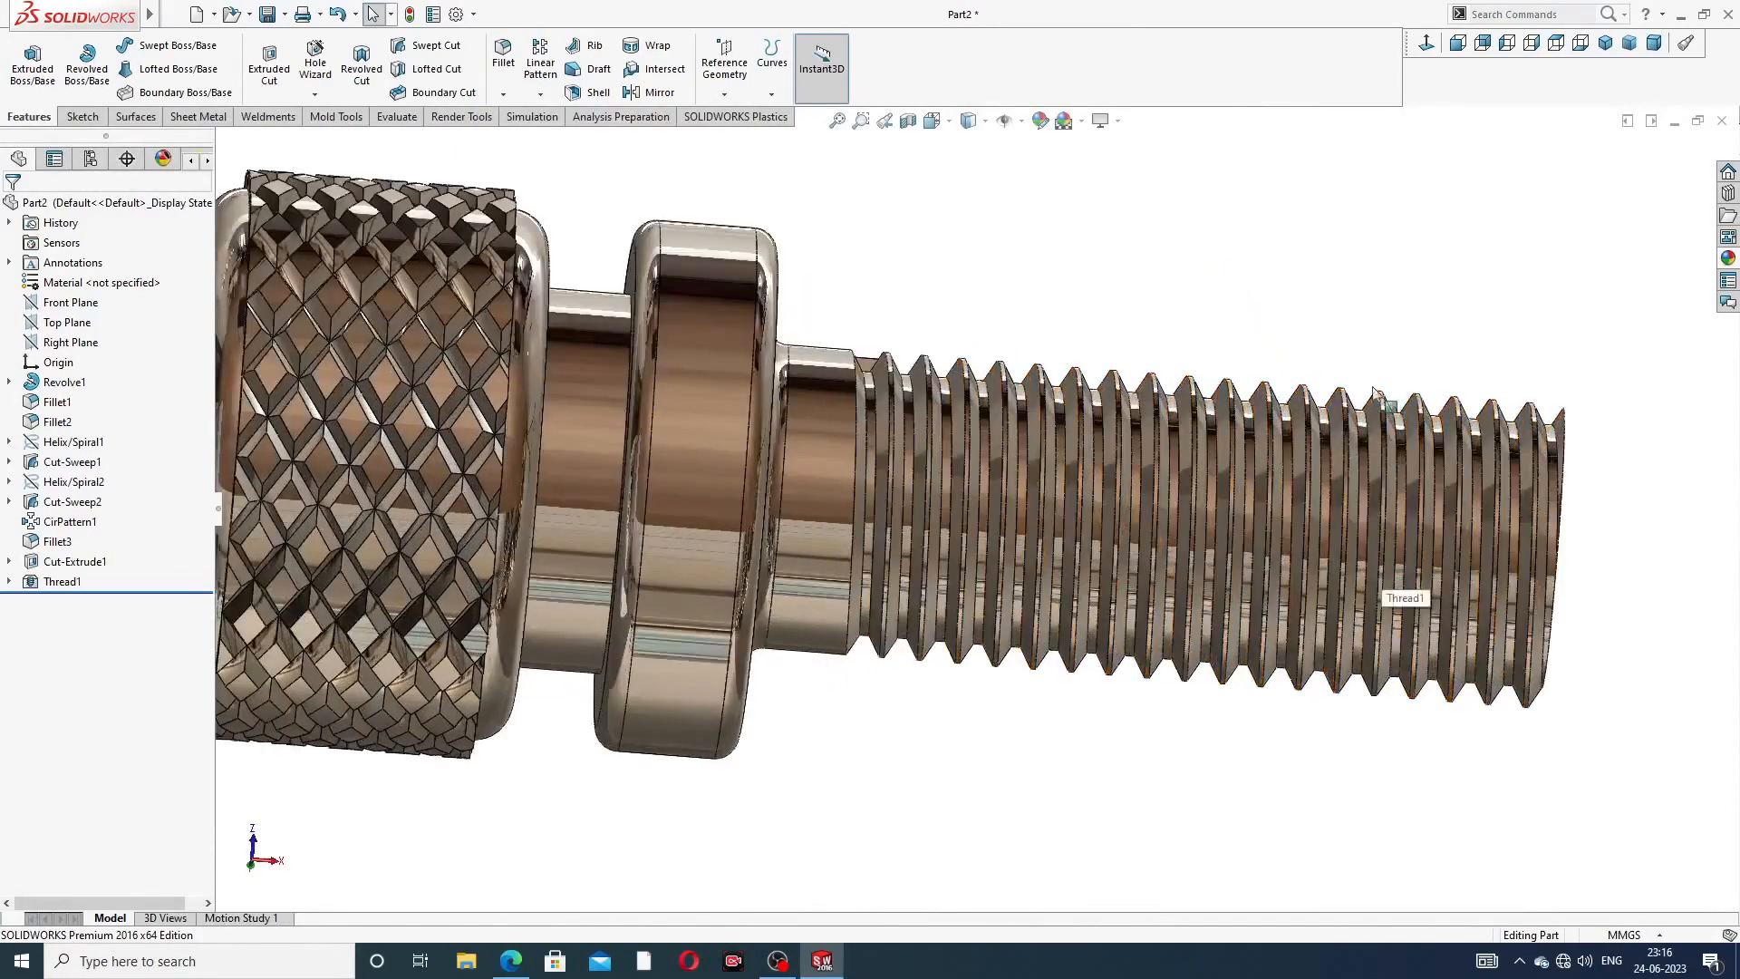
{"action": "scroll", "coordinate": [974, 272], "scroll_direction": "up", "scroll_amount": 2}
{"action": "middle_click_drag", "start_coordinate": [977, 304], "coordinate": [865, 441]}
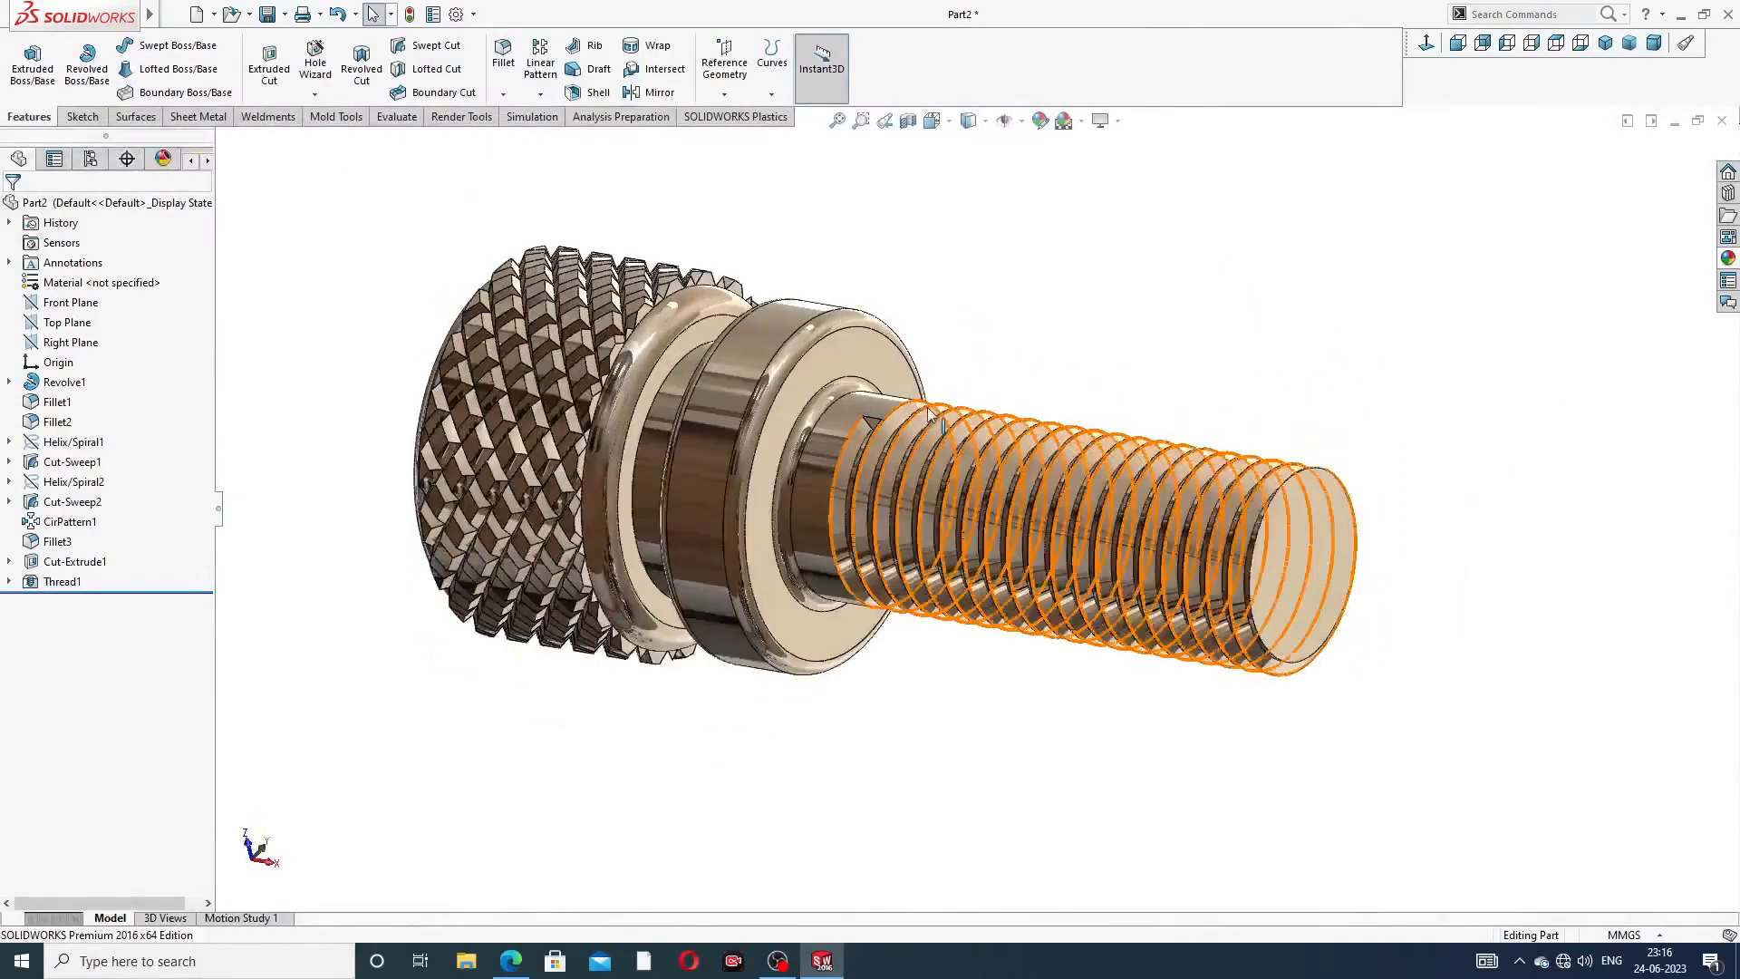
{"action": "scroll", "coordinate": [865, 441], "scroll_direction": "down", "scroll_amount": 4}
{"action": "scroll", "coordinate": [843, 453], "scroll_direction": "down", "scroll_amount": 3}
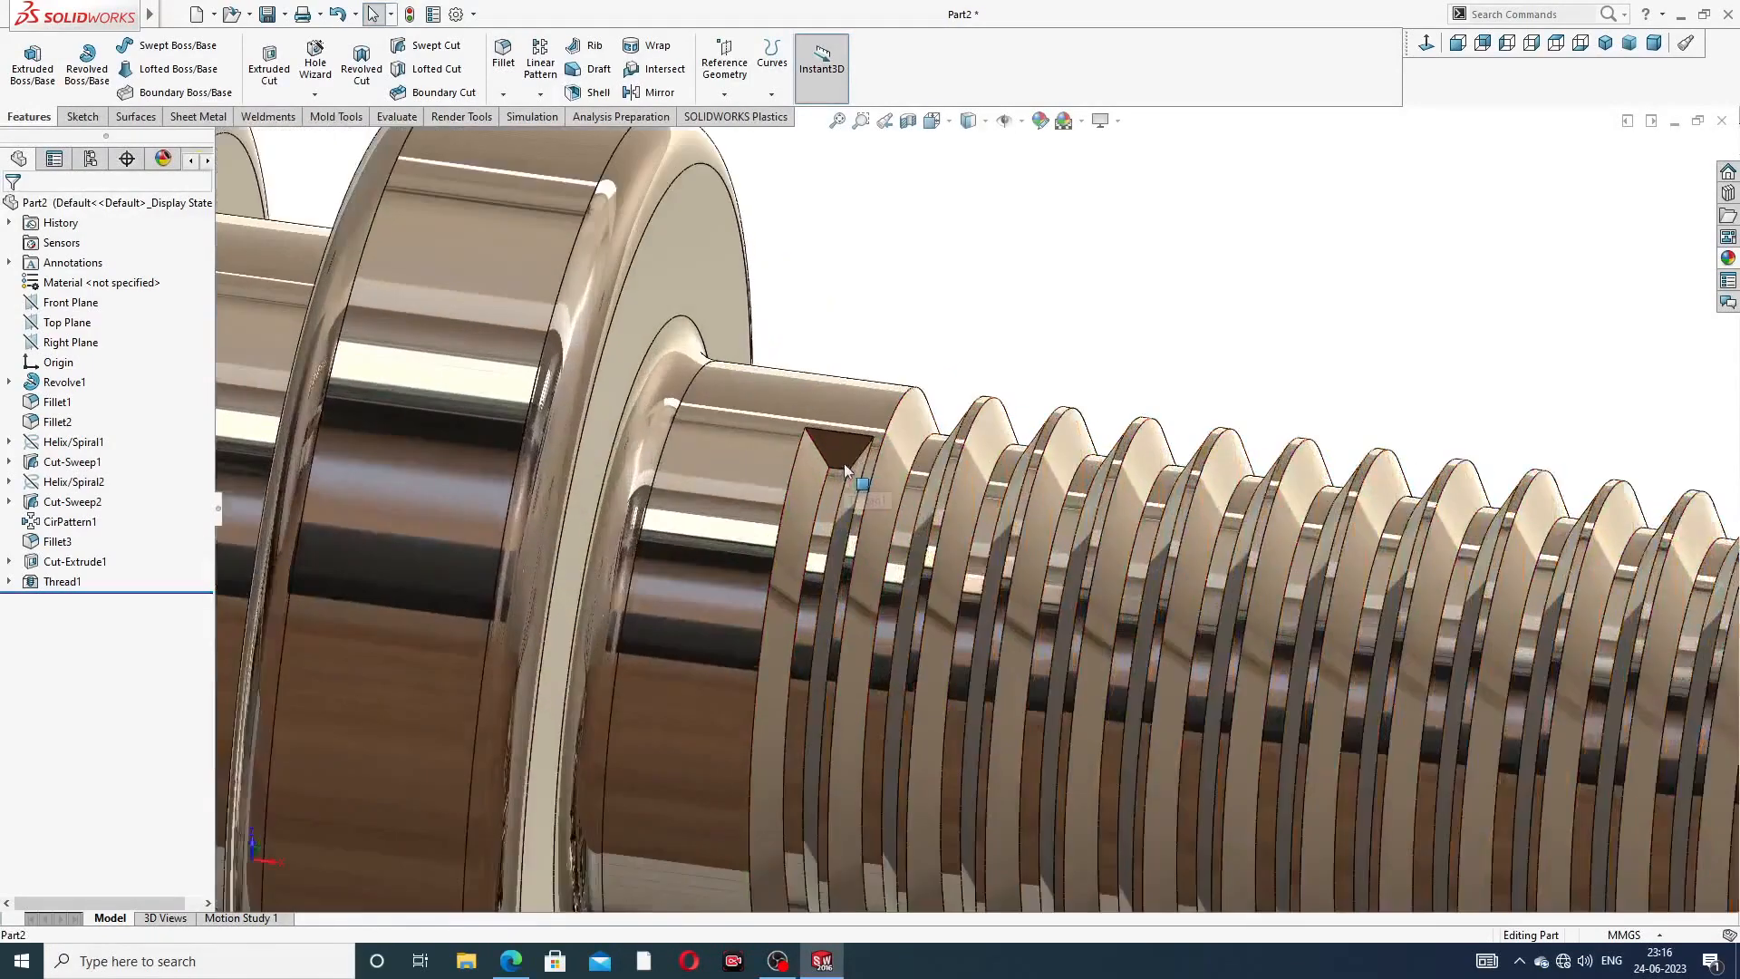
{"action": "left_click", "coordinate": [838, 458]}
{"action": "left_click", "coordinate": [947, 406]}
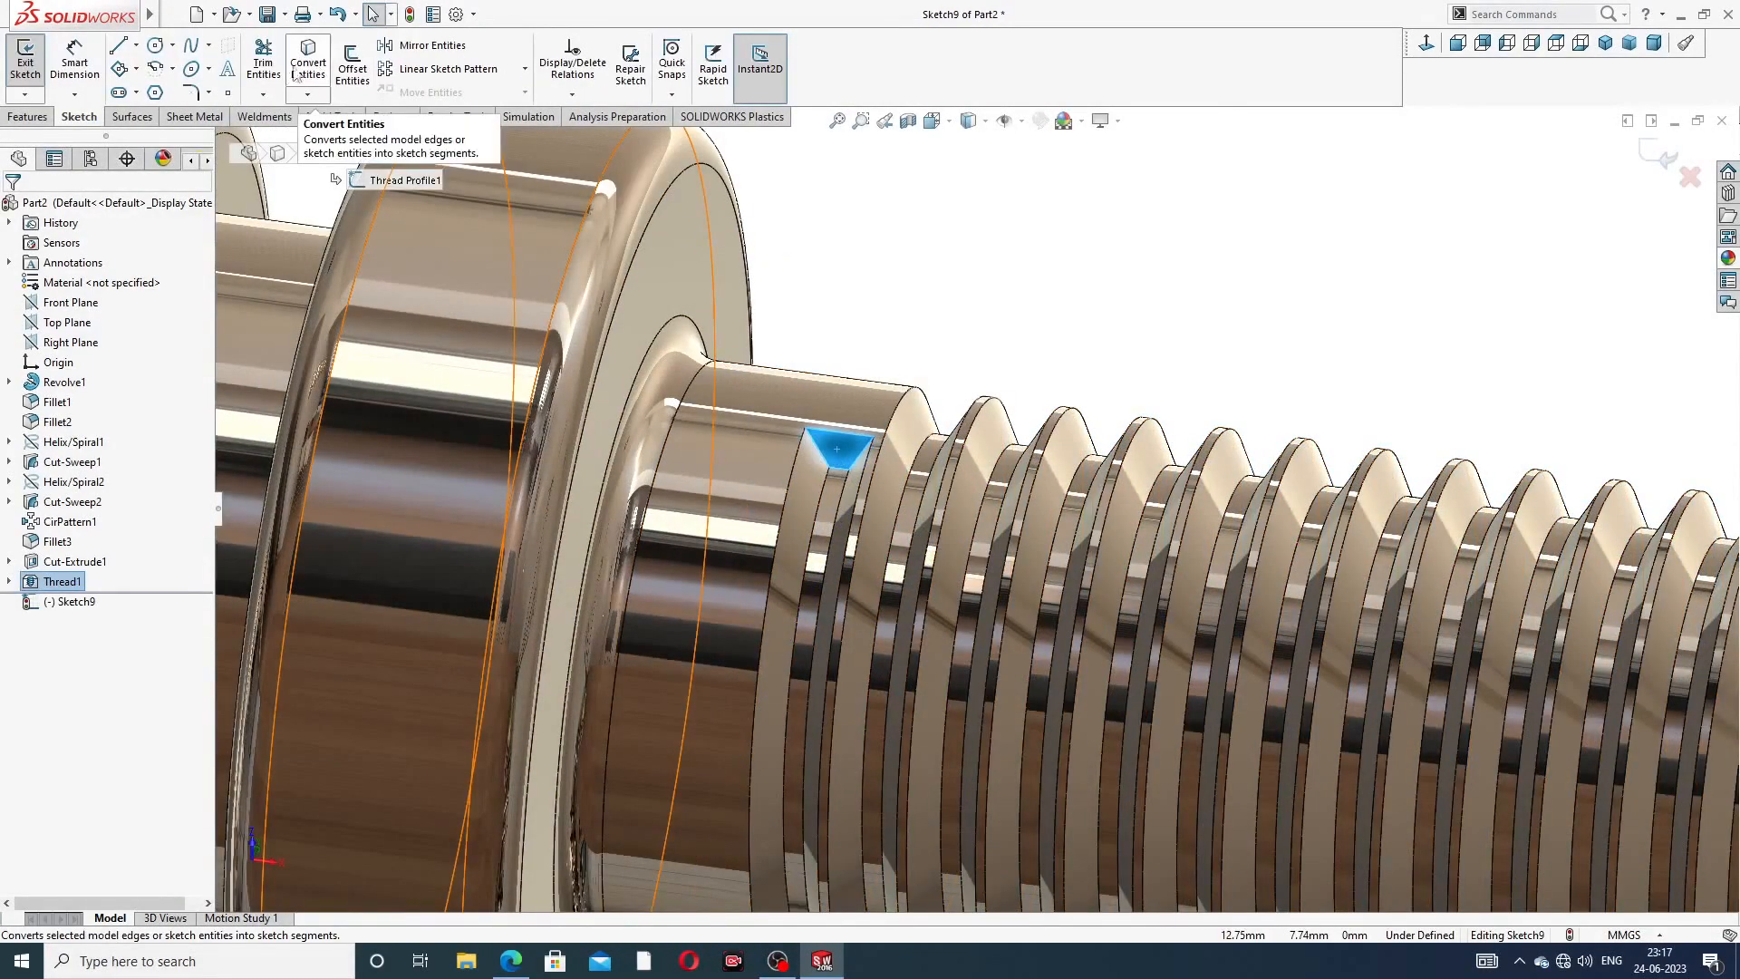
{"action": "left_click", "coordinate": [305, 76]}
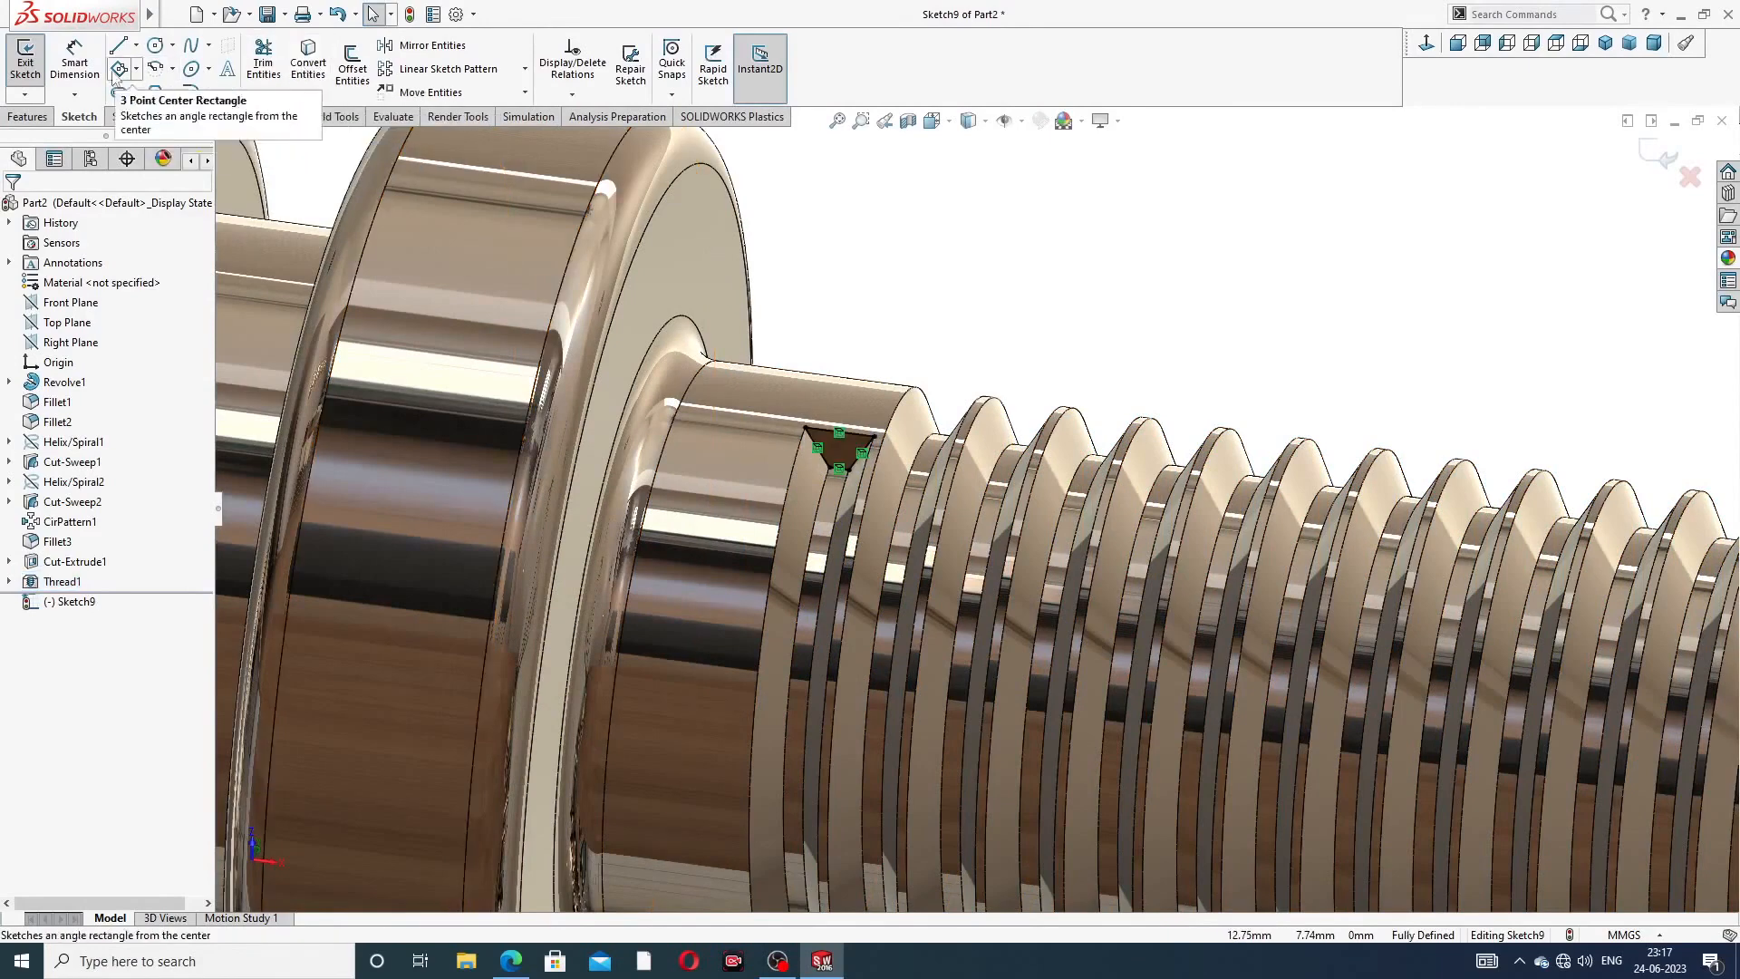
- Cut-extrude the converted groove profile to a blind depth of 8 mm to run the thread out of the shank
{"action": "left_click", "coordinate": [41, 117]}
{"action": "left_click", "coordinate": [269, 73]}
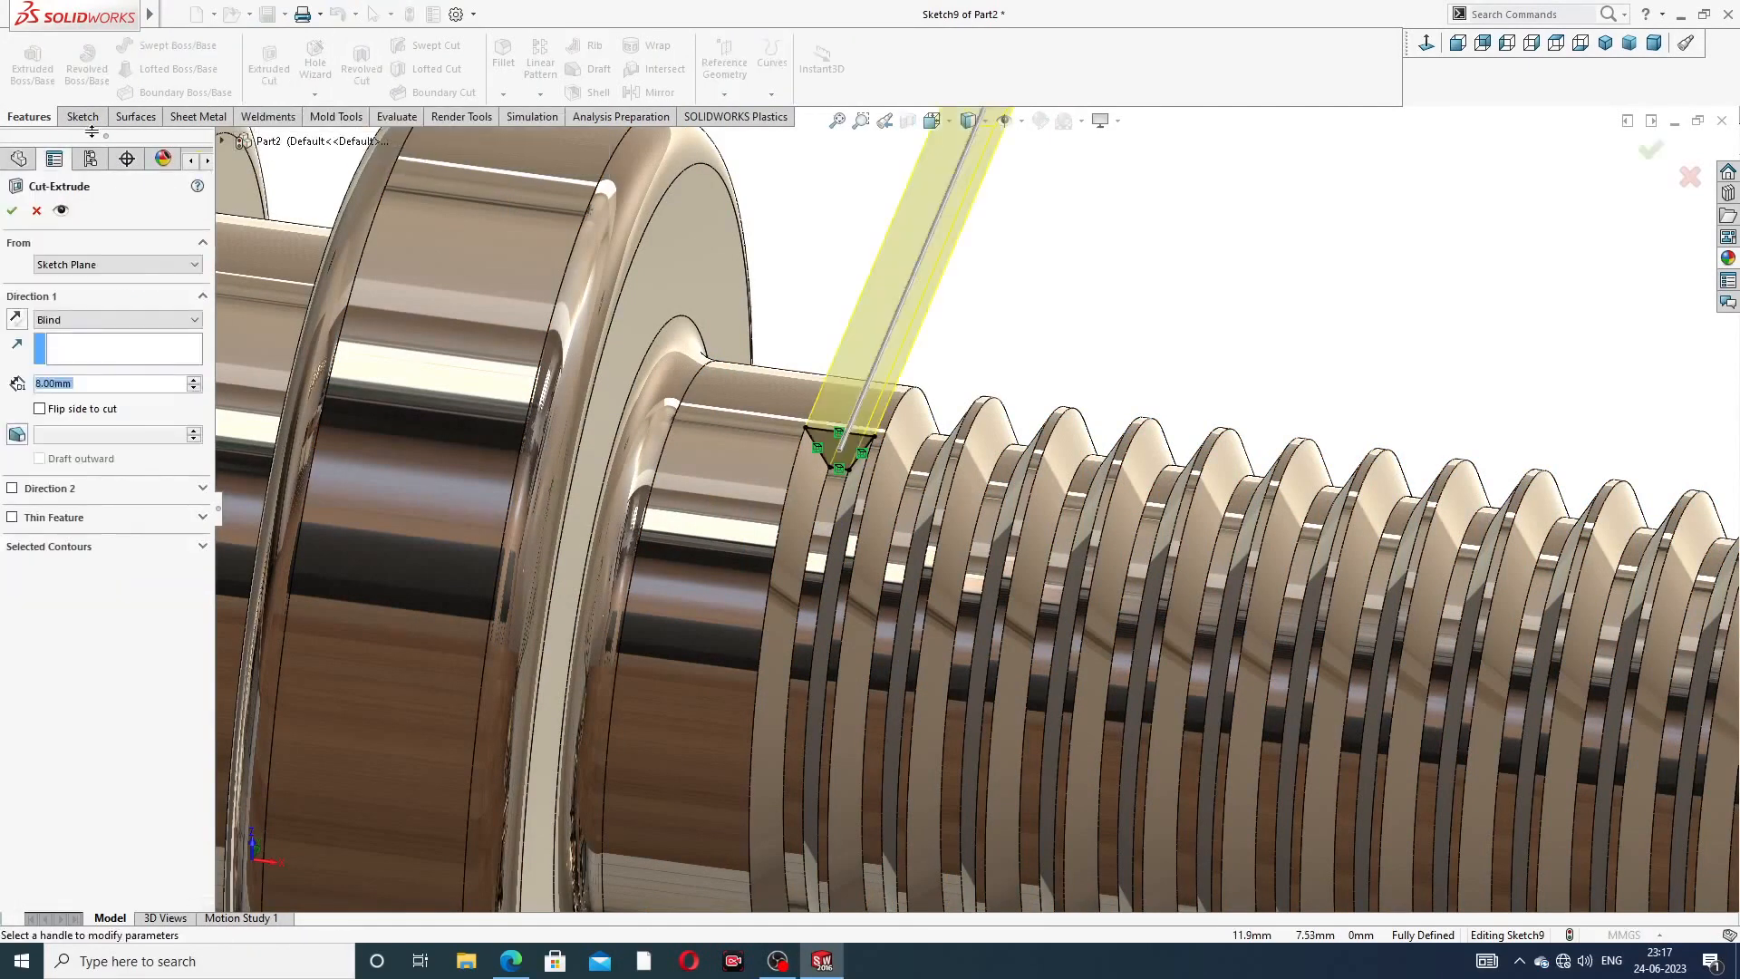
{"action": "left_click", "coordinate": [12, 210]}
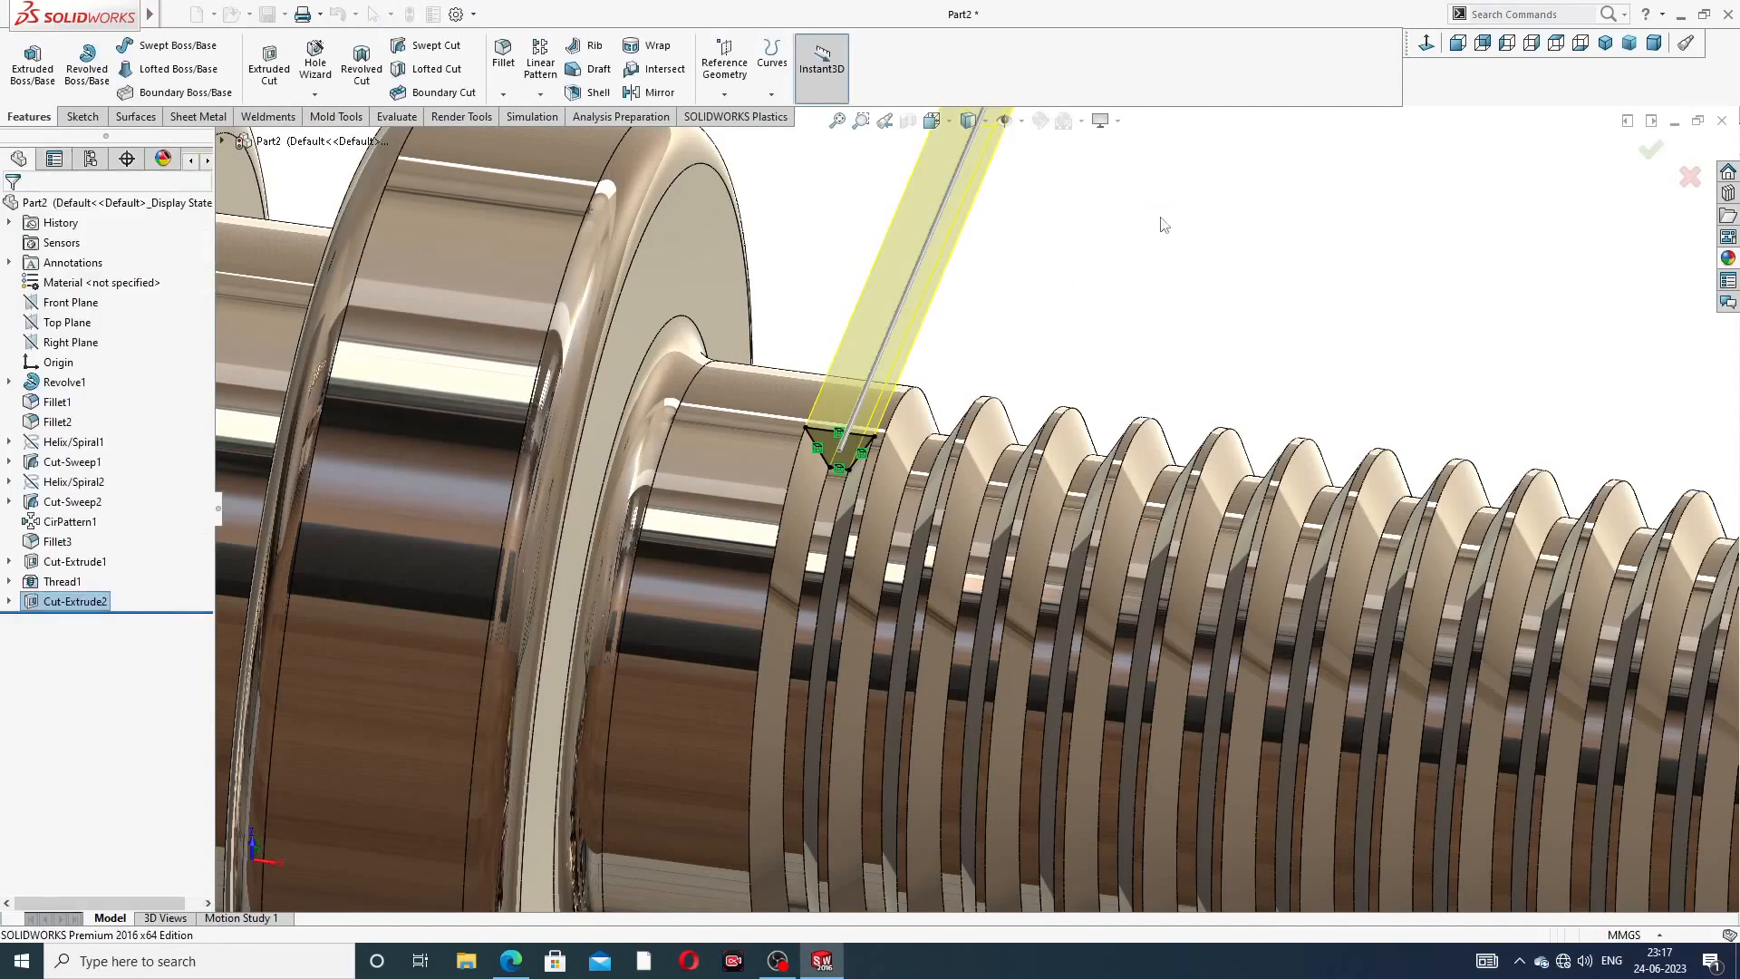
- Examine the thread run-out, the threaded shank and the finished knurling screw from several angles
{"action": "scroll", "coordinate": [963, 392], "scroll_direction": "up", "scroll_amount": 5}
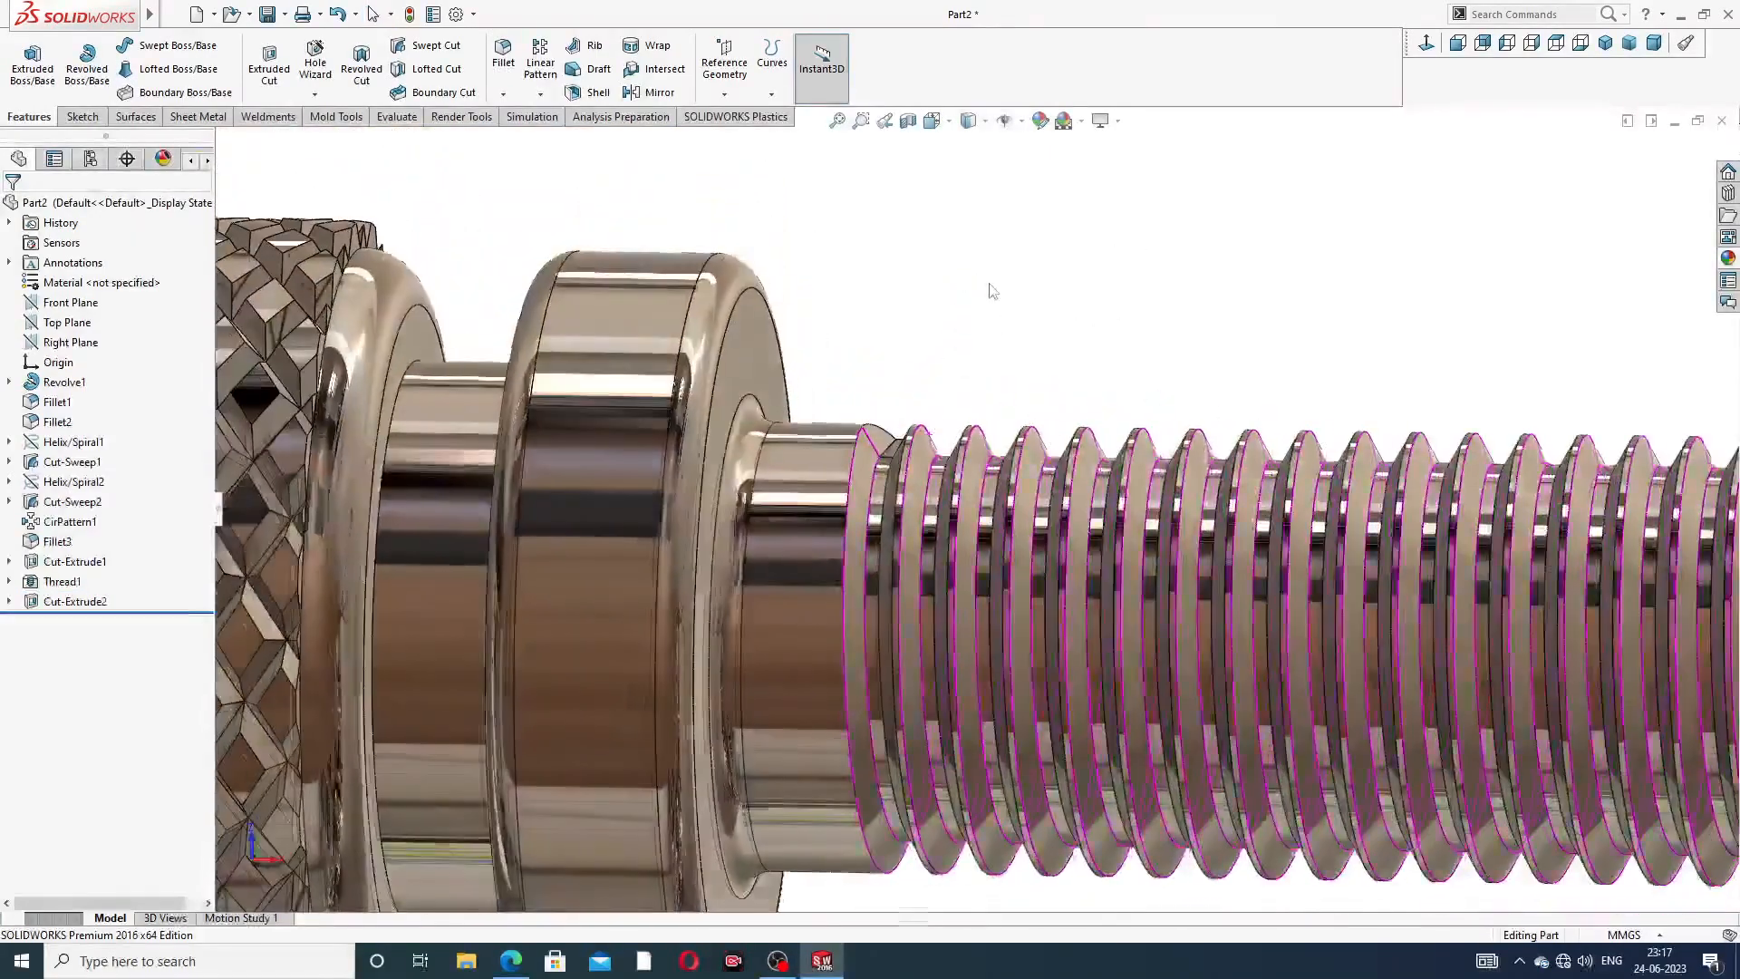
{"action": "key", "text": "f"}
{"action": "middle_click_drag", "start_coordinate": [1010, 330], "coordinate": [1293, 327]}
{"action": "left_click", "coordinate": [933, 621]}
{"action": "scroll", "coordinate": [933, 643], "scroll_direction": "down", "scroll_amount": 2}
{"action": "scroll", "coordinate": [936, 526], "scroll_direction": "down", "scroll_amount": 2}
{"action": "scroll", "coordinate": [1158, 329], "scroll_direction": "up", "scroll_amount": 2}
{"action": "middle_click_drag", "start_coordinate": [1158, 329], "coordinate": [926, 397]}
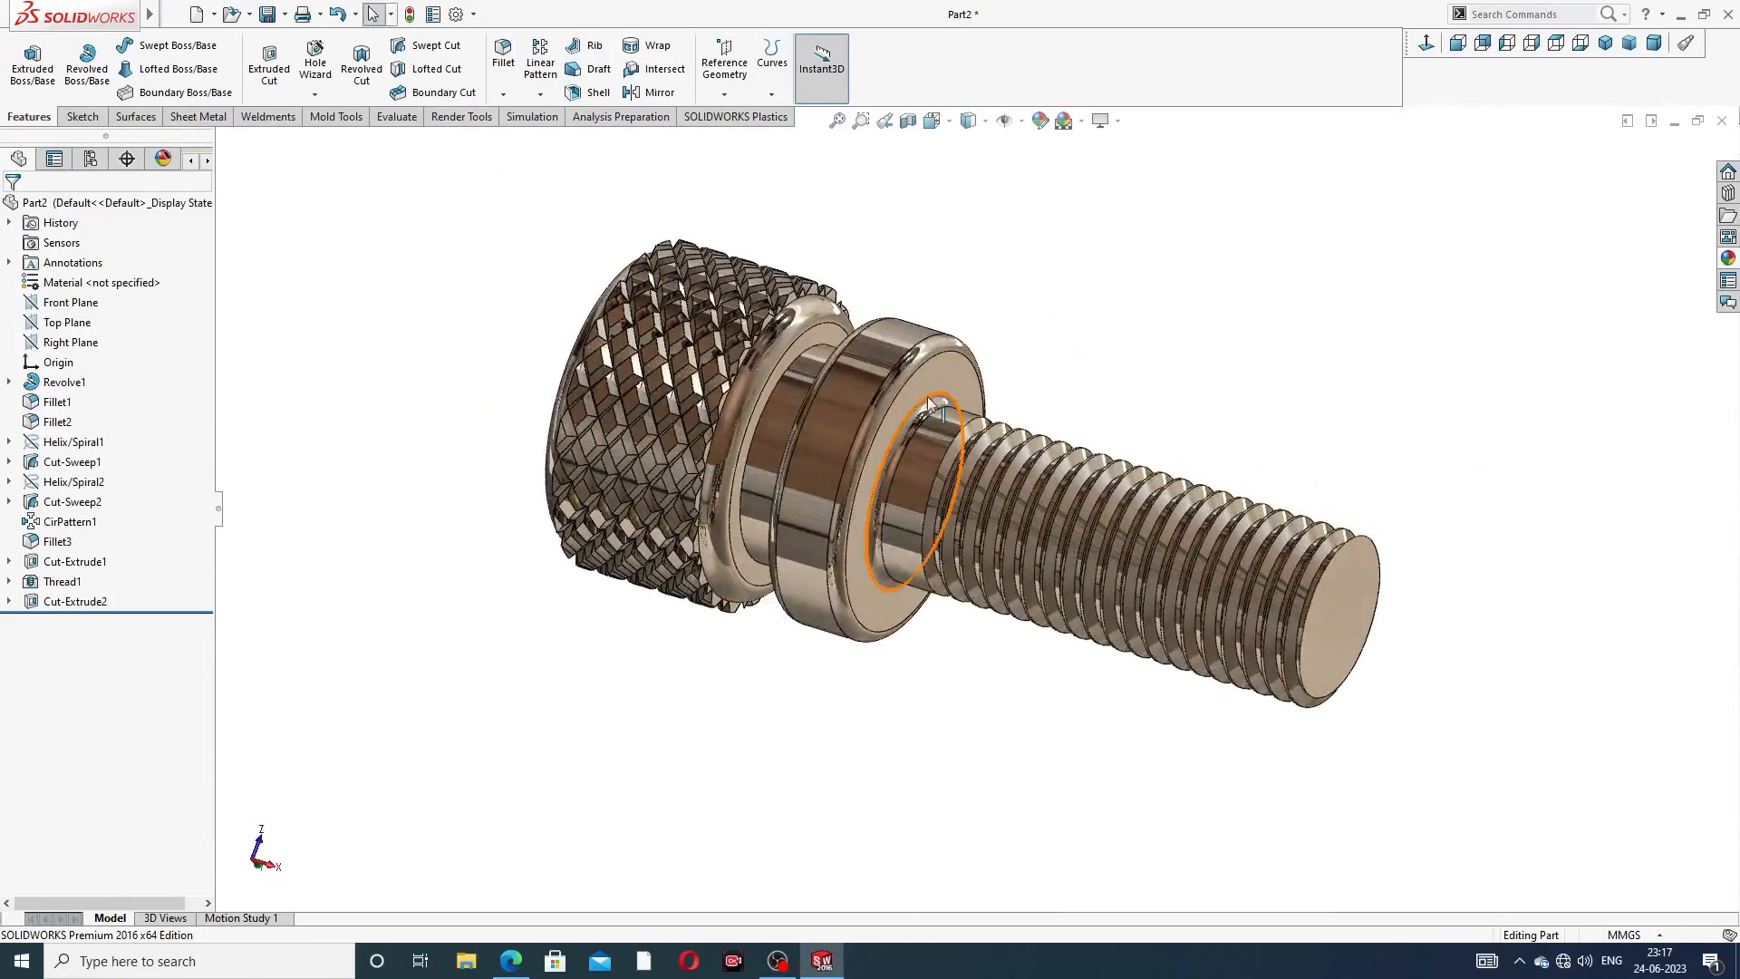
{"action": "scroll", "coordinate": [926, 397], "scroll_direction": "down", "scroll_amount": 3}
{"action": "scroll", "coordinate": [1265, 340], "scroll_direction": "up", "scroll_amount": 2}
{"action": "middle_click_drag", "start_coordinate": [1261, 337], "coordinate": [1290, 303]}
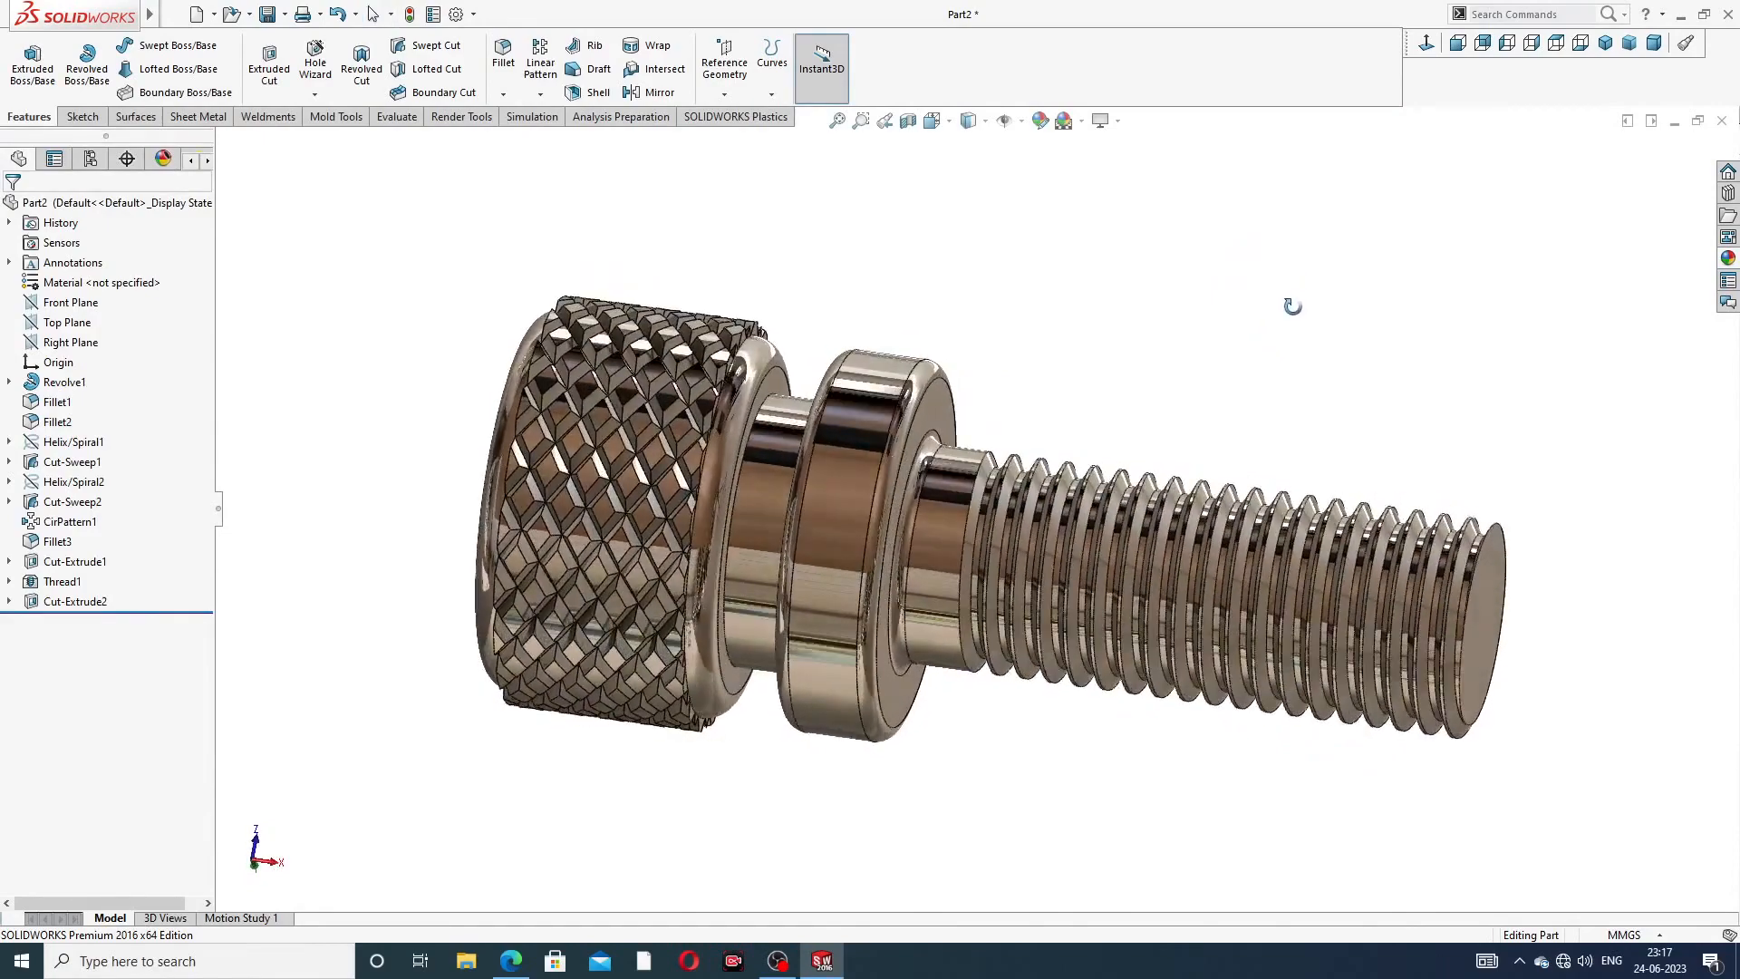
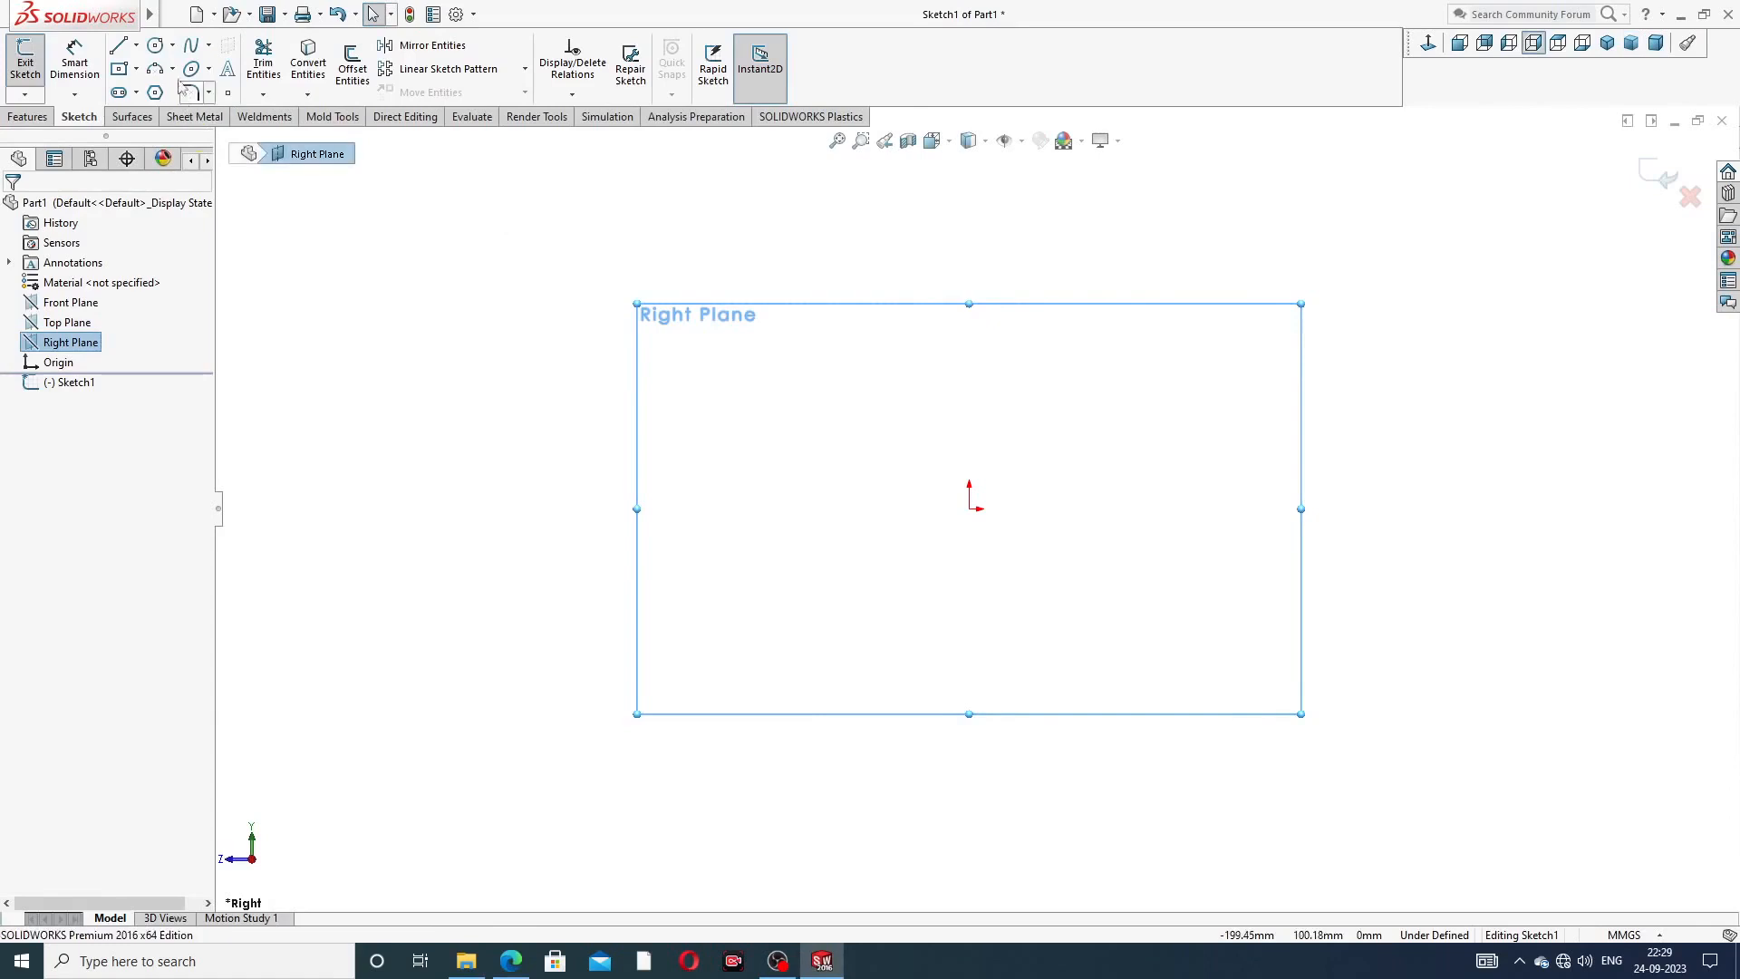
- Draw a vertical centerline through the origin in the Right Plane sketch of the new part, reaching mostly above the origin
{"action": "left_click", "coordinate": [137, 46]}
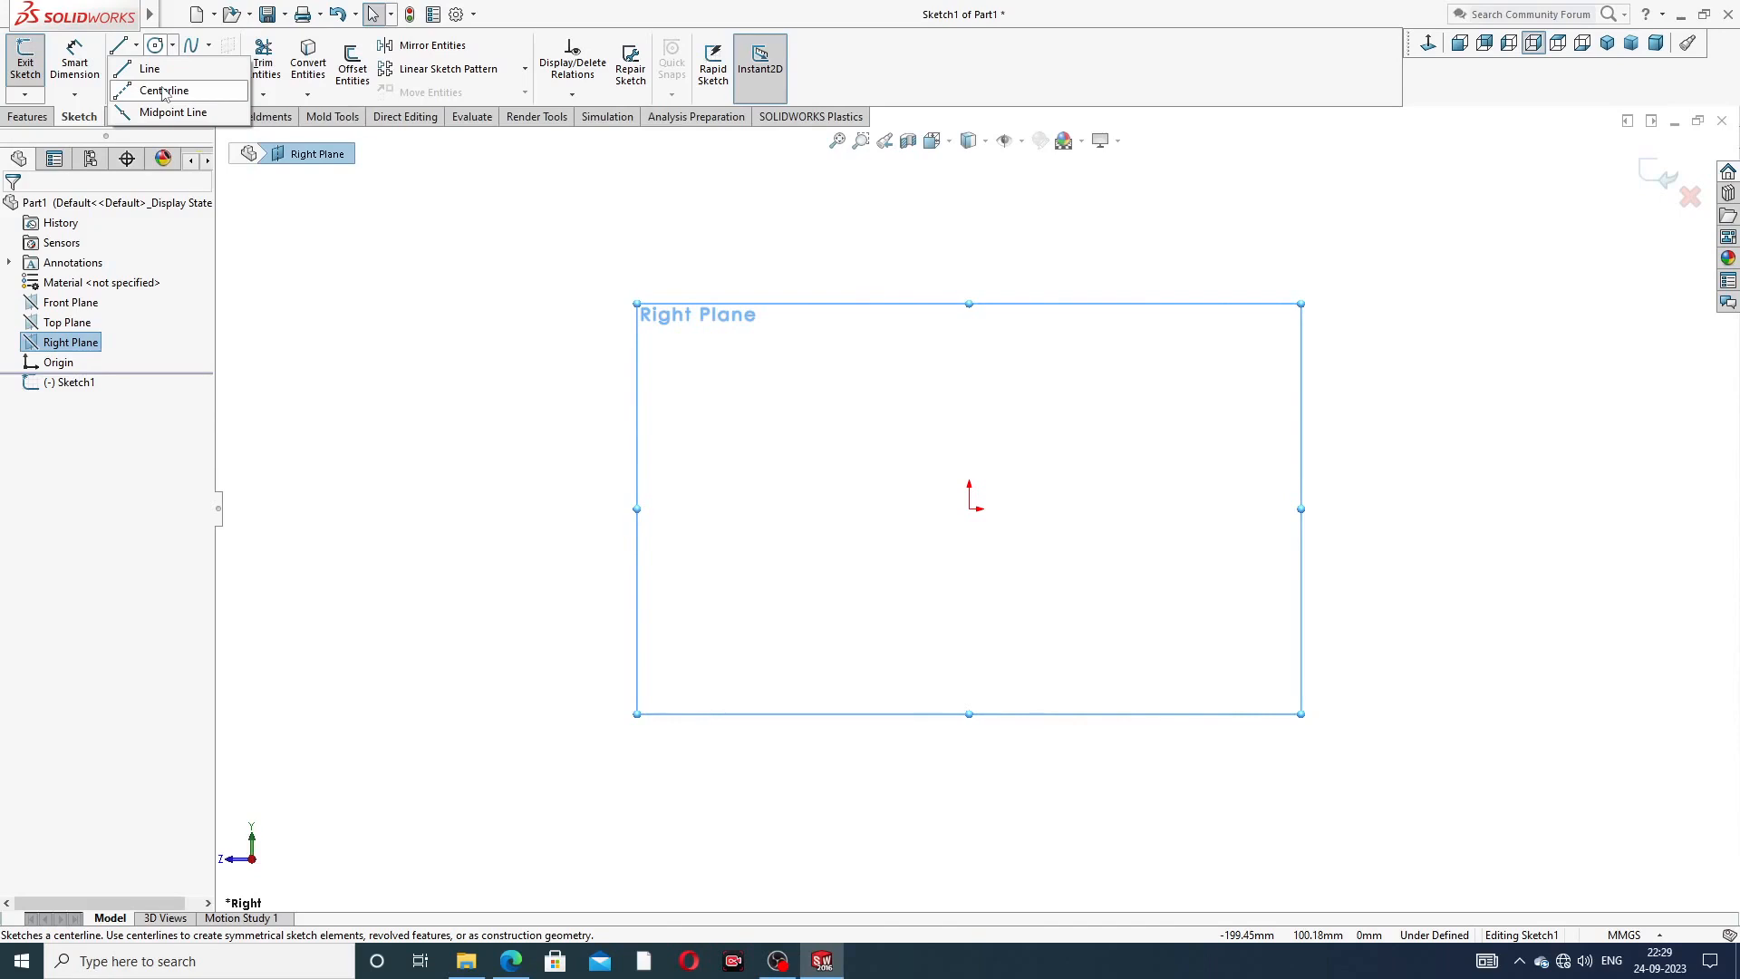
{"action": "left_click", "coordinate": [165, 91]}
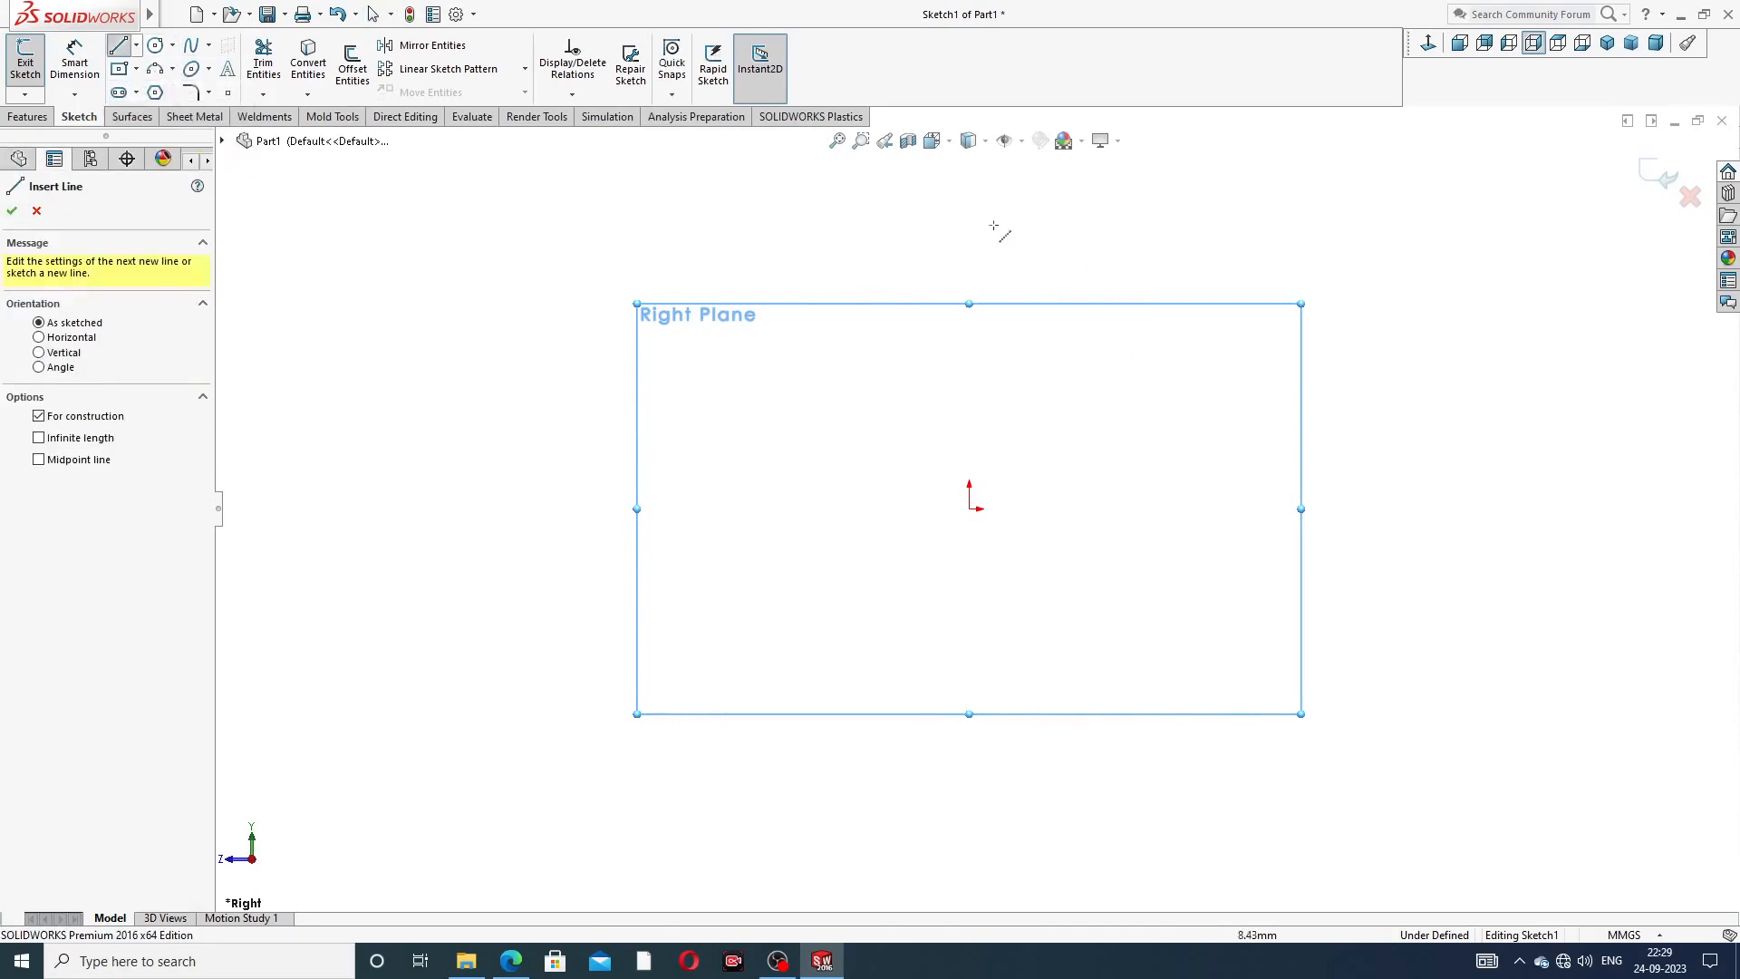
{"action": "left_click", "coordinate": [968, 168]}
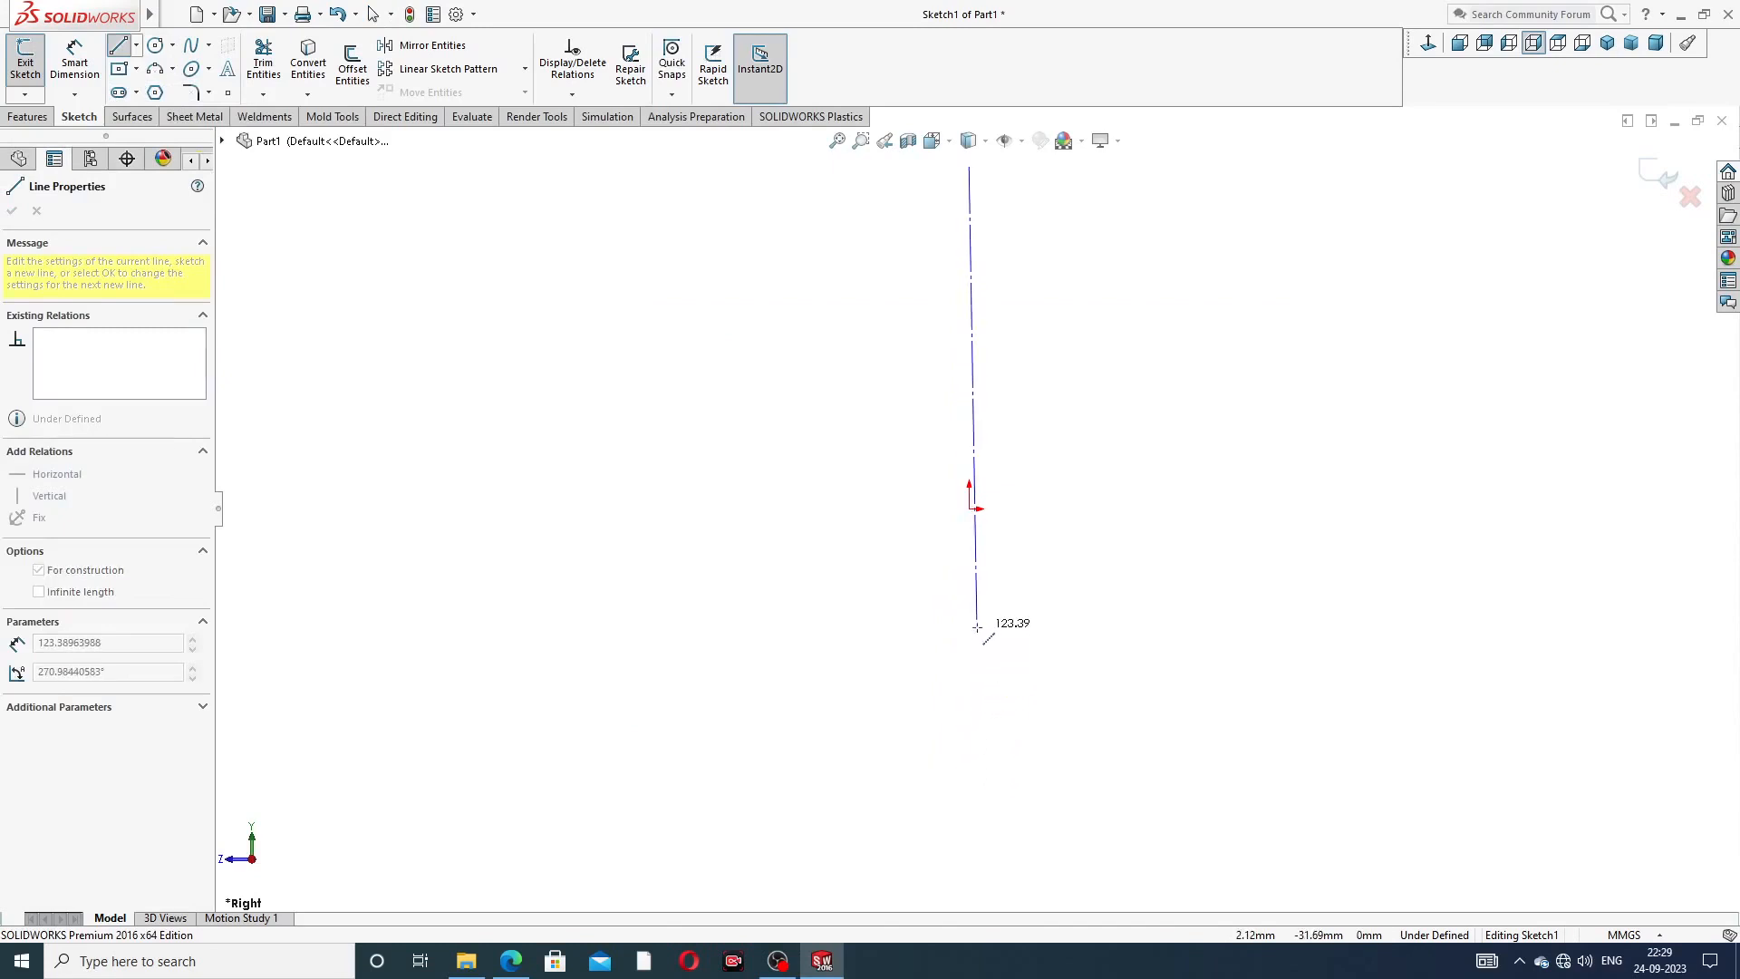
{"action": "left_click", "coordinate": [967, 585]}
{"action": "right_click", "coordinate": [1038, 527]}
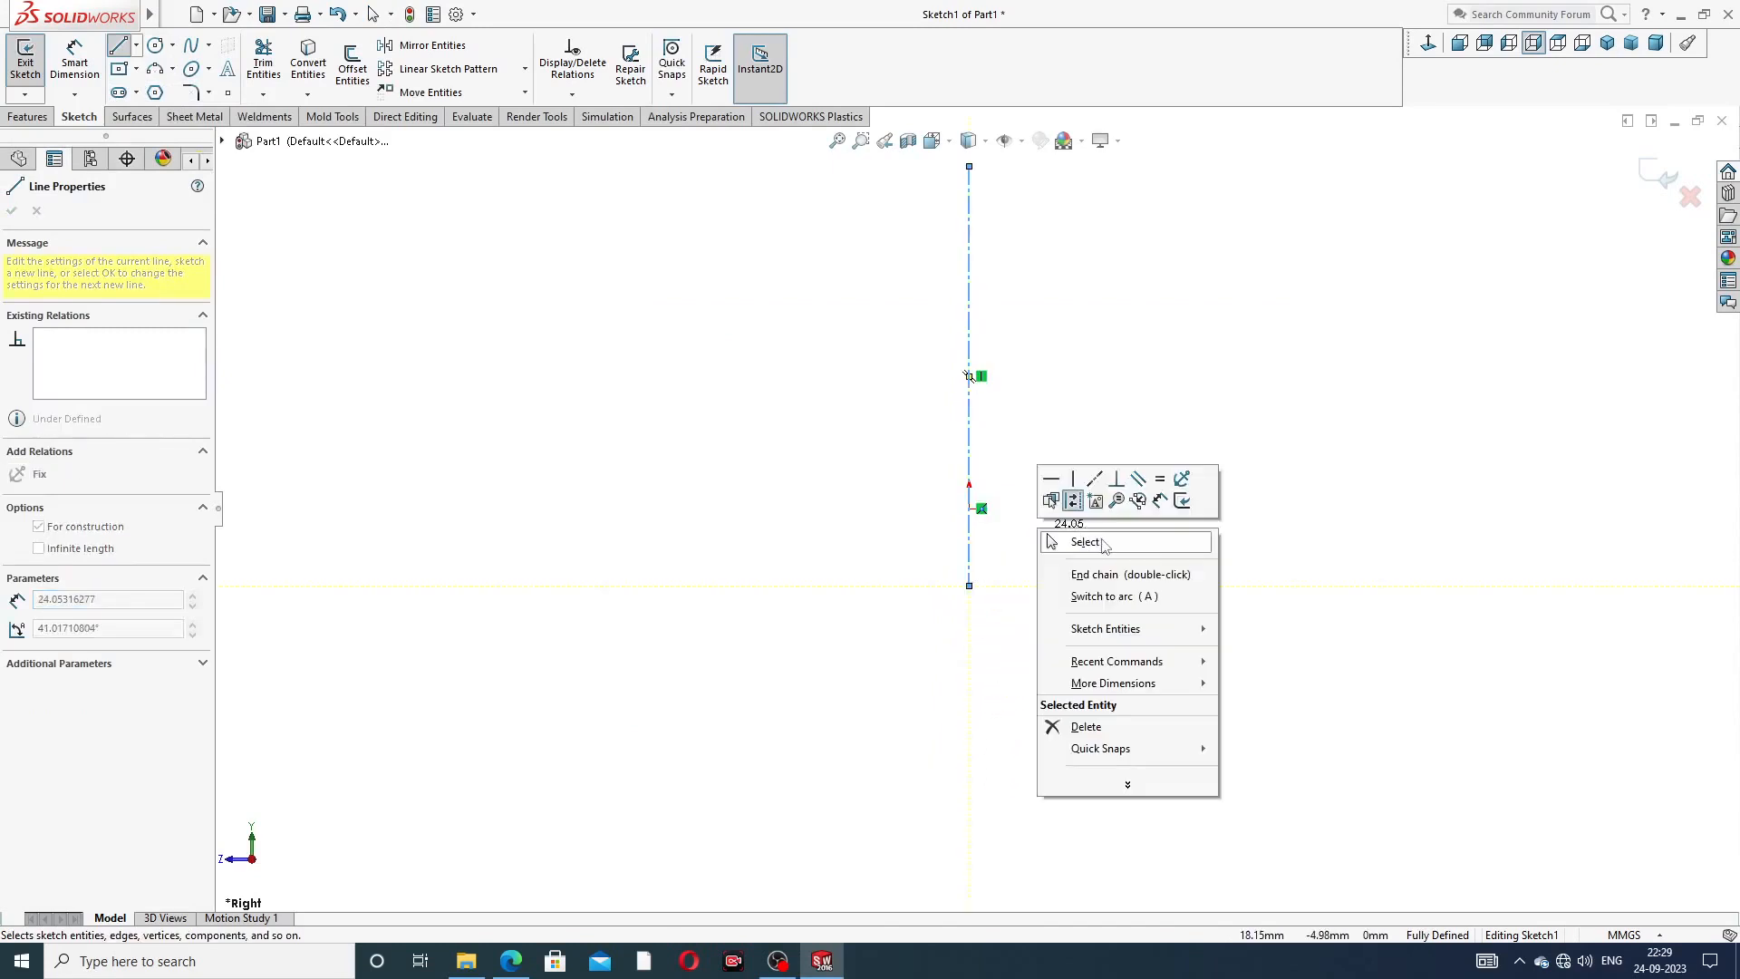
{"action": "left_click", "coordinate": [1086, 542]}
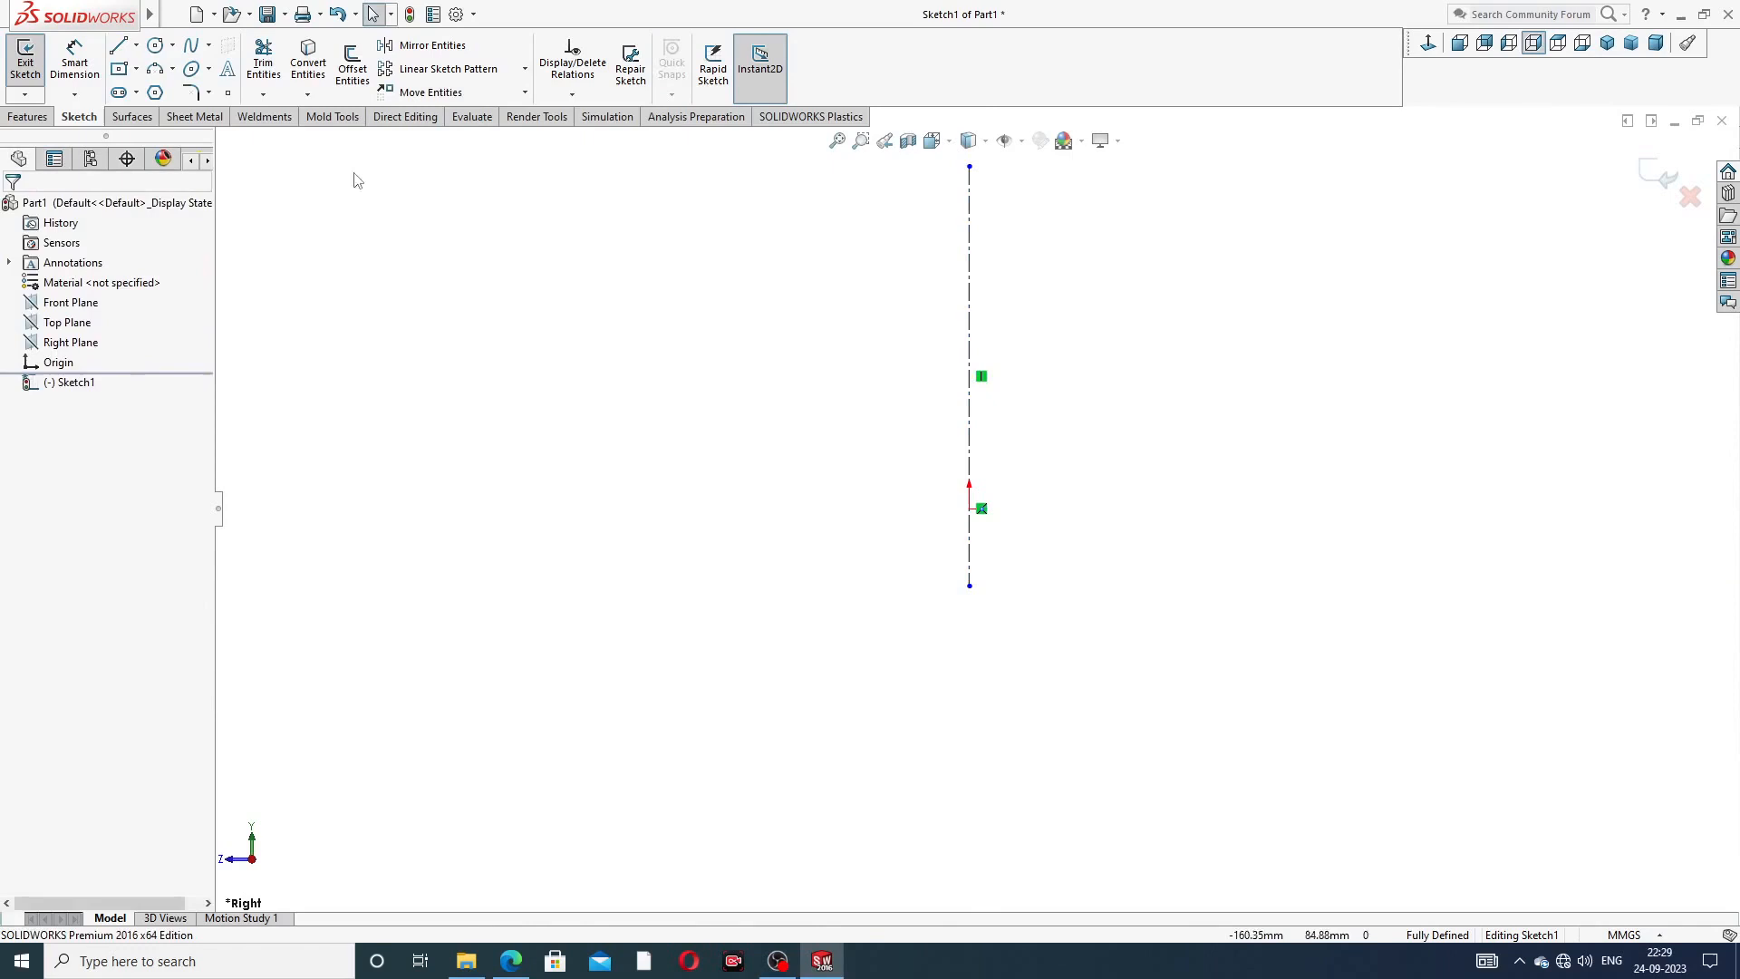
- Draw a horizontal centerline through the origin, crossing the vertical centerline and reaching farther to its right
{"action": "left_click", "coordinate": [136, 45]}
{"action": "left_click", "coordinate": [164, 91]}
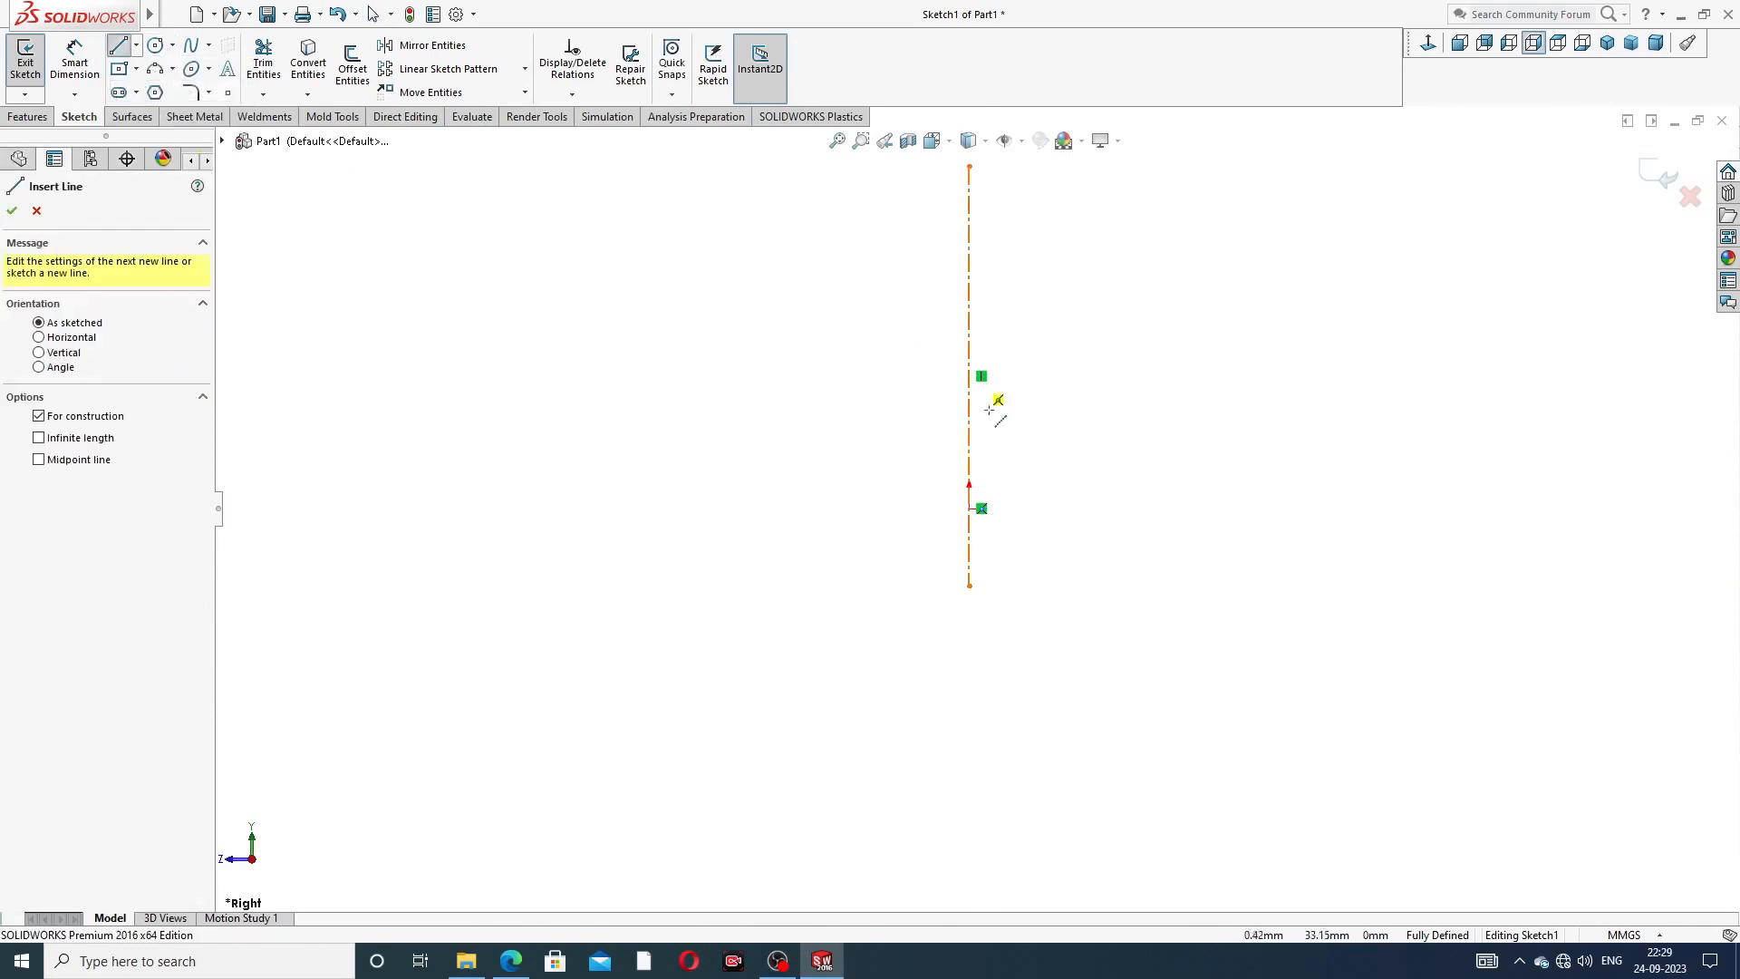
{"action": "left_click", "coordinate": [870, 510]}
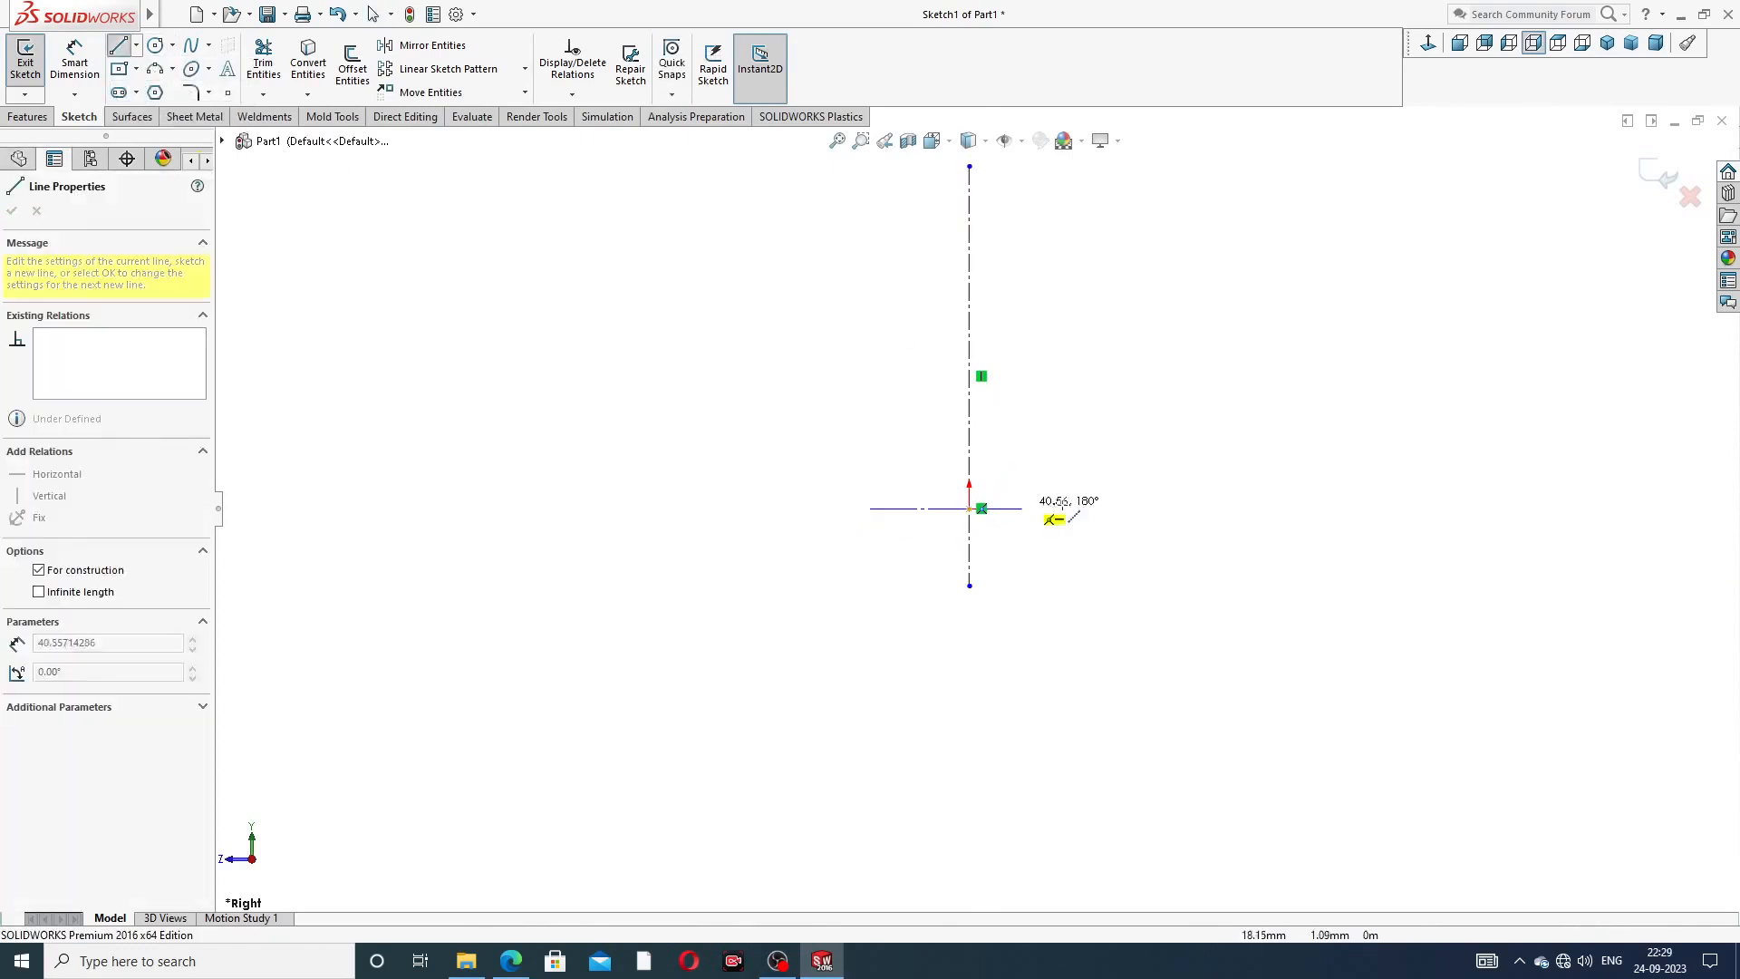
{"action": "left_click", "coordinate": [1270, 508]}
{"action": "right_click", "coordinate": [1293, 405]}
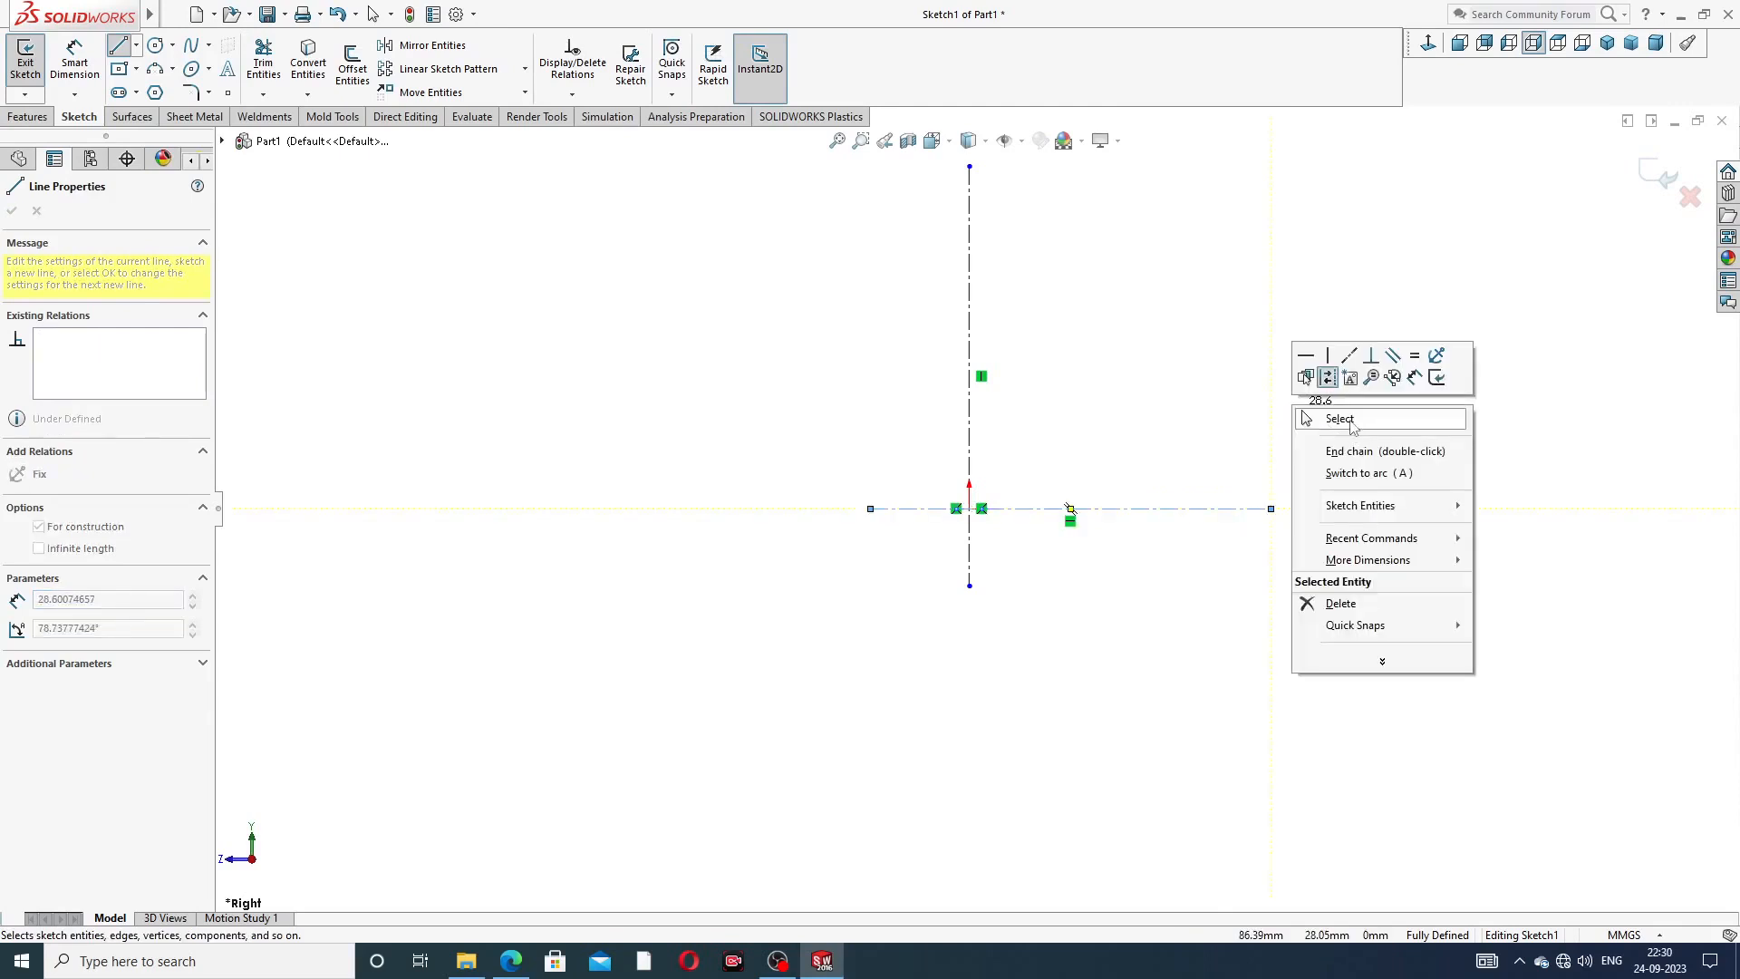
{"action": "left_click", "coordinate": [1349, 419]}
- Extend the vertical centerline farther upward by moving its upper endpoint
{"action": "scroll", "coordinate": [1224, 371], "scroll_direction": "up", "scroll_amount": 3}
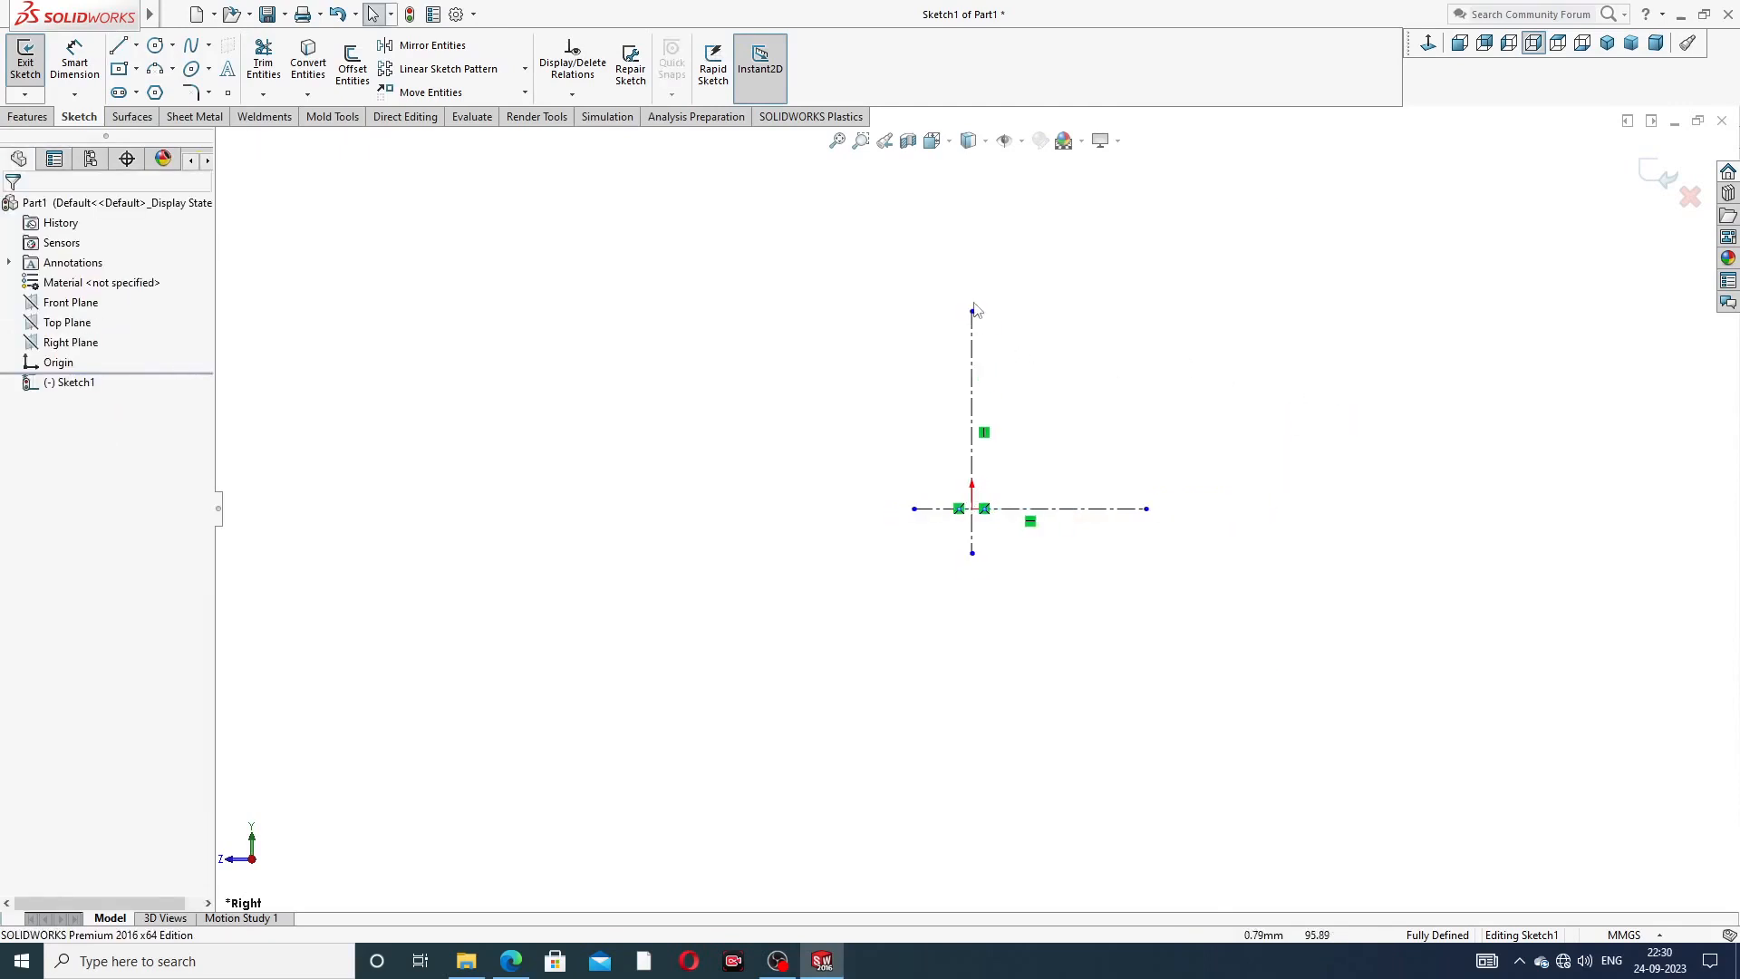
{"action": "left_click_drag", "start_coordinate": [972, 311], "coordinate": [972, 202]}
{"action": "left_click", "coordinate": [1118, 299]}
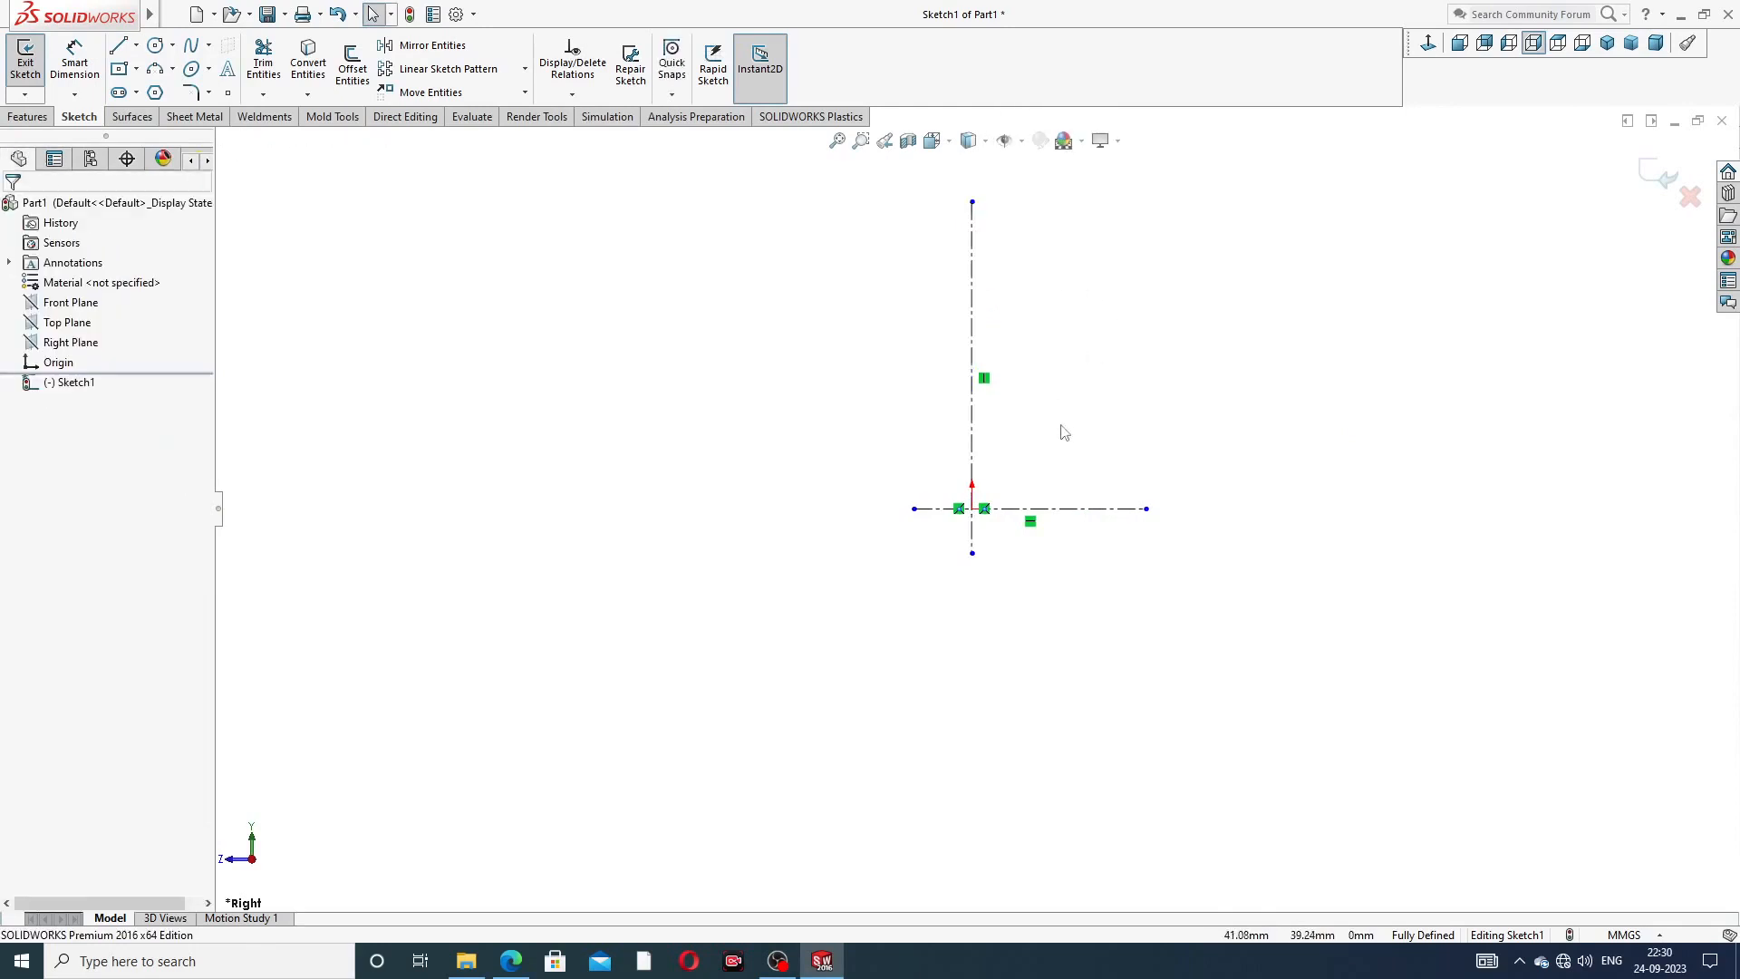
- Draw the profile's bottom line about 38 mm from the origin along the horizontal centerline, followed by a vertical line about 40 mm upward
{"action": "scroll", "coordinate": [1064, 427], "scroll_direction": "down", "scroll_amount": 2}
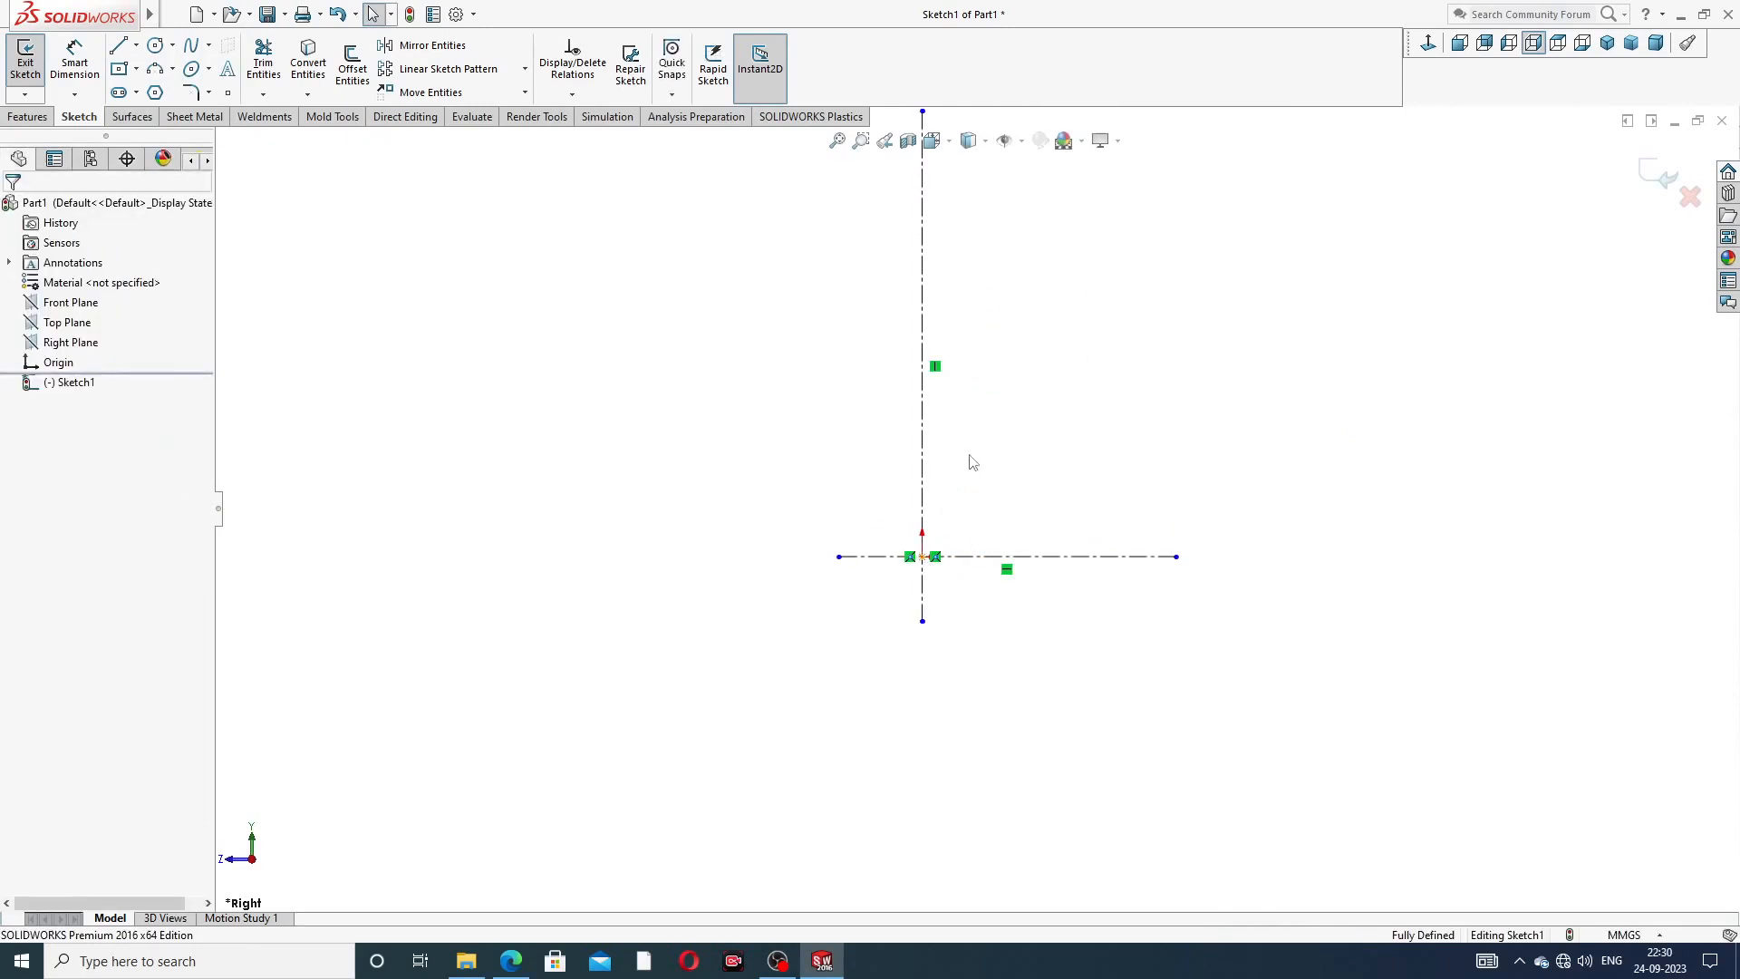
{"action": "key", "text": "z"}
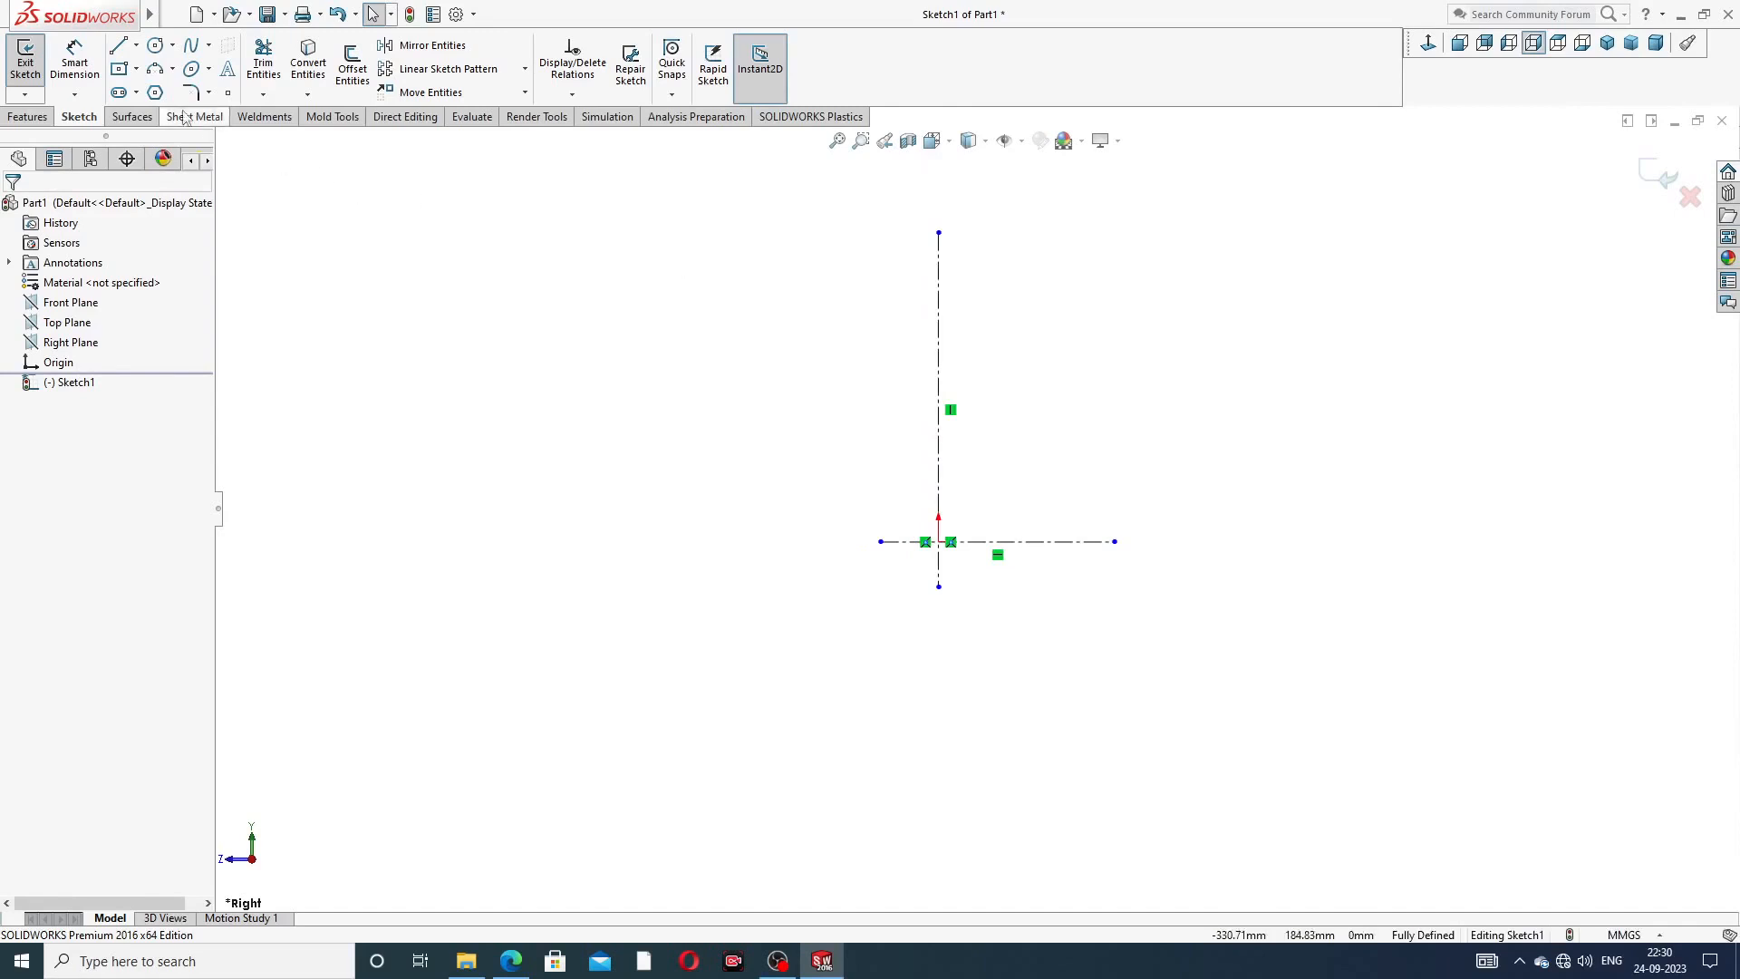
{"action": "left_click", "coordinate": [119, 48]}
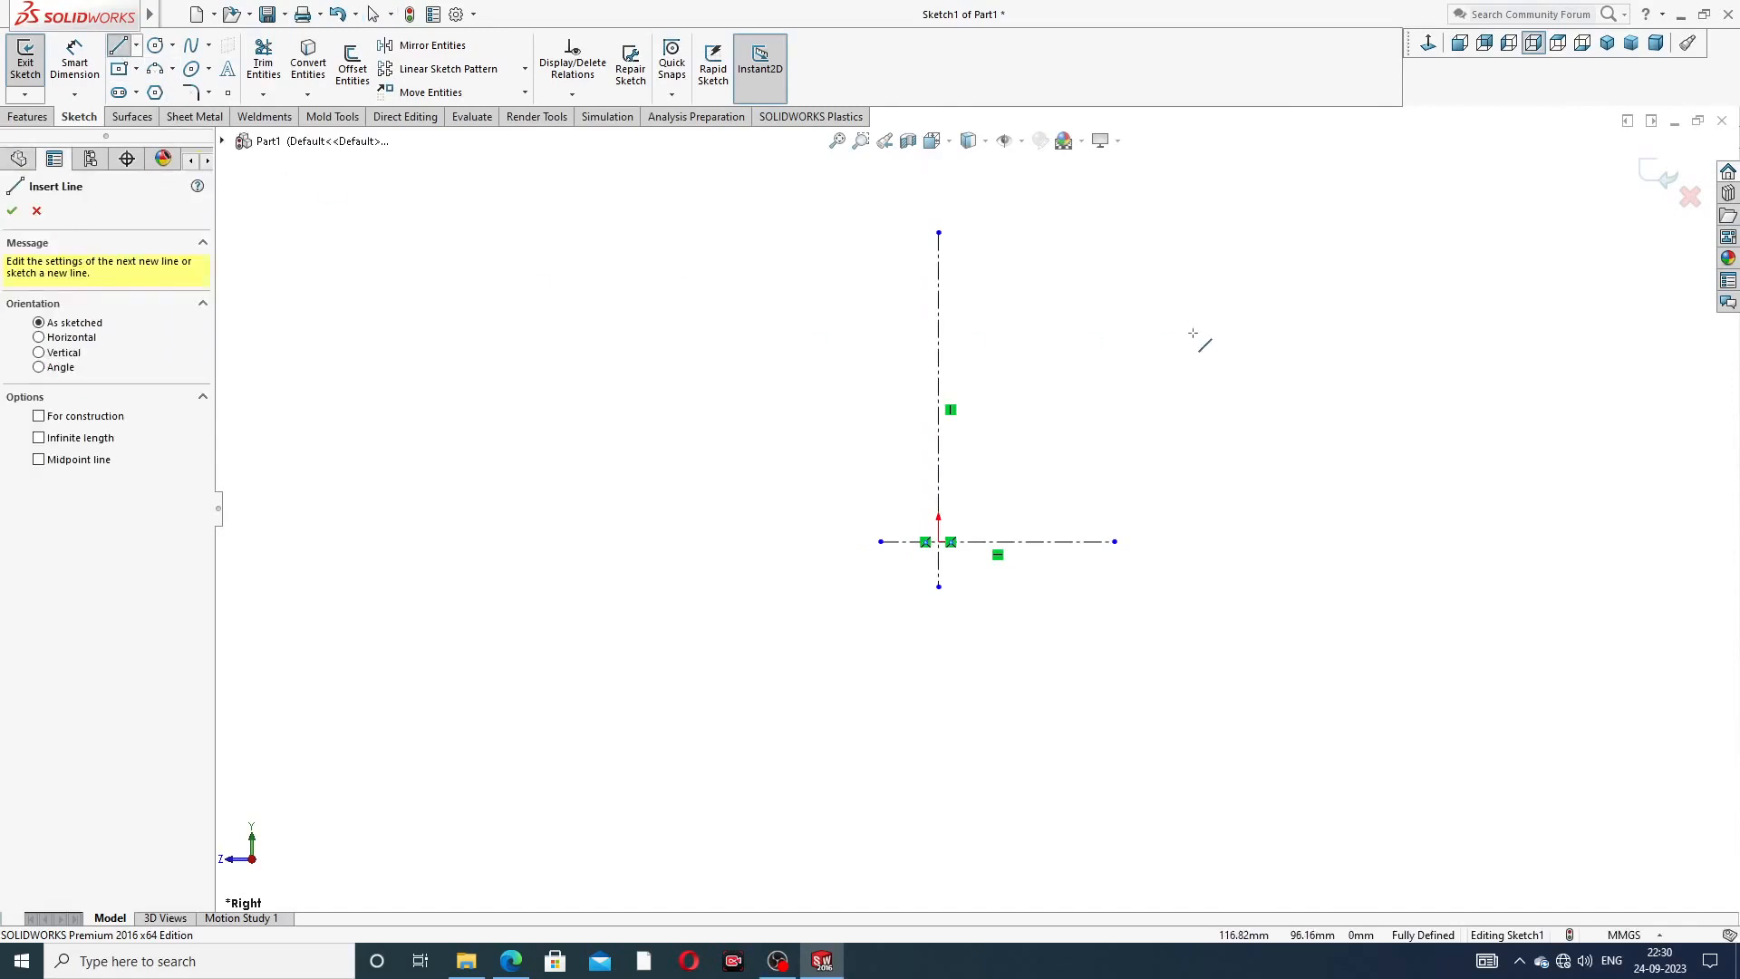
{"action": "left_click", "coordinate": [938, 541]}
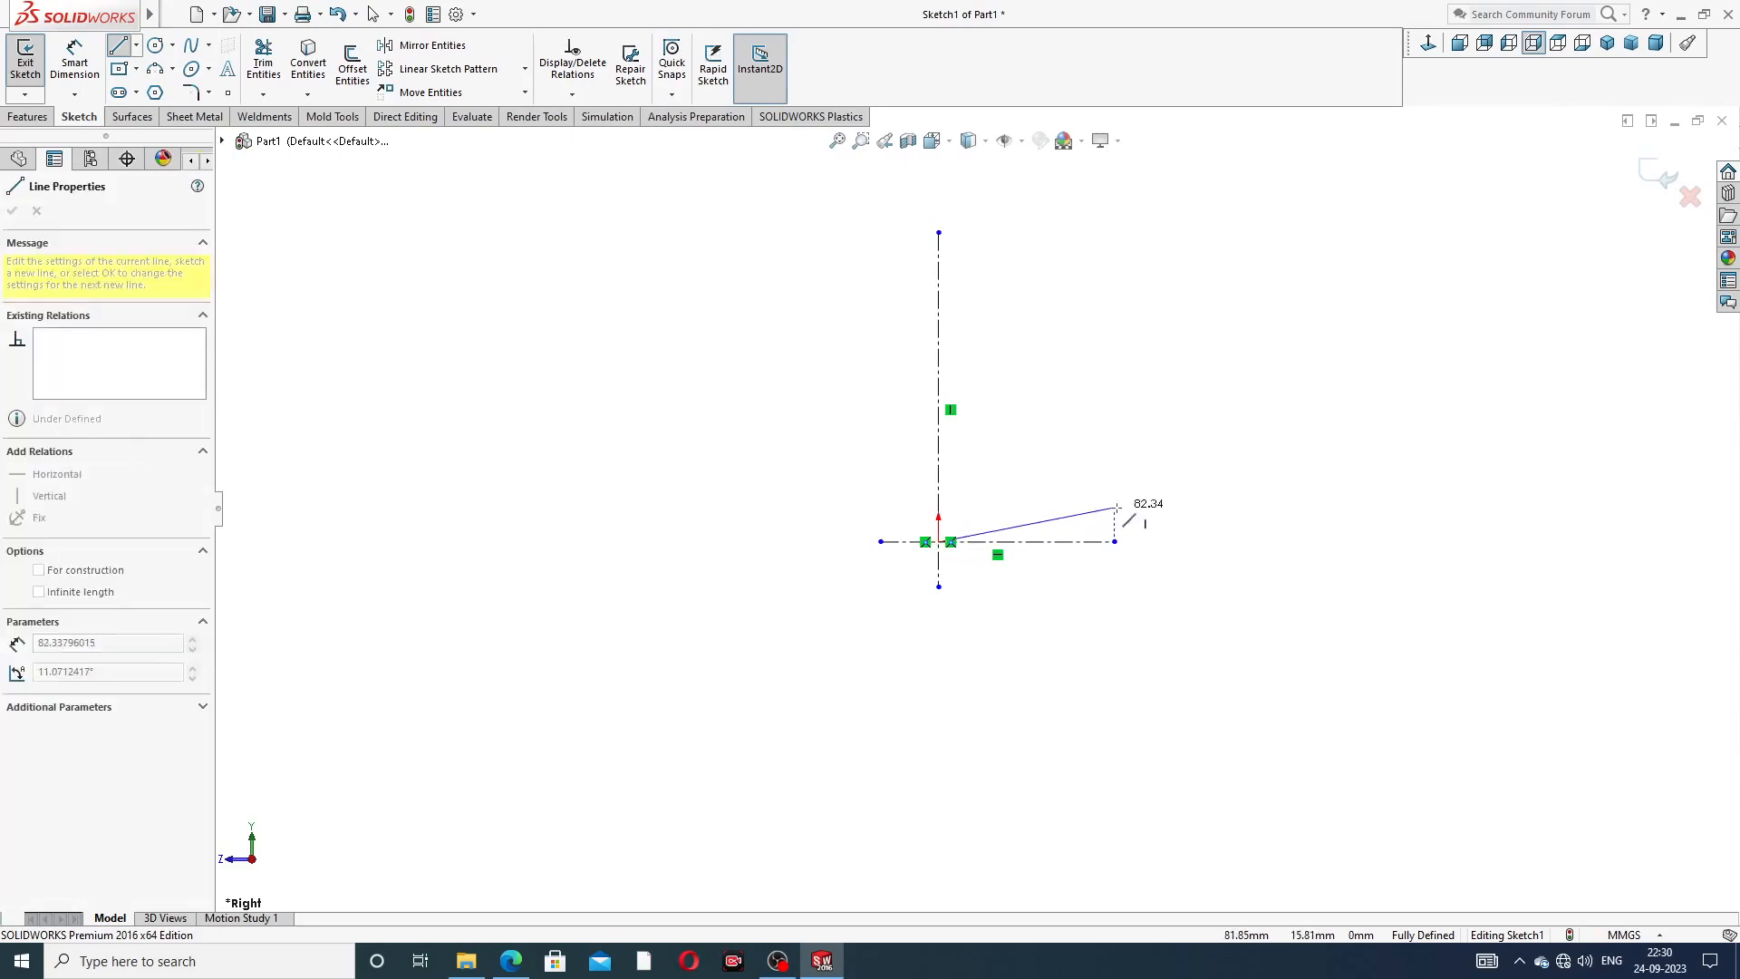
{"action": "scroll", "coordinate": [1073, 517], "scroll_direction": "down", "scroll_amount": 1}
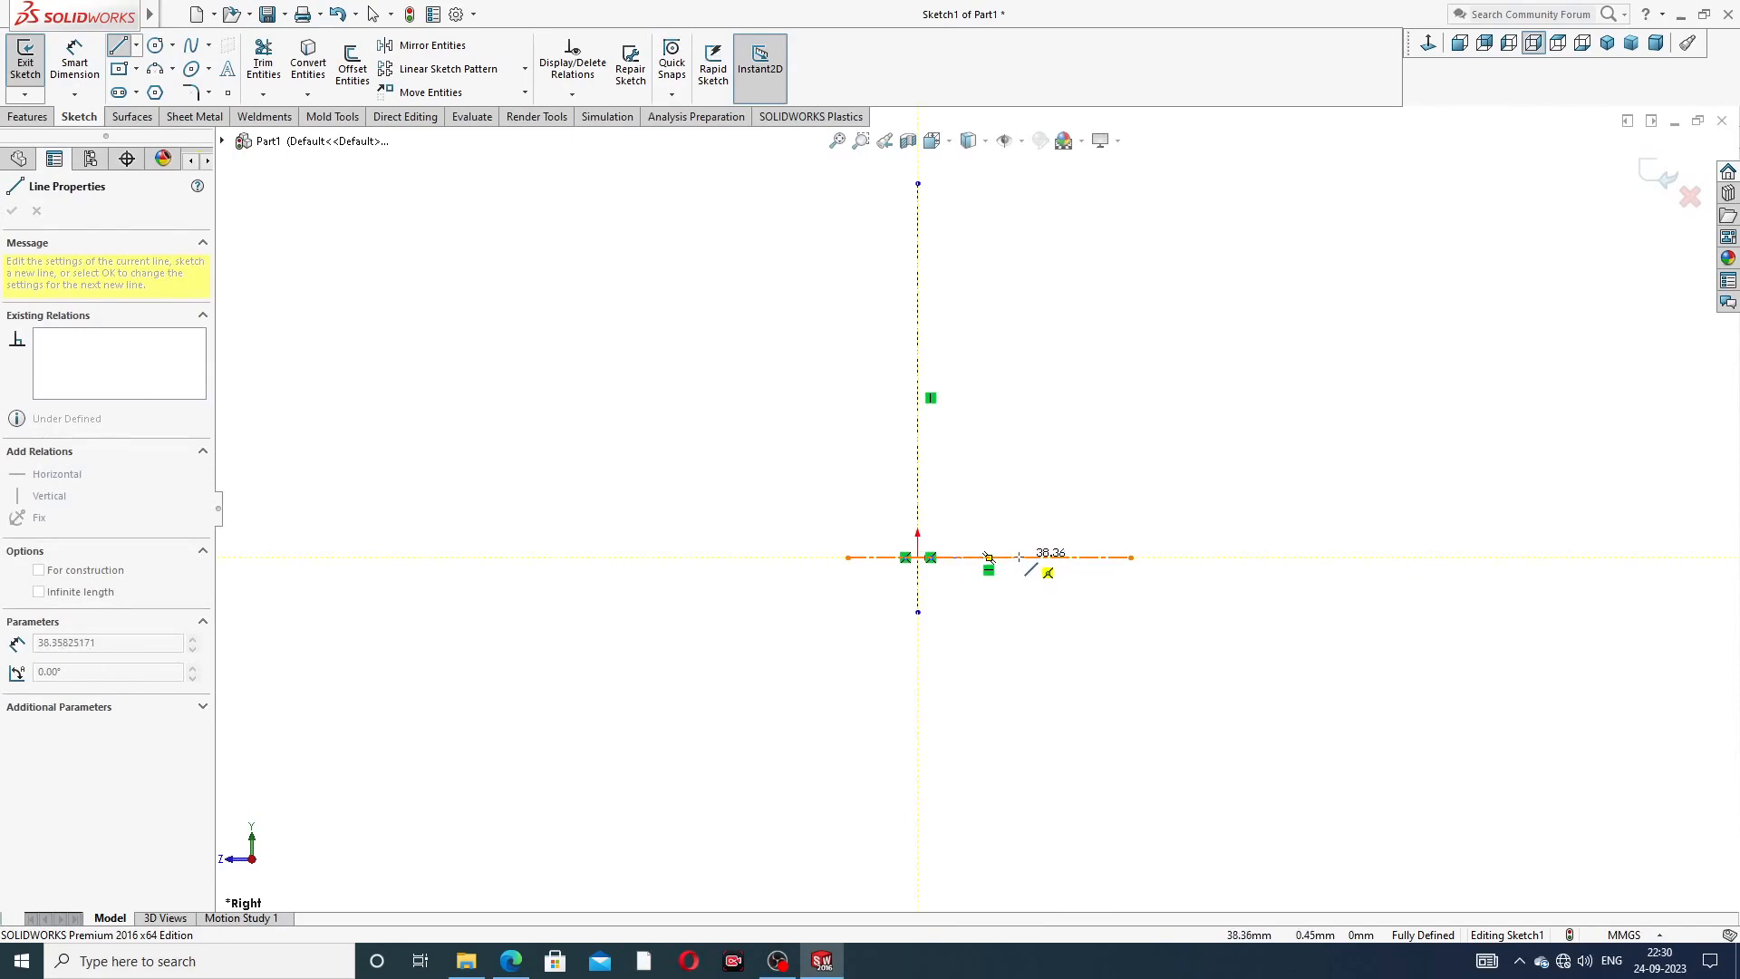
{"action": "left_click", "coordinate": [1018, 557]}
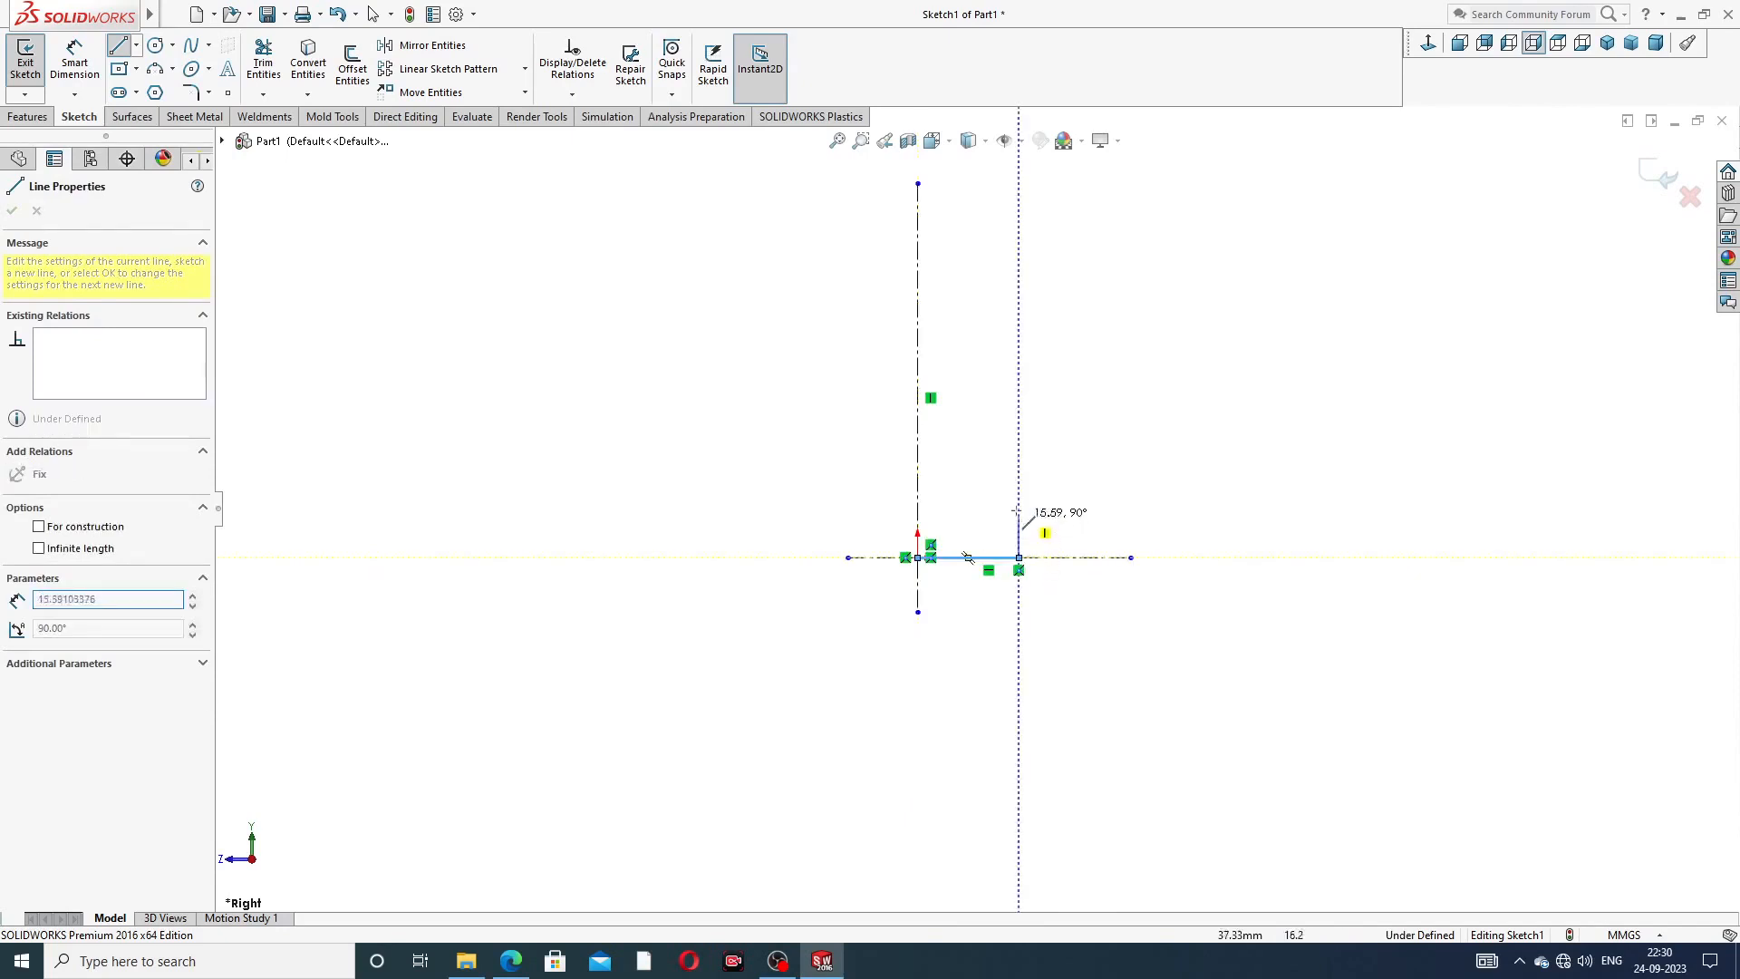
{"action": "left_click", "coordinate": [1018, 450]}
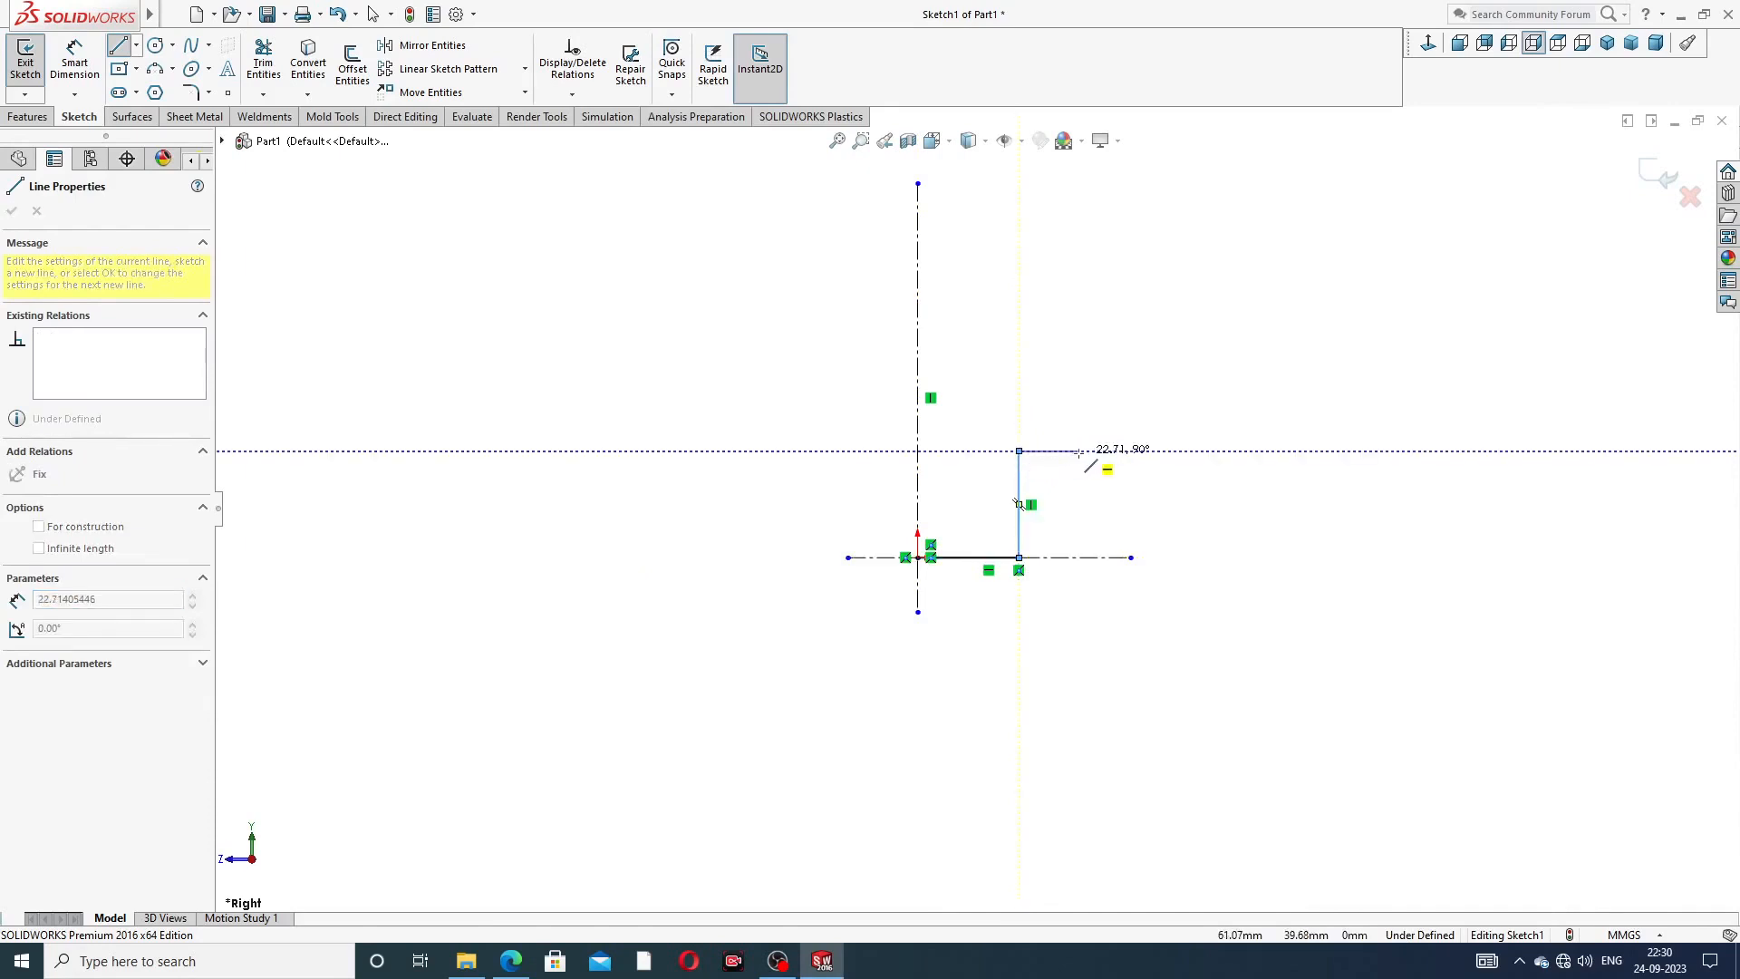
- Continue the profile around a lower rectangular projection about 15 mm wide and 11 mm high, returning in line with the outer vertical edge
{"action": "left_click", "coordinate": [1058, 450]}
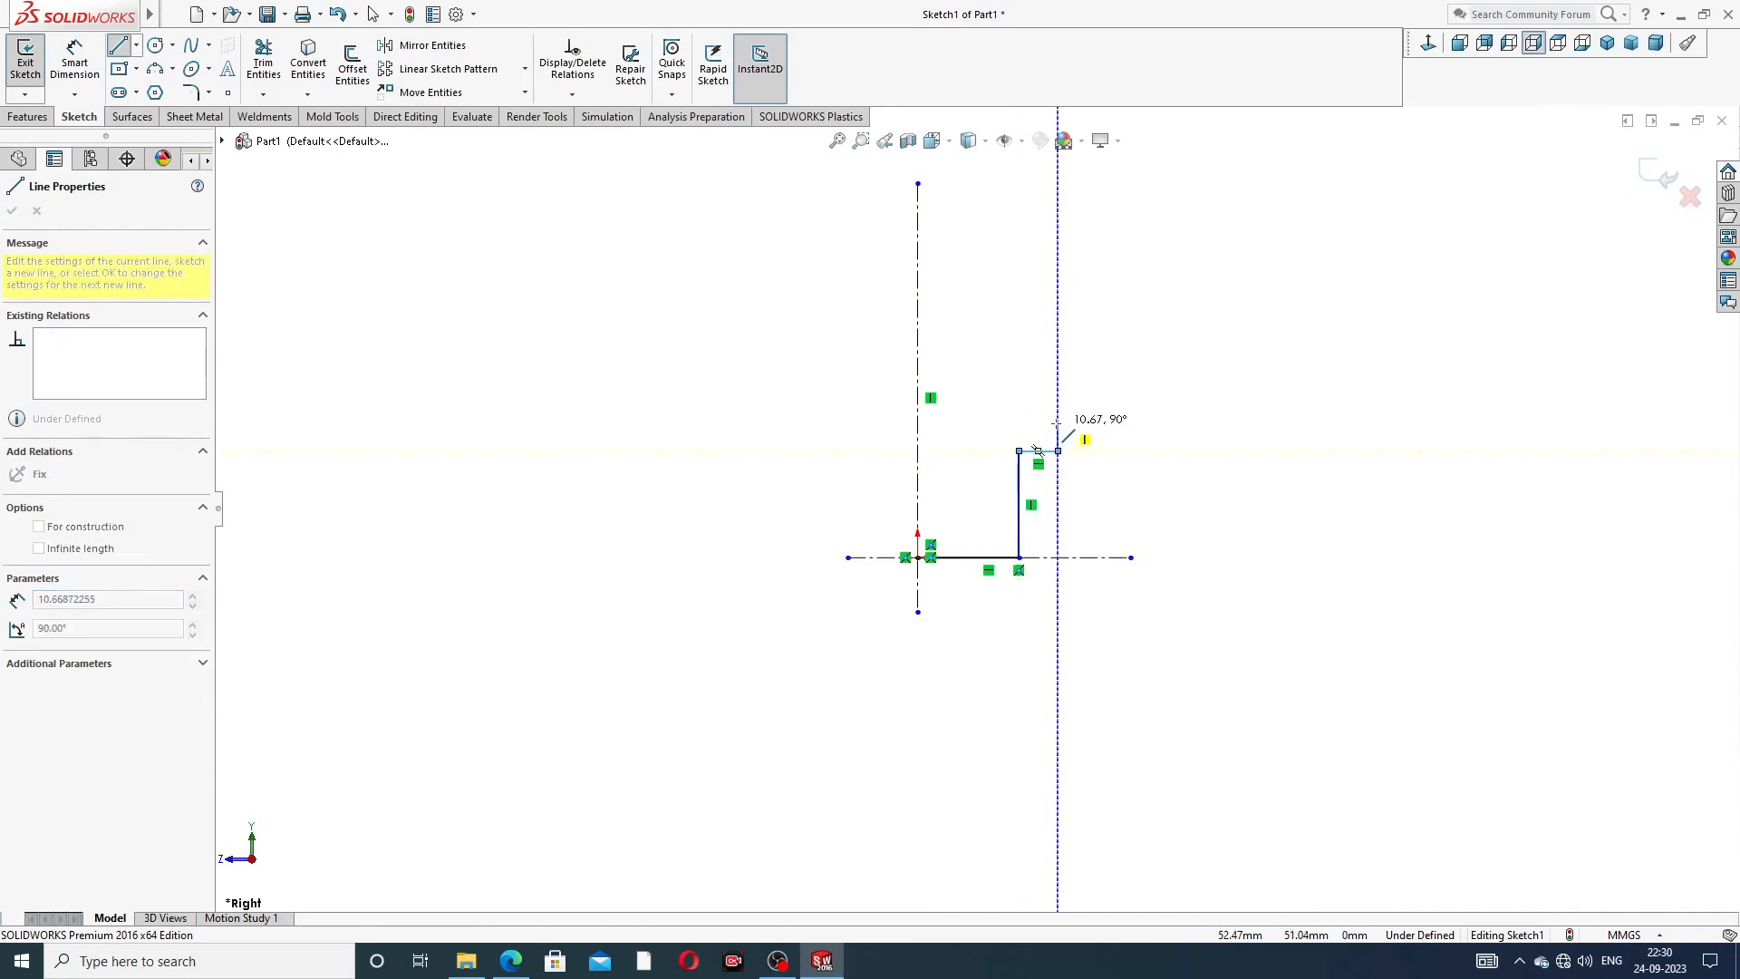
{"action": "left_click", "coordinate": [1057, 421]}
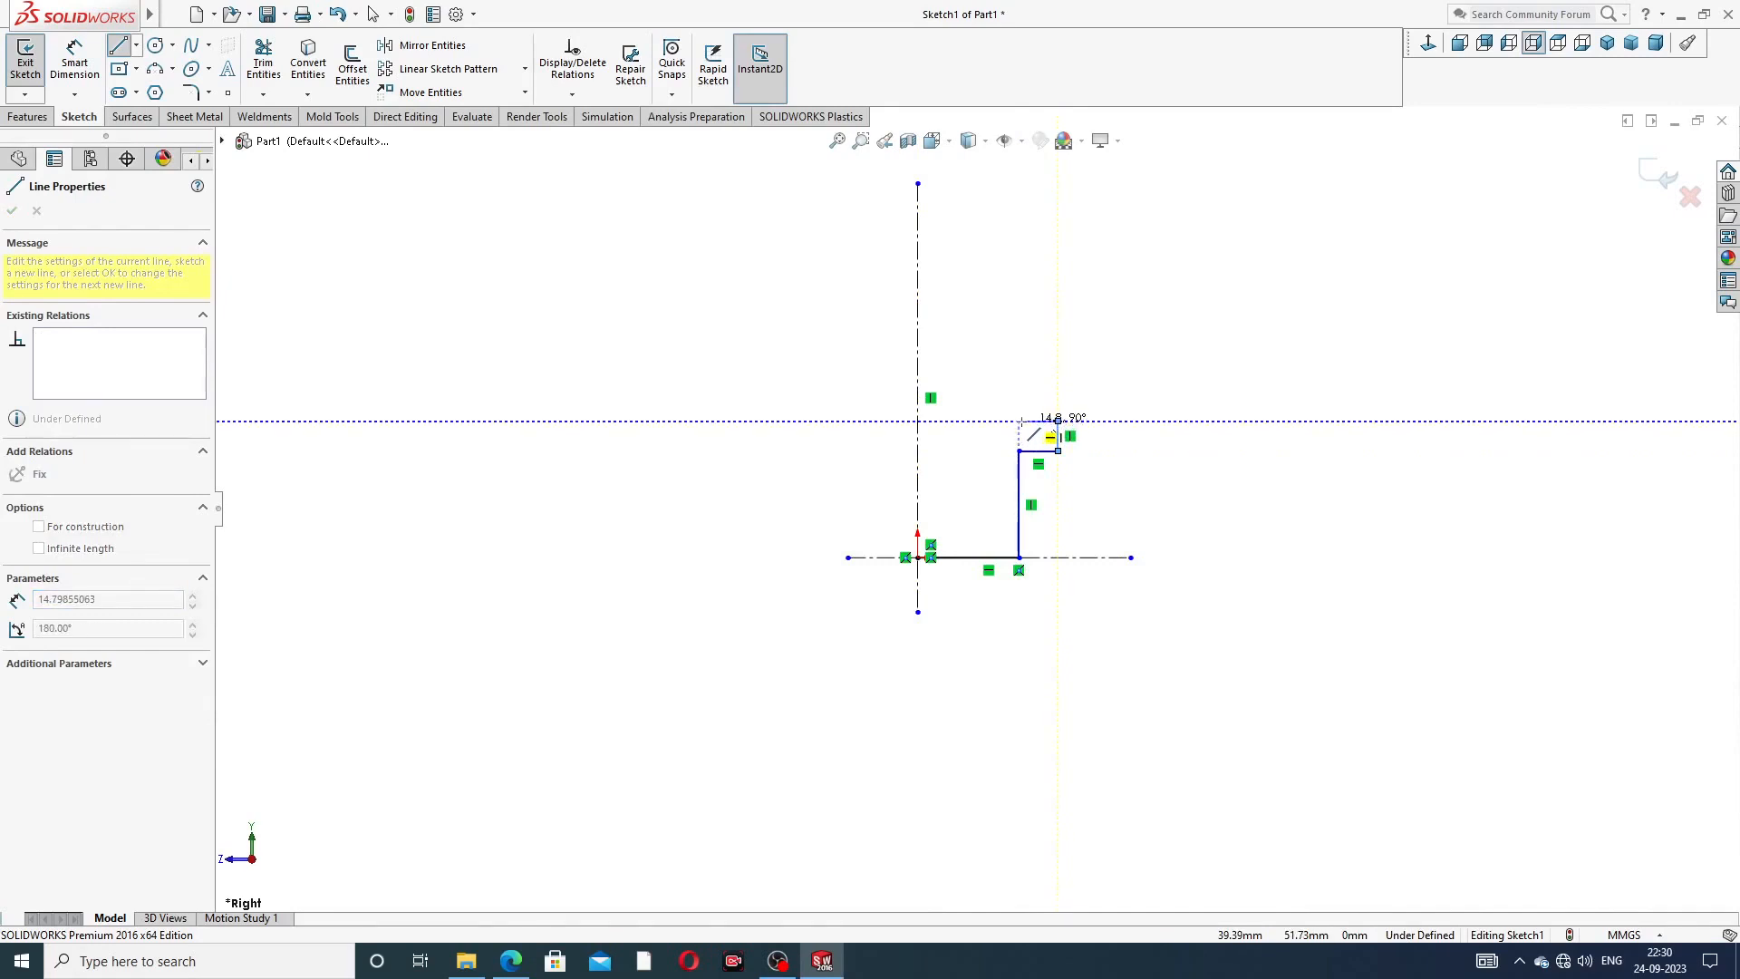
{"action": "left_click", "coordinate": [1019, 421]}
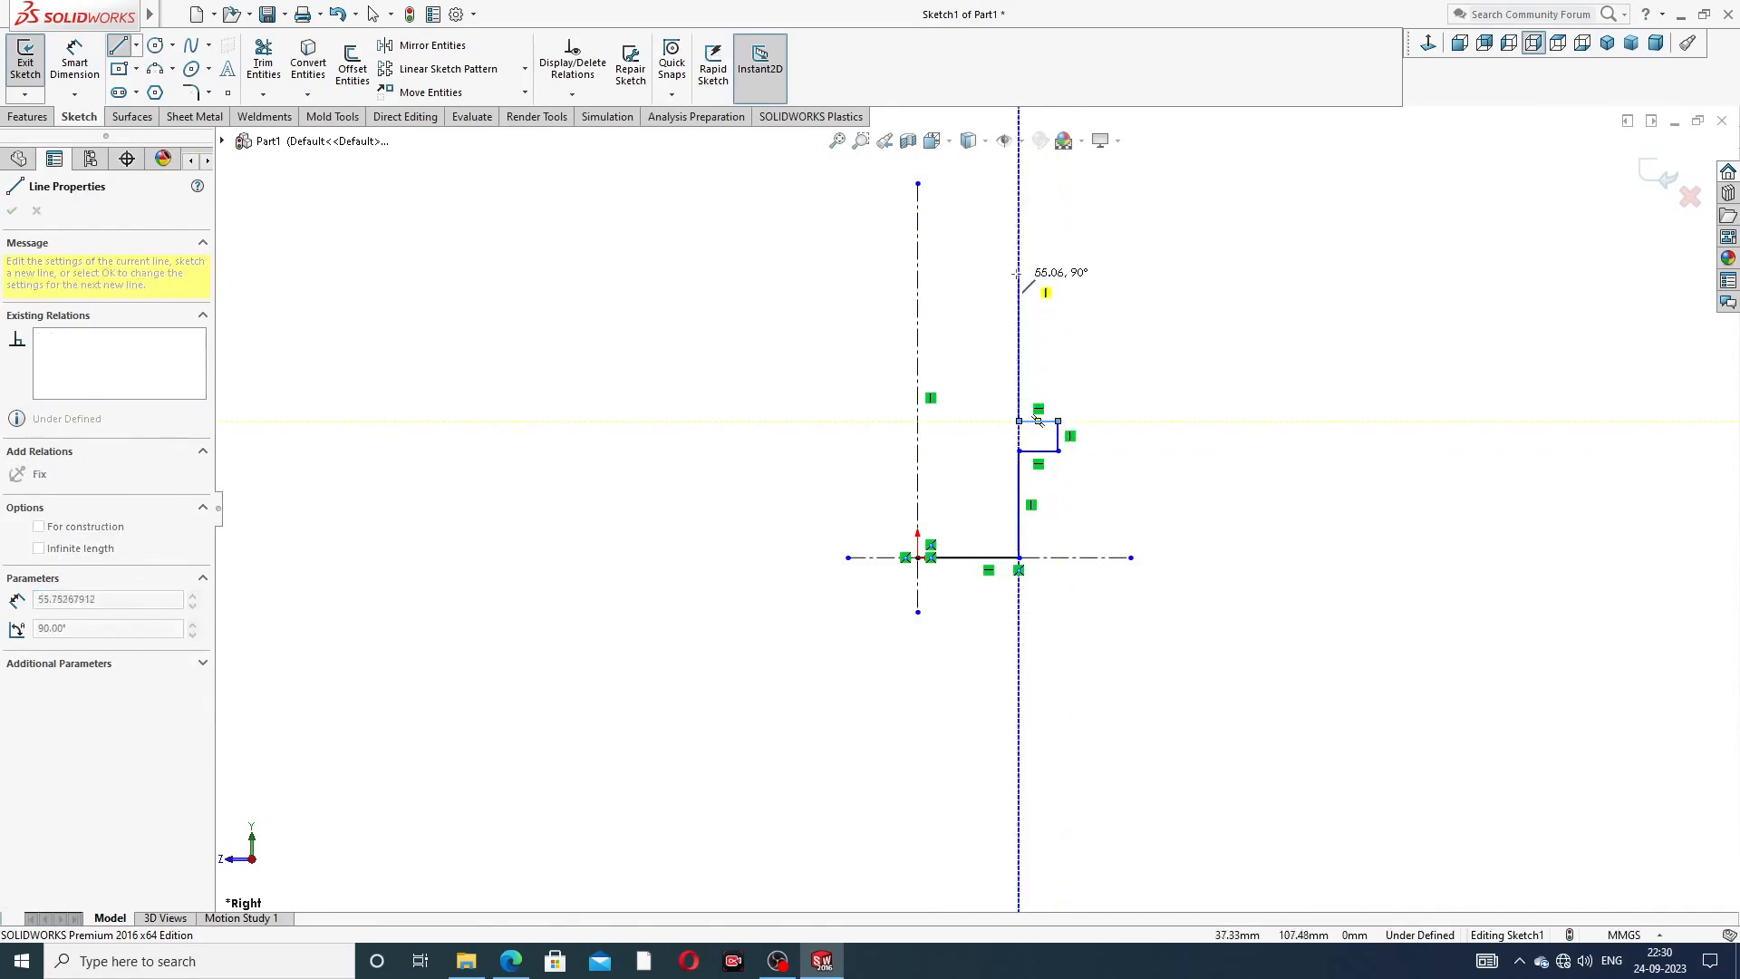
- Continue the outer edge upward and add an upper rectangular projection about 15 mm wide and 13 mm high, aligned with the lower one
{"action": "left_click", "coordinate": [1018, 234]}
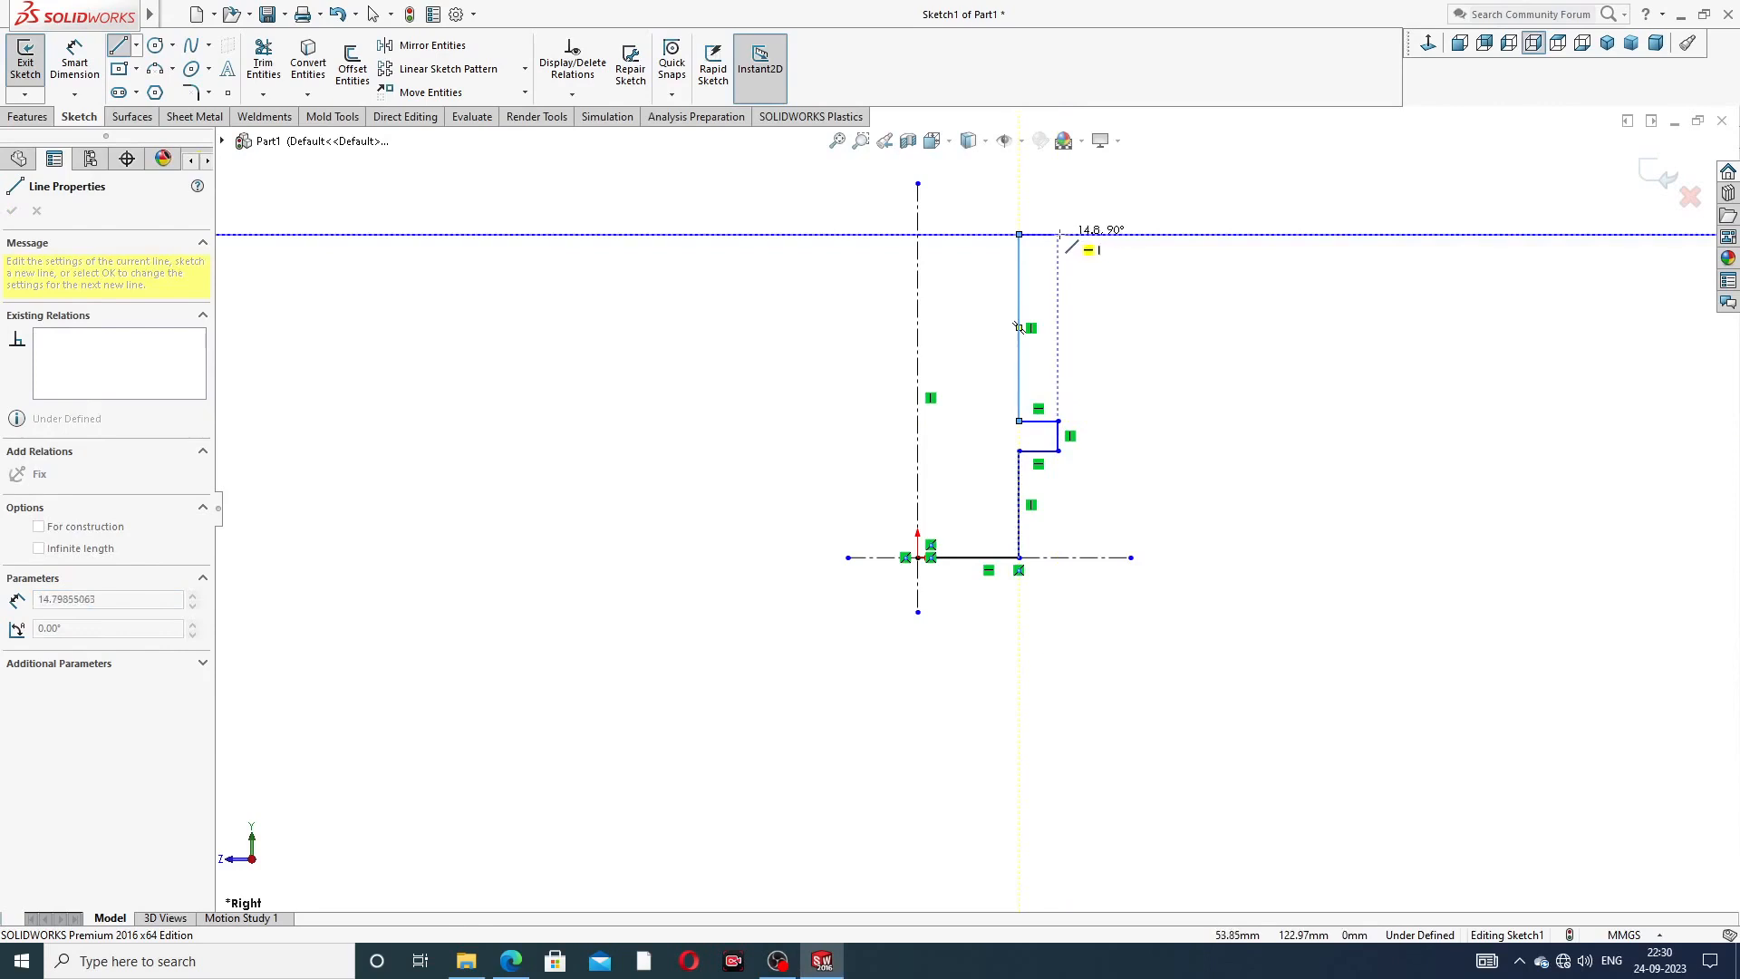
{"action": "left_click", "coordinate": [1058, 233]}
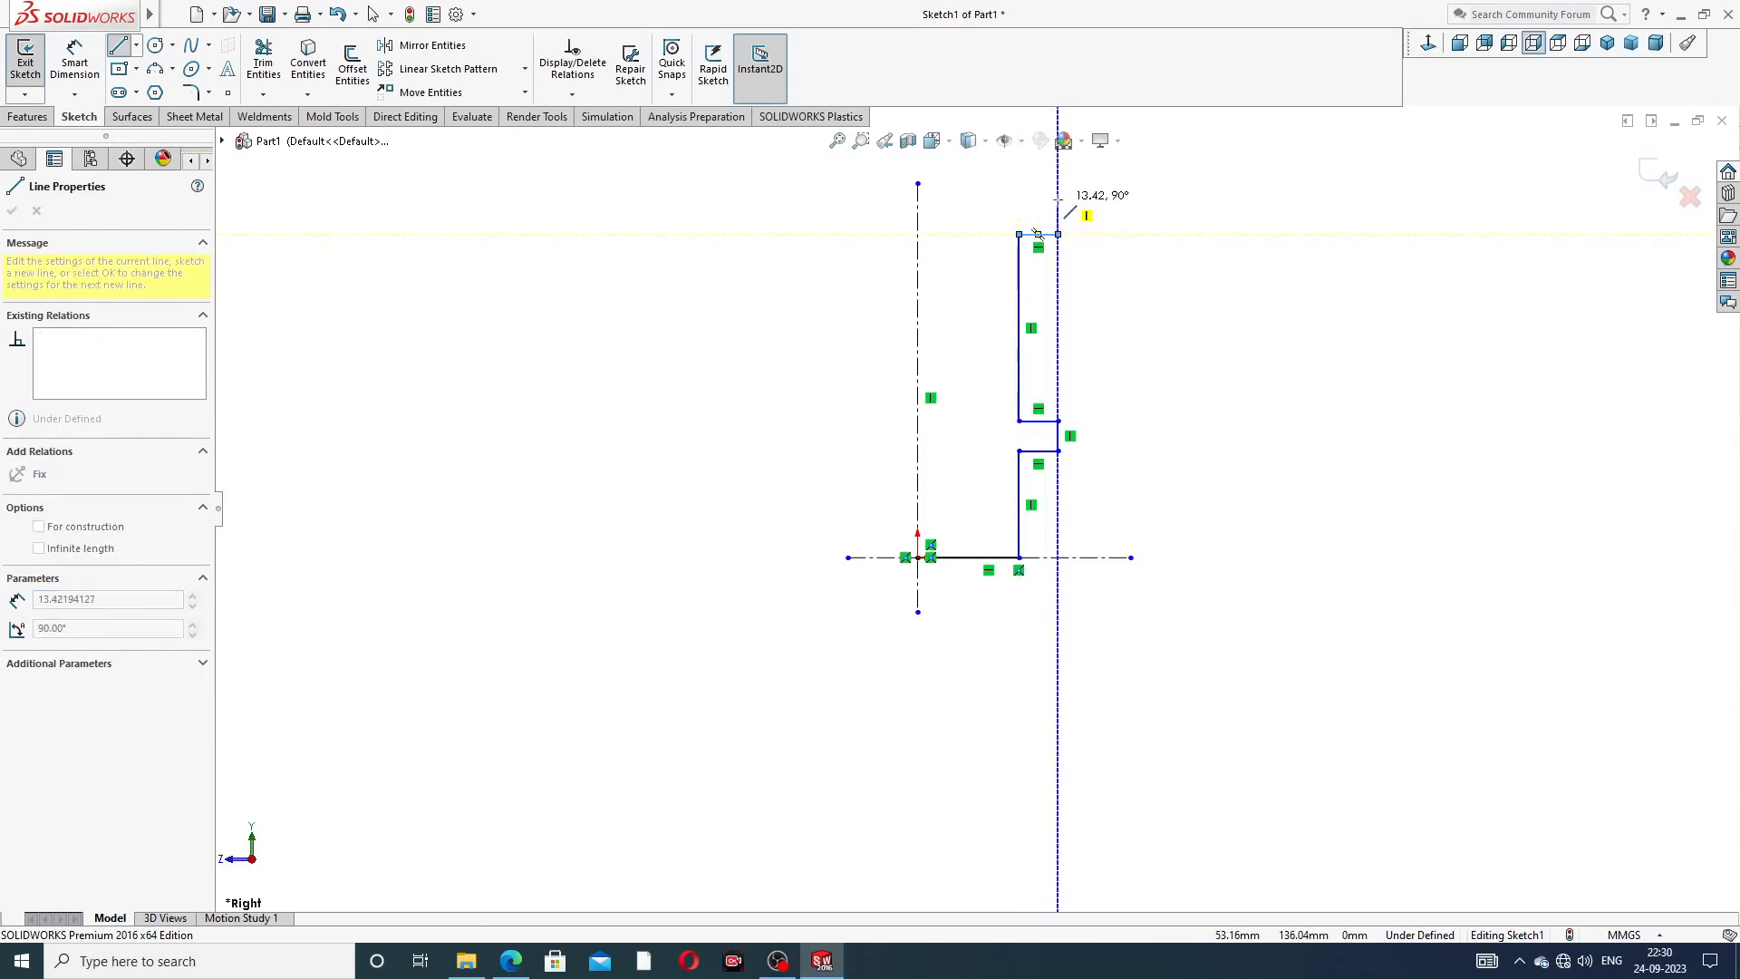
{"action": "left_click", "coordinate": [1058, 197]}
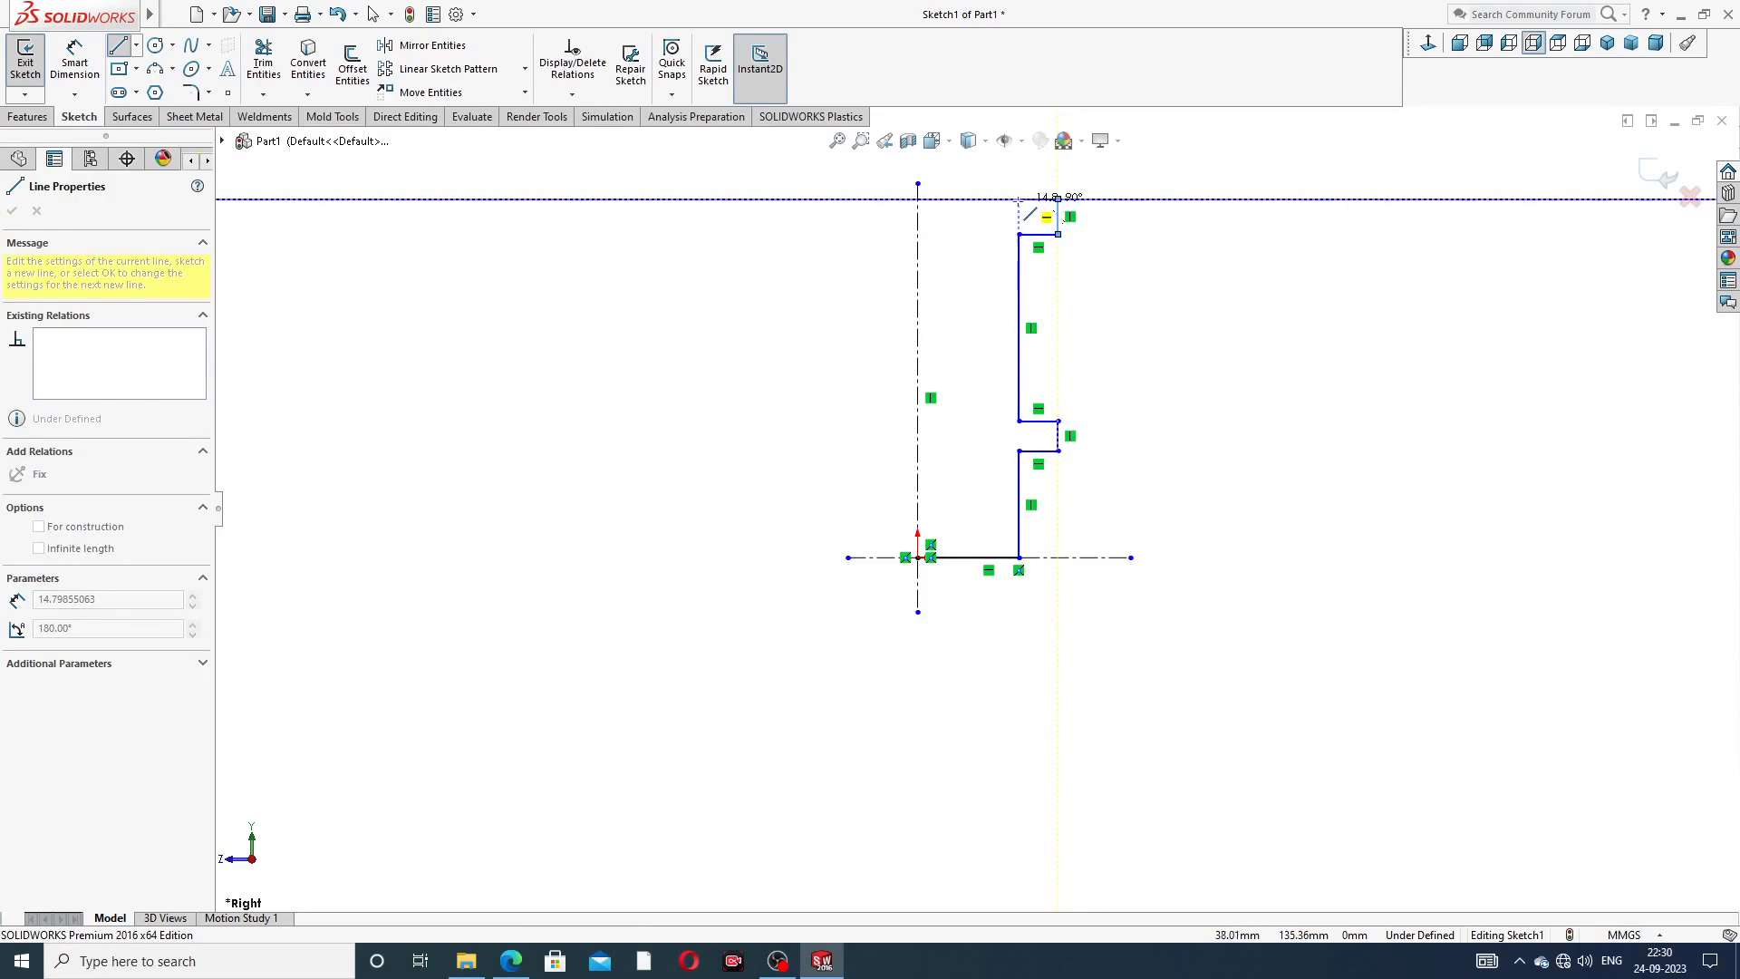
{"action": "double_click", "coordinate": [1018, 197]}
- Close the profile with an upper outer edge about 87 mm long, a top edge back to the vertical centerline, and a line down to the origin
{"action": "key", "text": "z"}
{"action": "left_click", "coordinate": [1000, 329]}
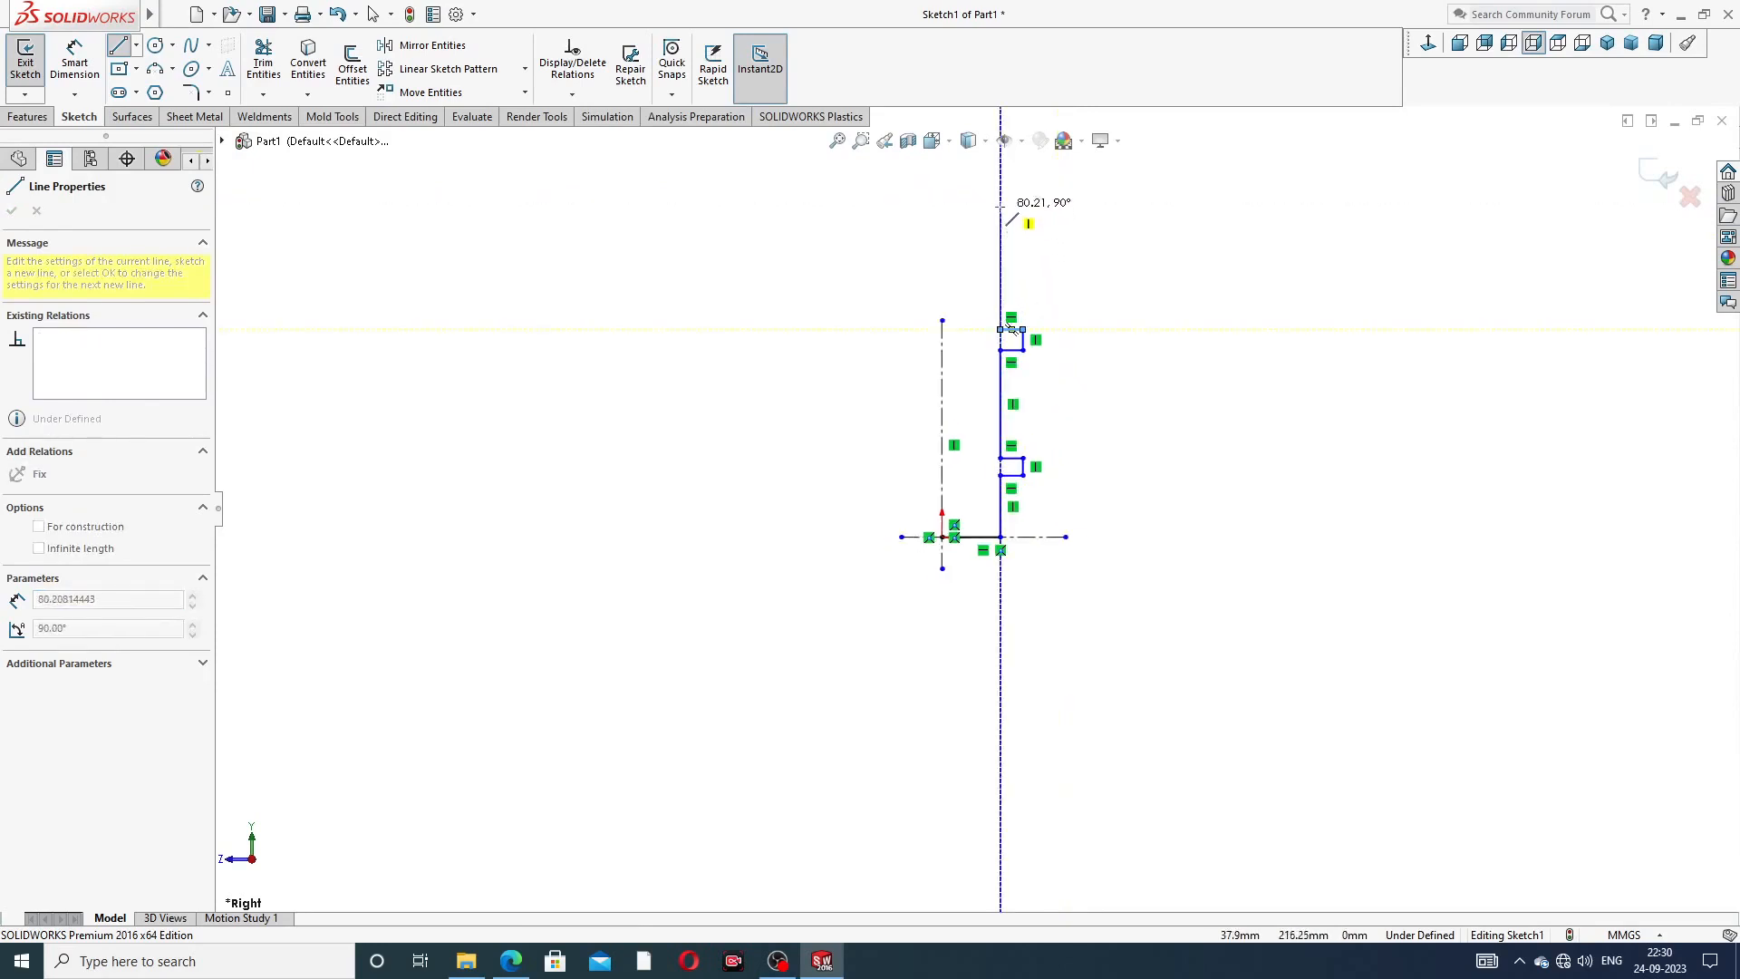
{"action": "left_click", "coordinate": [1000, 197]}
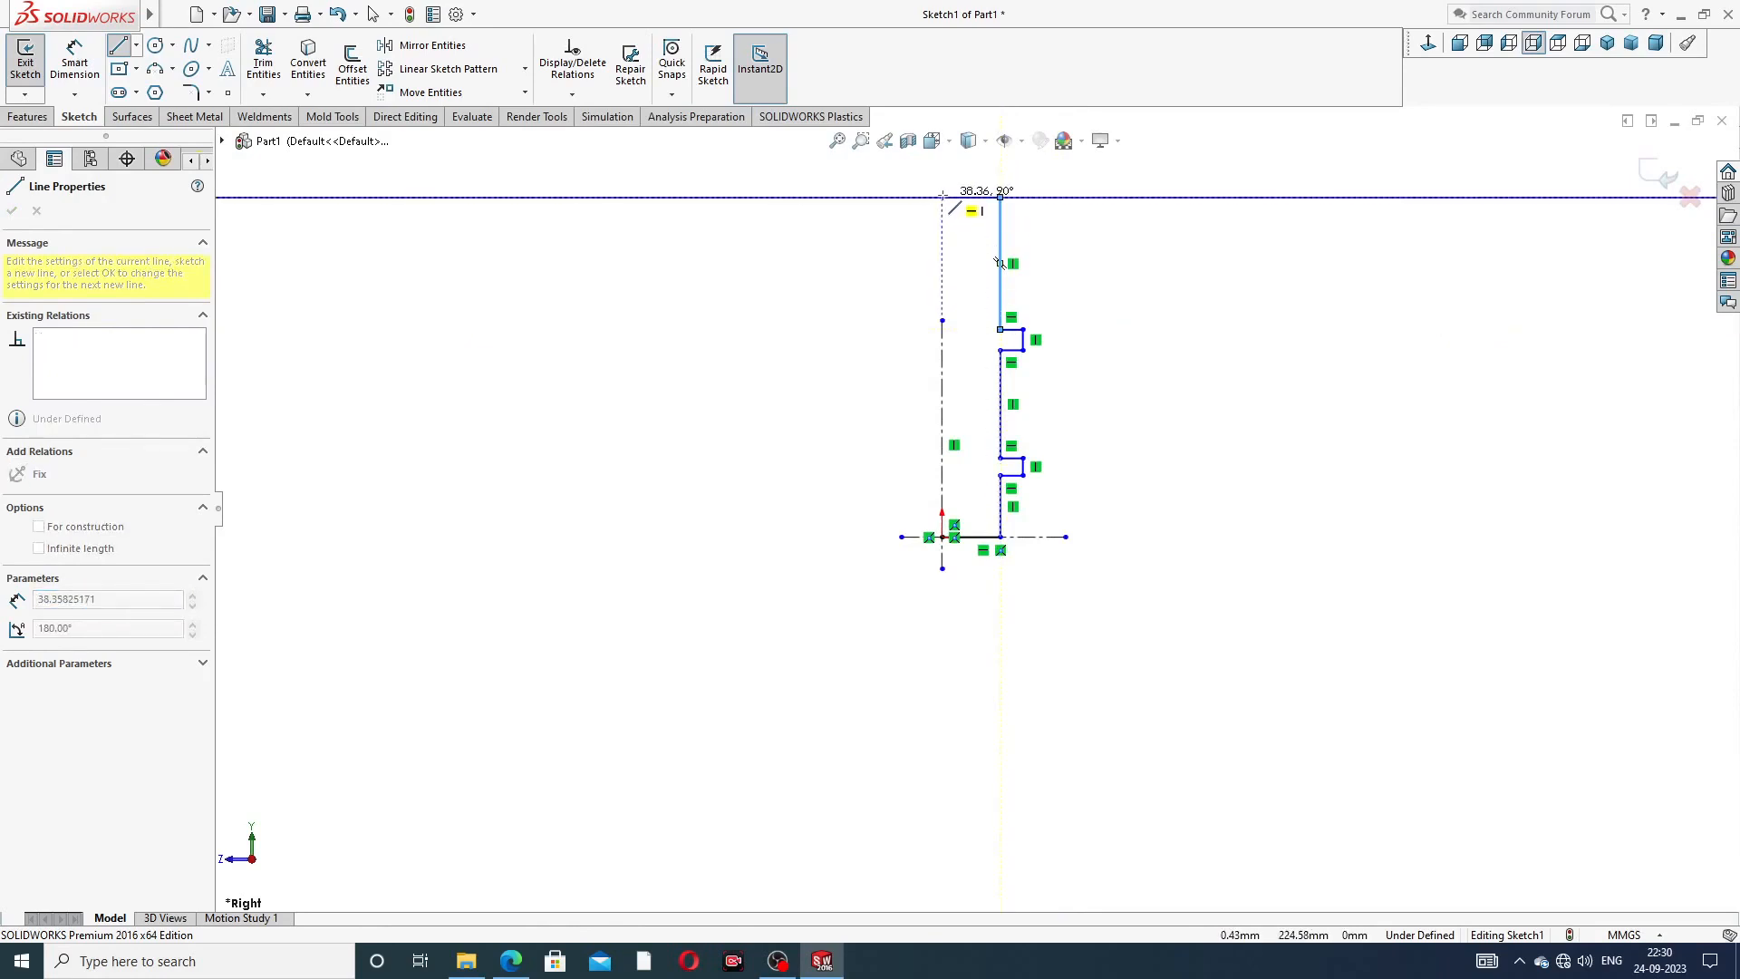
{"action": "left_click", "coordinate": [942, 196]}
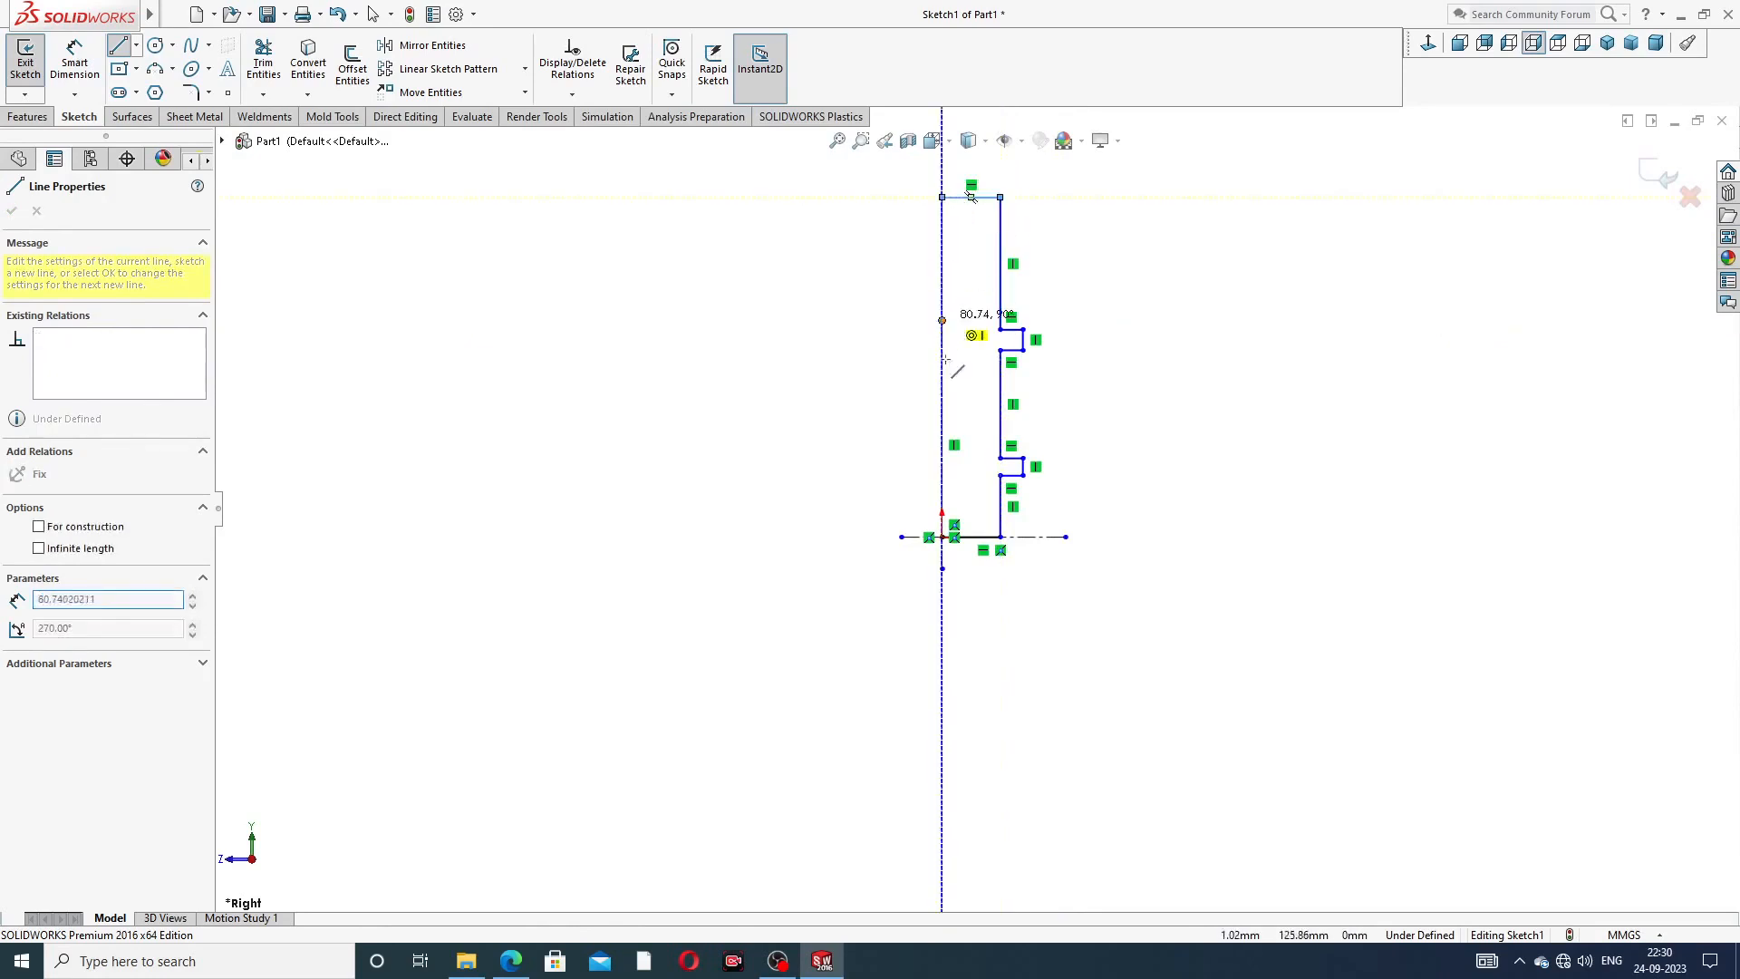
{"action": "left_click", "coordinate": [943, 536]}
{"action": "right_click", "coordinate": [1126, 367]}
{"action": "left_click", "coordinate": [1169, 374]}
- Extend the vertical centerline beyond the profile's top edge, placing its upper endpoint about 315 mm above the origin
{"action": "scroll", "coordinate": [1053, 303], "scroll_direction": "up", "scroll_amount": 2}
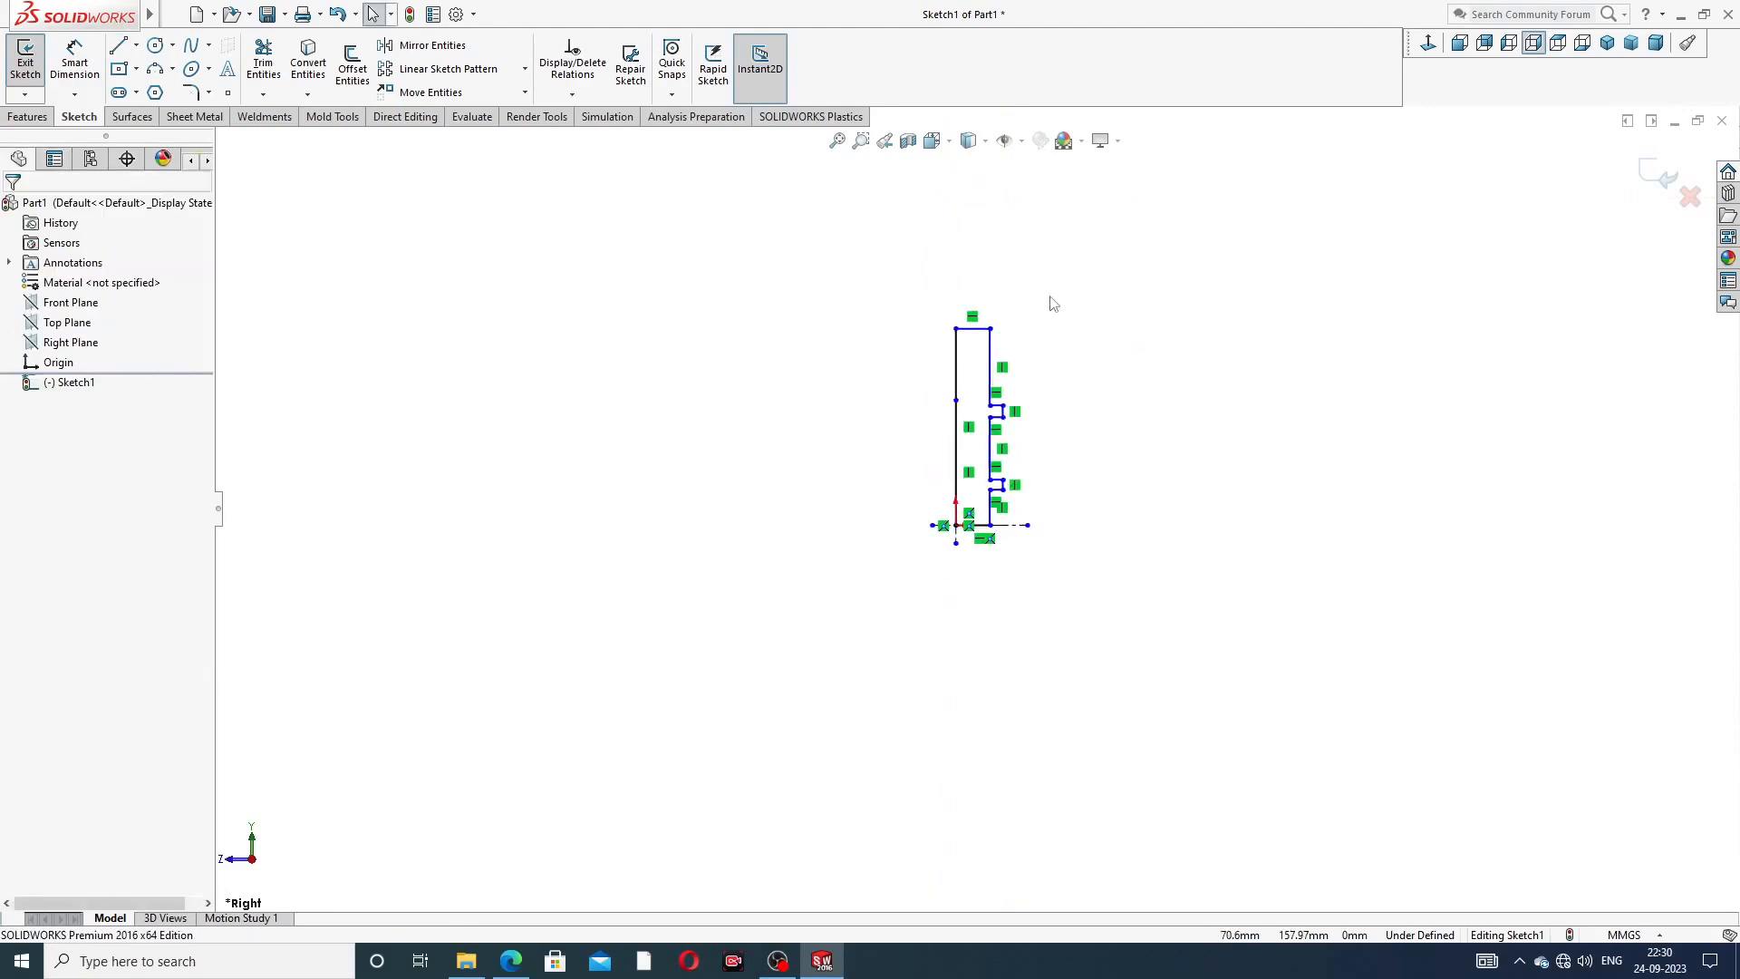
{"action": "scroll", "coordinate": [1042, 308], "scroll_direction": "down", "scroll_amount": 2}
{"action": "left_click_drag", "start_coordinate": [928, 450], "coordinate": [927, 196]}
{"action": "left_click", "coordinate": [1048, 292]}
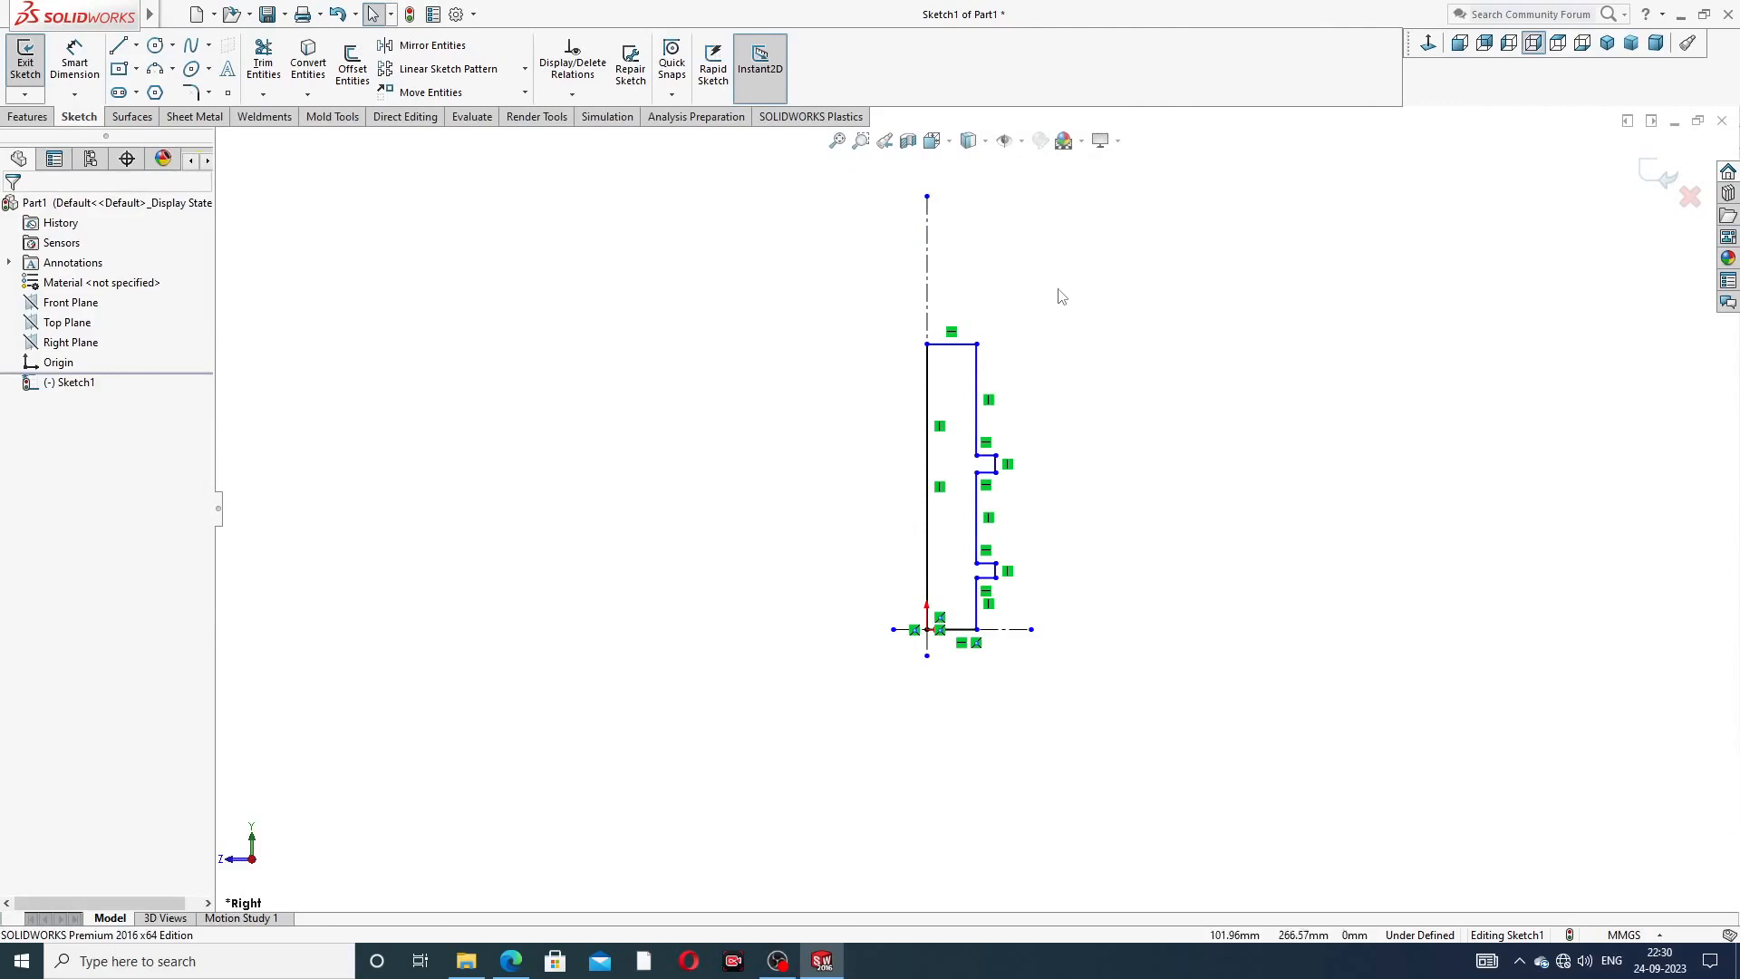
{"action": "scroll", "coordinate": [996, 446], "scroll_direction": "down", "scroll_amount": 2}
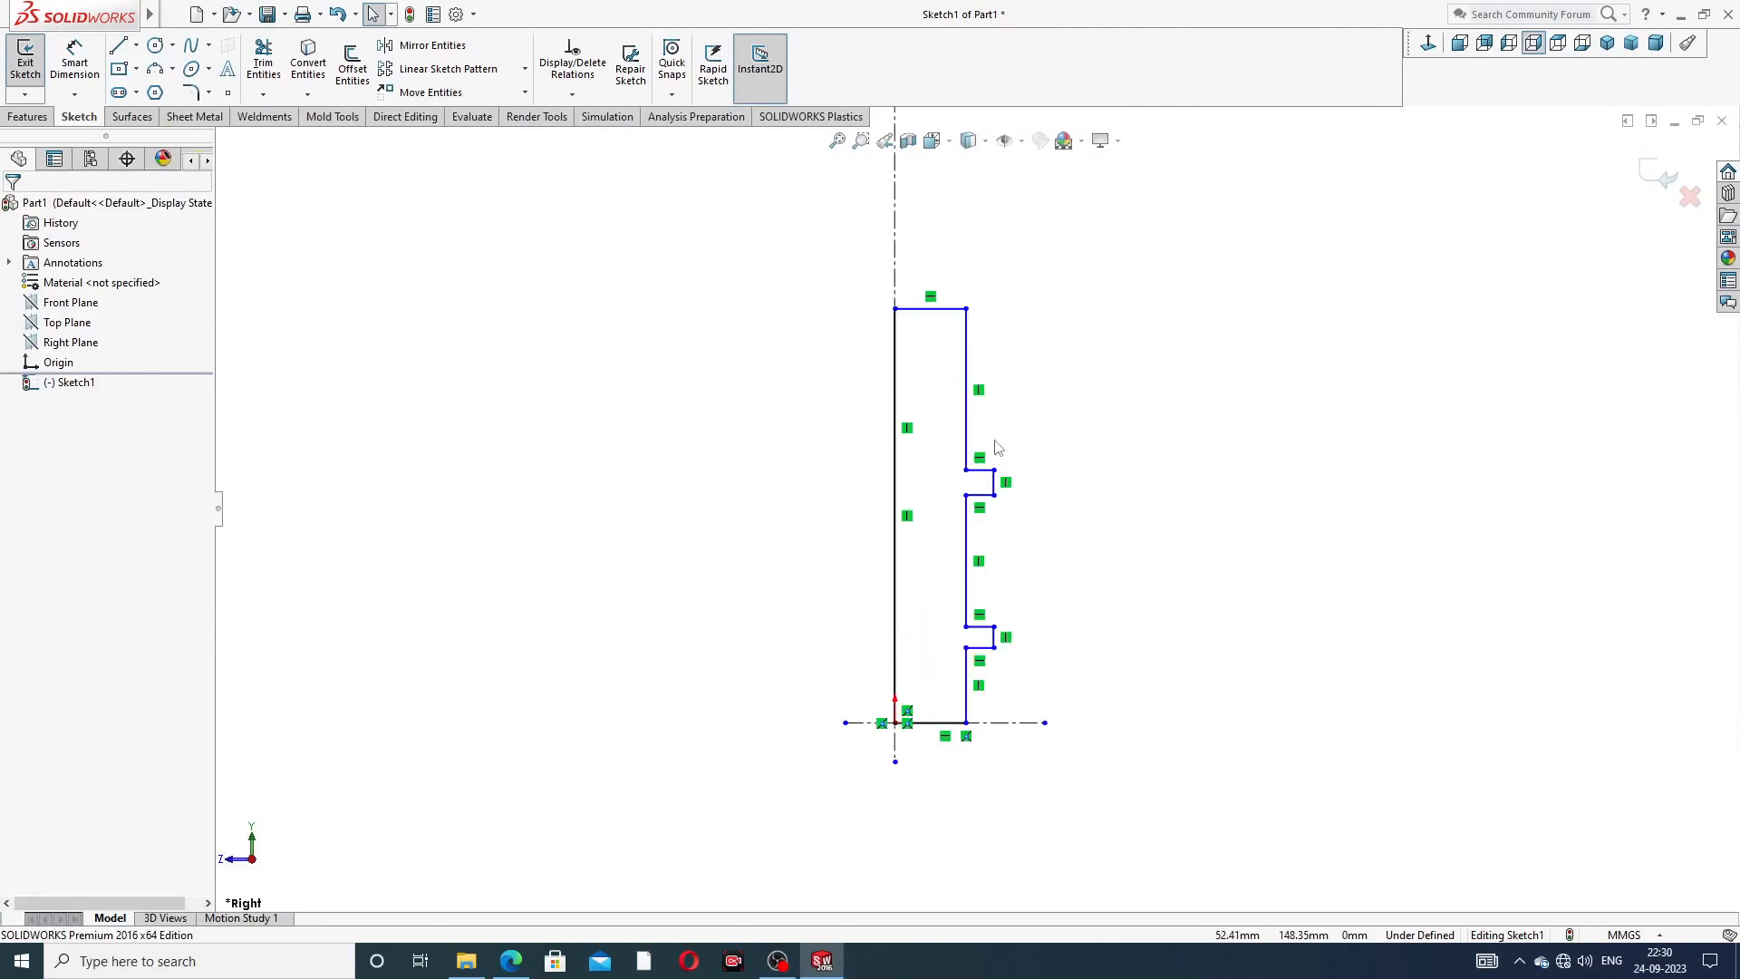
{"action": "scroll", "coordinate": [1022, 458], "scroll_direction": "down", "scroll_amount": 1}
{"action": "scroll", "coordinate": [1021, 458], "scroll_direction": "up", "scroll_amount": 2}
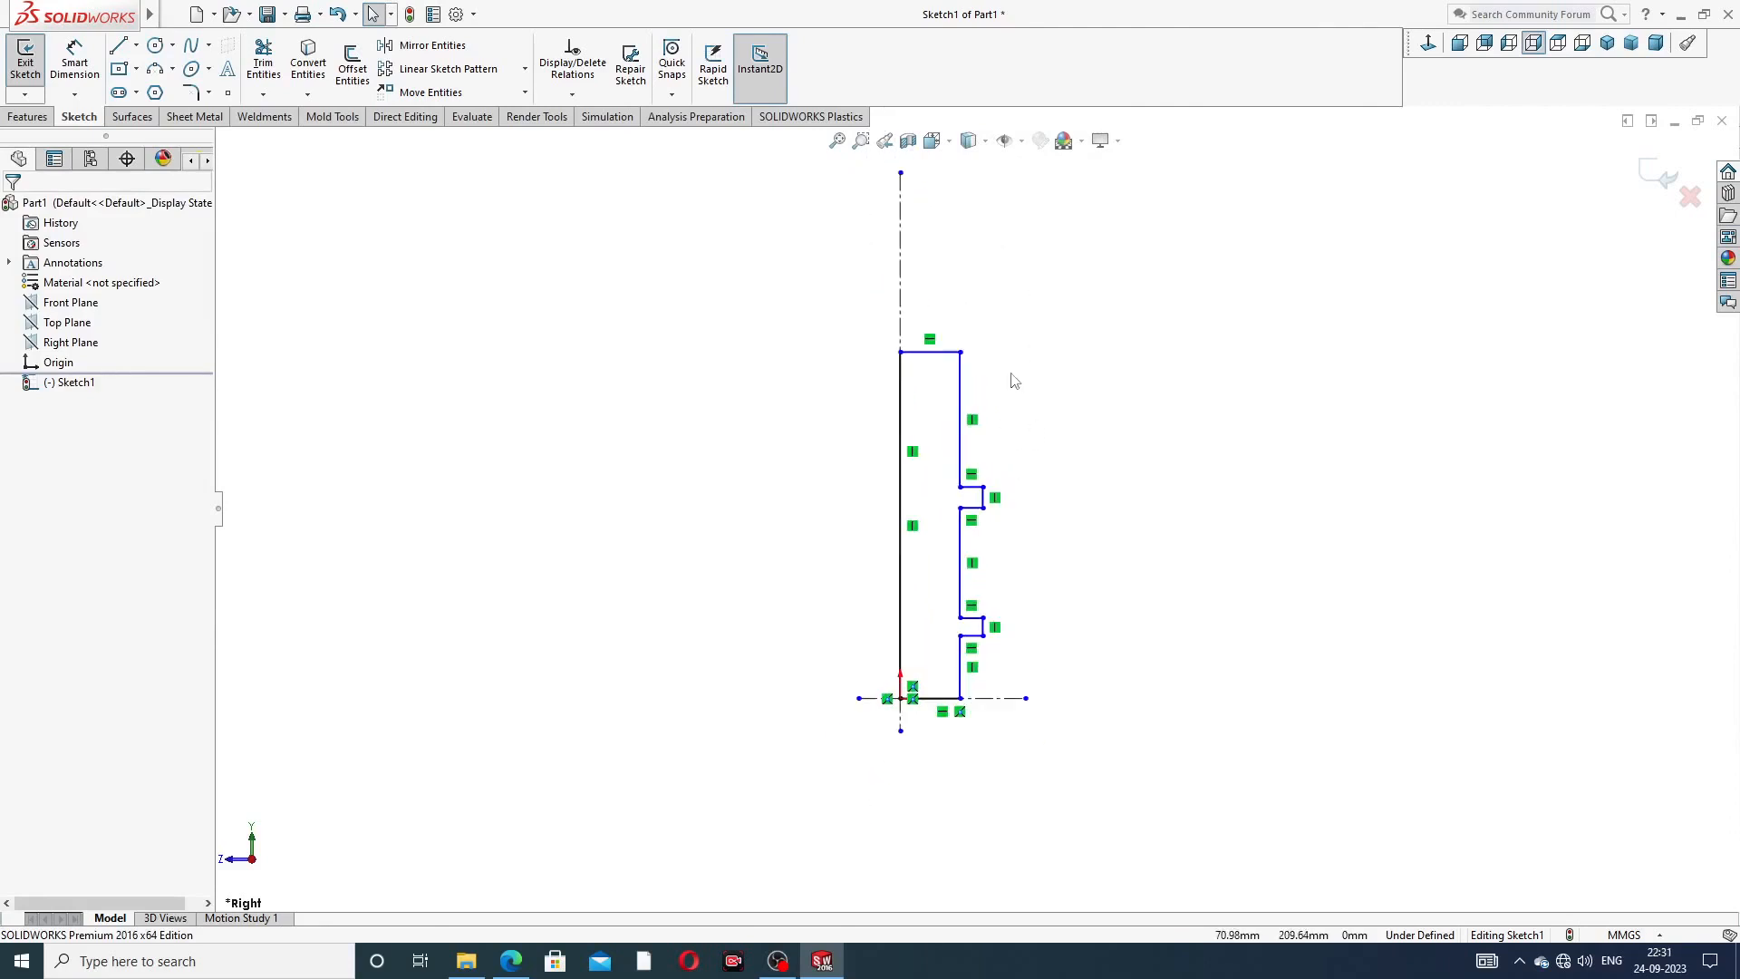
{"action": "left_click_drag", "start_coordinate": [901, 173], "coordinate": [900, 209]}
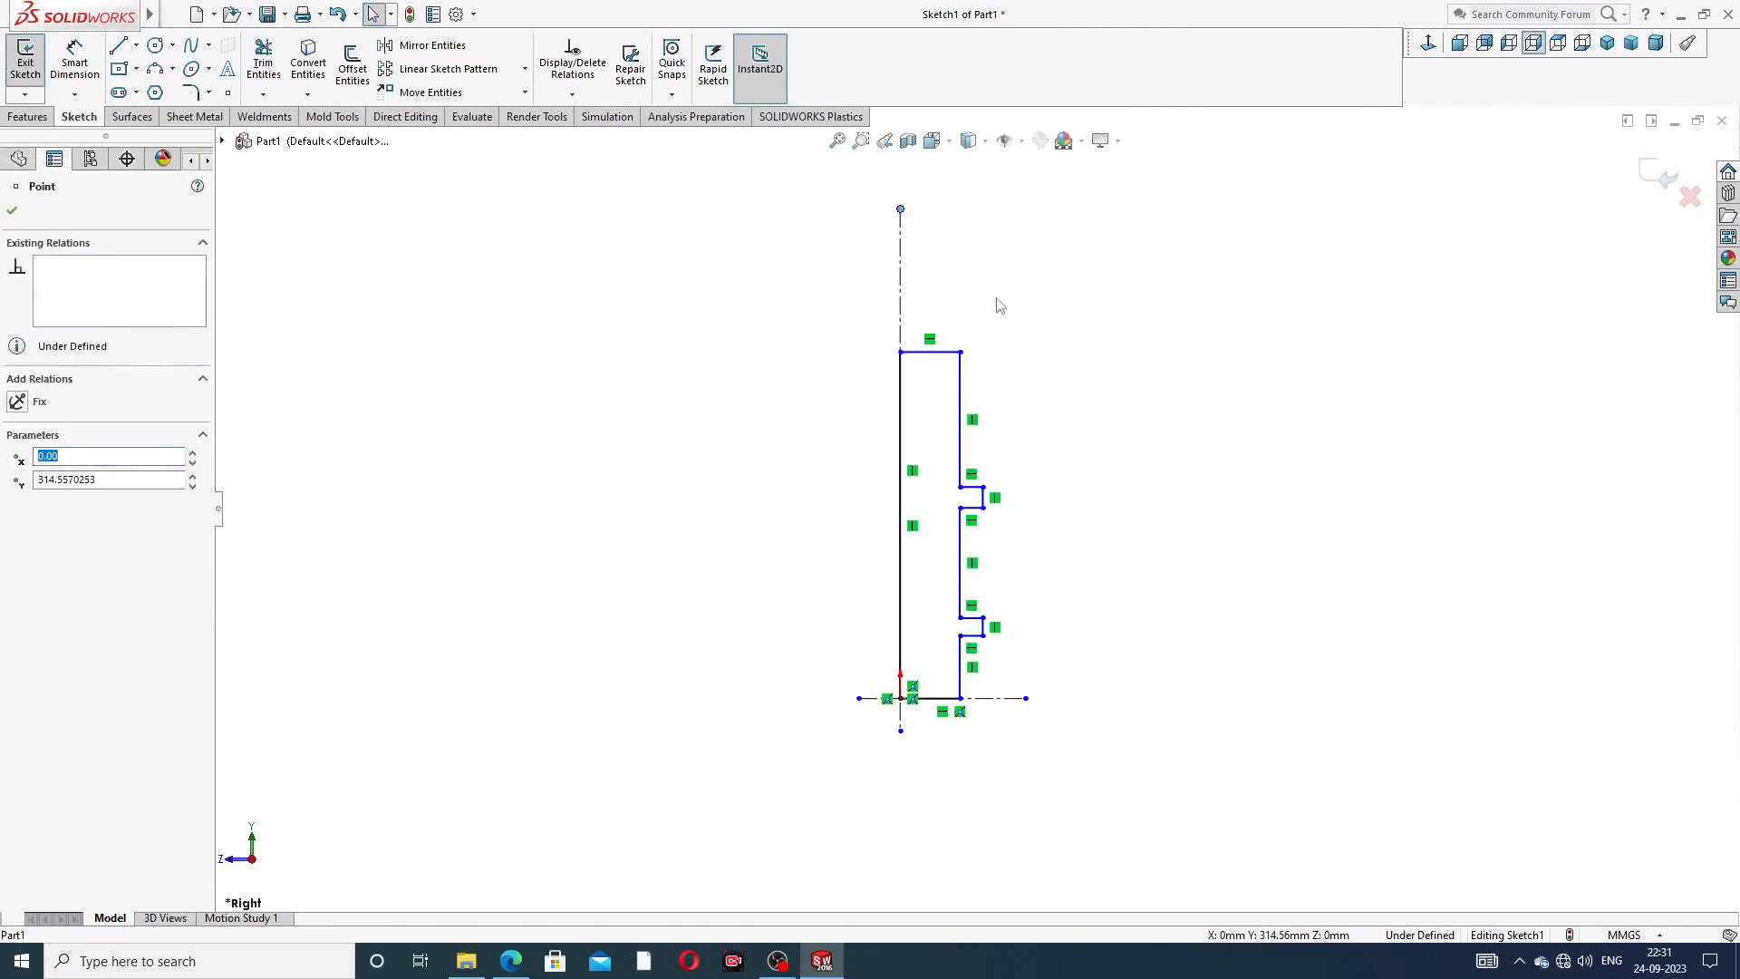
{"action": "left_click", "coordinate": [1026, 323]}
- Make the three outer vertical edges above, between and below the two projections collinear
{"action": "scroll", "coordinate": [992, 484], "scroll_direction": "down", "scroll_amount": 2}
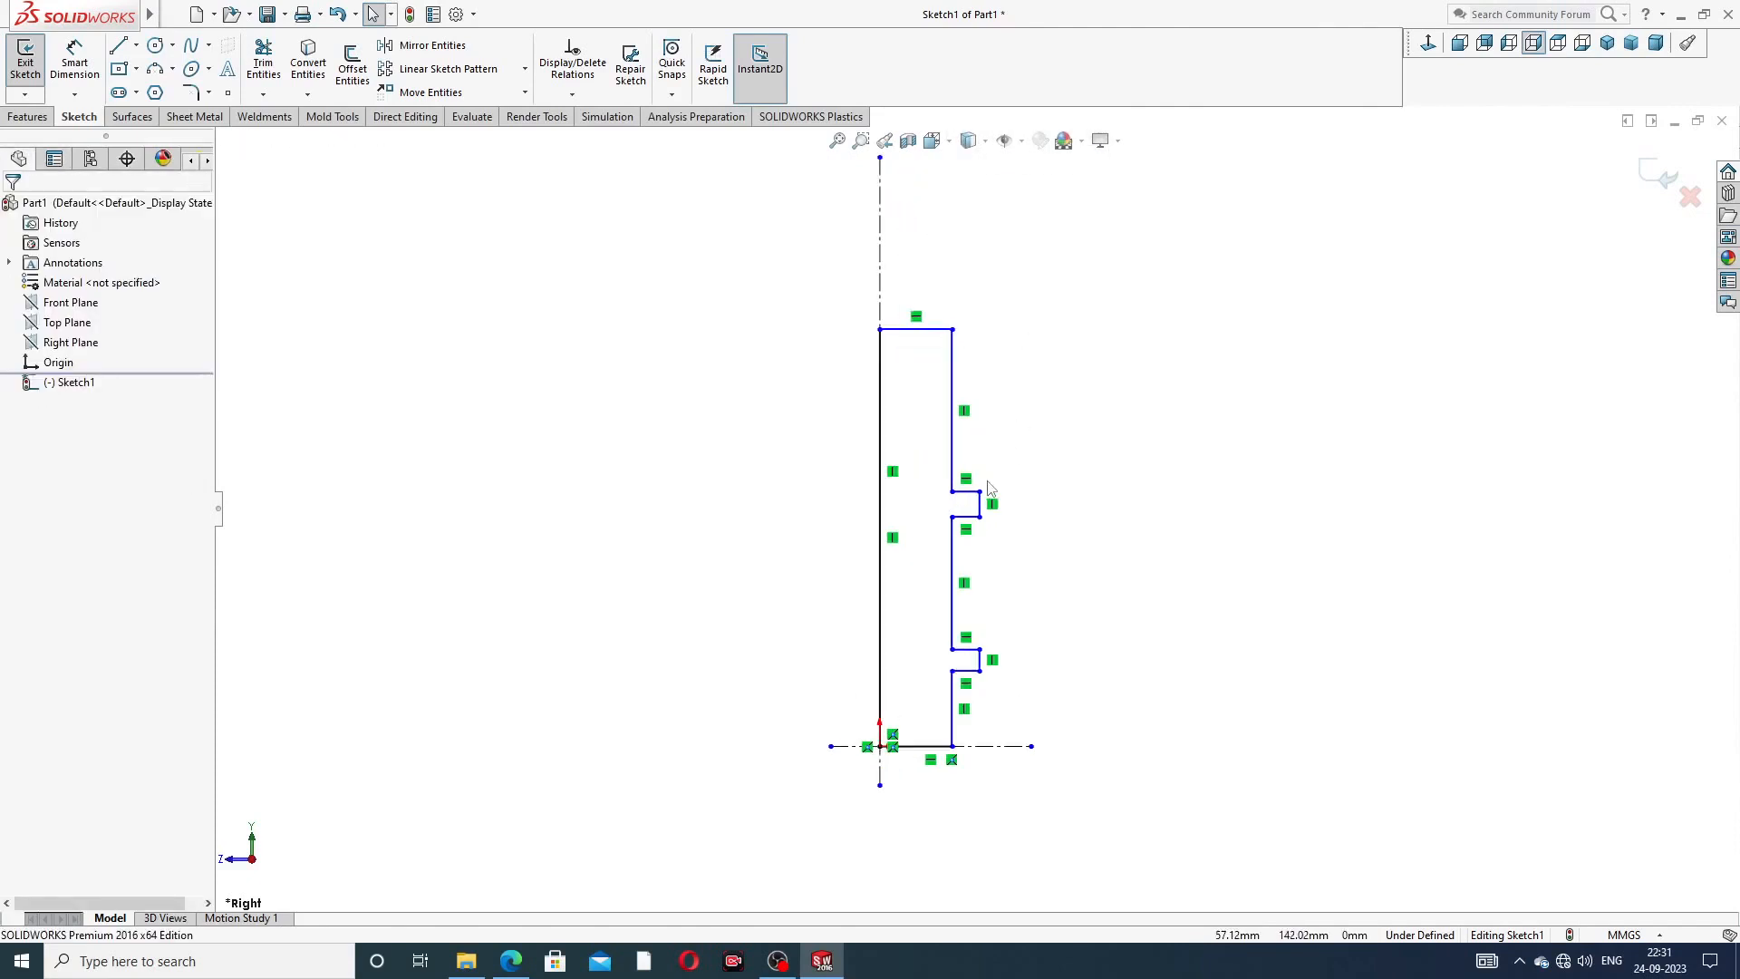
{"action": "left_click", "coordinate": [946, 443]}
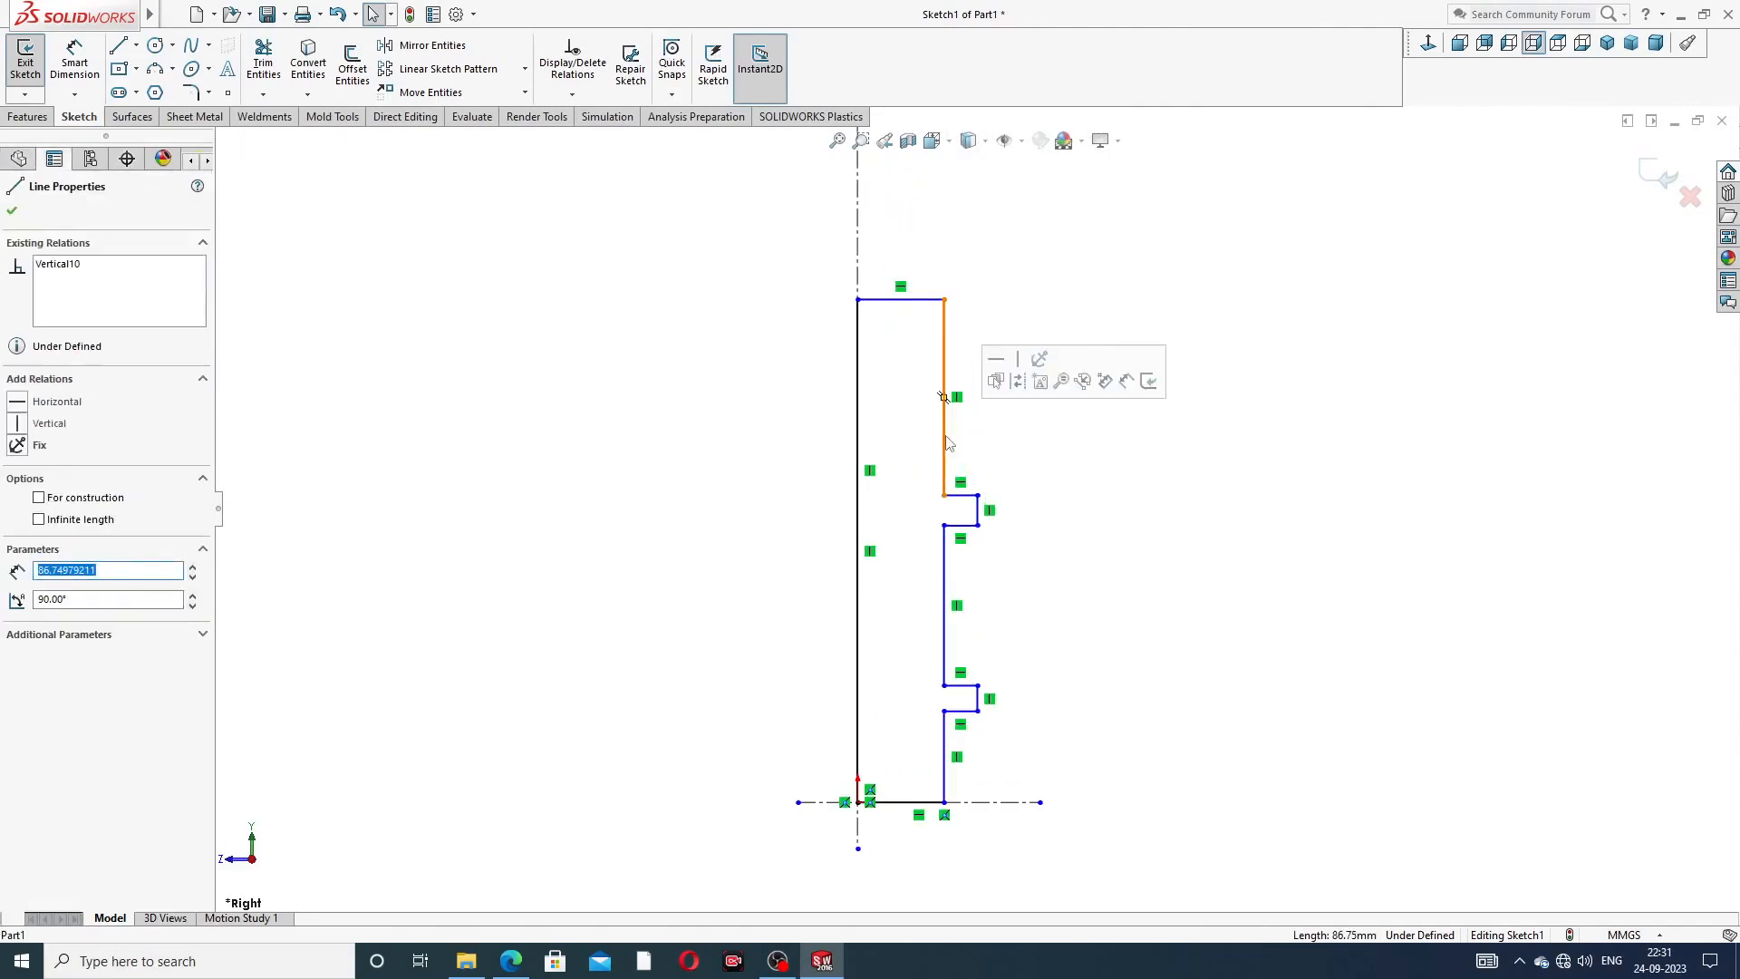
{"action": "left_click", "coordinate": [945, 580], "text": "ctrl"}
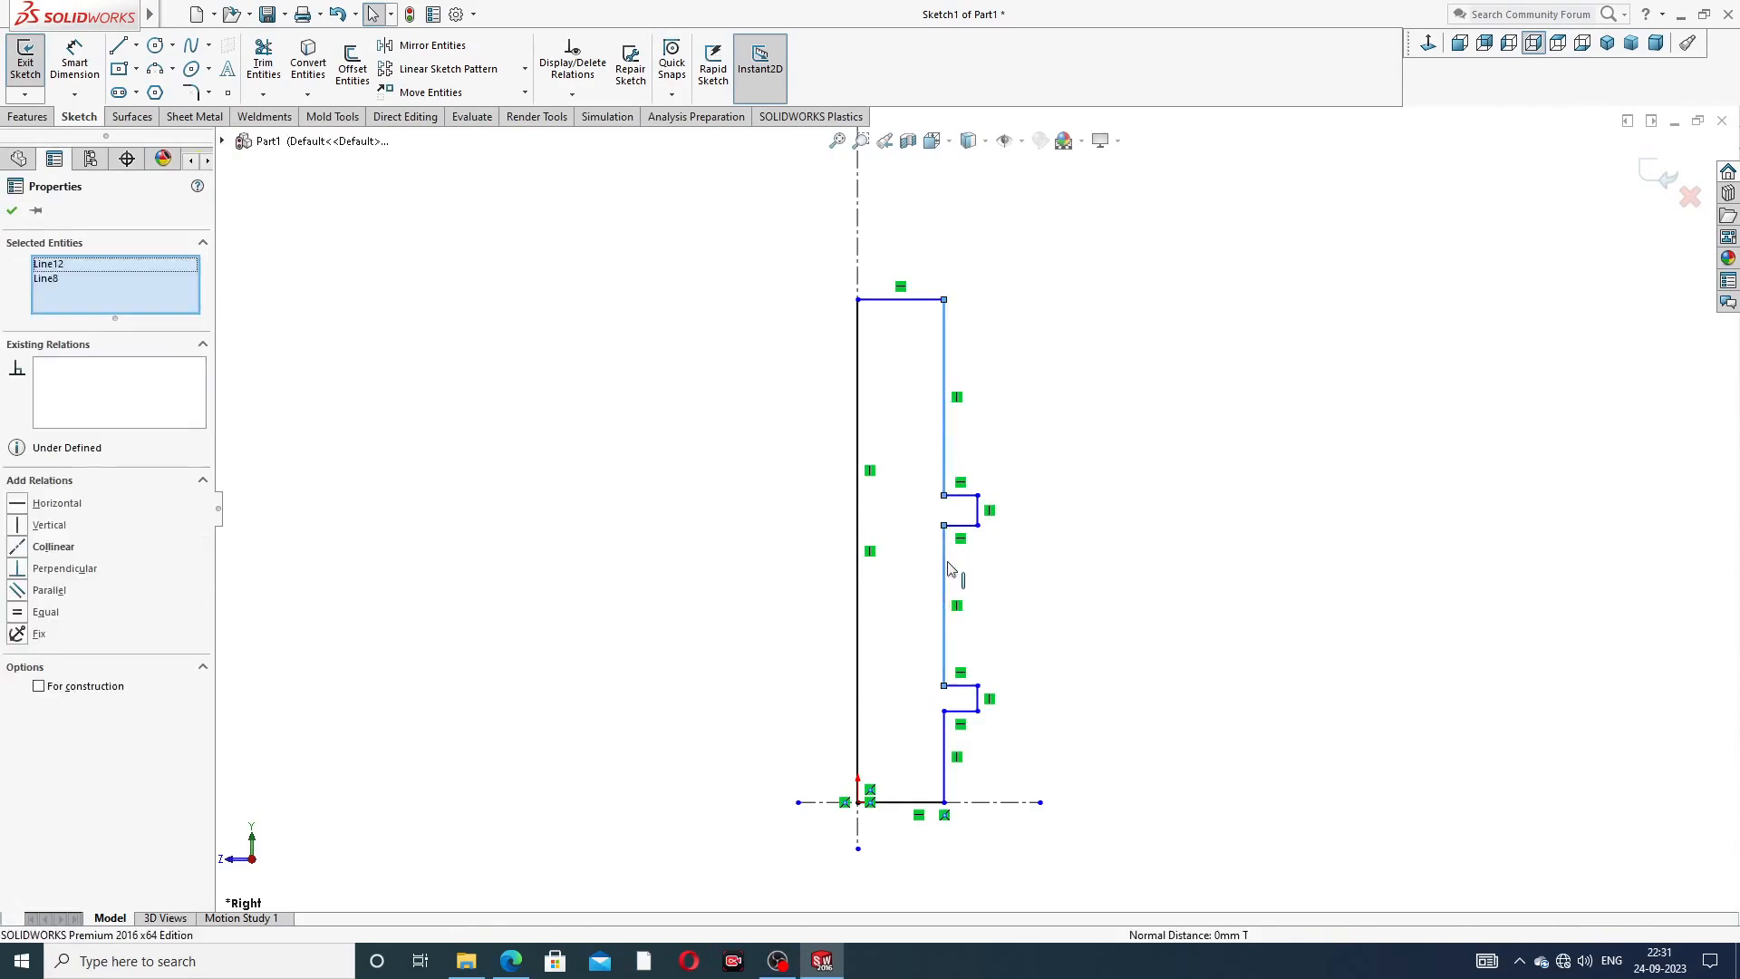
{"action": "left_click", "coordinate": [946, 741], "text": "ctrl"}
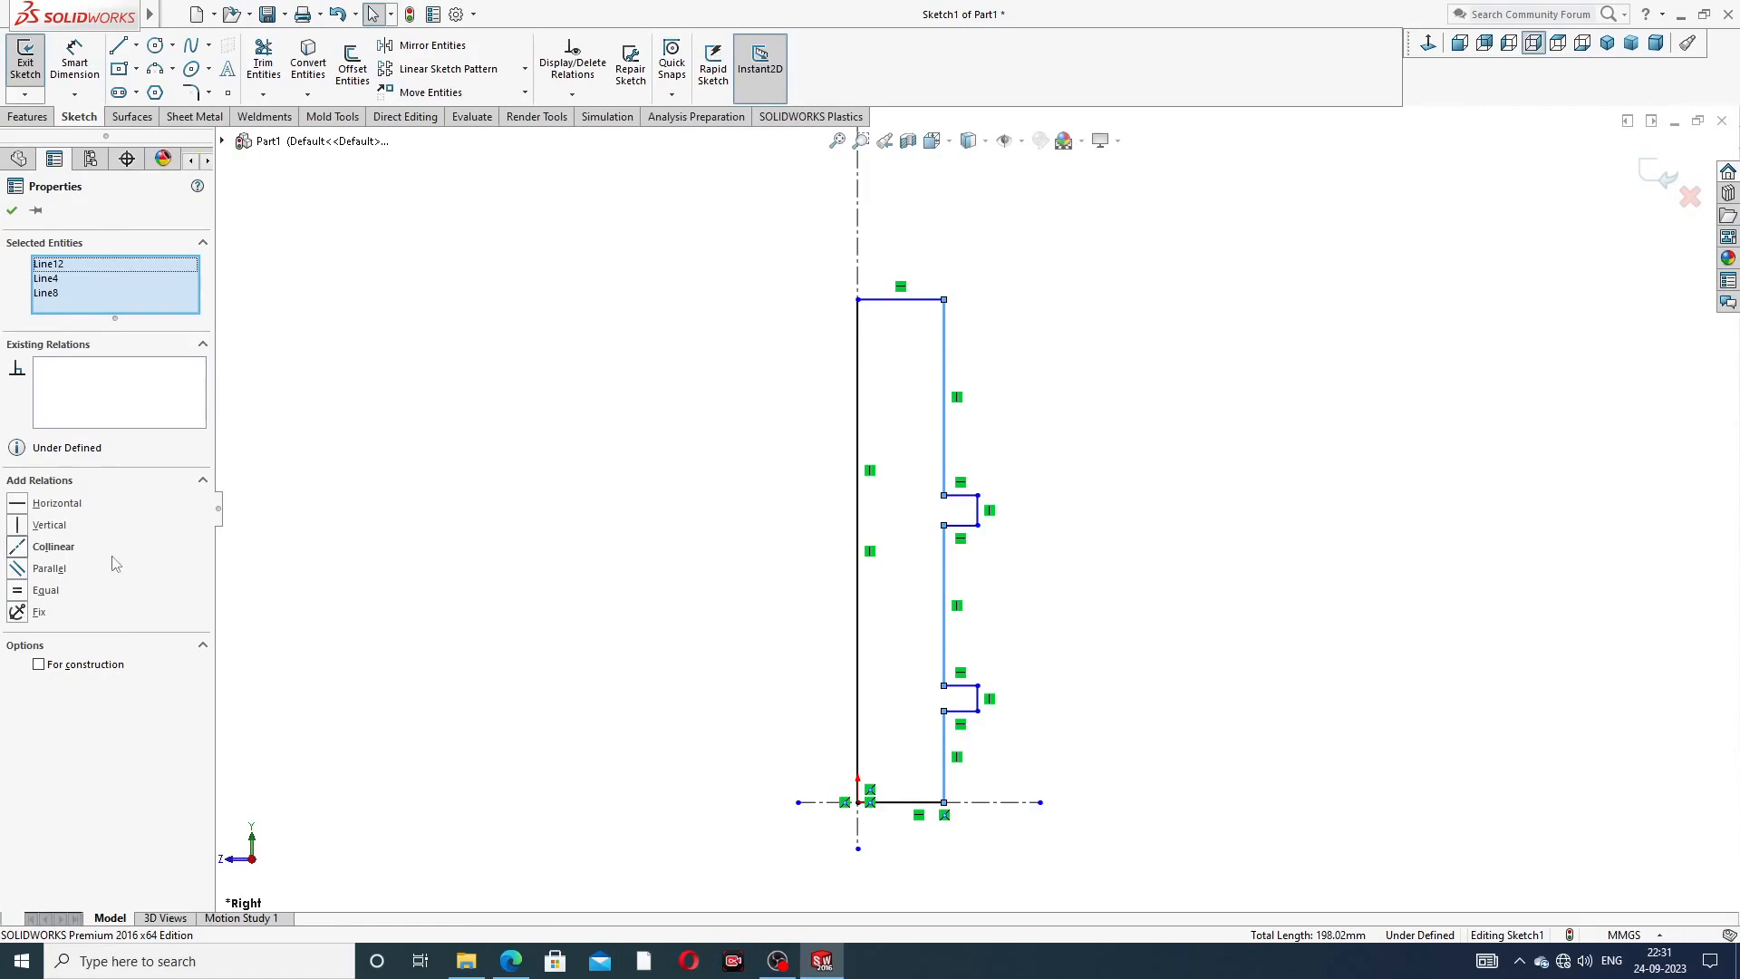
{"action": "left_click", "coordinate": [58, 549]}
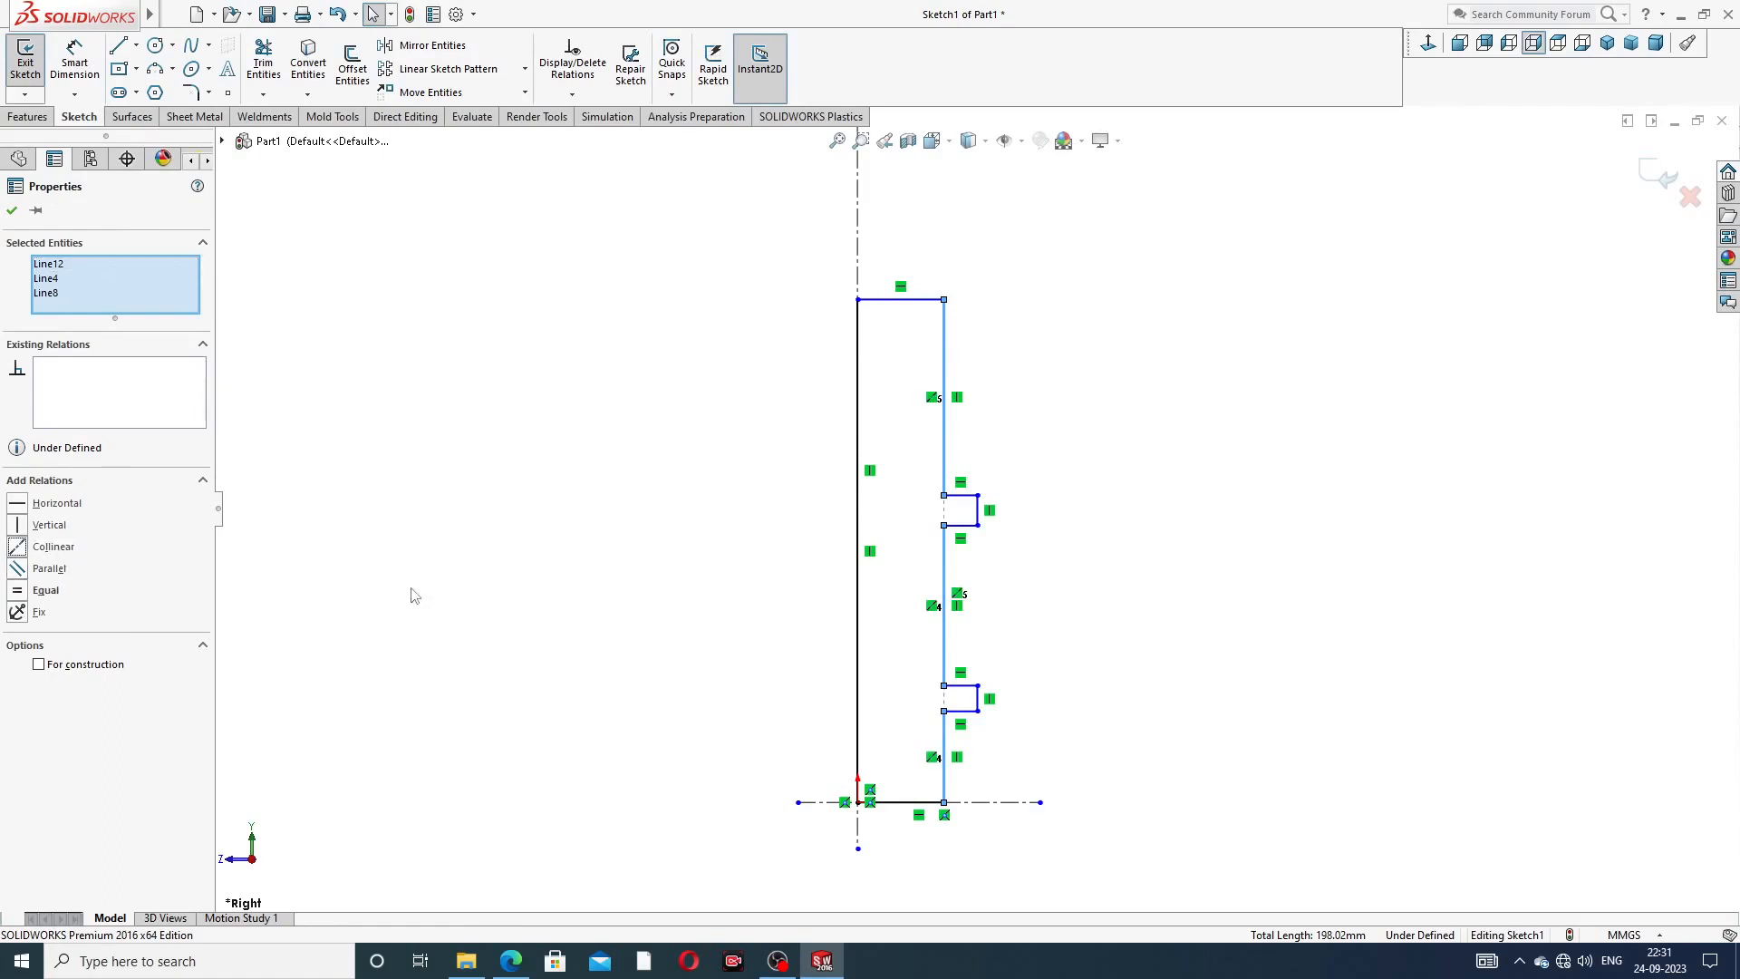
{"action": "left_click", "coordinate": [982, 540]}
- Make the vertical end edges of the two projections collinear and equal in length
{"action": "scroll", "coordinate": [986, 542], "scroll_direction": "up", "scroll_amount": 2}
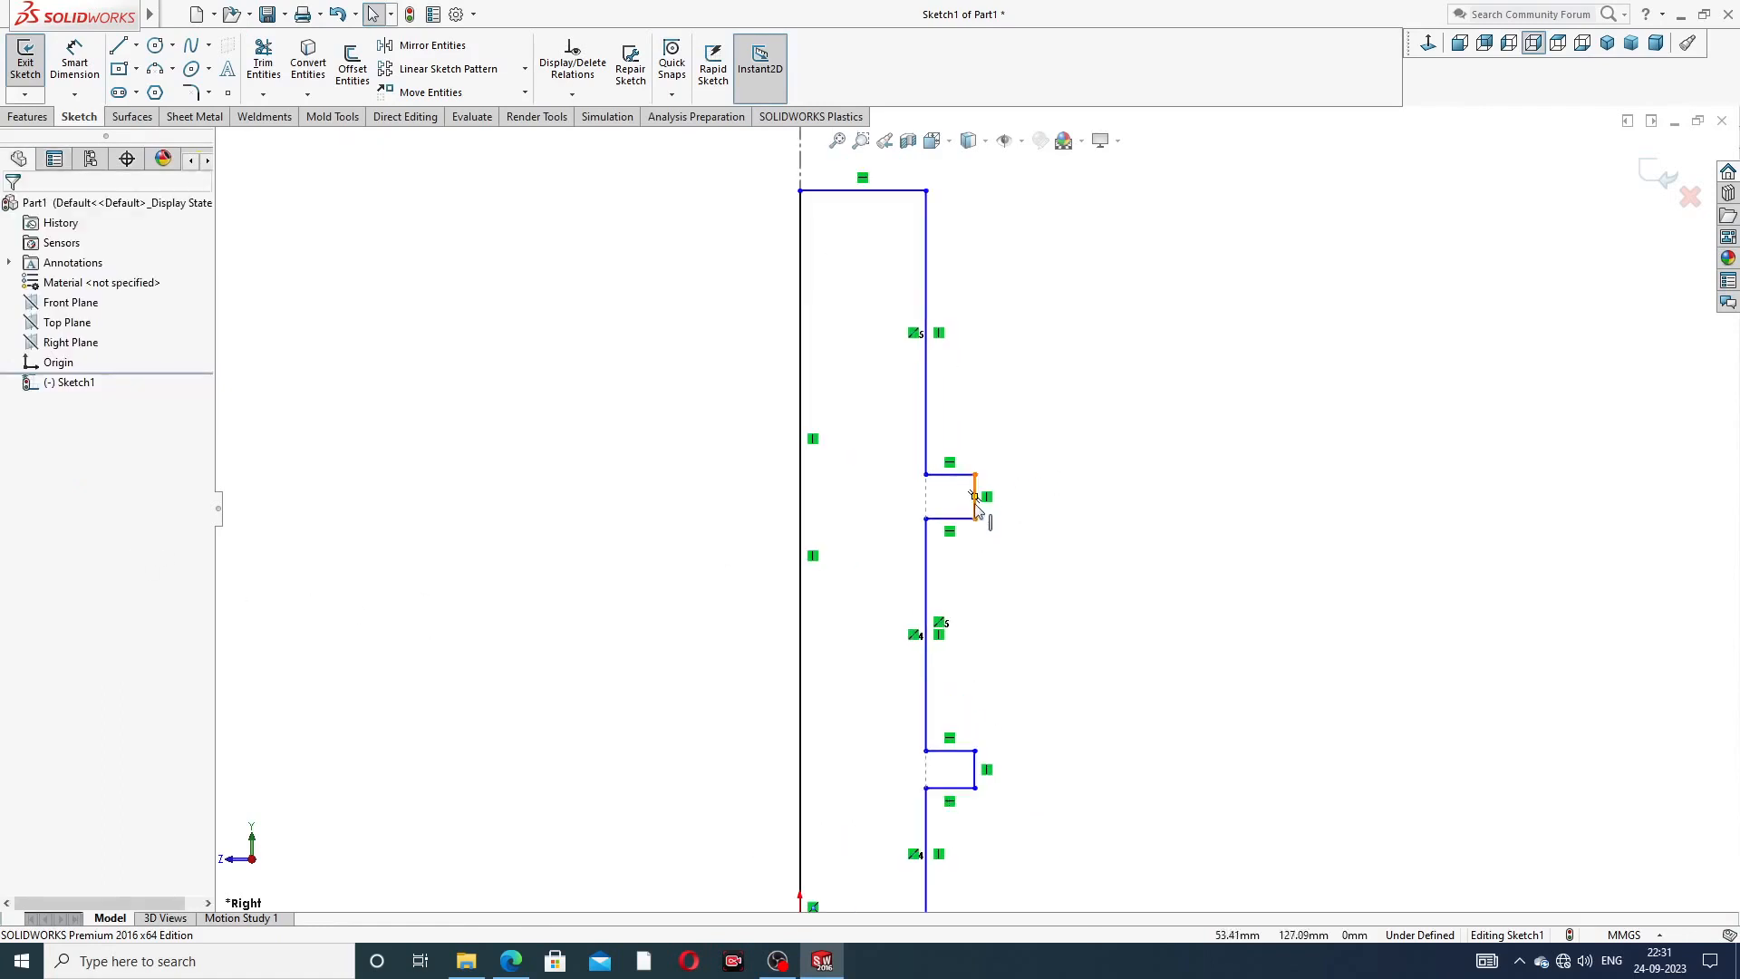
{"action": "left_click", "coordinate": [975, 492]}
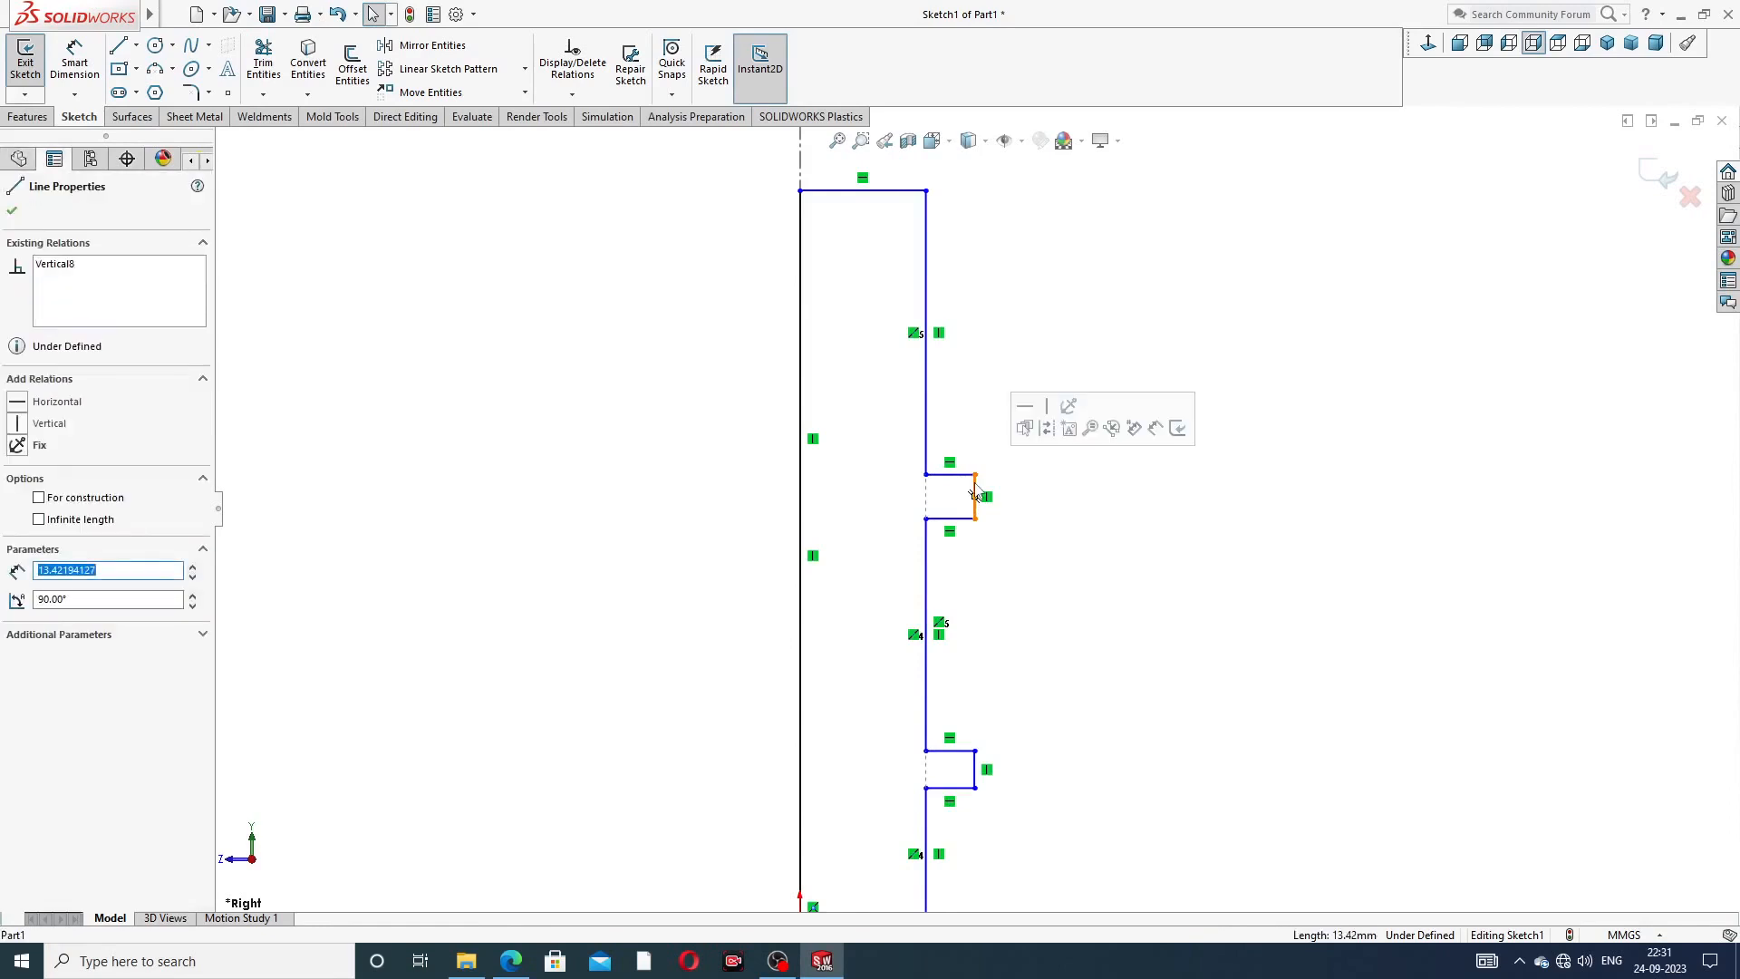
{"action": "left_click", "coordinate": [977, 770], "text": "ctrl"}
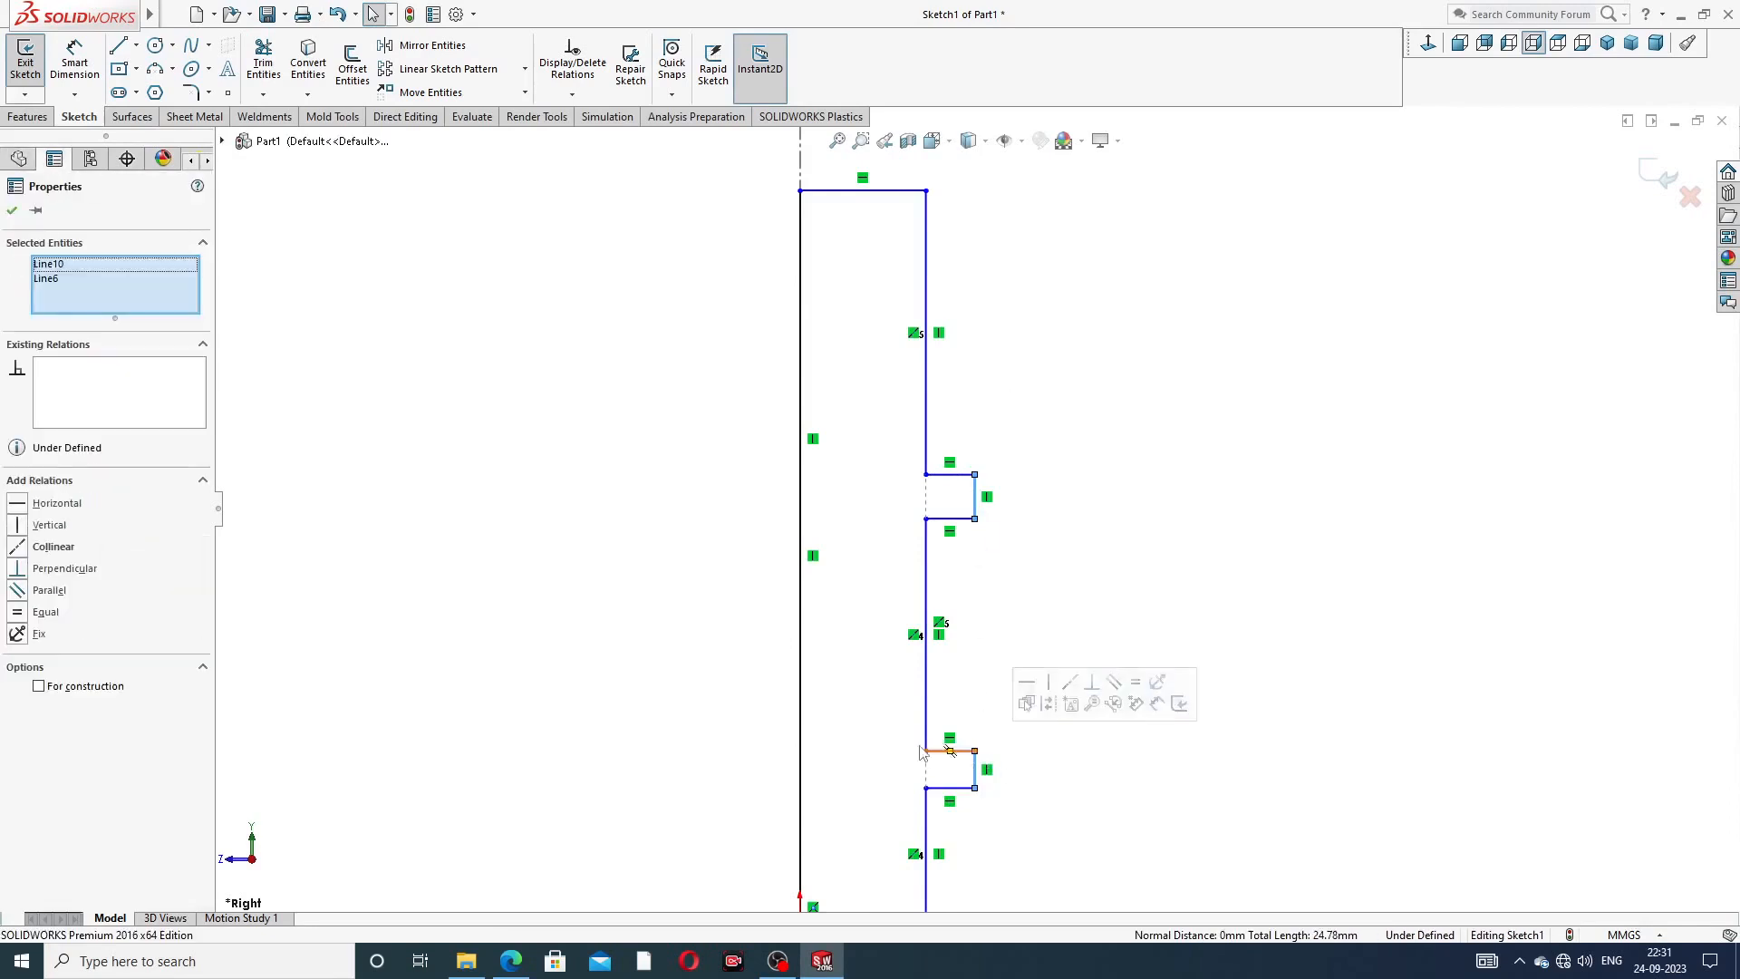
{"action": "left_click", "coordinate": [53, 546]}
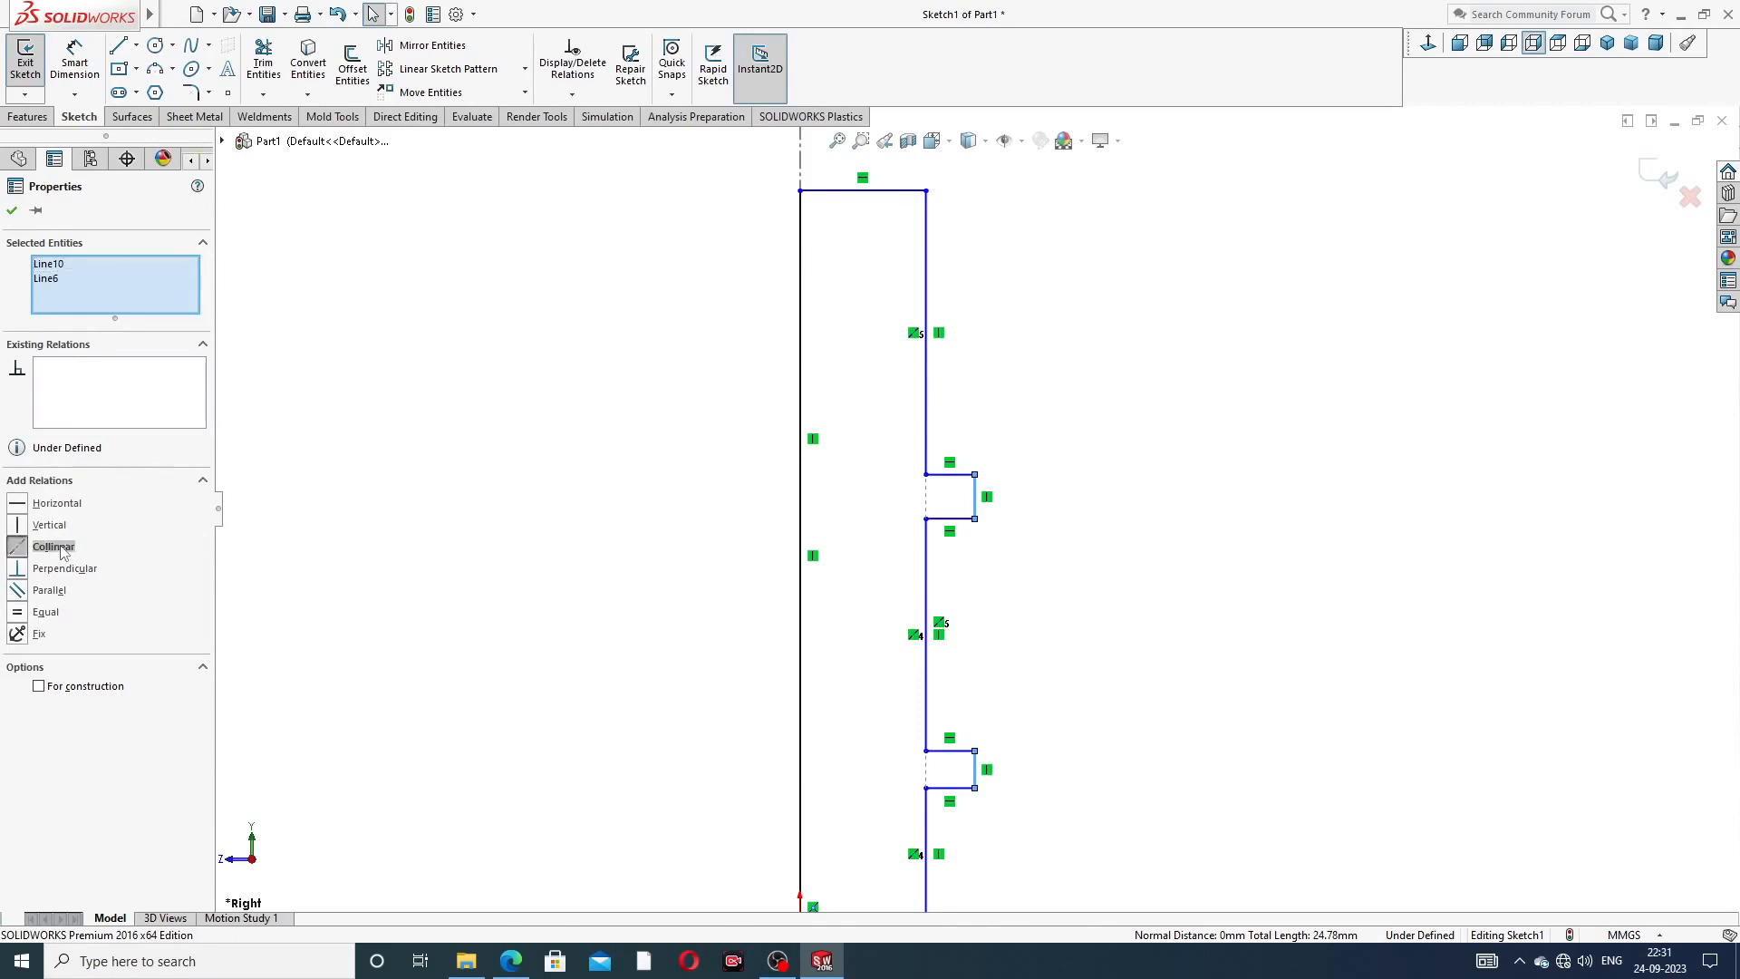
{"action": "left_click", "coordinate": [24, 618]}
{"action": "left_click", "coordinate": [1146, 389]}
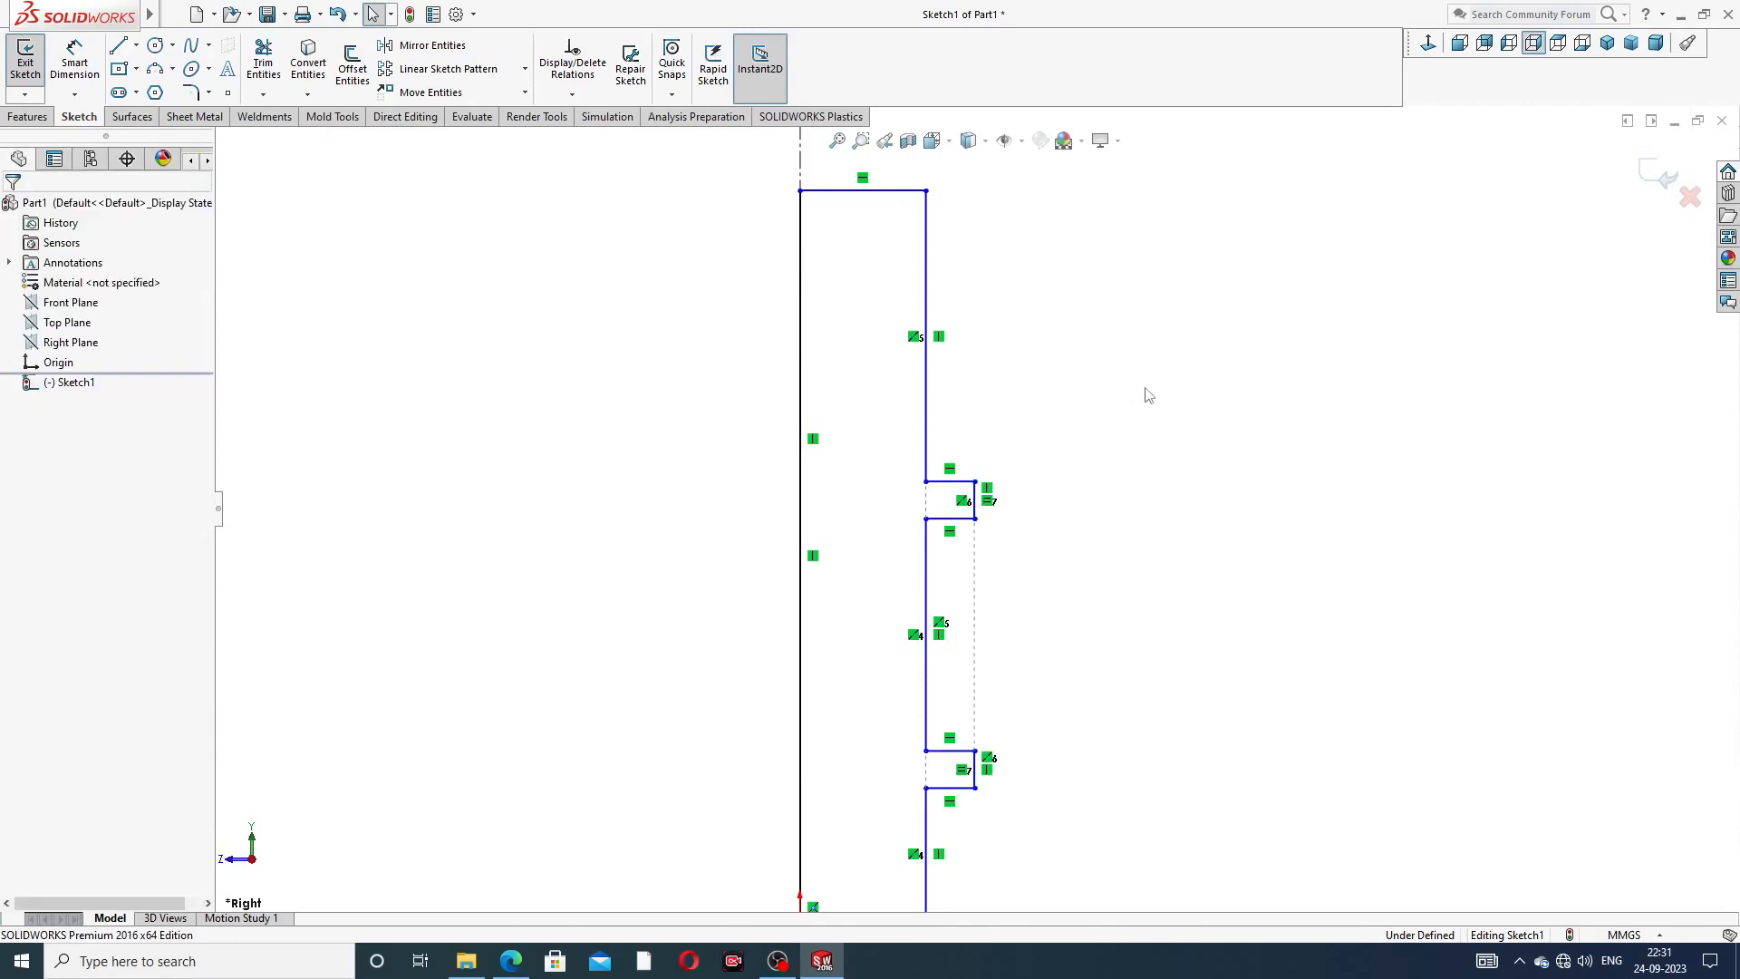
- Dimension the profile's horizontal bottom edge from the origin and set its length to 12 mm
{"action": "scroll", "coordinate": [942, 554], "scroll_direction": "up", "scroll_amount": 3}
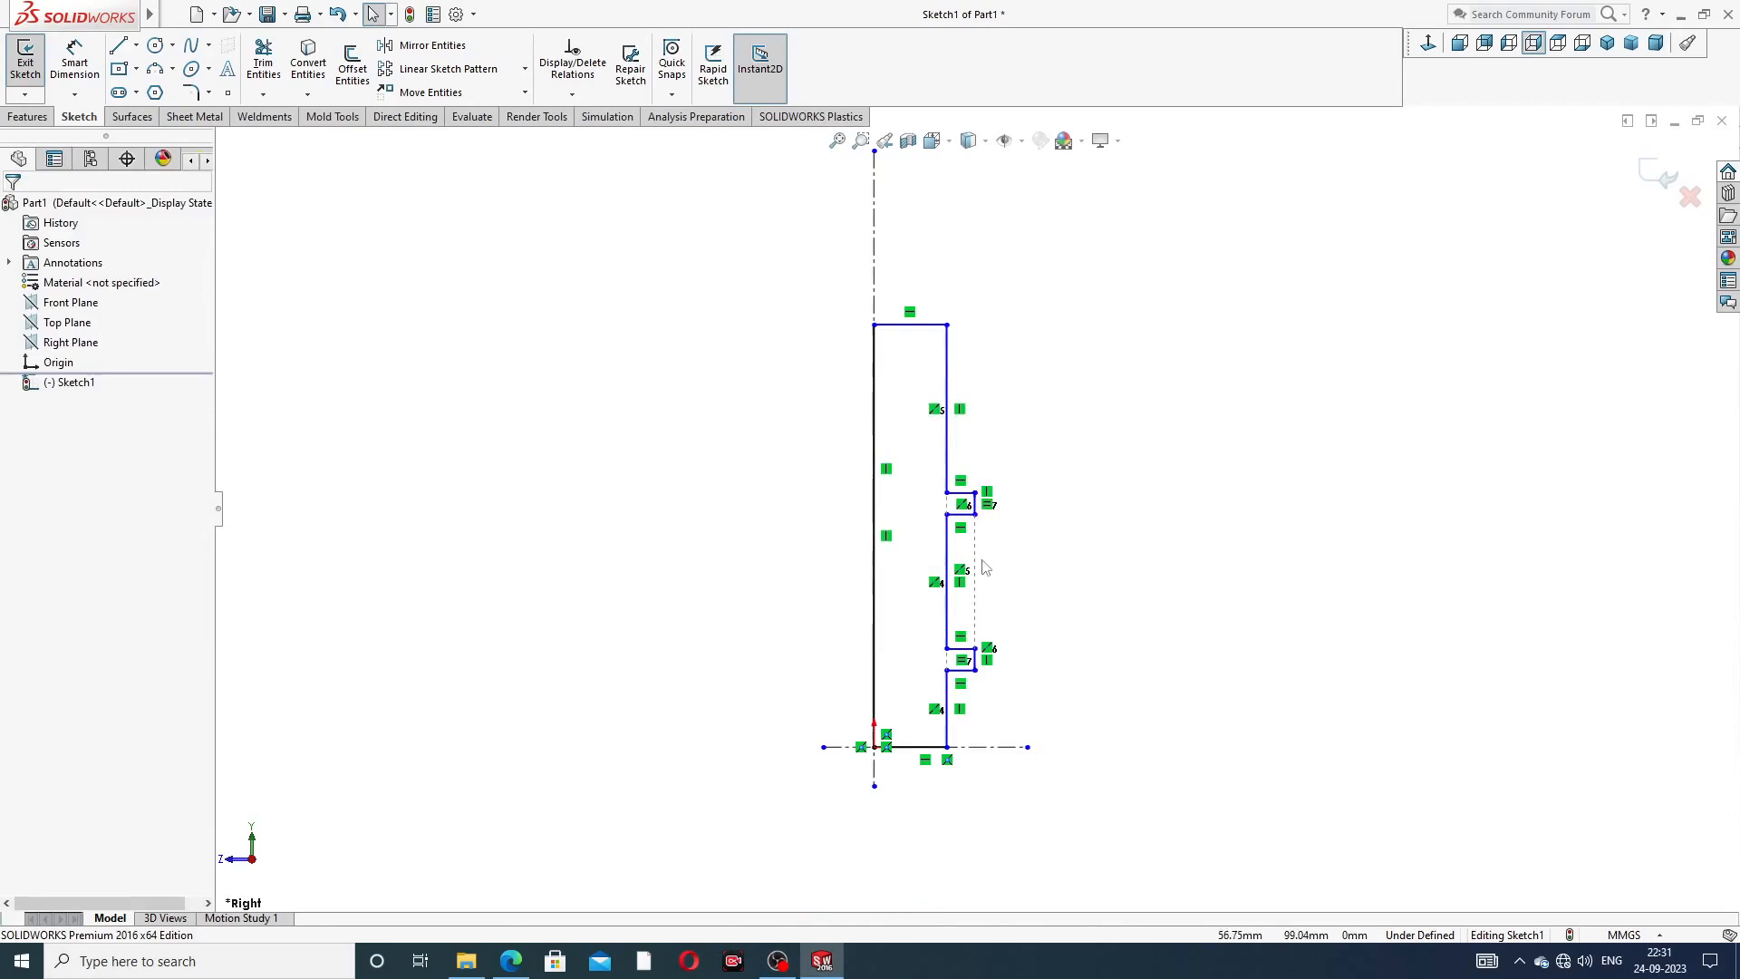
{"action": "scroll", "coordinate": [982, 571], "scroll_direction": "down", "scroll_amount": 2}
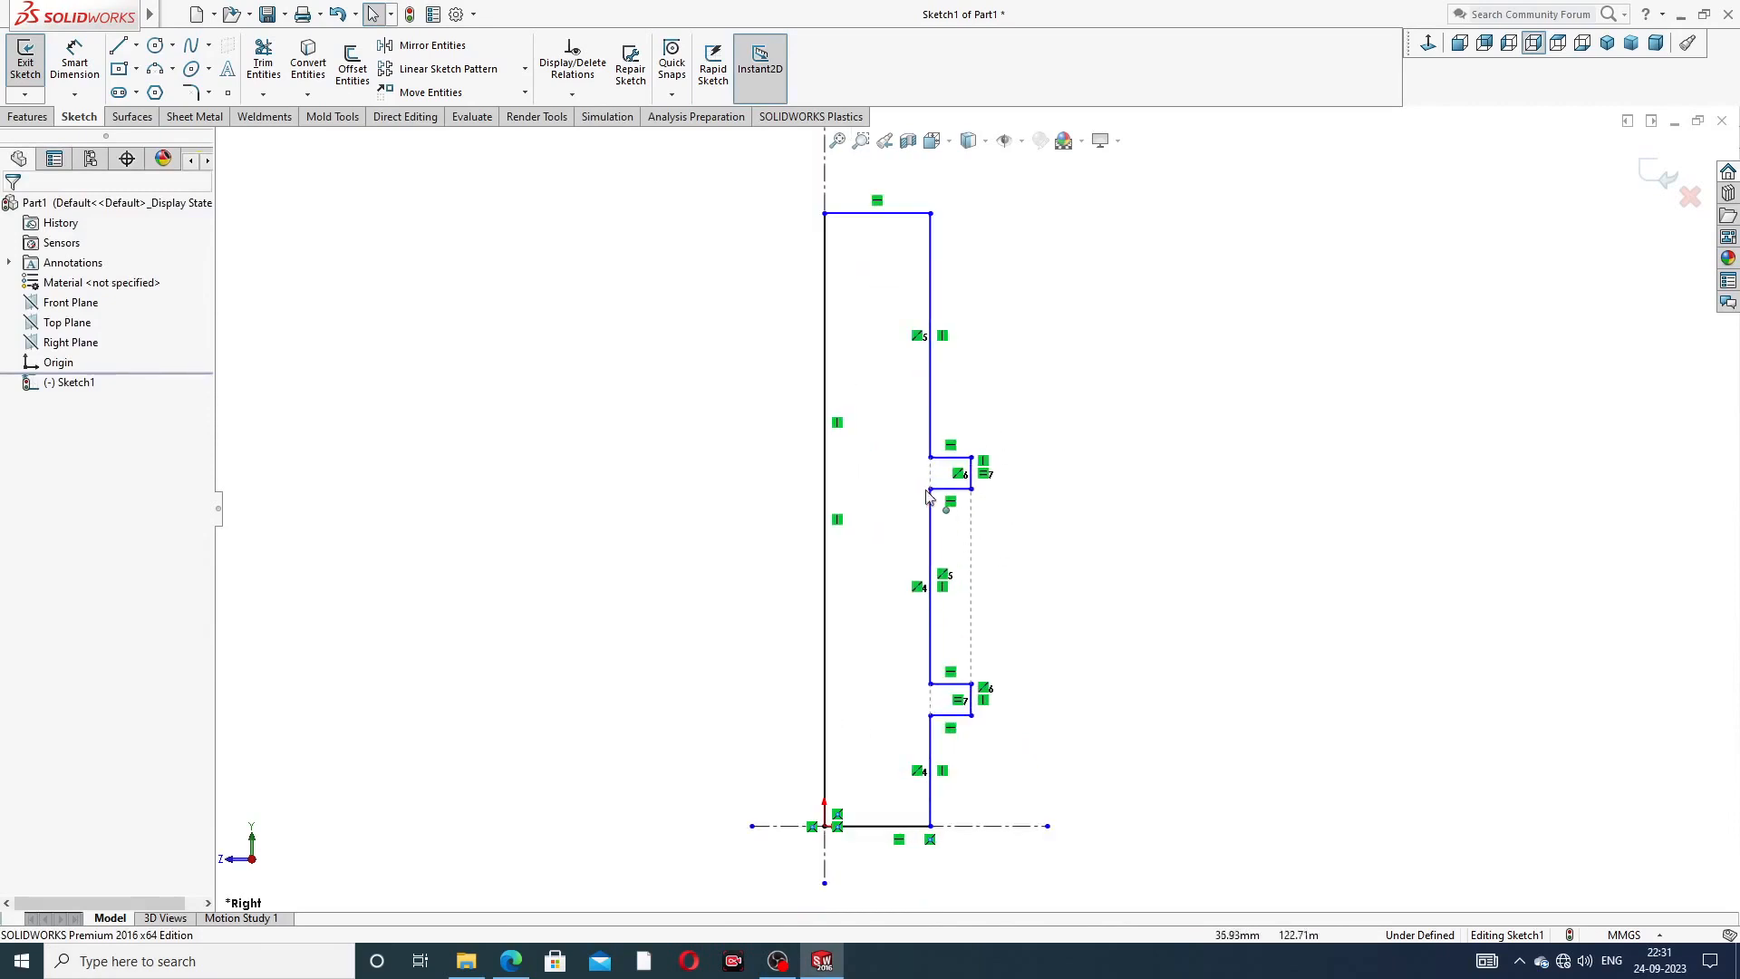
{"action": "scroll", "coordinate": [976, 507], "scroll_direction": "up", "scroll_amount": 2}
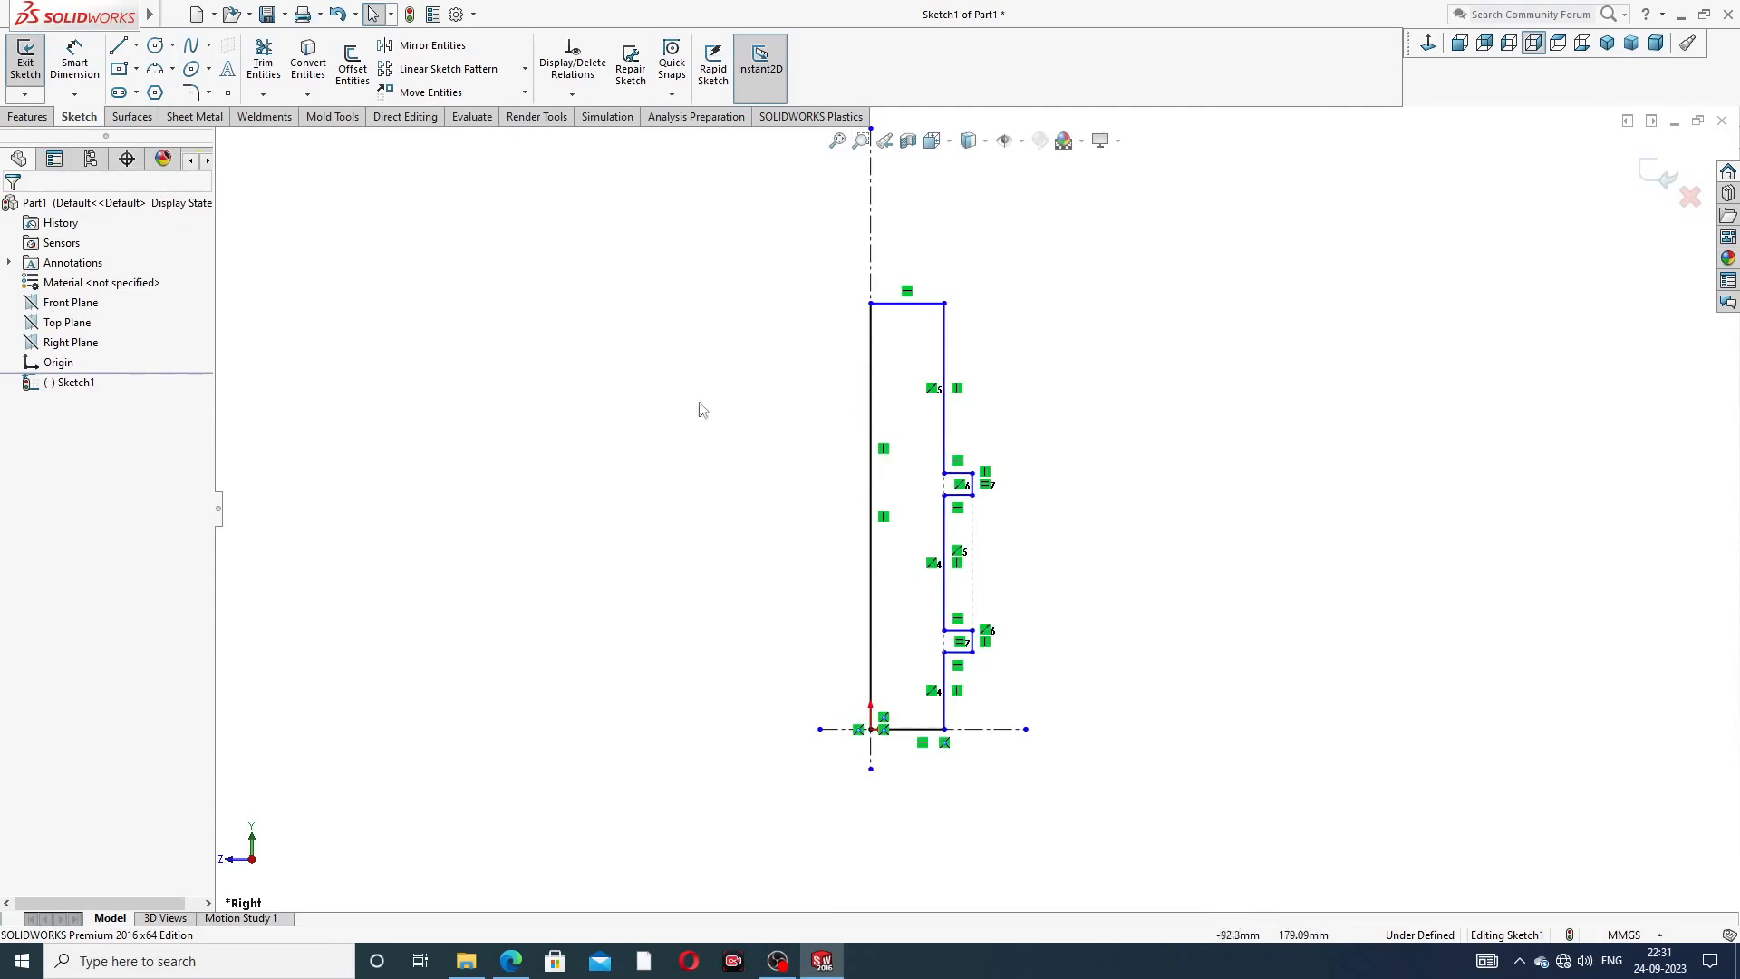
{"action": "left_click", "coordinate": [72, 73]}
{"action": "scroll", "coordinate": [921, 711], "scroll_direction": "down", "scroll_amount": 2}
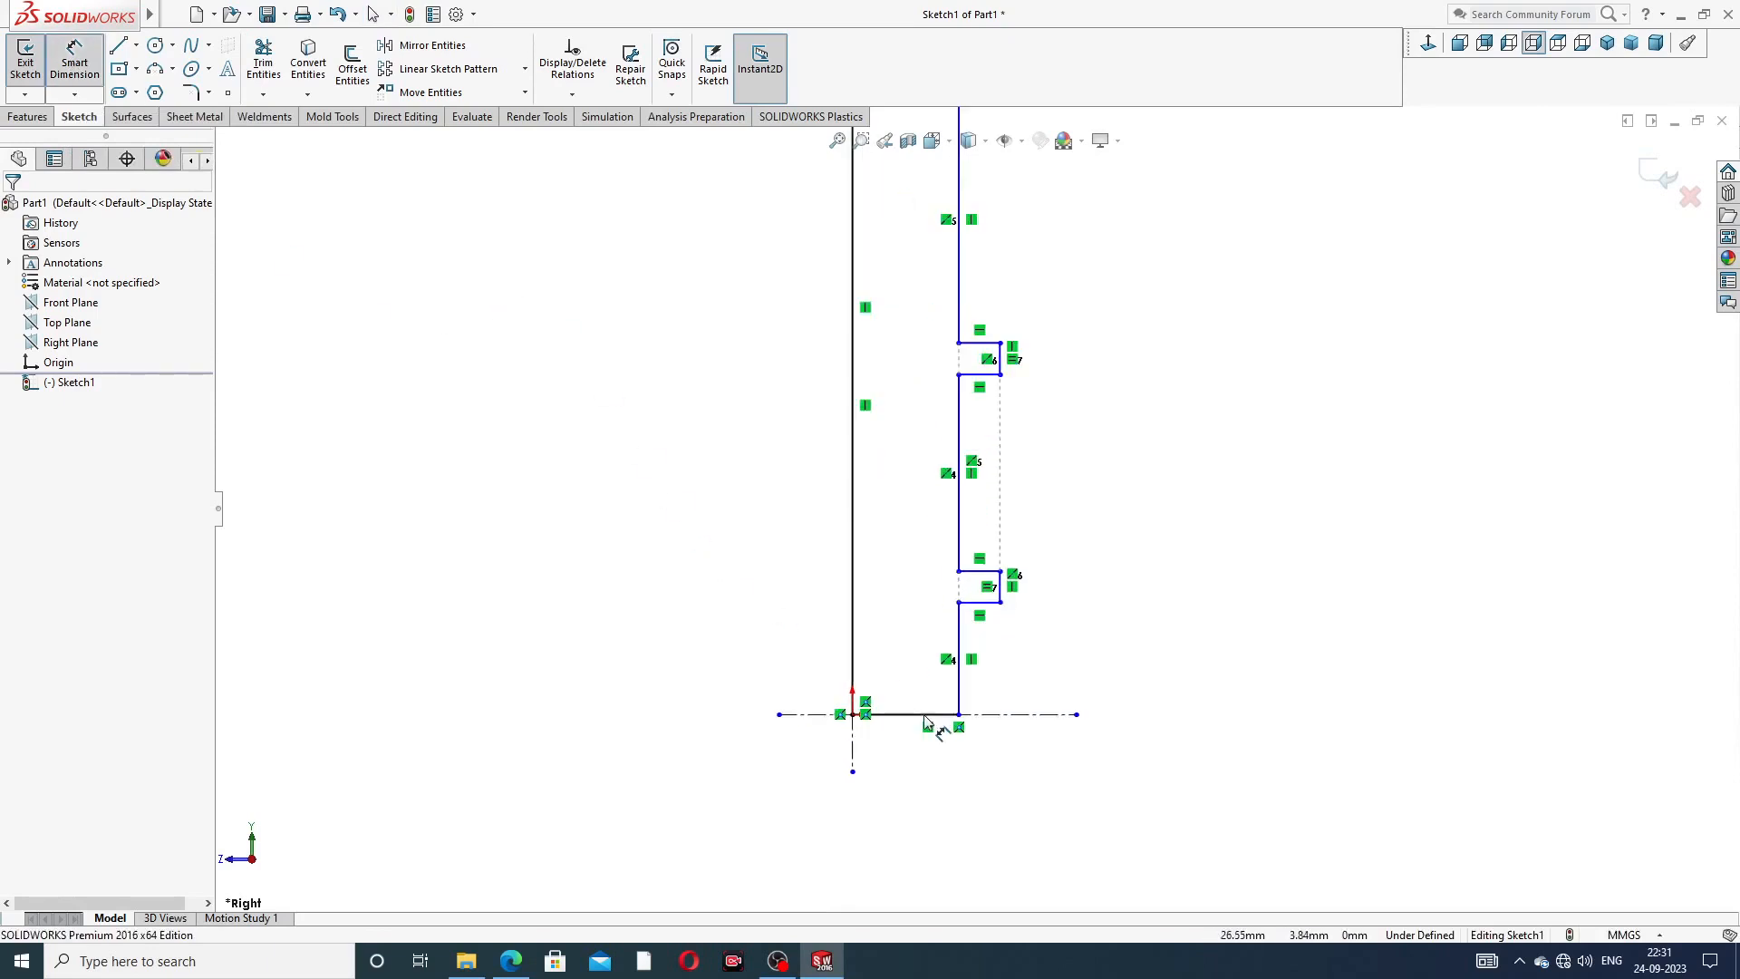
{"action": "left_click", "coordinate": [922, 716]}
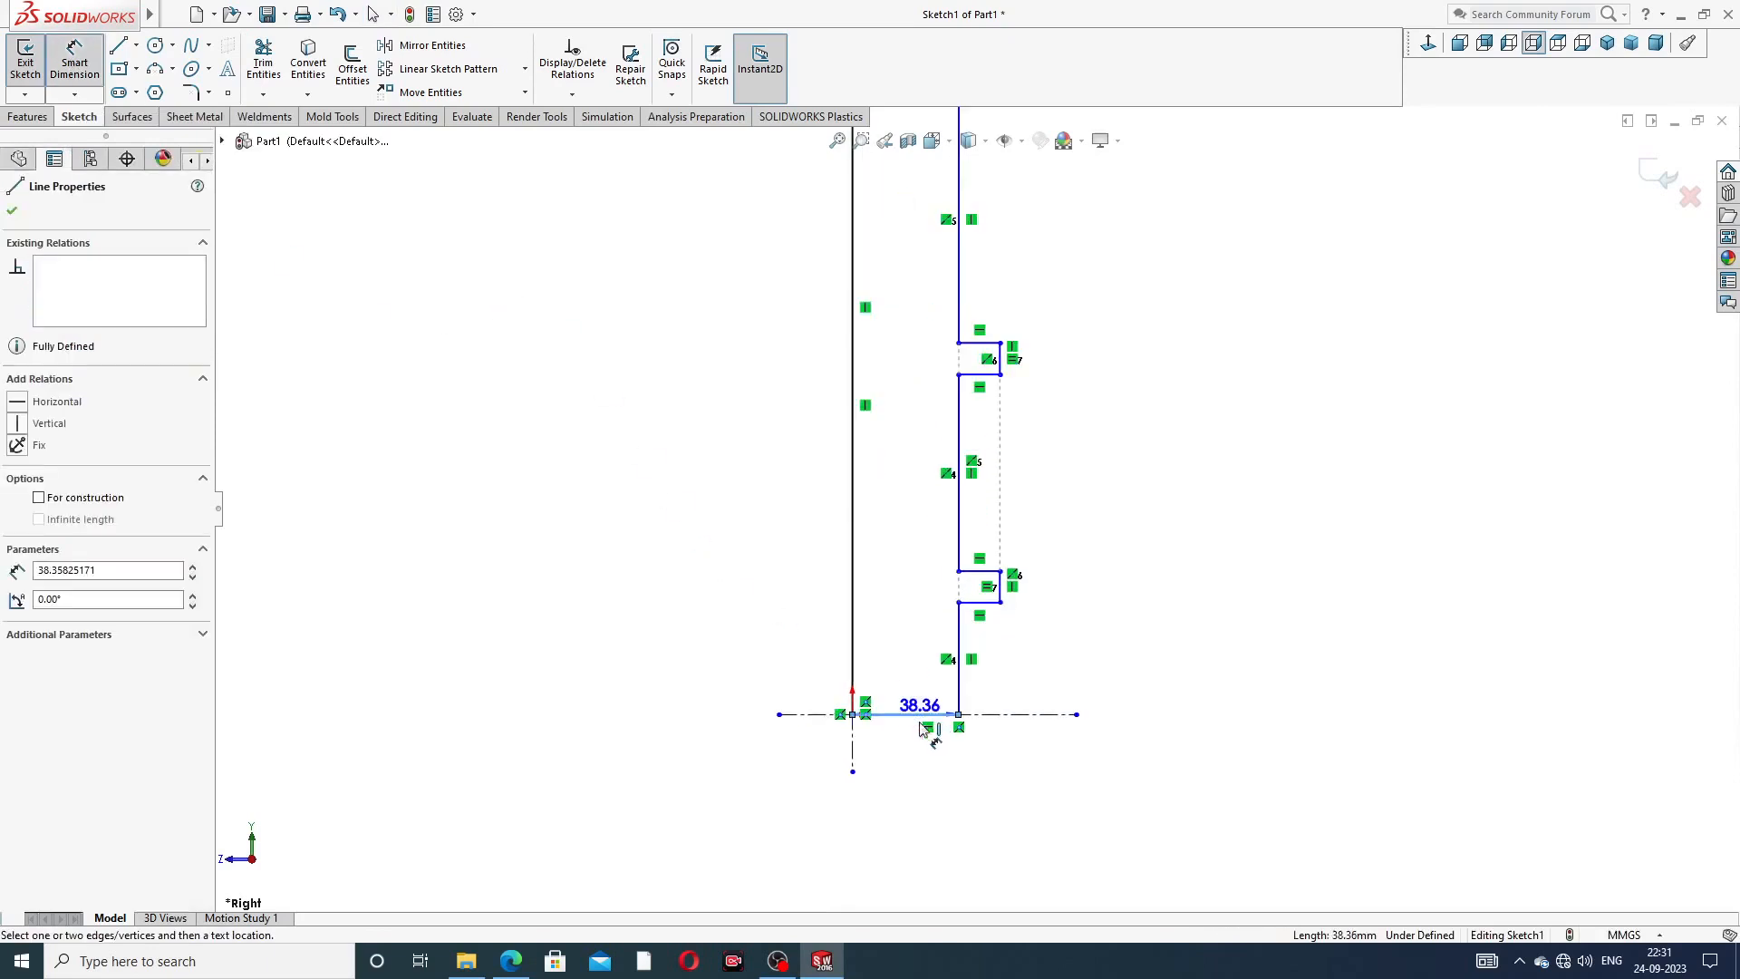
{"action": "left_click", "coordinate": [906, 779]}
{"action": "type", "text": "12"}
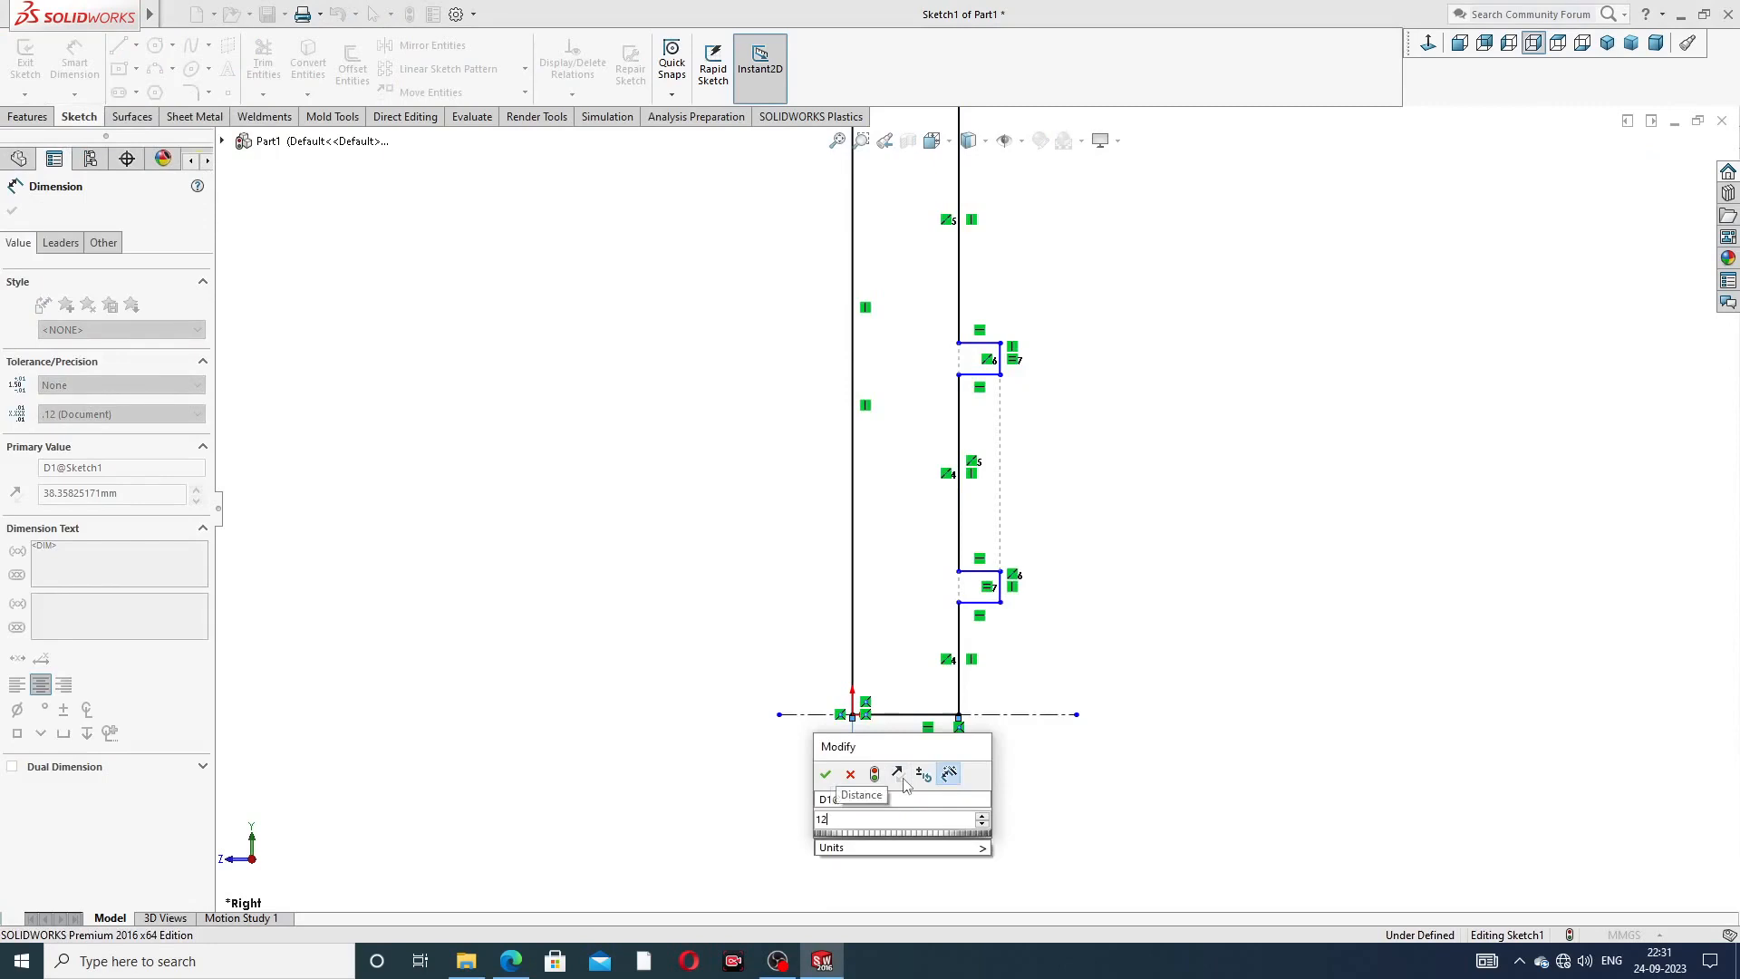
{"action": "key", "text": "Return"}
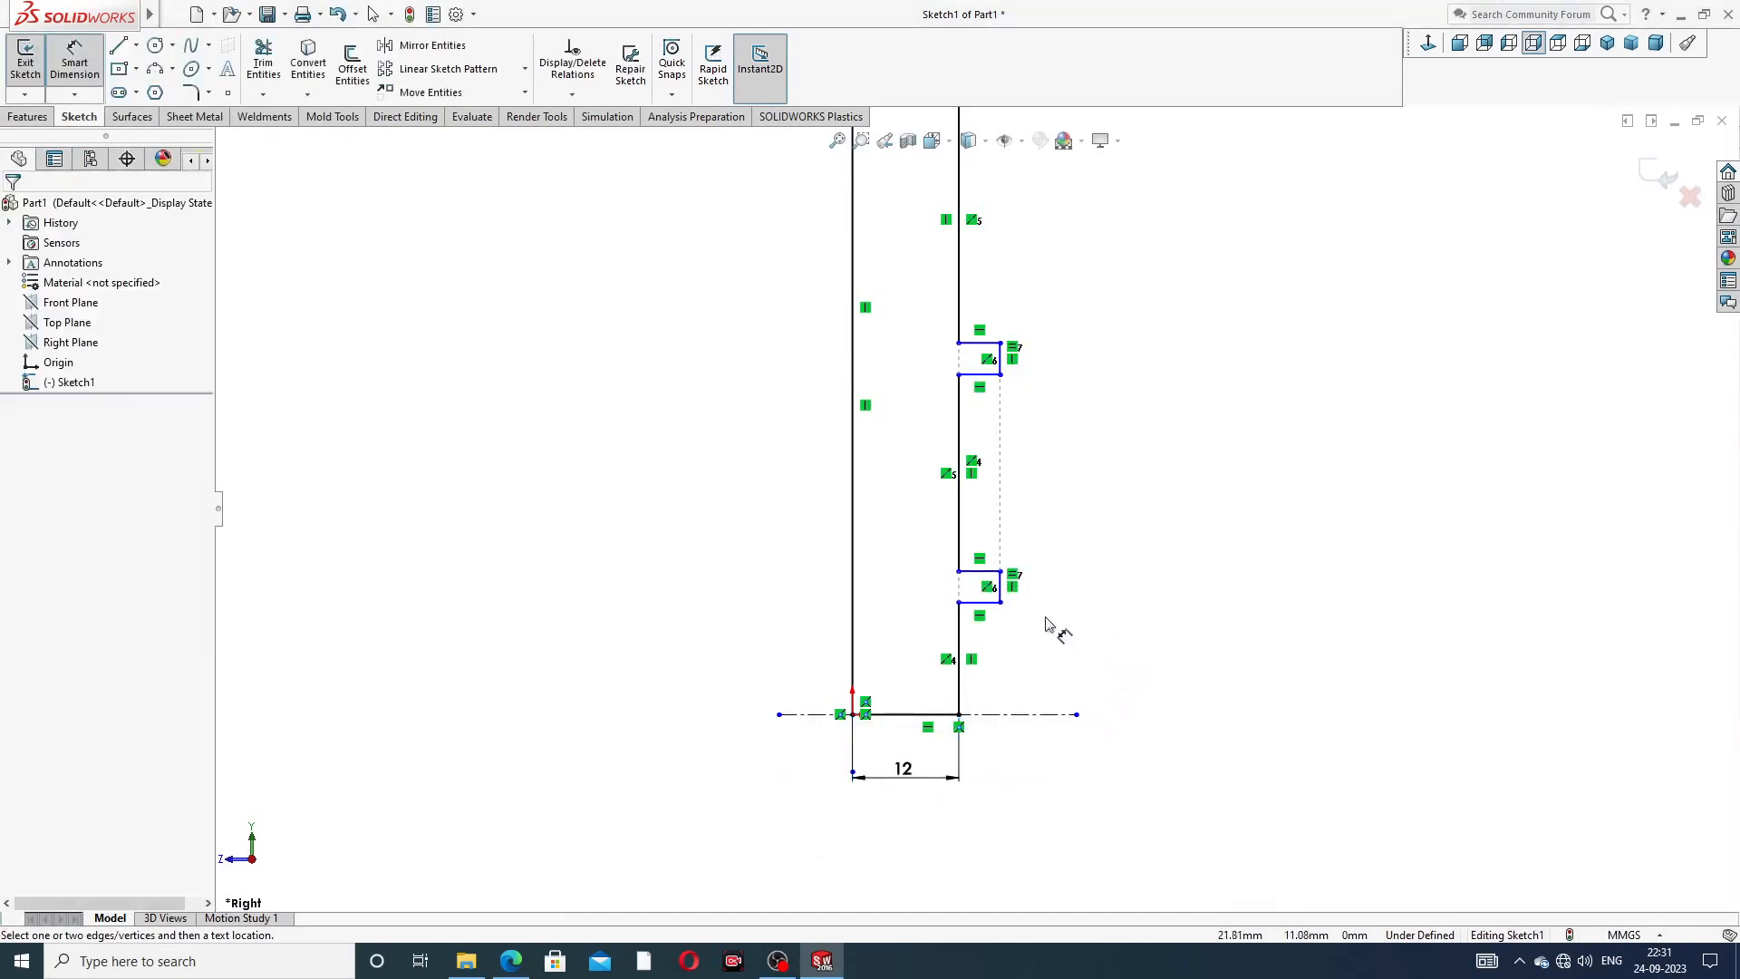
- Dimension the distance from the profile's inner vertical line to the lower projection's end edge as 19 mm
{"action": "scroll", "coordinate": [1049, 623], "scroll_direction": "down", "scroll_amount": 2}
{"action": "left_click", "coordinate": [972, 557]}
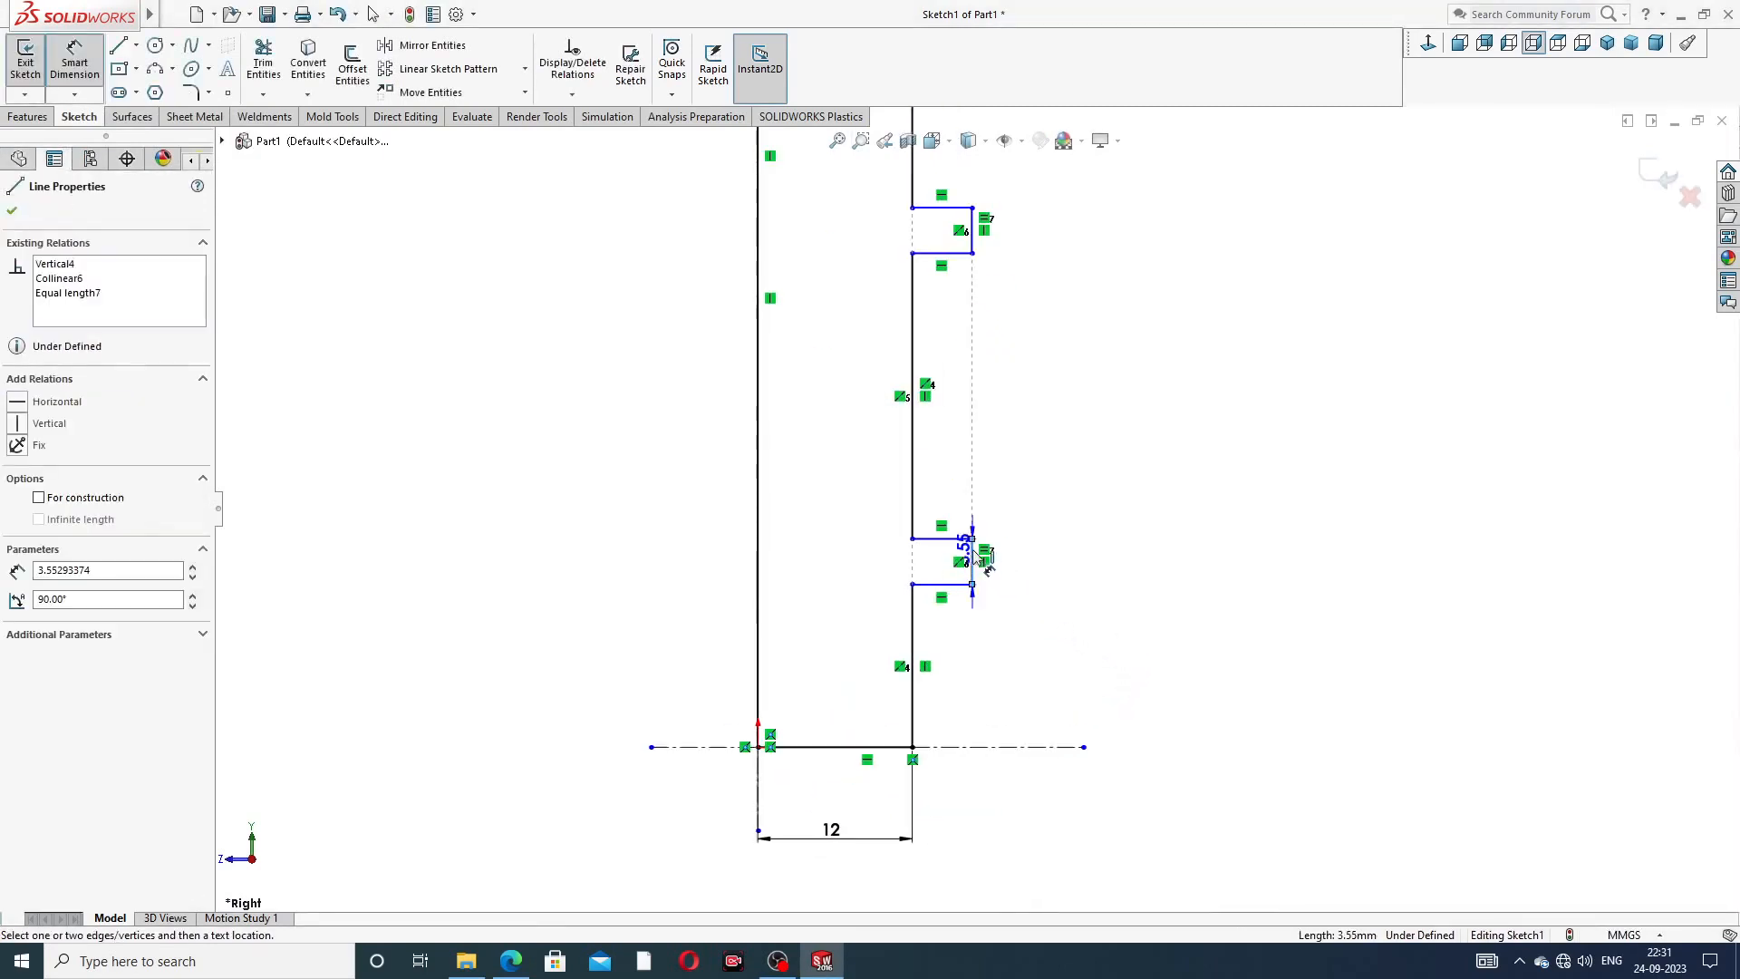
{"action": "left_click", "coordinate": [758, 539]}
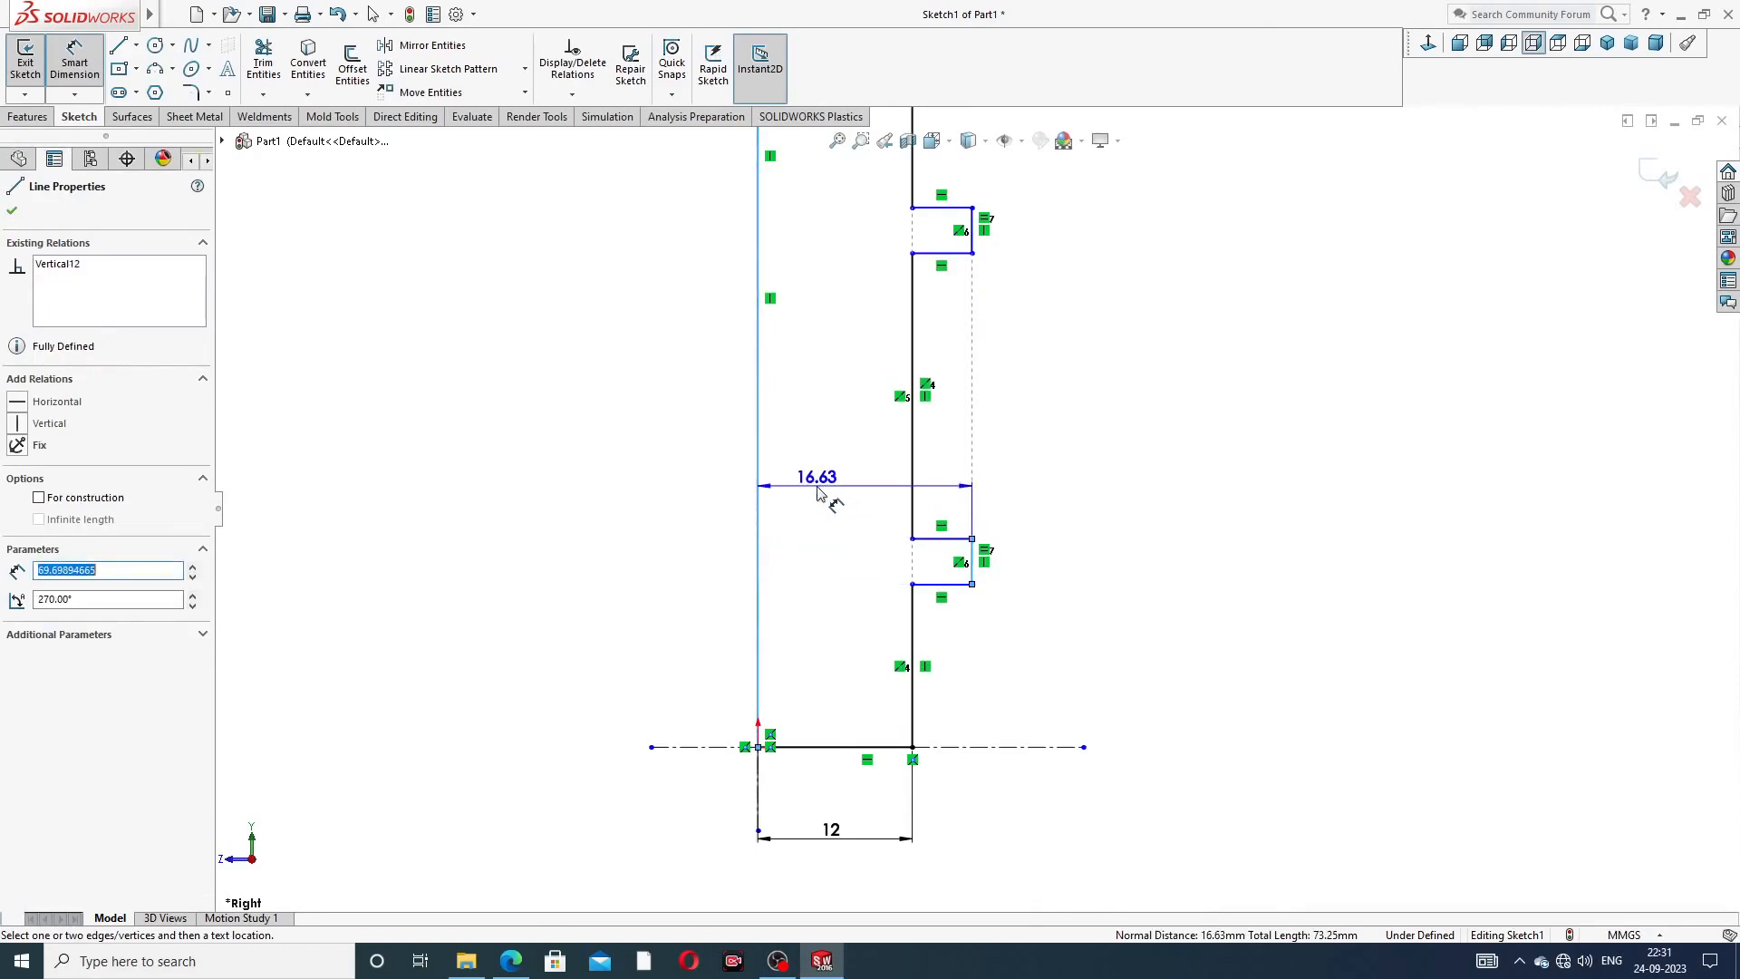
{"action": "left_click", "coordinate": [820, 496]}
{"action": "type", "text": "19"}
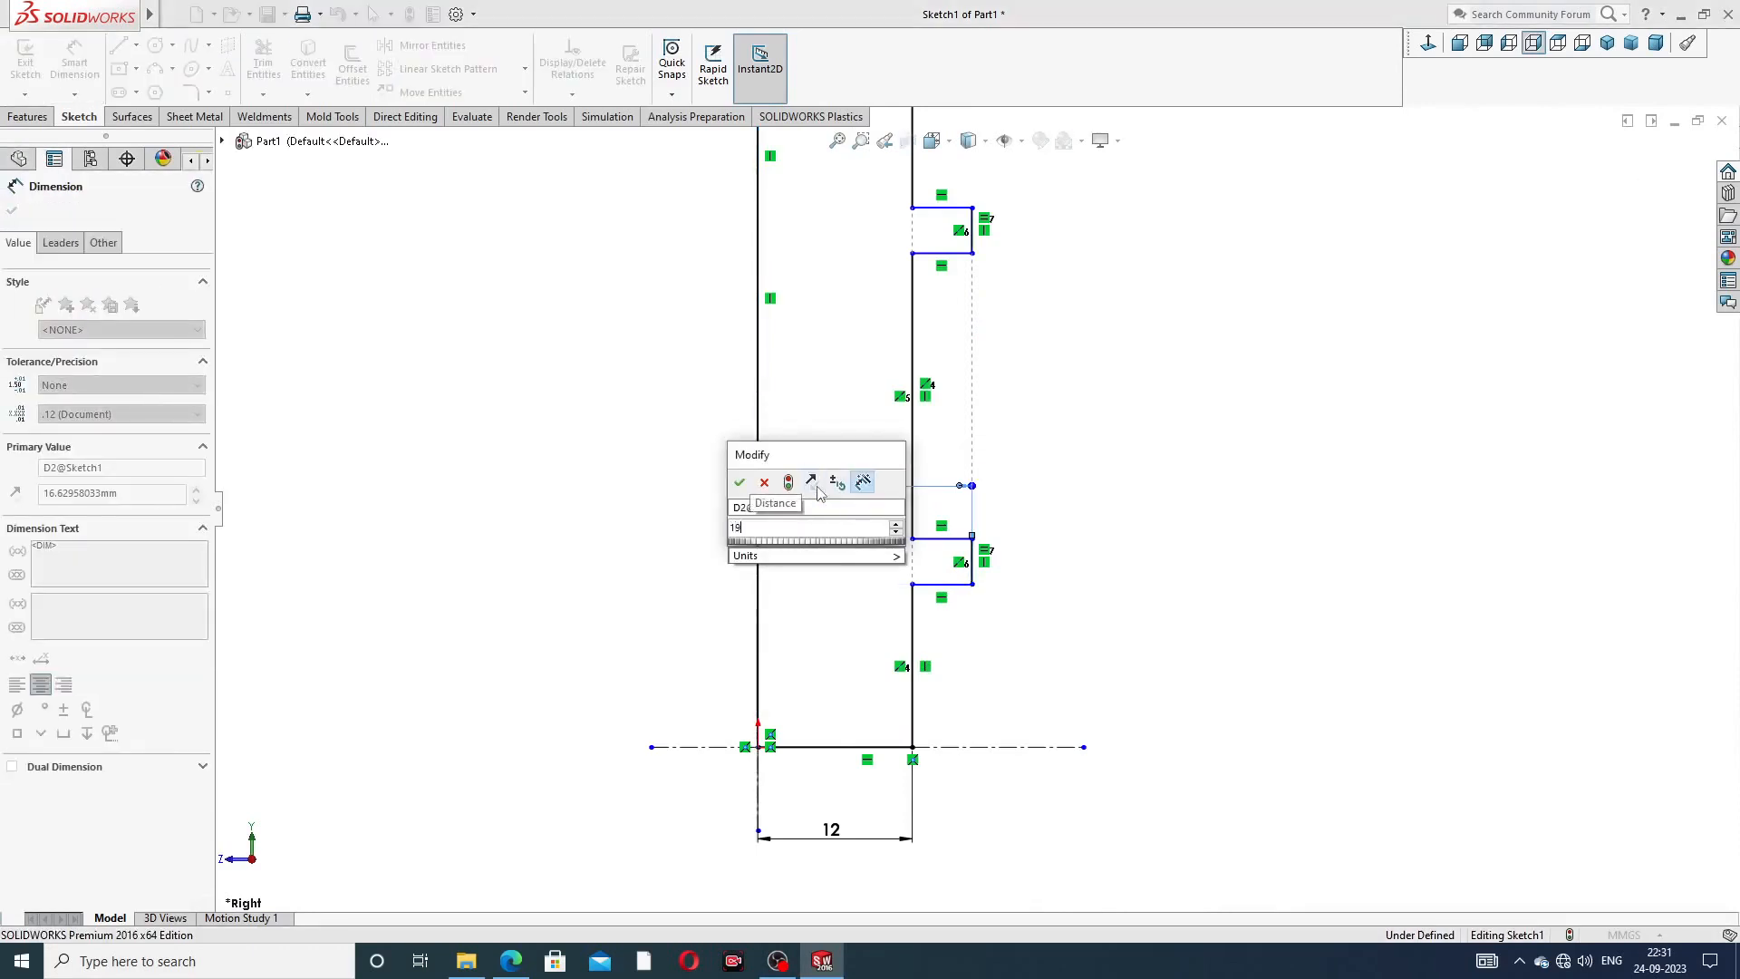
{"action": "key", "text": "Return"}
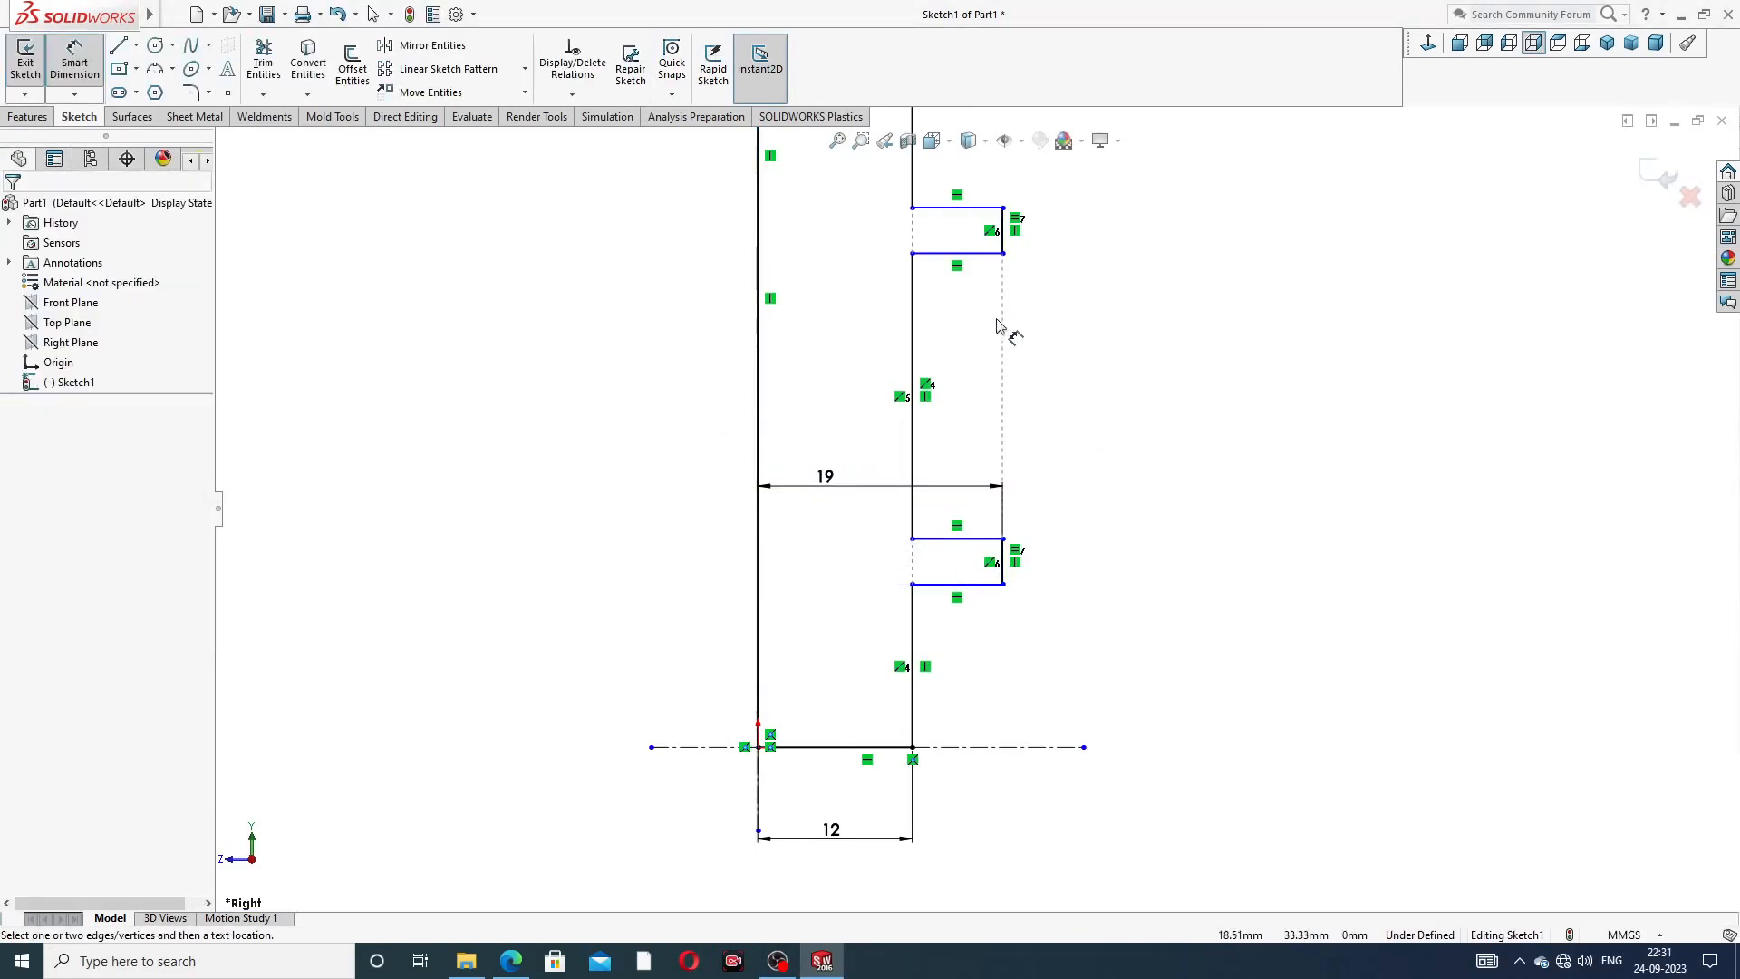
- Dimension the lower projection's vertical end edge and set its height to 3 mm
{"action": "left_click", "coordinate": [1004, 565]}
{"action": "left_click", "coordinate": [1068, 524]}
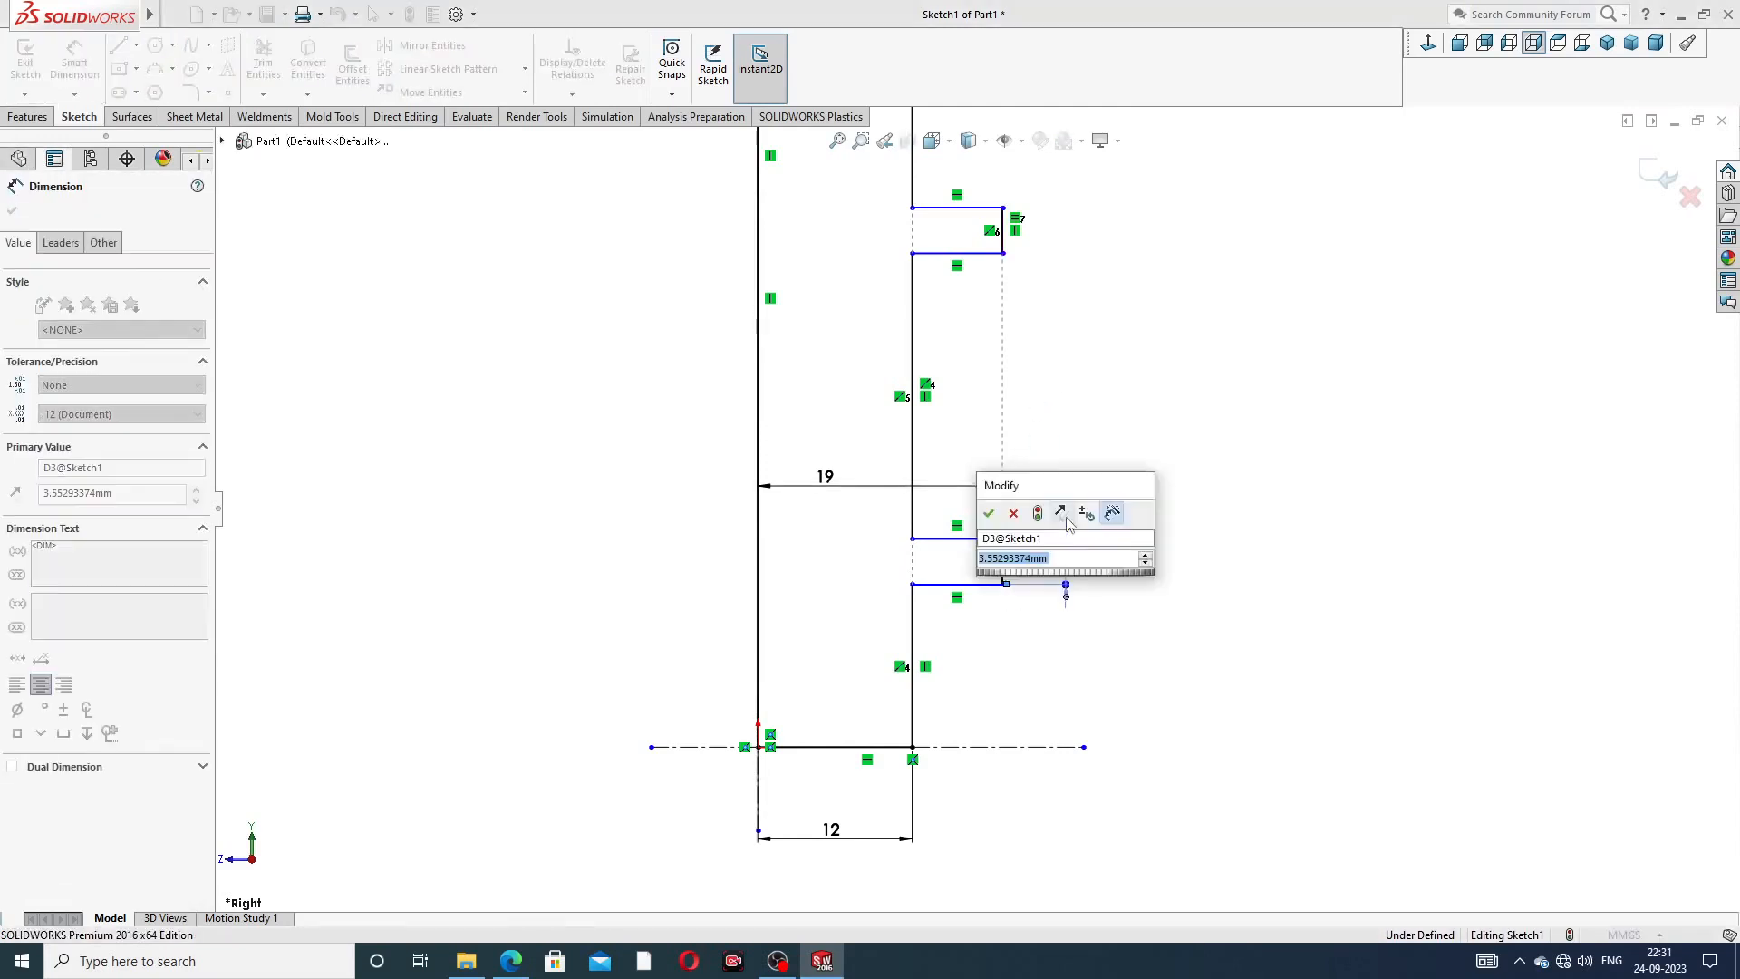
{"action": "type", "text": "3"}
{"action": "key", "text": "Return"}
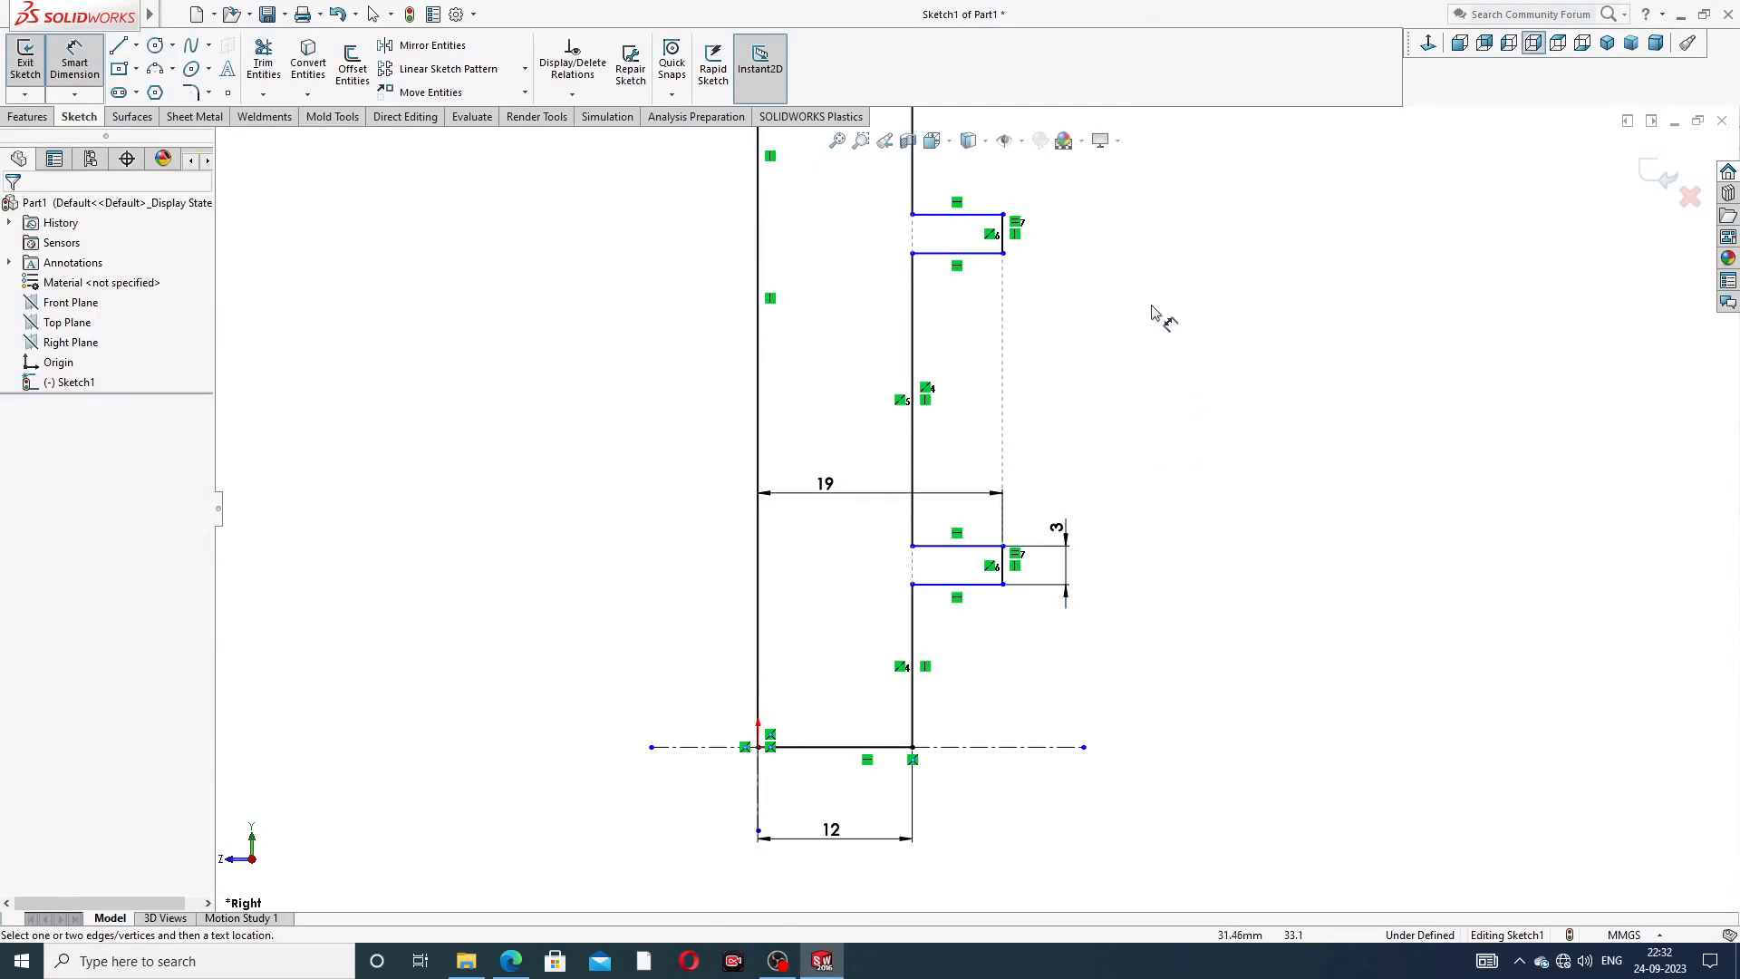
- Dimension the outer vertical edge between the two projections and set its length to 100 mm
{"action": "scroll", "coordinate": [1096, 290], "scroll_direction": "up", "scroll_amount": 5}
{"action": "scroll", "coordinate": [994, 299], "scroll_direction": "down", "scroll_amount": 3}
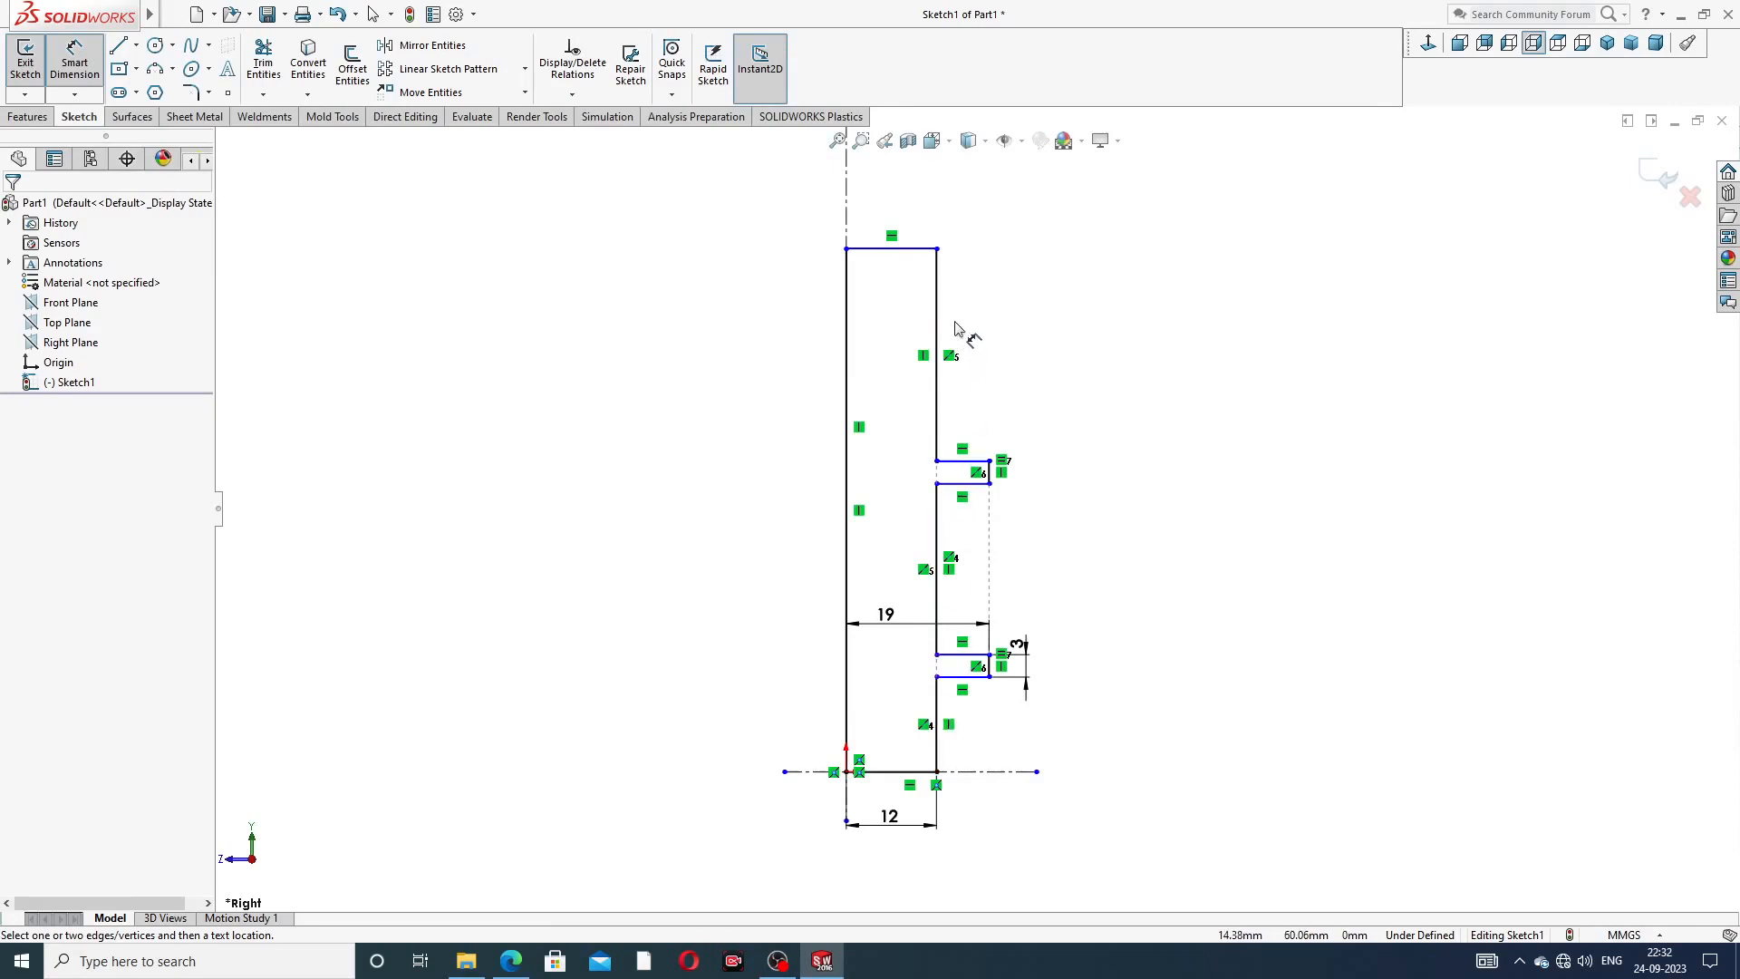
{"action": "left_click", "coordinate": [940, 531]}
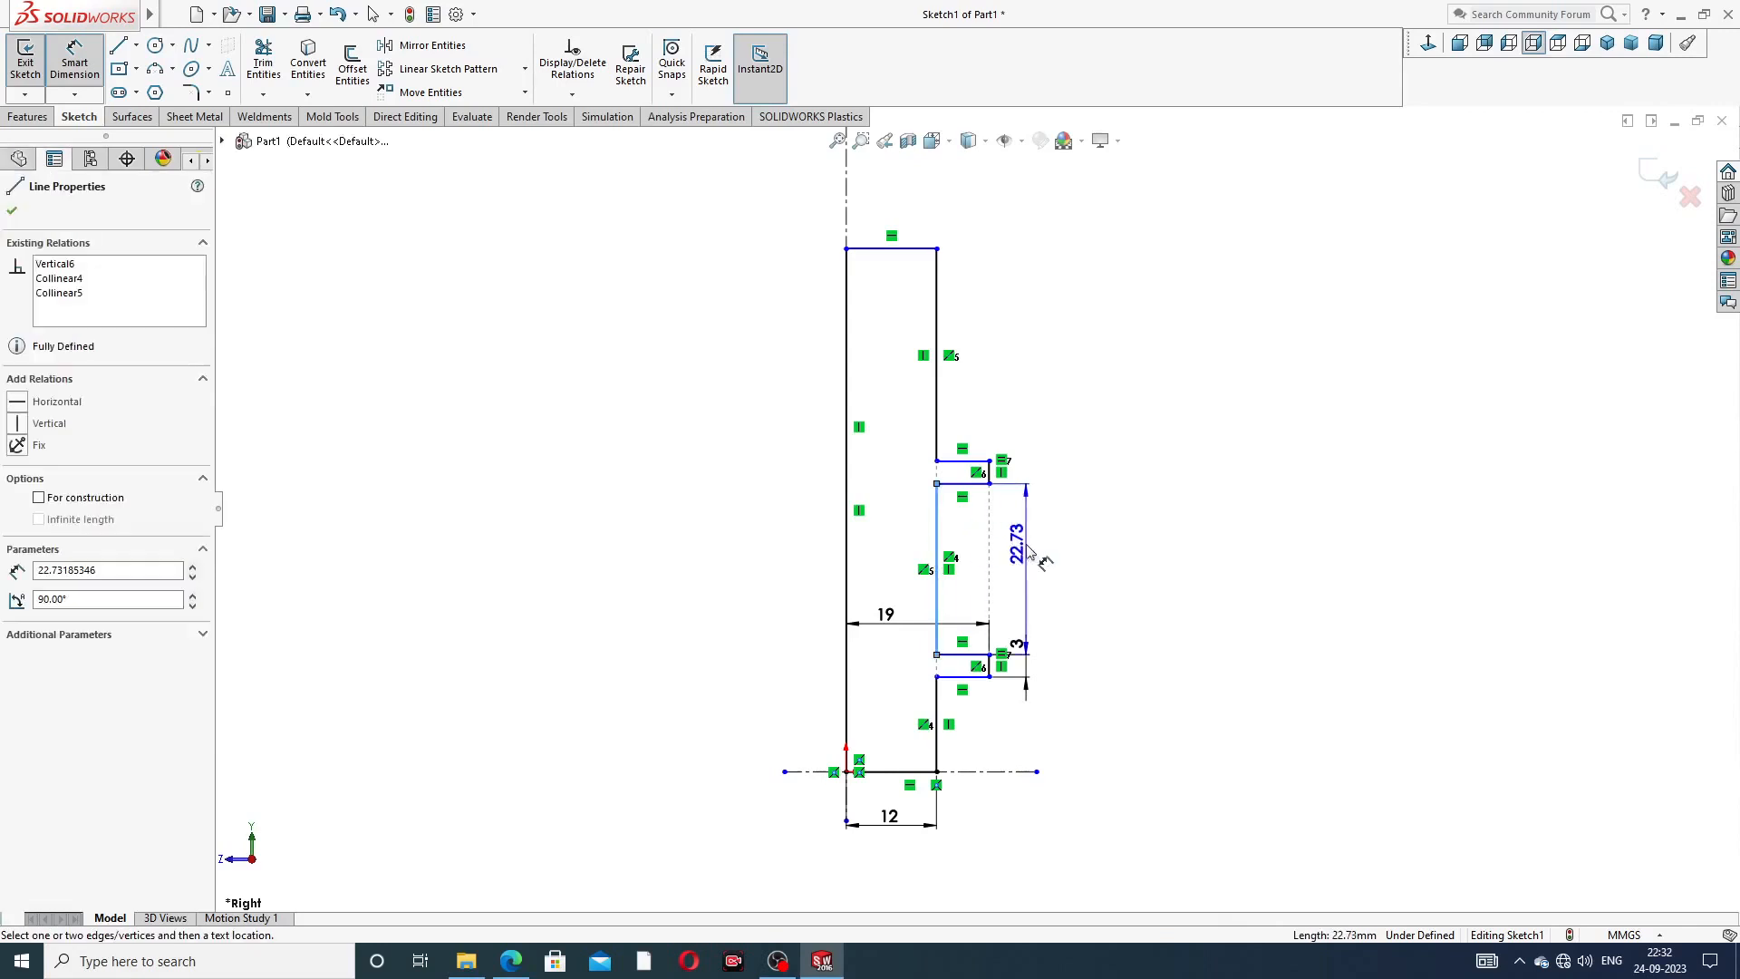
{"action": "left_click", "coordinate": [1034, 568]}
{"action": "type", "text": "100"}
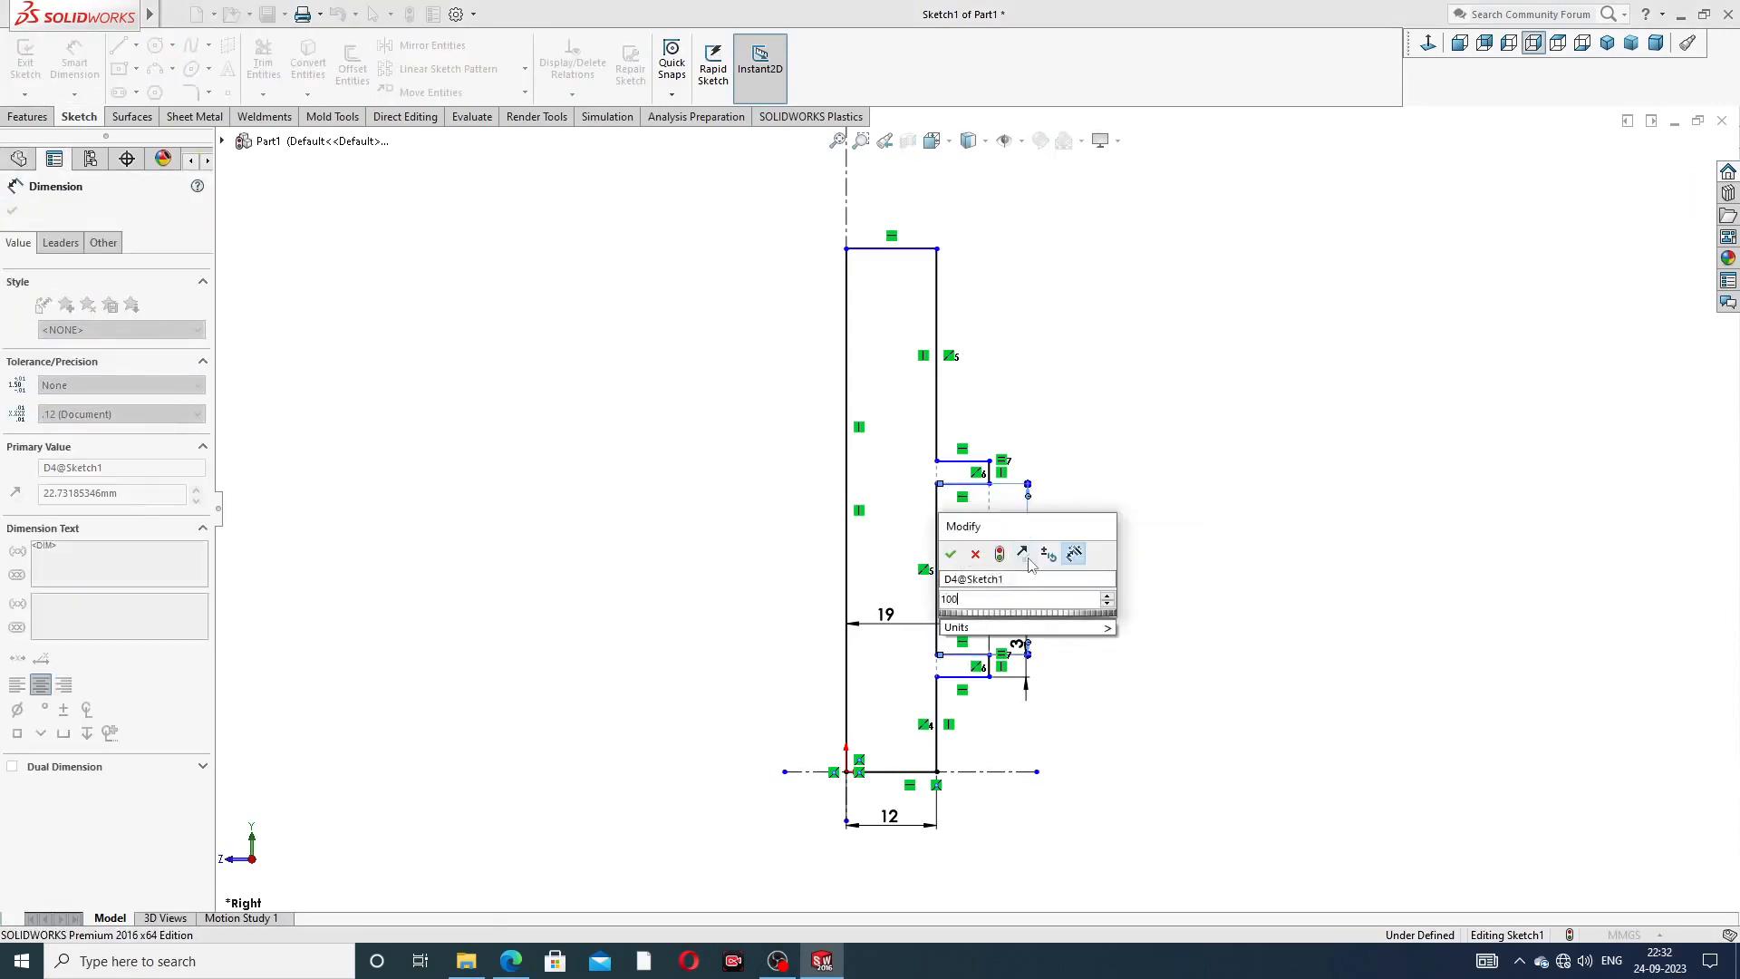
{"action": "key", "text": "Return"}
{"action": "left_click", "coordinate": [1138, 483]}
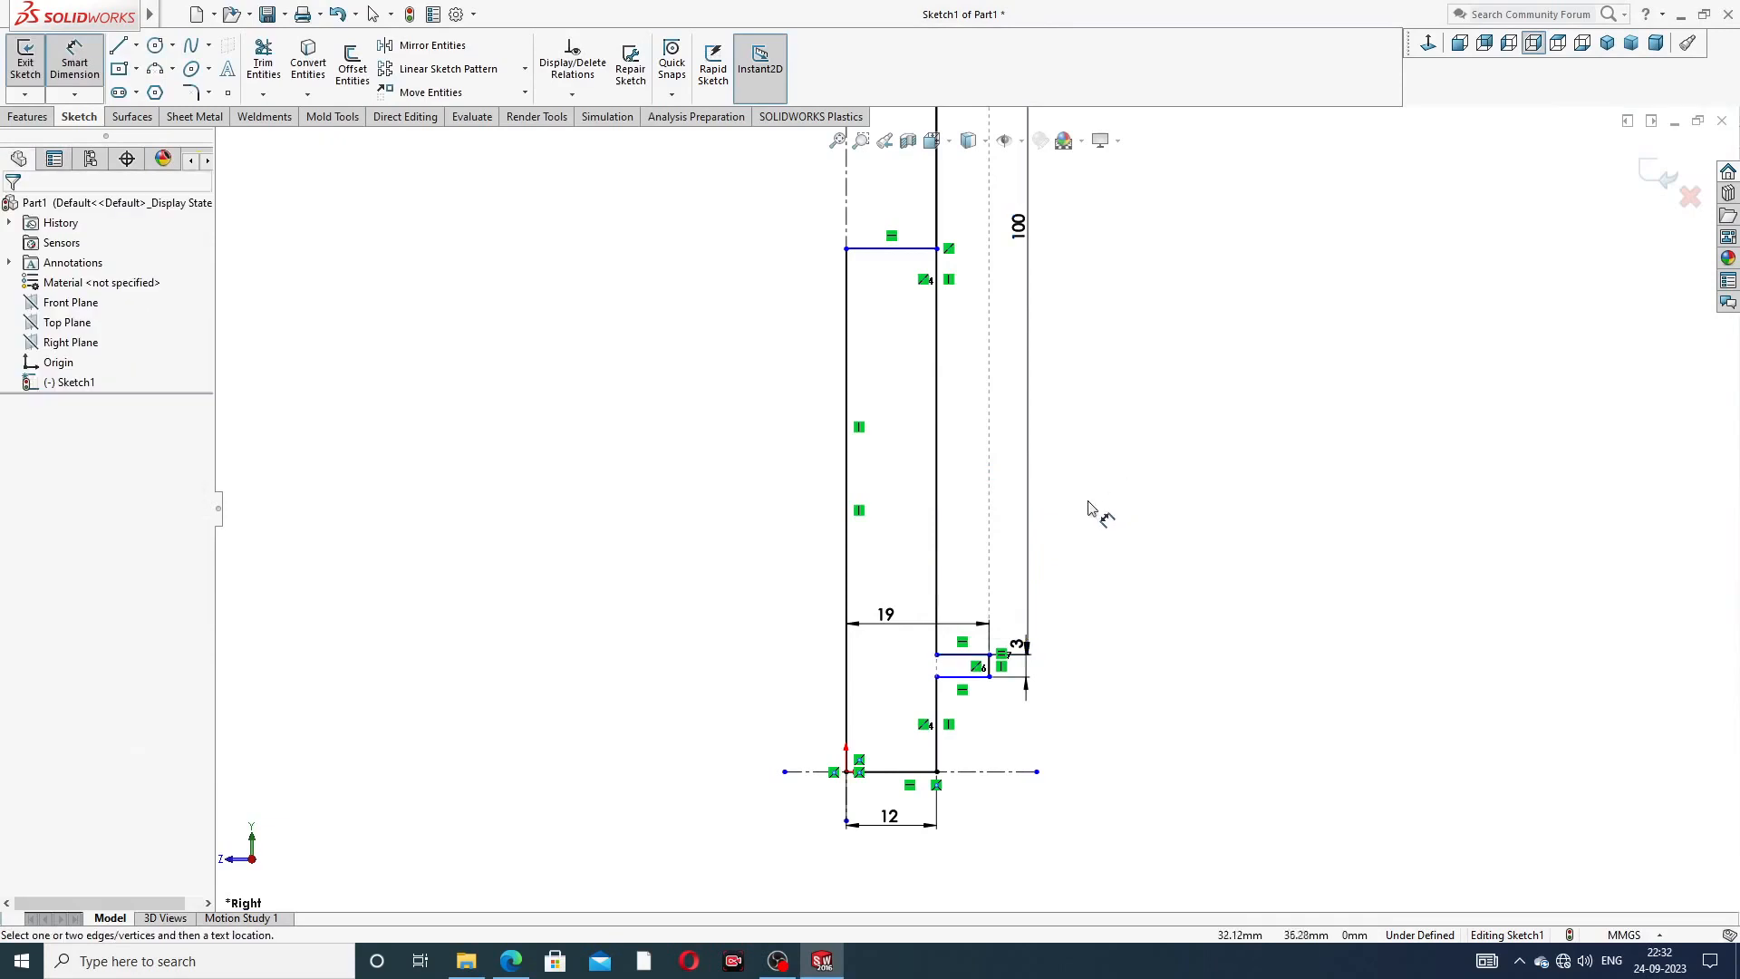
- Move the profile's top edge up past the upper projection, to about 147 mm above the origin
{"action": "scroll", "coordinate": [1091, 510], "scroll_direction": "up", "scroll_amount": 6}
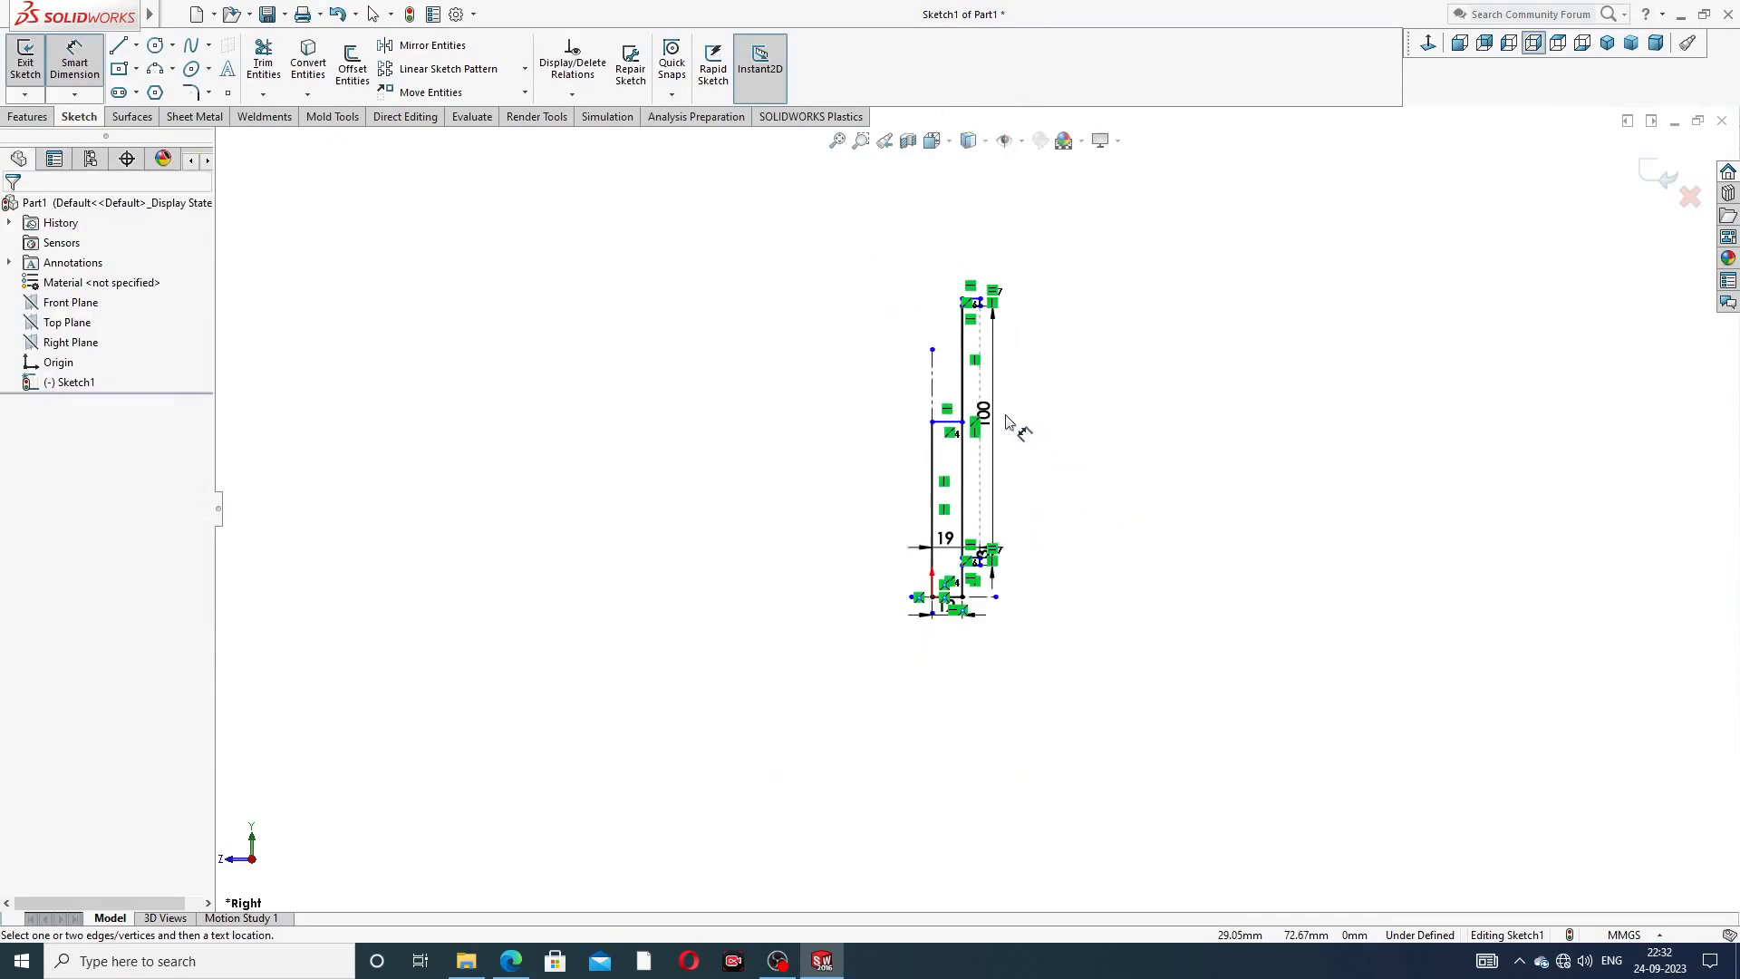
{"action": "scroll", "coordinate": [1006, 422], "scroll_direction": "down", "scroll_amount": 3}
{"action": "right_click", "coordinate": [1061, 372]}
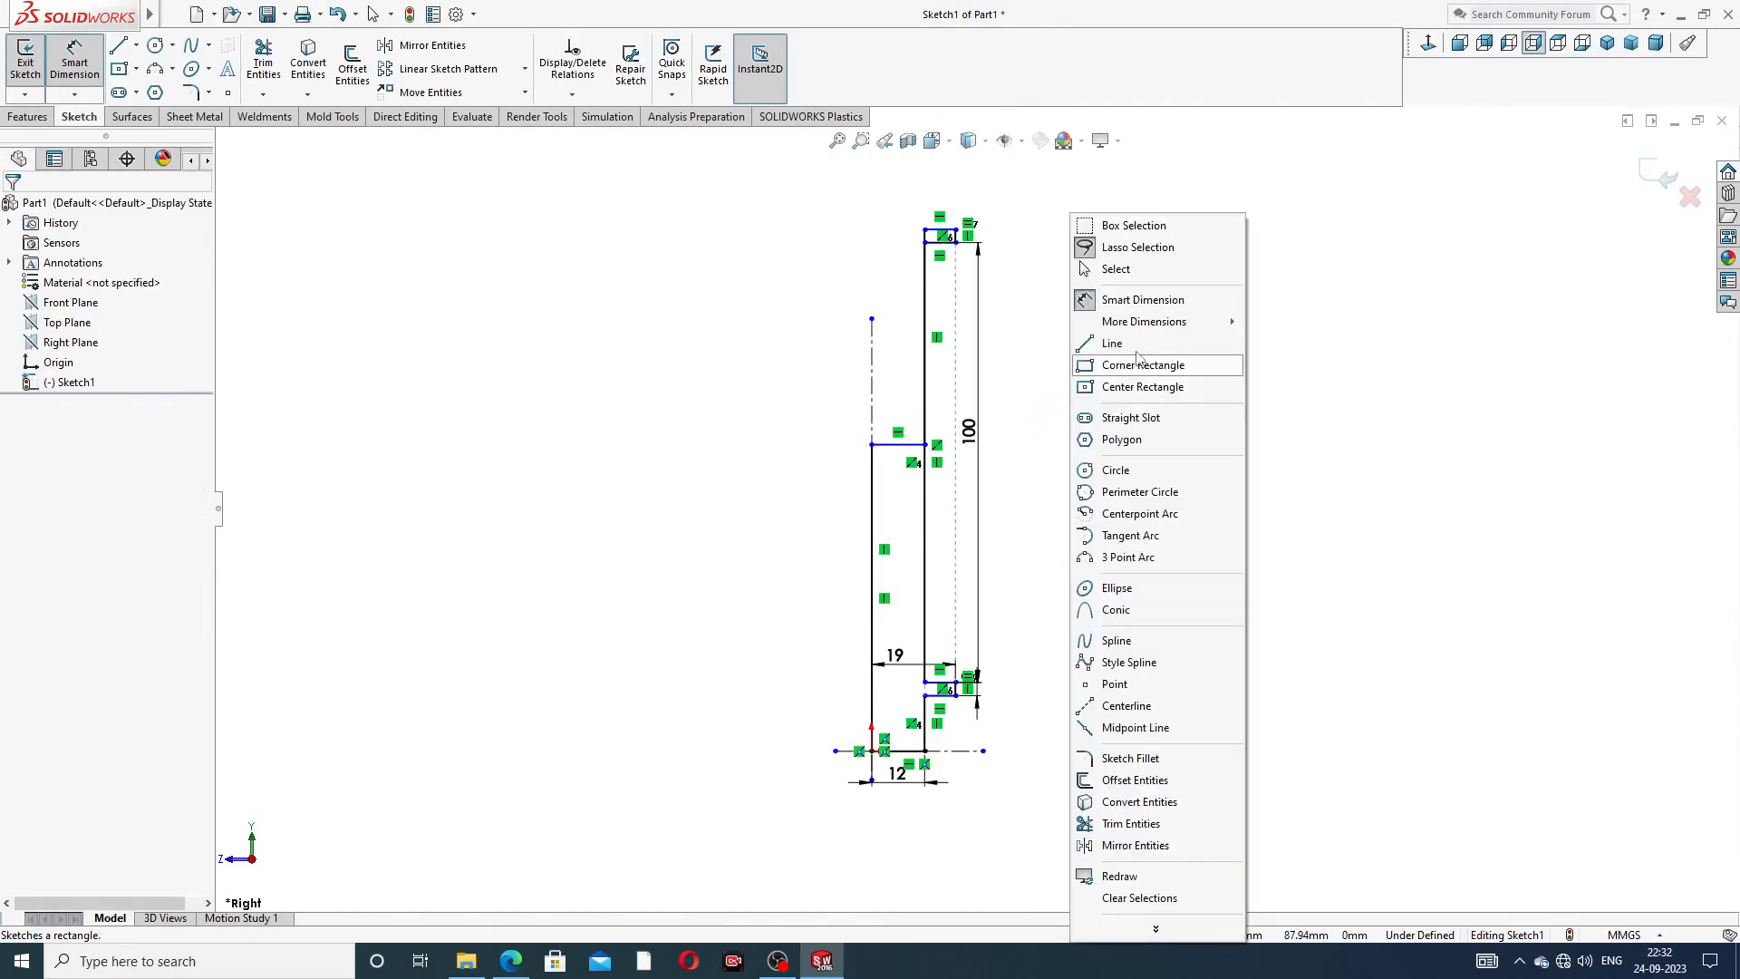
{"action": "left_click", "coordinate": [1137, 277]}
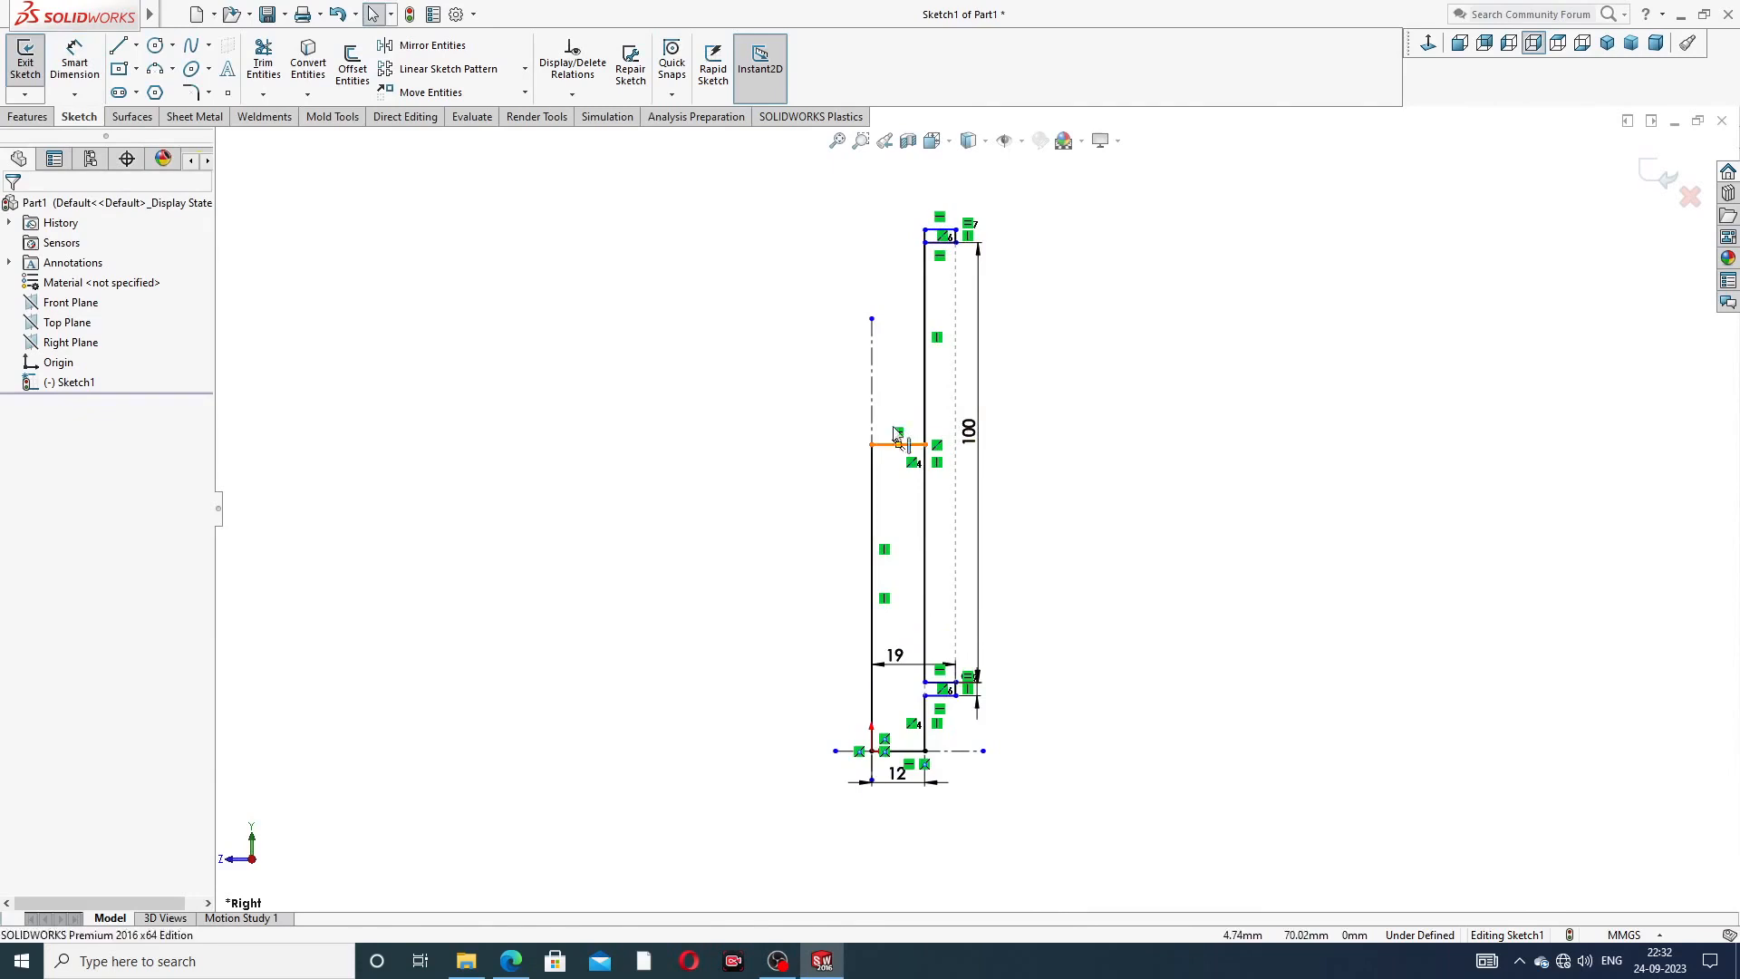
{"action": "left_click_drag", "start_coordinate": [897, 445], "coordinate": [898, 179]}
{"action": "scroll", "coordinate": [1048, 227], "scroll_direction": "up", "scroll_amount": 2}
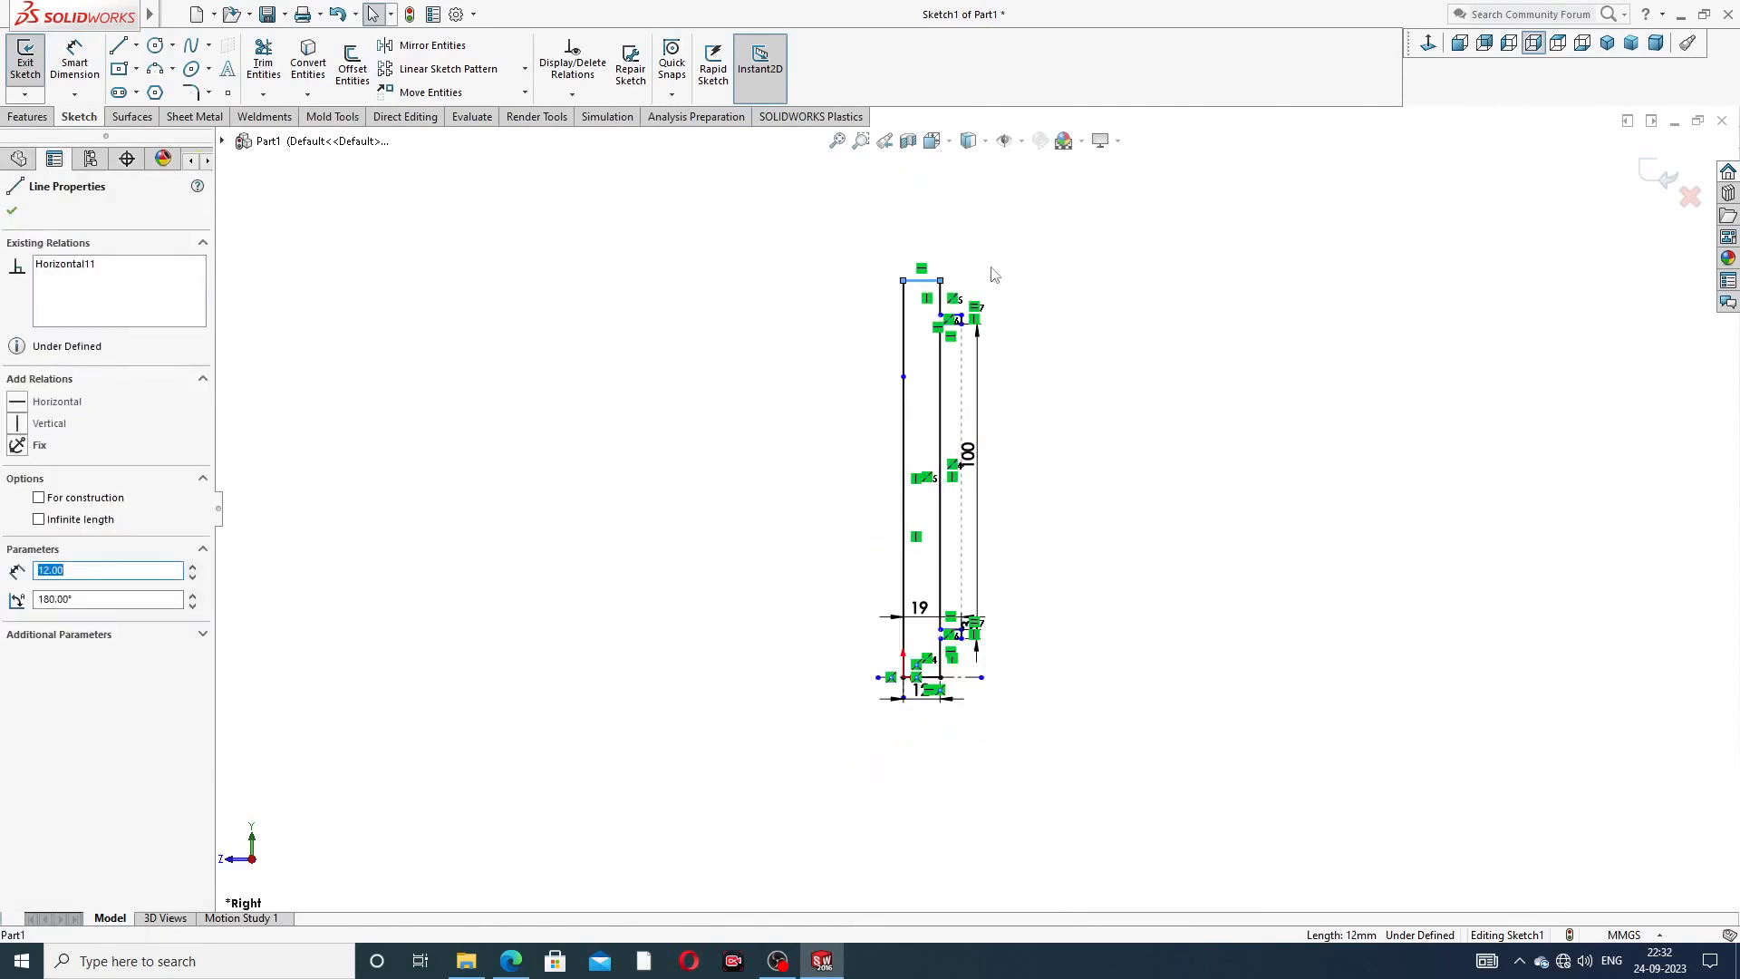
{"action": "scroll", "coordinate": [987, 276], "scroll_direction": "down", "scroll_amount": 4}
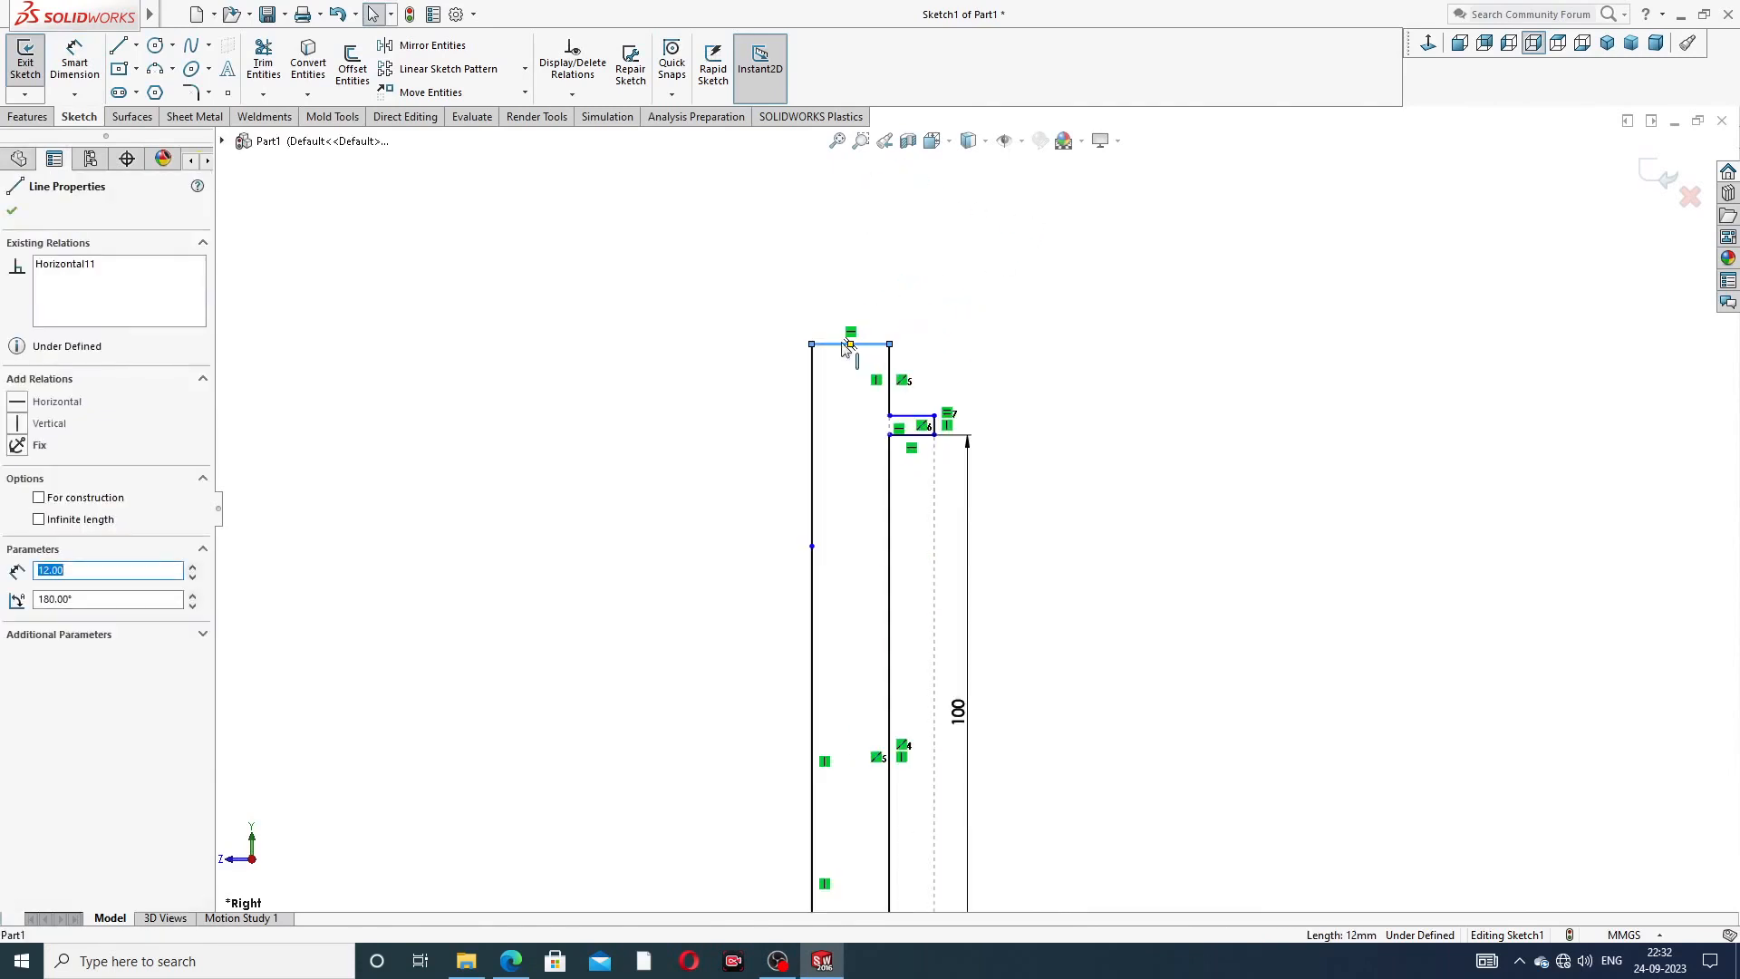
{"action": "left_click_drag", "start_coordinate": [837, 344], "coordinate": [835, 233]}
{"action": "left_click", "coordinate": [953, 288]}
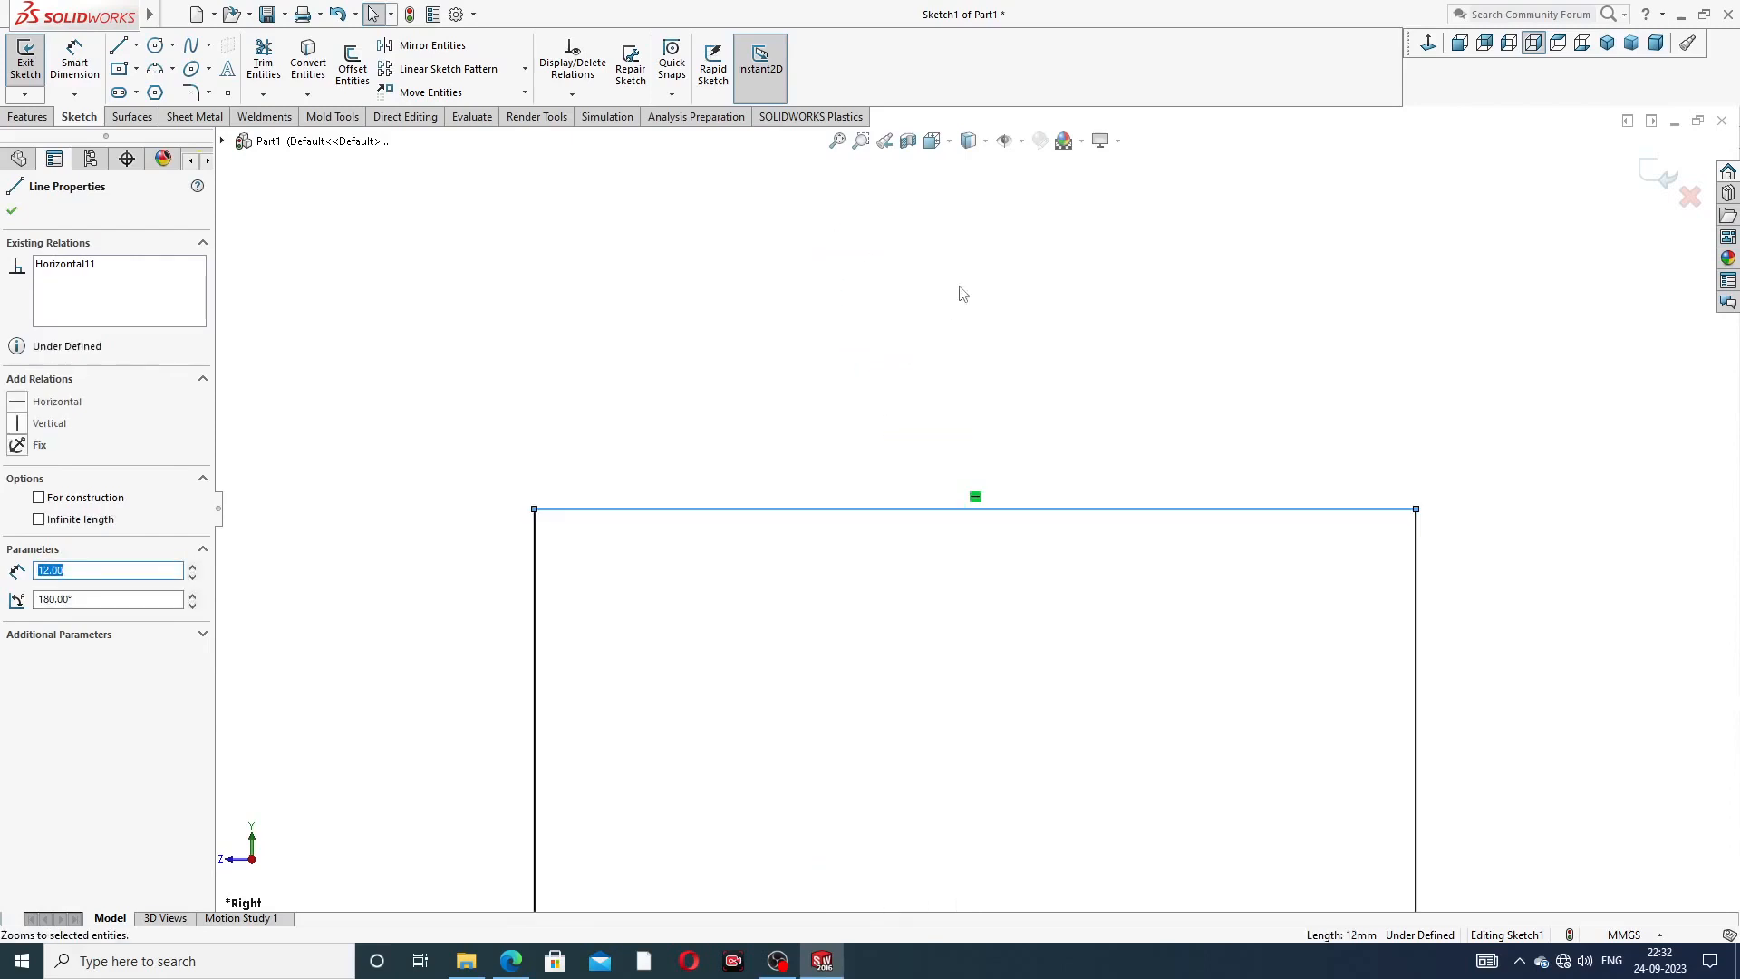
{"action": "left_click", "coordinate": [815, 383]}
{"action": "scroll", "coordinate": [761, 425], "scroll_direction": "up", "scroll_amount": 12}
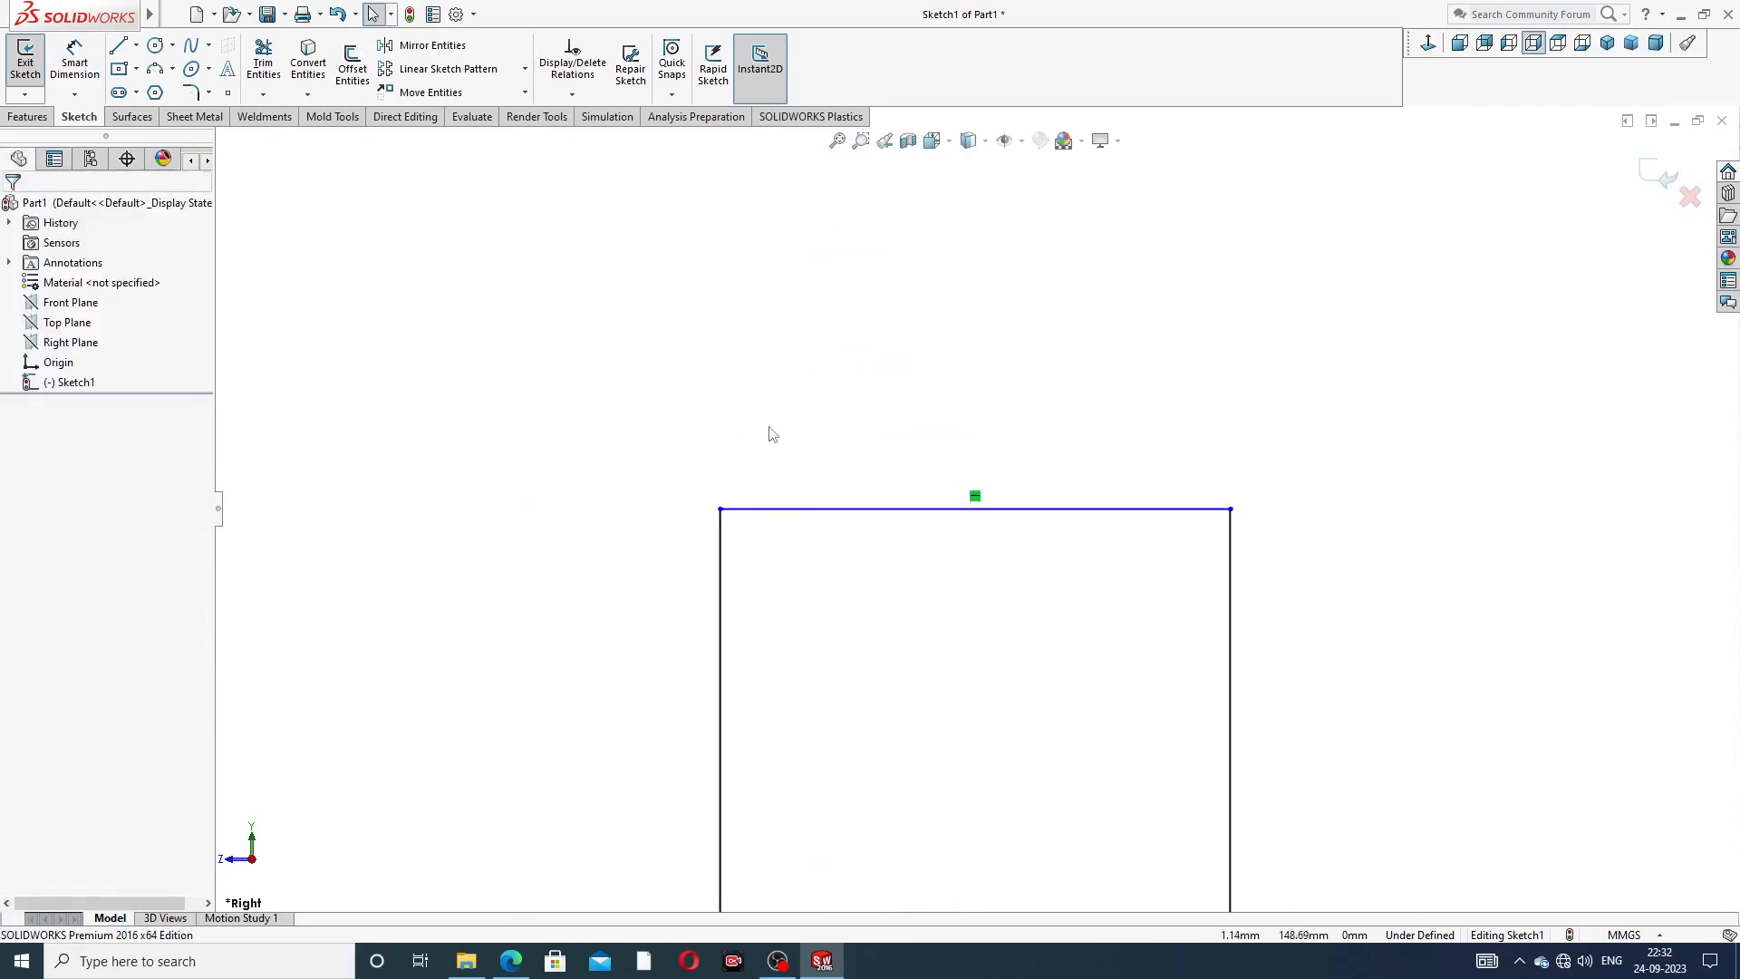
{"action": "key", "text": "f"}
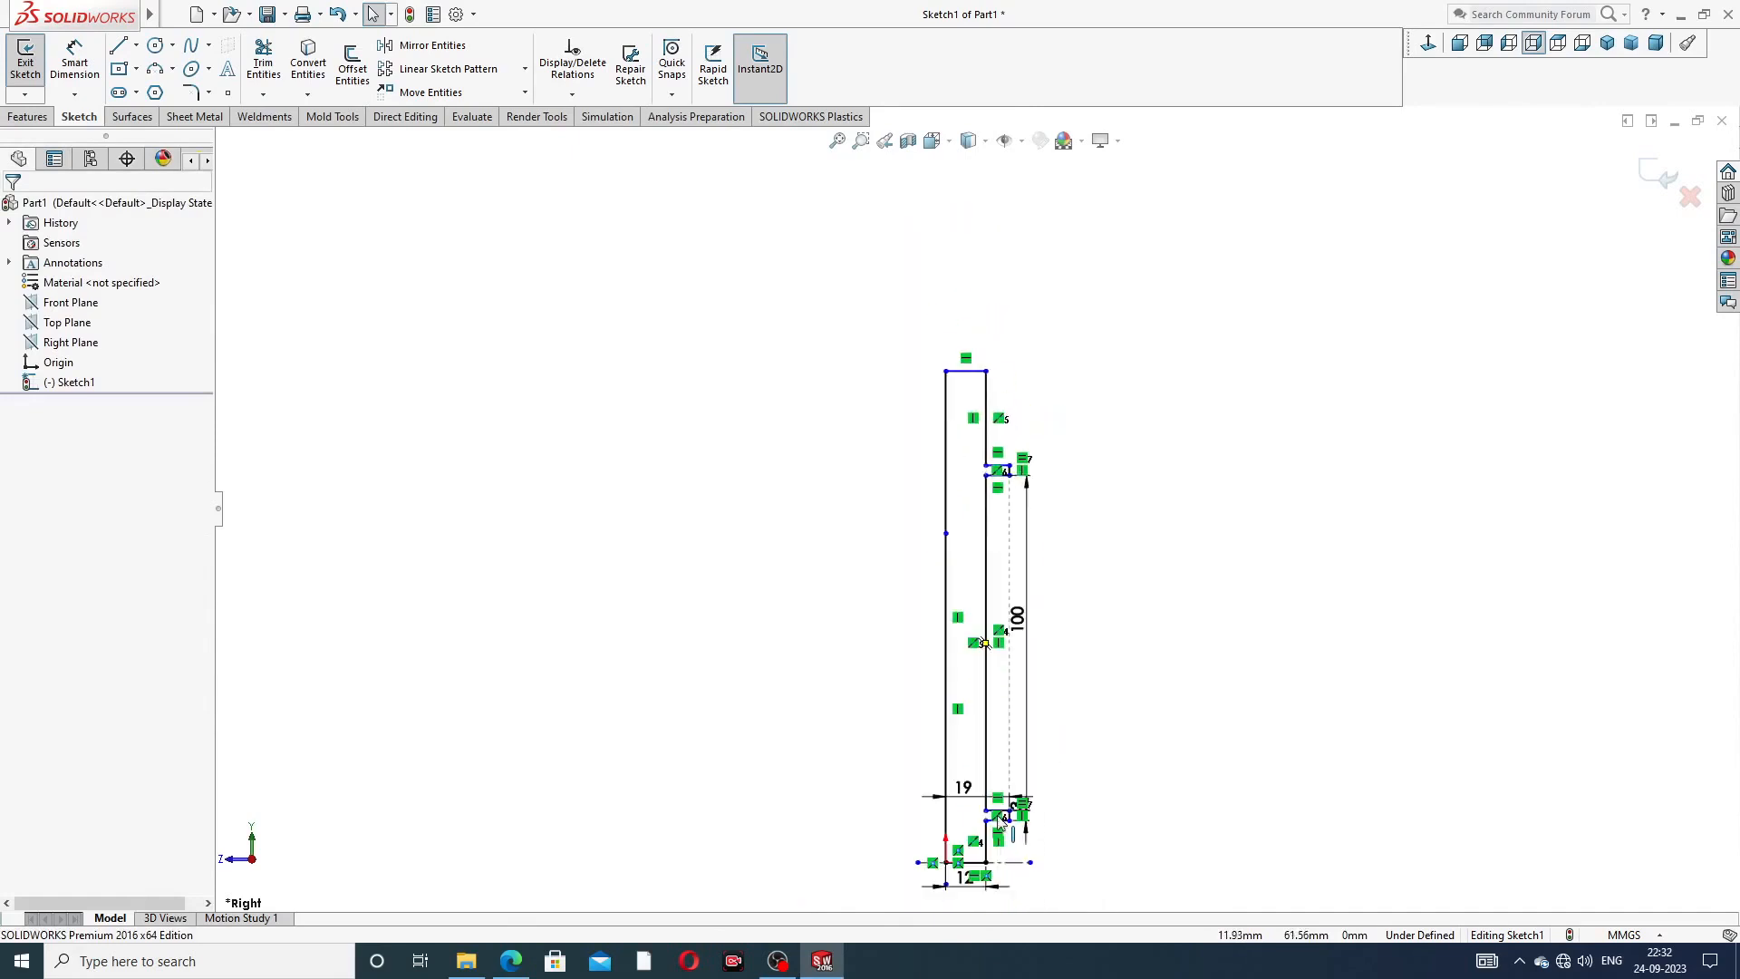
- Dimension the outer vertical edge below the lower projection and set its length to 26 mm
{"action": "scroll", "coordinate": [1000, 820], "scroll_direction": "up", "scroll_amount": 7}
{"action": "scroll", "coordinate": [1002, 851], "scroll_direction": "down", "scroll_amount": 8}
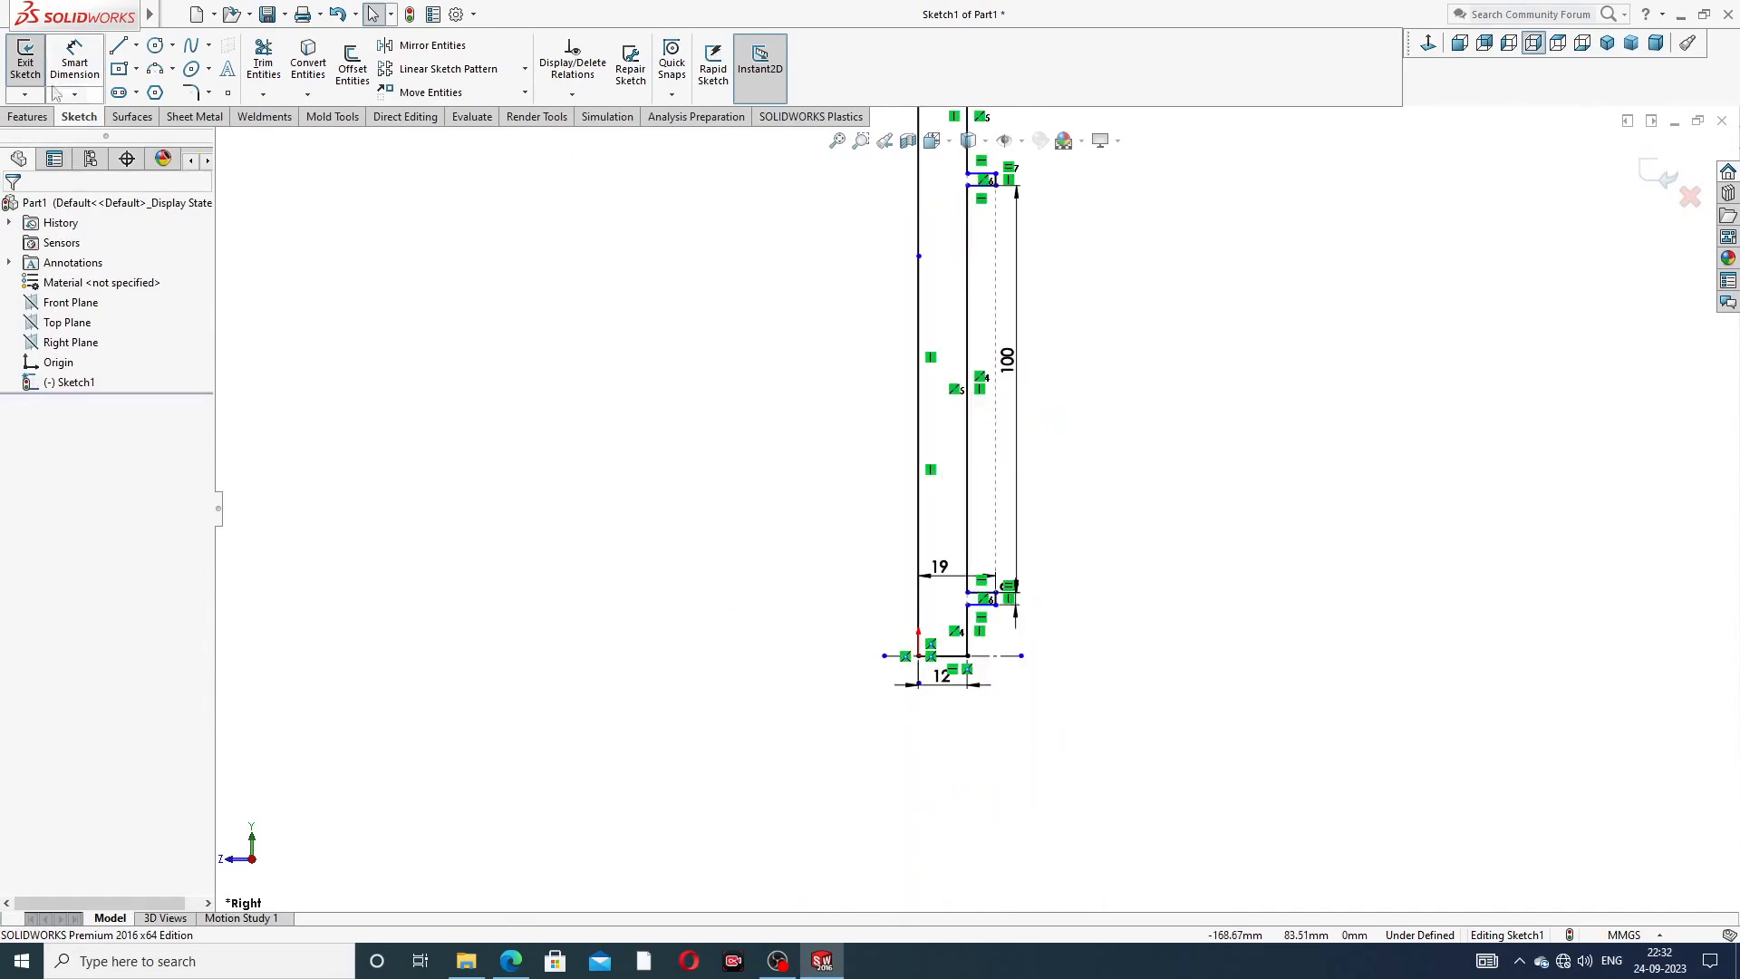
{"action": "left_click", "coordinate": [74, 62]}
{"action": "scroll", "coordinate": [980, 563], "scroll_direction": "down", "scroll_amount": 6}
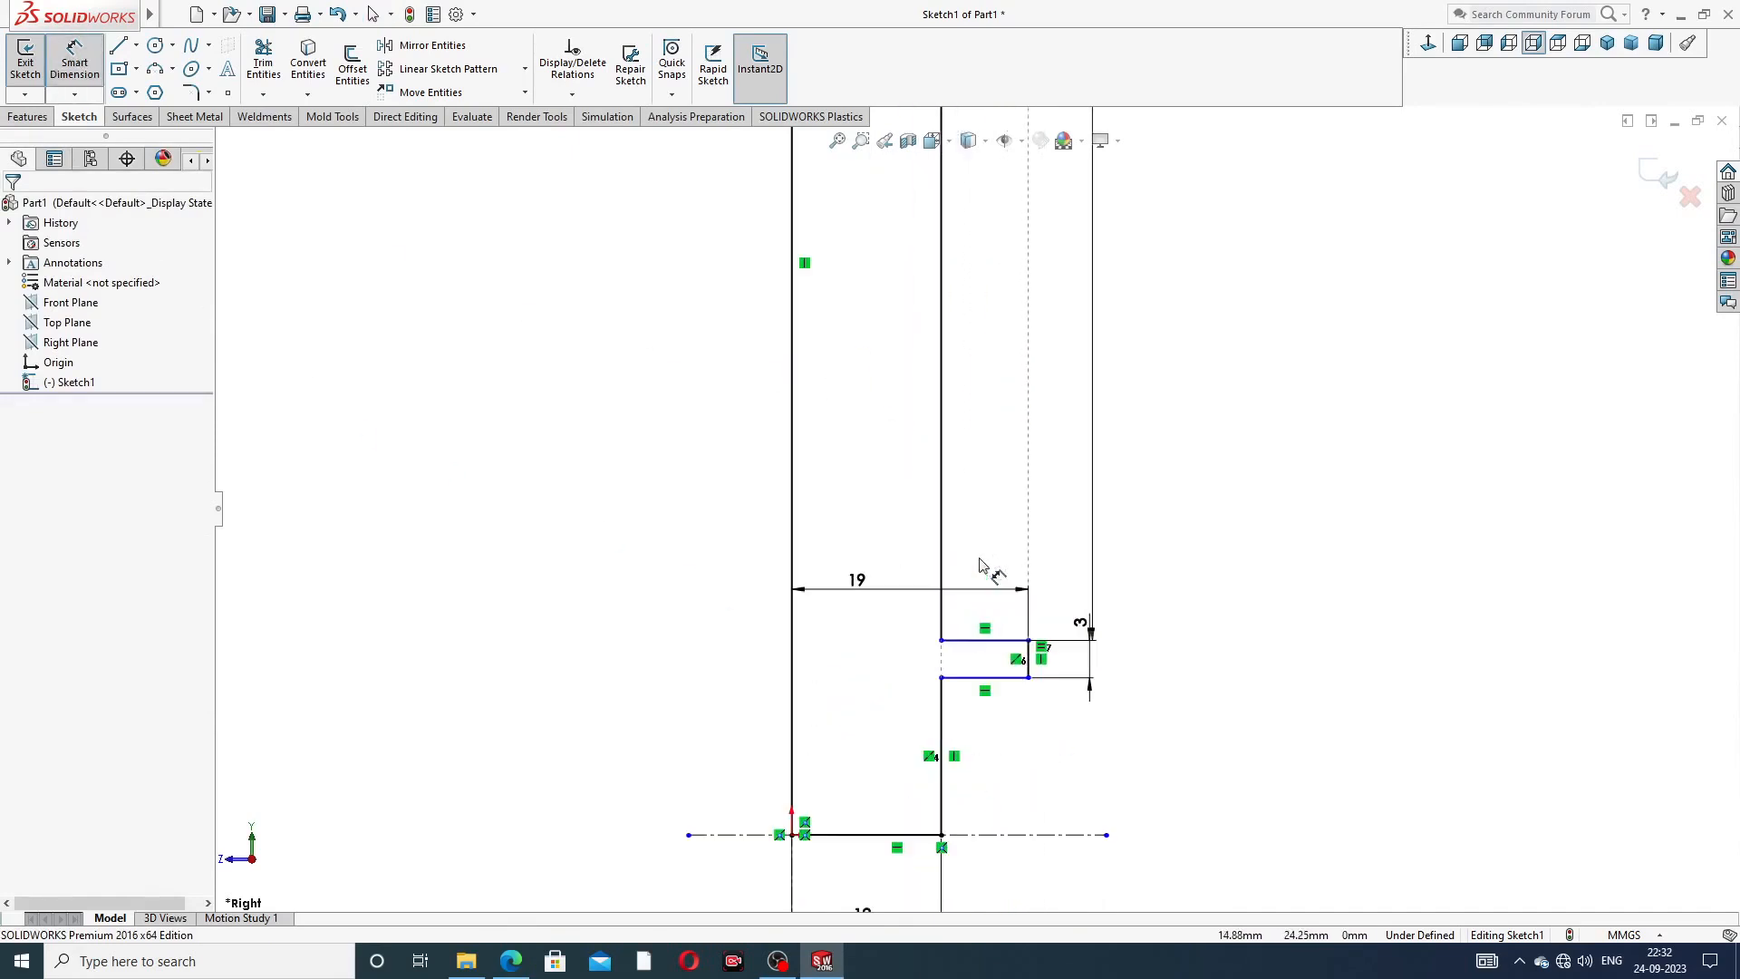
{"action": "left_click", "coordinate": [942, 718]}
{"action": "left_click", "coordinate": [996, 736]}
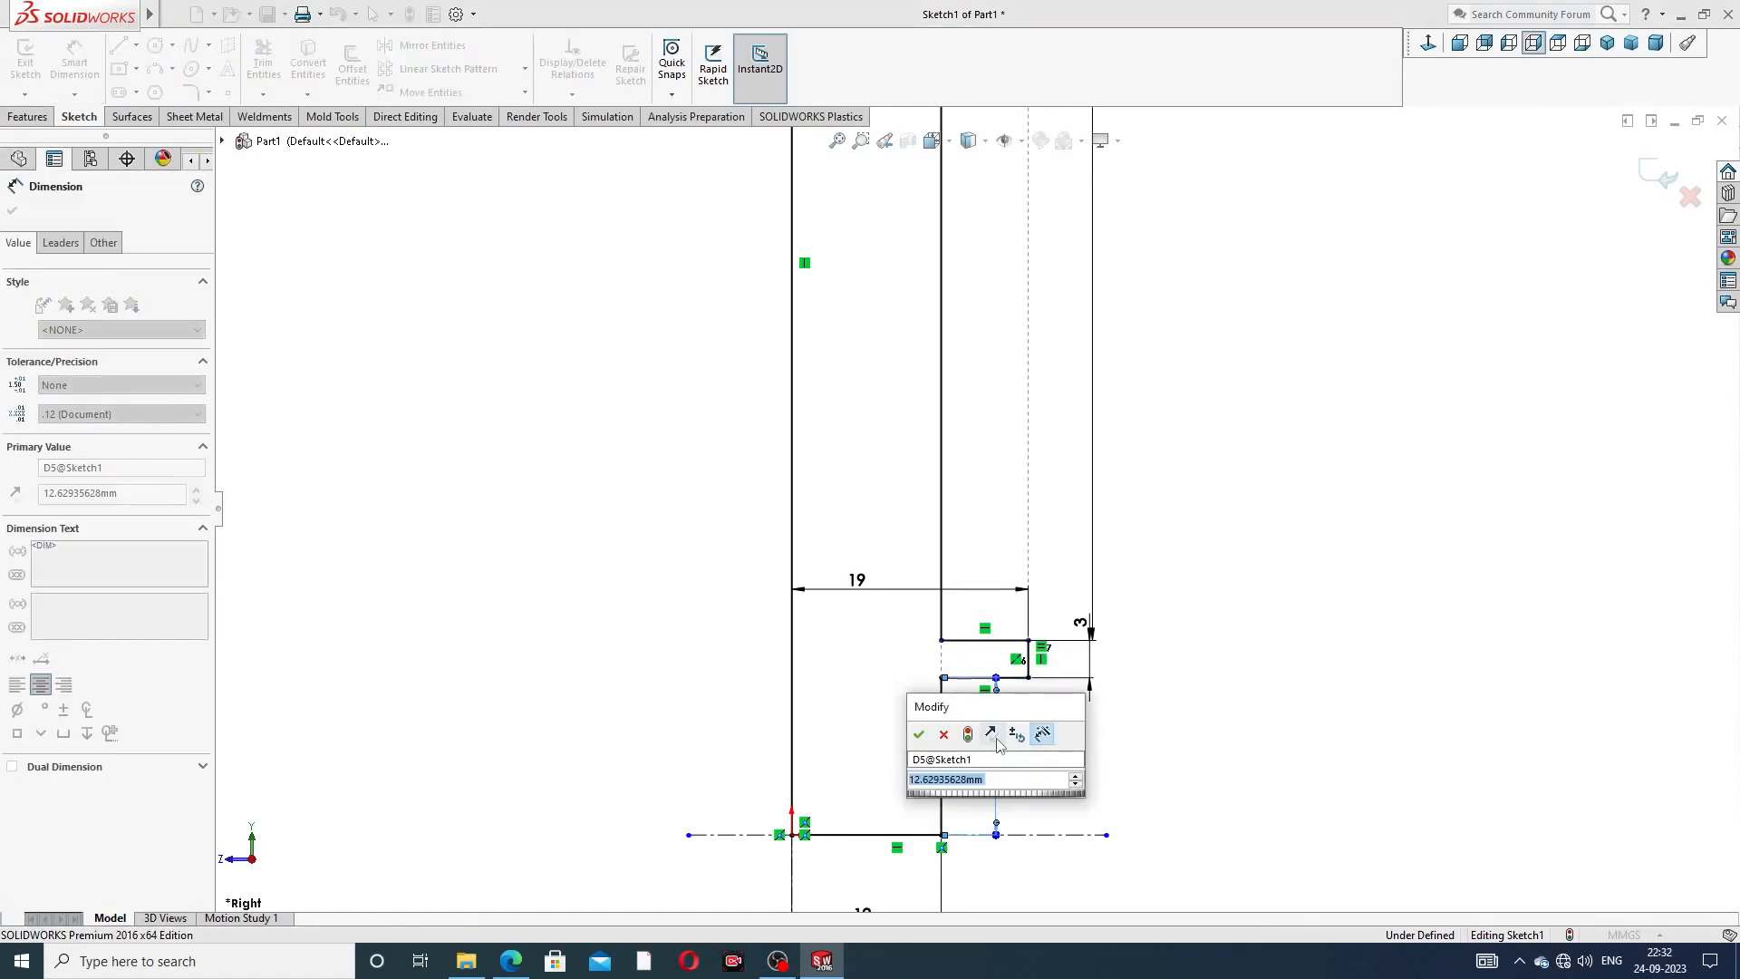
{"action": "type", "text": "26"}
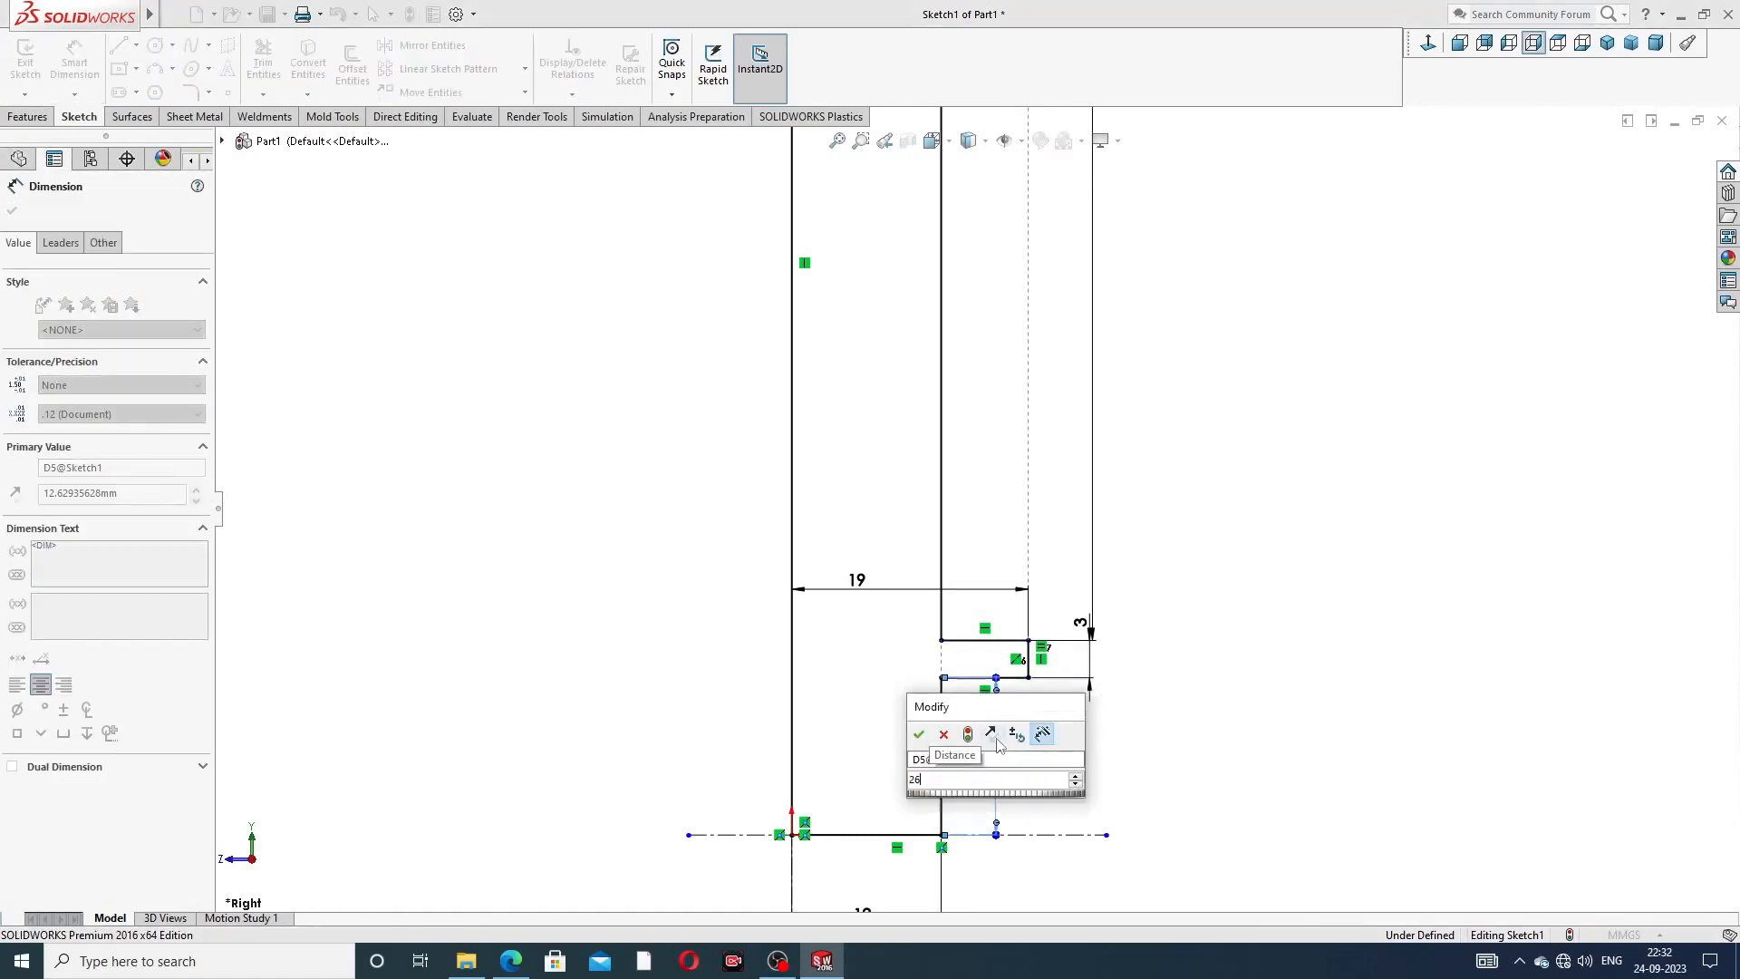
{"action": "key", "text": "Return"}
{"action": "scroll", "coordinate": [1219, 233], "scroll_direction": "up", "scroll_amount": 3}
{"action": "scroll", "coordinate": [1216, 226], "scroll_direction": "up", "scroll_amount": 4}
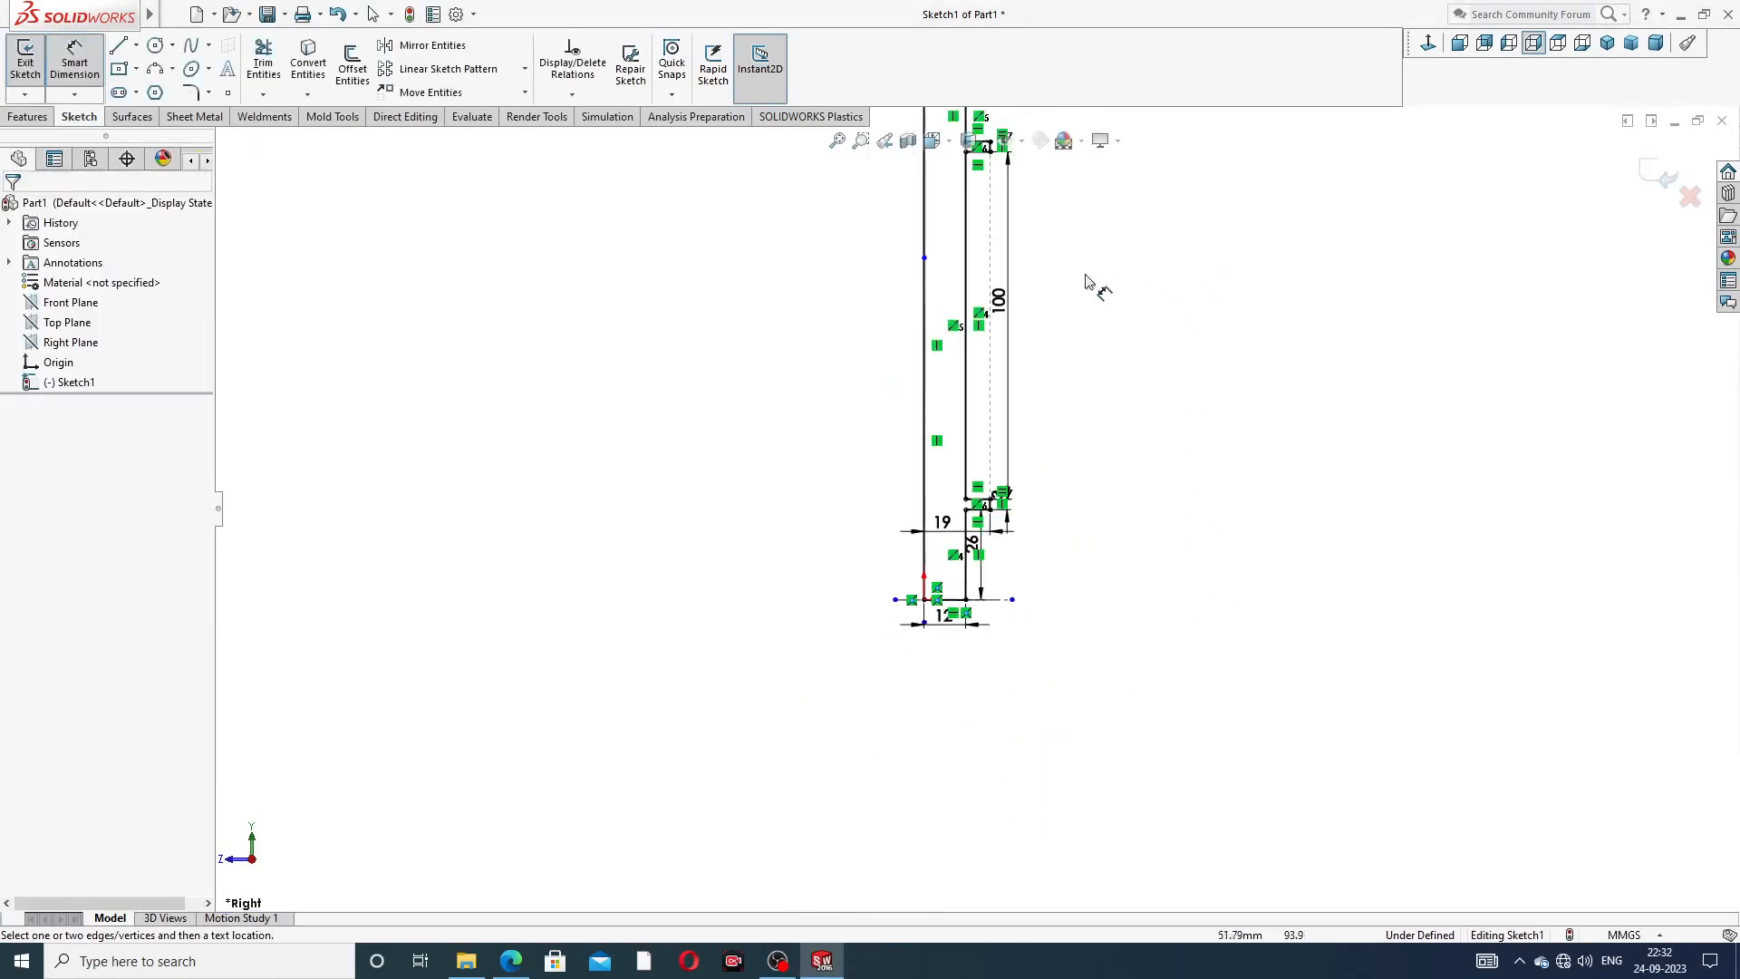
{"action": "scroll", "coordinate": [1053, 256], "scroll_direction": "up", "scroll_amount": 3}
{"action": "scroll", "coordinate": [1002, 296], "scroll_direction": "down", "scroll_amount": 7}
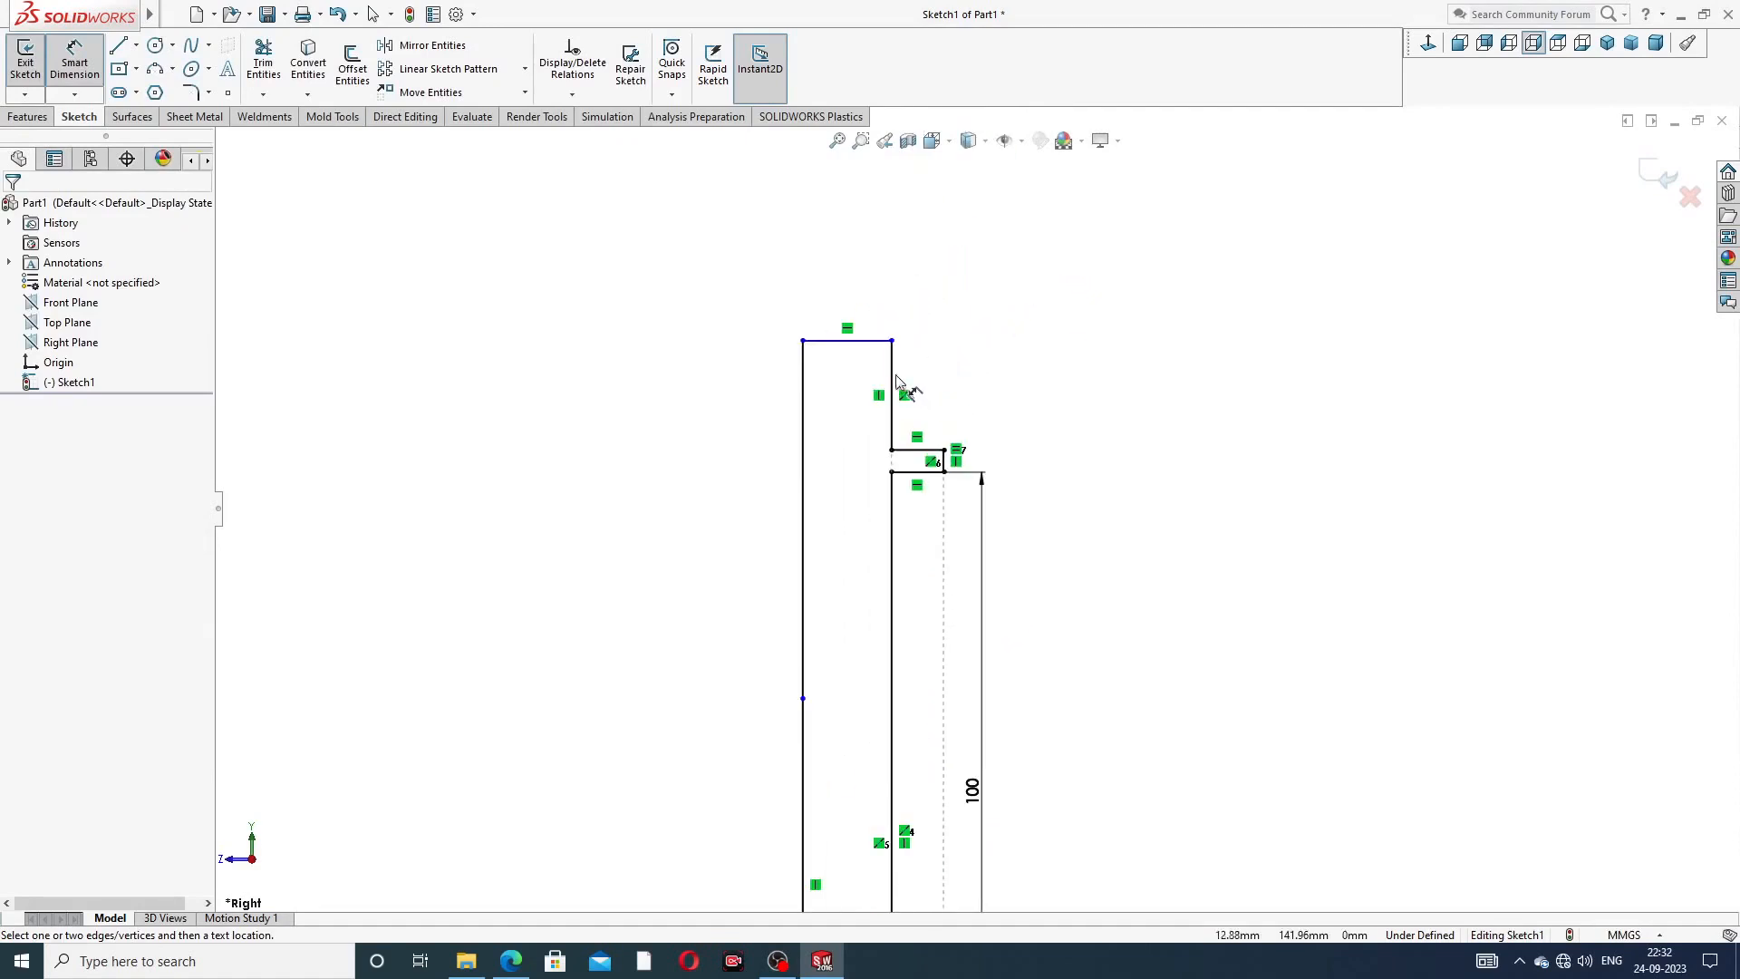
- Dimension the outer vertical edge above the upper collar to 52 mm
{"action": "left_click", "coordinate": [895, 377]}
{"action": "left_click", "coordinate": [947, 399]}
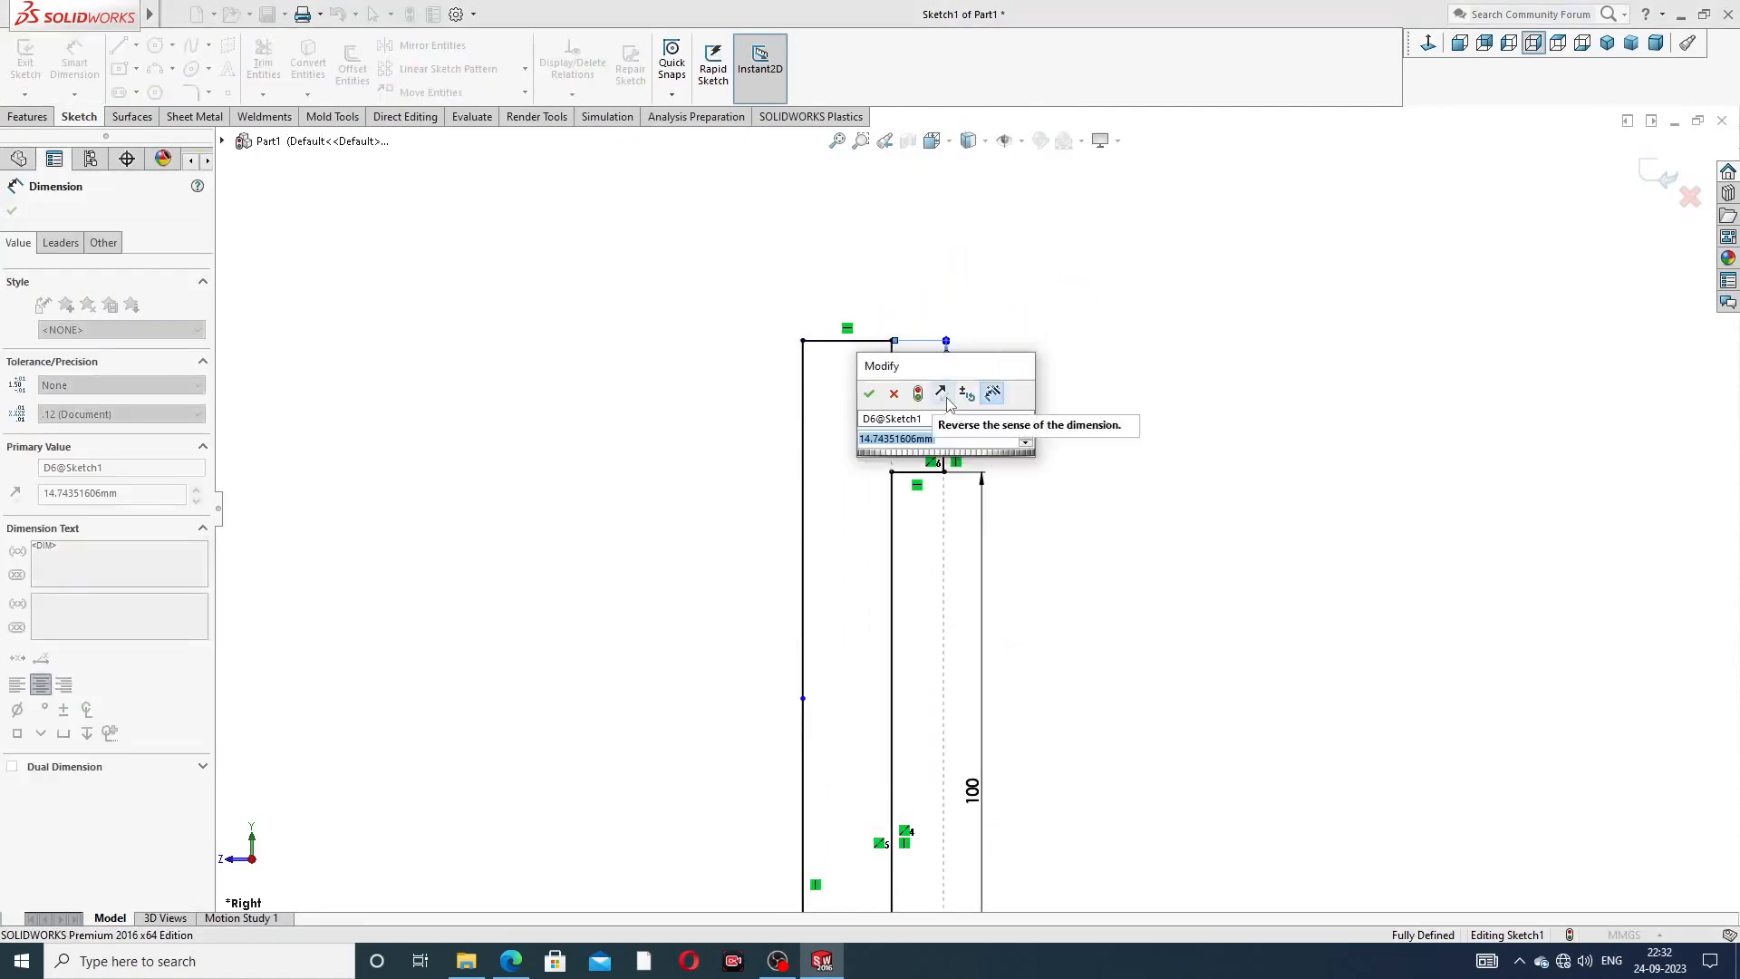
{"action": "type", "text": "52"}
{"action": "key", "text": "Return"}
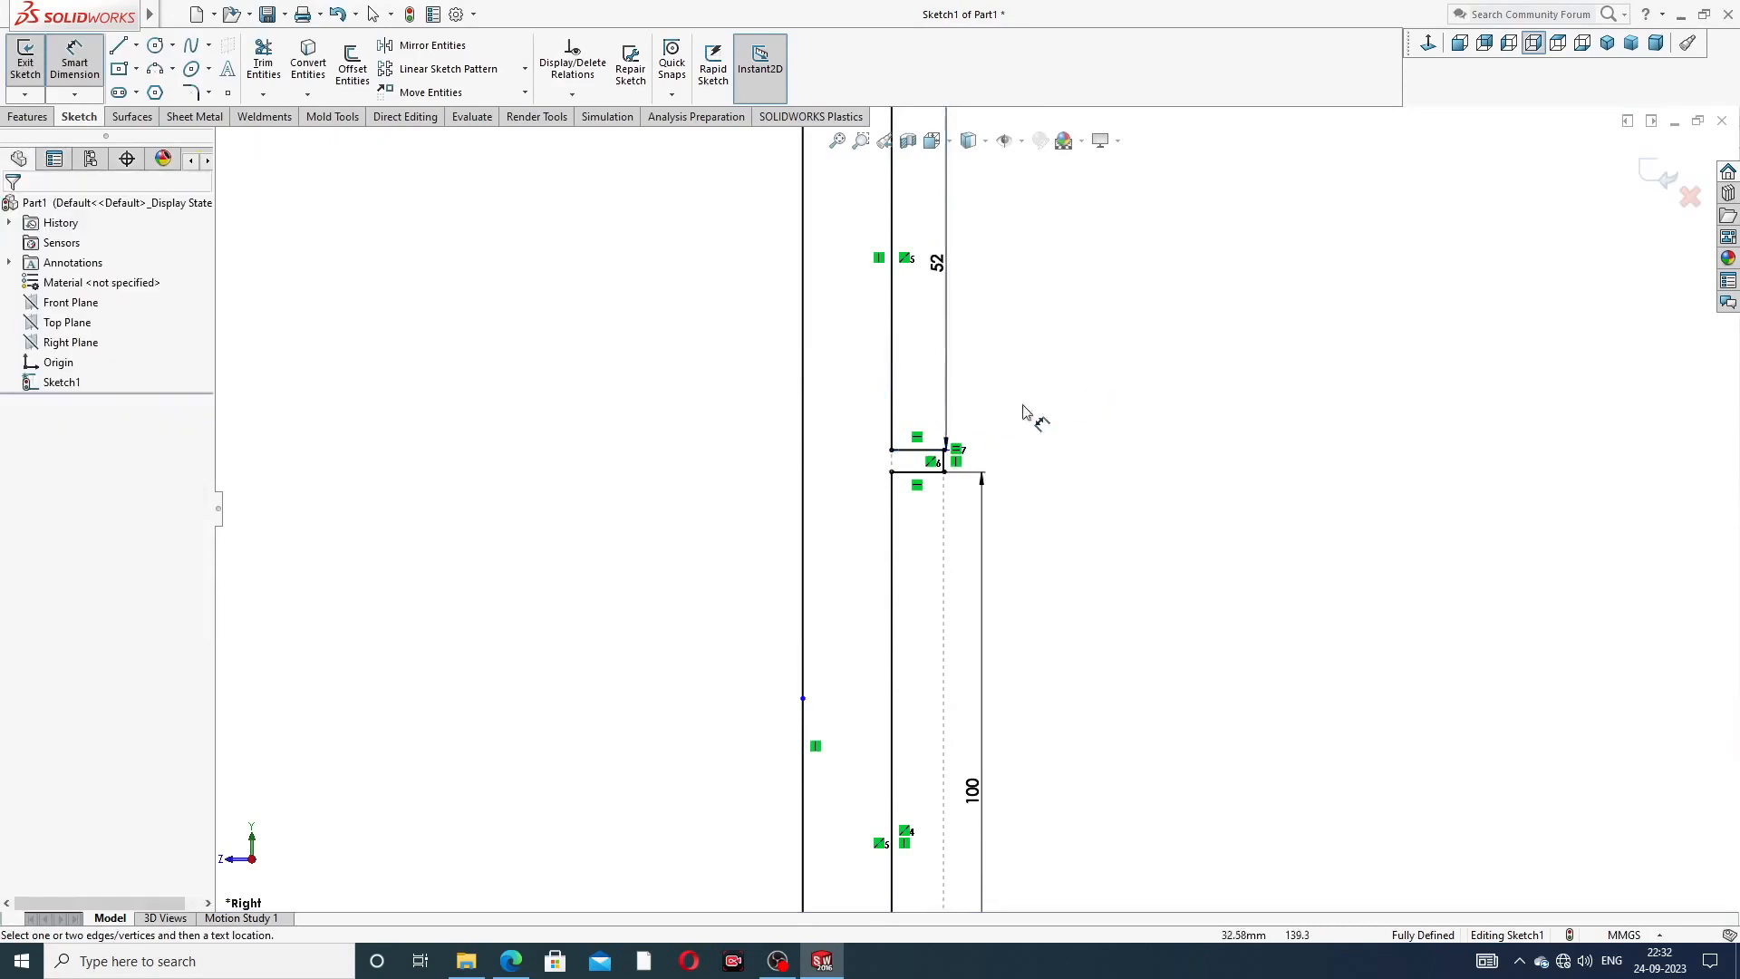
{"action": "scroll", "coordinate": [1023, 411], "scroll_direction": "up", "scroll_amount": 3}
{"action": "scroll", "coordinate": [997, 444], "scroll_direction": "up", "scroll_amount": 2}
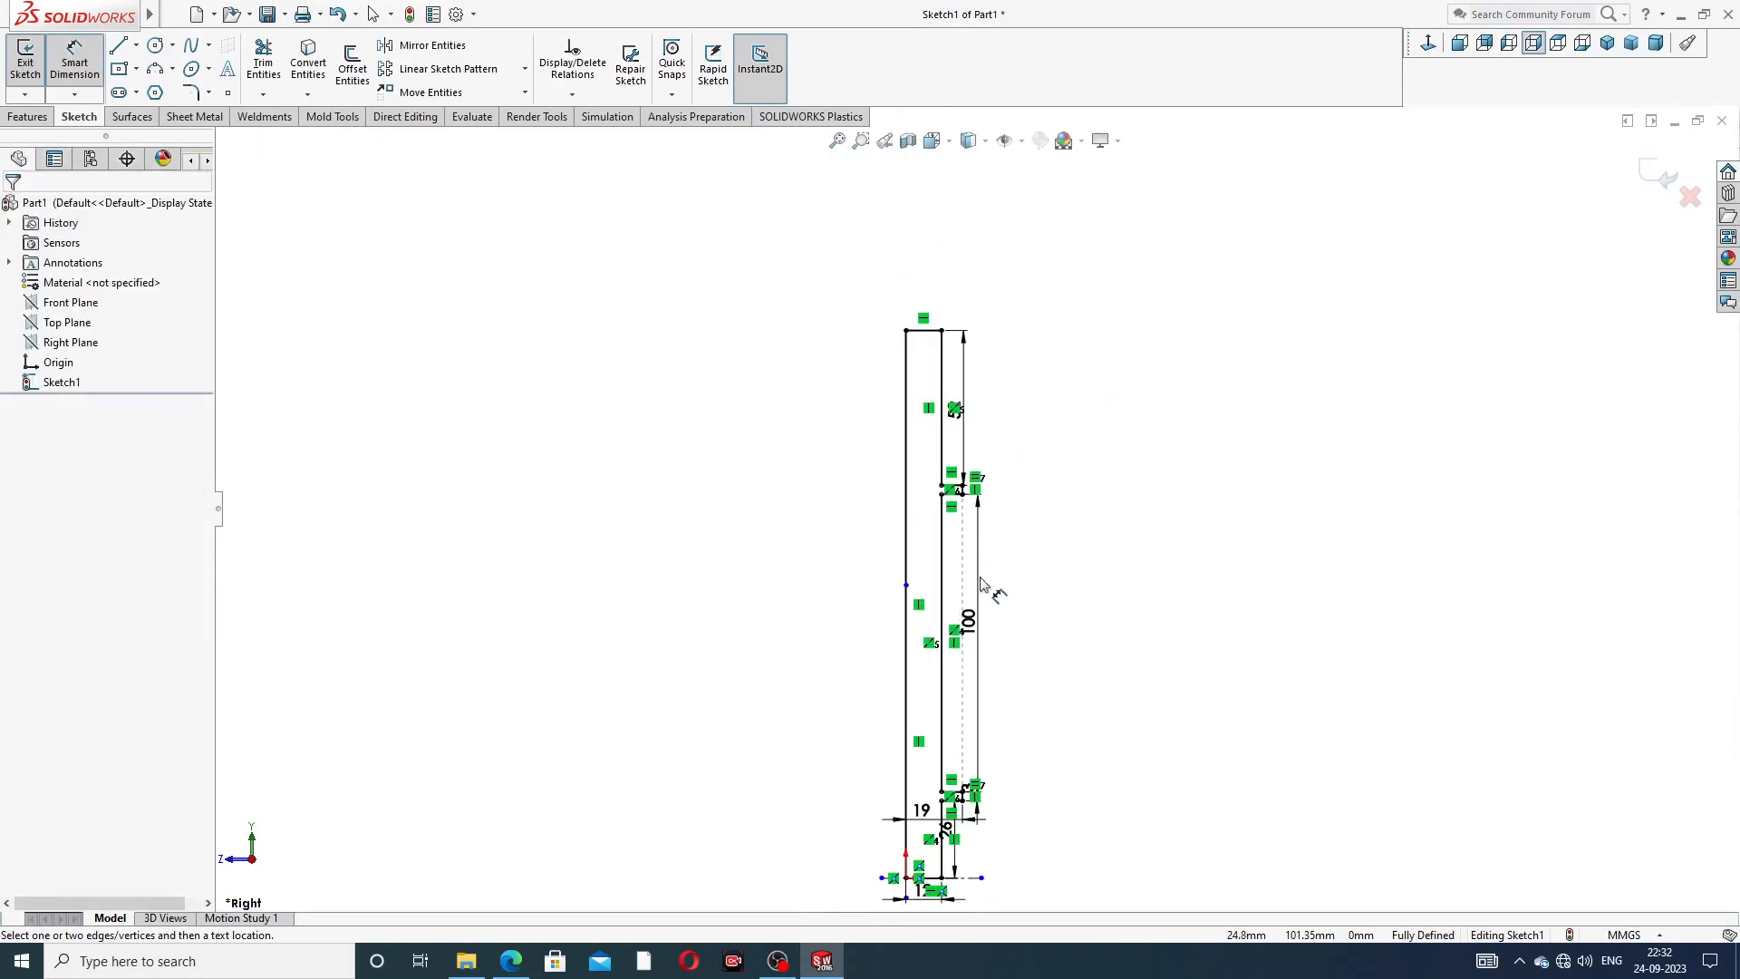
{"action": "right_click", "coordinate": [1042, 432]}
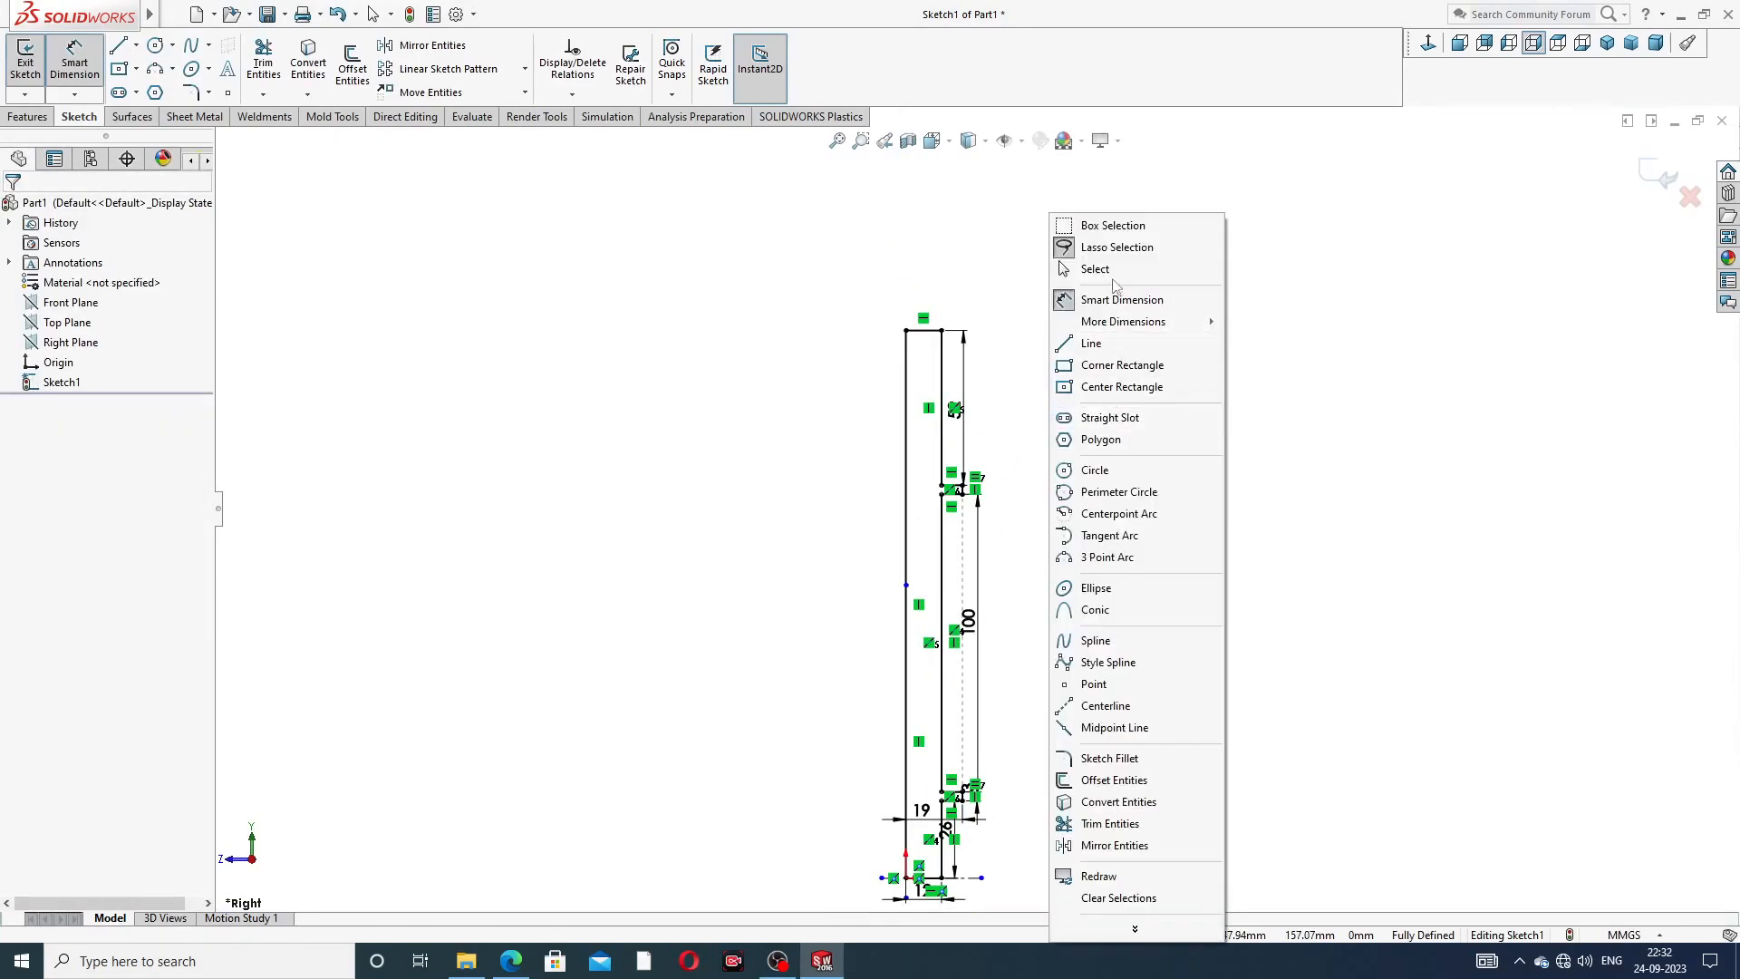
{"action": "left_click", "coordinate": [1087, 268]}
- Extend the upper end of the vertical centerline beyond the profile's top edge
{"action": "left_click_drag", "start_coordinate": [906, 585], "coordinate": [906, 270]}
{"action": "left_click", "coordinate": [1001, 320]}
{"action": "scroll", "coordinate": [1017, 488], "scroll_direction": "down", "scroll_amount": 3}
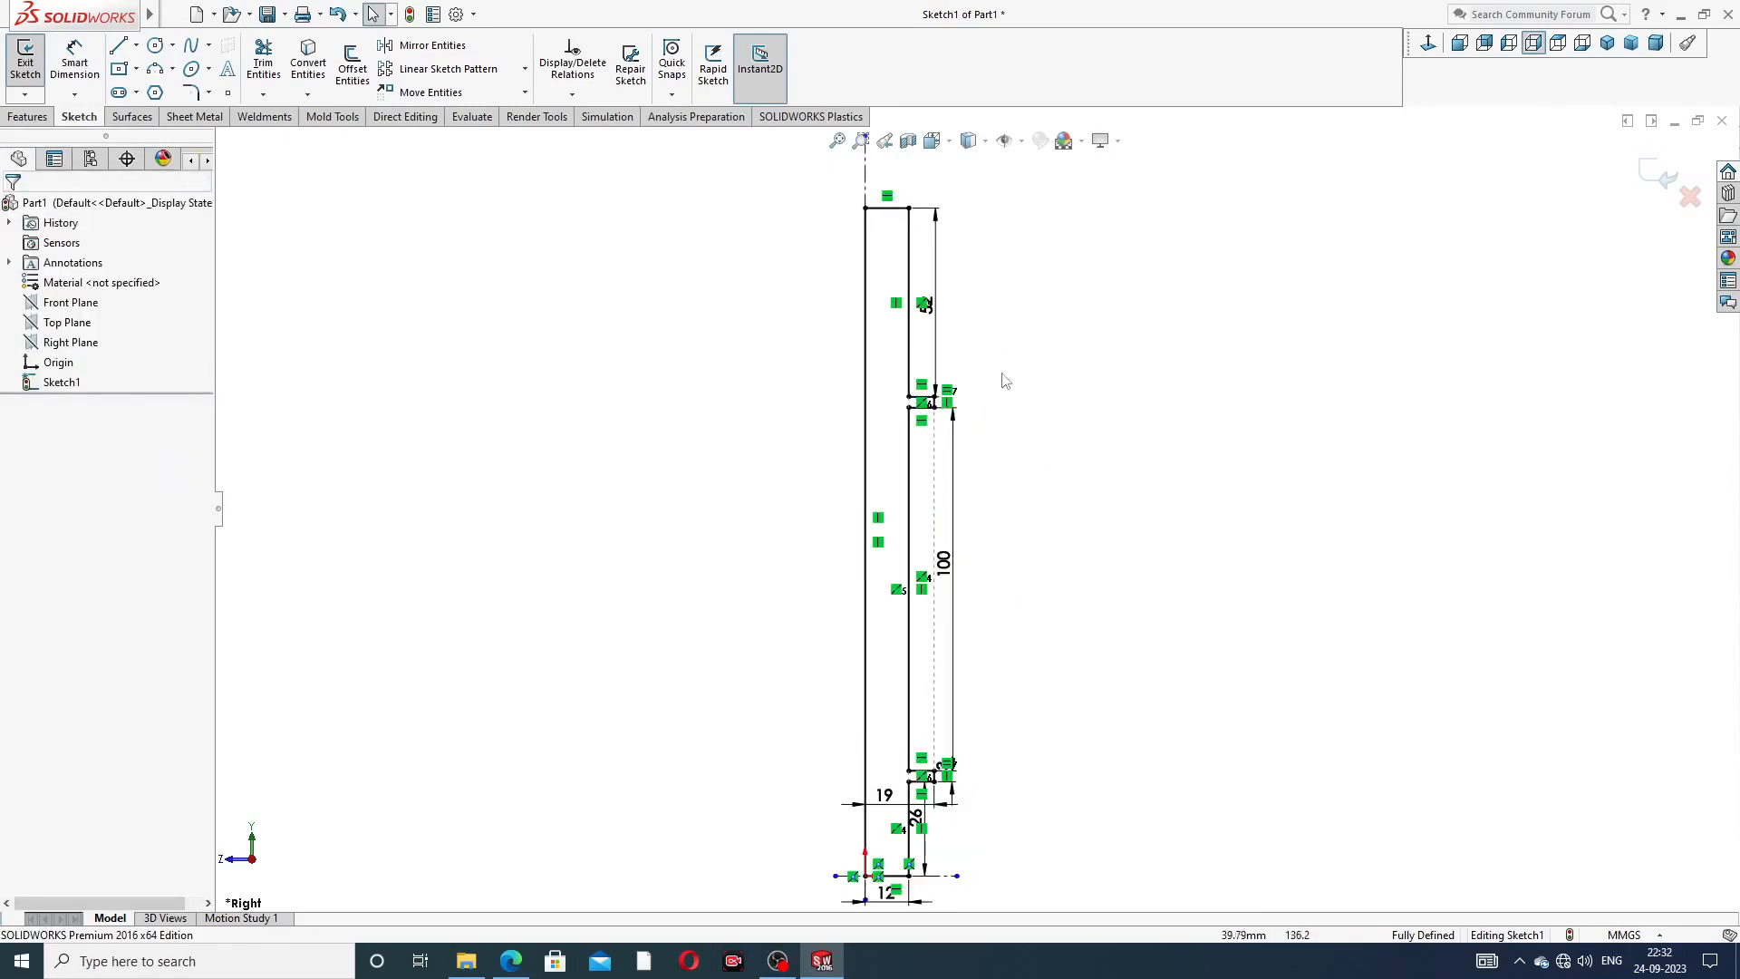
- Move the 52, 100 and 26 mm vertical dimensions farther outward from the profile so they are clear of the sketch geometry
{"action": "left_click_drag", "start_coordinate": [926, 304], "coordinate": [991, 304]}
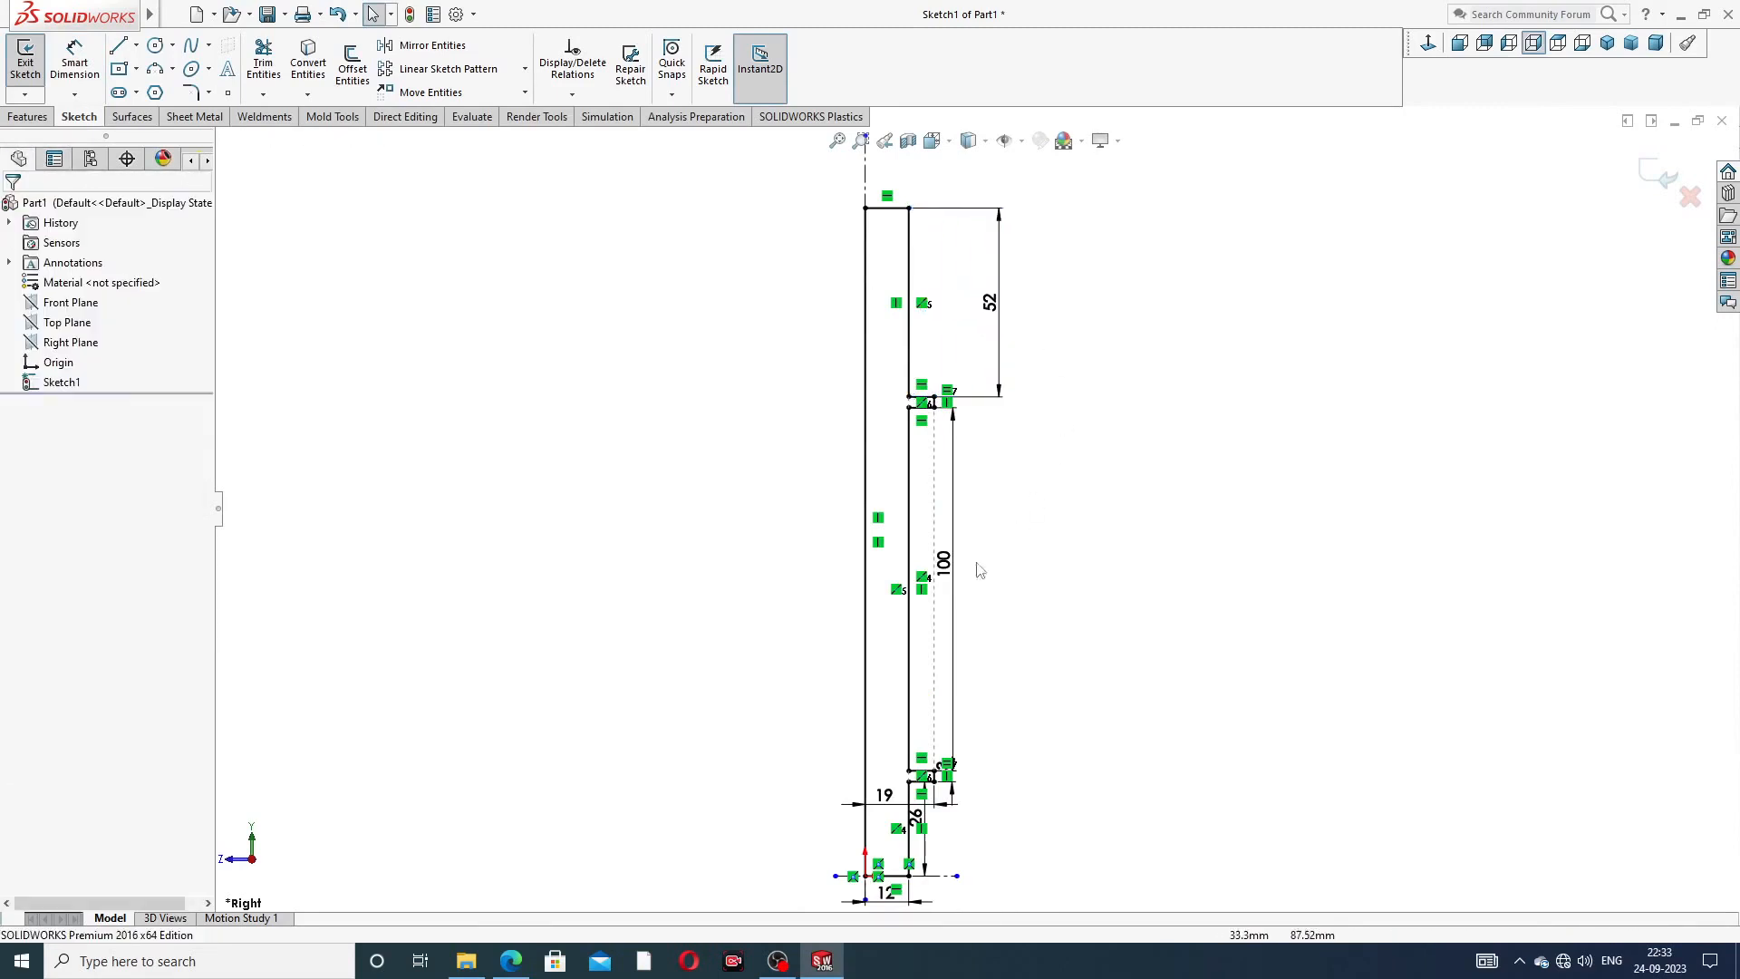
{"action": "left_click_drag", "start_coordinate": [950, 569], "coordinate": [1006, 575]}
{"action": "left_click", "coordinate": [1104, 571]}
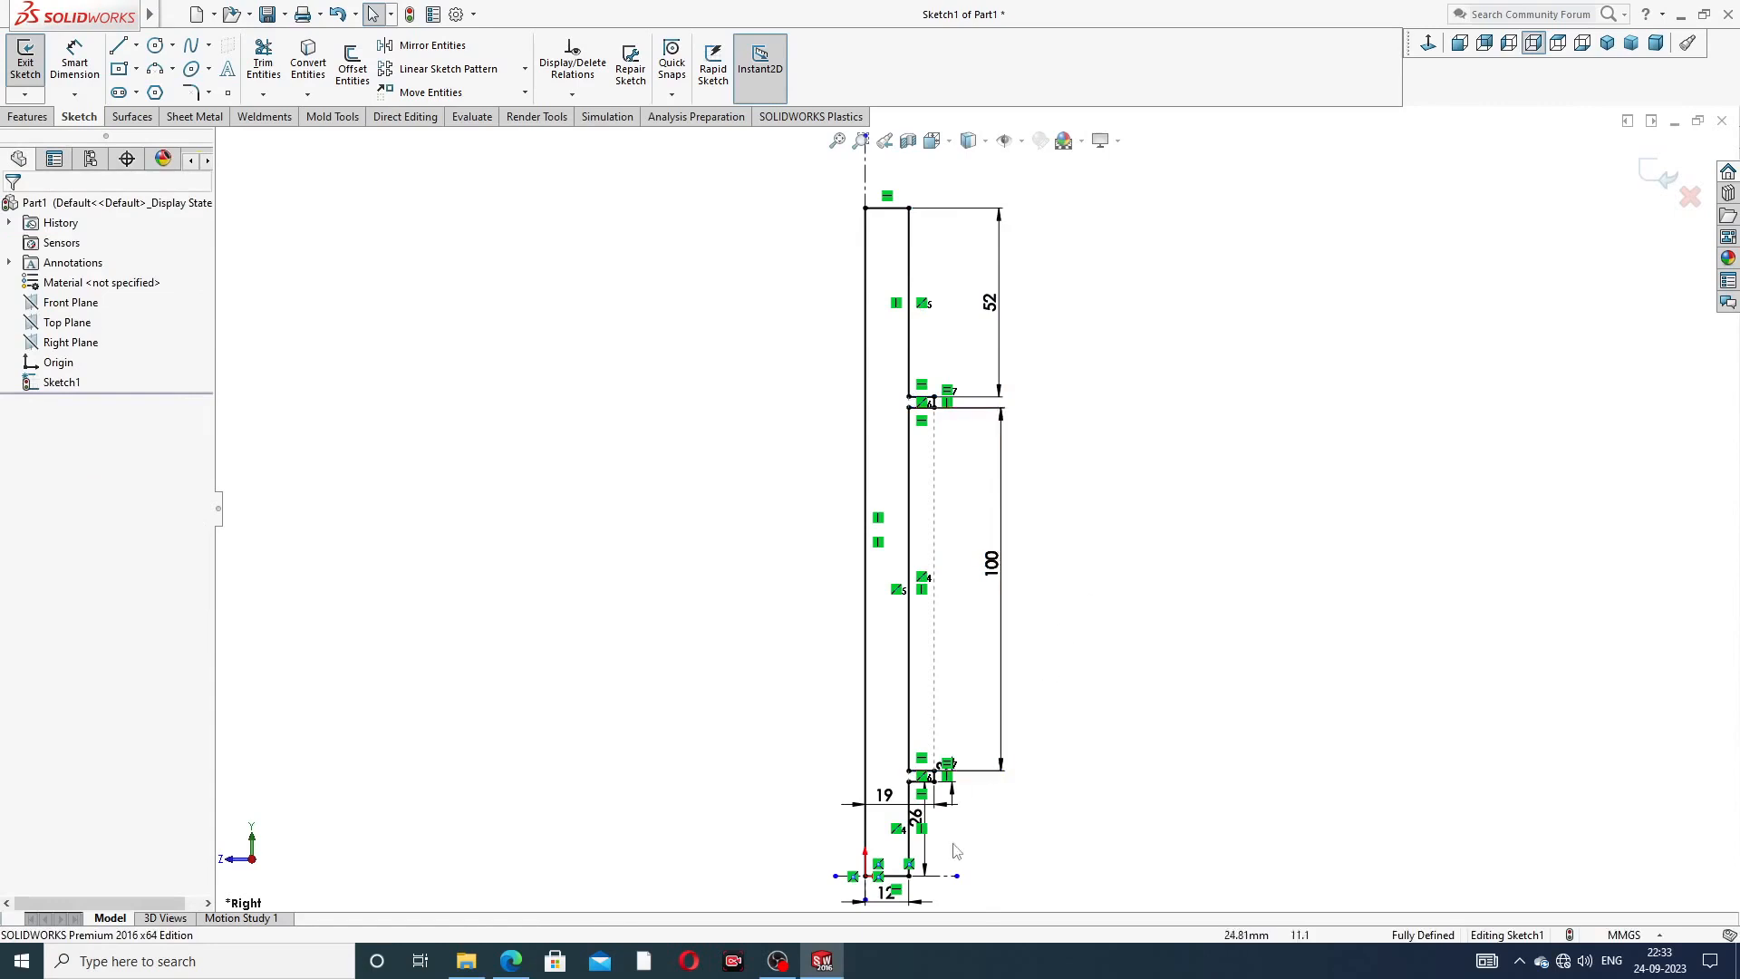
{"action": "scroll", "coordinate": [956, 844], "scroll_direction": "up", "scroll_amount": 3}
{"action": "scroll", "coordinate": [958, 757], "scroll_direction": "down", "scroll_amount": 4}
{"action": "scroll", "coordinate": [962, 755], "scroll_direction": "down", "scroll_amount": 2}
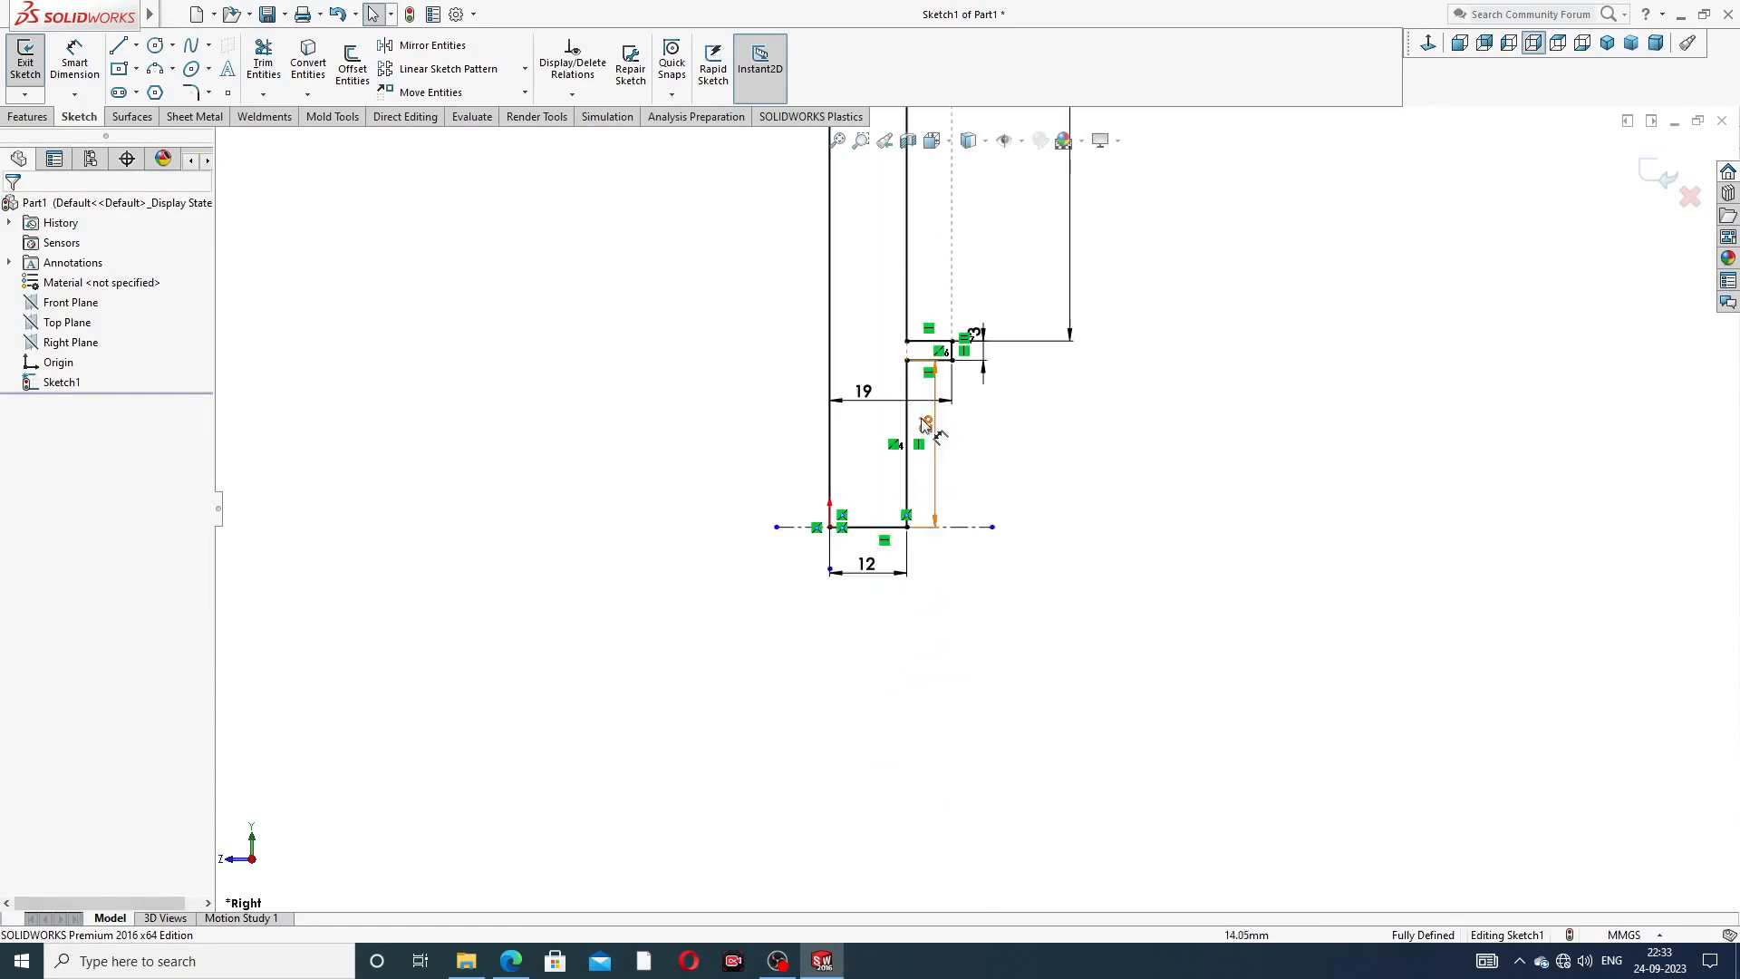
{"action": "left_click_drag", "start_coordinate": [929, 430], "coordinate": [1060, 438]}
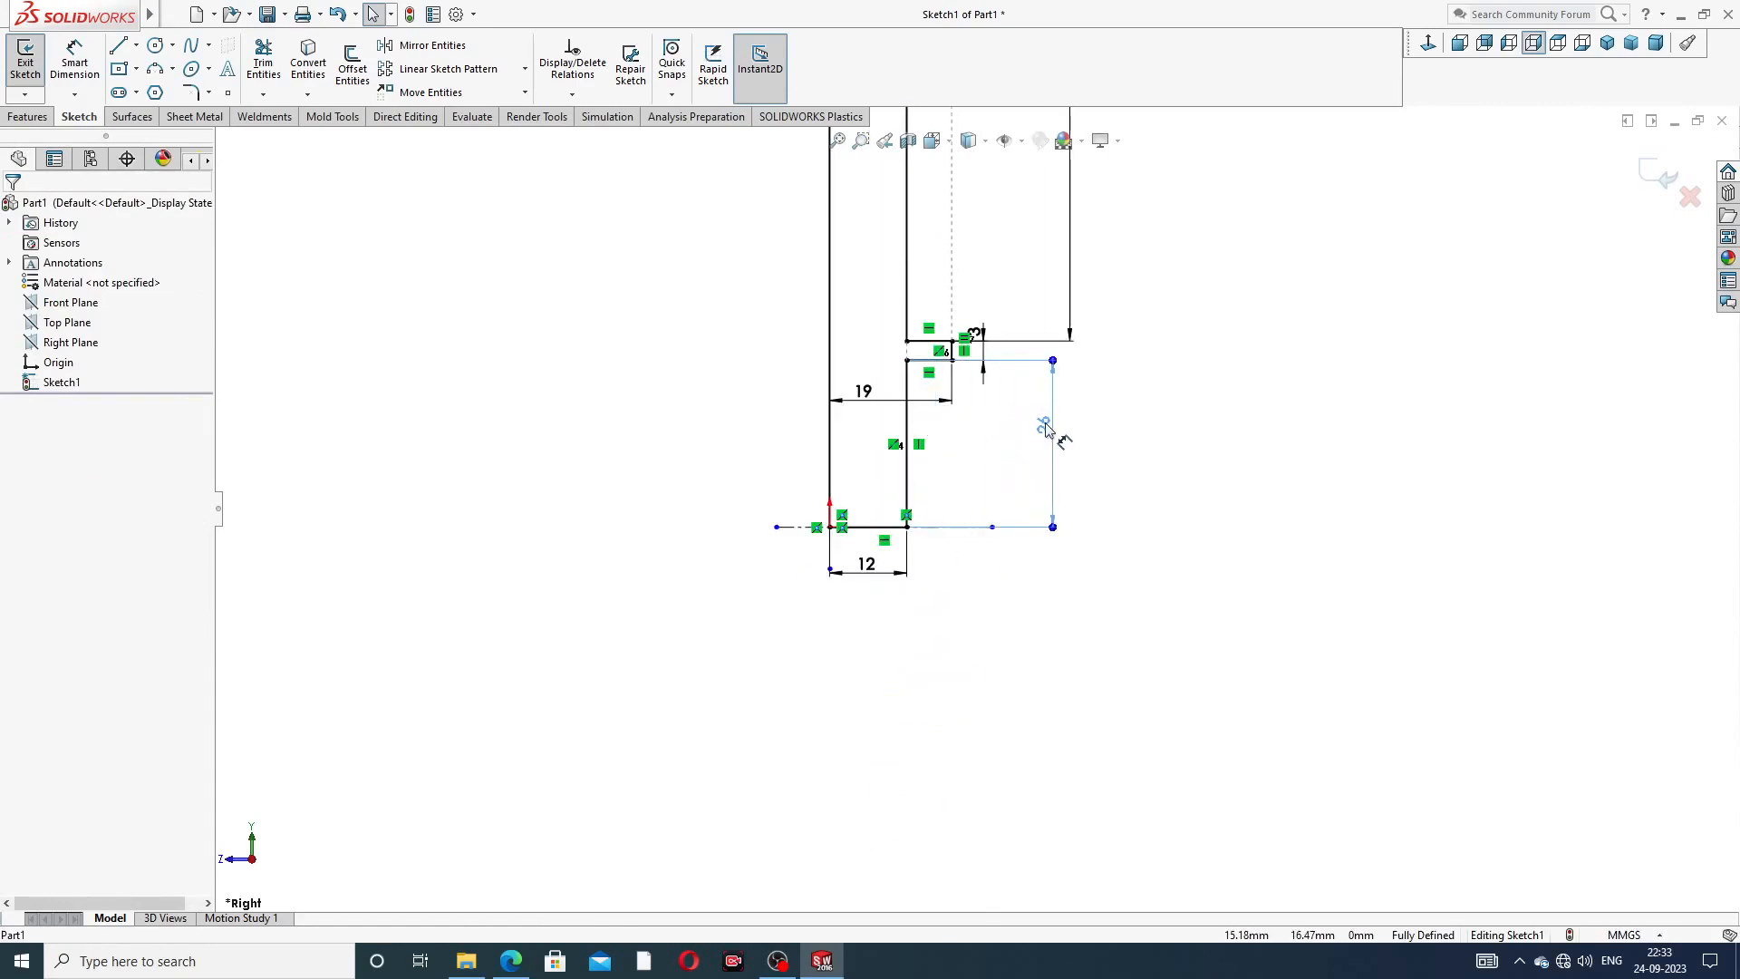
{"action": "left_click", "coordinate": [1119, 464]}
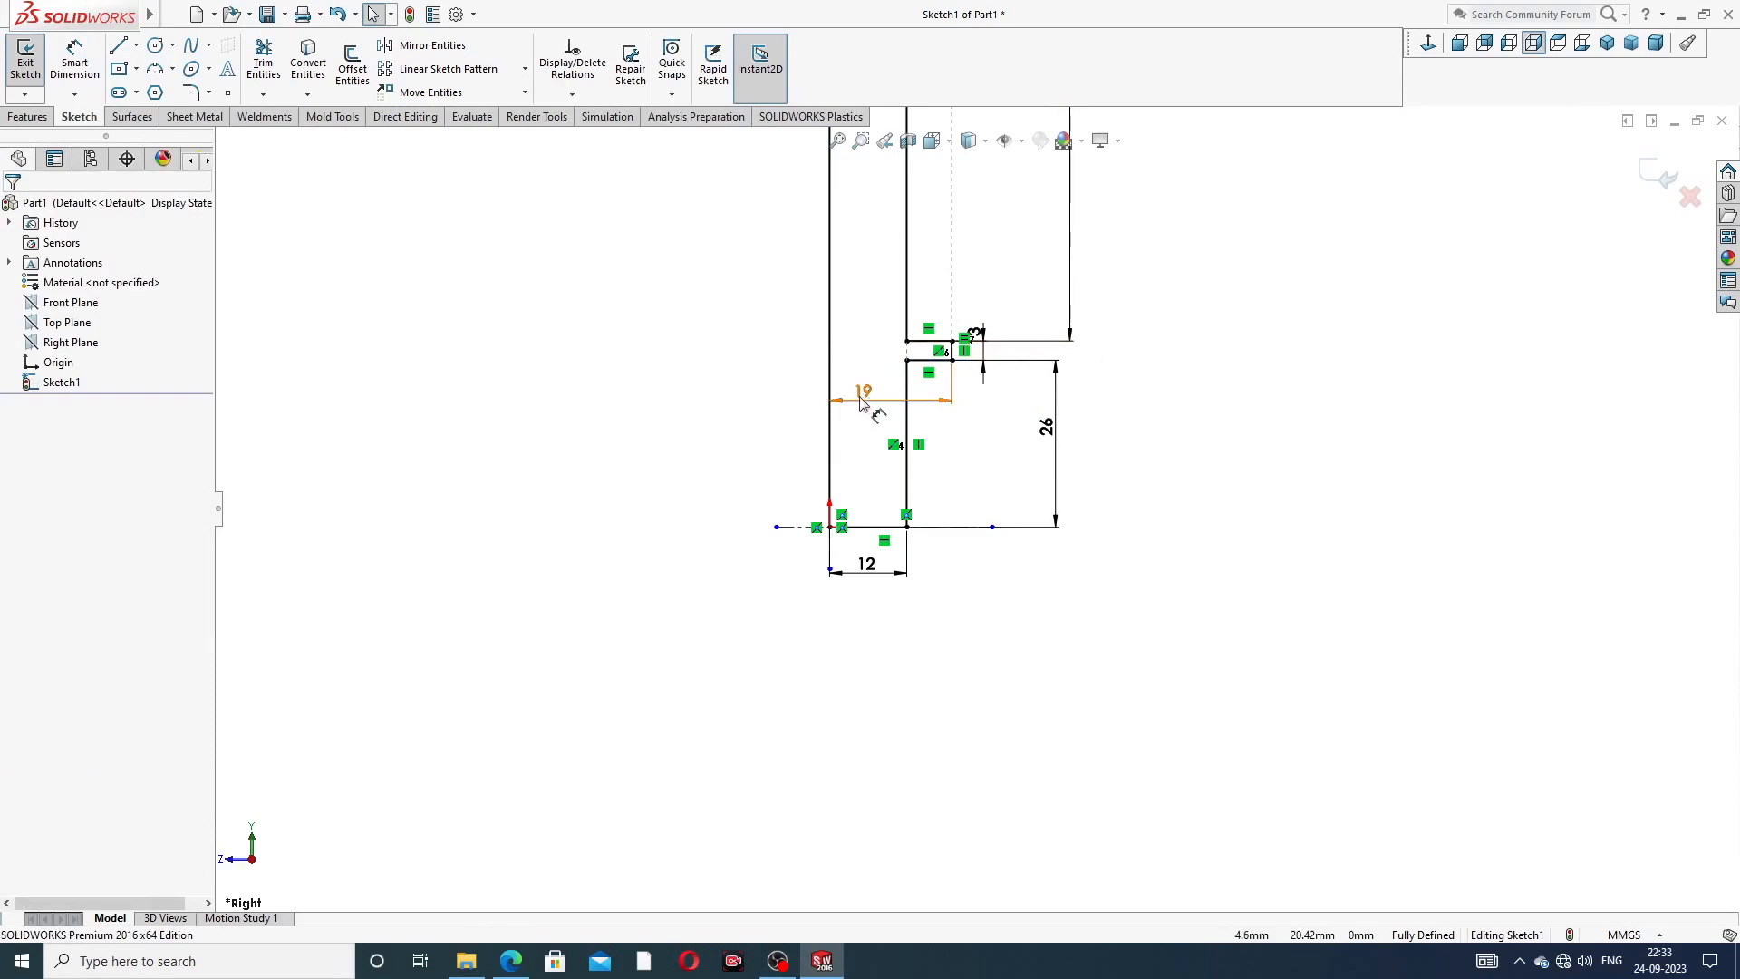
- Reposition the 19 mm dimension level with the lower collar and the 12 mm dimension slightly farther below the base
{"action": "left_click_drag", "start_coordinate": [864, 390], "coordinate": [861, 350]}
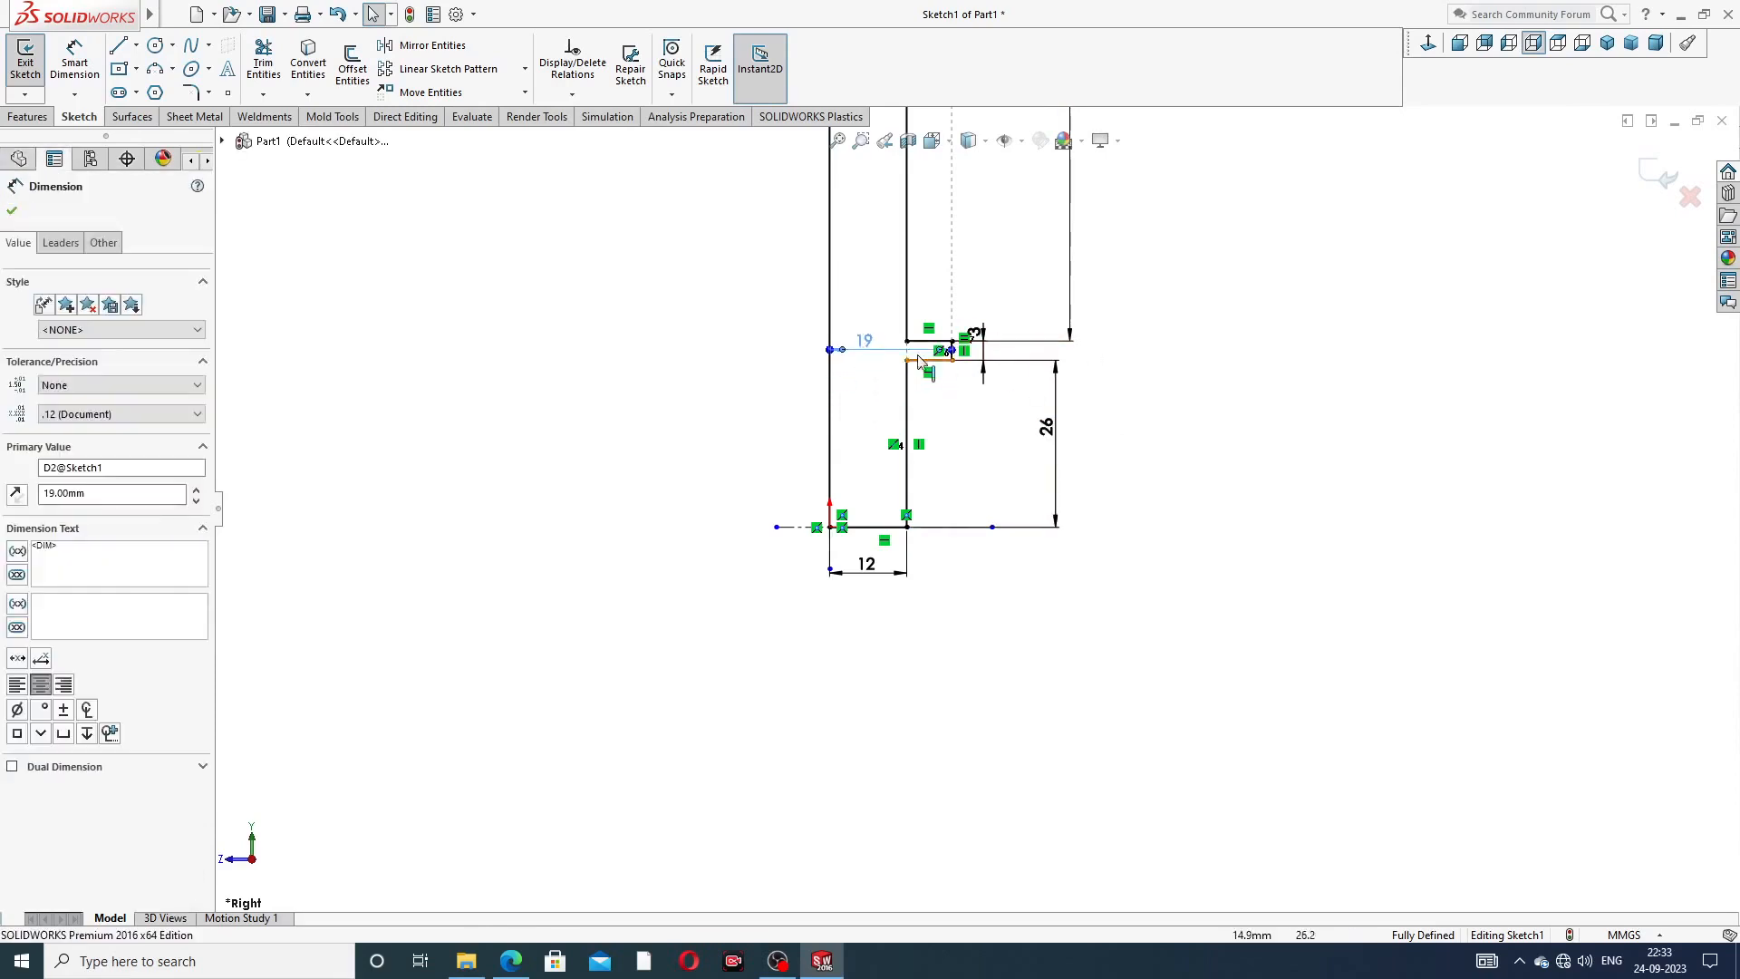
{"action": "left_click", "coordinate": [1224, 354]}
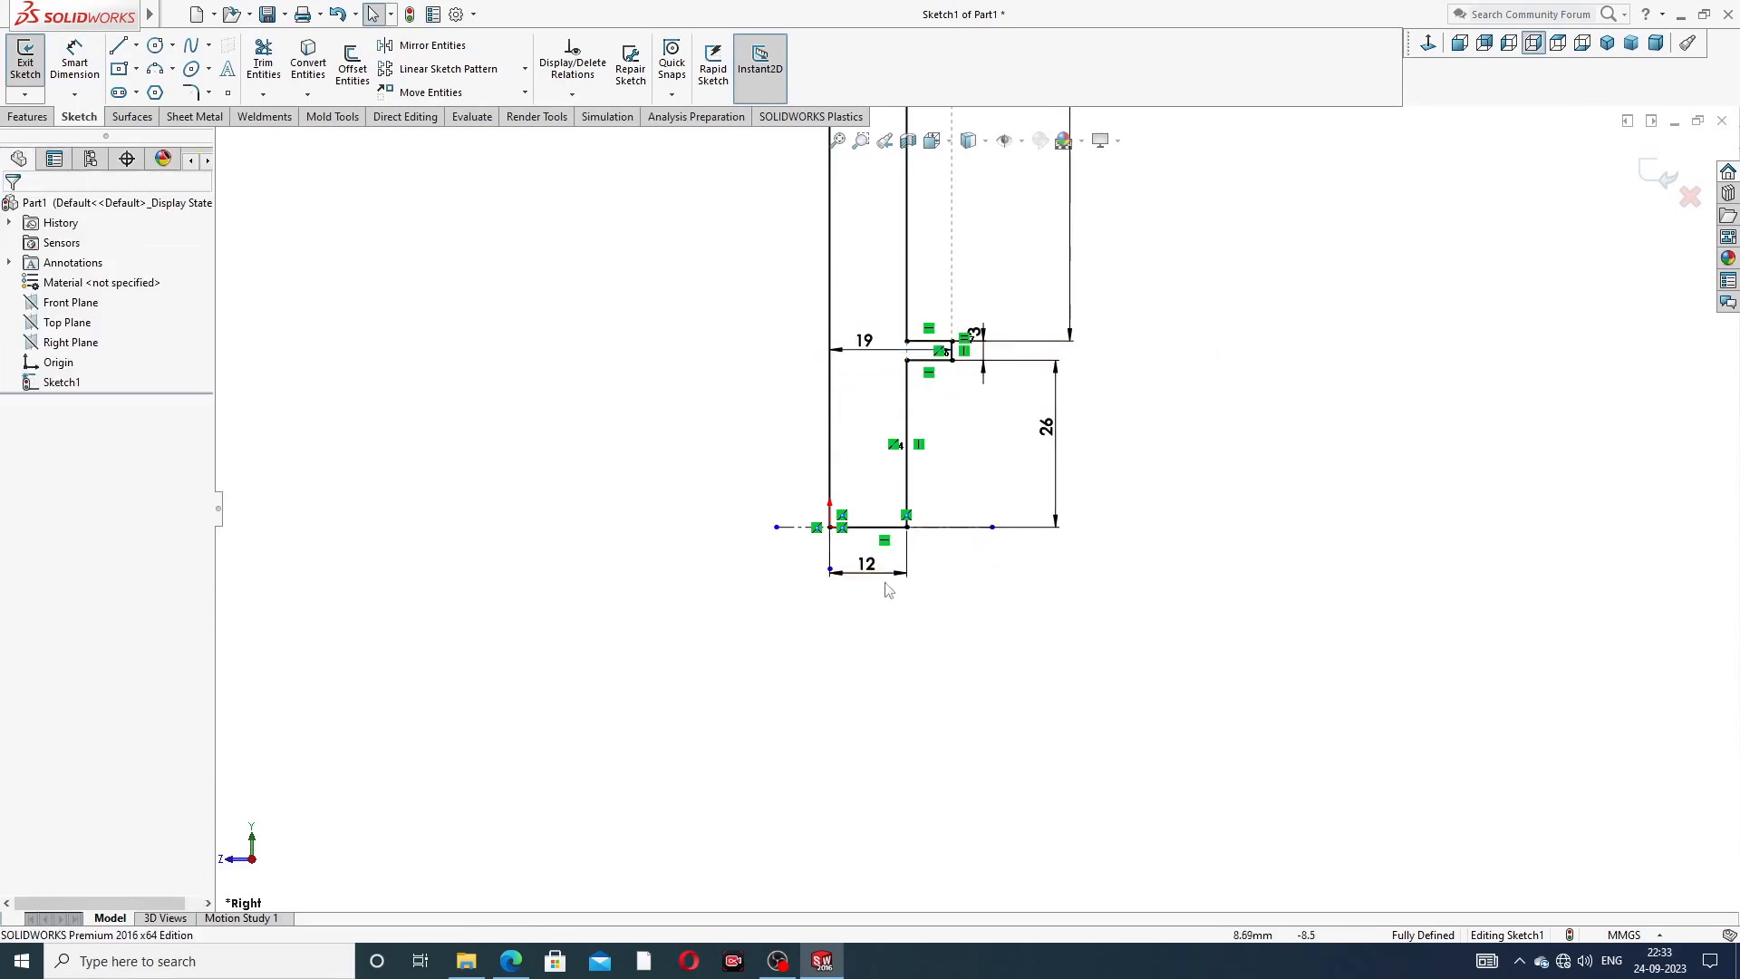
{"action": "left_click_drag", "start_coordinate": [890, 594], "coordinate": [891, 602]}
{"action": "left_click", "coordinate": [1016, 608]}
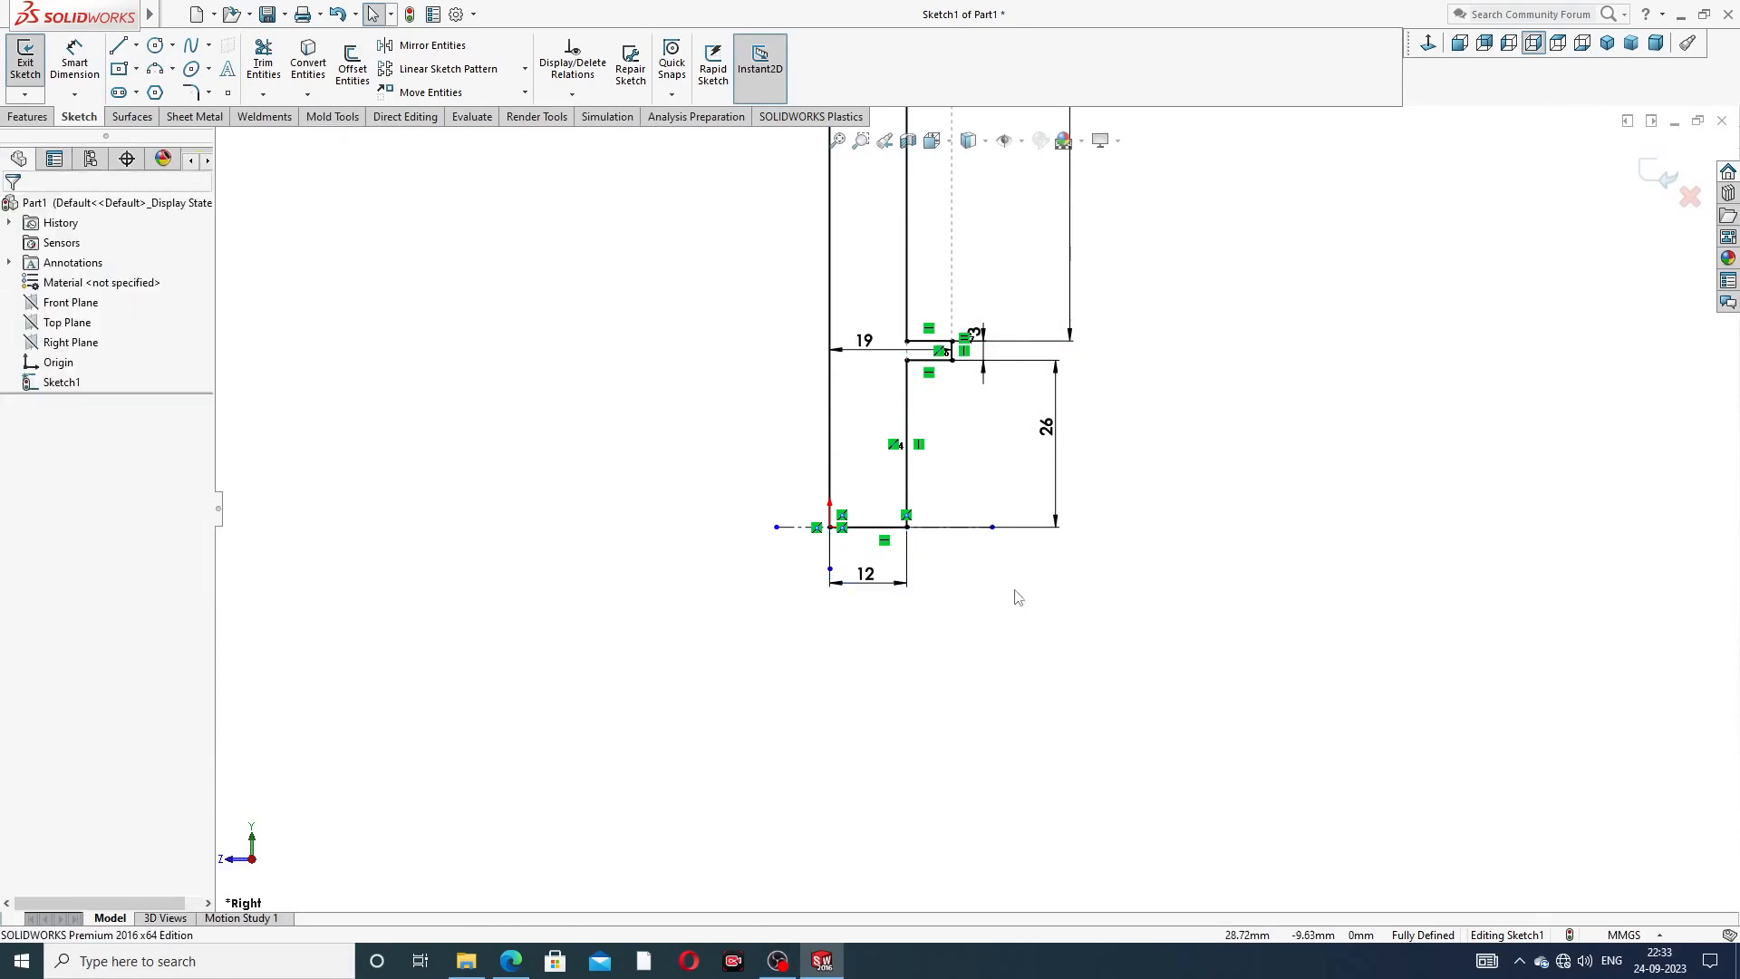
- Lengthen the horizontal centerline outward past the dimensions and the vertical centerline's lower end farther below the profile's base
{"action": "scroll", "coordinate": [1013, 594], "scroll_direction": "up", "scroll_amount": 2}
{"action": "left_click_drag", "start_coordinate": [984, 520], "coordinate": [1115, 518]}
{"action": "left_click", "coordinate": [1122, 367]}
{"action": "scroll", "coordinate": [1064, 258], "scroll_direction": "up", "scroll_amount": 2}
{"action": "scroll", "coordinate": [1064, 262], "scroll_direction": "up", "scroll_amount": 5}
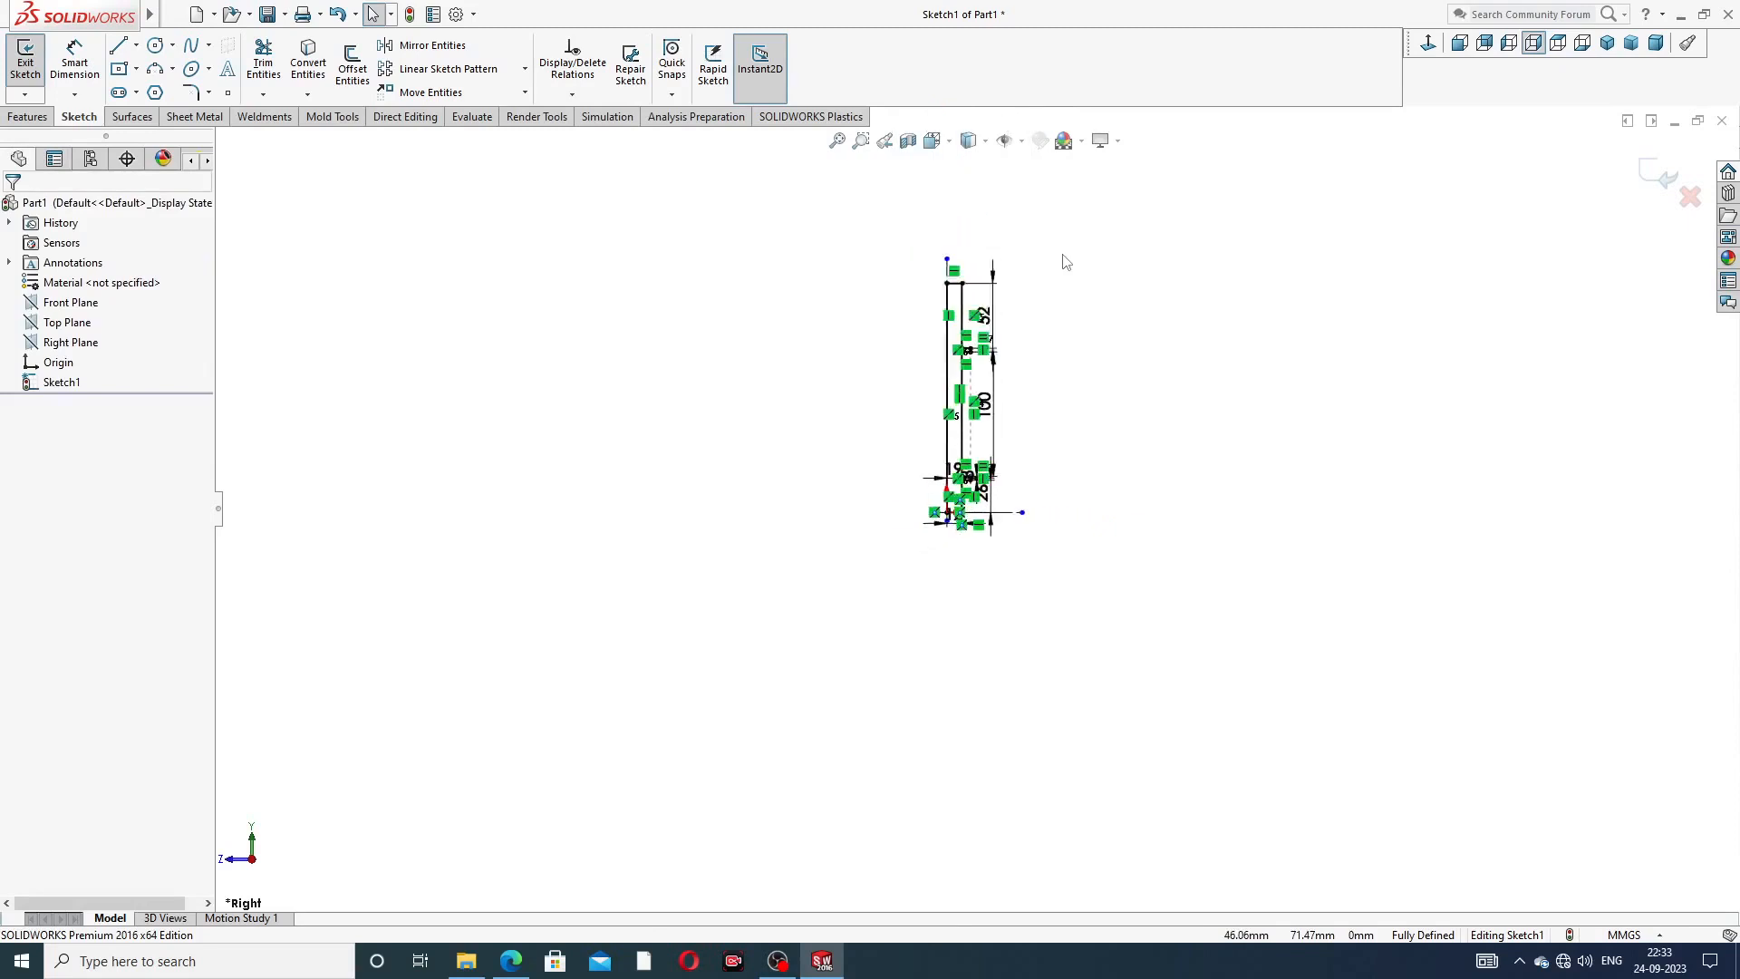
{"action": "scroll", "coordinate": [1015, 344], "scroll_direction": "down", "scroll_amount": 4}
{"action": "scroll", "coordinate": [990, 505], "scroll_direction": "down", "scroll_amount": 2}
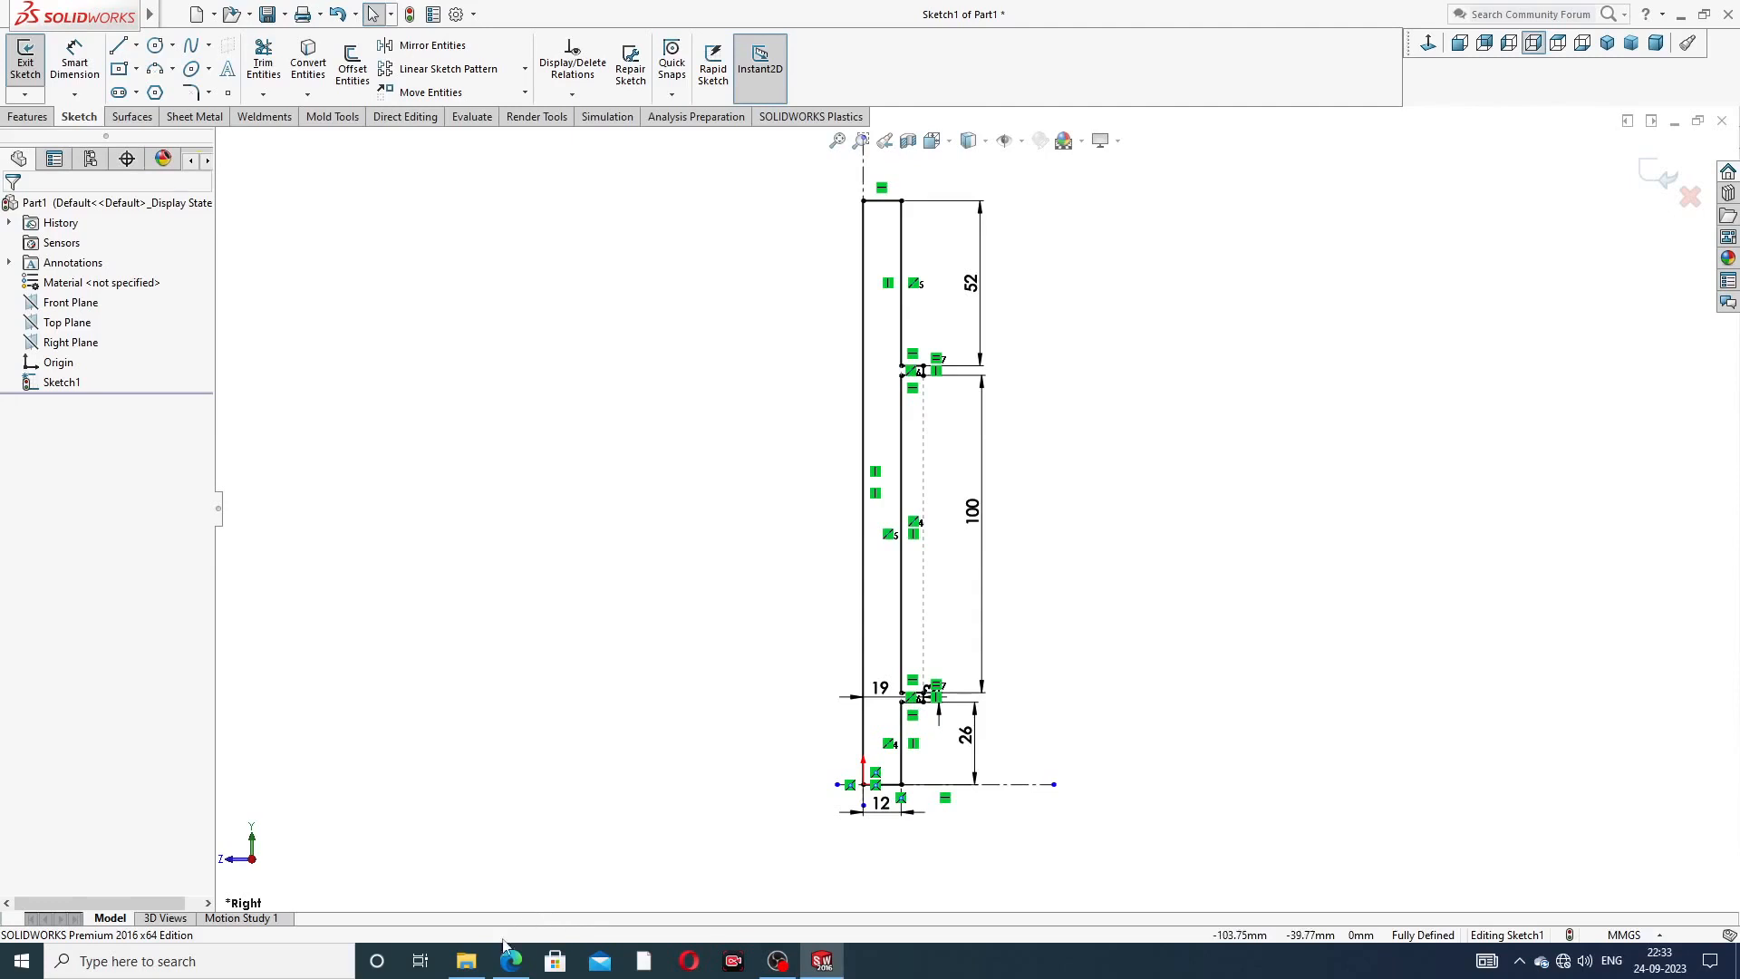
{"action": "scroll", "coordinate": [888, 823], "scroll_direction": "down", "scroll_amount": 5}
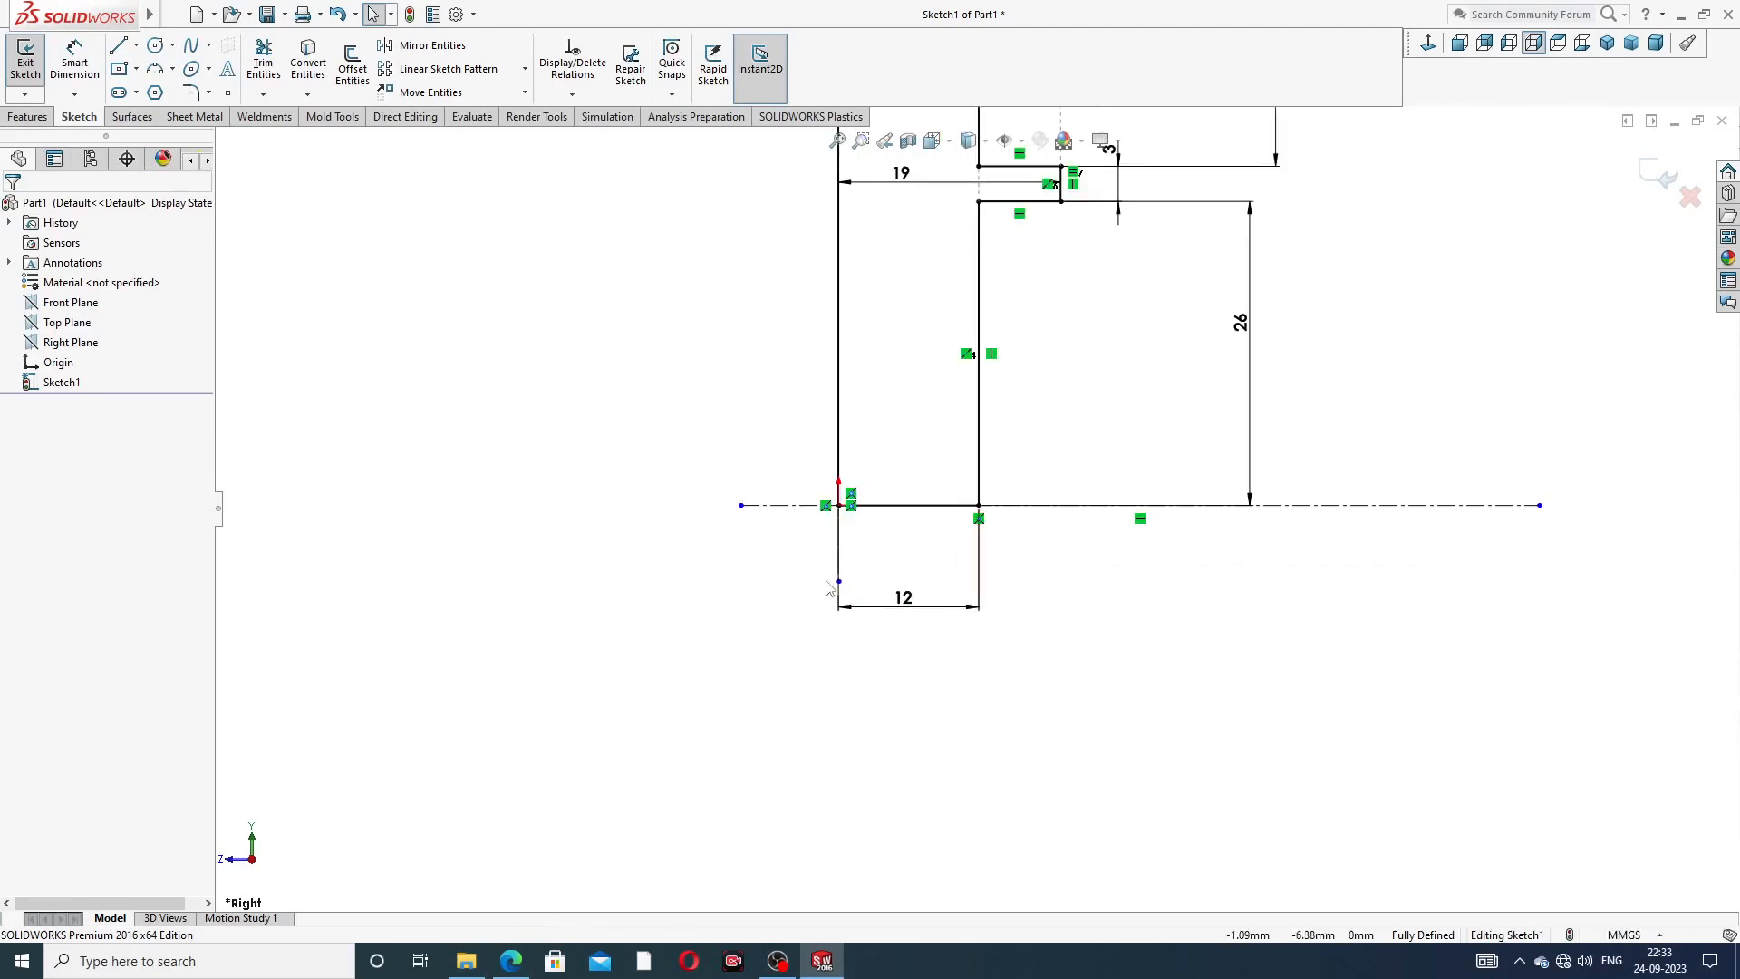
{"action": "left_click_drag", "start_coordinate": [839, 581], "coordinate": [860, 698]}
{"action": "scroll", "coordinate": [1031, 633], "scroll_direction": "up", "scroll_amount": 6}
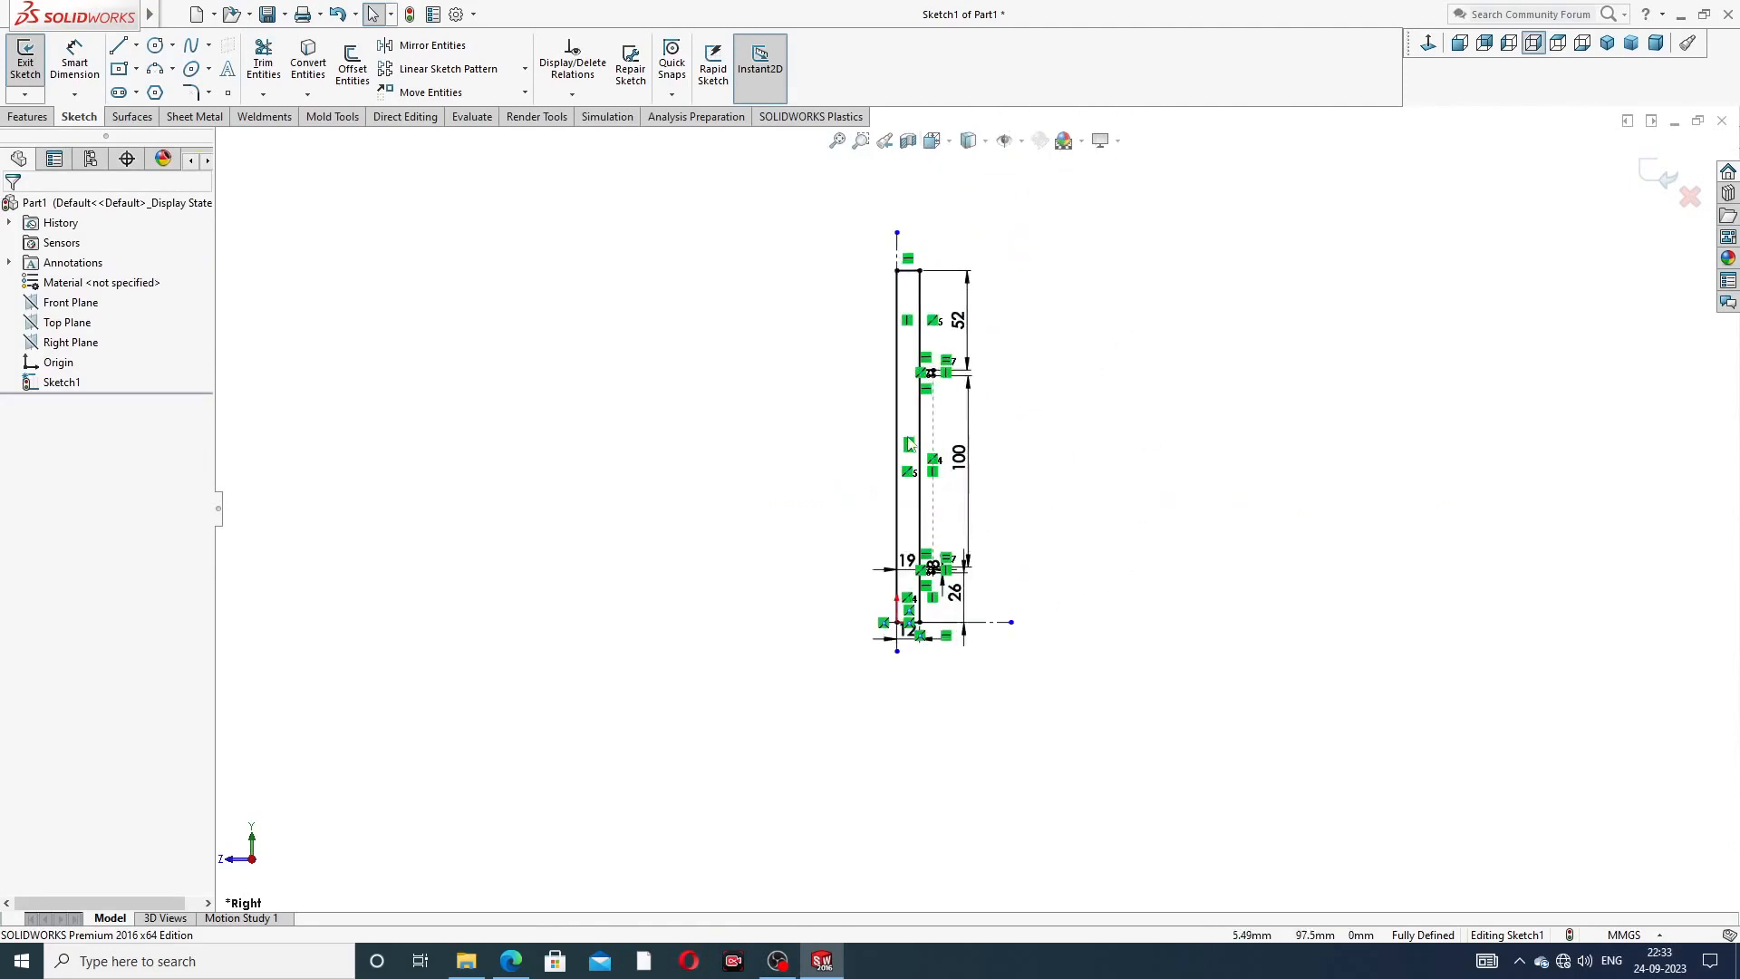
{"action": "scroll", "coordinate": [959, 378], "scroll_direction": "down", "scroll_amount": 3}
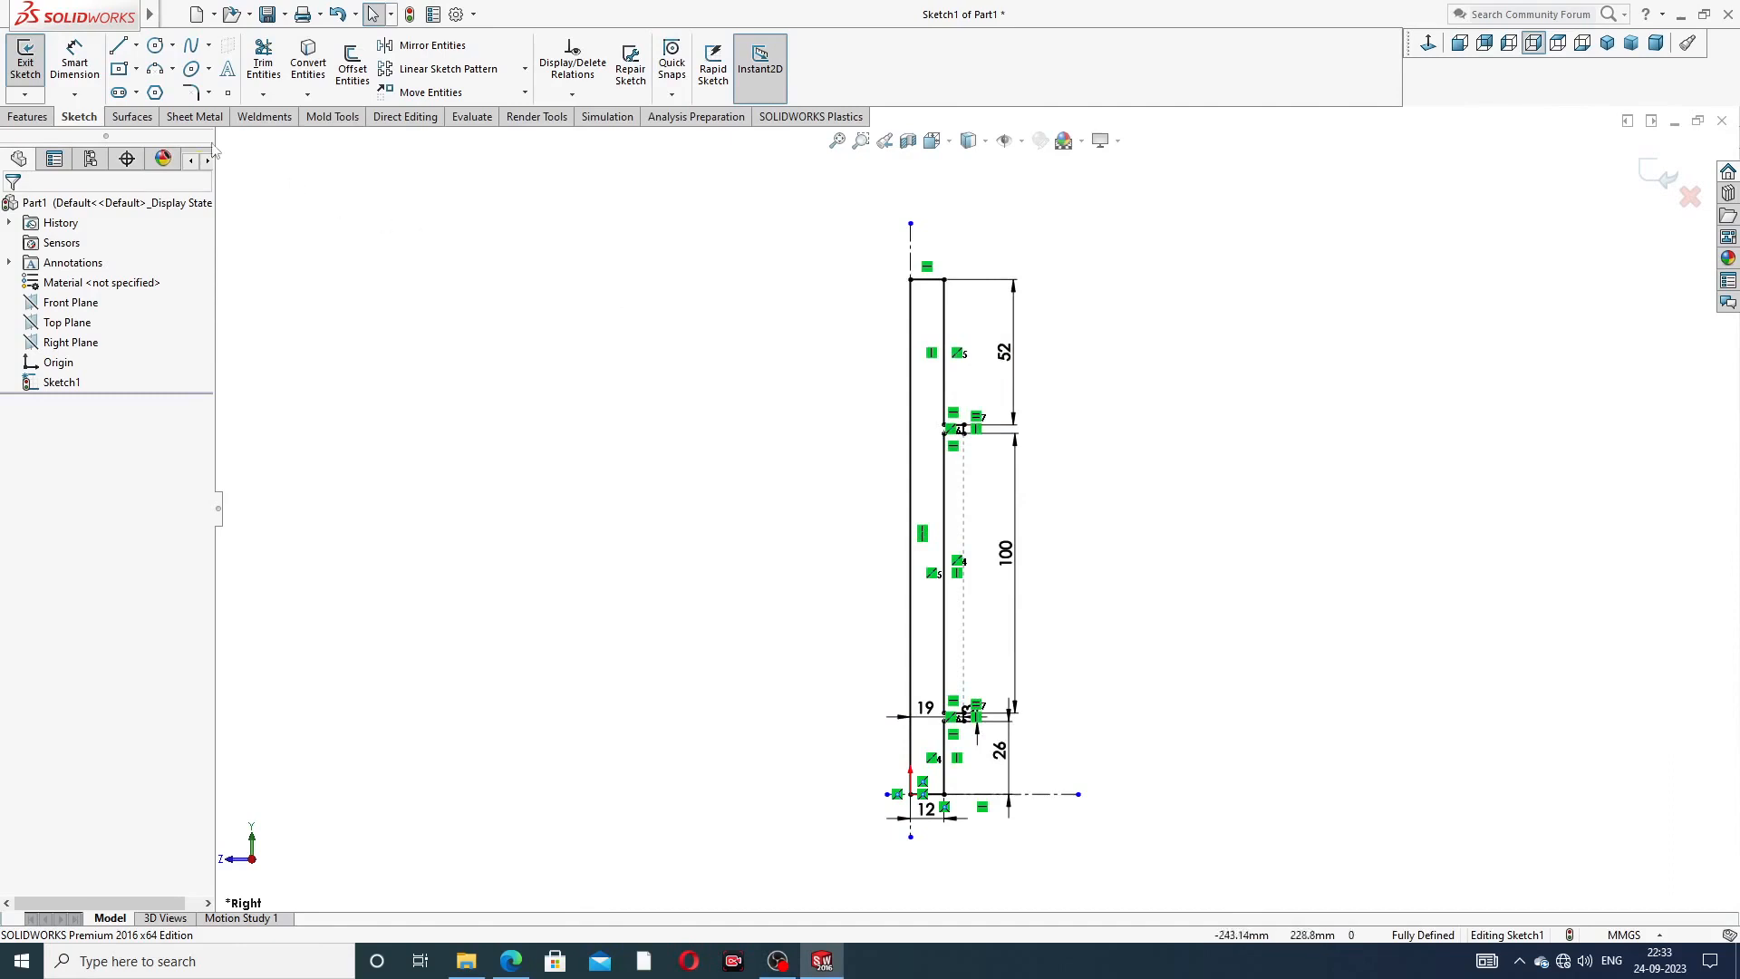
- Try to add an overall length dimension to the profile's long inner vertical edge
{"action": "left_click", "coordinate": [75, 56]}
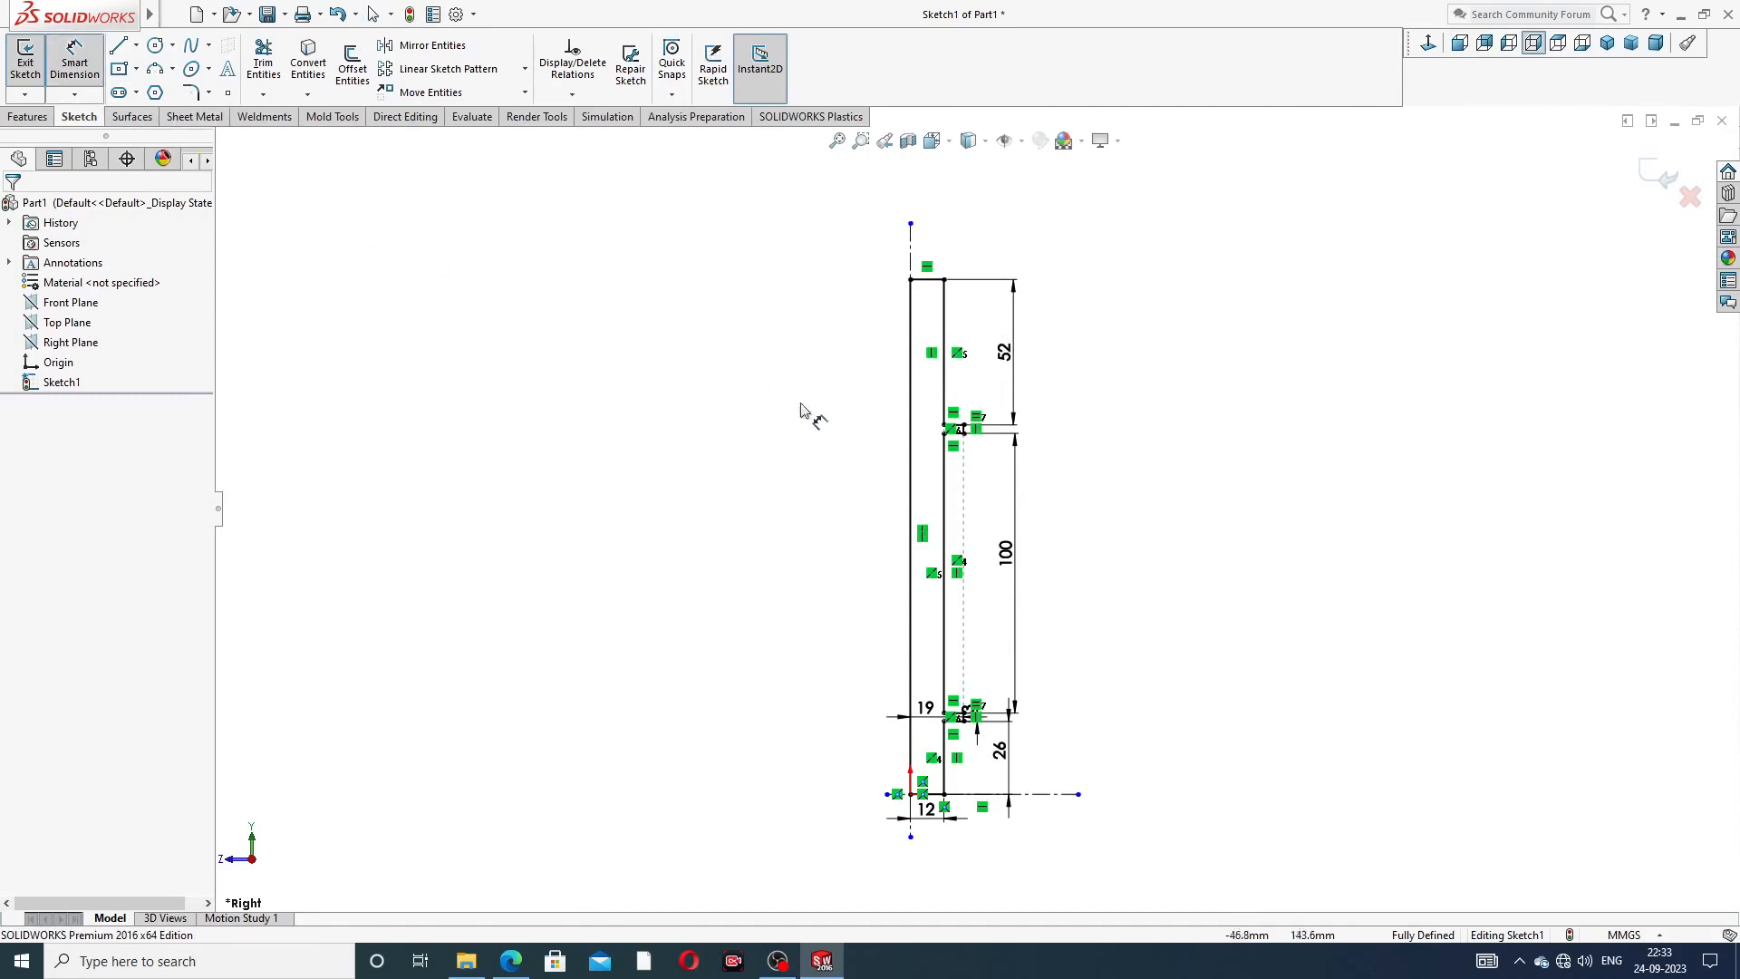
{"action": "left_click", "coordinate": [910, 444]}
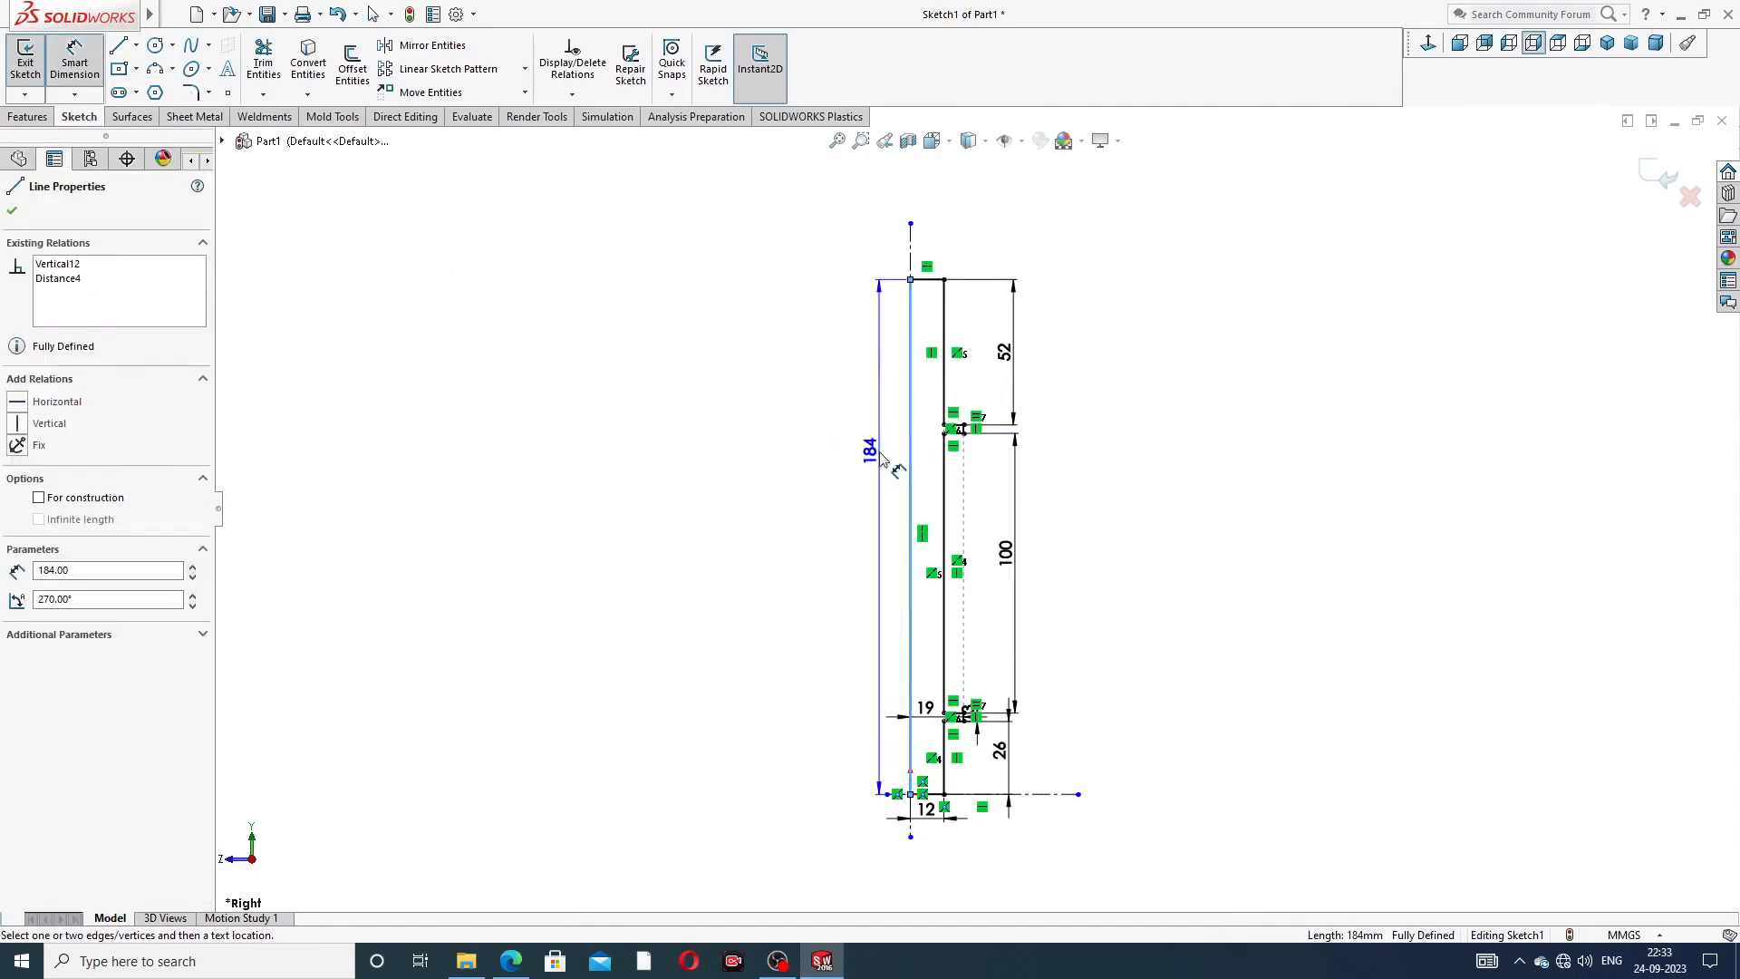
{"action": "left_click", "coordinate": [881, 459]}
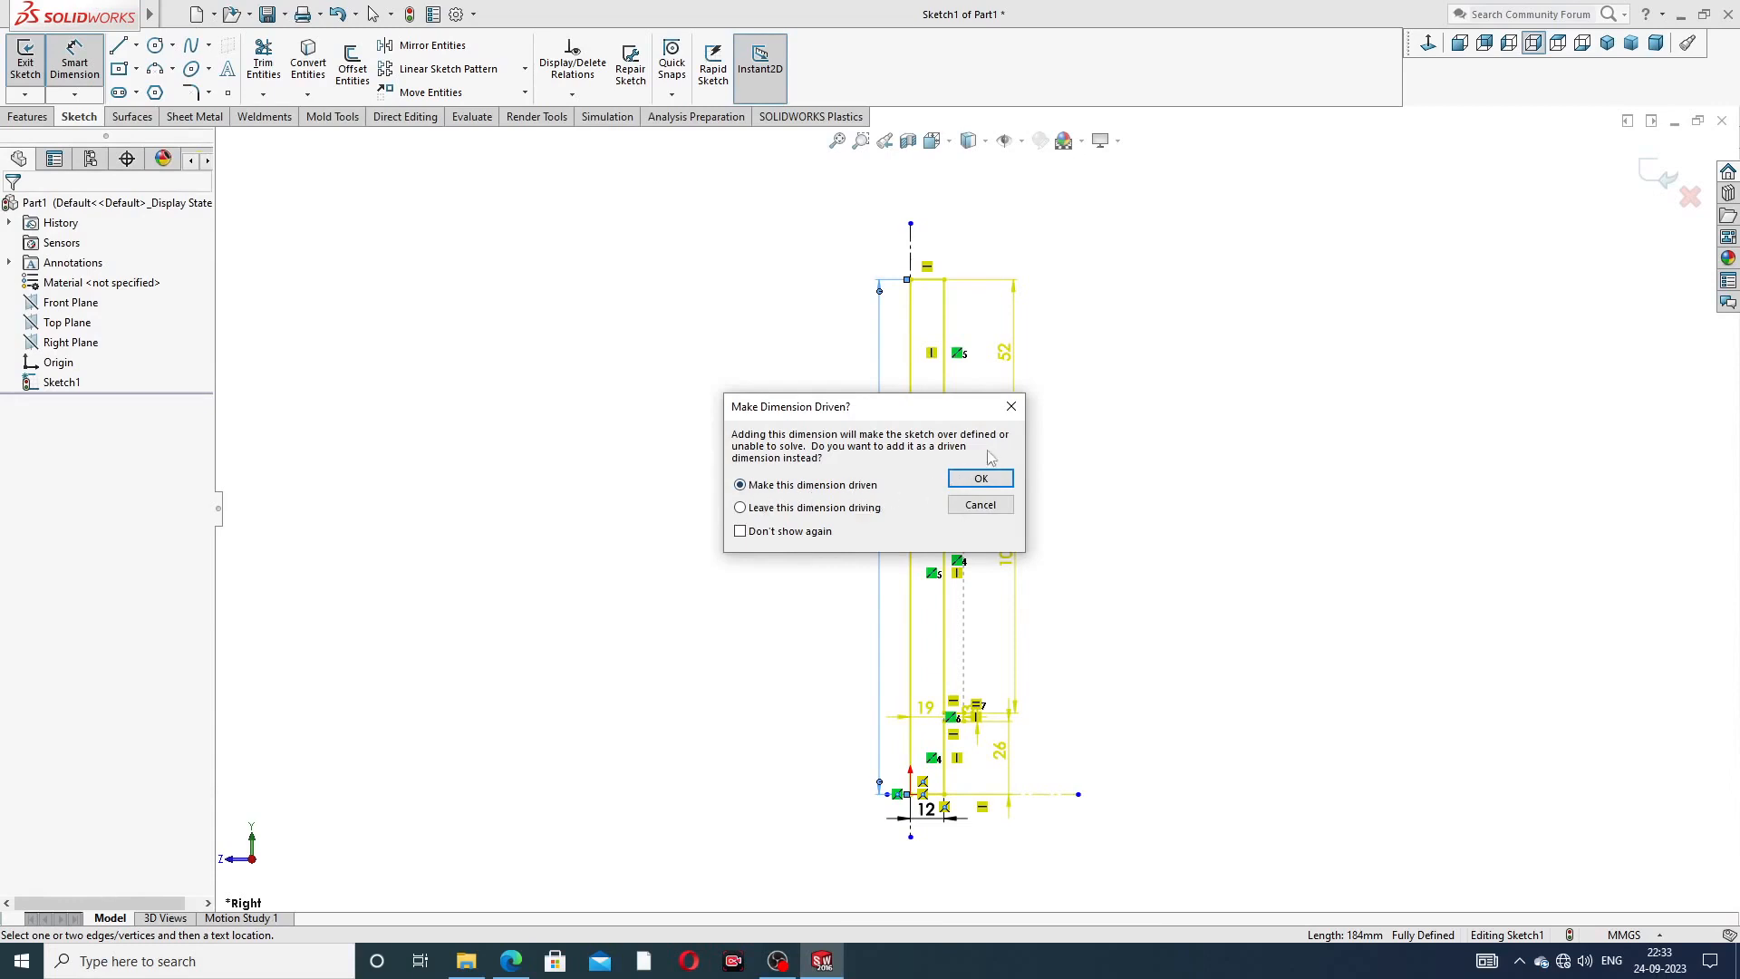
{"action": "left_click", "coordinate": [1011, 409]}
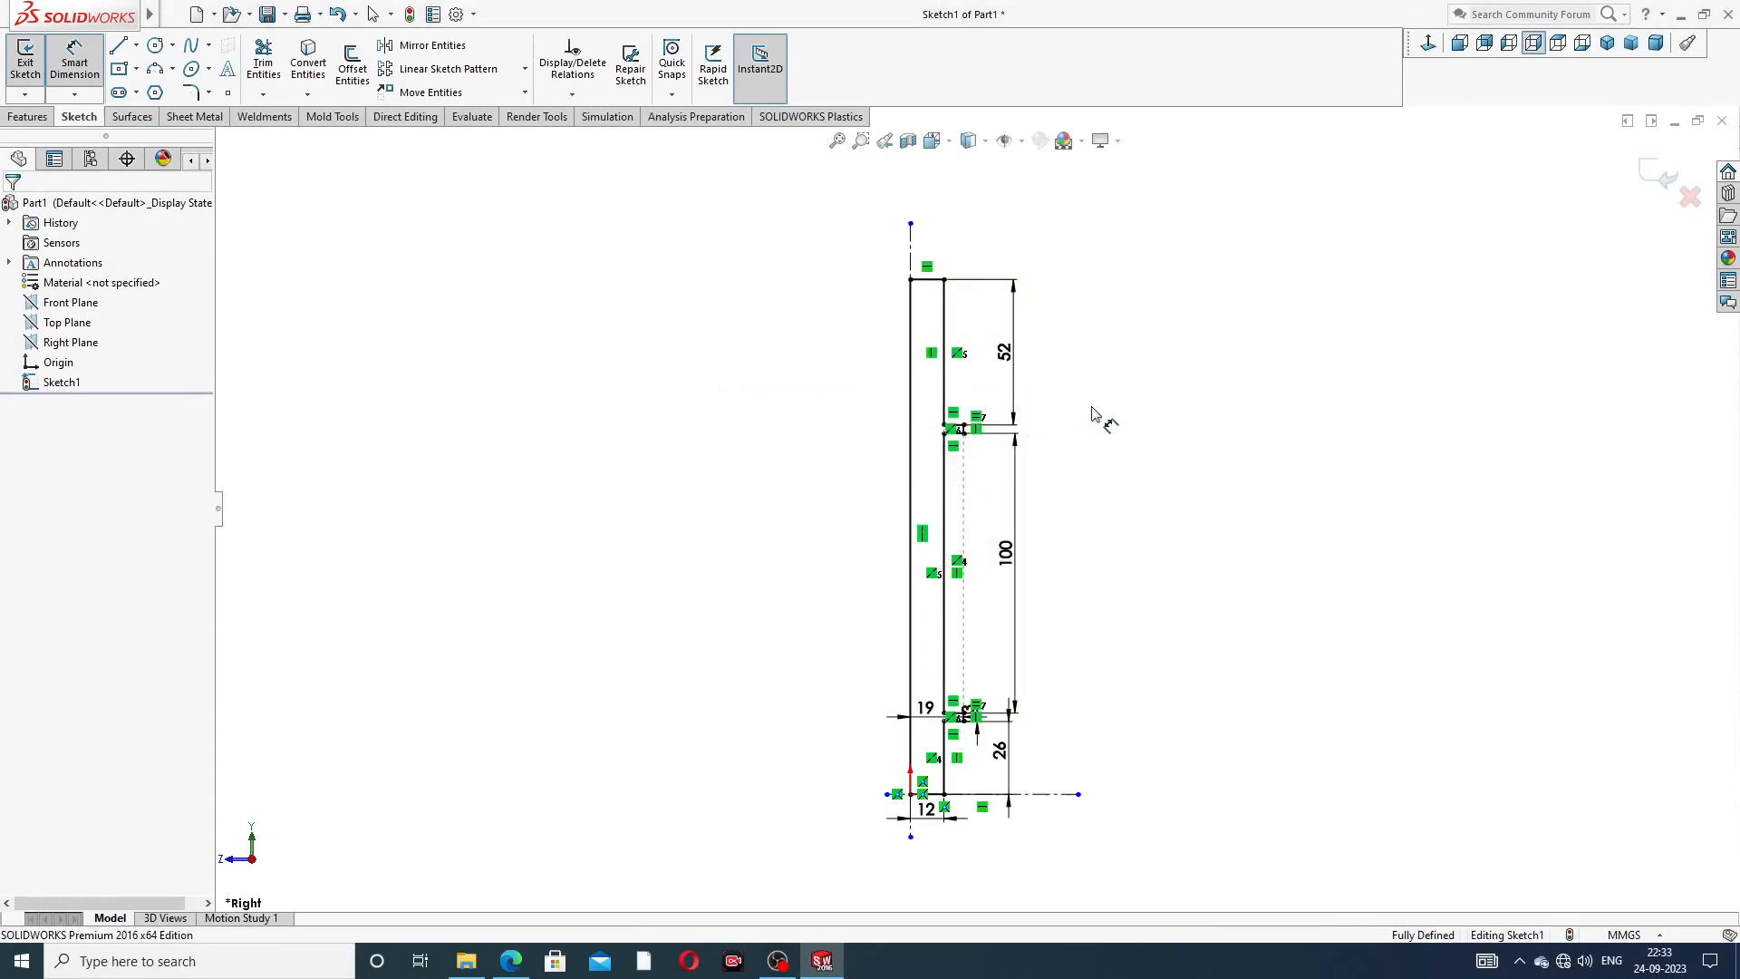
{"action": "right_click", "coordinate": [1127, 343]}
{"action": "left_click", "coordinate": [1181, 278]}
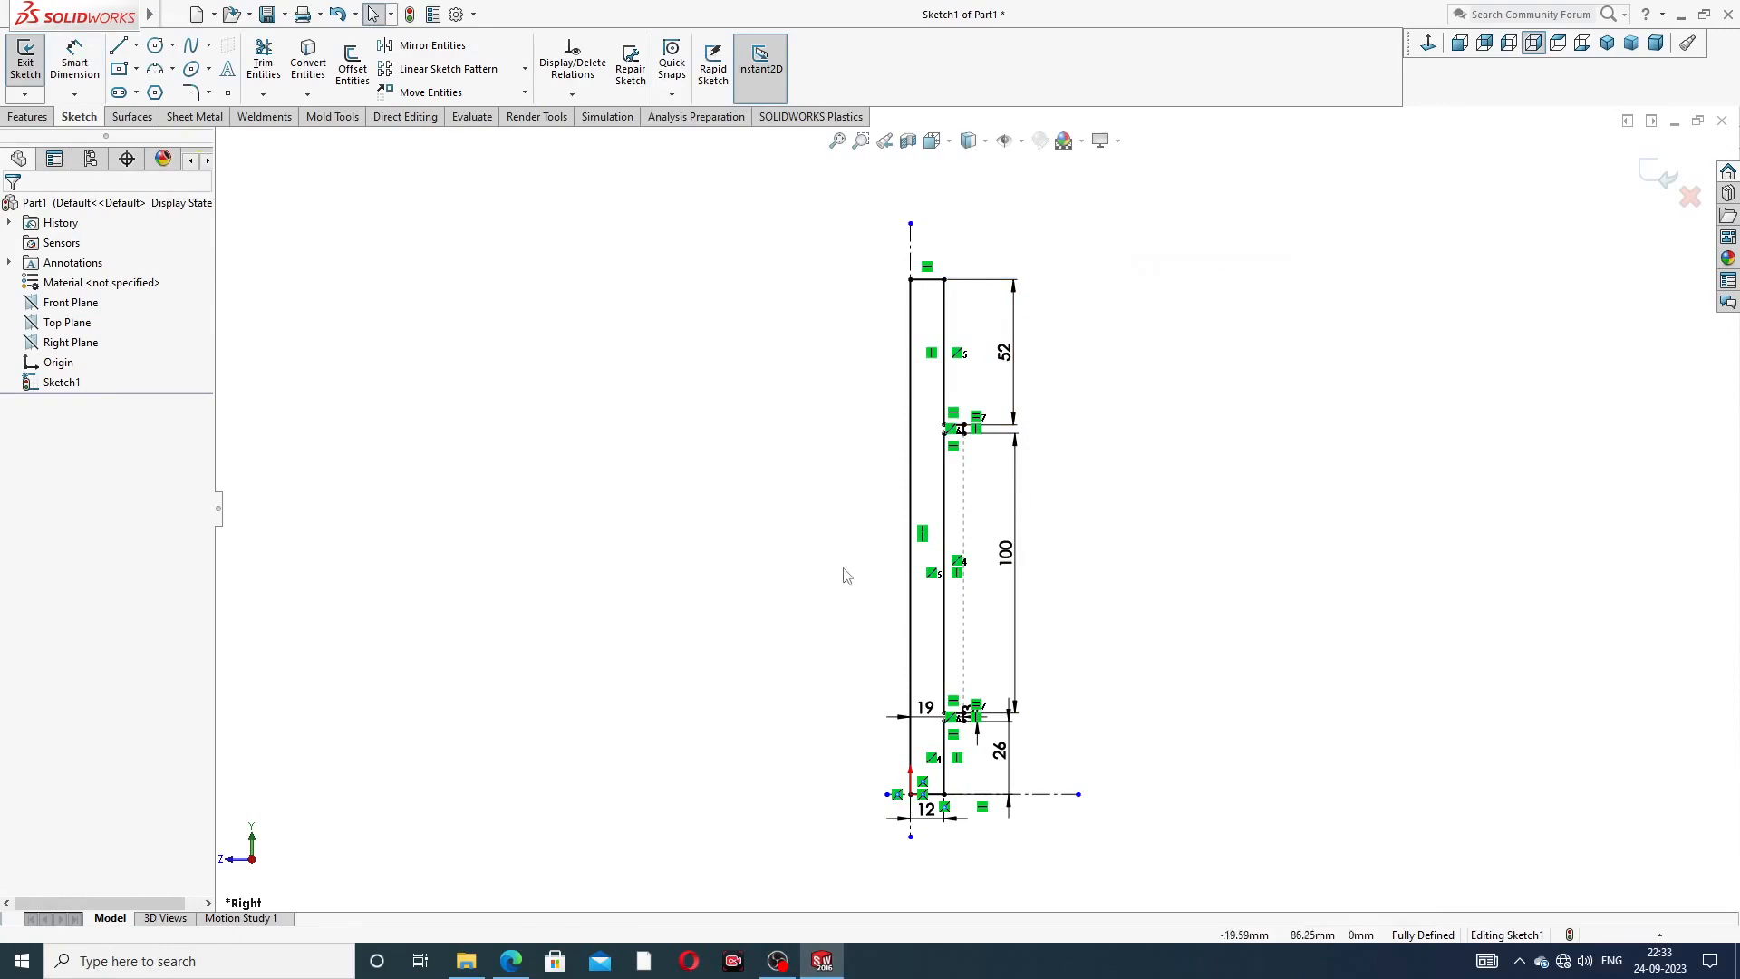
- Switch to the browser to check the PART-07 stud design drawing, return to SOLIDWORKS and inspect the sketch's profile and collar dimensions
{"action": "left_click", "coordinate": [512, 962]}
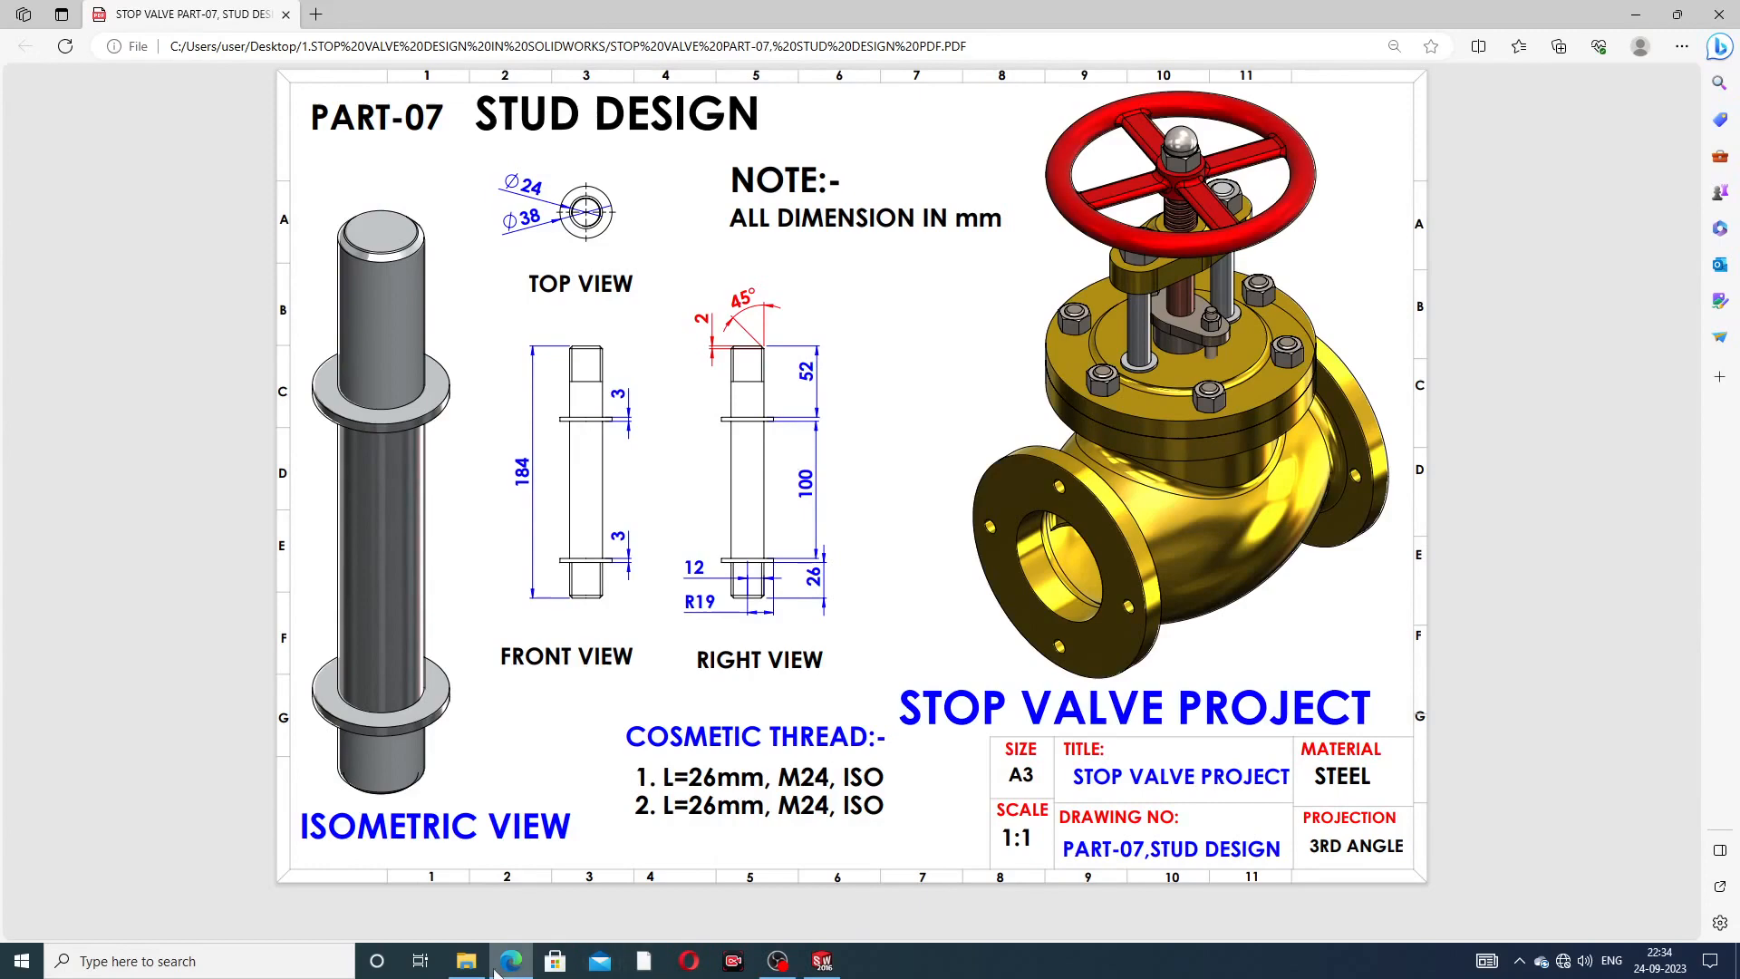
{"action": "left_click", "coordinate": [822, 960]}
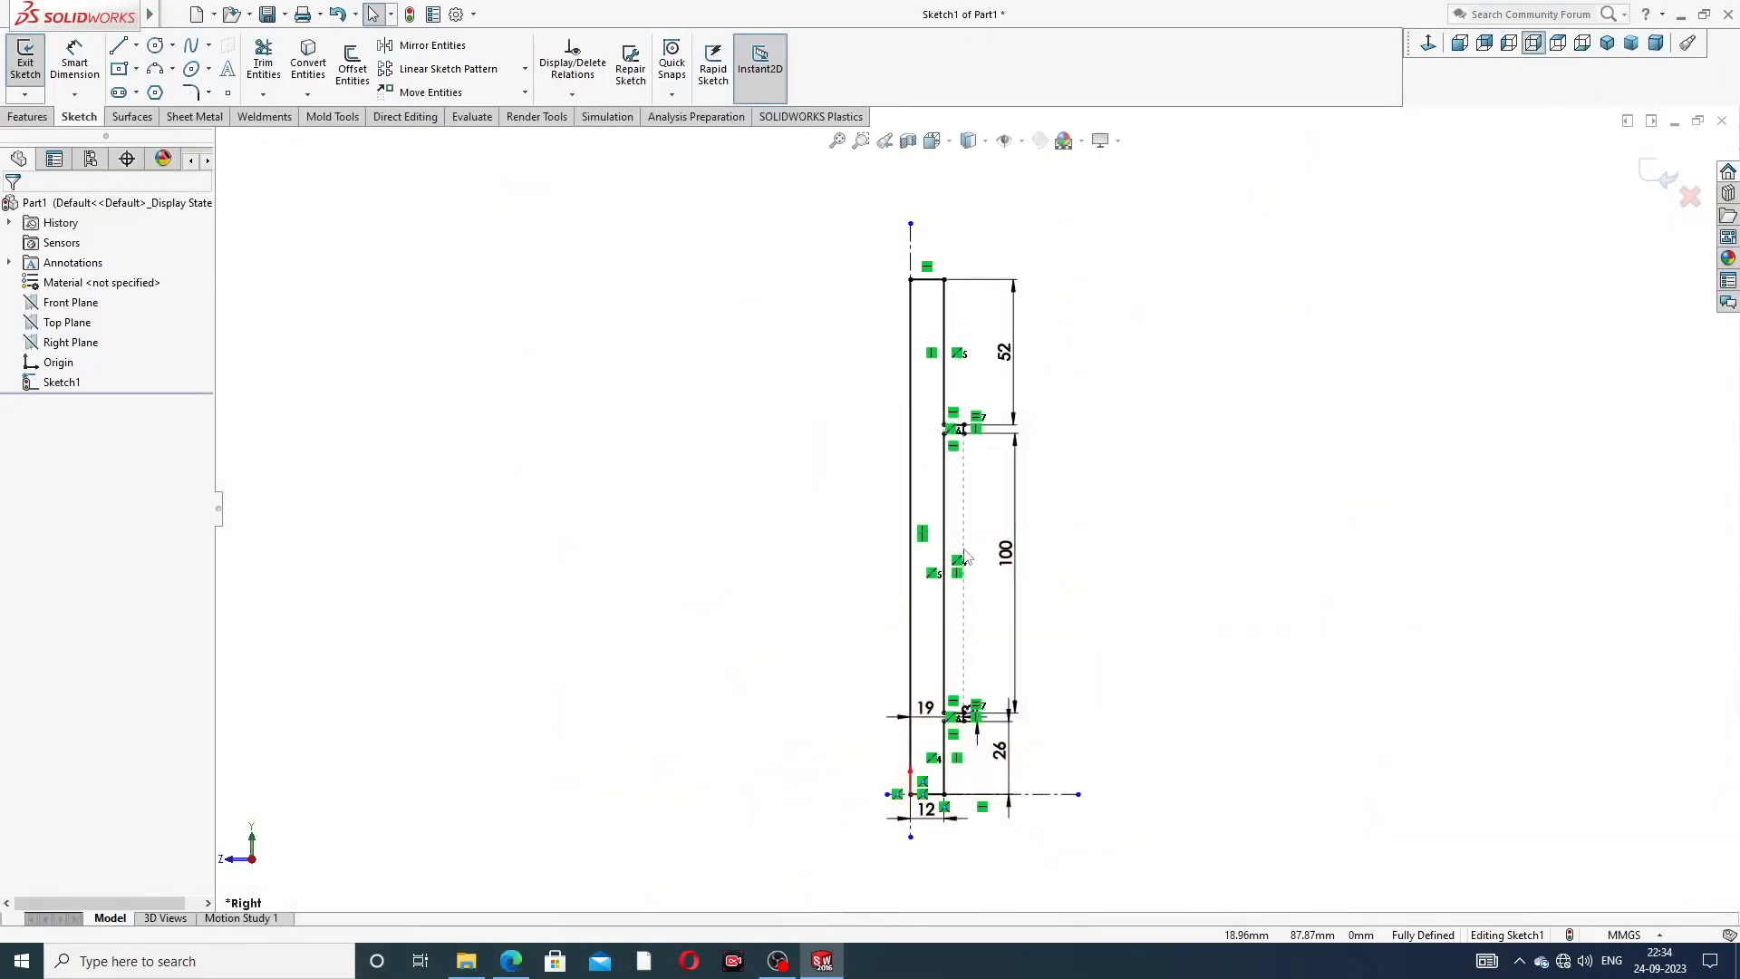
{"action": "scroll", "coordinate": [962, 544], "scroll_direction": "down", "scroll_amount": 2}
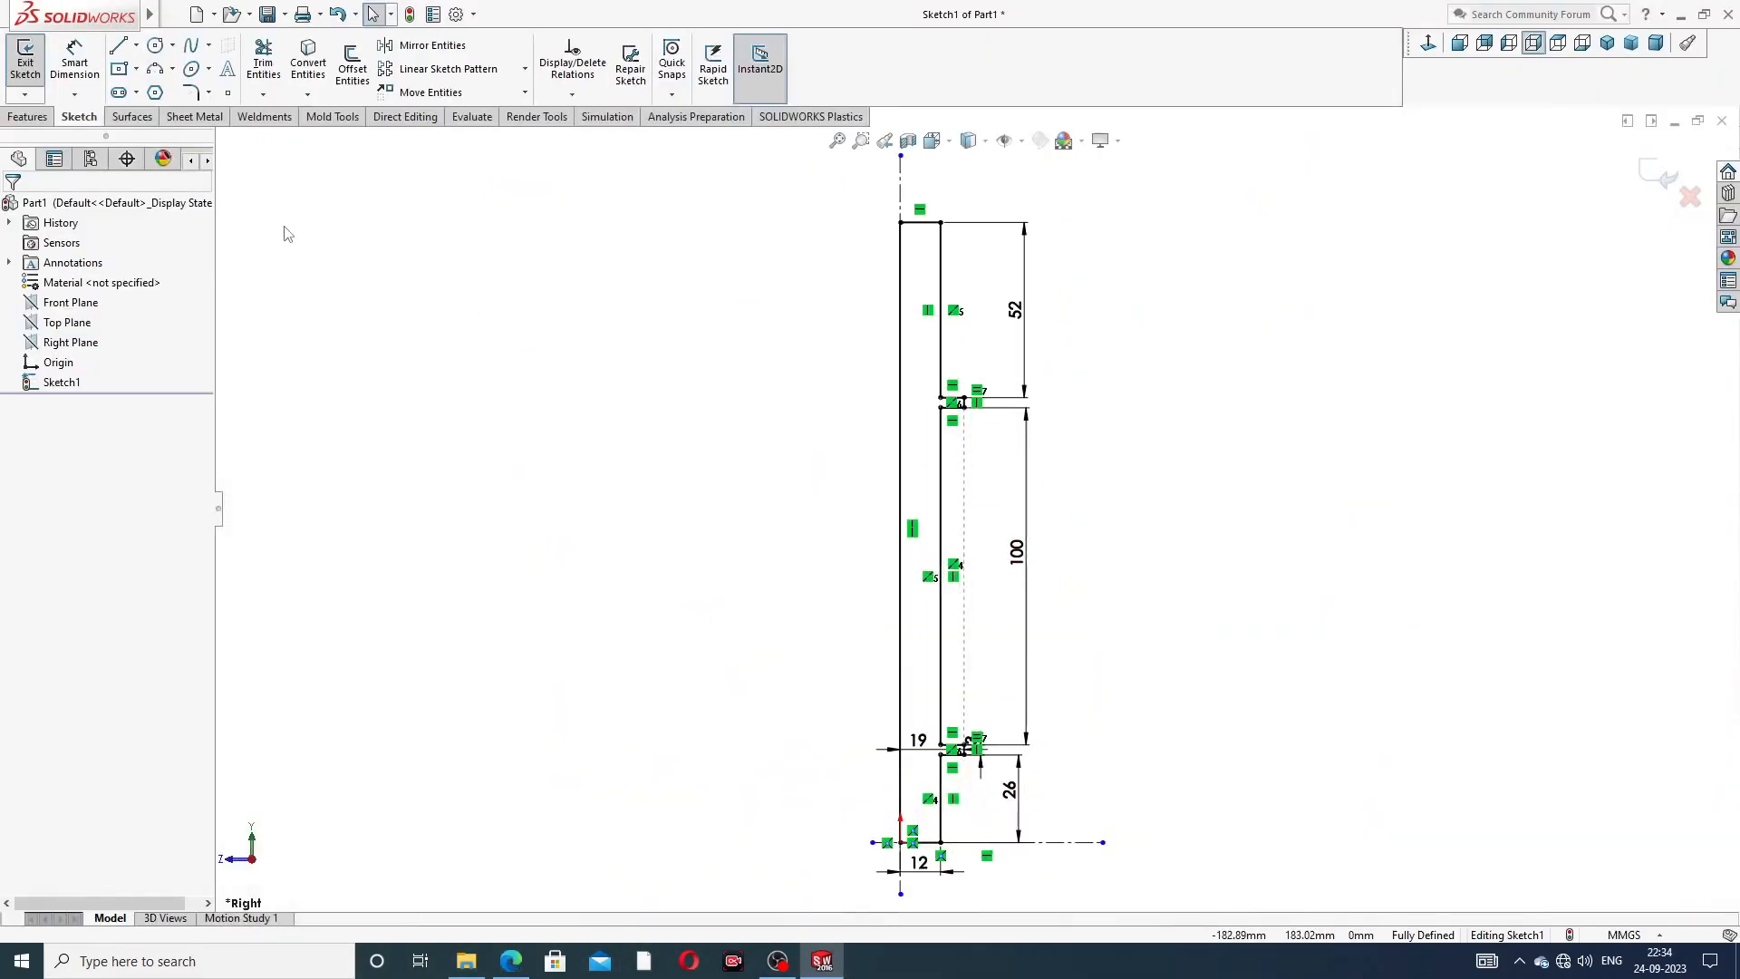
{"action": "scroll", "coordinate": [973, 708], "scroll_direction": "down", "scroll_amount": 1}
{"action": "scroll", "coordinate": [975, 708], "scroll_direction": "down", "scroll_amount": 4}
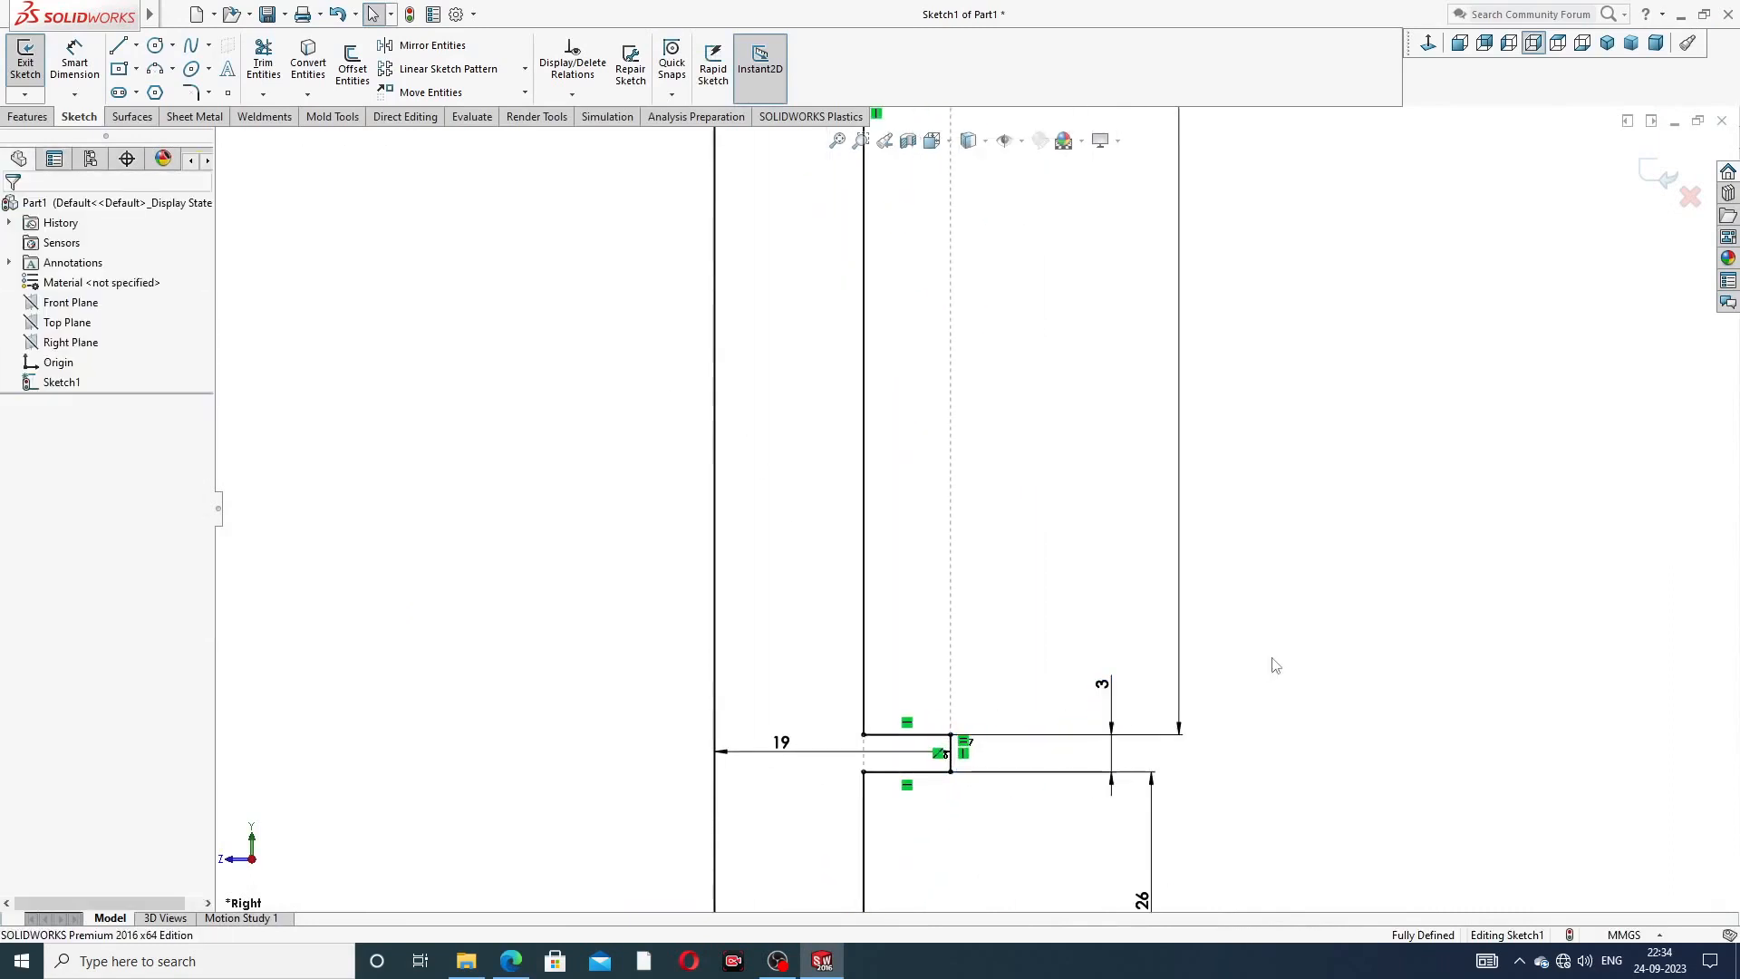
{"action": "scroll", "coordinate": [1037, 403], "scroll_direction": "up", "scroll_amount": 4}
{"action": "scroll", "coordinate": [1046, 426], "scroll_direction": "up", "scroll_amount": 1}
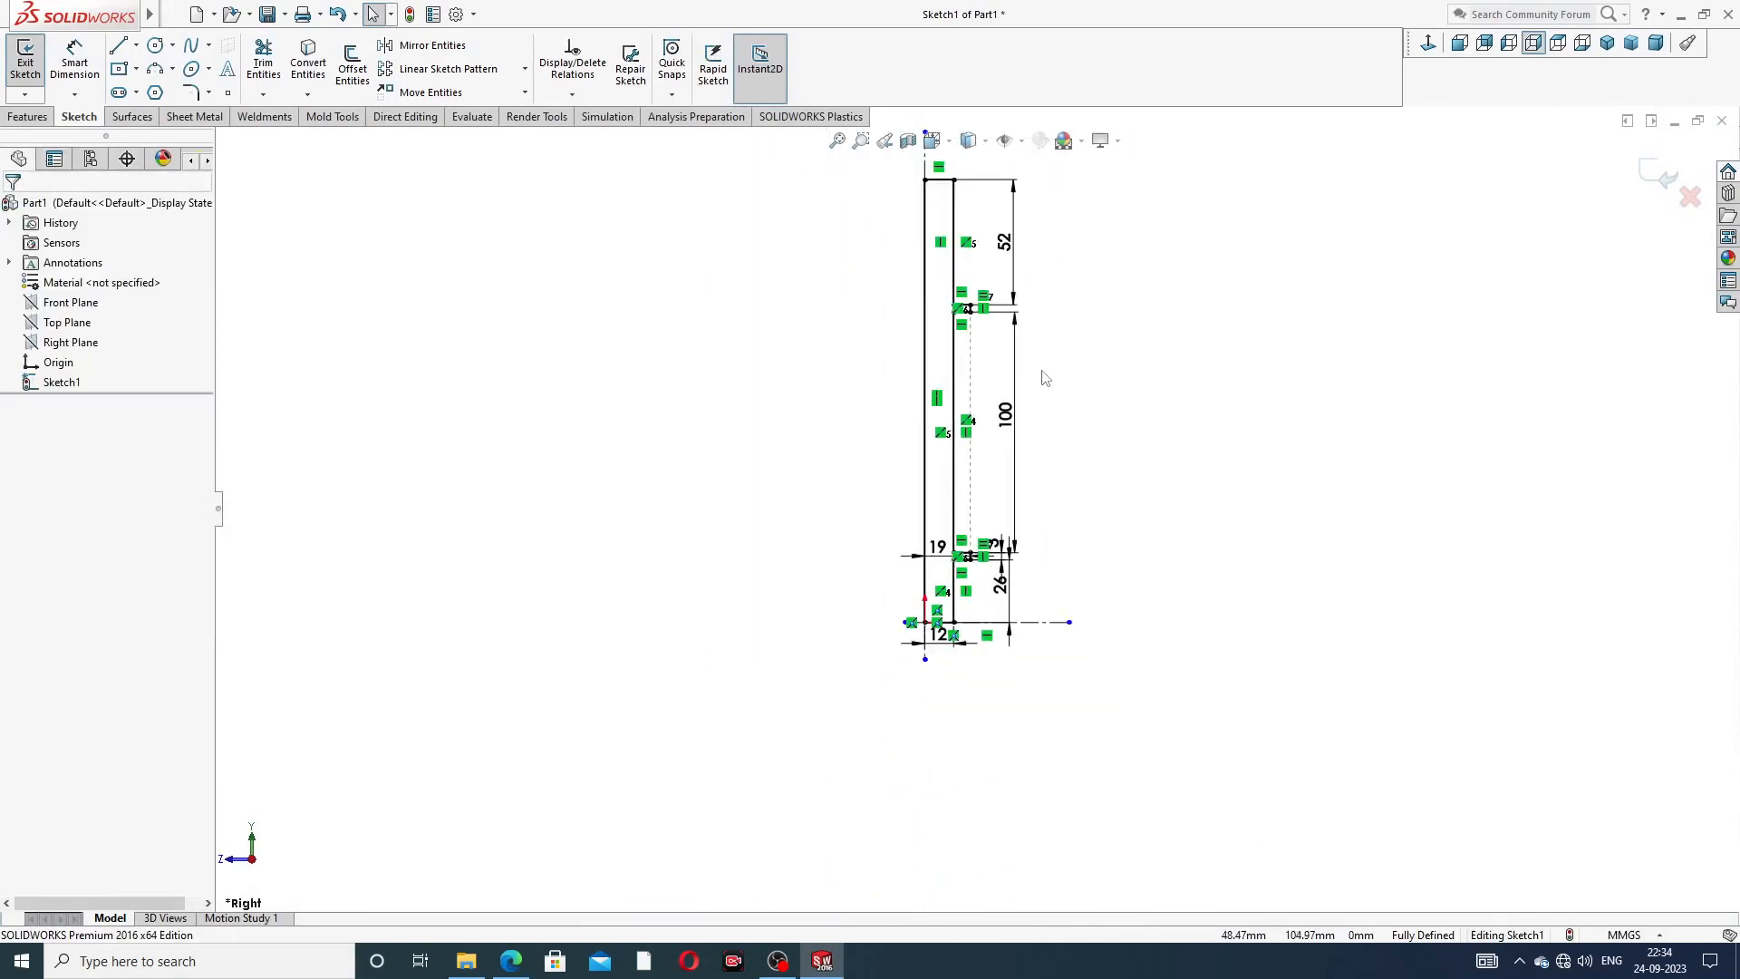
{"action": "scroll", "coordinate": [1042, 375], "scroll_direction": "down", "scroll_amount": 1}
{"action": "scroll", "coordinate": [1039, 369], "scroll_direction": "up", "scroll_amount": 2}
{"action": "scroll", "coordinate": [1041, 367], "scroll_direction": "down", "scroll_amount": 2}
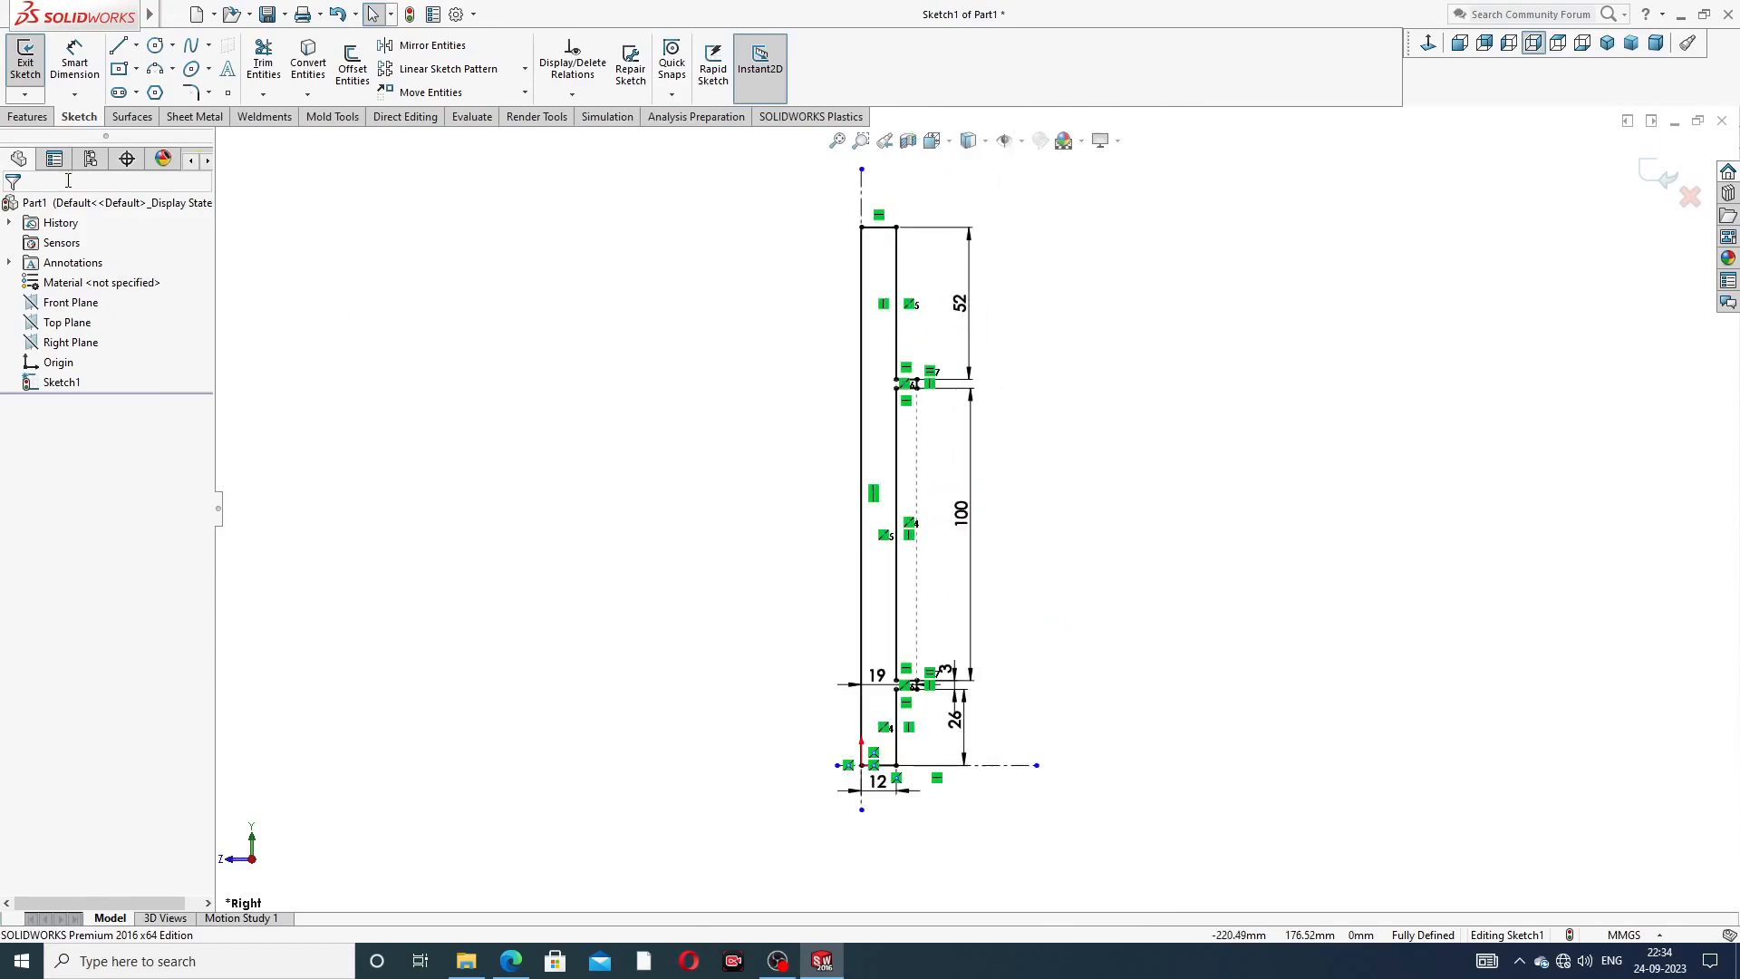
- Revolve the sketch profile 360 degrees about its long inner vertical edge into a solid stud
{"action": "left_click", "coordinate": [36, 117]}
{"action": "left_click", "coordinate": [82, 88]}
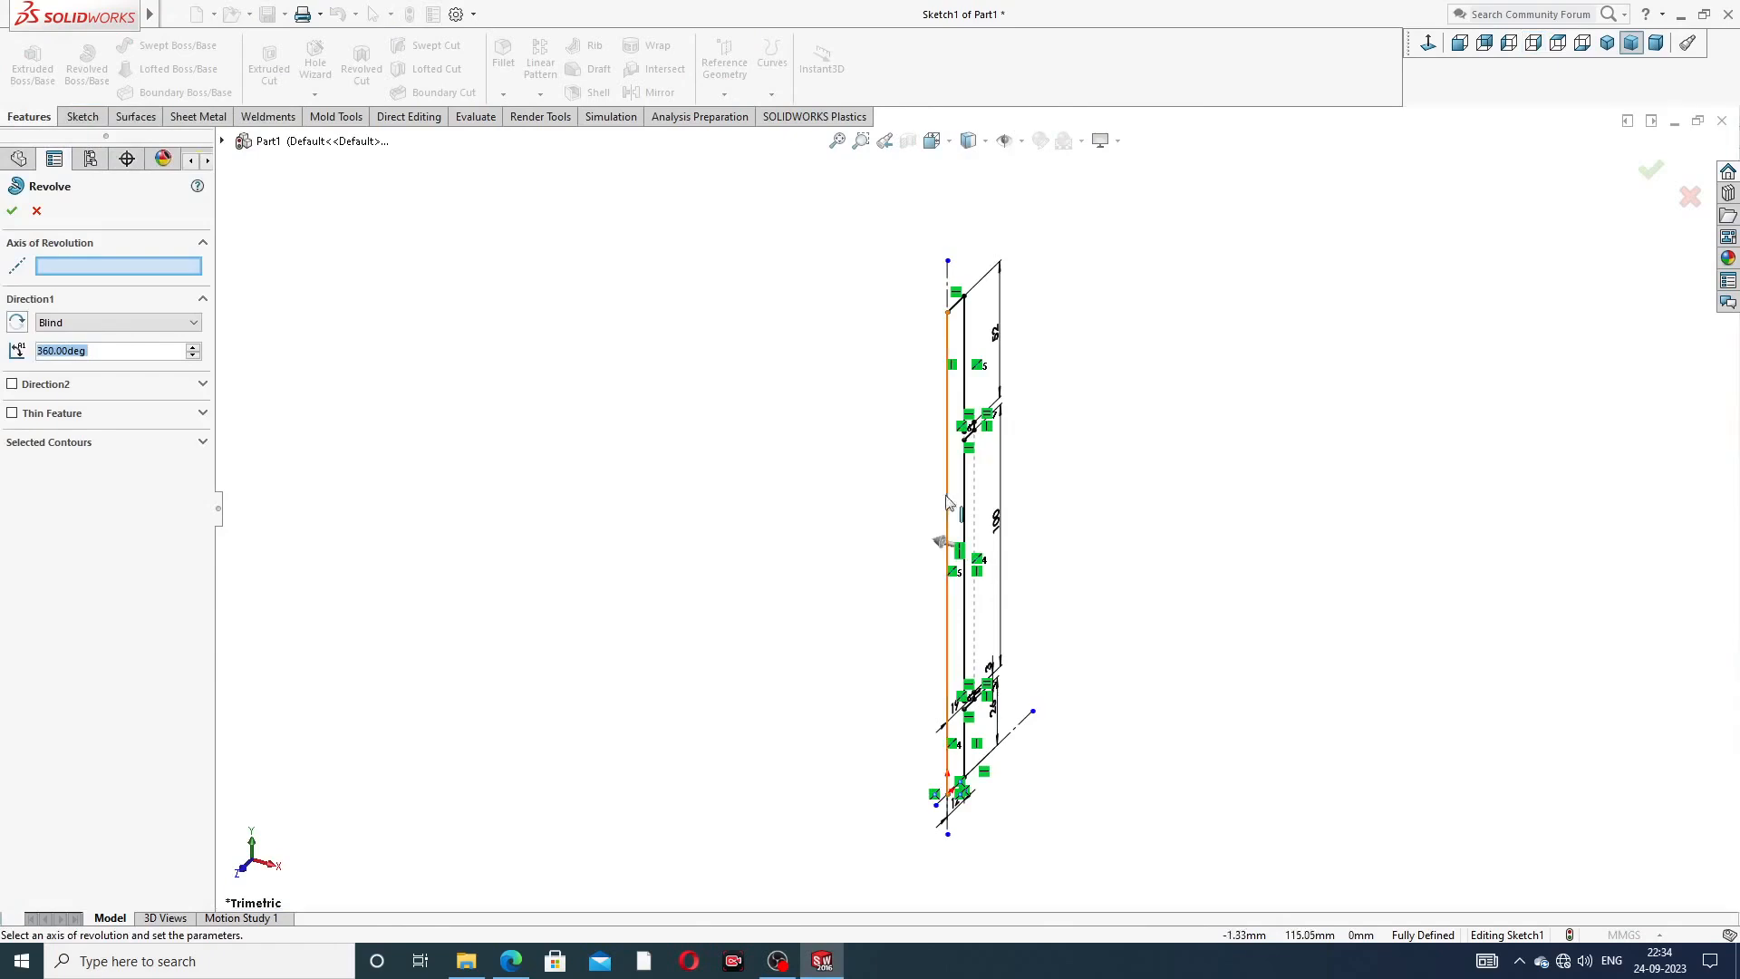
{"action": "left_click", "coordinate": [947, 502]}
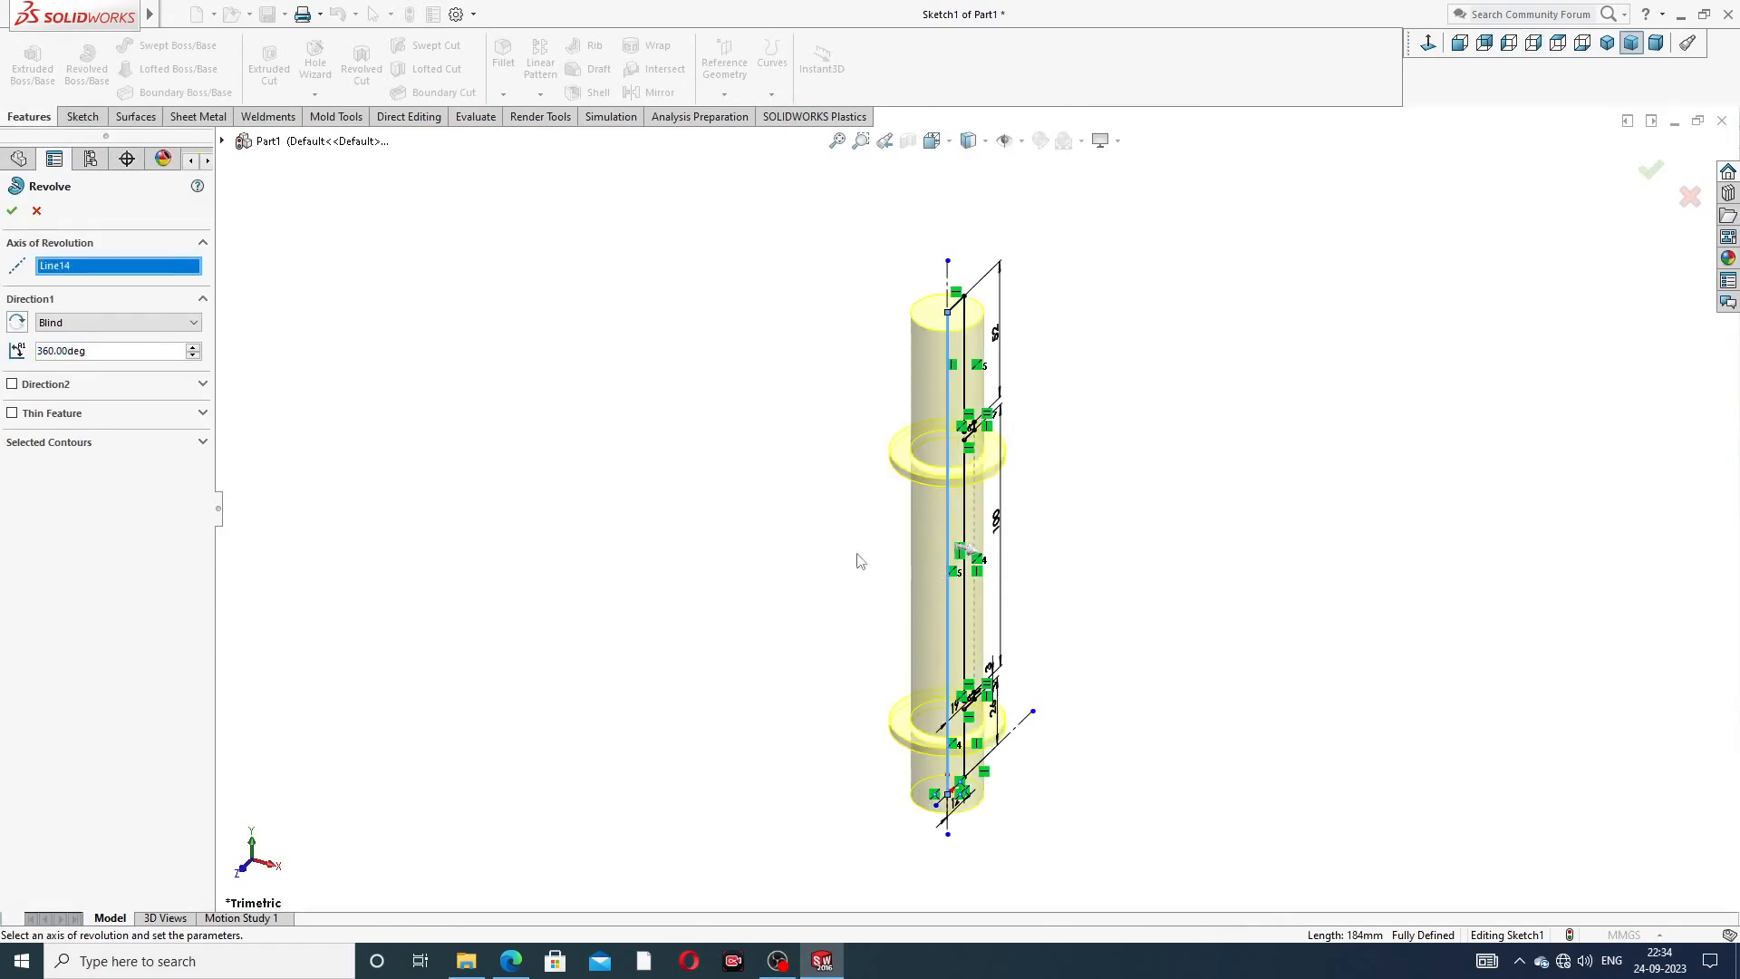
{"action": "left_click", "coordinate": [12, 212]}
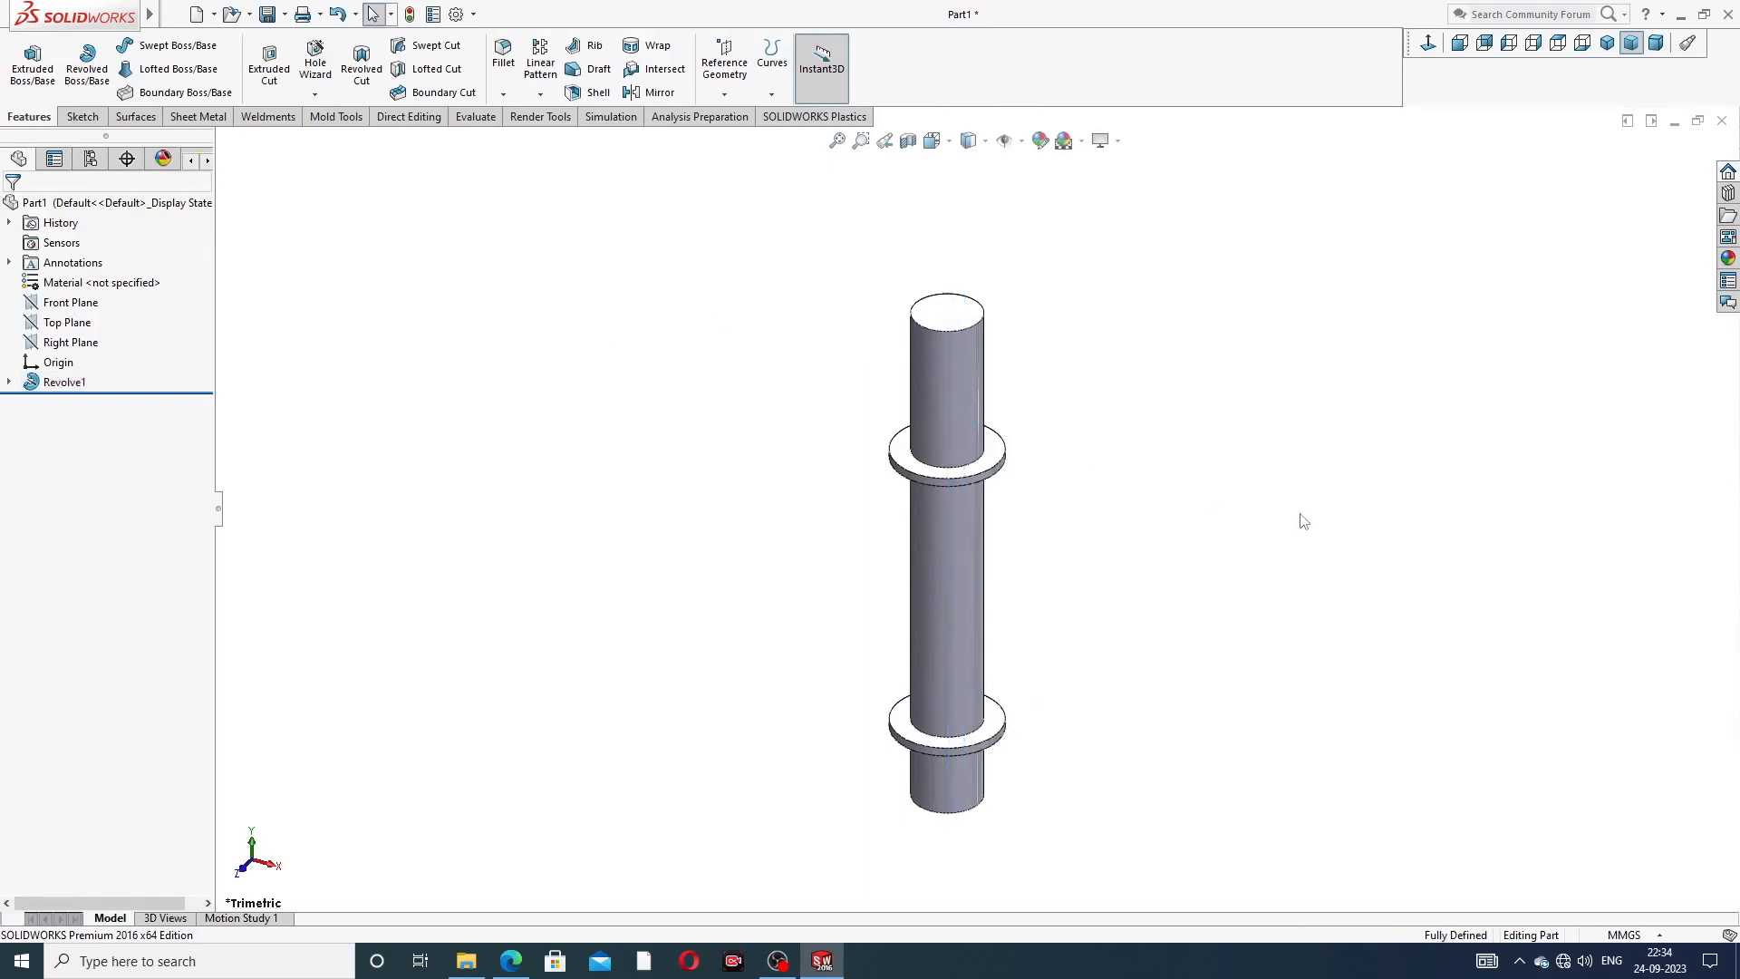
{"action": "middle_click_drag", "start_coordinate": [1103, 576], "coordinate": [1103, 517]}
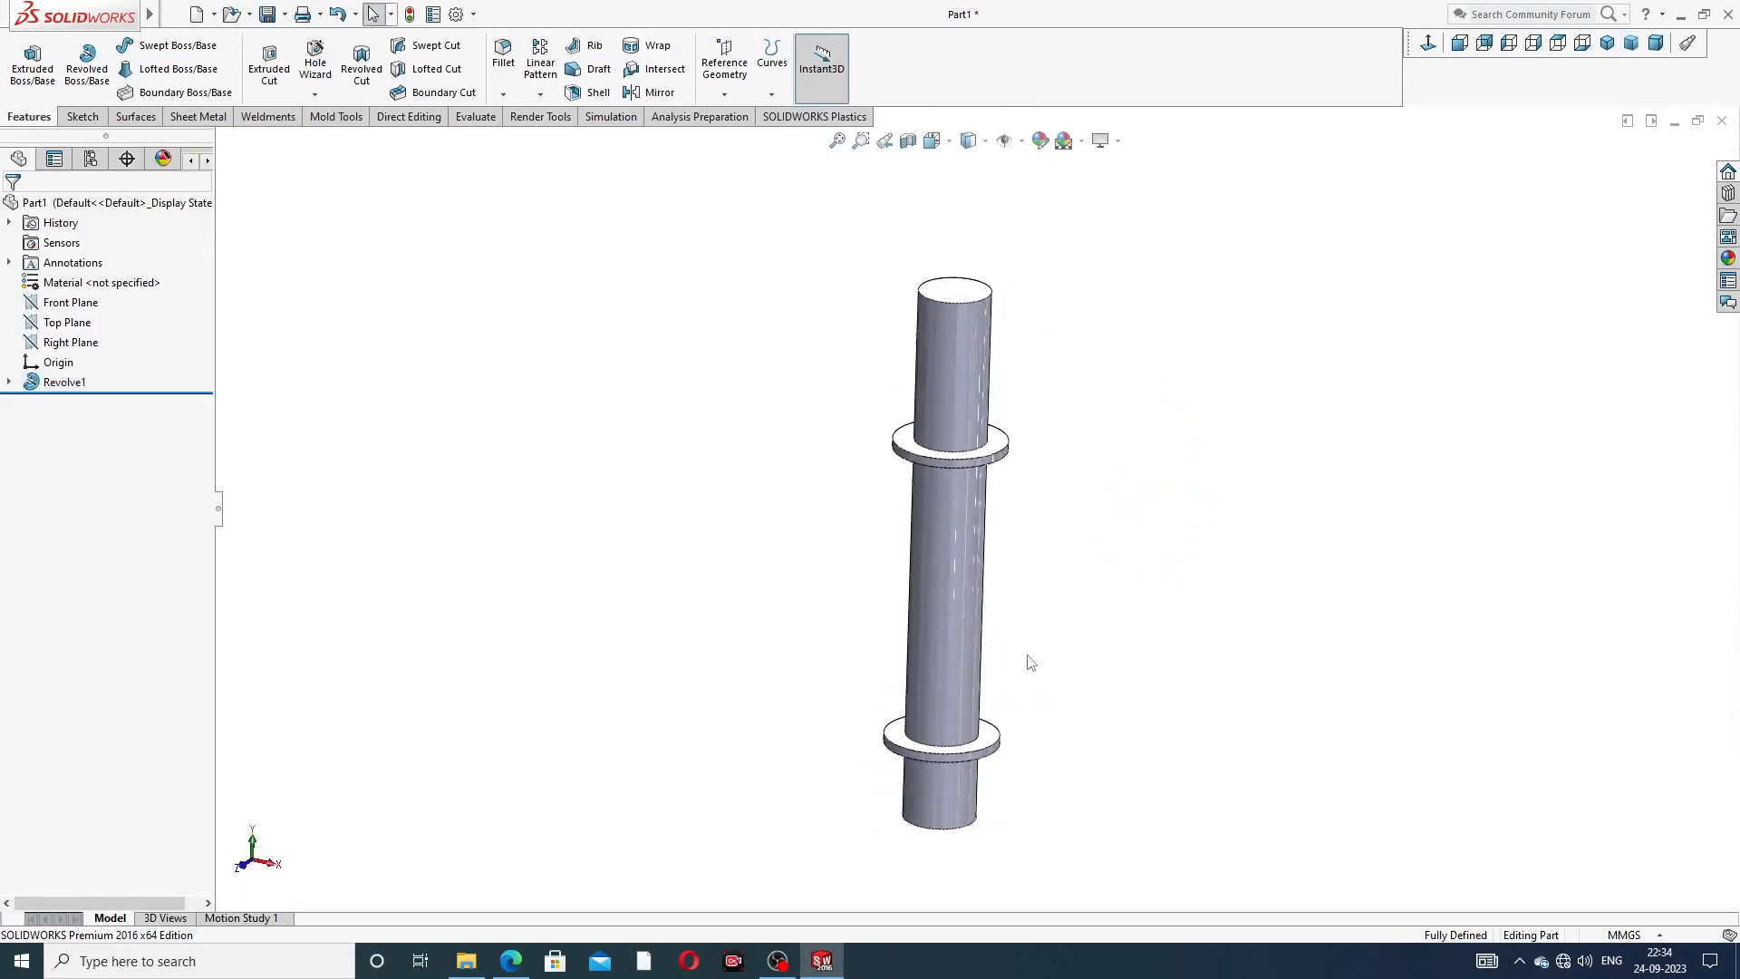
{"action": "scroll", "coordinate": [1033, 542], "scroll_direction": "up", "scroll_amount": 3}
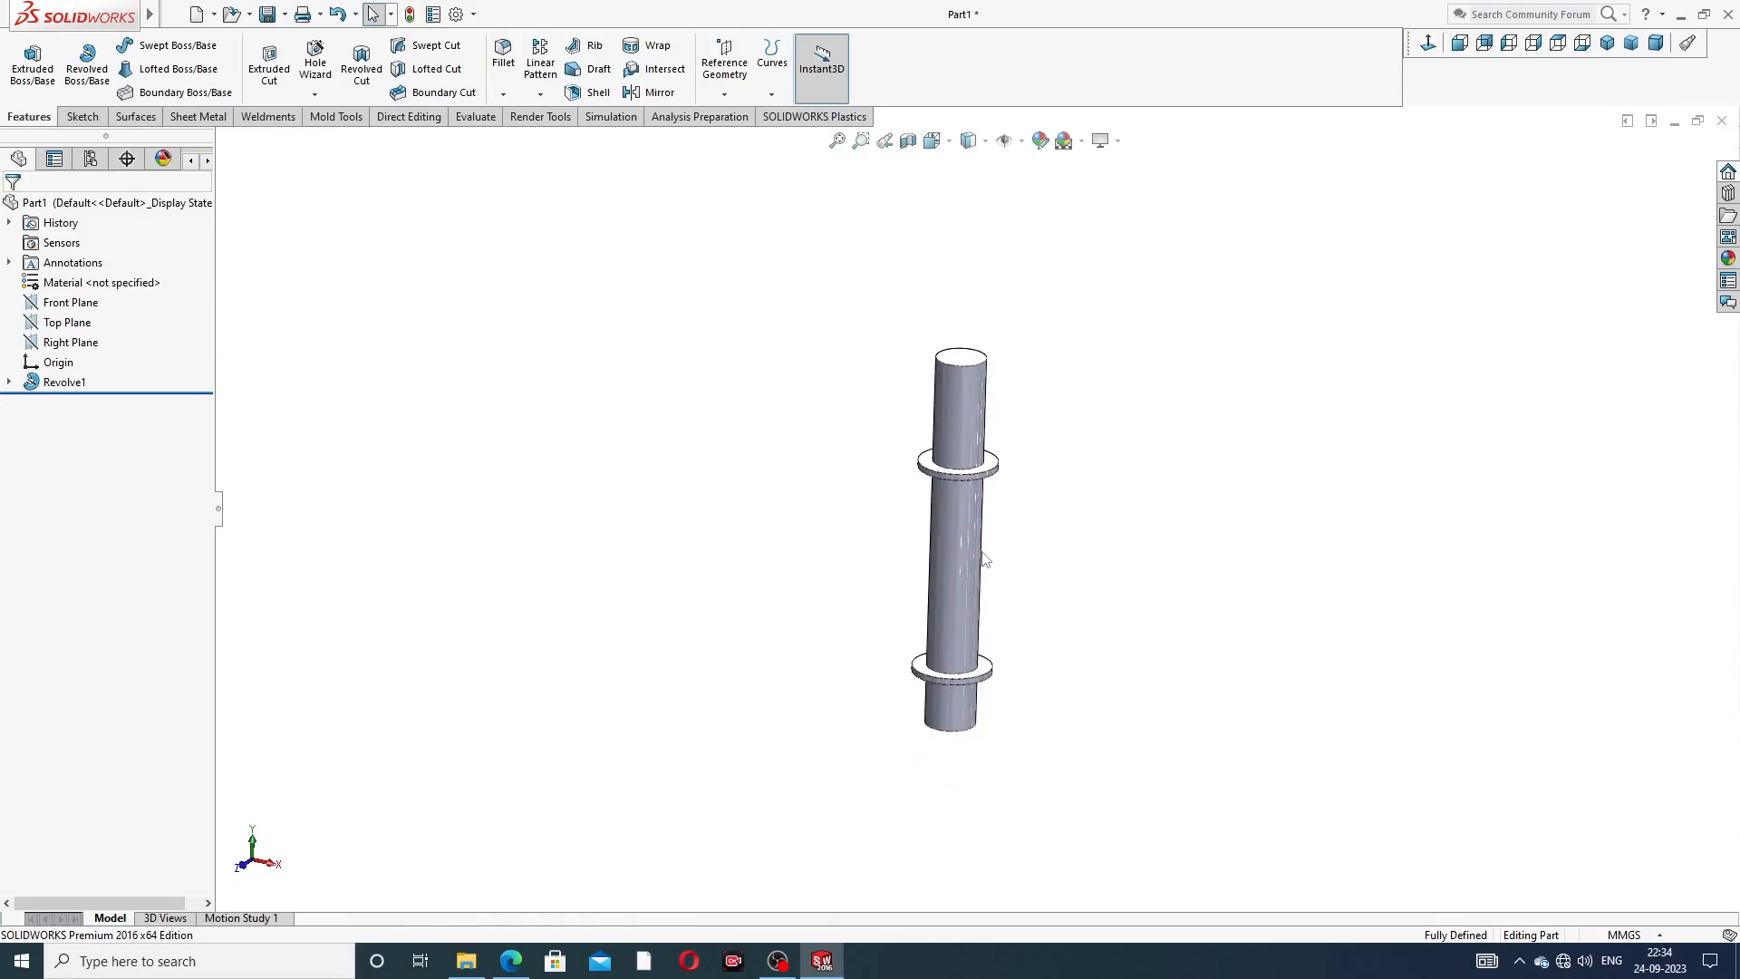
{"action": "scroll", "coordinate": [985, 559], "scroll_direction": "down", "scroll_amount": 2}
{"action": "middle_click_drag", "start_coordinate": [1084, 350], "coordinate": [1018, 380]}
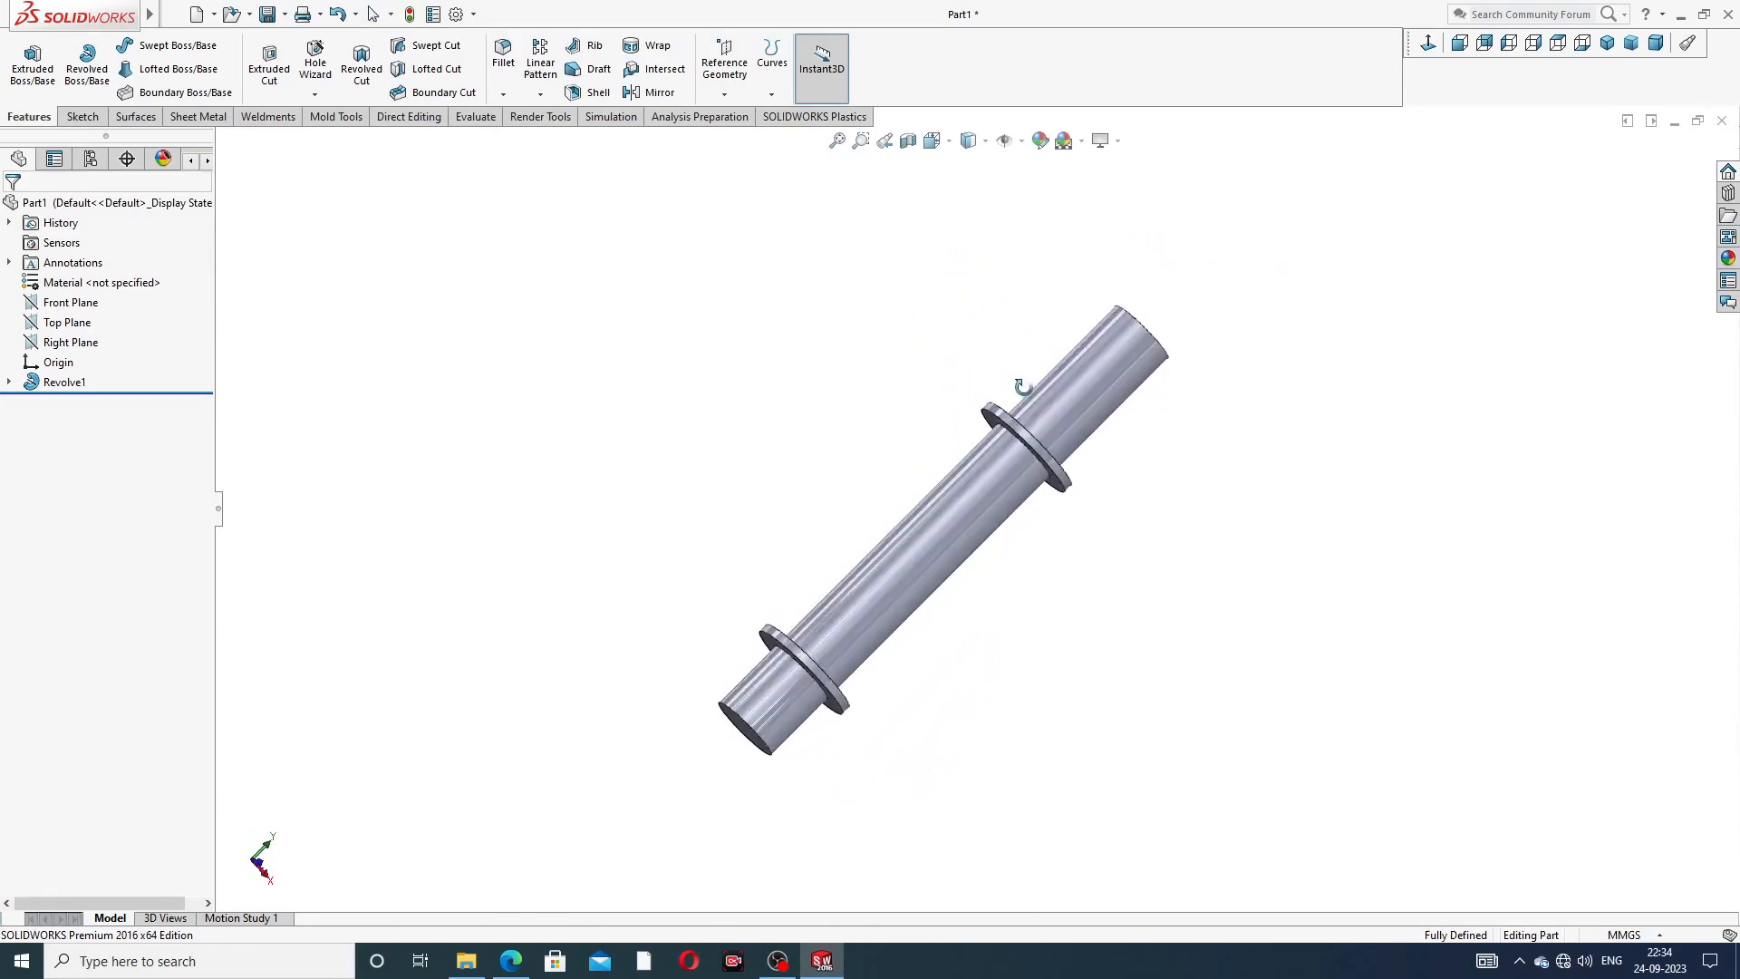
- Chamfer the circular edges at both ends of the stud with a 2 mm distance and 45-degree angle
{"action": "left_click", "coordinate": [503, 95]}
{"action": "left_click", "coordinate": [521, 136]}
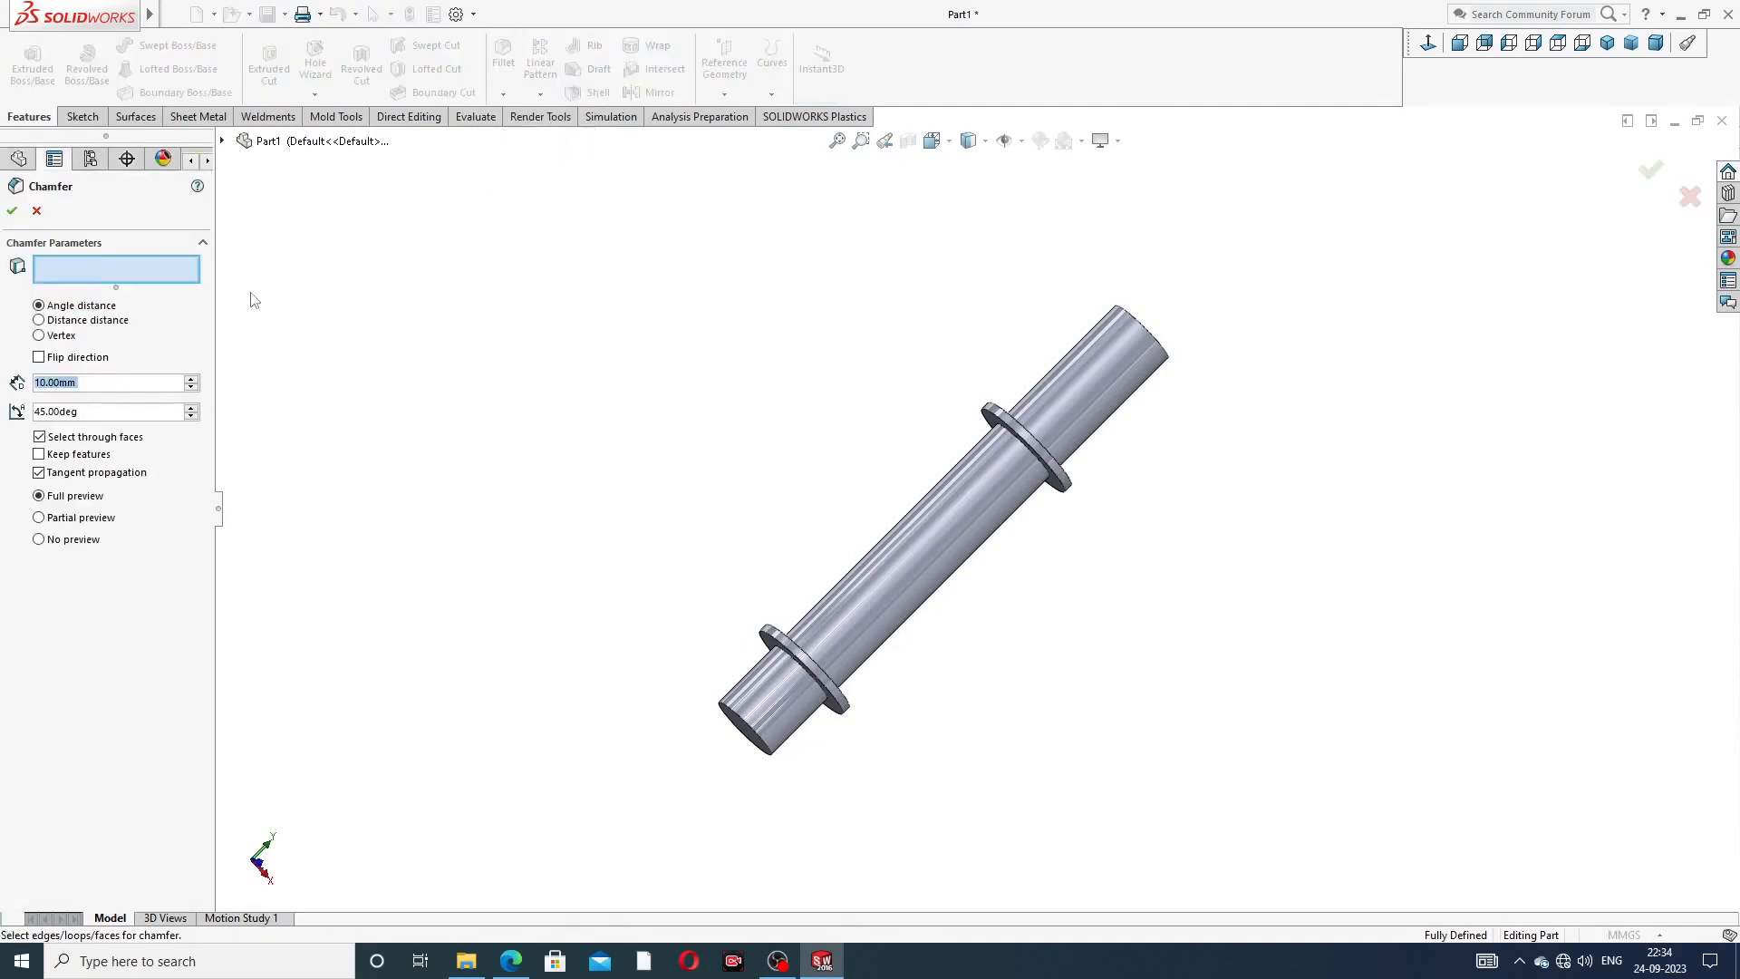
{"action": "type", "text": "2"}
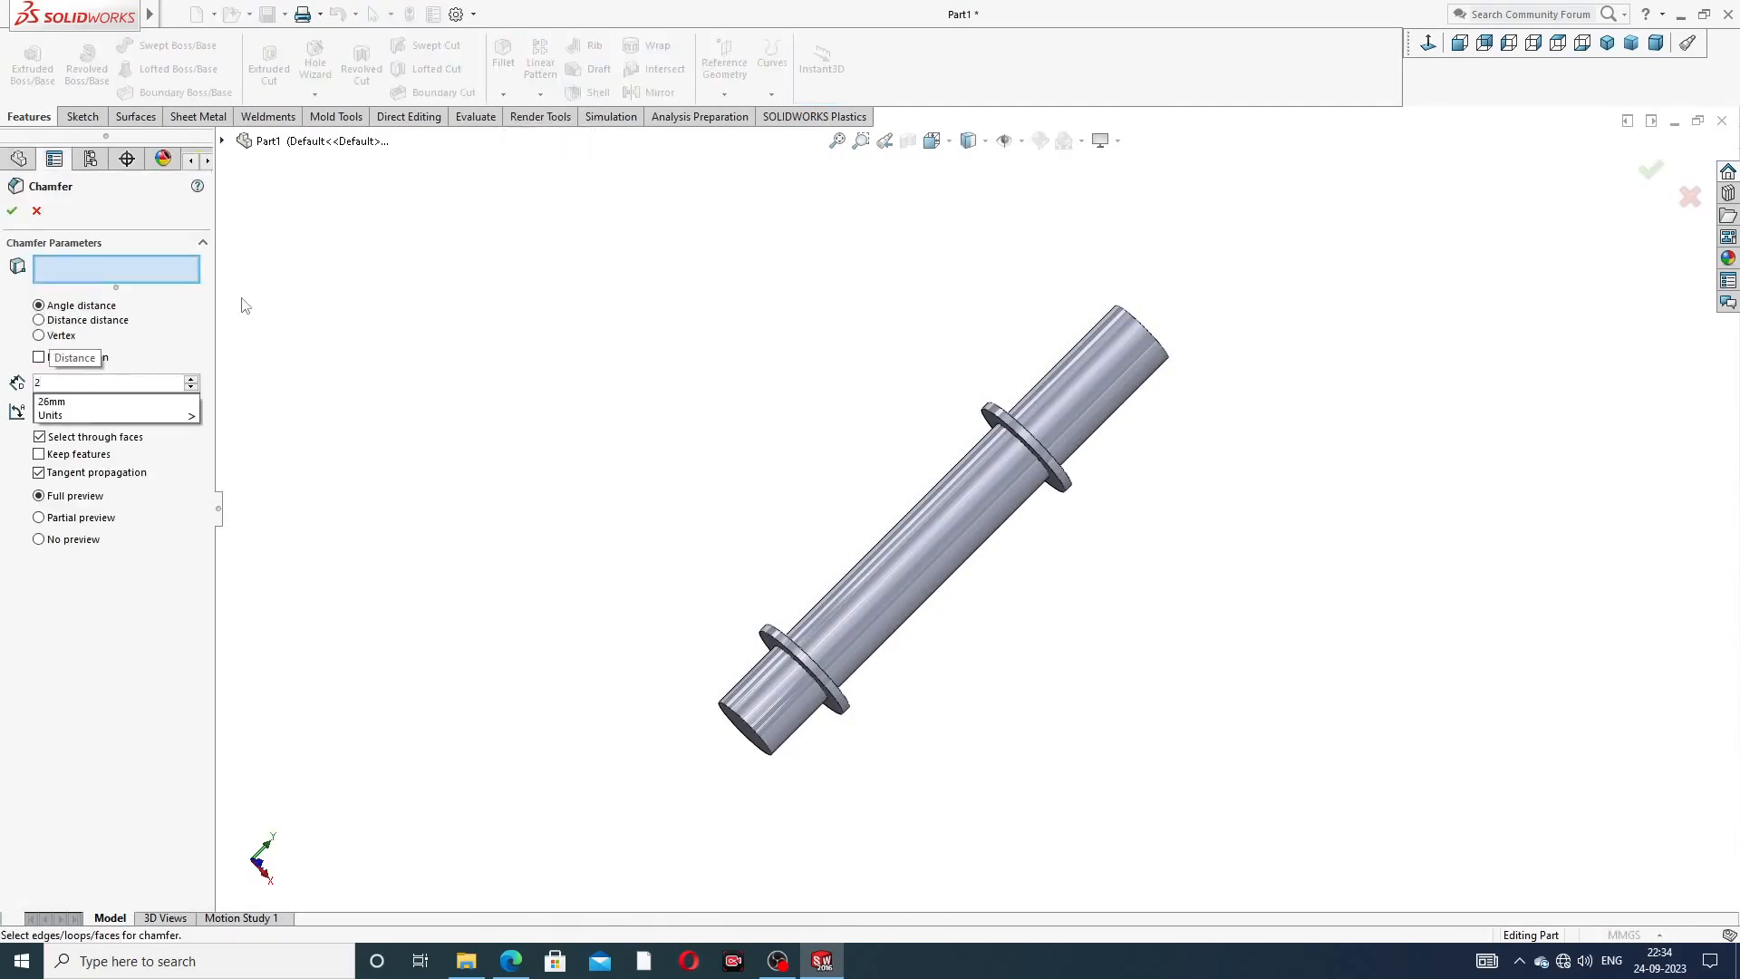
{"action": "key", "text": "Return"}
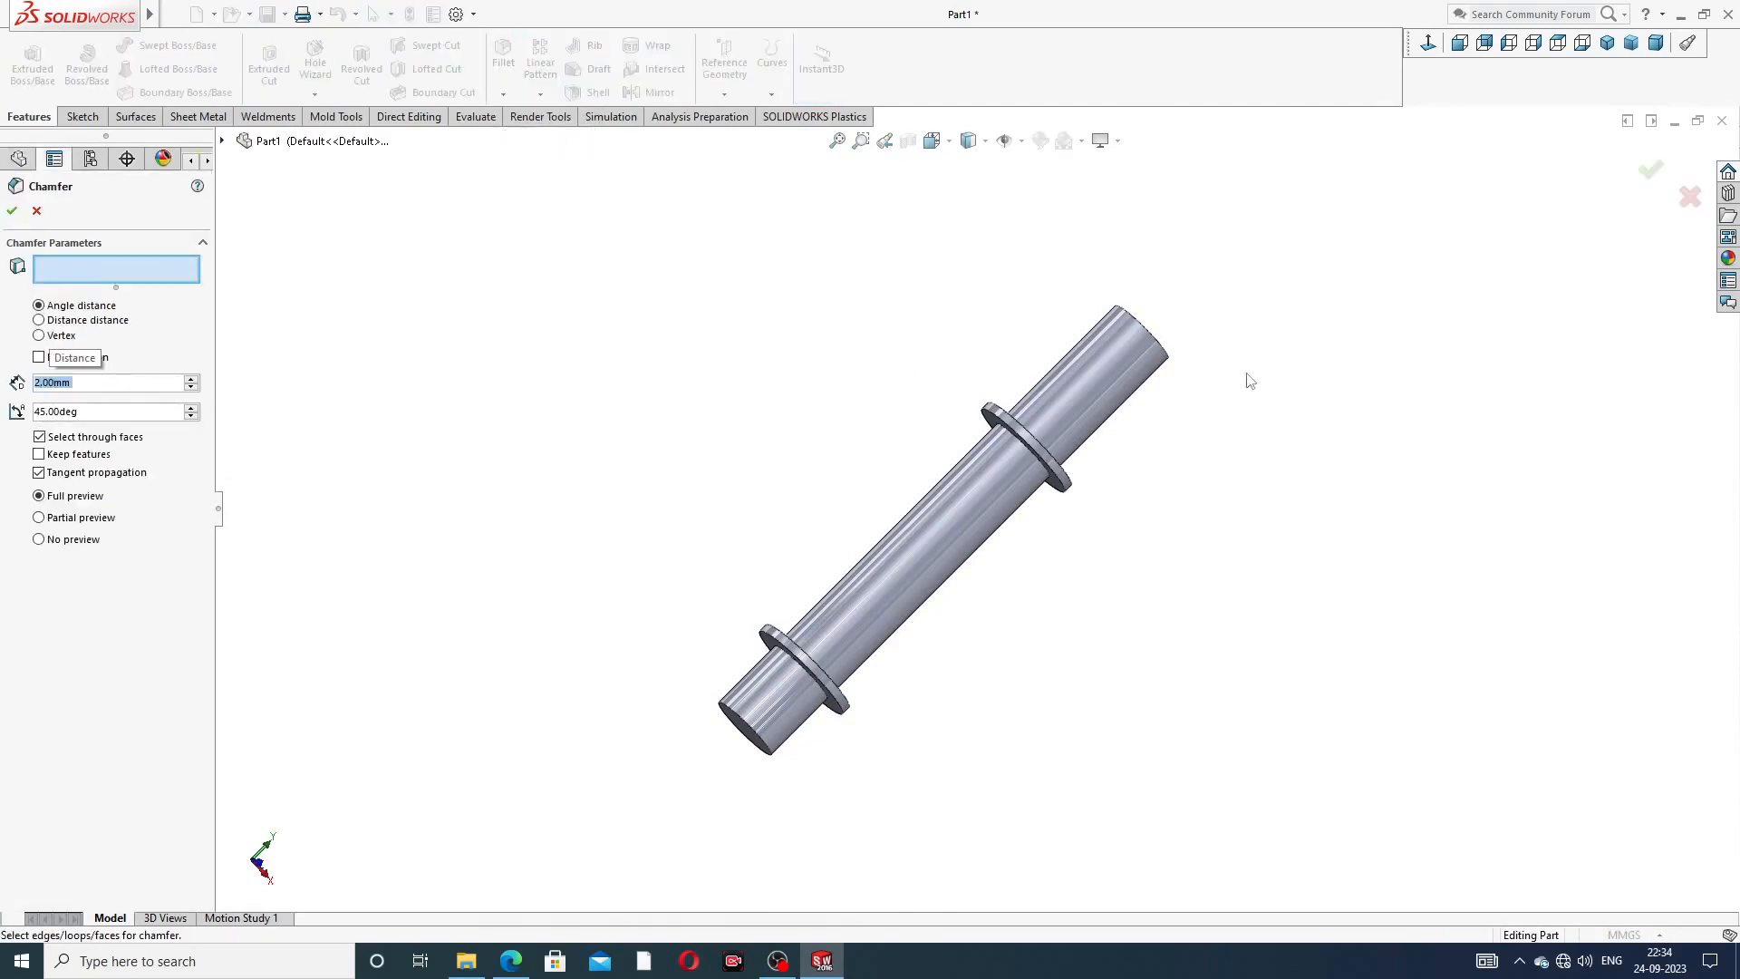
{"action": "left_click", "coordinate": [1149, 357]}
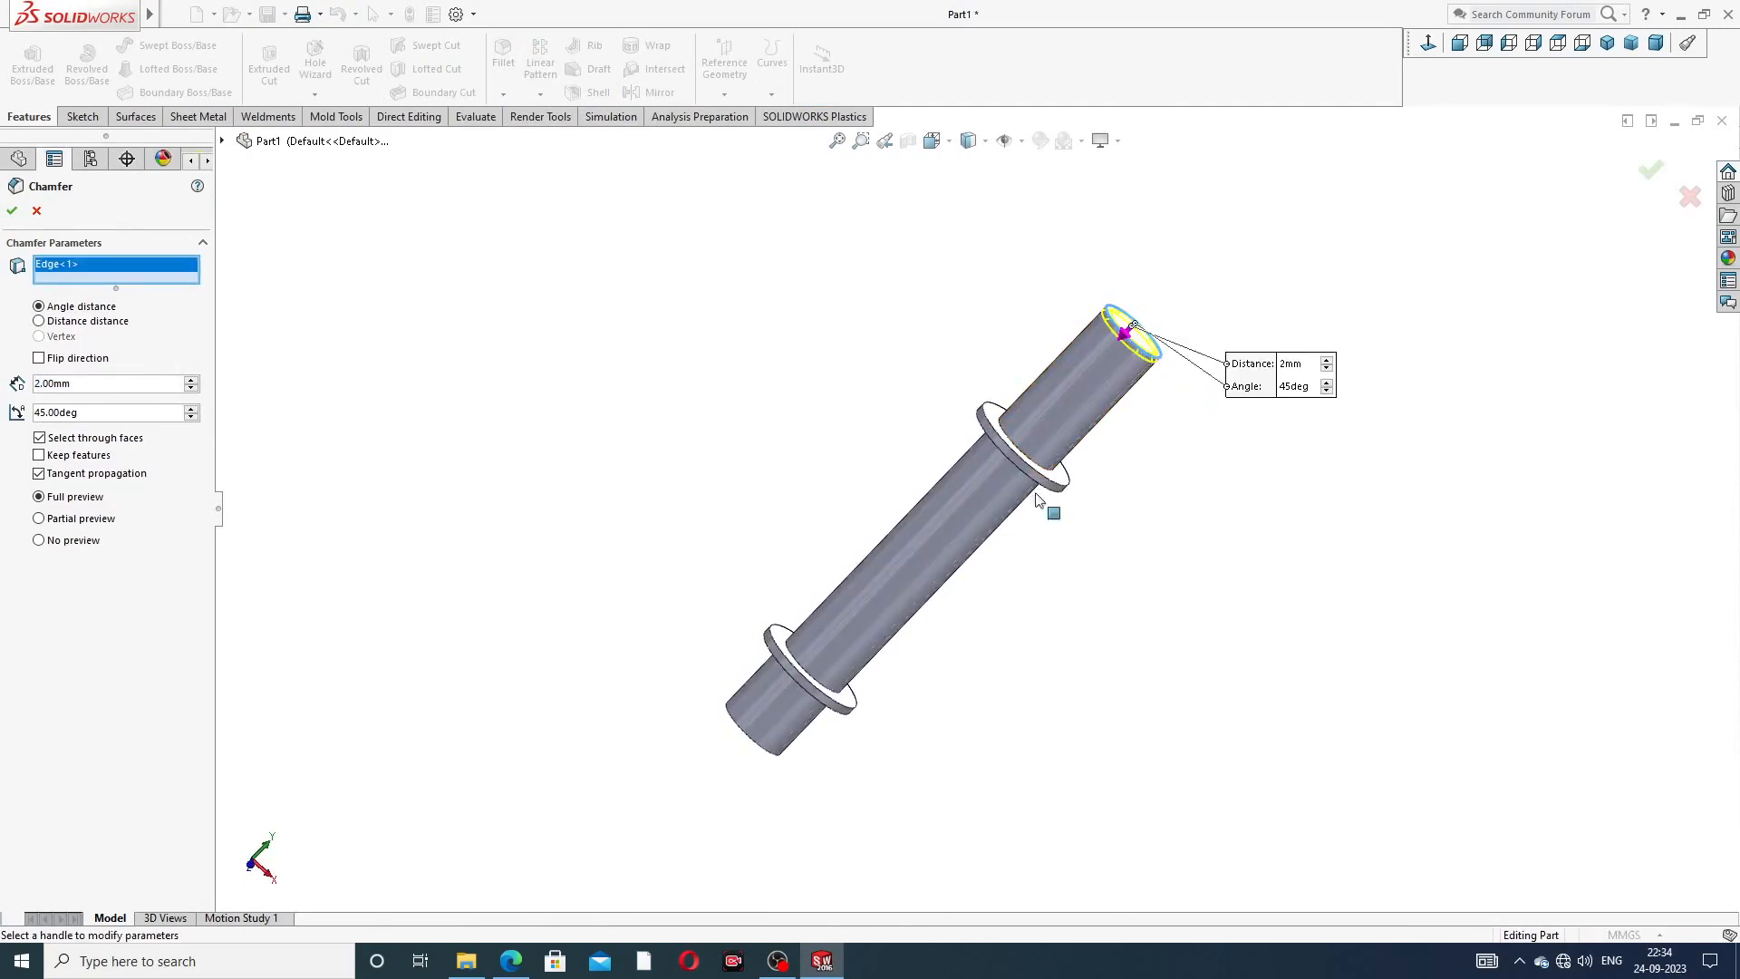
{"action": "left_click", "coordinate": [757, 723]}
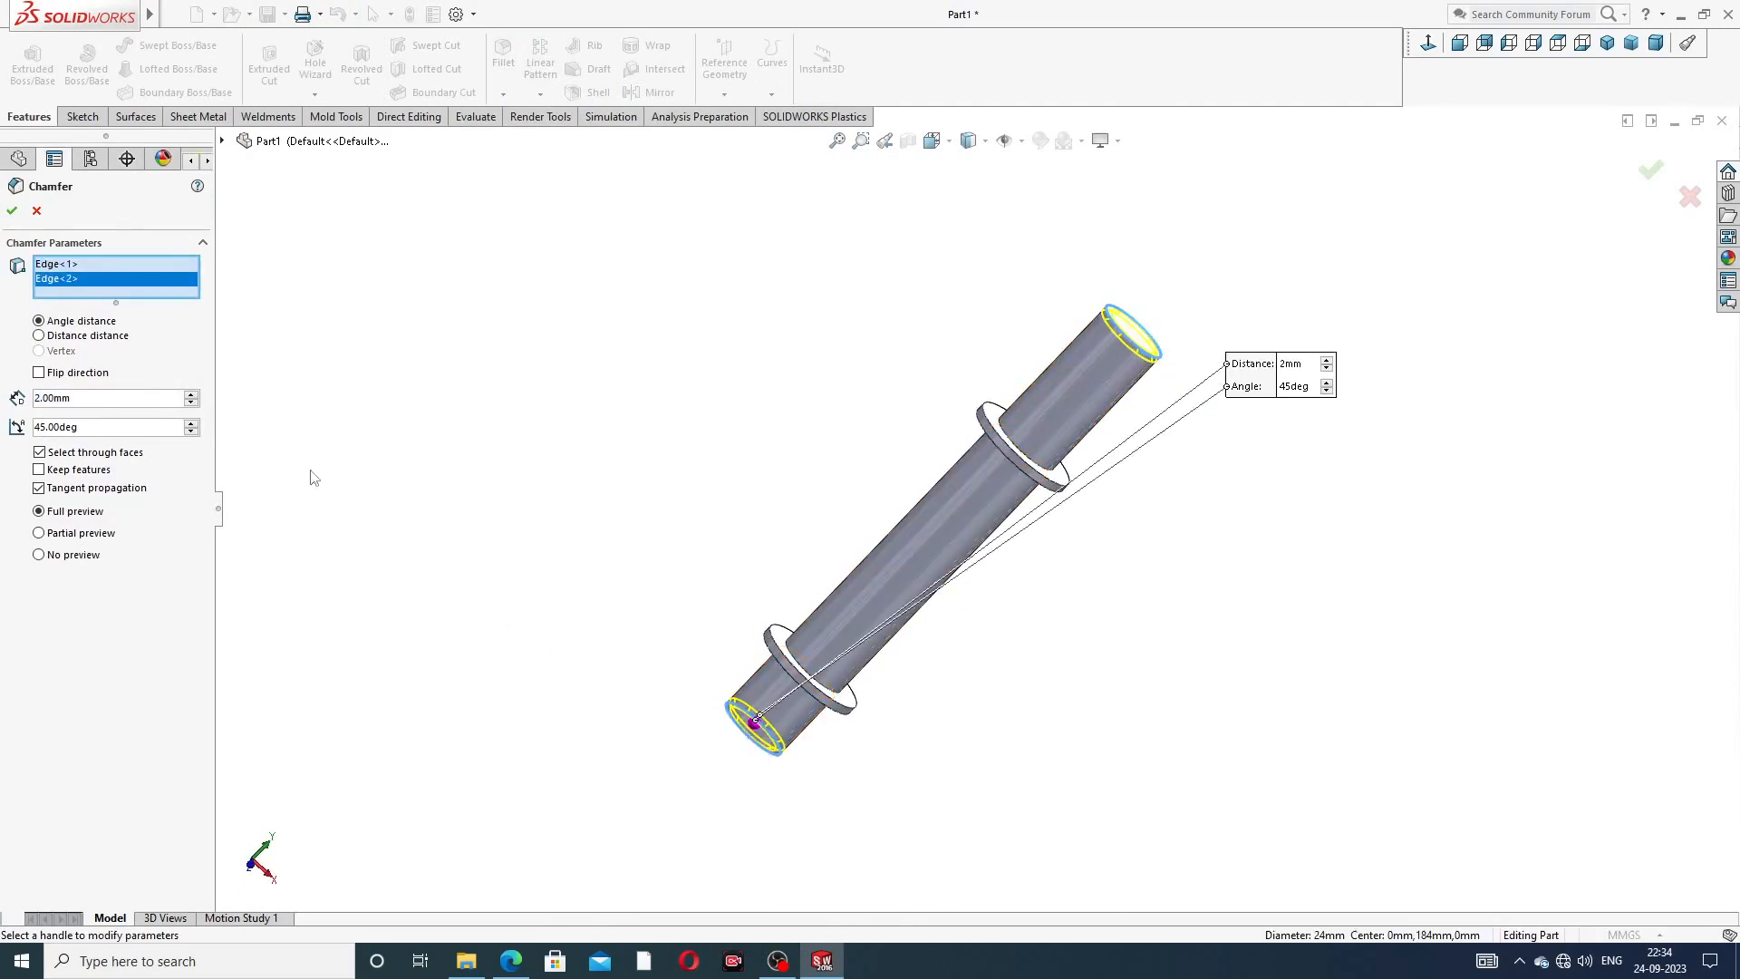
{"action": "left_click", "coordinate": [12, 211]}
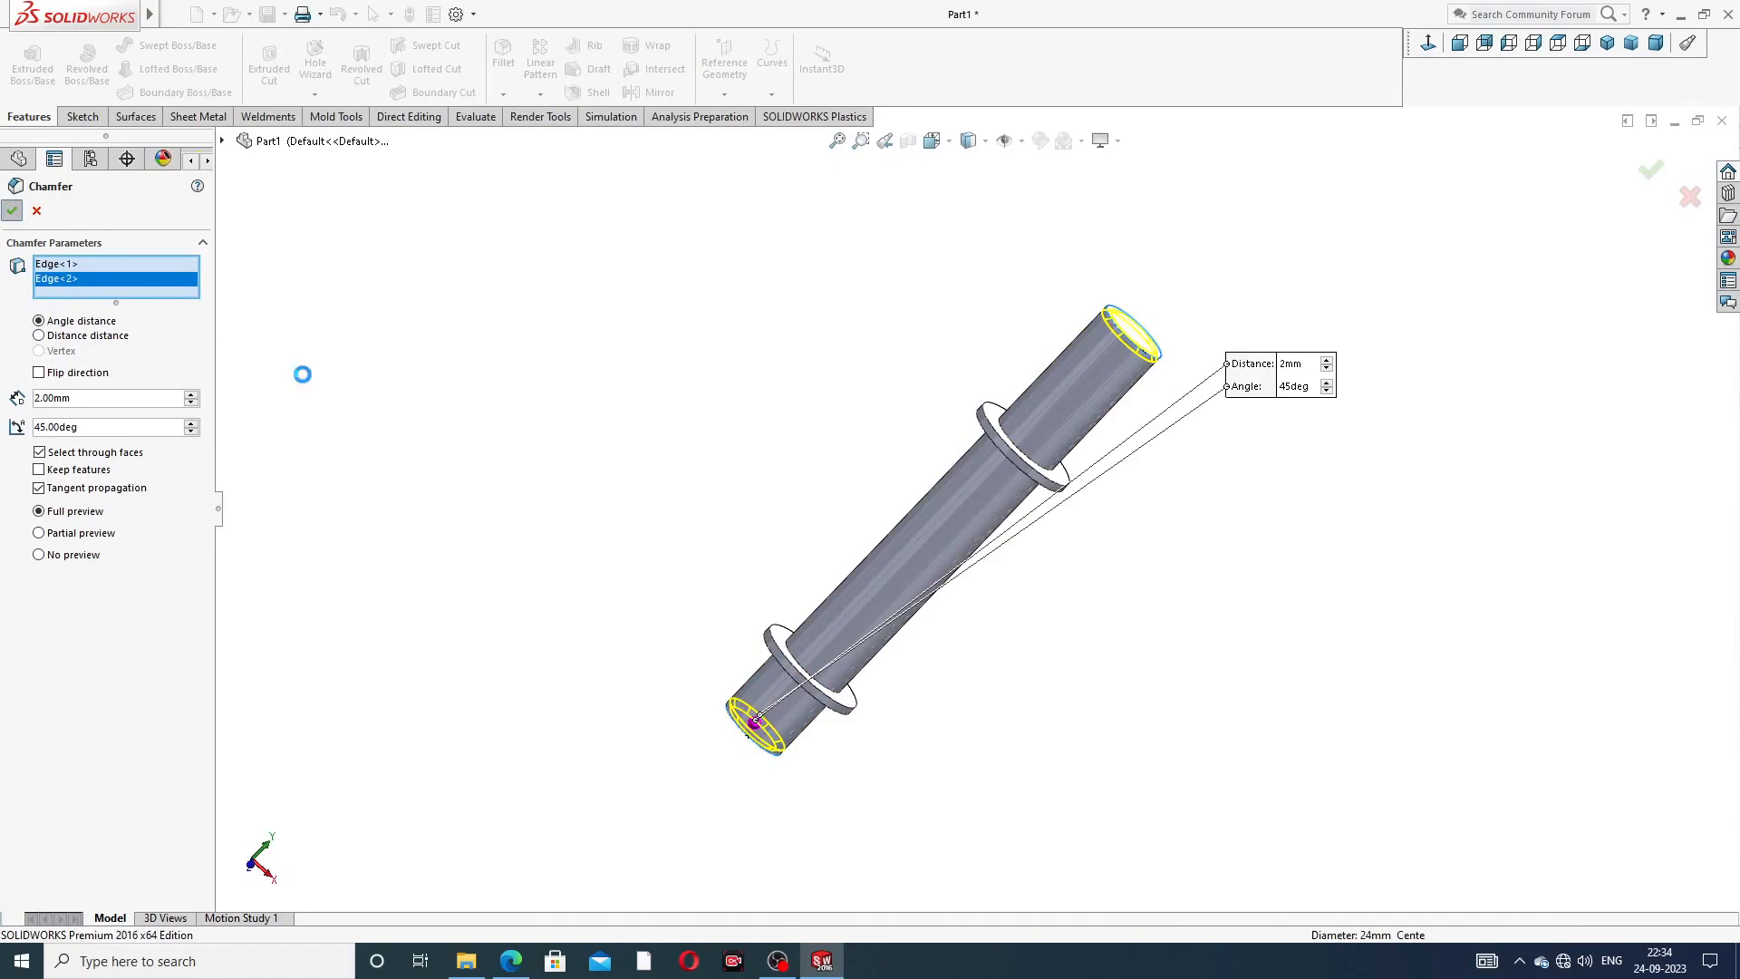
{"action": "left_click", "coordinate": [573, 385]}
{"action": "middle_click_drag", "start_coordinate": [828, 423], "coordinate": [838, 251]}
- Switch to the browser to check the stud's design drawing, return to SOLIDWORKS and inspect the chamfered solid
{"action": "left_click", "coordinate": [513, 959]}
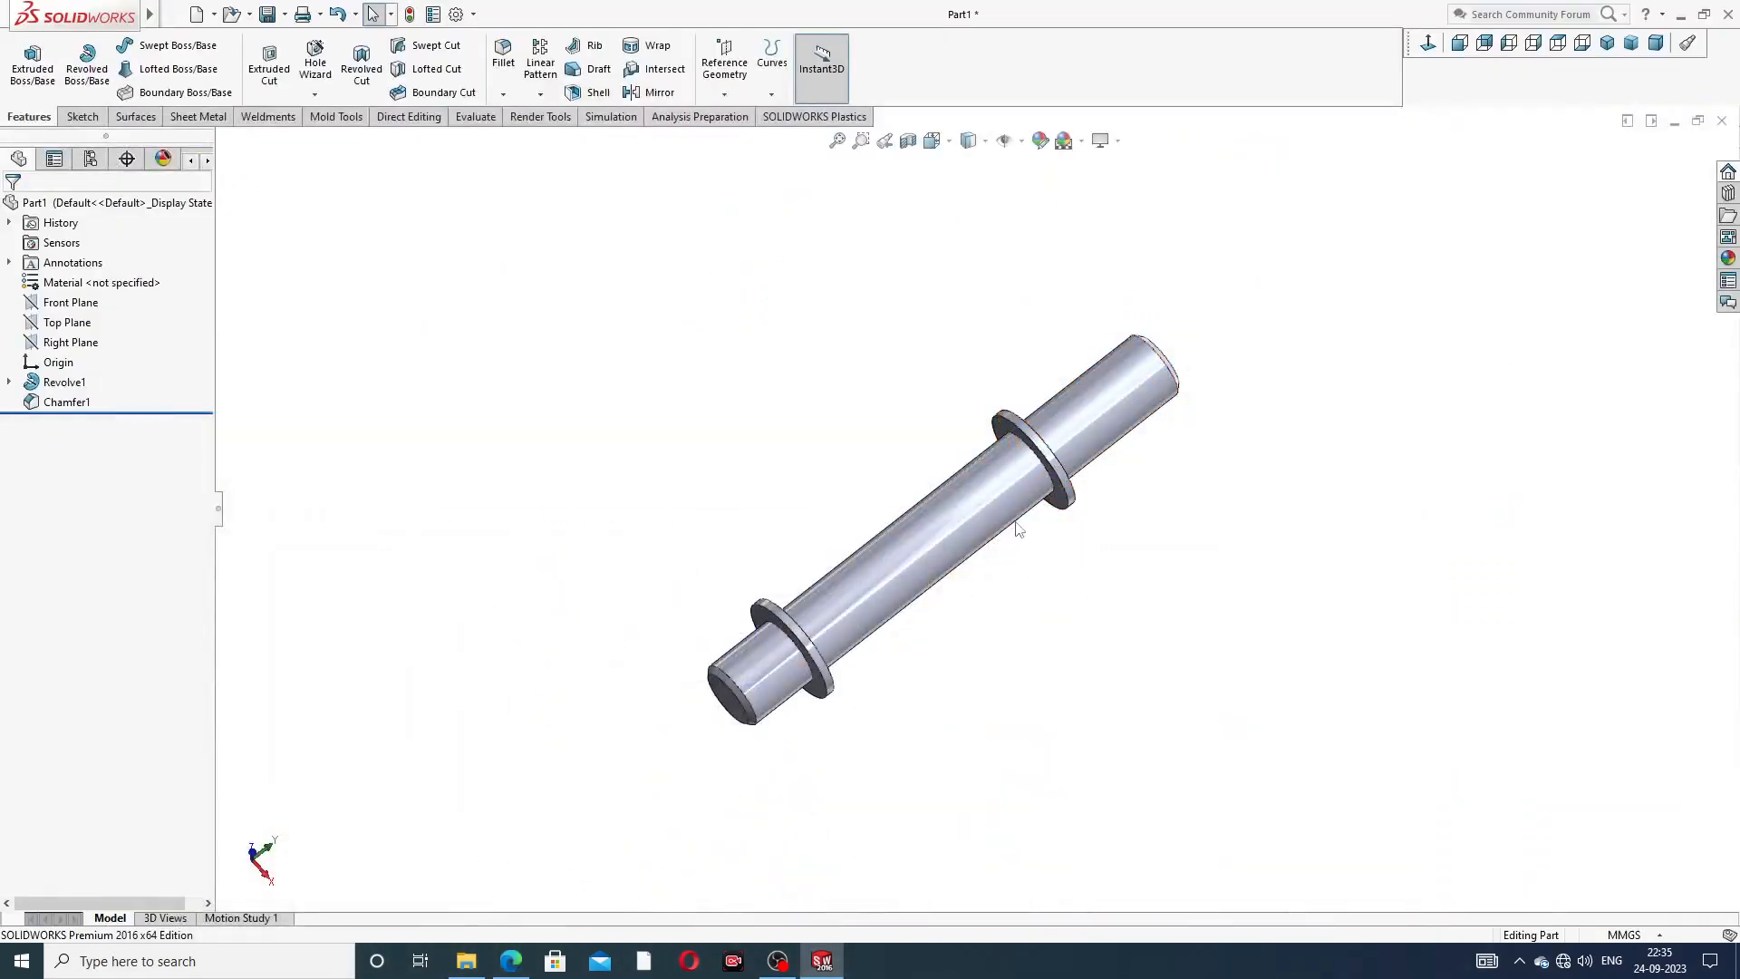
{"action": "middle_click_drag", "start_coordinate": [1017, 525], "coordinate": [923, 535]}
{"action": "scroll", "coordinate": [1029, 453], "scroll_direction": "down", "scroll_amount": 2}
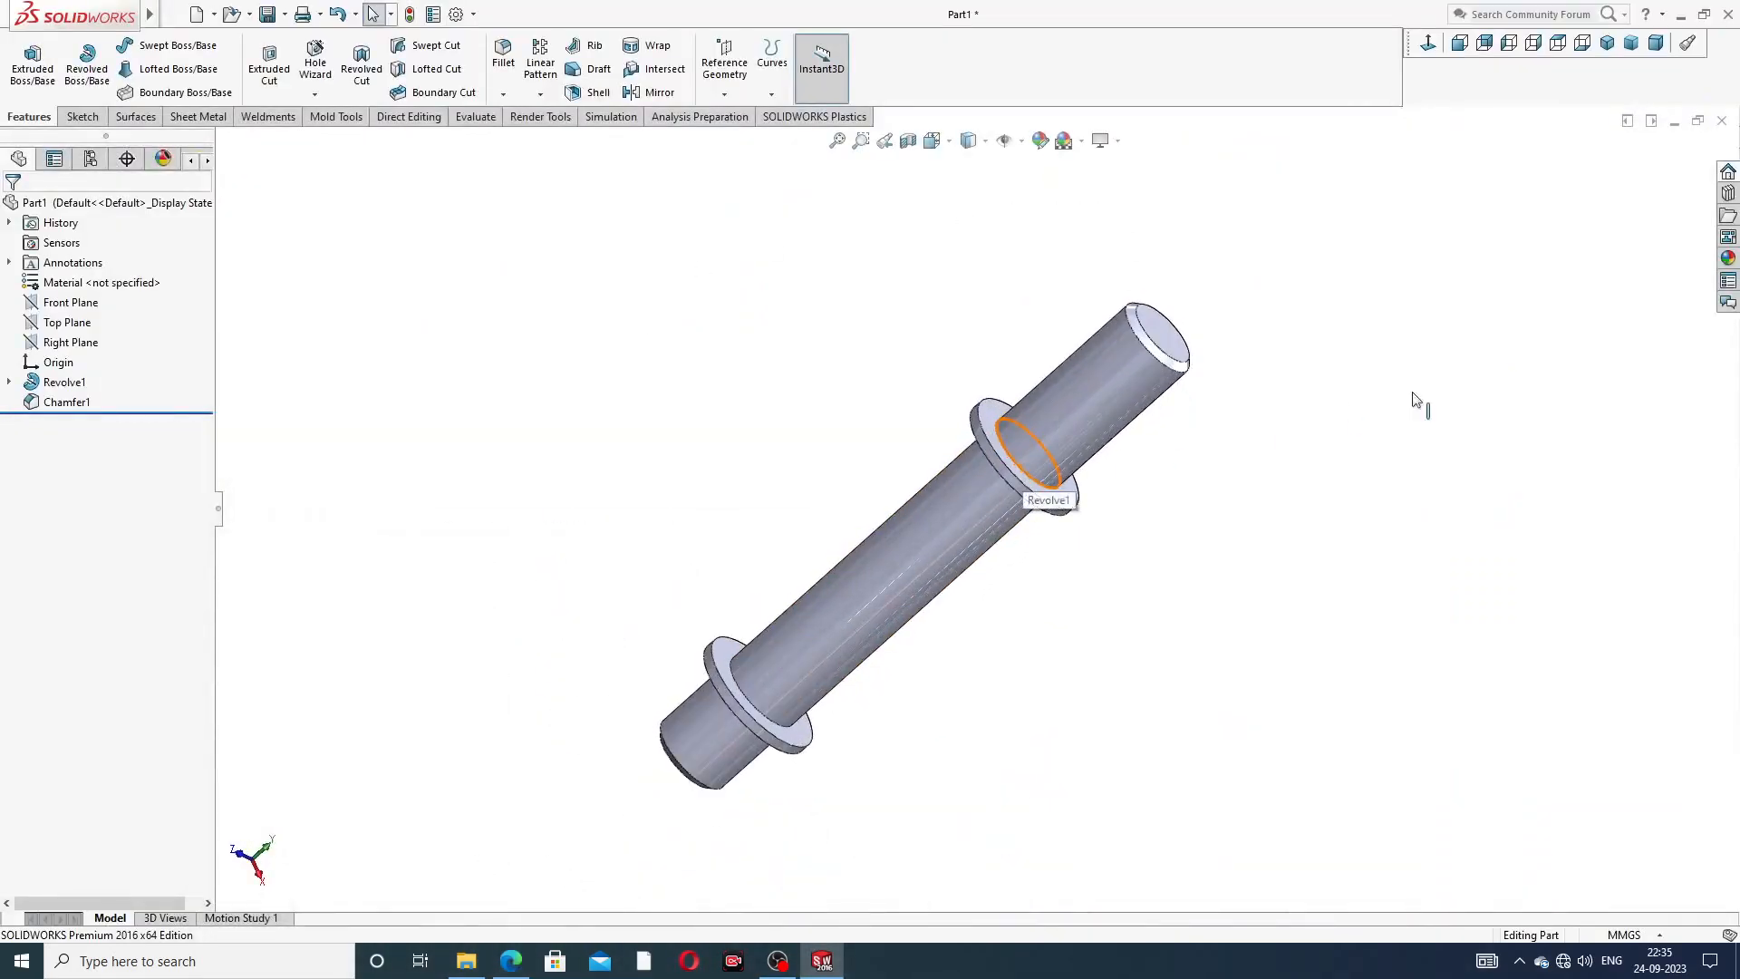
- Apply the polished steel appearance from the metal library to the stud and inspect it from different angles
{"action": "left_click", "coordinate": [1727, 261]}
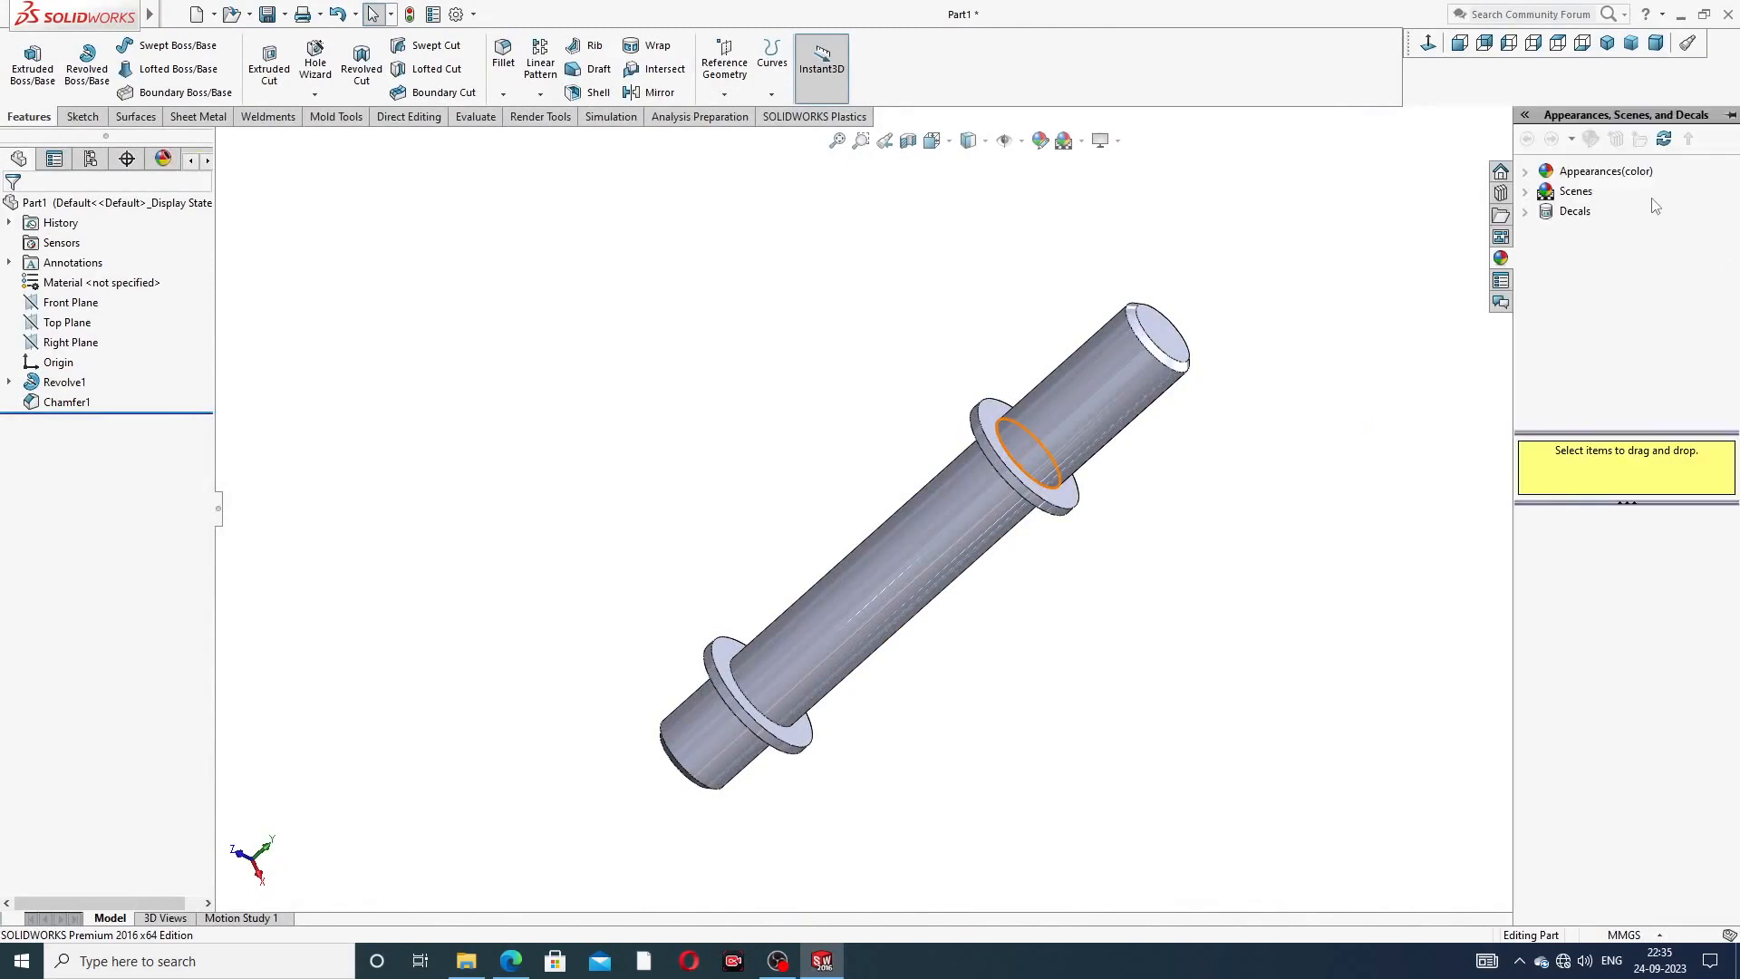
{"action": "left_click", "coordinate": [1604, 171]}
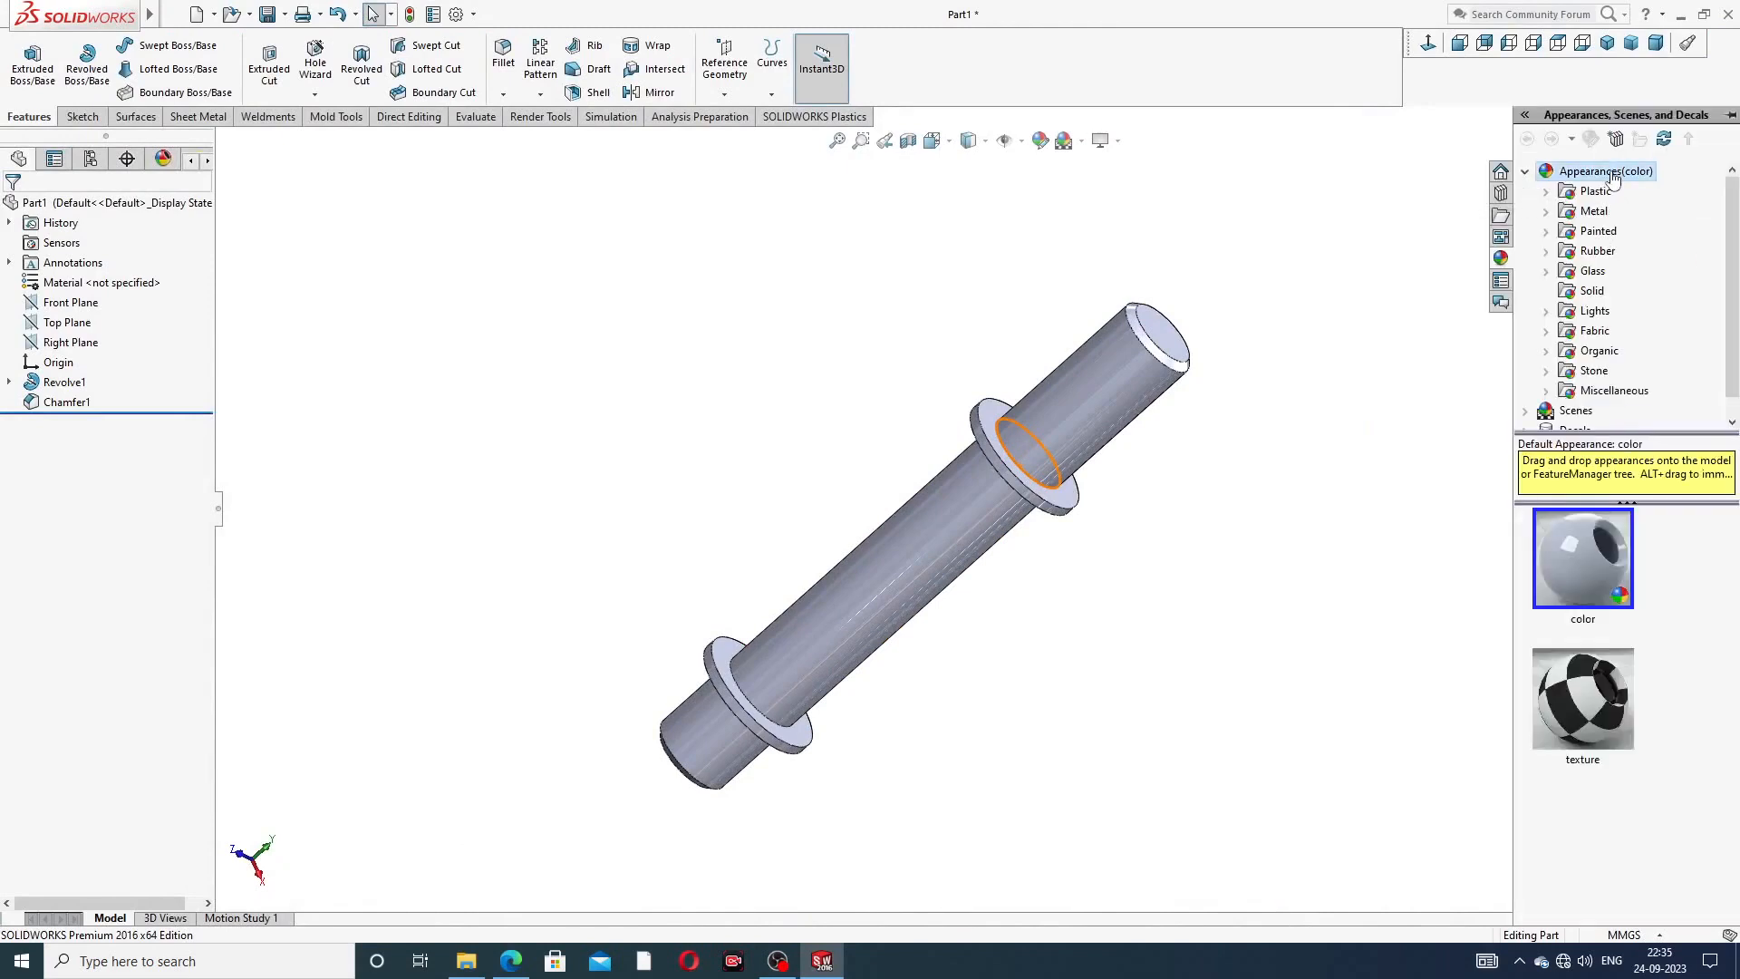
{"action": "left_click", "coordinate": [1597, 212]}
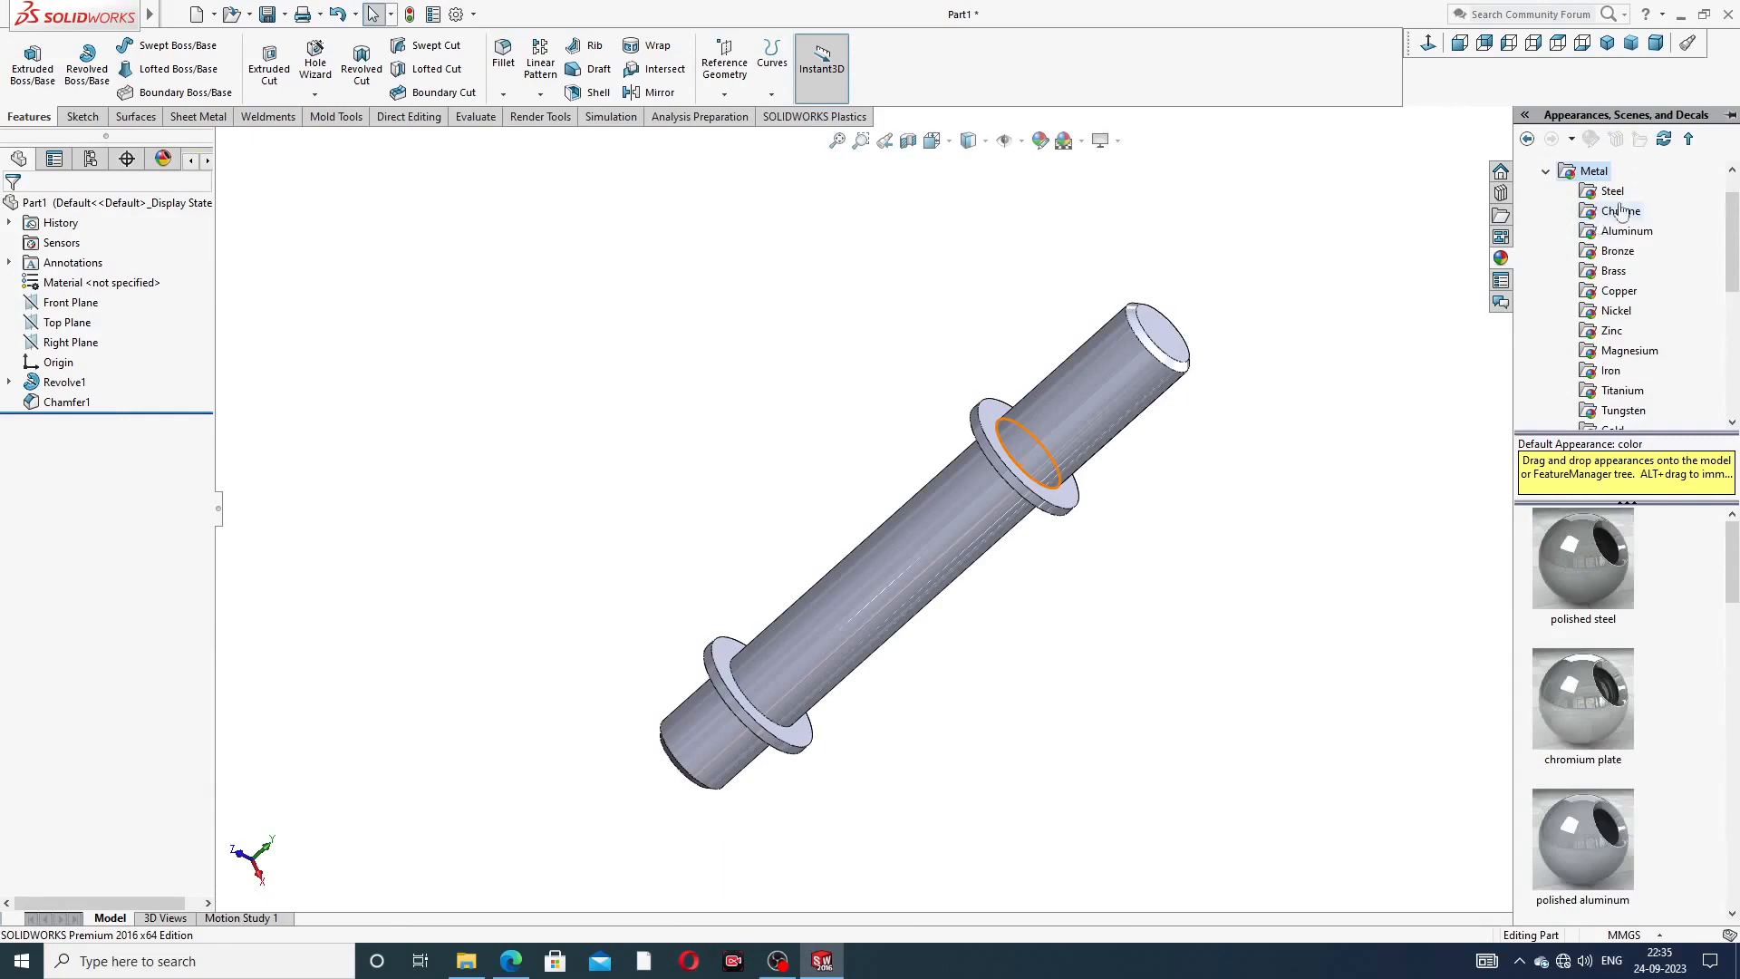
{"action": "left_click", "coordinate": [1622, 192]}
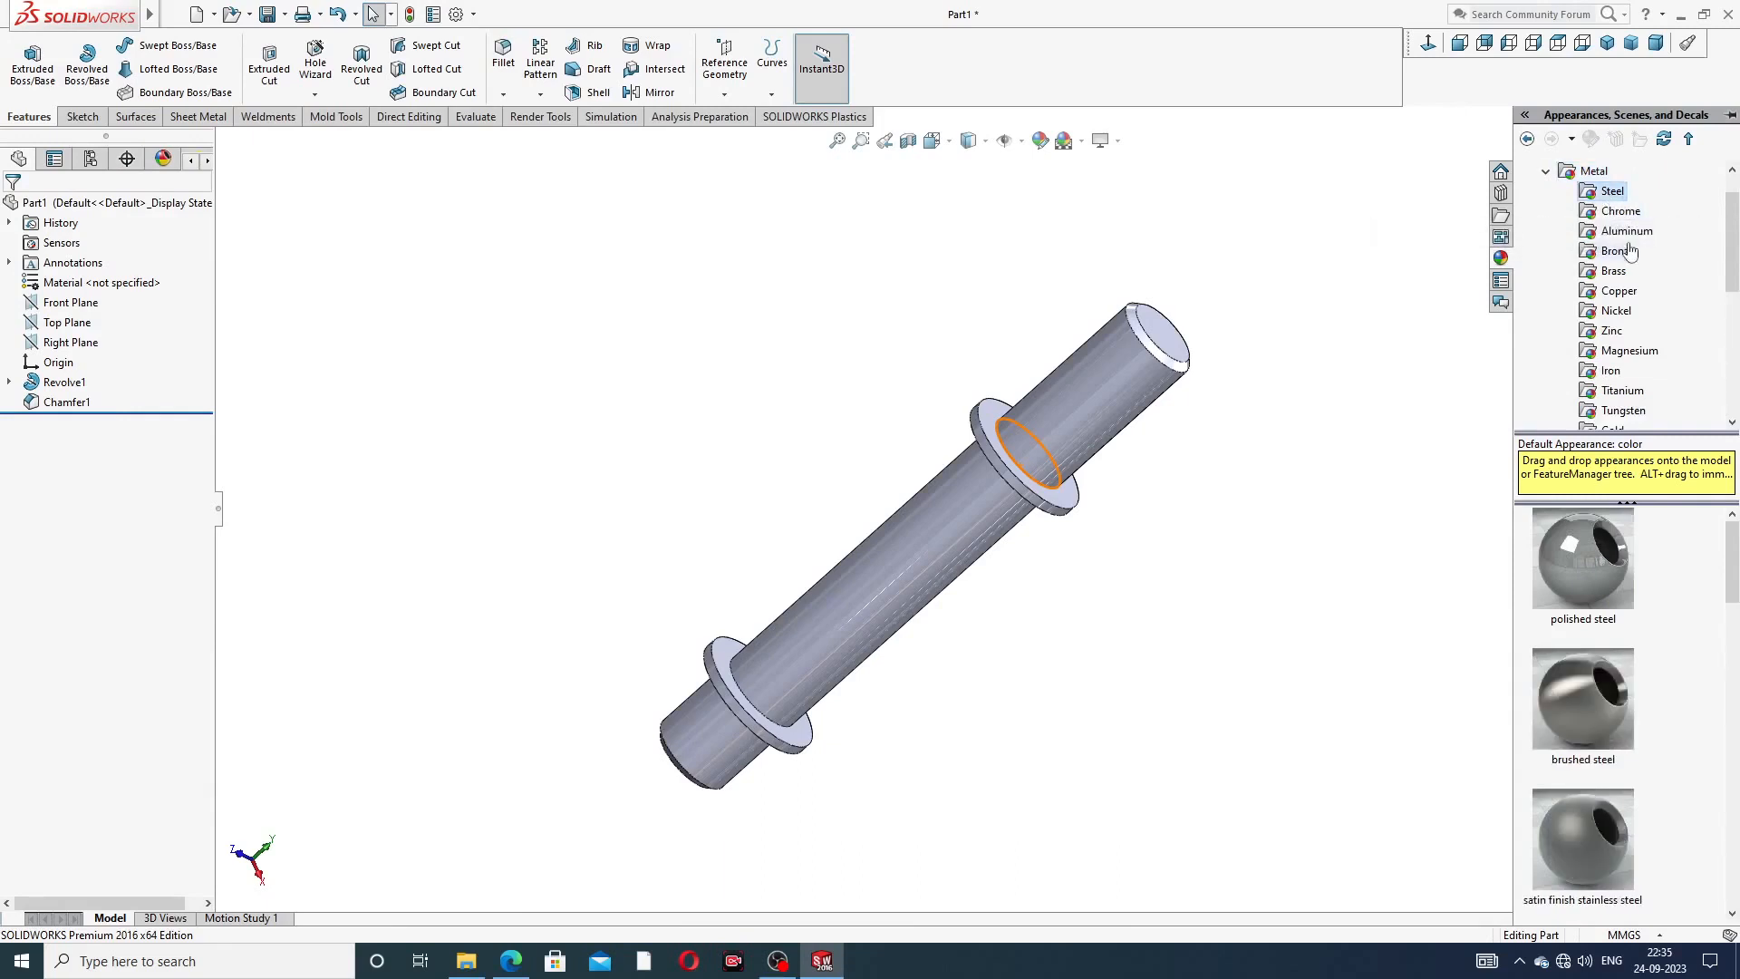
{"action": "left_click", "coordinate": [1571, 569]}
{"action": "double_click", "coordinate": [1569, 564]}
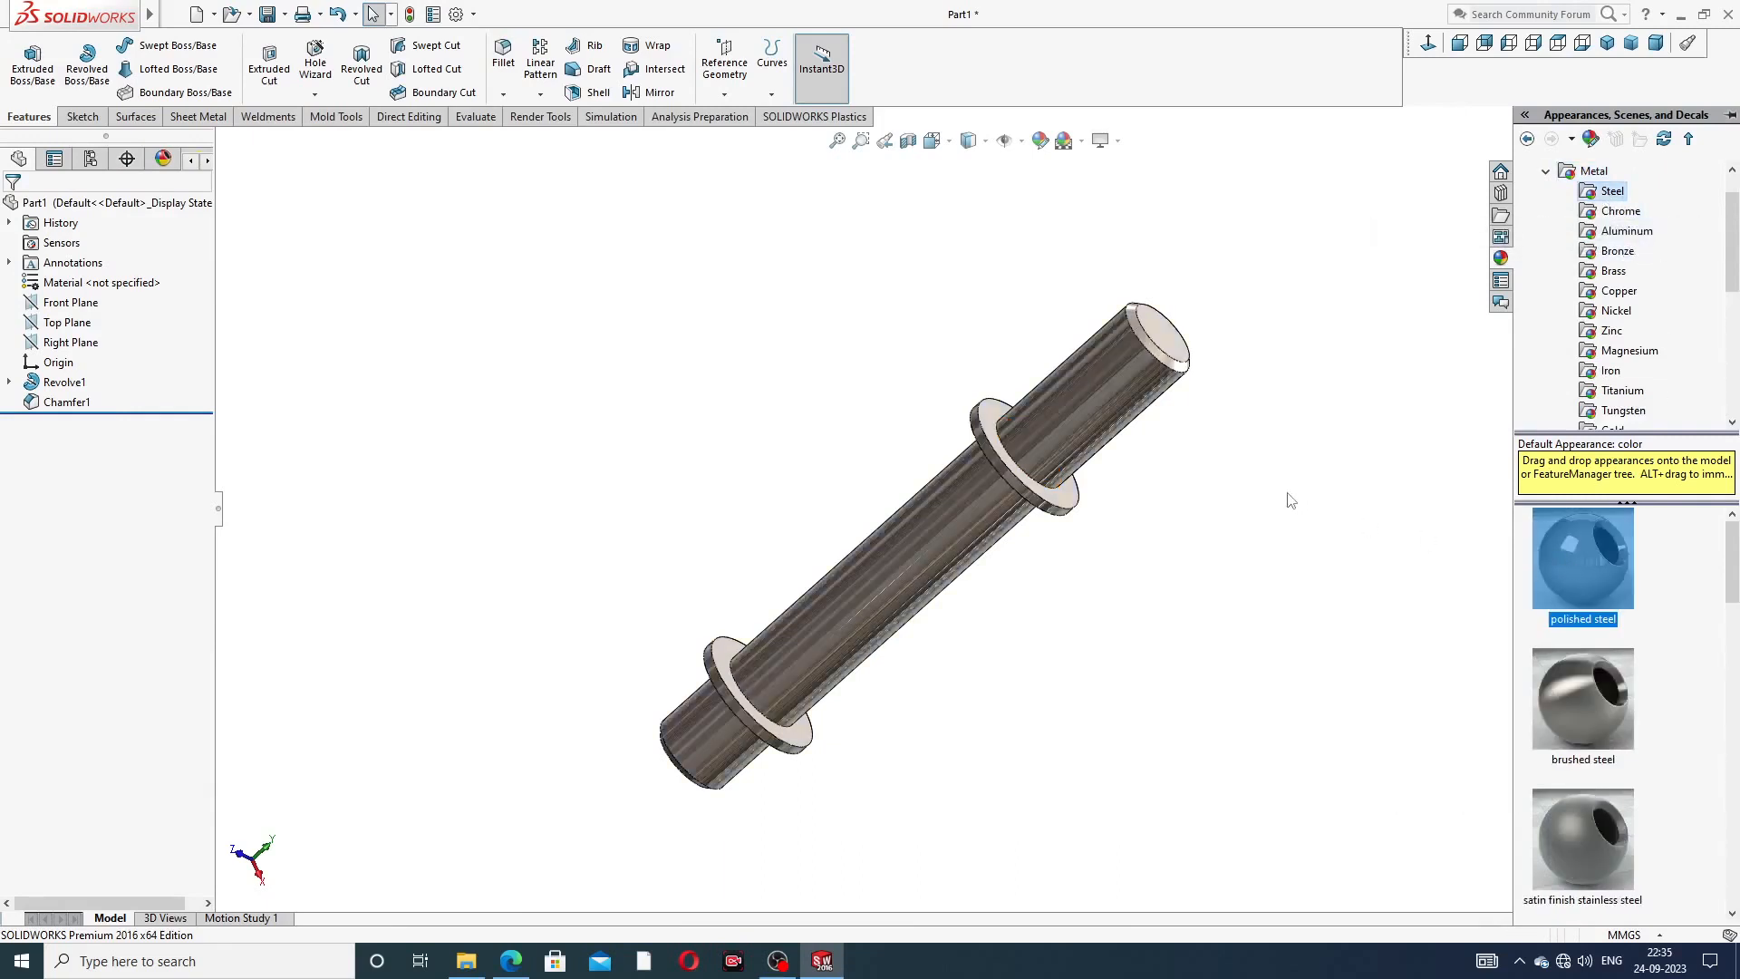
{"action": "mouse_move", "coordinate": [1213, 507]}
{"action": "middle_mouse_down"}
{"action": "mouse_move", "coordinate": [1305, 404]}
{"action": "mouse_move", "coordinate": [1169, 490]}
{"action": "mouse_move", "coordinate": [1200, 482]}
{"action": "mouse_move", "coordinate": [1165, 516]}
{"action": "middle_mouse_up"}
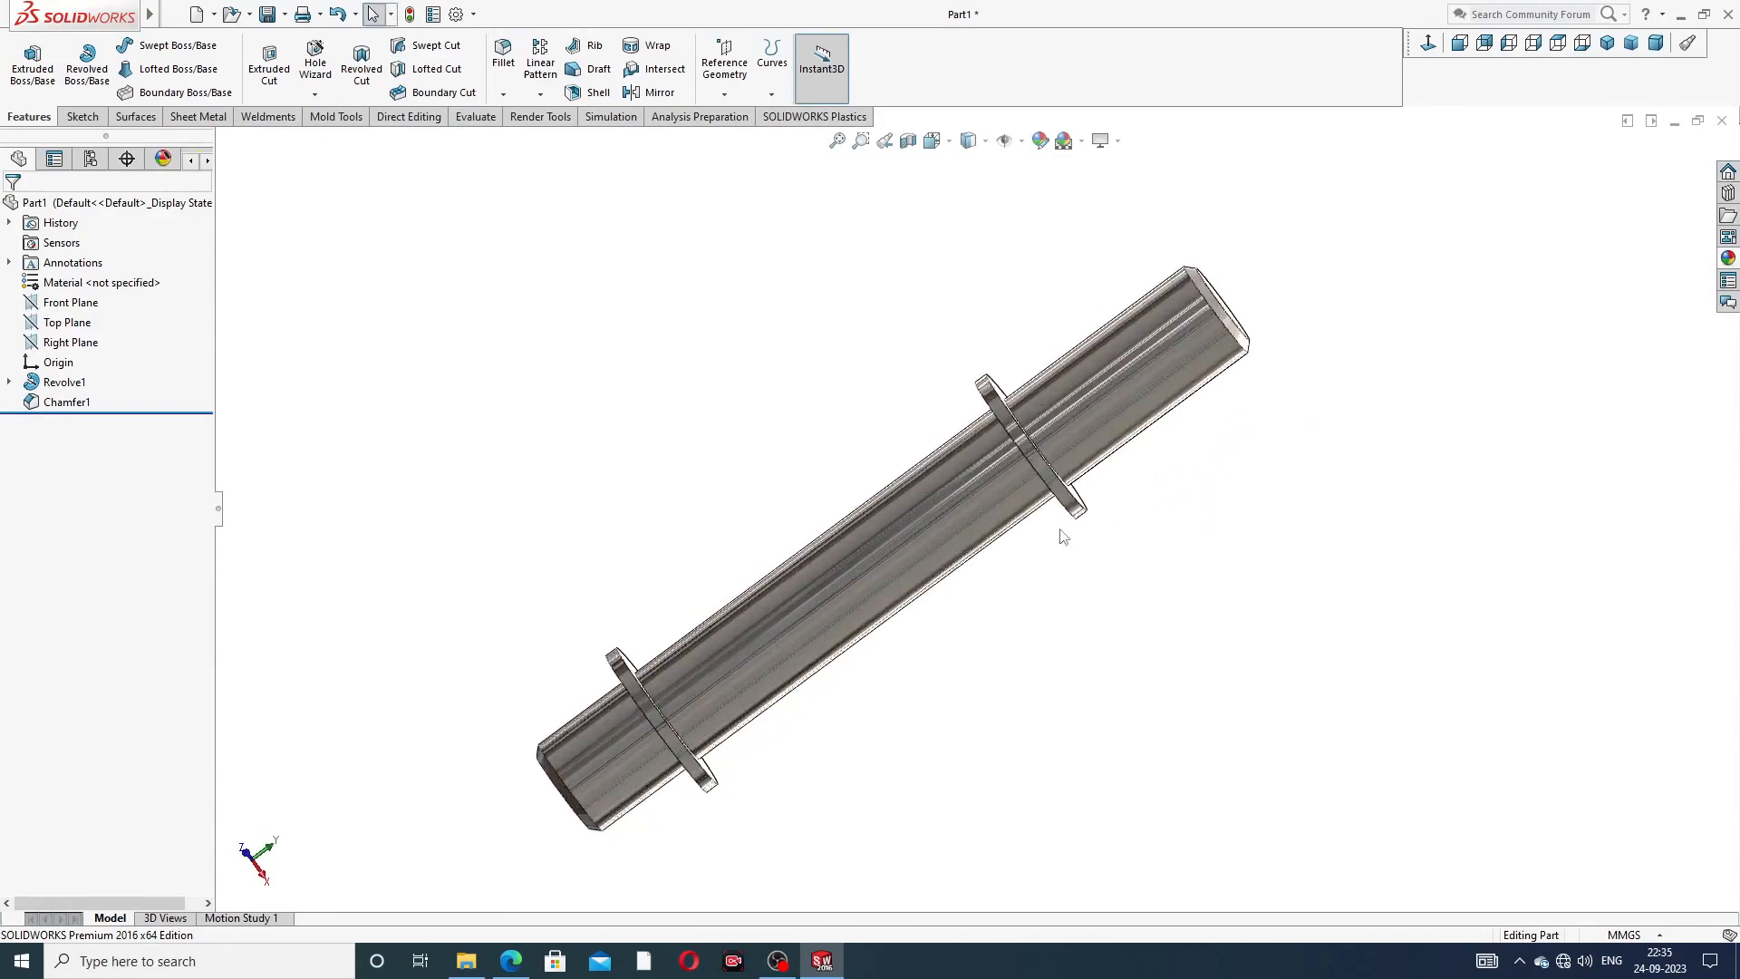
{"action": "middle_click_drag", "start_coordinate": [1370, 428], "coordinate": [1223, 551]}
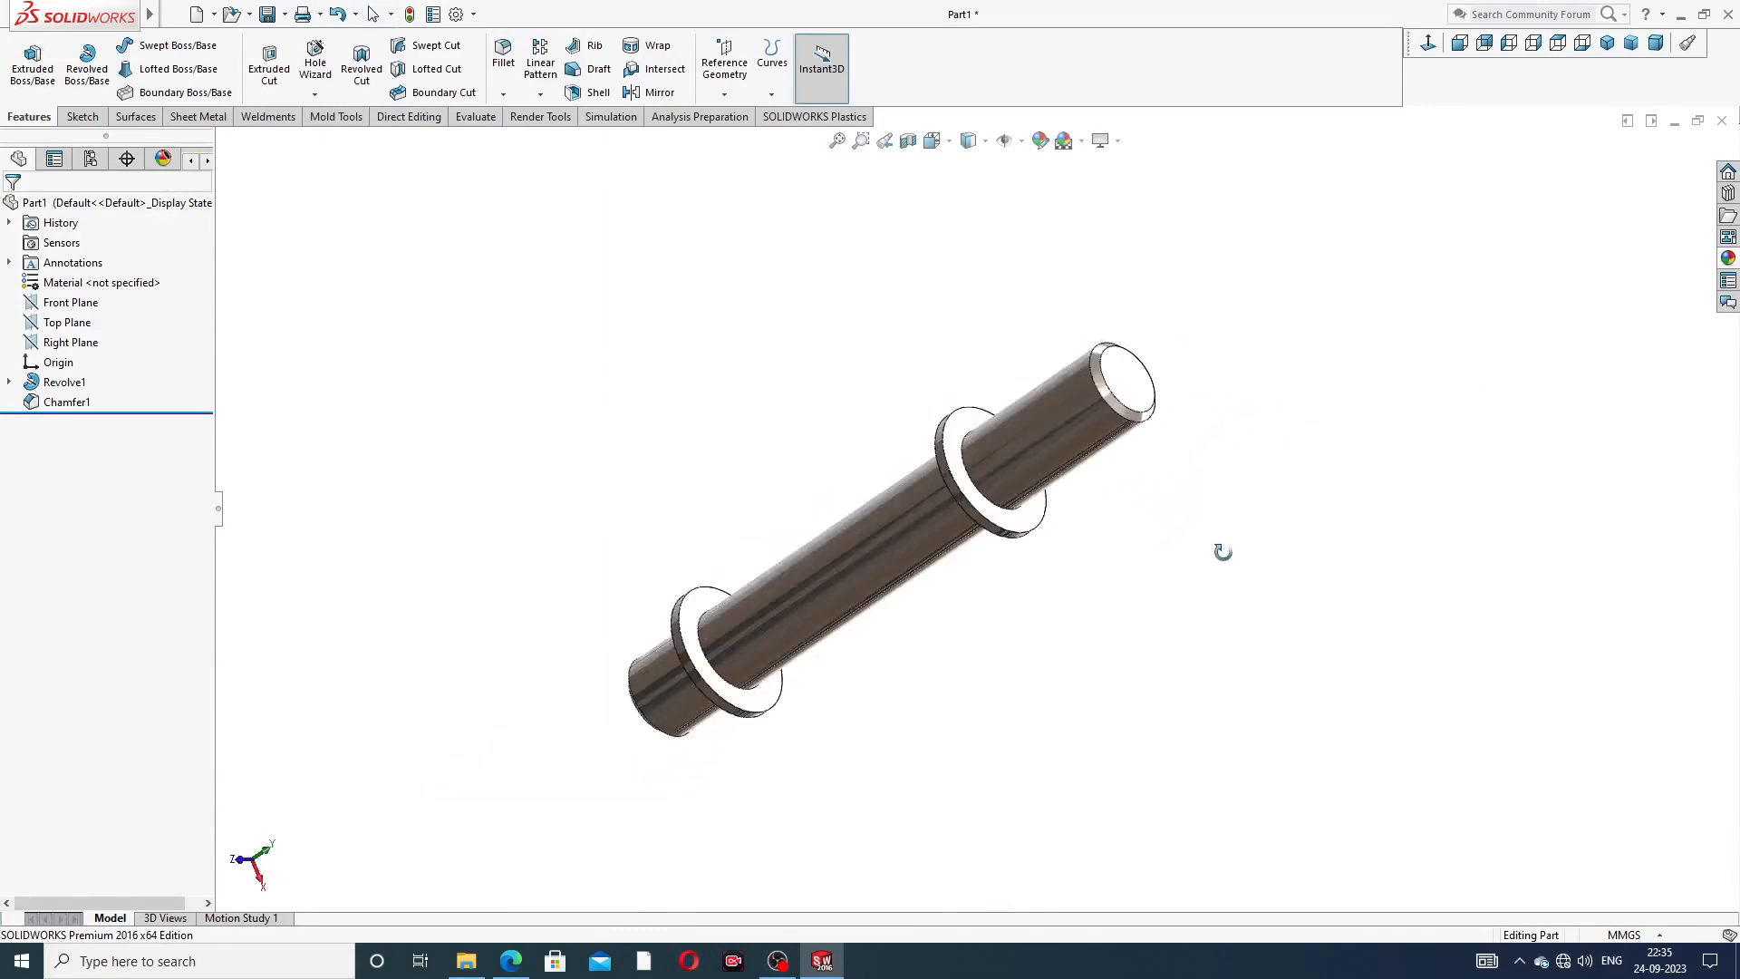
{"action": "scroll", "coordinate": [918, 566], "scroll_direction": "down", "scroll_amount": 2}
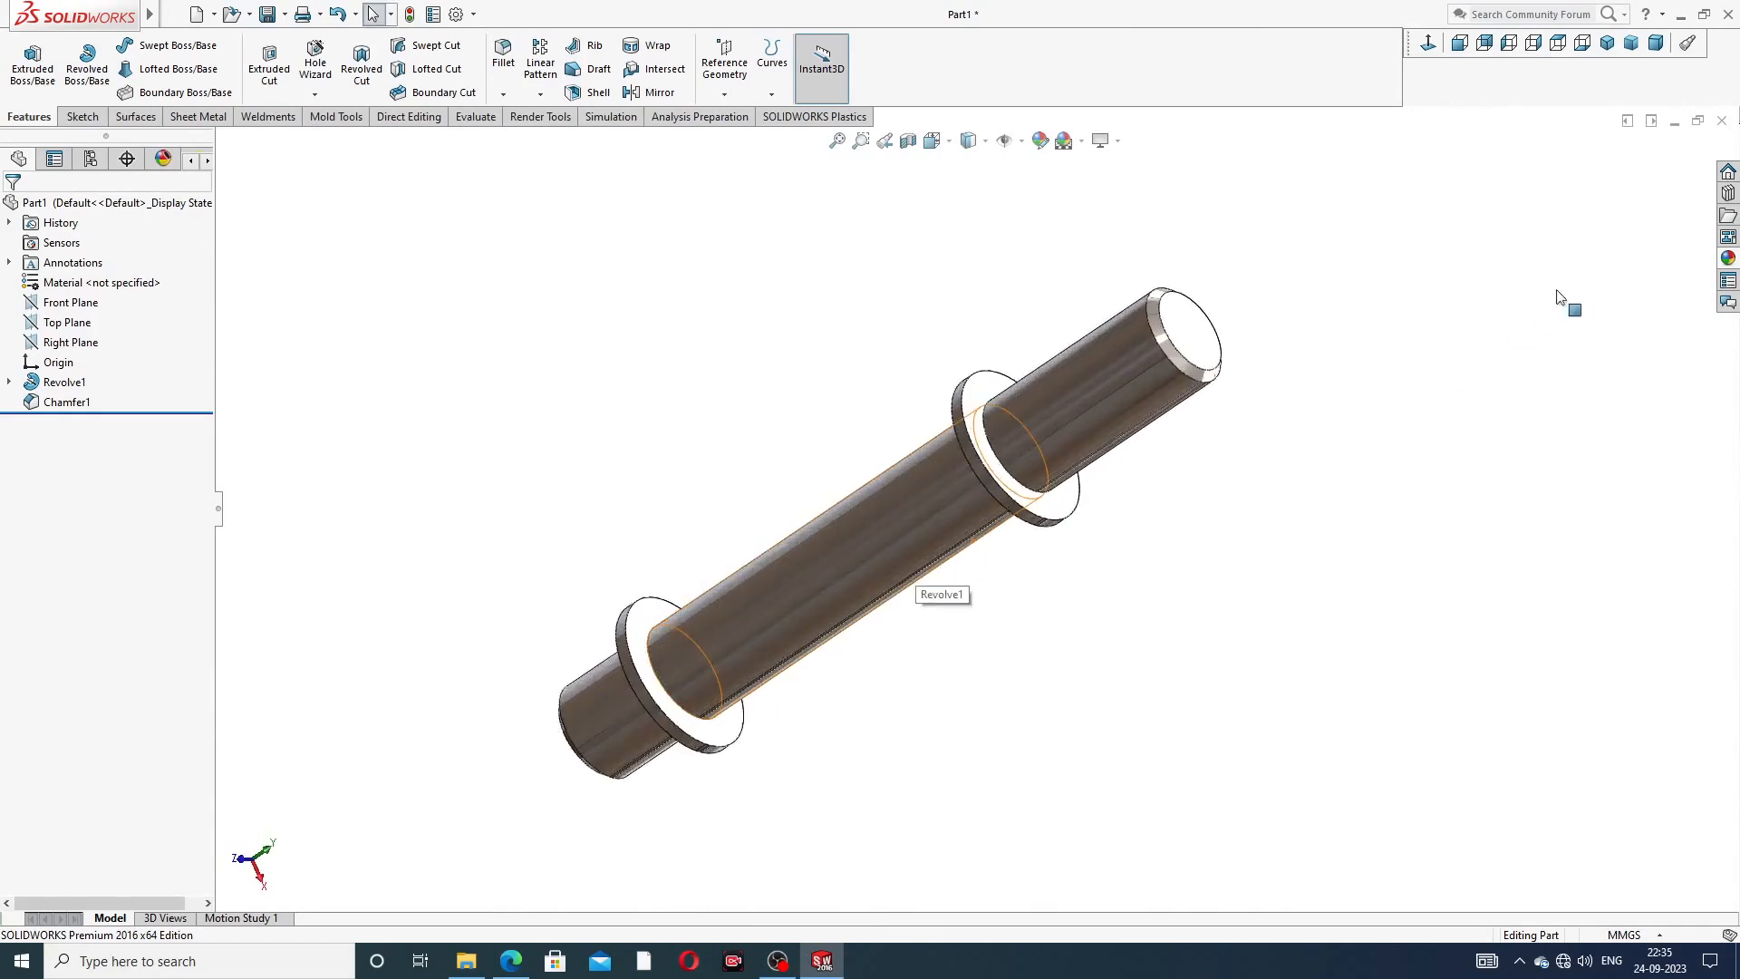
- Change the stud's appearance to brushed steel
{"action": "left_click", "coordinate": [1728, 258]}
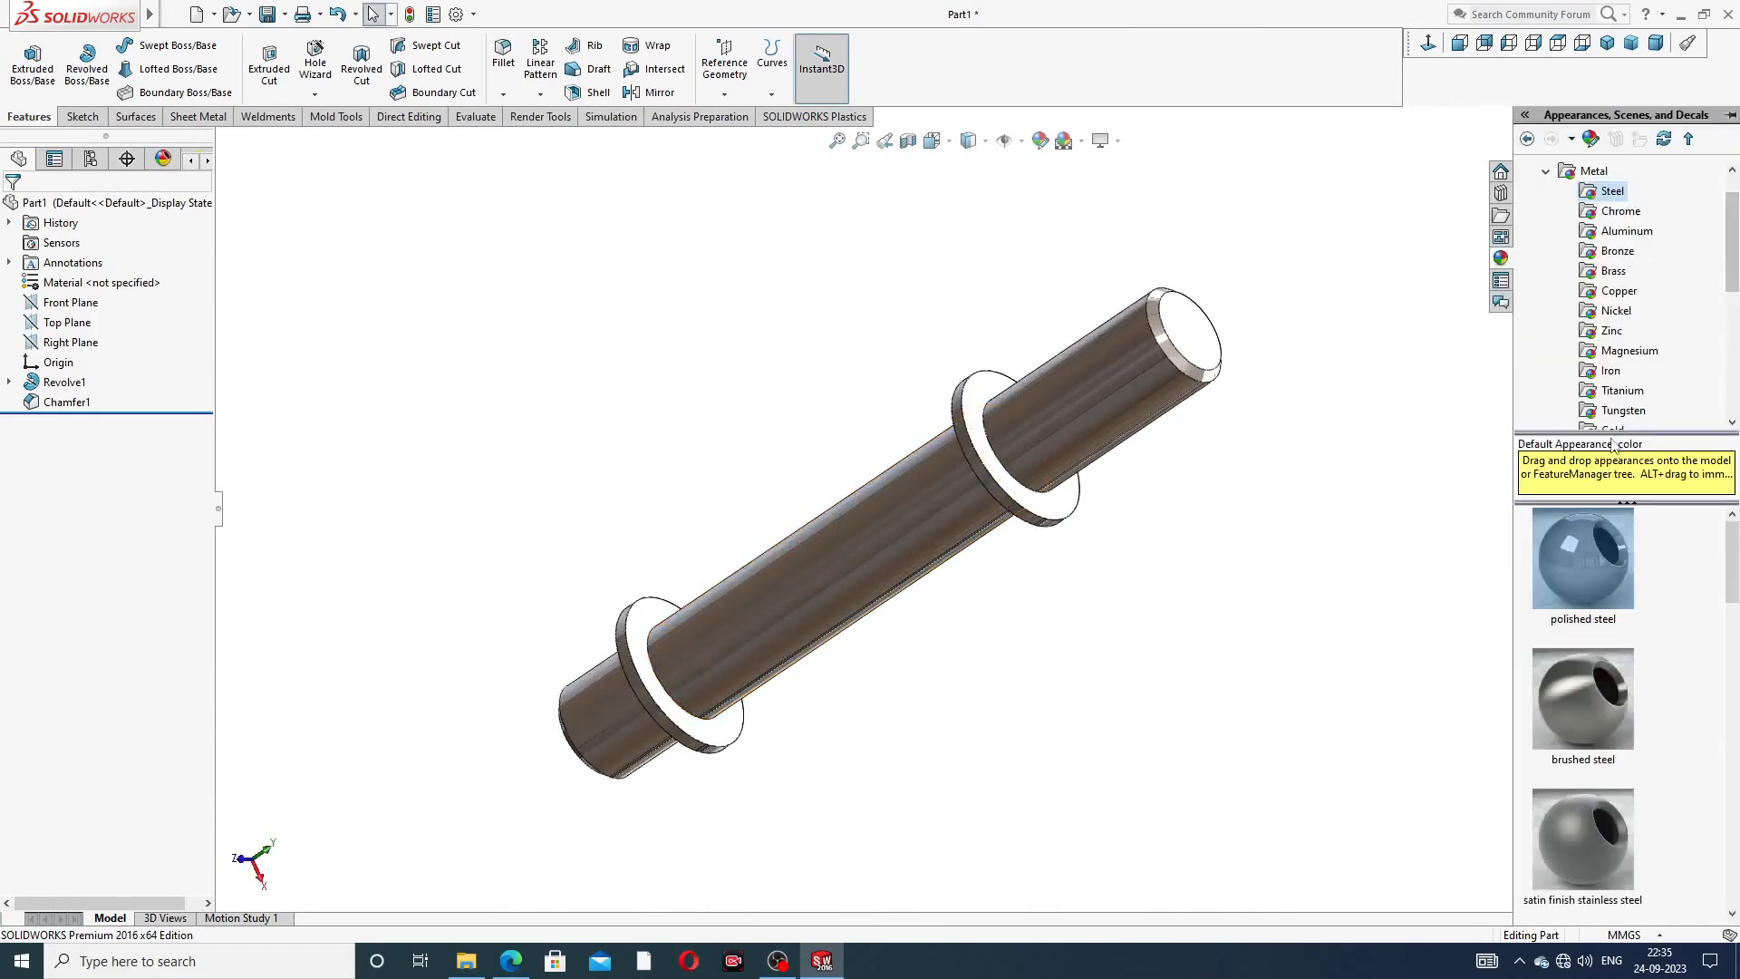
{"action": "left_click", "coordinate": [1606, 675]}
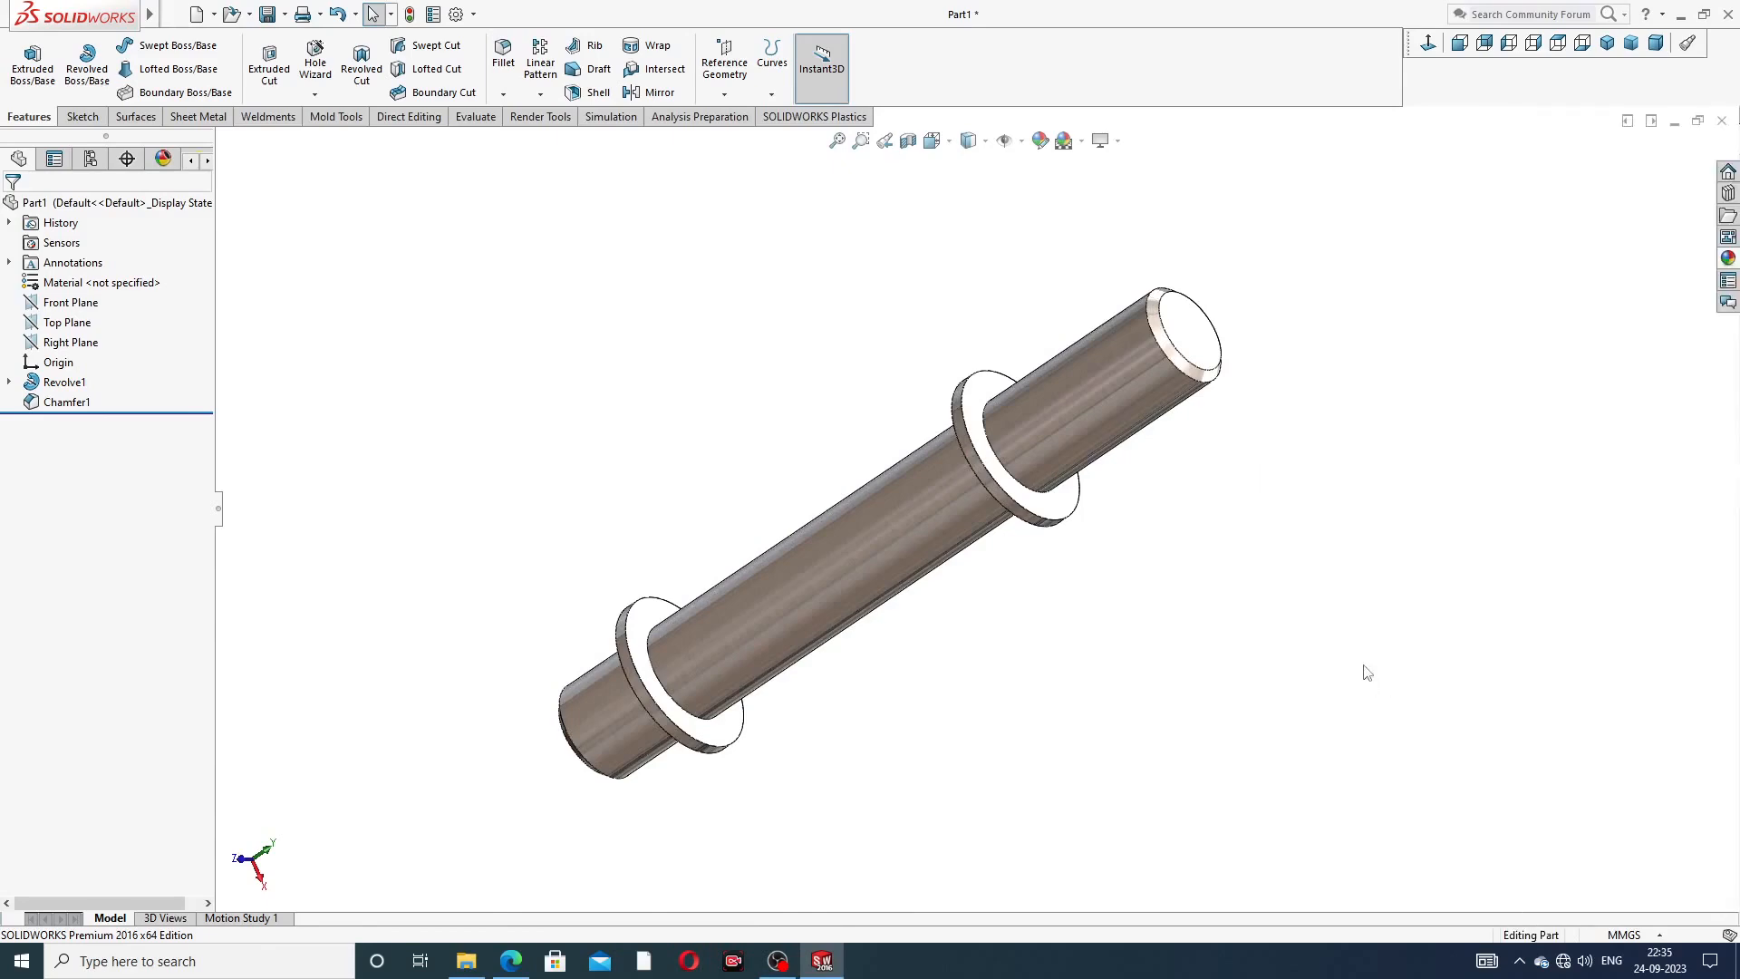
{"action": "mouse_move", "coordinate": [1208, 435]}
{"action": "middle_mouse_down"}
{"action": "mouse_move", "coordinate": [1293, 389]}
{"action": "mouse_move", "coordinate": [1254, 427]}
{"action": "mouse_move", "coordinate": [1226, 426]}
{"action": "middle_mouse_up"}
{"action": "scroll", "coordinate": [851, 579], "scroll_direction": "up", "scroll_amount": 1}
{"action": "scroll", "coordinate": [850, 579], "scroll_direction": "down", "scroll_amount": 2}
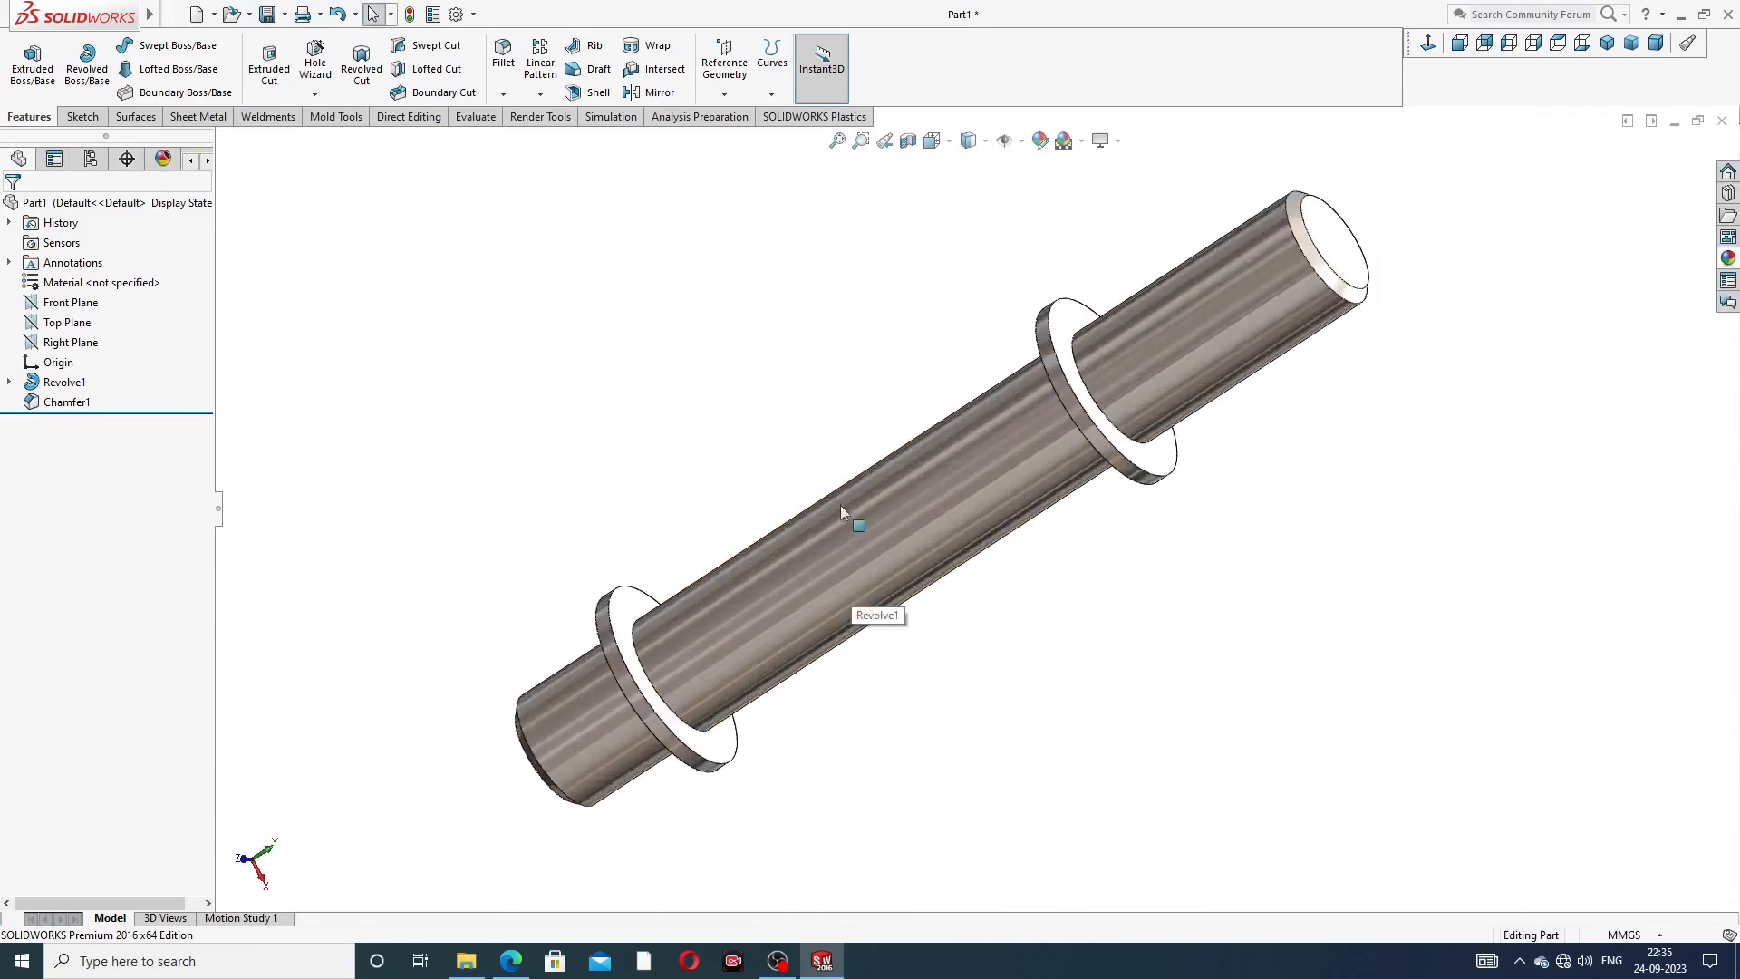
{"action": "scroll", "coordinate": [835, 434], "scroll_direction": "up", "scroll_amount": 1}
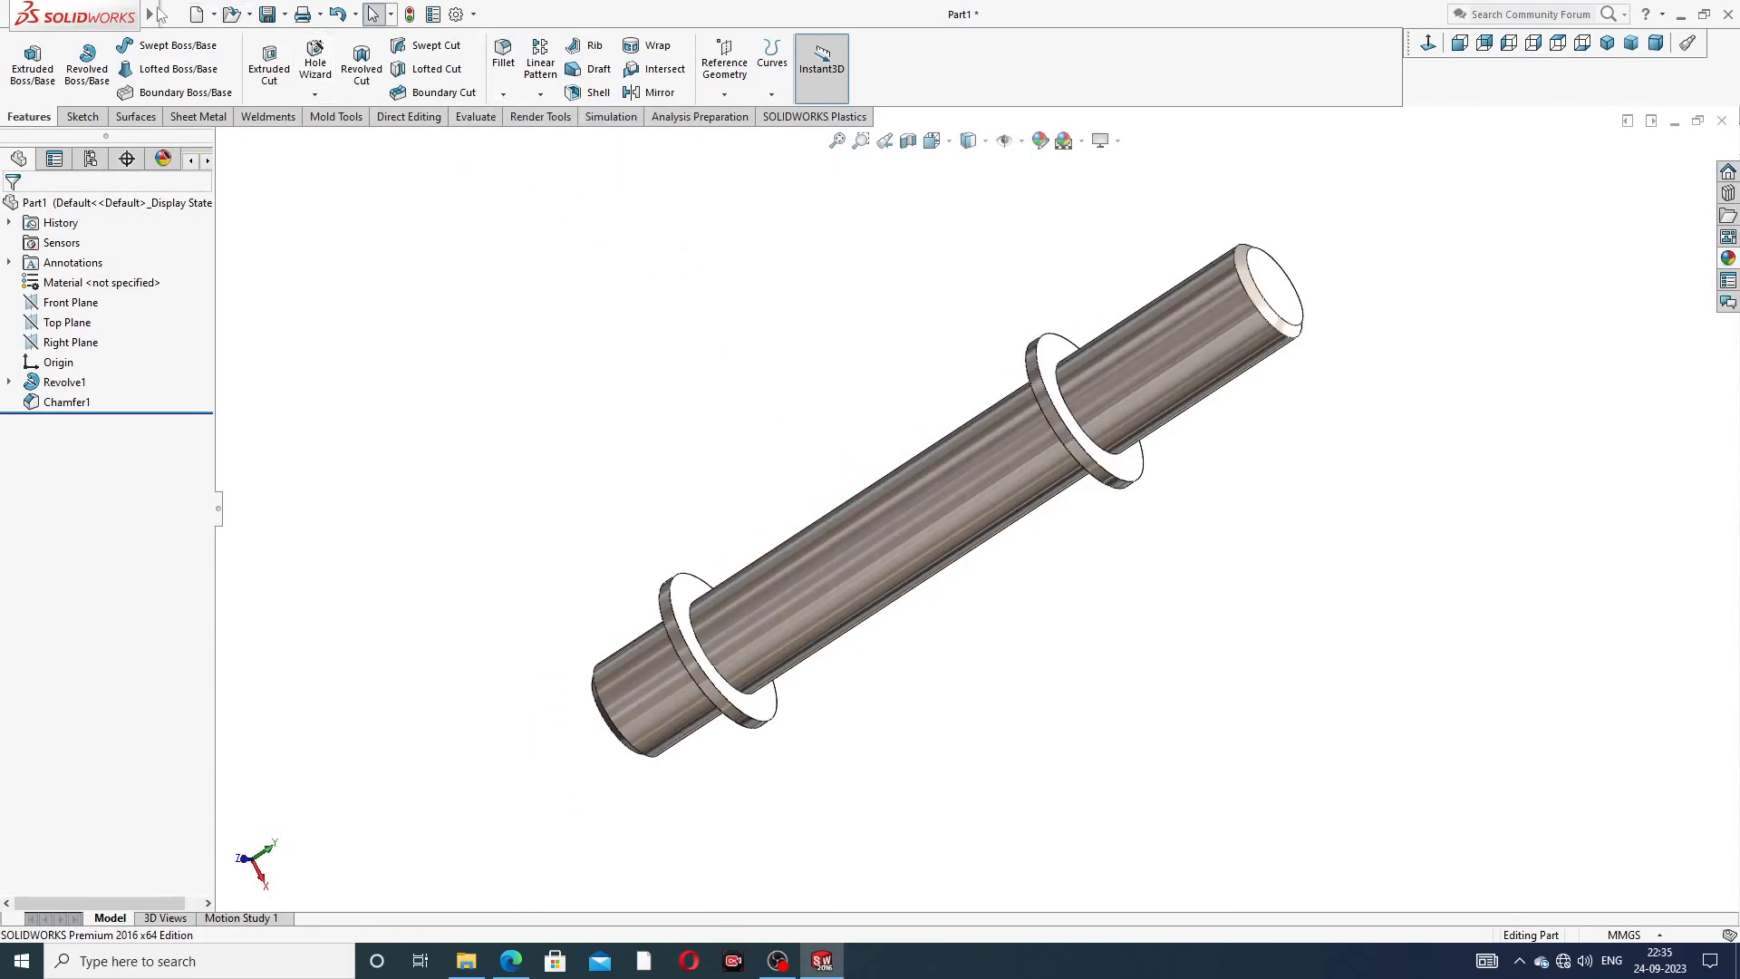
- Enable shaded cosmetic threads in the document's detailing properties
{"action": "mouse_move", "coordinate": [160, 15]}
{"action": "left_click", "coordinate": [408, 22]}
{"action": "left_click", "coordinate": [339, 227]}
{"action": "left_click", "coordinate": [456, 15]}
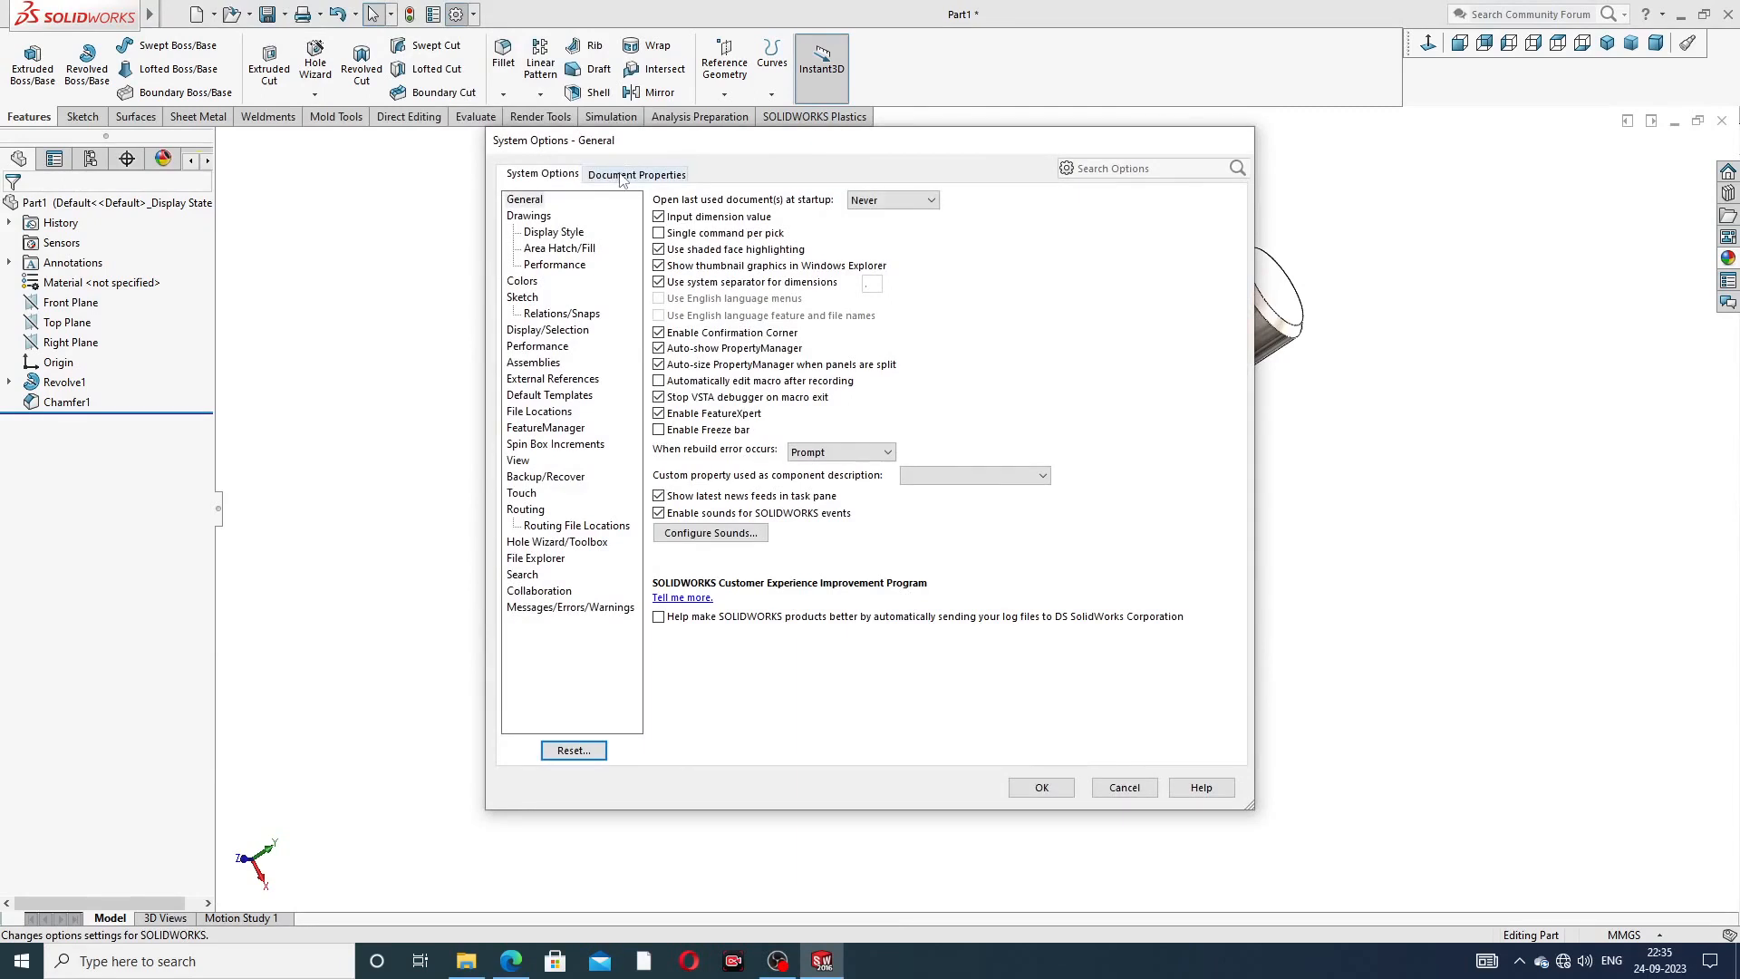
{"action": "left_click", "coordinate": [624, 175]}
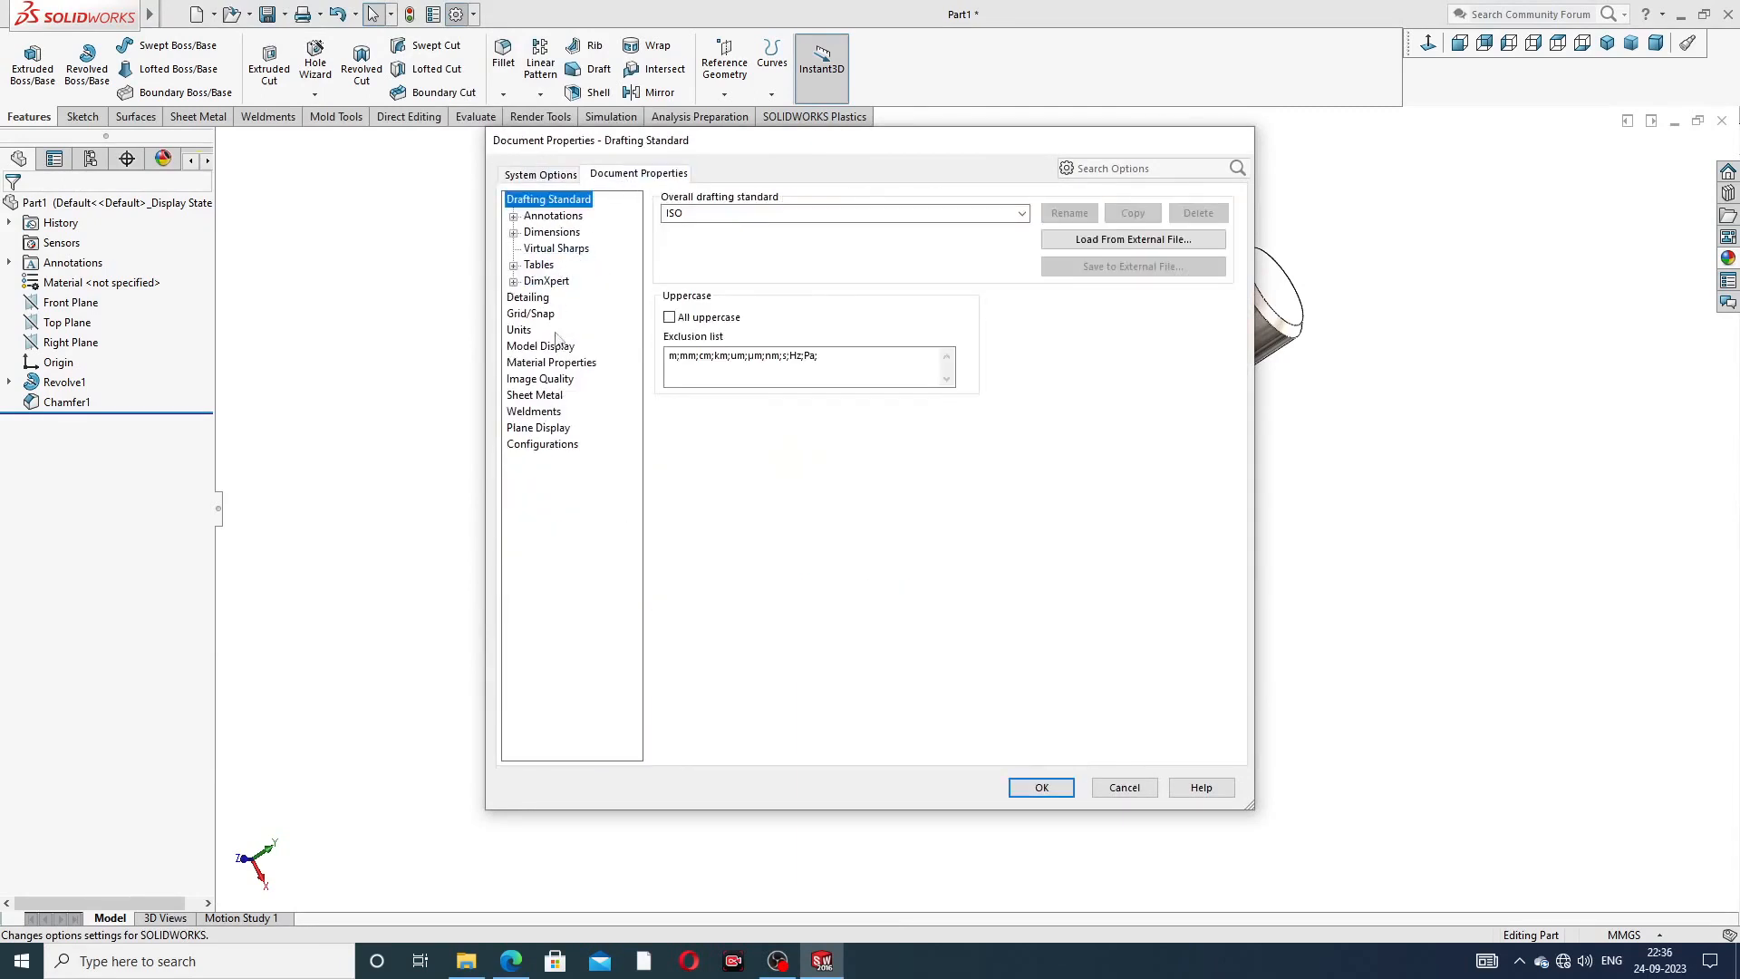
{"action": "left_click", "coordinate": [535, 302]}
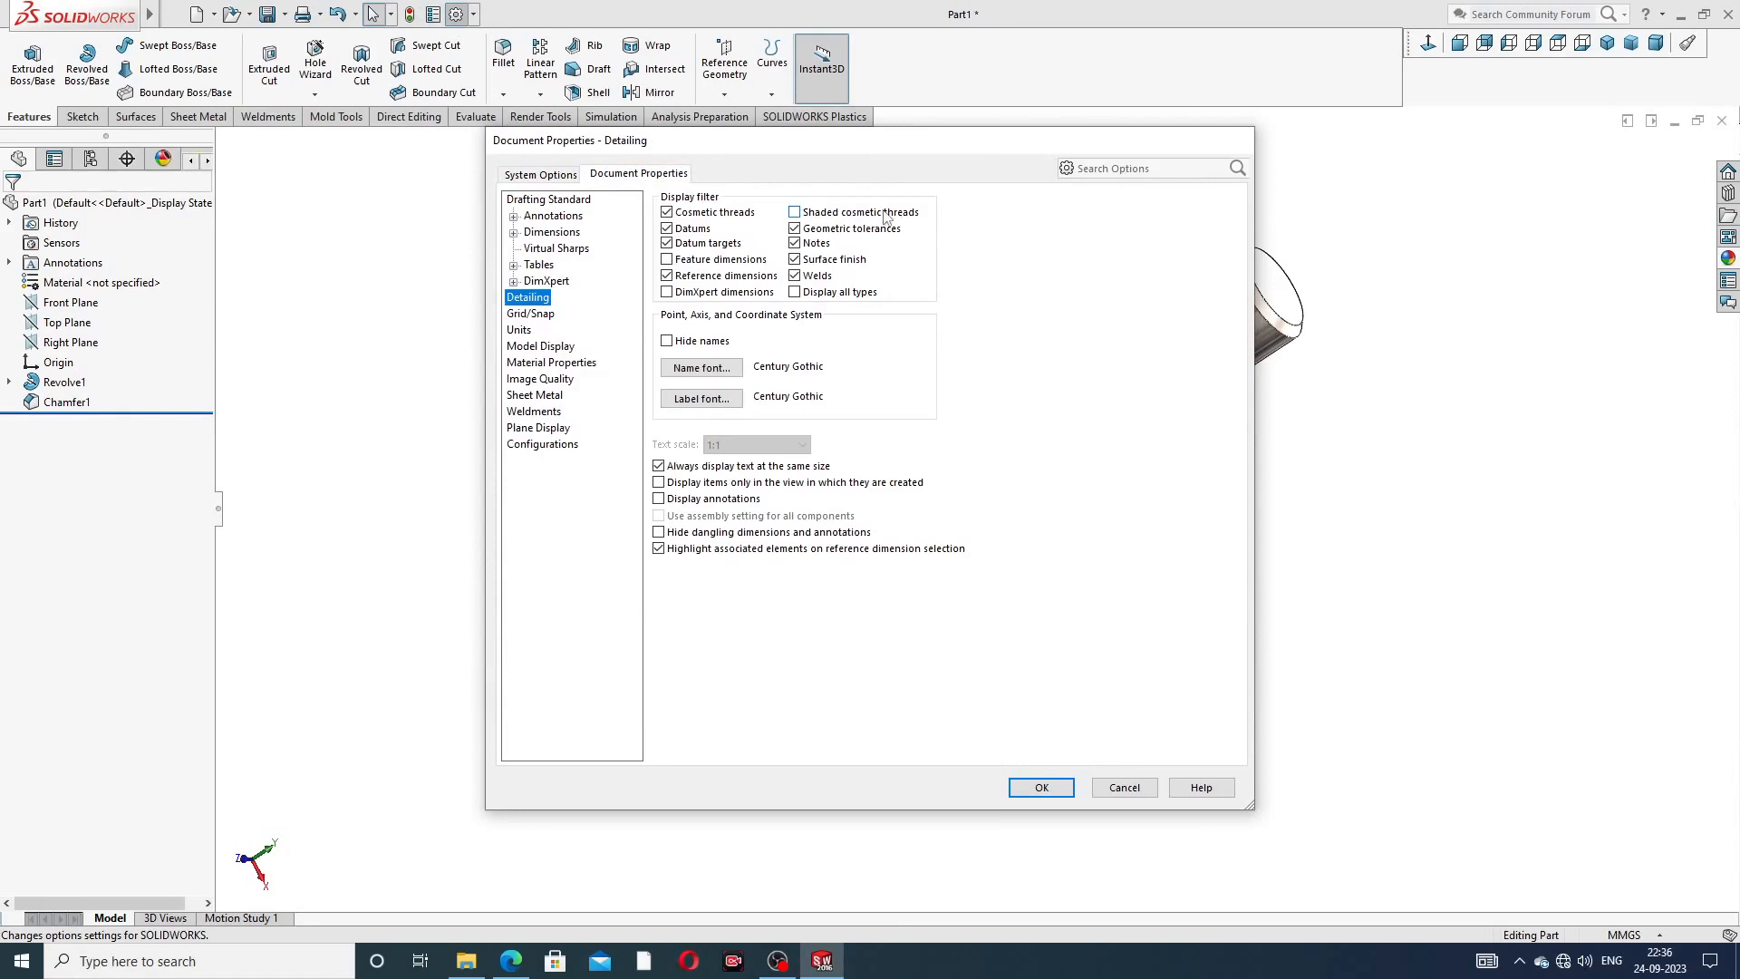
{"action": "left_click", "coordinate": [794, 213]}
{"action": "left_click", "coordinate": [1042, 787]}
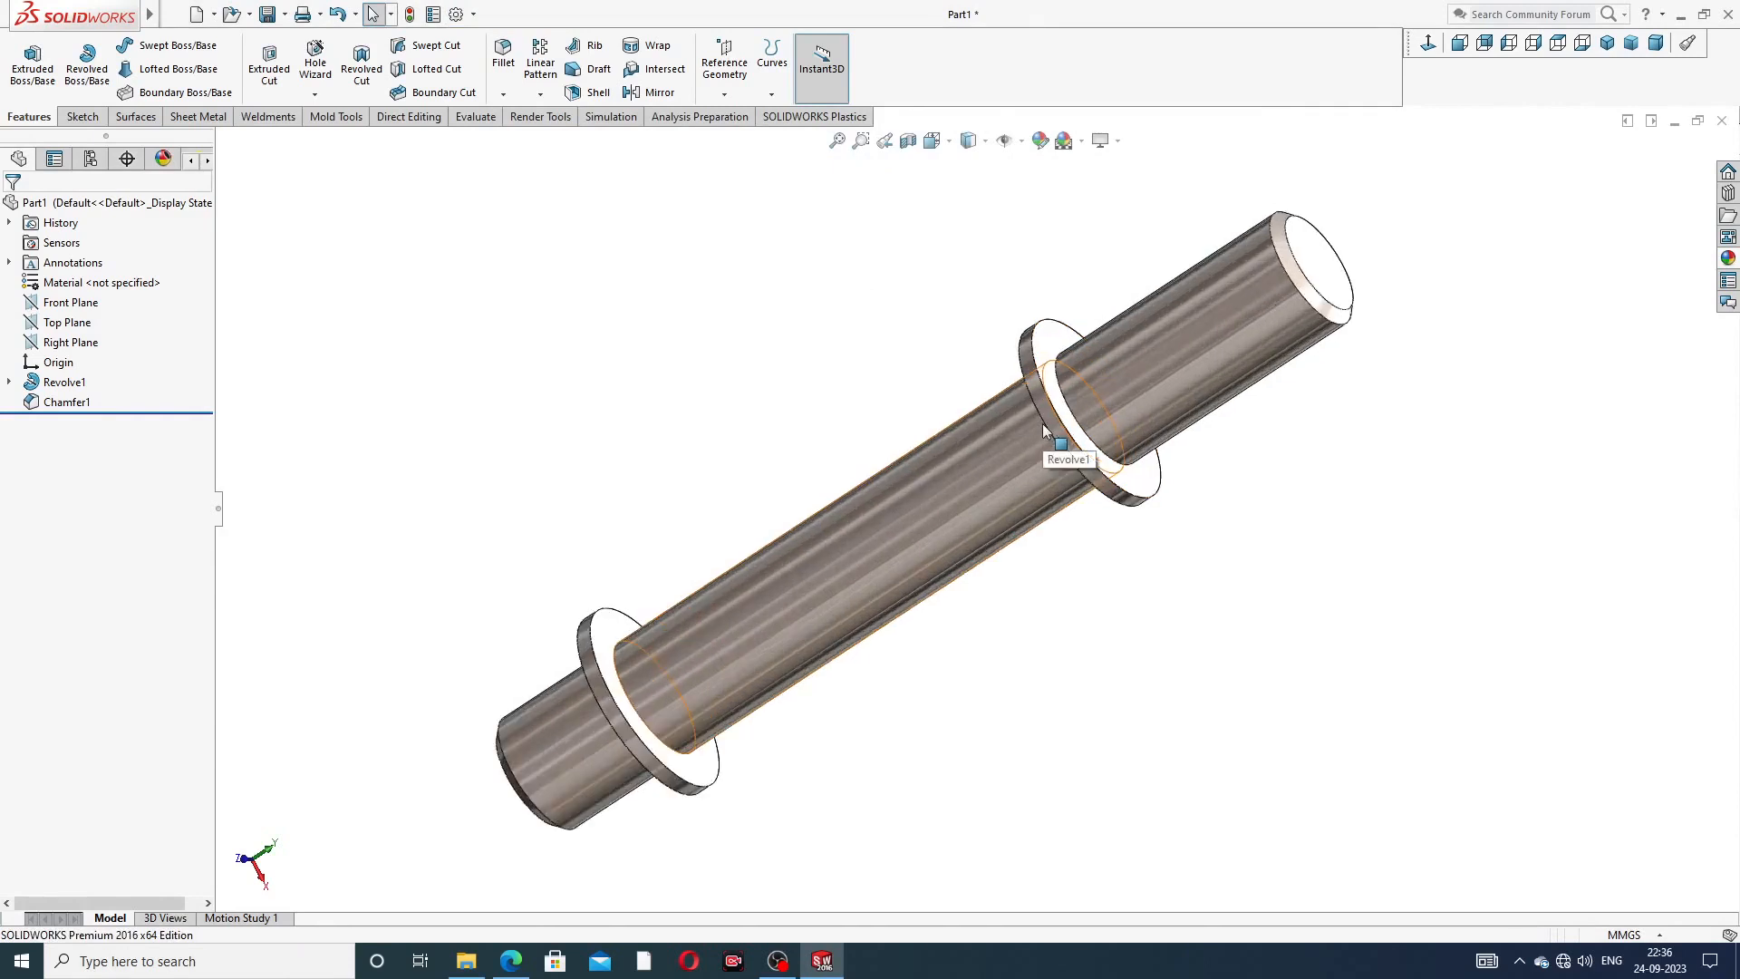
- Add a cosmetic thread on the circular chamfer edge at the stud's longer end section, using a Blind end condition
{"action": "scroll", "coordinate": [1214, 317], "scroll_direction": "up", "scroll_amount": 2}
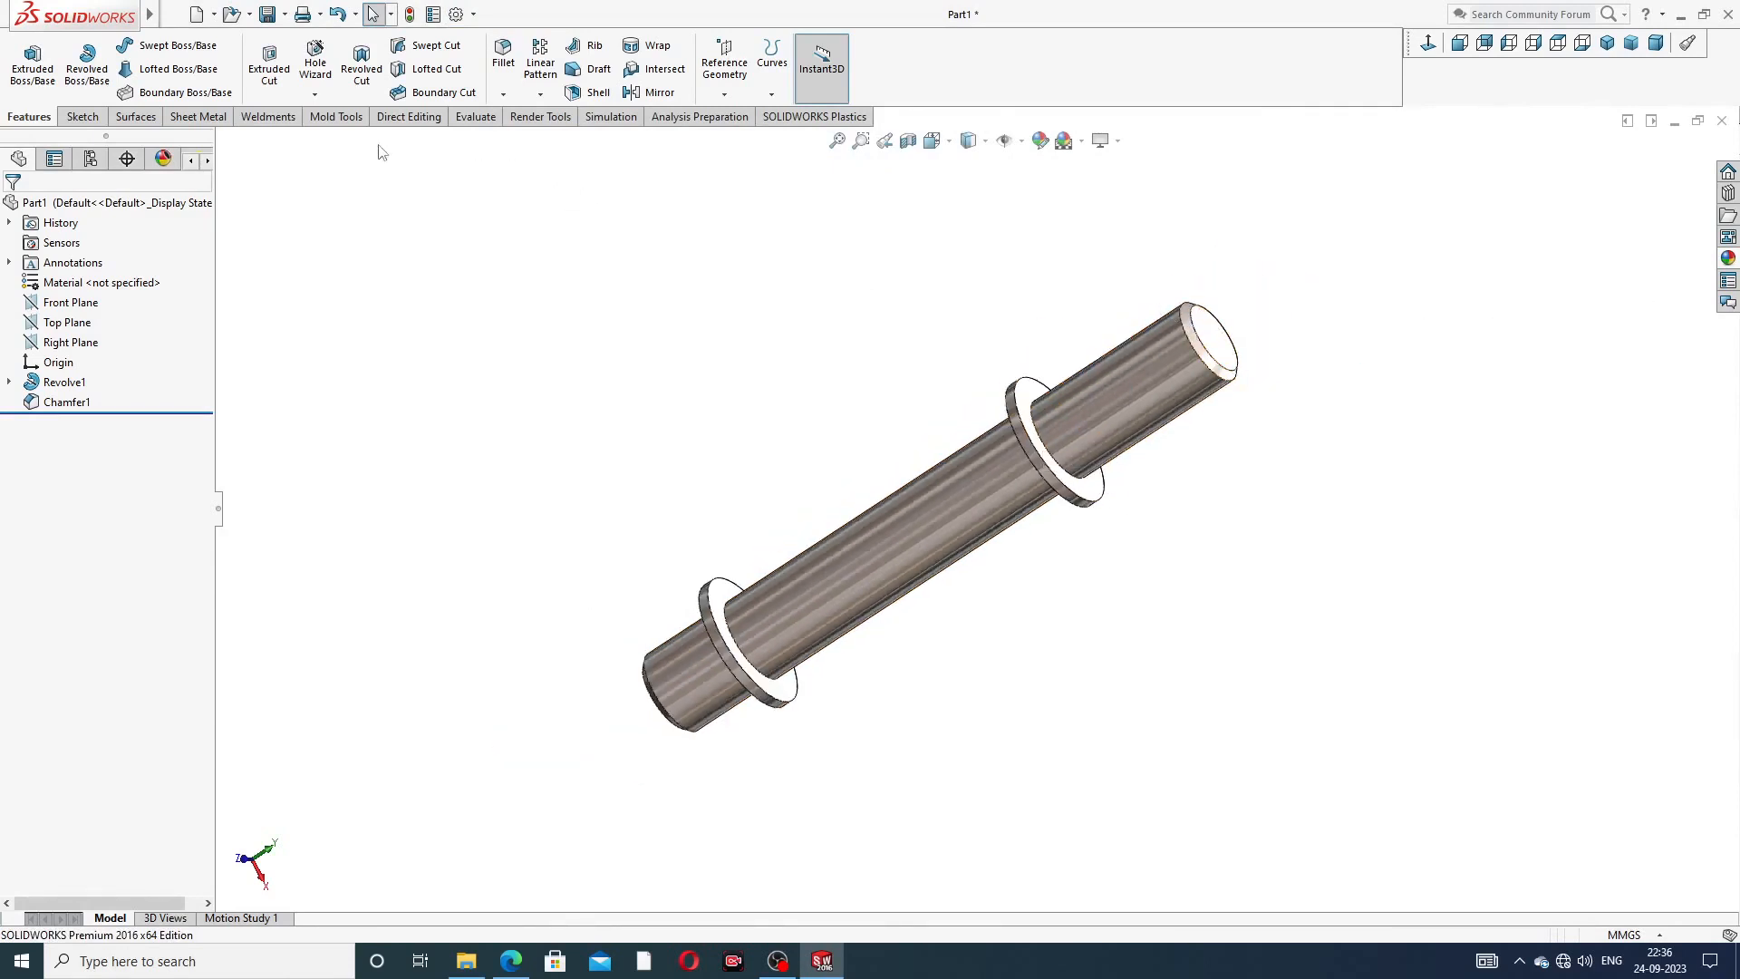
{"action": "mouse_move", "coordinate": [58, 7]}
{"action": "left_click", "coordinate": [177, 15]}
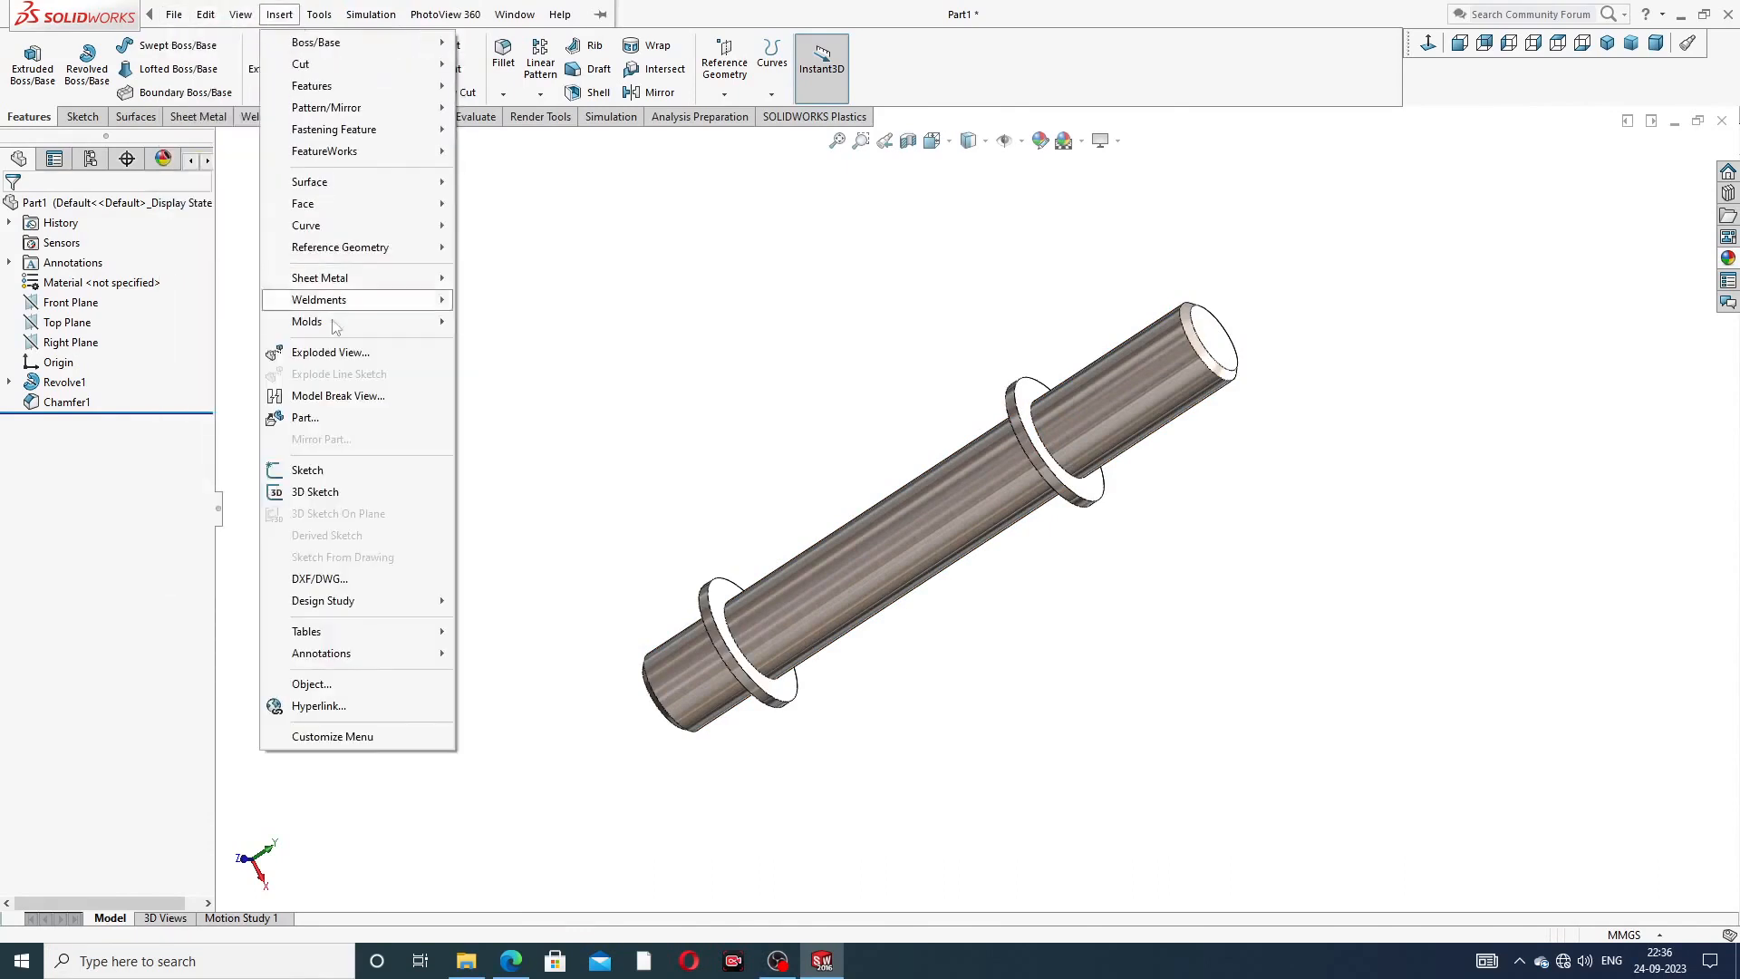
{"action": "mouse_move", "coordinate": [362, 653]}
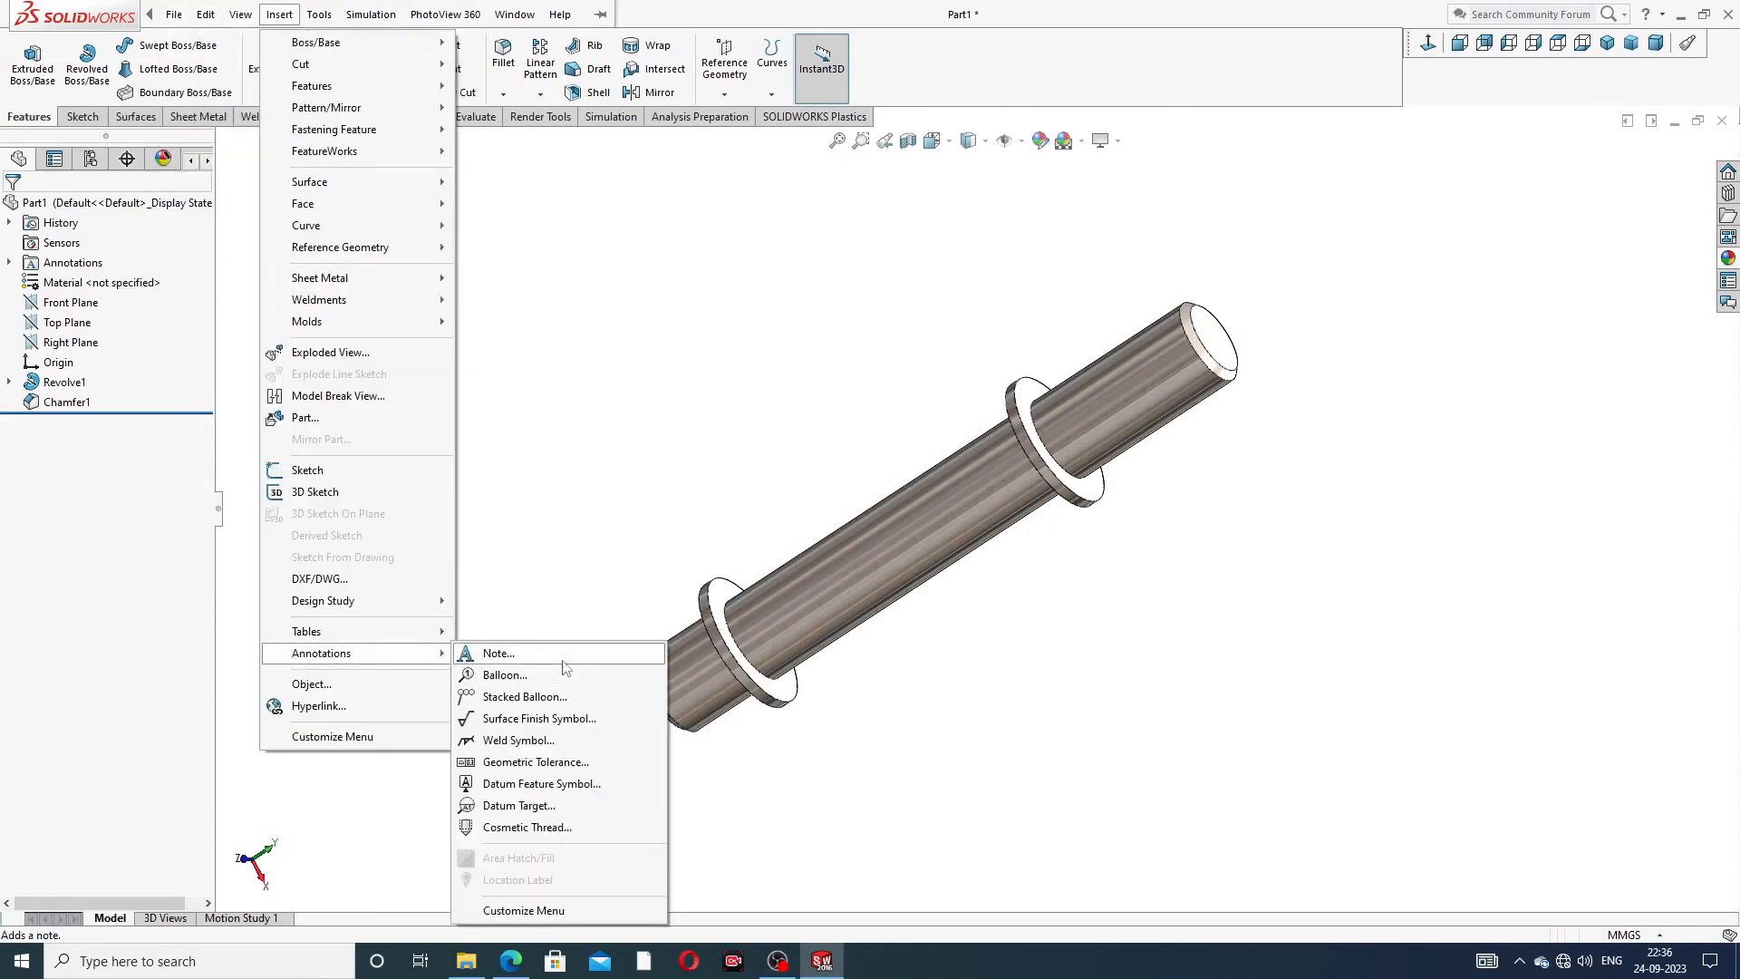
{"action": "left_click", "coordinate": [547, 828]}
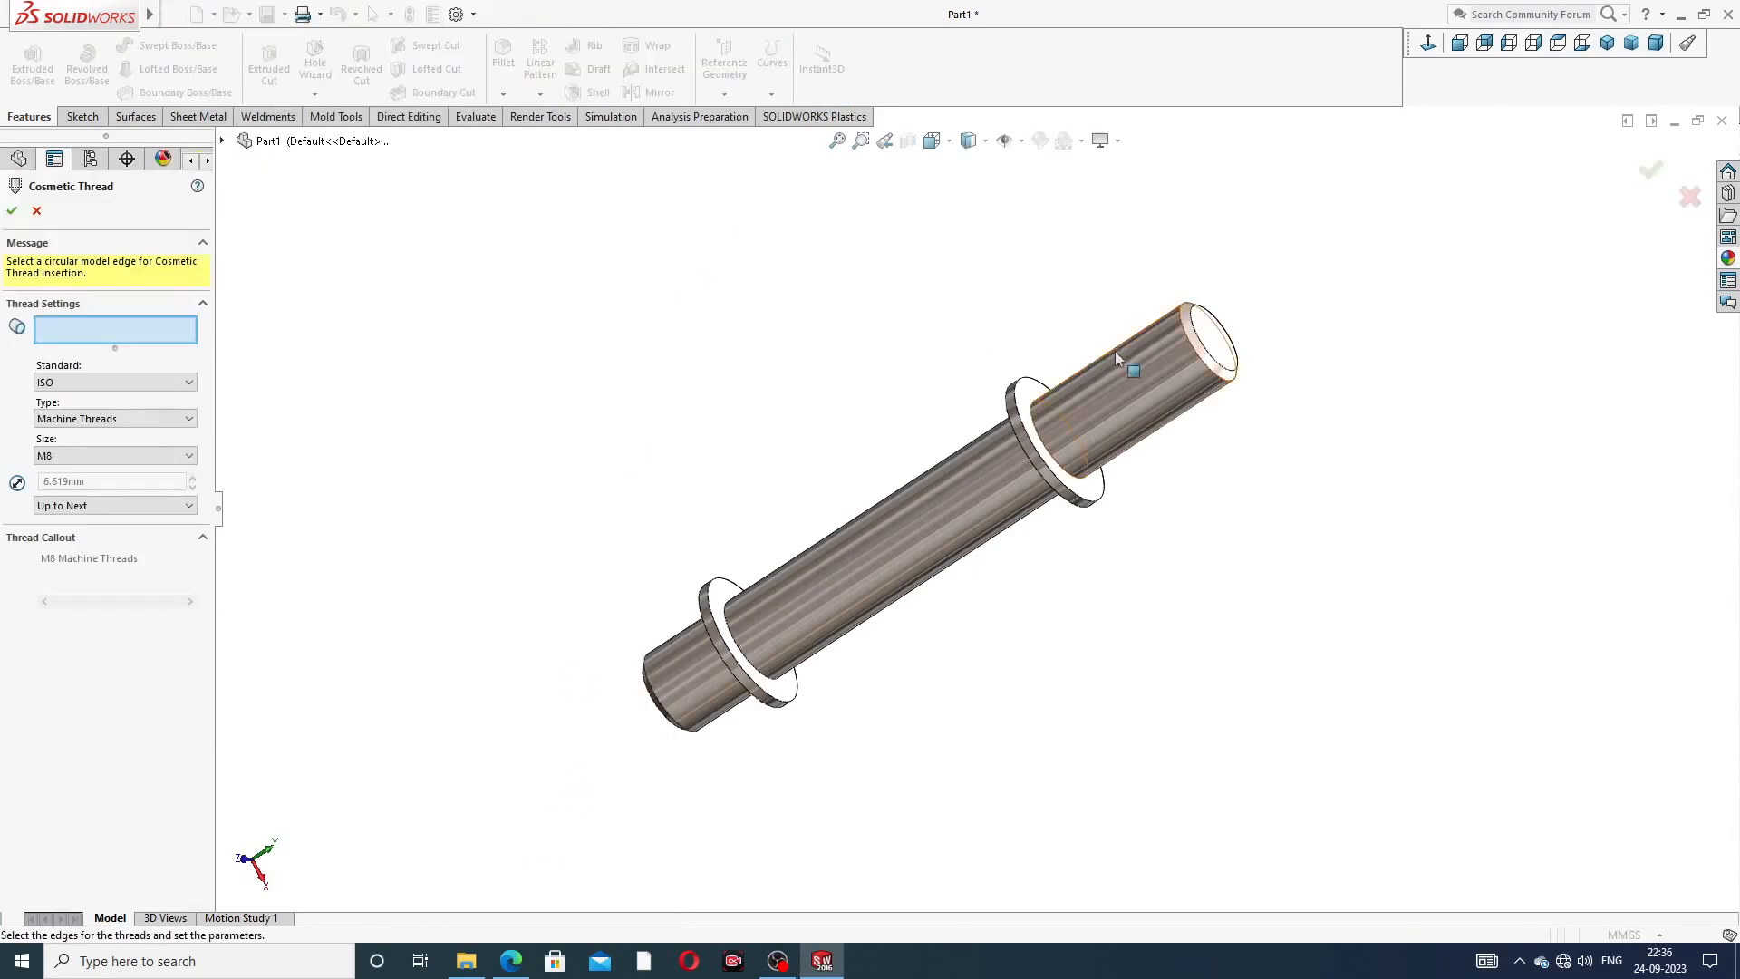
{"action": "middle_click_drag", "start_coordinate": [1115, 351], "coordinate": [1139, 341]}
{"action": "left_click", "coordinate": [1218, 351]}
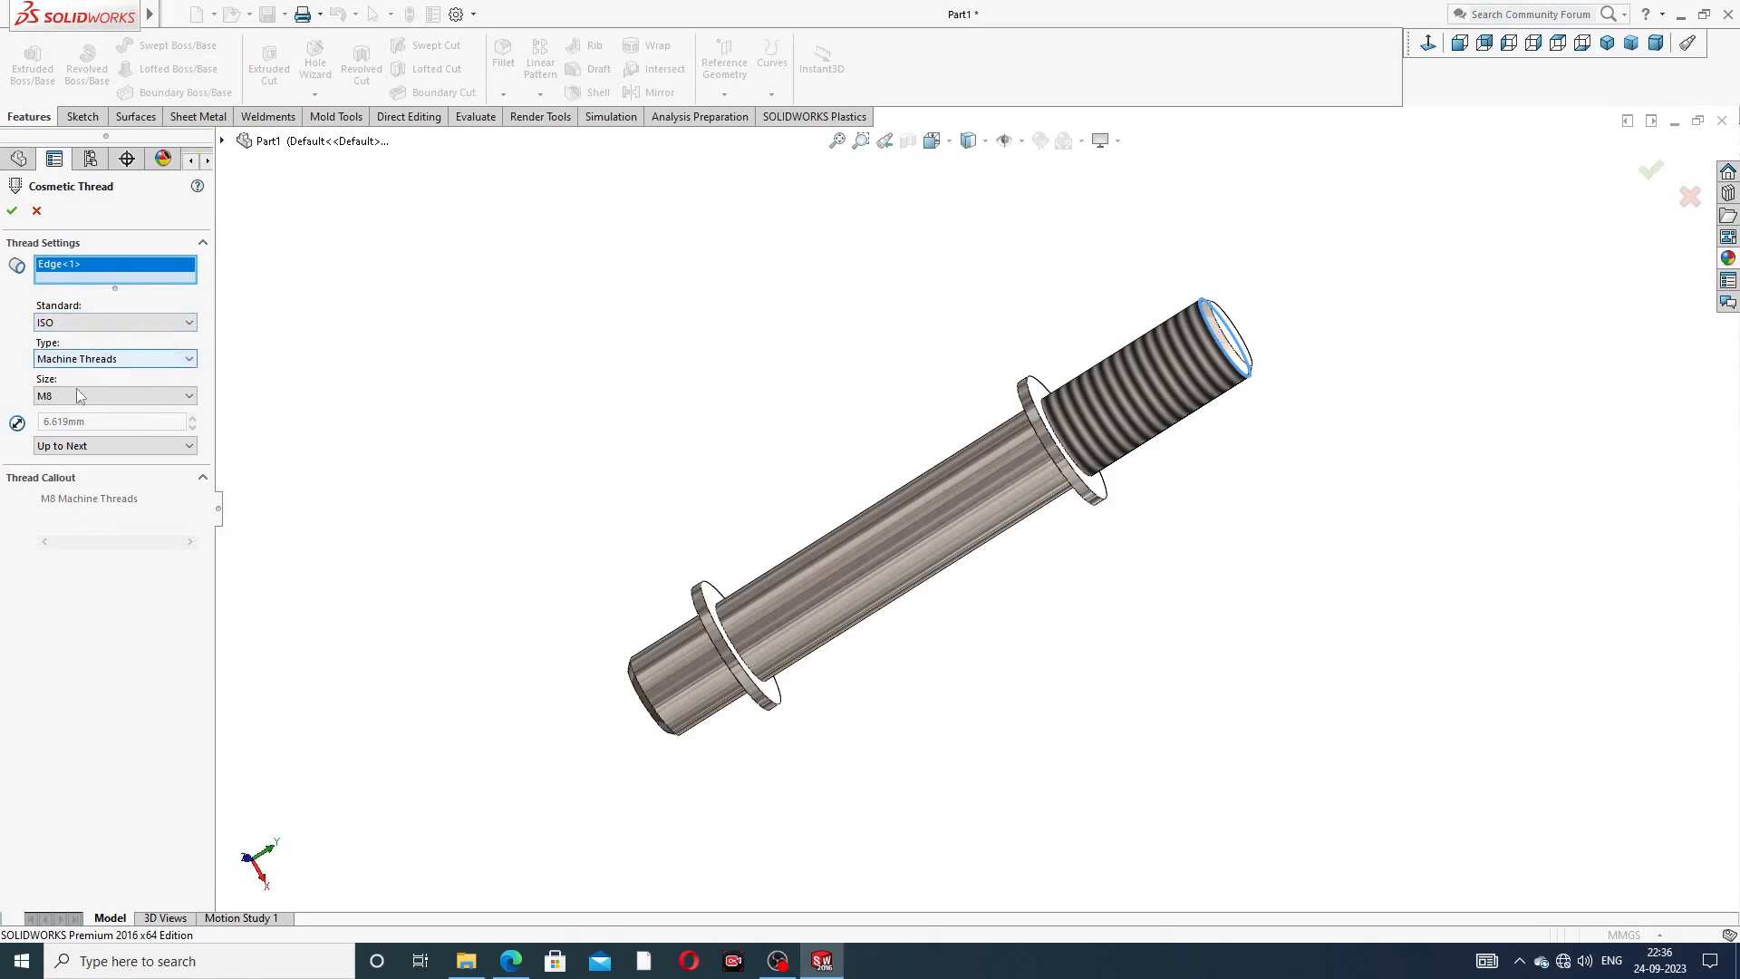
{"action": "left_click", "coordinate": [86, 446]}
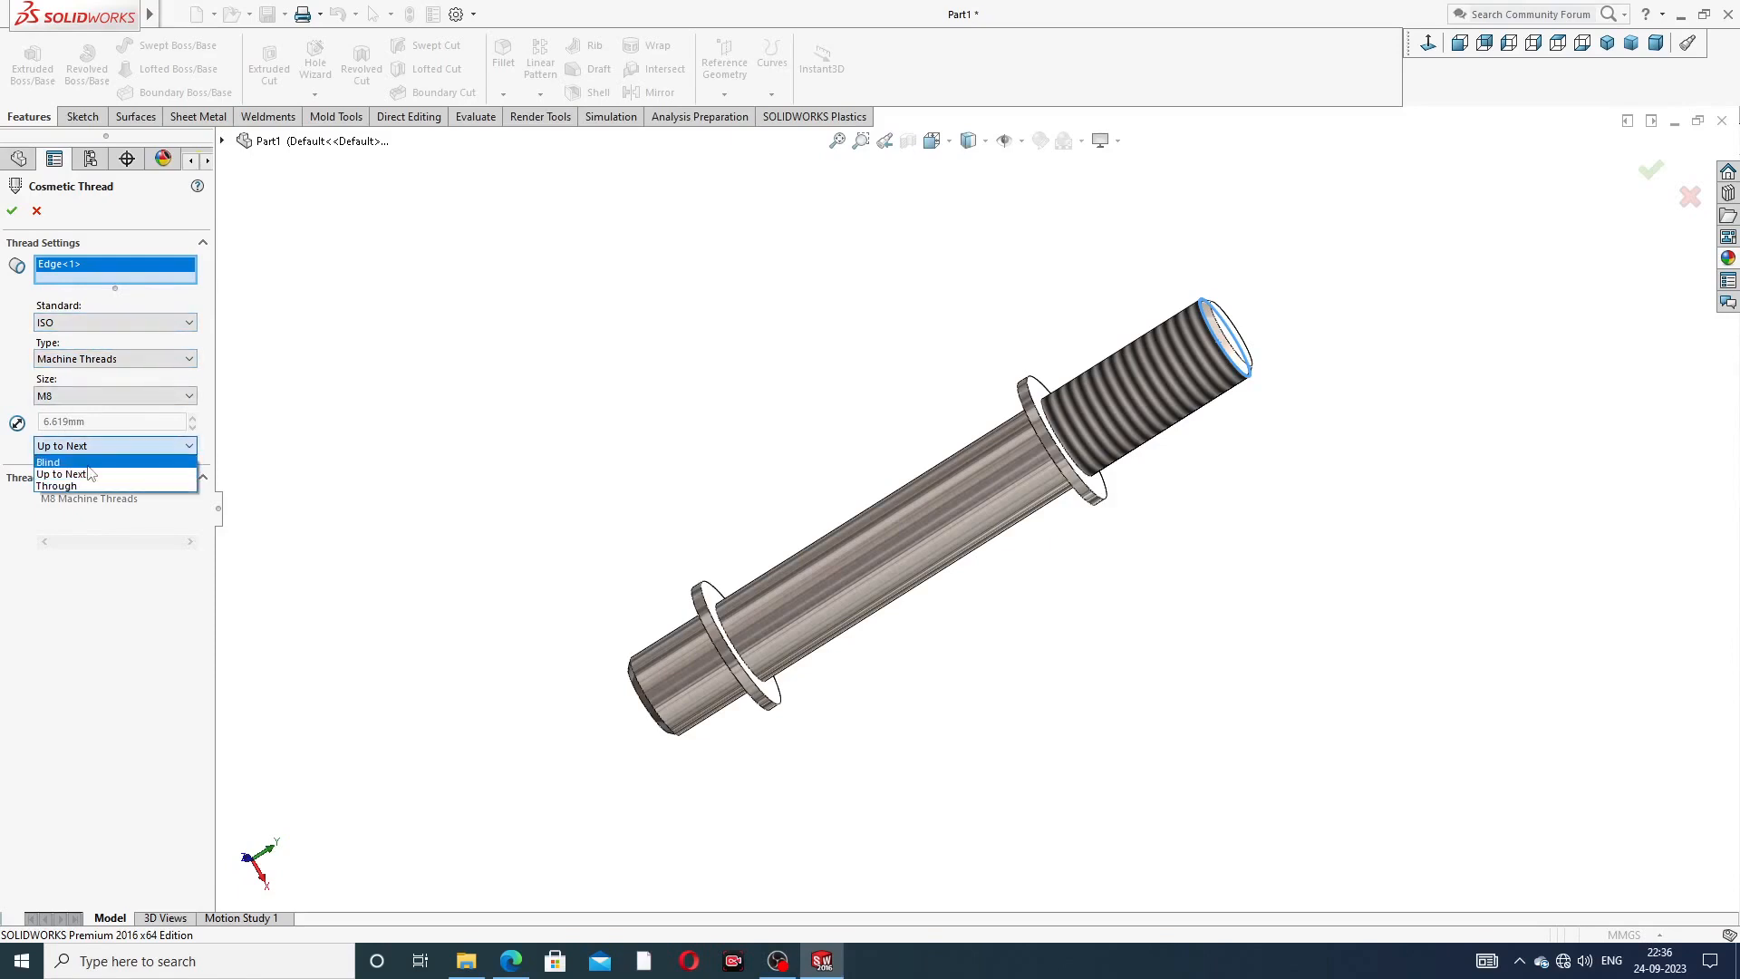
{"action": "left_click", "coordinate": [88, 463]}
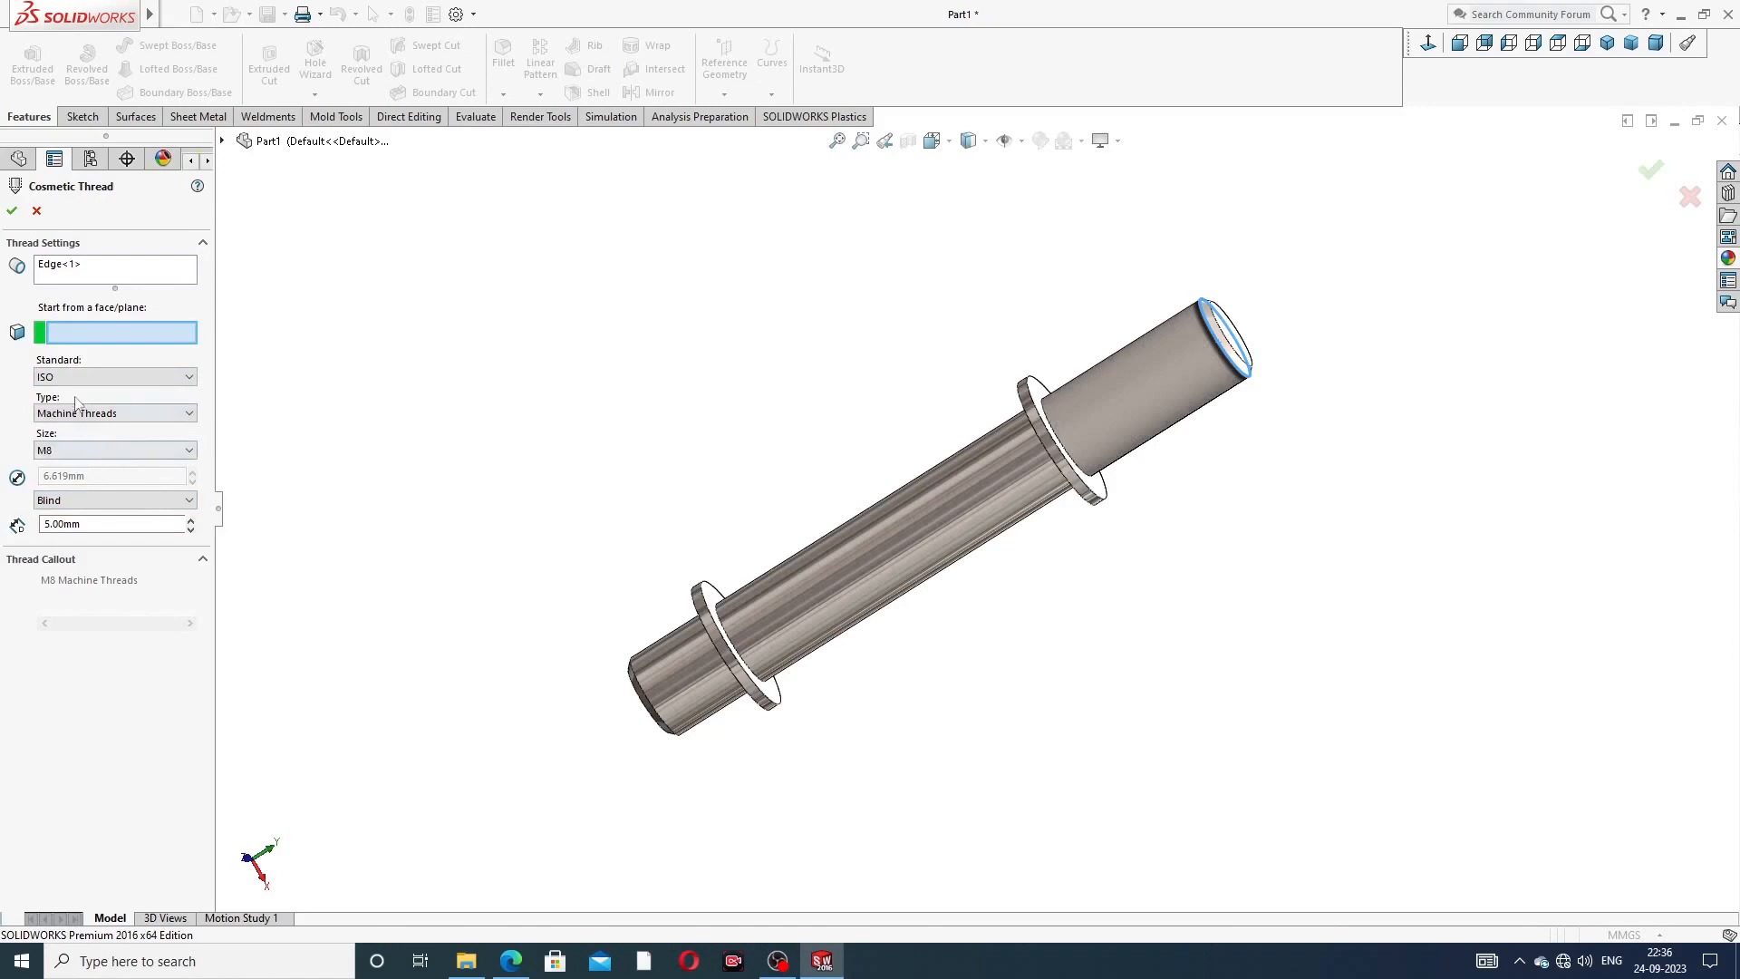
- Set the cosmetic thread's size to M24 and its blind depth to 26 mm
{"action": "left_click", "coordinate": [76, 452]}
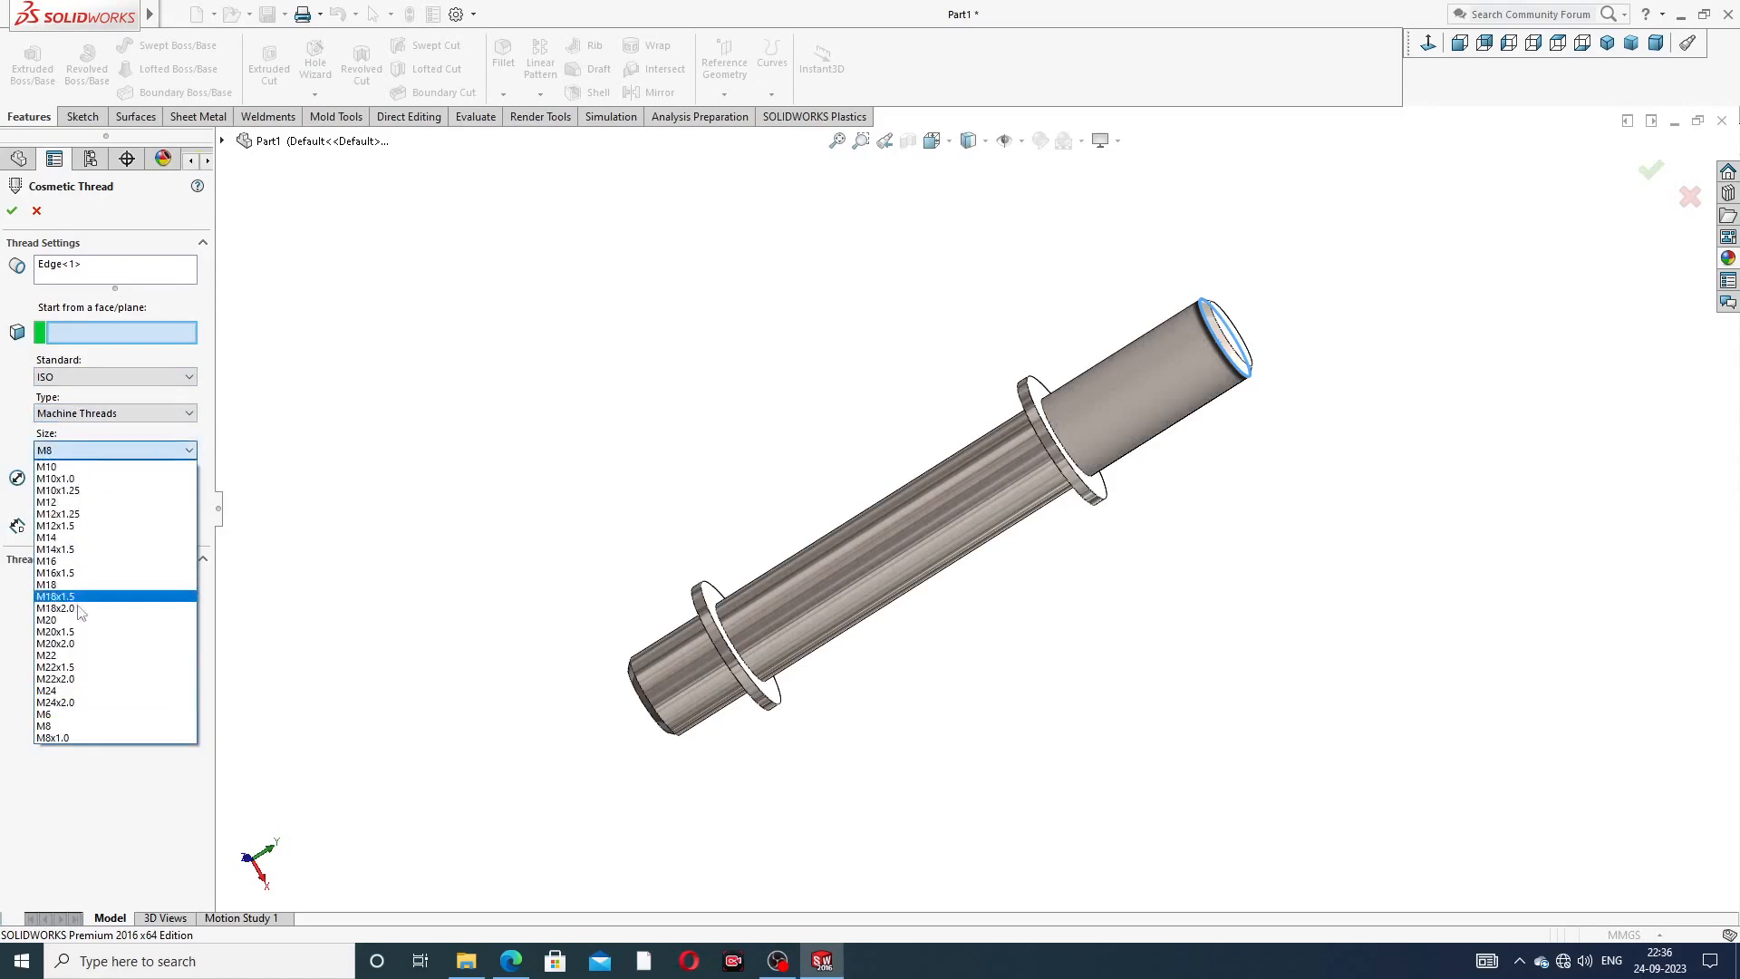
{"action": "left_click", "coordinate": [78, 692]}
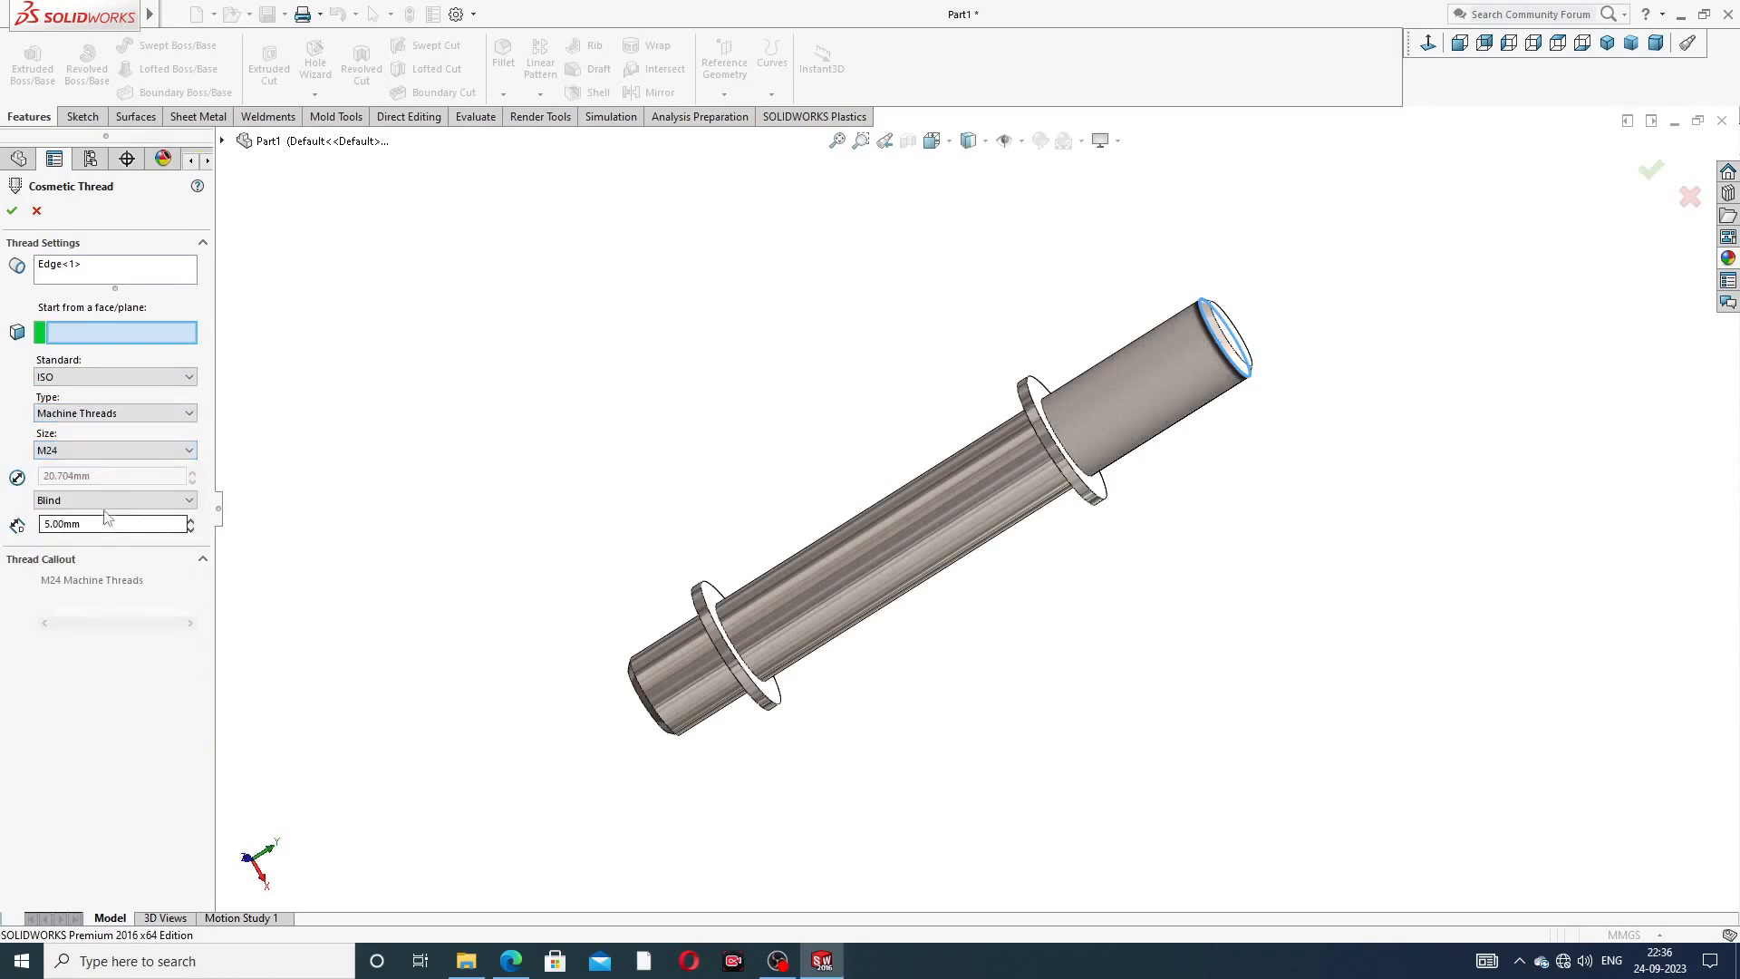
{"action": "left_click_drag", "start_coordinate": [96, 524], "coordinate": [11, 528]}
{"action": "type", "text": "26"}
{"action": "key", "text": "Return"}
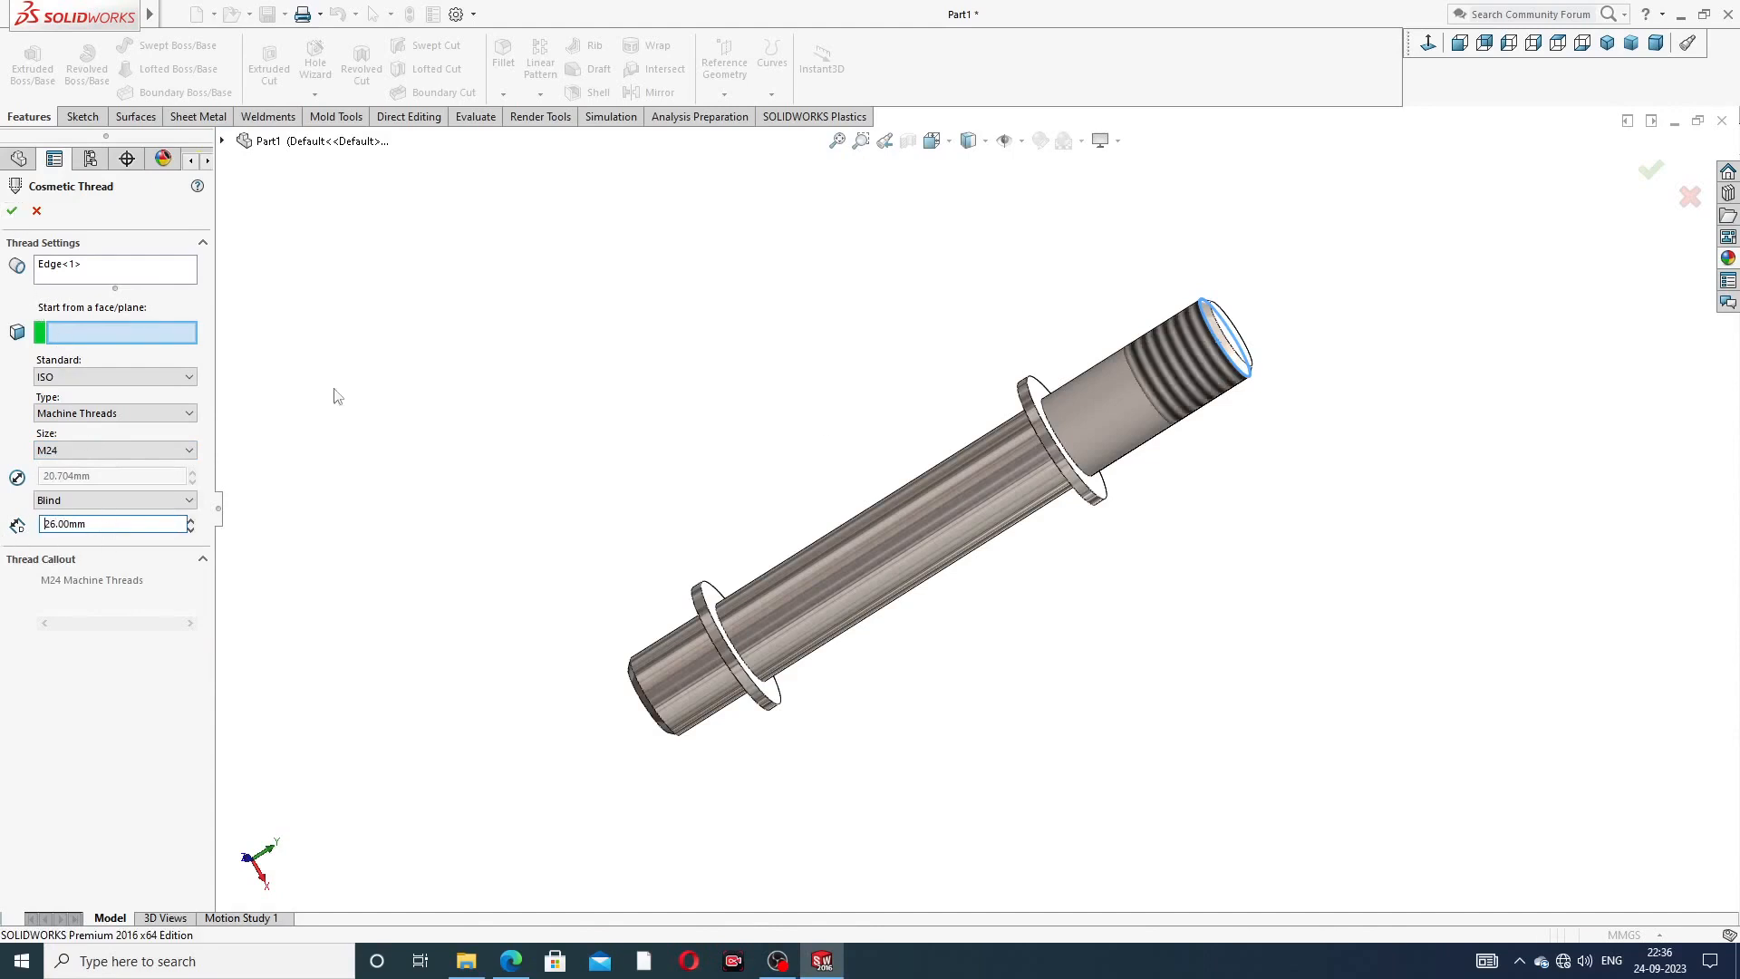
- Start the cosmetic thread from the flat end face of the stud's longer end section and accept it
{"action": "middle_click_drag", "start_coordinate": [1096, 361], "coordinate": [1155, 338]}
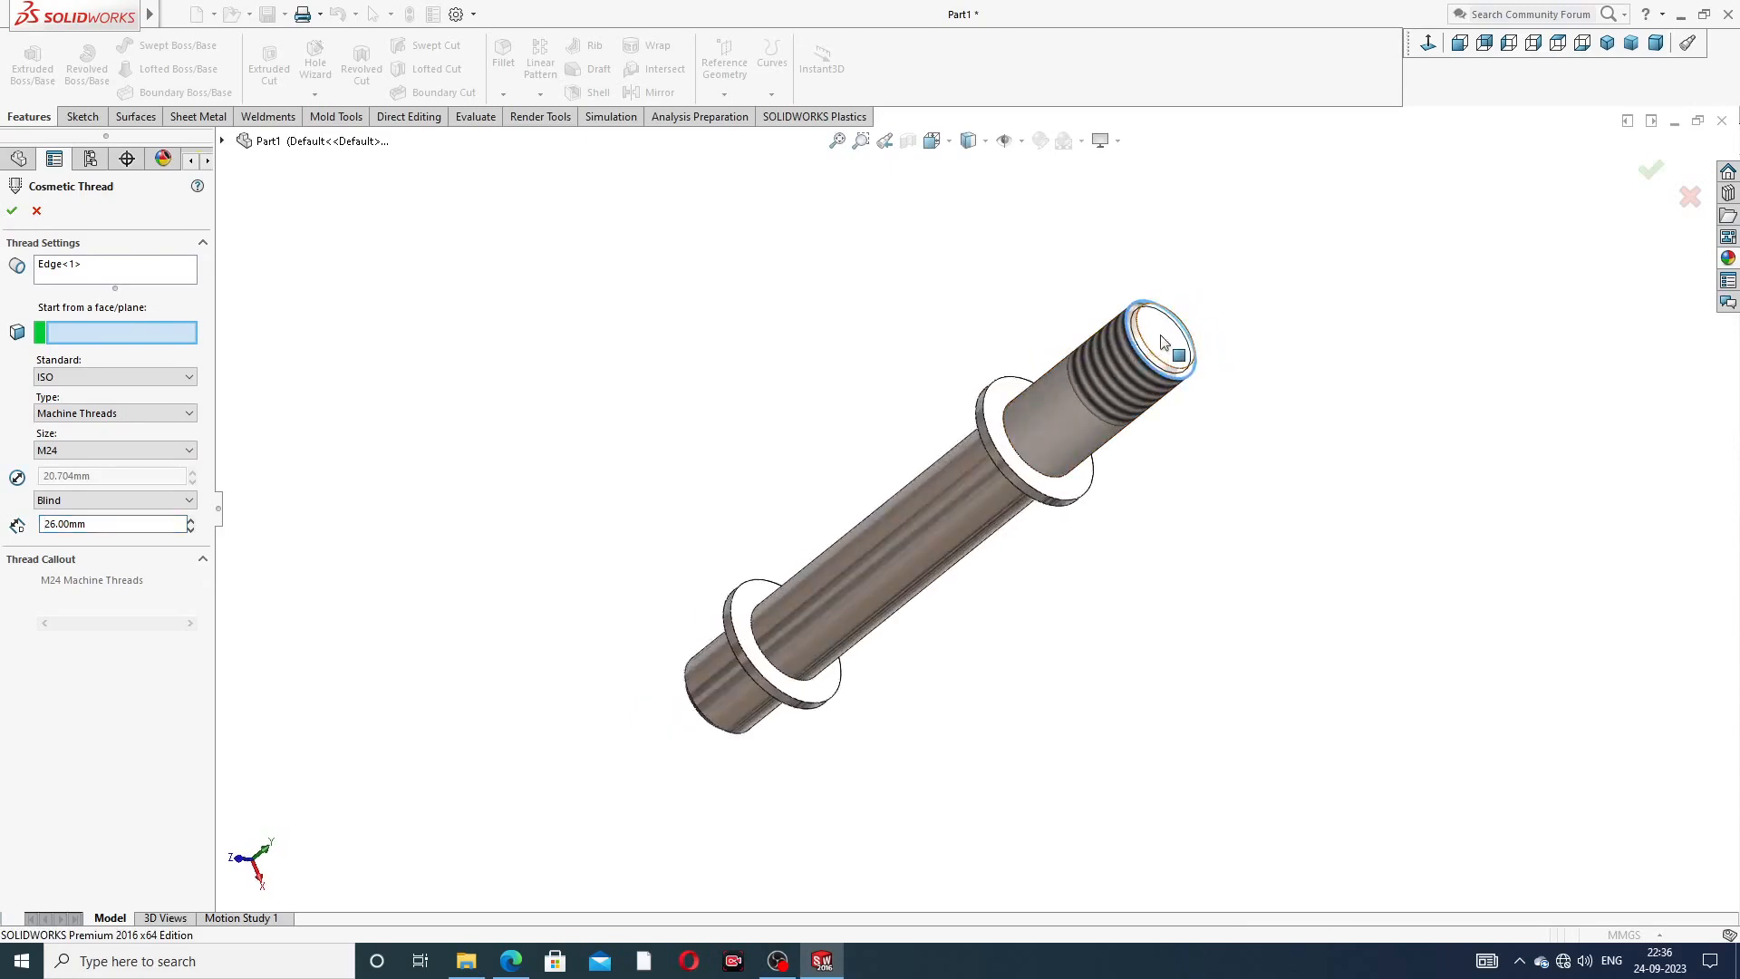
{"action": "left_click", "coordinate": [1160, 334]}
{"action": "middle_click_drag", "start_coordinate": [1170, 428], "coordinate": [1177, 388]}
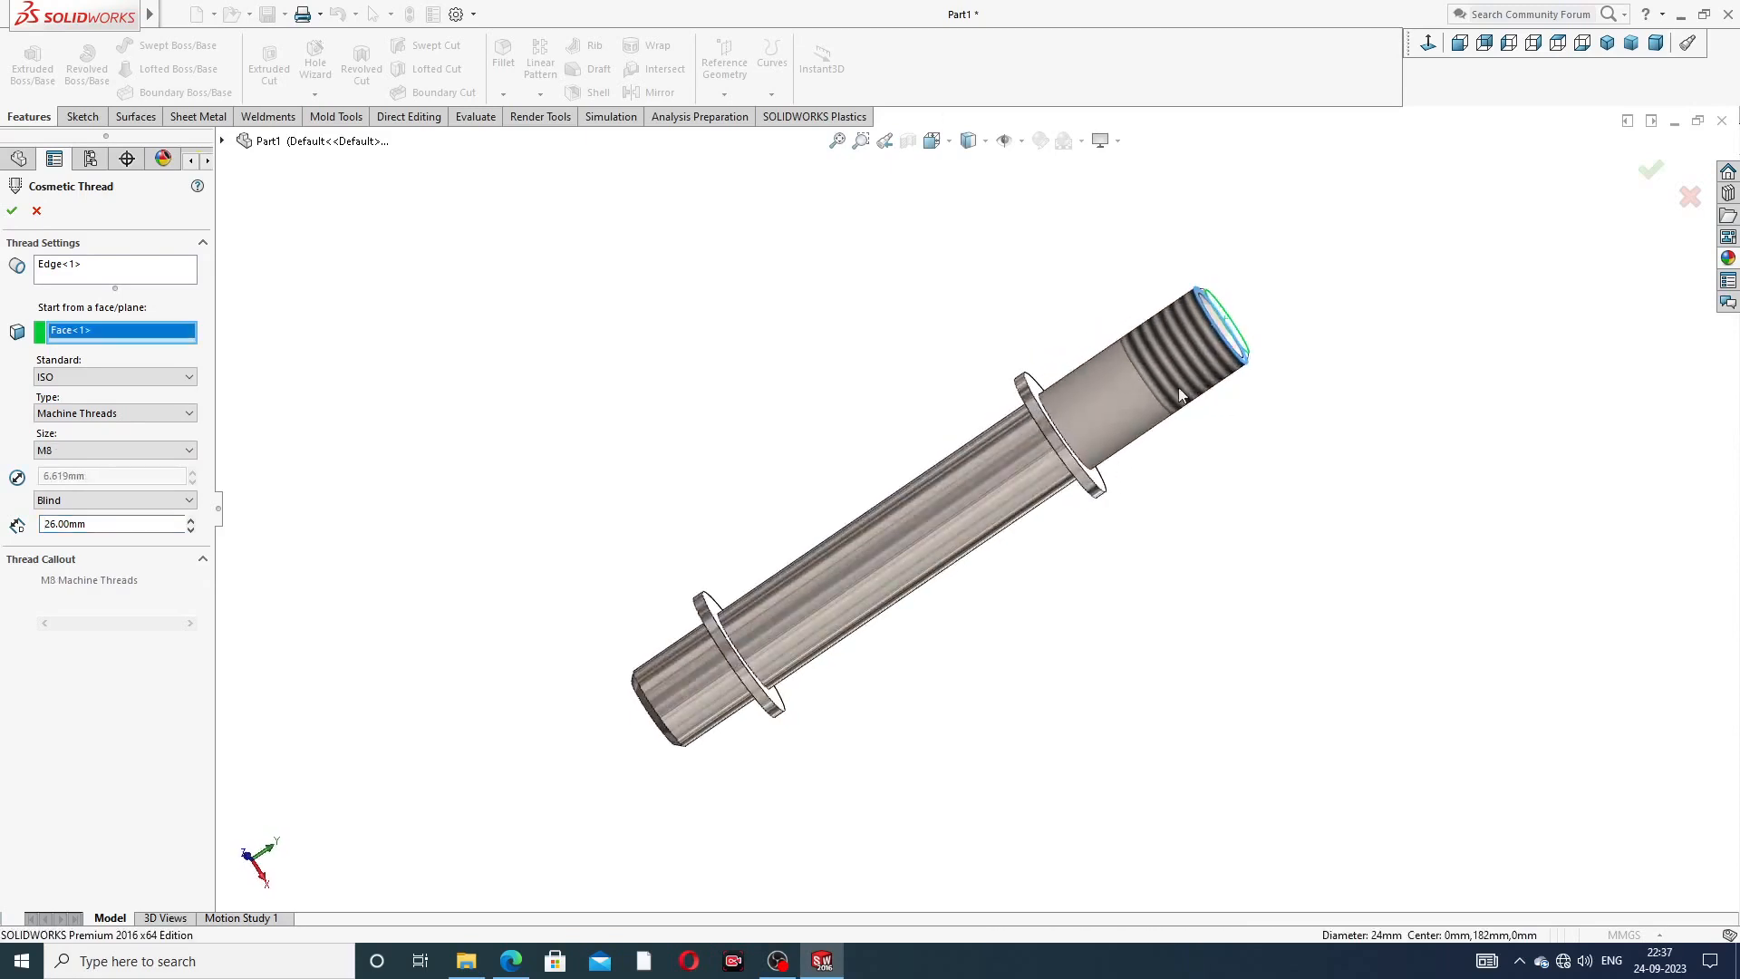
{"action": "left_click", "coordinate": [12, 210]}
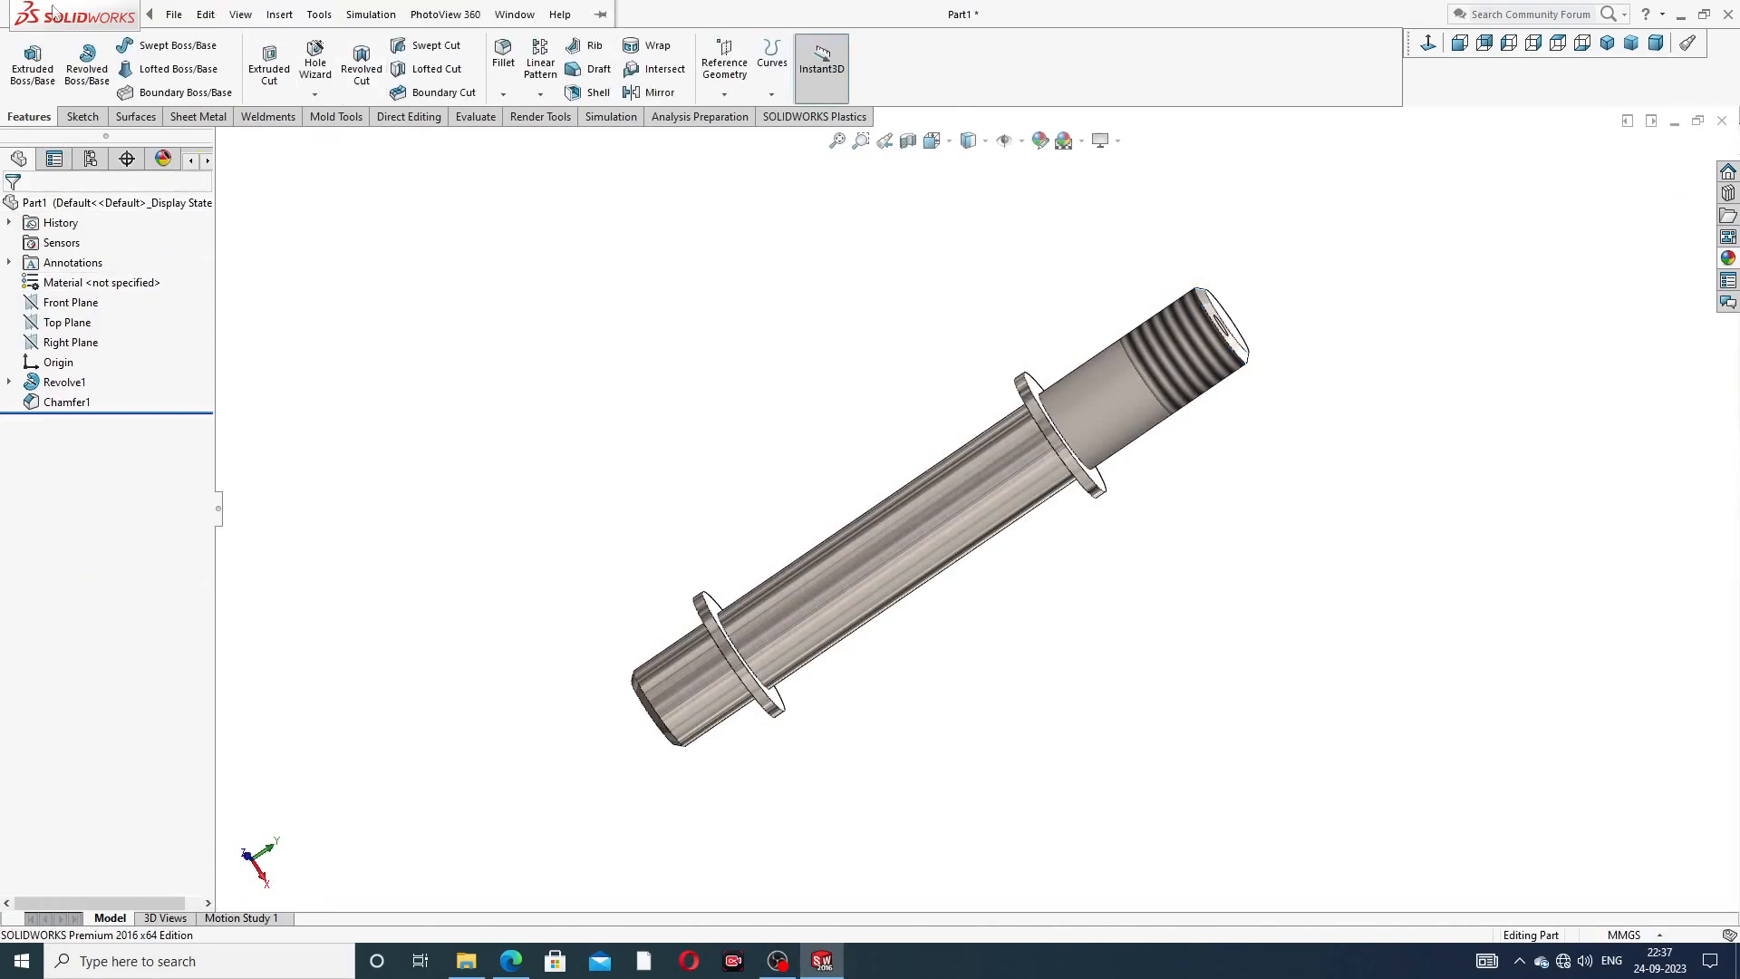
- Add another cosmetic thread on the chamfer edge of the stud's shorter end section, starting from its flat end face
{"action": "left_click", "coordinate": [279, 15]}
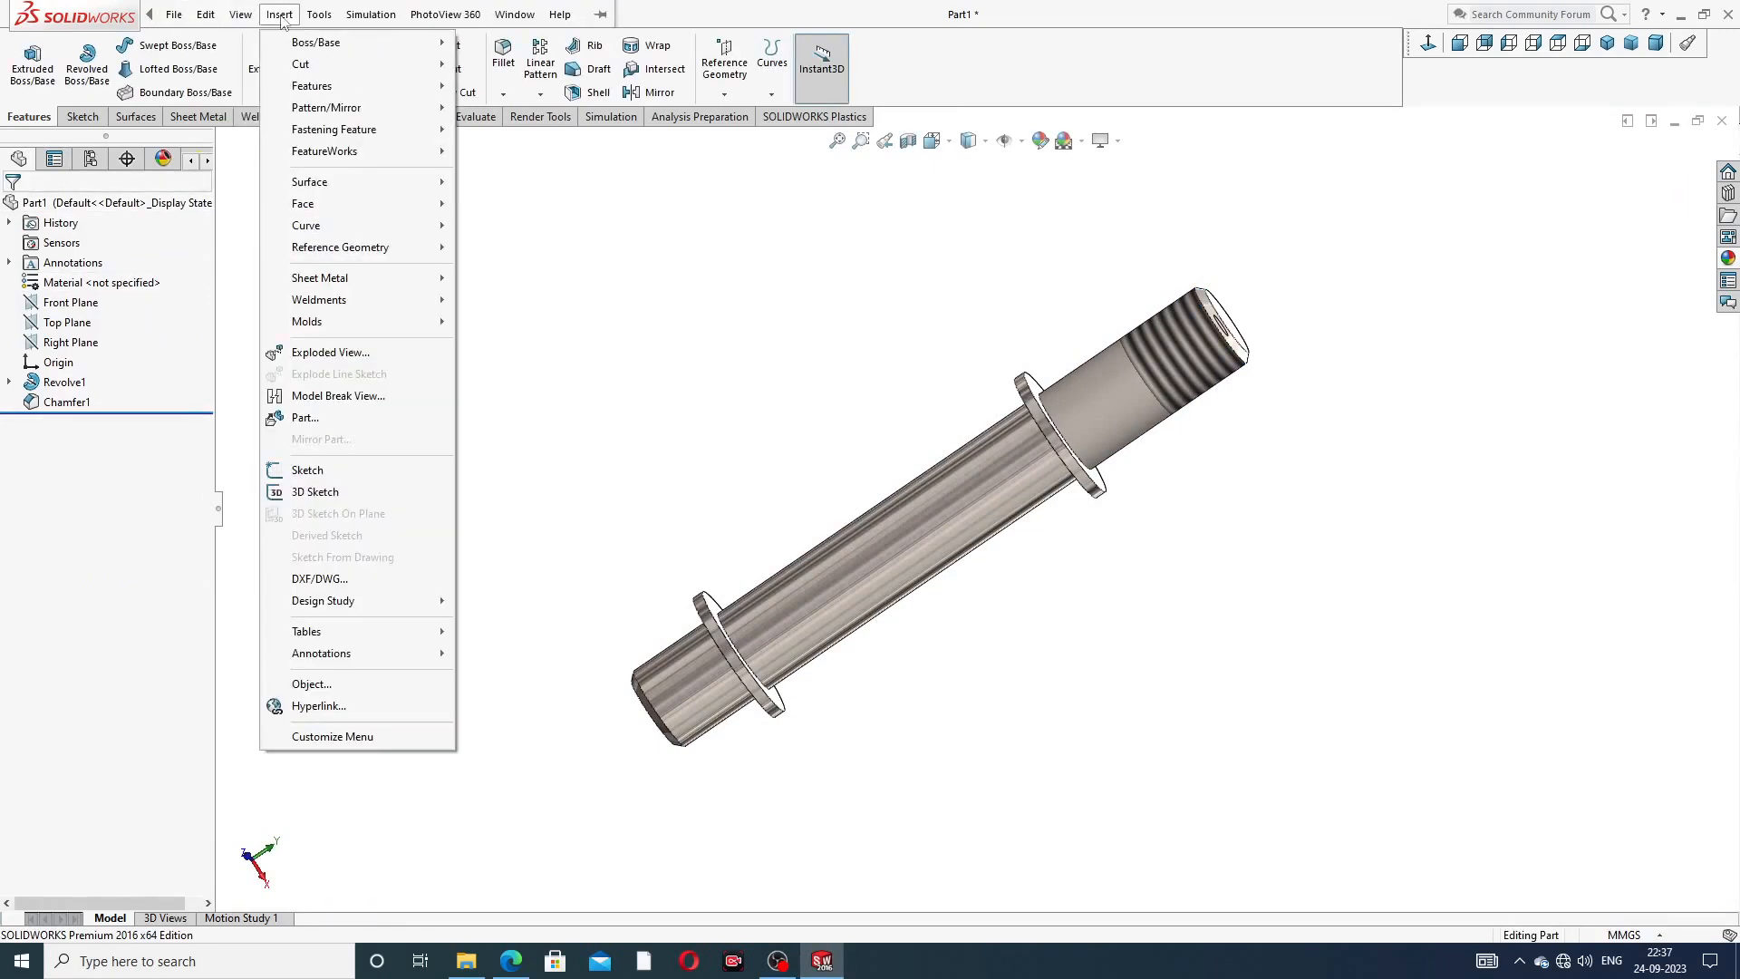
{"action": "mouse_move", "coordinate": [363, 653]}
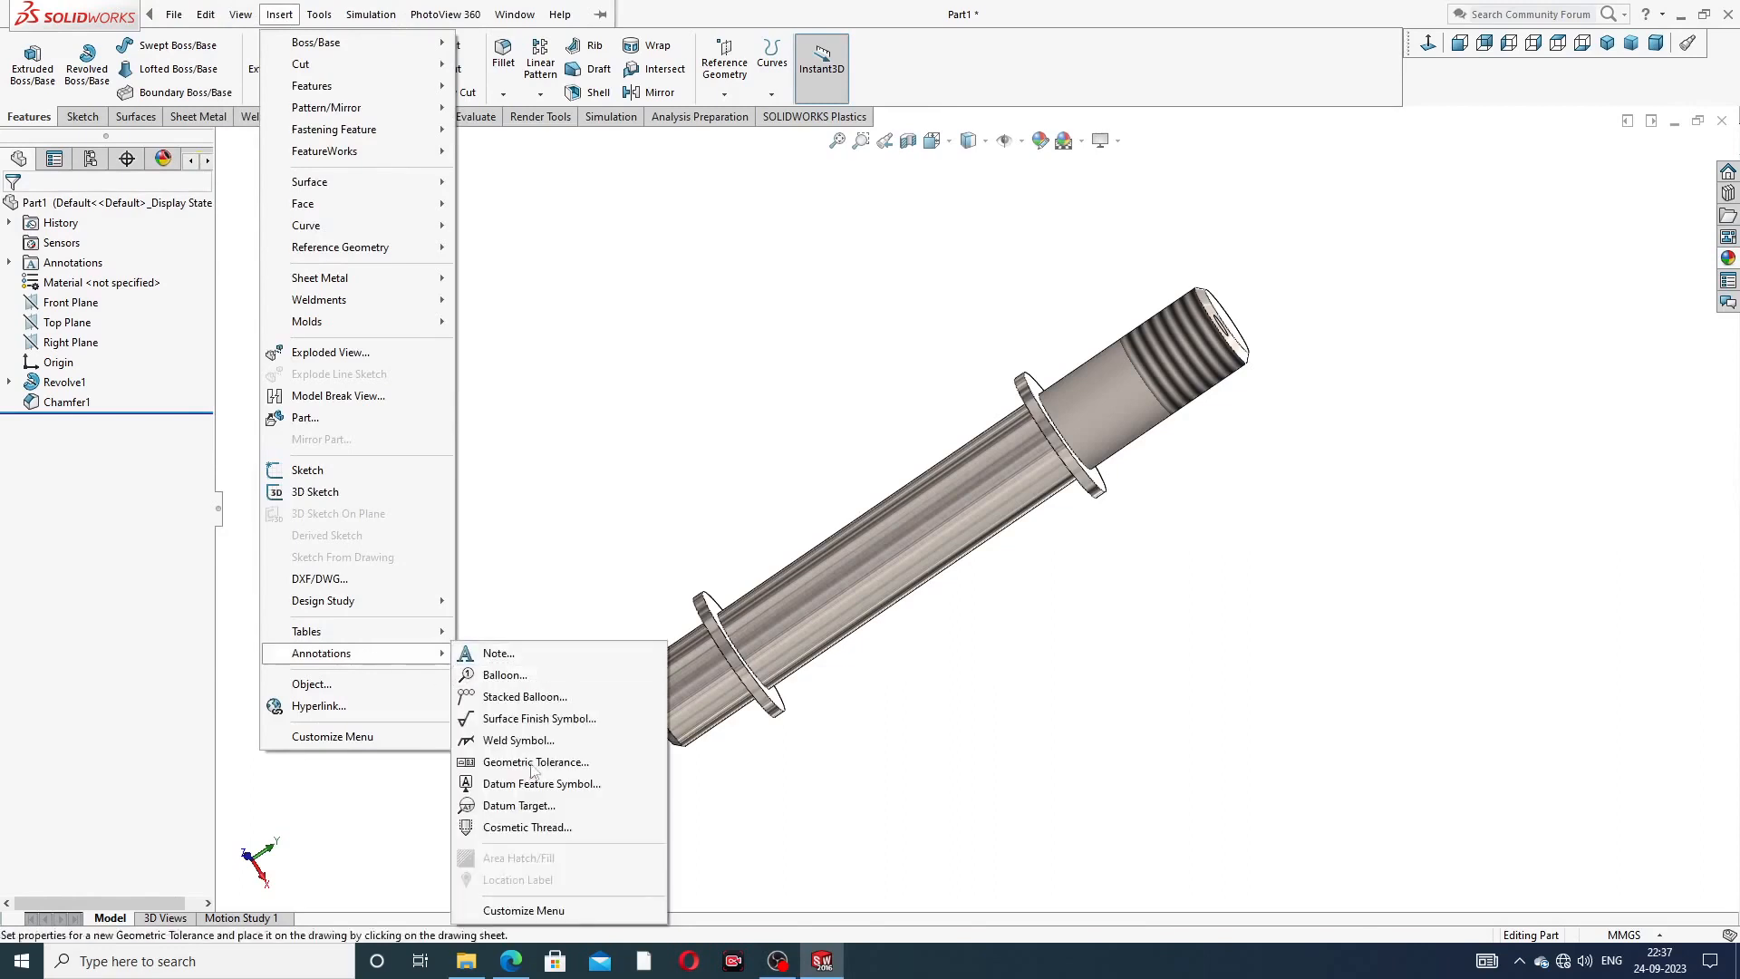
{"action": "left_click", "coordinate": [534, 828]}
{"action": "middle_click_drag", "start_coordinate": [551, 594], "coordinate": [575, 466]}
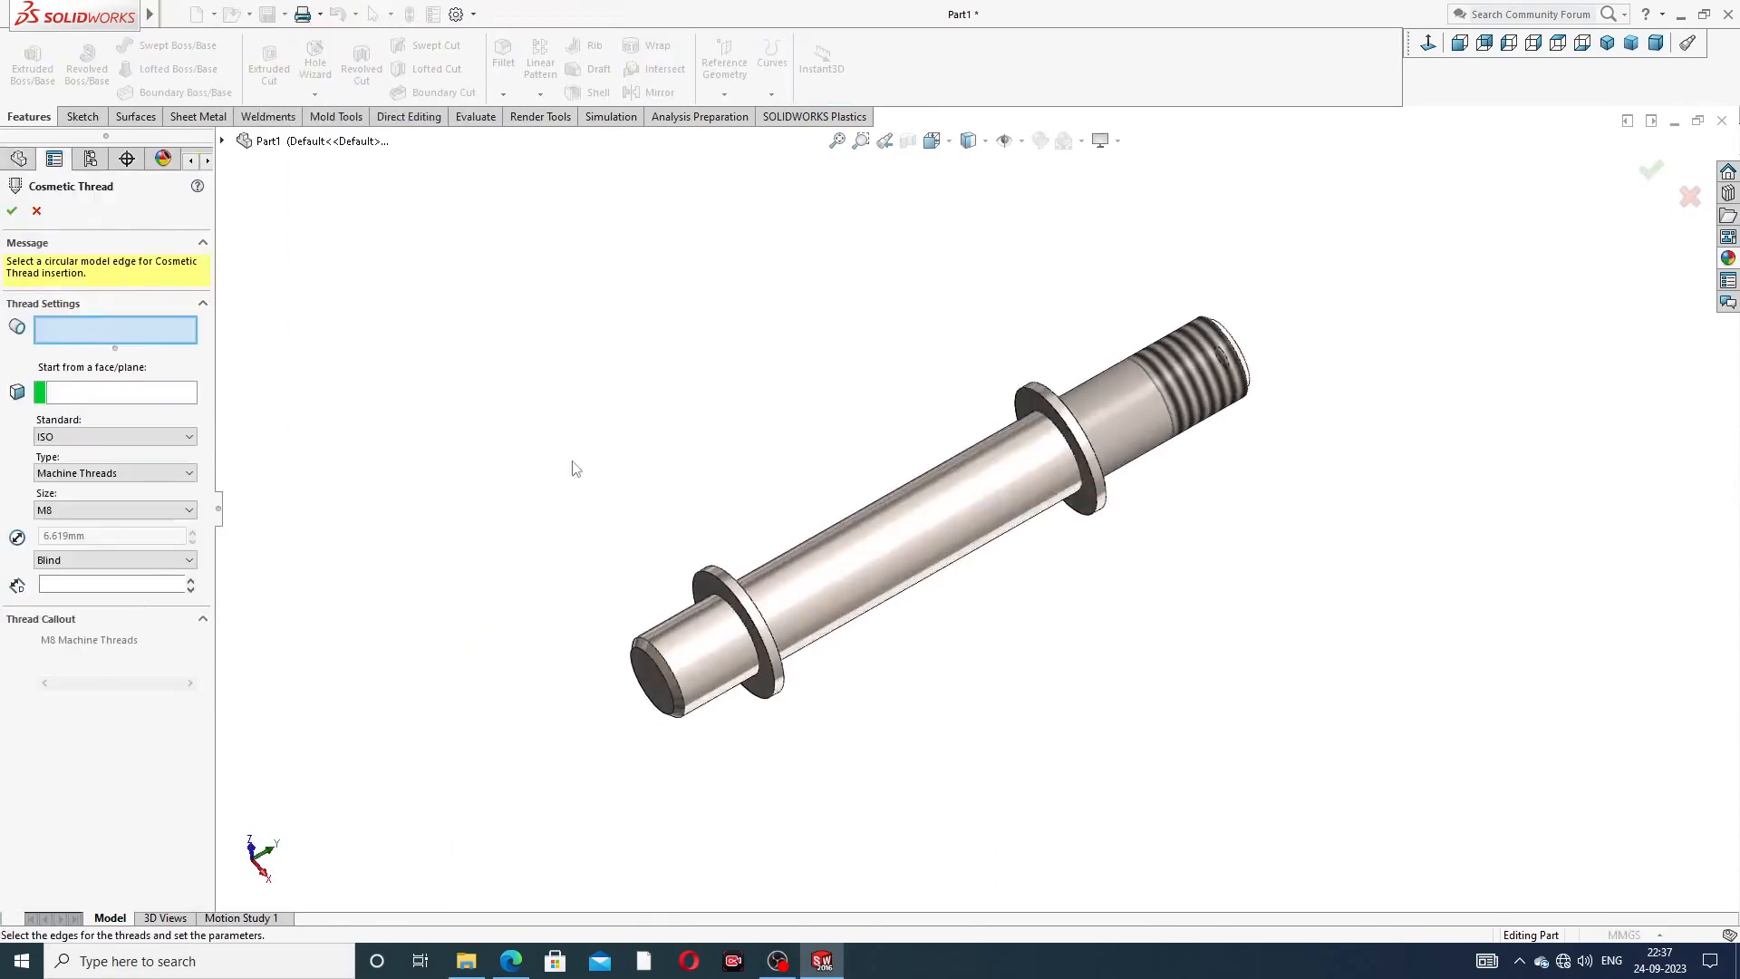
{"action": "scroll", "coordinate": [699, 652], "scroll_direction": "down", "scroll_amount": 3}
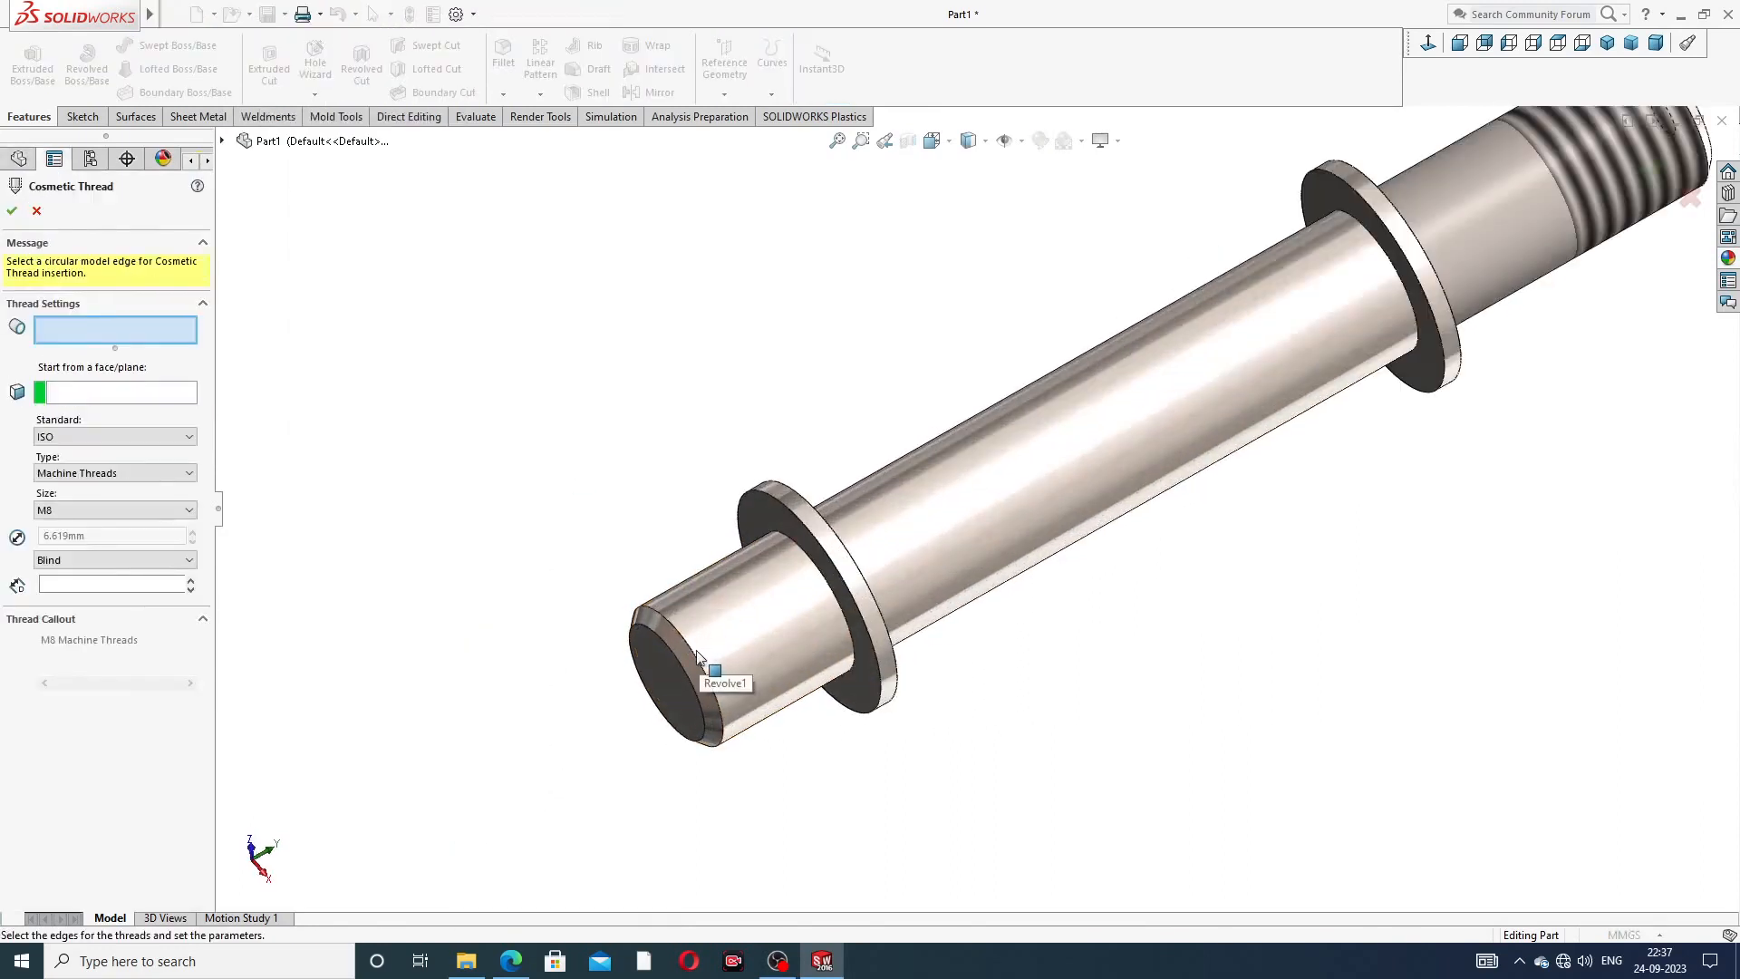
{"action": "left_click", "coordinate": [694, 648]}
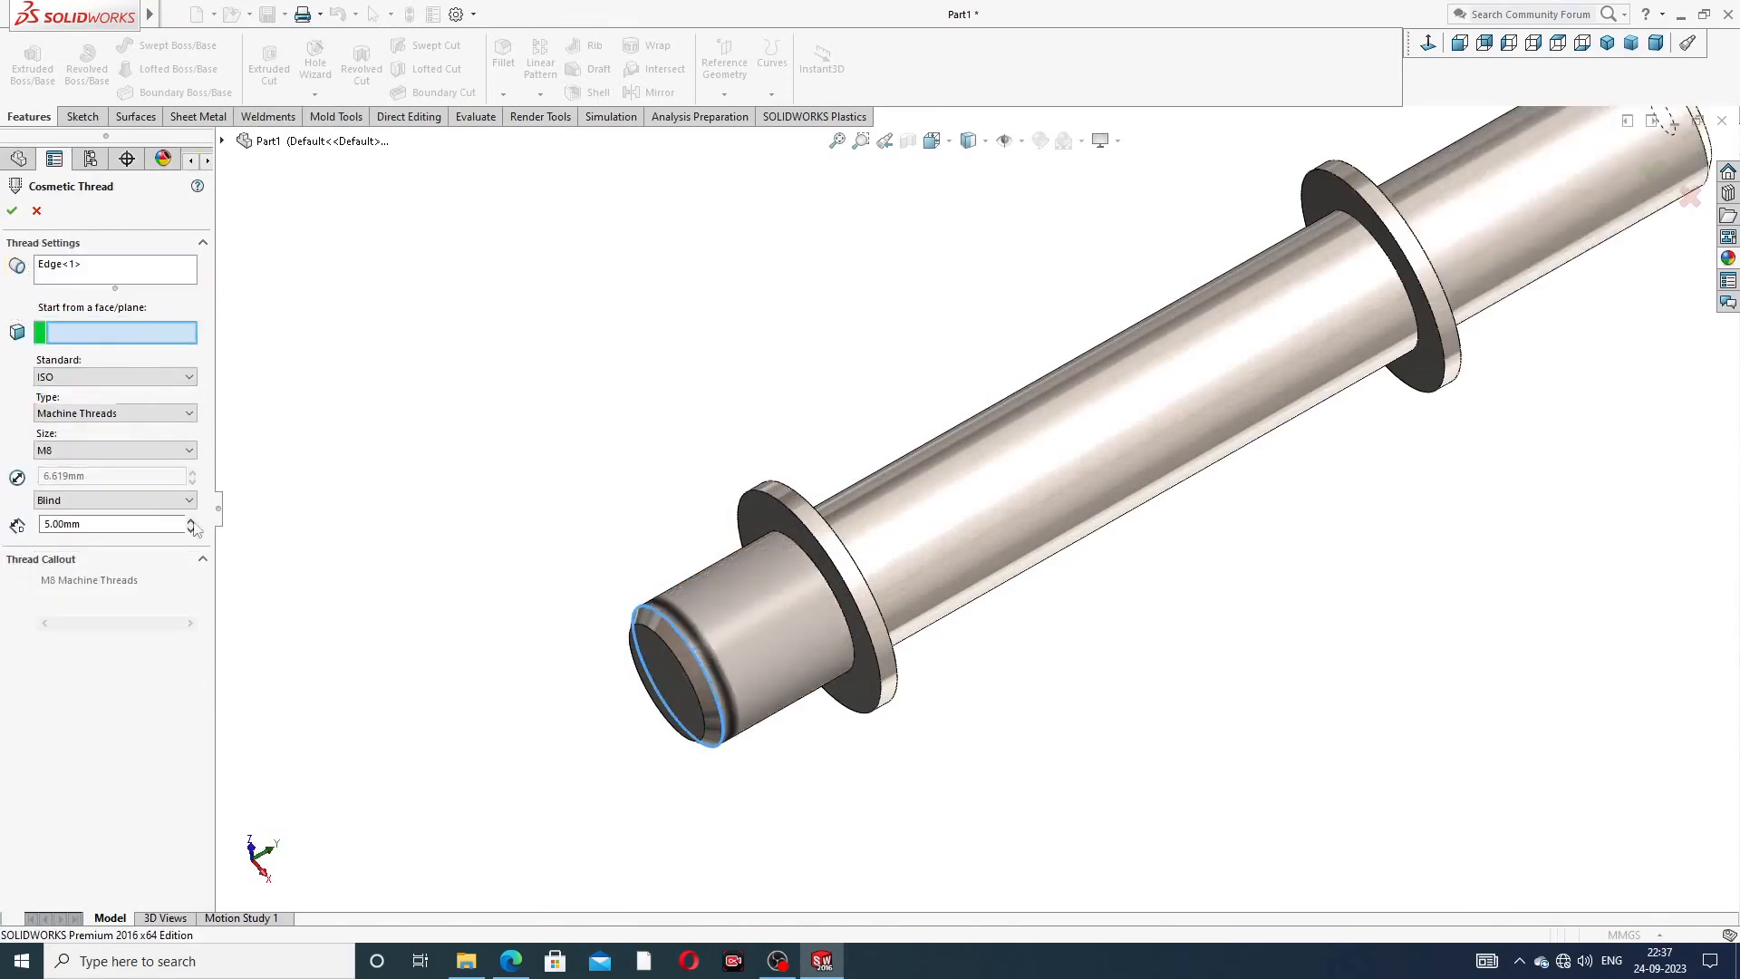
{"action": "left_click", "coordinate": [672, 677]}
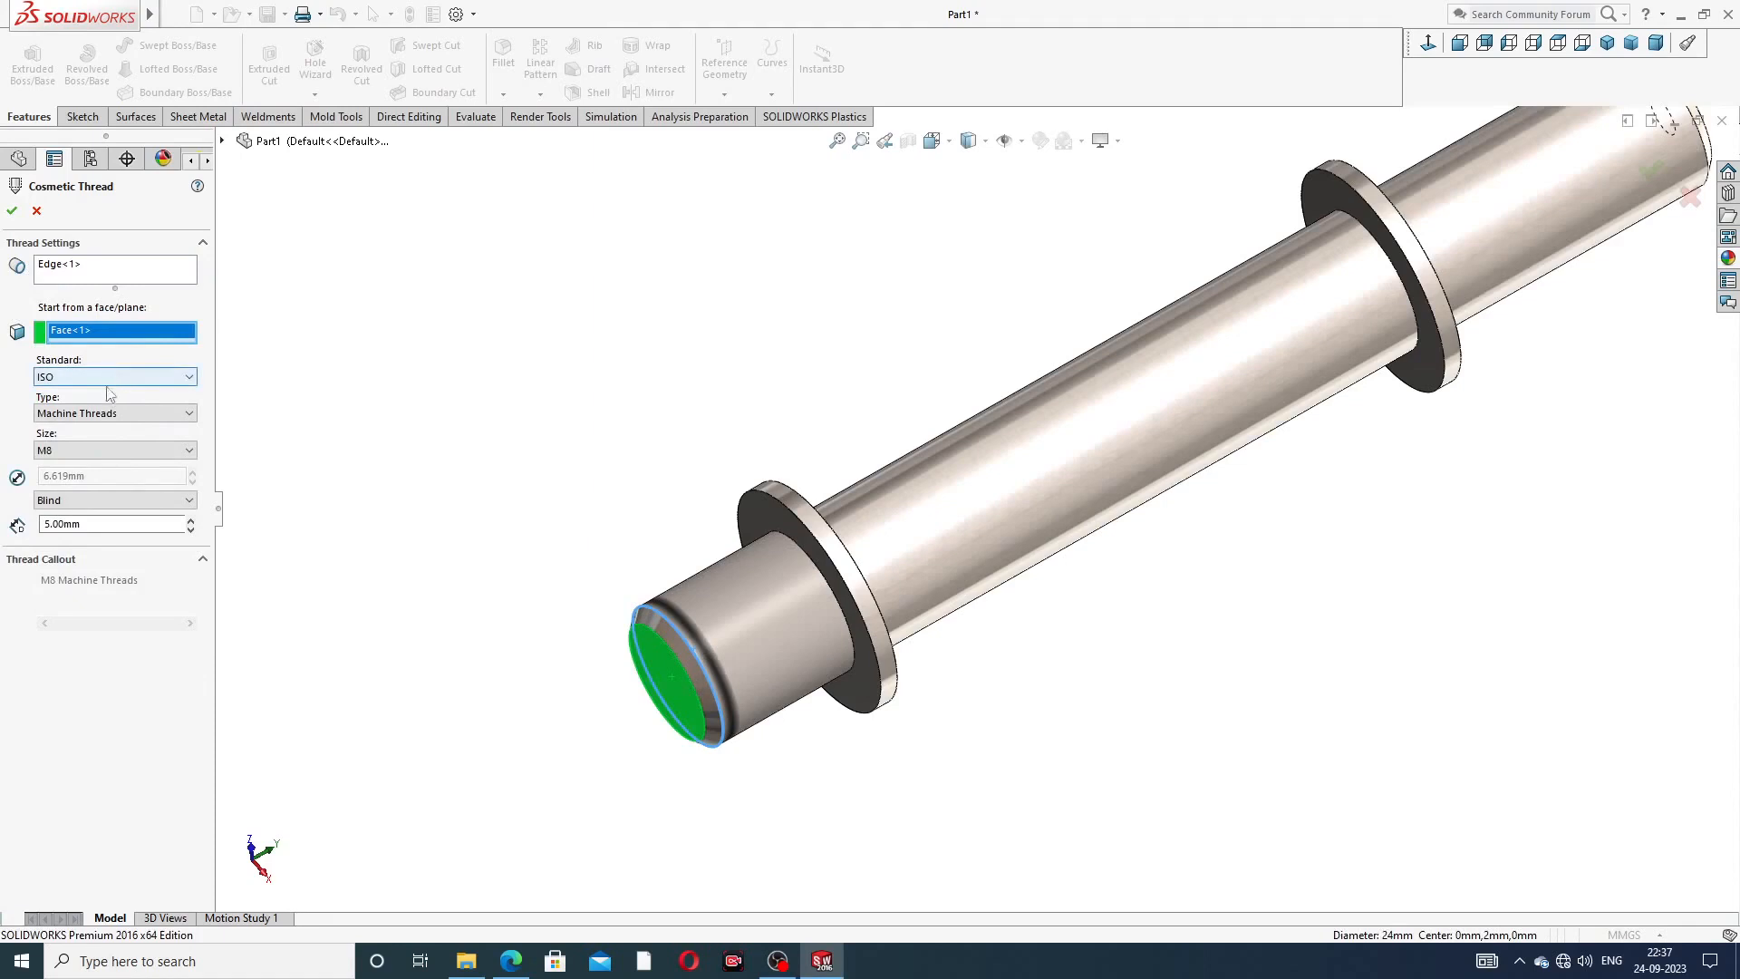
- Set the shorter end's thread to size M24 with a 26 mm blind depth and accept it
{"action": "left_click", "coordinate": [84, 451]}
{"action": "left_click", "coordinate": [68, 692]}
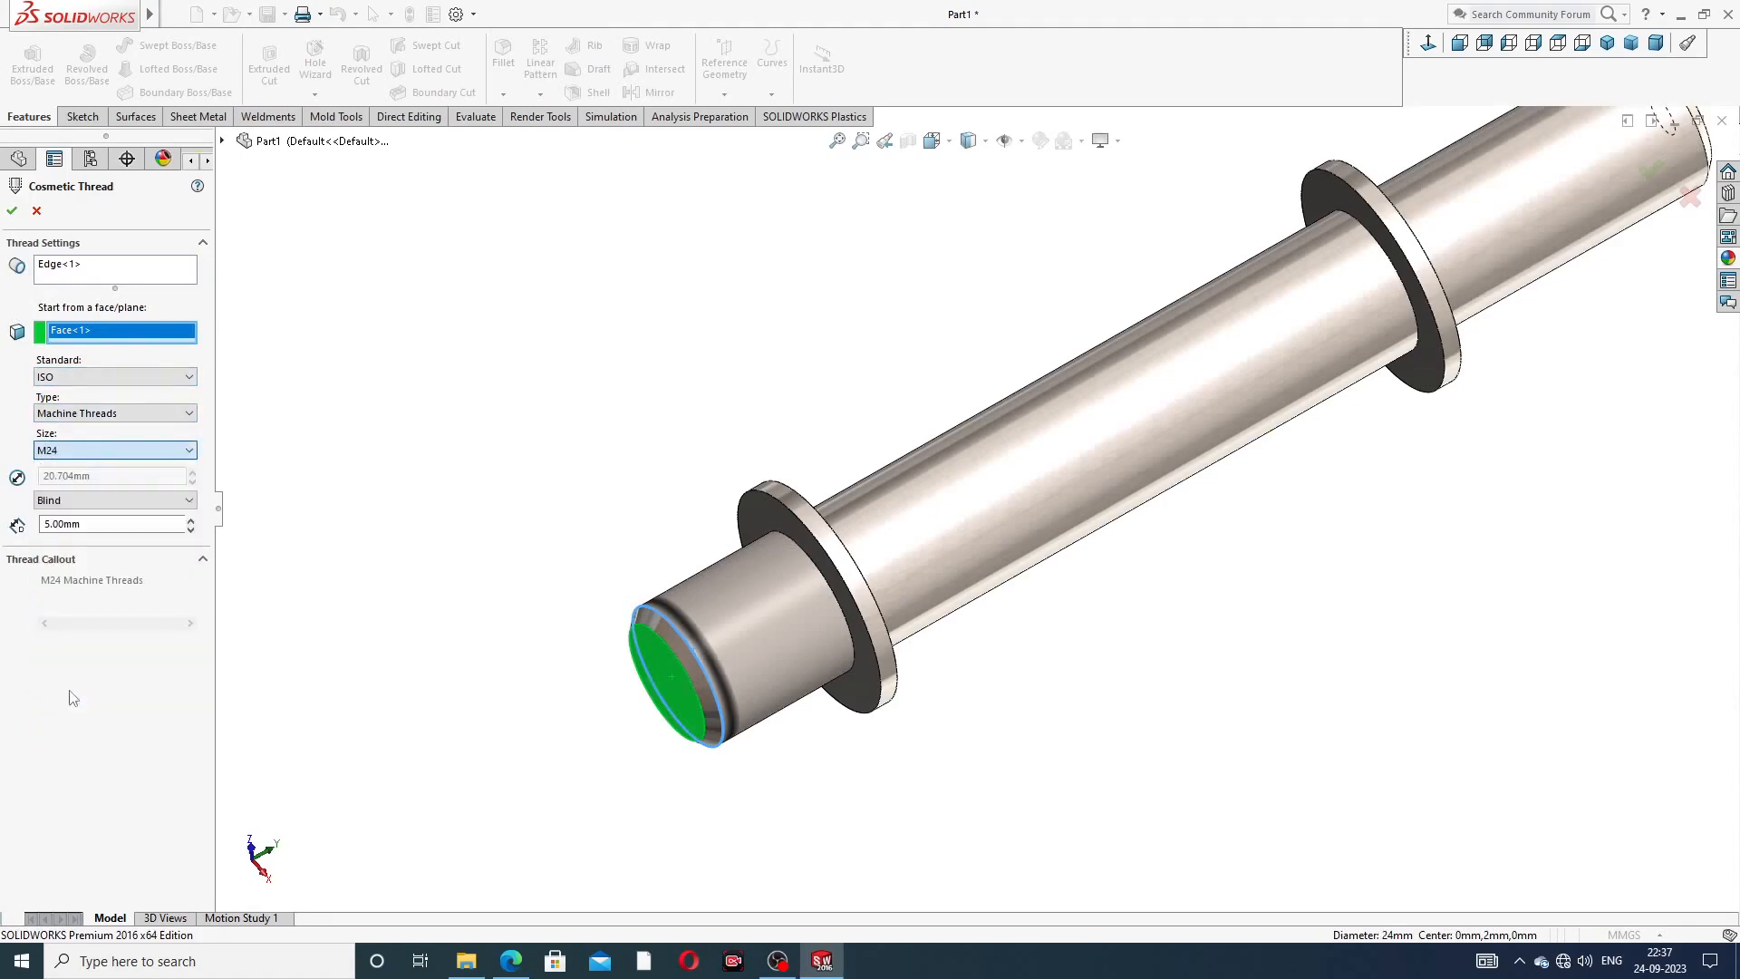
{"action": "double_click", "coordinate": [100, 526]}
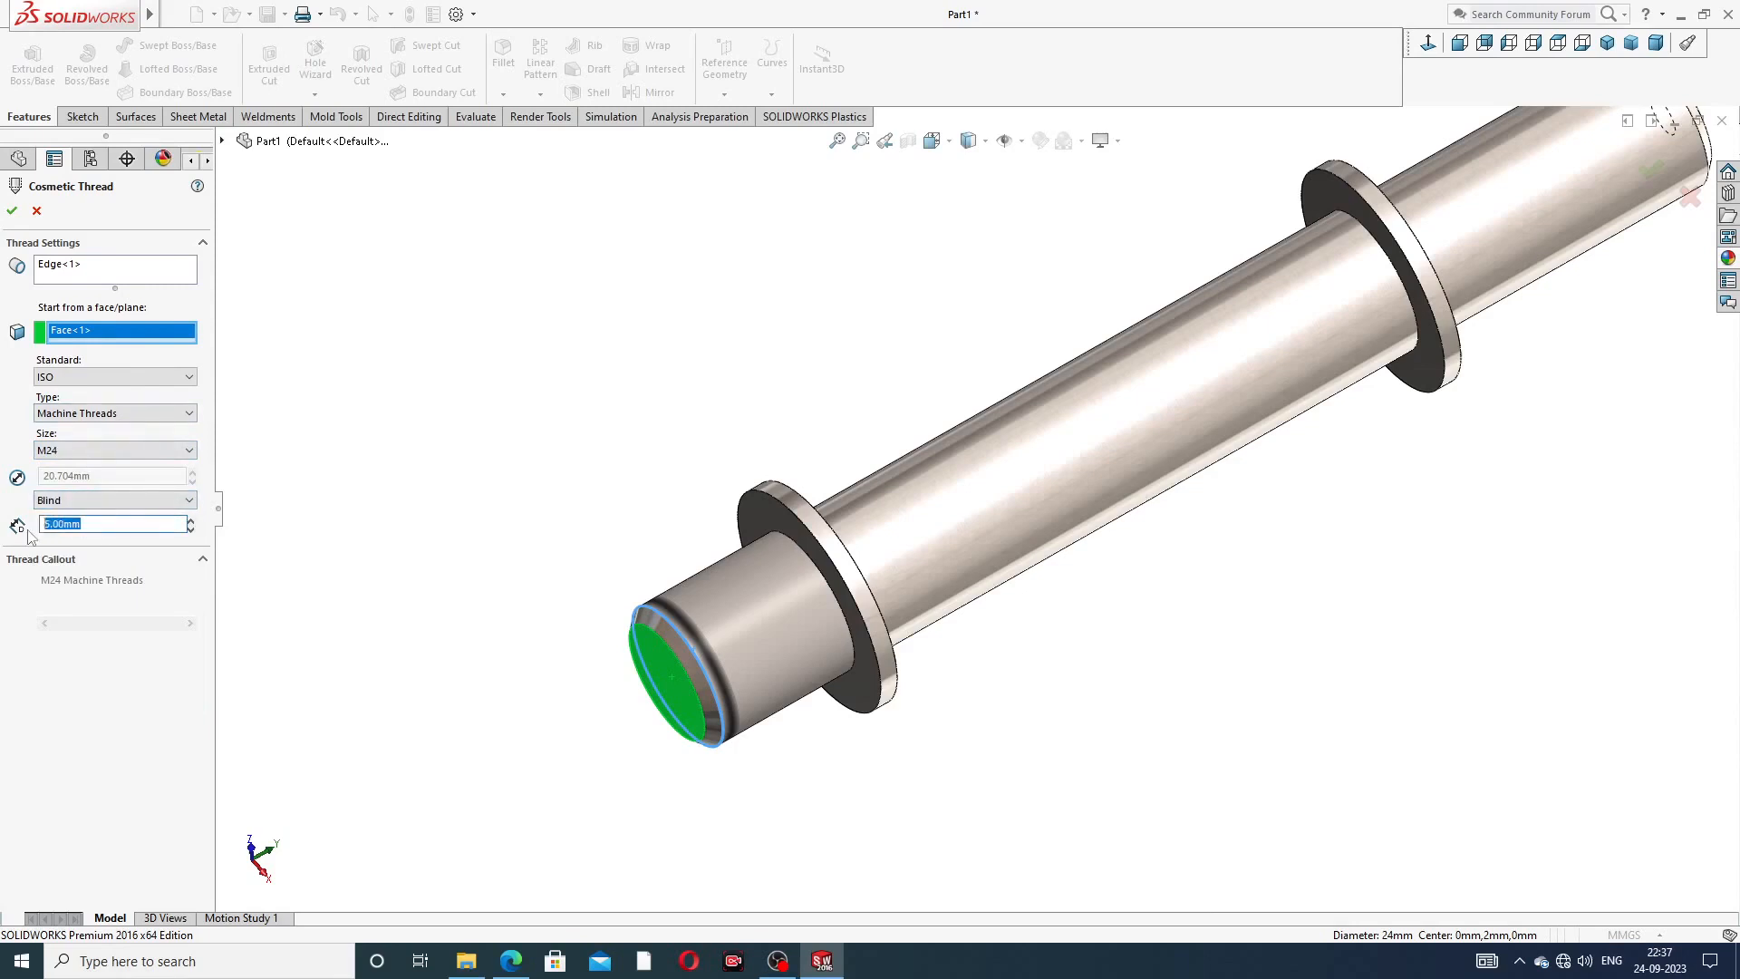
{"action": "type", "text": "26"}
{"action": "key", "text": "Return"}
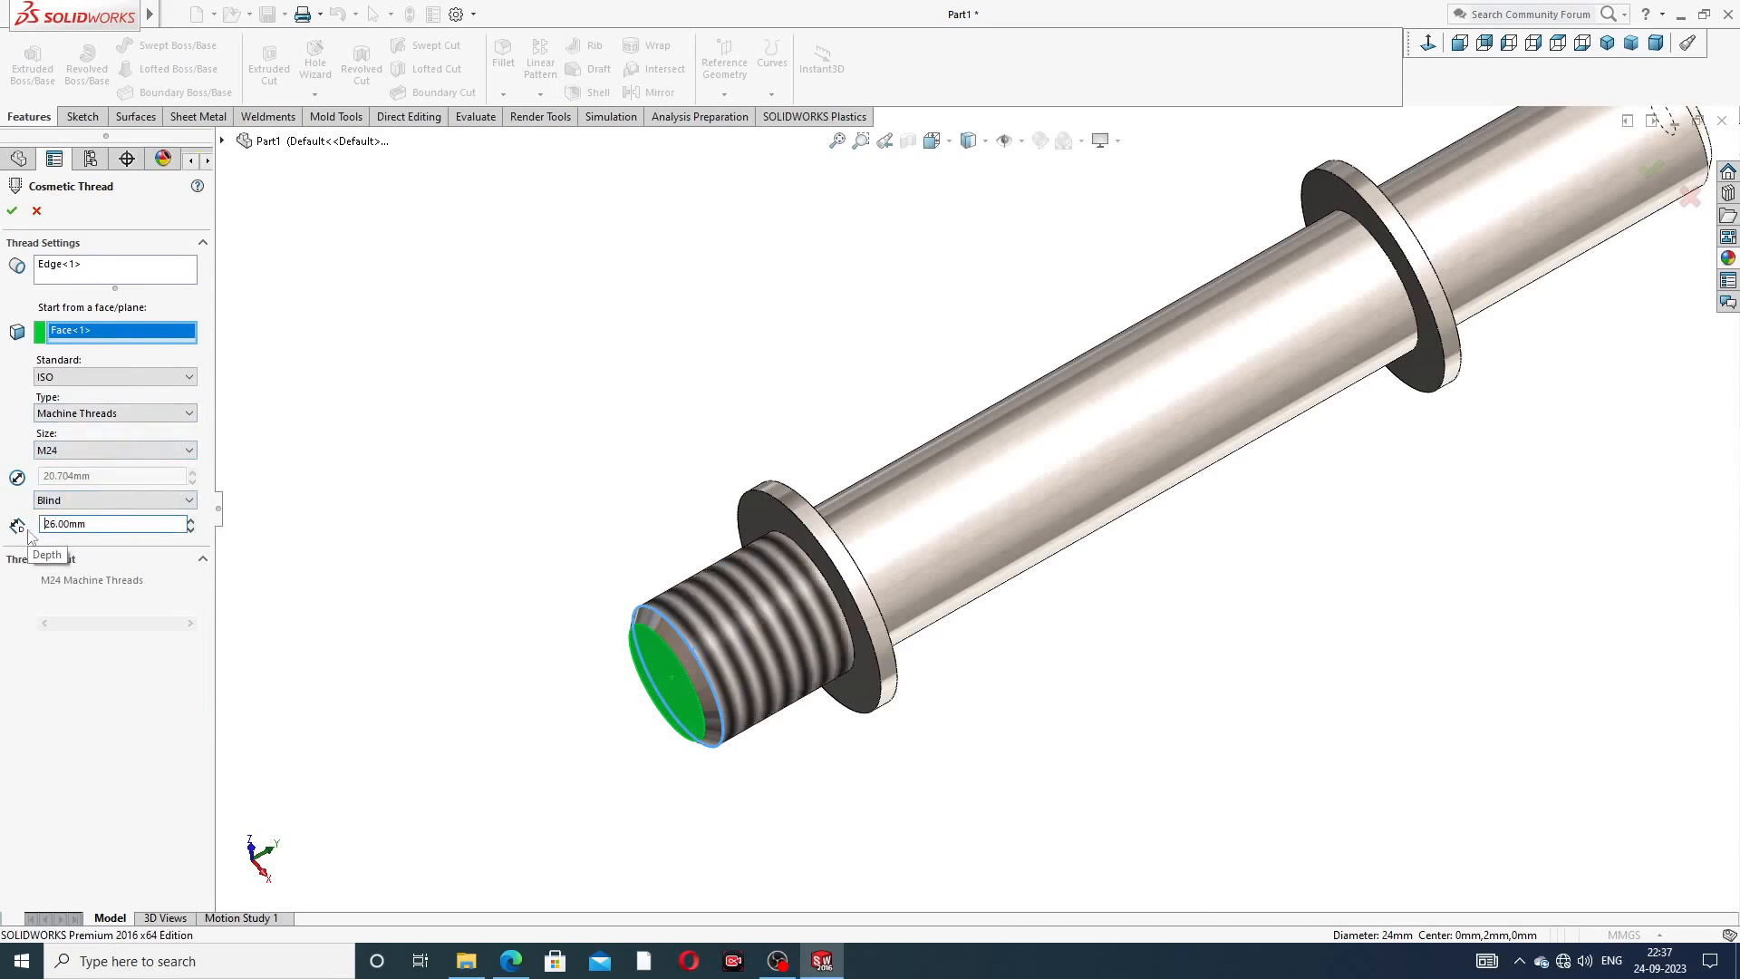
{"action": "left_click", "coordinate": [13, 212]}
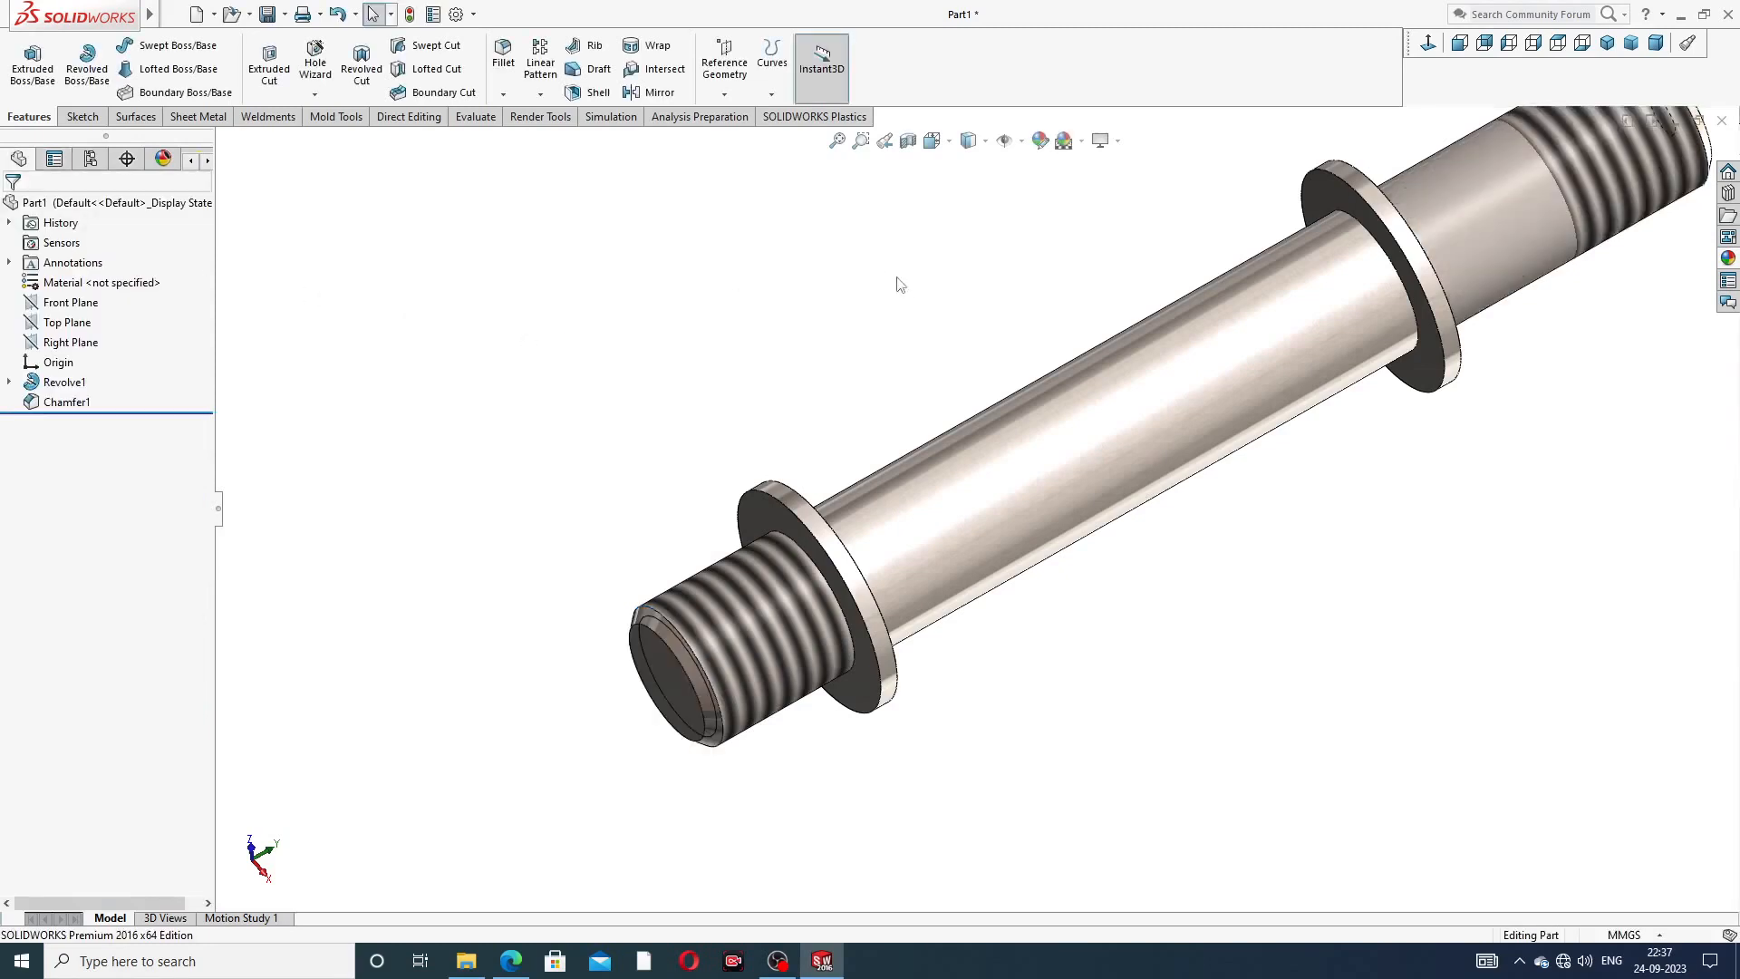
- Change the stud's appearance to polished steel and inspect the threaded model from different angles
{"action": "scroll", "coordinate": [952, 357], "scroll_direction": "up", "scroll_amount": 3}
{"action": "middle_click_drag", "start_coordinate": [952, 357], "coordinate": [921, 323]}
{"action": "scroll", "coordinate": [1117, 411], "scroll_direction": "down", "scroll_amount": 2}
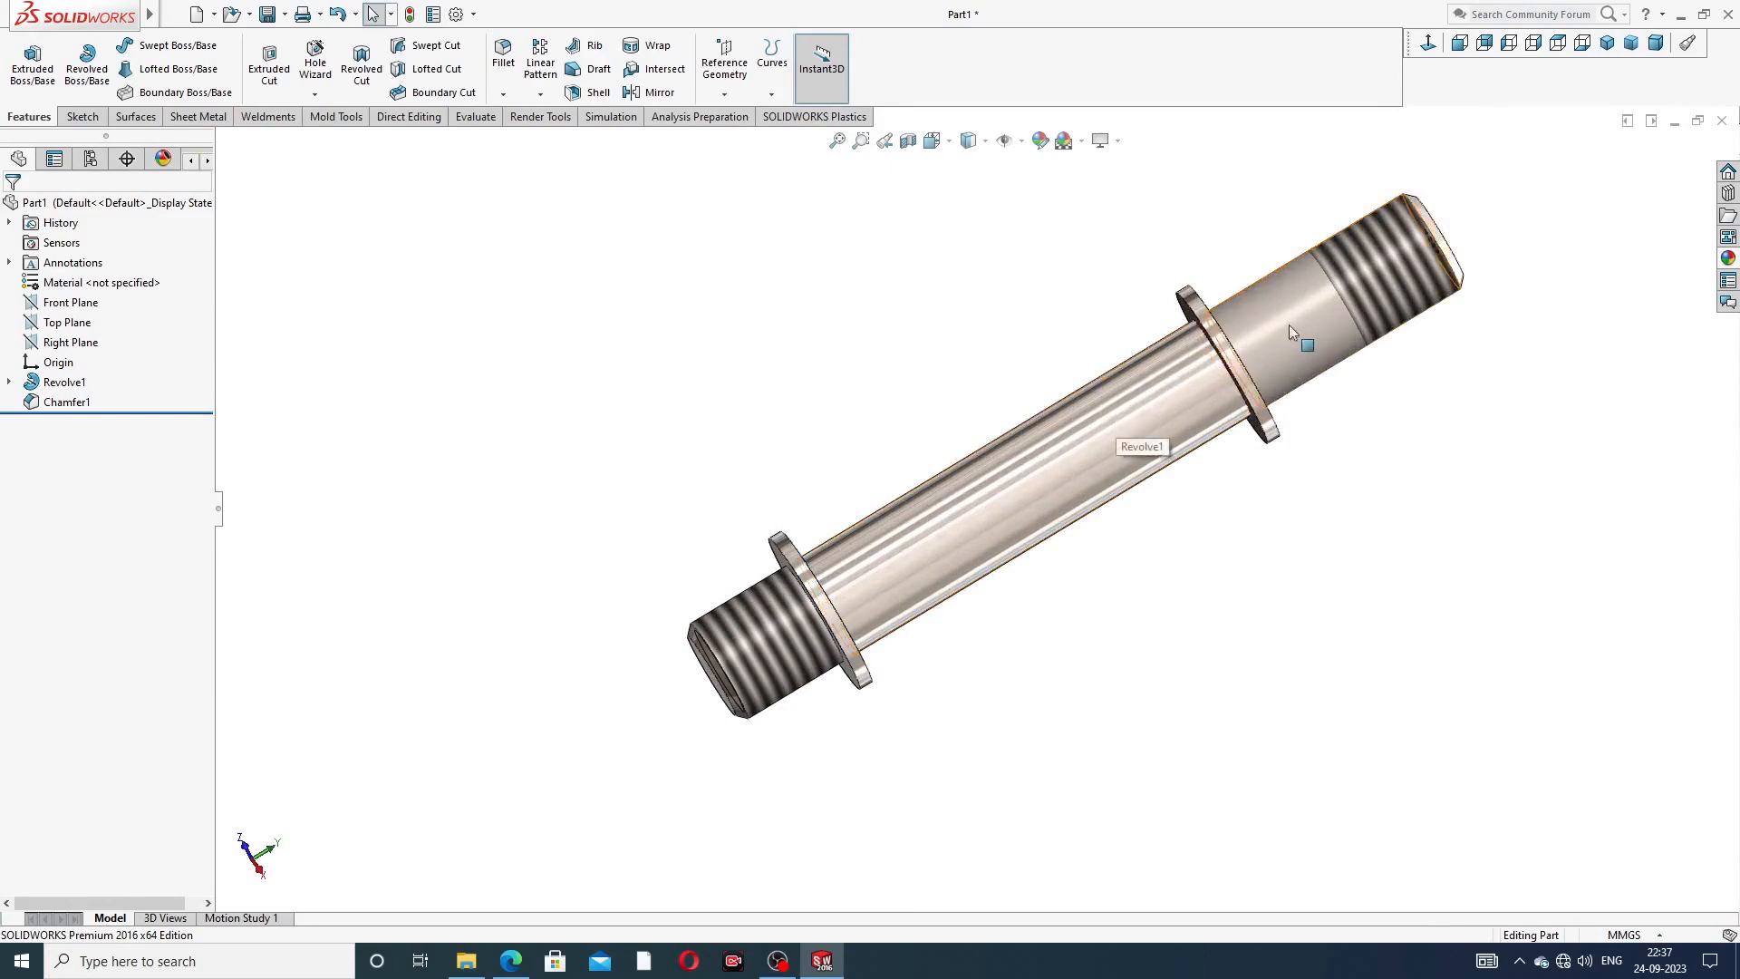
{"action": "middle_click_drag", "start_coordinate": [1289, 325], "coordinate": [1281, 447]}
{"action": "scroll", "coordinate": [1283, 419], "scroll_direction": "down", "scroll_amount": 2}
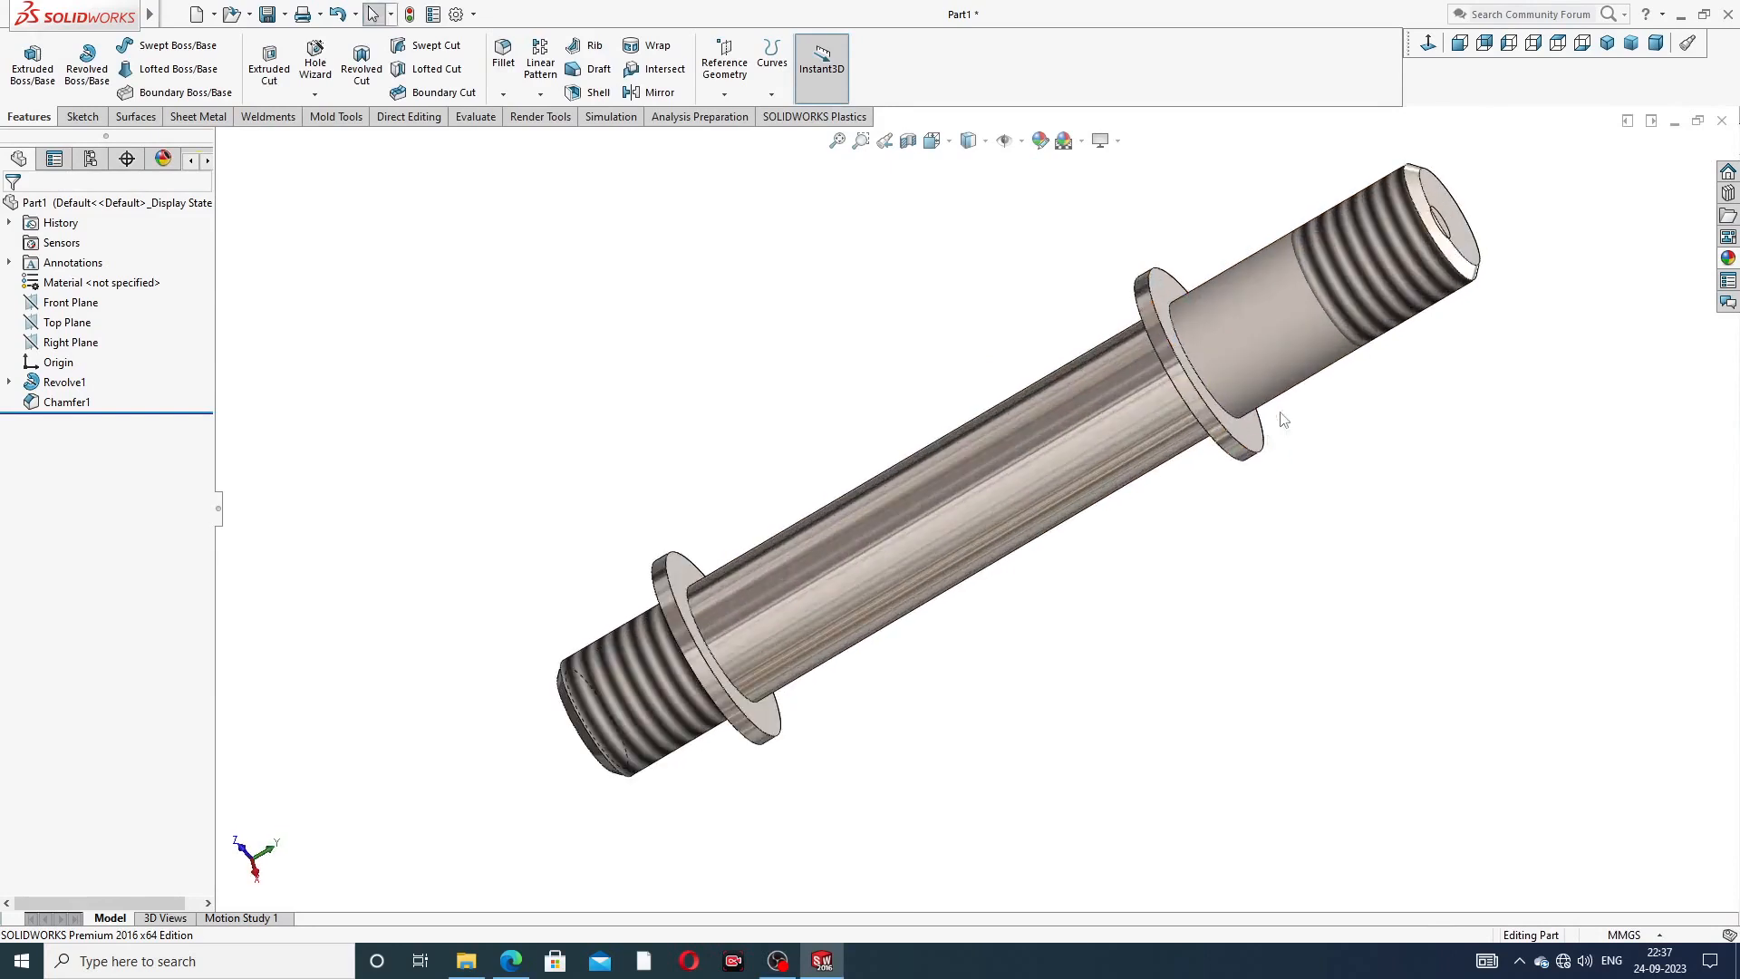
{"action": "left_click", "coordinate": [1728, 260]}
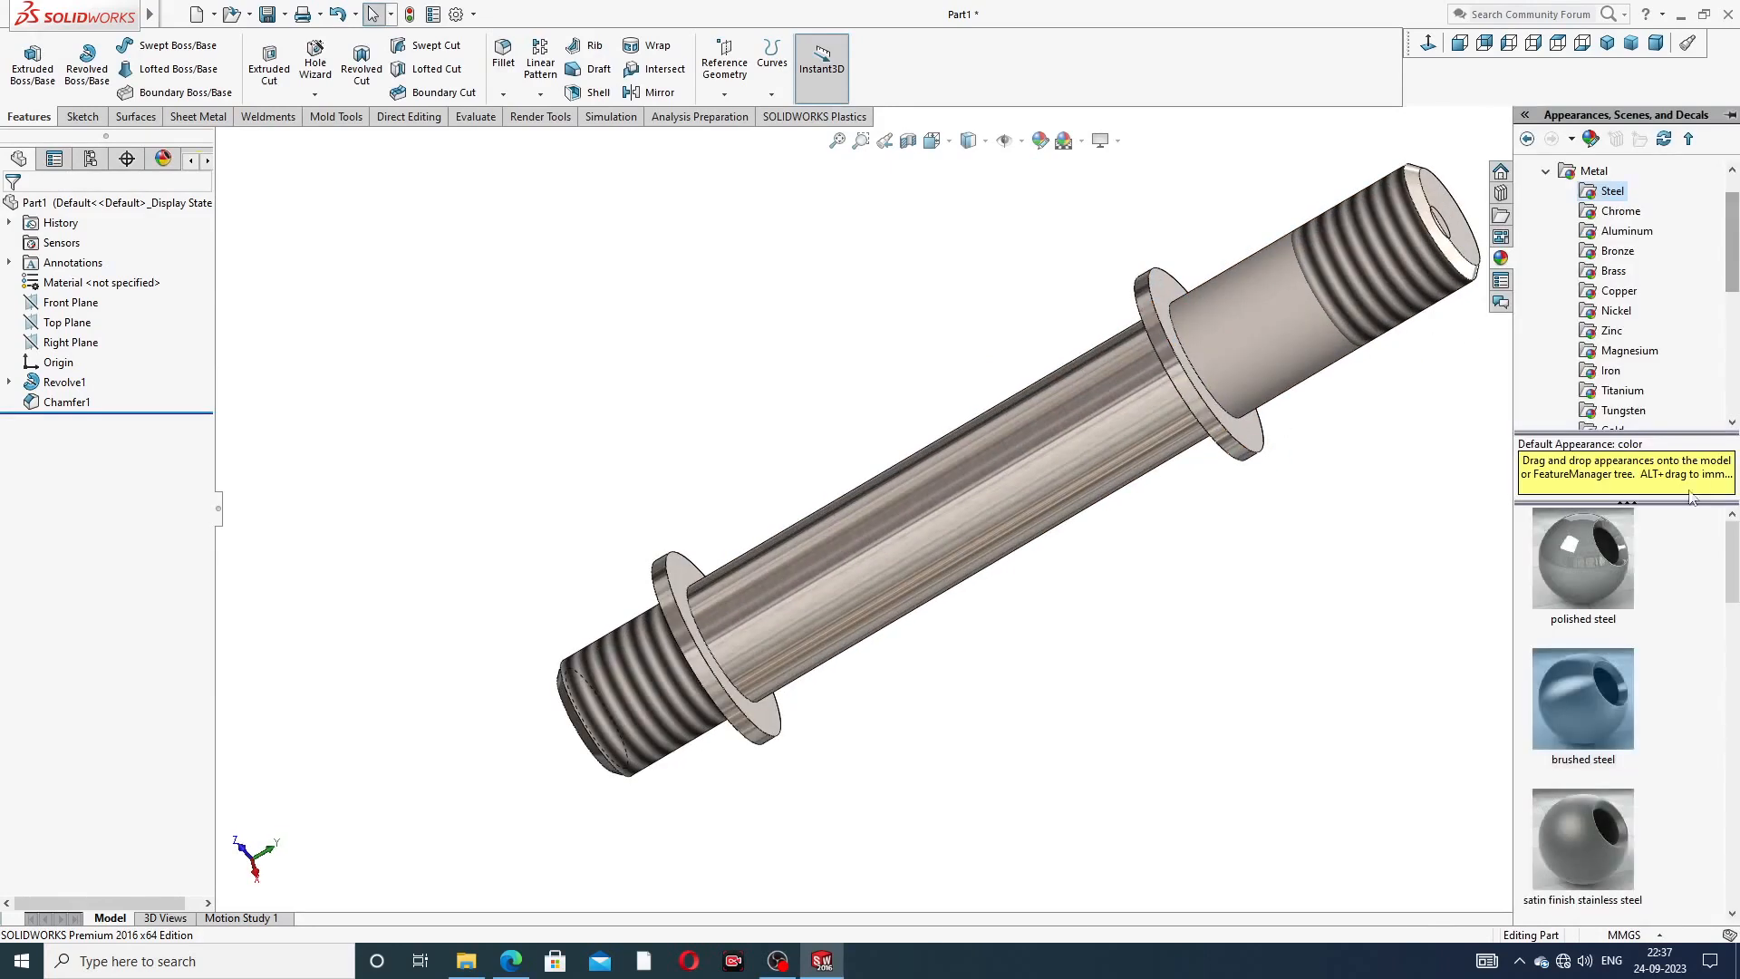
{"action": "double_click", "coordinate": [1601, 535]}
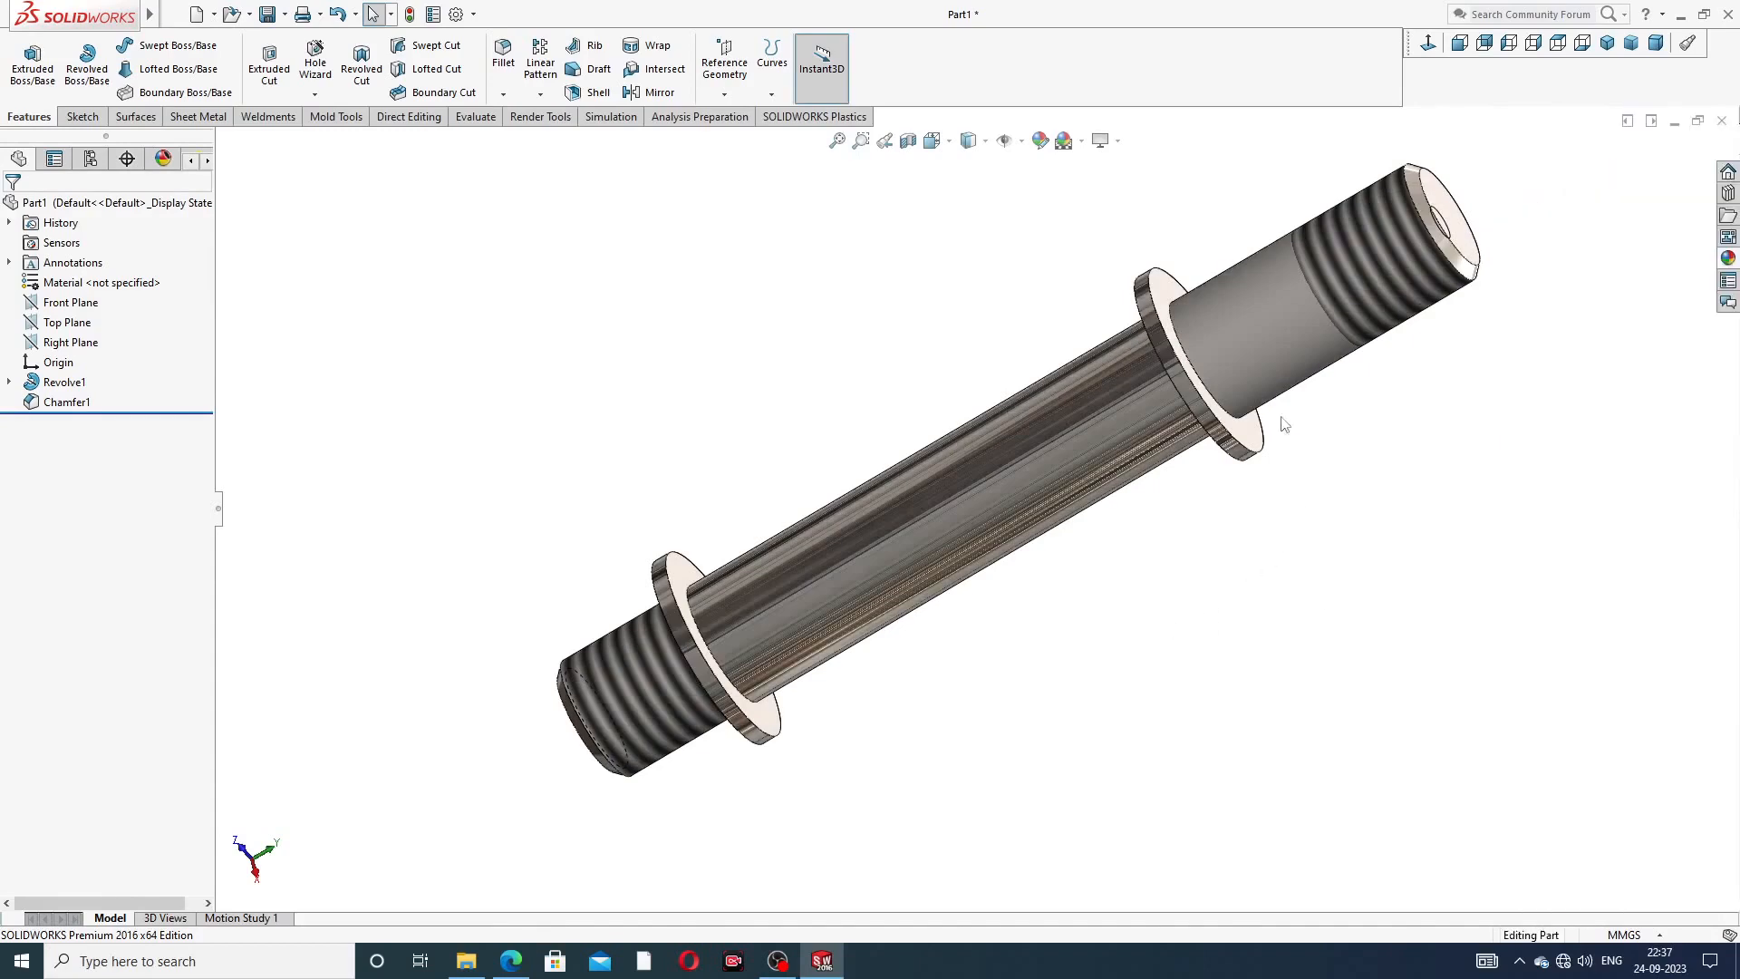
{"action": "middle_click_drag", "start_coordinate": [1285, 425], "coordinate": [1215, 356]}
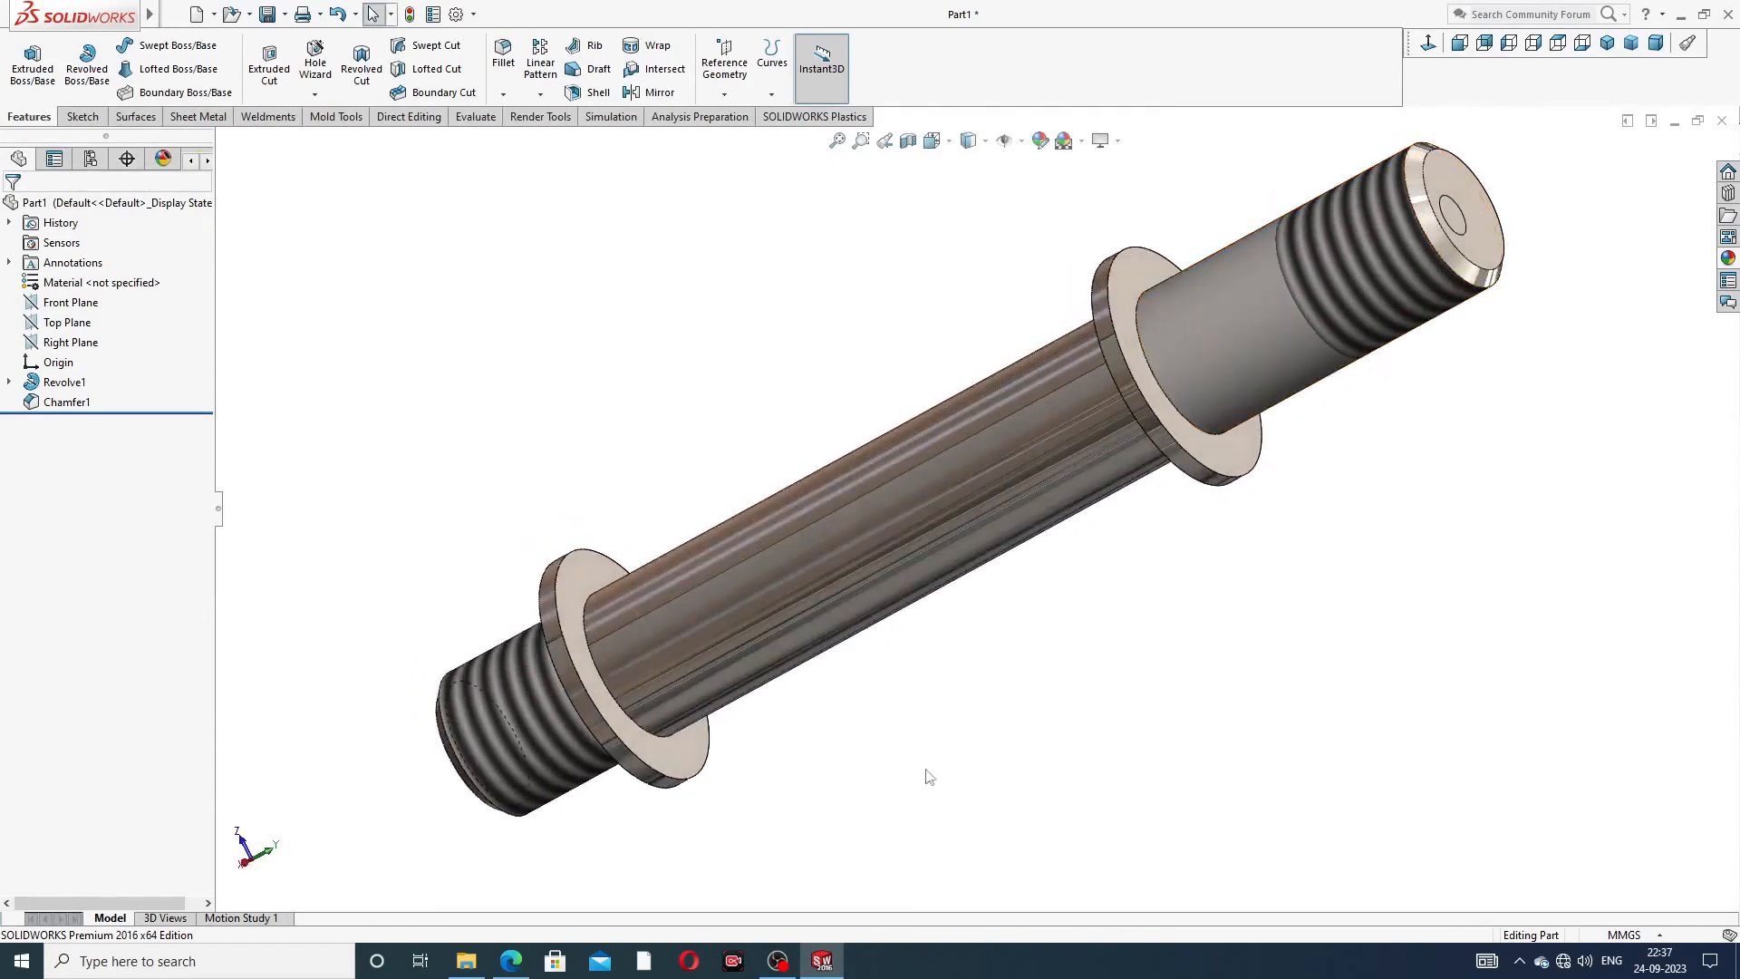
- Compare the finished stud with the PART-07 stud drawing in the PDF viewer
{"action": "left_click", "coordinate": [511, 961]}
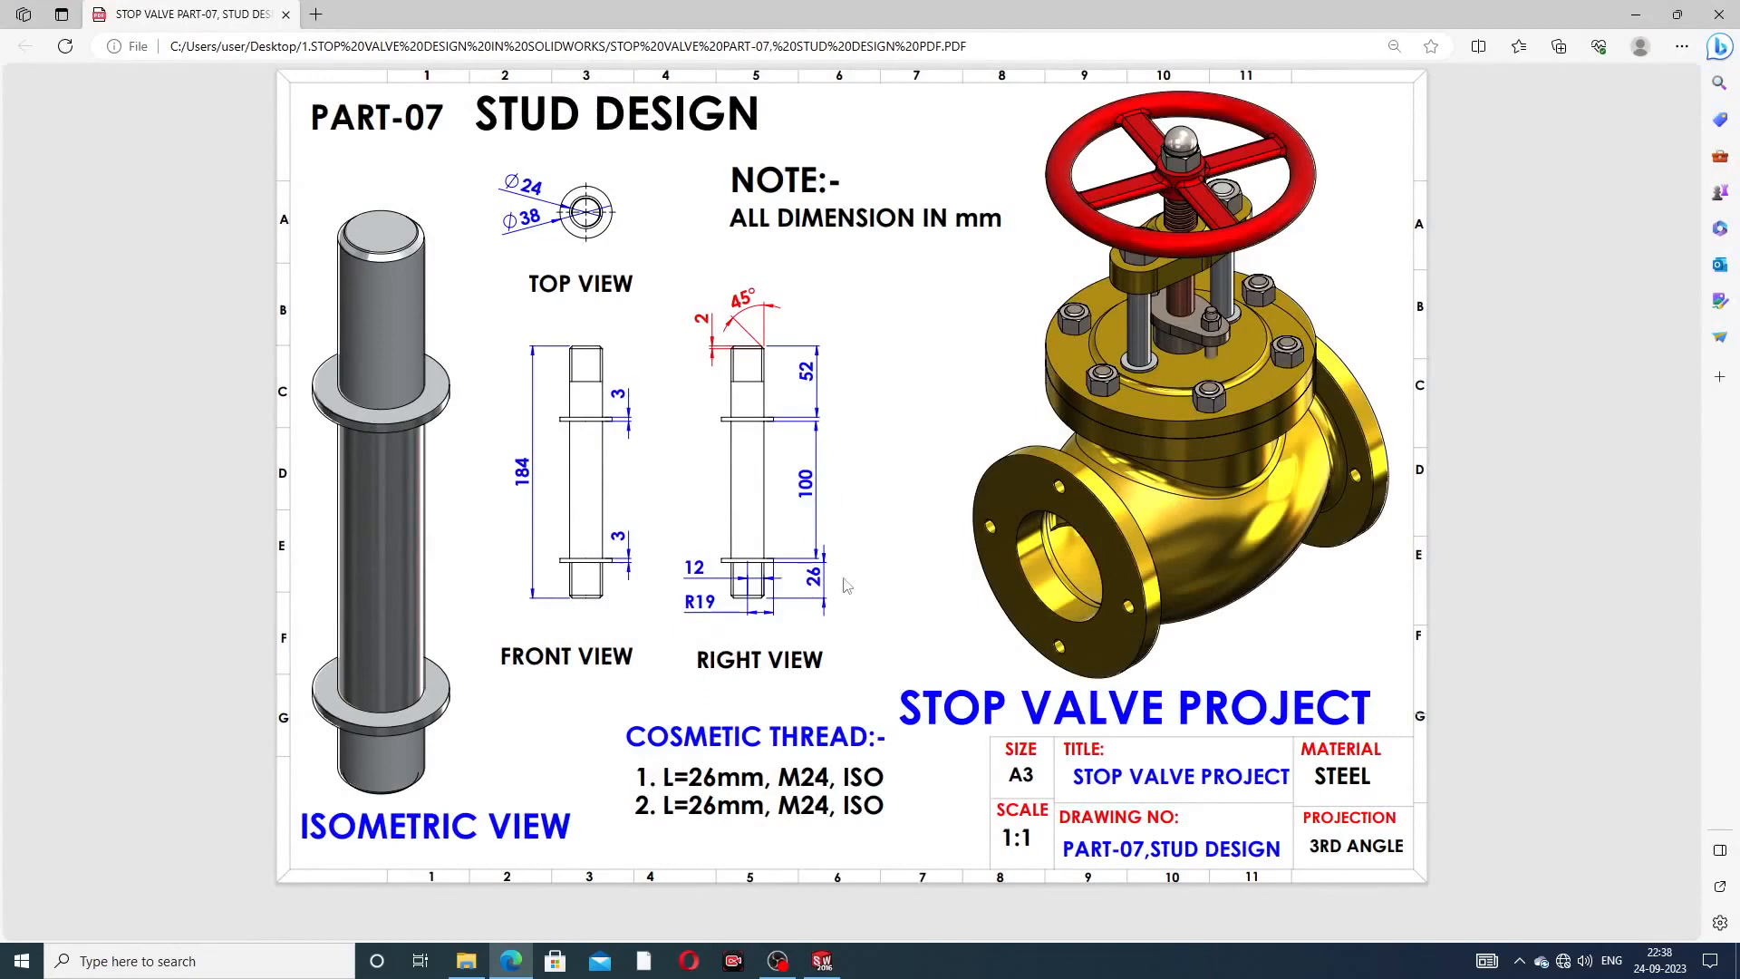
{"action": "left_click", "coordinate": [510, 960]}
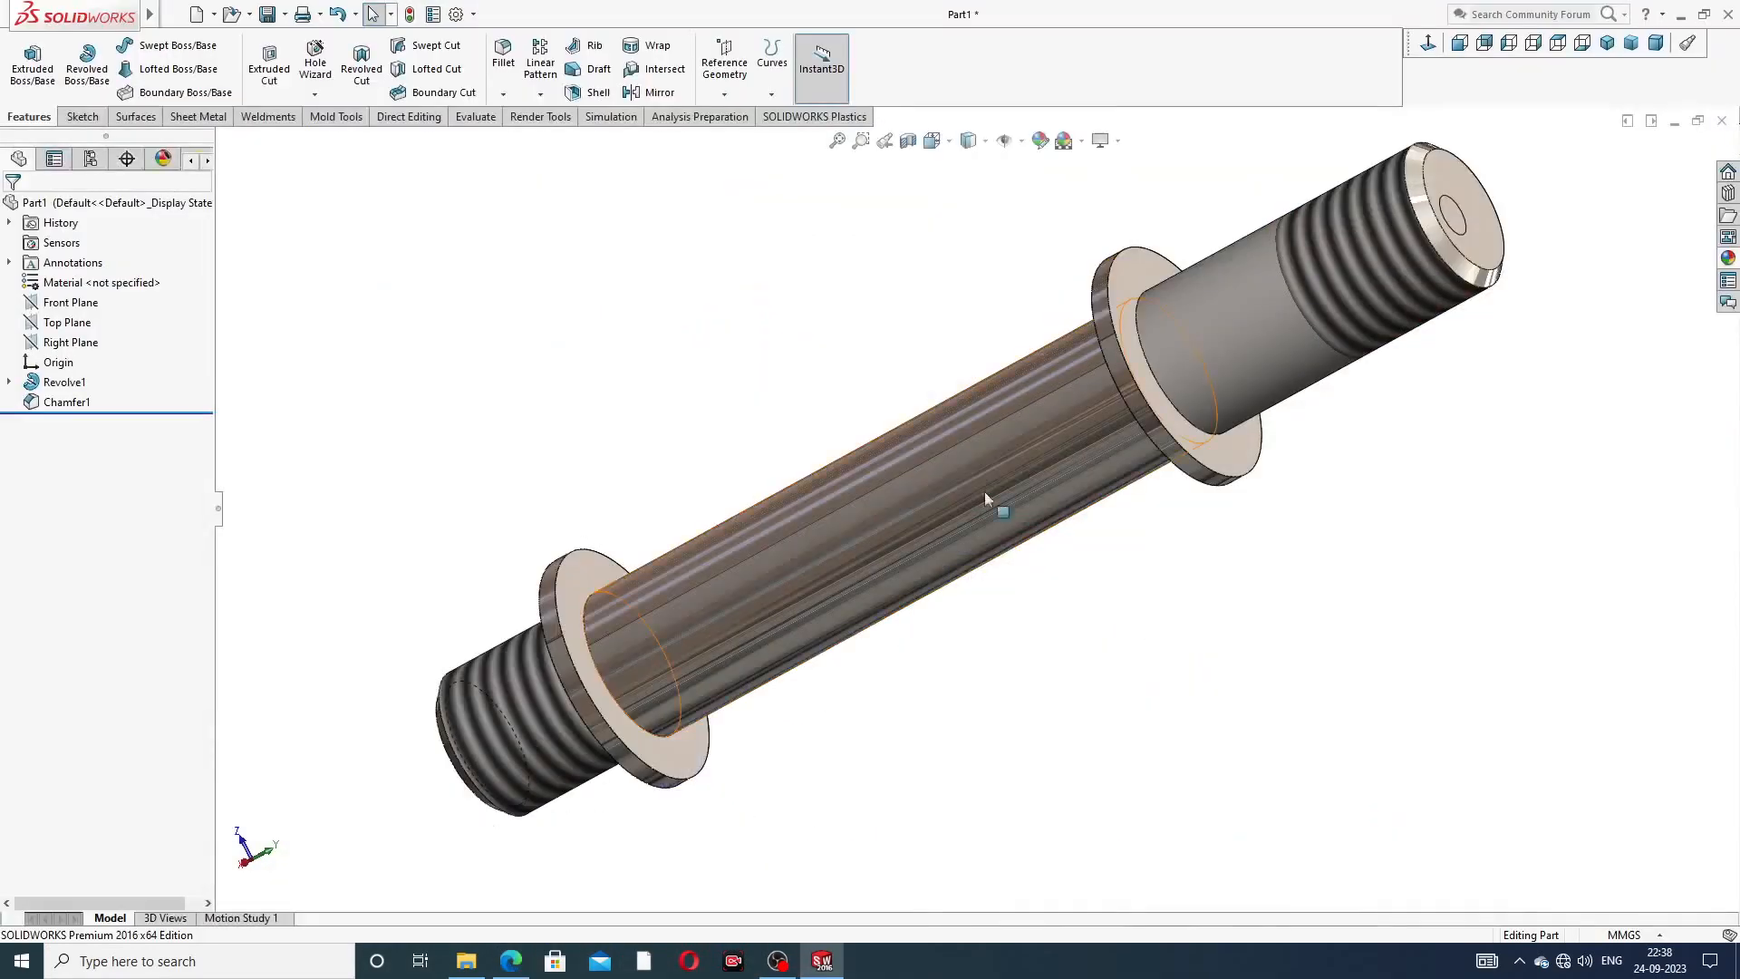
{"action": "middle_click_drag", "start_coordinate": [1235, 435], "coordinate": [1251, 391]}
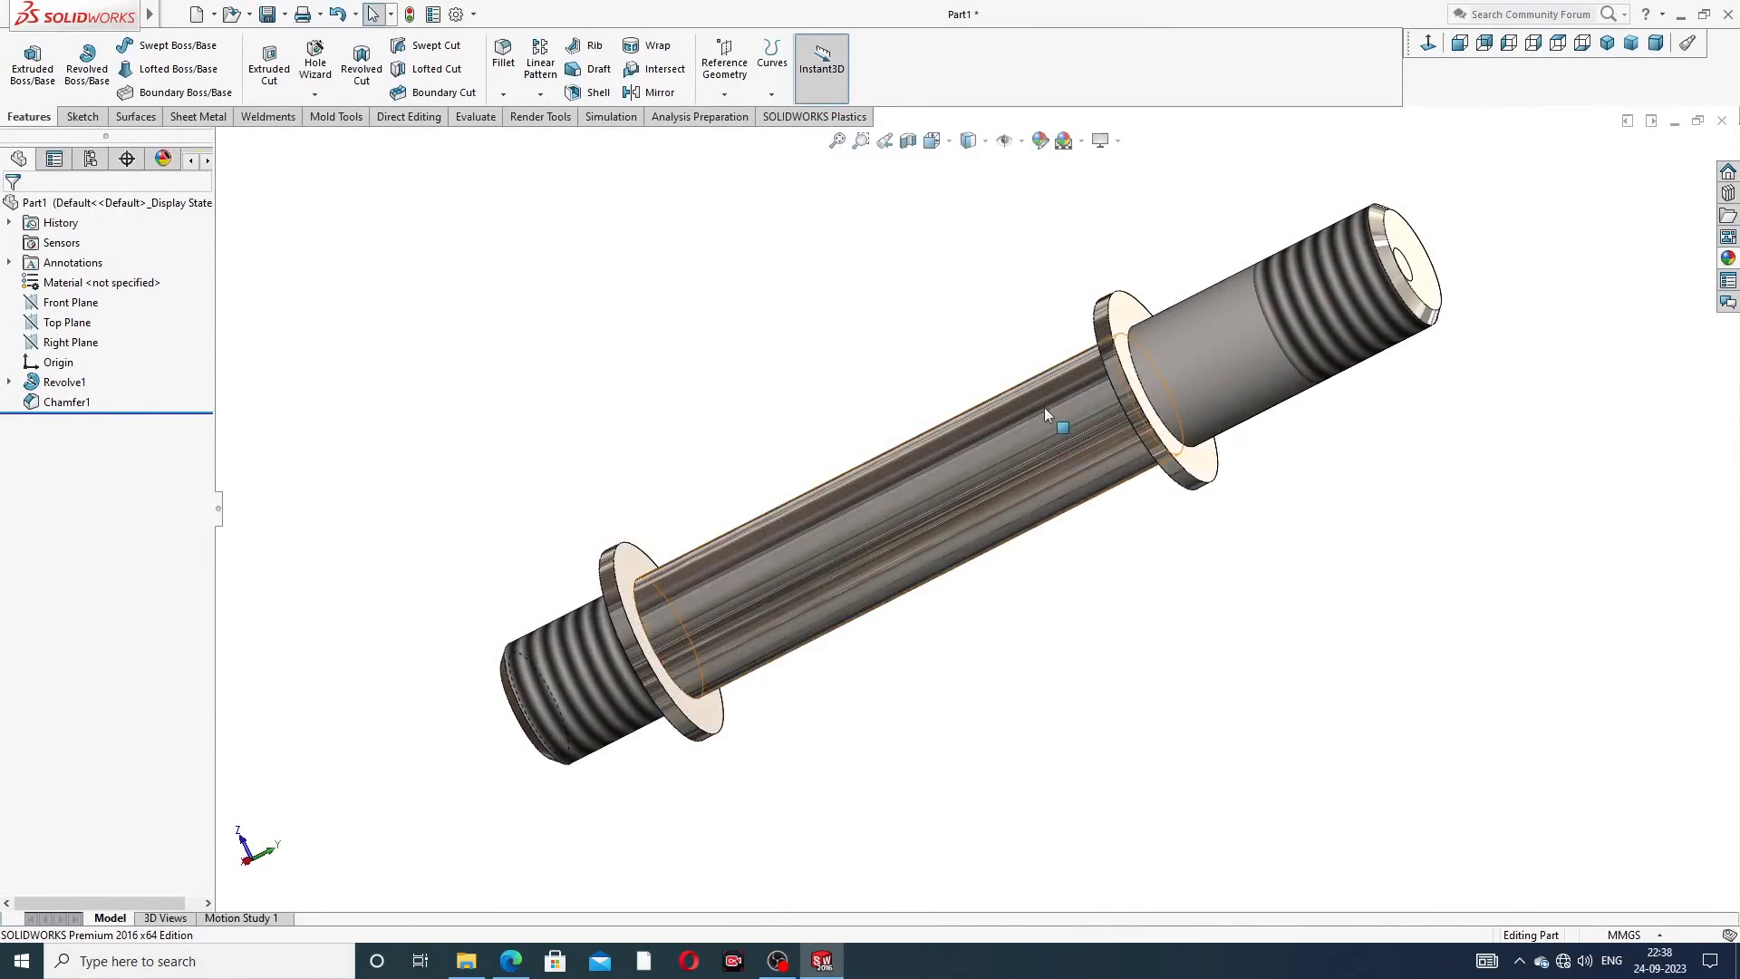
{"action": "scroll", "coordinate": [1044, 405], "scroll_direction": "down", "scroll_amount": 2}
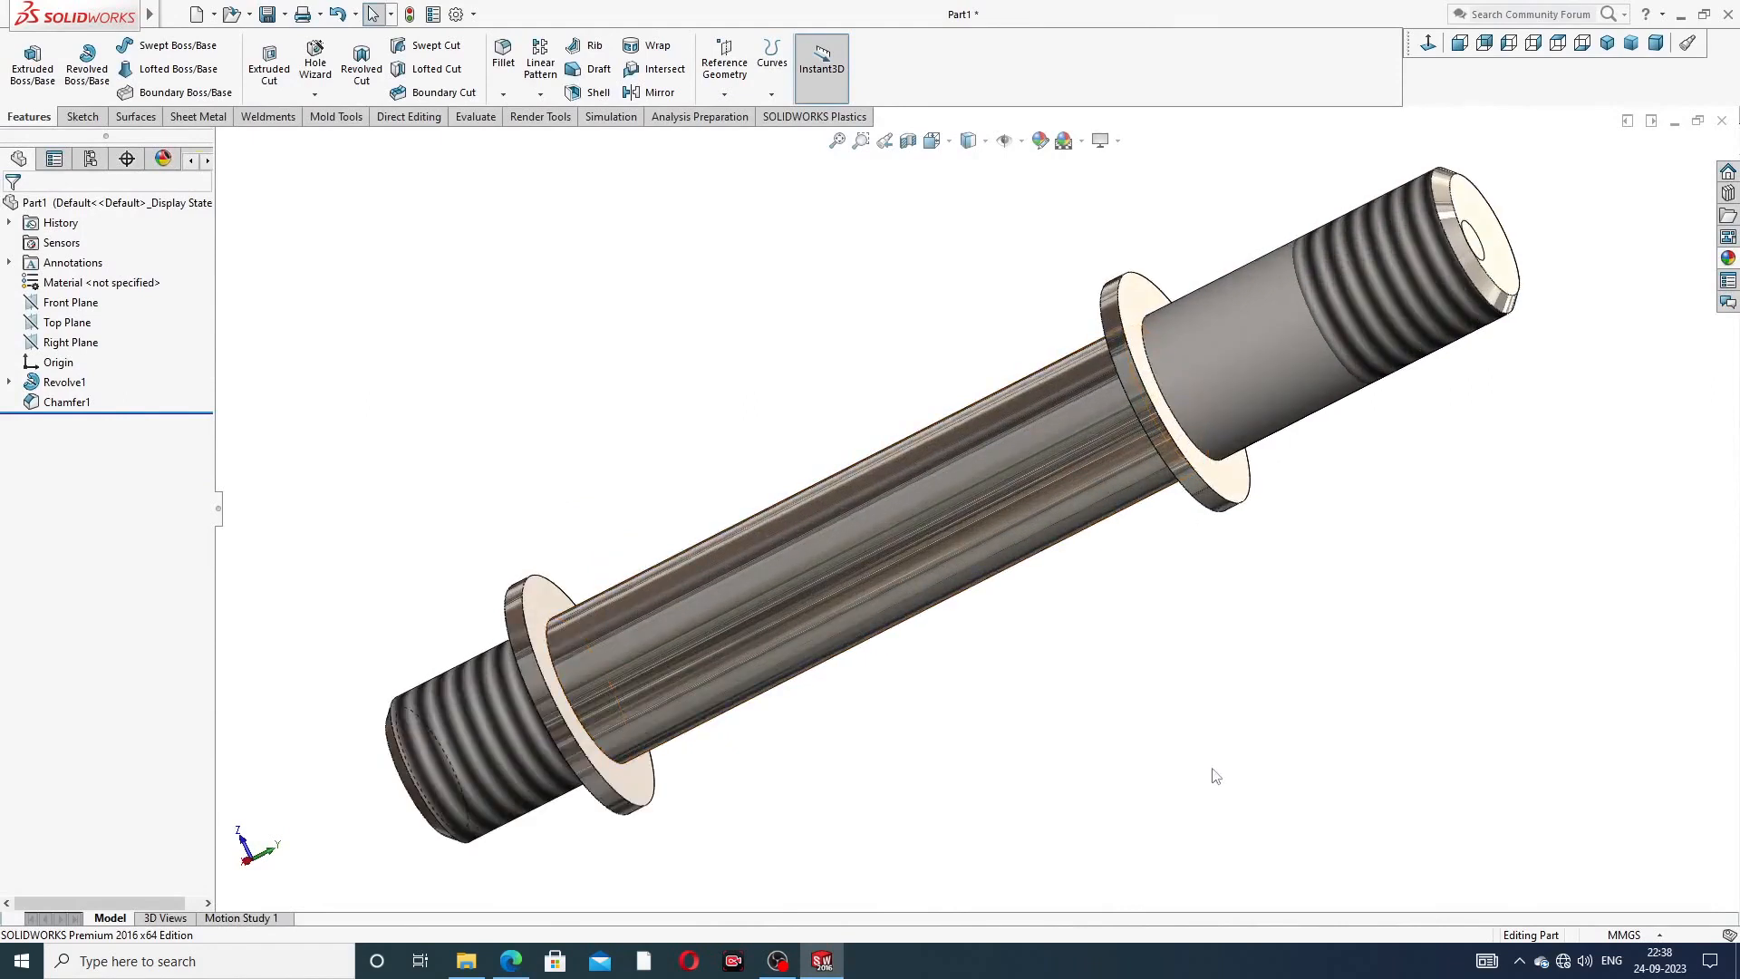
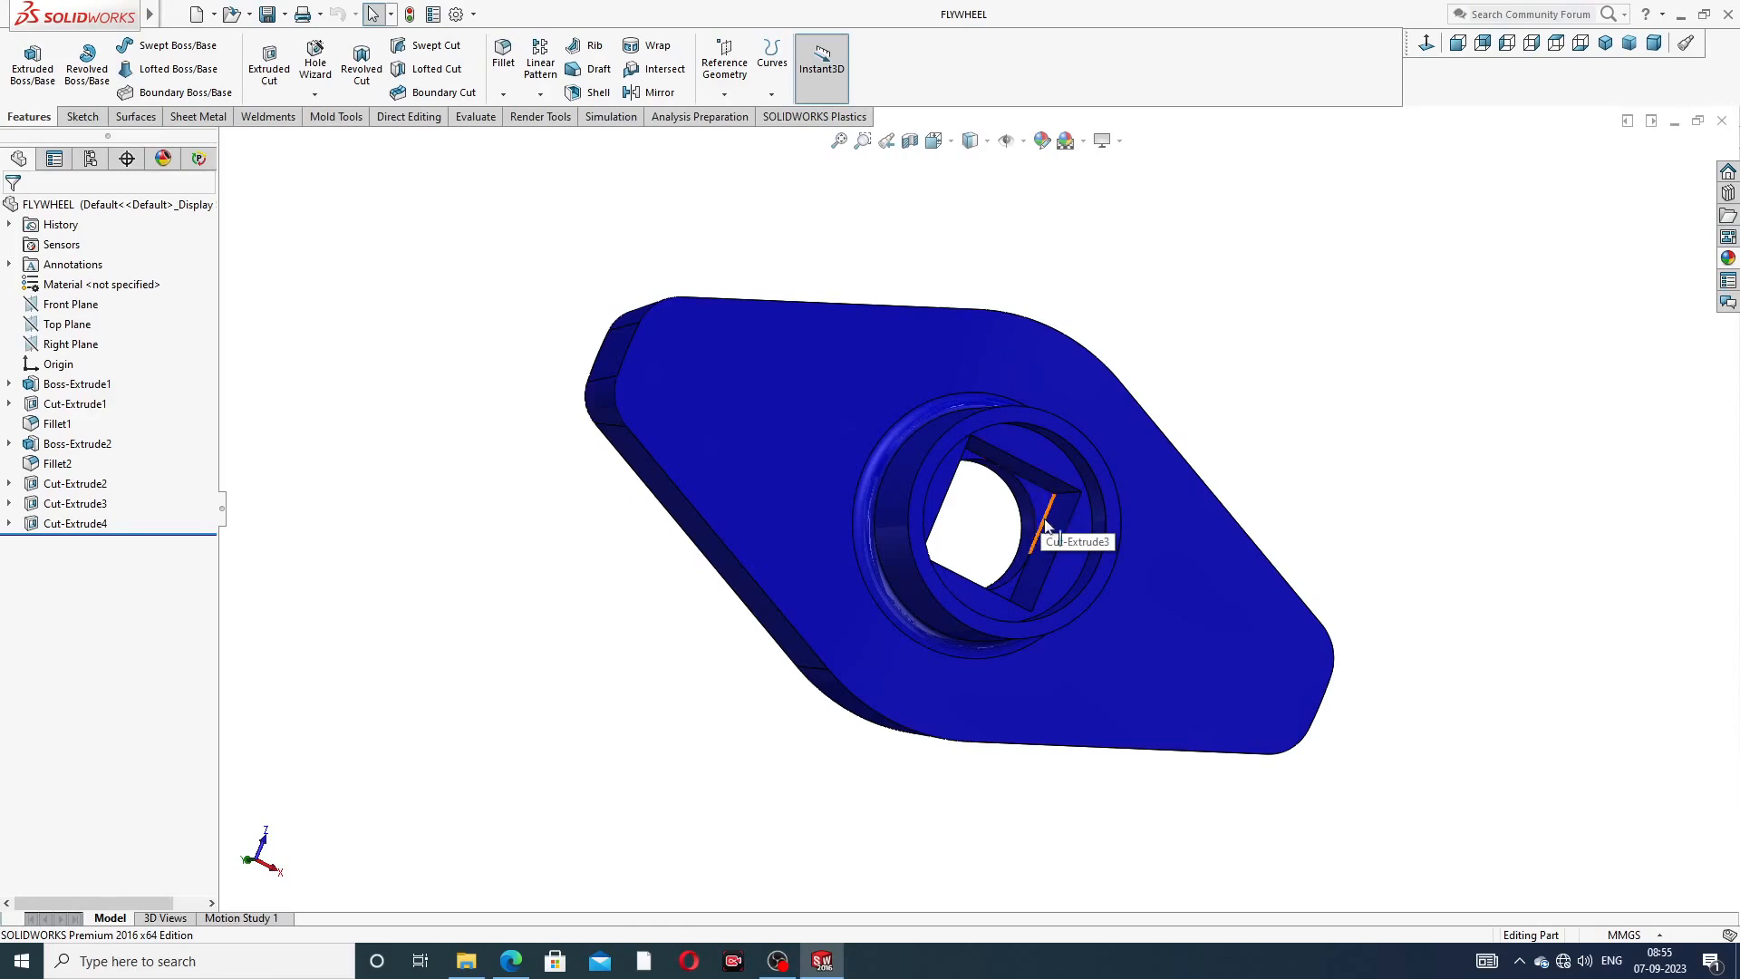
- Inspect the FLYWHEEL part from different angles and review its PART-06 drawing in the PDF viewer
{"action": "middle_click_drag", "start_coordinate": [1036, 501], "coordinate": [1211, 475]}
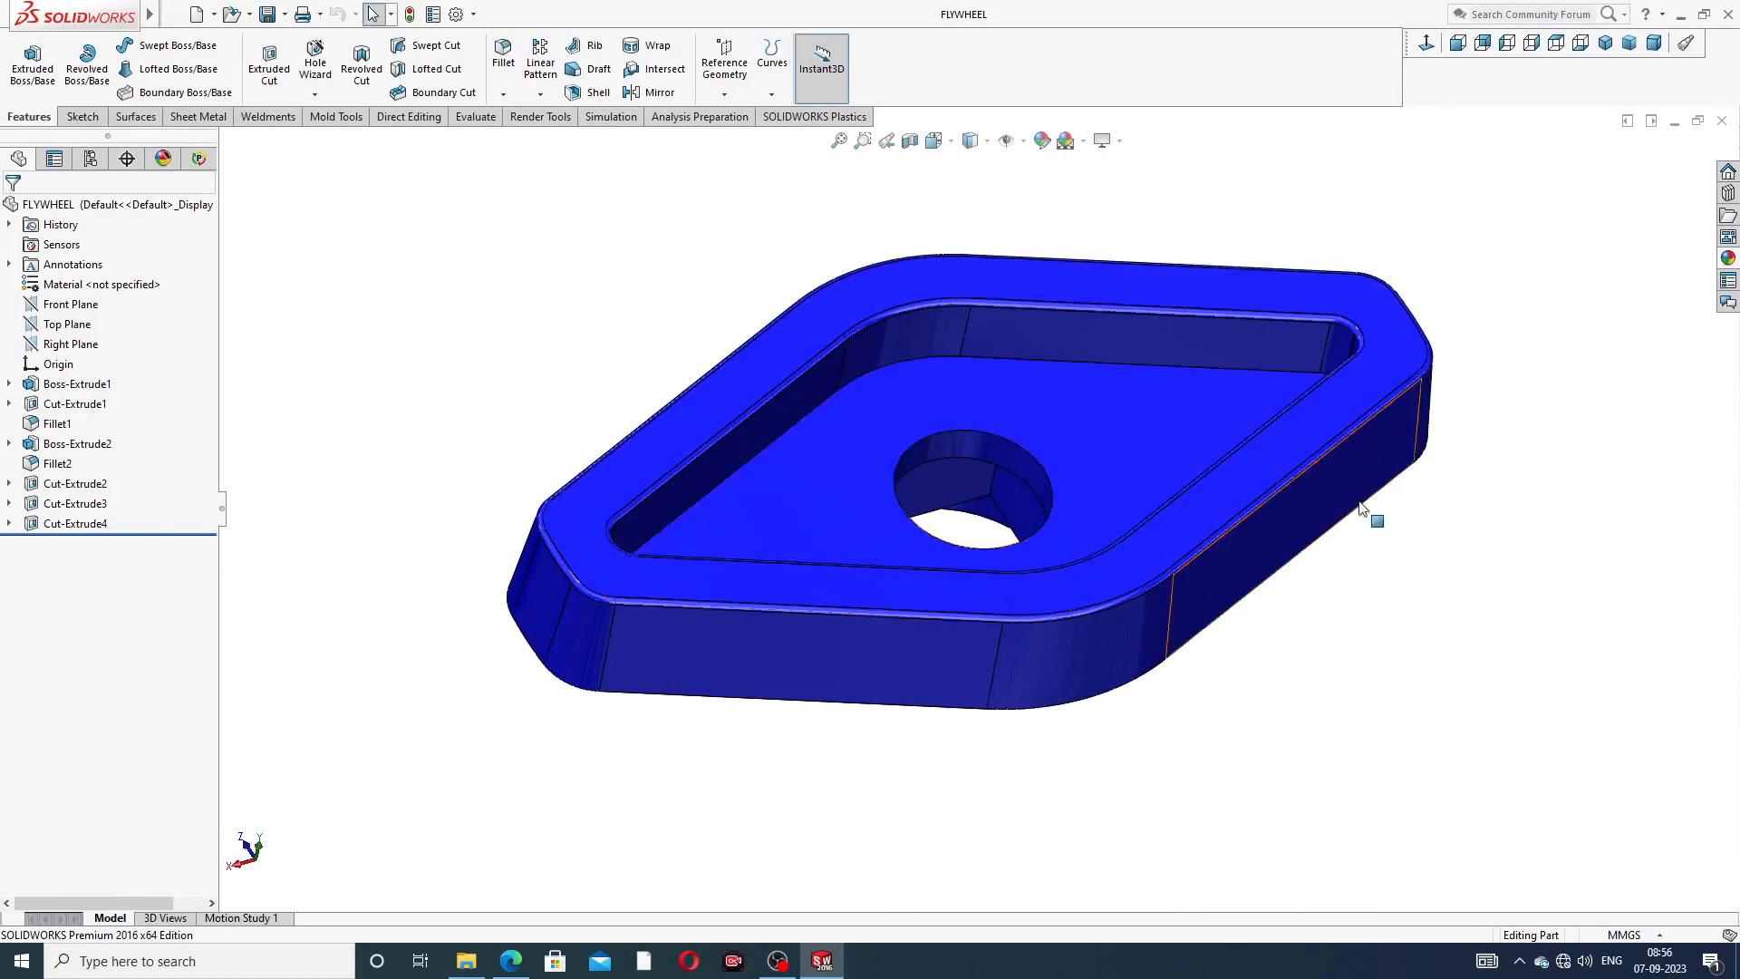
{"action": "middle_click_drag", "start_coordinate": [1480, 509], "coordinate": [1289, 498]}
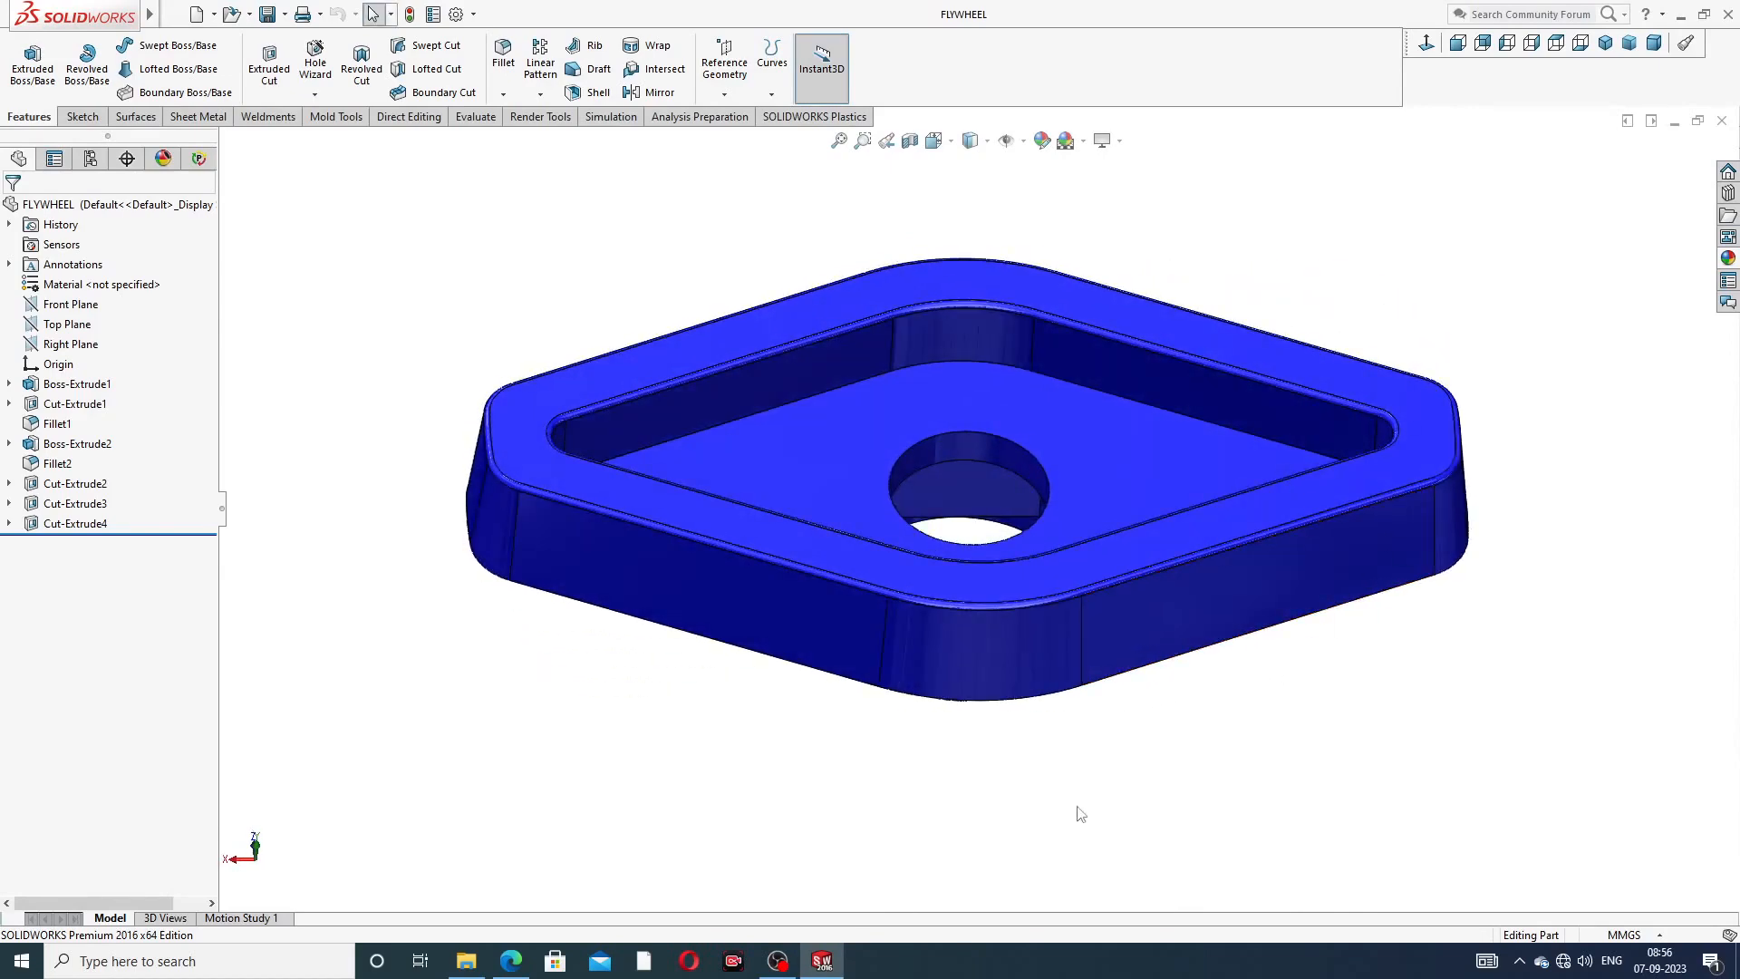
{"action": "left_click", "coordinate": [826, 959]}
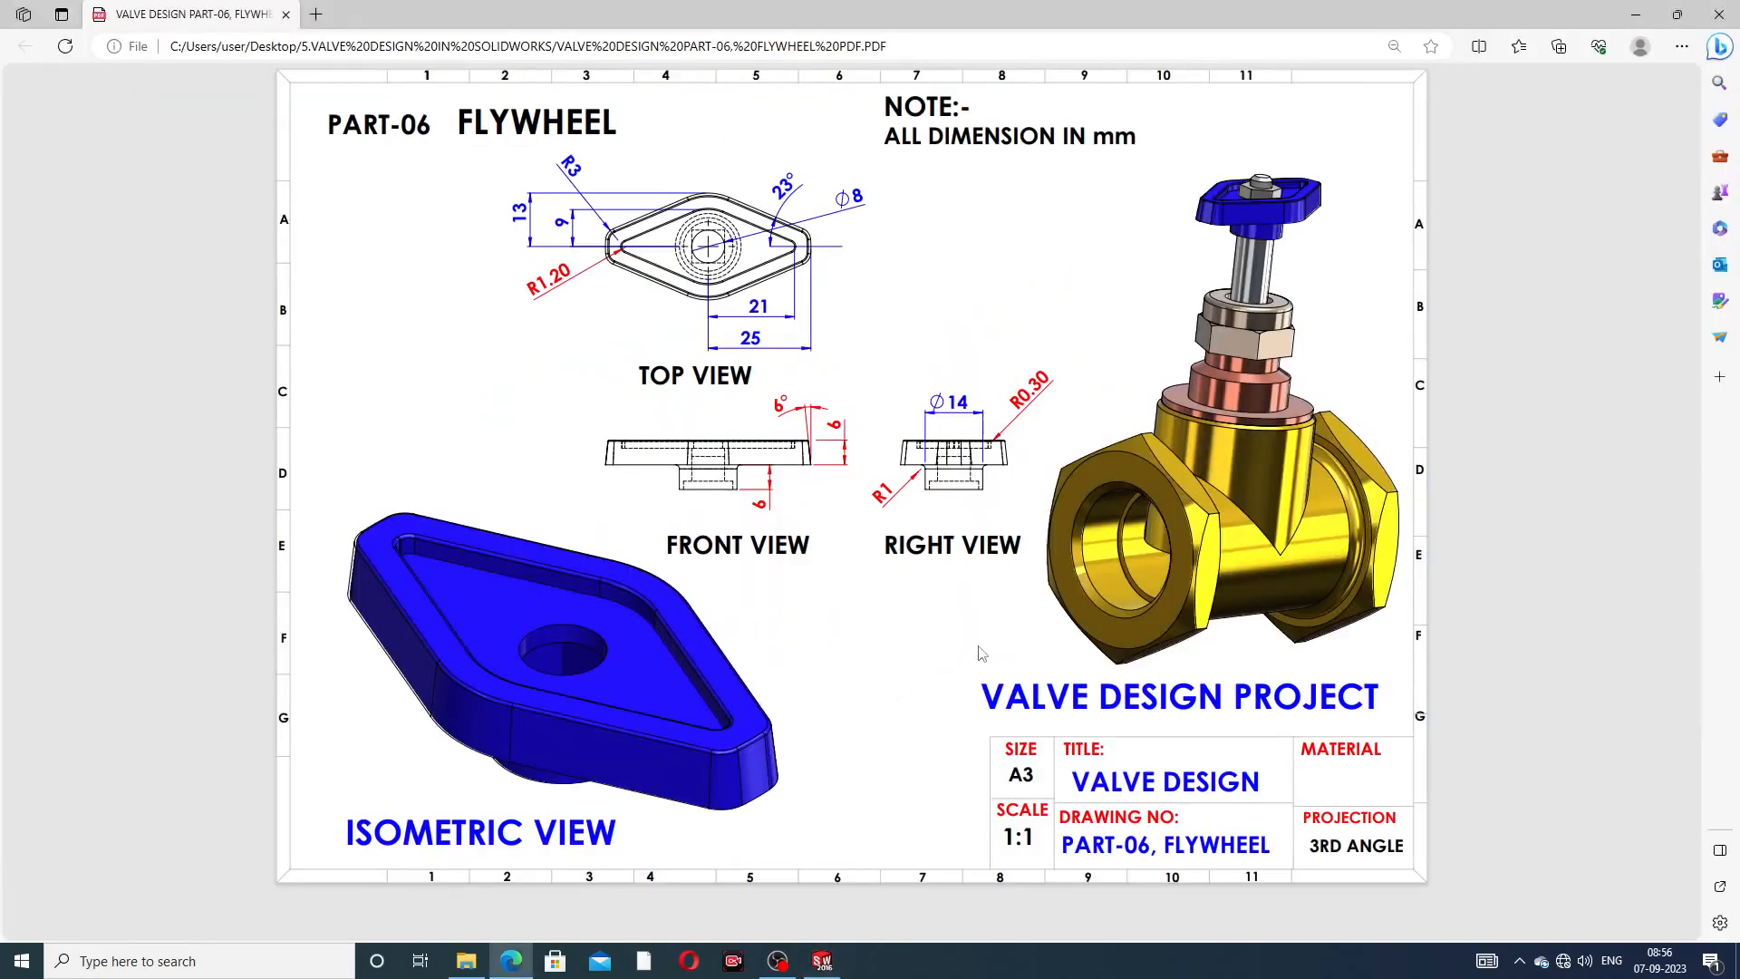
{"action": "left_click", "coordinate": [824, 962]}
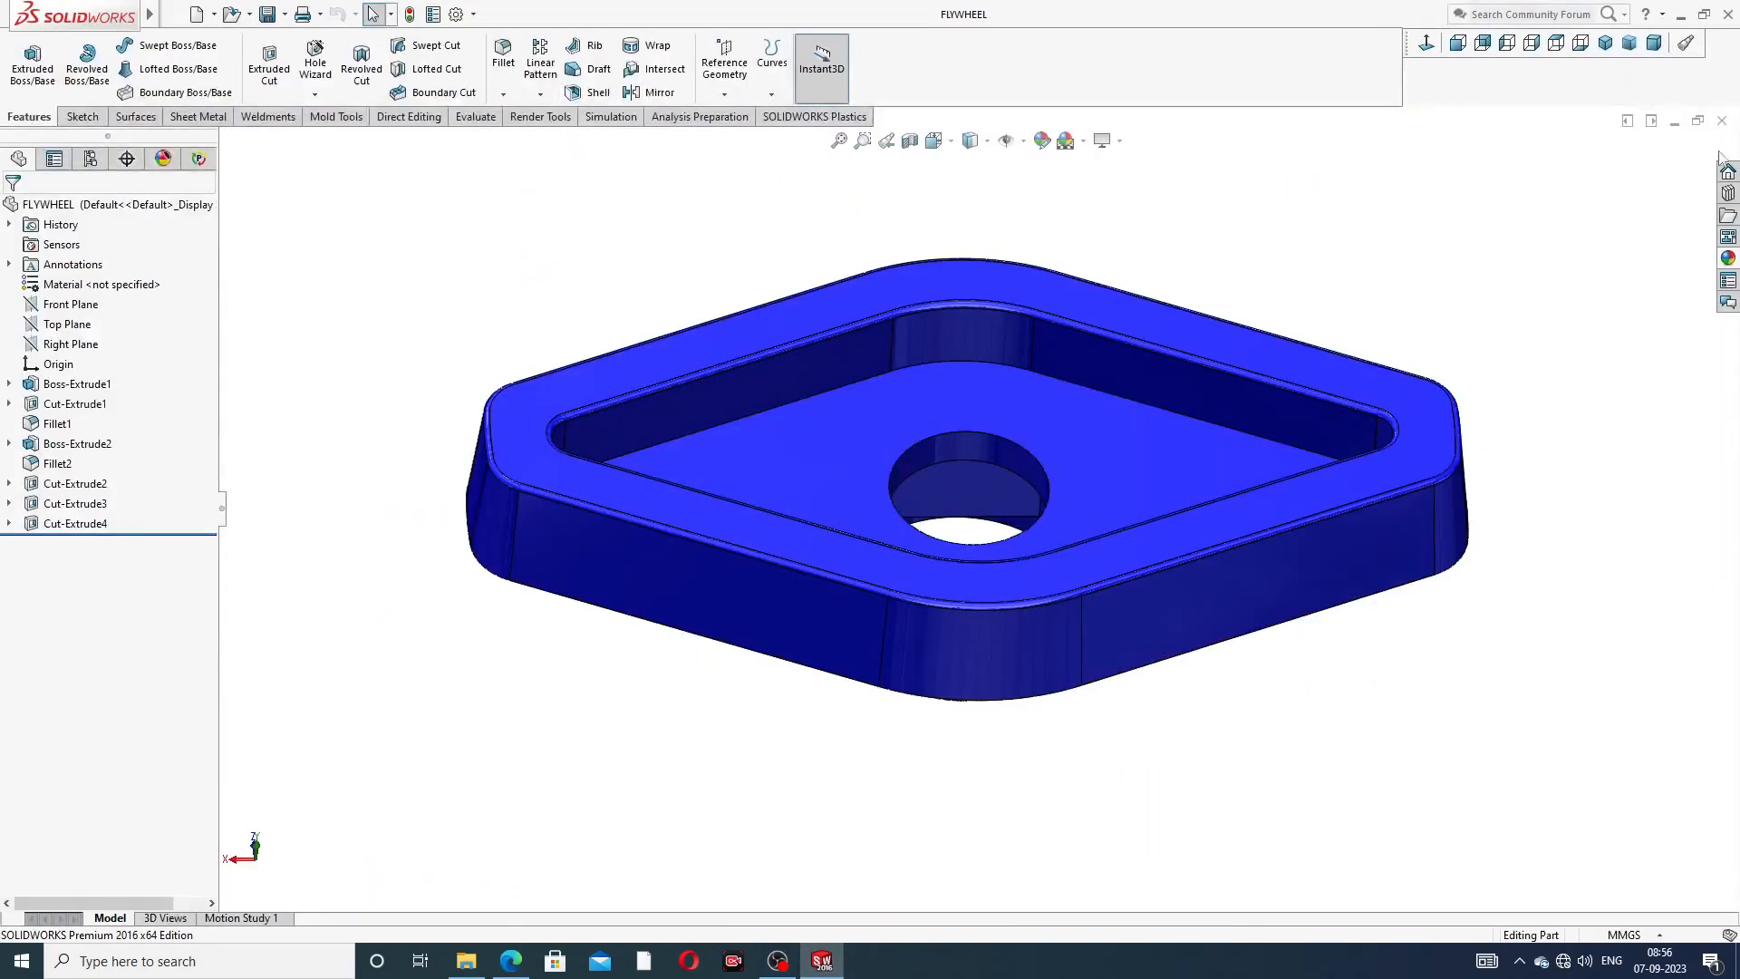
- Close the flywheel part and create a new part document with the Plain White scene
{"action": "left_click", "coordinate": [1723, 121]}
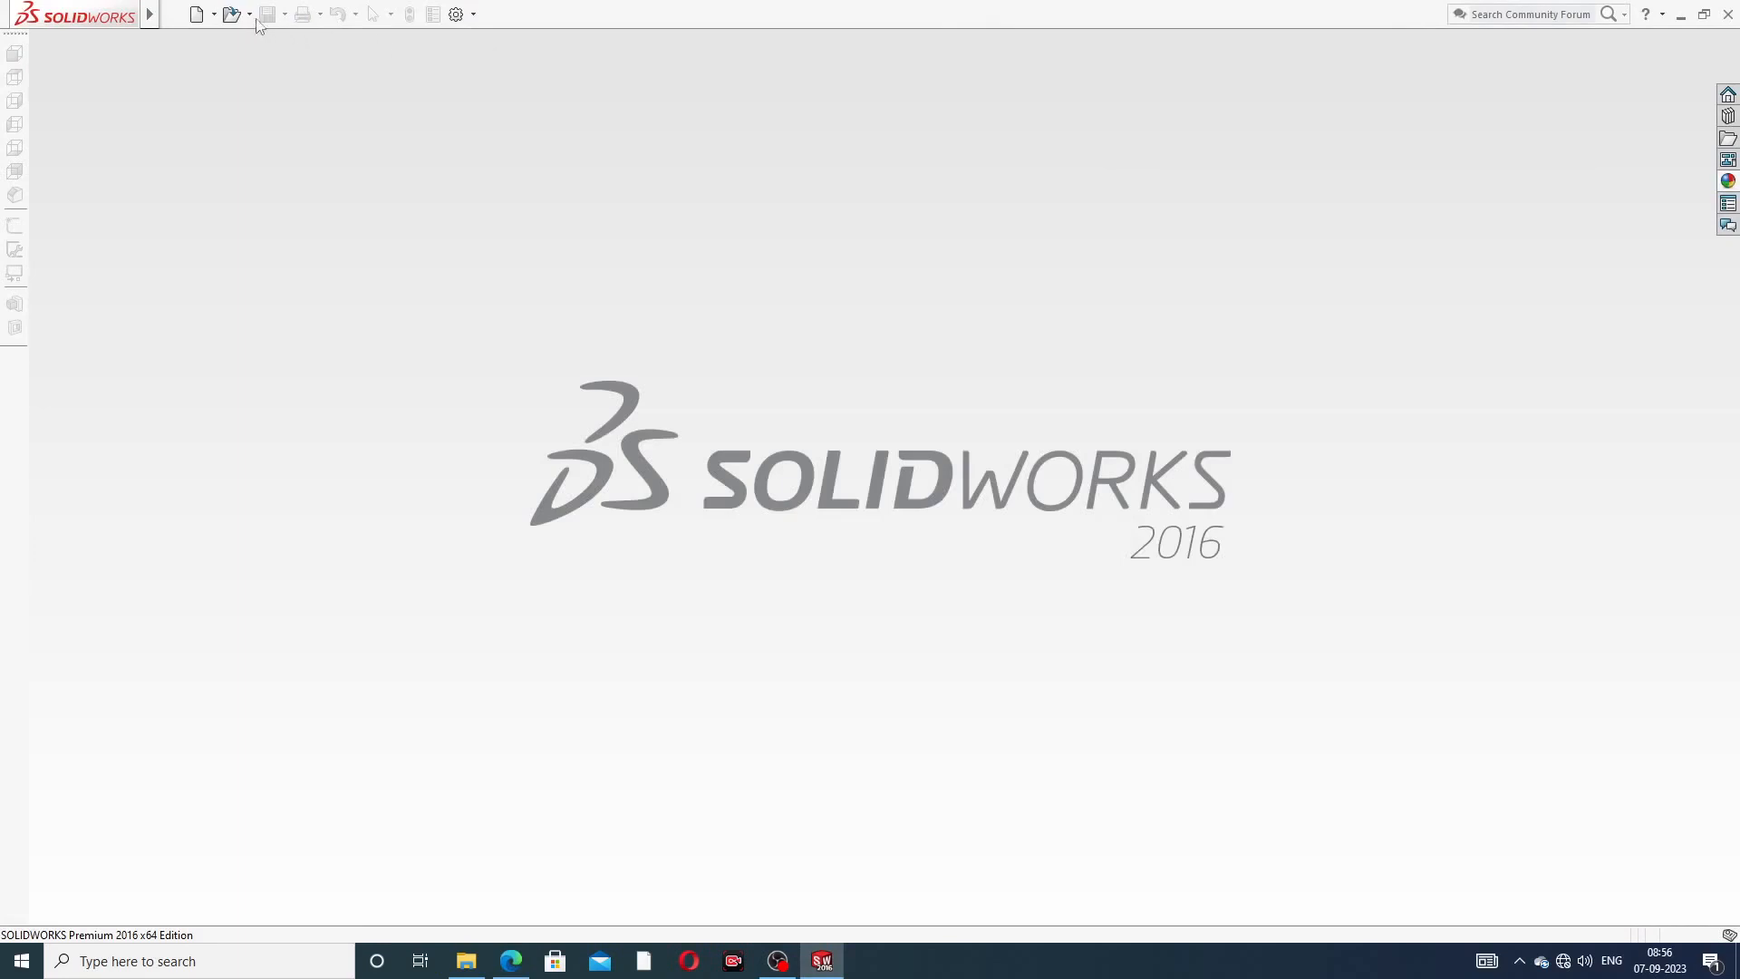
{"action": "left_click", "coordinate": [196, 14]}
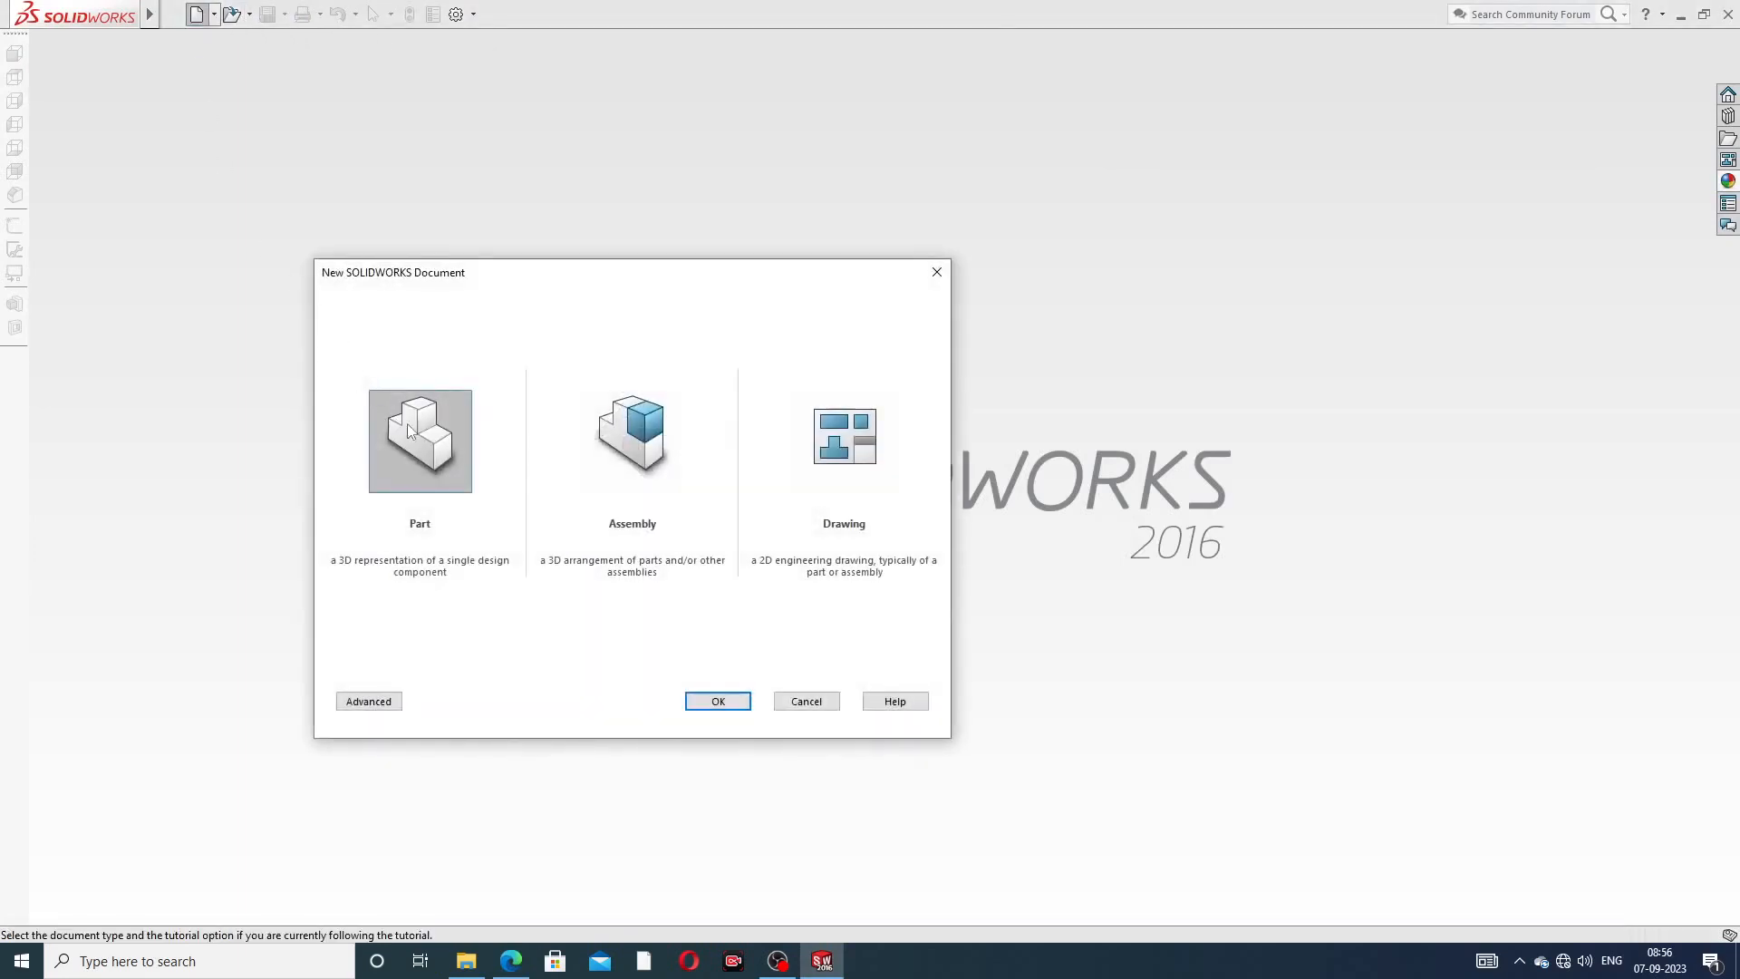
{"action": "left_click", "coordinate": [718, 701]}
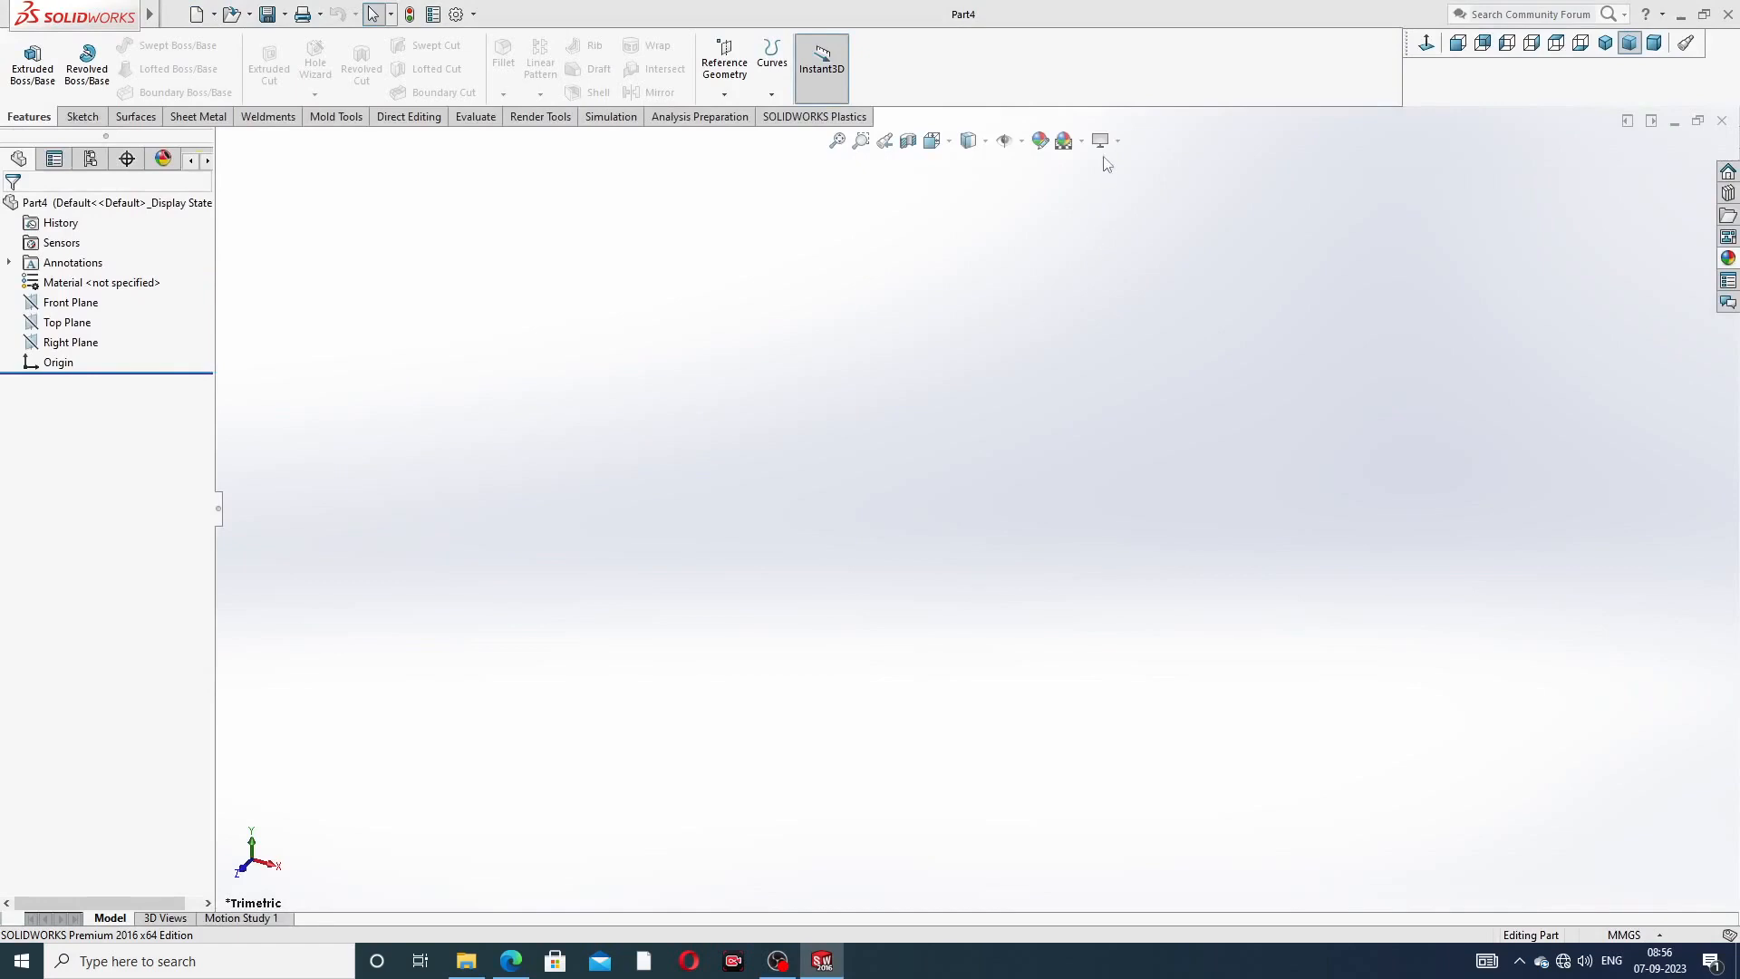
{"action": "left_click", "coordinate": [1082, 142]}
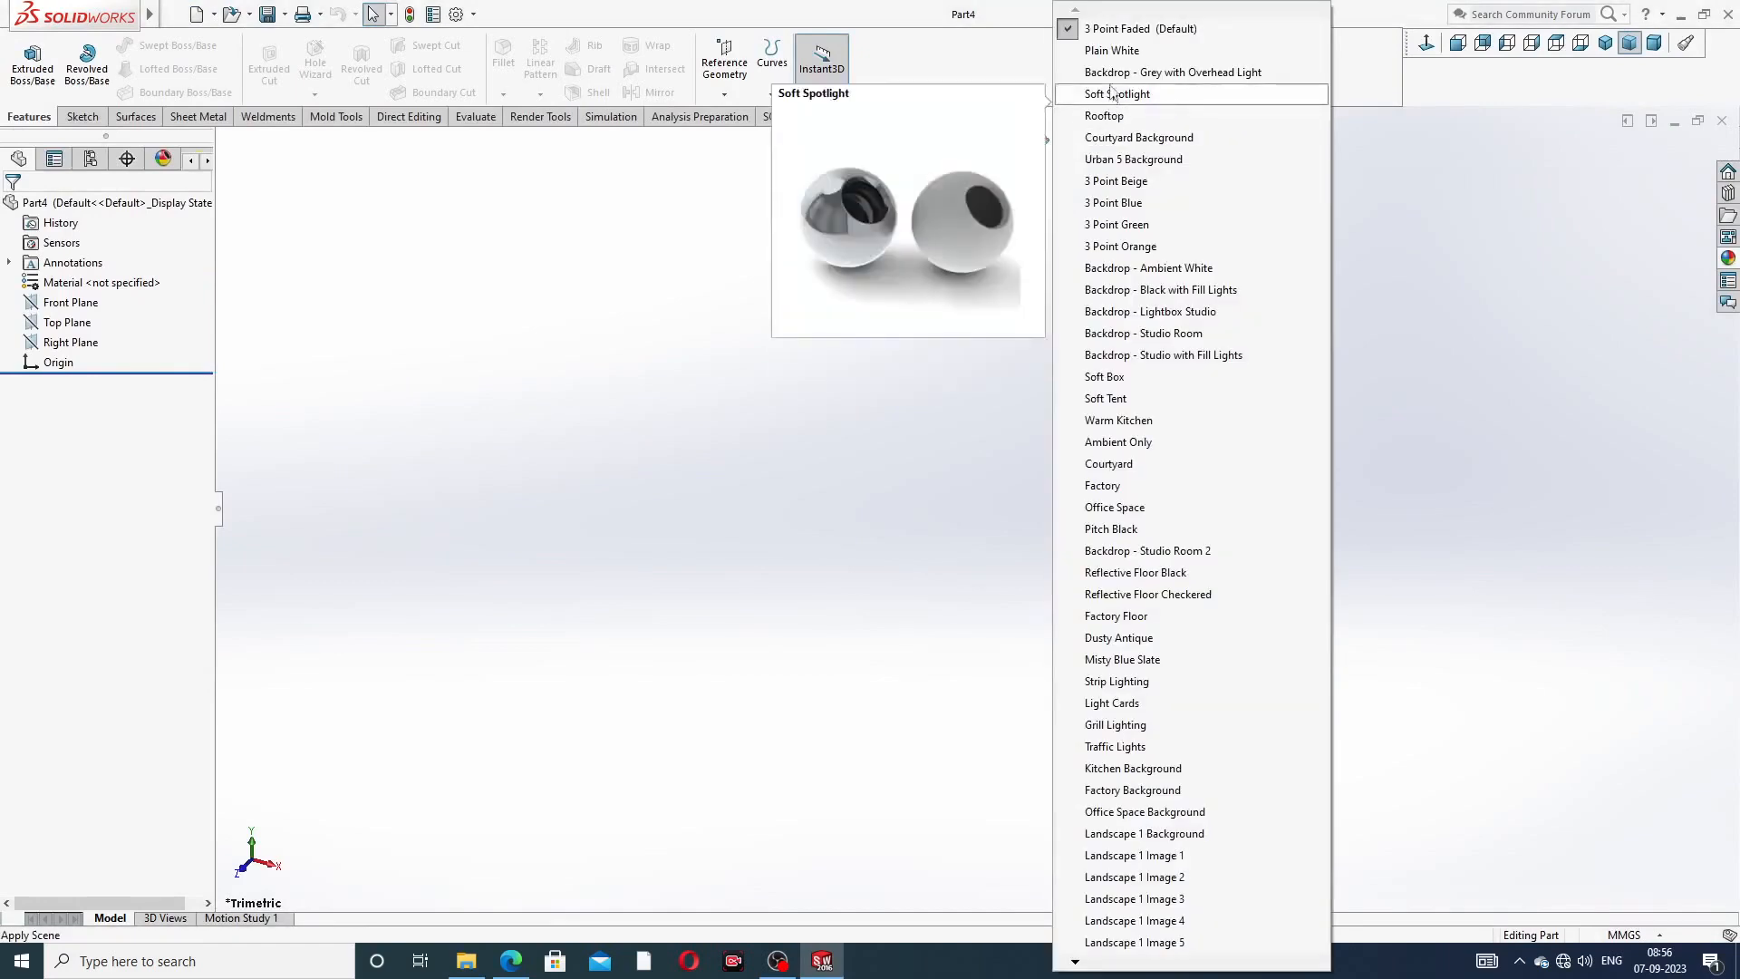
{"action": "left_click", "coordinate": [1113, 52]}
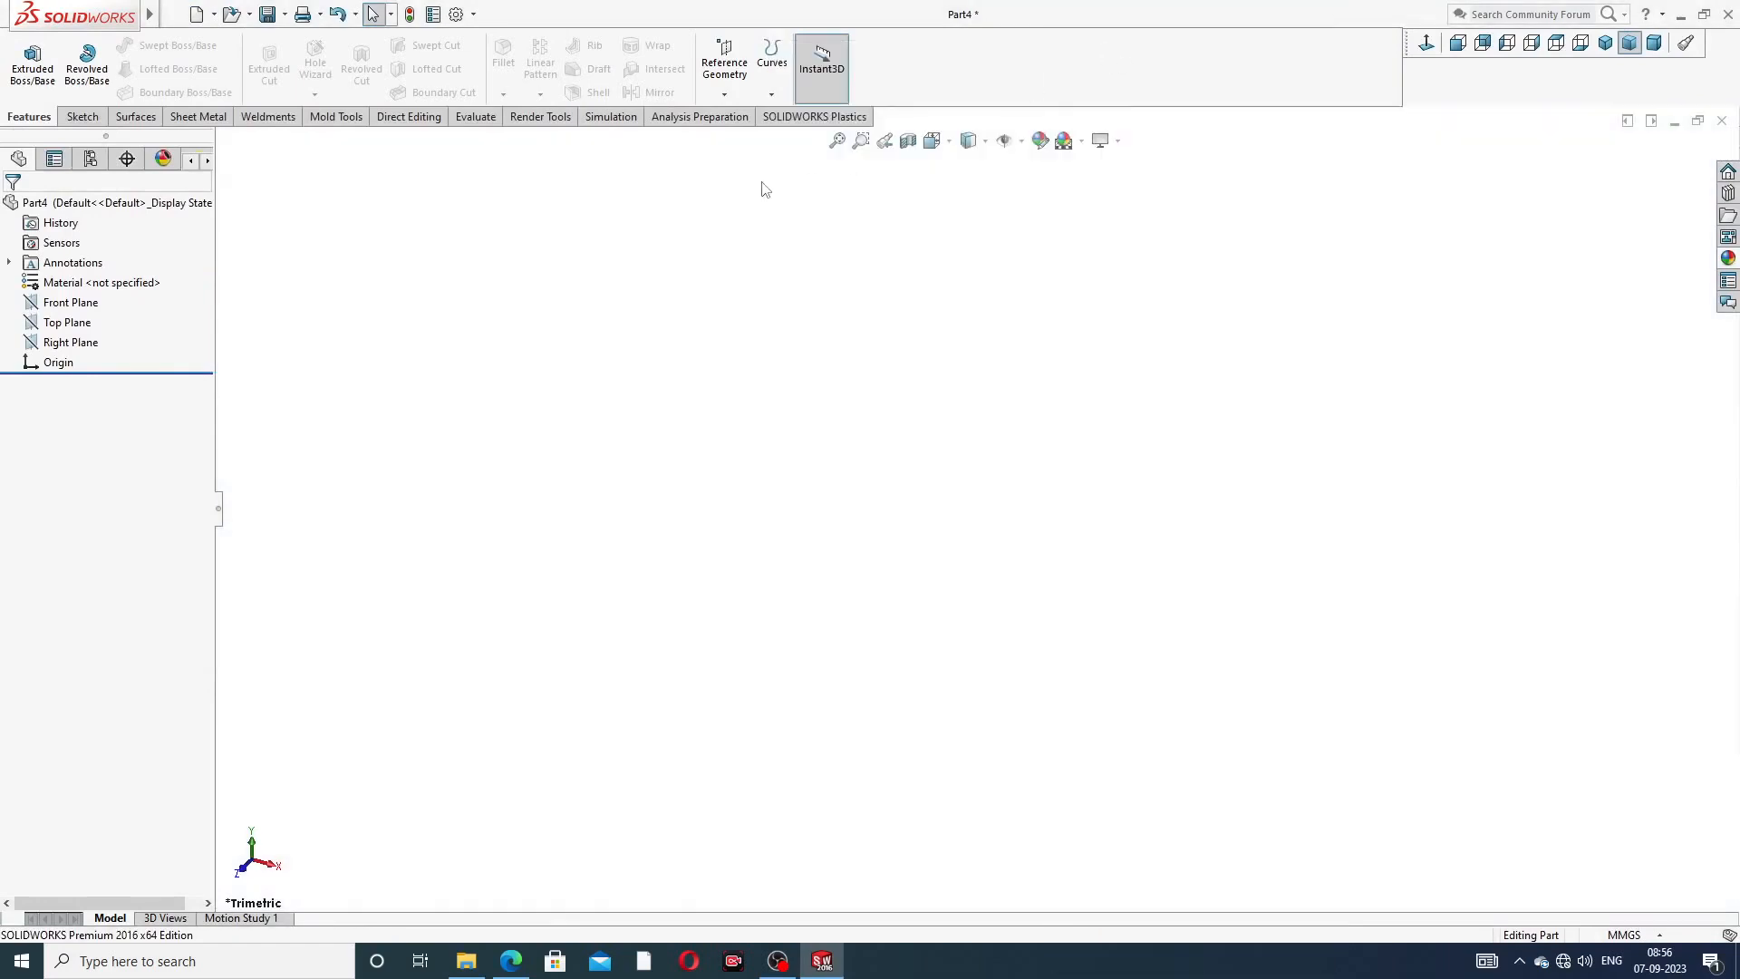
- Set both the shaded and the wireframe image quality resolution to maximum in the document properties
{"action": "left_click", "coordinate": [456, 13]}
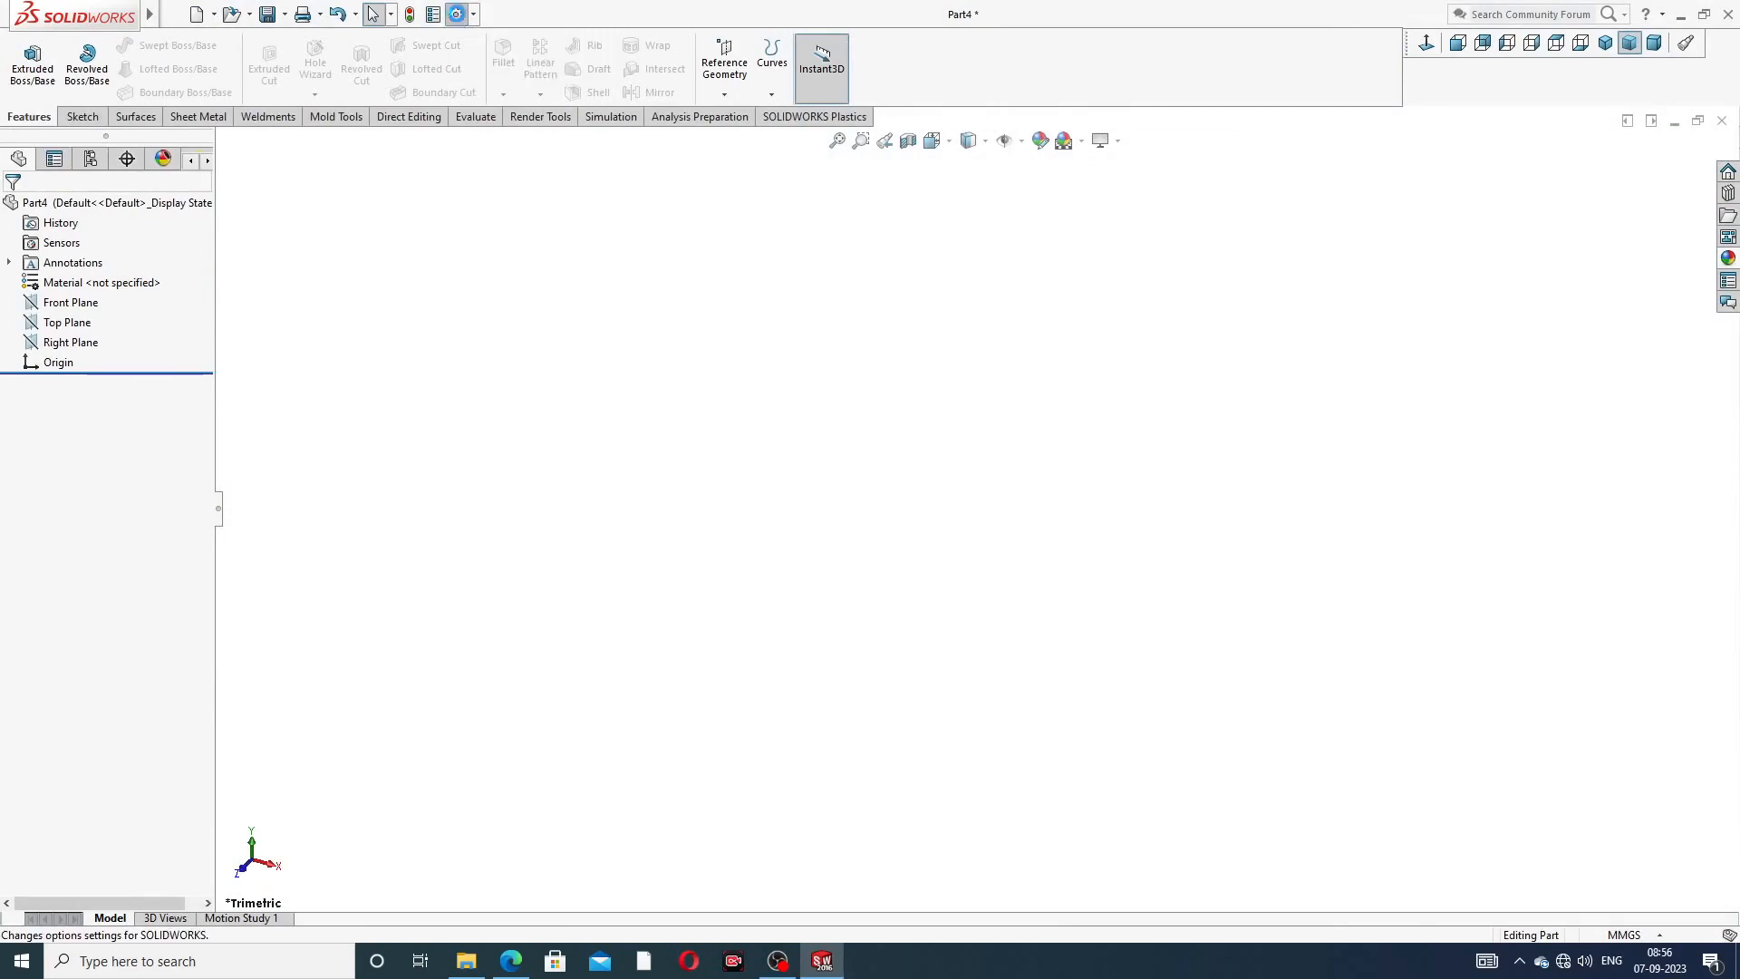
{"action": "left_click", "coordinate": [642, 176]}
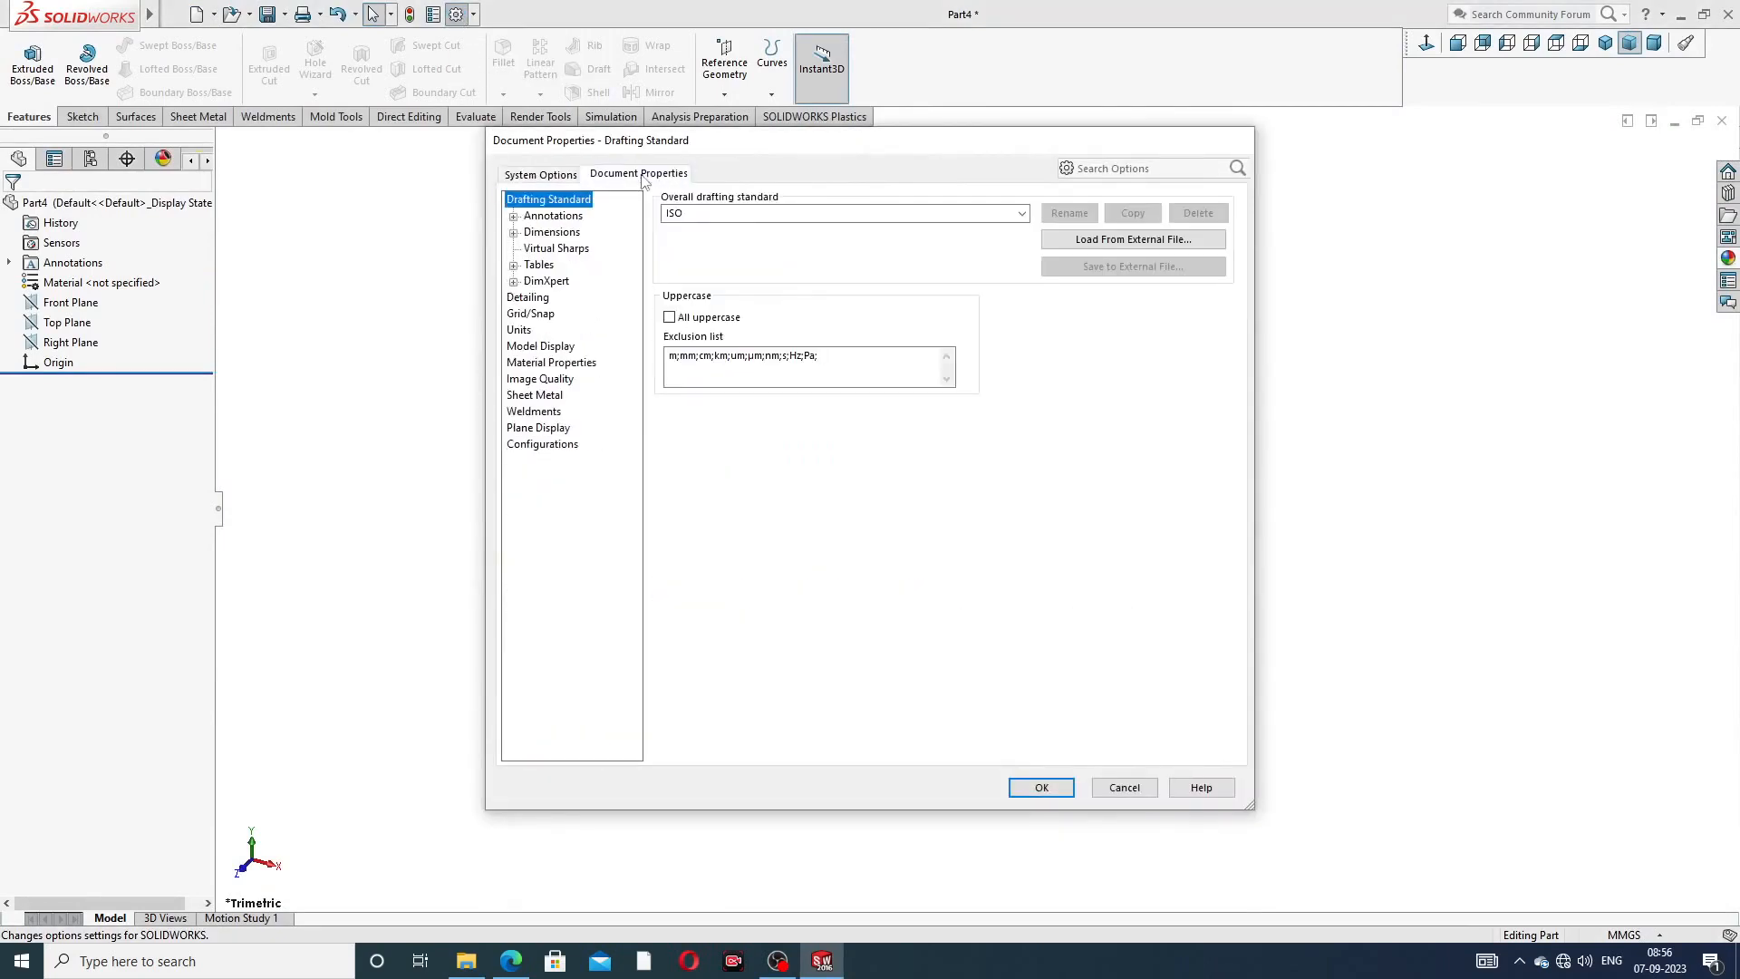
{"action": "left_click", "coordinate": [540, 379]}
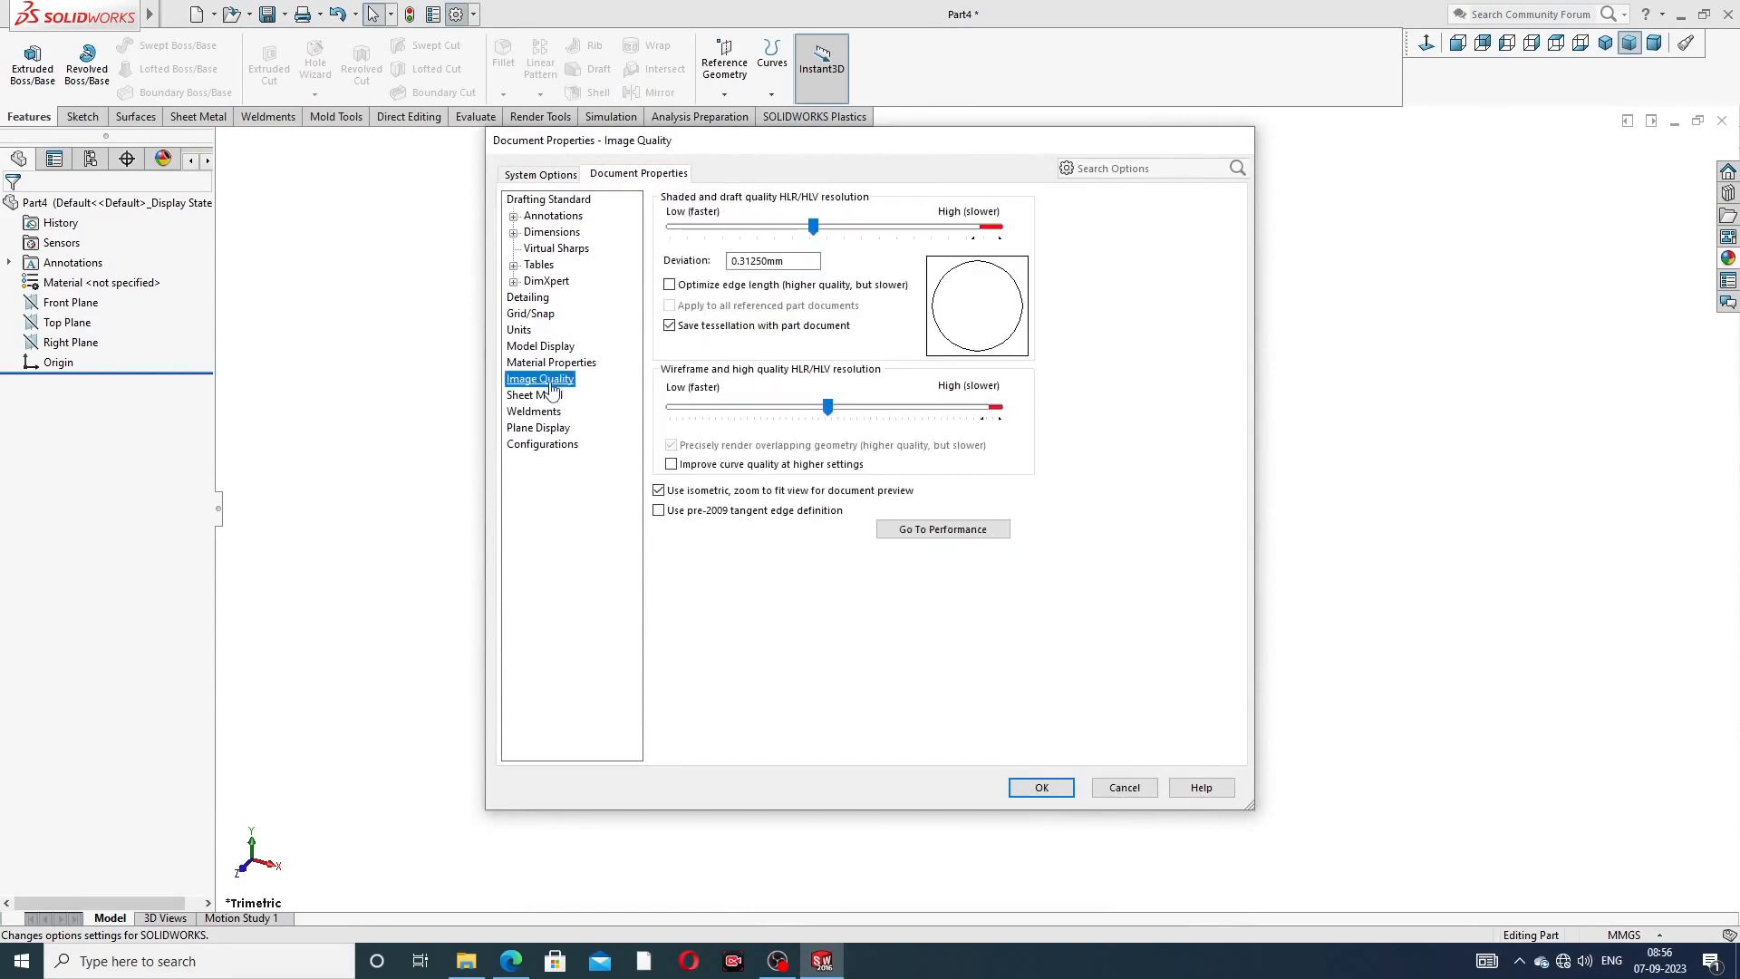
{"action": "mouse_move", "coordinate": [828, 225]}
{"action": "left_mouse_down"}
{"action": "mouse_move", "coordinate": [811, 231]}
{"action": "mouse_move", "coordinate": [998, 227]}
{"action": "left_mouse_up"}
{"action": "left_click_drag", "start_coordinate": [828, 406], "coordinate": [998, 408]}
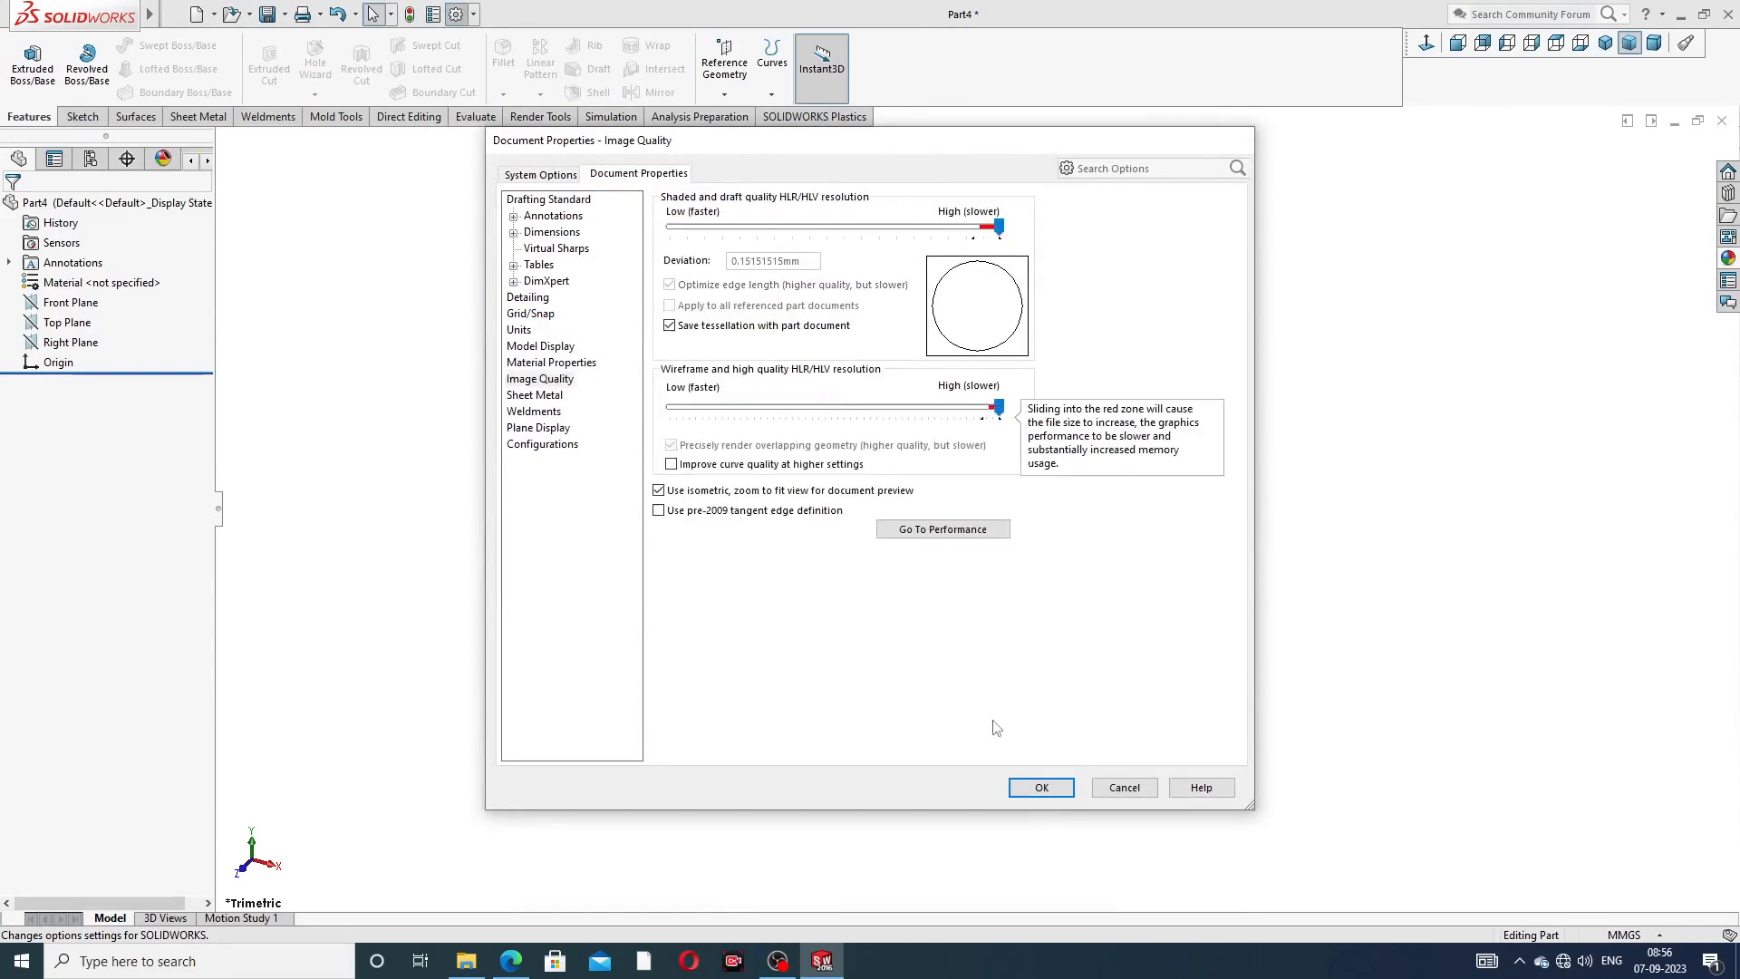
{"action": "left_click", "coordinate": [1042, 787]}
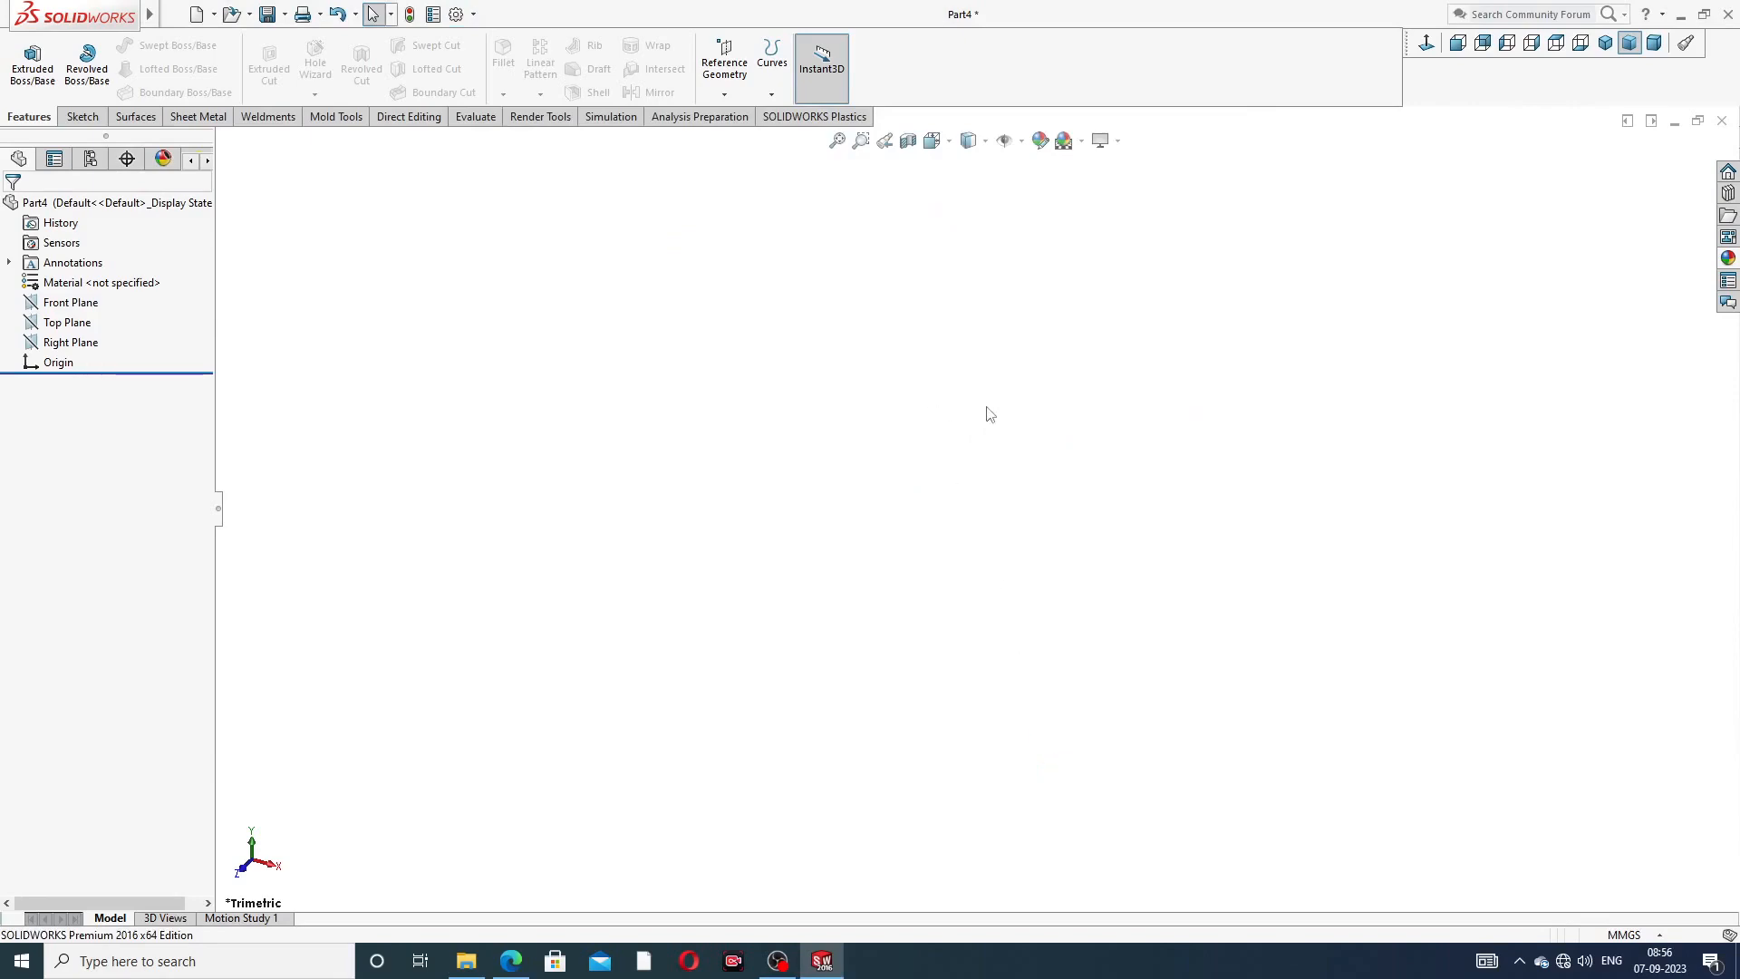
- Review the PART-06 flywheel drawing in the PDF viewer and return to the new part without saving it
{"action": "left_click", "coordinate": [511, 961]}
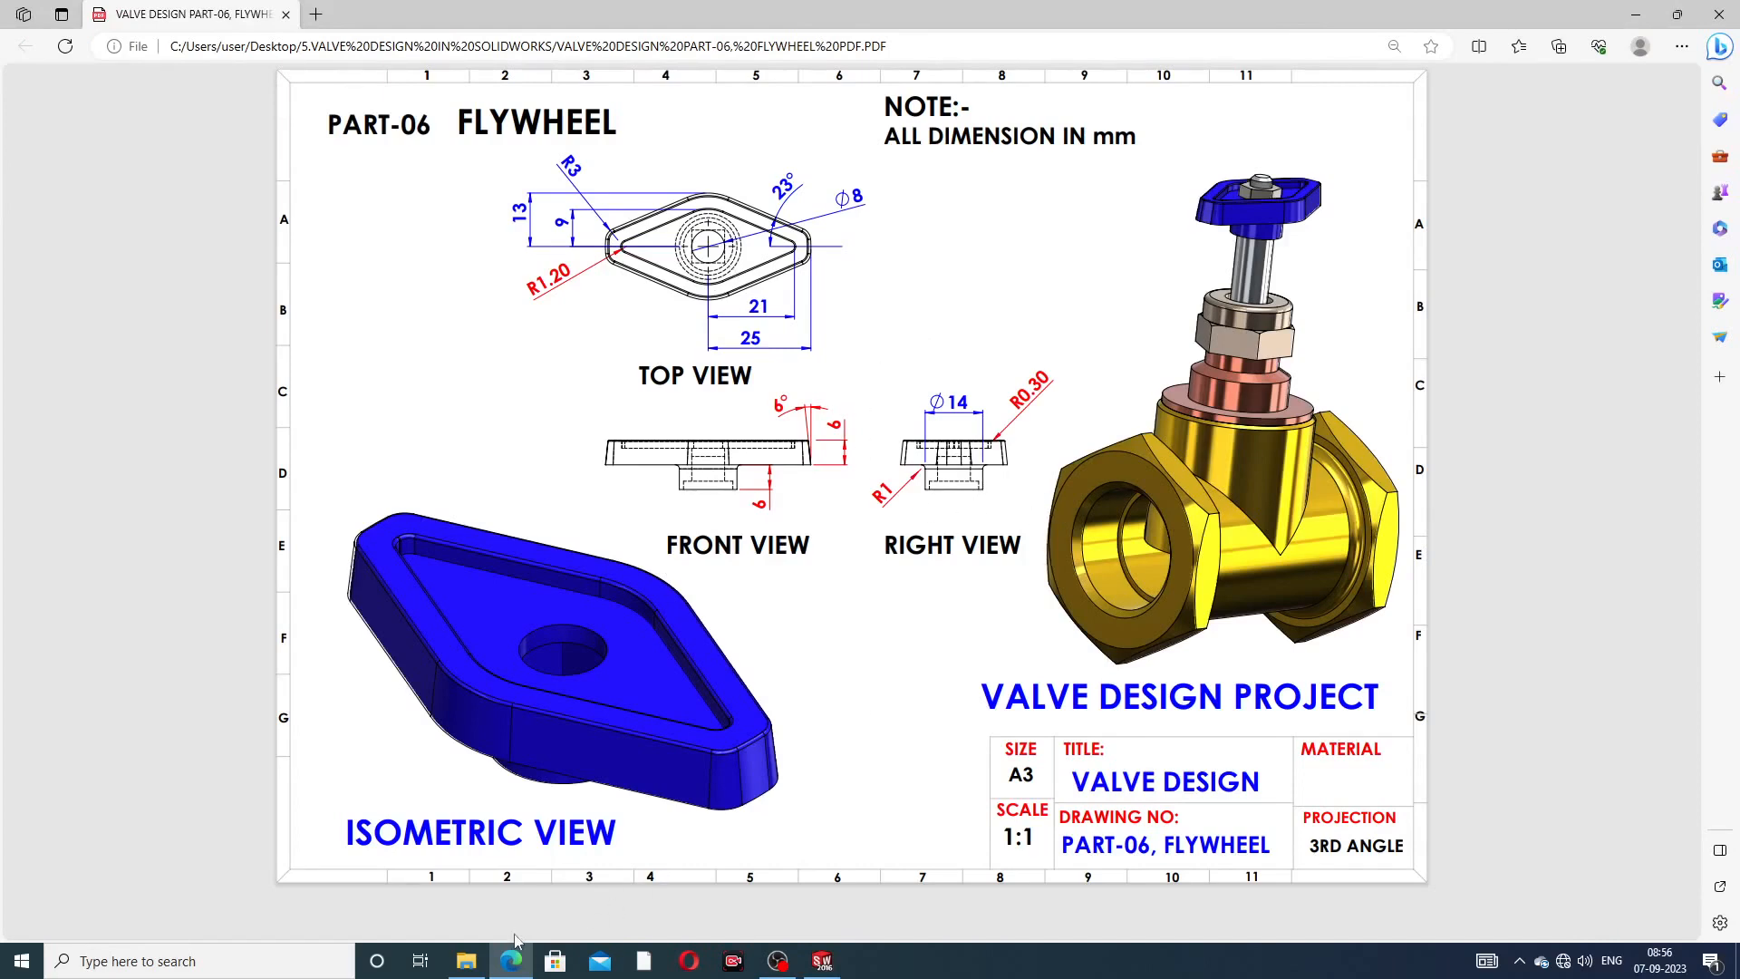
{"action": "left_click", "coordinate": [822, 961]}
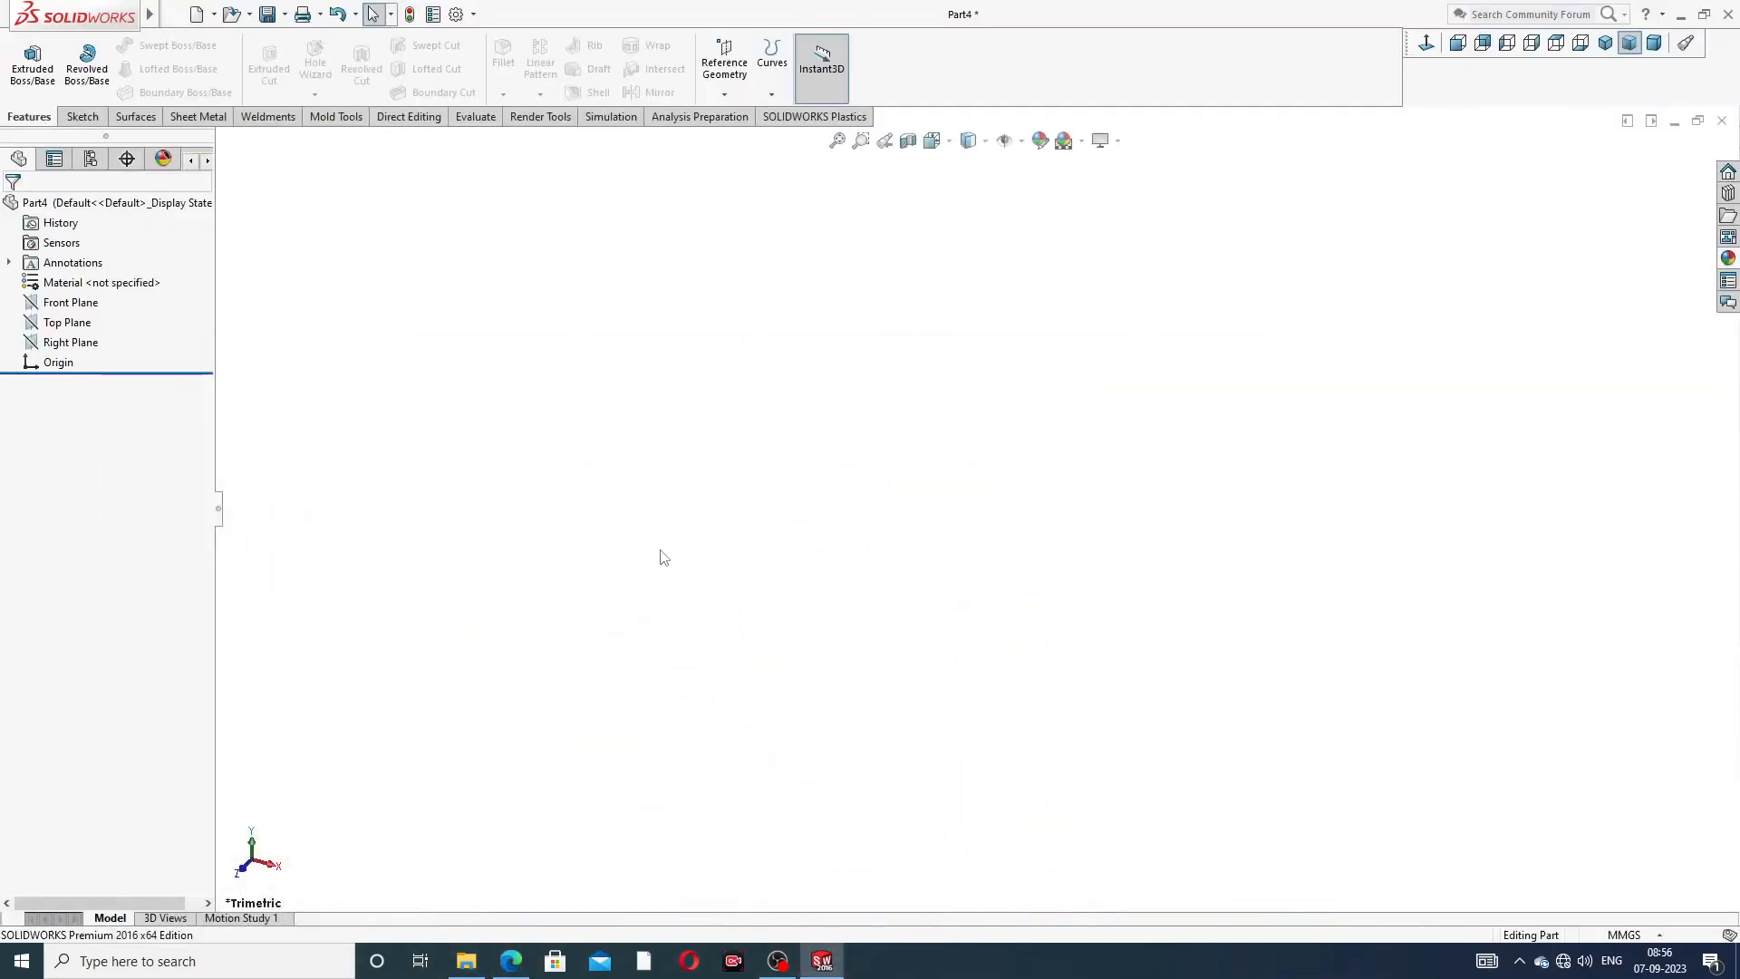
{"action": "key", "text": "ctrl+s"}
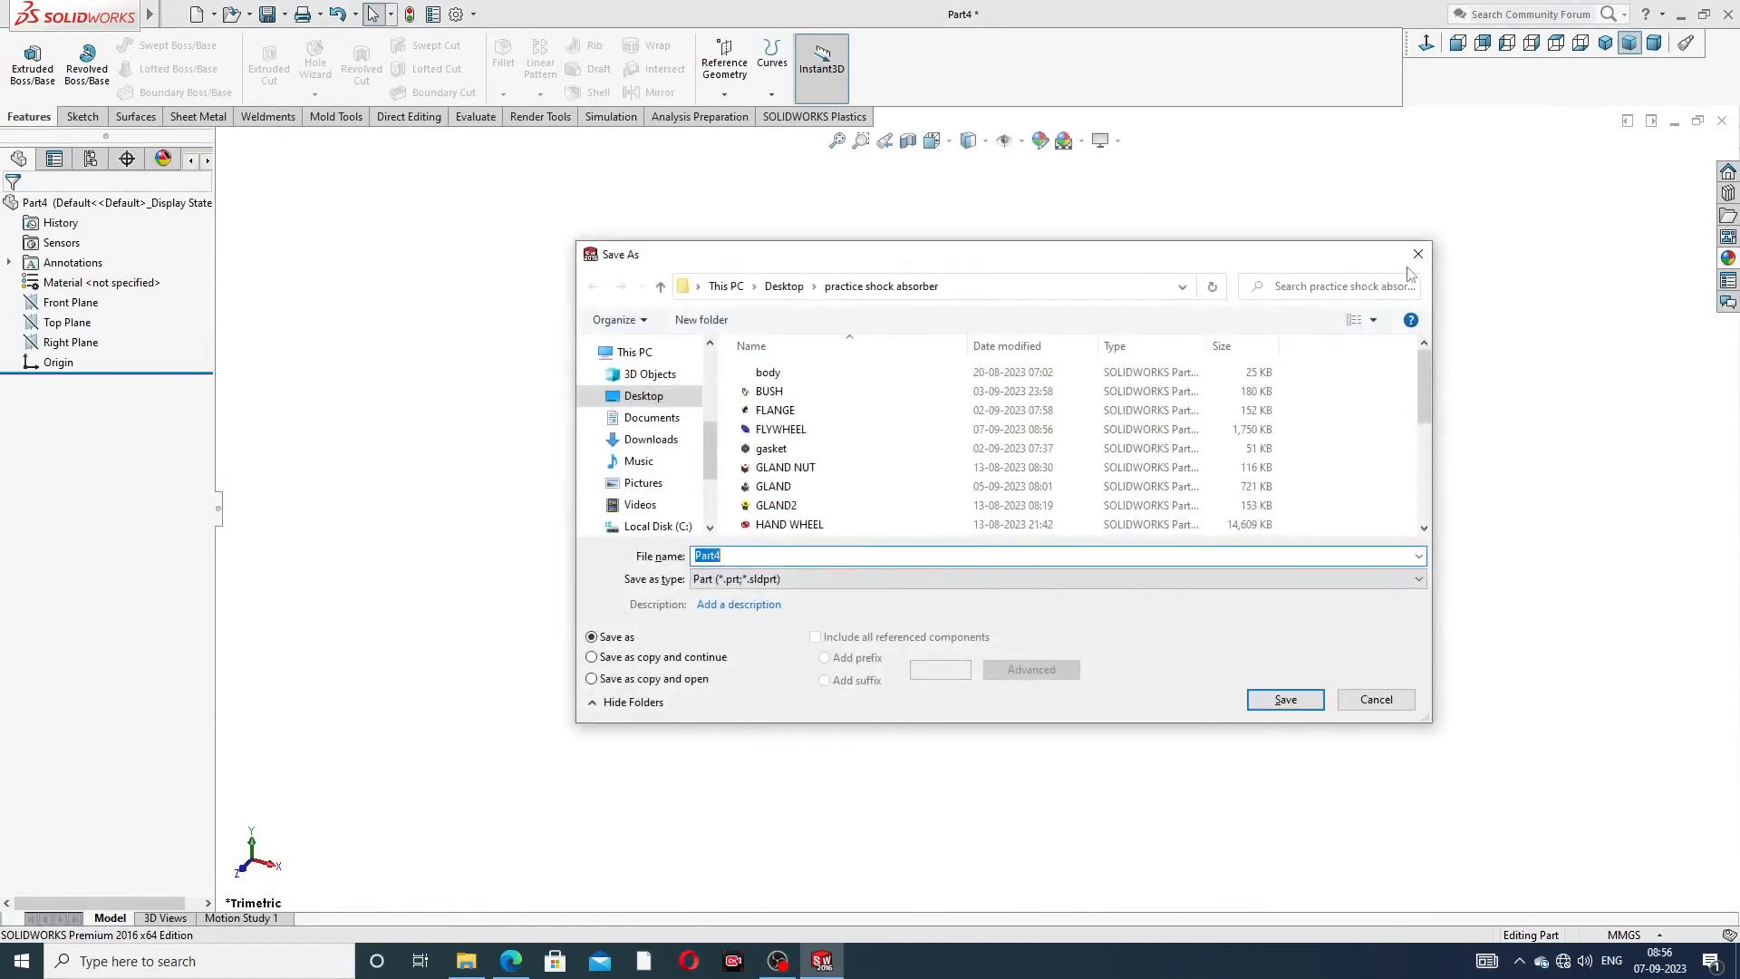
{"action": "left_click", "coordinate": [1415, 260]}
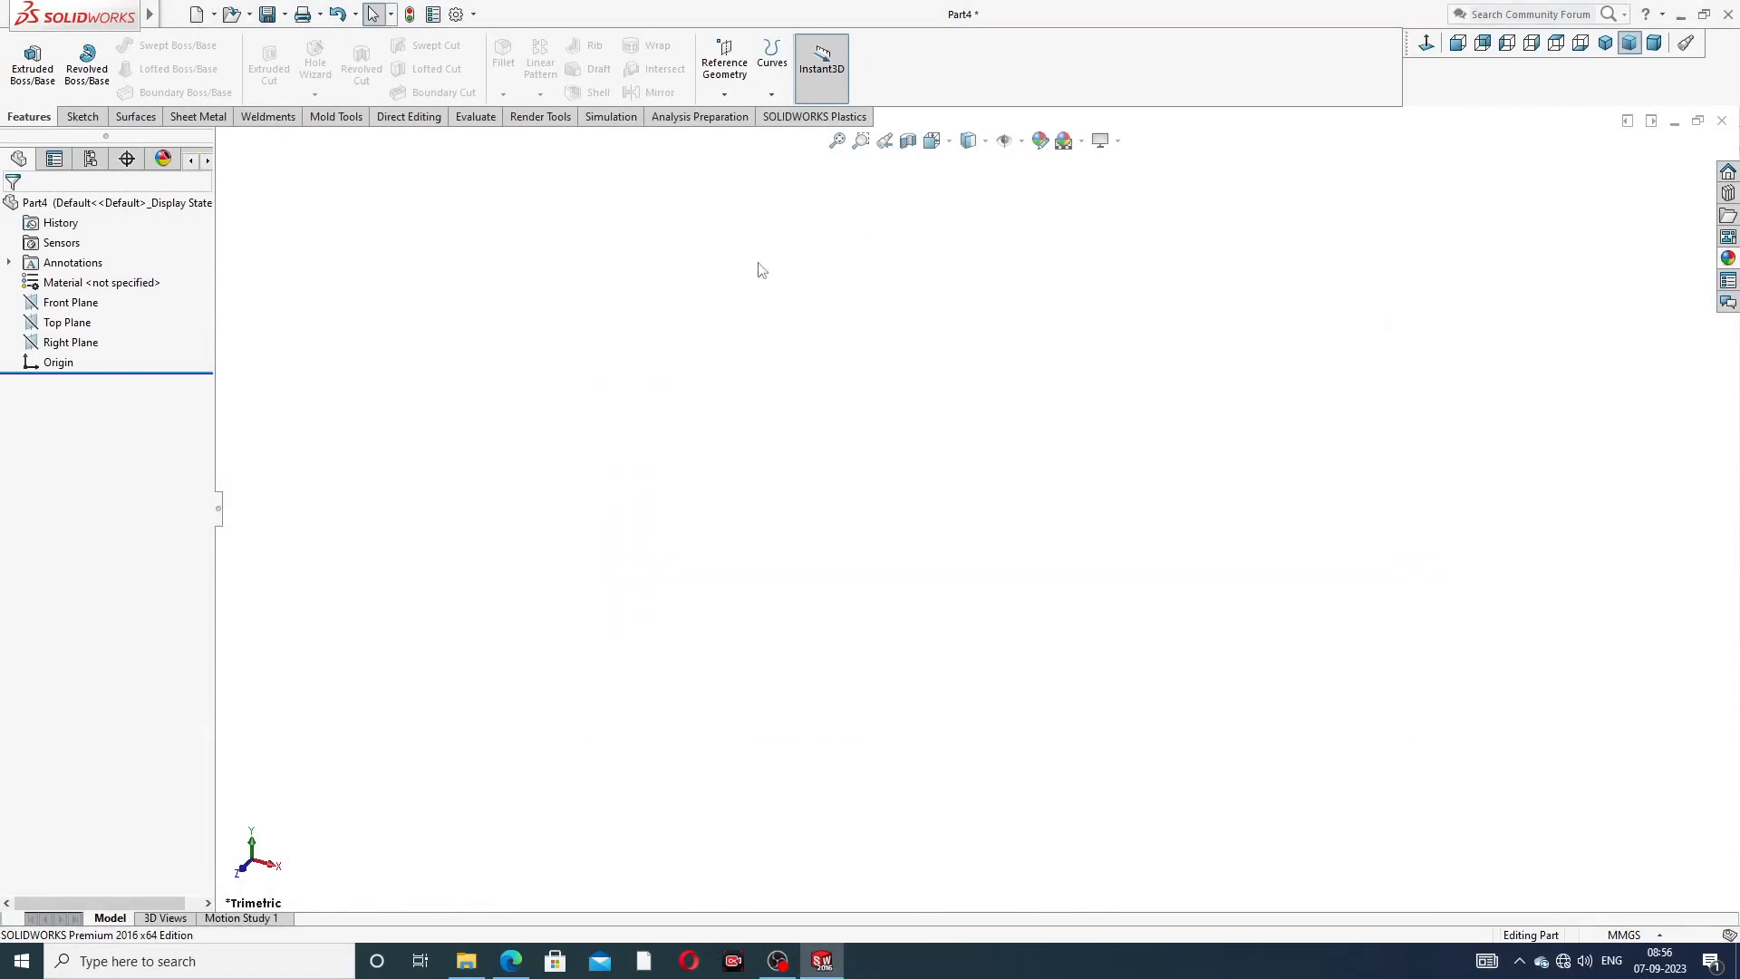
- Start a Top Plane sketch with a vertical centerline about 67 mm long and a horizontal one about 100 mm long, meeting at the origin
{"action": "left_click", "coordinate": [82, 324]}
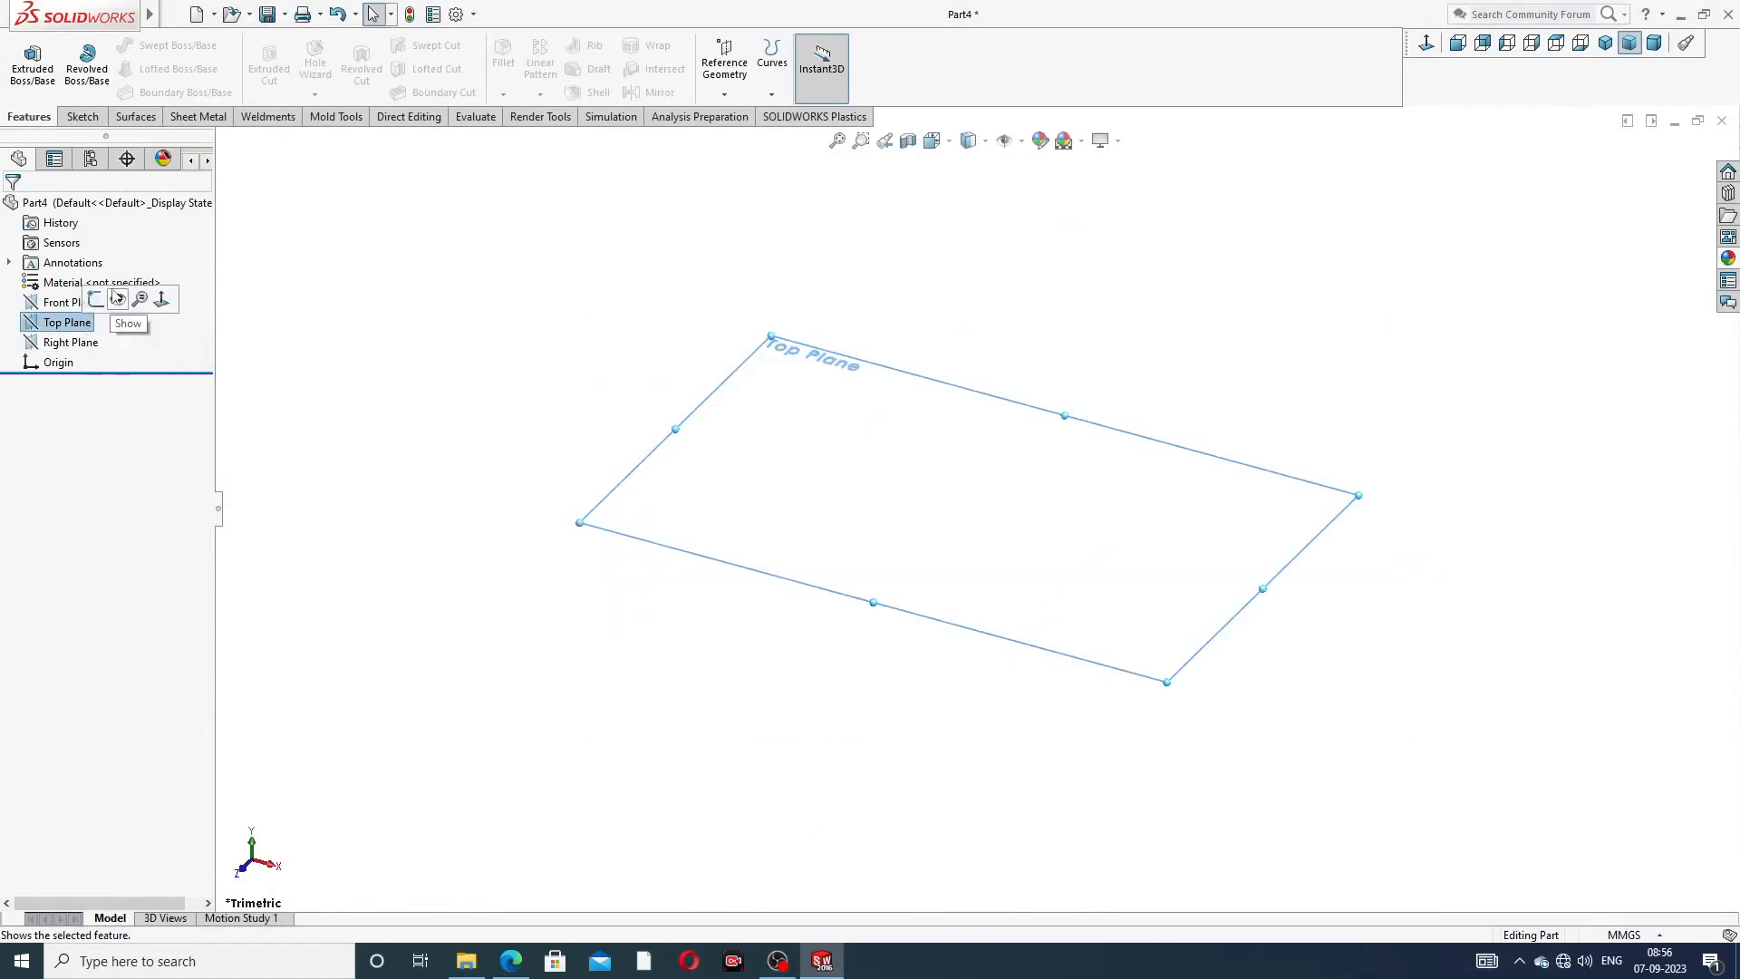
{"action": "left_click", "coordinate": [98, 302]}
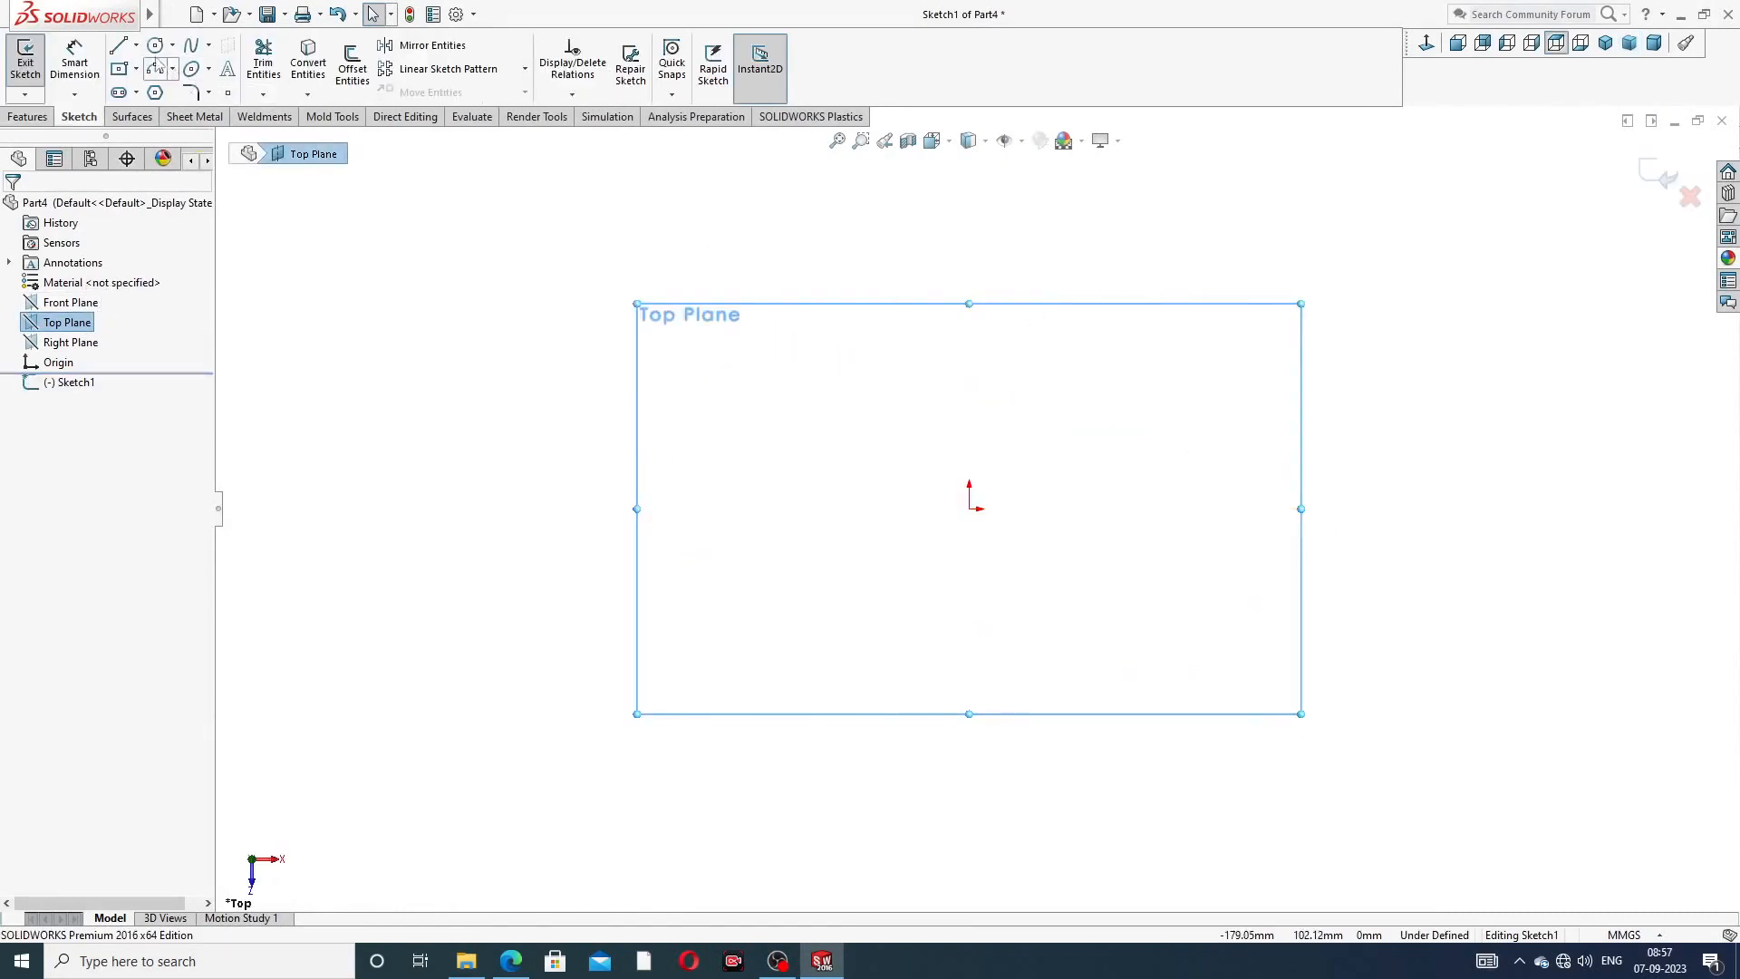
{"action": "left_click", "coordinate": [136, 47]}
{"action": "left_click", "coordinate": [160, 92]}
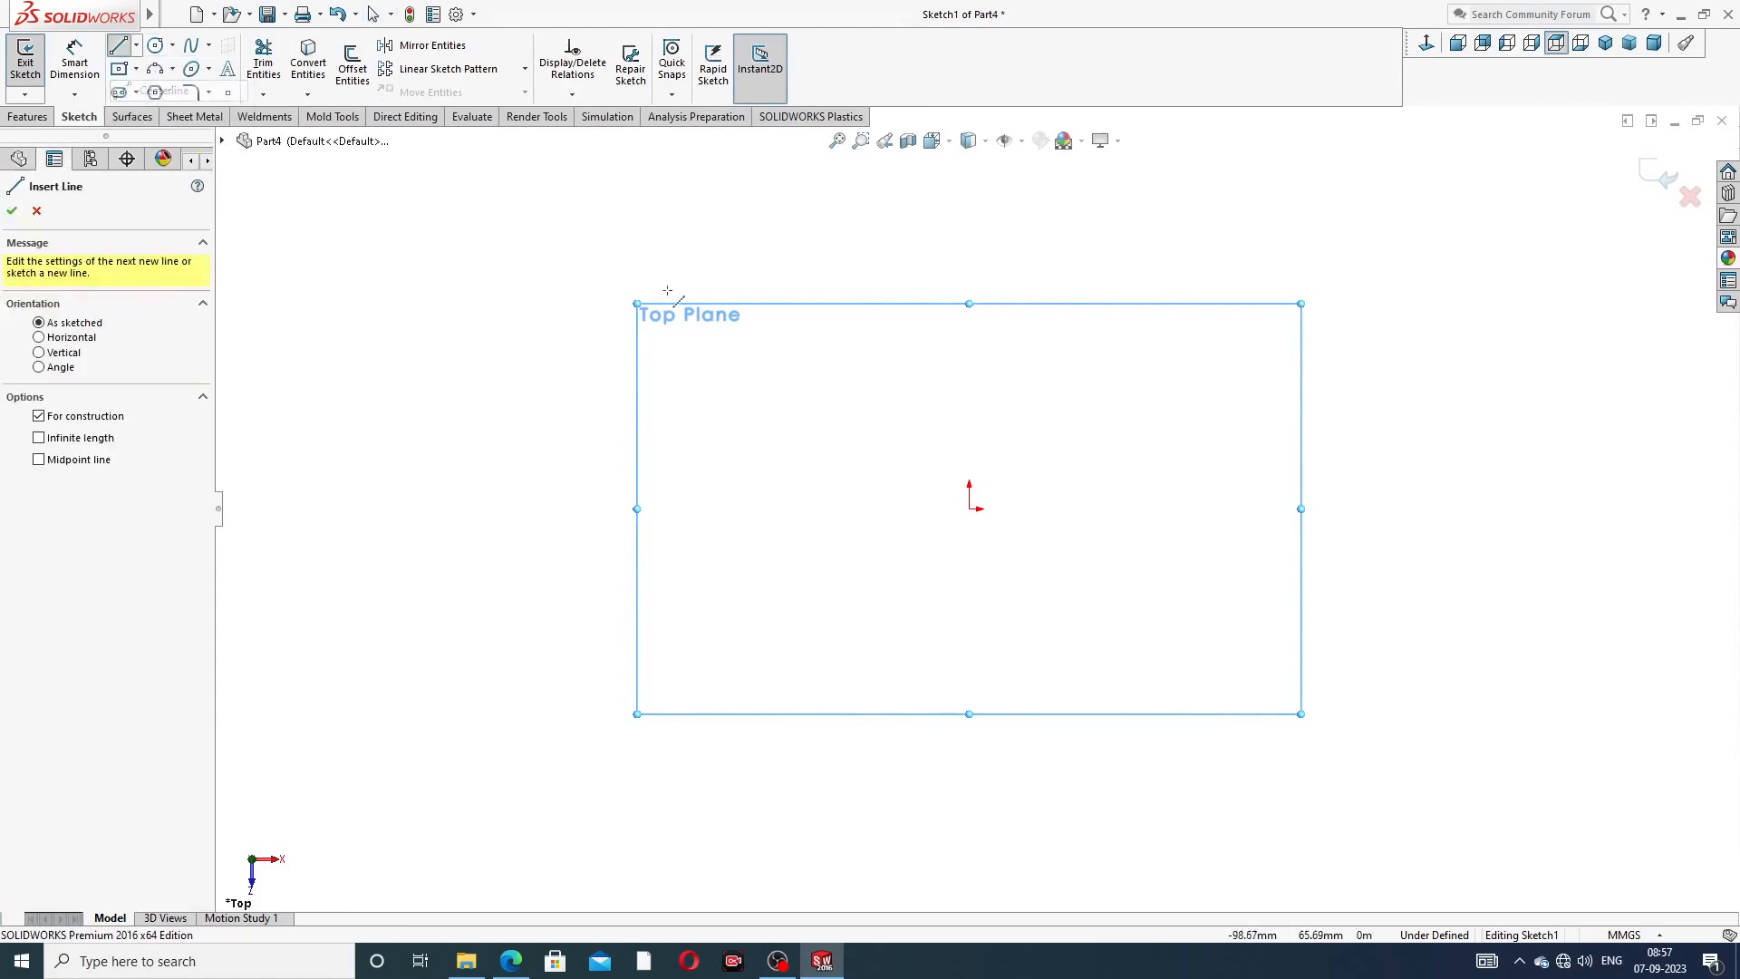
{"action": "left_click", "coordinate": [968, 259]}
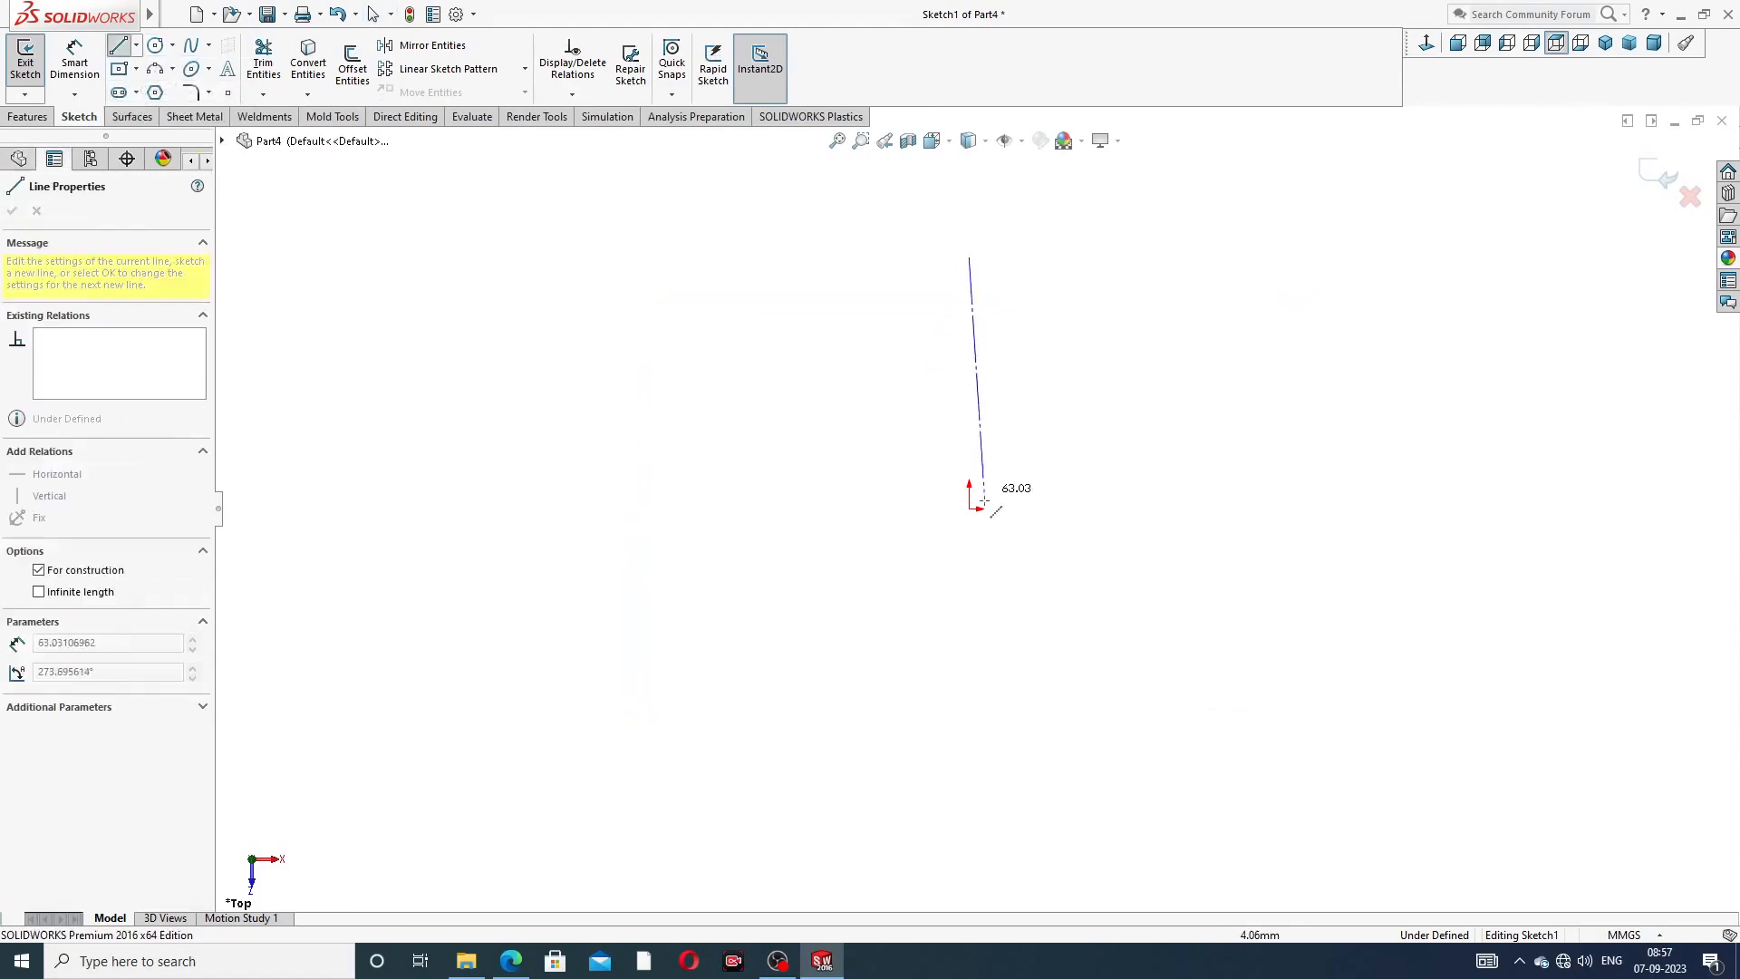
{"action": "left_click", "coordinate": [968, 508]}
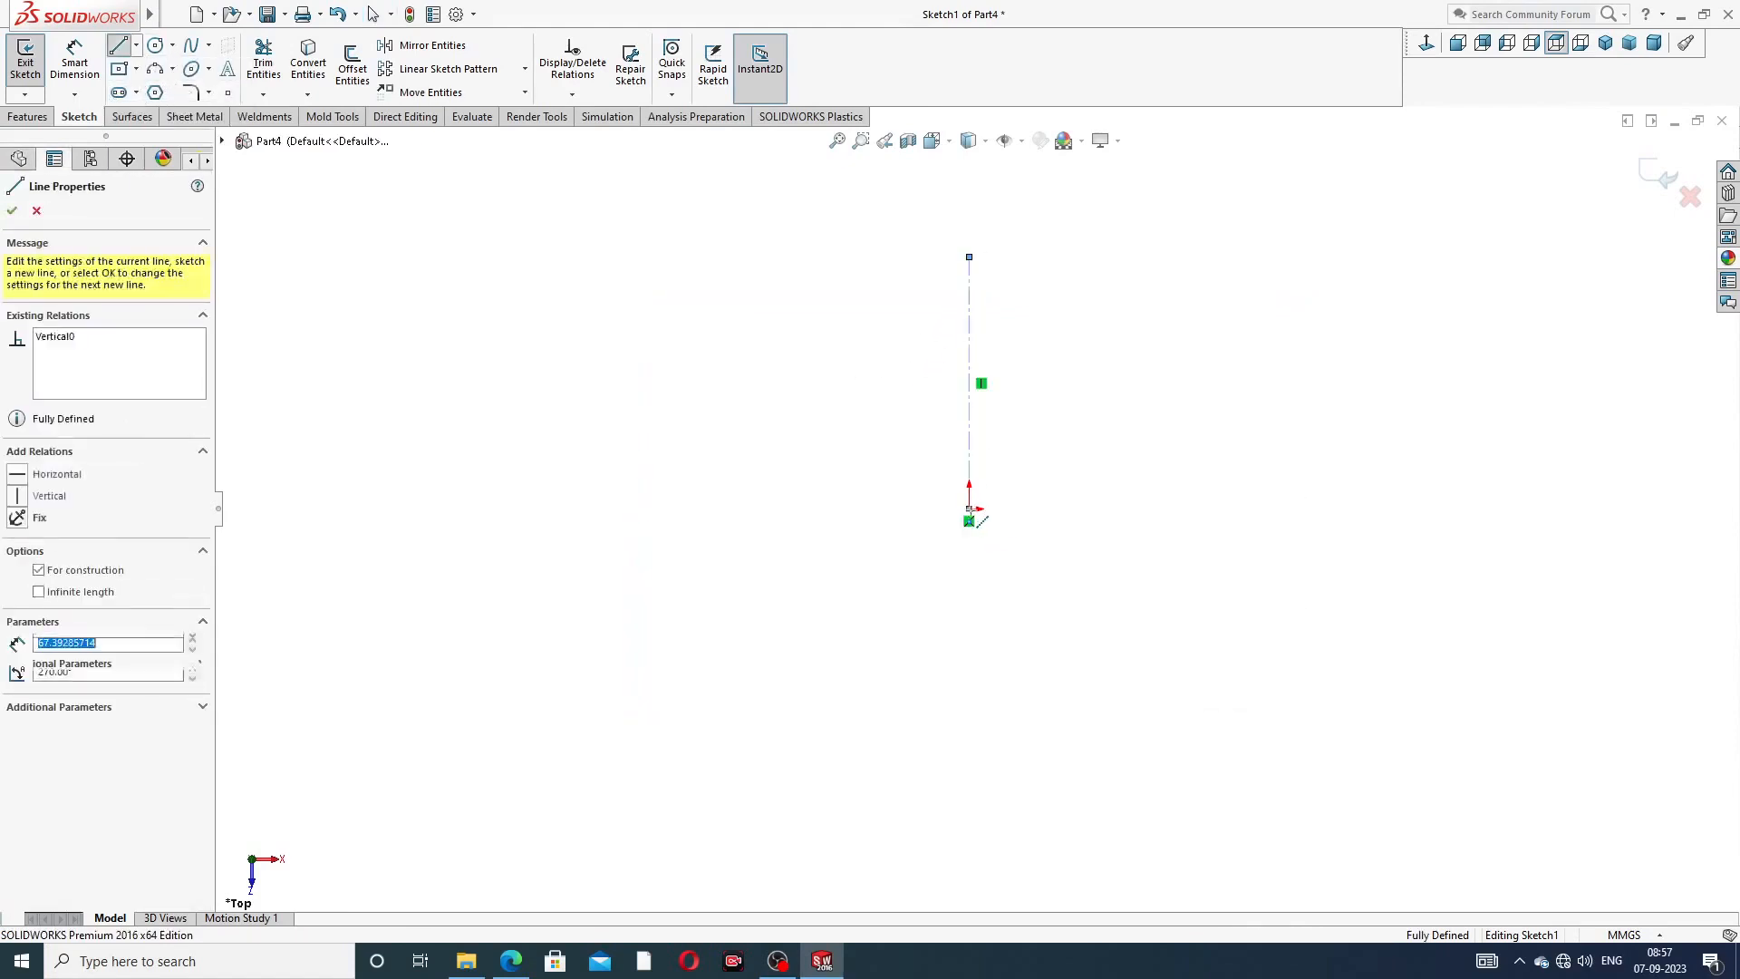
{"action": "left_click", "coordinate": [1342, 508]}
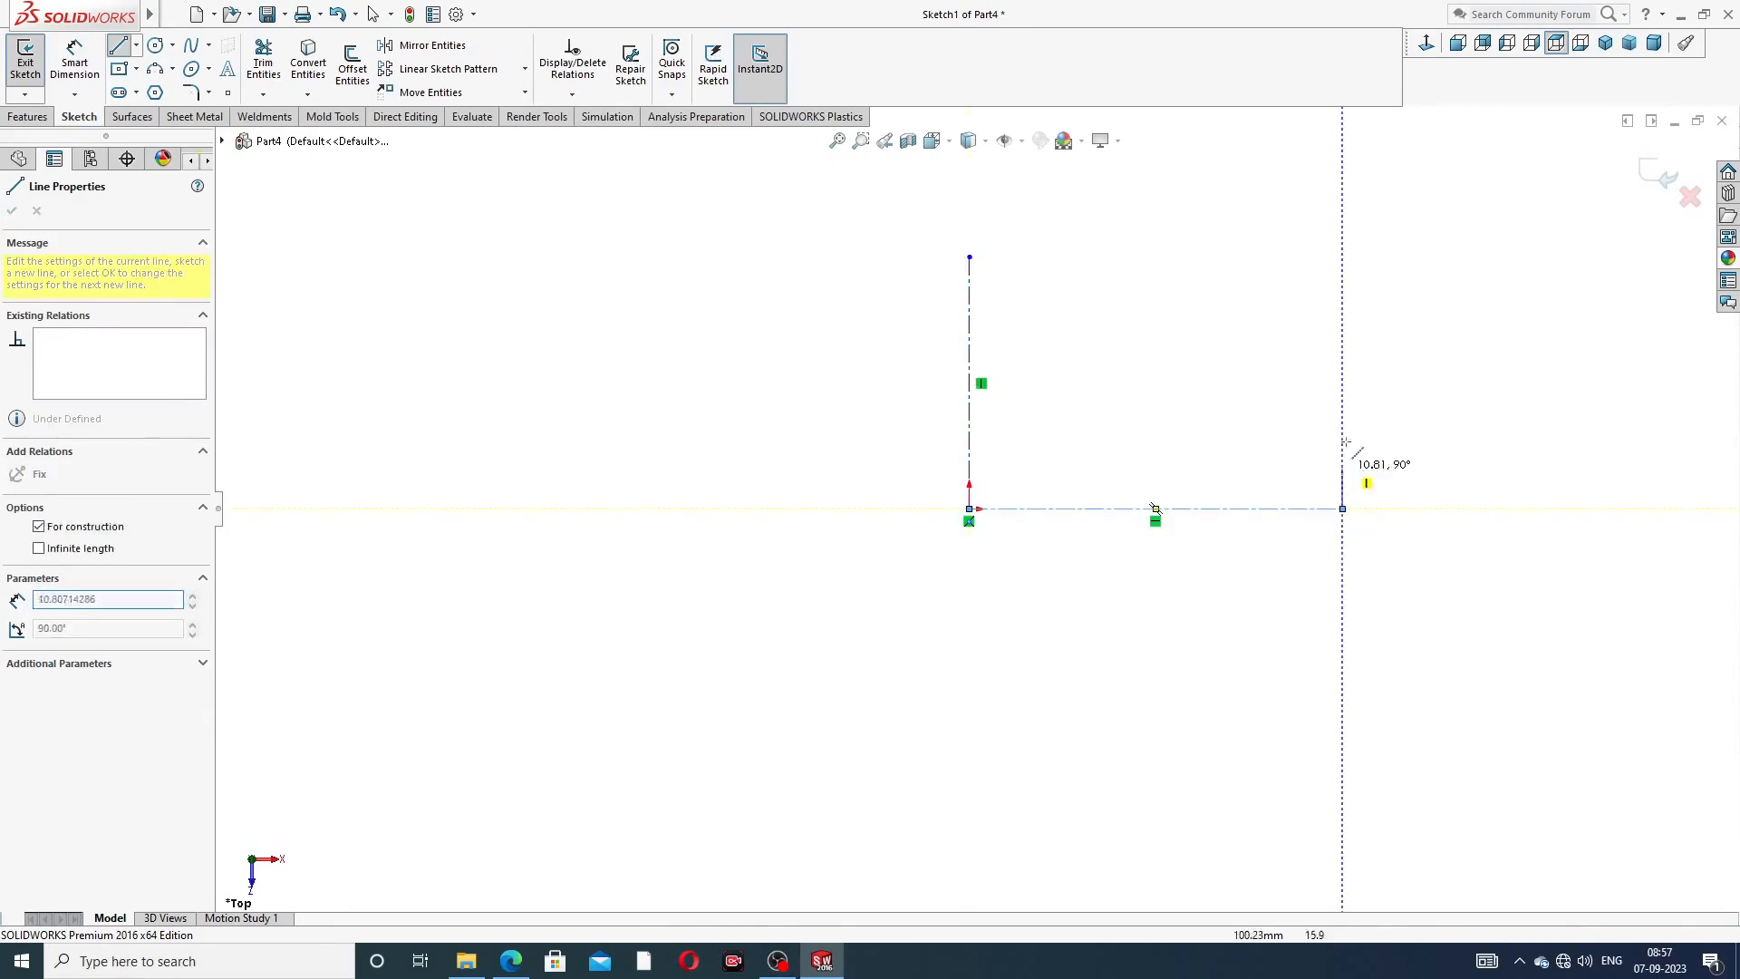
{"action": "right_click", "coordinate": [1364, 385]}
{"action": "left_click", "coordinate": [1410, 396]}
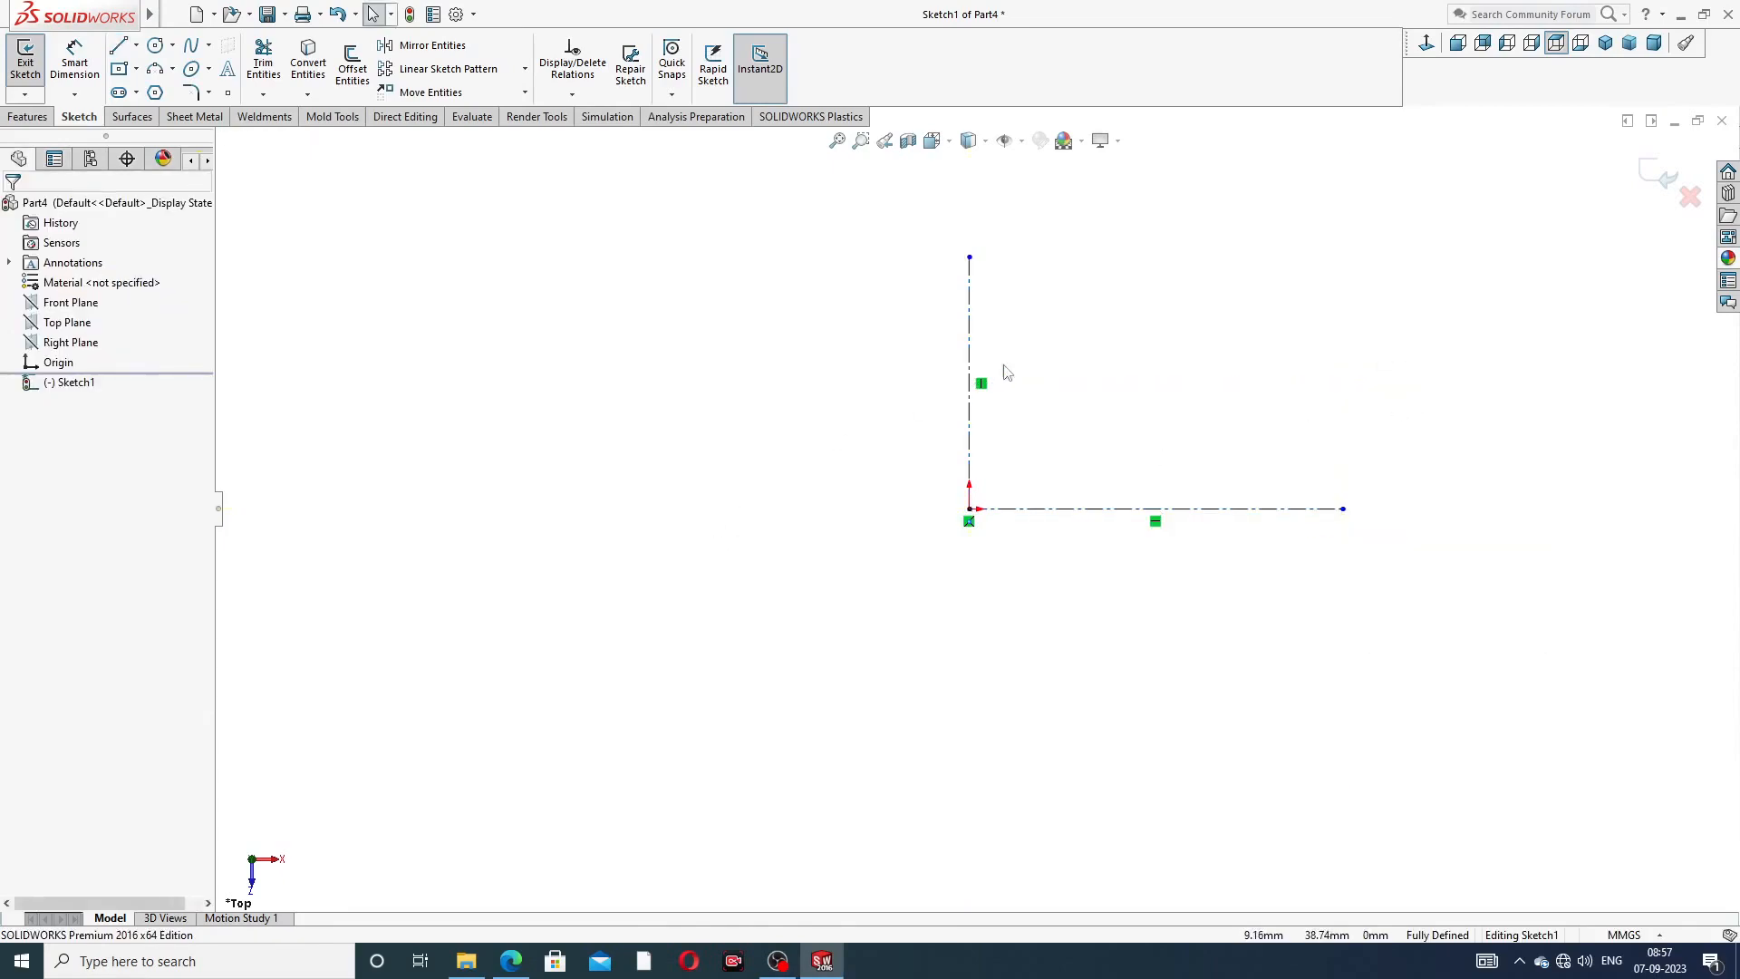
- Check the PART-06 drawing and dimension the vertical centerline to 13 mm and the horizontal centerline to 25 mm
{"action": "left_click", "coordinate": [510, 962]}
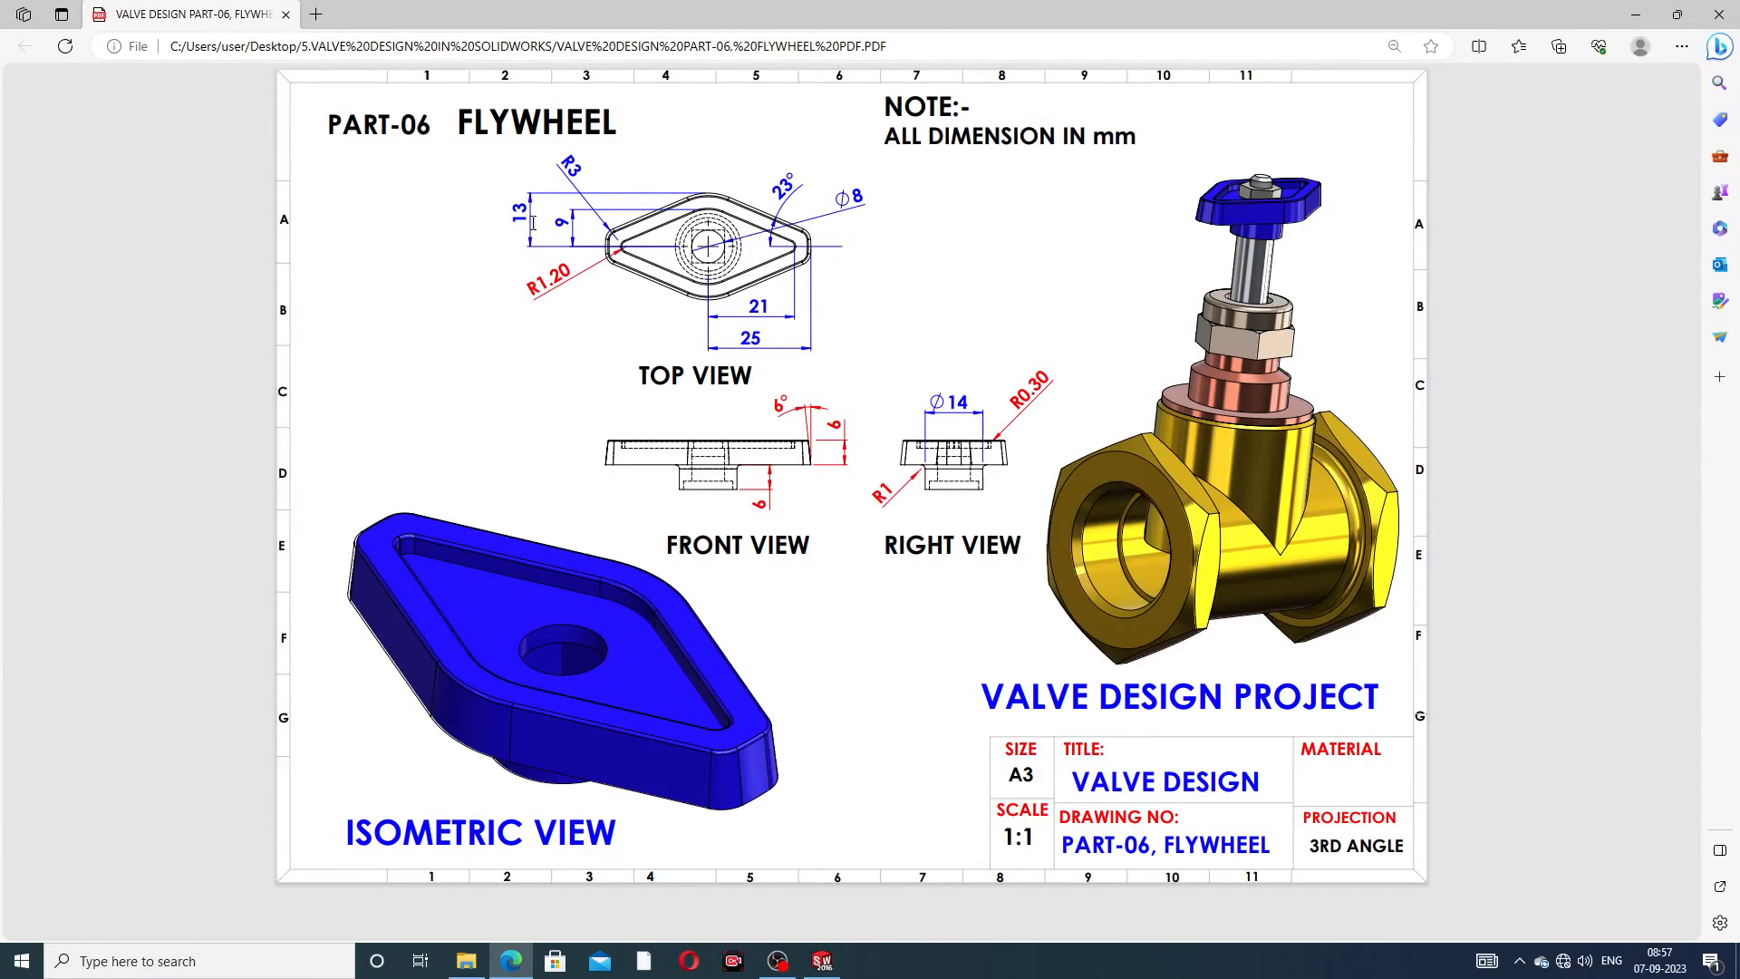
{"action": "left_click", "coordinate": [511, 961]}
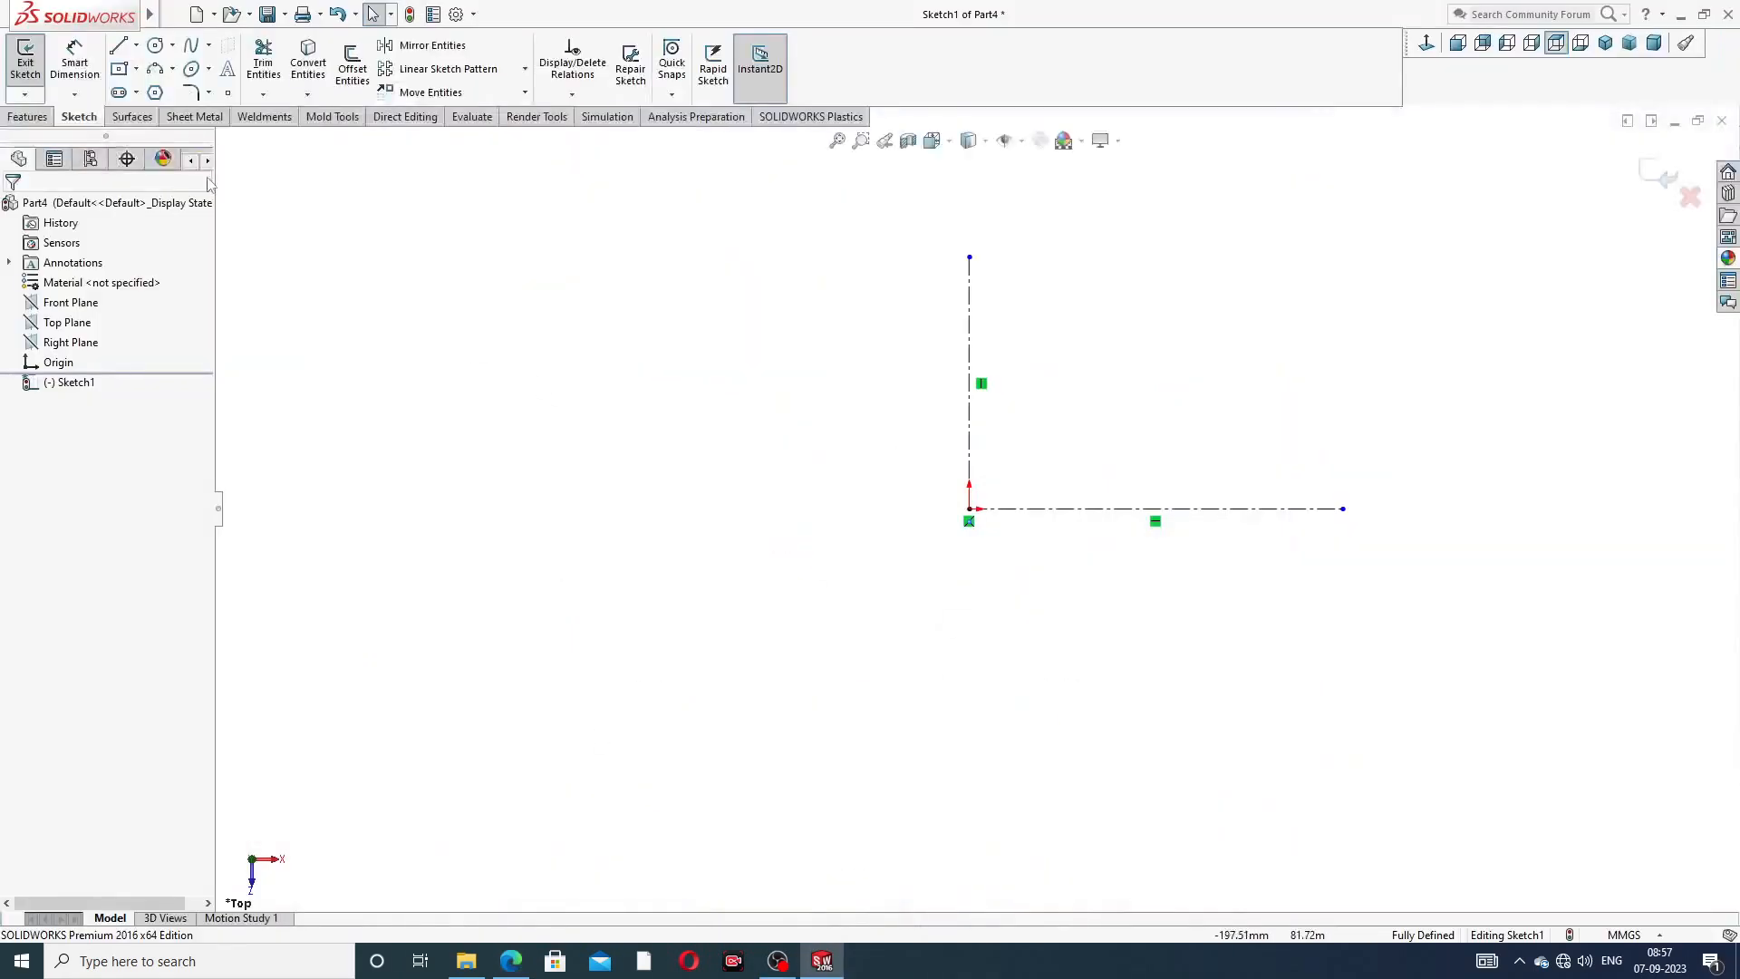
{"action": "left_click", "coordinate": [86, 75]}
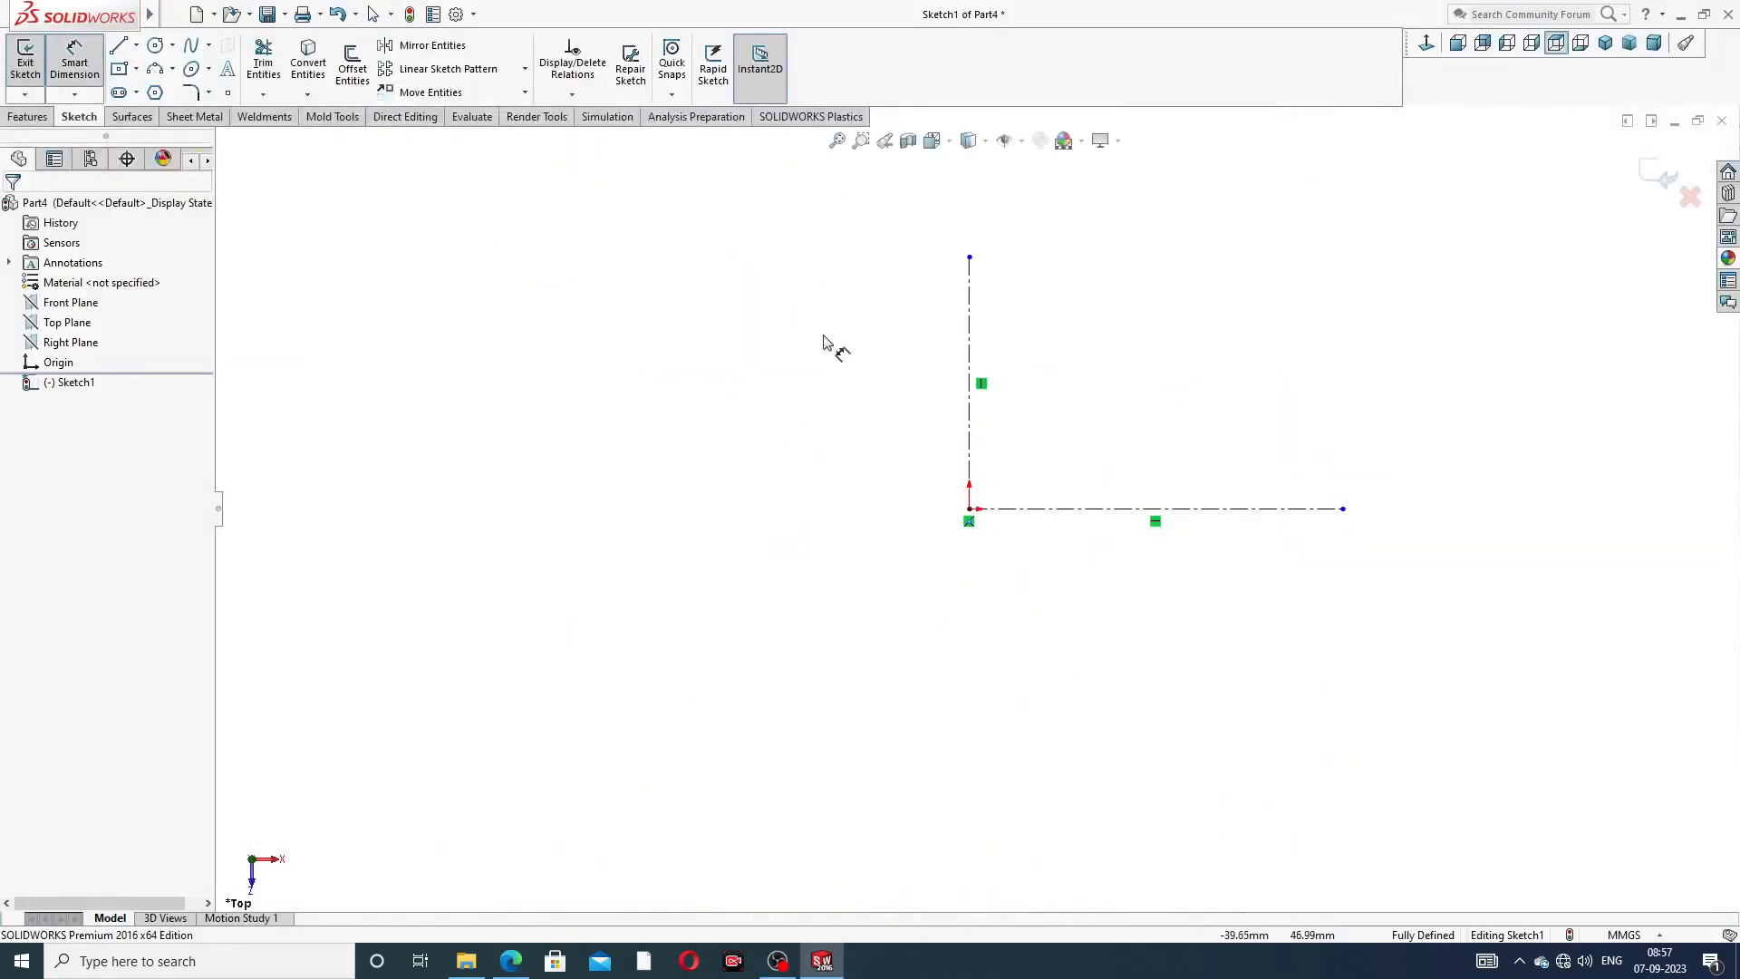
{"action": "left_click", "coordinate": [970, 333]}
{"action": "left_click", "coordinate": [926, 372]}
{"action": "type", "text": "13"}
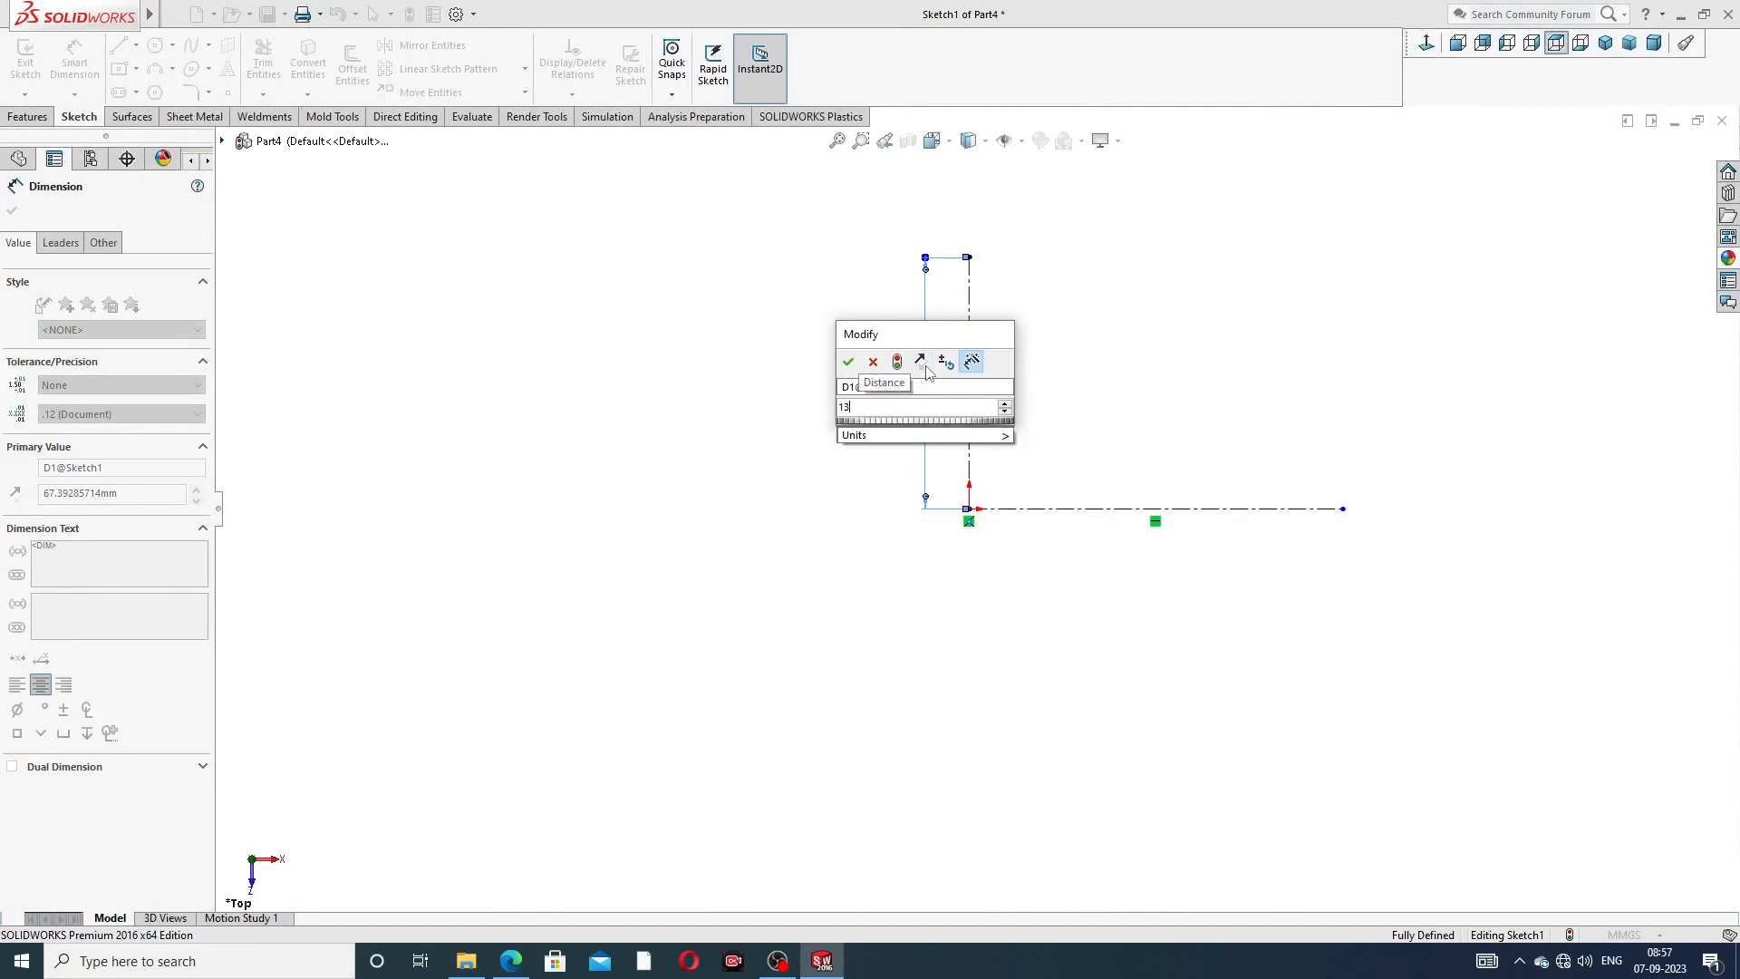
{"action": "key", "text": "Return"}
{"action": "left_click", "coordinate": [1049, 509]}
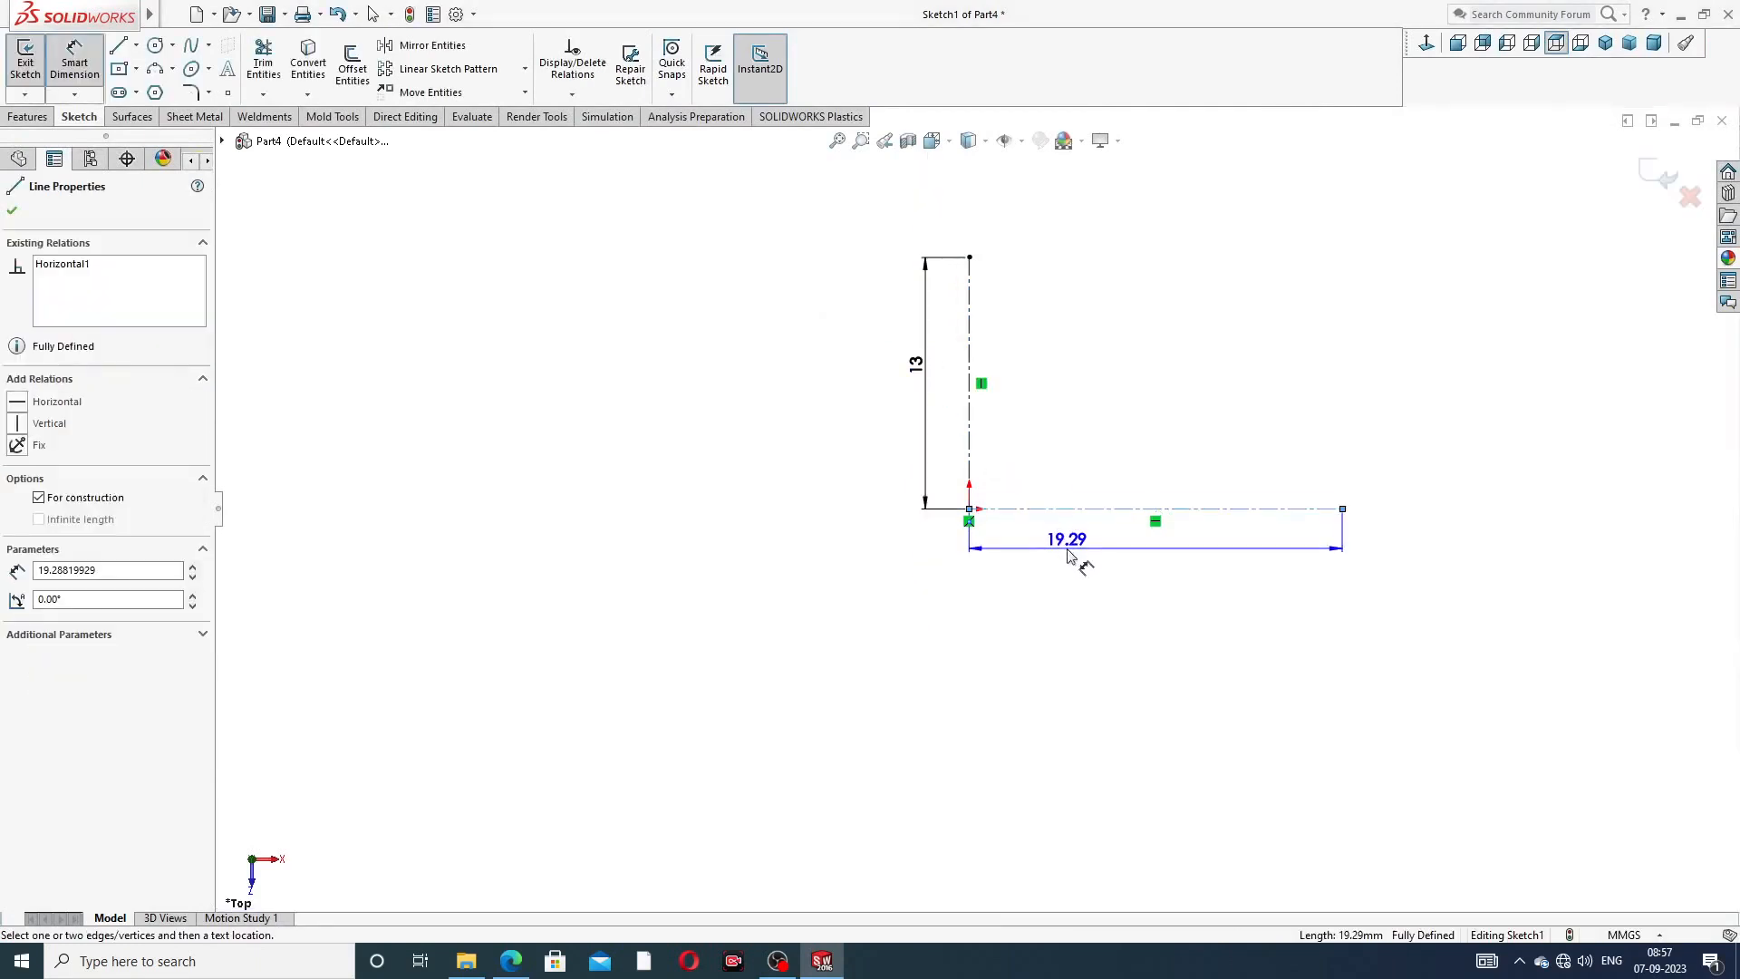
{"action": "left_click", "coordinate": [1080, 557]}
{"action": "type", "text": "25"}
{"action": "key", "text": "Return"}
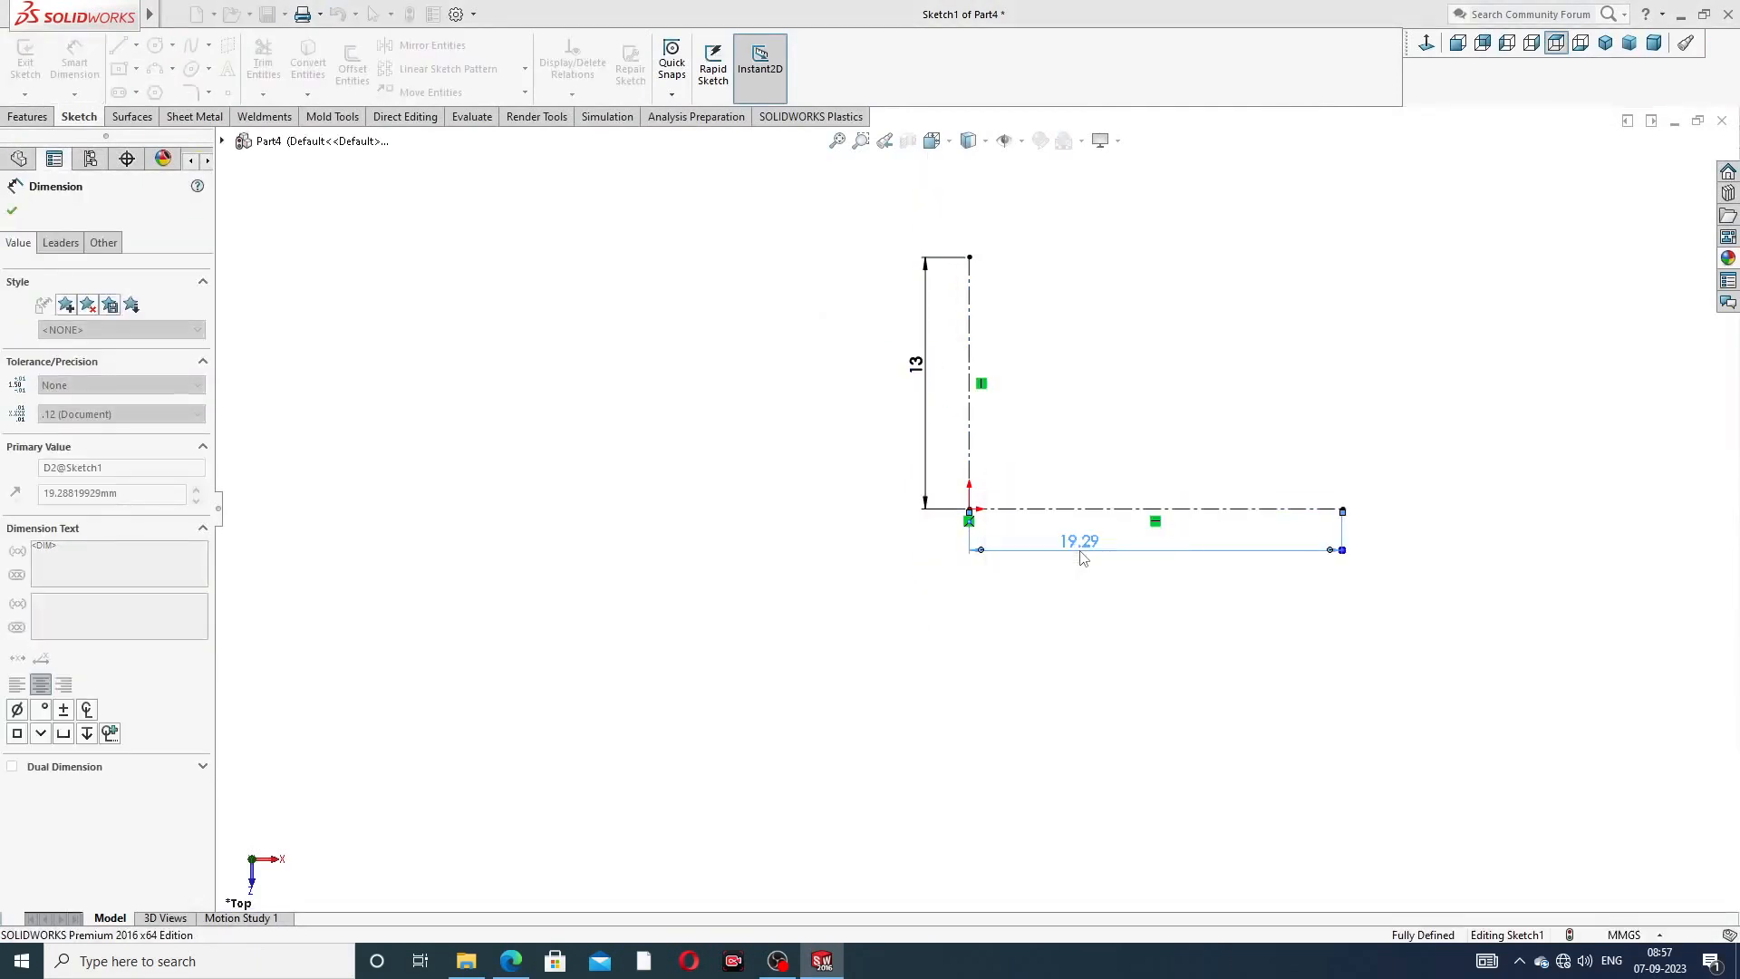
{"action": "right_click", "coordinate": [672, 270]}
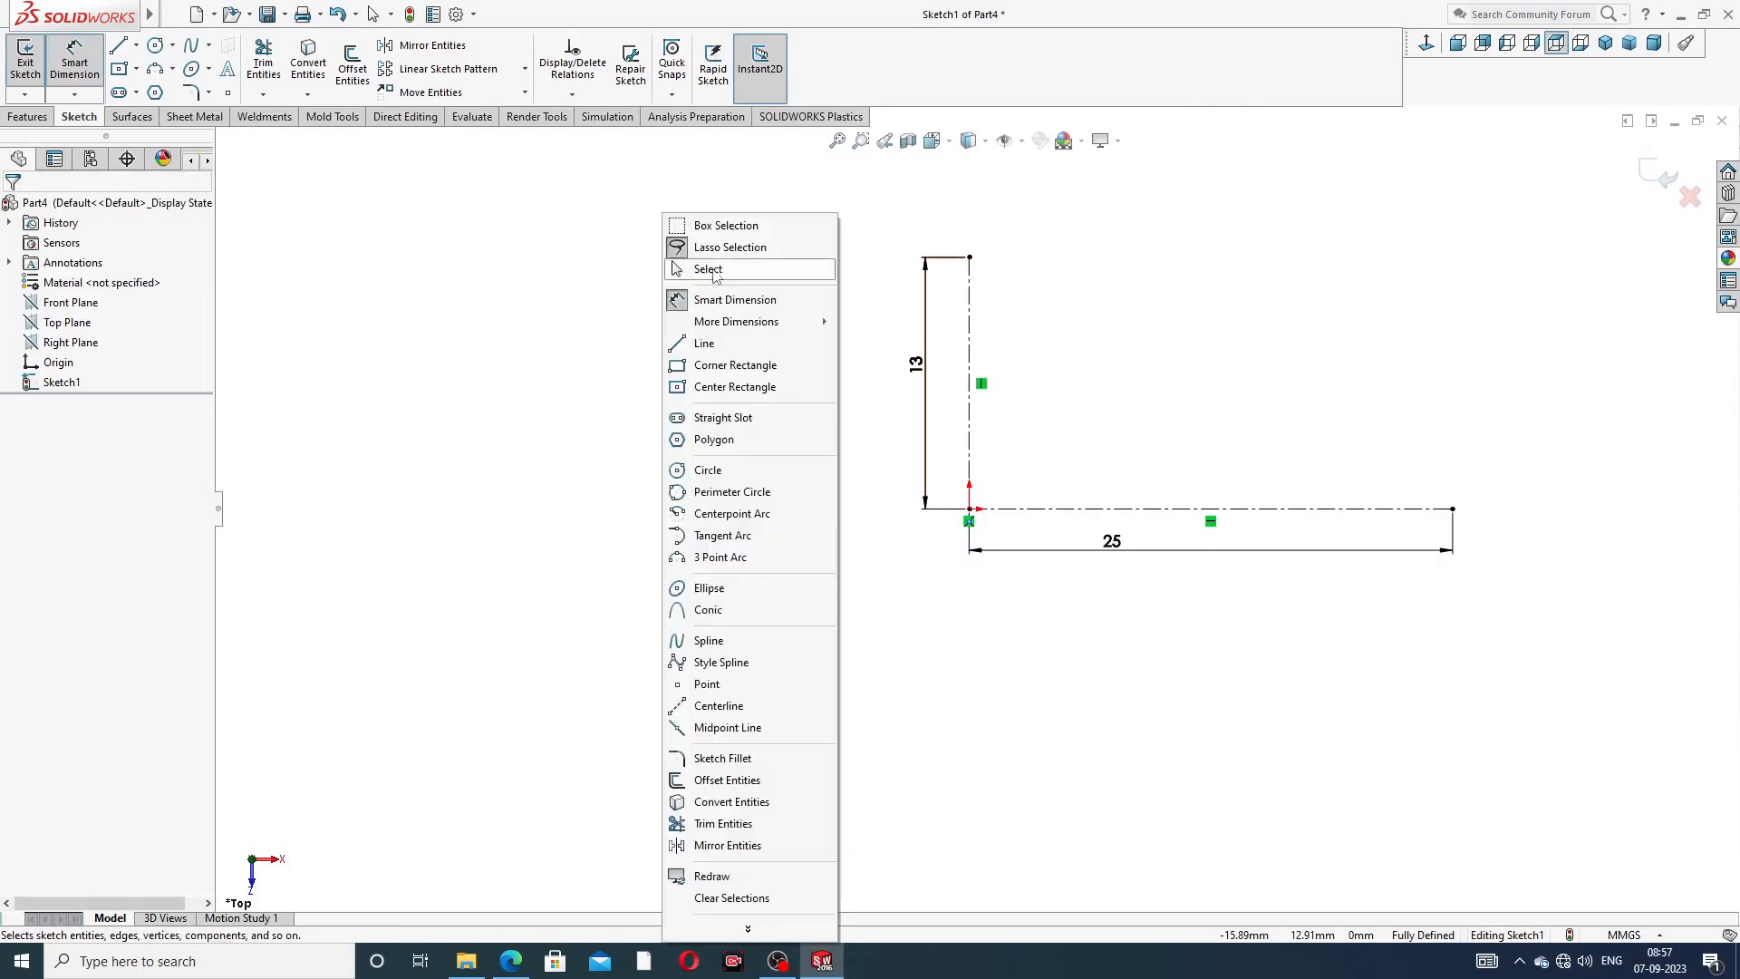
{"action": "left_click", "coordinate": [707, 269]}
- Draw two circles centred on the origin, one through each centerline's outer endpoint, with radii of 13 mm and 25 mm
{"action": "left_click", "coordinate": [155, 45]}
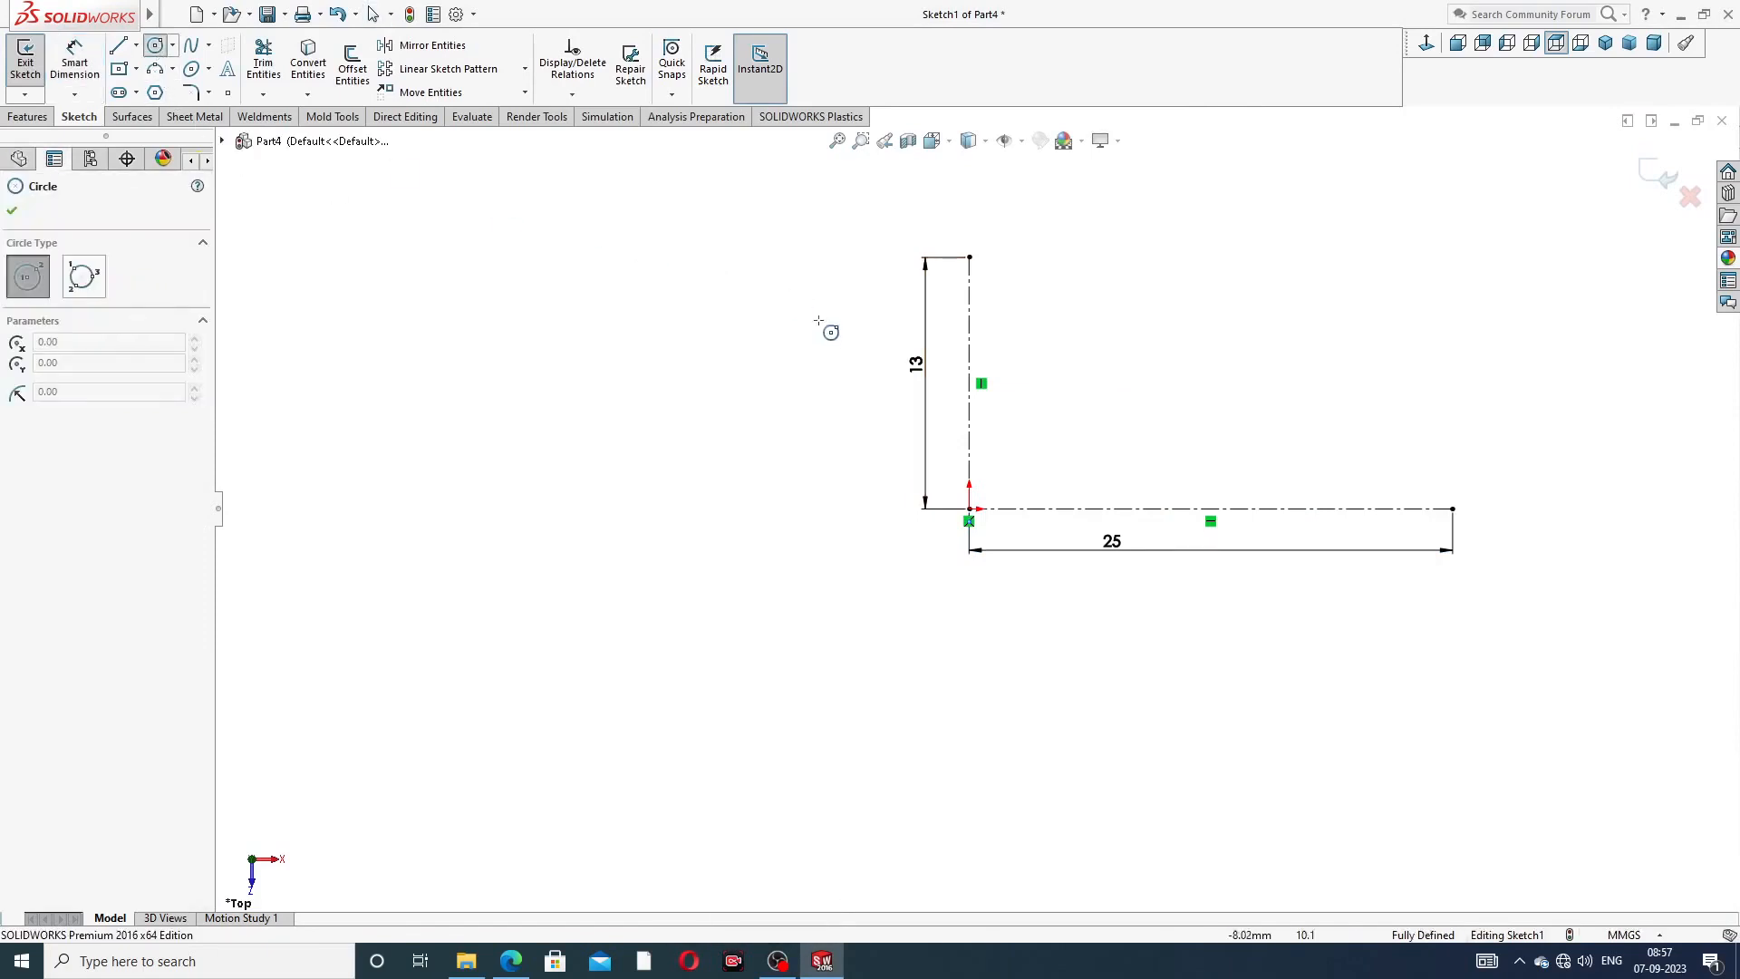
{"action": "left_click", "coordinate": [969, 508]}
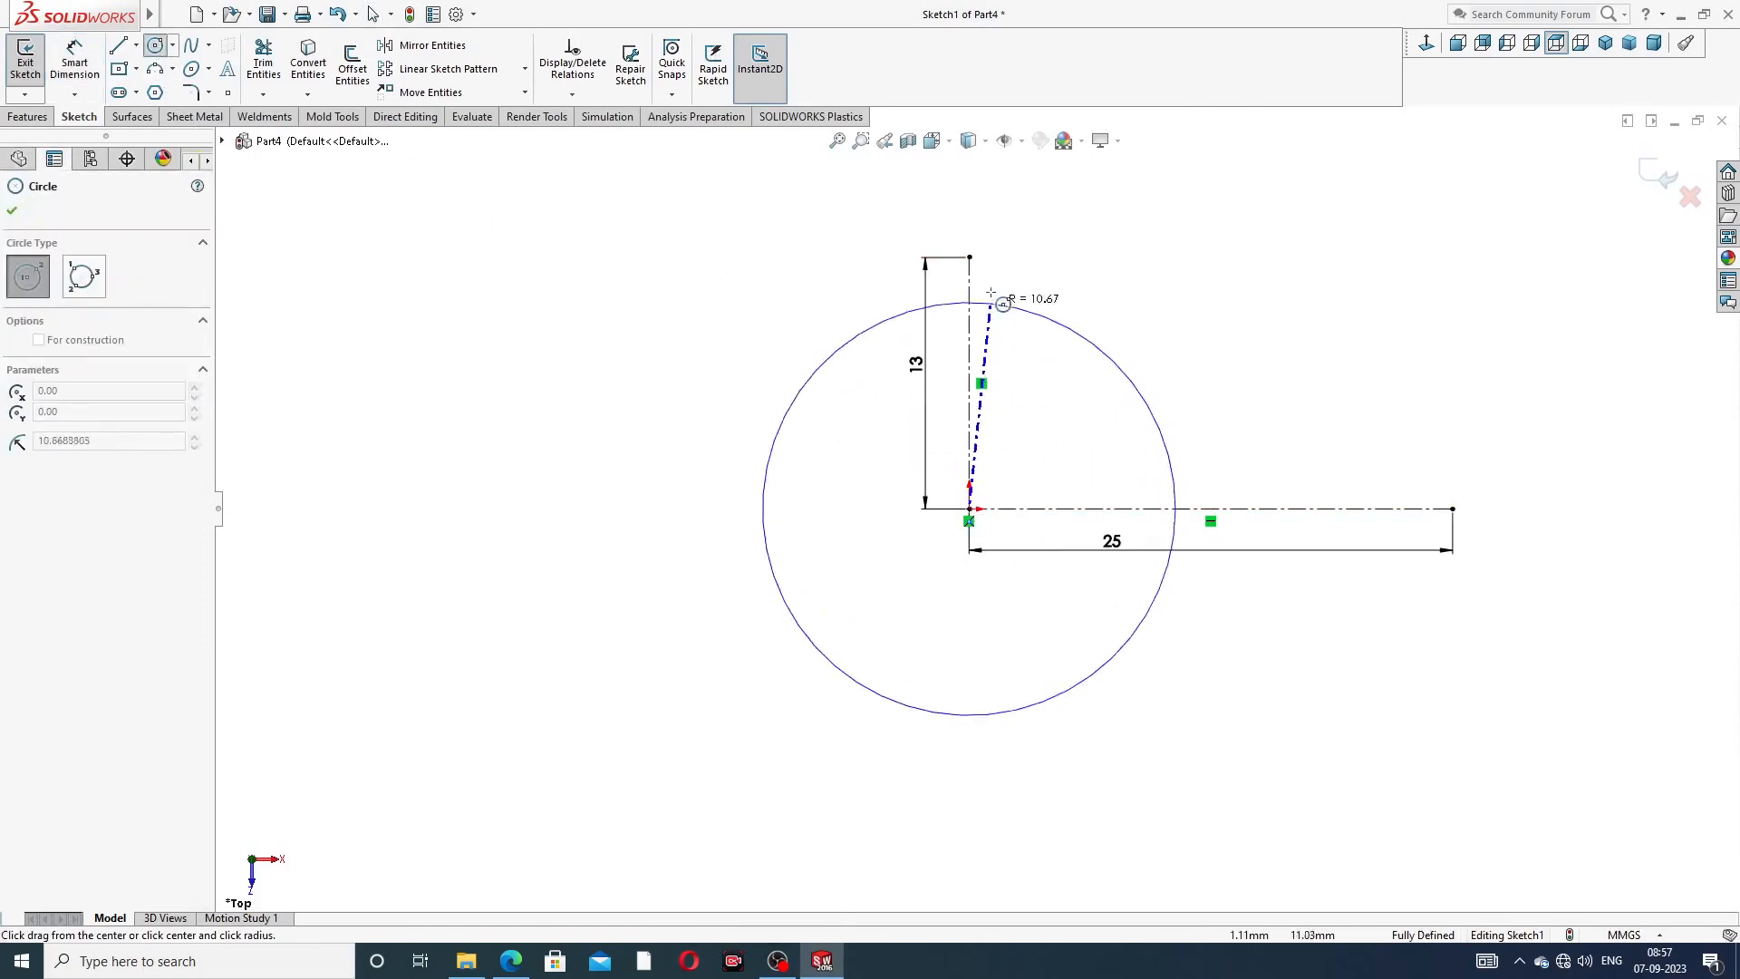
{"action": "left_click", "coordinate": [969, 258]}
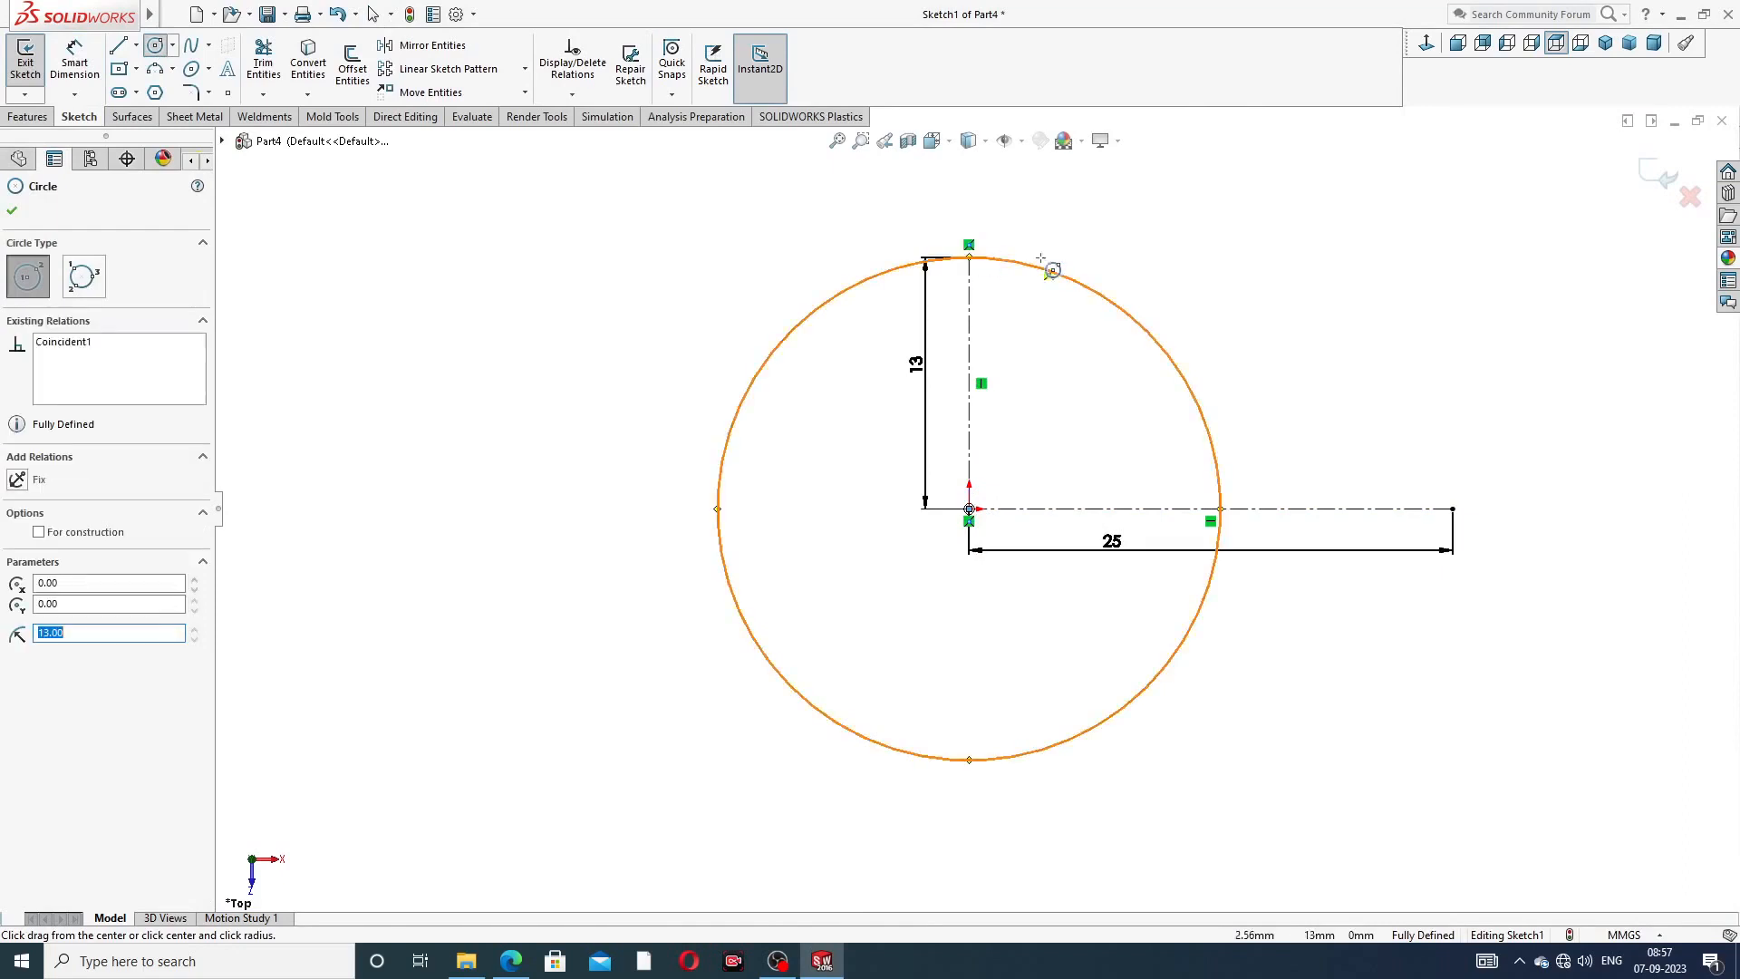
{"action": "left_click", "coordinate": [970, 509]}
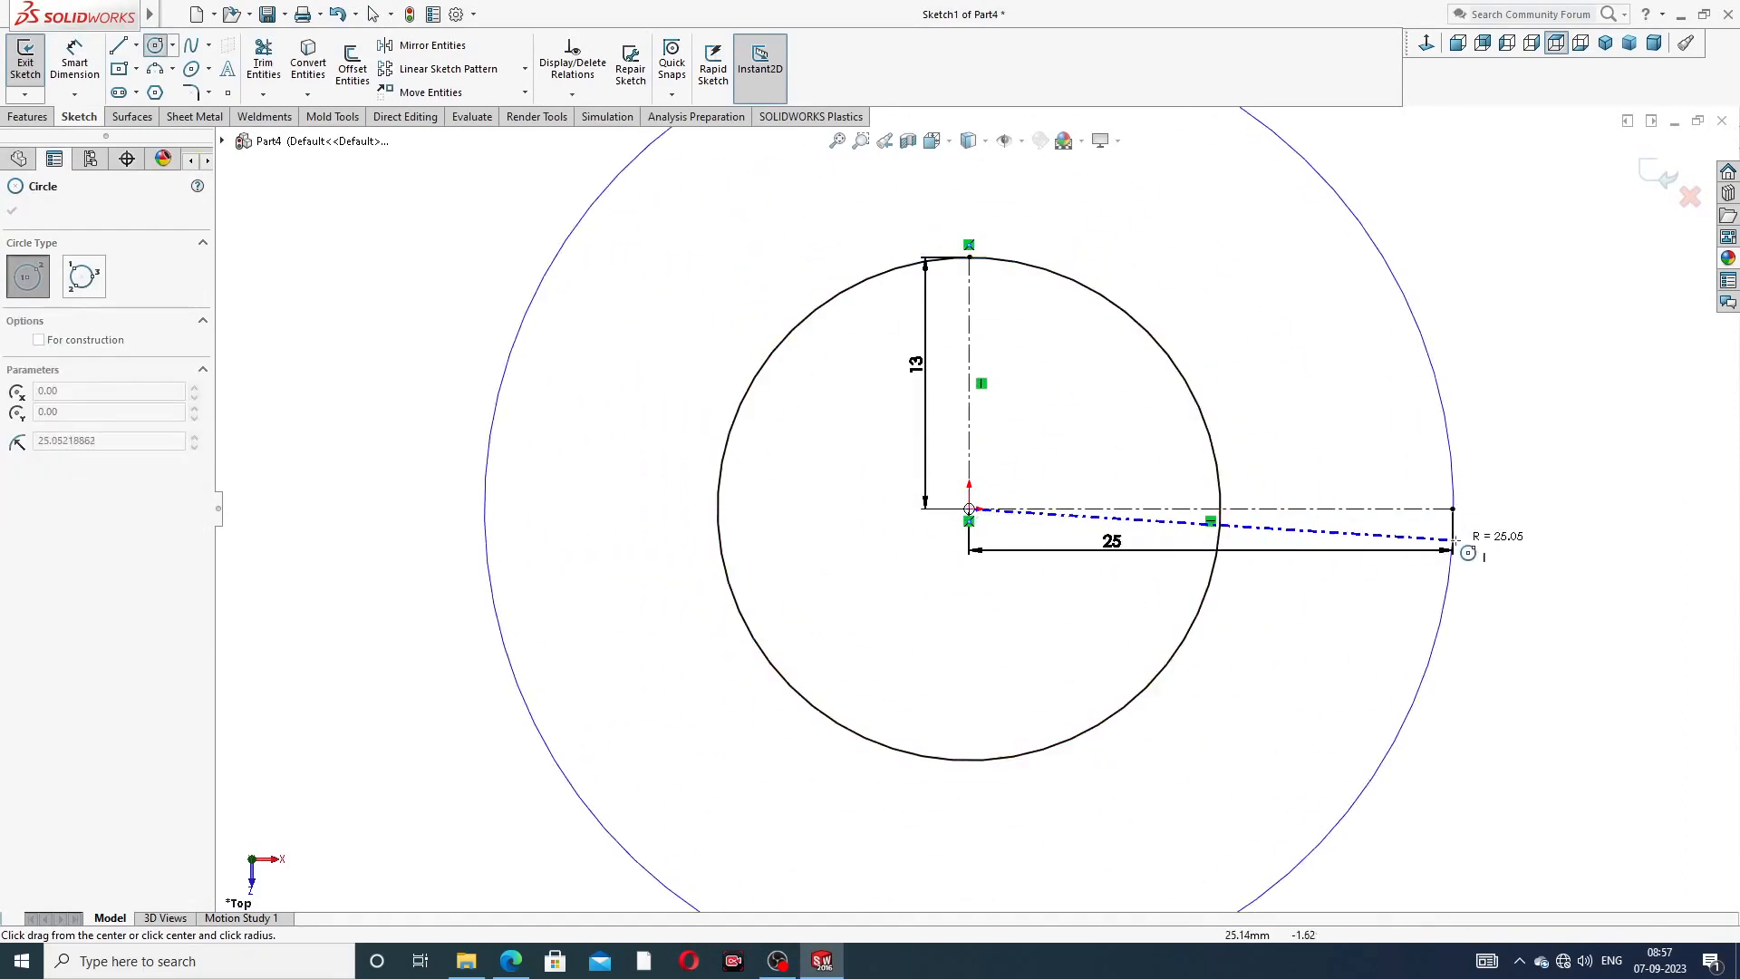
{"action": "left_click", "coordinate": [1456, 513]}
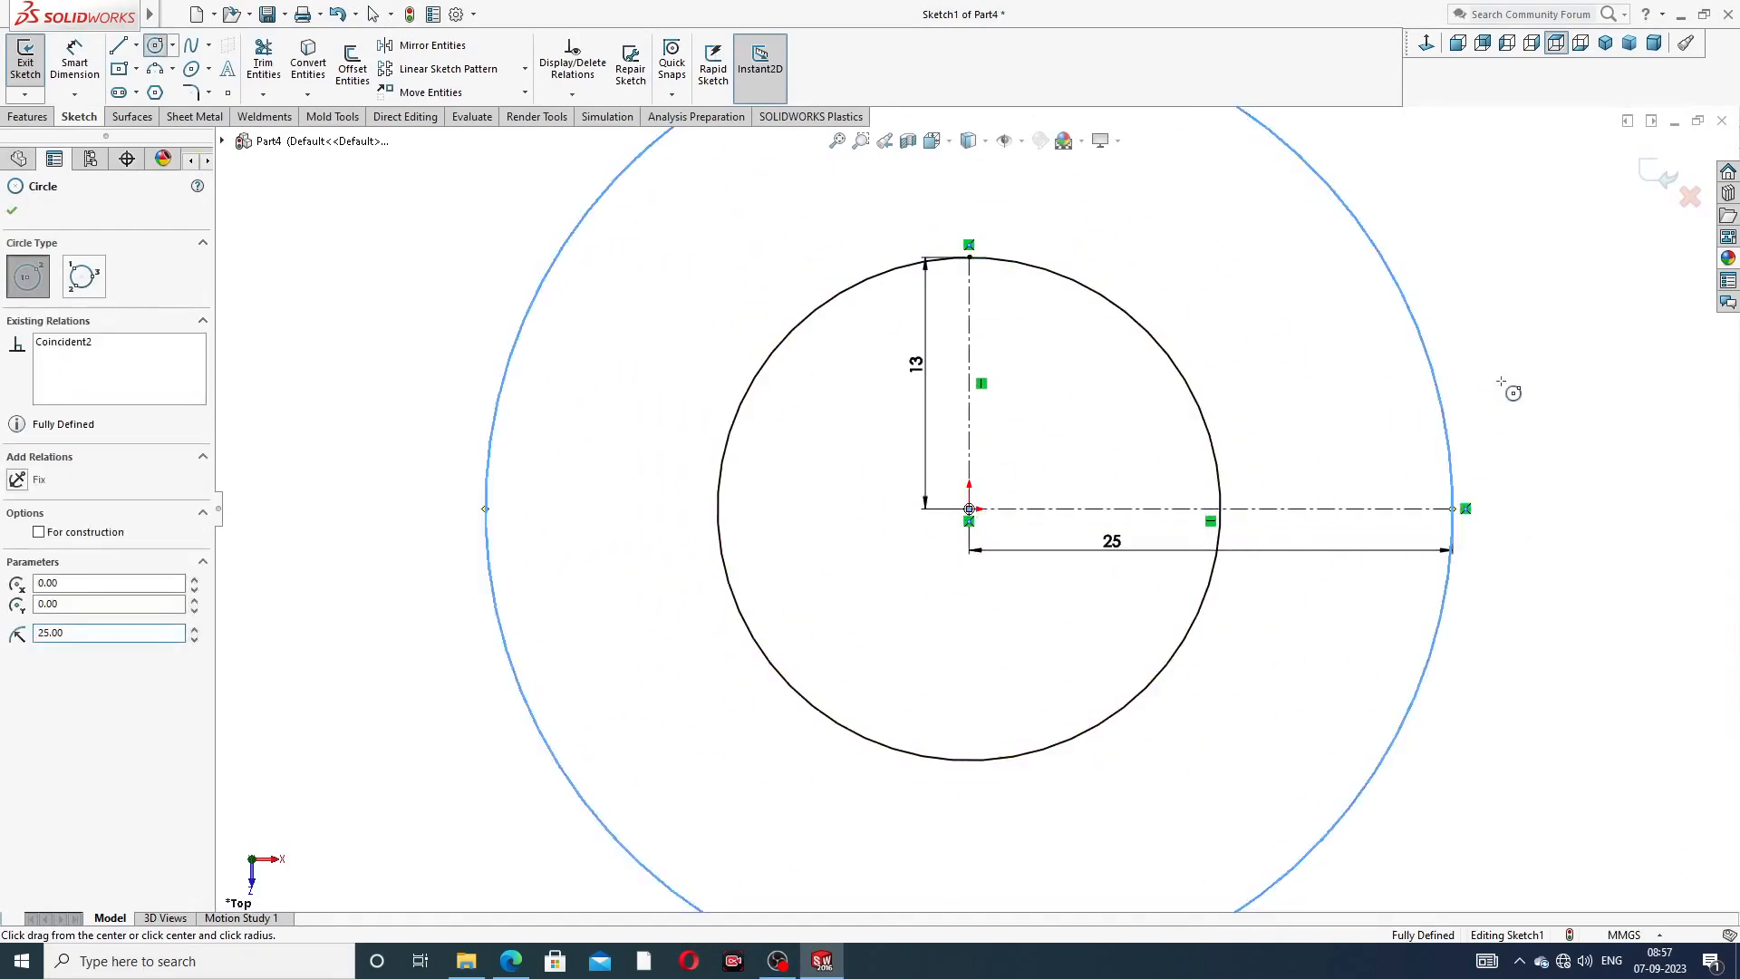
{"action": "right_click", "coordinate": [1509, 387]}
{"action": "left_click", "coordinate": [1528, 390]}
- Draw a slanted line tangent to the inner circle's upper right, ending on the outer circle just above the horizontal centerline
{"action": "scroll", "coordinate": [1236, 303], "scroll_direction": "up", "scroll_amount": 4}
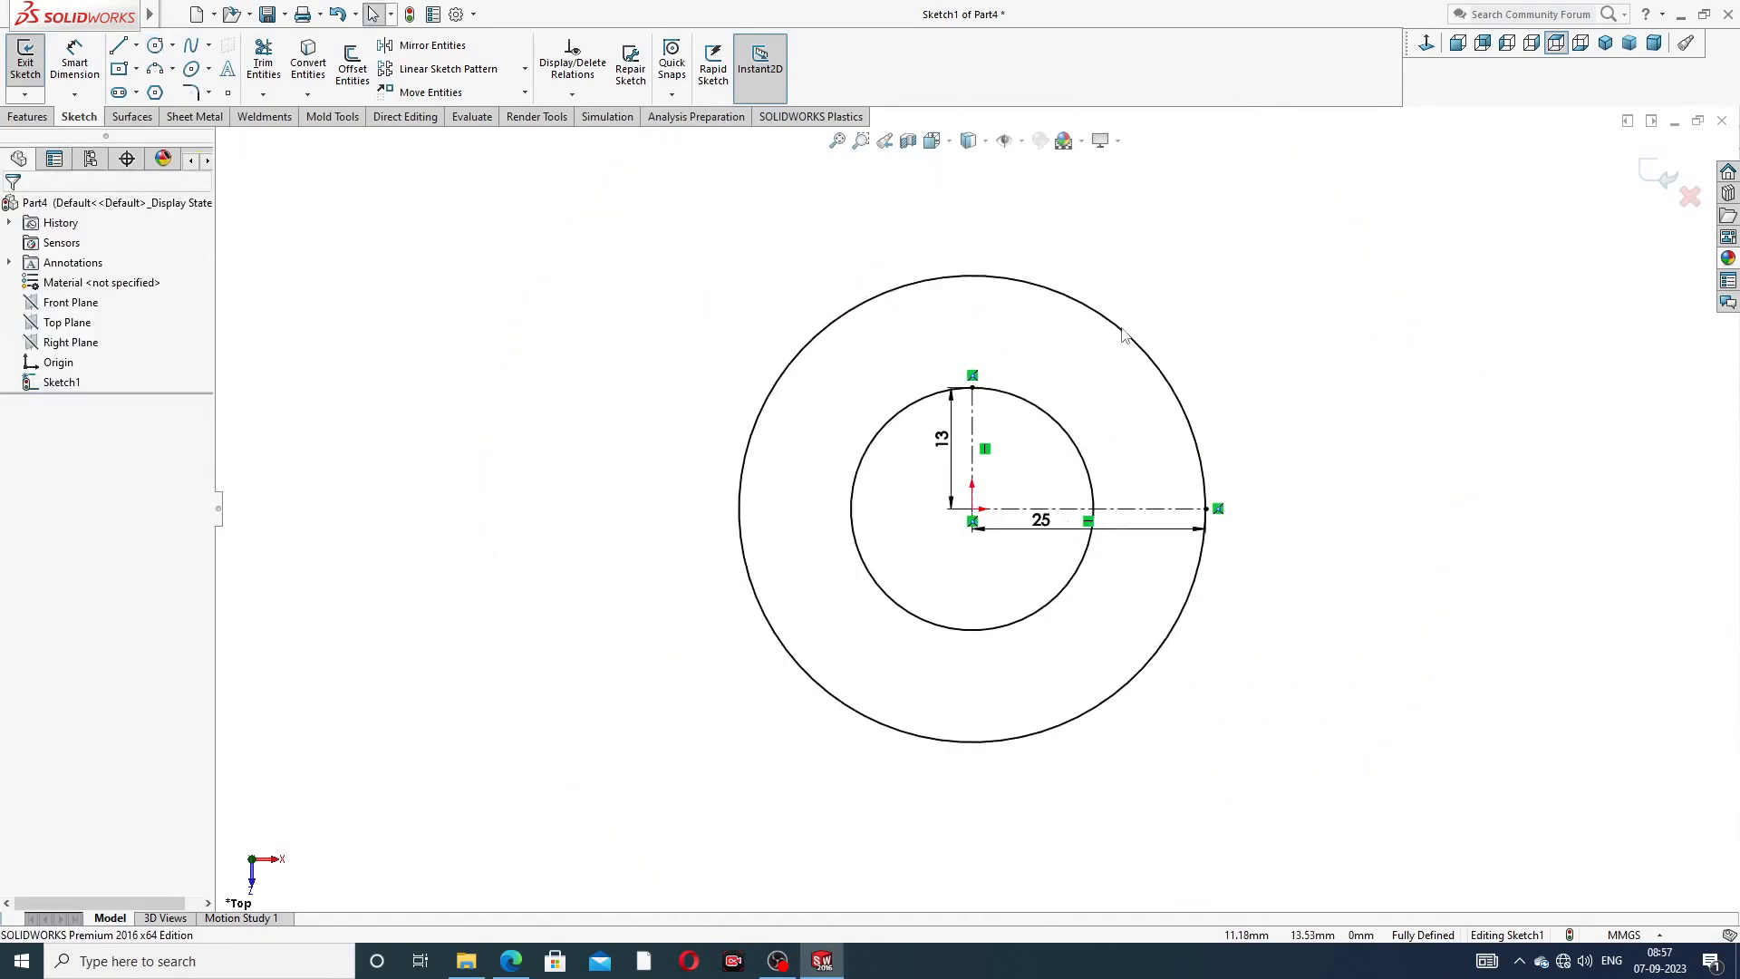
{"action": "left_click", "coordinate": [118, 45]}
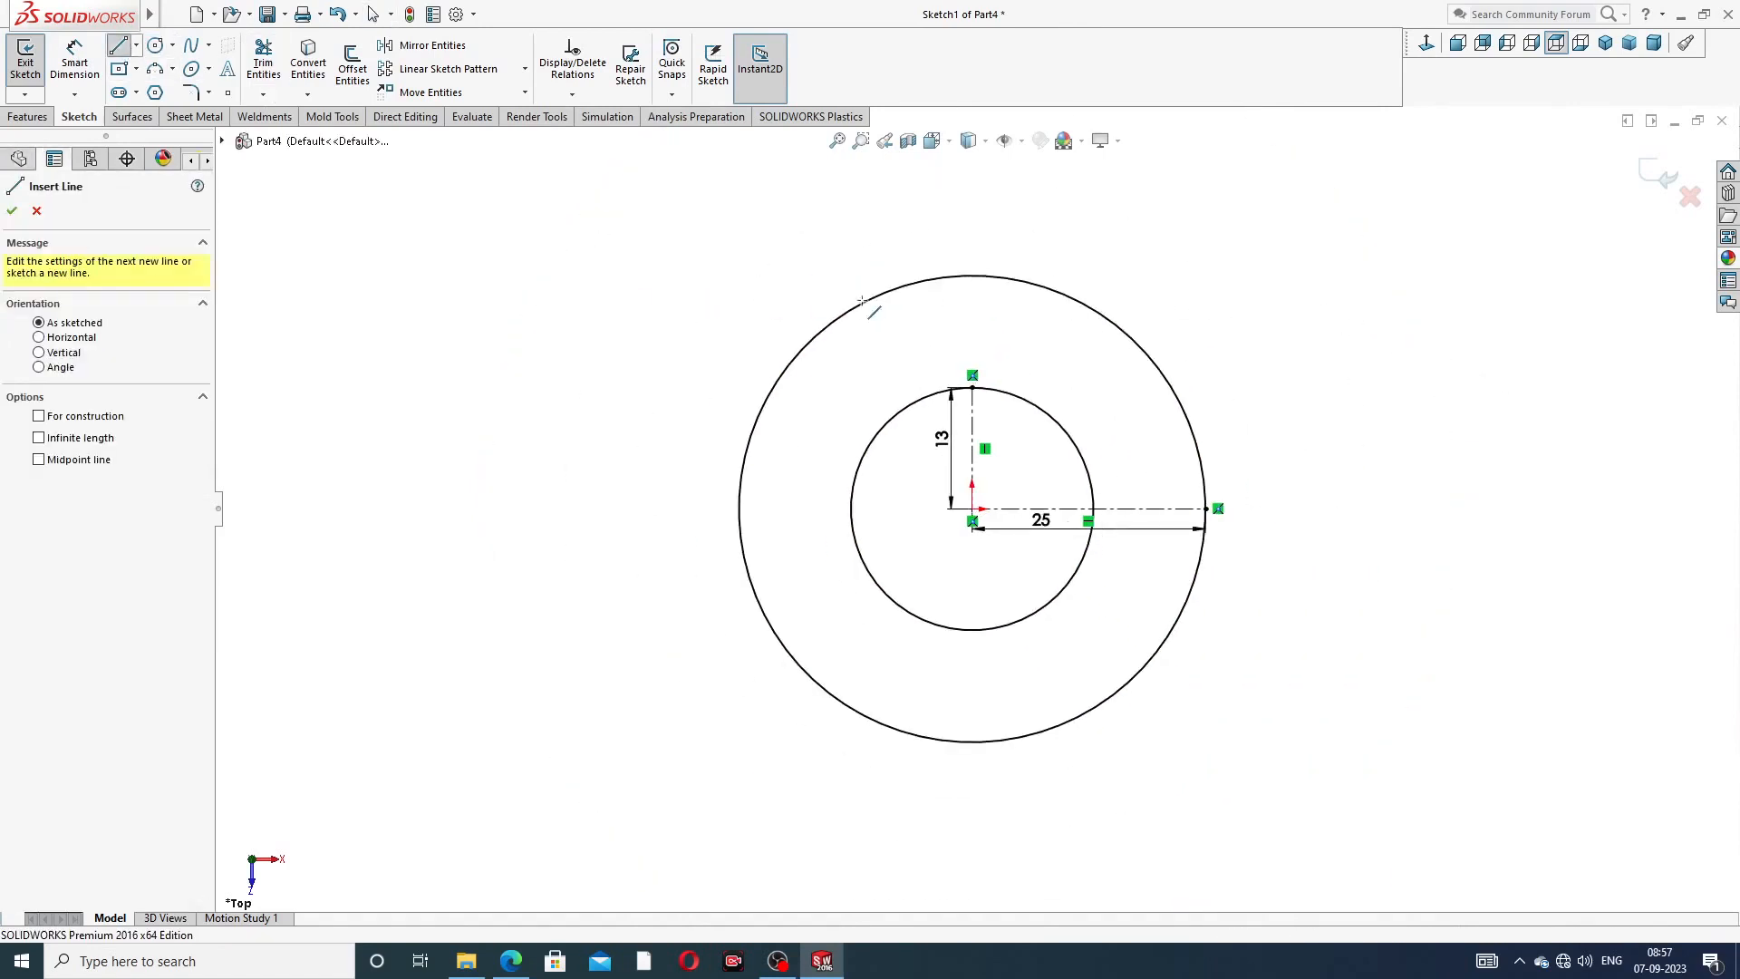
{"action": "left_click", "coordinate": [1022, 397]}
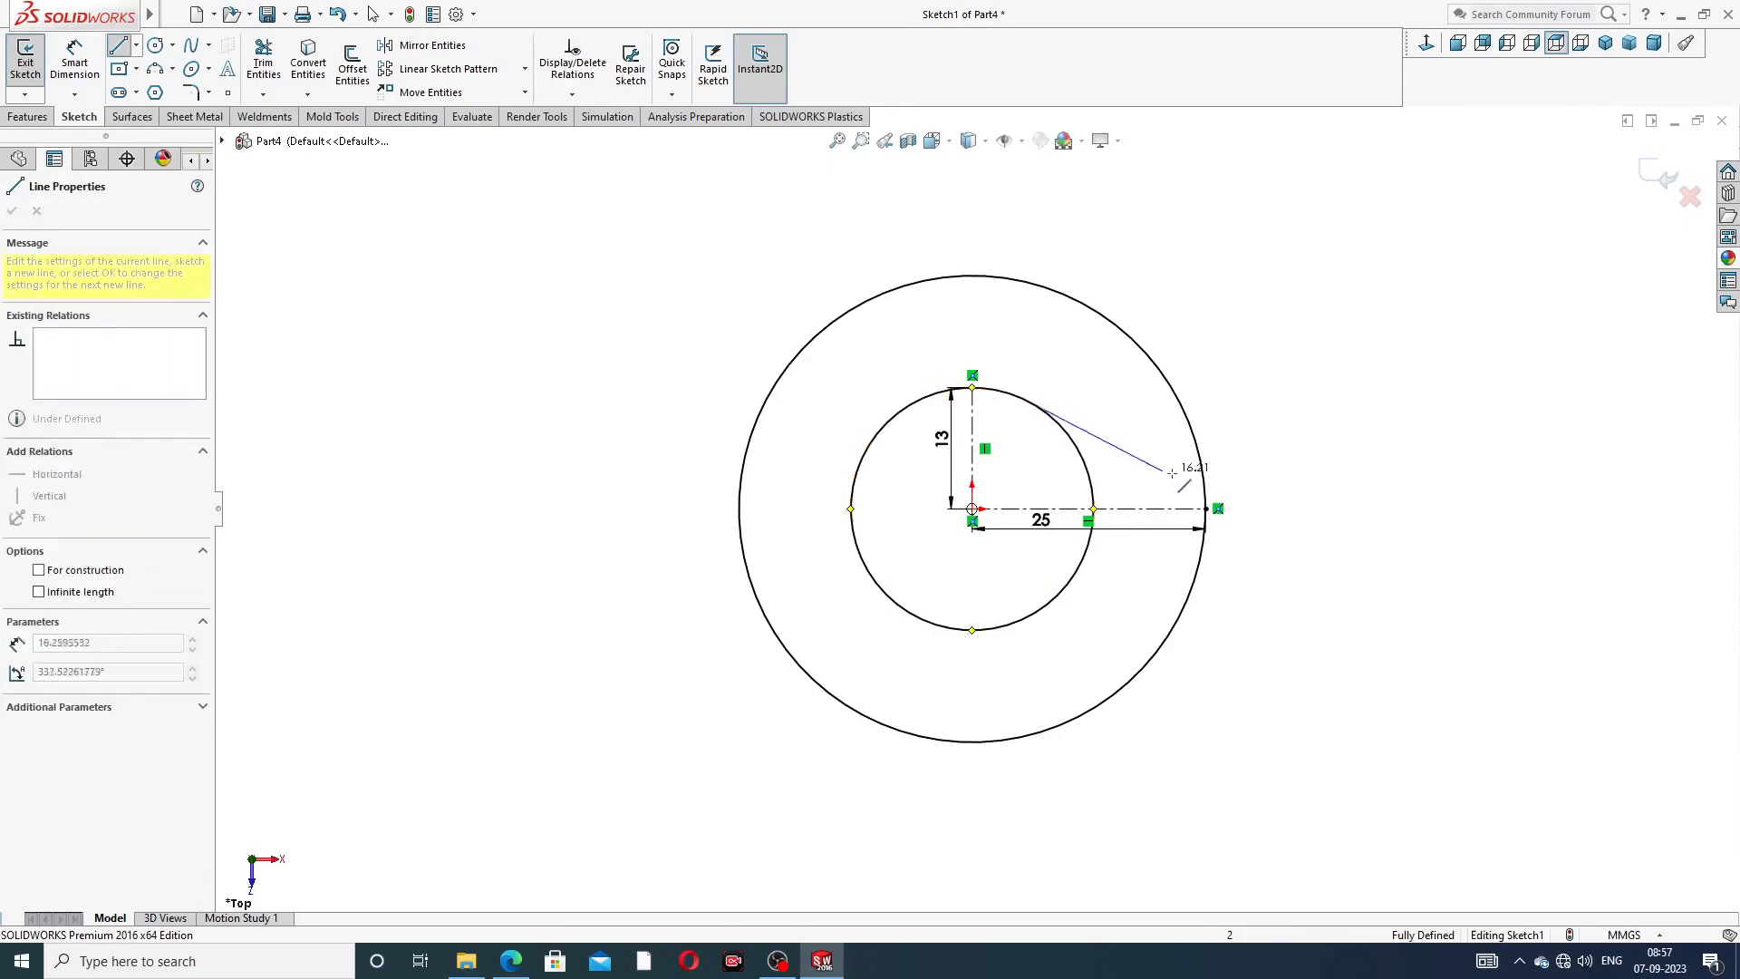
{"action": "left_click", "coordinate": [1204, 467]}
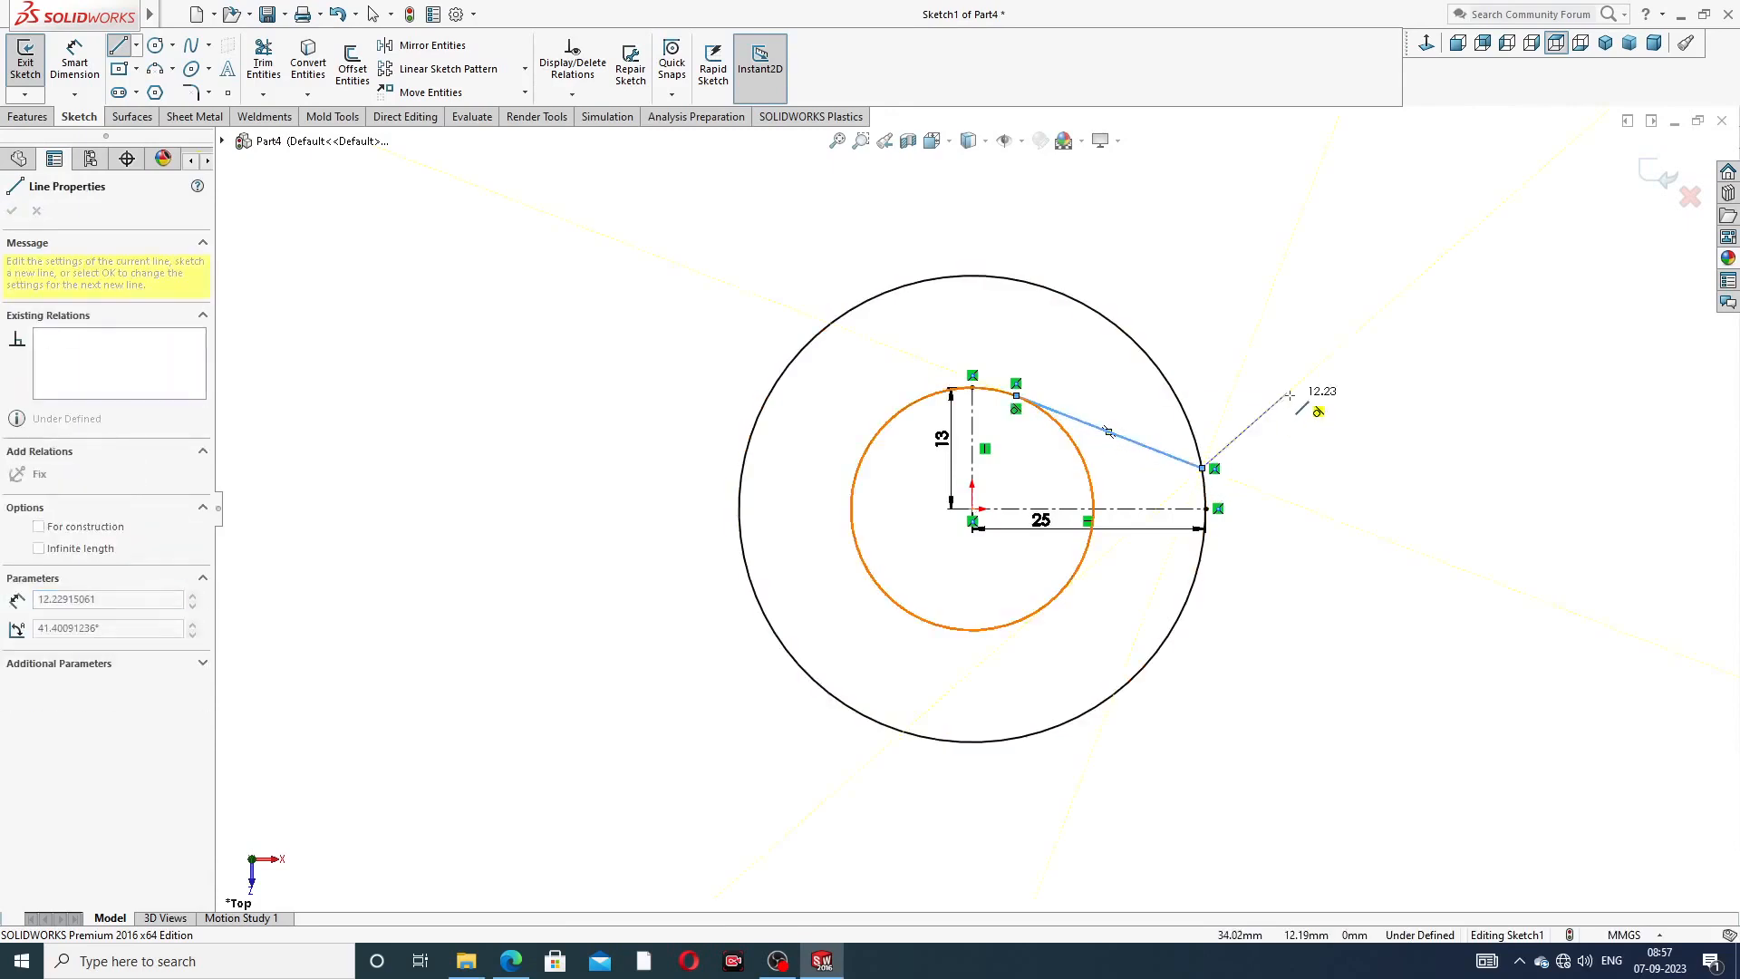
{"action": "right_click", "coordinate": [1294, 337]}
{"action": "left_click", "coordinate": [1323, 406]}
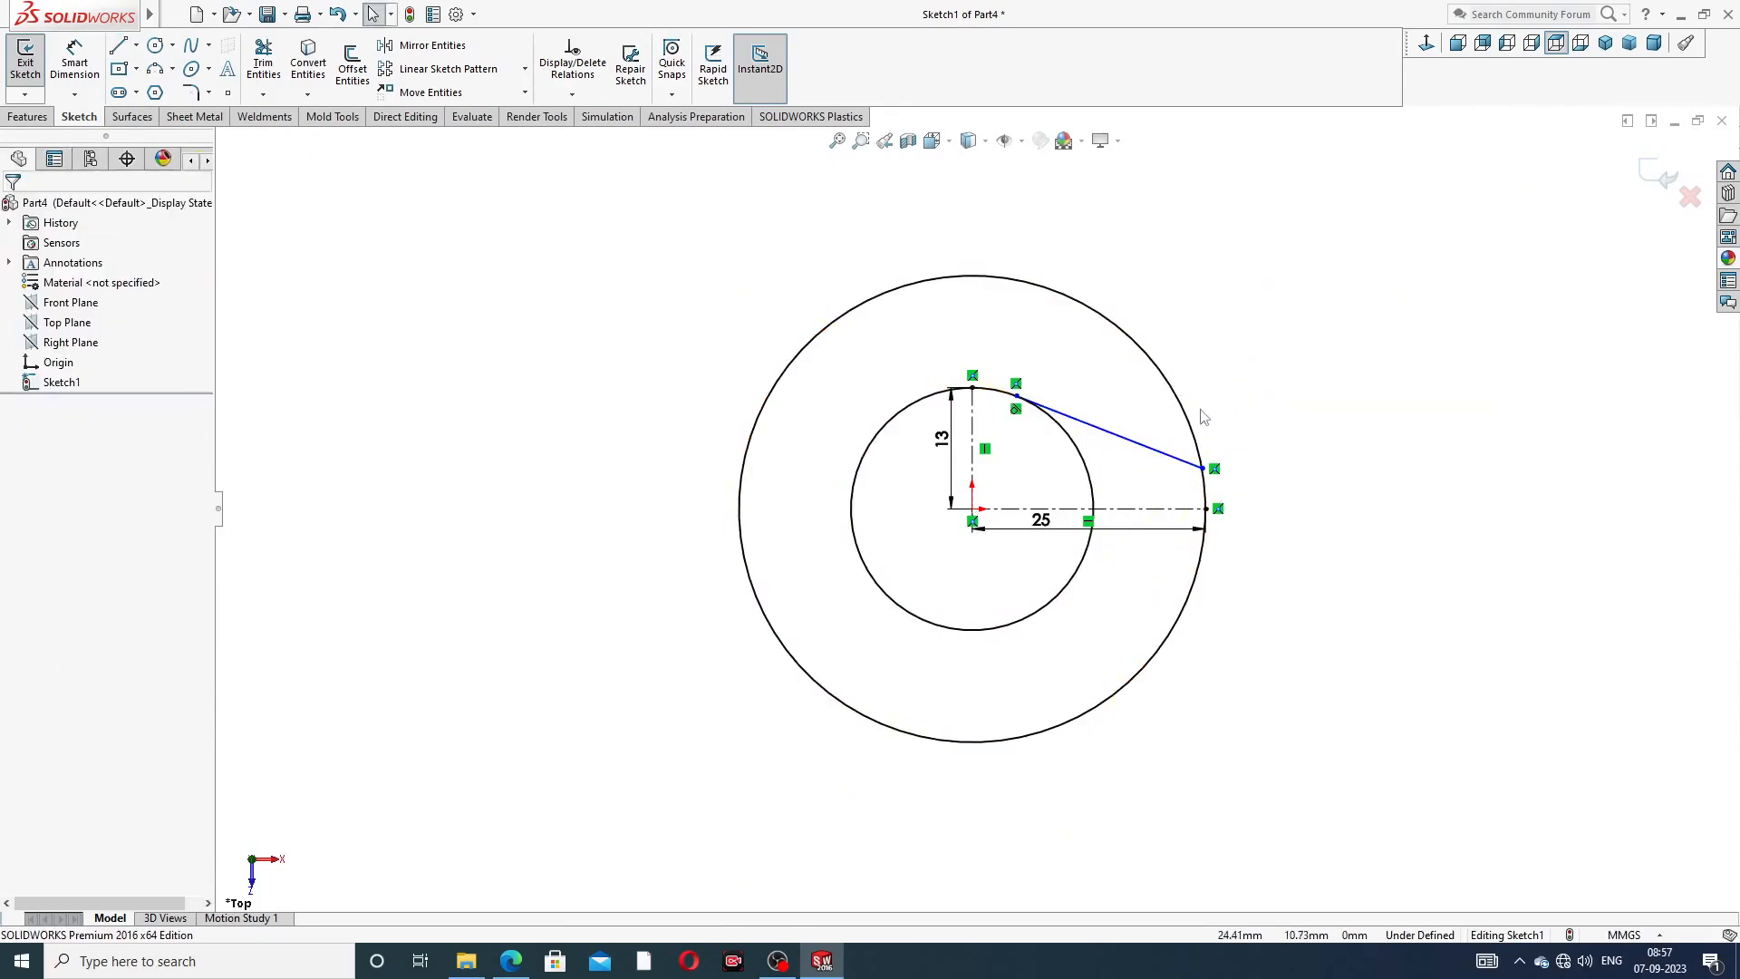
- Check the PART-06 drawing and dimension the angle between the slanted line and the horizontal centerline to 23°
{"action": "left_click", "coordinate": [511, 961]}
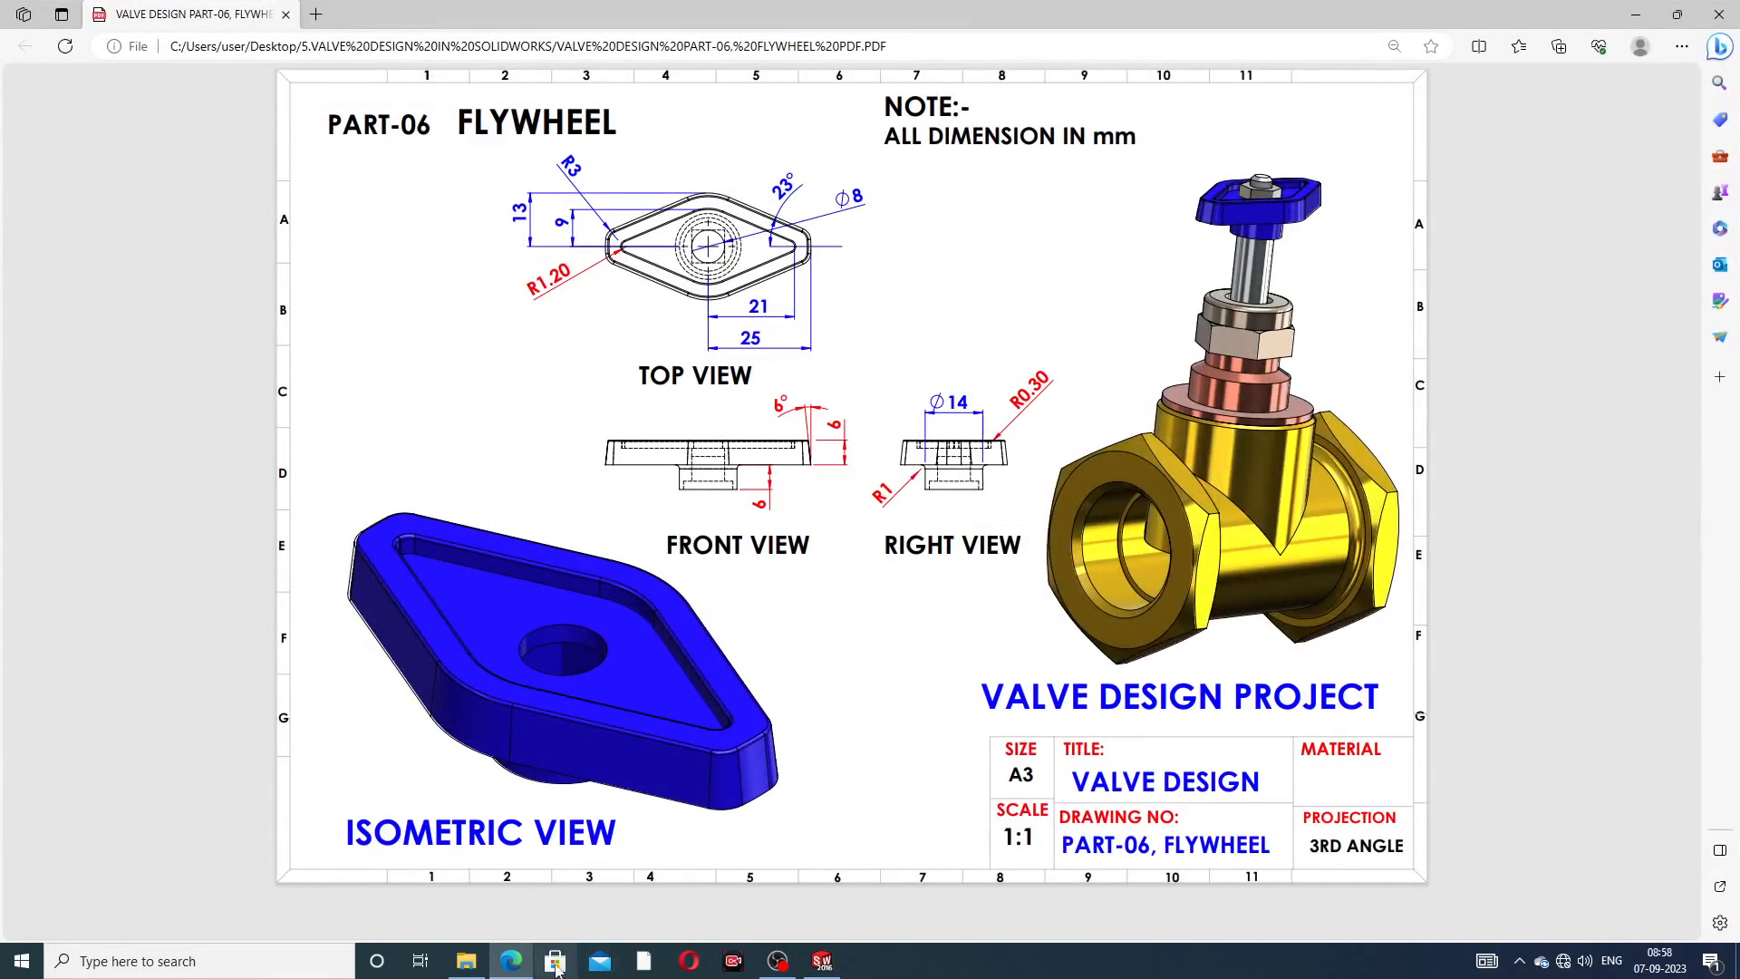
{"action": "left_click", "coordinate": [511, 960]}
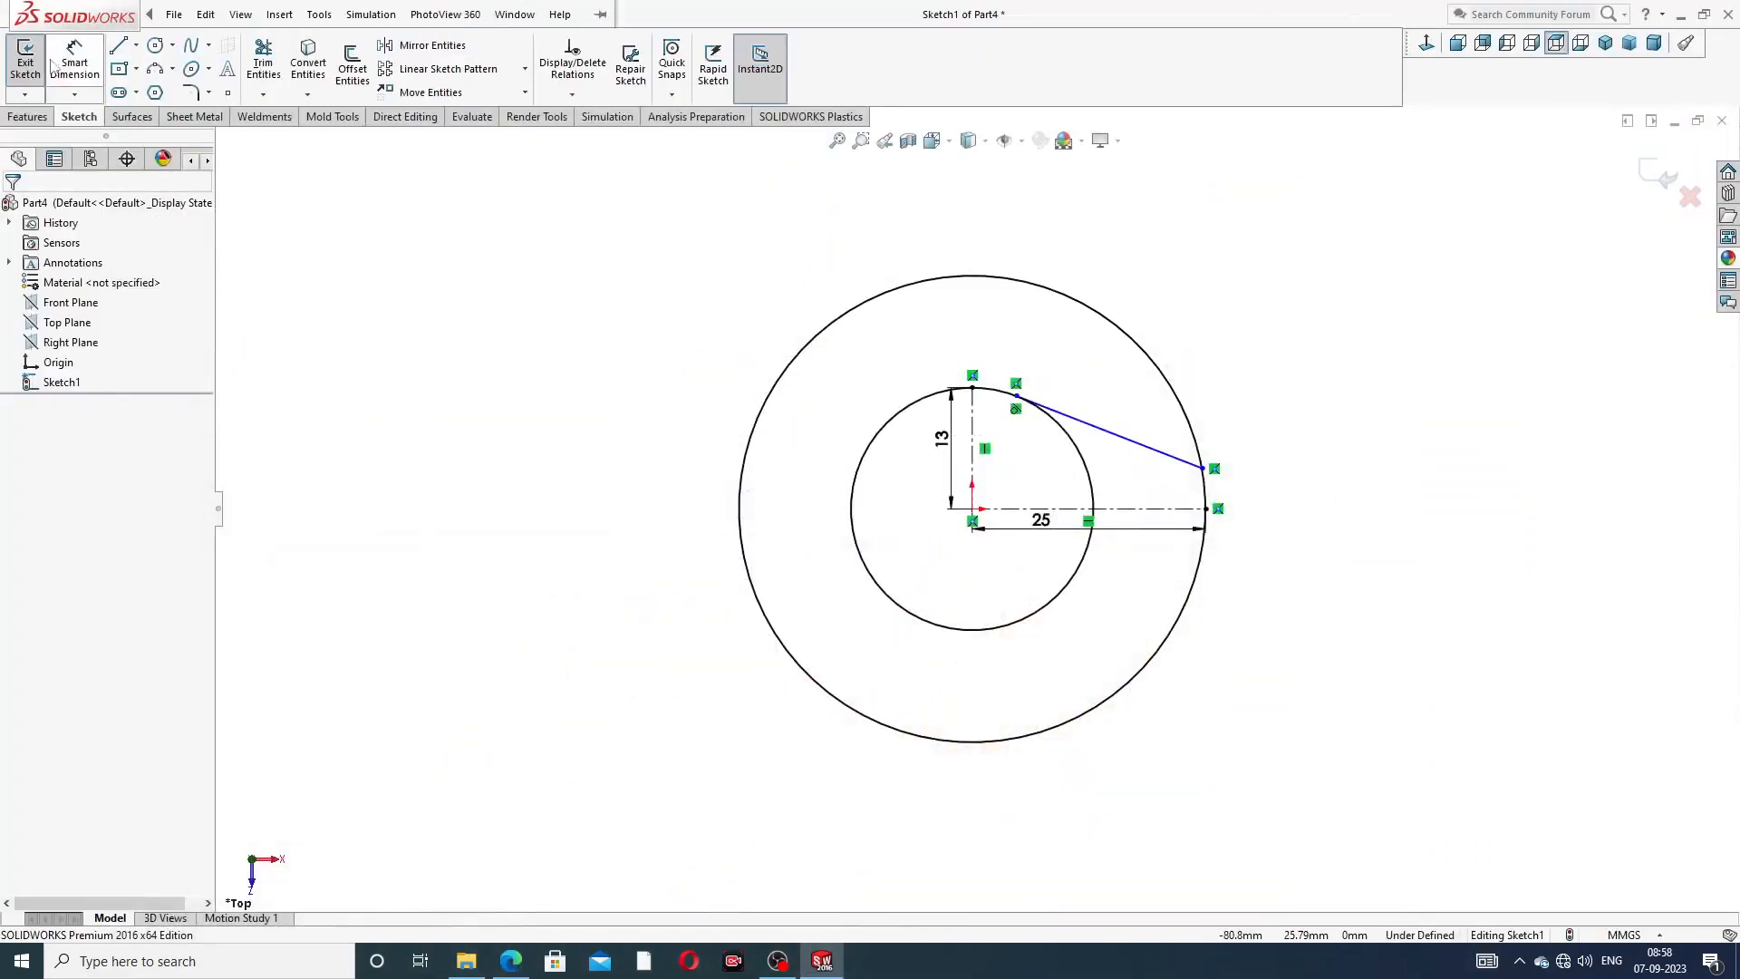
{"action": "left_click", "coordinate": [75, 68]}
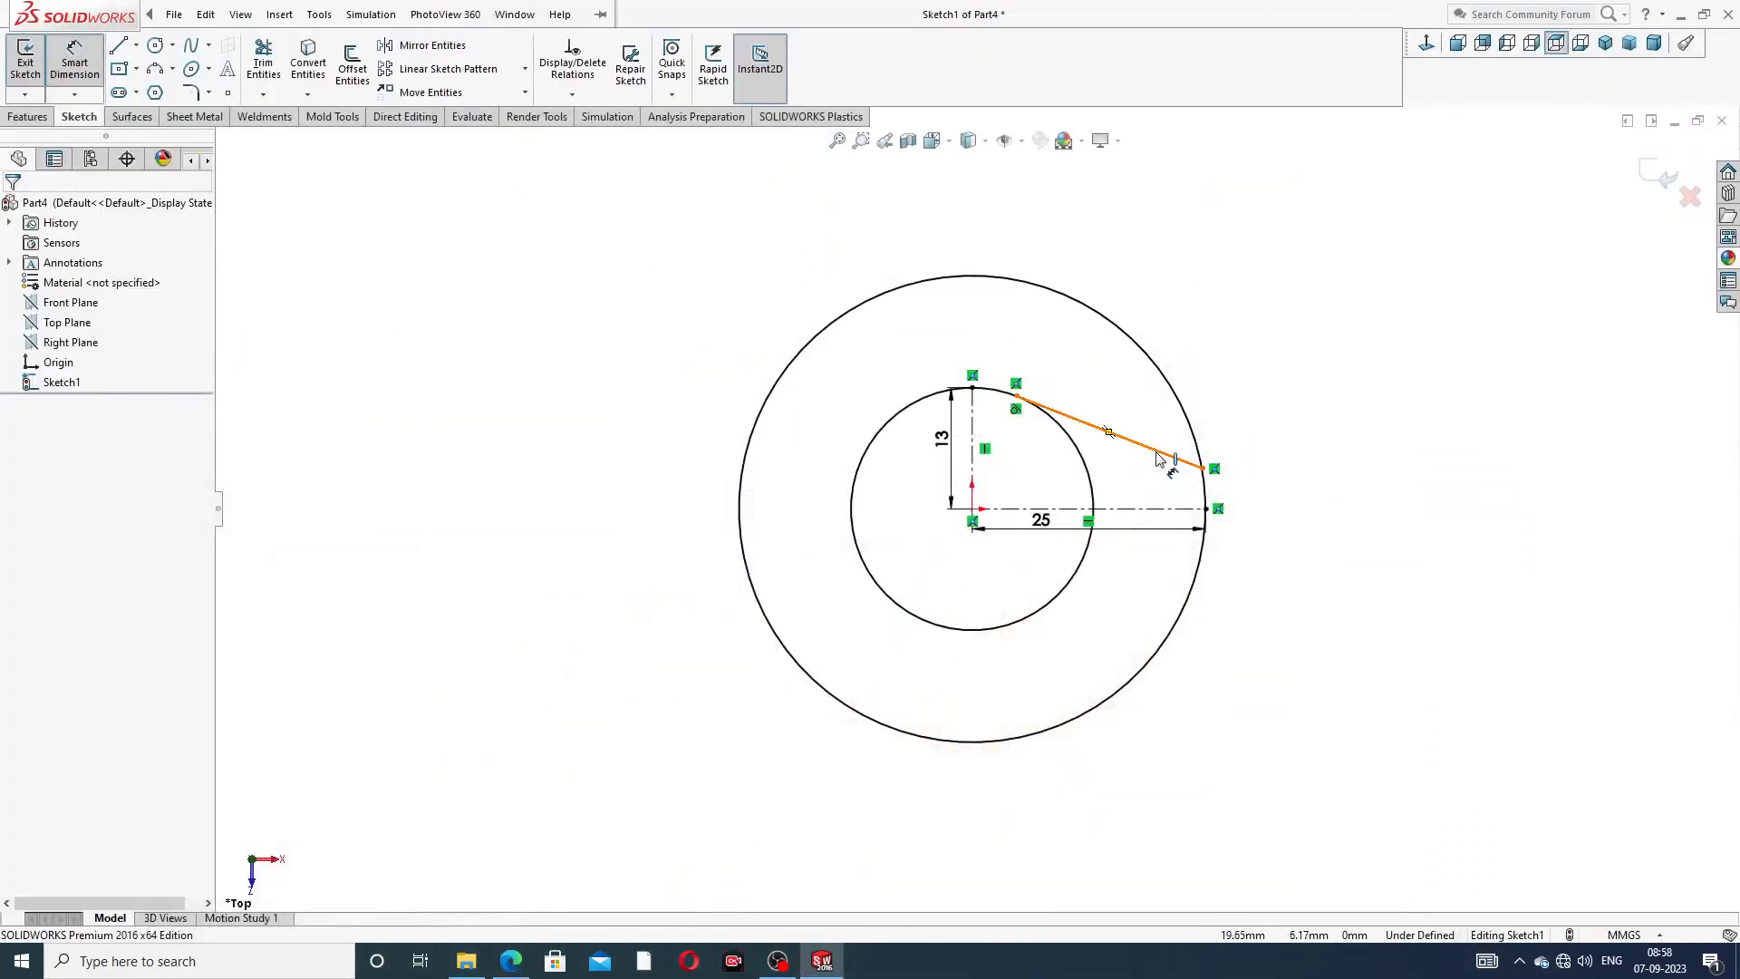
{"action": "left_click", "coordinate": [1158, 452]}
{"action": "left_click", "coordinate": [1165, 510]}
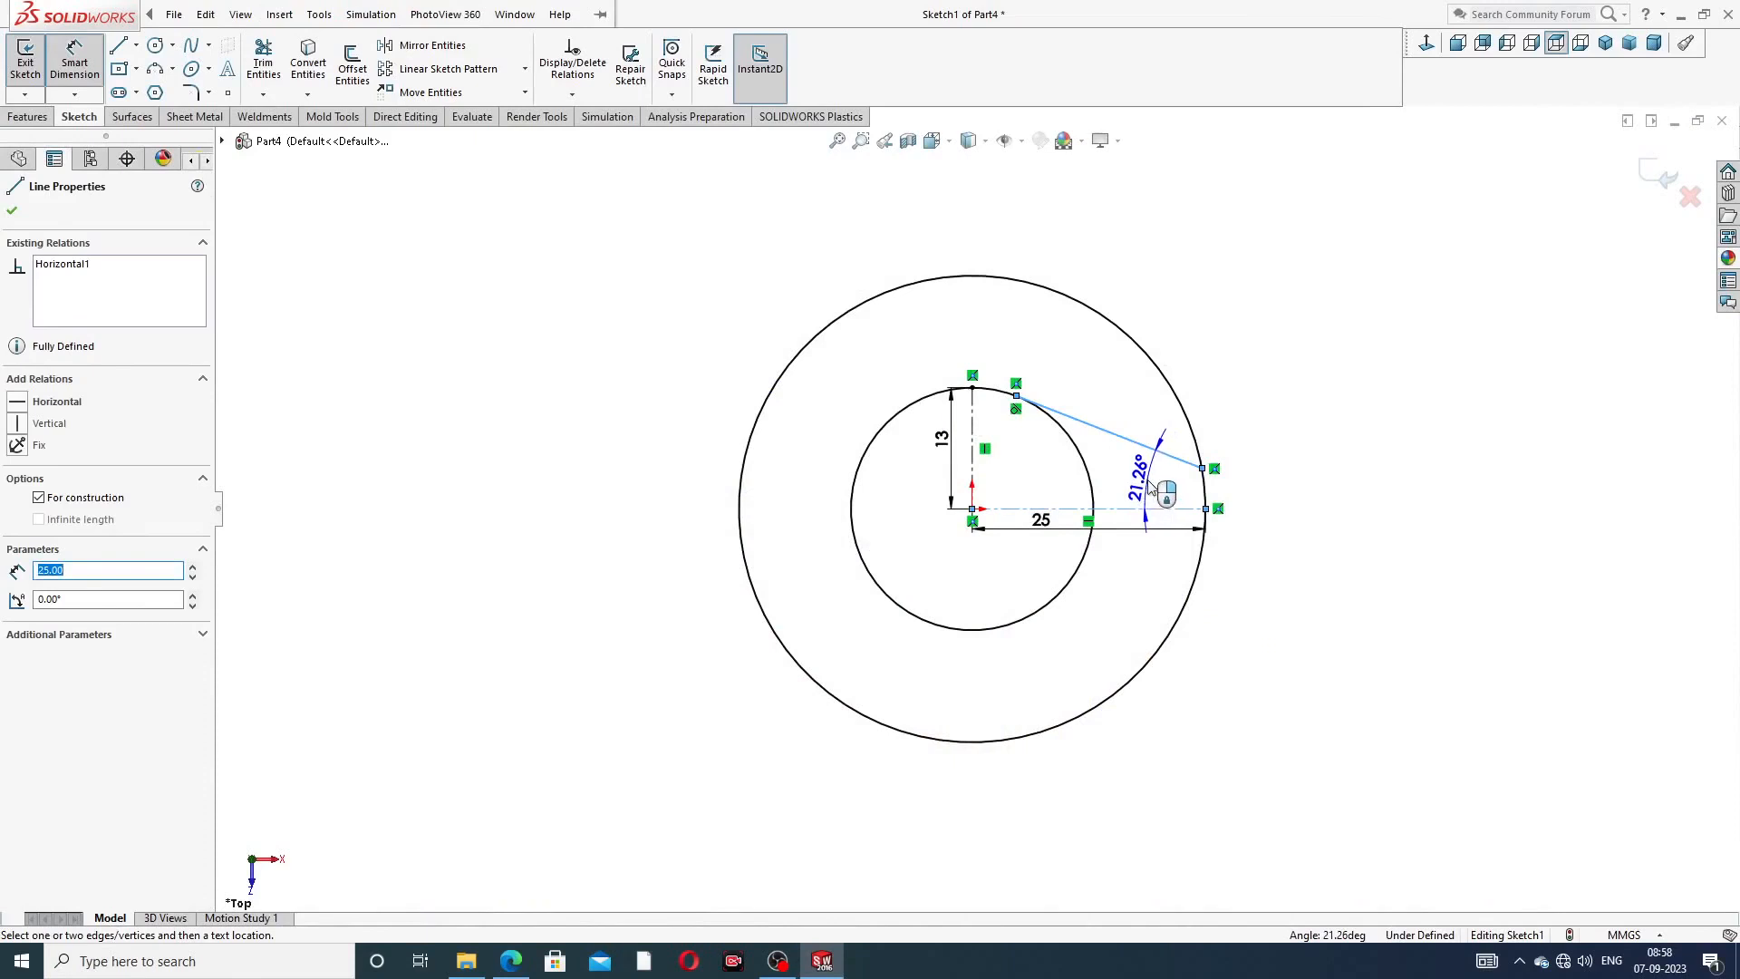
{"action": "left_click", "coordinate": [1149, 486]}
{"action": "type", "text": "23"}
{"action": "key", "text": "Return"}
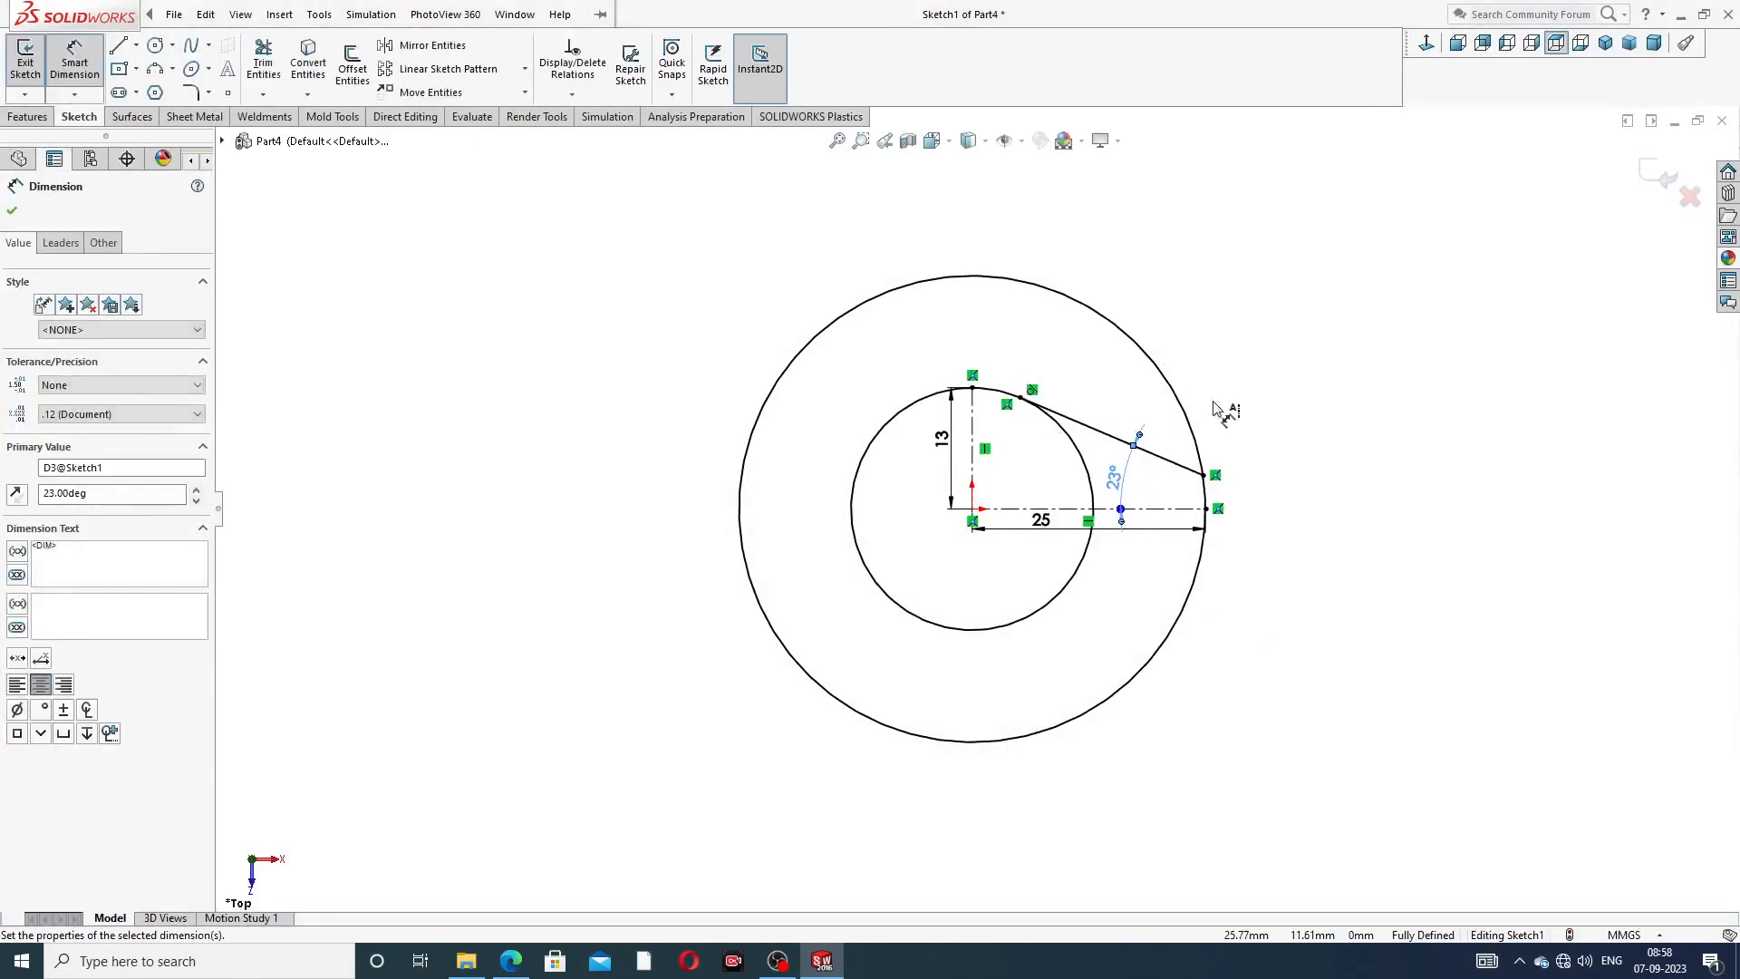
{"action": "right_click", "coordinate": [1300, 325]}
{"action": "left_click", "coordinate": [1341, 264]}
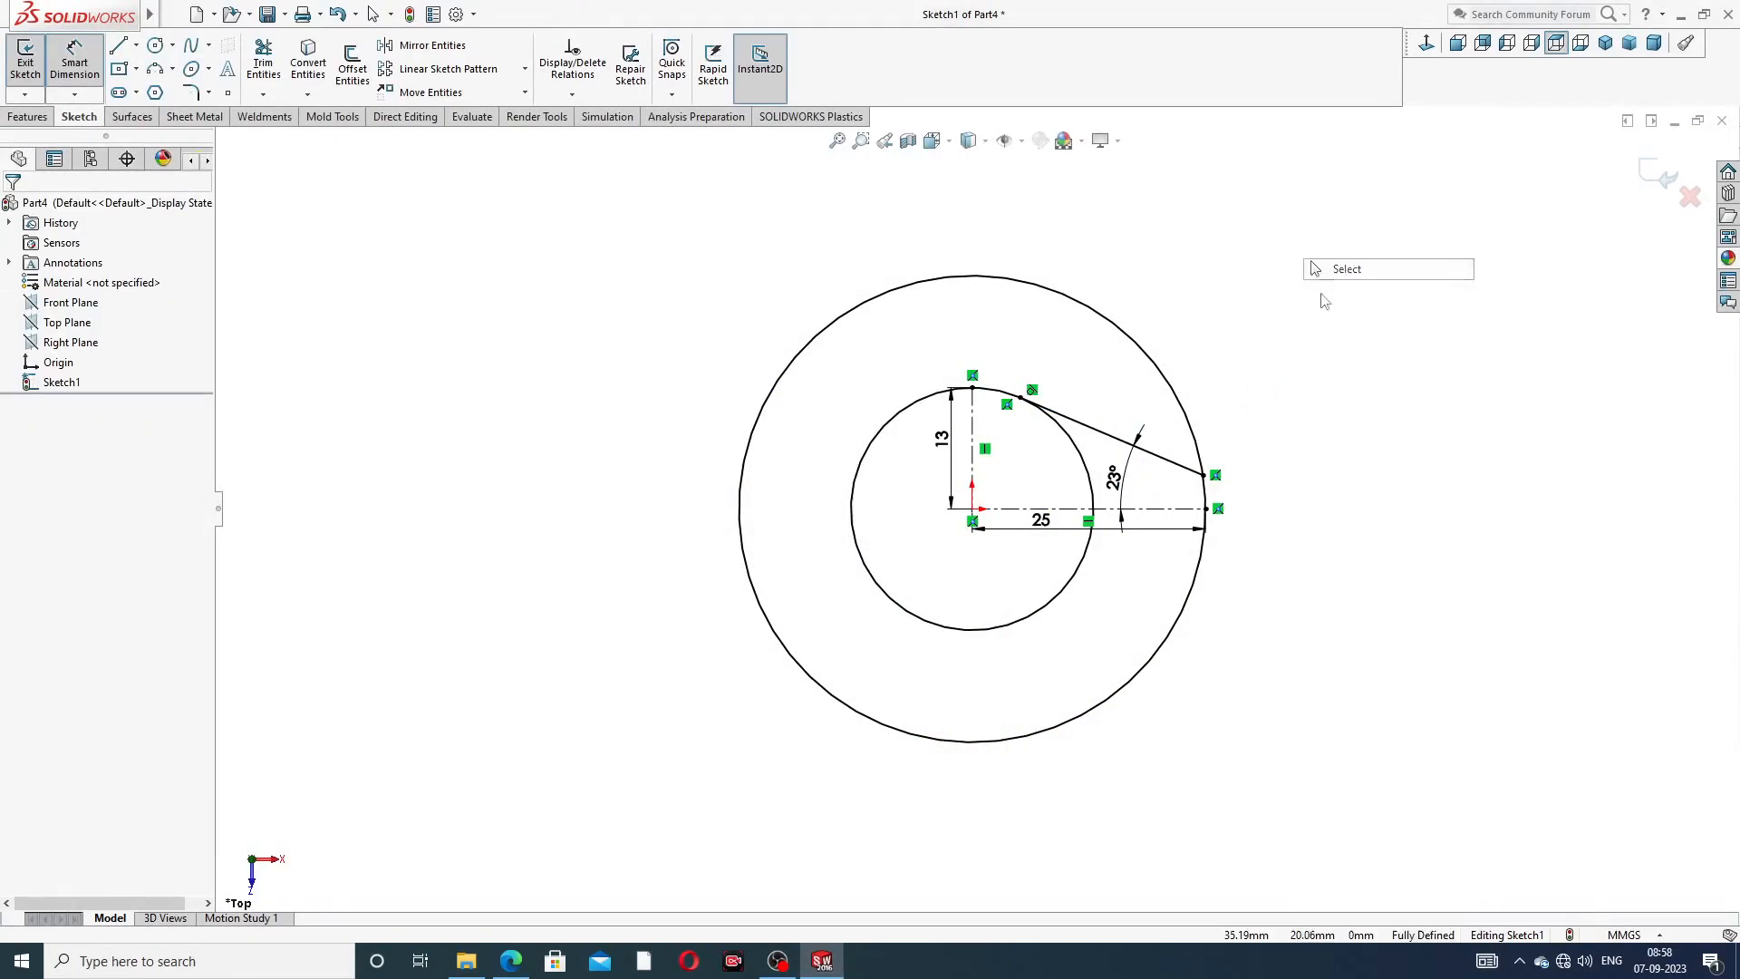
- Mirror the slanted tangent line about the horizontal centerline, keeping the original
{"action": "scroll", "coordinate": [1119, 485], "scroll_direction": "down", "scroll_amount": 2}
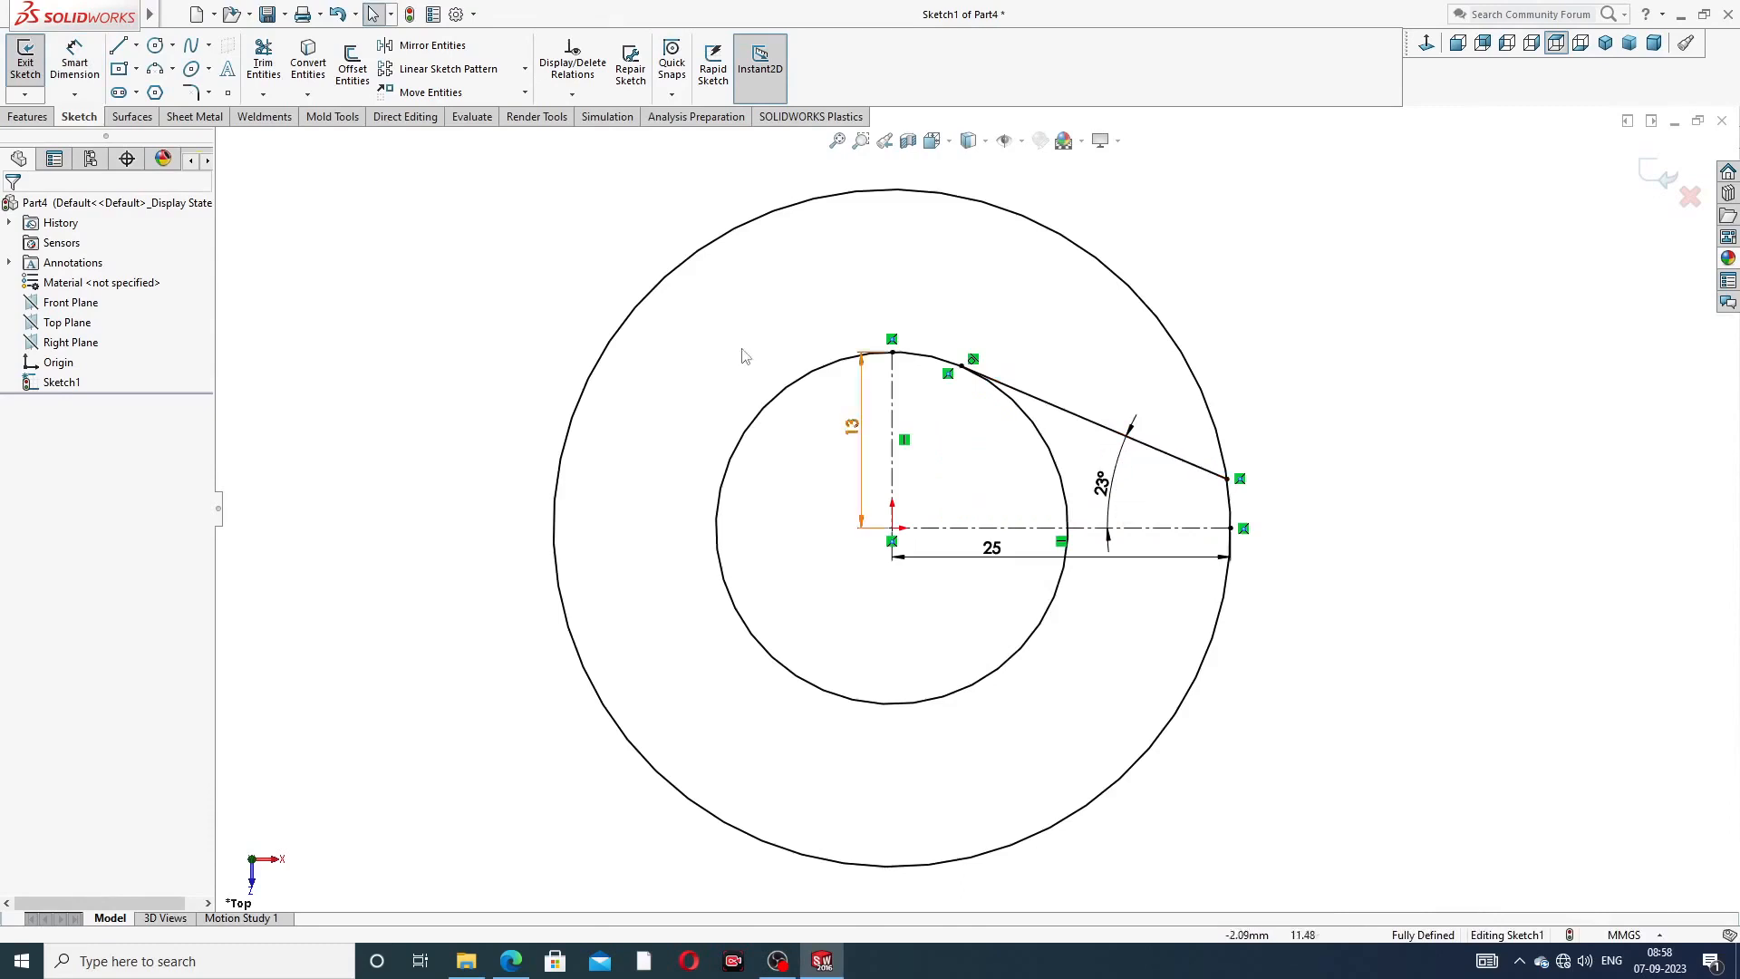
{"action": "left_click", "coordinate": [432, 45]}
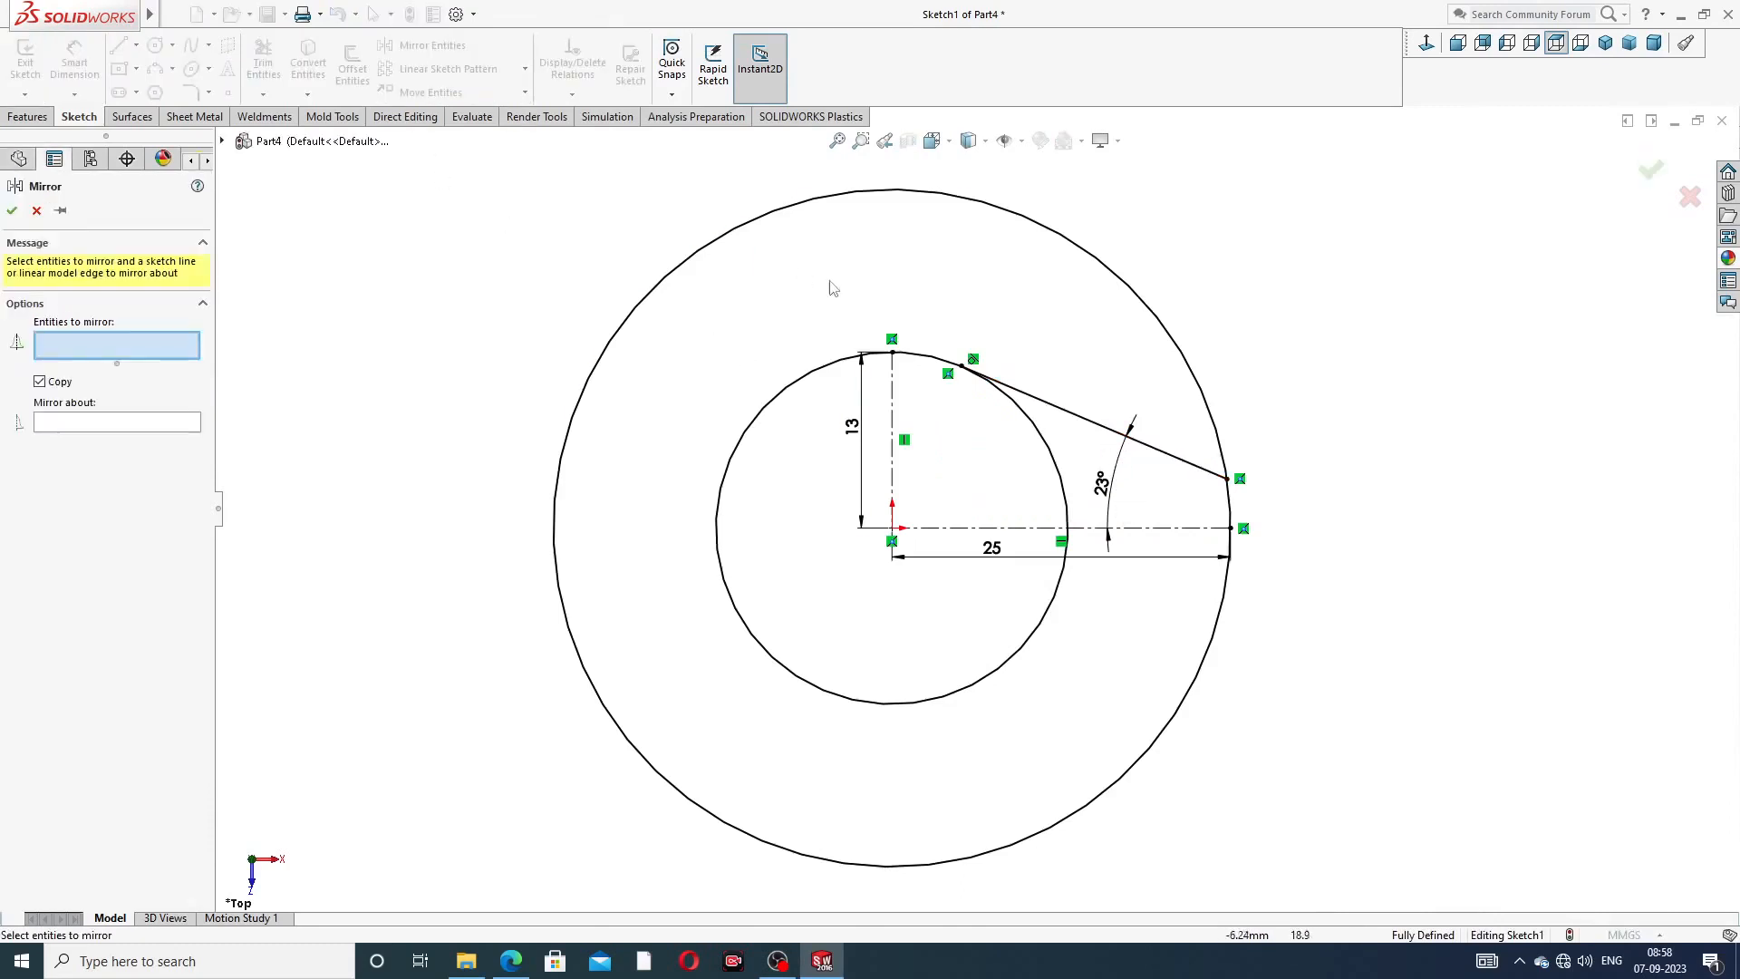
{"action": "left_click", "coordinate": [1070, 414]}
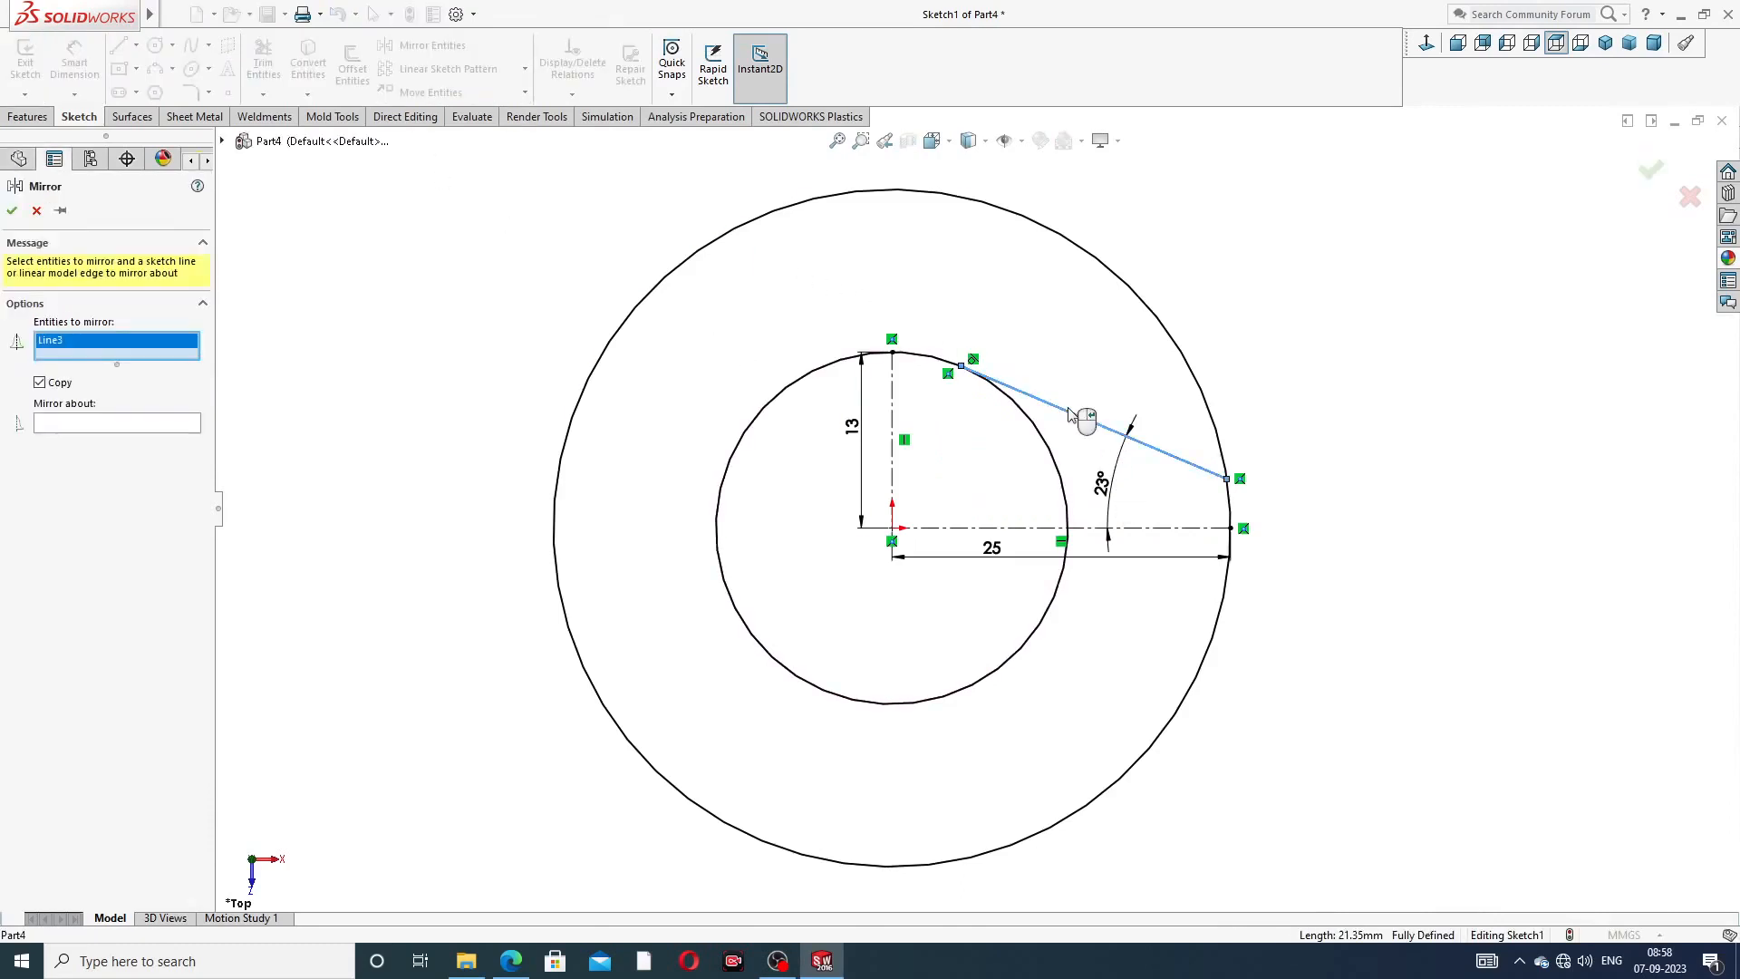
{"action": "left_click", "coordinate": [193, 423]}
{"action": "left_click", "coordinate": [1081, 530]}
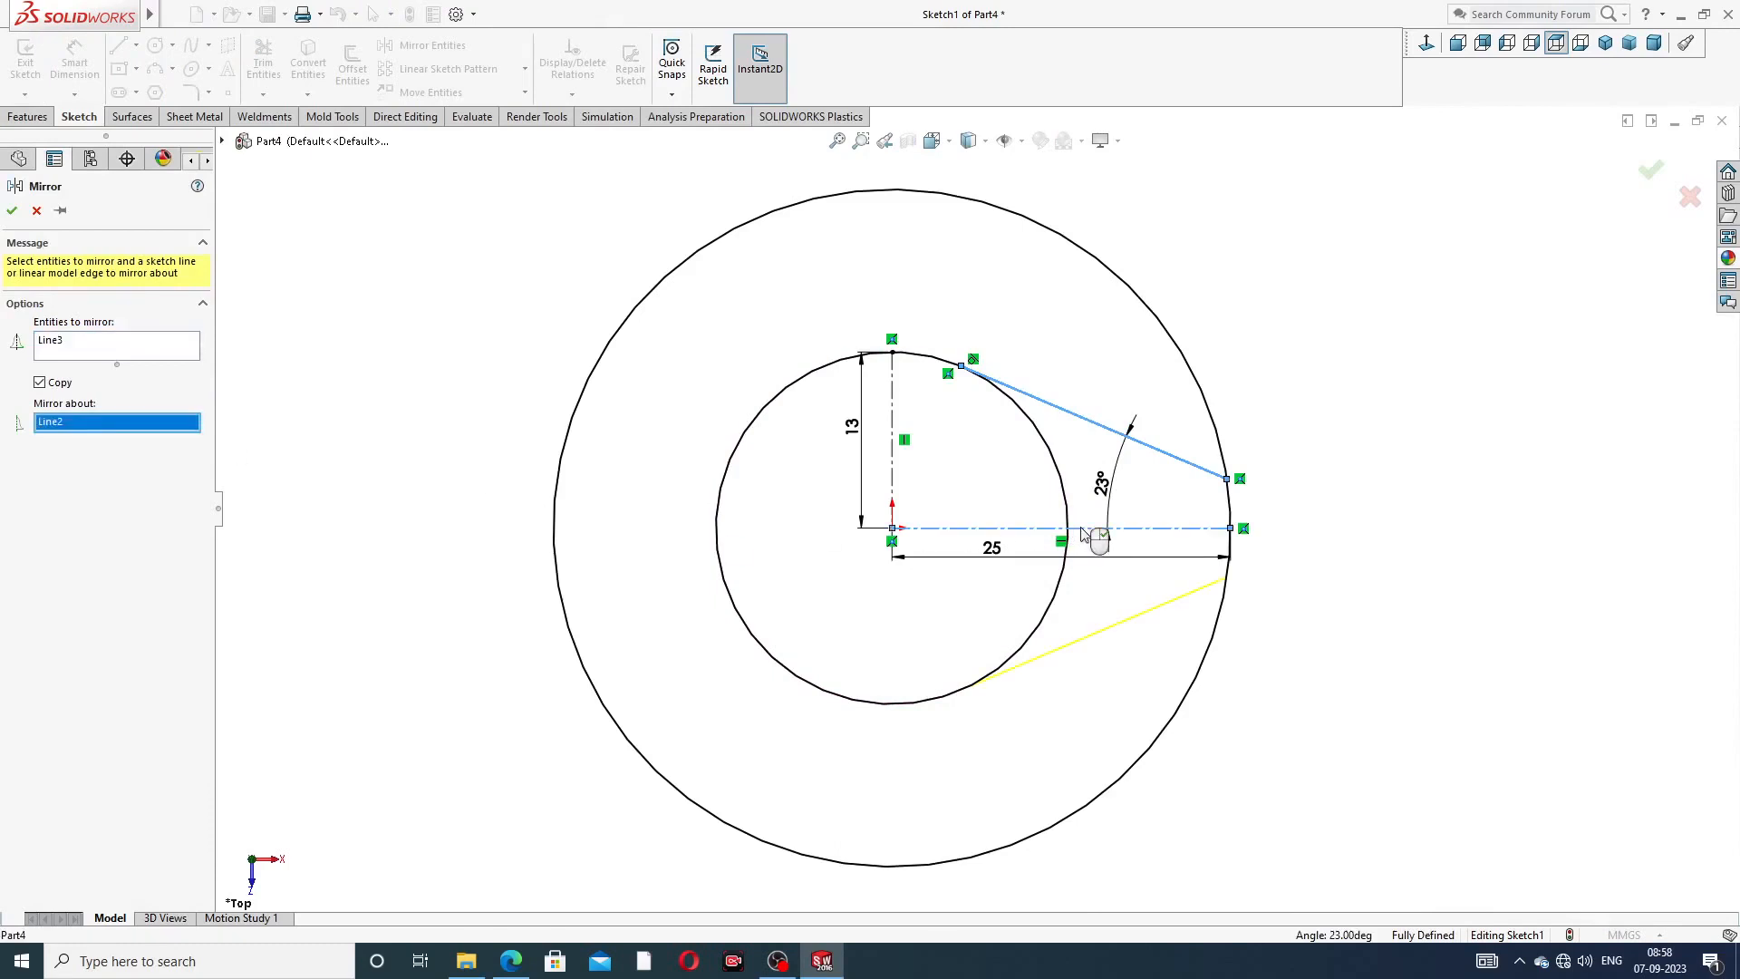
{"action": "left_click", "coordinate": [12, 211]}
- Mirror both slanted lines about the vertical centerline, keeping the originals, to form the opposite half of the diamond
{"action": "left_click", "coordinate": [455, 50]}
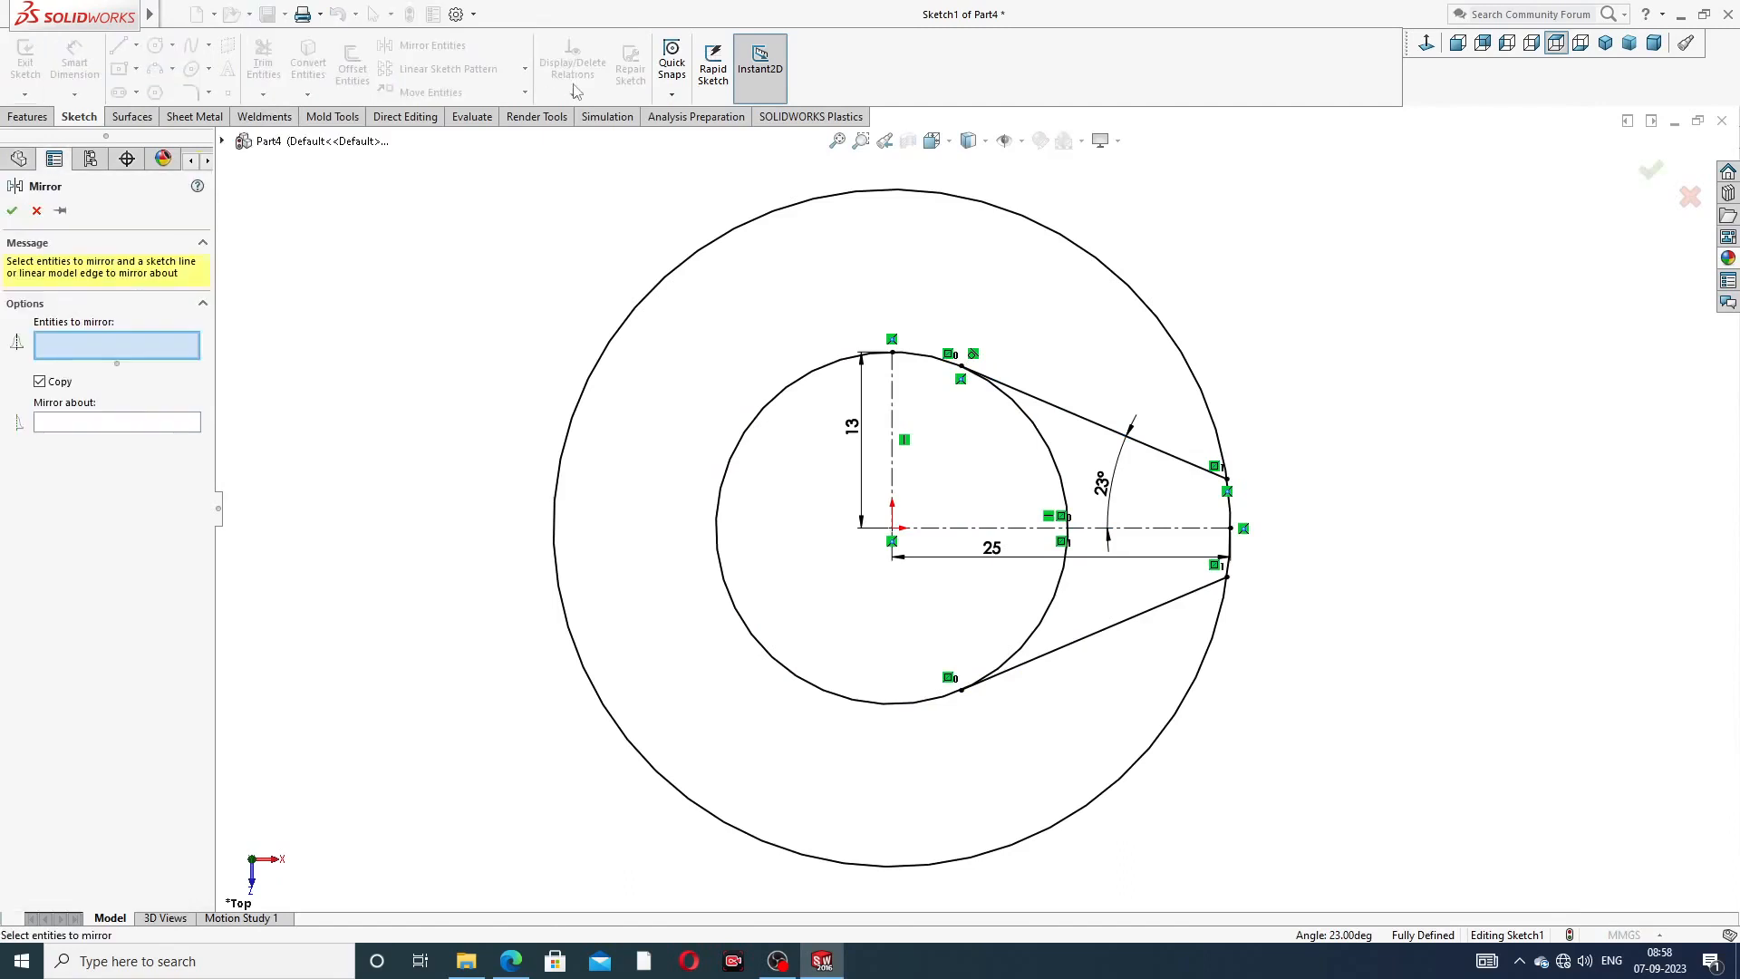
{"action": "left_click", "coordinate": [1184, 464]}
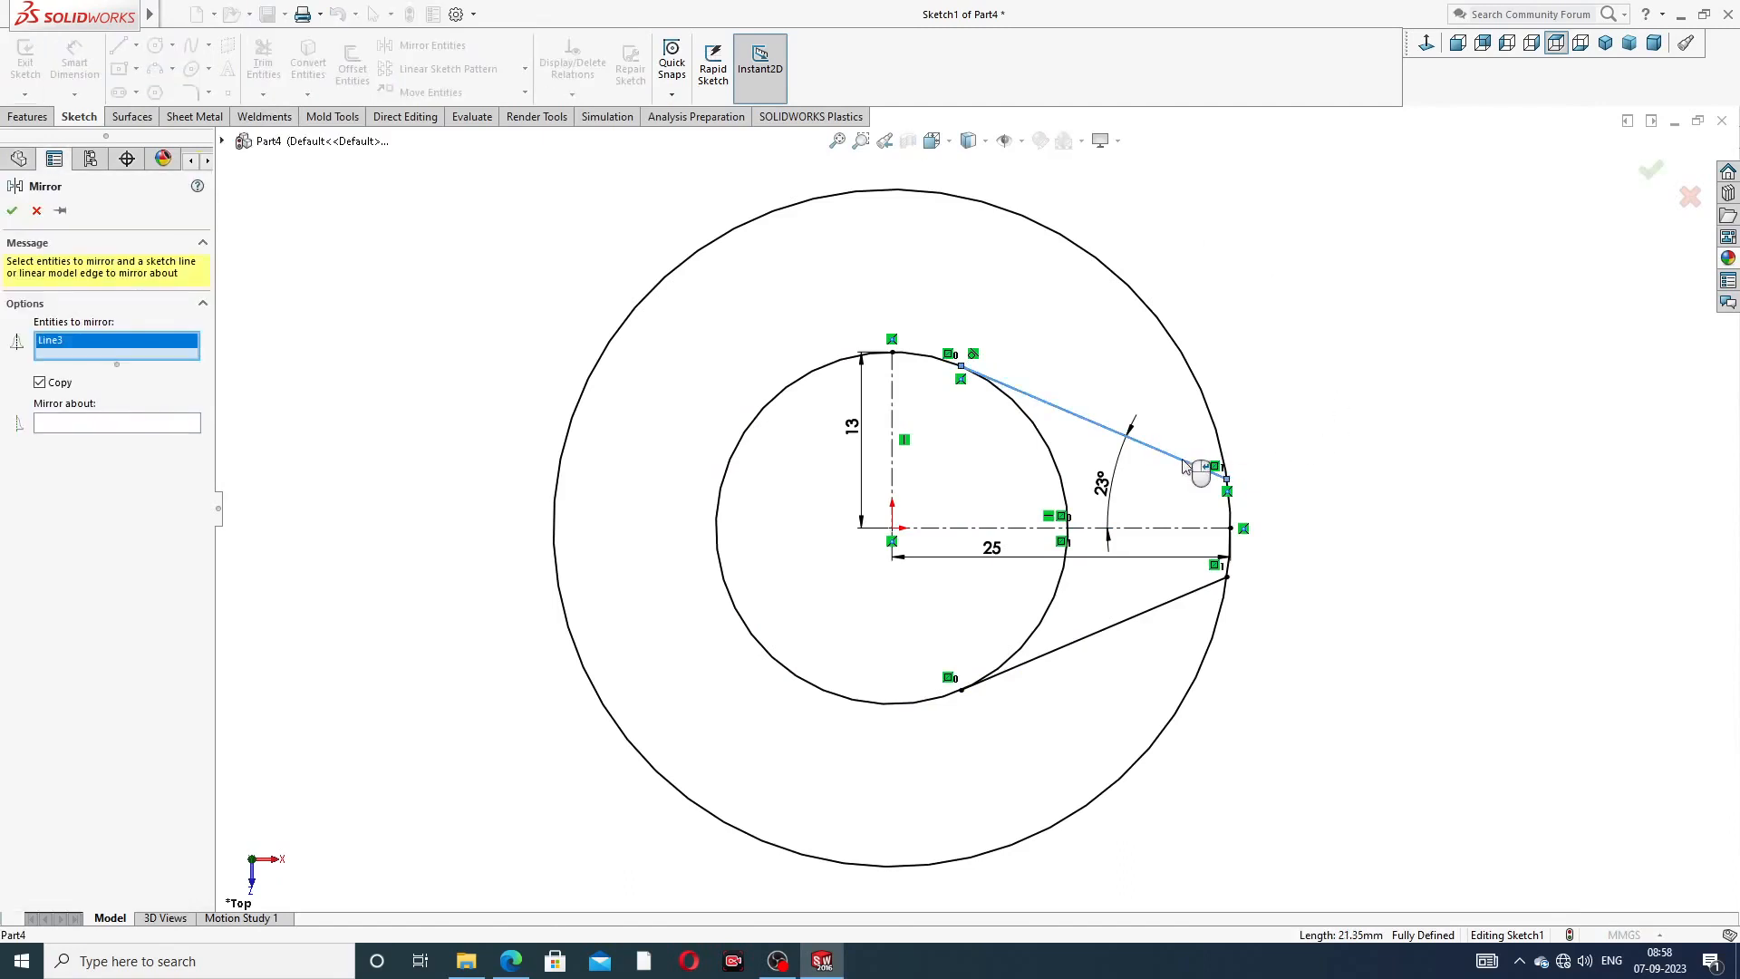
{"action": "left_click", "coordinate": [1169, 603]}
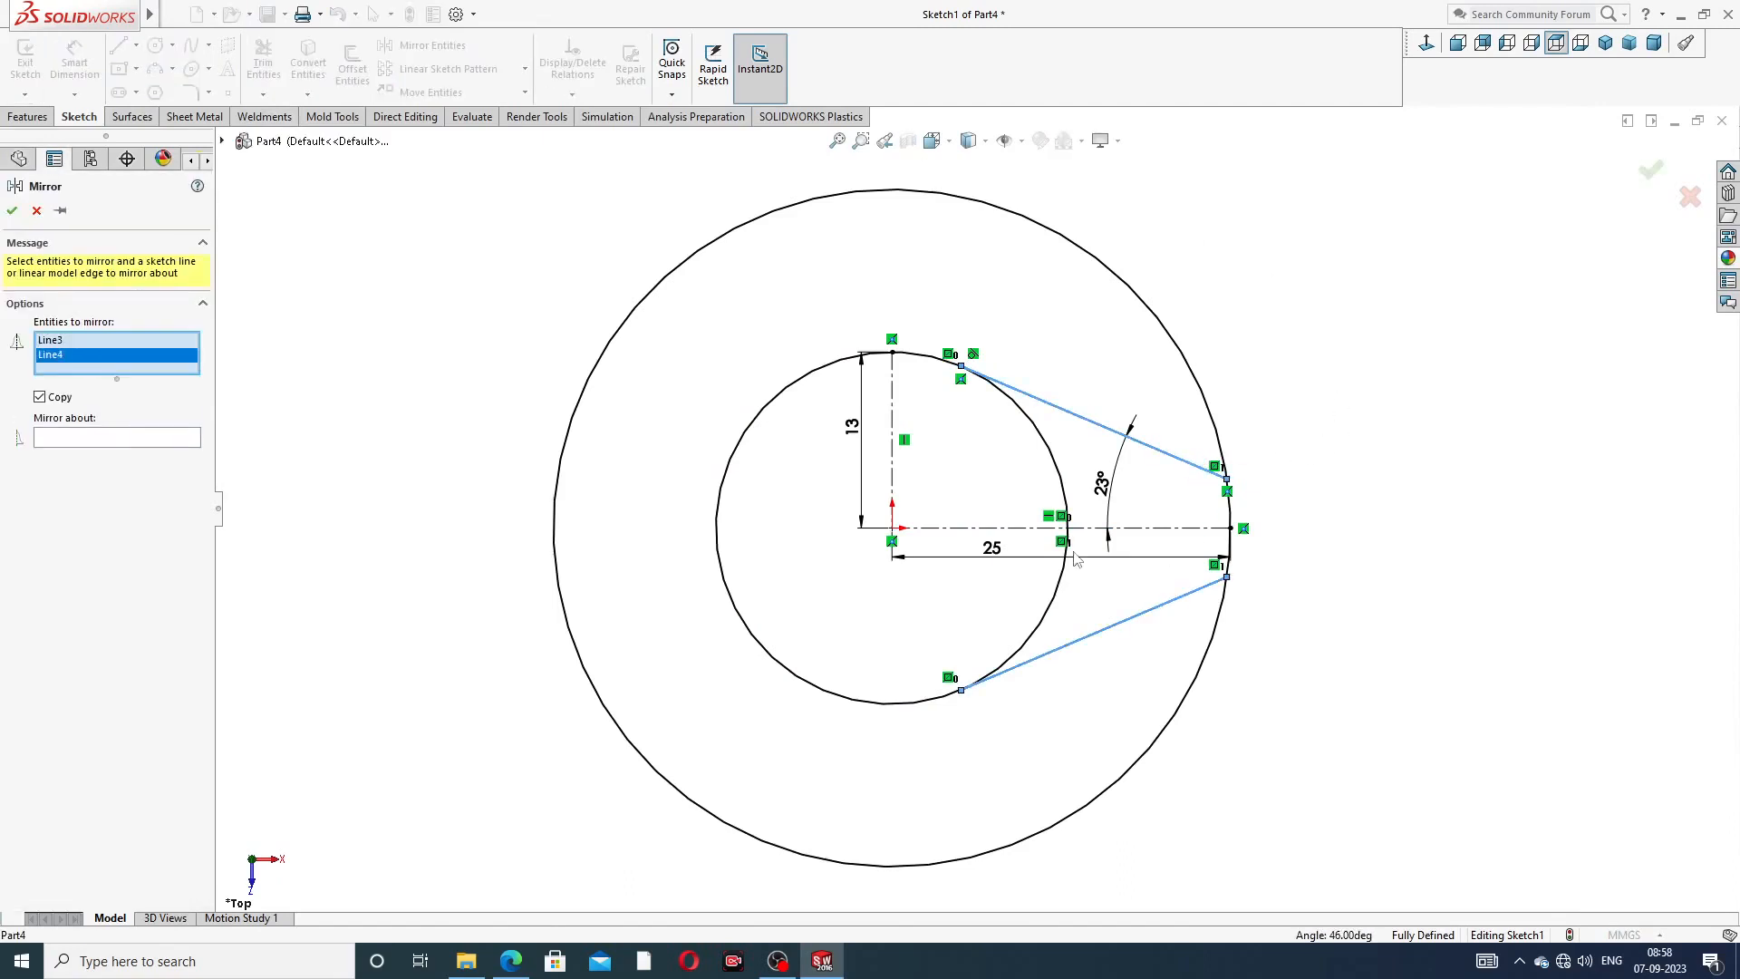
{"action": "left_click", "coordinate": [191, 440]}
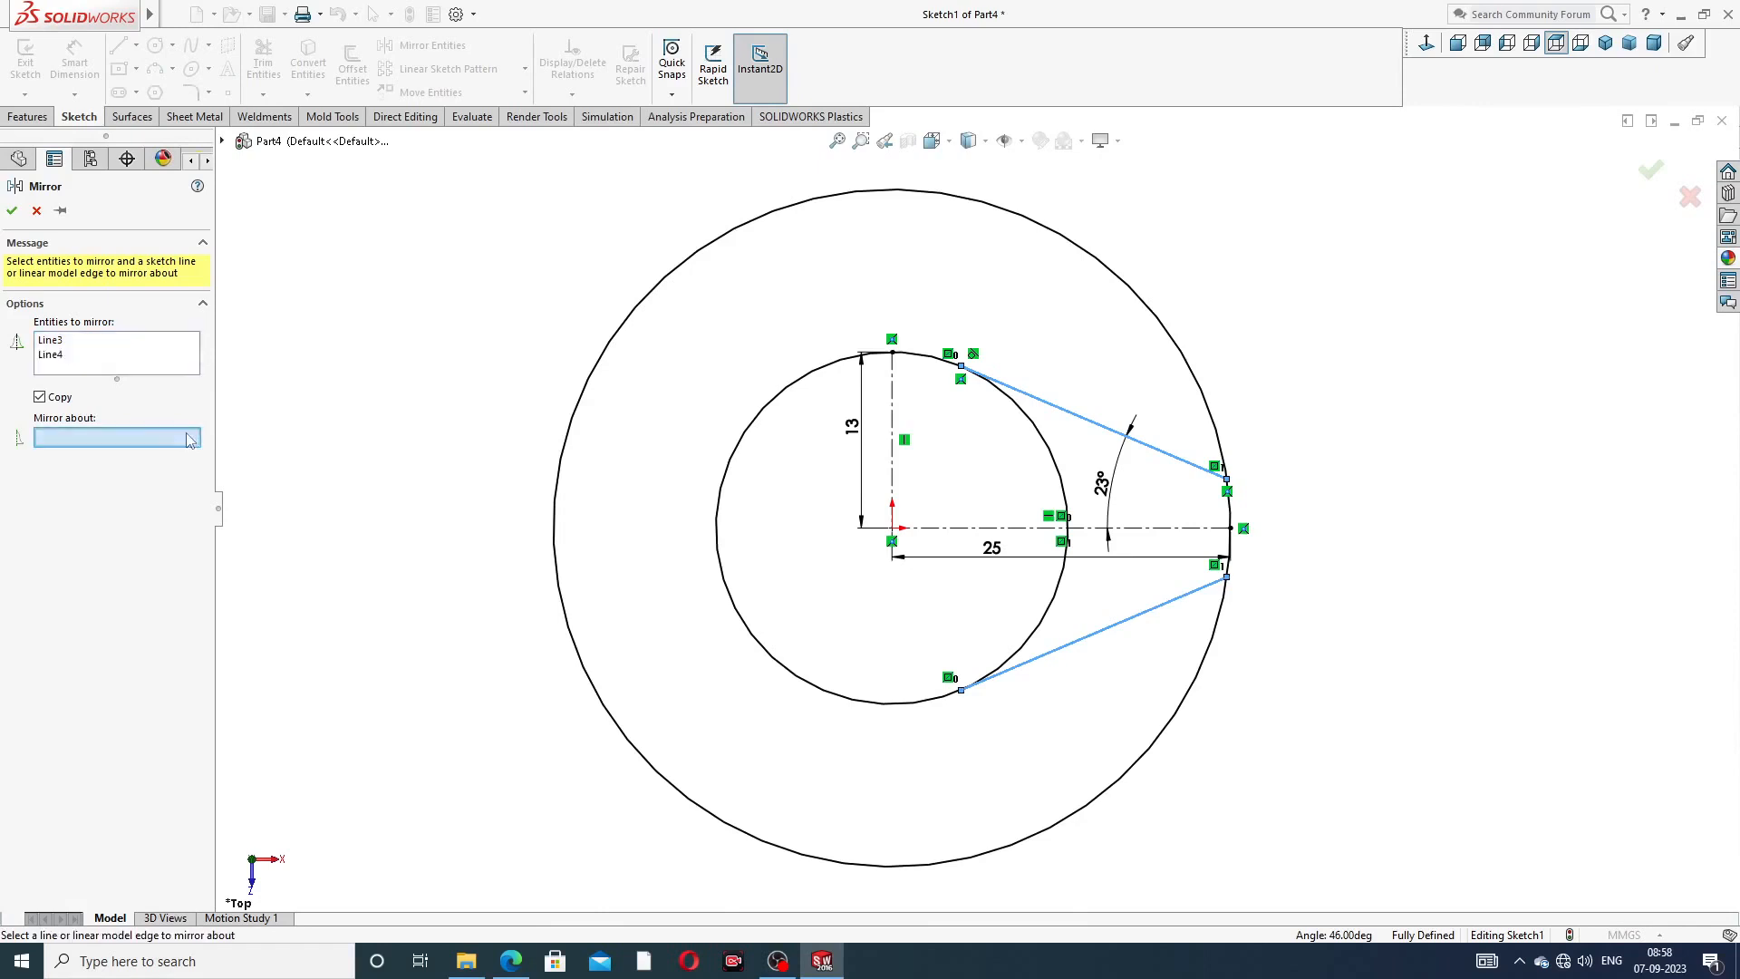
{"action": "left_click", "coordinate": [892, 463]}
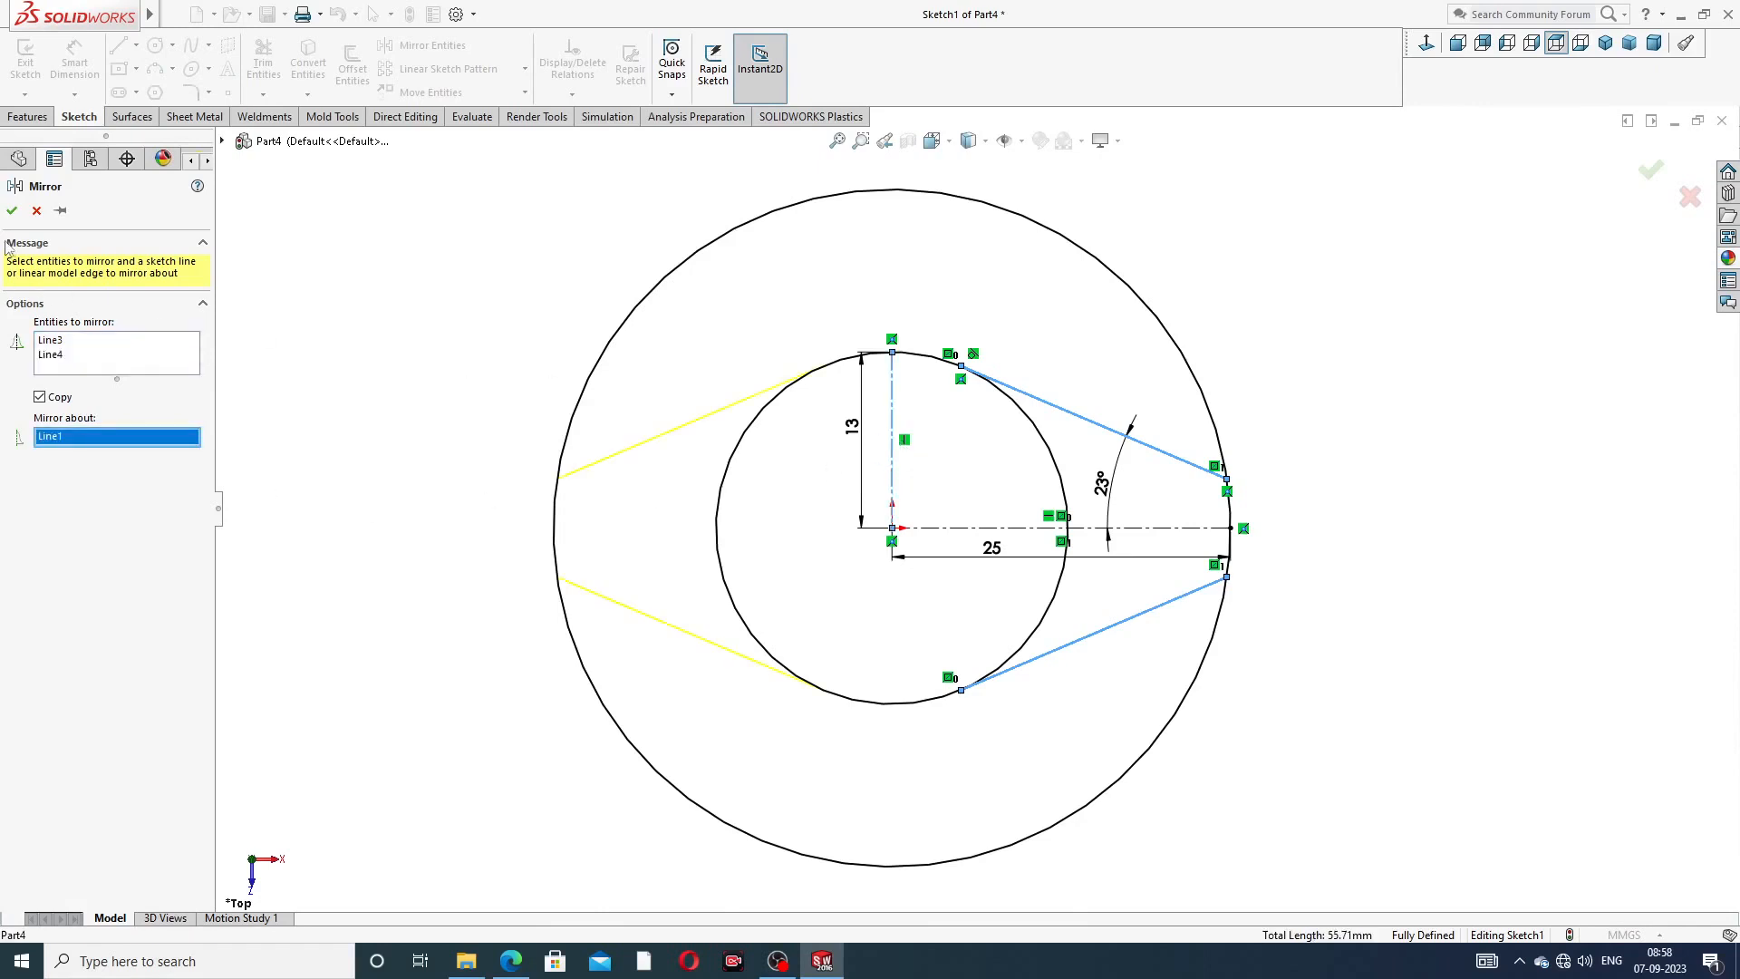
{"action": "left_click", "coordinate": [11, 212]}
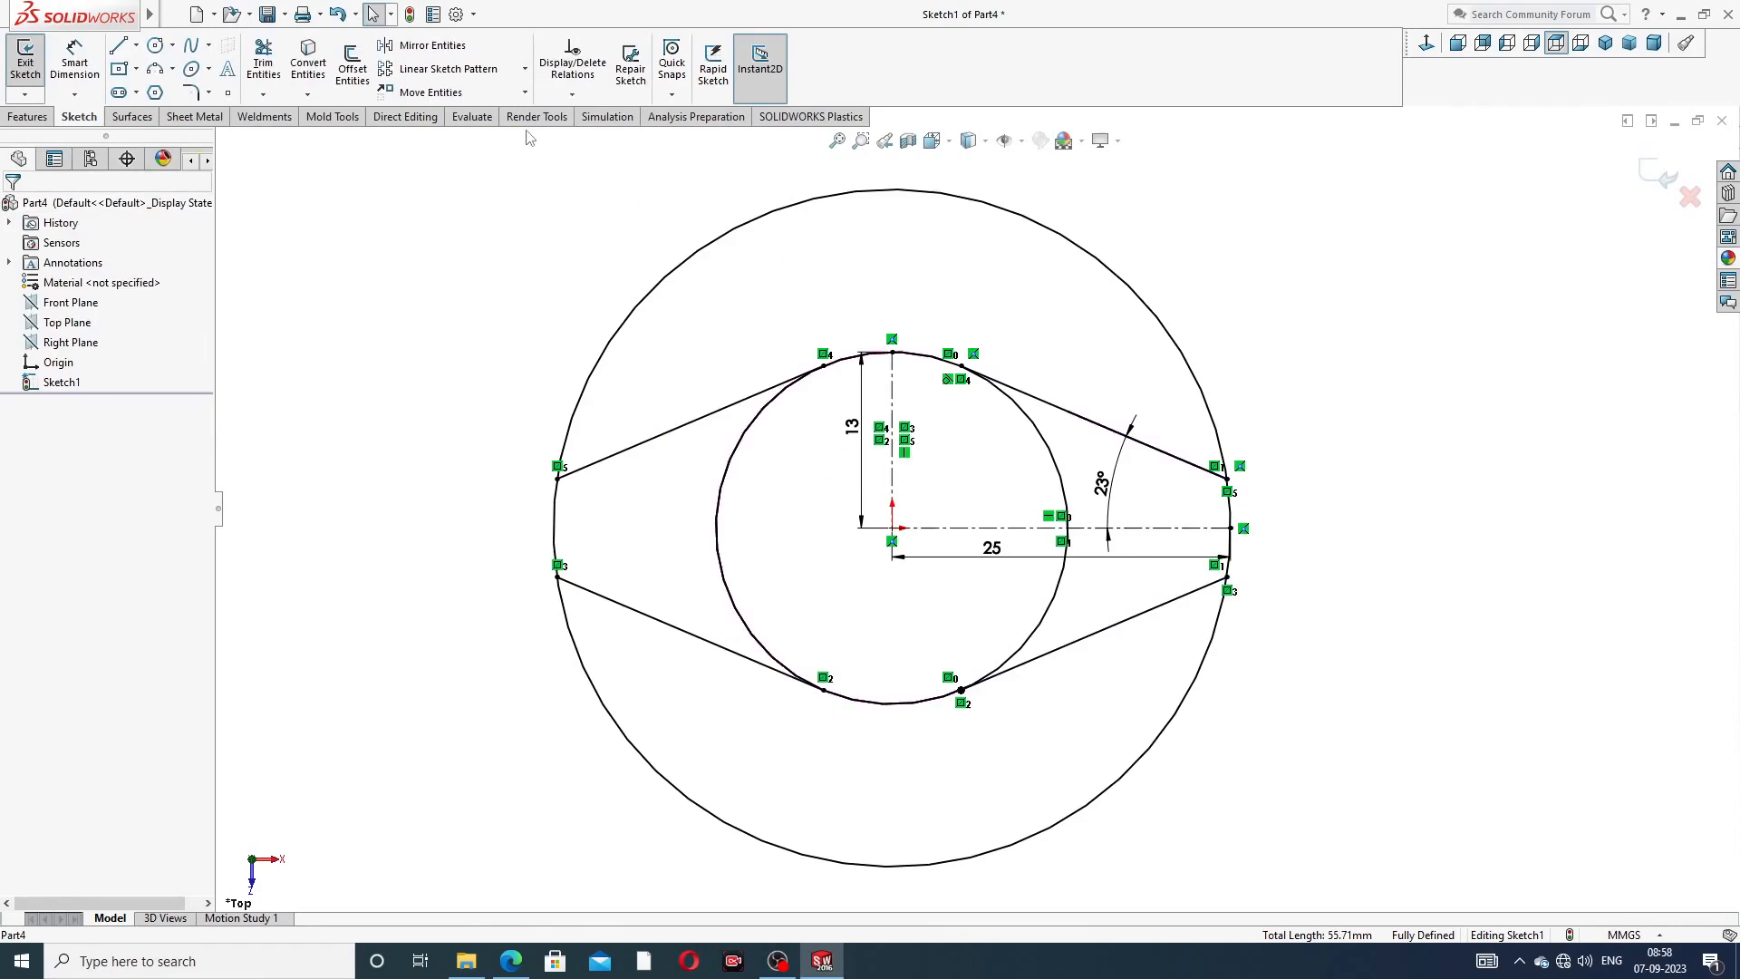
- Trim the outer circle's upper and lower arcs and the inner circle's side arcs, leaving only the closed diamond-shaped outline
{"action": "left_click", "coordinate": [263, 61]}
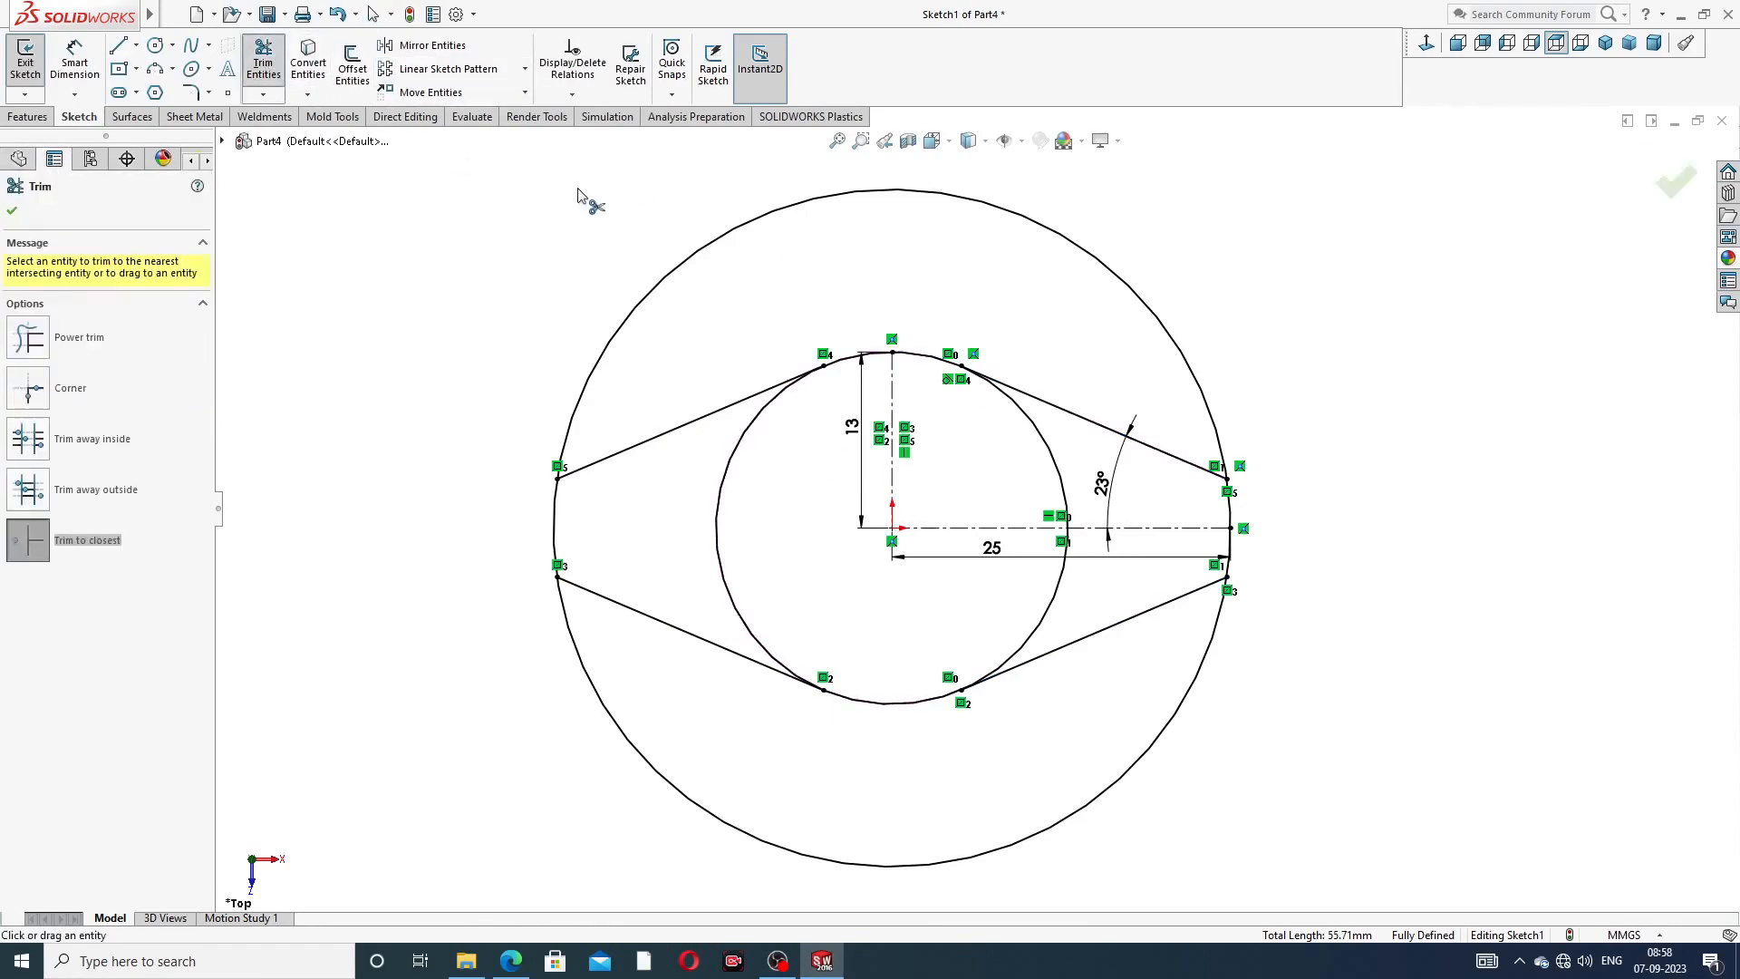
{"action": "left_click", "coordinate": [827, 196]}
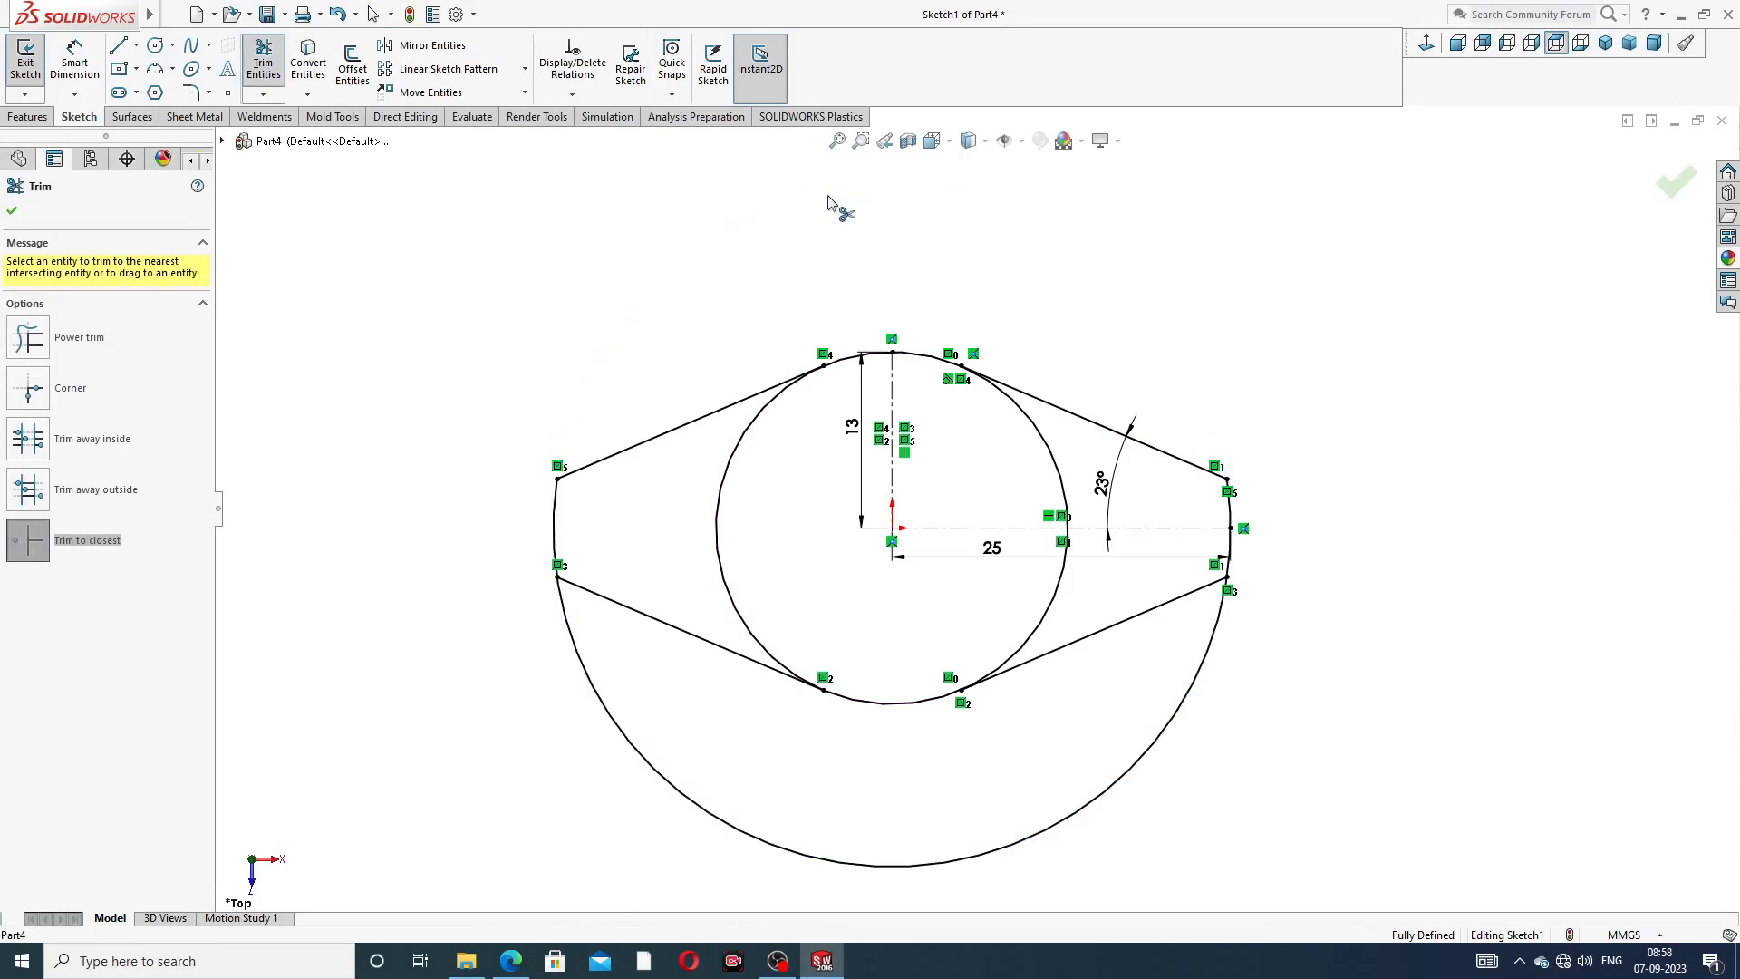
{"action": "left_click", "coordinate": [625, 740]}
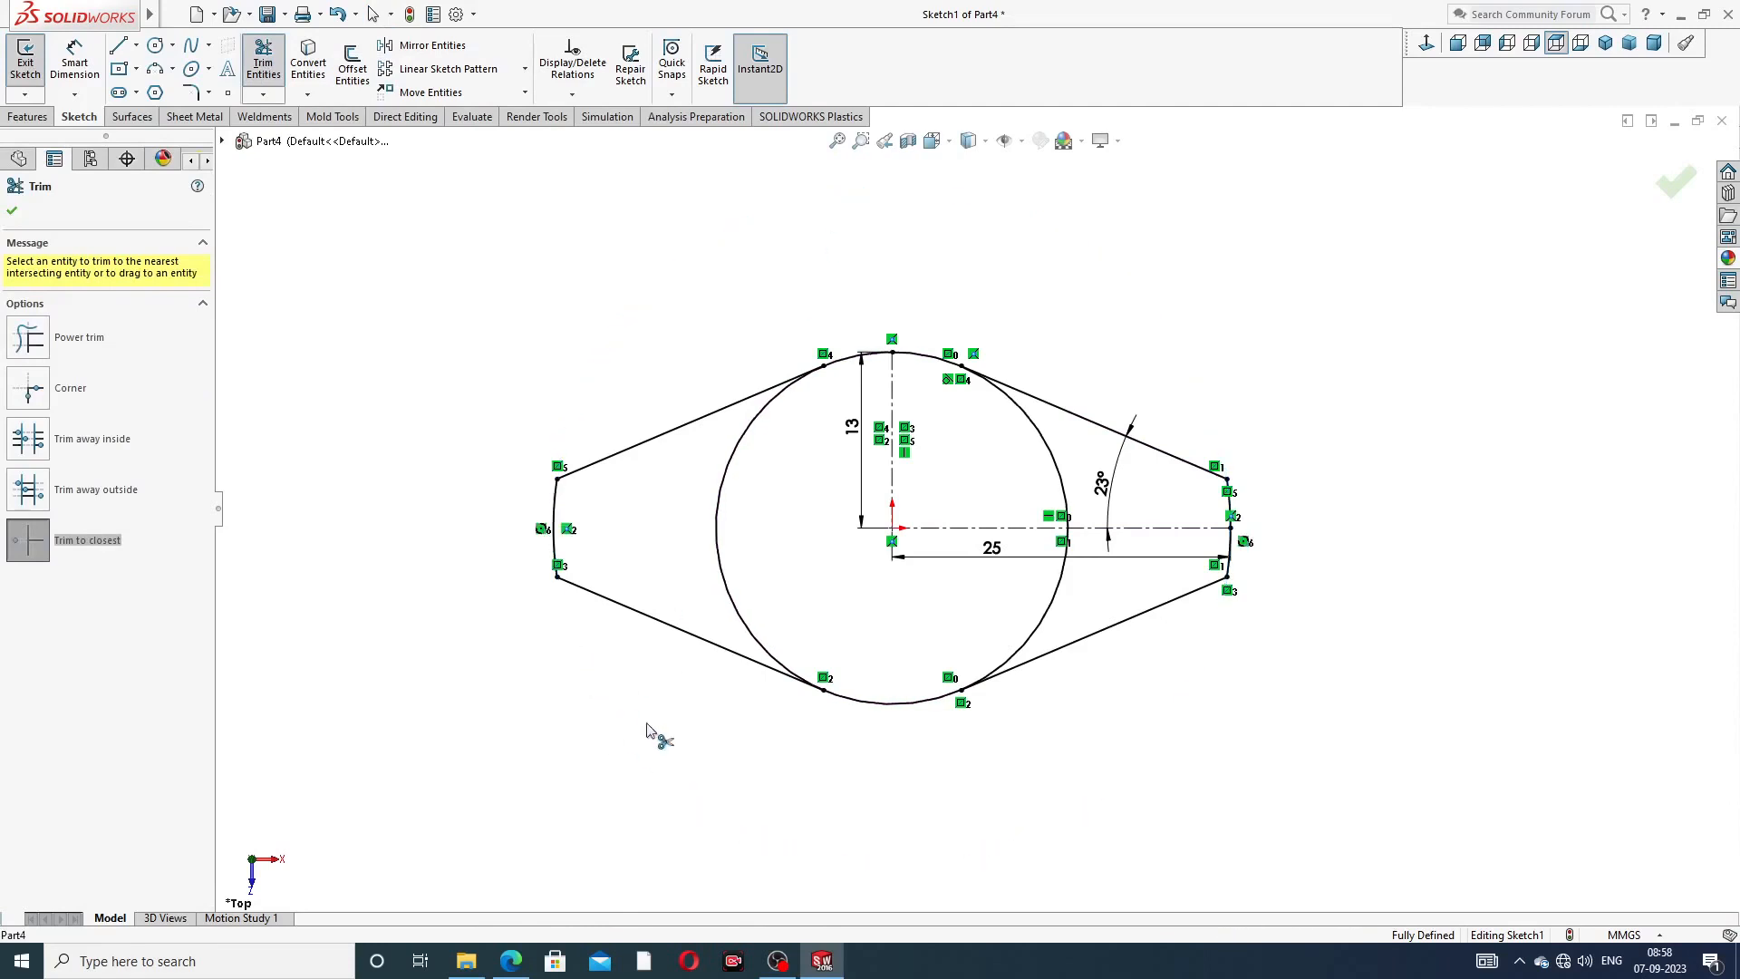
{"action": "left_click", "coordinate": [1051, 623]}
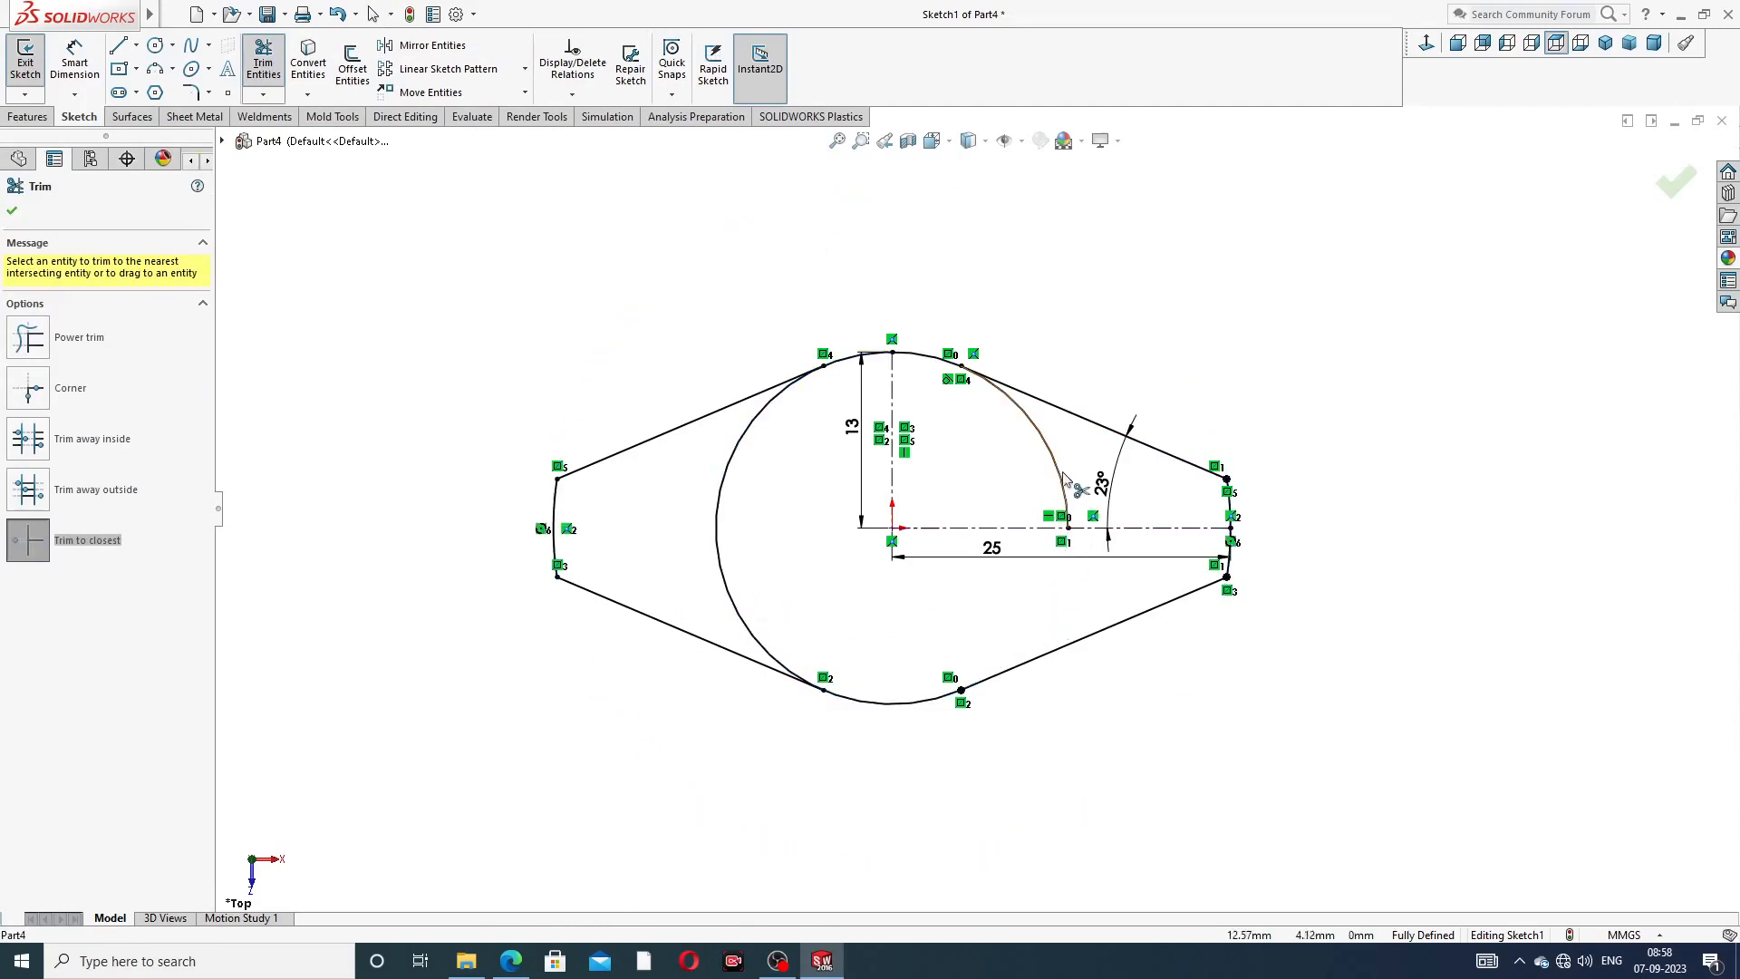
{"action": "left_click", "coordinate": [1065, 477]}
{"action": "left_click", "coordinate": [745, 446]}
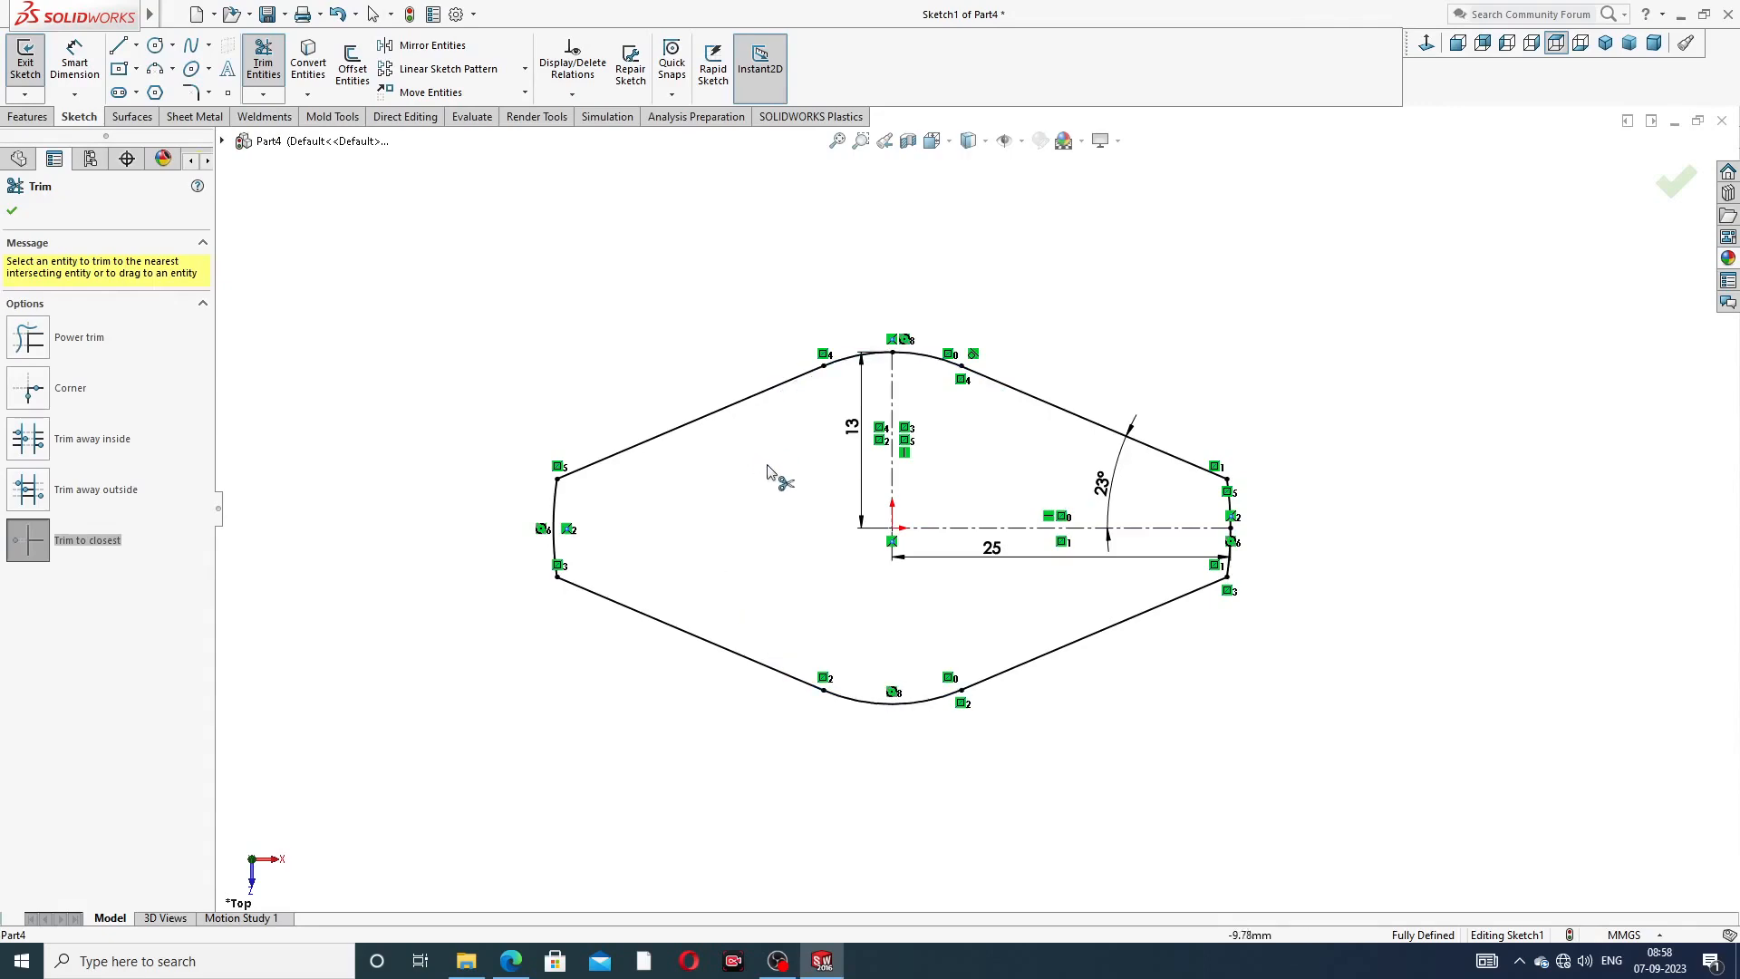
{"action": "scroll", "coordinate": [777, 476], "scroll_direction": "up", "scroll_amount": 2}
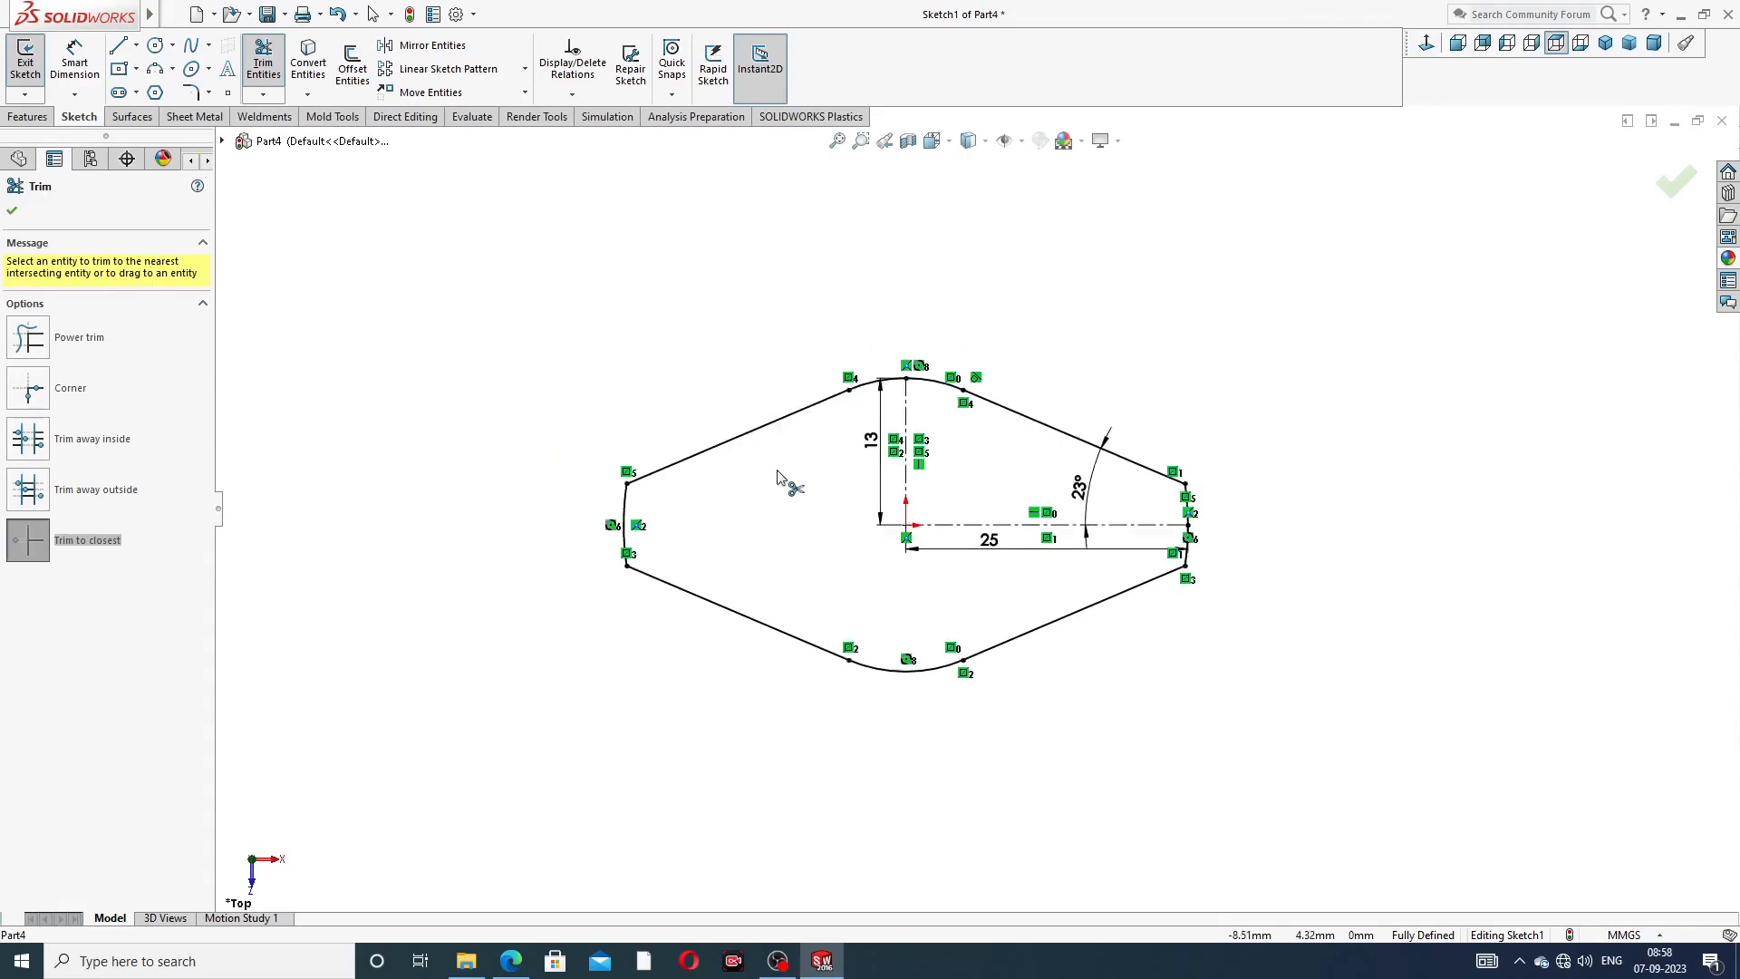
{"action": "left_click", "coordinate": [14, 212]}
- Check the drawing's corner radius and add 3 mm sketch fillets to the four corners at the diamond's two blunt ends
{"action": "left_click", "coordinate": [510, 960]}
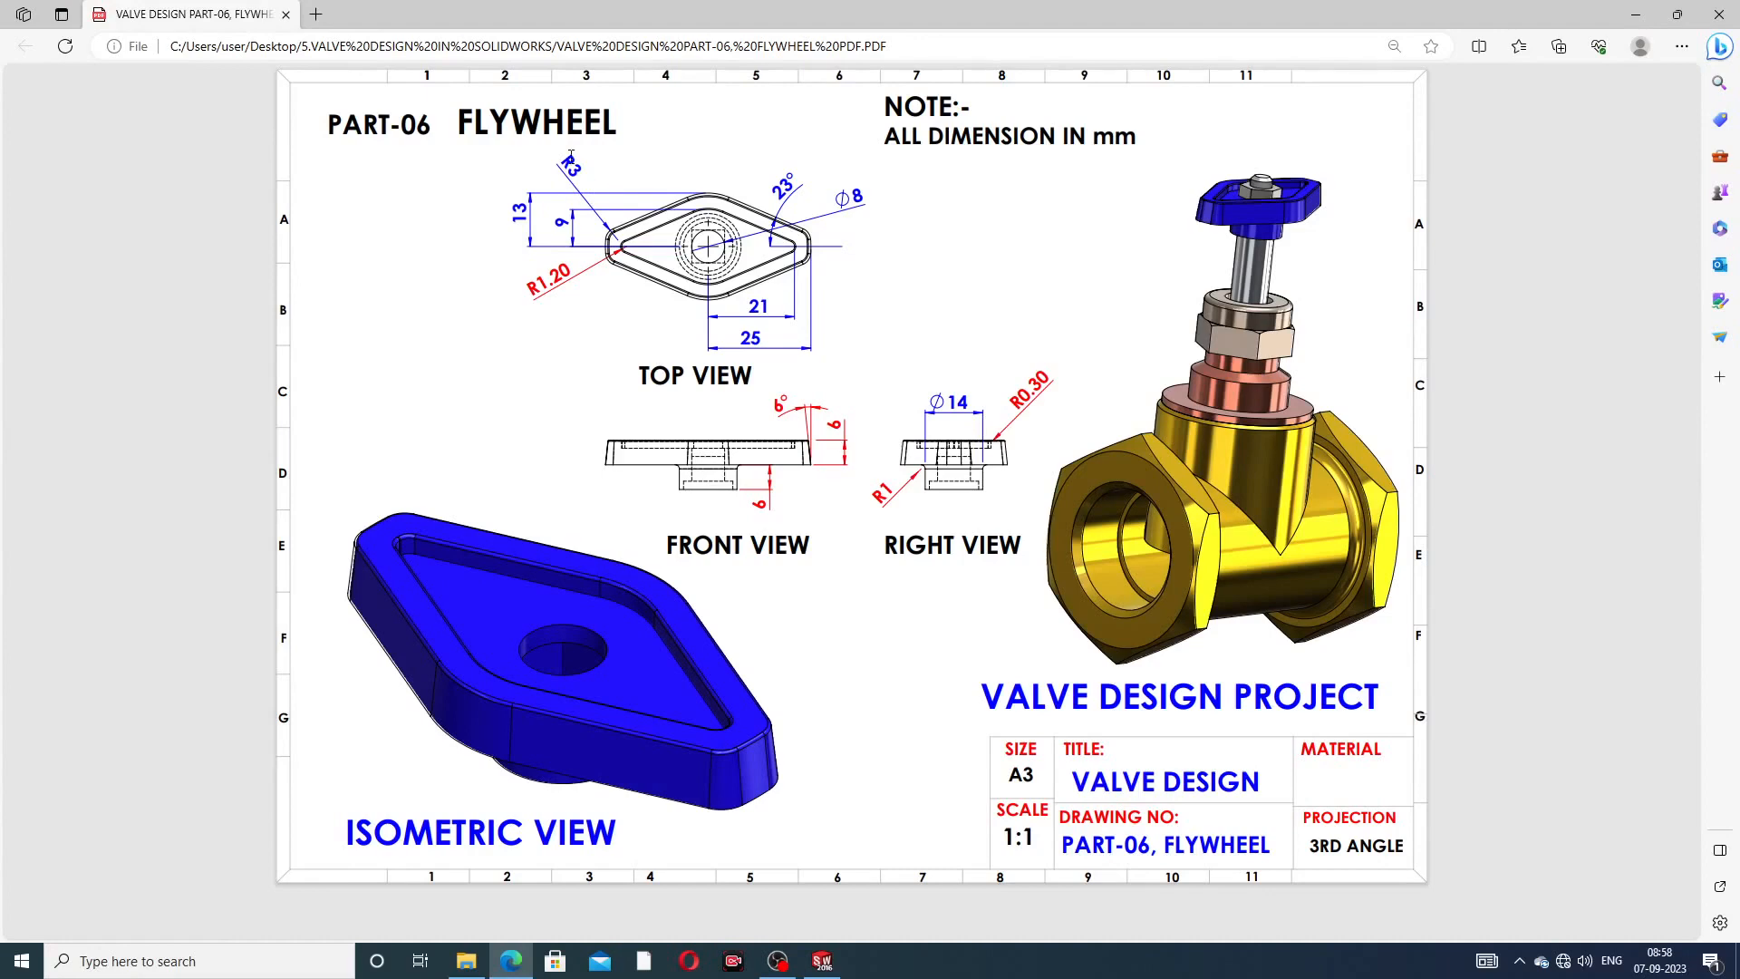
{"action": "left_click", "coordinate": [526, 952]}
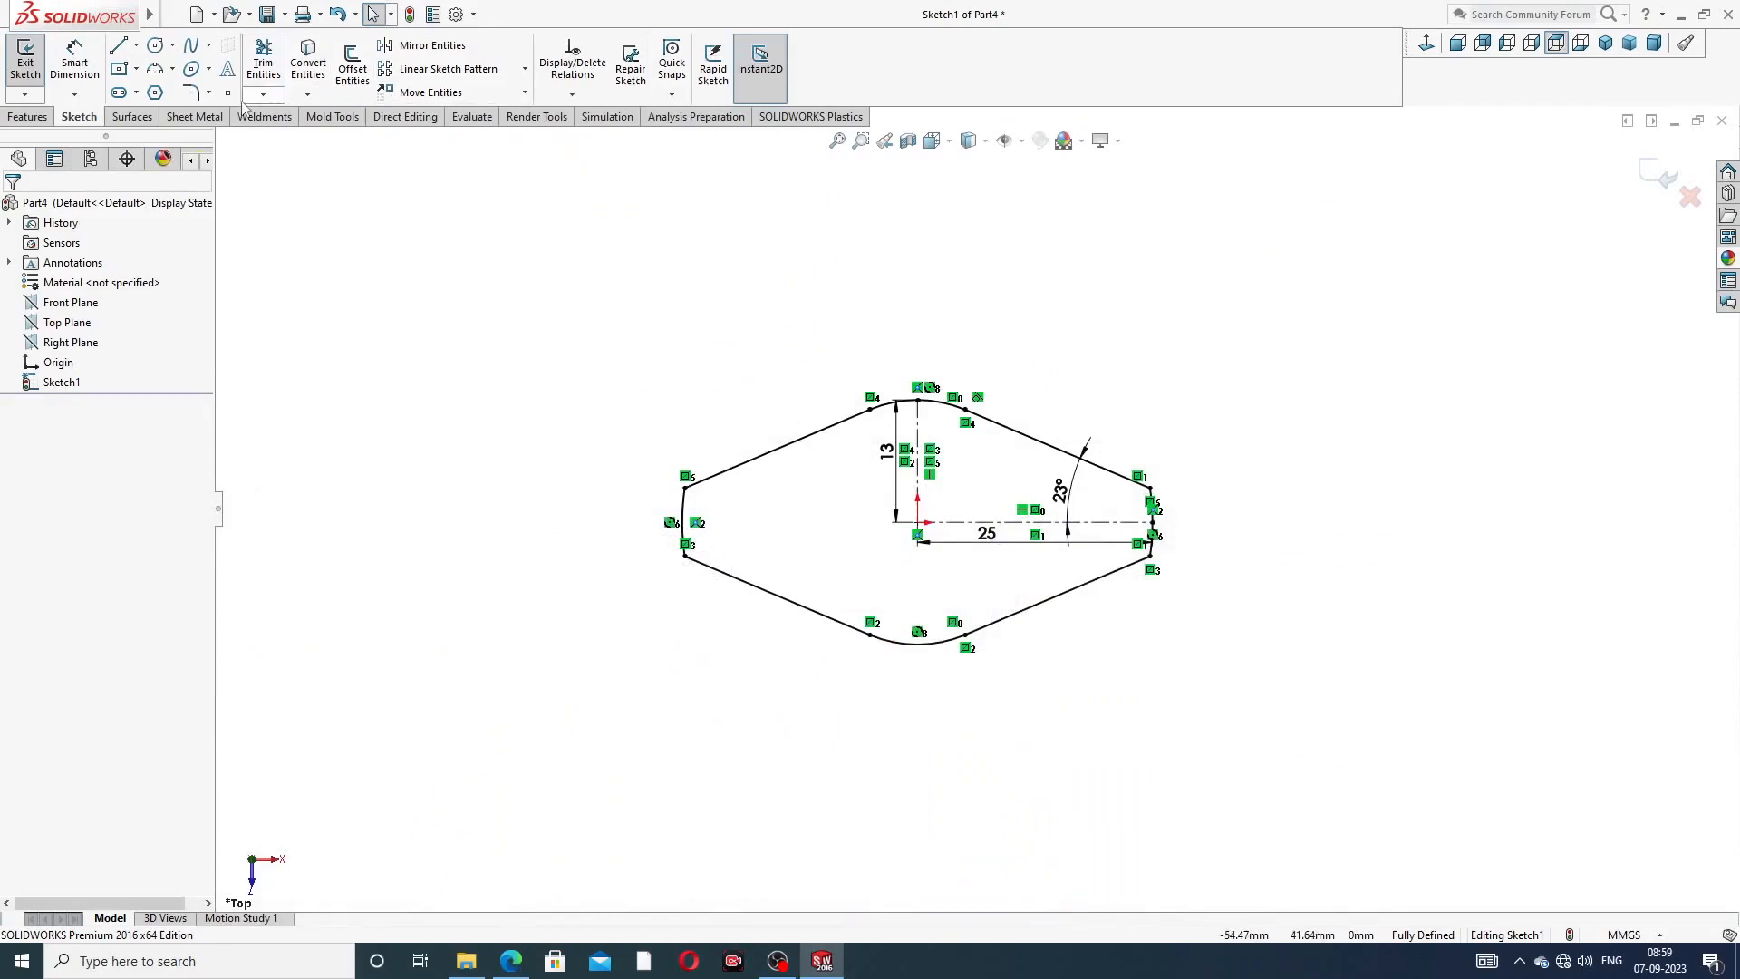
{"action": "left_click", "coordinate": [209, 93]}
{"action": "left_click", "coordinate": [237, 113]}
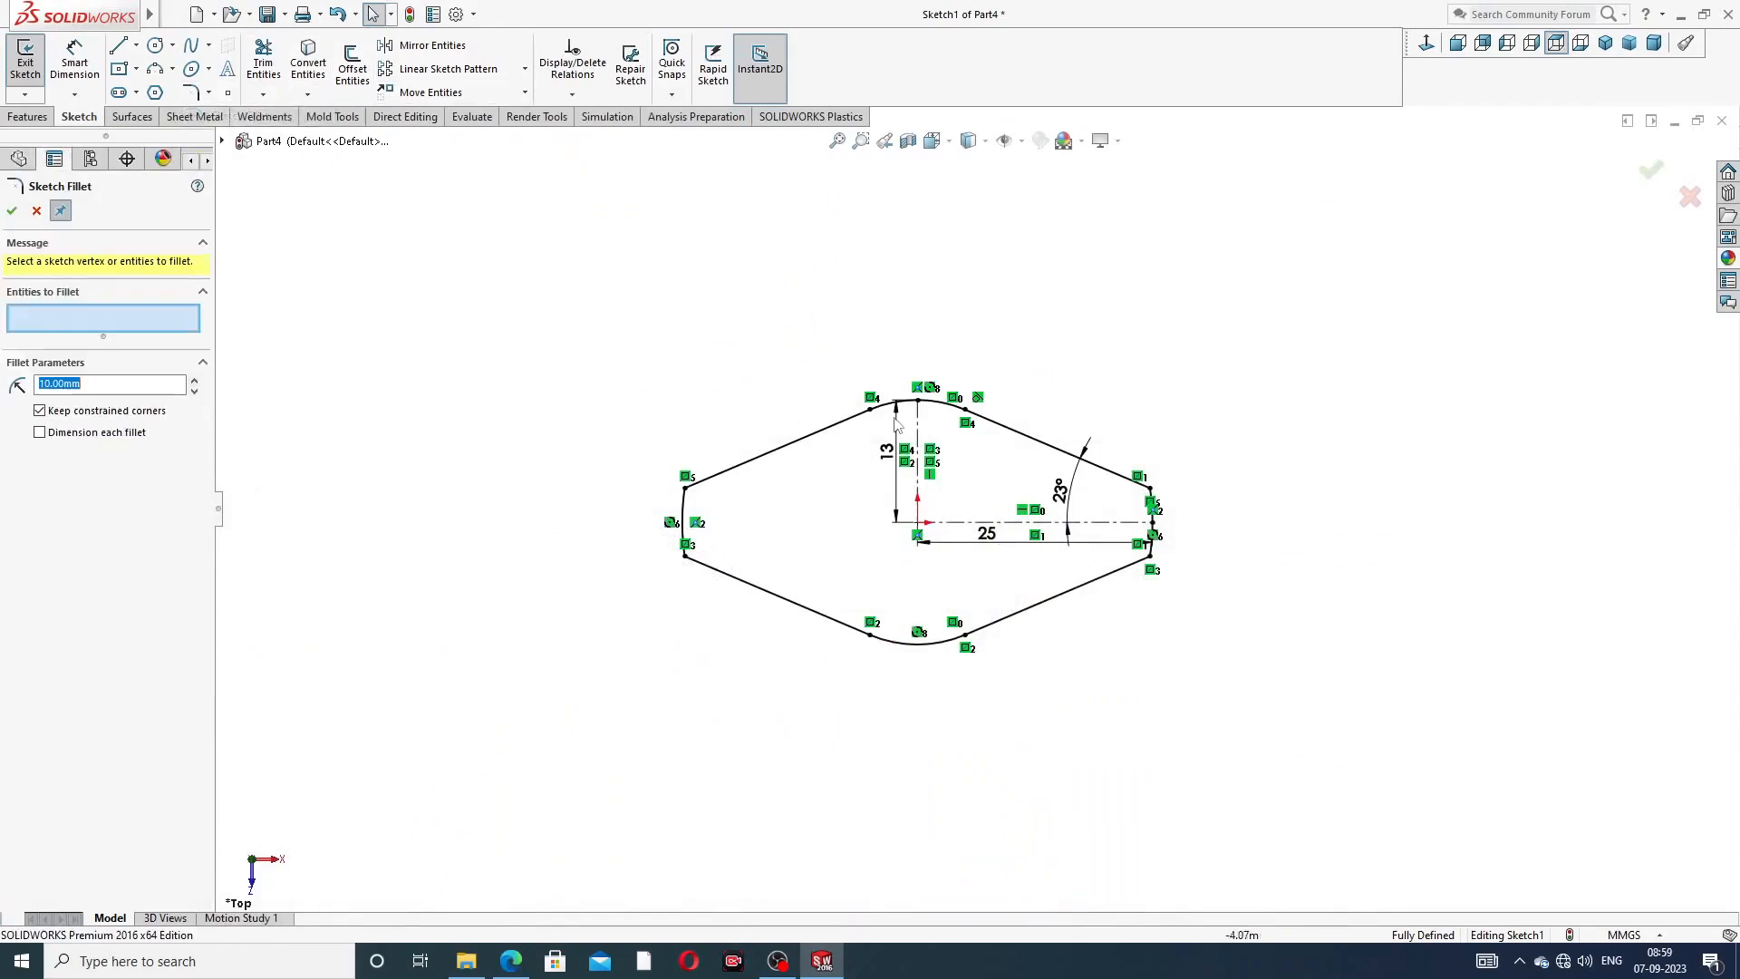
{"action": "scroll", "coordinate": [801, 646], "scroll_direction": "down", "scroll_amount": 3}
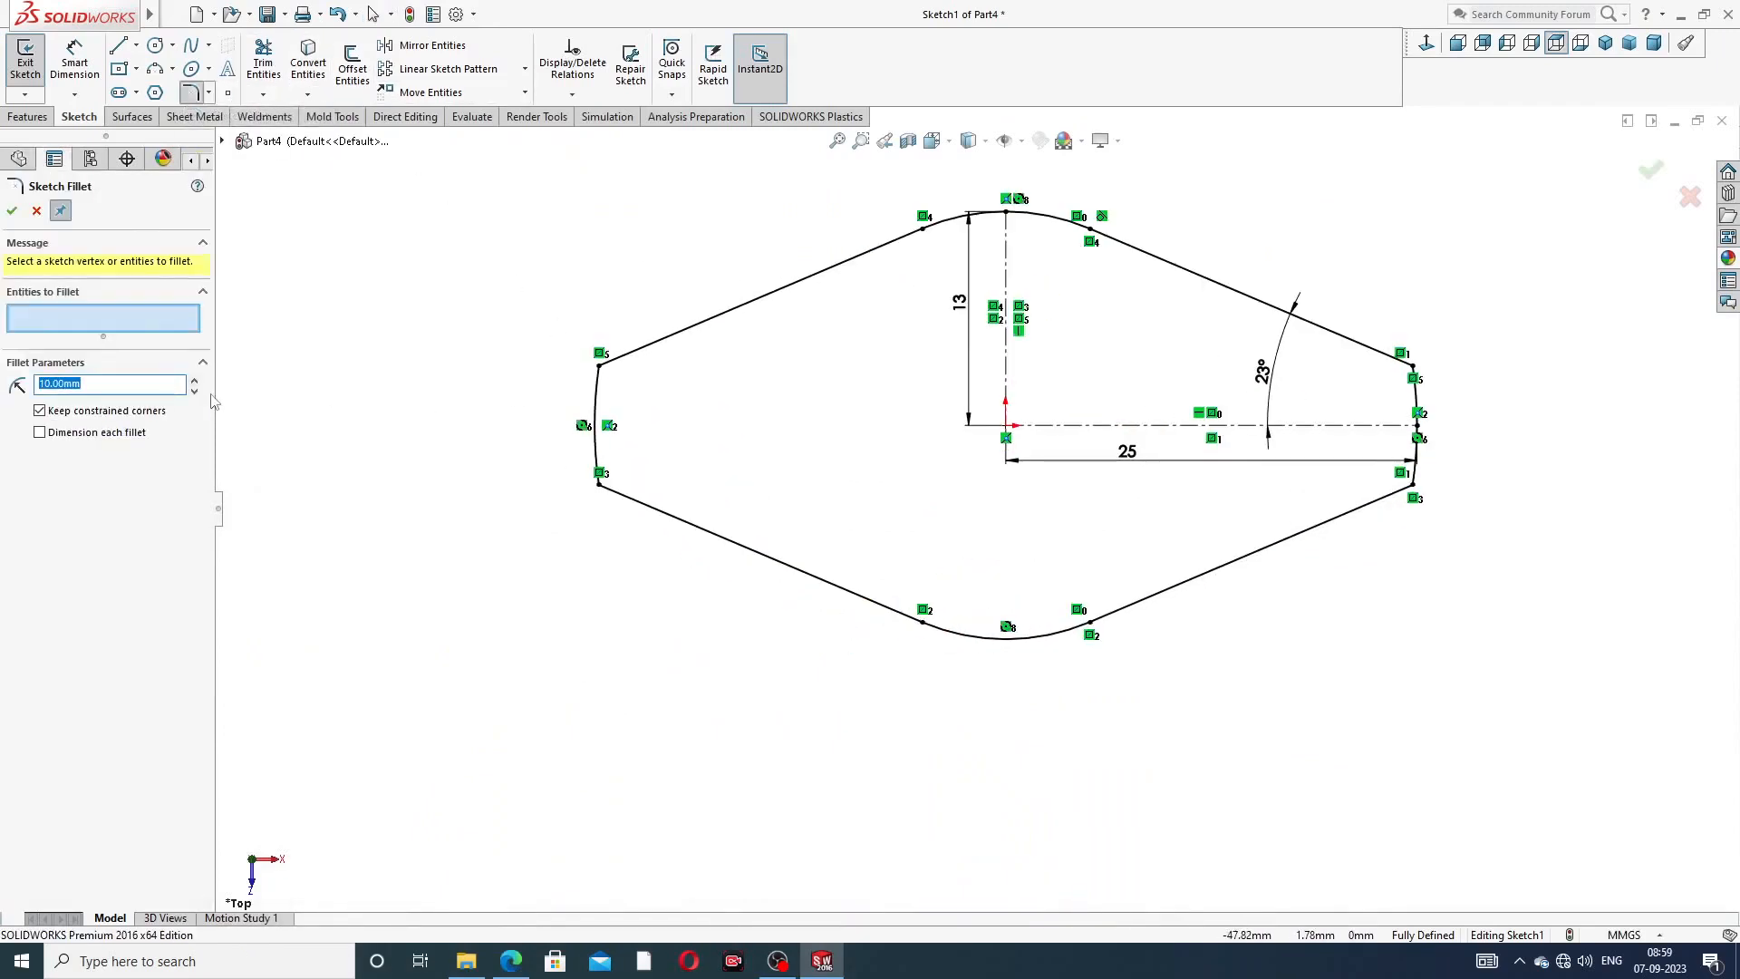
{"action": "type", "text": "3"}
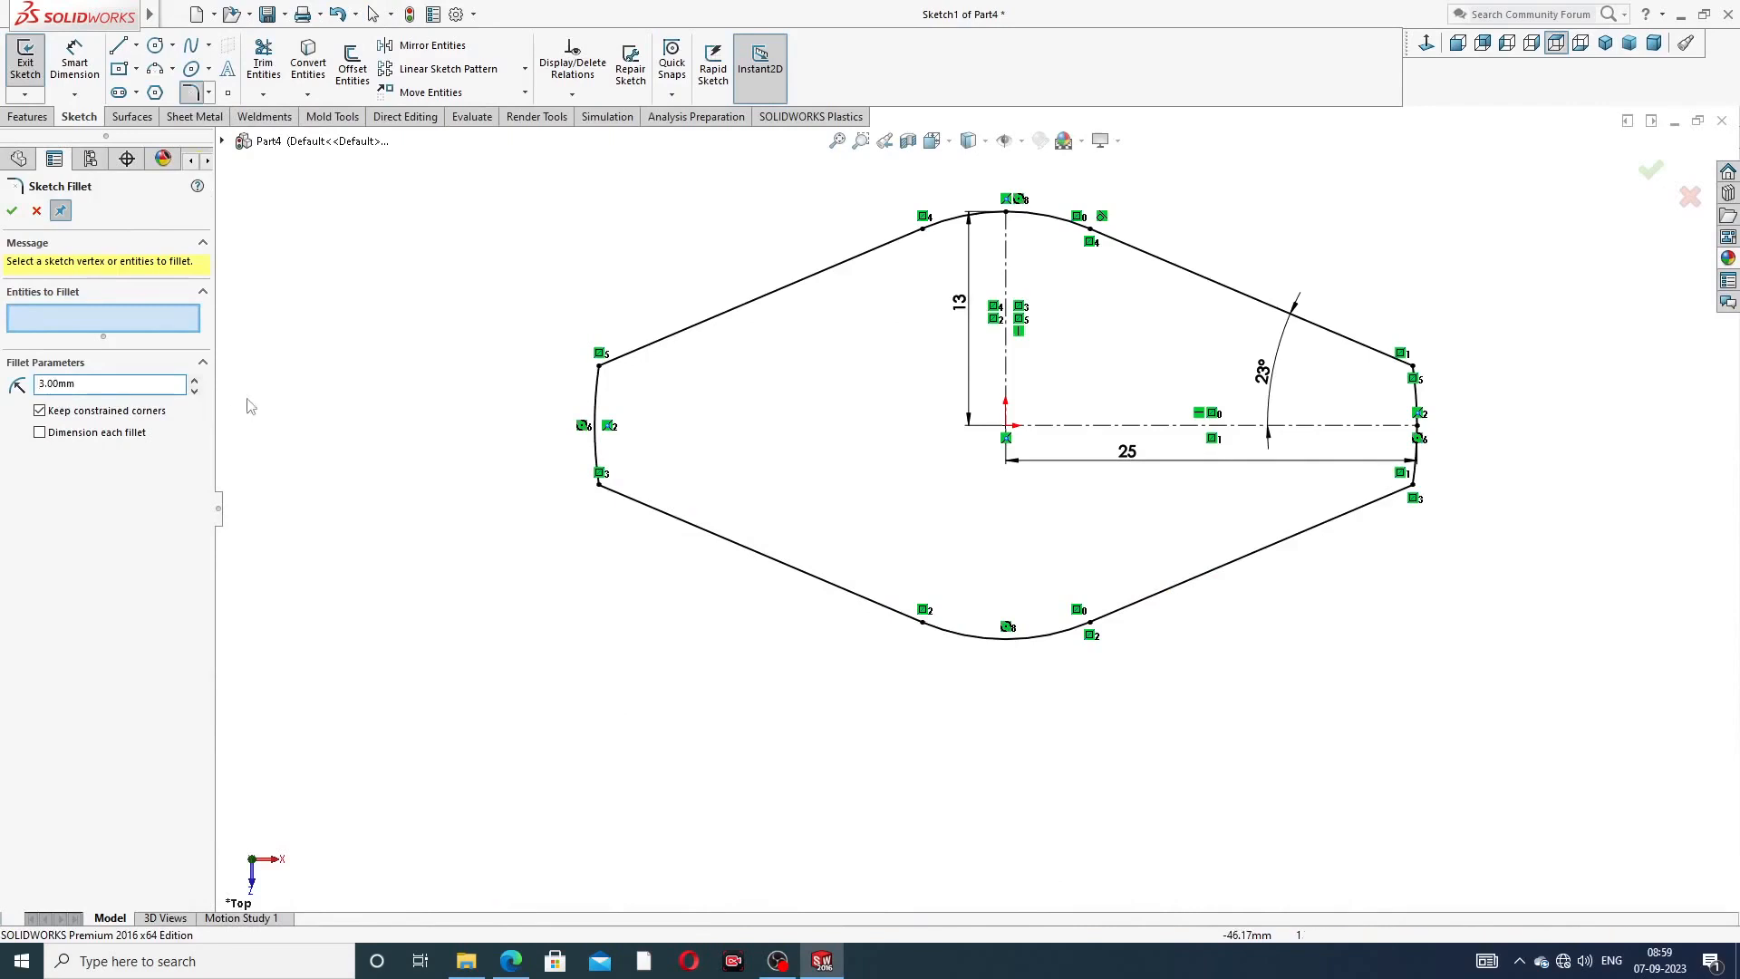
{"action": "left_click", "coordinate": [600, 367]}
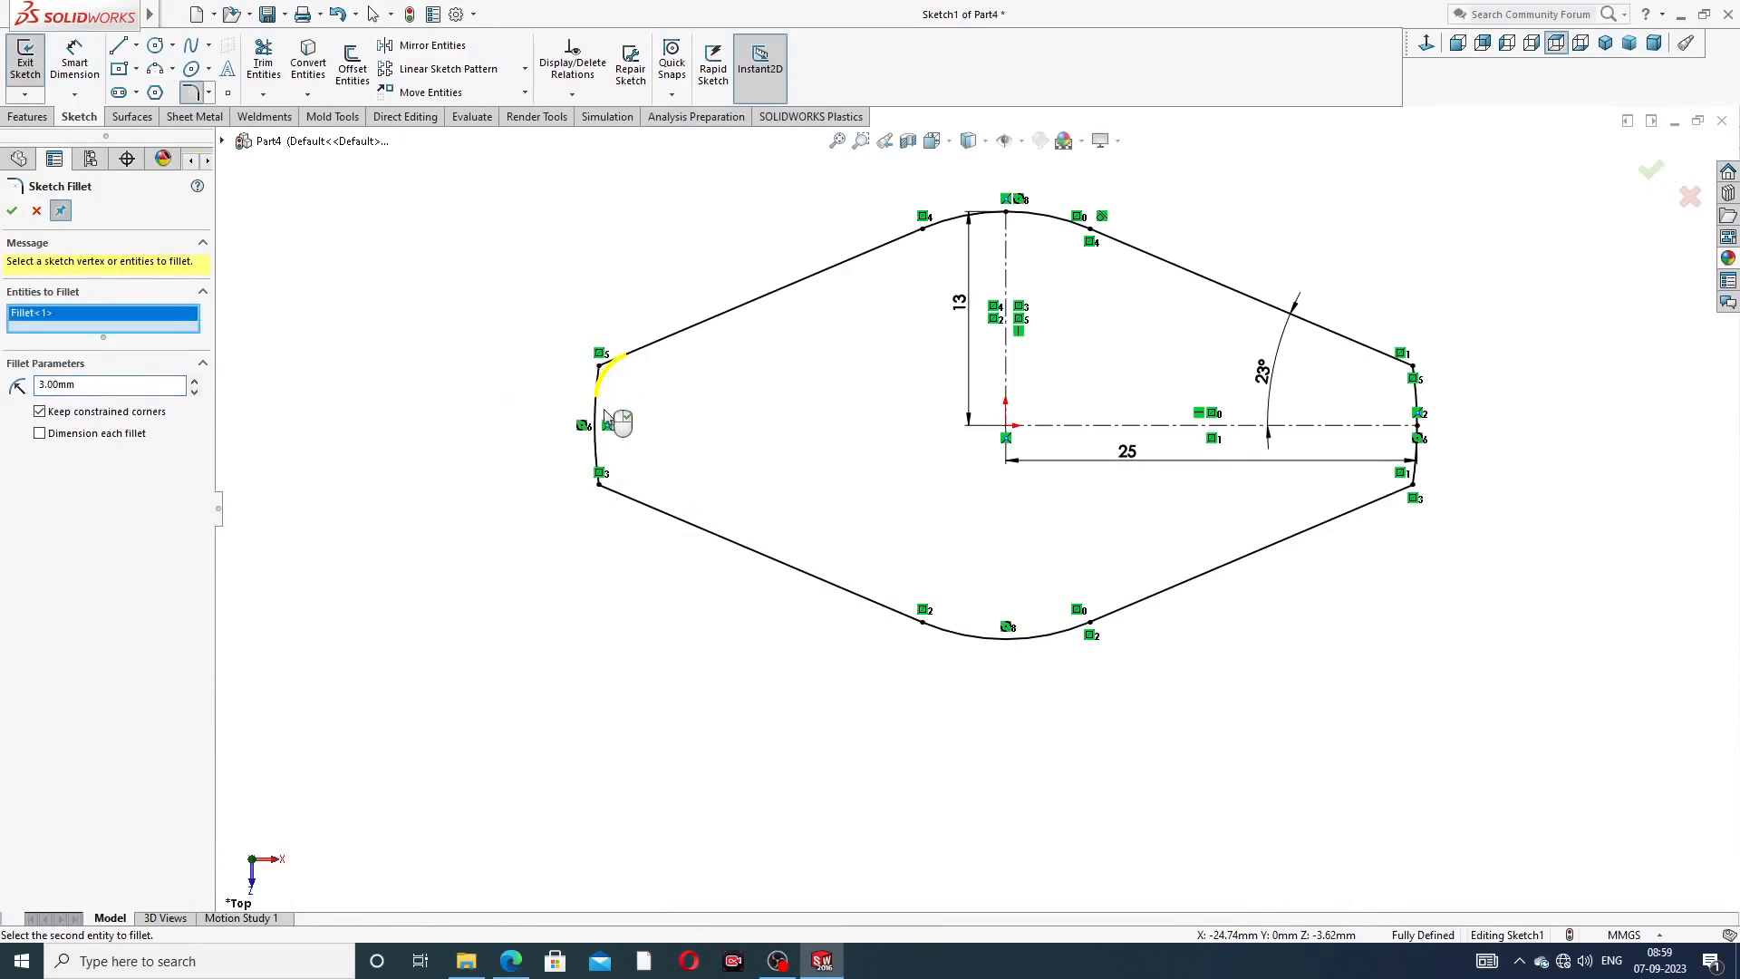
{"action": "left_click", "coordinate": [600, 483]}
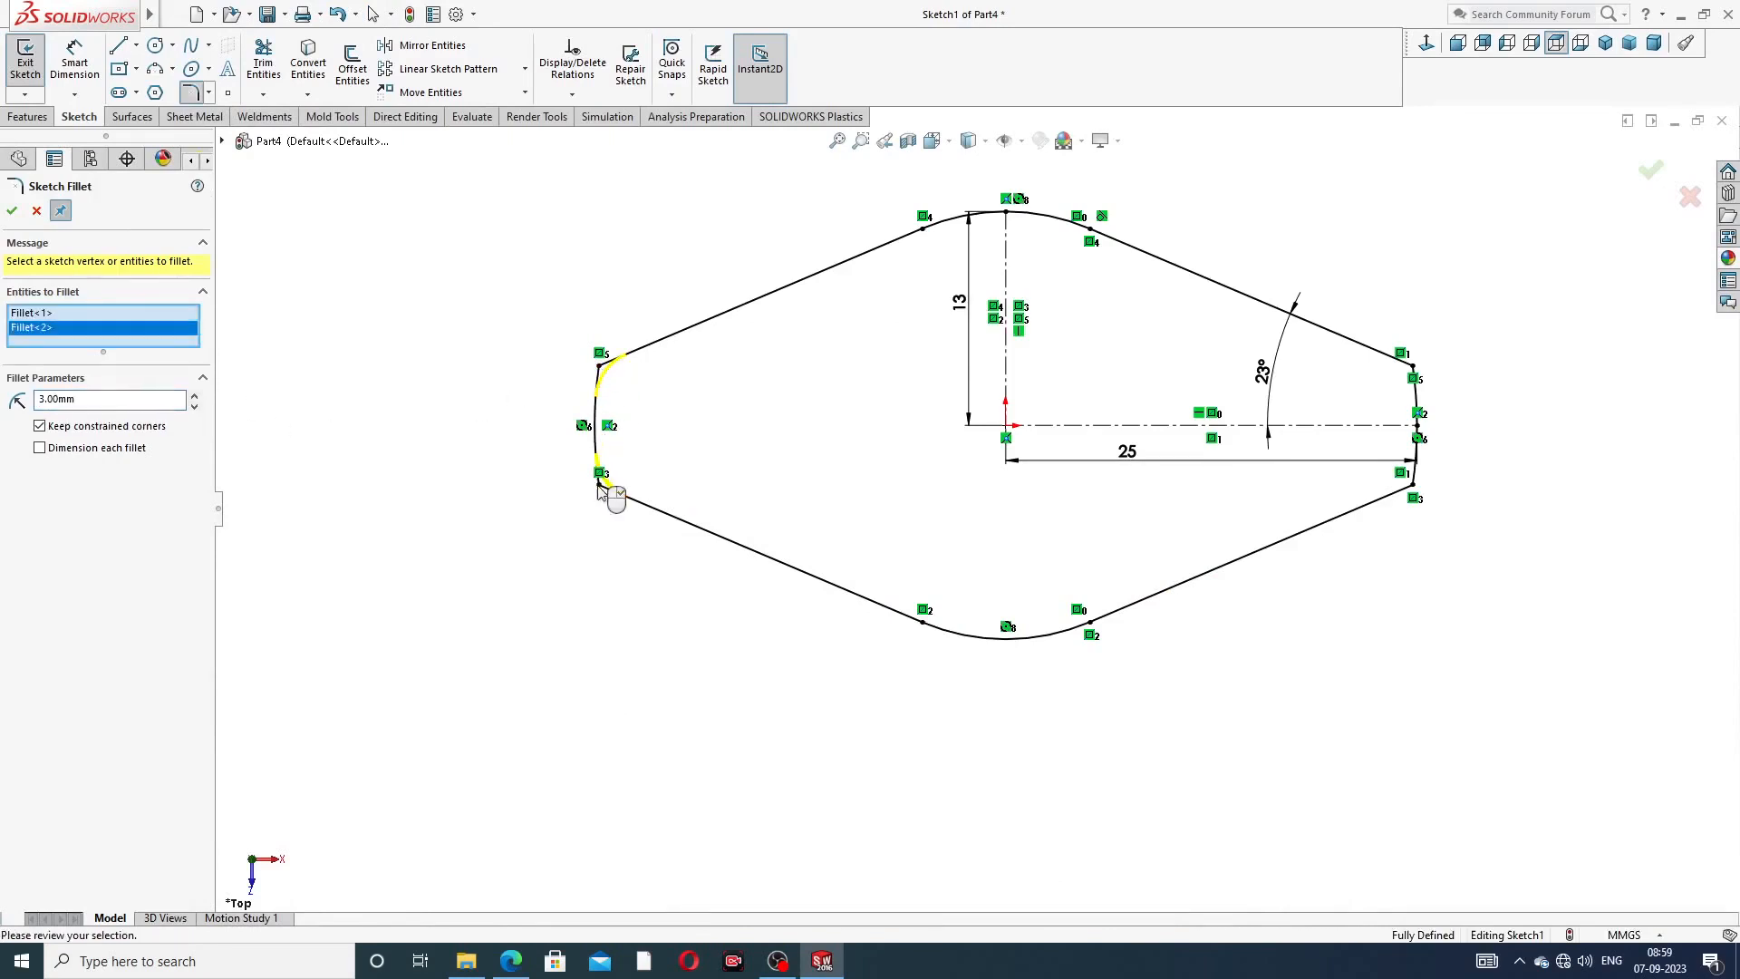
{"action": "left_click", "coordinate": [1413, 367]}
{"action": "left_click", "coordinate": [1413, 483]}
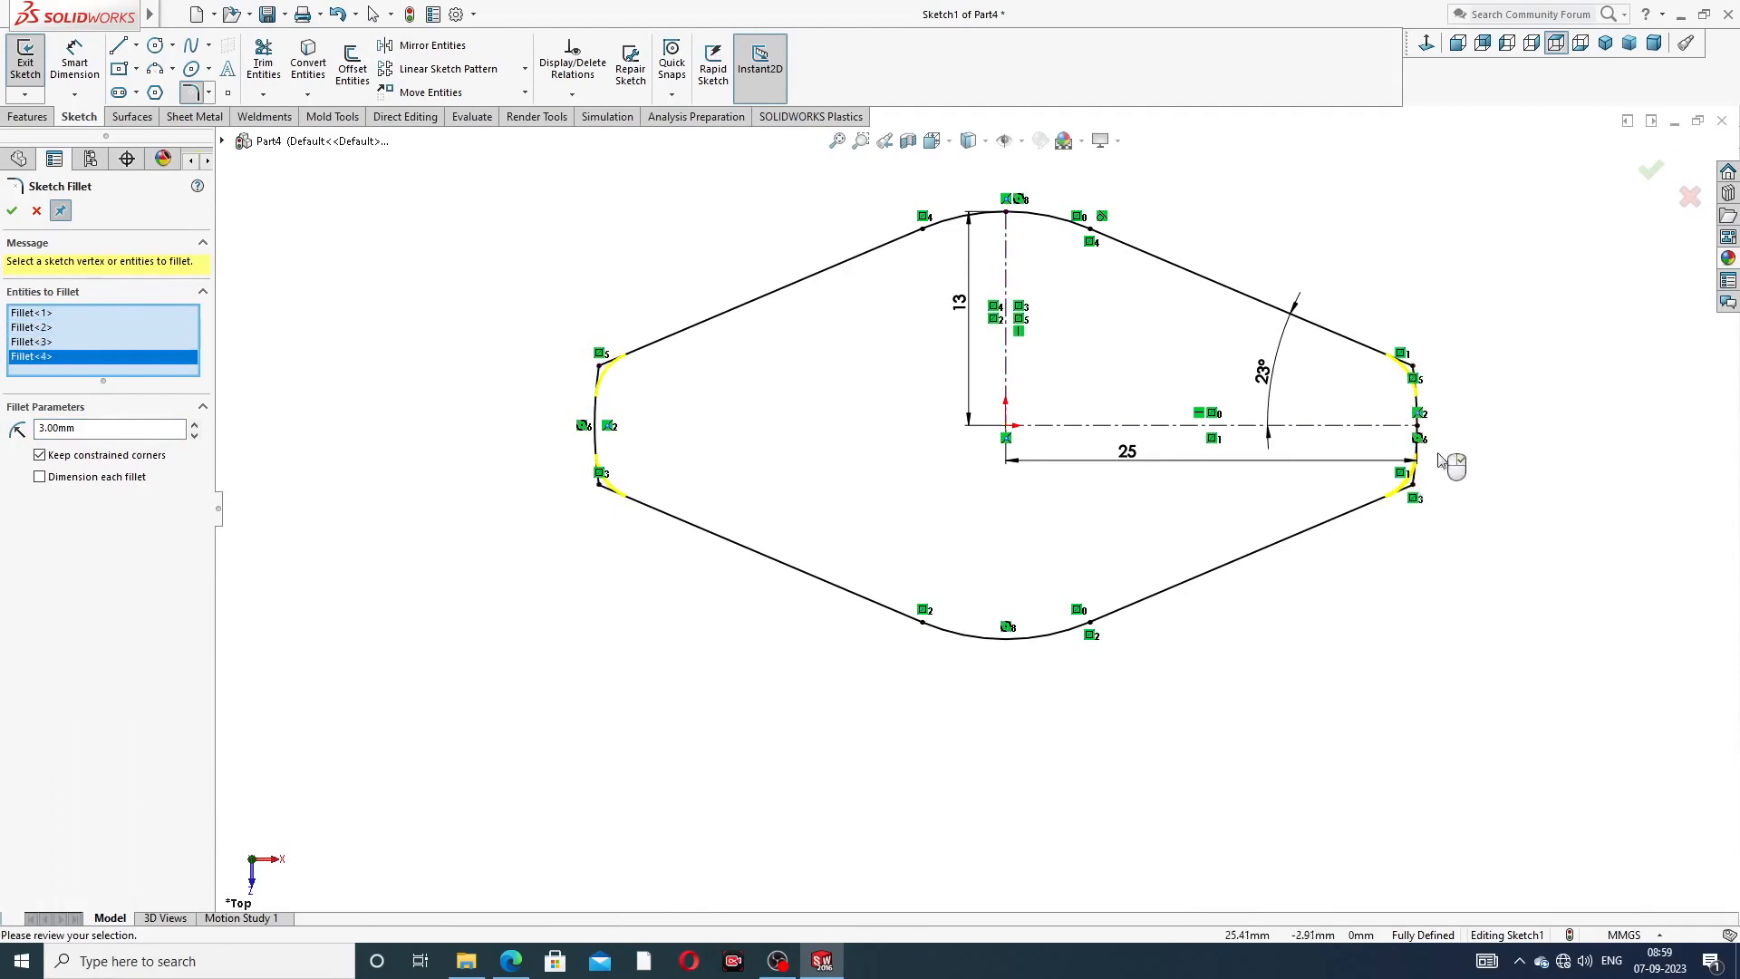
{"action": "left_click", "coordinate": [1657, 175]}
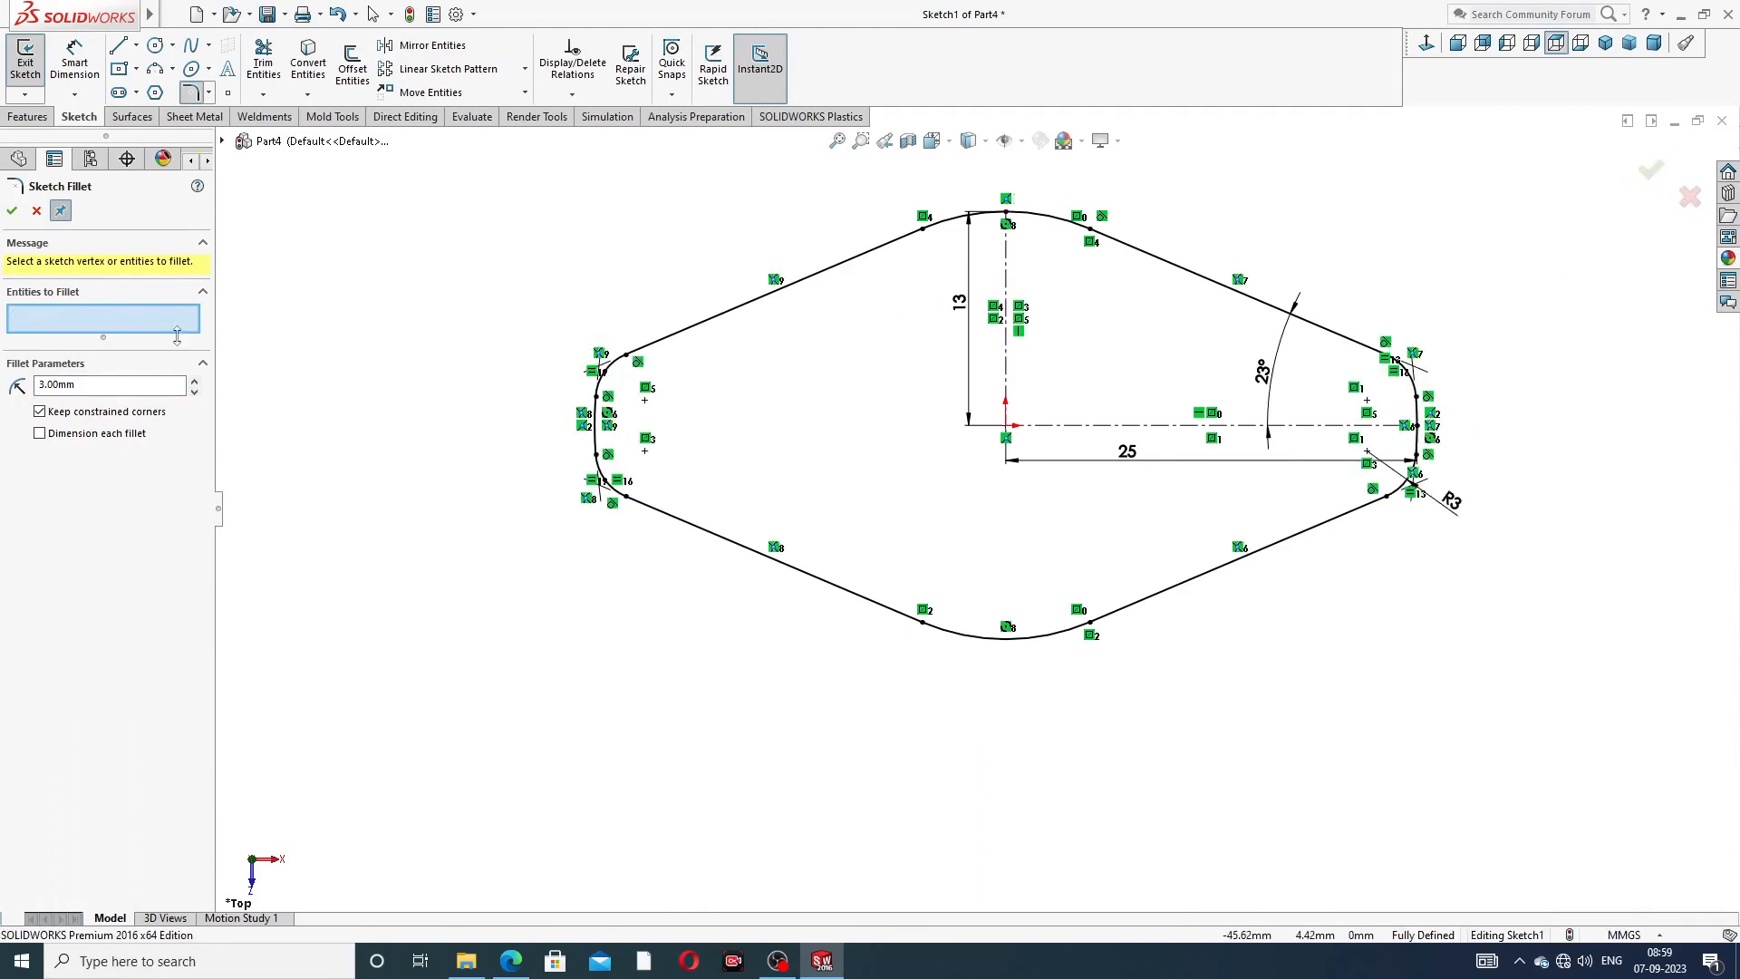
{"action": "left_click", "coordinate": [11, 212]}
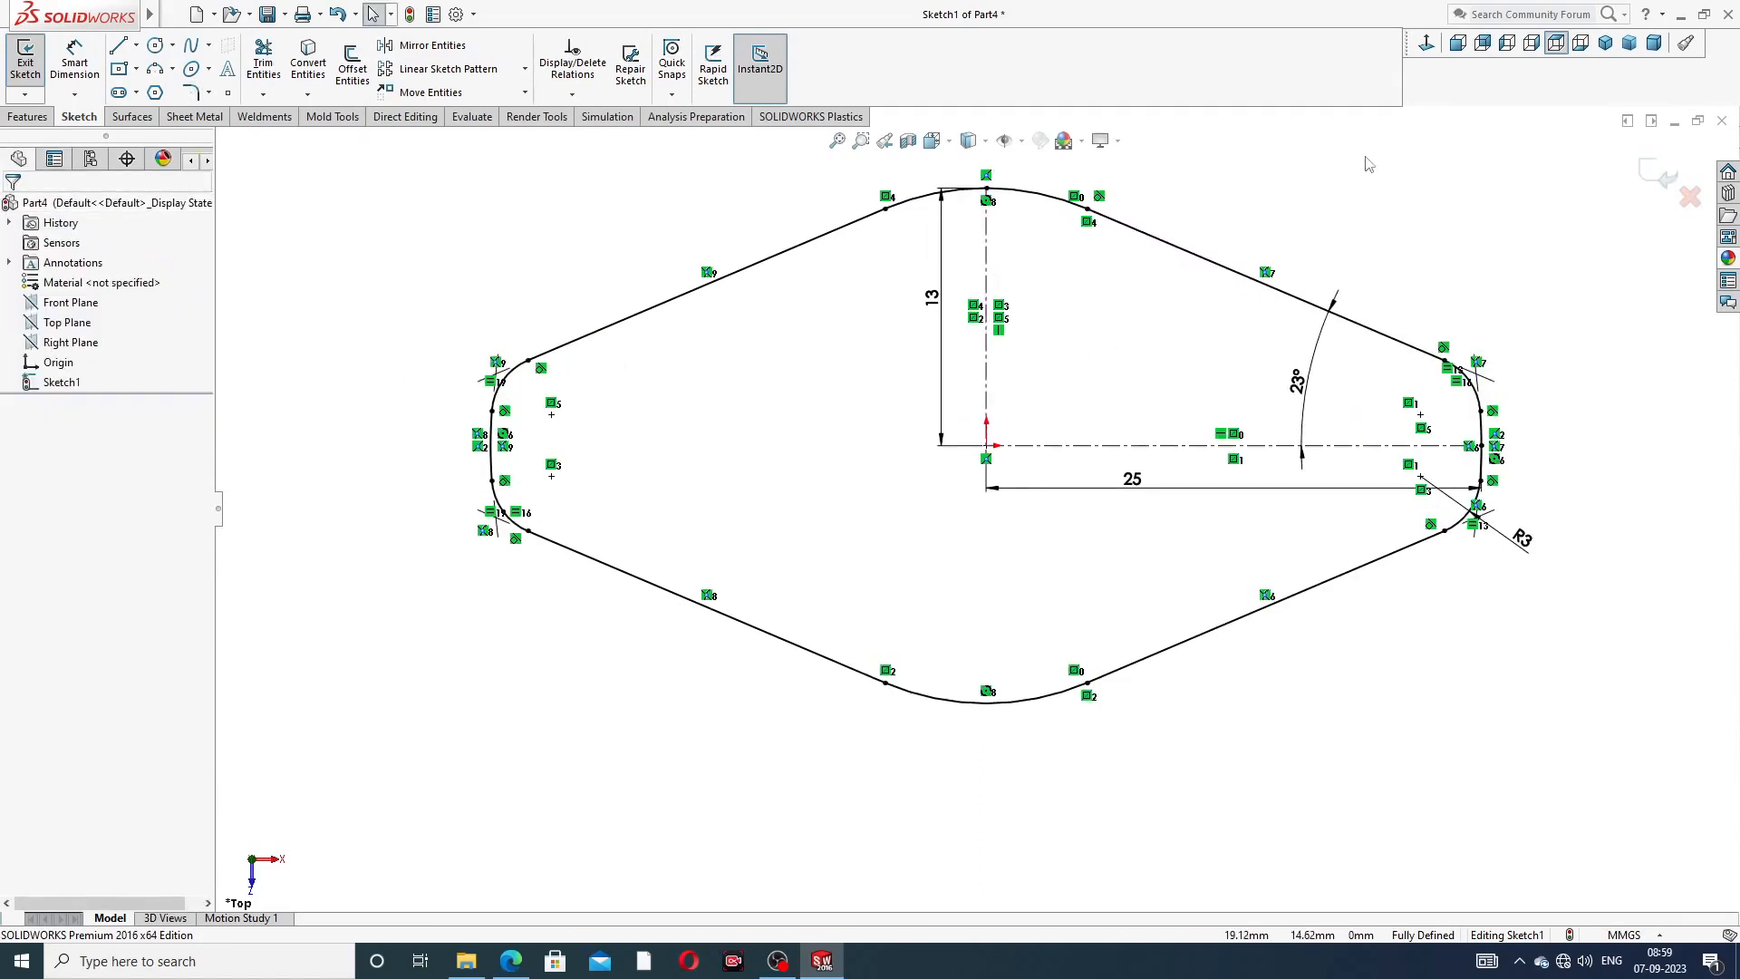
{"action": "key", "text": "z"}
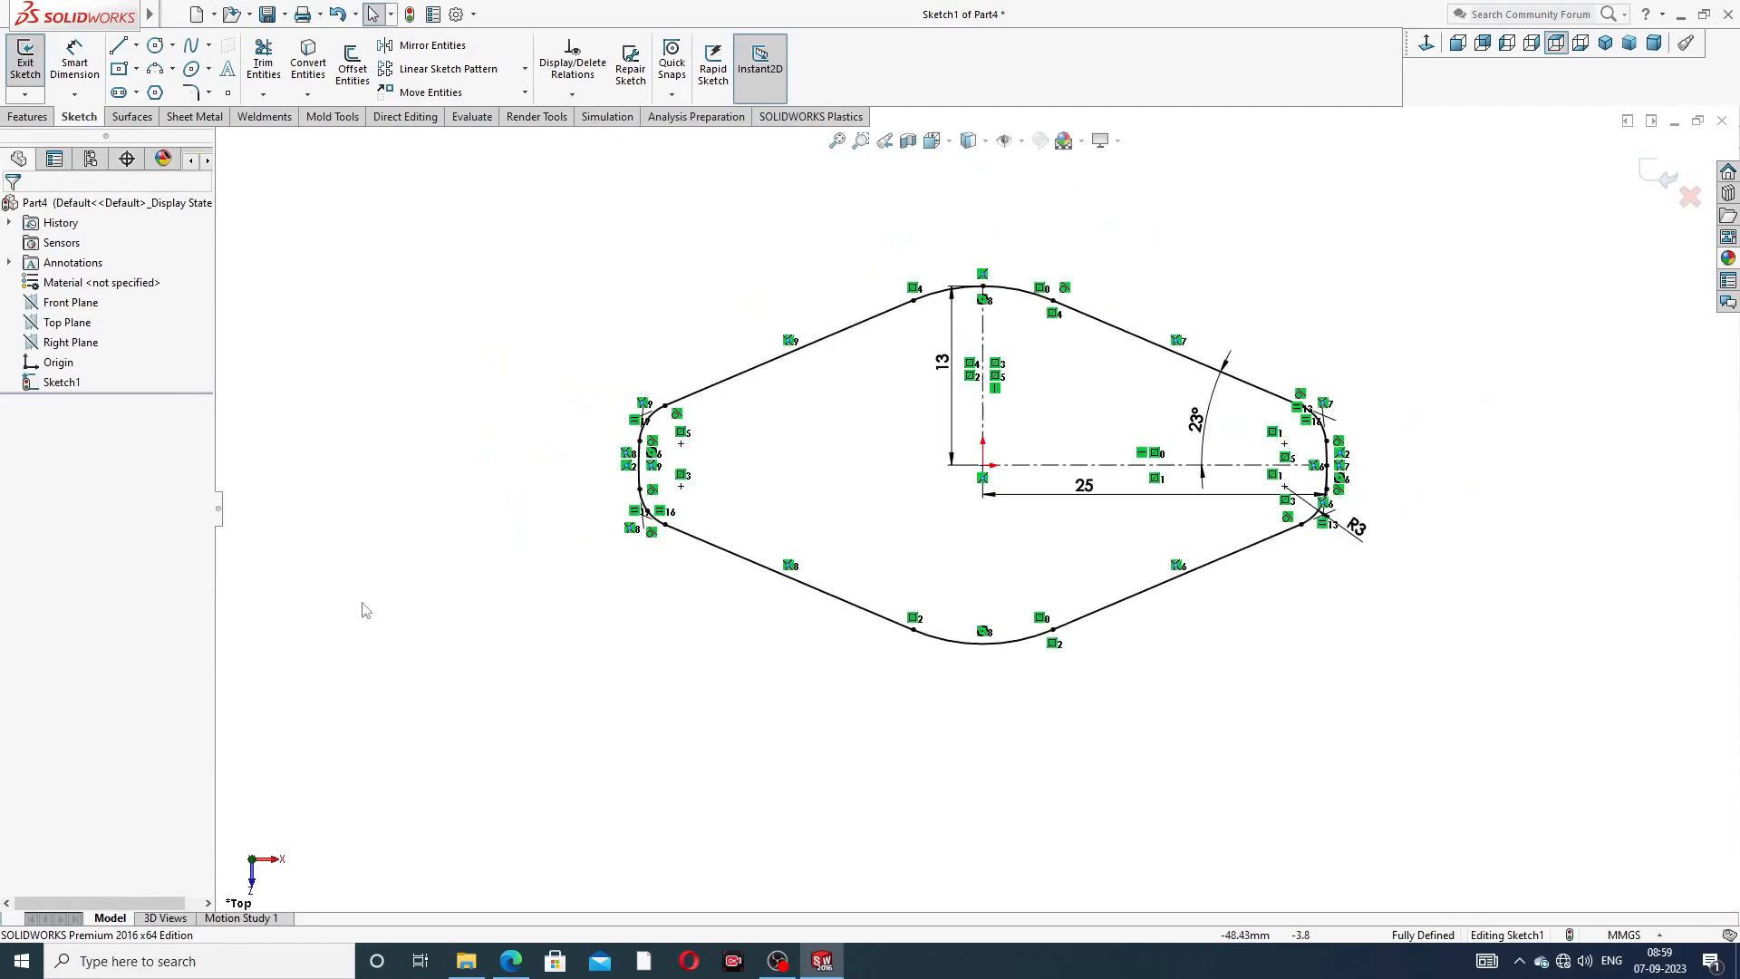
- Check the height and draft angle in the drawing, and extrude the diamond profile 6 mm with a 6° inward draft
{"action": "left_click", "coordinate": [511, 960]}
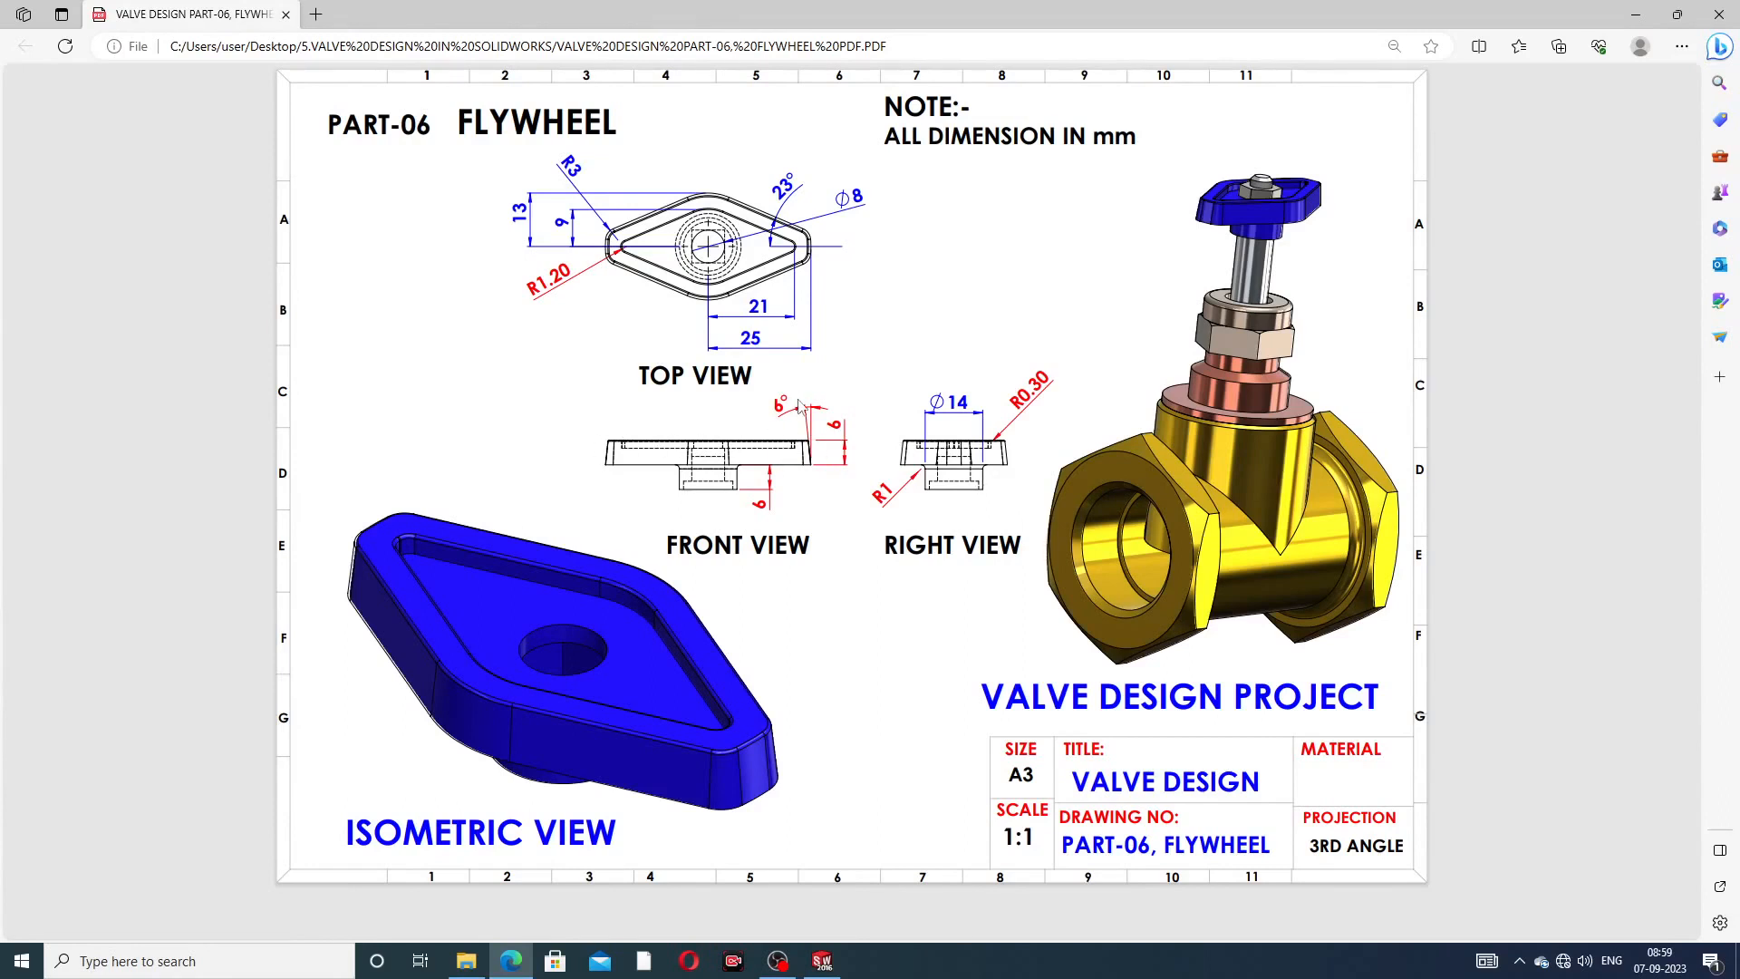
{"action": "left_click", "coordinate": [511, 960]}
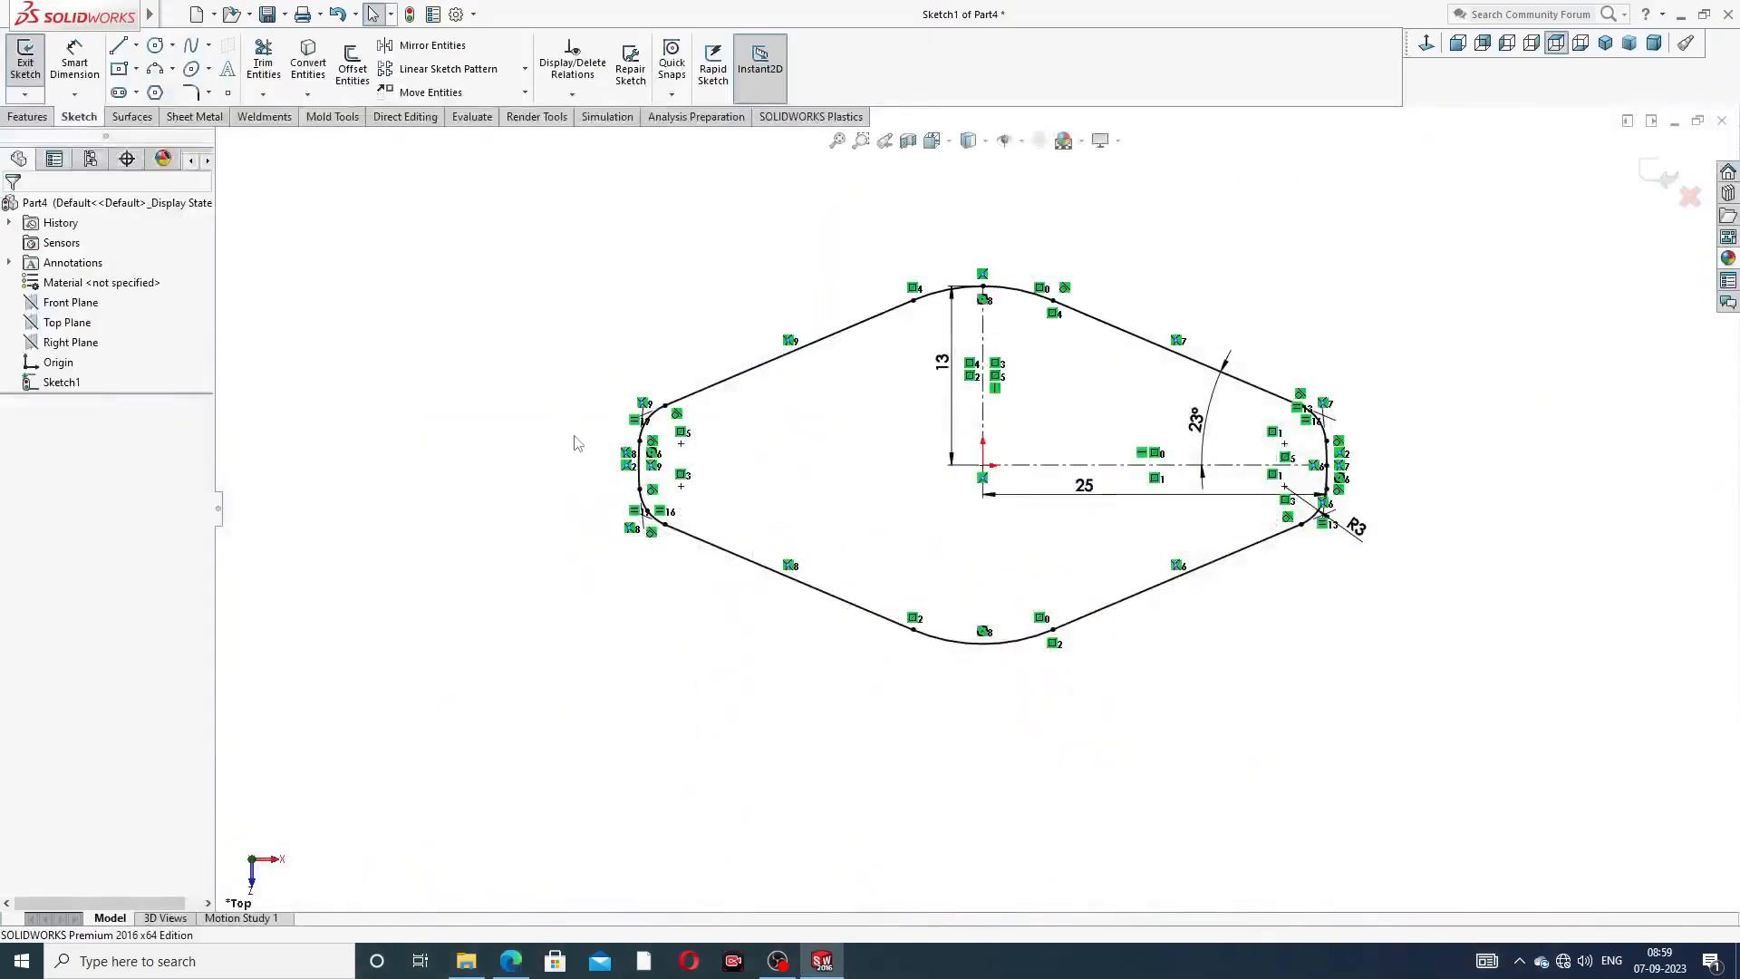
{"action": "left_click", "coordinate": [27, 116]}
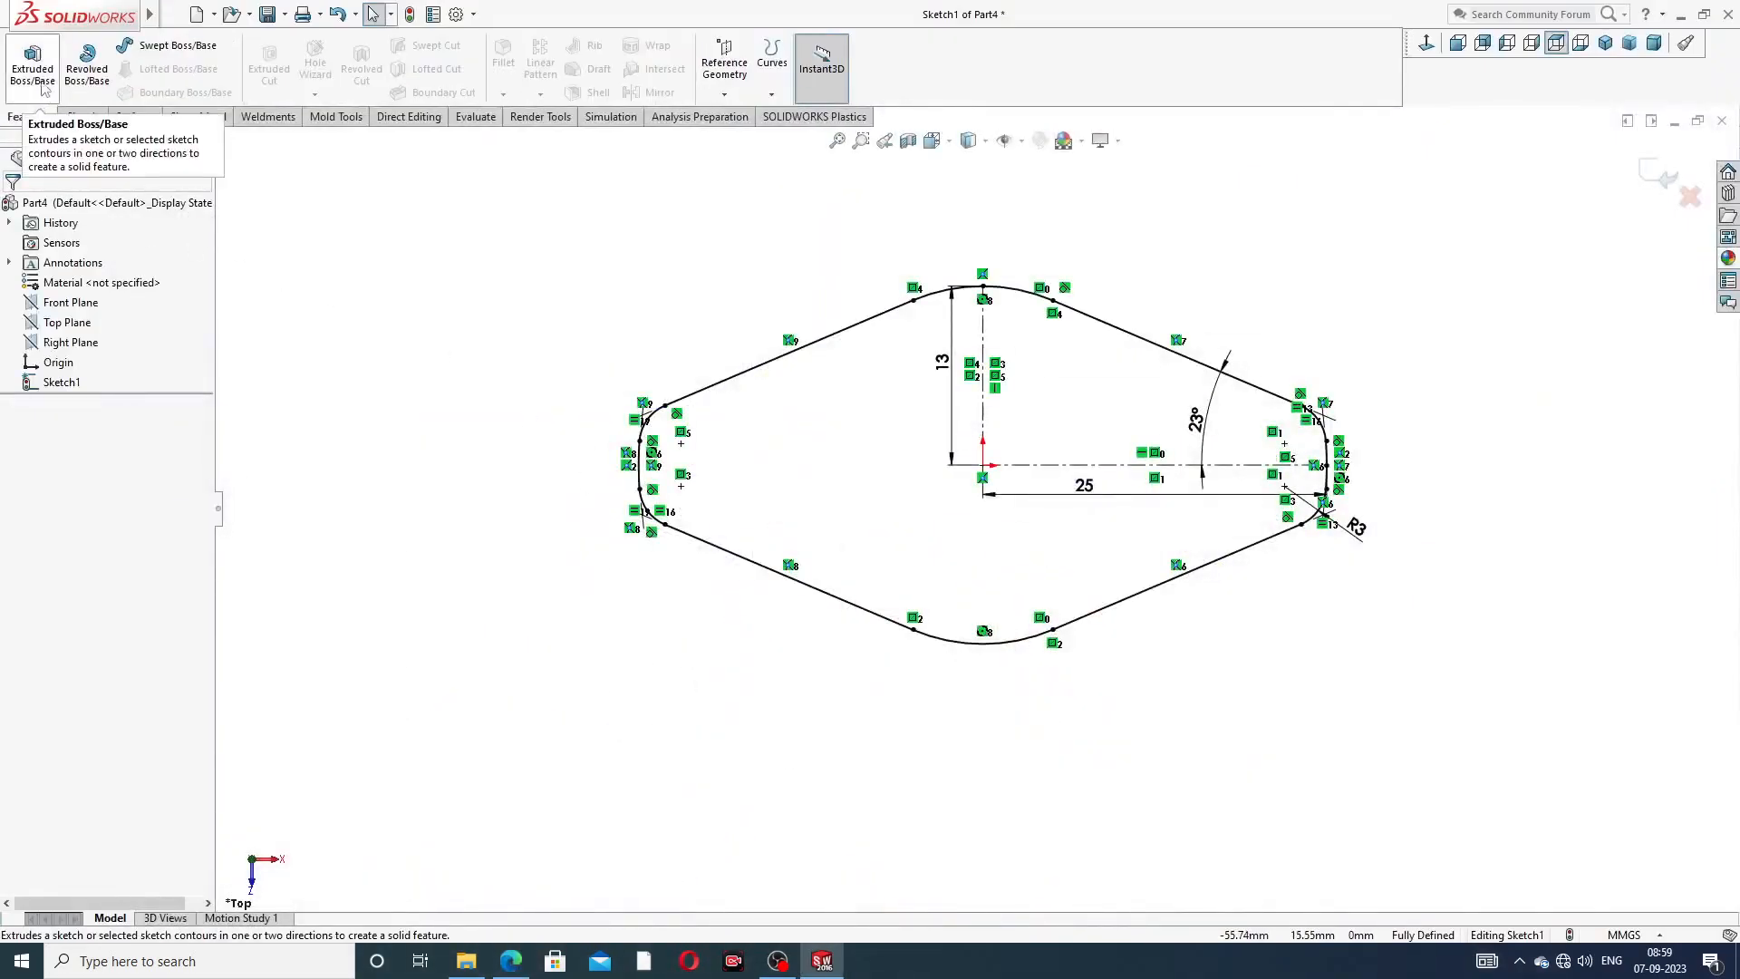
{"action": "left_click", "coordinate": [32, 63]}
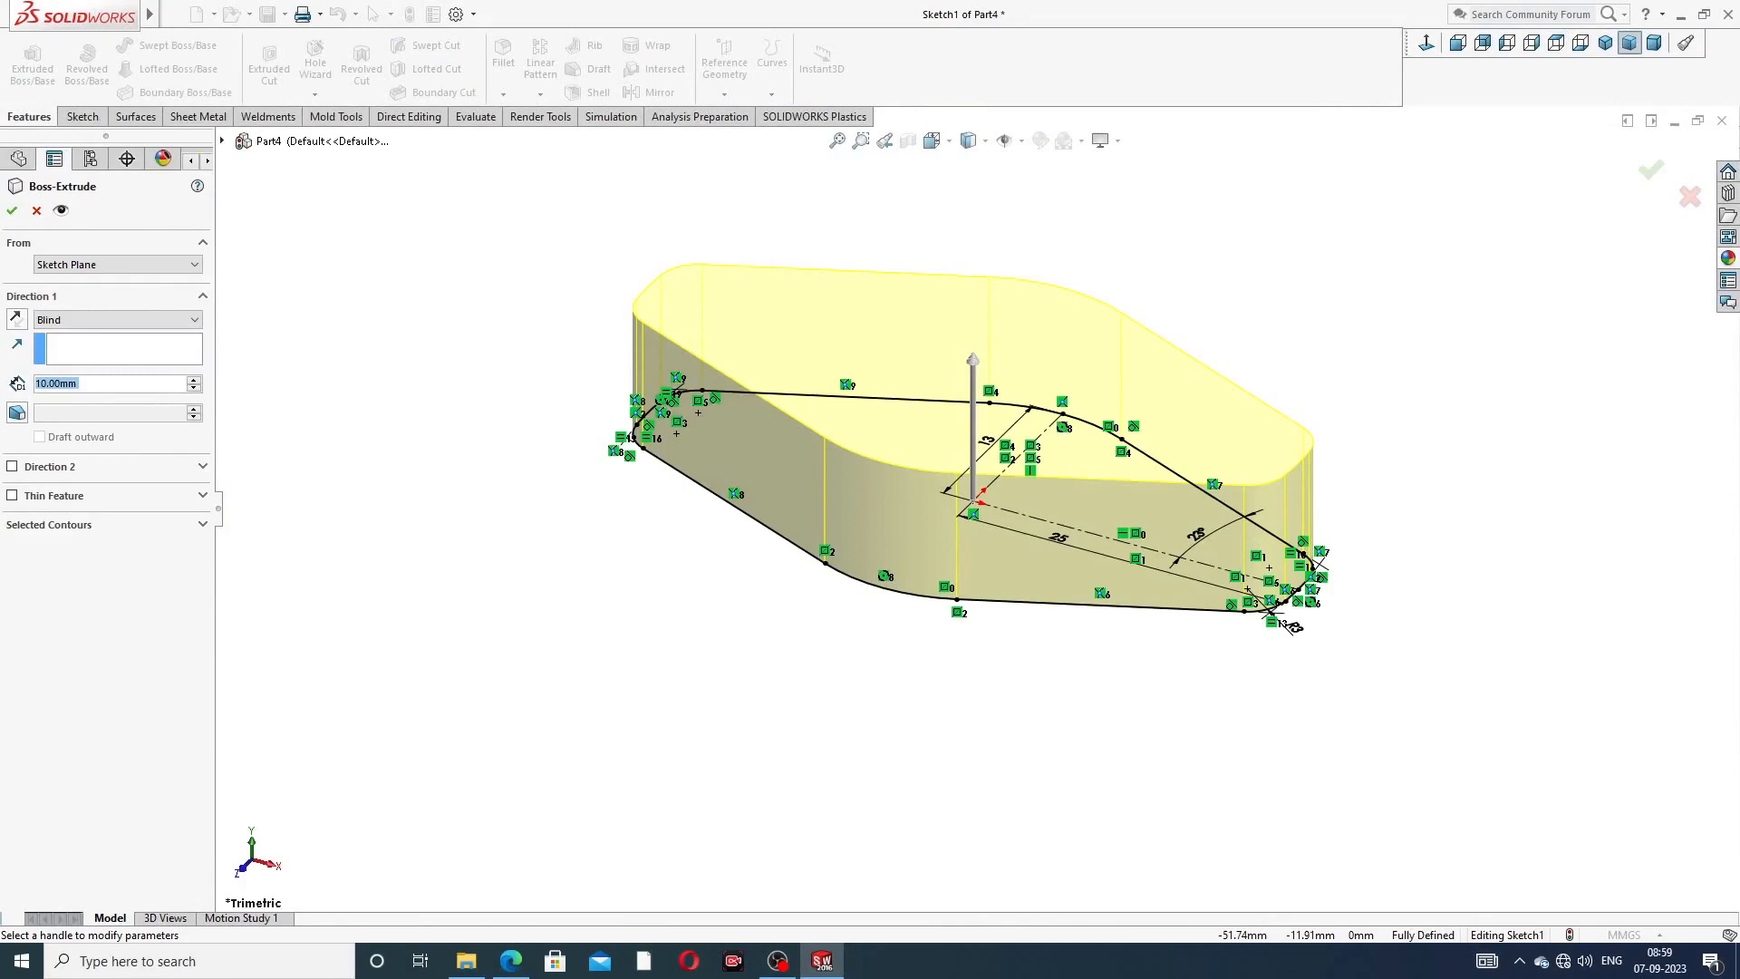
{"action": "type", "text": "6"}
{"action": "key", "text": "Return"}
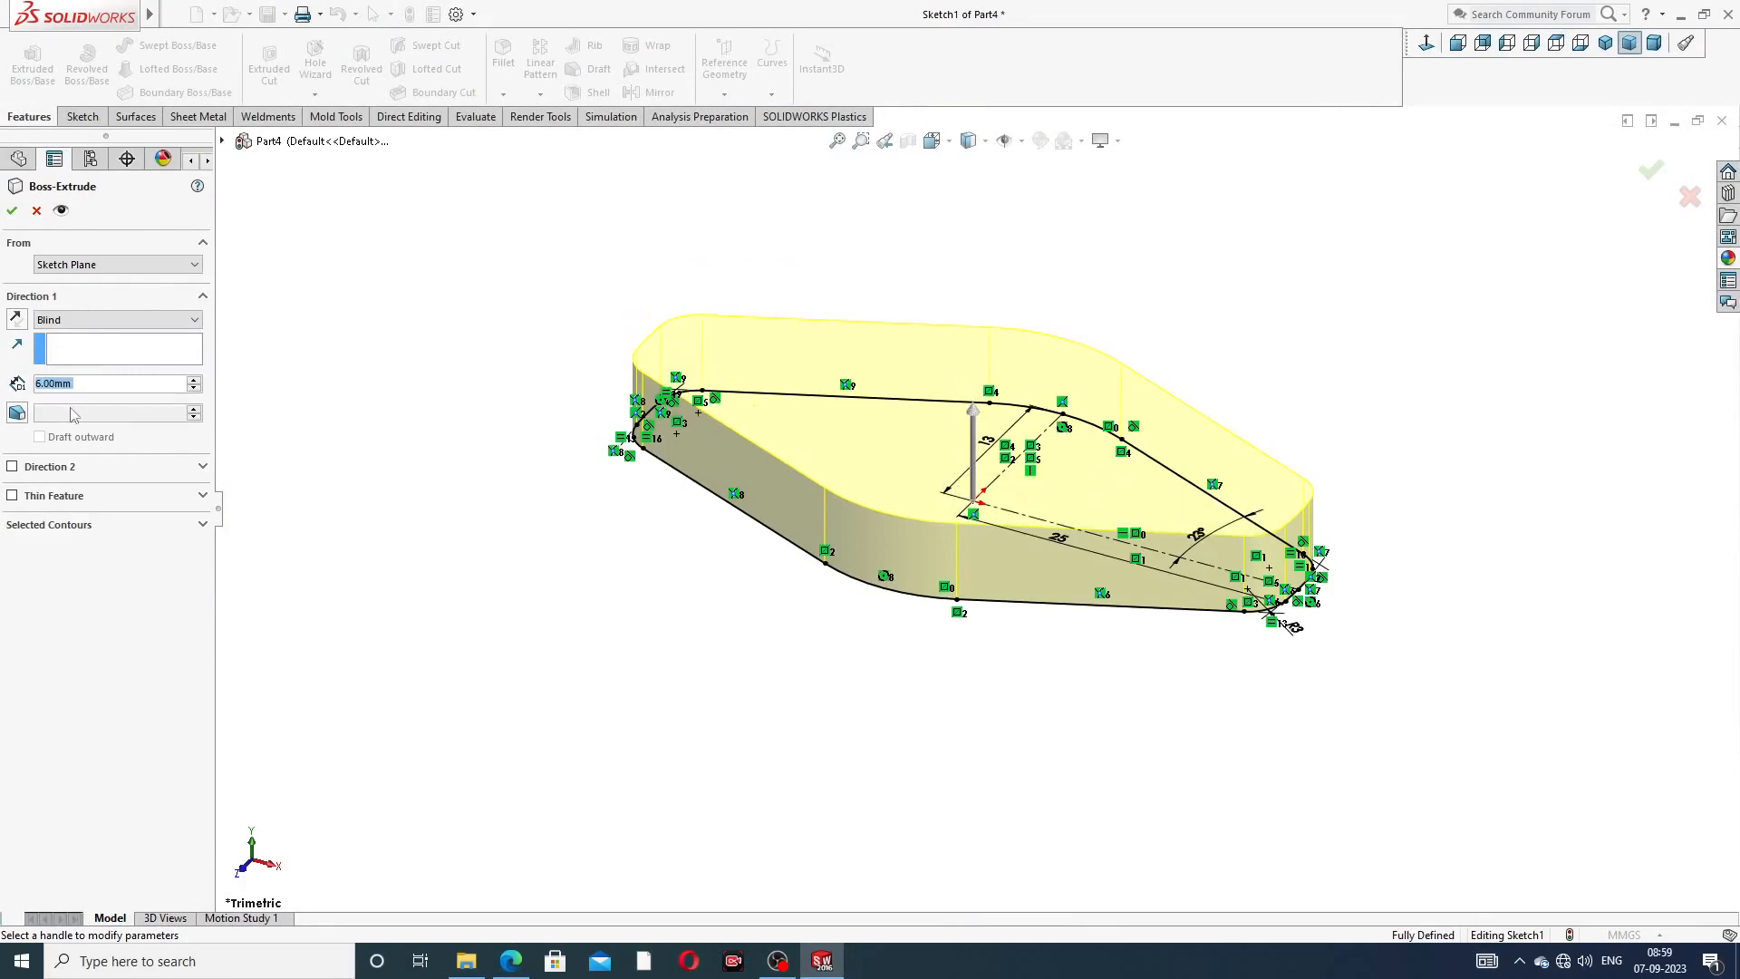
{"action": "left_click", "coordinate": [16, 412]}
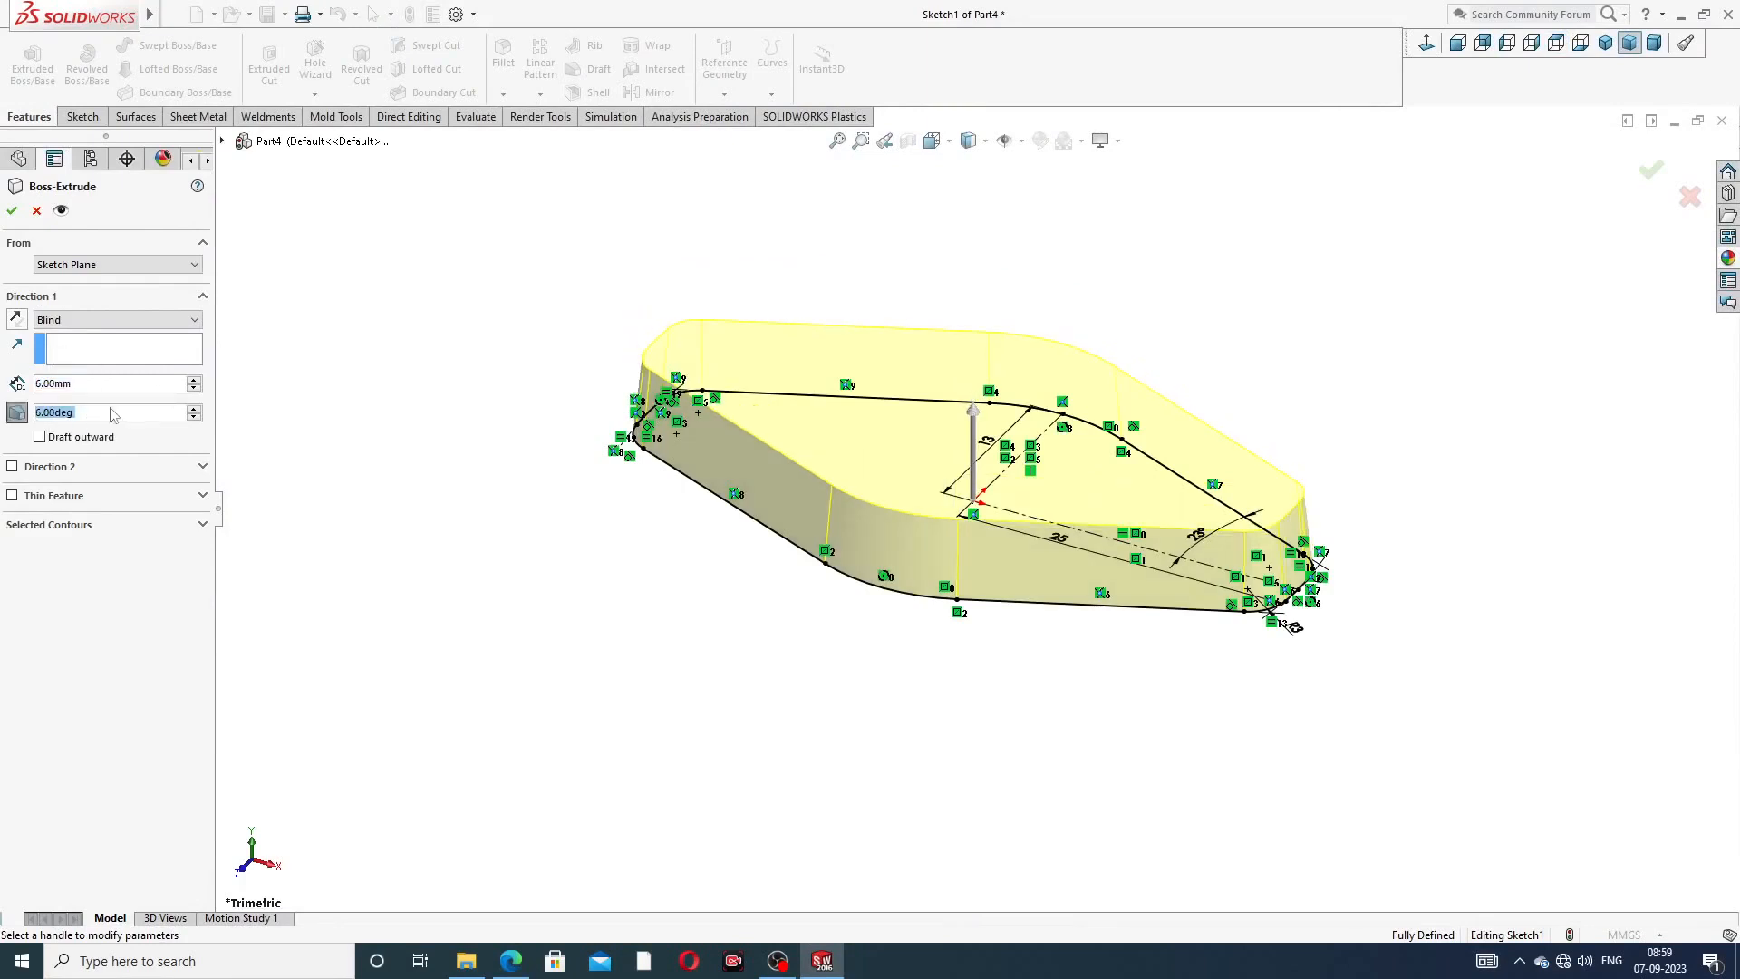
{"action": "mouse_move", "coordinate": [937, 543]}
{"action": "middle_mouse_down"}
{"action": "mouse_move", "coordinate": [1014, 423]}
{"action": "mouse_move", "coordinate": [983, 448]}
{"action": "middle_mouse_up"}
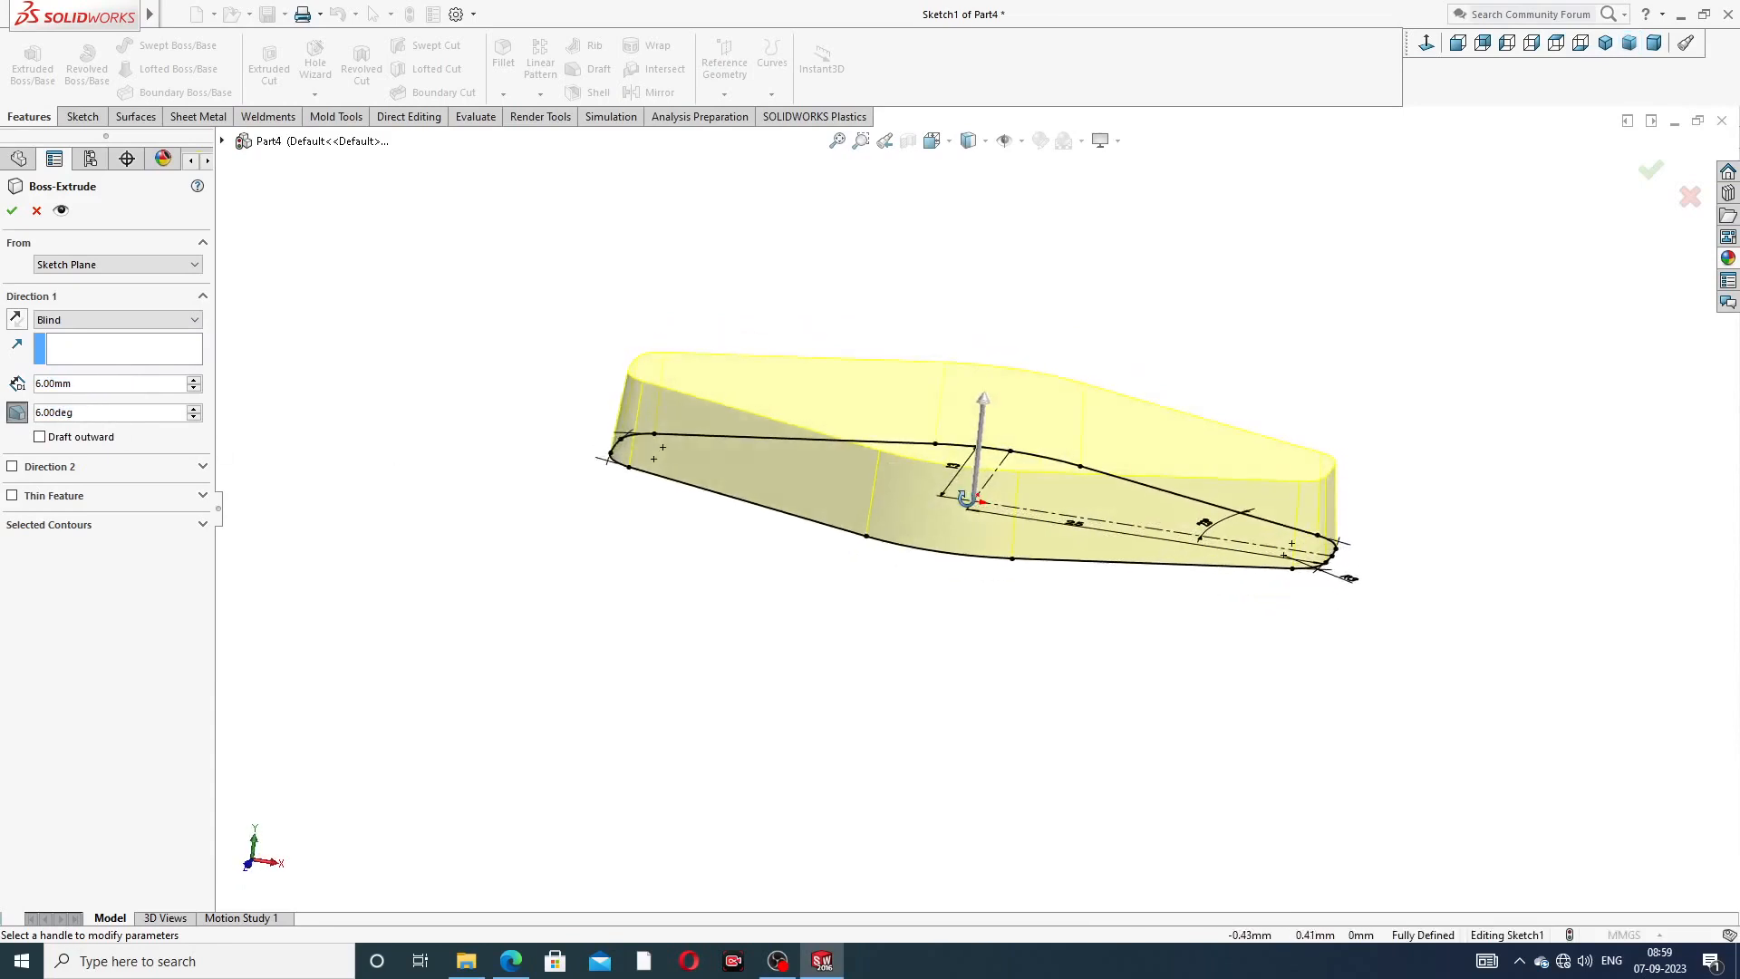
{"action": "left_click", "coordinate": [12, 211]}
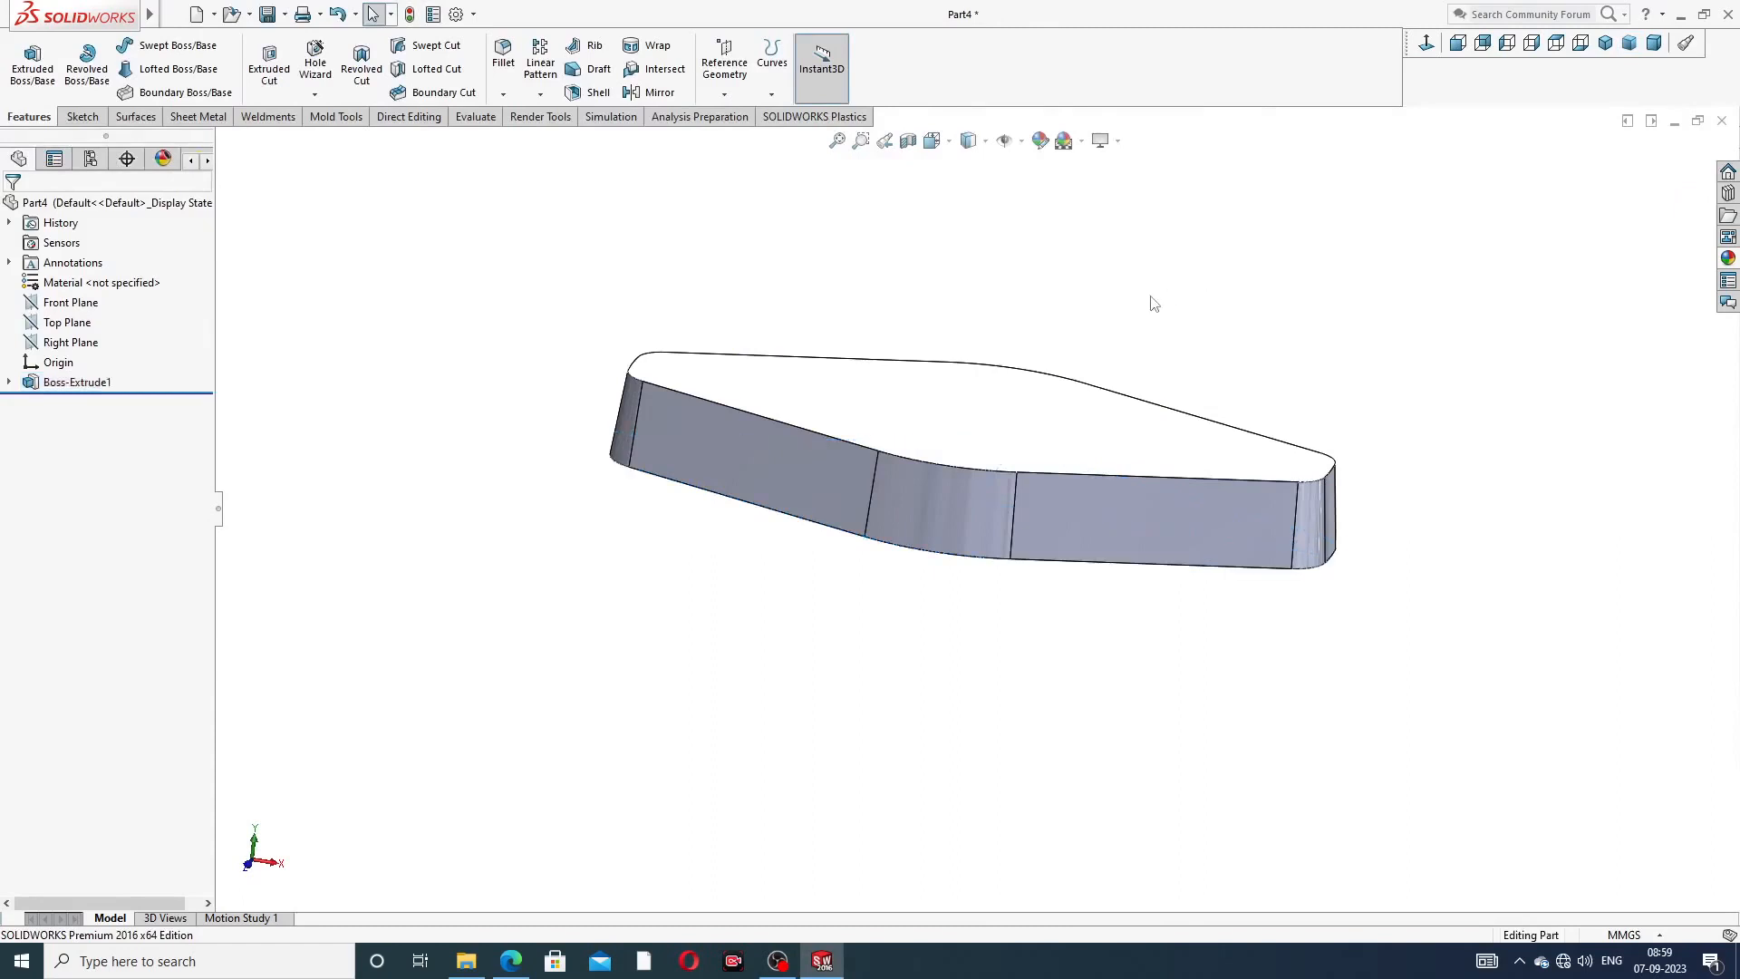
- Start a sketch on the body's top face, viewed straight on, and check the inner recess dimensions in the drawing
{"action": "middle_click_drag", "start_coordinate": [1115, 379], "coordinate": [1135, 472]}
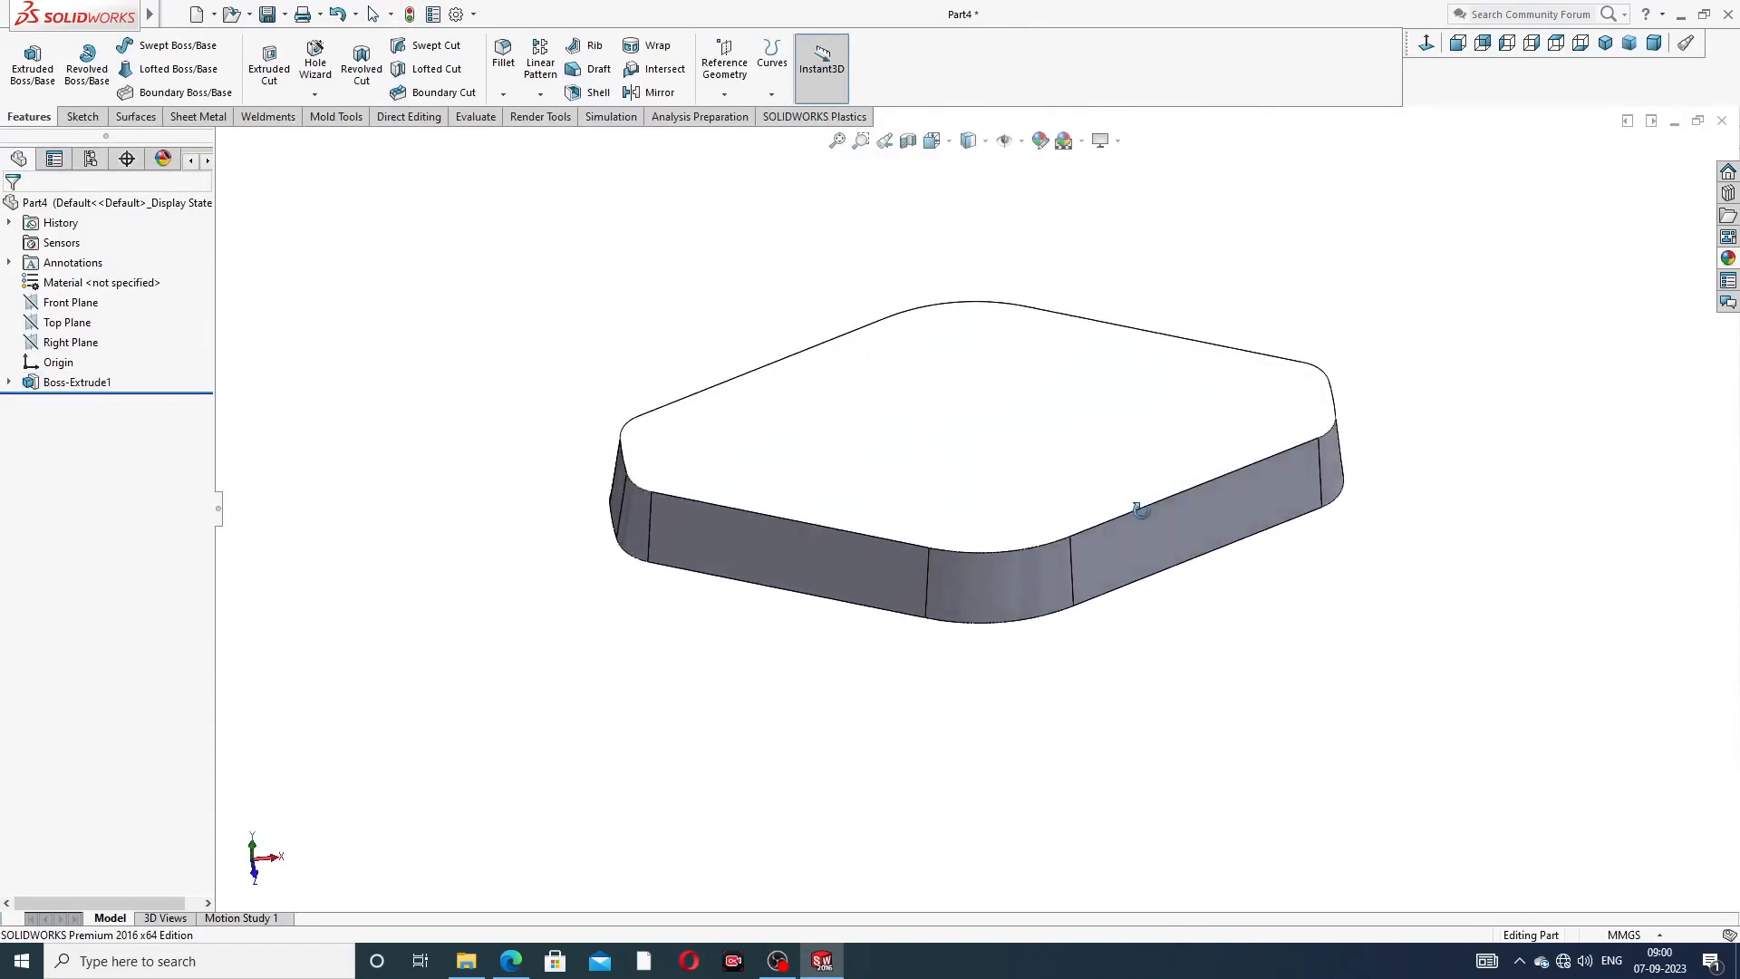
{"action": "middle_click_drag", "start_coordinate": [1305, 450], "coordinate": [1241, 503]}
{"action": "left_click", "coordinate": [1052, 414]}
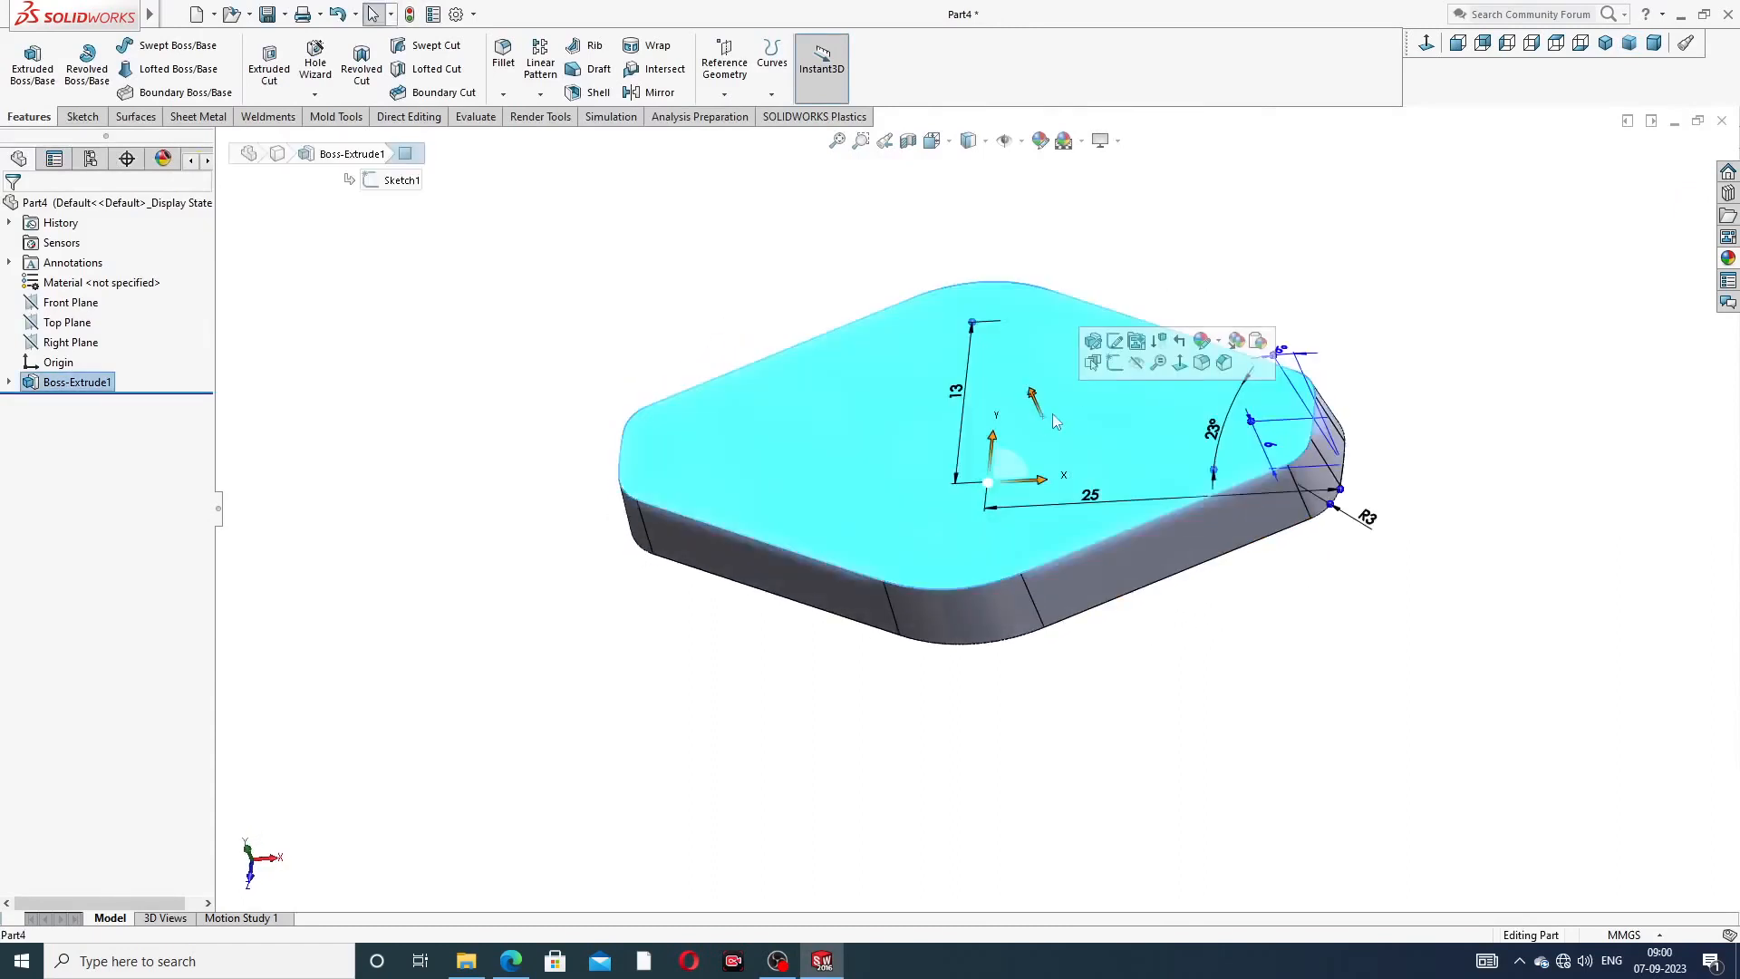
{"action": "left_click", "coordinate": [1122, 364]}
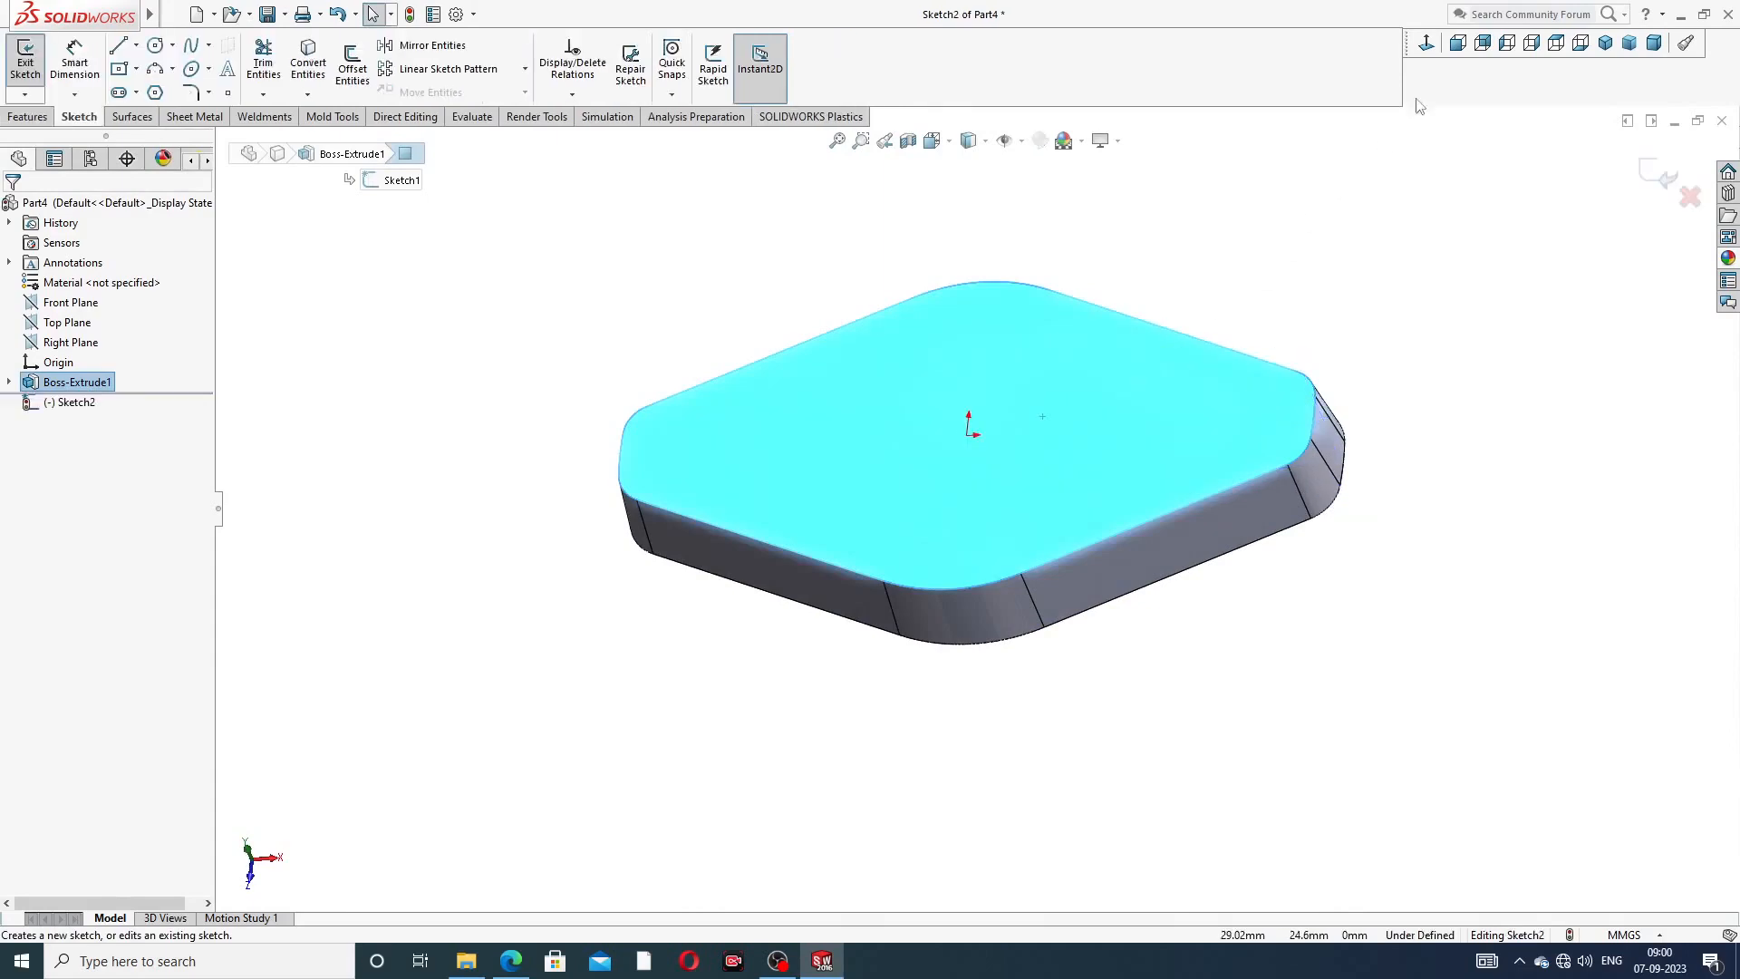
{"action": "left_click", "coordinate": [1427, 45]}
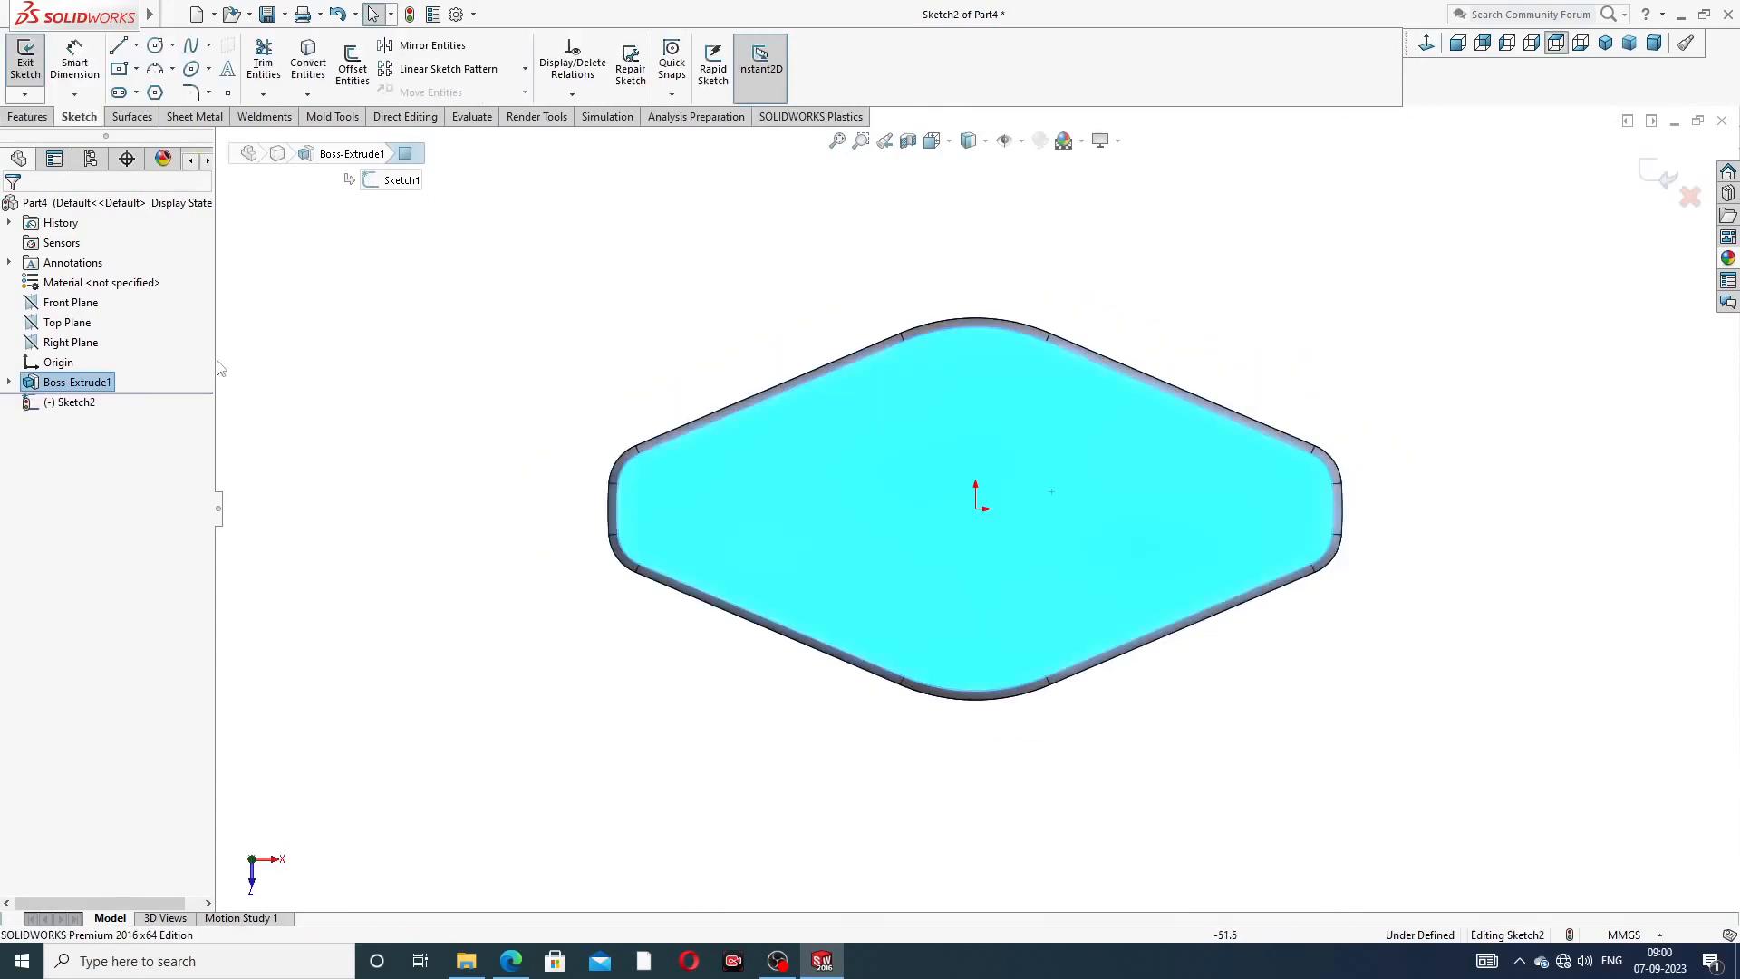
{"action": "left_click", "coordinate": [510, 961]}
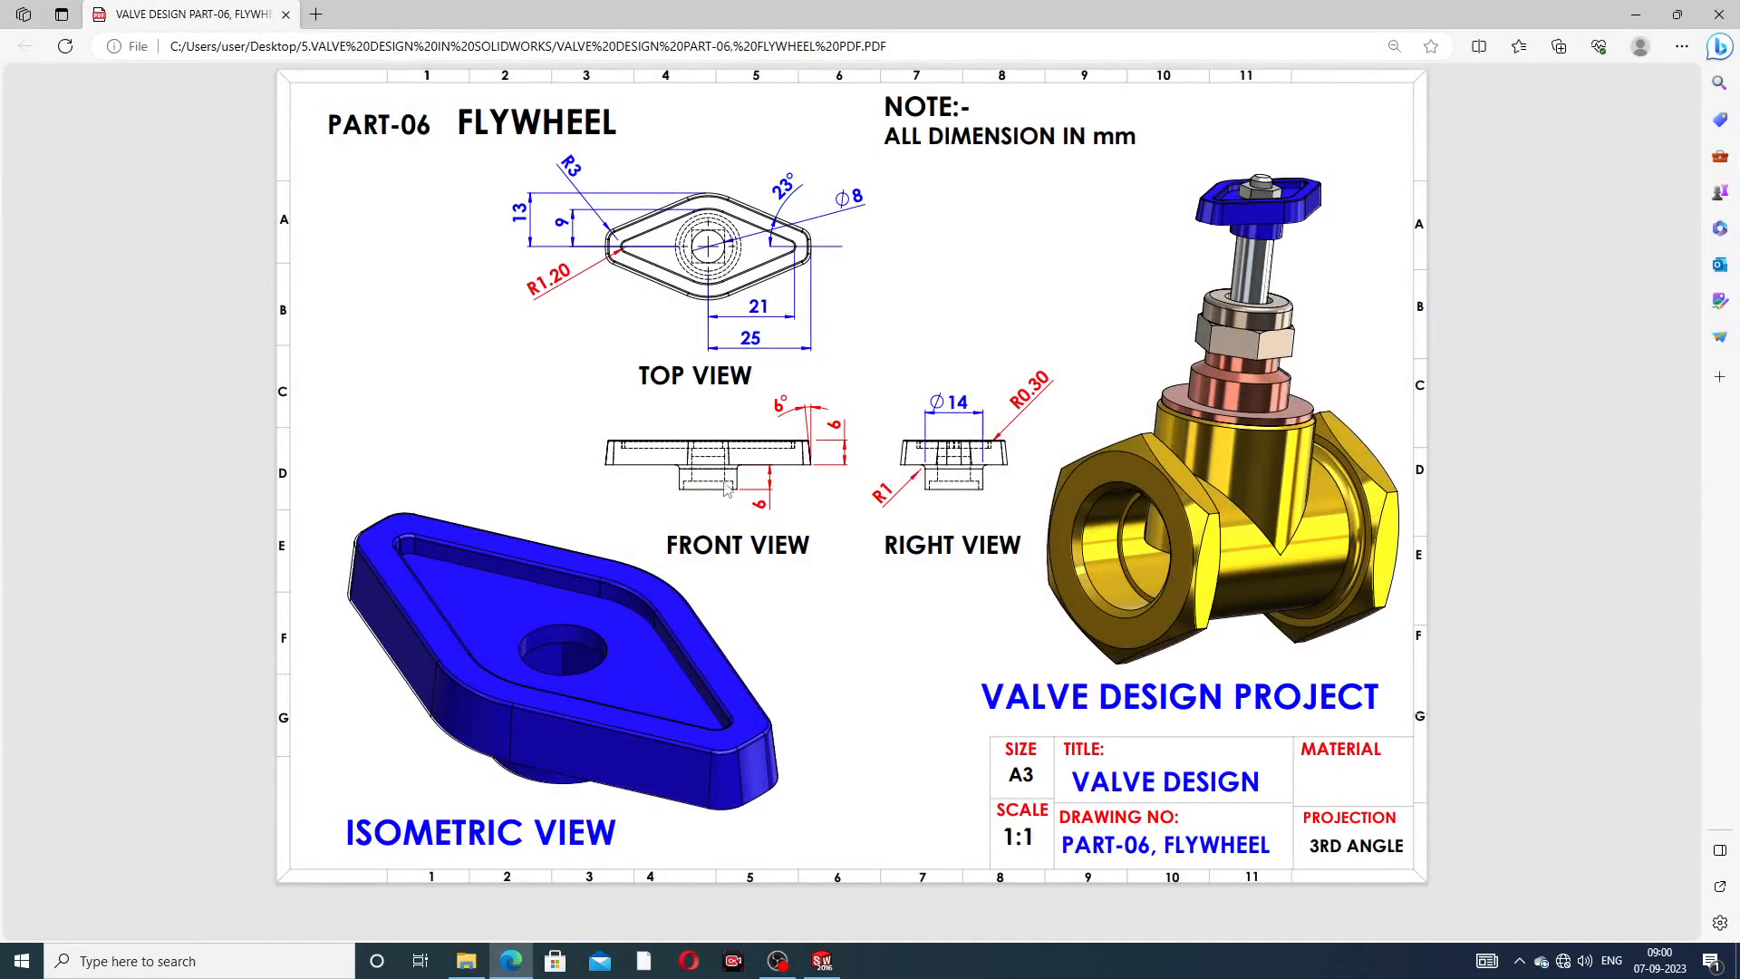
{"action": "left_click", "coordinate": [510, 960]}
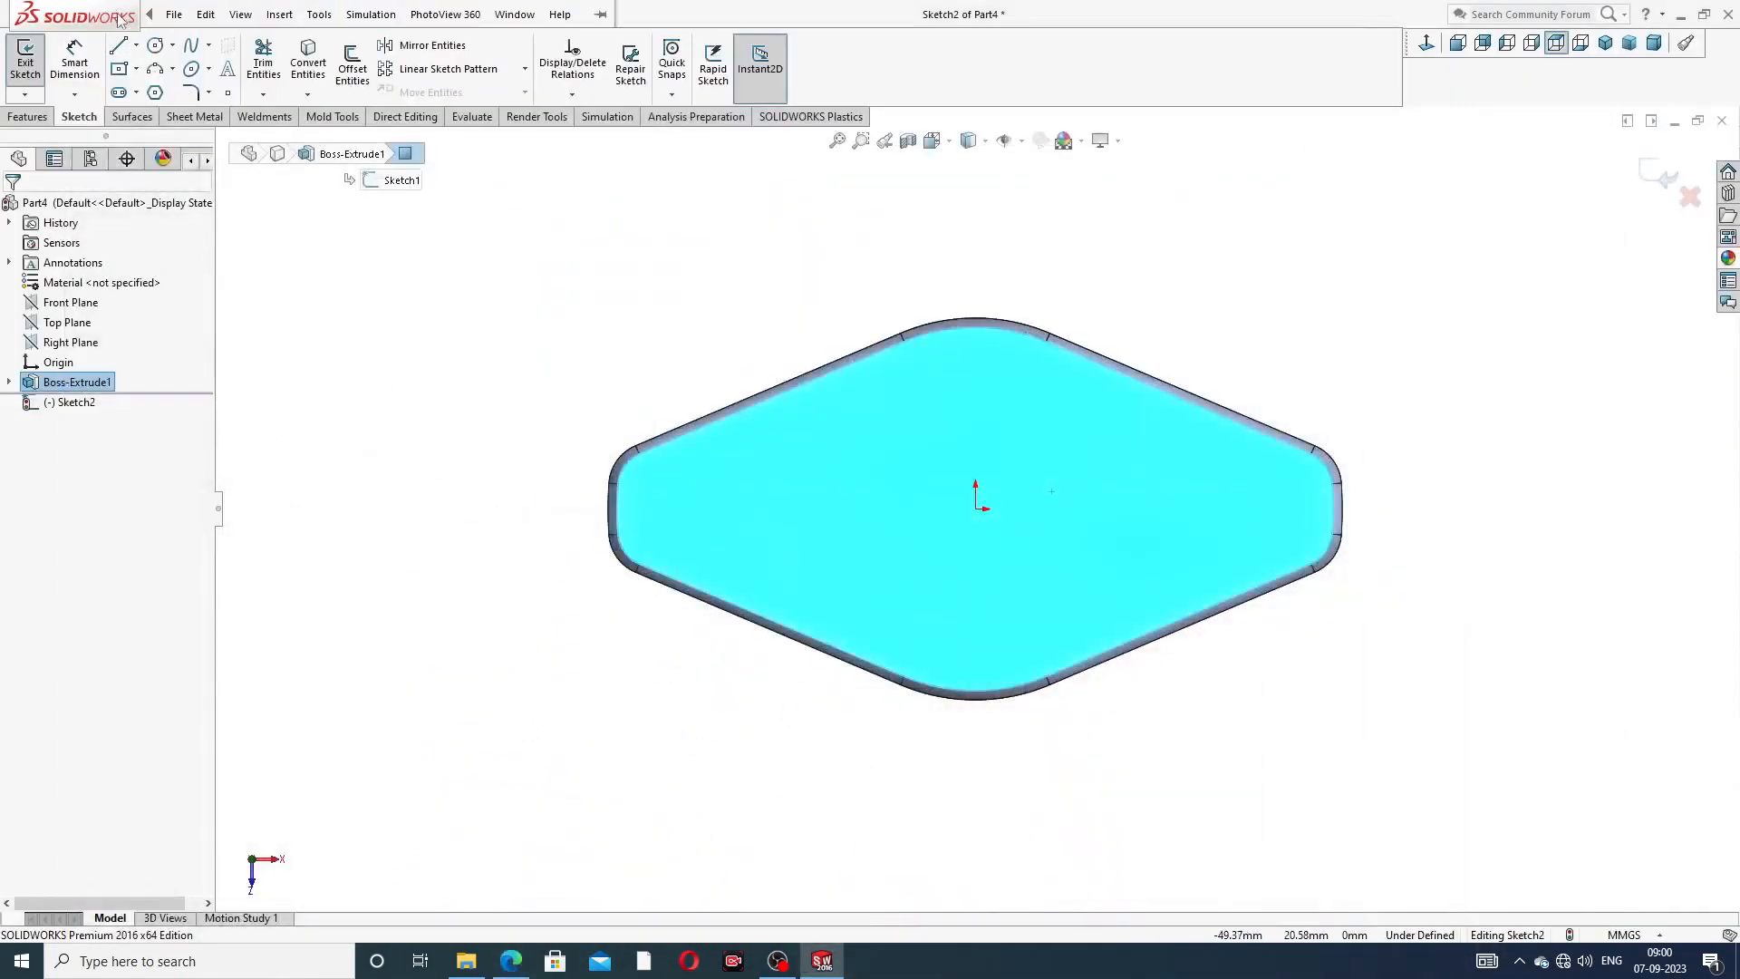
- Draw a vertical centerline about 9.9 mm long and a horizontal centerline about 18 mm long from the origin
{"action": "left_click", "coordinate": [135, 45]}
{"action": "left_click", "coordinate": [158, 86]}
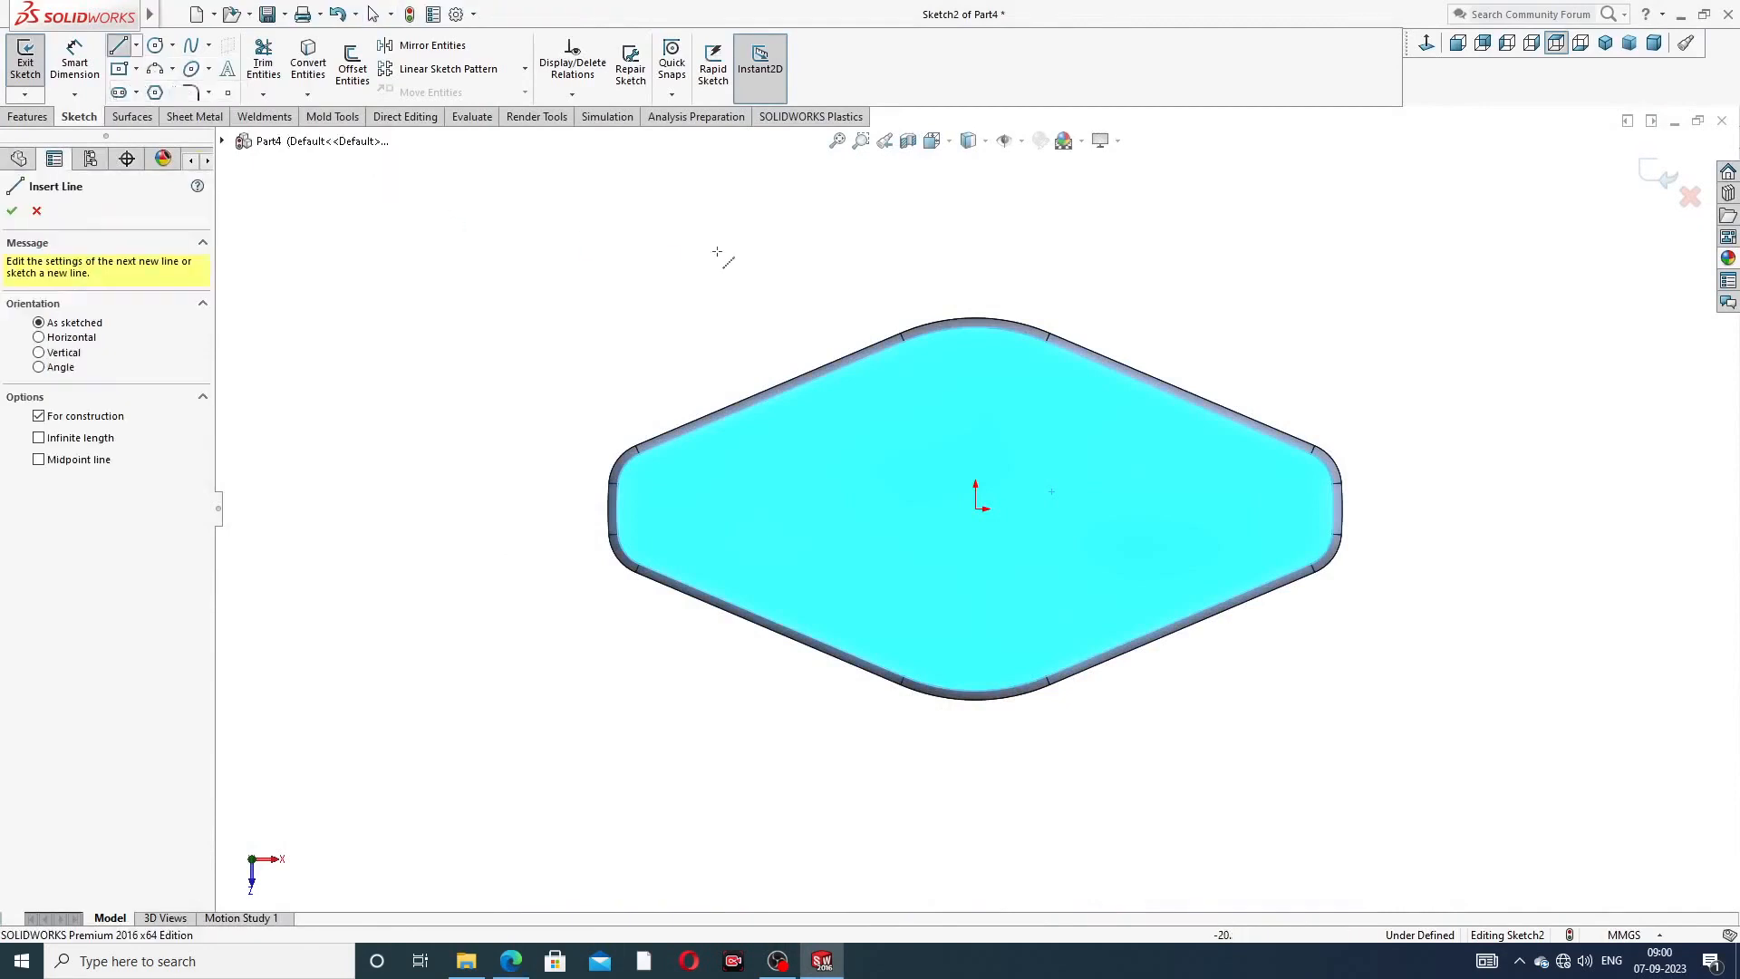
{"action": "left_click", "coordinate": [975, 507]}
{"action": "left_click", "coordinate": [973, 364]}
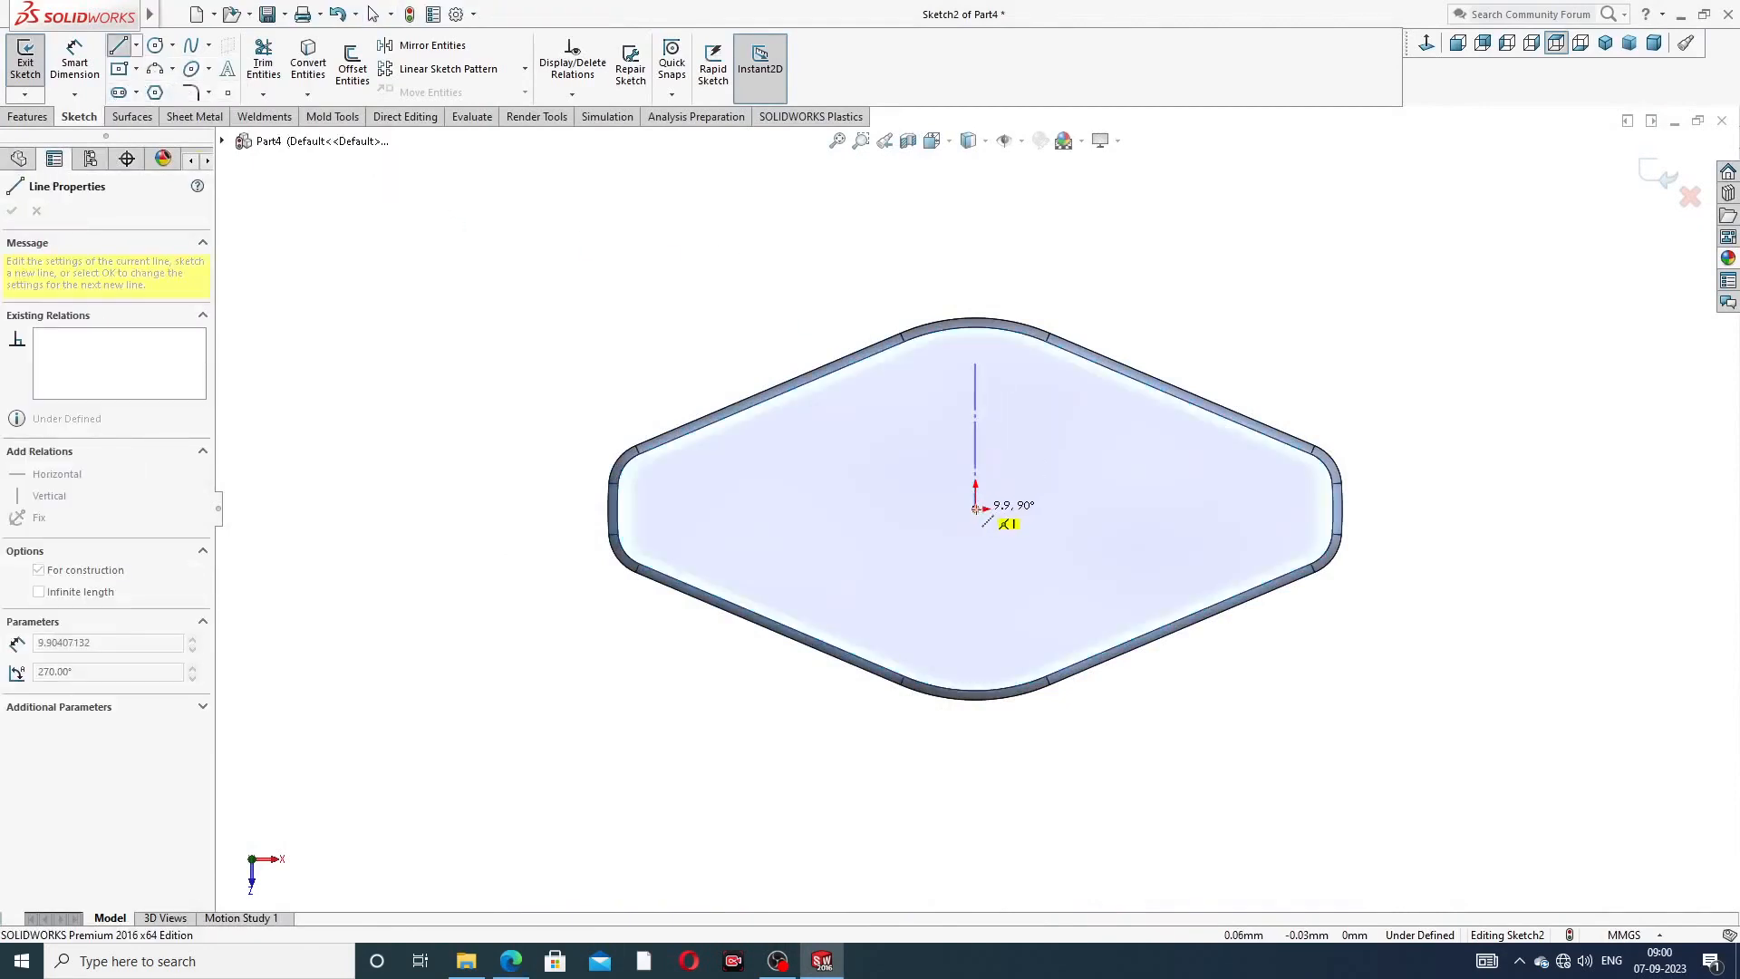
{"action": "left_click", "coordinate": [975, 508]}
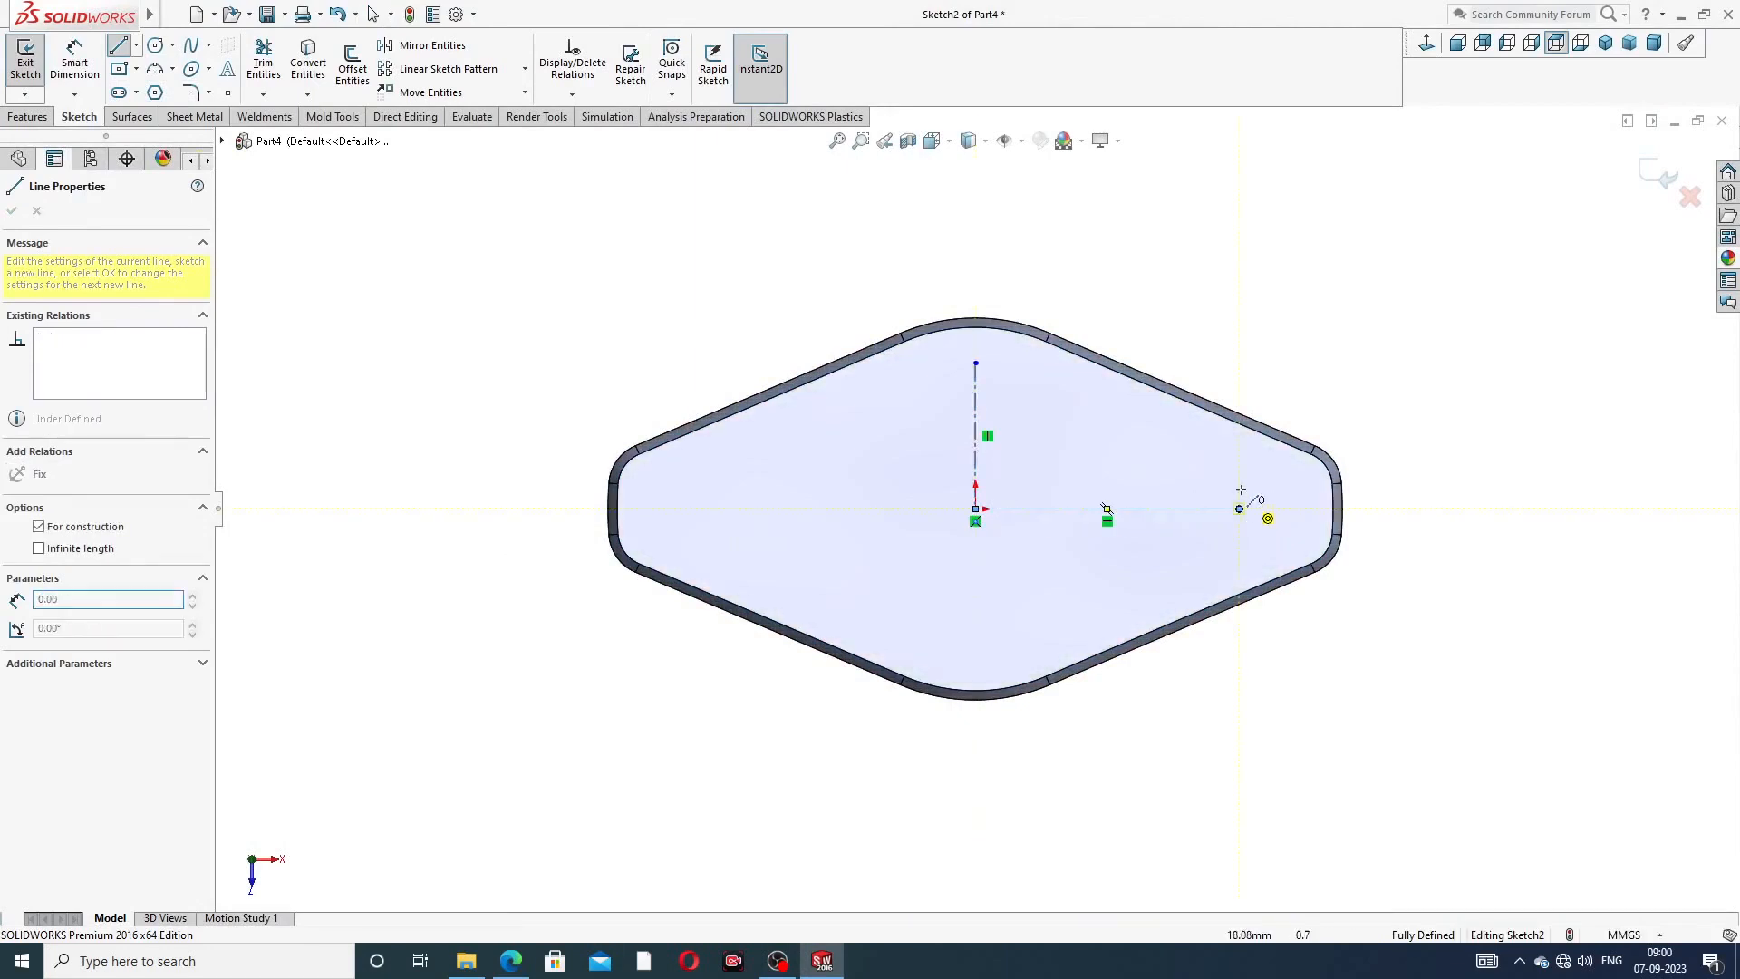
{"action": "left_click", "coordinate": [1239, 508]}
{"action": "right_click", "coordinate": [1293, 354]}
{"action": "left_click", "coordinate": [1341, 368]}
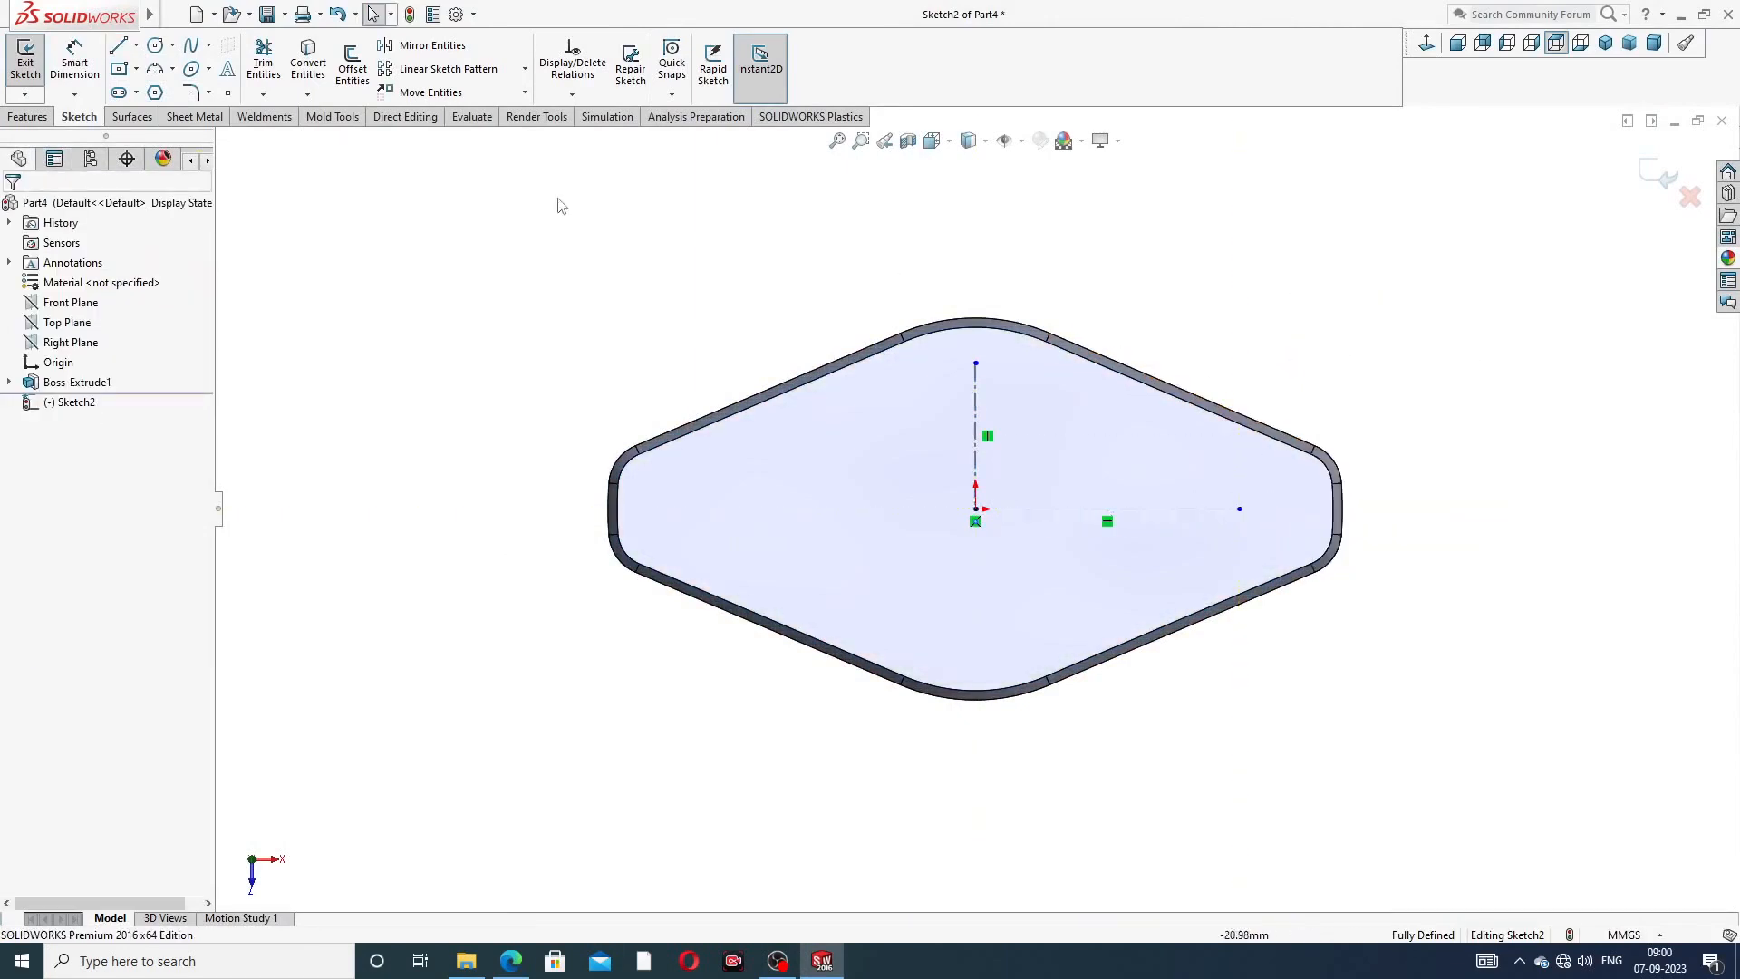
- Dimension the vertical centerline to 9 mm and the horizontal centerline to 21 mm
{"action": "left_click", "coordinate": [75, 62]}
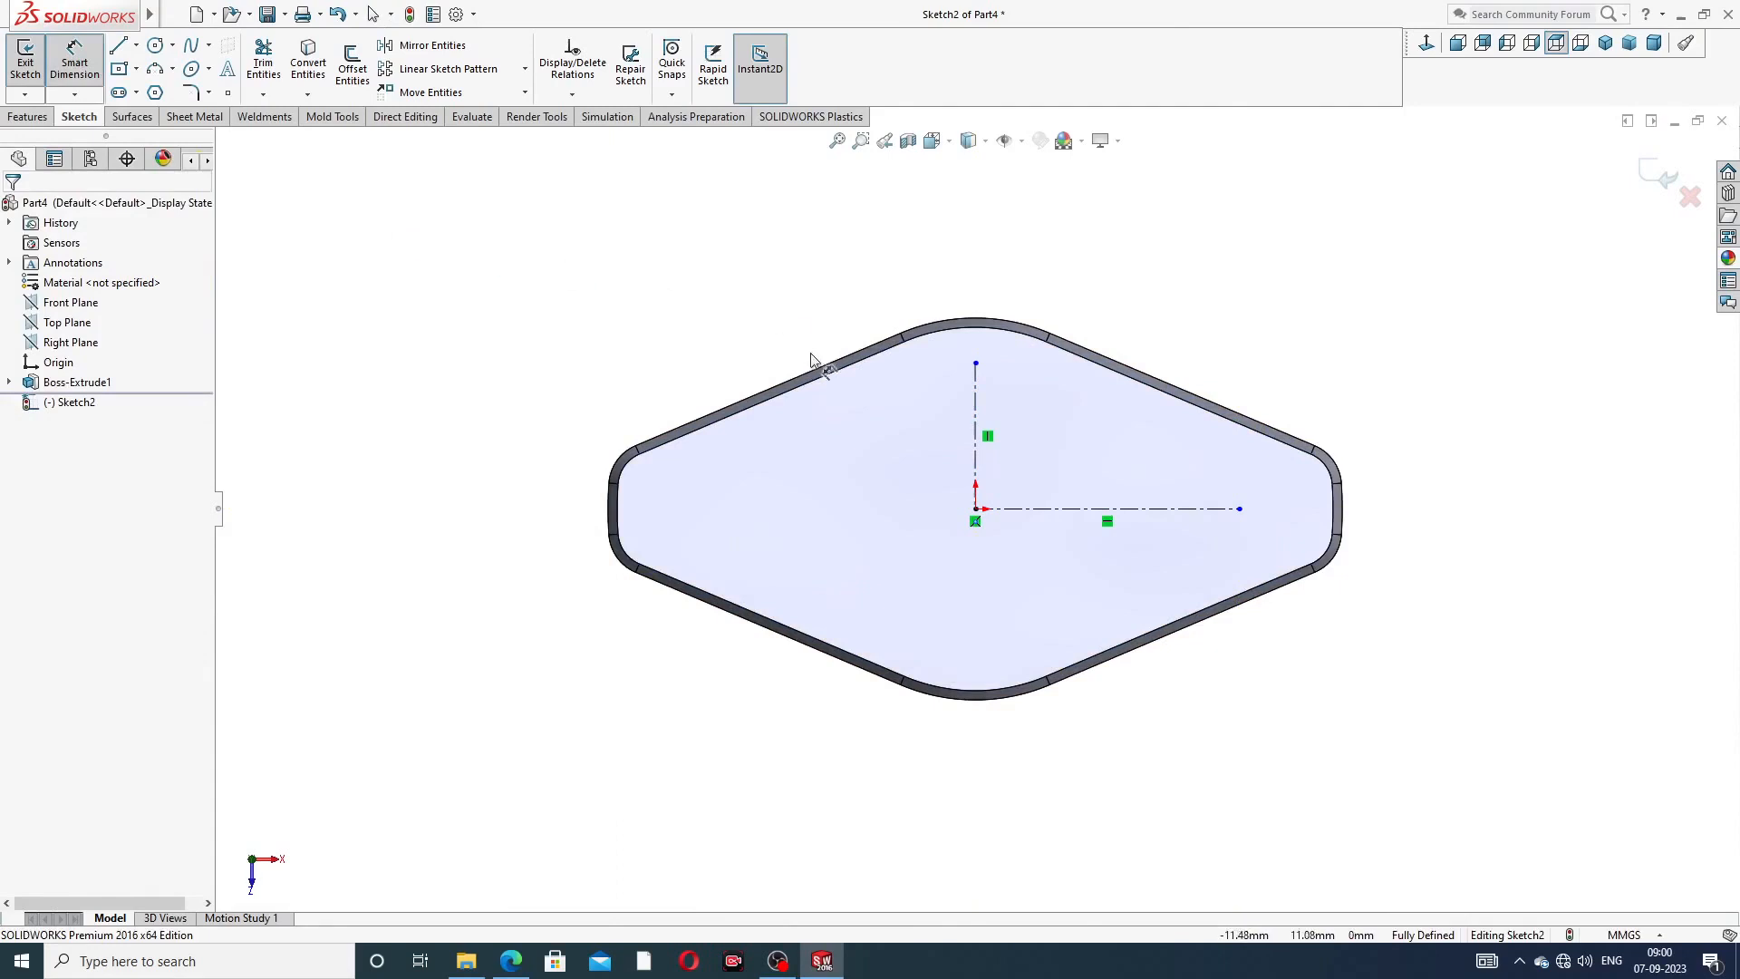
{"action": "left_click", "coordinate": [975, 412]}
{"action": "left_click", "coordinate": [948, 450]}
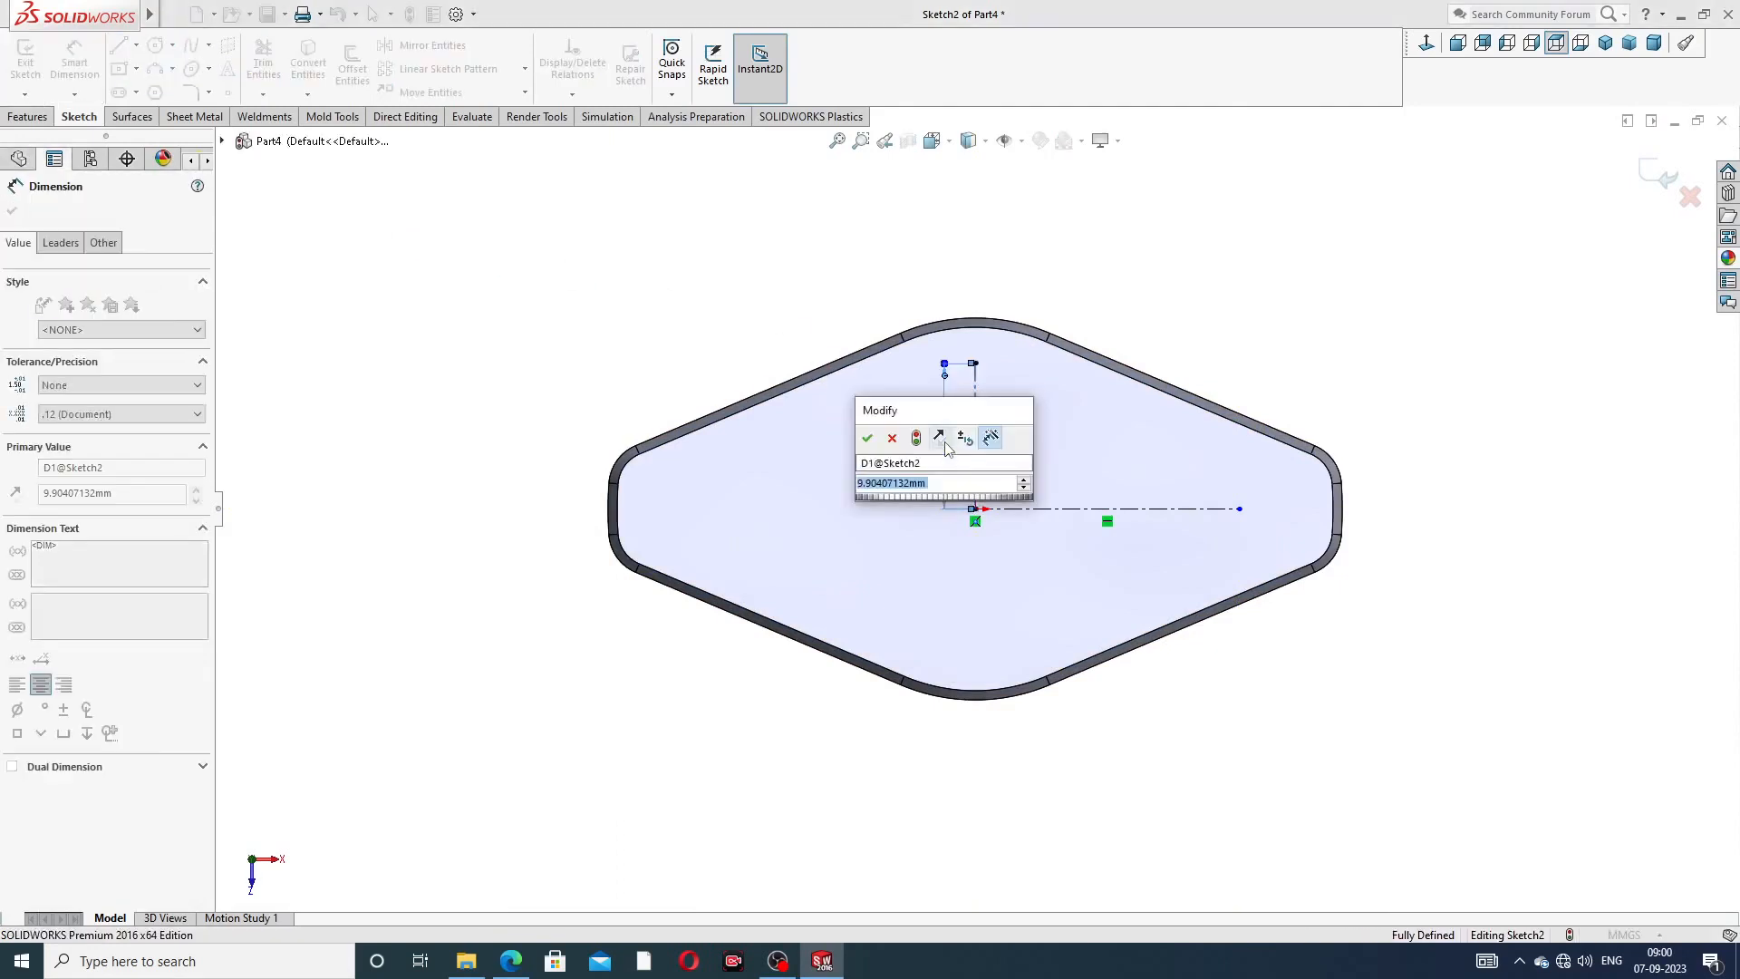
{"action": "type", "text": "9"}
{"action": "key", "text": "Return"}
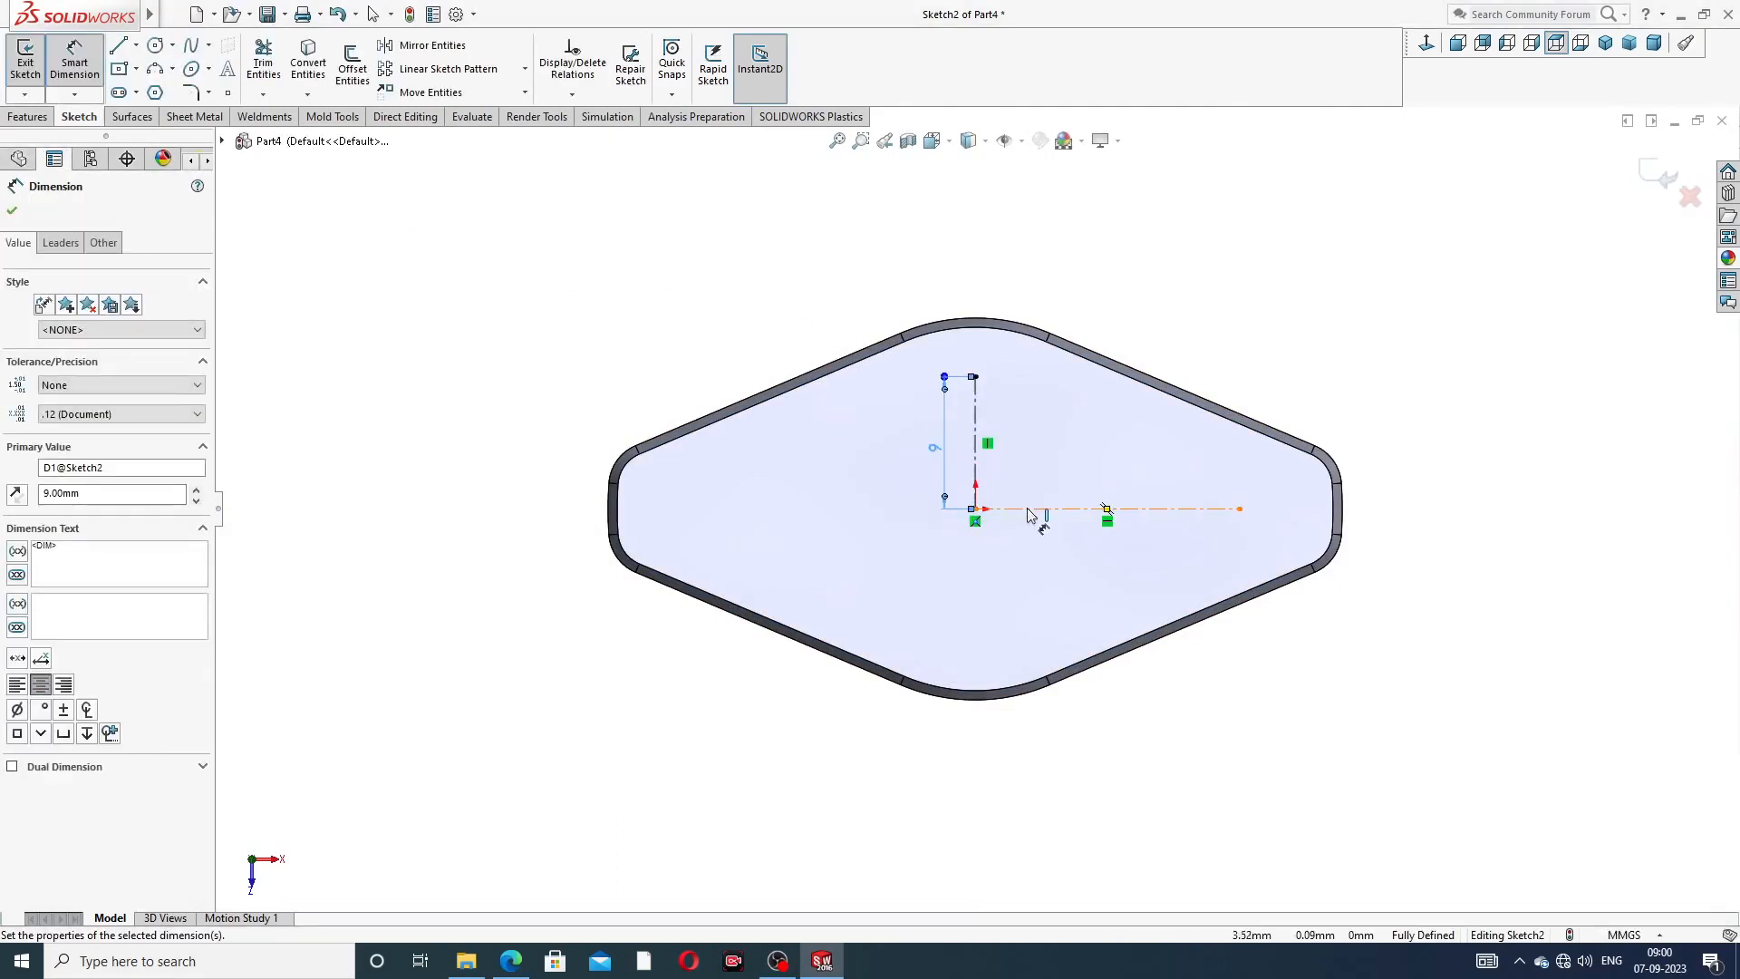
{"action": "left_click", "coordinate": [1033, 509]}
{"action": "left_click", "coordinate": [1056, 553]}
{"action": "type", "text": "21"}
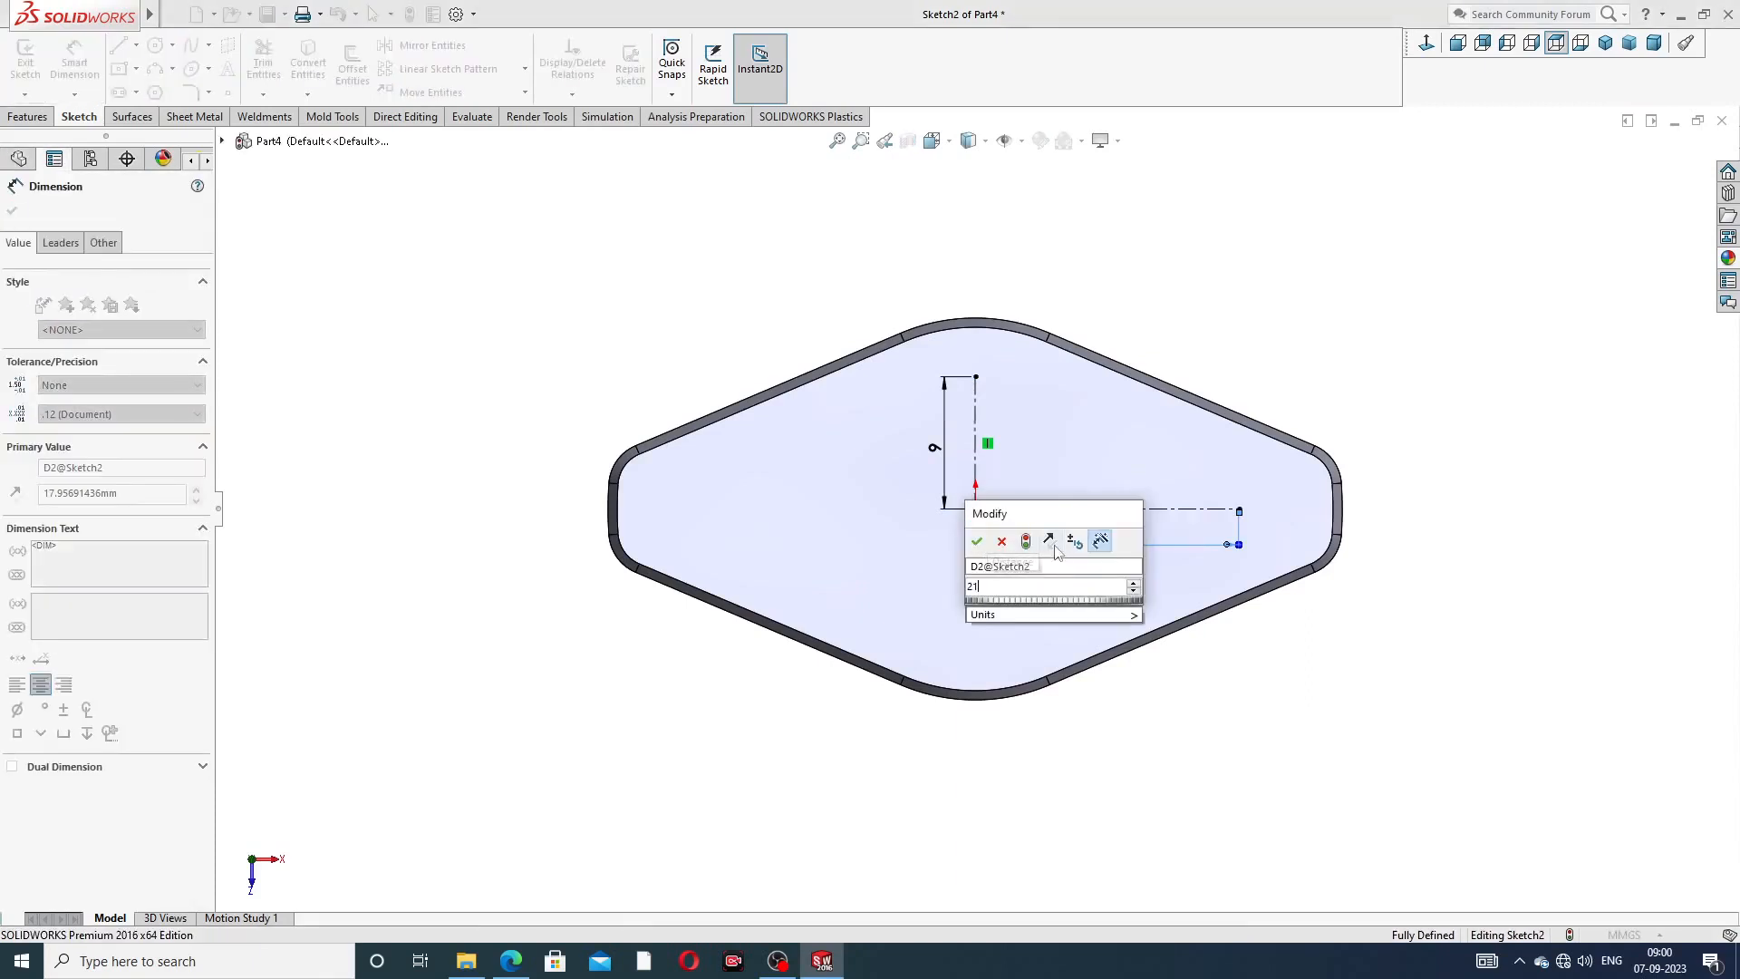
{"action": "key", "text": "Return"}
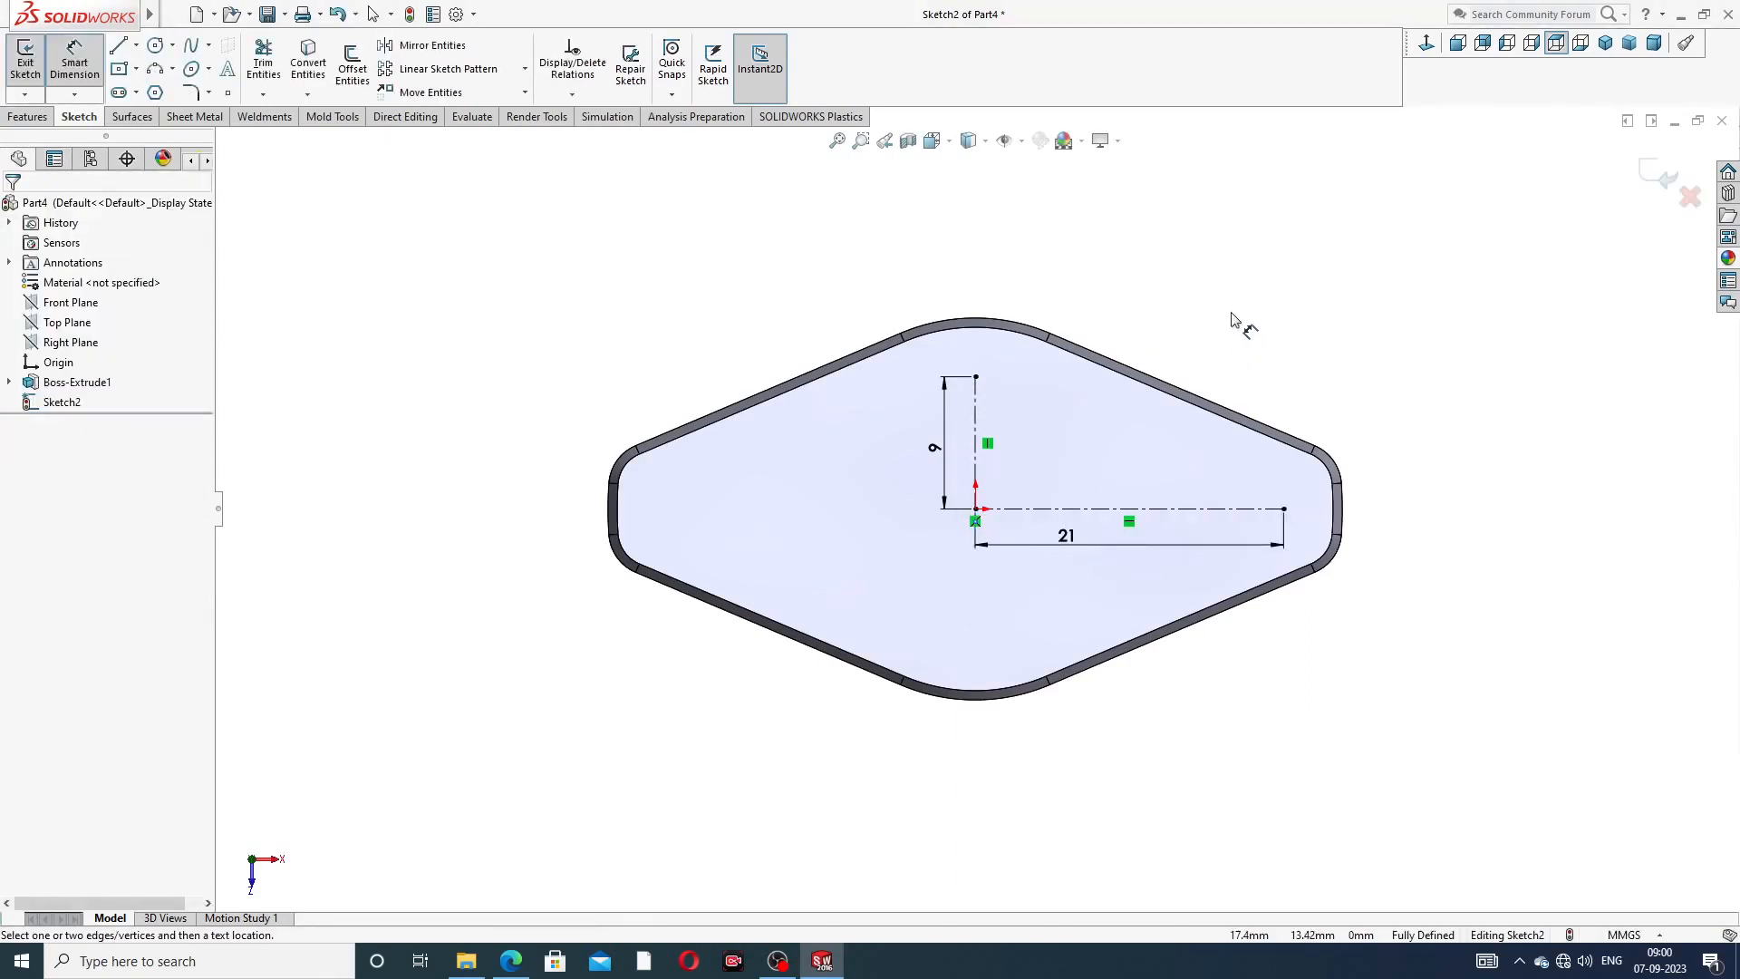
{"action": "right_click", "coordinate": [1232, 319]}
{"action": "left_click", "coordinate": [1277, 269]}
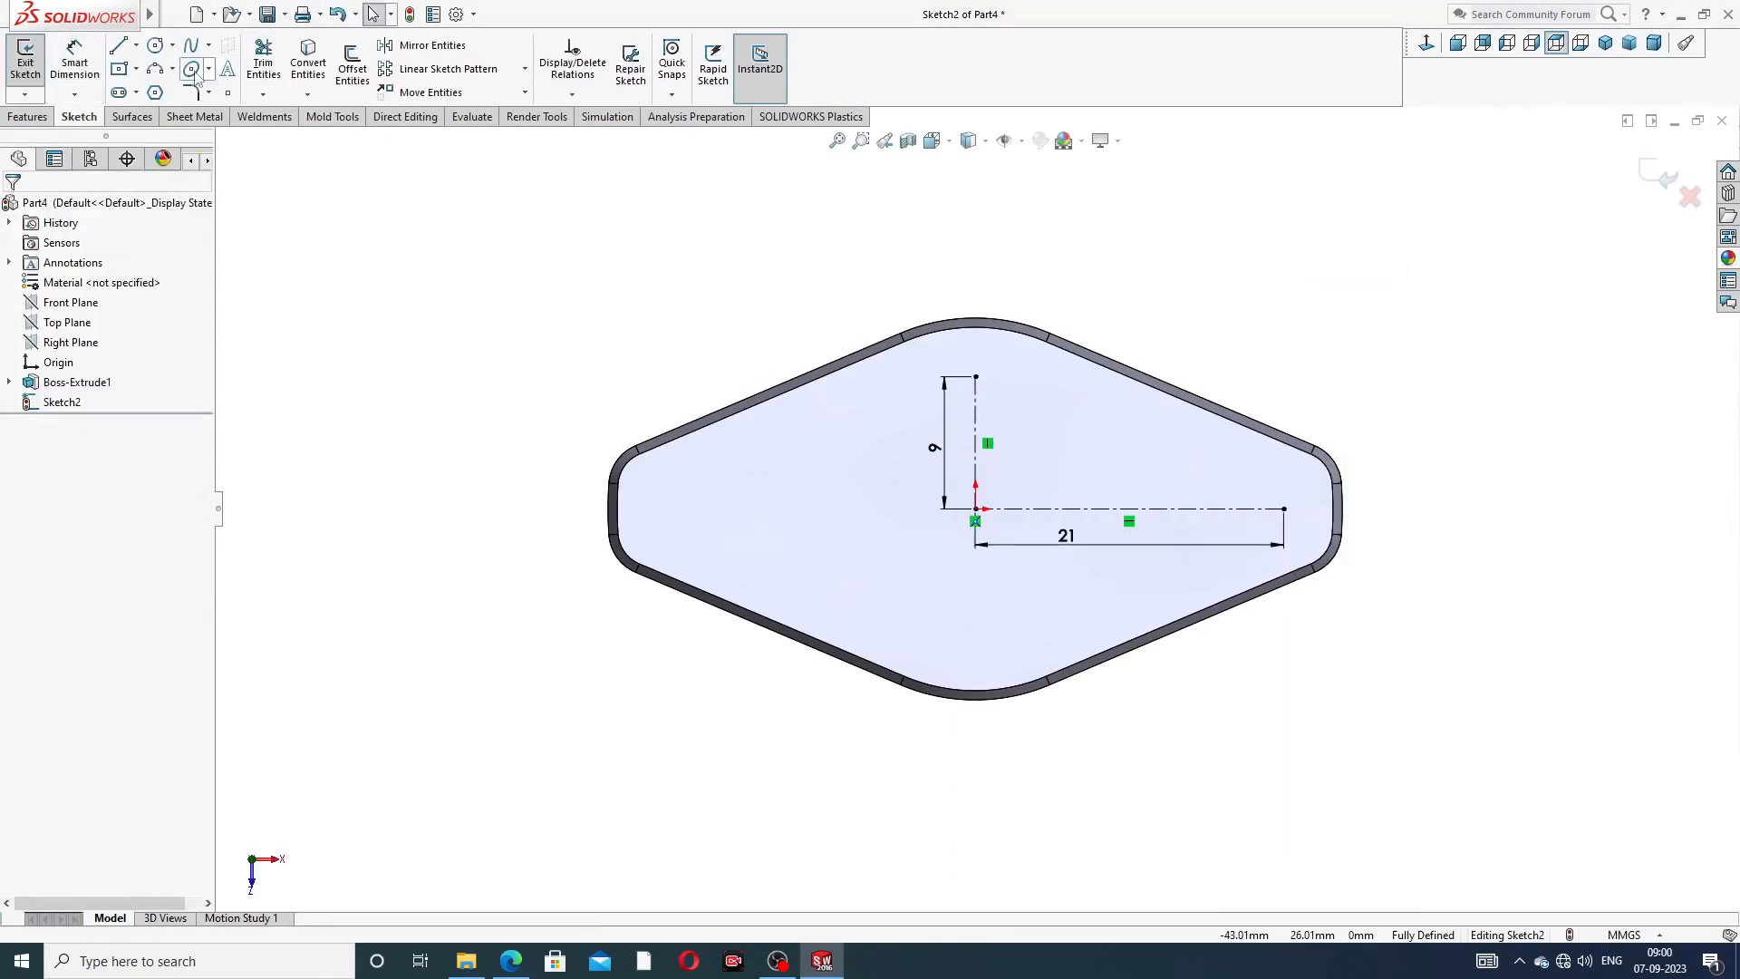
- Draw a circle centred on the origin through the outer endpoint of the horizontal centerline
{"action": "left_click", "coordinate": [155, 45]}
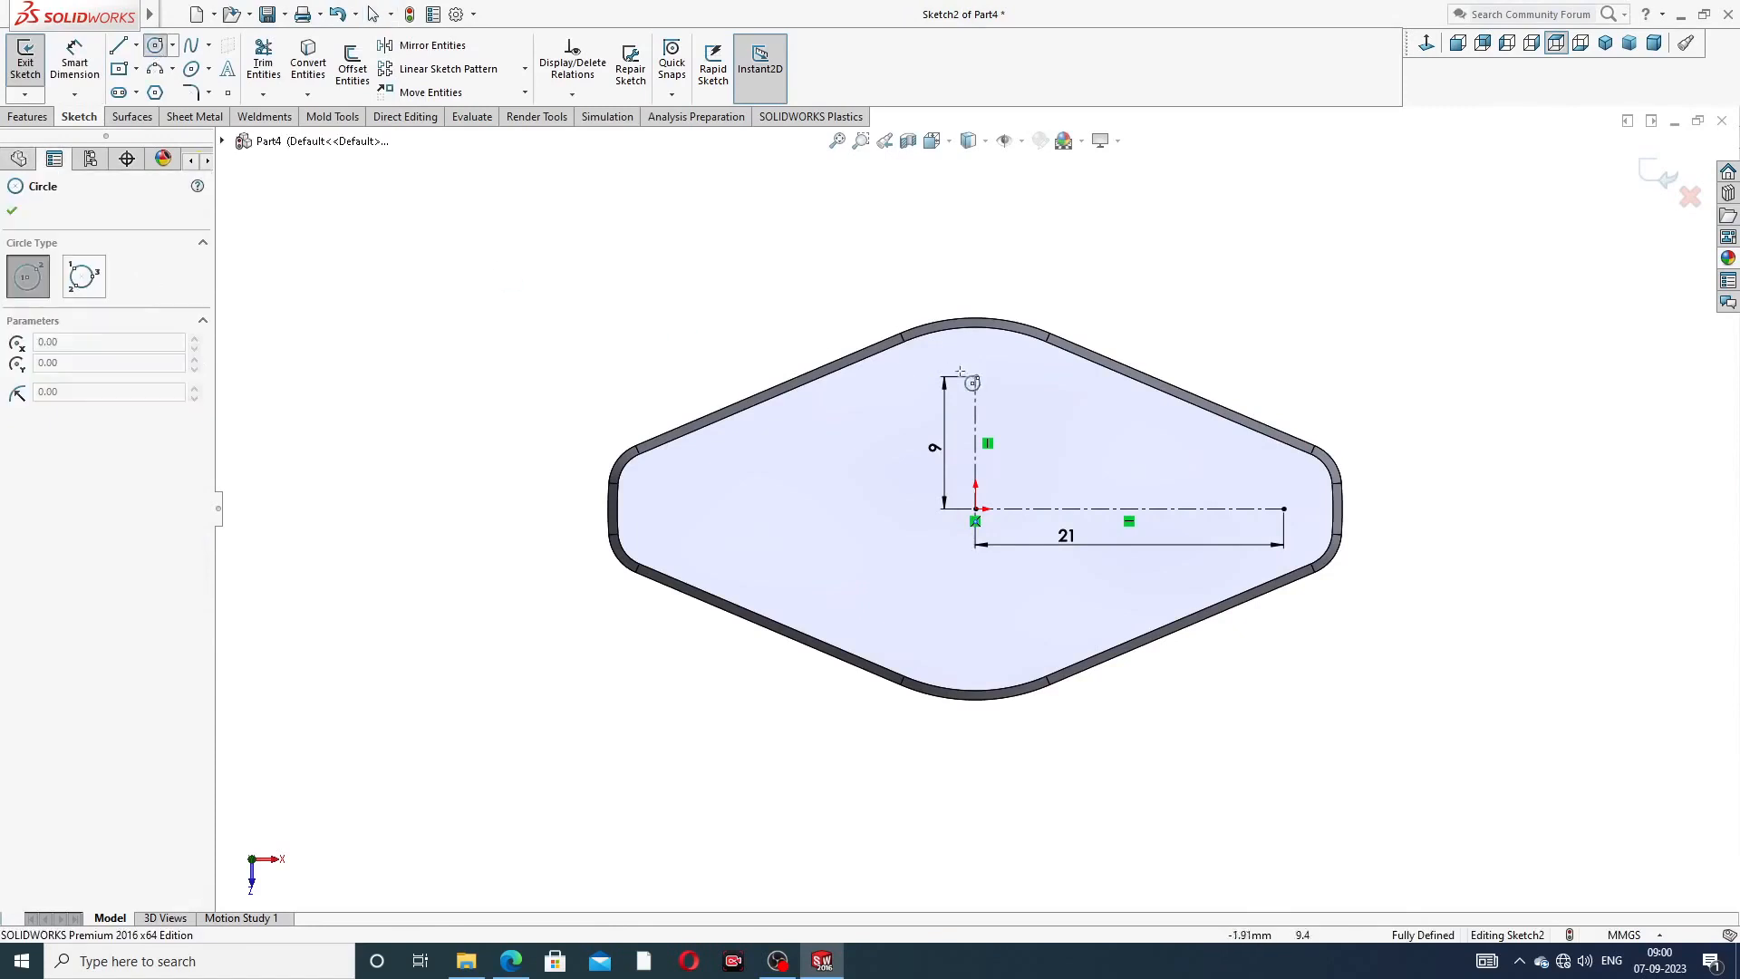
{"action": "left_click", "coordinate": [976, 509]}
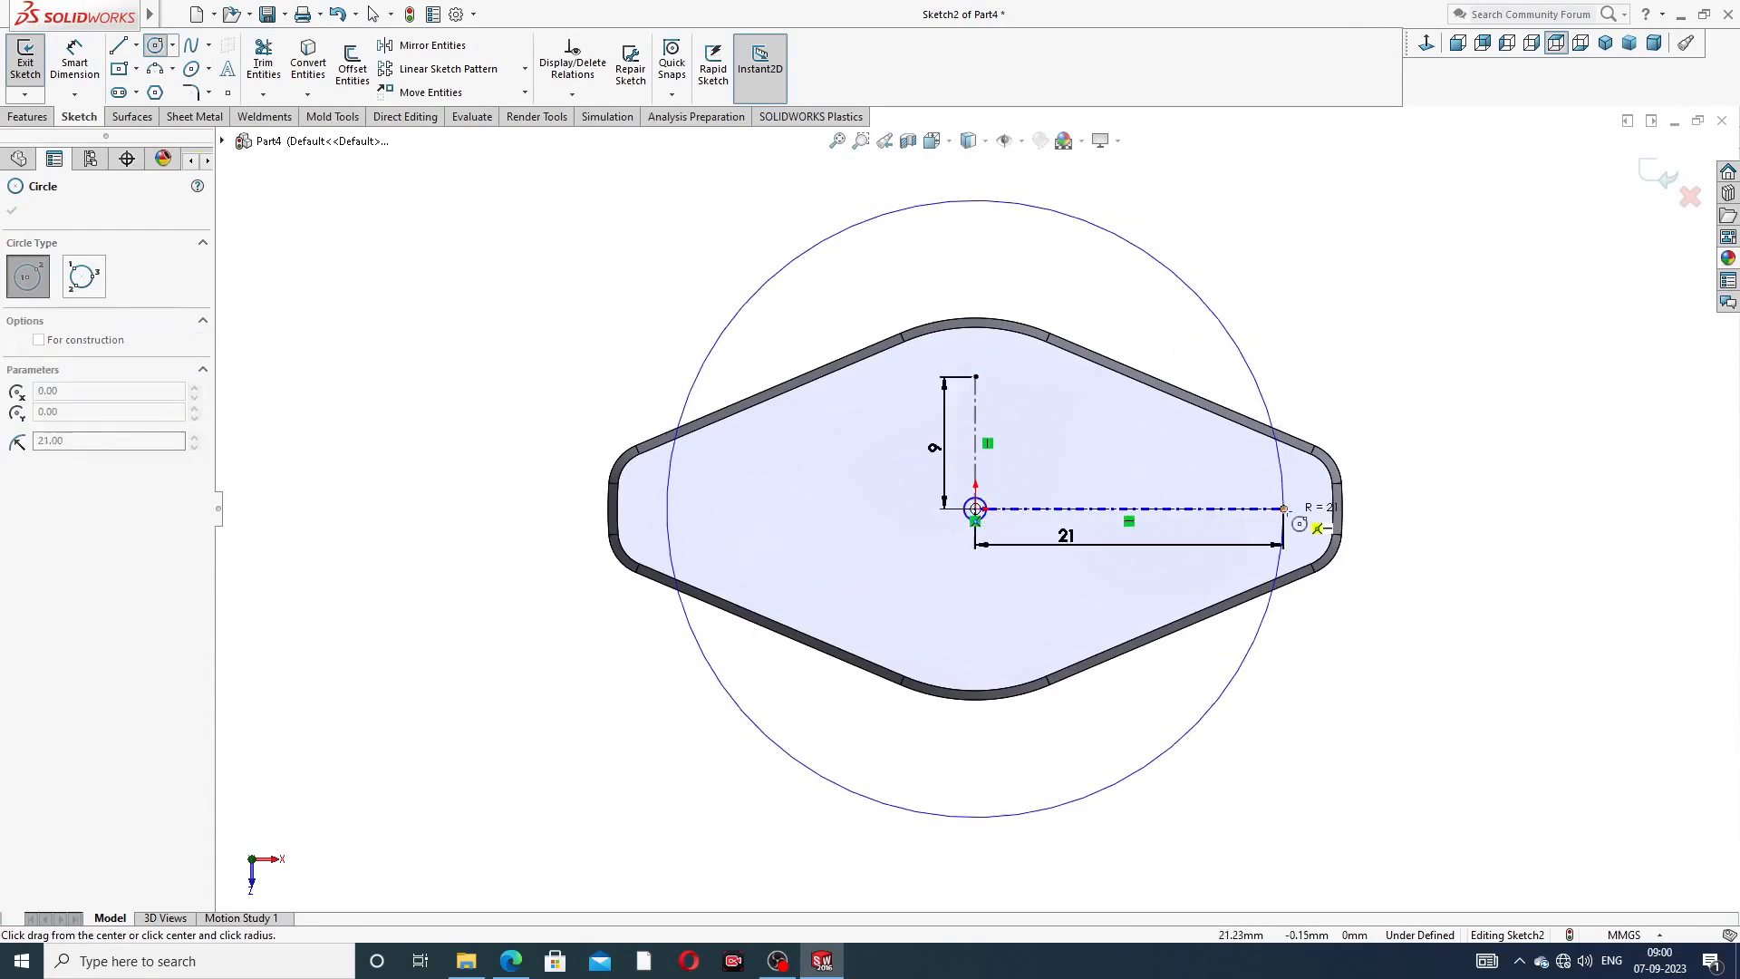
{"action": "left_click", "coordinate": [1284, 508]}
{"action": "right_click", "coordinate": [1254, 292]}
{"action": "left_click", "coordinate": [1294, 299]}
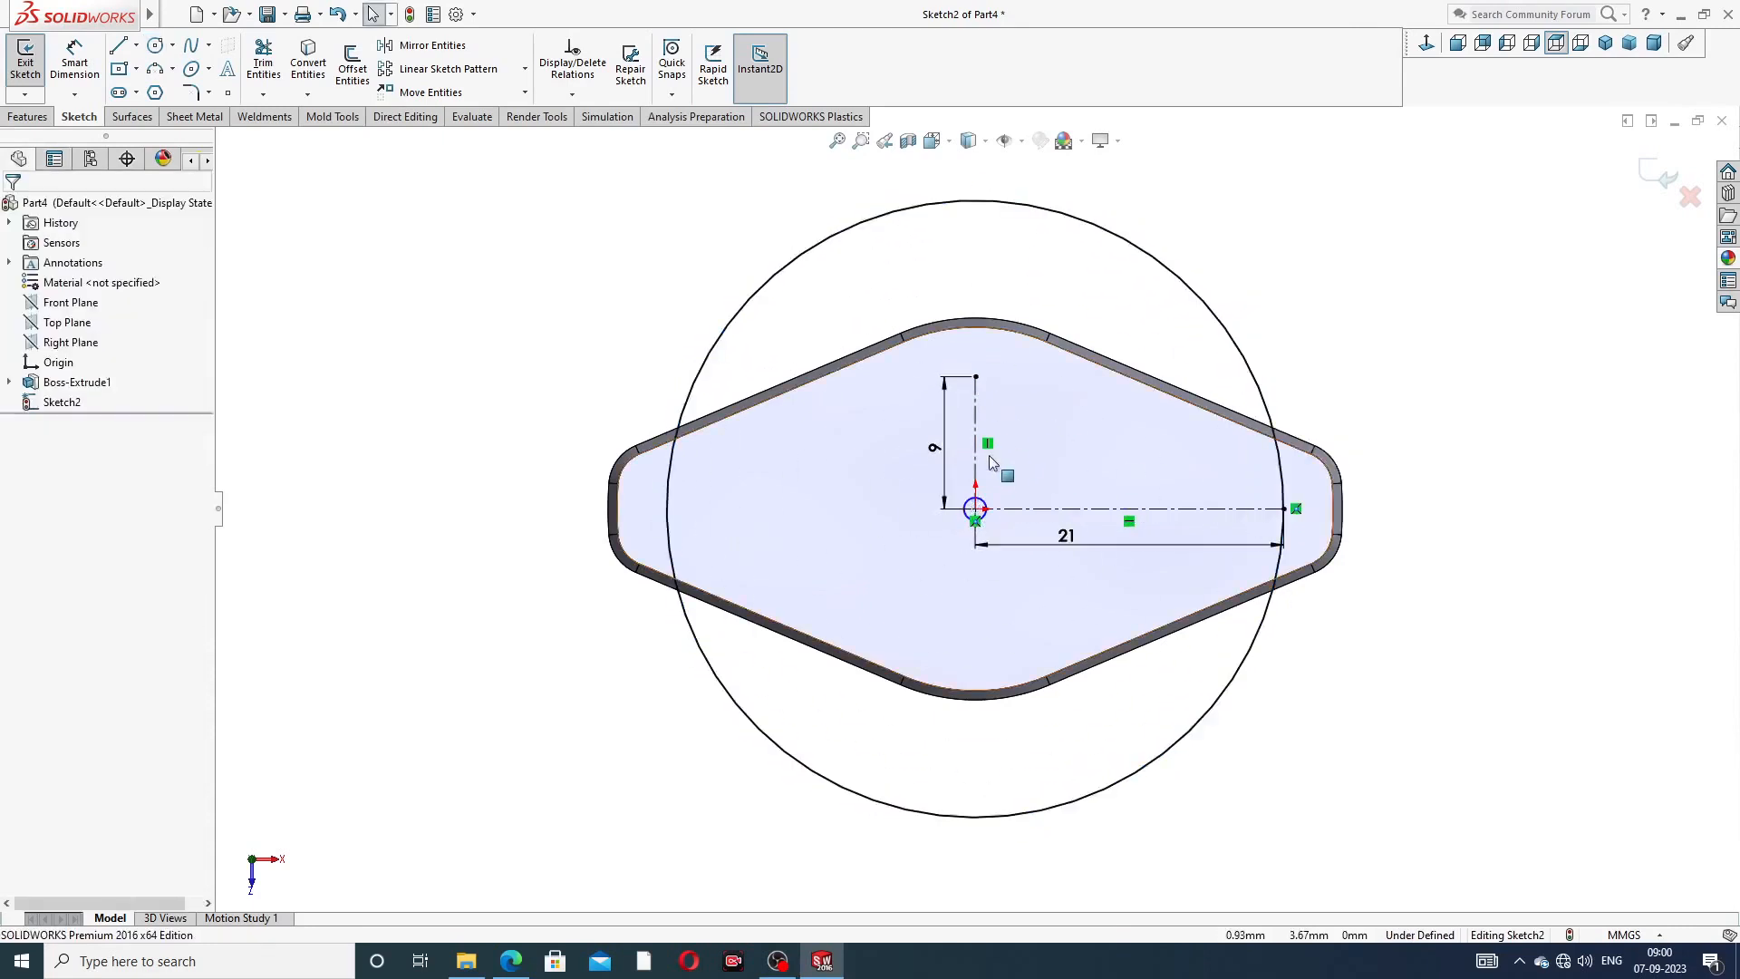
- Try to enlarge the small circle at the origin to the vertical centerline's endpoint, and delete that circle
{"action": "scroll", "coordinate": [985, 520], "scroll_direction": "down", "scroll_amount": 2}
{"action": "left_click", "coordinate": [968, 539]}
{"action": "left_click", "coordinate": [971, 376]}
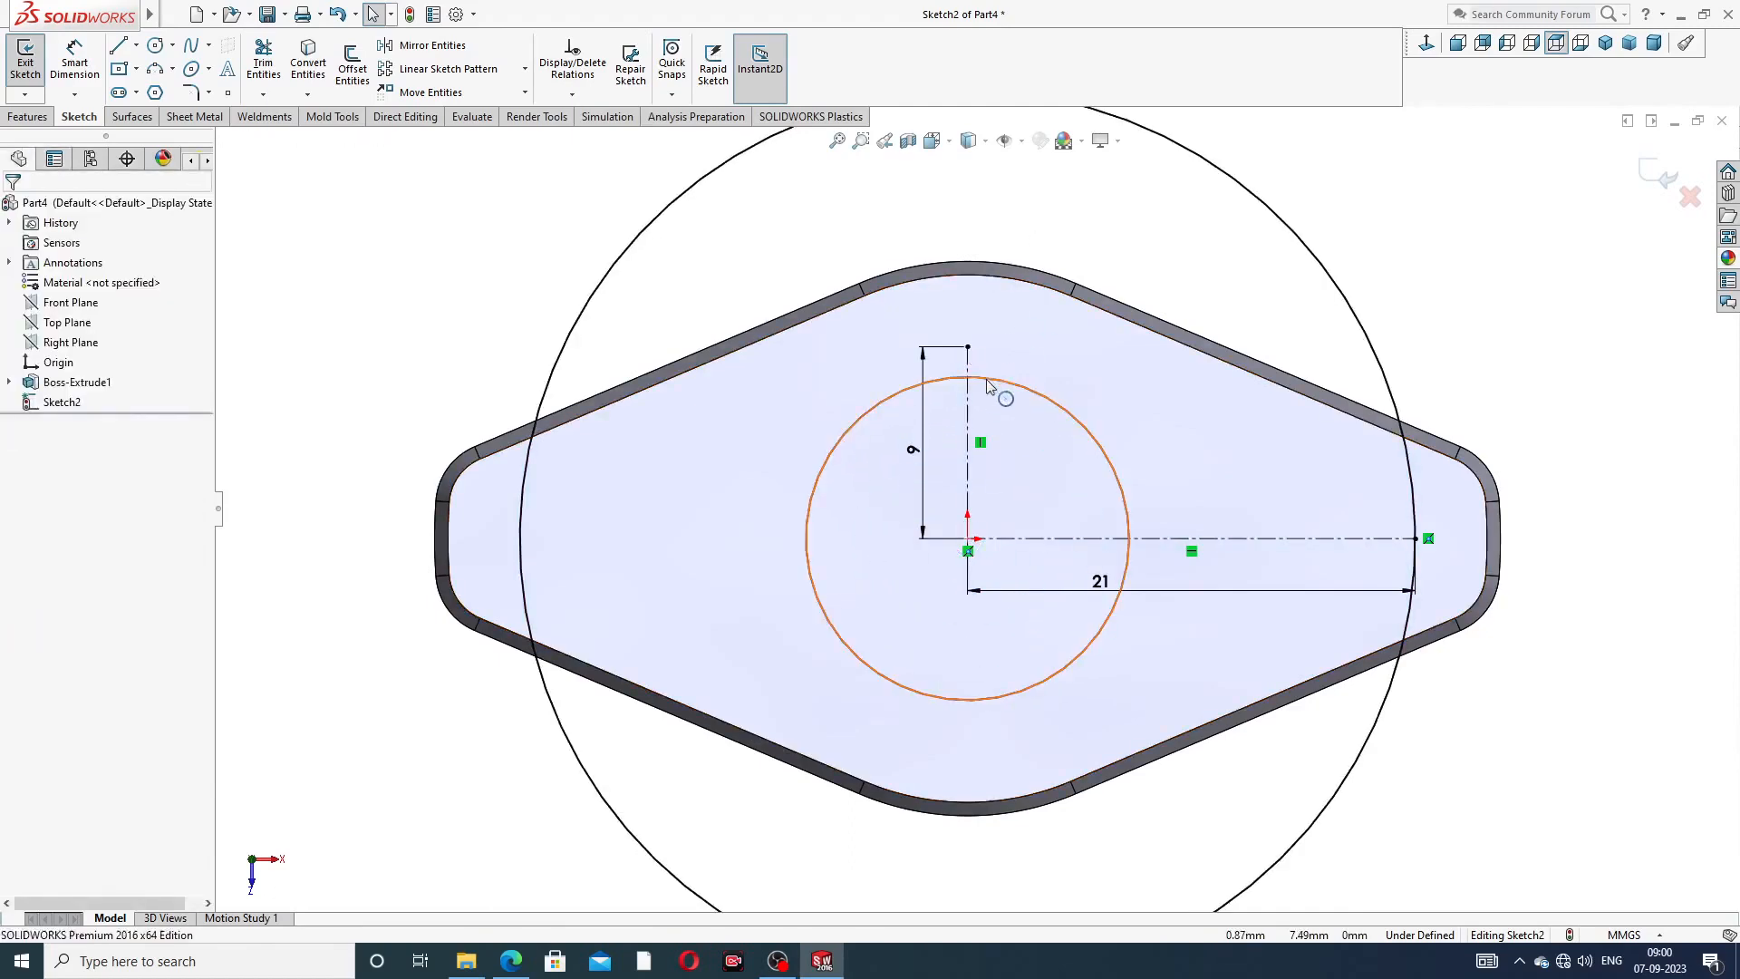
{"action": "left_click_drag", "start_coordinate": [997, 381], "coordinate": [973, 352]}
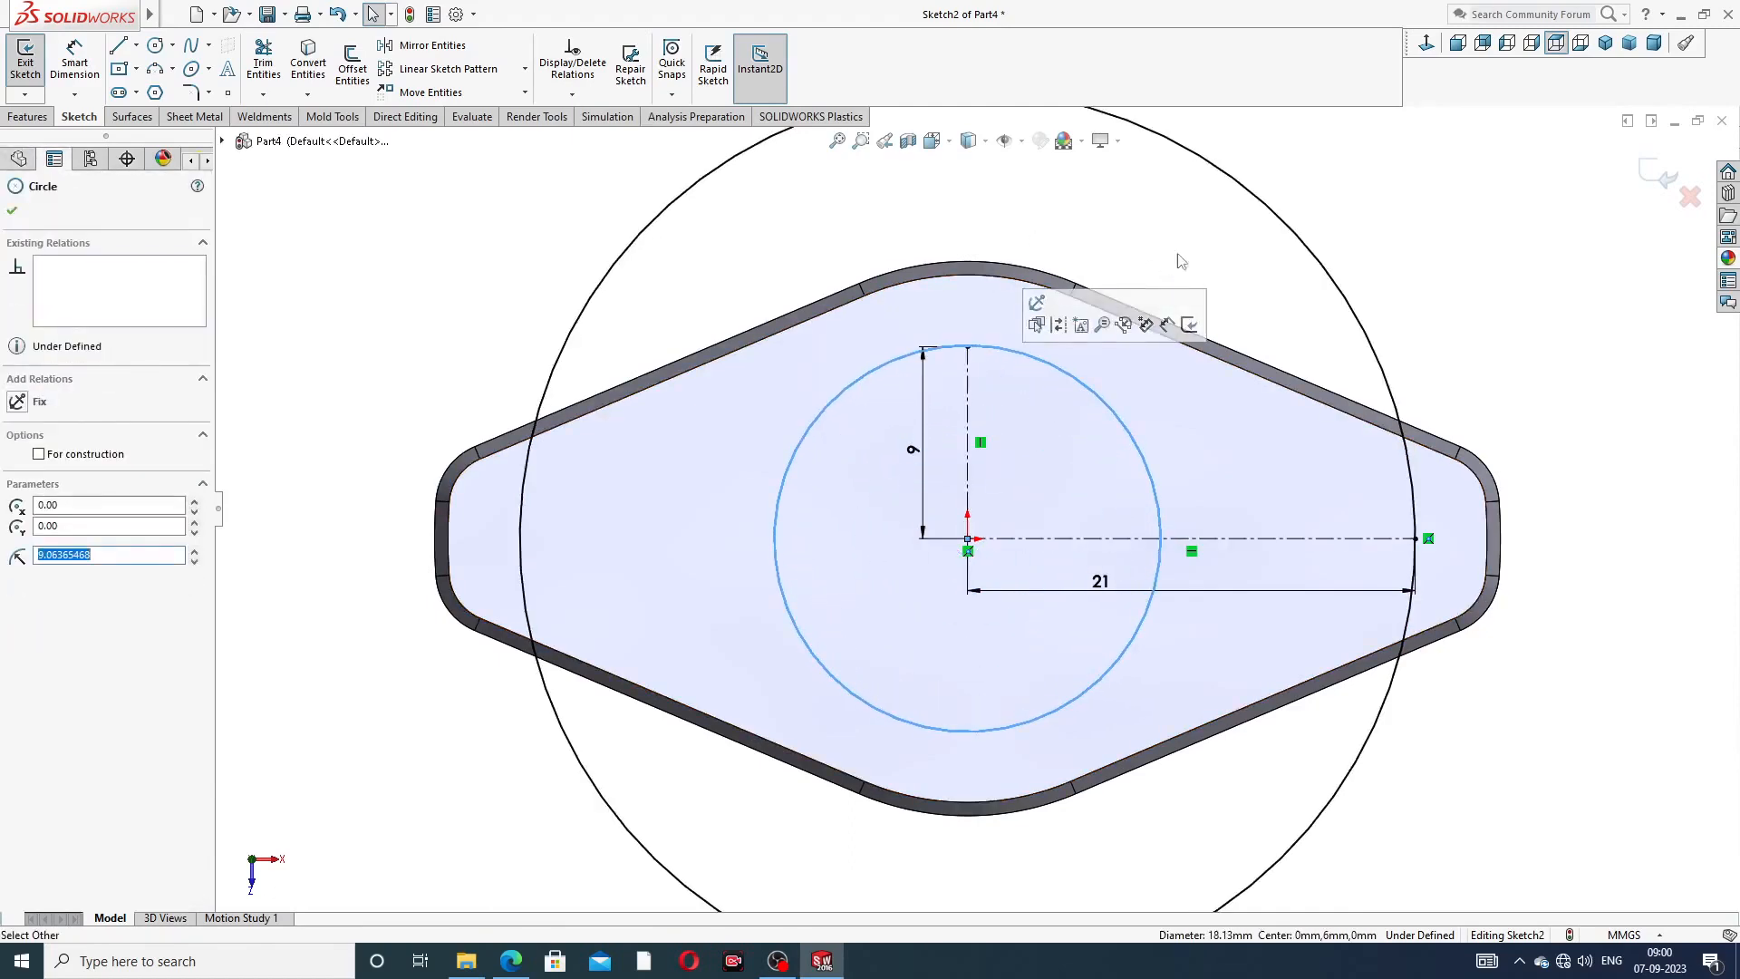
{"action": "left_click", "coordinate": [1112, 407]}
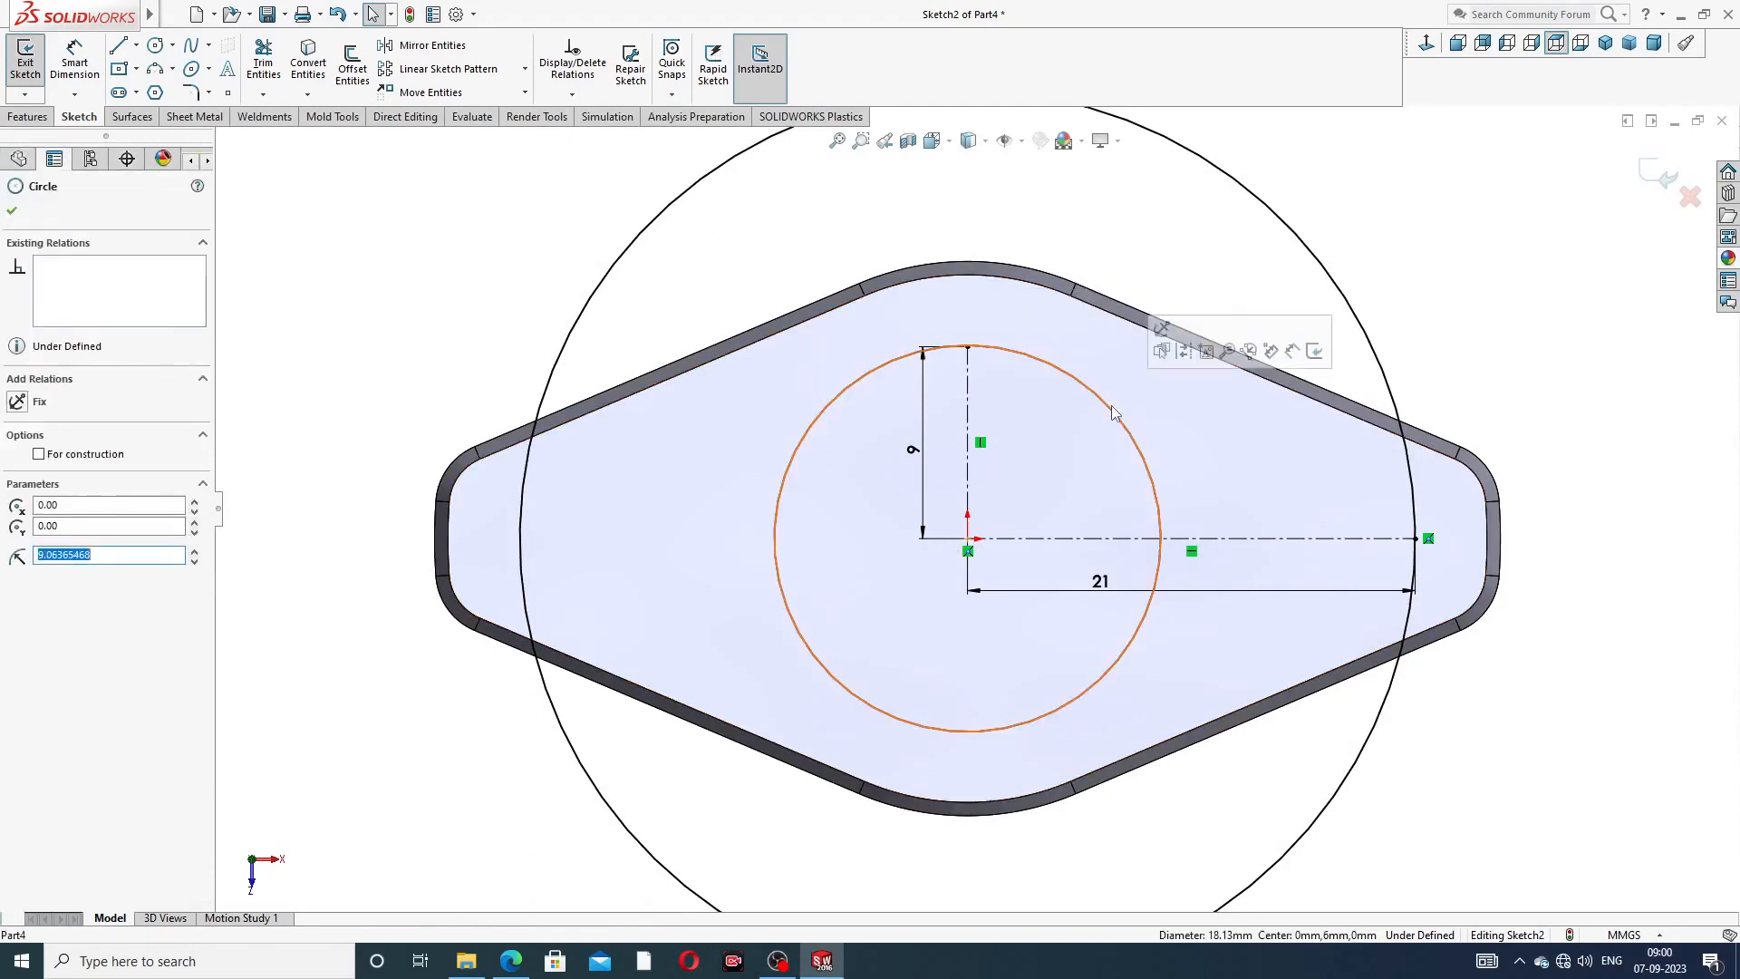
{"action": "key", "text": "Delete"}
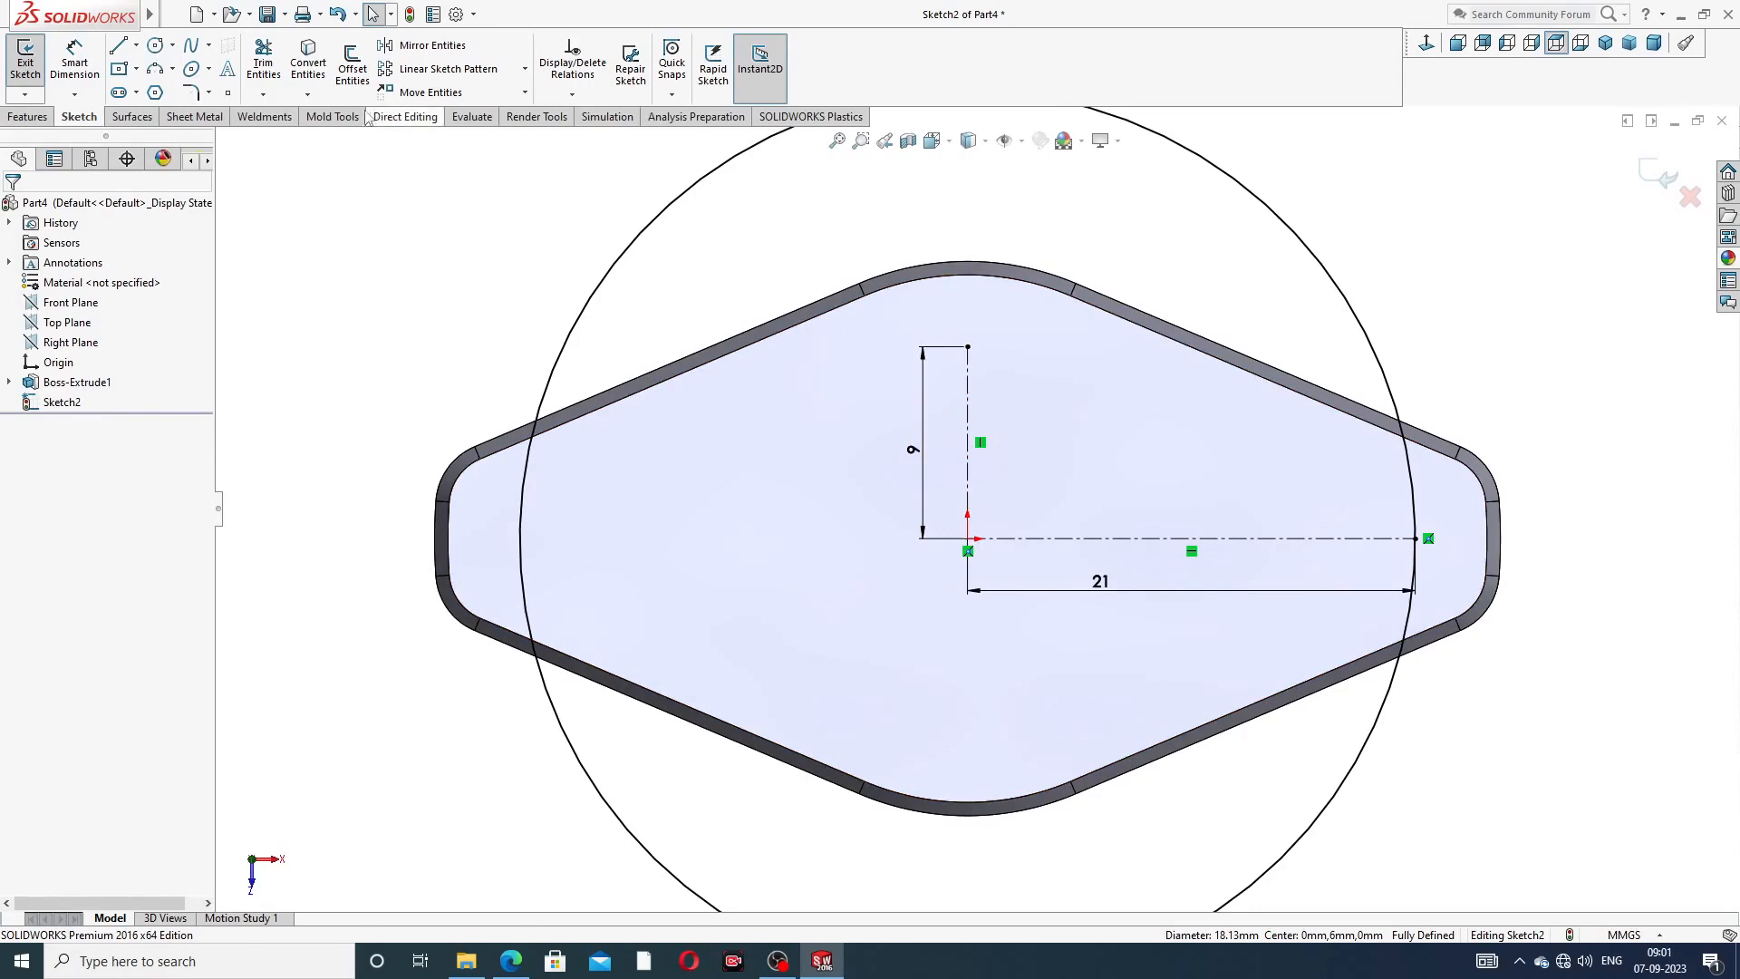
- Draw an inner circle centred on the origin through the upper endpoint of the 9 mm vertical centerline
{"action": "left_click", "coordinate": [155, 45]}
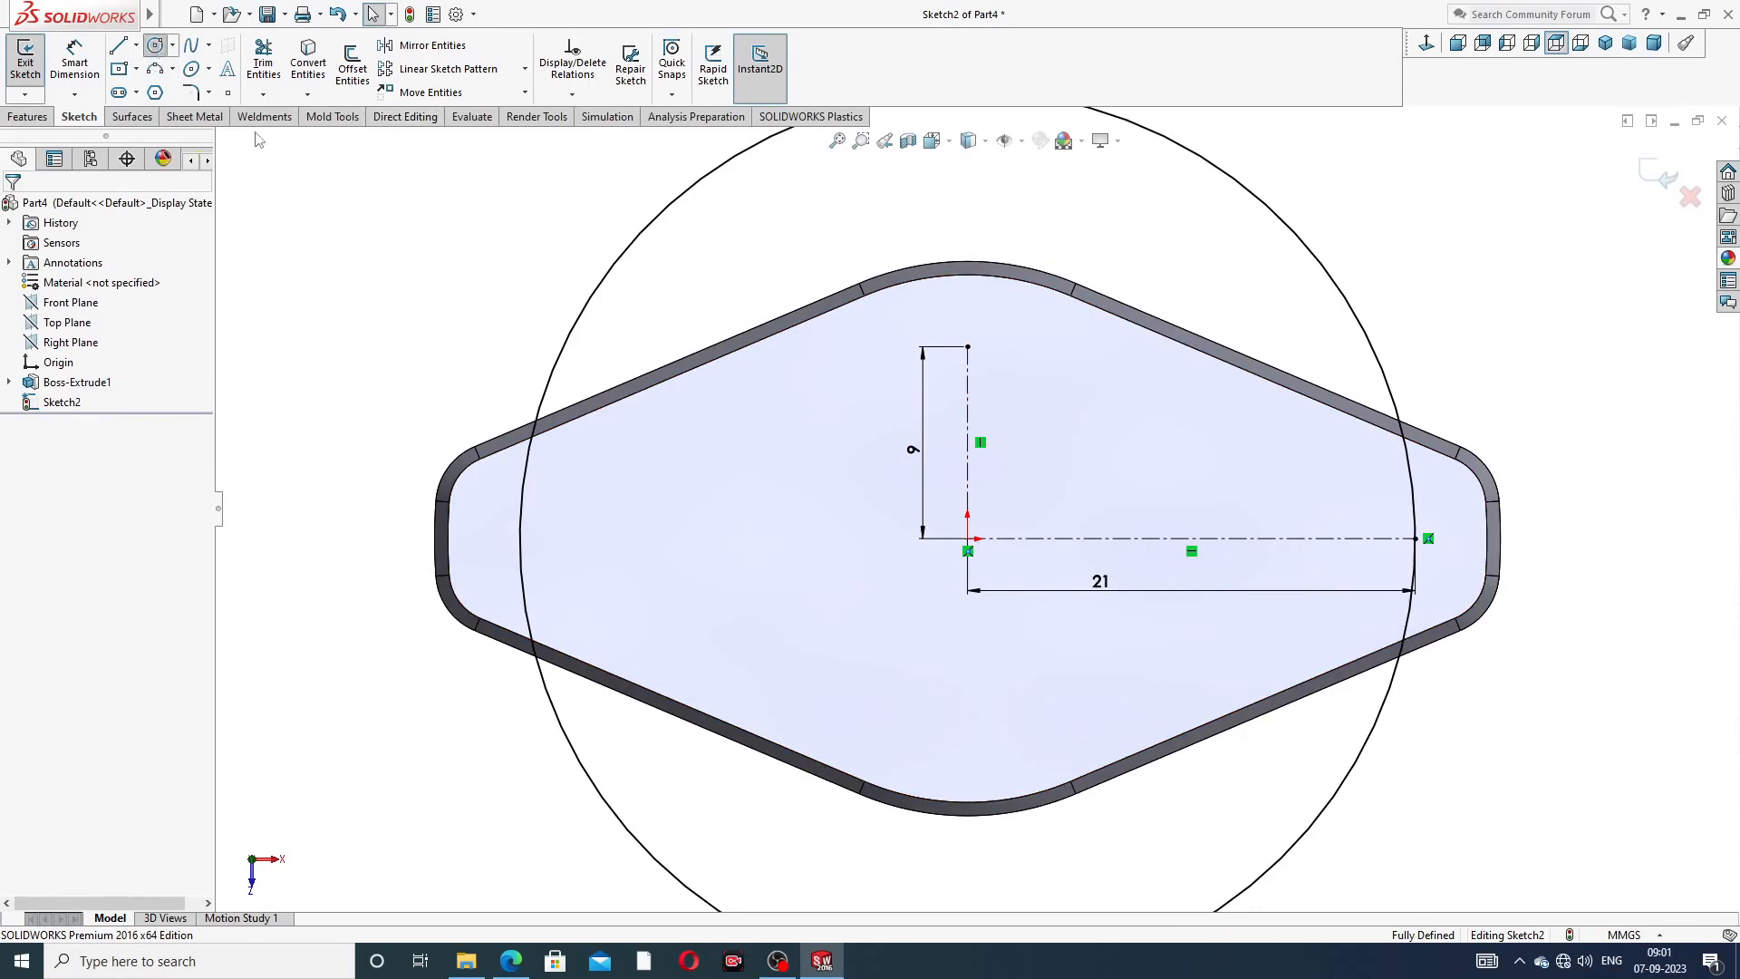
{"action": "left_click", "coordinate": [968, 539]}
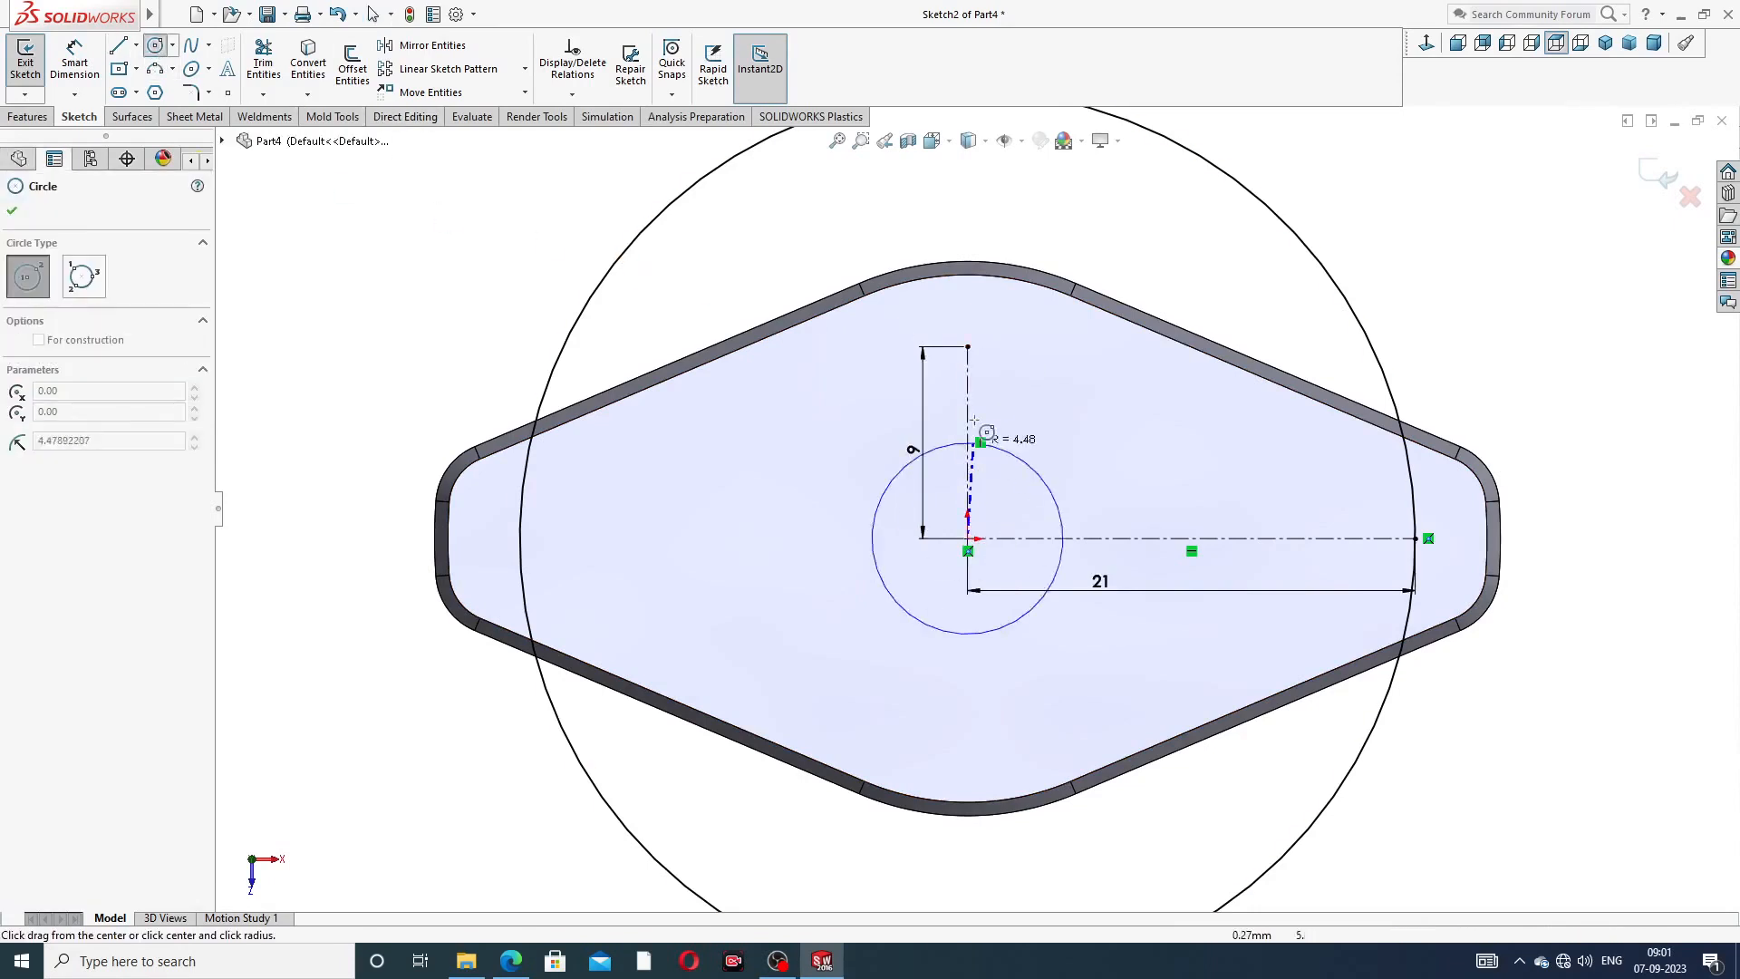
{"action": "left_click", "coordinate": [968, 347]}
{"action": "right_click", "coordinate": [1243, 238]}
{"action": "left_click", "coordinate": [1276, 253]}
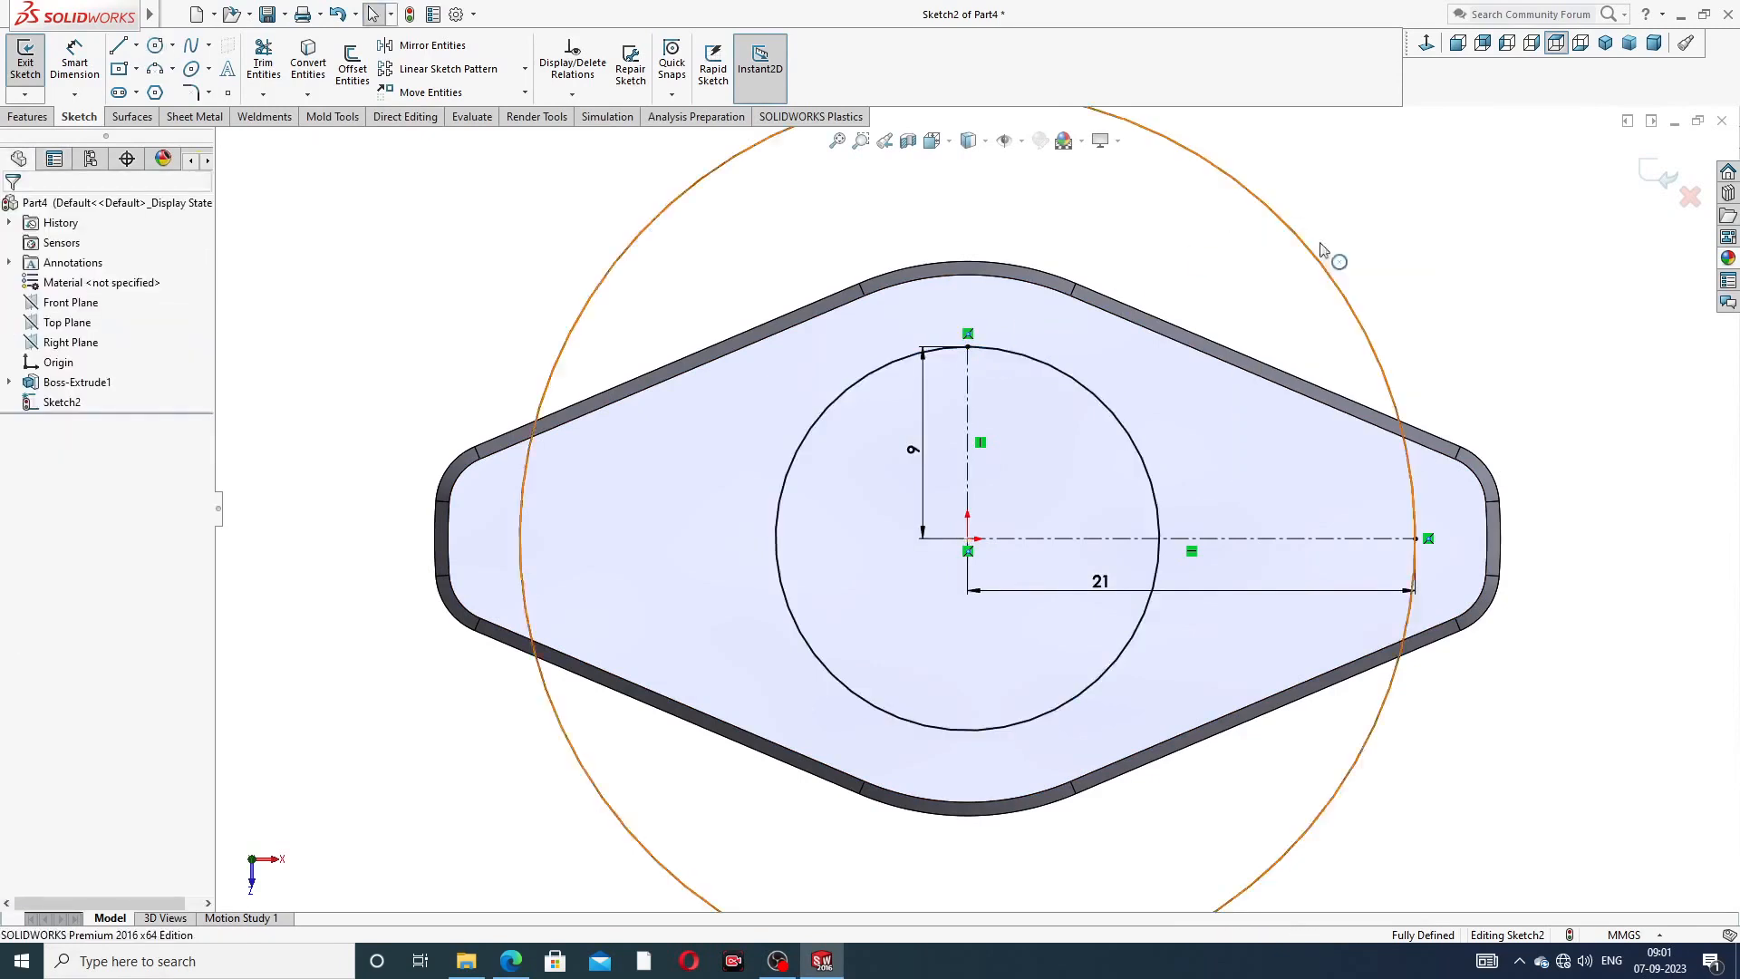
- Draw a line about 19 mm long, tangent to the inner circle's upper right and ending on the outer circle above the horizontal centerline
{"action": "left_click", "coordinate": [118, 46]}
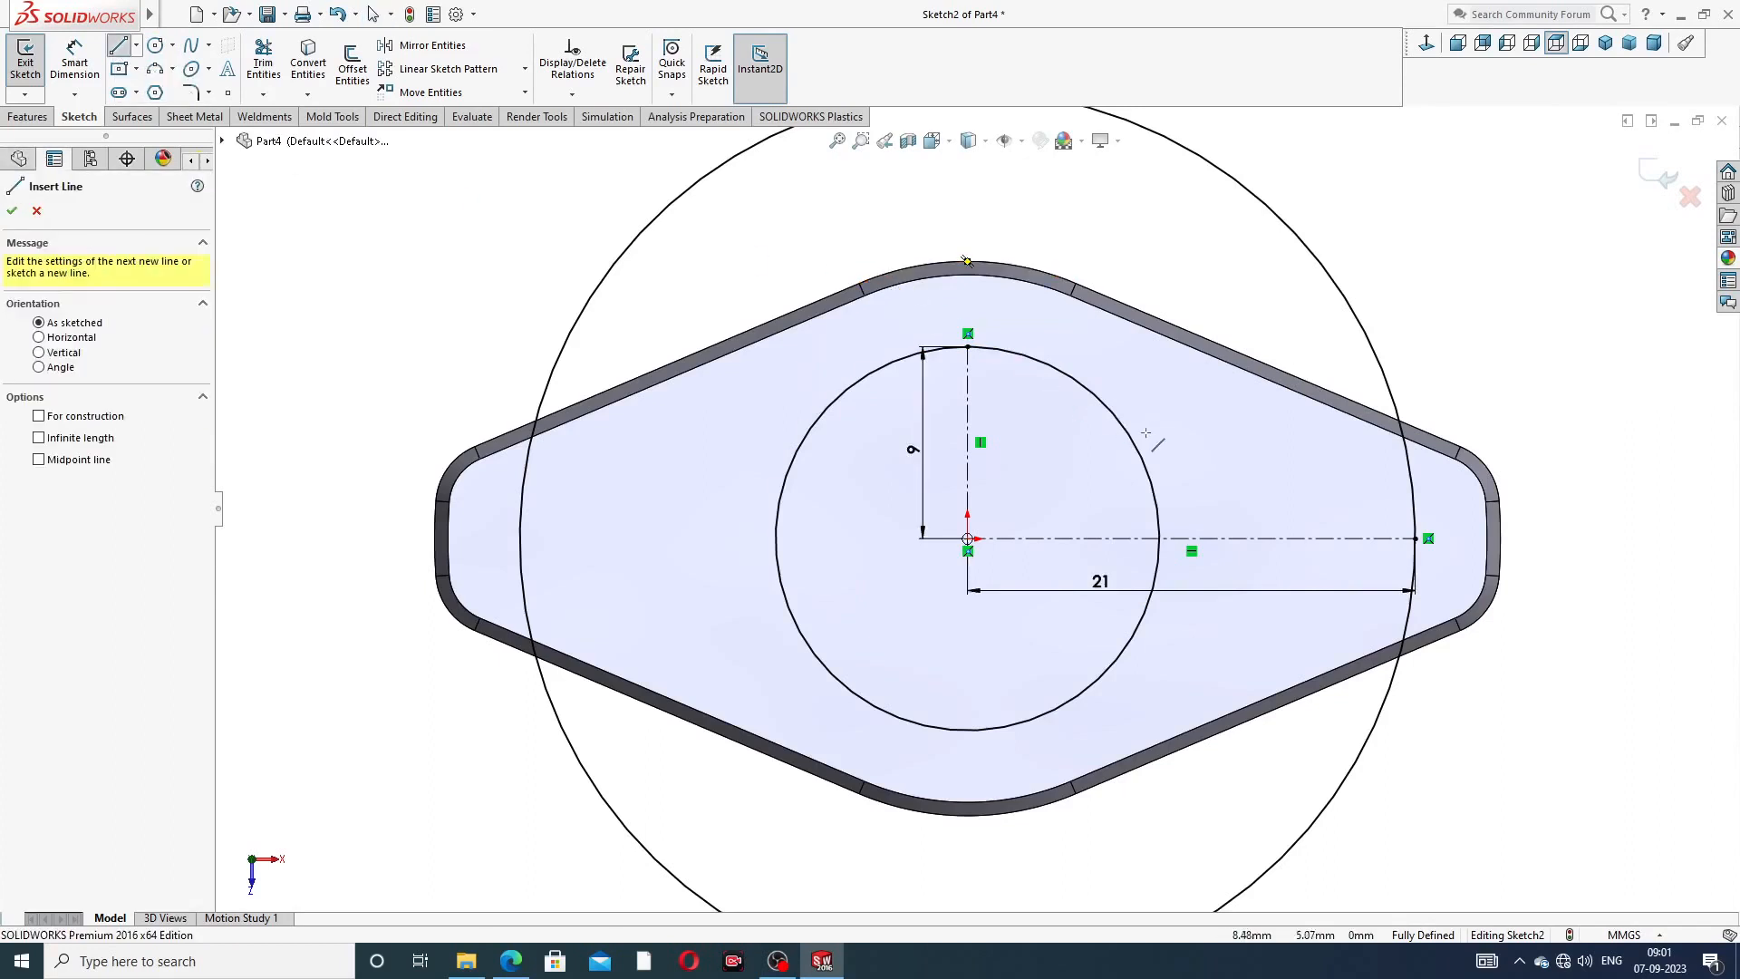
{"action": "left_click", "coordinate": [1092, 388]}
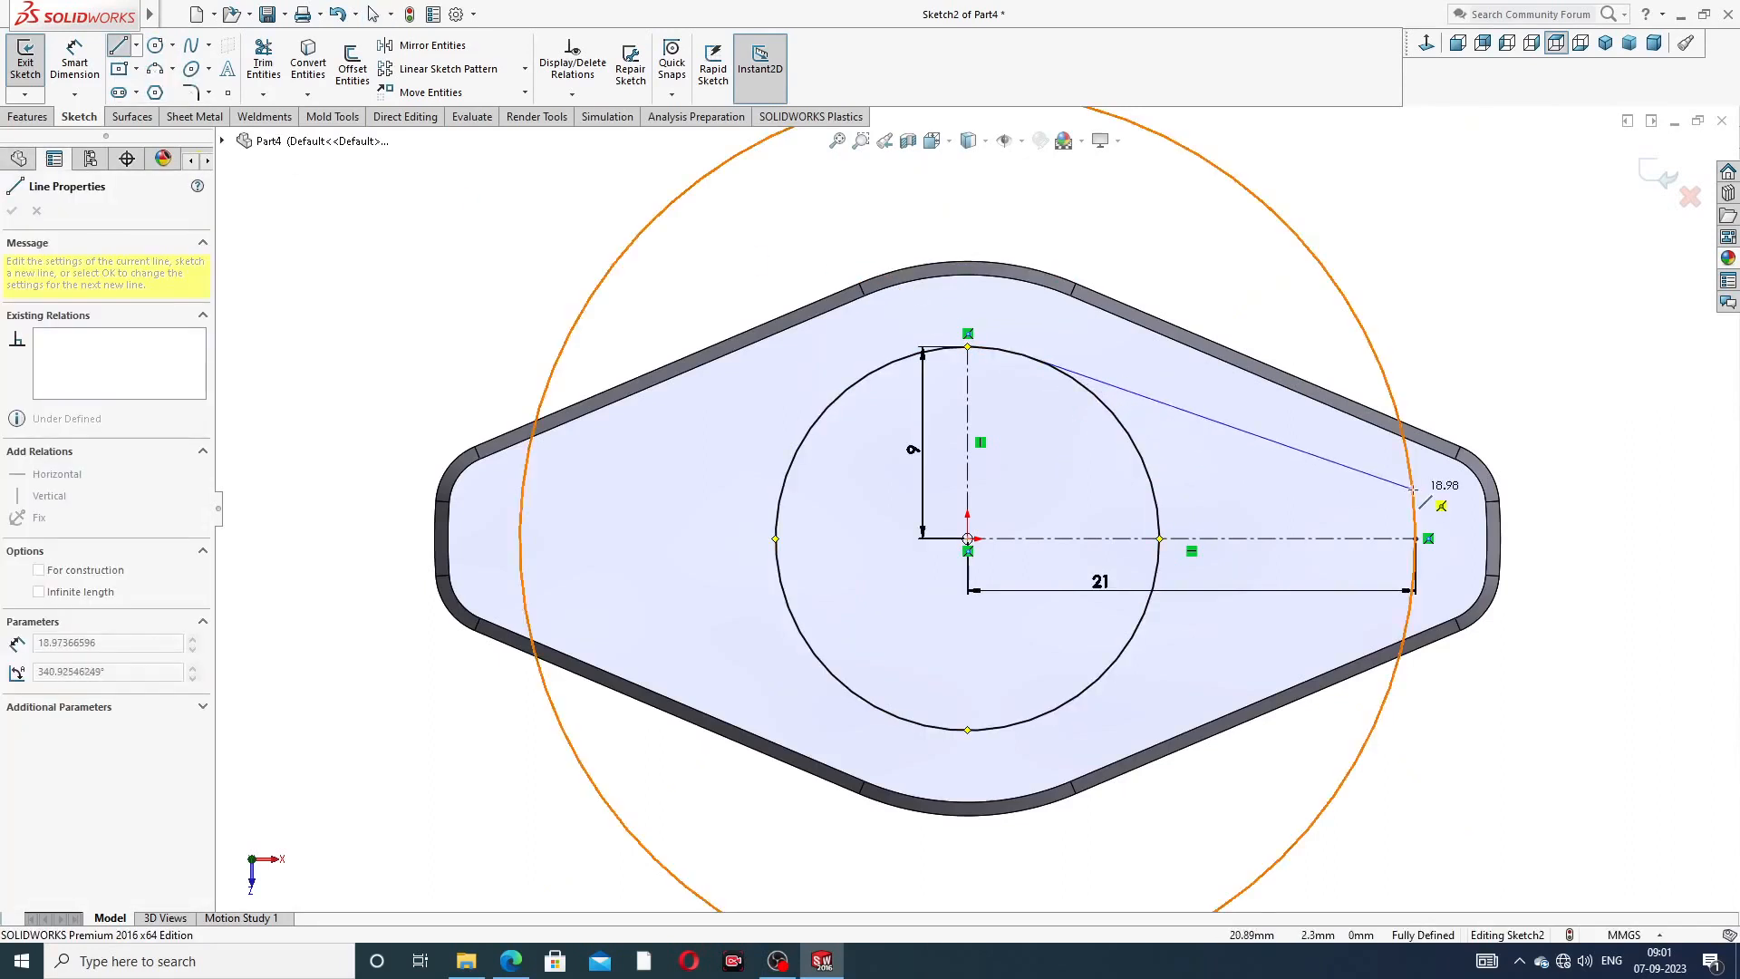
{"action": "left_click", "coordinate": [1414, 495]}
{"action": "right_click", "coordinate": [1458, 386]}
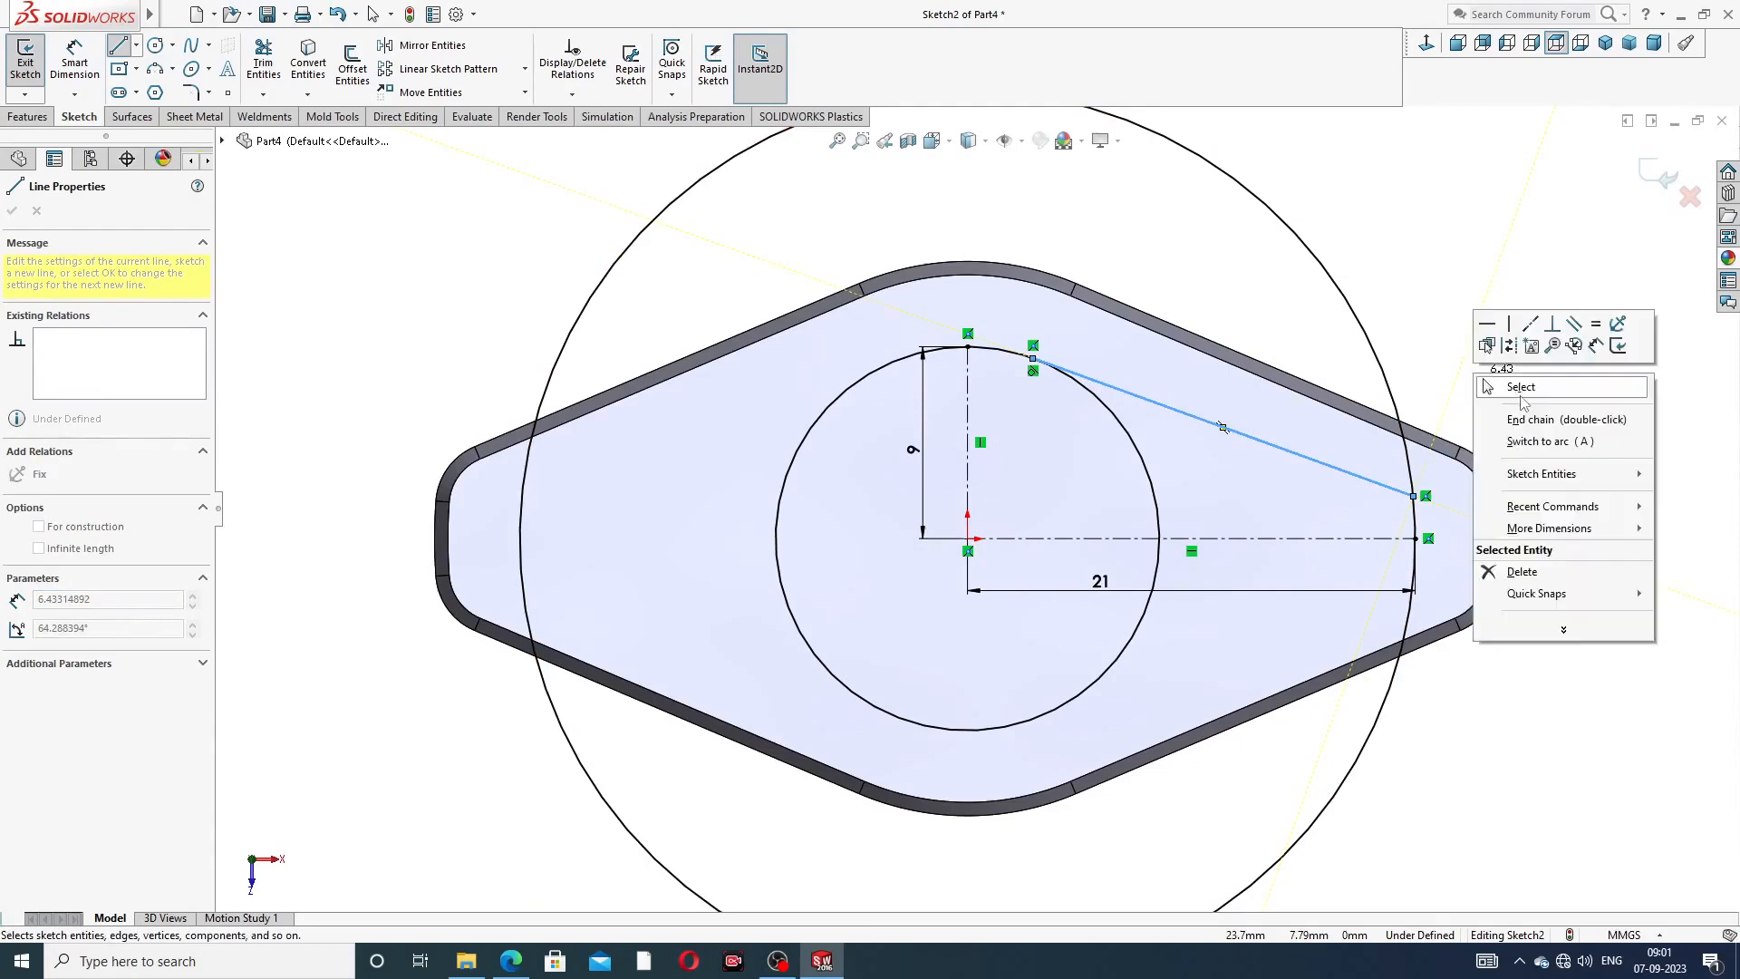
{"action": "left_click", "coordinate": [1511, 397]}
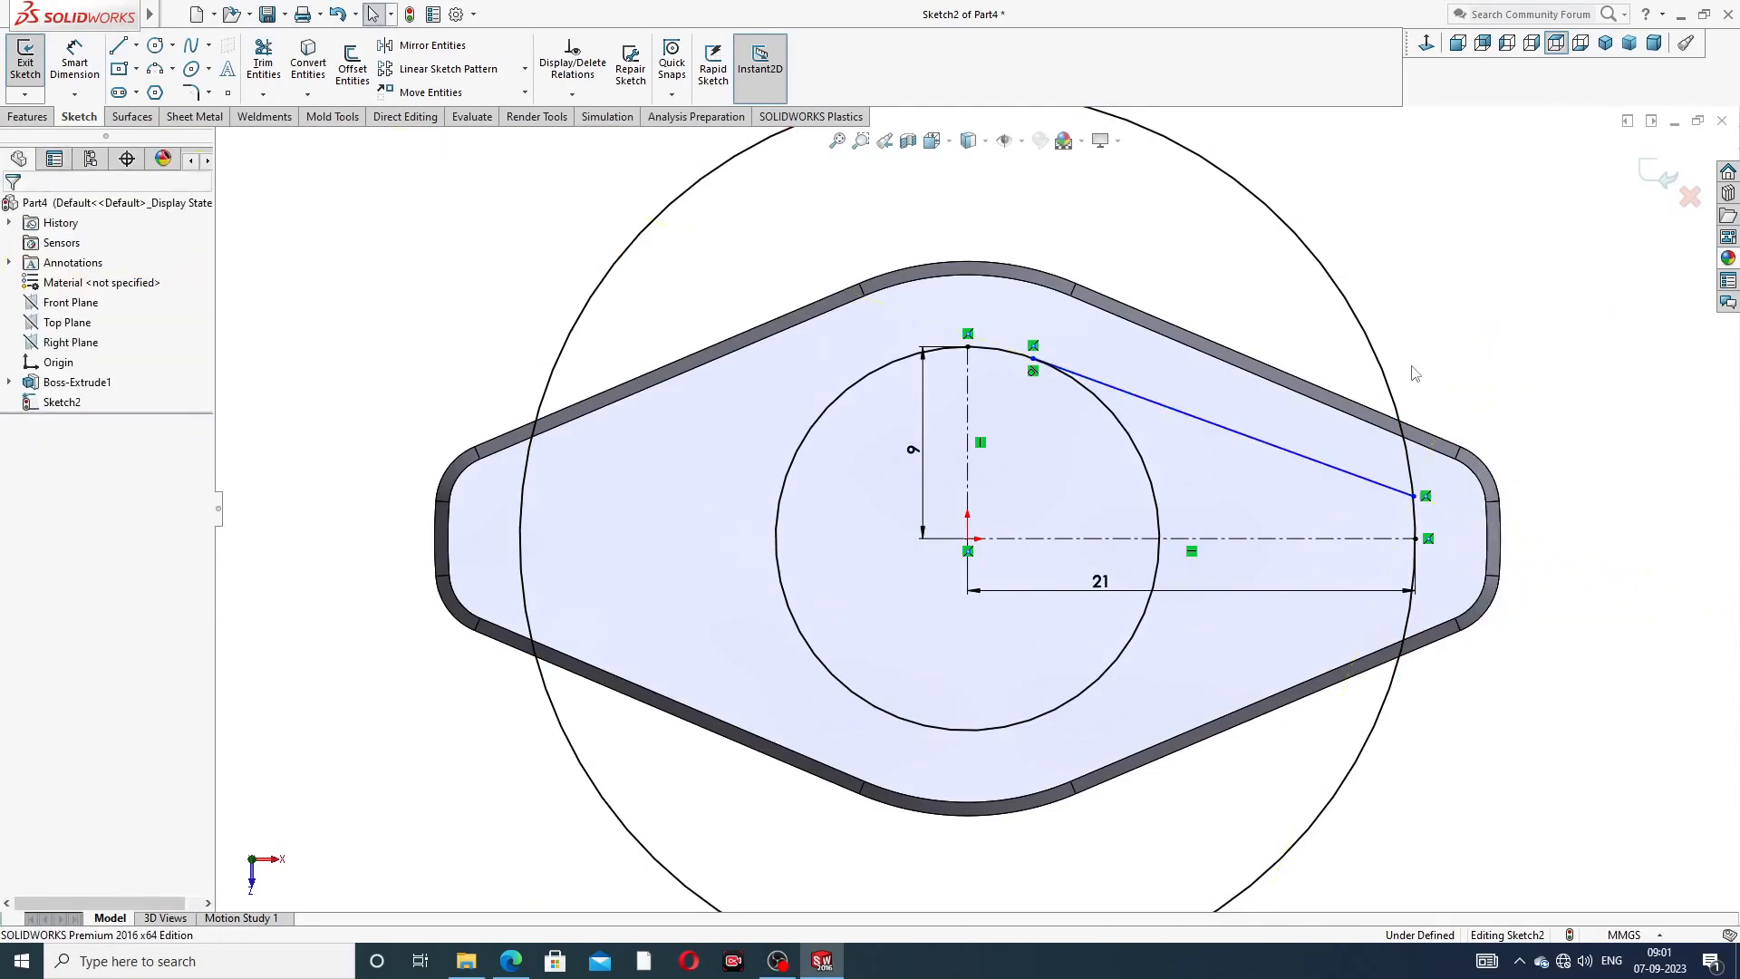
- Make the tangent line parallel to the body's upper-right straight edge
{"action": "left_click", "coordinate": [1311, 400]}
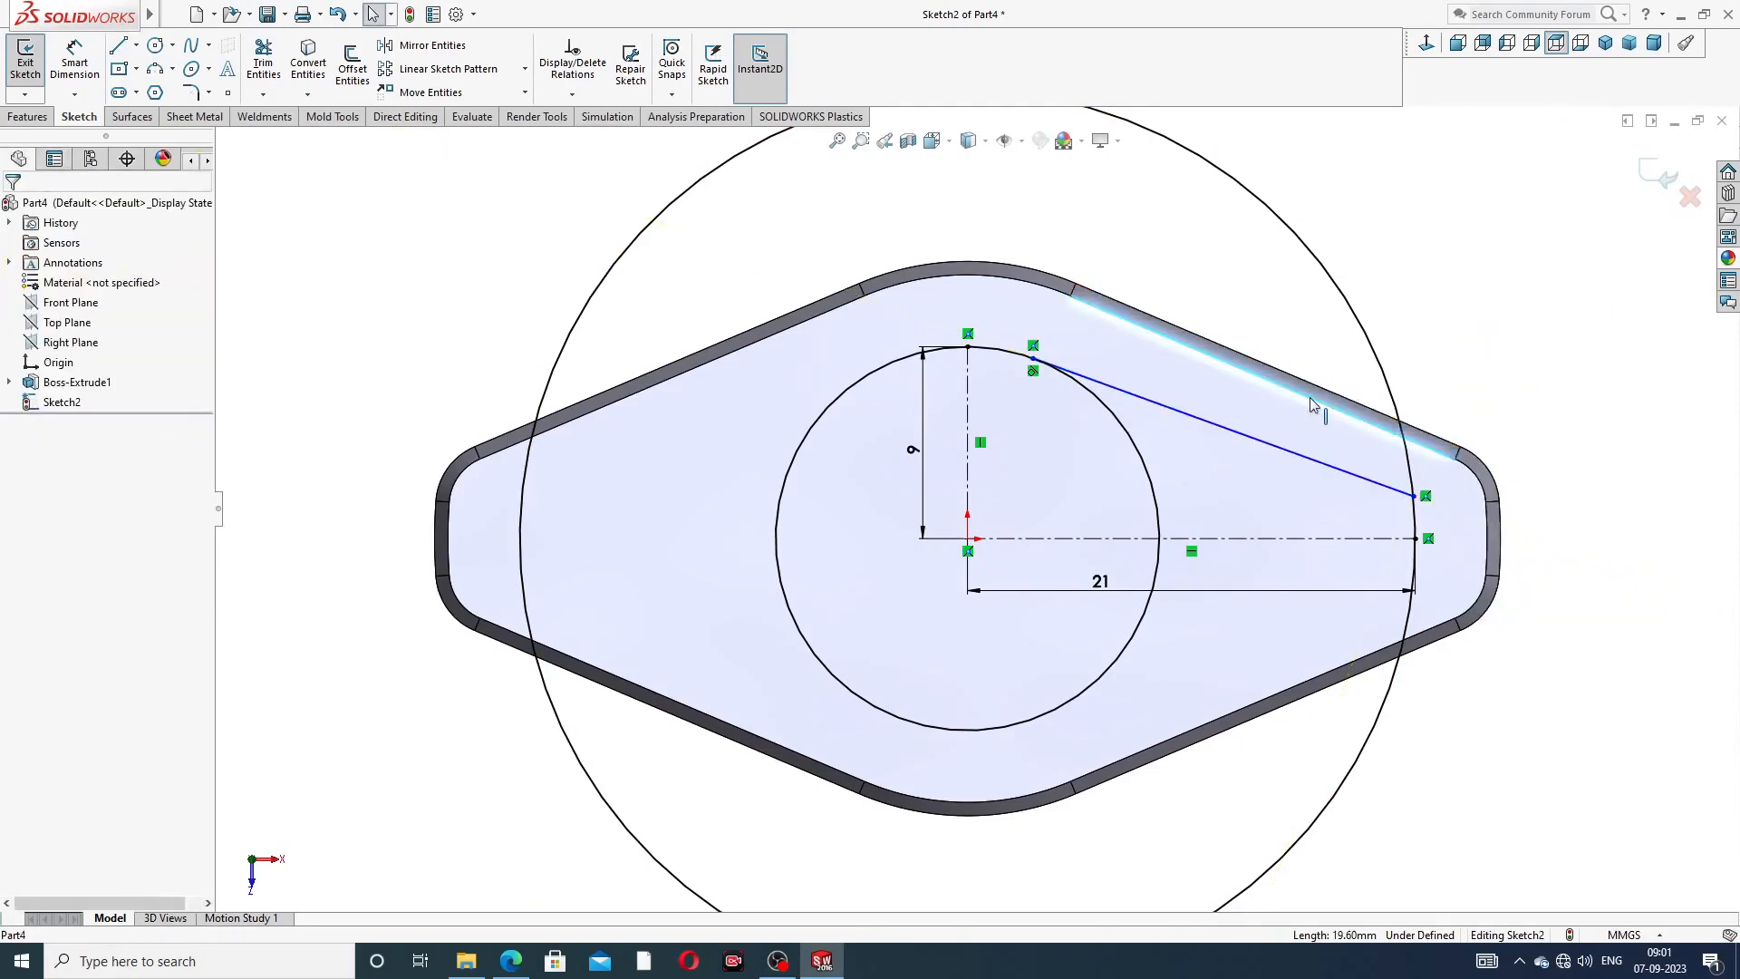
{"action": "left_click", "coordinate": [1313, 458], "text": "ctrl"}
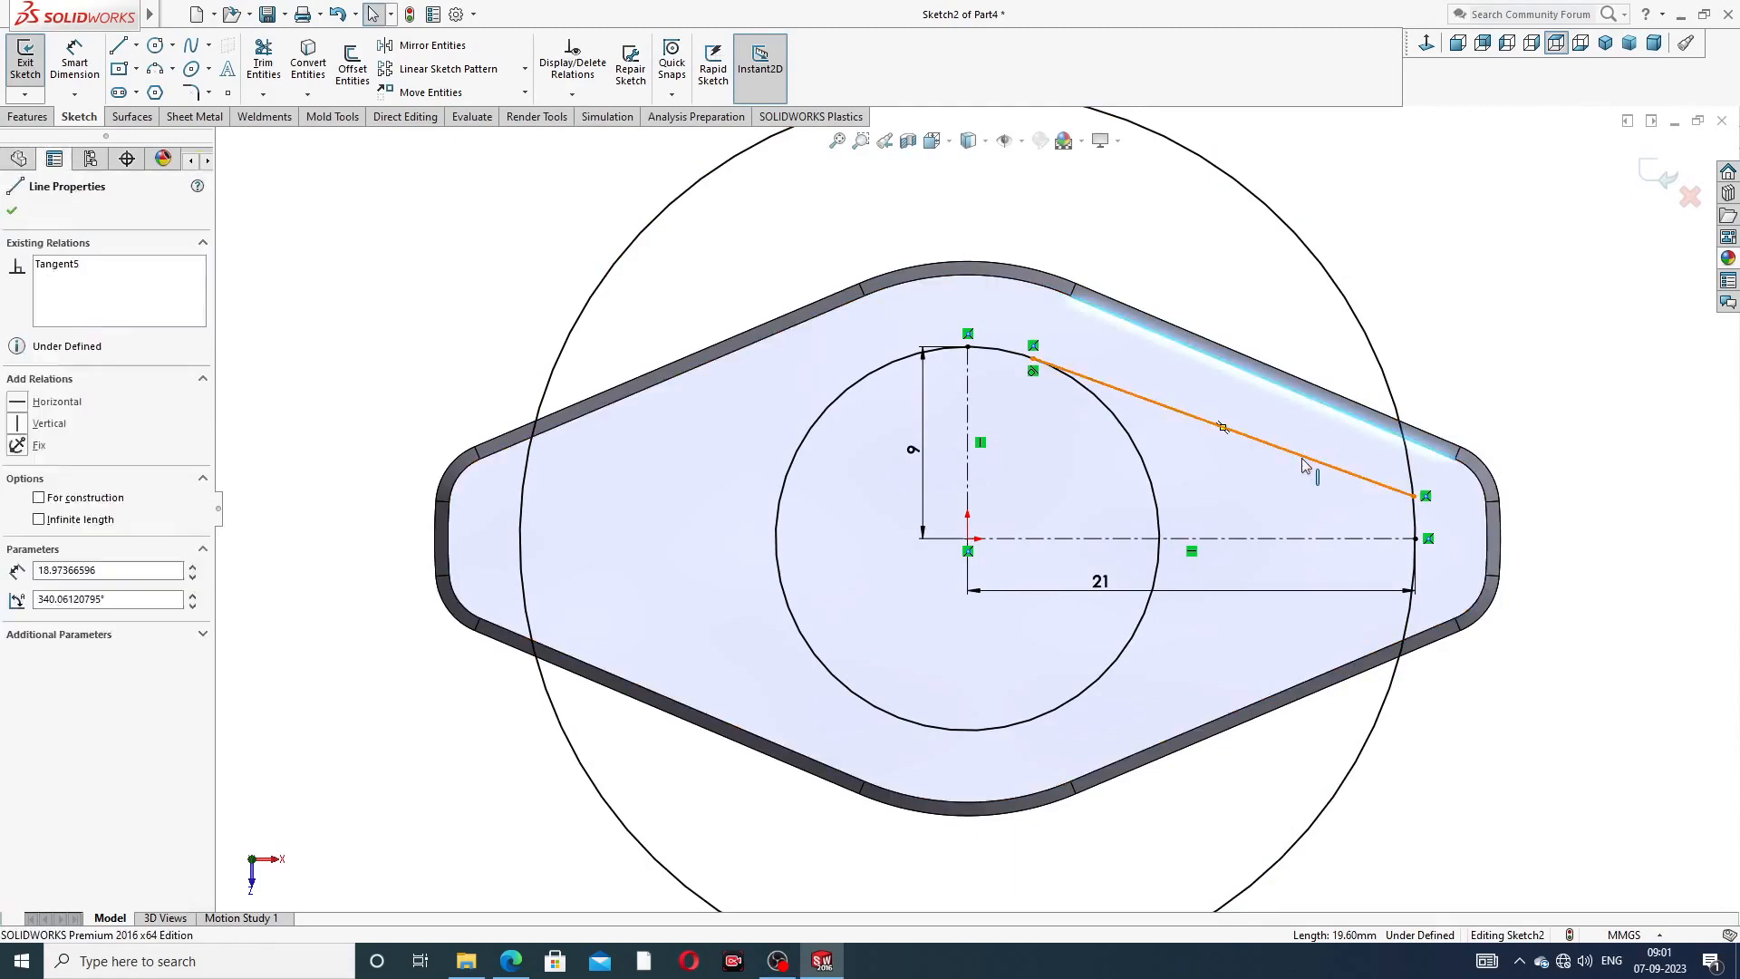
{"action": "left_click", "coordinate": [1396, 381]}
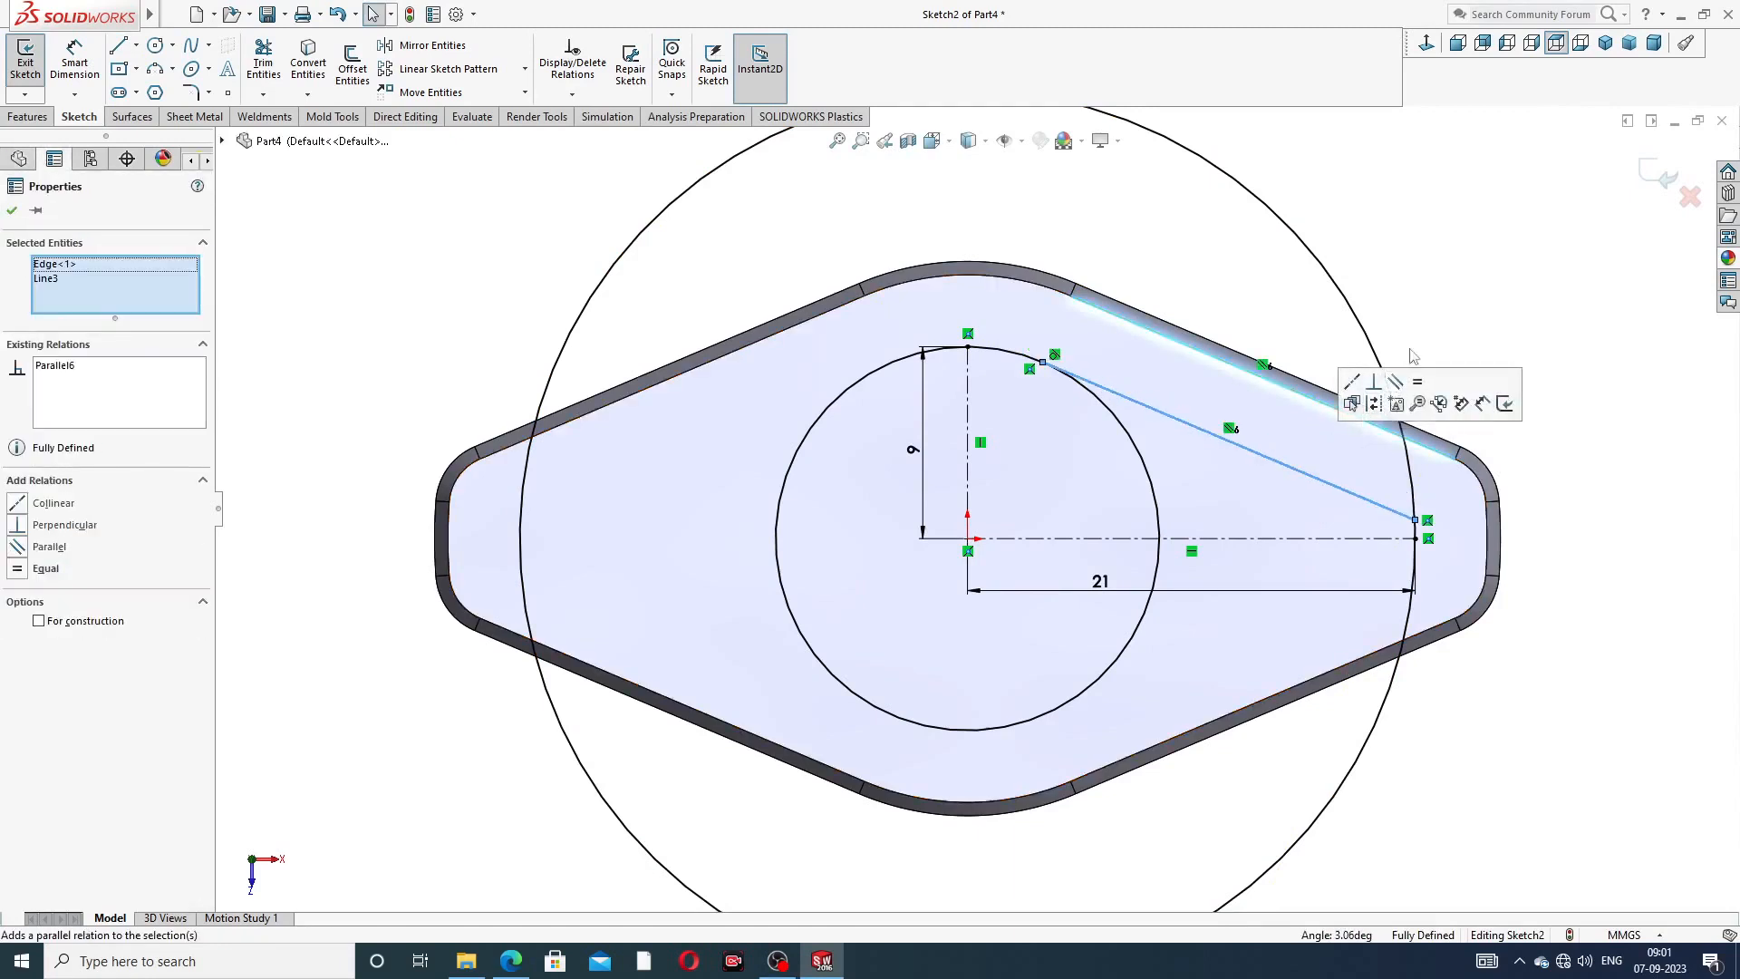
{"action": "left_click", "coordinate": [1446, 285]}
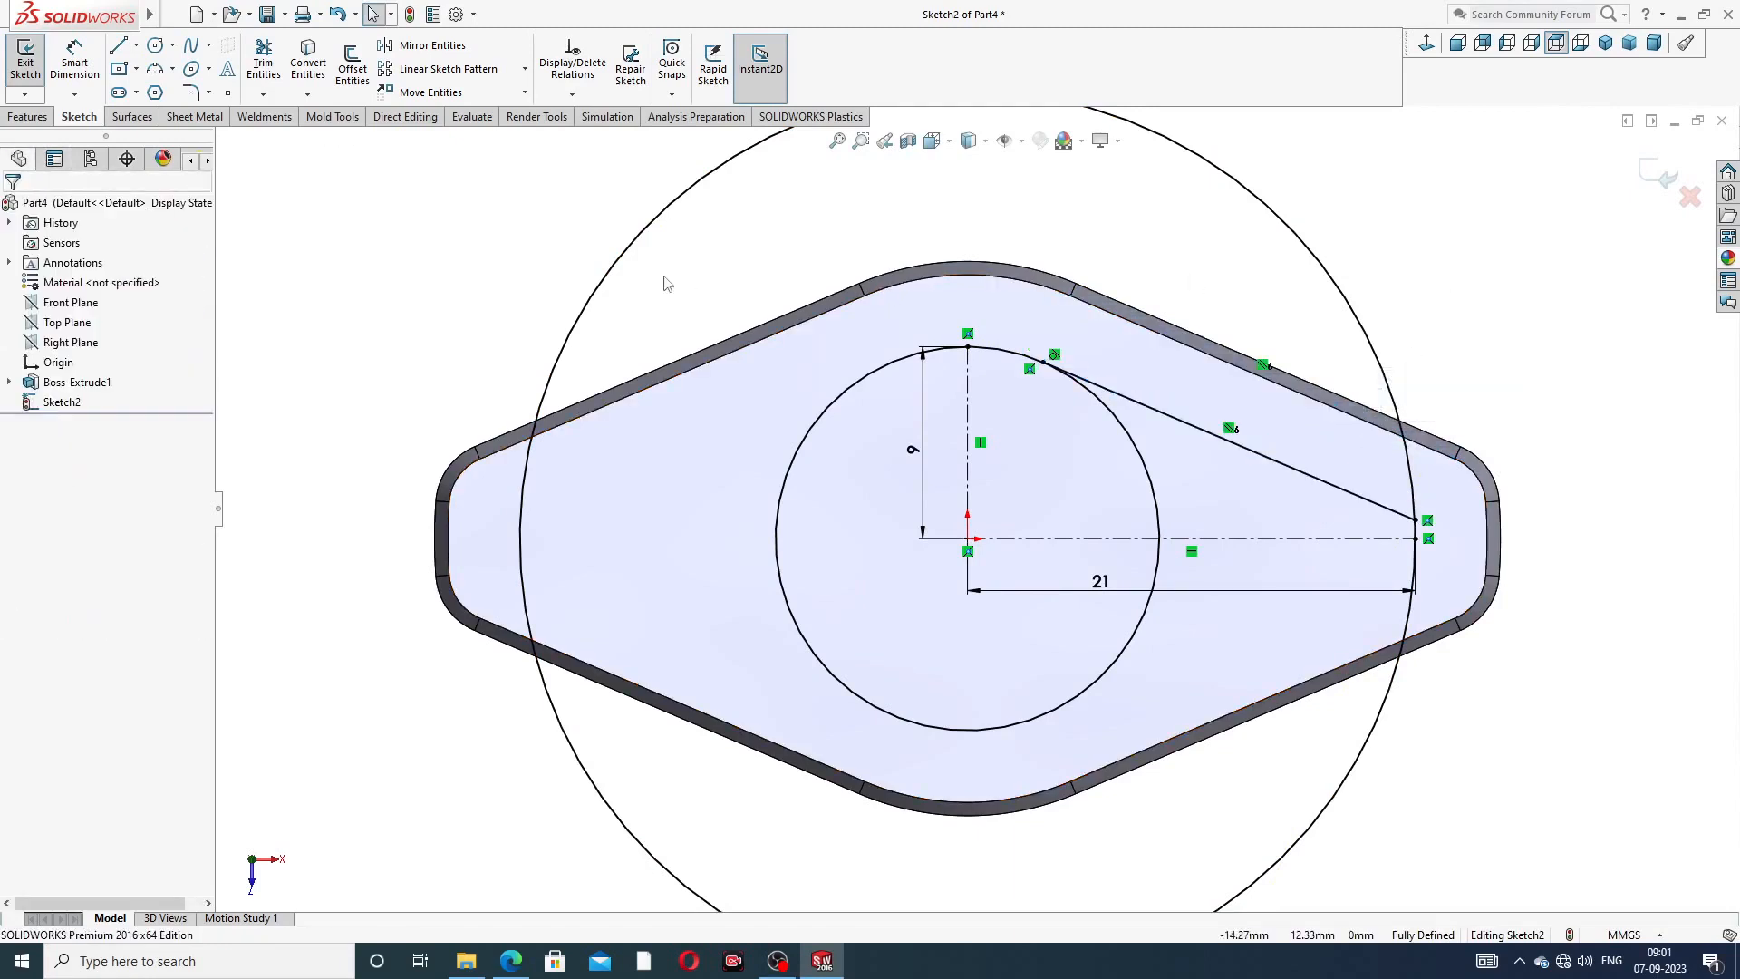
- Mirror the tangent line about the horizontal centerline
{"action": "left_click", "coordinate": [432, 44]}
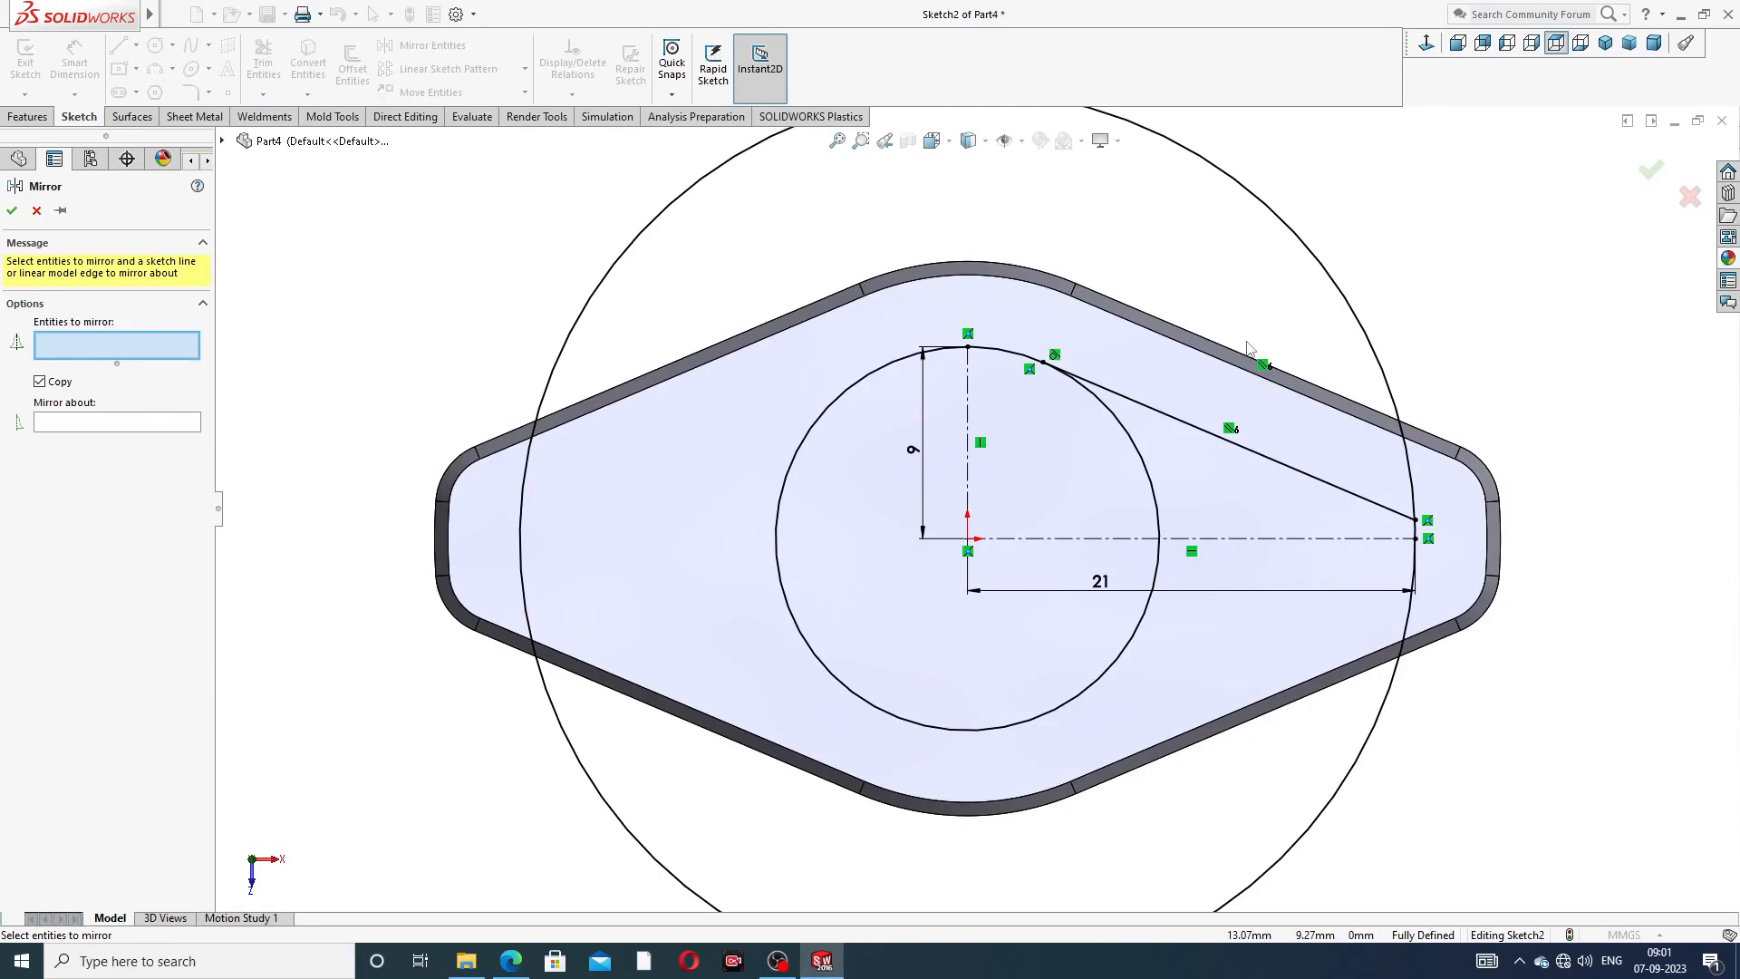
{"action": "left_click", "coordinate": [1273, 465]}
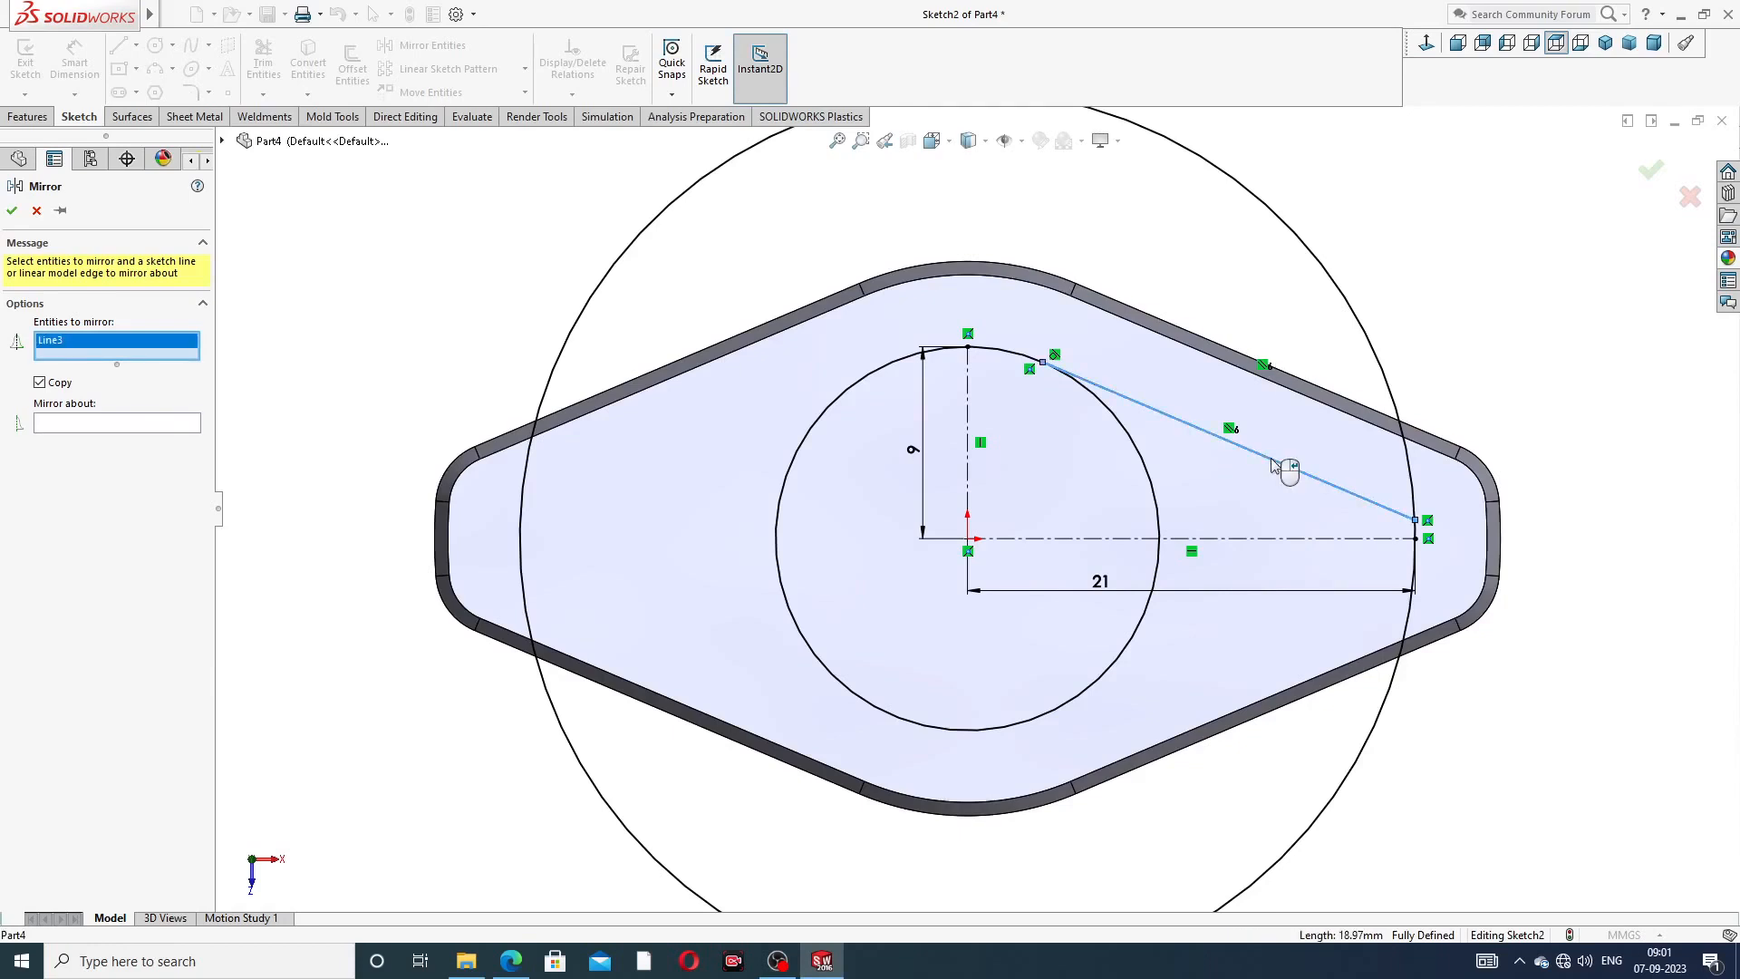
{"action": "left_click", "coordinate": [180, 424]}
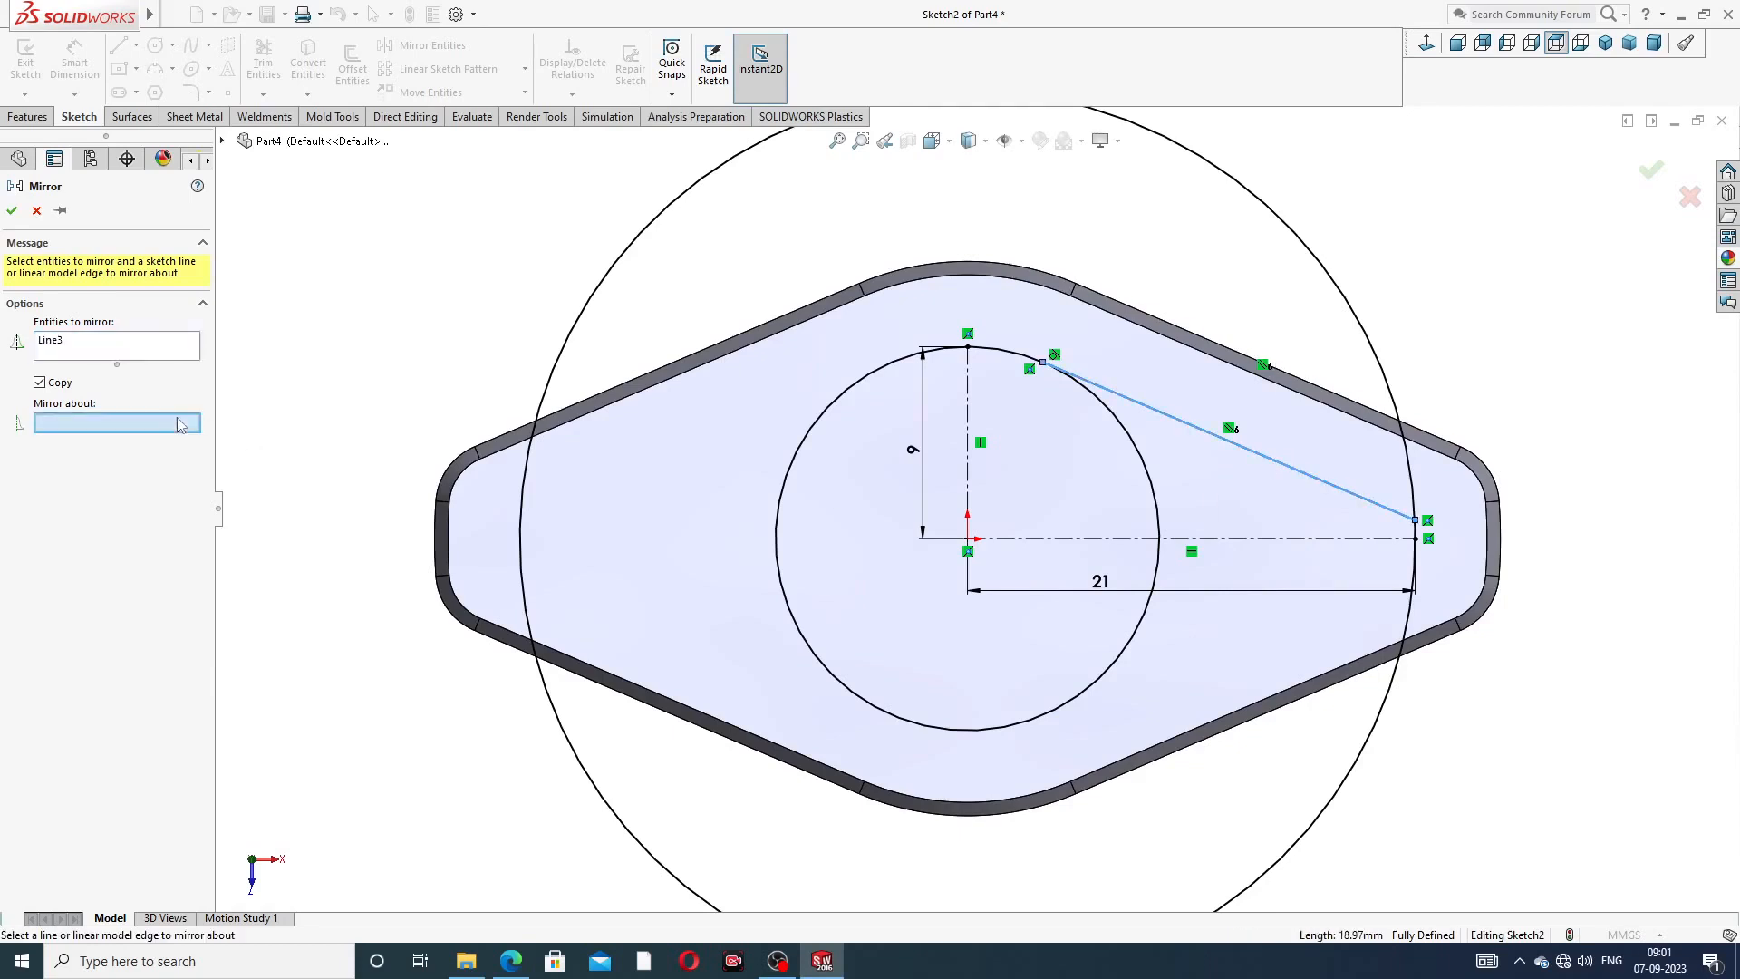
{"action": "left_click", "coordinate": [1242, 538]}
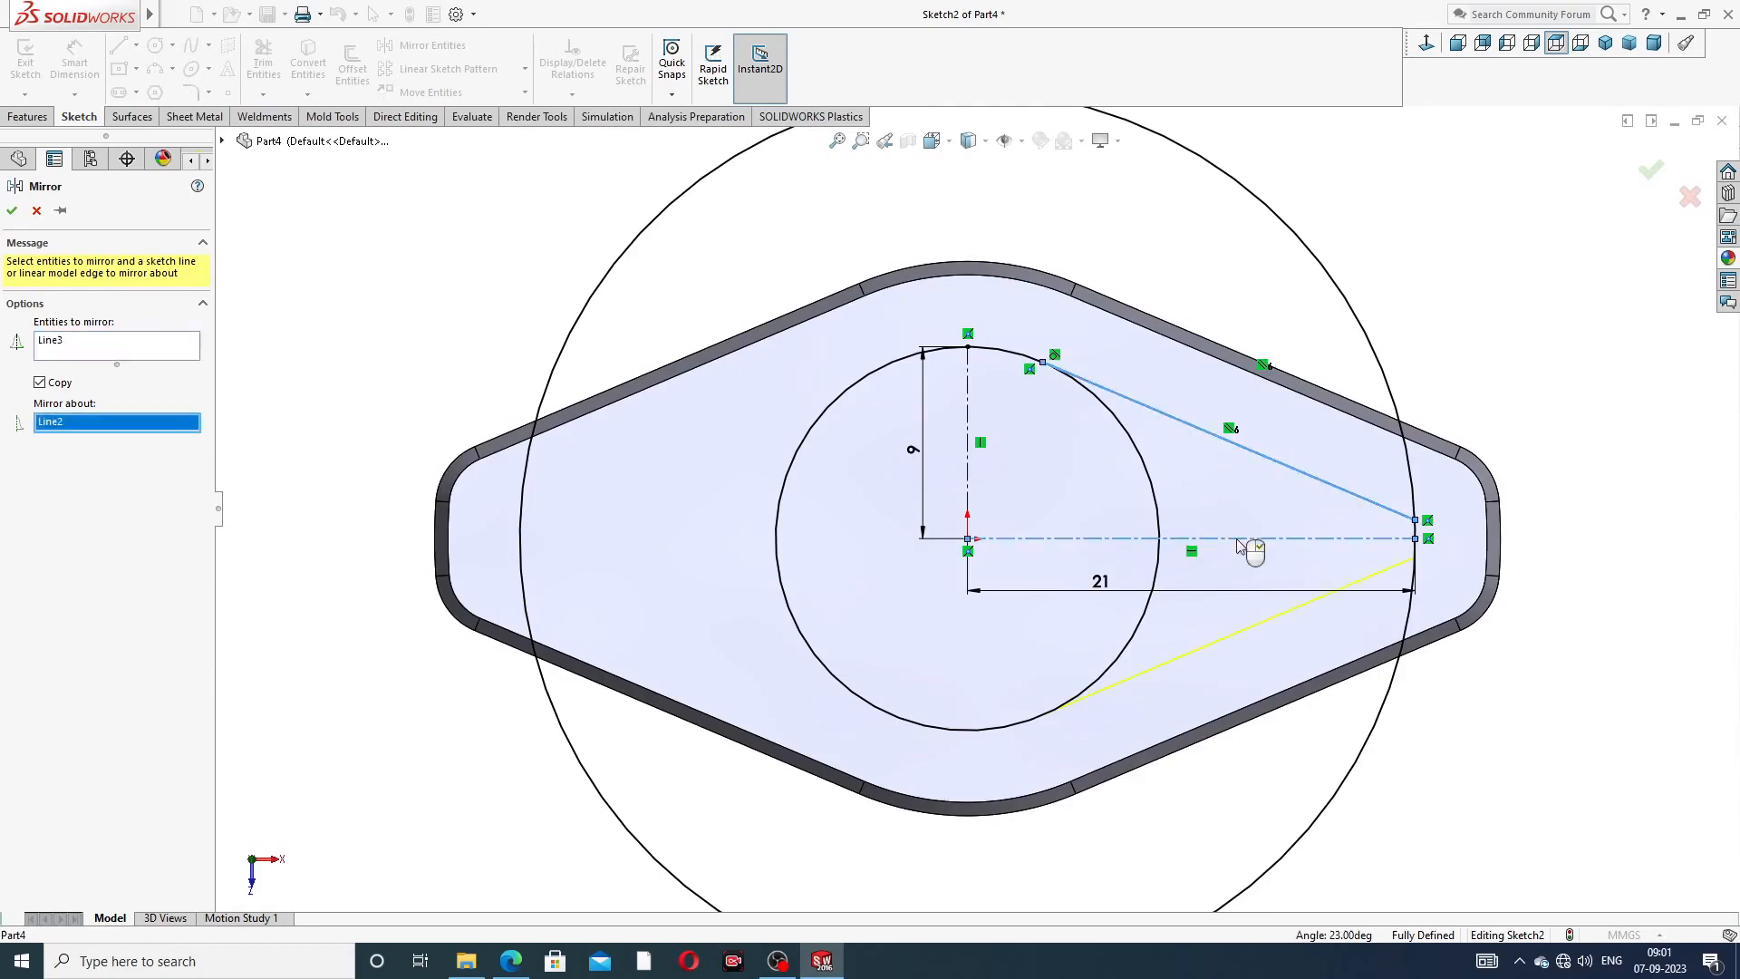
{"action": "left_click", "coordinate": [12, 211]}
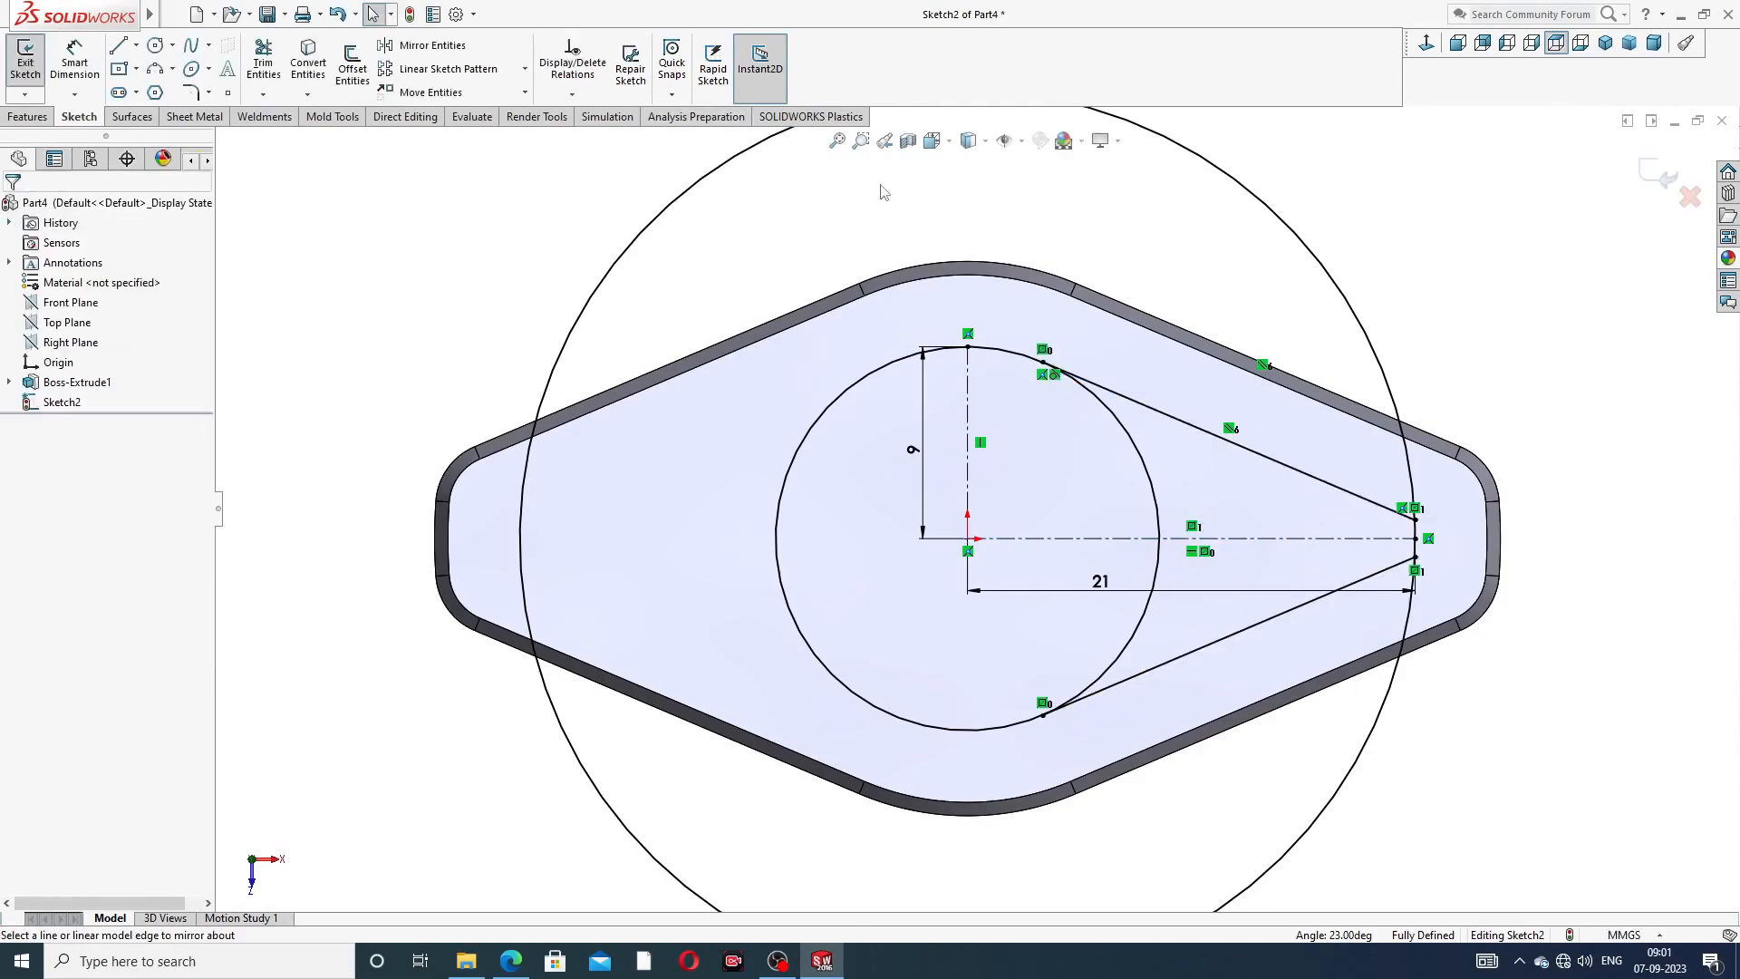
- Mirror both slanted lines about the vertical centerline to form the four sides of the diamond
{"action": "key", "text": "f"}
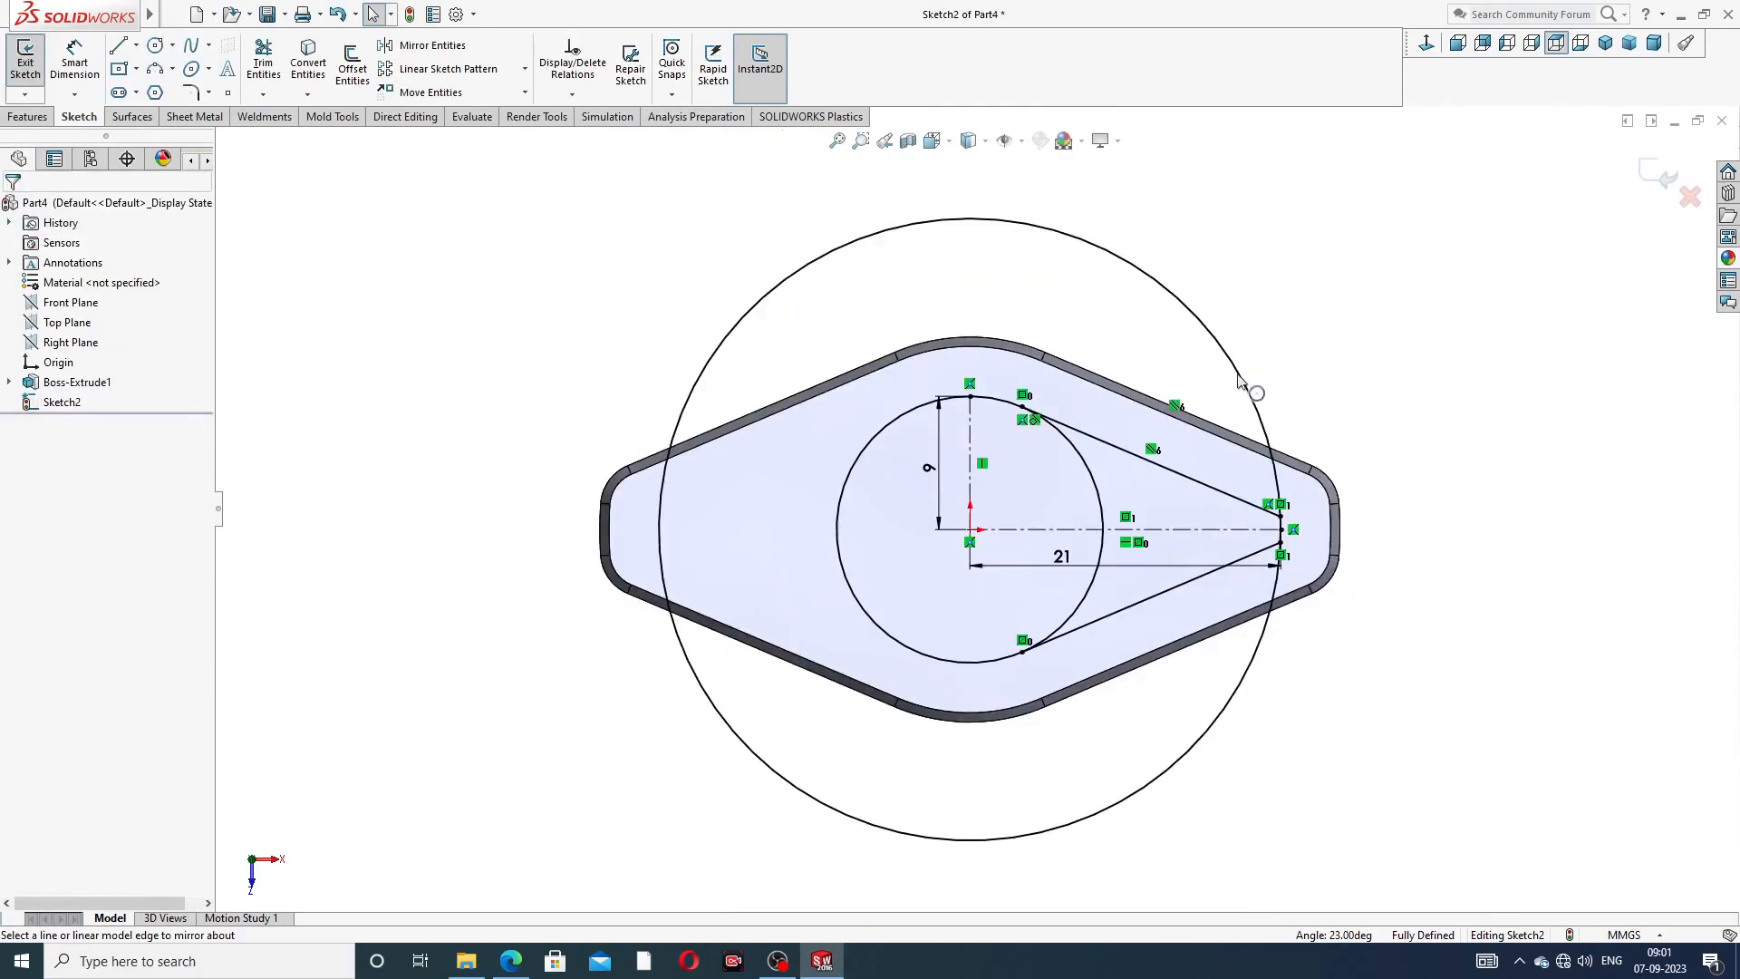
{"action": "left_click", "coordinate": [432, 45]}
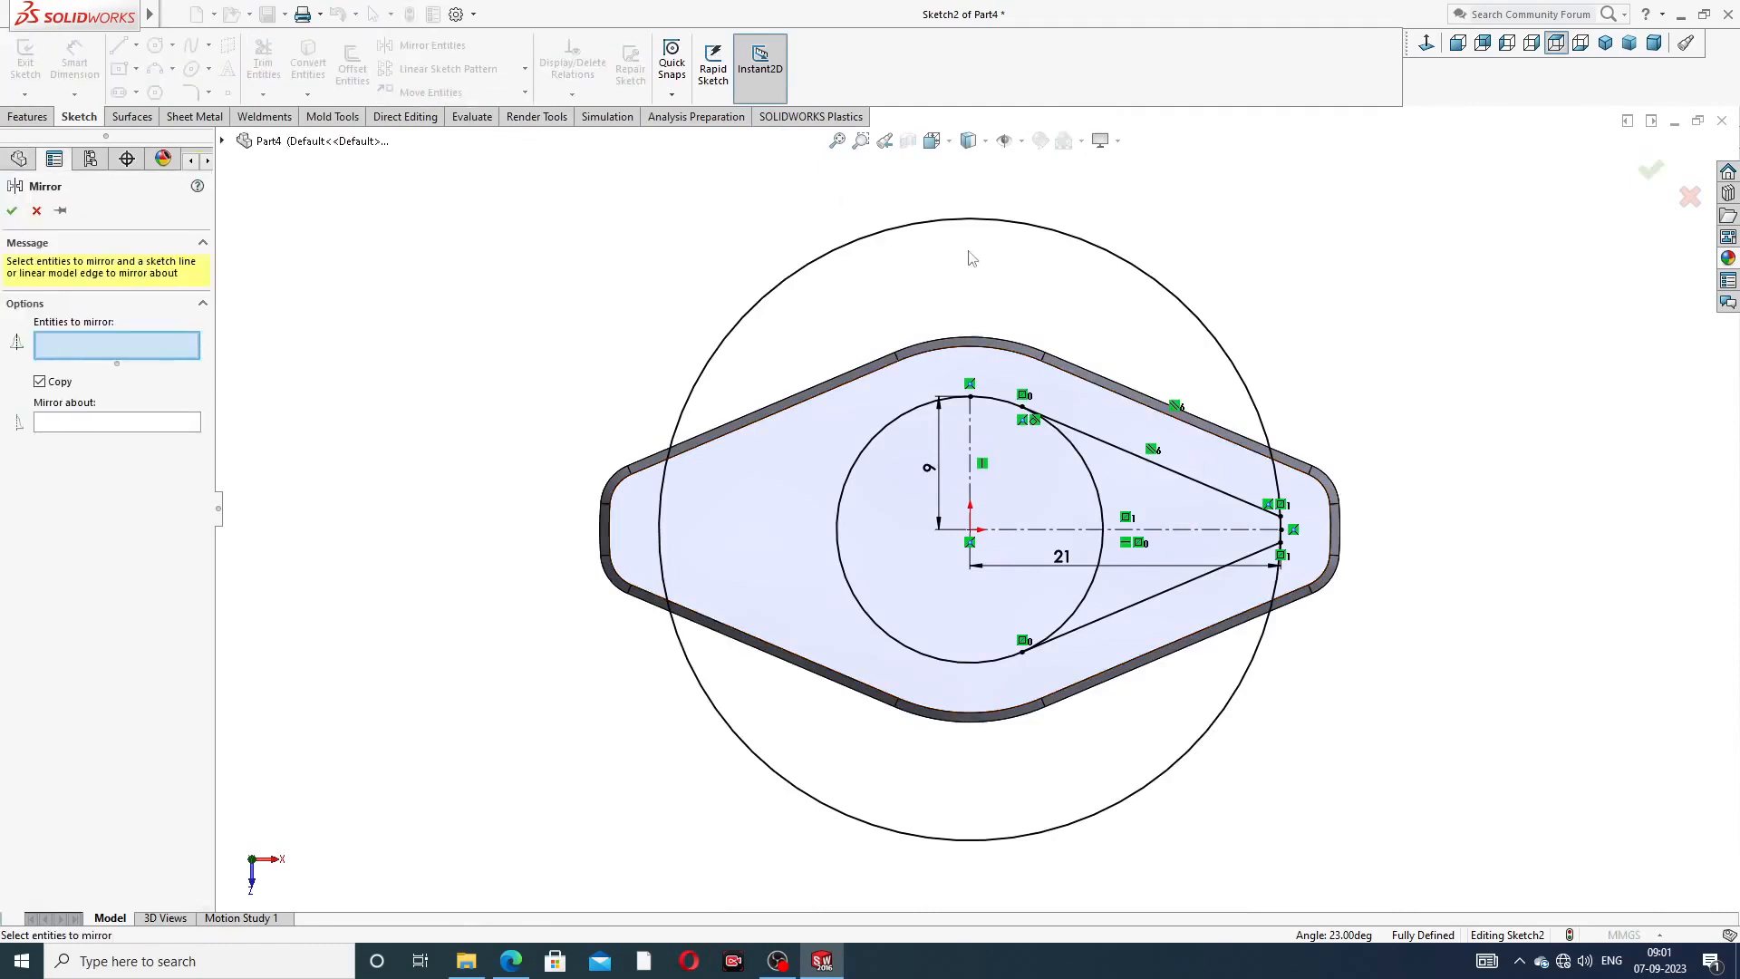
{"action": "left_click", "coordinate": [1171, 478]}
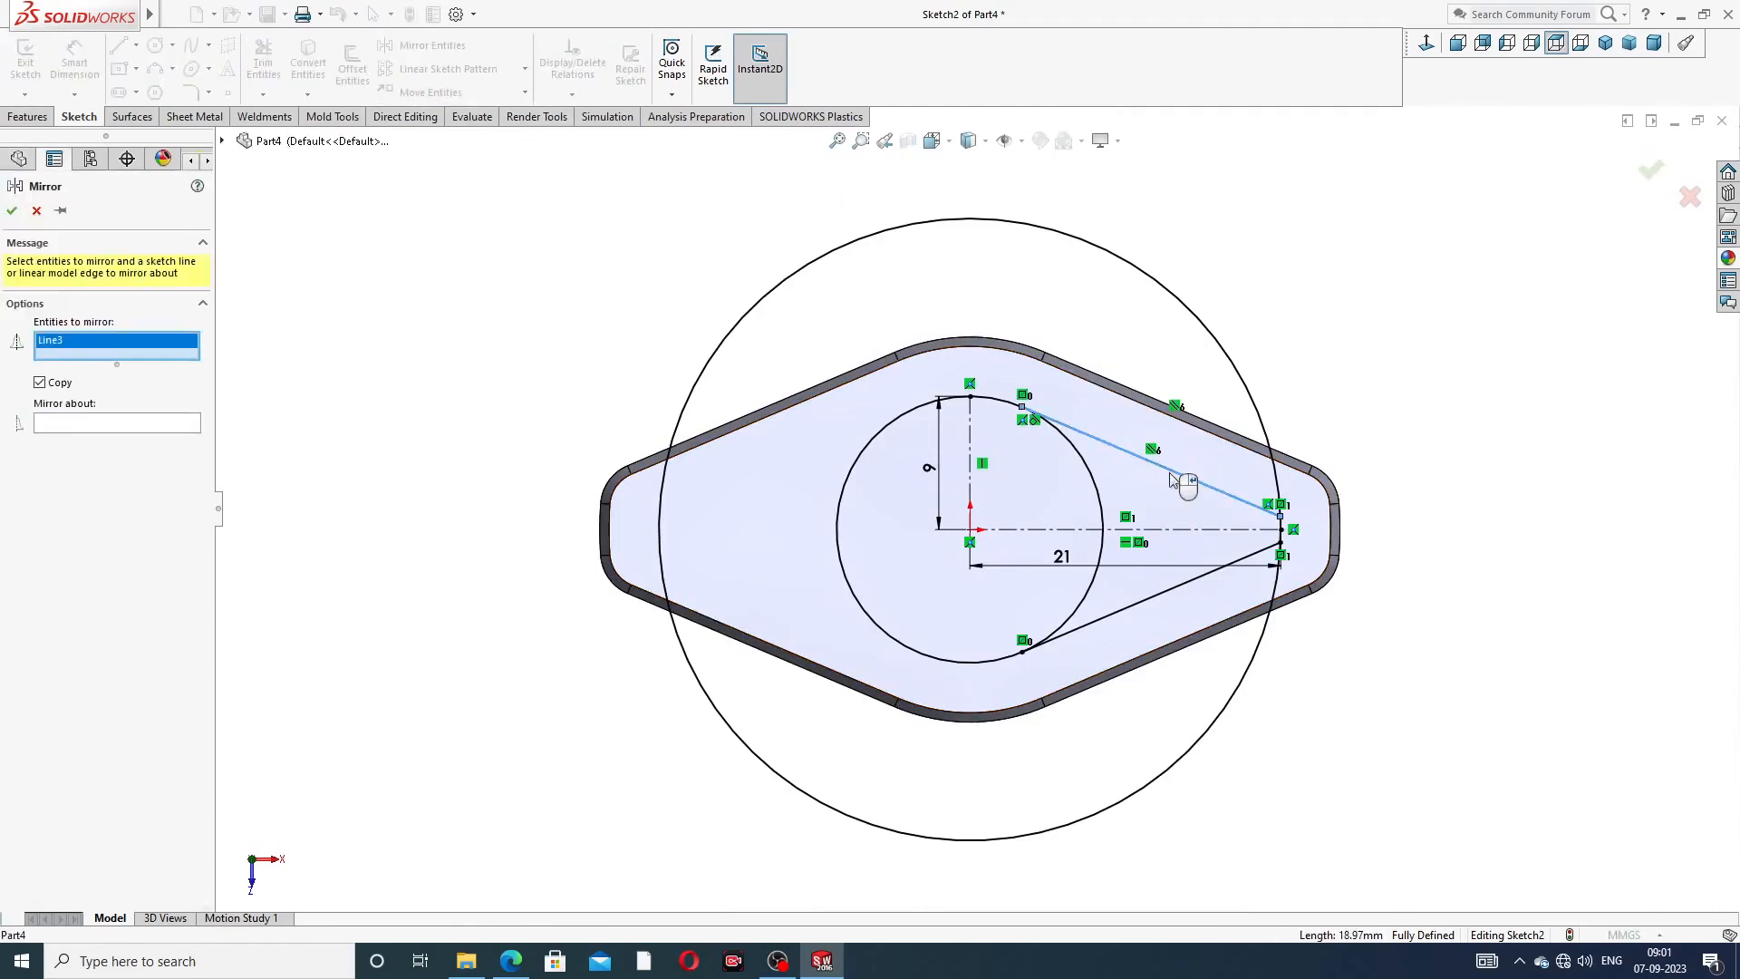
{"action": "left_click", "coordinate": [1189, 582]}
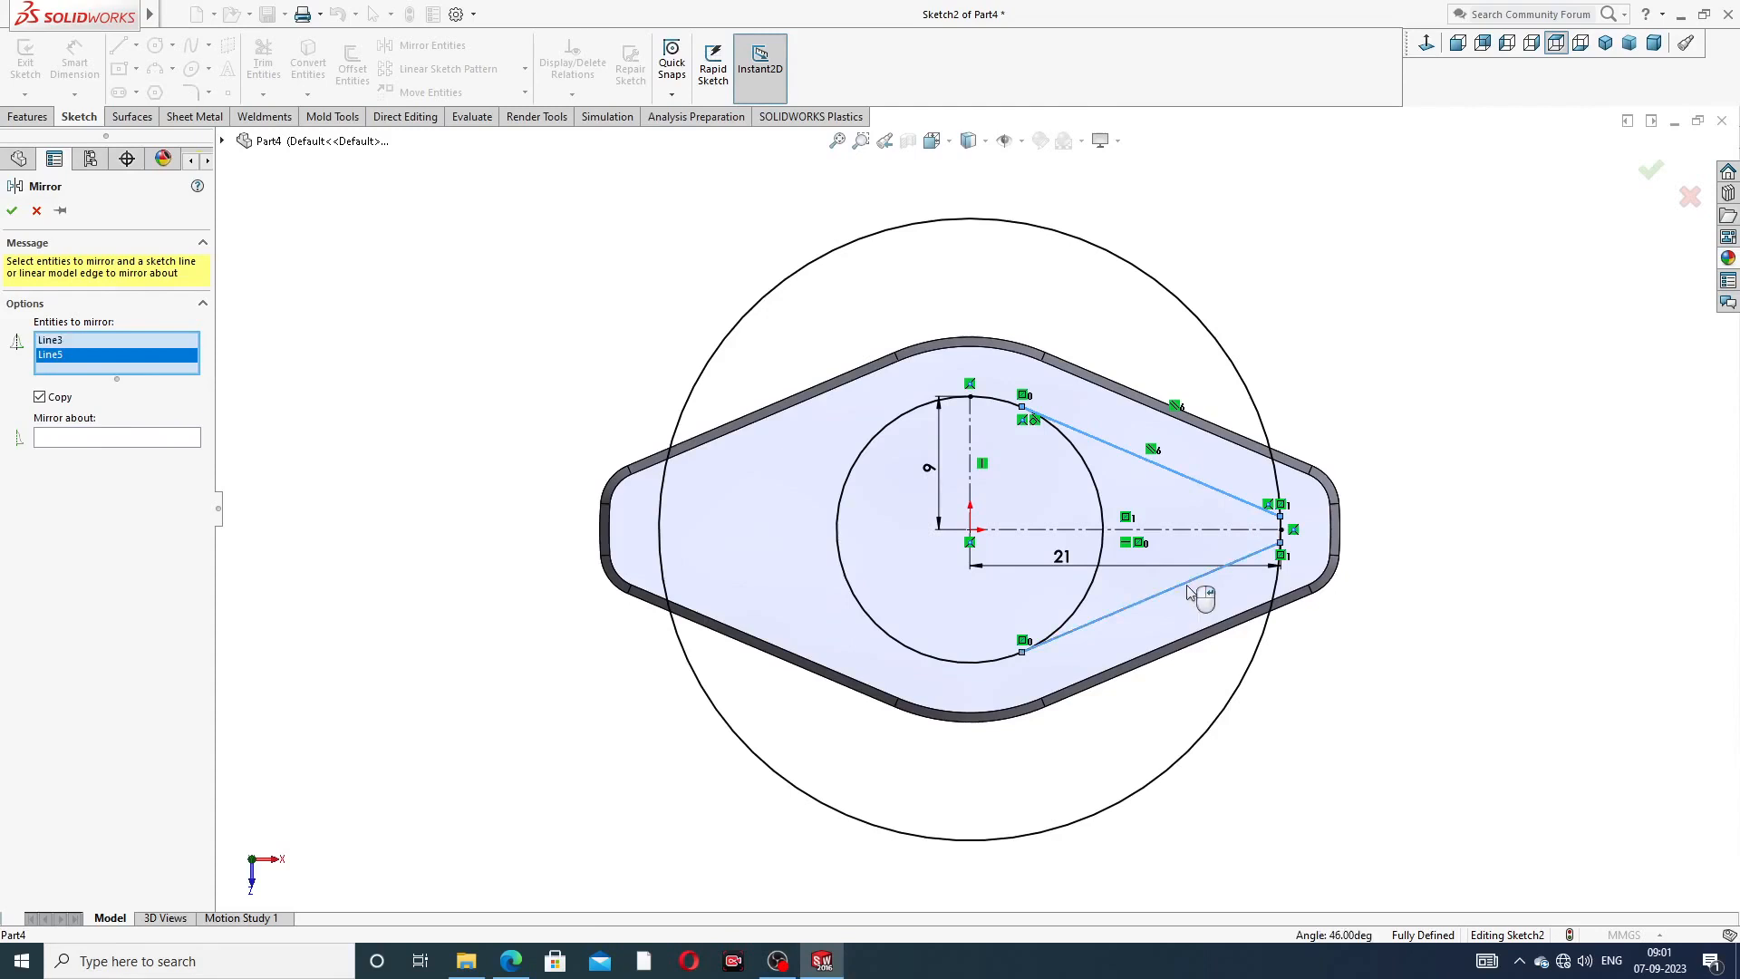
{"action": "left_click", "coordinate": [179, 439]}
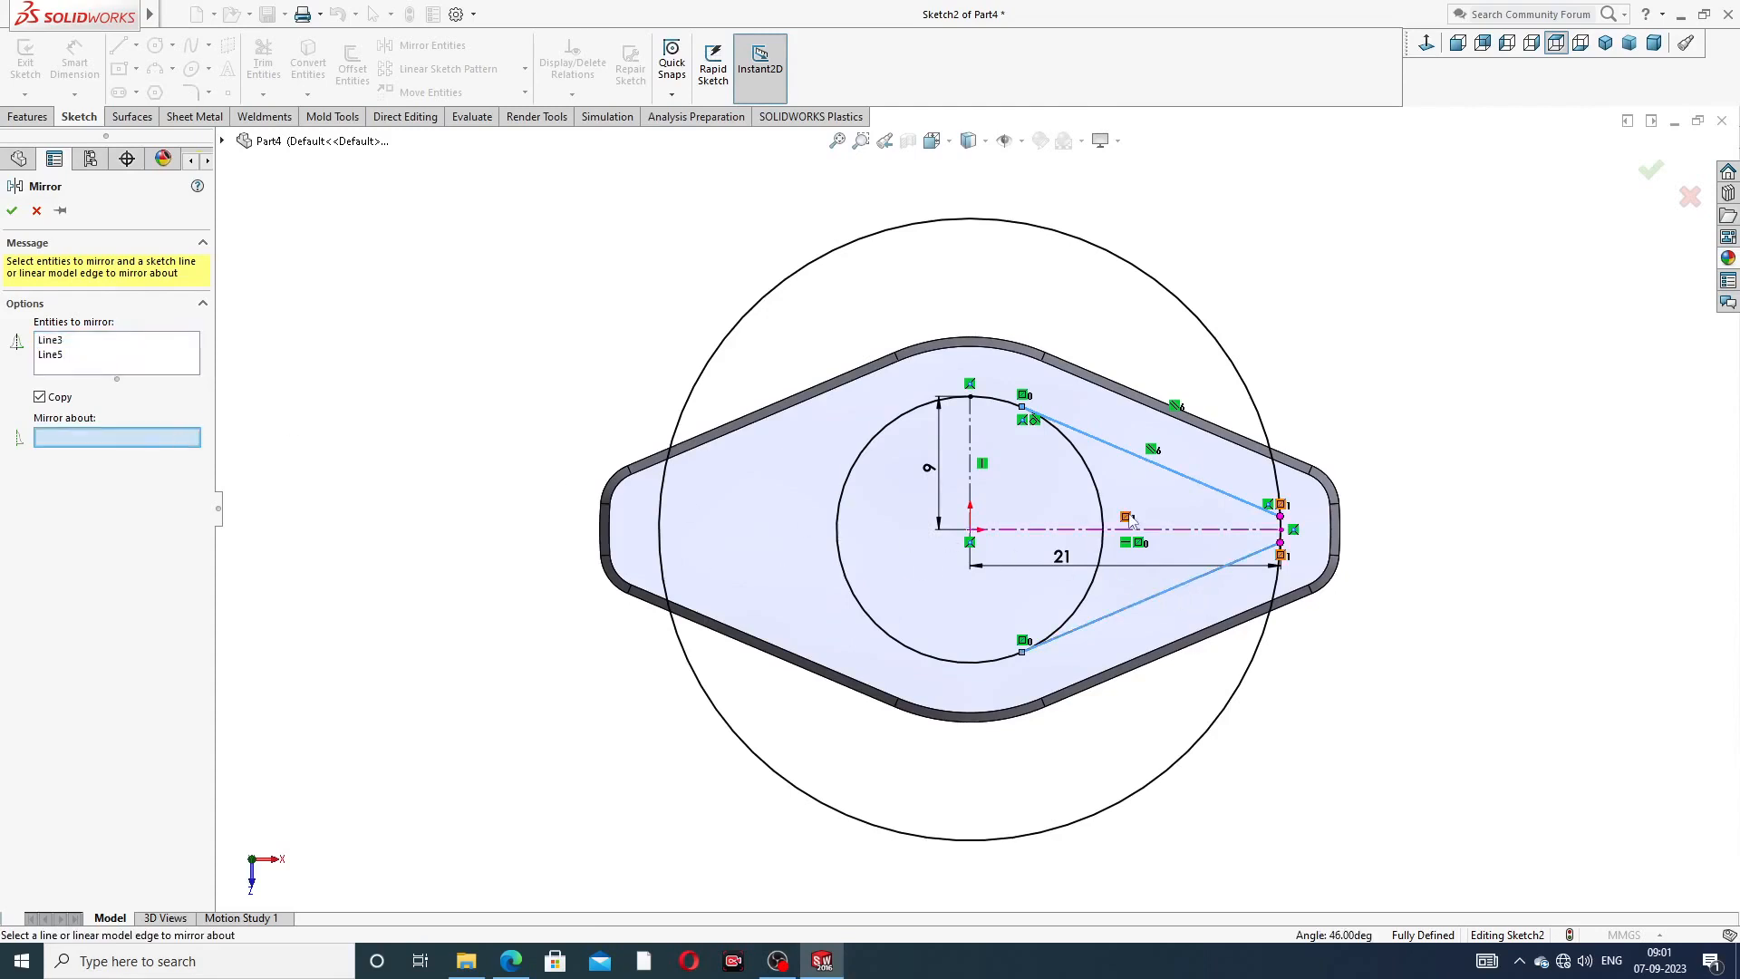
{"action": "left_click", "coordinate": [970, 464]}
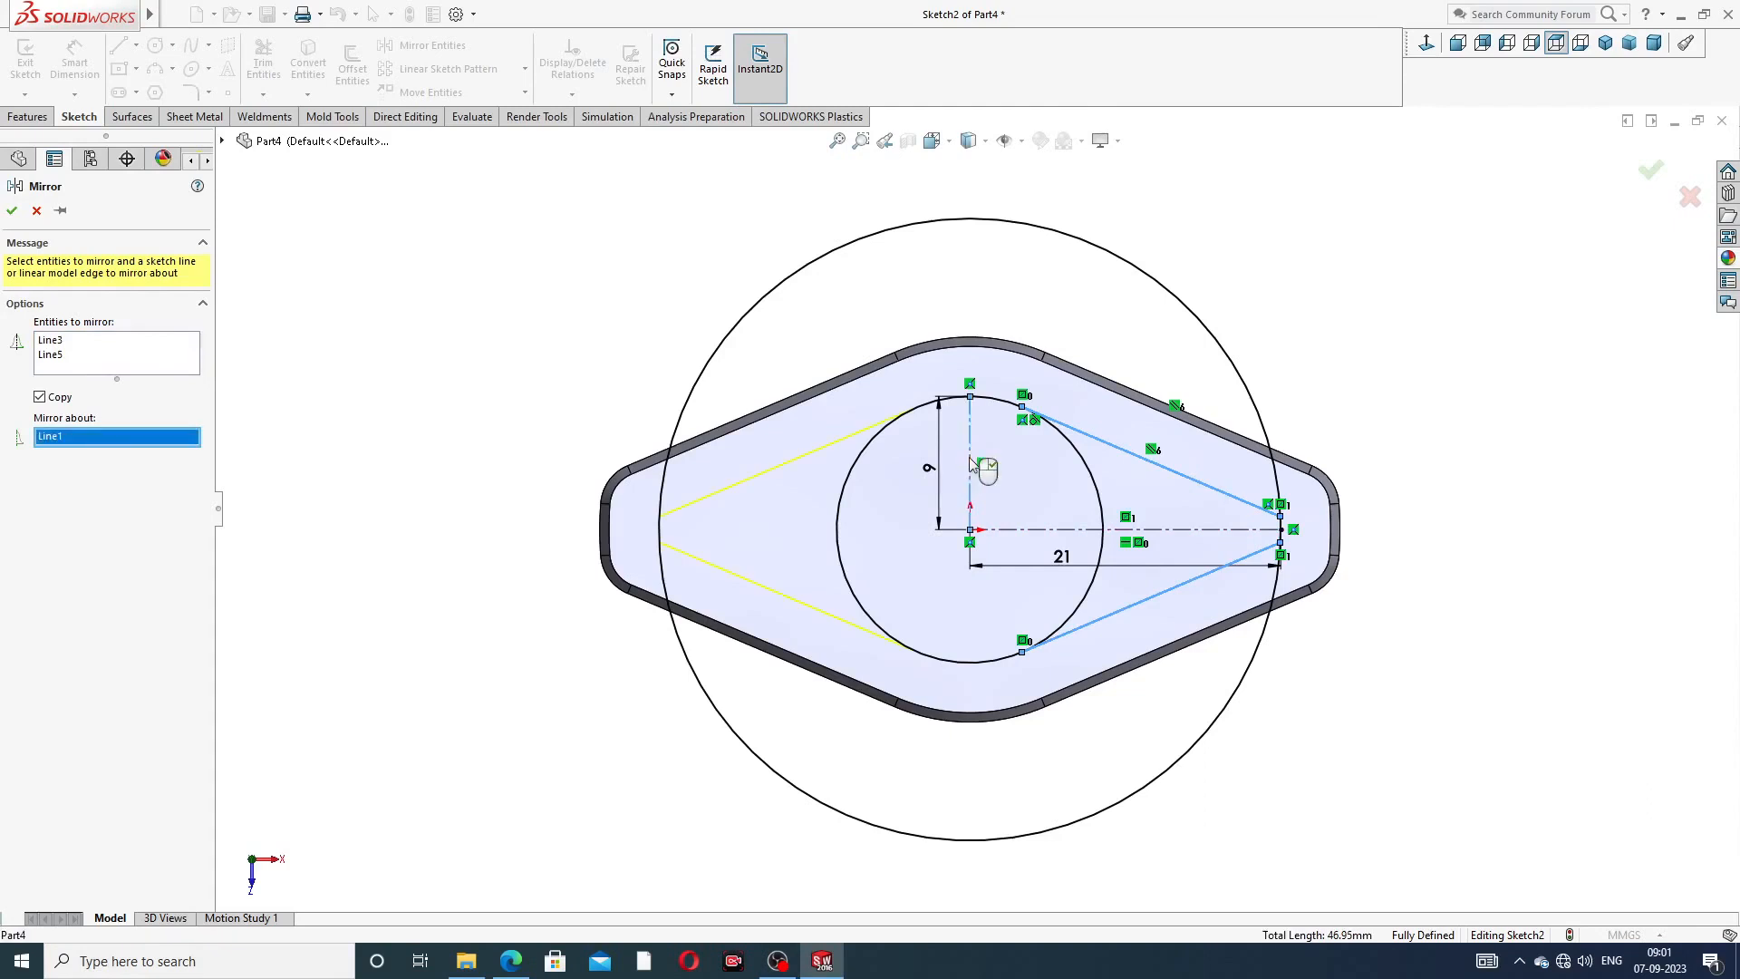
{"action": "left_click", "coordinate": [13, 211]}
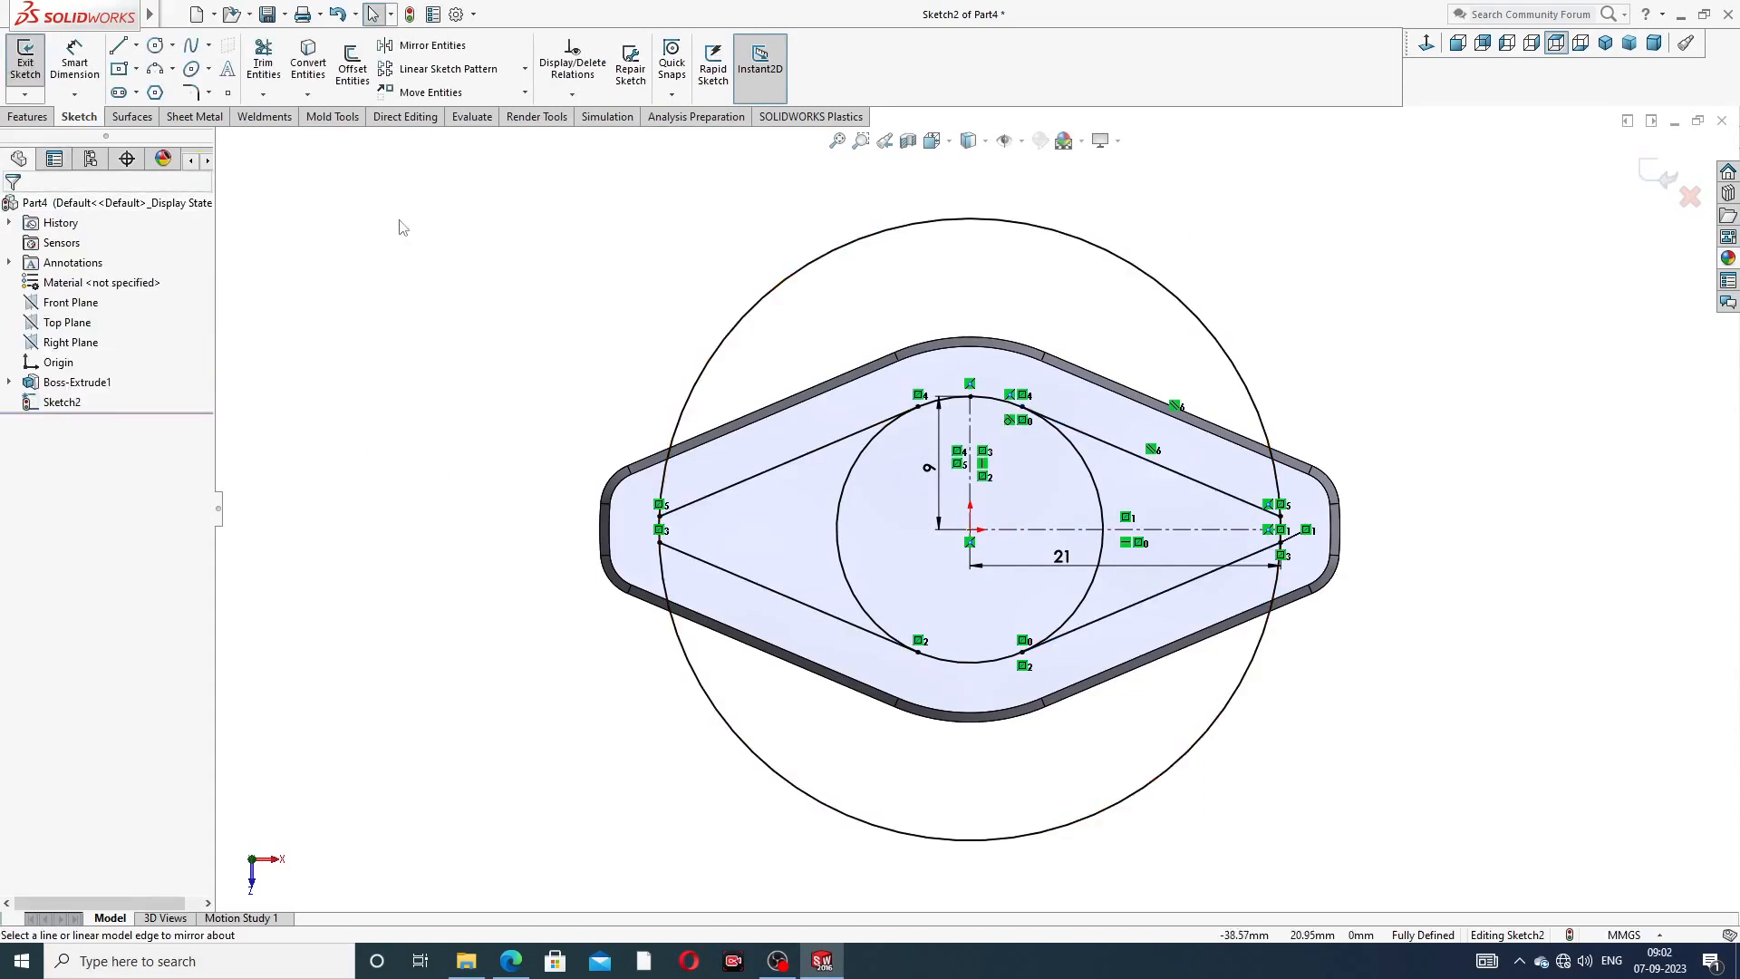
- Trim the outer circle's upper and lower arcs and the inner circle's side arcs, leaving one closed diamond profile
{"action": "left_click", "coordinate": [263, 62]}
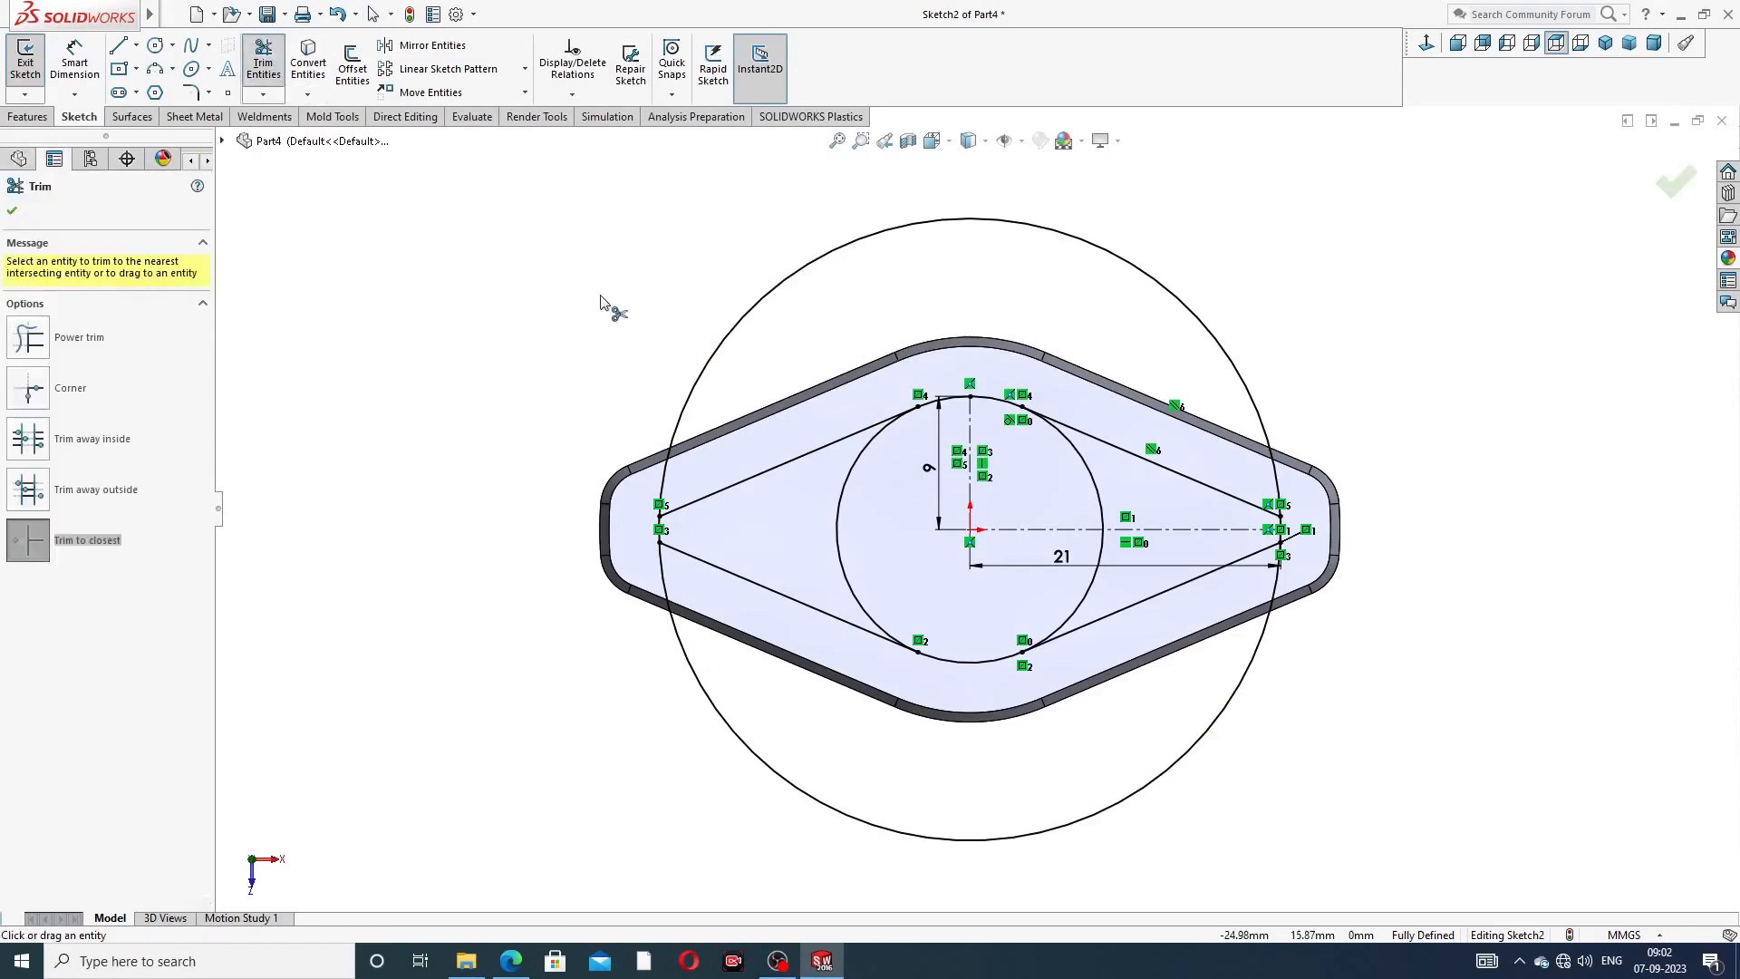
{"action": "left_click", "coordinate": [725, 340]}
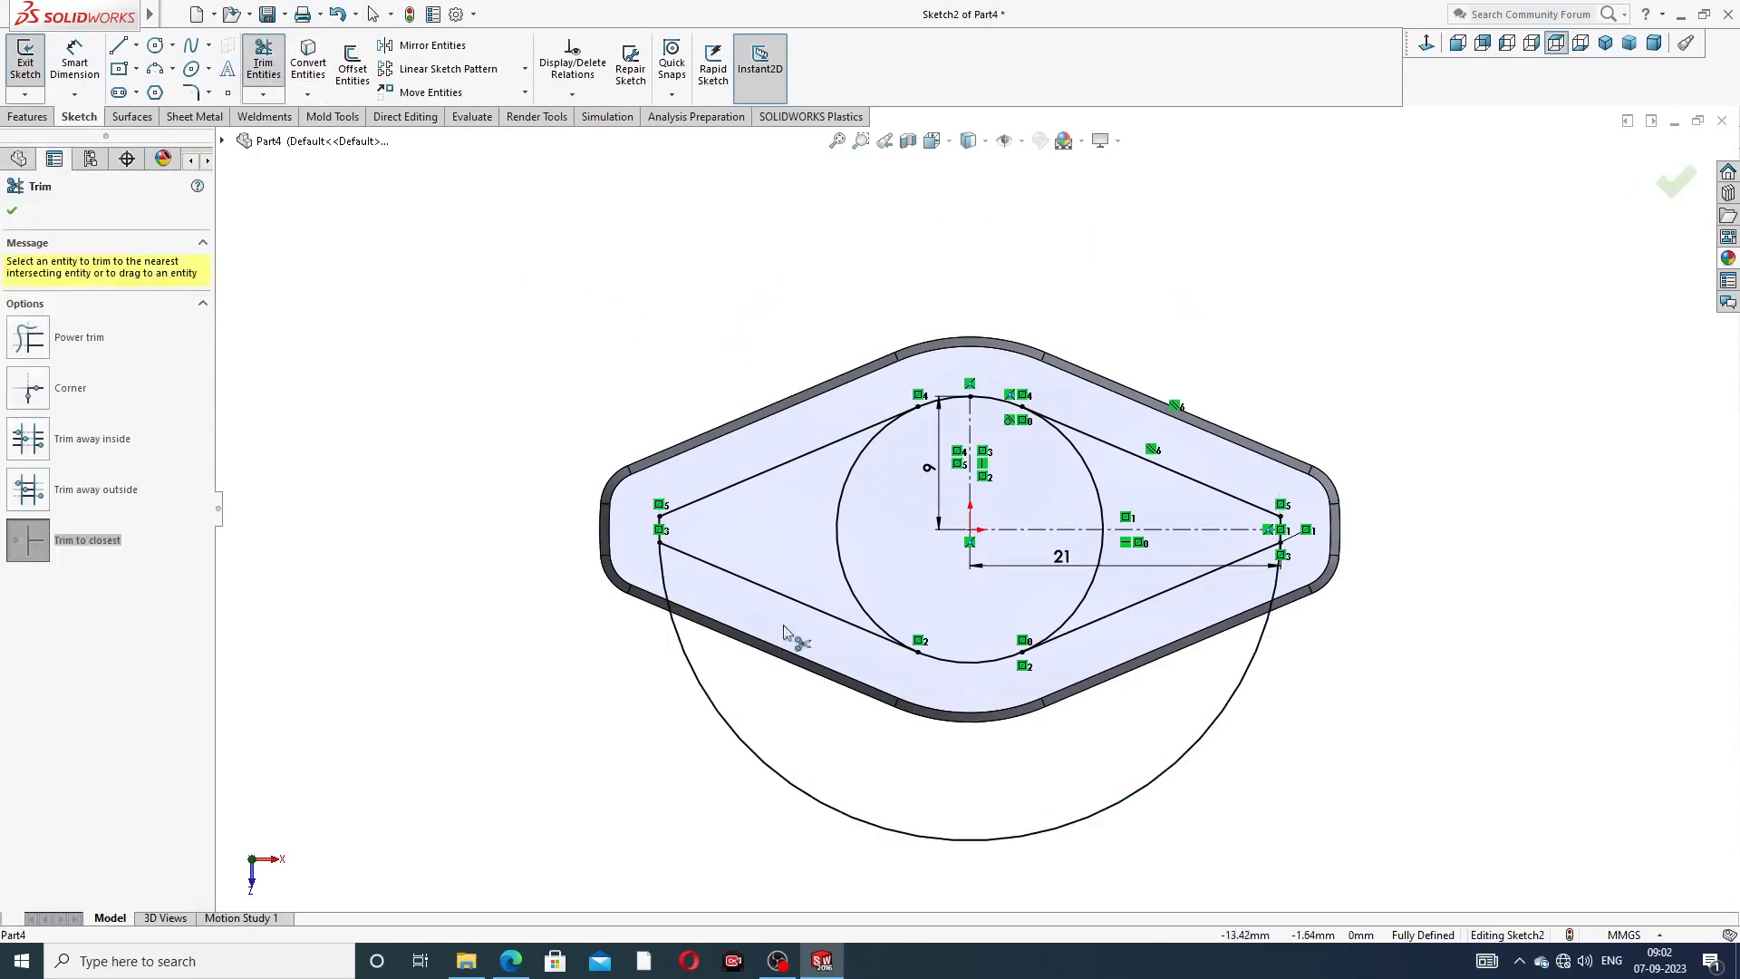
{"action": "left_click", "coordinate": [885, 828]}
{"action": "left_click", "coordinate": [1068, 625]}
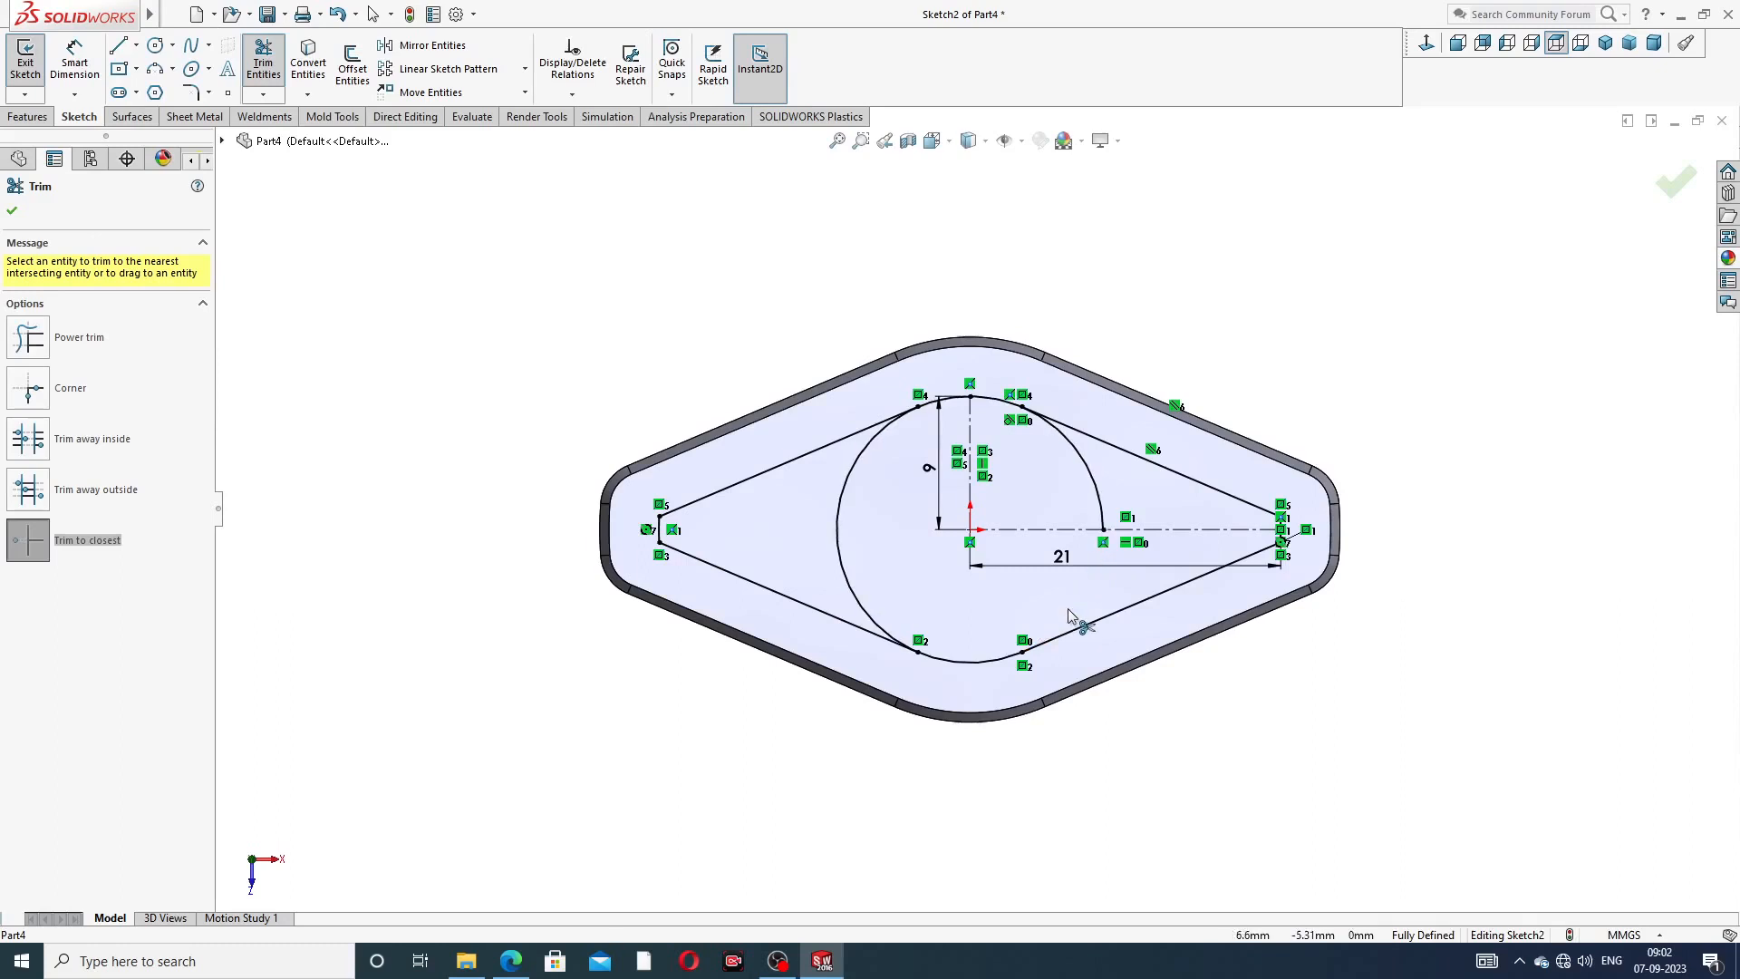
{"action": "left_click", "coordinate": [1096, 493]}
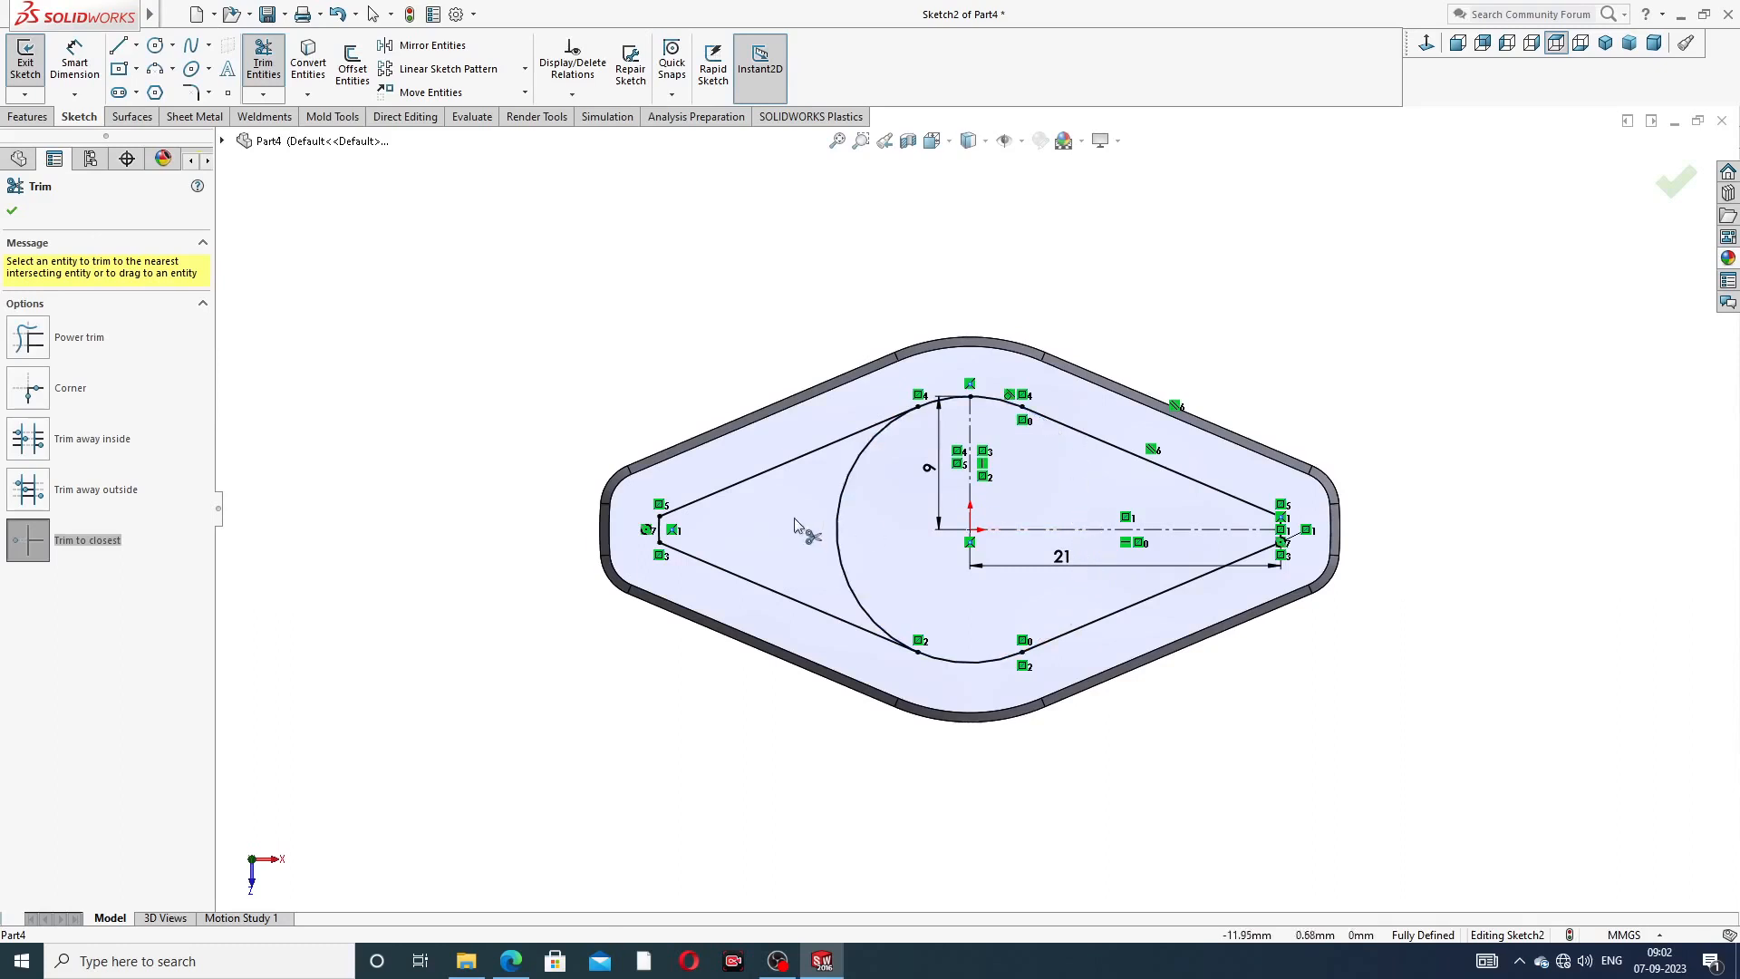
{"action": "left_click", "coordinate": [839, 517]}
{"action": "left_click", "coordinate": [13, 212]}
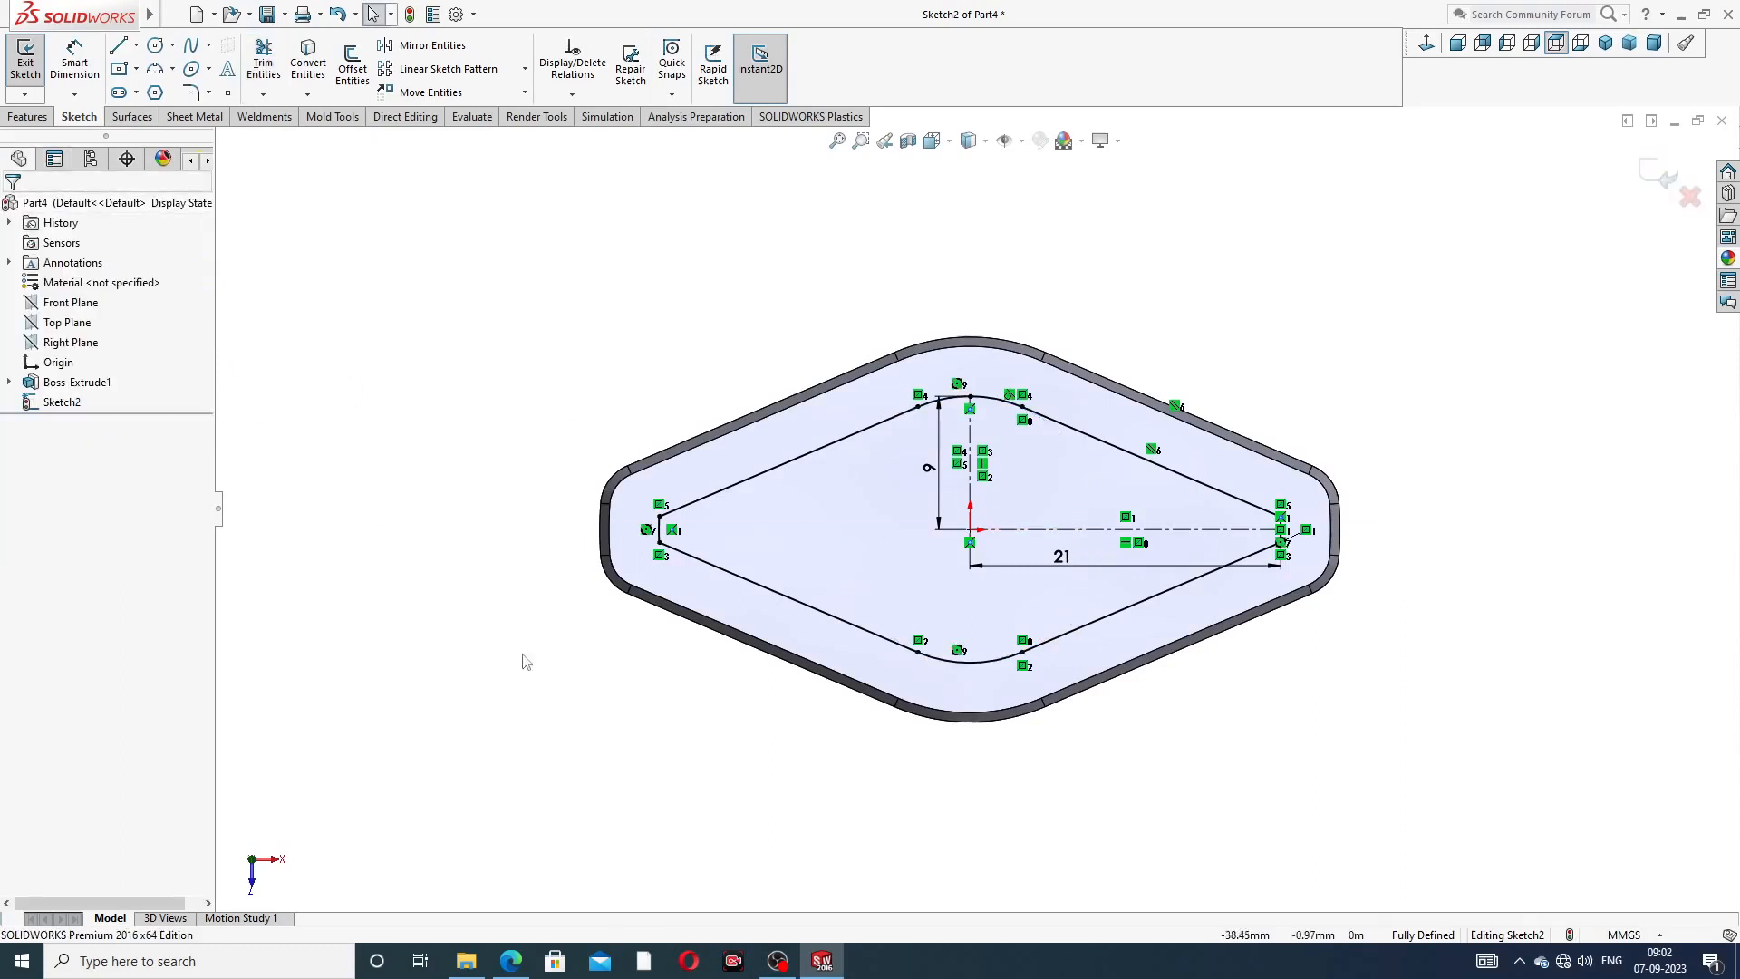
- Check the corner radius on the flywheel drawing and fillet the four end corners of the diamond profile at 1.20 mm
{"action": "left_click", "coordinate": [511, 960]}
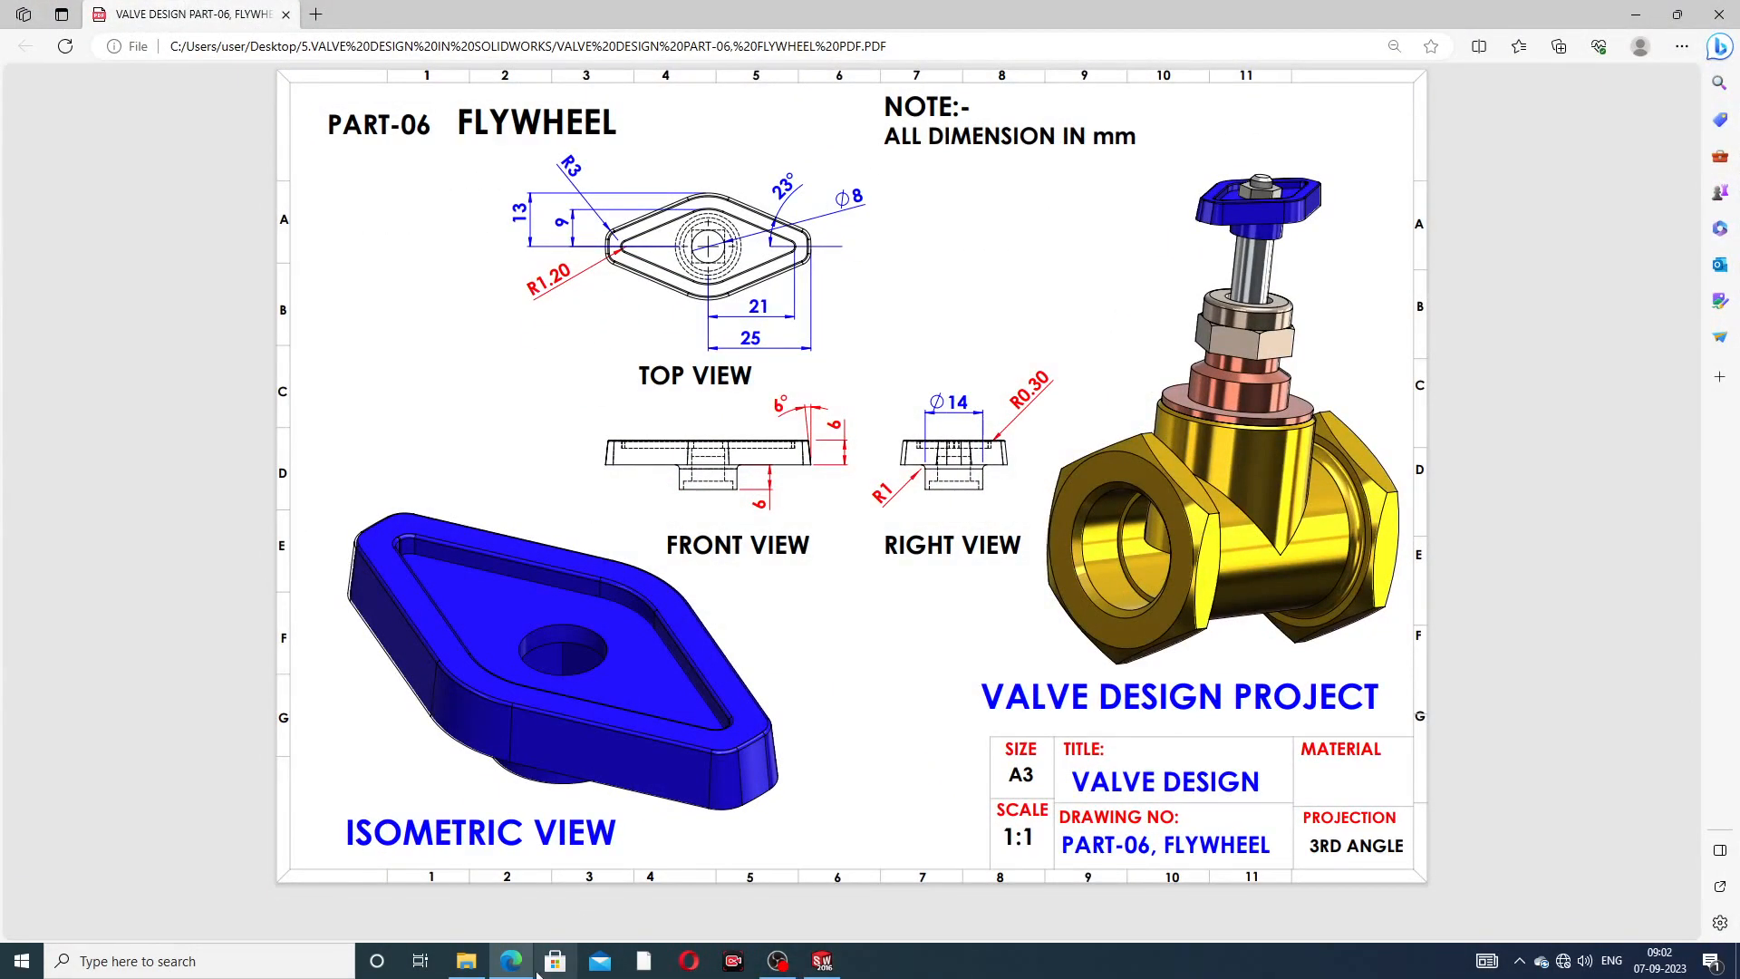
{"action": "left_click", "coordinate": [511, 961]}
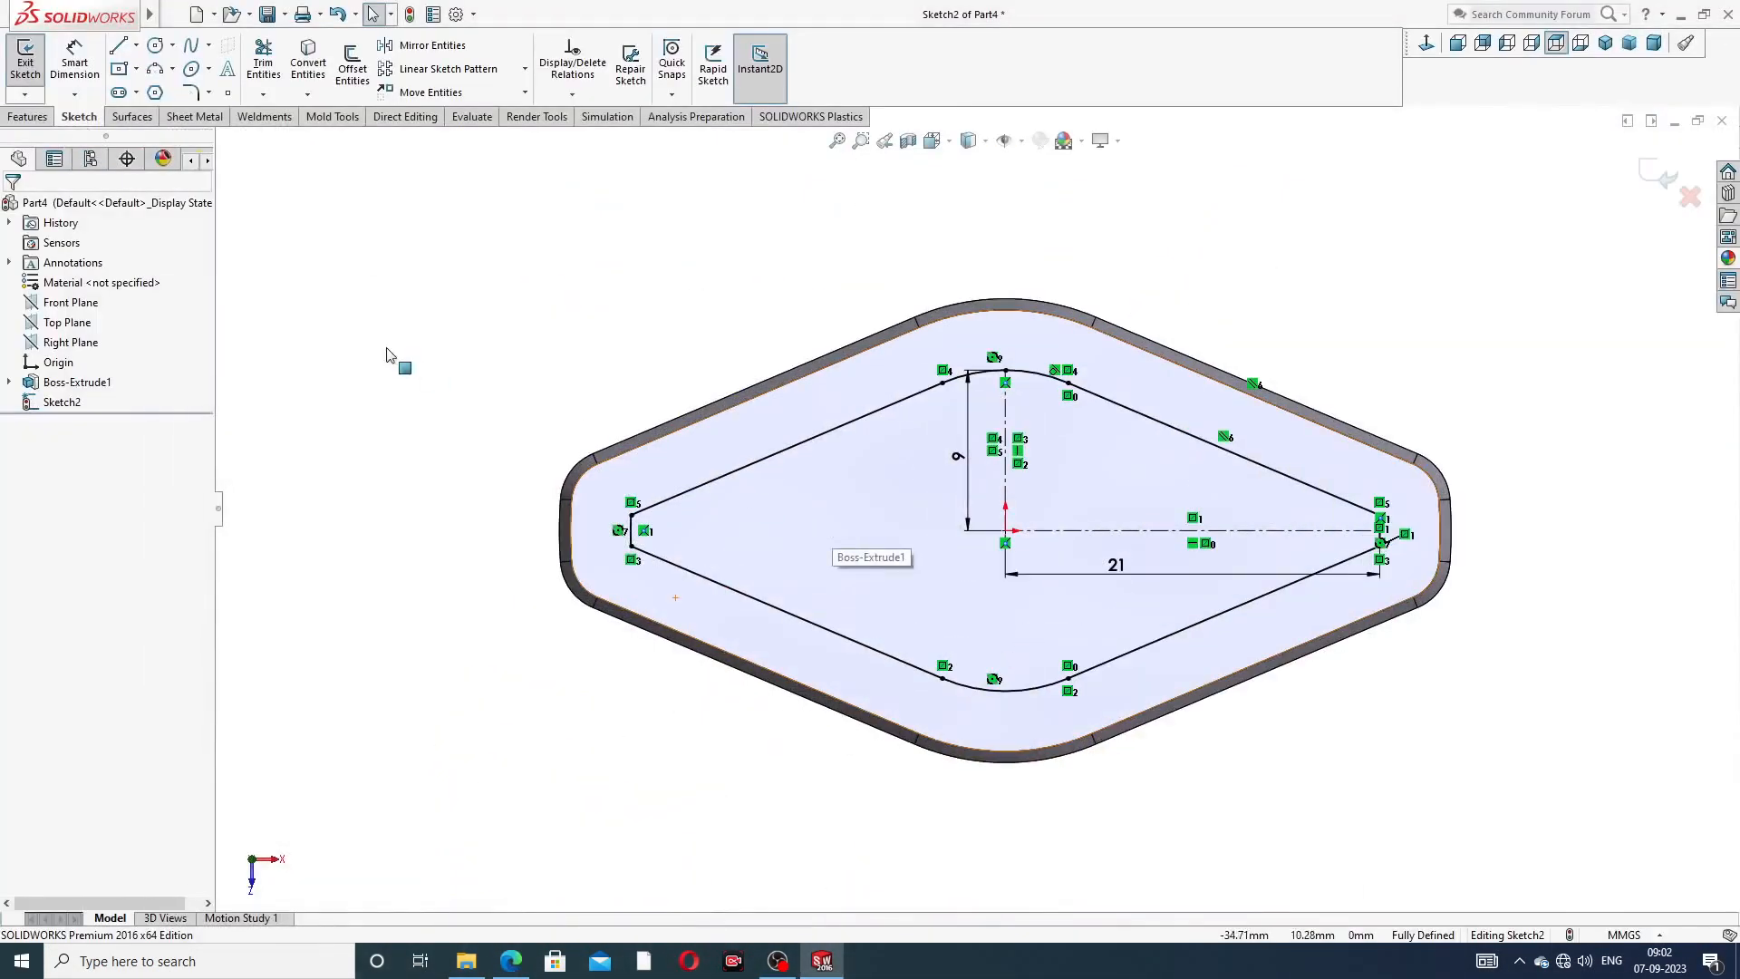
{"action": "left_click", "coordinate": [209, 93]}
{"action": "left_click", "coordinate": [247, 112]}
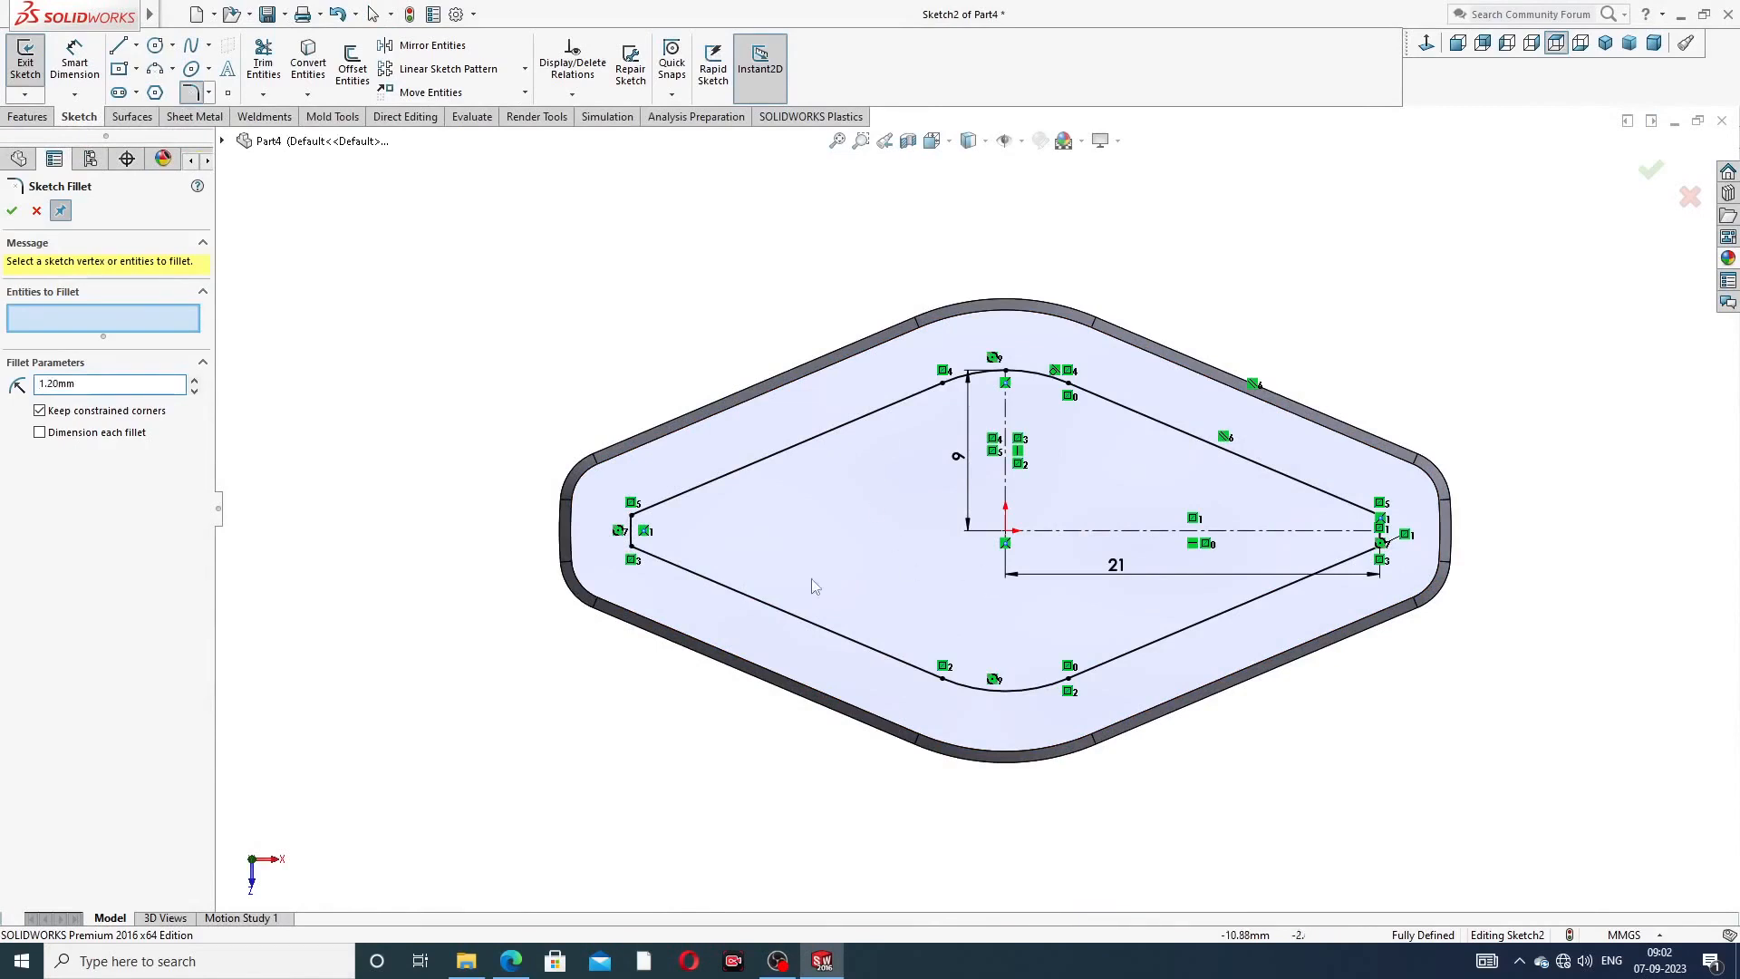
{"action": "scroll", "coordinate": [768, 595], "scroll_direction": "down", "scroll_amount": 2}
{"action": "left_click", "coordinate": [569, 481]}
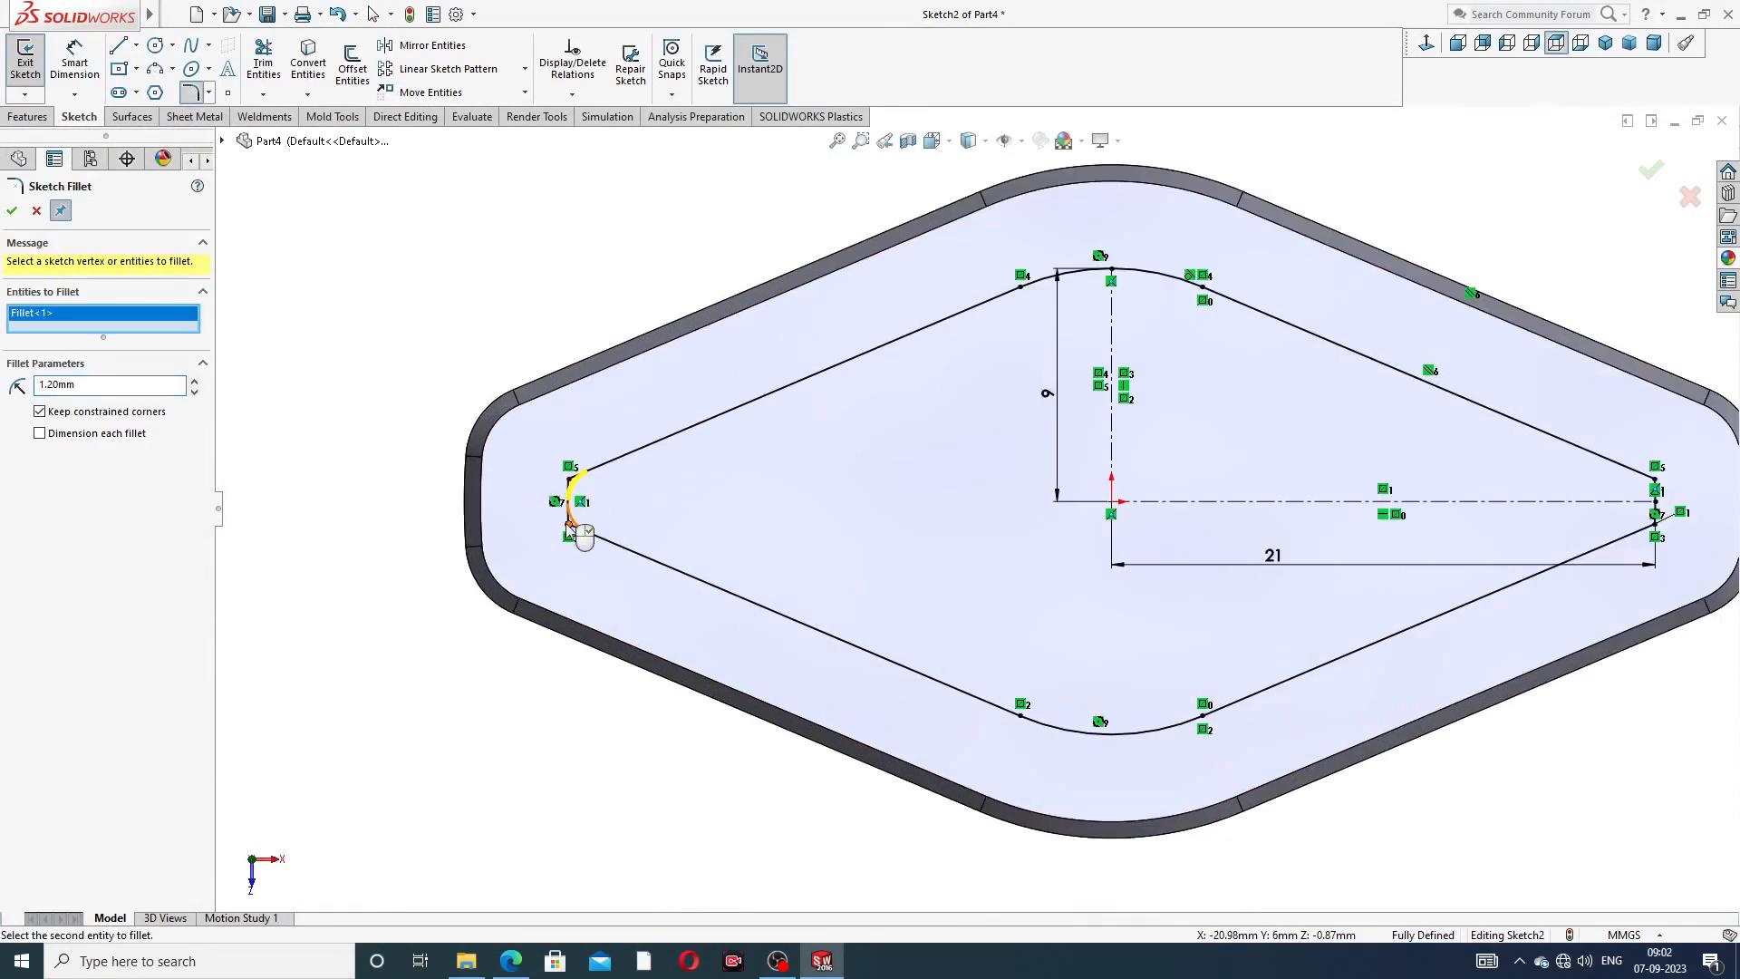
{"action": "left_click", "coordinate": [569, 528]}
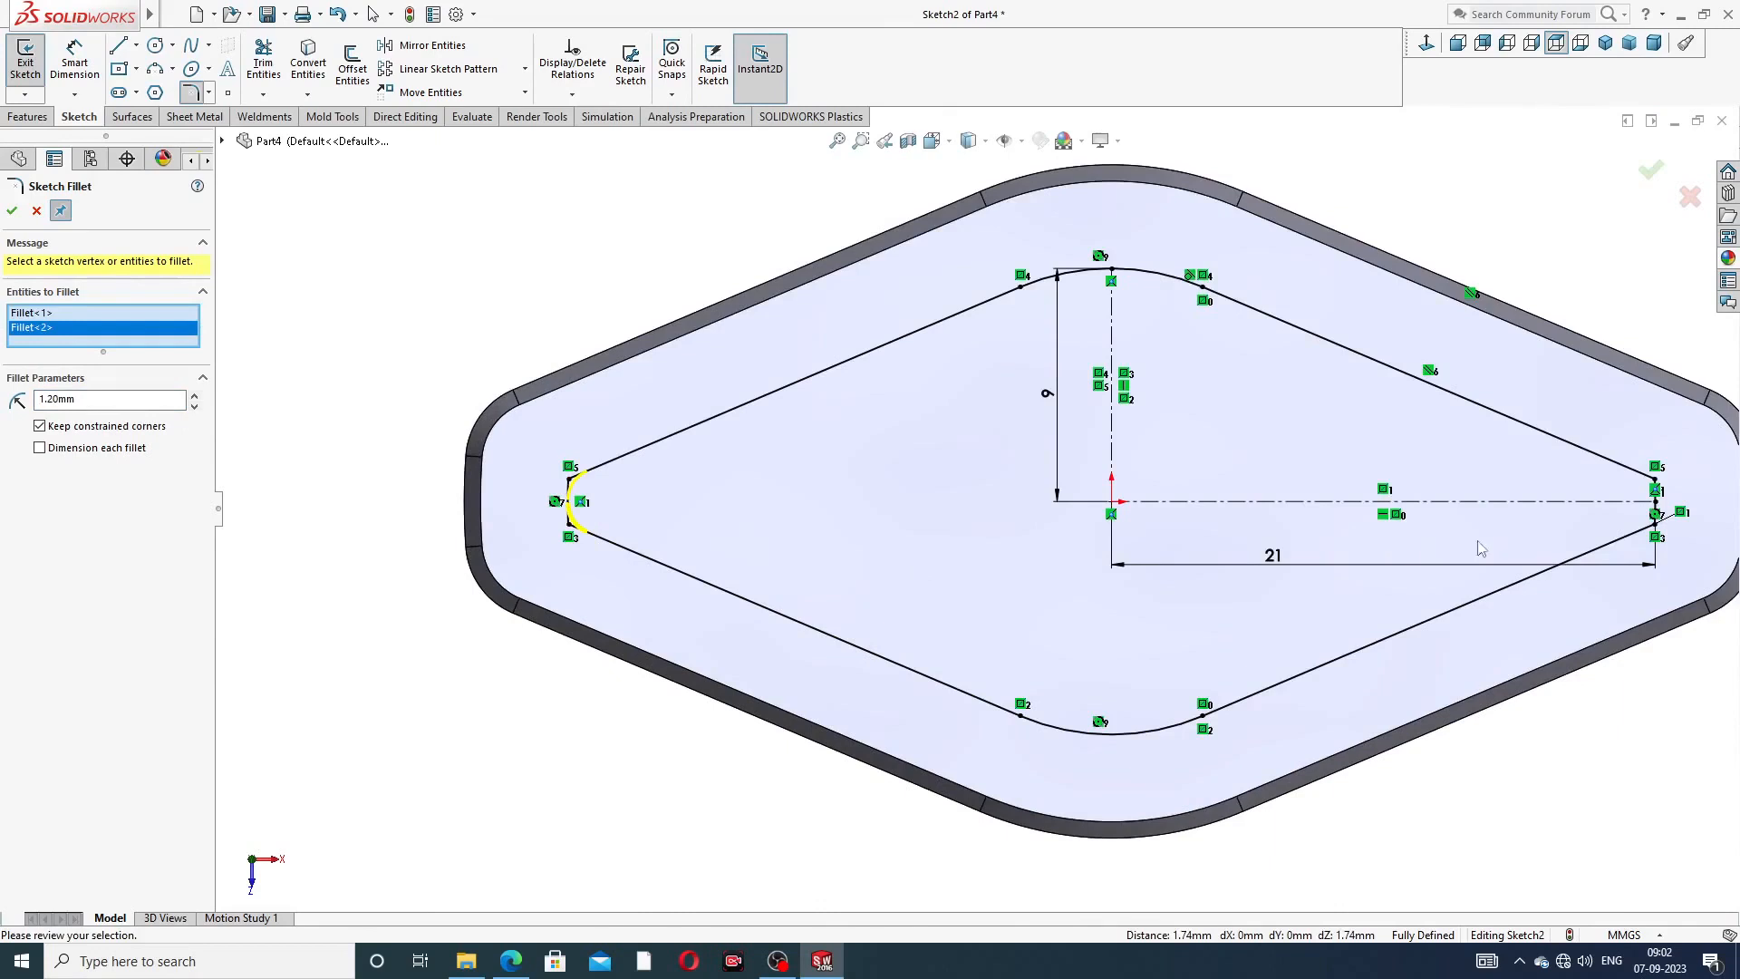
{"action": "left_click", "coordinate": [1654, 480]}
{"action": "left_click", "coordinate": [1656, 523]}
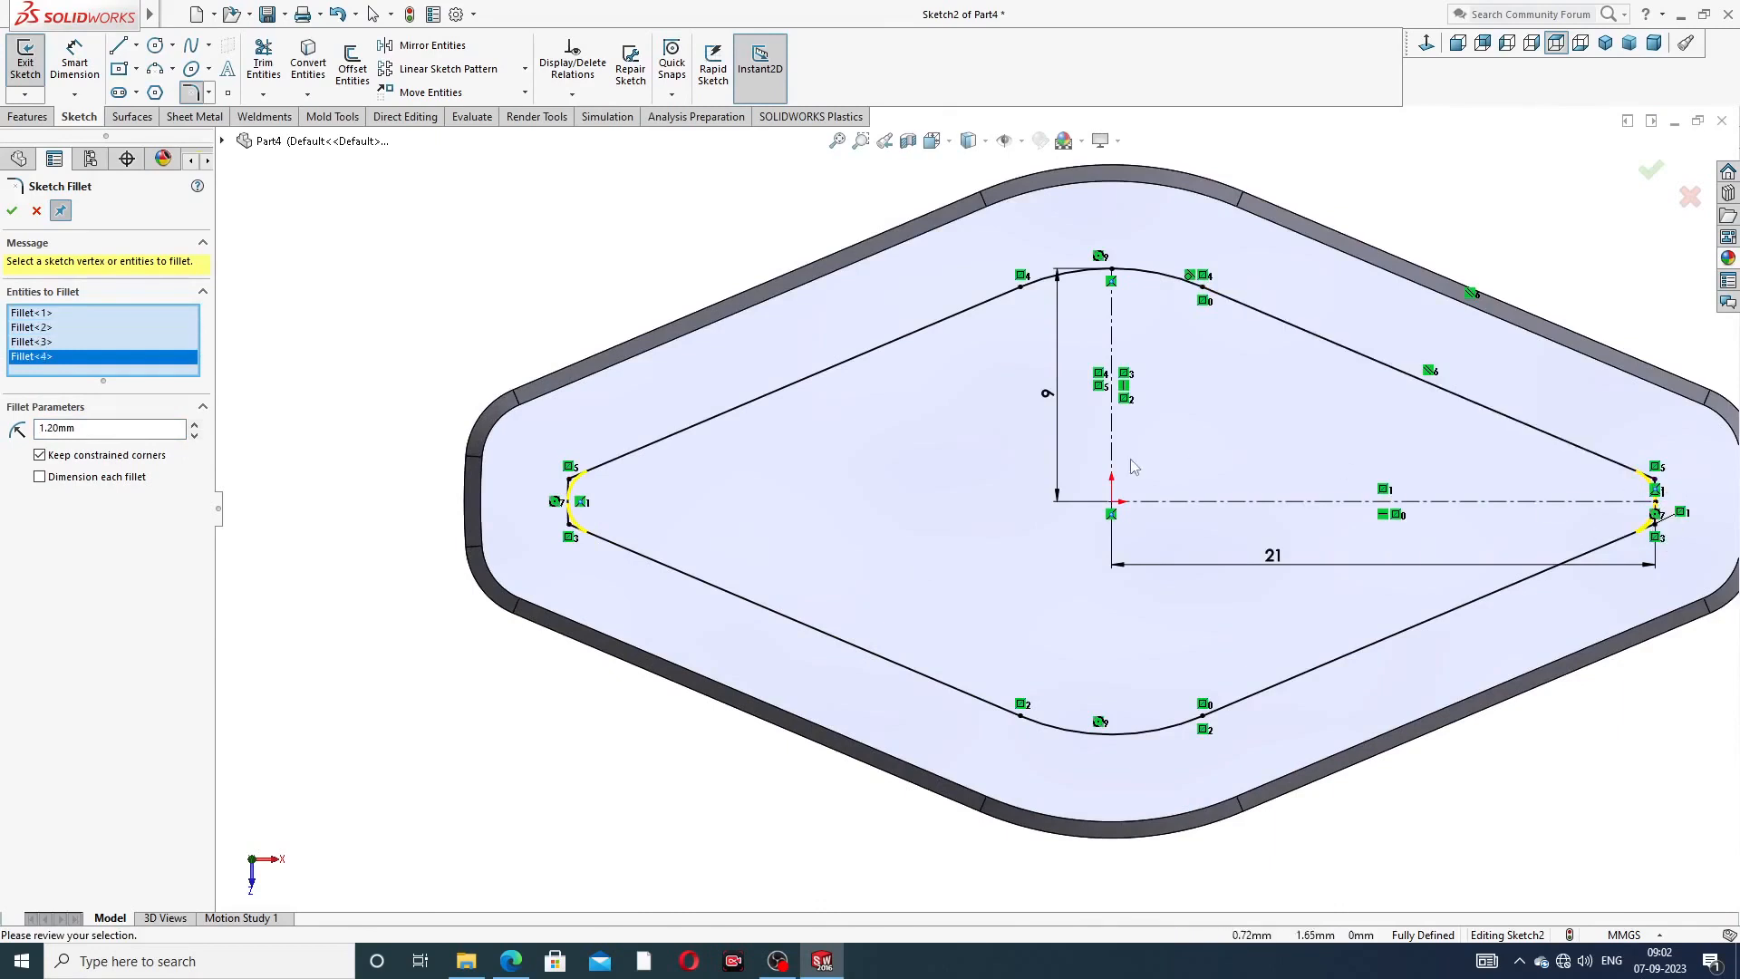
{"action": "left_click", "coordinate": [11, 210]}
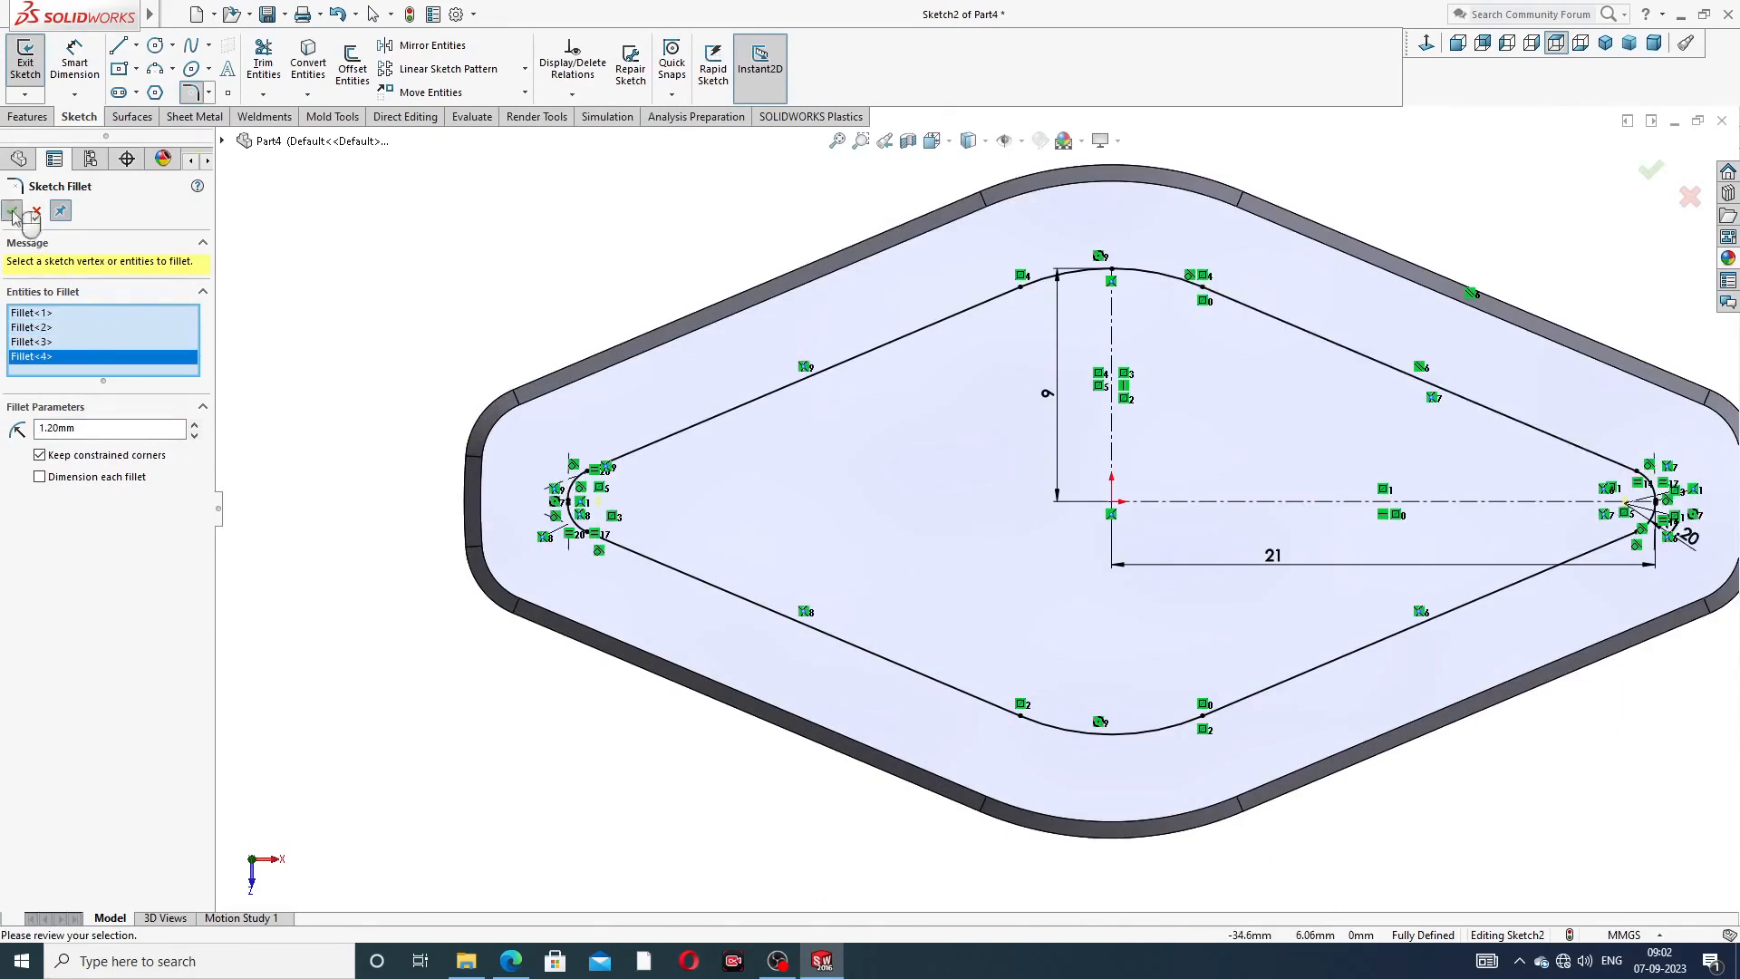
{"action": "left_click", "coordinate": [12, 210]}
- Cut the closed diamond profile into the body's top face with a blind Extruded Cut 4 mm deep
{"action": "scroll", "coordinate": [1407, 337], "scroll_direction": "up", "scroll_amount": 2}
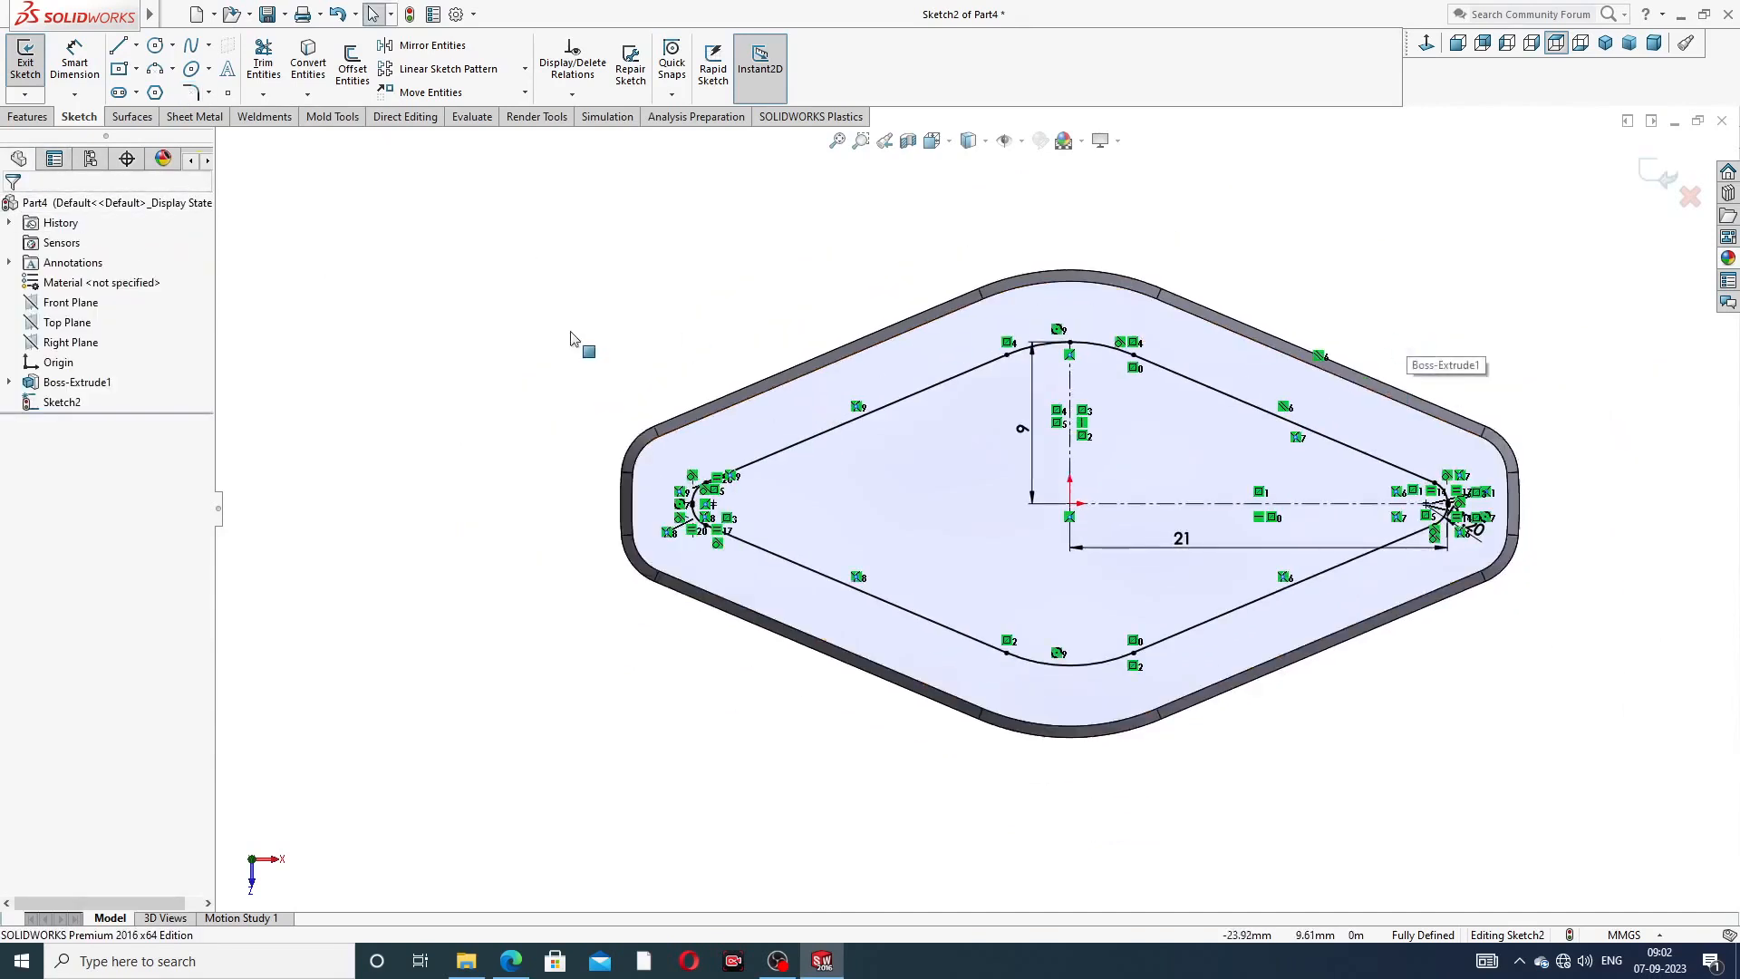
{"action": "left_click", "coordinate": [30, 117]}
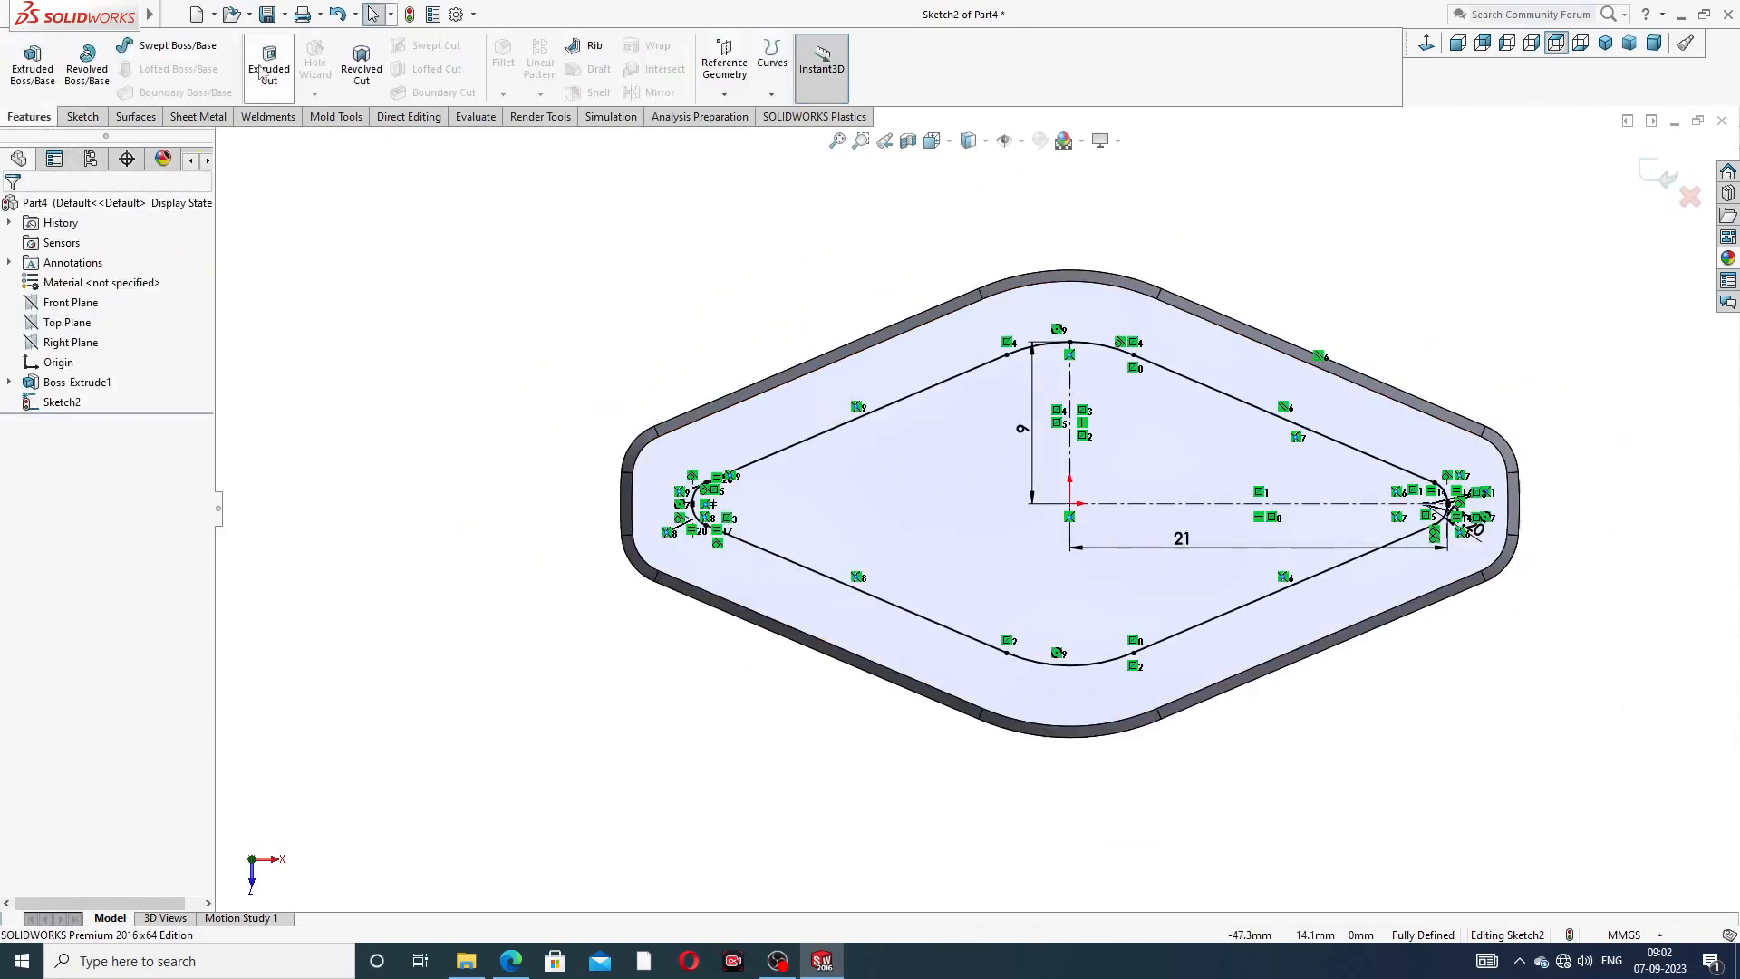
{"action": "left_click", "coordinate": [269, 63]}
{"action": "mouse_move", "coordinate": [953, 464]}
{"action": "middle_mouse_down"}
{"action": "mouse_move", "coordinate": [1006, 272]}
{"action": "mouse_move", "coordinate": [1056, 342]}
{"action": "mouse_move", "coordinate": [1042, 531]}
{"action": "middle_mouse_up"}
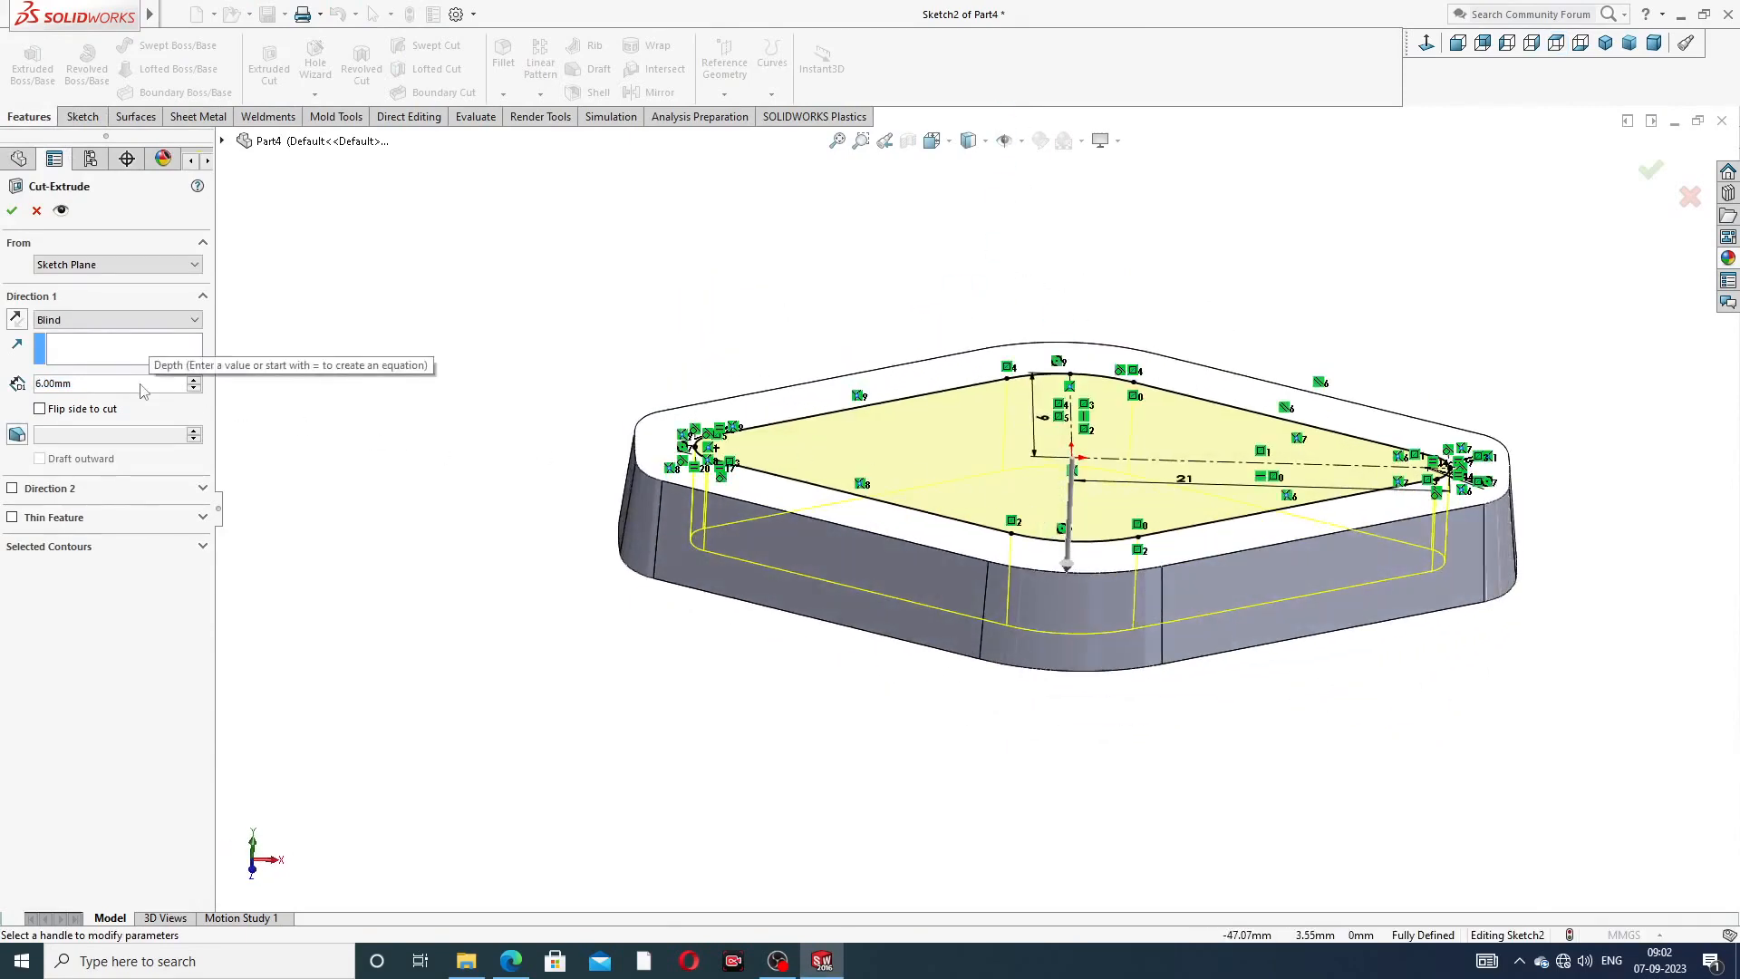
{"action": "double_click", "coordinate": [82, 386]}
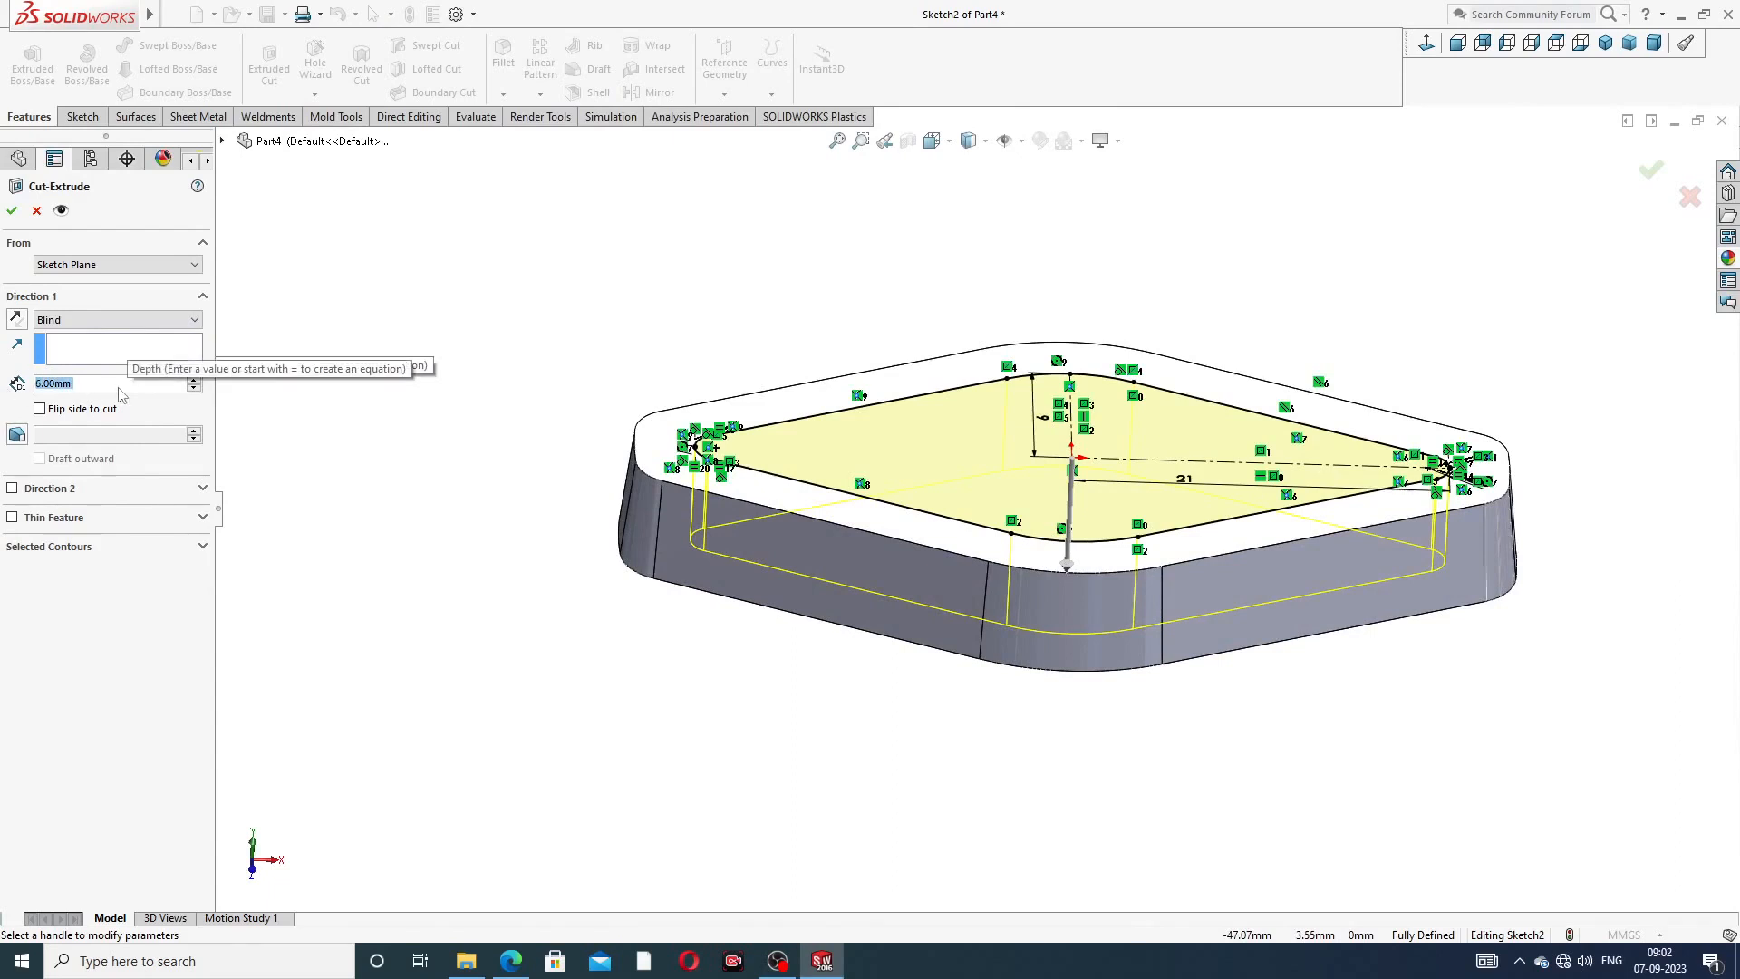
{"action": "type", "text": "4"}
{"action": "key", "text": "Return"}
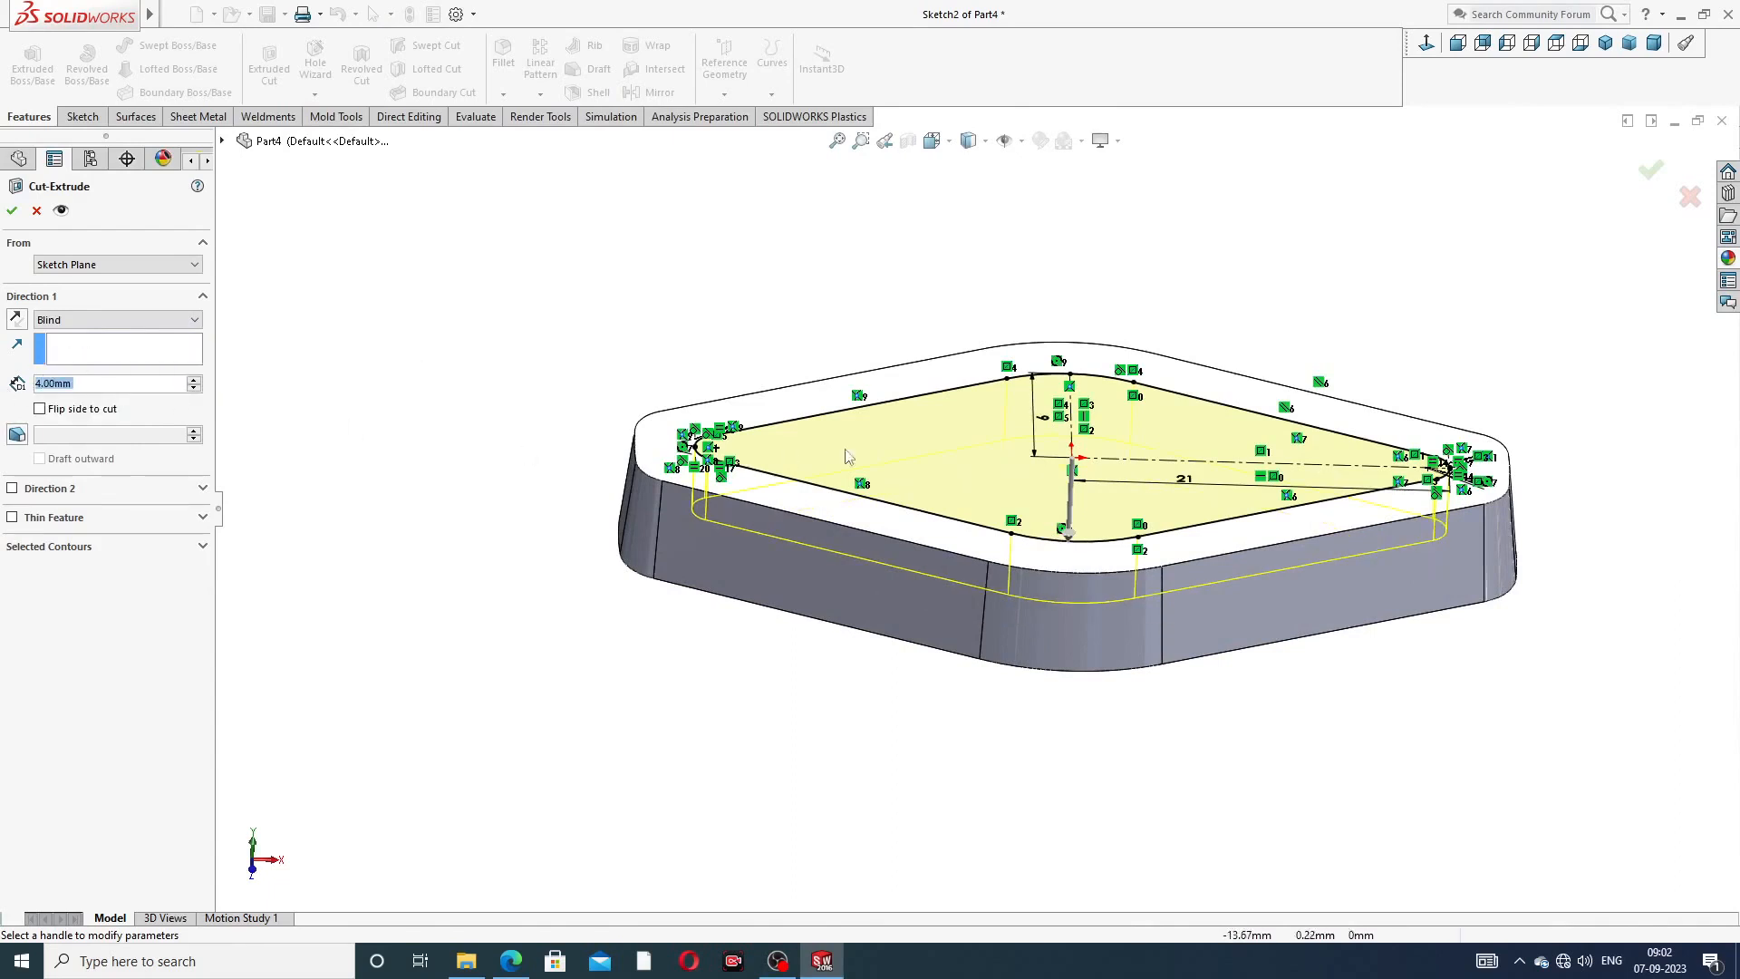
{"action": "mouse_move", "coordinate": [1135, 604]}
{"action": "middle_mouse_down"}
{"action": "mouse_move", "coordinate": [1145, 381]}
{"action": "mouse_move", "coordinate": [1114, 444]}
{"action": "mouse_move", "coordinate": [1042, 453]}
{"action": "mouse_move", "coordinate": [1150, 507]}
{"action": "mouse_move", "coordinate": [1077, 468]}
{"action": "mouse_move", "coordinate": [1106, 520]}
{"action": "middle_mouse_up"}
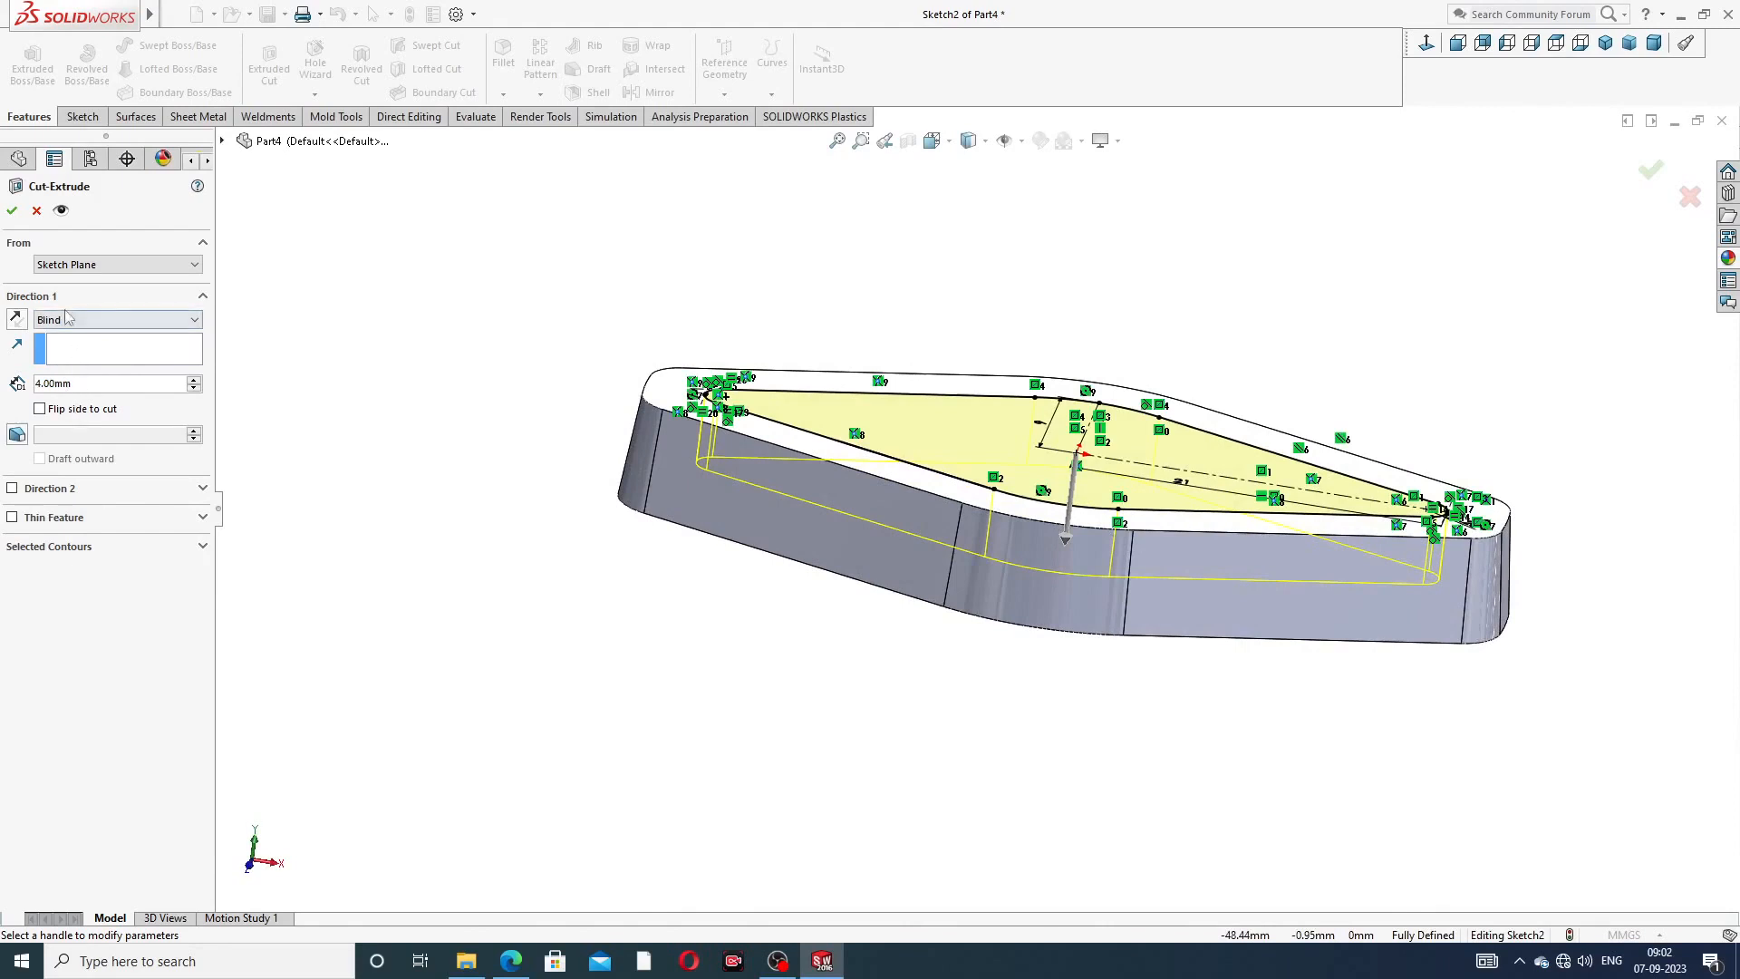
{"action": "left_click", "coordinate": [12, 211]}
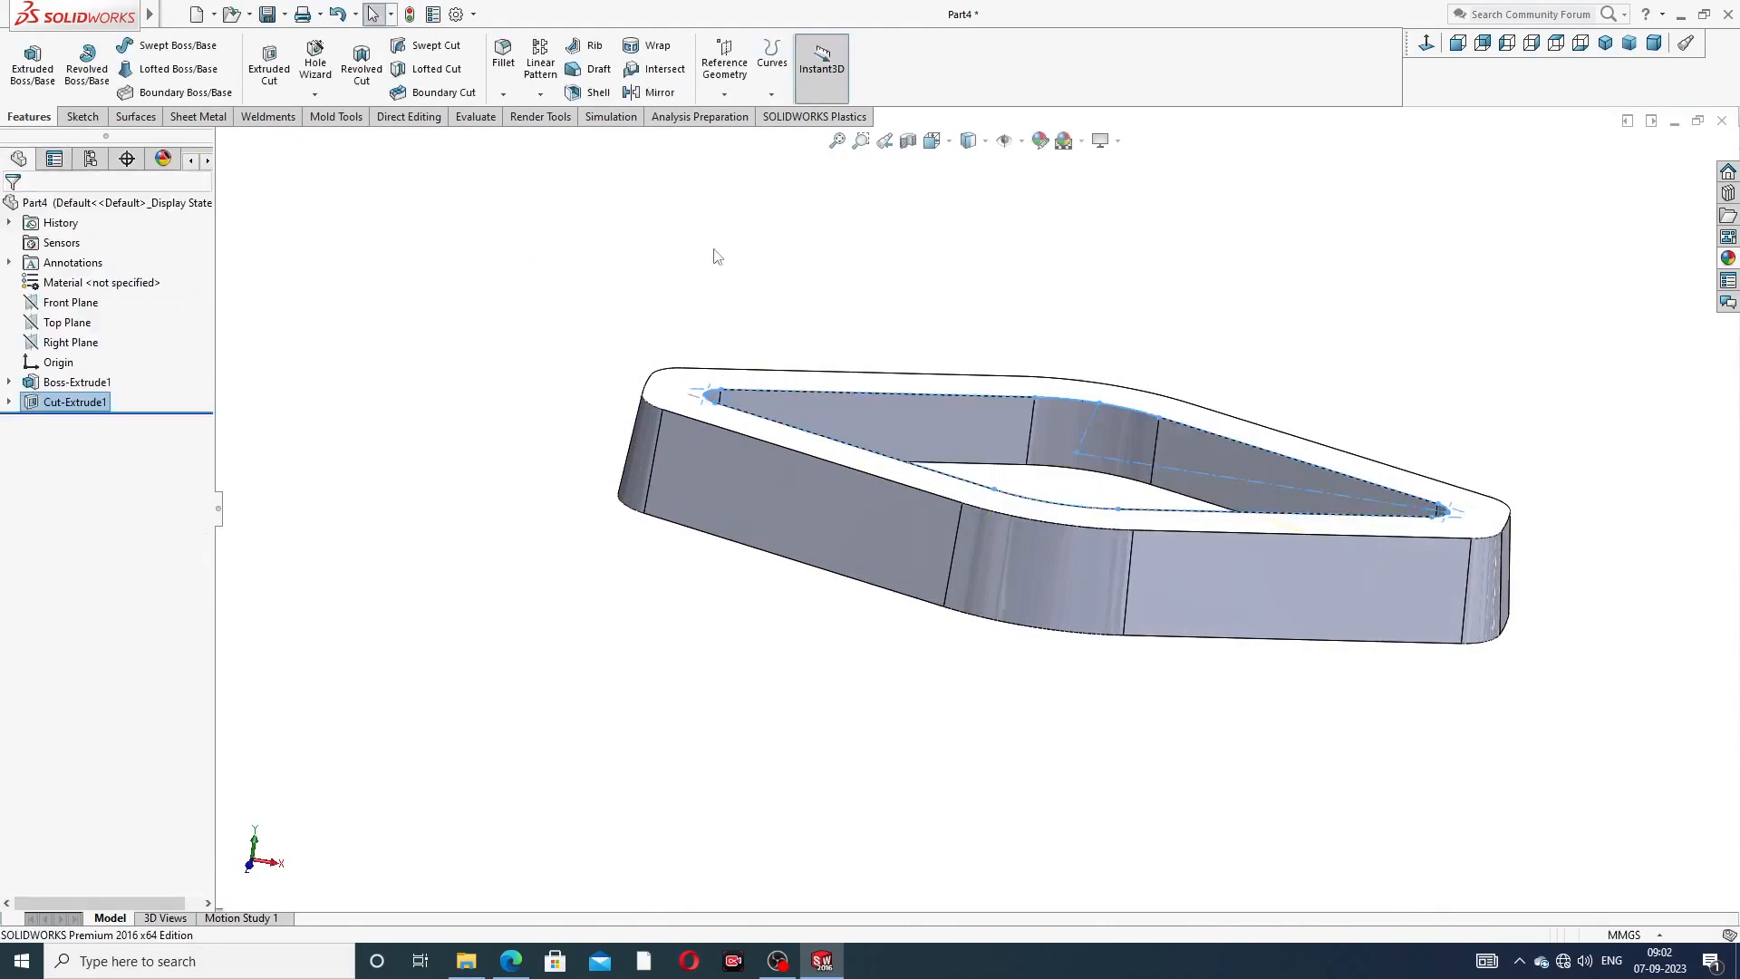
- Check the edge radius on the flywheel drawing and fillet the body's top rim face with a 0.3 mm radius
{"action": "middle_click_drag", "start_coordinate": [1018, 535], "coordinate": [961, 609]}
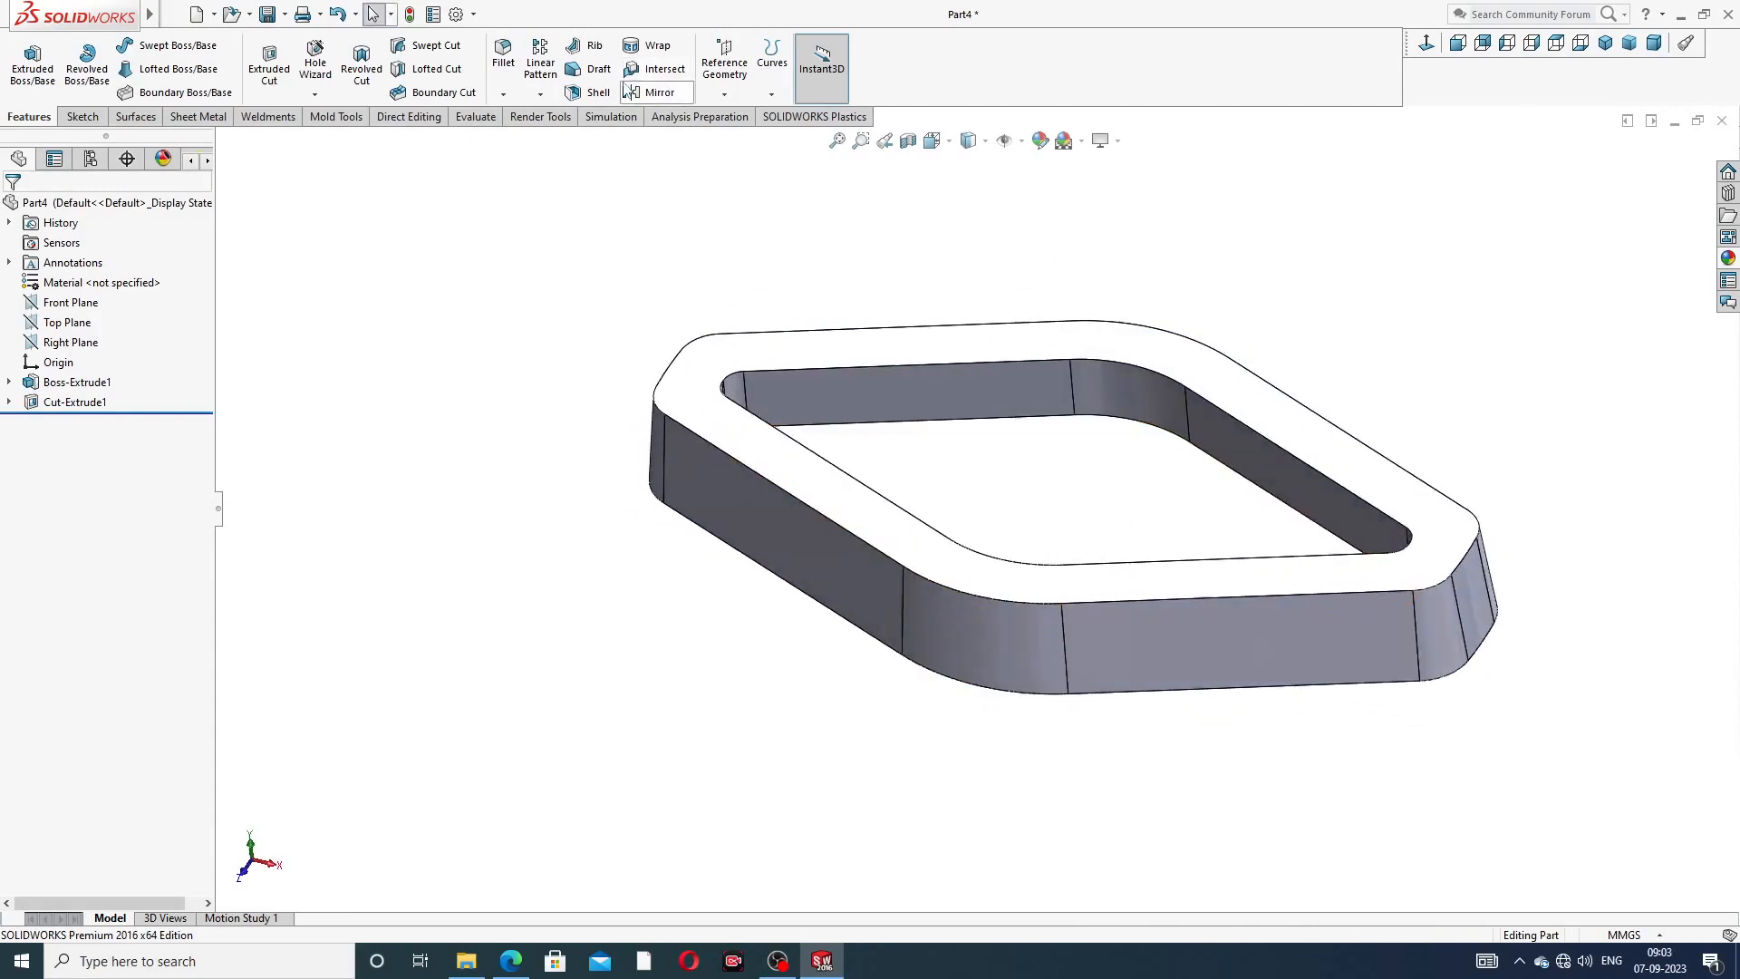
{"action": "left_click", "coordinate": [504, 96]}
{"action": "left_click", "coordinate": [511, 63]}
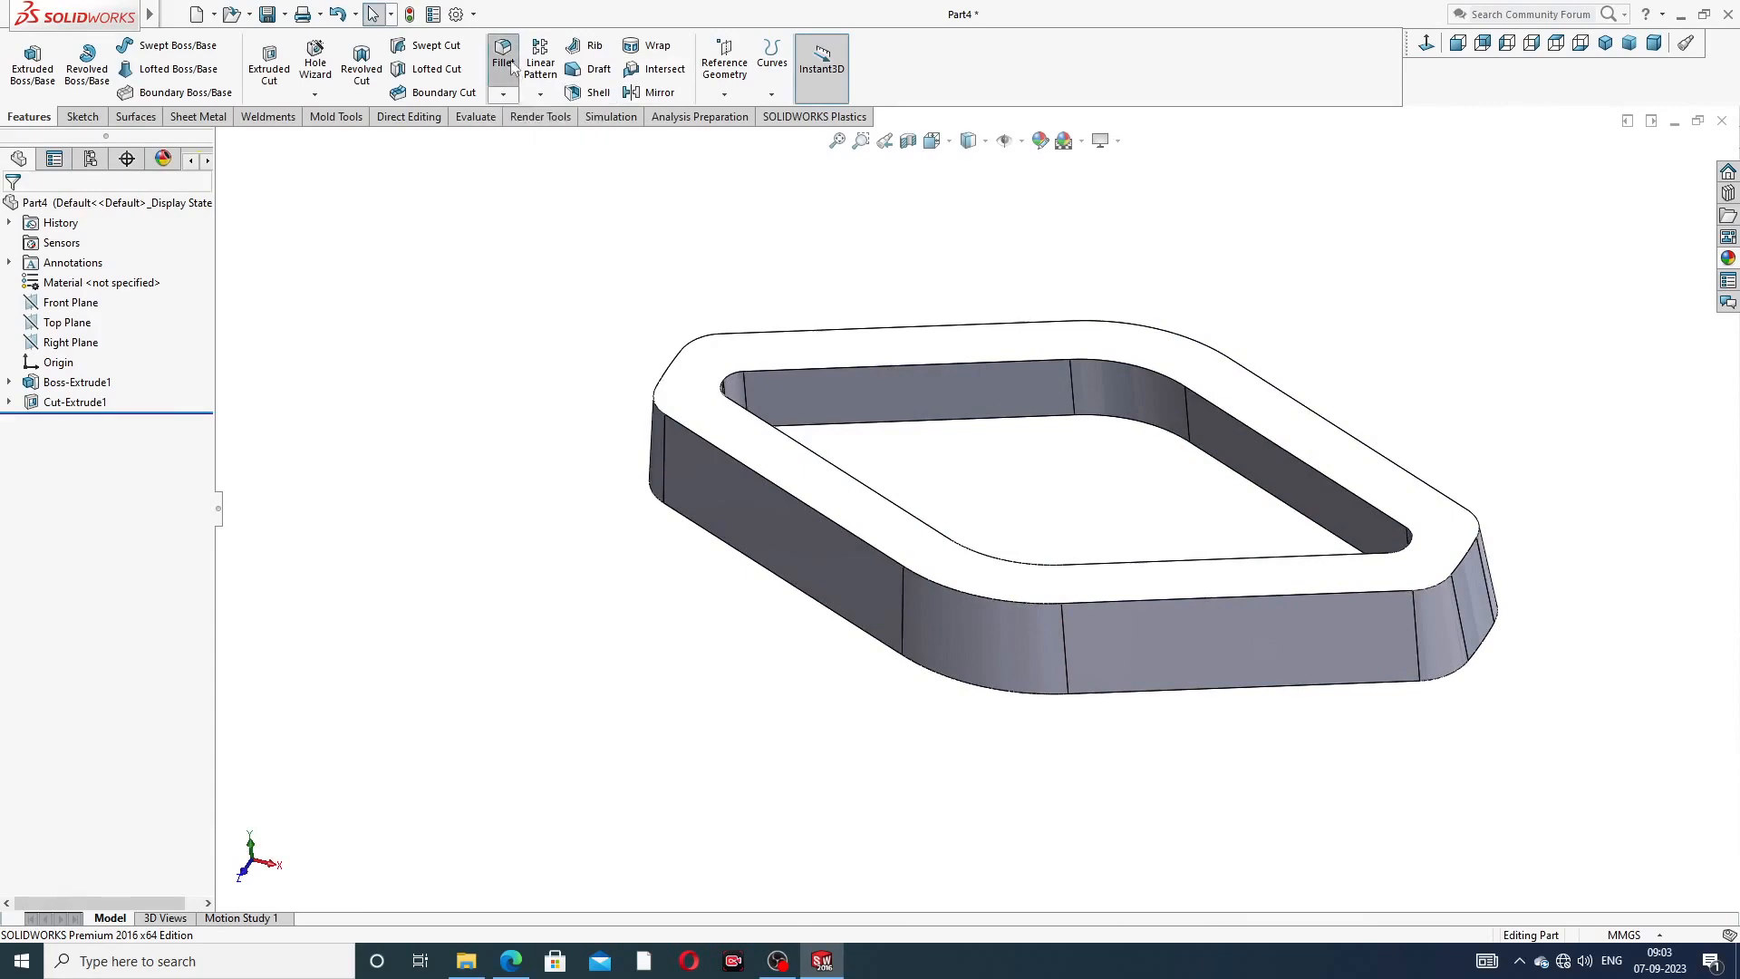
{"action": "left_click", "coordinate": [513, 962]}
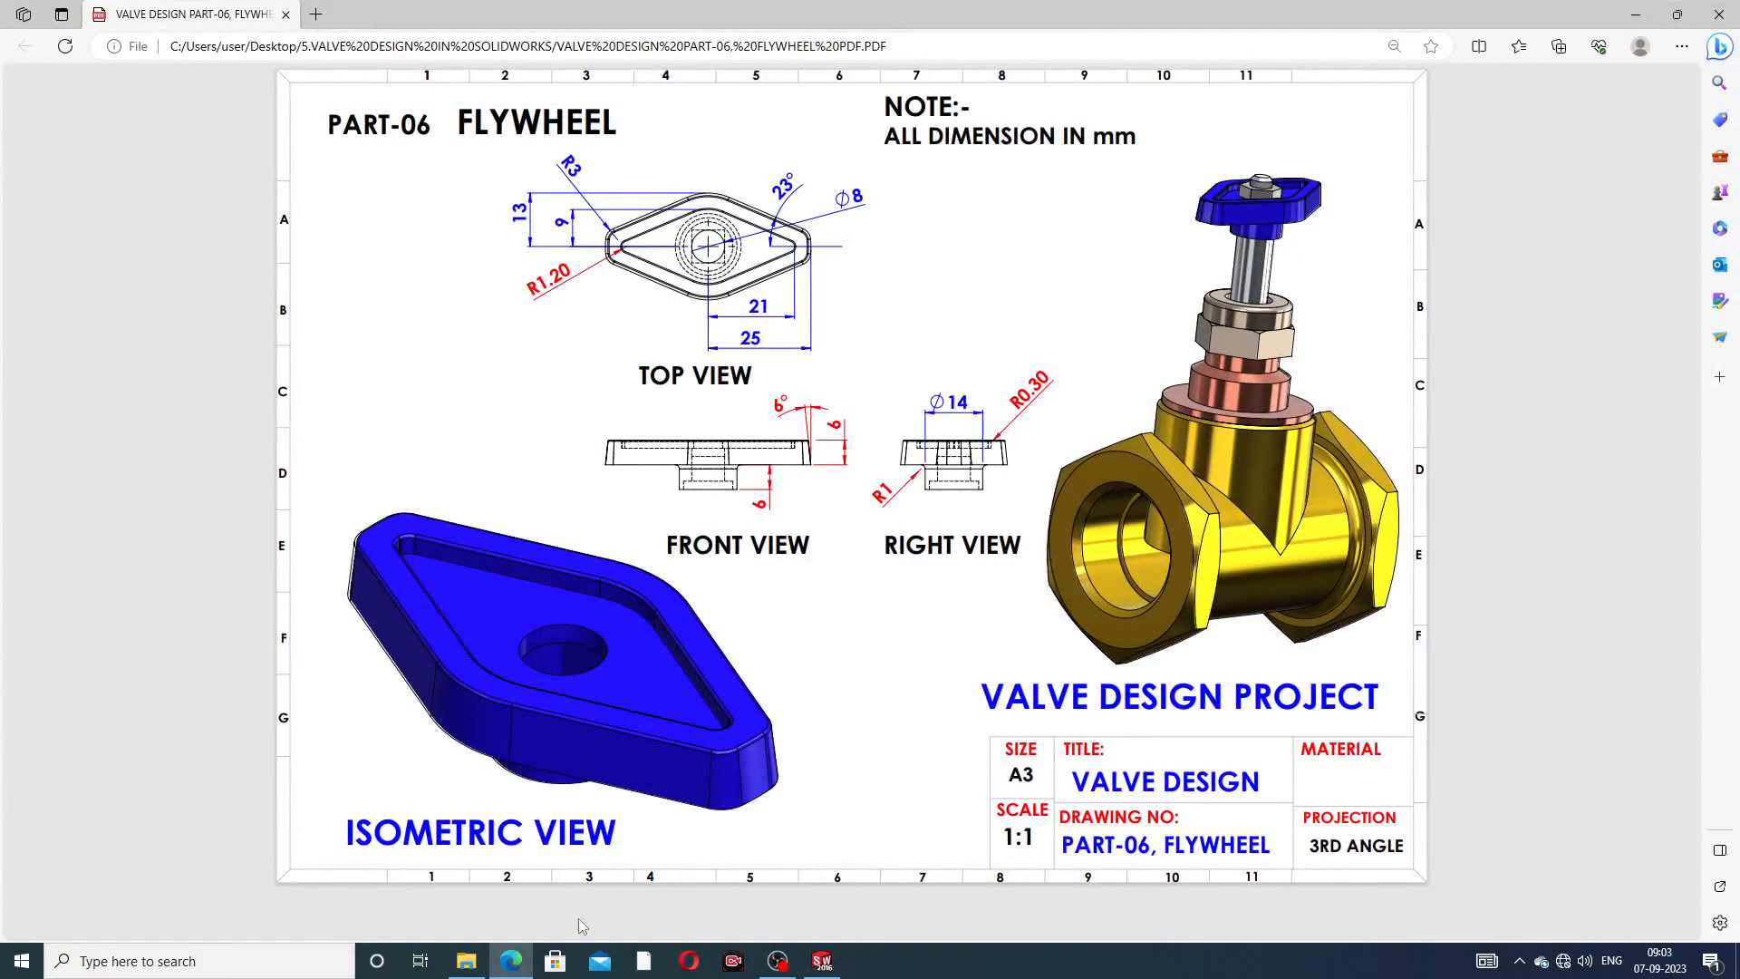
{"action": "left_click", "coordinate": [513, 962]}
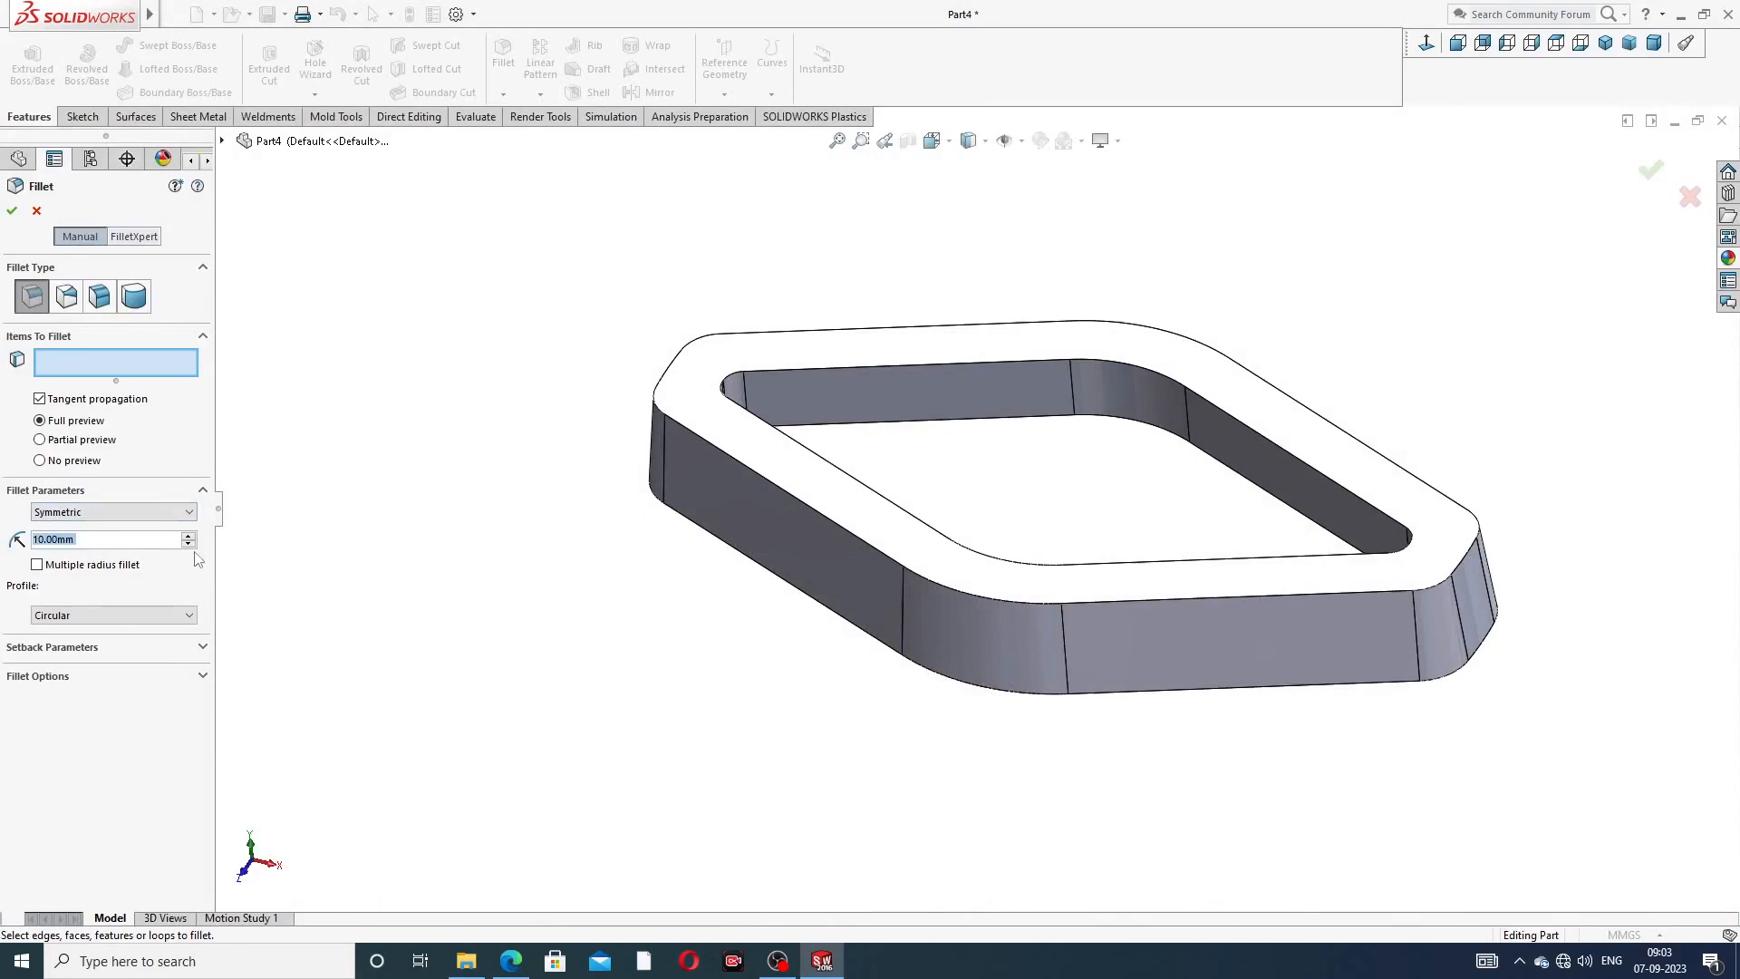
{"action": "type", "text": "0.3"}
{"action": "key", "text": "Return"}
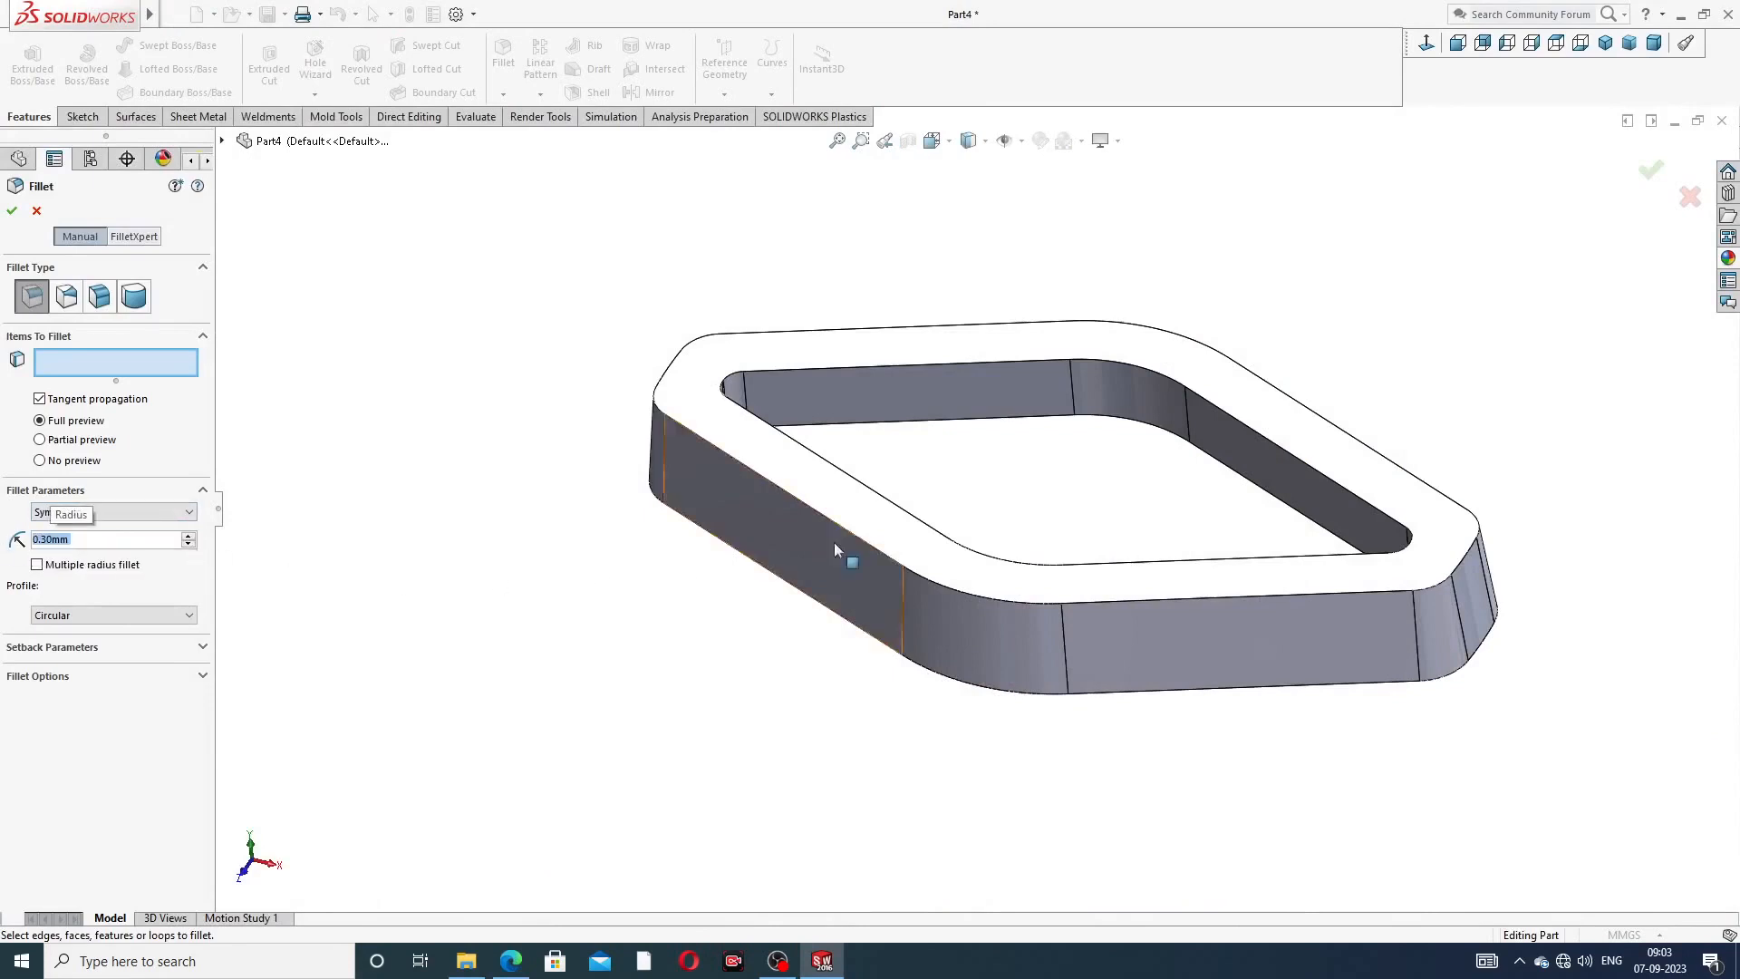
{"action": "left_click", "coordinate": [1142, 352]}
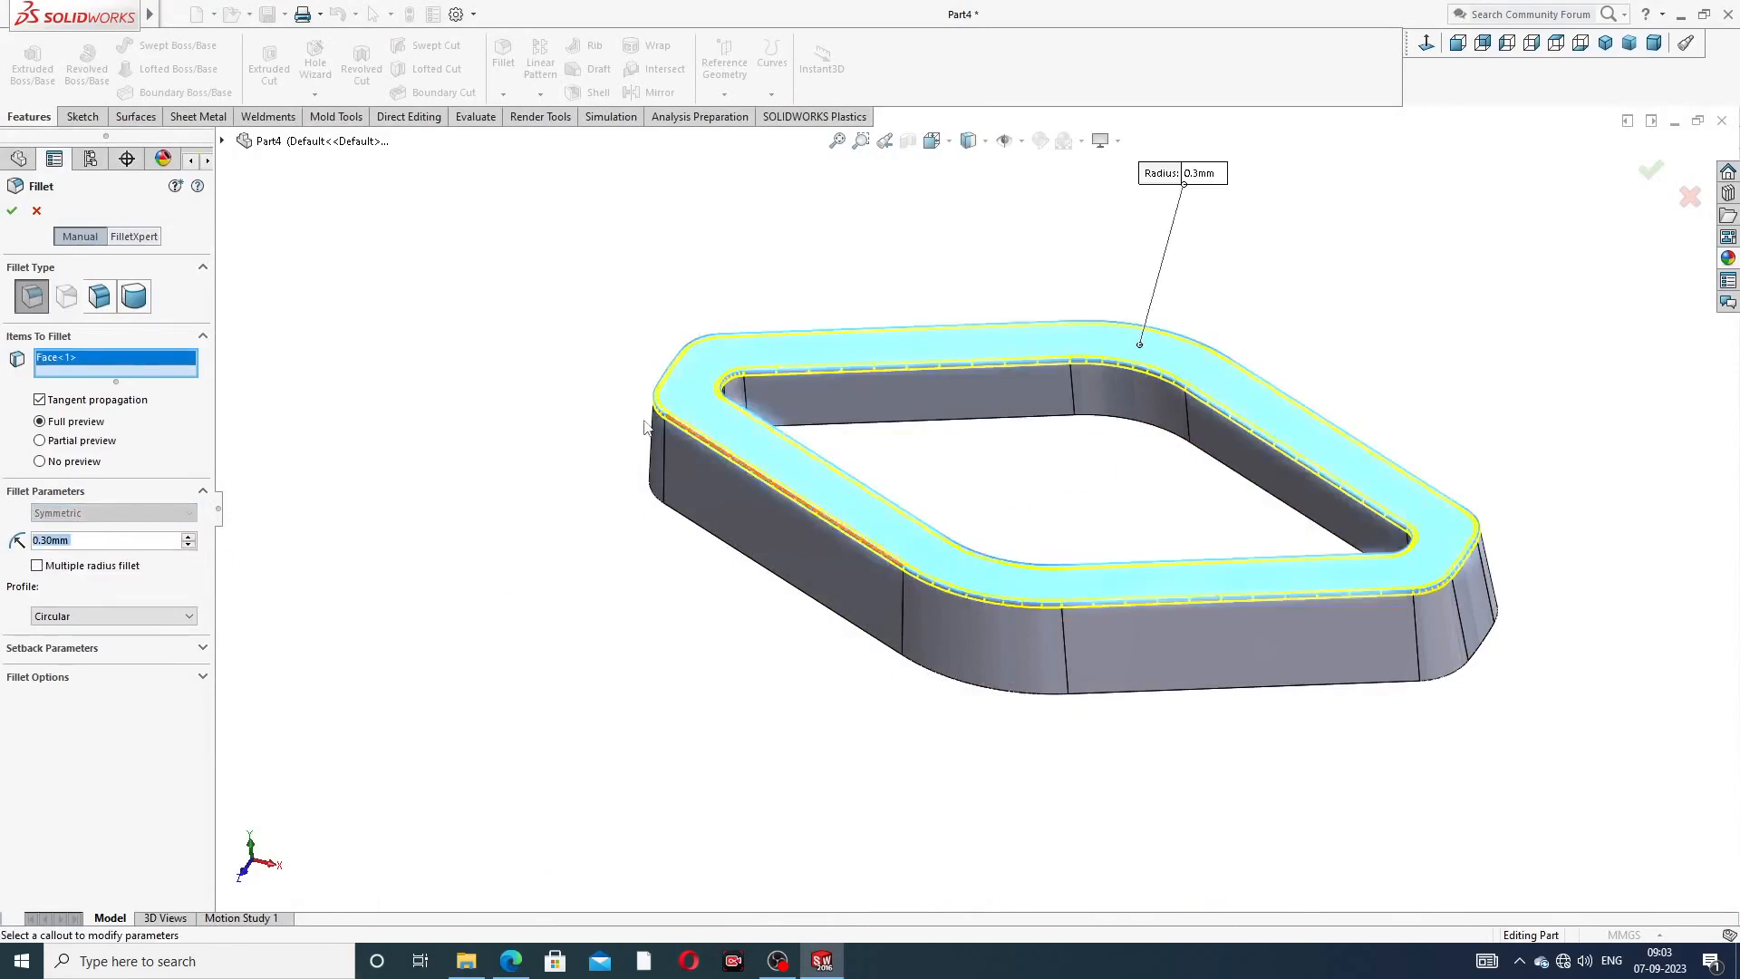
{"action": "left_click", "coordinate": [12, 214]}
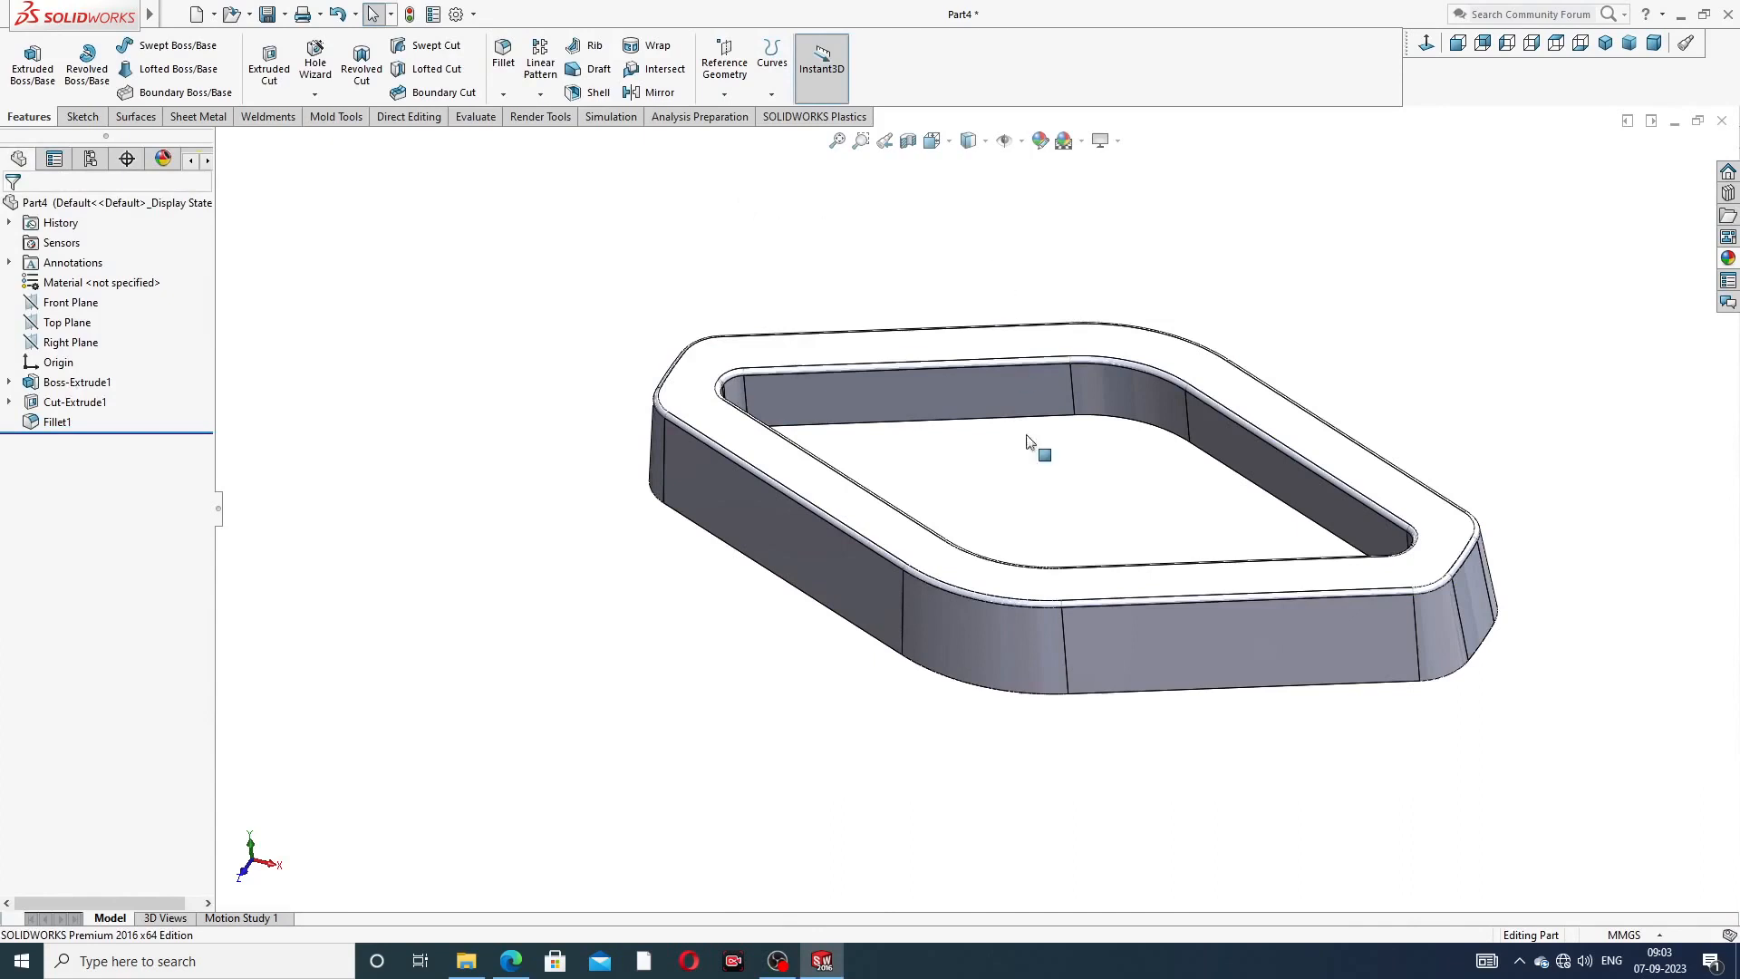
- Start a sketch on the body's flat bottom face and draw a circle about 14.2 mm in diameter centered on the origin
{"action": "middle_click_drag", "start_coordinate": [1028, 441], "coordinate": [1181, 288]}
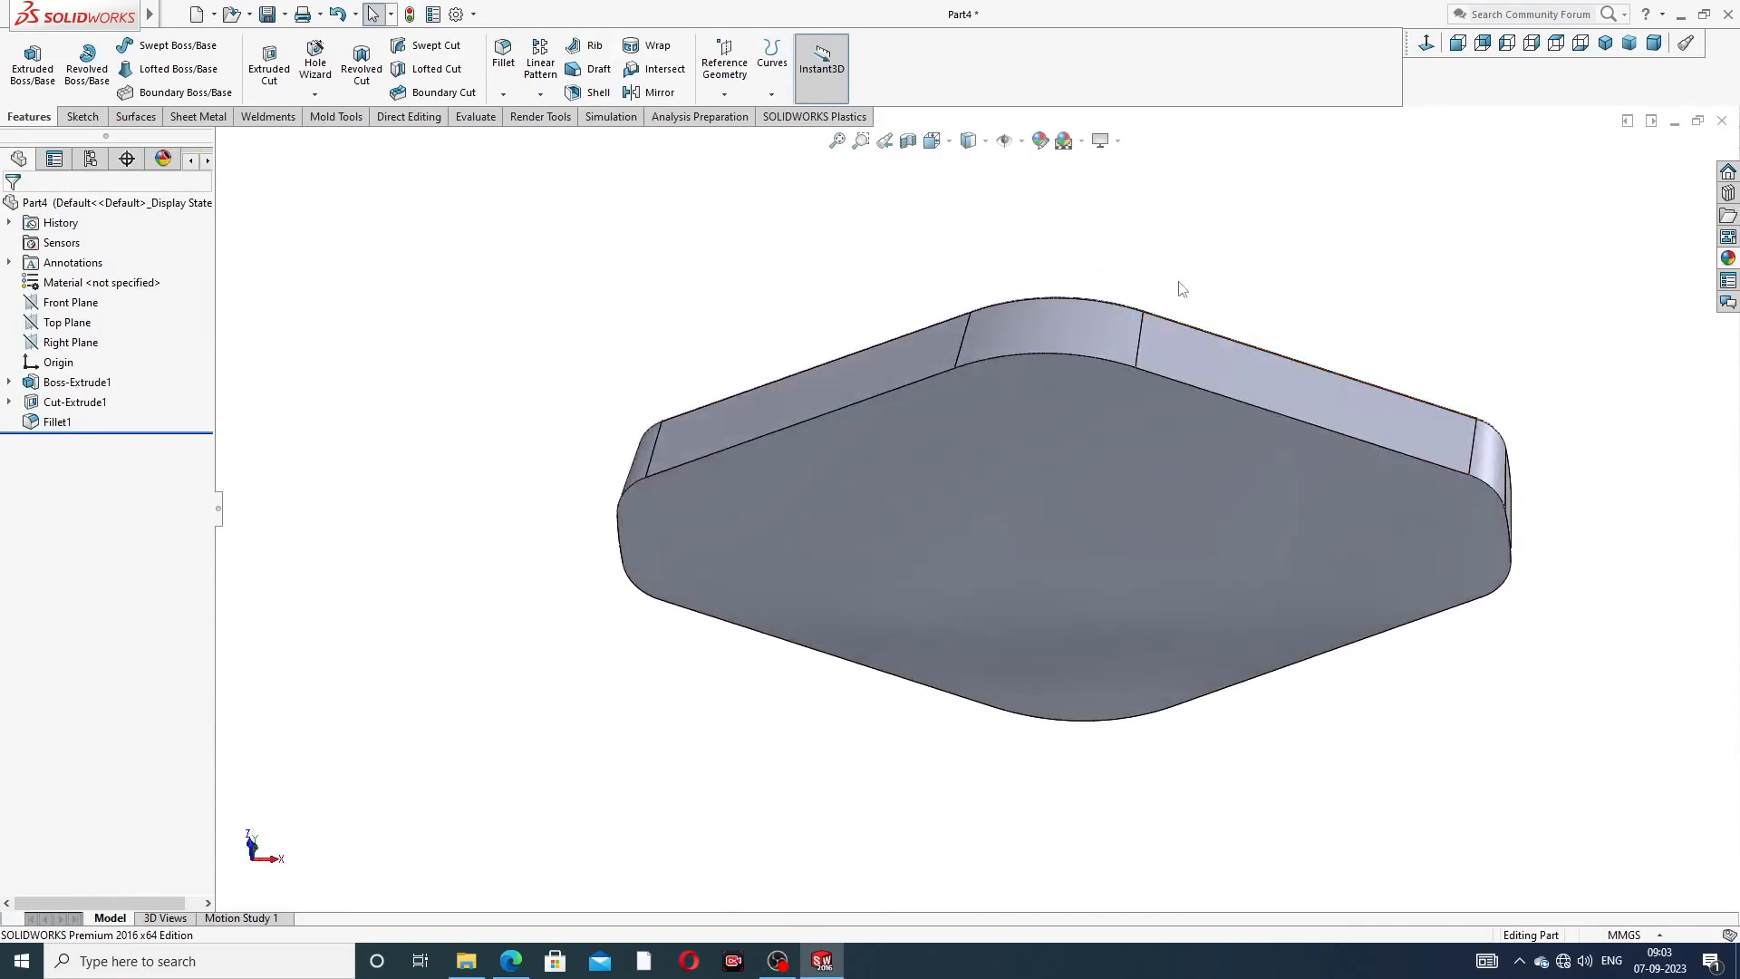
{"action": "left_click", "coordinate": [1084, 438]}
{"action": "left_click", "coordinate": [1195, 356]}
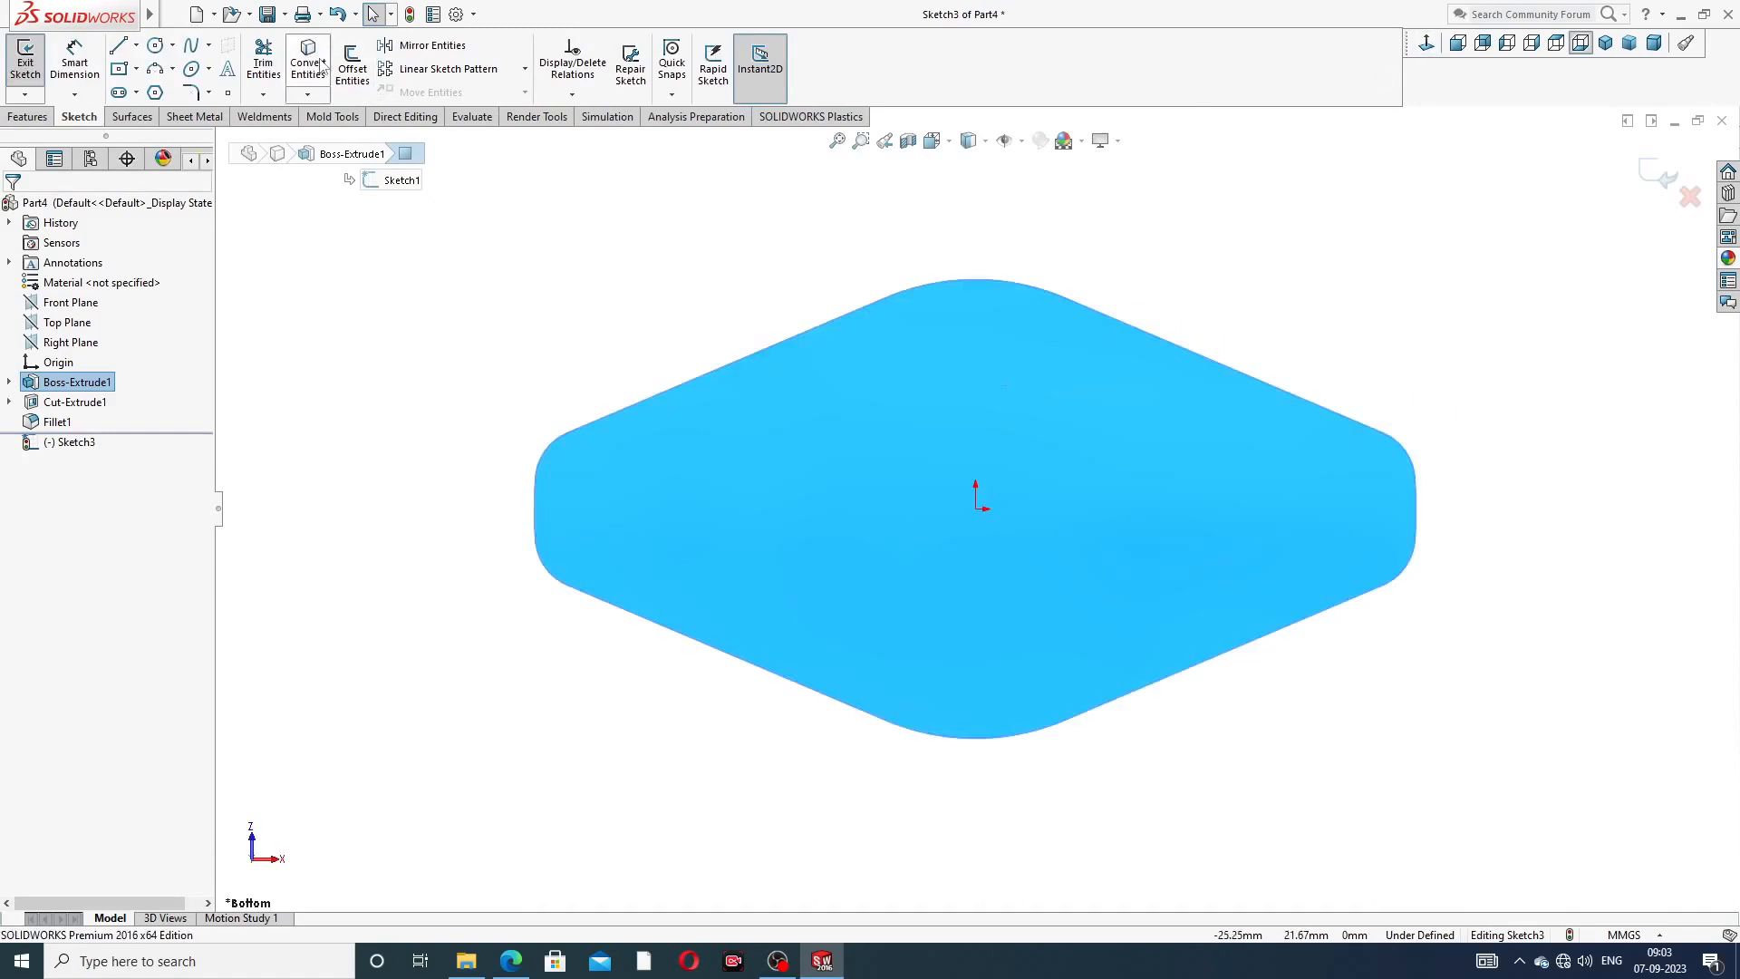
{"action": "left_click", "coordinate": [156, 45]}
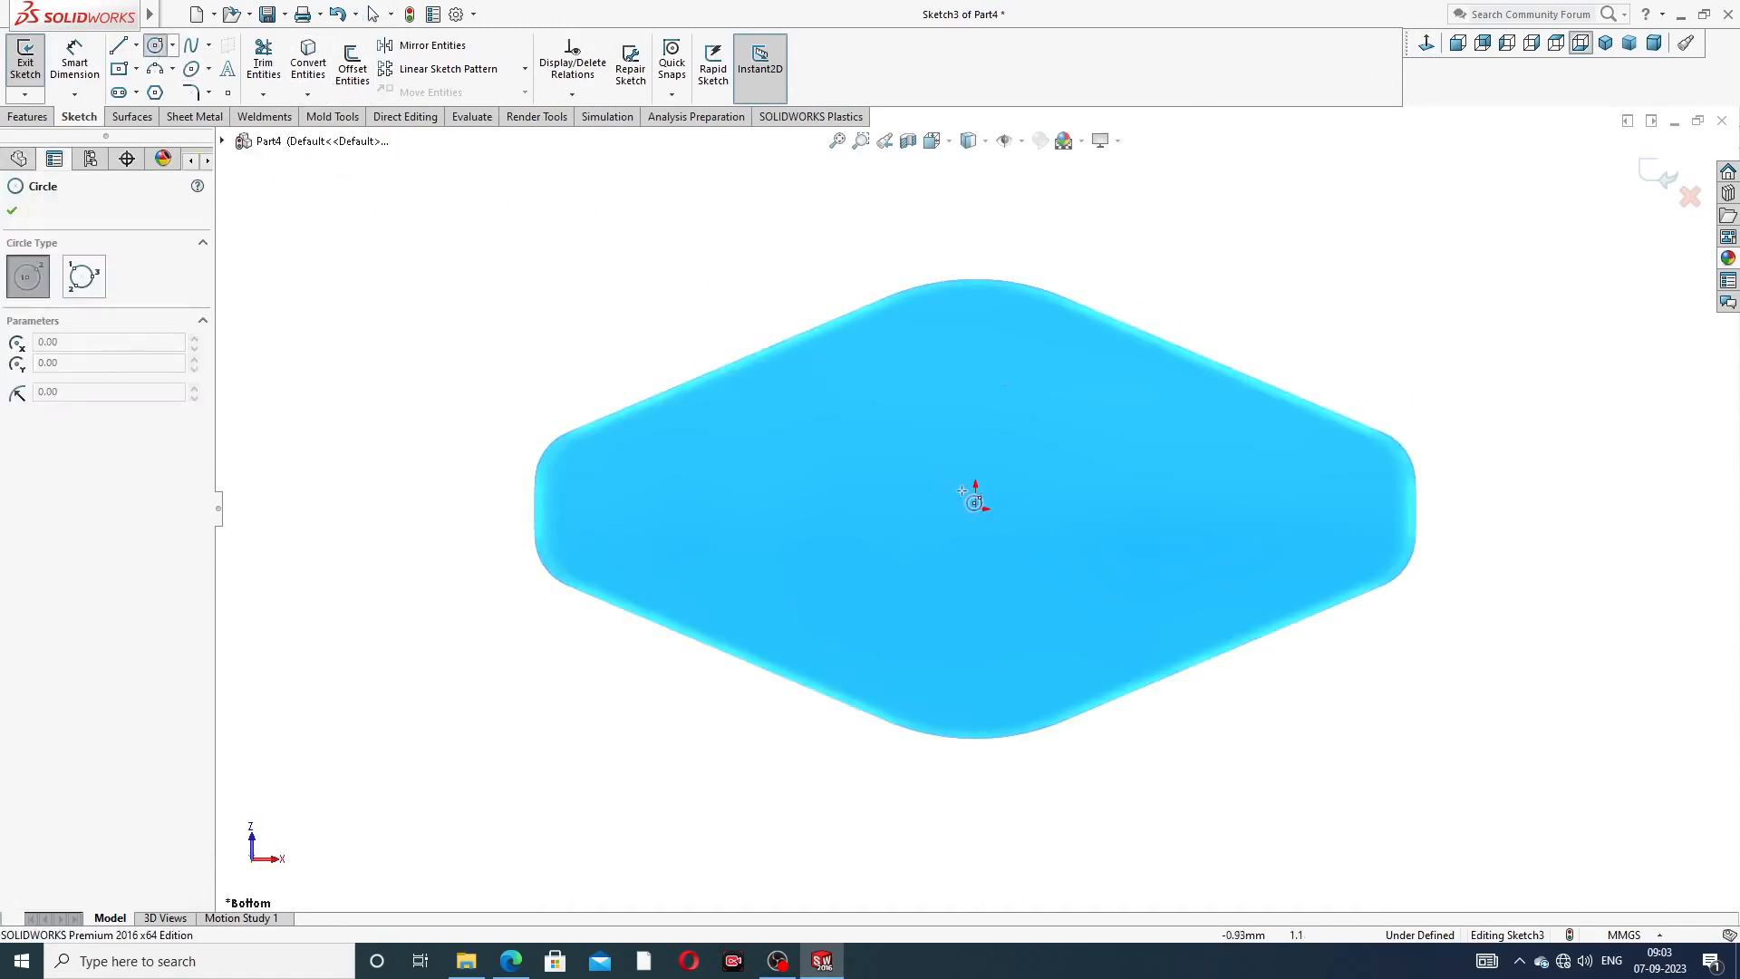
{"action": "left_click", "coordinate": [976, 509]}
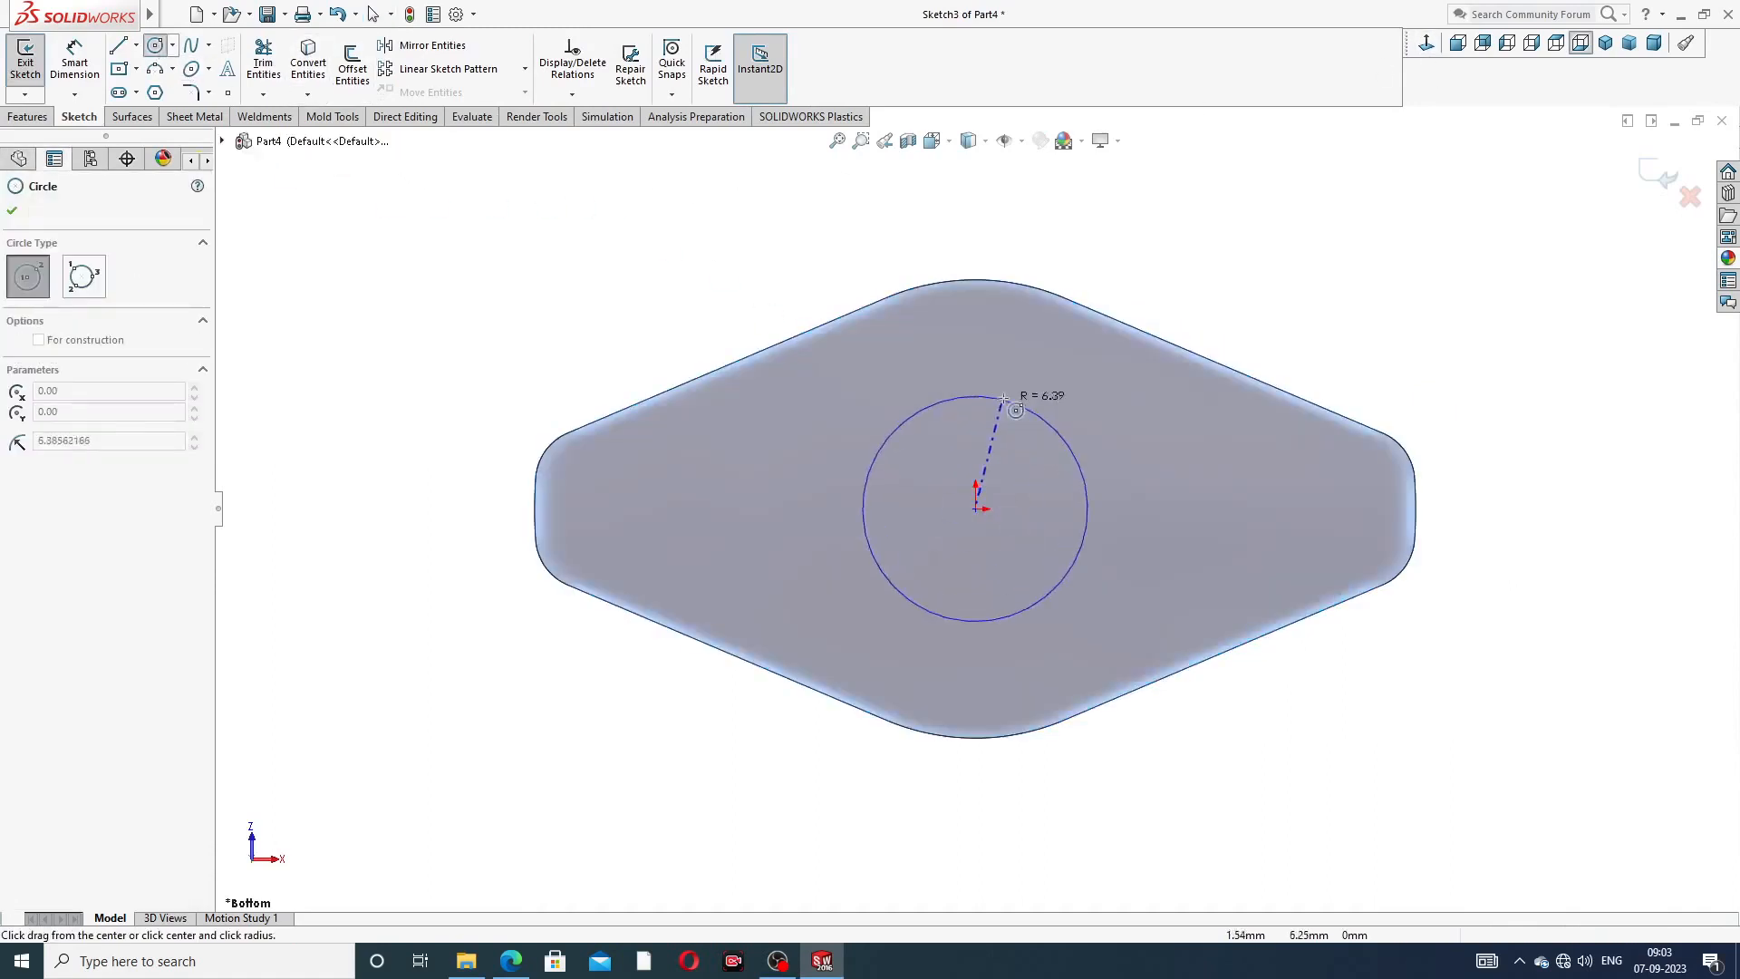
{"action": "left_click", "coordinate": [1013, 389]}
{"action": "right_click", "coordinate": [1189, 266]}
{"action": "left_click", "coordinate": [1228, 283]}
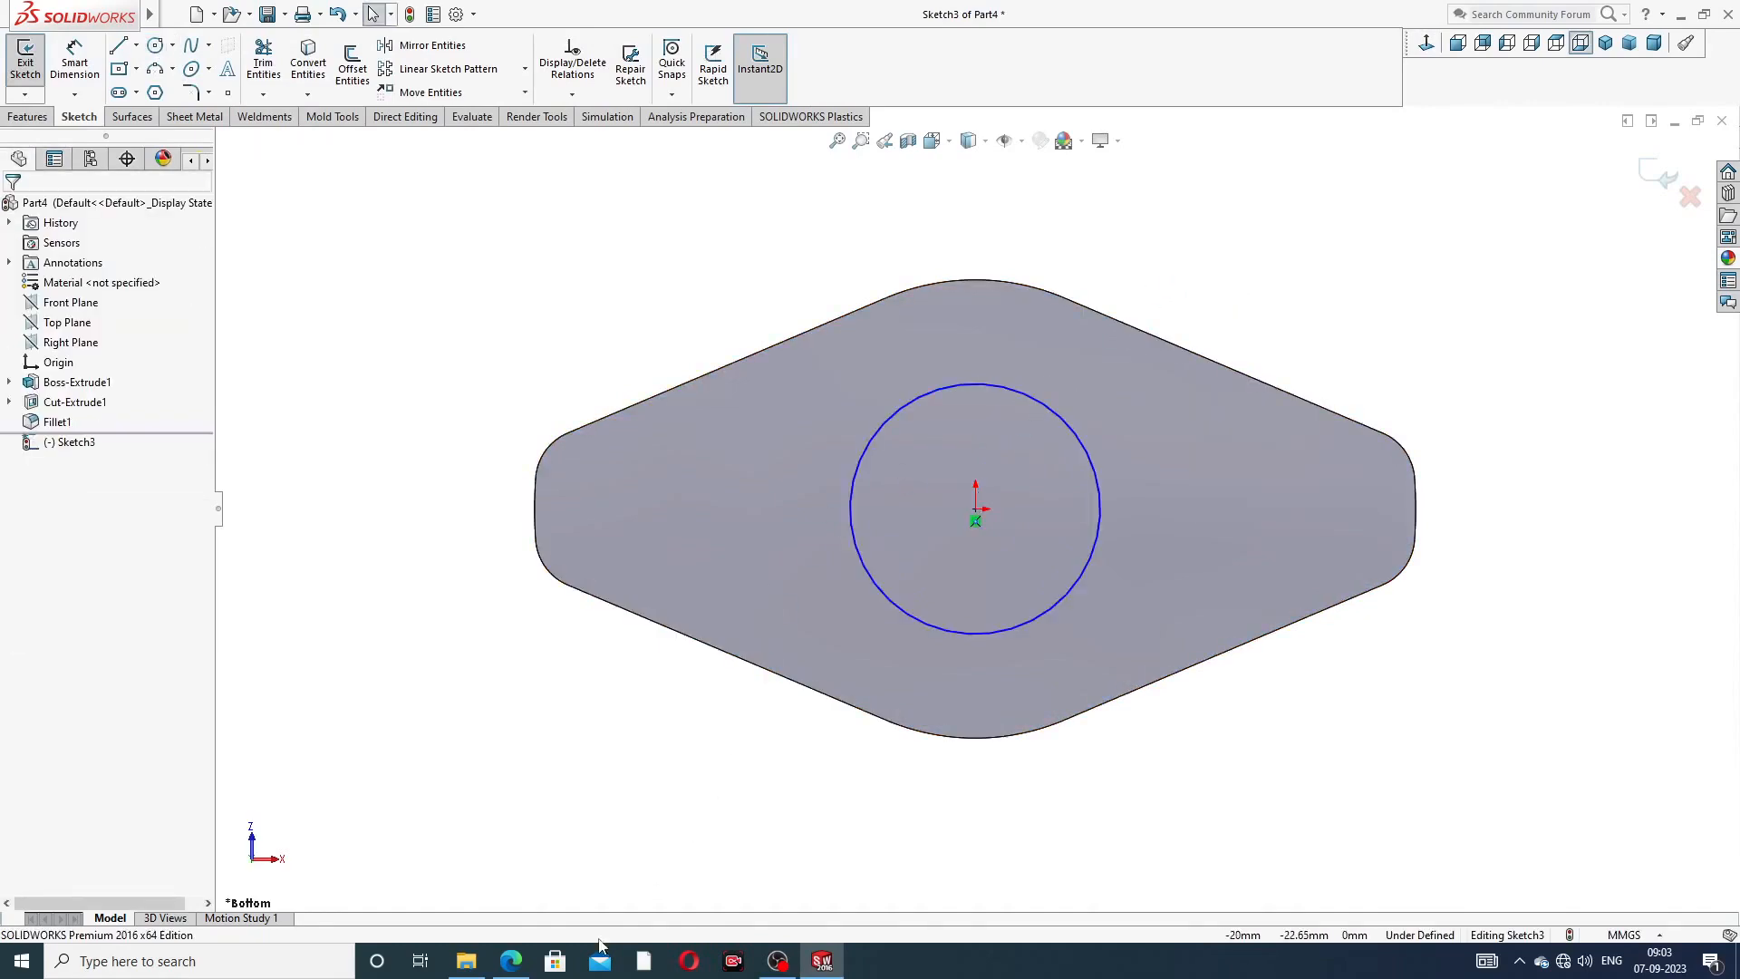
- Check the hub size on the flywheel drawing and dimension the circle's diameter at 14 mm
{"action": "left_click", "coordinate": [510, 961]}
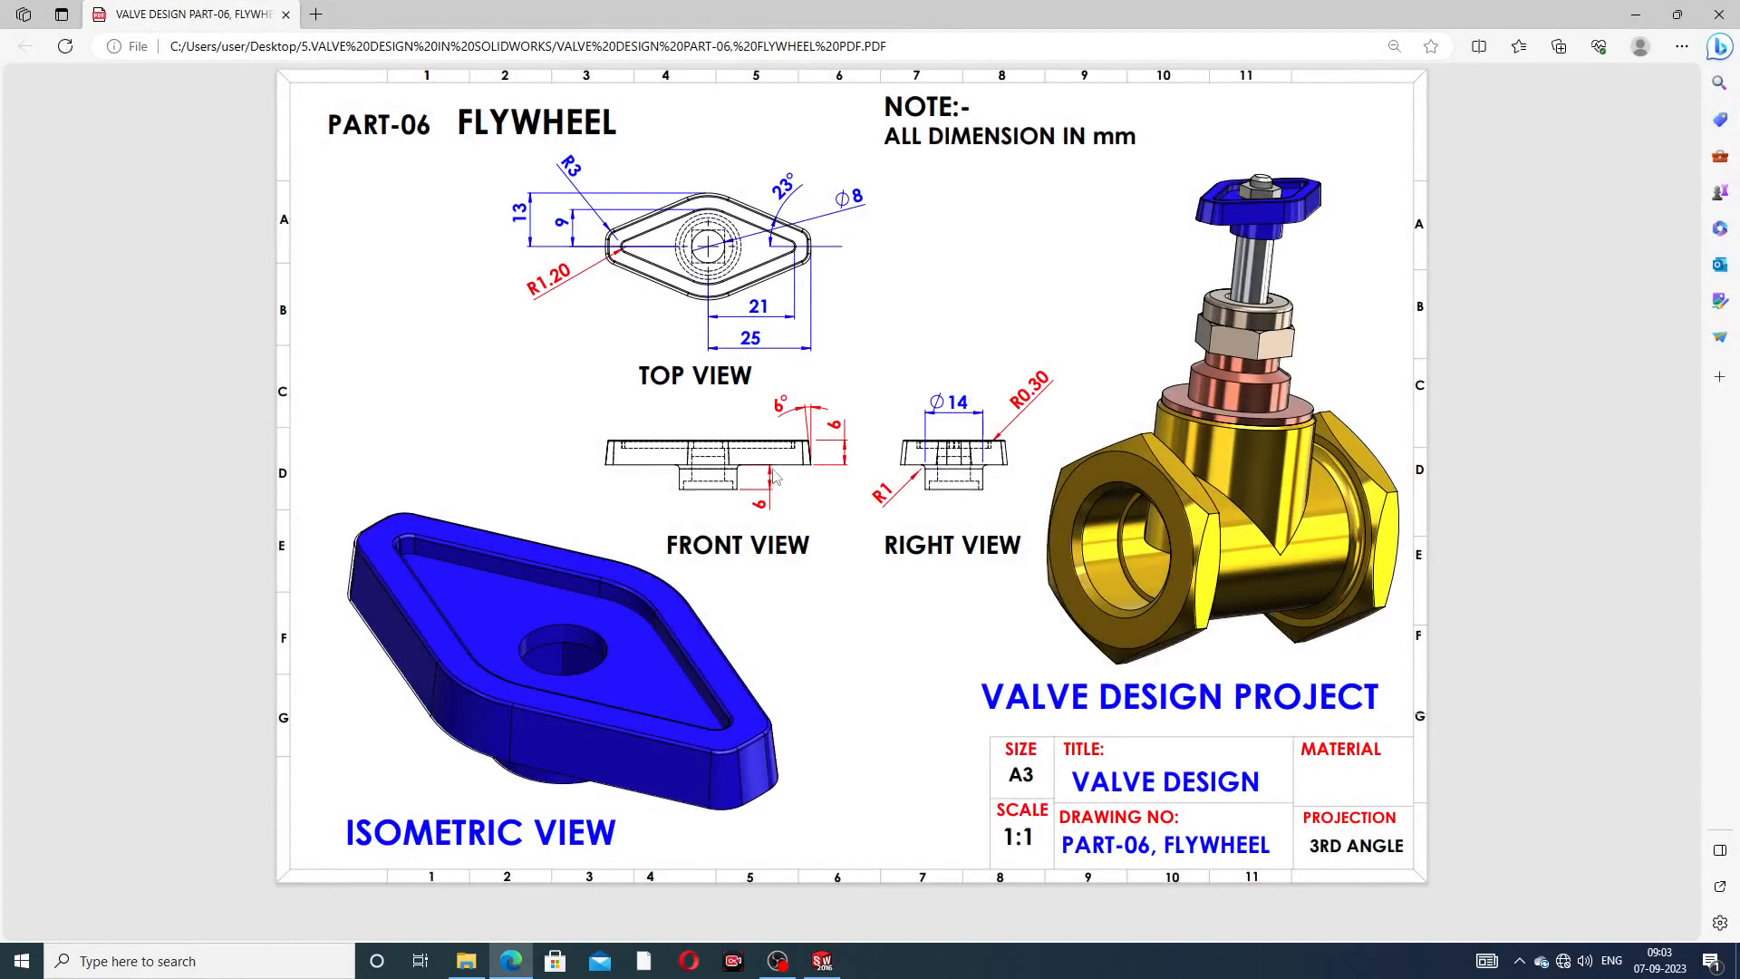
{"action": "left_click", "coordinate": [510, 961]}
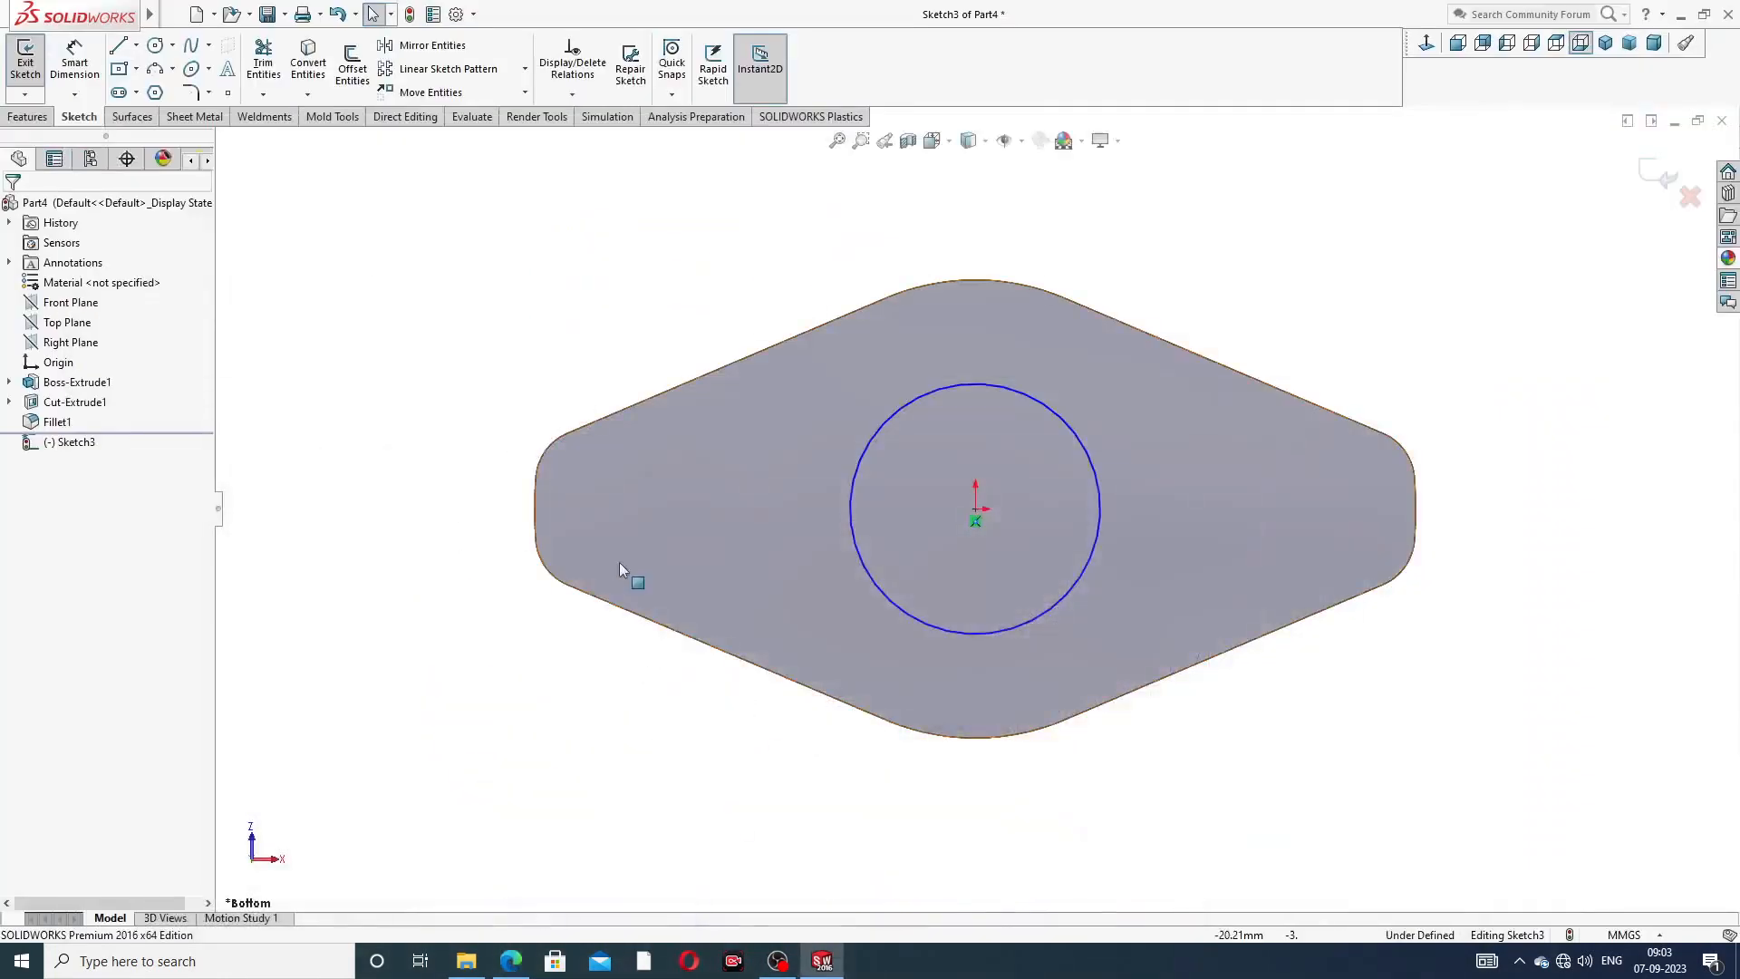
{"action": "left_click", "coordinate": [73, 65]}
{"action": "left_click", "coordinate": [1001, 382]}
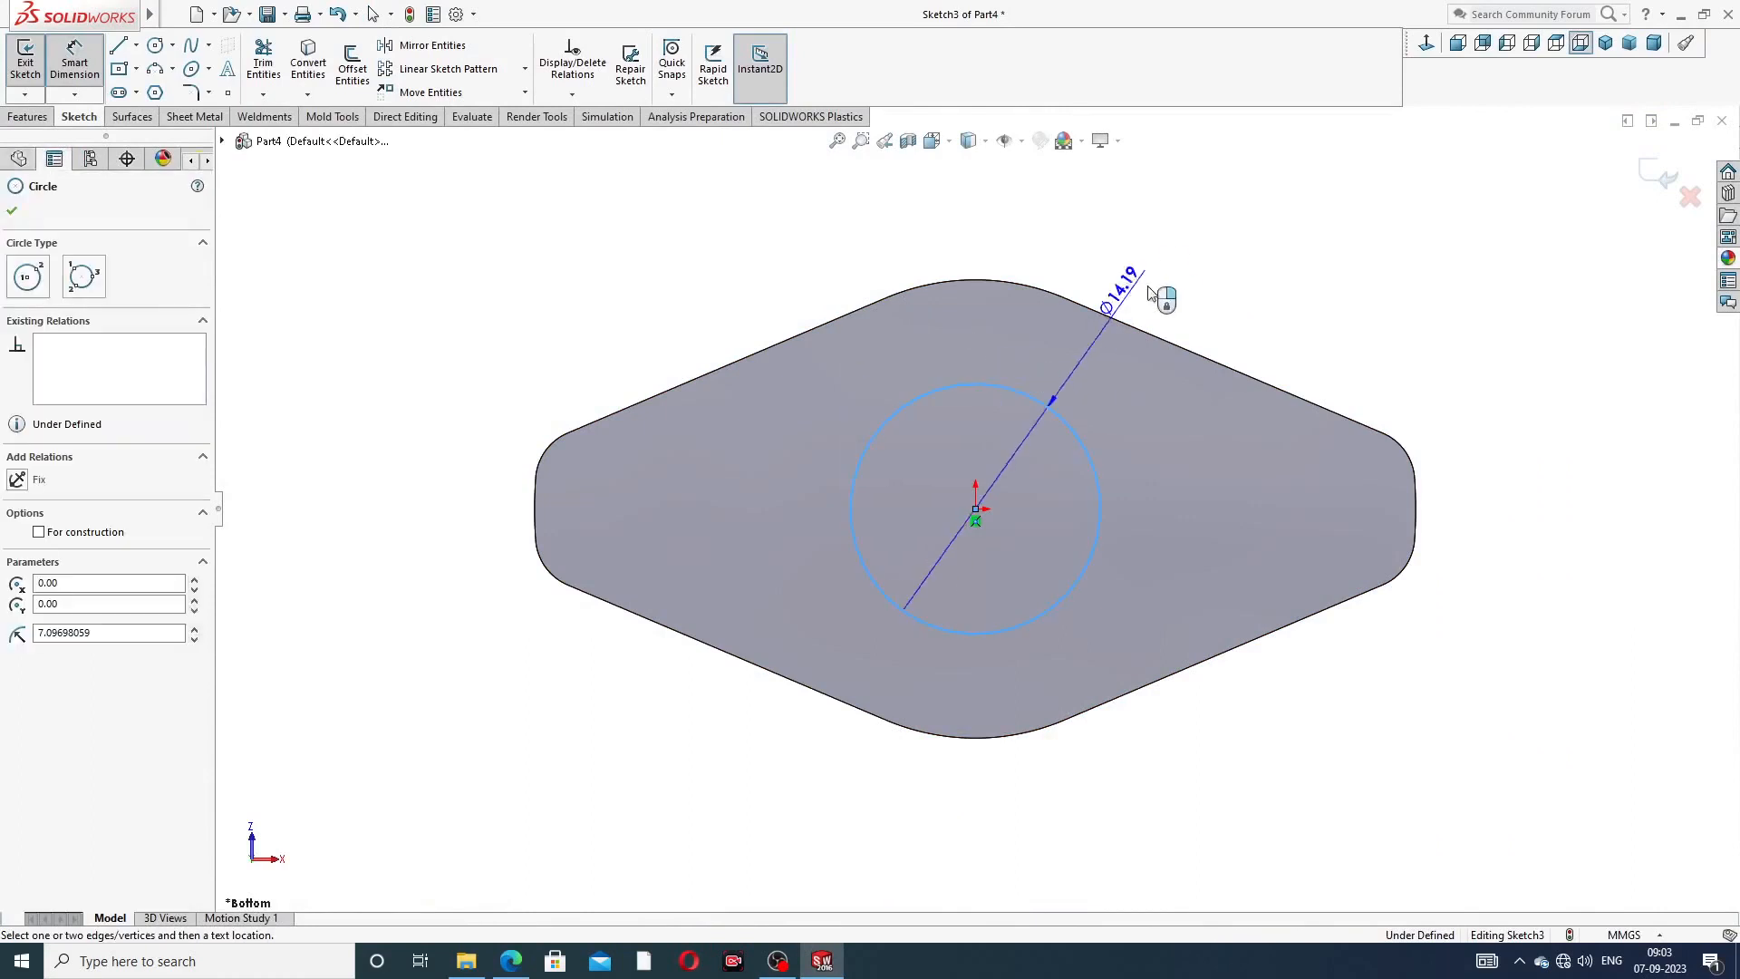
{"action": "left_click", "coordinate": [1171, 283]}
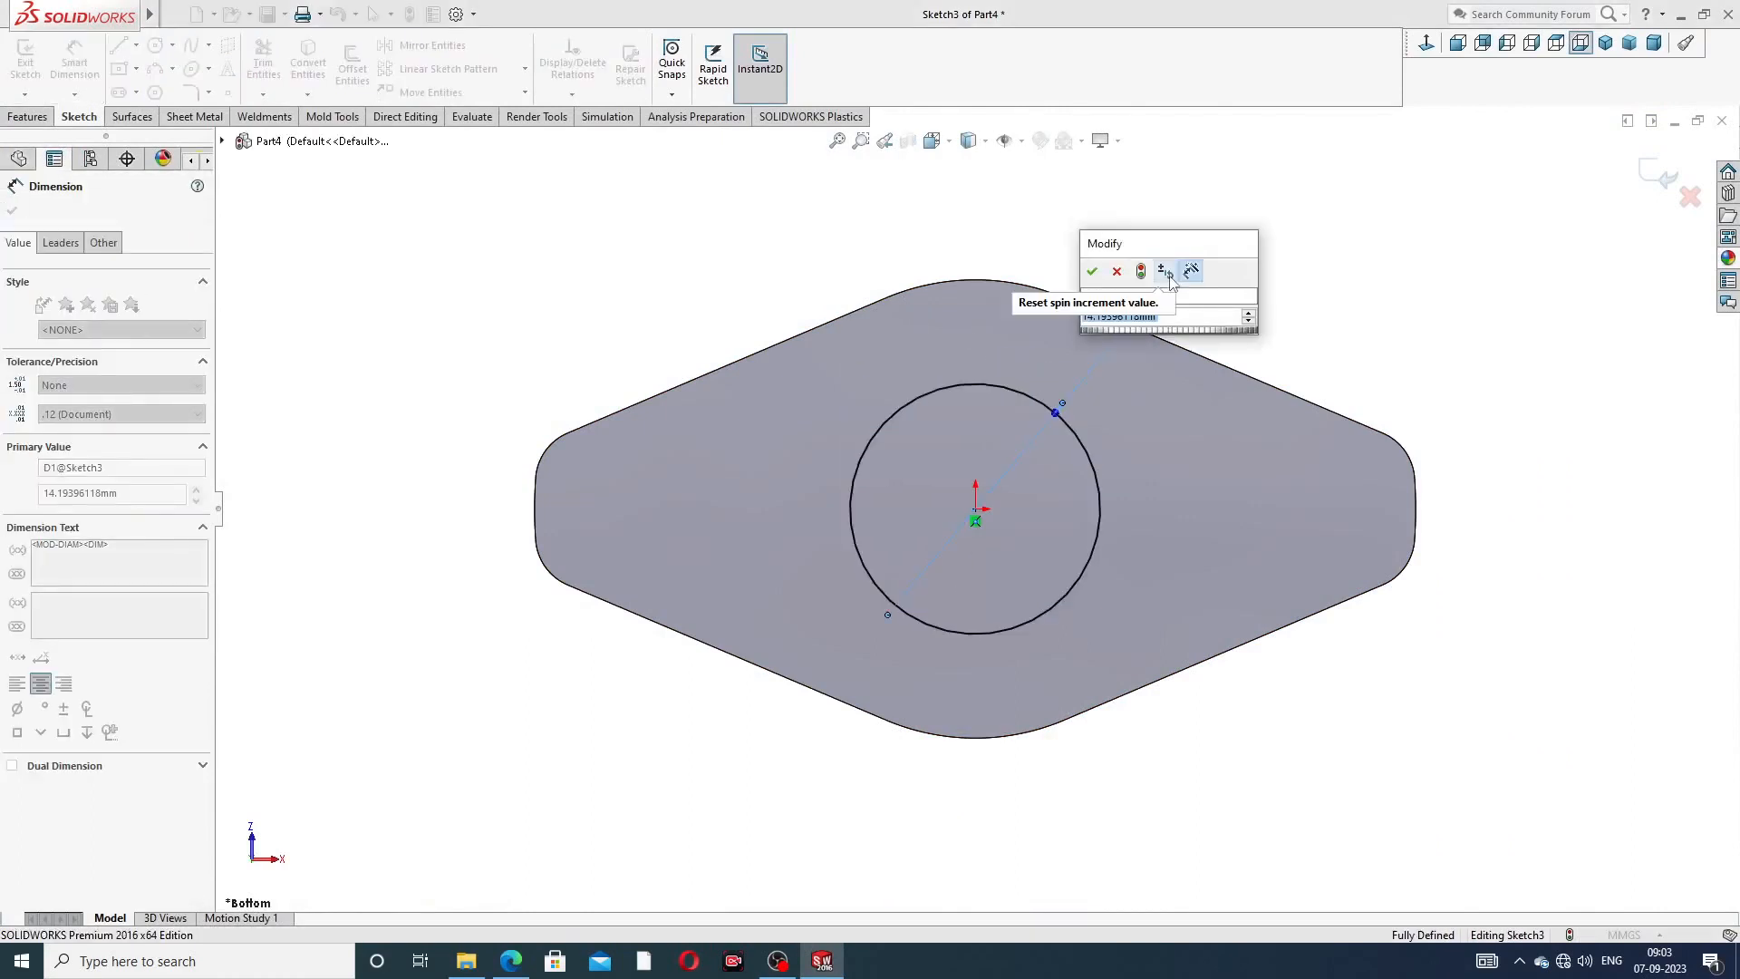
{"action": "type", "text": "14"}
{"action": "key", "text": "Return"}
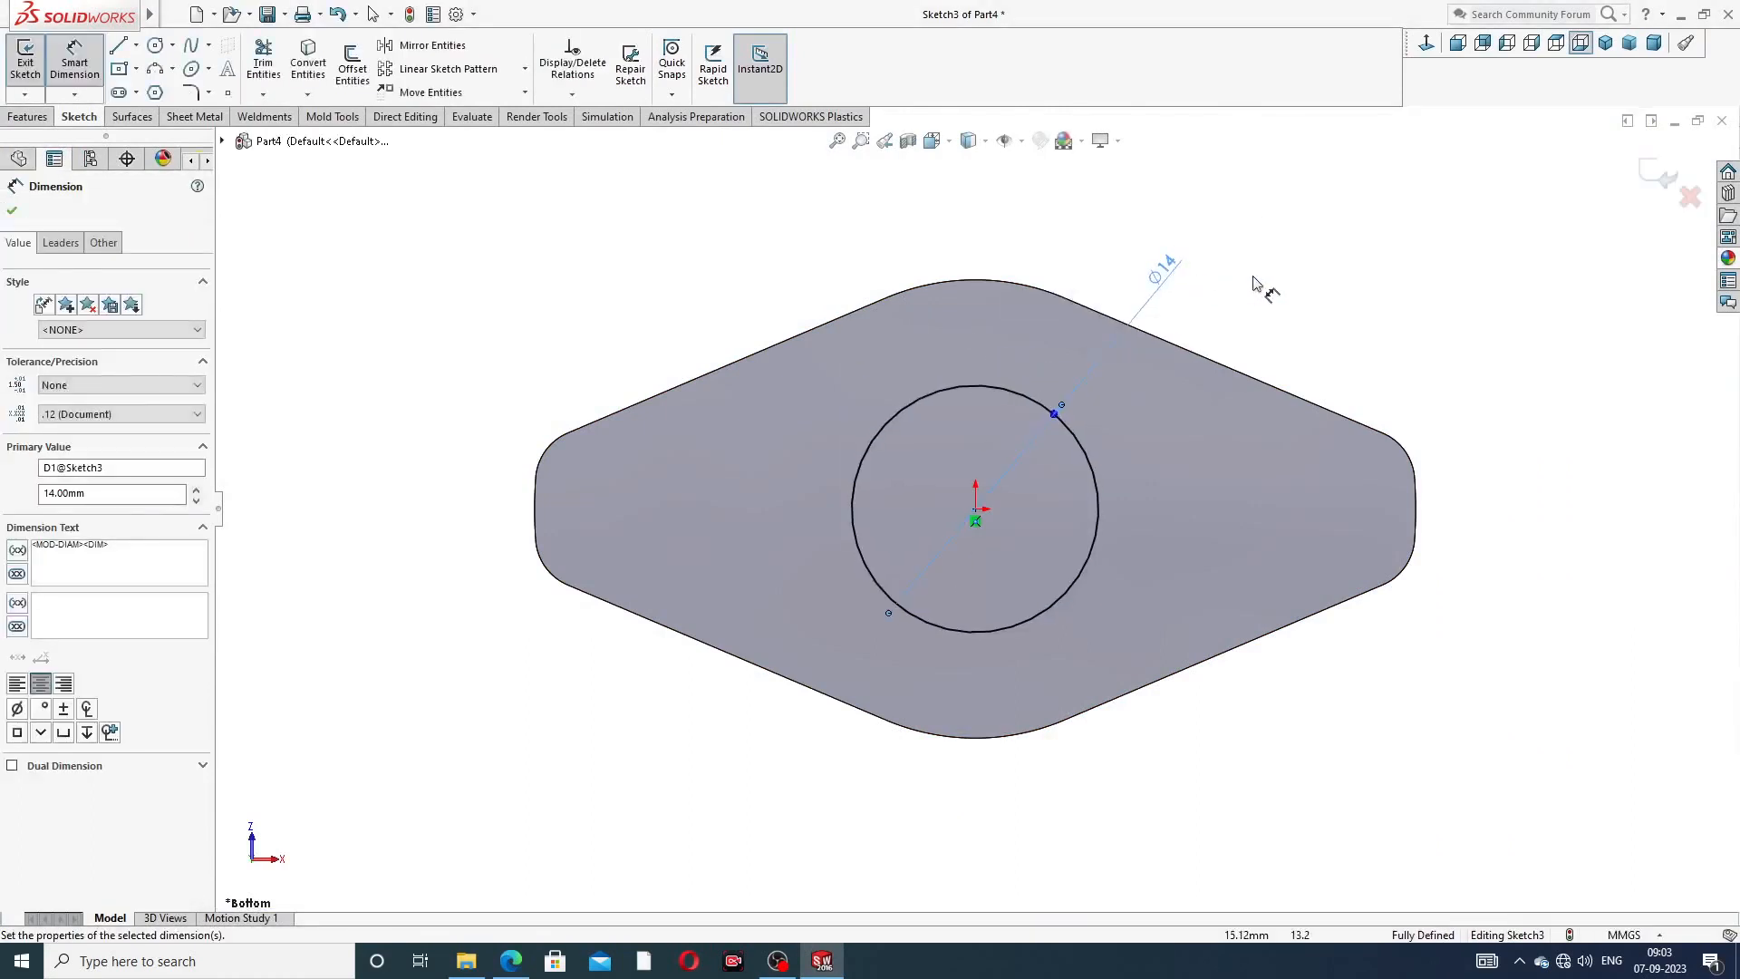
{"action": "right_click", "coordinate": [786, 227]}
{"action": "left_click", "coordinate": [798, 270]}
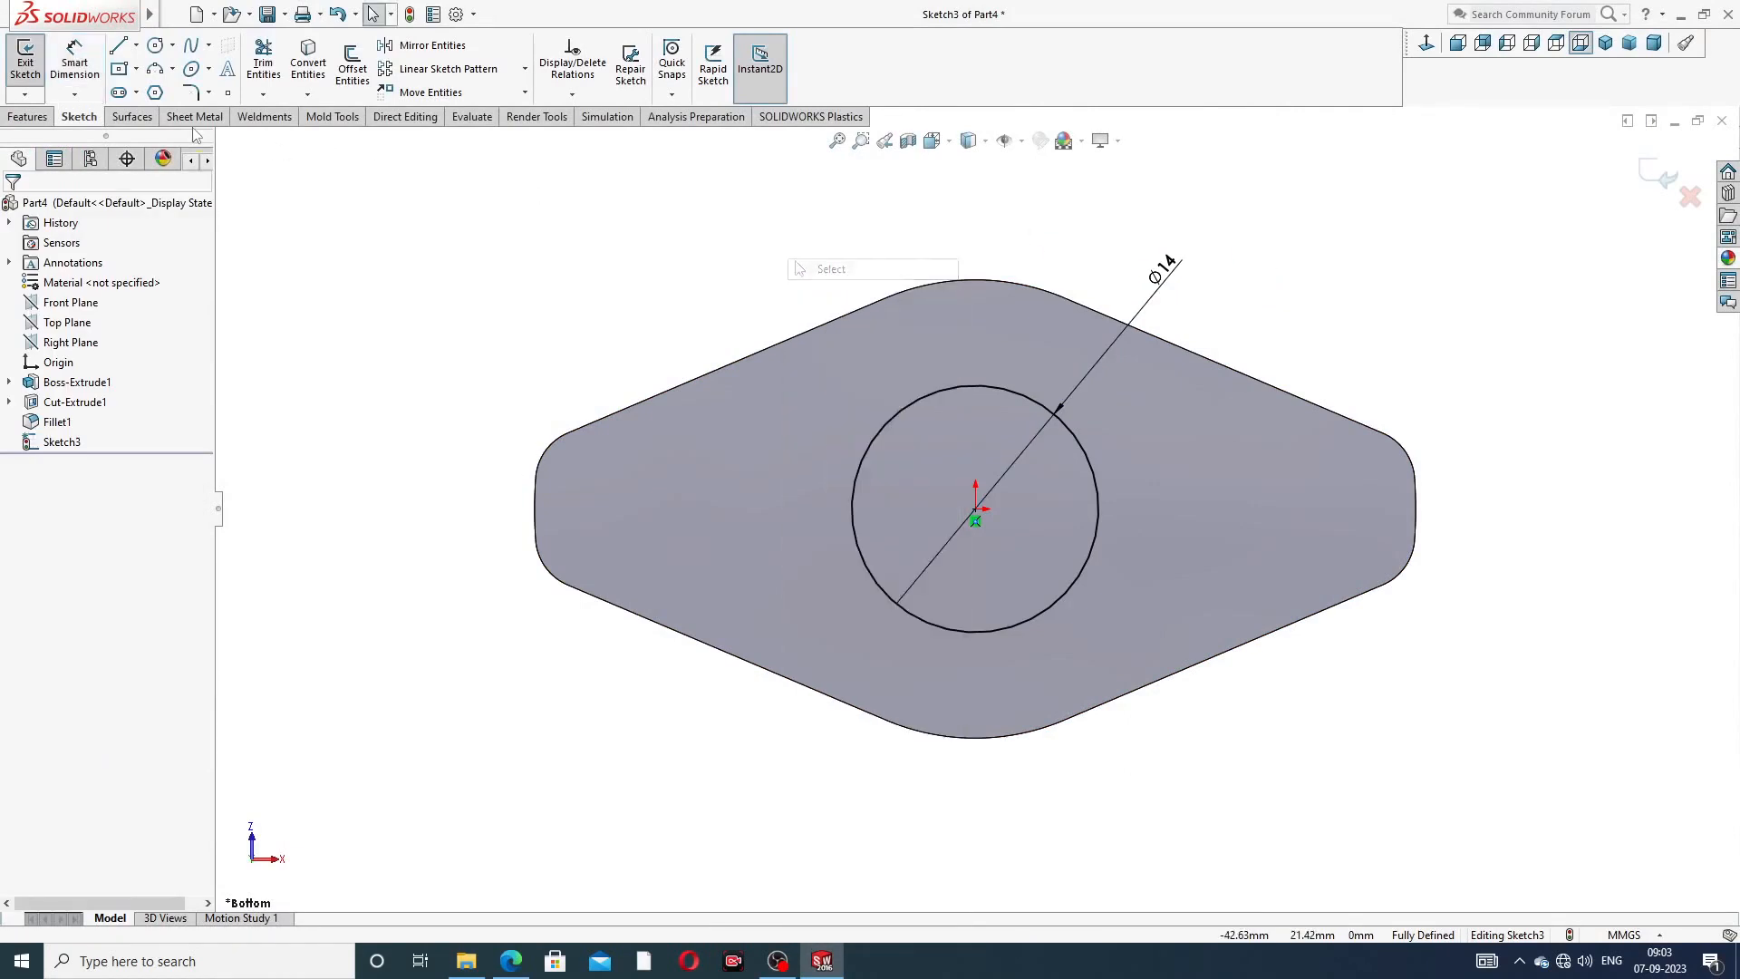
- Extrude the 14 mm circle 6 mm outward from the bottom face as a blind boss merged with the body
{"action": "left_click", "coordinate": [50, 121]}
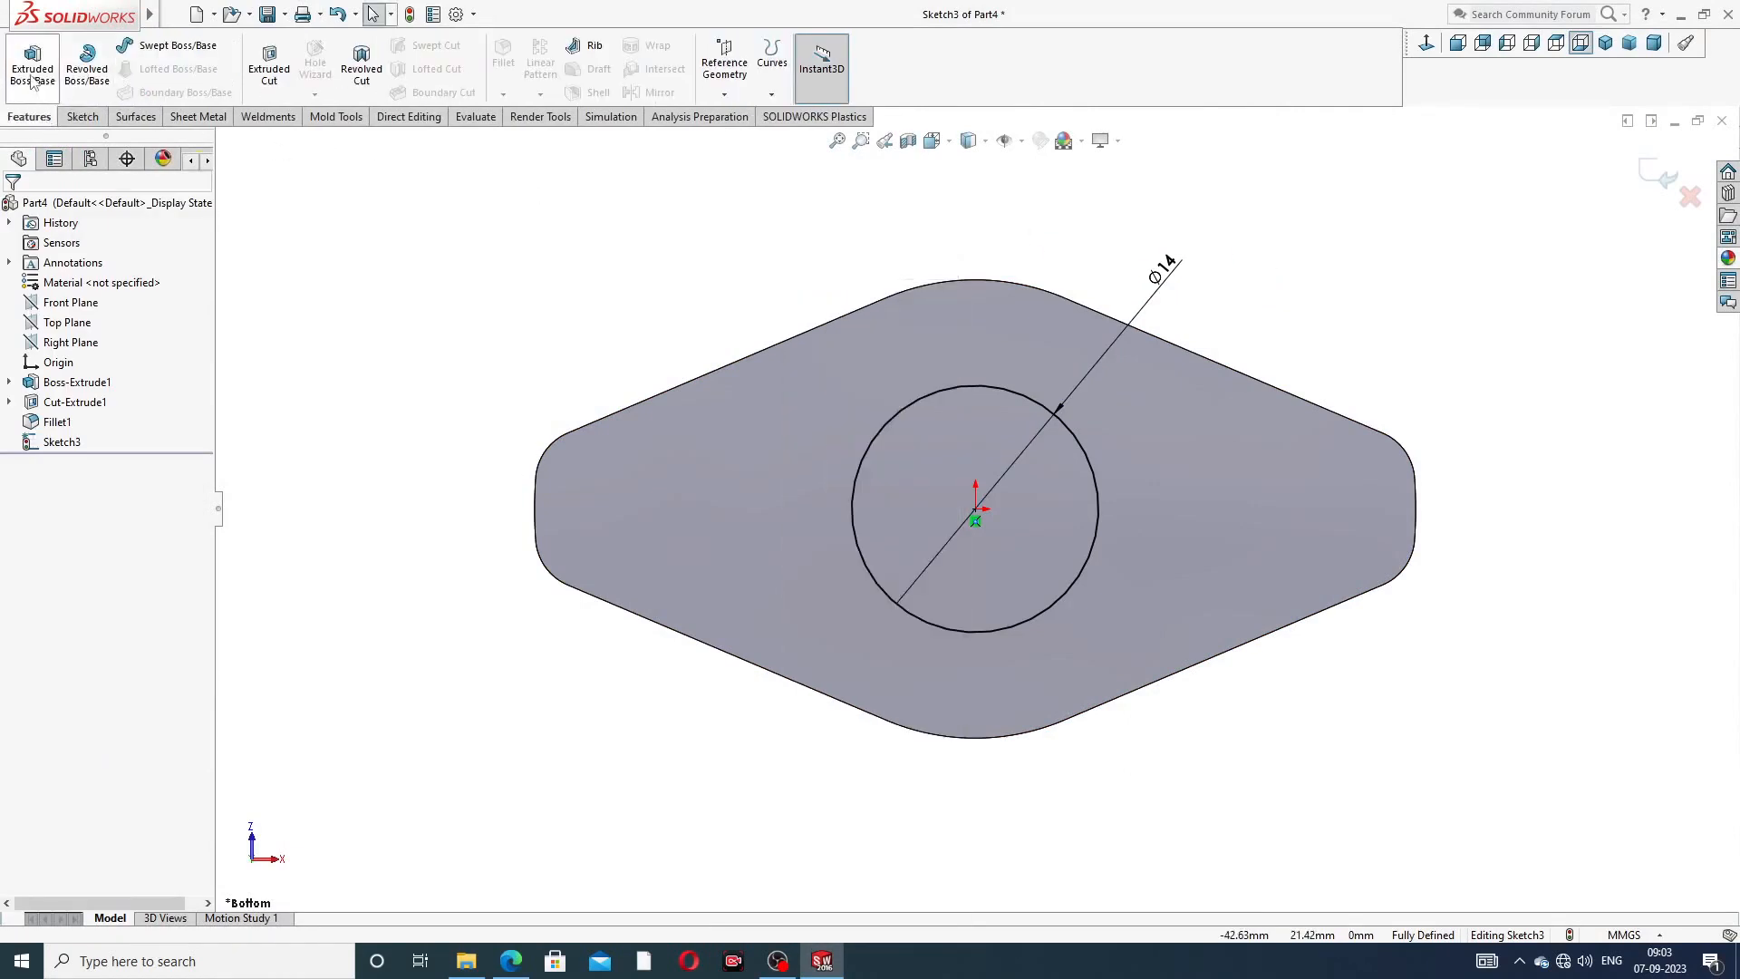
{"action": "left_click", "coordinate": [32, 62]}
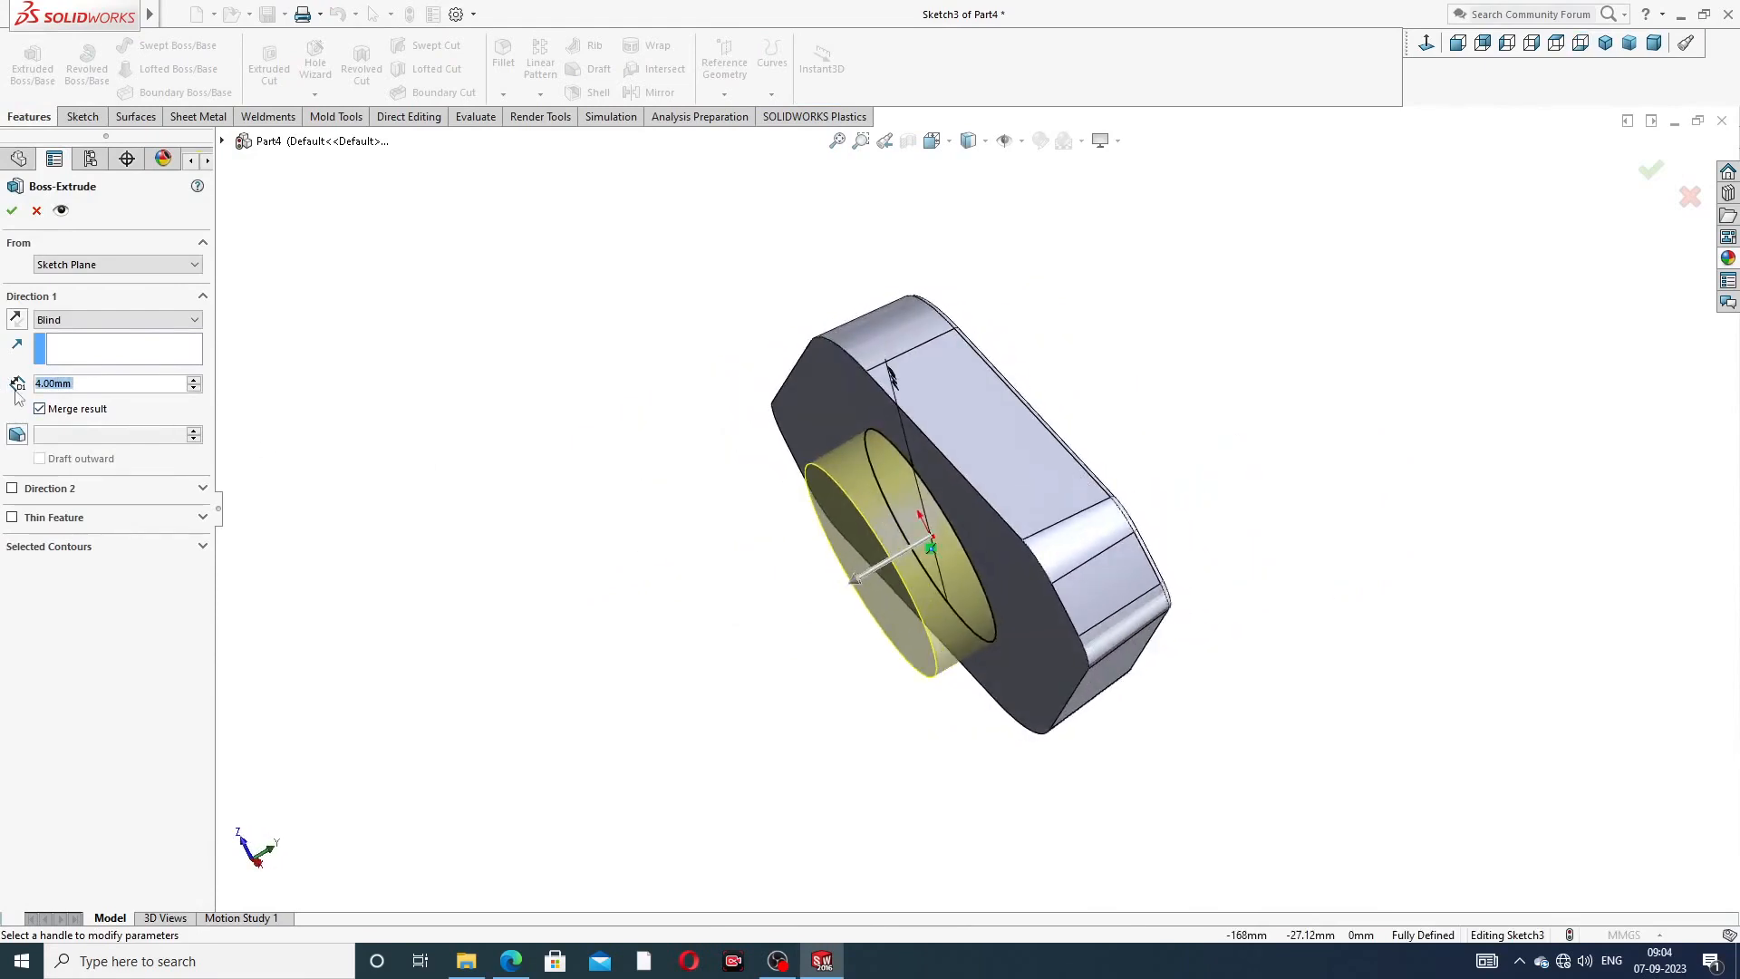
{"action": "type", "text": "6"}
{"action": "key", "text": "Return"}
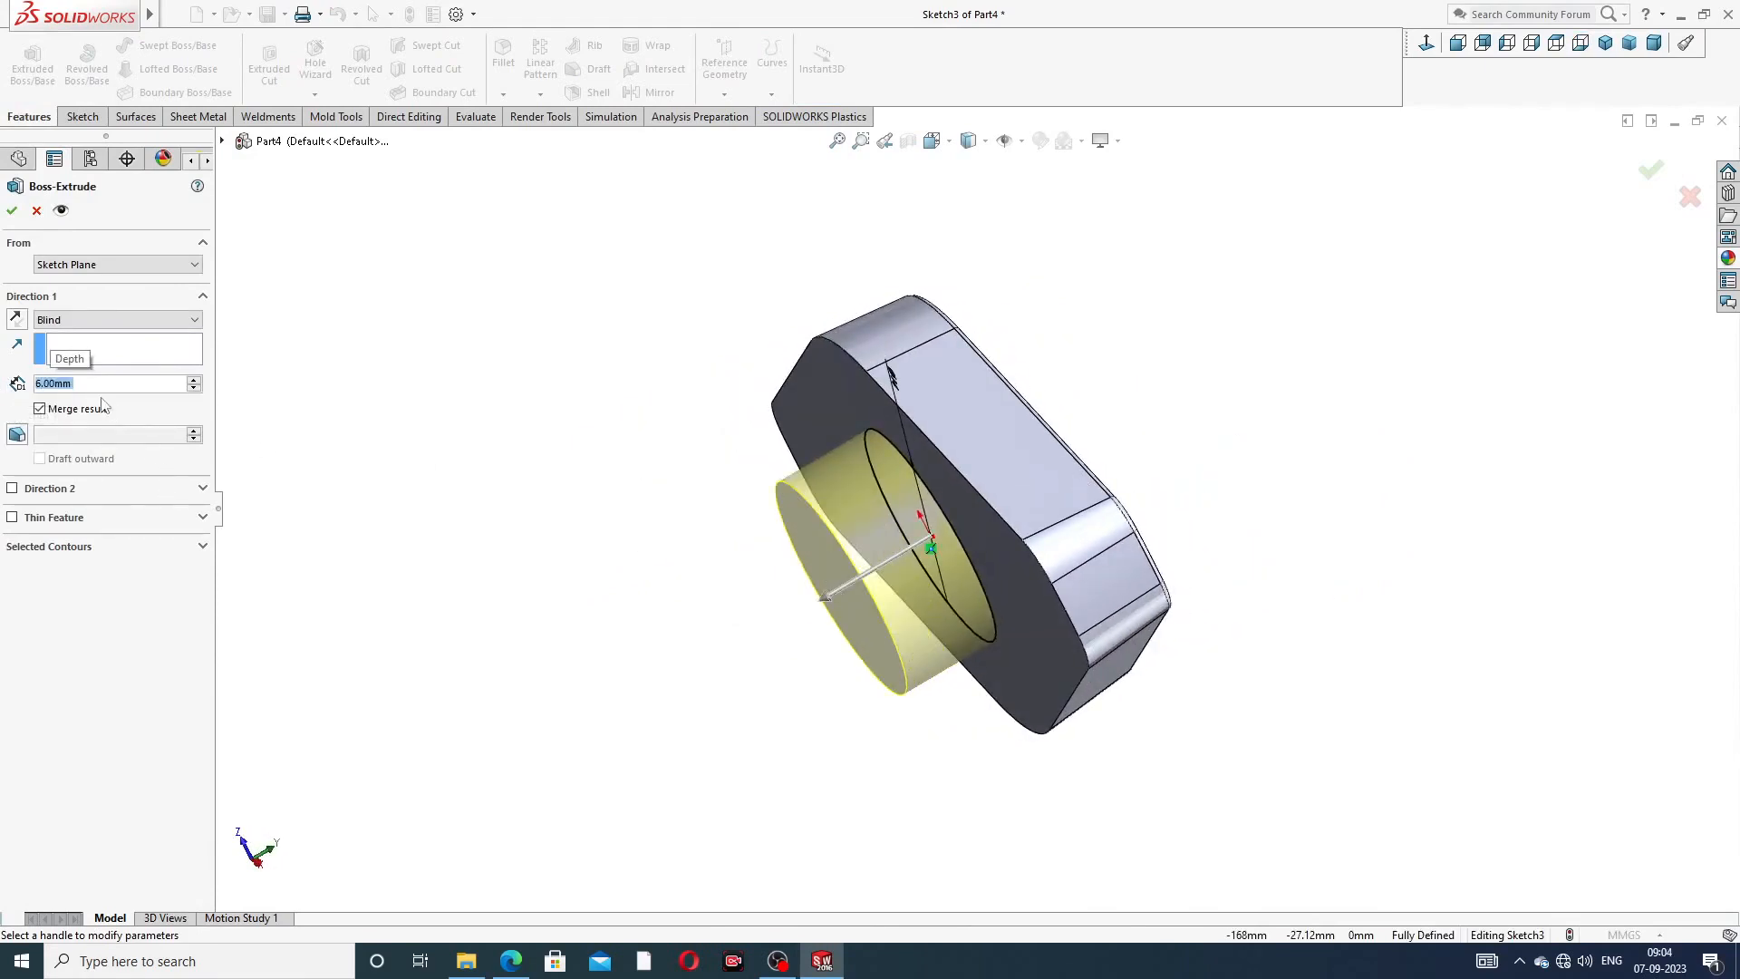
{"action": "left_click", "coordinate": [12, 214]}
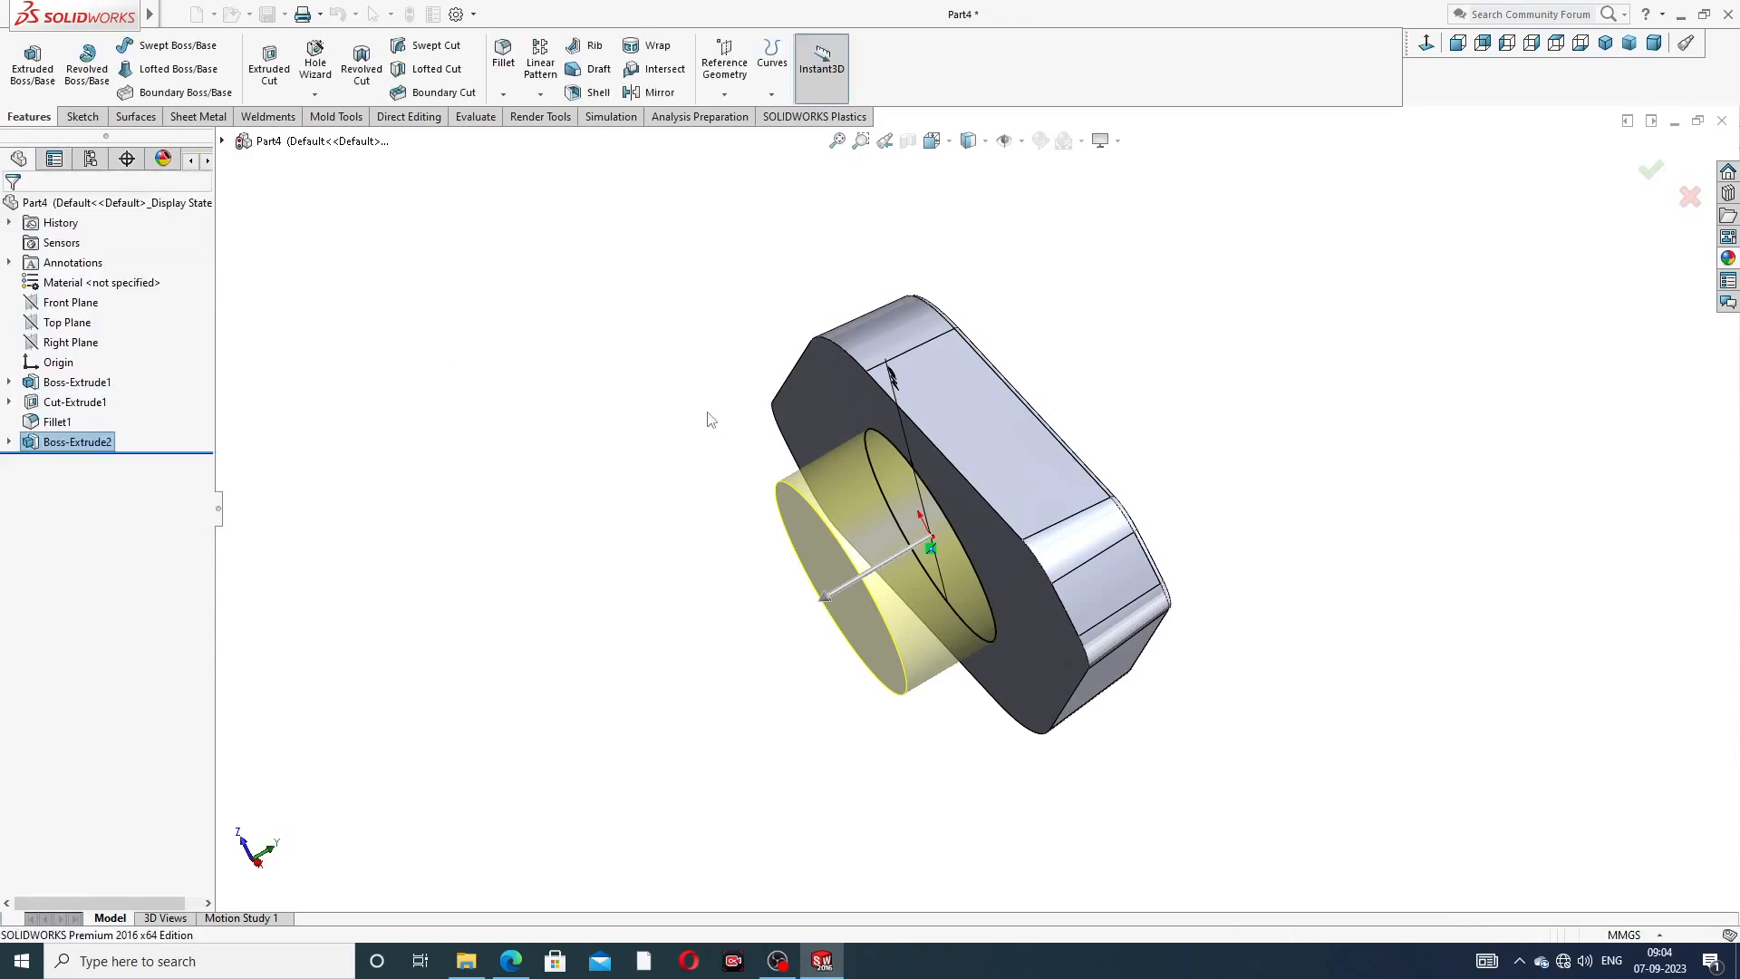
{"action": "left_click", "coordinate": [689, 437]}
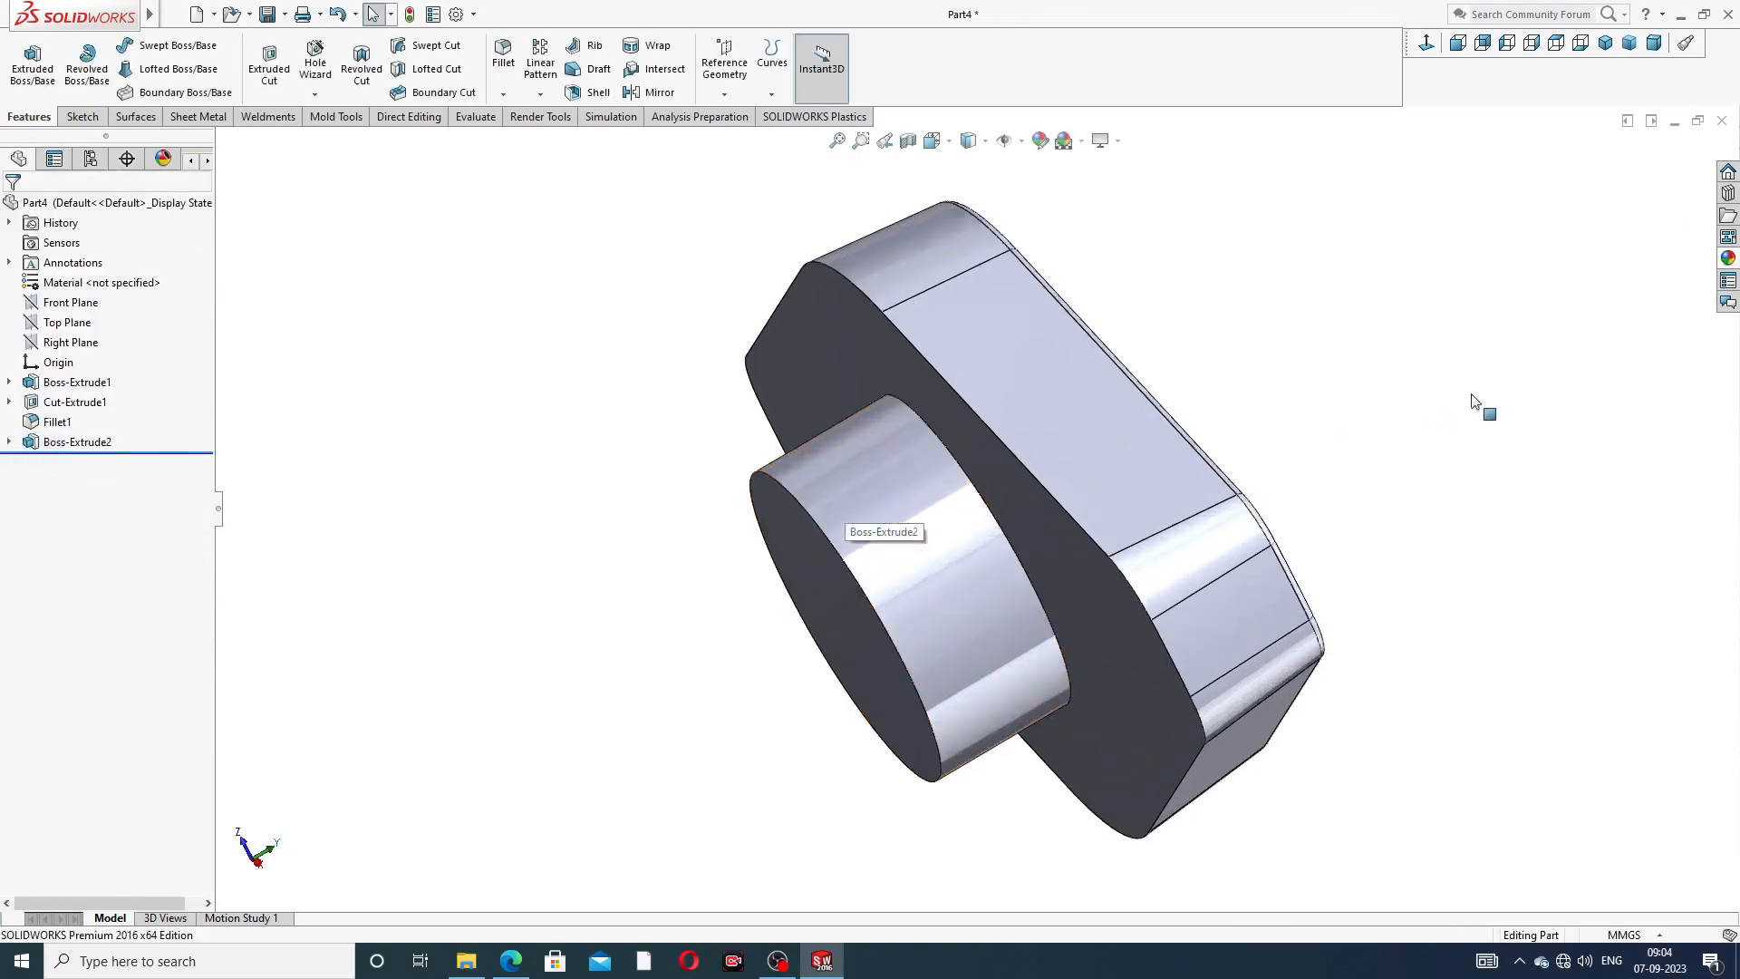
- Check the hub fillet radius on the flywheel drawing and fillet the edge where the hub meets the body with a 1 mm radius
{"action": "middle_click_drag", "start_coordinate": [1480, 404], "coordinate": [1405, 408]}
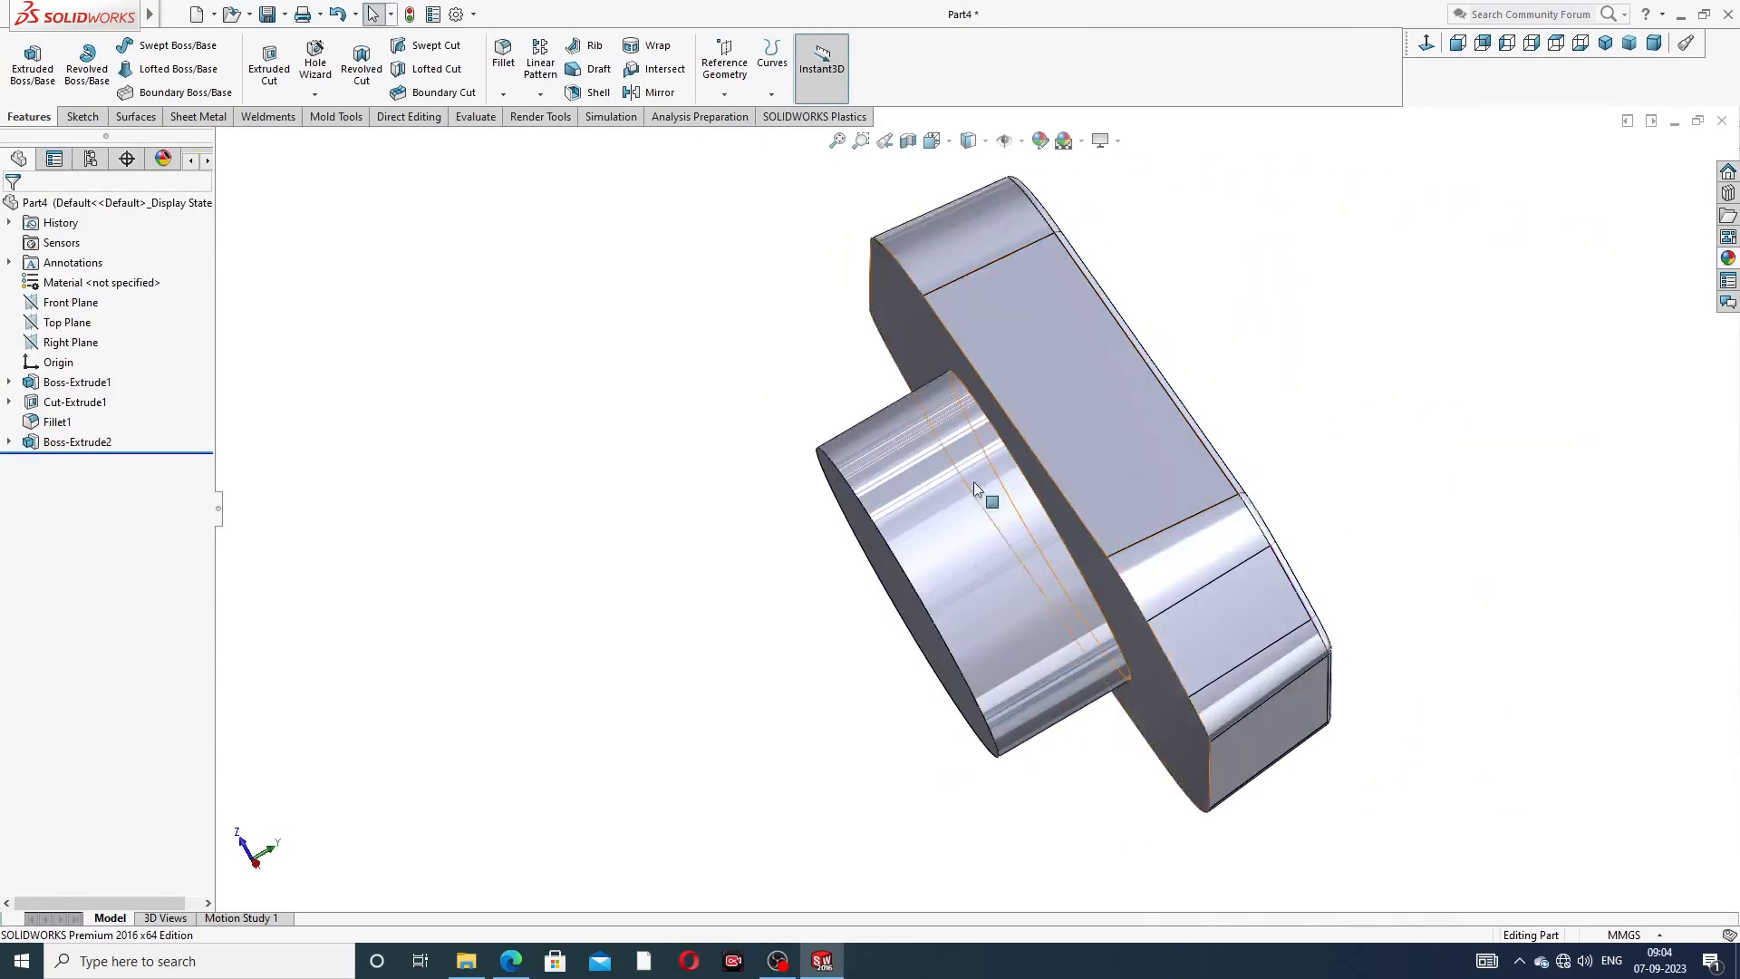
{"action": "left_click", "coordinate": [502, 95]}
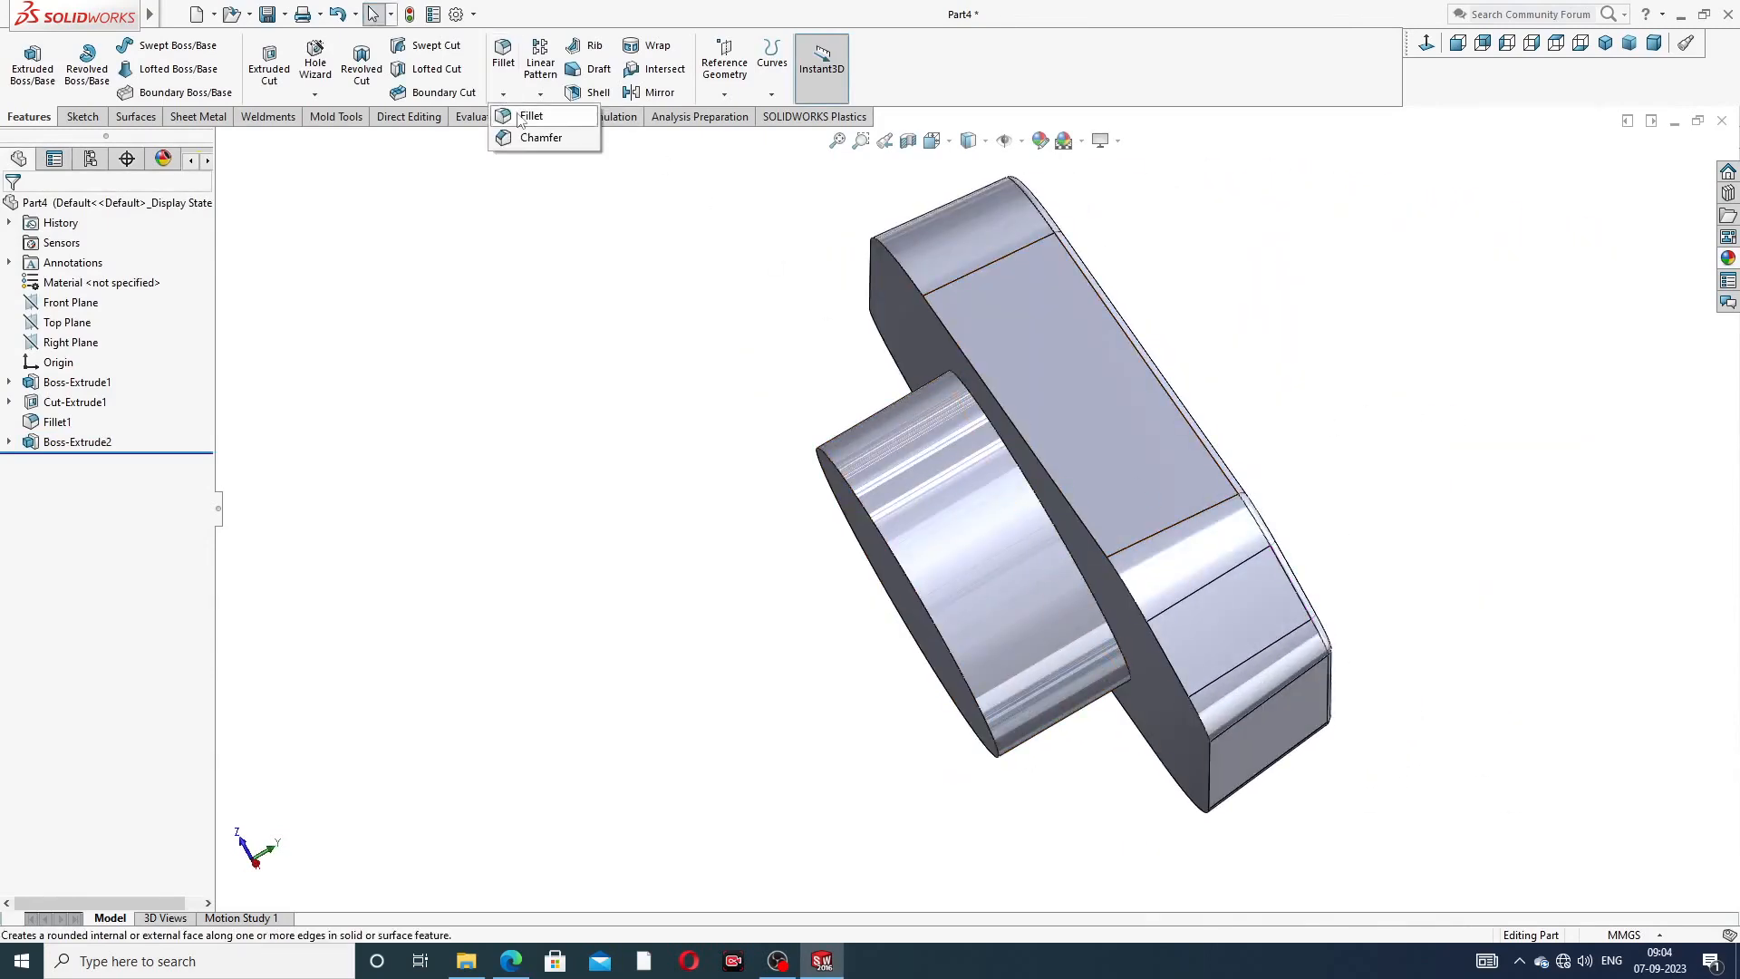
{"action": "left_click", "coordinate": [531, 115]}
{"action": "left_click", "coordinate": [511, 964]}
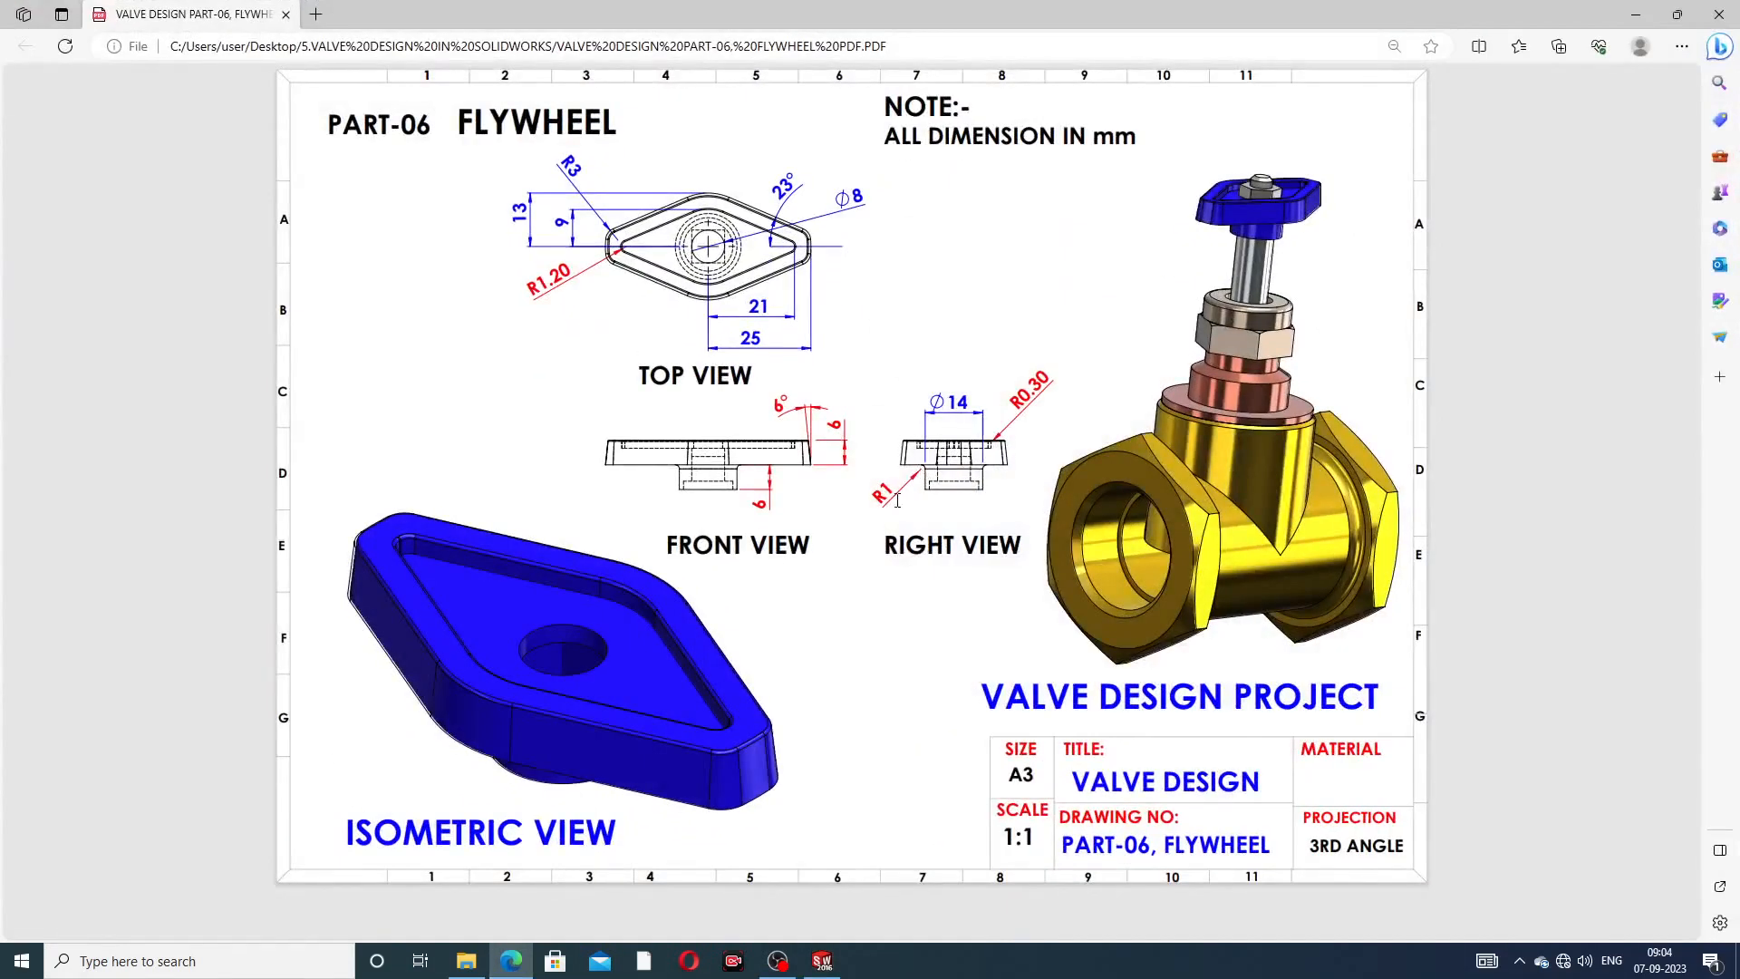
{"action": "left_click", "coordinate": [513, 962]}
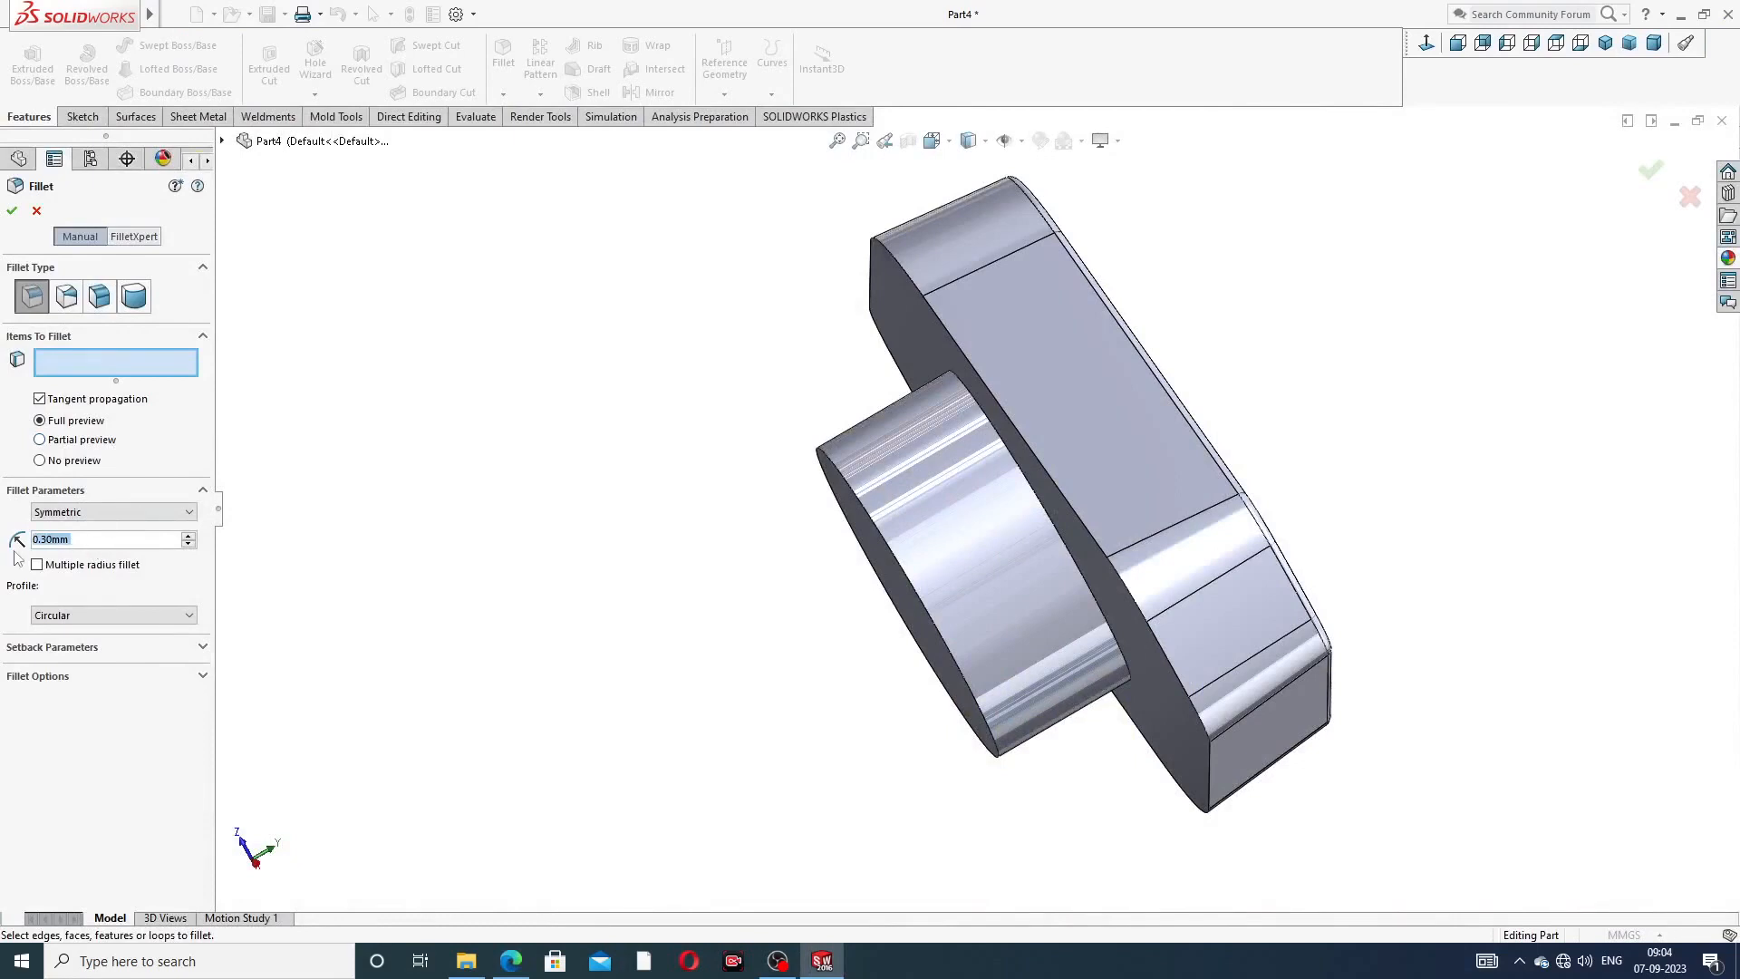
{"action": "type", "text": "1"}
{"action": "key", "text": "Return"}
{"action": "scroll", "coordinate": [1084, 571], "scroll_direction": "down", "scroll_amount": 2}
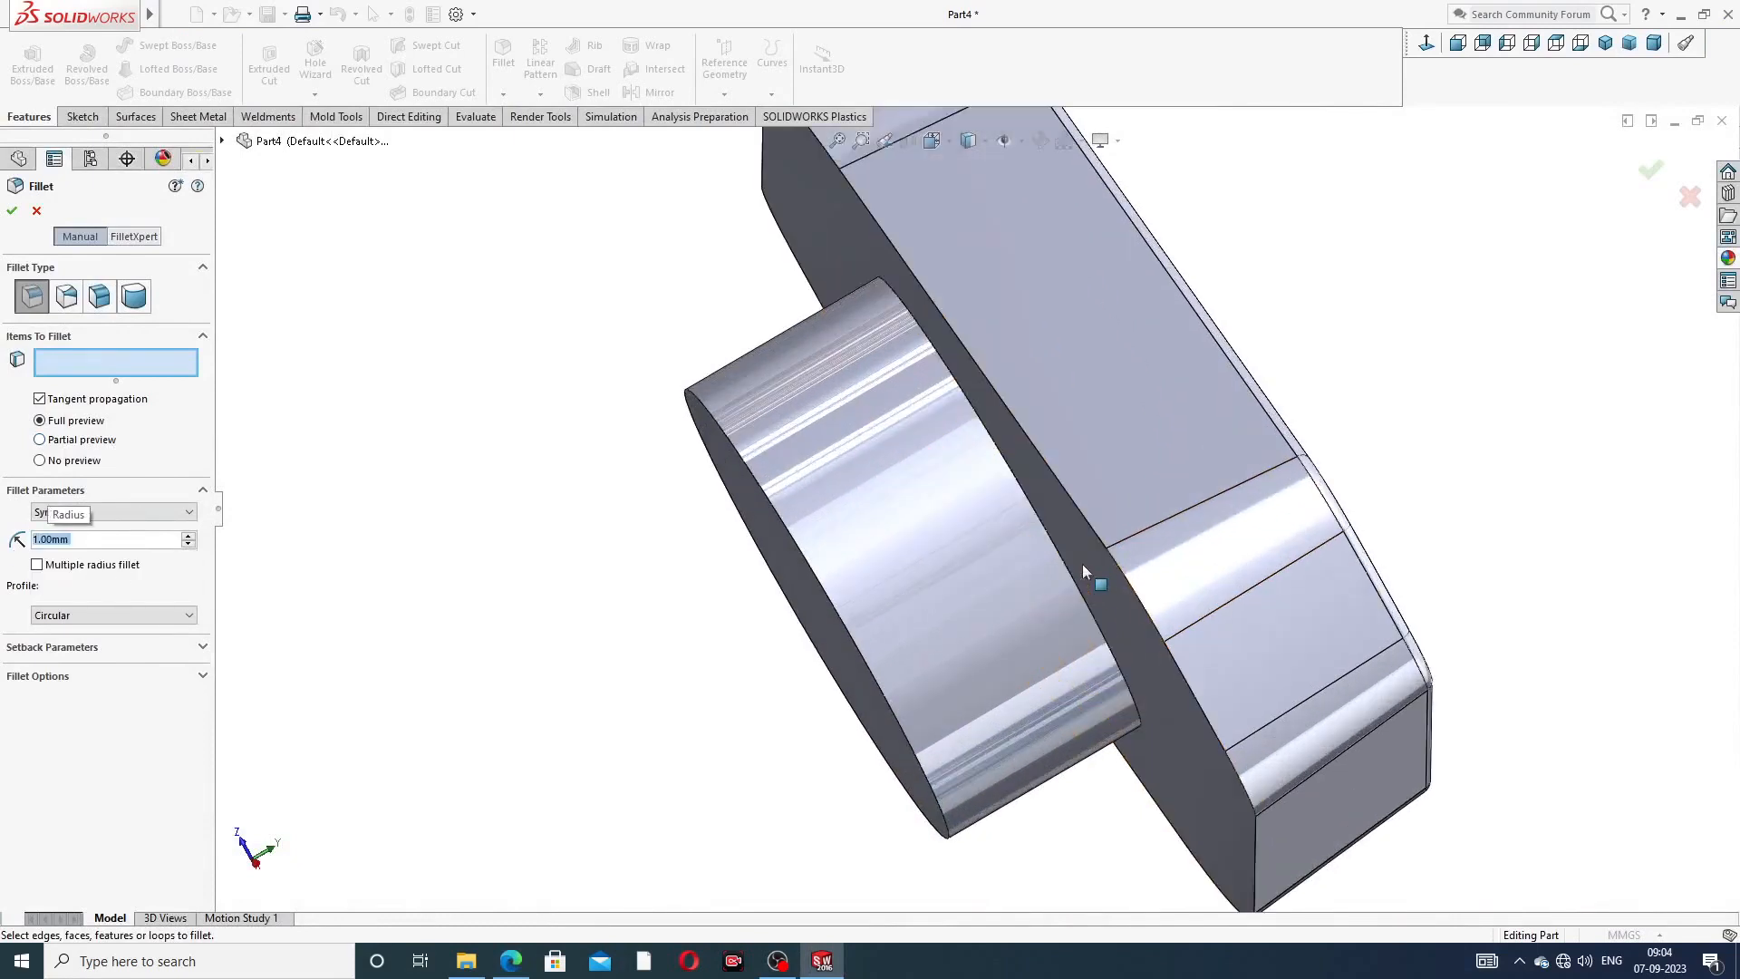
{"action": "left_click", "coordinate": [1025, 495]}
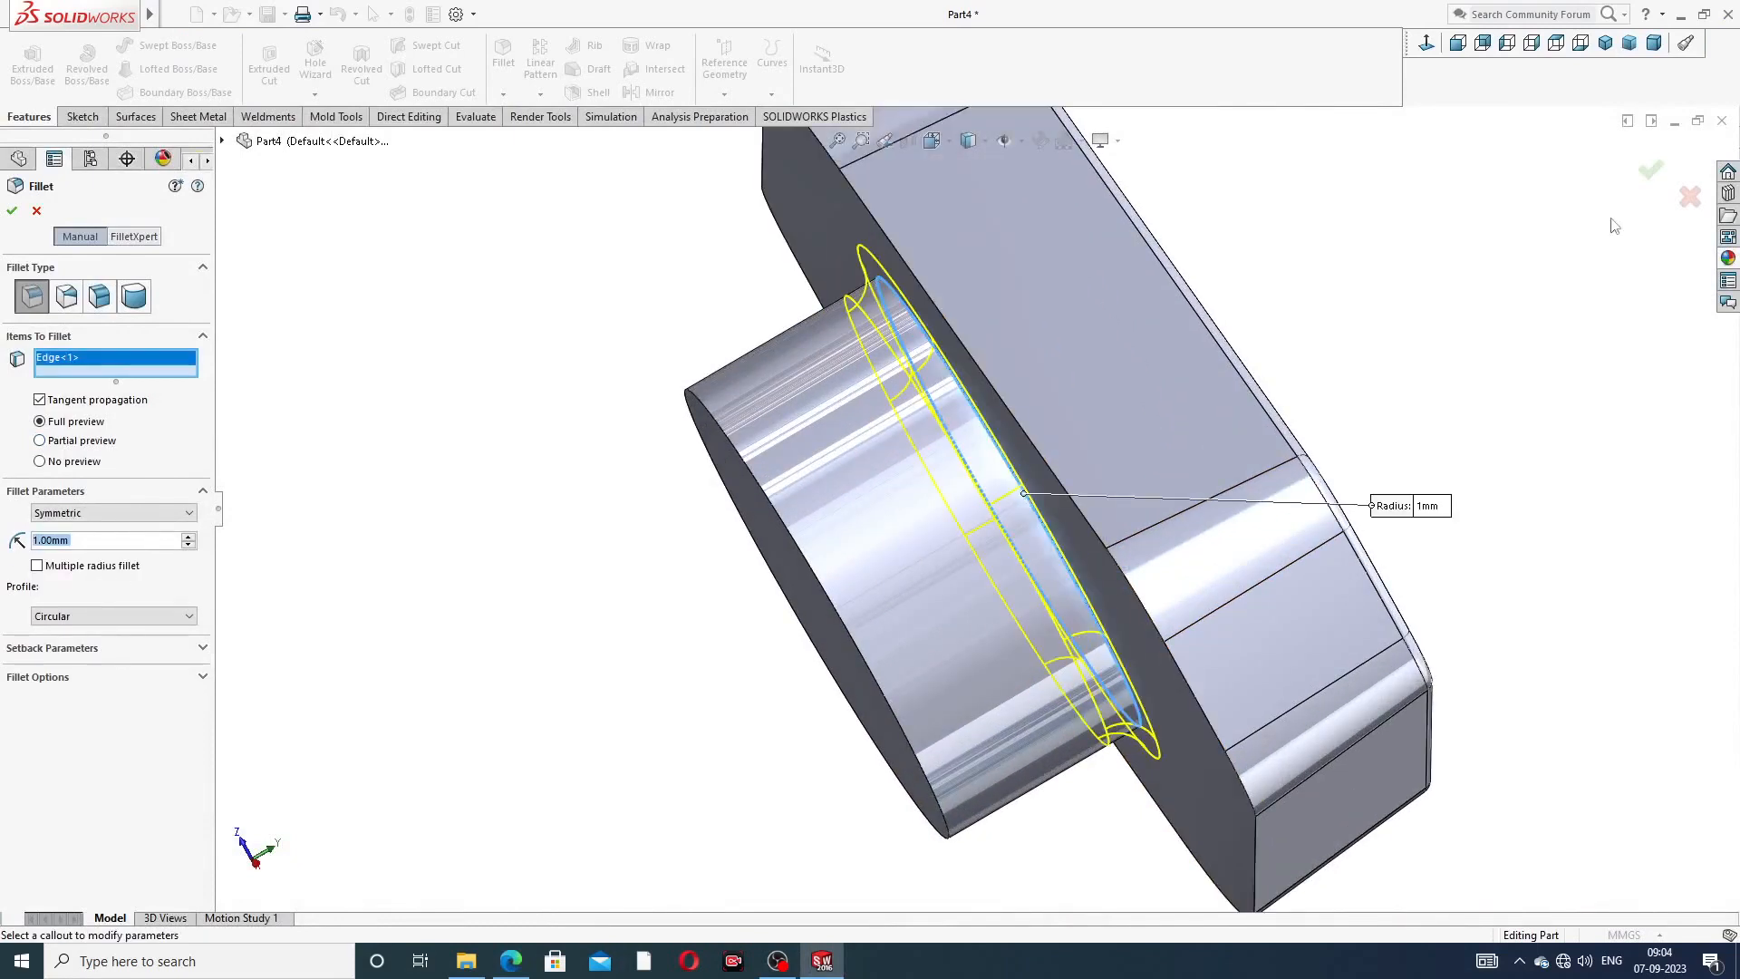
{"action": "left_click", "coordinate": [1650, 176]}
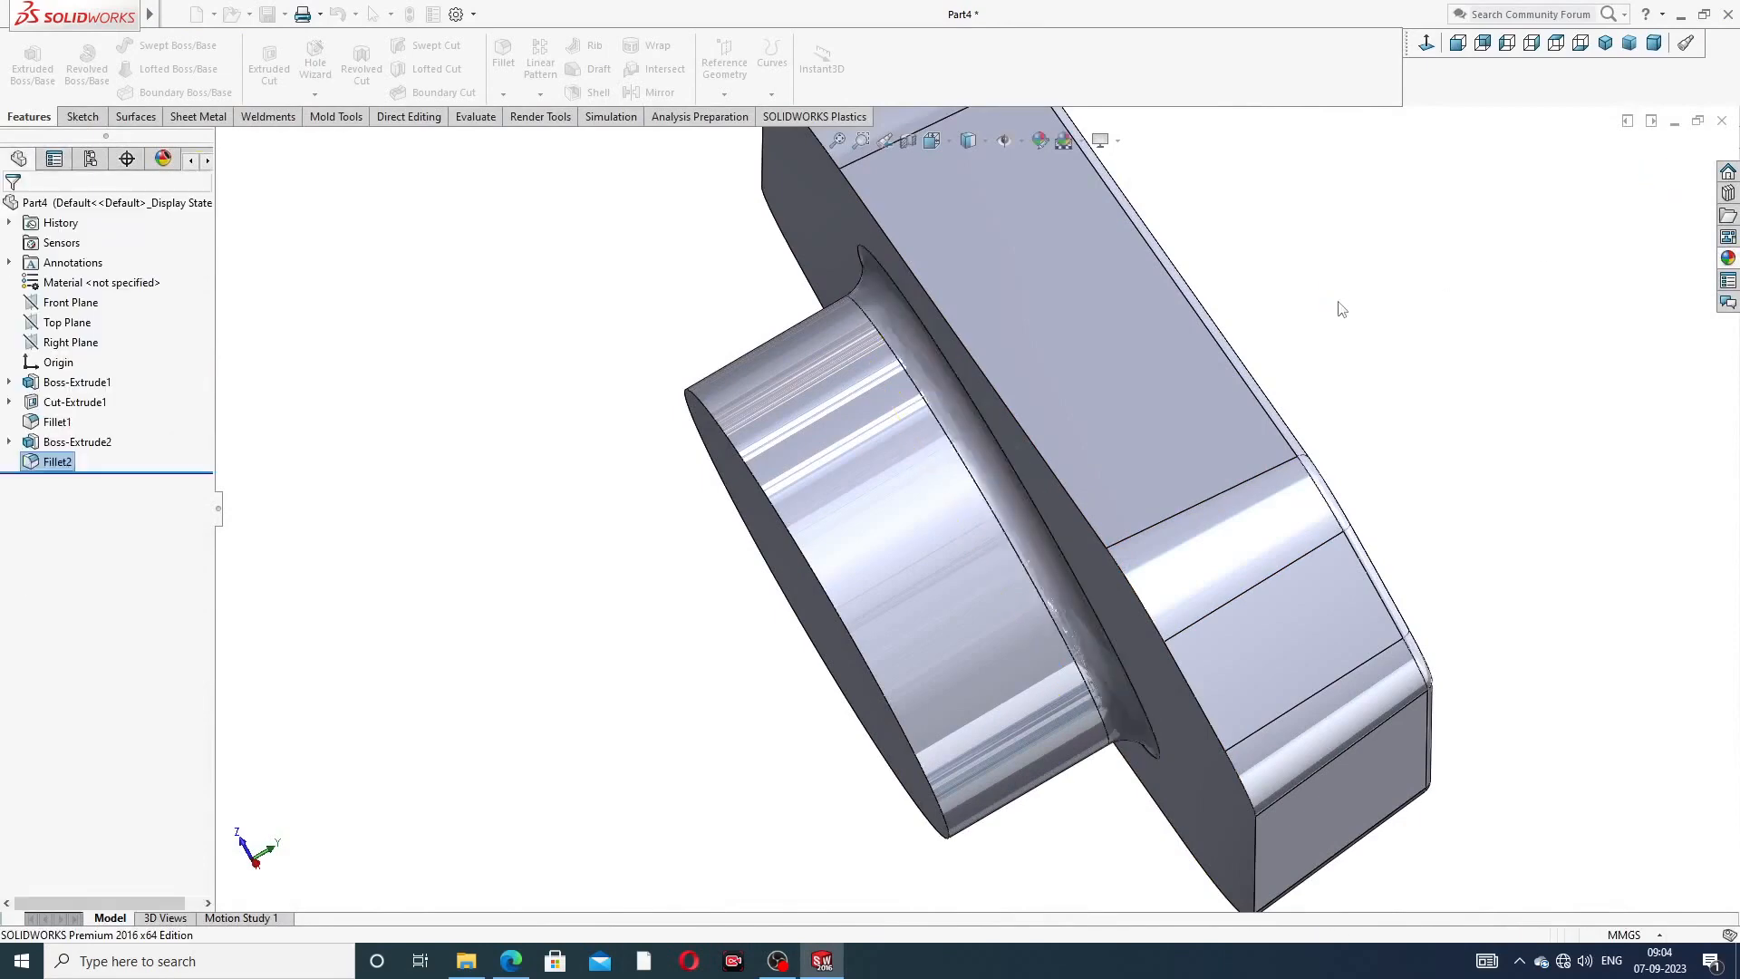
- Start a sketch on the hub's flat end face and draw a circle about 10.1 mm in diameter centered on the origin
{"action": "scroll", "coordinate": [1355, 344], "scroll_direction": "up", "scroll_amount": 3}
{"action": "middle_click_drag", "start_coordinate": [1355, 345], "coordinate": [942, 476]}
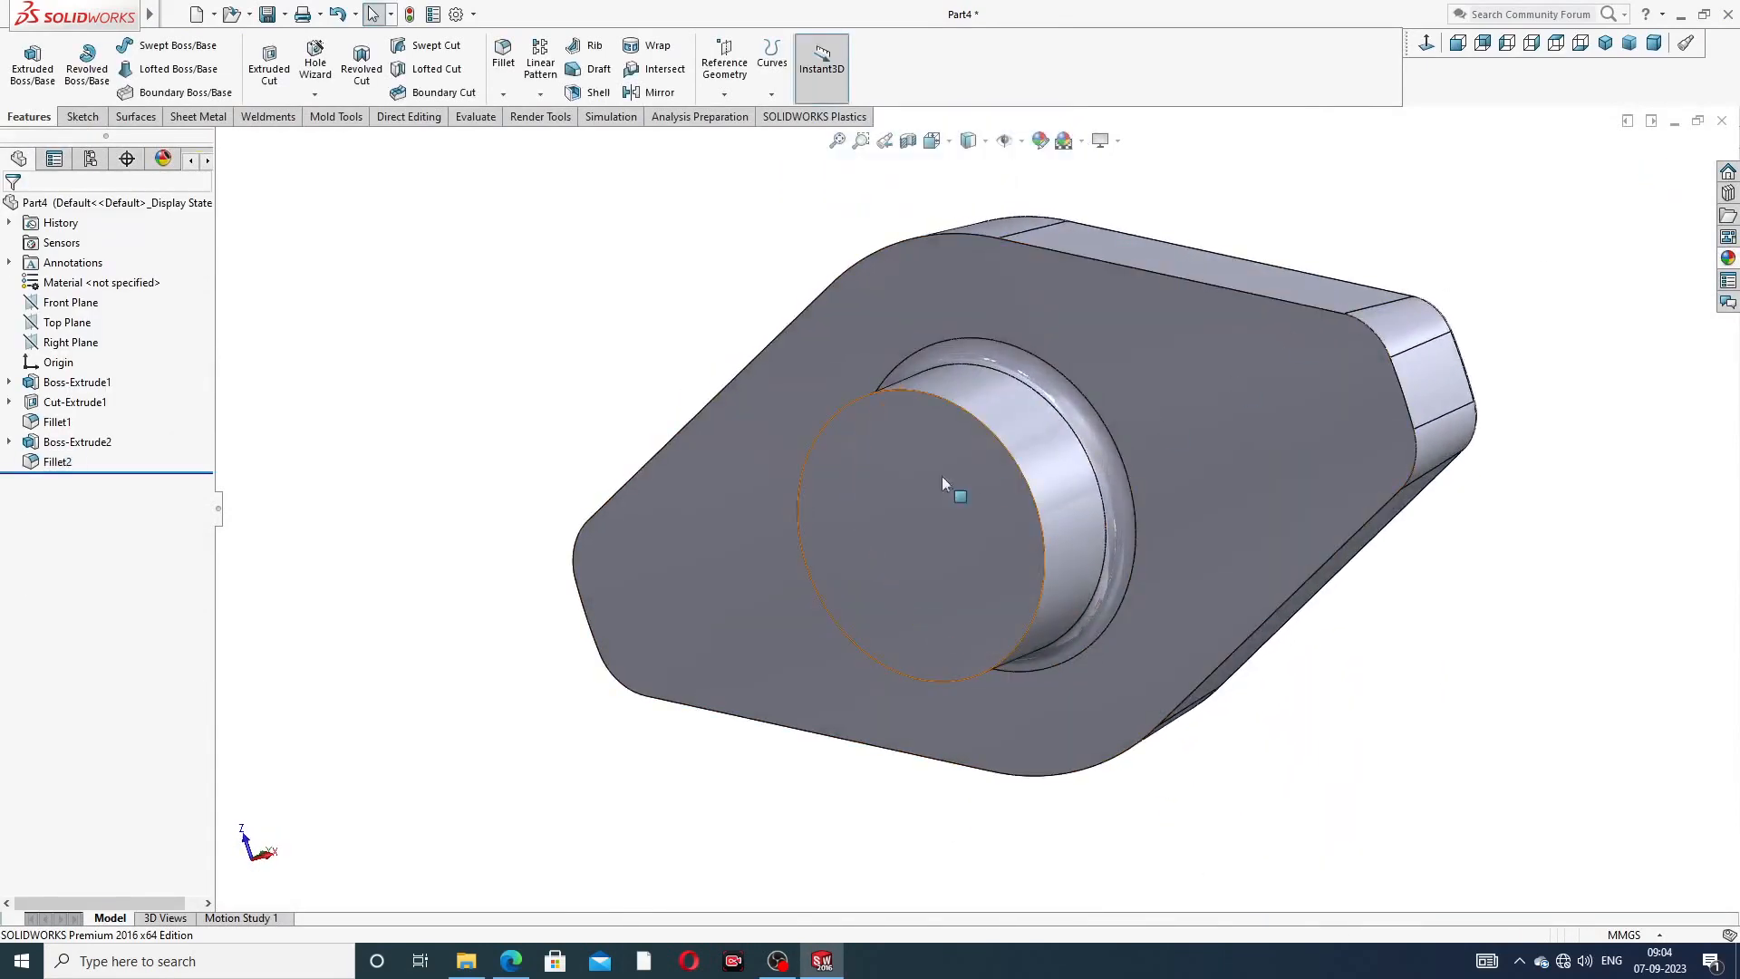
{"action": "left_click", "coordinate": [930, 483]}
{"action": "left_click", "coordinate": [991, 402]}
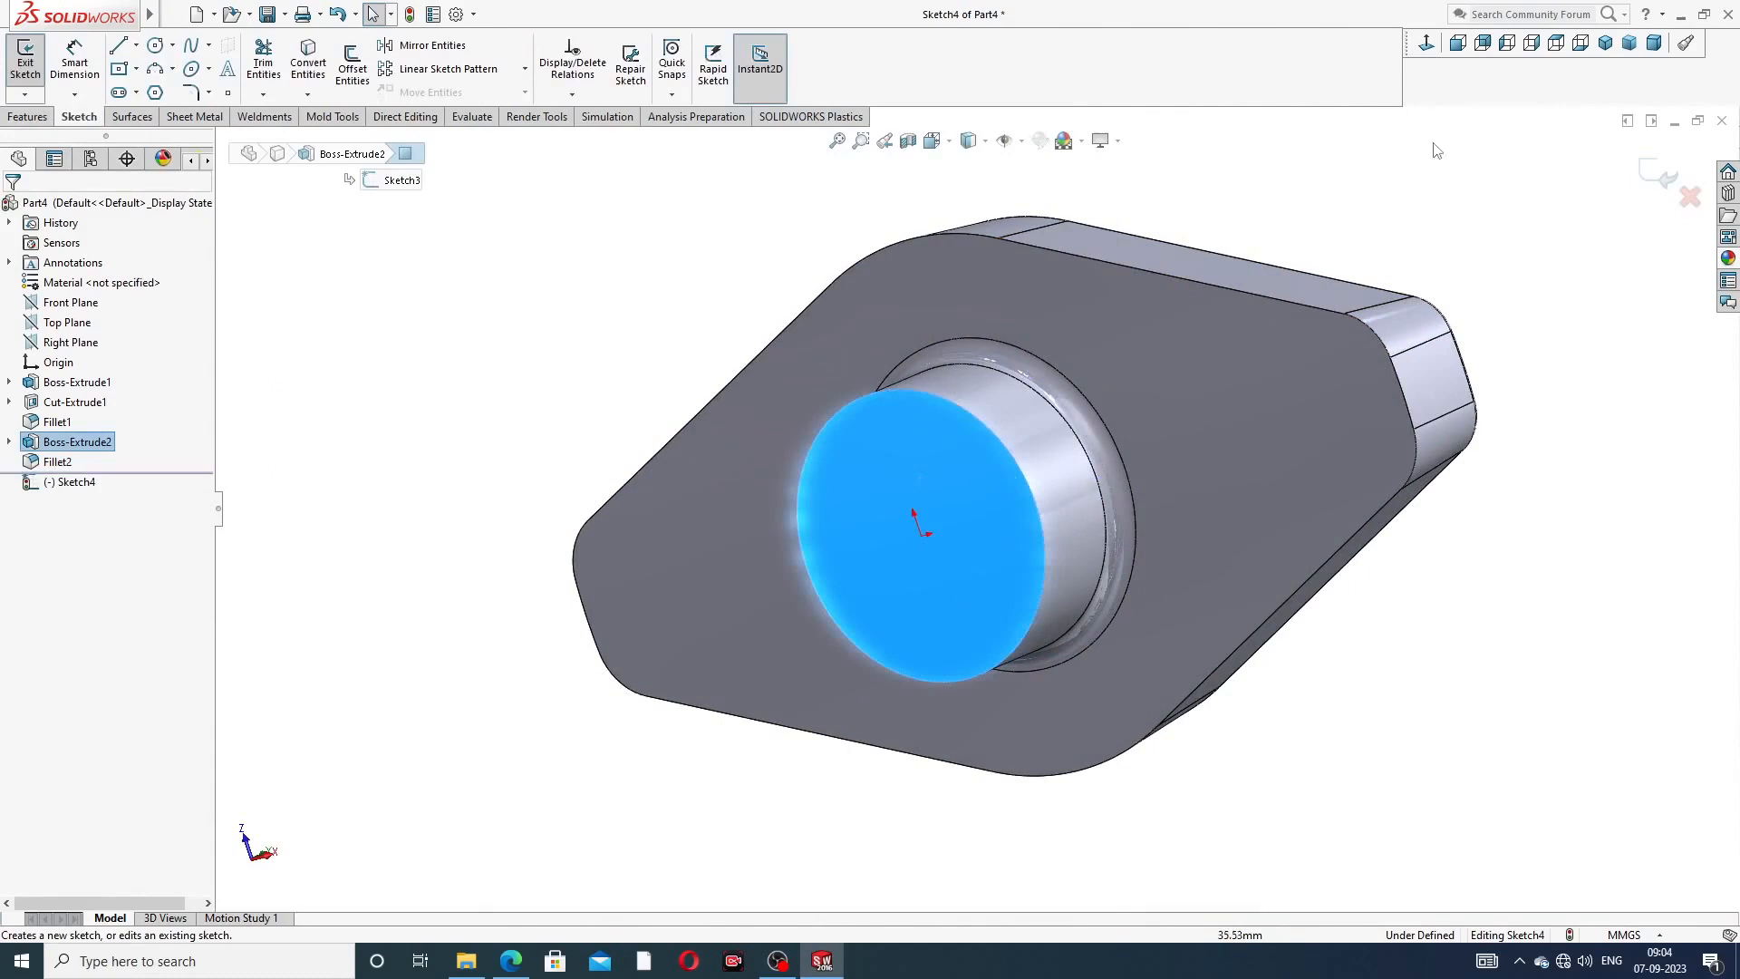
{"action": "left_click", "coordinate": [1427, 44]}
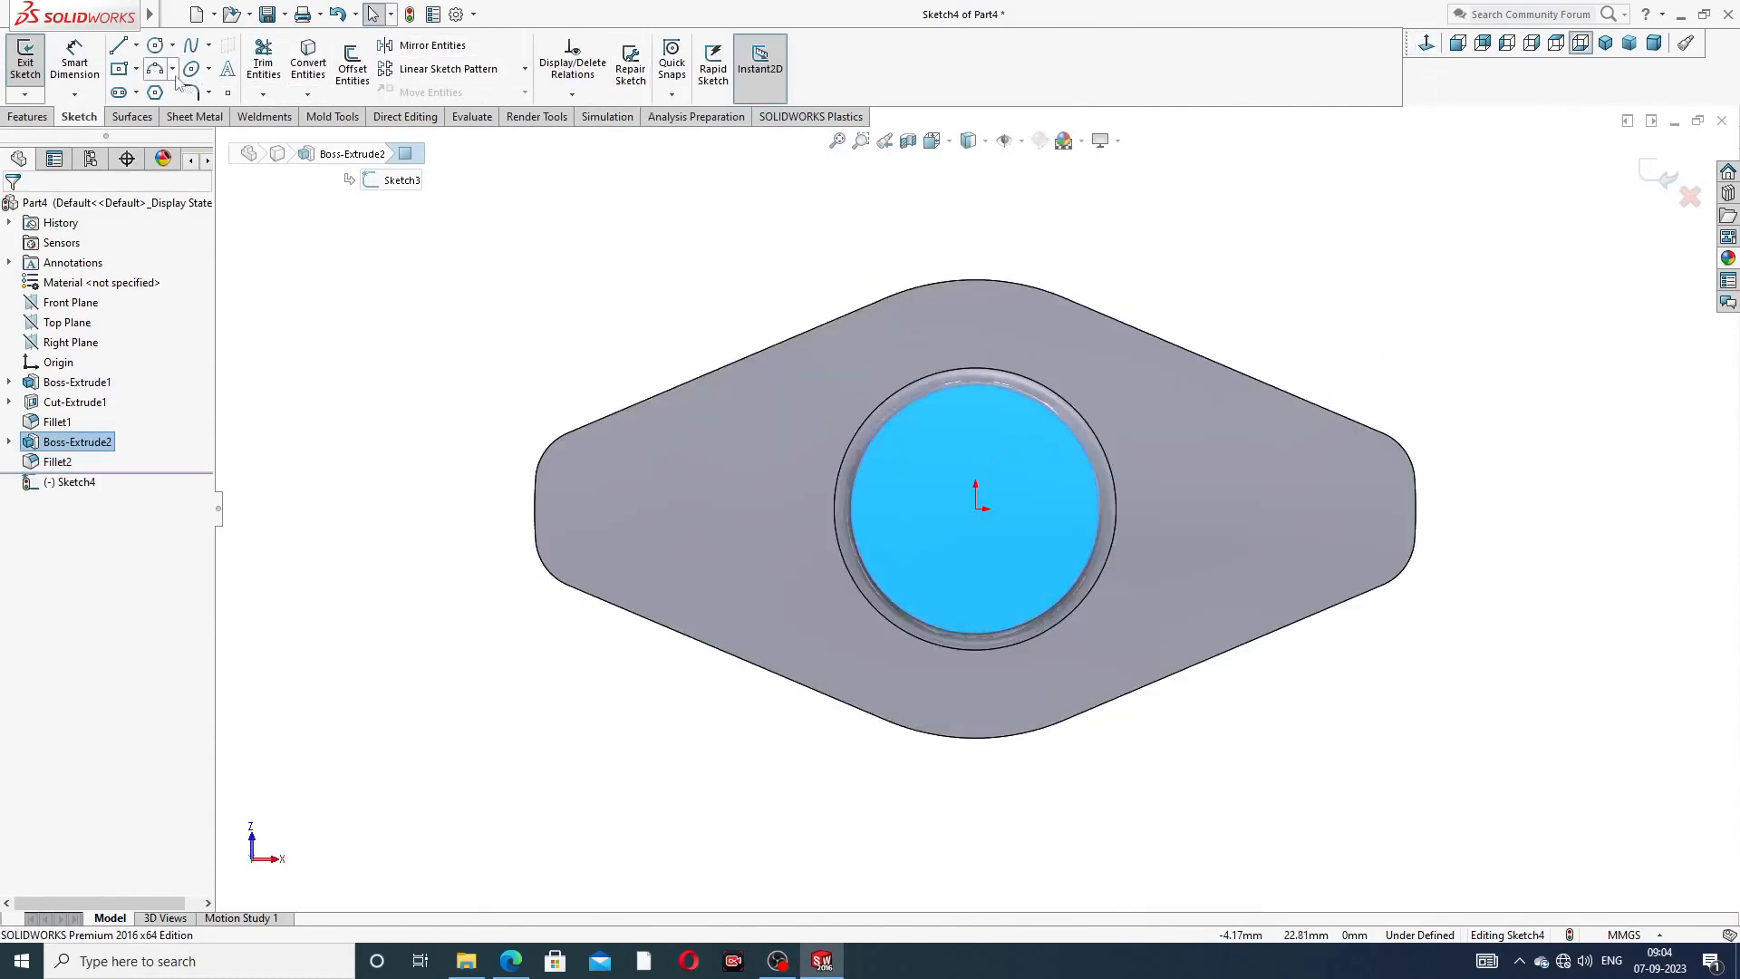
{"action": "left_click", "coordinate": [156, 45]}
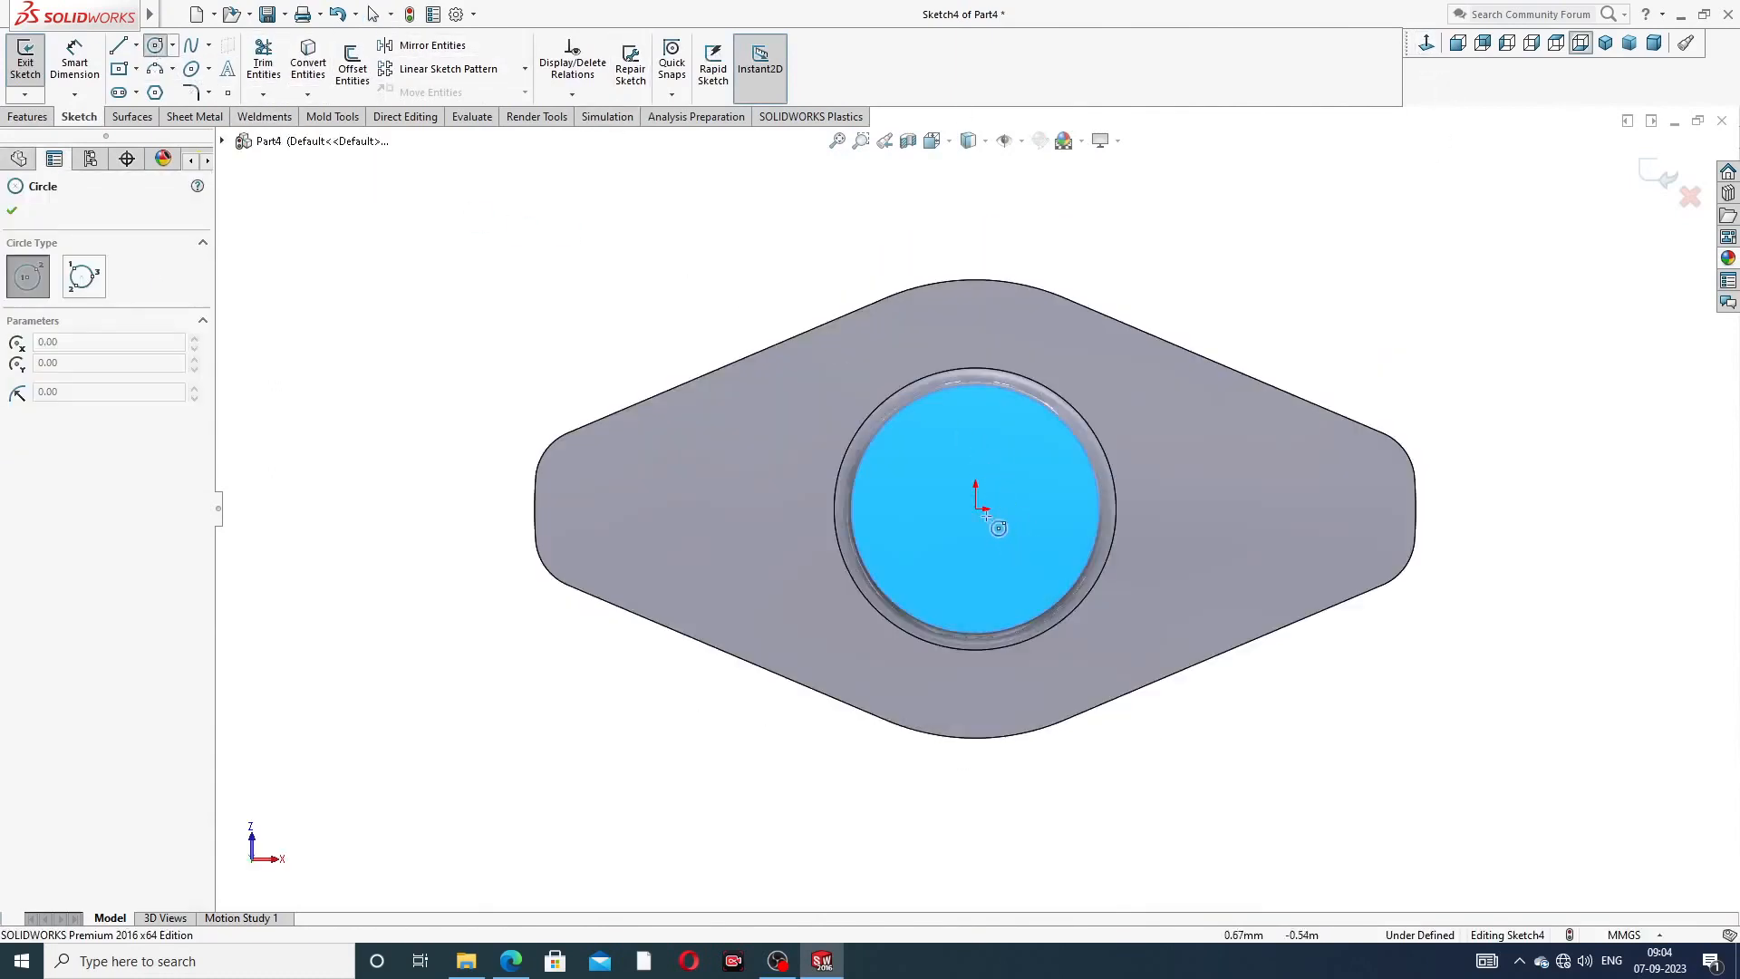
{"action": "left_click", "coordinate": [975, 508]}
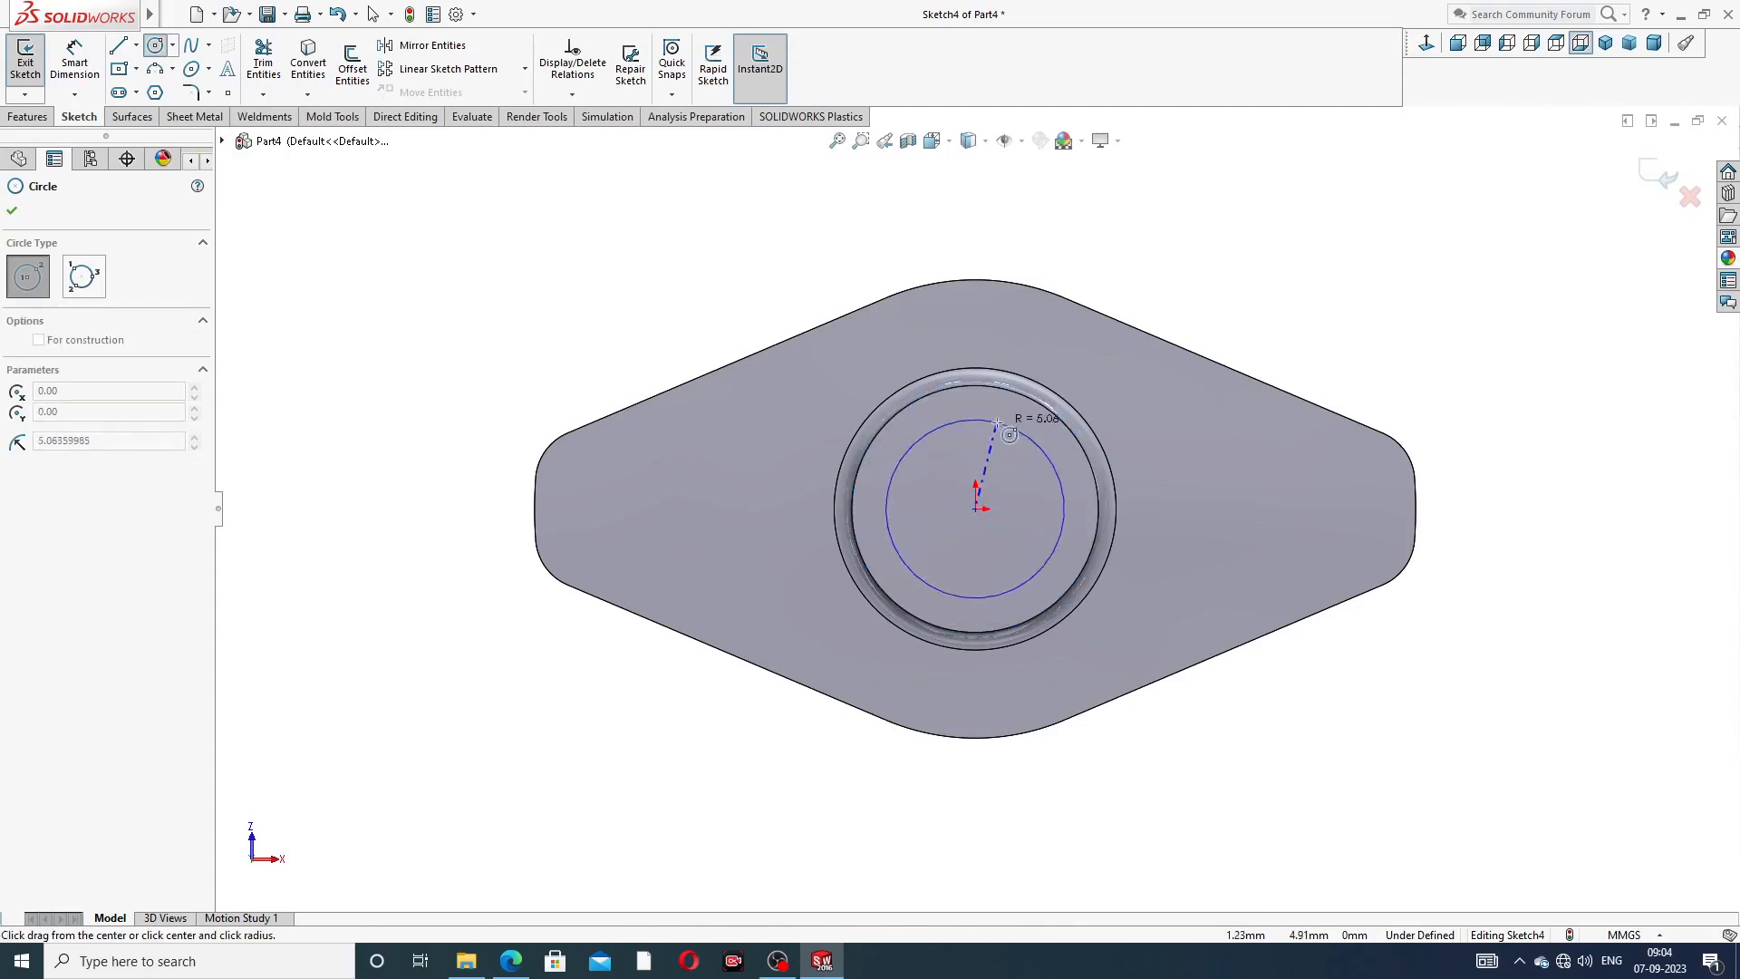
{"action": "left_click", "coordinate": [1037, 446]}
{"action": "right_click", "coordinate": [1247, 268]}
{"action": "left_click", "coordinate": [1297, 282]}
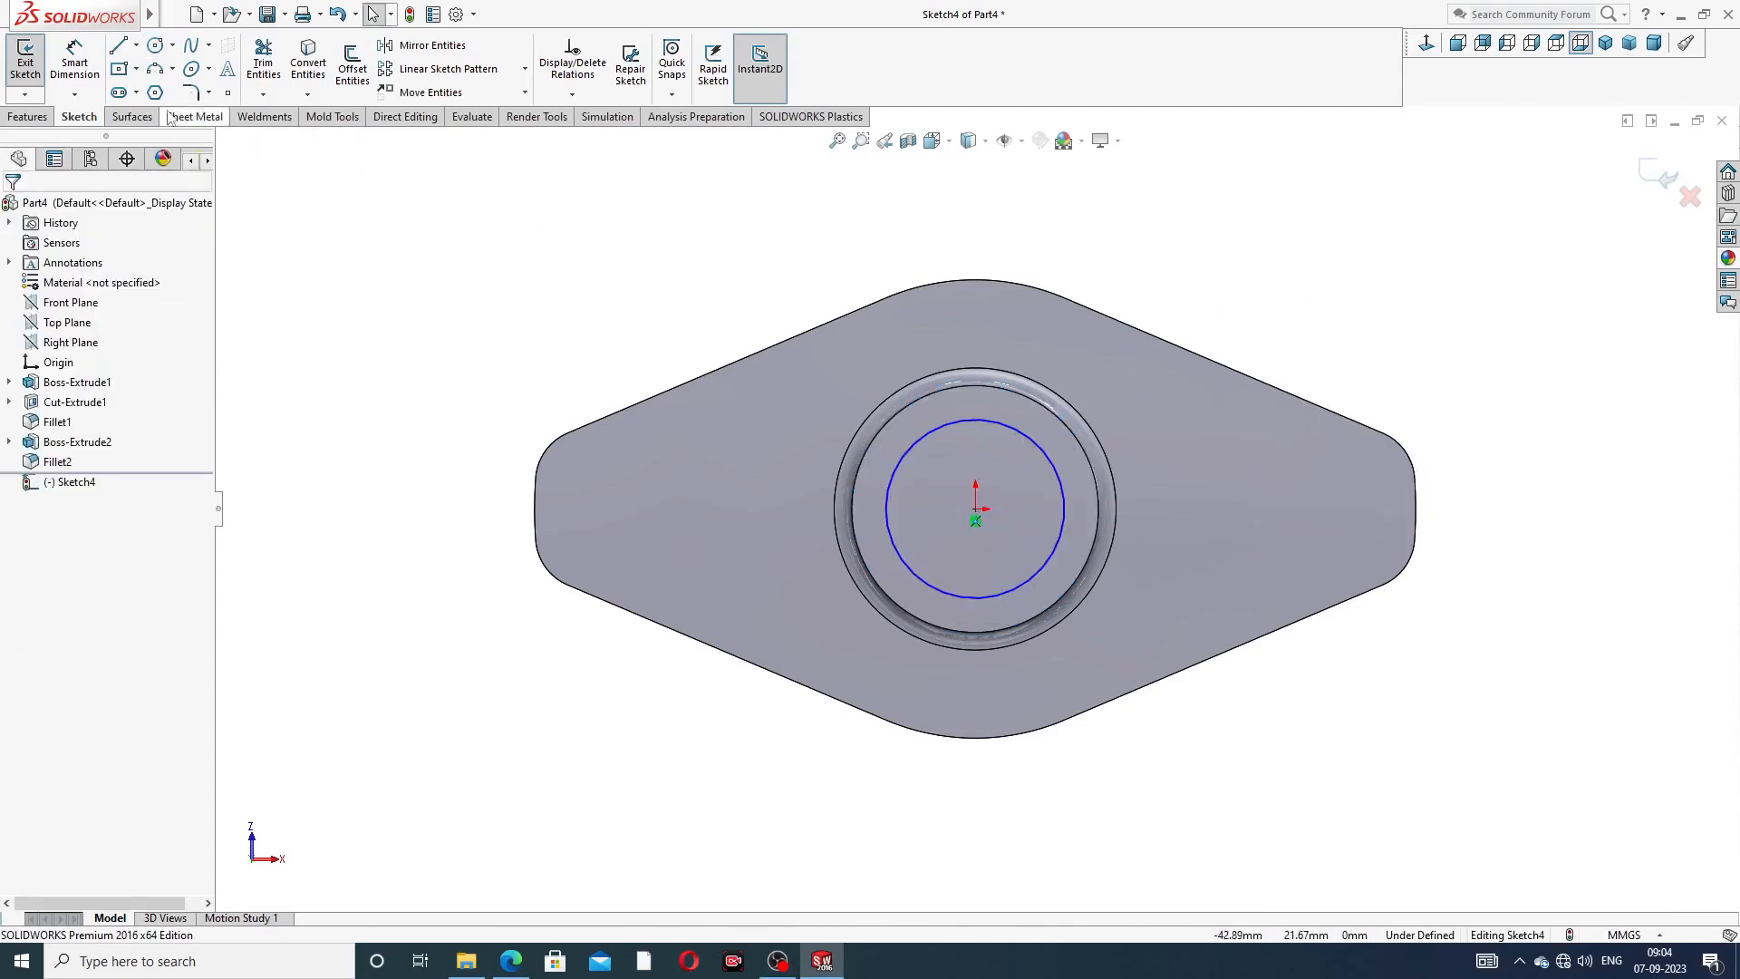
- Dimension the circle's diameter at 8 mm and check the bore size on the flywheel drawing
{"action": "left_click", "coordinate": [81, 67]}
{"action": "left_click", "coordinate": [987, 421]}
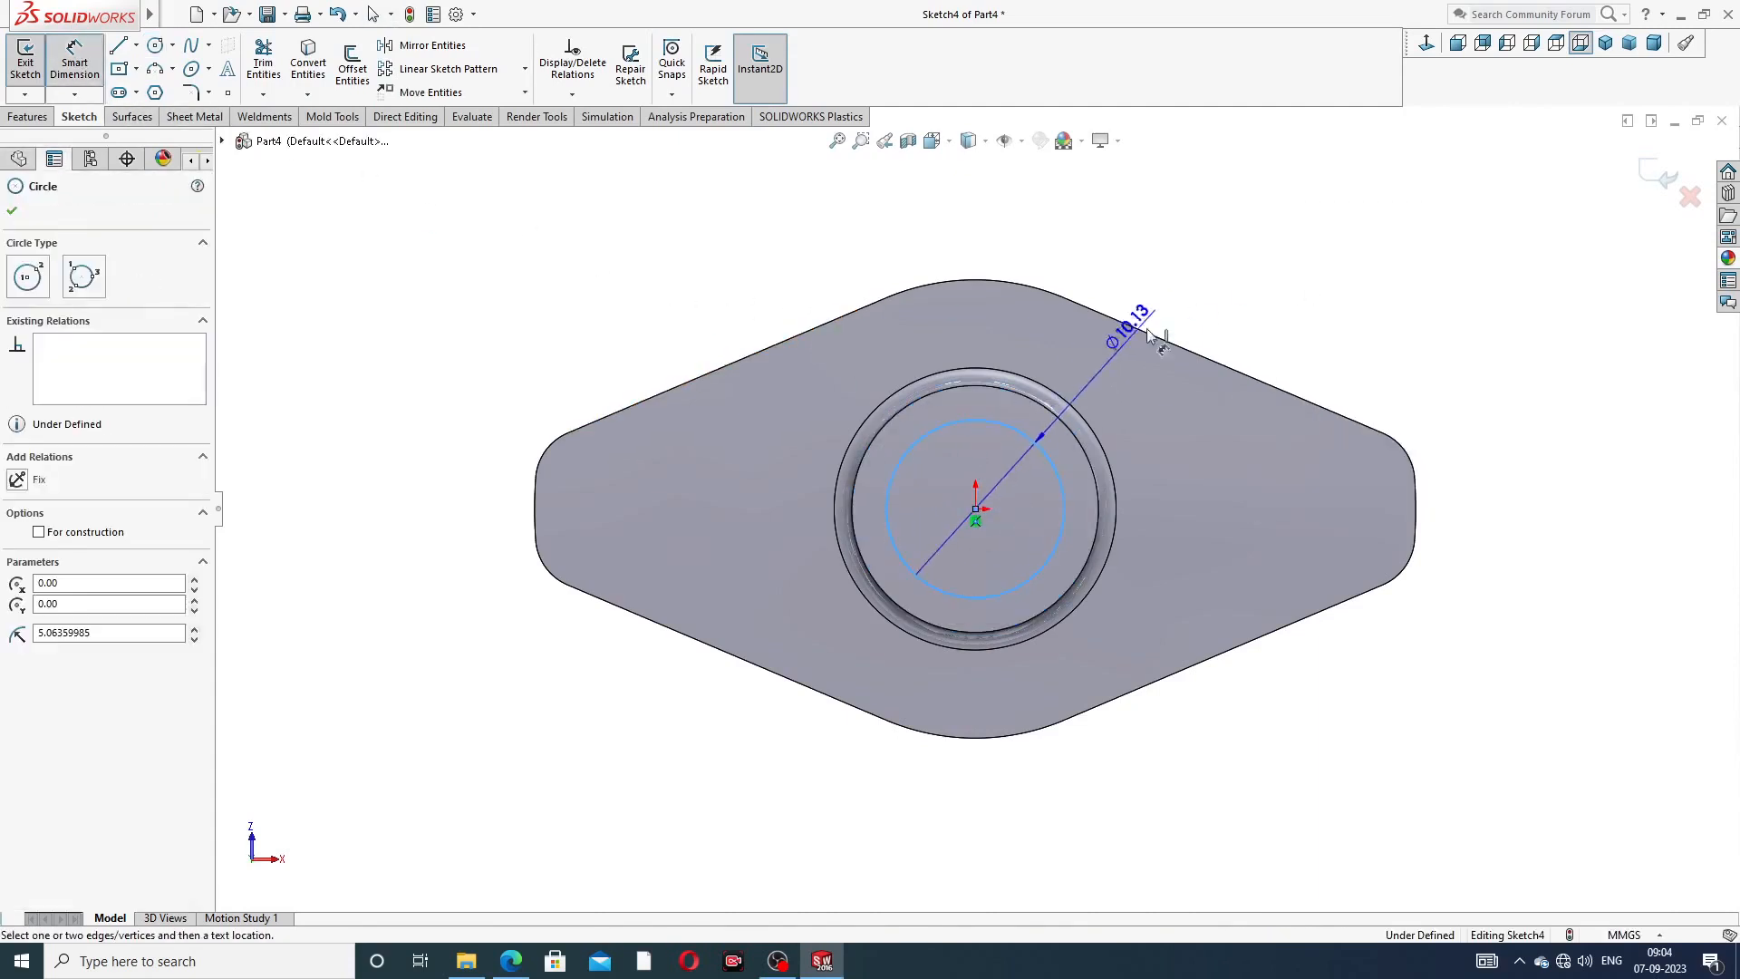
{"action": "left_click", "coordinate": [1174, 314]}
{"action": "type", "text": "8"}
{"action": "key", "text": "Return"}
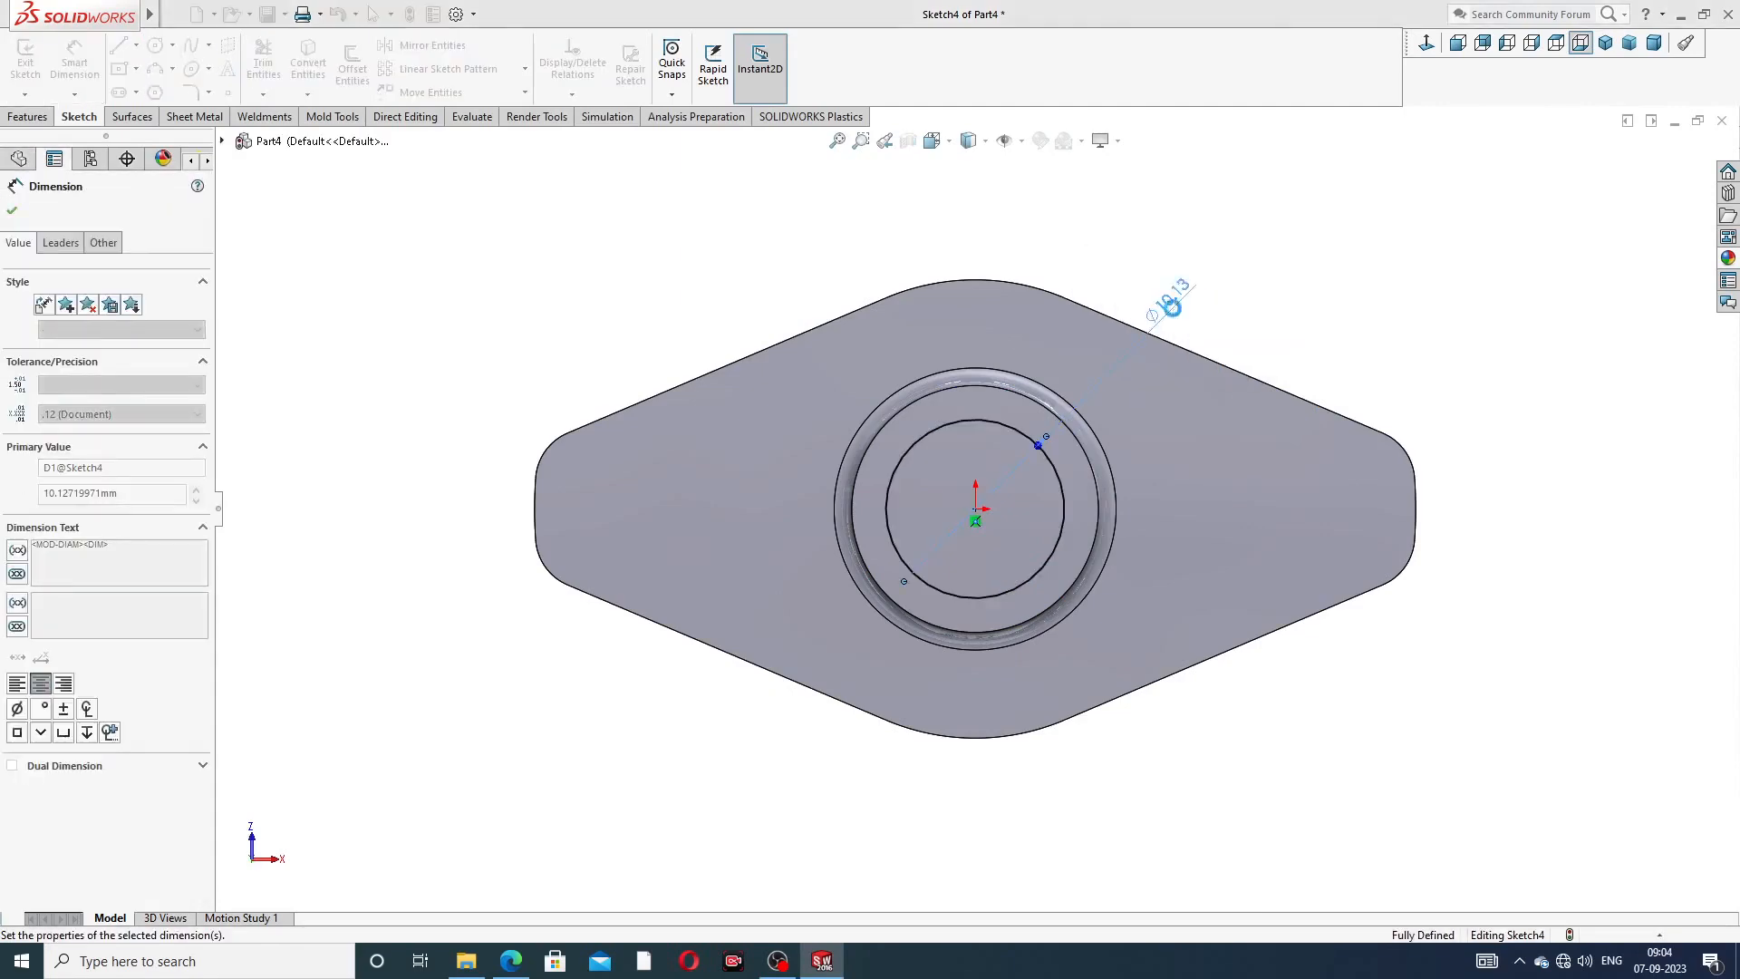
{"action": "left_click", "coordinate": [512, 959]}
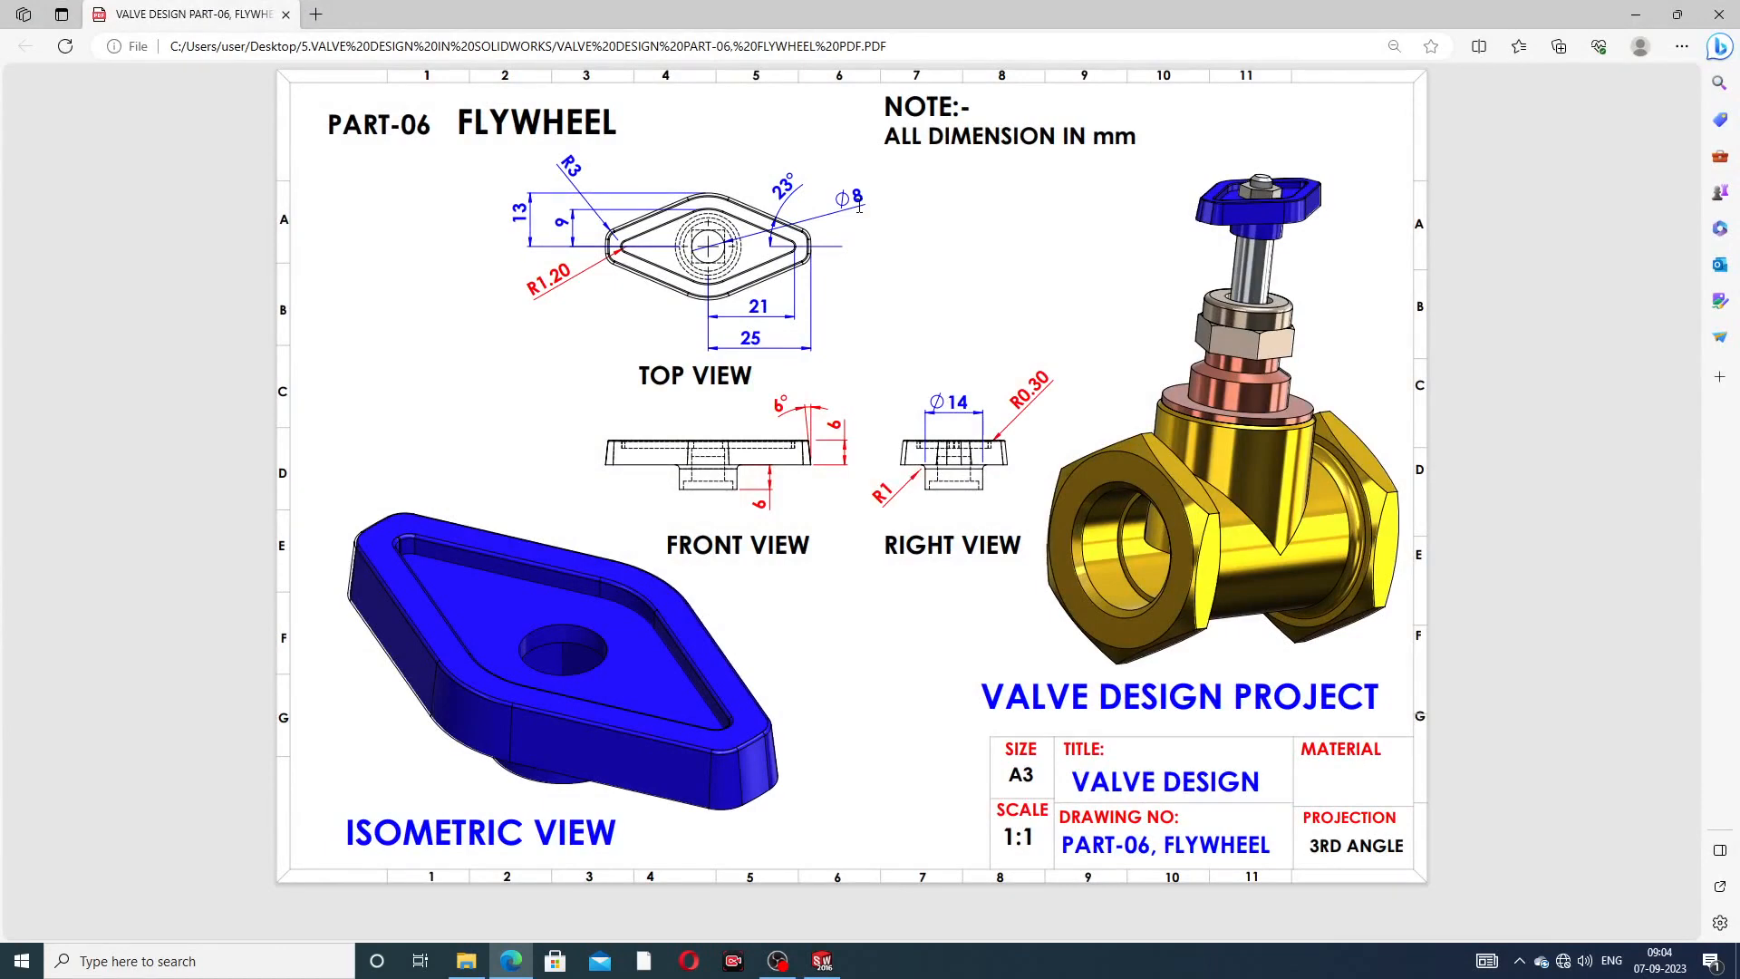
{"action": "left_click", "coordinate": [512, 959]}
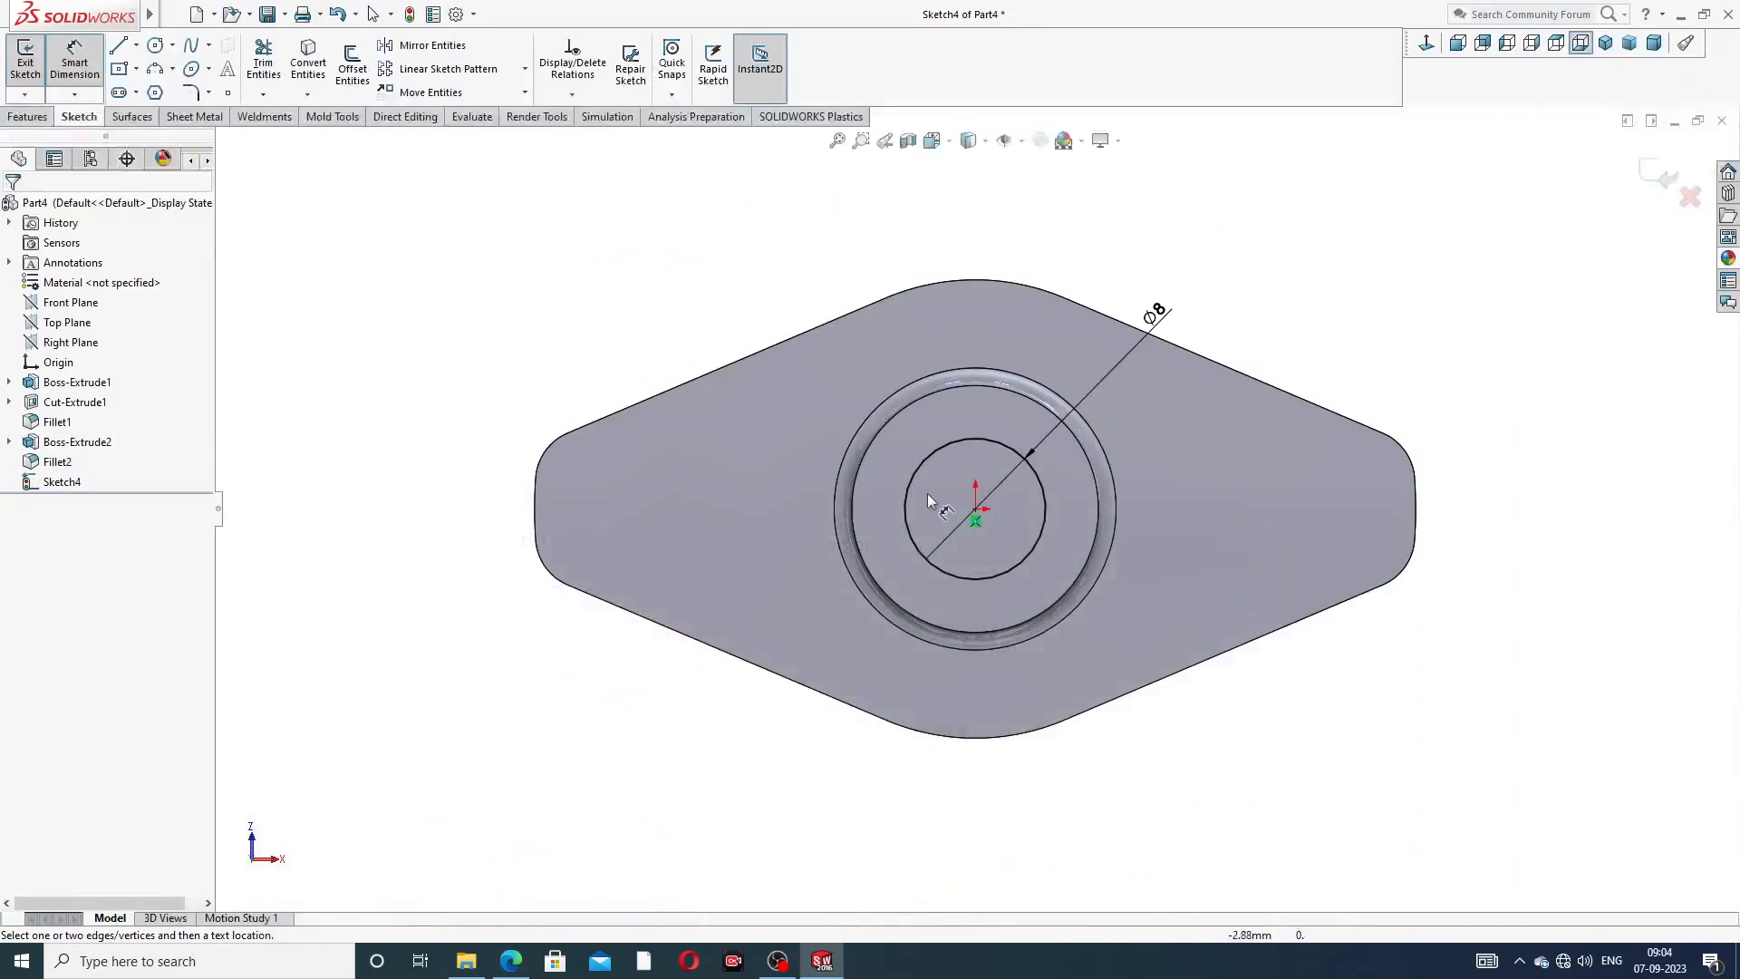
{"action": "right_click", "coordinate": [588, 221]}
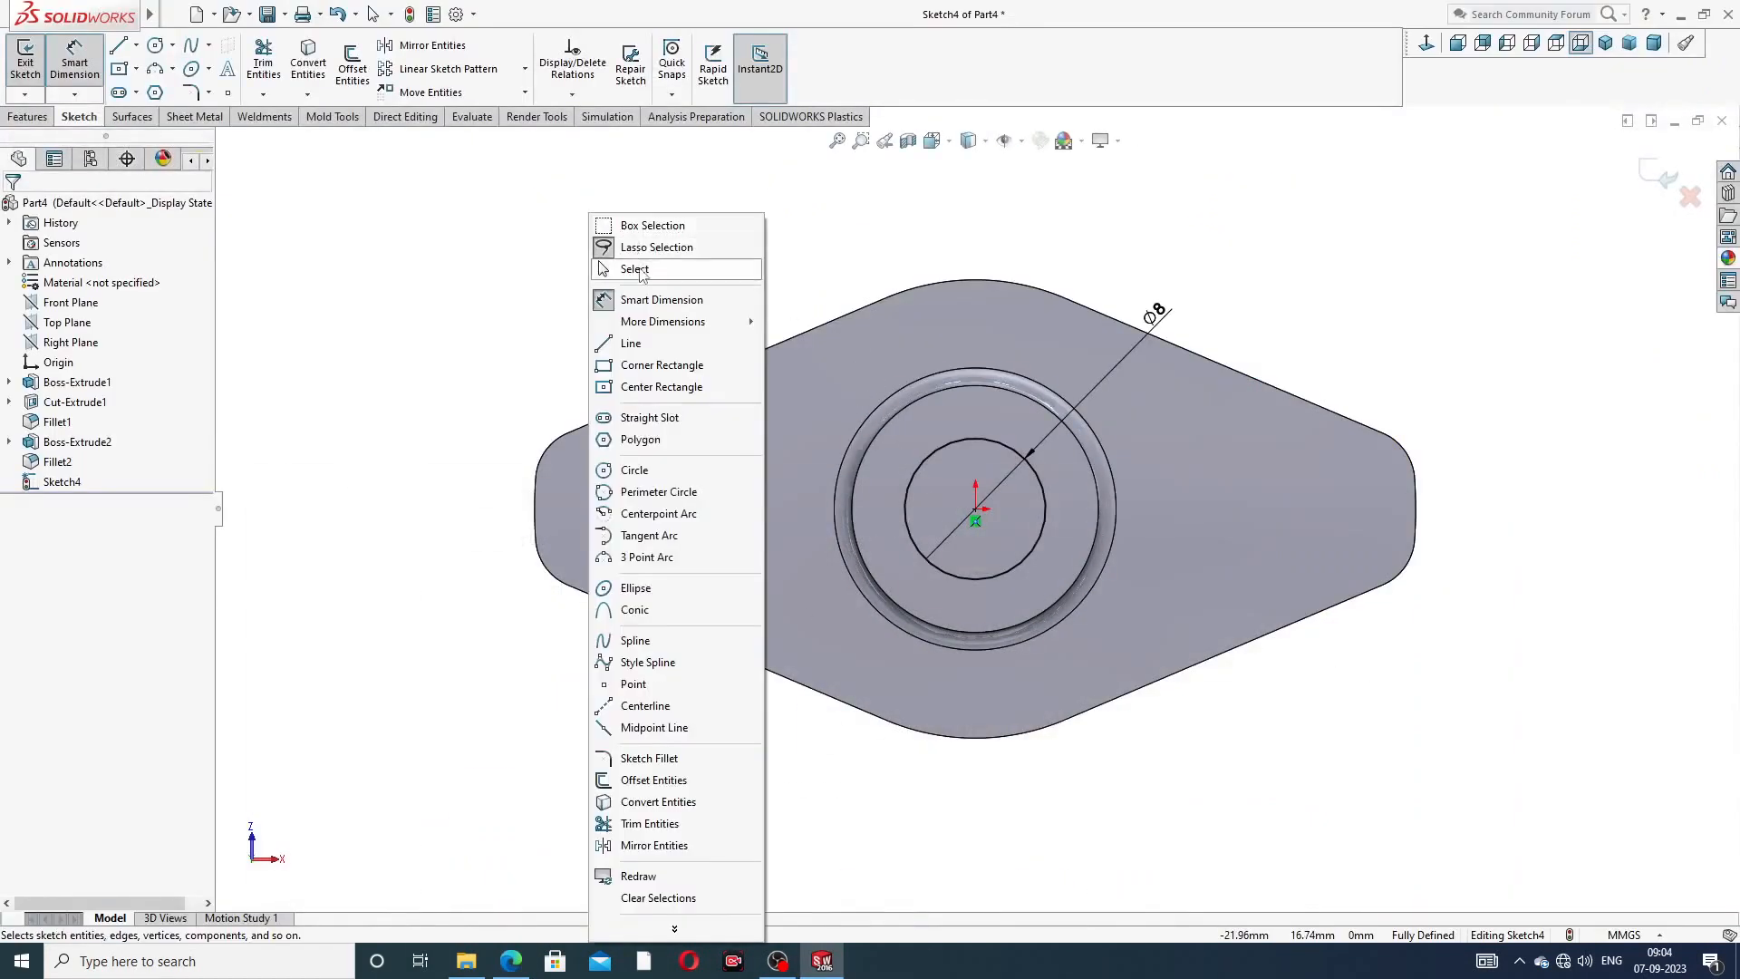
{"action": "left_click", "coordinate": [639, 270]}
- Cut the 8 mm circle through the hub and body with an Extruded Cut set to Through All
{"action": "left_click", "coordinate": [27, 116]}
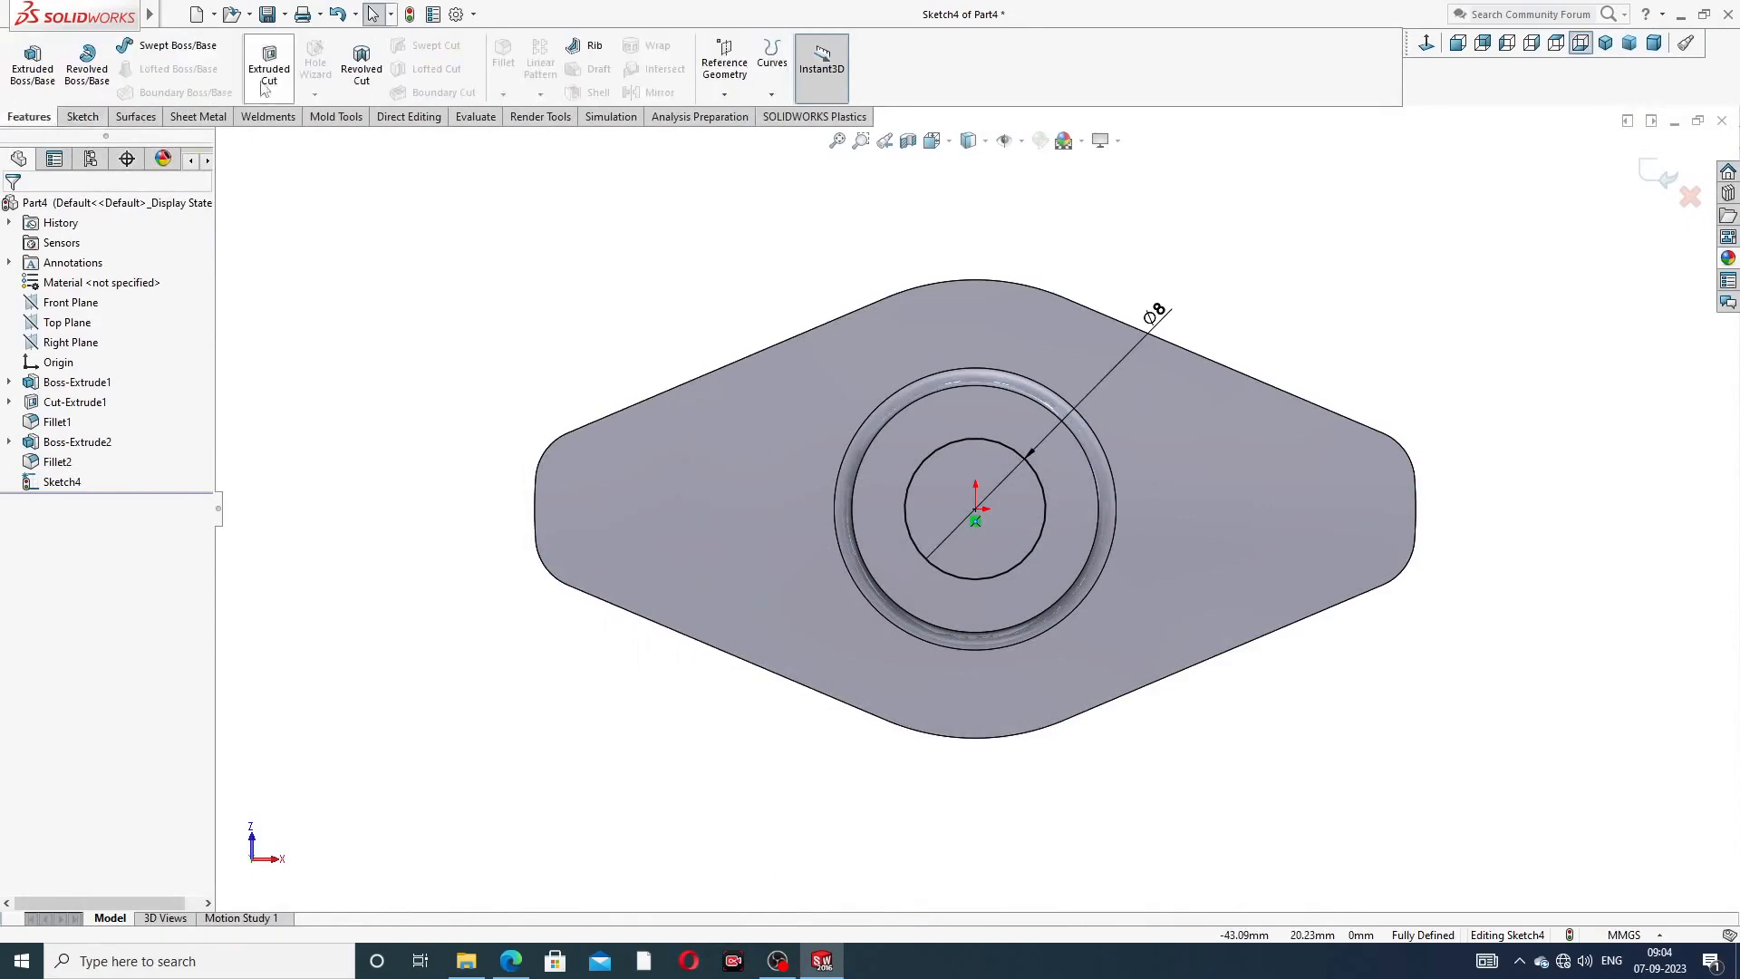
{"action": "left_click", "coordinate": [269, 63]}
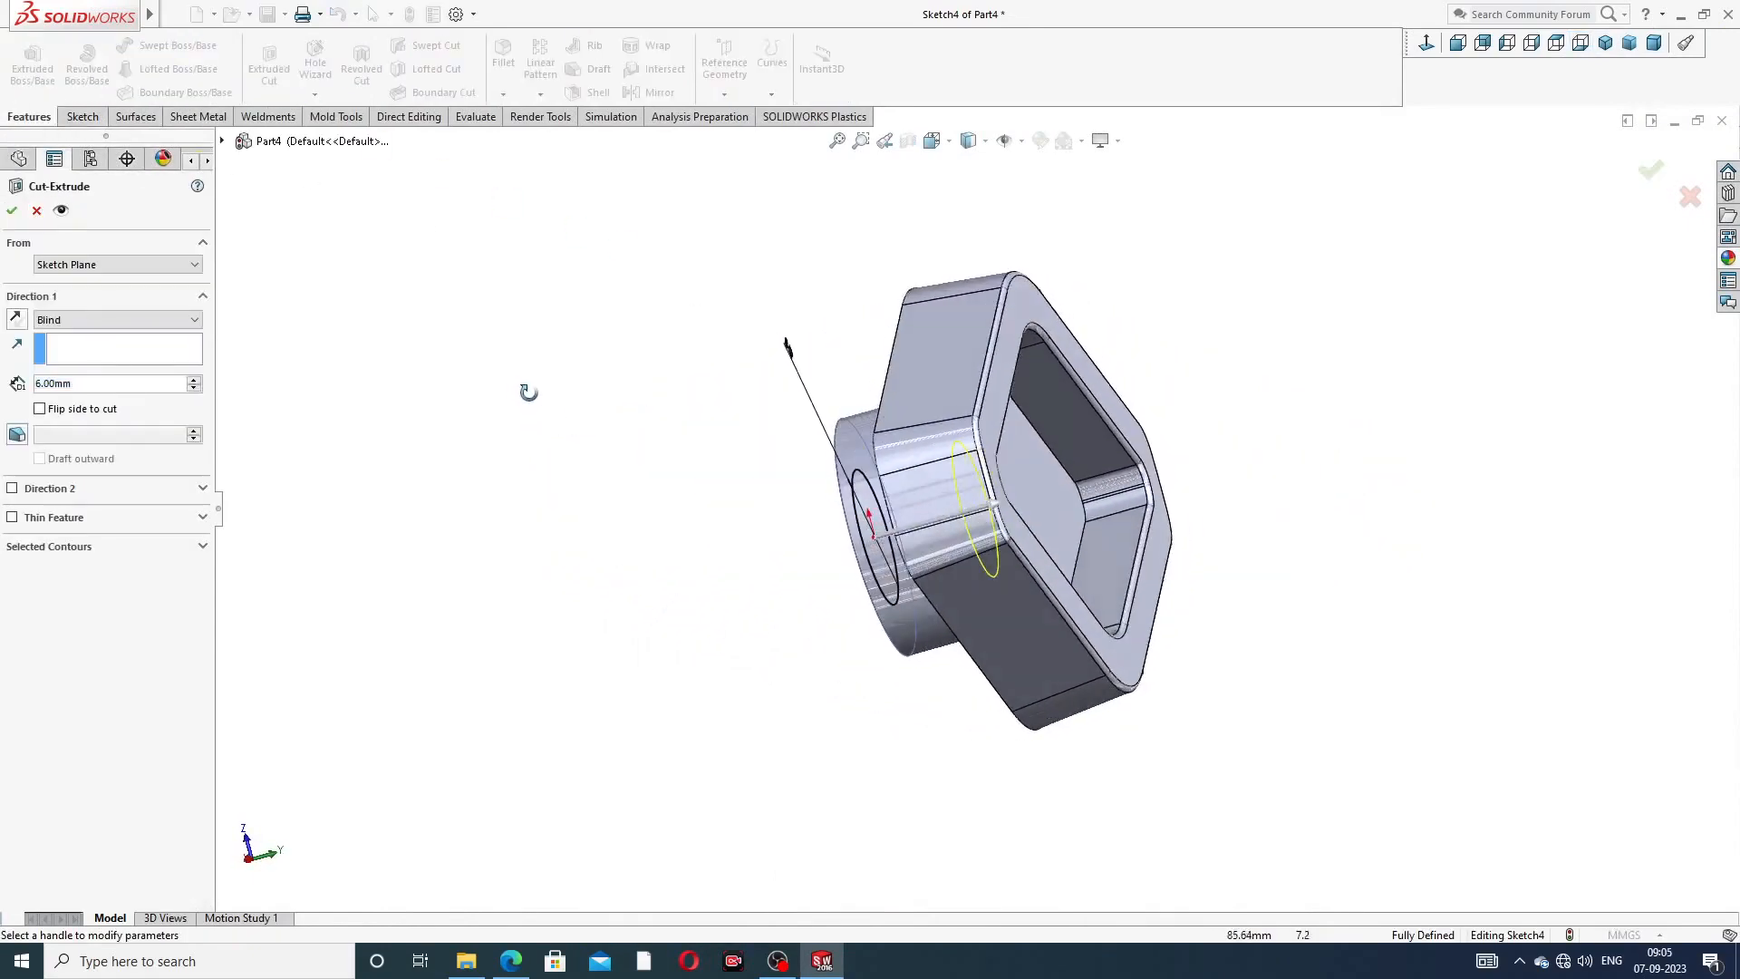
{"action": "left_click", "coordinate": [102, 320]}
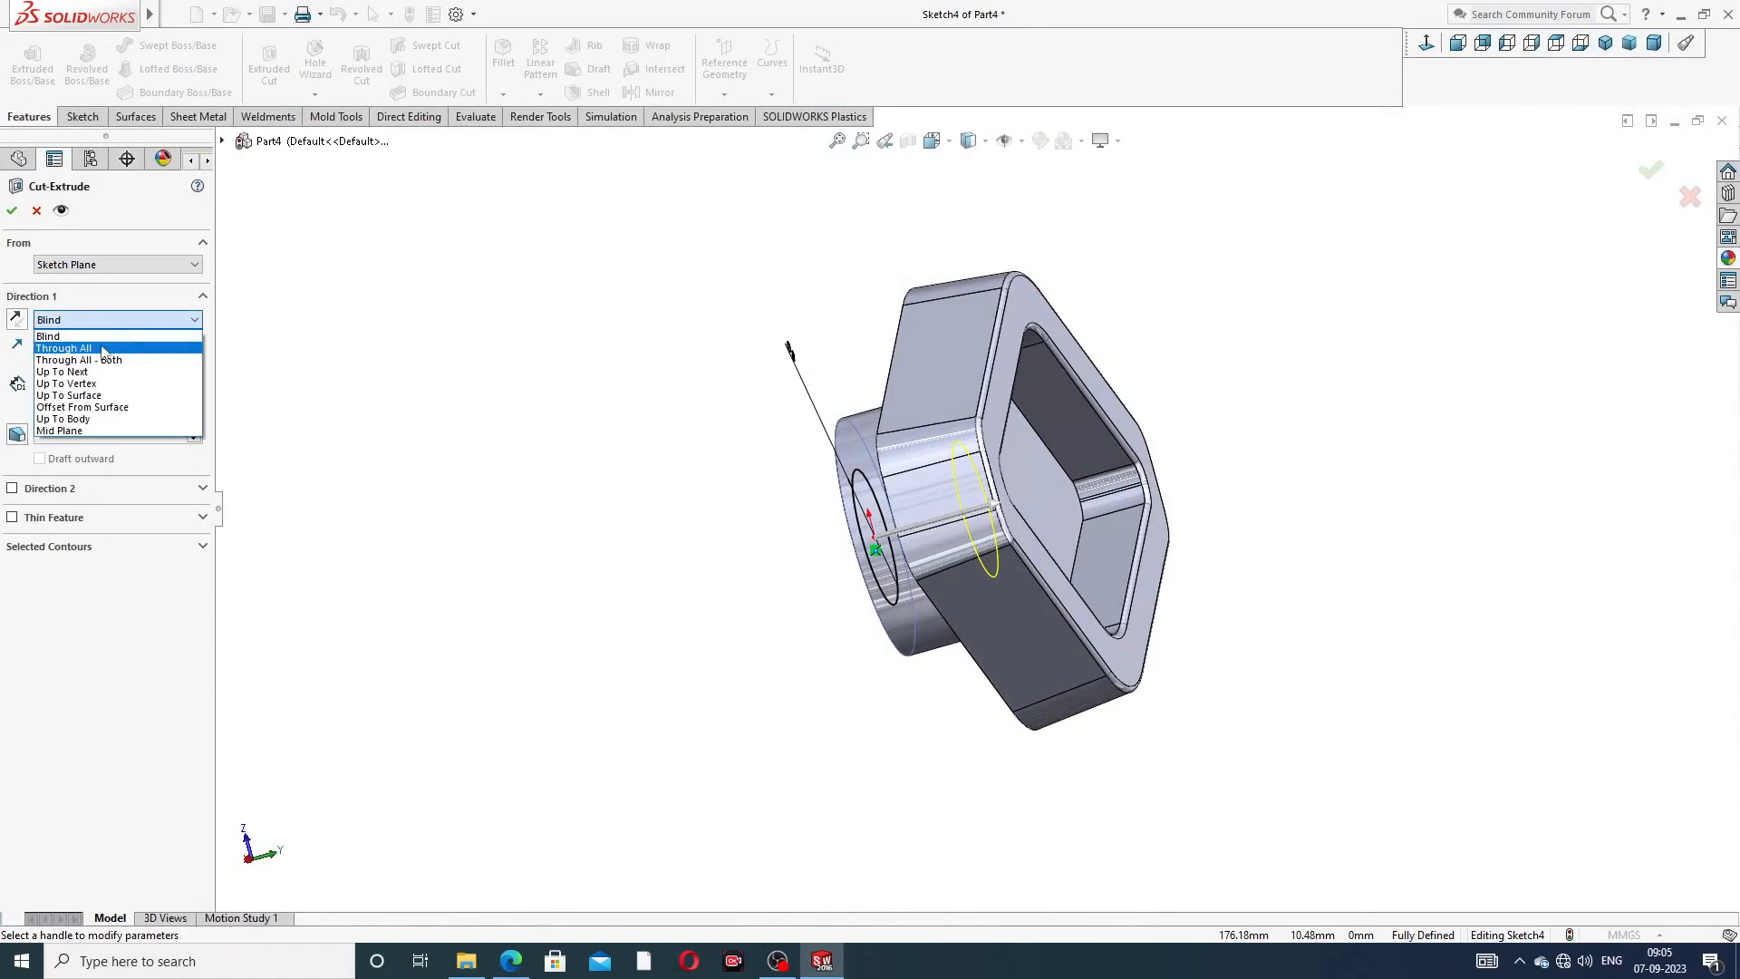
{"action": "left_click", "coordinate": [103, 347]}
{"action": "left_click", "coordinate": [13, 210]}
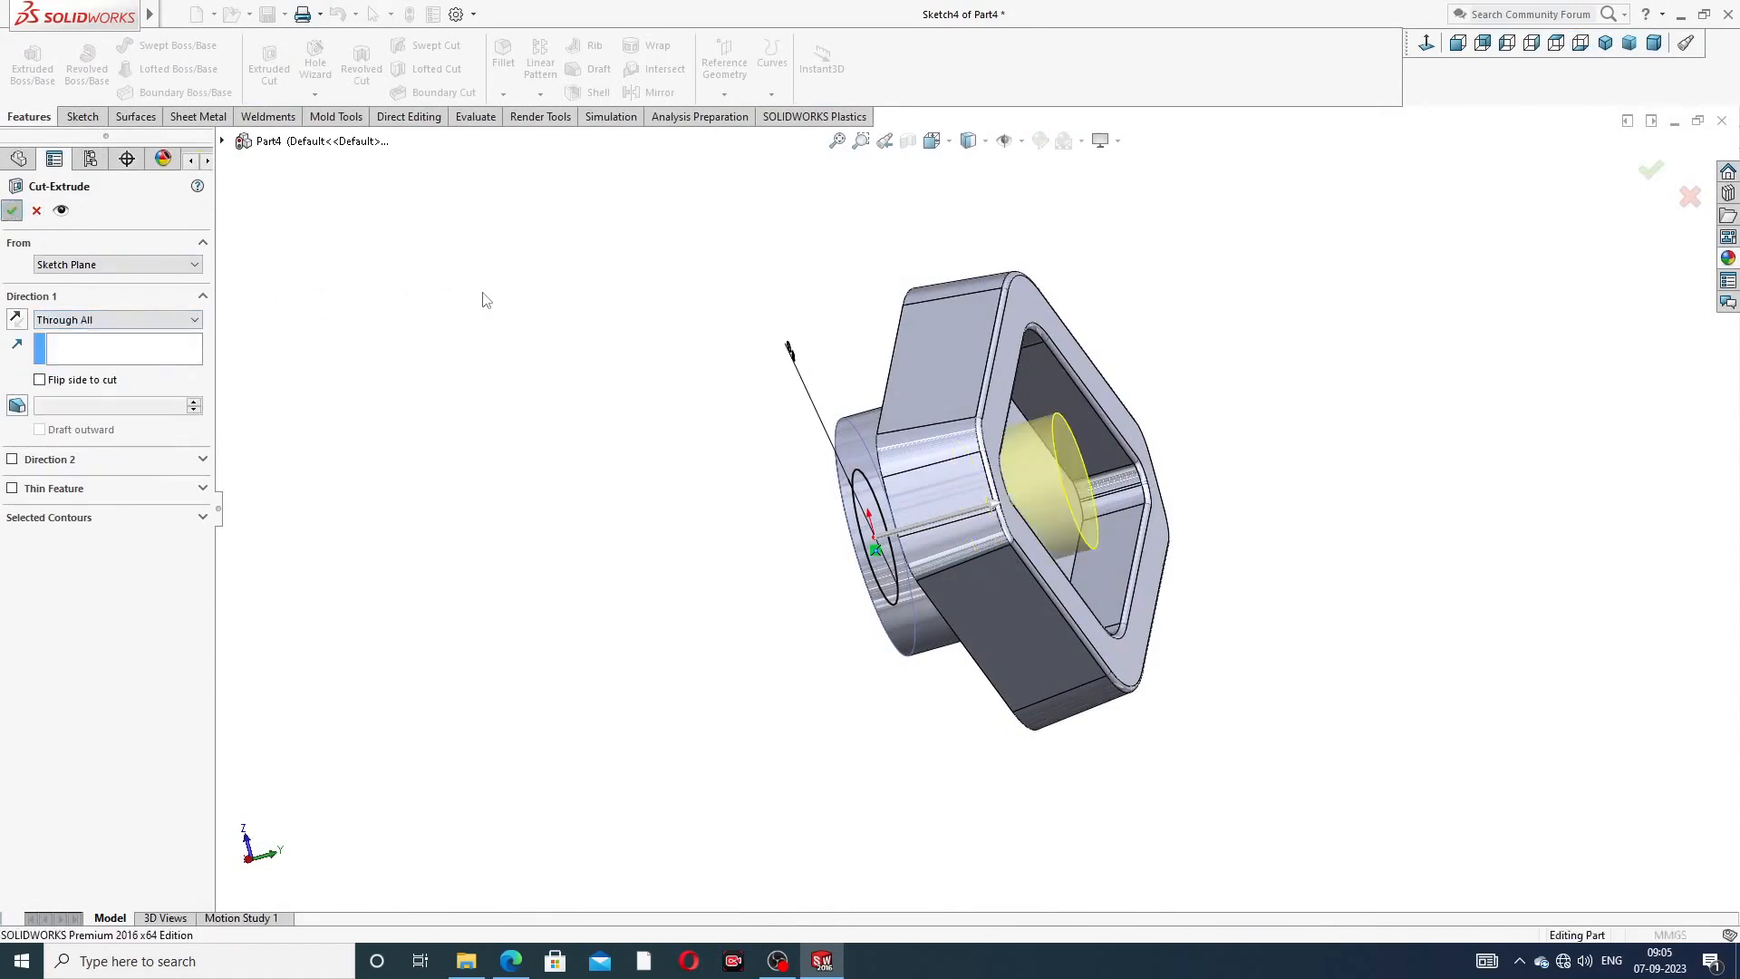
- Check the flywheel drawing's bore details and start a sketch on the hub's ring-shaped end face, viewed normal to it
{"action": "middle_click_drag", "start_coordinate": [598, 400], "coordinate": [730, 449]}
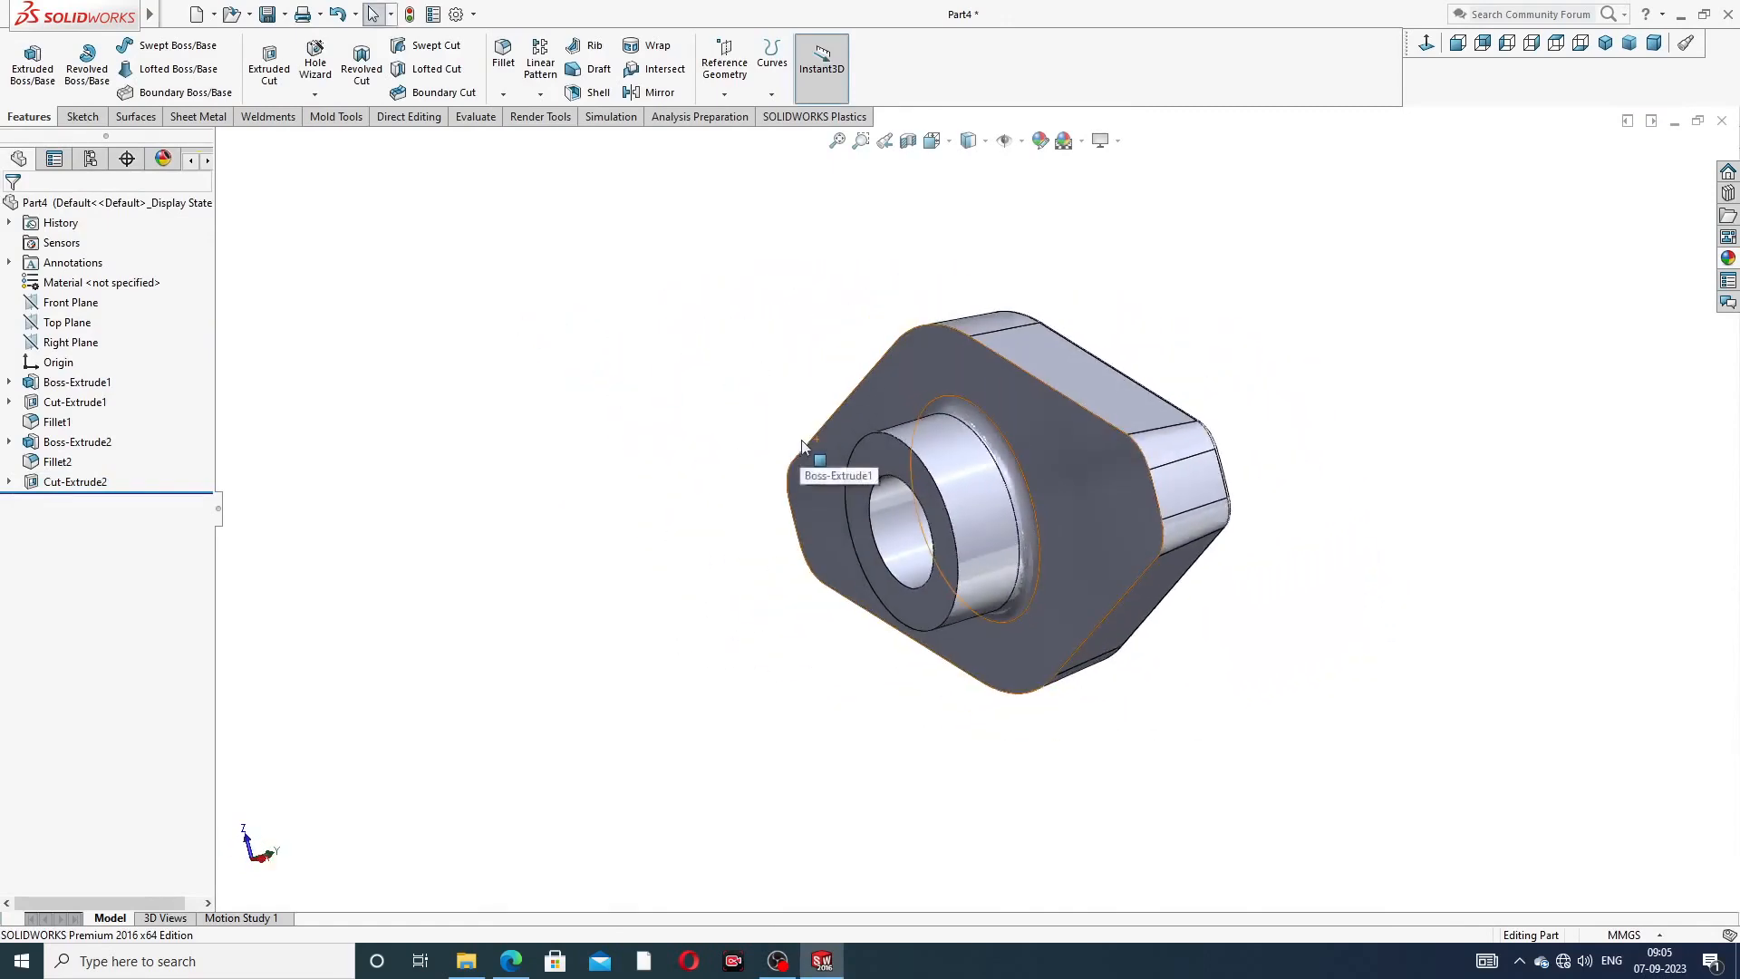
{"action": "left_click", "coordinate": [511, 960]}
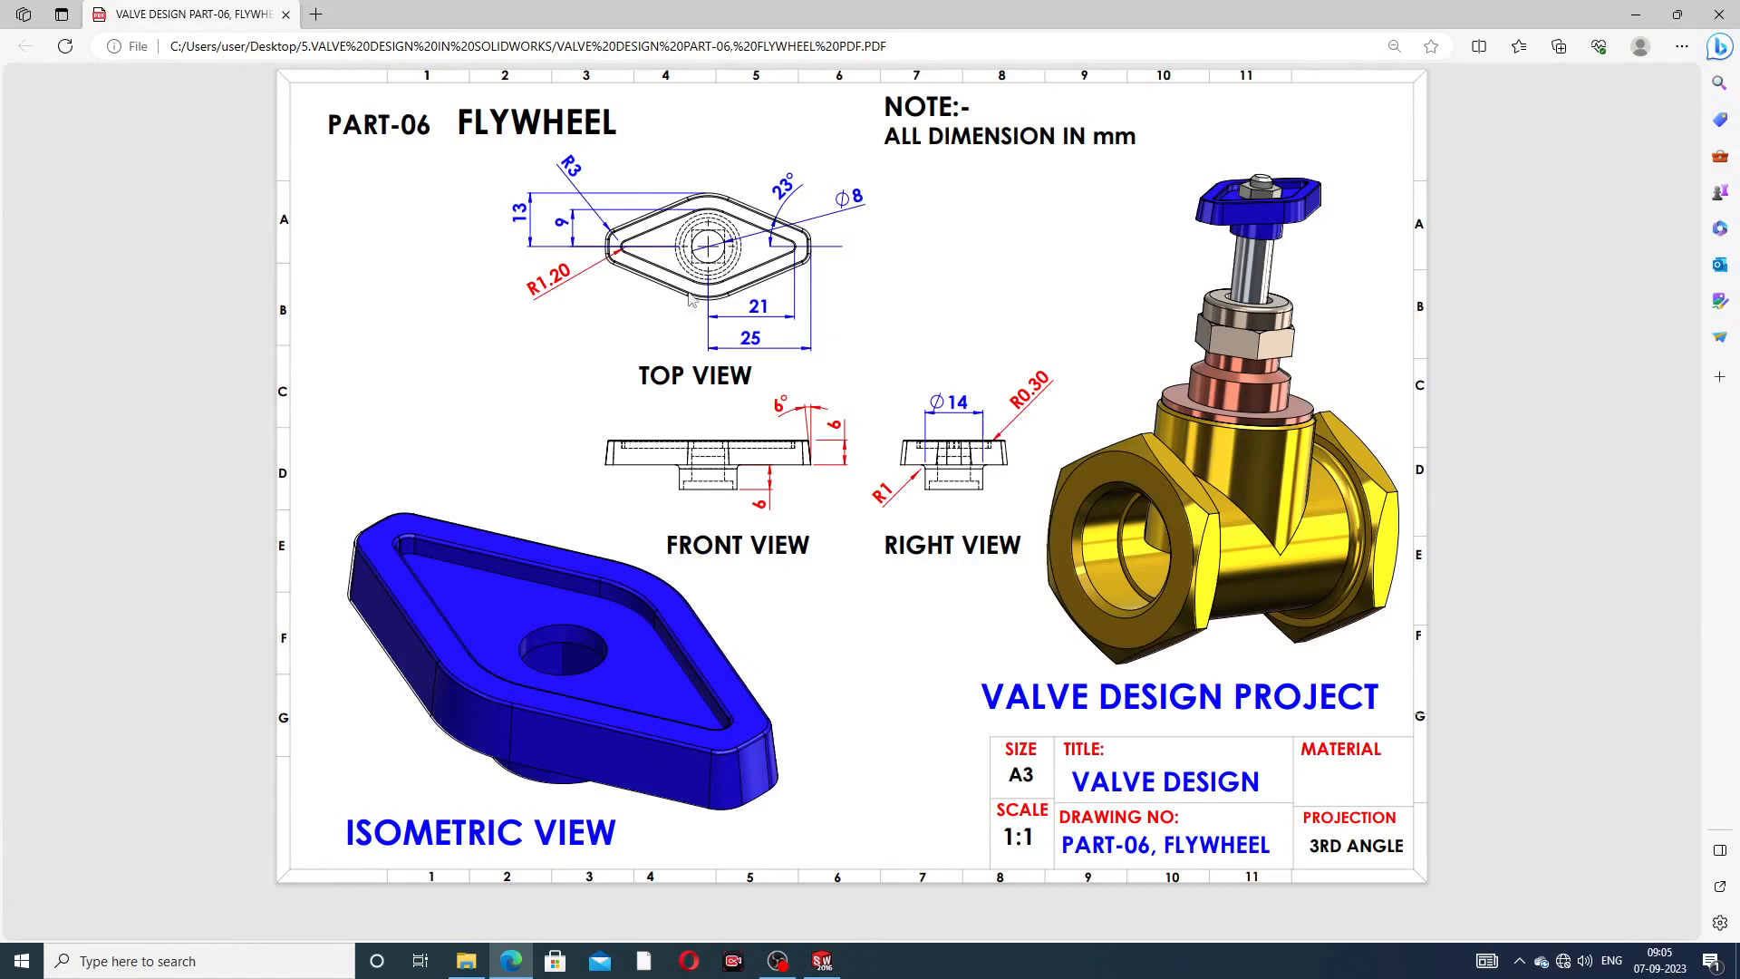
{"action": "left_click", "coordinate": [511, 960]}
{"action": "left_click", "coordinate": [878, 460]}
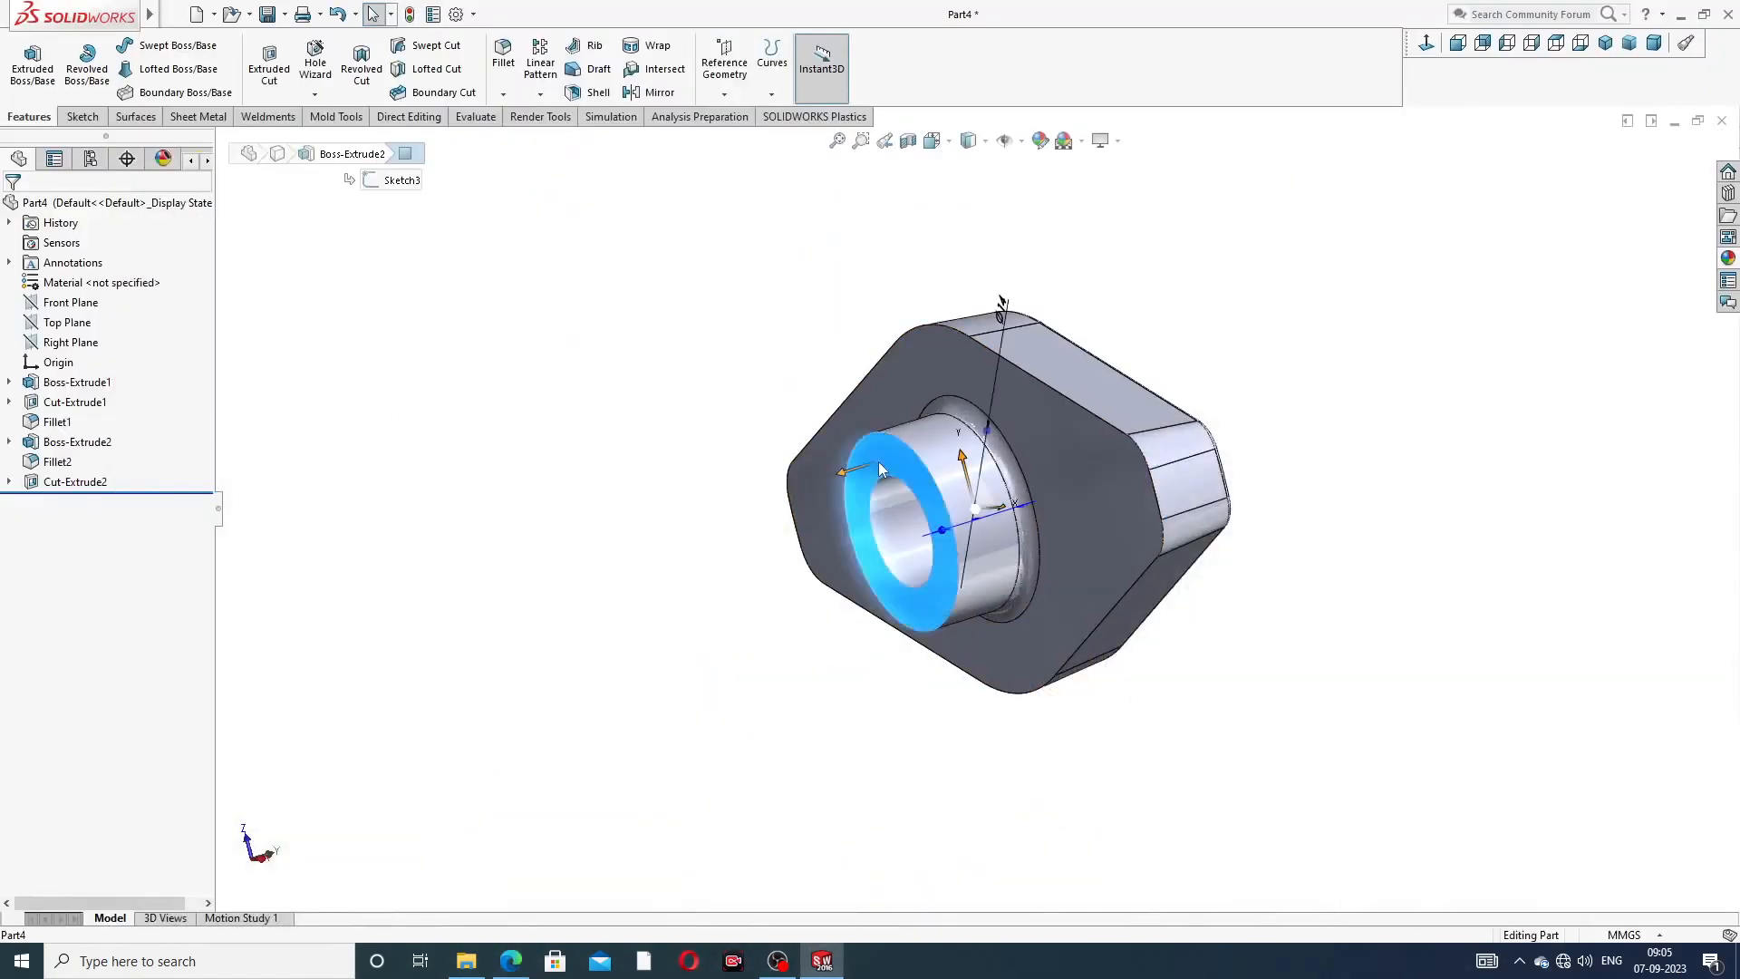
{"action": "left_click", "coordinate": [950, 406]}
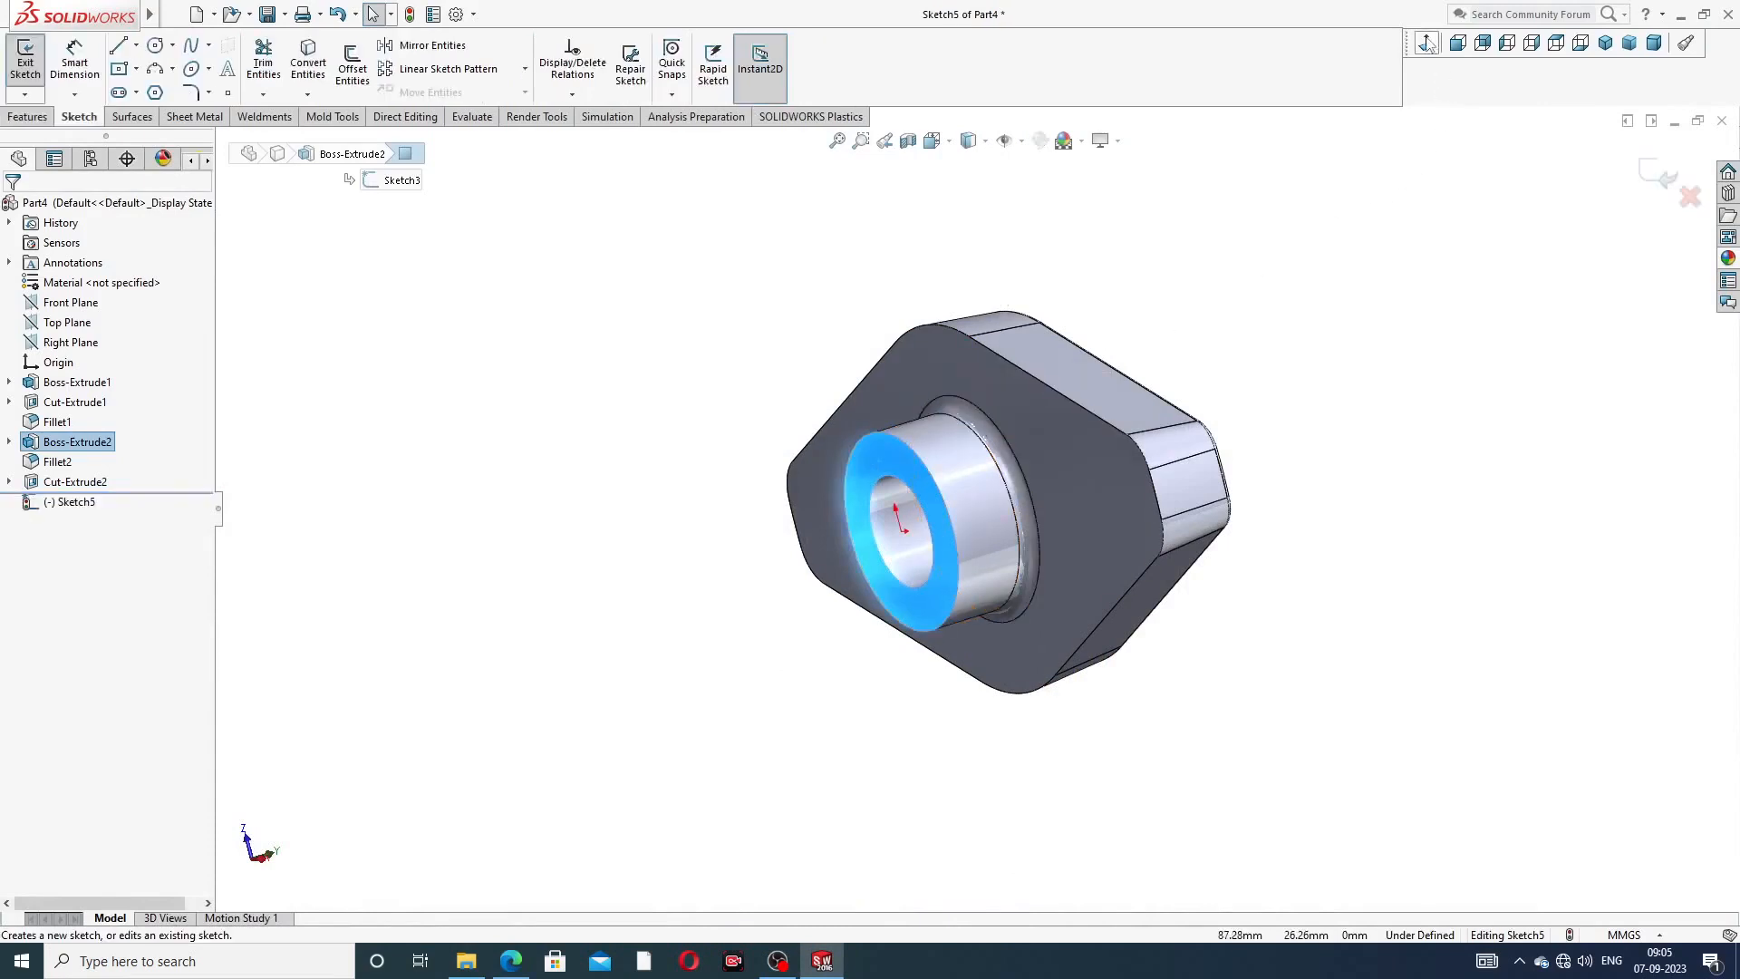
{"action": "left_click", "coordinate": [1428, 44]}
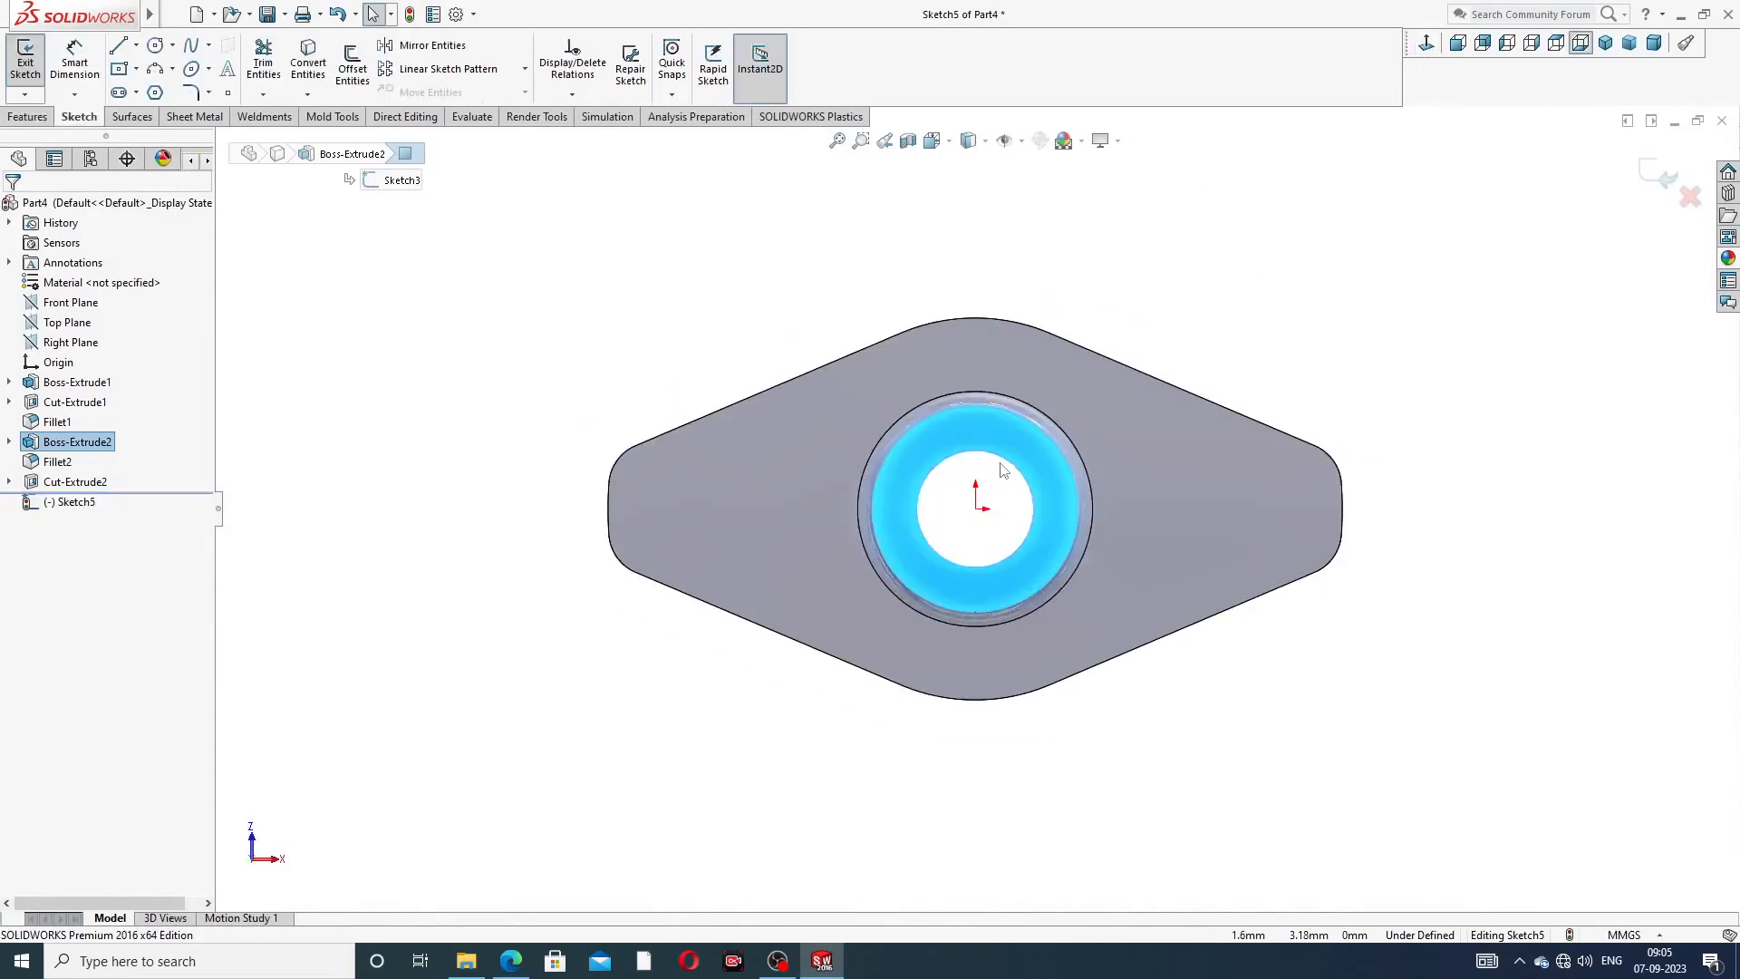
- Draw a center rectangle about 15.7 mm wide around the hub, centered on the origin
{"action": "scroll", "coordinate": [1003, 469], "scroll_direction": "down", "scroll_amount": 1}
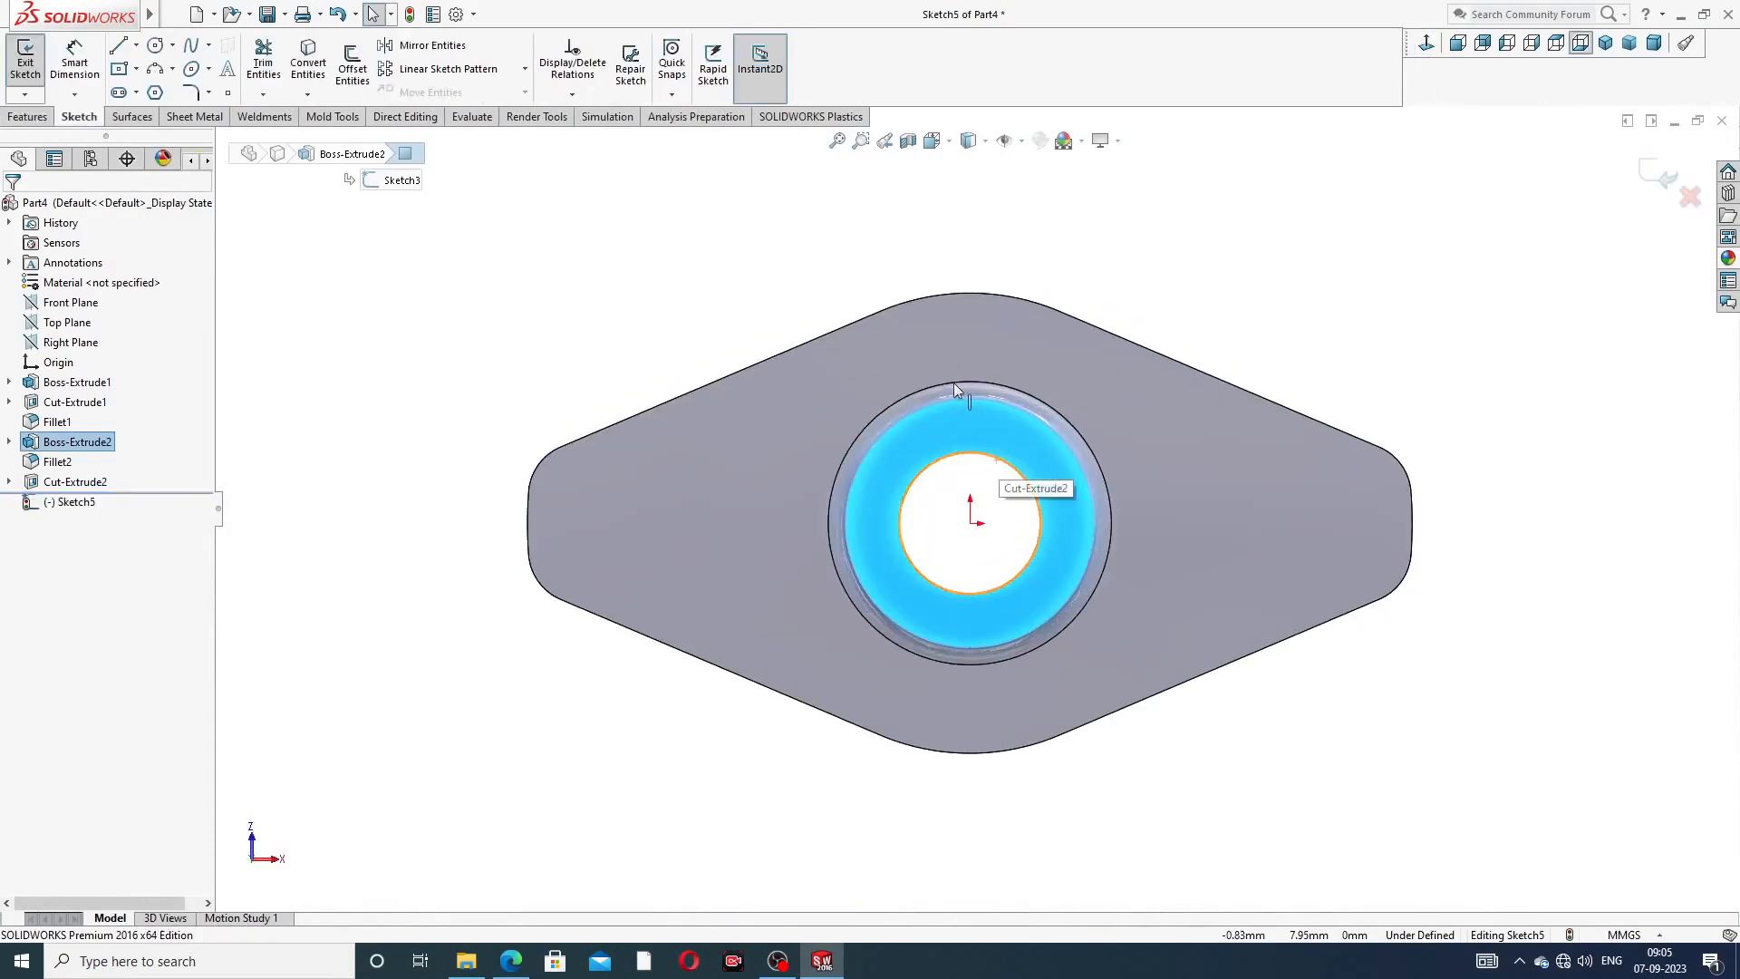
{"action": "left_click", "coordinate": [136, 70]}
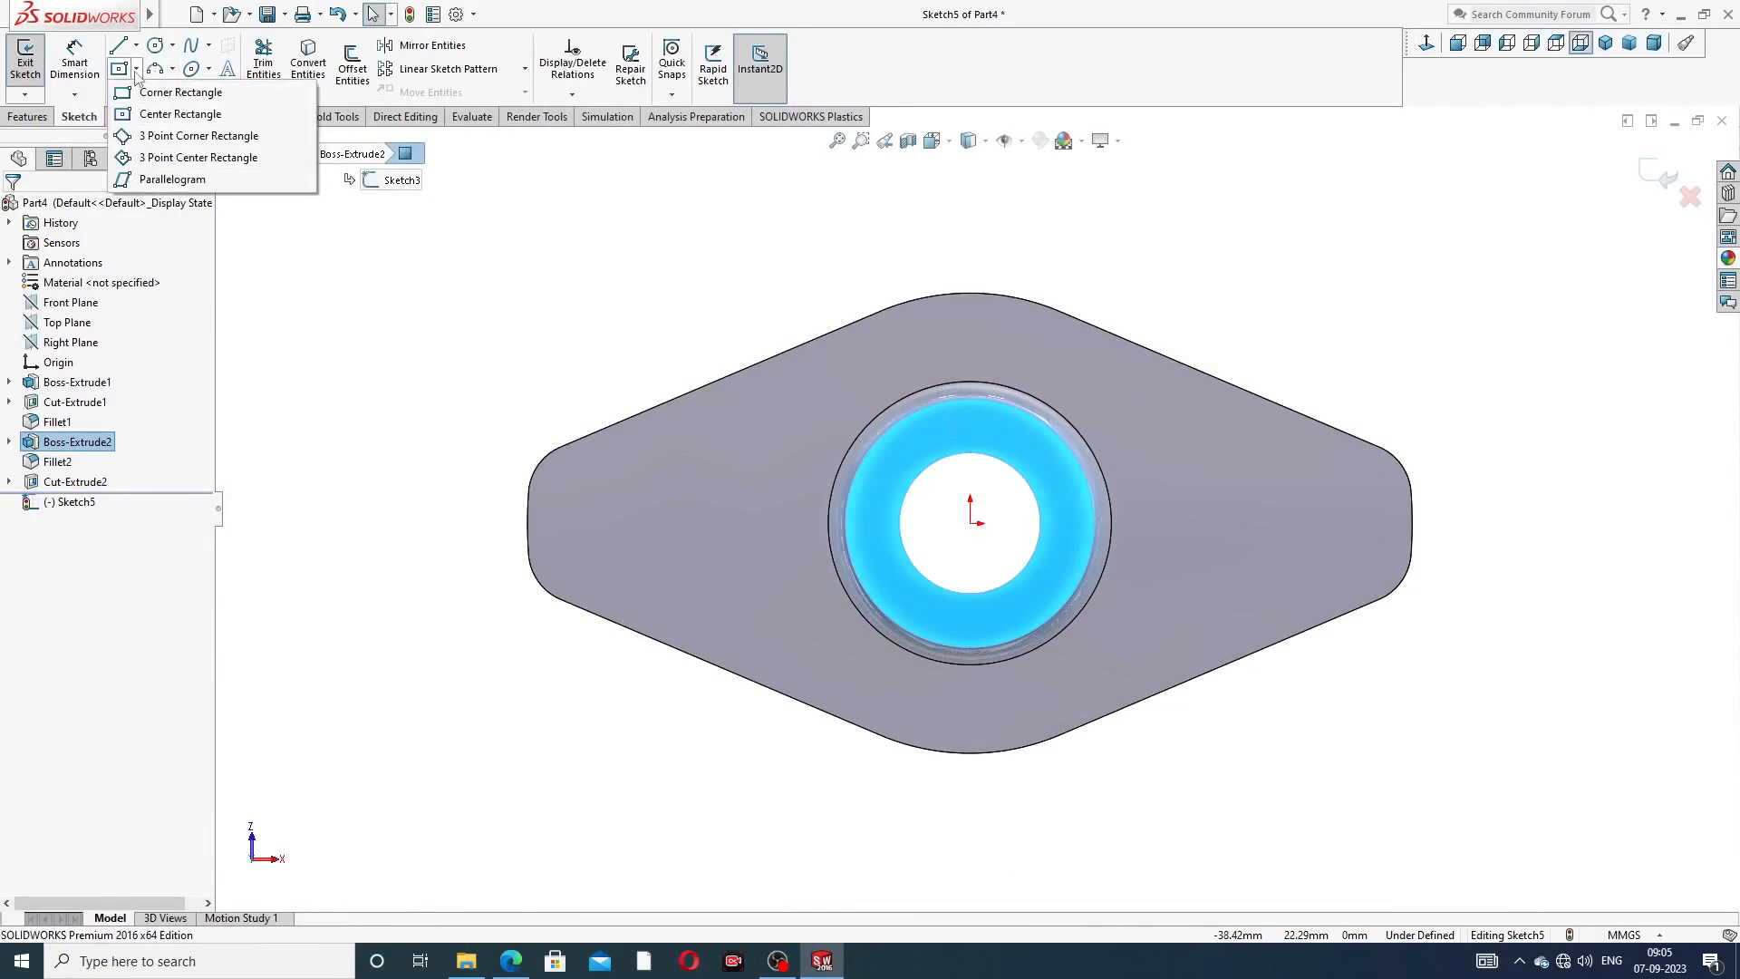
{"action": "left_click", "coordinate": [174, 107]}
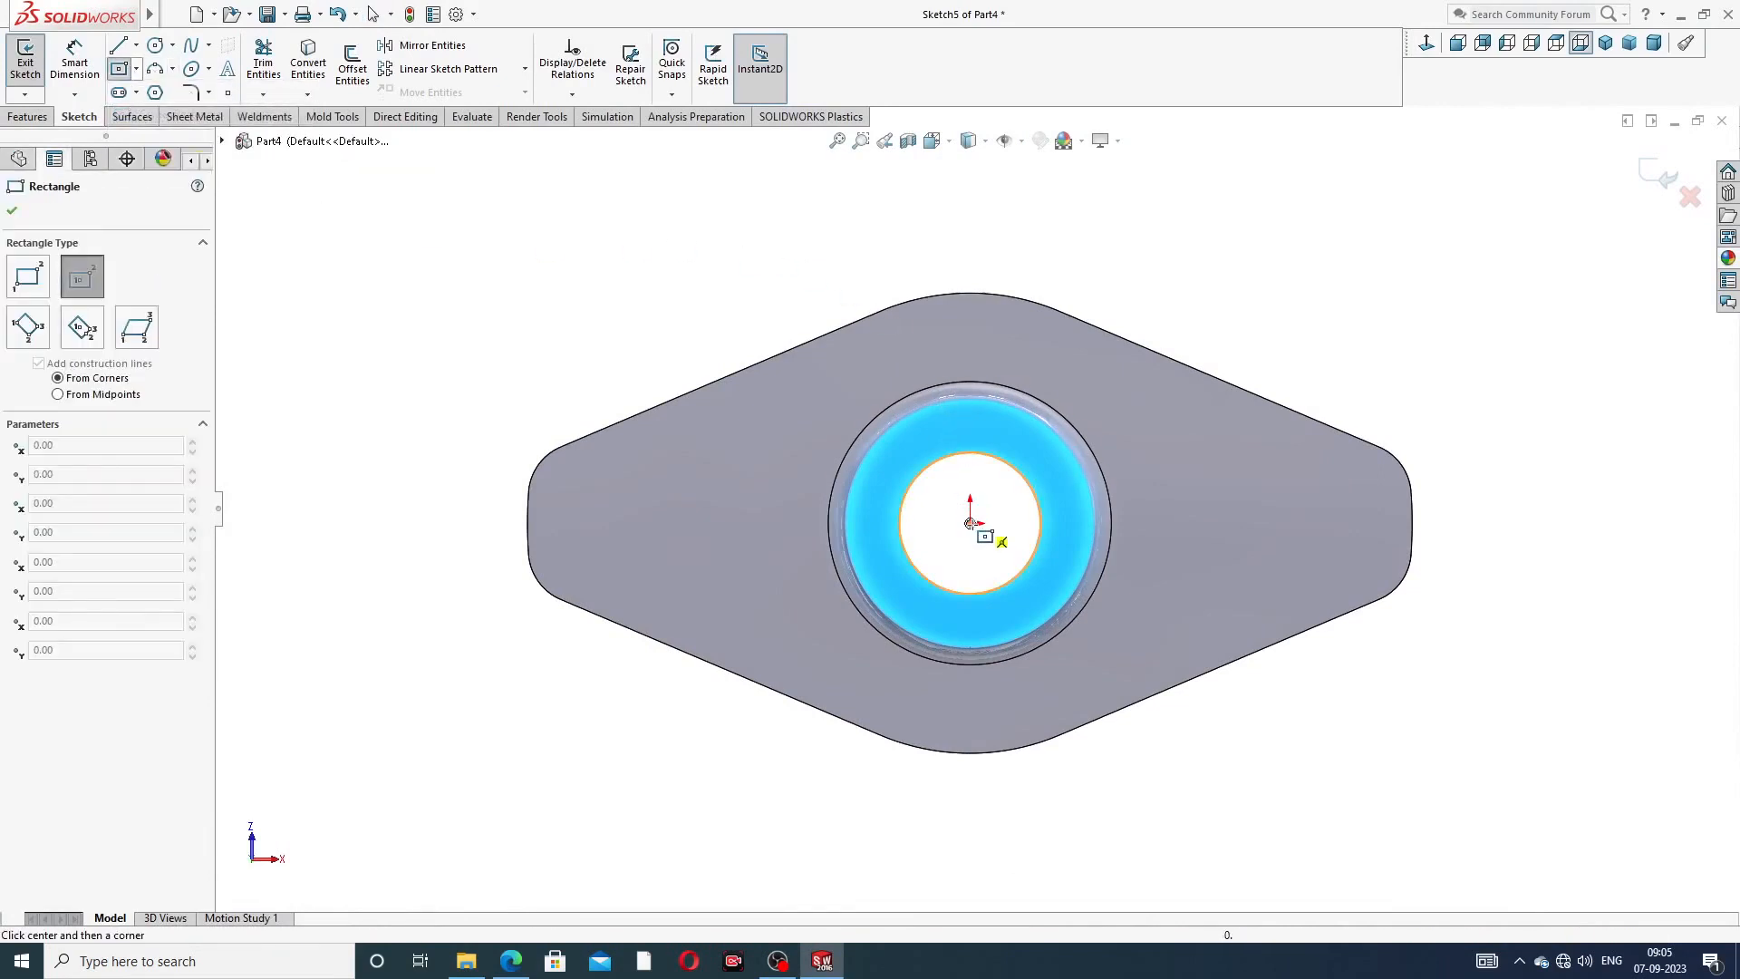
{"action": "left_click", "coordinate": [970, 522]}
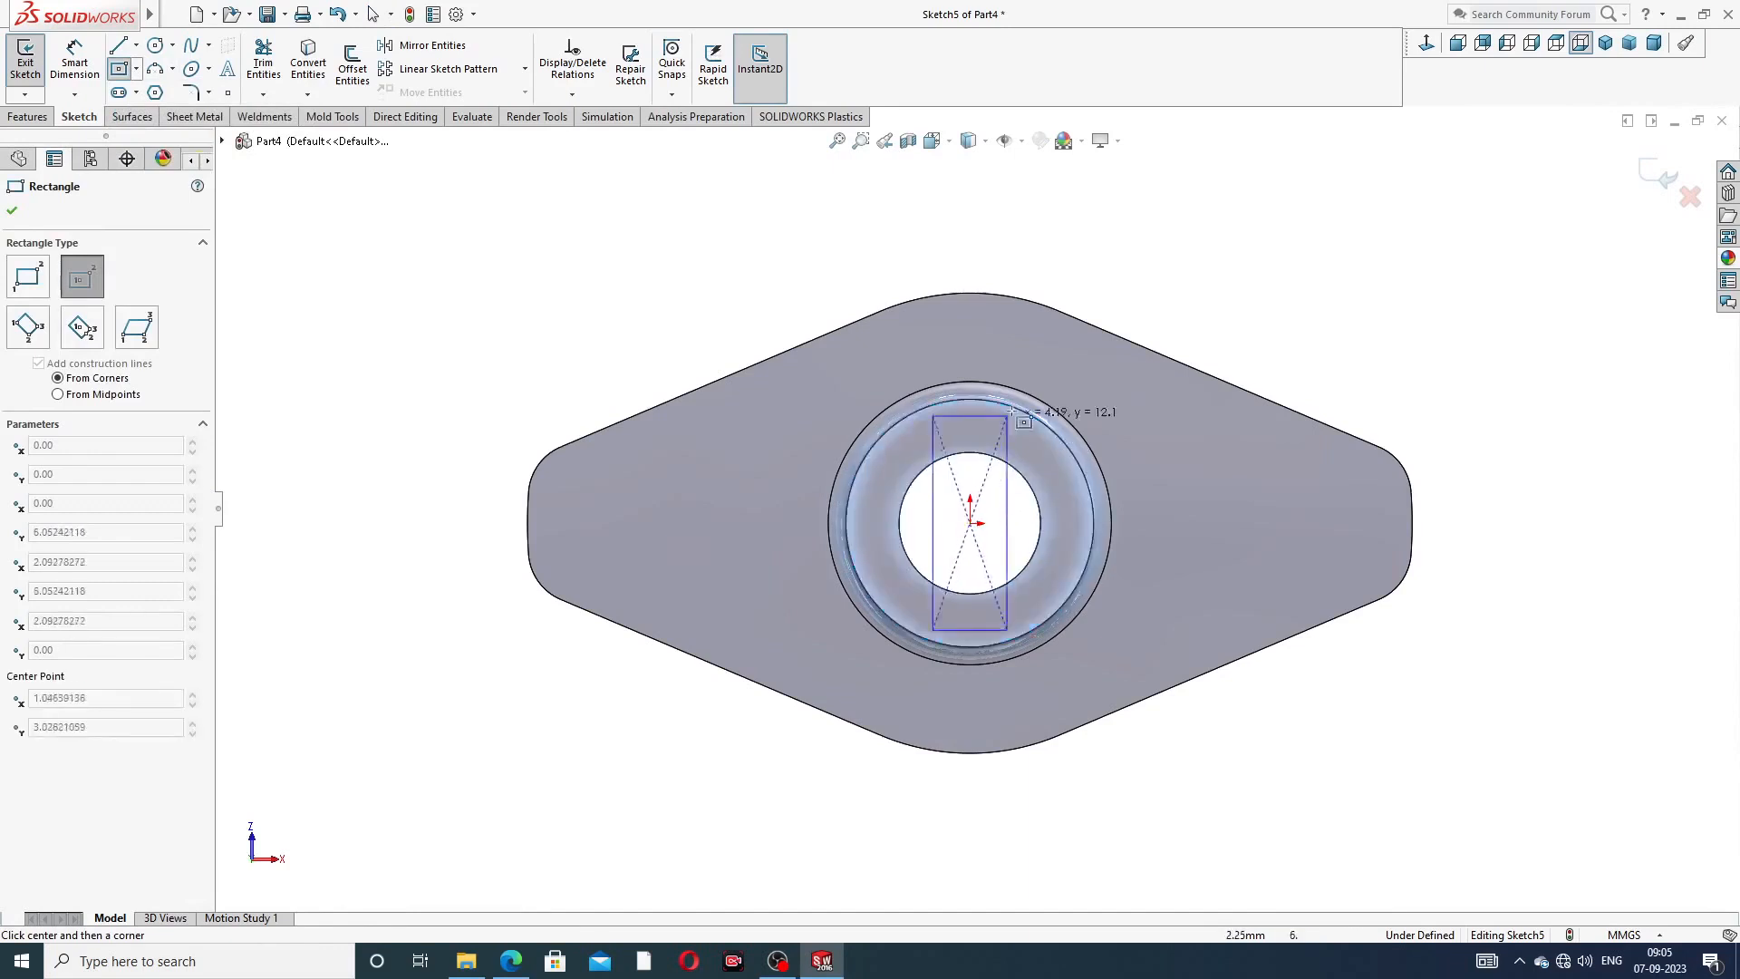
{"action": "left_click", "coordinate": [1107, 386]}
{"action": "right_click", "coordinate": [1227, 341]}
{"action": "left_click", "coordinate": [1267, 341]}
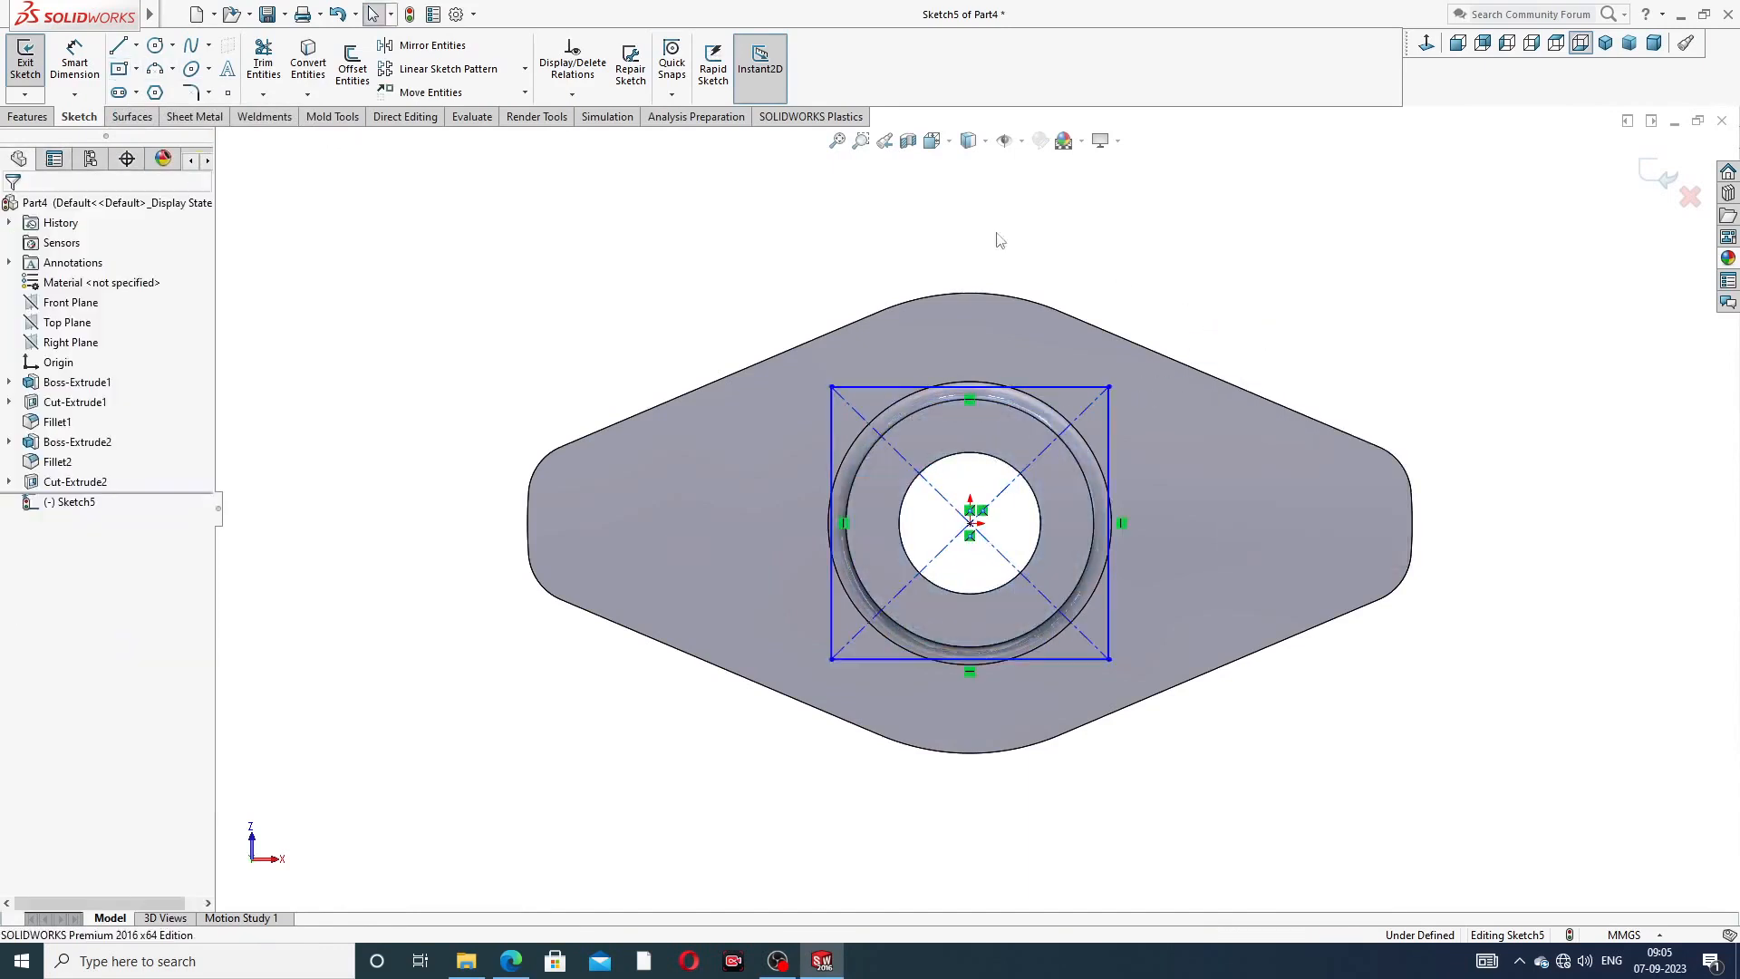
- Dimension the rectangle's width at 8 mm
{"action": "left_click", "coordinate": [80, 70]}
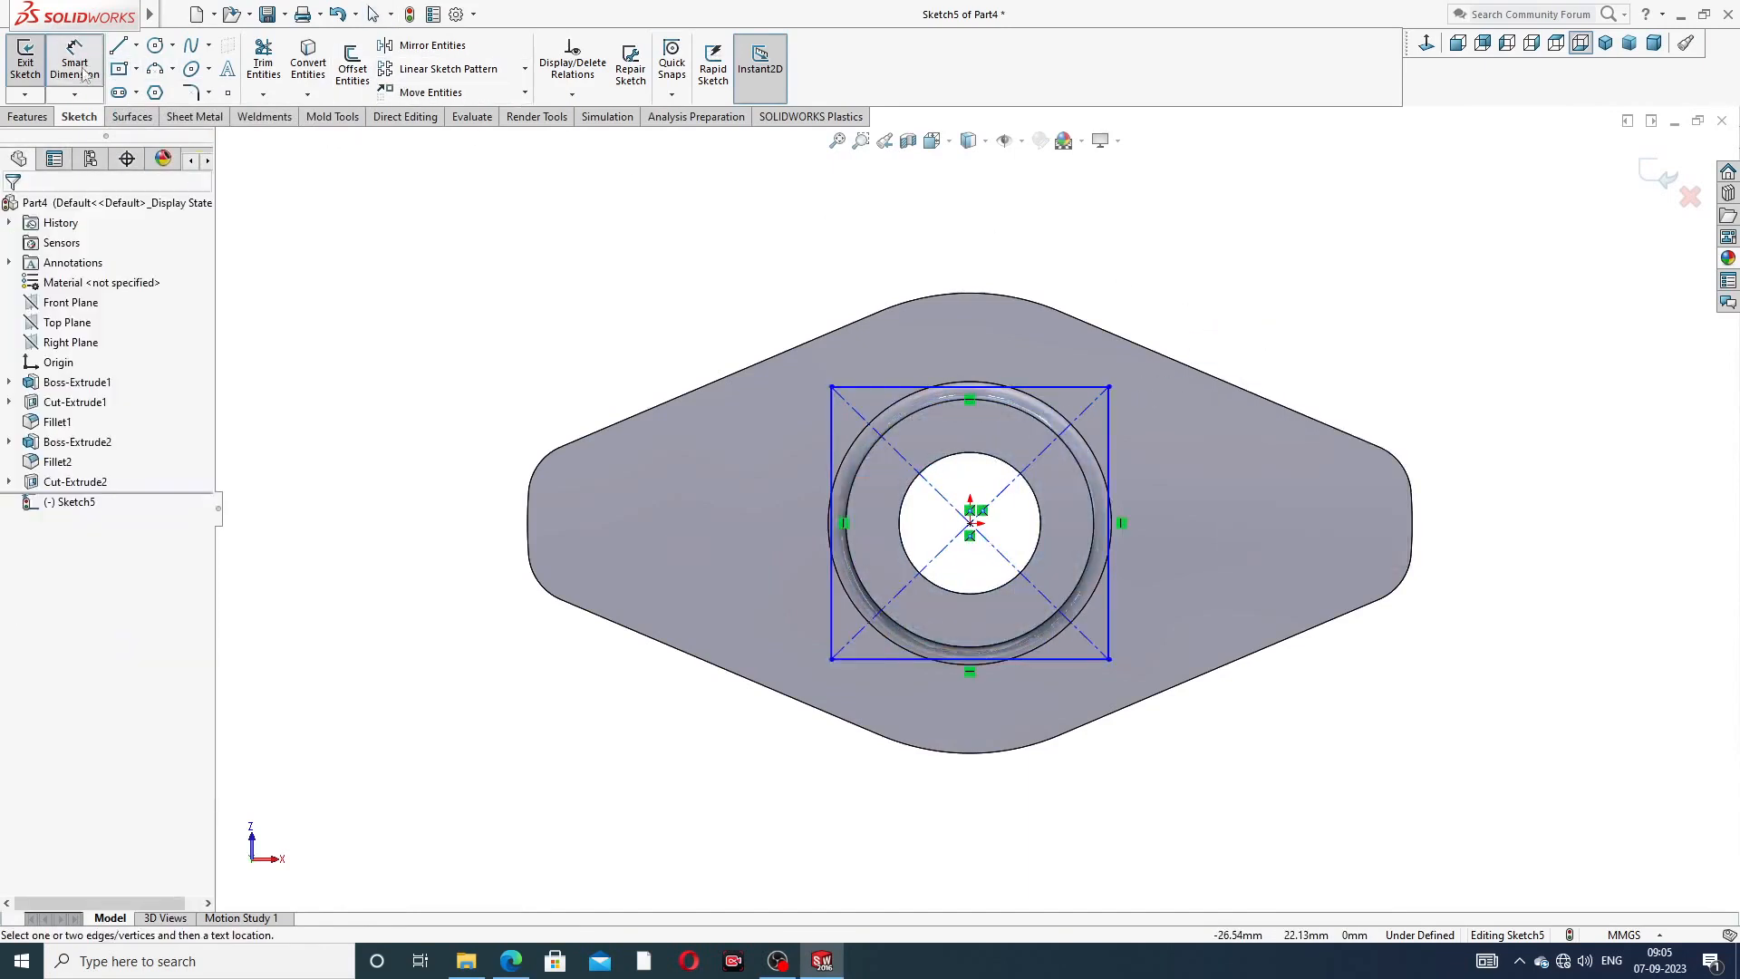
{"action": "left_click", "coordinate": [1042, 387]}
{"action": "left_click", "coordinate": [992, 355]}
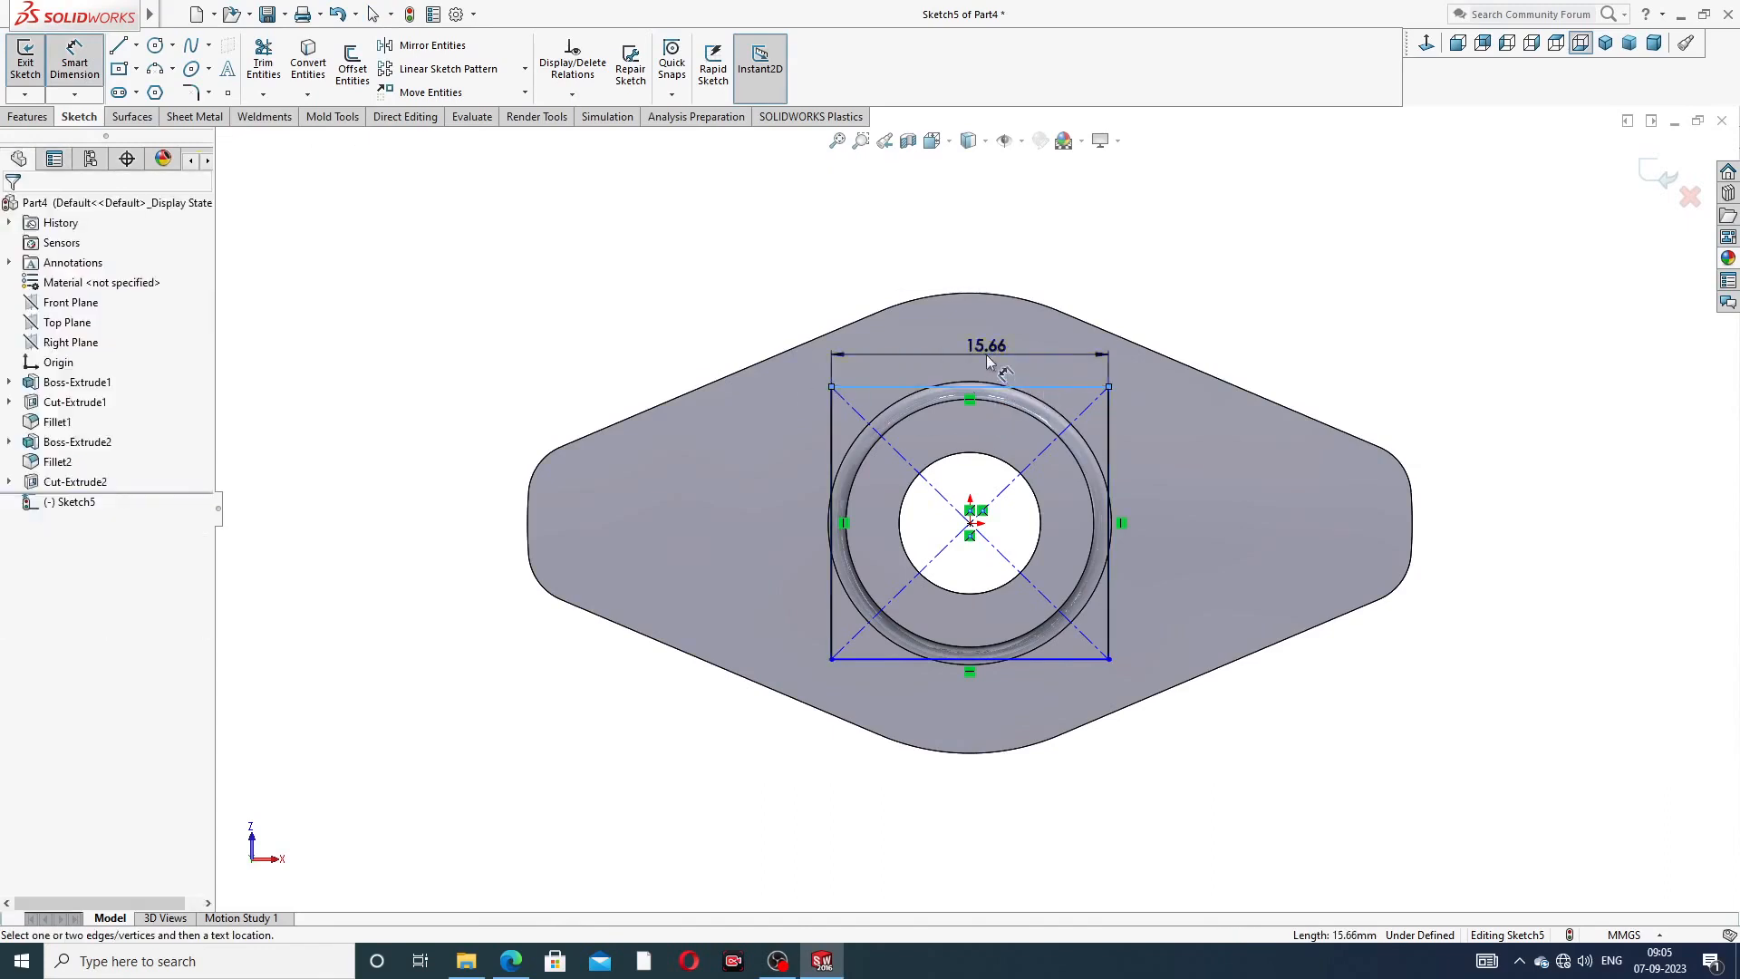
{"action": "key", "text": "Return"}
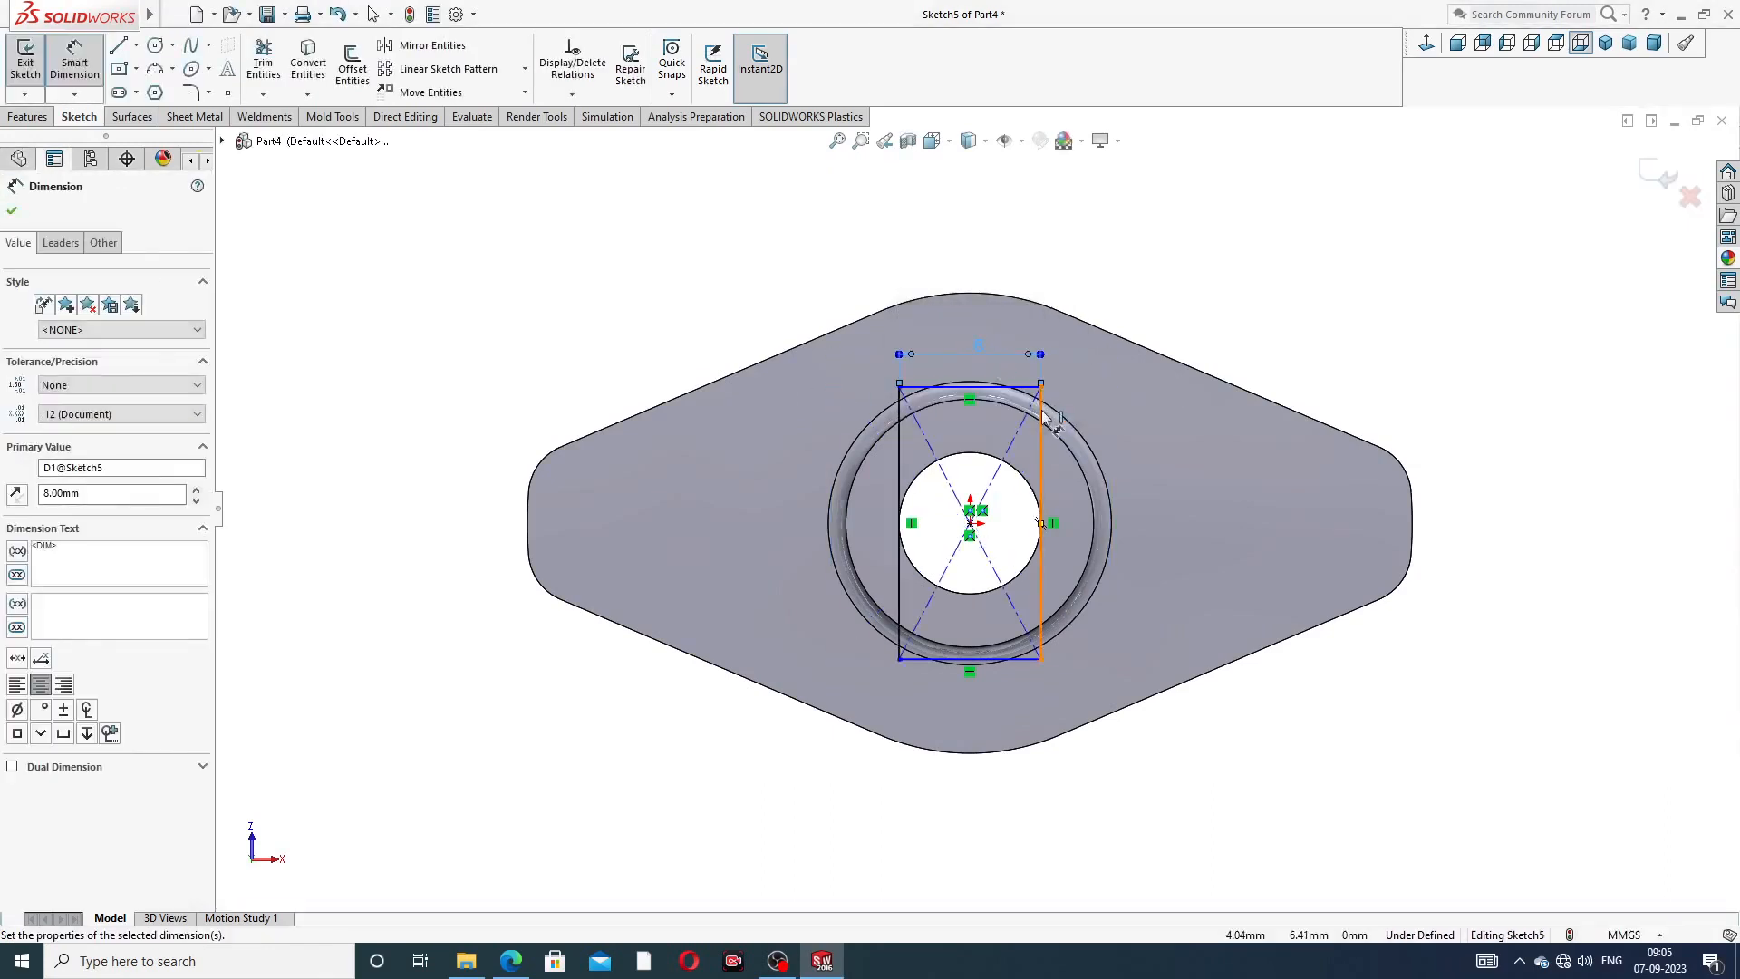
- Dimension the rectangle's height at 8 mm to make it a square around the bore
{"action": "left_click", "coordinate": [1042, 439]}
{"action": "left_click", "coordinate": [1142, 484]}
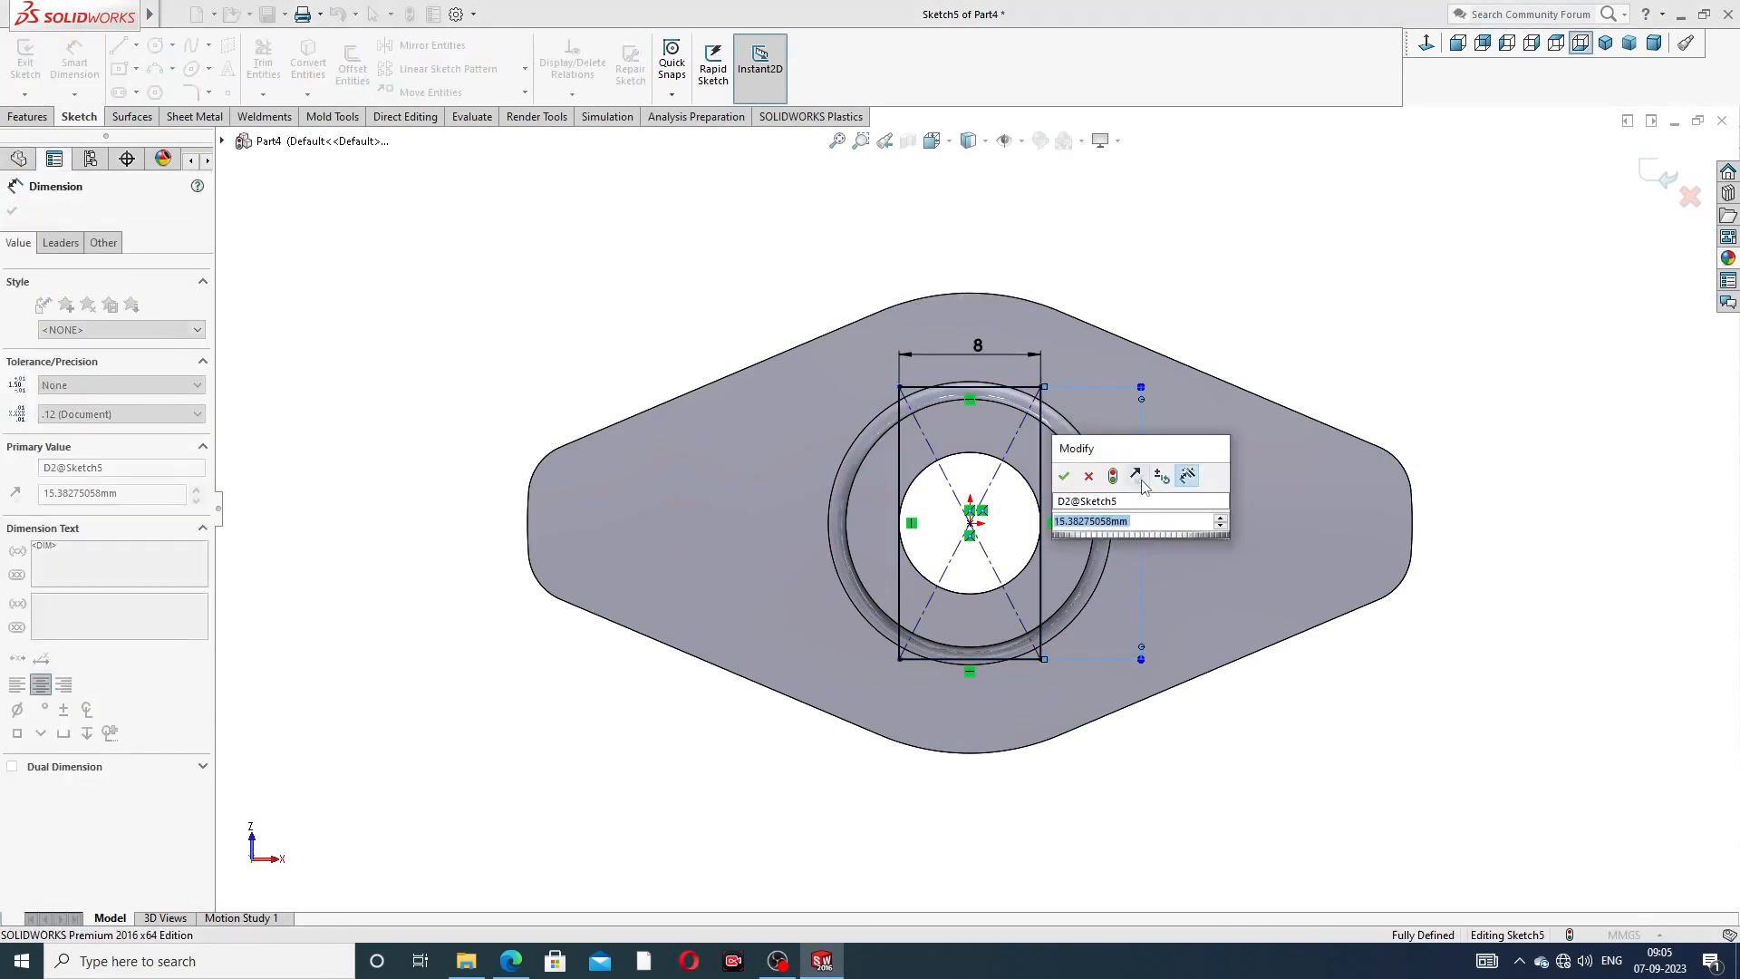
{"action": "key", "text": "Return"}
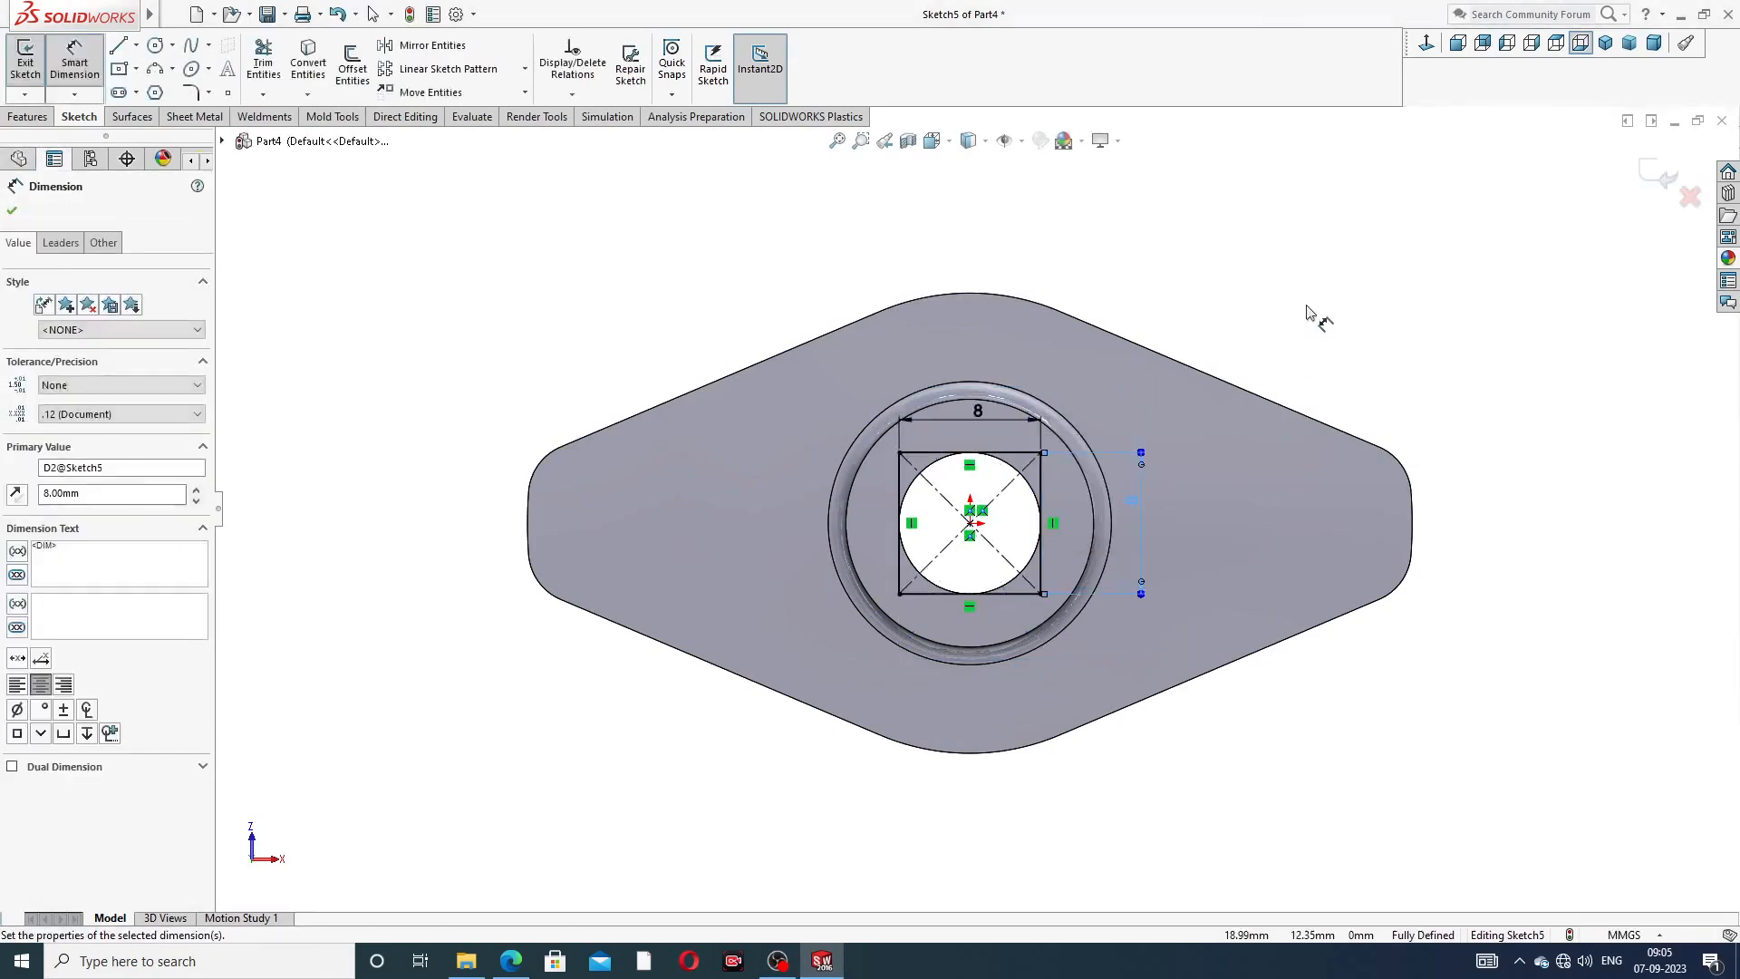
{"action": "left_click", "coordinate": [1307, 310]}
- Reposition the square's width and height dimensions clear of the hub outline and leave the Smart Dimension tool
{"action": "left_click_drag", "start_coordinate": [990, 415], "coordinate": [986, 371]}
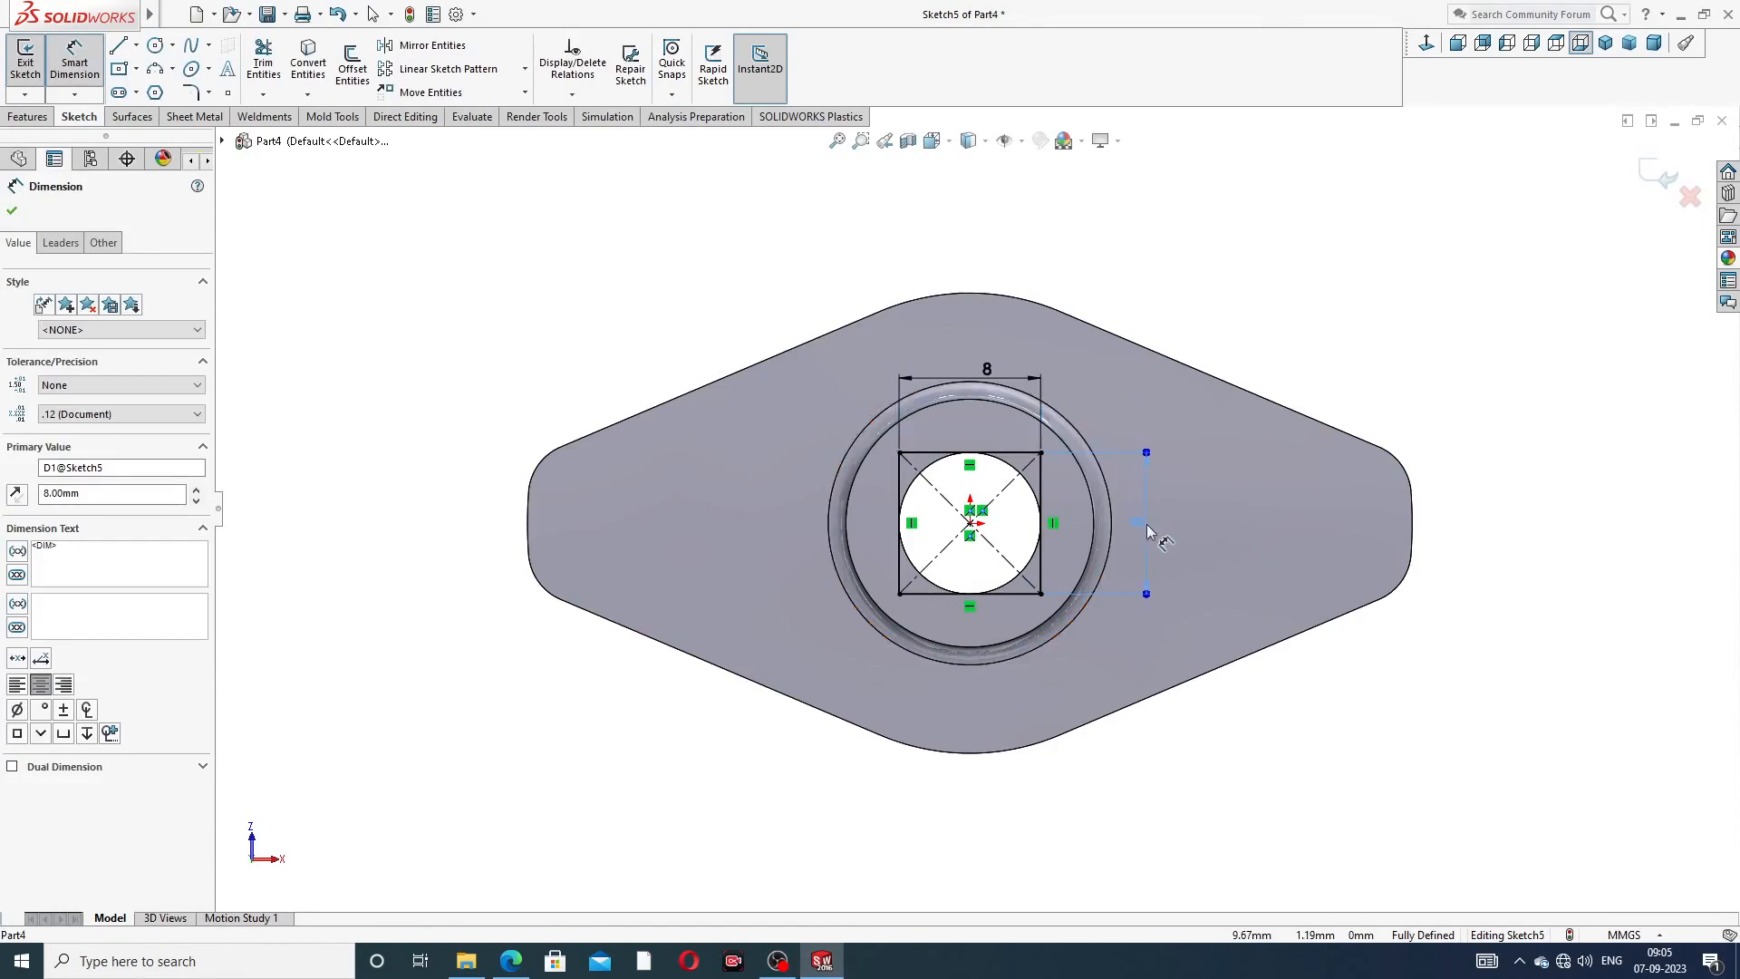
{"action": "left_click", "coordinate": [1142, 524]}
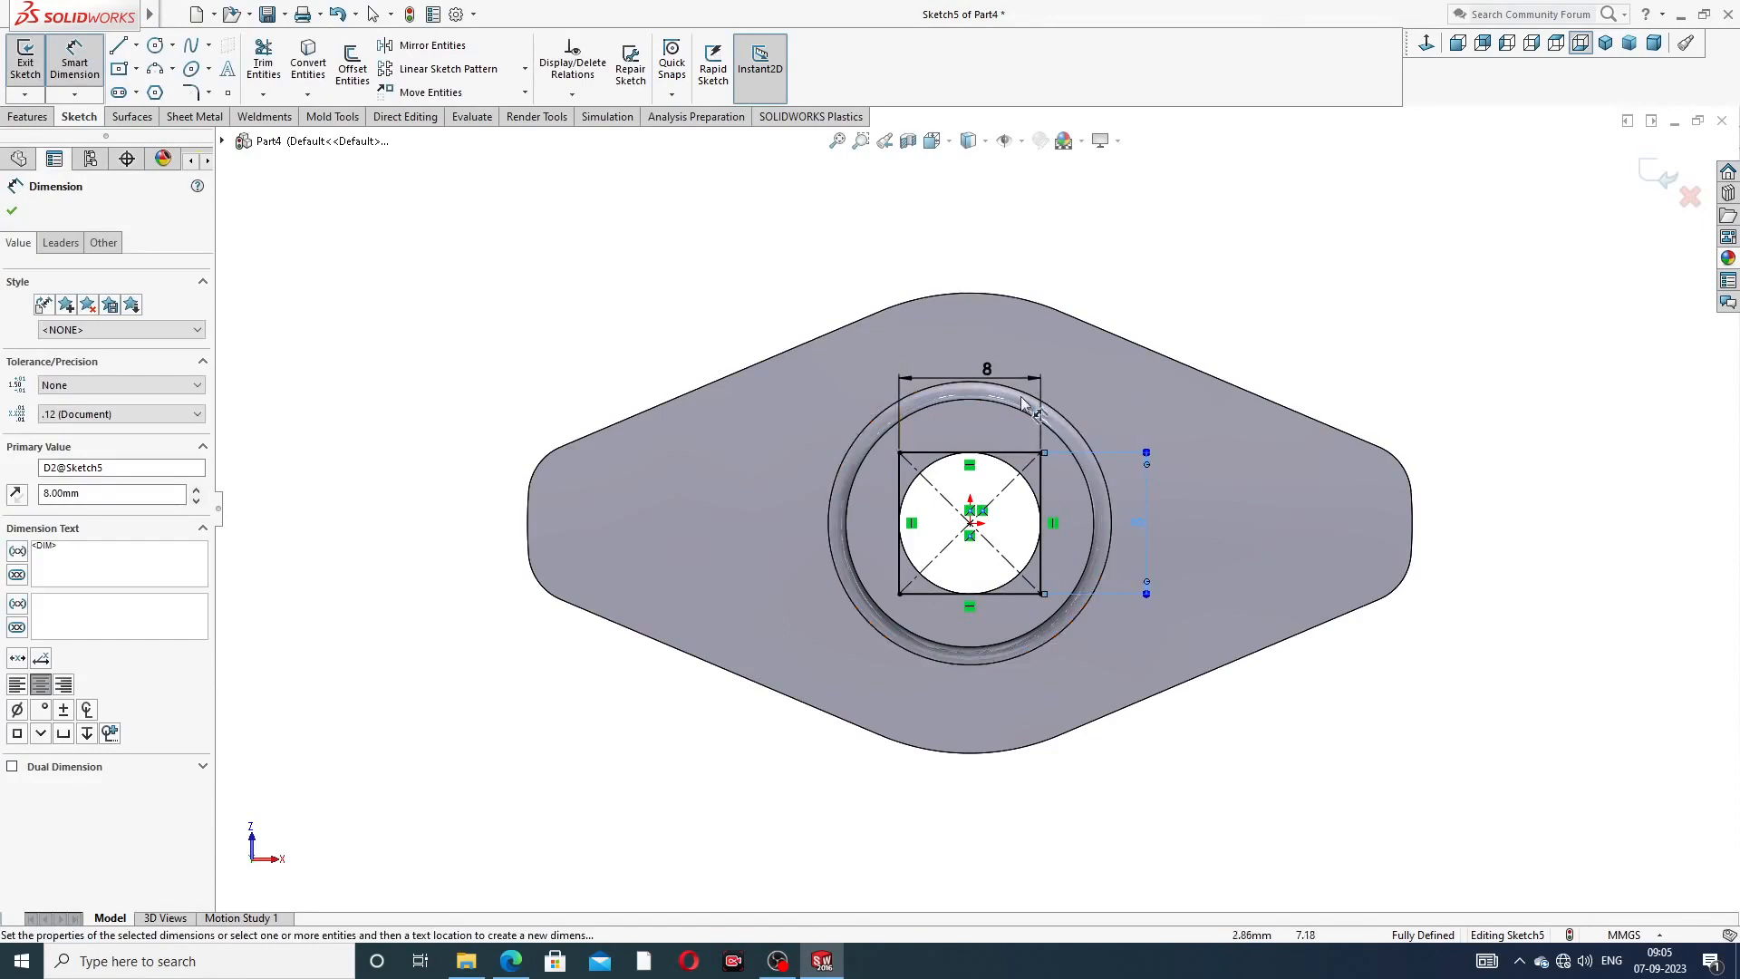
{"action": "left_click", "coordinate": [1277, 294]}
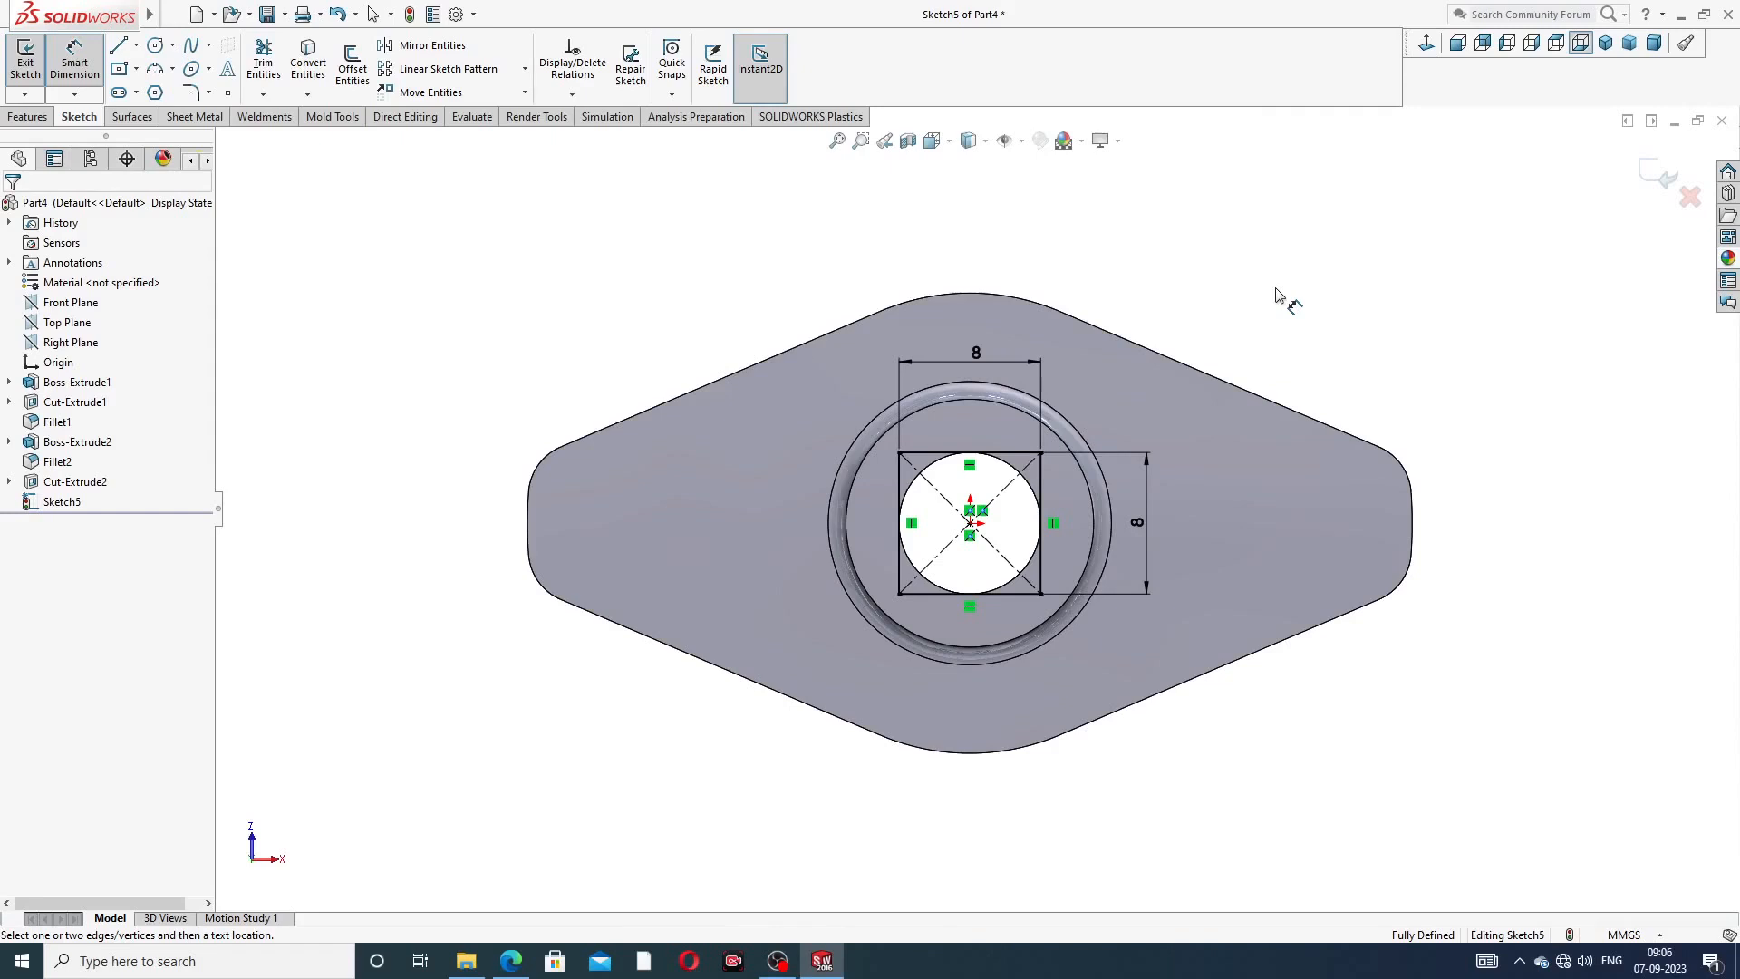
{"action": "left_click", "coordinate": [988, 358]}
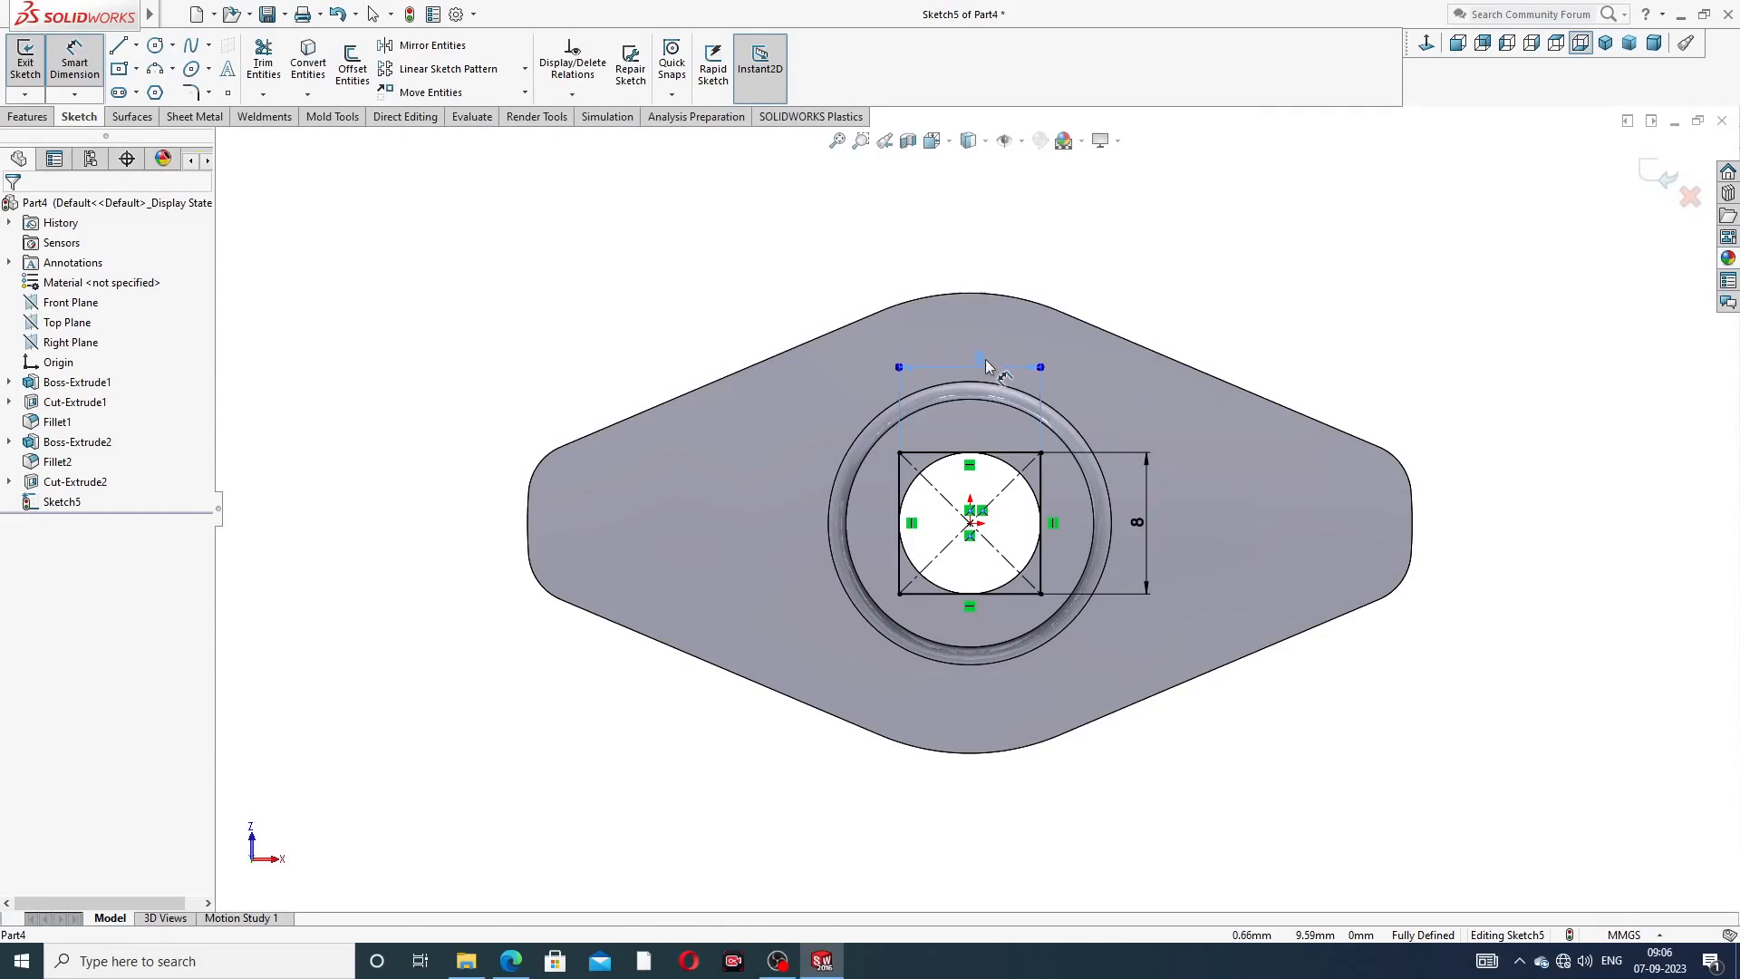
{"action": "left_click", "coordinate": [1233, 266]}
{"action": "right_click", "coordinate": [1234, 265]}
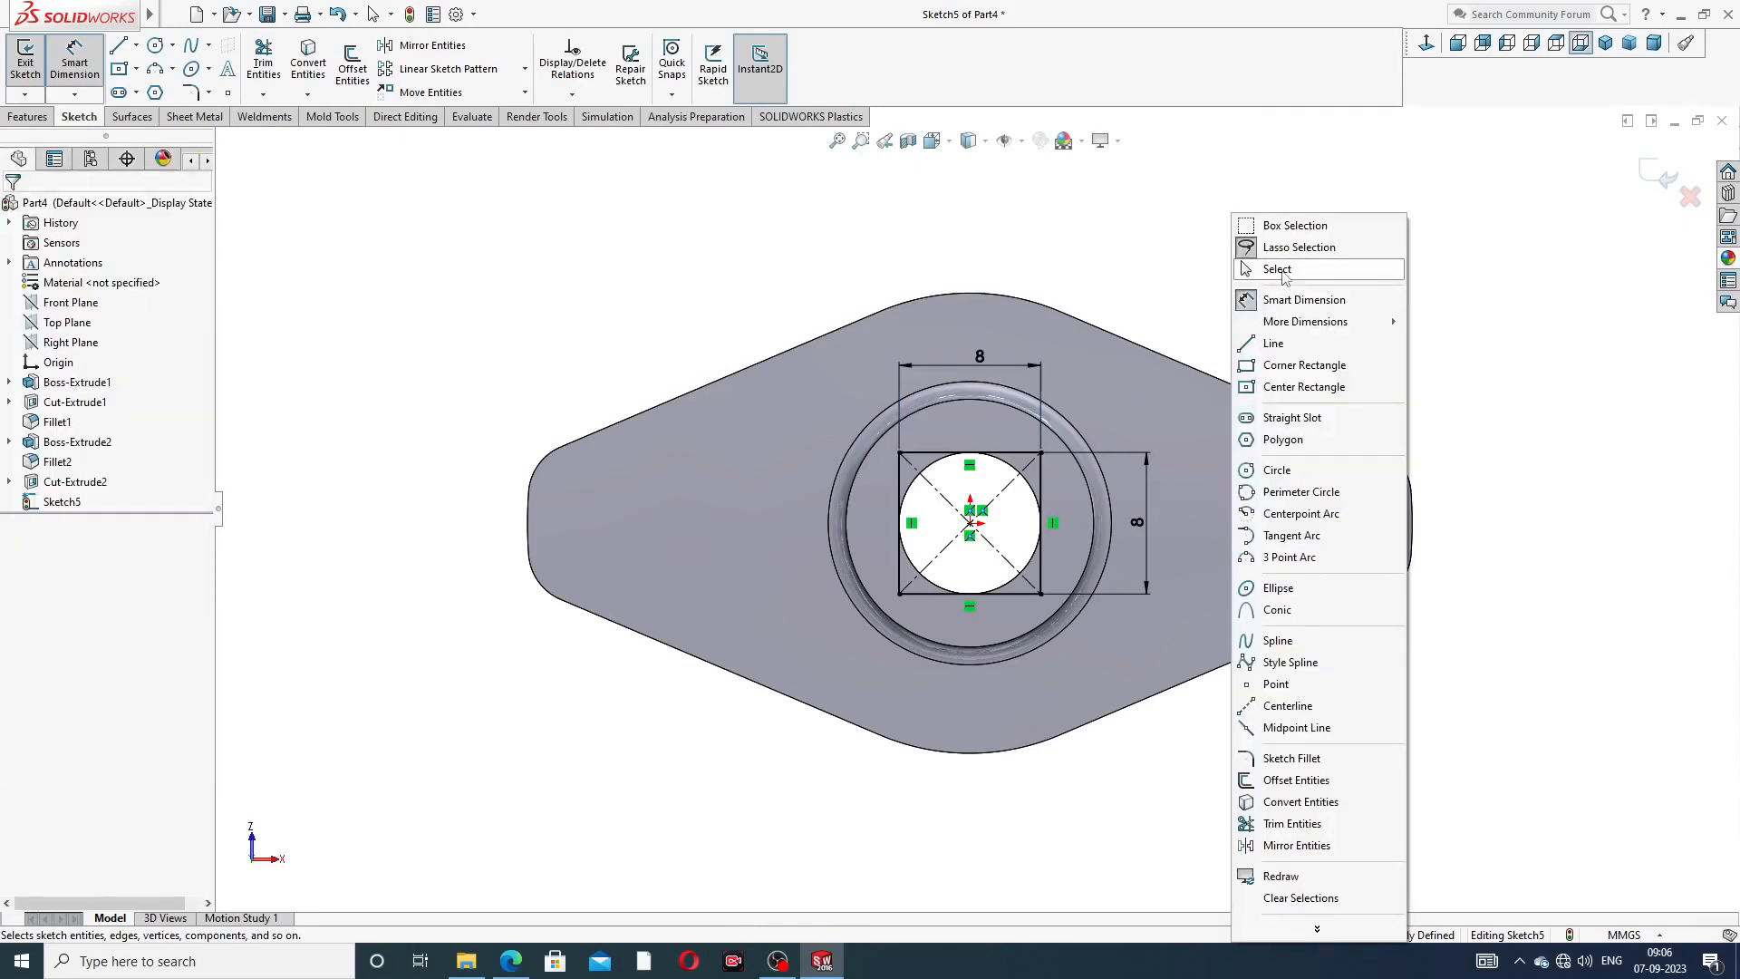
{"action": "left_click", "coordinate": [1285, 278]}
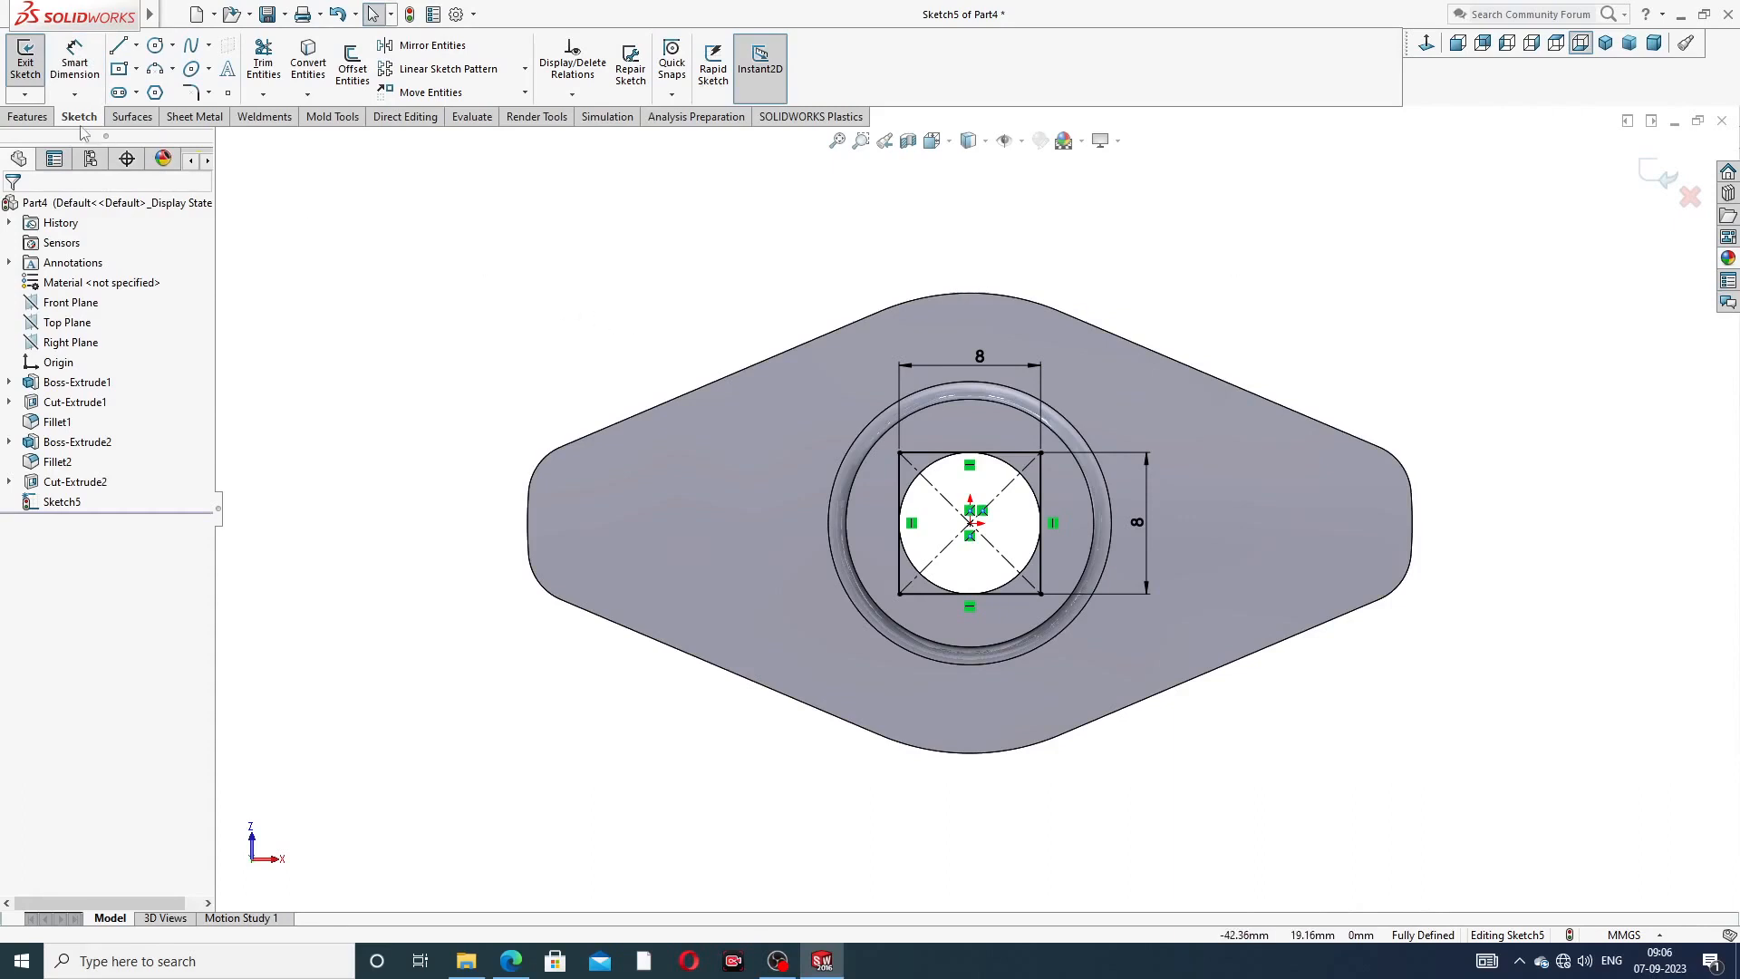
- Cut the 8 mm square into the hub with a Blind Extruded Cut 6 mm deep
{"action": "left_click", "coordinate": [27, 116]}
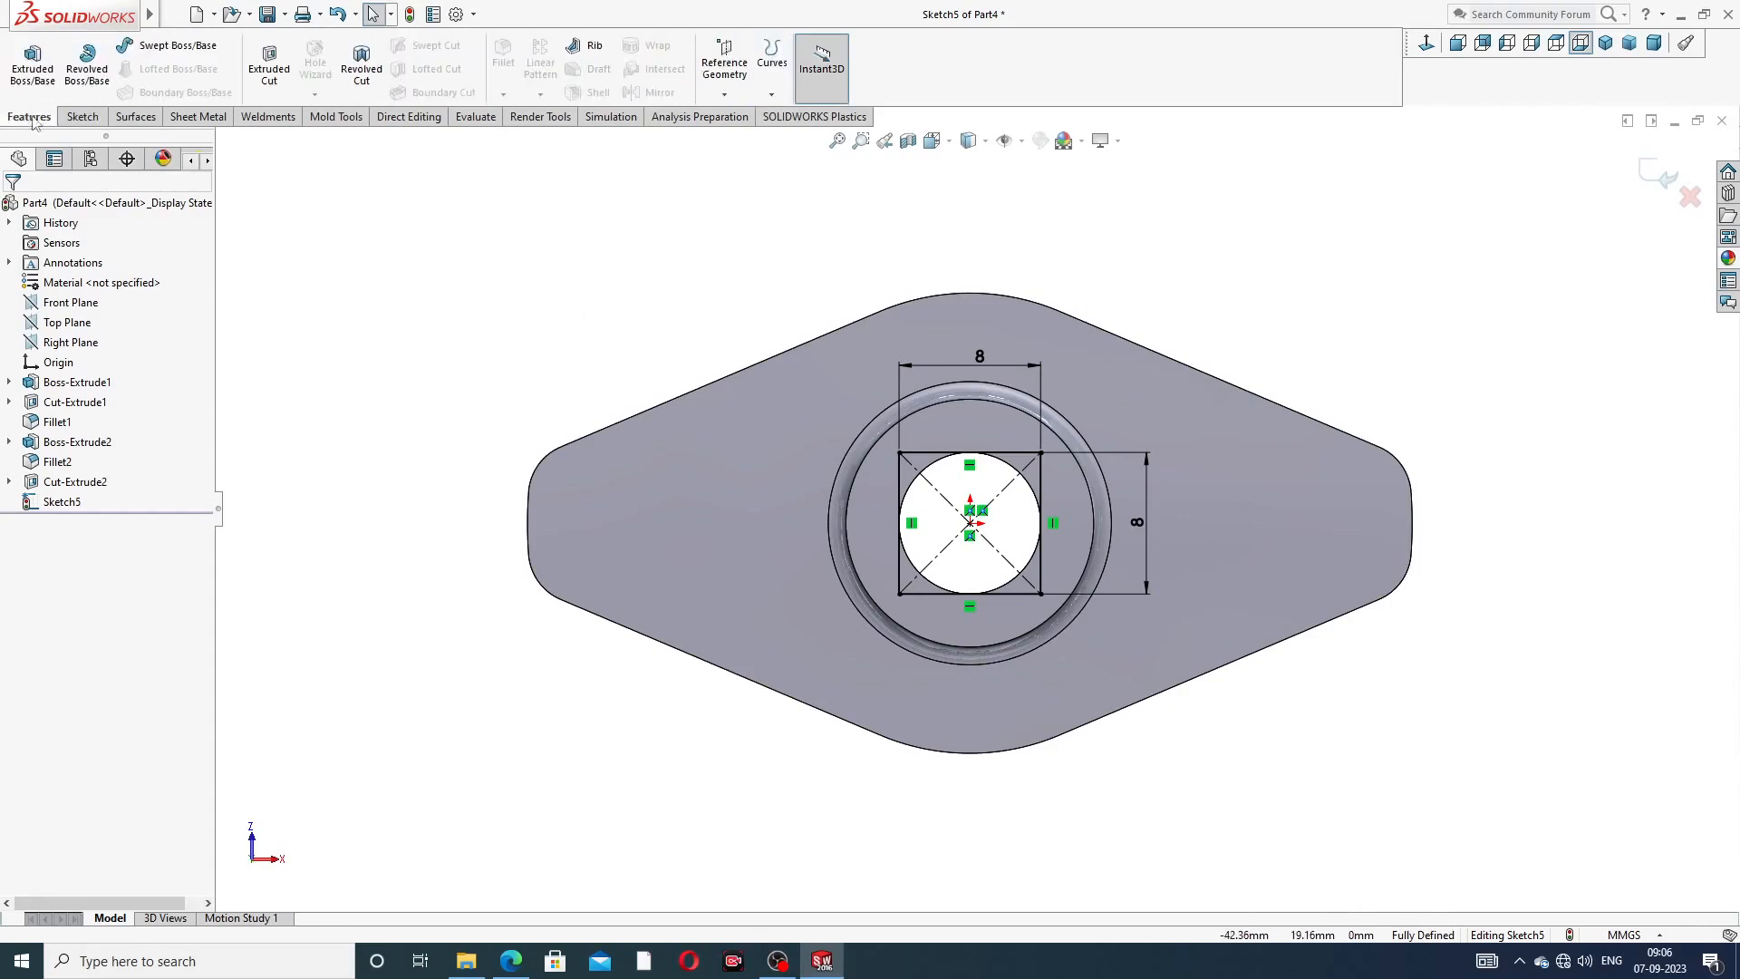
{"action": "left_click", "coordinate": [270, 68]}
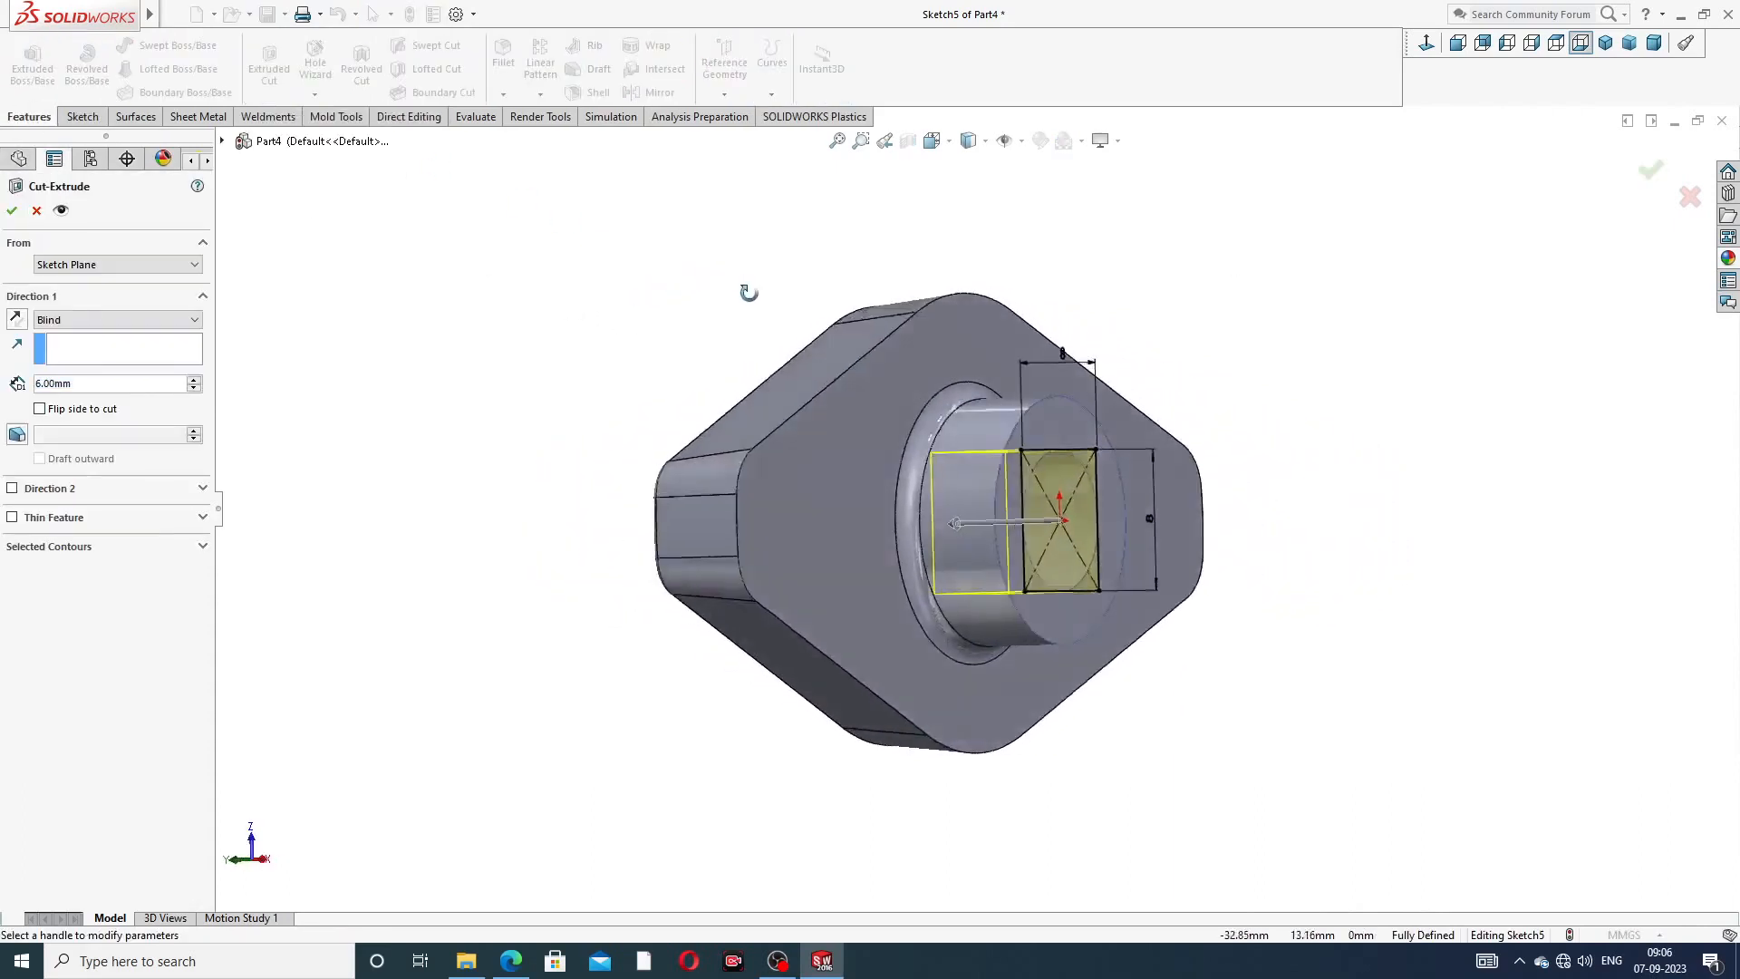
{"action": "middle_click_drag", "start_coordinate": [748, 291], "coordinate": [788, 285]}
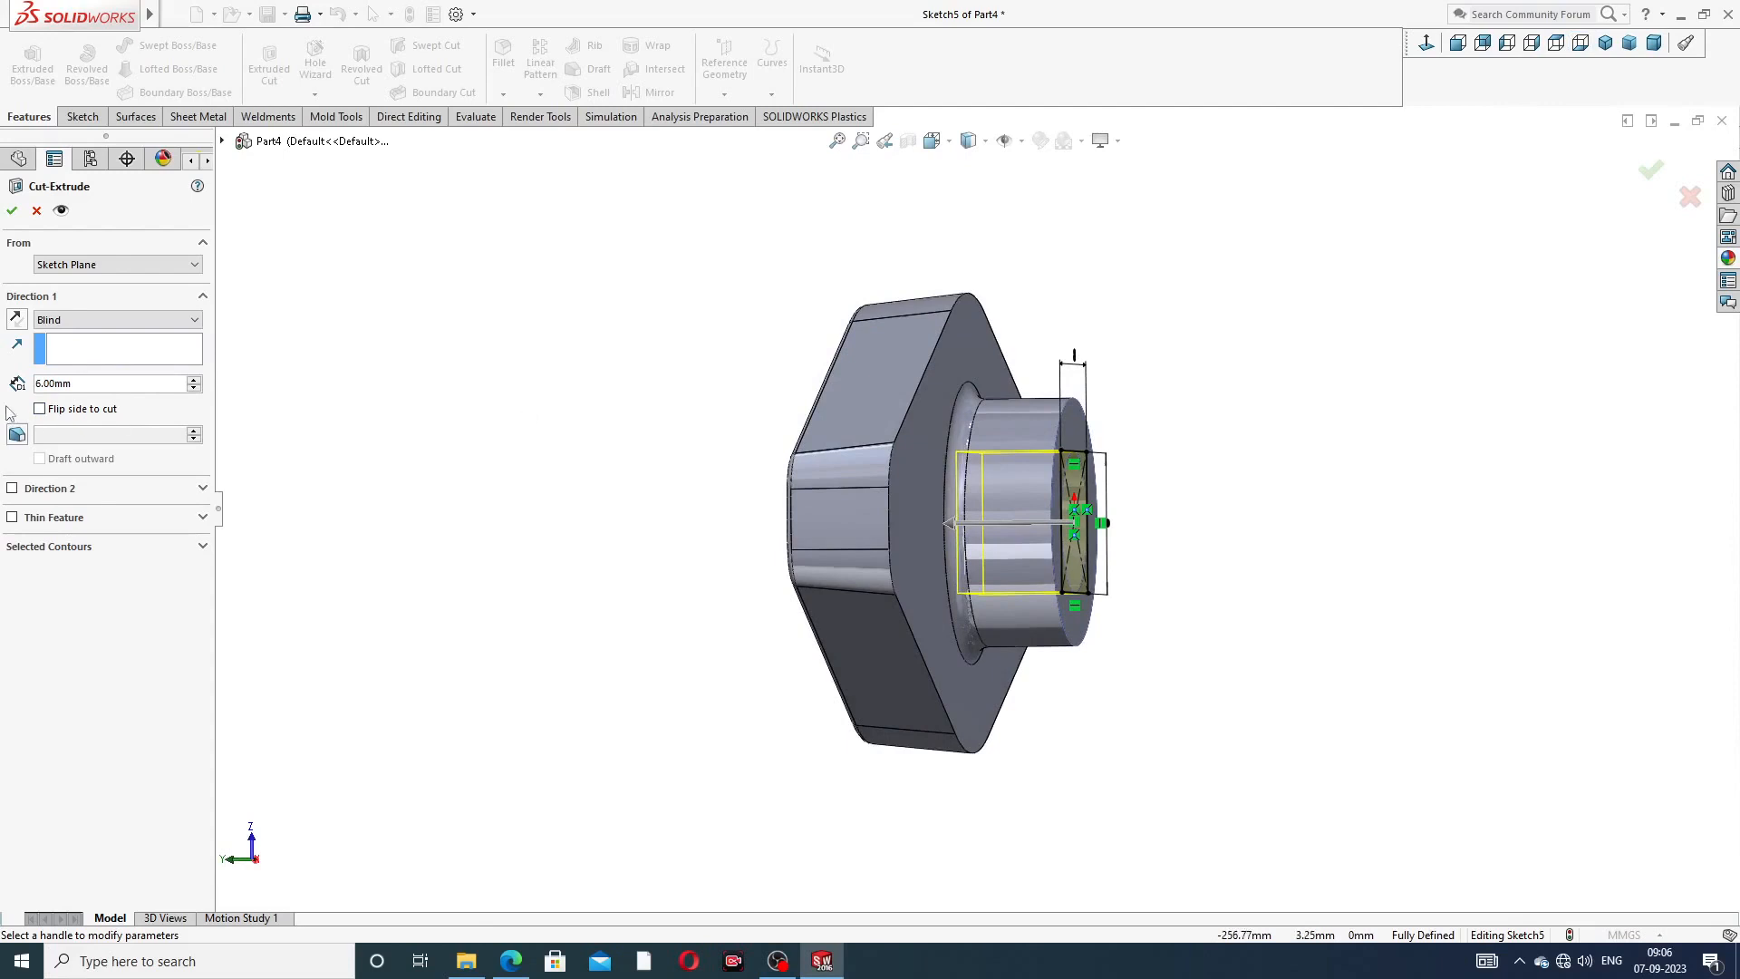
{"action": "left_click", "coordinate": [11, 211]}
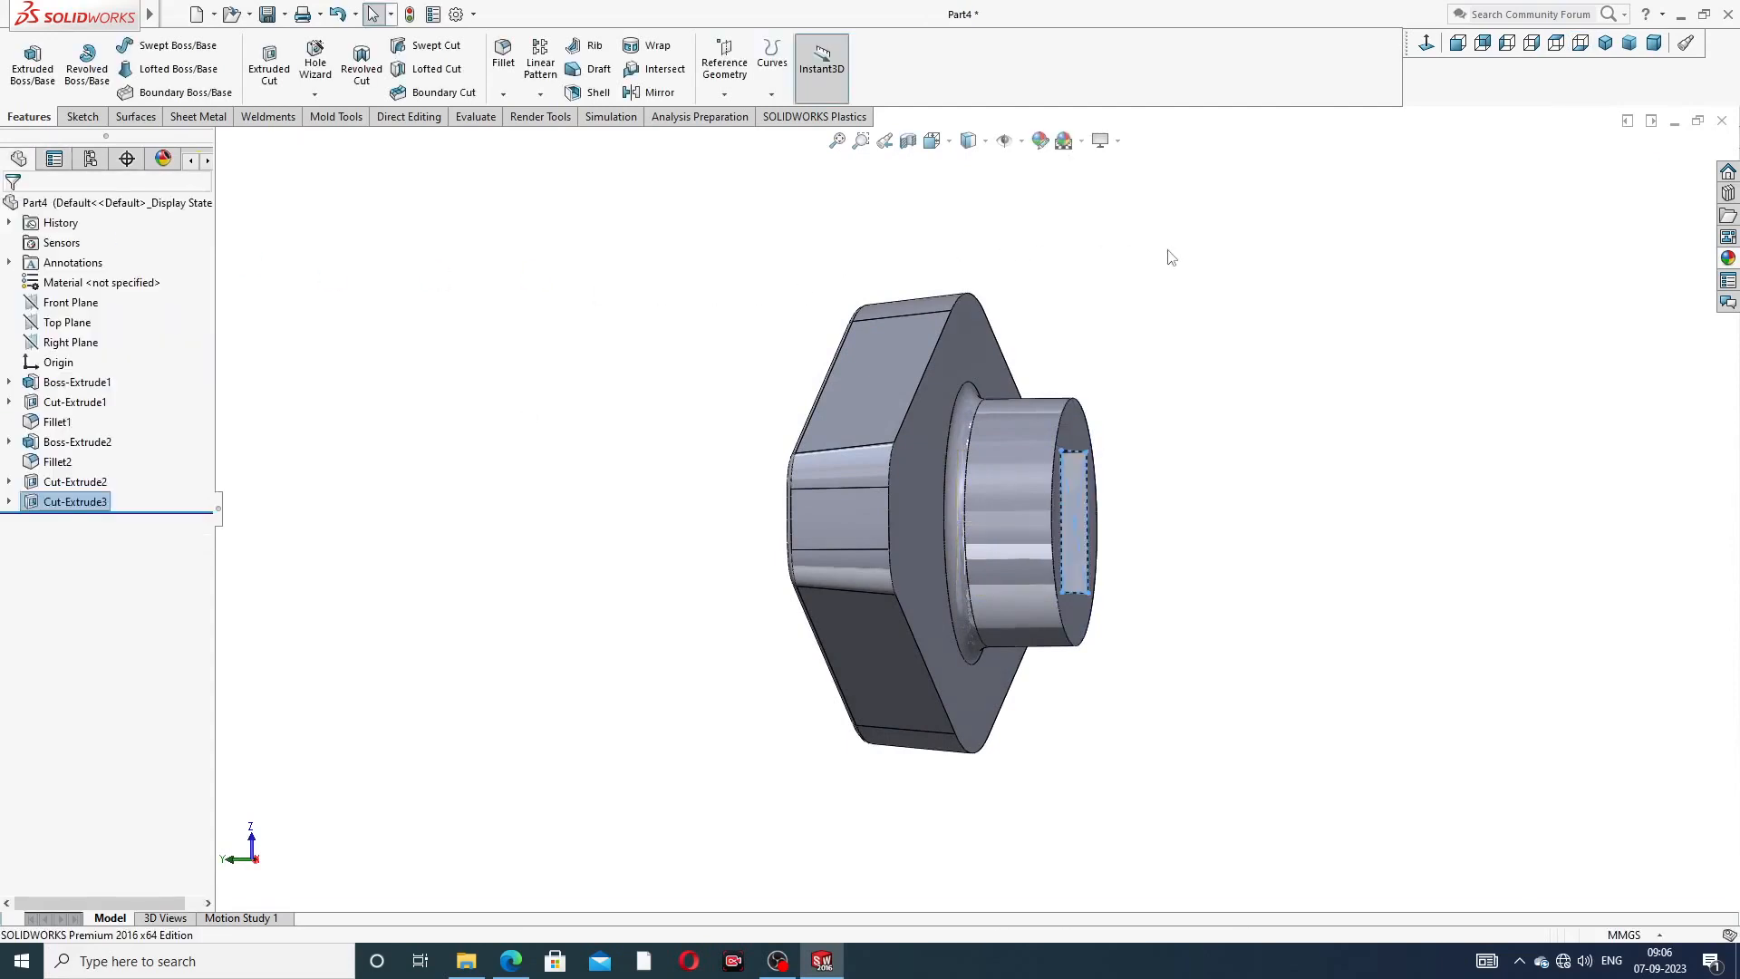
- Start a sketch on the hub's end face and draw a circle about 11.5 mm in diameter centered on the origin
{"action": "middle_click_drag", "start_coordinate": [1265, 364], "coordinate": [1091, 387]}
{"action": "left_click", "coordinate": [954, 417]}
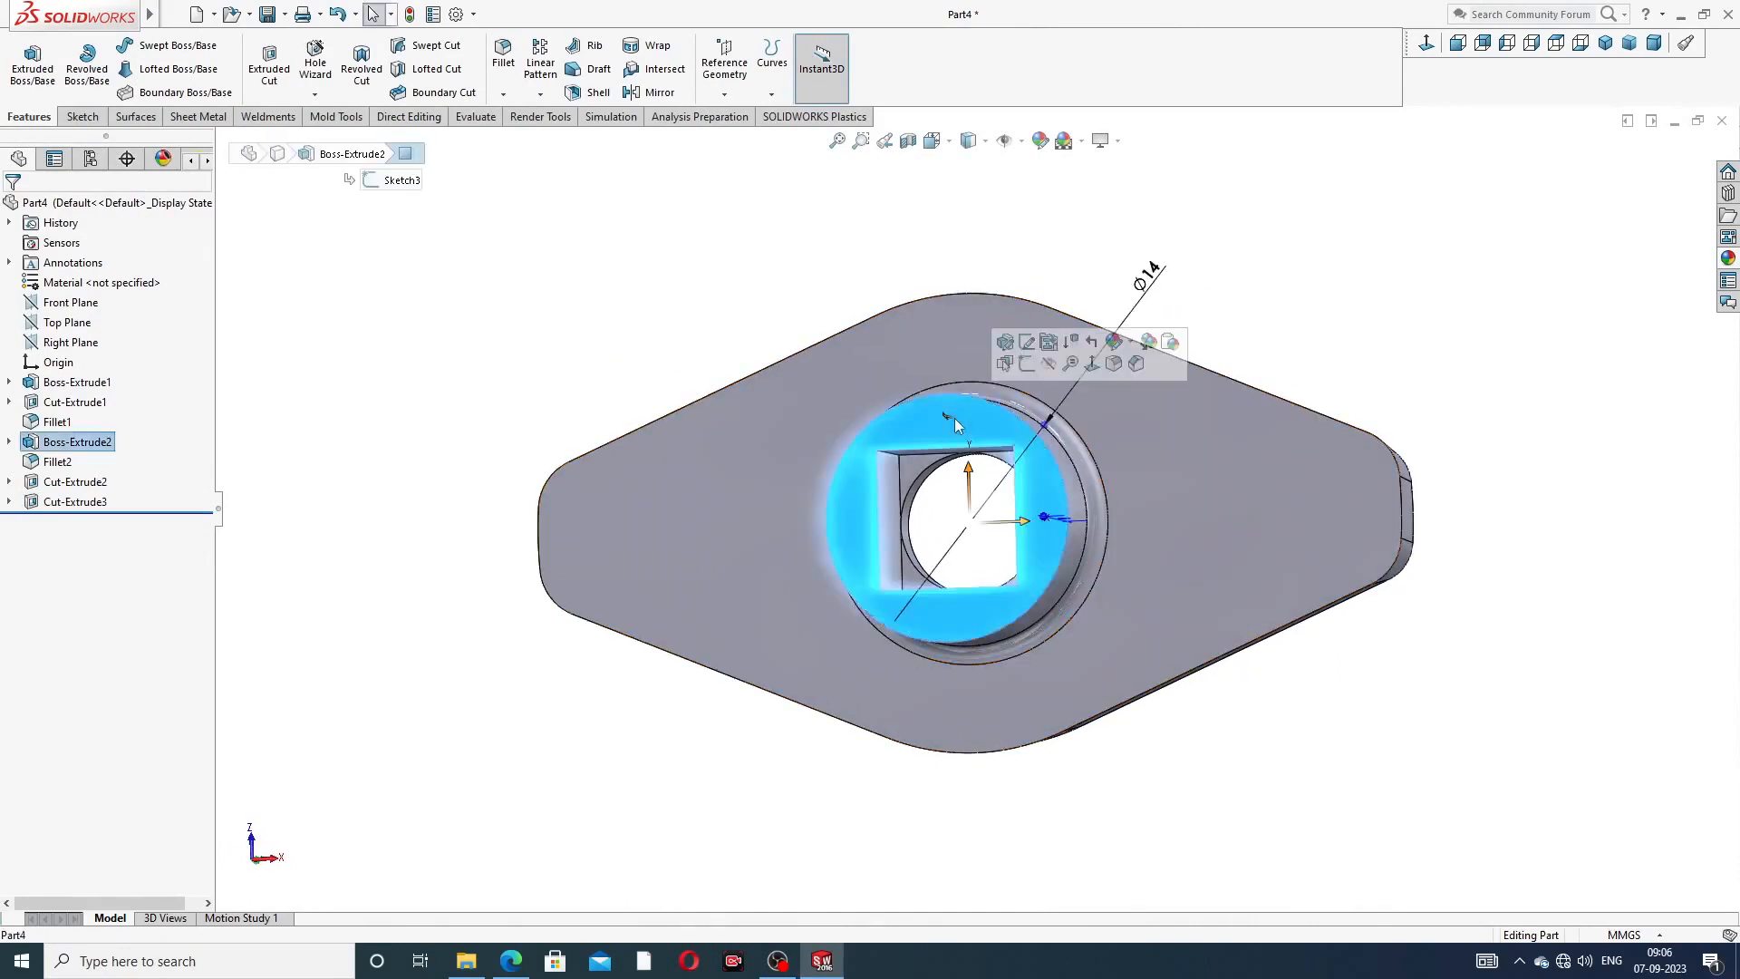
{"action": "left_click", "coordinate": [1034, 366]}
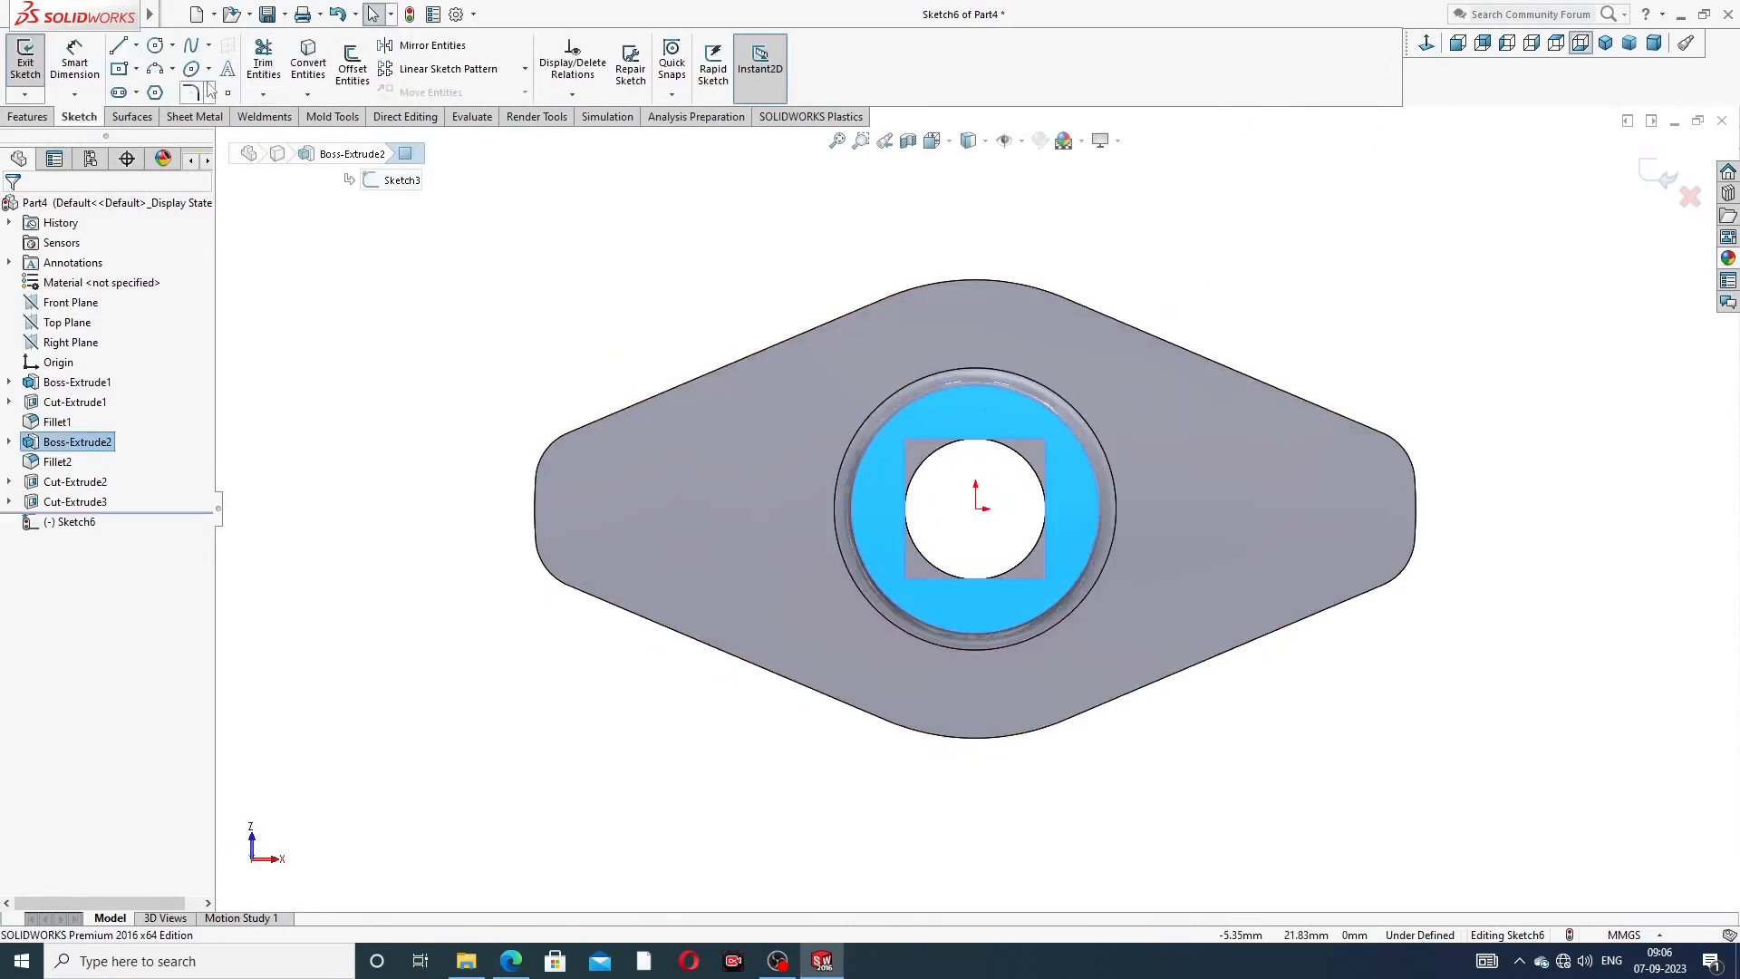
{"action": "left_click", "coordinate": [155, 45]}
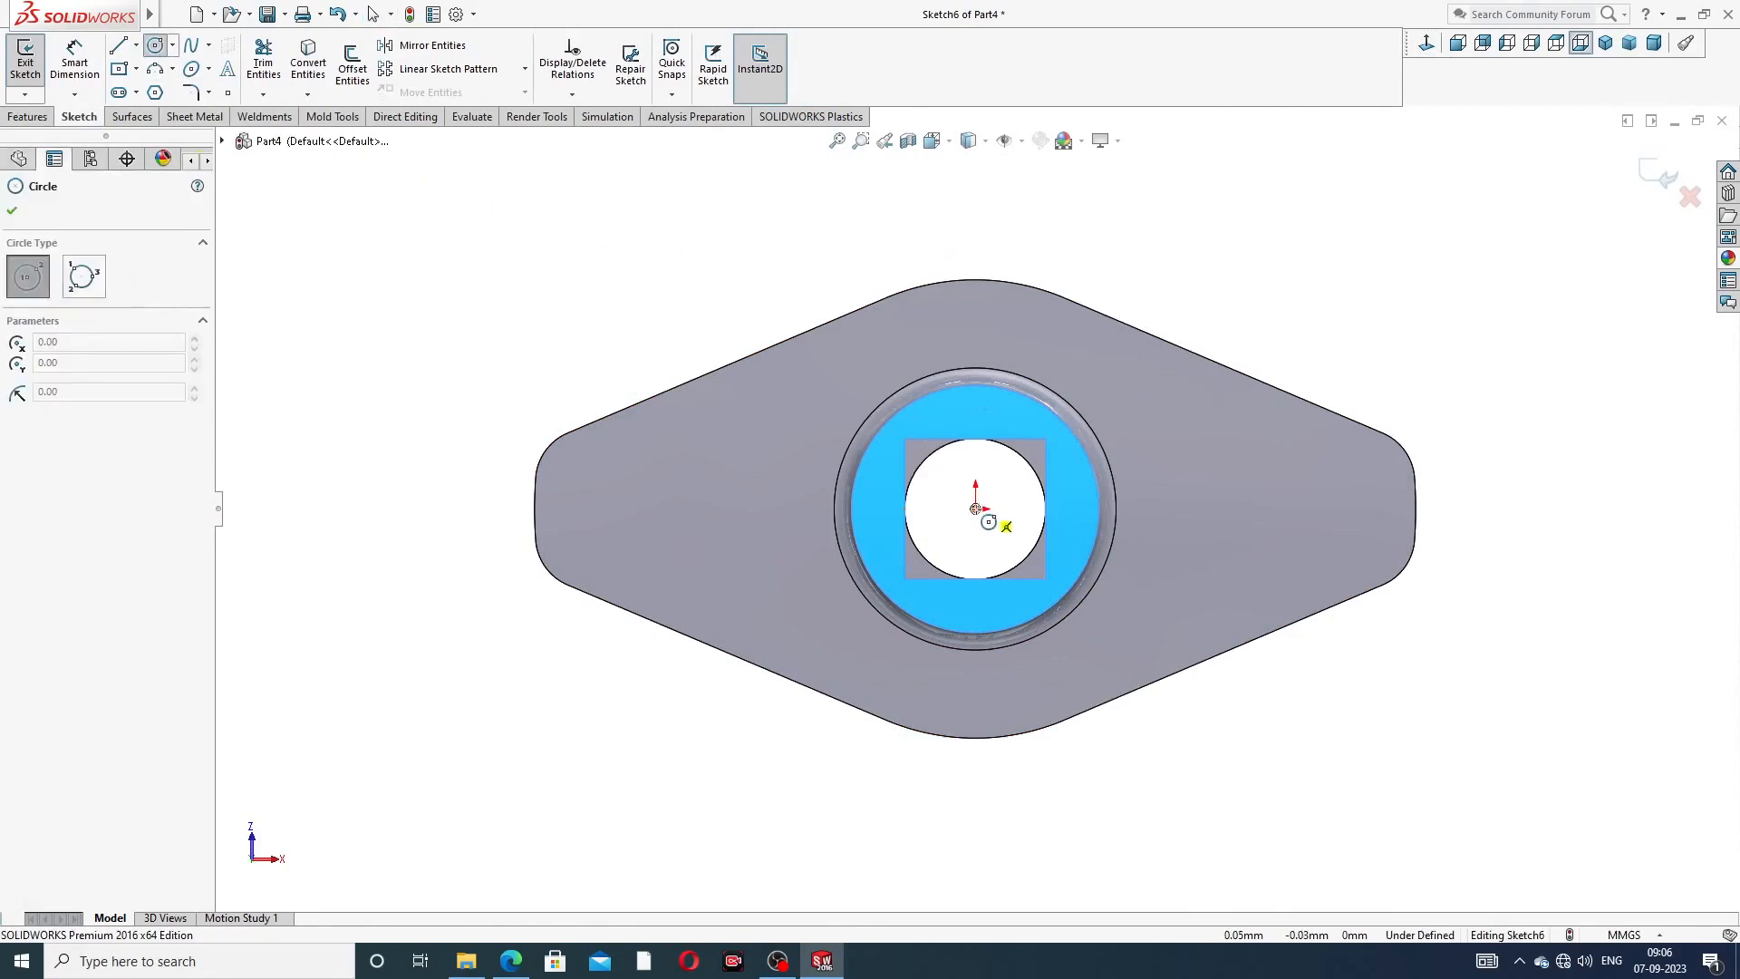
{"action": "left_click", "coordinate": [975, 509]}
{"action": "left_click", "coordinate": [1033, 419]}
{"action": "right_click", "coordinate": [1189, 319]}
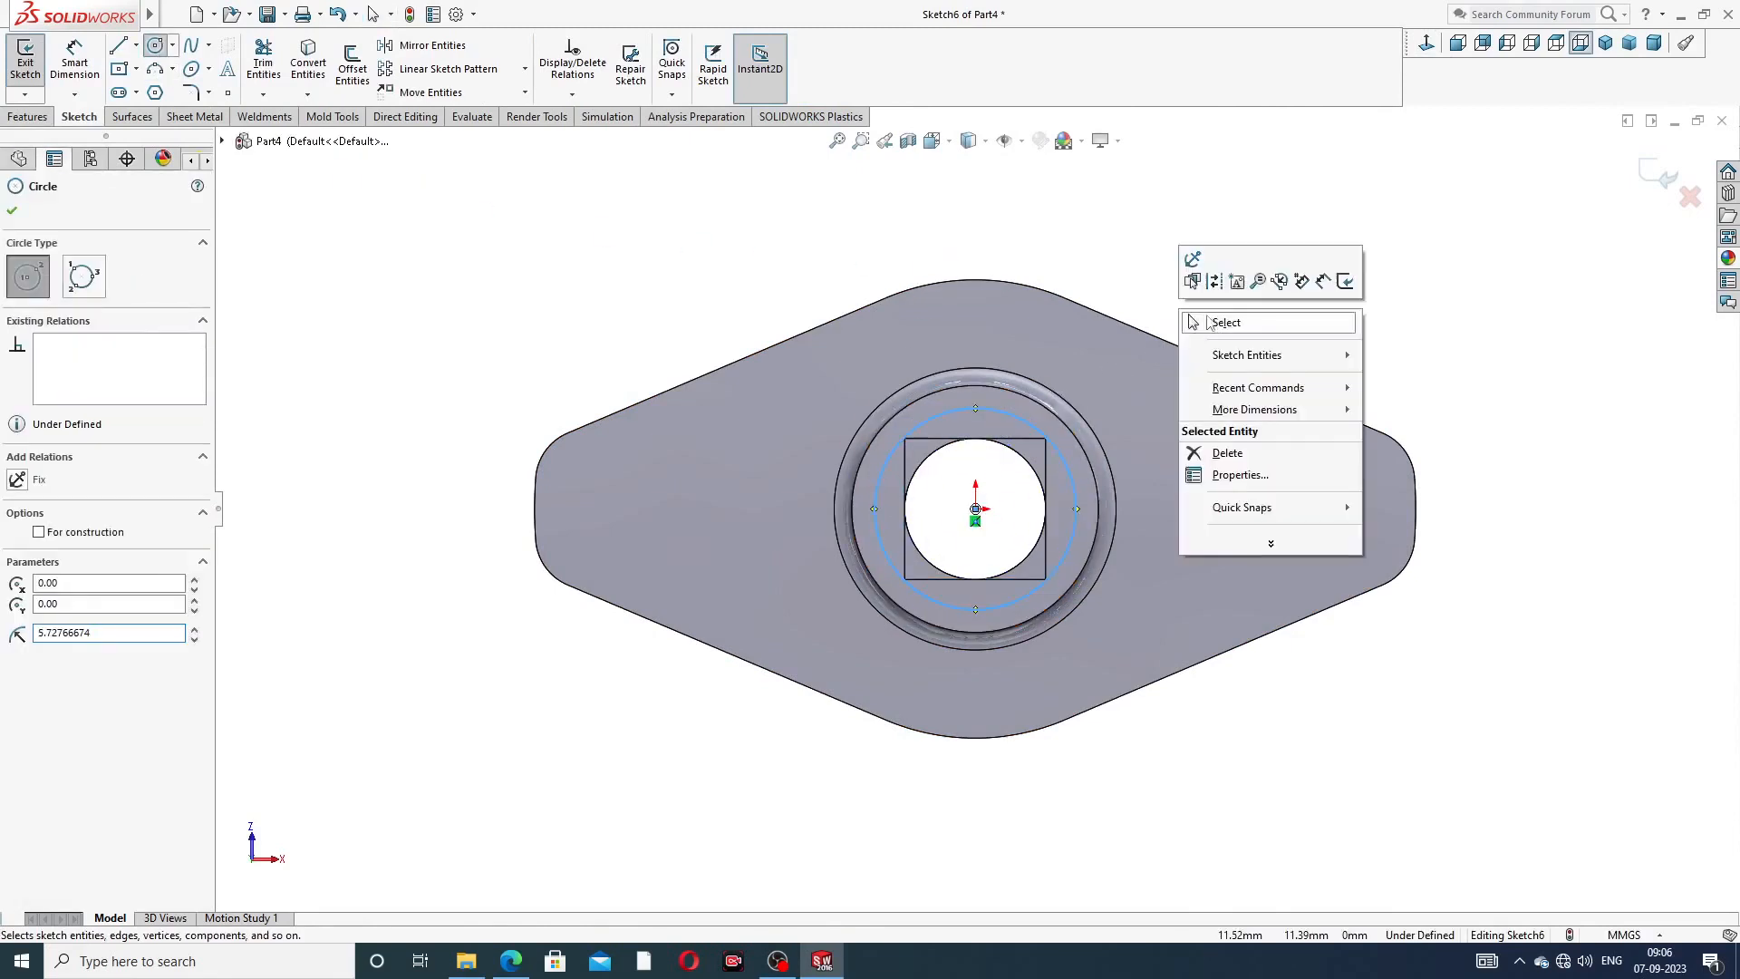
{"action": "left_click", "coordinate": [1211, 322]}
- Dimension the circle on the hub's end face at 12 mm diameter
{"action": "left_click", "coordinate": [74, 64]}
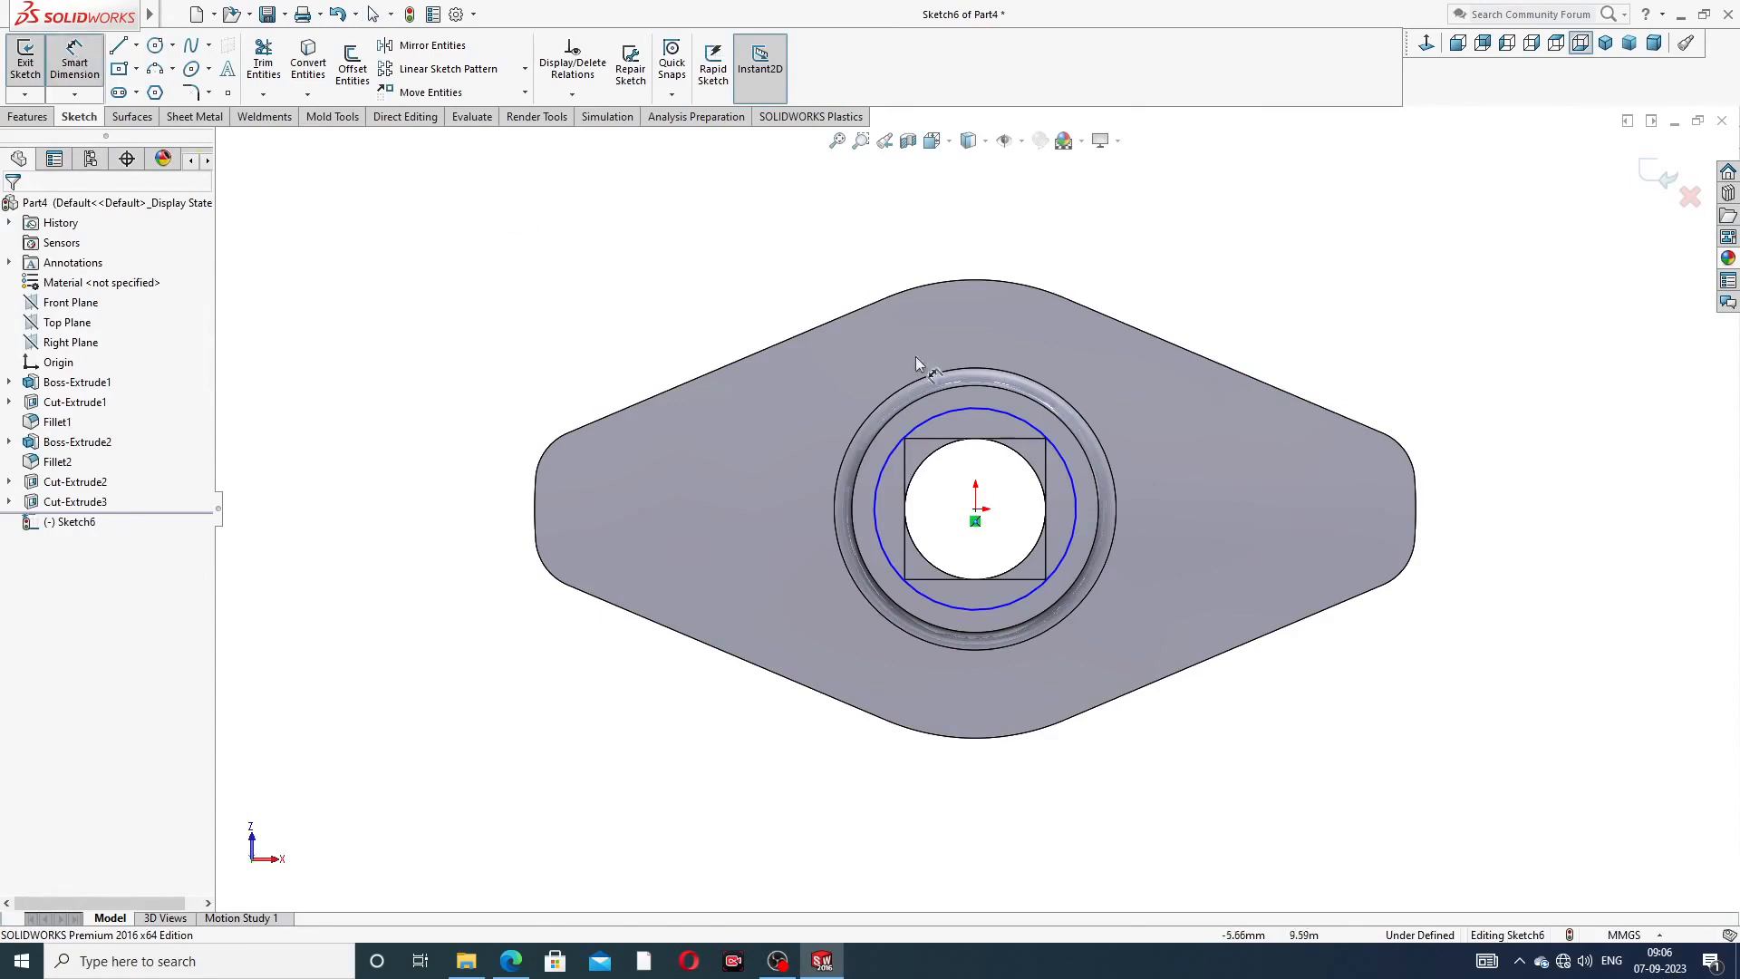
{"action": "left_click", "coordinate": [1013, 412]}
{"action": "left_click", "coordinate": [1209, 307]}
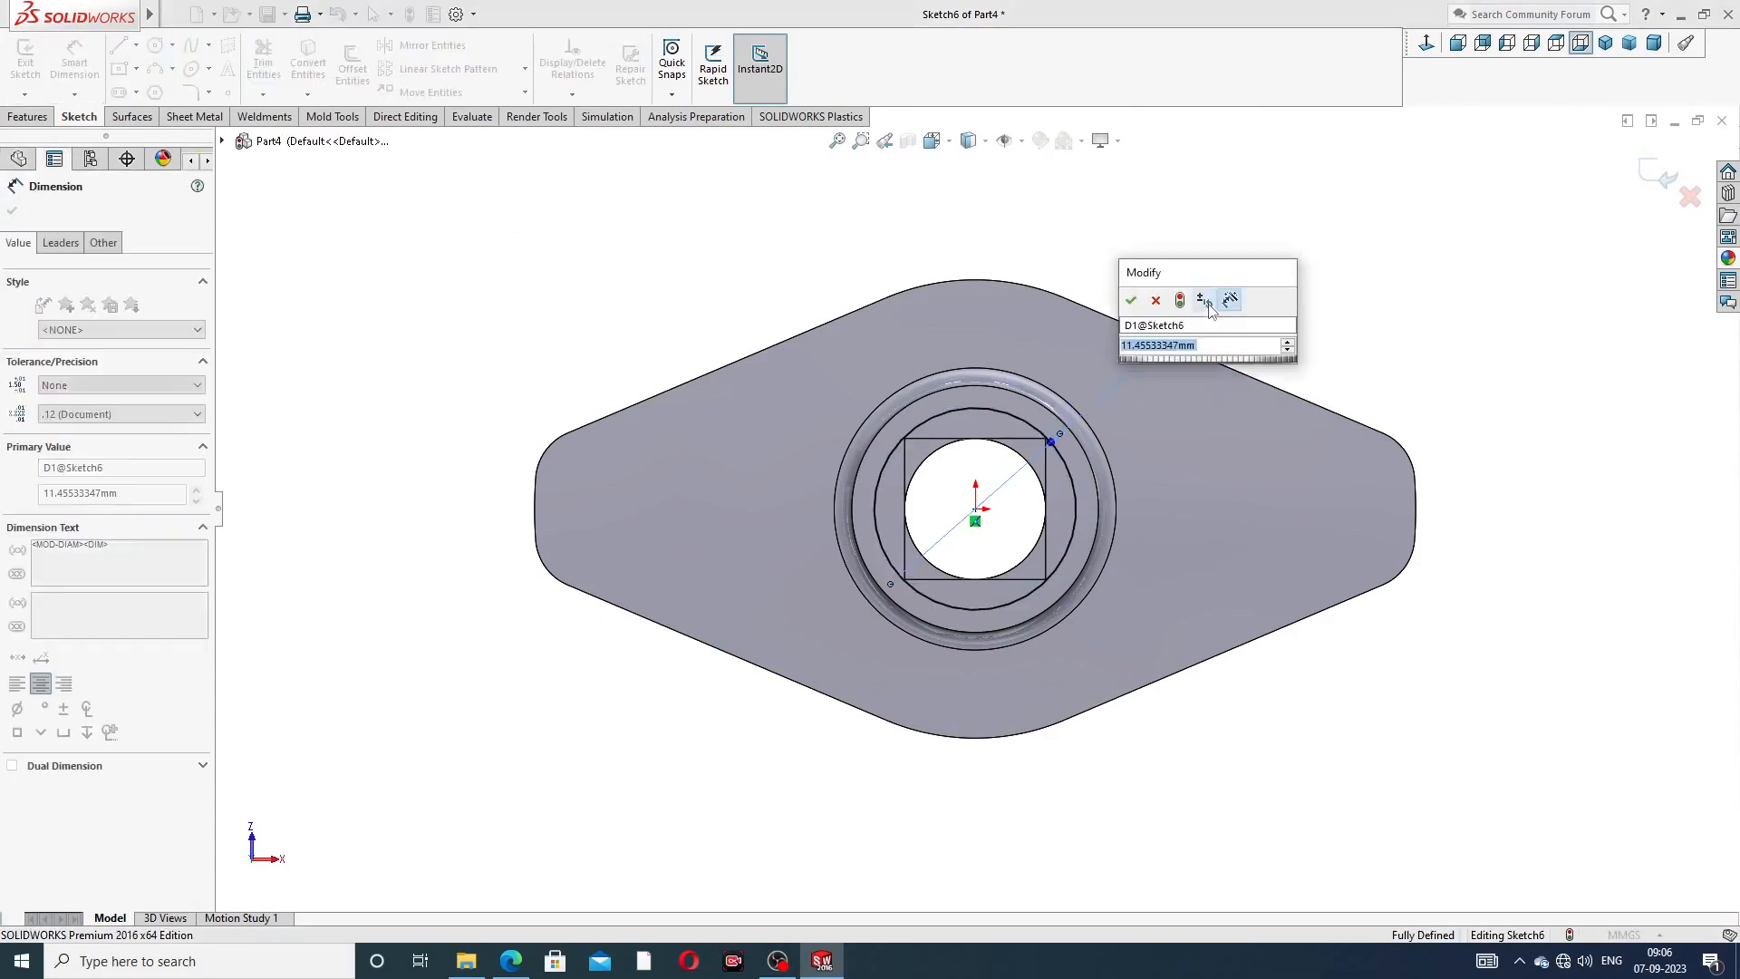
{"action": "type", "text": "12"}
{"action": "key", "text": "Return"}
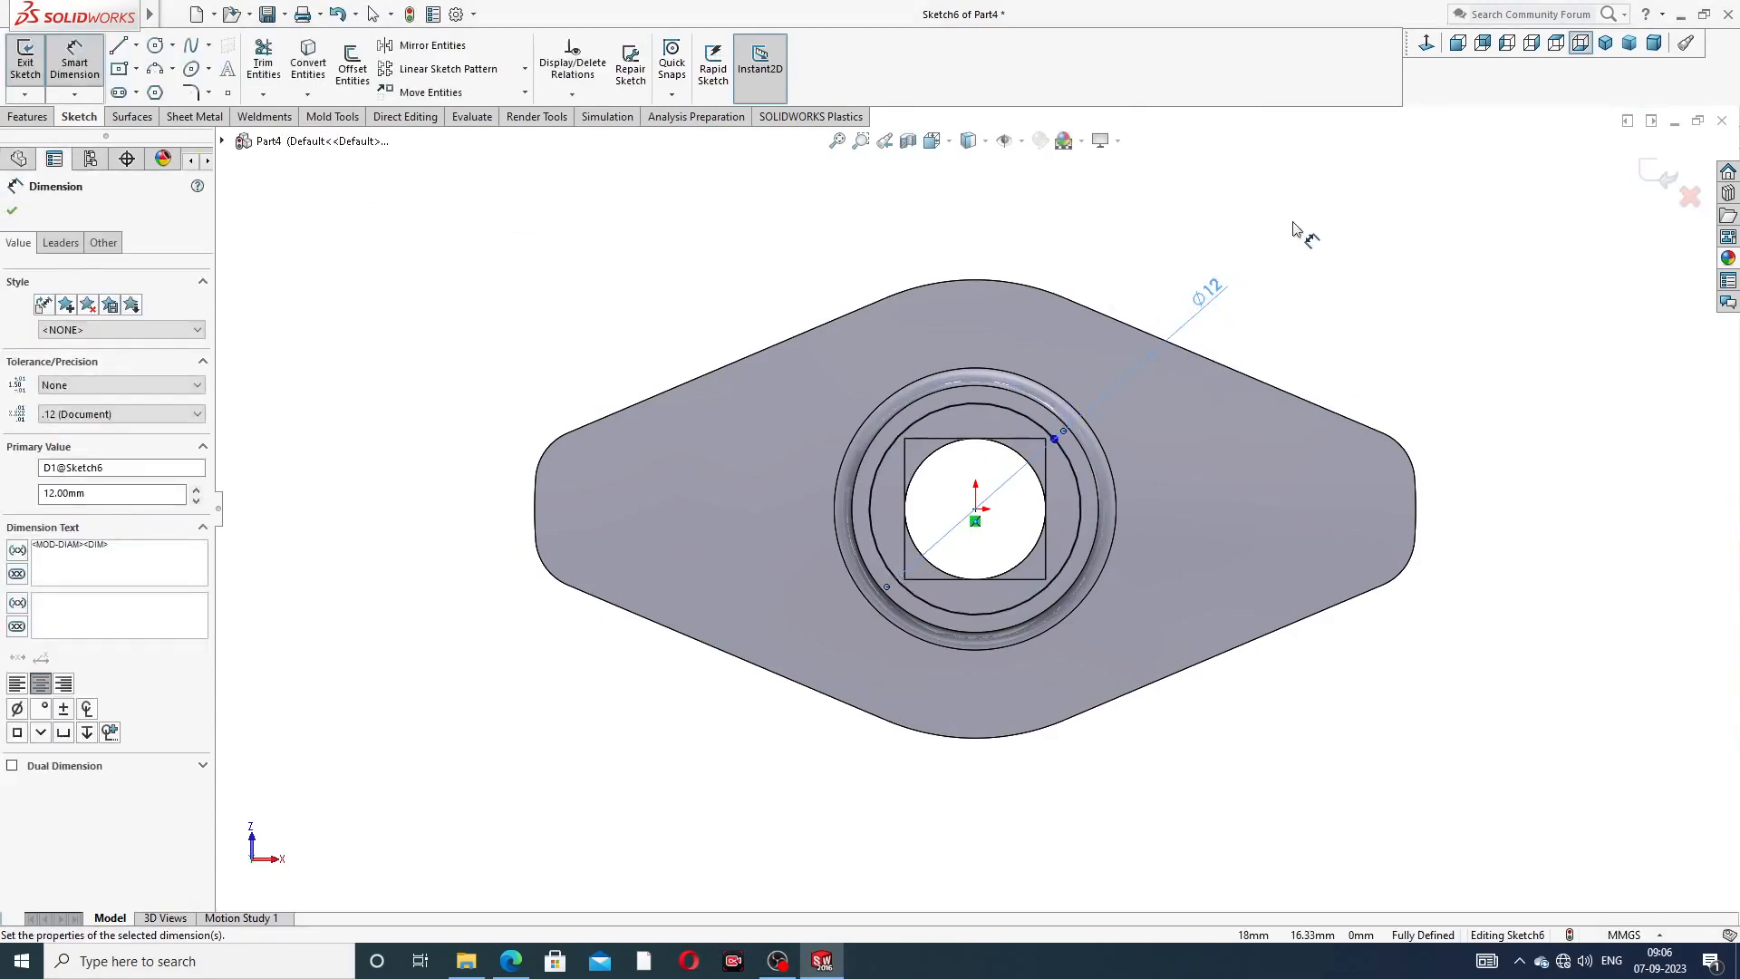
{"action": "right_click", "coordinate": [1298, 228]}
{"action": "left_click", "coordinate": [1323, 264]}
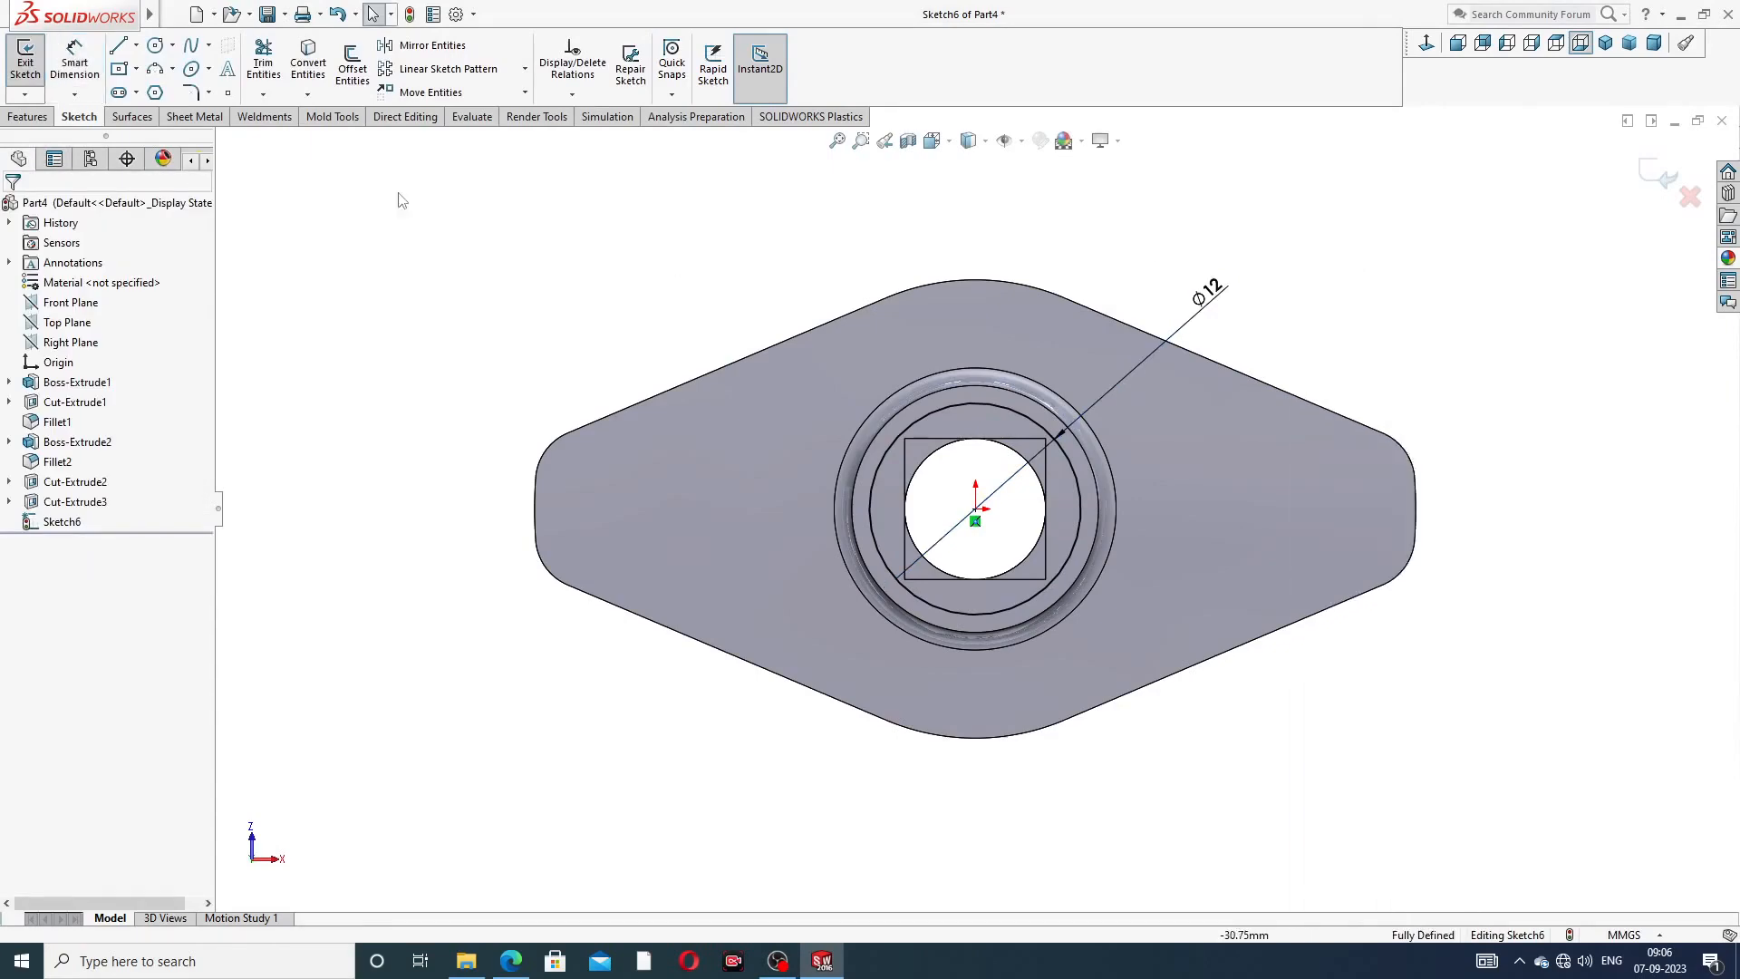
- Cut the 12 mm circle into the hub's end with a Blind Extruded Cut 2 mm deep
{"action": "left_click", "coordinate": [28, 116]}
{"action": "left_click", "coordinate": [265, 74]}
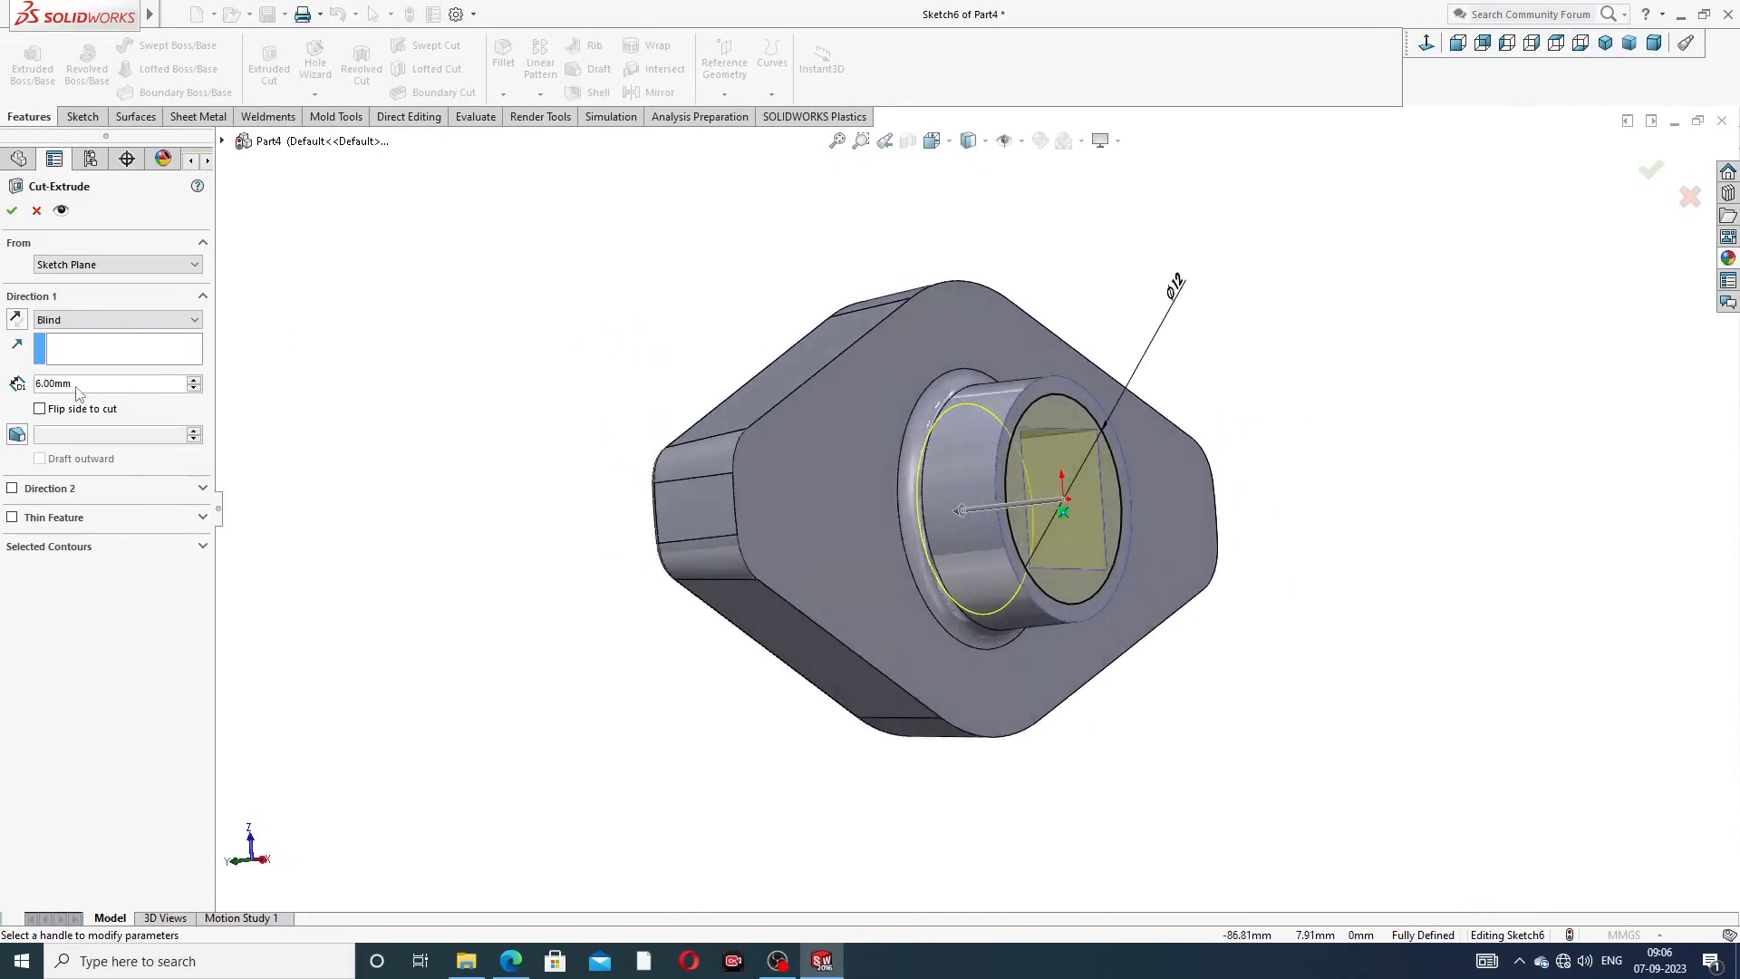
{"action": "type", "text": "2"}
{"action": "key", "text": "Return"}
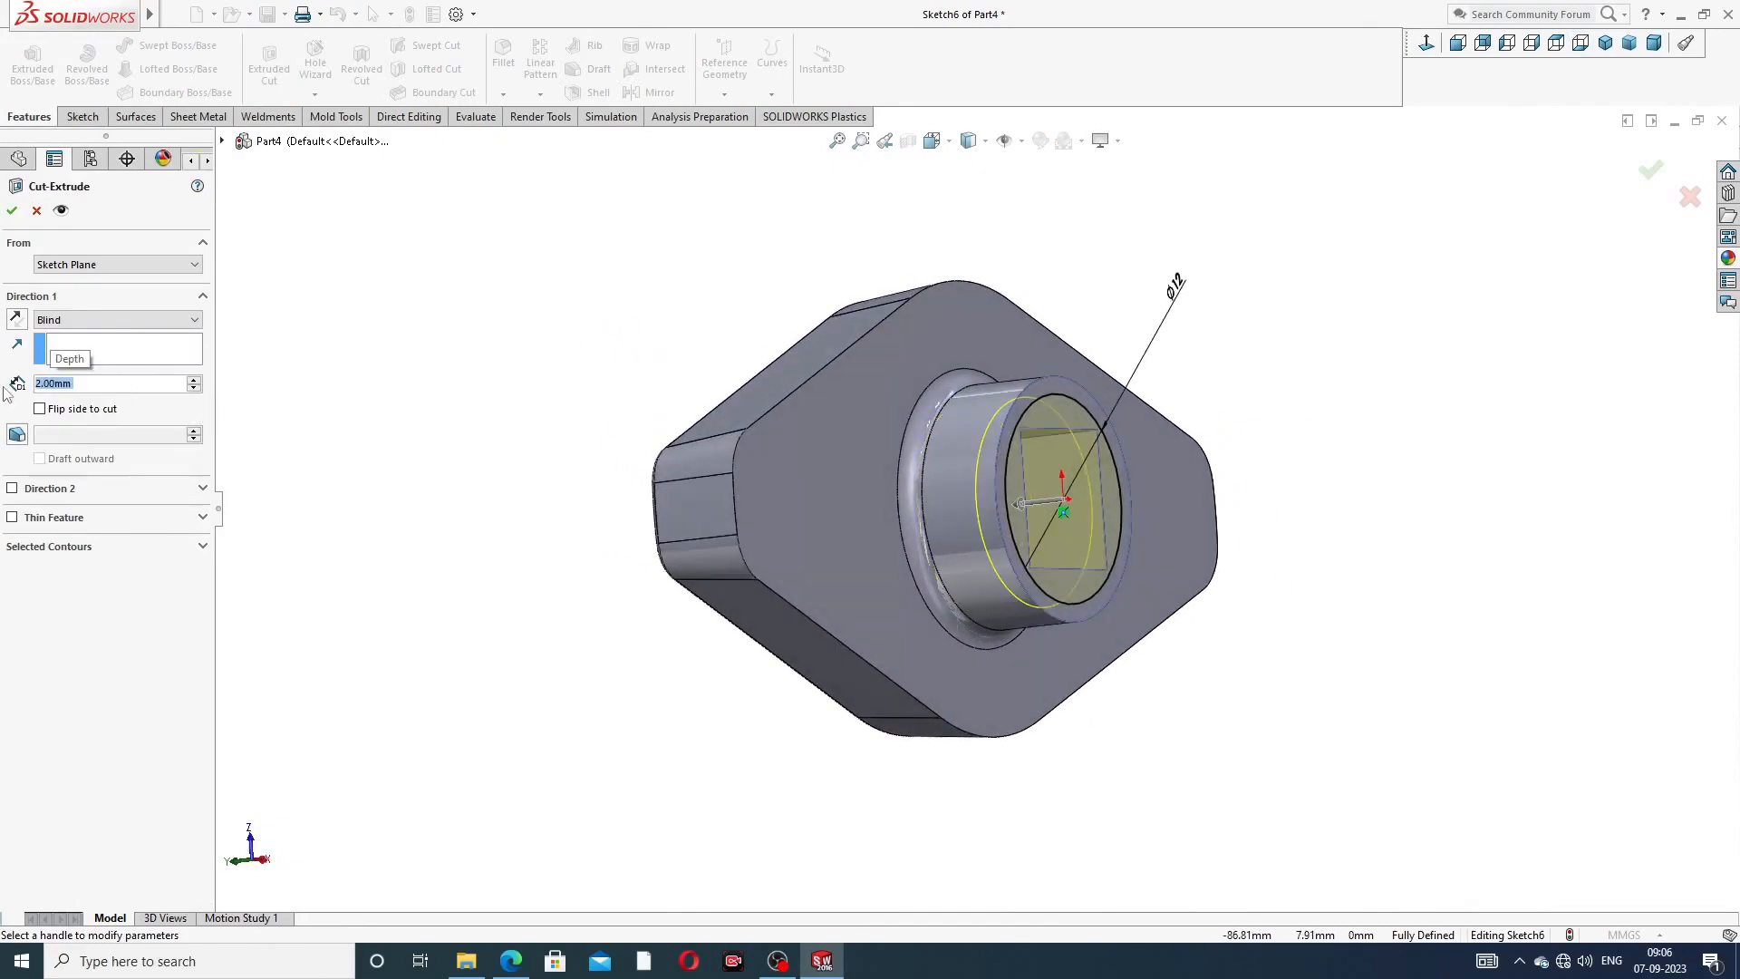
{"action": "left_click", "coordinate": [15, 211]}
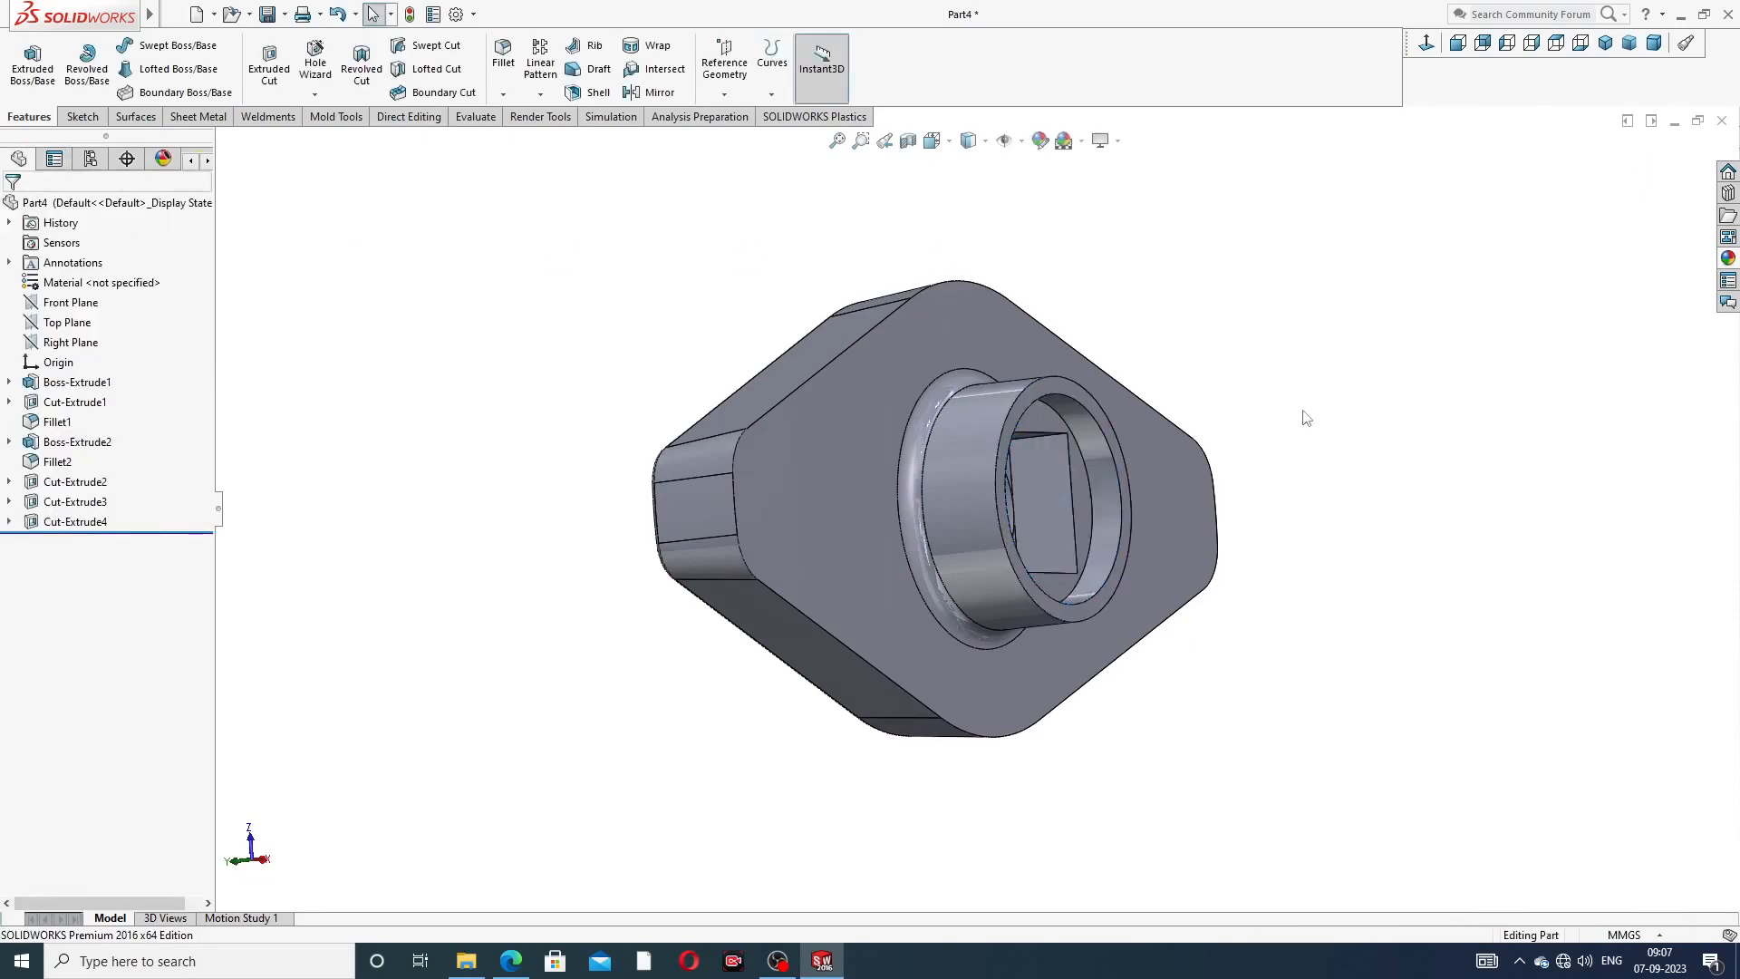
- Examine the hub's counterbore, square socket and the recessed side of the flywheel, and compare the part with the PART-06 drawing
{"action": "middle_click_drag", "start_coordinate": [1306, 417], "coordinate": [965, 371]}
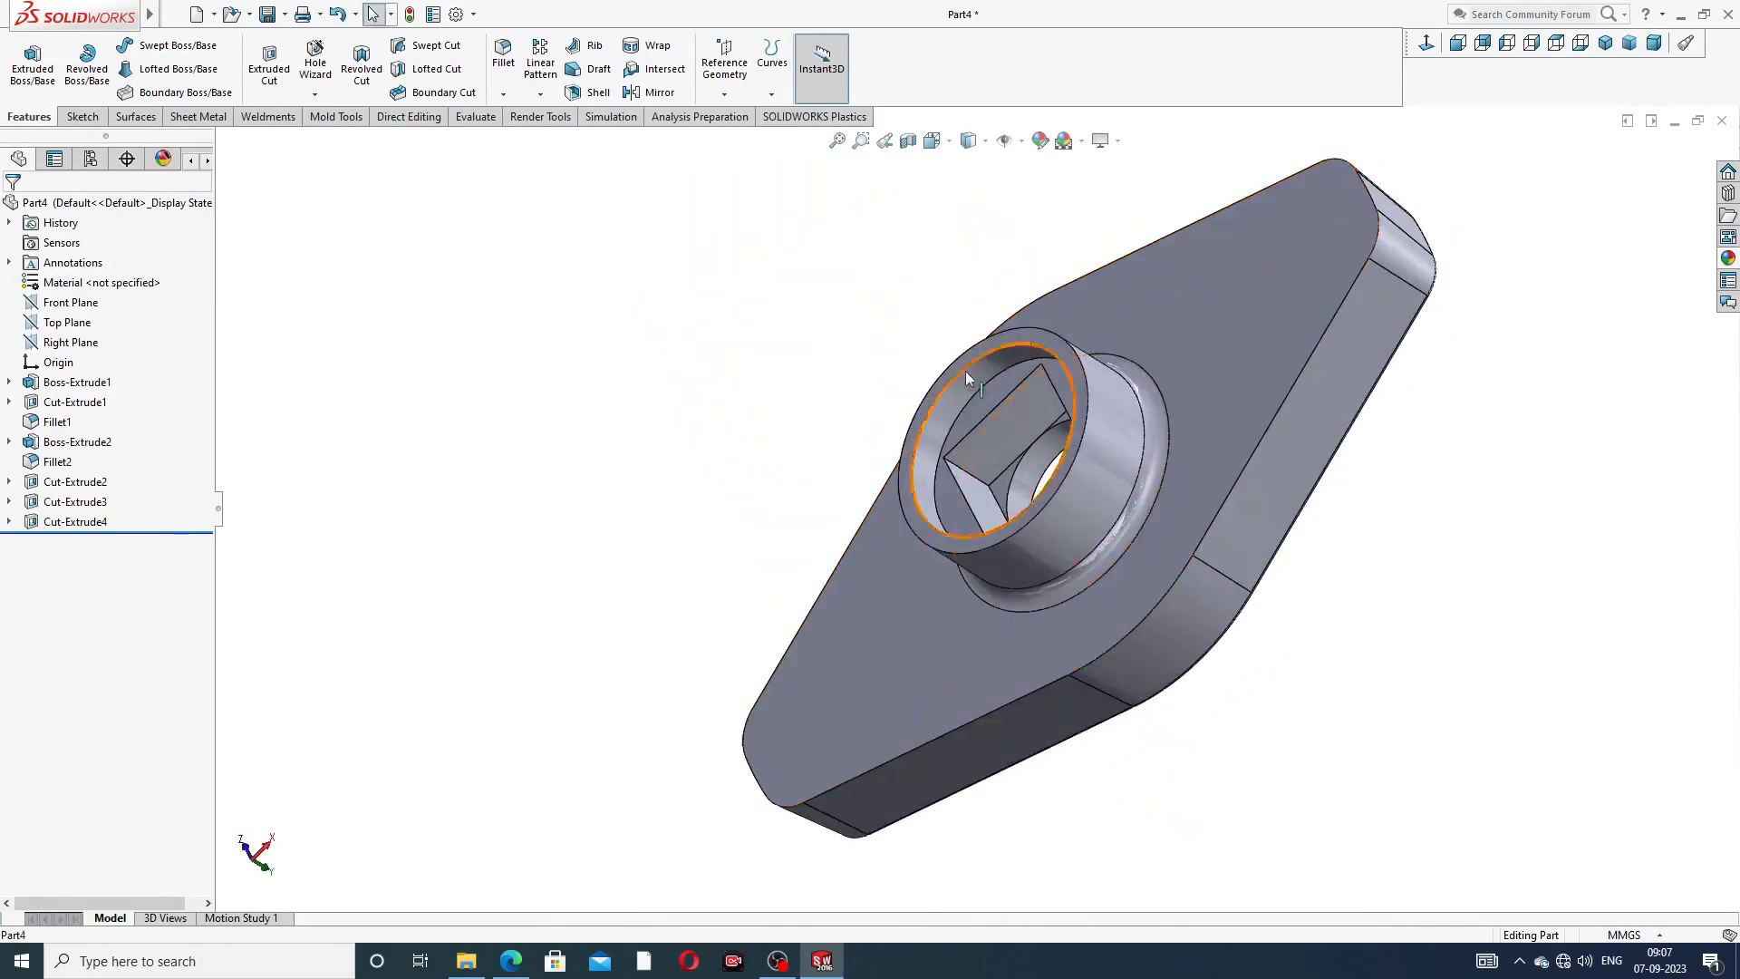
{"action": "middle_click_drag", "start_coordinate": [1220, 366], "coordinate": [1267, 264]}
{"action": "scroll", "coordinate": [1098, 255], "scroll_direction": "up", "scroll_amount": 3}
{"action": "middle_click_drag", "start_coordinate": [1191, 336], "coordinate": [1061, 399]}
{"action": "scroll", "coordinate": [1002, 417], "scroll_direction": "down", "scroll_amount": 3}
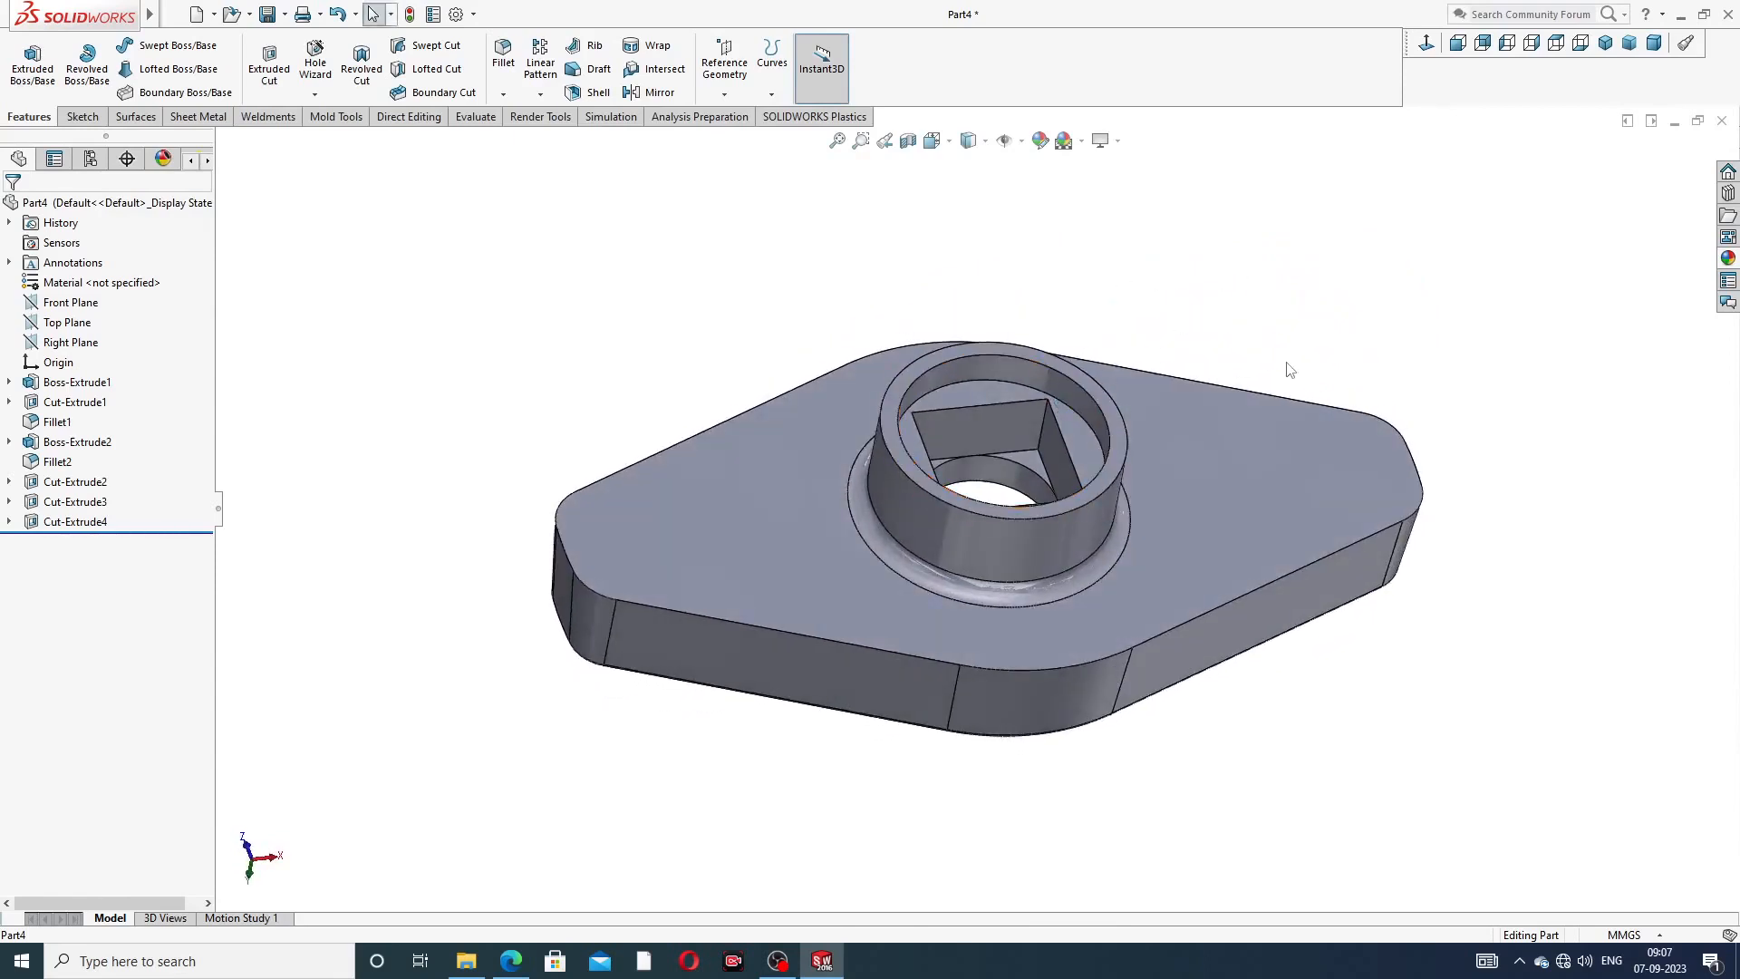
{"action": "middle_click_drag", "start_coordinate": [1292, 367], "coordinate": [1154, 198]}
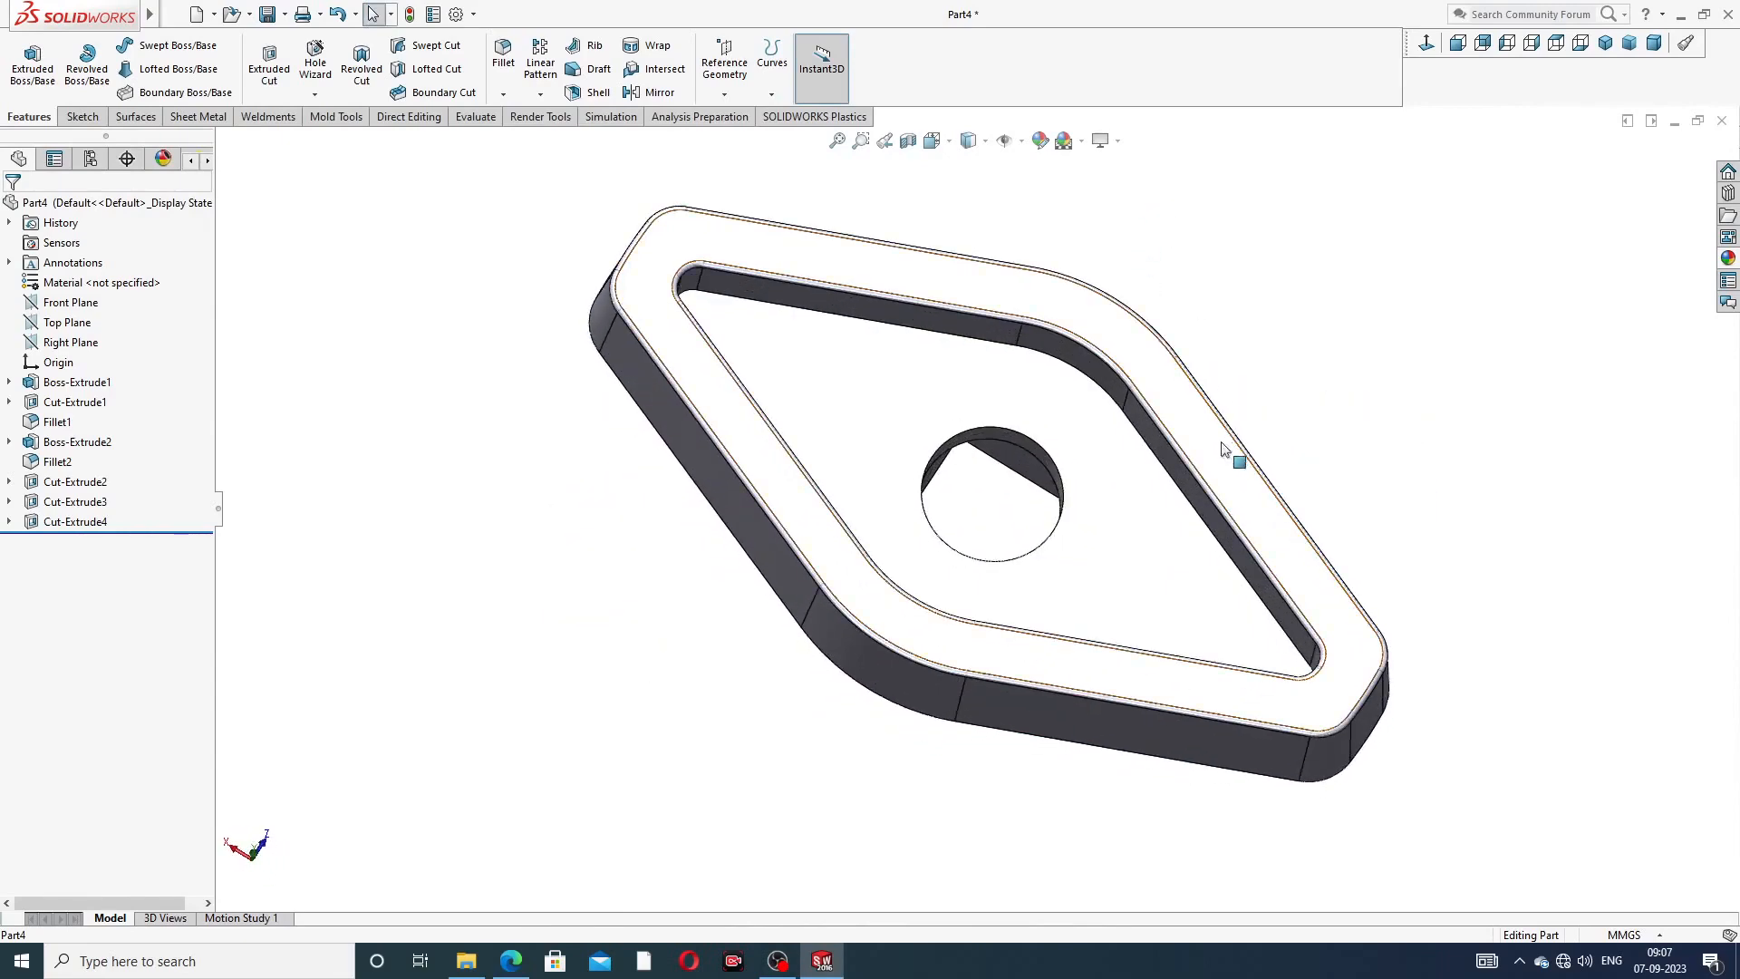
{"action": "left_click", "coordinate": [511, 961]}
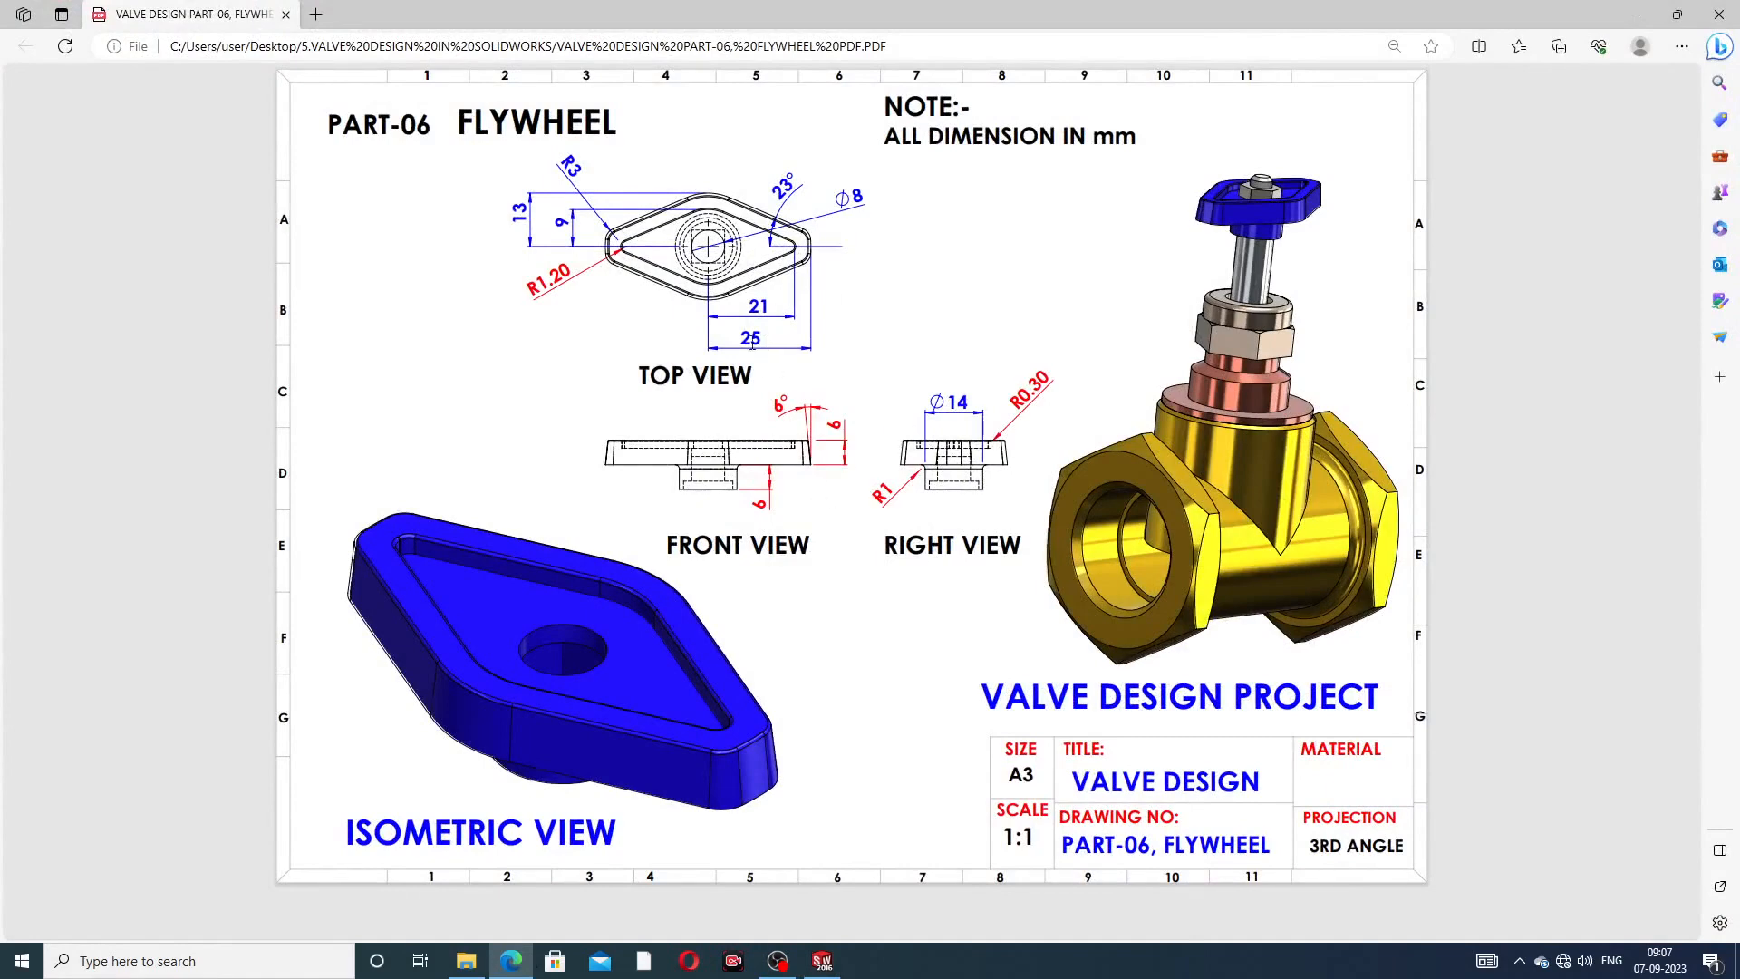
{"action": "left_click", "coordinate": [515, 960]}
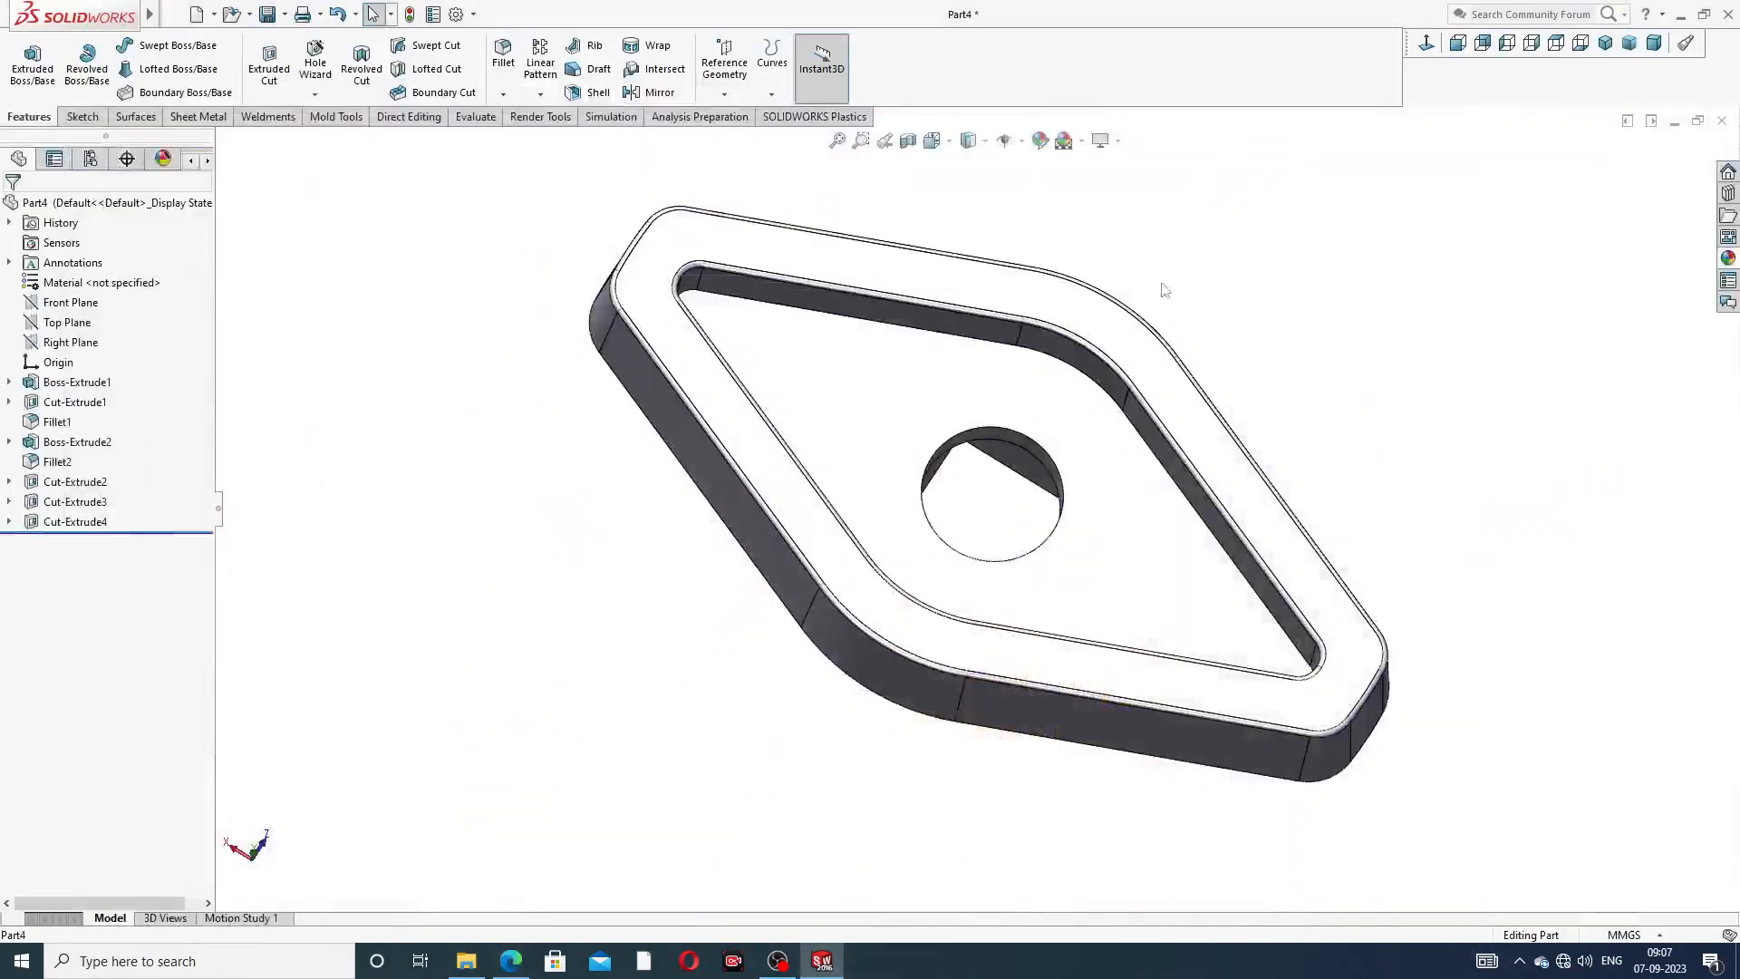
- Apply a dark blue appearance, RGB 0, 0, 192, to the whole flywheel part
{"action": "left_click", "coordinate": [1040, 141]}
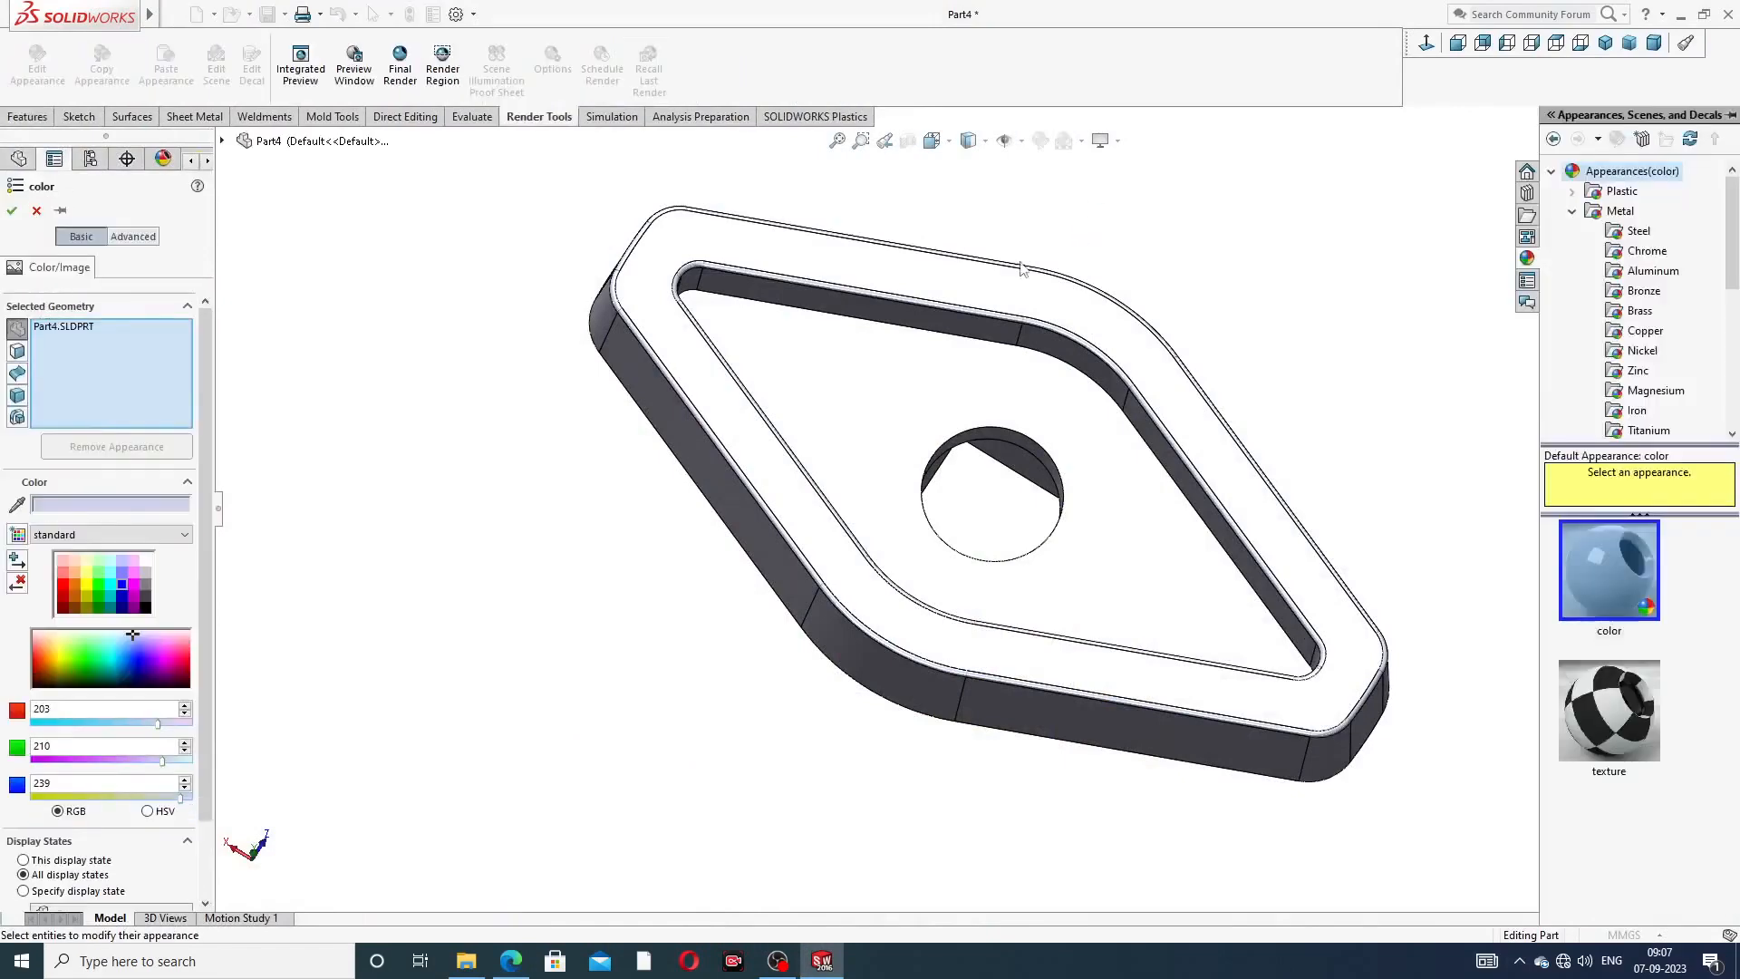
{"action": "left_click", "coordinate": [124, 591]}
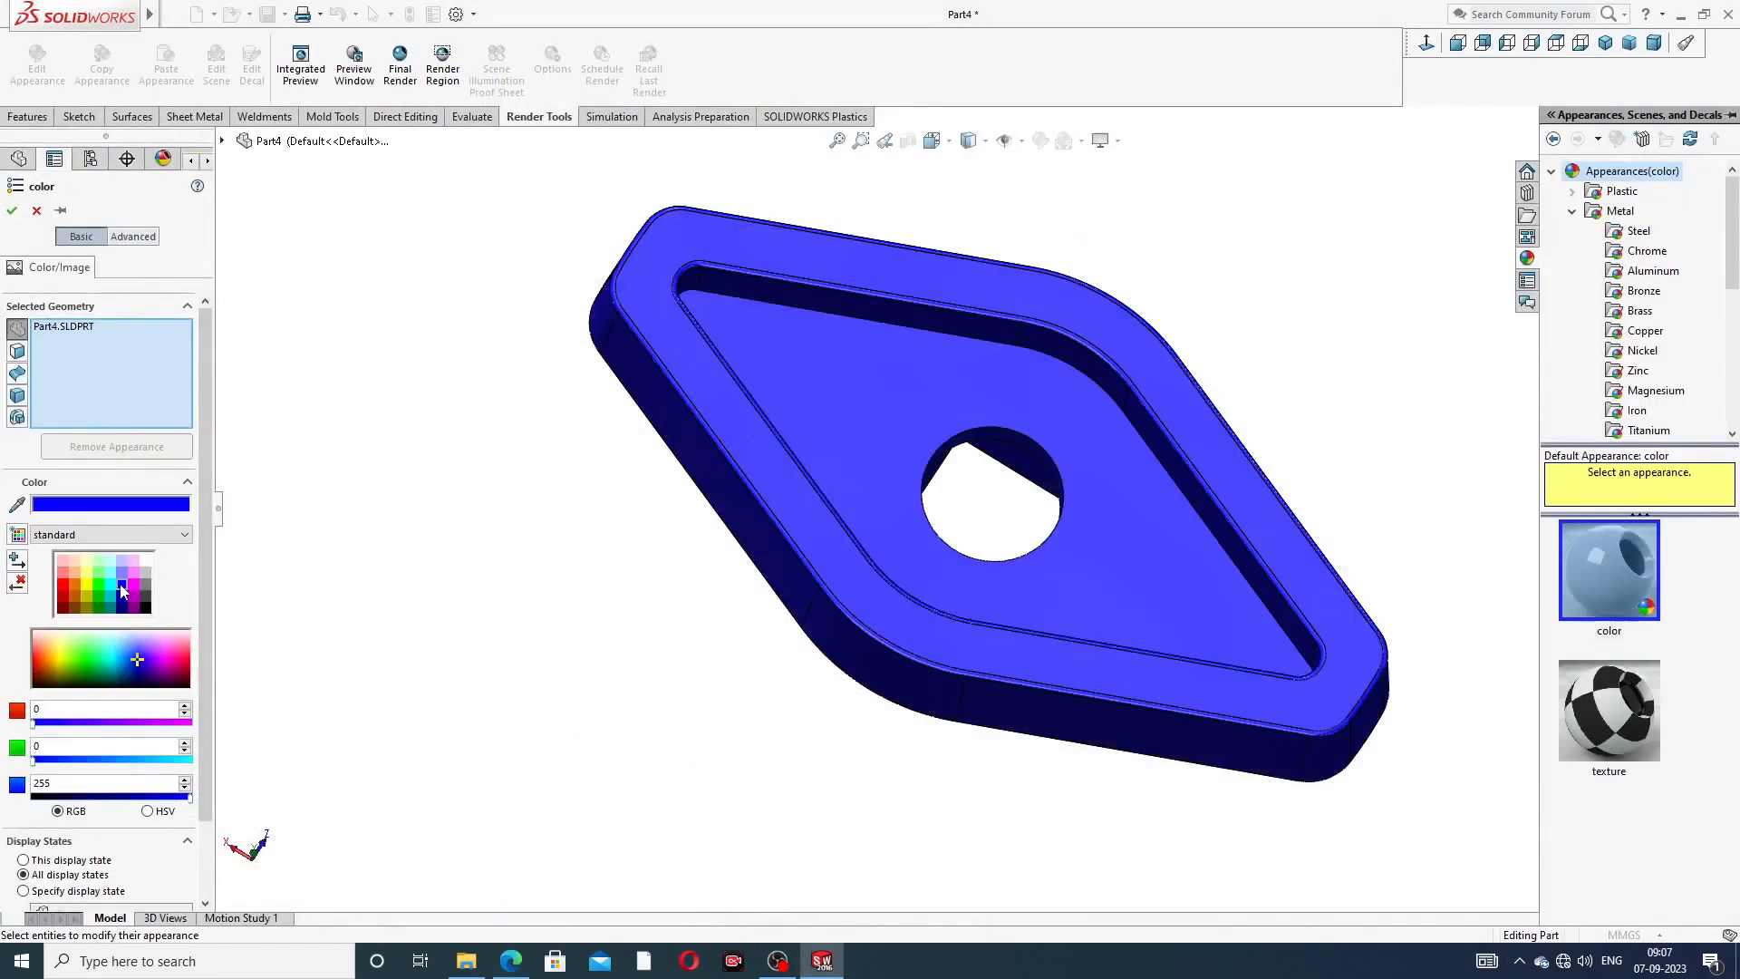
{"action": "middle_click_drag", "start_coordinate": [750, 626], "coordinate": [797, 557]}
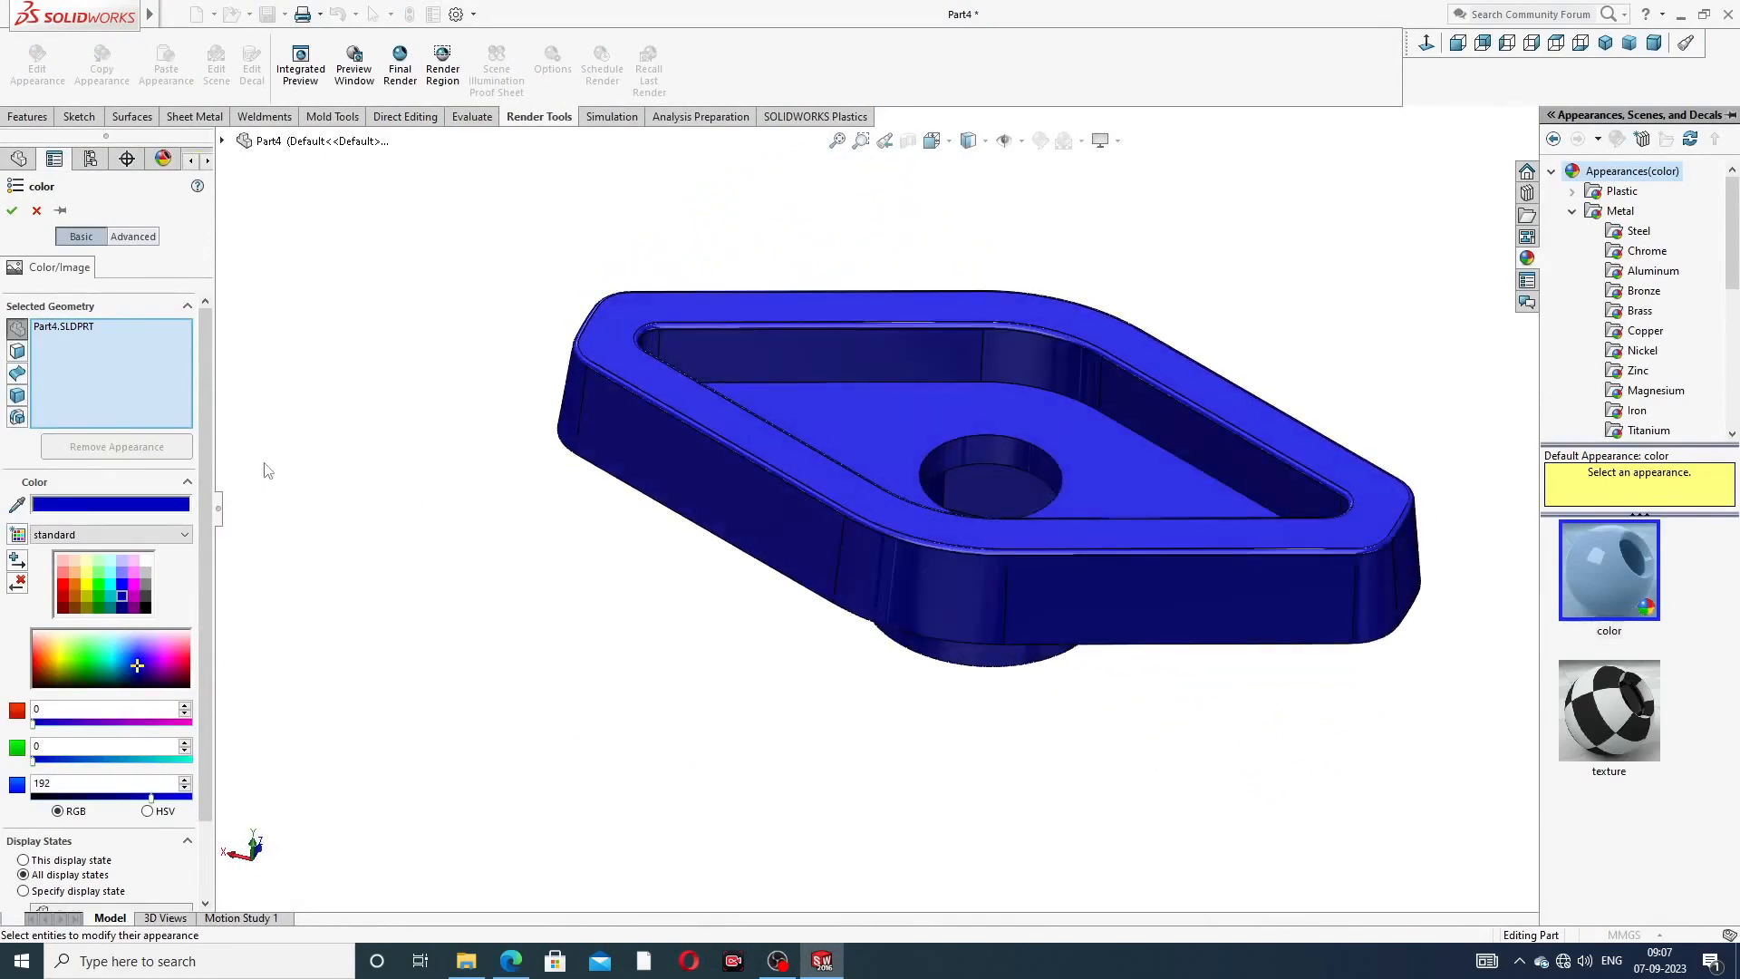
{"action": "left_click", "coordinate": [11, 211]}
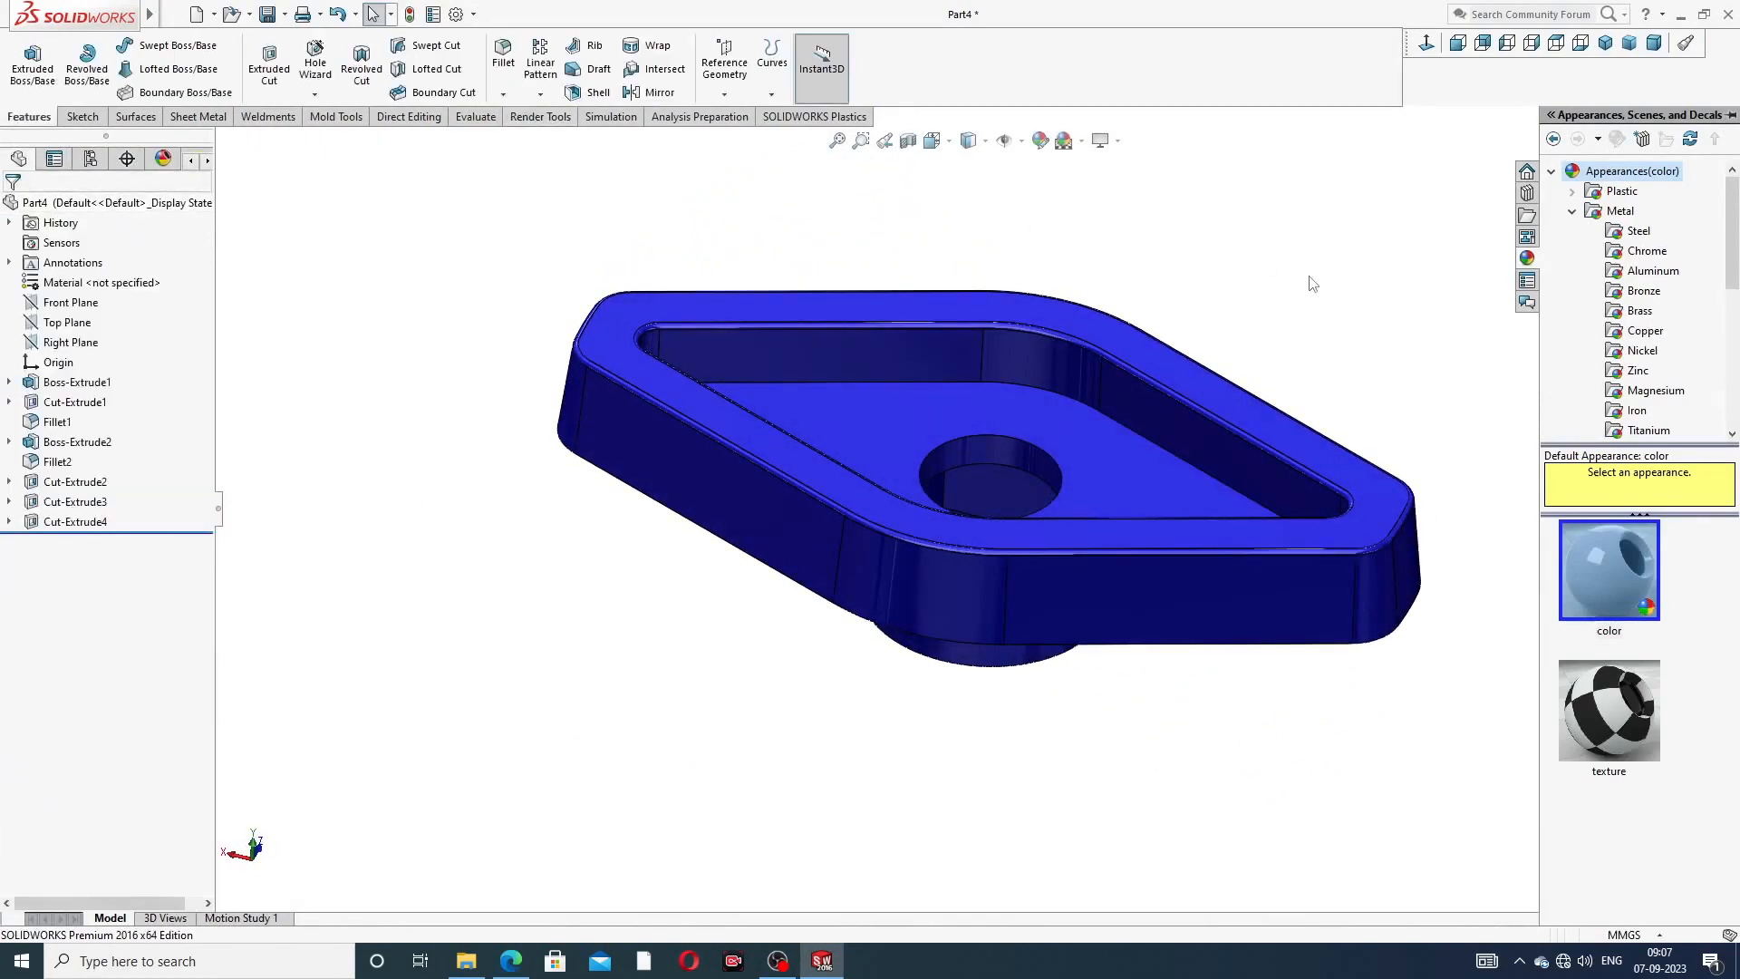
- Show the blue flywheel in isometric view and inspect its recess and central bore up close
{"action": "middle_click_drag", "start_coordinate": [1219, 389], "coordinate": [1339, 396]}
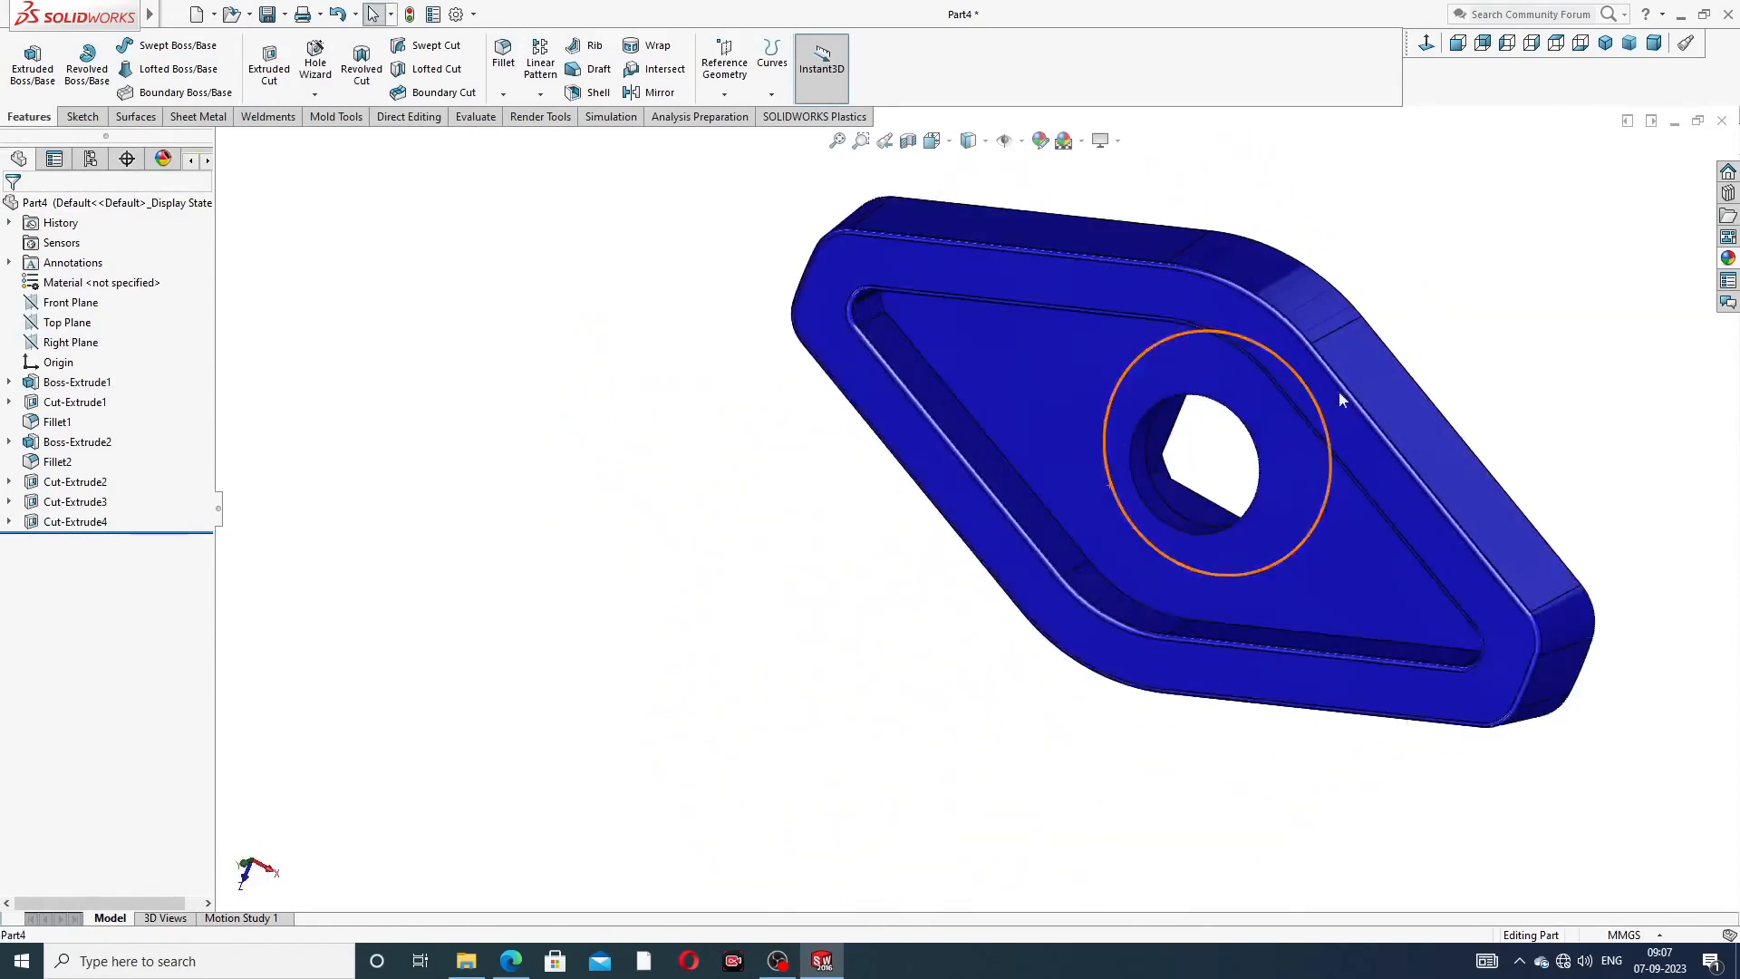
{"action": "left_click", "coordinate": [1605, 49]}
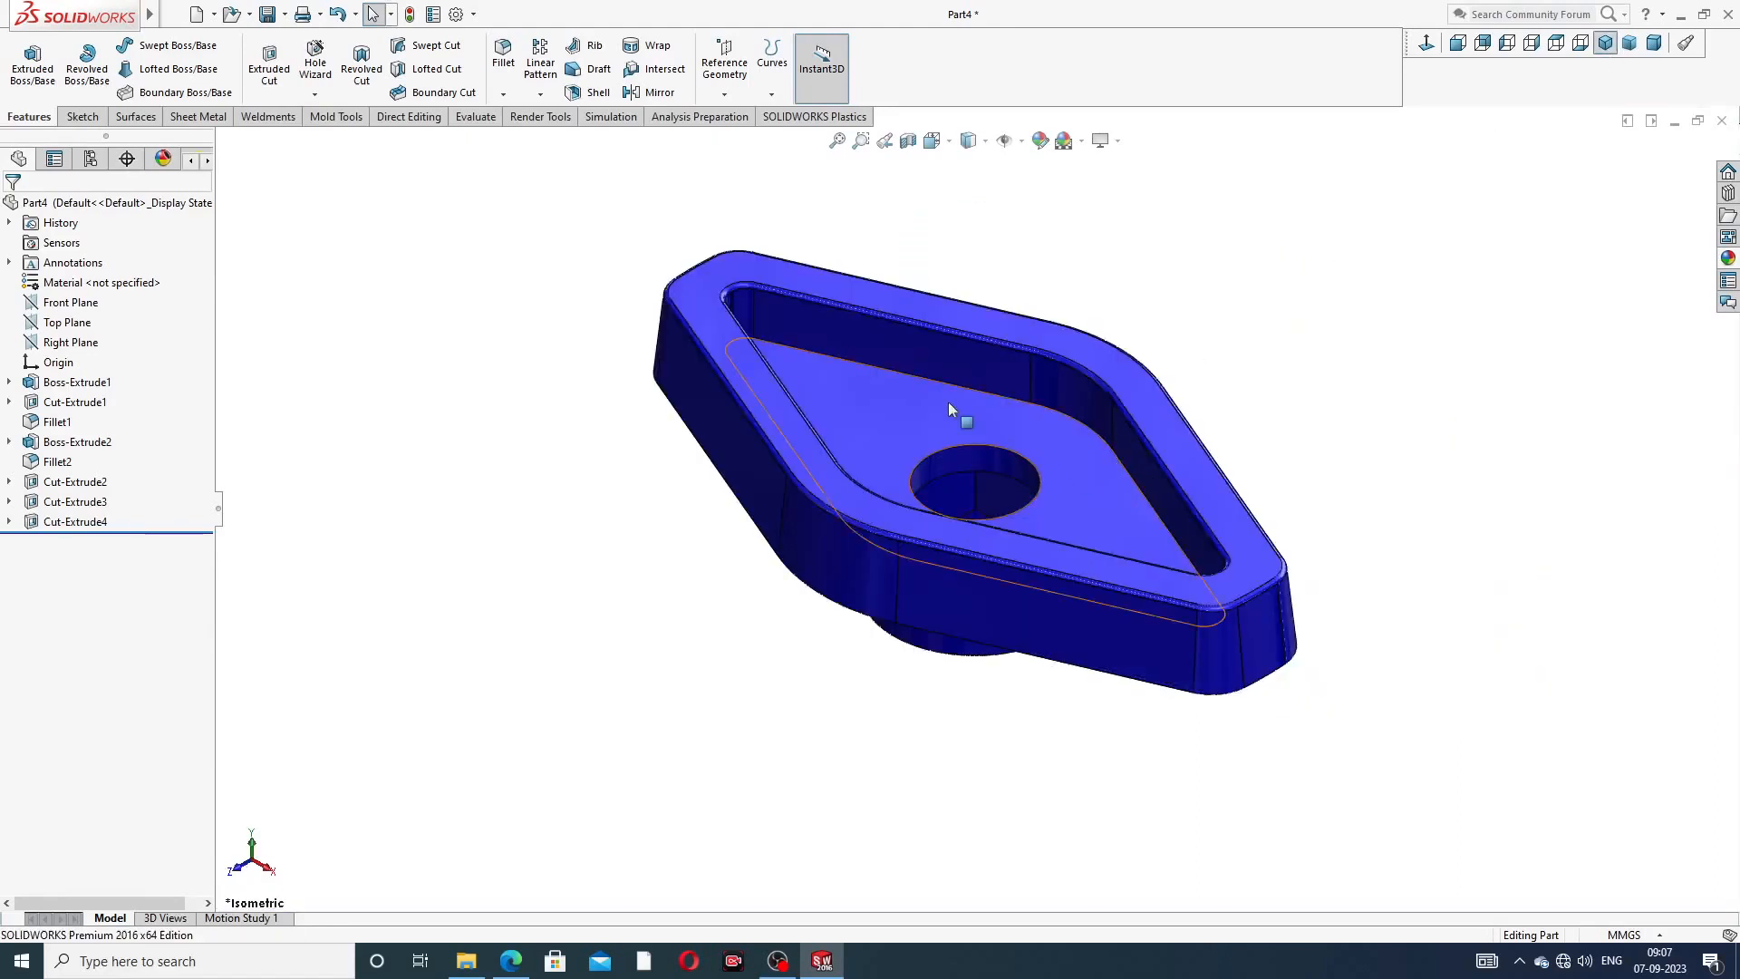
{"action": "middle_click_drag", "start_coordinate": [1011, 392], "coordinate": [1056, 496]}
{"action": "scroll", "coordinate": [939, 472], "scroll_direction": "down", "scroll_amount": 3}
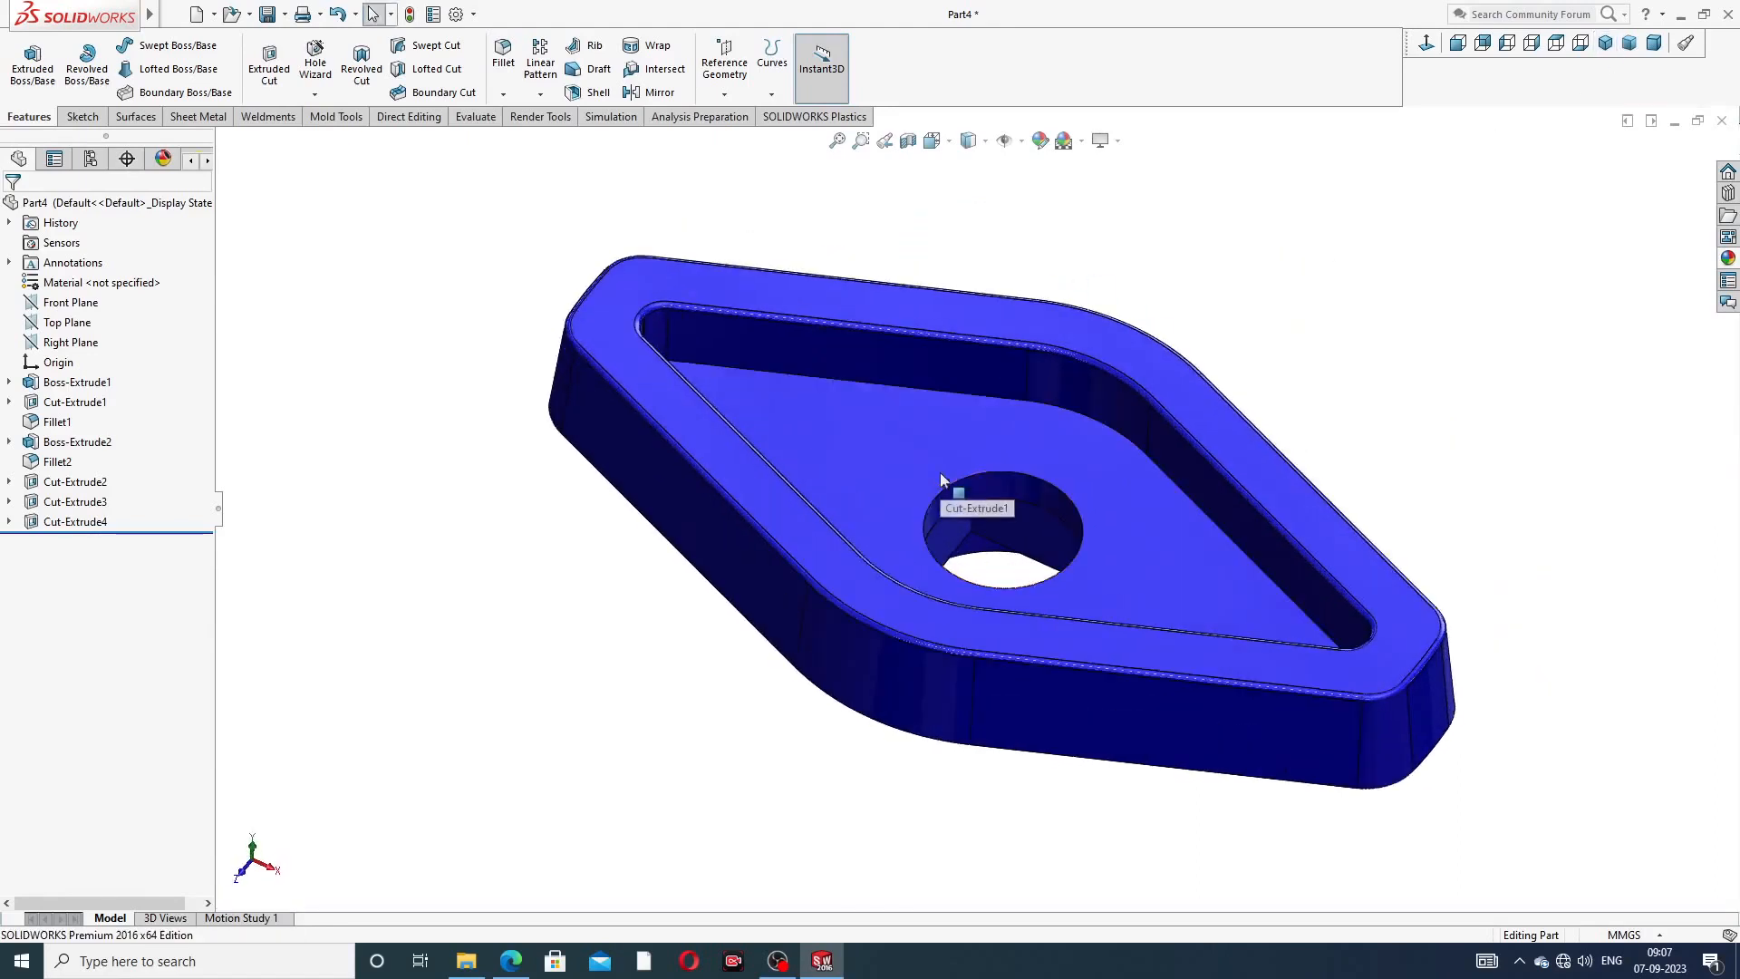